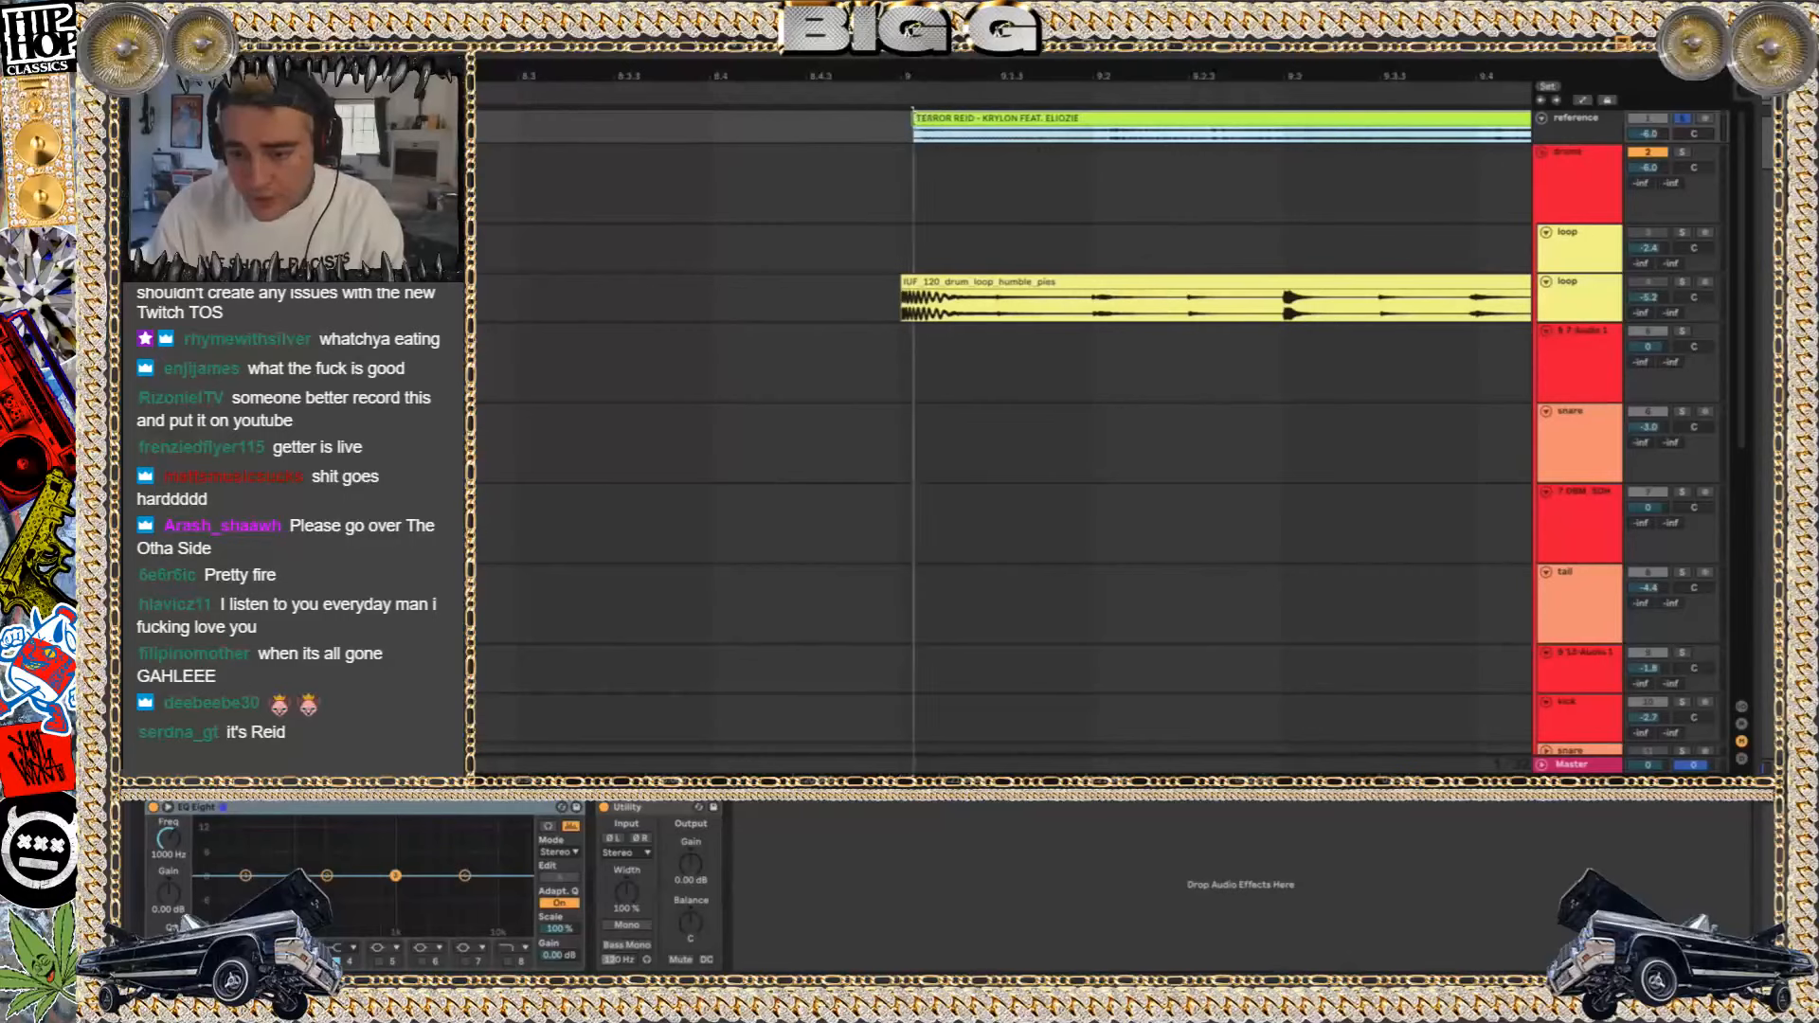
Undo the last change to the reference clip's start and play the reference song from bar 9
{"action": "key", "text": "ctrl+z"}
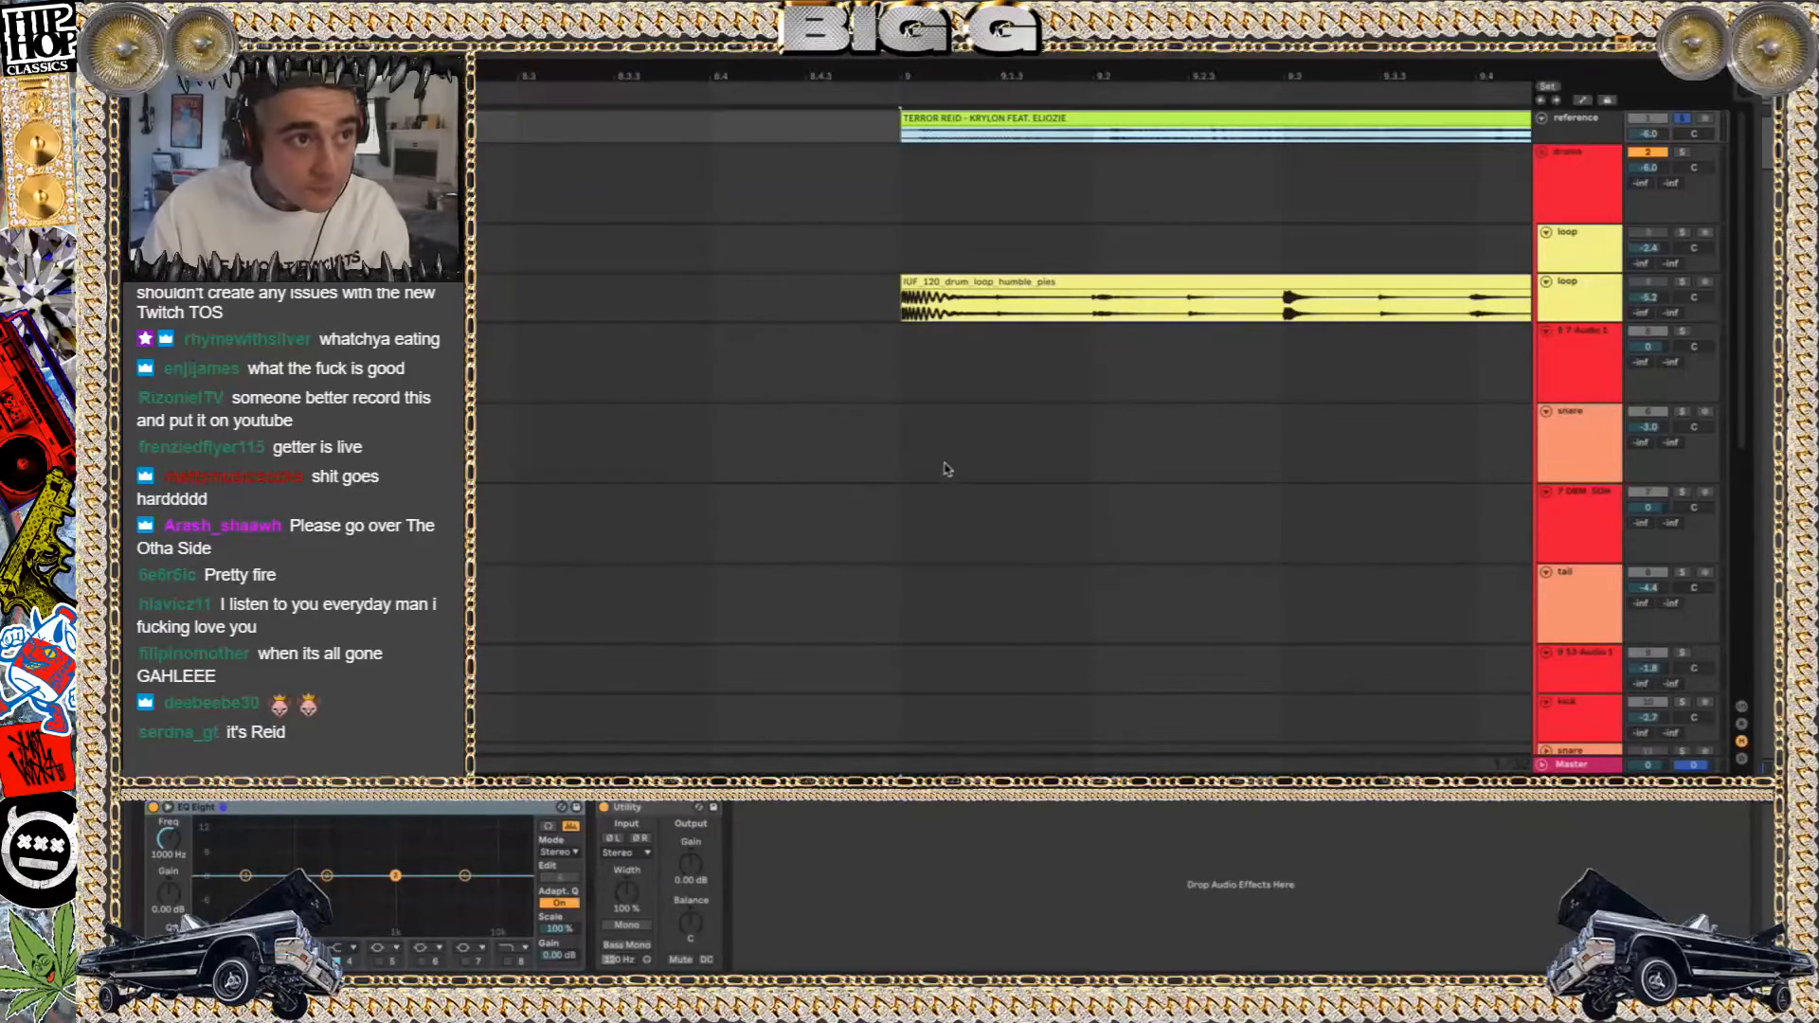
{"action": "key", "text": "space"}
{"action": "scroll", "coordinate": [1380, 260], "scroll_direction": "down", "scroll_amount": 3}
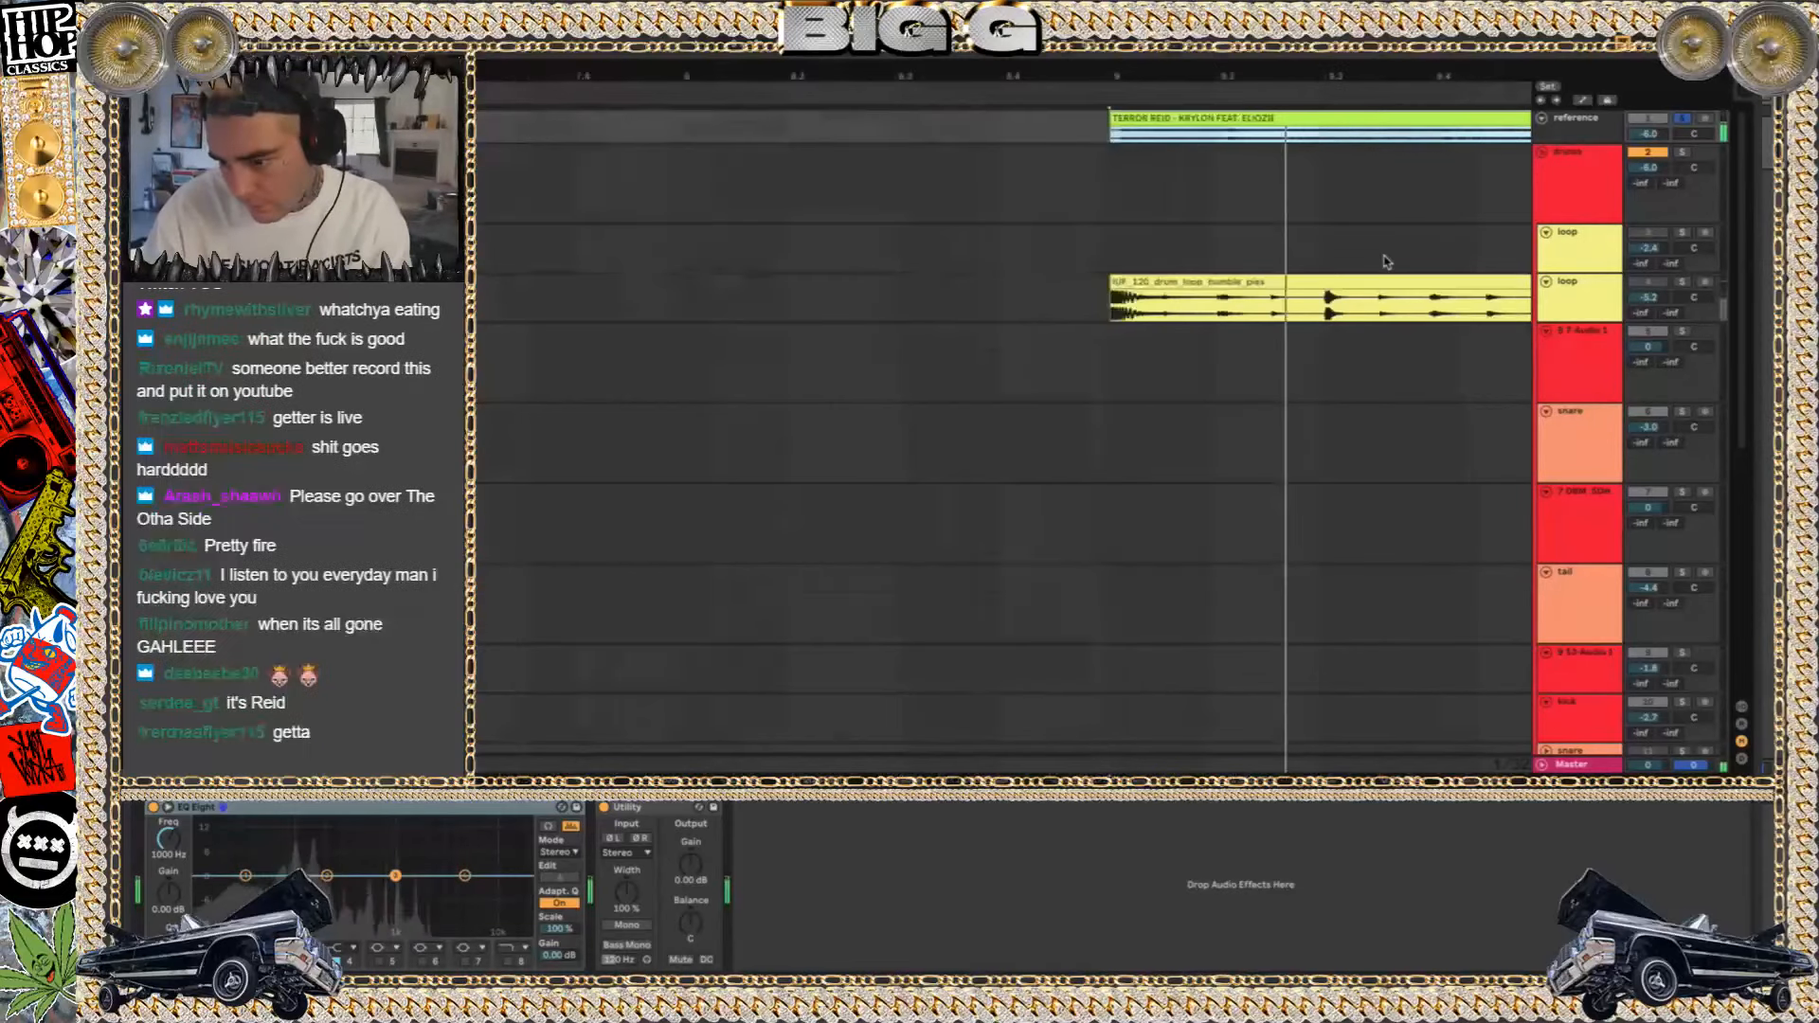
{"action": "scroll", "coordinate": [1387, 262], "scroll_direction": "down", "scroll_amount": 1}
{"action": "scroll", "coordinate": [1388, 262], "scroll_direction": "right", "scroll_amount": 3}
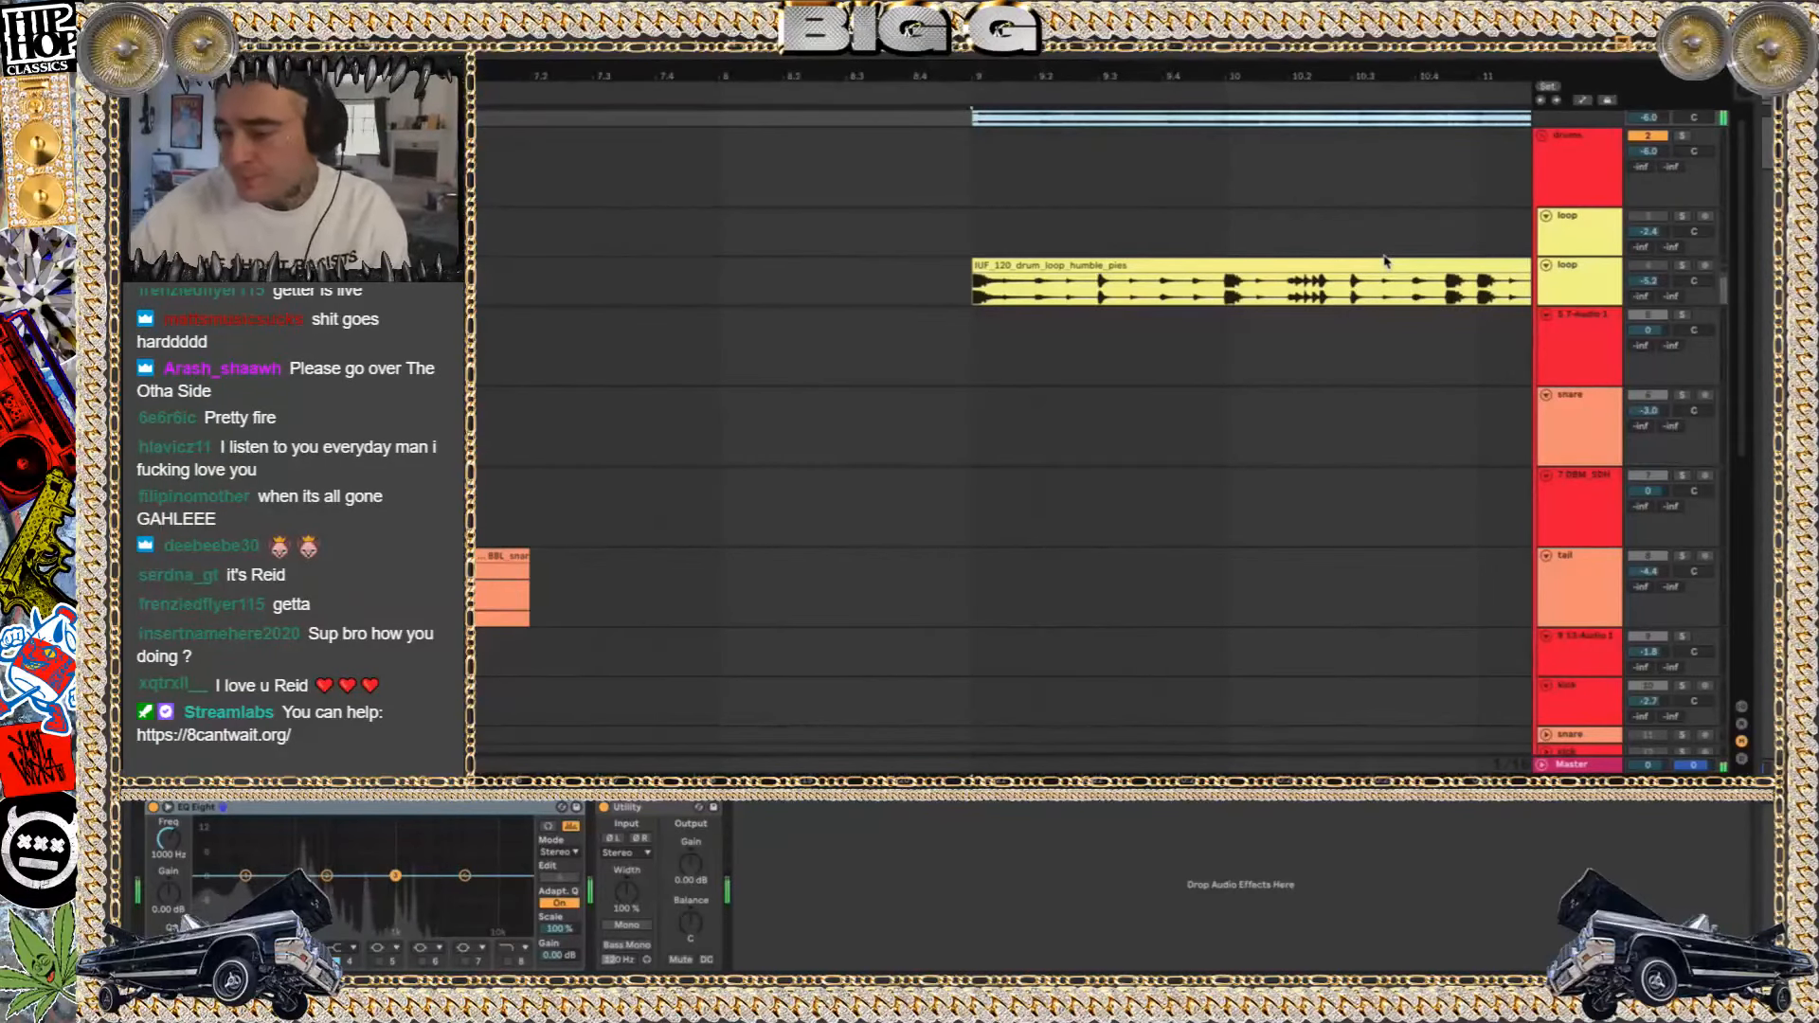
{"action": "scroll", "coordinate": [1384, 261], "scroll_direction": "down", "scroll_amount": 8}
{"action": "scroll", "coordinate": [1386, 263], "scroll_direction": "right", "scroll_amount": 4}
{"action": "scroll", "coordinate": [1386, 262], "scroll_direction": "up", "scroll_amount": 1}
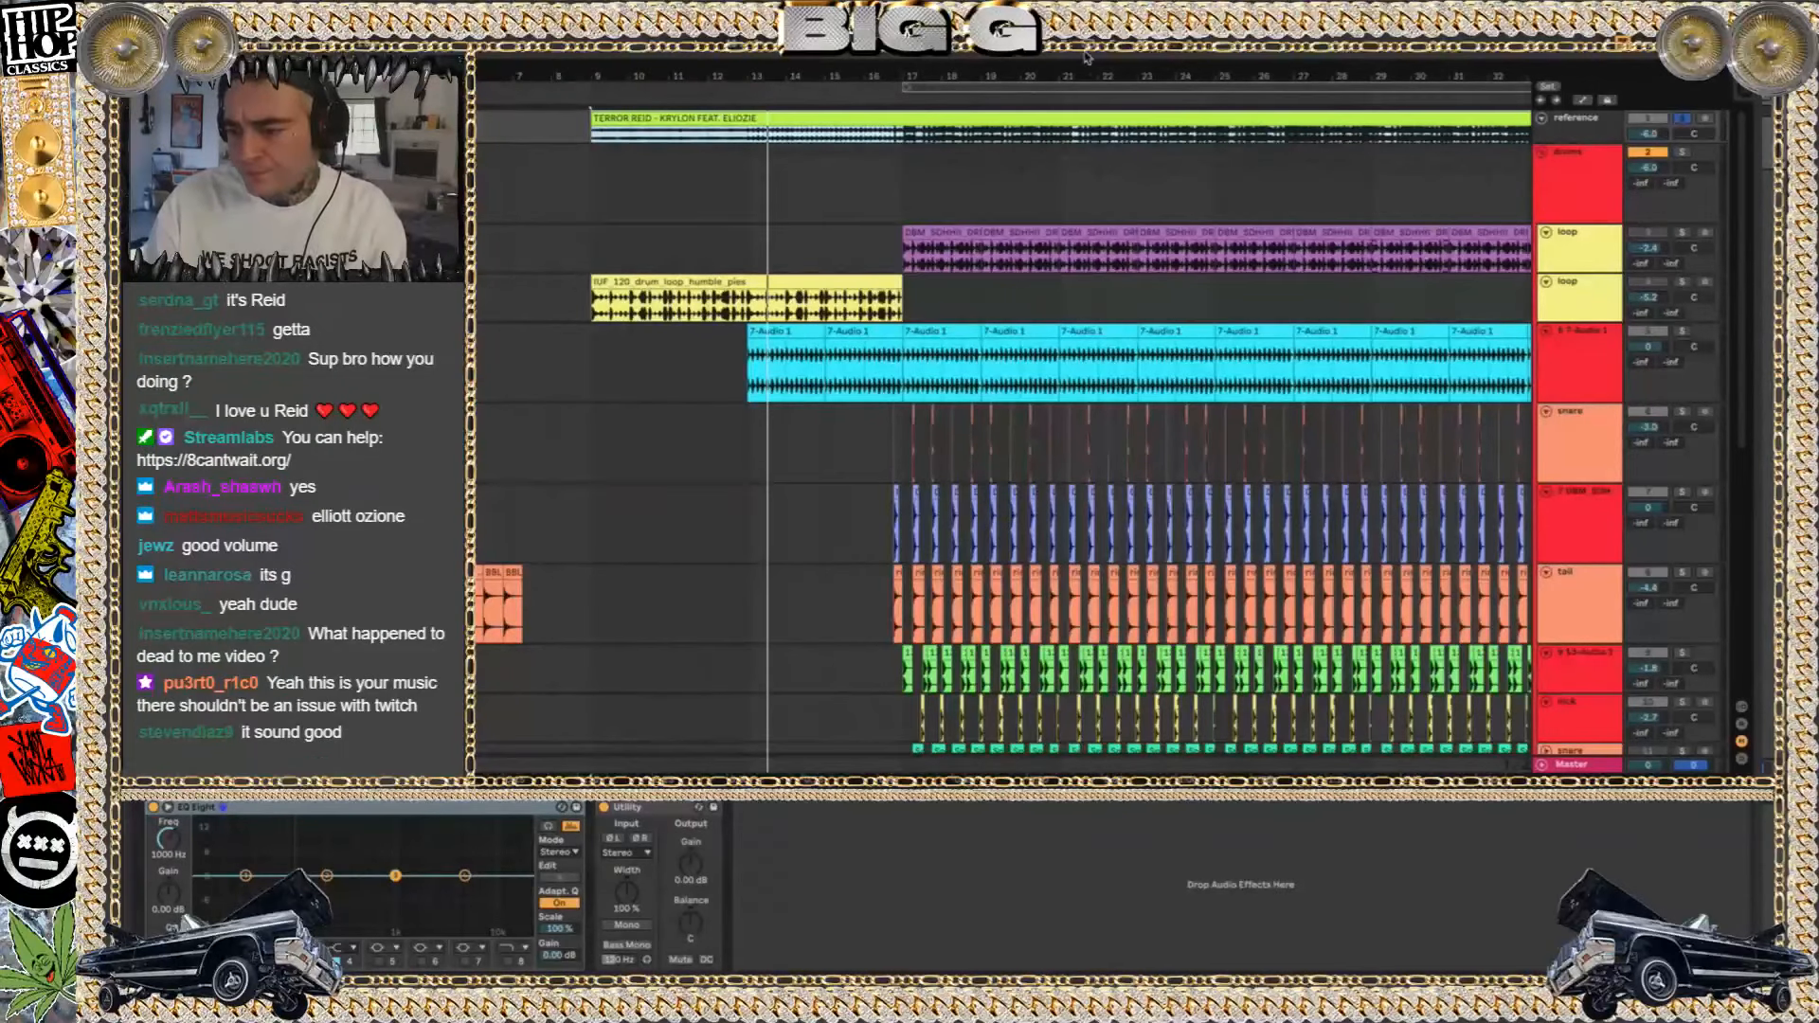
Restart playback of the soloed reference song from bar 16, just ahead of the drum entry
{"action": "left_click", "coordinate": [903, 132]}
{"action": "left_click", "coordinate": [864, 152]}
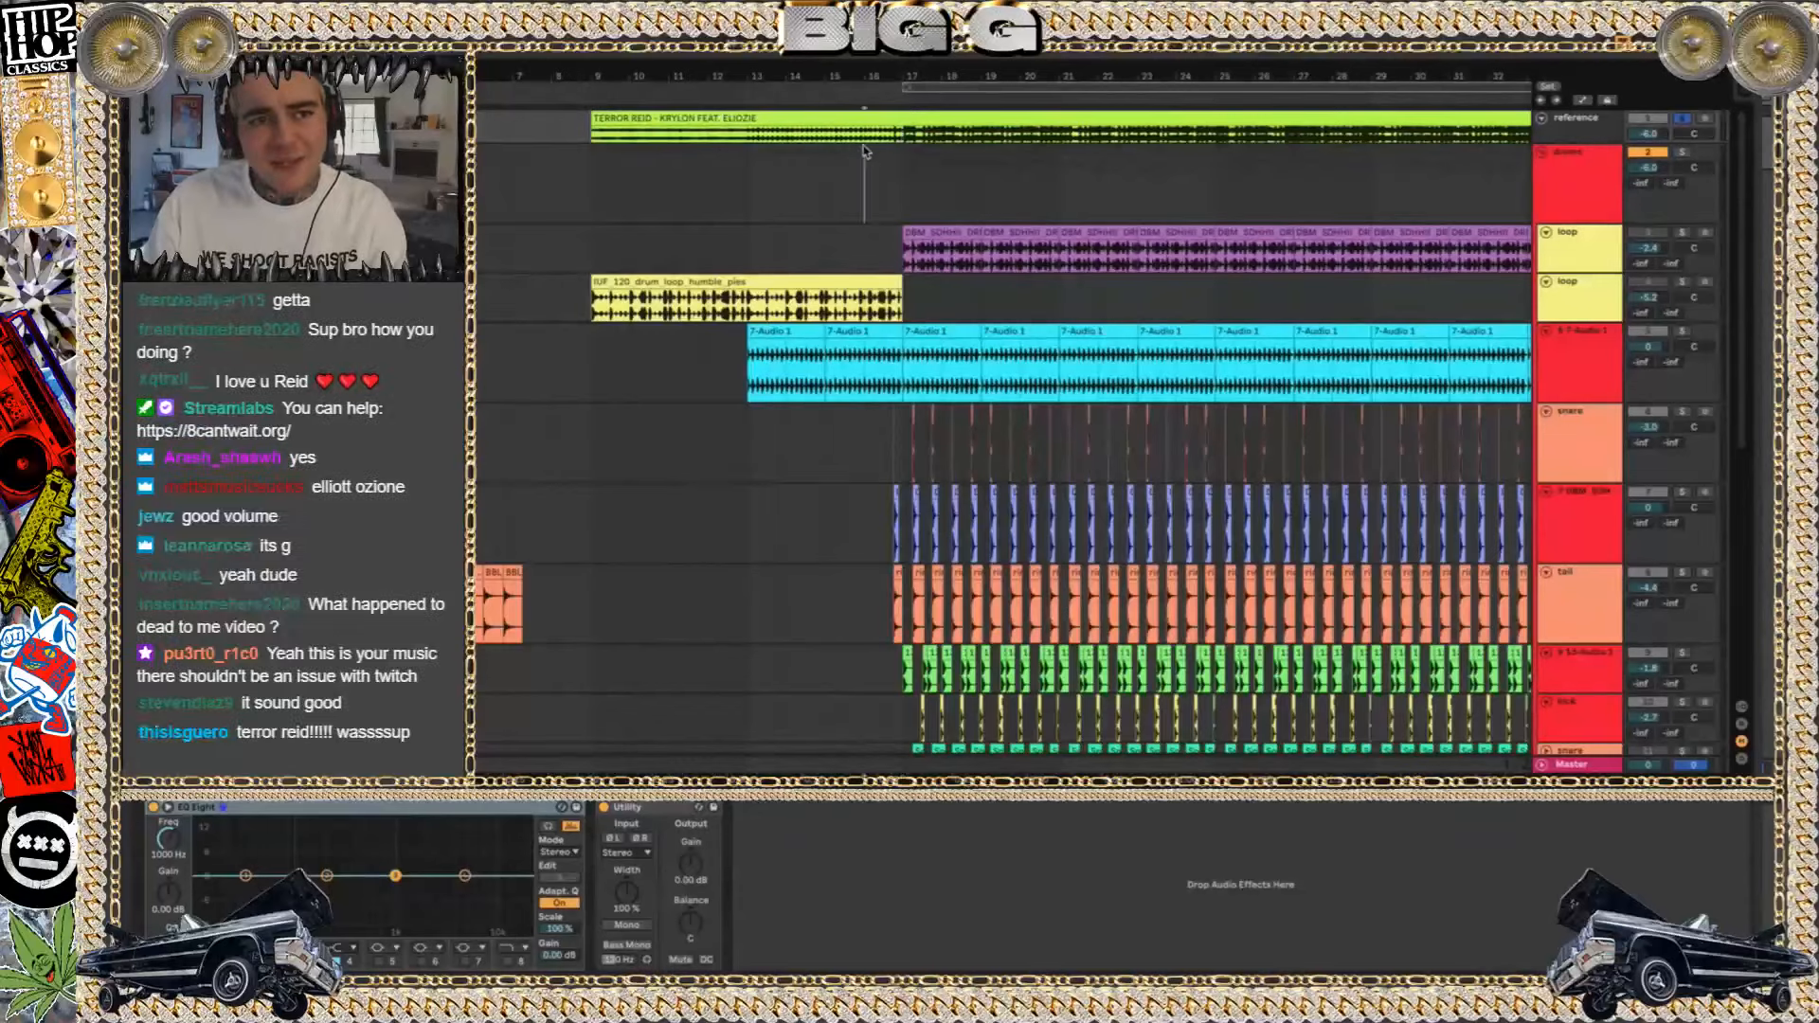
{"action": "key", "text": "space"}
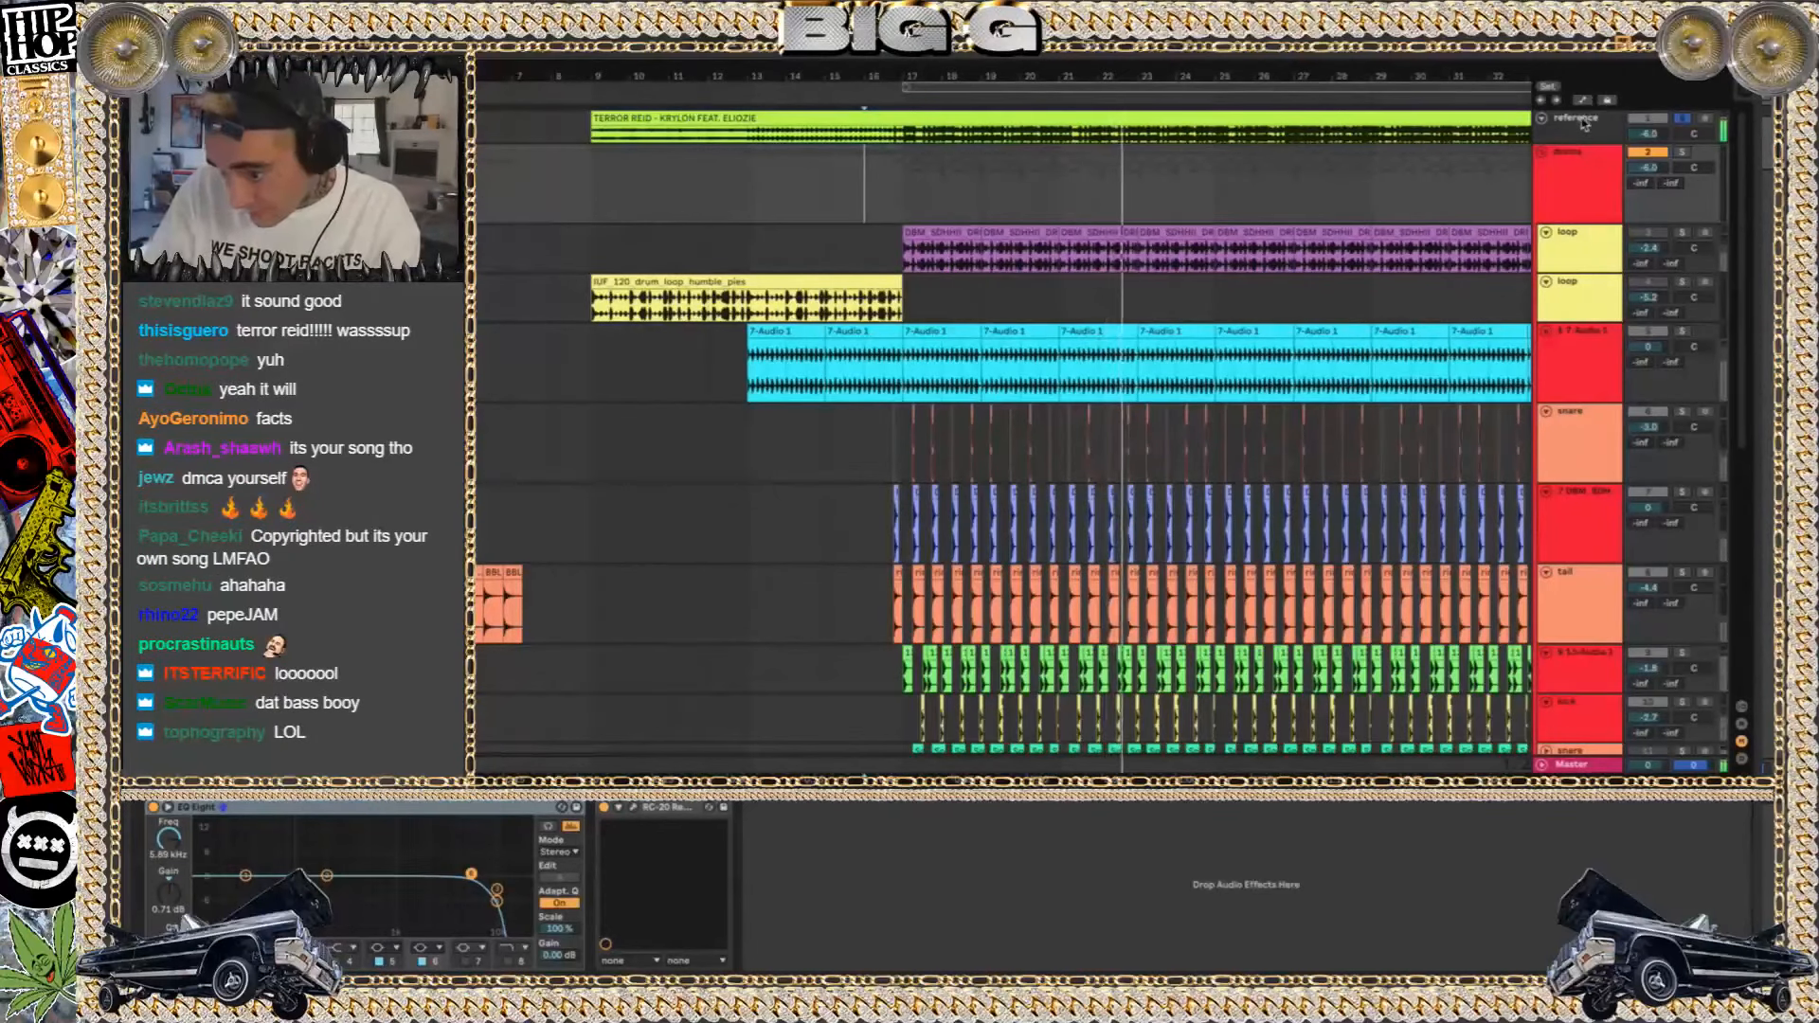
{"action": "scroll", "coordinate": [1184, 148], "scroll_direction": "down", "scroll_amount": 2}
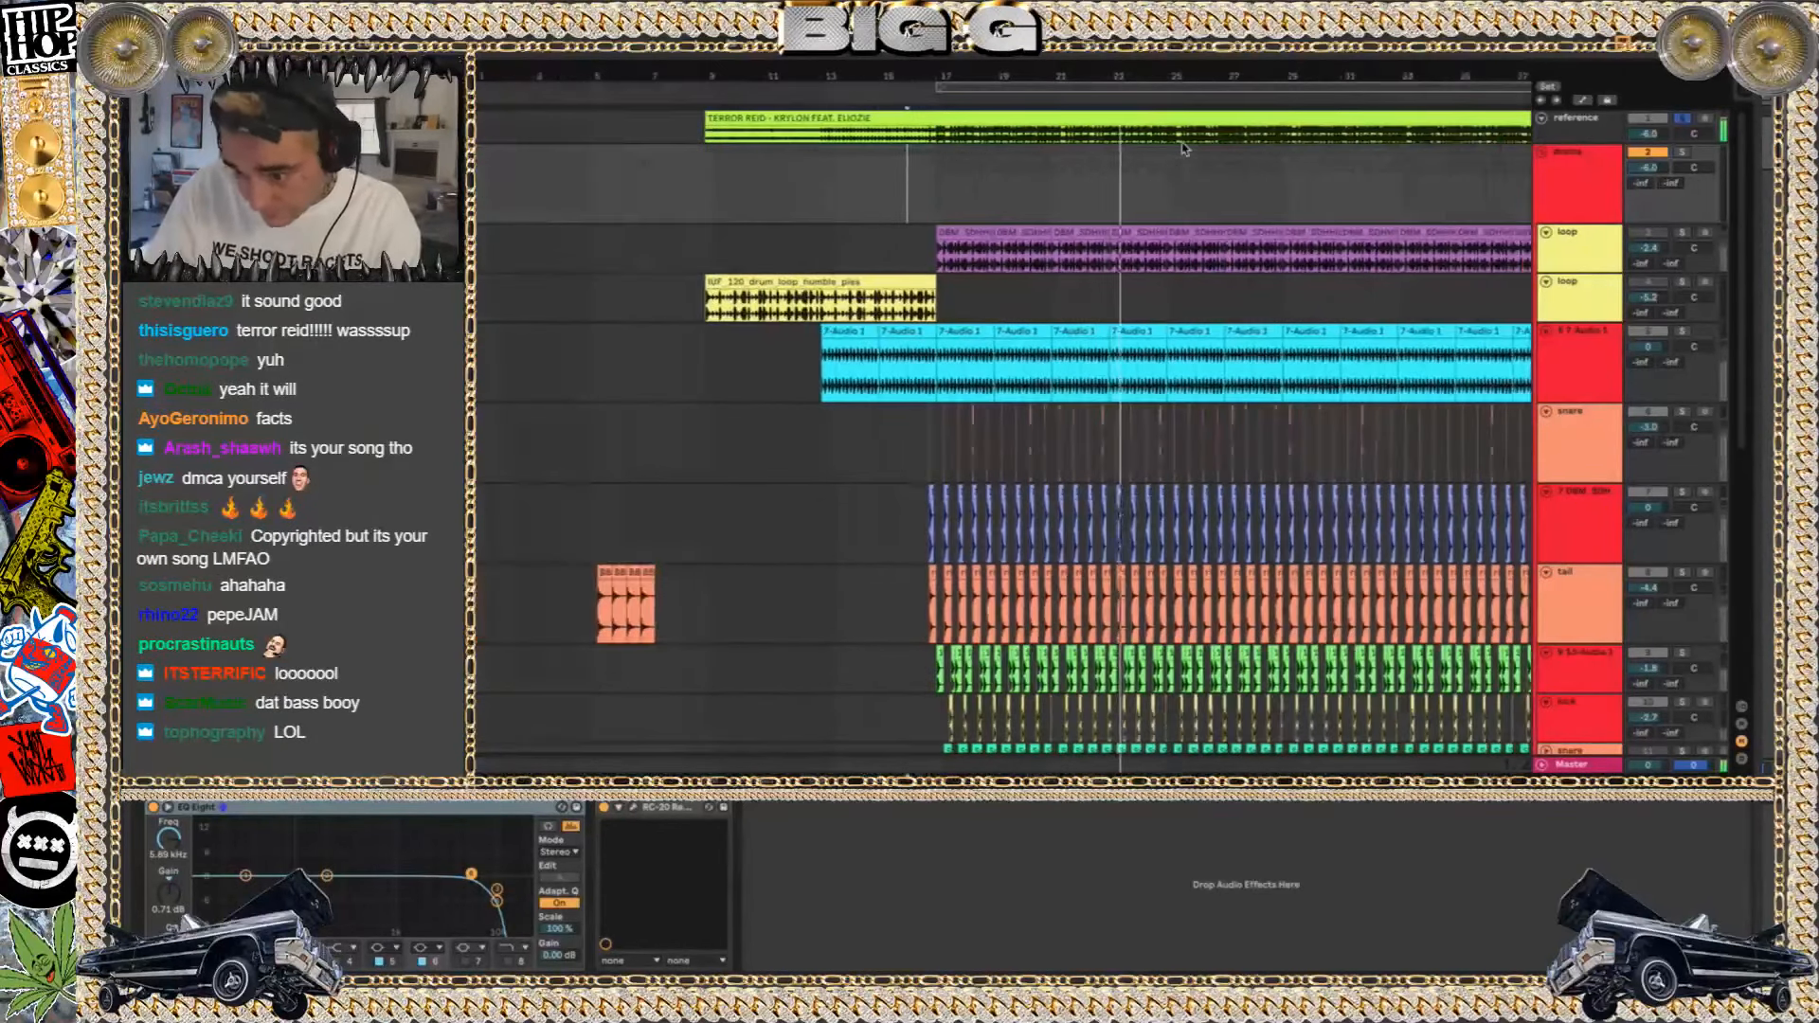
Jump ahead to bar 25 and listen to the reference song from there
{"action": "left_click", "coordinate": [1170, 137]}
{"action": "key", "text": "space"}
{"action": "key", "text": "space"}
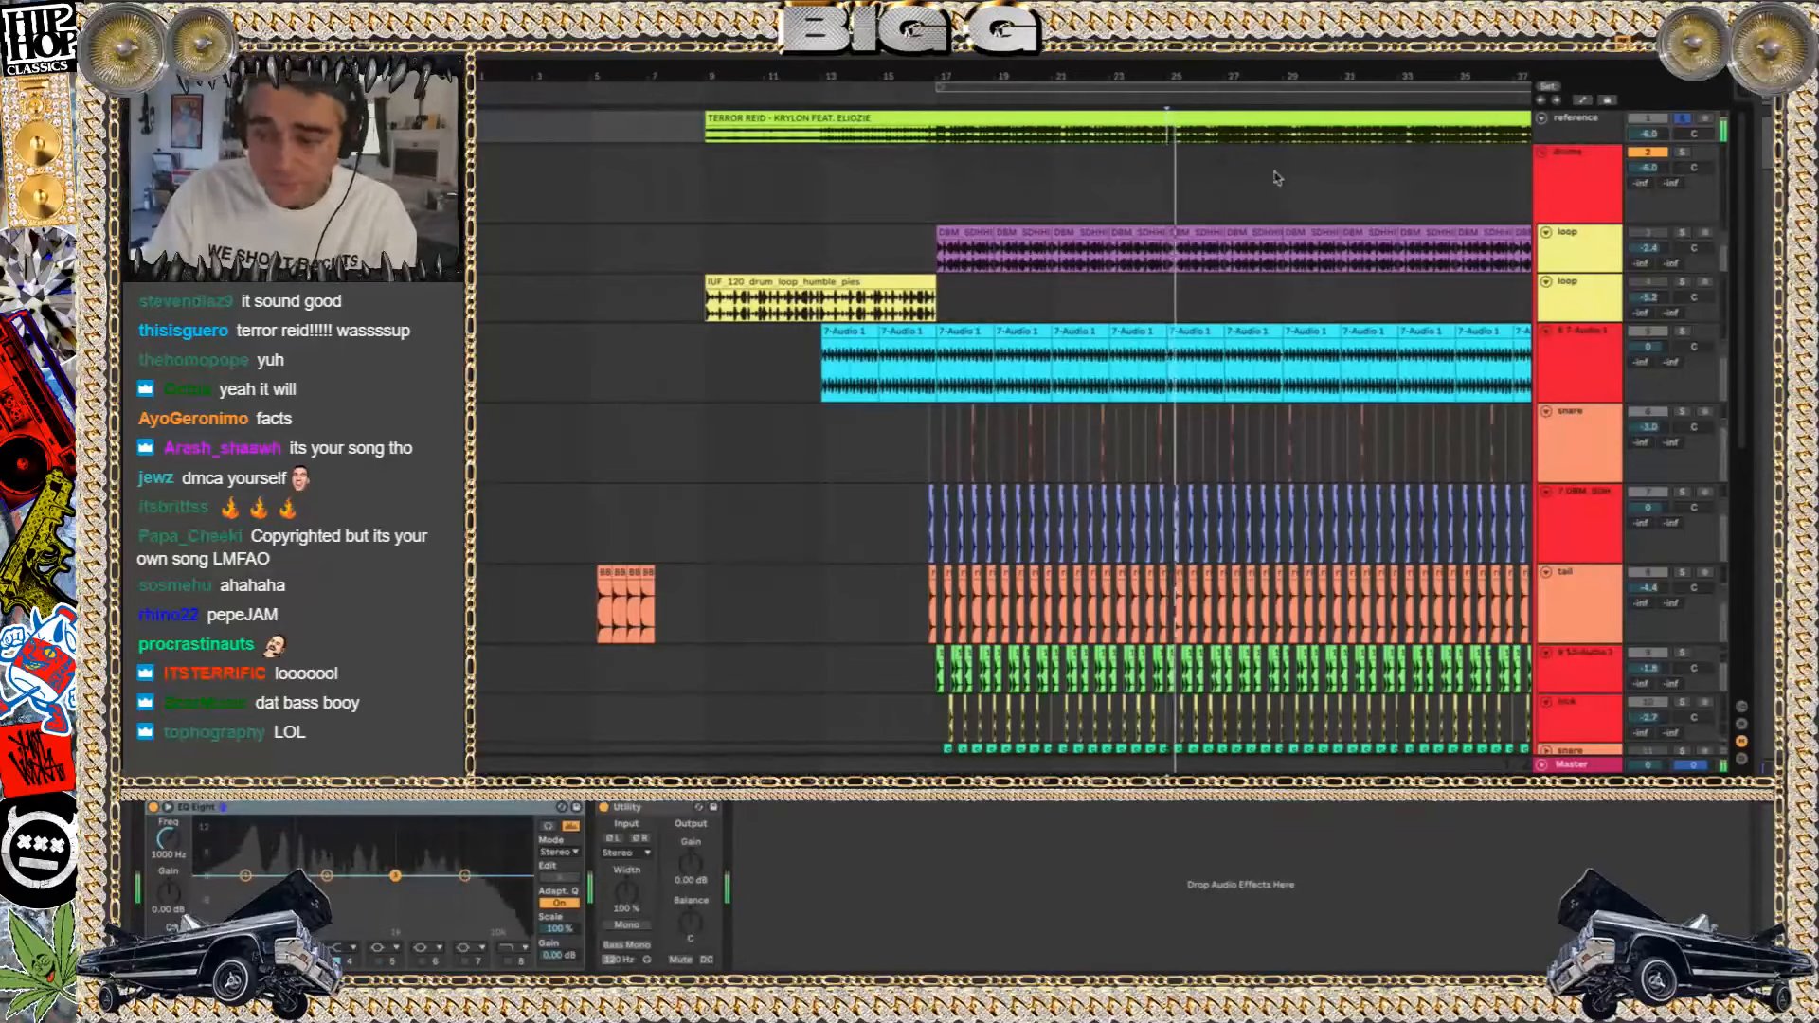
{"action": "scroll", "coordinate": [1277, 178], "scroll_direction": "right", "scroll_amount": 2}
{"action": "scroll", "coordinate": [1277, 178], "scroll_direction": "down", "scroll_amount": 1}
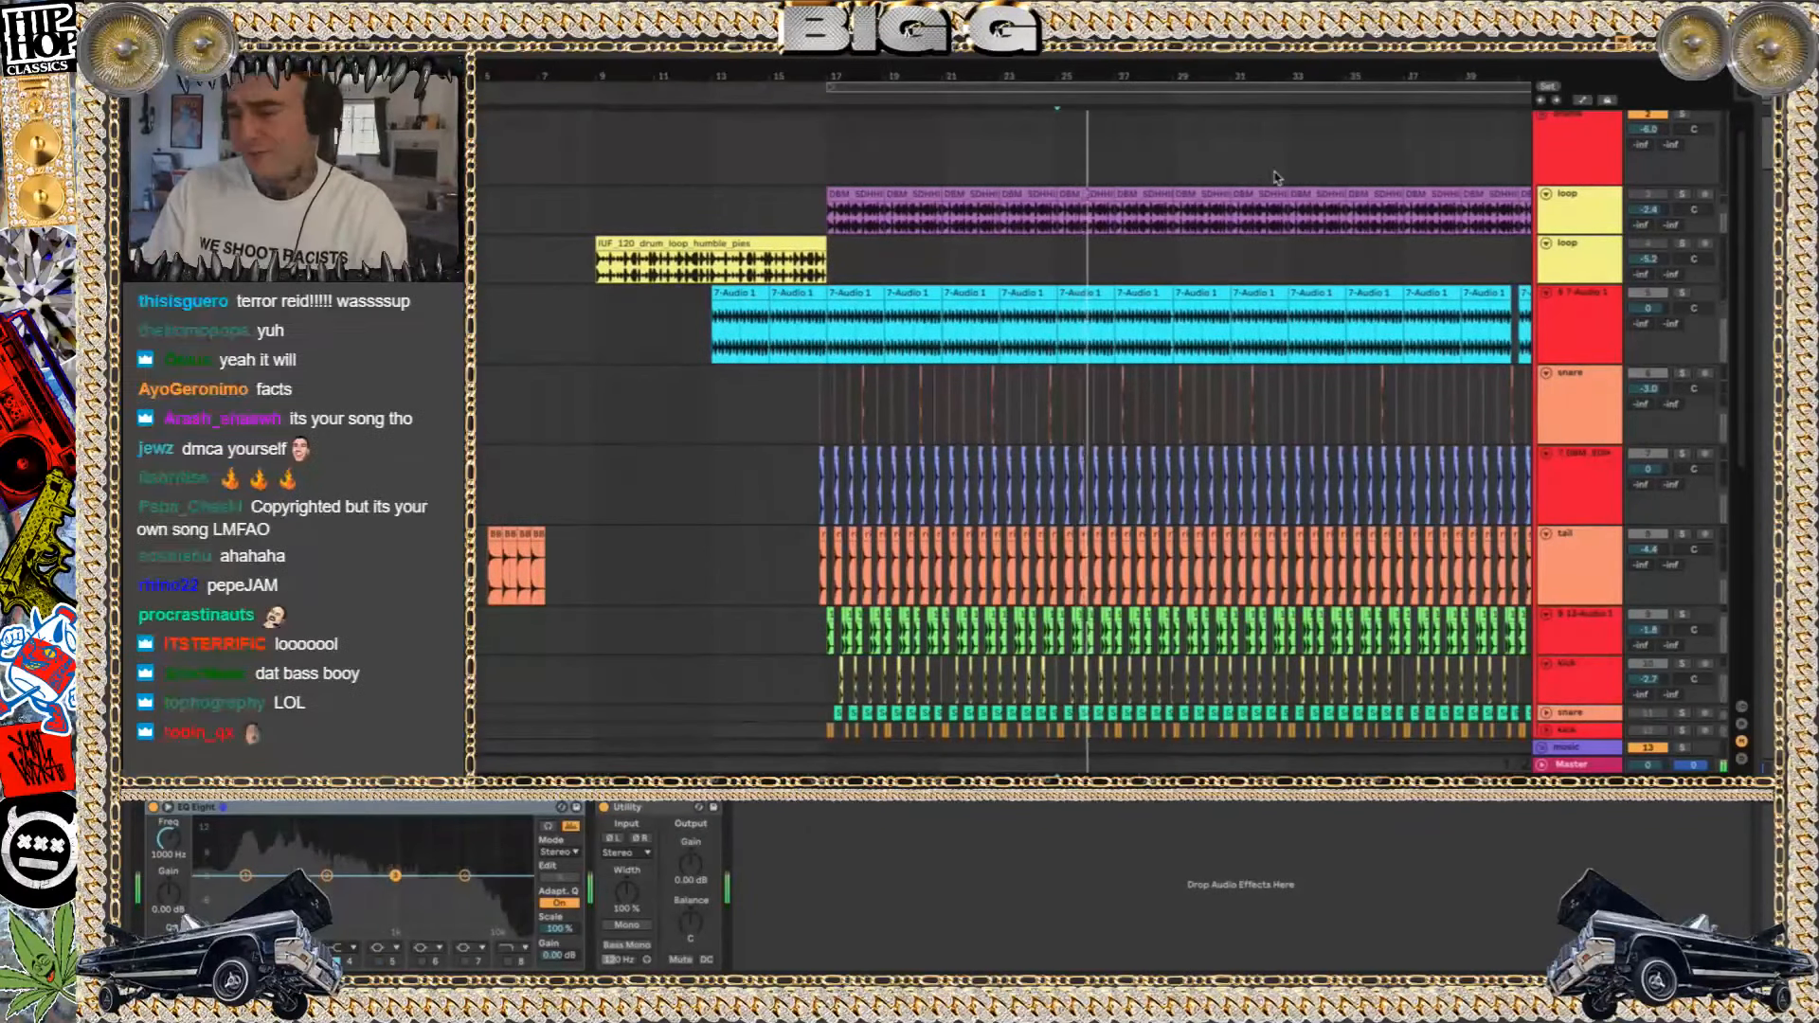
{"action": "key", "text": "space"}
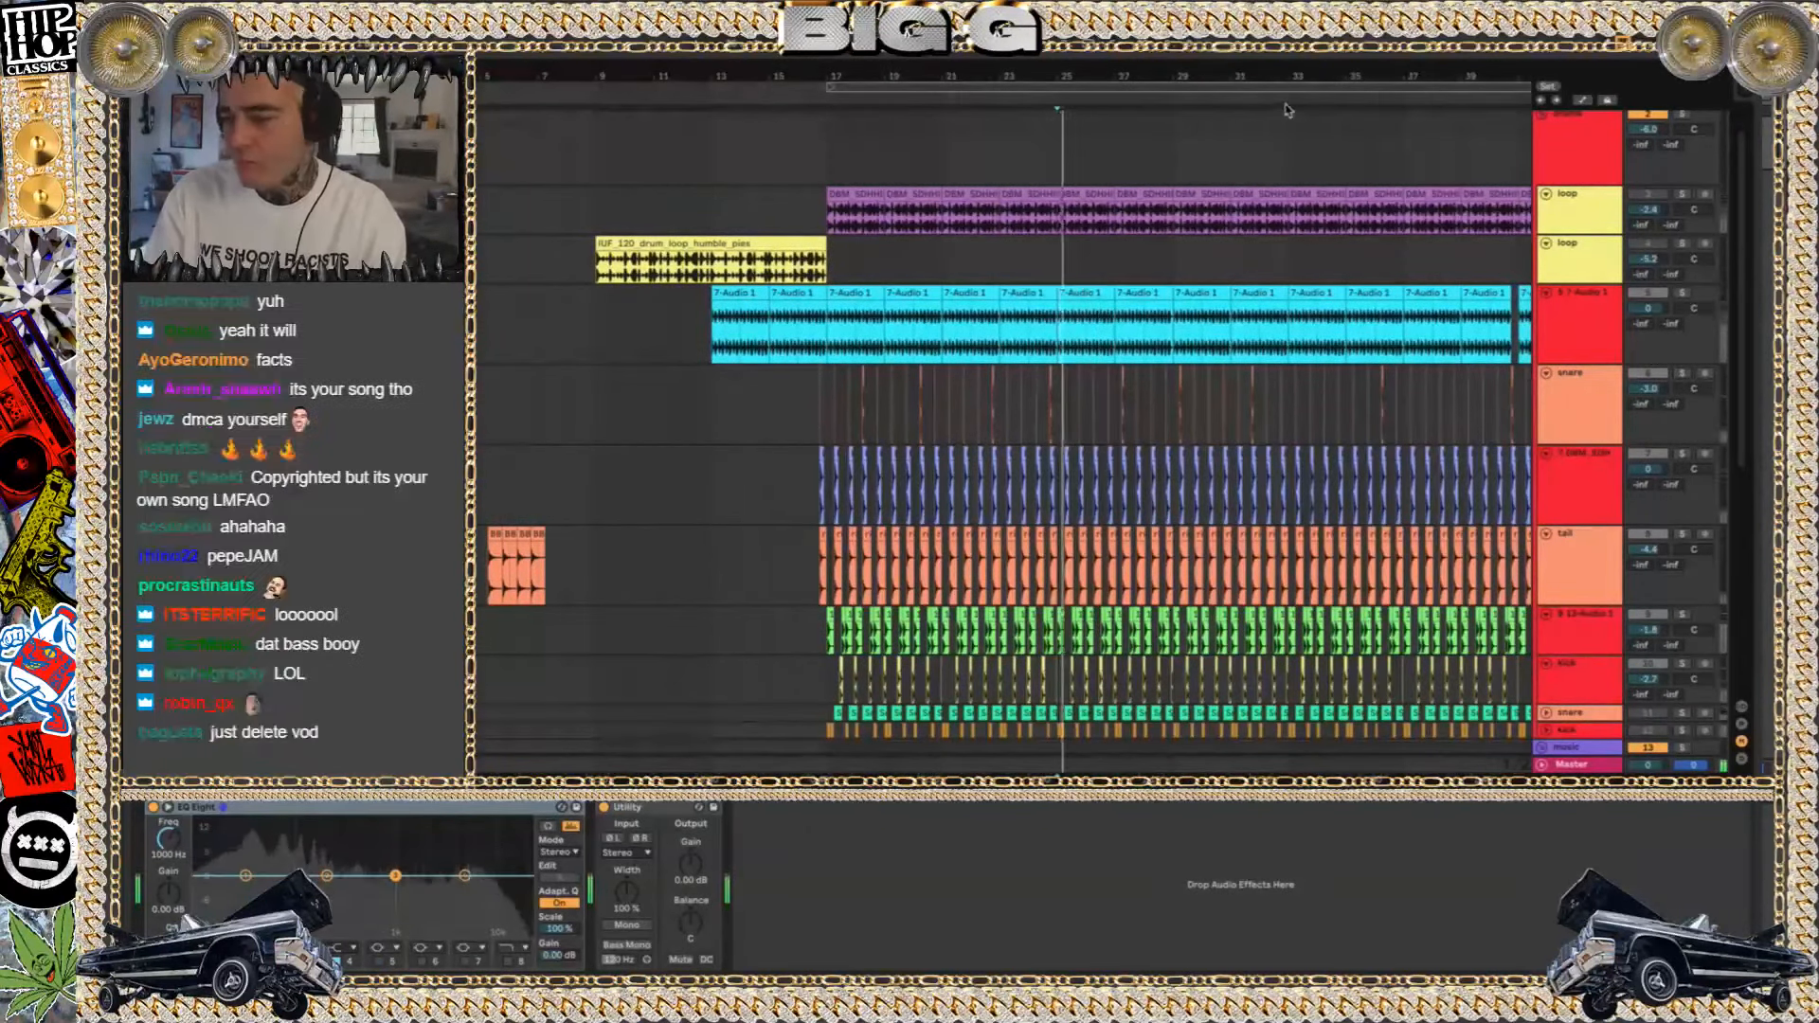
Move playback to bar 31 and listen to the next section of the reference song
{"action": "left_click", "coordinate": [1239, 134]}
{"action": "left_click", "coordinate": [1264, 93]}
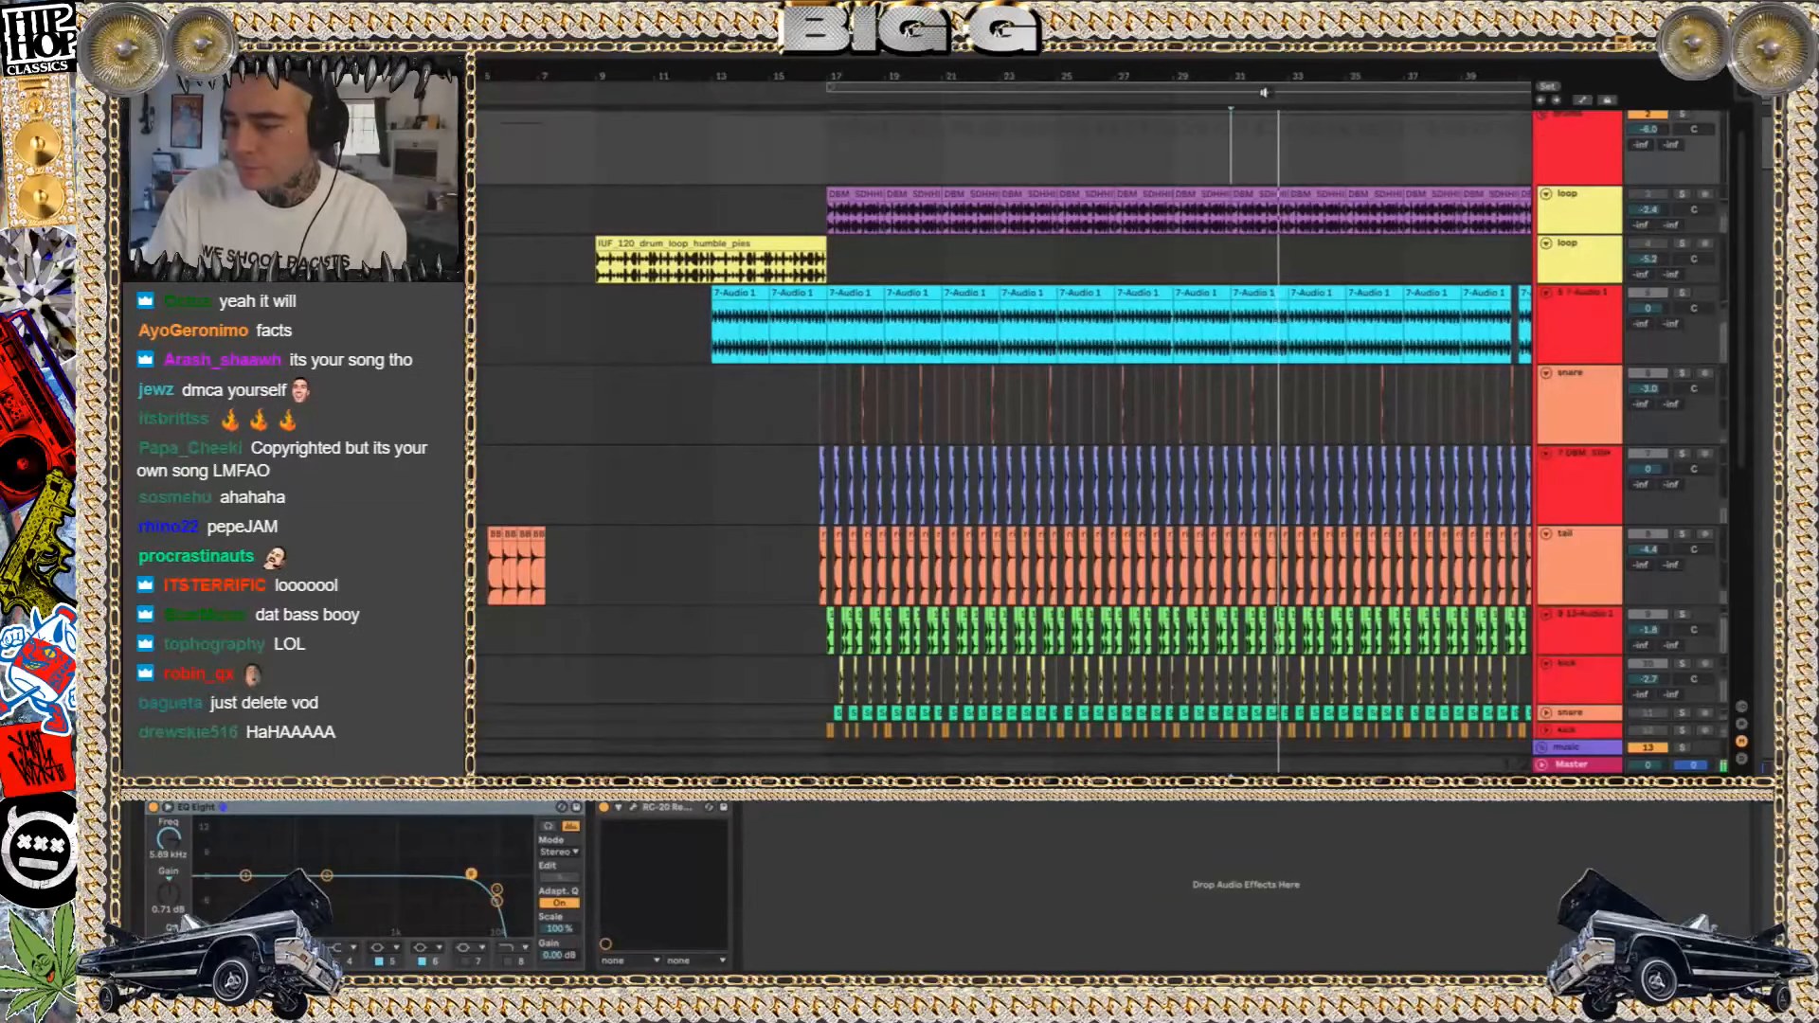
{"action": "scroll", "coordinate": [1365, 201], "scroll_direction": "up", "scroll_amount": 1}
{"action": "scroll", "coordinate": [1366, 201], "scroll_direction": "right", "scroll_amount": 1}
{"action": "scroll", "coordinate": [1366, 201], "scroll_direction": "right", "scroll_amount": 2}
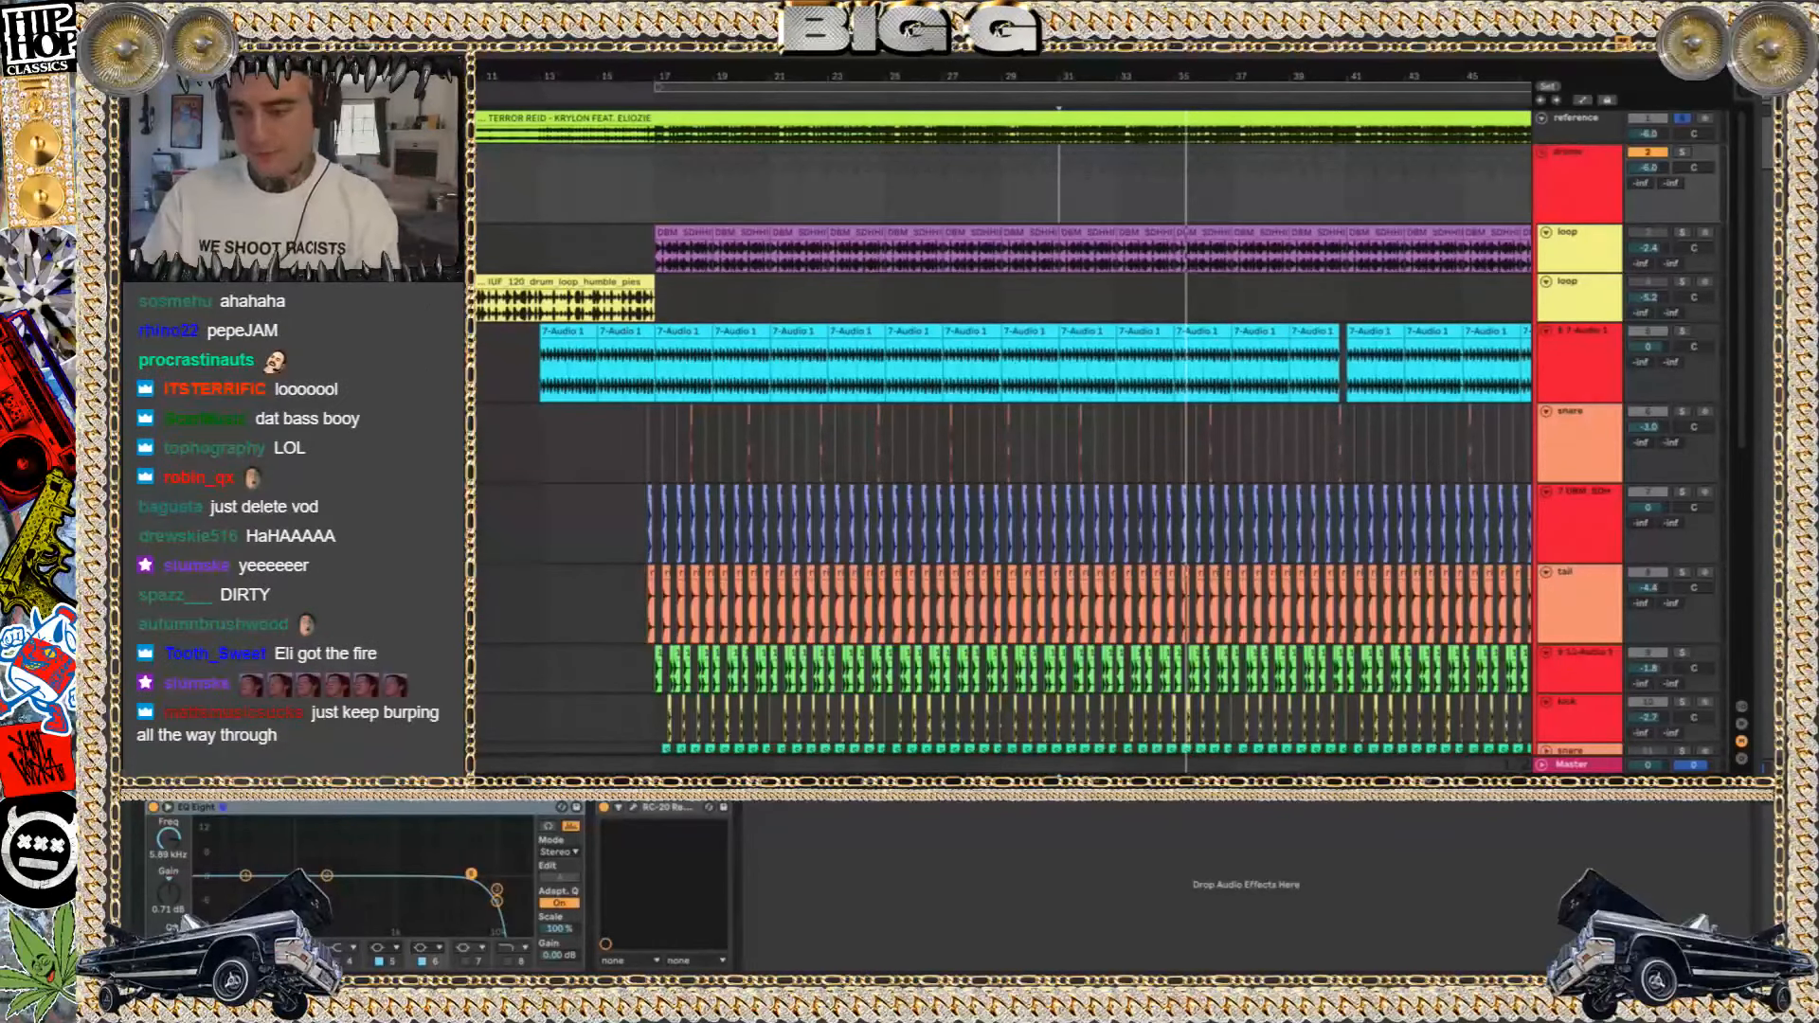
Play from about bar 36, turning the reference track's solo off and back on to compare it with the project
{"action": "left_click", "coordinate": [1210, 144]}
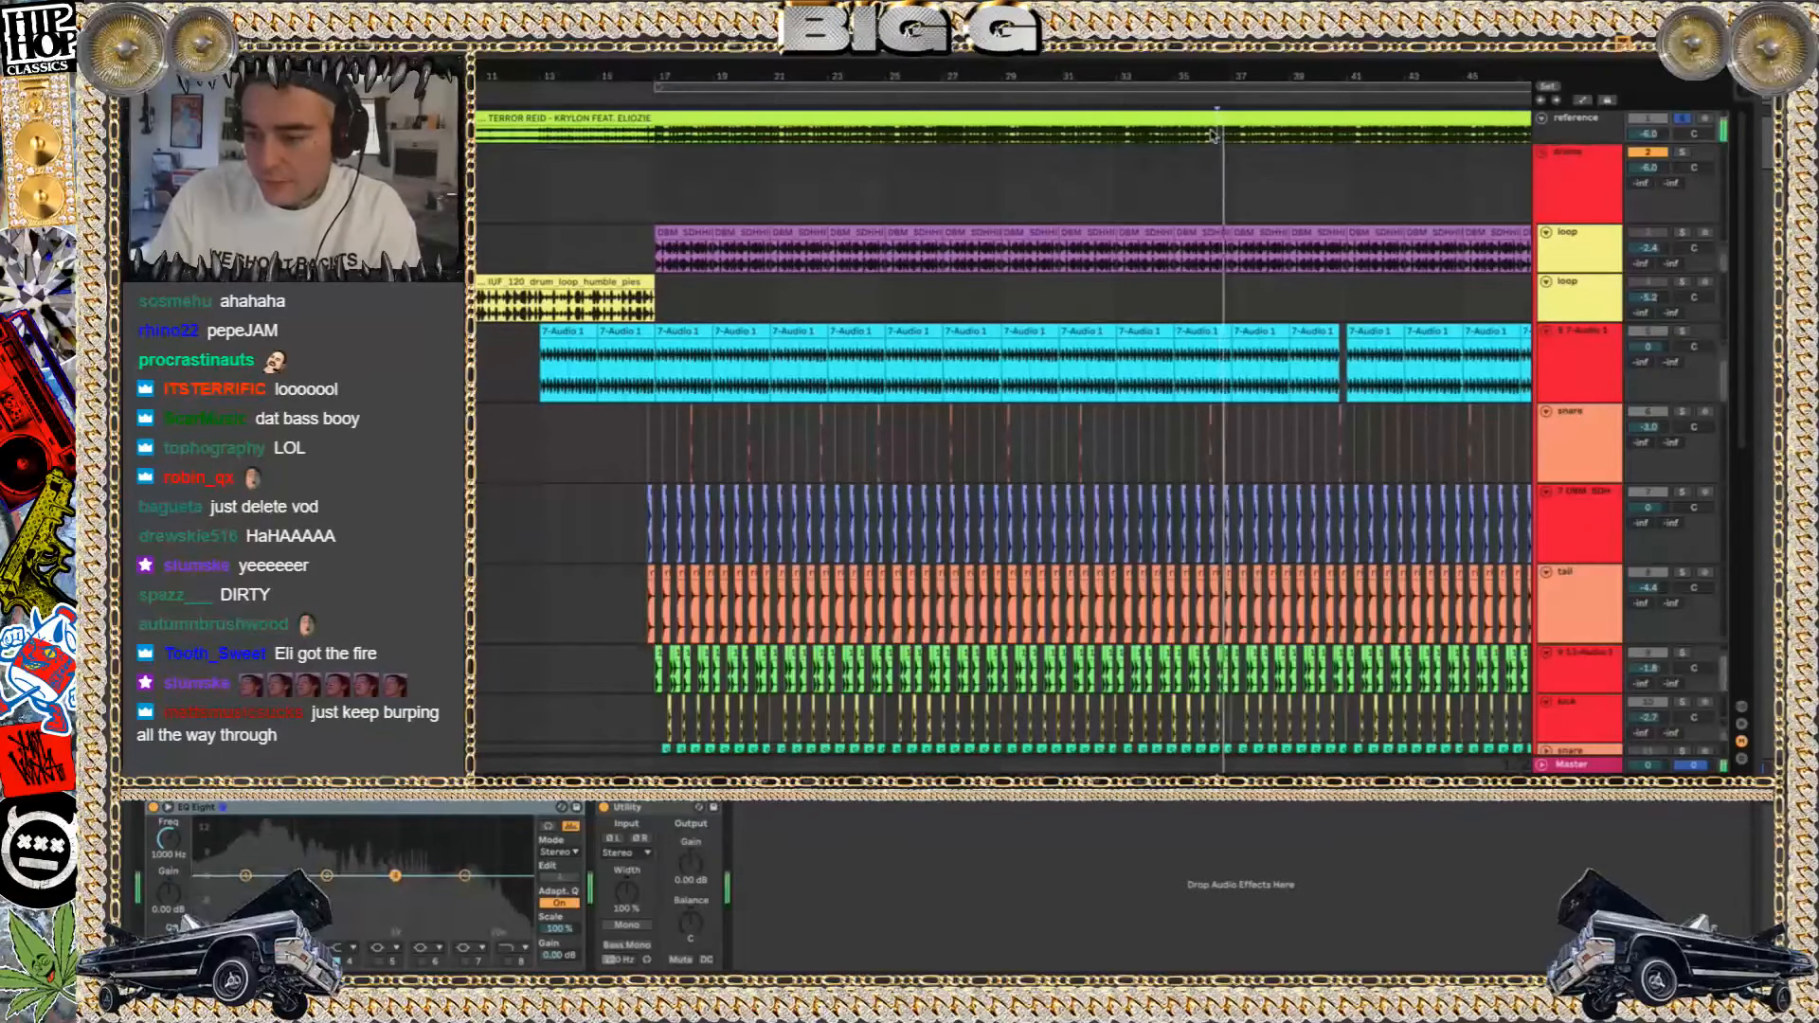
{"action": "left_click", "coordinate": [1682, 118]}
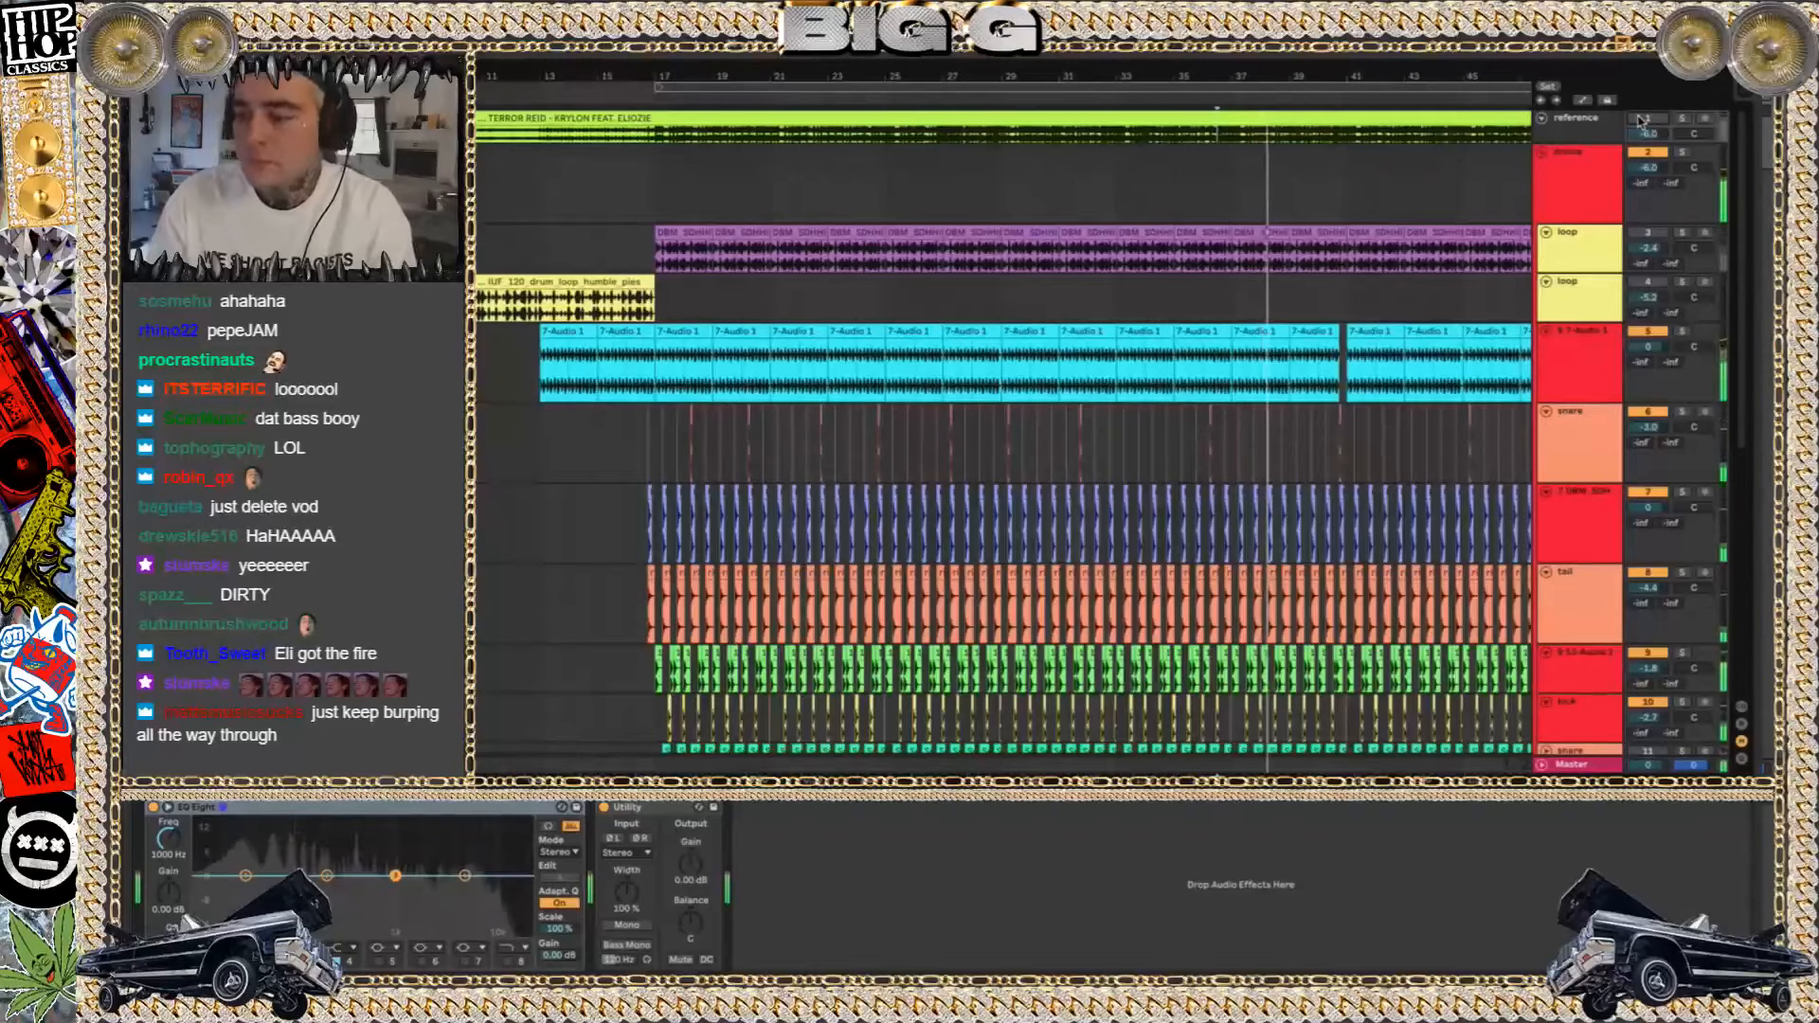
{"action": "left_click", "coordinate": [1682, 118]}
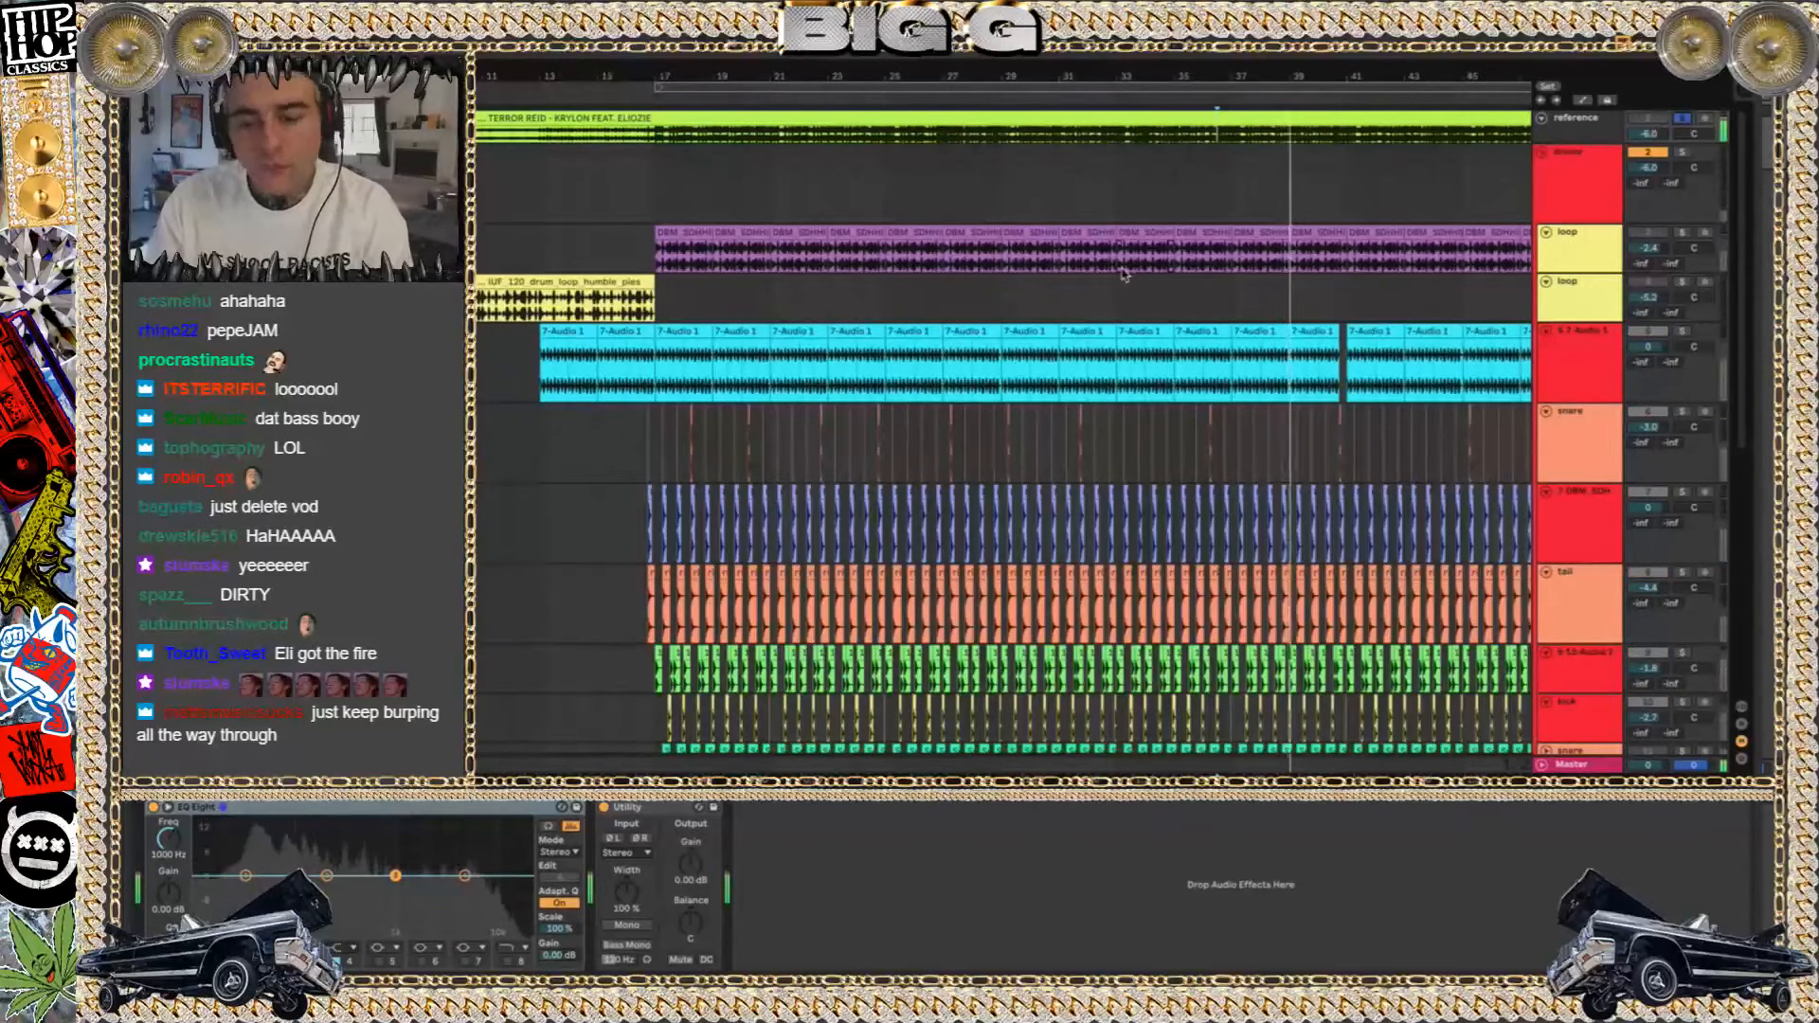
Listen to the reference song from bar 41, right after the short gap in the audio loop
{"action": "scroll", "coordinate": [1124, 275], "scroll_direction": "right", "scroll_amount": 3}
{"action": "scroll", "coordinate": [1123, 275], "scroll_direction": "down", "scroll_amount": 1}
{"action": "scroll", "coordinate": [1124, 275], "scroll_direction": "up", "scroll_amount": 2}
{"action": "scroll", "coordinate": [1124, 275], "scroll_direction": "up", "scroll_amount": 2}
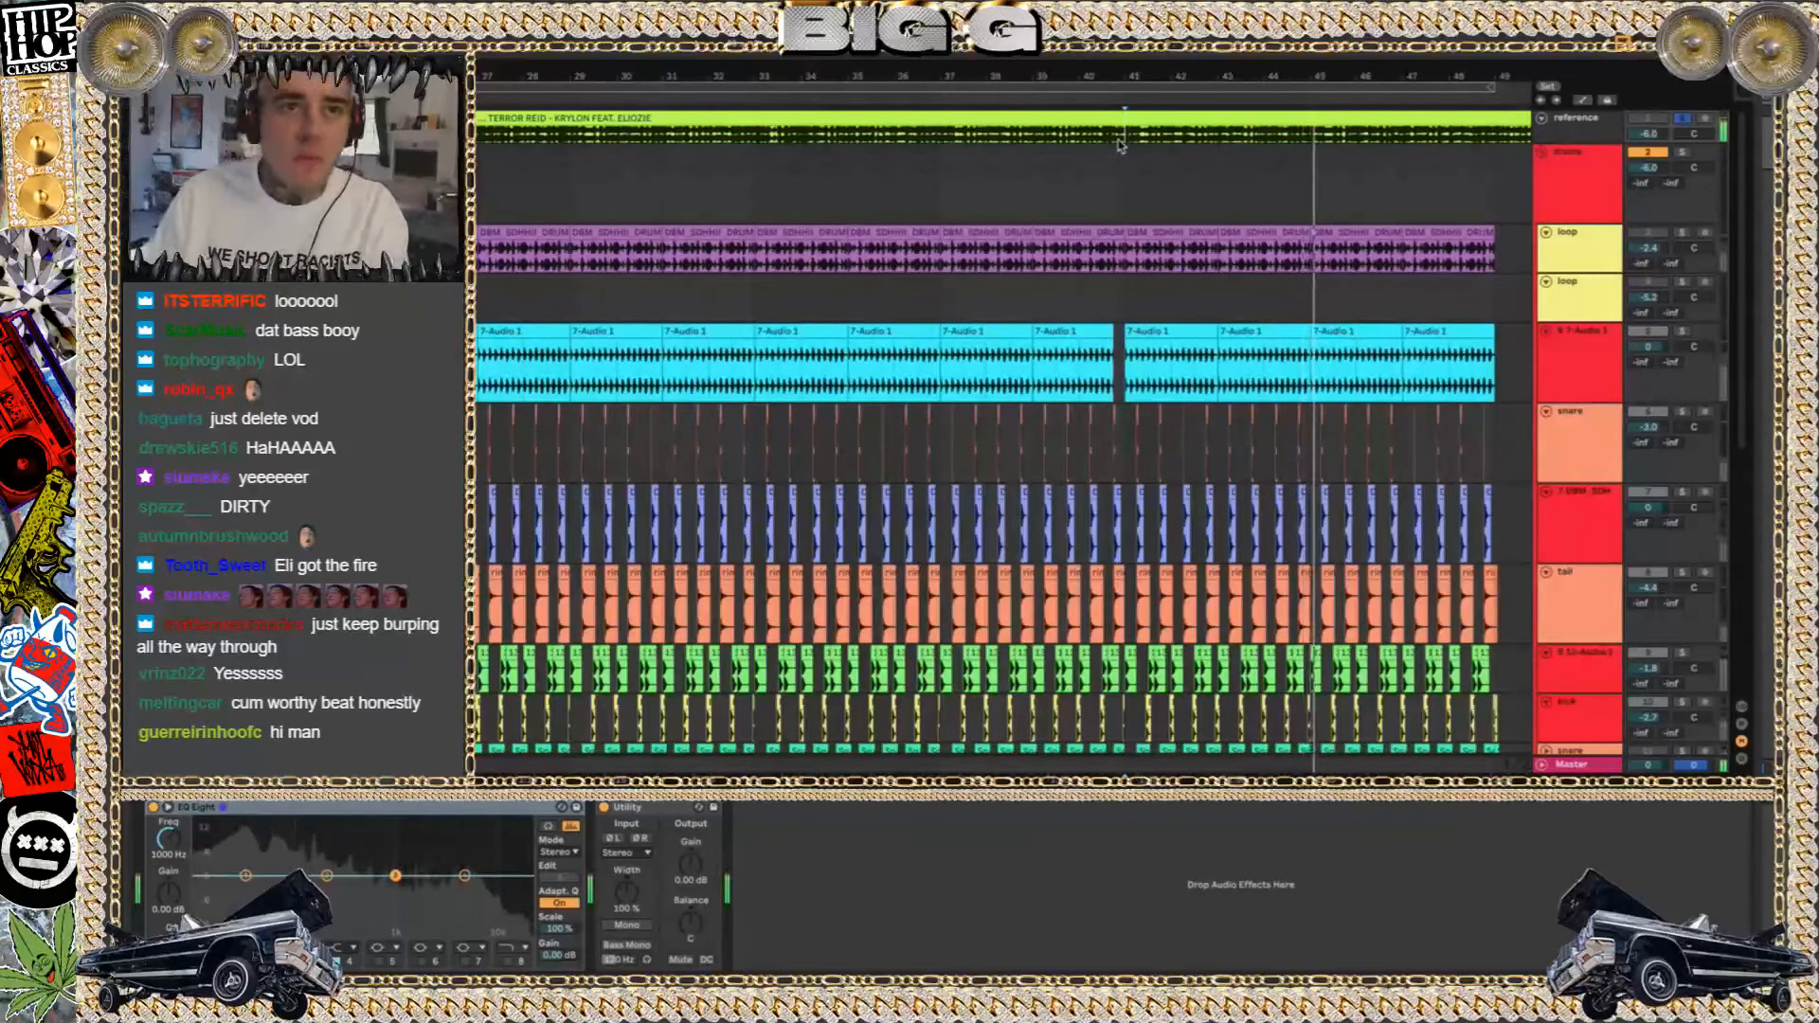
Turn off solo on the reference track and collapse the track
{"action": "scroll", "coordinate": [1102, 223], "scroll_direction": "down", "scroll_amount": 5}
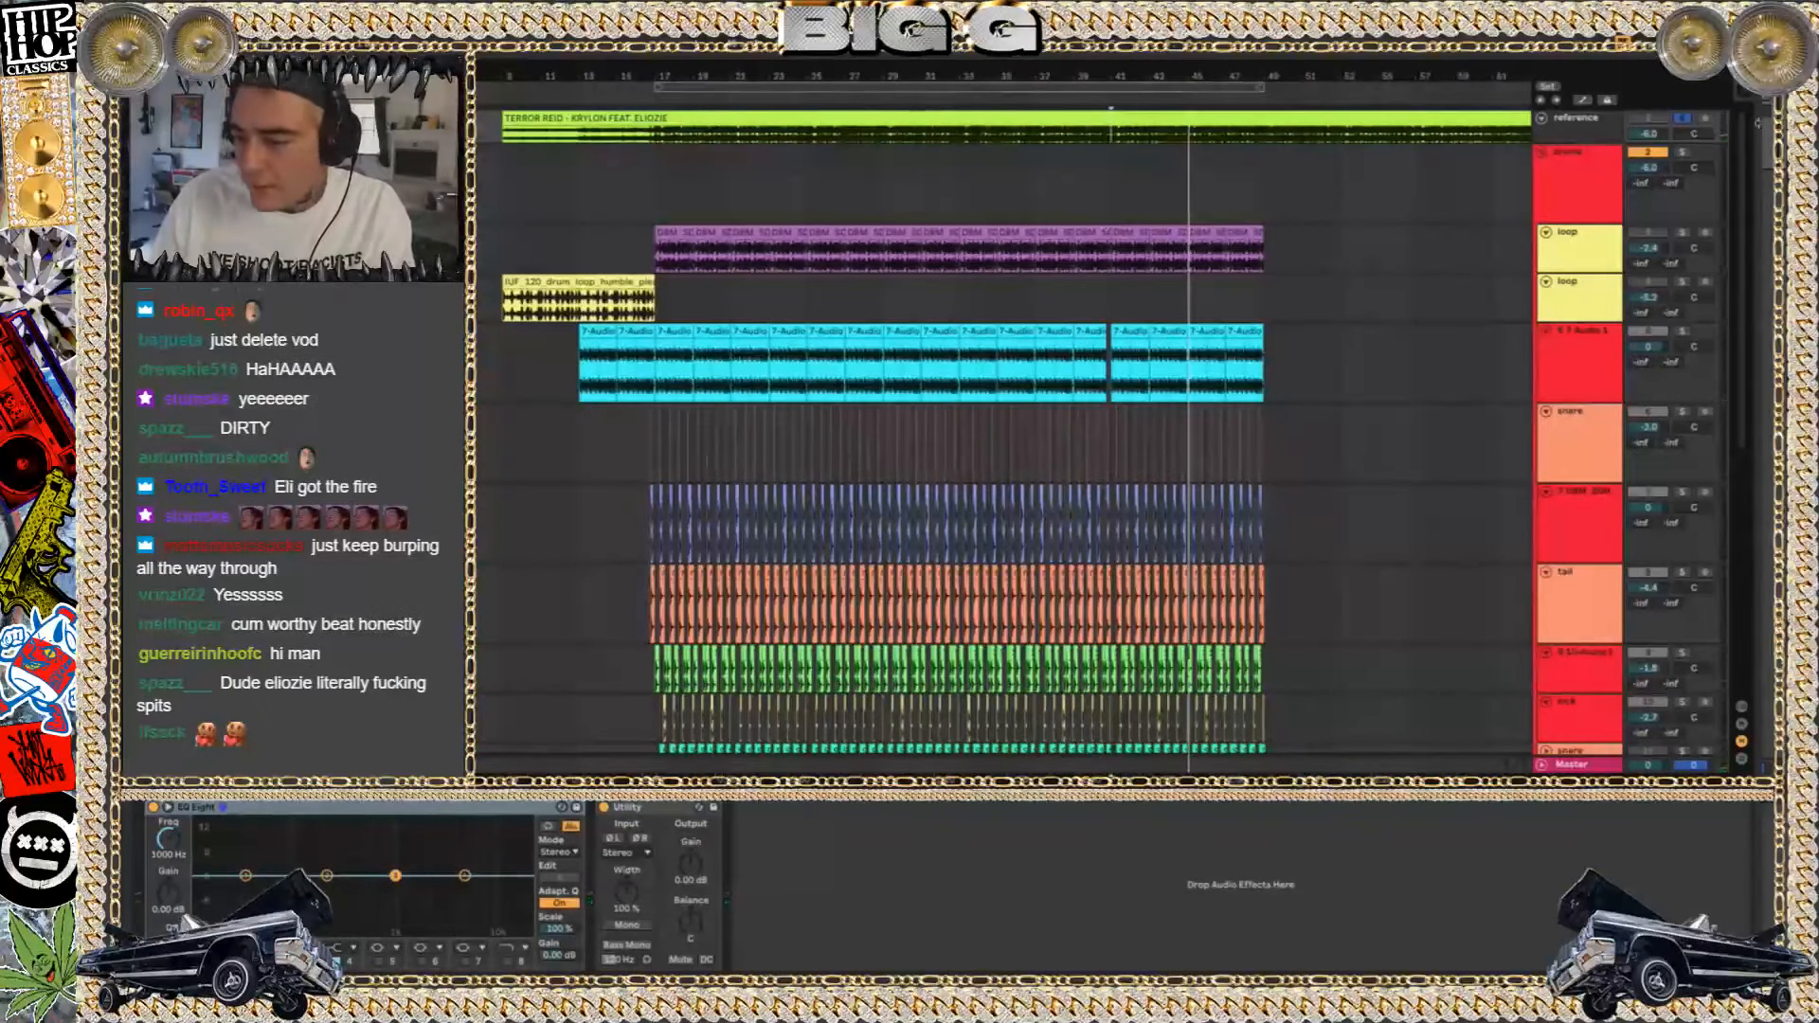
{"action": "left_click", "coordinate": [1683, 117]}
{"action": "left_click", "coordinate": [1542, 119]}
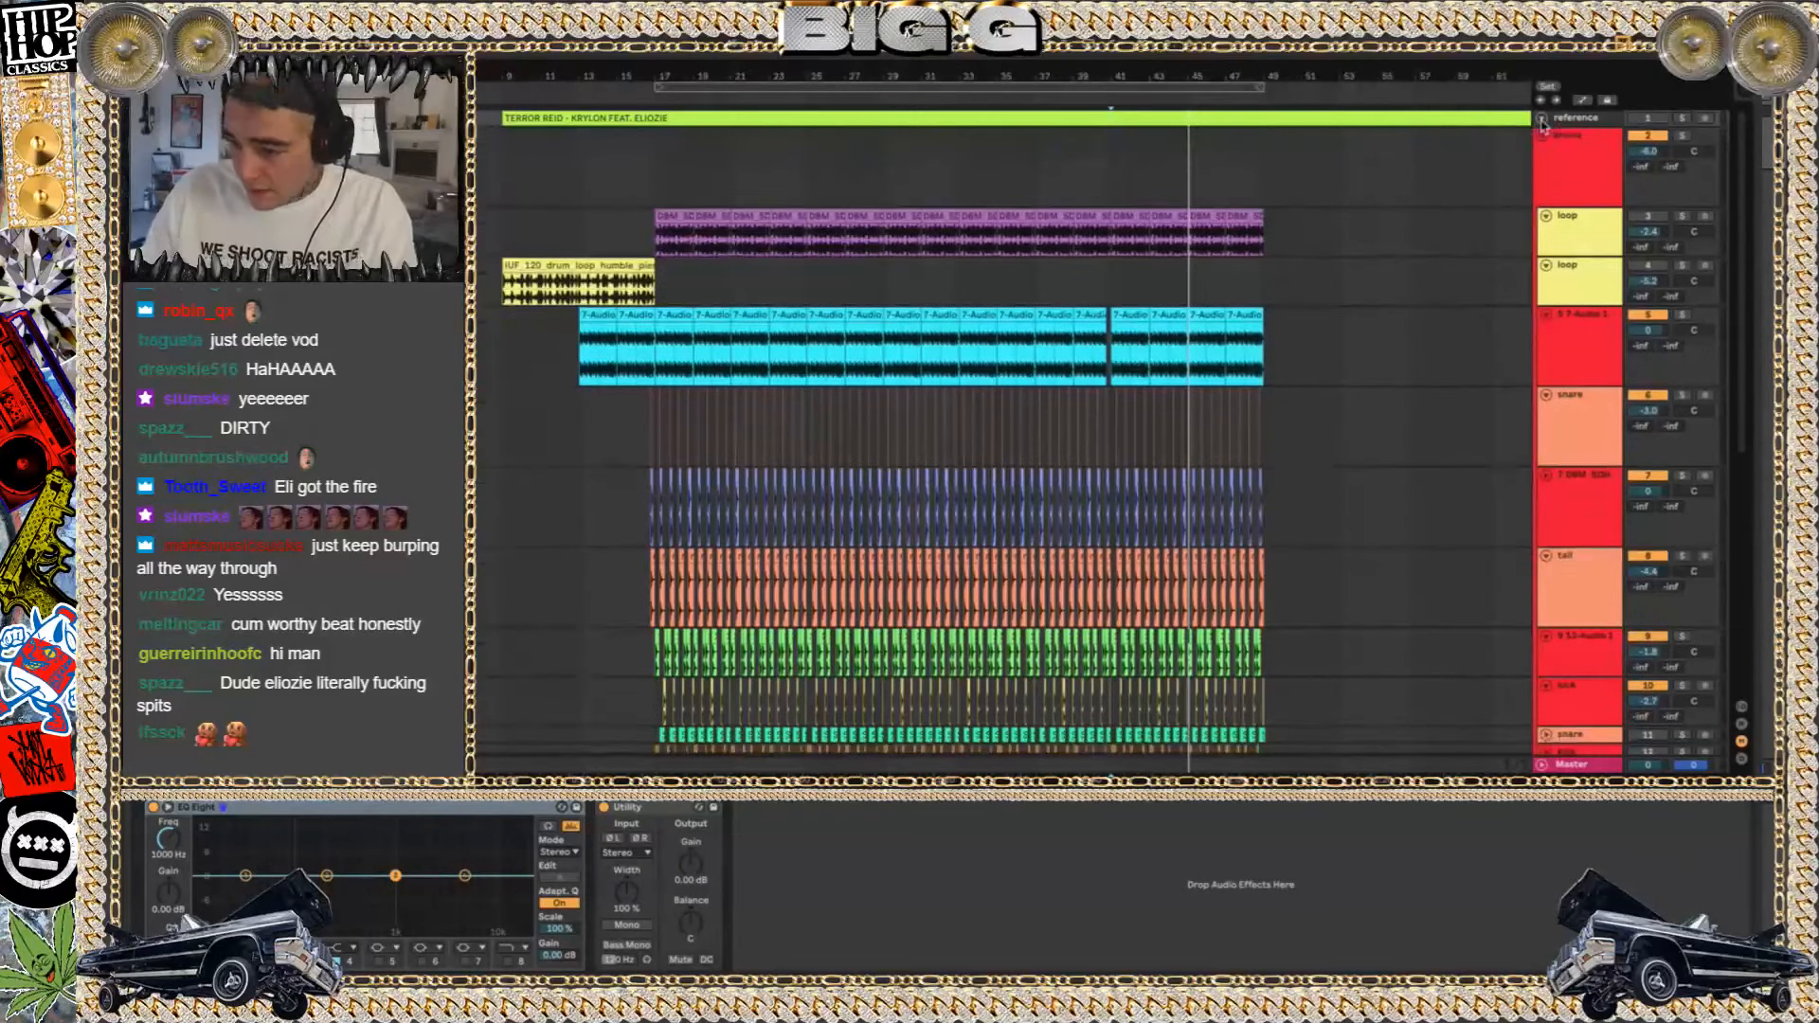
Select the Fun House Pt. 1 sample clip starting at bar 10 and expand its track
{"action": "scroll", "coordinate": [861, 139], "scroll_direction": "right", "scroll_amount": 1}
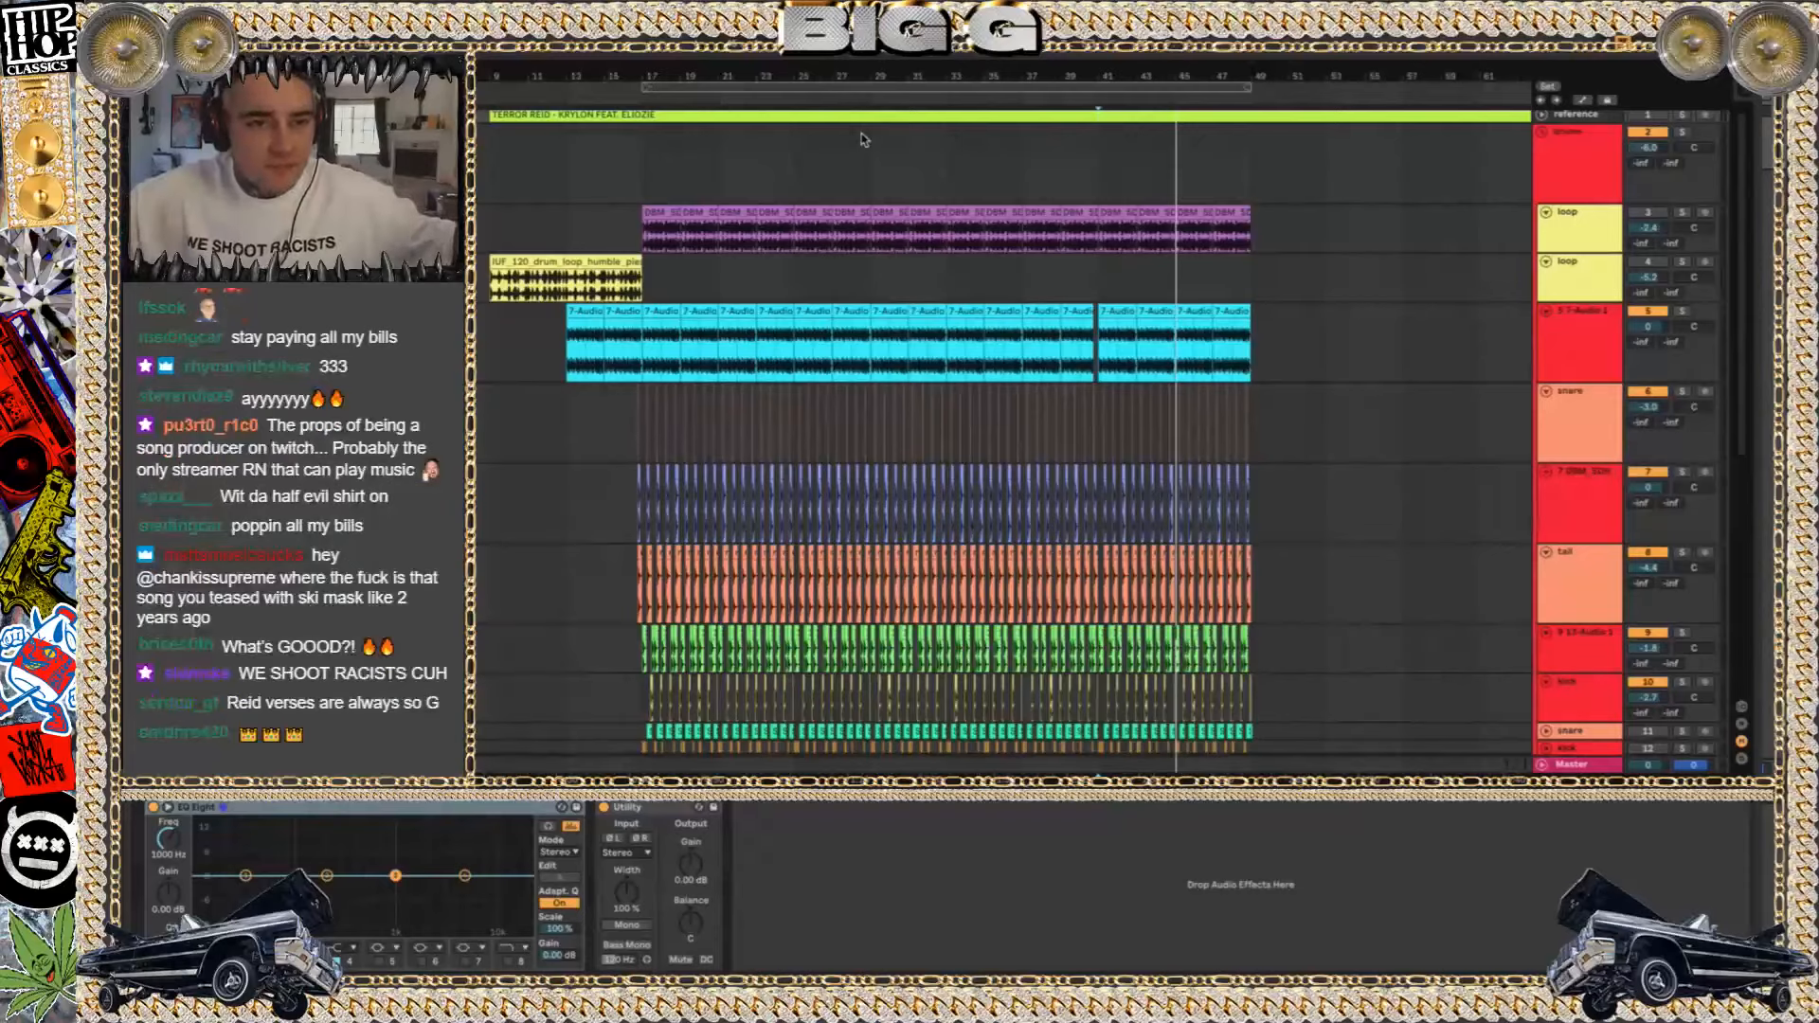
{"action": "scroll", "coordinate": [809, 372], "scroll_direction": "down", "scroll_amount": 10}
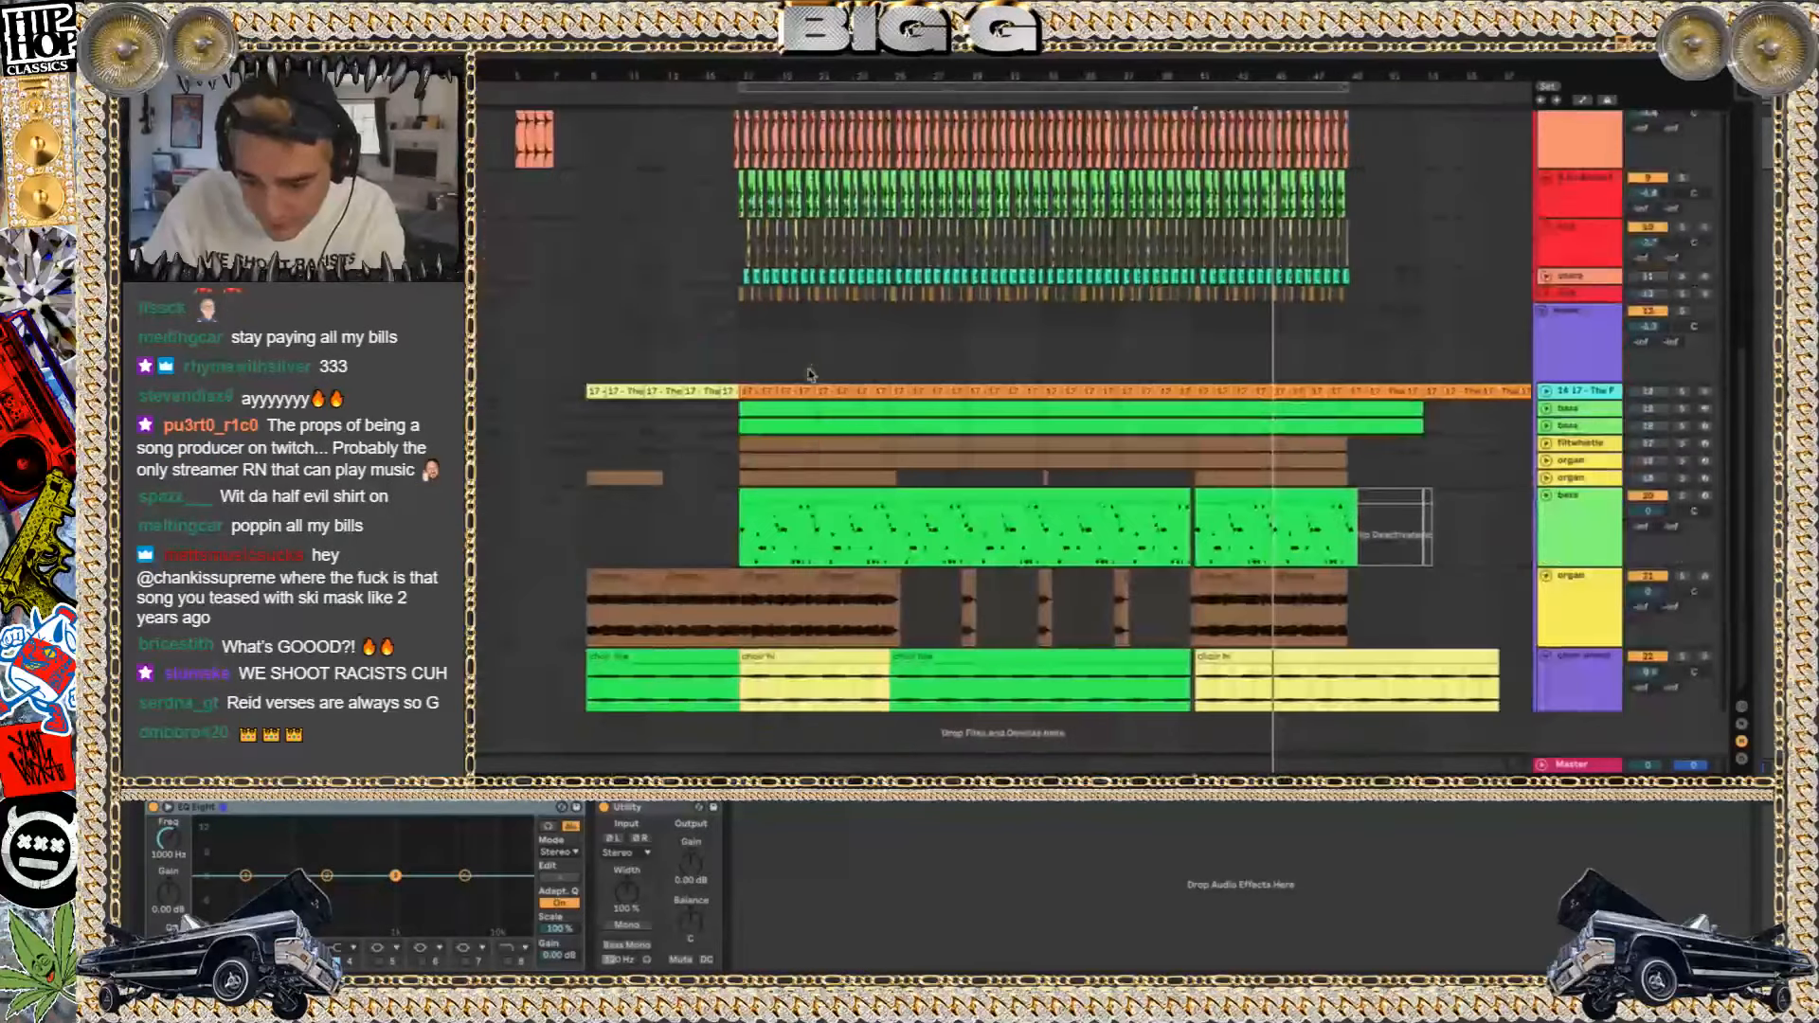
{"action": "left_click", "coordinate": [632, 393]}
{"action": "scroll", "coordinate": [632, 392], "scroll_direction": "down", "scroll_amount": 3}
{"action": "scroll", "coordinate": [632, 392], "scroll_direction": "up", "scroll_amount": 10}
{"action": "scroll", "coordinate": [636, 392], "scroll_direction": "left", "scroll_amount": 2}
{"action": "scroll", "coordinate": [637, 393], "scroll_direction": "left", "scroll_amount": 2}
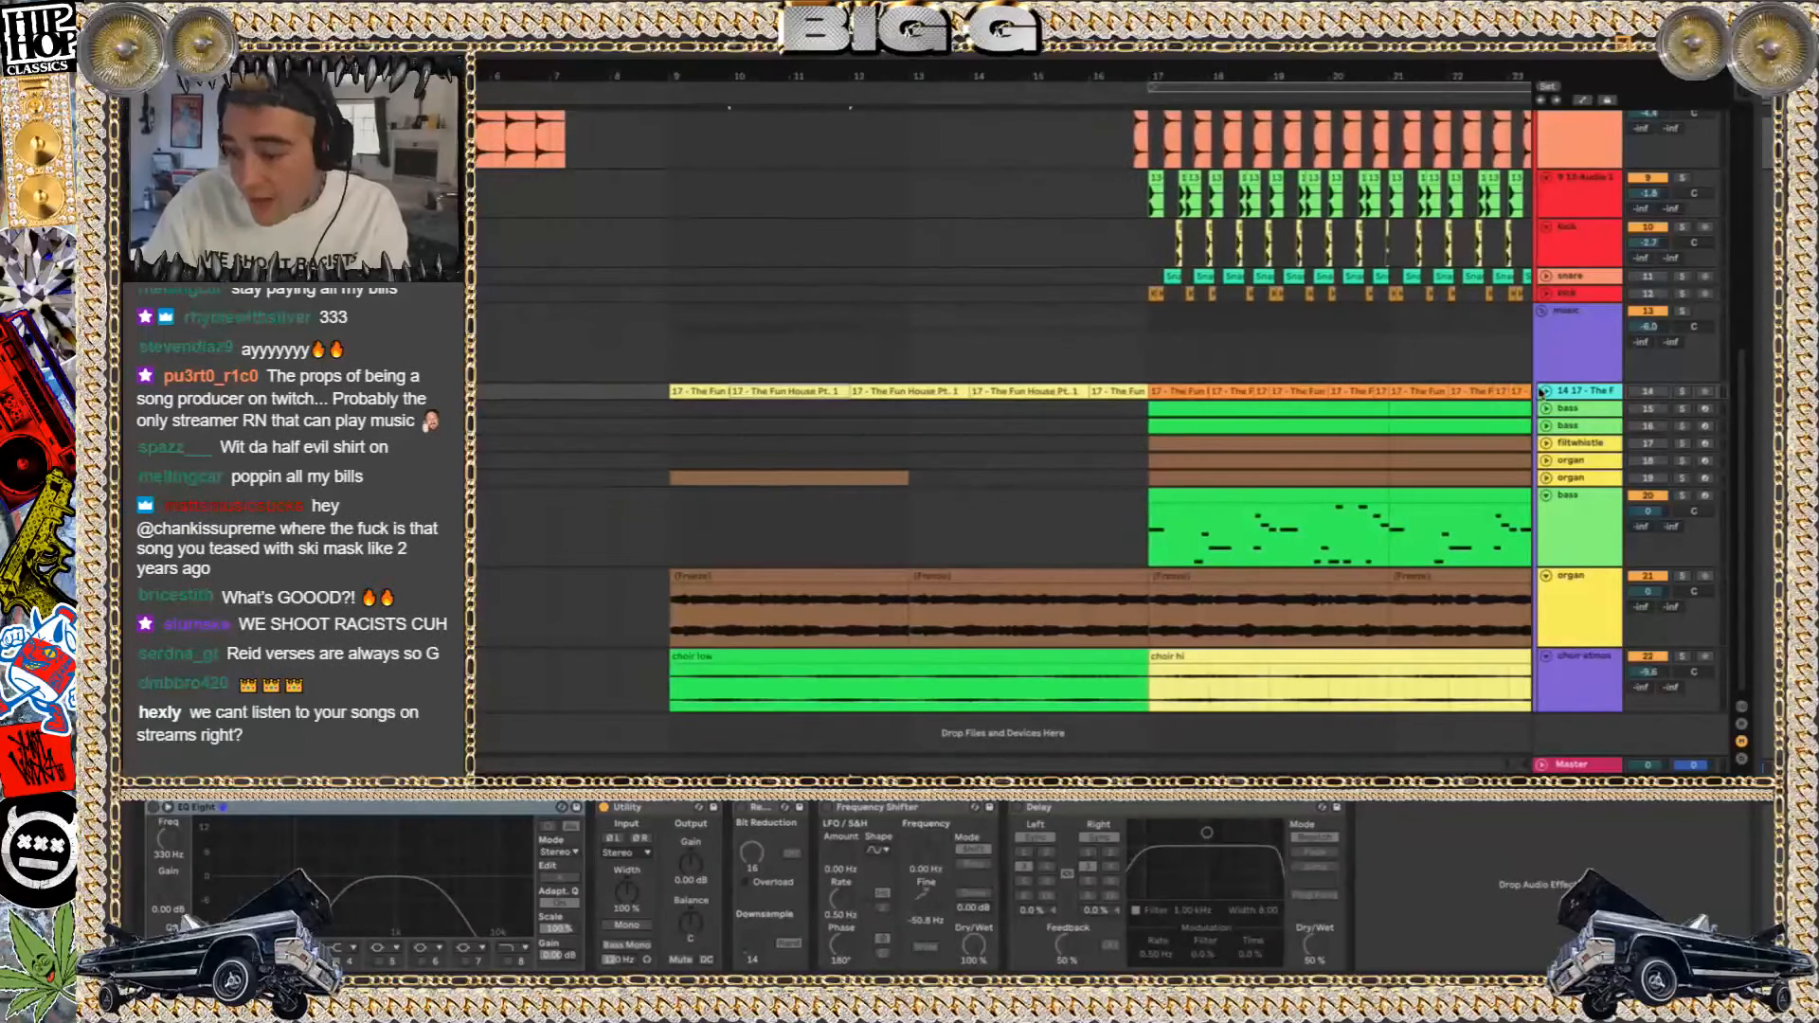
{"action": "left_click", "coordinate": [1546, 391]}
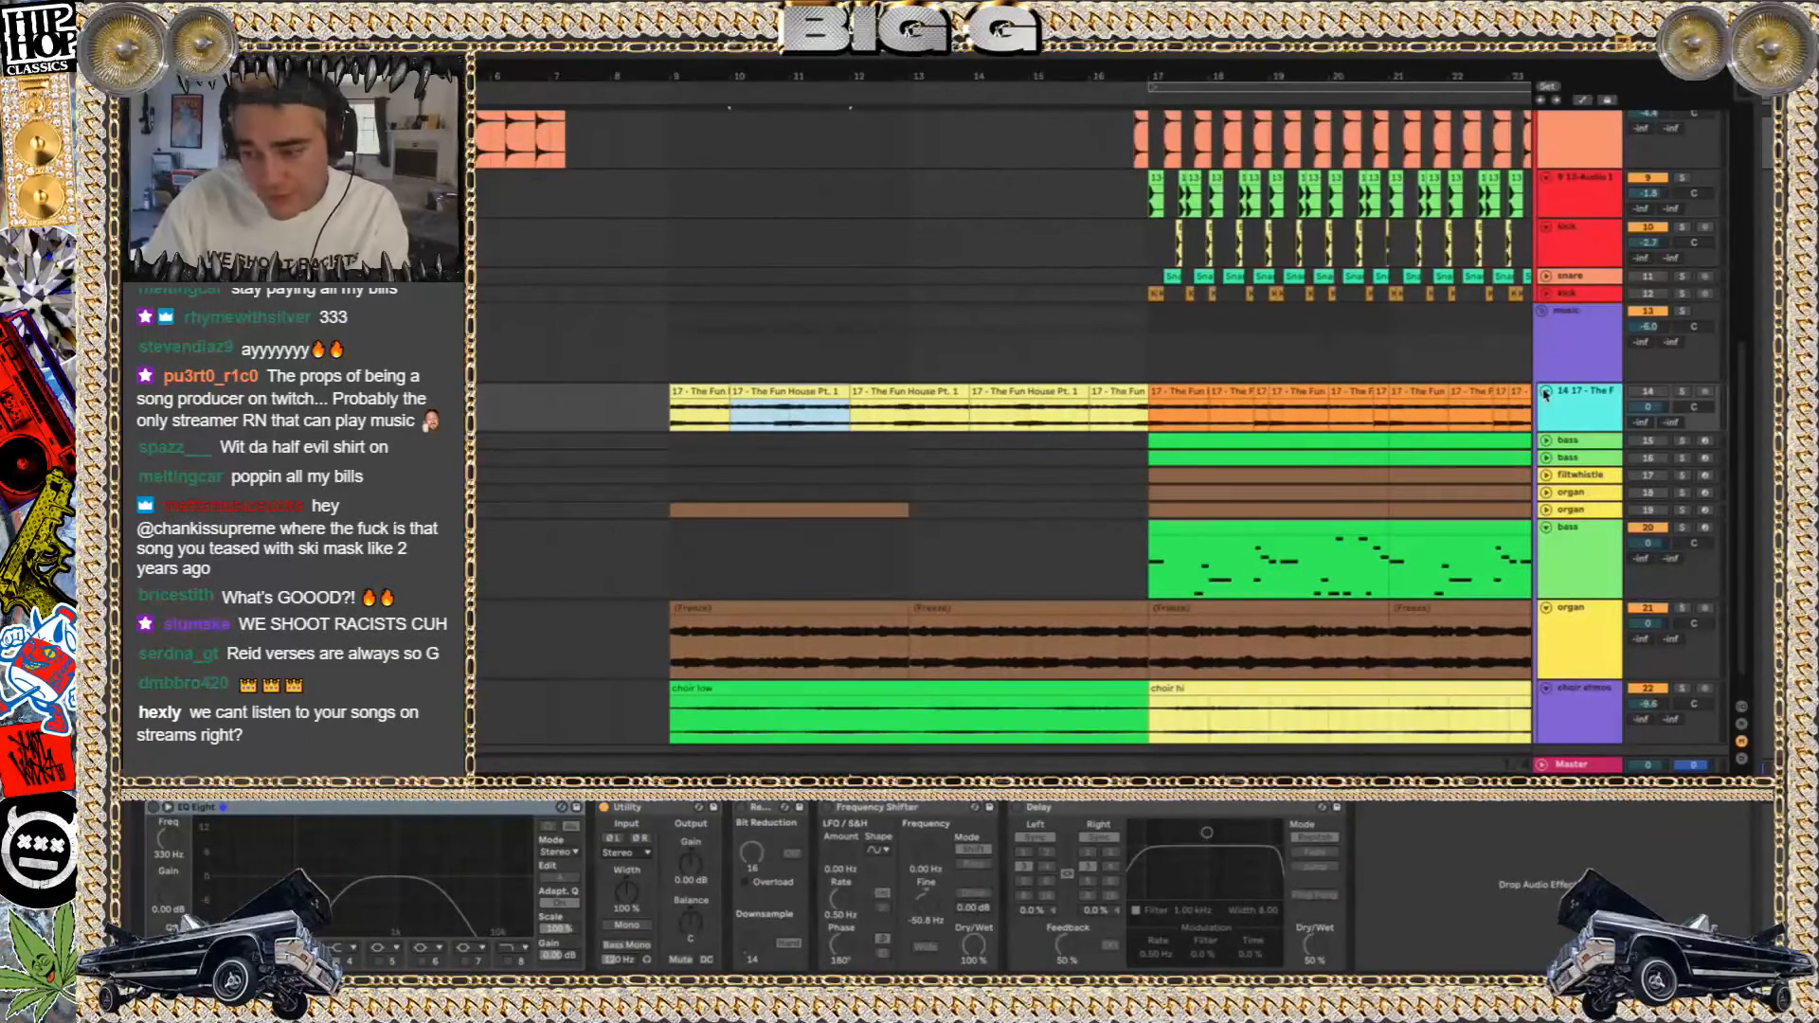
Audition the selected Fun House sample in solo, and restore the track to unsoloed and collapsed
{"action": "left_click", "coordinate": [1681, 391]}
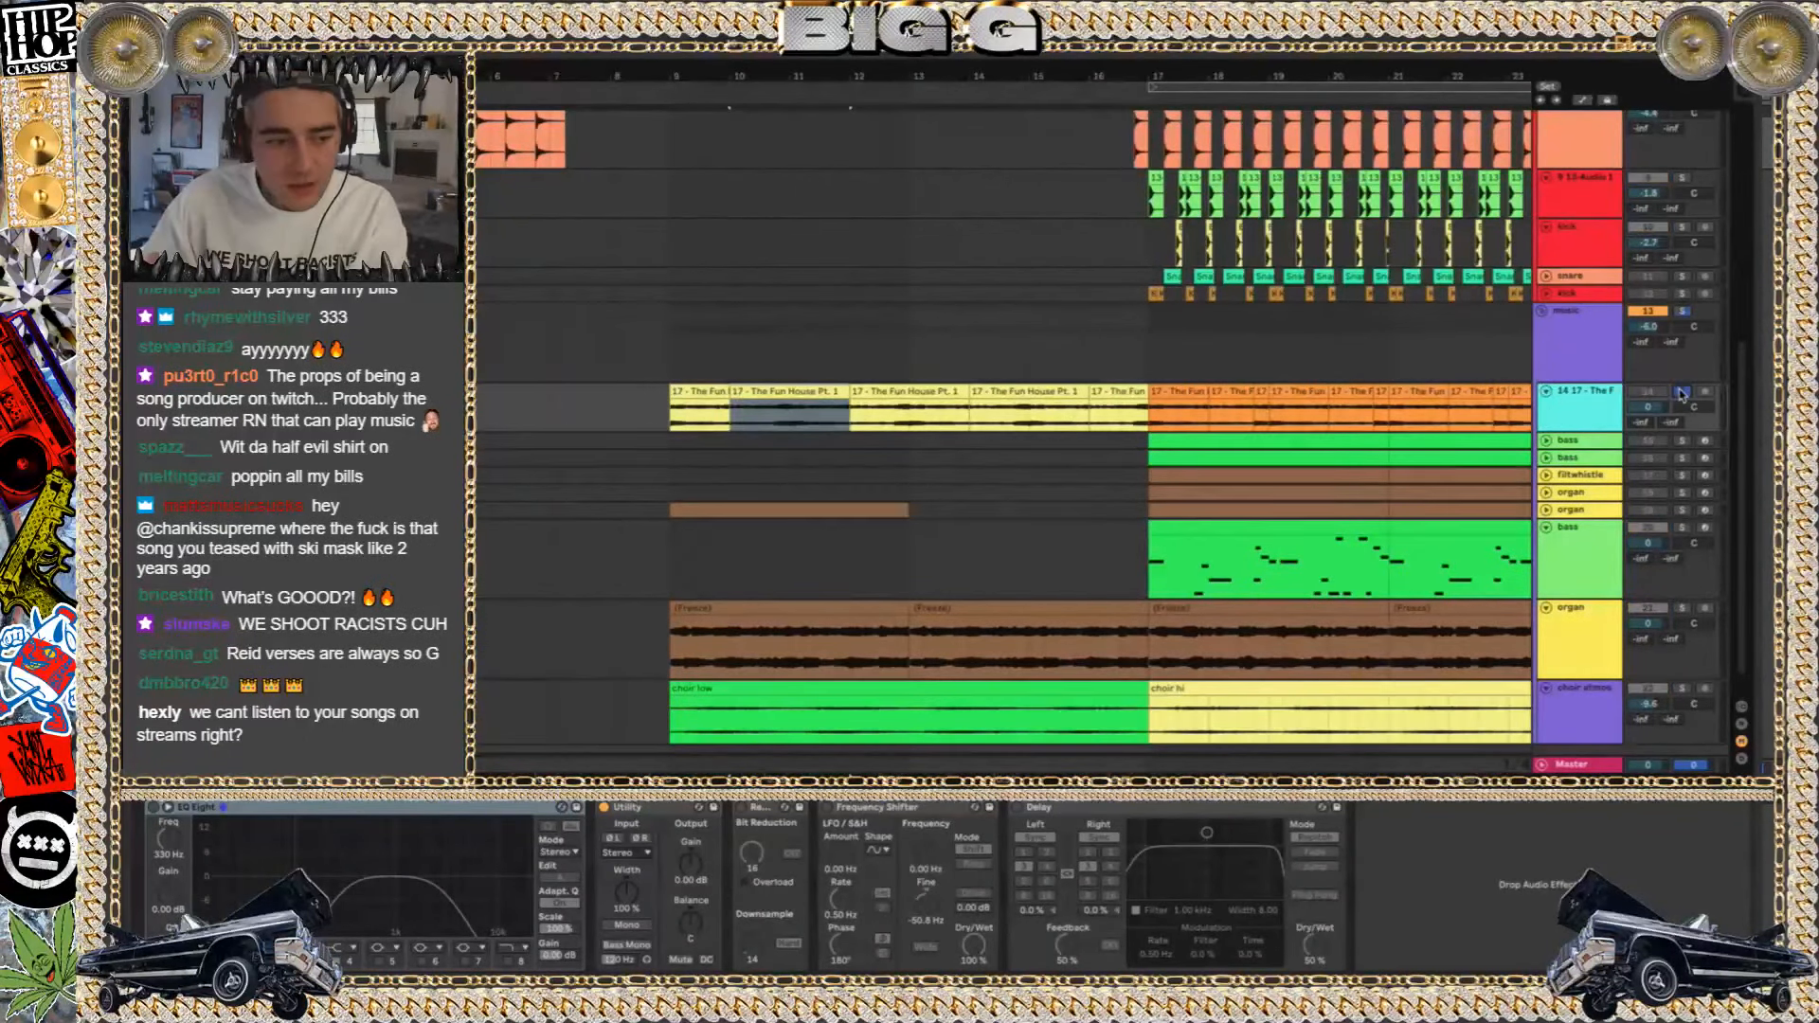
{"action": "key", "text": "space"}
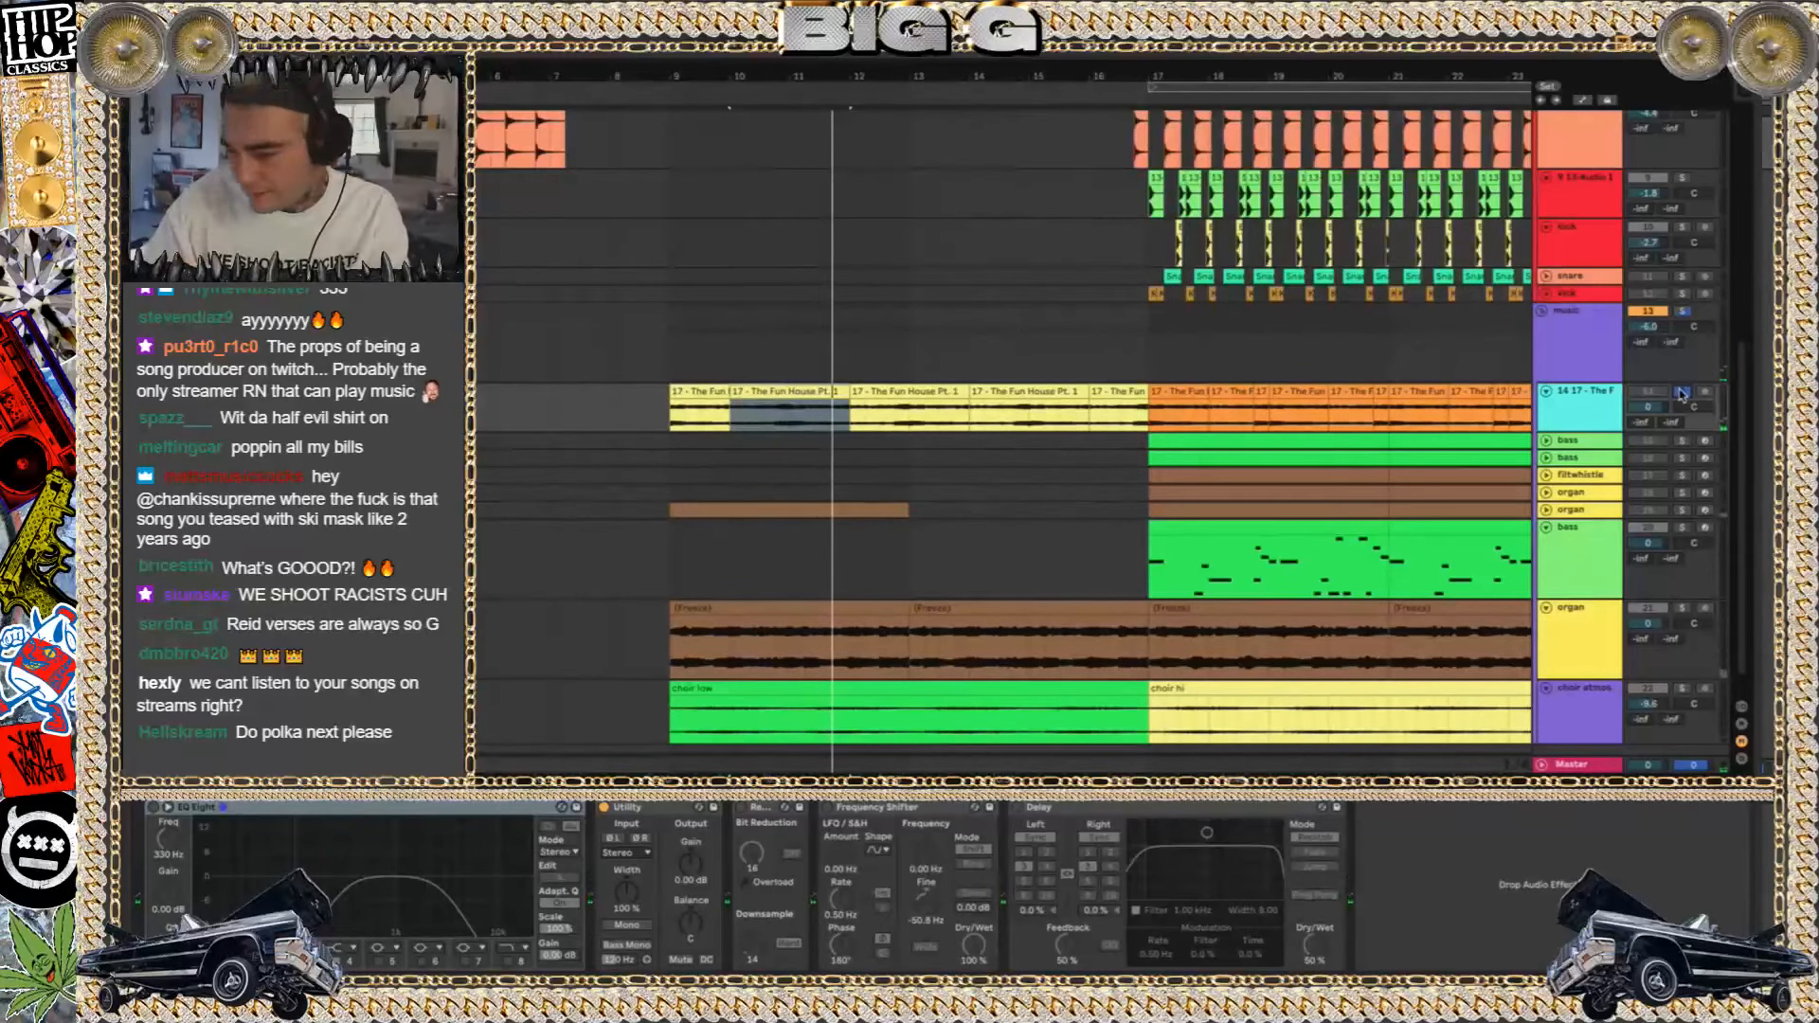
{"action": "left_click", "coordinate": [1681, 393]}
{"action": "left_click", "coordinate": [1544, 392]}
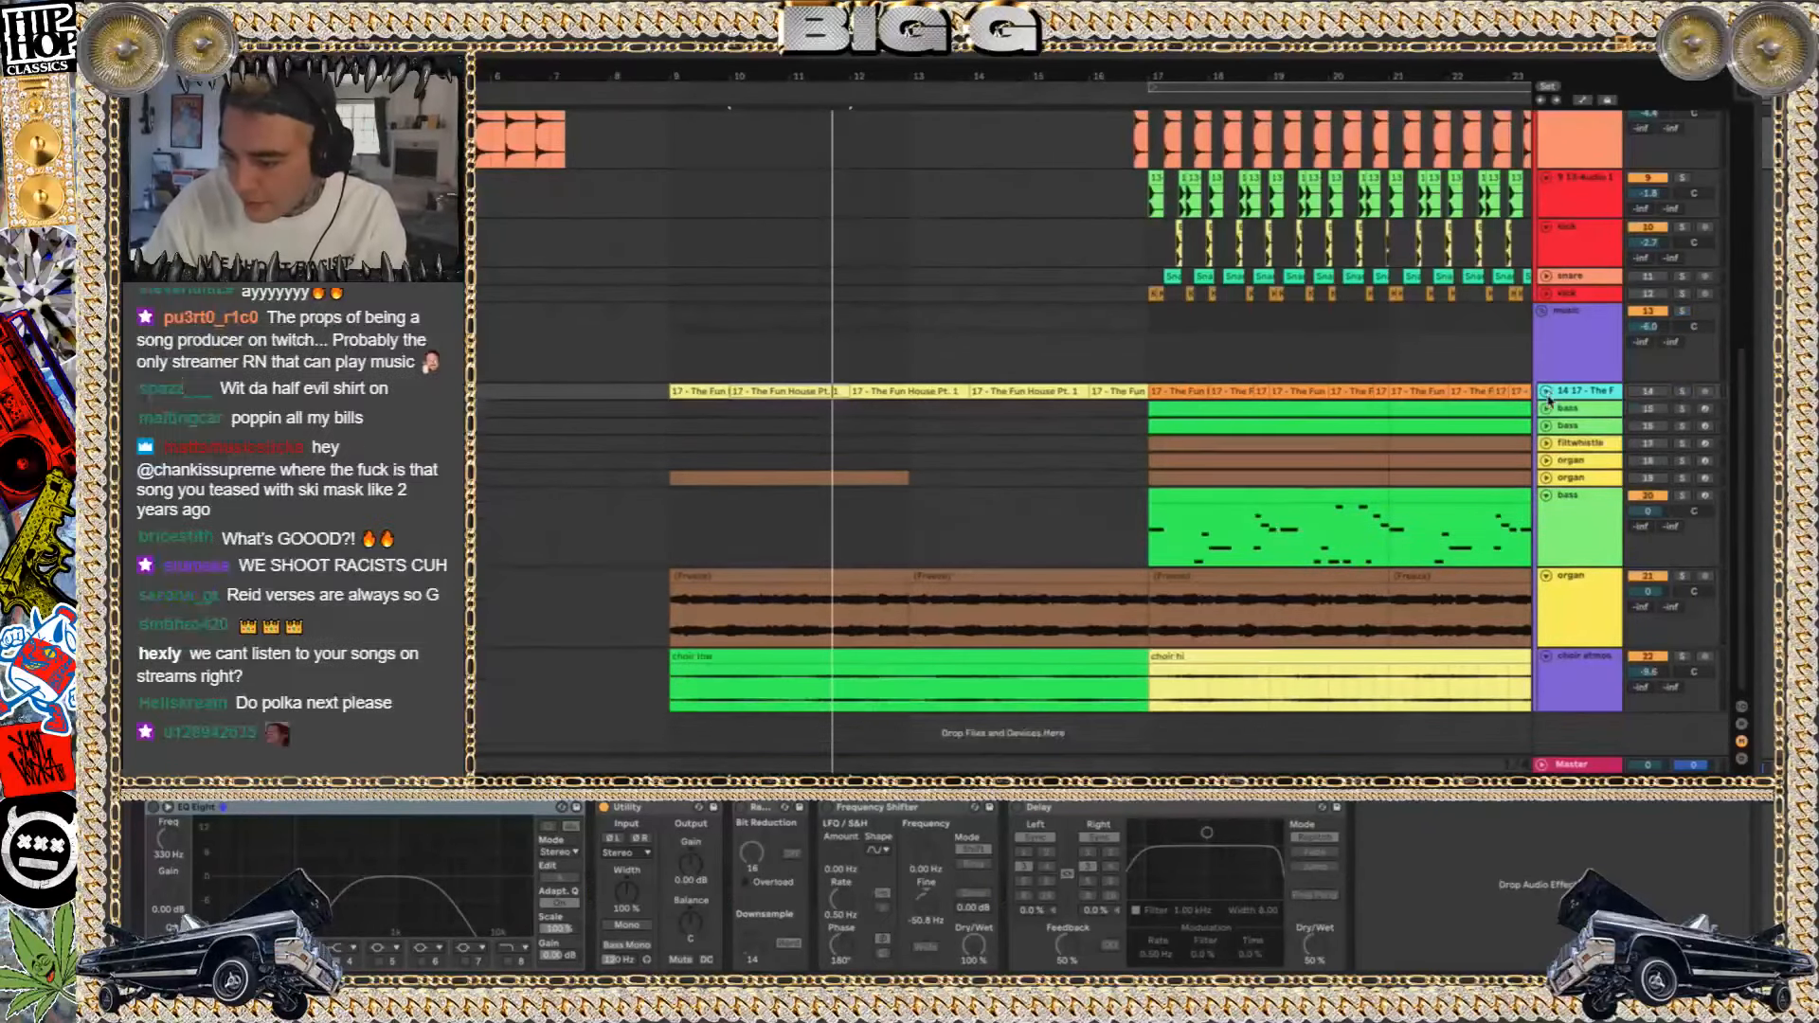
Solo the upper collapsed organ track in the music group and play its clip from bar 17
{"action": "scroll", "coordinate": [1022, 467], "scroll_direction": "down", "scroll_amount": 2}
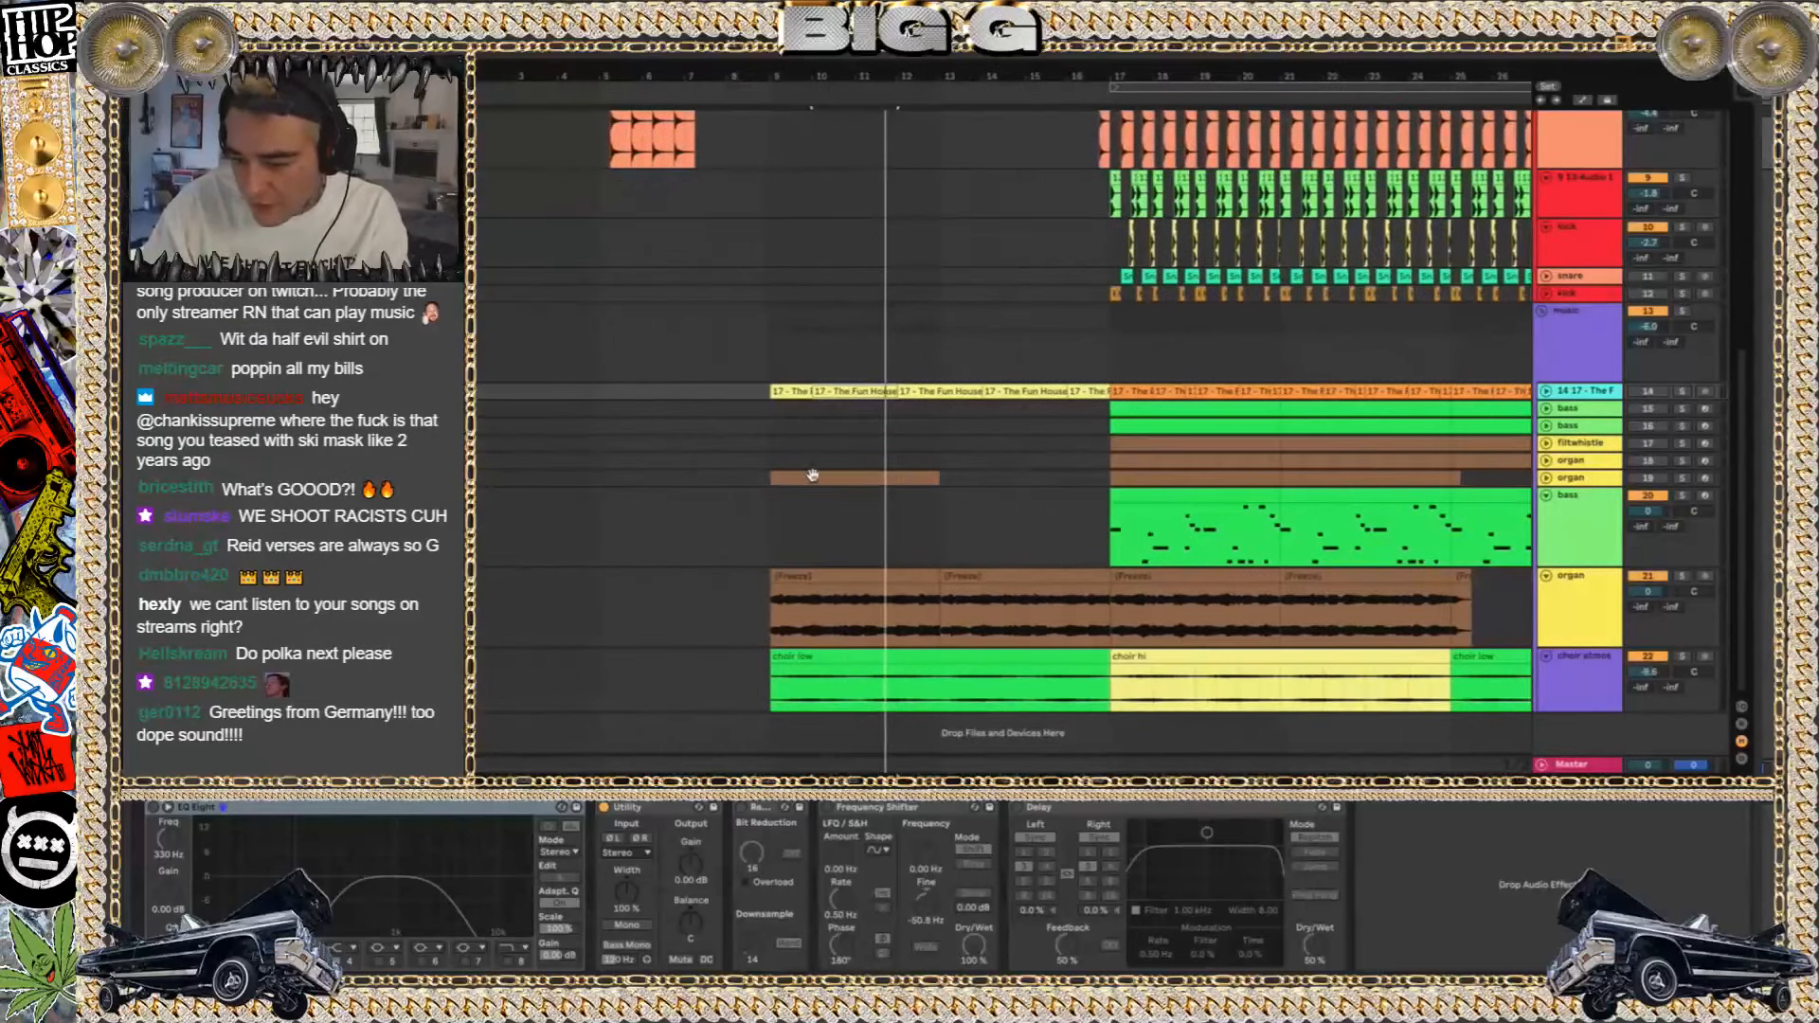
{"action": "left_click", "coordinate": [812, 474]}
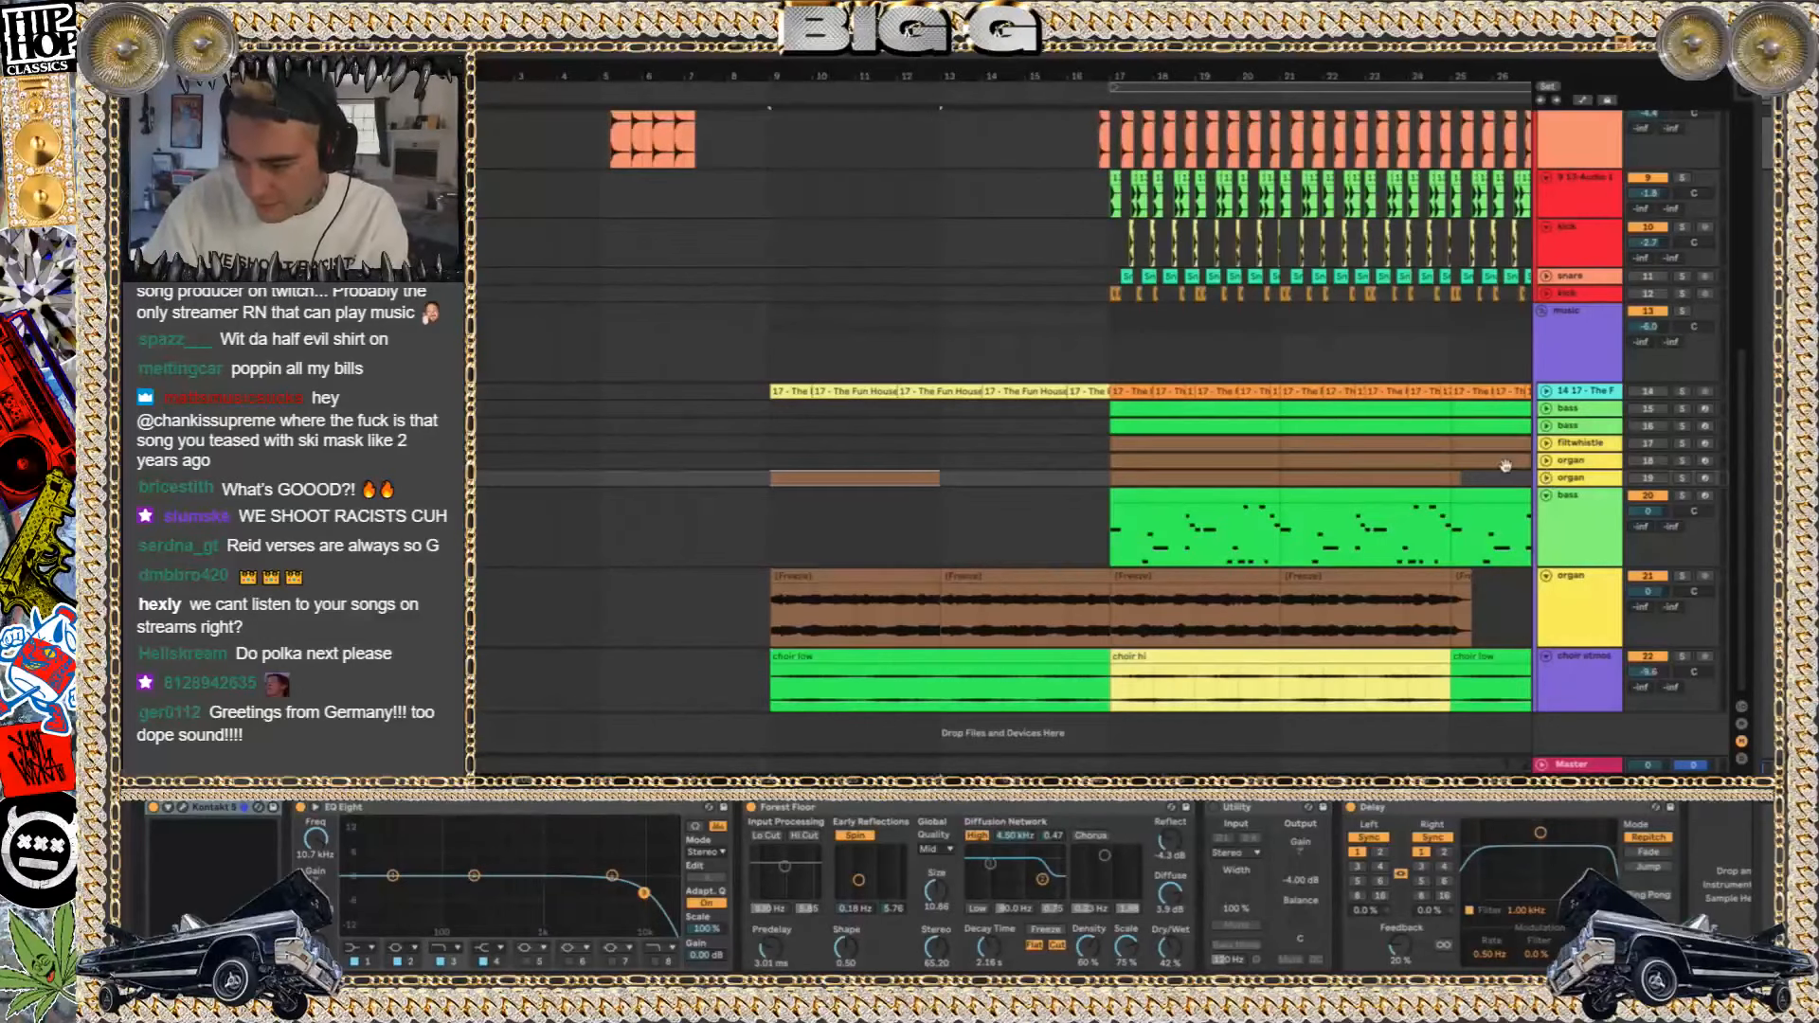
{"action": "left_click", "coordinate": [1149, 462]}
{"action": "left_click", "coordinate": [1682, 461]}
{"action": "key", "text": "space"}
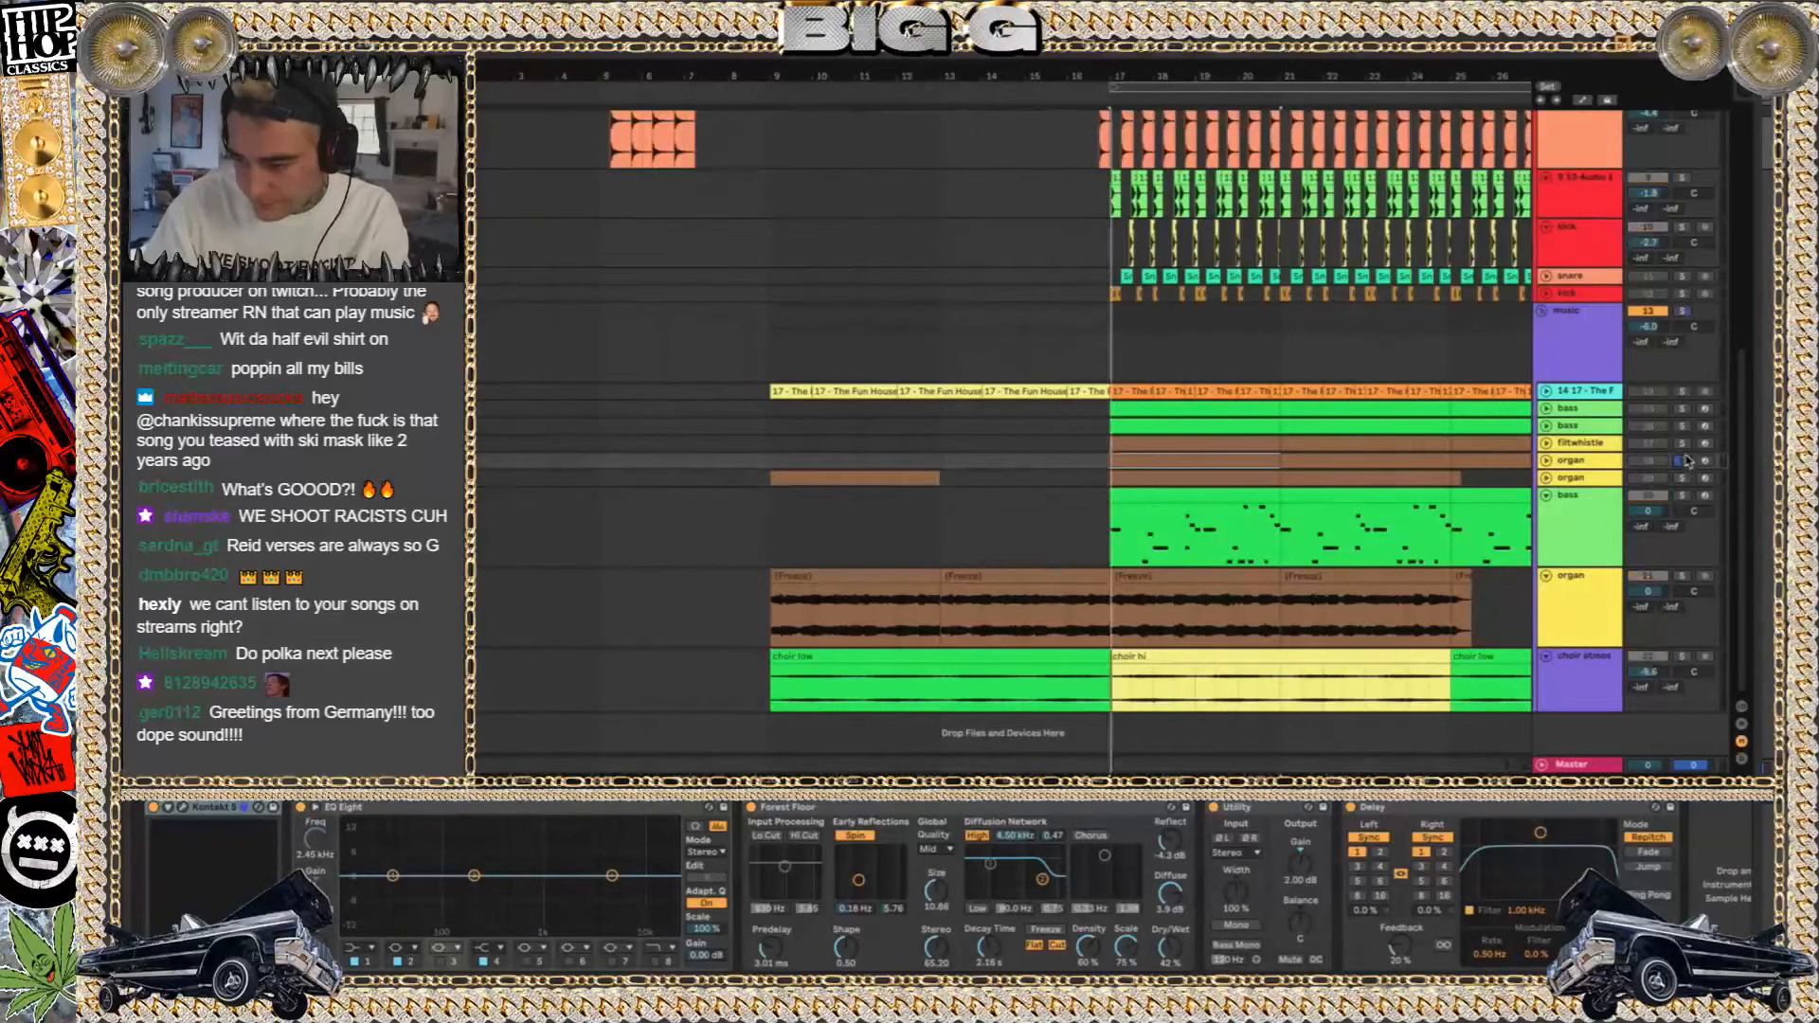
Expand the soloed organ track to show its notes and replay the clip from bar 17
{"action": "left_click", "coordinate": [1546, 461]}
{"action": "scroll", "coordinate": [1084, 419], "scroll_direction": "down", "scroll_amount": 3}
{"action": "scroll", "coordinate": [1084, 419], "scroll_direction": "up", "scroll_amount": 4}
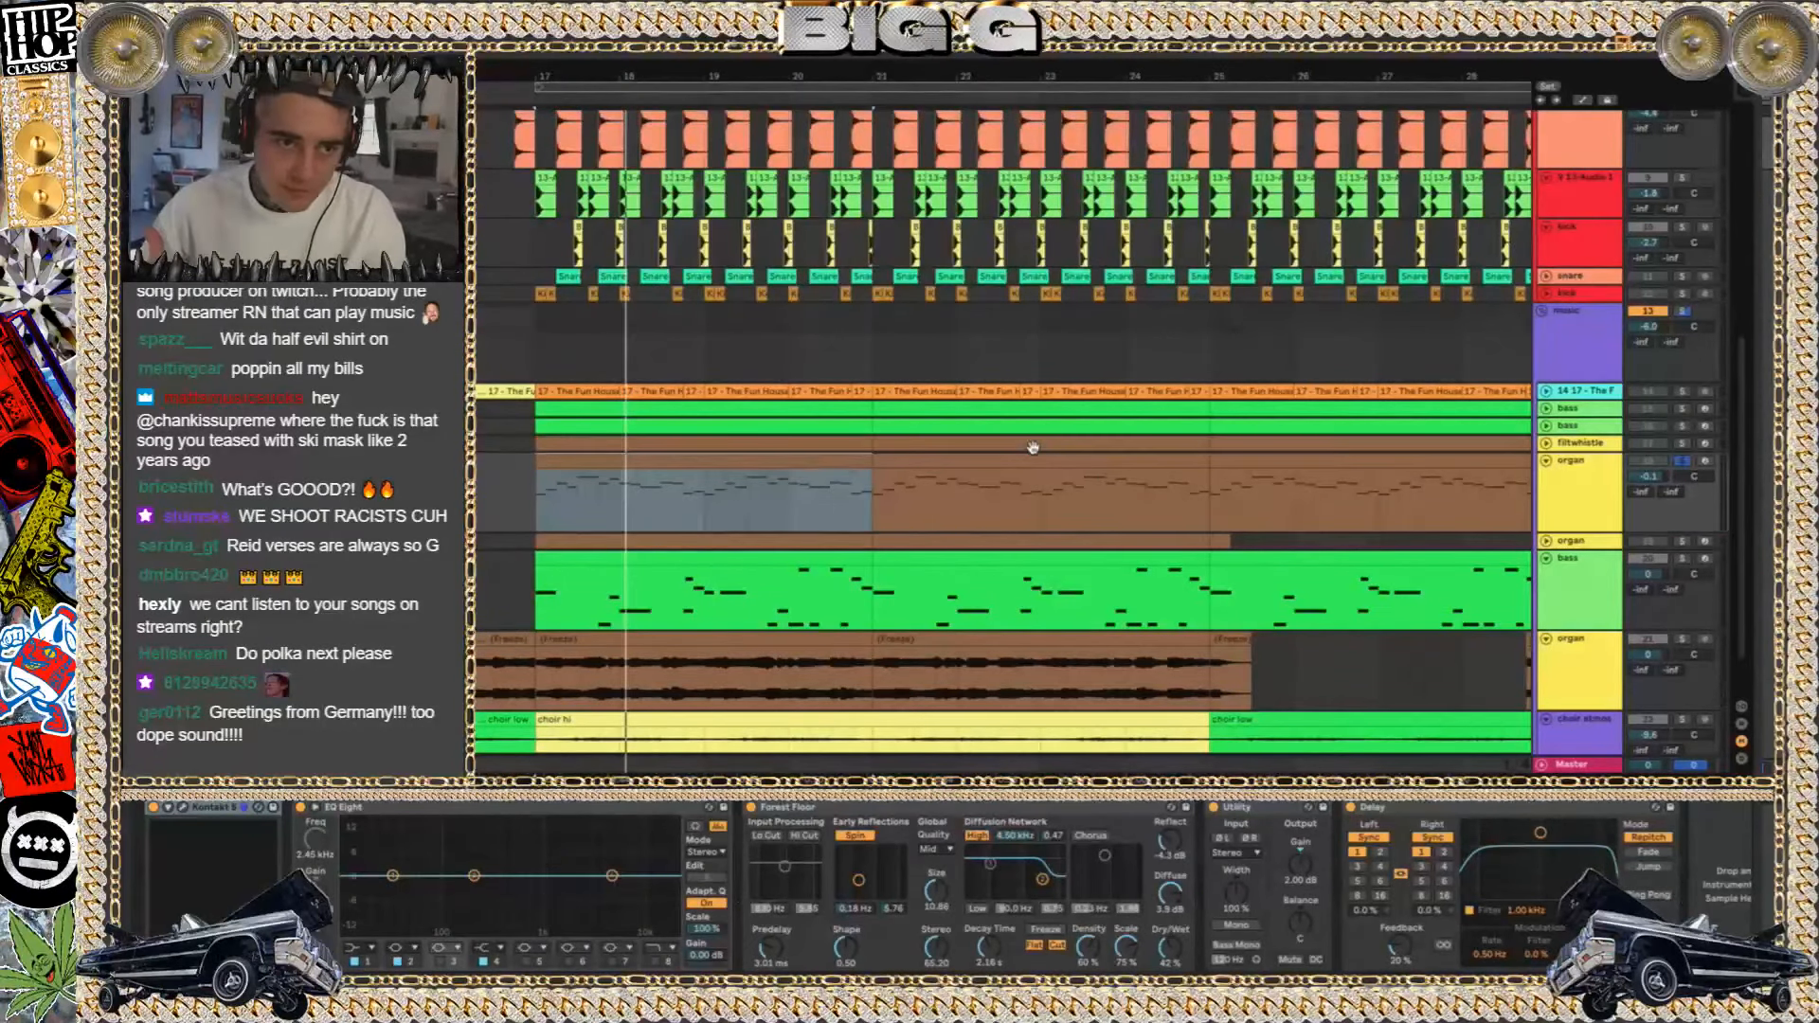
{"action": "key", "text": "space"}
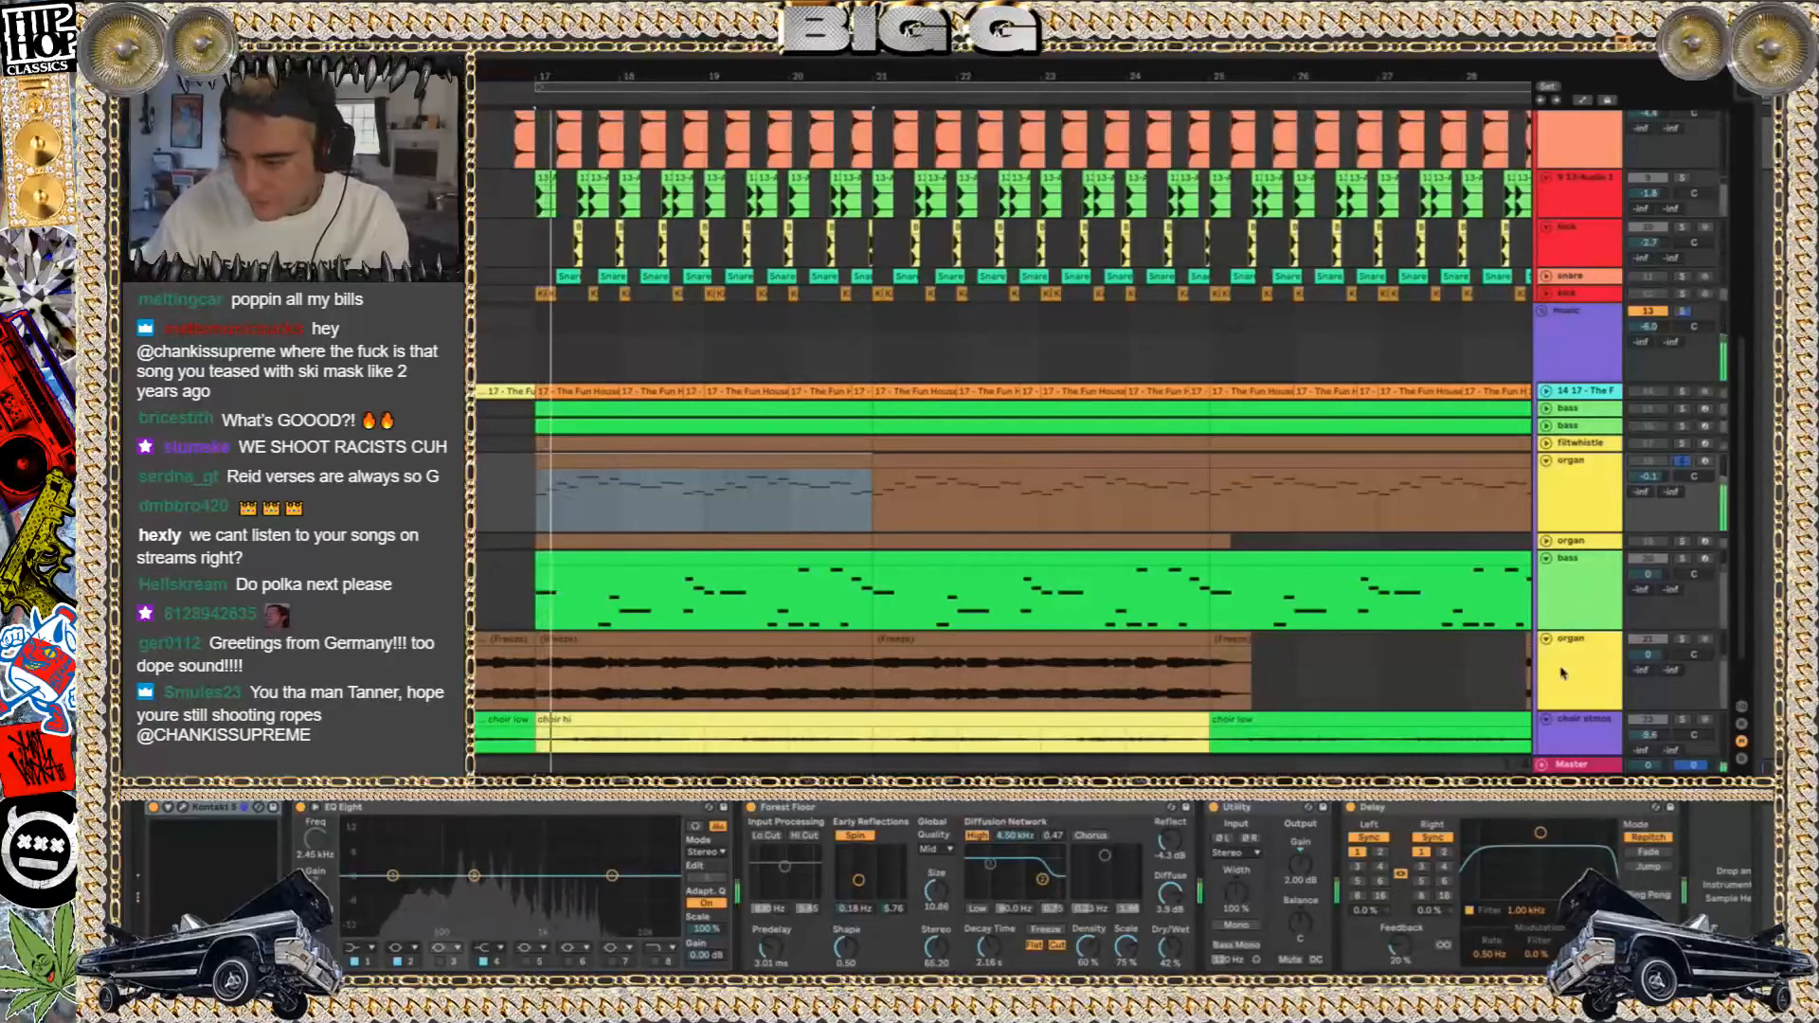
Open the organ track's Kontakt instrument, look through the Factory Library's organ presets, and close the plug-in
{"action": "left_click", "coordinate": [186, 807]}
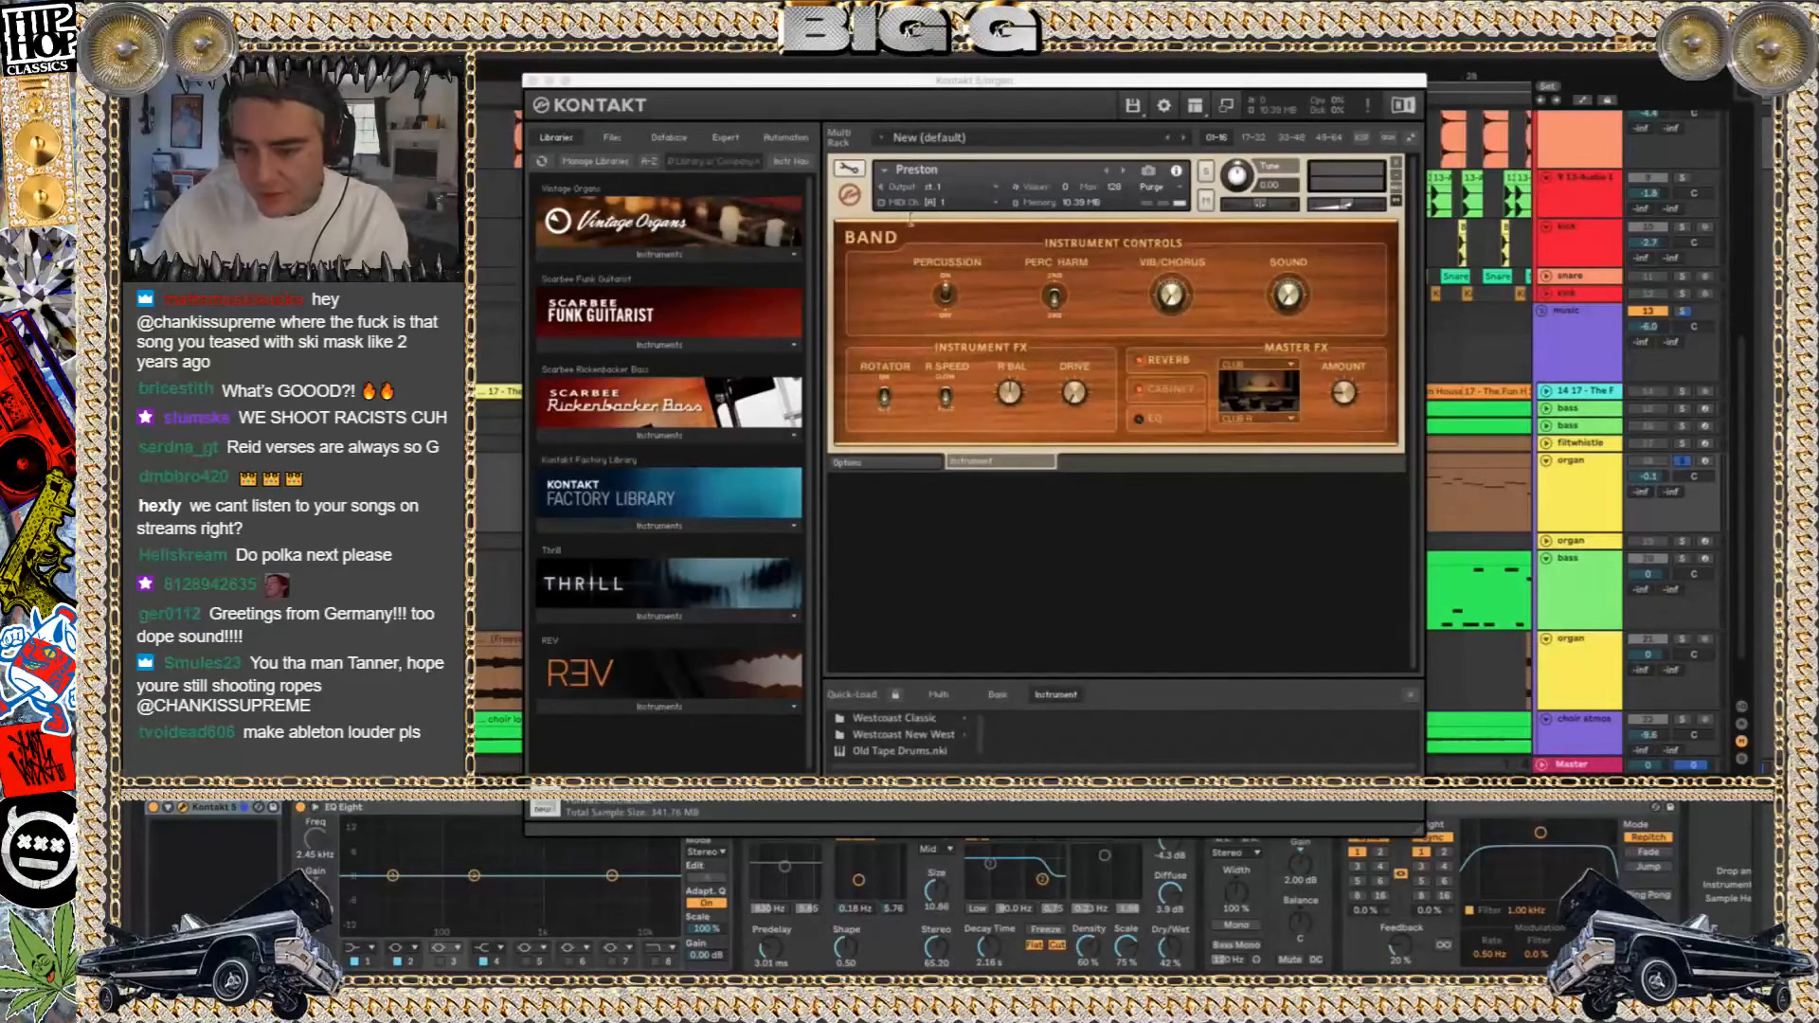
{"action": "left_click", "coordinate": [614, 526]}
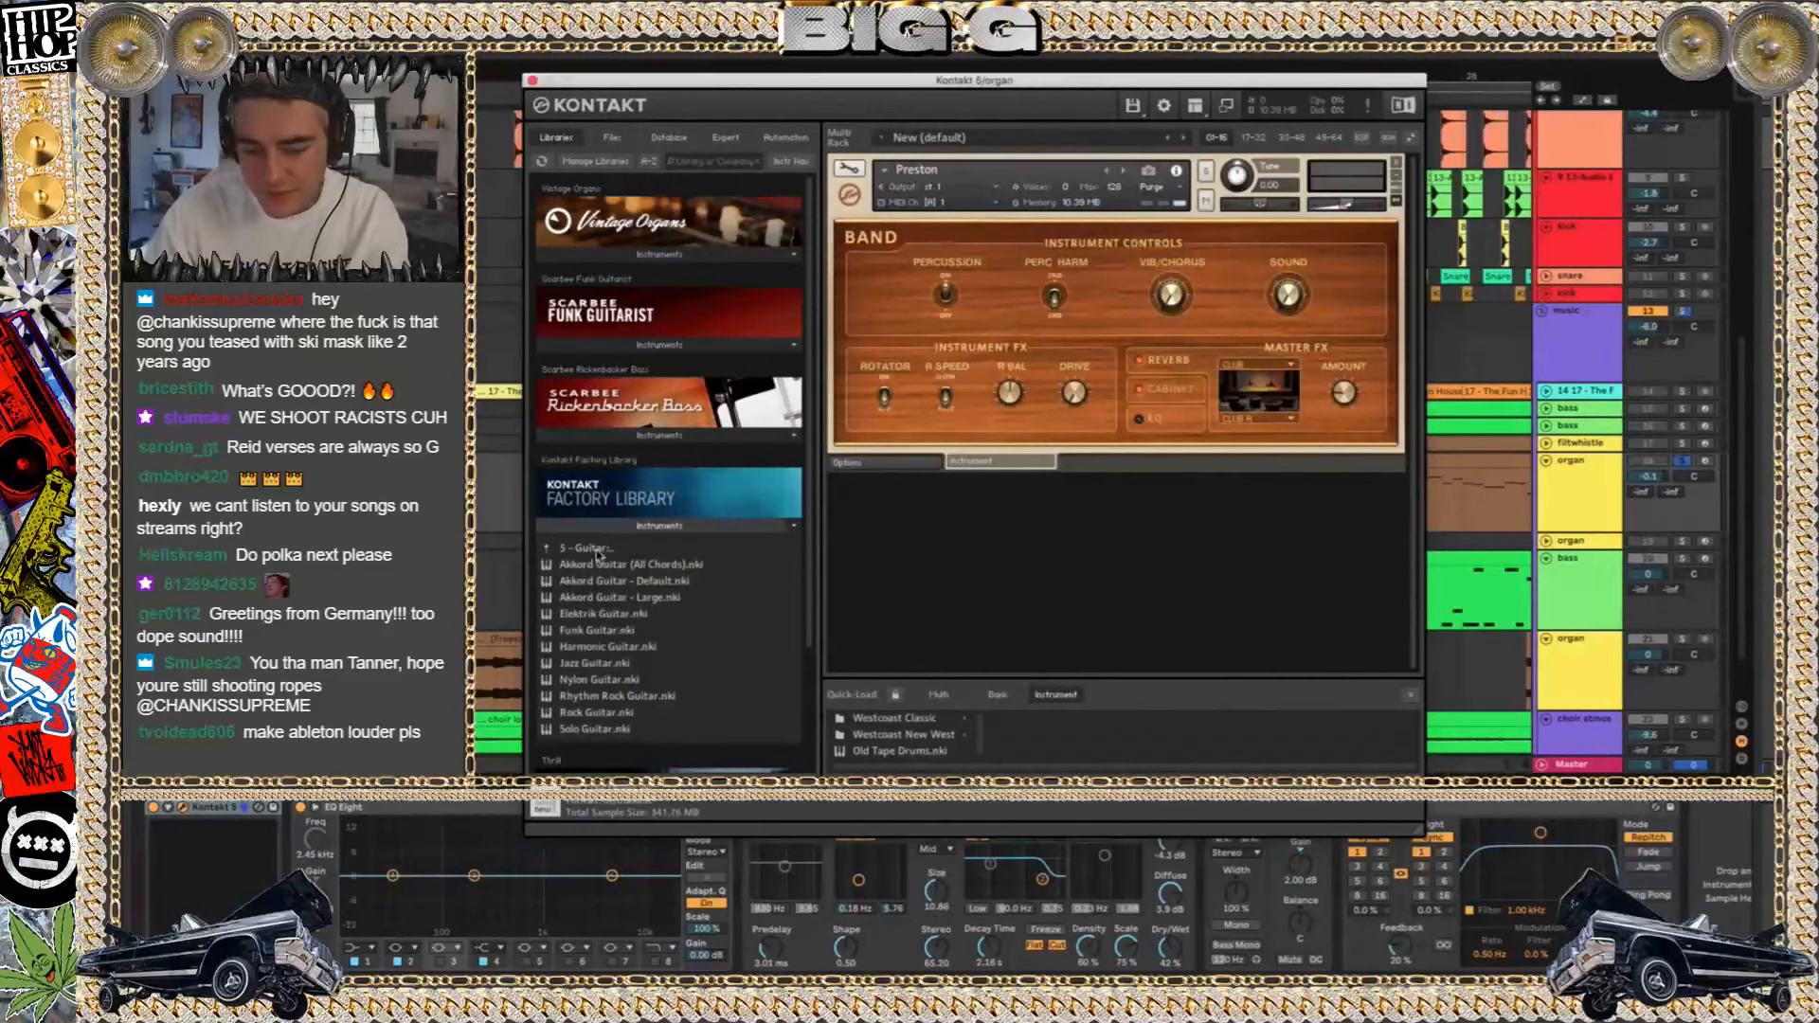
{"action": "double_click", "coordinate": [612, 614]}
{"action": "scroll", "coordinate": [661, 618], "scroll_direction": "down", "scroll_amount": 3}
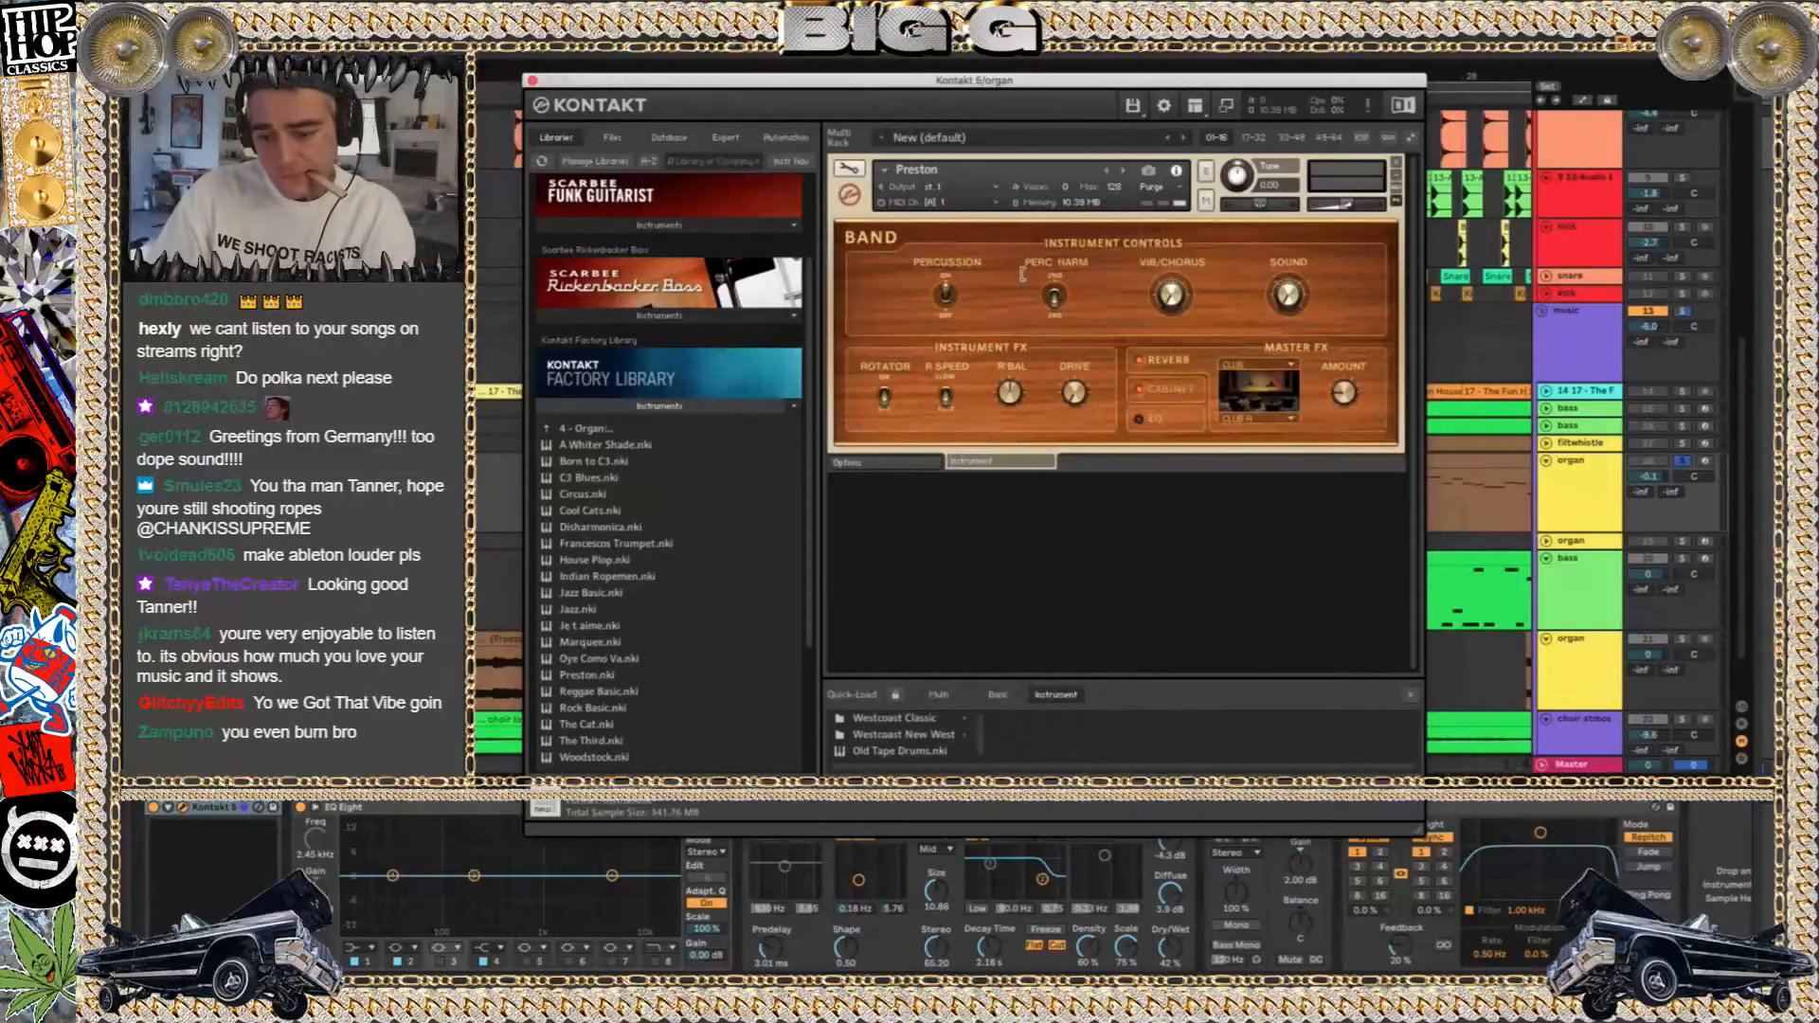
{"action": "key", "text": "space"}
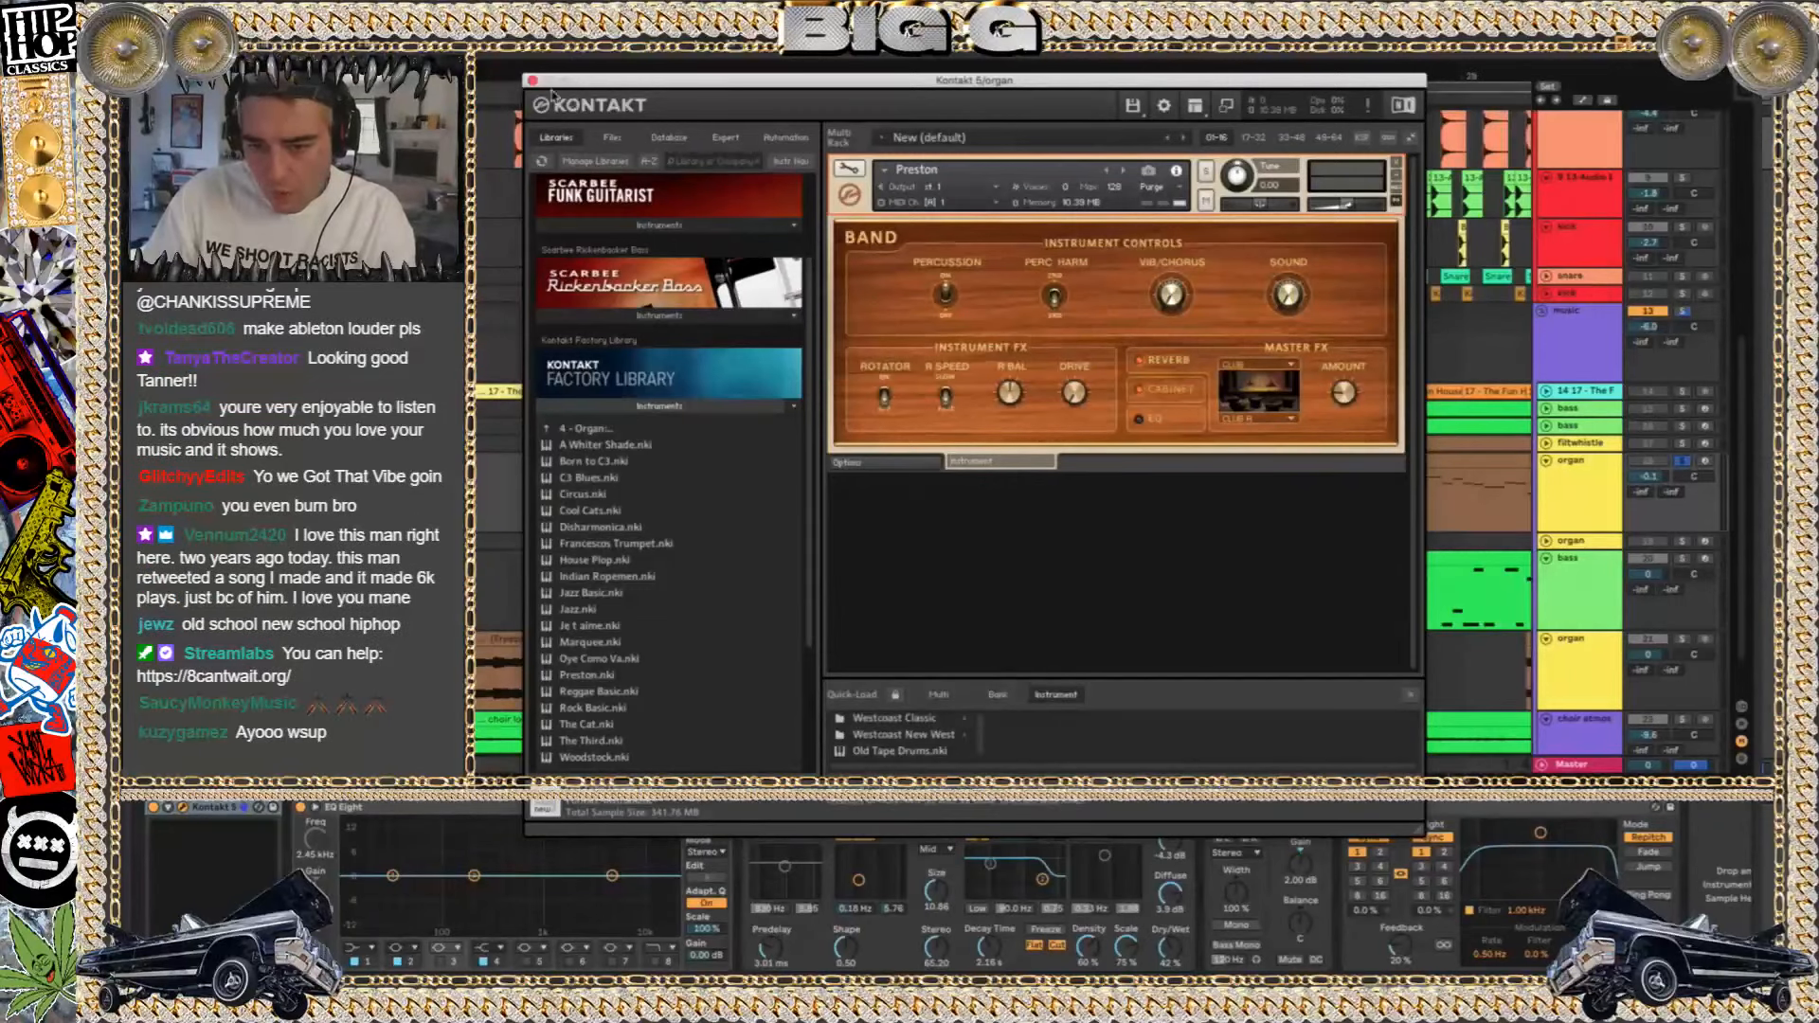
{"action": "left_click", "coordinate": [534, 83]}
Bypass the Forest Floor reverb, Utility and Delay on the soloed organ track, and play its clip from bar 17 dry
{"action": "left_click", "coordinate": [861, 807]}
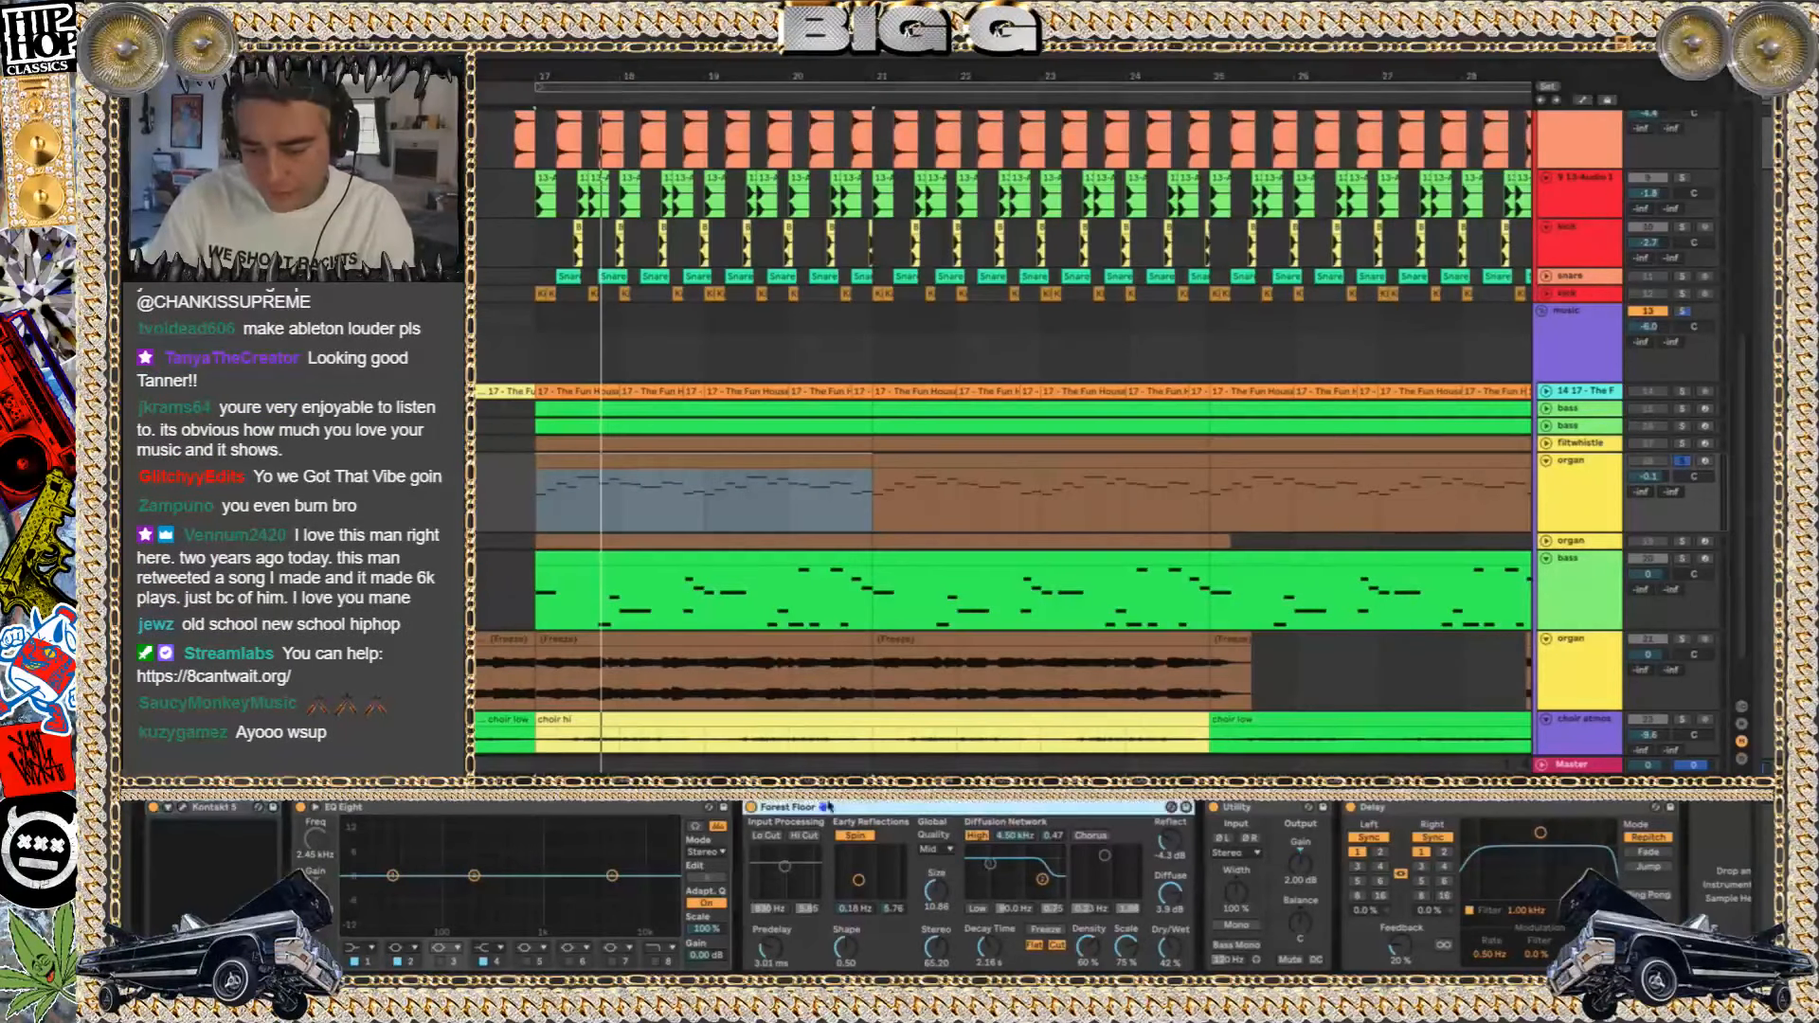
{"action": "left_click", "coordinate": [752, 807]}
{"action": "left_click", "coordinate": [1214, 809]}
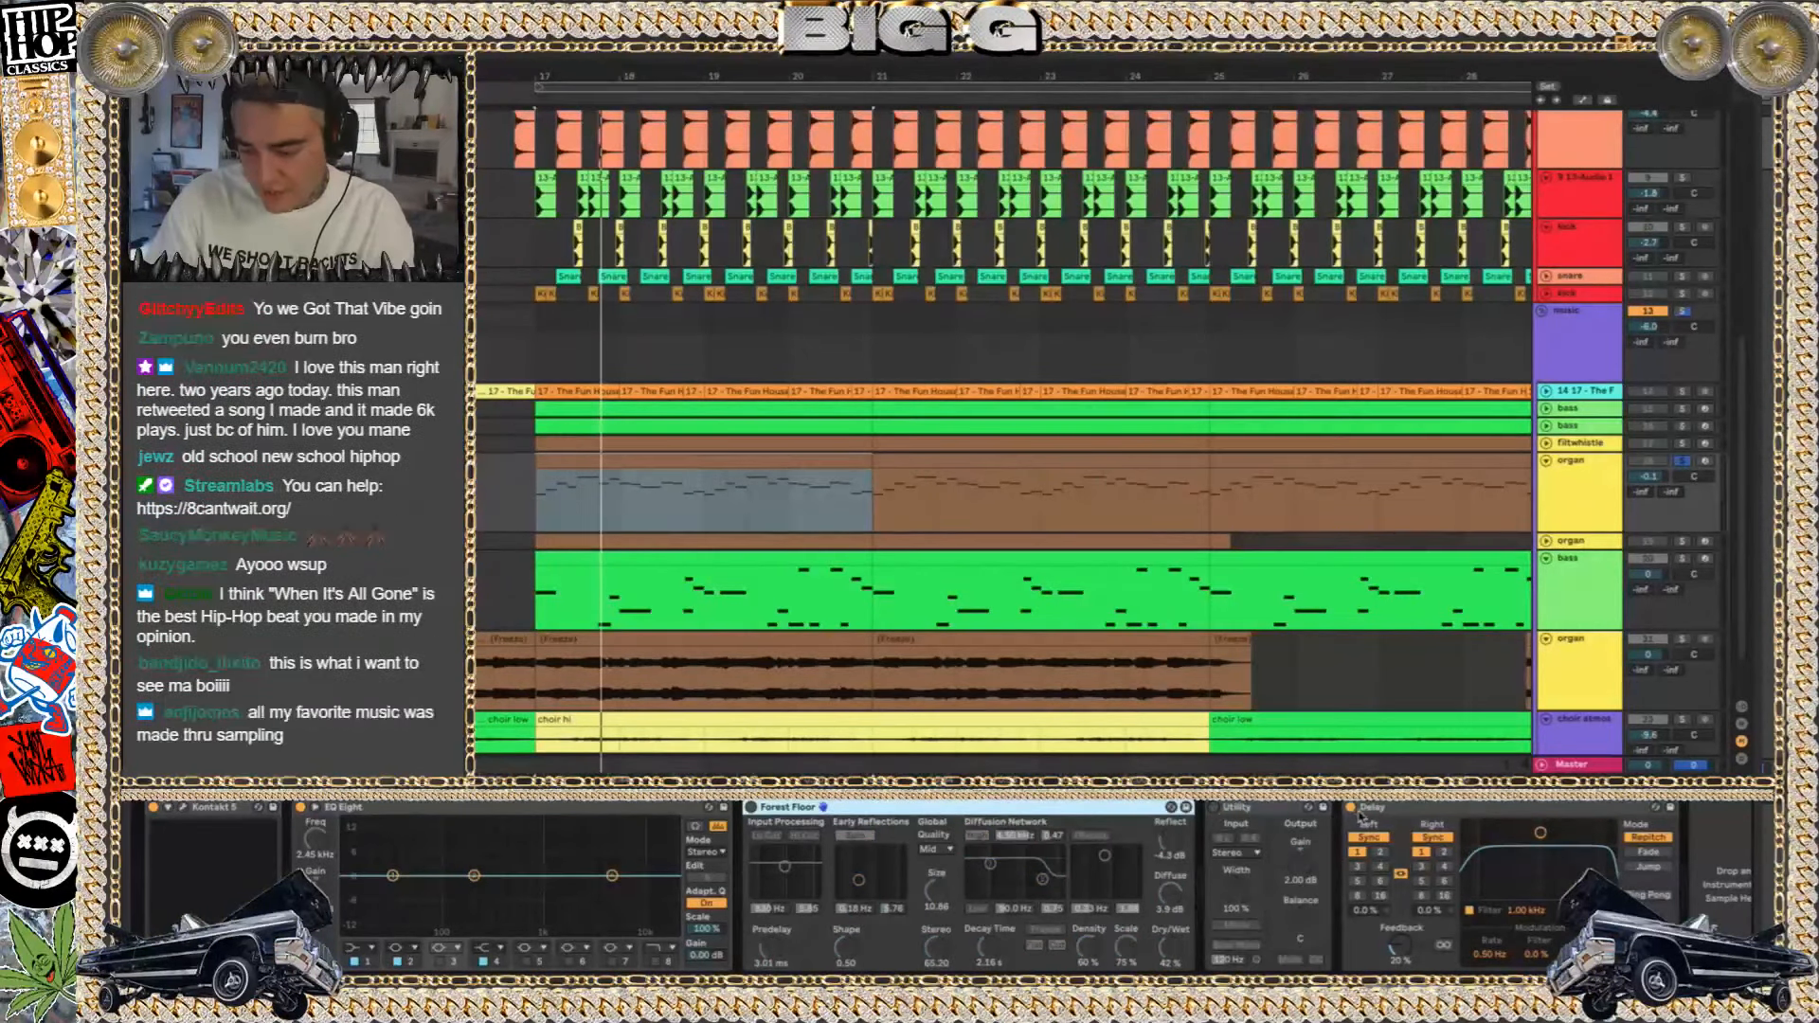
{"action": "left_click", "coordinate": [1350, 808]}
{"action": "key", "text": "space"}
{"action": "left_click", "coordinate": [617, 464]}
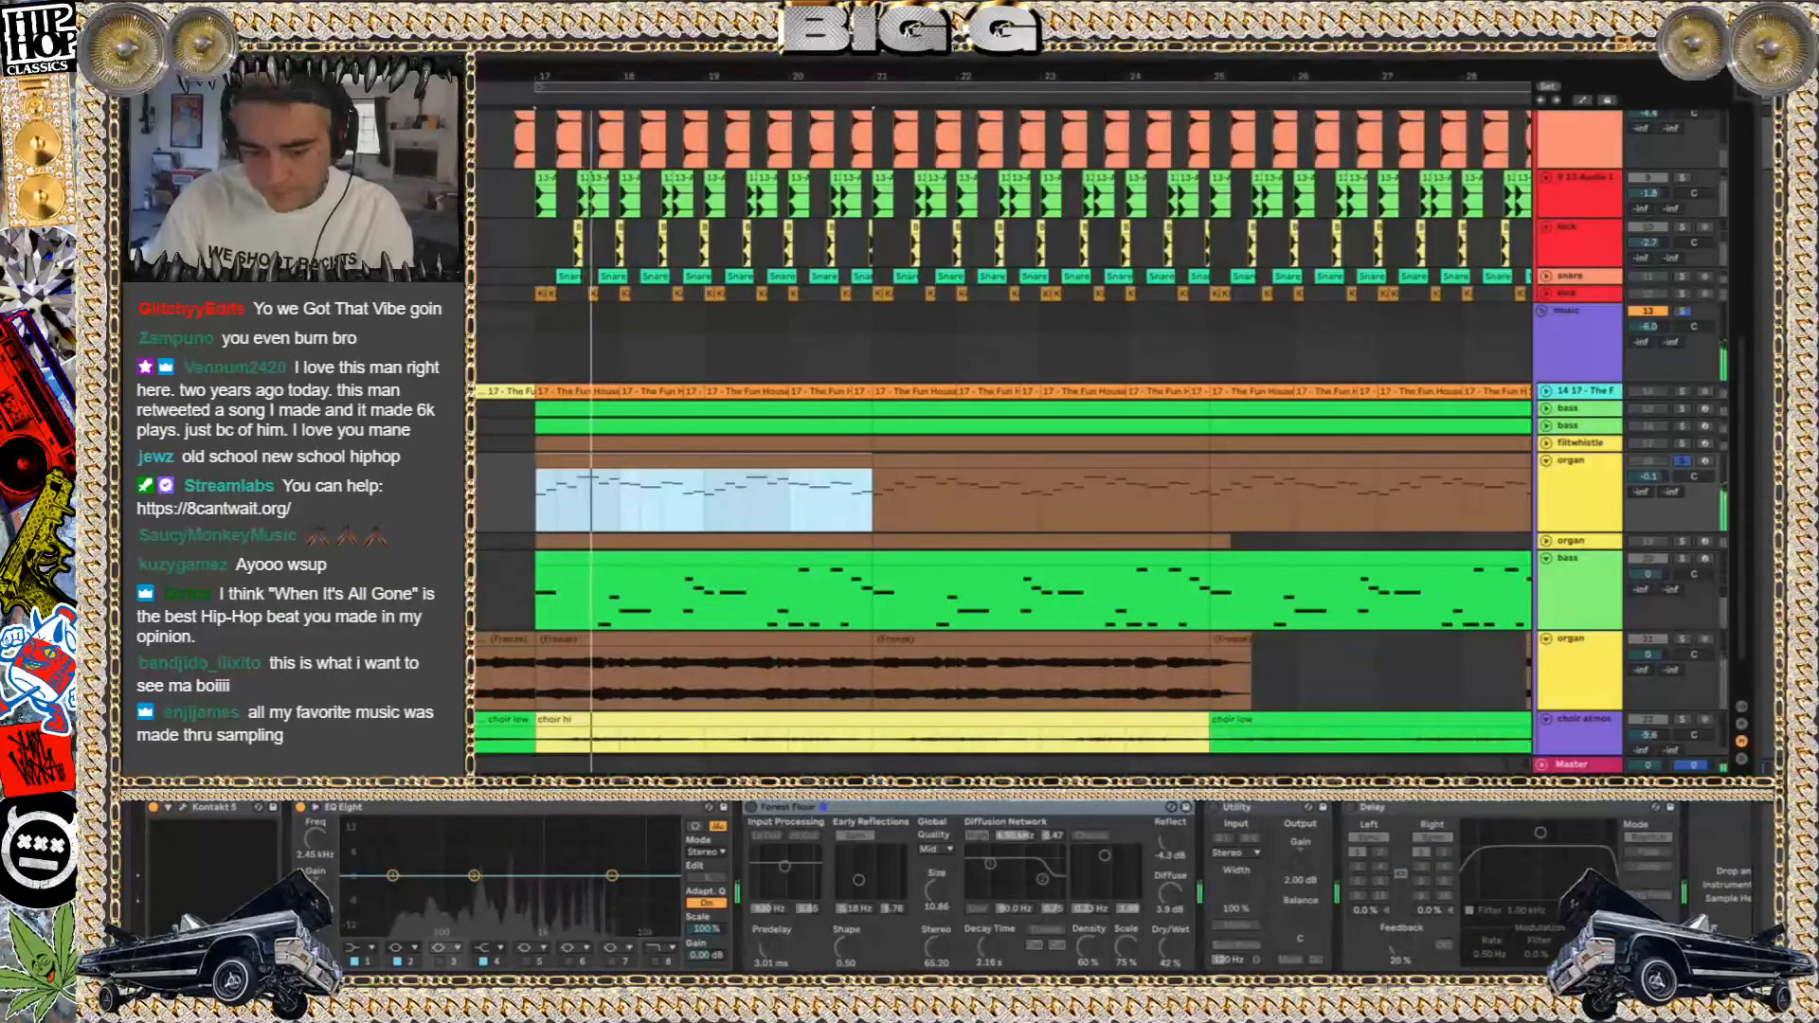
Open the organ track's Kontakt instrument and load The Third.nki from the Factory Library organs alongside Preston
{"action": "left_click", "coordinate": [182, 807]}
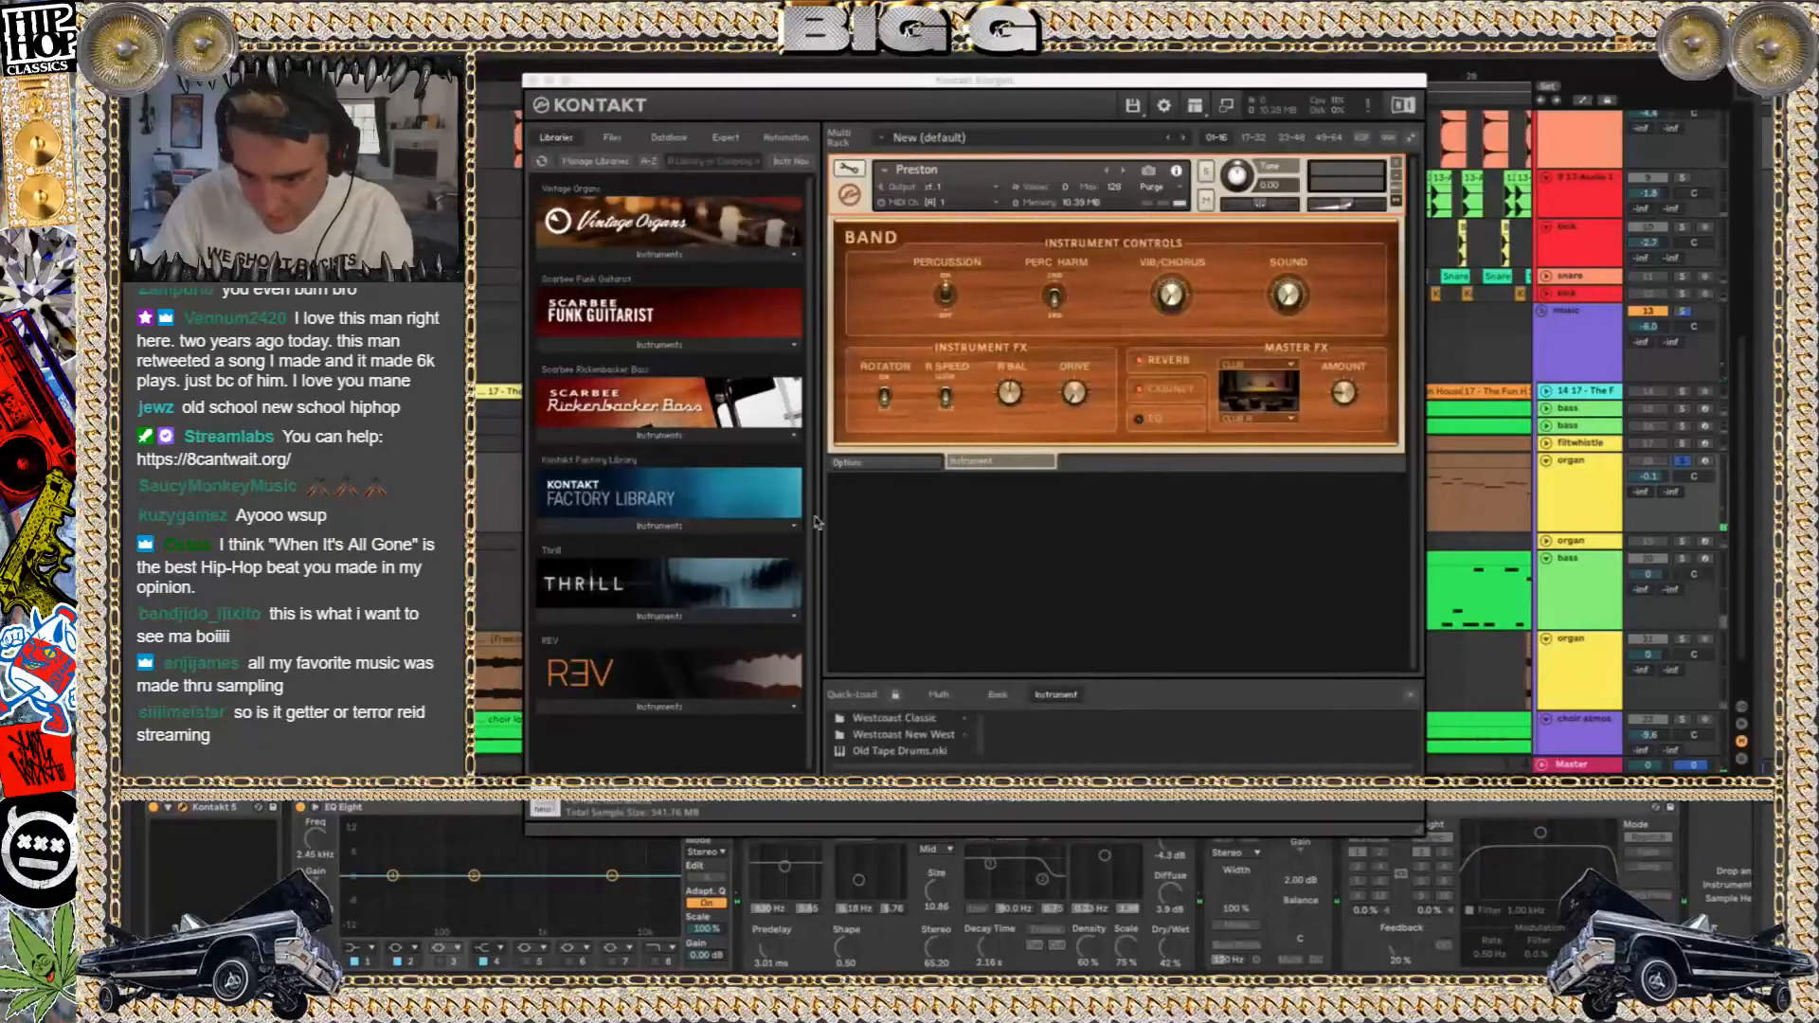
{"action": "left_click", "coordinate": [918, 174]}
{"action": "left_click", "coordinate": [887, 170]}
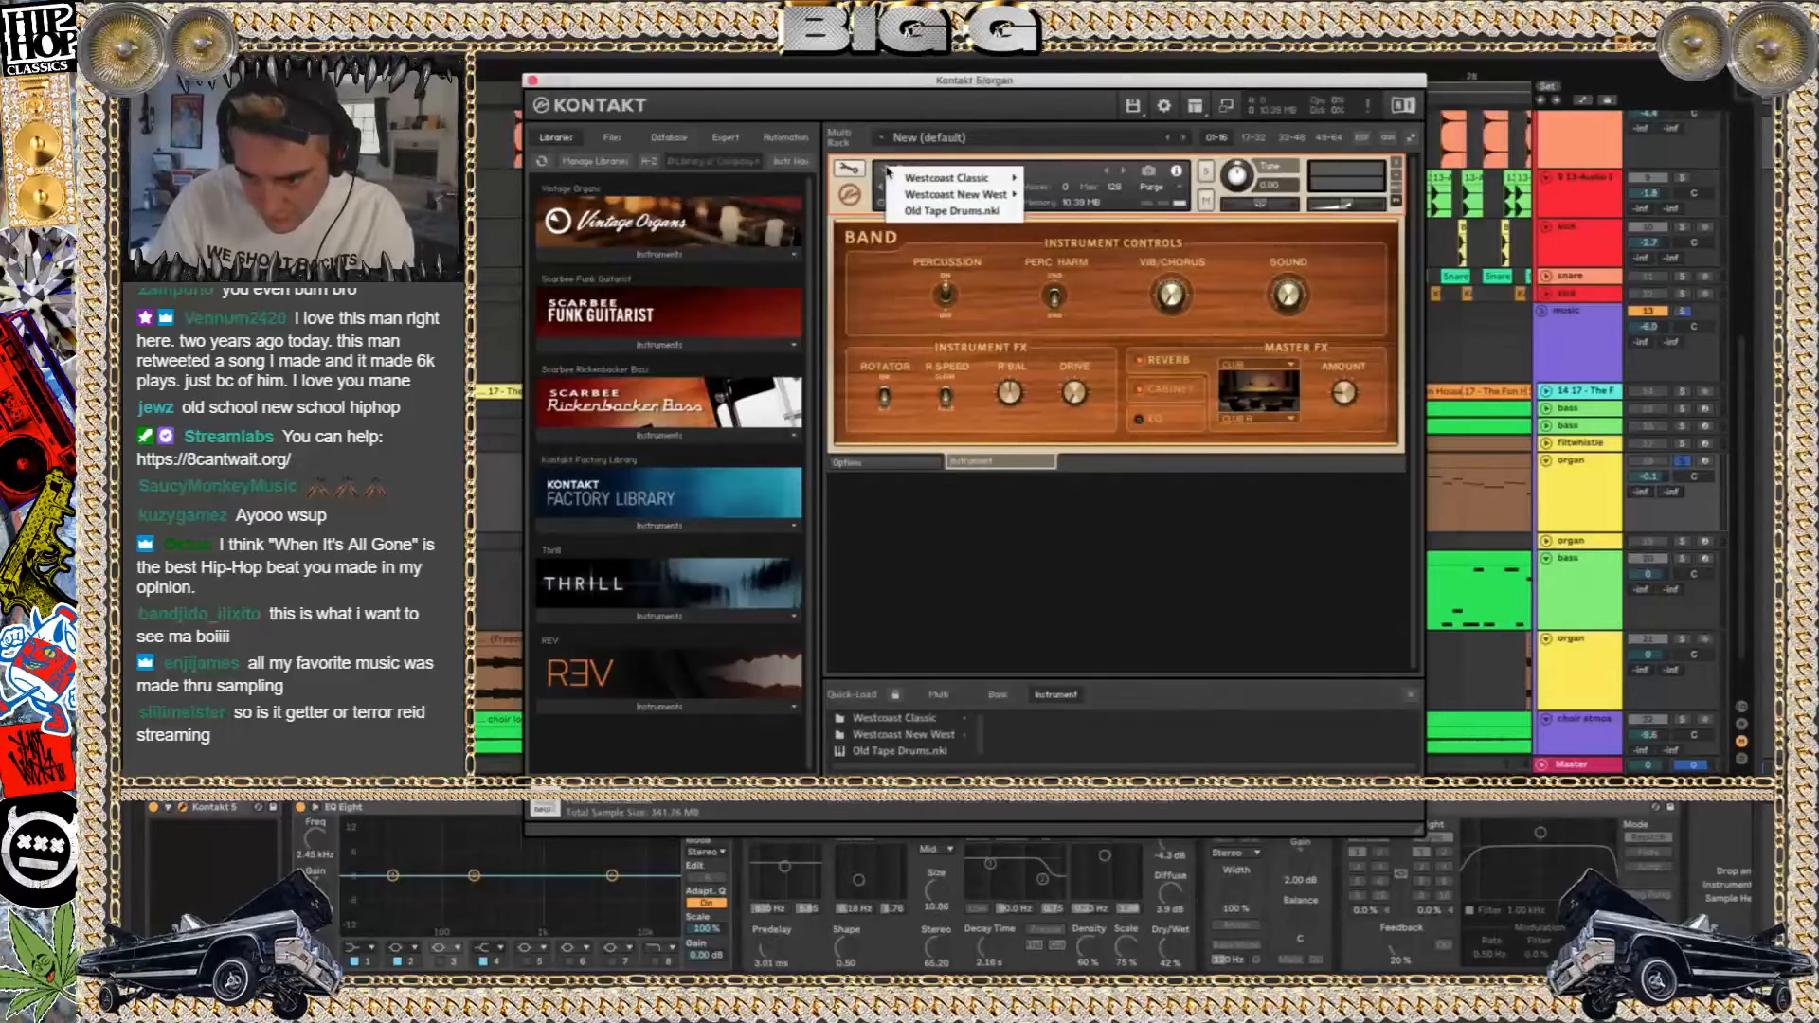
{"action": "left_click", "coordinate": [861, 138]}
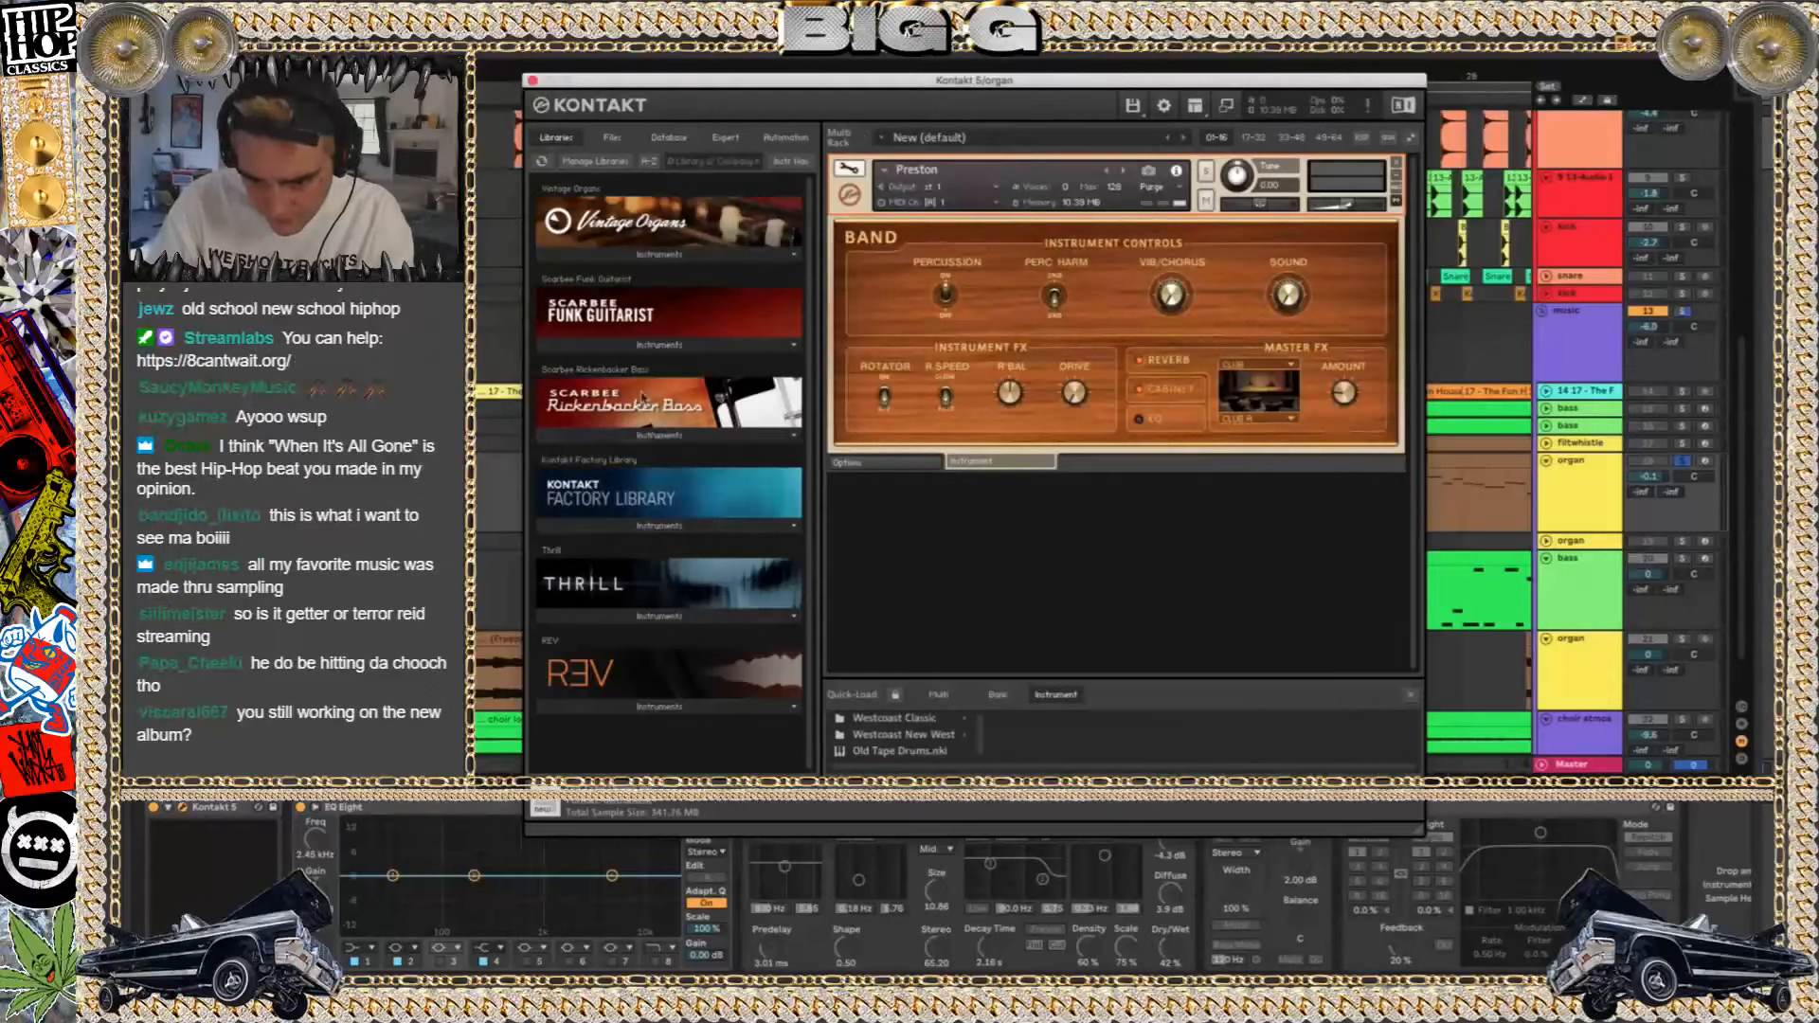
{"action": "left_click", "coordinate": [623, 510]}
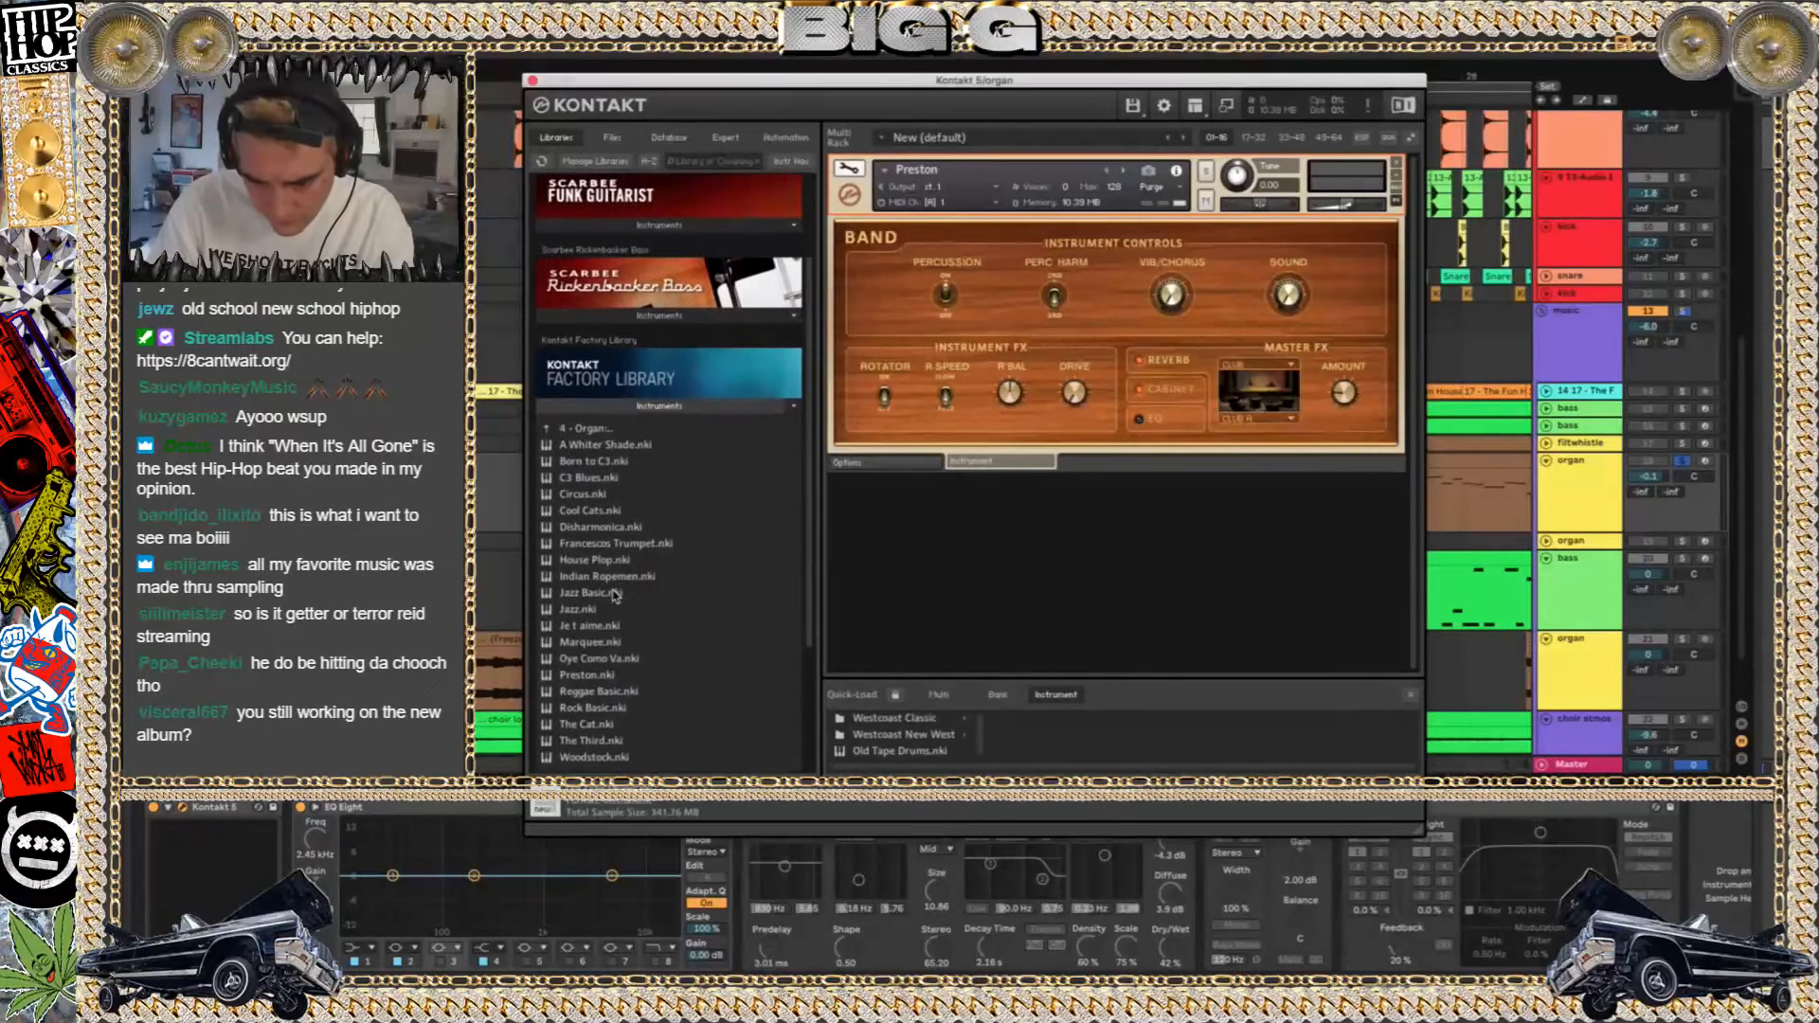
{"action": "double_click", "coordinate": [605, 742]}
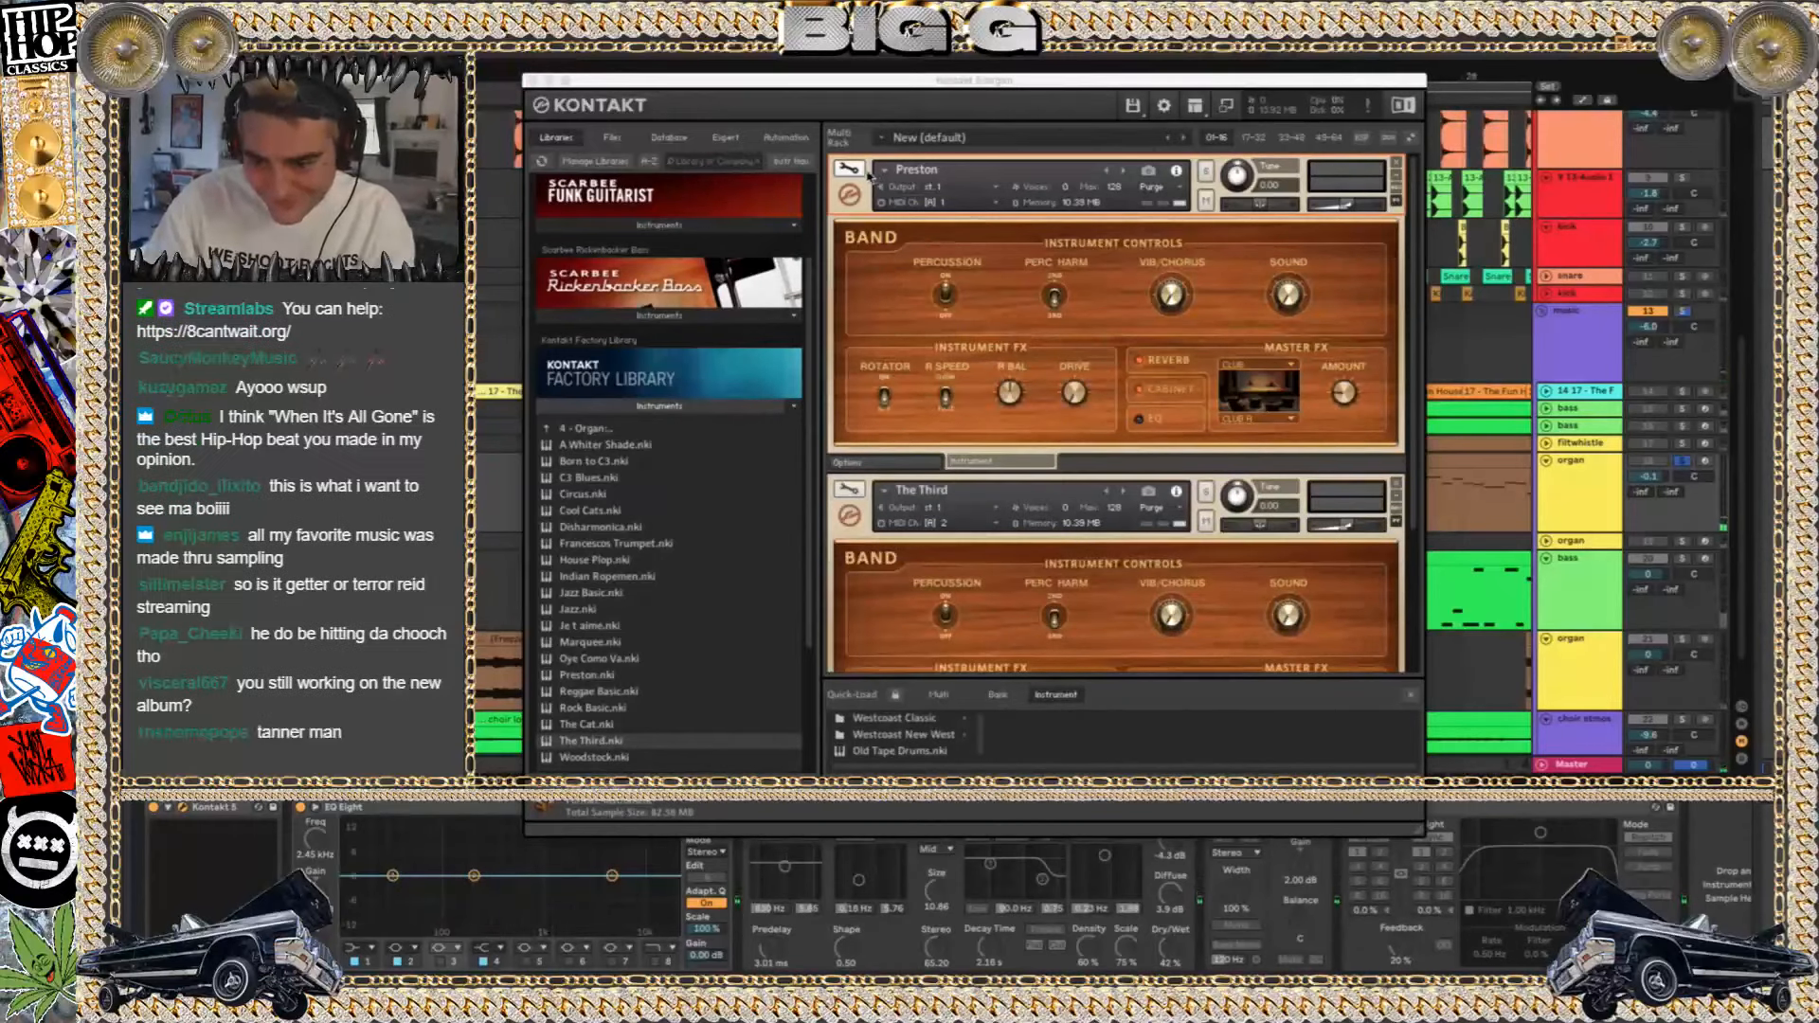
Clear both instruments from the Kontakt rack, load The Third.nki on its own, and close the plug-in
{"action": "left_click", "coordinate": [831, 190]}
{"action": "key", "text": "Delete"}
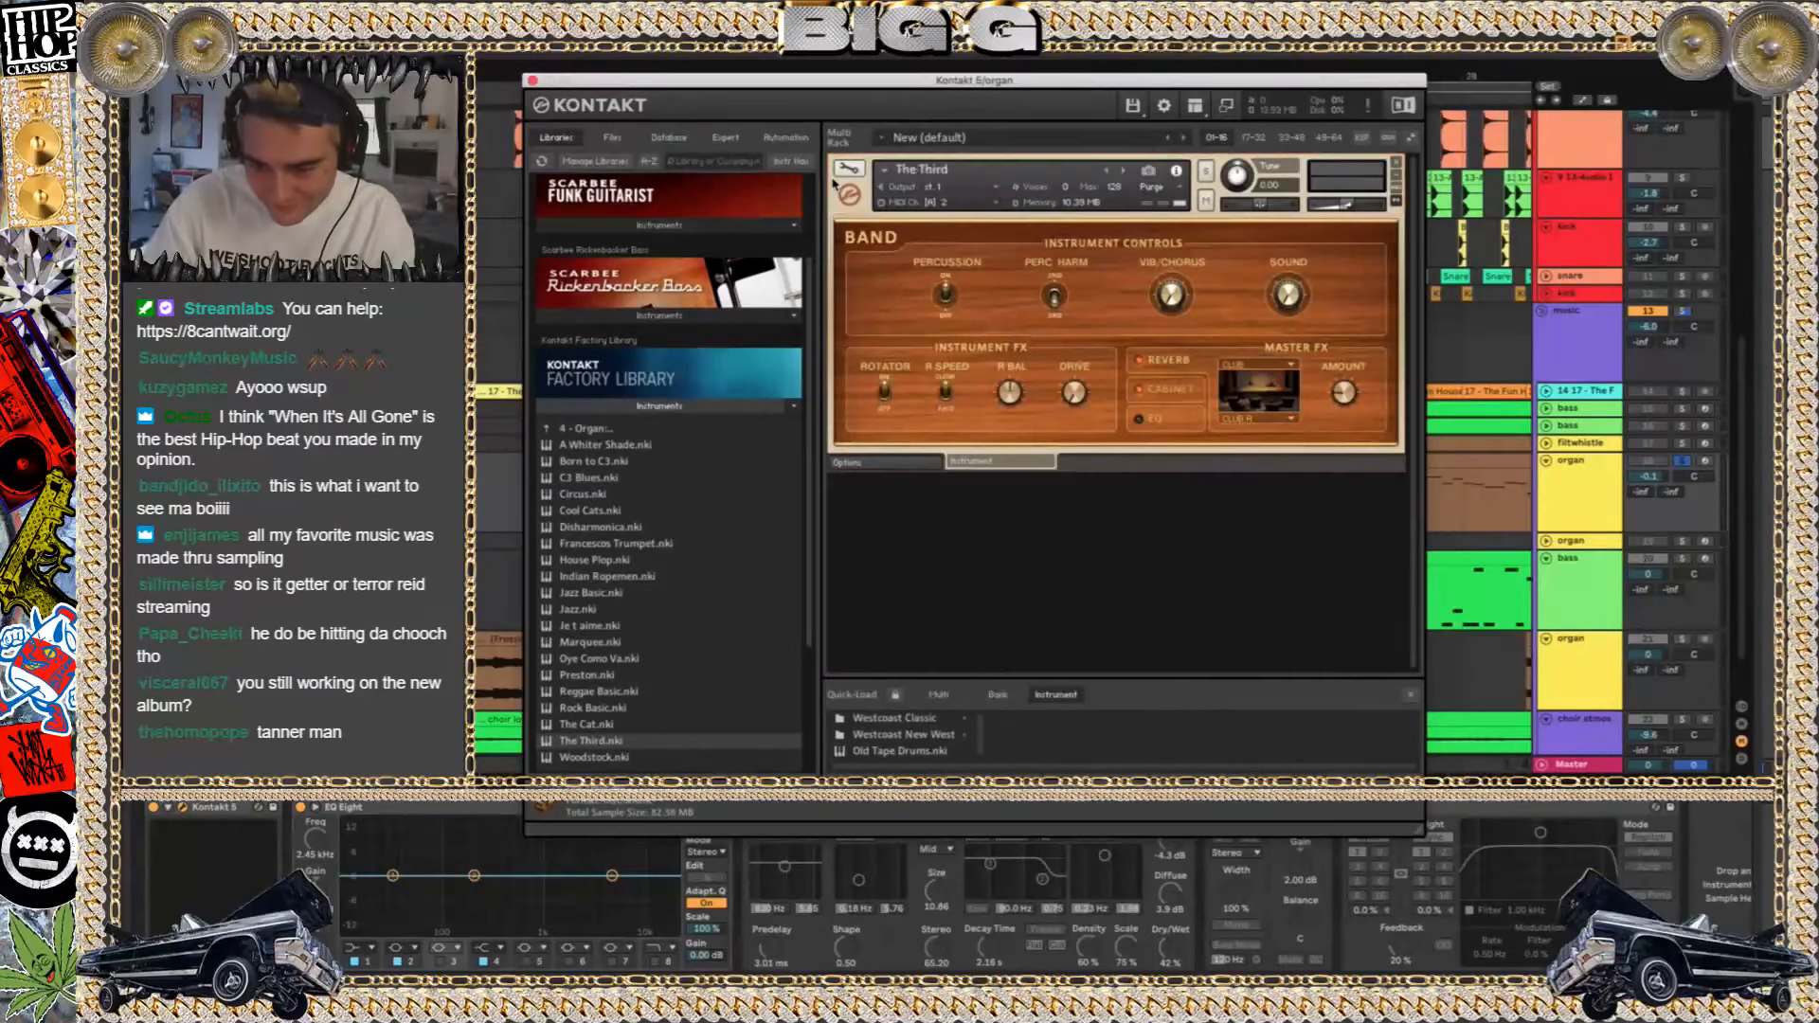
{"action": "key", "text": "Delete"}
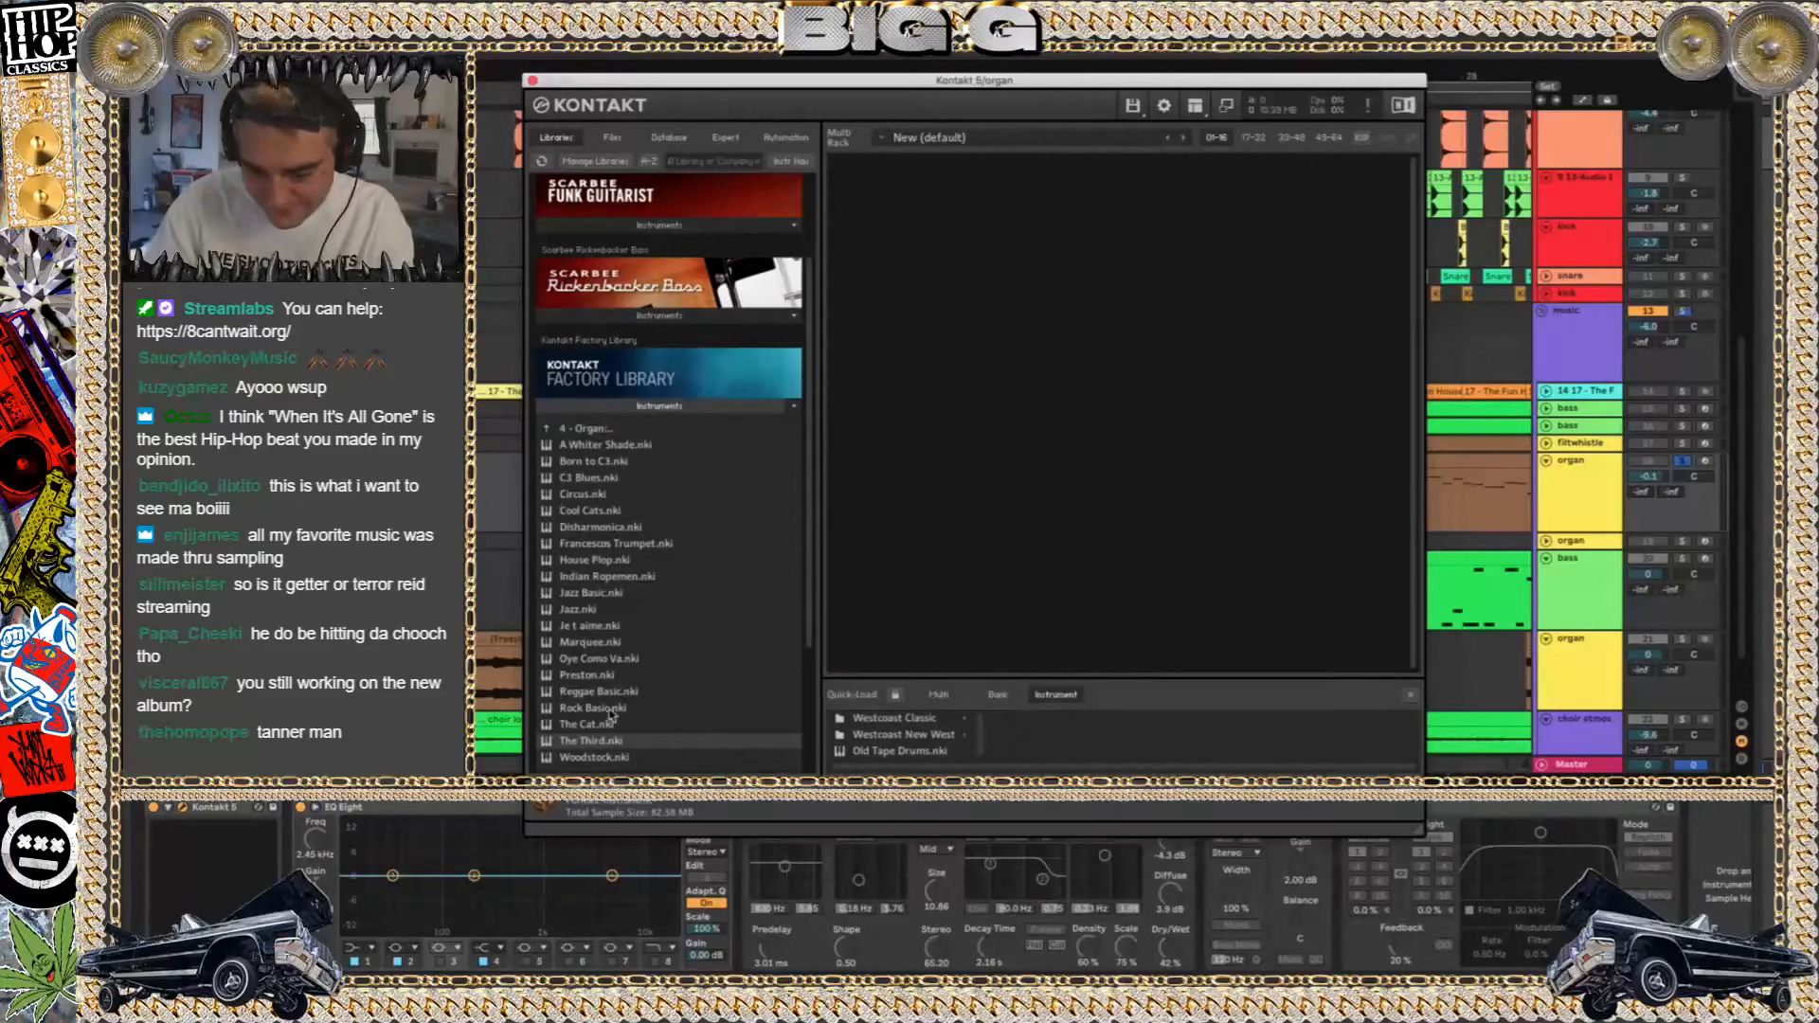
{"action": "left_click_drag", "start_coordinate": [598, 746], "coordinate": [1150, 497]}
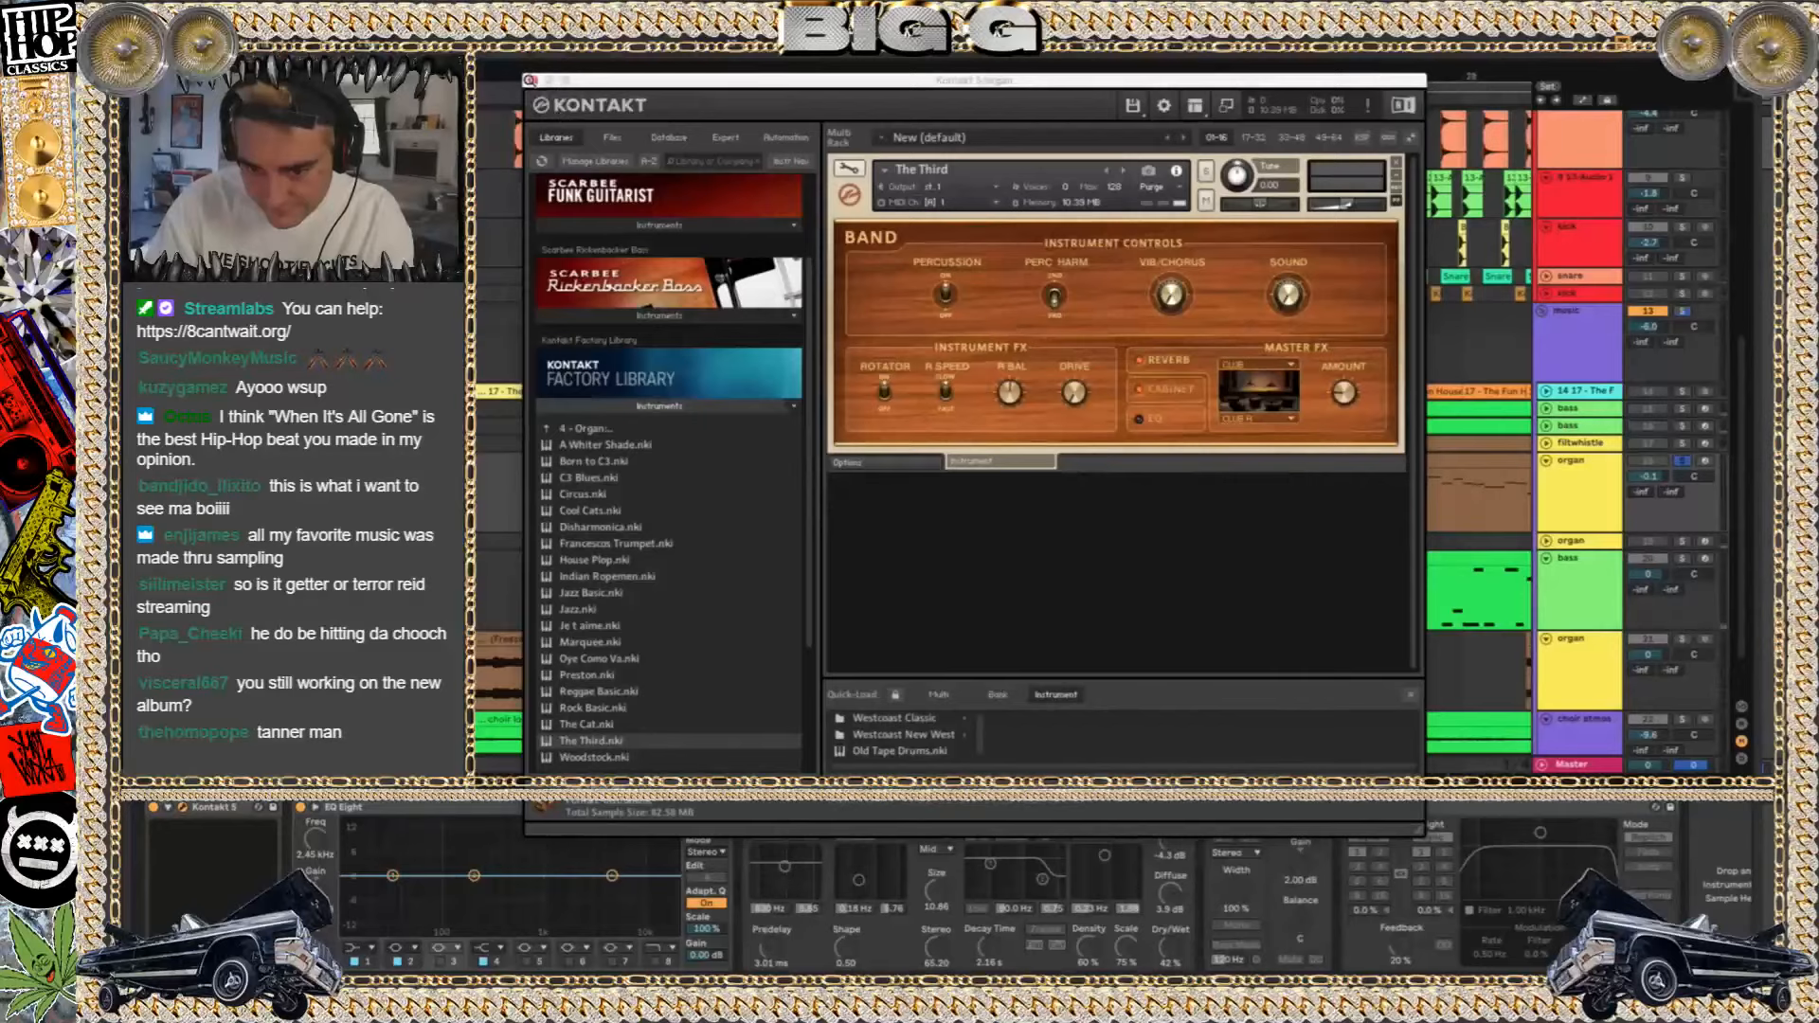
{"action": "left_click", "coordinate": [533, 80]}
Play the organ track's bar 21 clip with the new preset, and reselect its bar 17 clip and the track
{"action": "left_click", "coordinate": [918, 483]}
{"action": "key", "text": "space"}
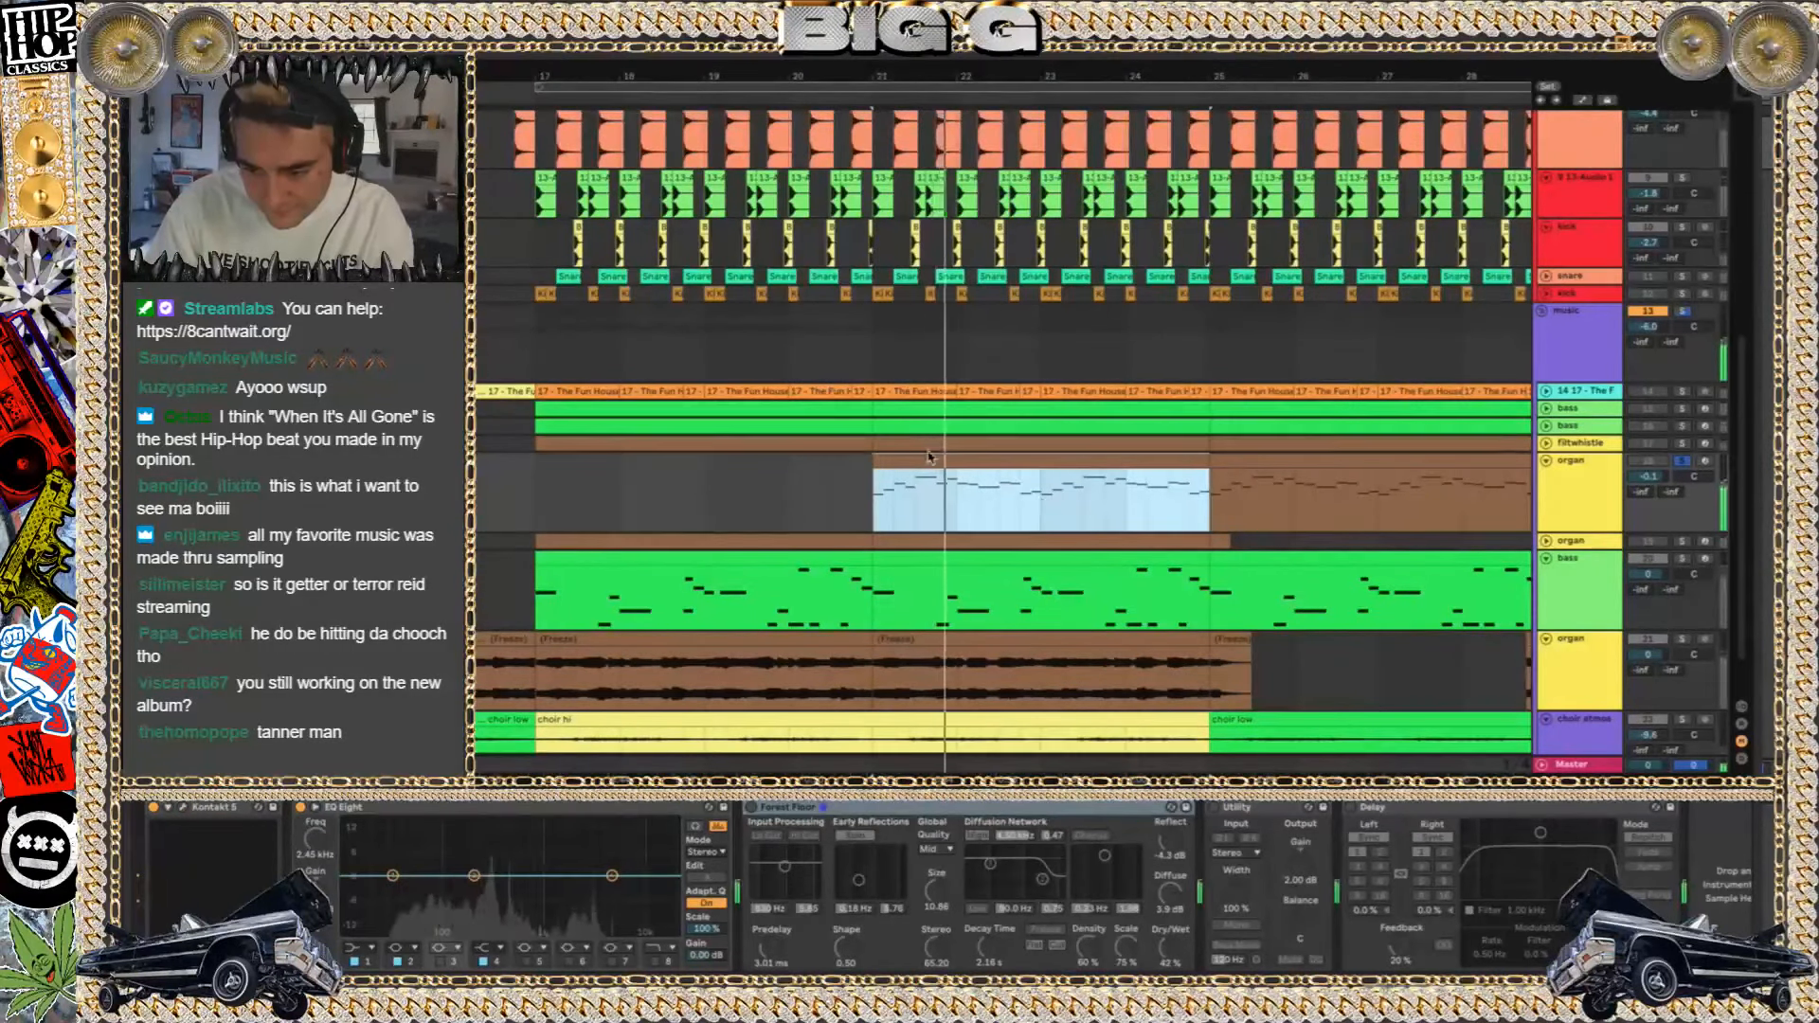
{"action": "left_click", "coordinate": [606, 484]}
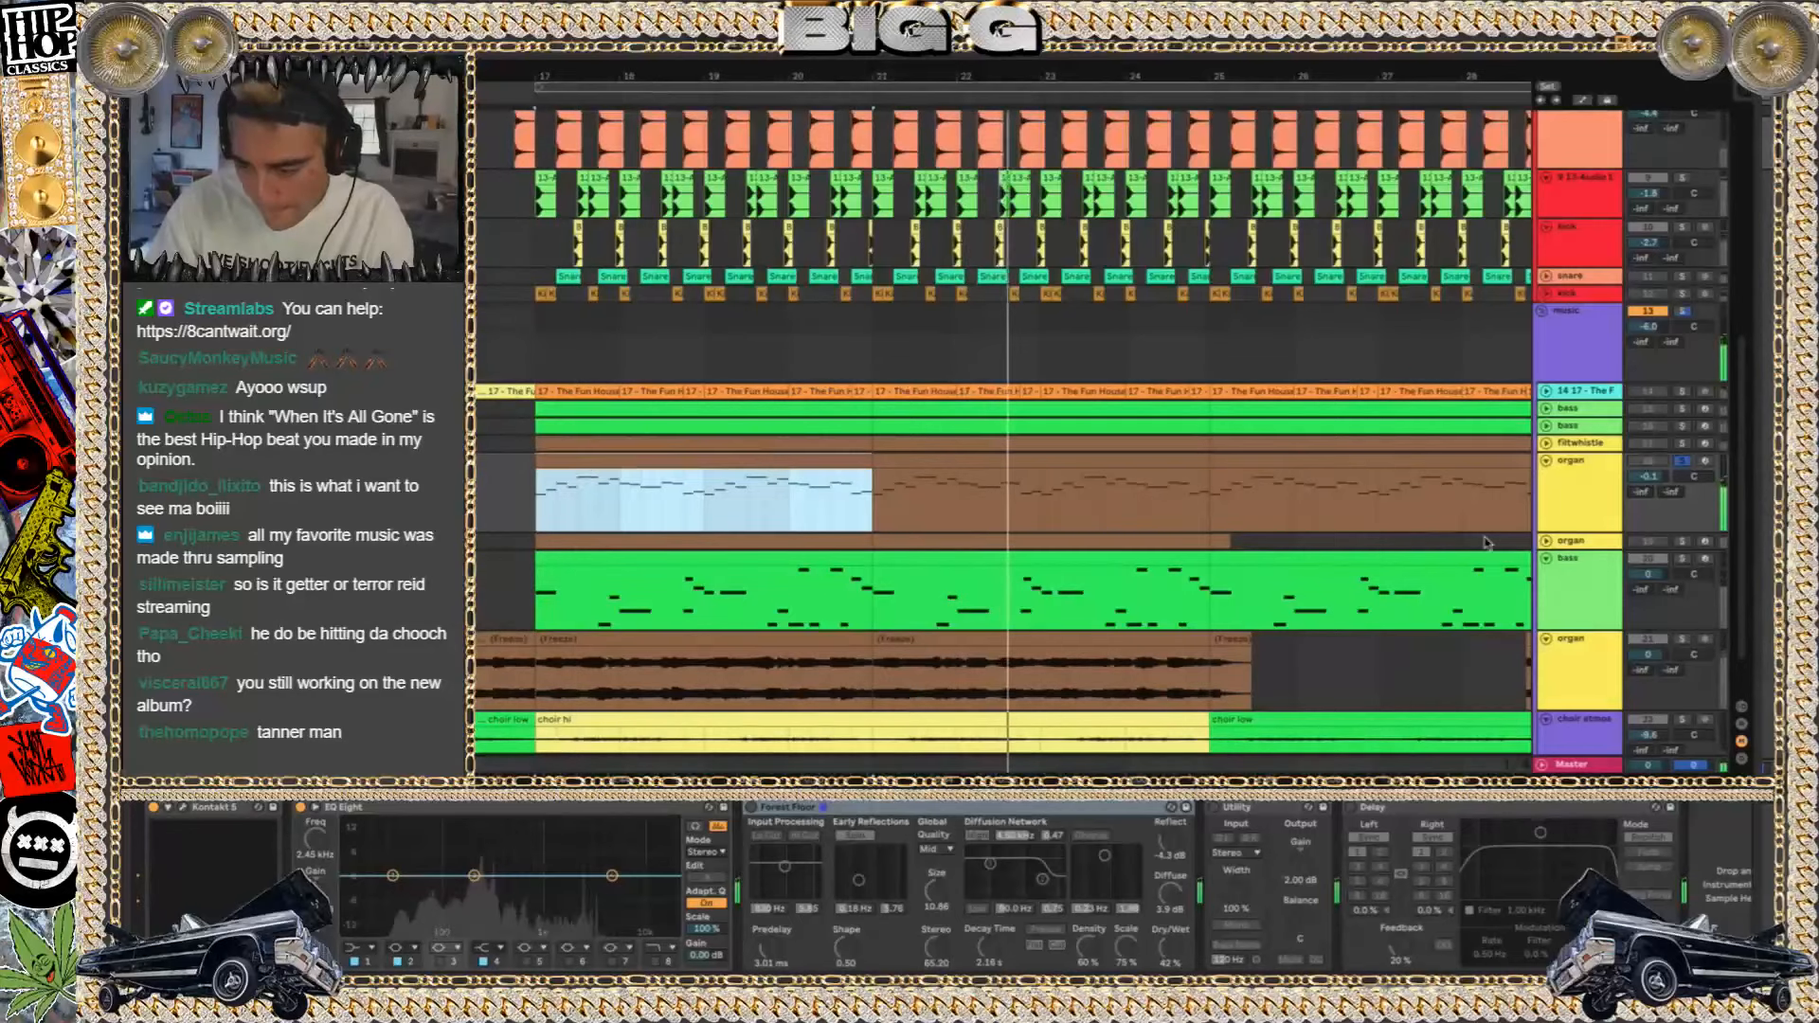
{"action": "left_click", "coordinate": [1599, 496]}
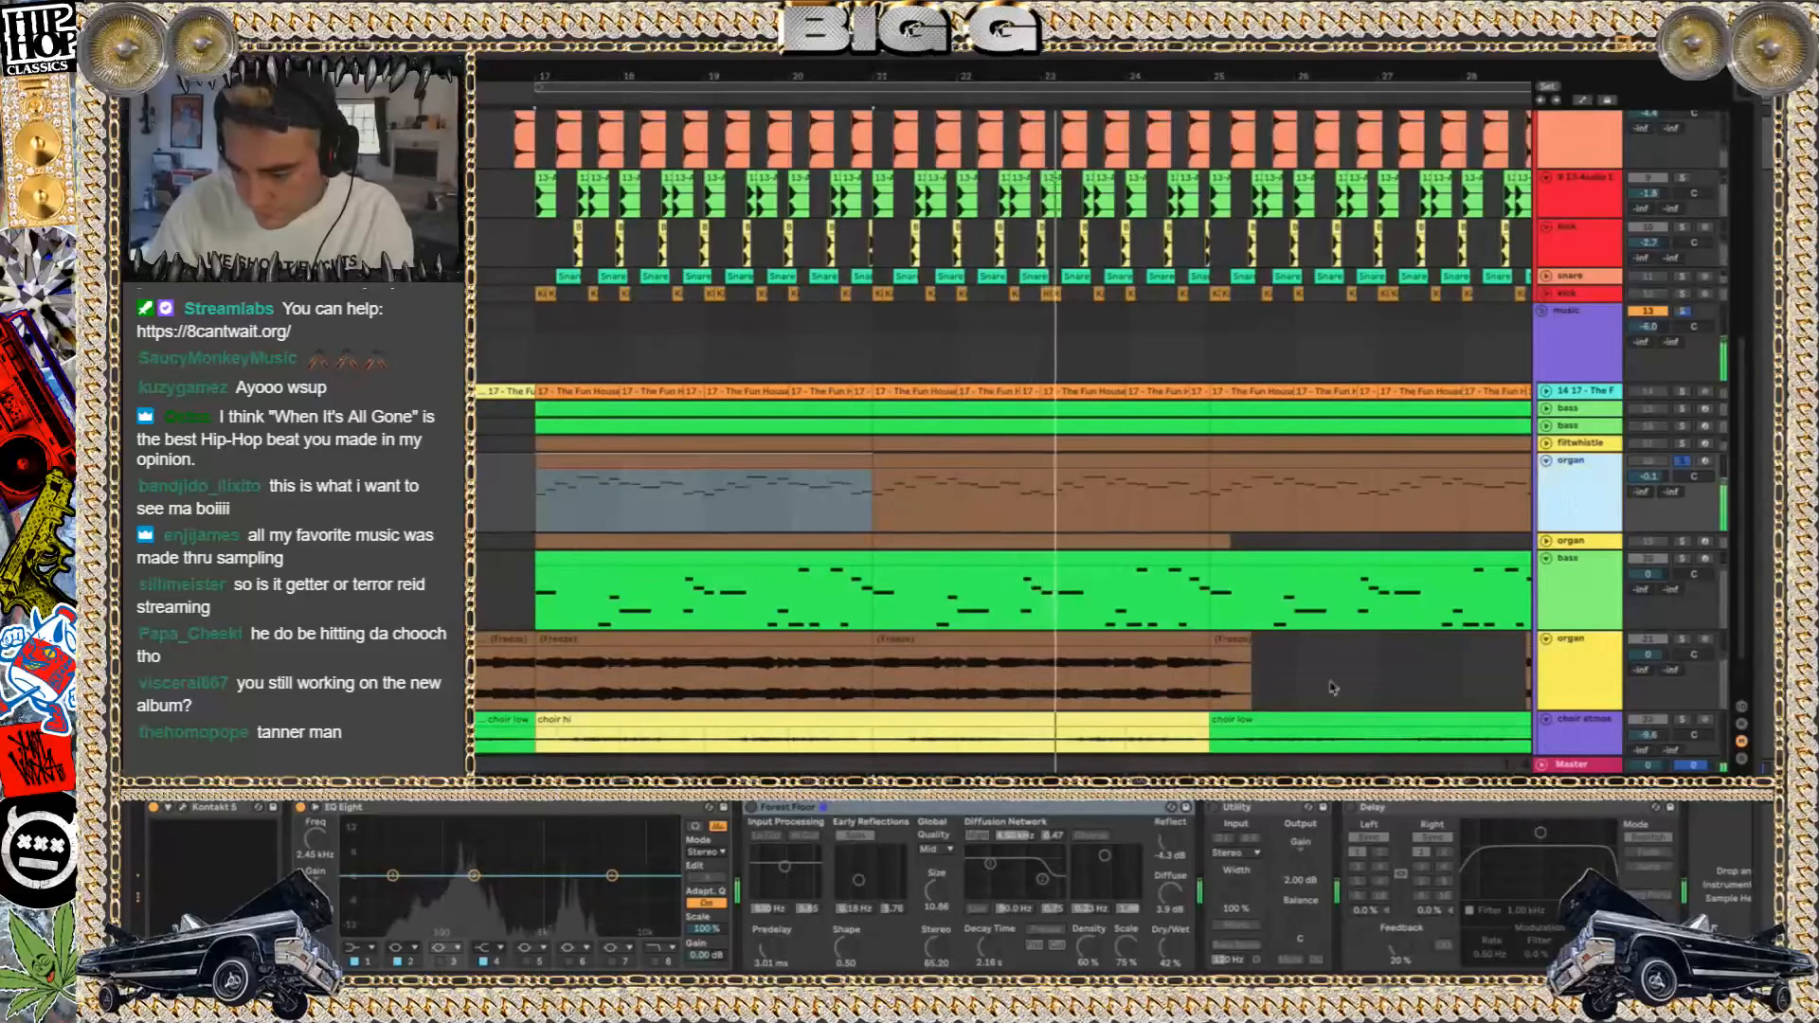
Turn Forest Floor, Utility and Delay back on for the organ track, stop playback, and collapse the track
{"action": "left_click", "coordinate": [751, 807]}
{"action": "left_click", "coordinate": [1213, 808]}
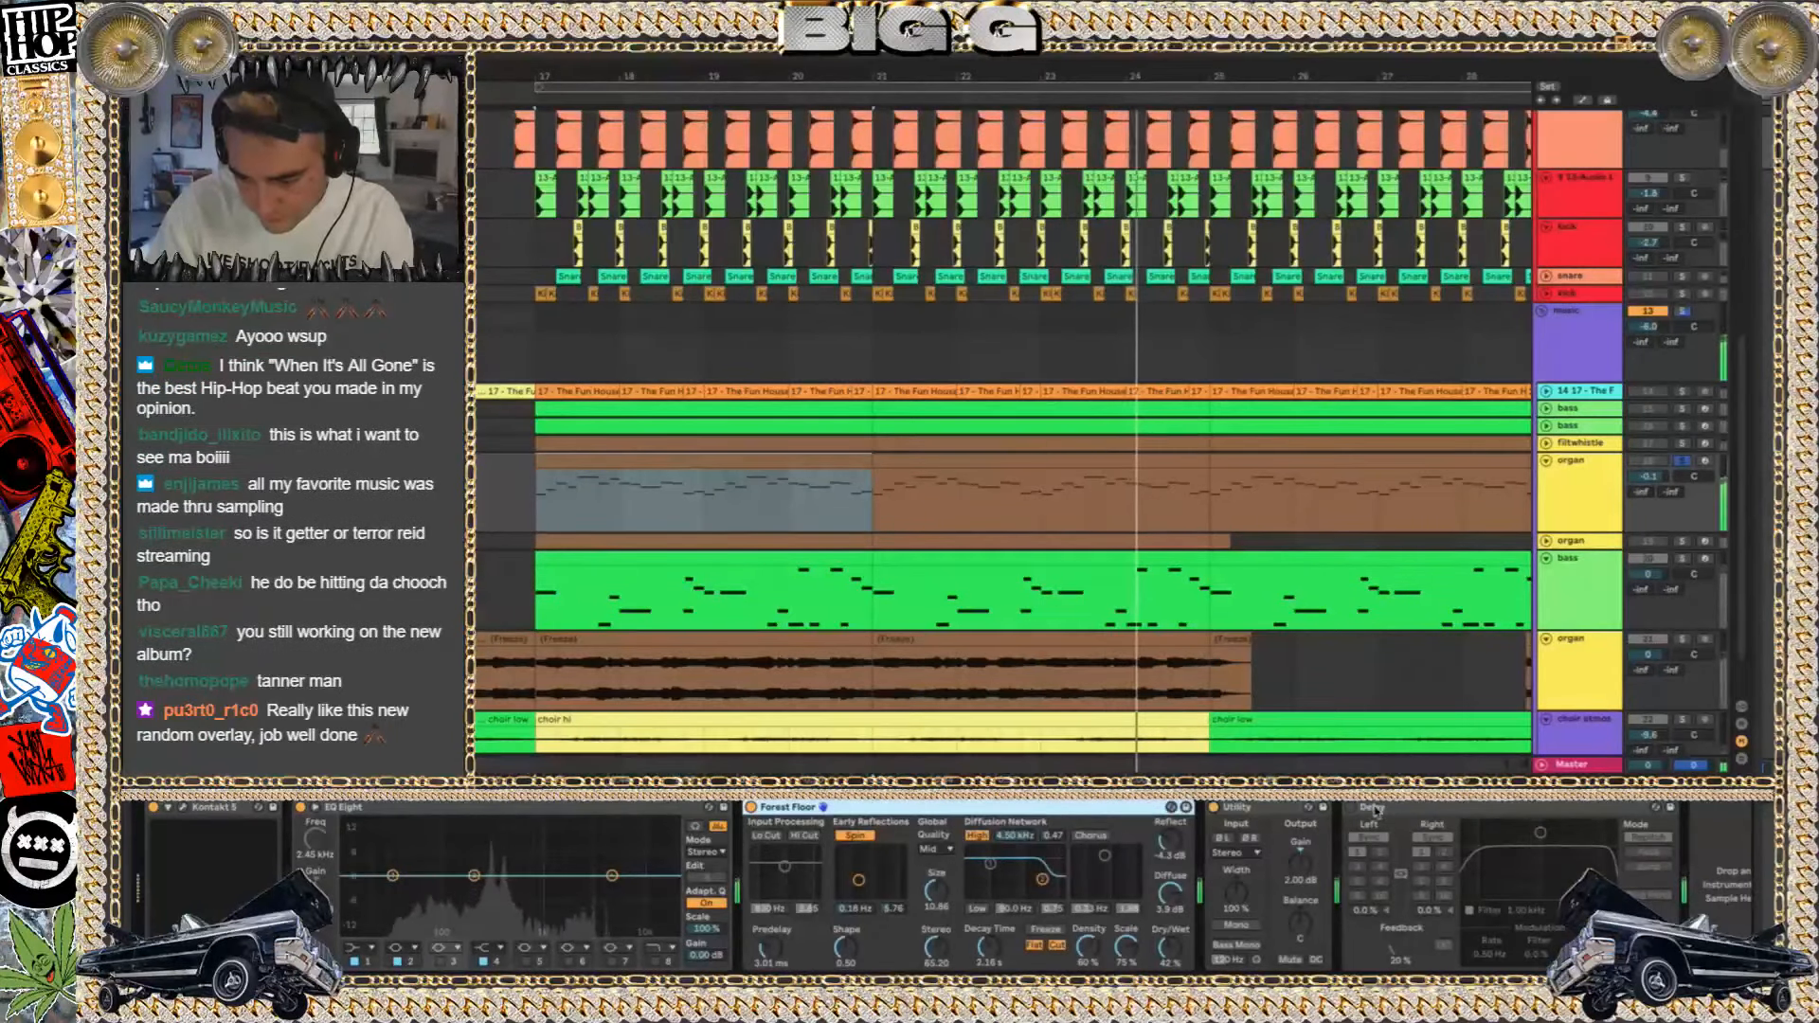
{"action": "left_click", "coordinate": [1351, 808]}
{"action": "key", "text": "space"}
{"action": "left_click", "coordinate": [1600, 496]}
{"action": "left_click", "coordinate": [1546, 461]}
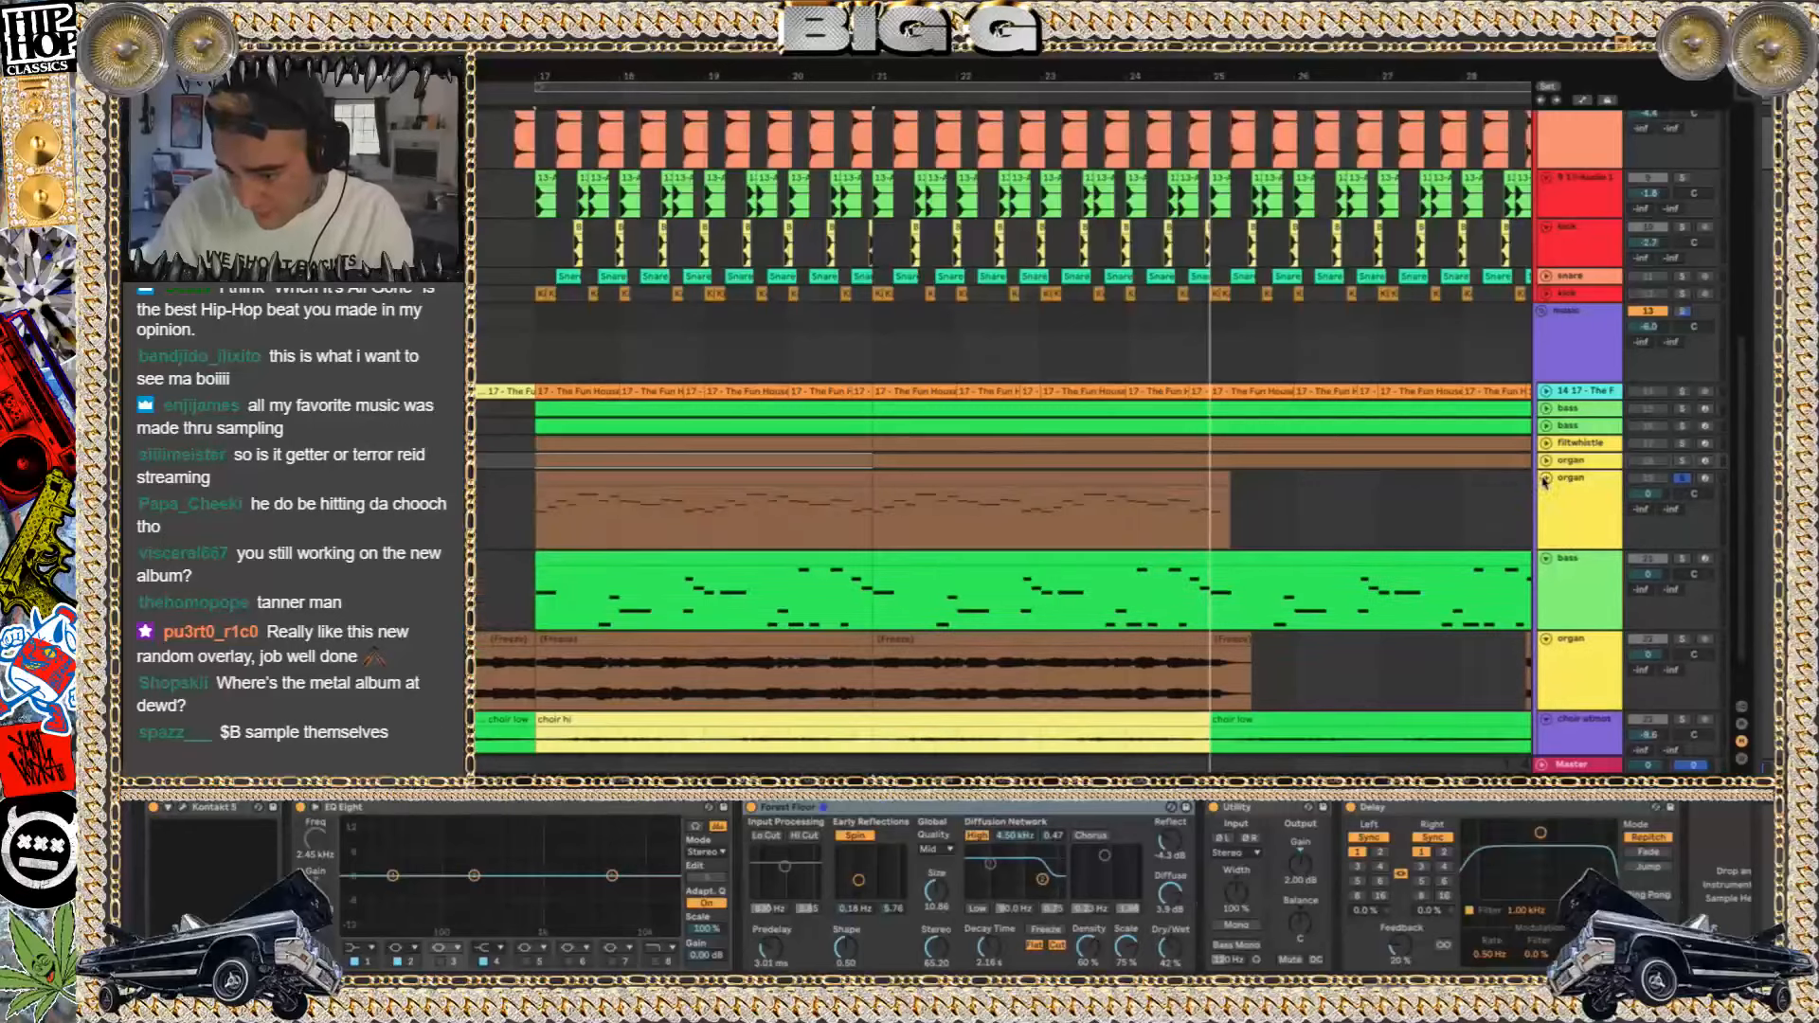
Audition the second organ track in solo, expanded to show its notes, playing its clip from bar 17
{"action": "left_click", "coordinate": [1546, 479]}
{"action": "left_click", "coordinate": [643, 477]}
{"action": "key", "text": "space"}
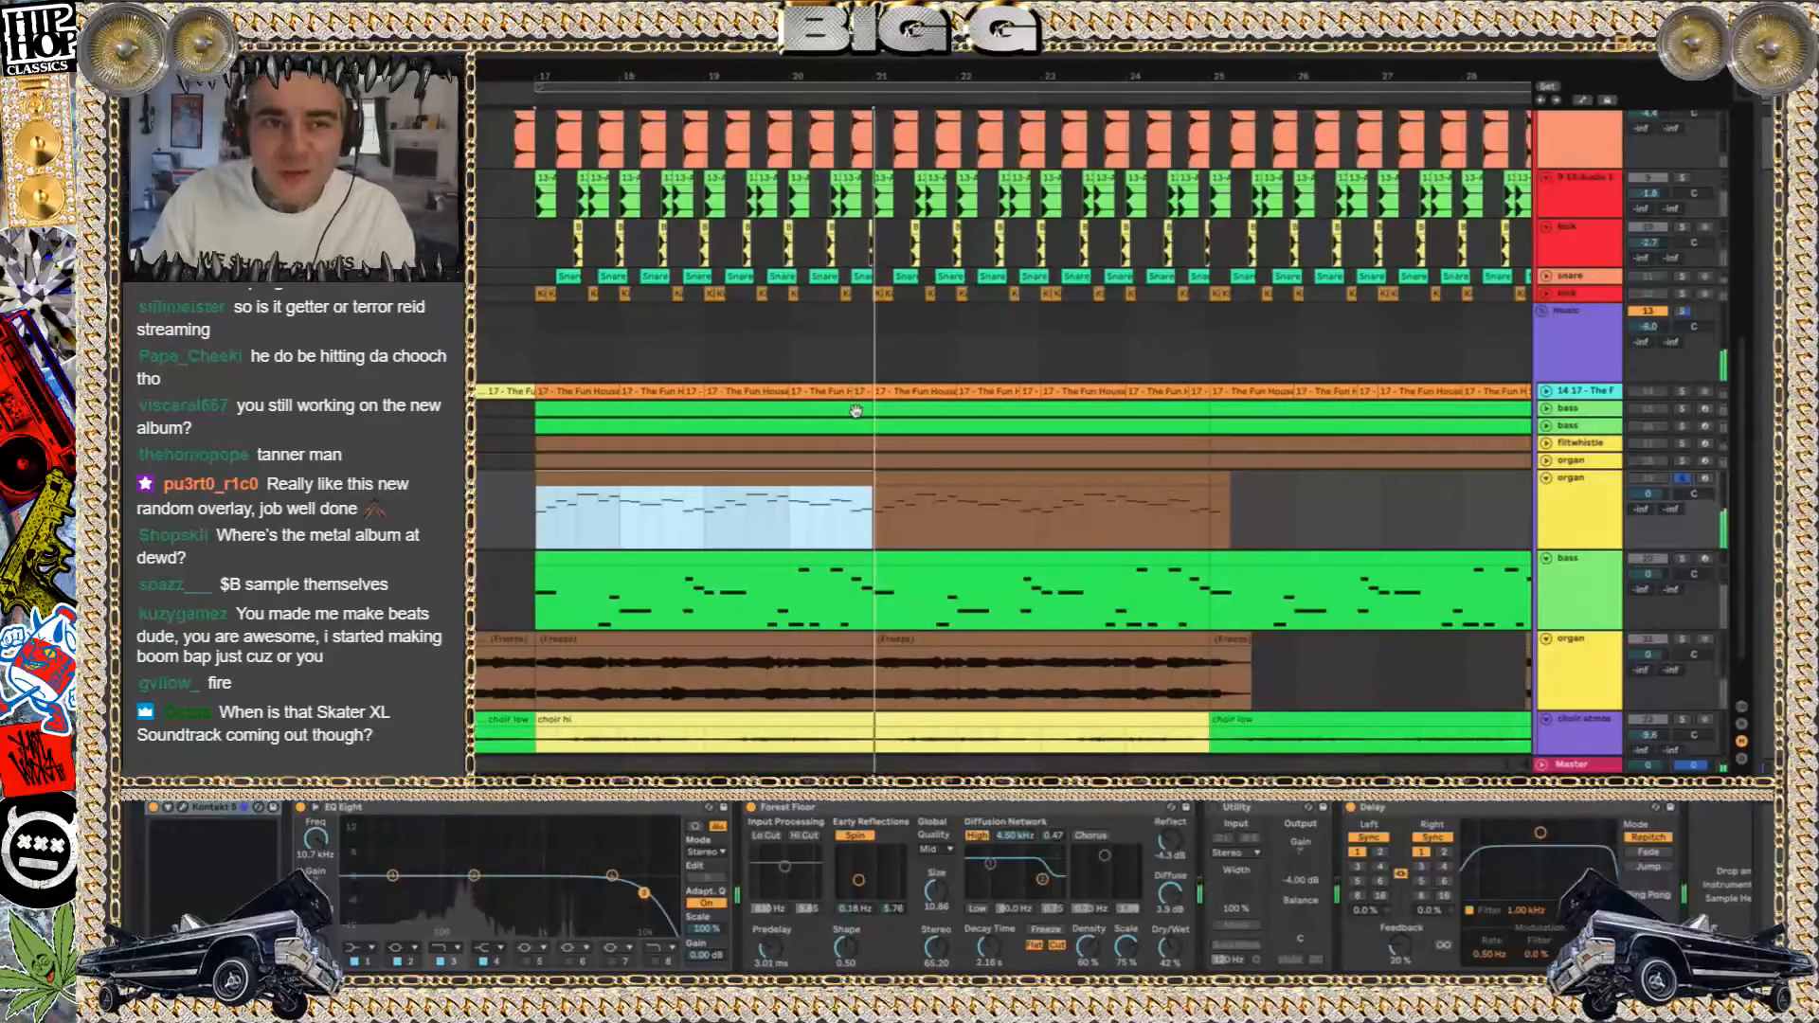
Collapse the second organ track, and solo the expanded bass track below it to play its clip from bar 17
{"action": "left_click", "coordinate": [1547, 479]}
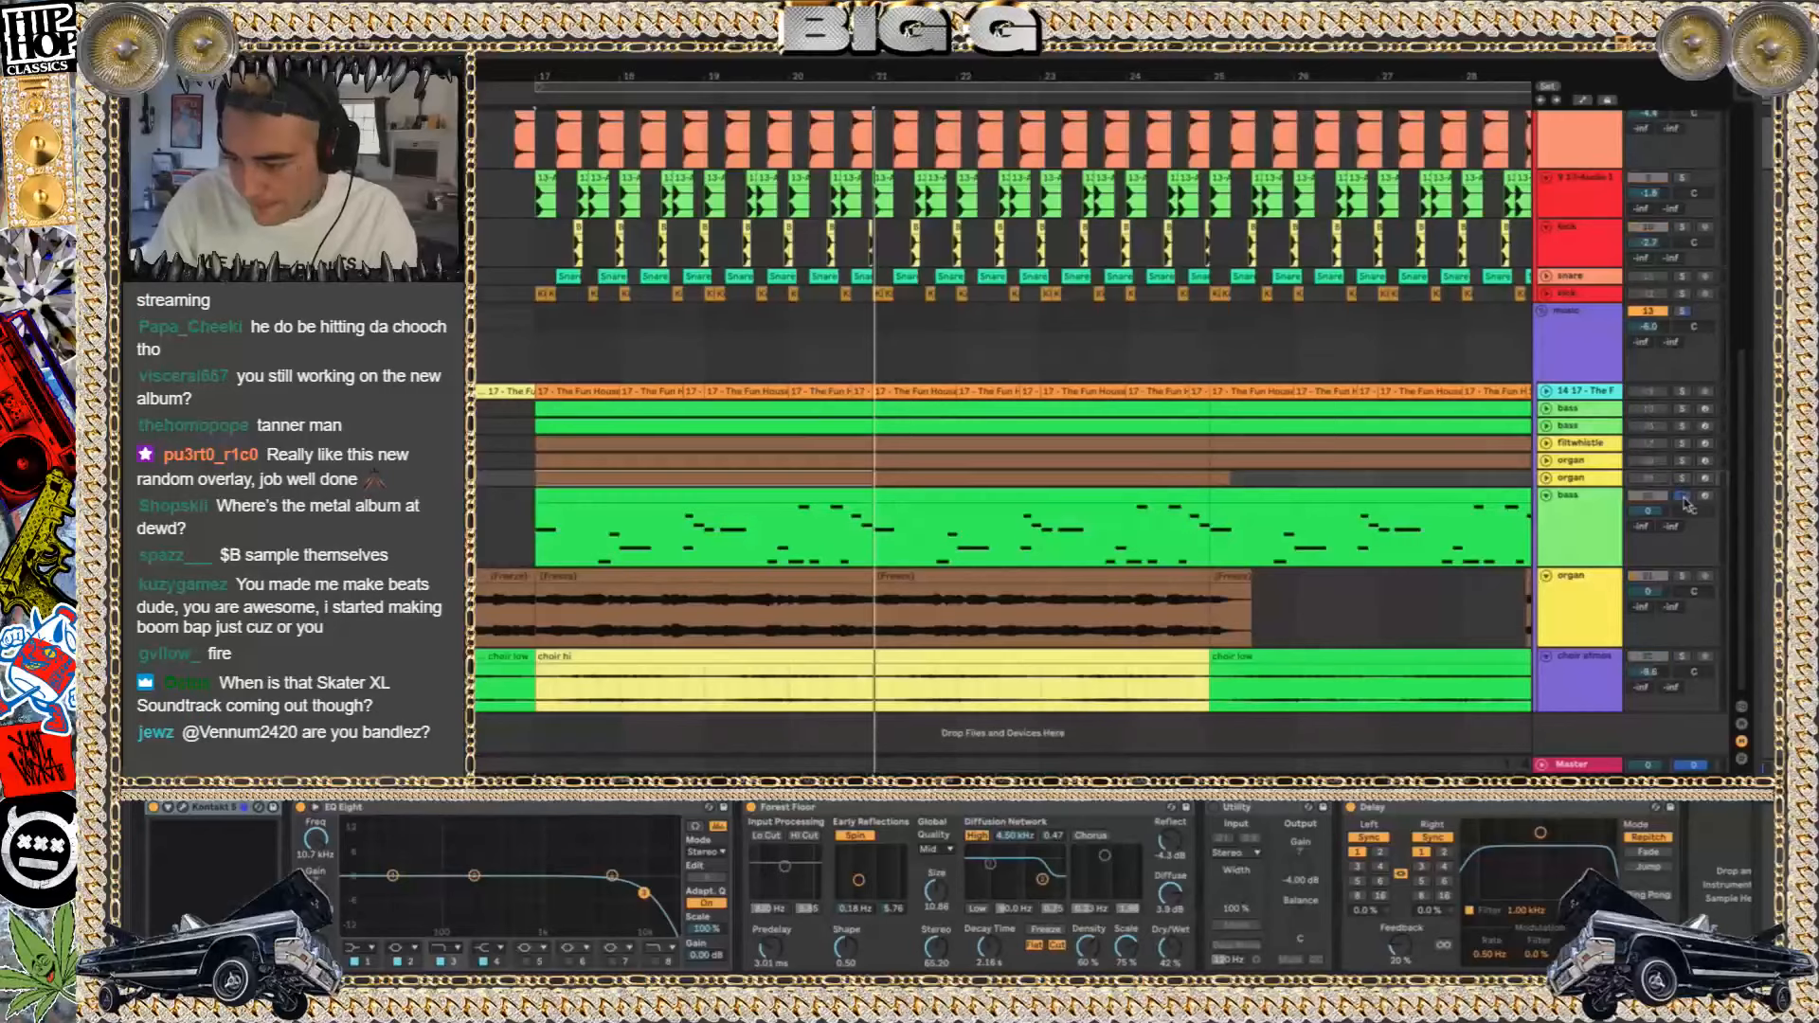
{"action": "left_click", "coordinate": [706, 499]}
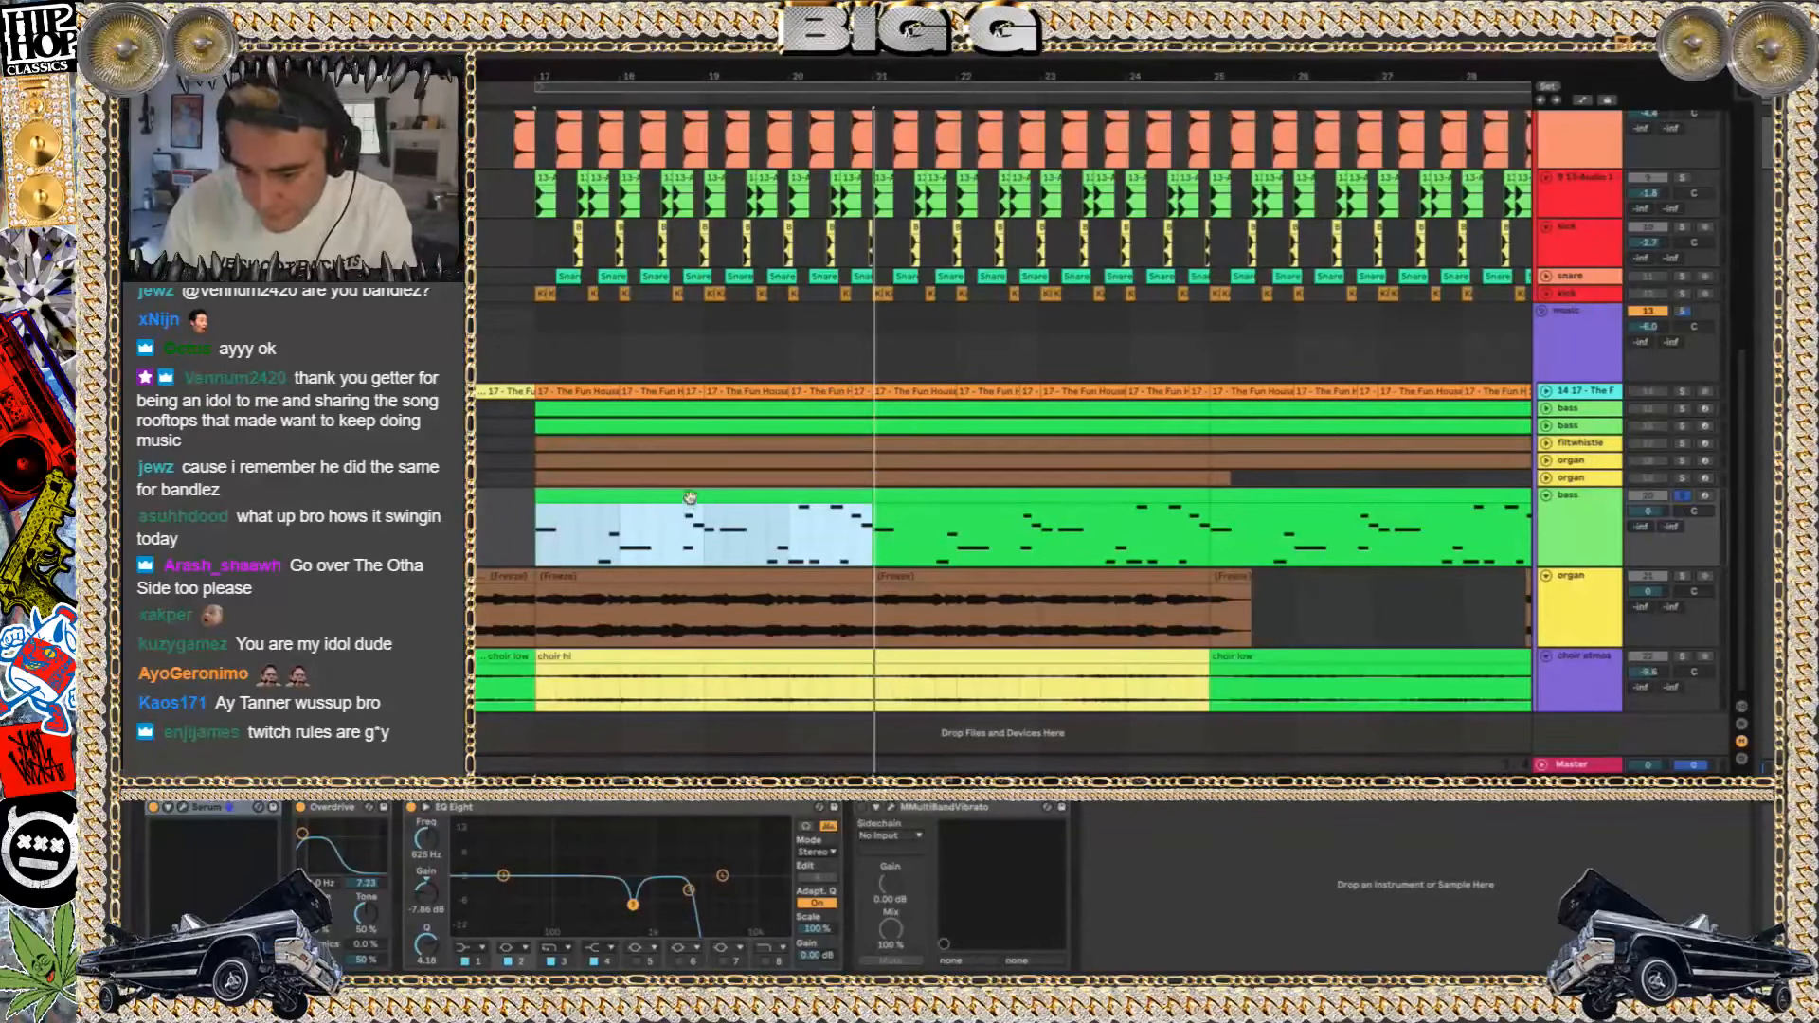
{"action": "key", "text": "space"}
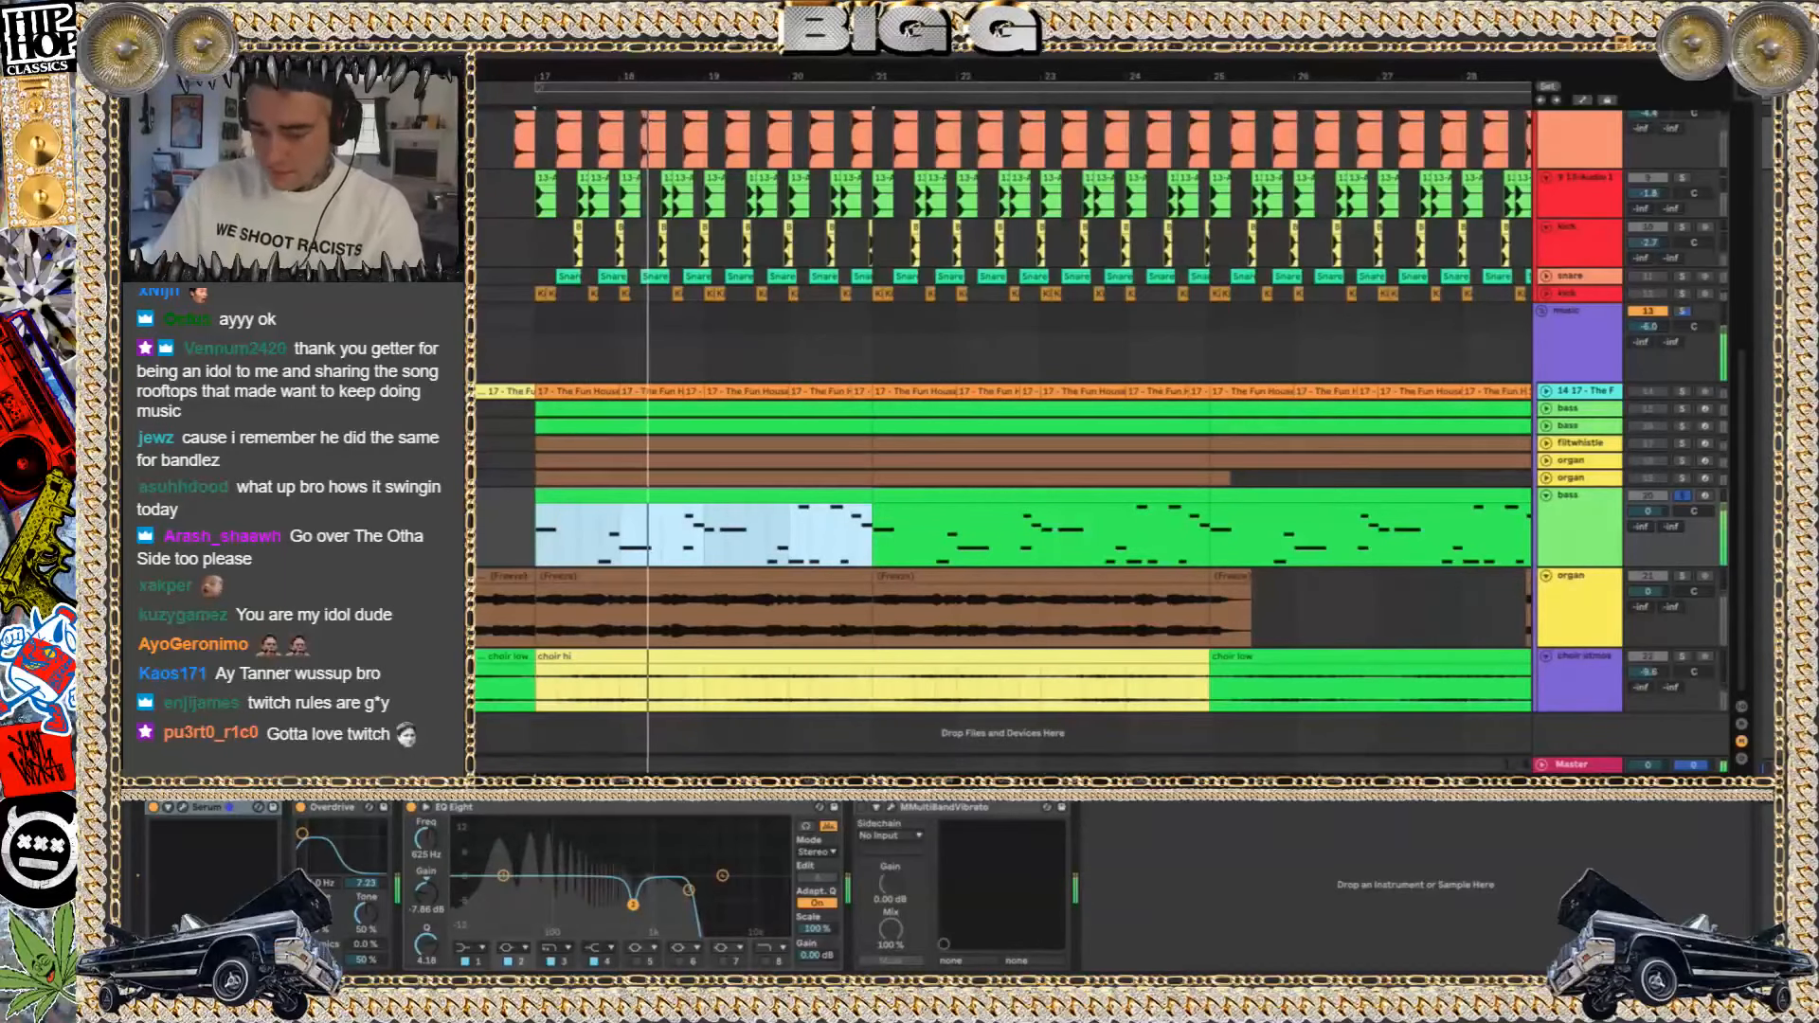
Open the bass track's Serum synth, arm the track for recording, and close the synth window
{"action": "left_click", "coordinate": [185, 807]}
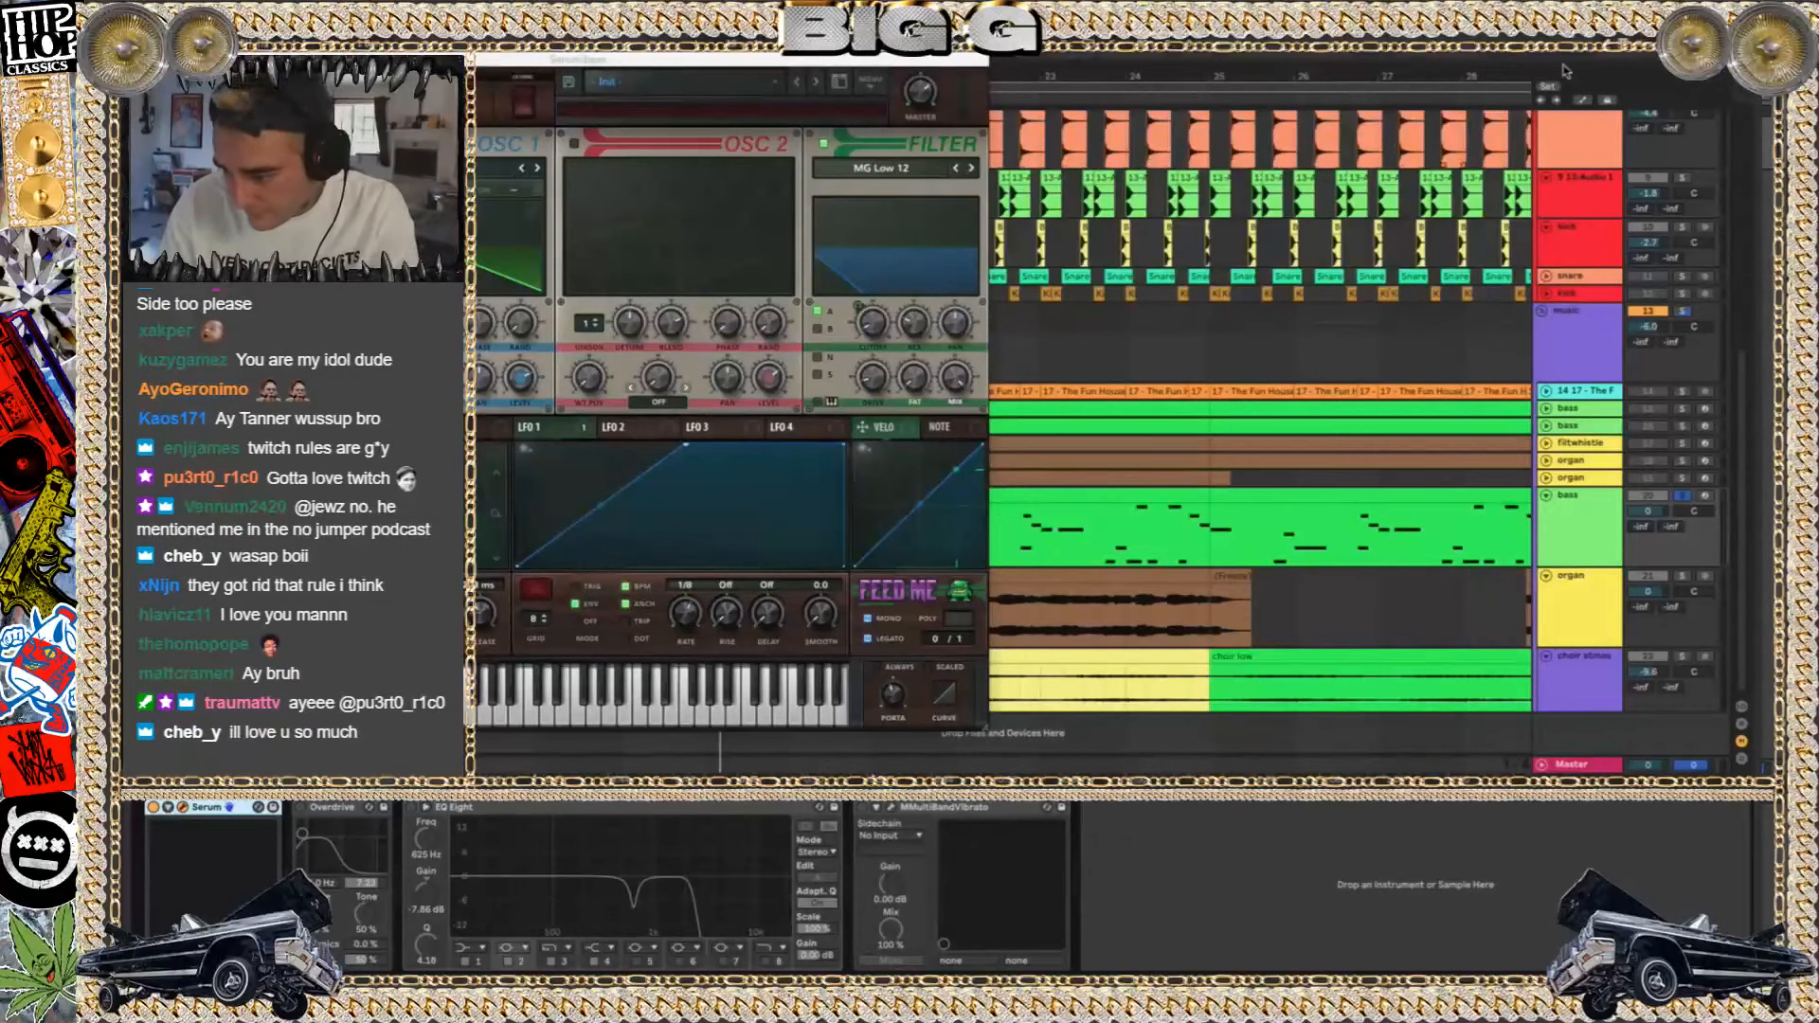
{"action": "left_click", "coordinate": [1706, 497]}
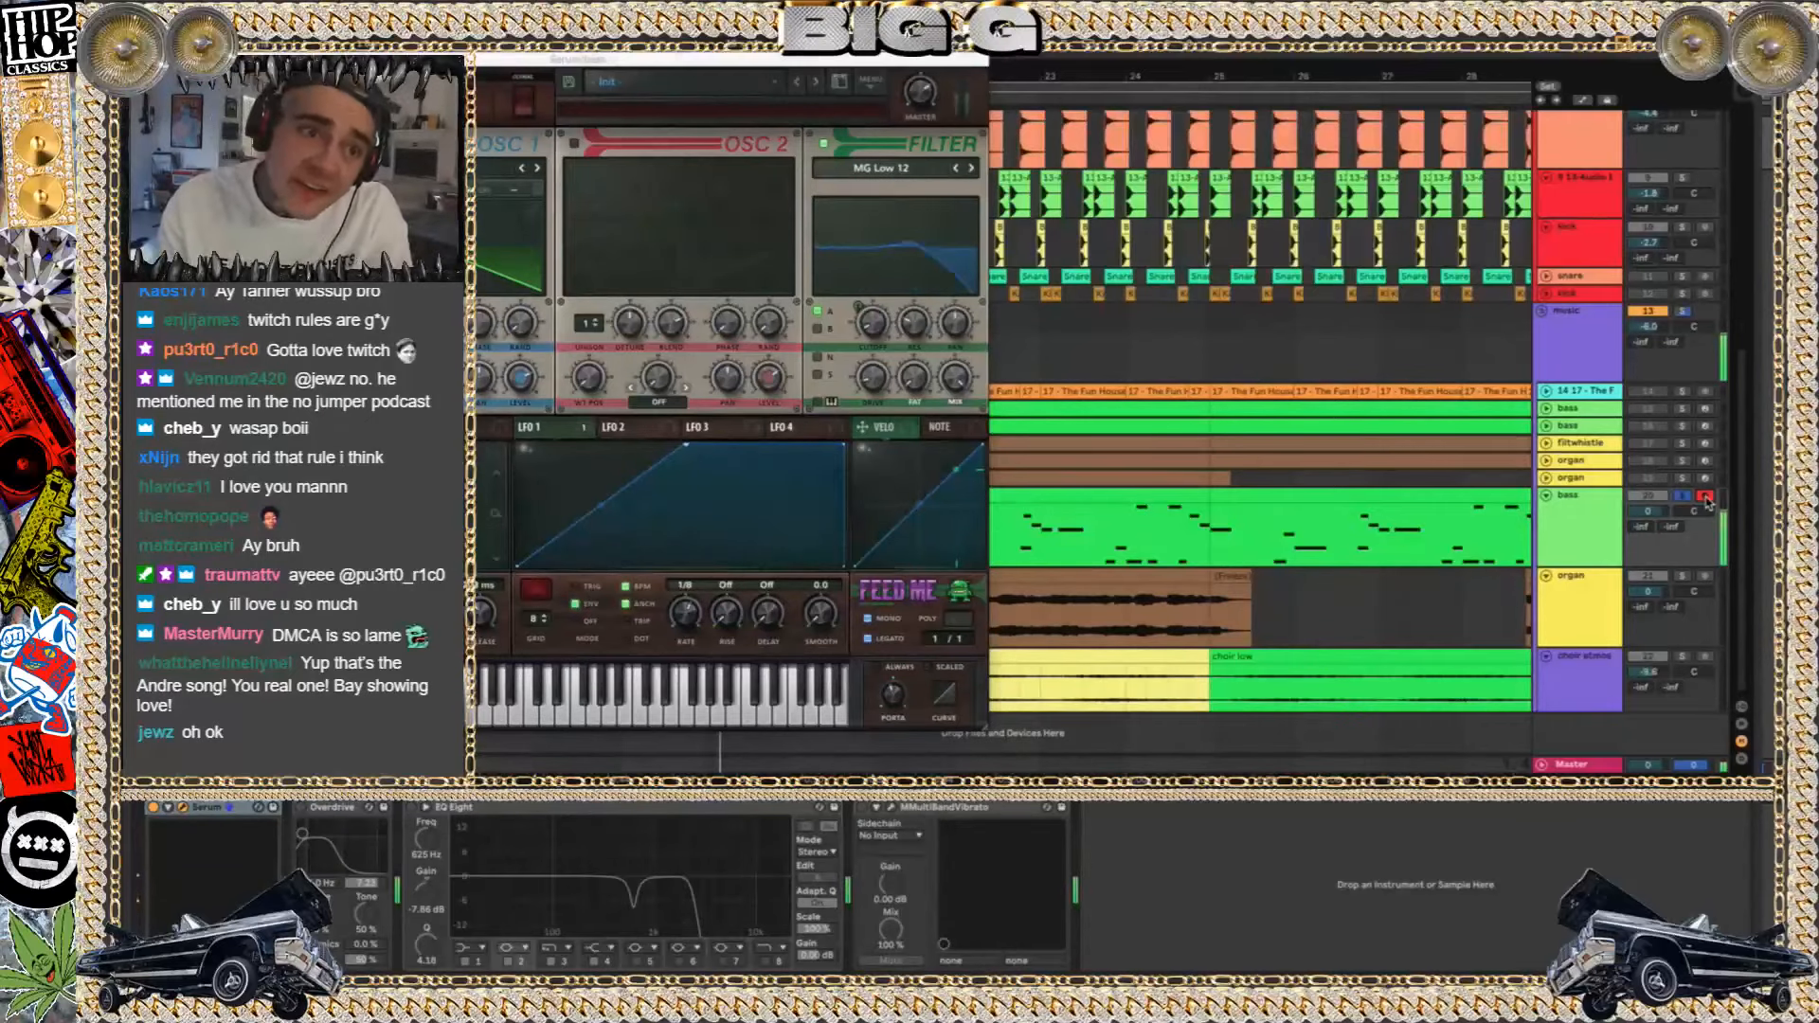
{"action": "key", "text": "F11"}
{"action": "key", "text": "F11"}
{"action": "left_click", "coordinate": [183, 807]}
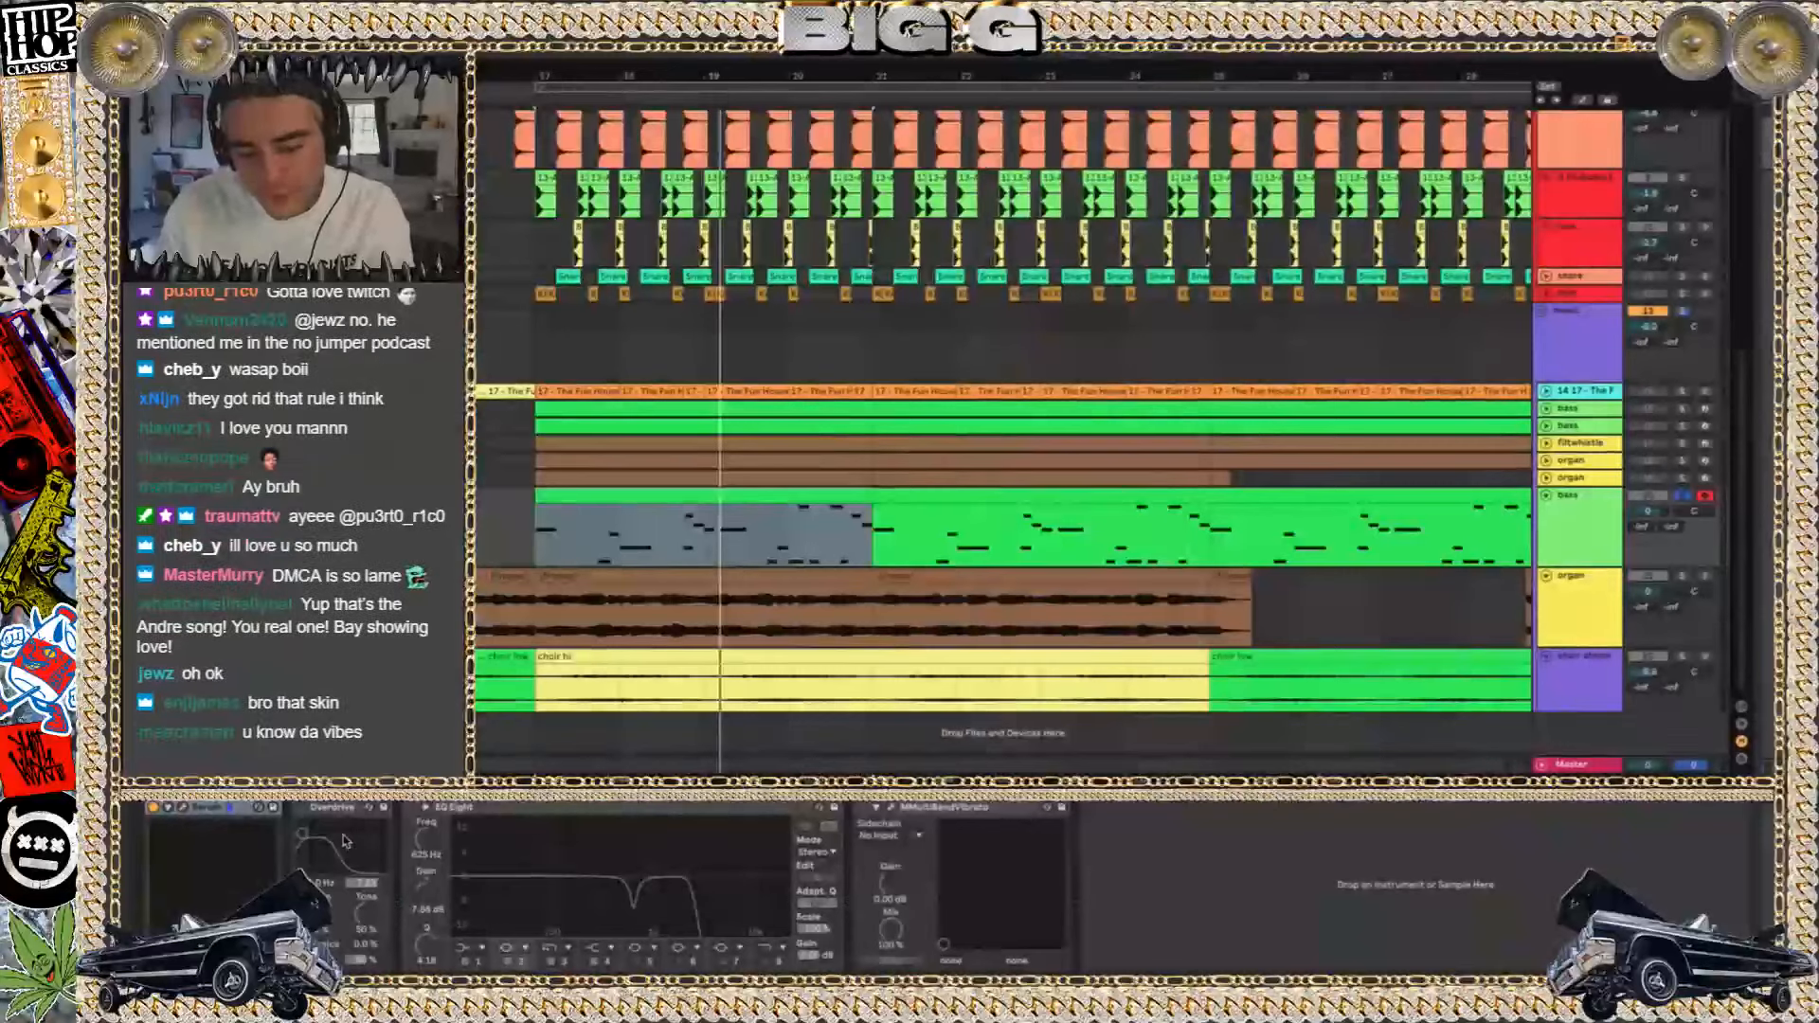
Play the soloed bass and turn on its Overdrive and EQ Eight one after the other
{"action": "key", "text": "space"}
{"action": "left_click", "coordinate": [300, 808]}
{"action": "left_click", "coordinate": [410, 807]}
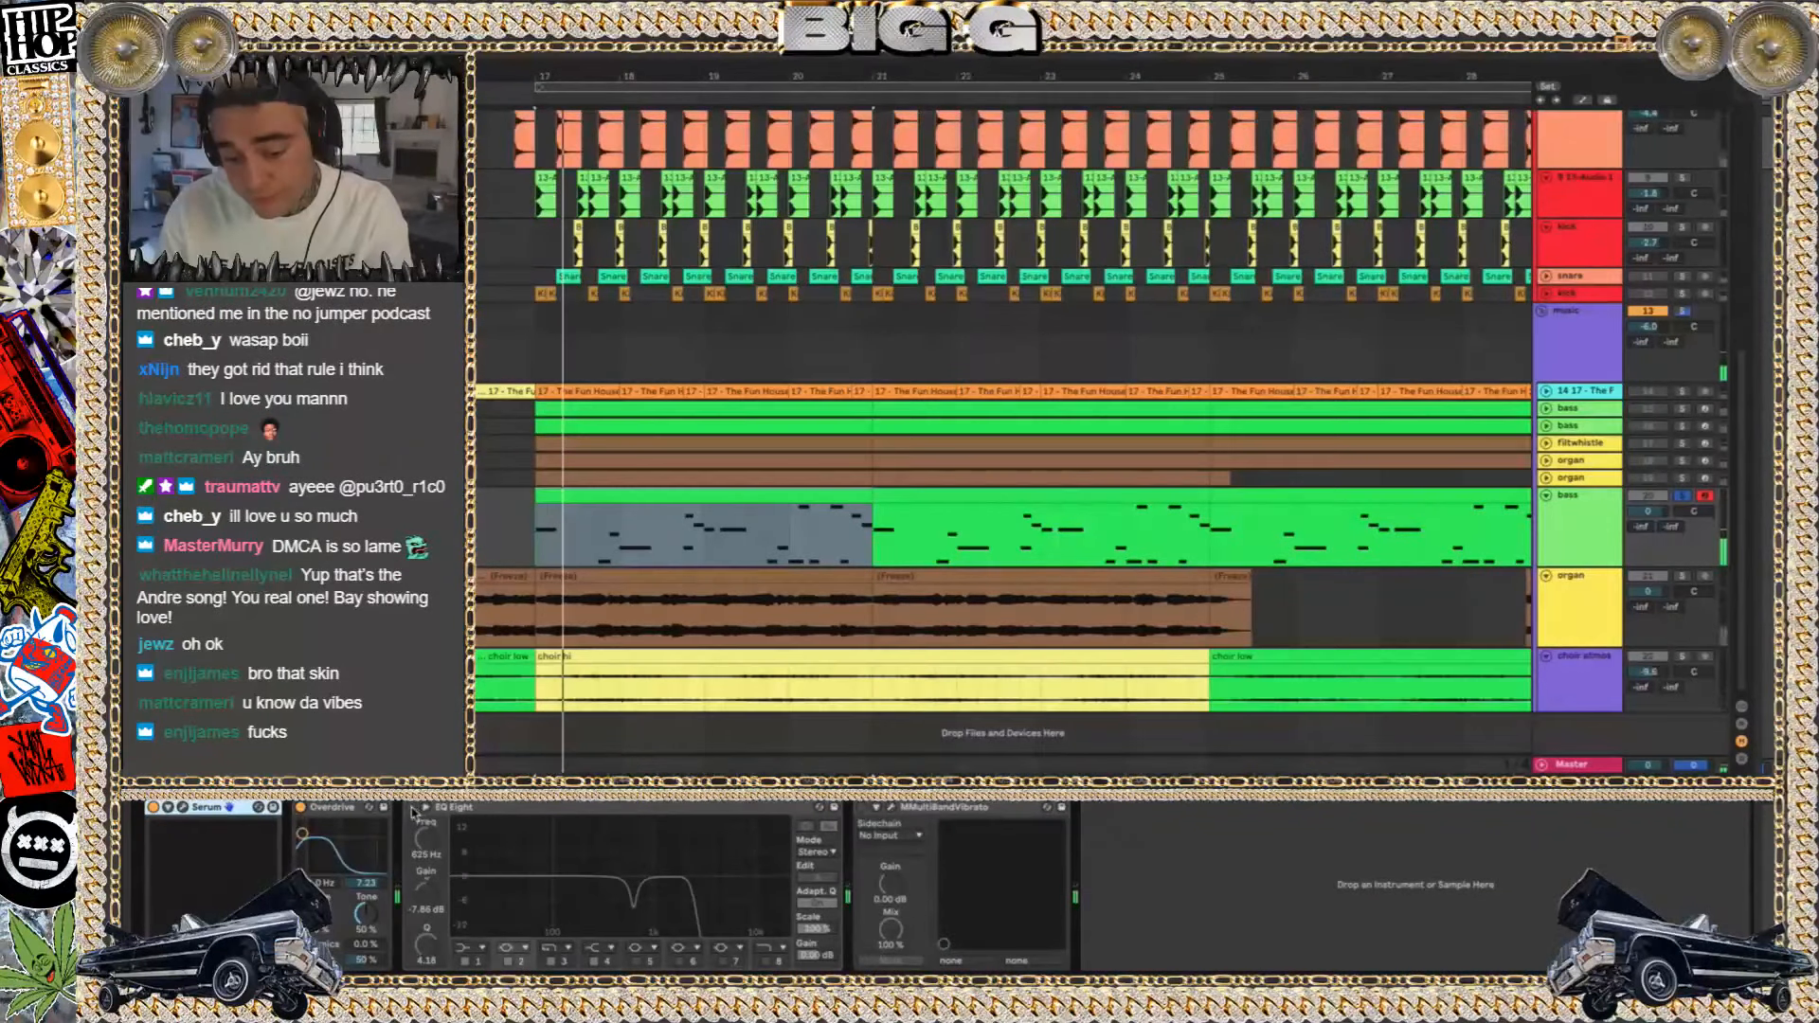
Toggle MMultiBandVibrato on the bass track, inspect its settings, and delete it from the device chain
{"action": "left_click", "coordinate": [861, 807]}
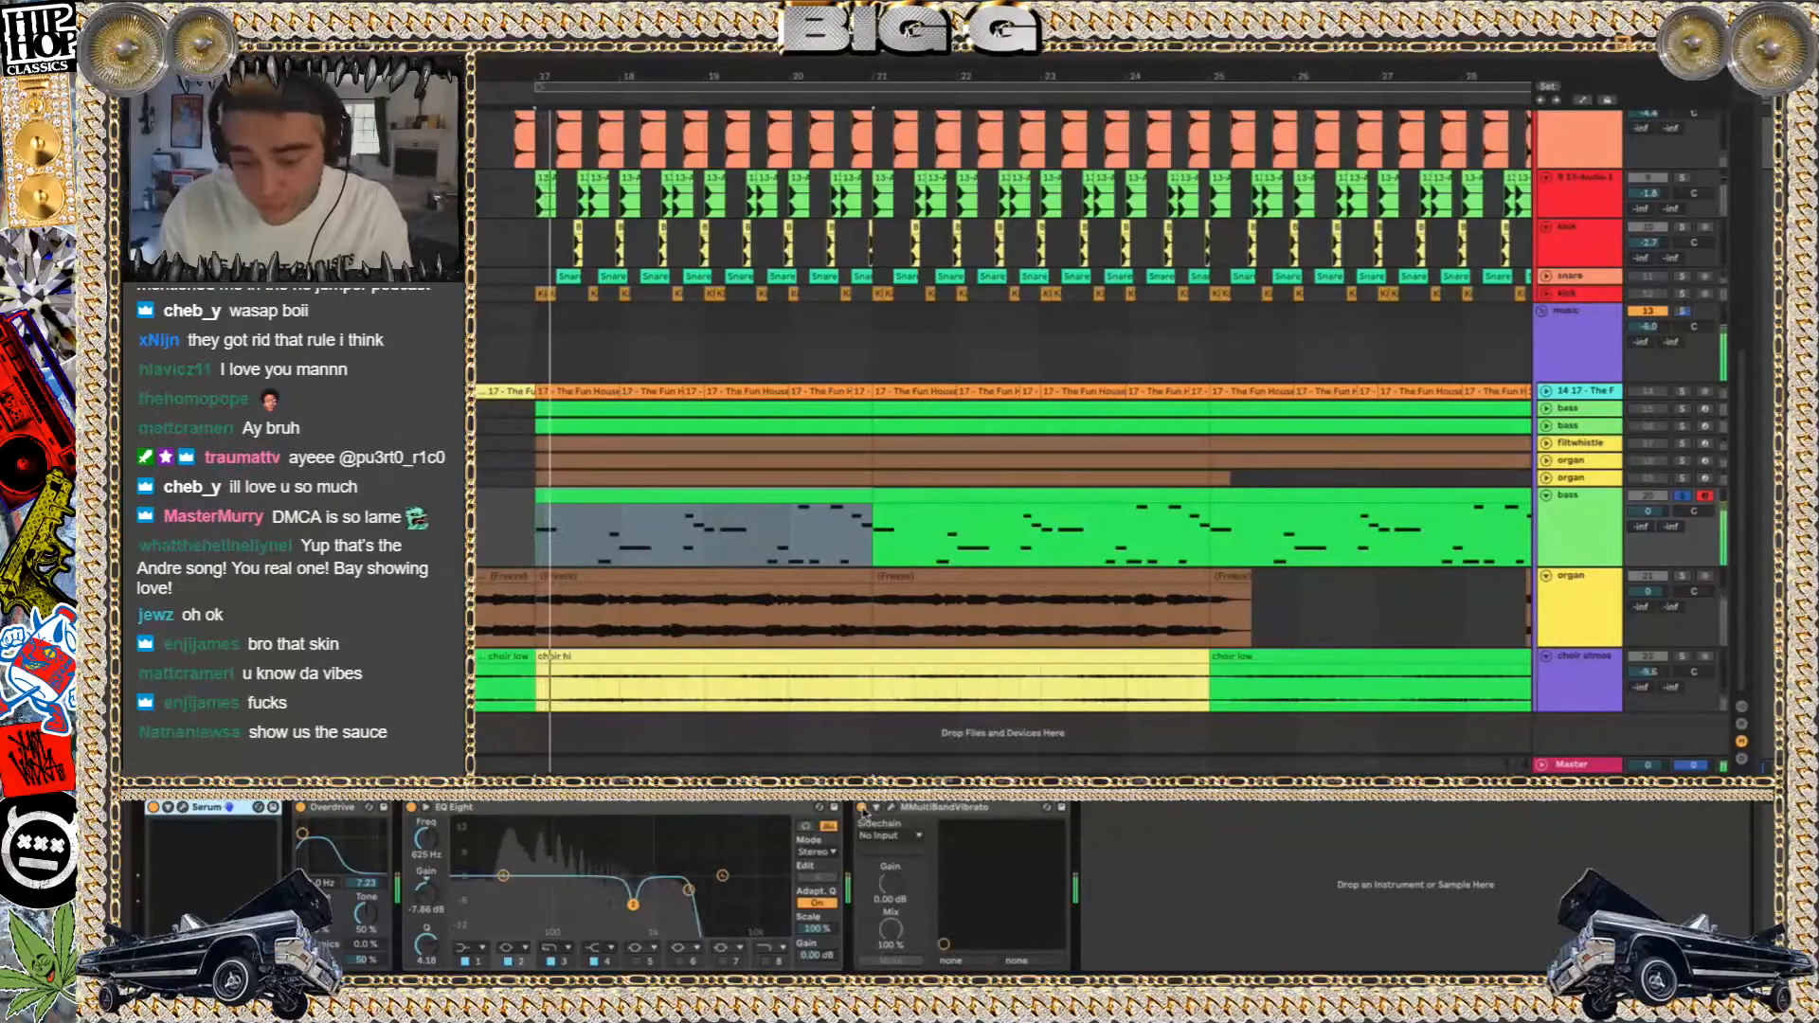
{"action": "left_click", "coordinate": [891, 808]}
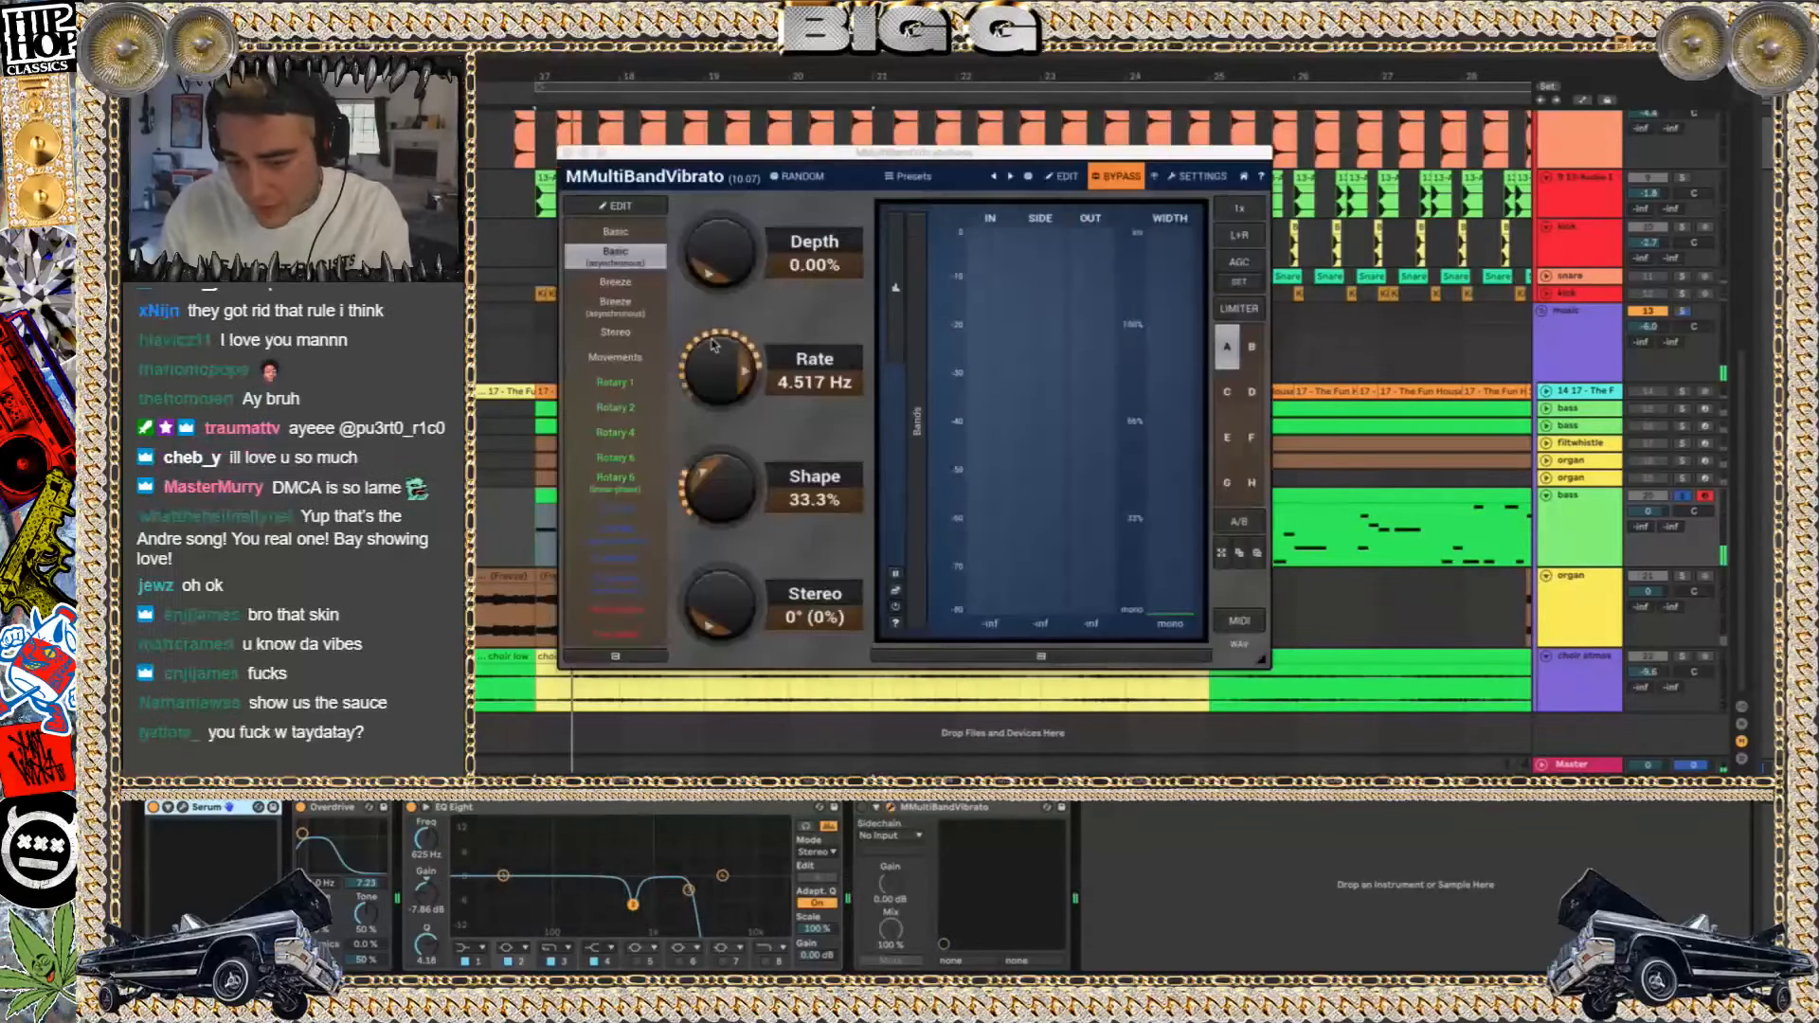
{"action": "left_click", "coordinate": [561, 151]}
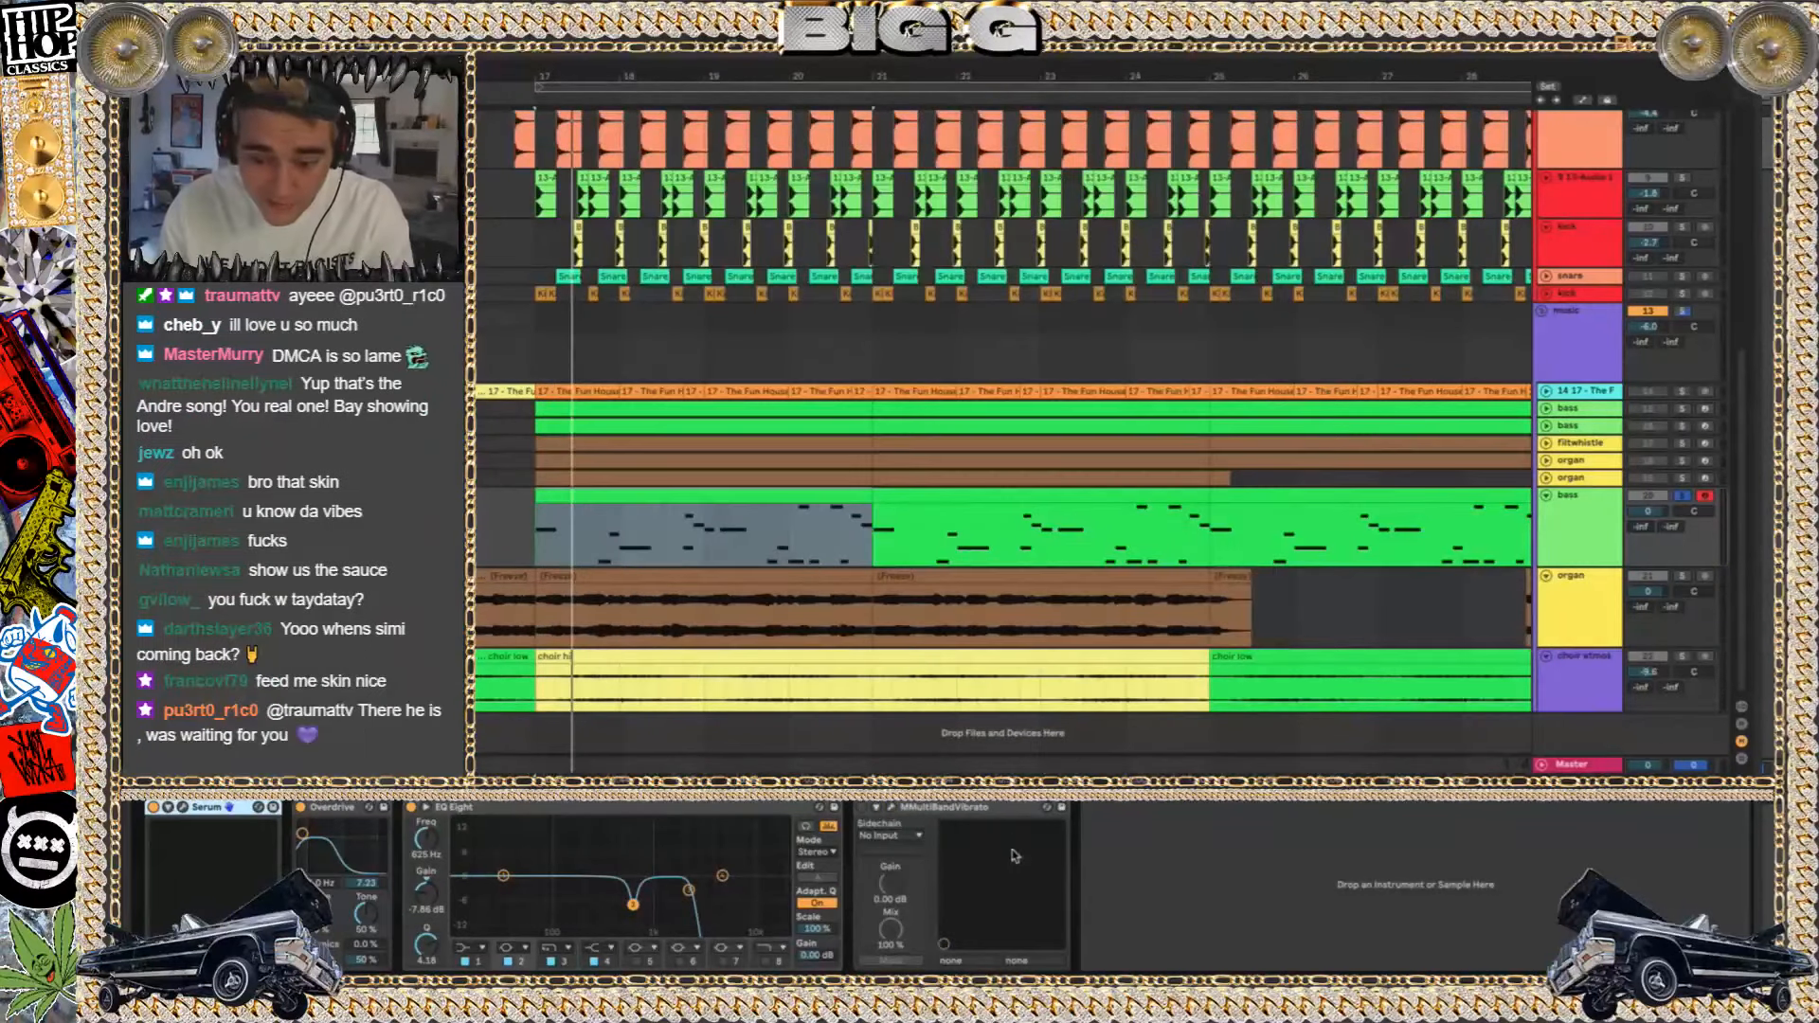
{"action": "left_click", "coordinate": [962, 808]}
{"action": "key", "text": "Delete"}
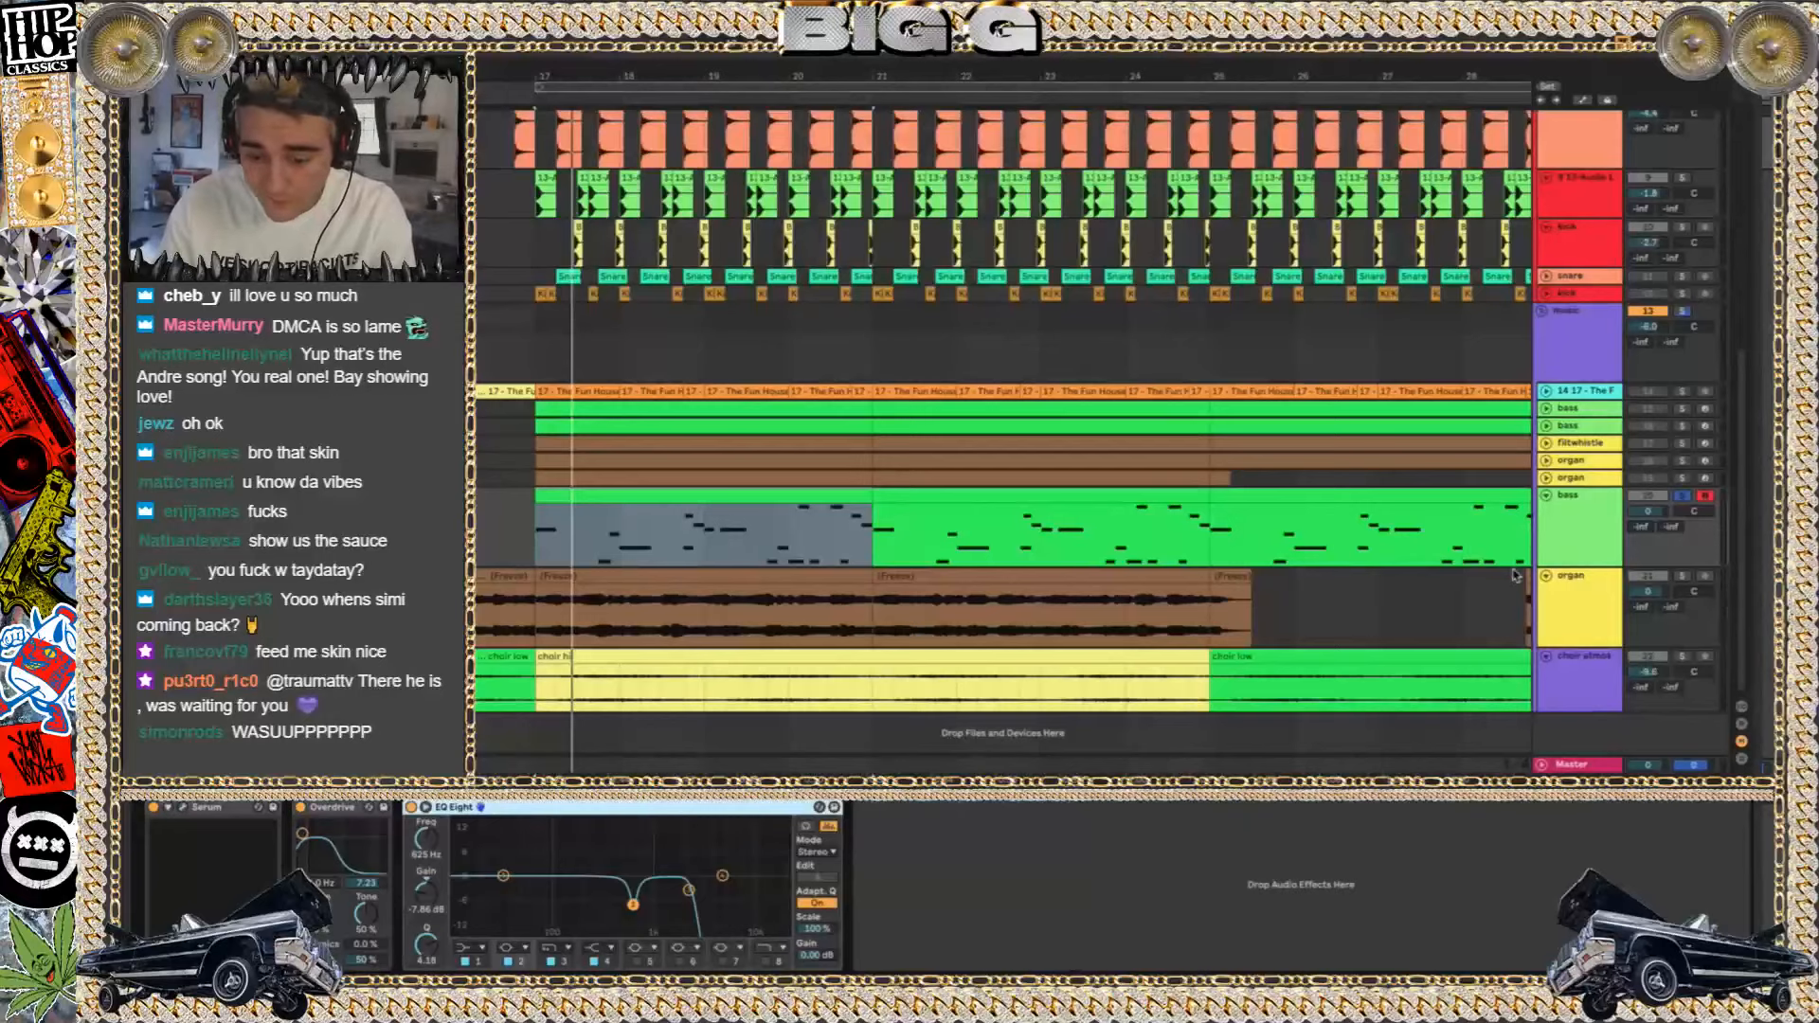
Show the bass clip's notes, and solo the collapsed organ track above the bass for playback from bar 17
{"action": "key", "text": "shift+Tab"}
{"action": "left_click", "coordinate": [1588, 477]}
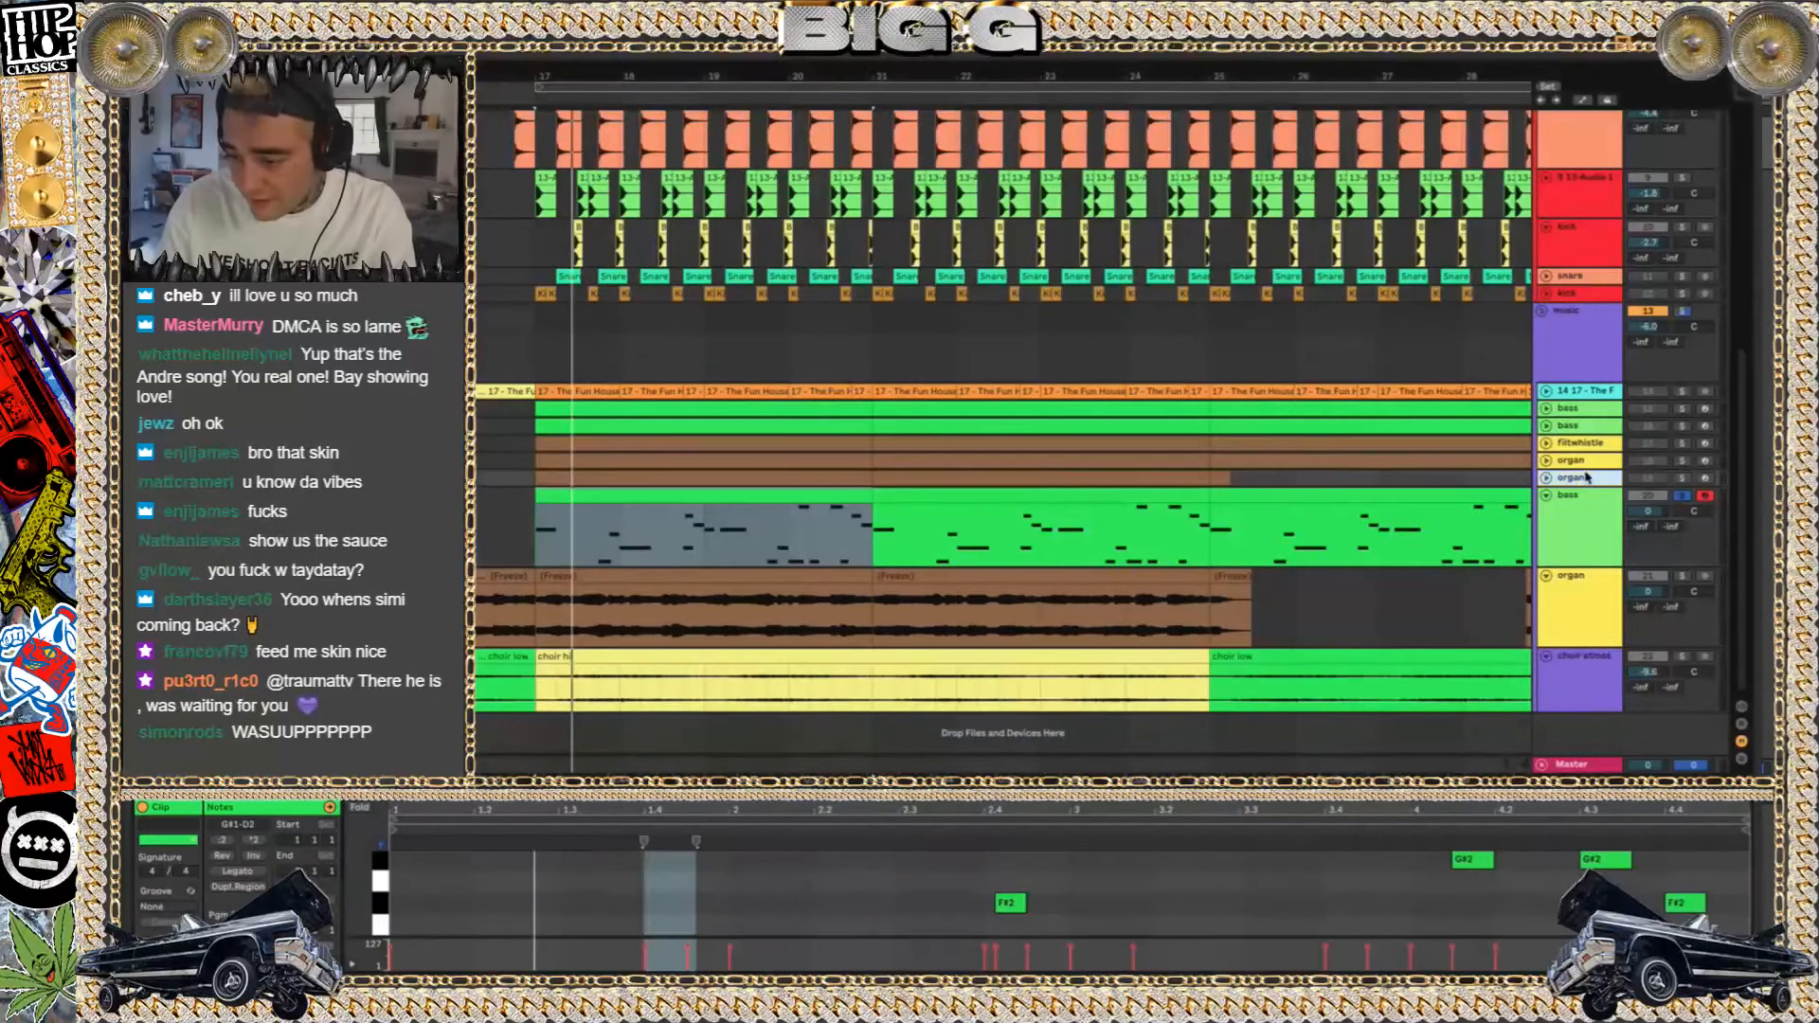
{"action": "key", "text": "space"}
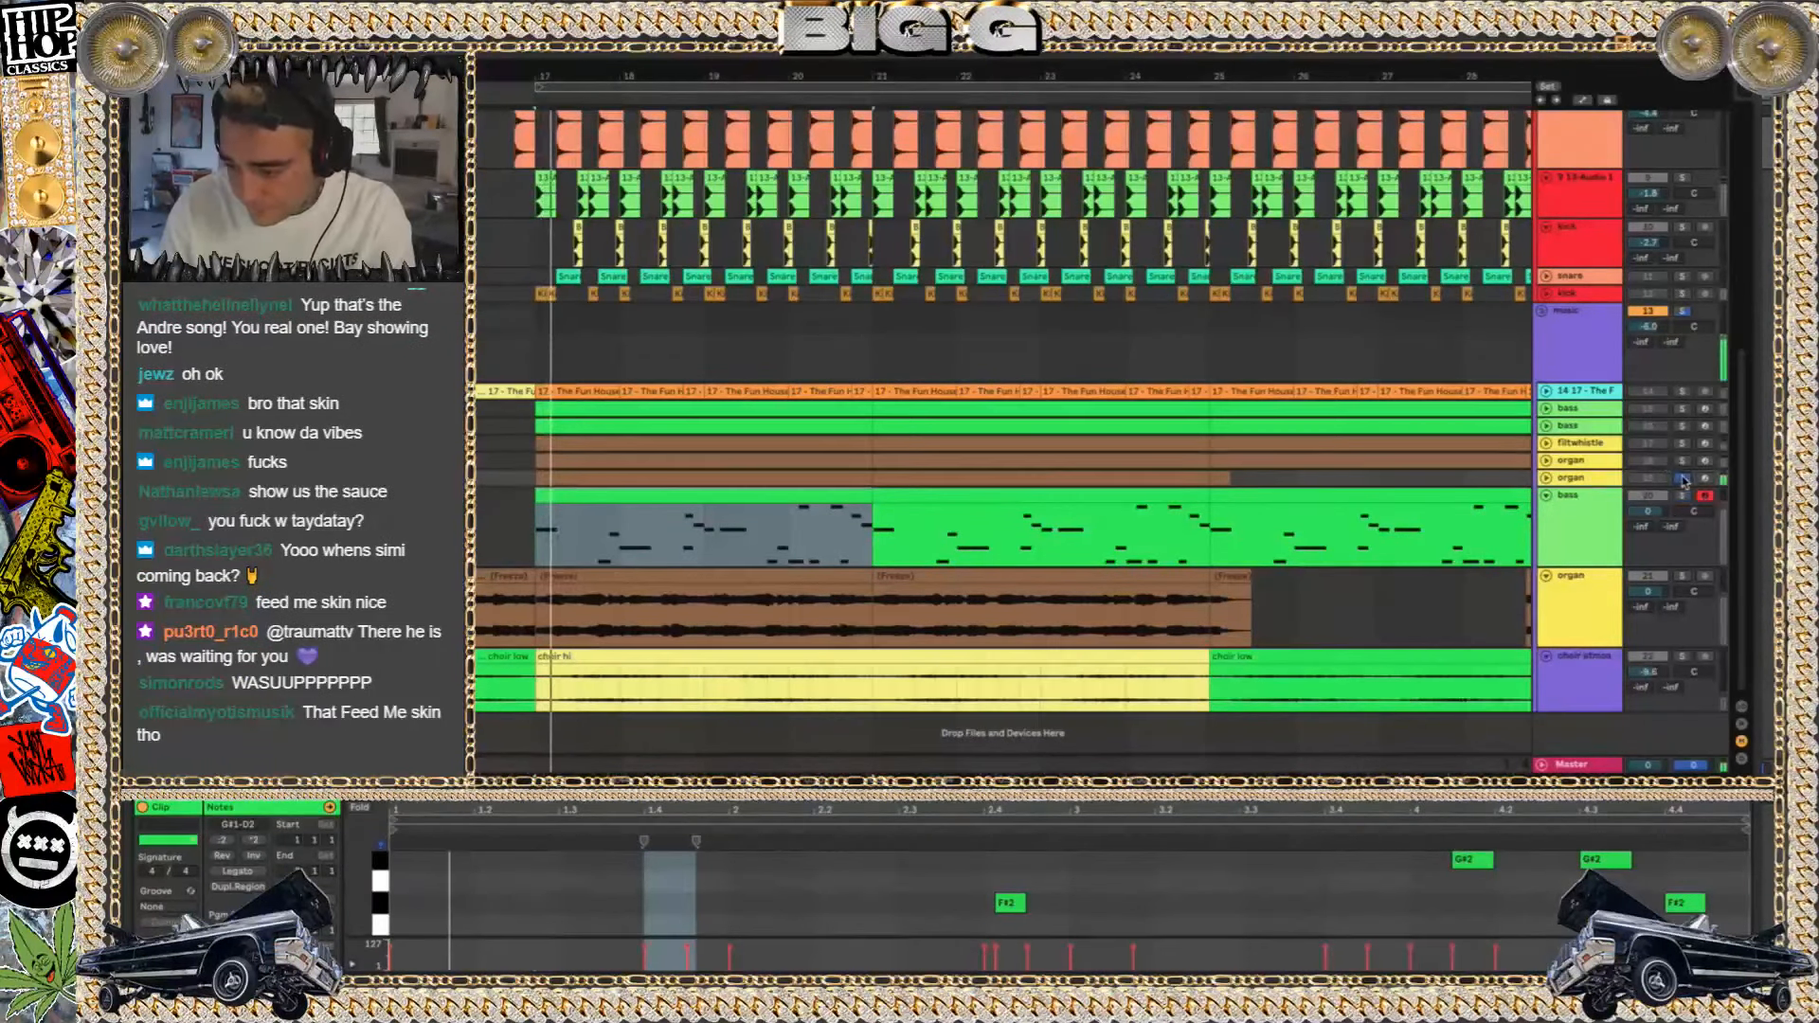
Solo the frozen organ track below the bass and play its clip from bar 17
{"action": "left_click", "coordinate": [1682, 576]}
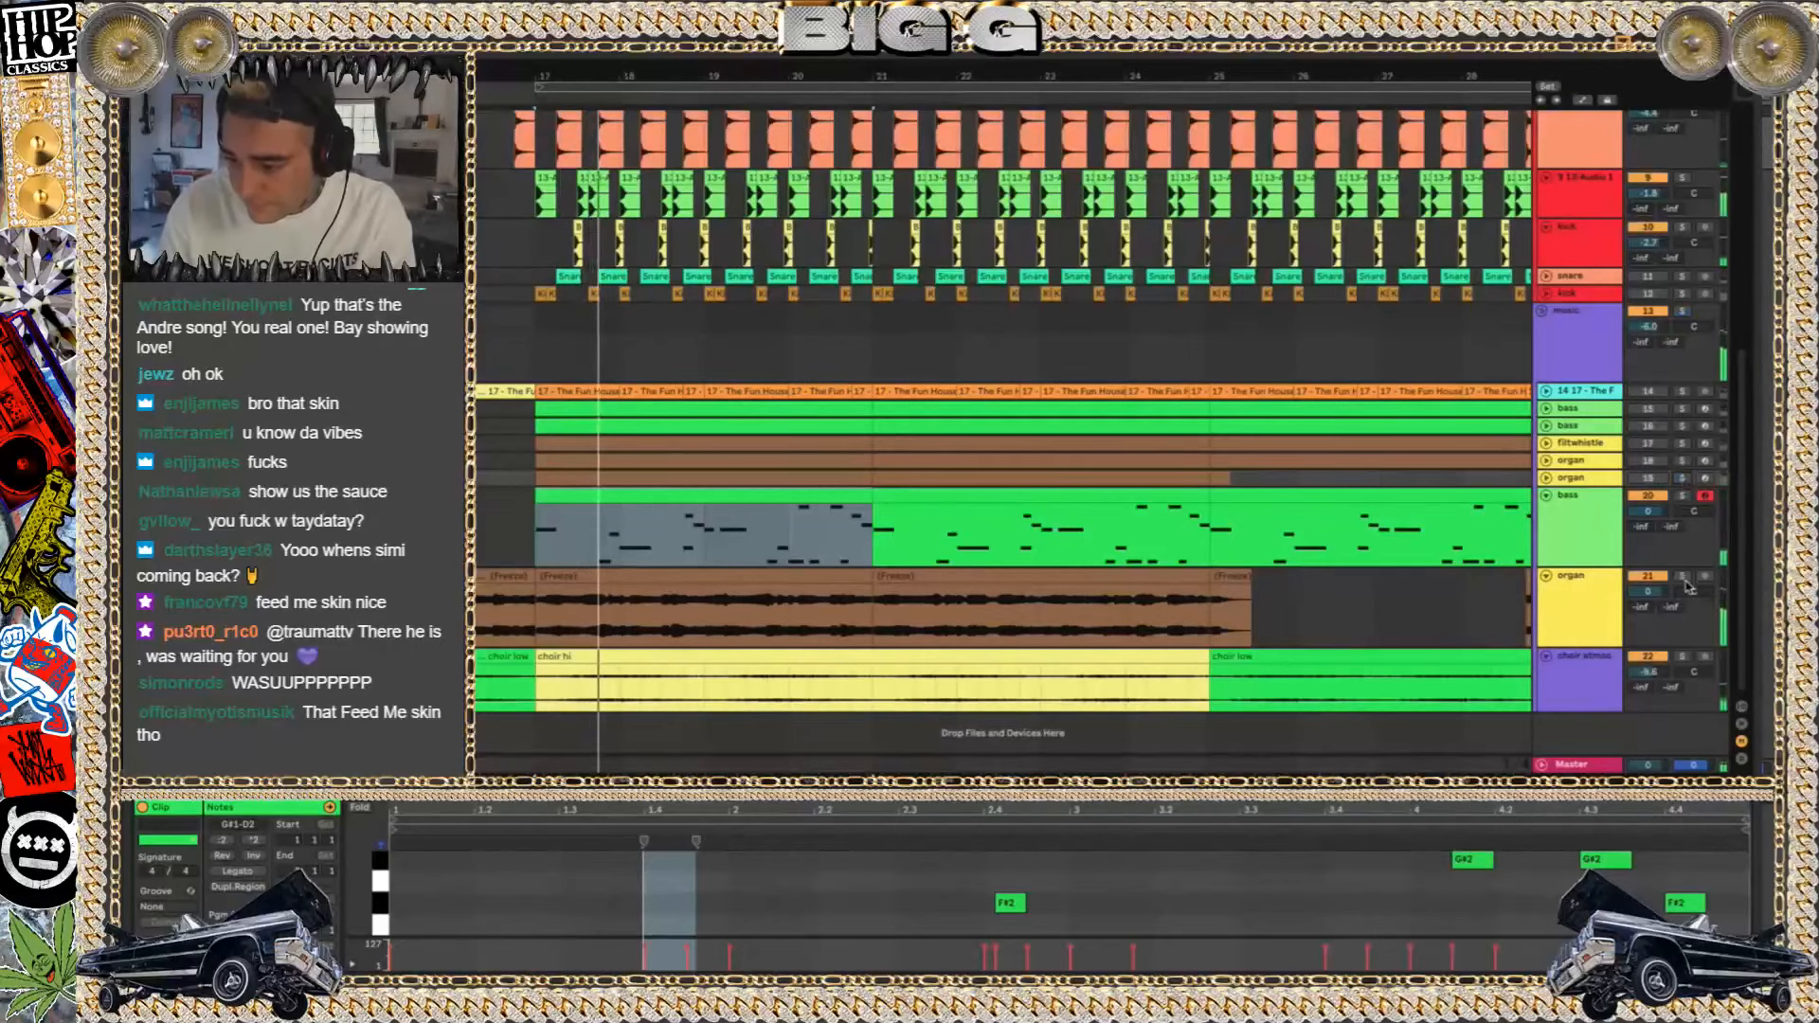
{"action": "left_click", "coordinate": [1055, 618]}
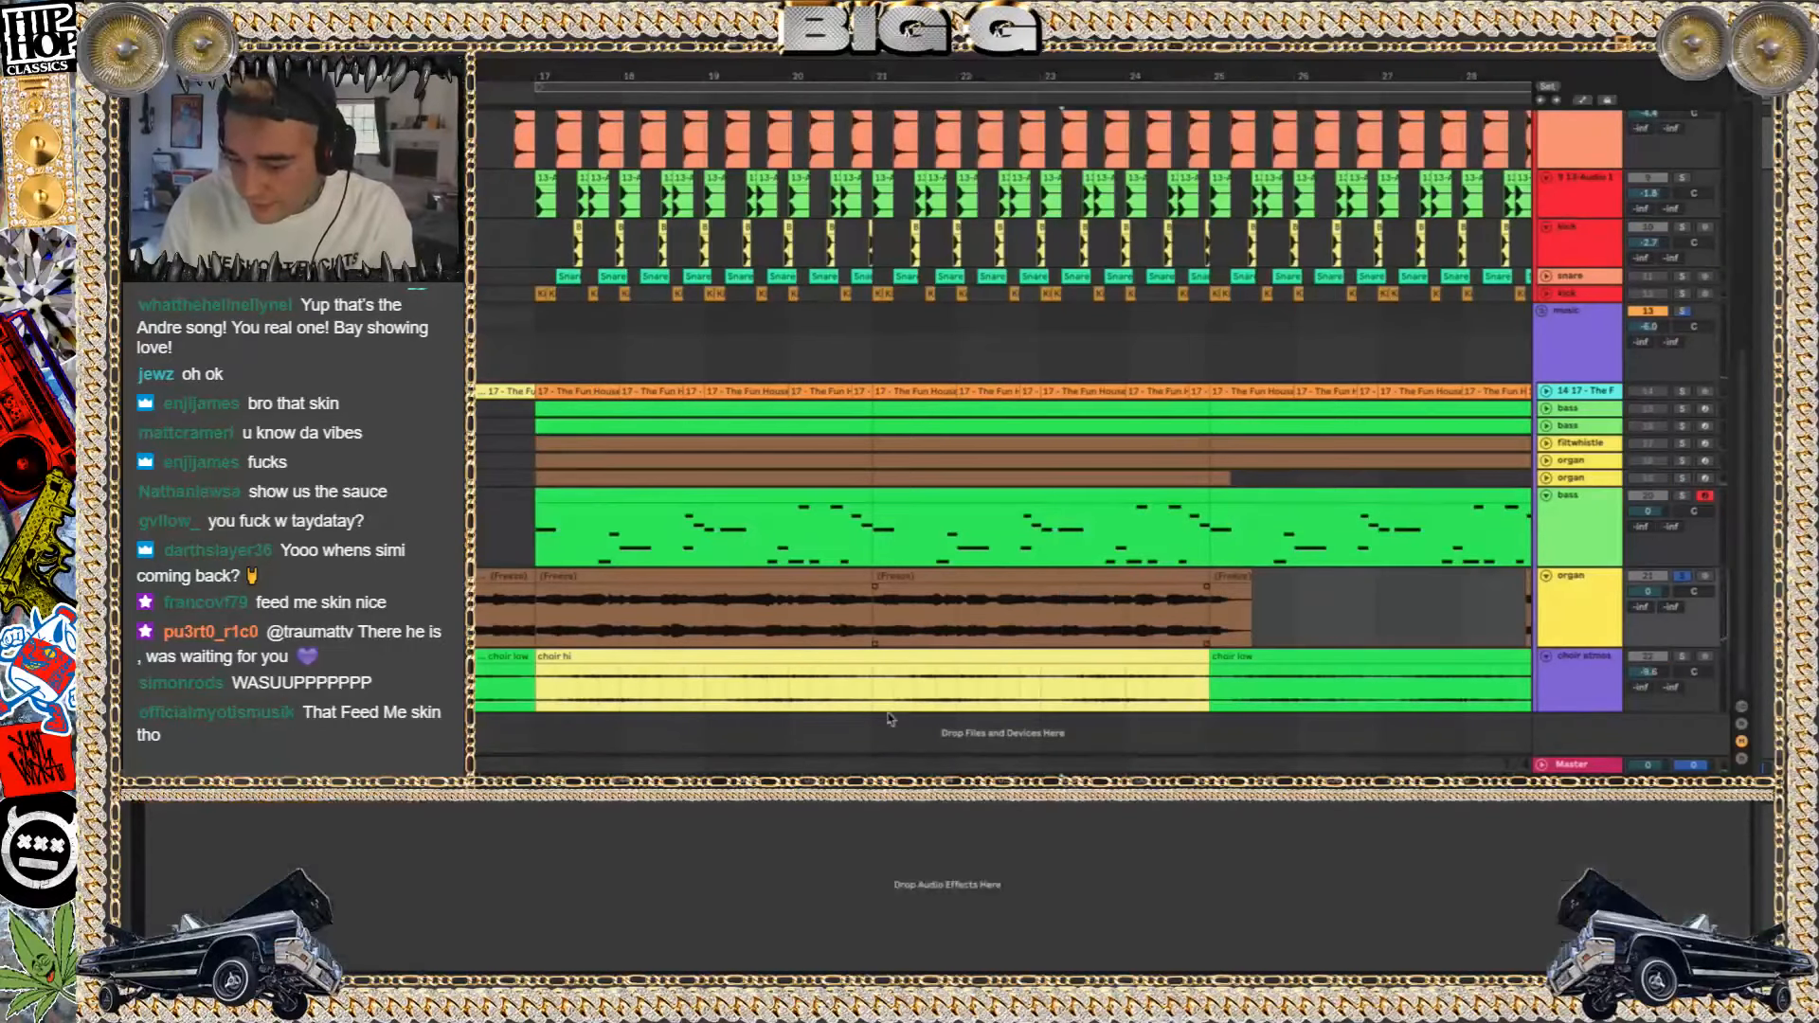
{"action": "left_click", "coordinate": [583, 576]}
{"action": "key", "text": "space"}
{"action": "key", "text": "space"}
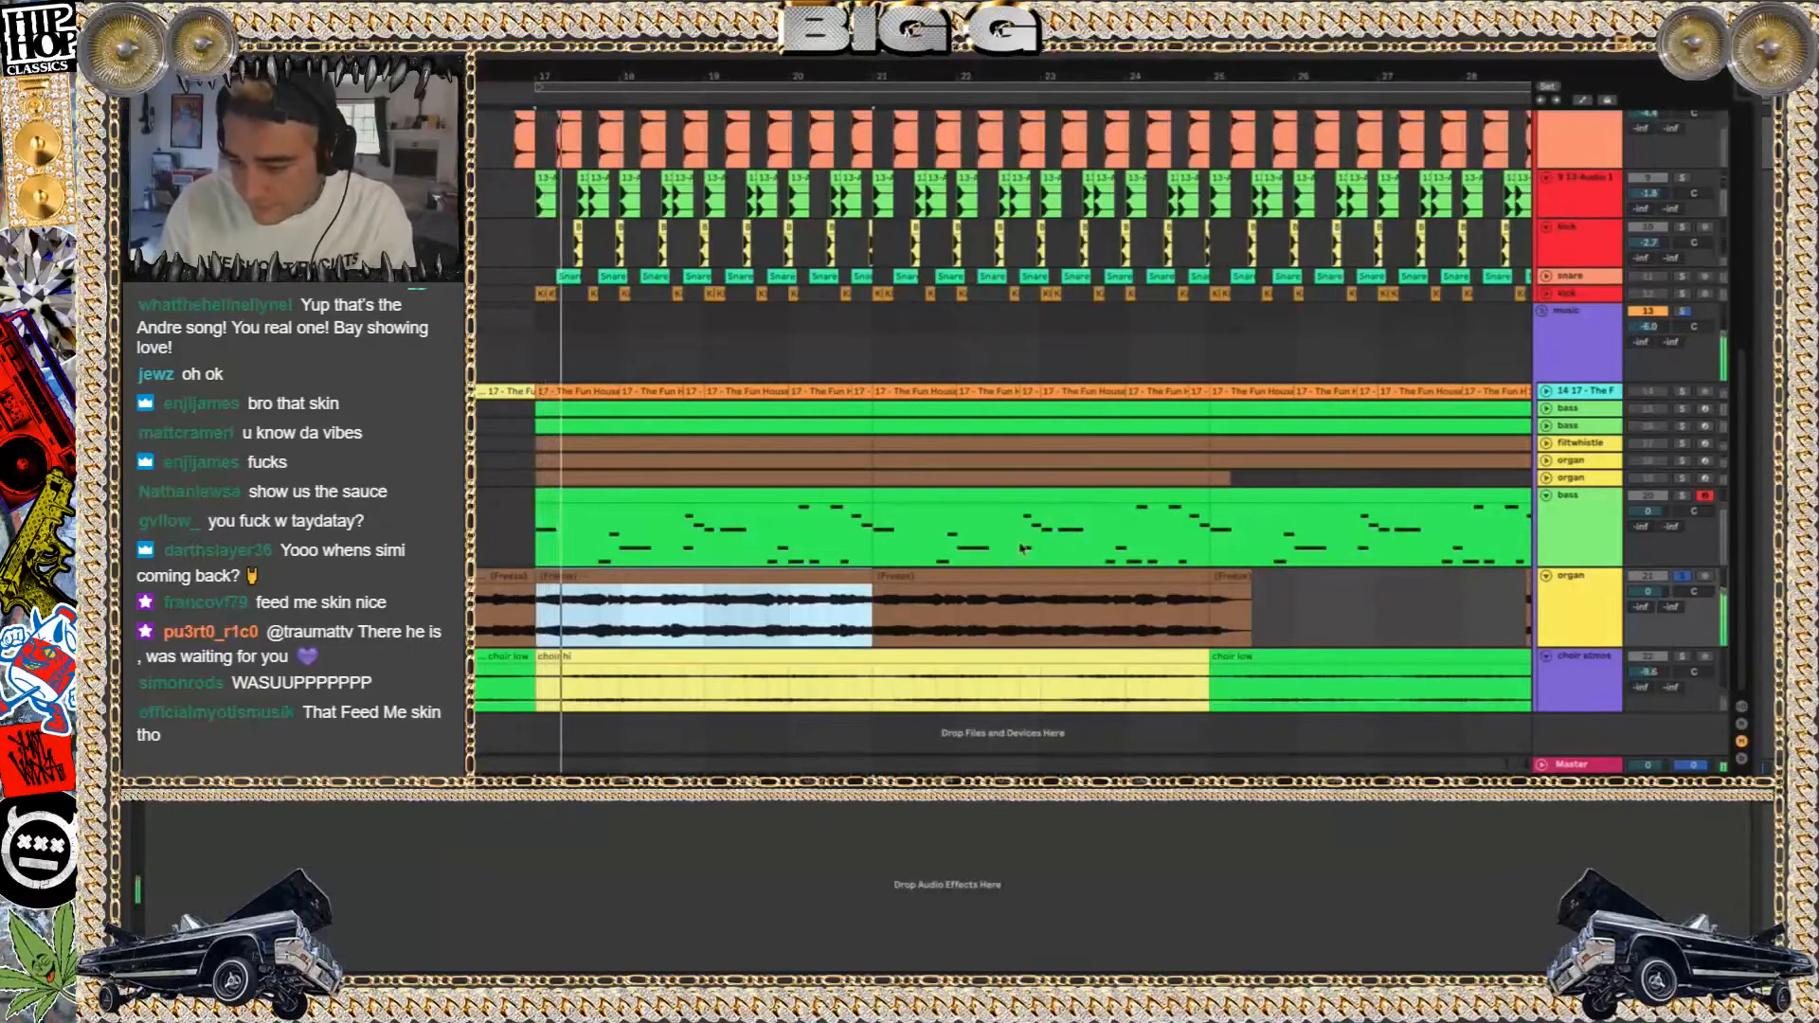
Stop playback of the frozen organ and select the armed bass track to show its devices
{"action": "scroll", "coordinate": [1021, 549], "scroll_direction": "down", "scroll_amount": 6}
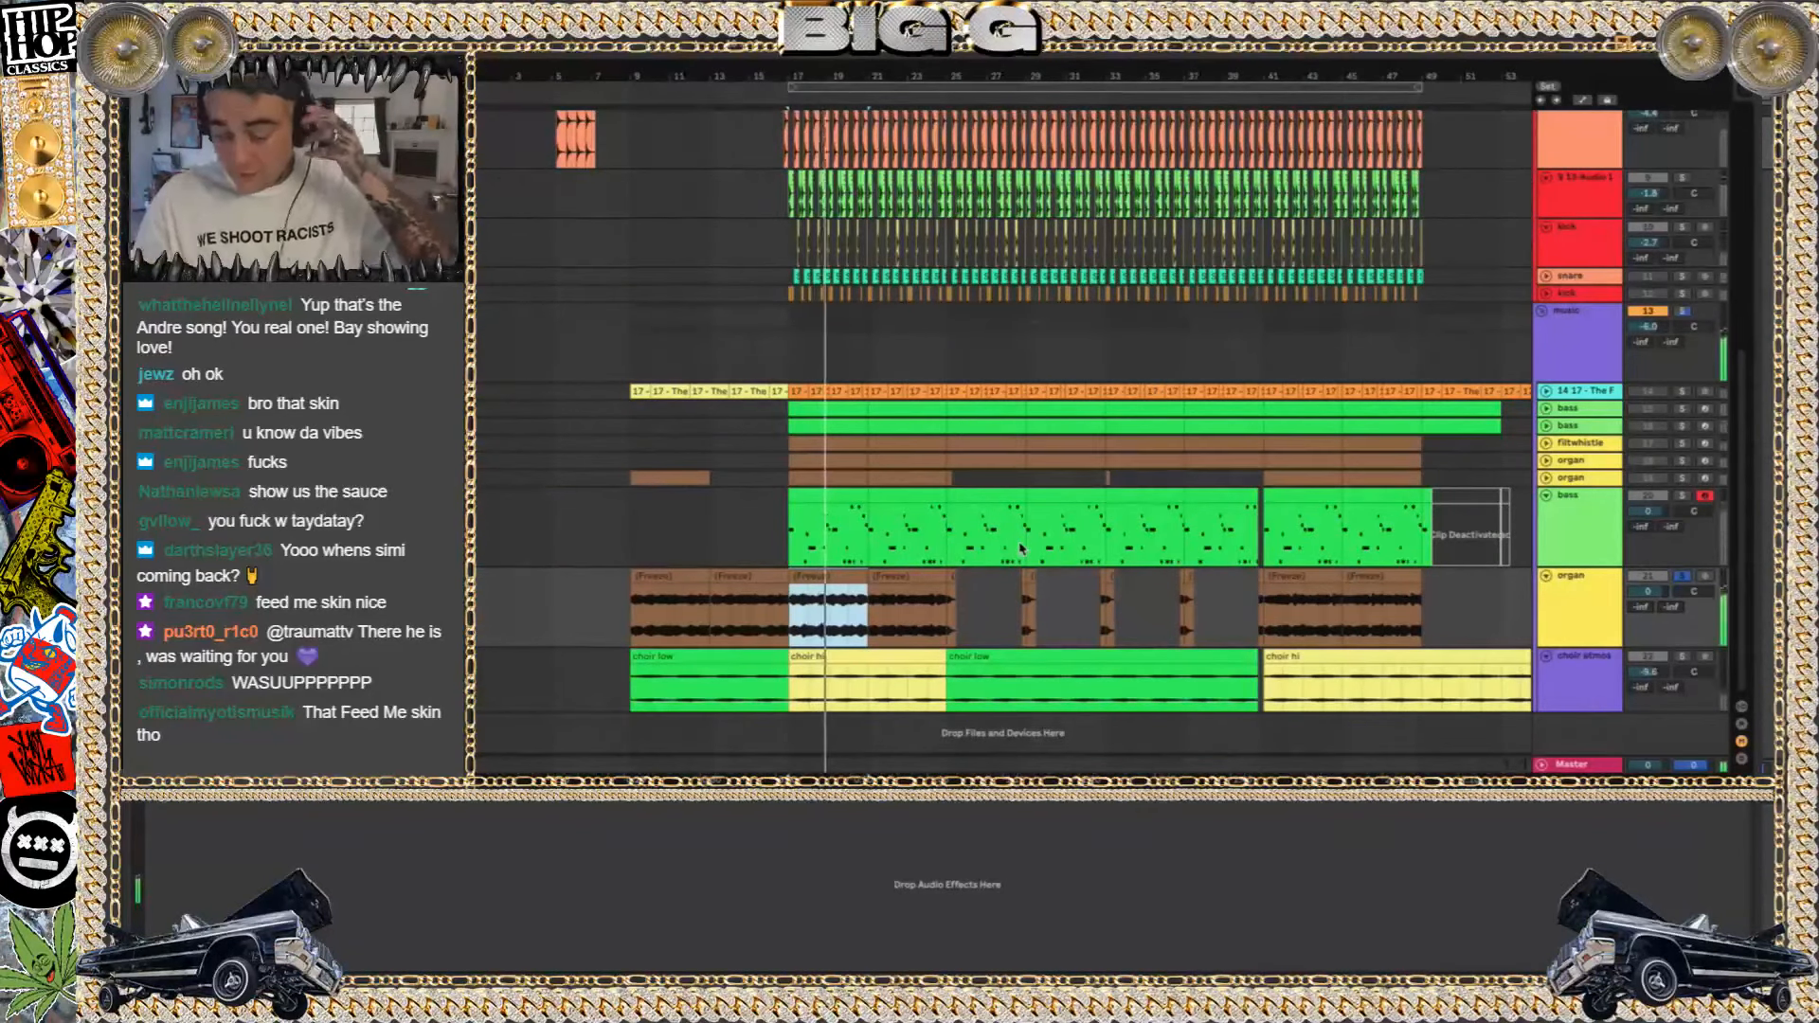
{"action": "key", "text": "space"}
{"action": "left_click", "coordinate": [1663, 507]}
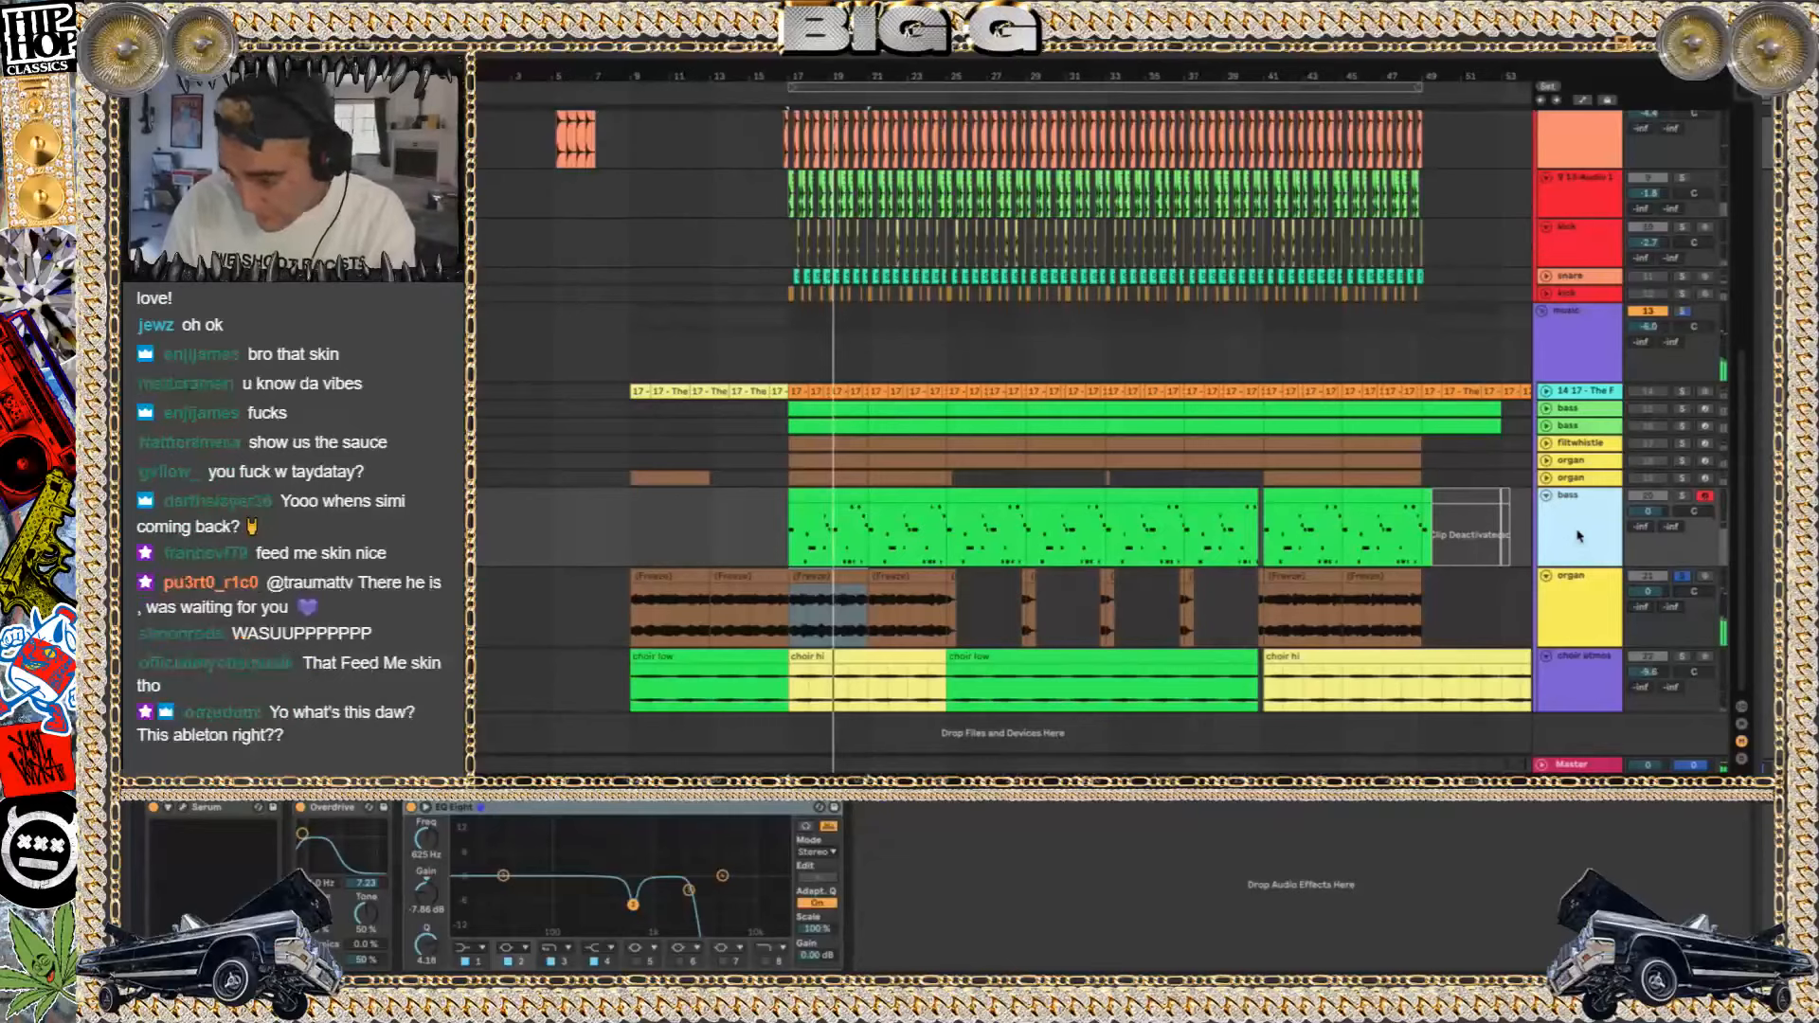
Duplicate the armed bass track, solo the copy, and freeze it
{"action": "key", "text": "ctrl+d"}
{"action": "left_click", "coordinate": [1654, 497]}
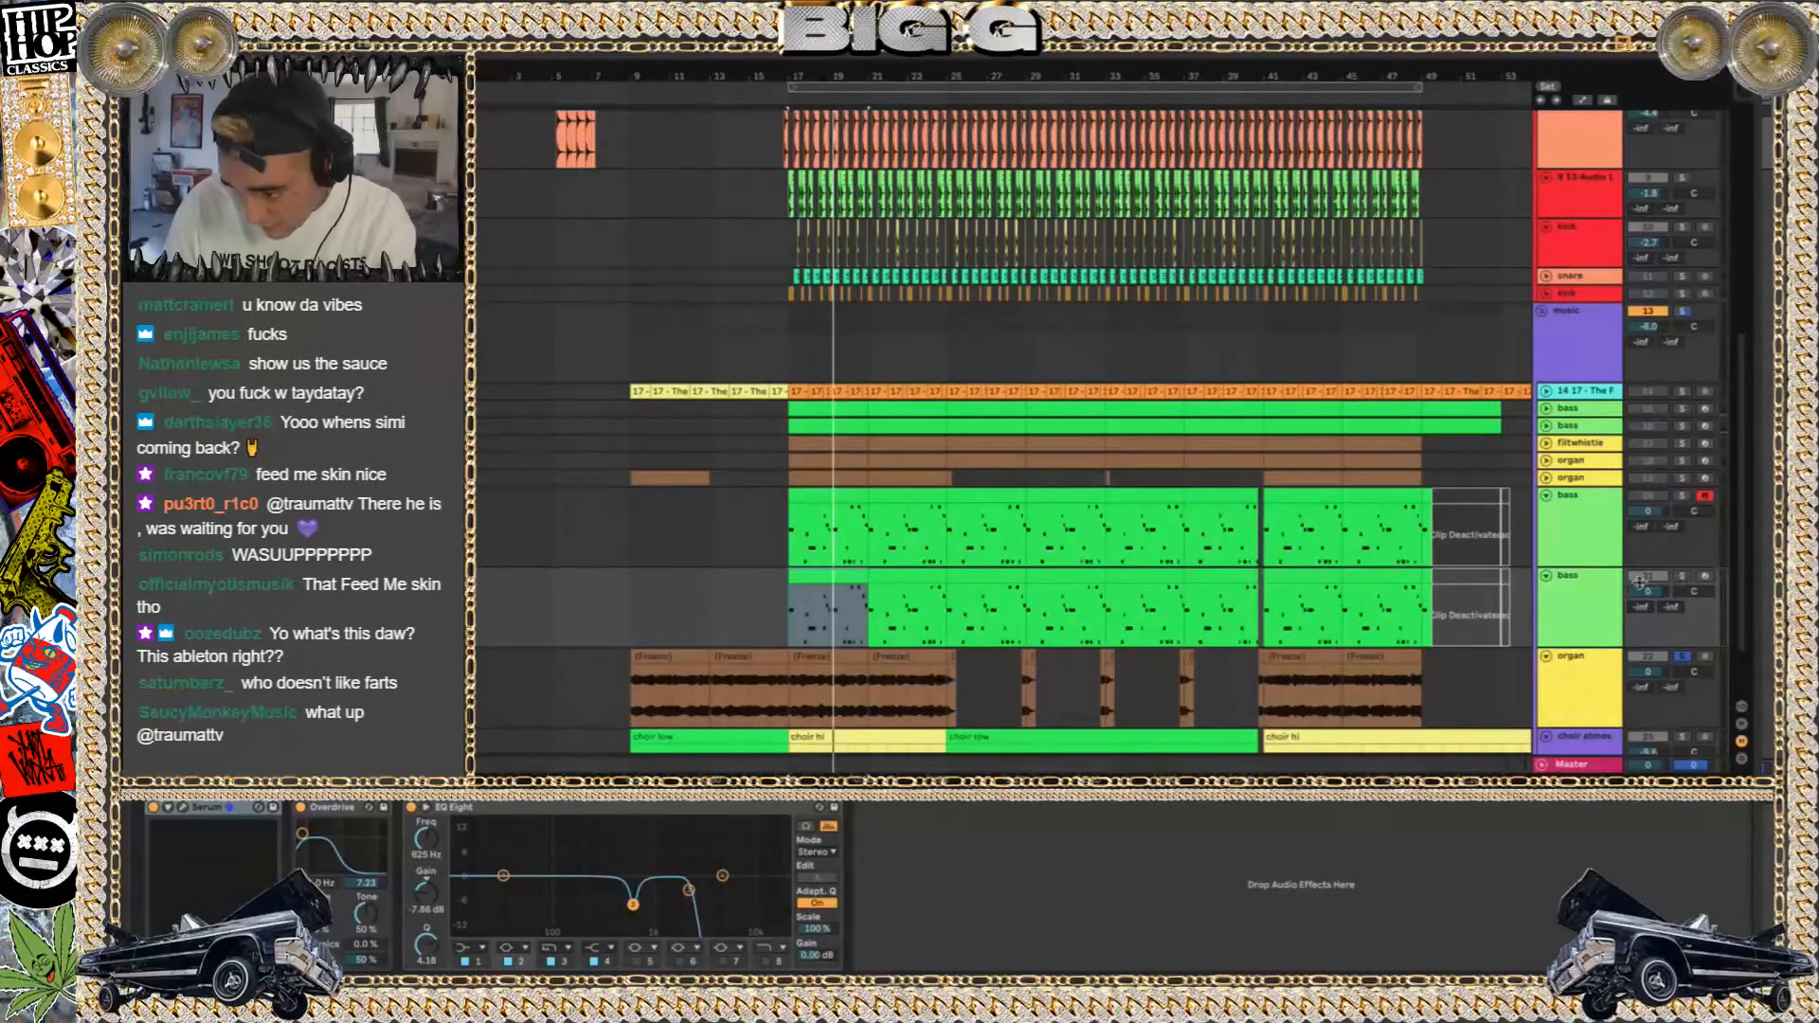
{"action": "right_click", "coordinate": [1594, 605]}
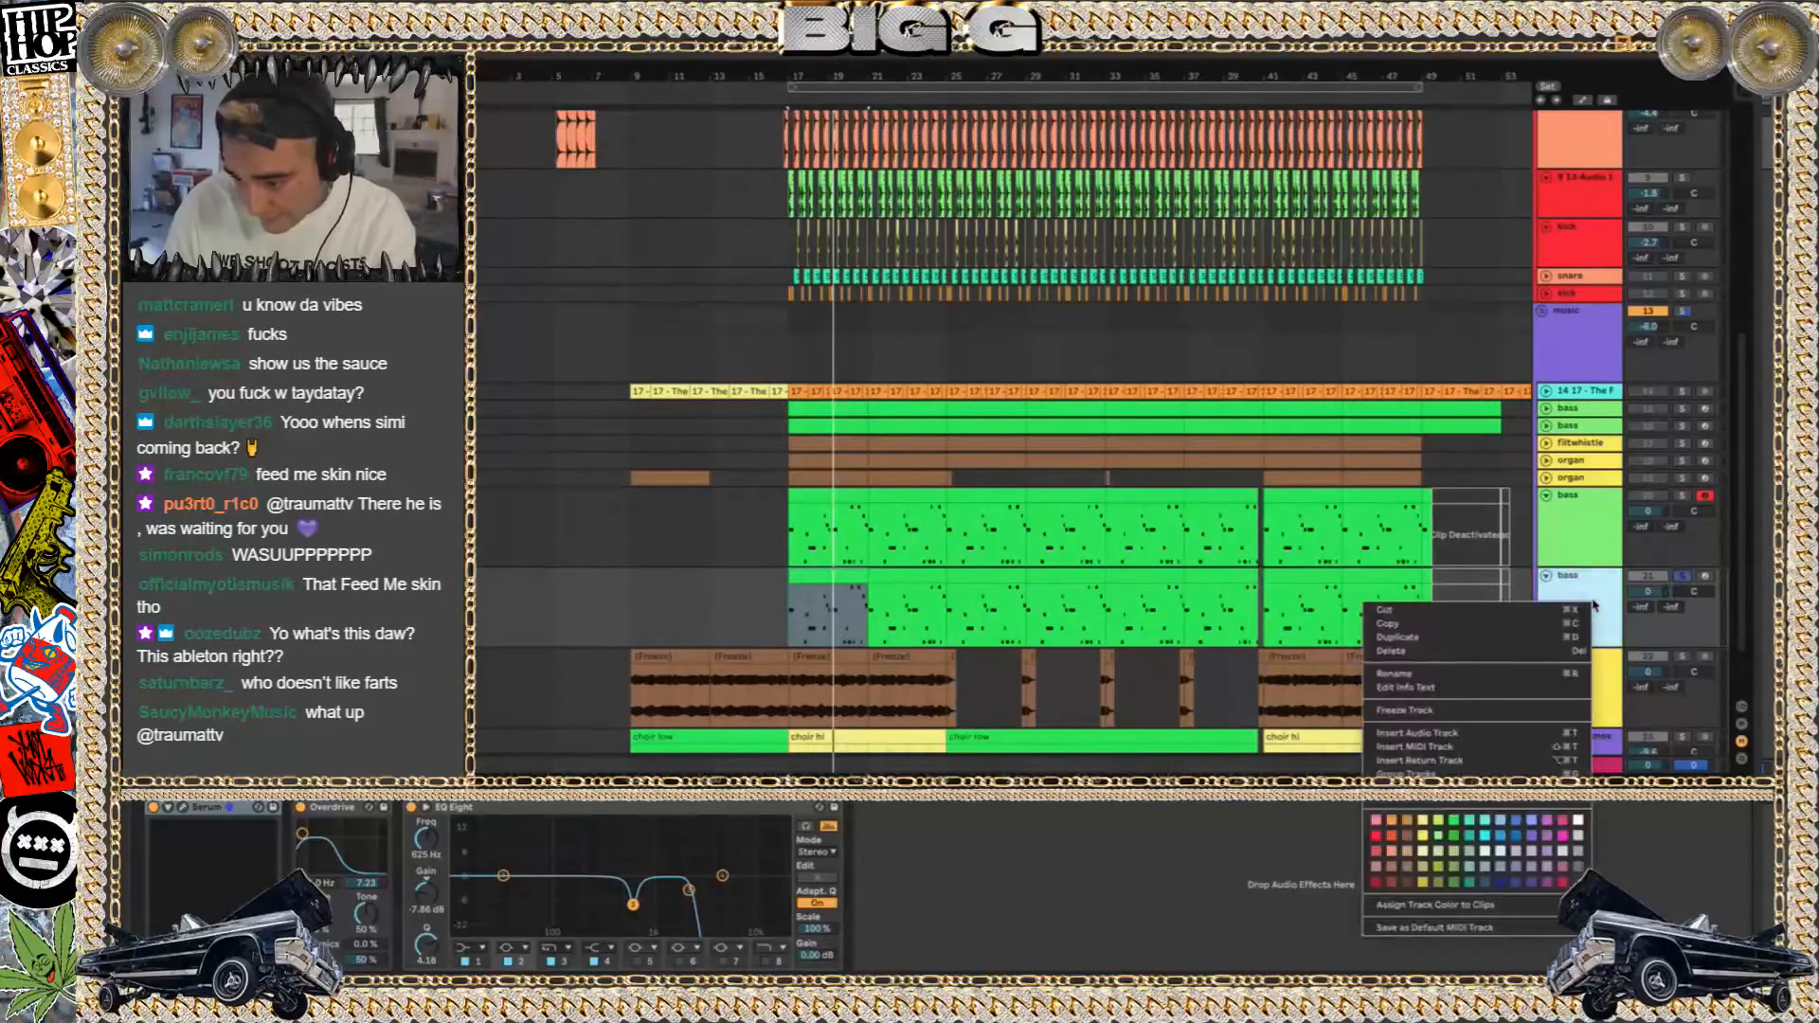
{"action": "left_click", "coordinate": [1422, 710]}
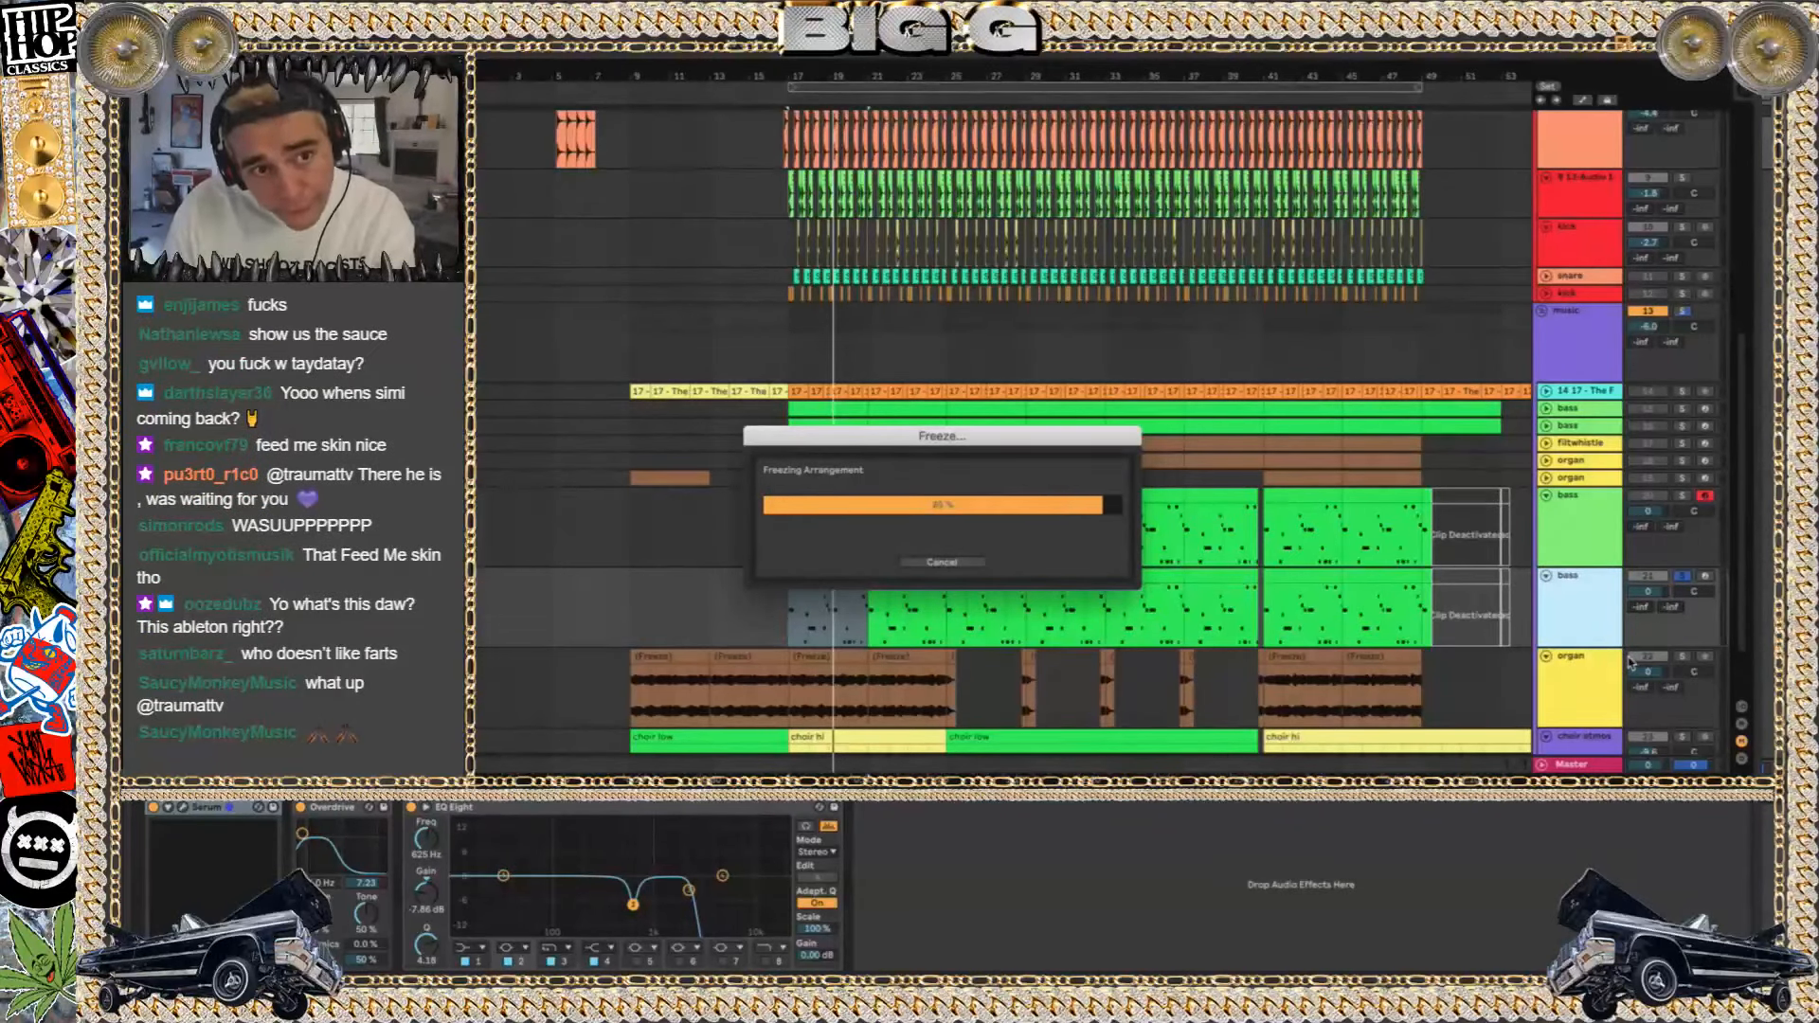
Flatten the frozen bass copy to audio, stop playback, and collapse the original armed bass track
{"action": "right_click", "coordinate": [1588, 621]}
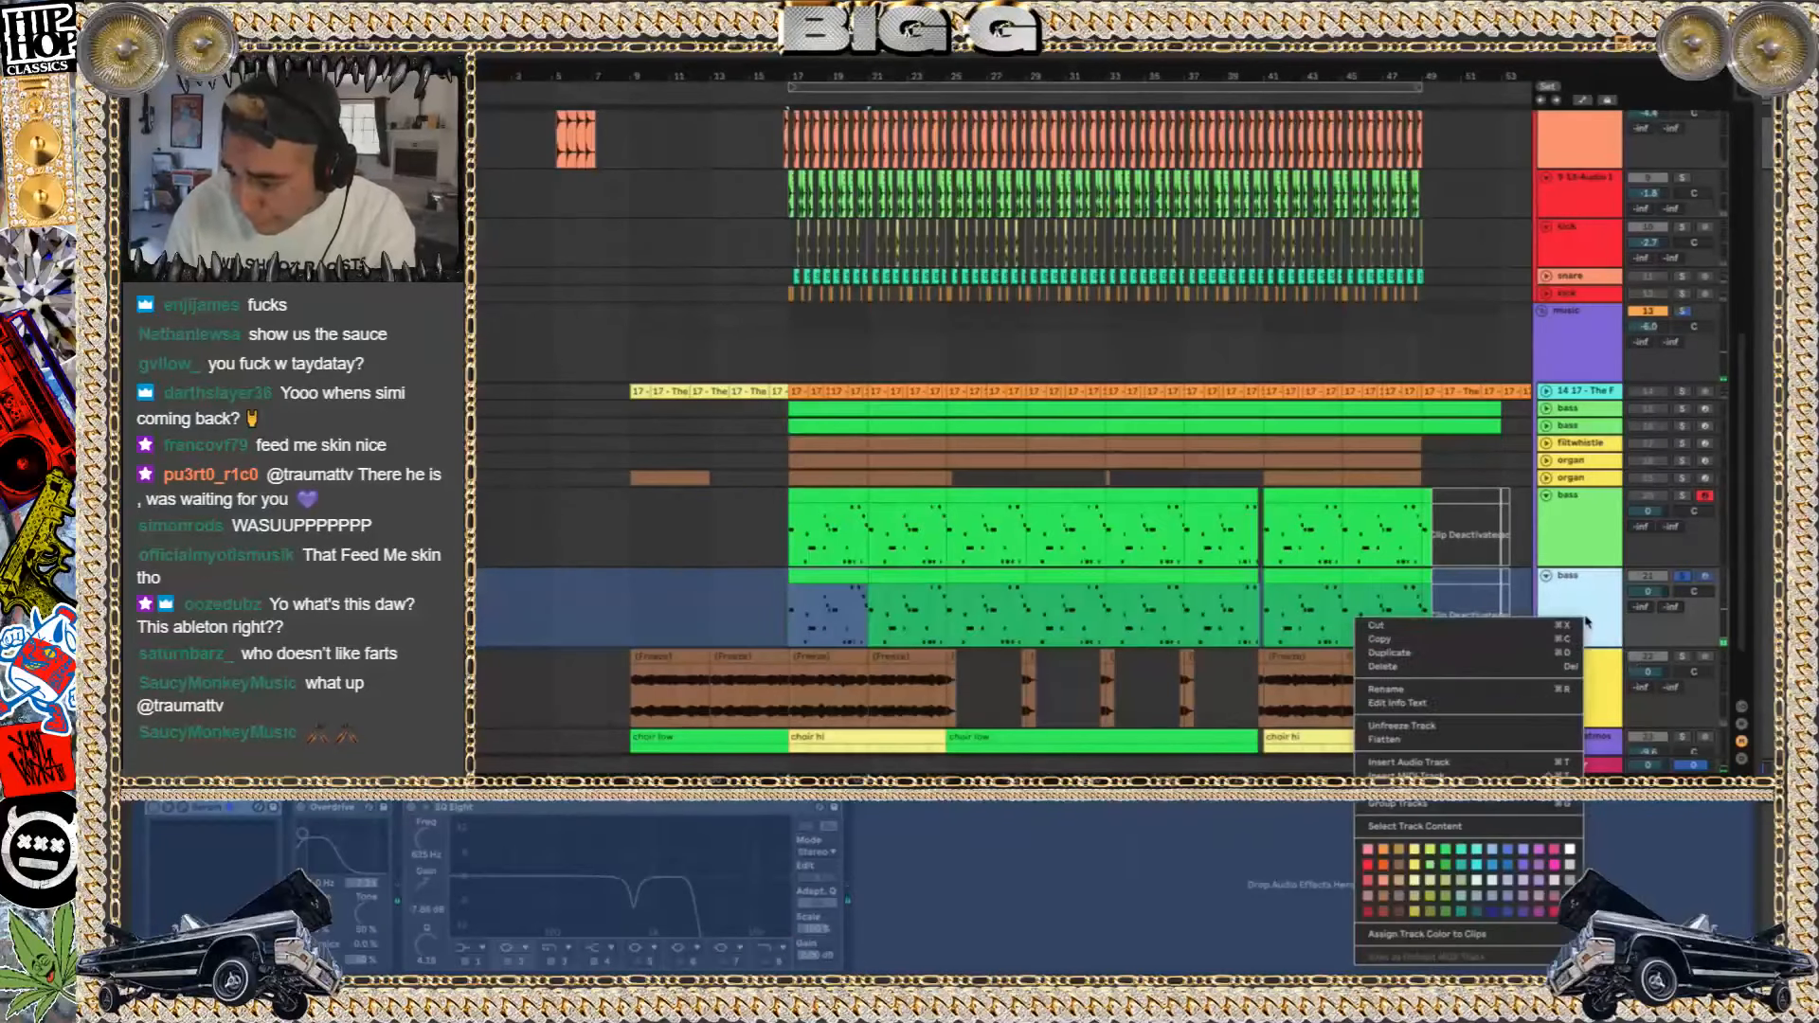
{"action": "left_click", "coordinate": [1508, 742]}
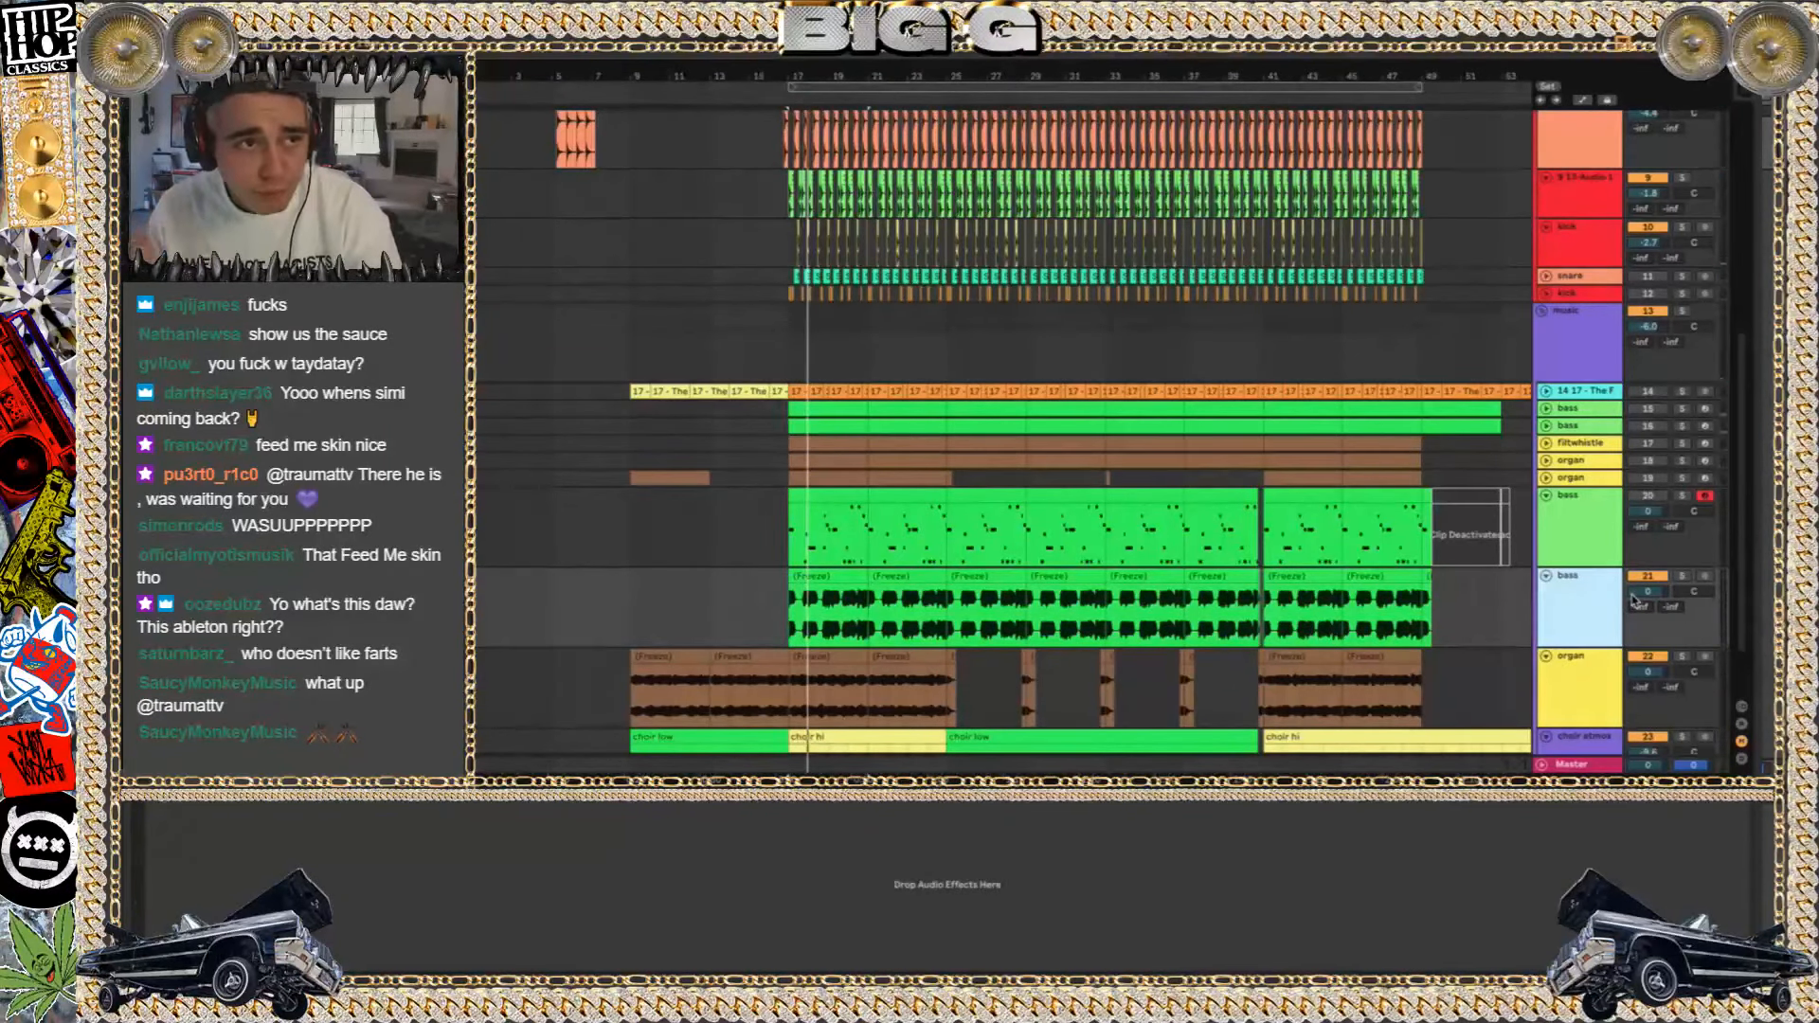
{"action": "key", "text": "space"}
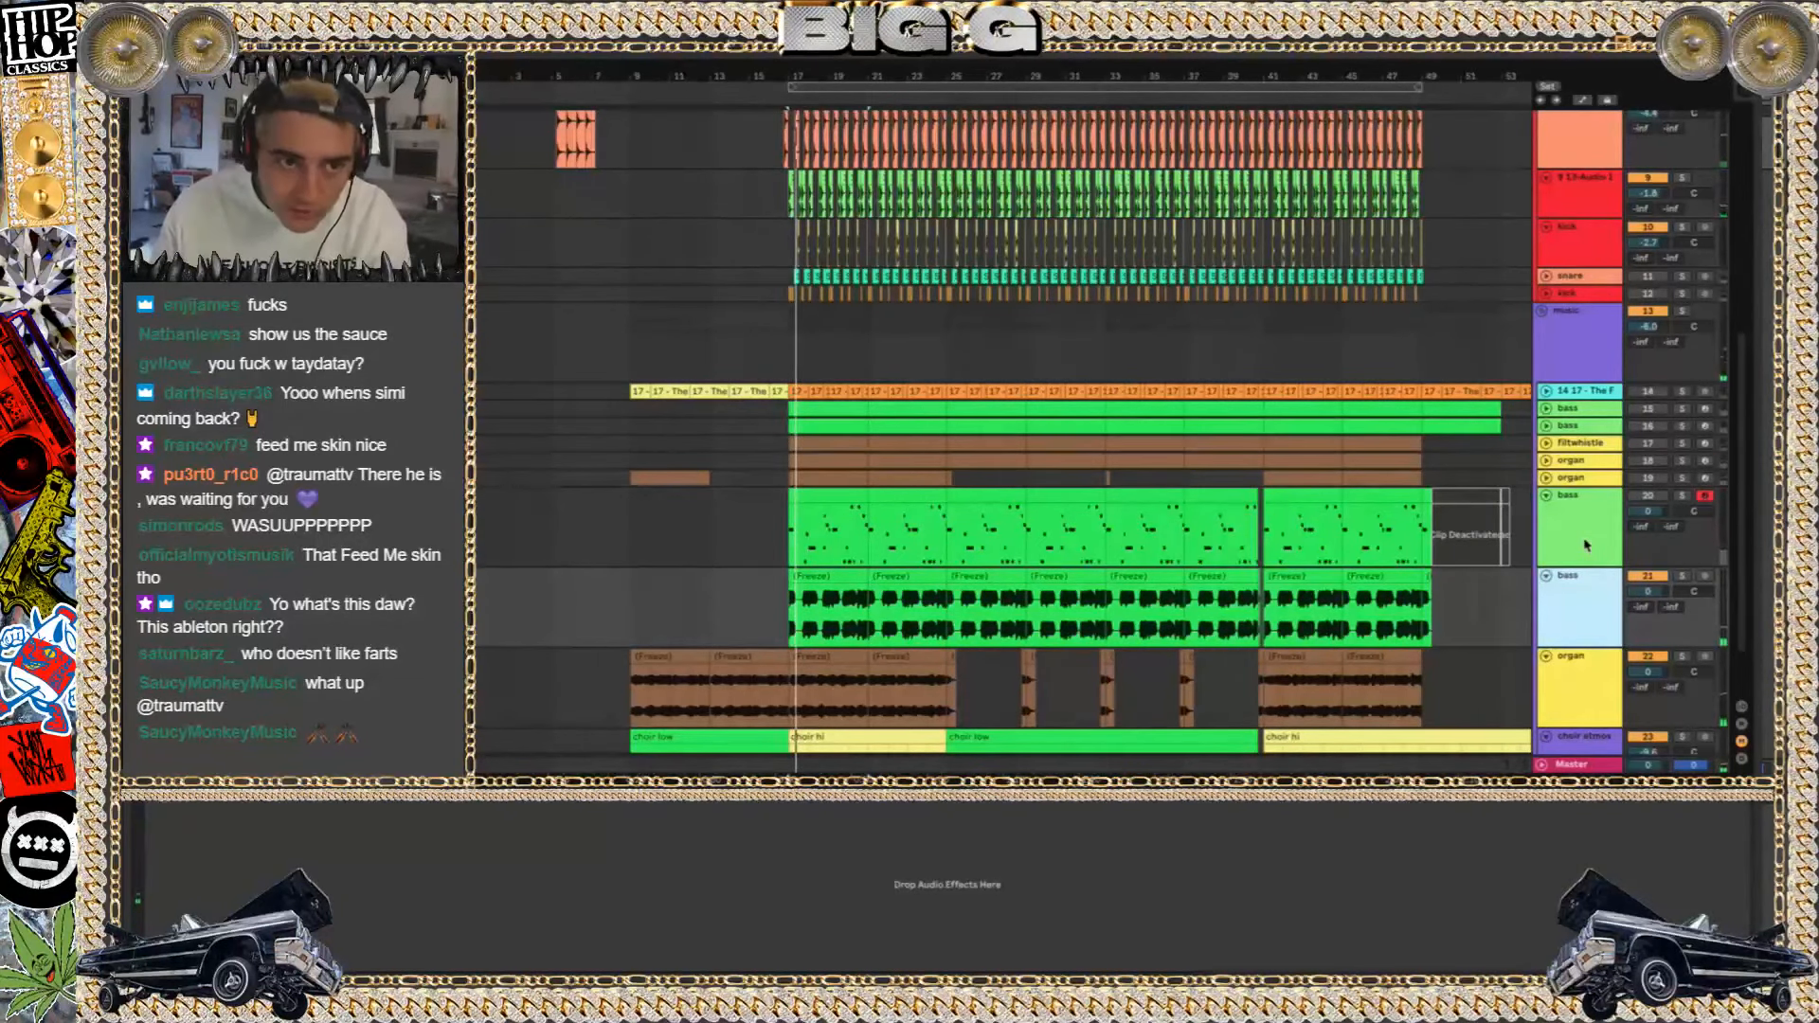
{"action": "left_click", "coordinate": [1547, 495]}
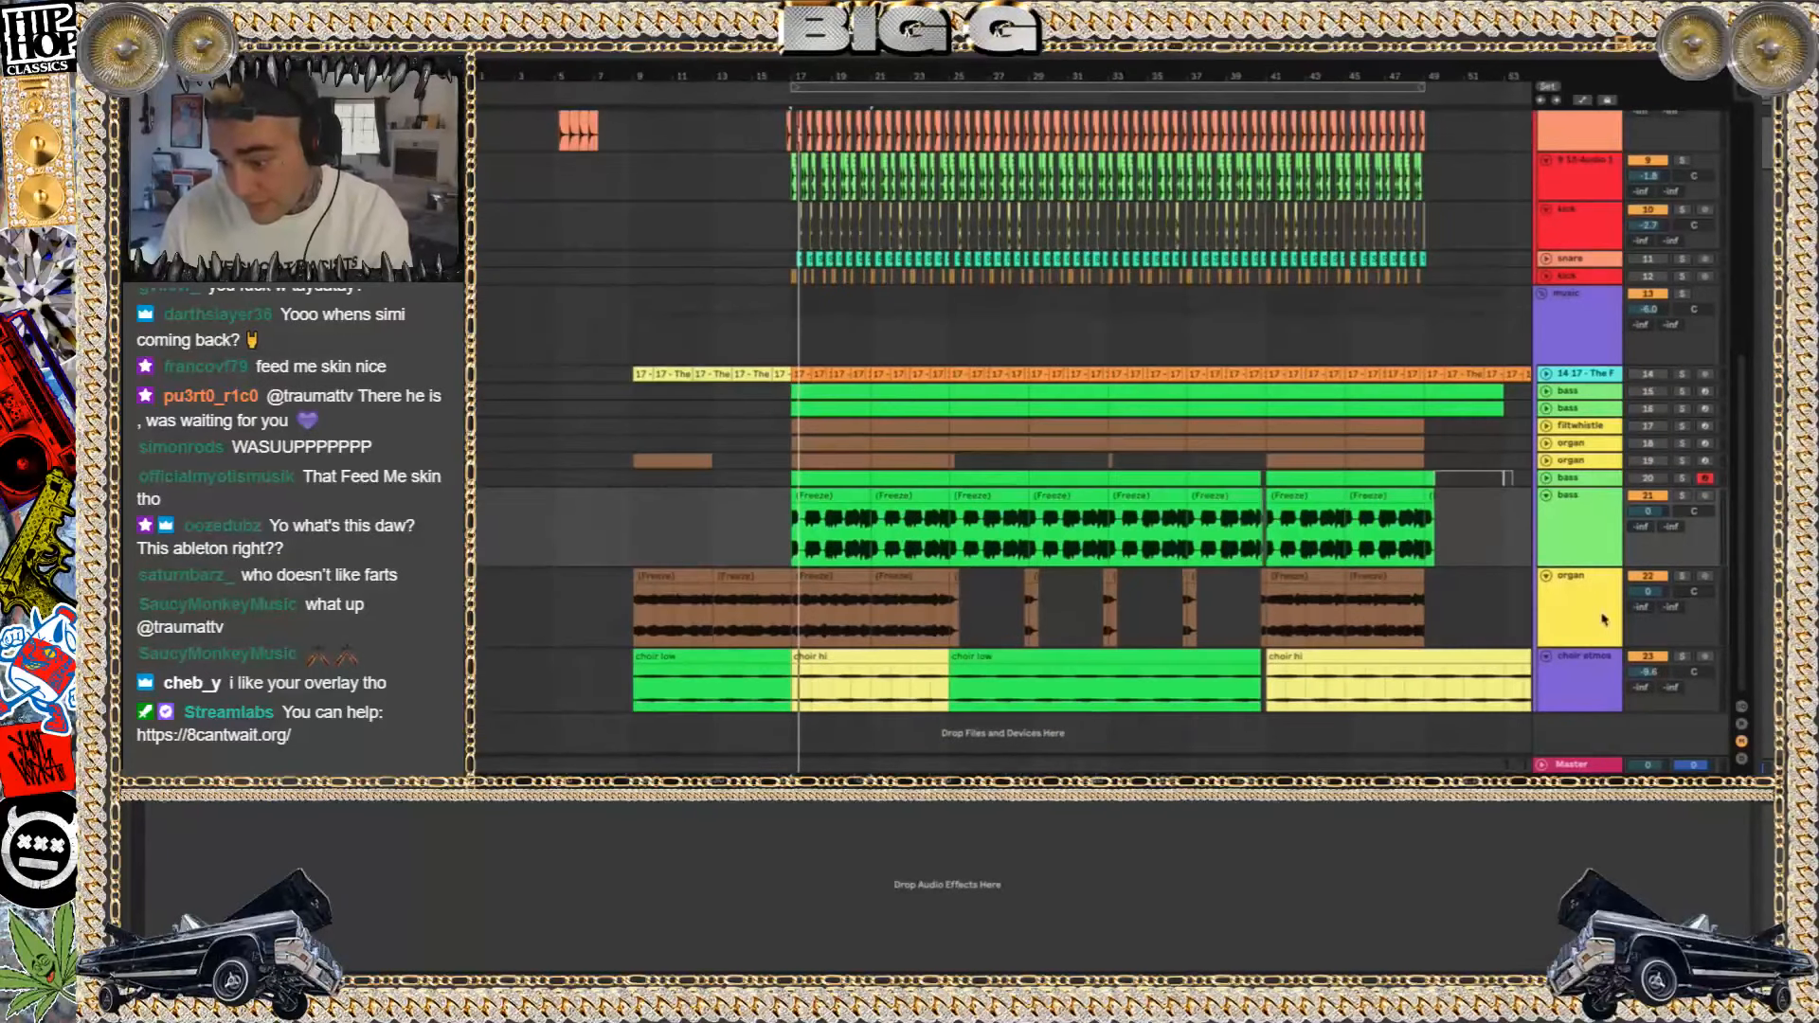
Solo the choir atmos track and play it from bar 17
{"action": "left_click", "coordinate": [1682, 658]}
{"action": "key", "text": "space"}
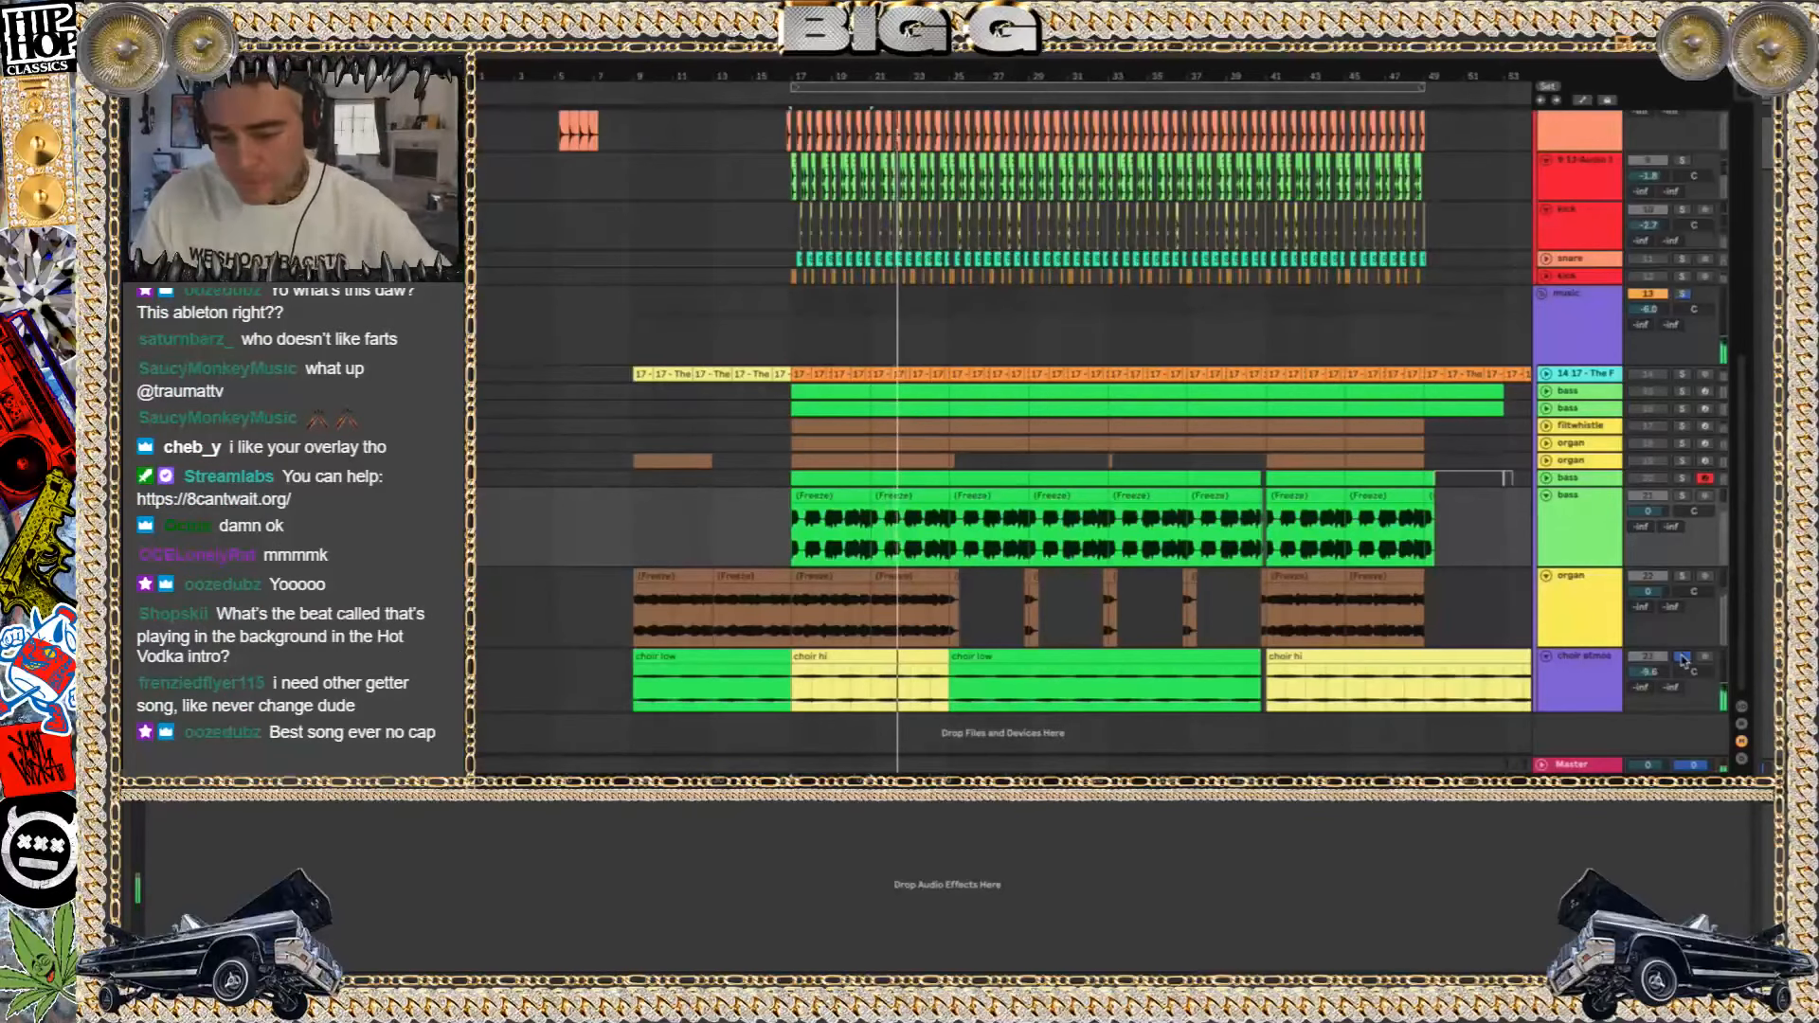
Solo the whole music group and play it from bar 17, then from bar 25
{"action": "left_click", "coordinate": [1684, 294]}
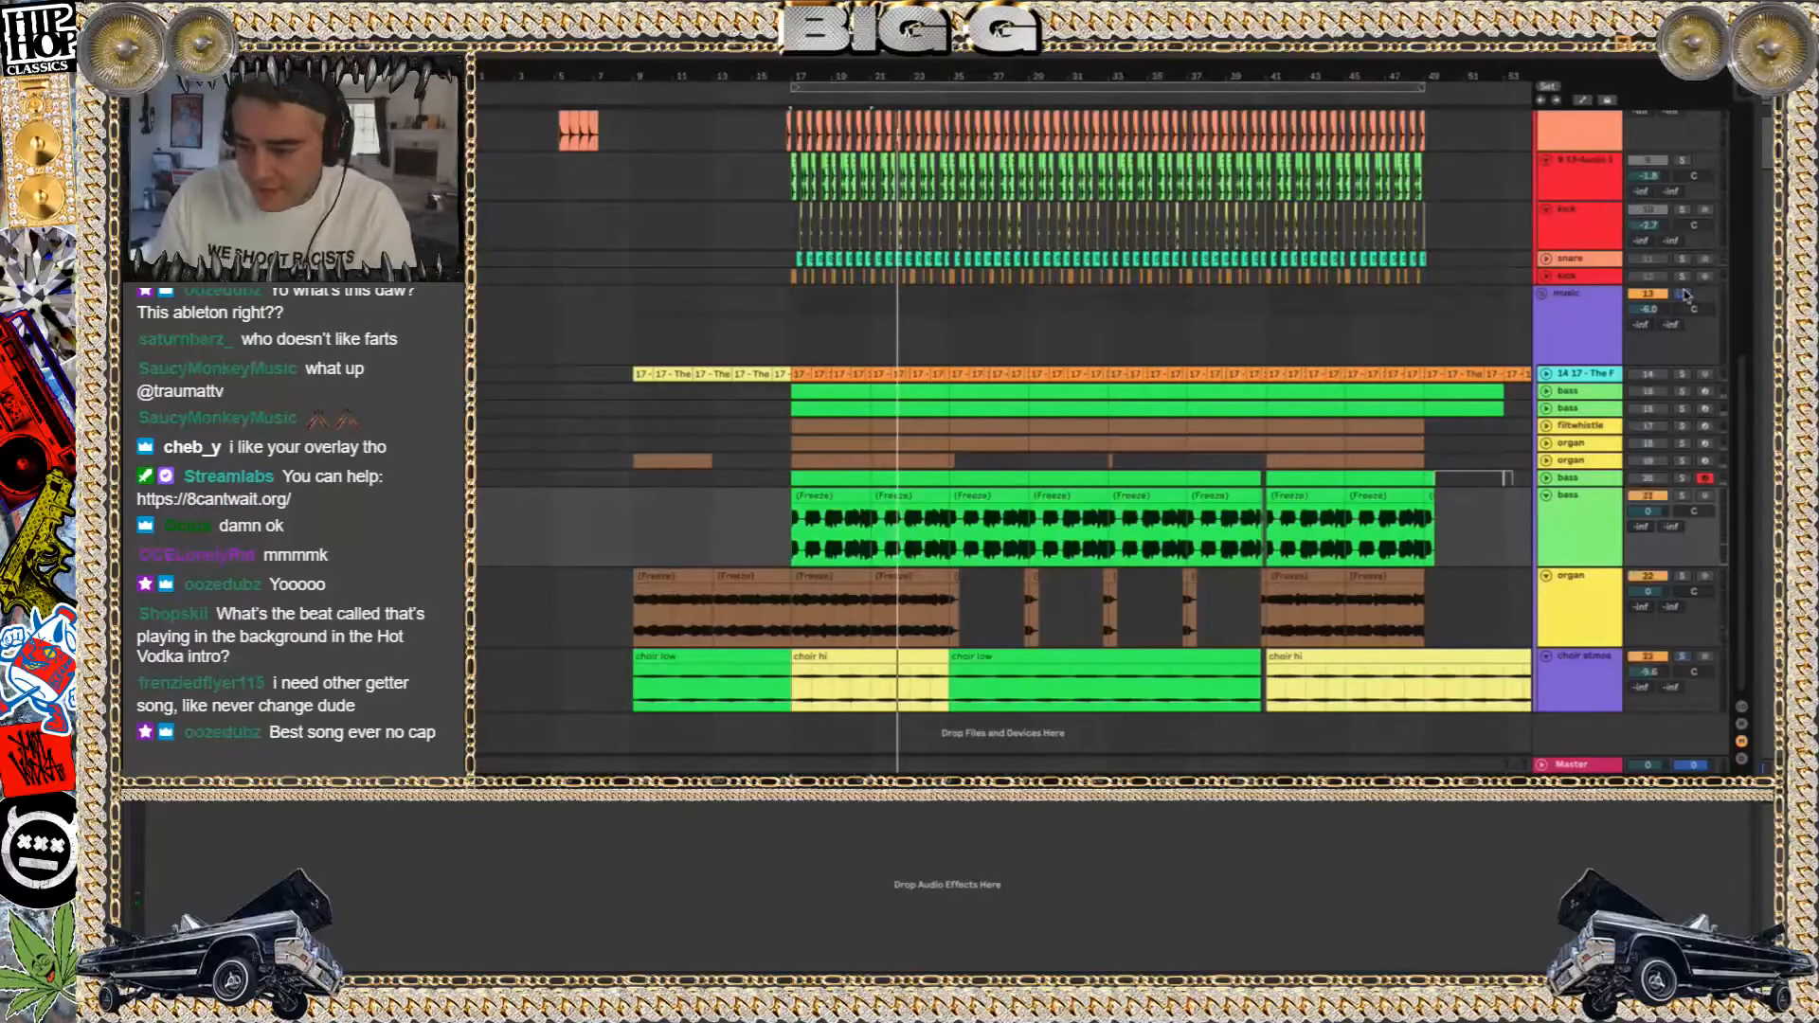
{"action": "left_click", "coordinate": [797, 326]}
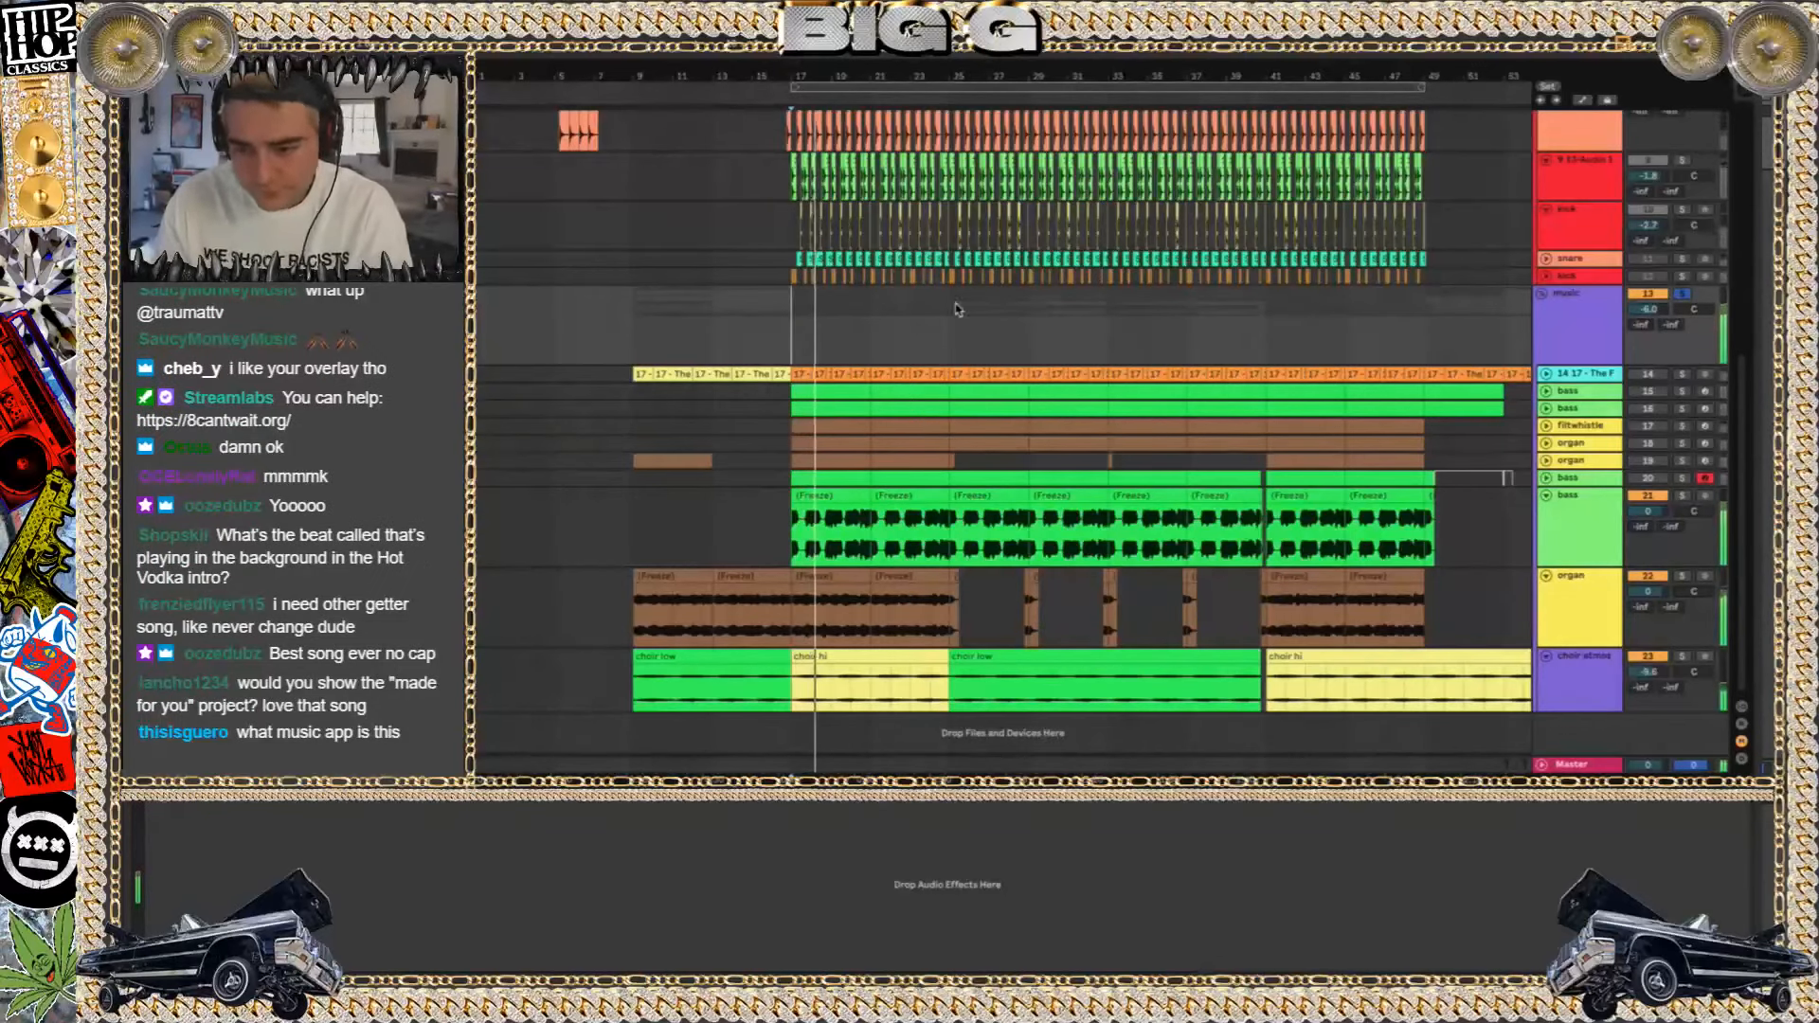
{"action": "key", "text": "space"}
{"action": "left_click", "coordinate": [951, 347]}
{"action": "key", "text": "space"}
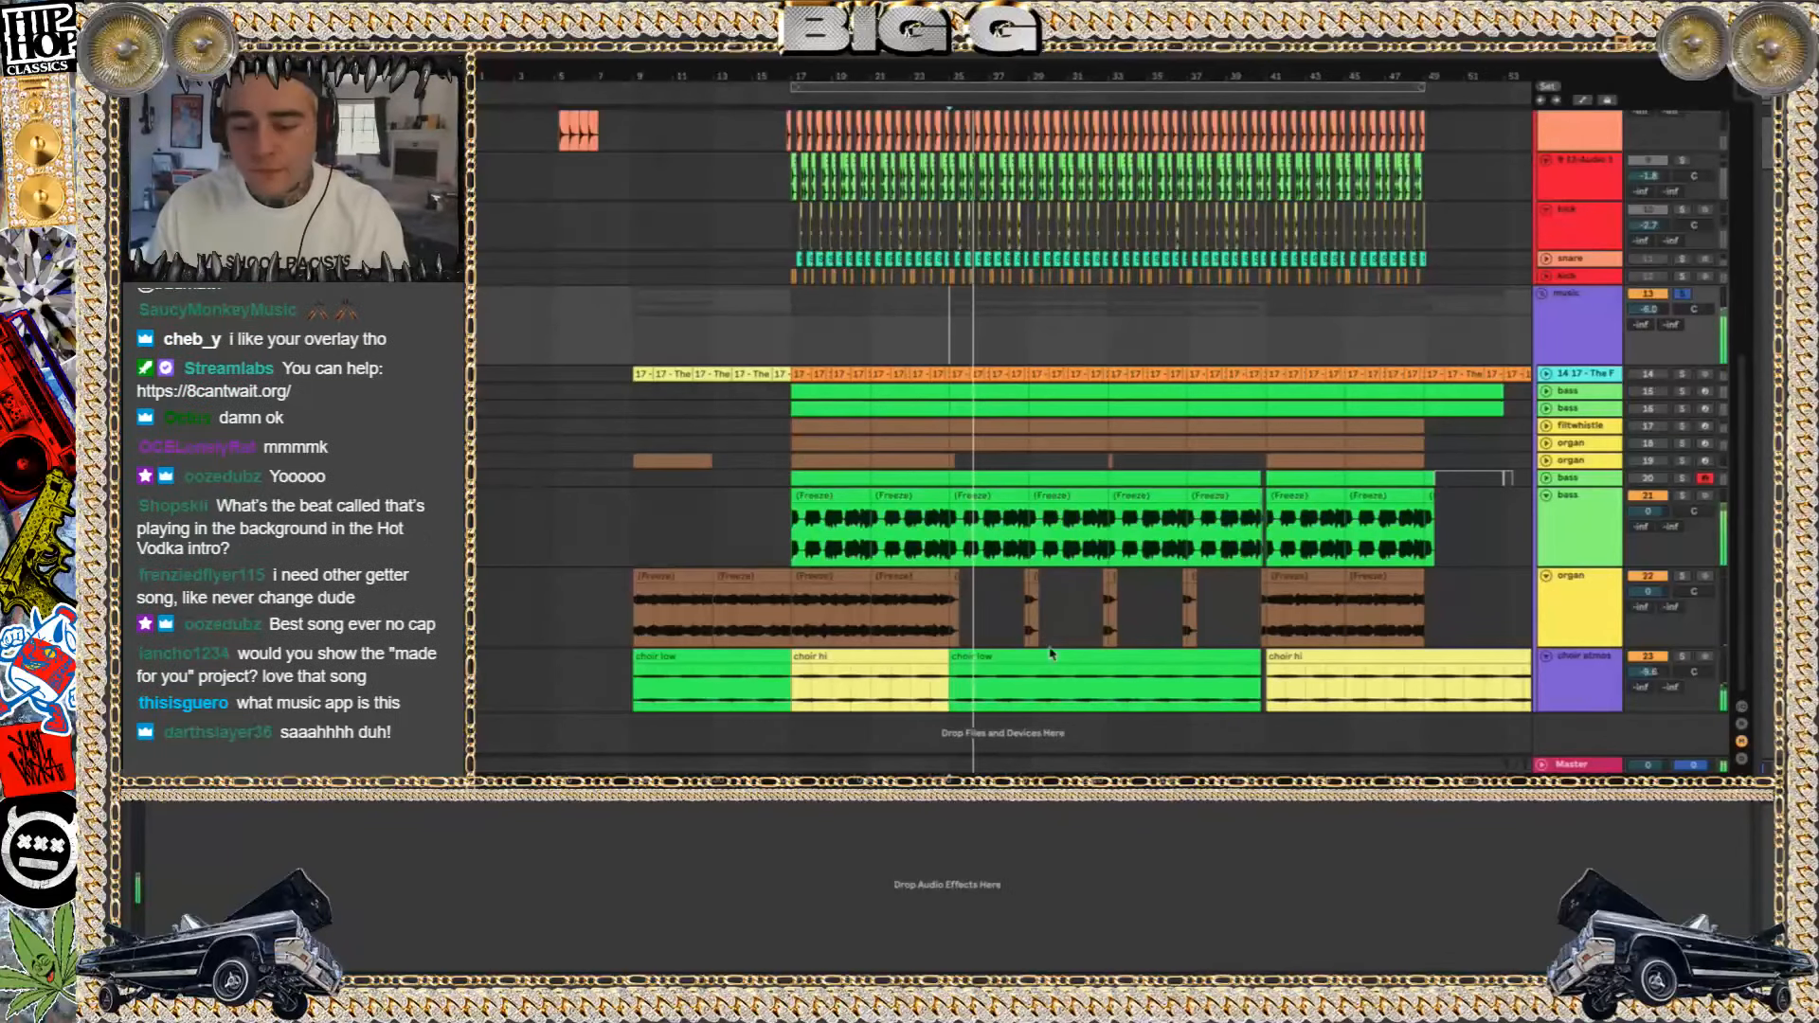
Add a Compressor to the music group, enable its Sidechain, and inspect the audio input choices
{"action": "left_click", "coordinate": [1021, 659]}
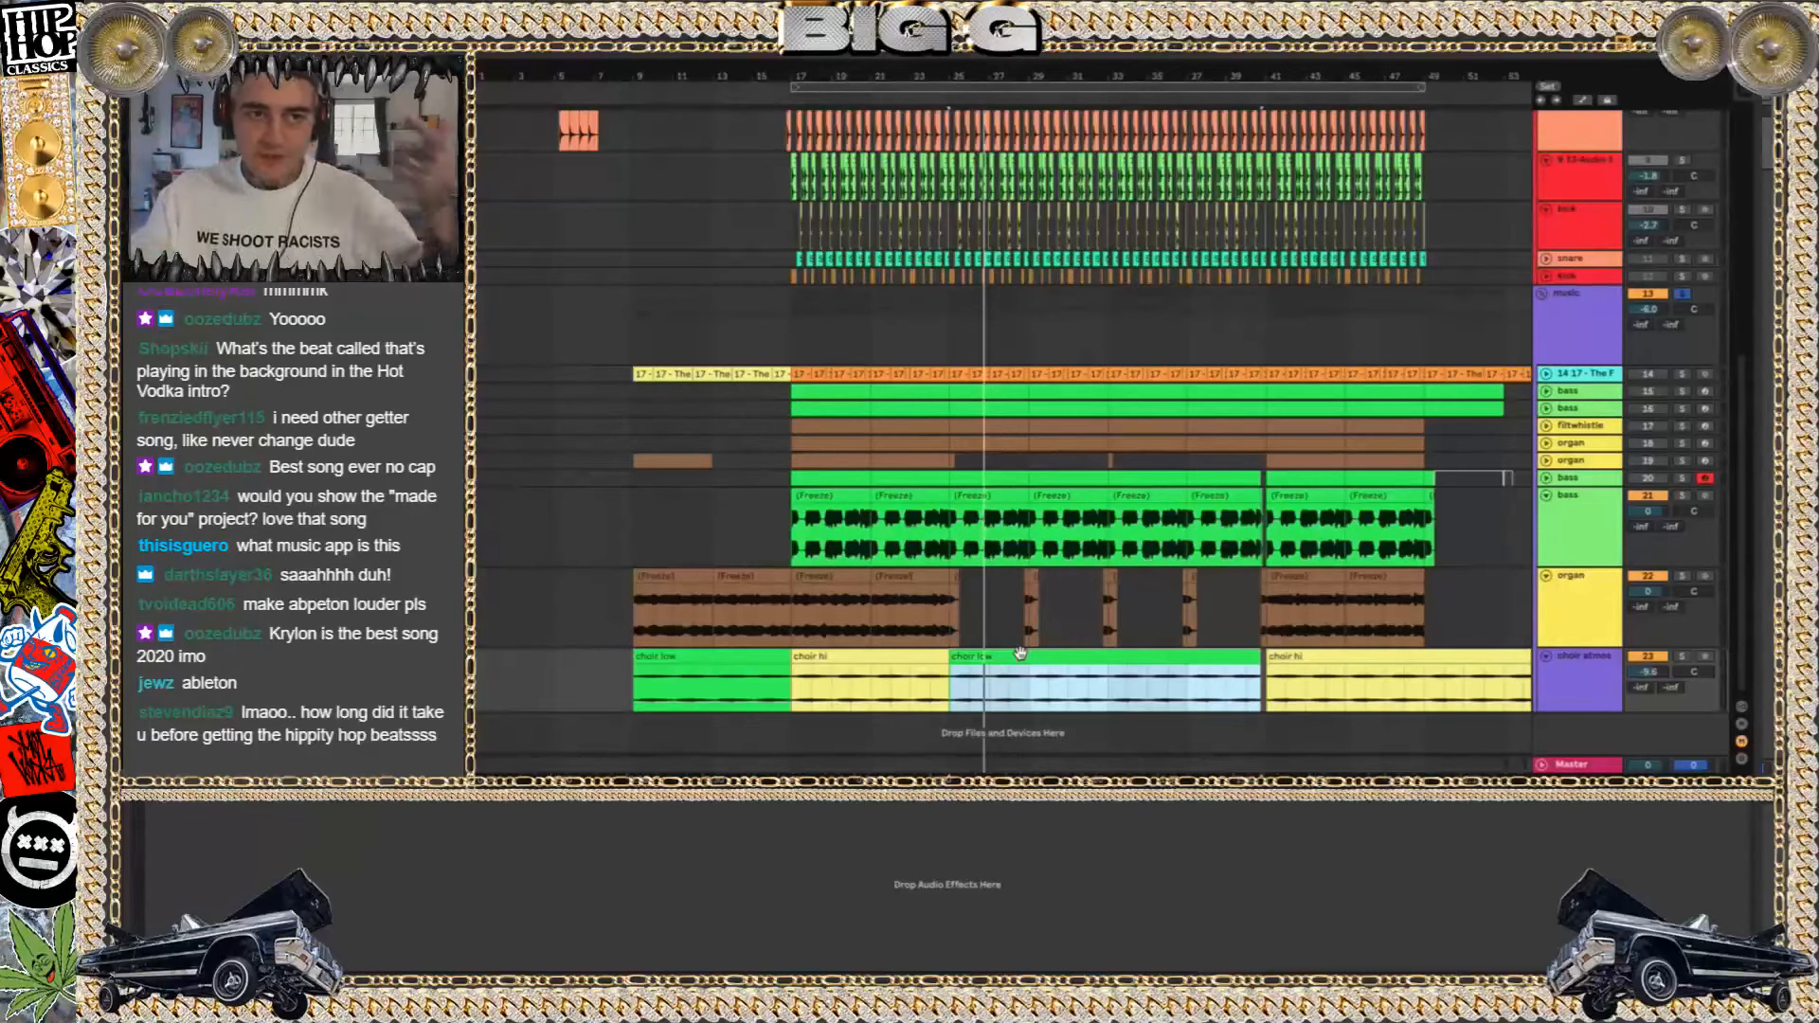
{"action": "left_click", "coordinate": [1567, 336]}
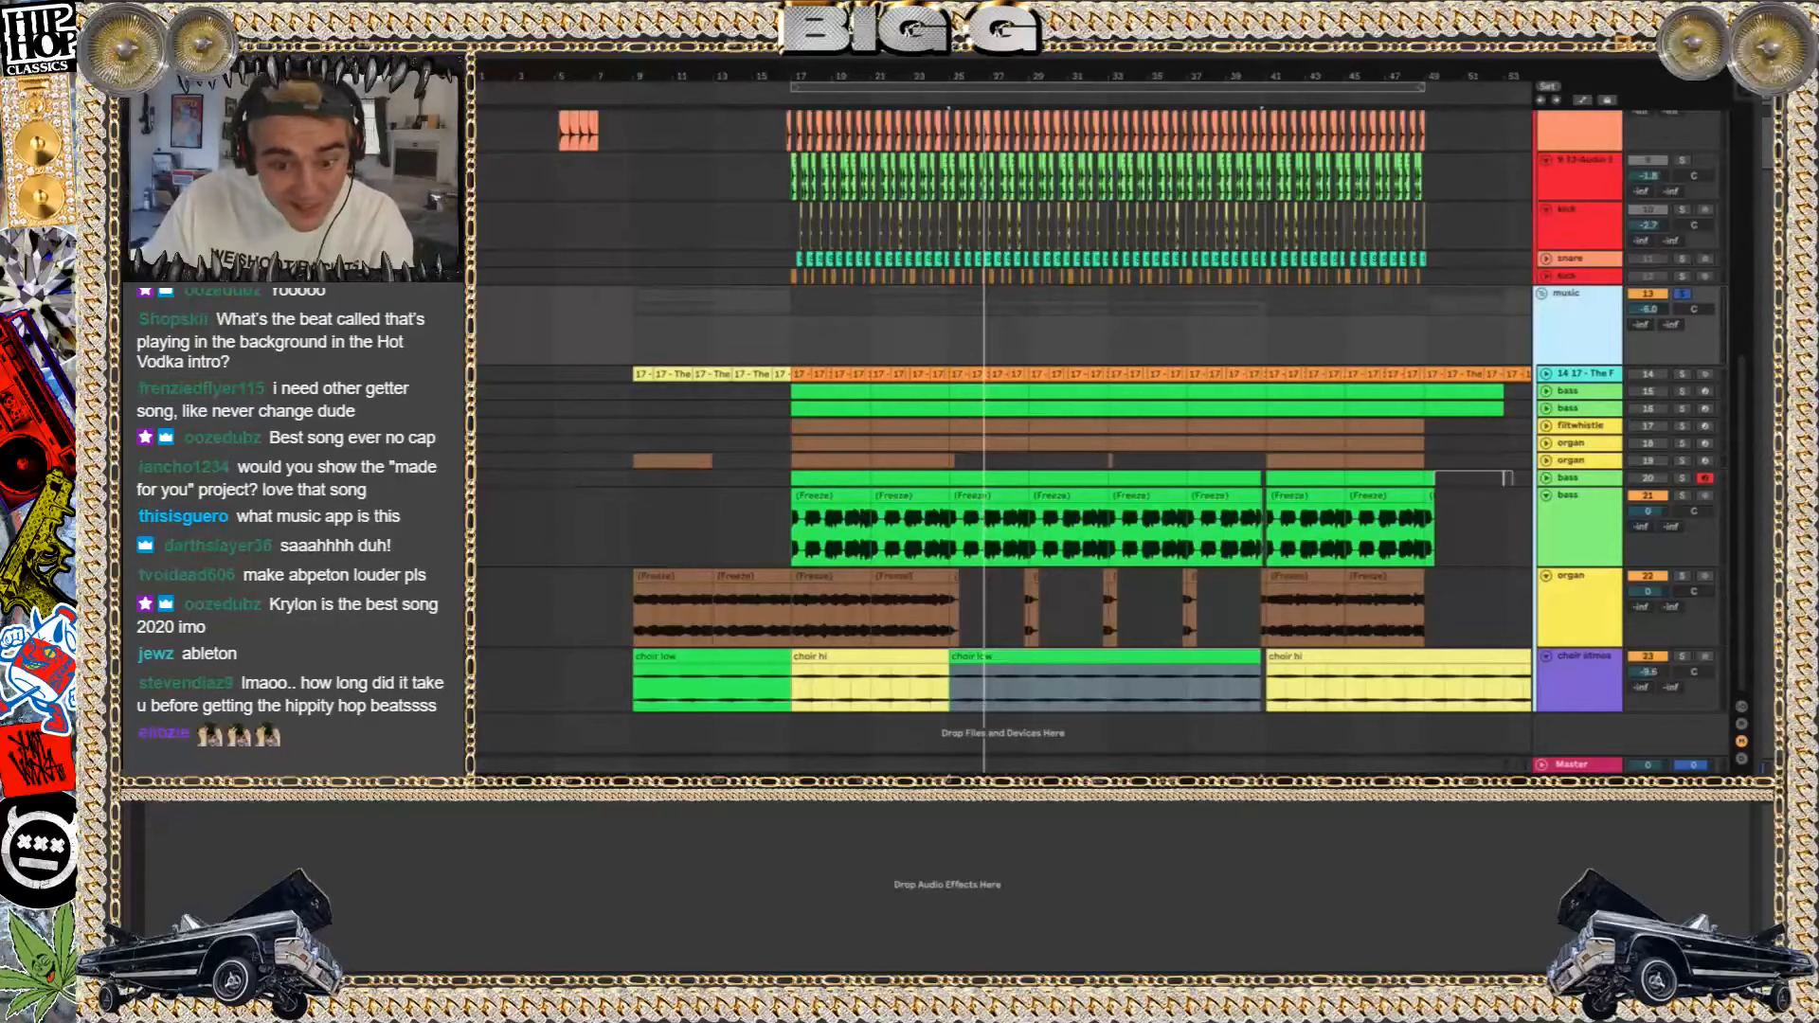
{"action": "left_click_drag", "start_coordinate": [313, 133], "coordinate": [676, 826]}
{"action": "left_click", "coordinate": [167, 807]}
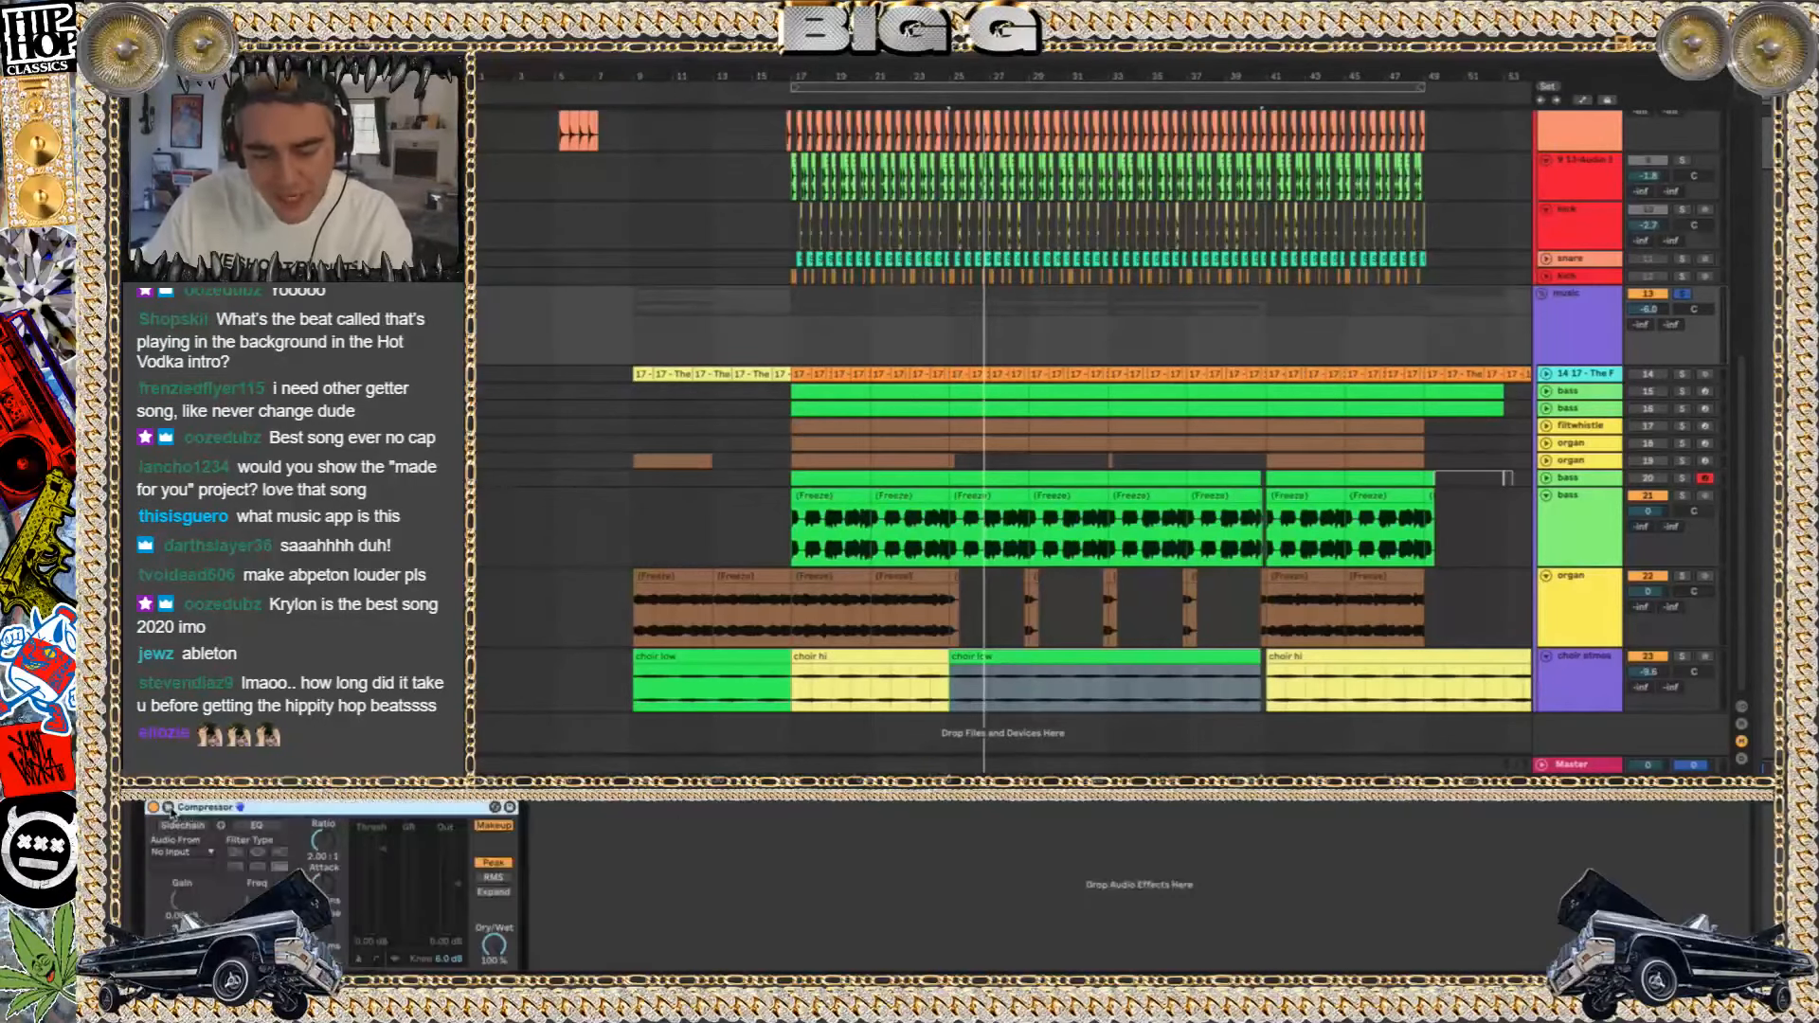
{"action": "left_click", "coordinate": [182, 825]}
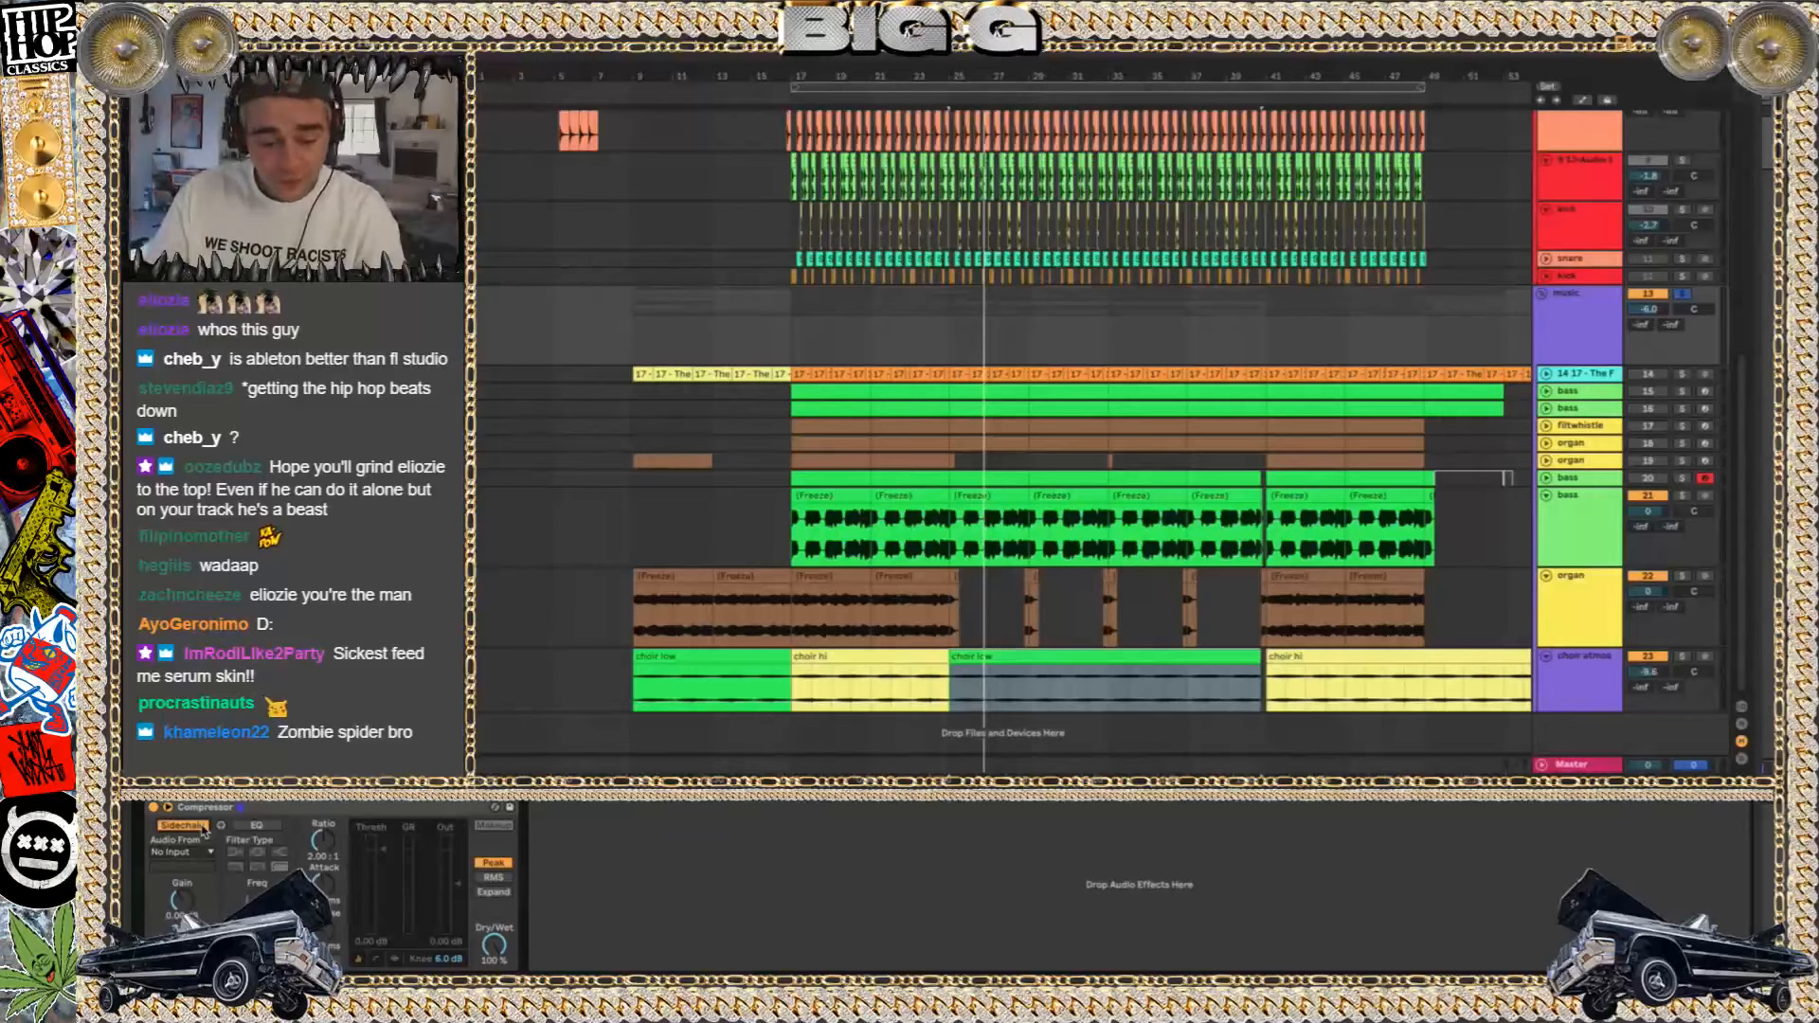
{"action": "left_click", "coordinate": [193, 855]}
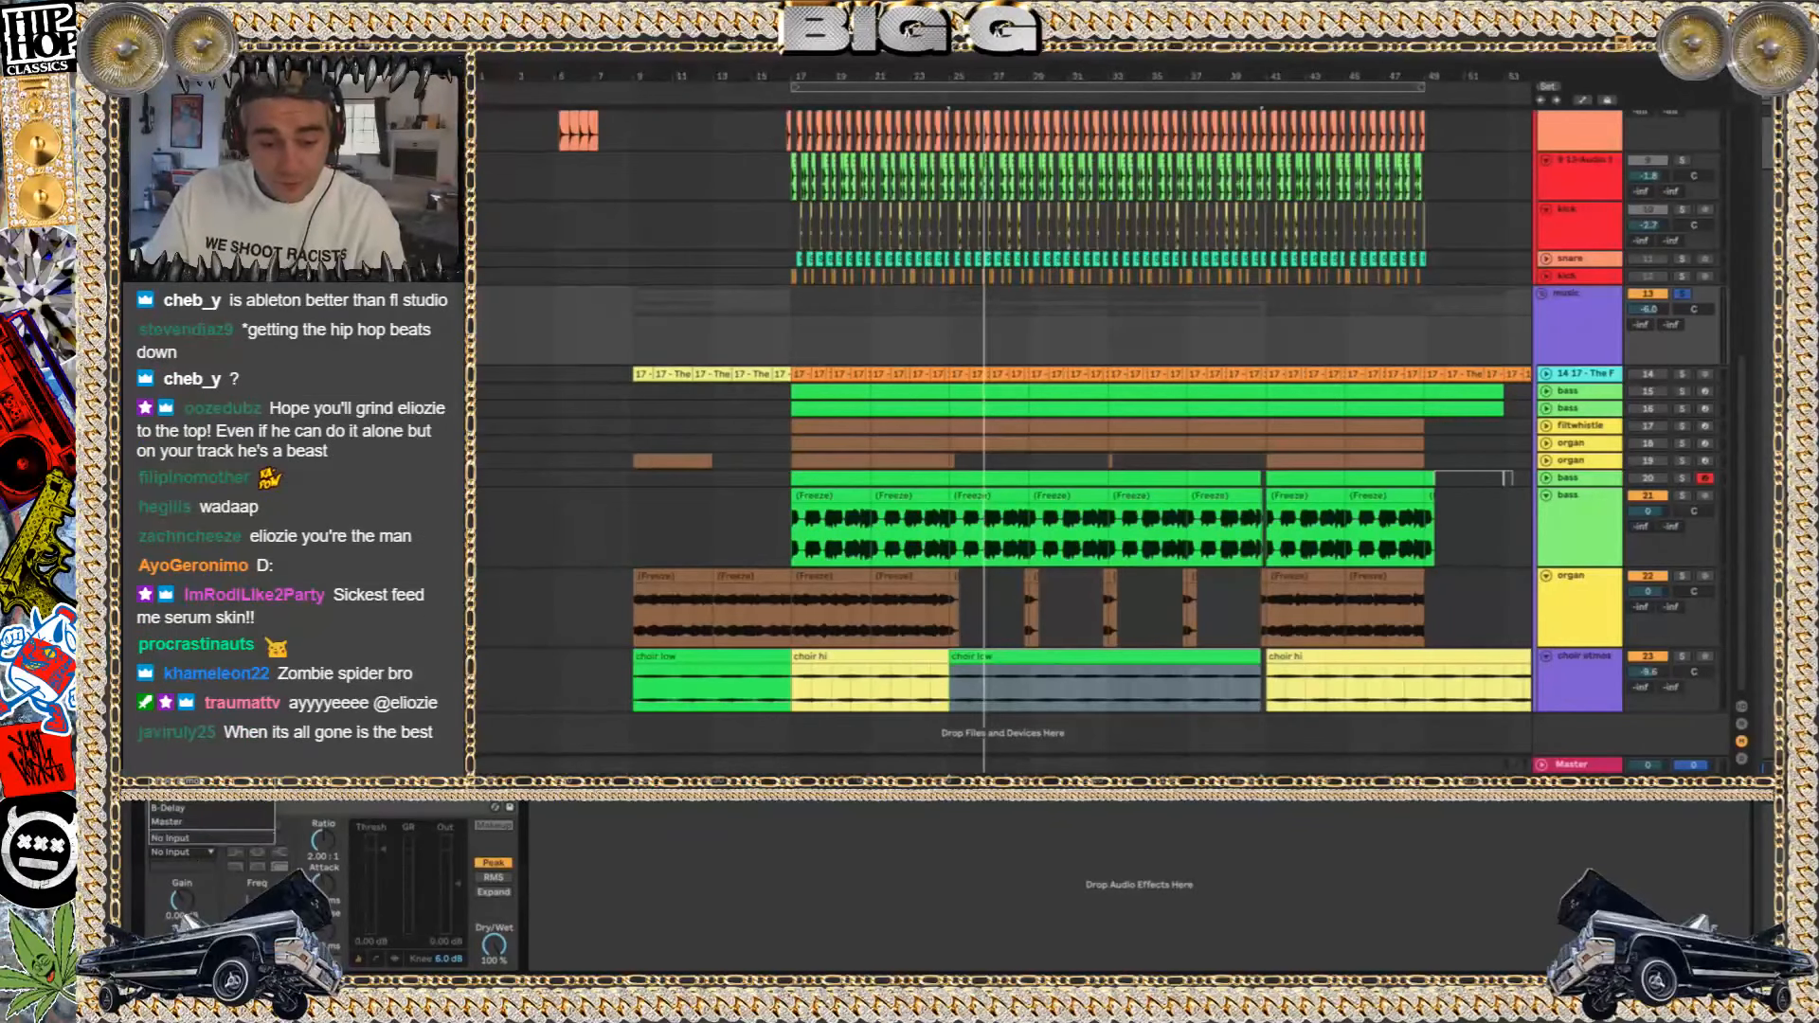
{"action": "key", "text": "Escape"}
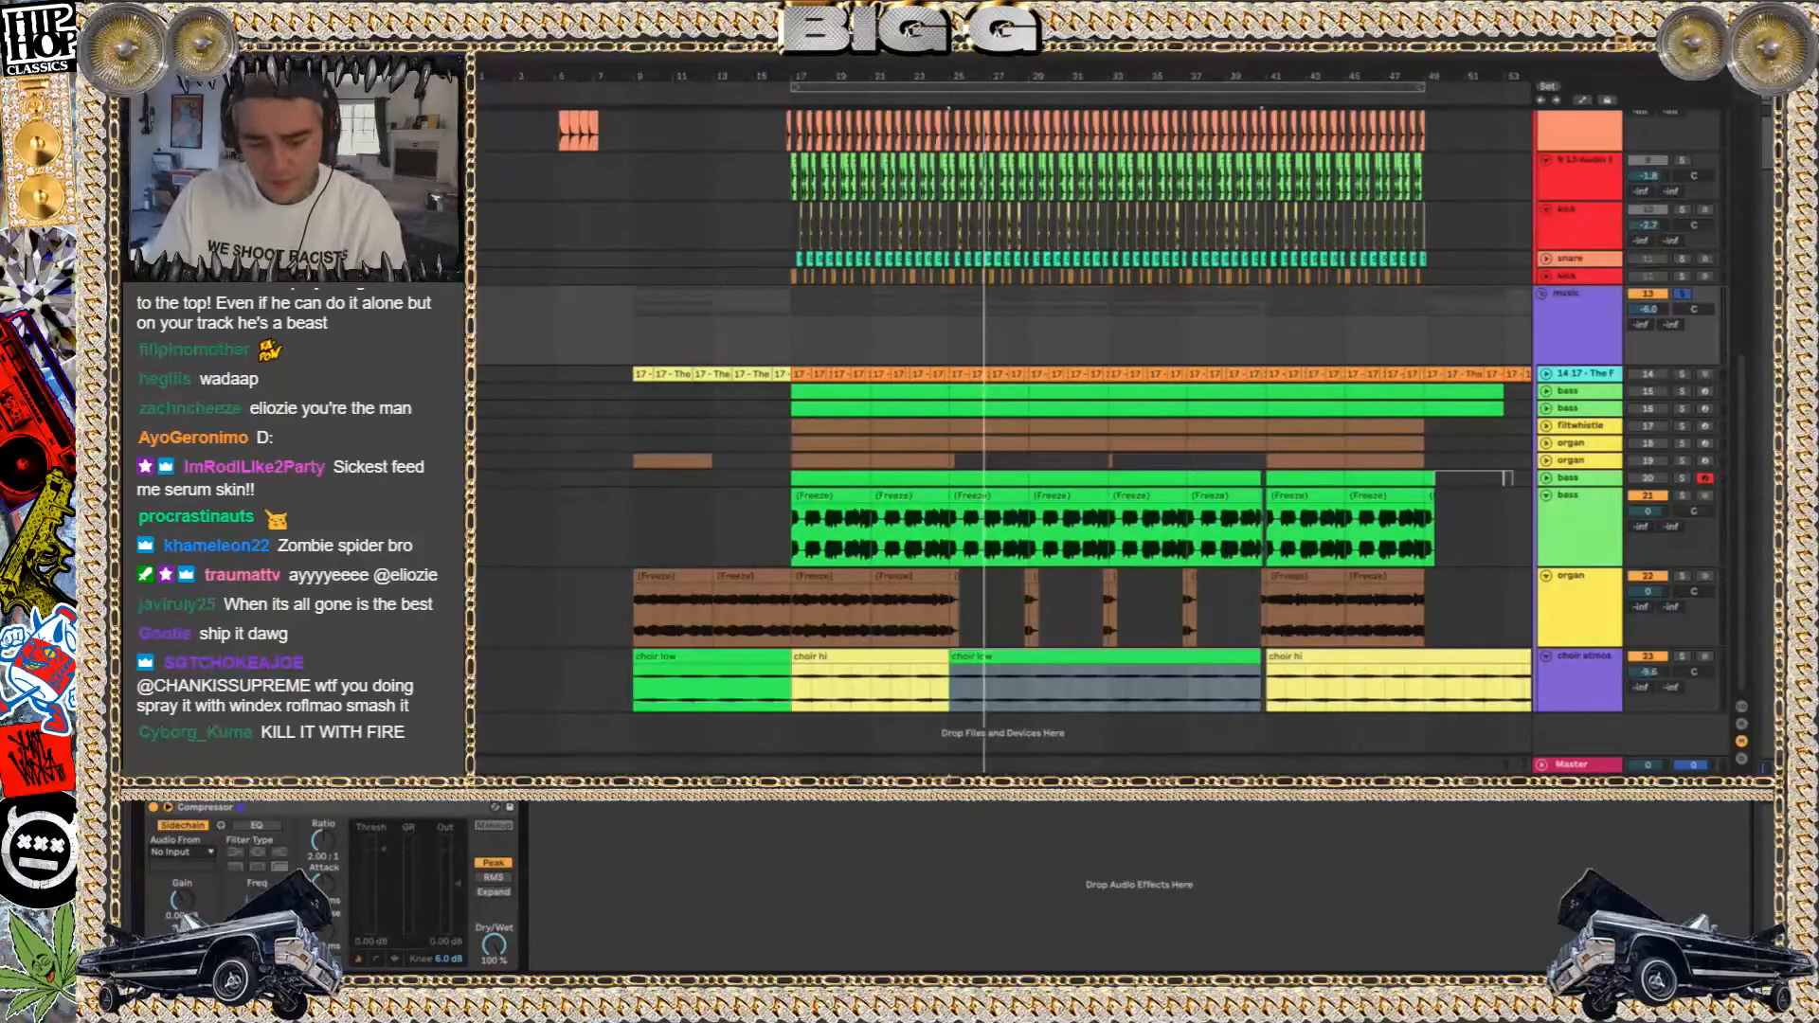
Play the music group through the Compressor, and delete the Compressor from the group
{"action": "key", "text": "space"}
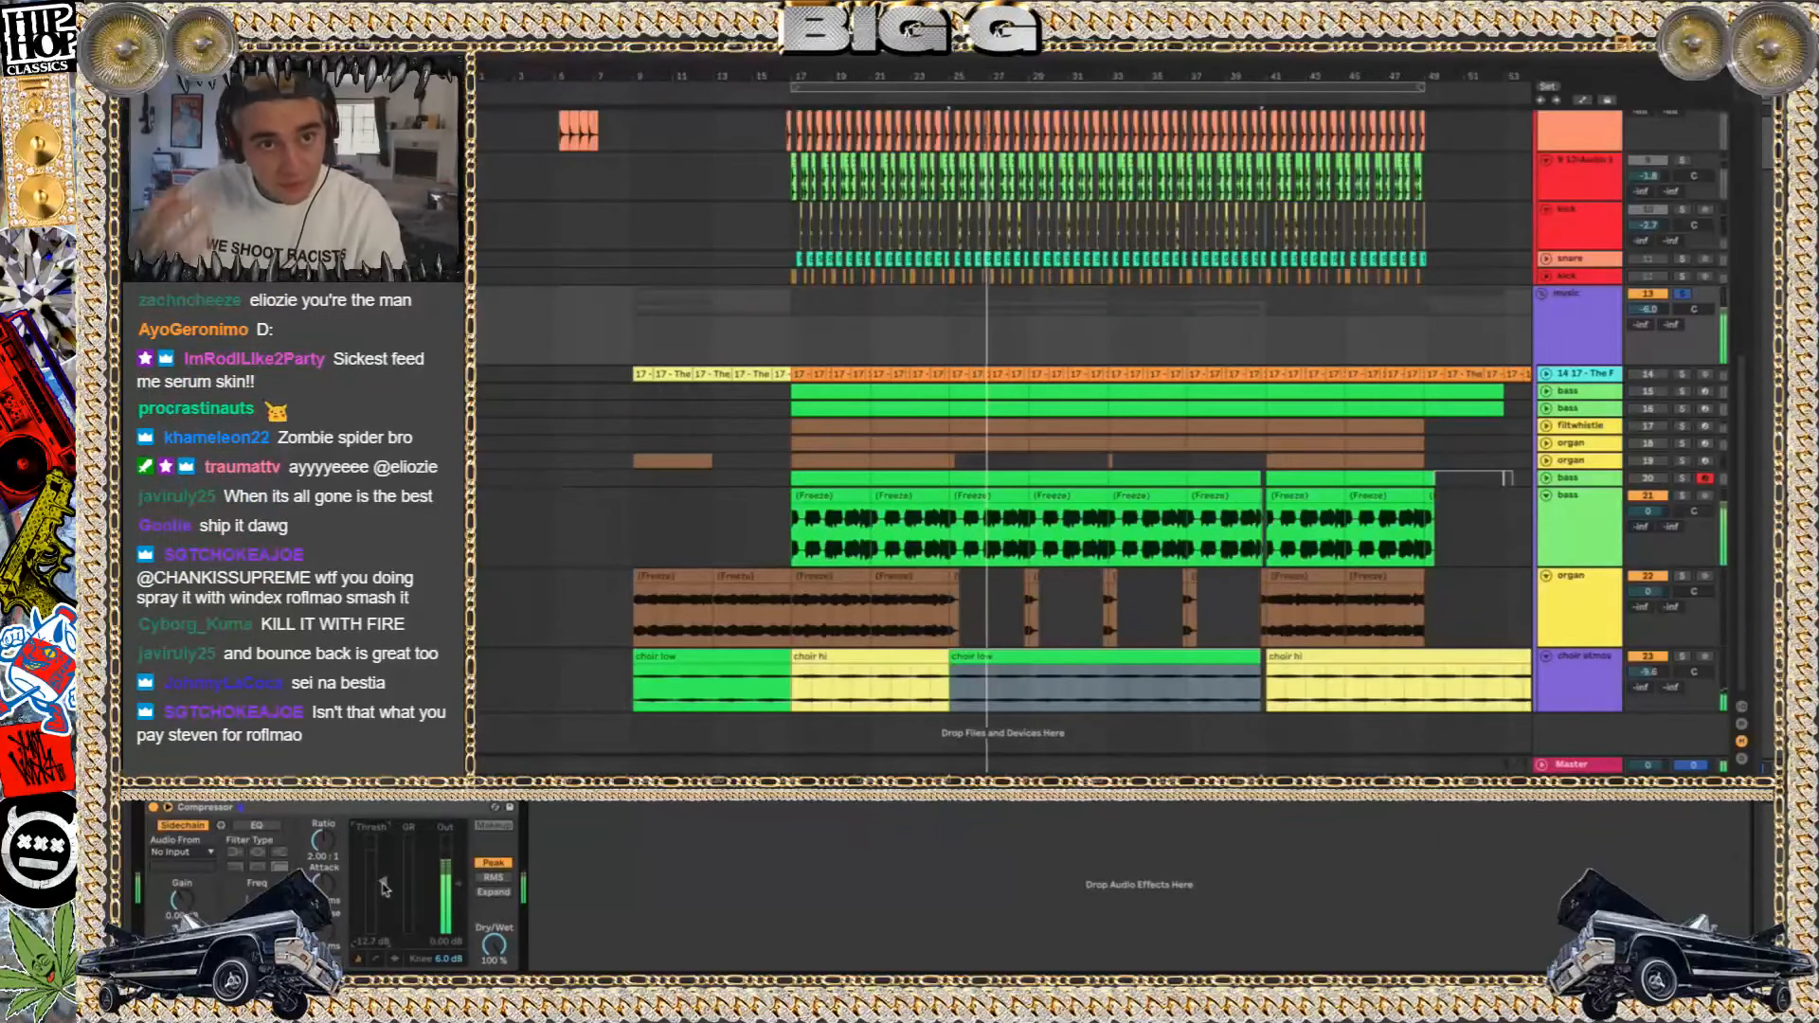
{"action": "left_click", "coordinate": [275, 808]}
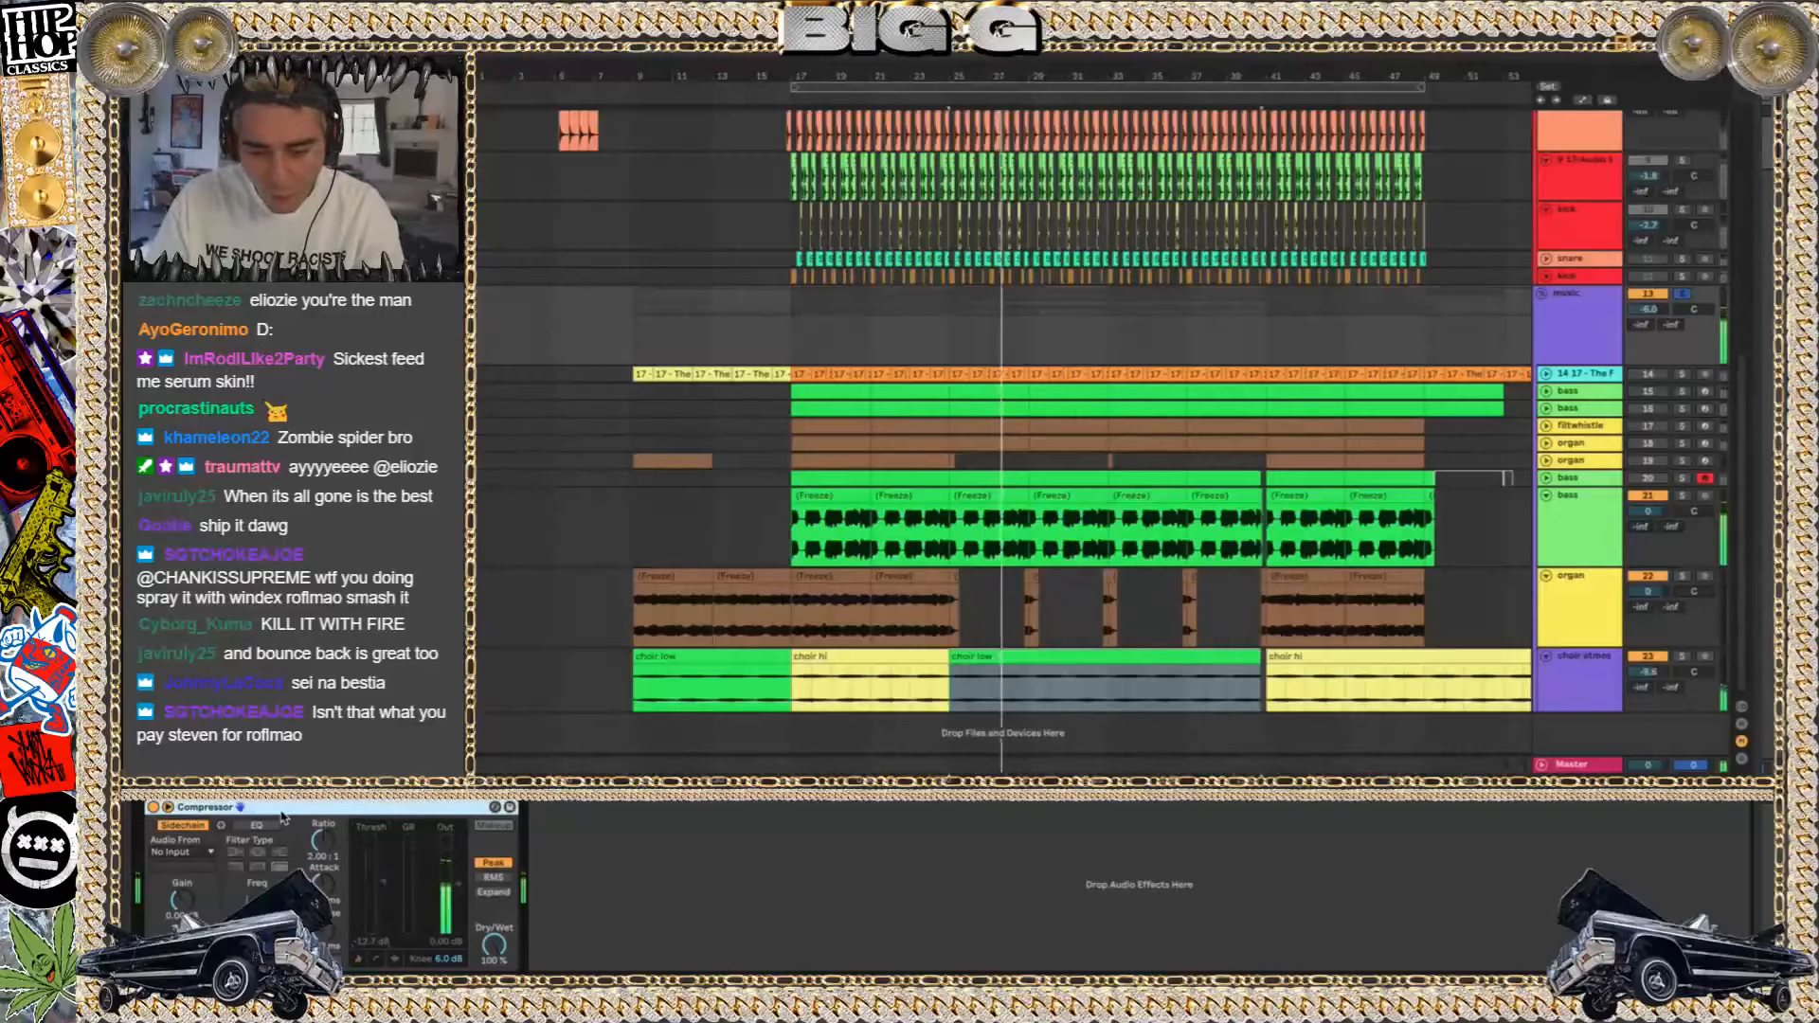
{"action": "key", "text": "Delete"}
Collapse the music group so its individual tracks are folded away
{"action": "scroll", "coordinate": [1531, 429], "scroll_direction": "up", "scroll_amount": 2}
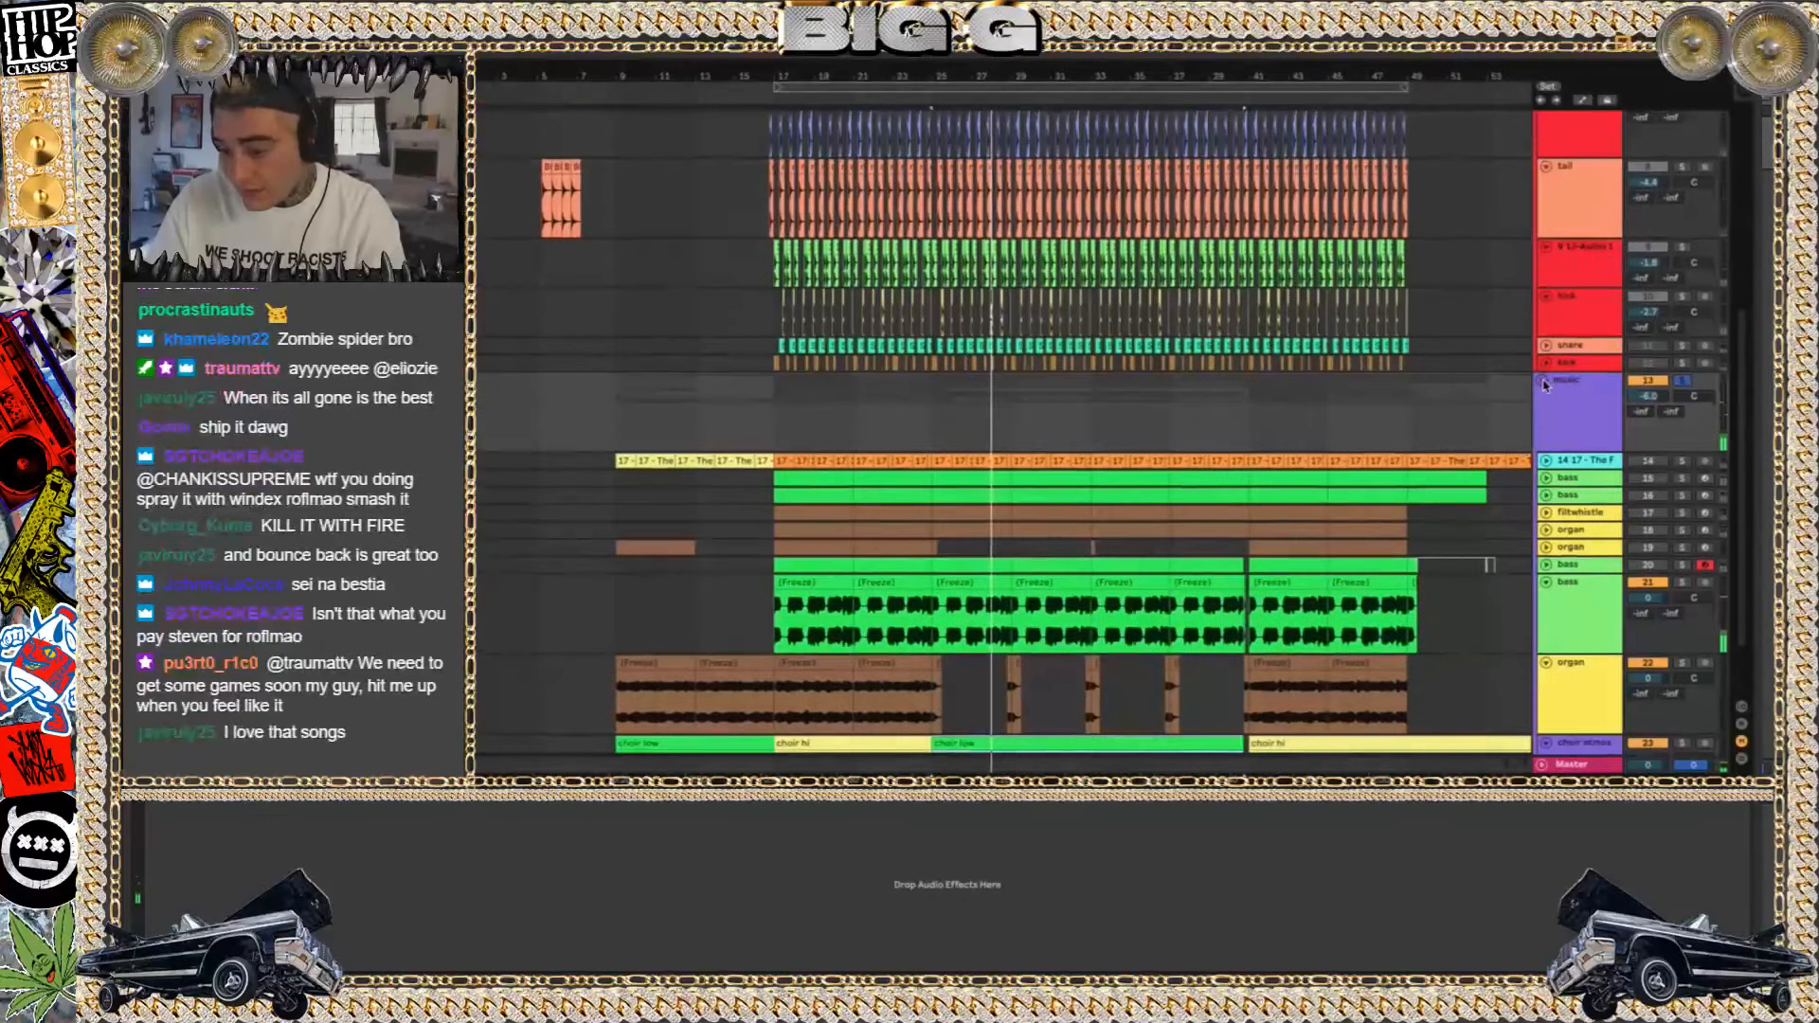
{"action": "left_click", "coordinate": [1541, 380]}
{"action": "left_click", "coordinate": [1577, 396]}
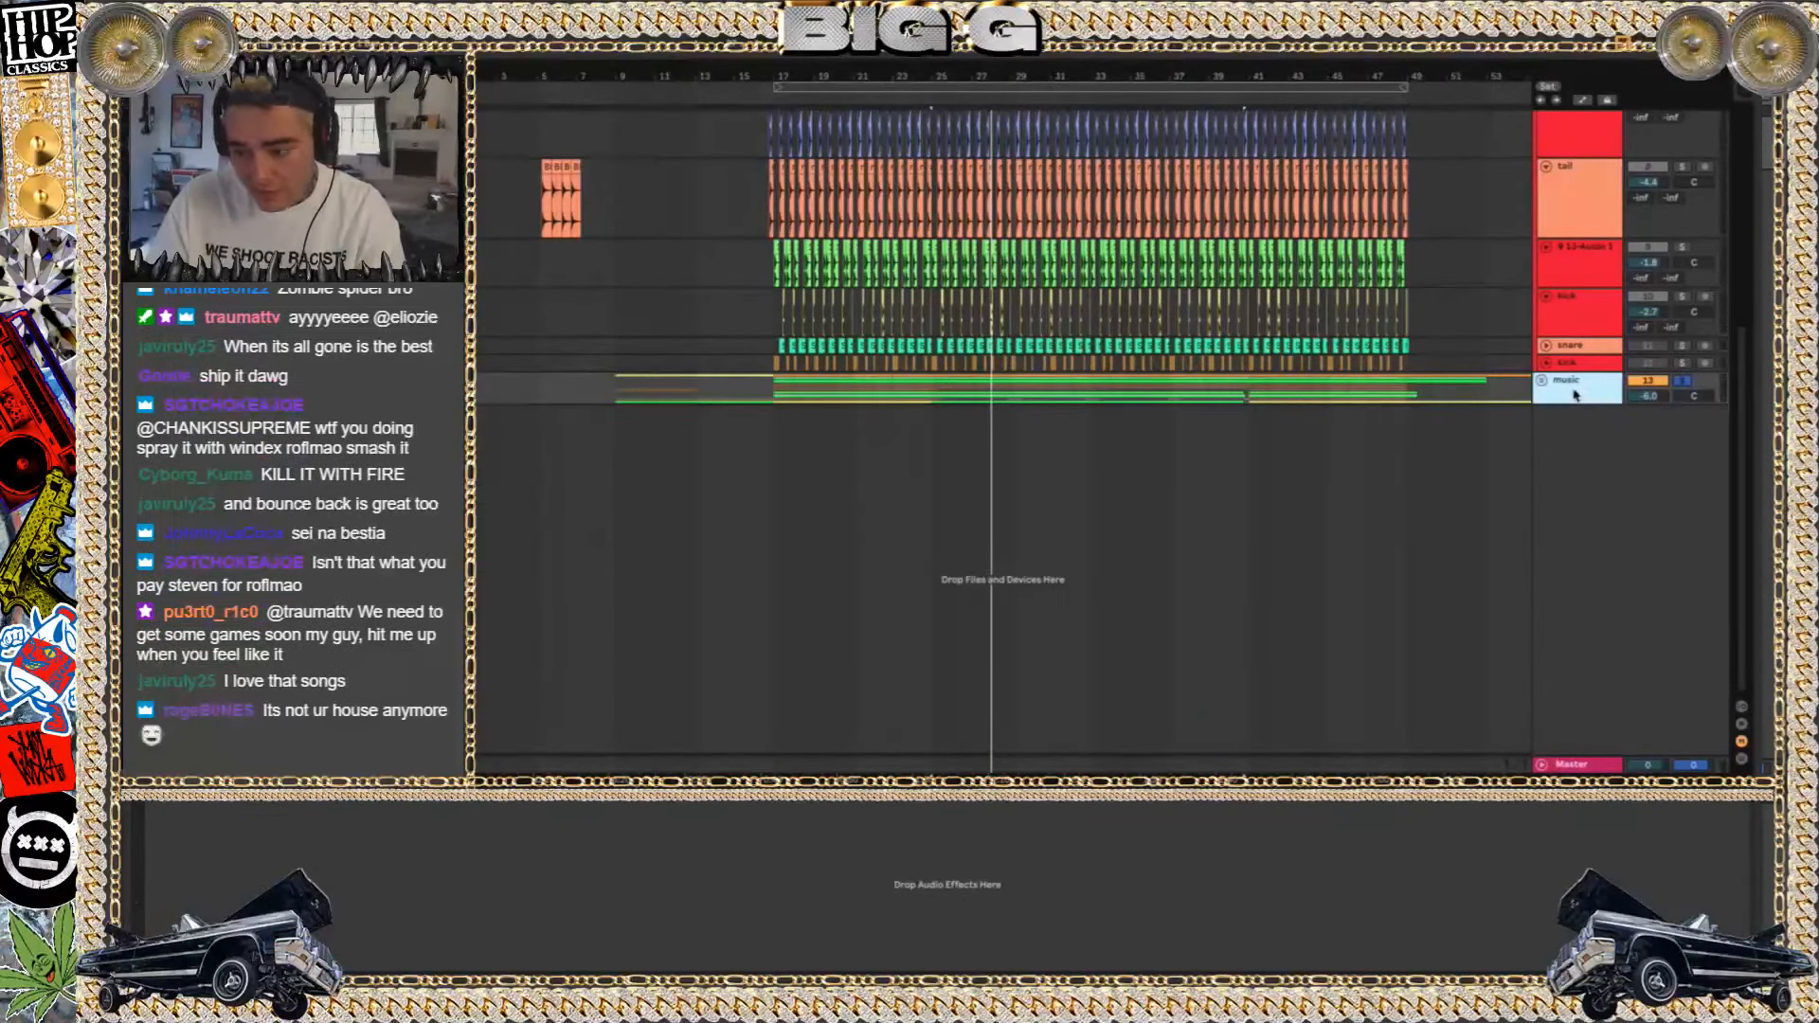
{"action": "left_click", "coordinate": [1542, 380]}
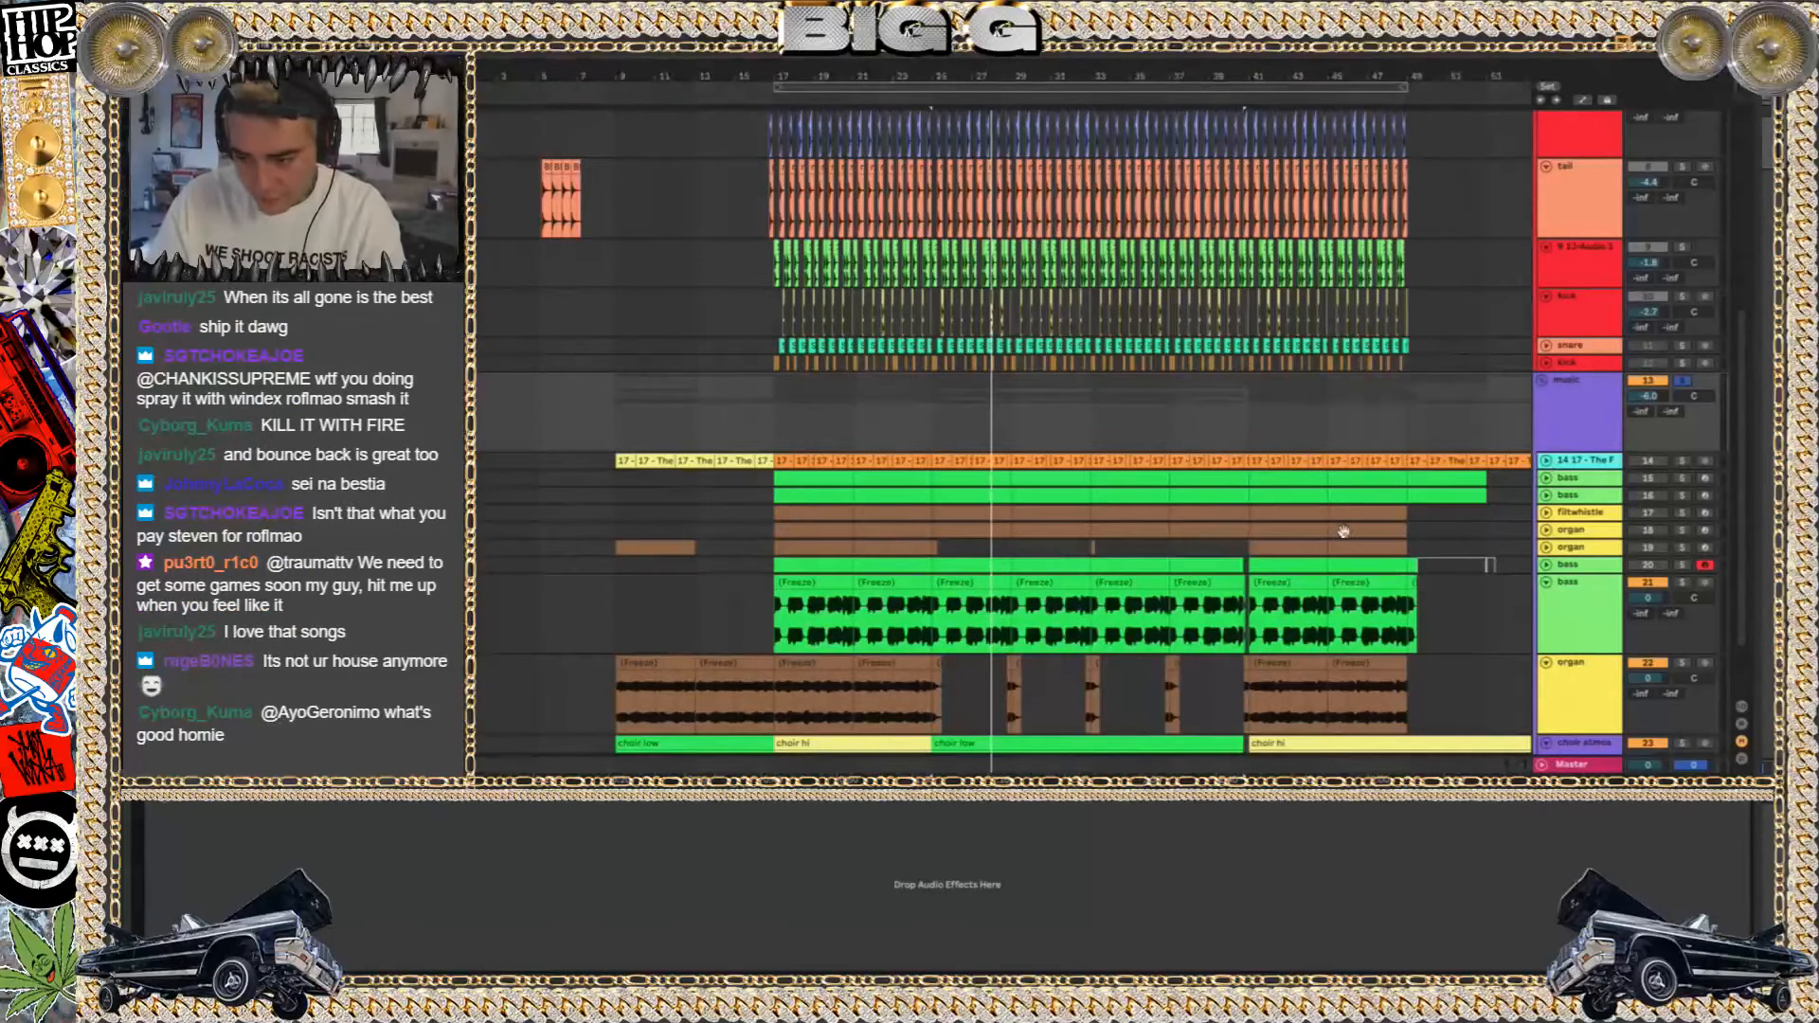
{"action": "left_click", "coordinate": [1546, 382]}
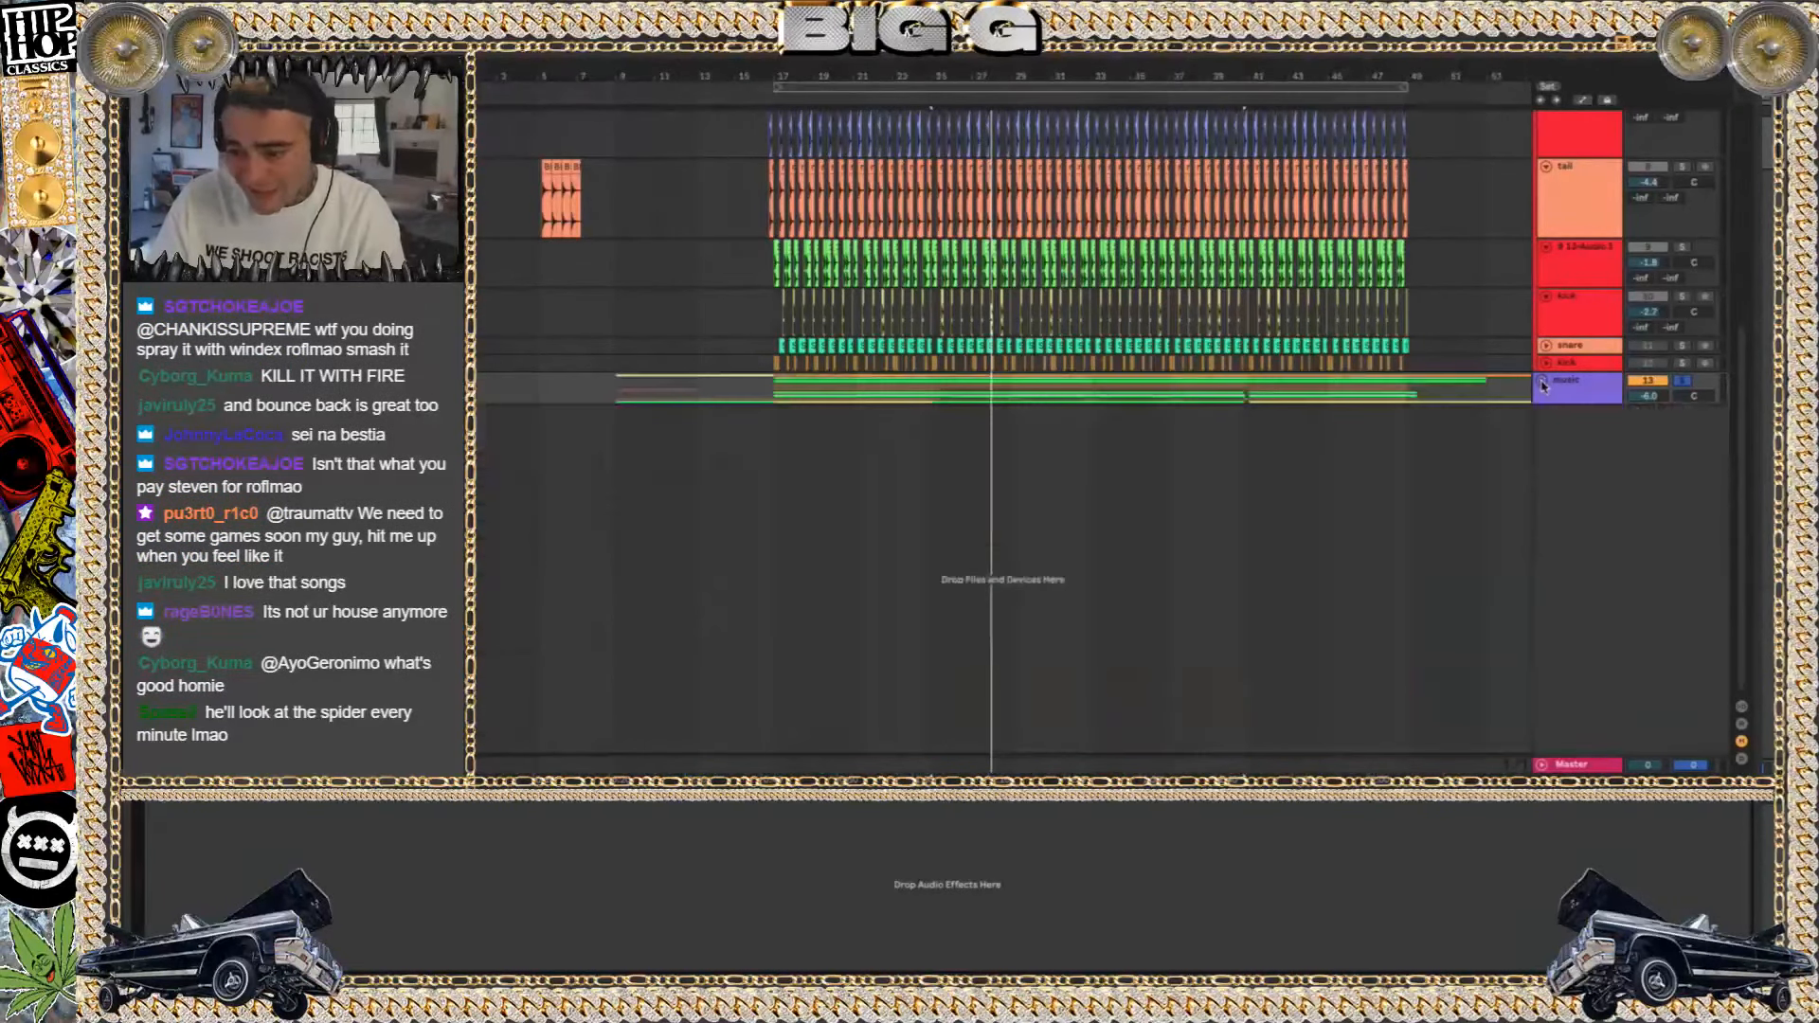
Play the drums and music groups together from bar 17 while looking over the drum tracks
{"action": "scroll", "coordinate": [1598, 192], "scroll_direction": "up", "scroll_amount": 5}
{"action": "scroll", "coordinate": [1597, 192], "scroll_direction": "up", "scroll_amount": 2}
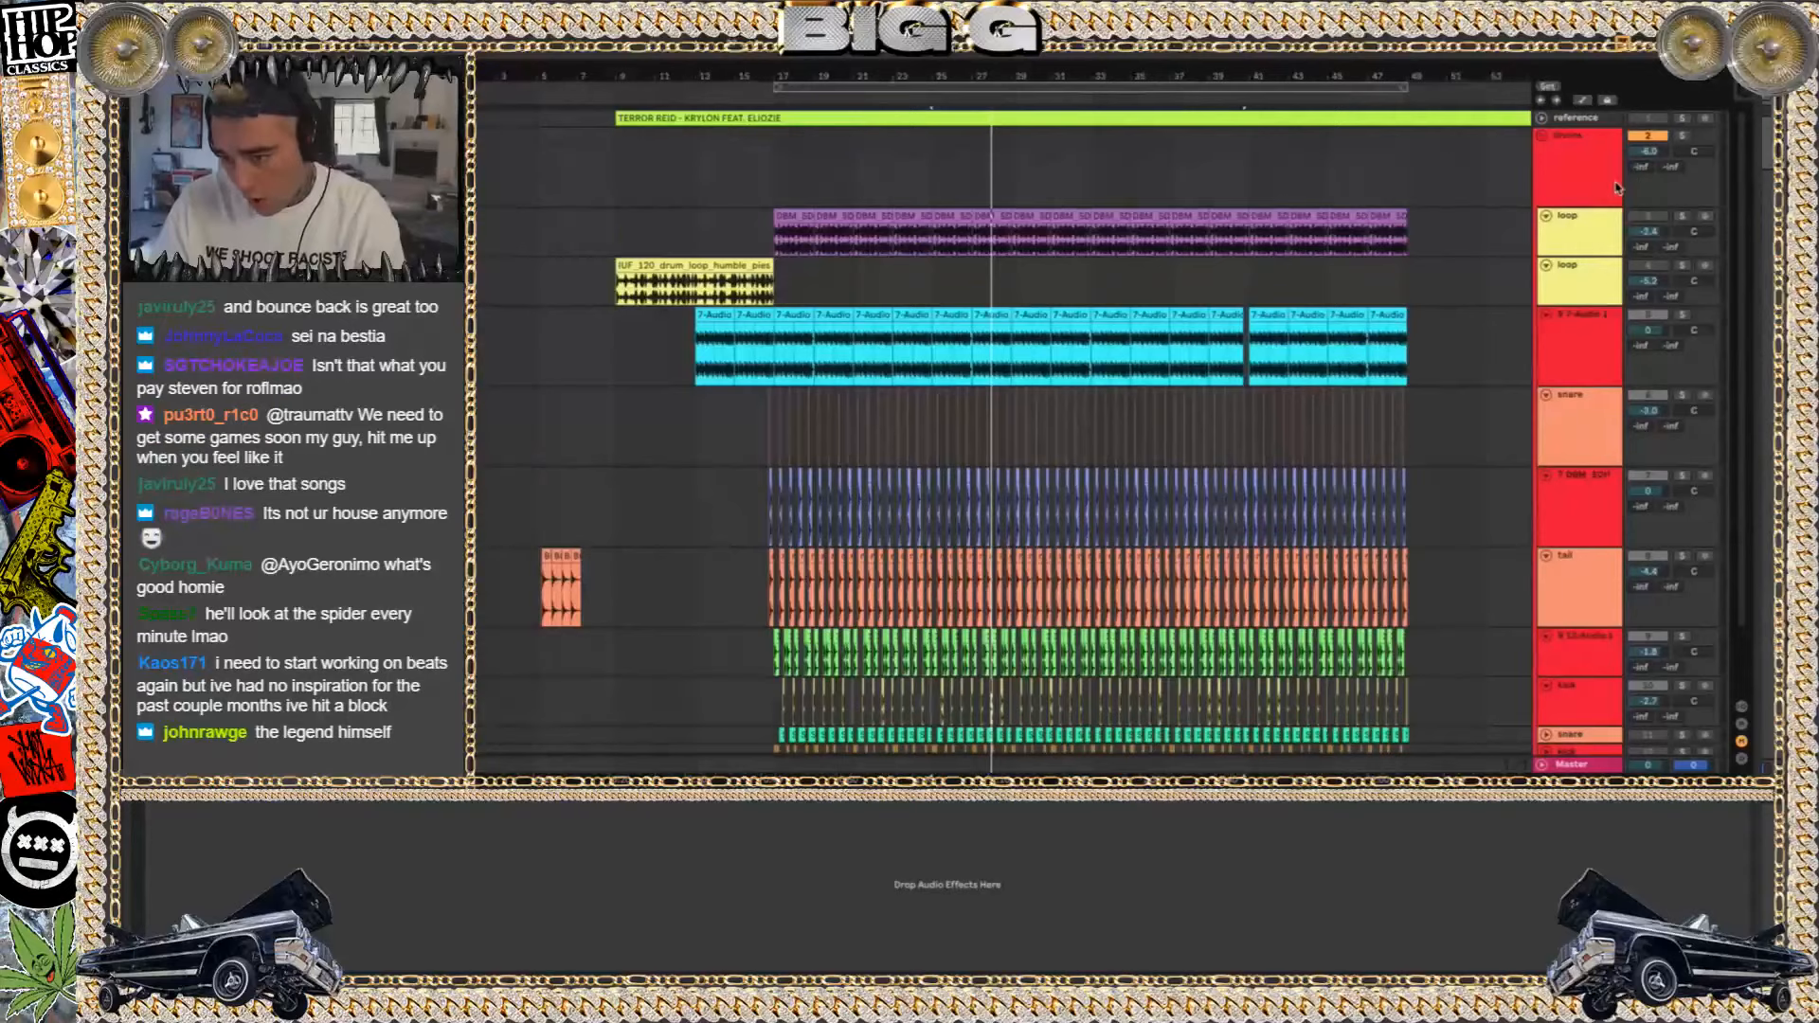
{"action": "left_click", "coordinate": [775, 193]}
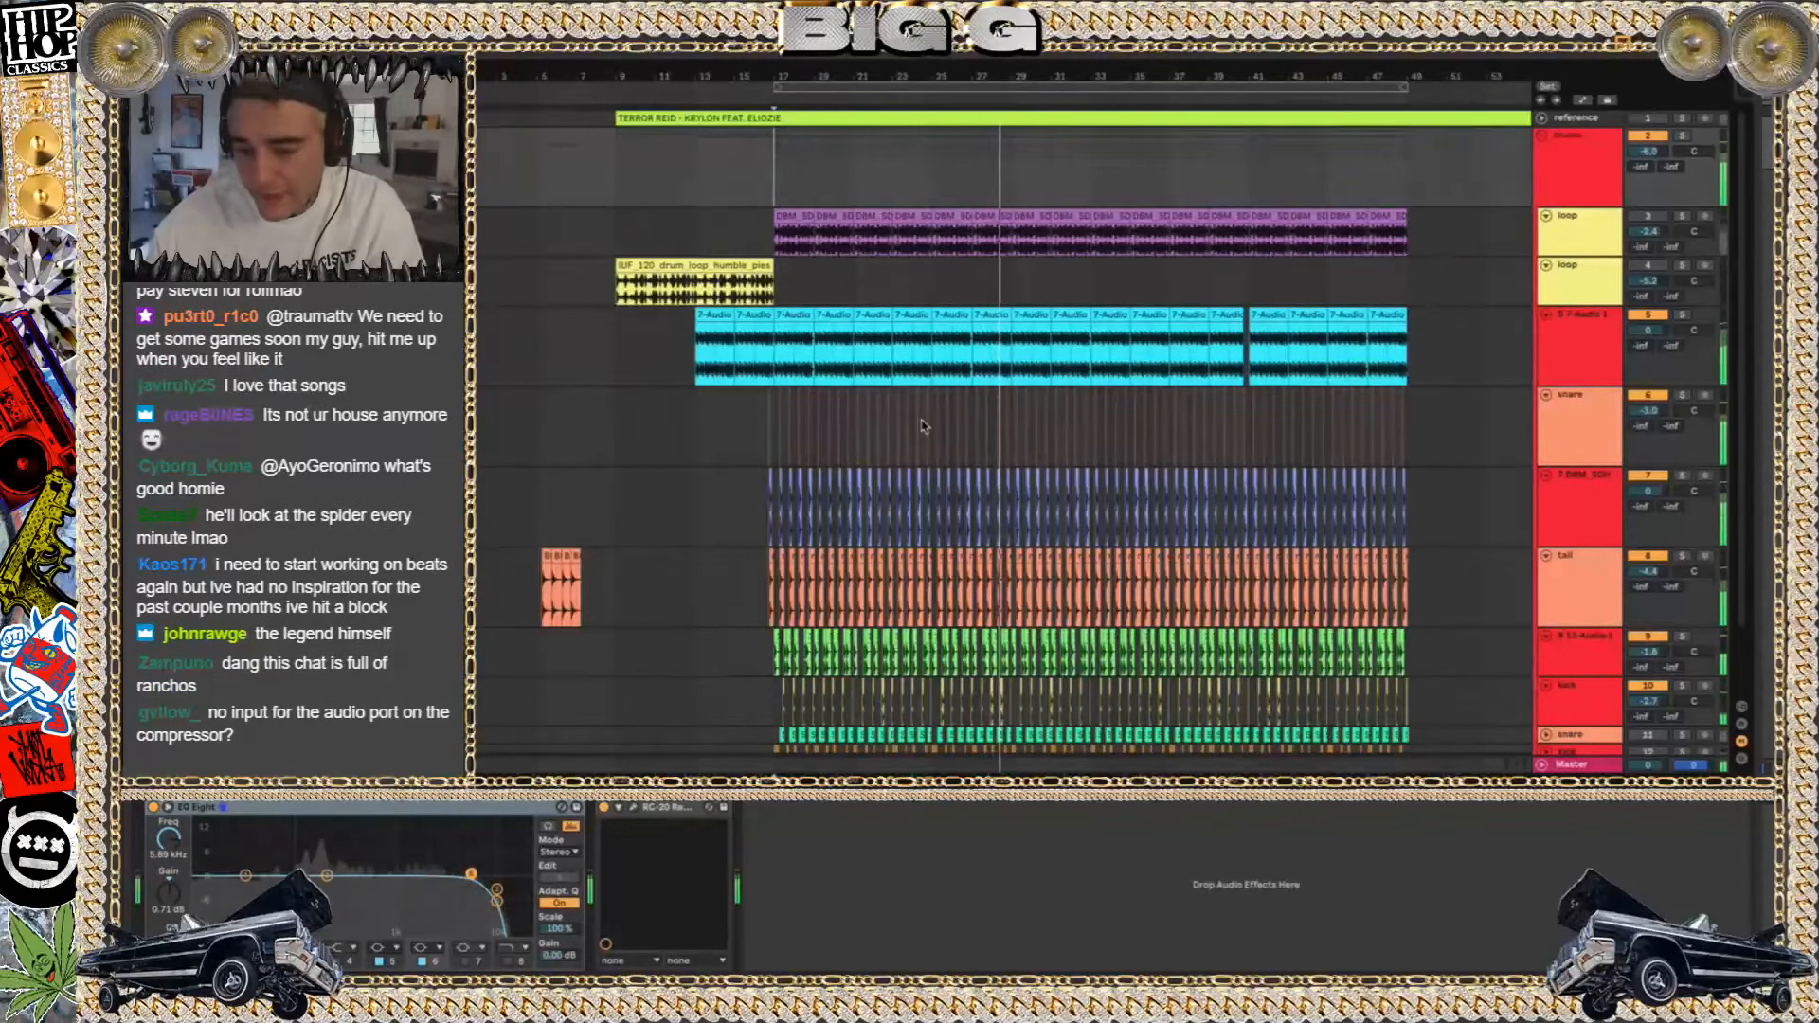
{"action": "scroll", "coordinate": [922, 424], "scroll_direction": "down", "scroll_amount": 3}
{"action": "scroll", "coordinate": [922, 425], "scroll_direction": "right", "scroll_amount": 3}
{"action": "scroll", "coordinate": [924, 426], "scroll_direction": "up", "scroll_amount": 5}
{"action": "scroll", "coordinate": [924, 427], "scroll_direction": "down", "scroll_amount": 1}
{"action": "key", "text": "space"}
{"action": "scroll", "coordinate": [924, 427], "scroll_direction": "left", "scroll_amount": 5}
{"action": "scroll", "coordinate": [924, 426], "scroll_direction": "down", "scroll_amount": 1}
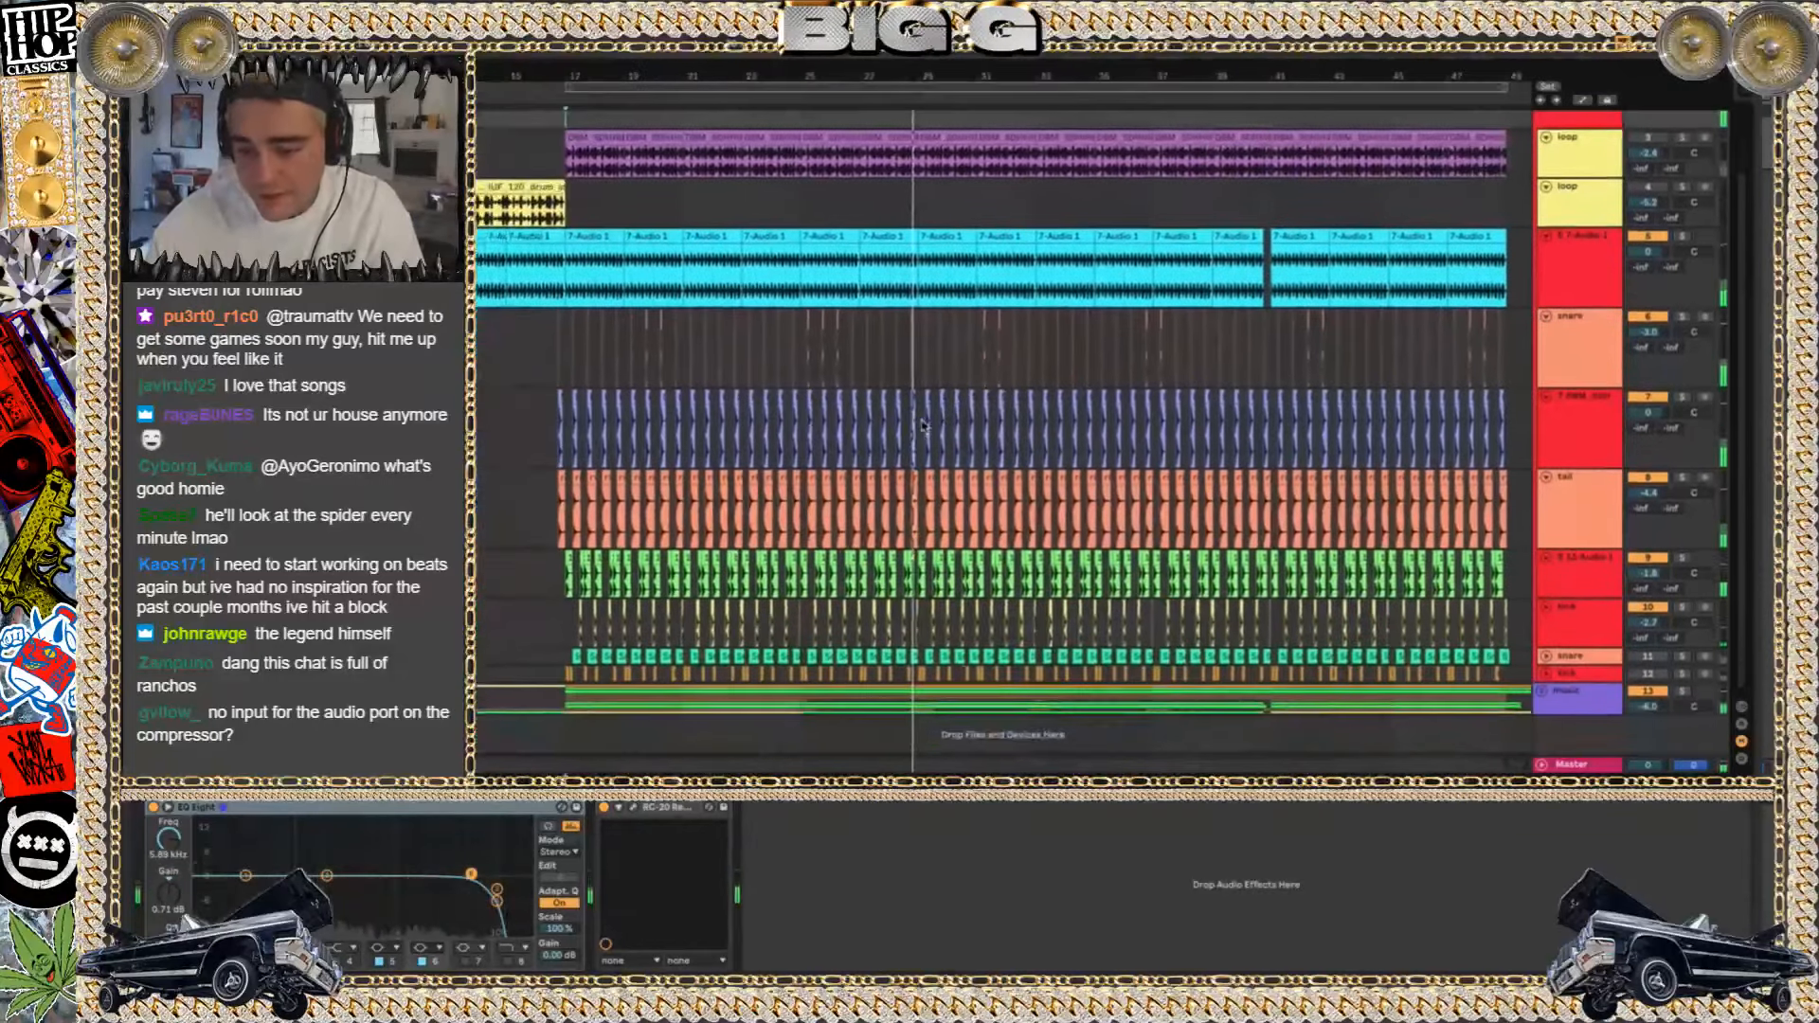
Solo the loop track holding the humble_pies drum loop and play its clip from bar 9
{"action": "scroll", "coordinate": [811, 304], "scroll_direction": "left", "scroll_amount": 1}
{"action": "scroll", "coordinate": [811, 304], "scroll_direction": "up", "scroll_amount": 1}
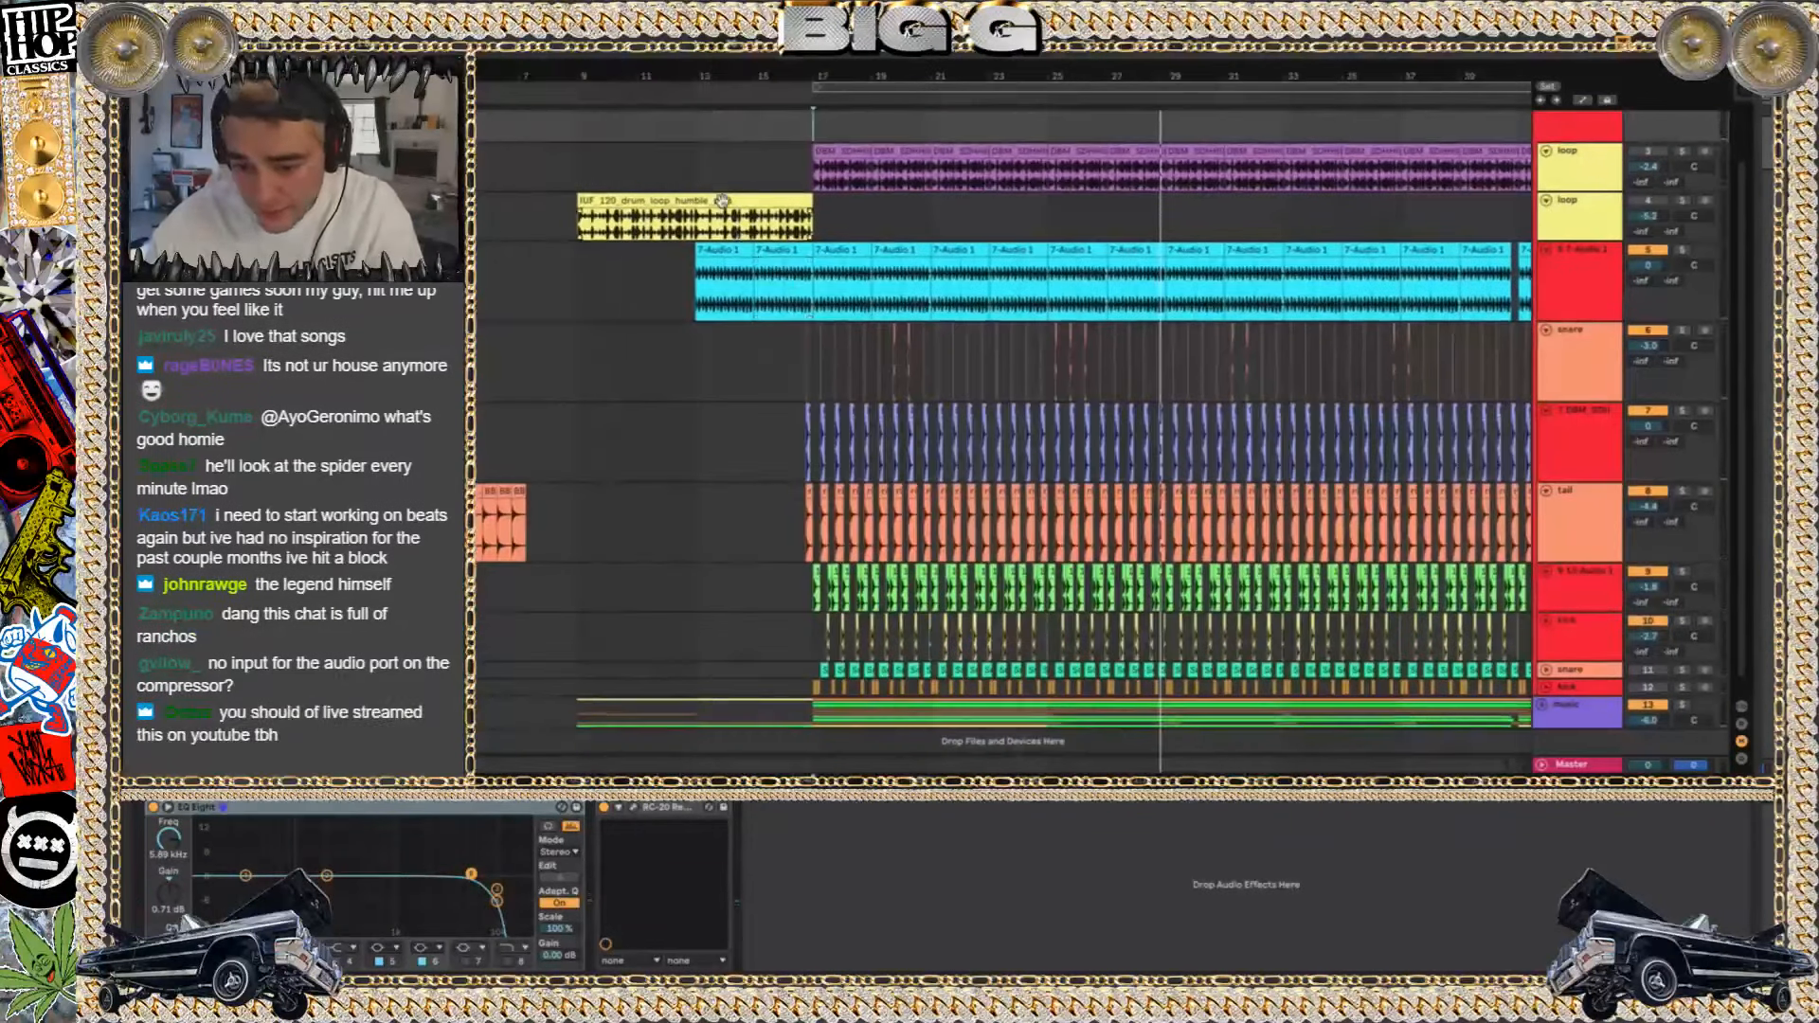
{"action": "left_click", "coordinate": [637, 202]}
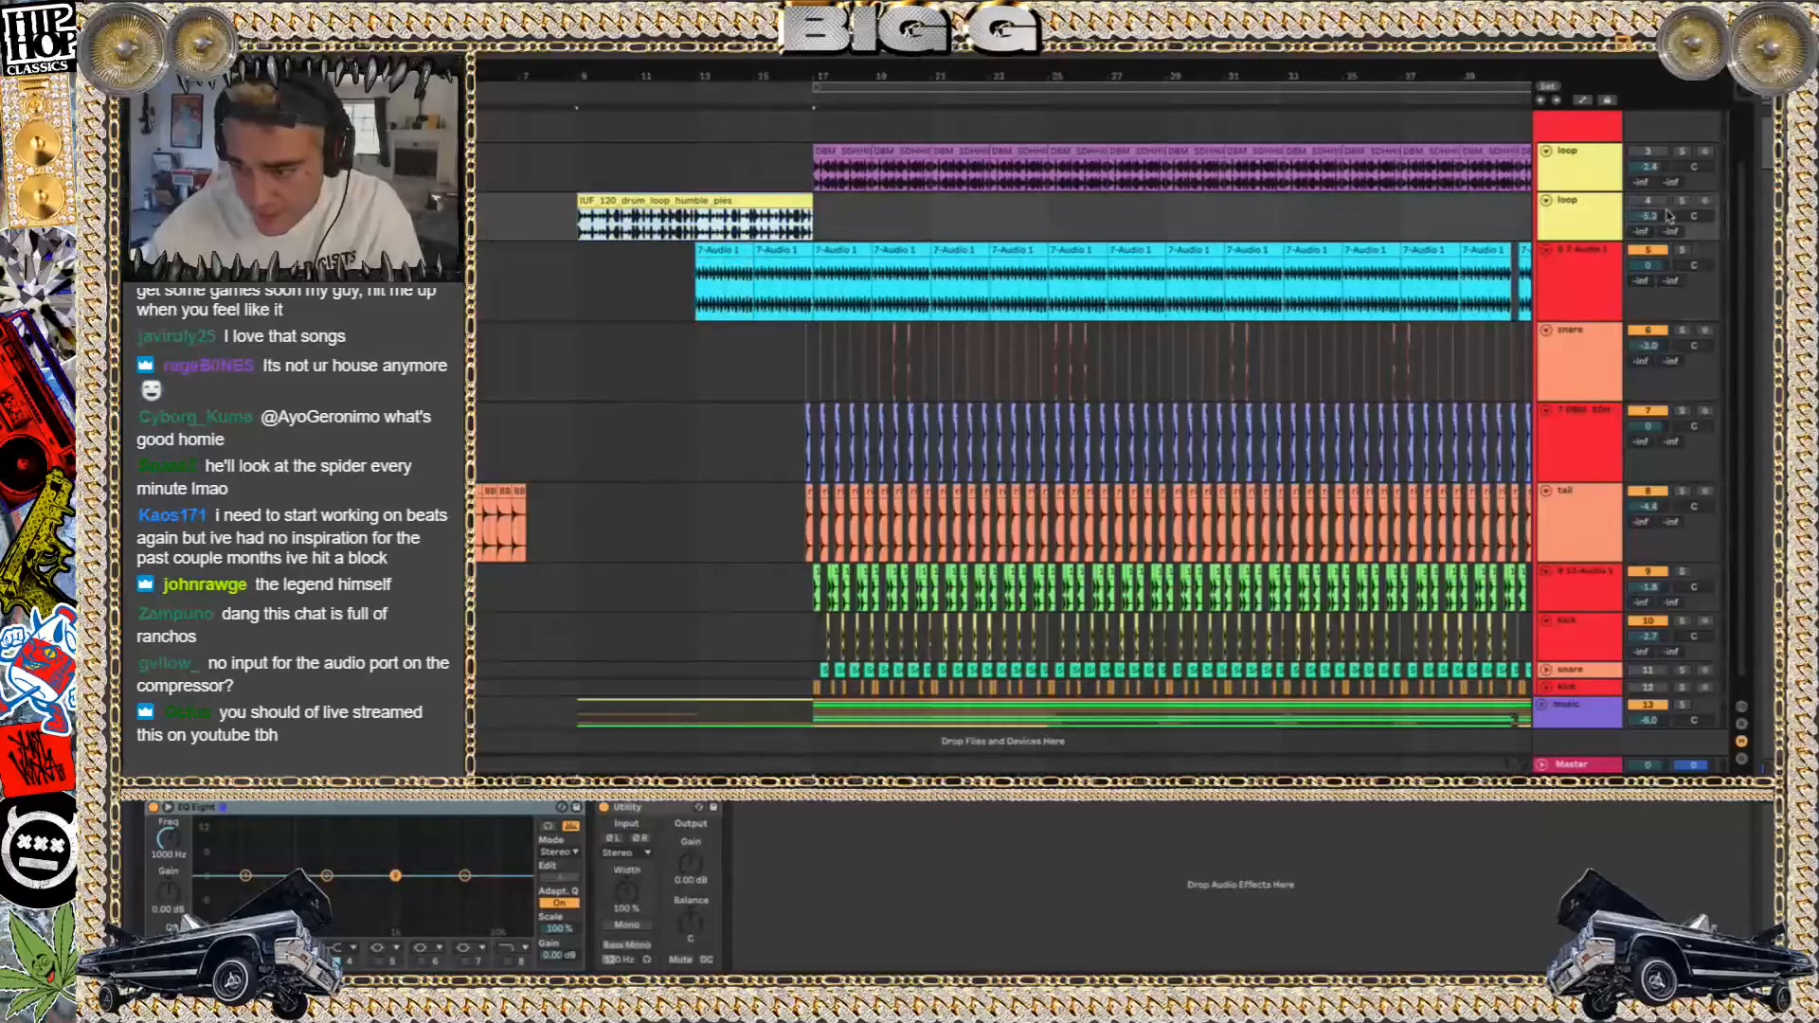
{"action": "left_click", "coordinate": [1682, 201]}
{"action": "key", "text": "space"}
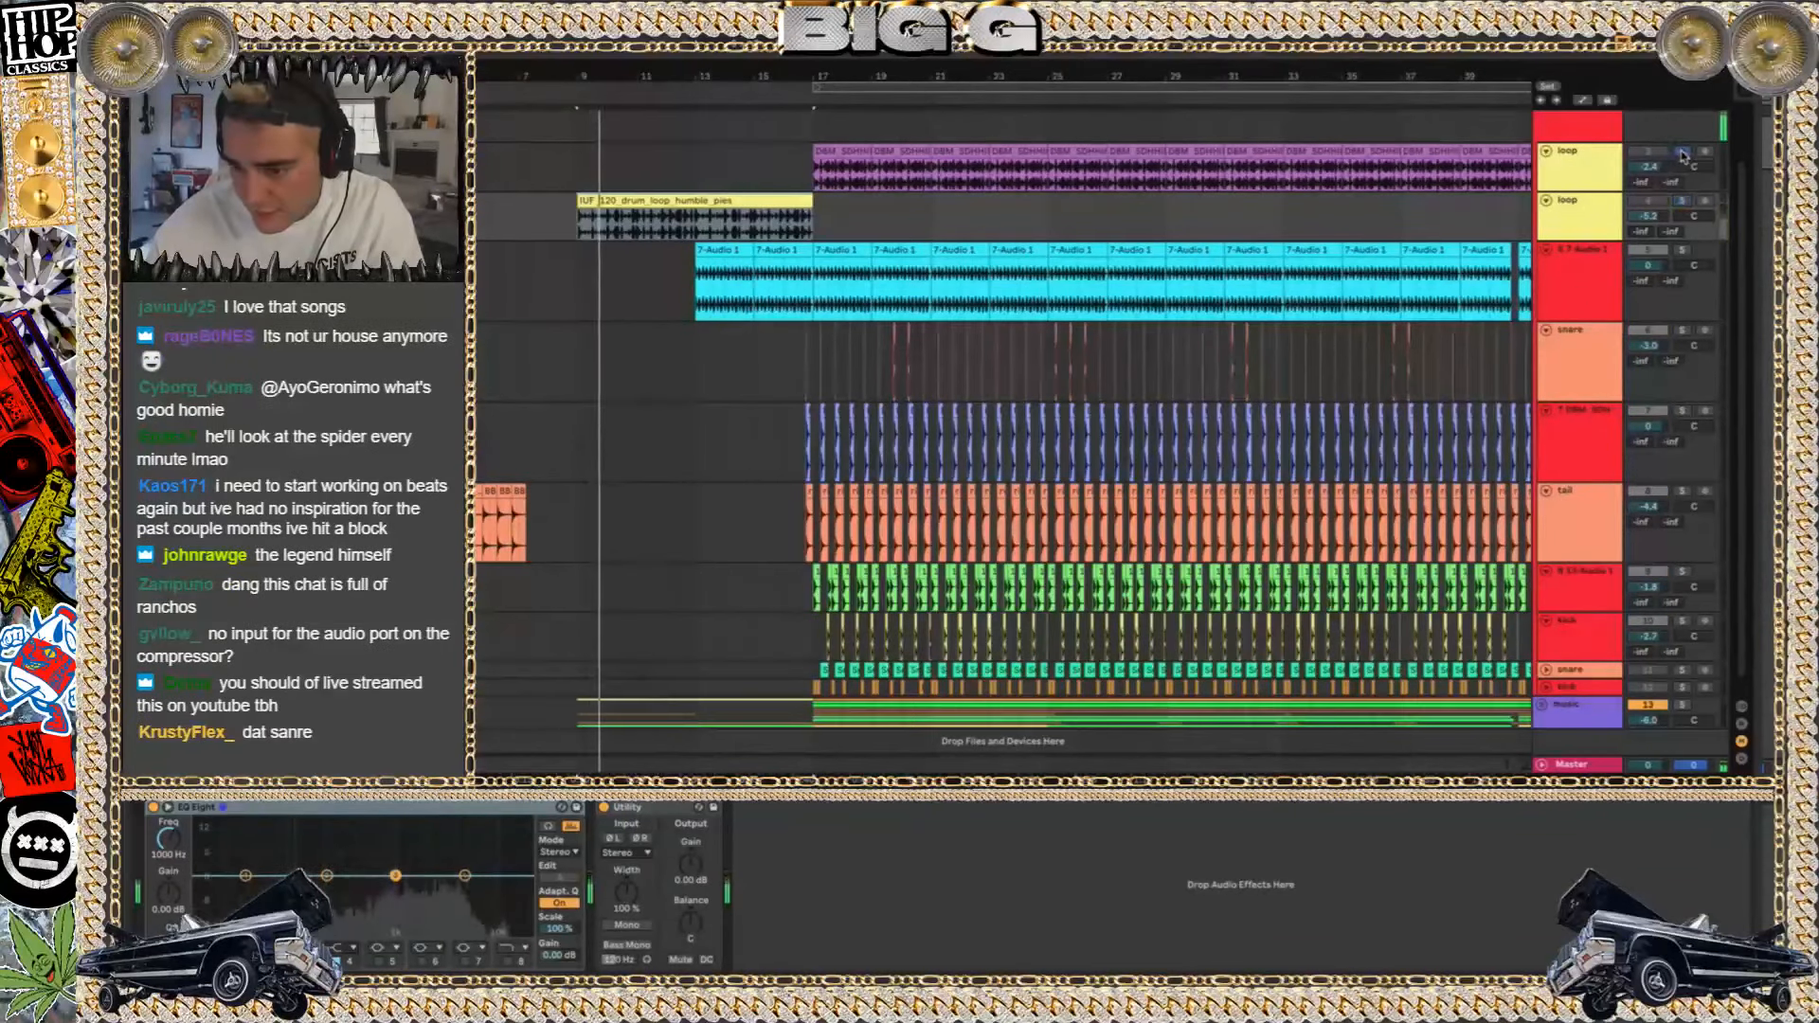
Solo the upper loop track, play its first clip from bar 17, and compare it with the full mix
{"action": "left_click", "coordinate": [1682, 152]}
{"action": "left_click", "coordinate": [825, 149]}
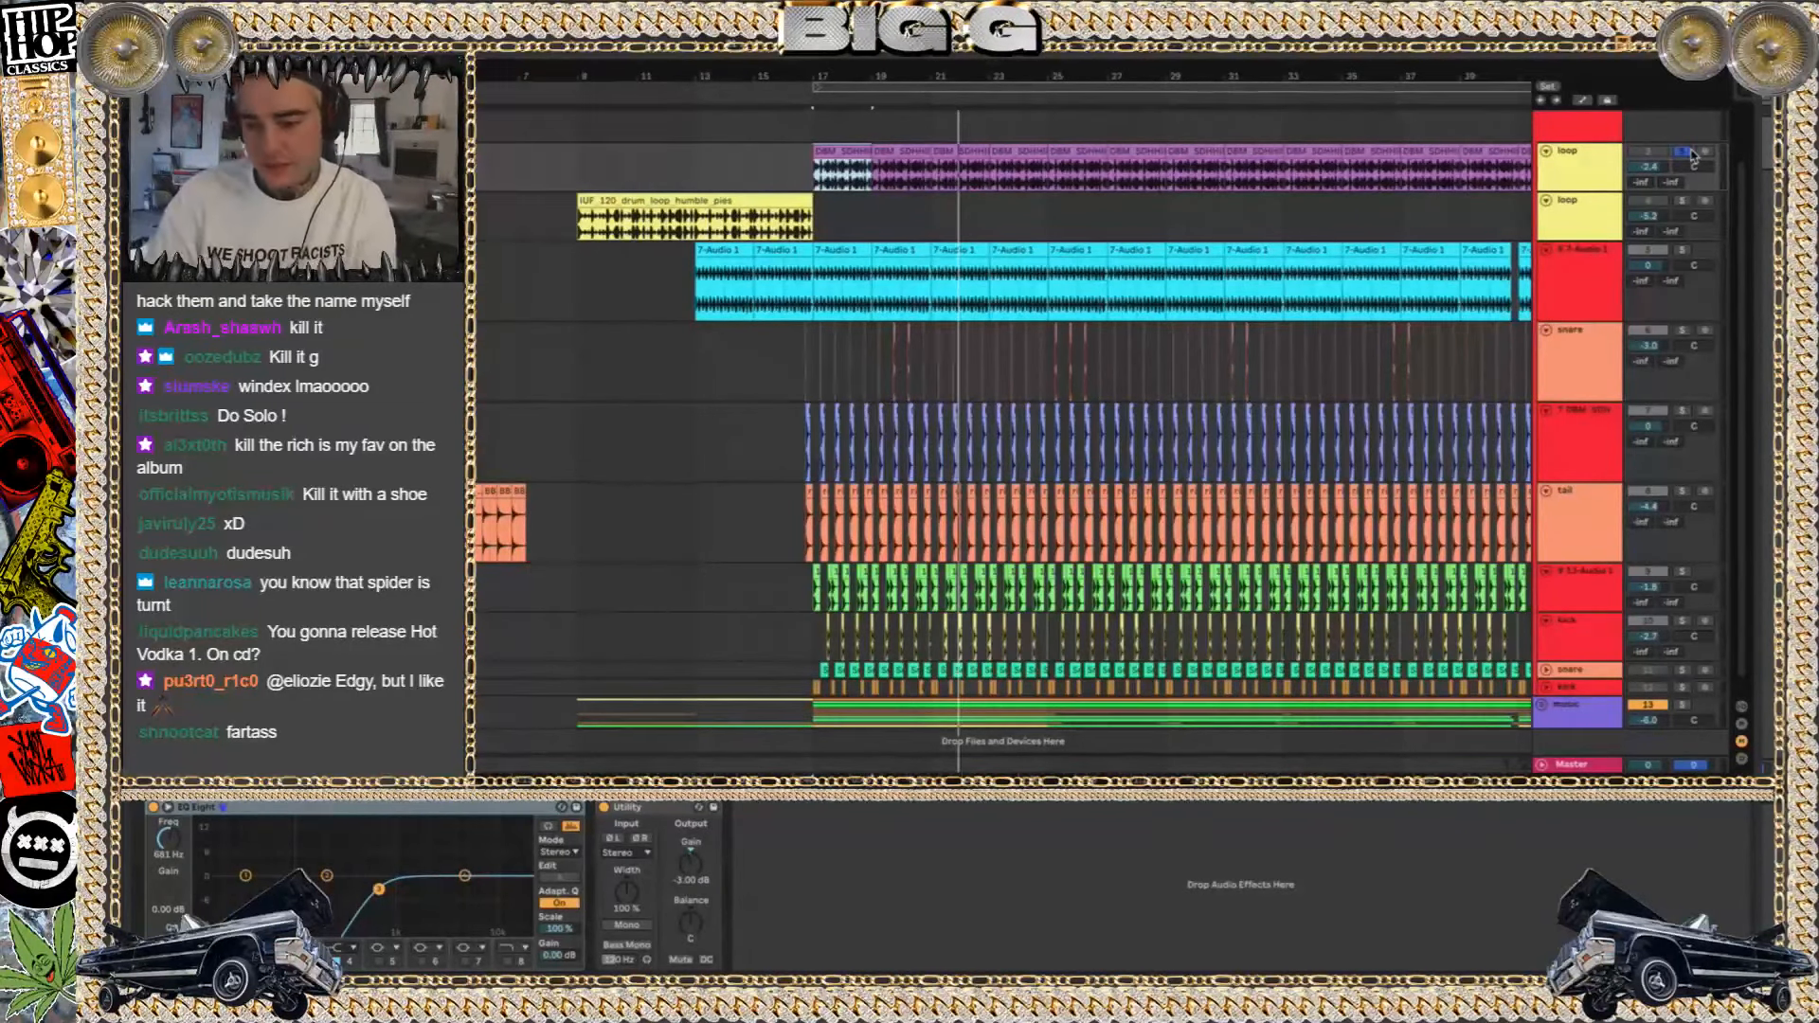
{"action": "key", "text": "space"}
{"action": "left_click", "coordinate": [1680, 152]}
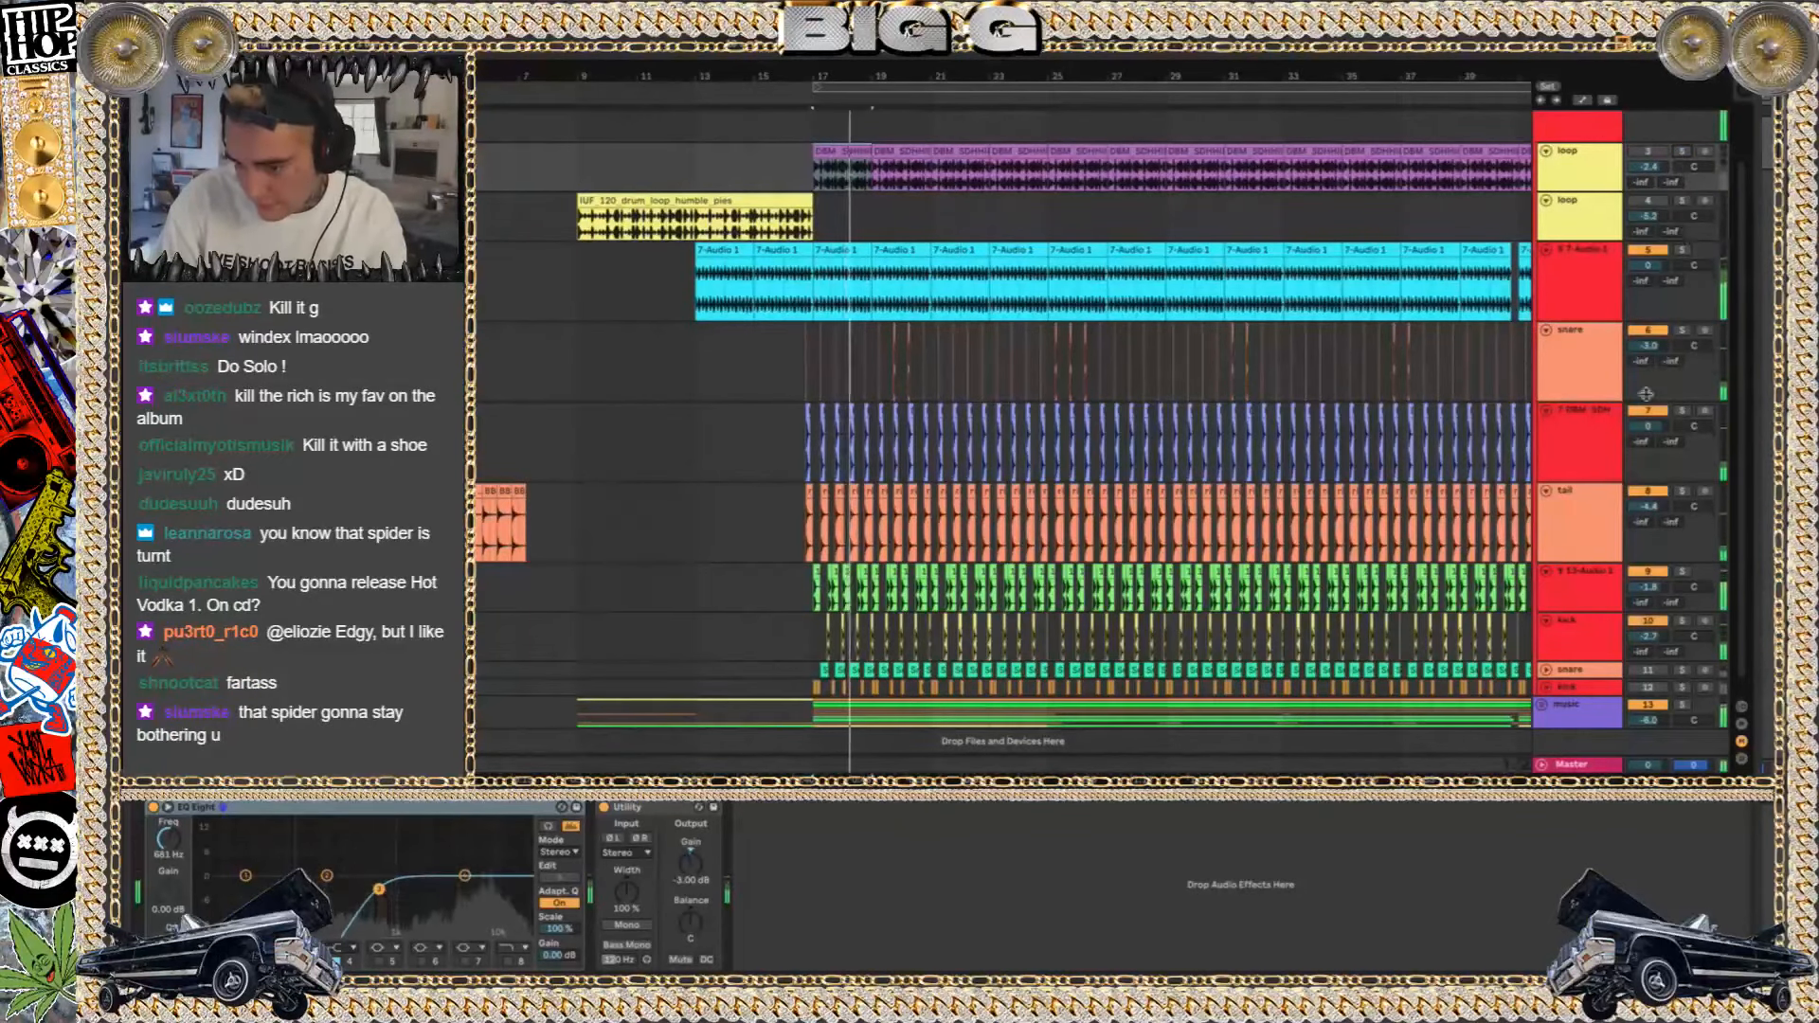
{"action": "left_click", "coordinate": [1683, 152]}
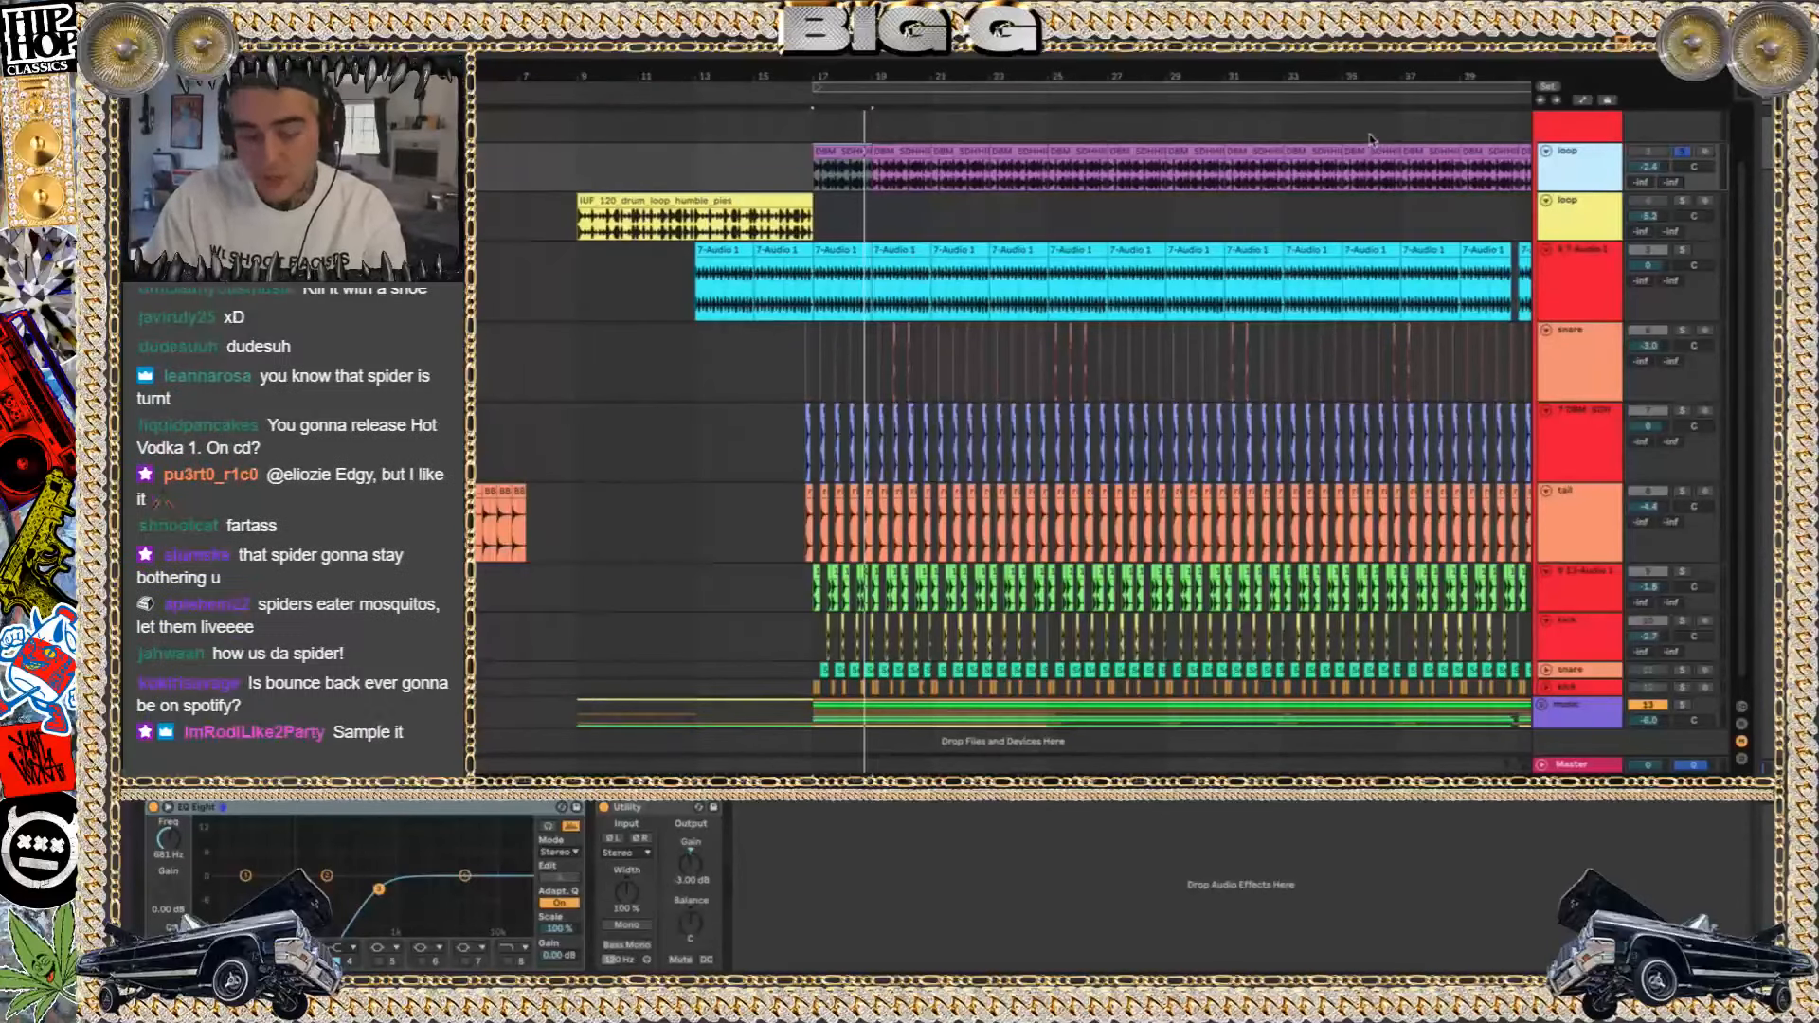
Examine the soloed drum loop's first clip up close and replay it from bar 17
{"action": "scroll", "coordinate": [834, 168], "scroll_direction": "up", "scroll_amount": 5}
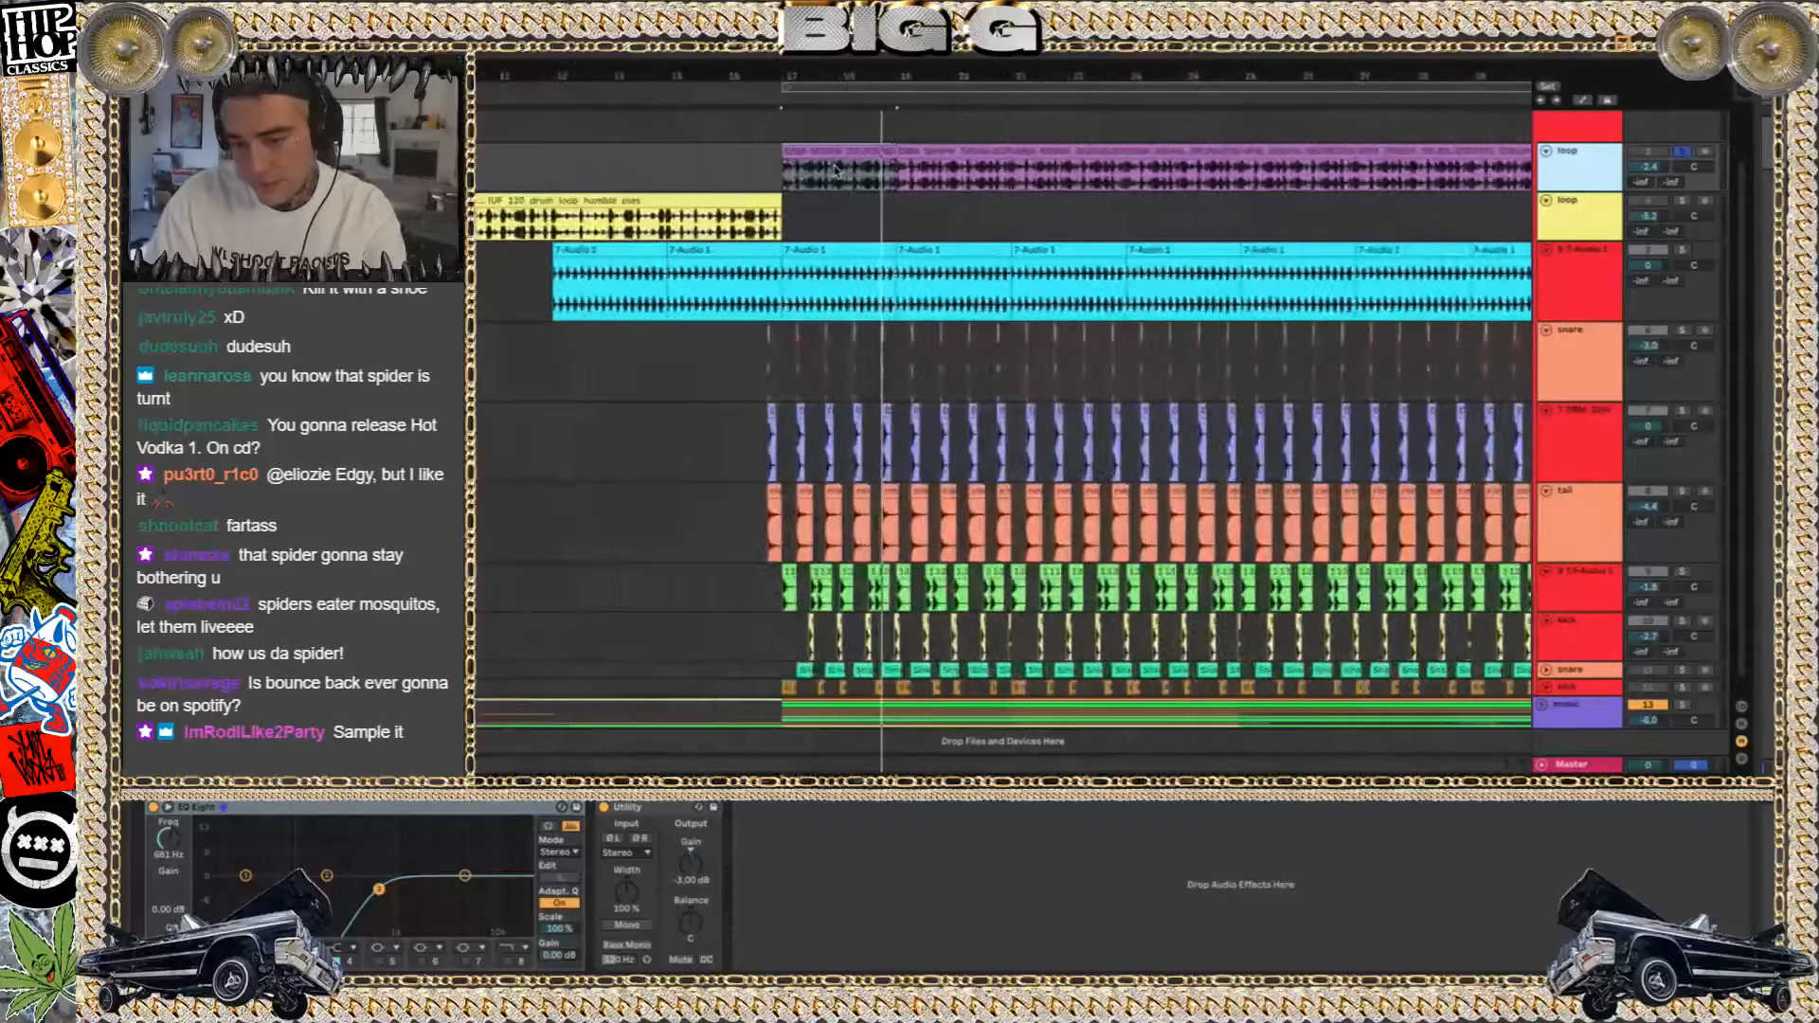
{"action": "scroll", "coordinate": [834, 169], "scroll_direction": "up", "scroll_amount": 4}
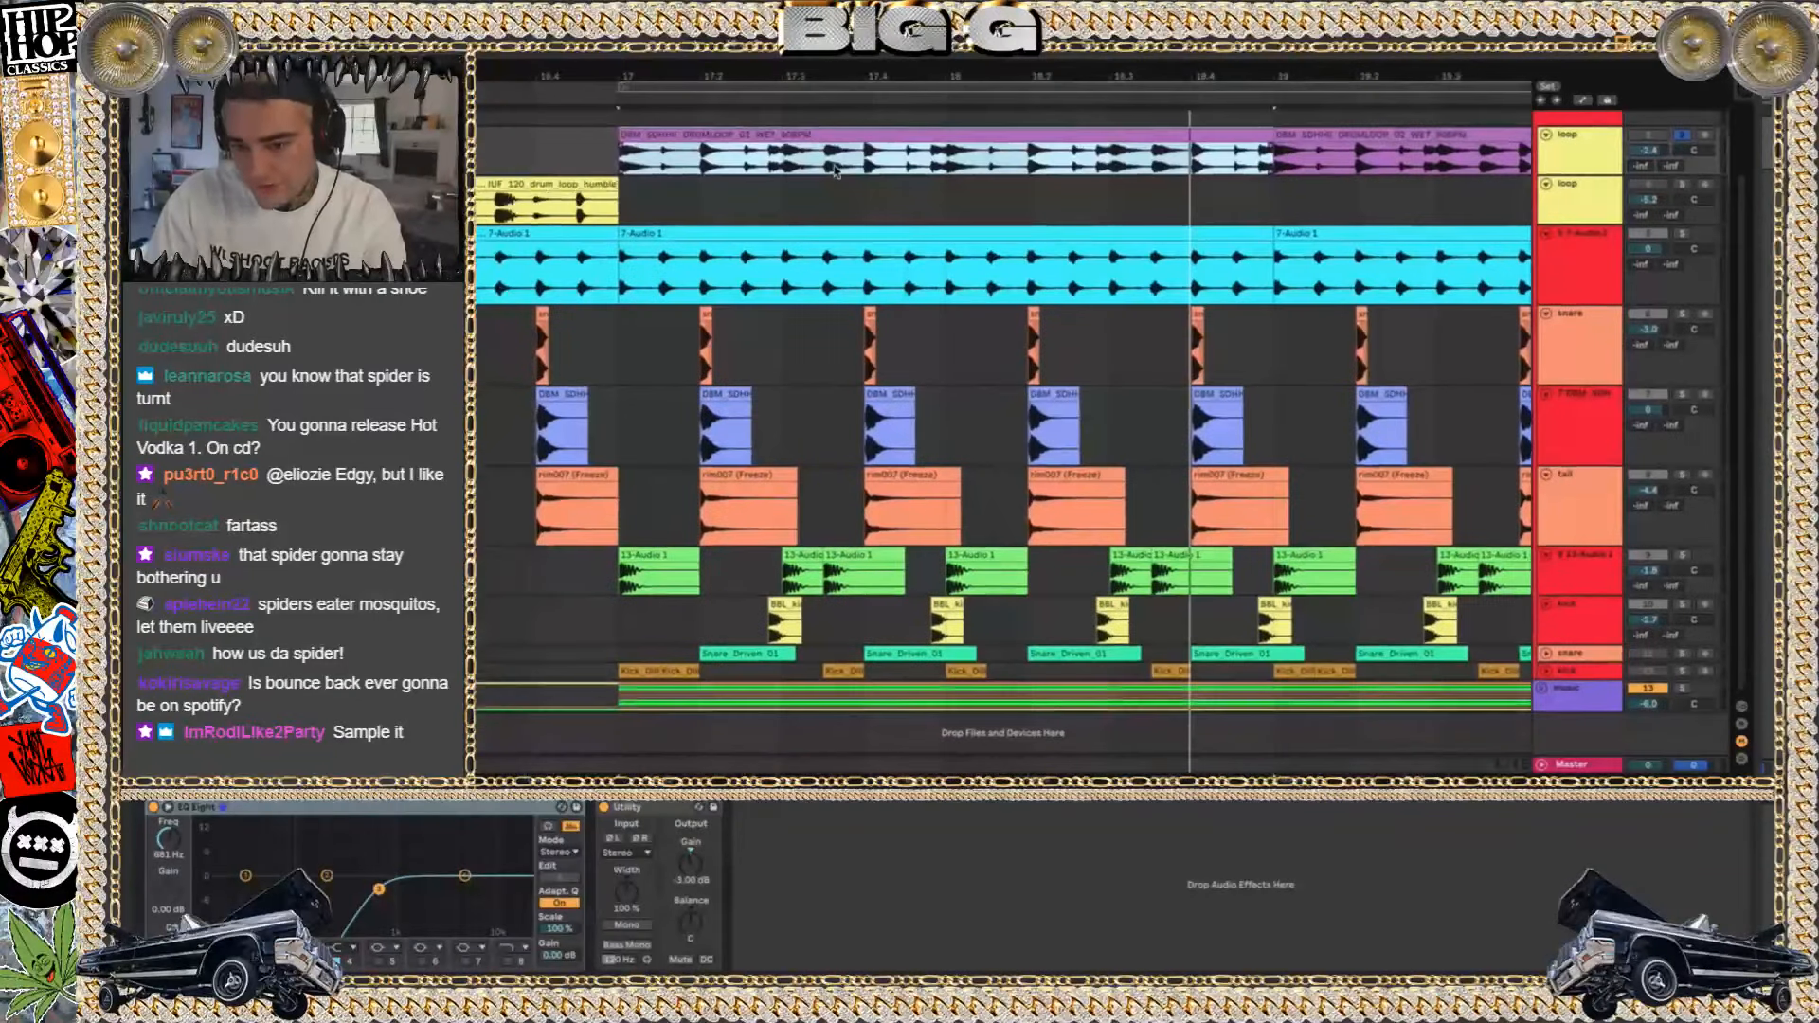
{"action": "key", "text": "space"}
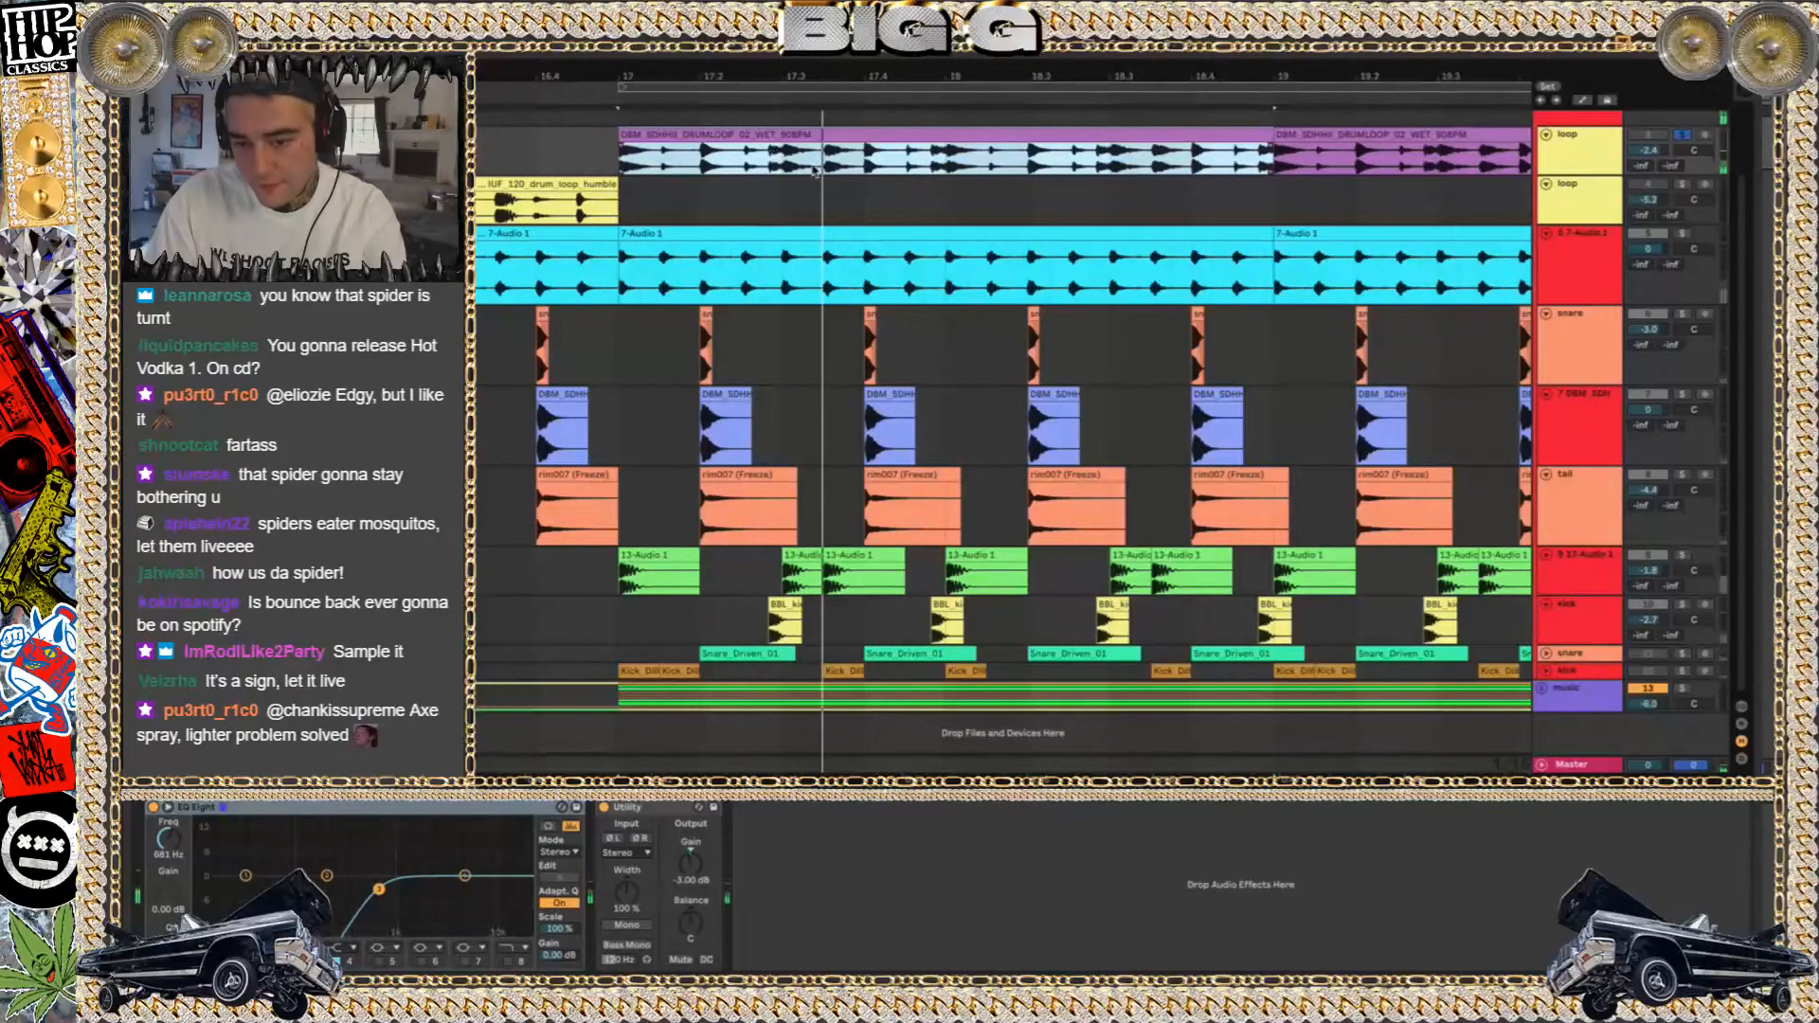
Compare the upper drum loop's hits around bar 17.3 with the BBL kick clip, viewing both waveforms close up and in context
{"action": "scroll", "coordinate": [772, 171], "scroll_direction": "up", "scroll_amount": 8}
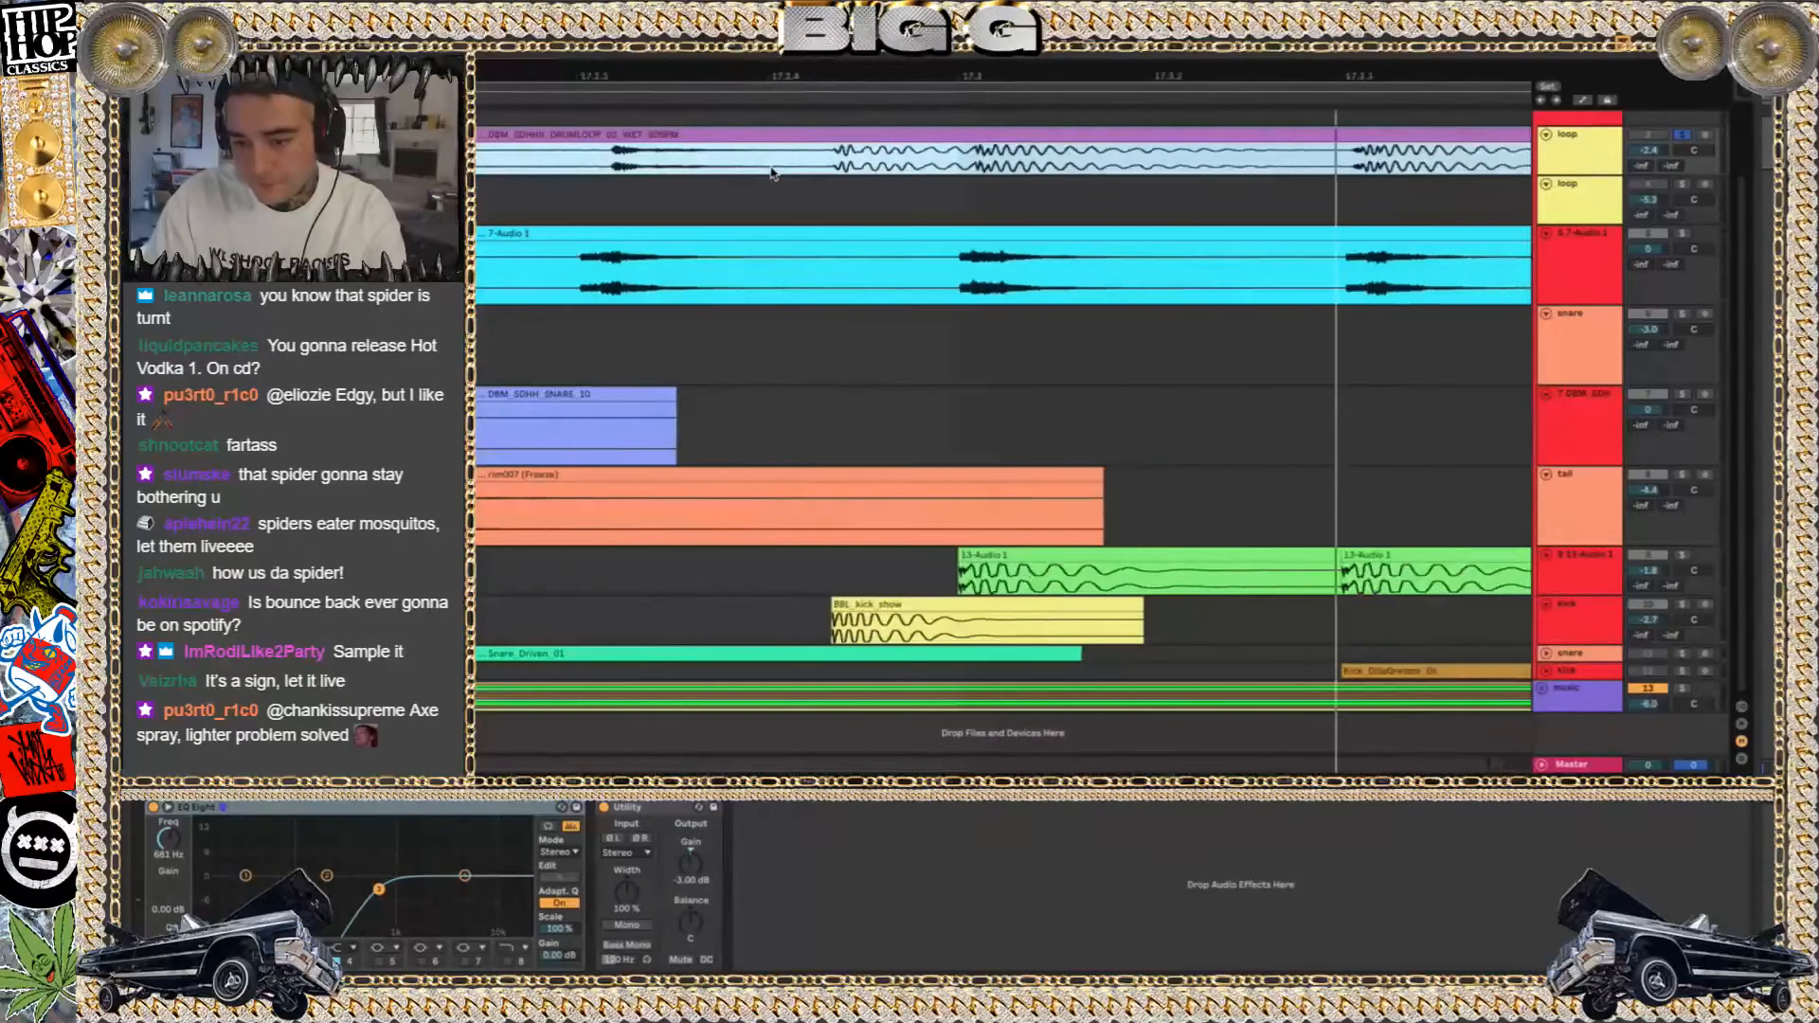
{"action": "left_click", "coordinate": [831, 160]}
{"action": "left_click", "coordinate": [806, 167]}
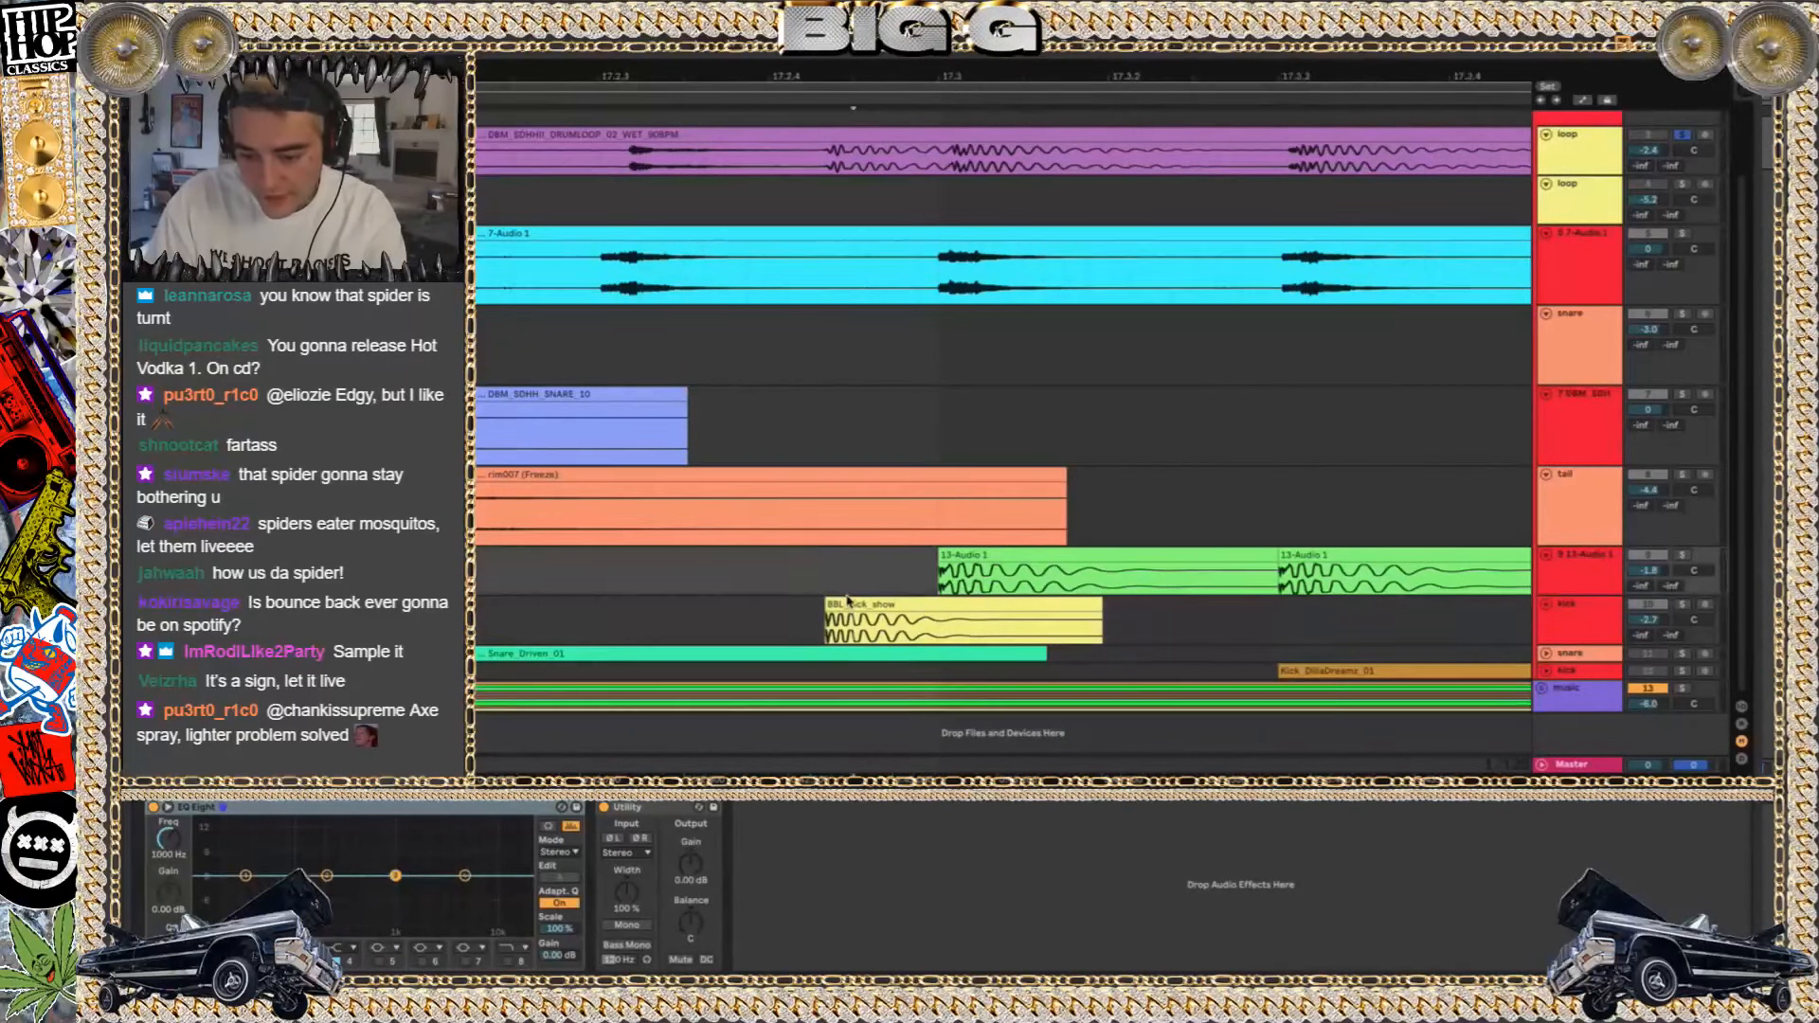
{"action": "left_click", "coordinate": [847, 606]}
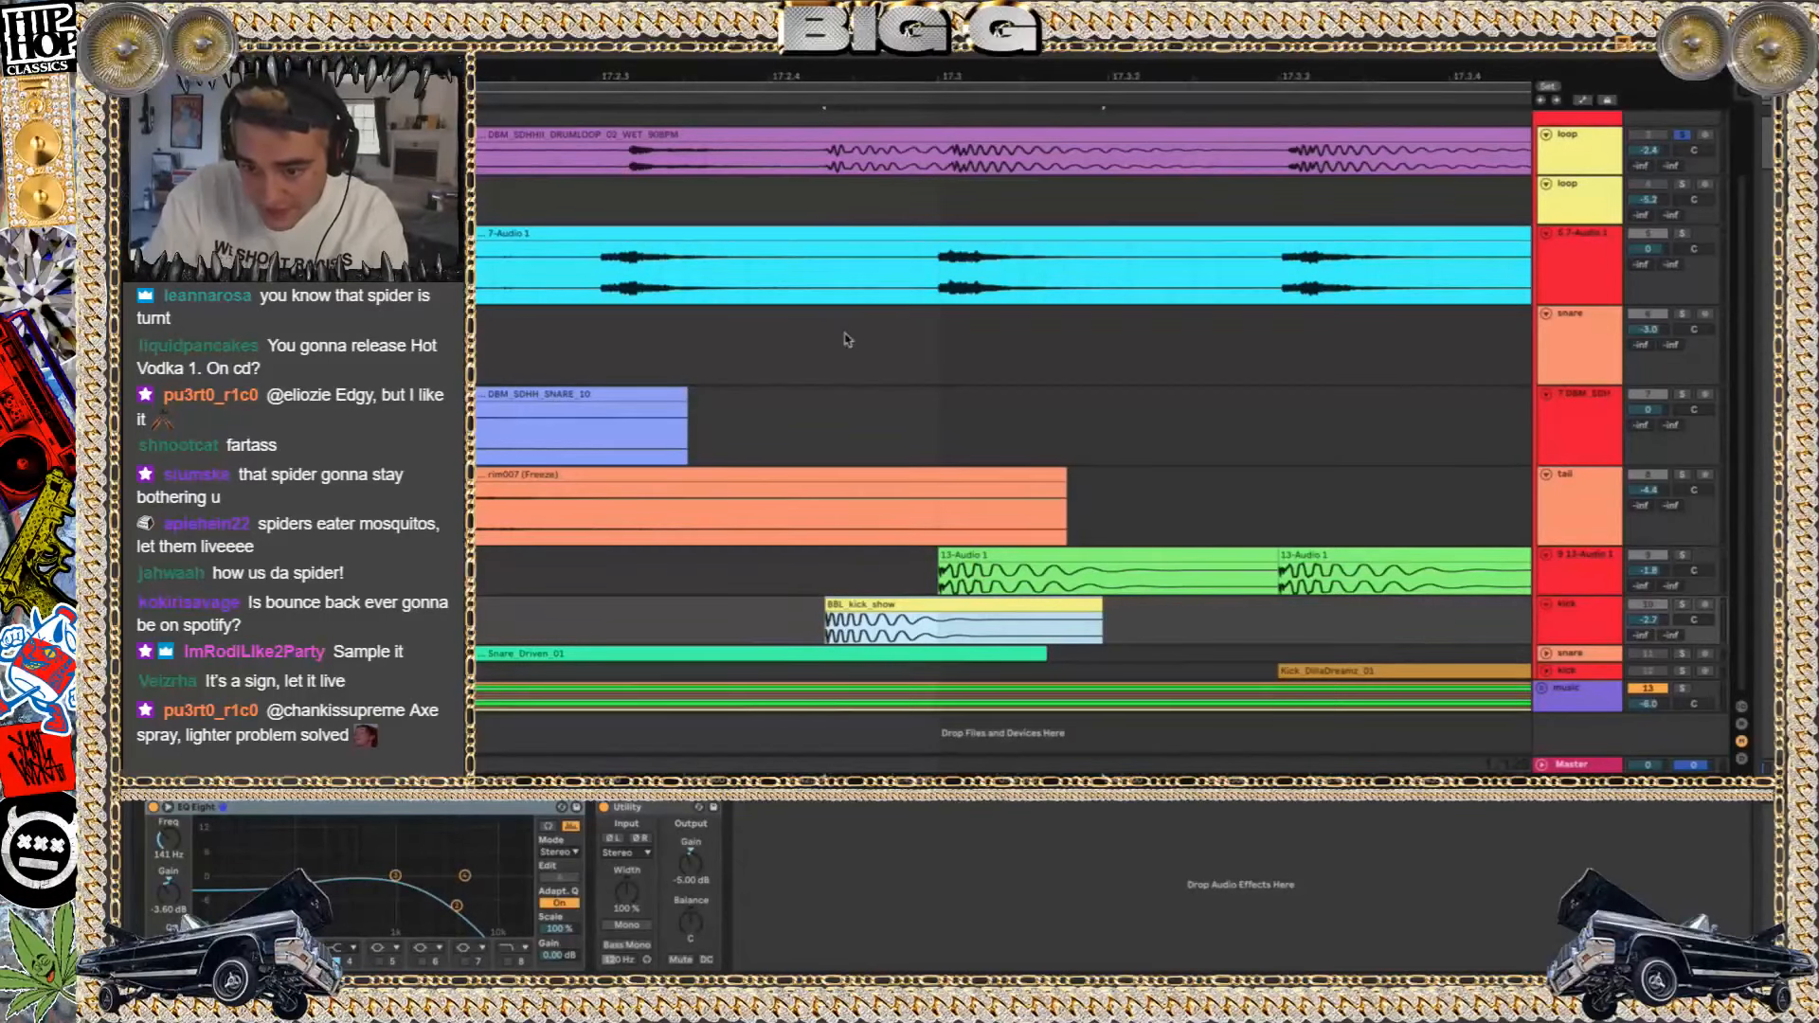
{"action": "scroll", "coordinate": [848, 339], "scroll_direction": "down", "scroll_amount": 10}
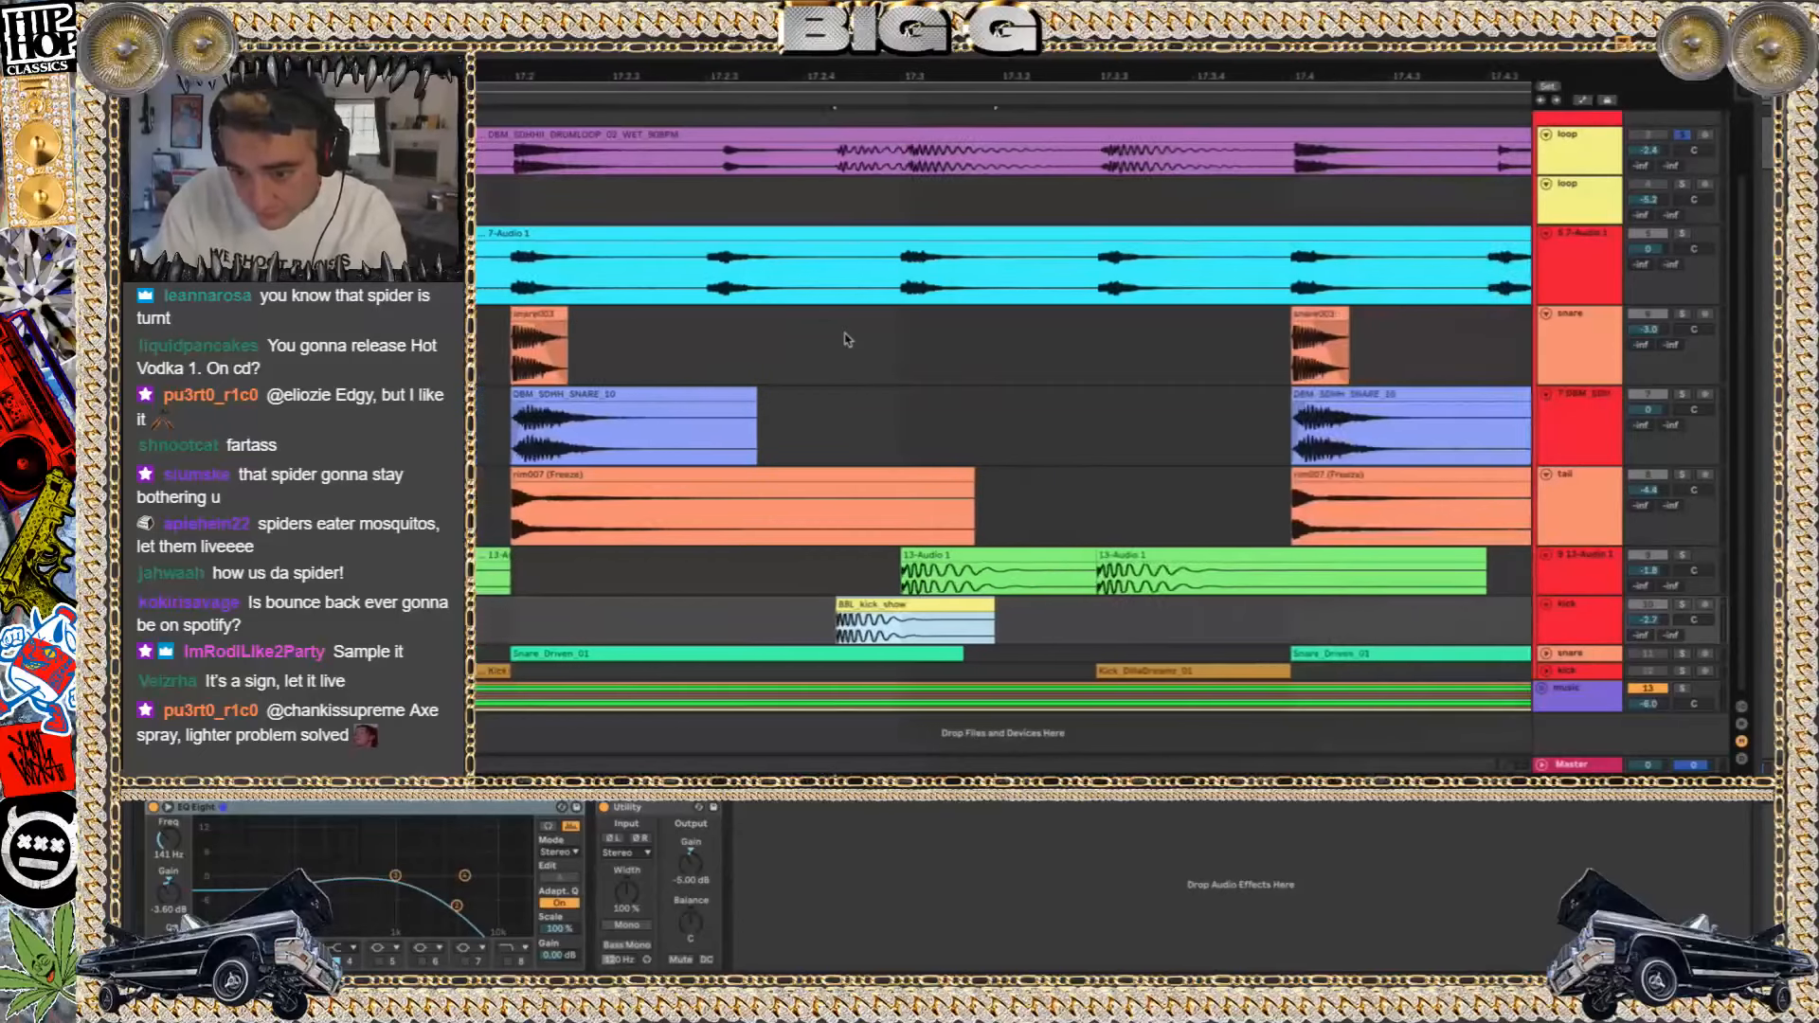
{"action": "scroll", "coordinate": [848, 339], "scroll_direction": "down", "scroll_amount": 2}
{"action": "scroll", "coordinate": [848, 339], "scroll_direction": "down", "scroll_amount": 2}
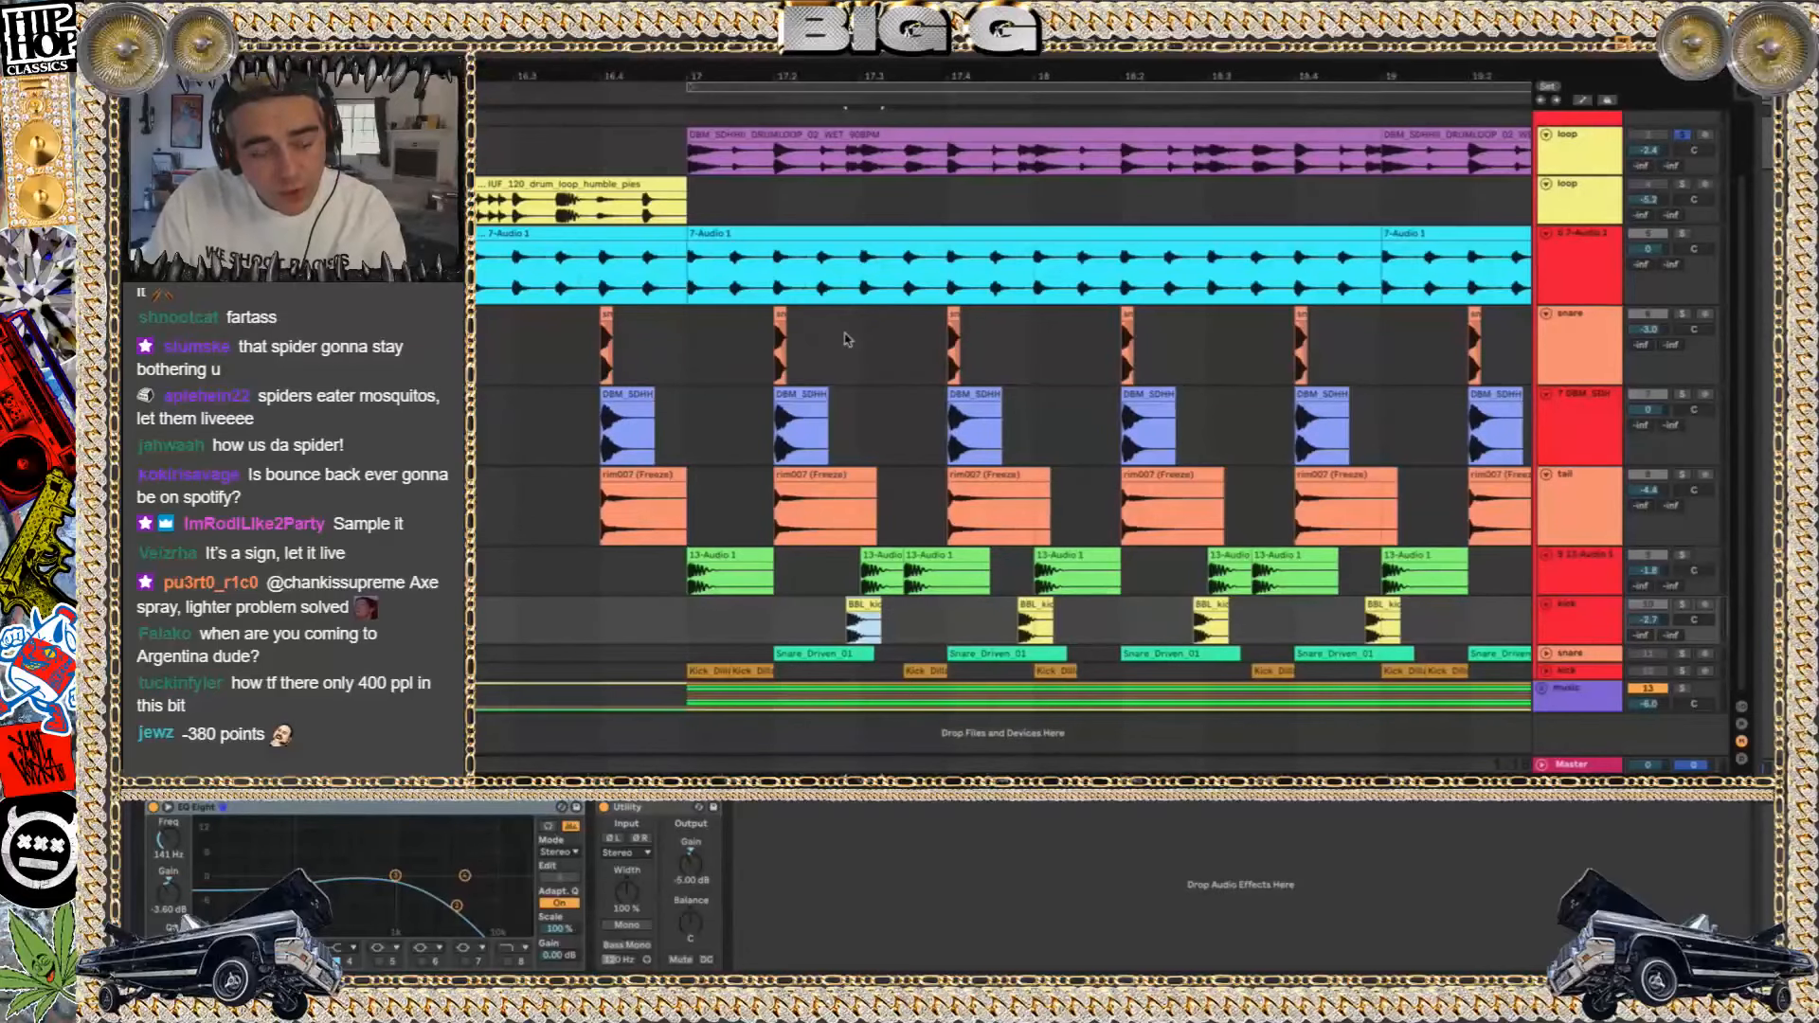
{"action": "scroll", "coordinate": [980, 370], "scroll_direction": "down", "scroll_amount": 8}
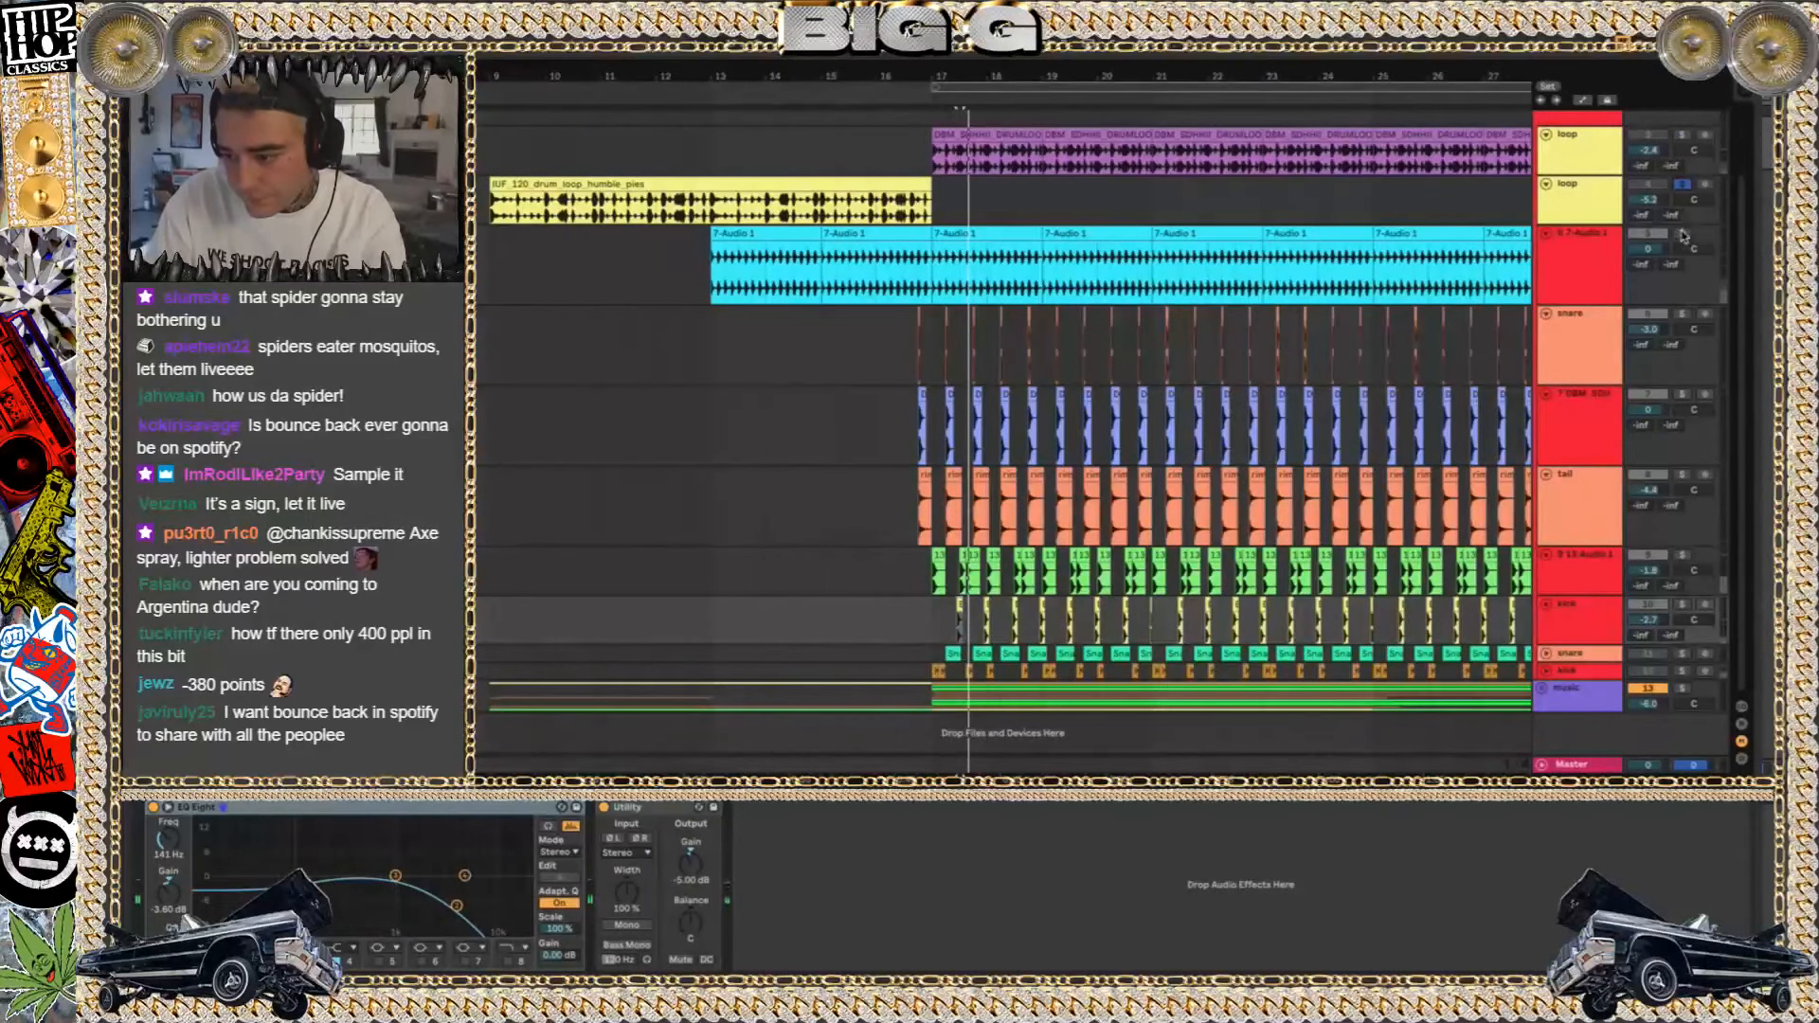
Solo the 7-Audio 1 track and play its clip from bar 17
{"action": "left_click", "coordinate": [1682, 234]}
{"action": "left_click", "coordinate": [1585, 281]}
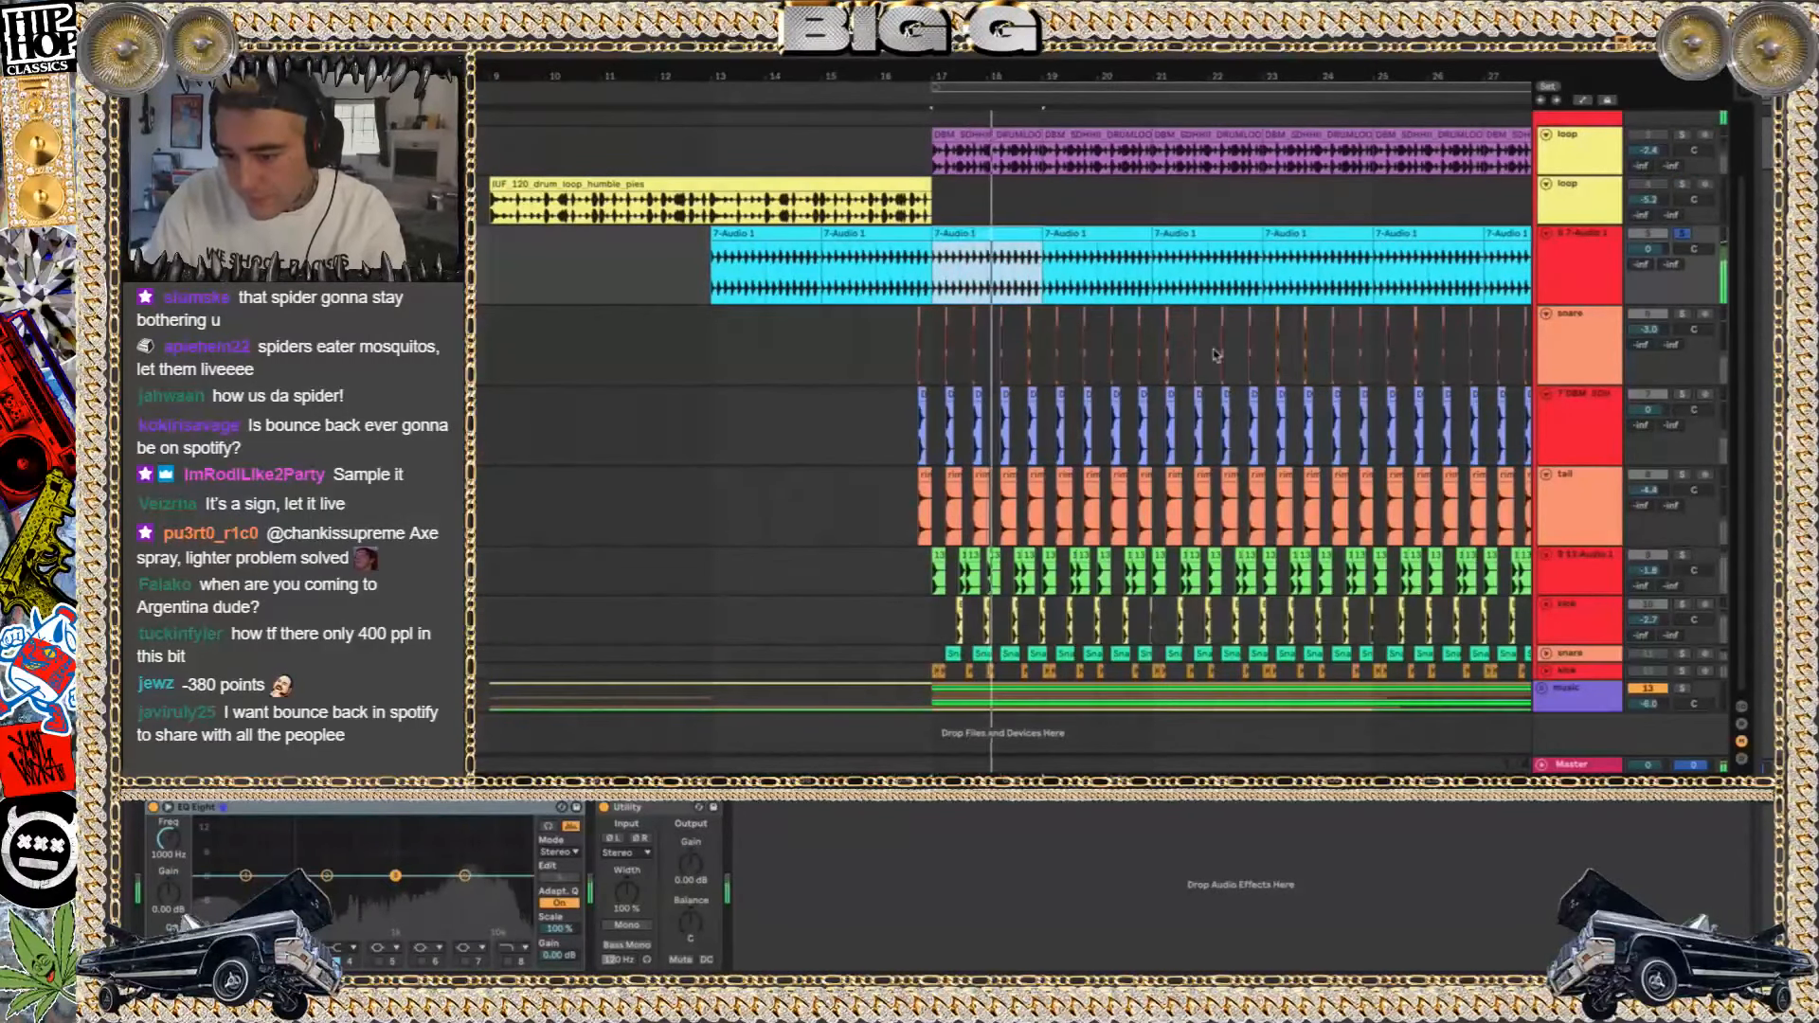
Insert an empty audio track below the 7-Audio 1 track and stop playback
{"action": "left_click", "coordinate": [1584, 262]}
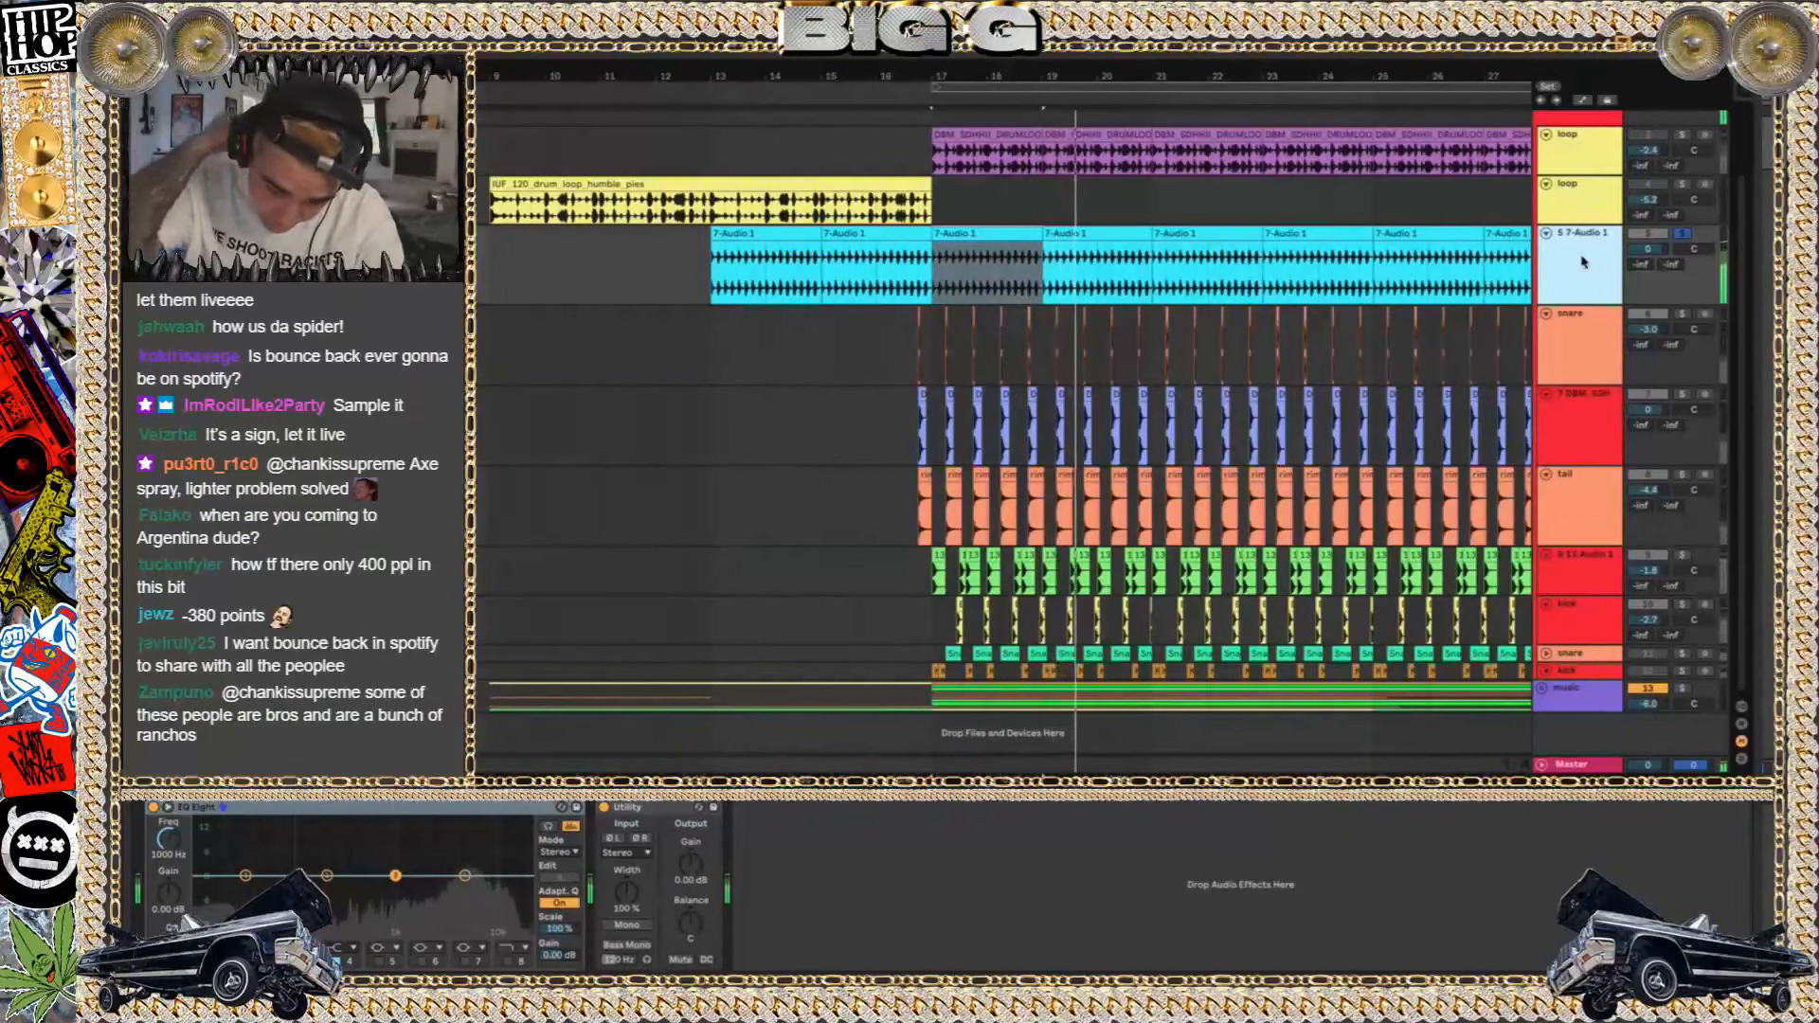
{"action": "key", "text": "ctrl+t"}
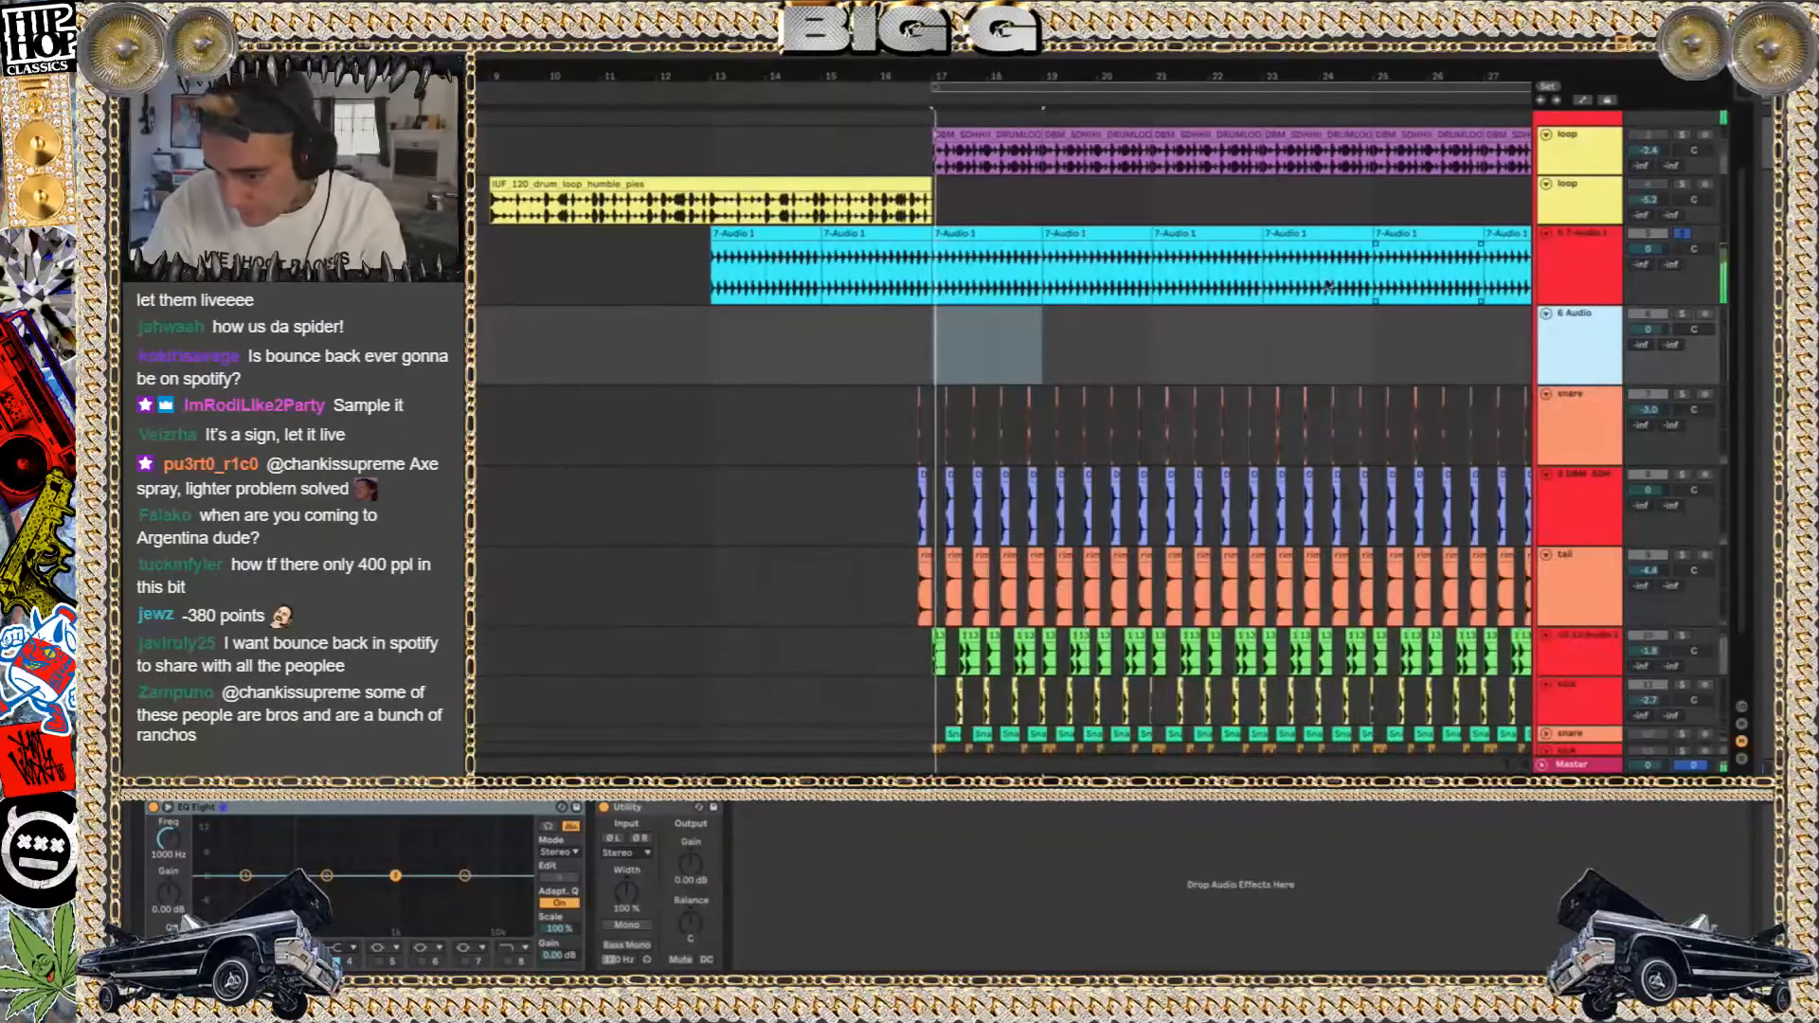
{"action": "scroll", "coordinate": [601, 322], "scroll_direction": "up", "scroll_amount": 4}
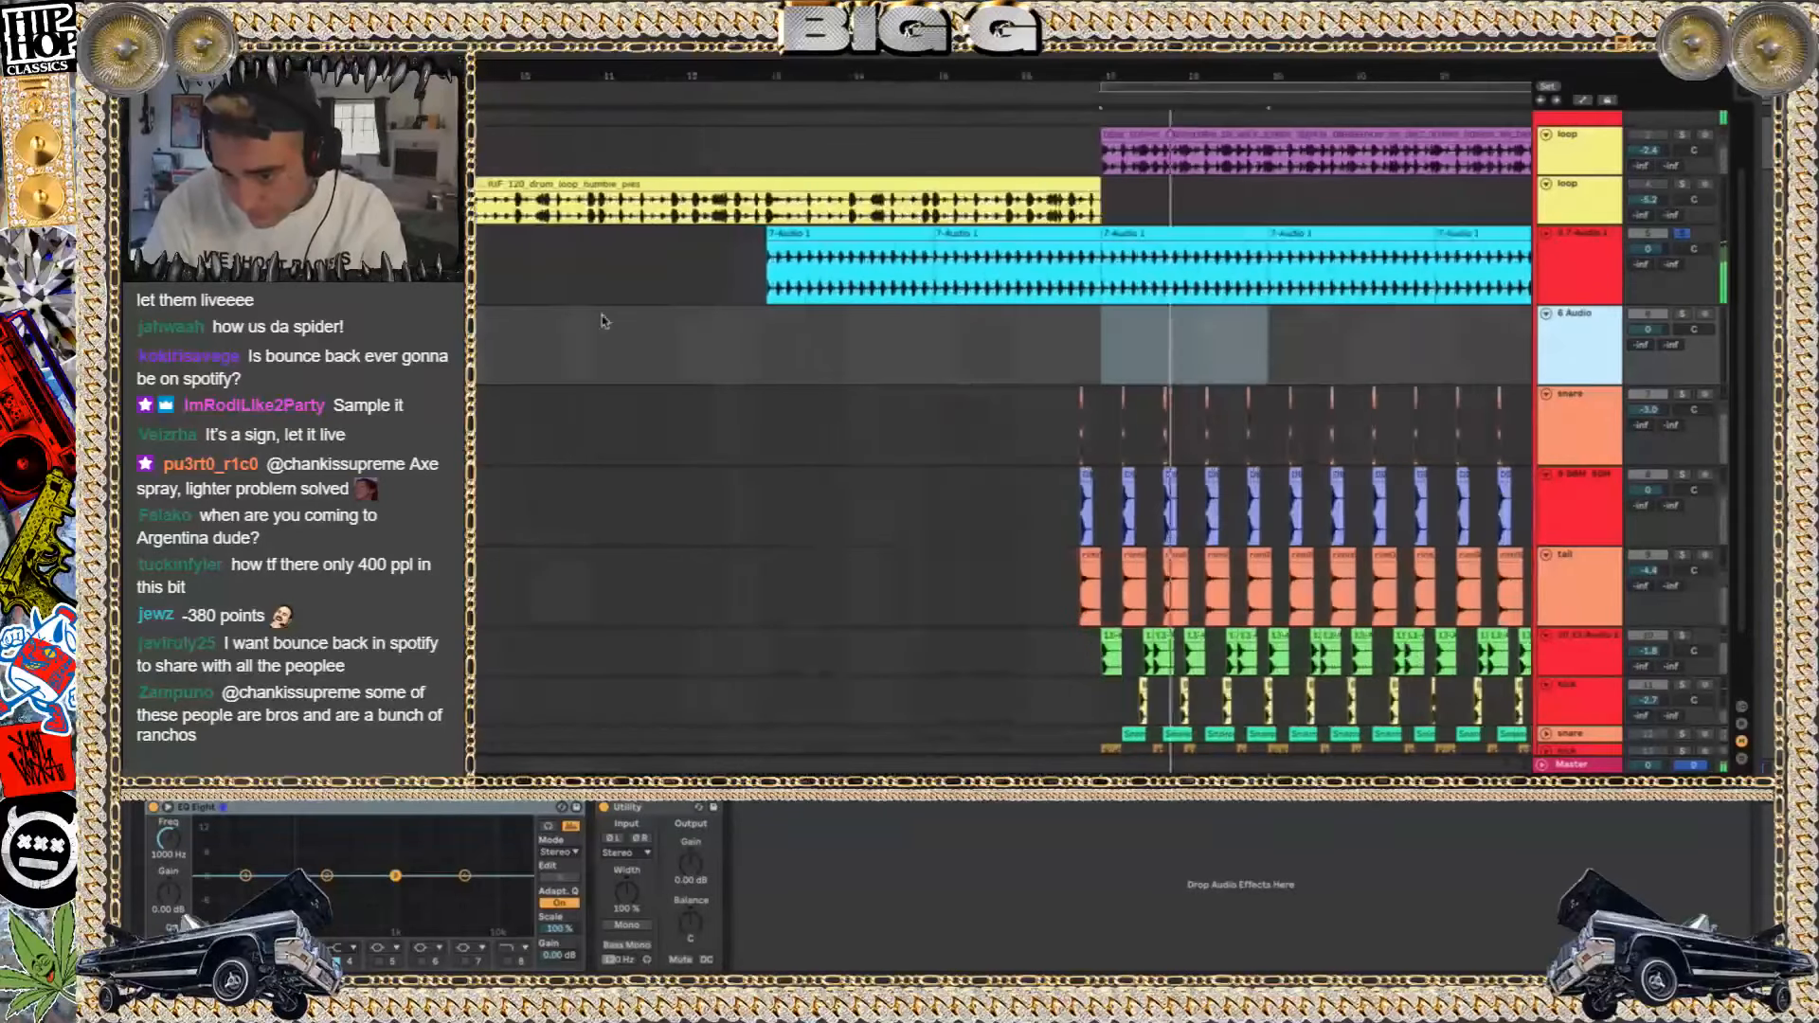
{"action": "key", "text": "space"}
{"action": "scroll", "coordinate": [602, 322], "scroll_direction": "right", "scroll_amount": 5}
{"action": "scroll", "coordinate": [602, 322], "scroll_direction": "down", "scroll_amount": 1}
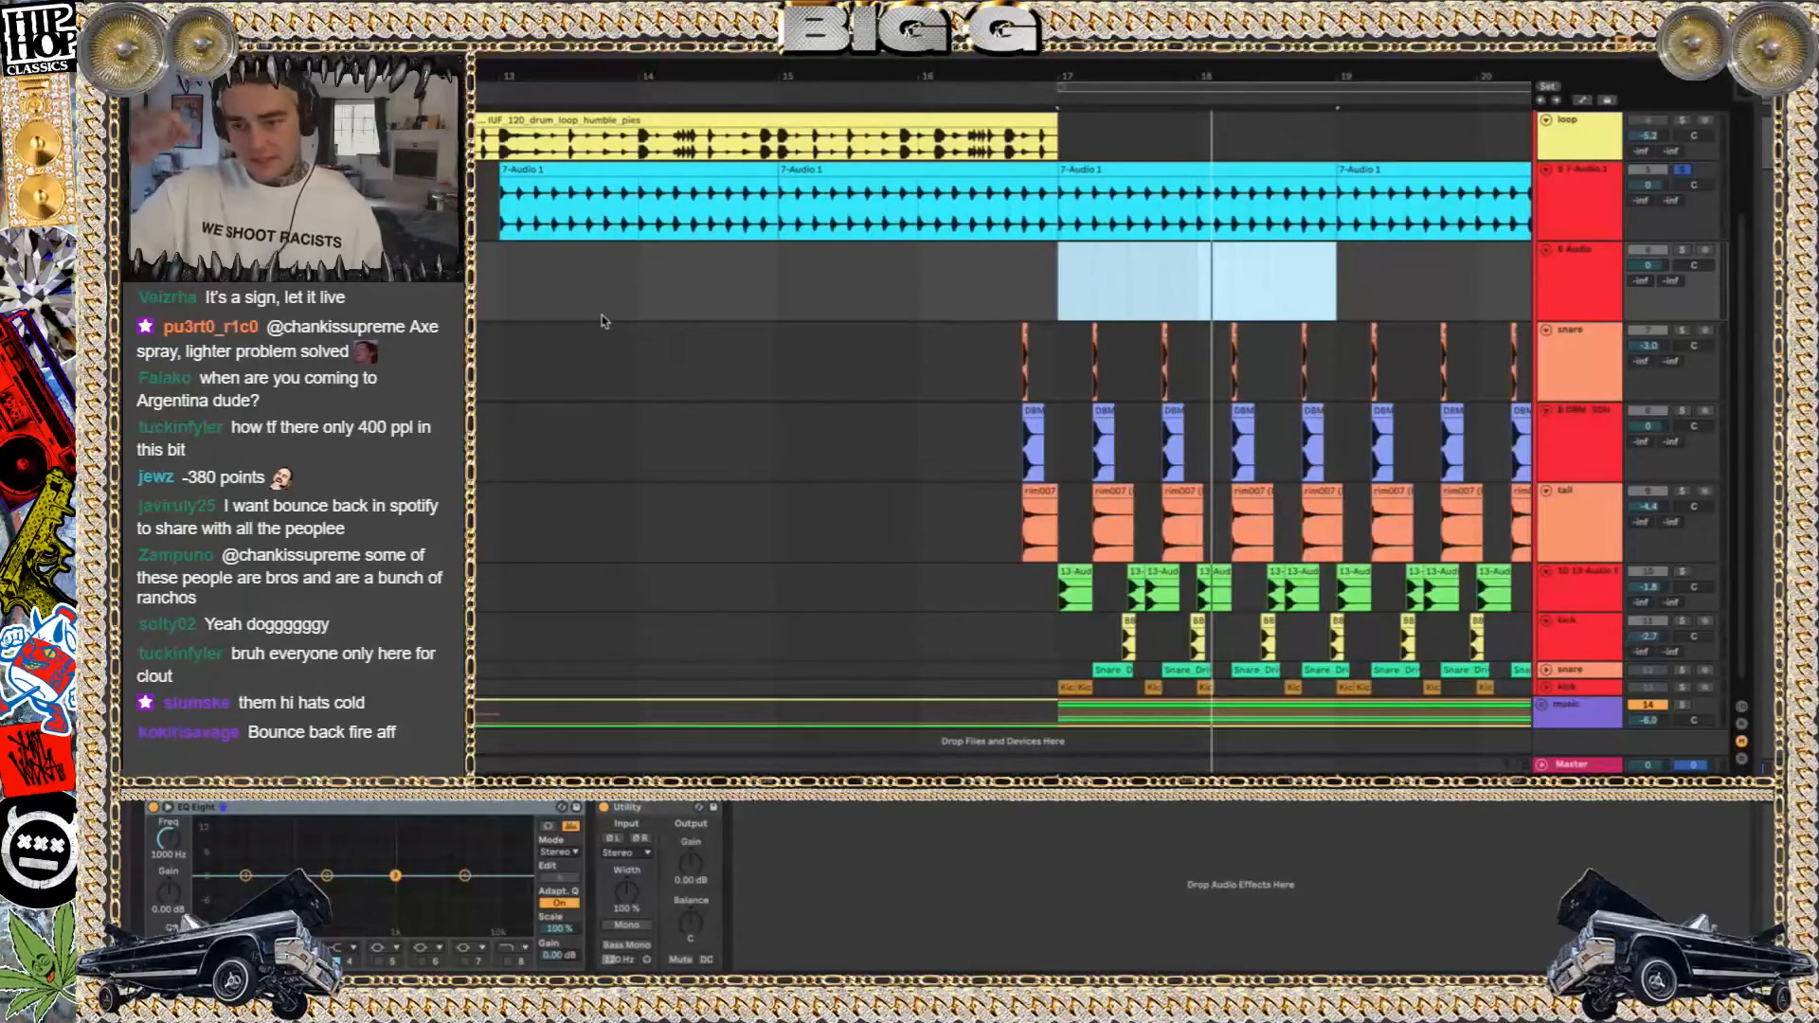
Replay the soloed 7-Audio 1 hi-hats from bar 17 with the empty audio track selected
{"action": "left_click", "coordinate": [1577, 188]}
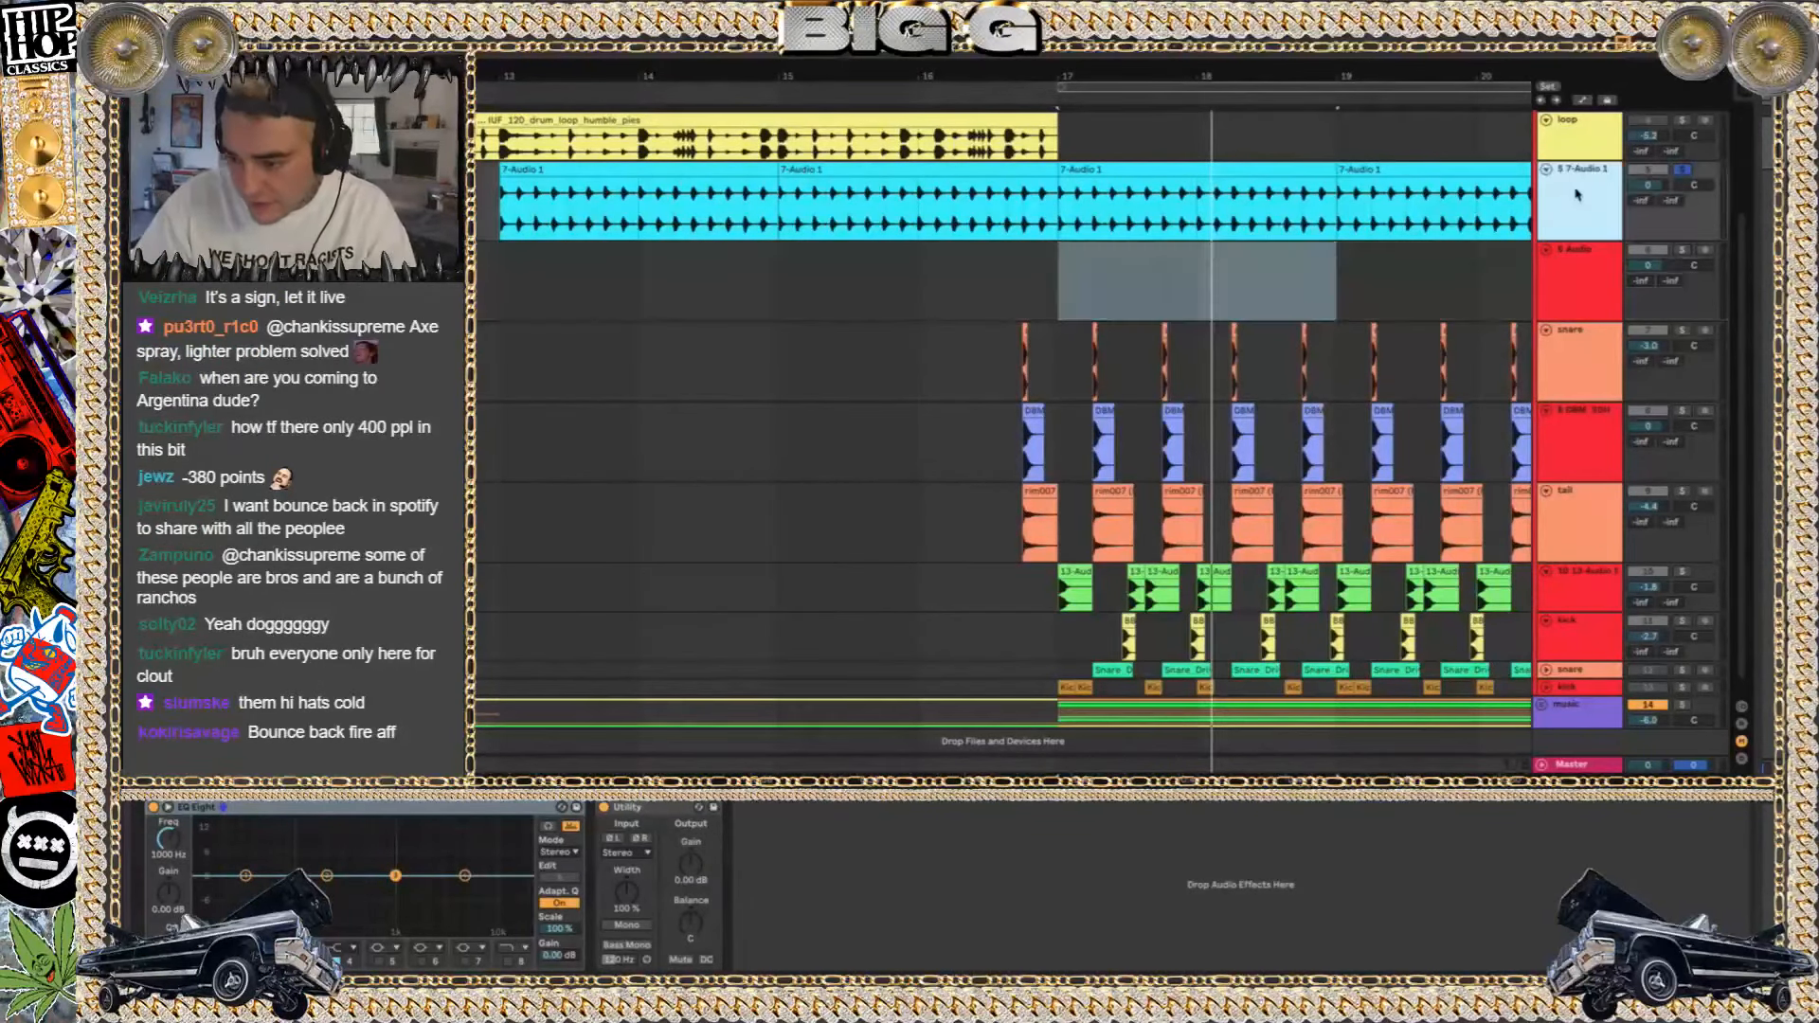
{"action": "left_click", "coordinate": [1551, 282]}
{"action": "key", "text": "space"}
{"action": "key", "text": "space"}
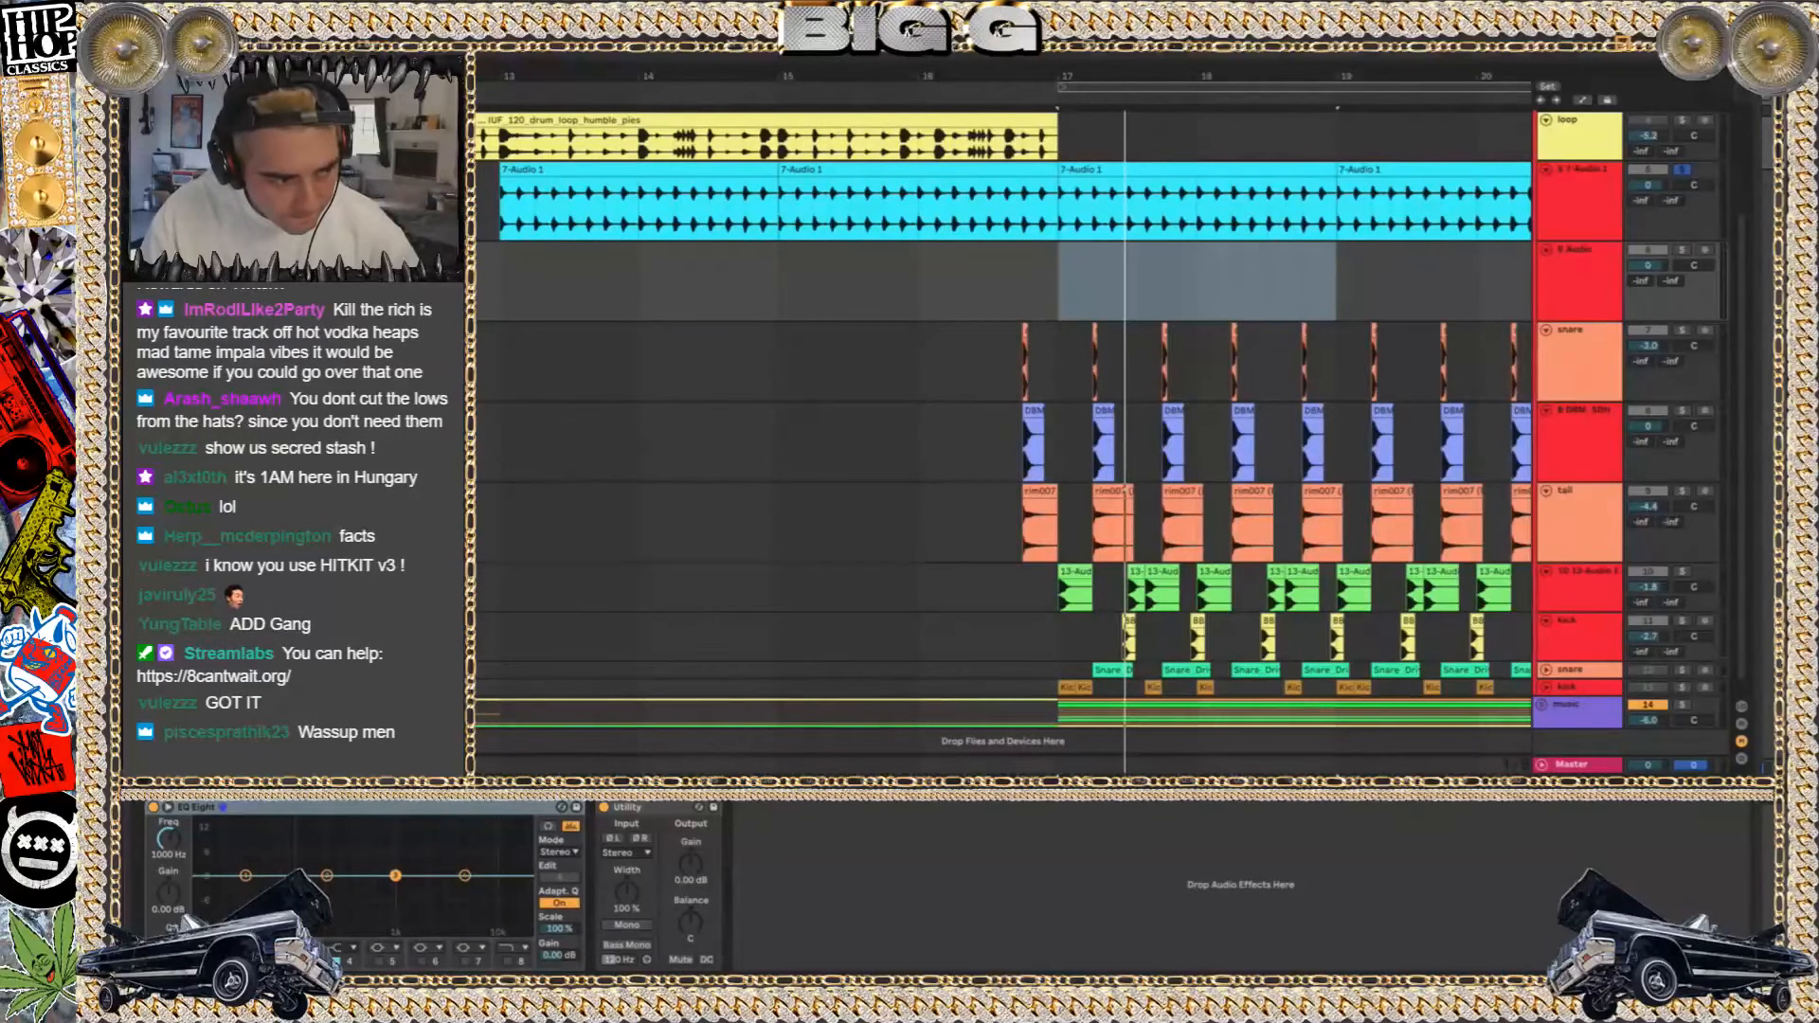
{"action": "key", "text": "space"}
{"action": "key", "text": "space"}
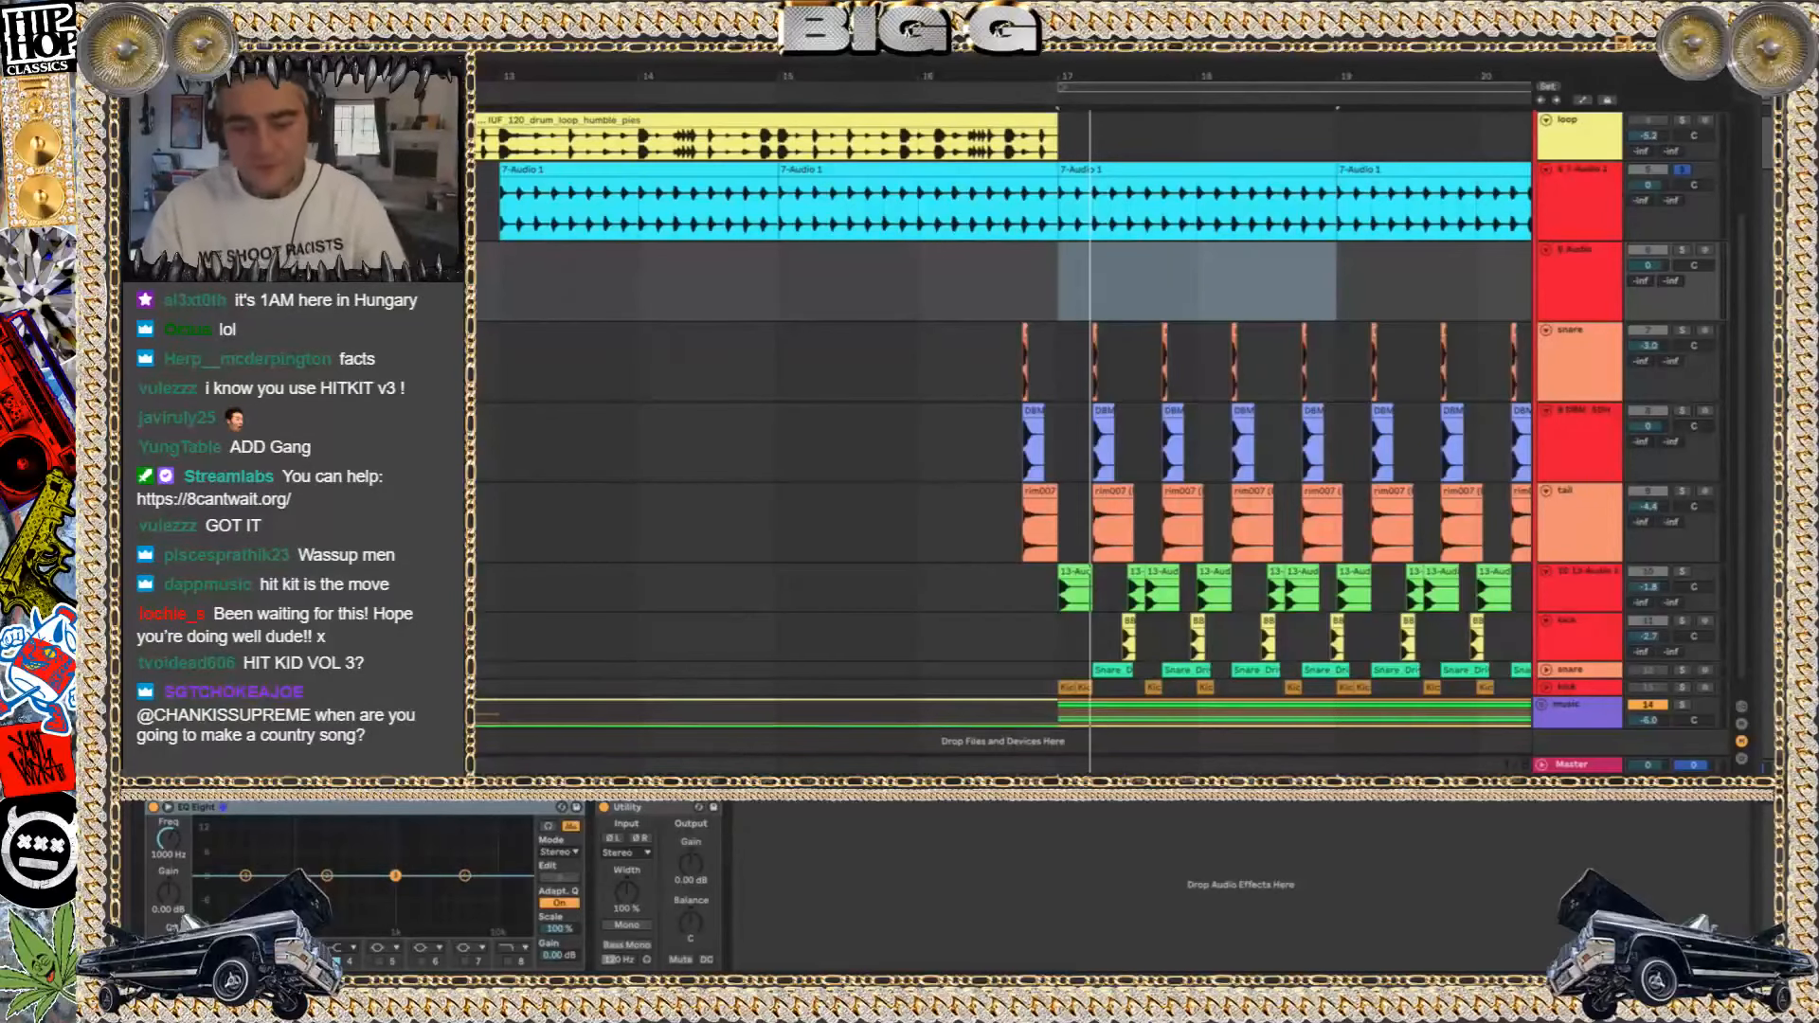
Place the HK HH CL 030 closed hi-hat sample on the empty audio track at bar 17 and duplicate it into four evenly spaced hits
{"action": "left_click_drag", "start_coordinate": [313, 379], "coordinate": [1066, 299]}
{"action": "scroll", "coordinate": [1049, 290], "scroll_direction": "down", "scroll_amount": 3}
{"action": "scroll", "coordinate": [1049, 290], "scroll_direction": "up", "scroll_amount": 3}
{"action": "scroll", "coordinate": [1049, 290], "scroll_direction": "up", "scroll_amount": 2}
{"action": "key", "text": "ctrl+d"}
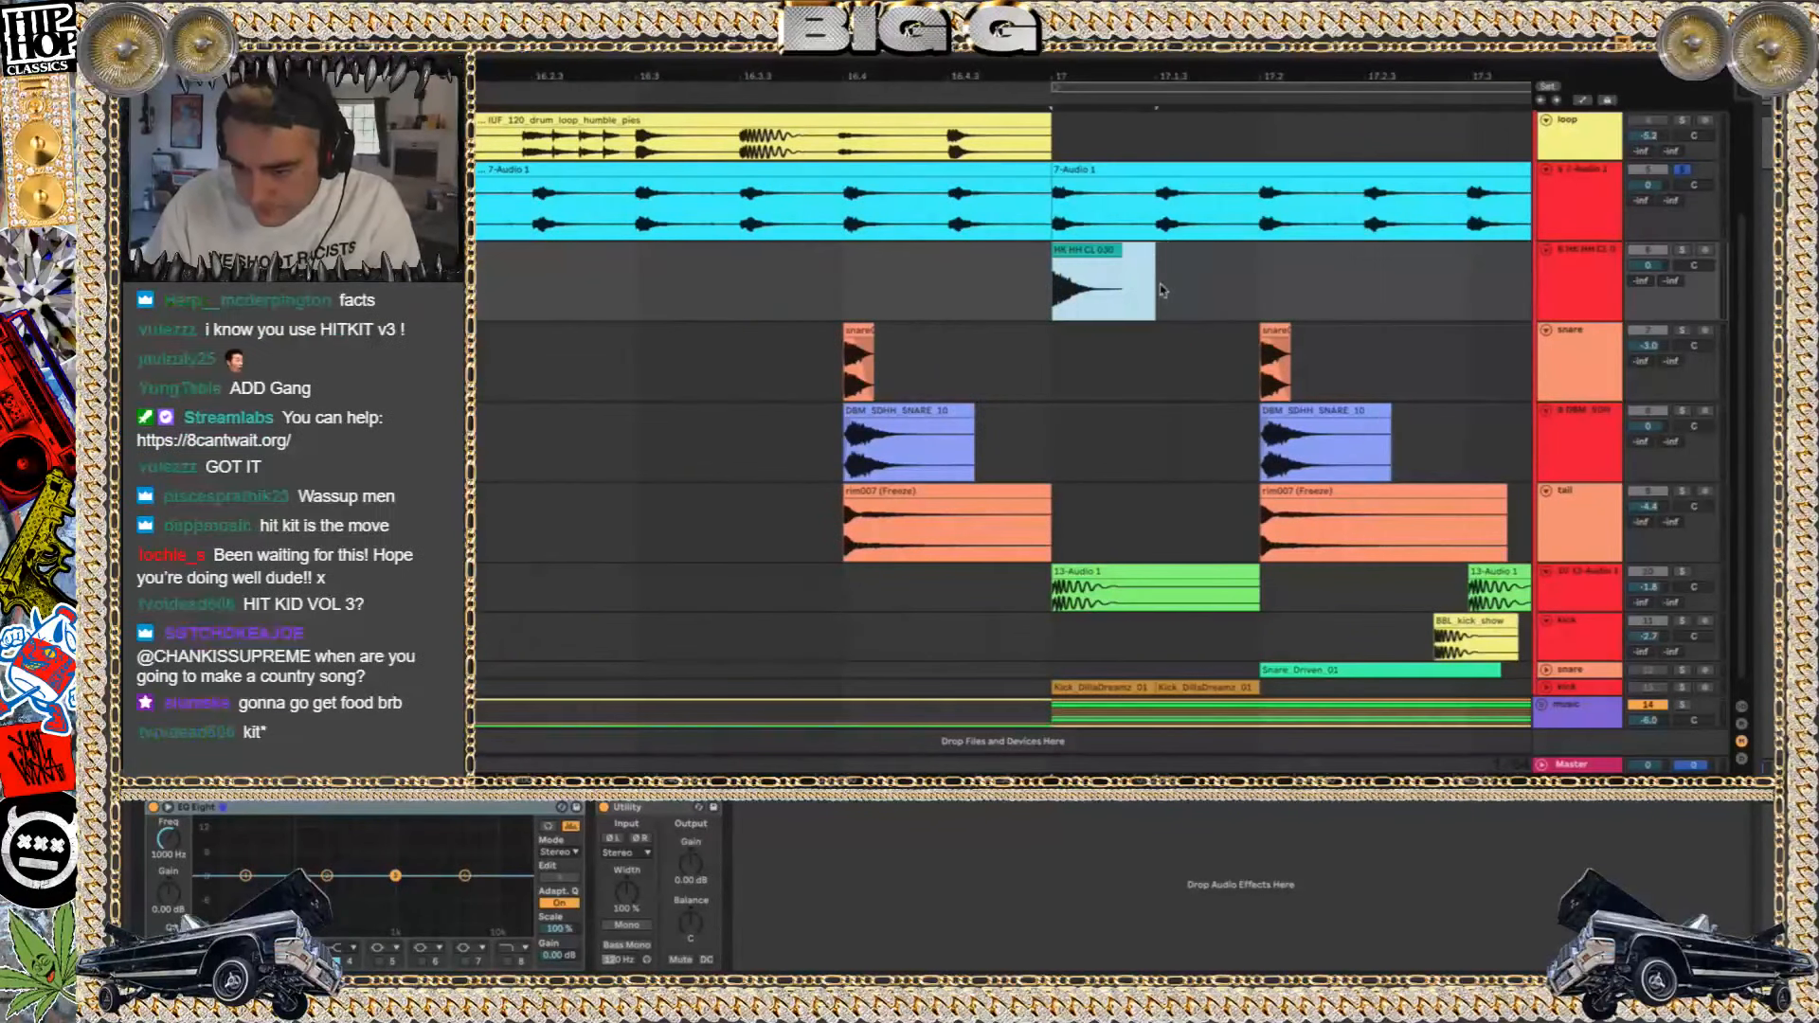
{"action": "key", "text": "ctrl+d"}
Duplicate the four hi-hat hits until sixteen fill bars 17 and 18, and loop that range
{"action": "key", "text": "ctrl+d"}
{"action": "scroll", "coordinate": [1217, 351], "scroll_direction": "down", "scroll_amount": 3}
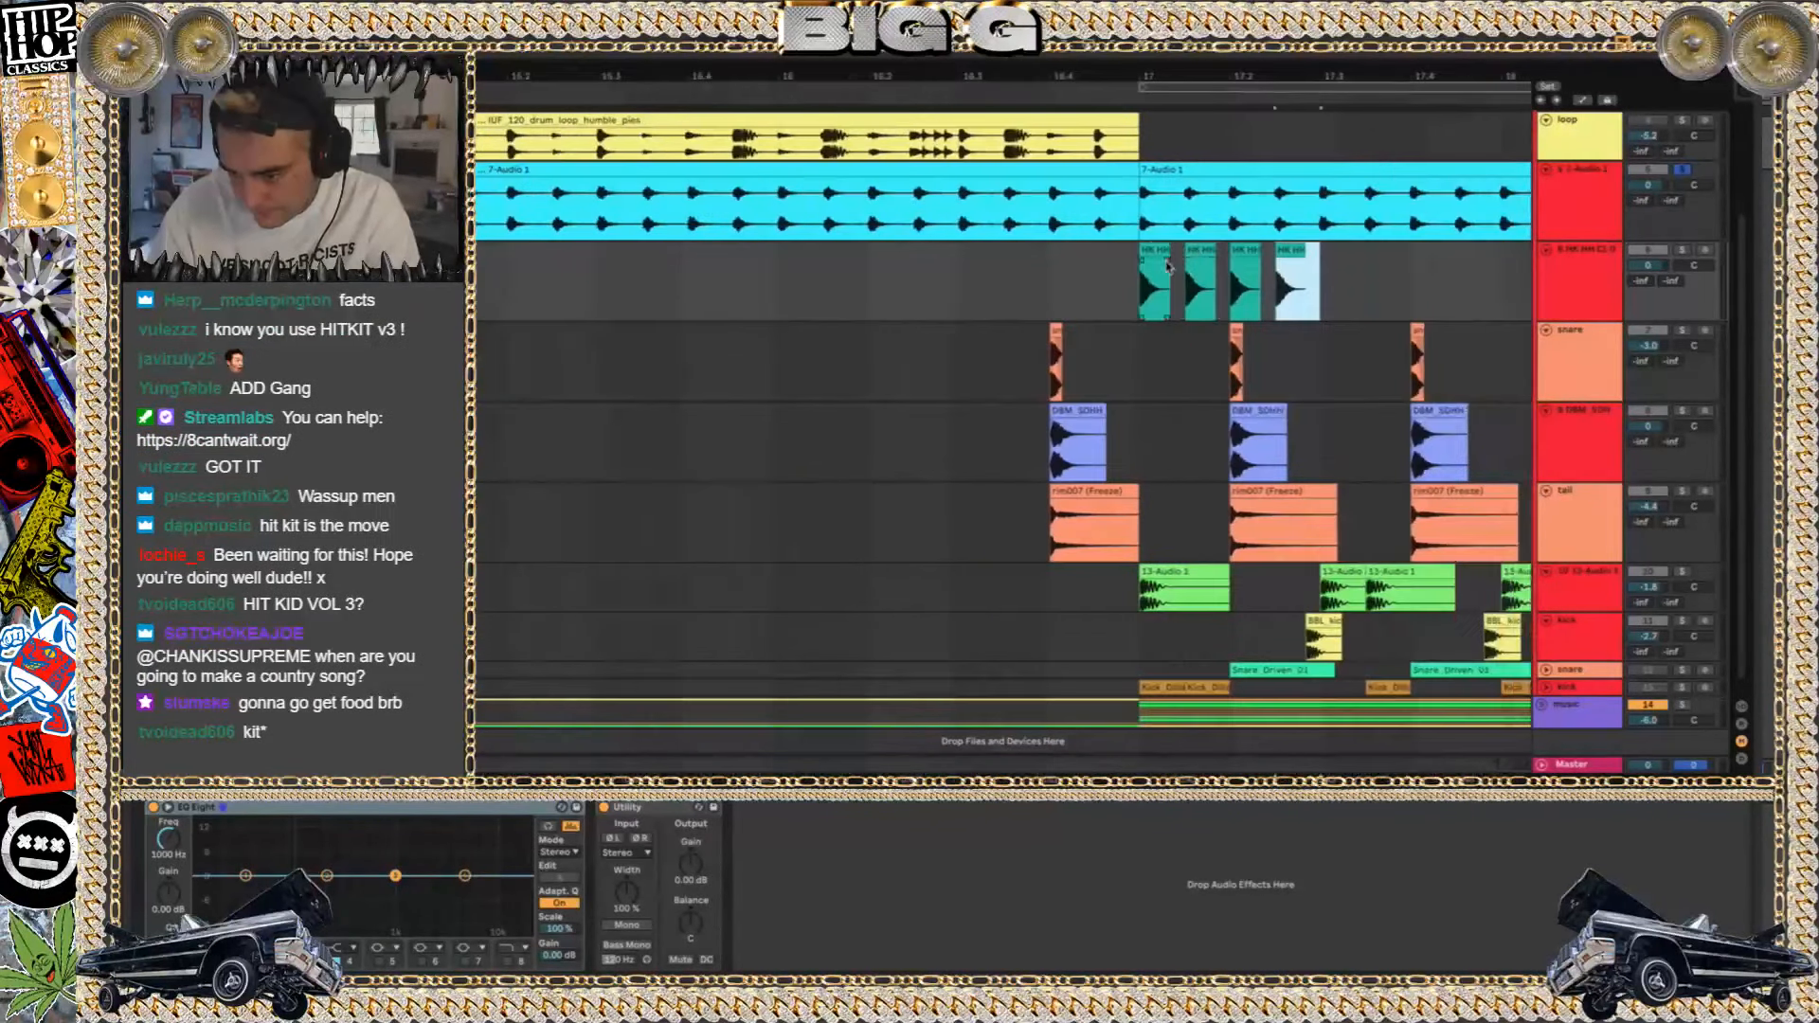
{"action": "left_click", "coordinate": [1156, 250], "text": "shift"}
{"action": "key", "text": "ctrl+d"}
{"action": "key", "text": "ctrl+d"}
{"action": "scroll", "coordinate": [1303, 307], "scroll_direction": "down", "scroll_amount": 2}
{"action": "key", "text": "ctrl+d"}
{"action": "left_click", "coordinate": [1022, 268], "text": "shift"}
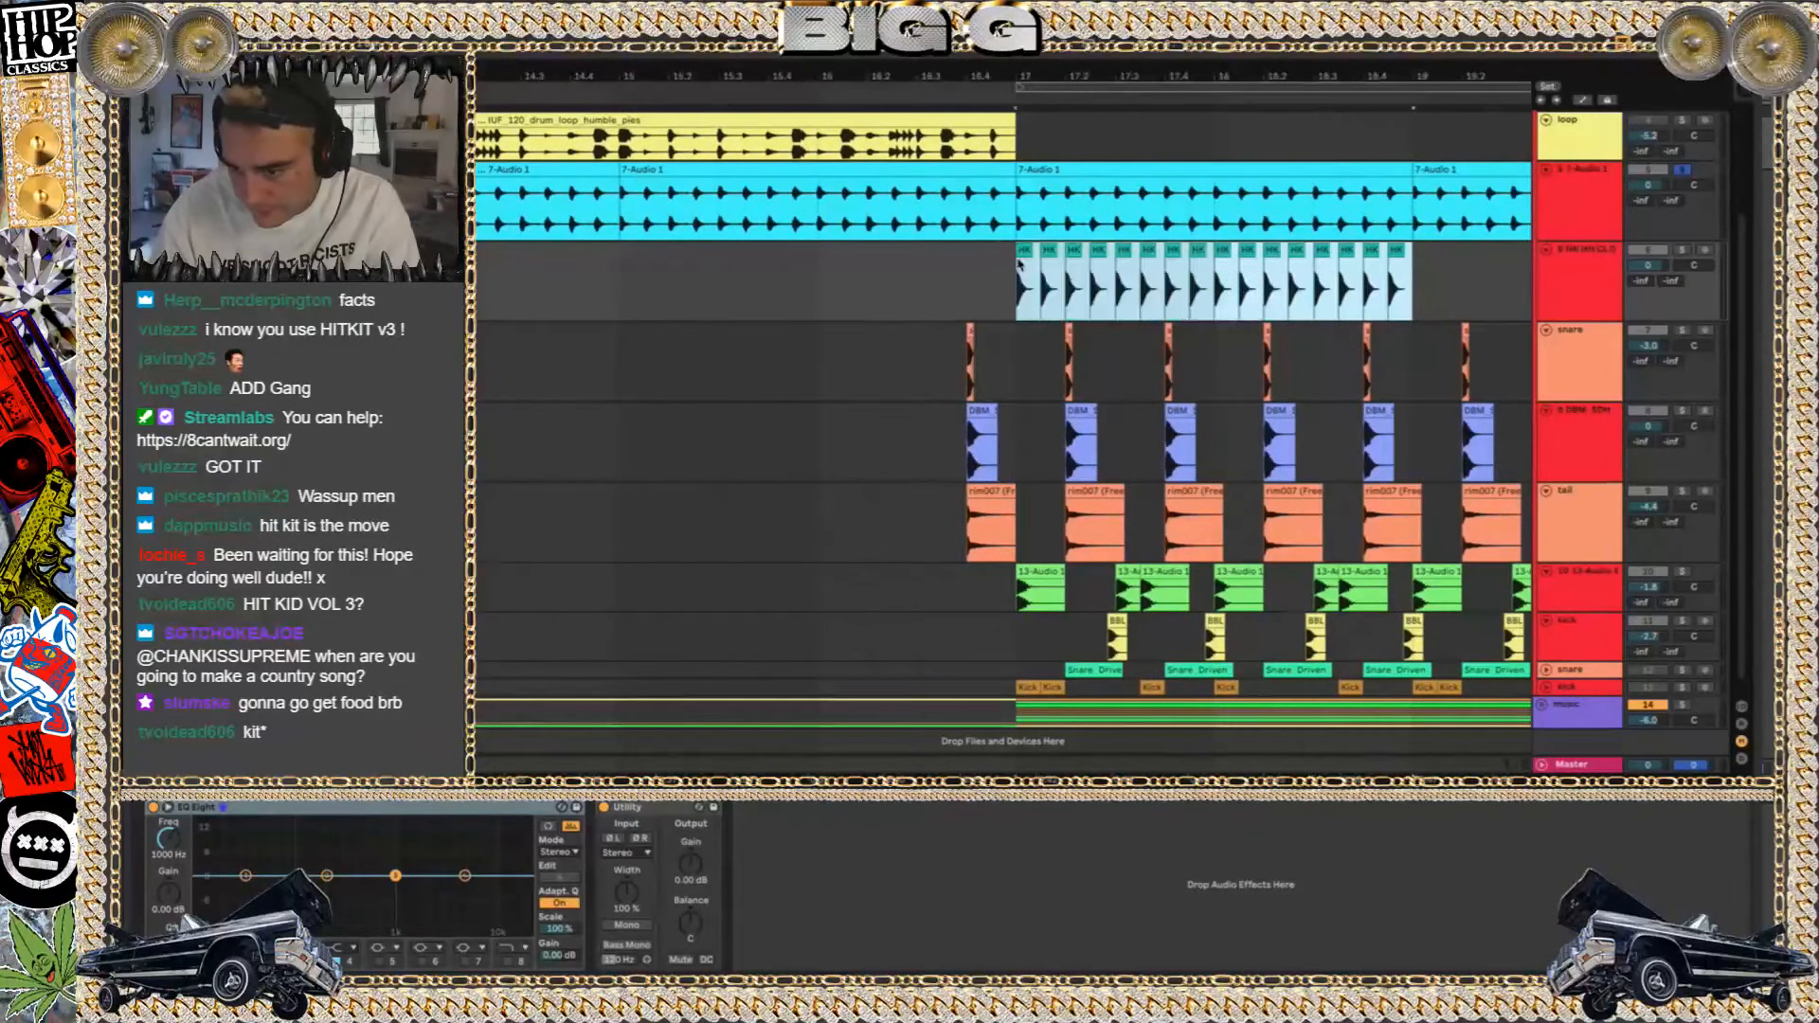
{"action": "key", "text": "ctrl+l"}
Solo the new hi-hat track and play its sixteen looped hits from bar 17
{"action": "key", "text": "space"}
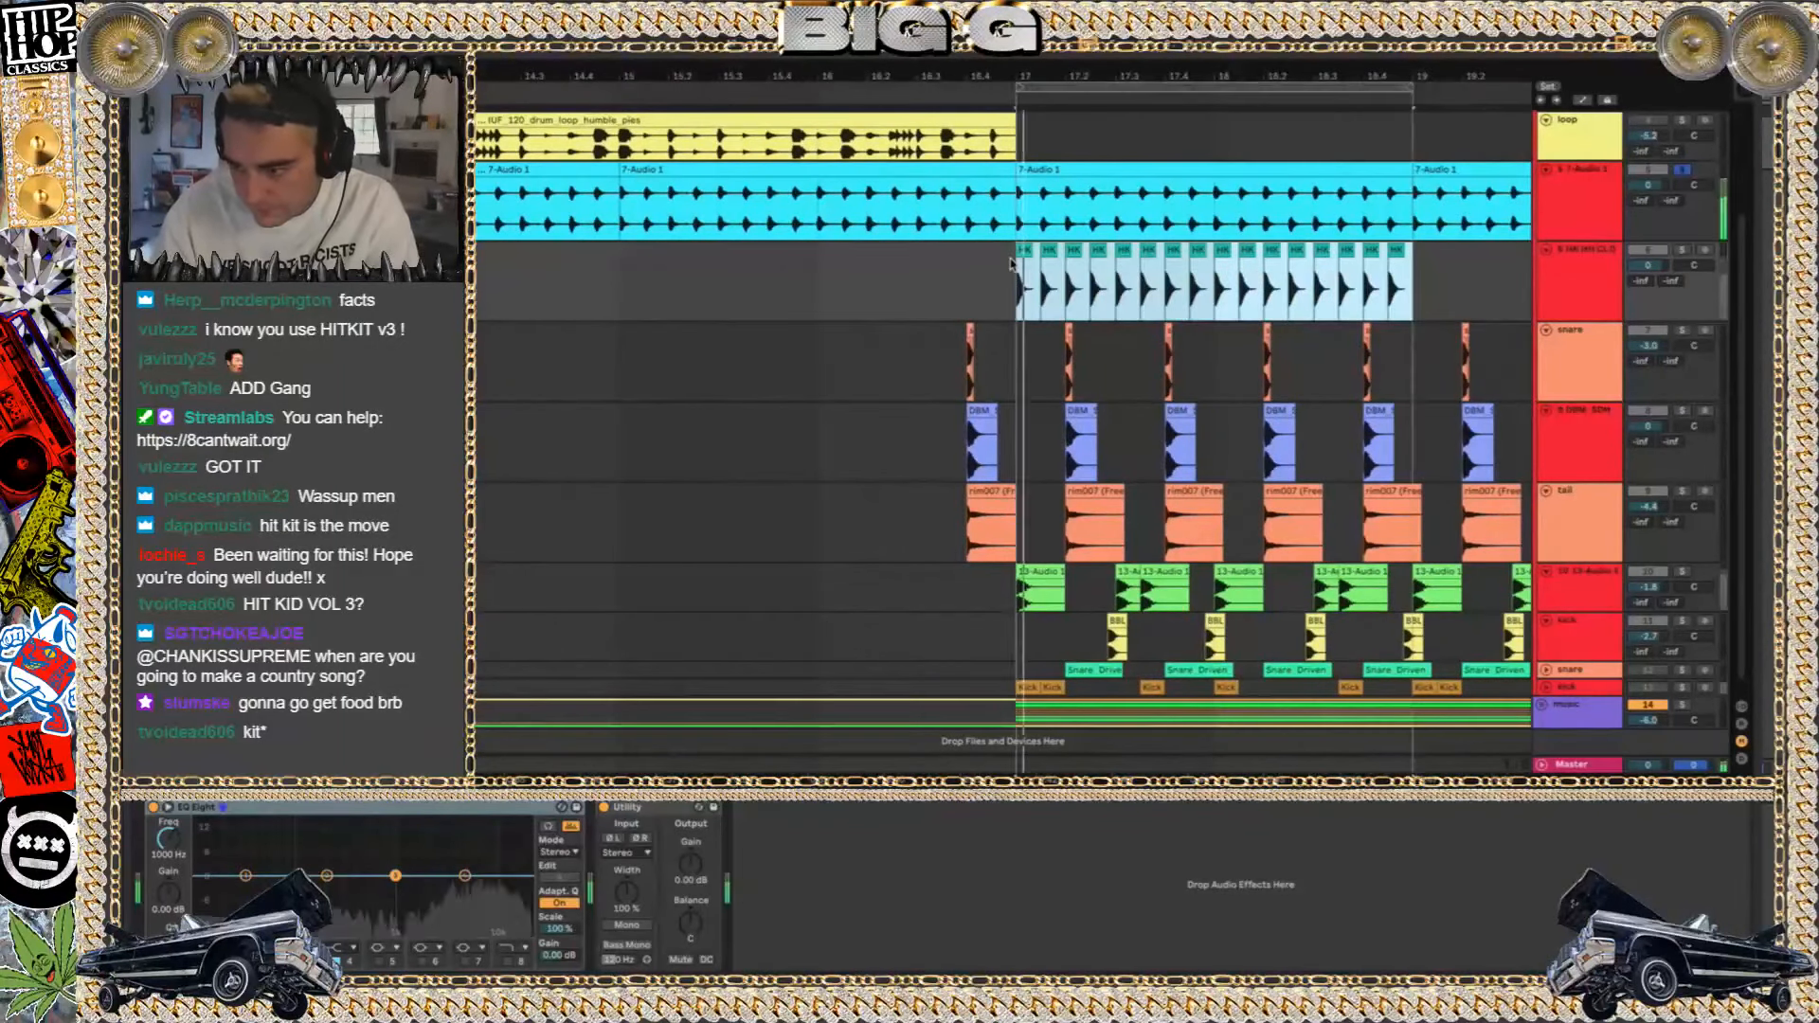
{"action": "left_click", "coordinate": [1682, 250]}
{"action": "key", "text": "space"}
{"action": "key", "text": "space"}
{"action": "left_click_drag", "start_coordinate": [1021, 290], "coordinate": [1388, 284]}
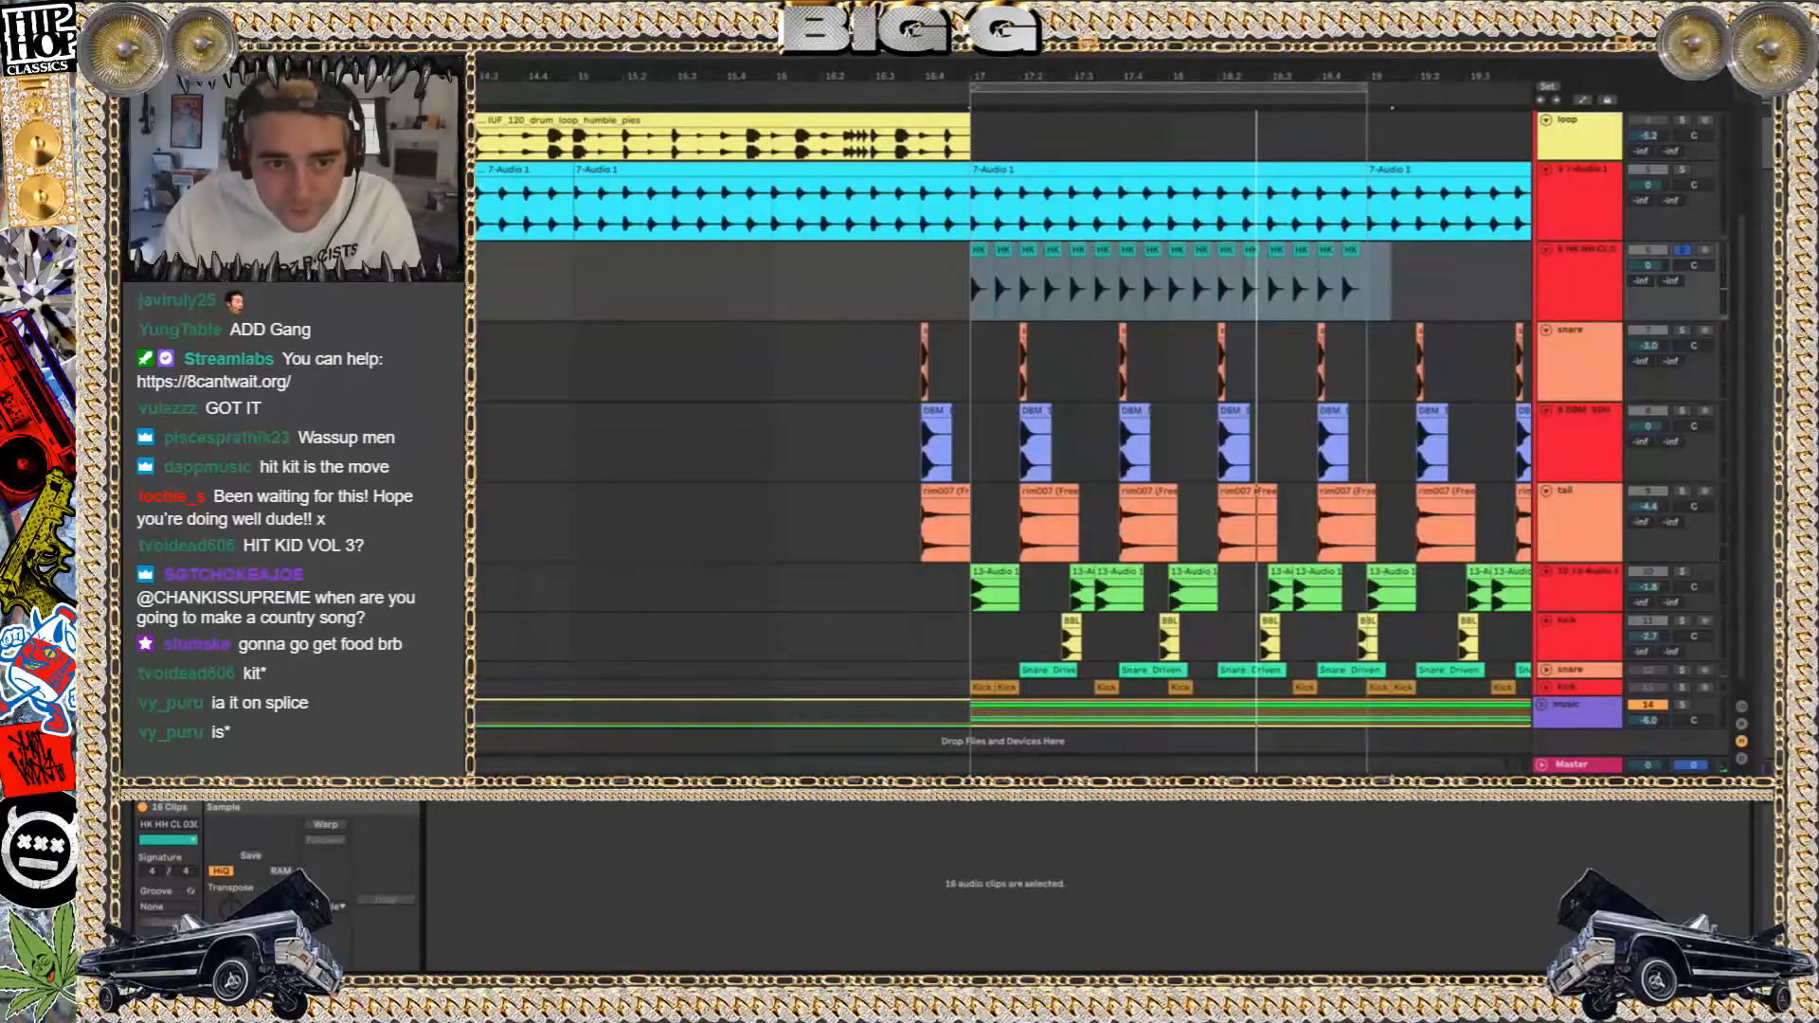
{"action": "key", "text": "space"}
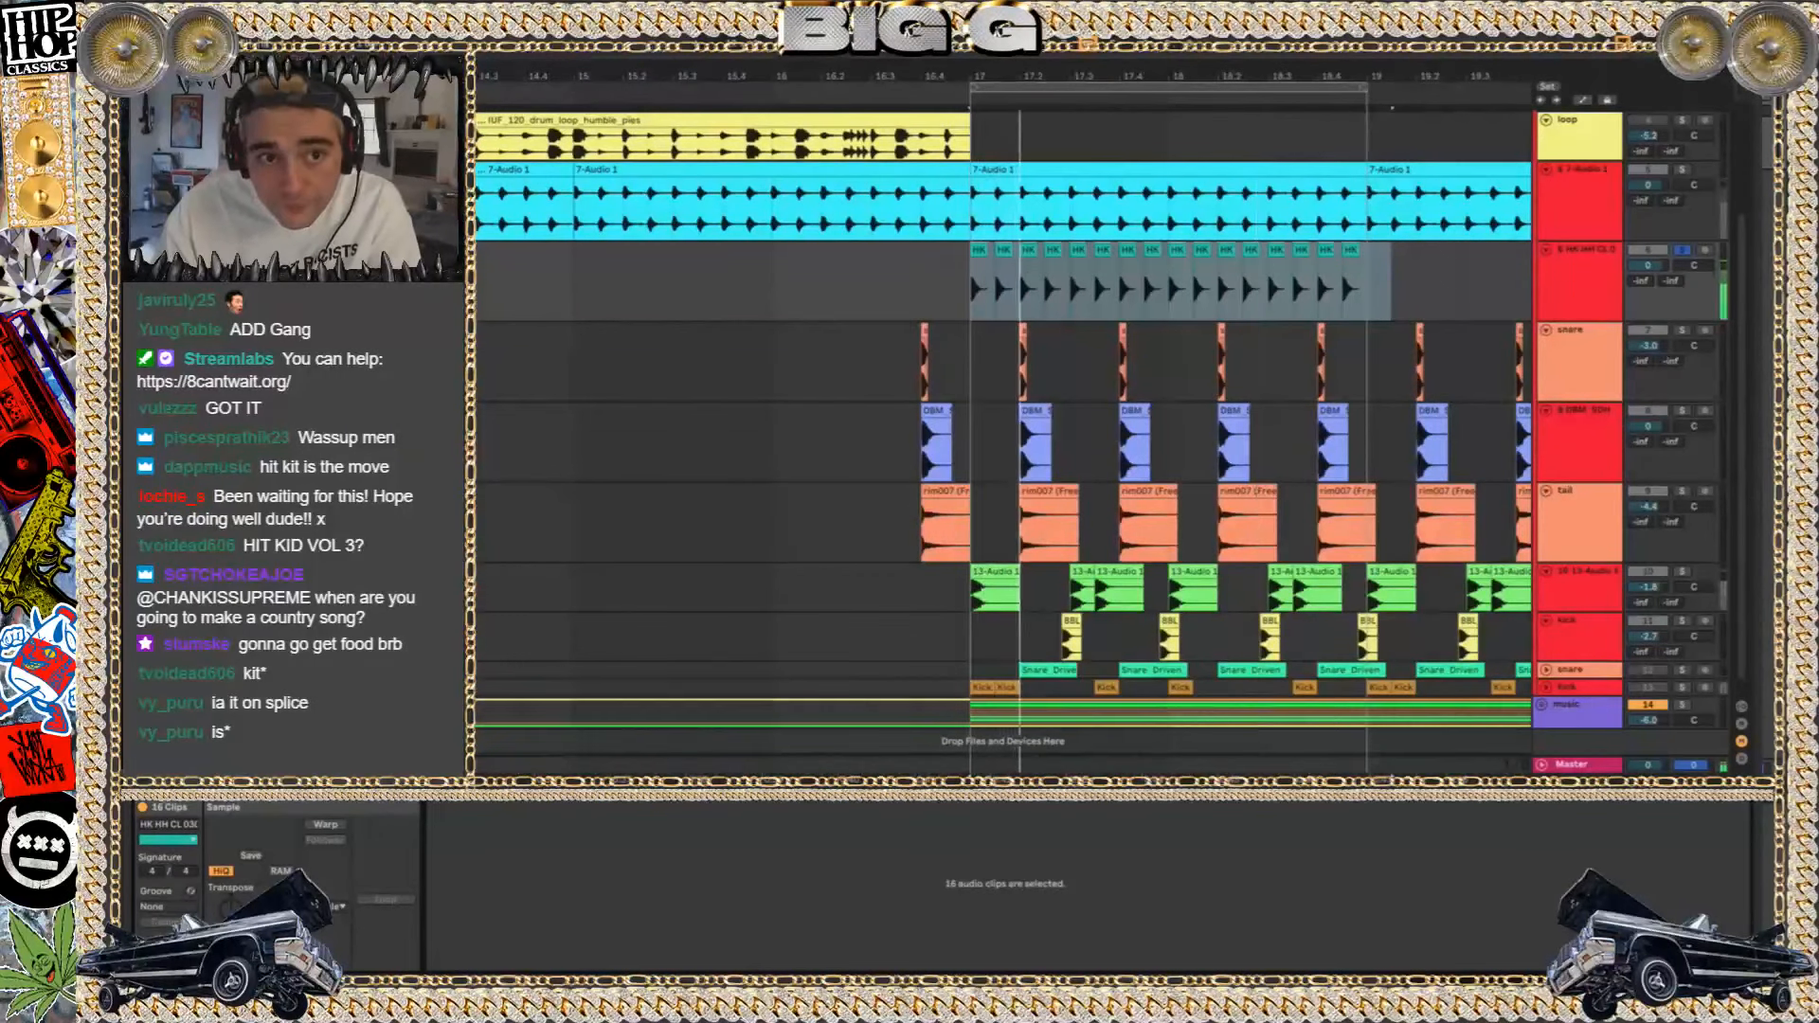
{"action": "key", "text": "space"}
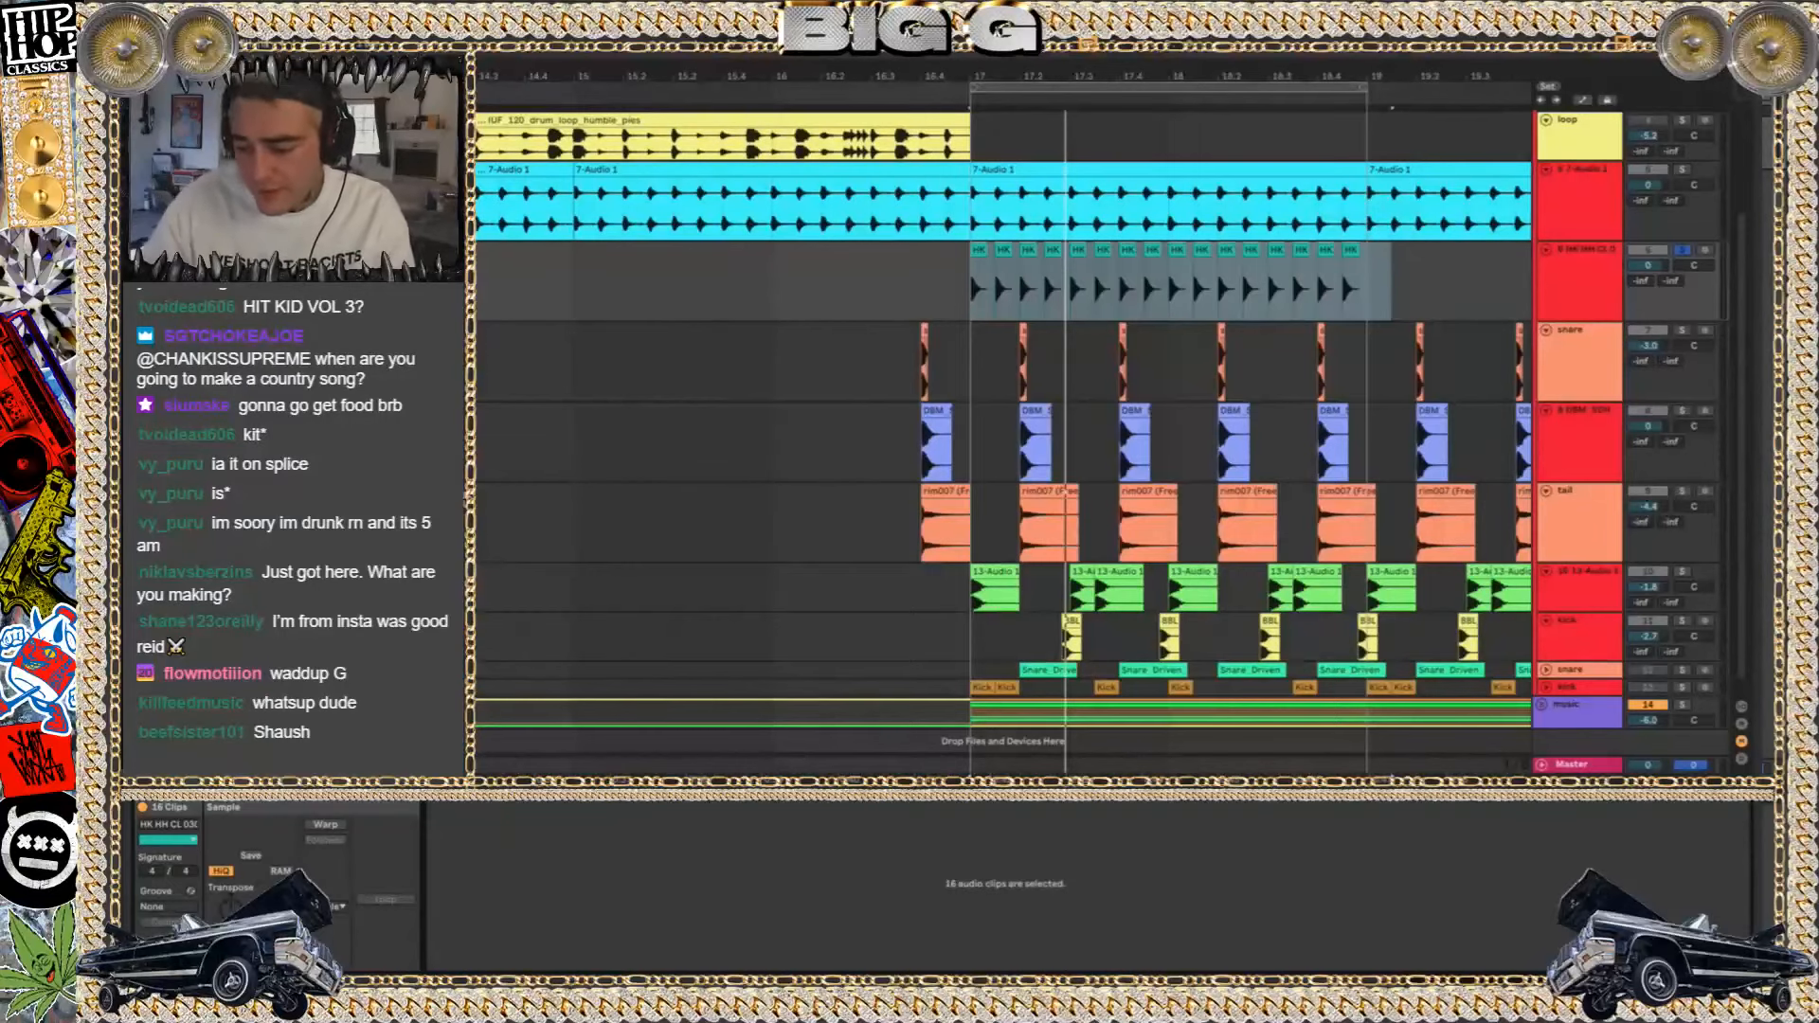
{"action": "key", "text": "space"}
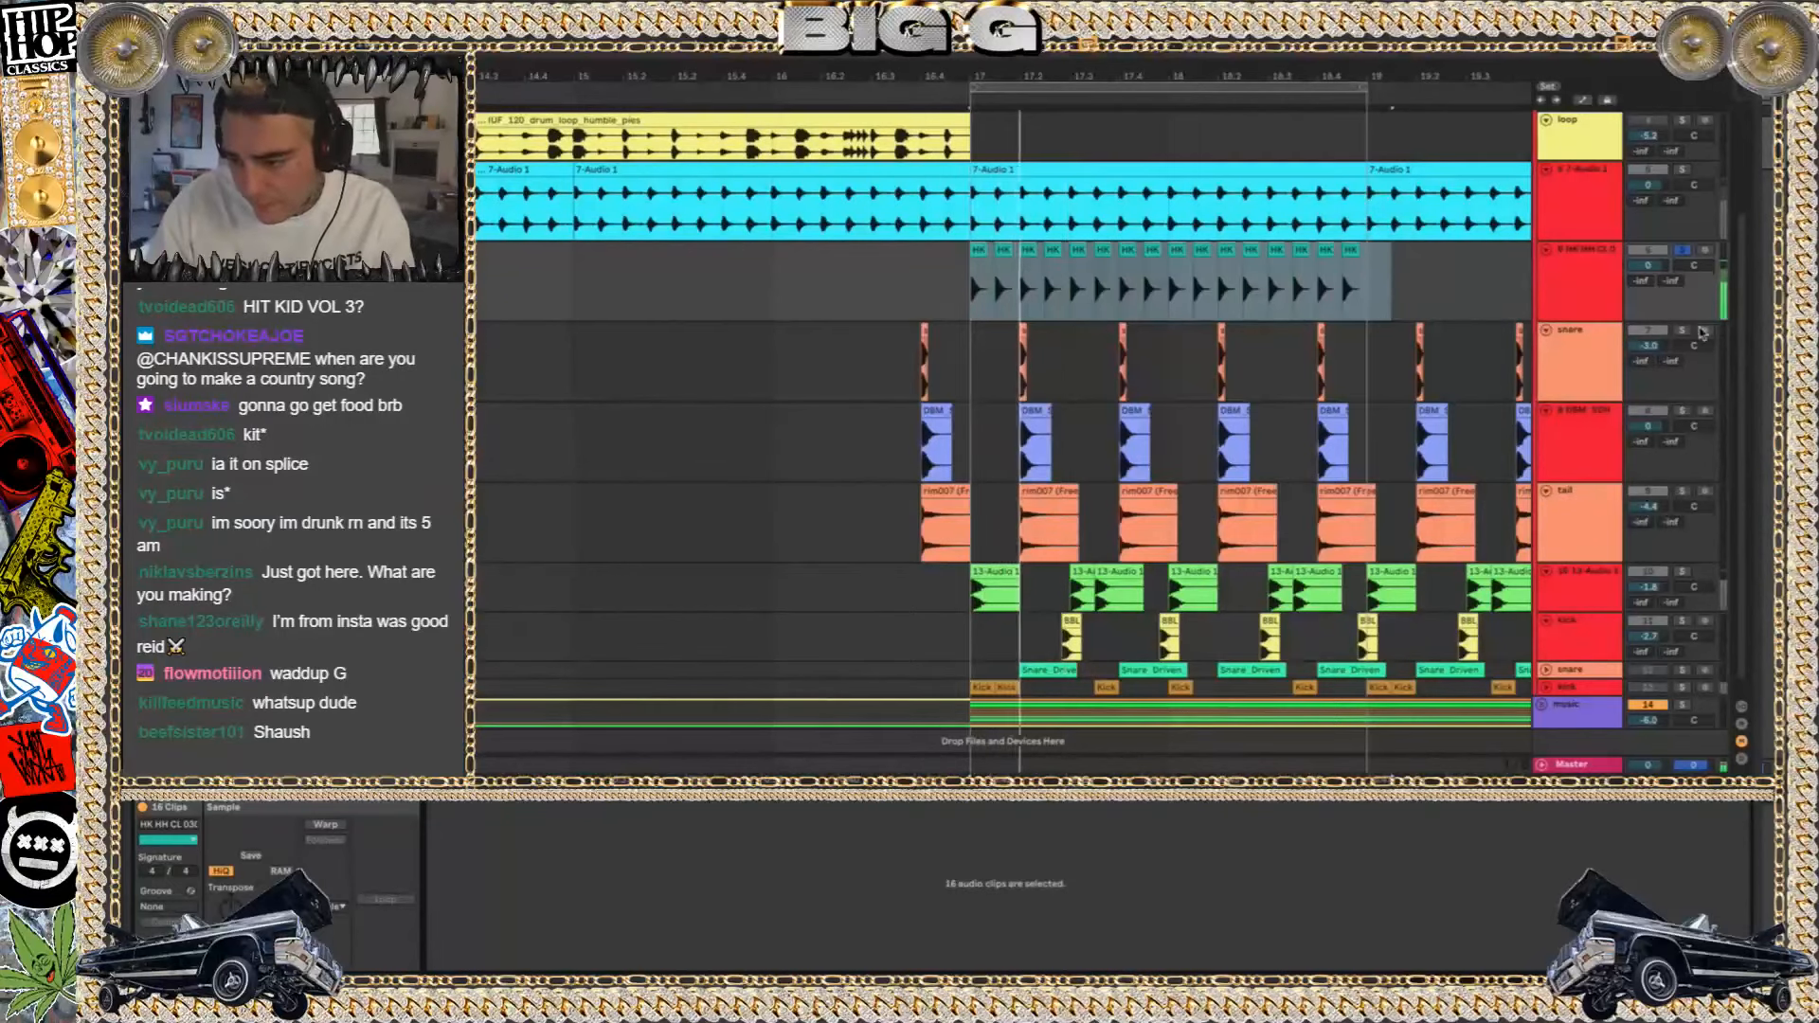
Select all sixteen hi-hat clips and turn on warping for them
{"action": "left_click", "coordinate": [1004, 258]}
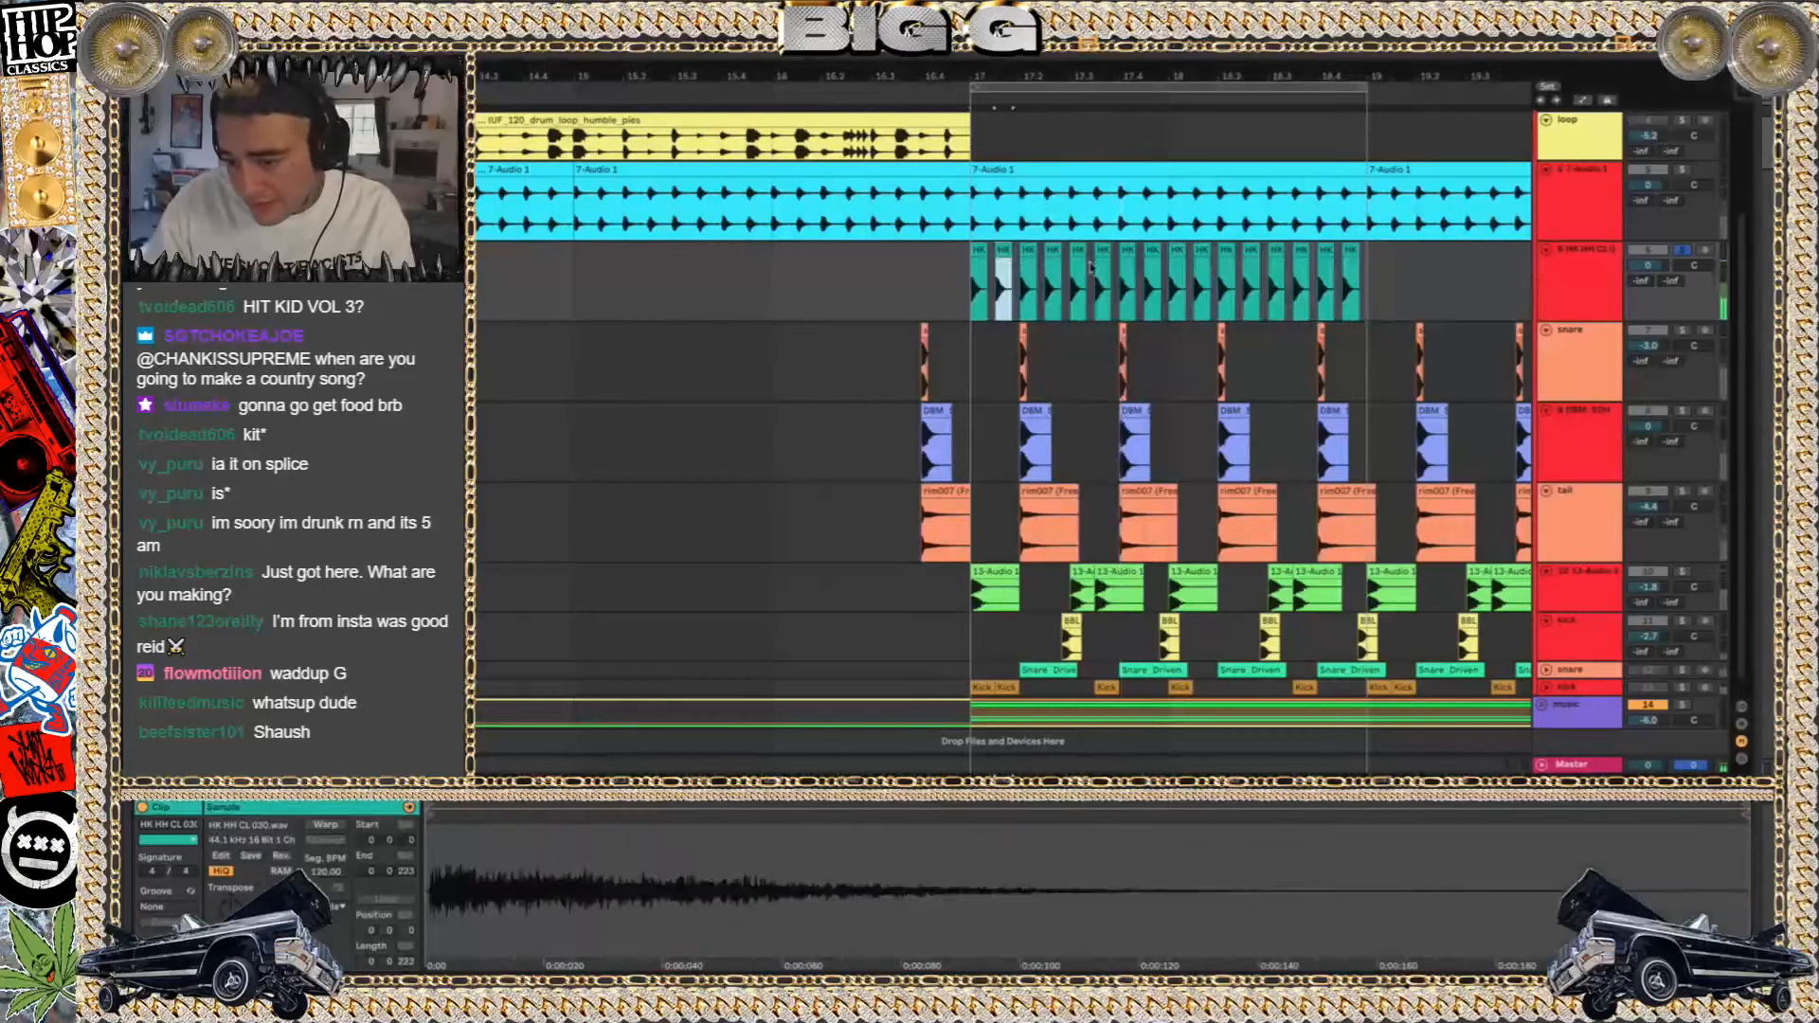
{"action": "left_click_drag", "start_coordinate": [1412, 292], "coordinate": [921, 284]}
{"action": "key", "text": "Tab"}
{"action": "key", "text": "Tab"}
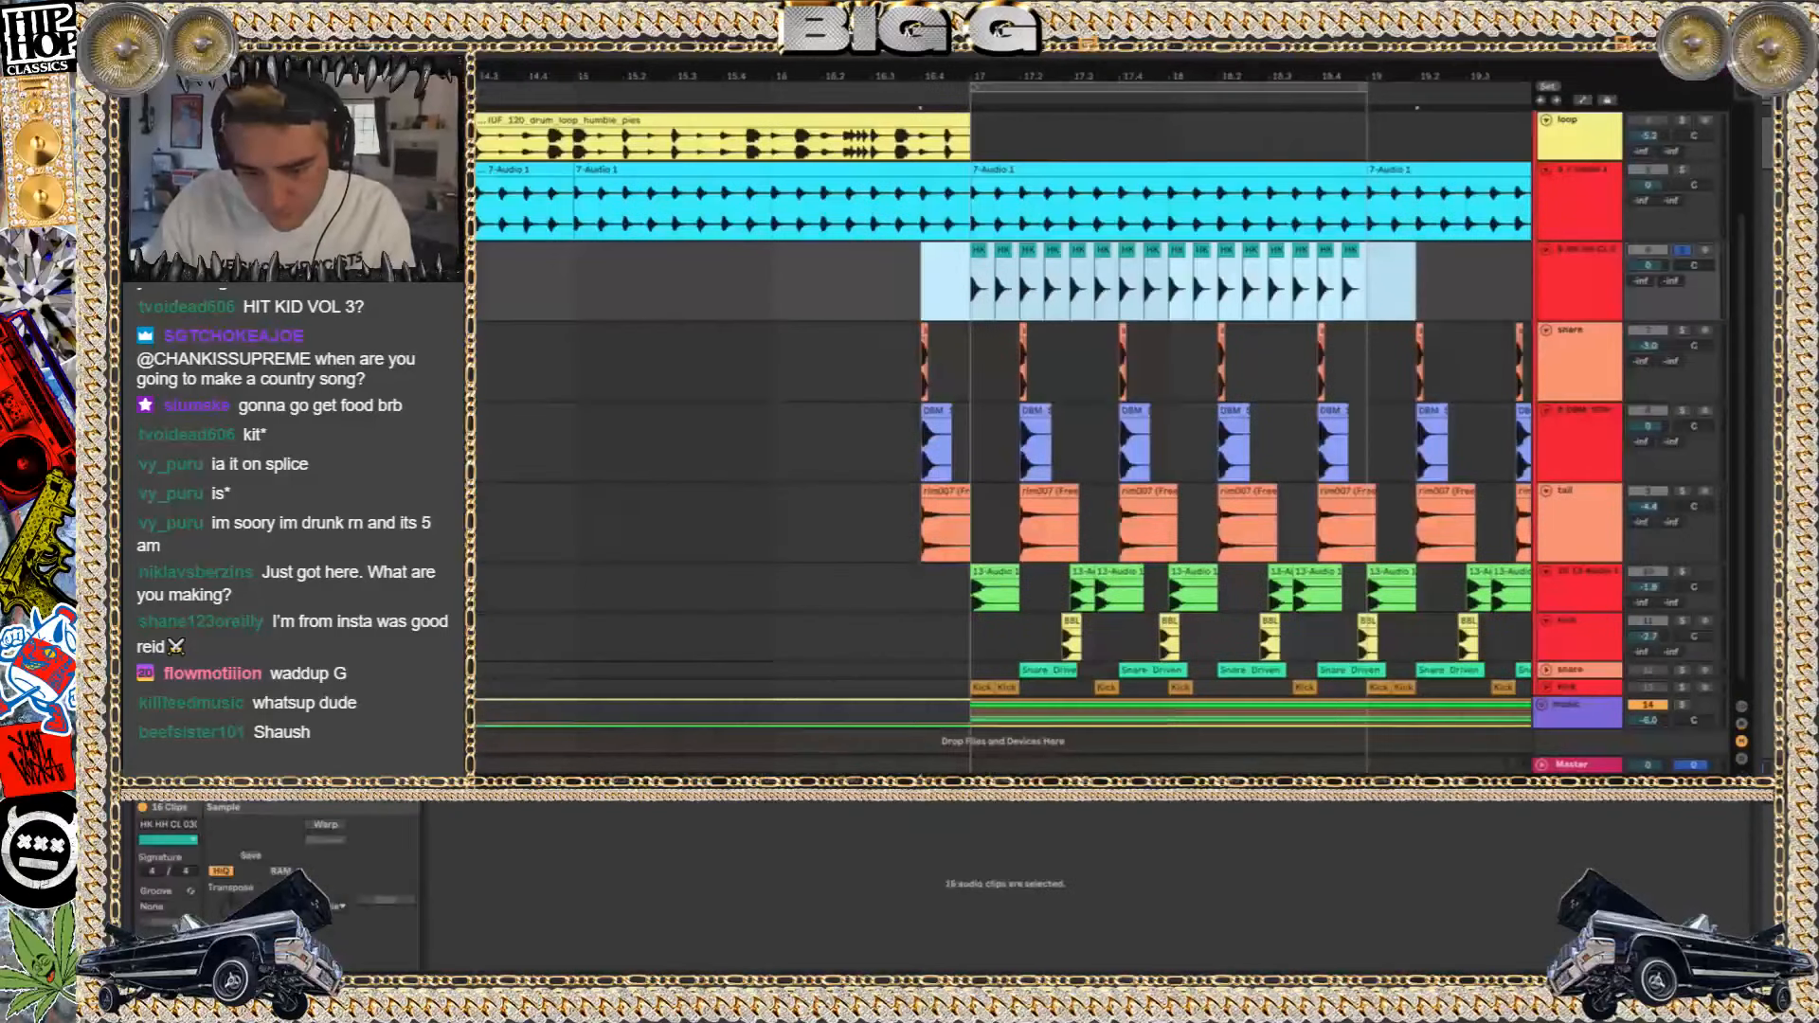
{"action": "key", "text": "alt+Tab"}
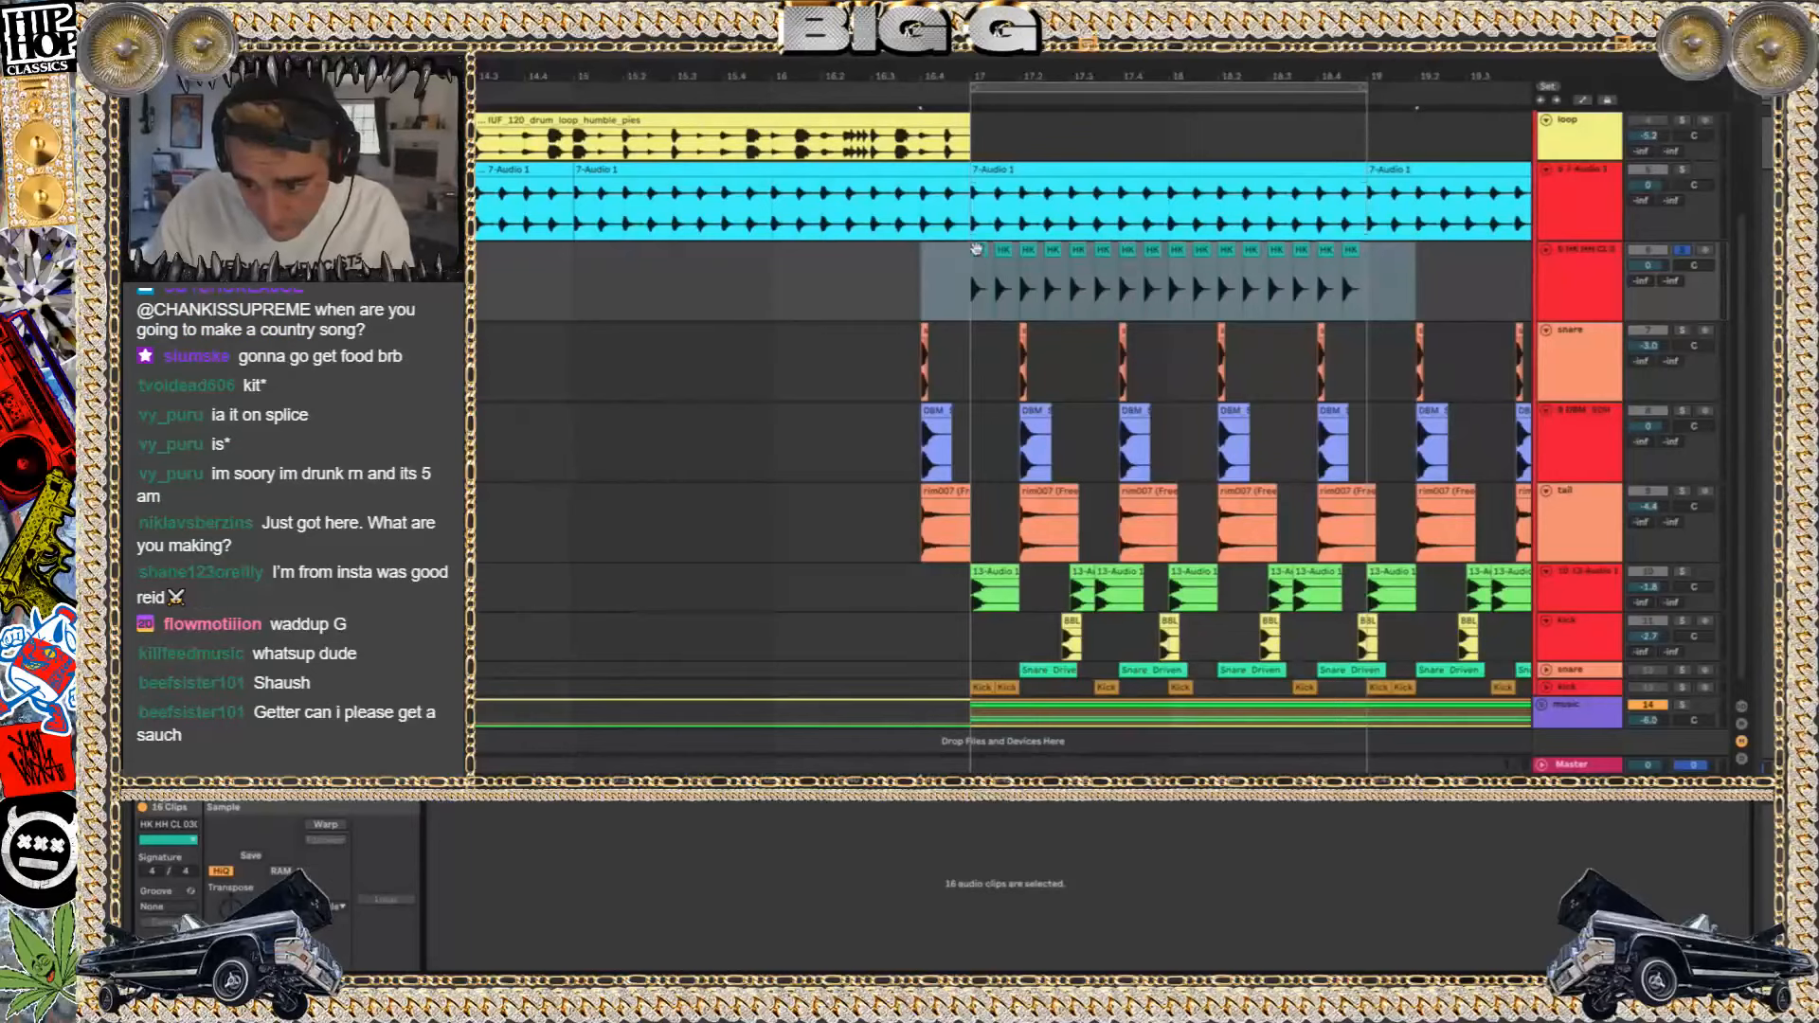
{"action": "left_click", "coordinate": [326, 826]}
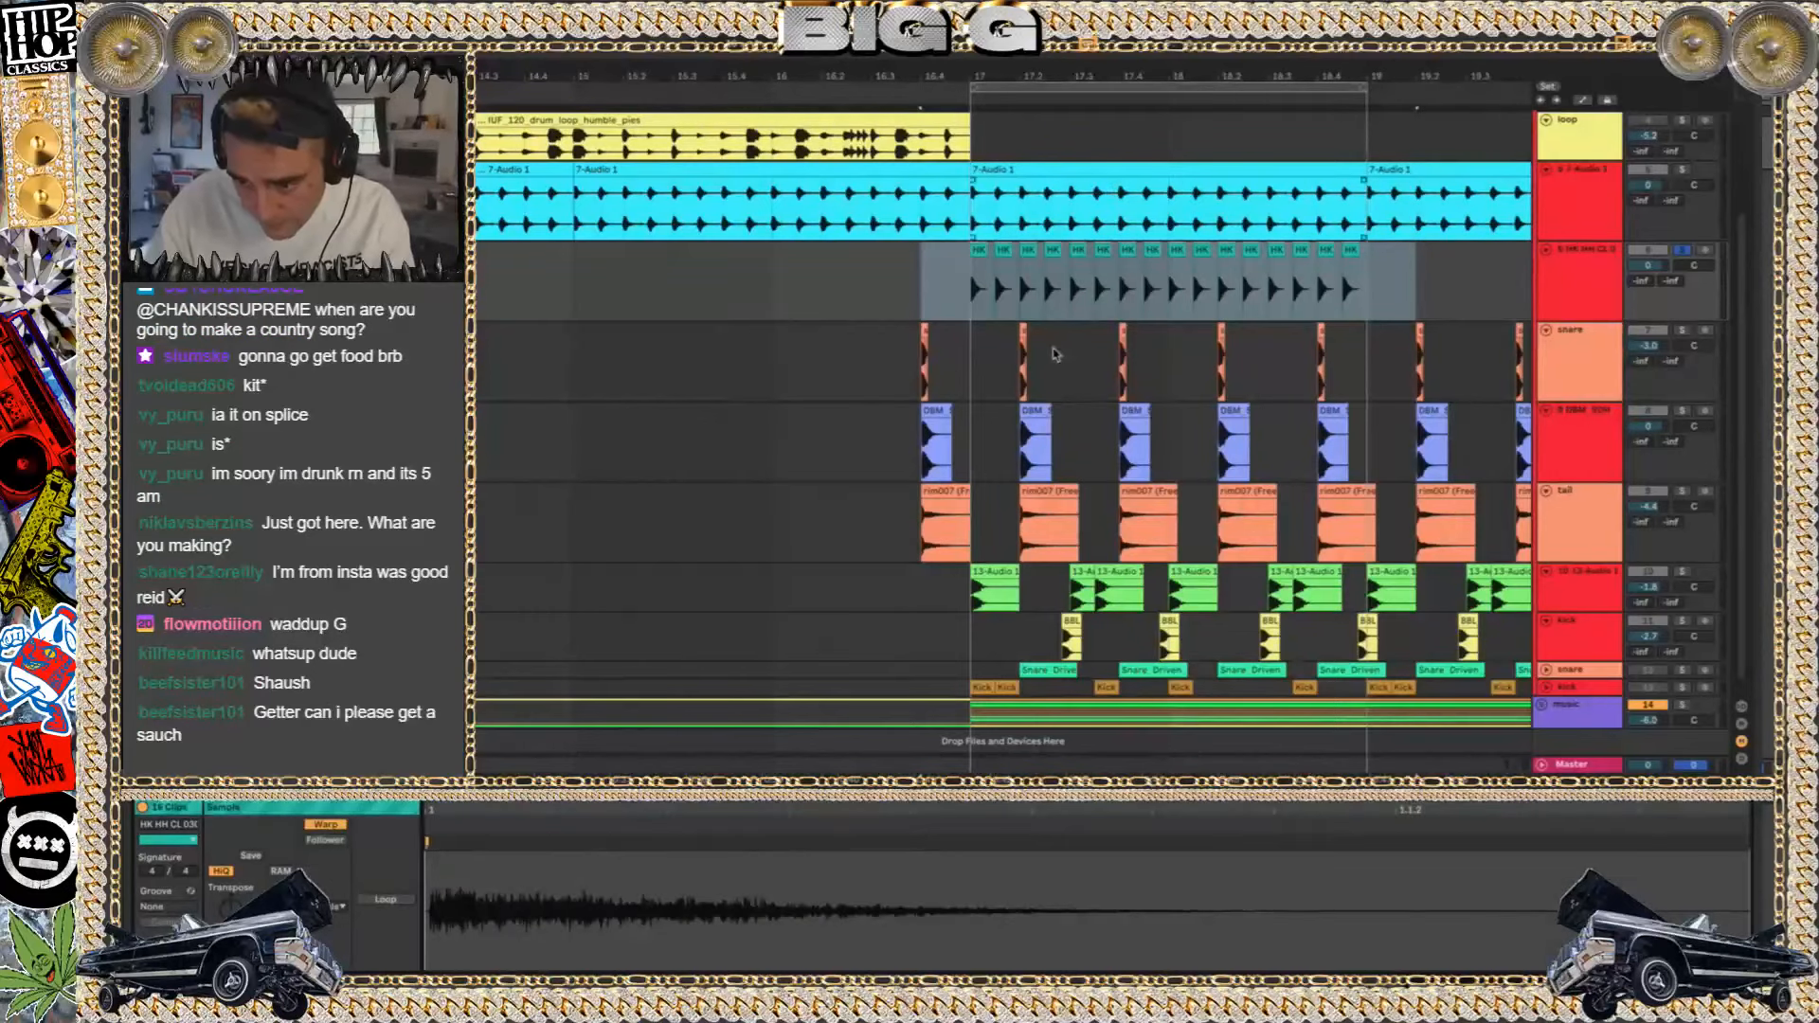
Go through the first three hi-hat clips' sample settings and play the soloed pattern from bar 17
{"action": "scroll", "coordinate": [1043, 369], "scroll_direction": "down", "scroll_amount": 1}
{"action": "scroll", "coordinate": [1044, 368], "scroll_direction": "up", "scroll_amount": 4}
{"action": "left_click", "coordinate": [857, 250]}
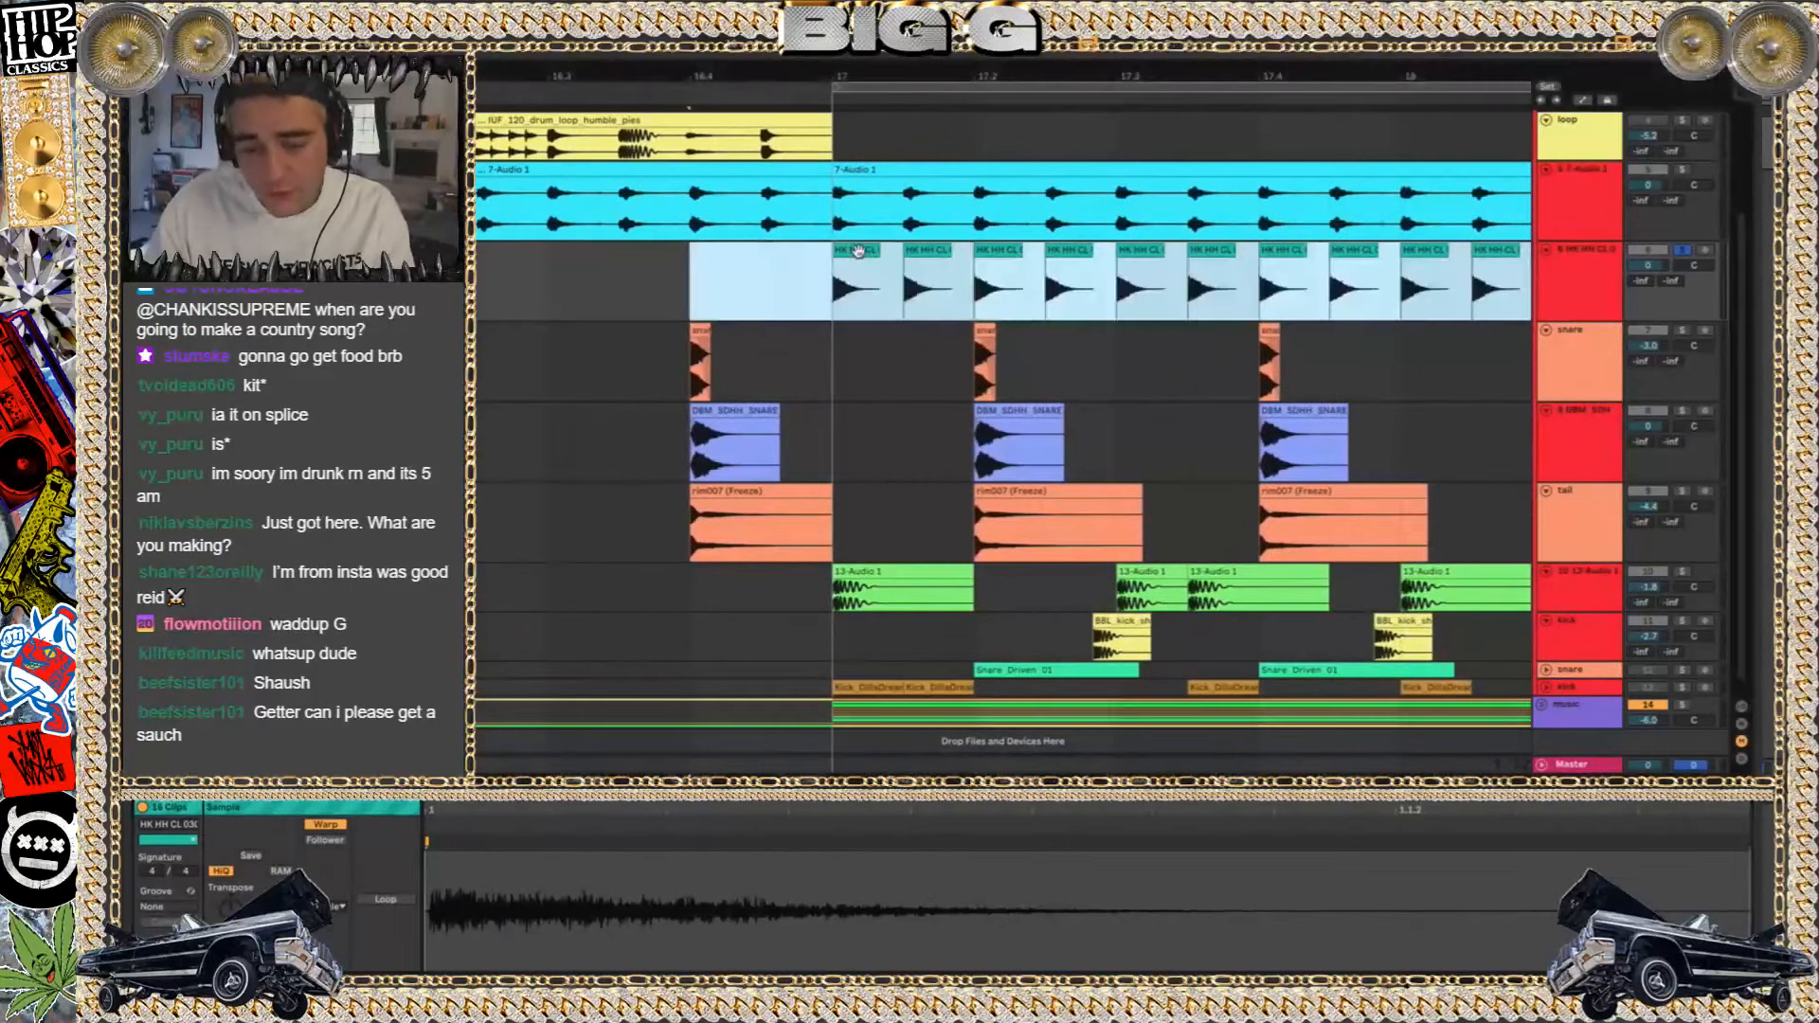
{"action": "left_click", "coordinate": [858, 250]}
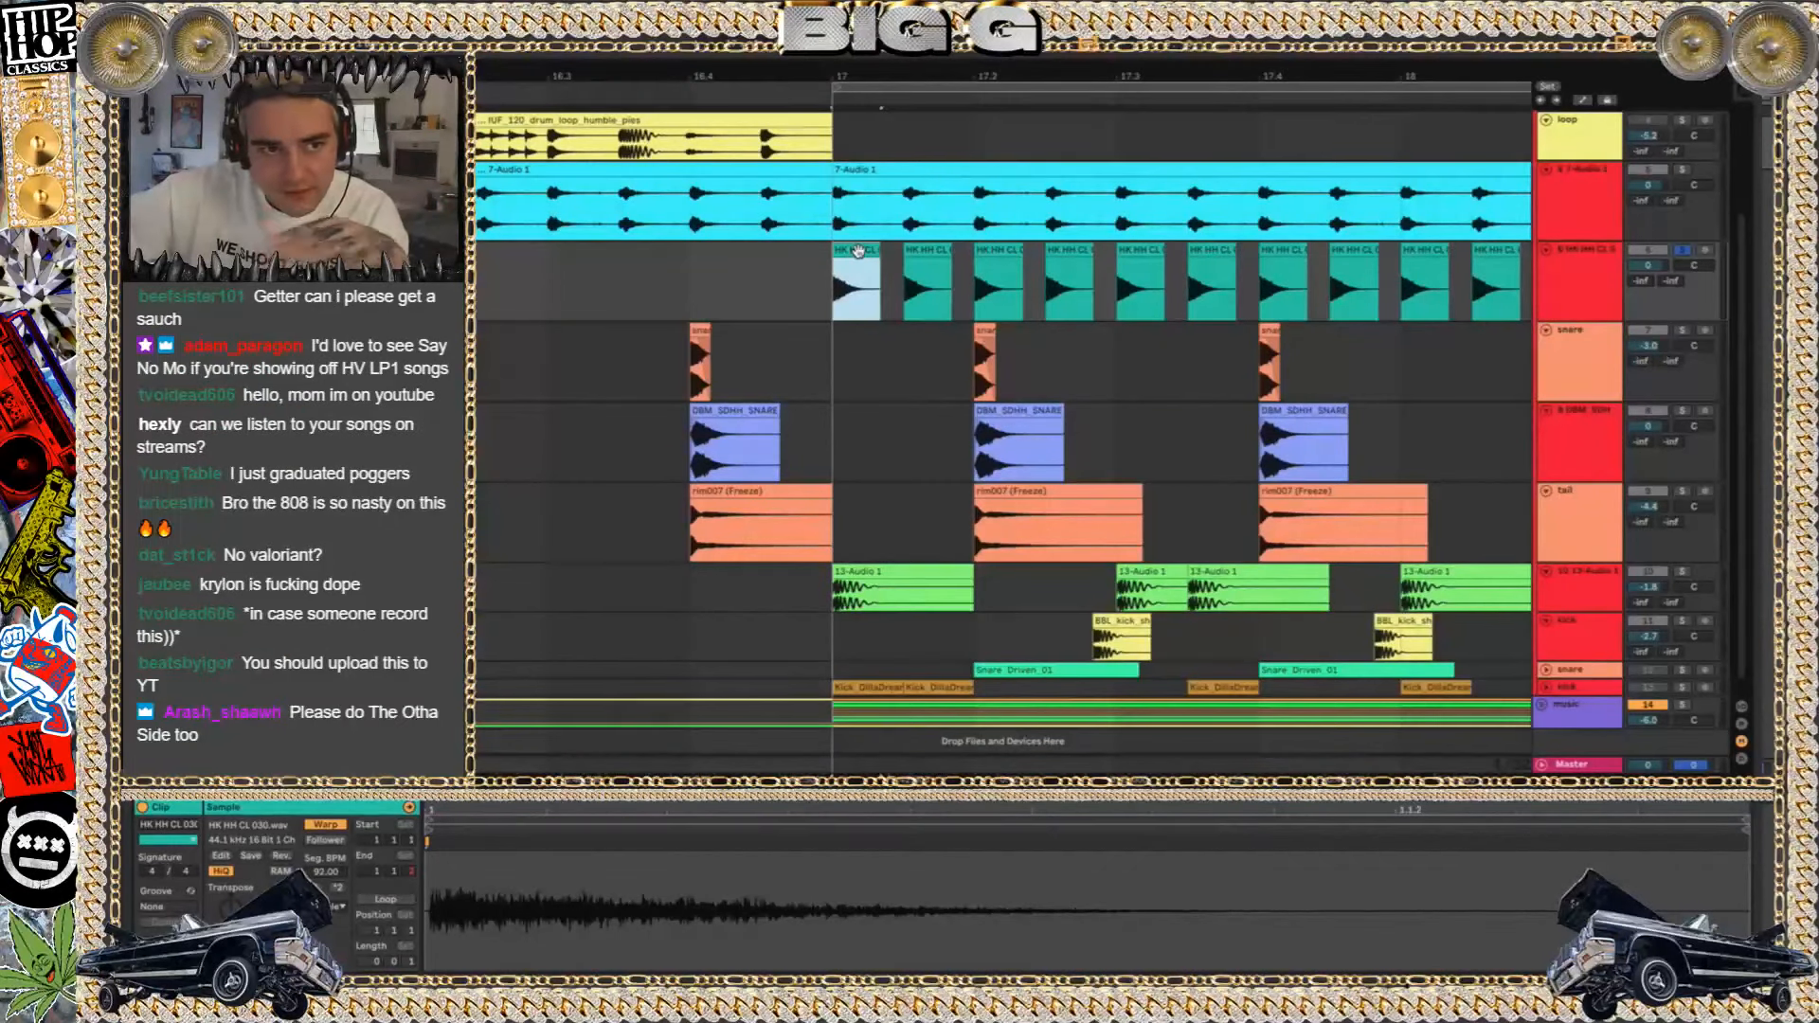
{"action": "left_click", "coordinate": [920, 248]}
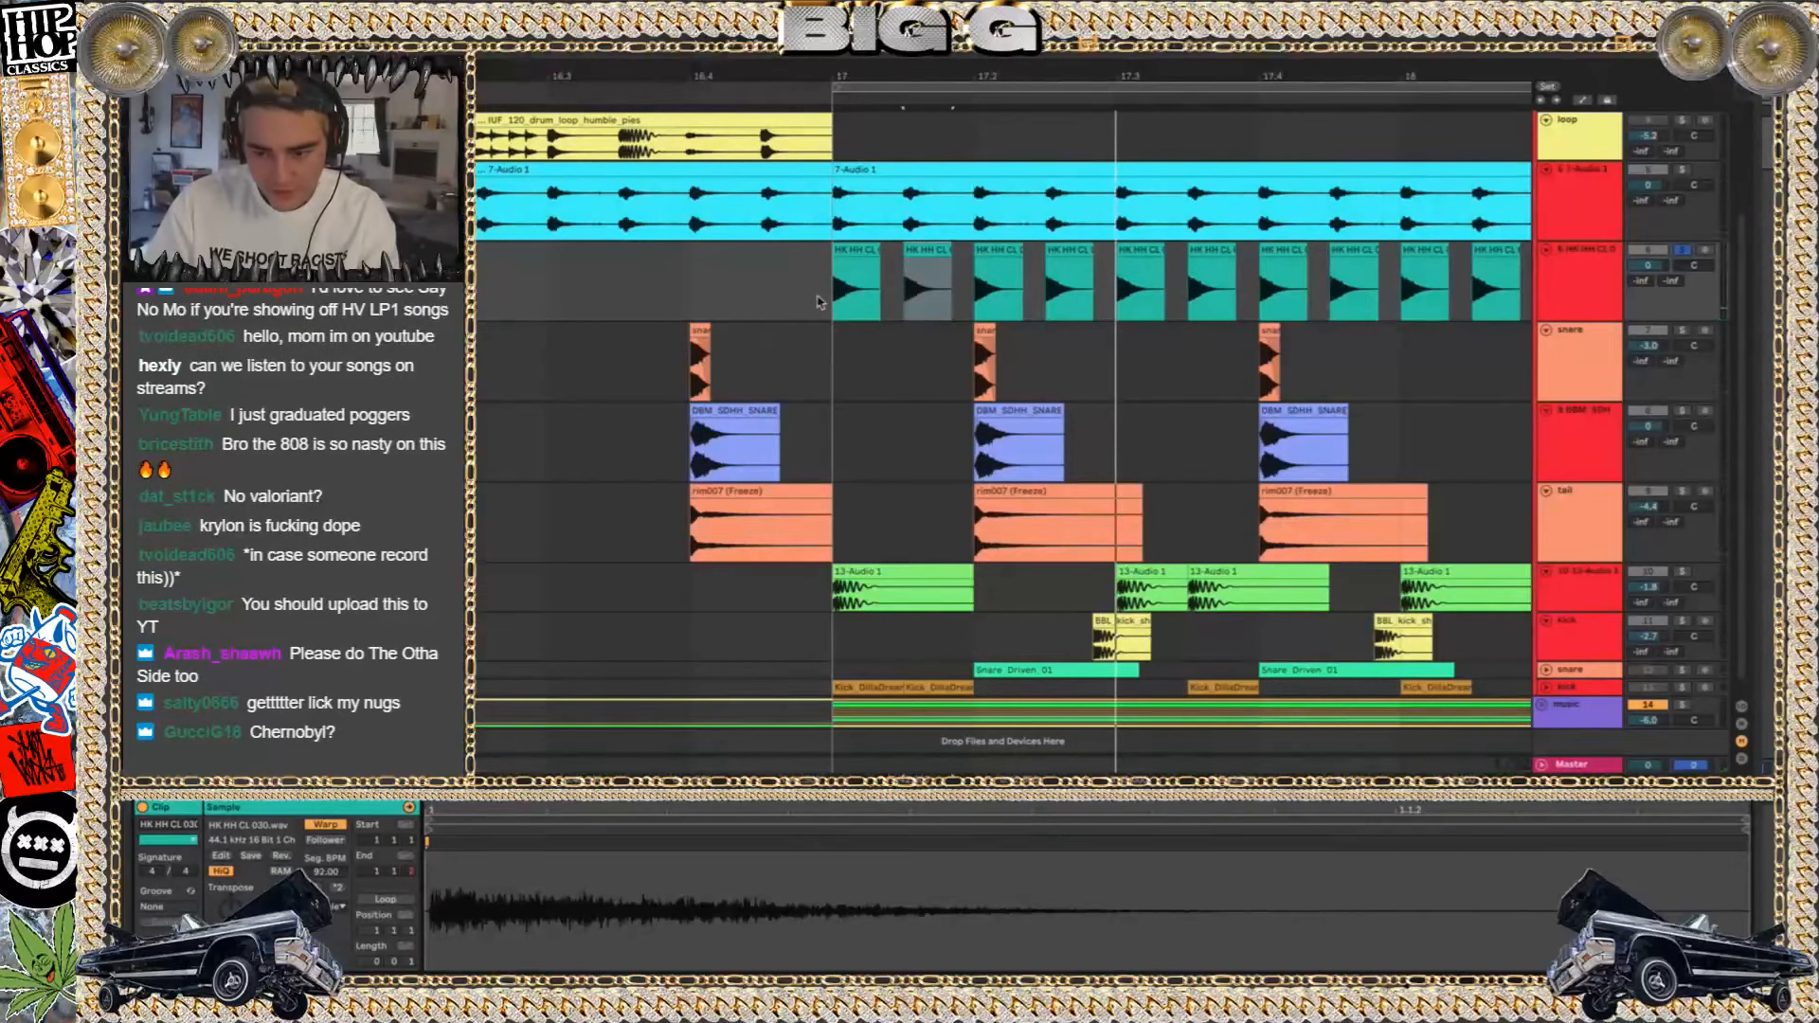
{"action": "key", "text": "space"}
{"action": "key", "text": "space"}
{"action": "left_click", "coordinate": [868, 250]}
{"action": "key", "text": "space"}
{"action": "key", "text": "space"}
{"action": "left_click", "coordinate": [993, 250]}
{"action": "key", "text": "space"}
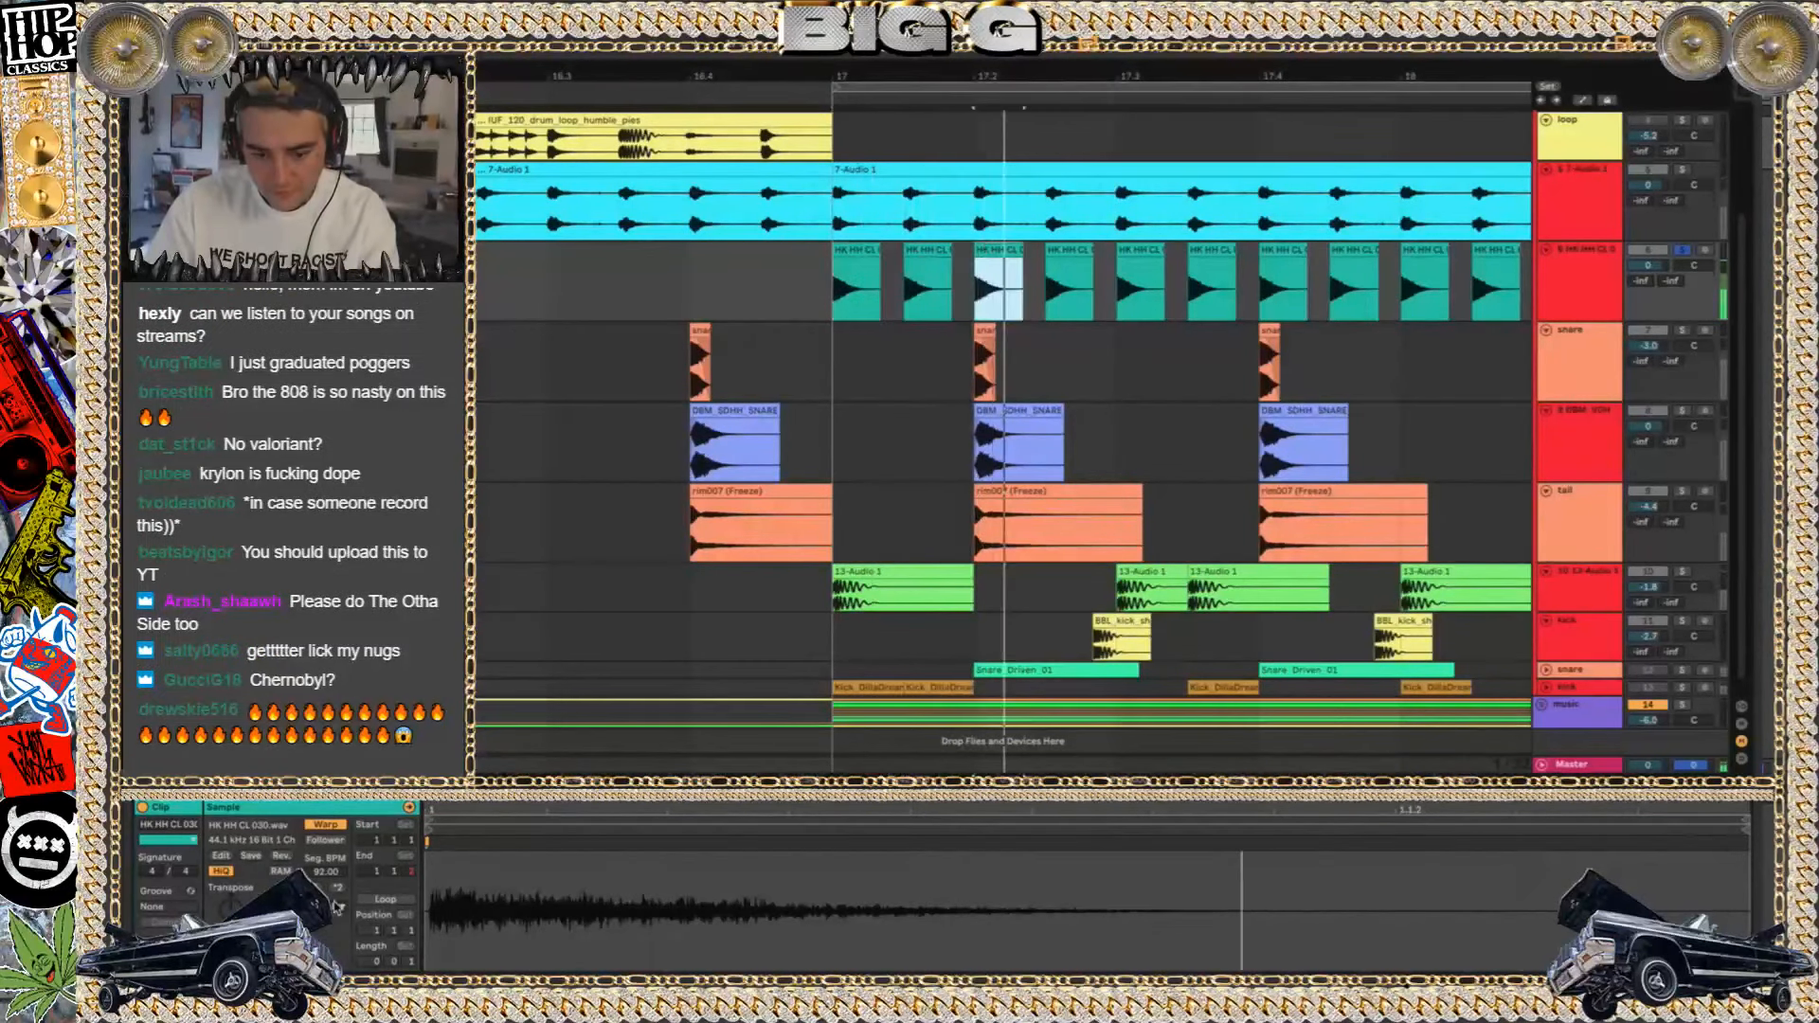
{"action": "key", "text": "space"}
Go through the first four hi-hat clips' sample settings while the pattern loops, and adjust the third clip's transposition
{"action": "left_click", "coordinate": [851, 248]}
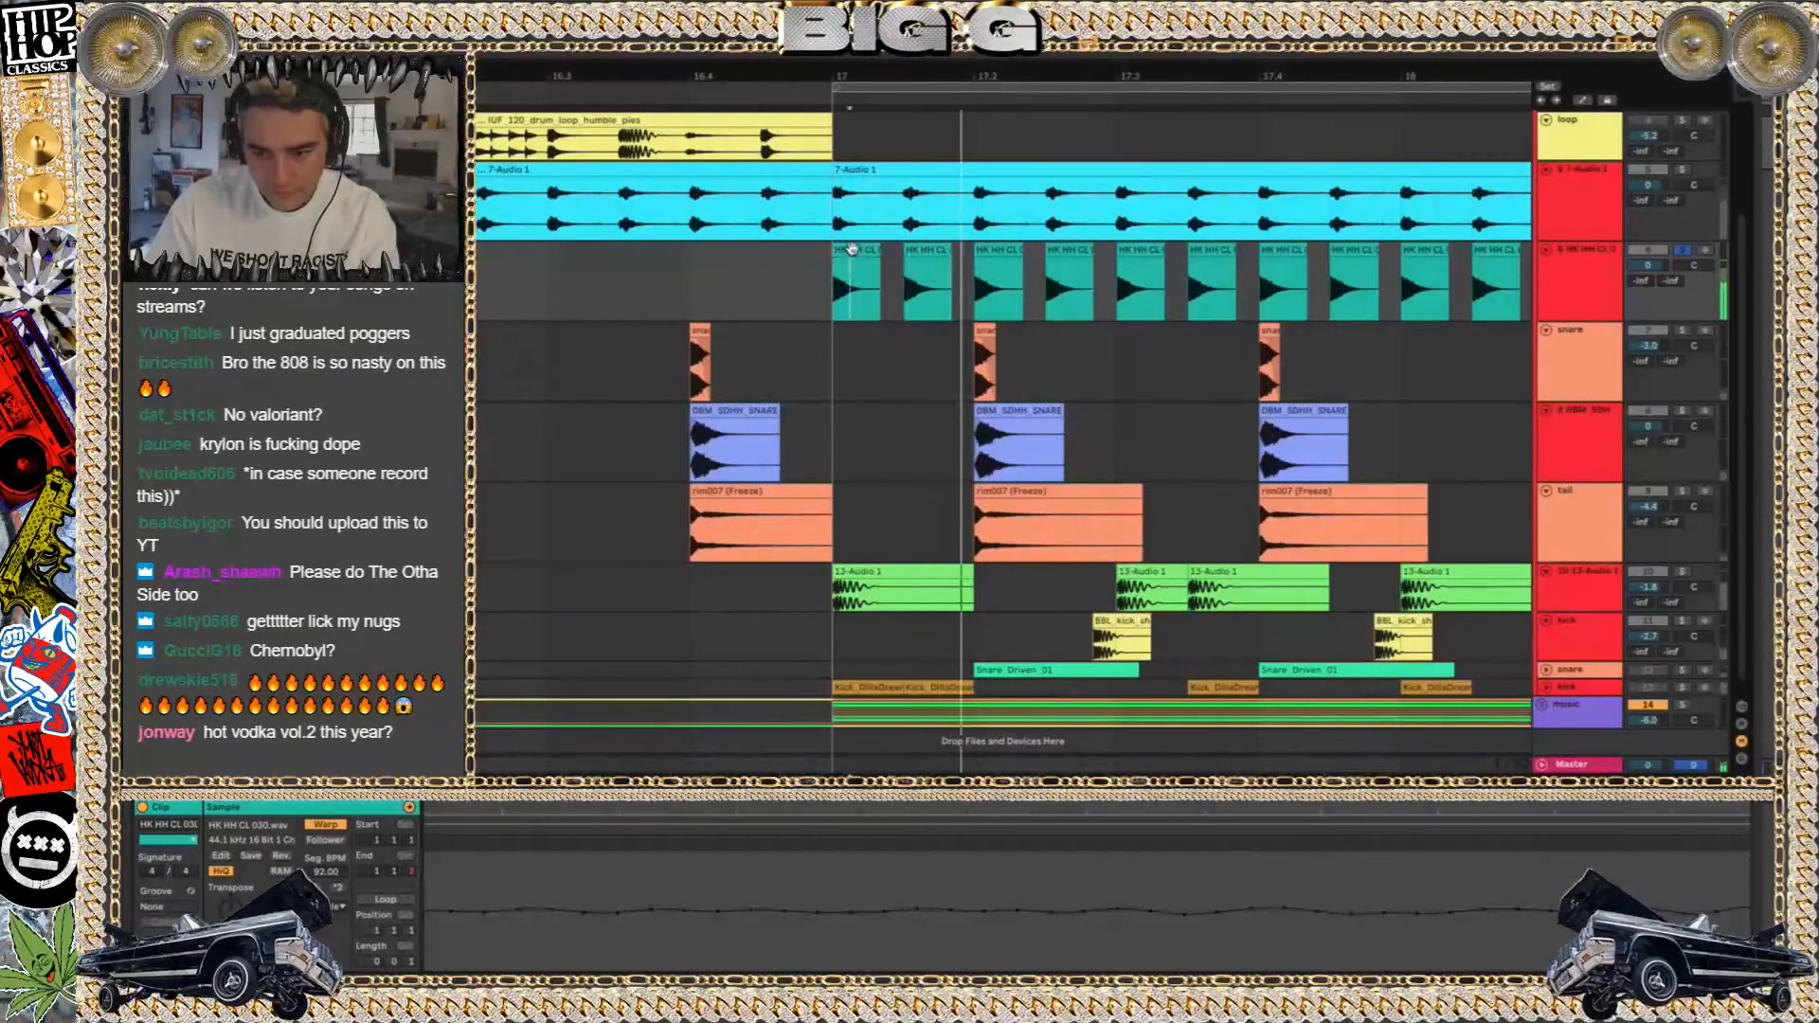
{"action": "left_click", "coordinate": [851, 248]}
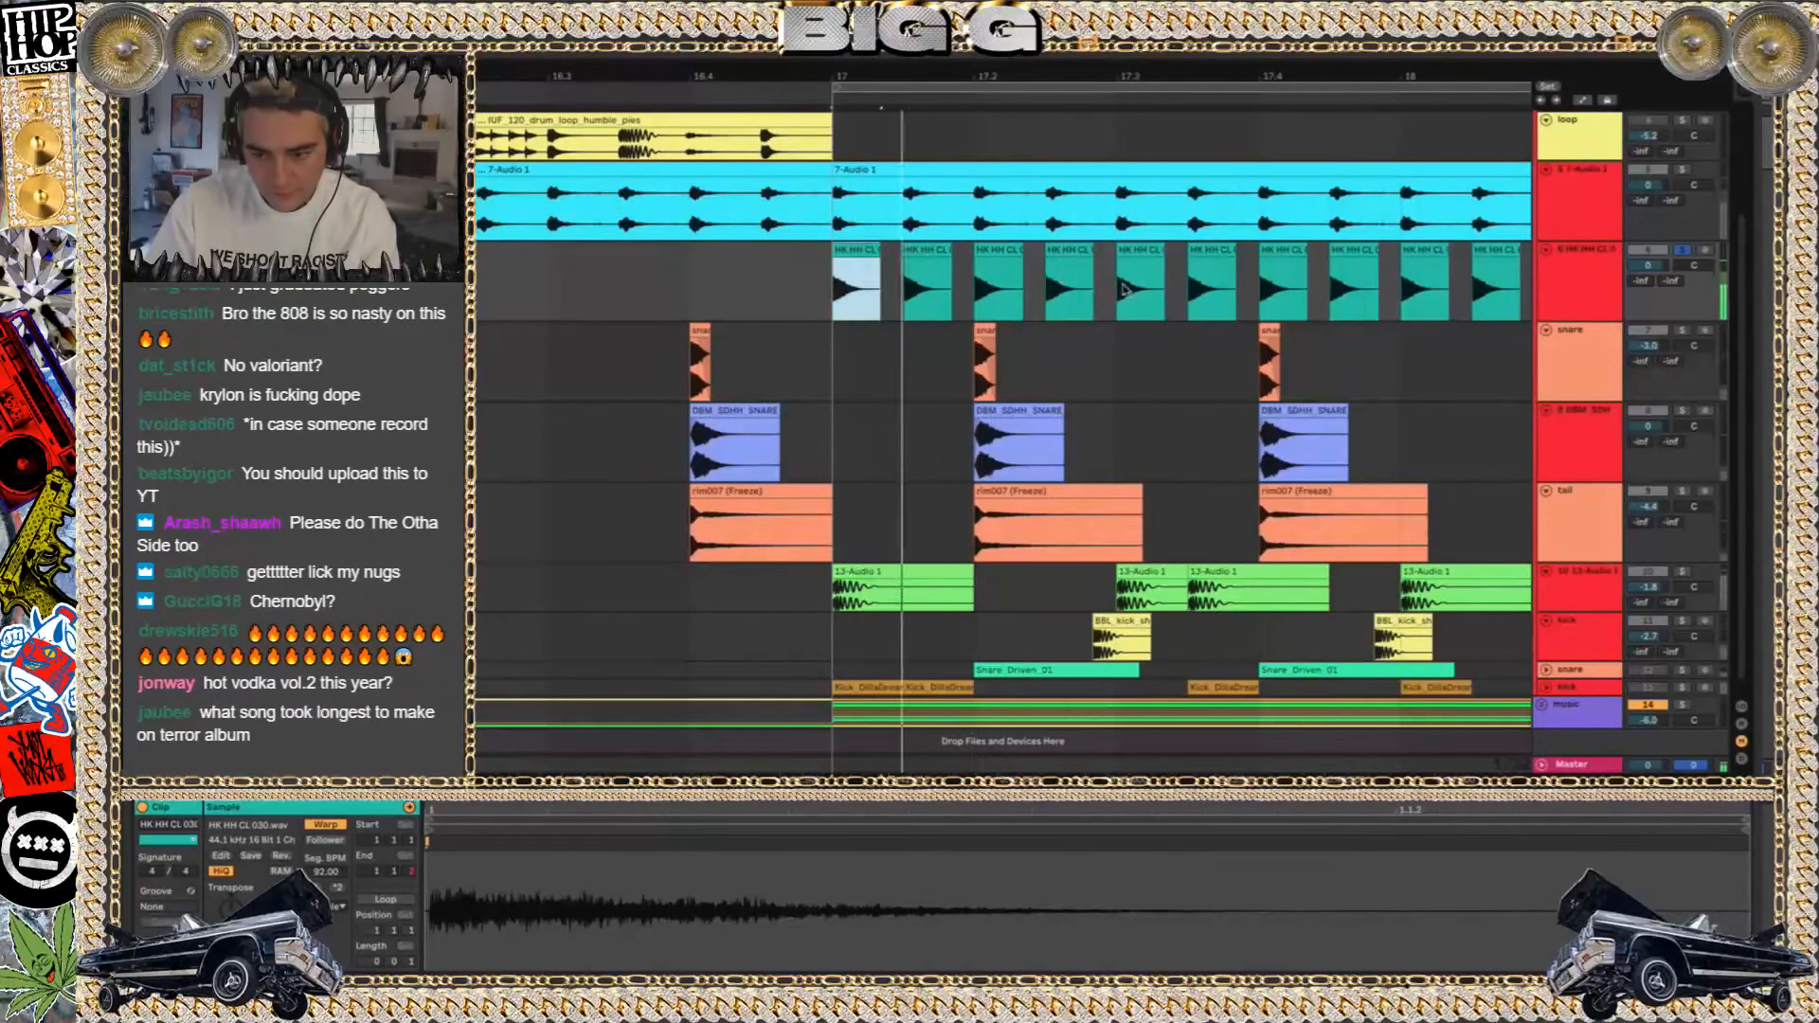
{"action": "left_click", "coordinate": [1053, 251]}
{"action": "key", "text": "0"}
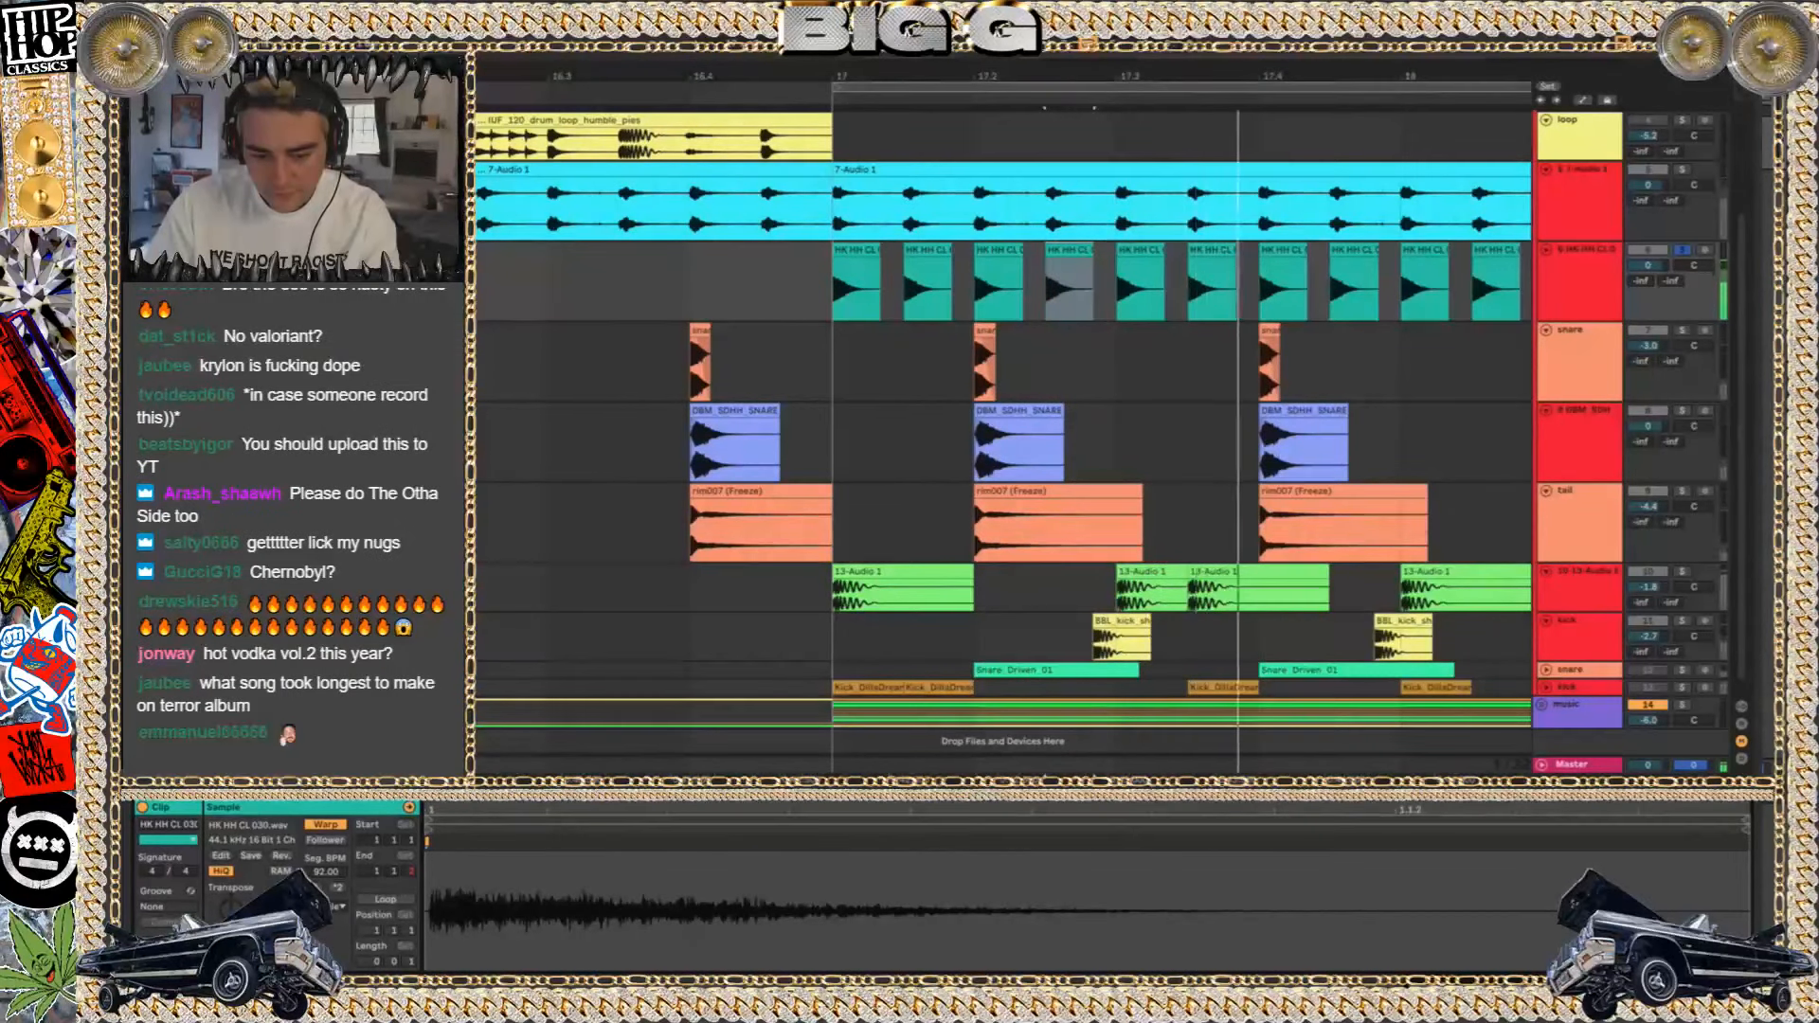
{"action": "left_click", "coordinate": [929, 249]}
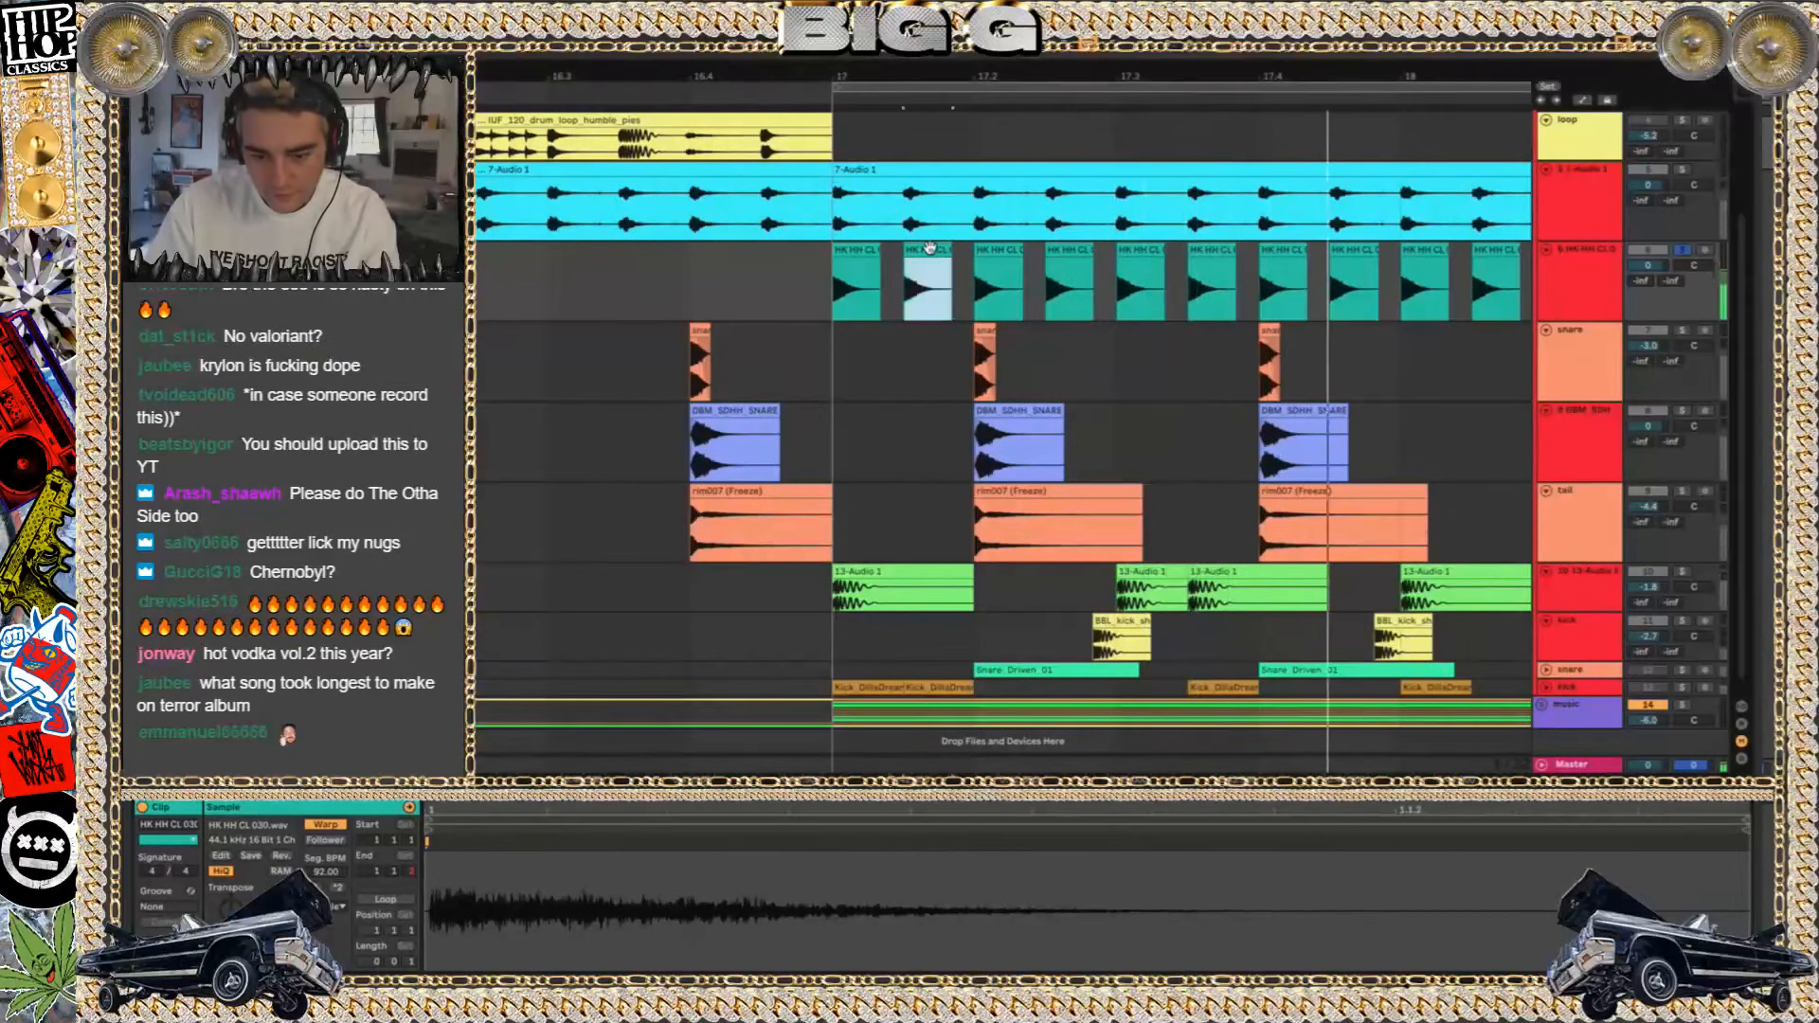
{"action": "left_click", "coordinate": [998, 249]}
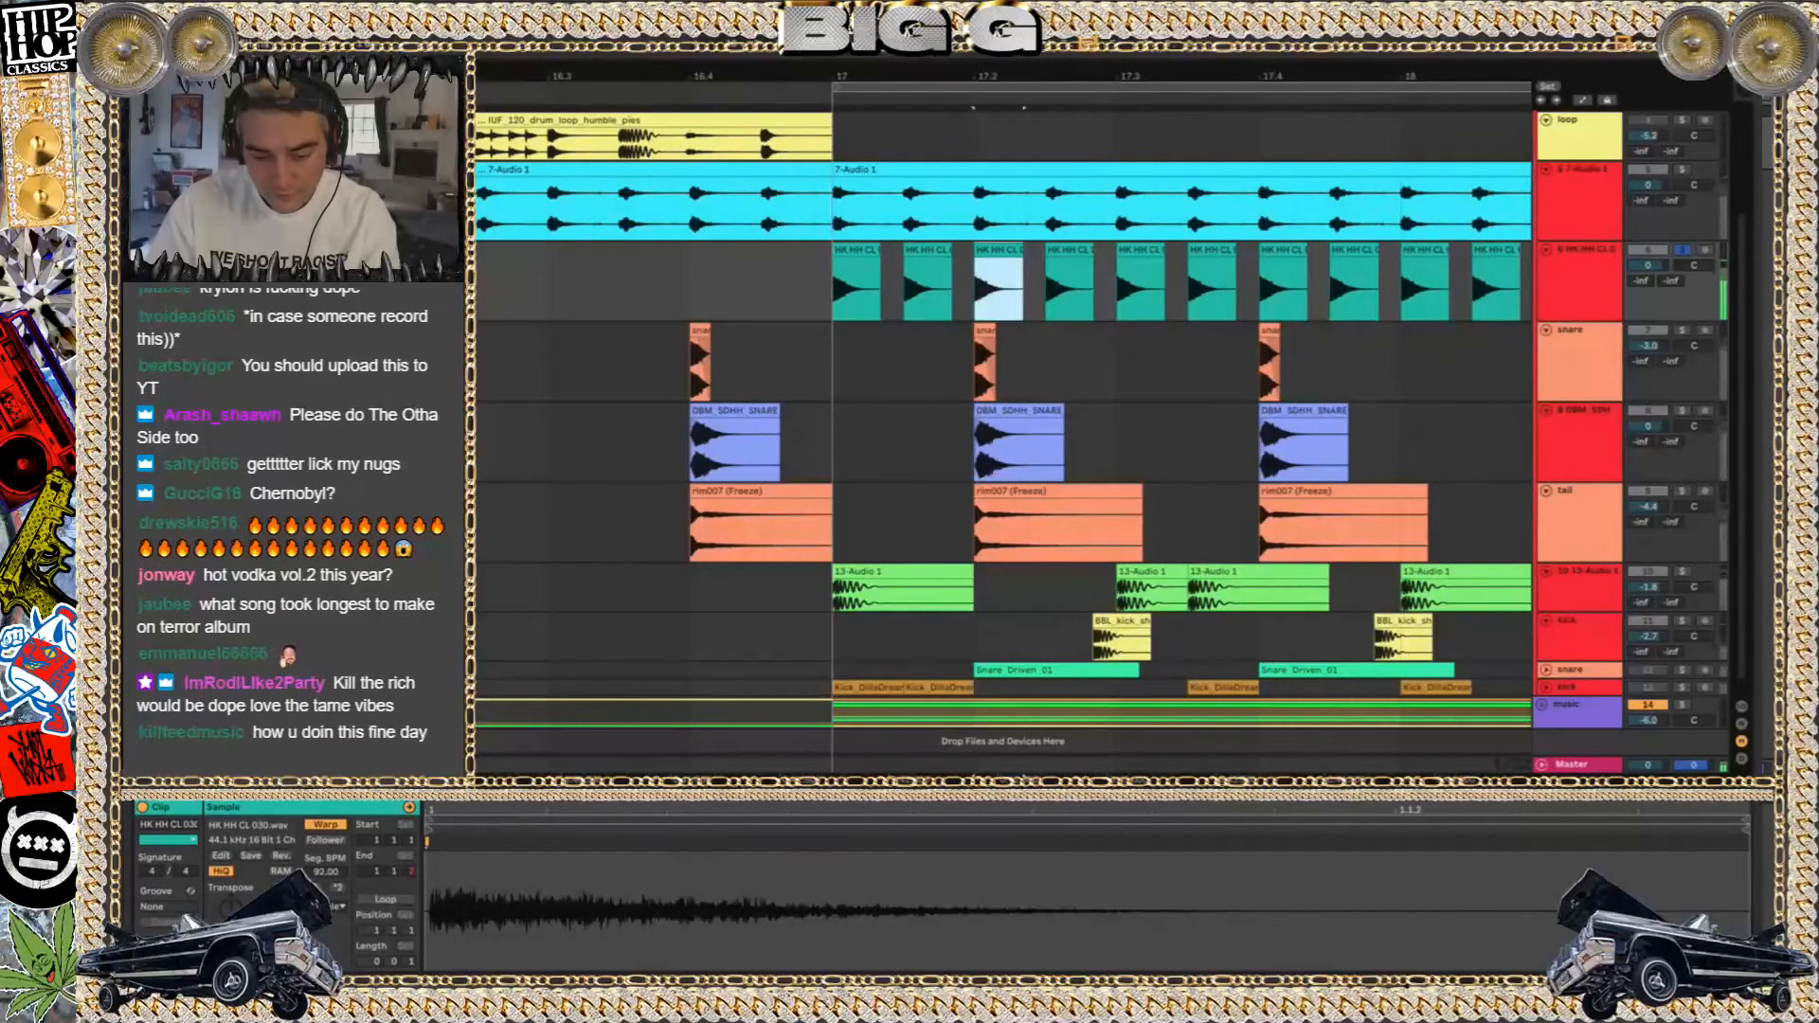
{"action": "left_click_drag", "start_coordinate": [234, 912], "coordinate": [234, 895]}
Compare the first and fourth hi-hat clips' sample settings and replay the soloed pattern from bar 17
{"action": "left_click", "coordinate": [837, 249]}
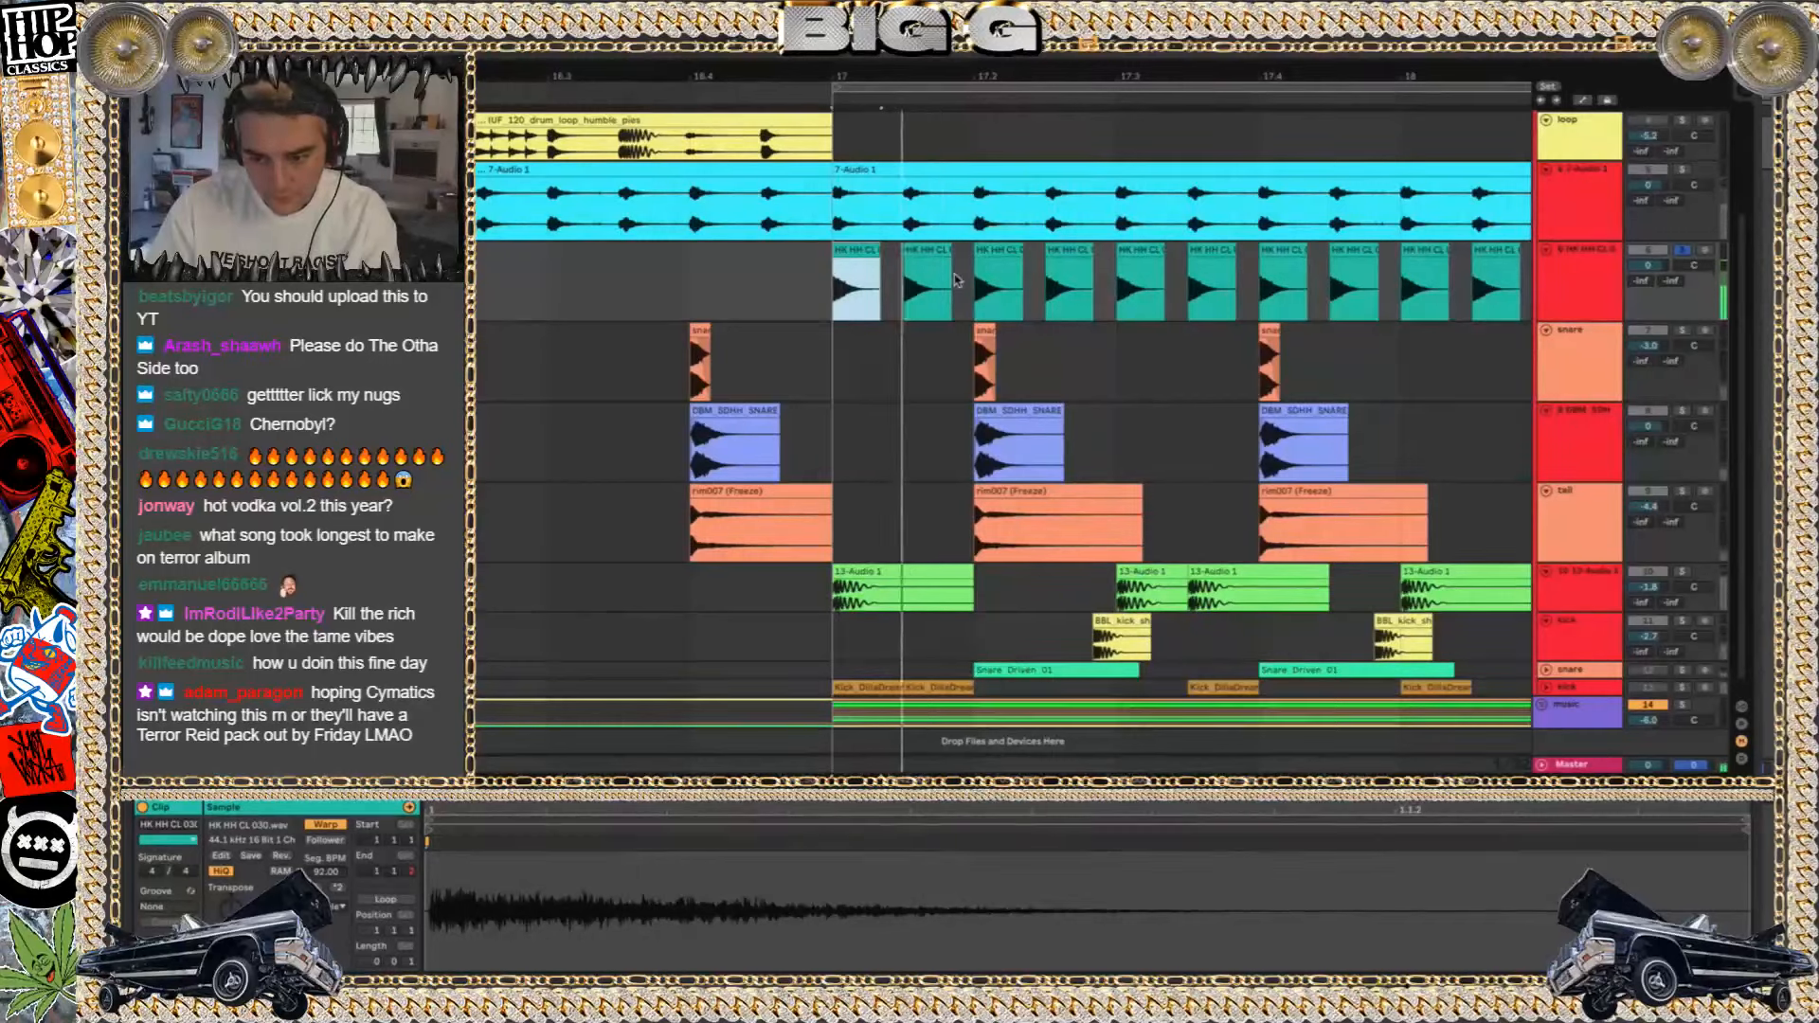
{"action": "left_click", "coordinate": [1063, 251]}
{"action": "left_click", "coordinate": [850, 248]}
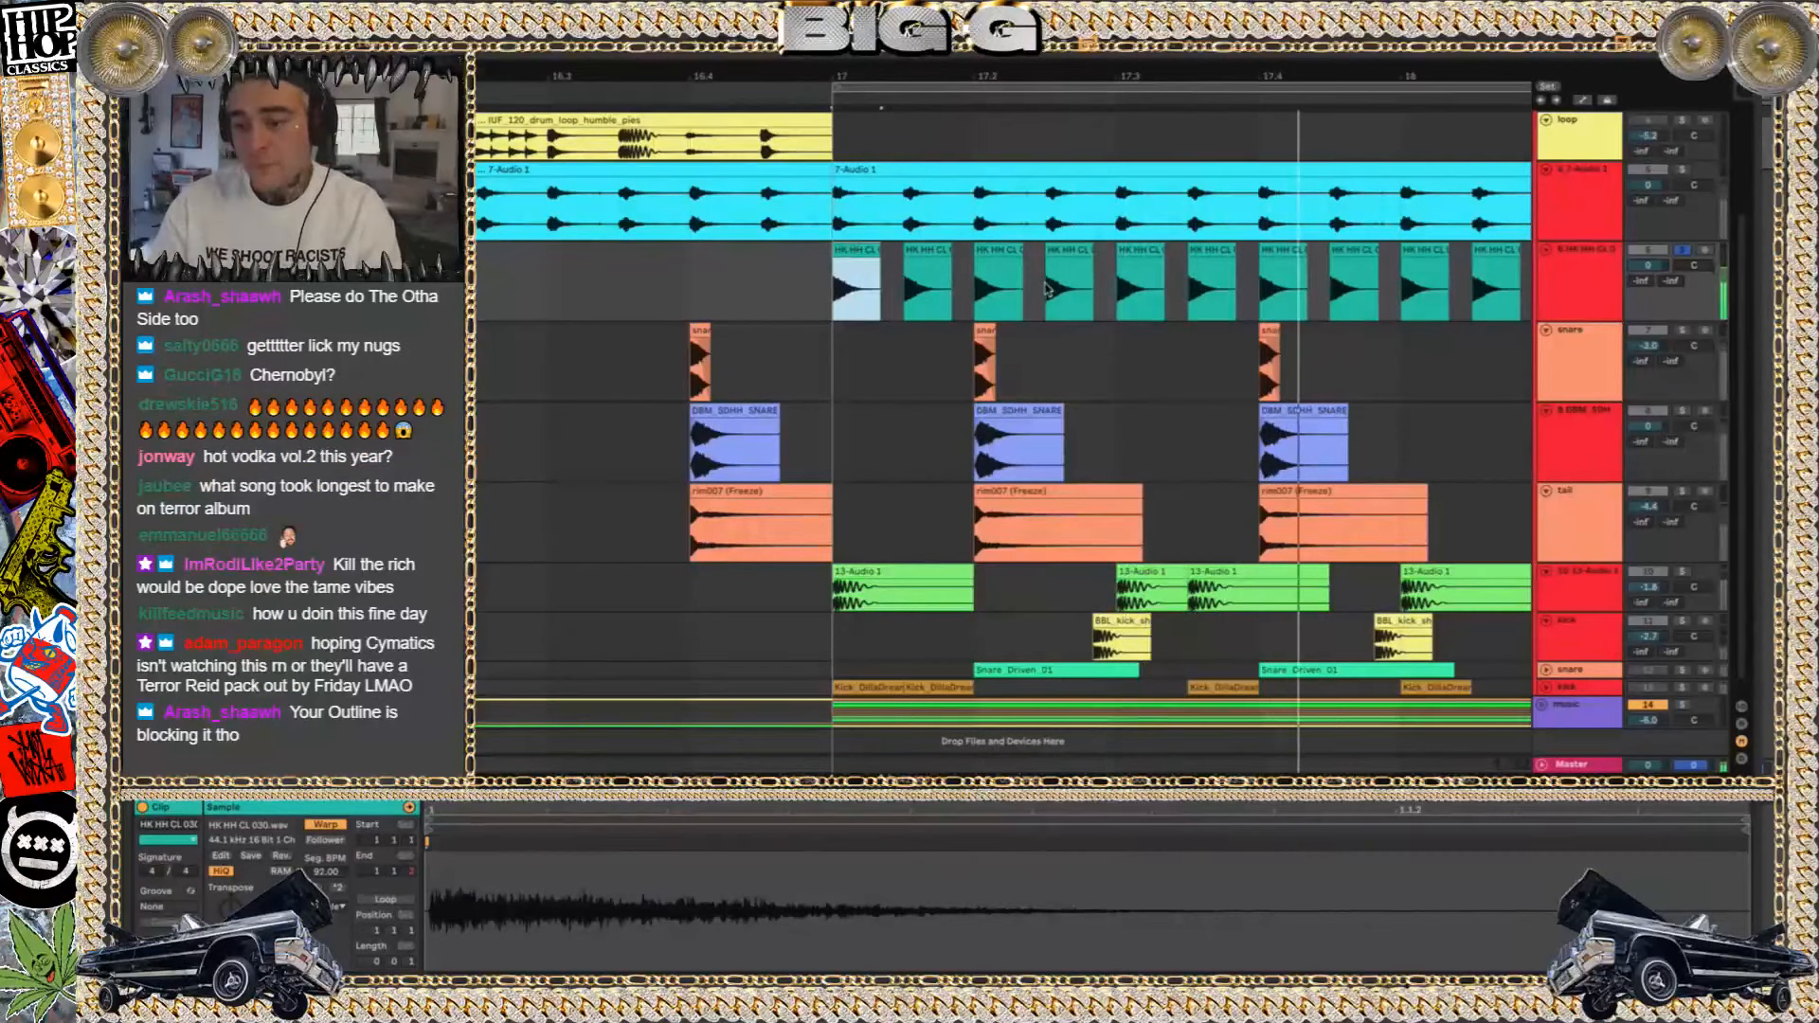
{"action": "left_click", "coordinate": [1069, 249]}
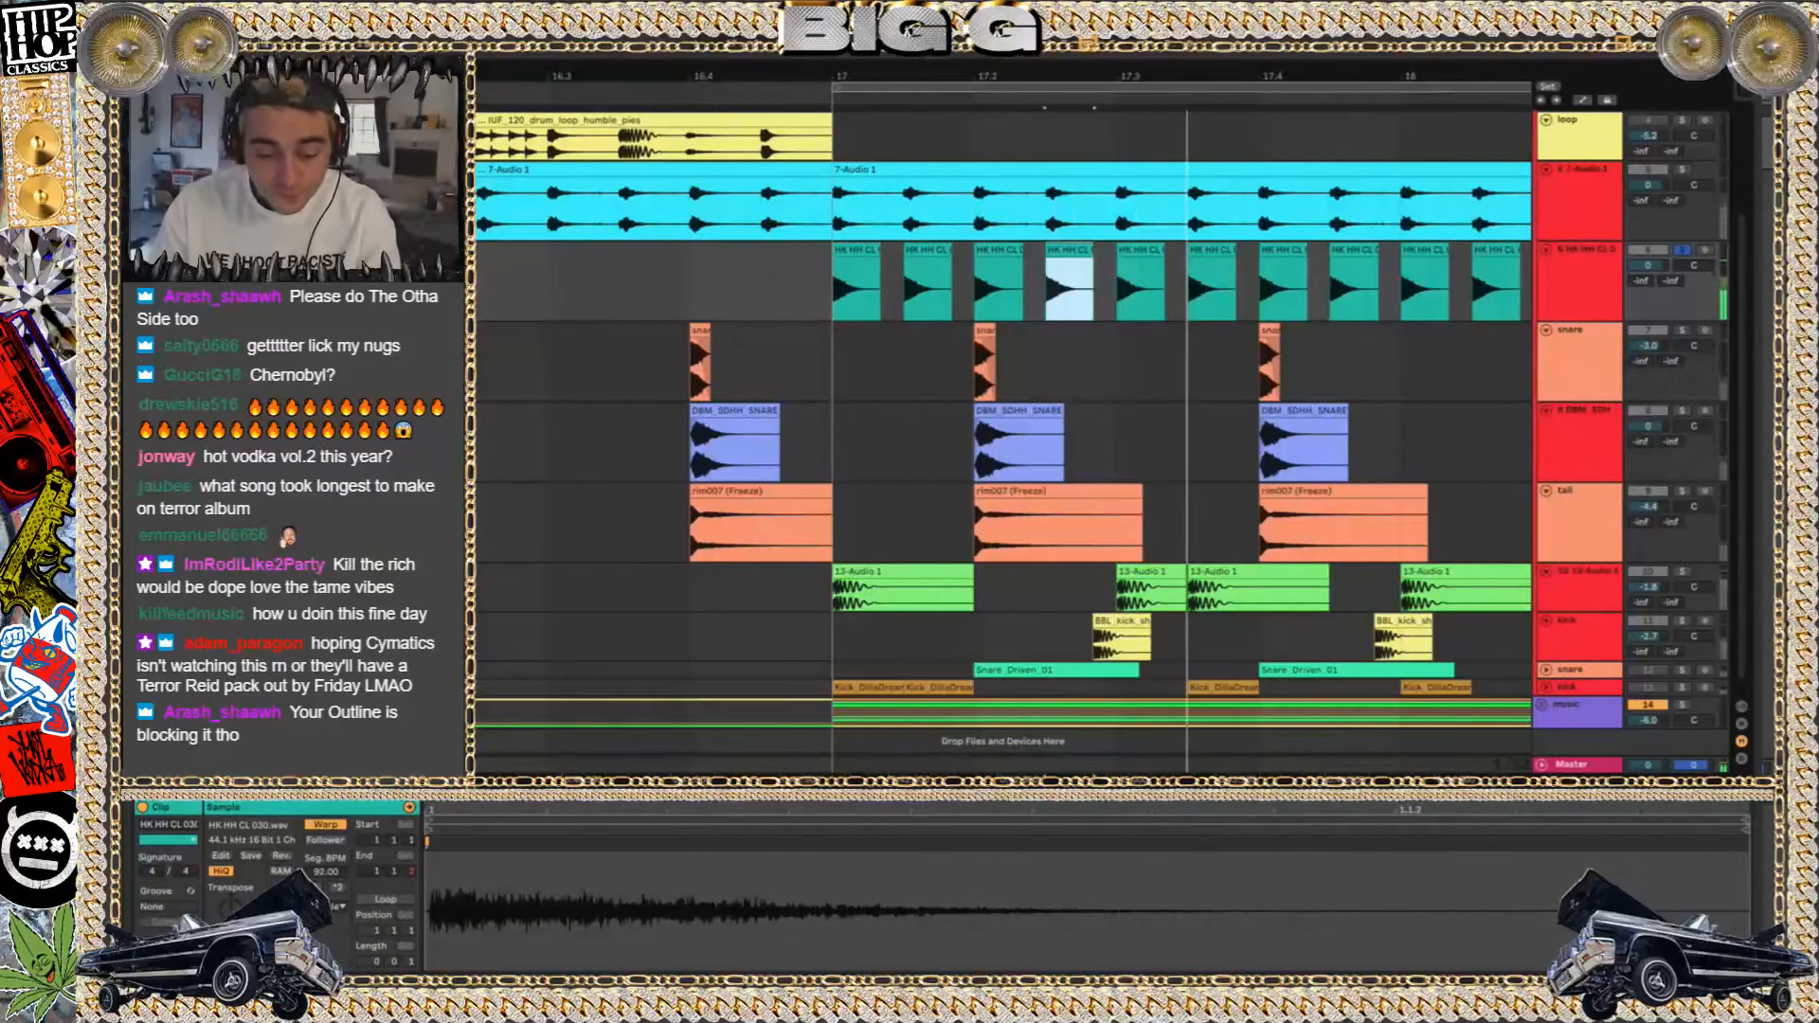
{"action": "key", "text": "space"}
{"action": "key", "text": "space"}
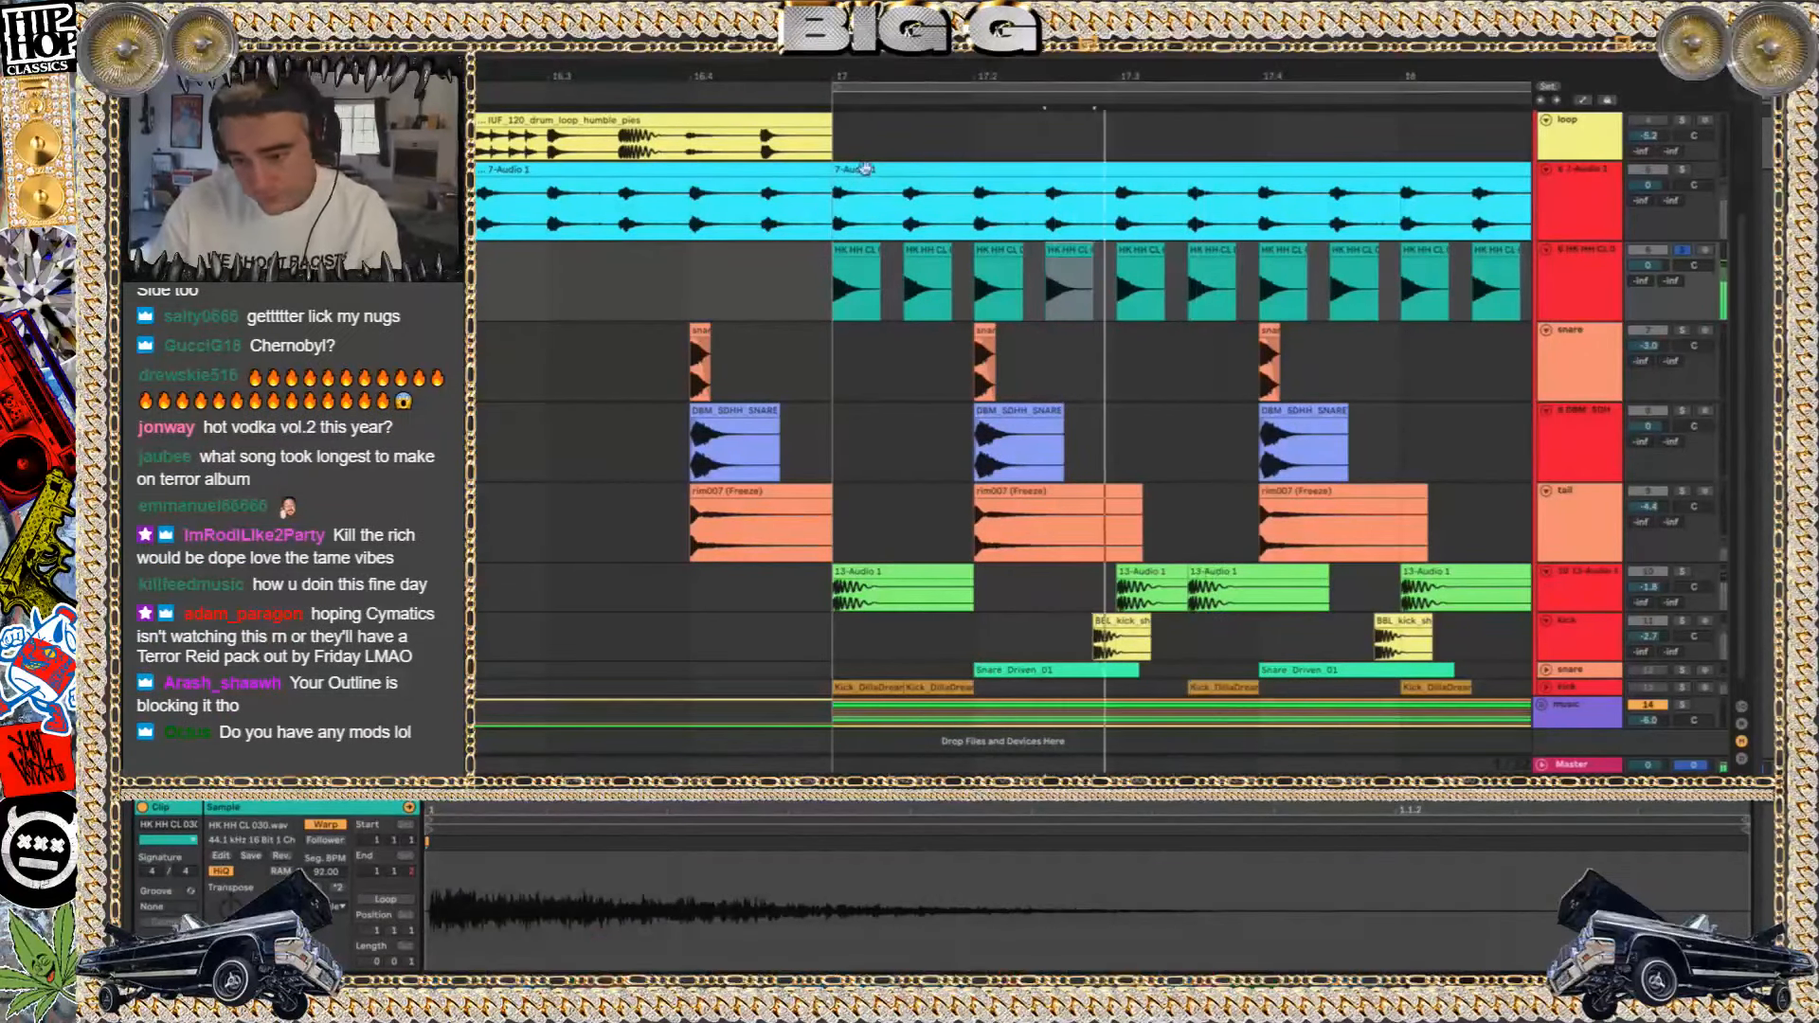
{"action": "left_click", "coordinate": [829, 293]}
{"action": "key", "text": "space"}
{"action": "key", "text": "space"}
Solo the original 7-Audio 1 hi-hat track and play it from bar 17 for comparison
{"action": "scroll", "coordinate": [1578, 189], "scroll_direction": "up", "scroll_amount": 3}
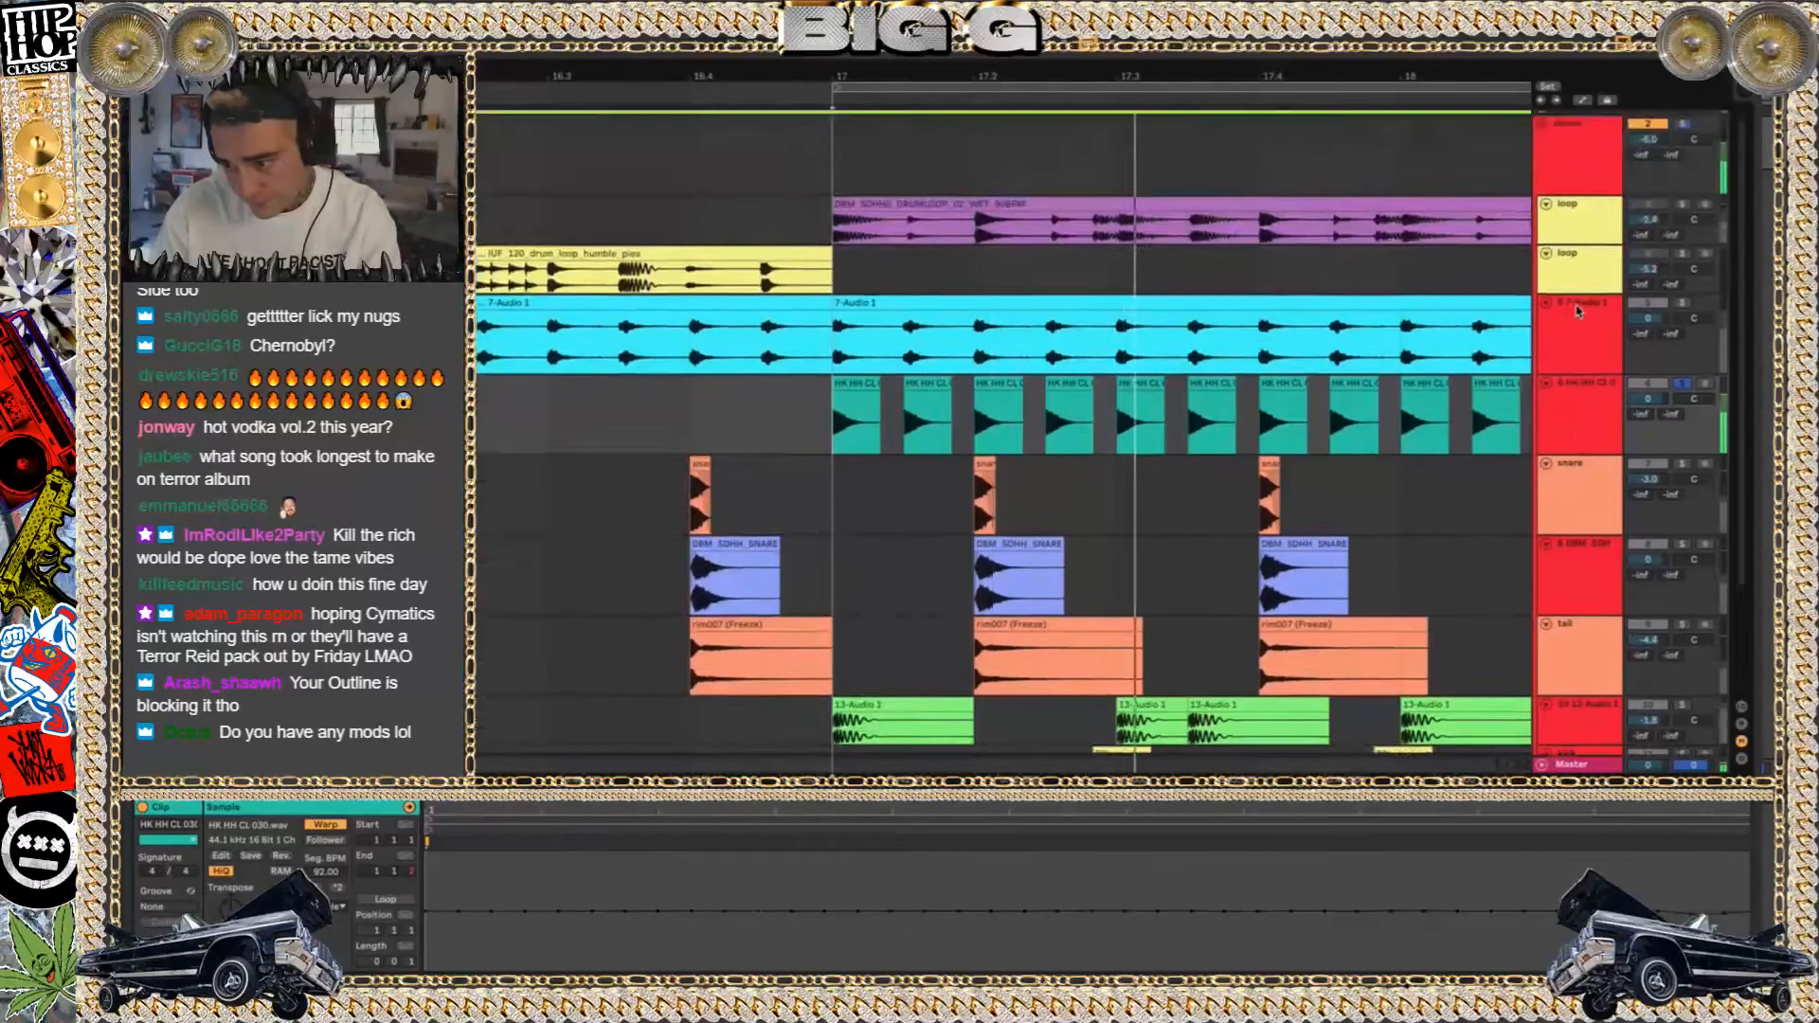
{"action": "left_click", "coordinate": [633, 767]}
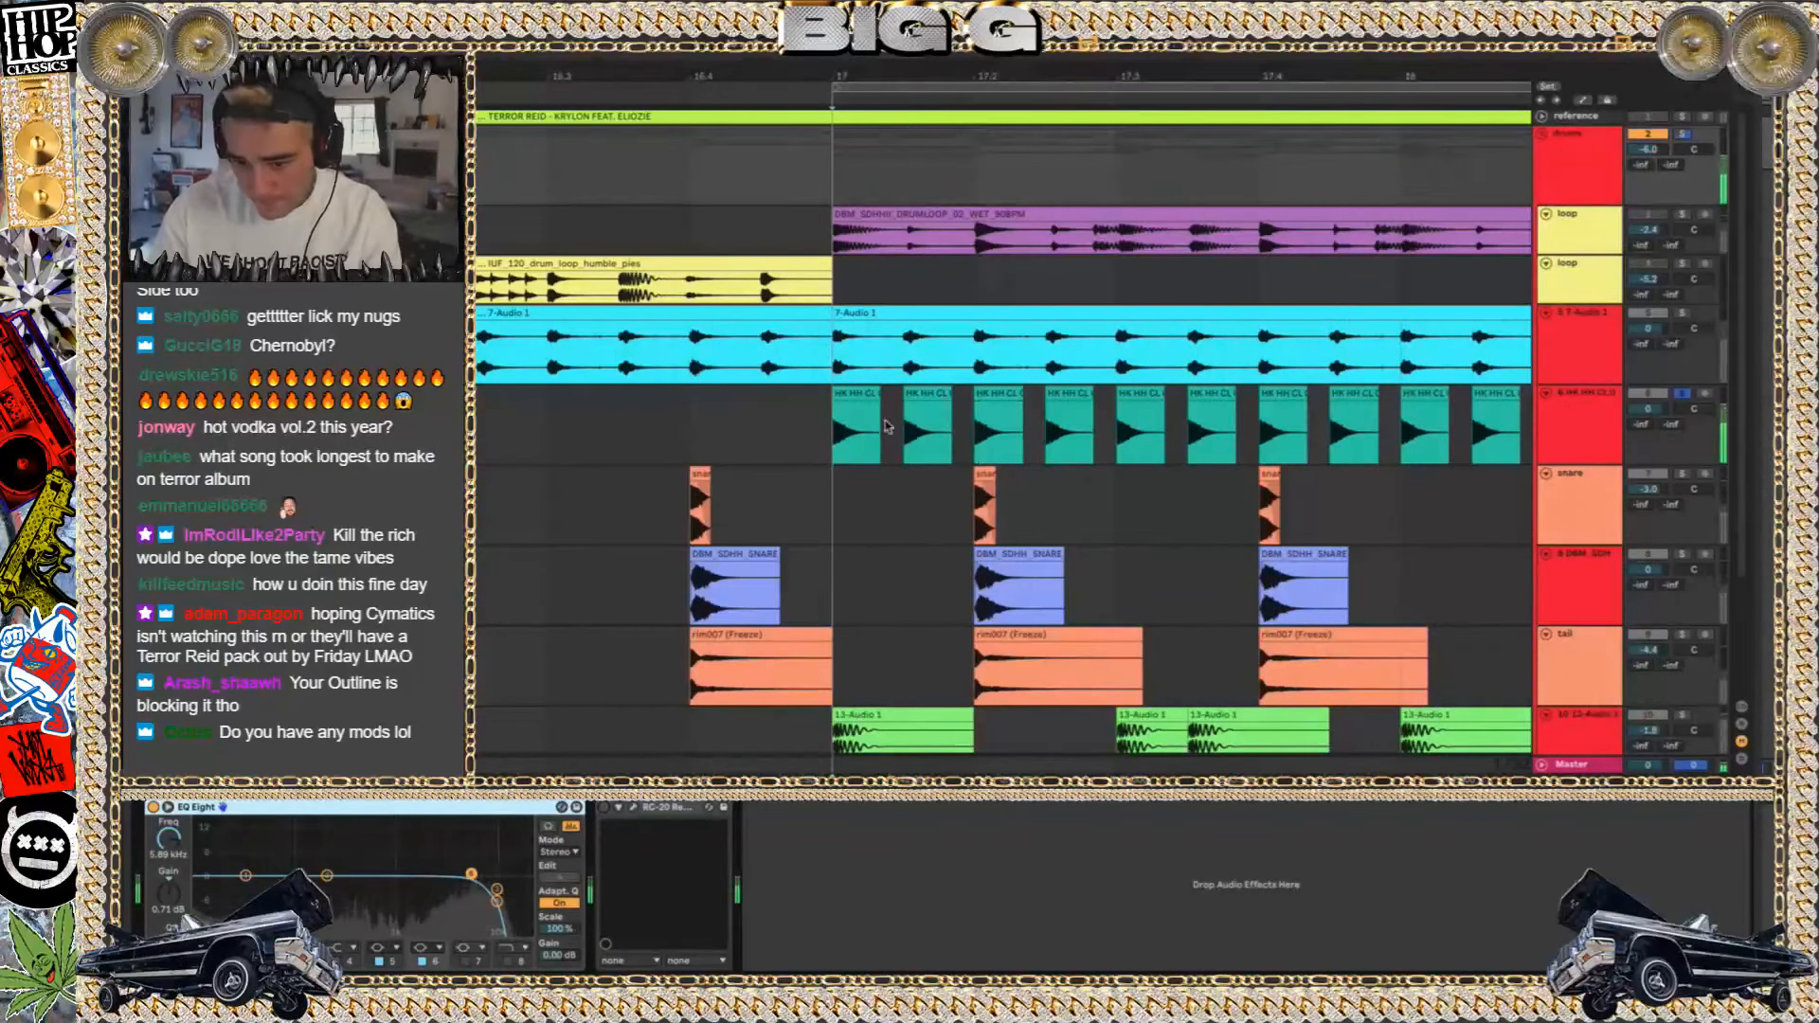
{"action": "left_click", "coordinate": [859, 393]}
{"action": "left_click", "coordinate": [852, 315]}
{"action": "left_click", "coordinate": [1682, 313]}
{"action": "key", "text": "space"}
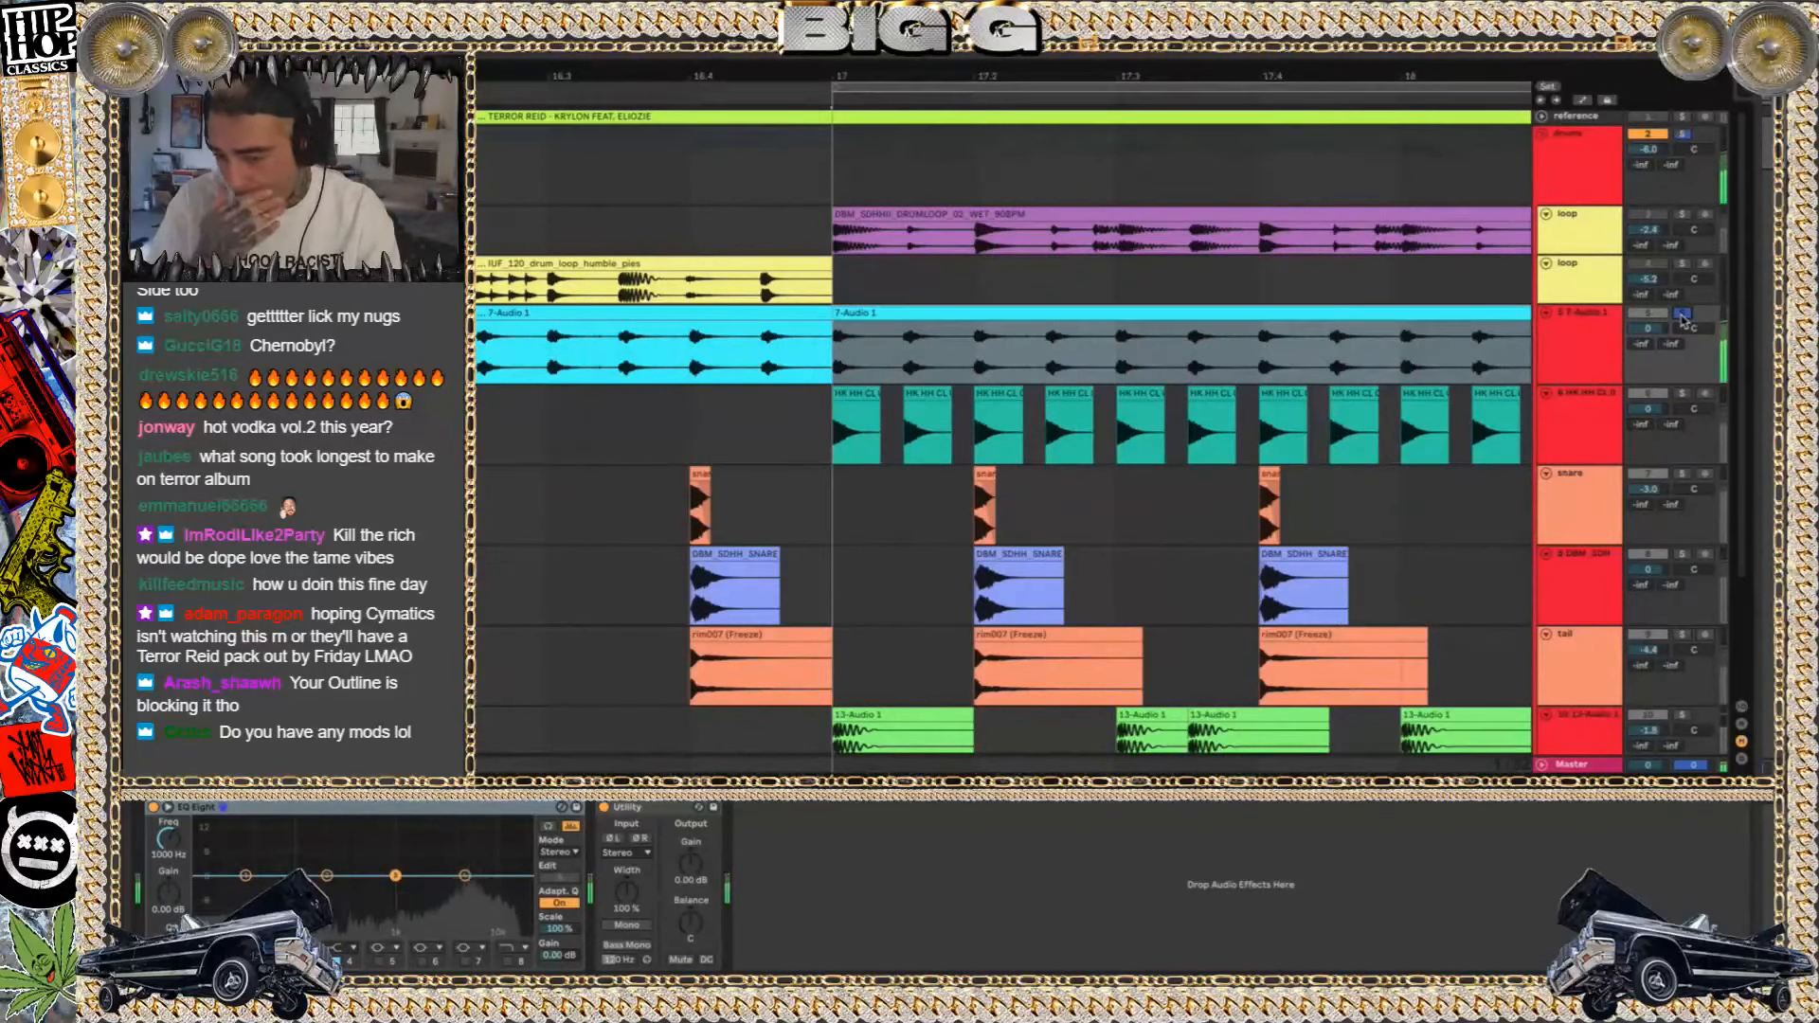
Bypass the EQ Eight on the drums group during playback, and show the effects on the 7-Audio 1 track
{"action": "left_click", "coordinate": [1592, 179]}
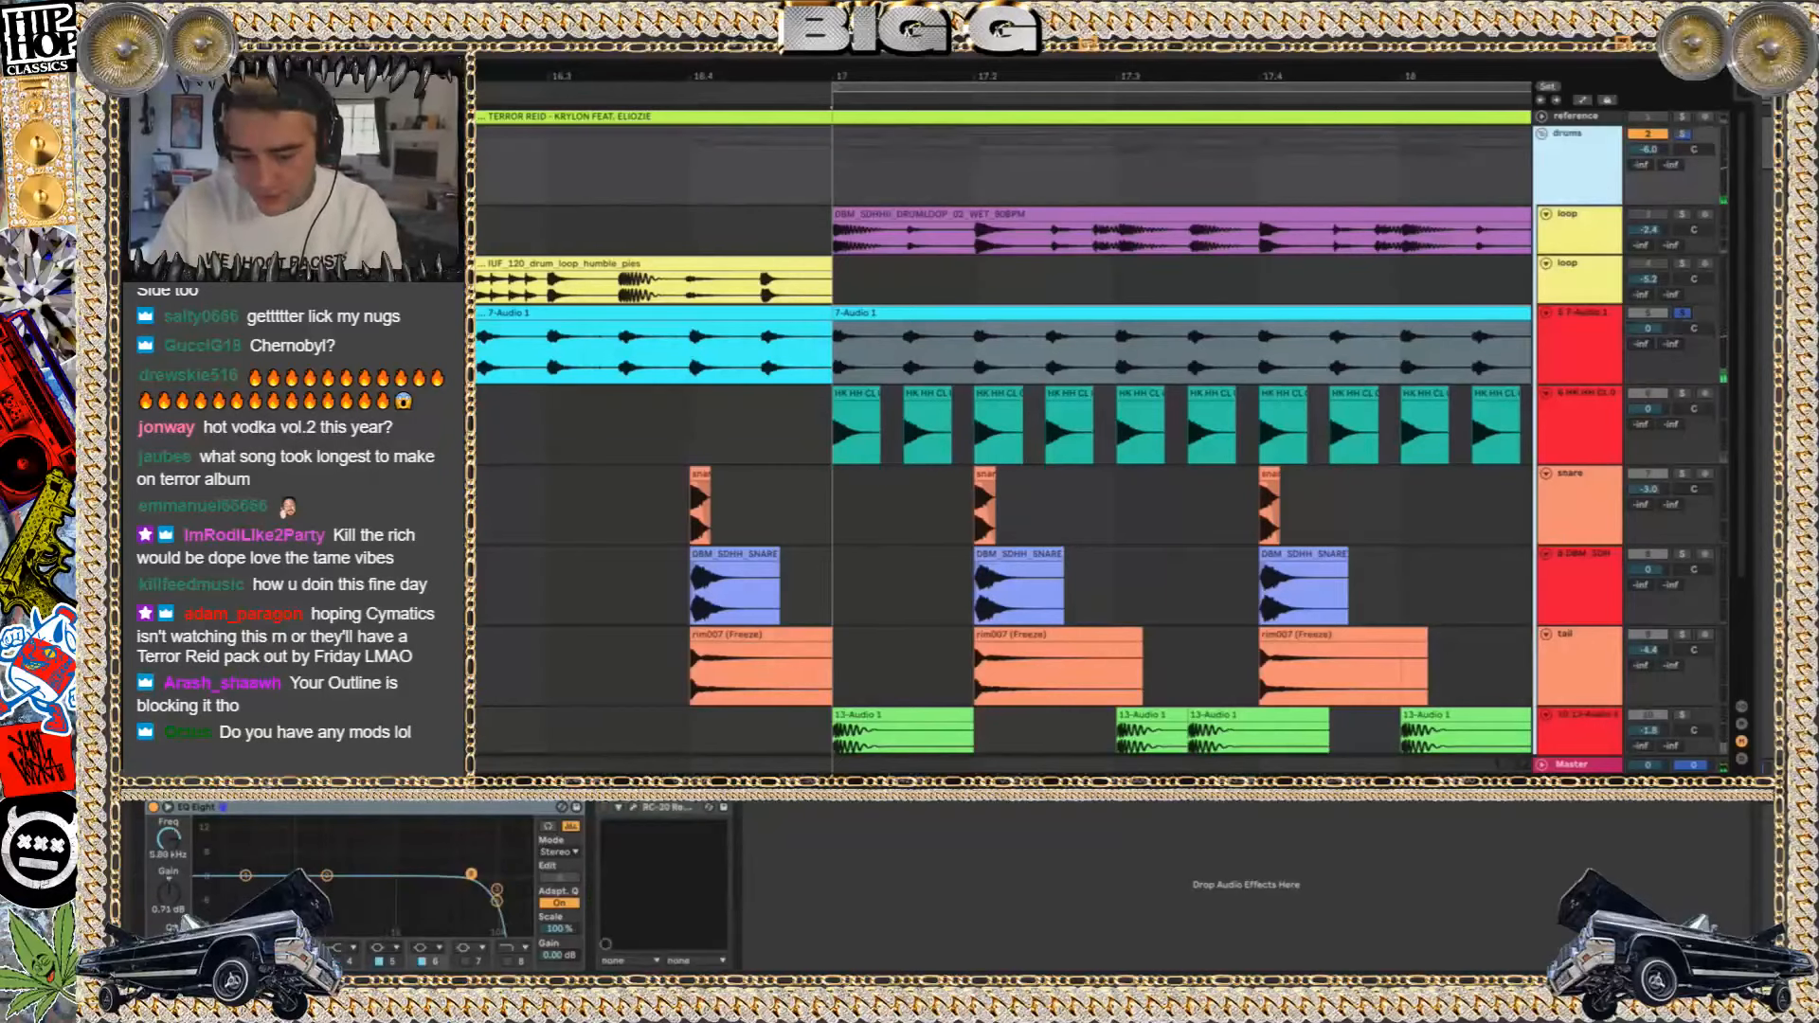
{"action": "key", "text": "space"}
{"action": "left_click", "coordinate": [152, 807]}
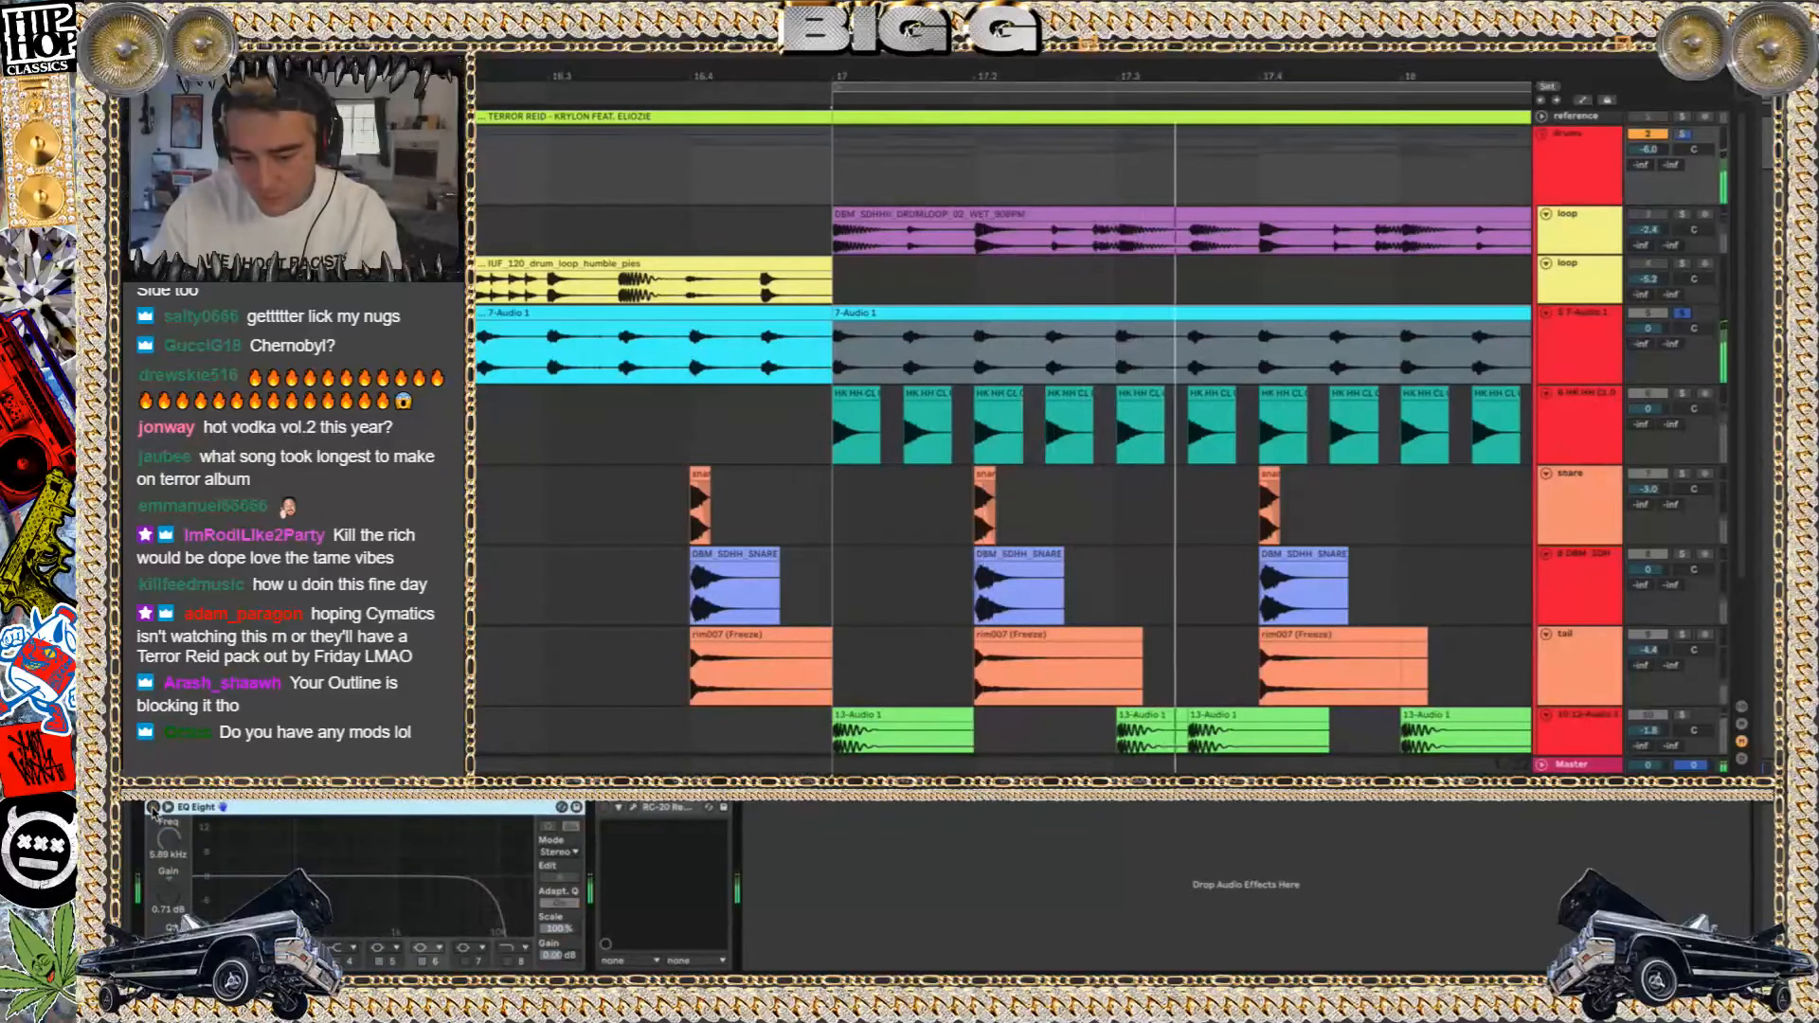
{"action": "left_click", "coordinate": [1598, 350]}
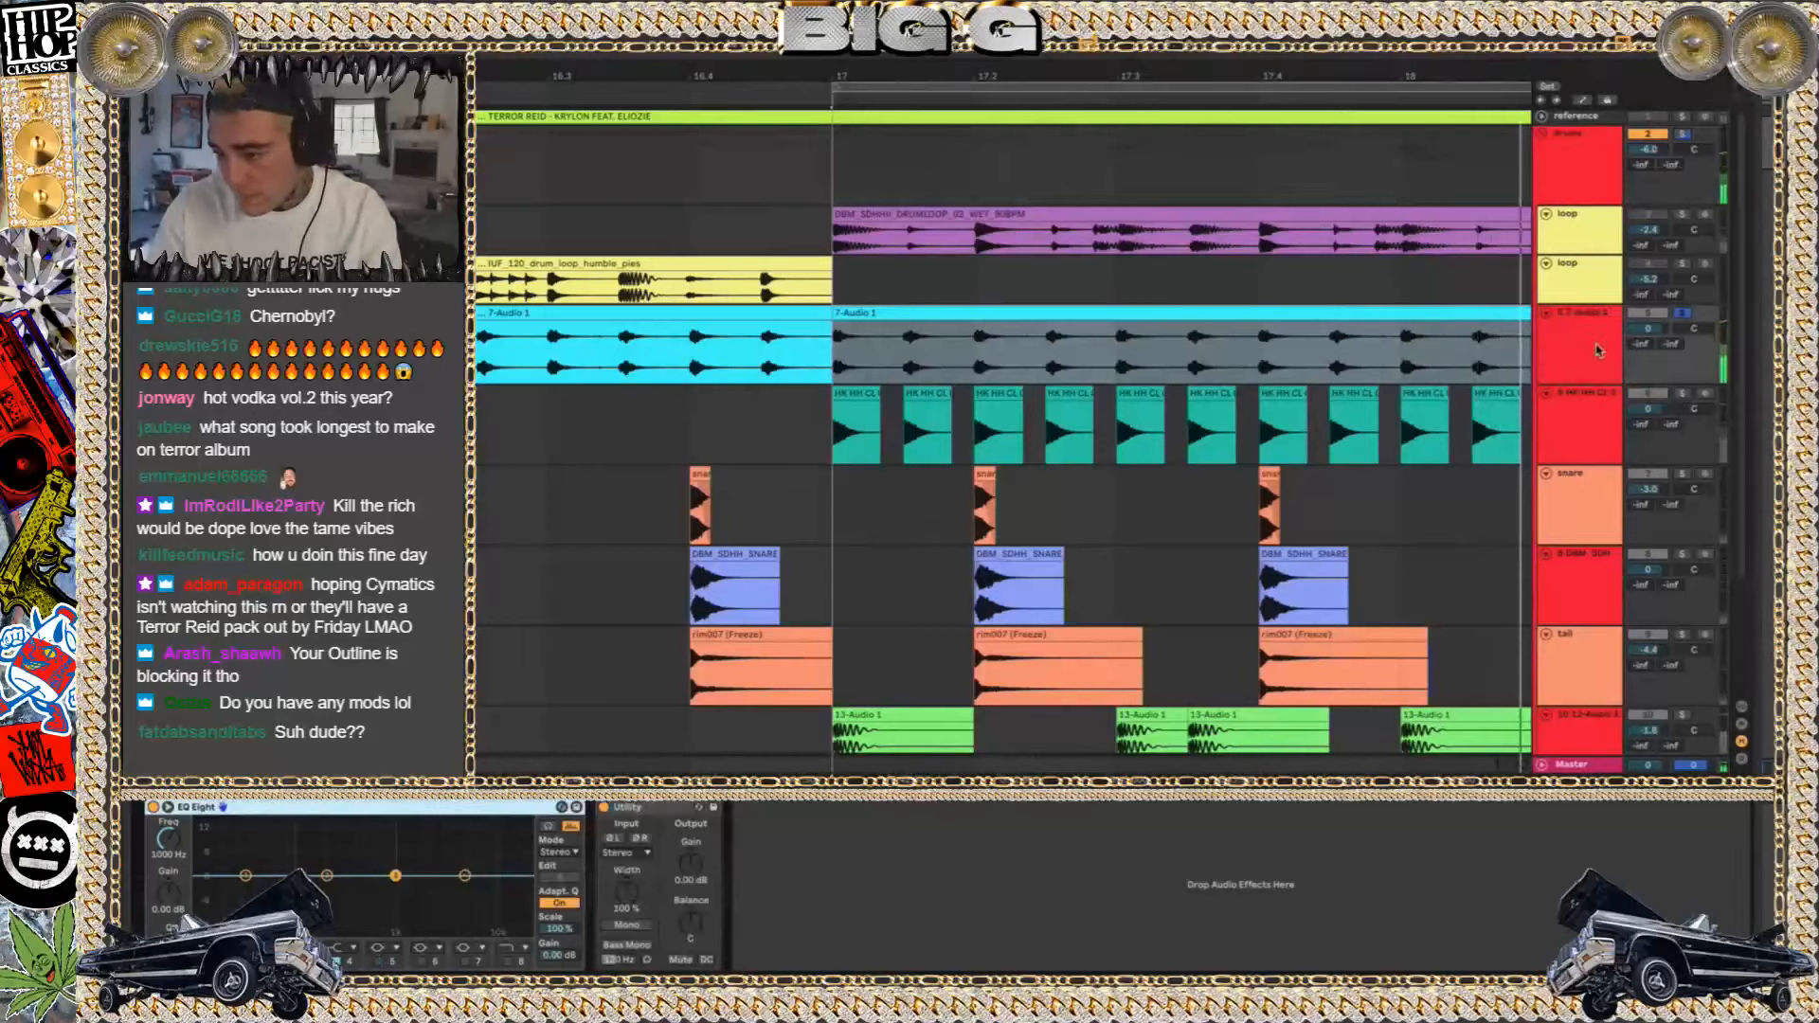
{"action": "left_click", "coordinate": [1596, 313]}
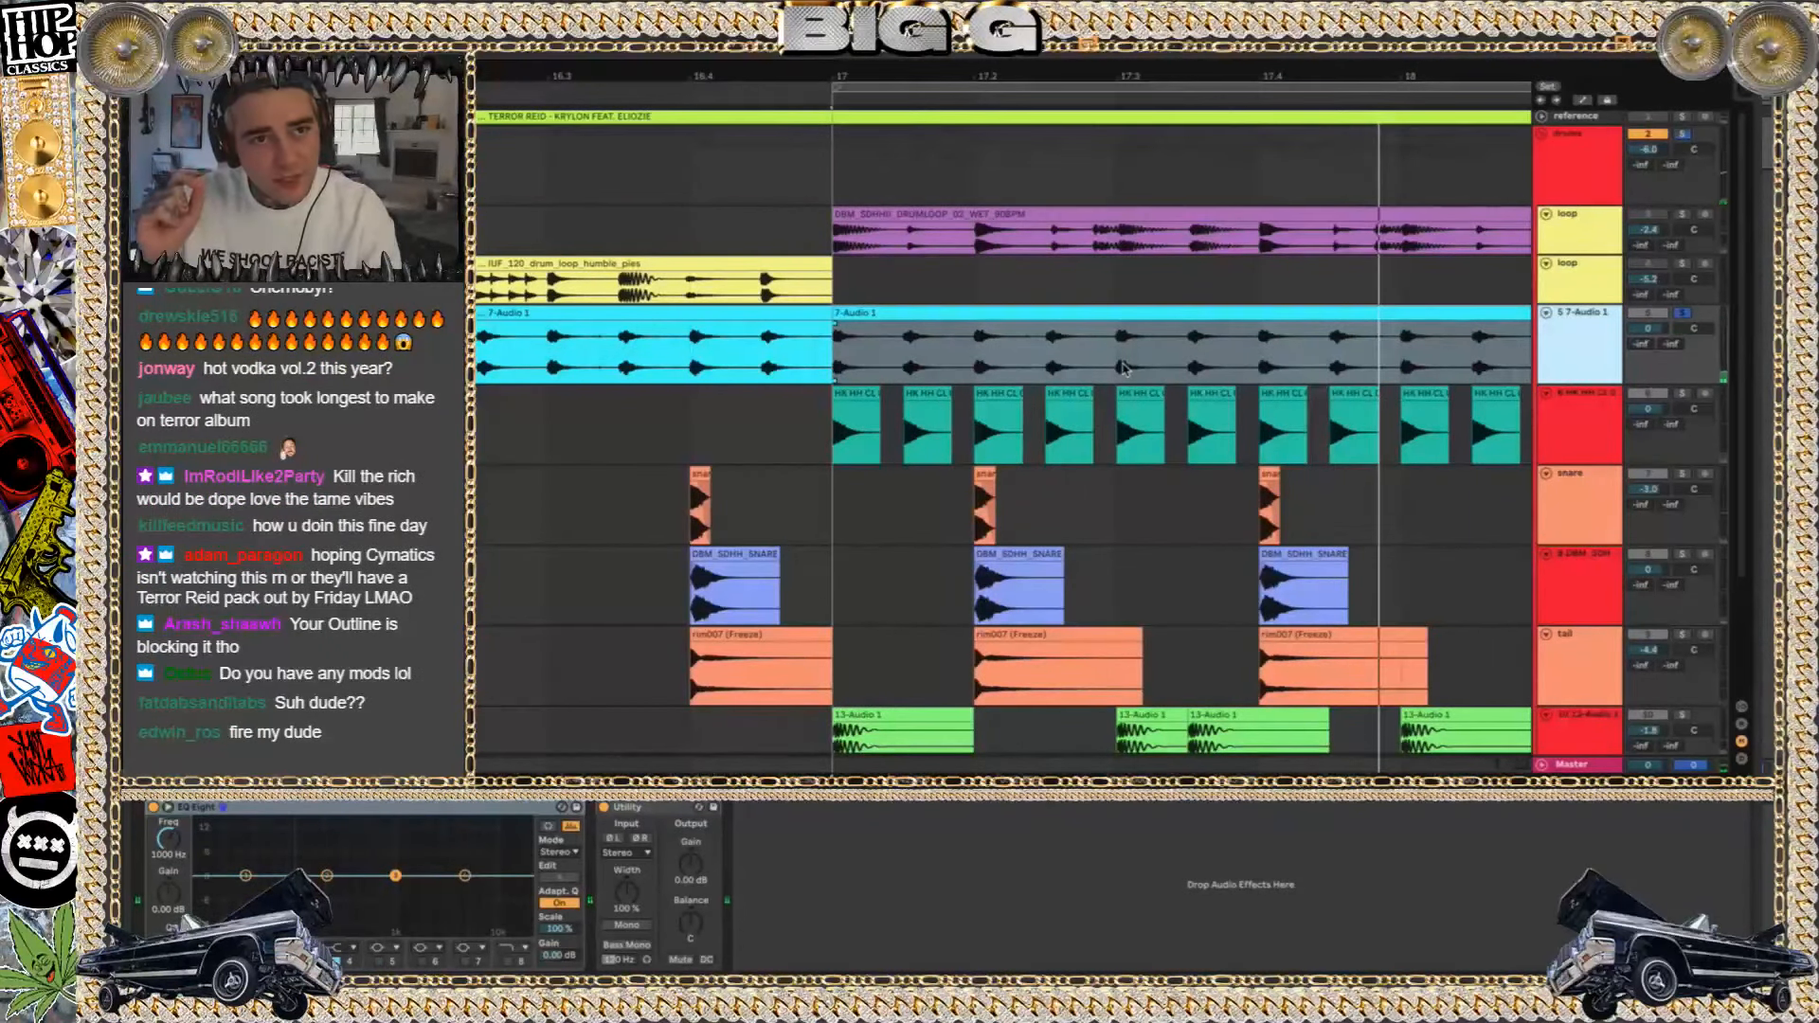
{"action": "key", "text": "space"}
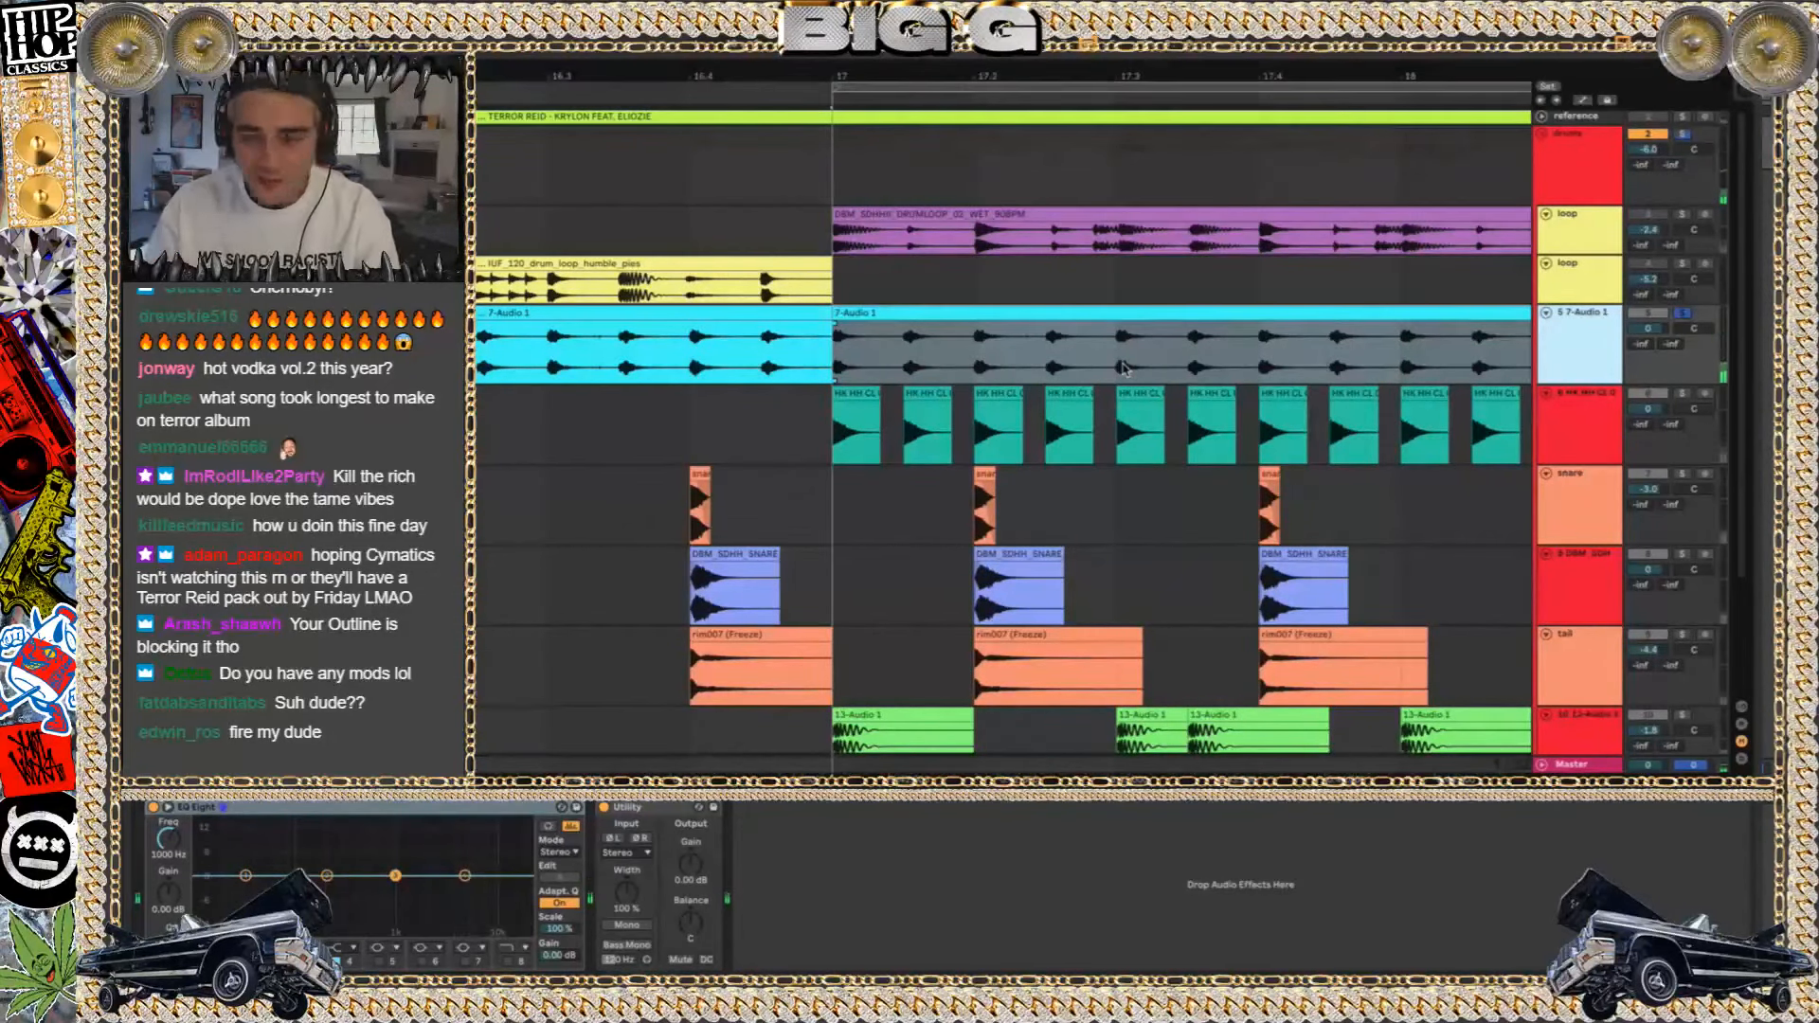
Solo the new HK HH CL hi-hat track and play its pattern from bar 17
{"action": "left_click", "coordinate": [1684, 394]}
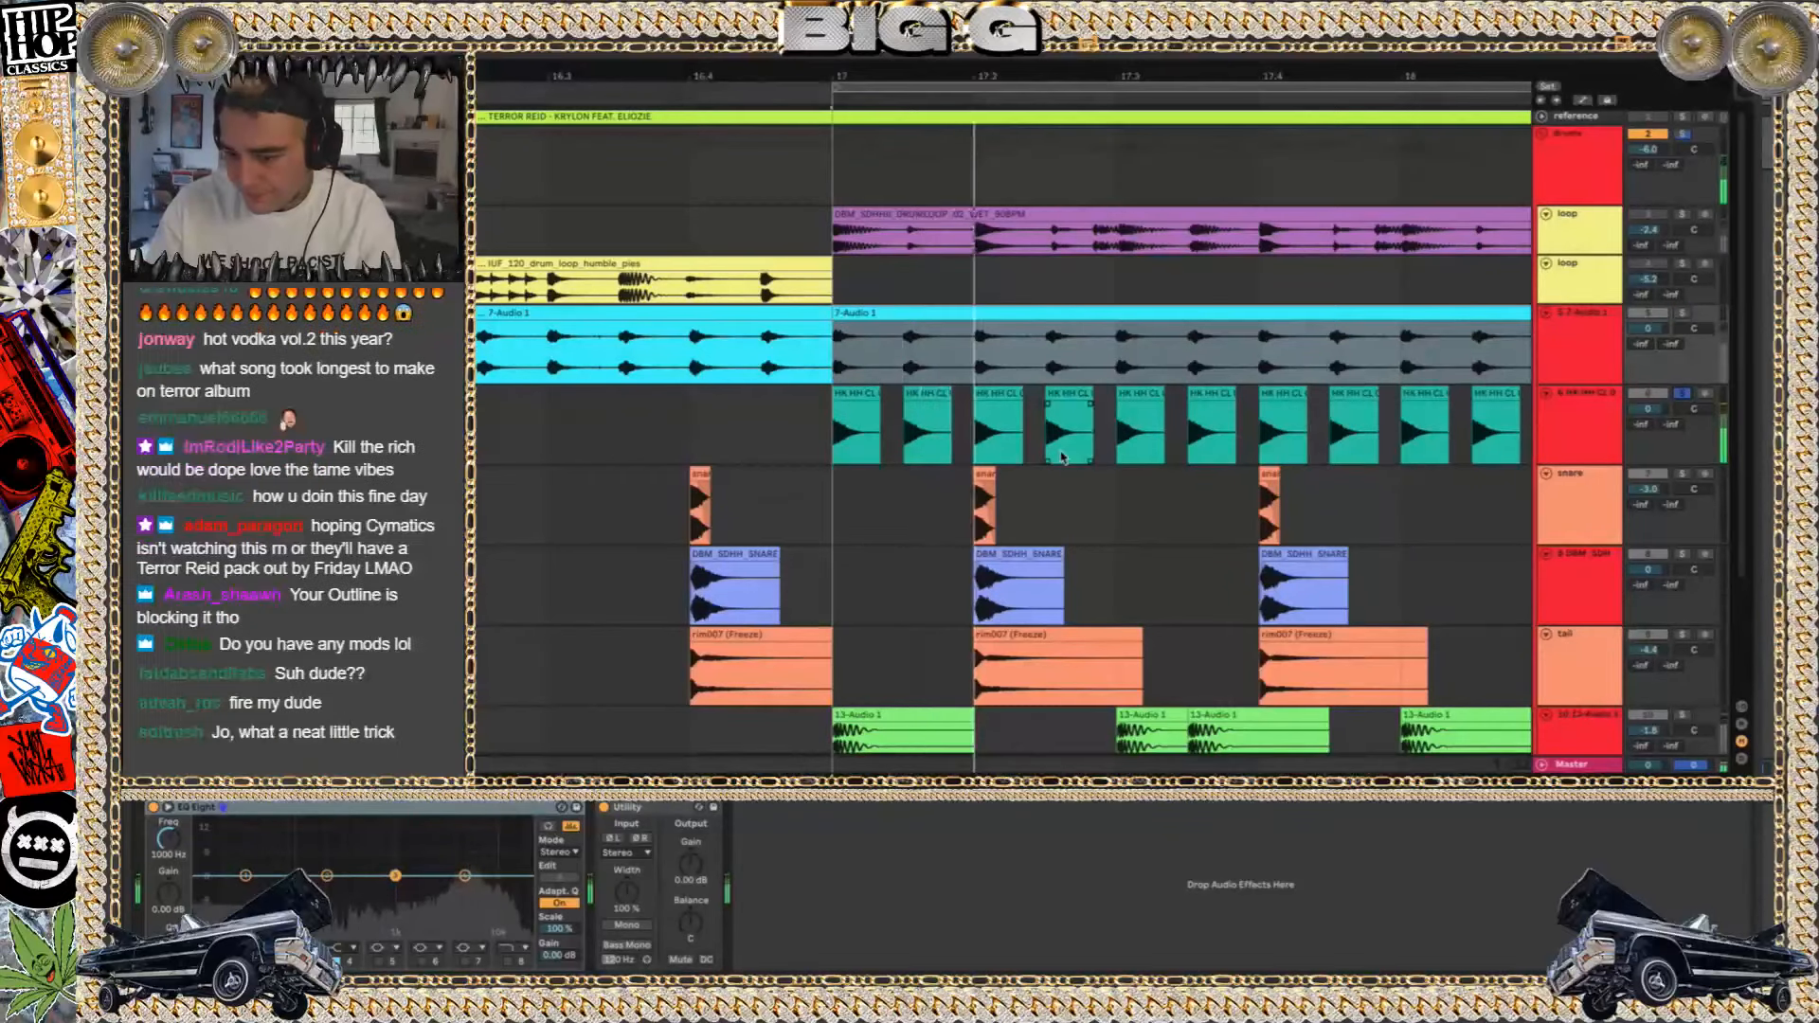
{"action": "key", "text": "space"}
{"action": "left_click", "coordinate": [1124, 408]}
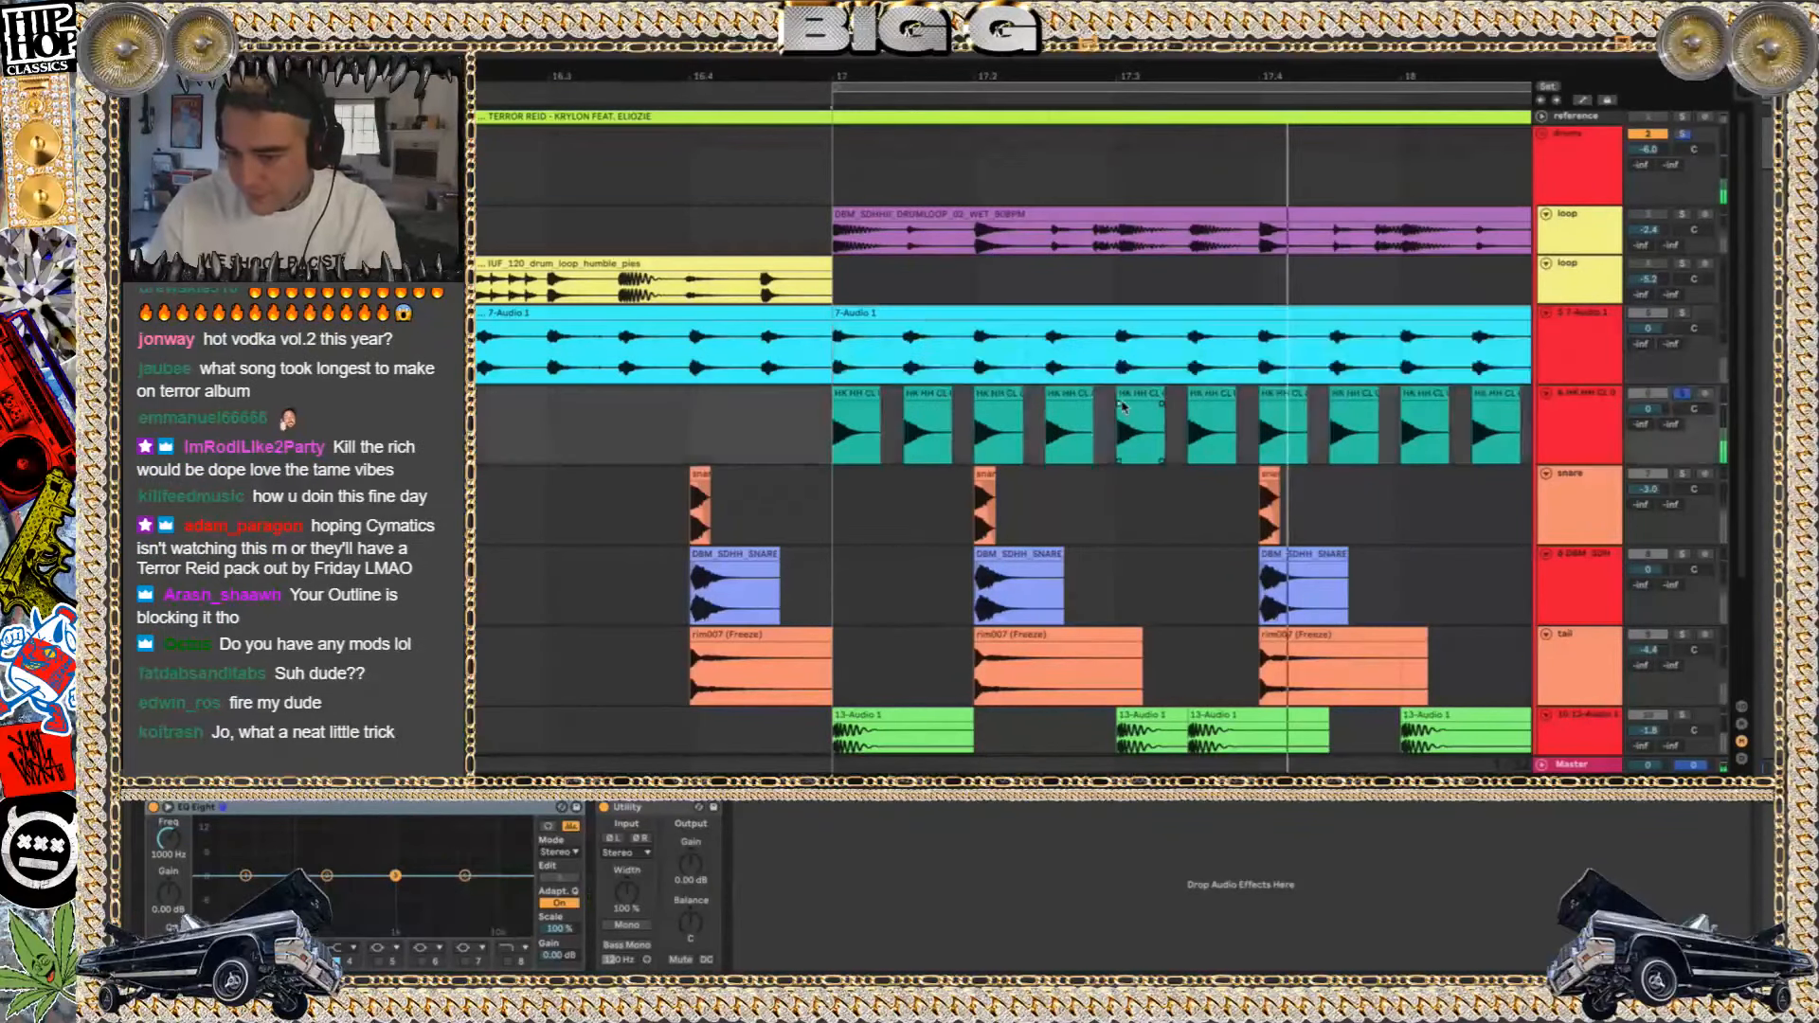
Try deleting all the new hi-hat clips from bar 17 onward, and undo the deletion
{"action": "key", "text": "minus"}
{"action": "scroll", "coordinate": [1337, 434], "scroll_direction": "right", "scroll_amount": 3}
{"action": "left_click_drag", "start_coordinate": [1339, 434], "coordinate": [658, 431]}
{"action": "key", "text": "Delete"}
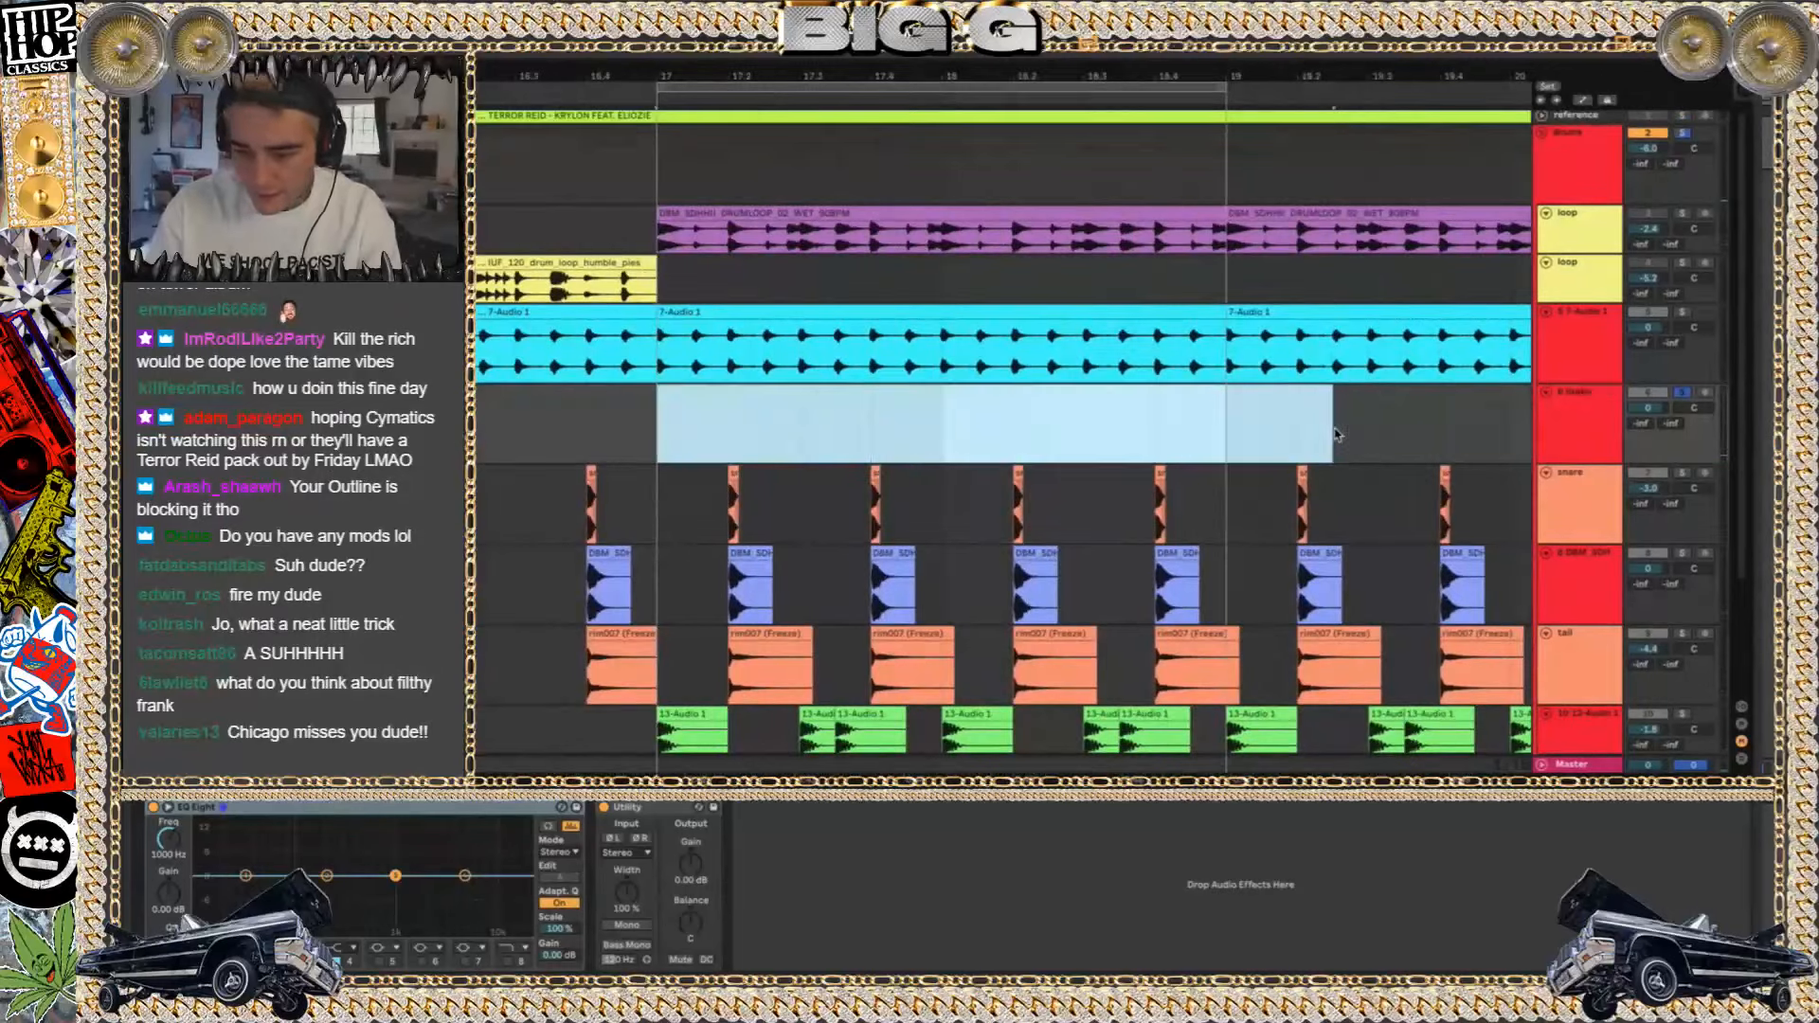
{"action": "key", "text": "ctrl+z"}
Delete the hi-hat hits after the first four and duplicate those four until sixteen fill bars 17 and 18
{"action": "left_click_drag", "start_coordinate": [1475, 436], "coordinate": [661, 415]}
{"action": "key", "text": "Delete"}
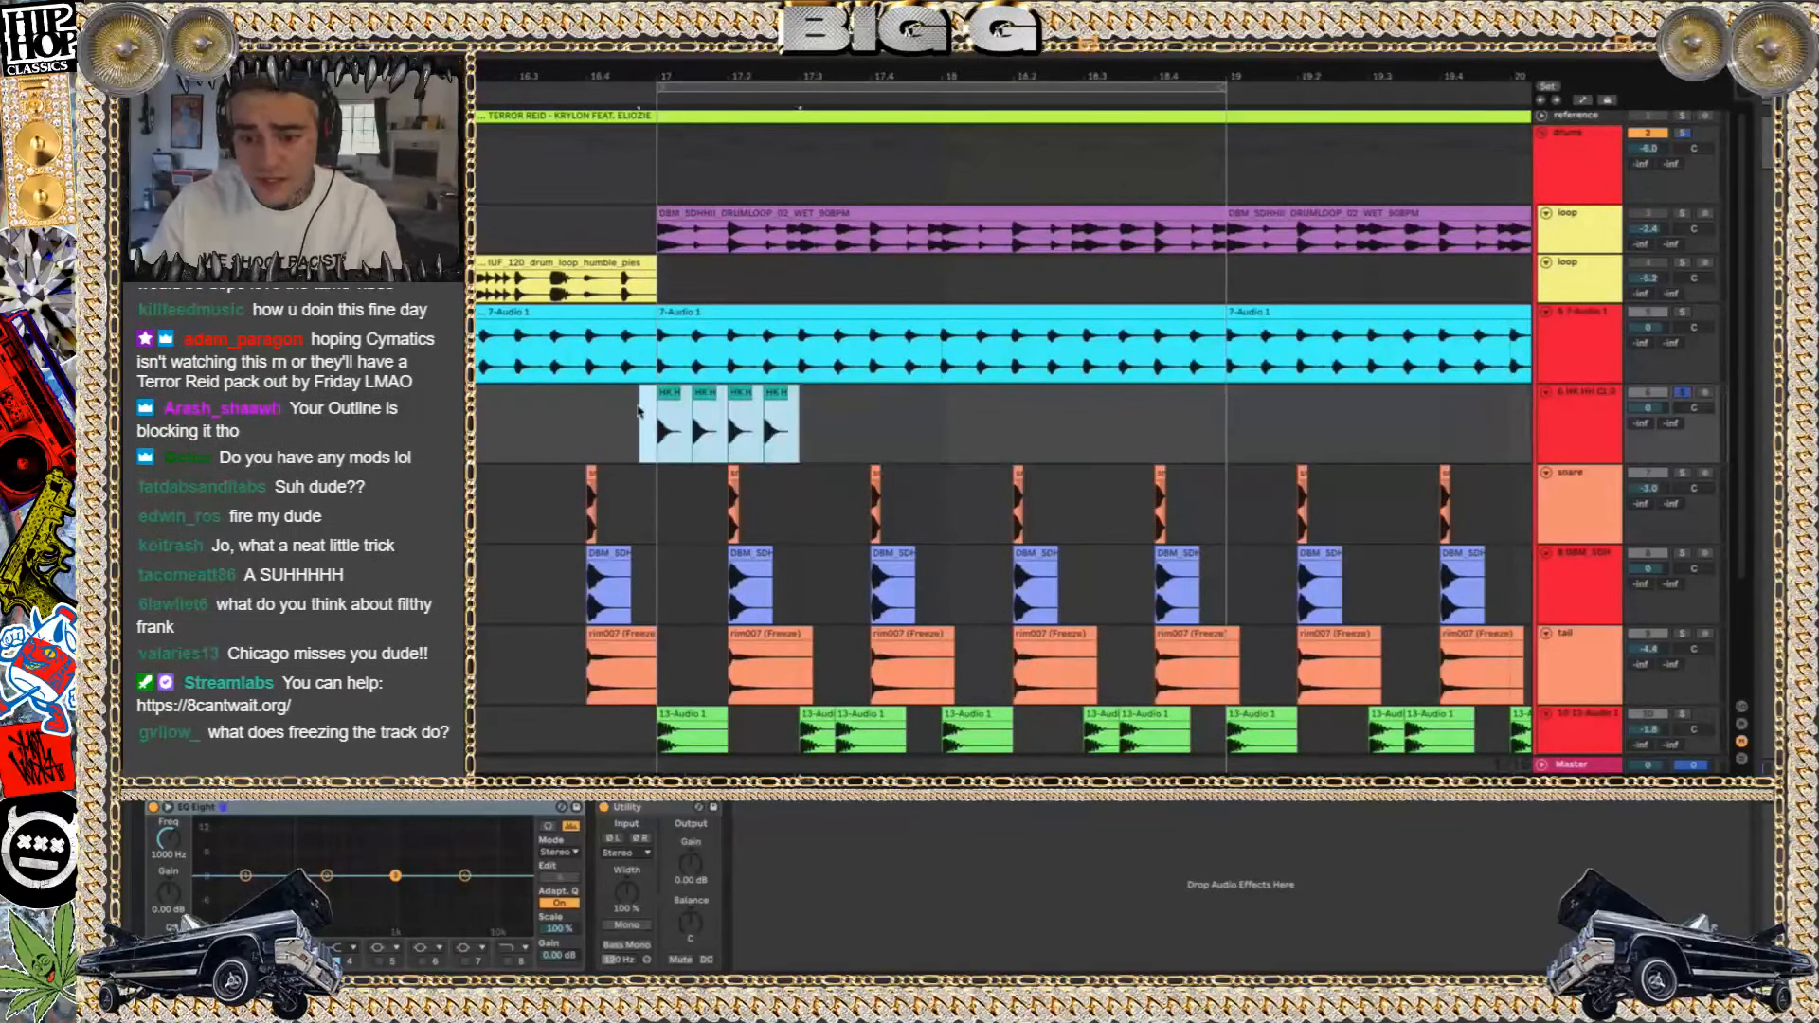
{"action": "key", "text": "ctrl+d"}
{"action": "key", "text": "ctrl+d"}
{"action": "key", "text": "ctrl+d"}
{"action": "left_click", "coordinate": [644, 410], "text": "shift"}
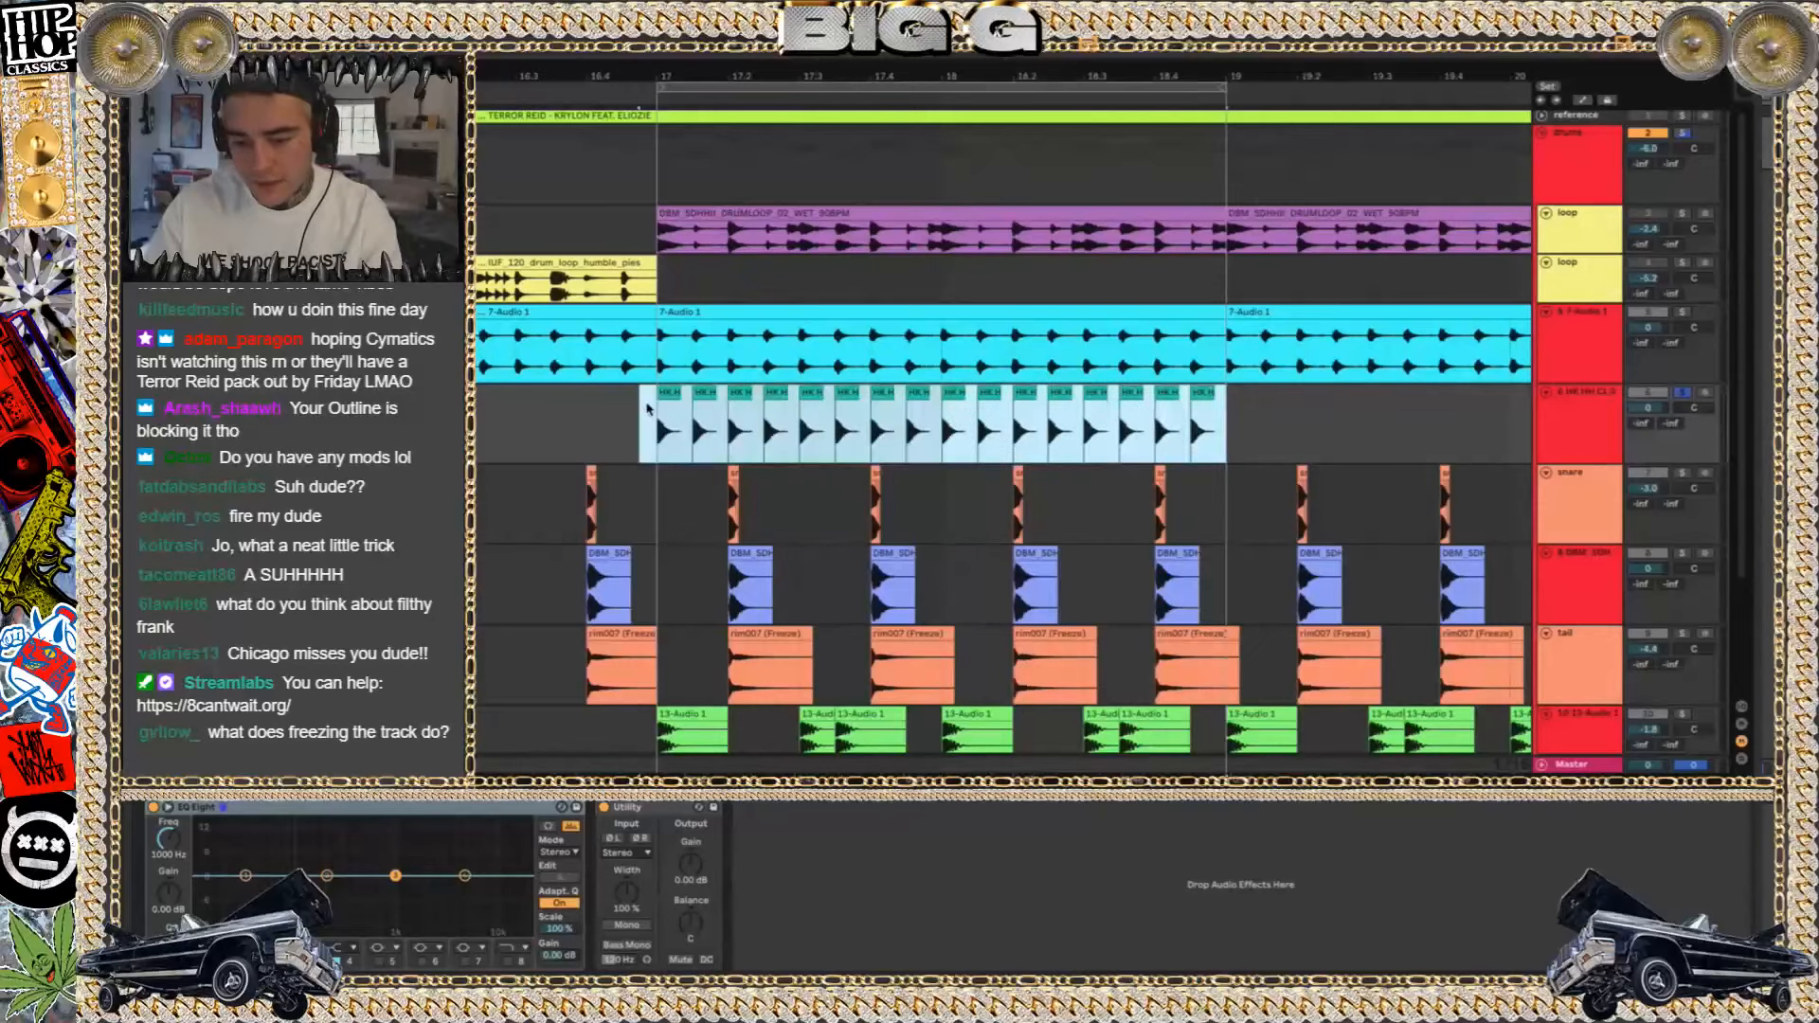
Play the new pattern and add a Reverb to the hi-hat track with 932 ms decay time and 25% dry/wet
{"action": "key", "text": "space"}
{"action": "scroll", "coordinate": [673, 391], "scroll_direction": "up", "scroll_amount": 3}
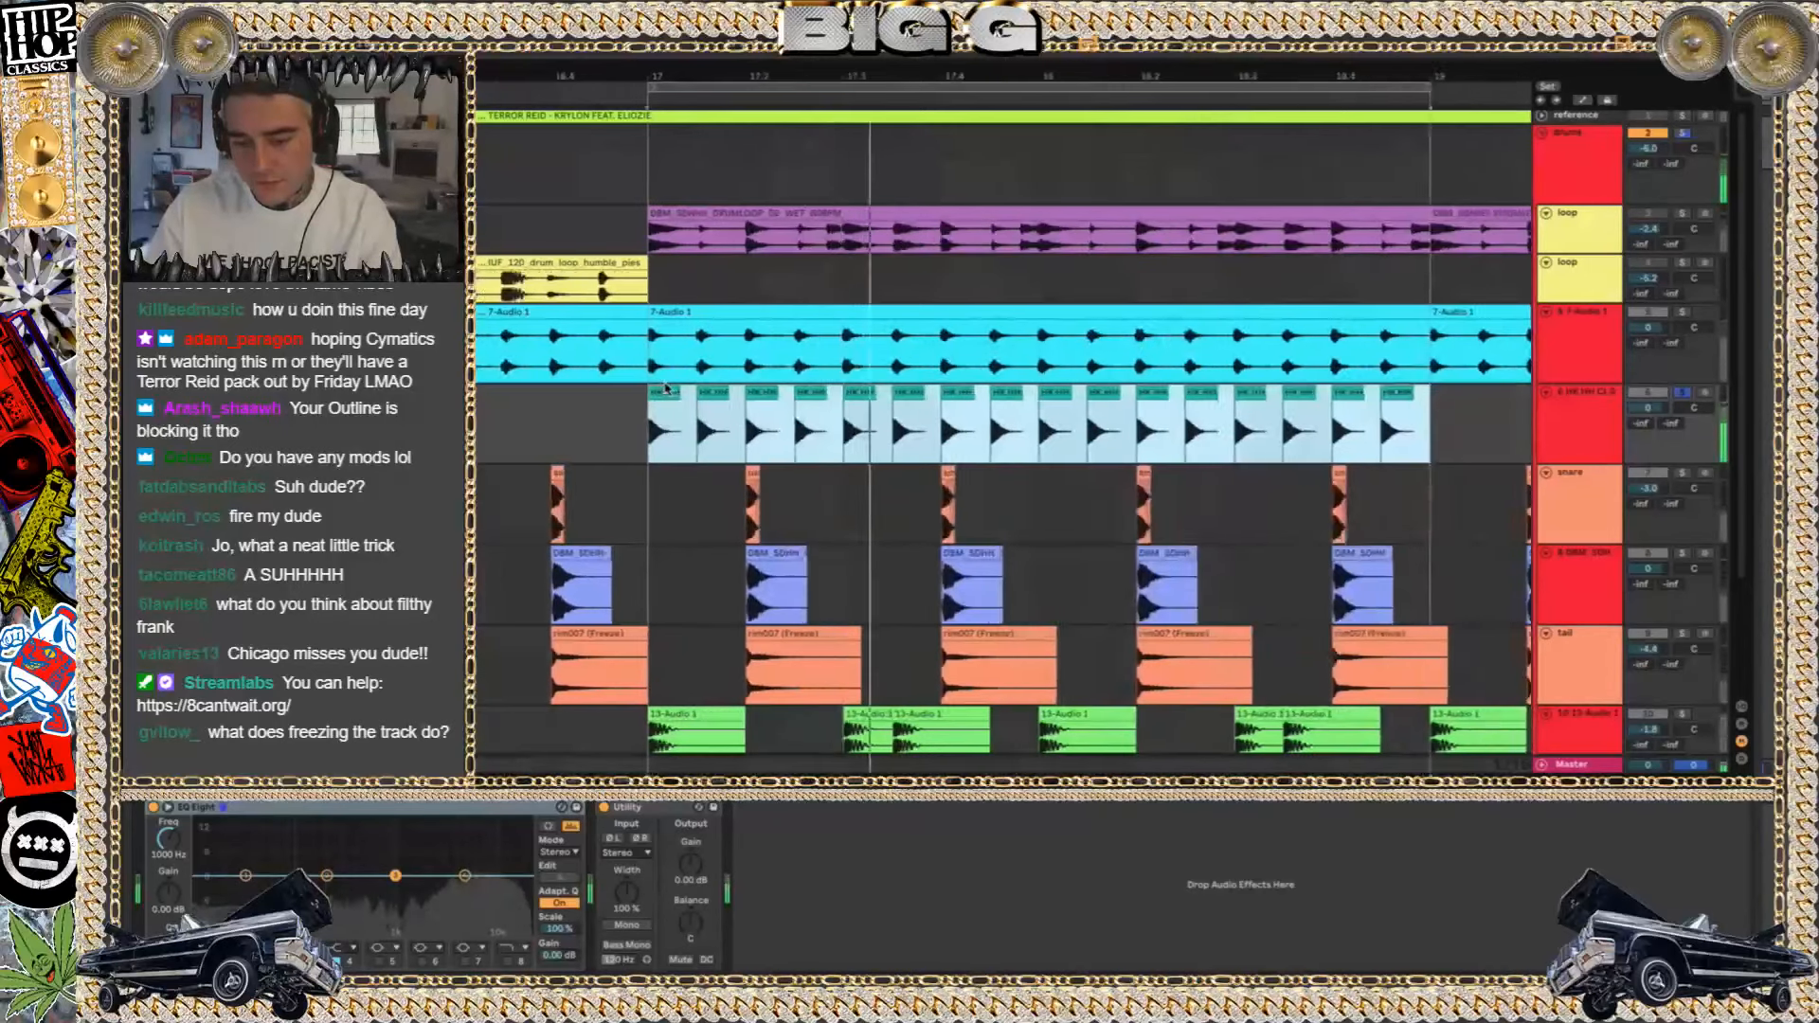
{"action": "scroll", "coordinate": [665, 389], "scroll_direction": "up", "scroll_amount": 1}
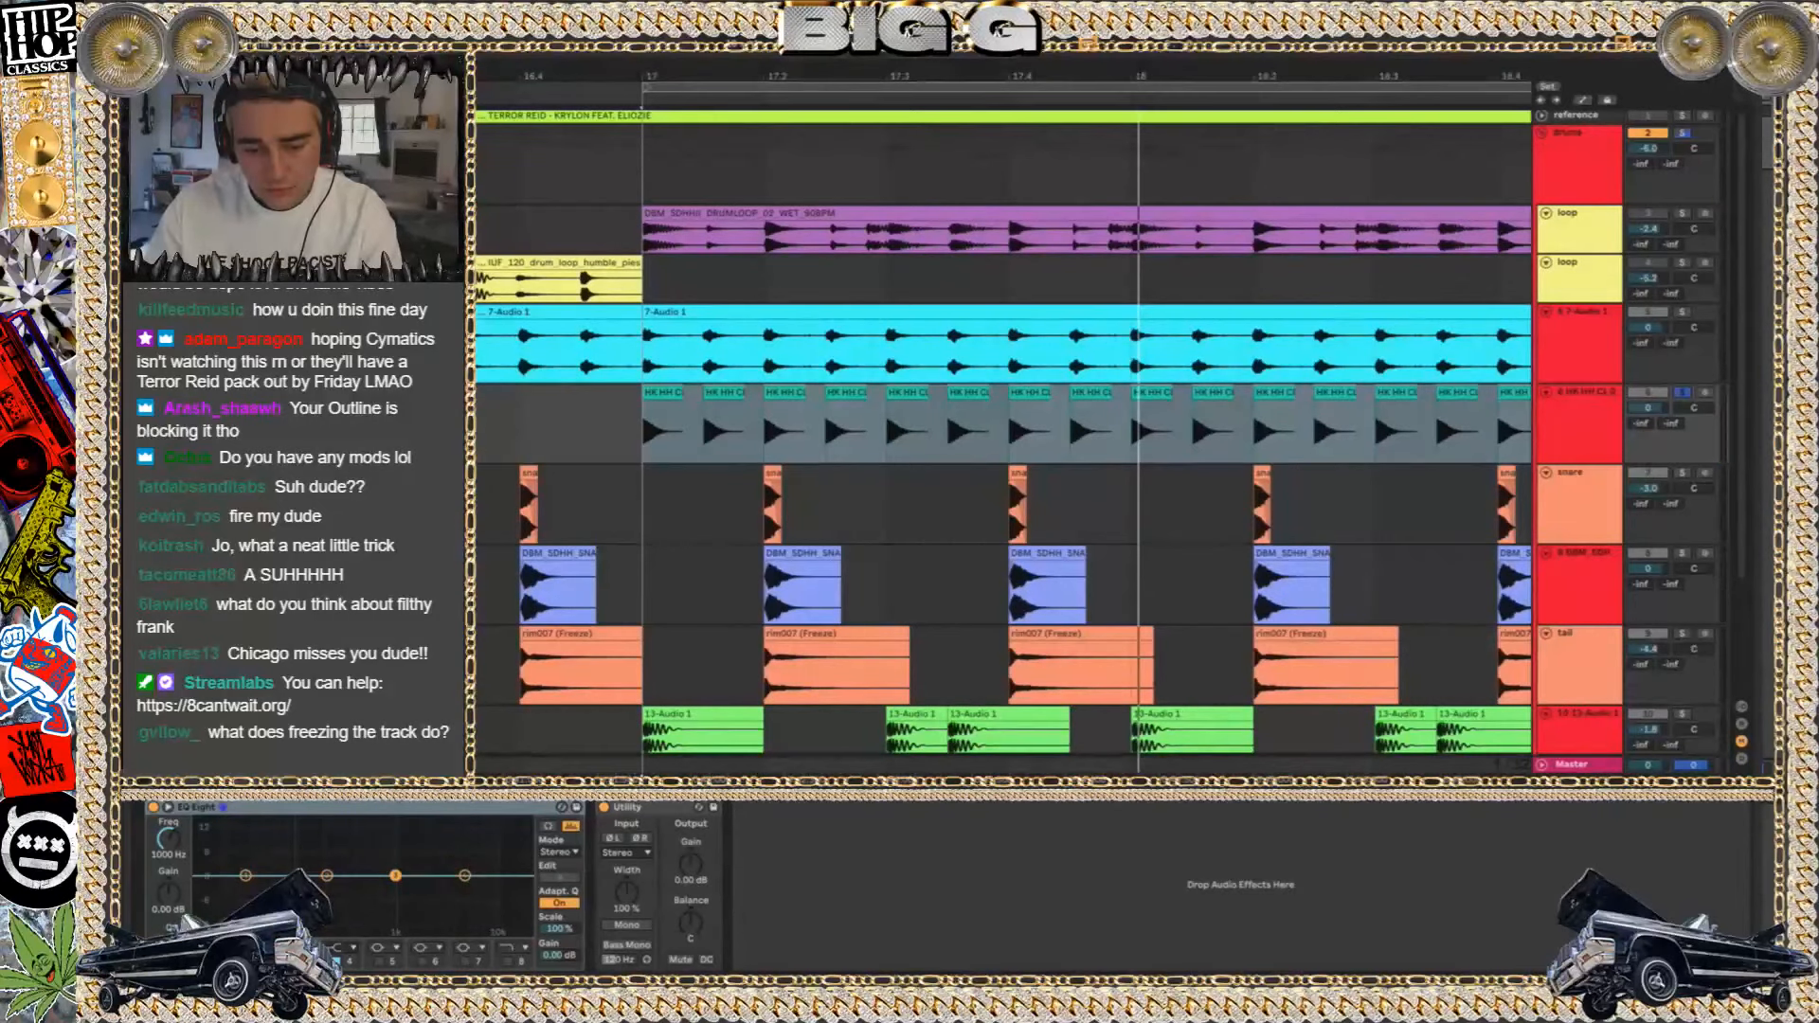
{"action": "key", "text": "Return"}
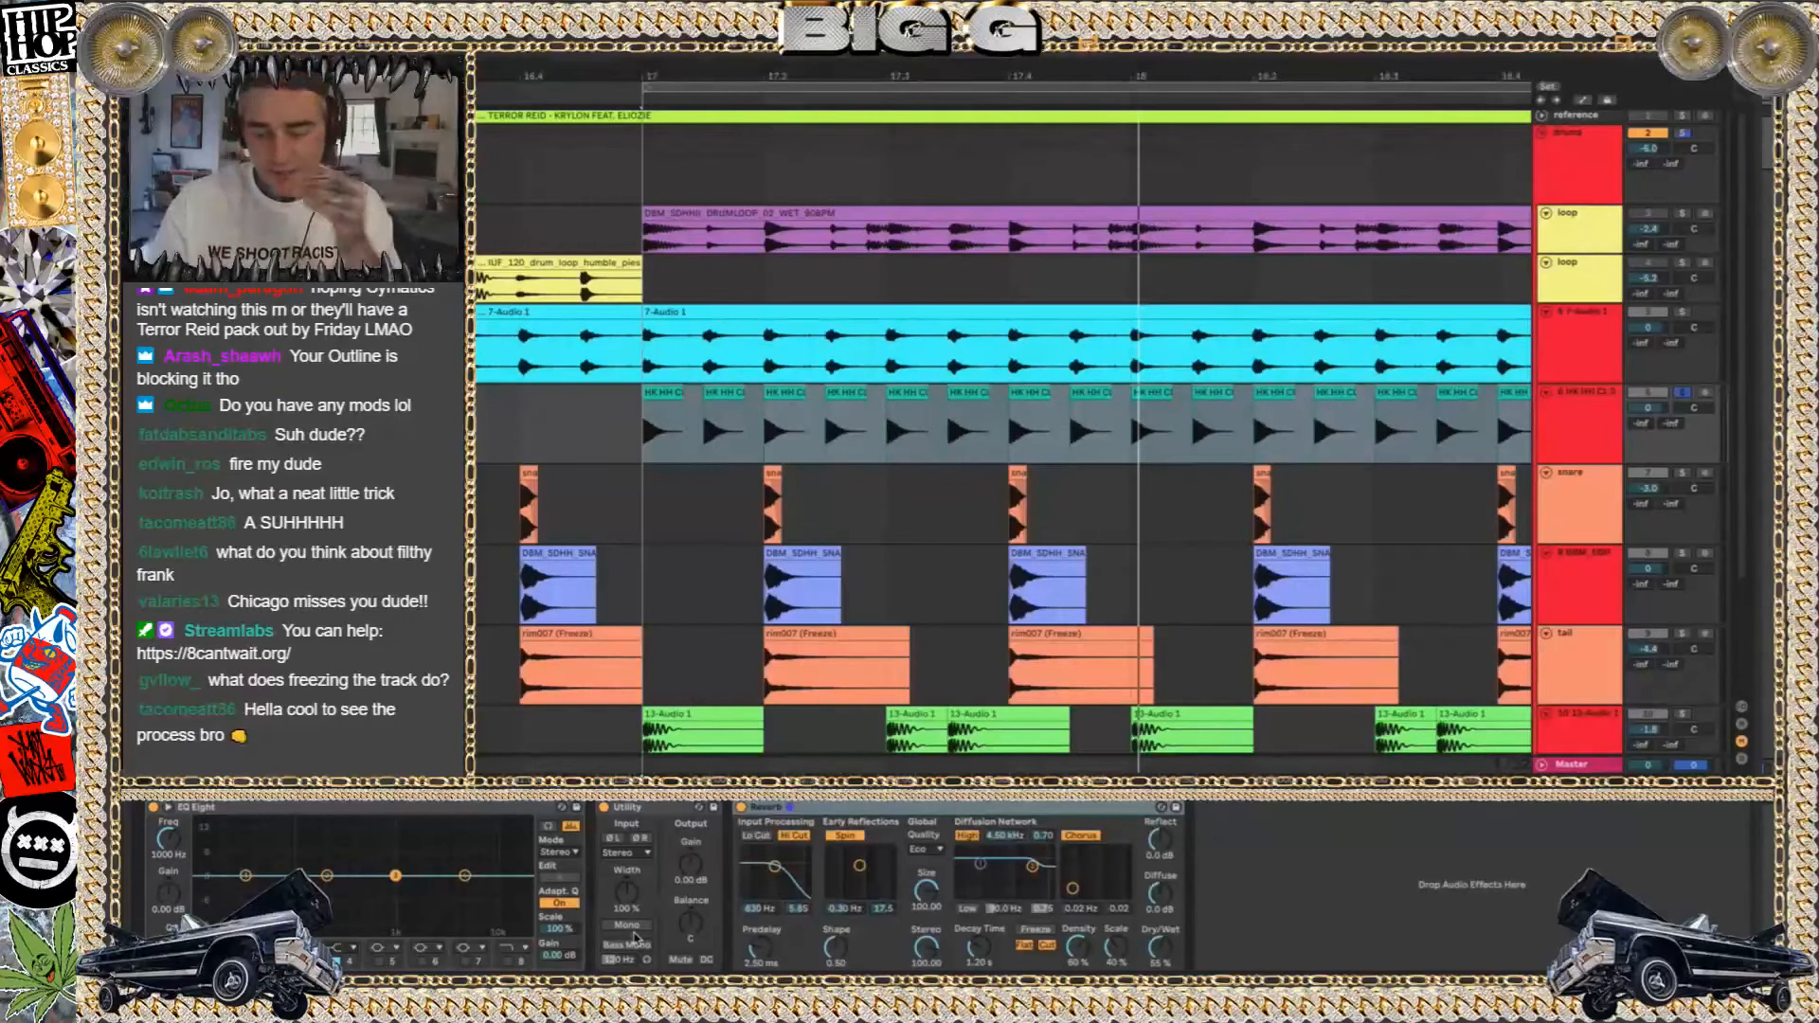
{"action": "key", "text": "space"}
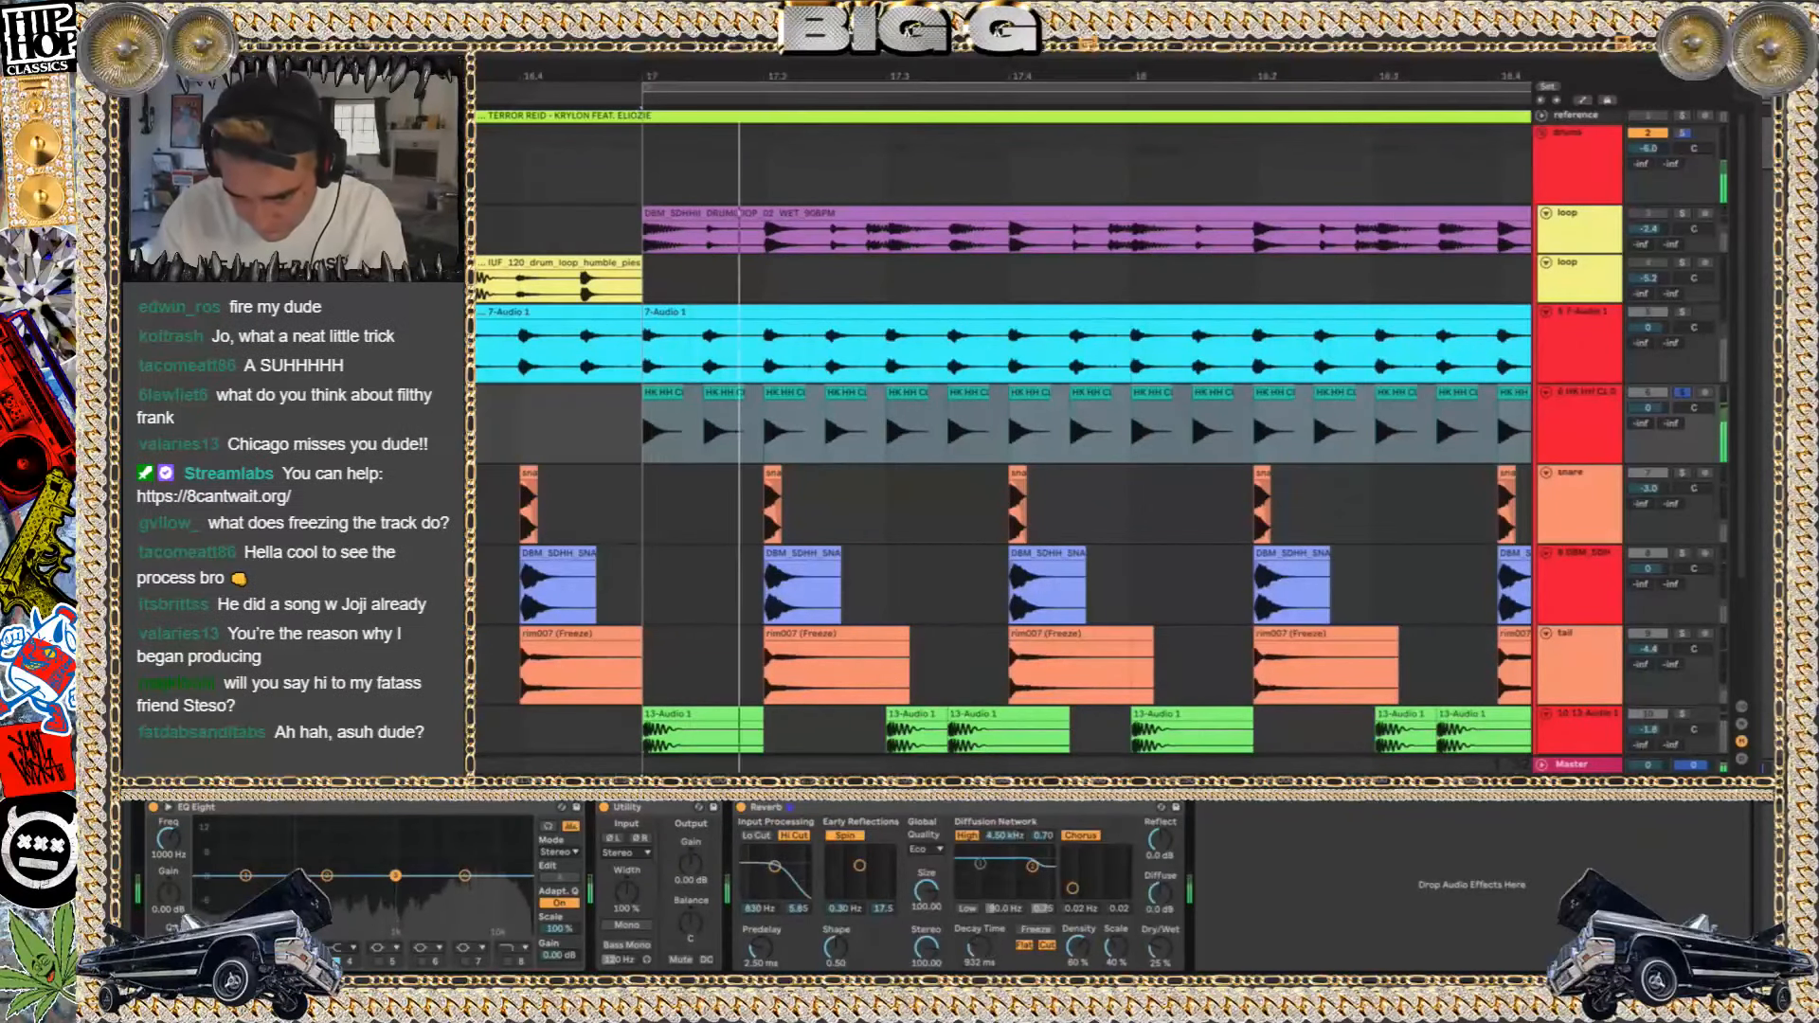
Add a Delay to the hi-hat track with both channels synced to 1, 25% feedback and 10% dry/wet
{"action": "key", "text": "Return"}
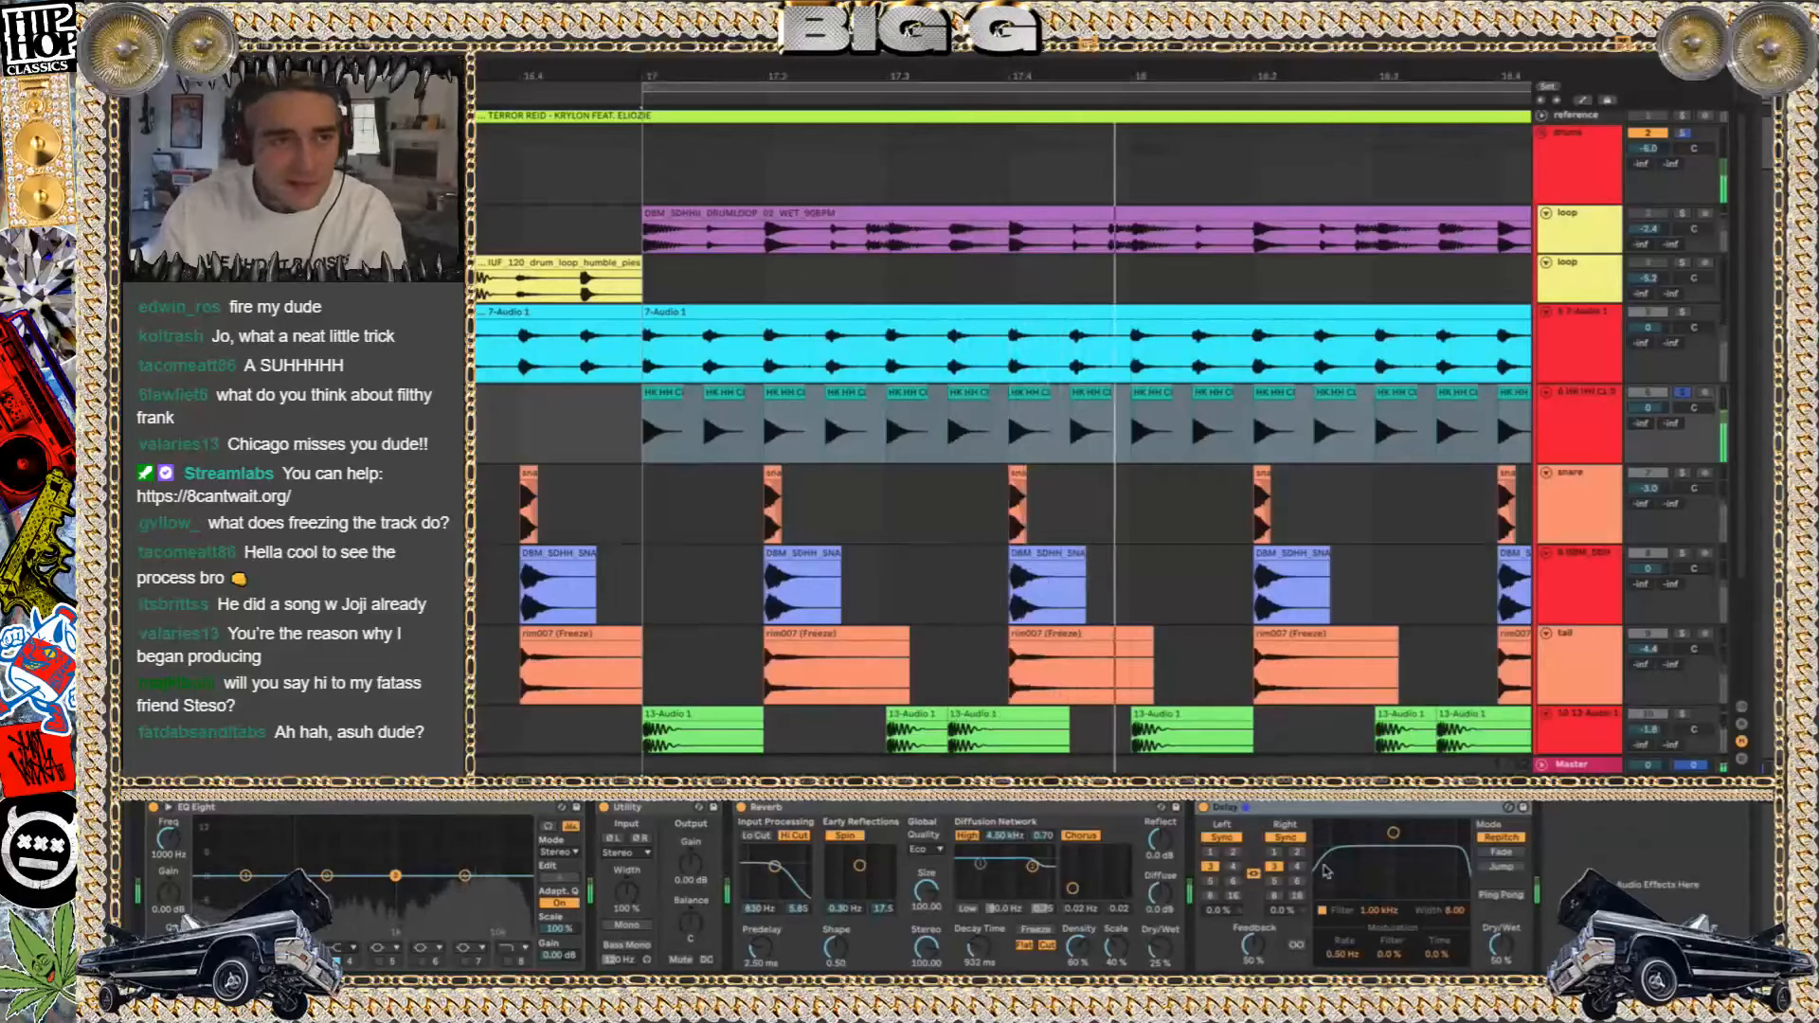
{"action": "left_click", "coordinate": [1210, 852]}
{"action": "left_click_drag", "start_coordinate": [1254, 944], "coordinate": [1253, 961]}
{"action": "left_click_drag", "start_coordinate": [1501, 944], "coordinate": [1501, 988]}
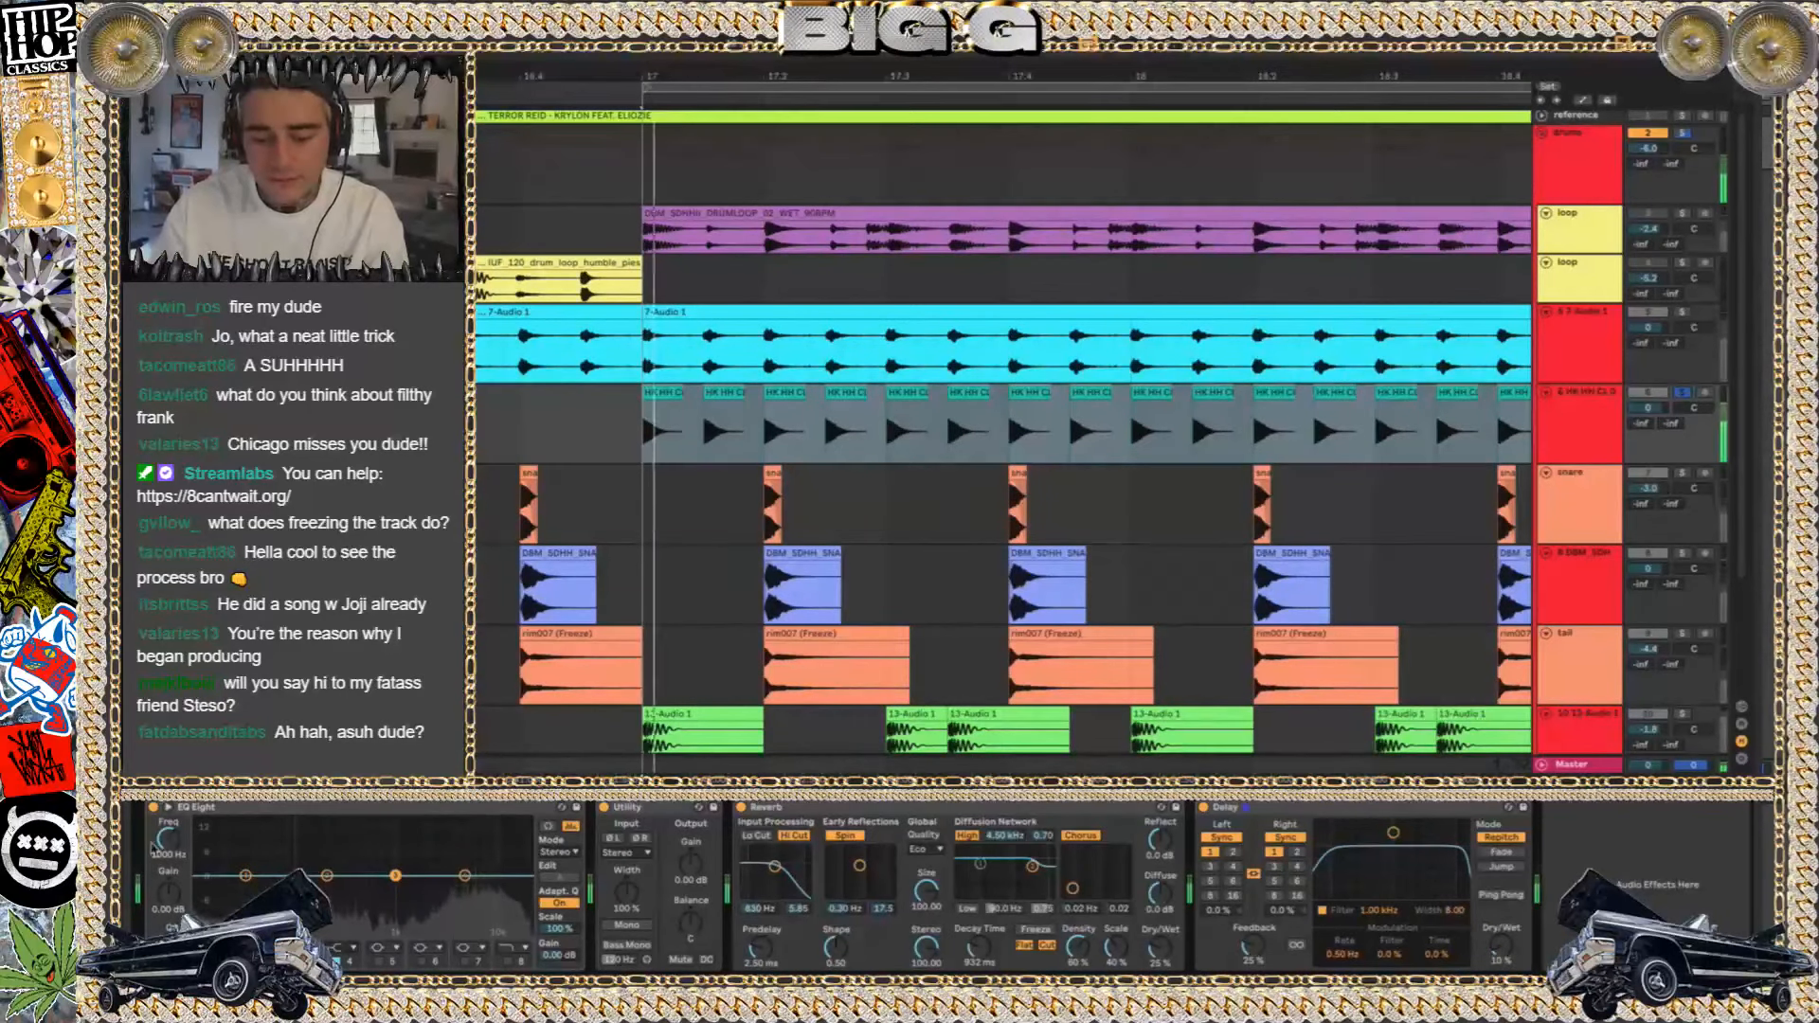
Boost the hi-hat EQ Eight's second band slightly and enable band 8 as a high cut at 13.3 kHz
{"action": "left_click", "coordinate": [256, 947]}
{"action": "left_click", "coordinate": [249, 858]}
{"action": "mouse_move", "coordinate": [327, 889]}
{"action": "left_mouse_down"}
{"action": "mouse_move", "coordinate": [394, 874]}
{"action": "mouse_move", "coordinate": [341, 832]}
{"action": "mouse_move", "coordinate": [352, 873]}
{"action": "left_mouse_up"}
{"action": "left_click", "coordinate": [519, 947]}
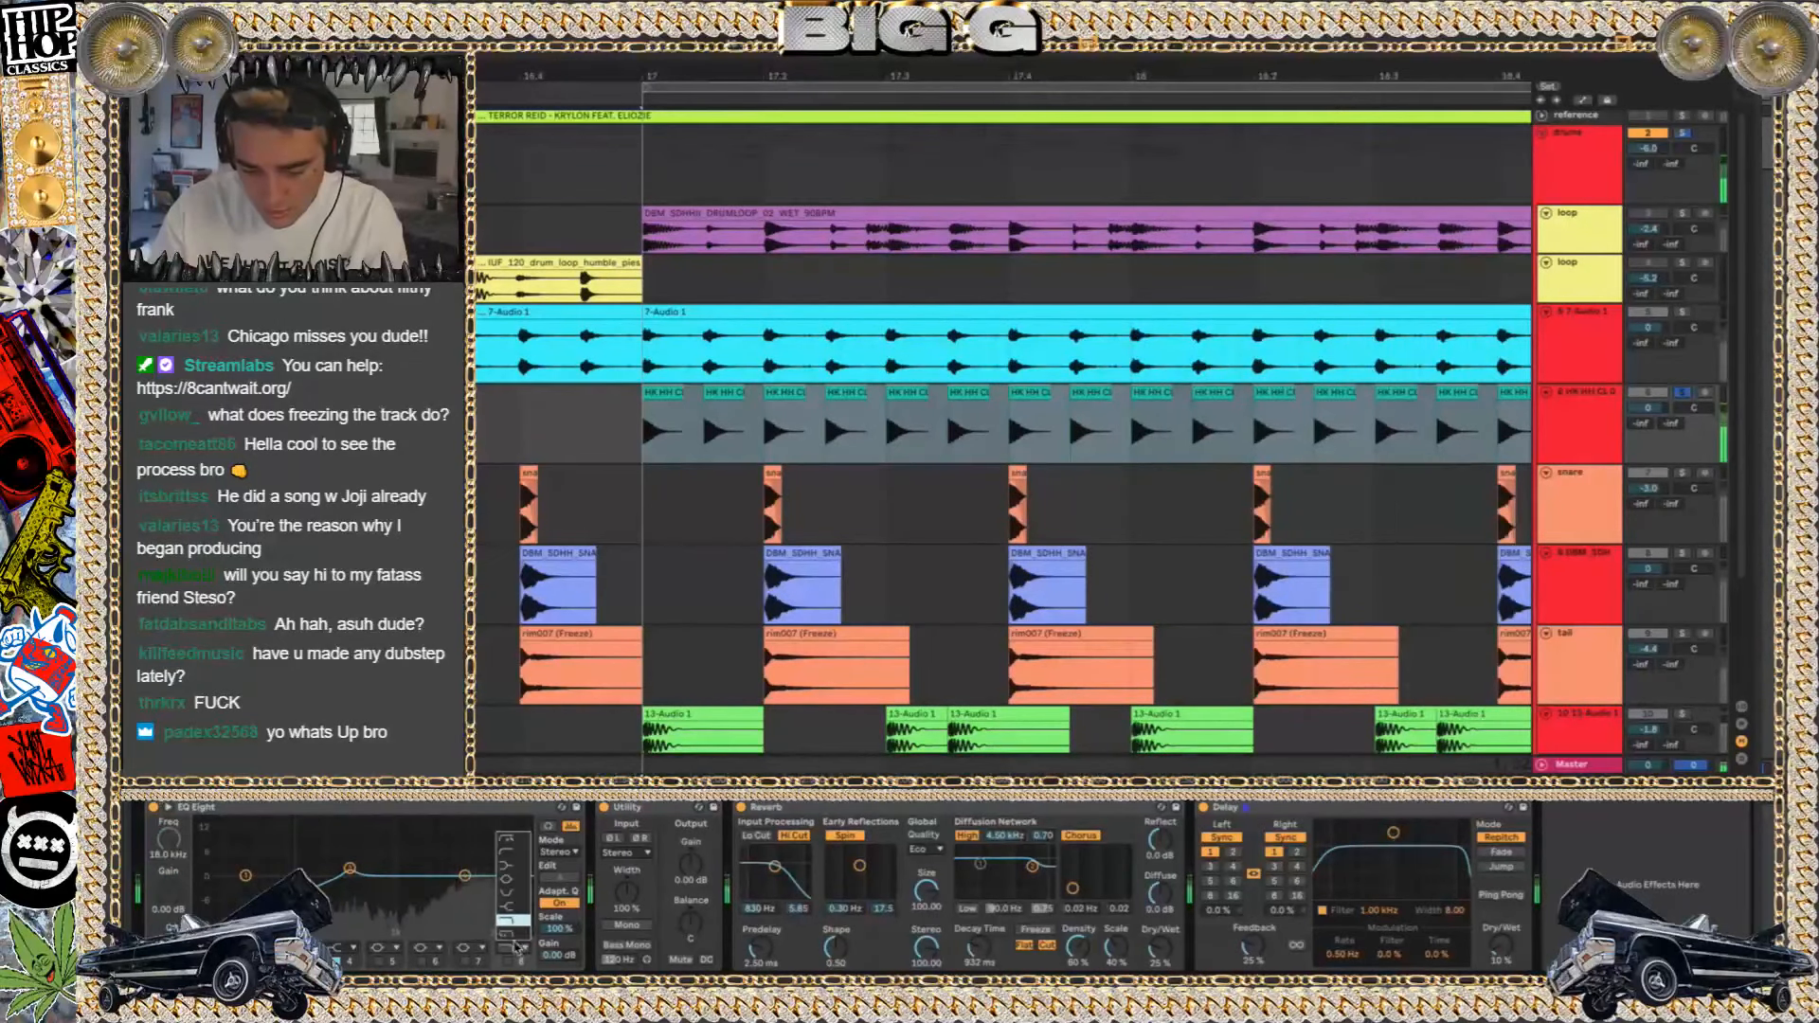
{"action": "left_click", "coordinate": [508, 961]}
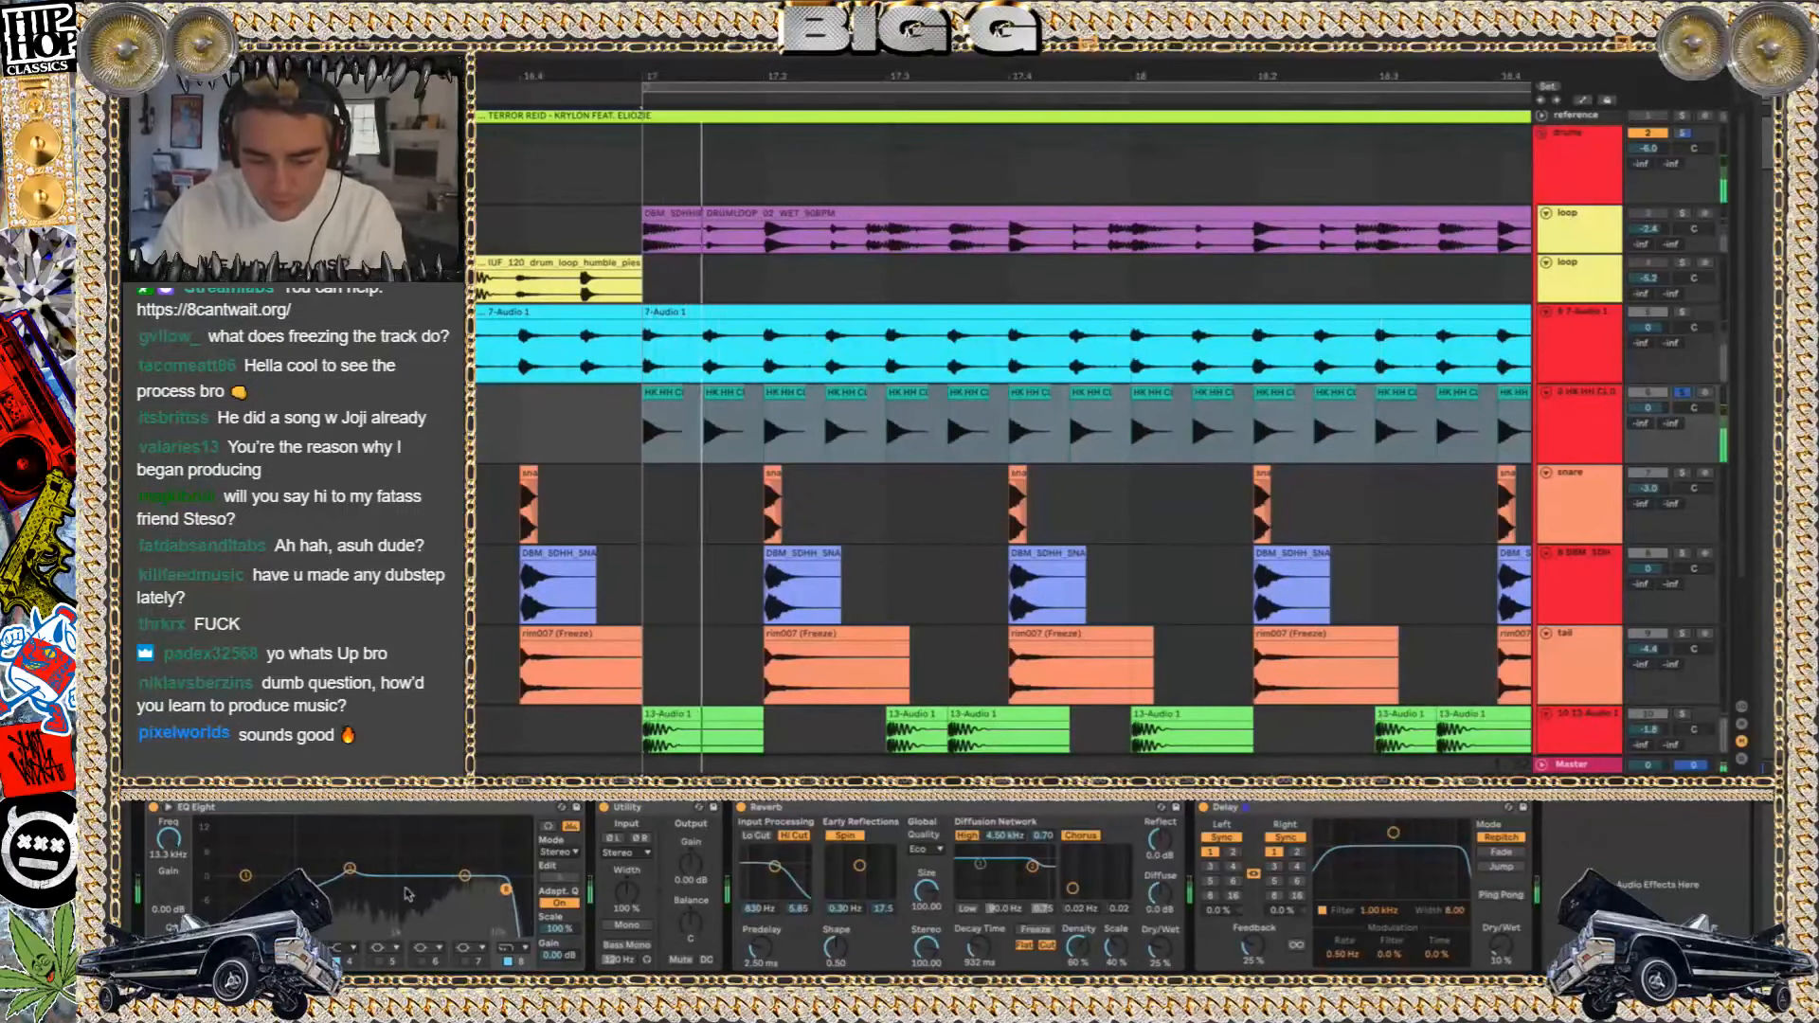
Select the first hi-hat clip and play the processed pattern from bar 17
{"action": "left_click", "coordinate": [1598, 406]}
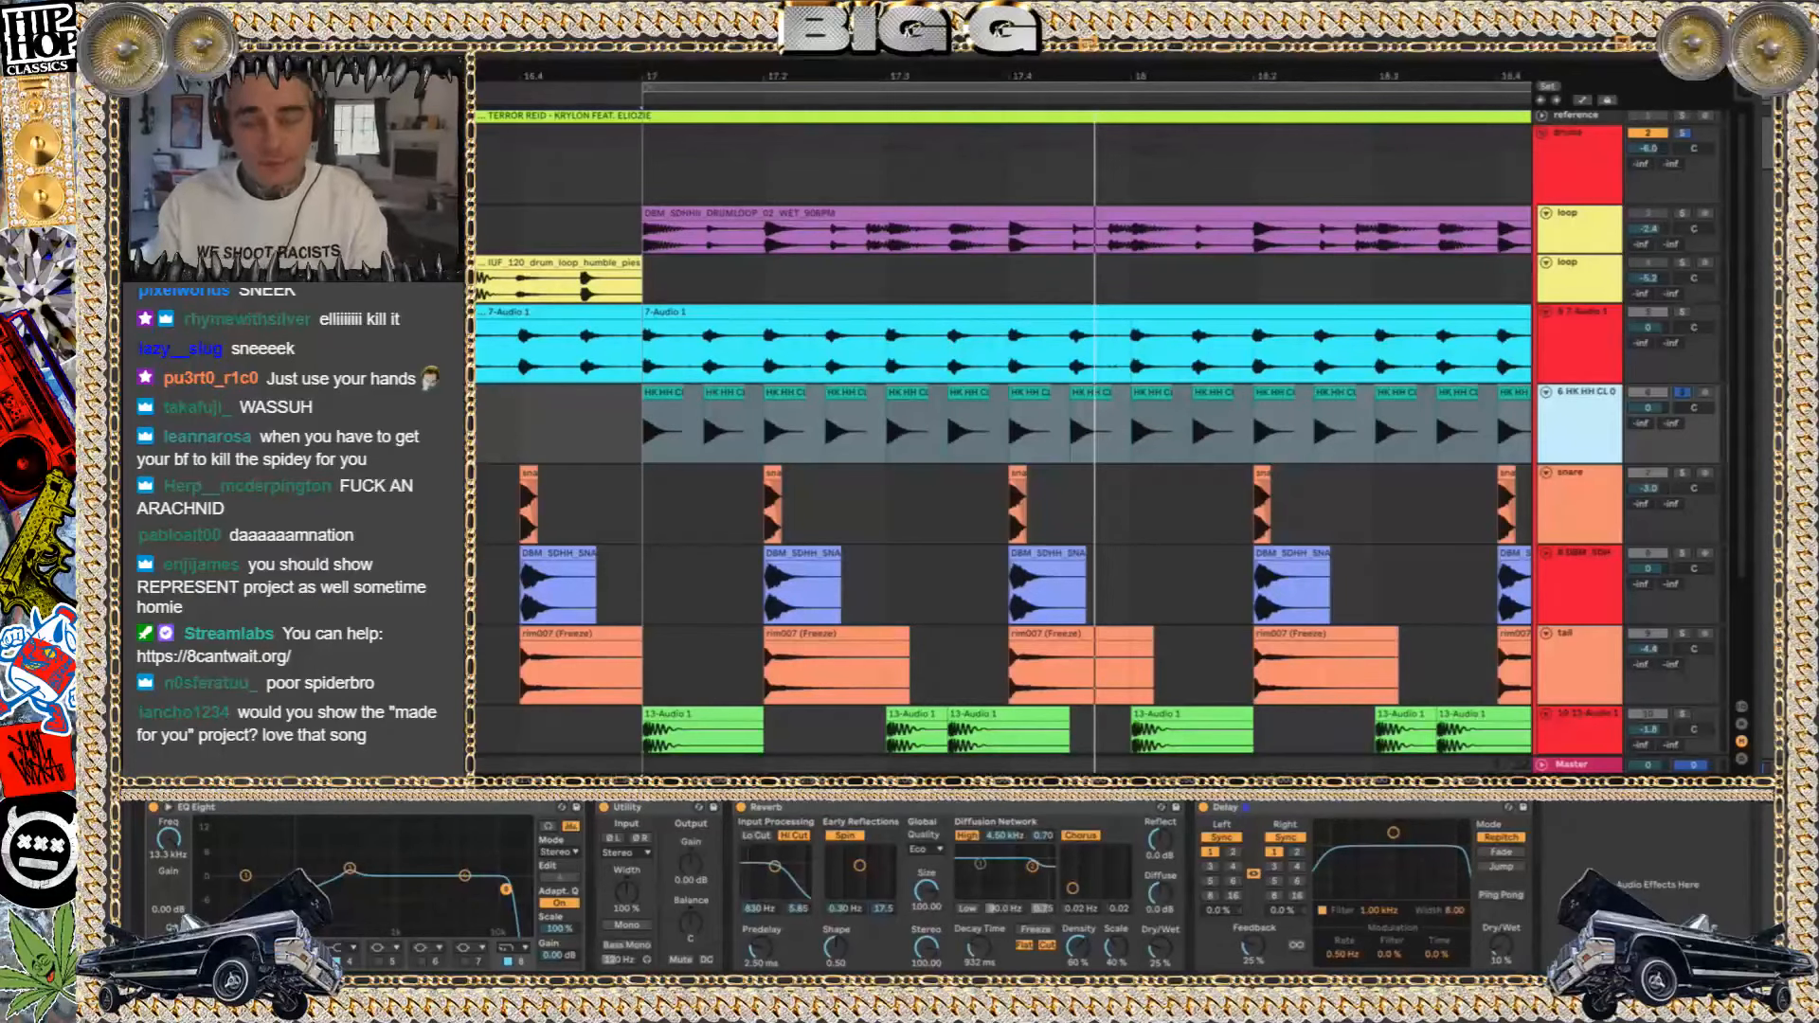
{"action": "left_click", "coordinate": [676, 392]}
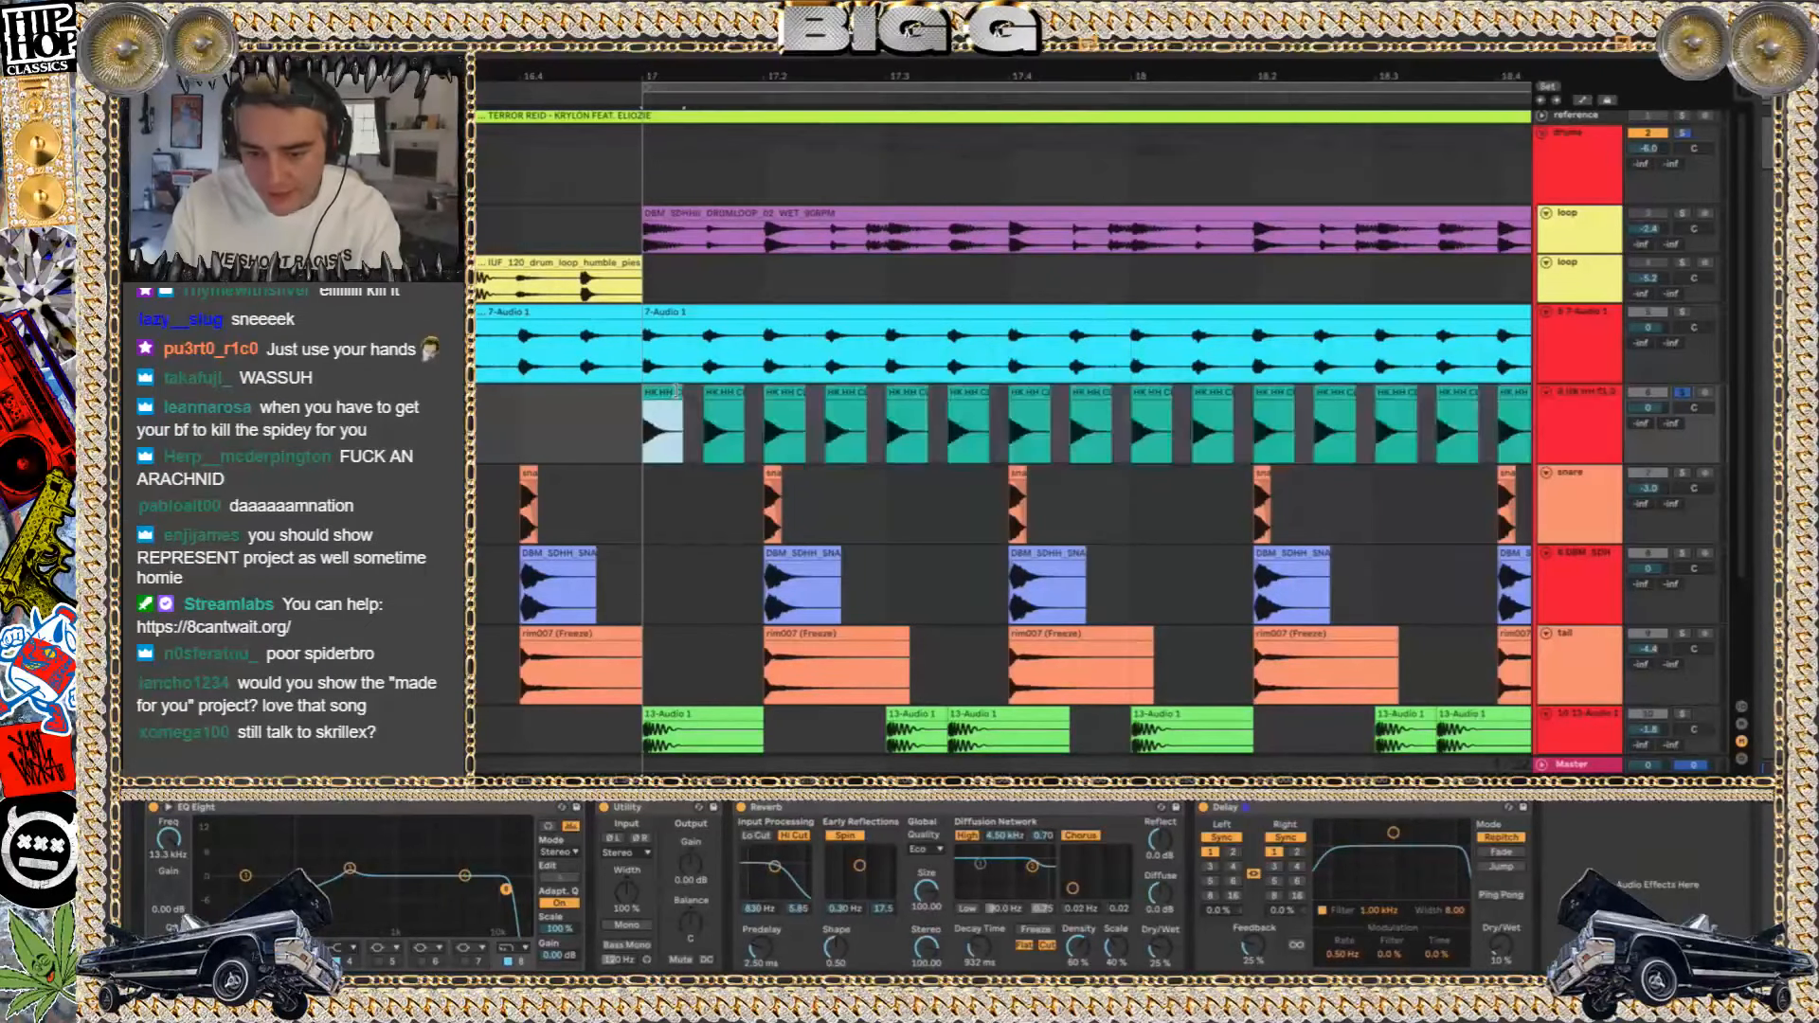
{"action": "key", "text": "space"}
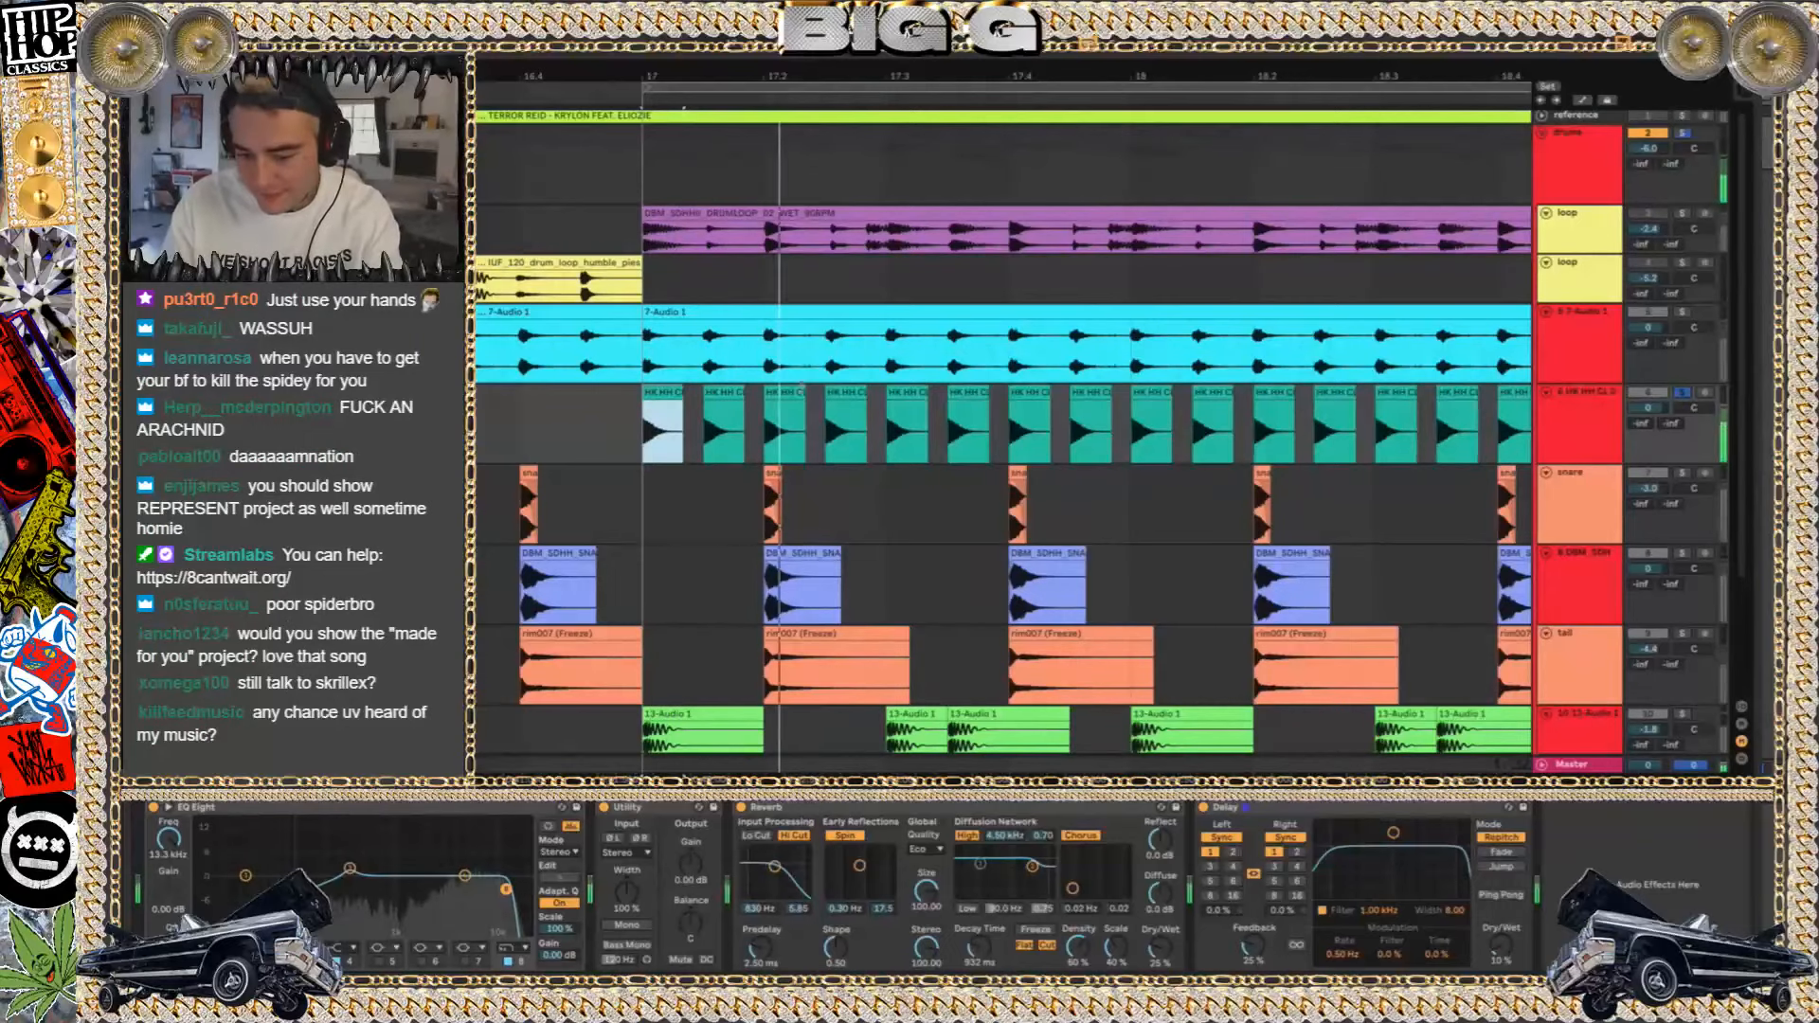
Select all sixteen hi-hat clips in bars 17 and 18 to show their shared sample settings
{"action": "left_click", "coordinate": [668, 407]}
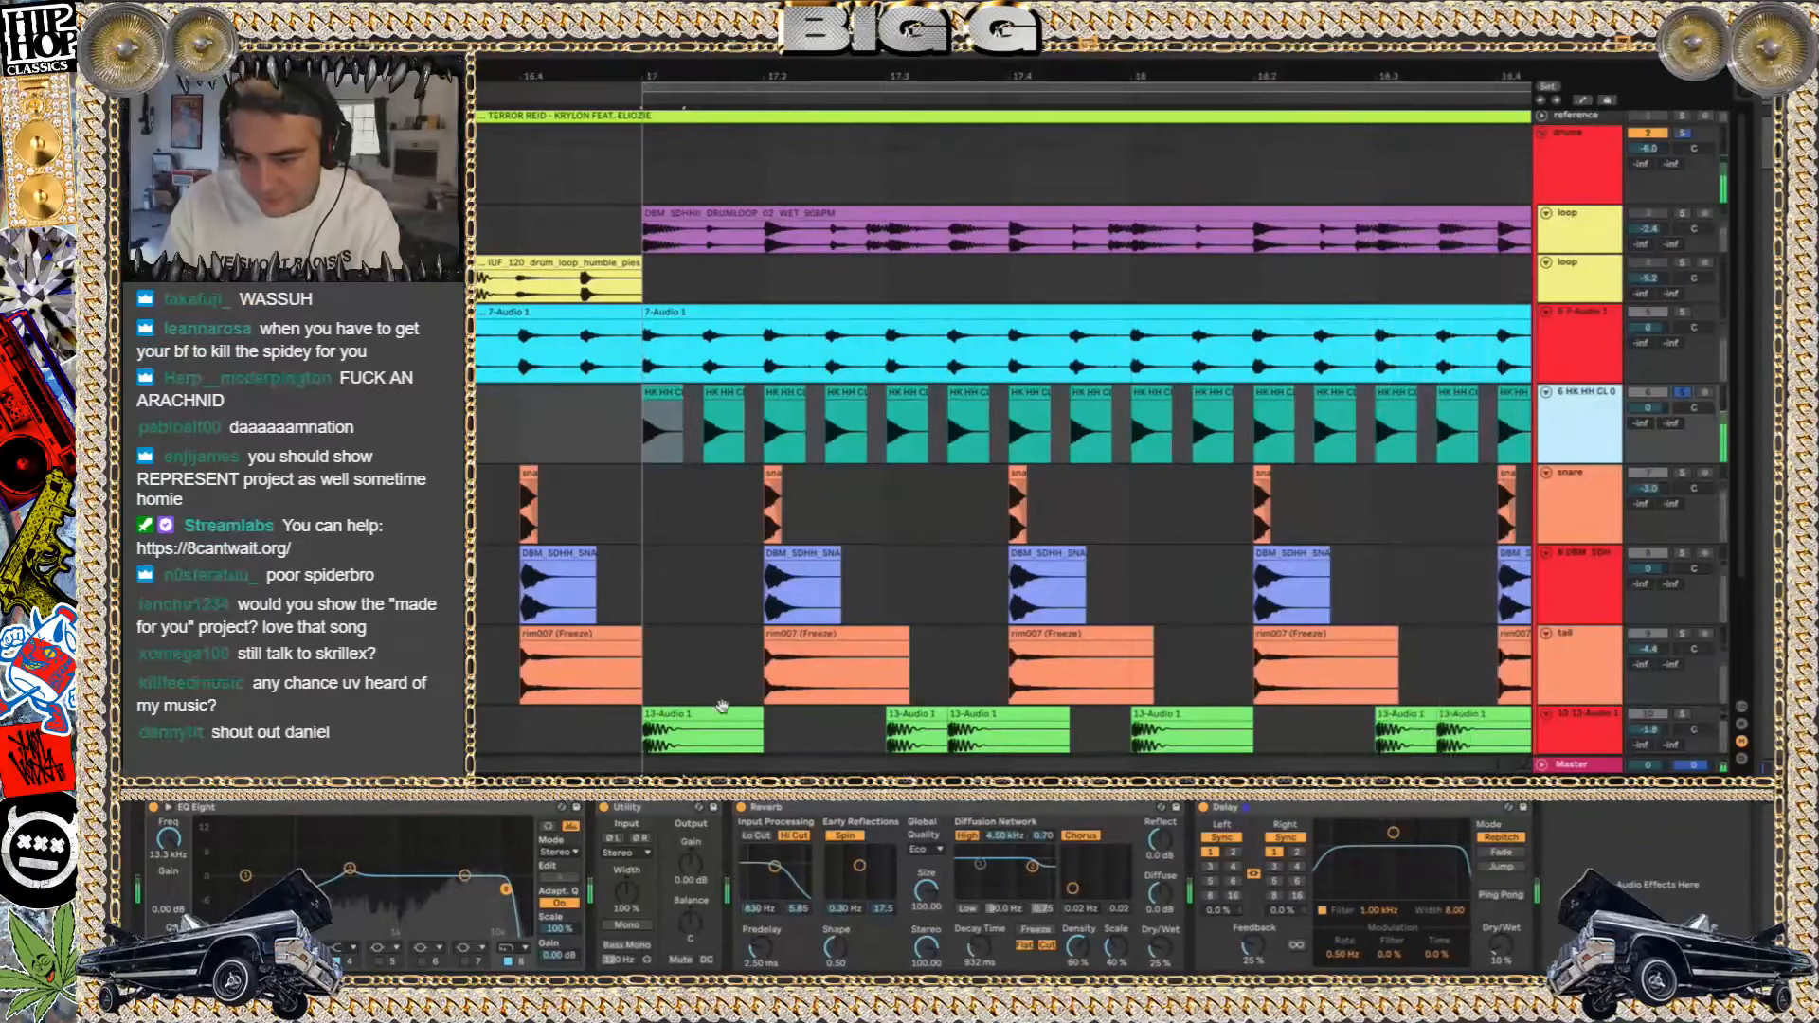
{"action": "scroll", "coordinate": [728, 701], "scroll_direction": "down", "scroll_amount": 3}
{"action": "left_click", "coordinate": [1237, 432], "text": "shift"}
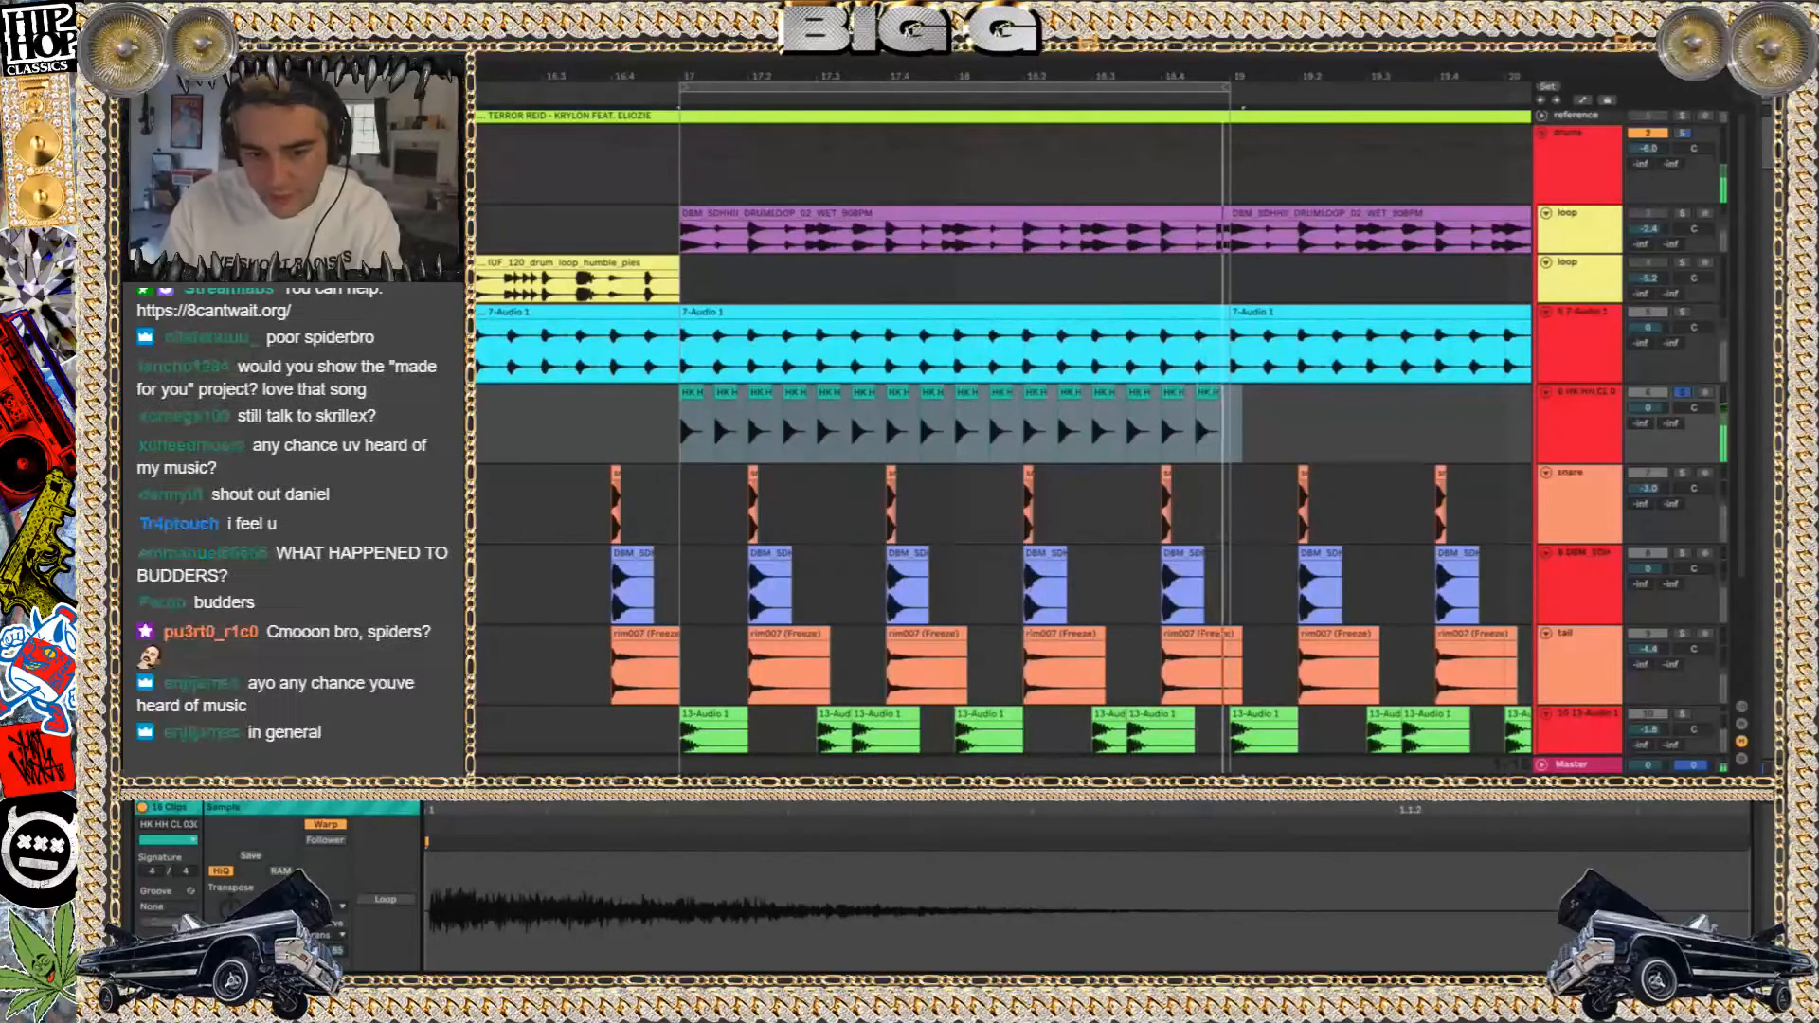
Freeze and flatten the hi-hat track to print its EQ, reverb and delay into audio
{"action": "key", "text": "shift+Tab"}
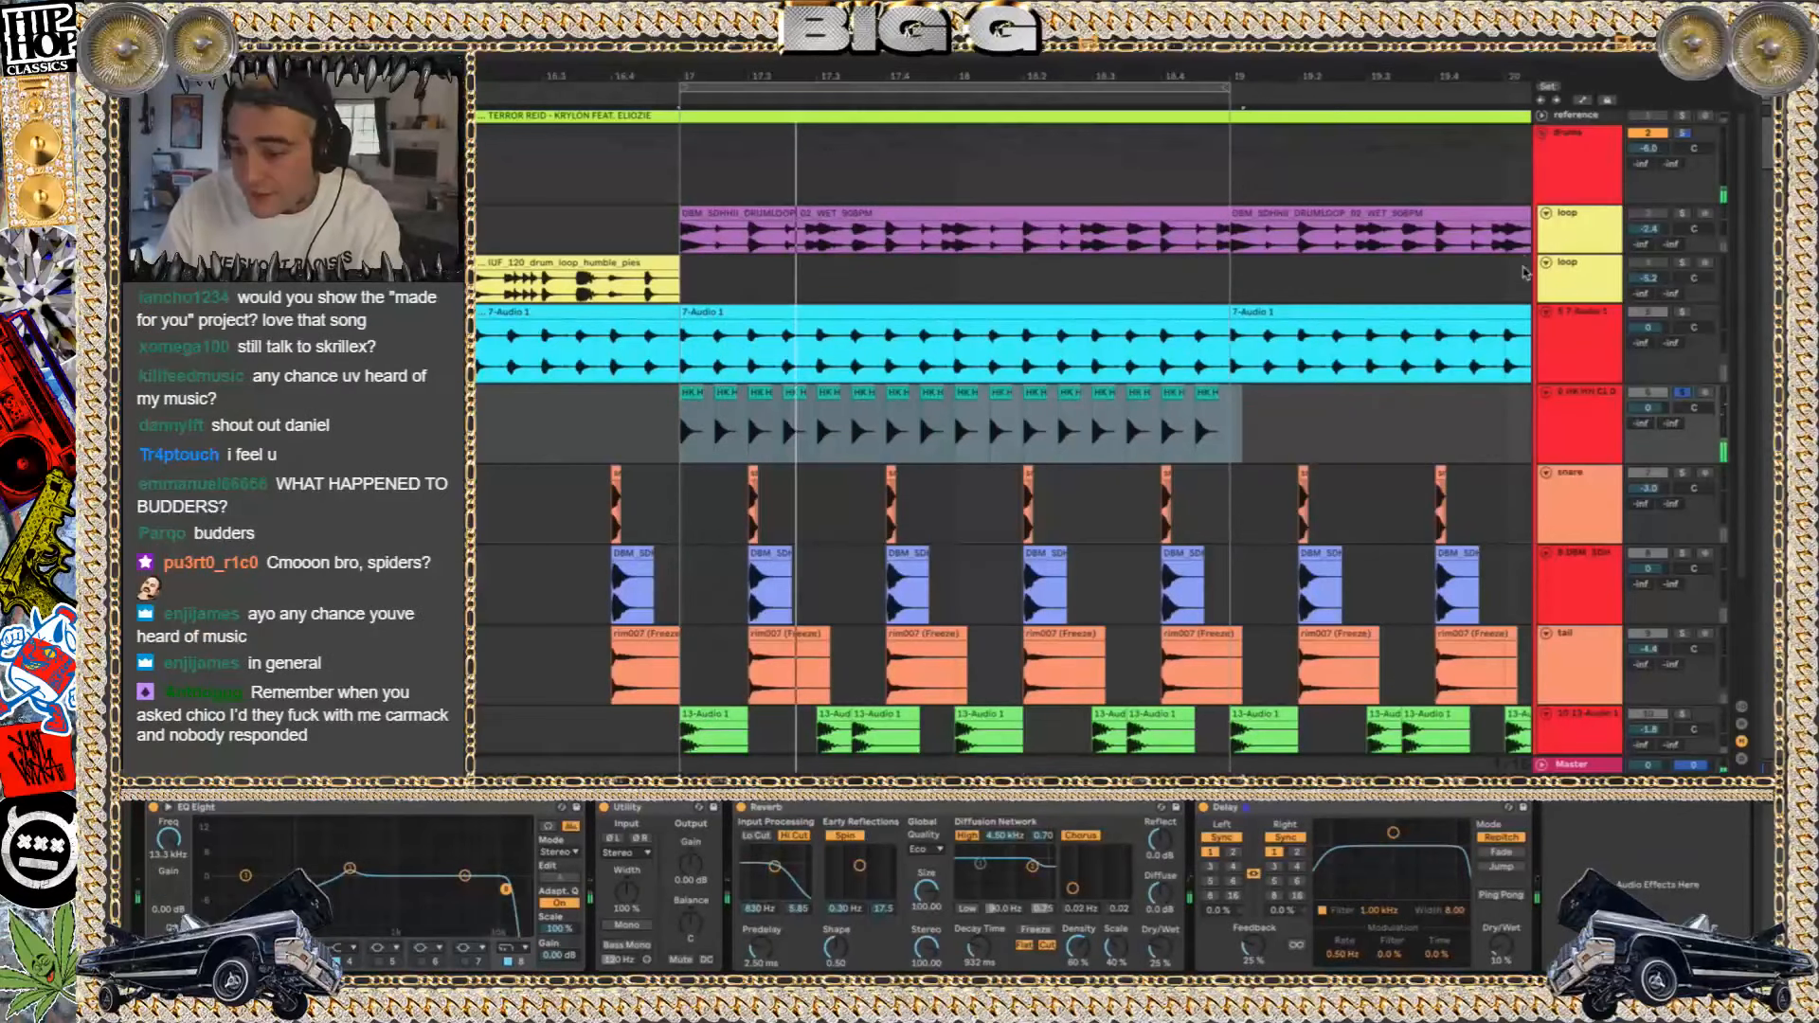
{"action": "left_click", "coordinate": [1423, 332]}
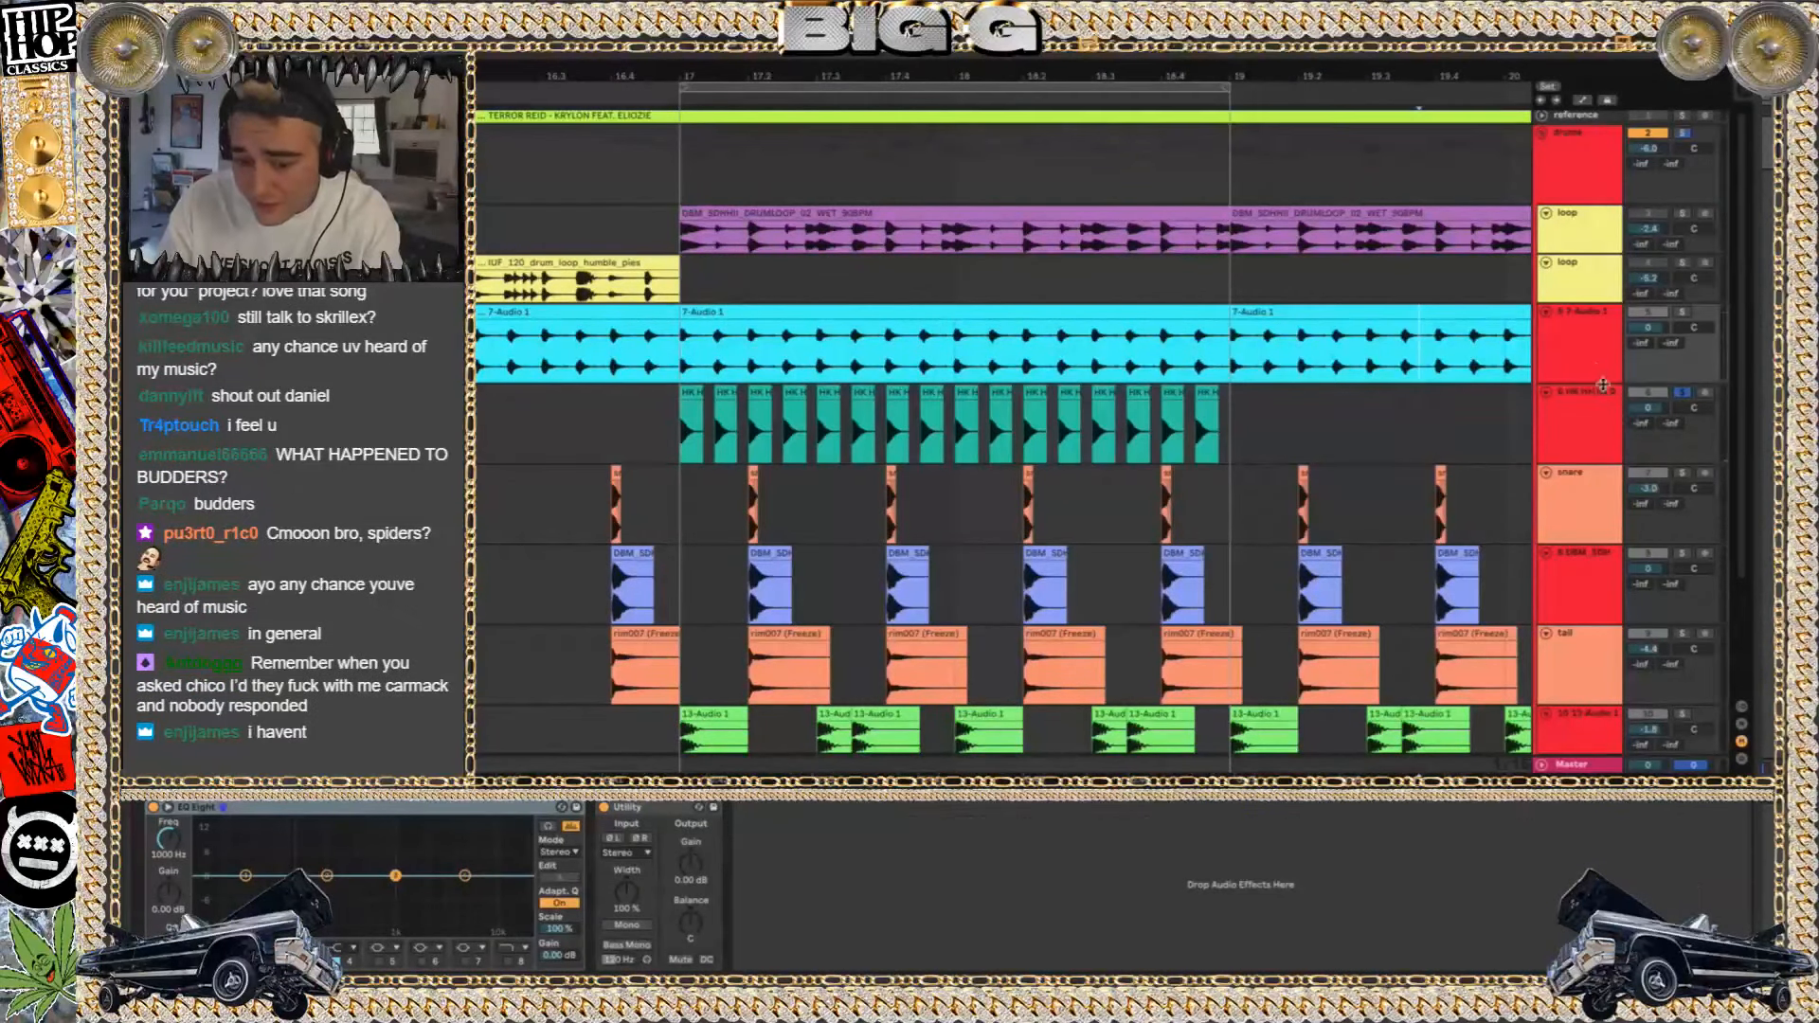
{"action": "left_click", "coordinate": [1595, 431]}
{"action": "right_click", "coordinate": [1594, 431]}
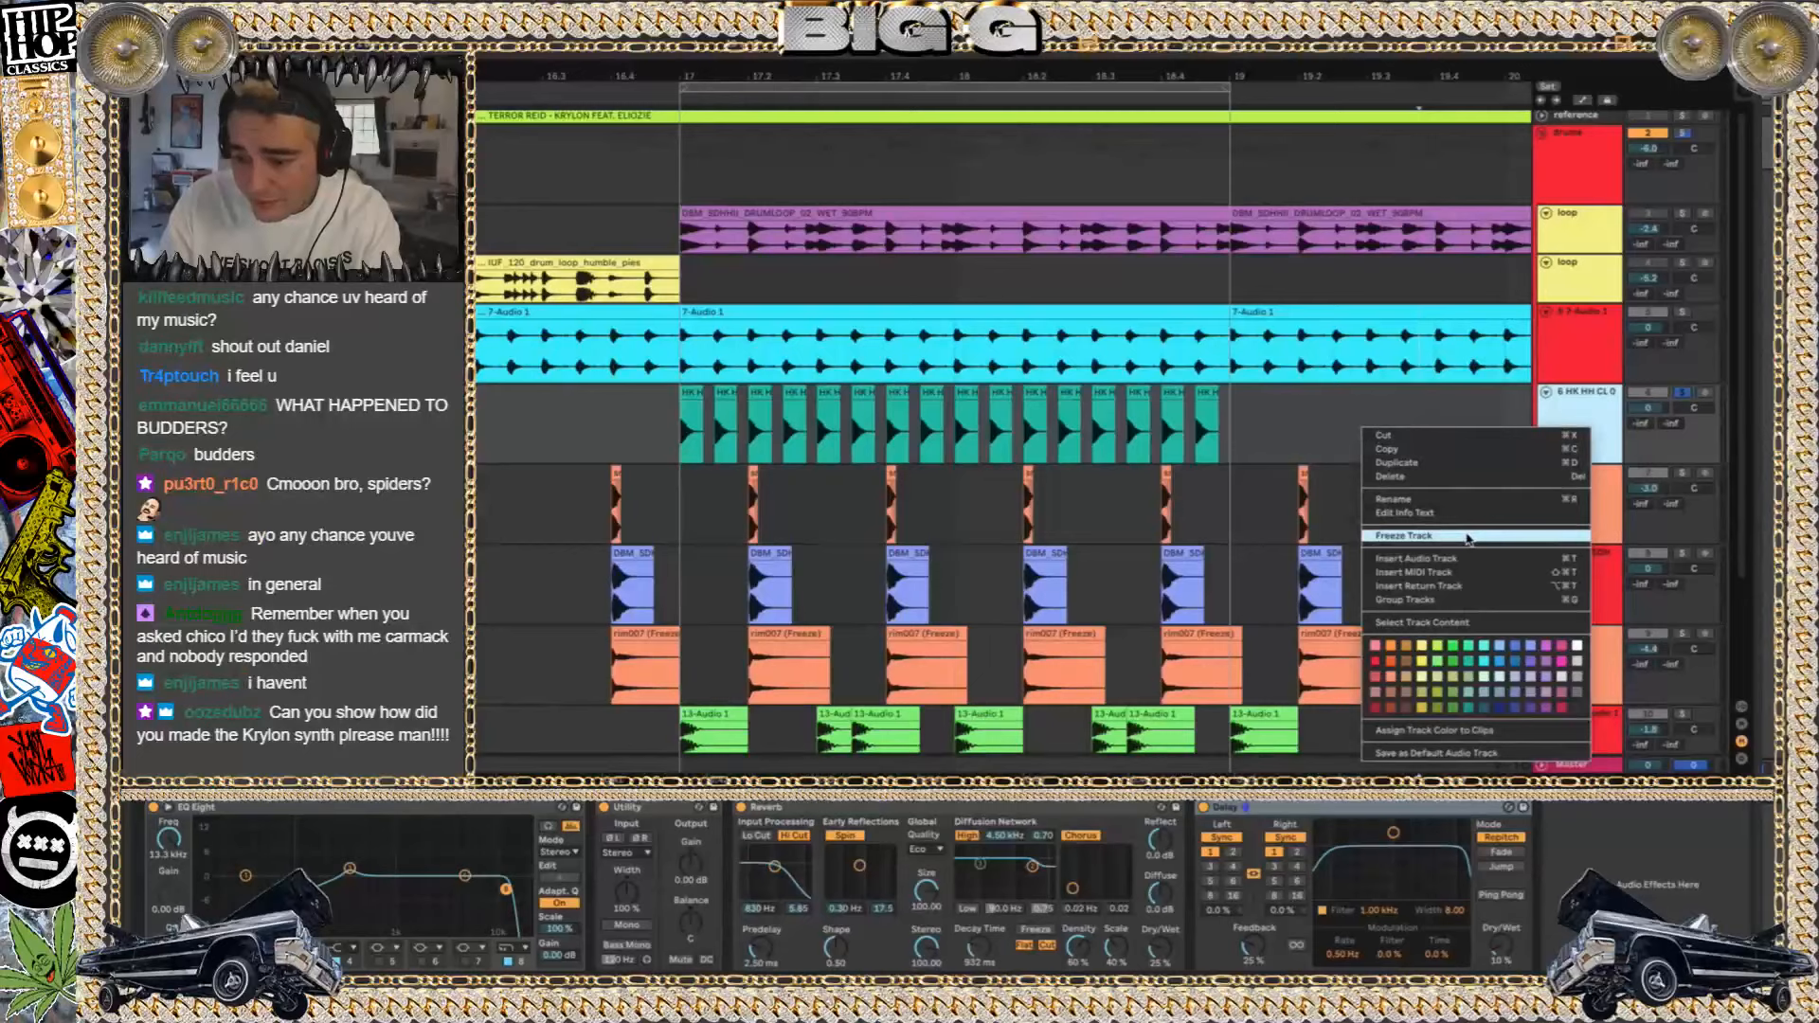
{"action": "left_click", "coordinate": [1467, 540]}
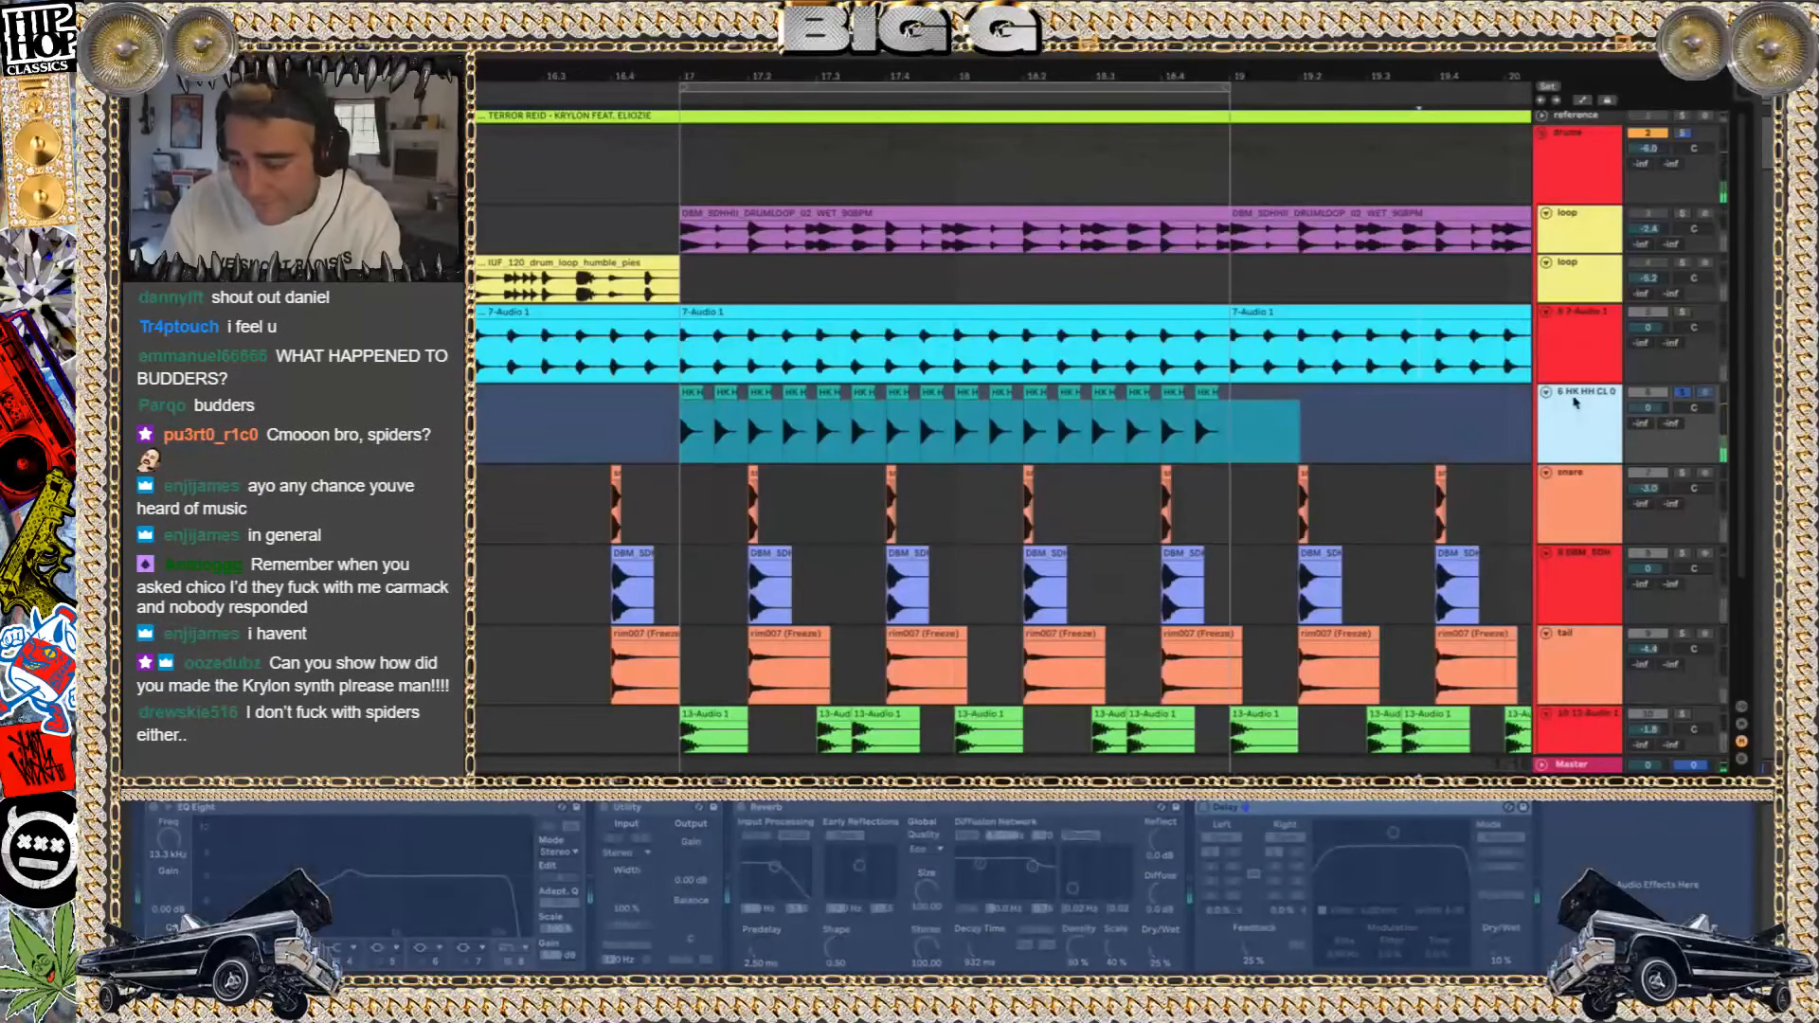
{"action": "right_click", "coordinate": [1565, 405]}
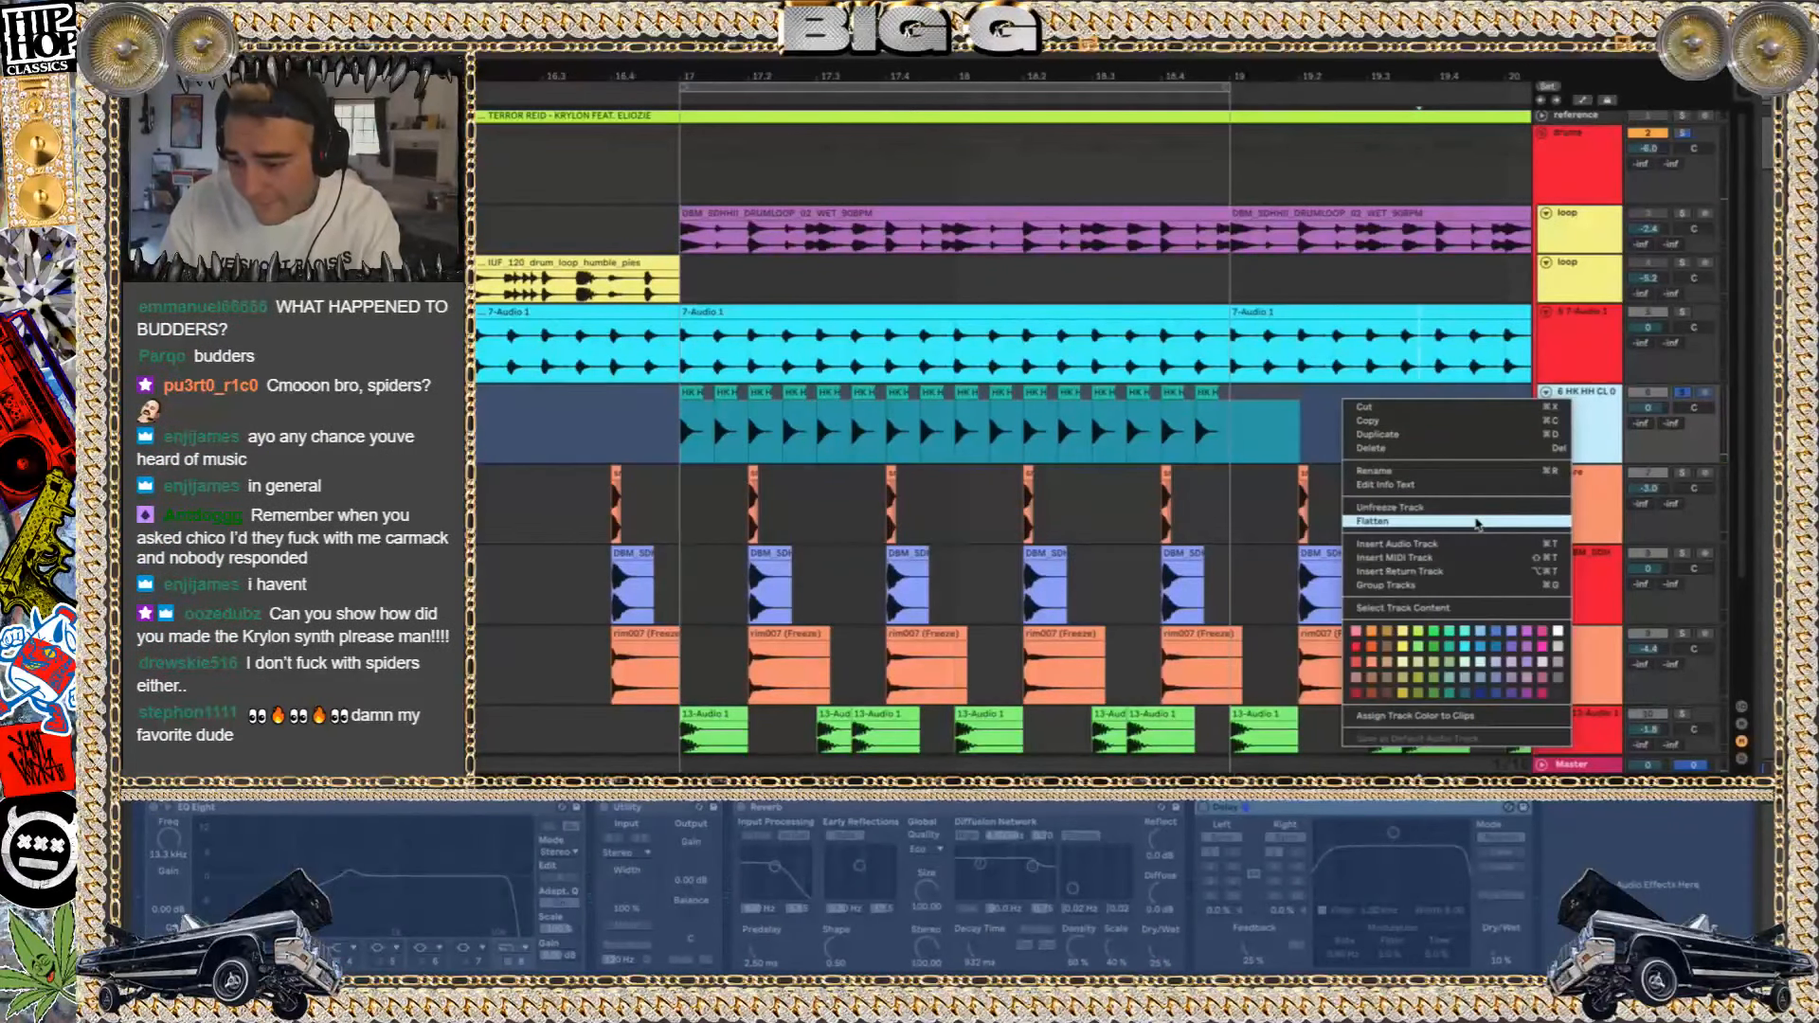
{"action": "left_click", "coordinate": [1477, 522]}
Delete the leftover hi-hat tail clip after bar 19, keeping the printed two-bar clip
{"action": "left_click", "coordinate": [692, 392]}
{"action": "left_click_drag", "start_coordinate": [694, 392], "coordinate": [1253, 404]}
{"action": "key", "text": "ctrl+j"}
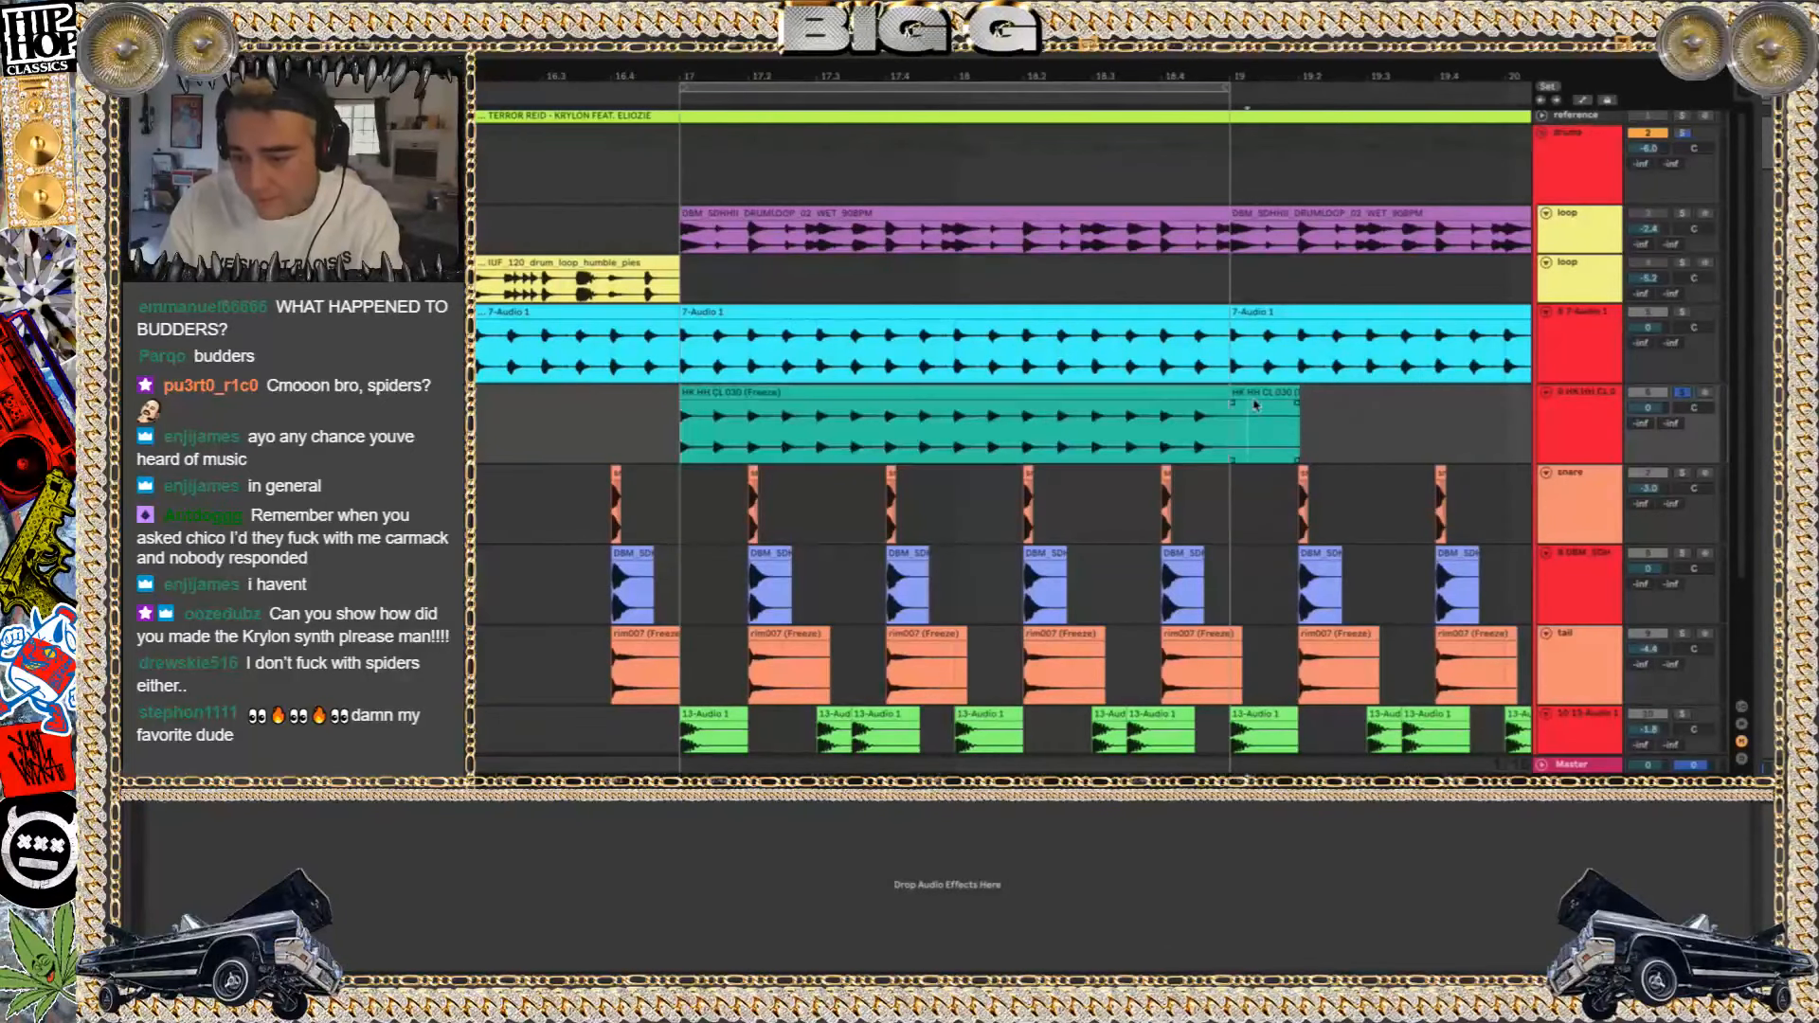
{"action": "left_click", "coordinate": [1254, 405]}
{"action": "key", "text": "Delete"}
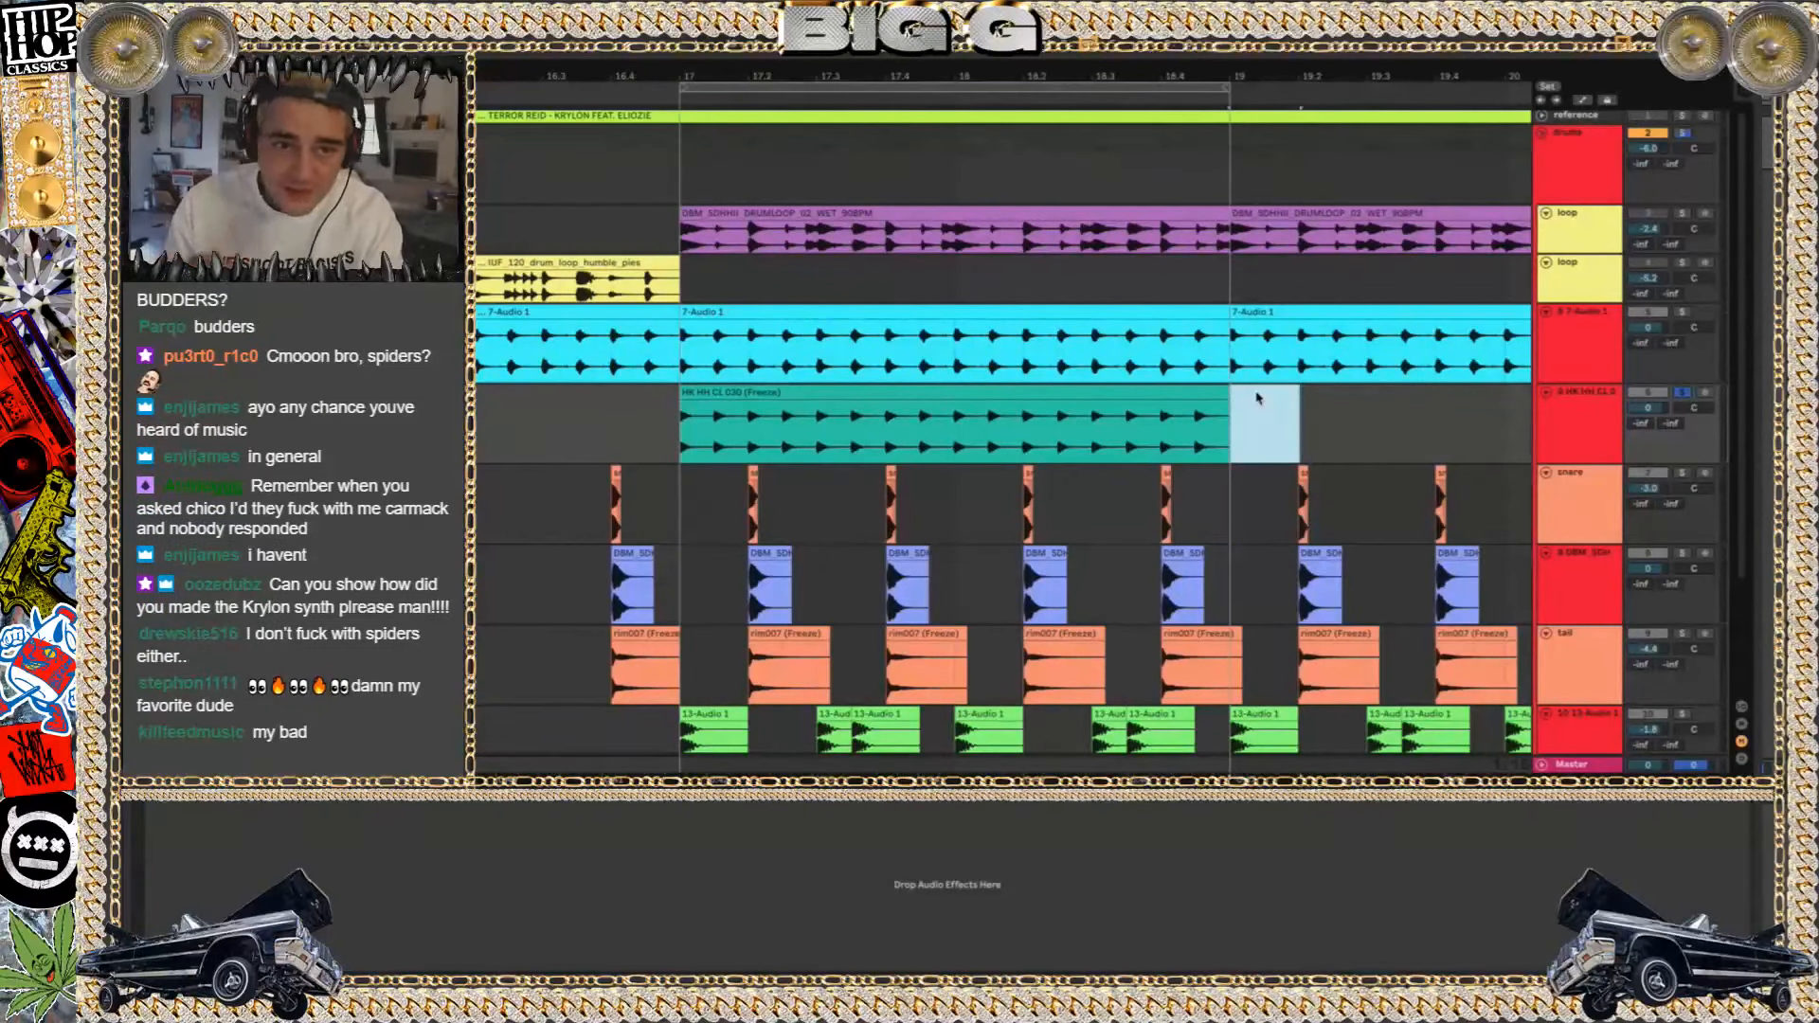
Add RC-20 Retro Color to the printed hi-hat track, switch off its Wobble and Distort modules and play the loop
{"action": "key", "text": "ctrl+f"}
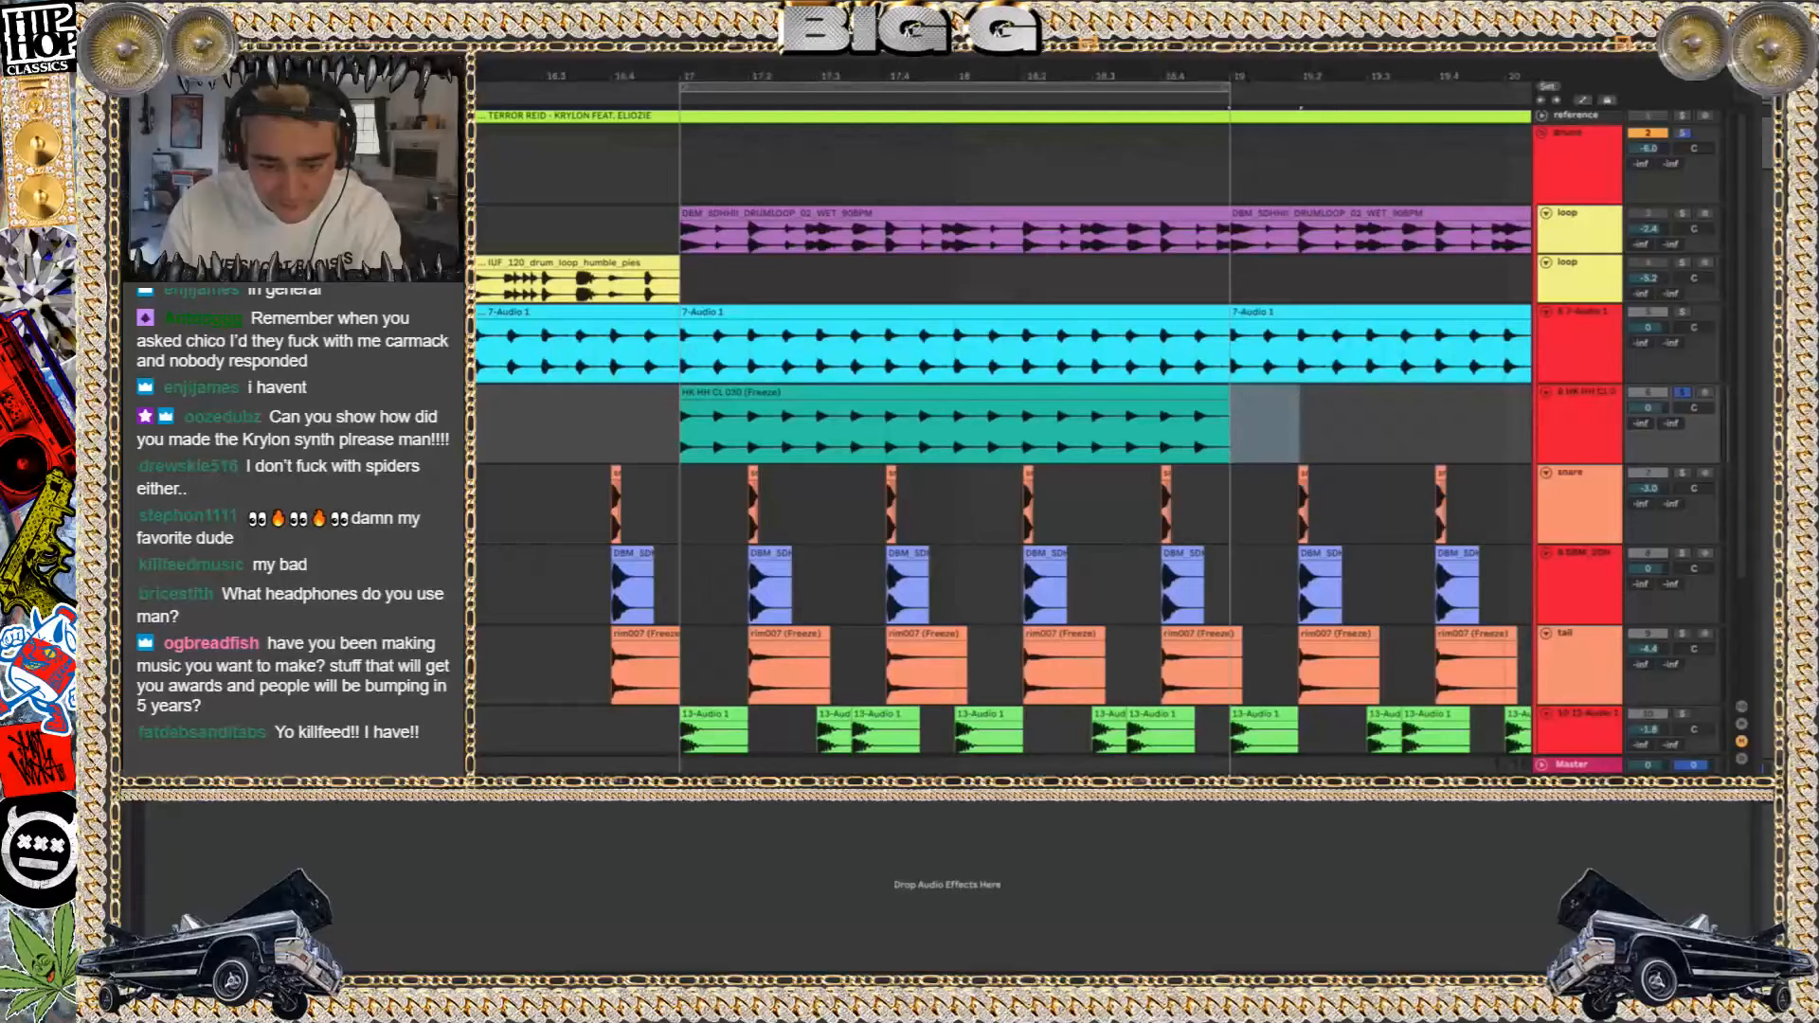
{"action": "left_click", "coordinate": [920, 433]}
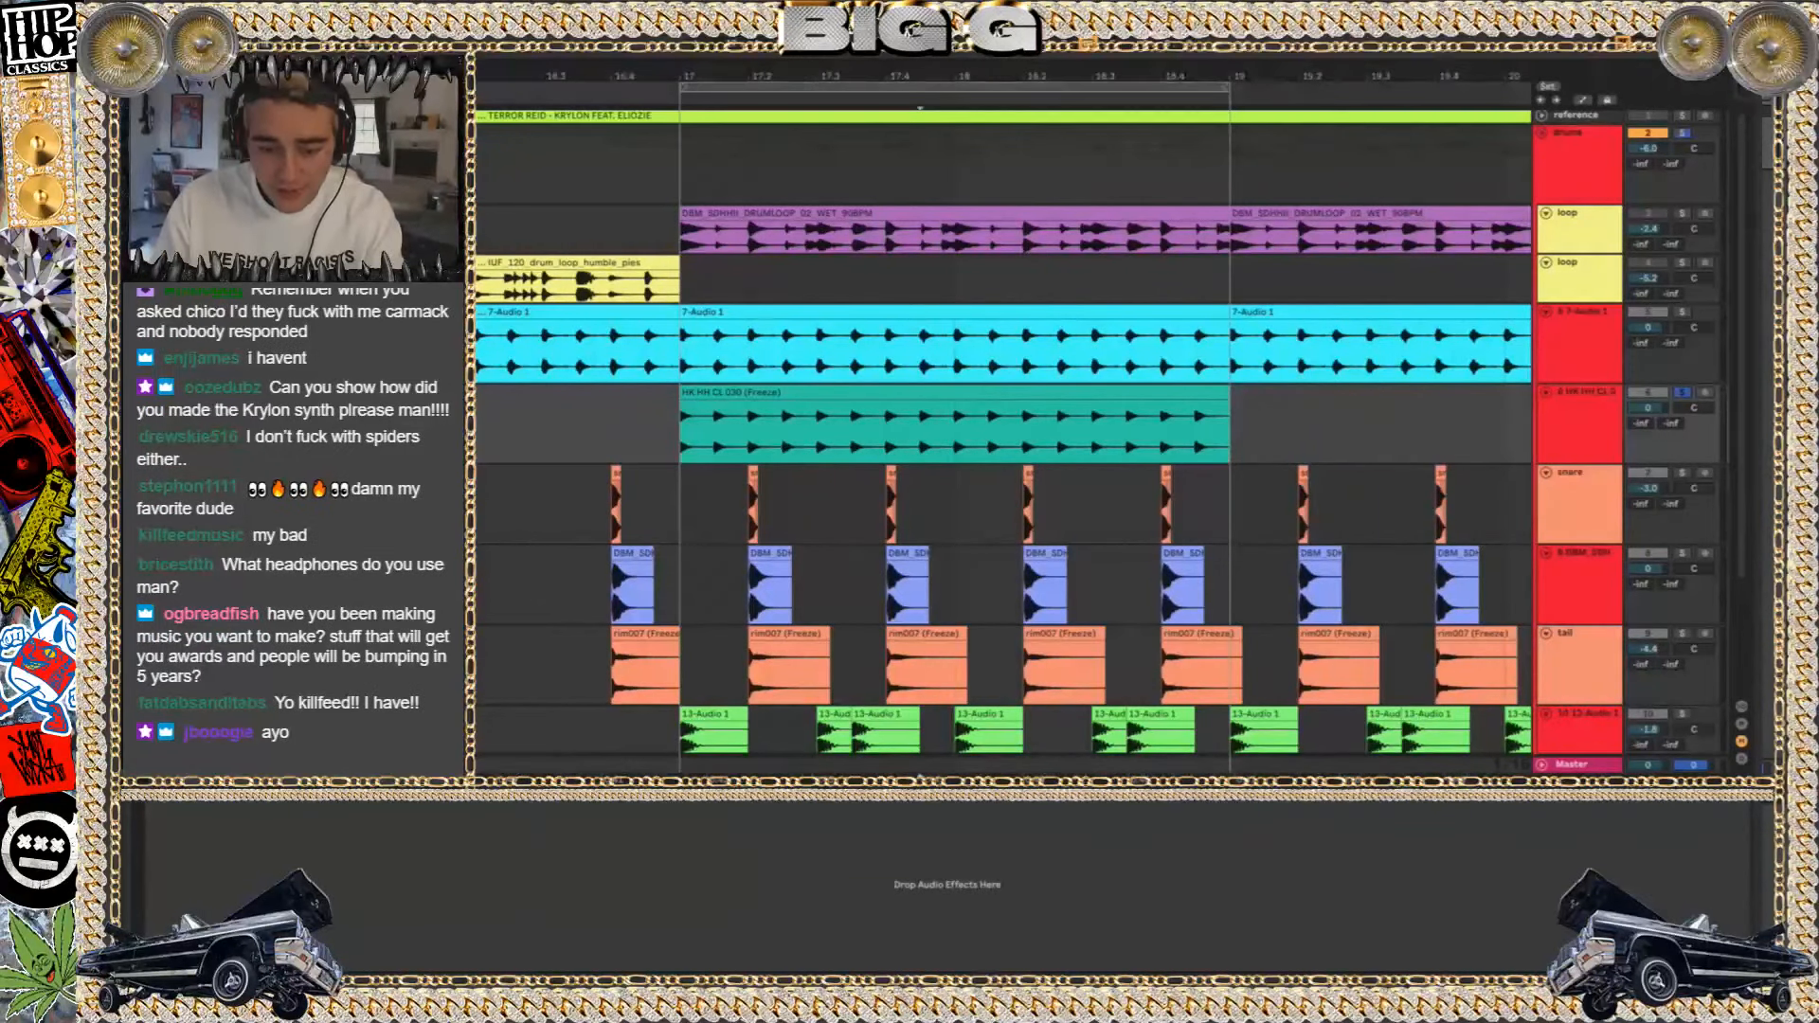
{"action": "key", "text": "Return"}
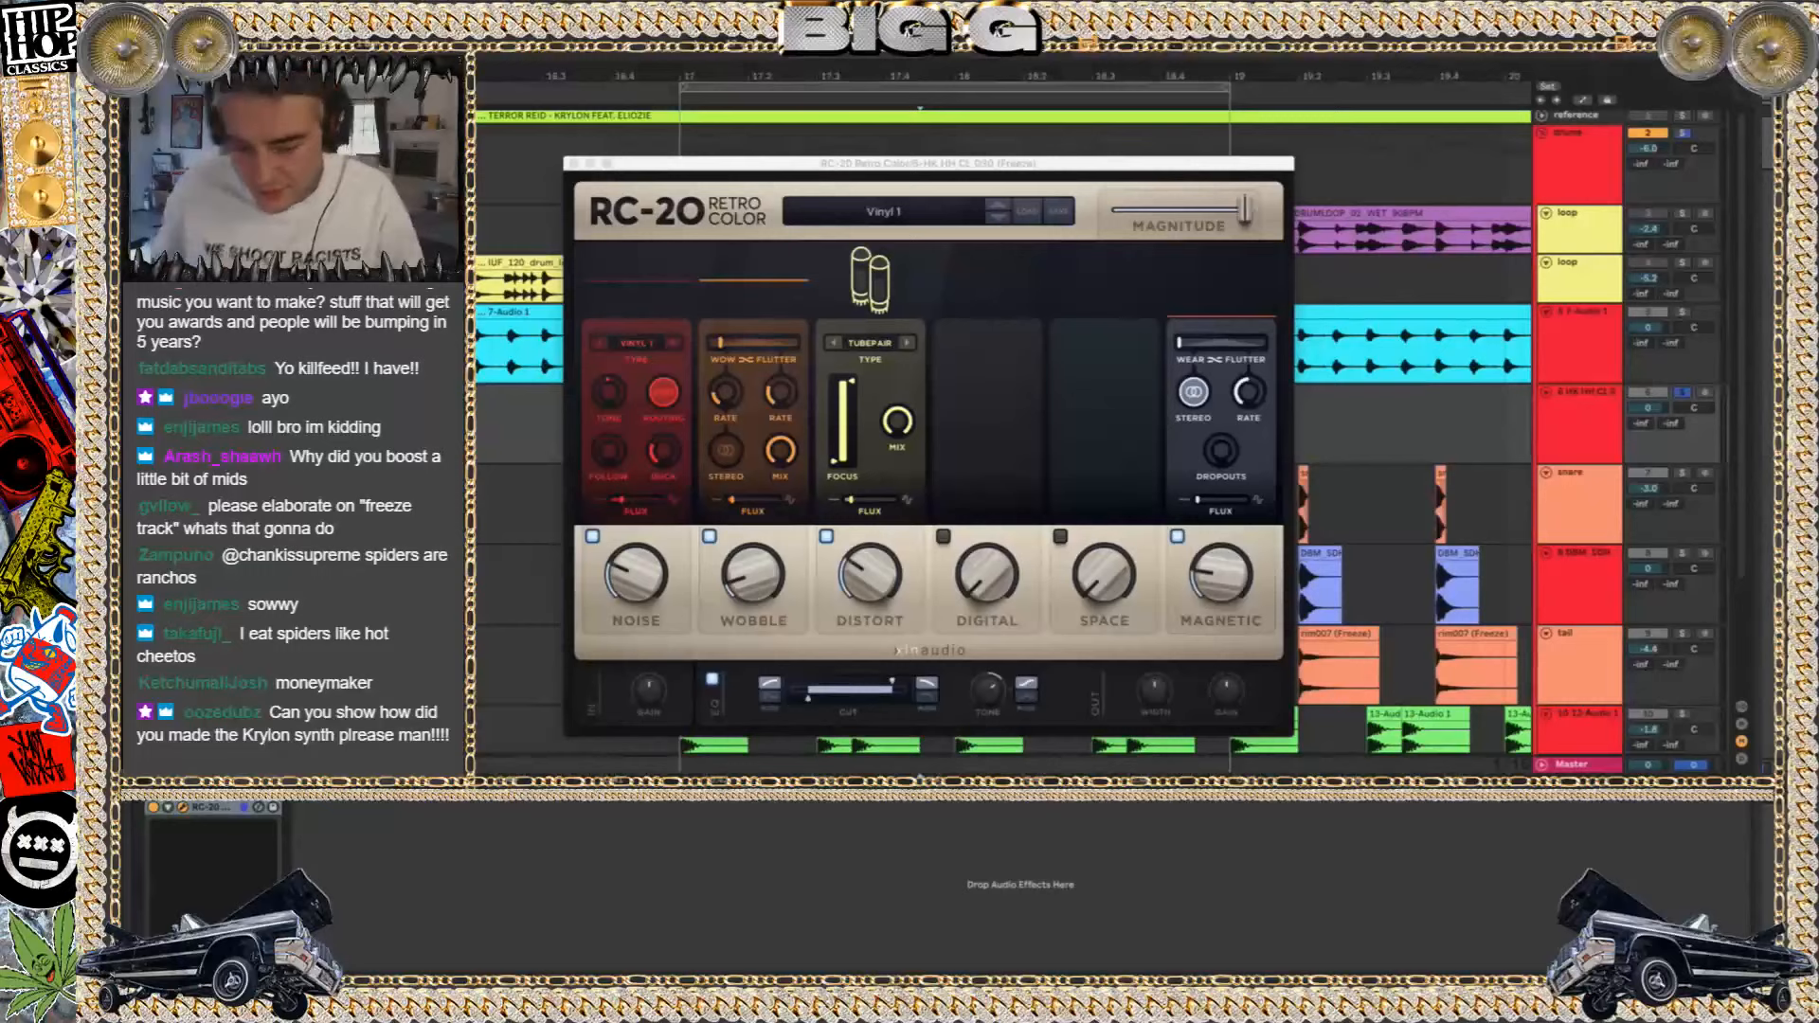
{"action": "left_click", "coordinate": [708, 536]}
{"action": "left_click", "coordinate": [825, 536]}
{"action": "key", "text": "space"}
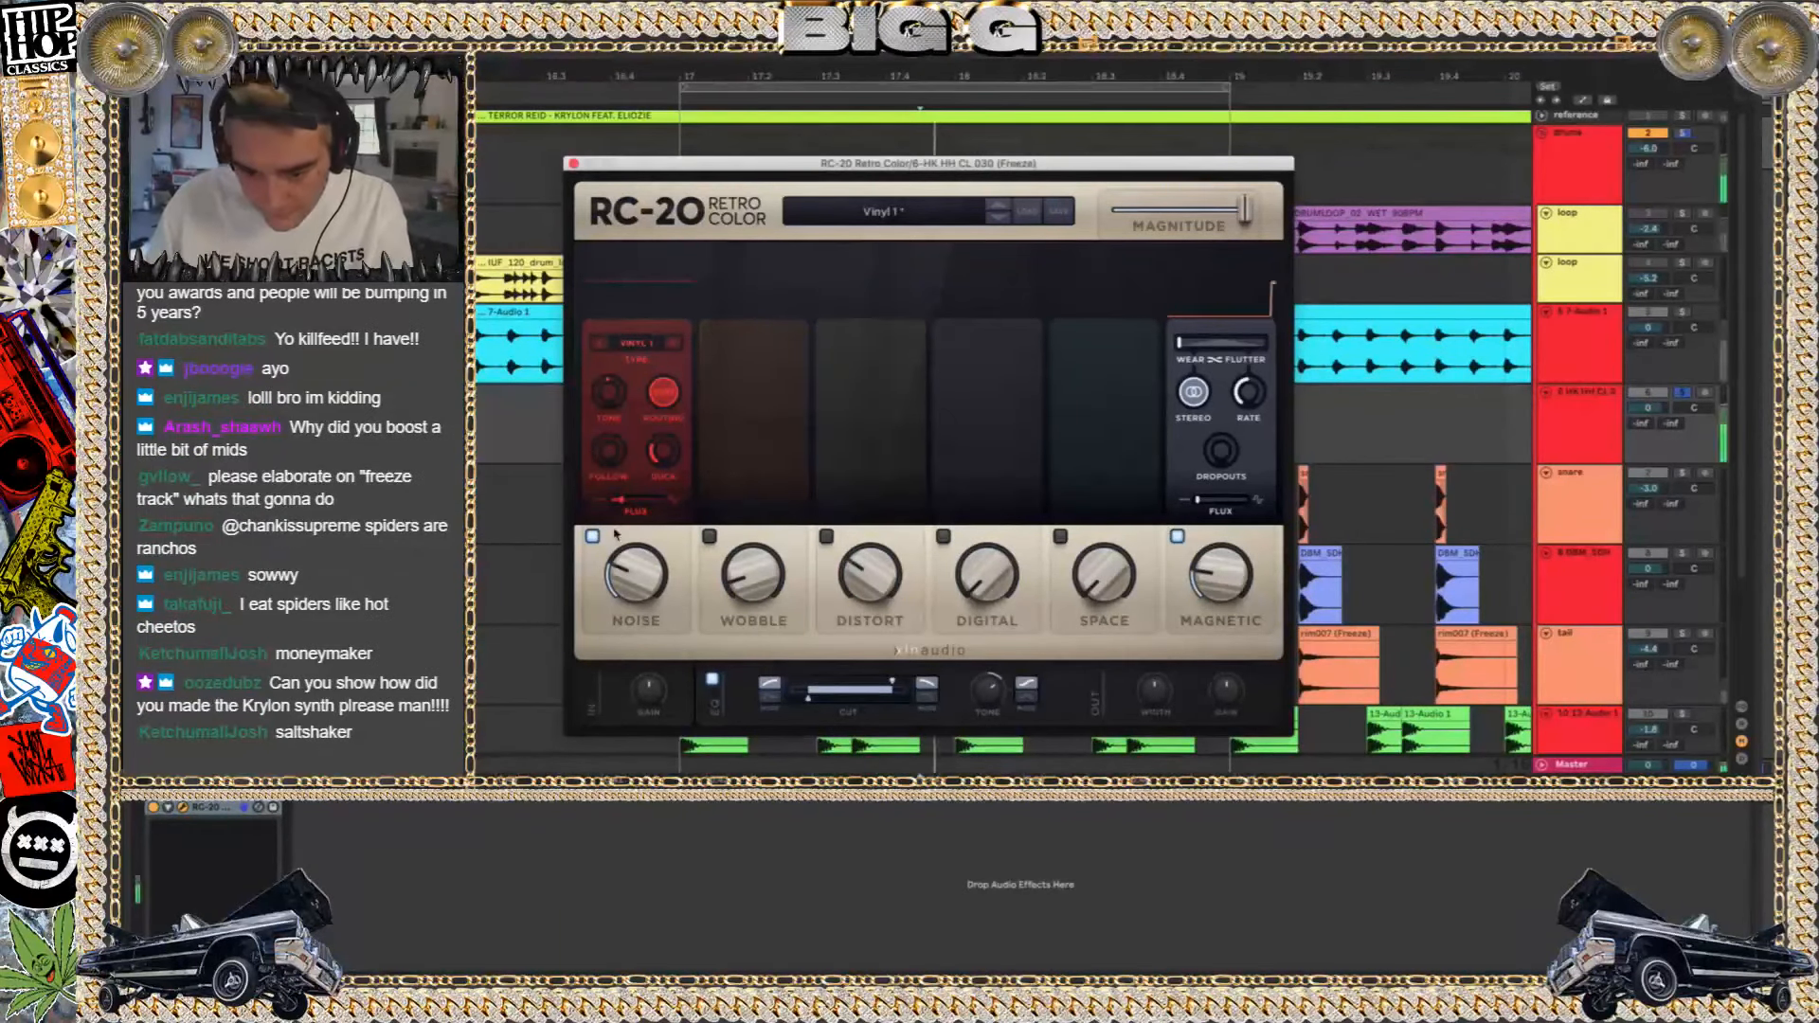
Raise RC-20's Noise amount, audition other noise types and return to Vinyl 1 at a moderate amount
{"action": "left_click", "coordinate": [673, 343]}
{"action": "left_click_drag", "start_coordinate": [636, 574], "coordinate": [636, 441]}
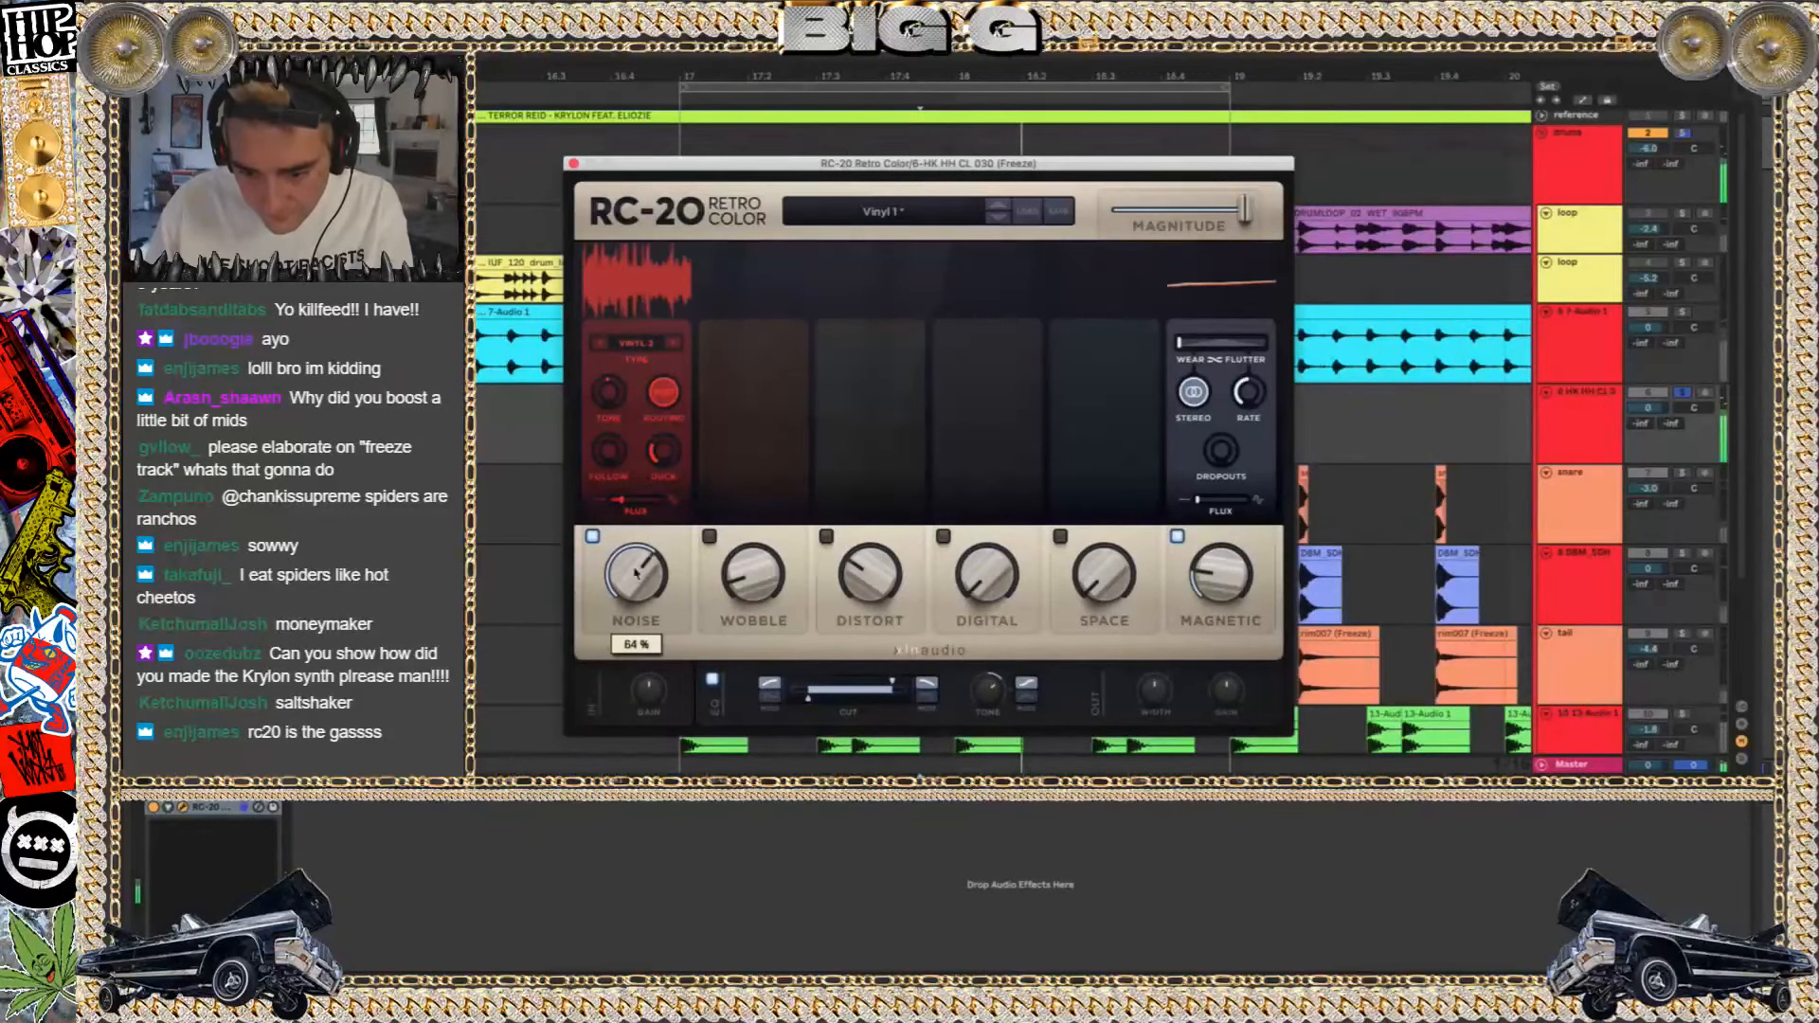
{"action": "left_click", "coordinate": [675, 342]}
{"action": "left_click", "coordinate": [675, 342]}
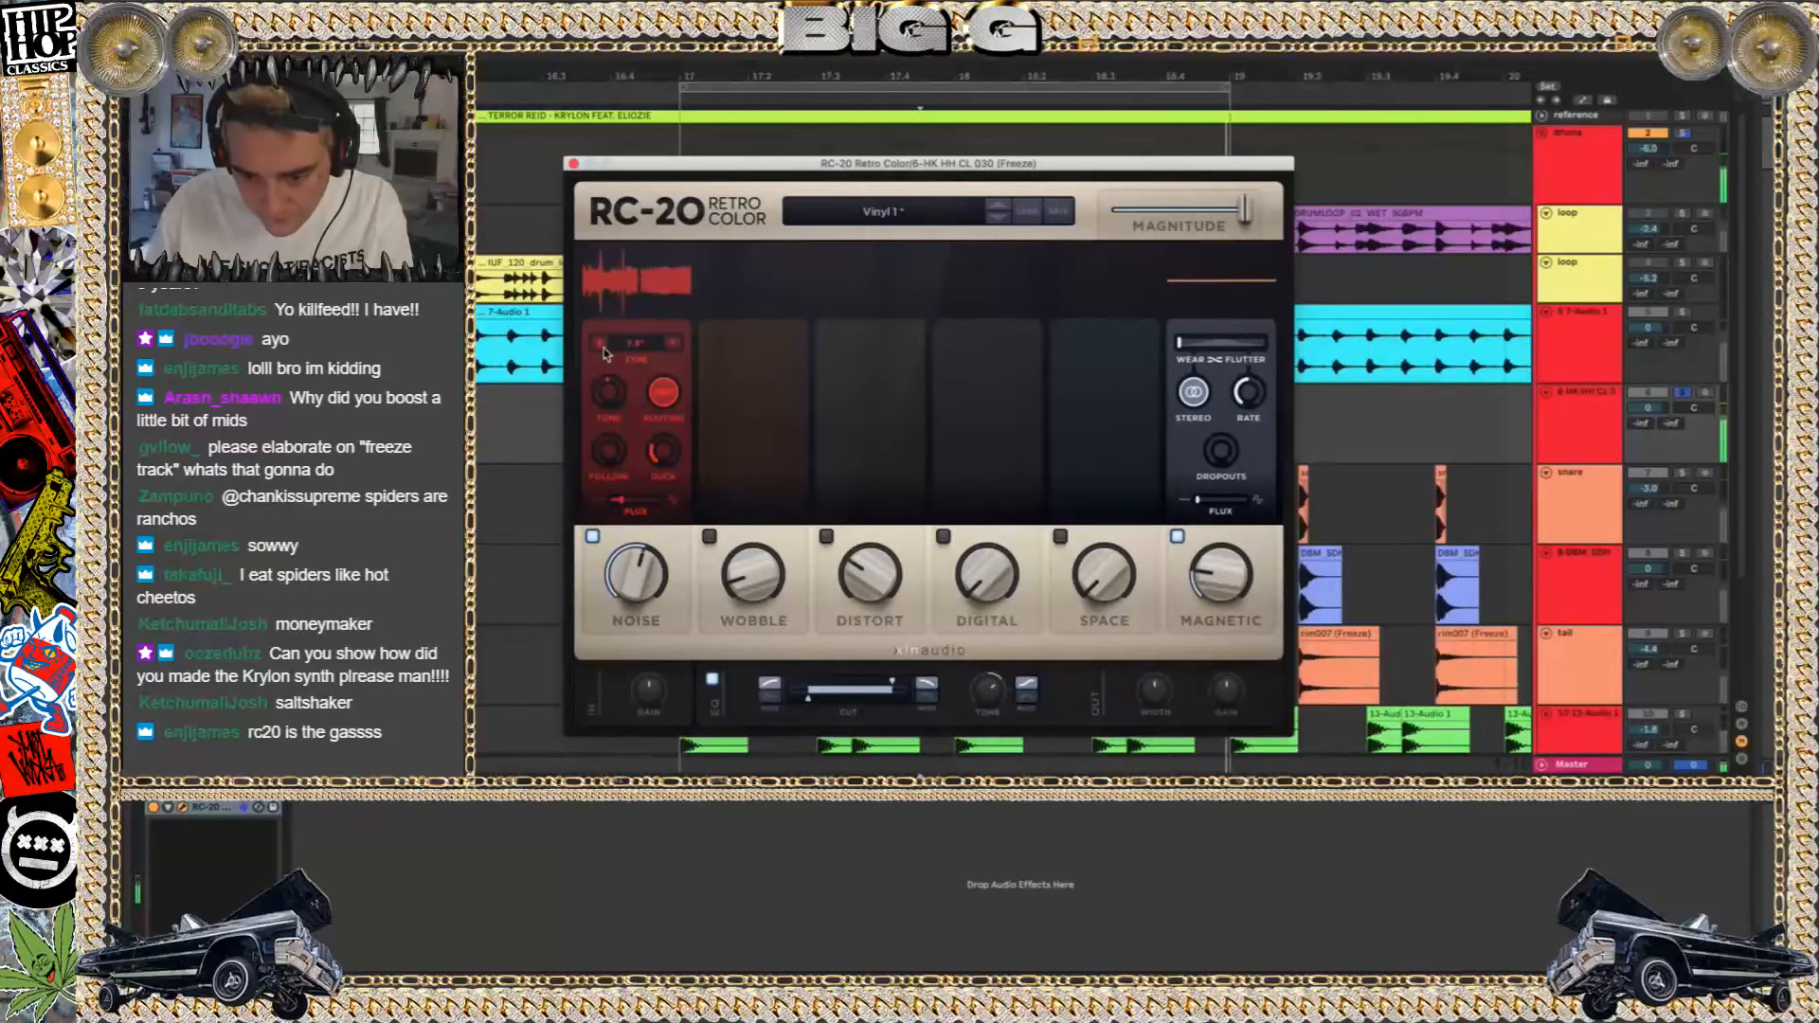
{"action": "left_click", "coordinate": [601, 343]}
{"action": "left_click", "coordinate": [601, 343]}
{"action": "left_click", "coordinate": [600, 343]}
{"action": "left_click_drag", "start_coordinate": [666, 568], "coordinate": [650, 582]}
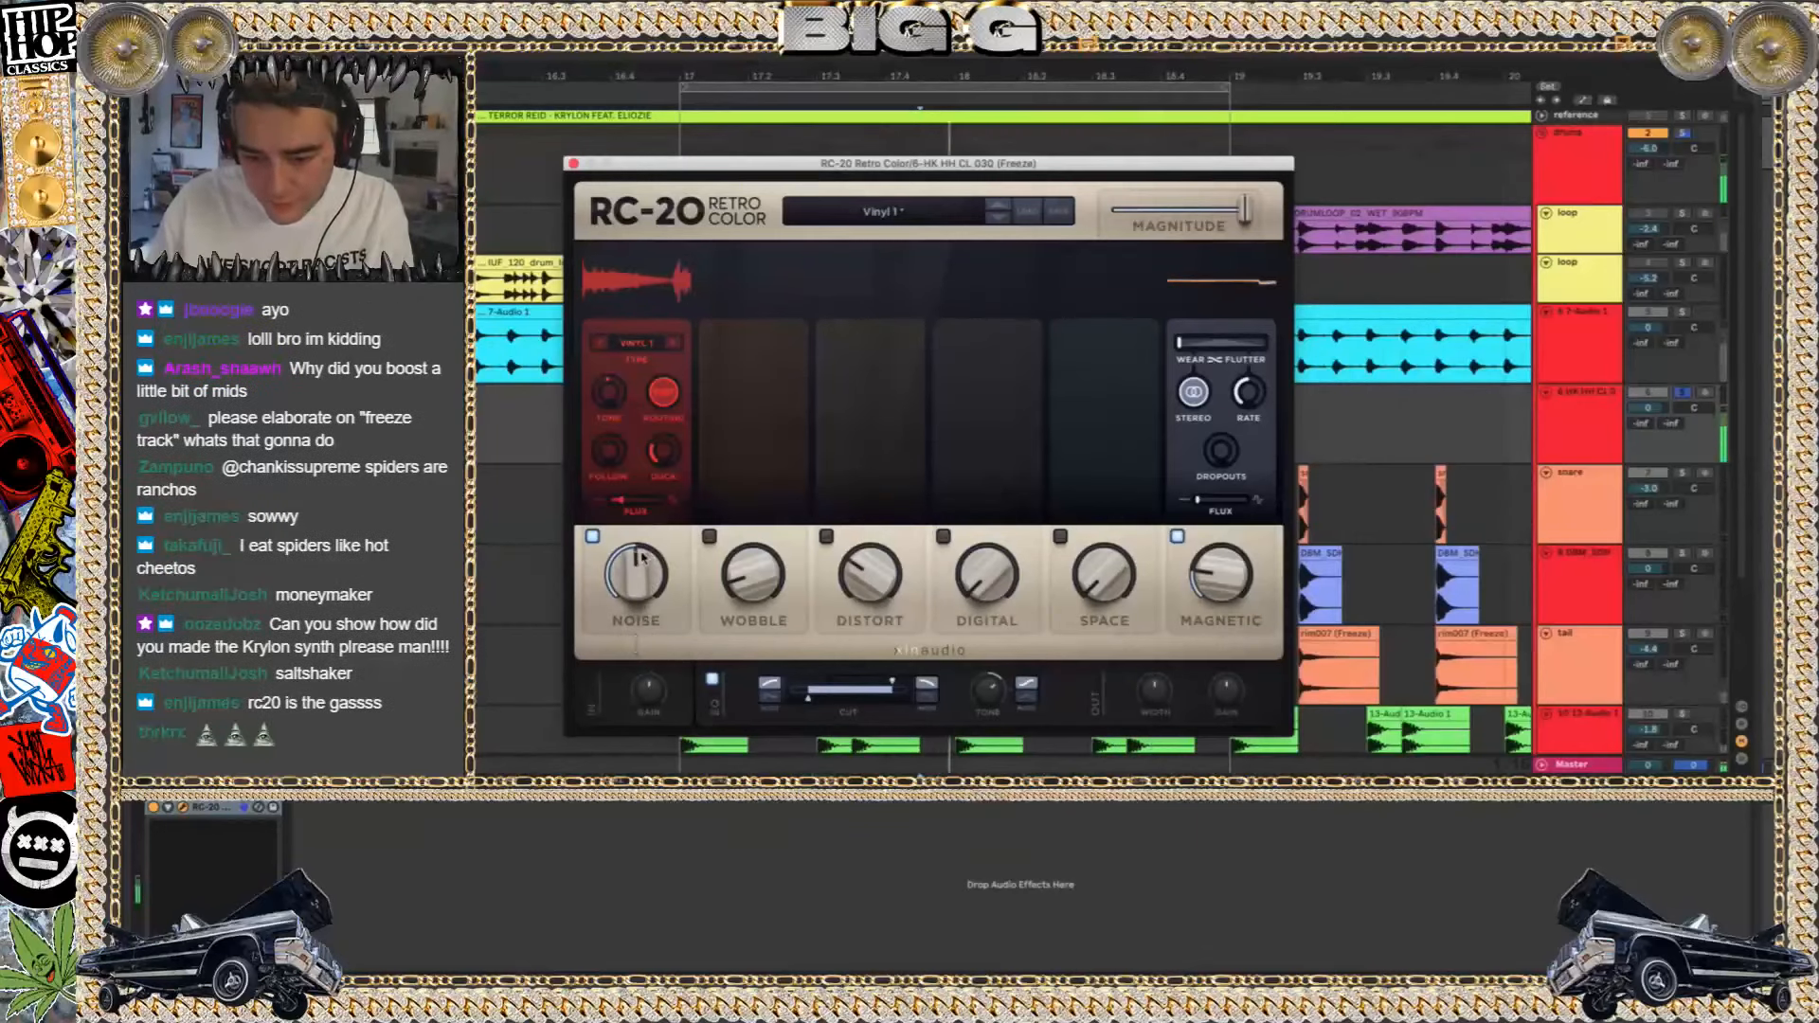
Set the noise module's Follow to 48% and Duck to 25%, and reduce the overall Noise amount
{"action": "left_click_drag", "start_coordinate": [668, 454], "coordinate": [610, 383]}
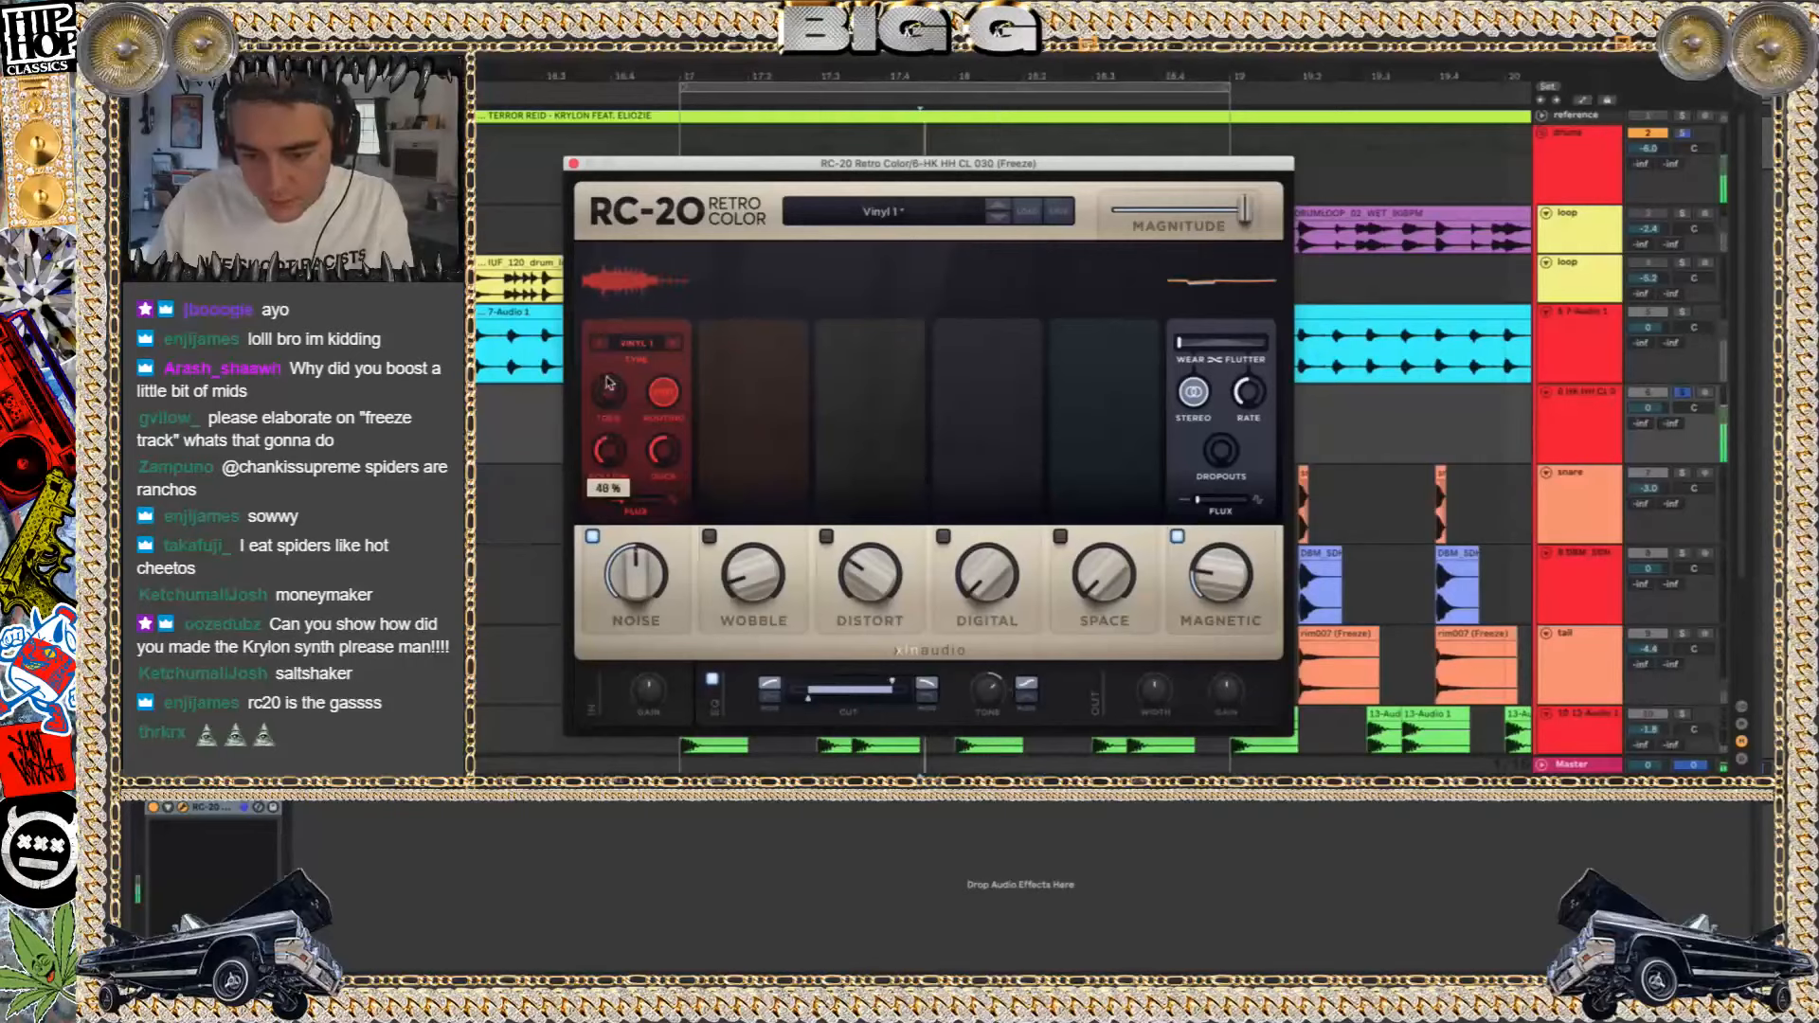
{"action": "left_click_drag", "start_coordinate": [663, 452], "coordinate": [664, 487]}
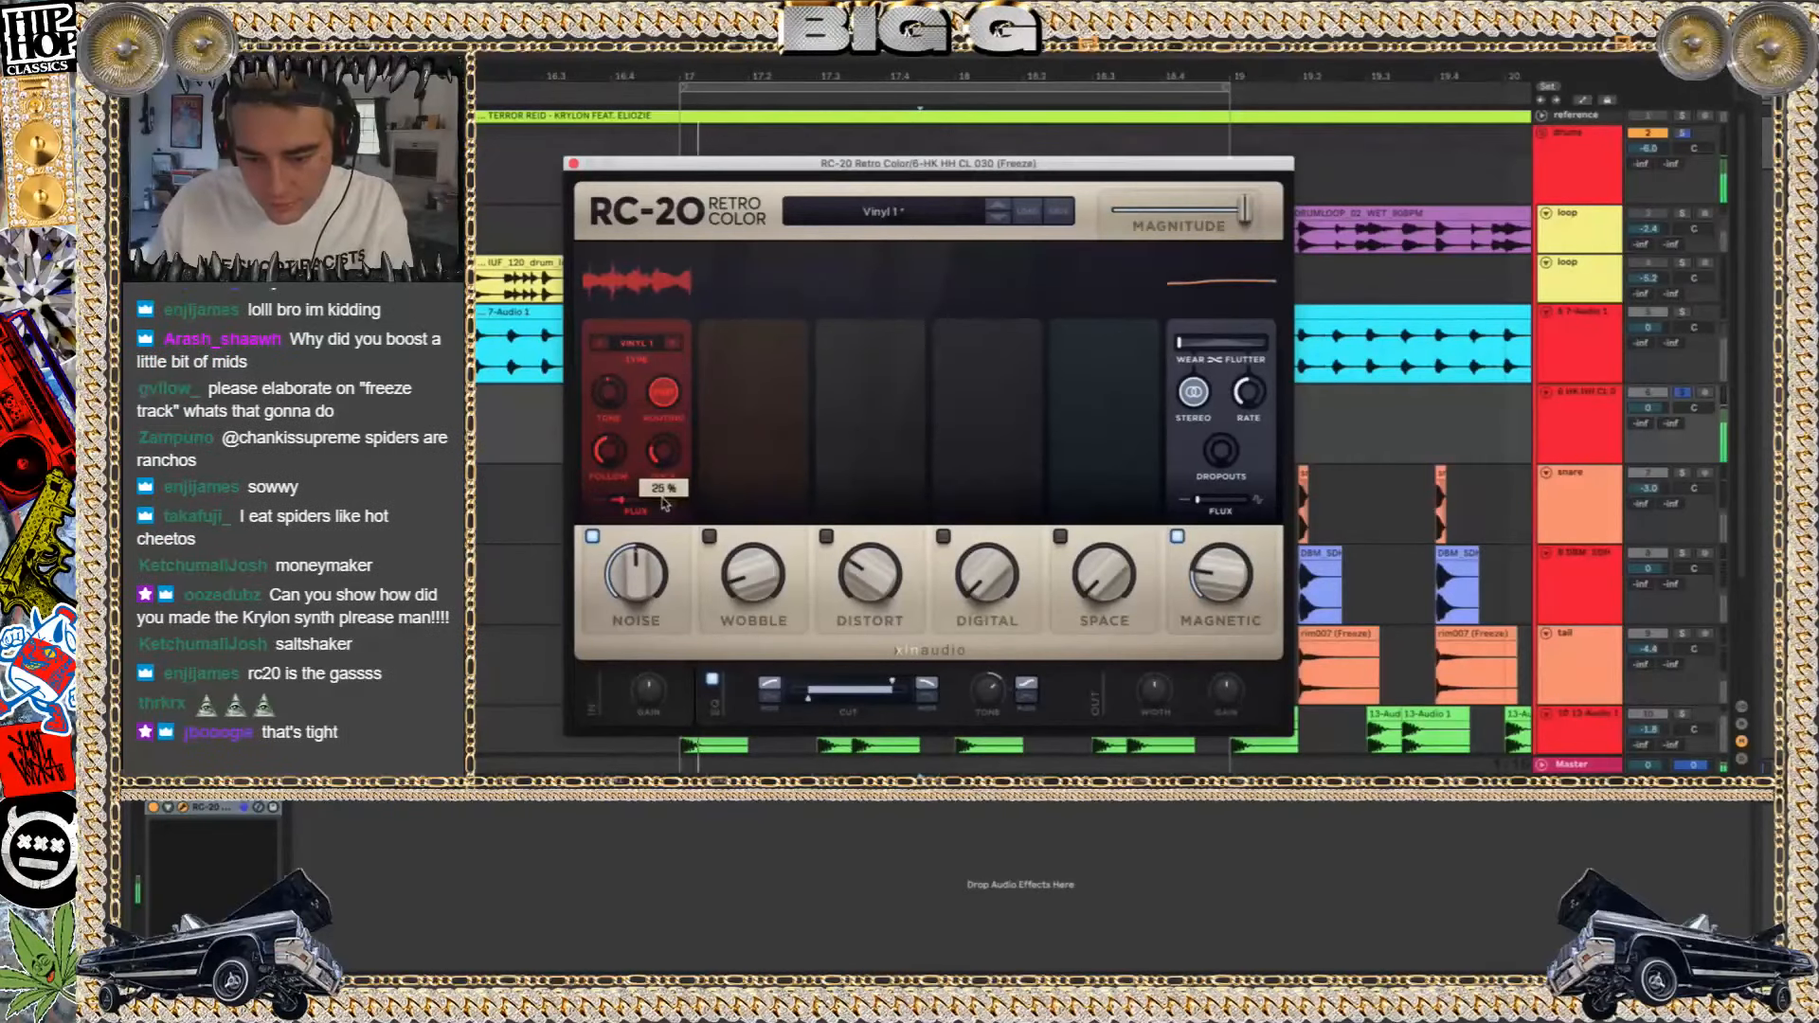
{"action": "left_click_drag", "start_coordinate": [635, 576], "coordinate": [629, 641]}
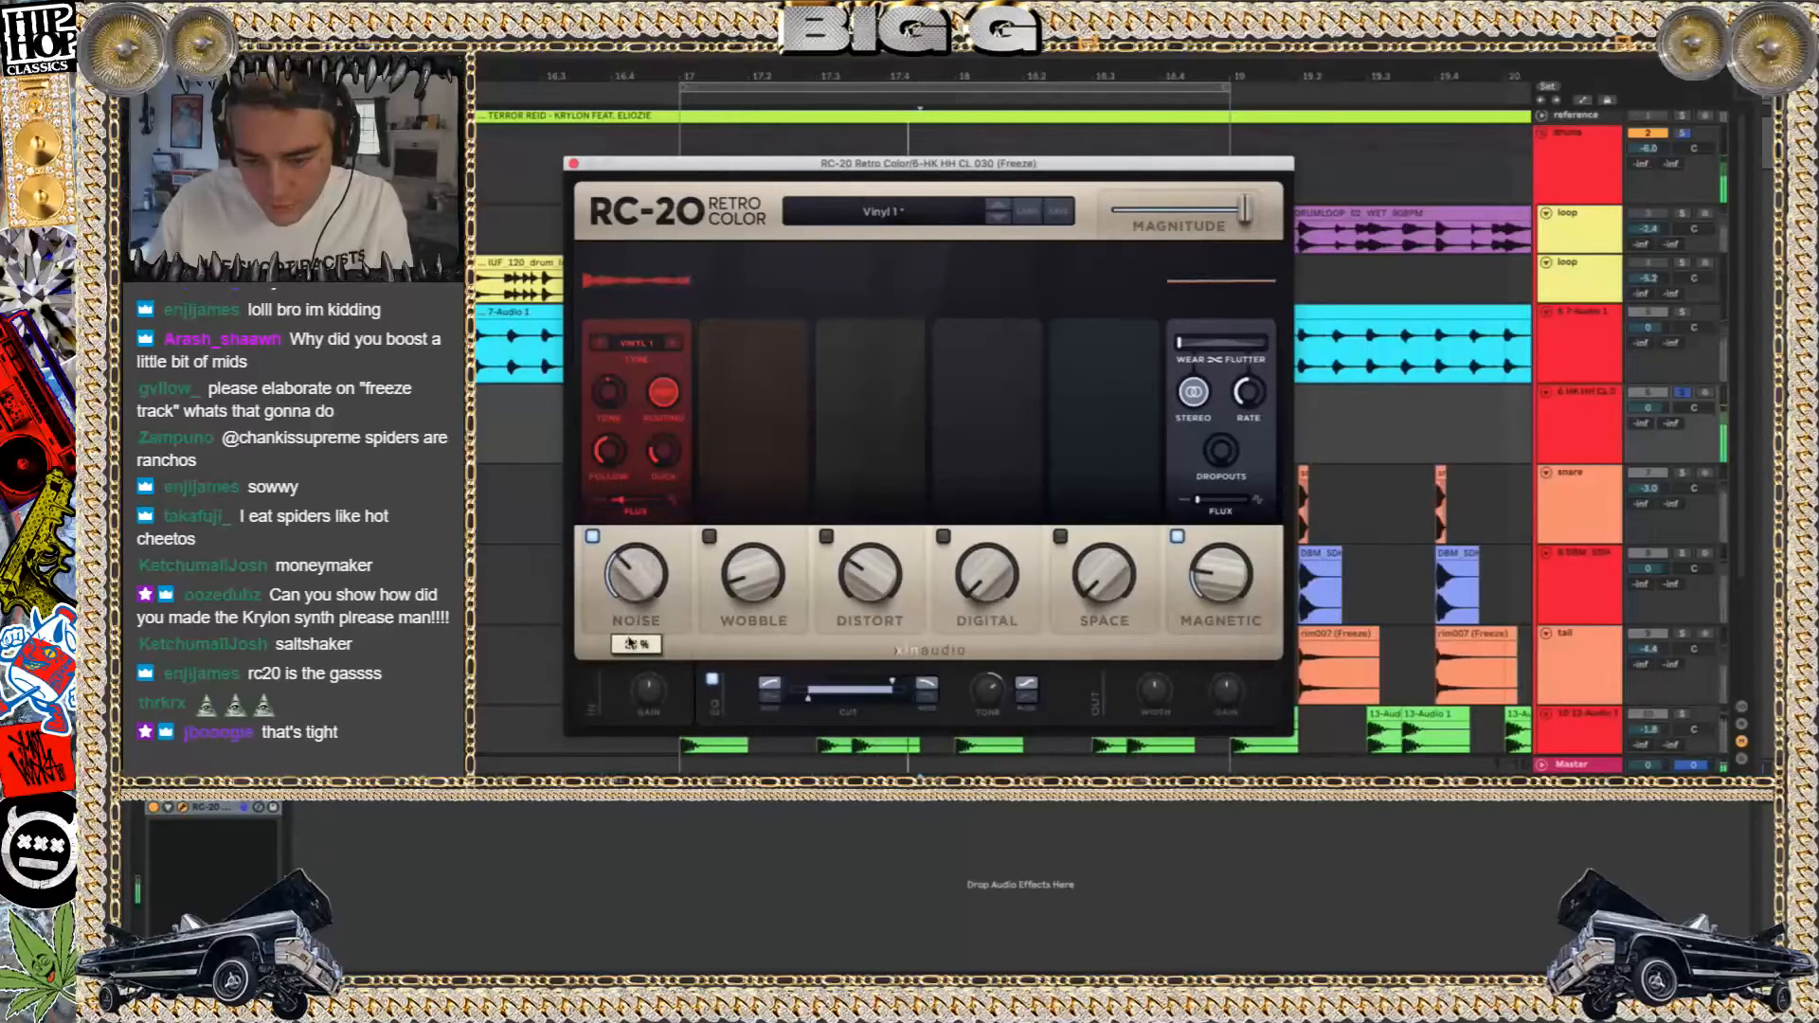
Raise the noise Tone to 7.4 dB and readjust the Duck and Noise amounts
{"action": "left_click_drag", "start_coordinate": [609, 453], "coordinate": [618, 317]}
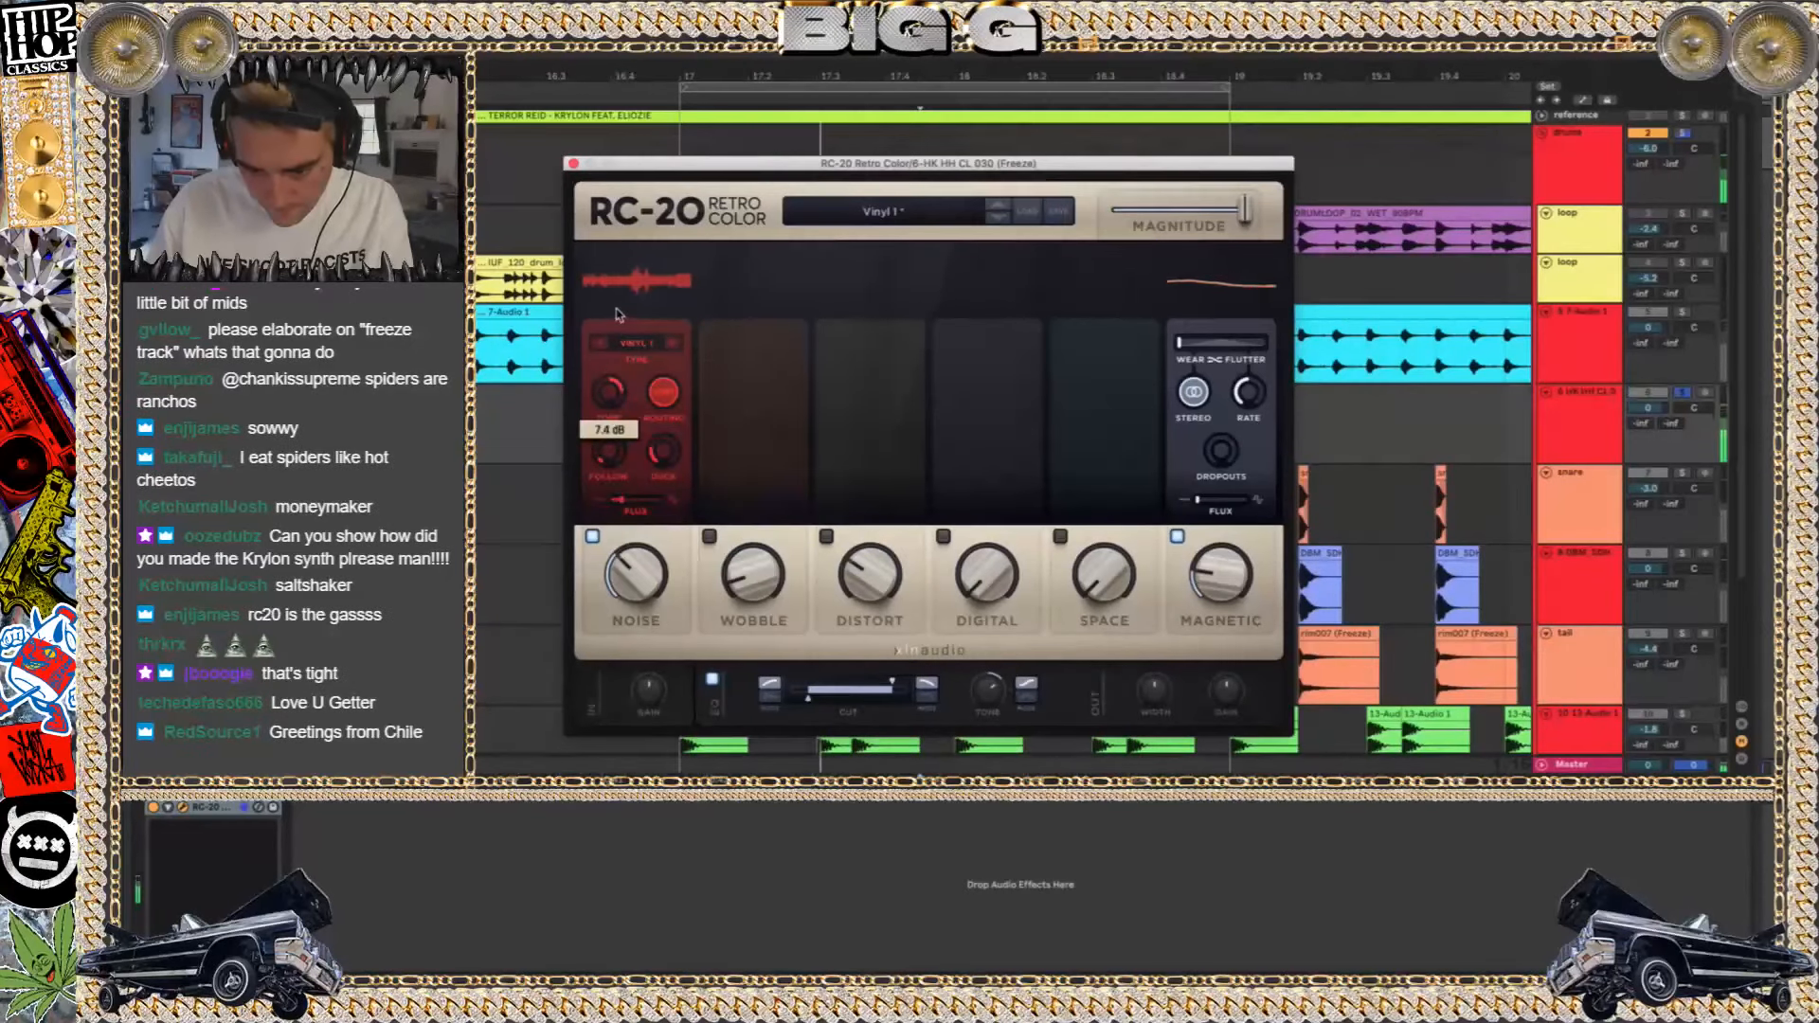
{"action": "left_click_drag", "start_coordinate": [671, 458], "coordinate": [610, 465]}
{"action": "left_click_drag", "start_coordinate": [641, 566], "coordinate": [638, 591]}
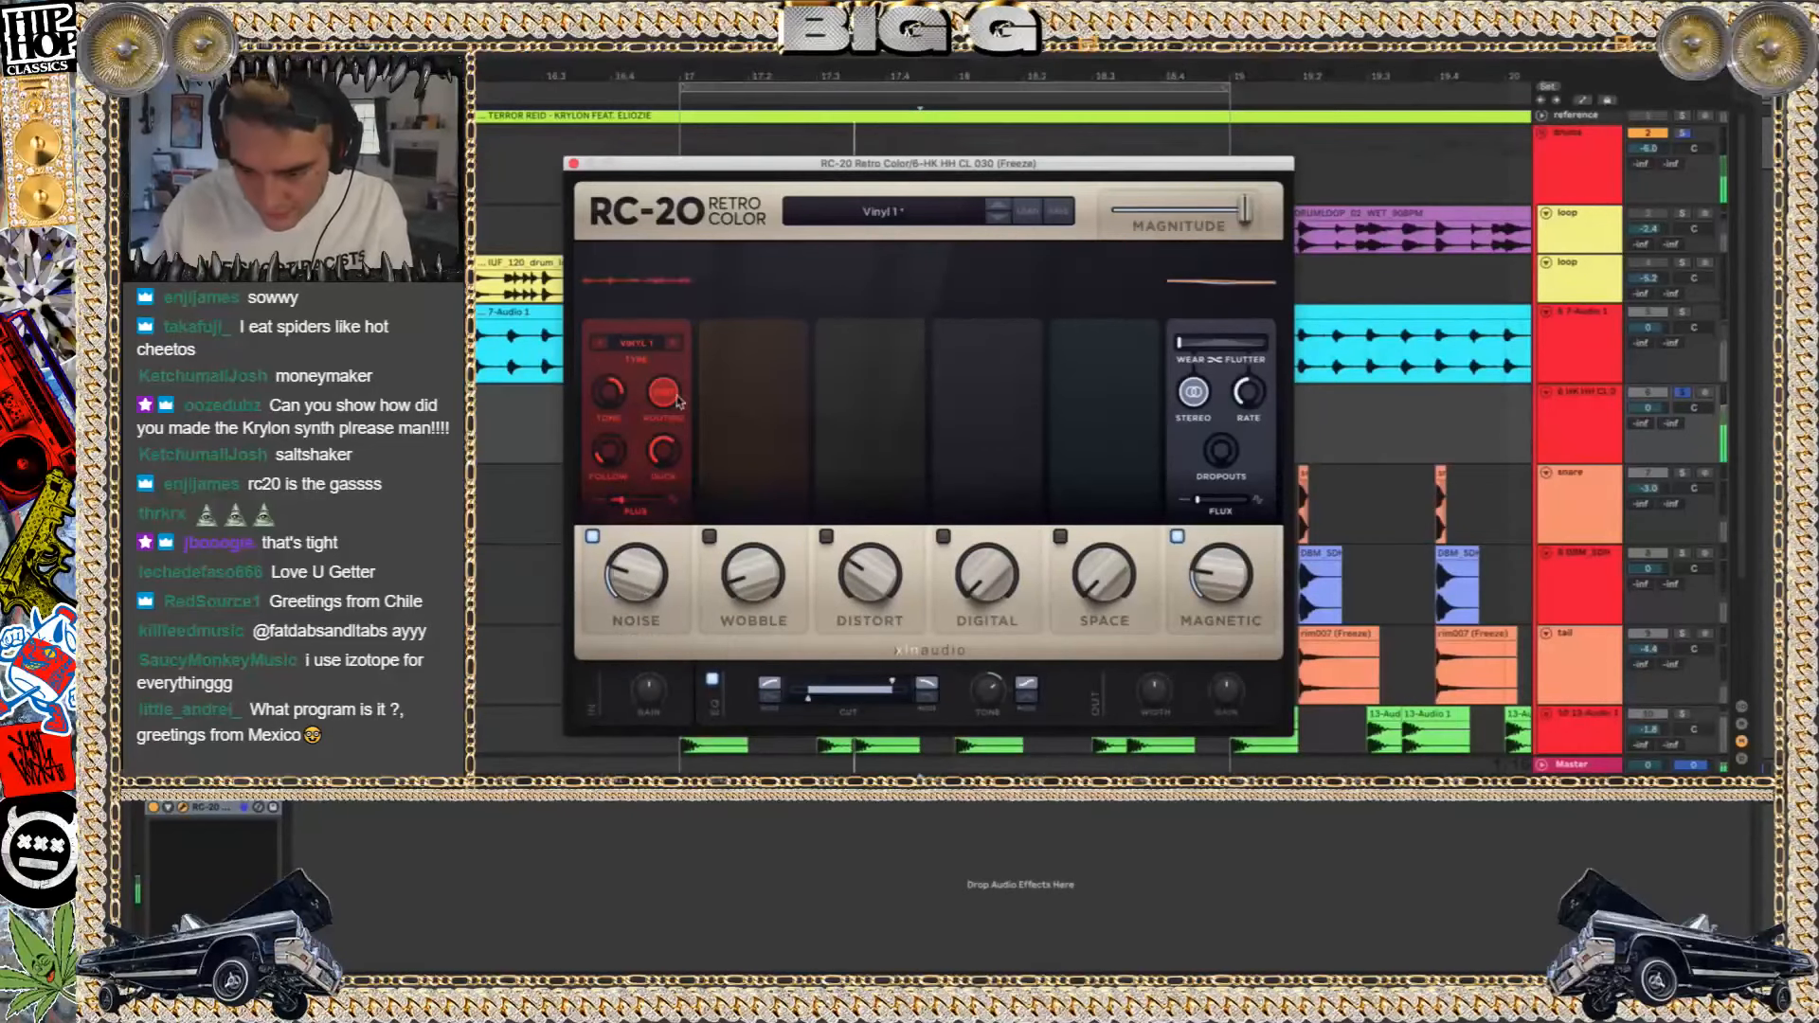
Turn RC-20's Distort module on at 36% and widen the EQ cut range at both ends
{"action": "left_click", "coordinate": [826, 536]}
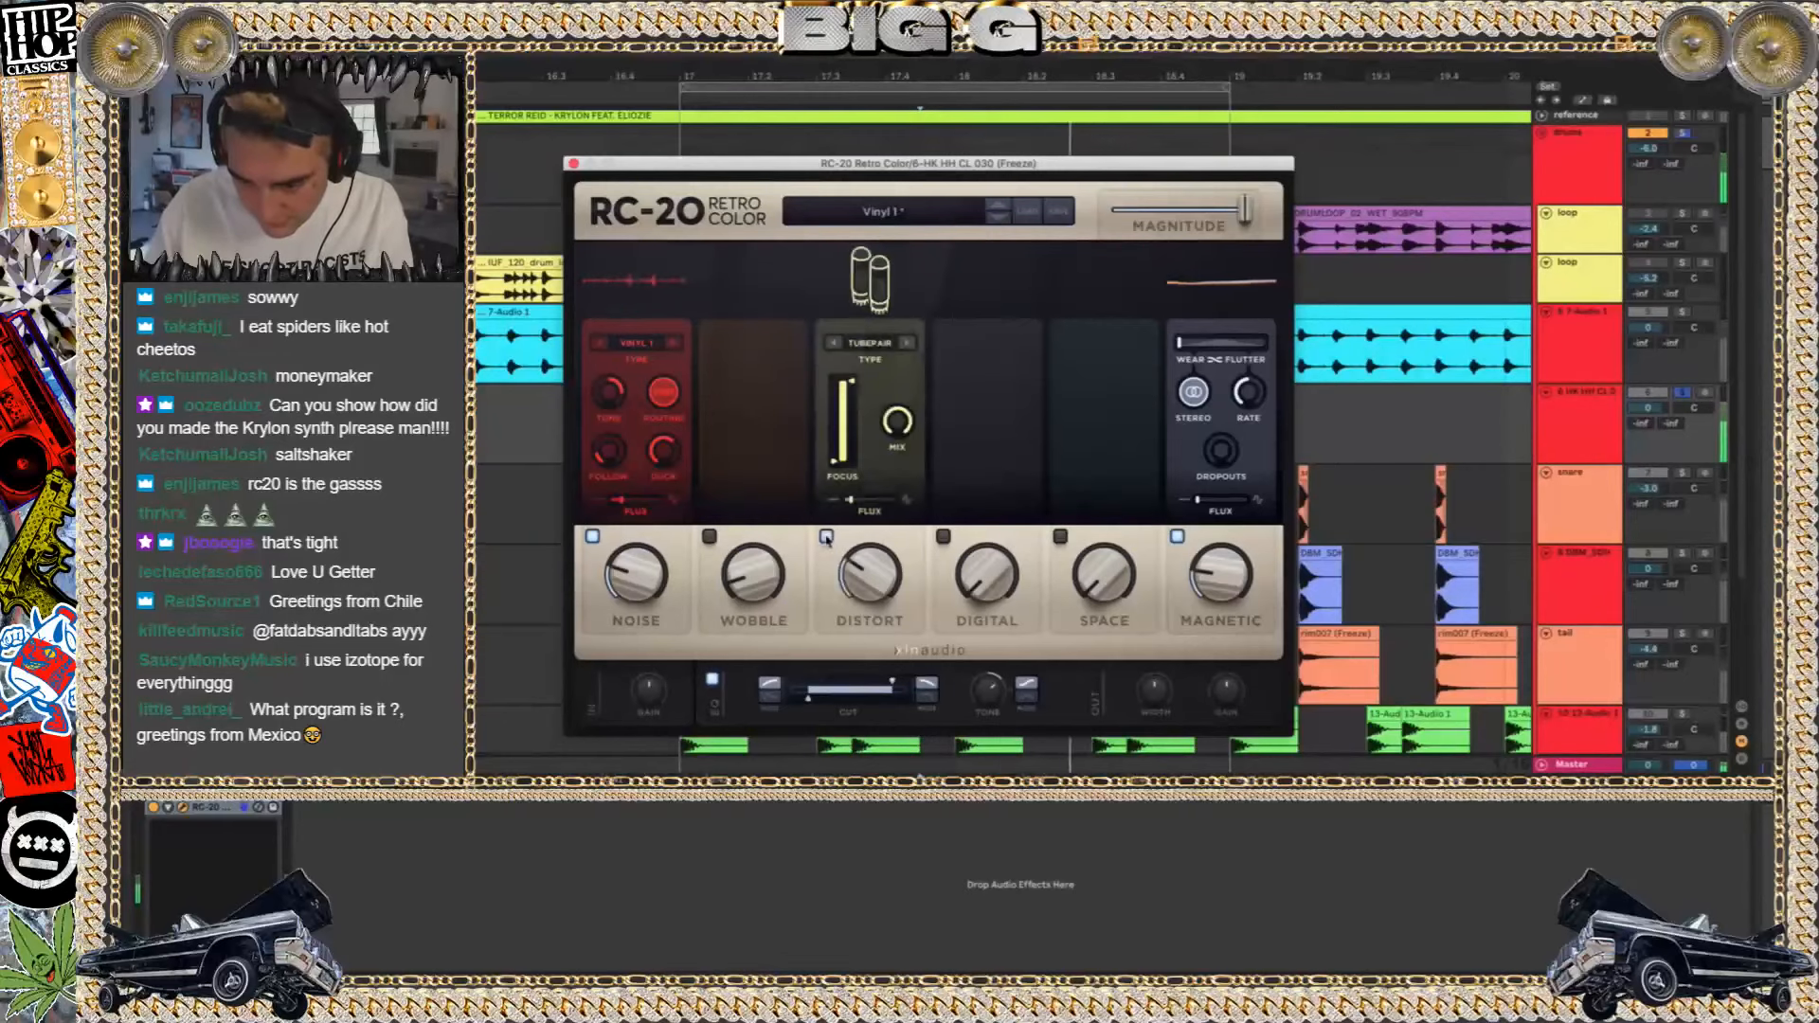
{"action": "left_click_drag", "start_coordinate": [808, 699], "coordinate": [787, 699]}
{"action": "left_click_drag", "start_coordinate": [894, 682], "coordinate": [906, 681]}
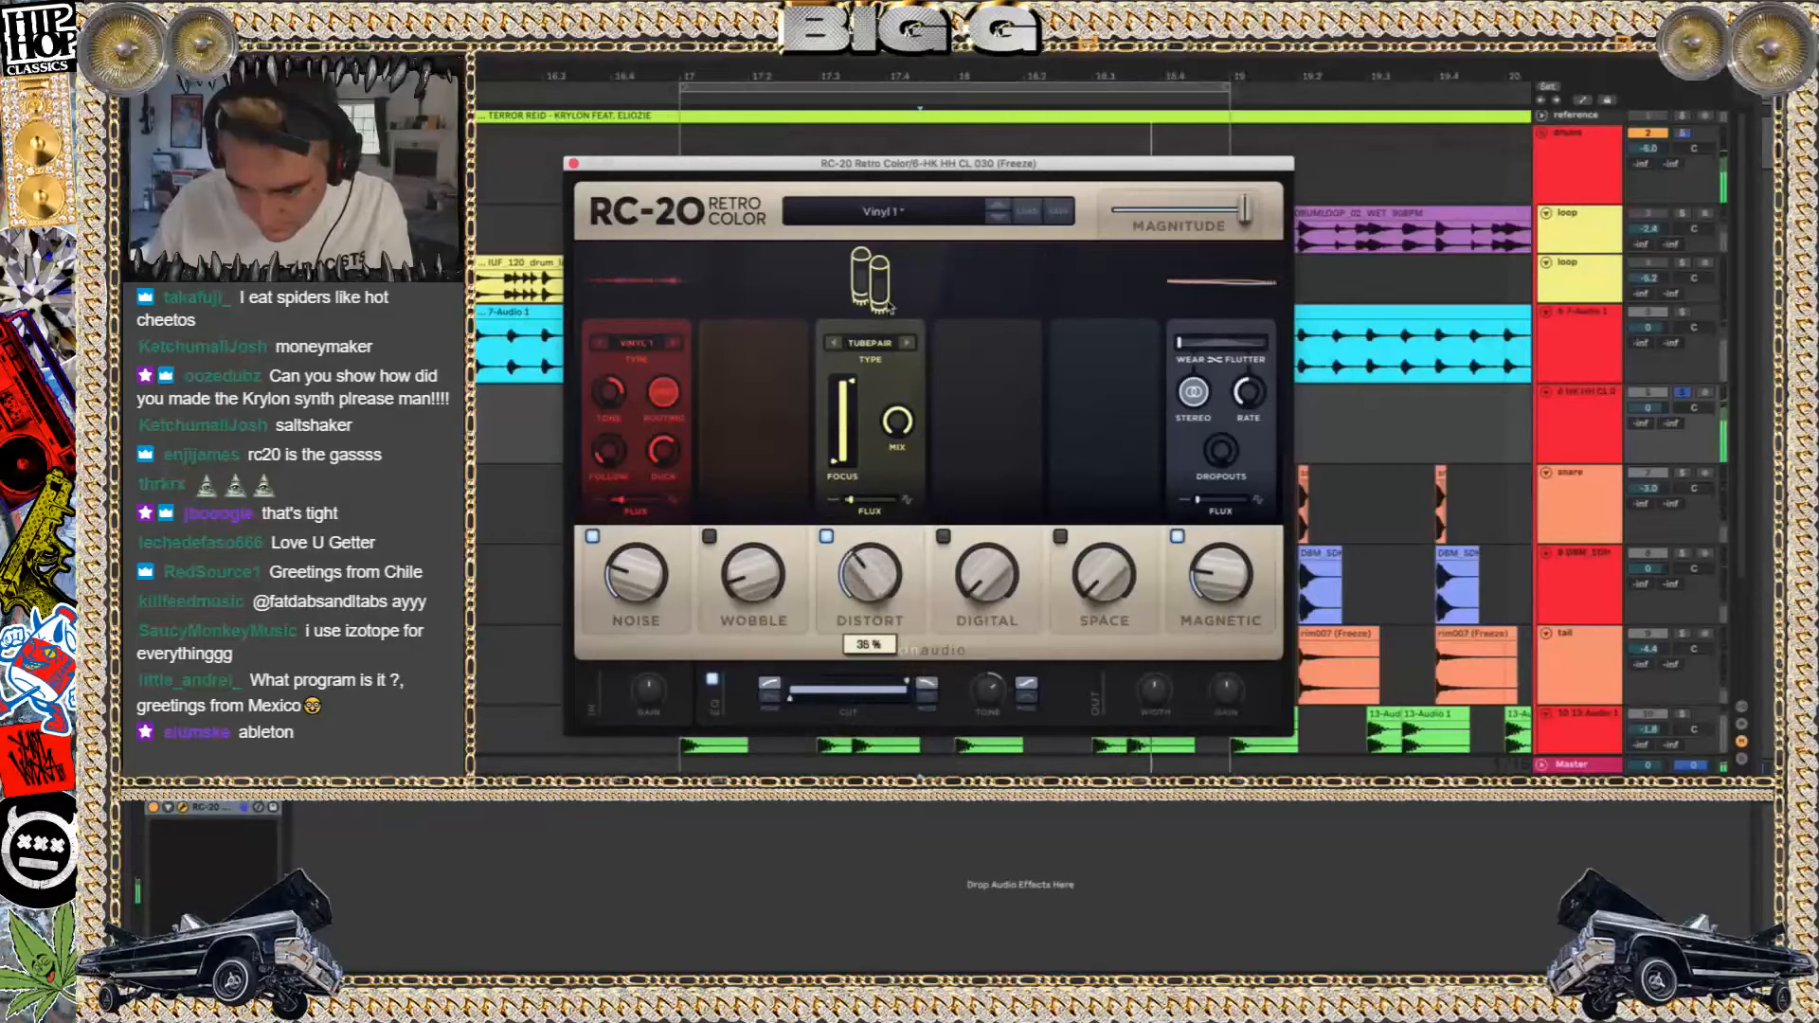
Audition the other distortion types, including Heavy and Zap, and return to TubePair
{"action": "left_click", "coordinate": [870, 343]}
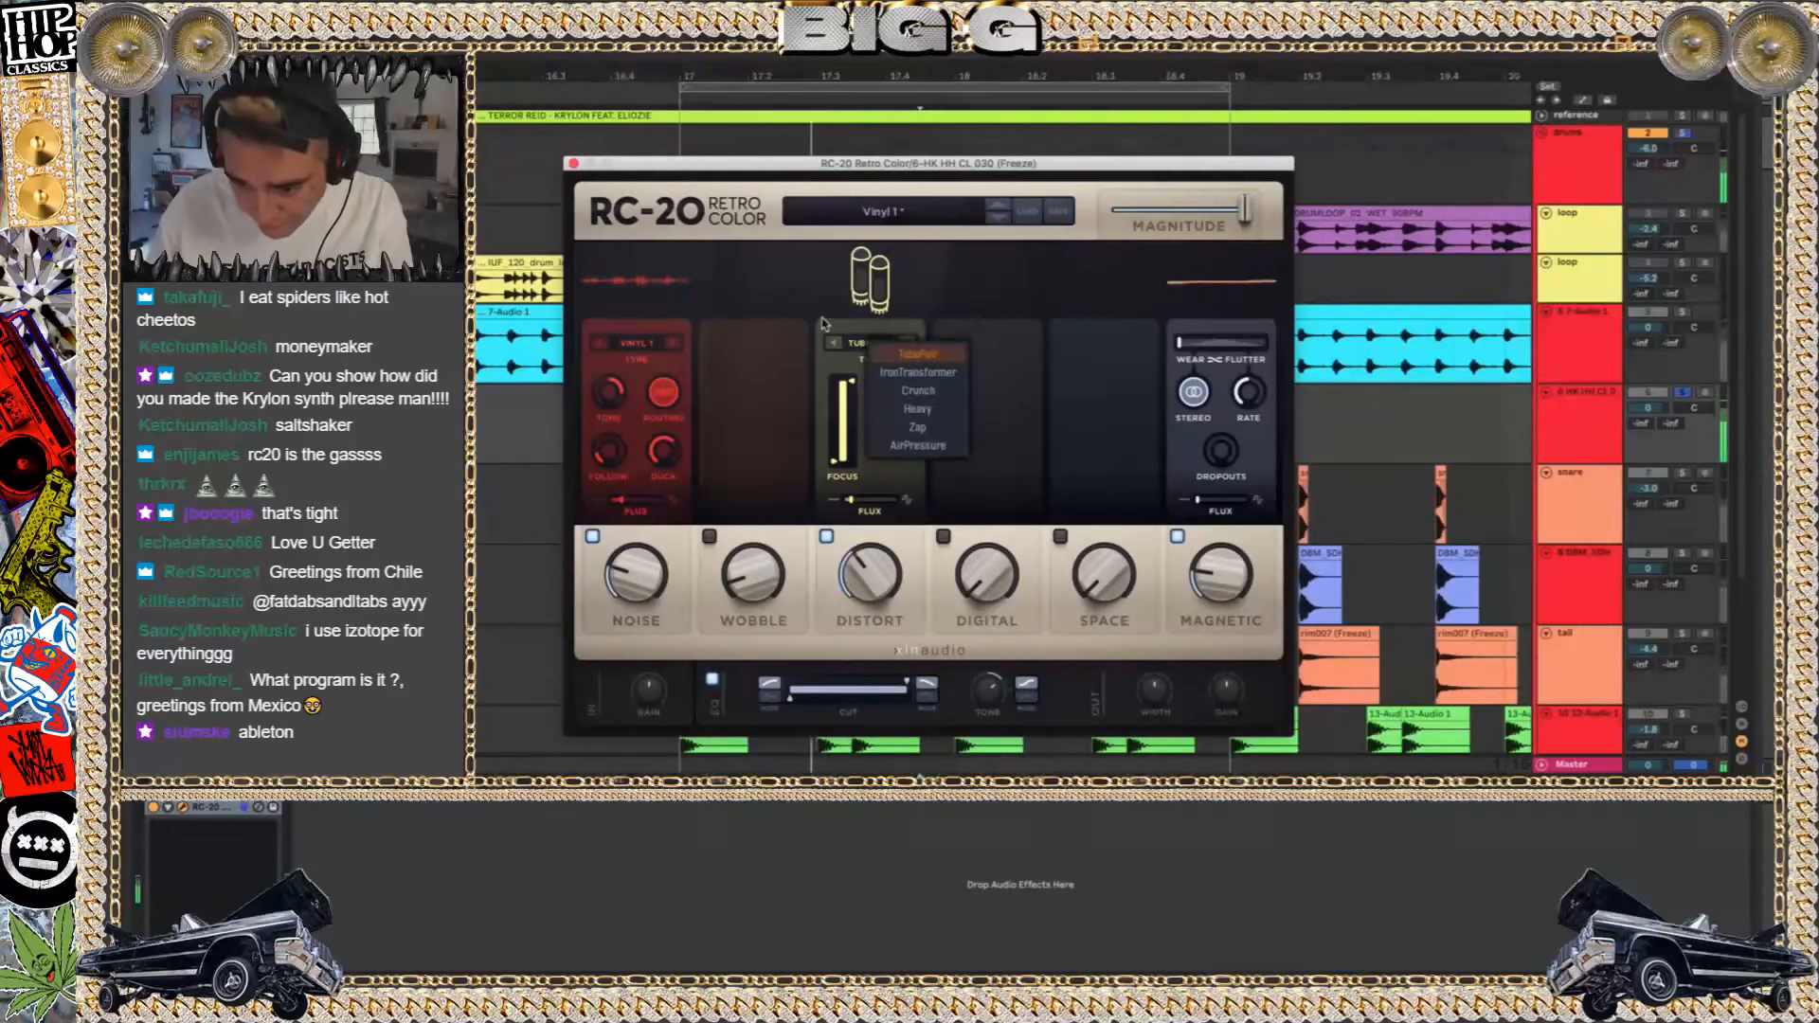
{"action": "left_click", "coordinate": [918, 373]}
{"action": "left_click", "coordinate": [912, 345]}
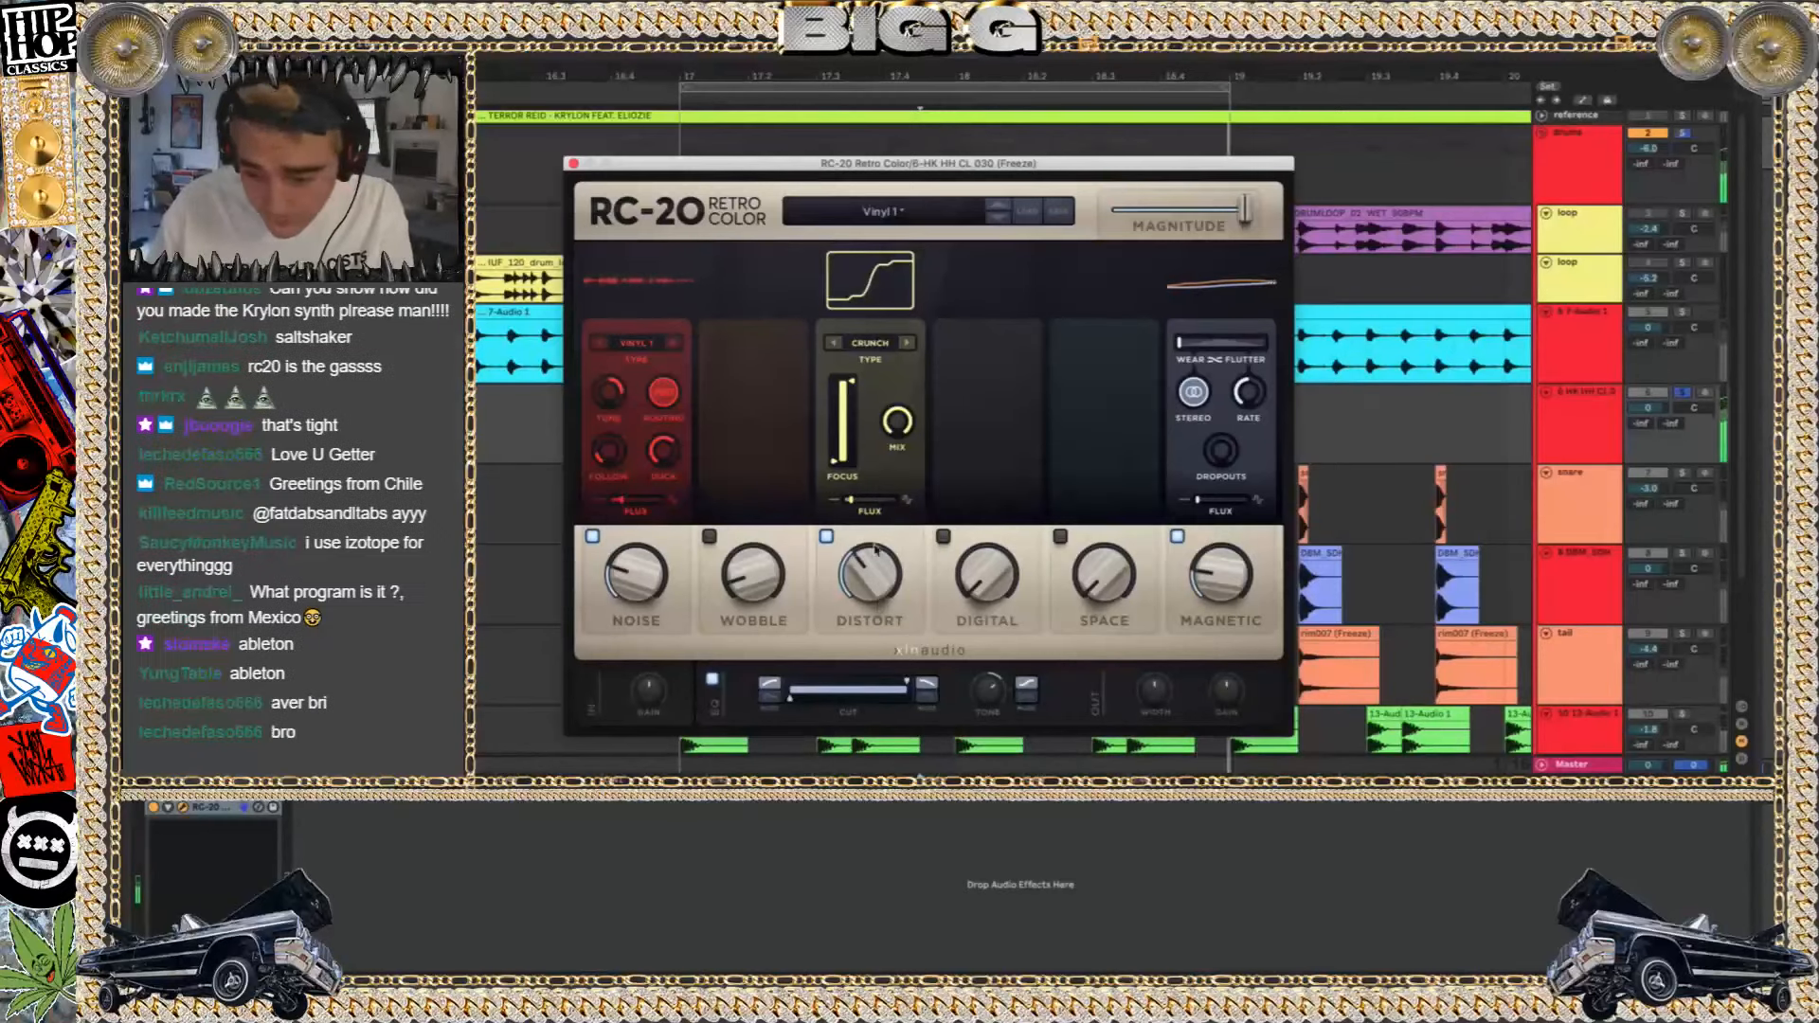
{"action": "left_click", "coordinate": [903, 343]}
{"action": "left_click", "coordinate": [903, 343]}
{"action": "left_click", "coordinate": [903, 343]}
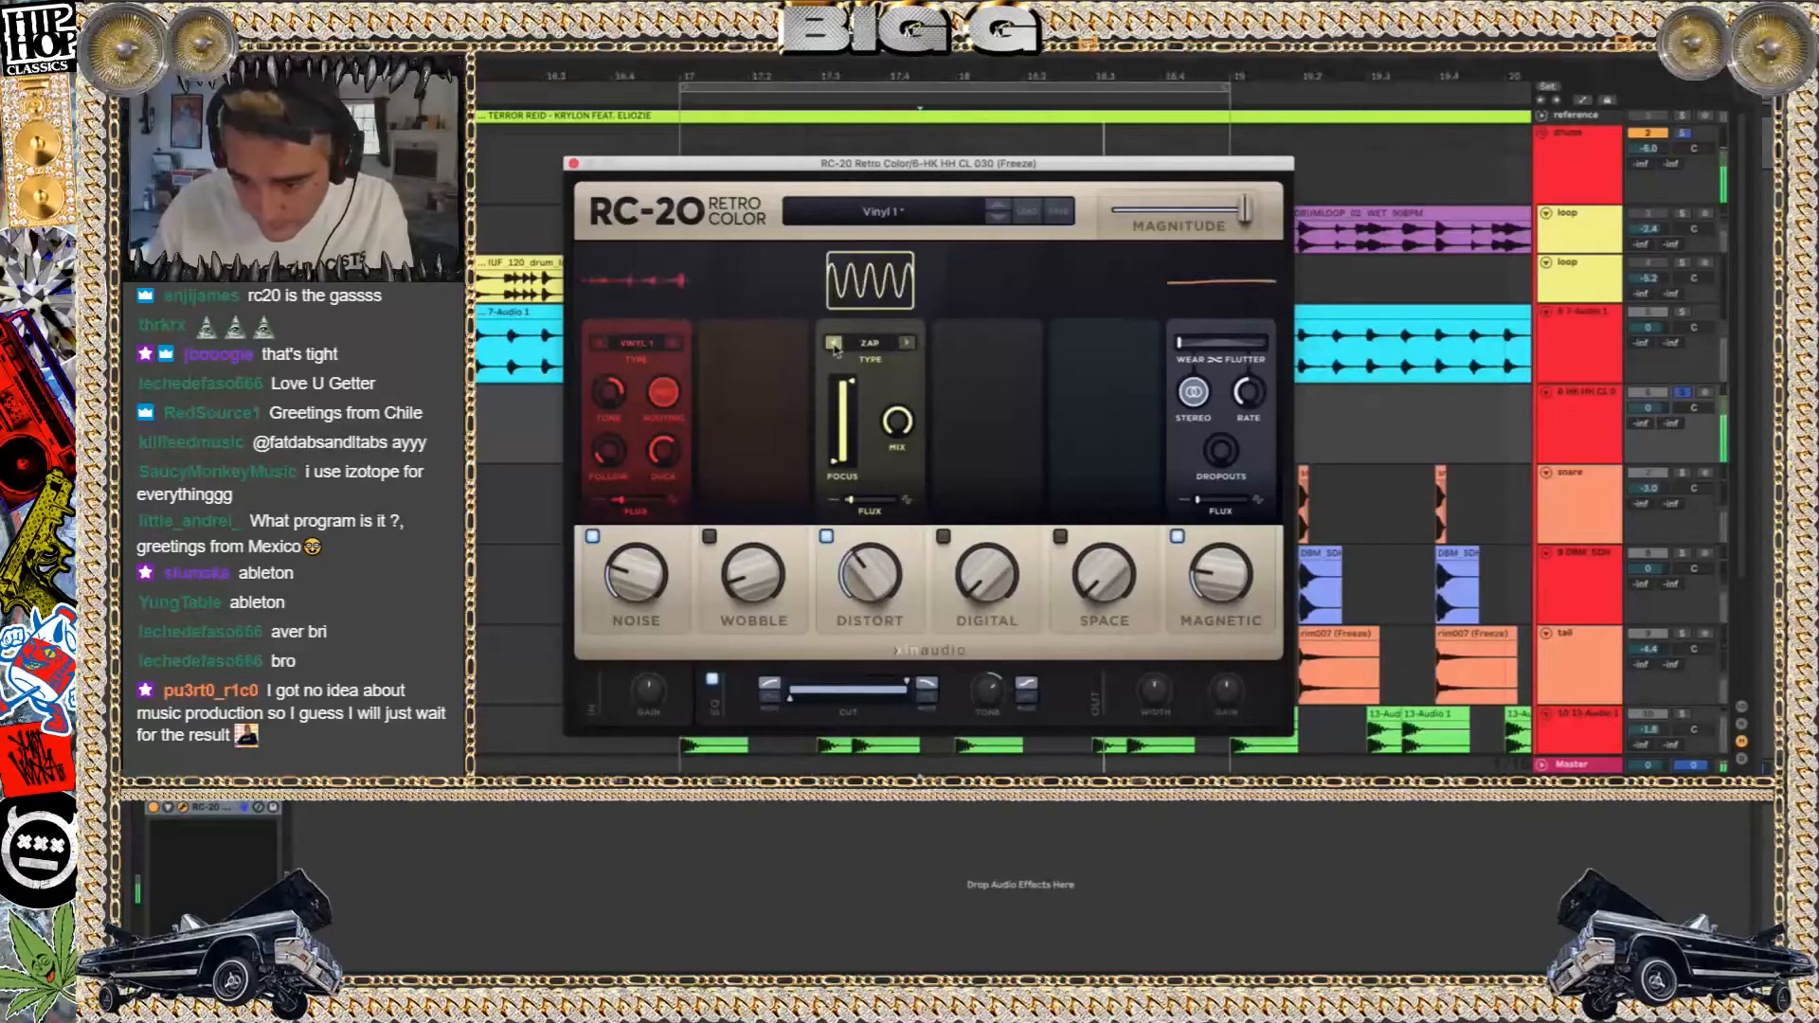
{"action": "left_click", "coordinate": [903, 343]}
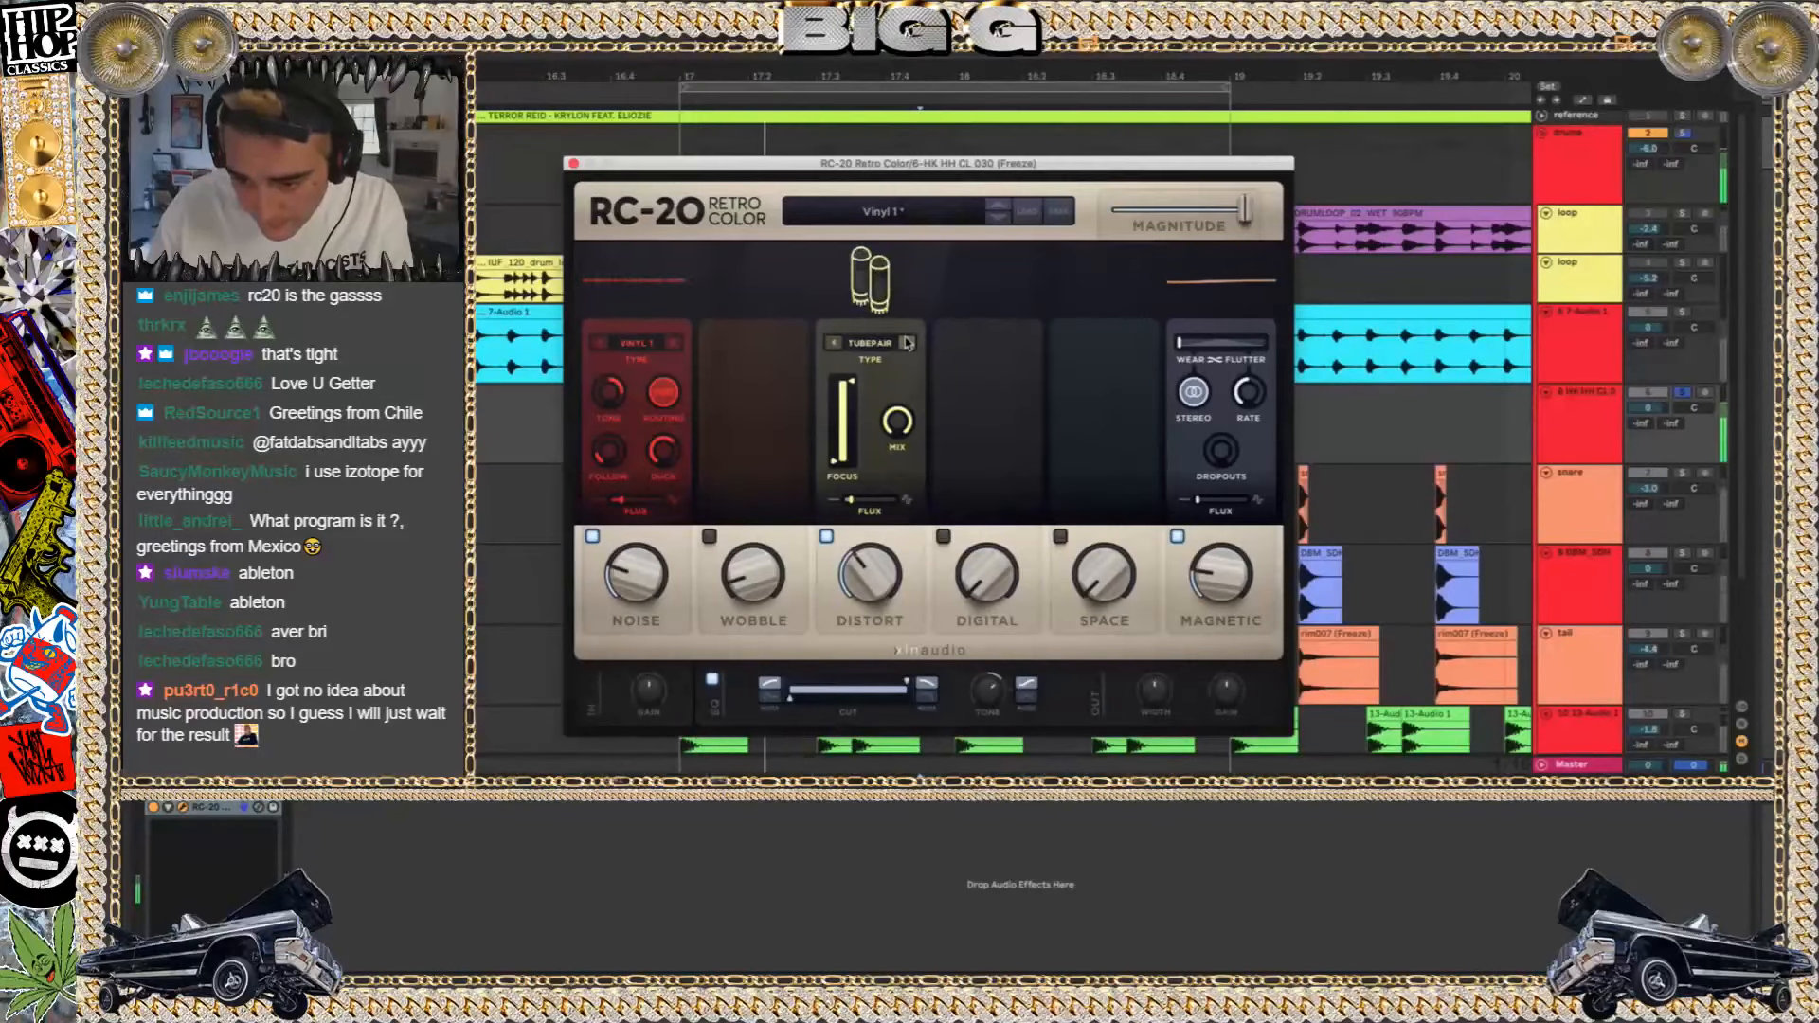
Turn on RC-20's Space module and shorten its reverb decay to near minimum
{"action": "left_click", "coordinate": [1060, 536]}
{"action": "left_click_drag", "start_coordinate": [1129, 343], "coordinate": [1074, 343]}
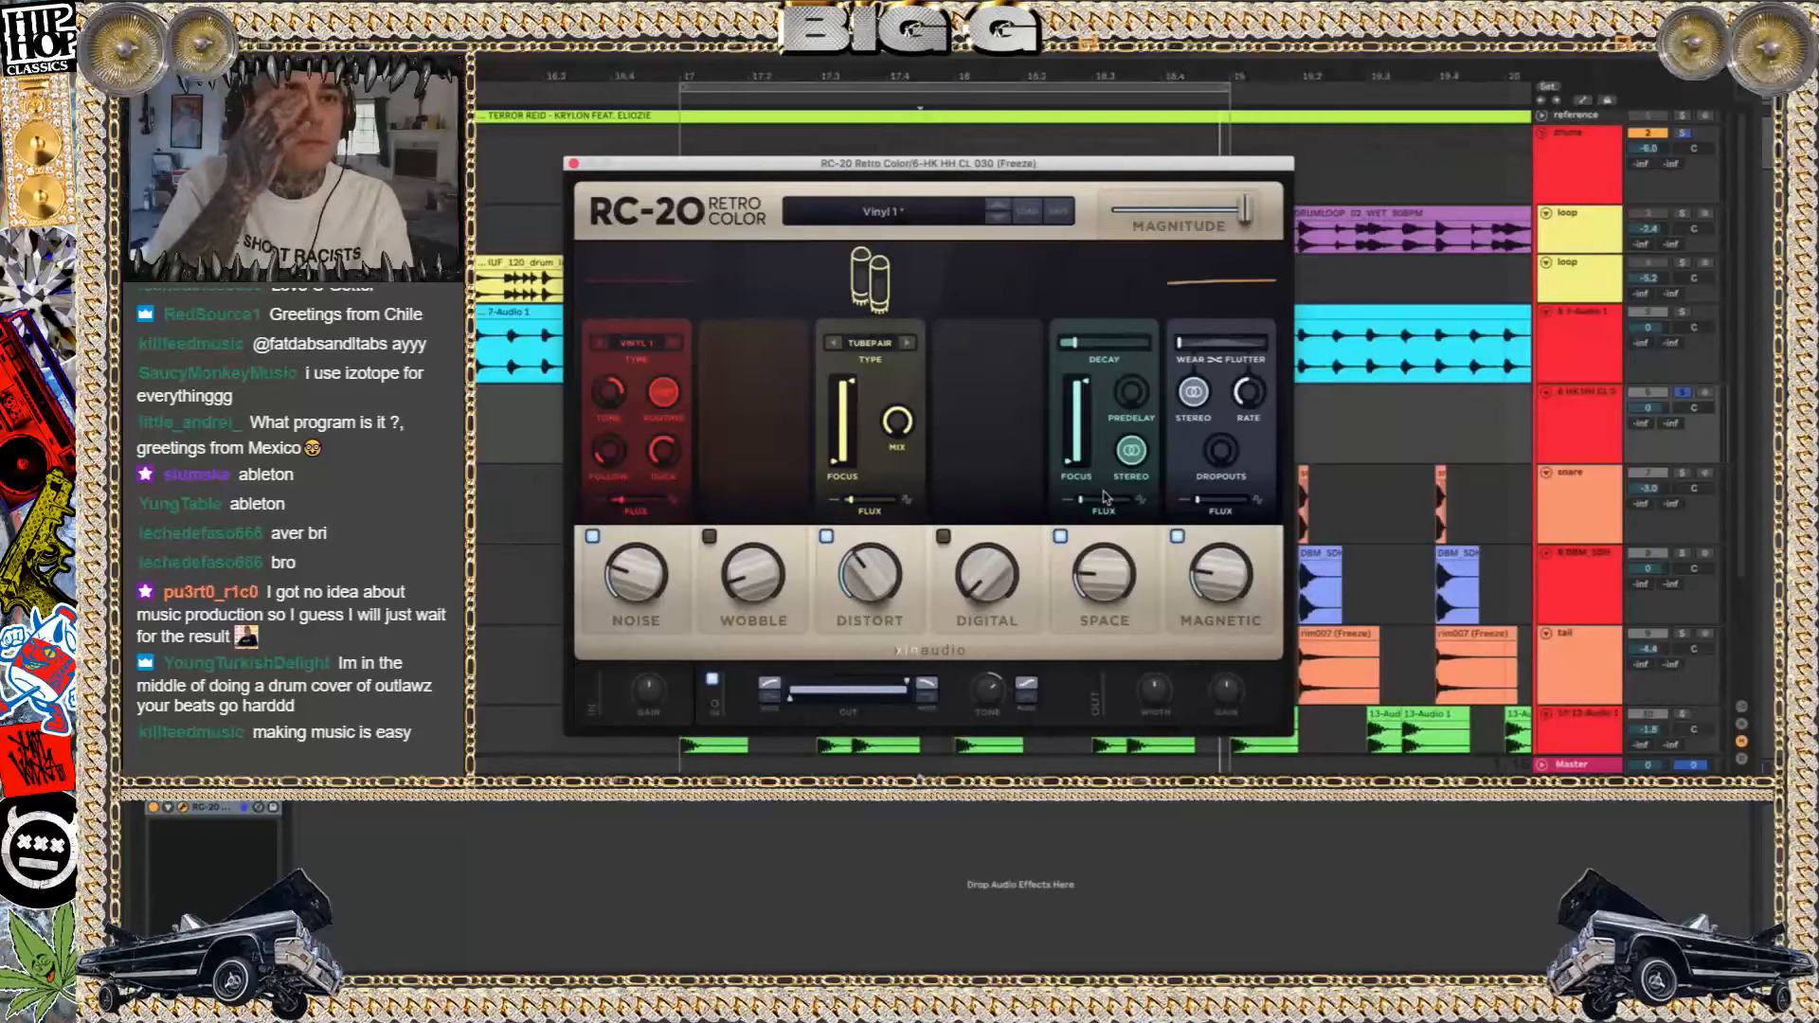
{"action": "key", "text": "space"}
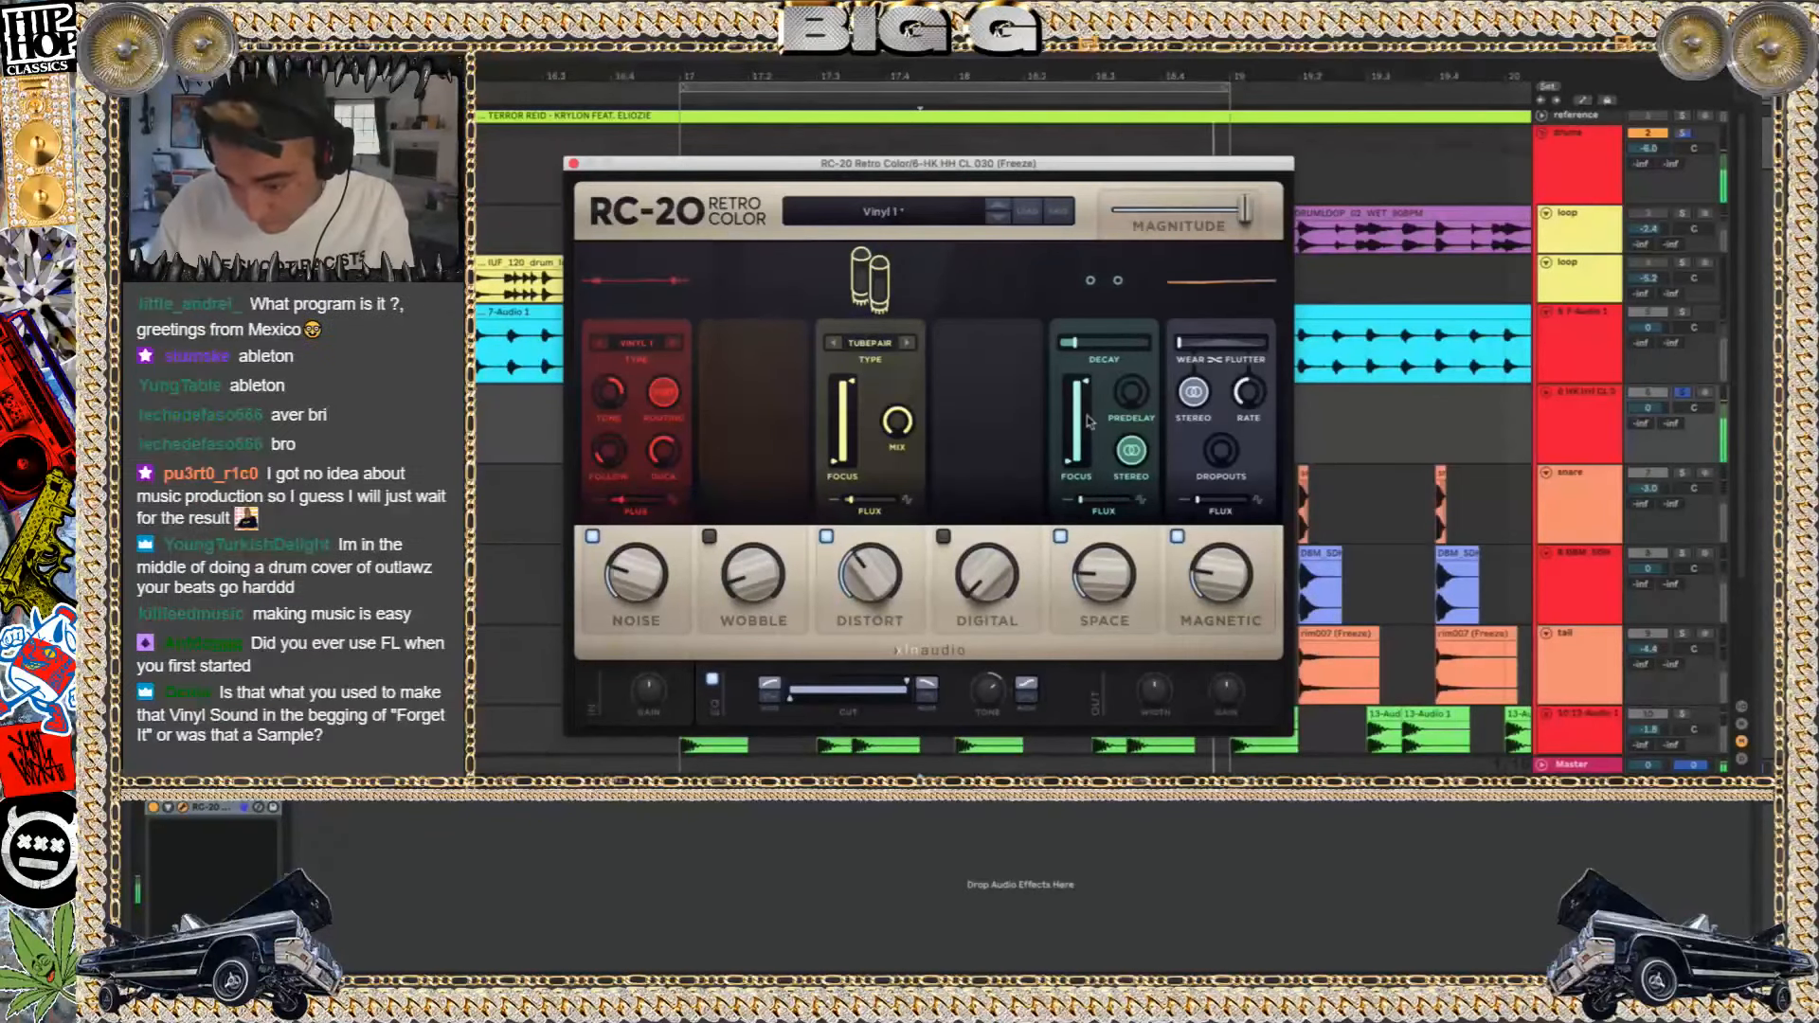
{"action": "left_click_drag", "start_coordinate": [1074, 343], "coordinate": [1064, 358]}
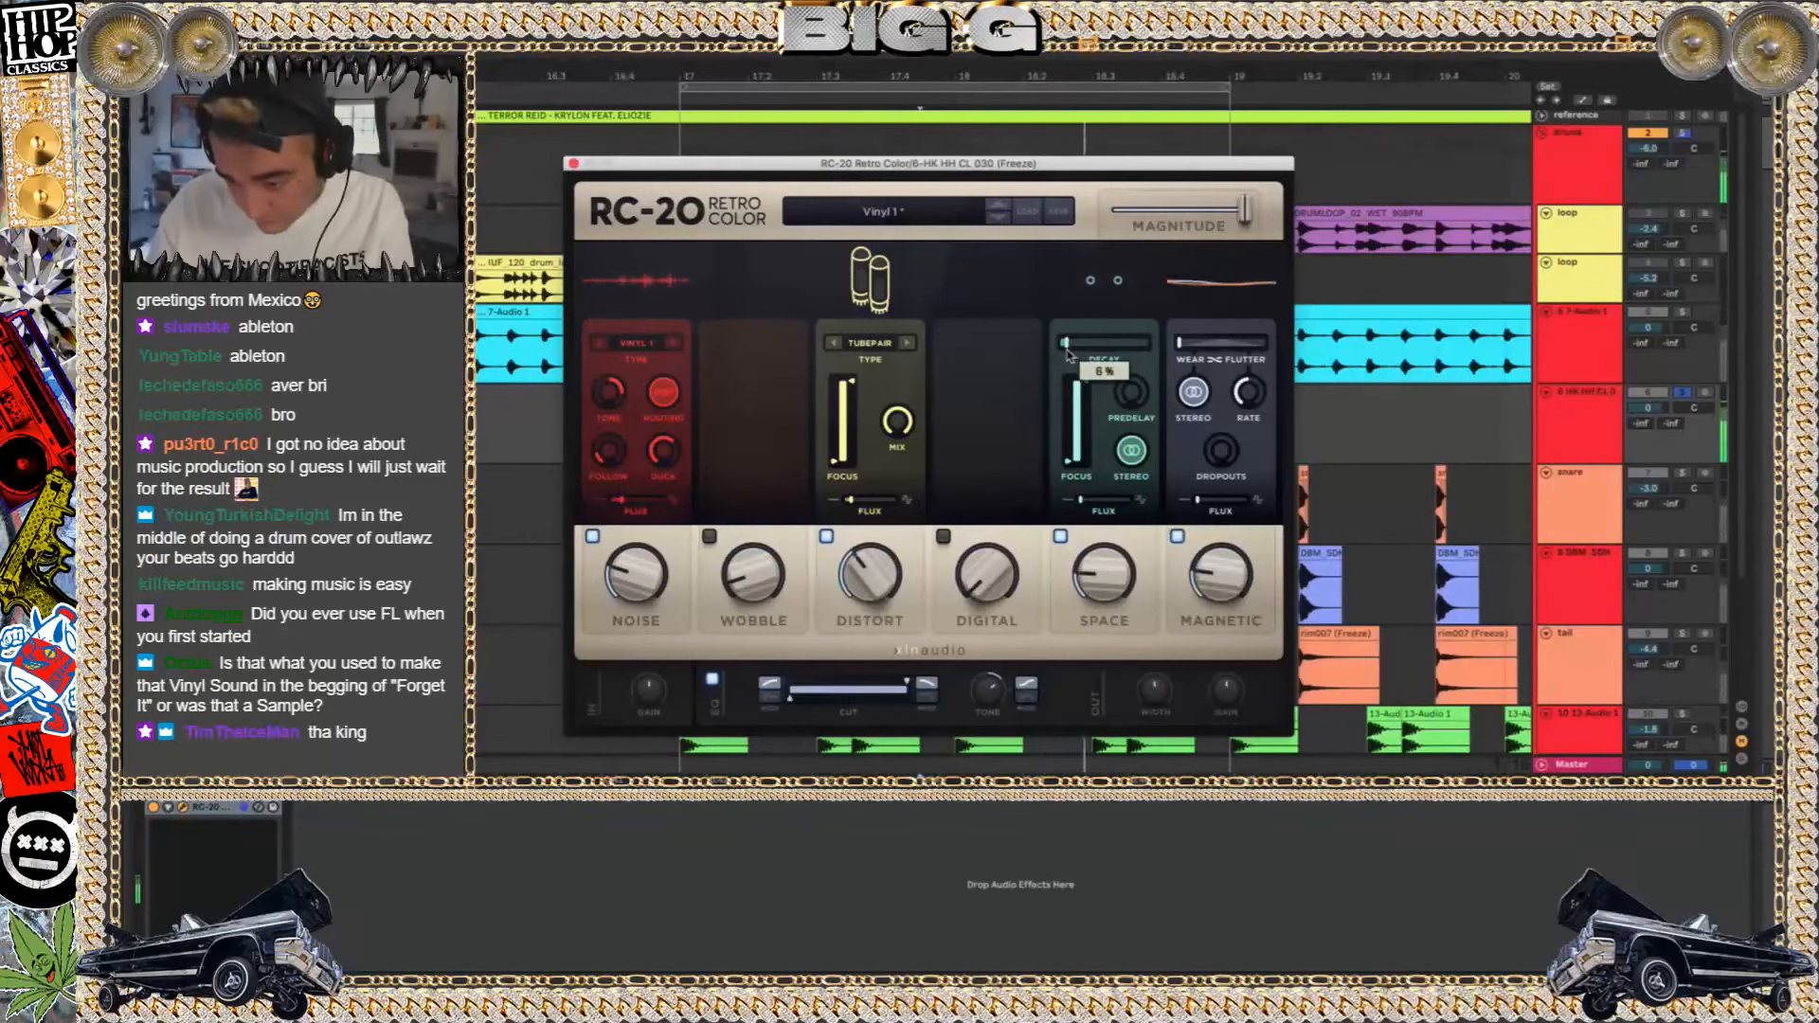
Turn on the Wobble module, shift it fully toward Wow at 19%, and close the RC-20 window
{"action": "left_click", "coordinate": [709, 536]}
{"action": "left_click_drag", "start_coordinate": [727, 350], "coordinate": [717, 351]}
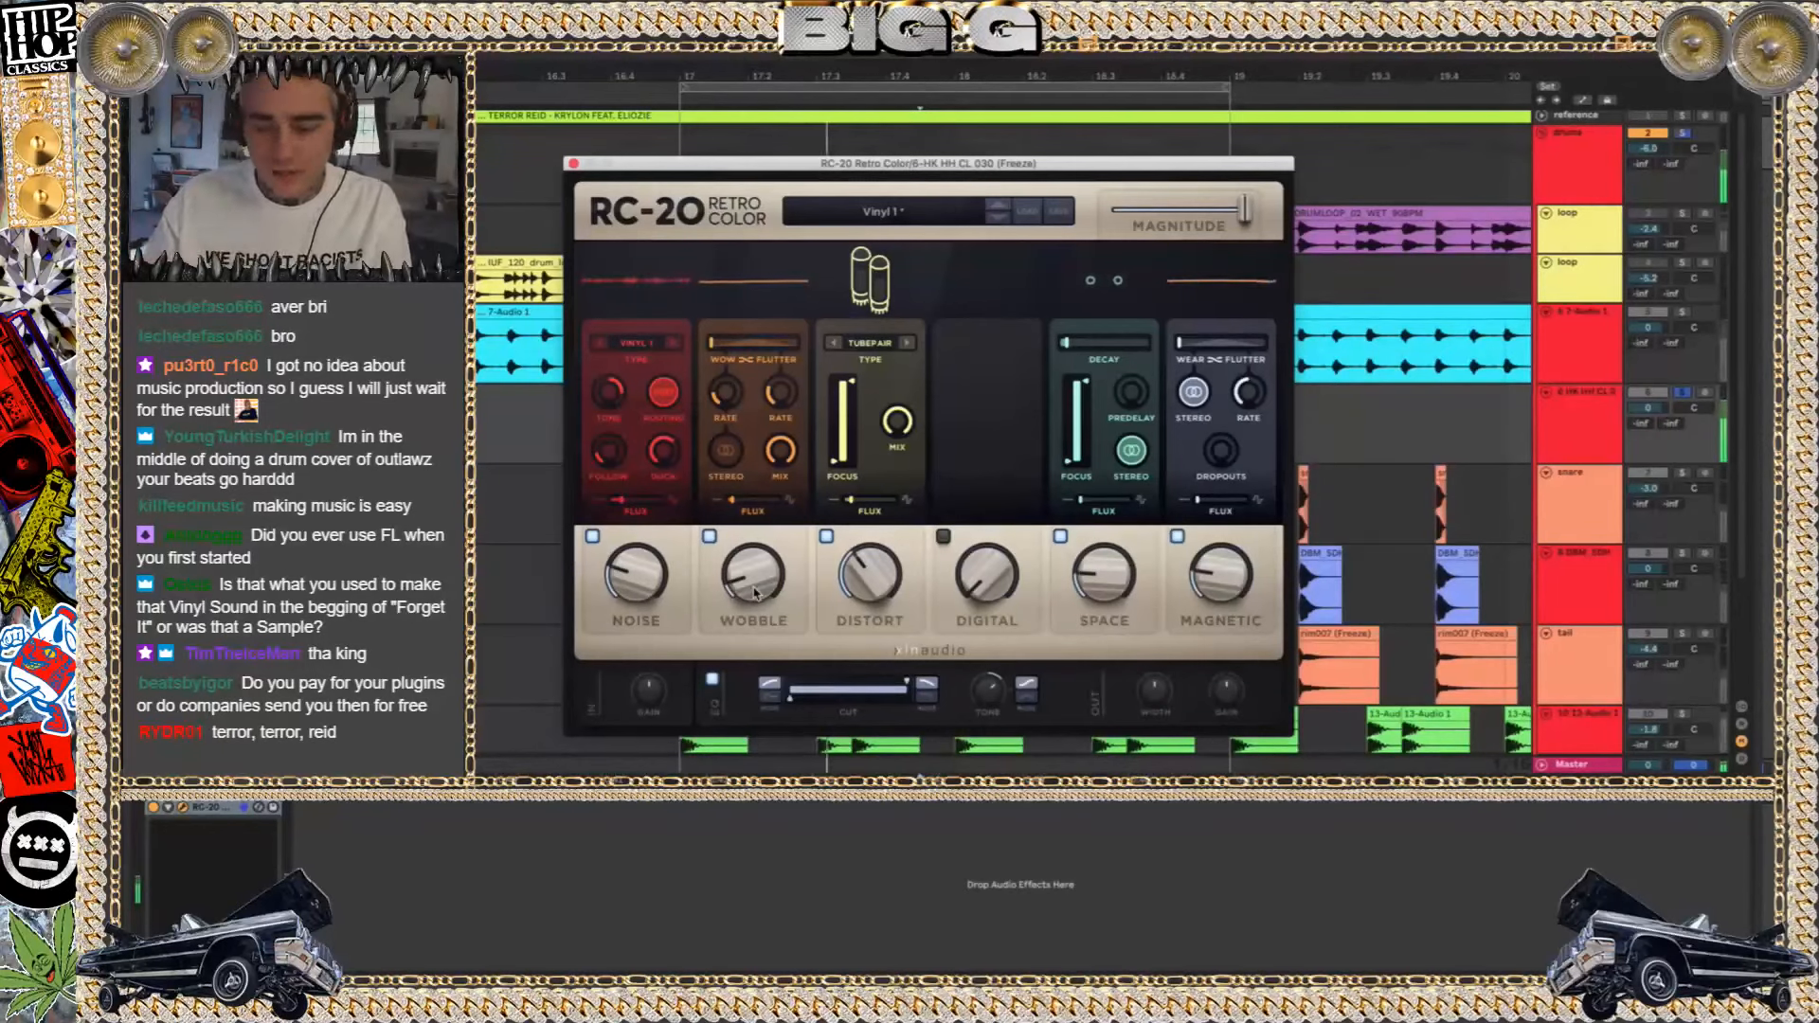
{"action": "left_click_drag", "start_coordinate": [744, 593], "coordinate": [736, 548]}
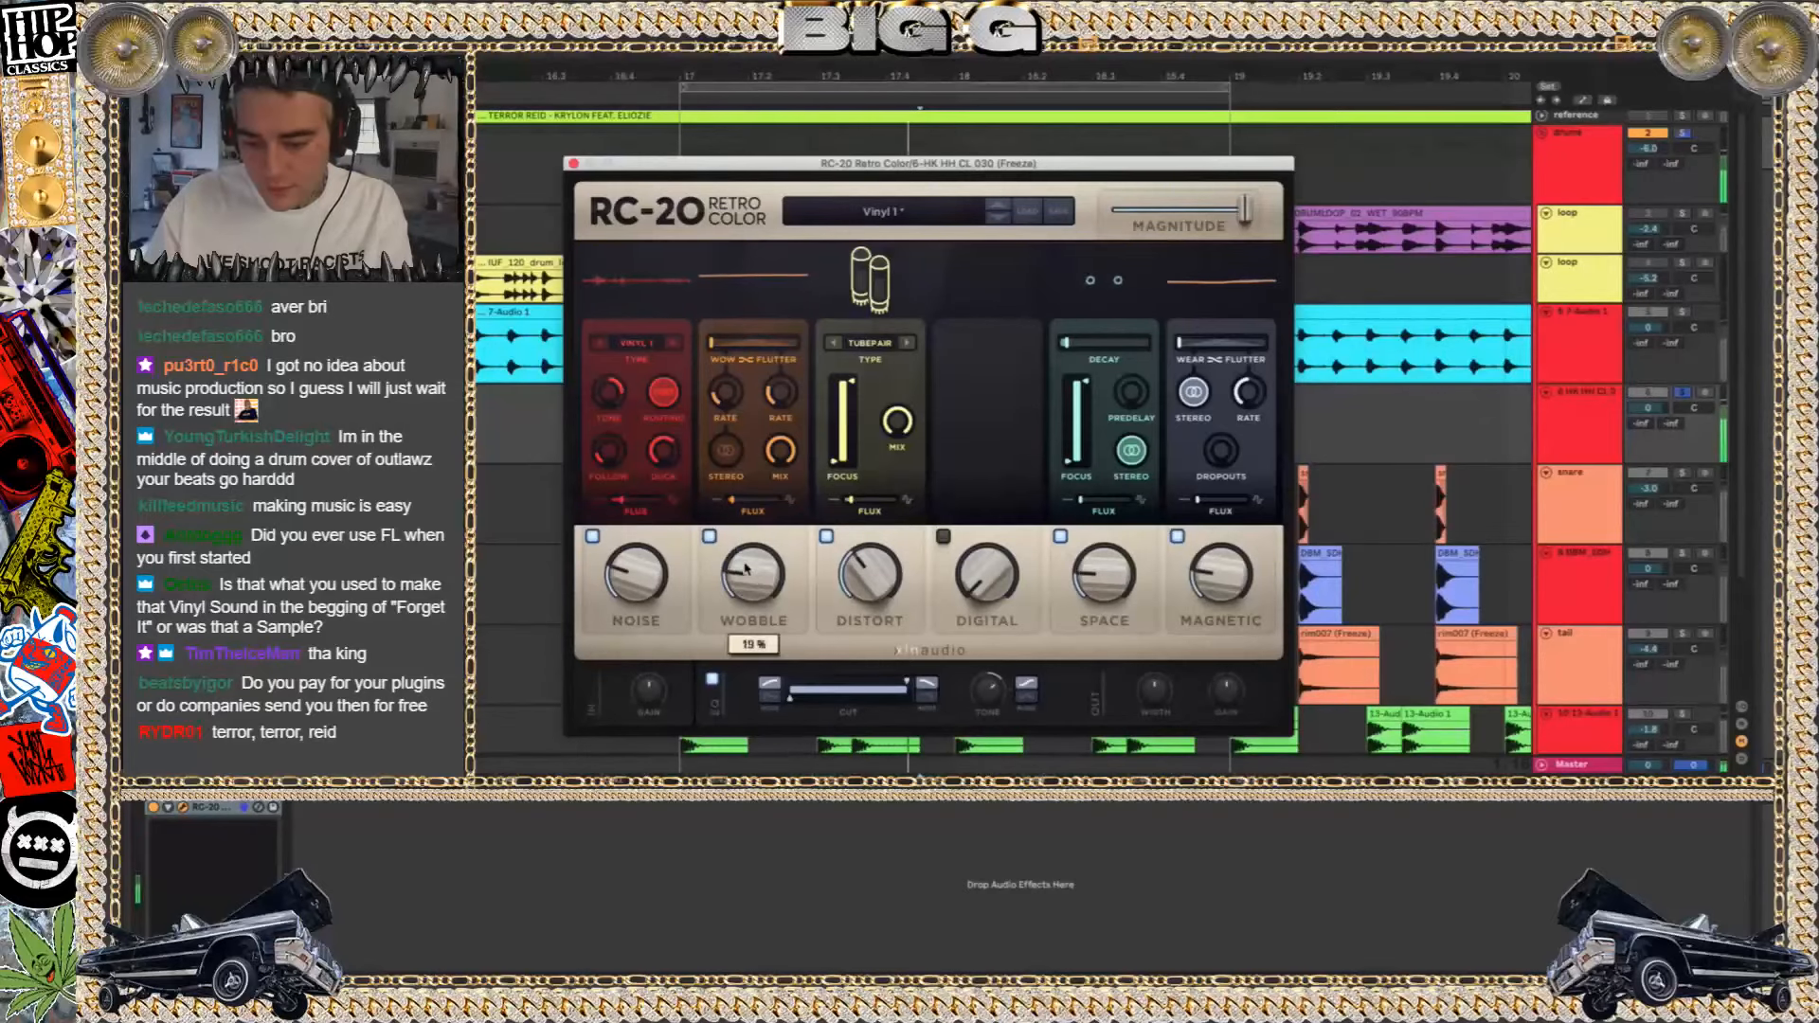
{"action": "left_click", "coordinate": [573, 163]}
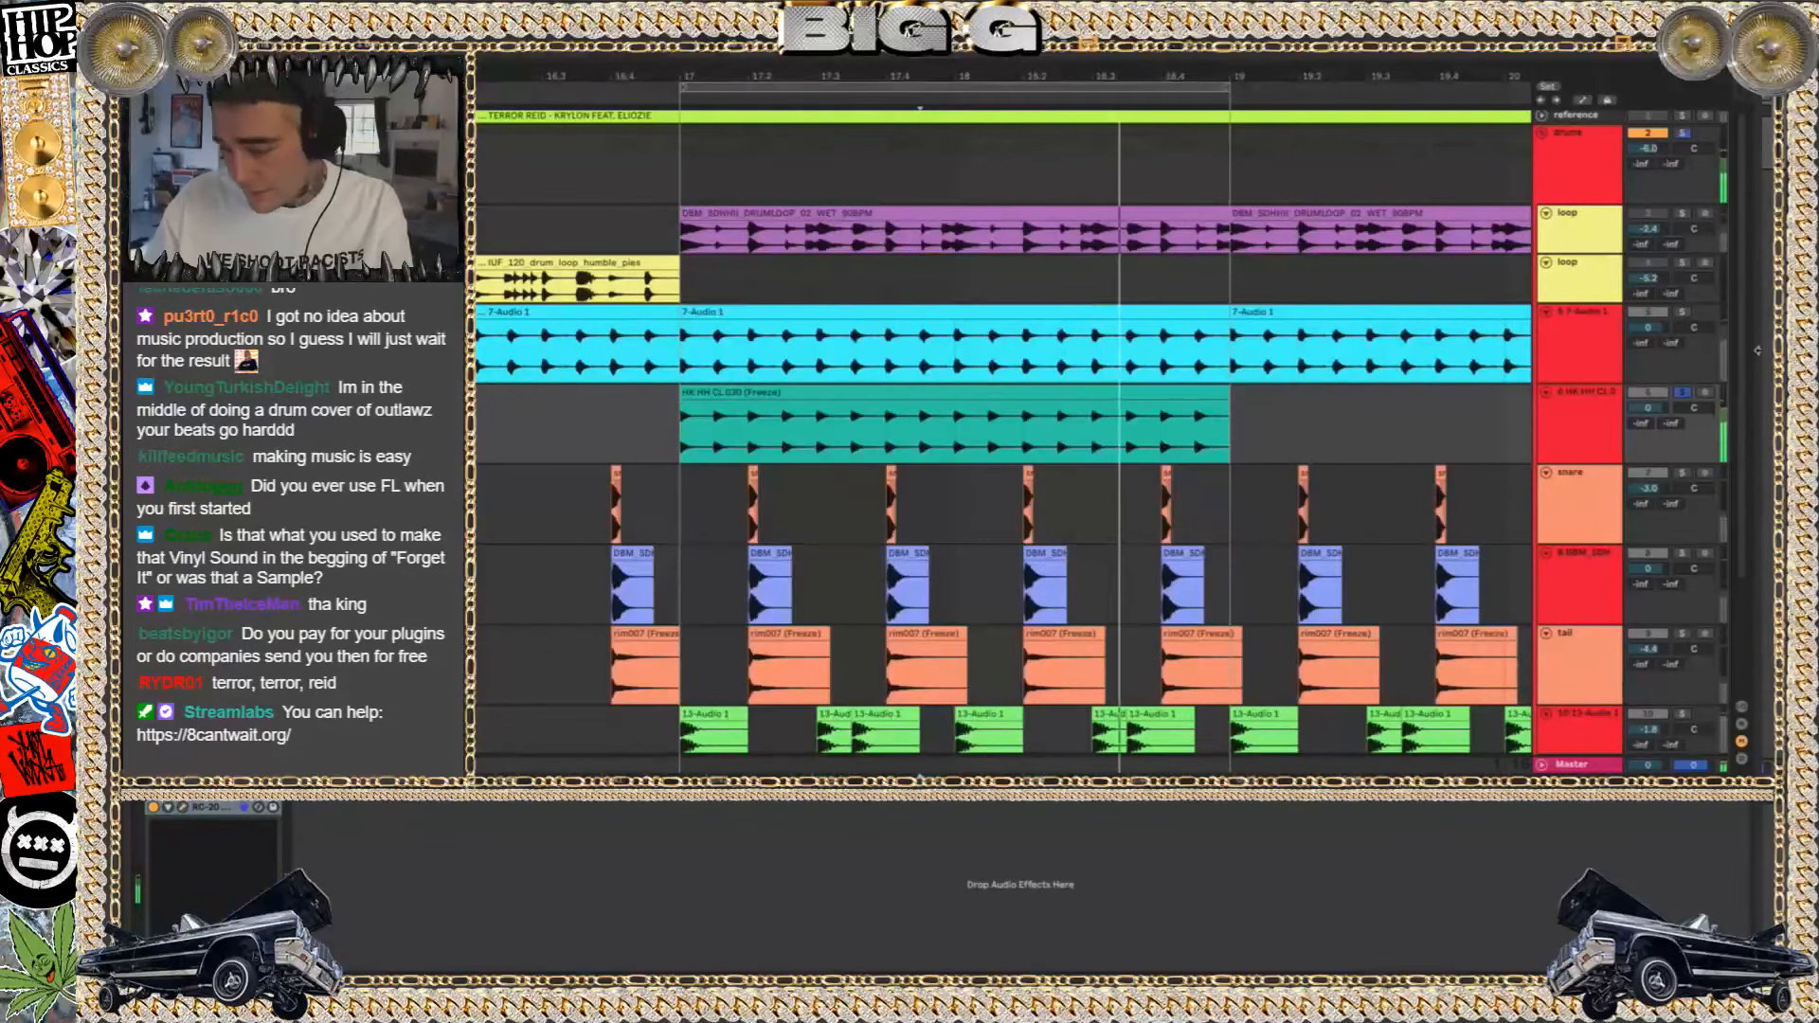
Freeze the hi-hat track with RC-20, solo the 7-Audio 1 track for comparison, and flatten the hi-hat track
{"action": "left_click", "coordinate": [1568, 429]}
{"action": "right_click", "coordinate": [1568, 429]}
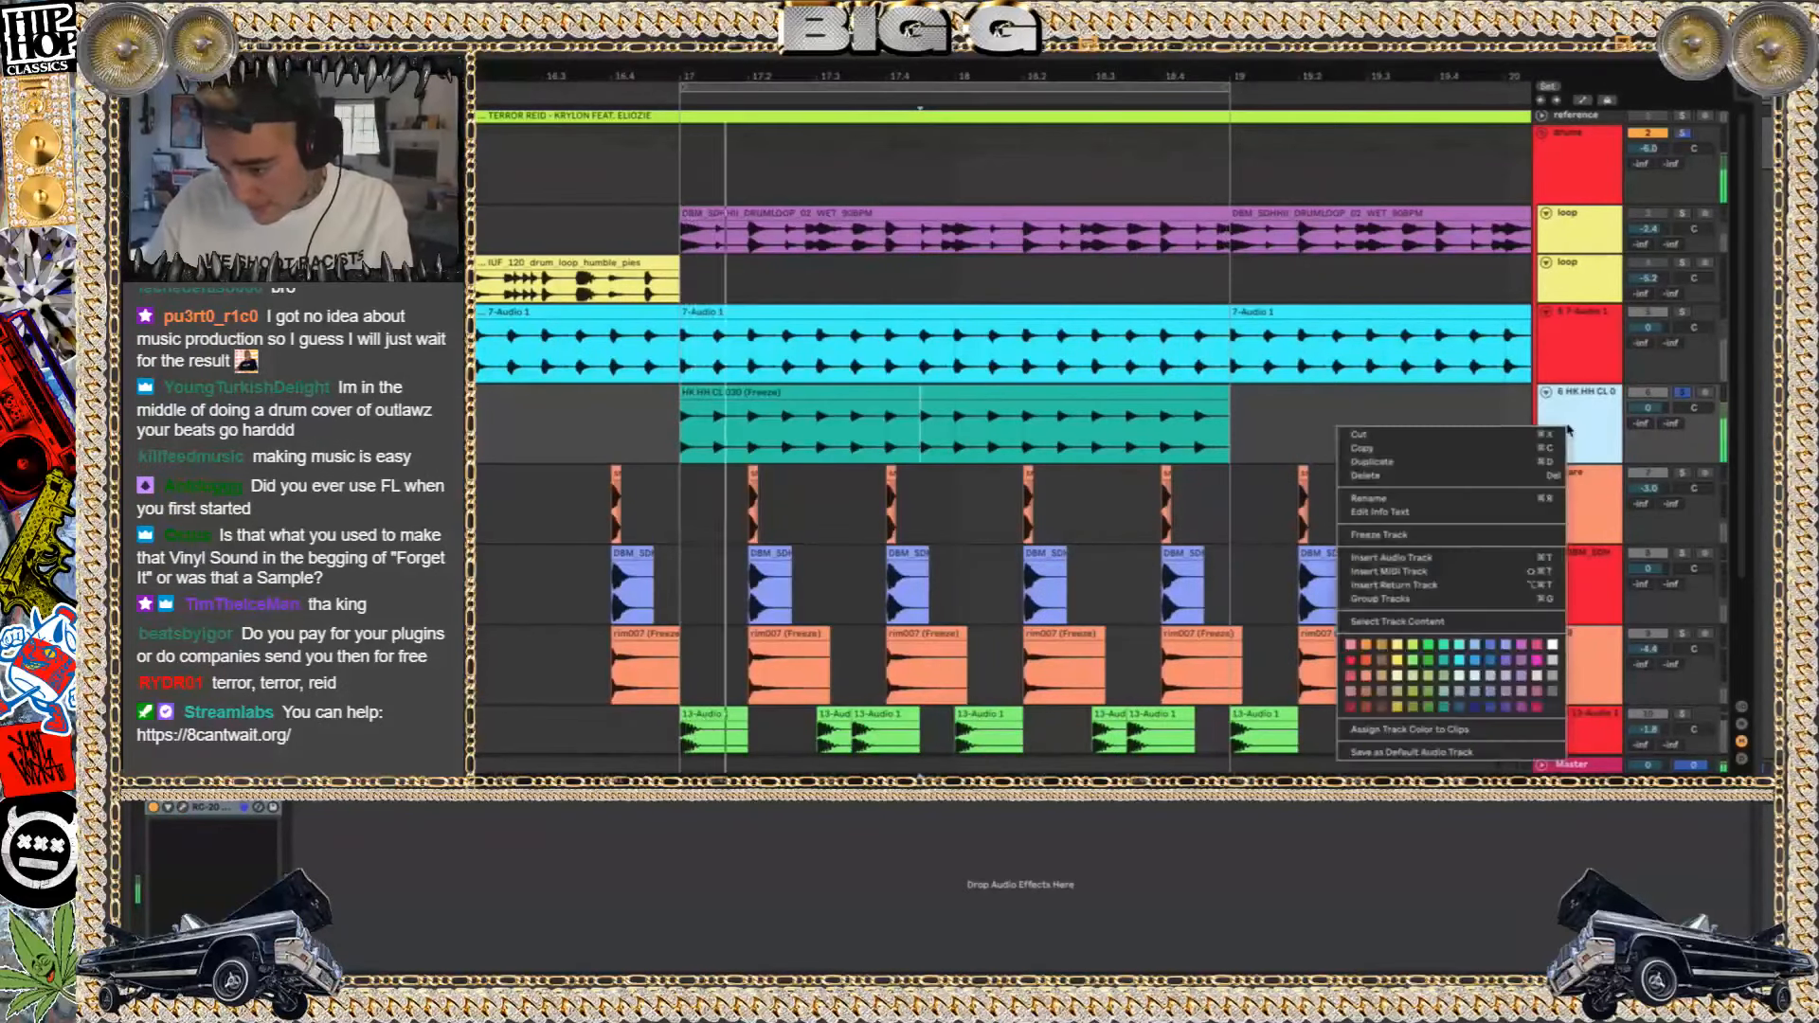
{"action": "left_click", "coordinate": [1405, 547]}
{"action": "key", "text": "Return"}
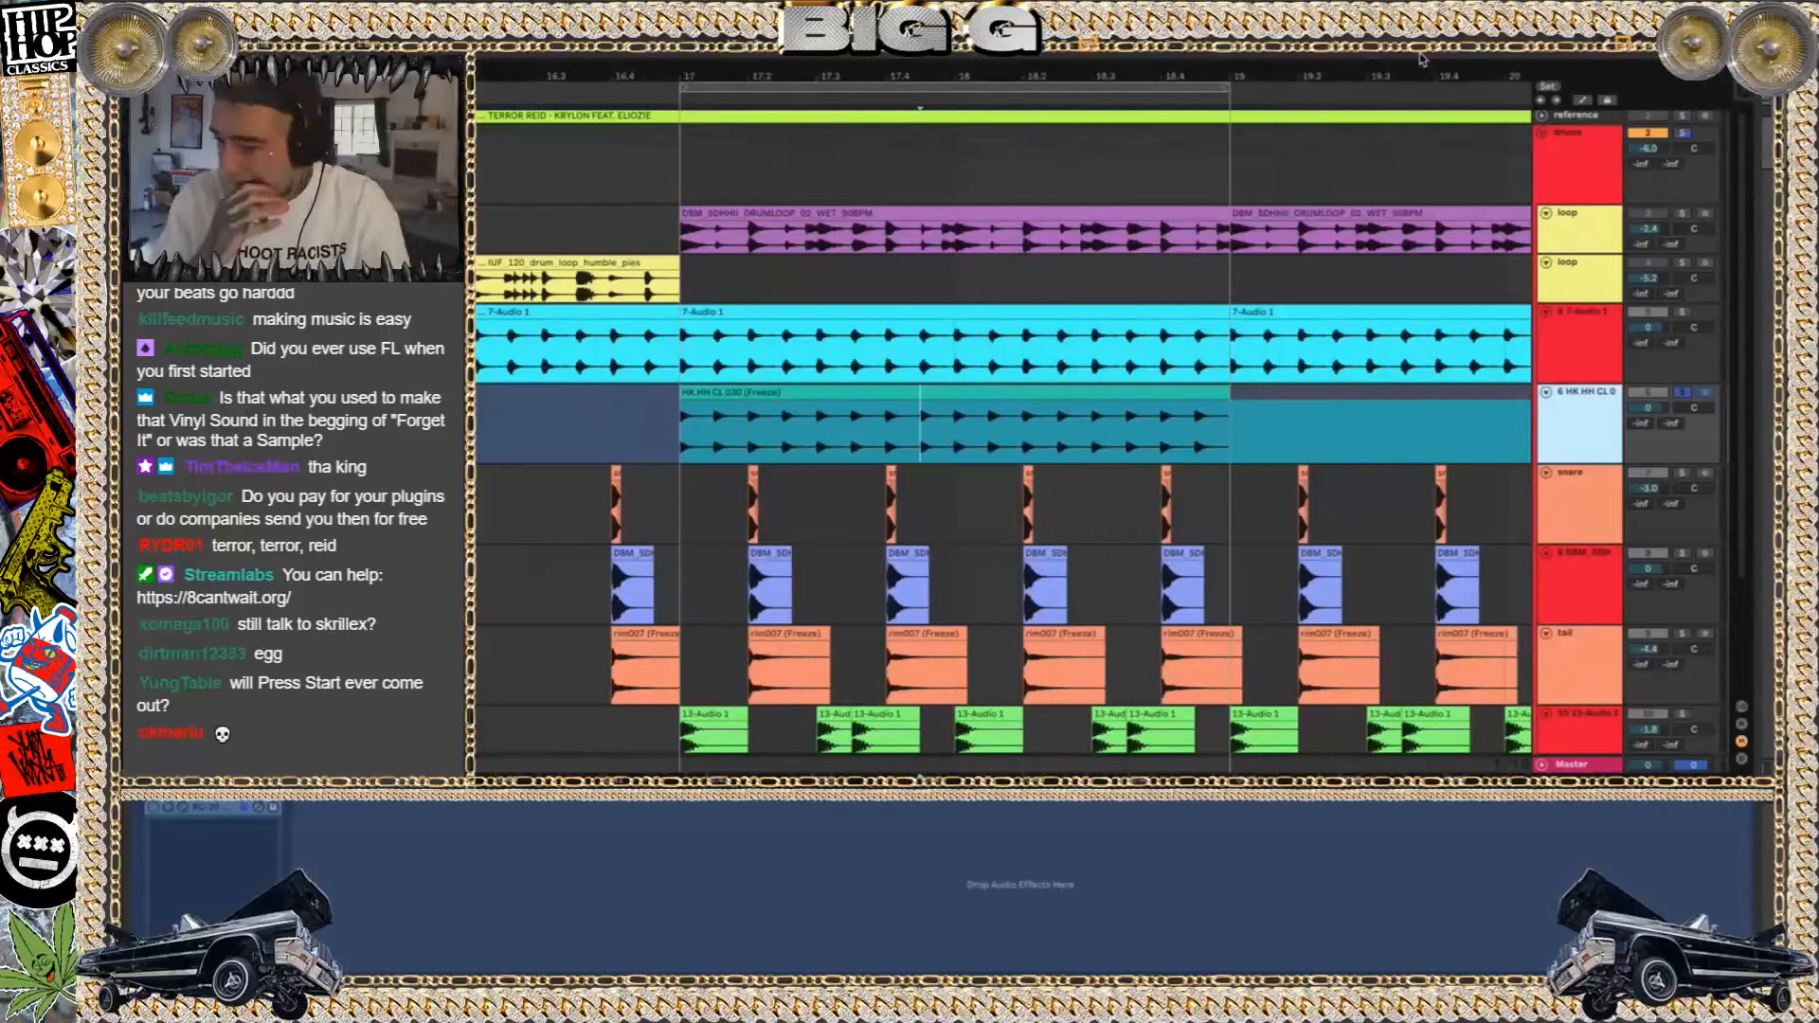
{"action": "left_click", "coordinate": [1682, 310]}
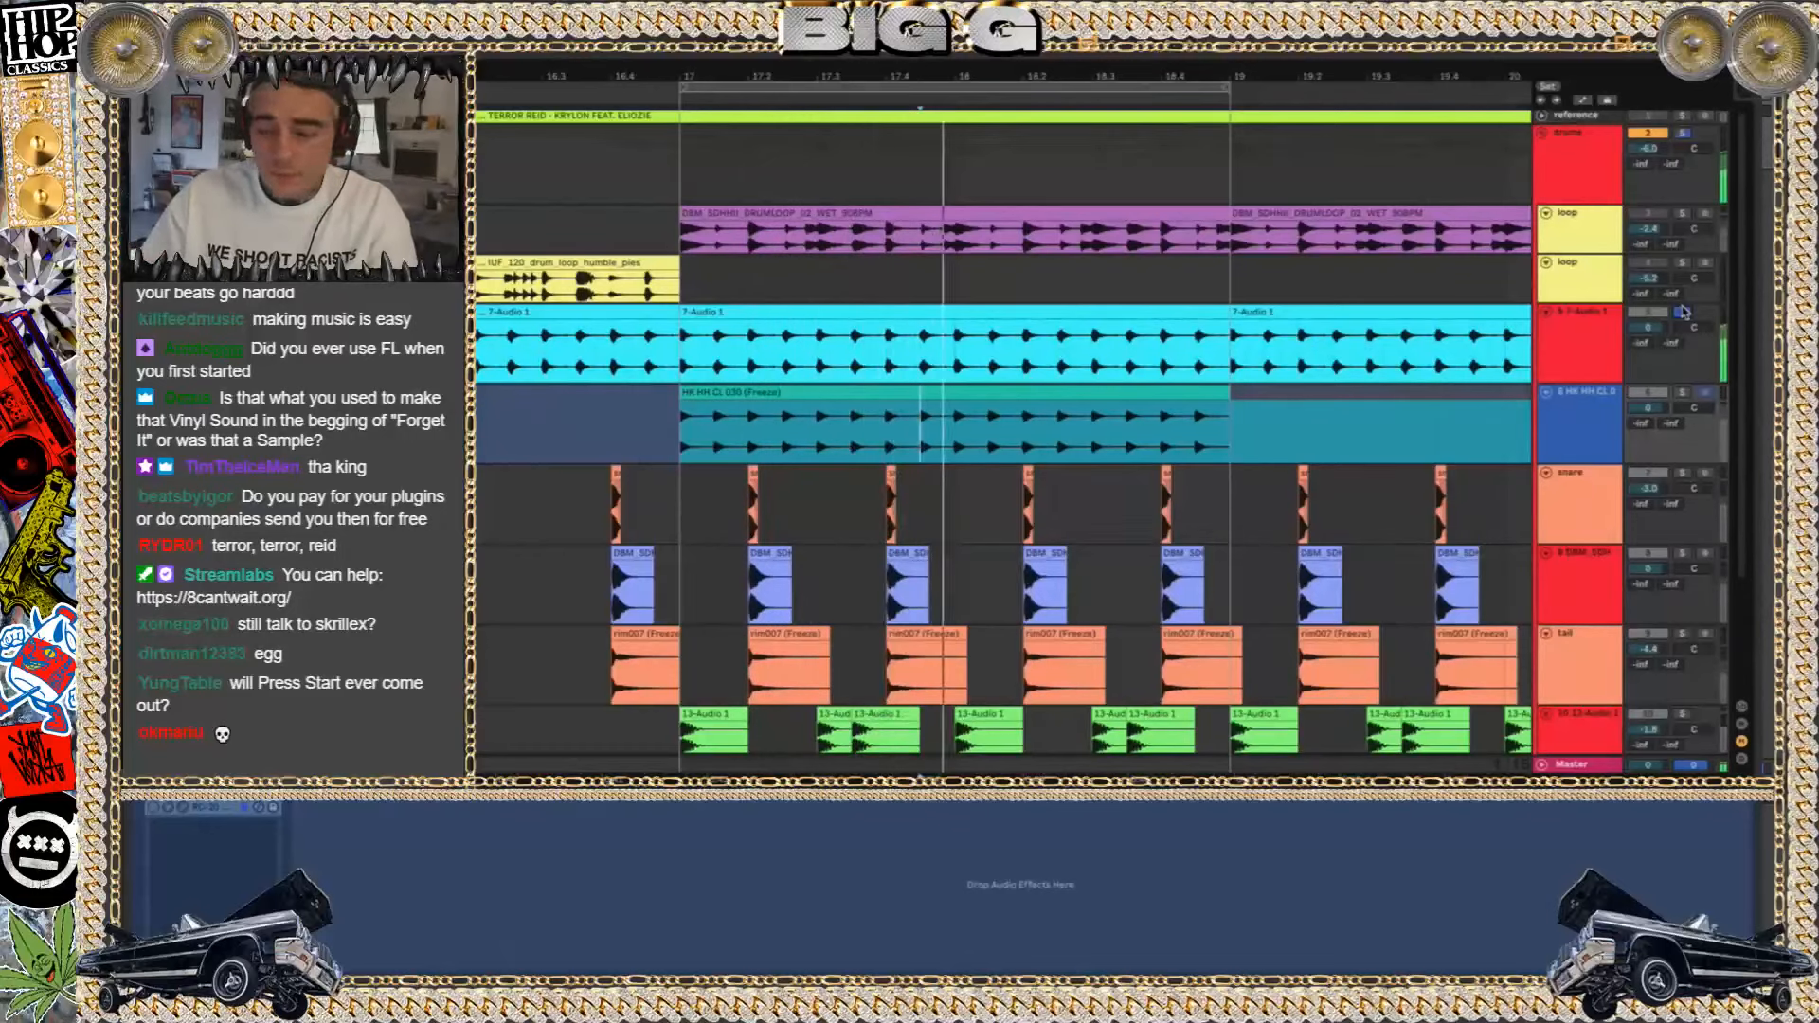
{"action": "right_click", "coordinate": [1591, 433]}
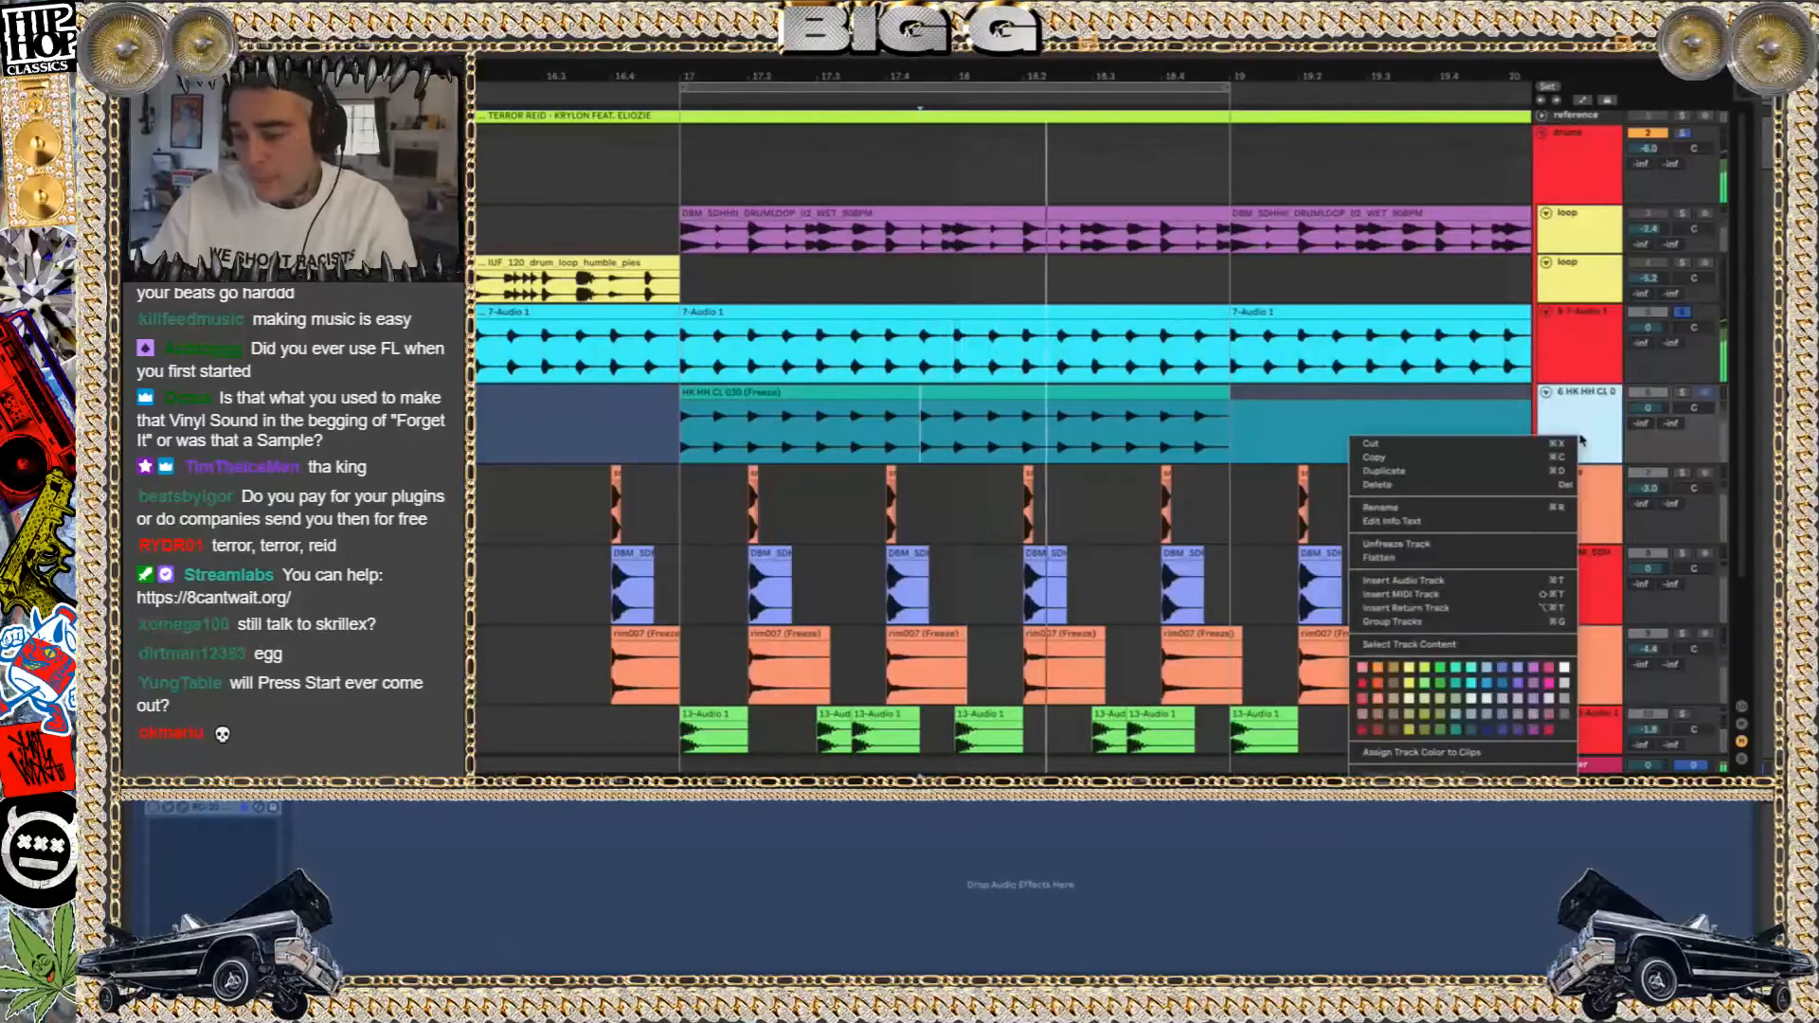
{"action": "left_click", "coordinate": [1466, 559]}
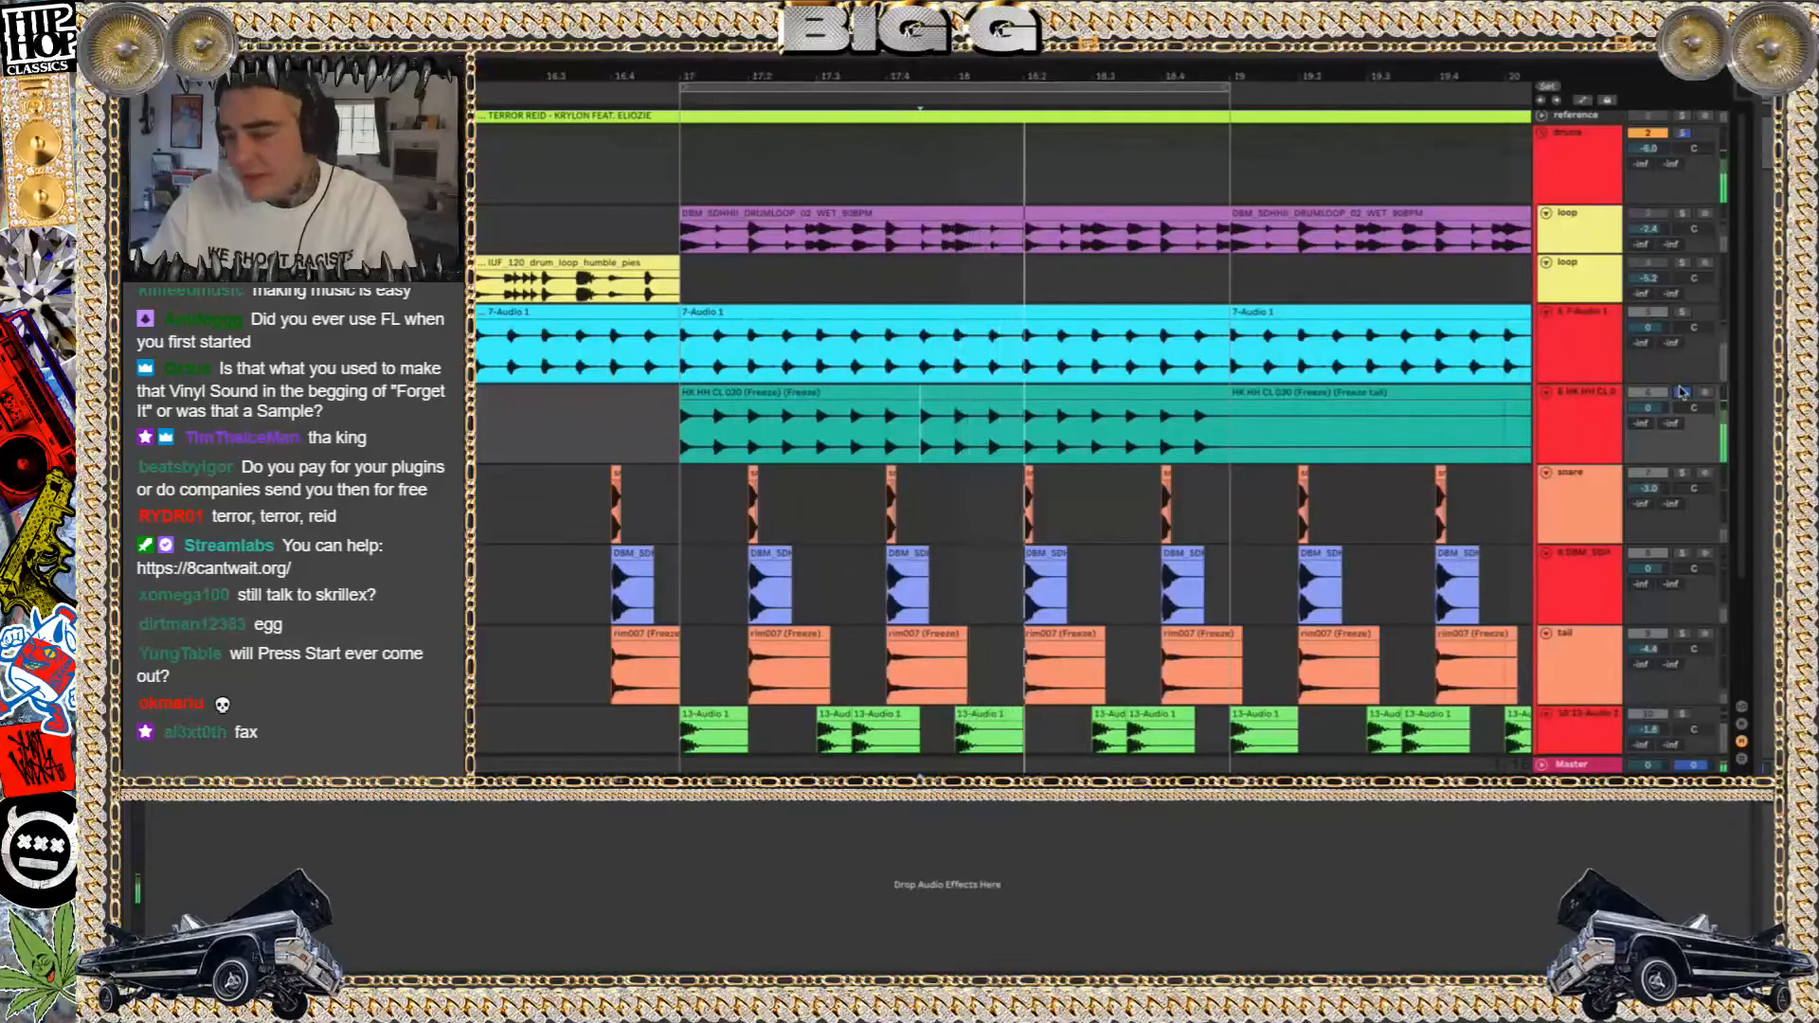
Solo the new hi-hat for comparison, return to the full mix with 7-Audio 1 muted, and select the printed clip in bars 17 and 18
{"action": "left_click", "coordinate": [1682, 391]}
{"action": "left_click", "coordinate": [1649, 313]}
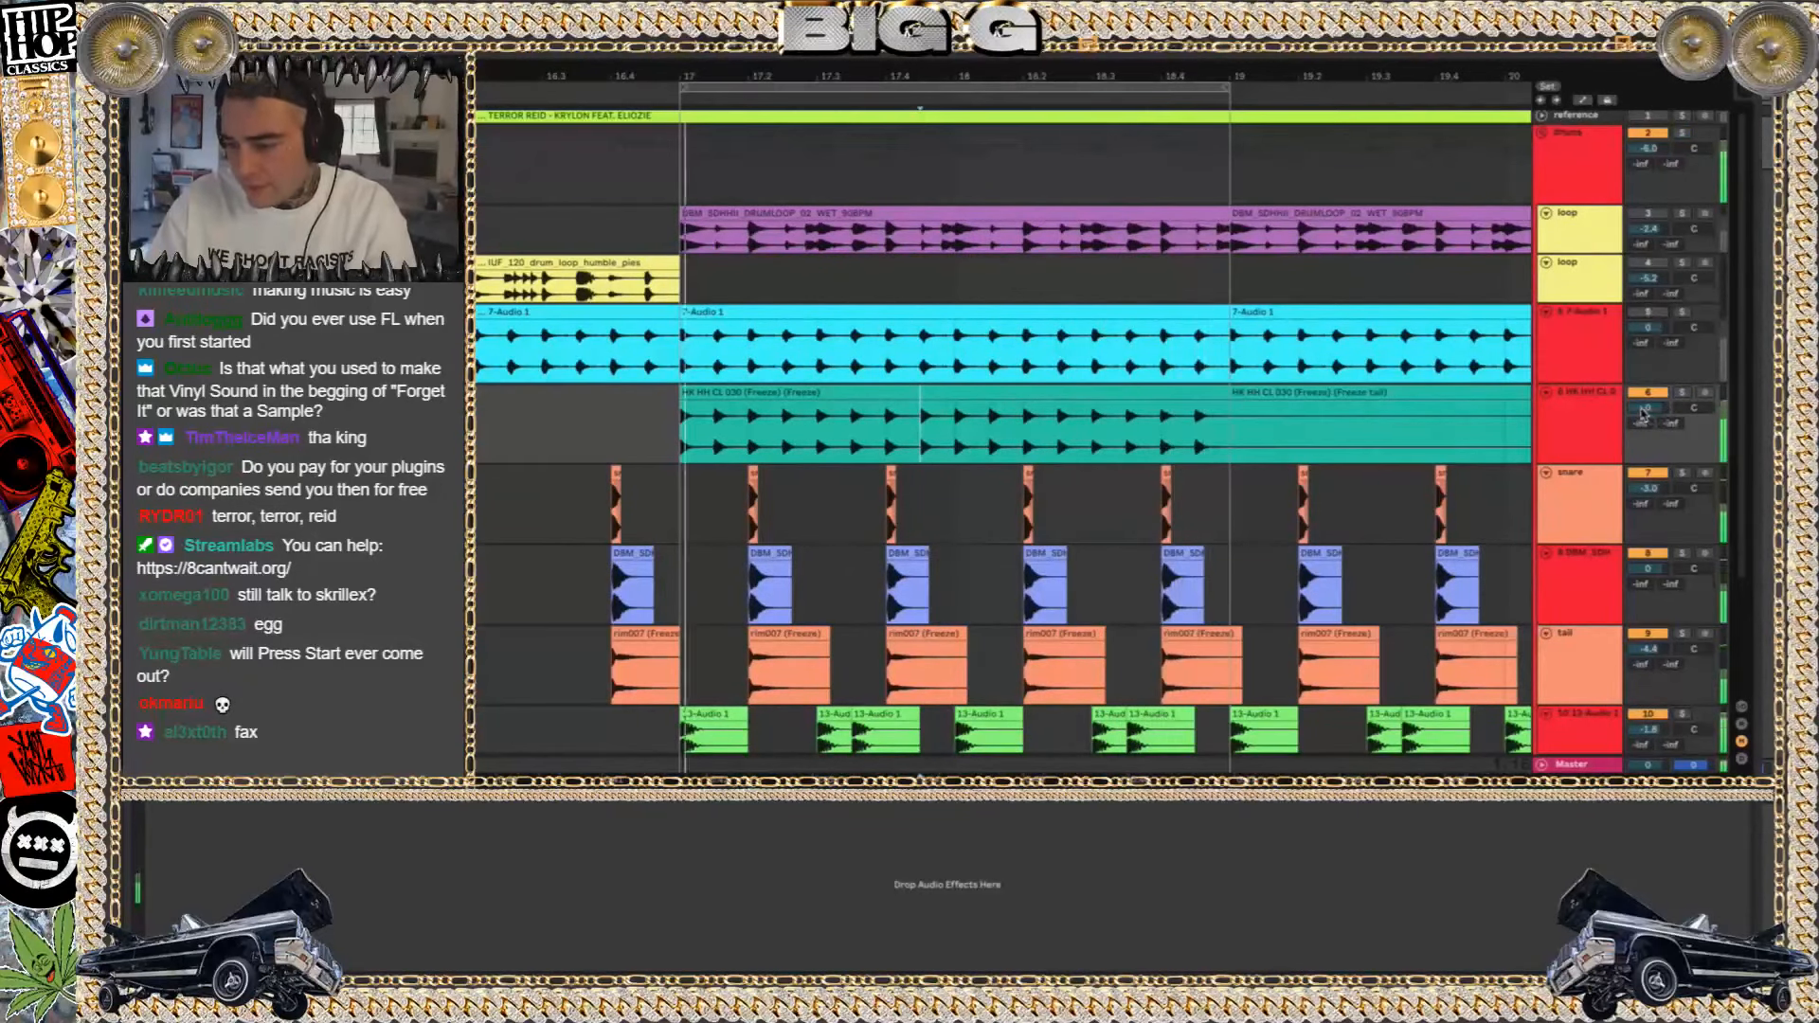
{"action": "double_click", "coordinate": [978, 394]}
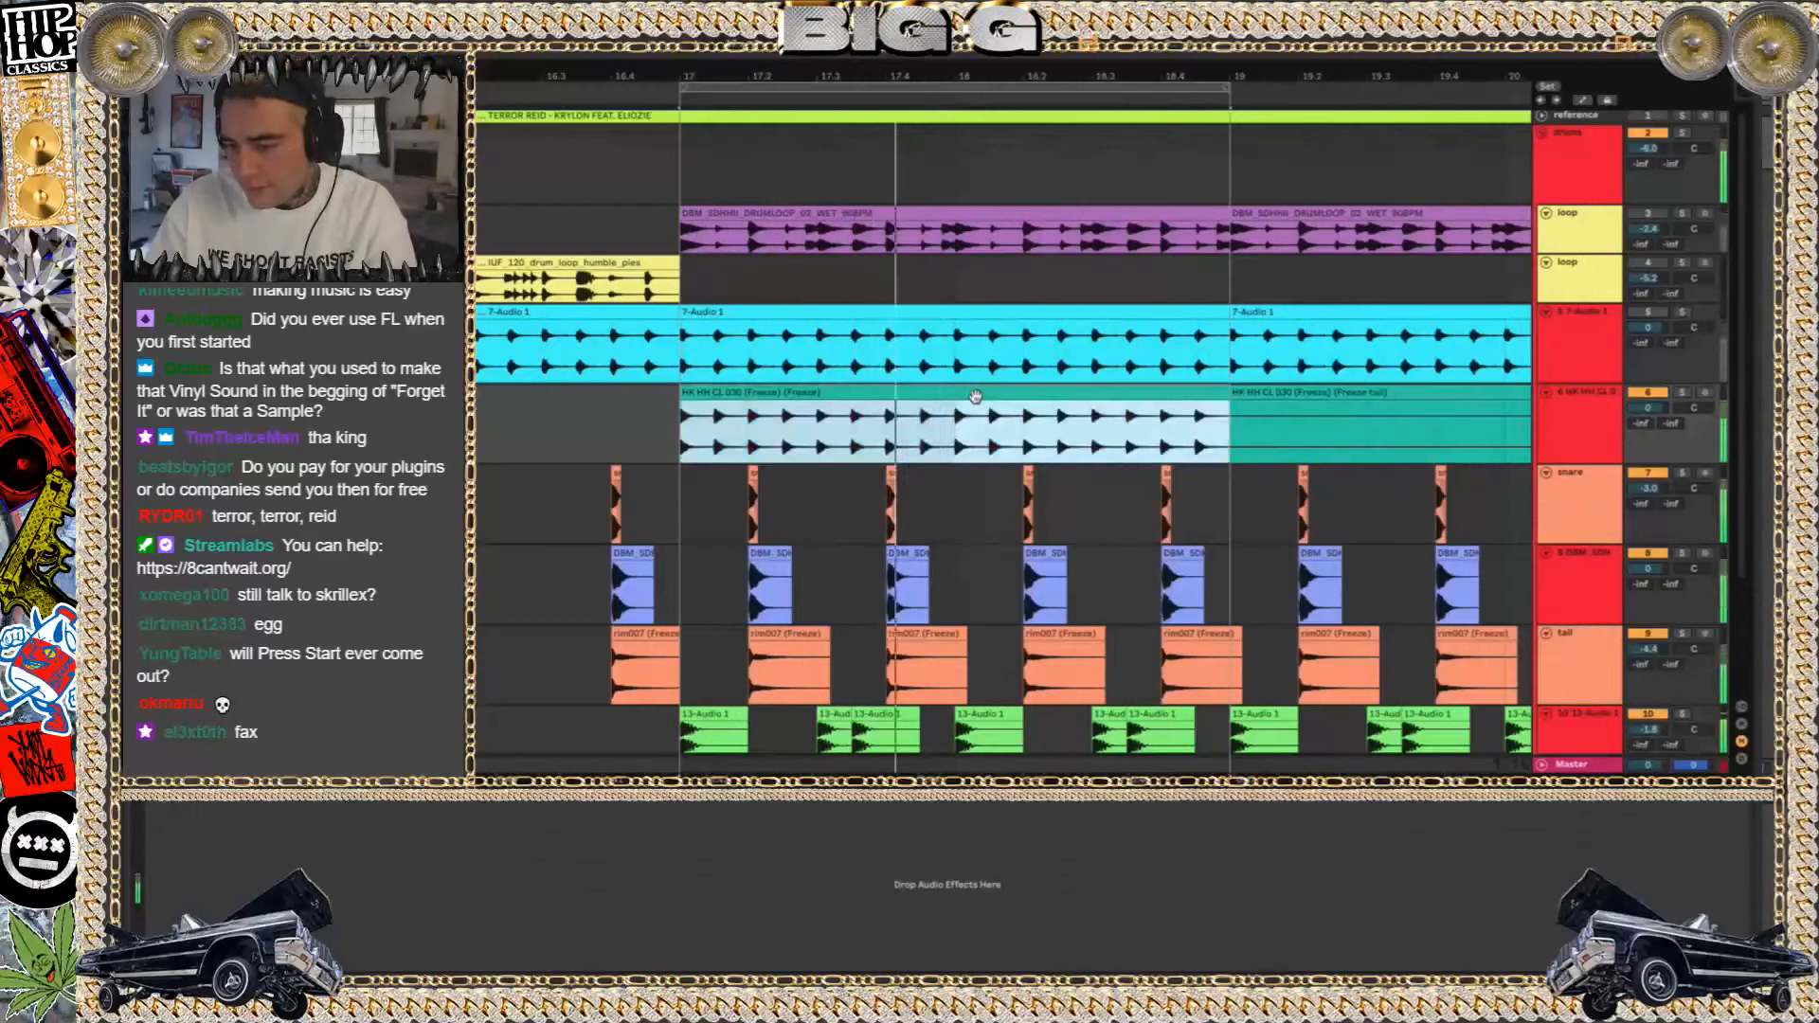
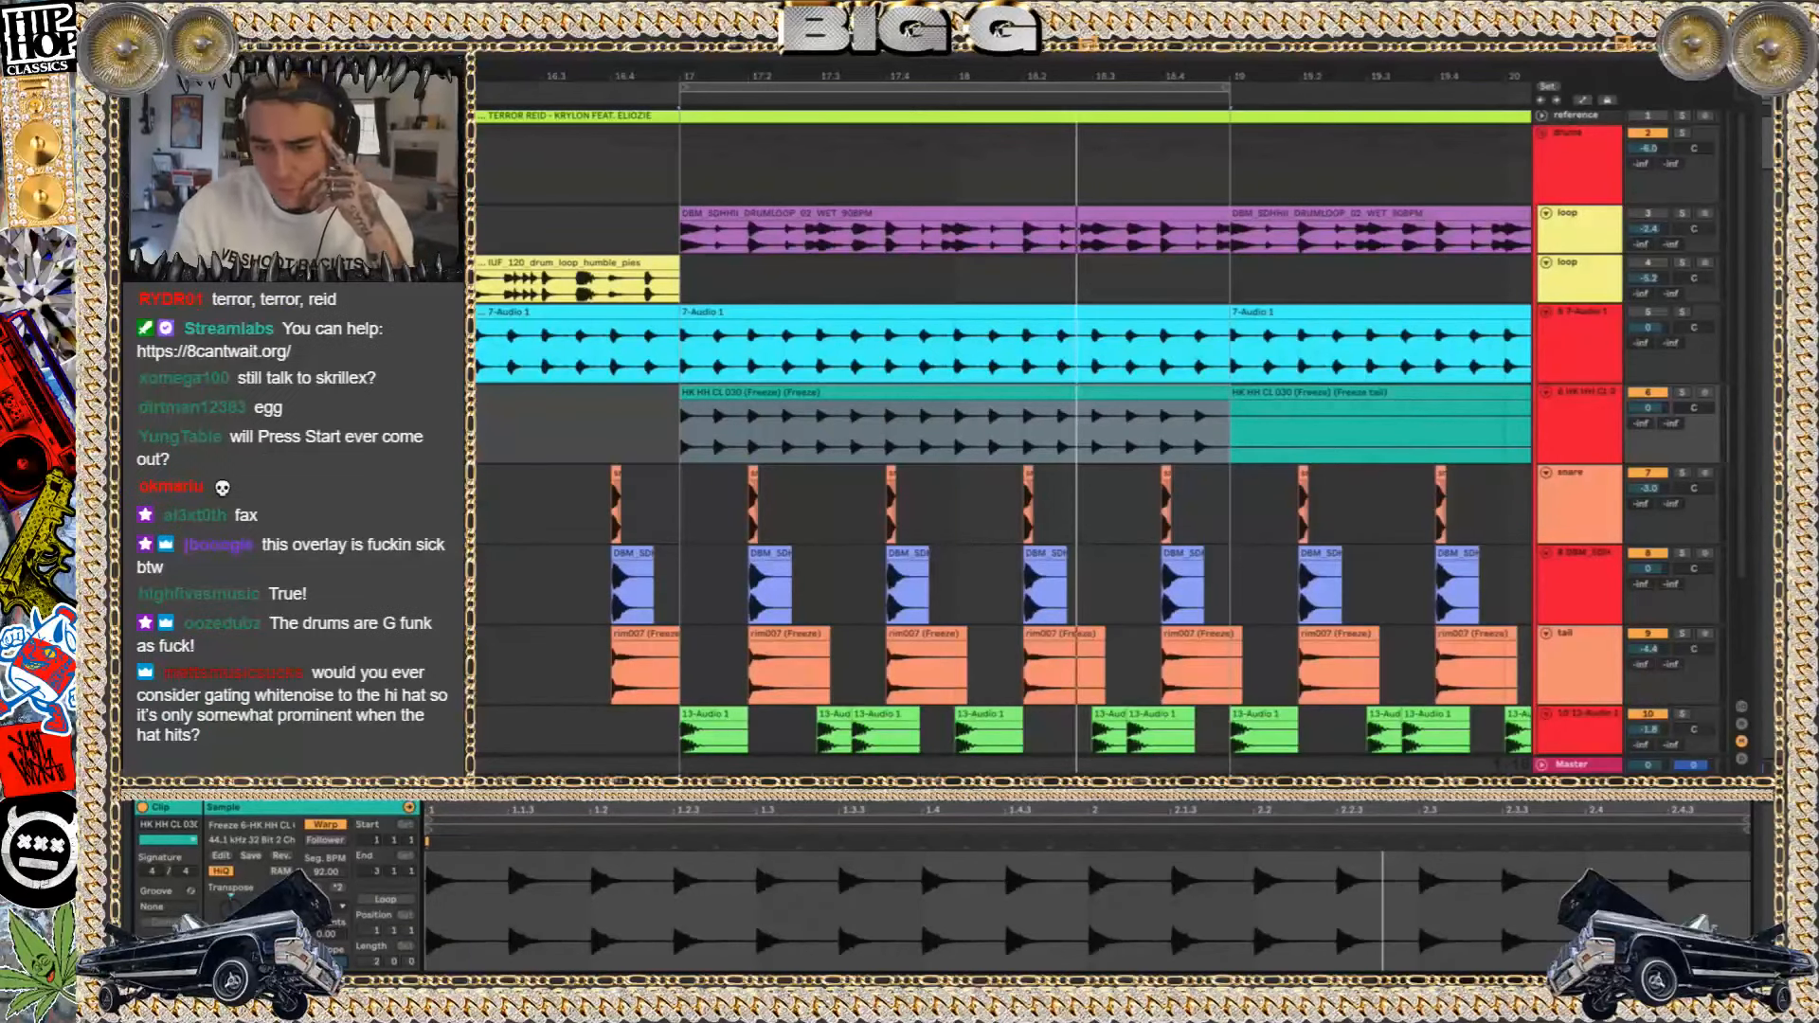
Add an audio track below the reference track and place the Drumloop_funky_92 sample on it across bars 17 and 18
{"action": "left_click", "coordinate": [752, 395]}
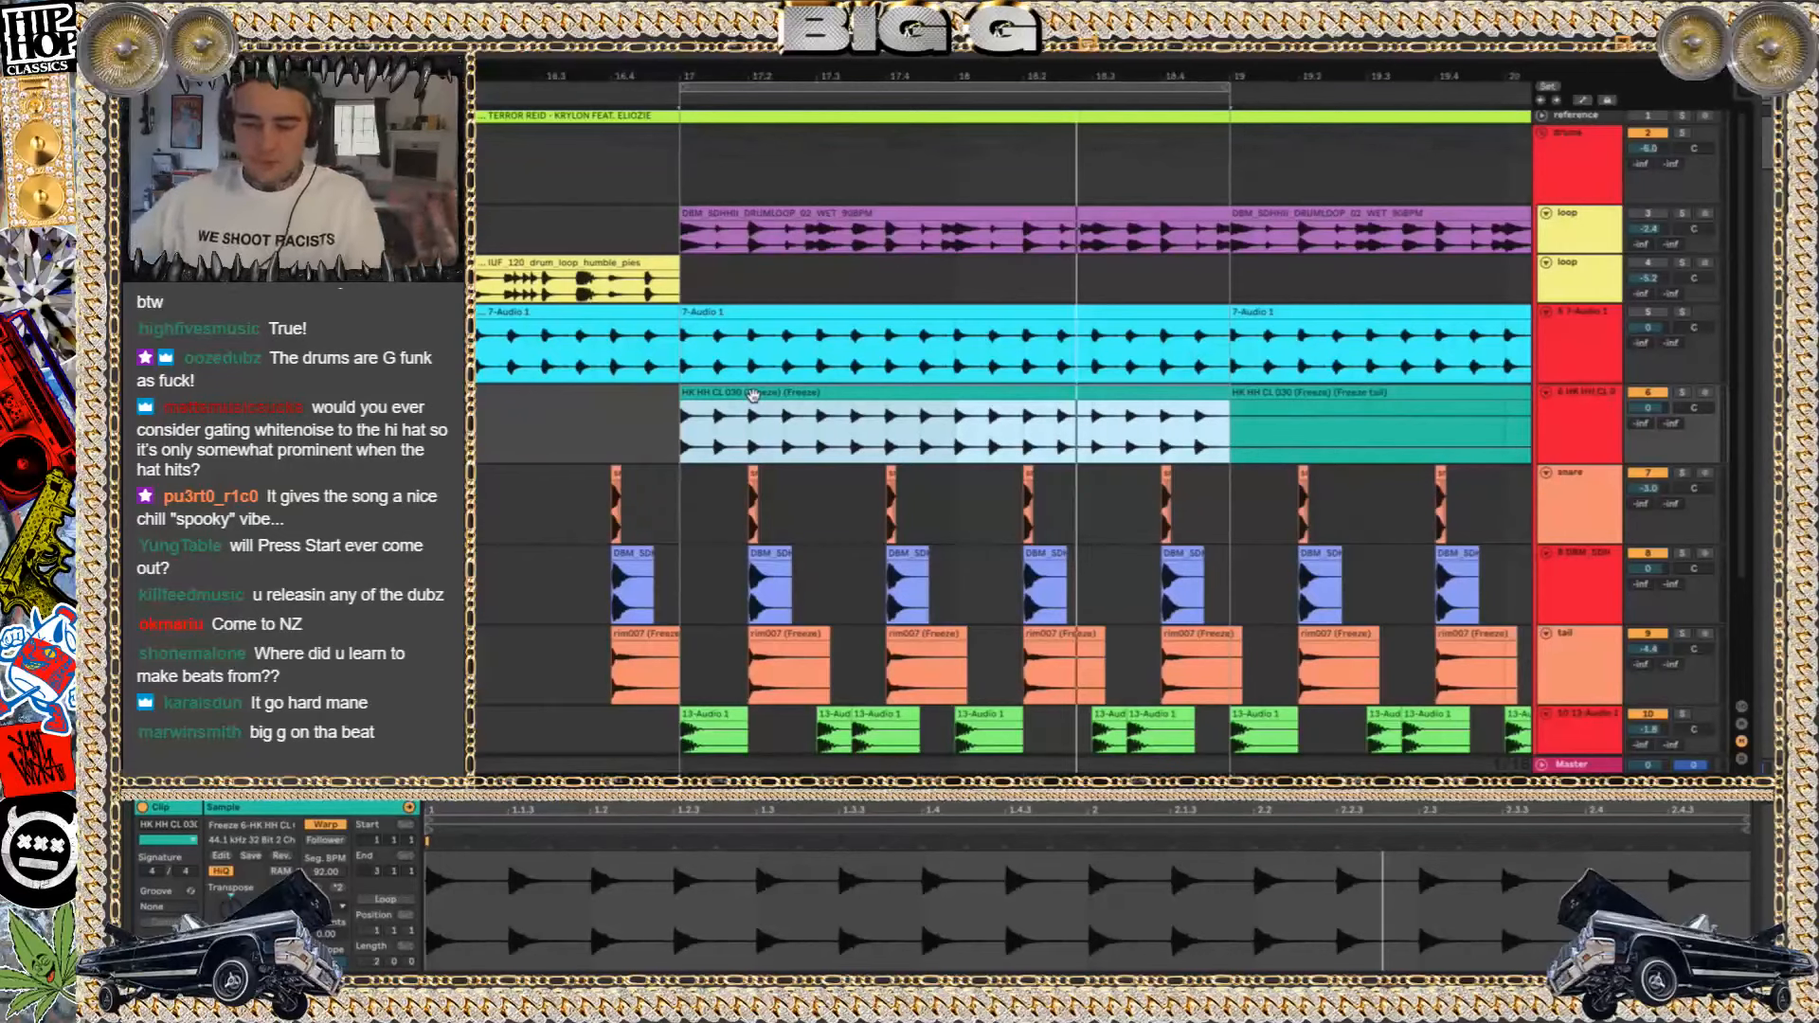
{"action": "left_click", "coordinate": [1602, 118]}
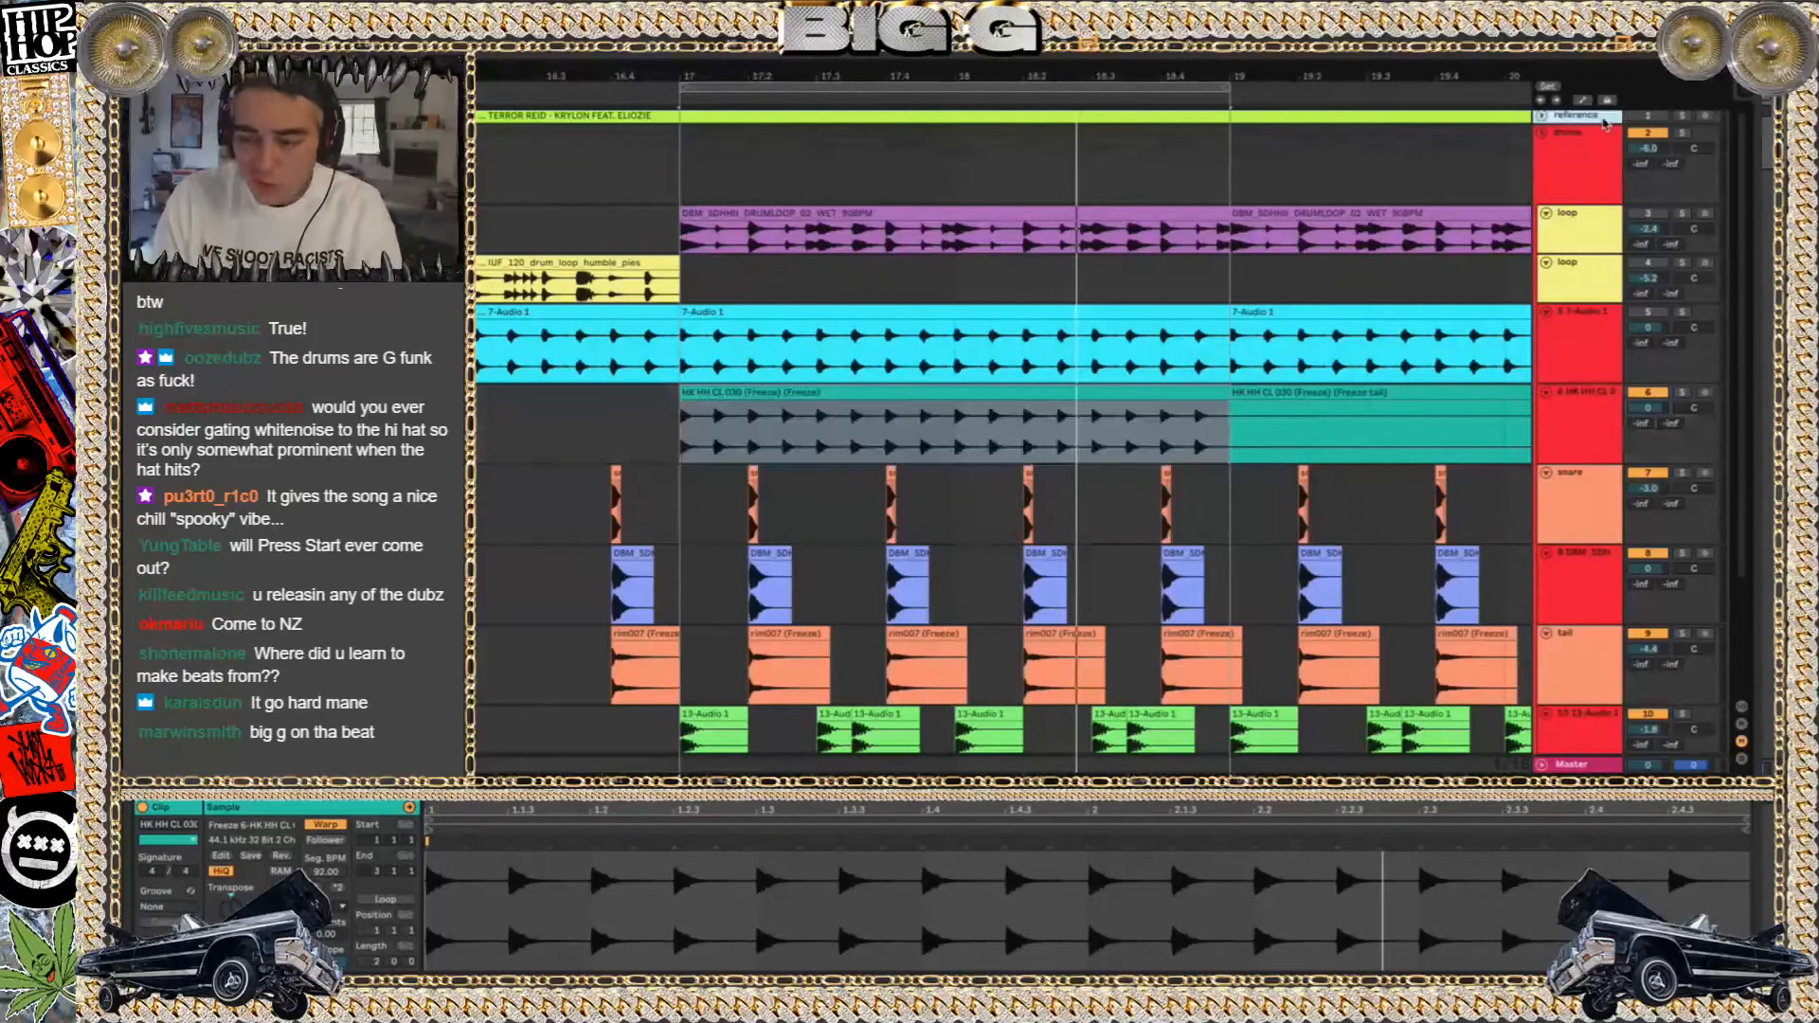
{"action": "key", "text": "ctrl+t"}
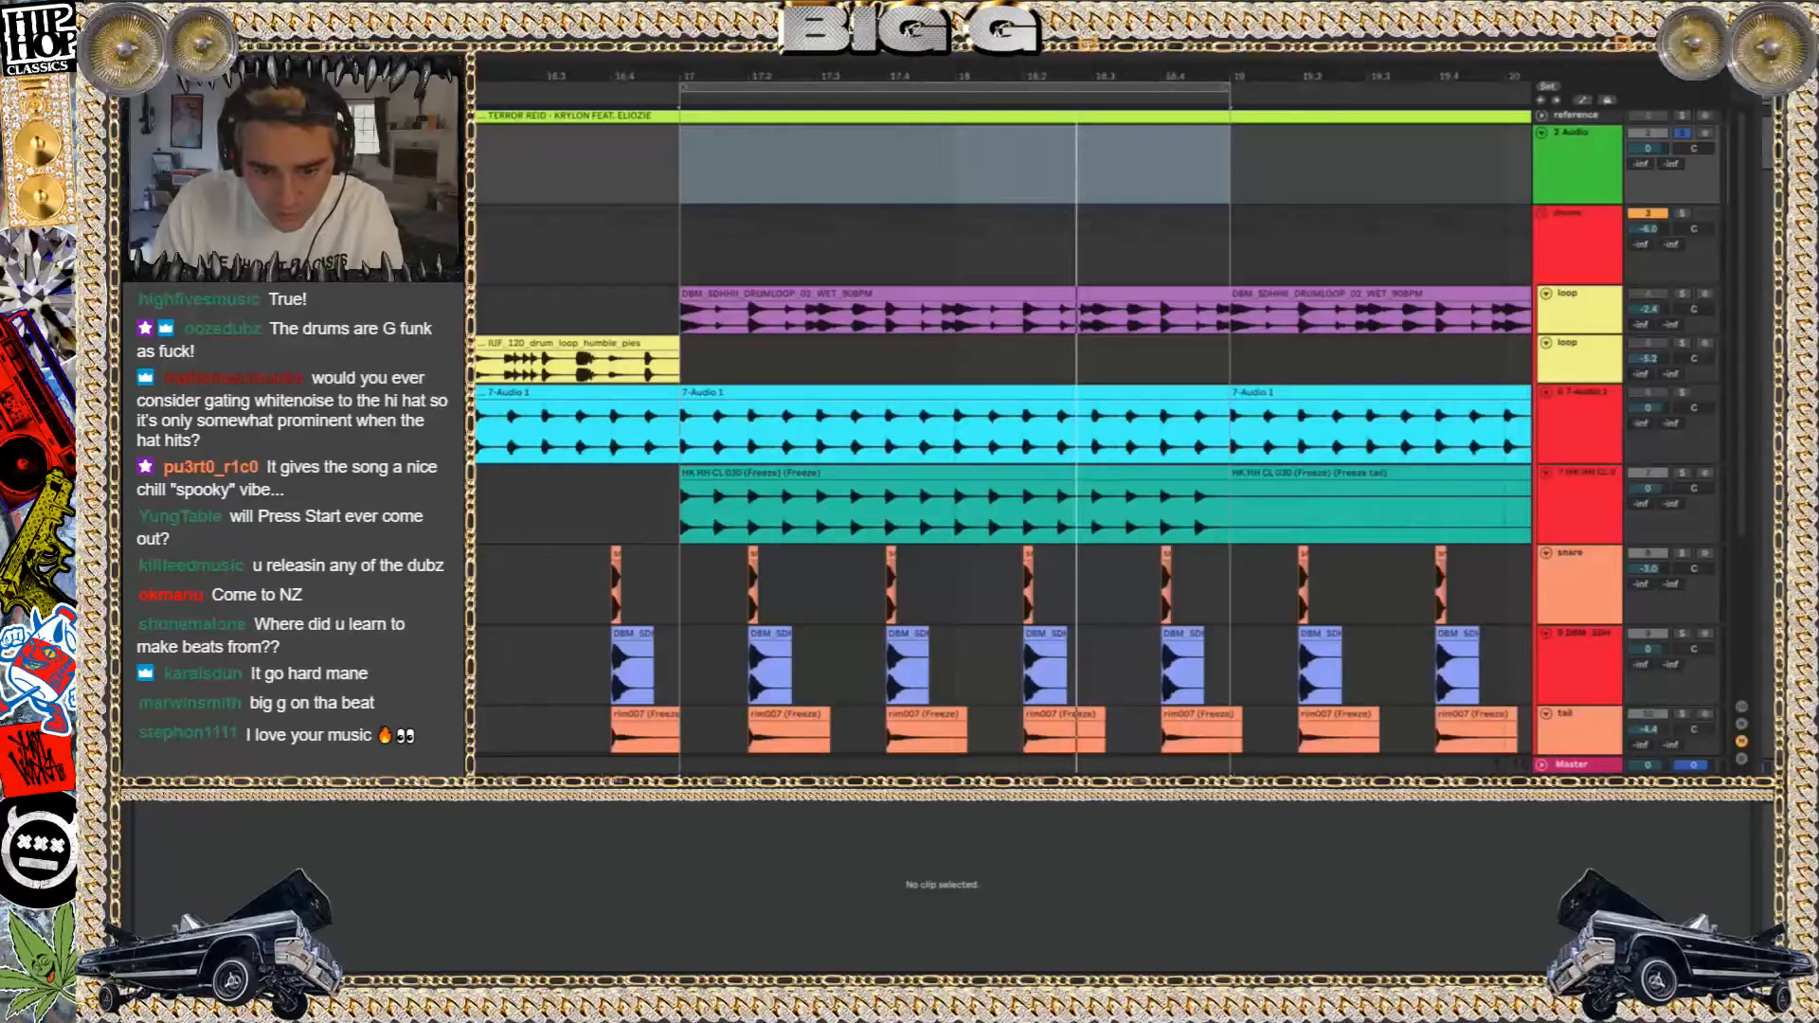
{"action": "left_click_drag", "start_coordinate": [734, 199], "coordinate": [729, 194]}
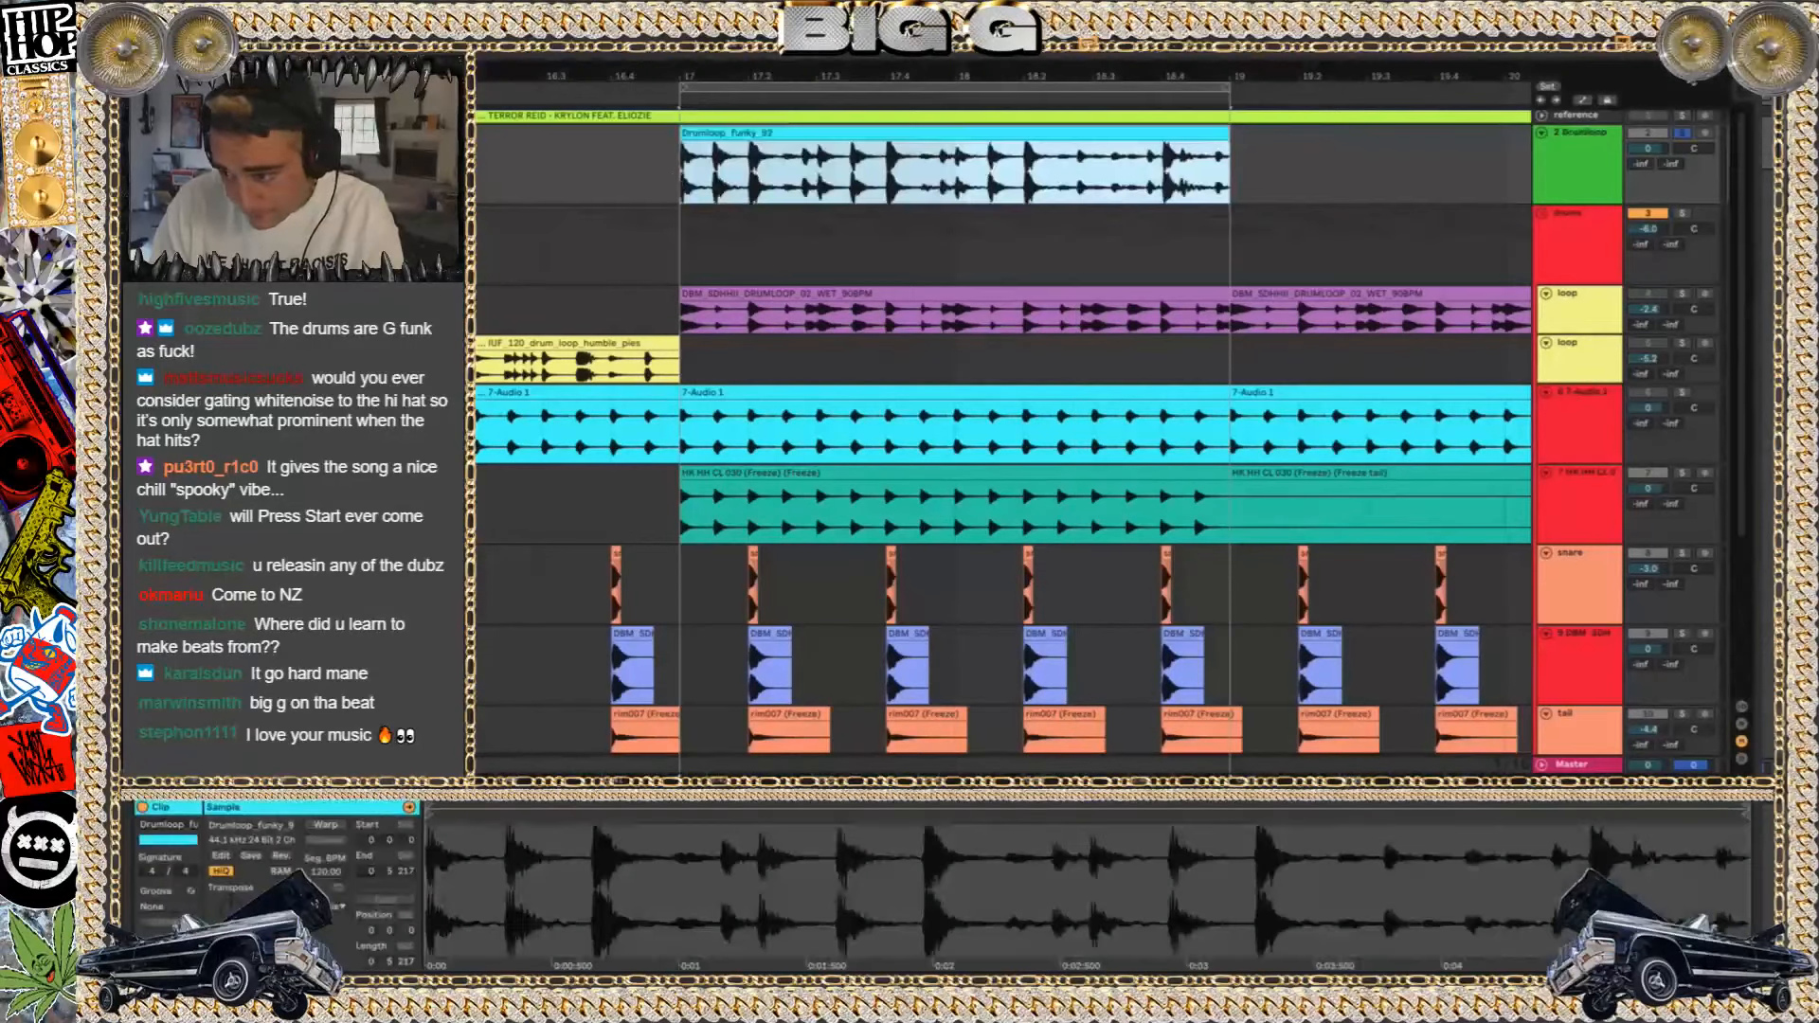
Lower the unwarped Drumloop_funky_92 clip's transpose and fine-tune its detune until the clip ends exactly at bar 19
{"action": "left_click", "coordinate": [1600, 152]}
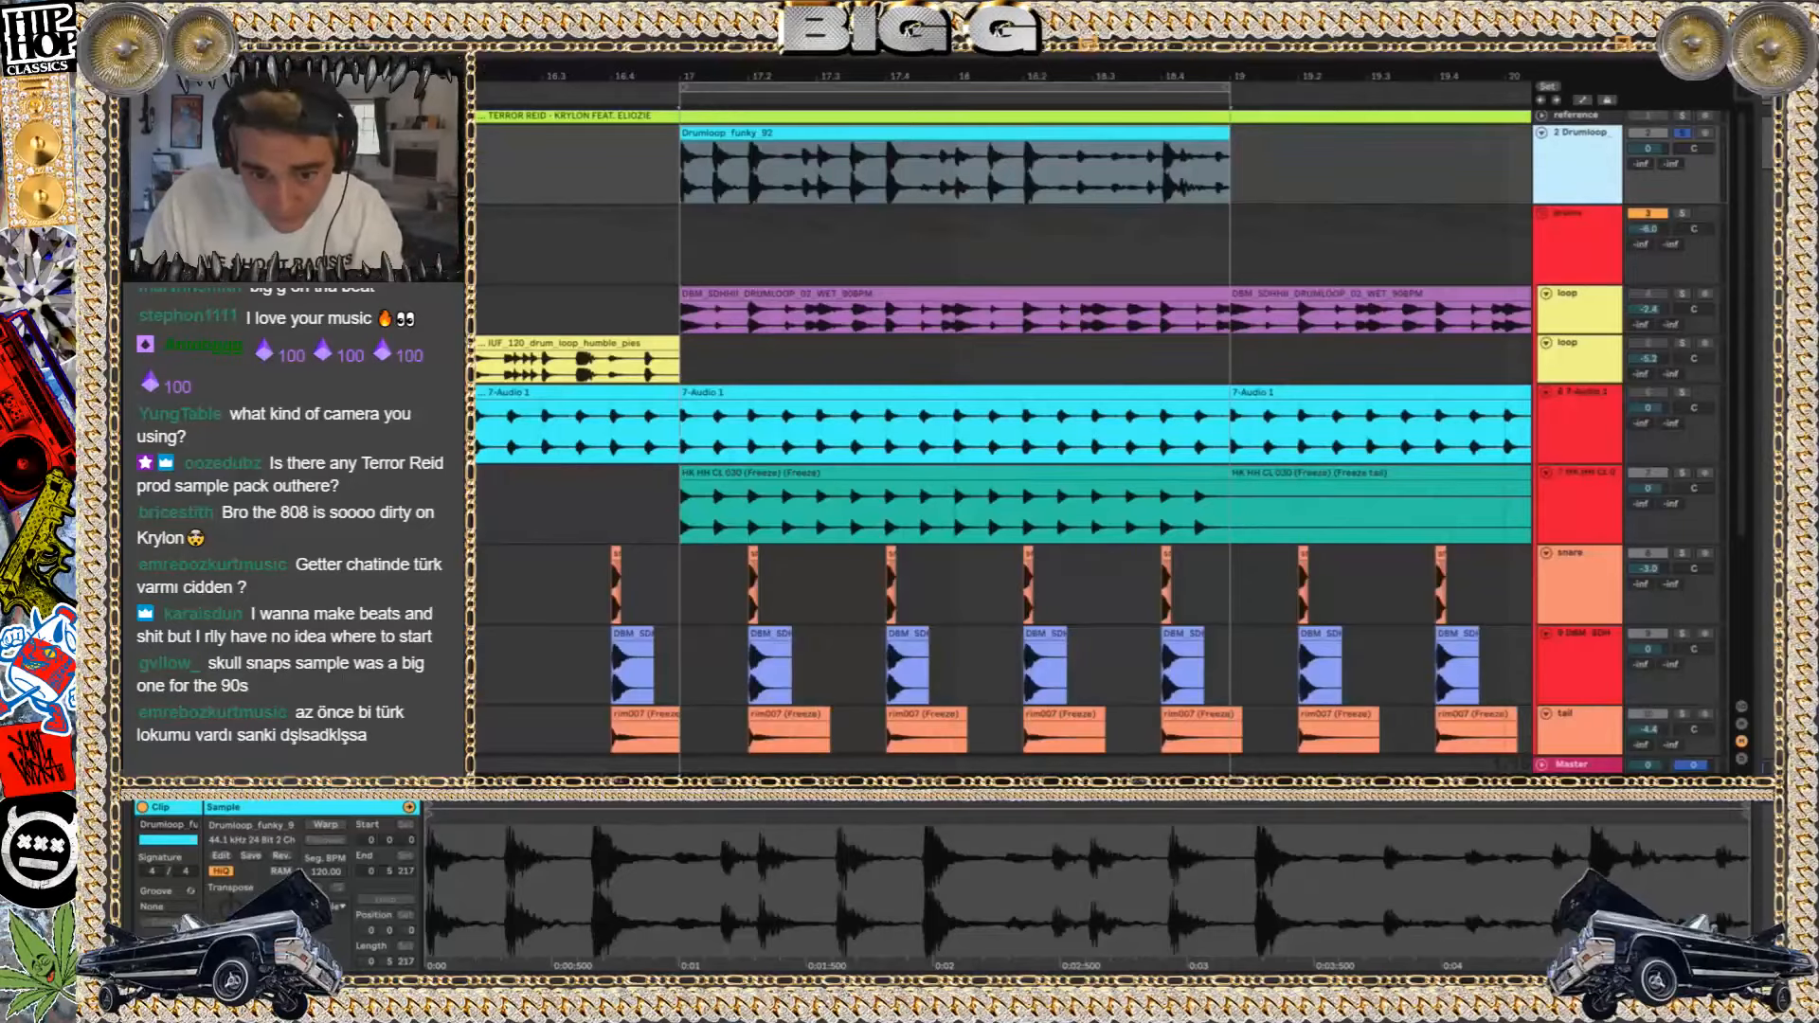
{"action": "key", "text": "F11"}
{"action": "key", "text": "F11"}
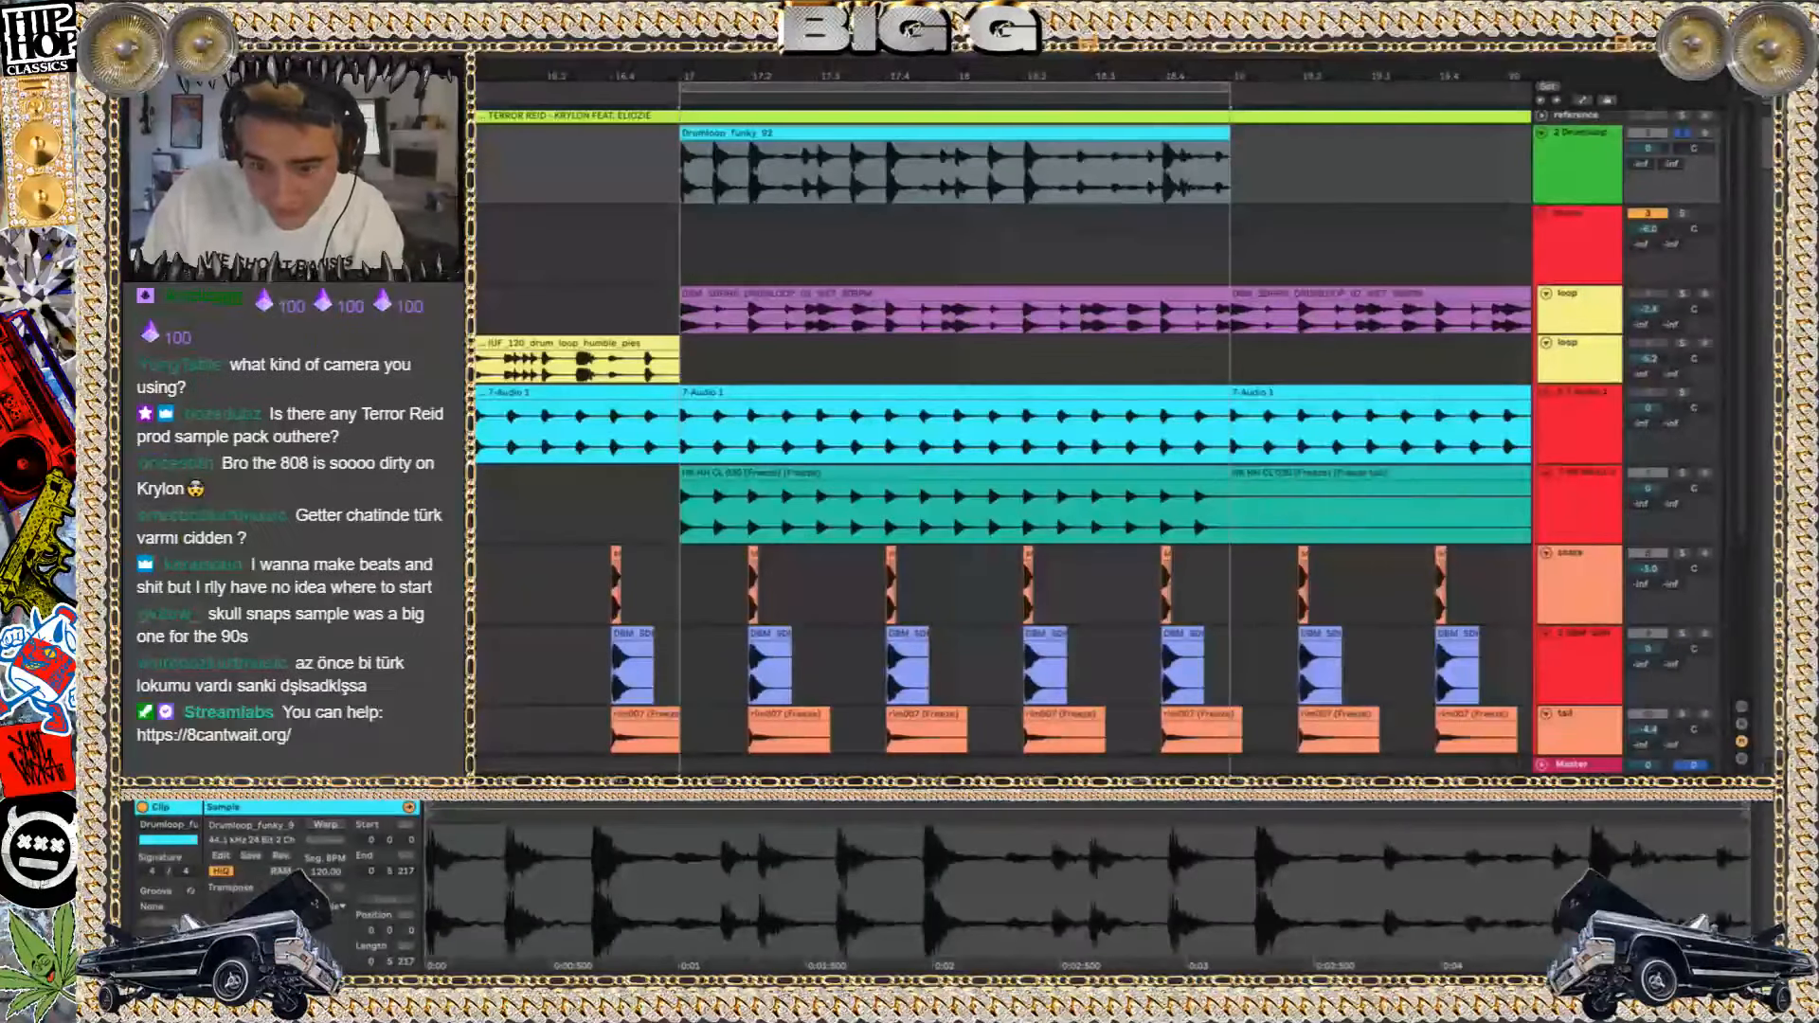
{"action": "left_click", "coordinate": [1024, 146]}
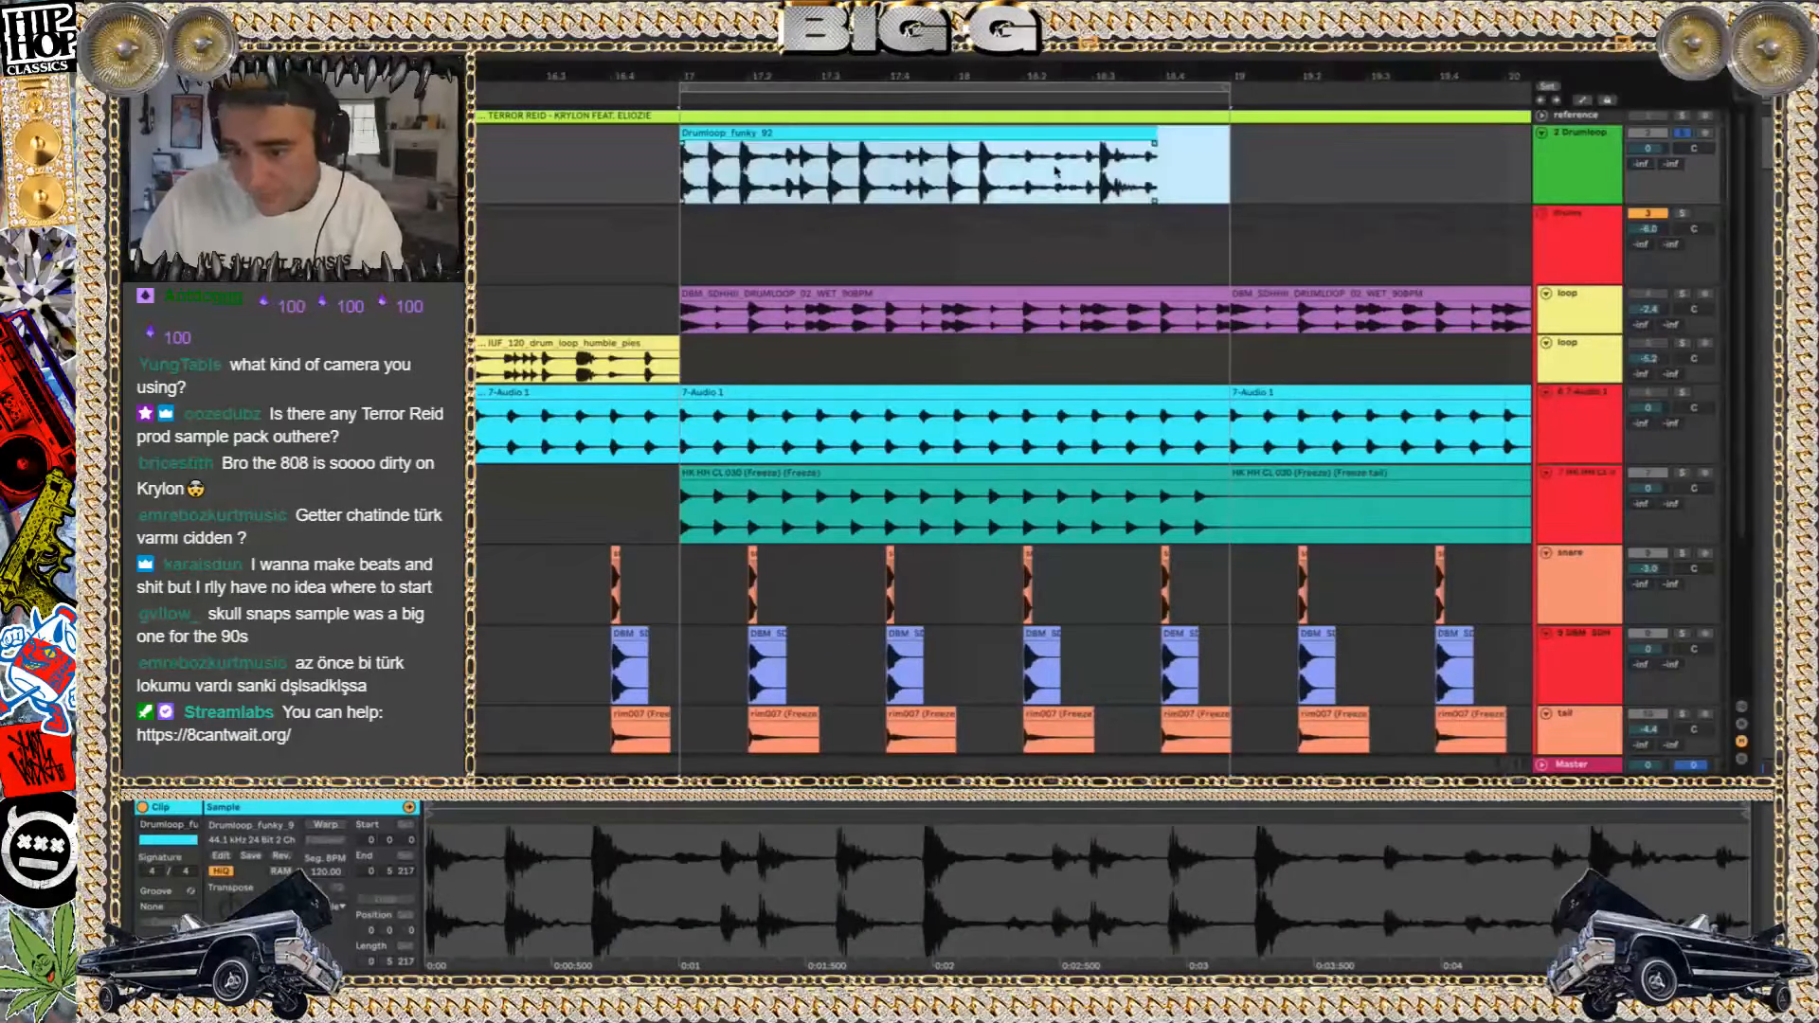
{"action": "left_click", "coordinate": [1015, 132]}
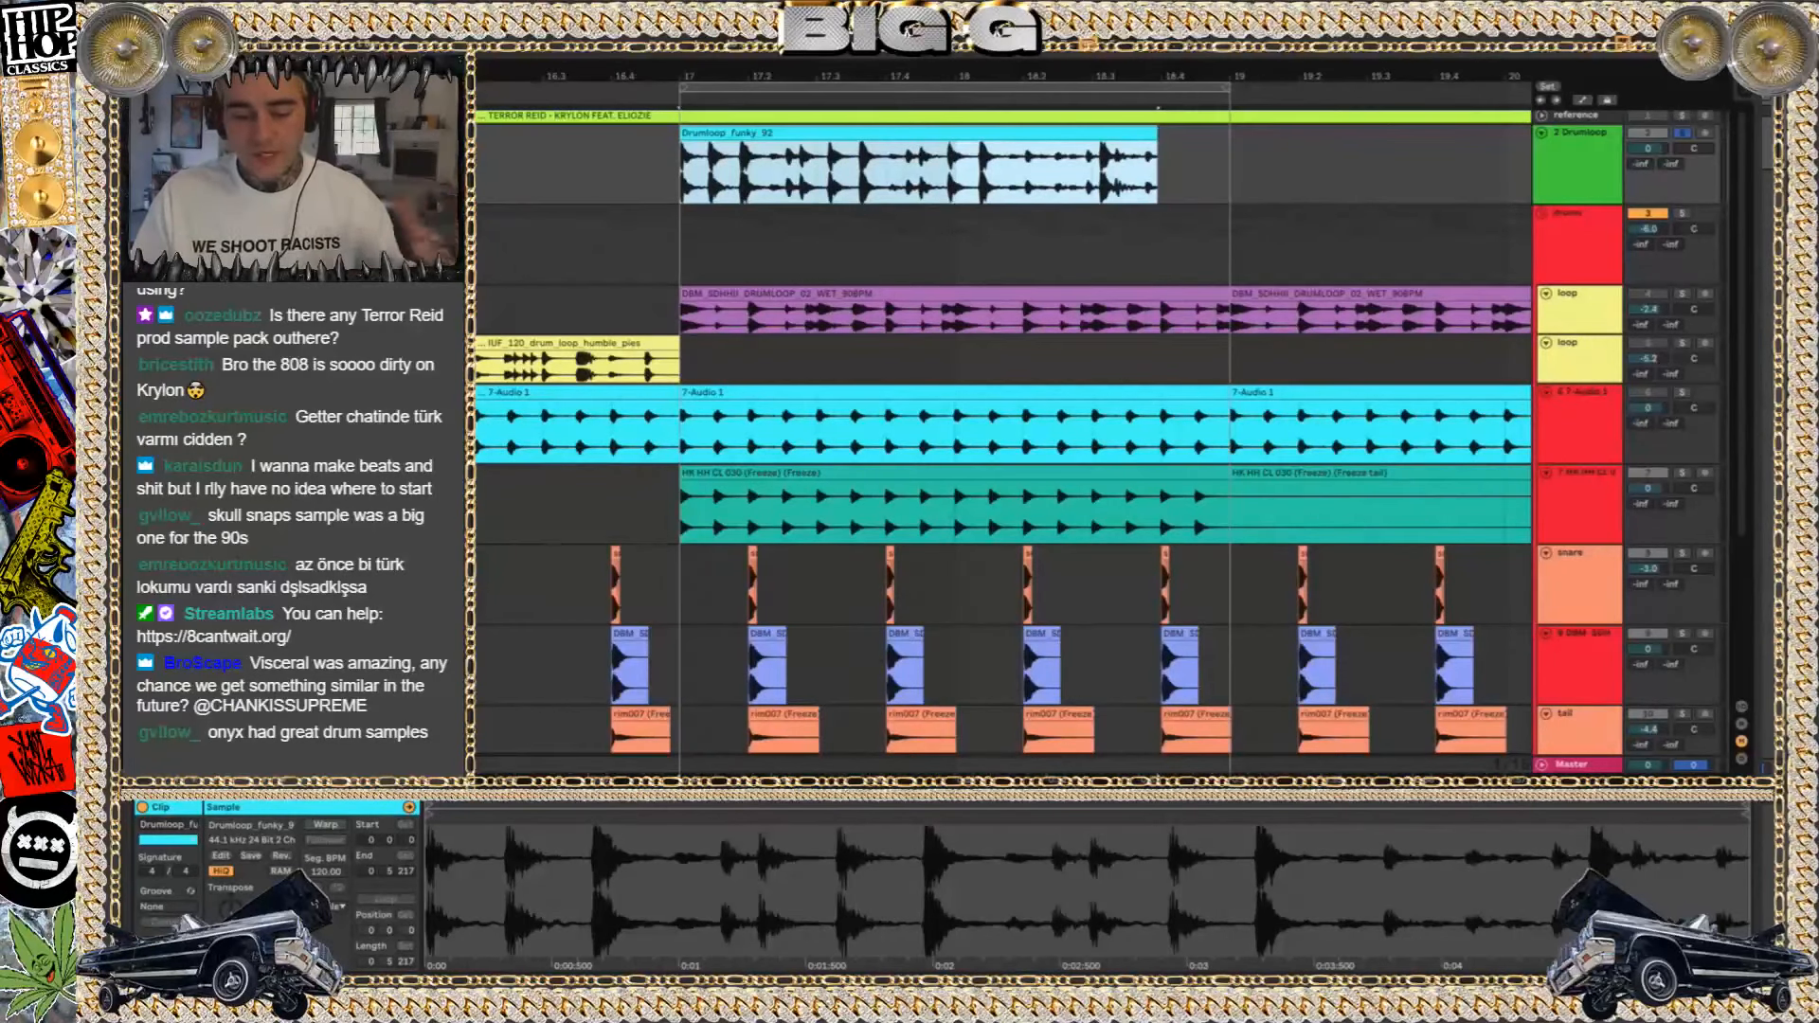
{"action": "left_click_drag", "start_coordinate": [234, 909], "coordinate": [233, 930]}
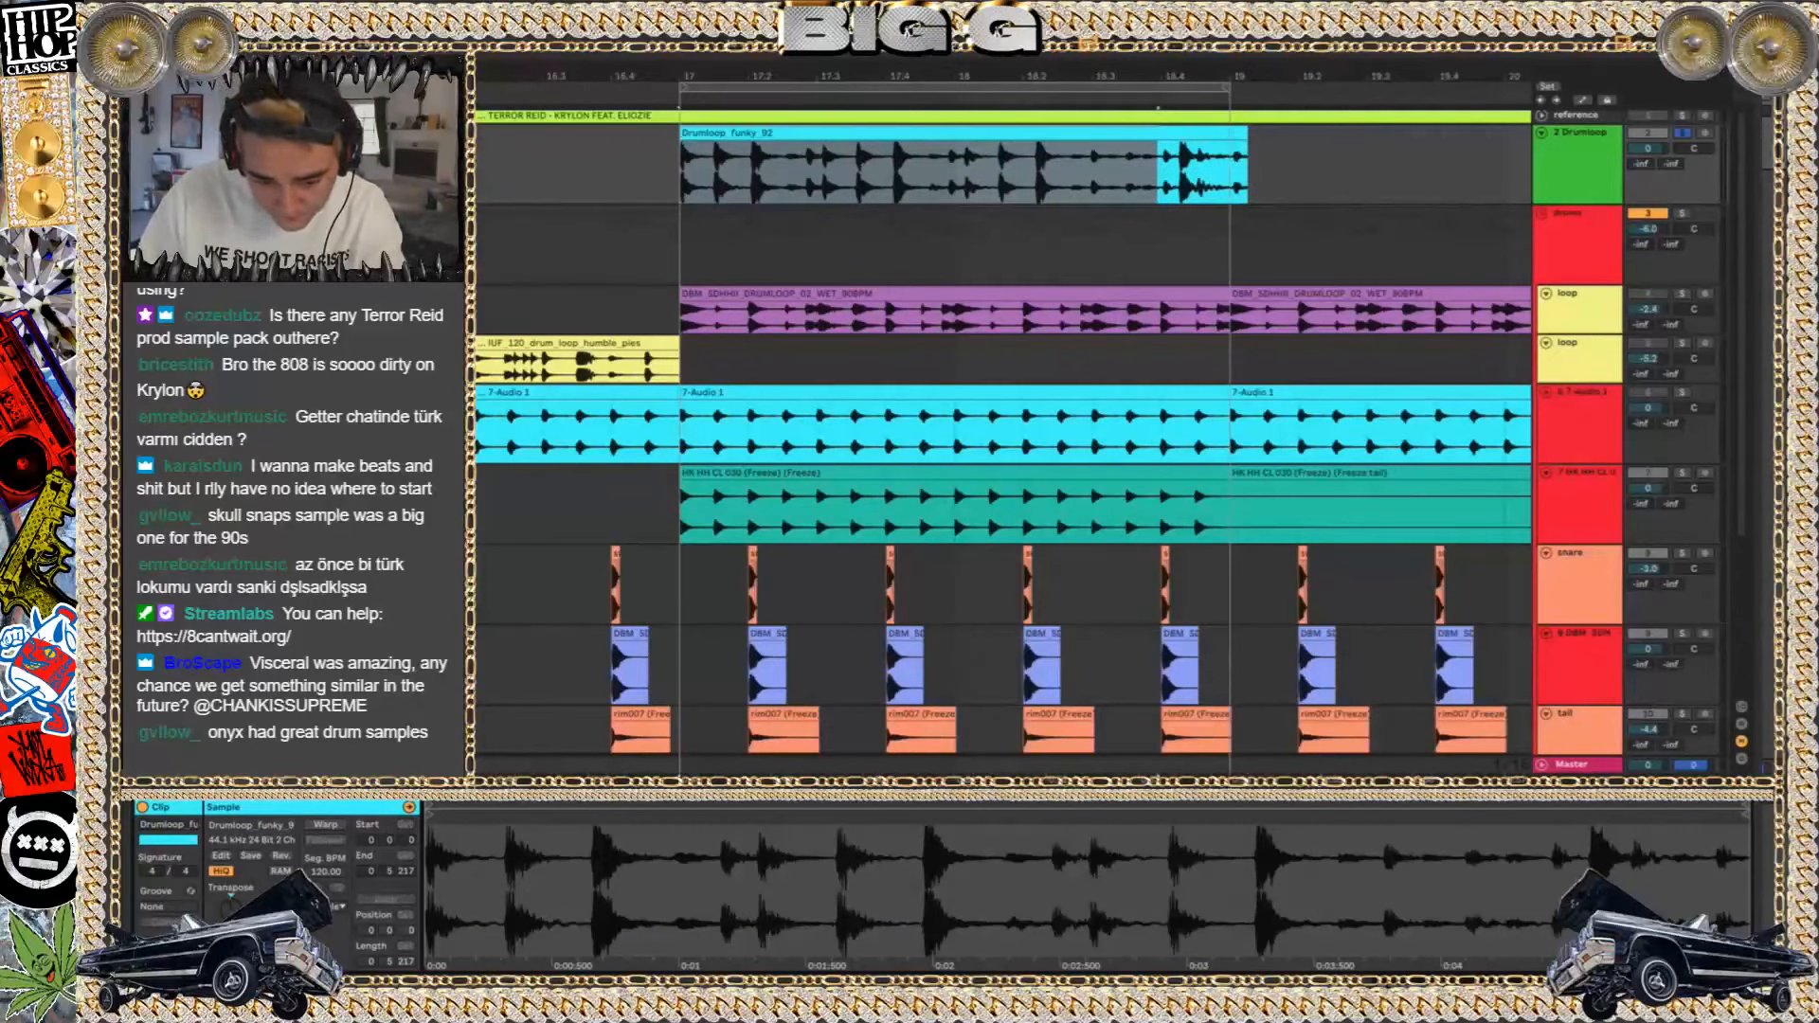
{"action": "left_click_drag", "start_coordinate": [233, 961], "coordinate": [234, 933]}
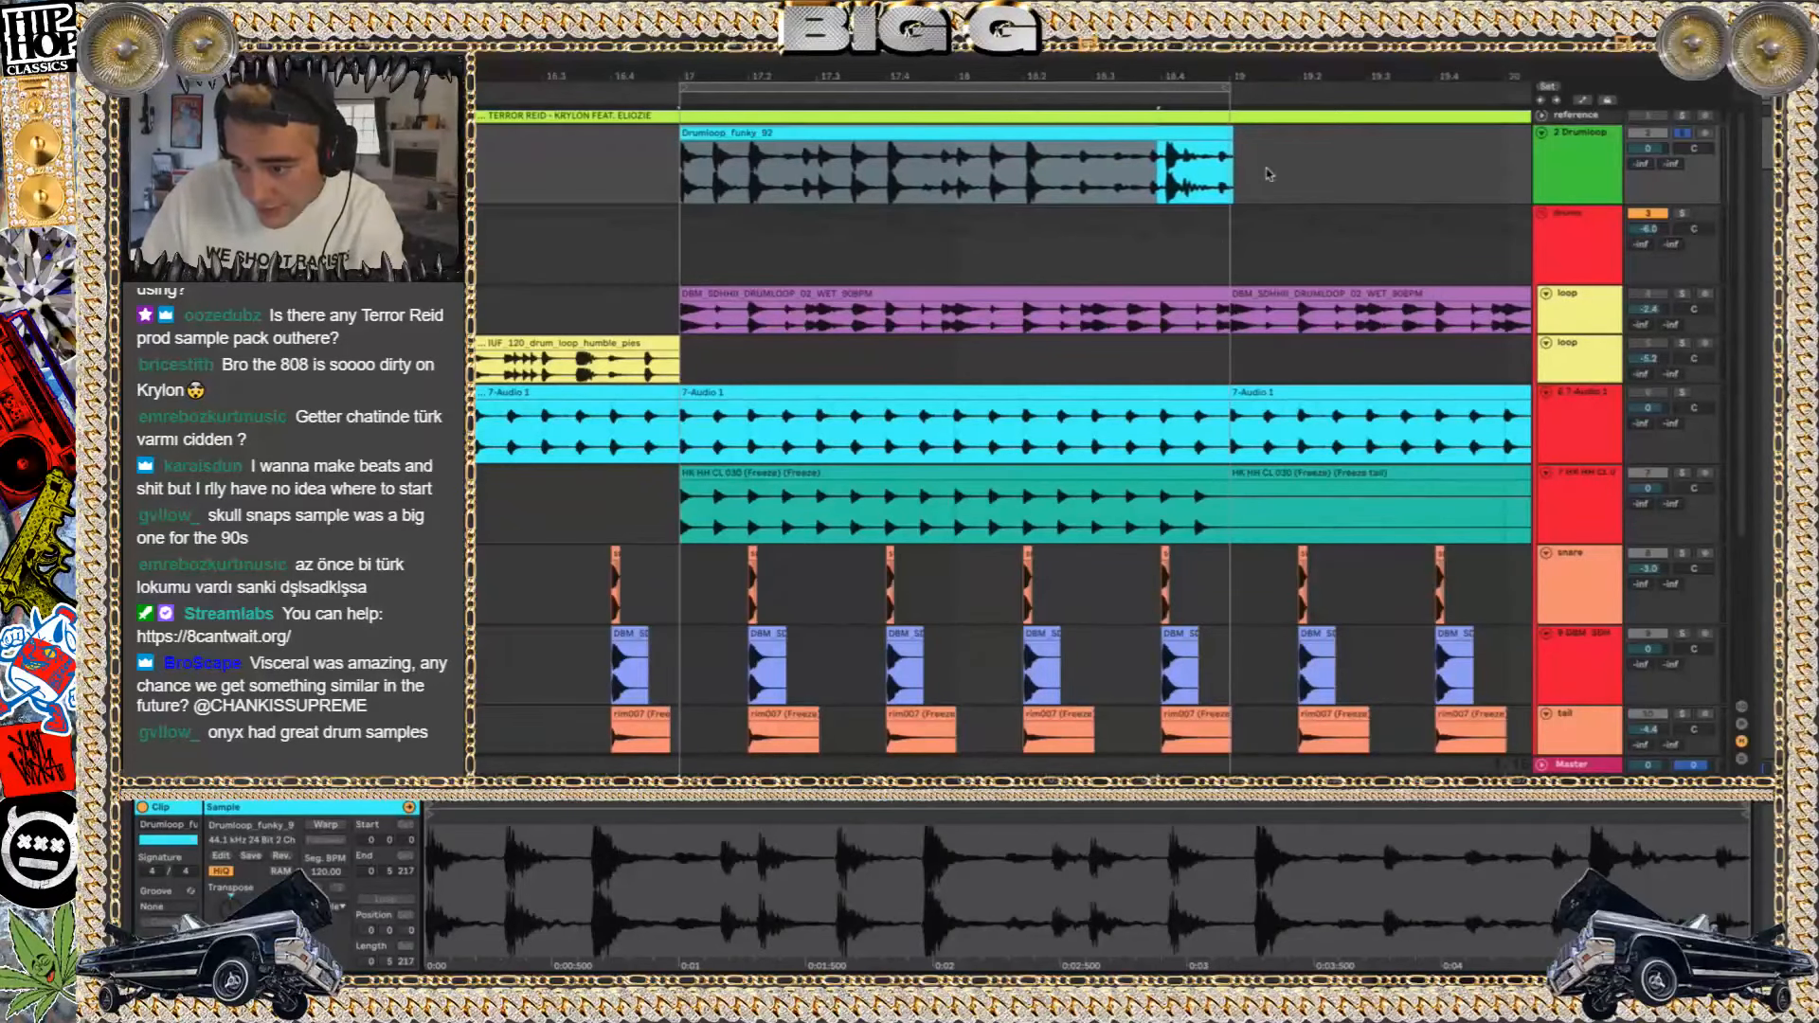
{"action": "scroll", "coordinate": [1238, 196], "scroll_direction": "up", "scroll_amount": 4}
{"action": "scroll", "coordinate": [1238, 197], "scroll_direction": "up", "scroll_amount": 3}
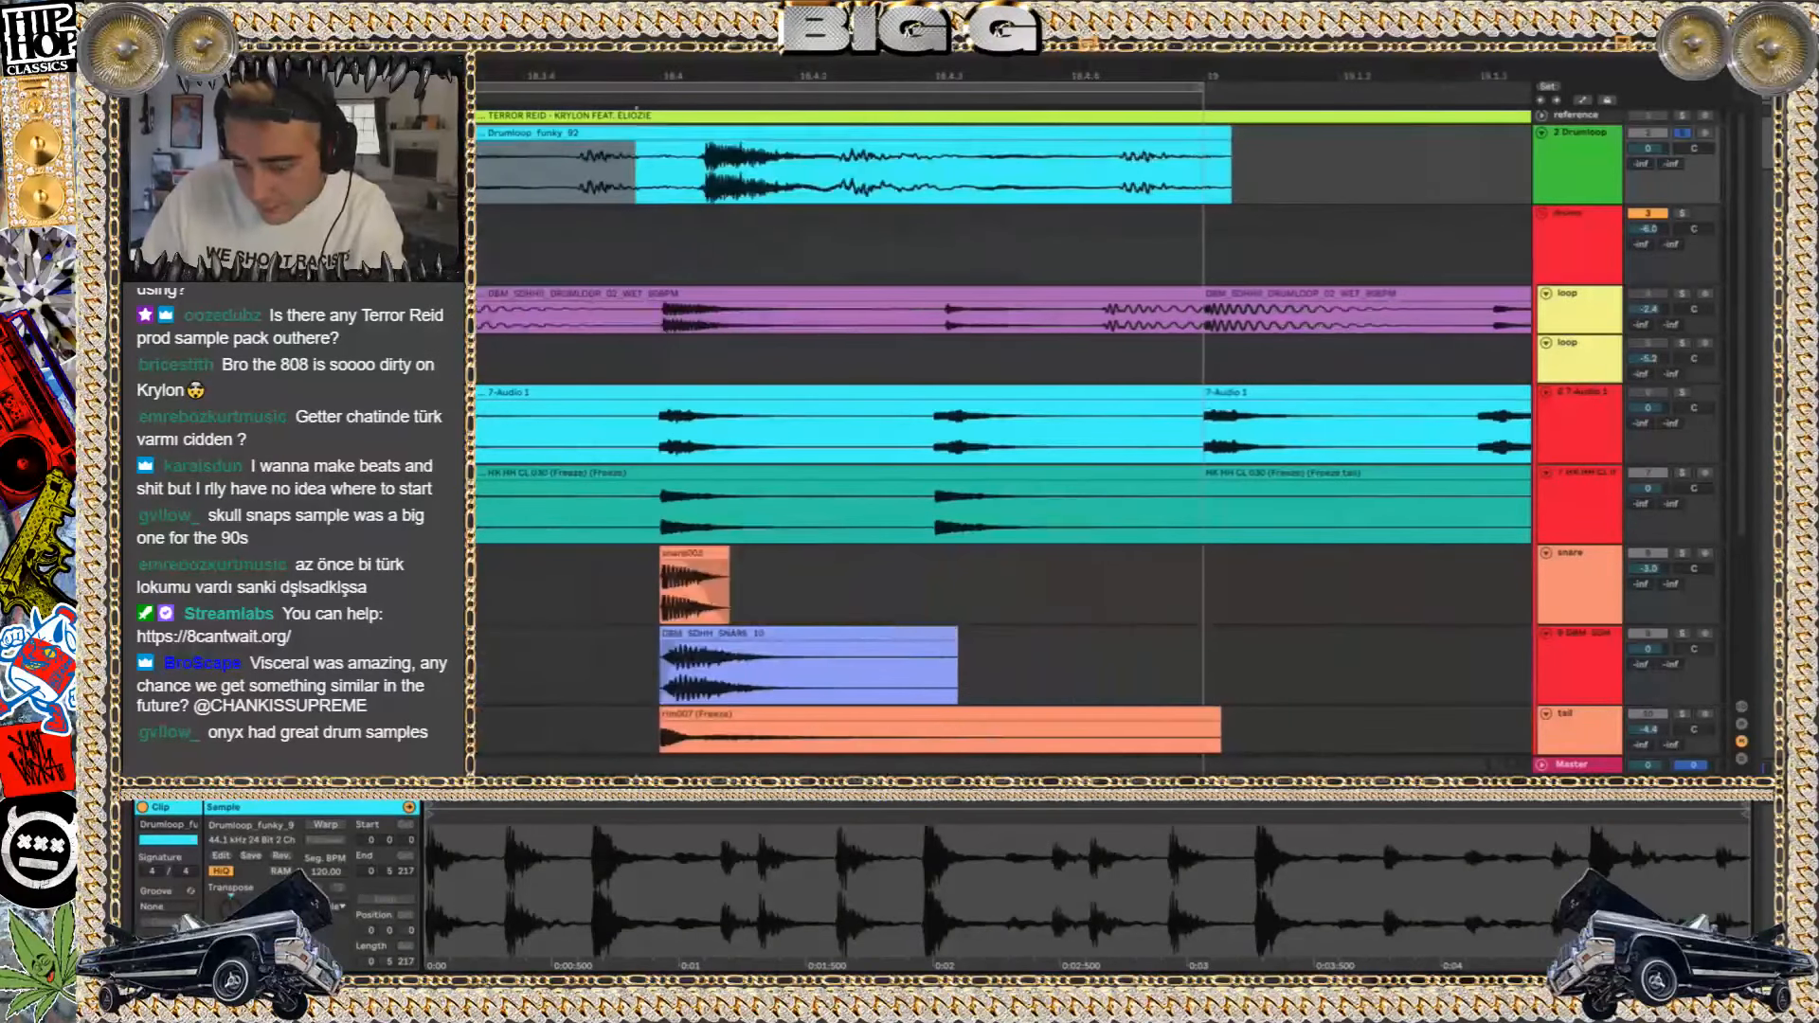
{"action": "left_click_drag", "start_coordinate": [233, 961], "coordinate": [233, 946]}
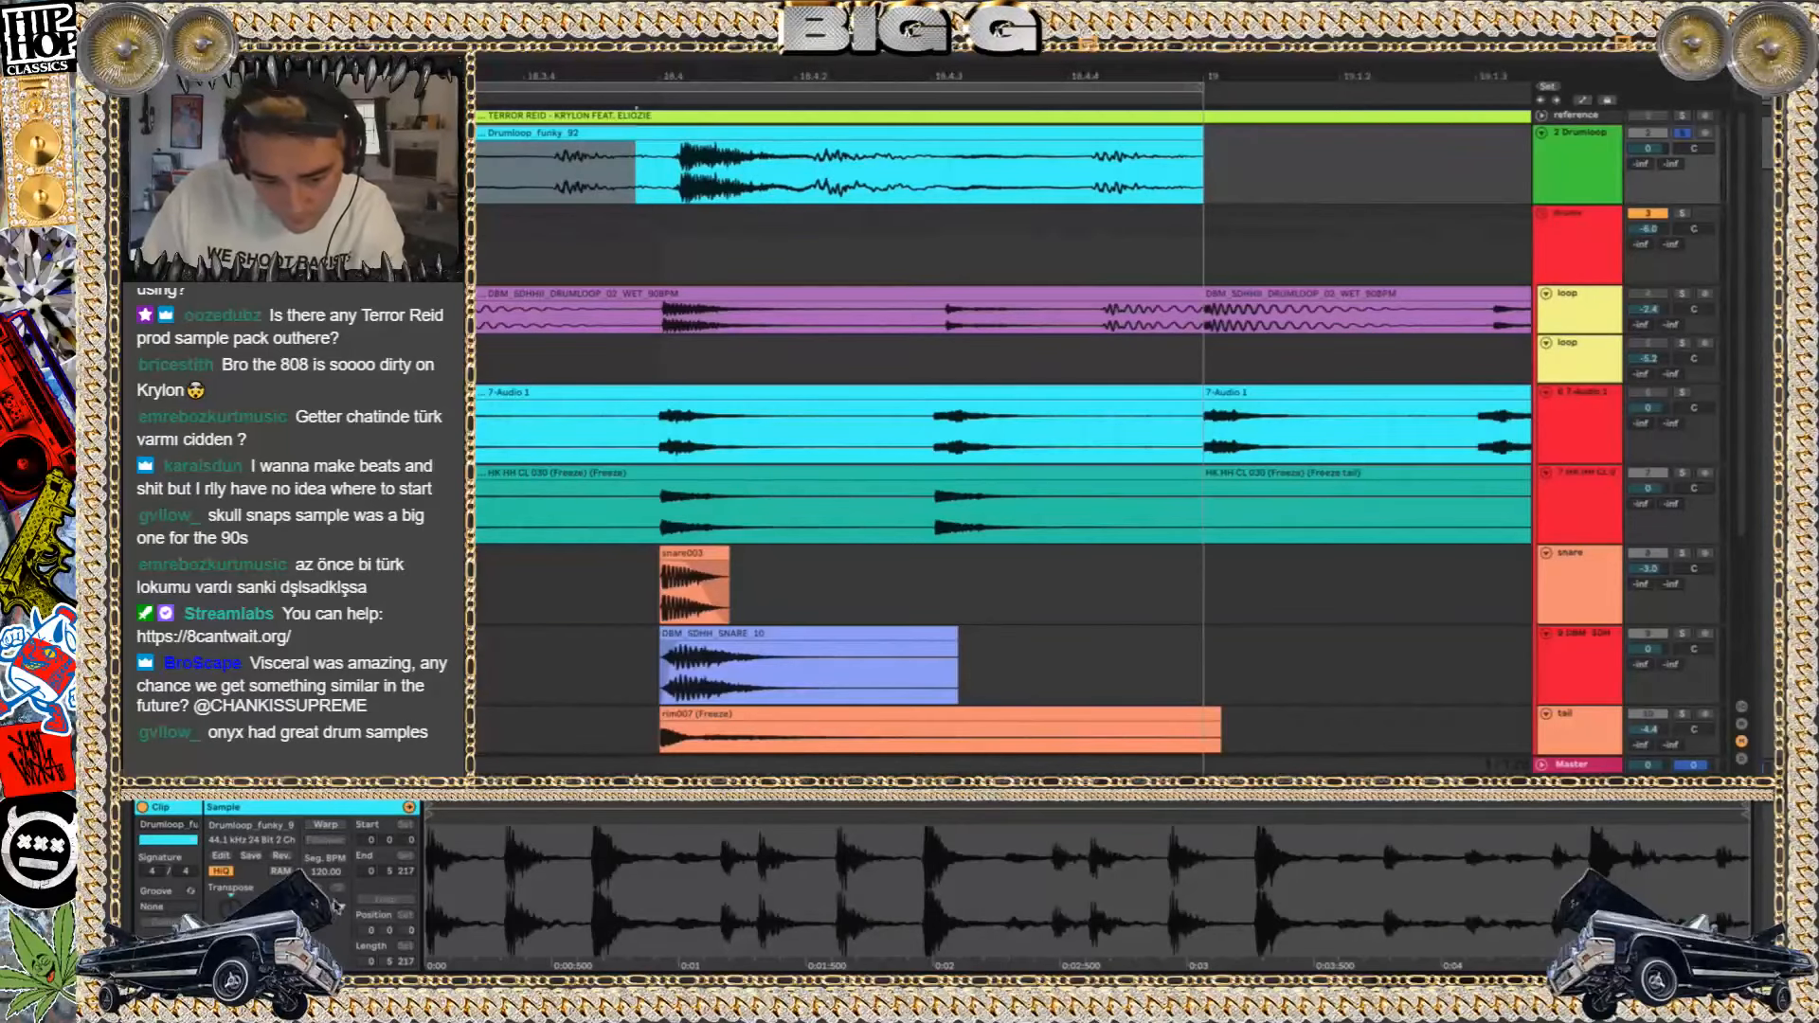
Select the repitched drum loop clip and play it back to check how it sounds
{"action": "scroll", "coordinate": [907, 296], "scroll_direction": "down", "scroll_amount": 6}
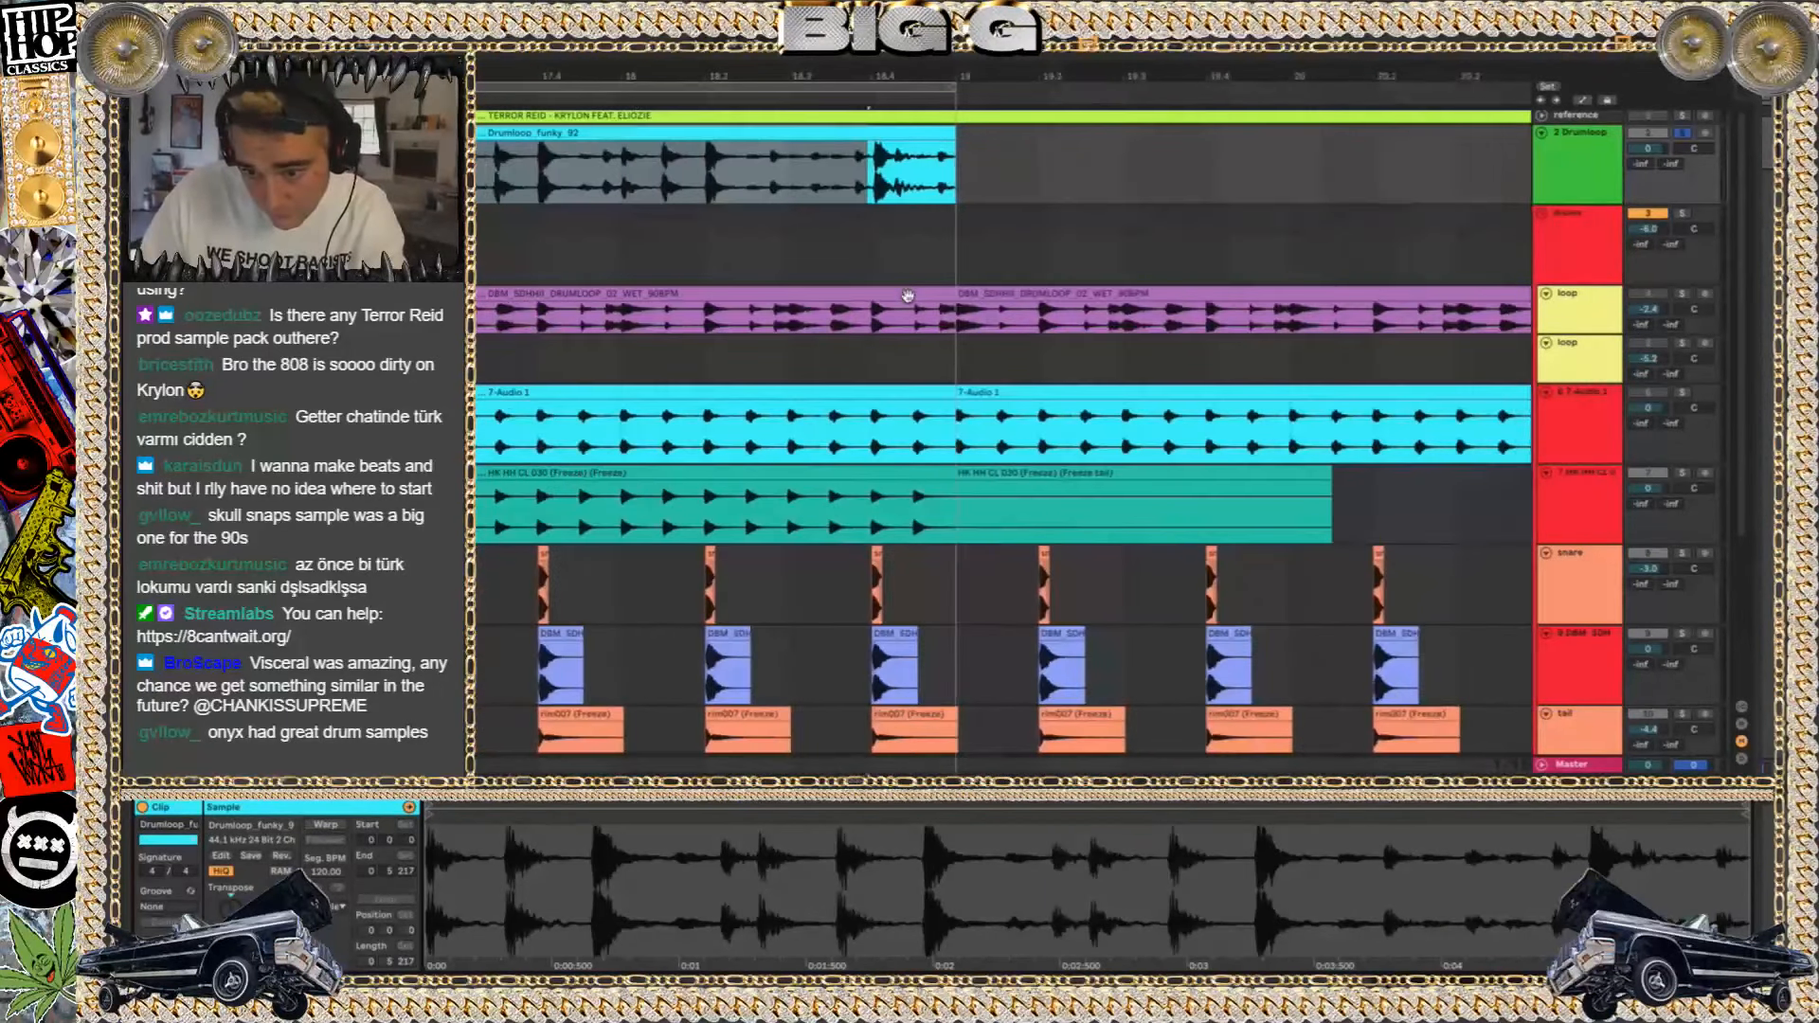
{"action": "scroll", "coordinate": [907, 296], "scroll_direction": "down", "scroll_amount": 5}
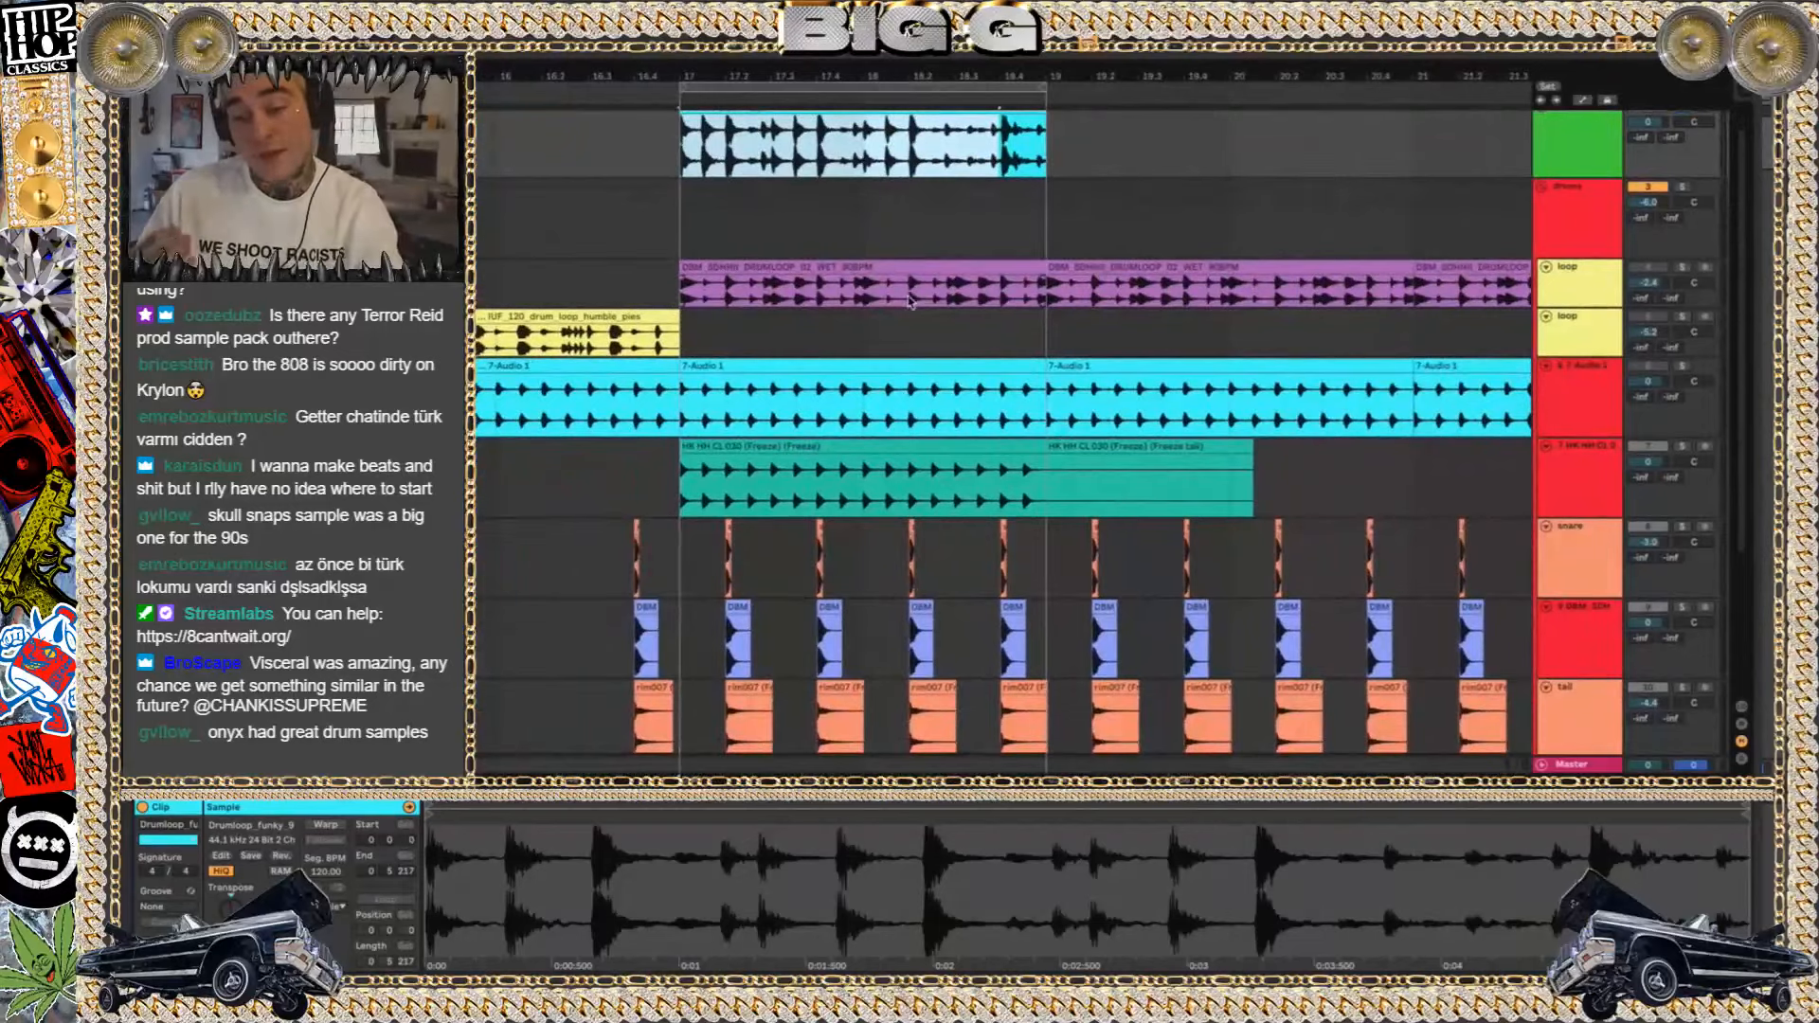
{"action": "scroll", "coordinate": [910, 301], "scroll_direction": "up", "scroll_amount": 1}
{"action": "left_click", "coordinate": [832, 130]}
{"action": "key", "text": "space"}
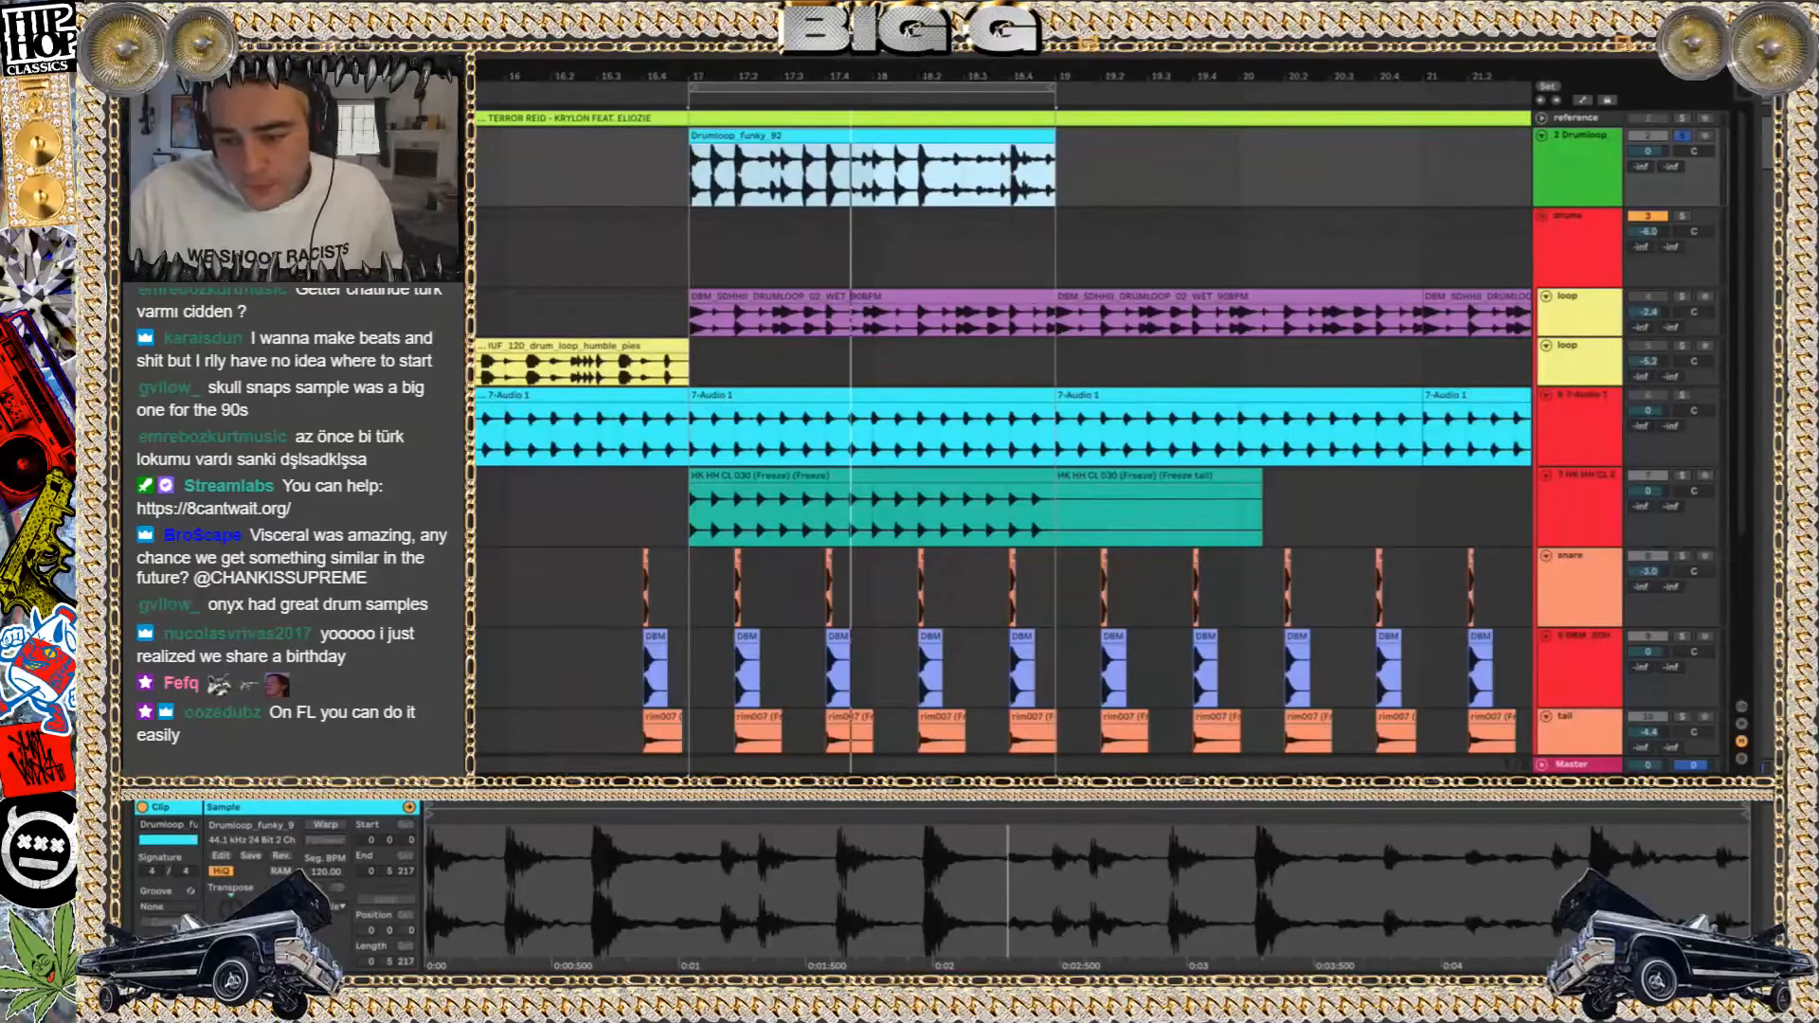
Delete the Drumloop track and remove the hi-hat track's freeze tail after bar 19
{"action": "left_click", "coordinate": [1590, 164]}
{"action": "key", "text": "Delete"}
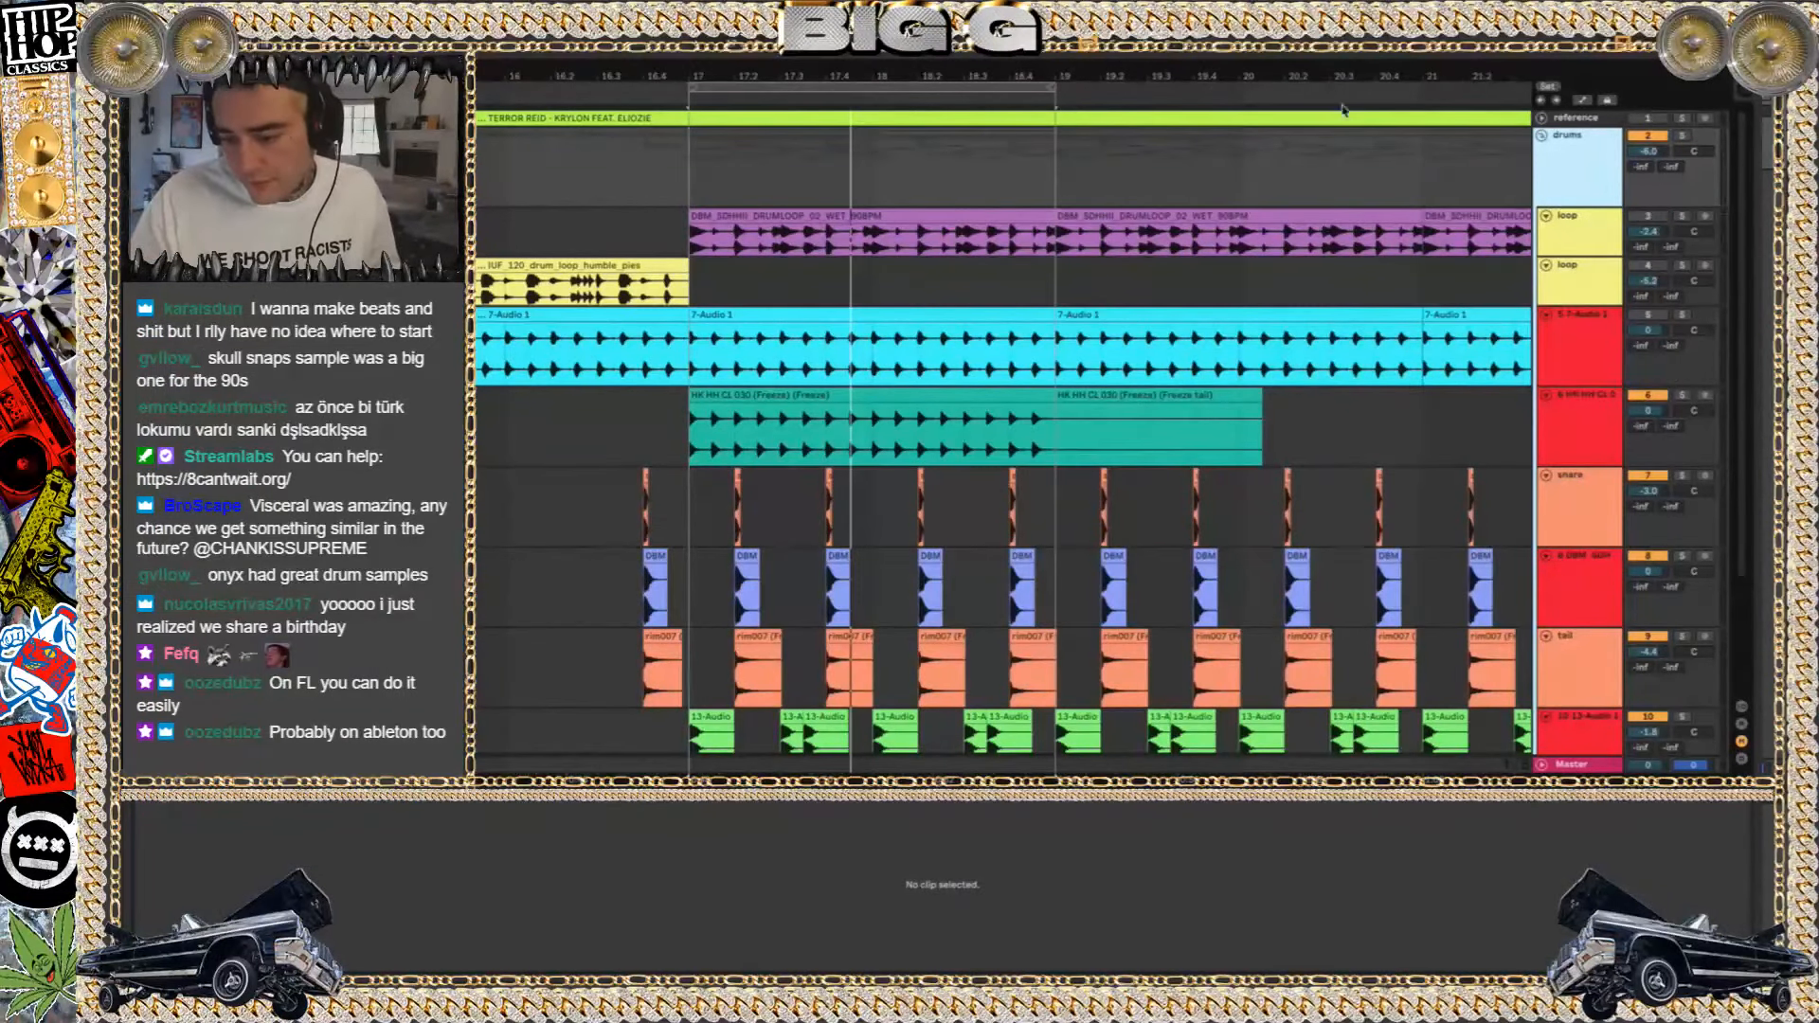
{"action": "left_click_drag", "start_coordinate": [1300, 431], "coordinate": [1050, 421]}
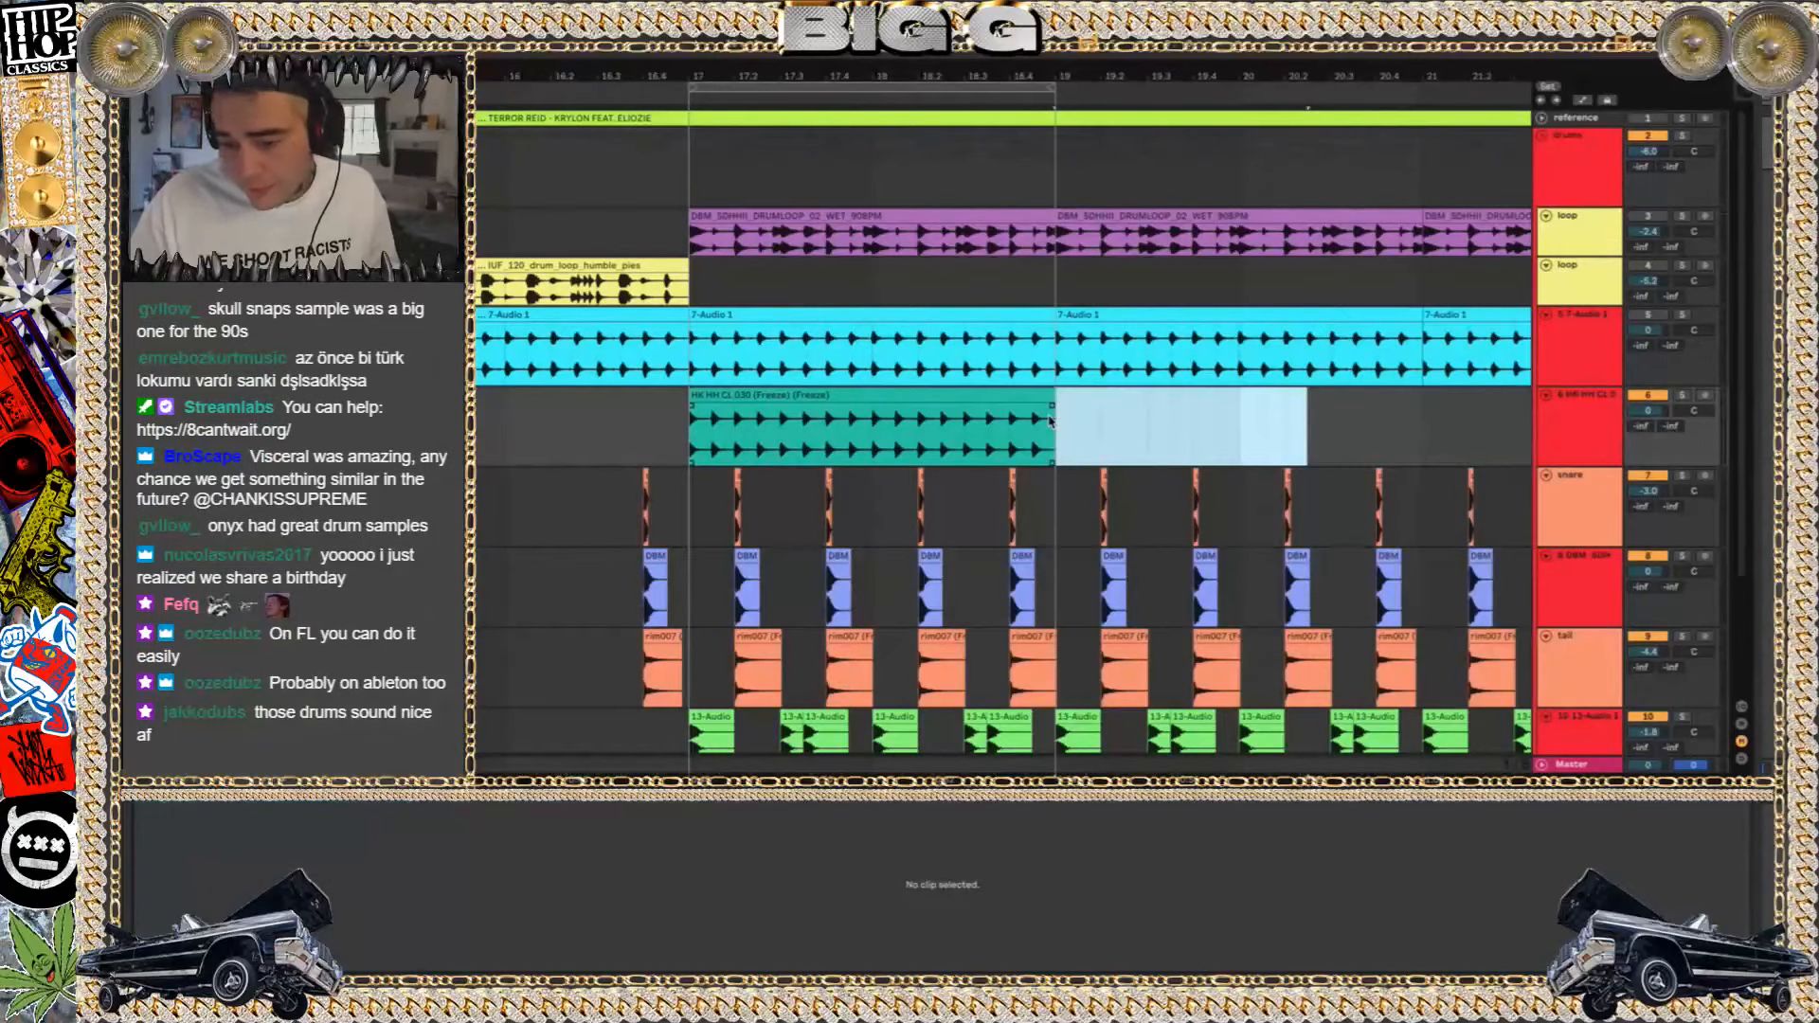
{"action": "left_click", "coordinate": [853, 427]}
{"action": "scroll", "coordinate": [855, 412], "scroll_direction": "down", "scroll_amount": 3}
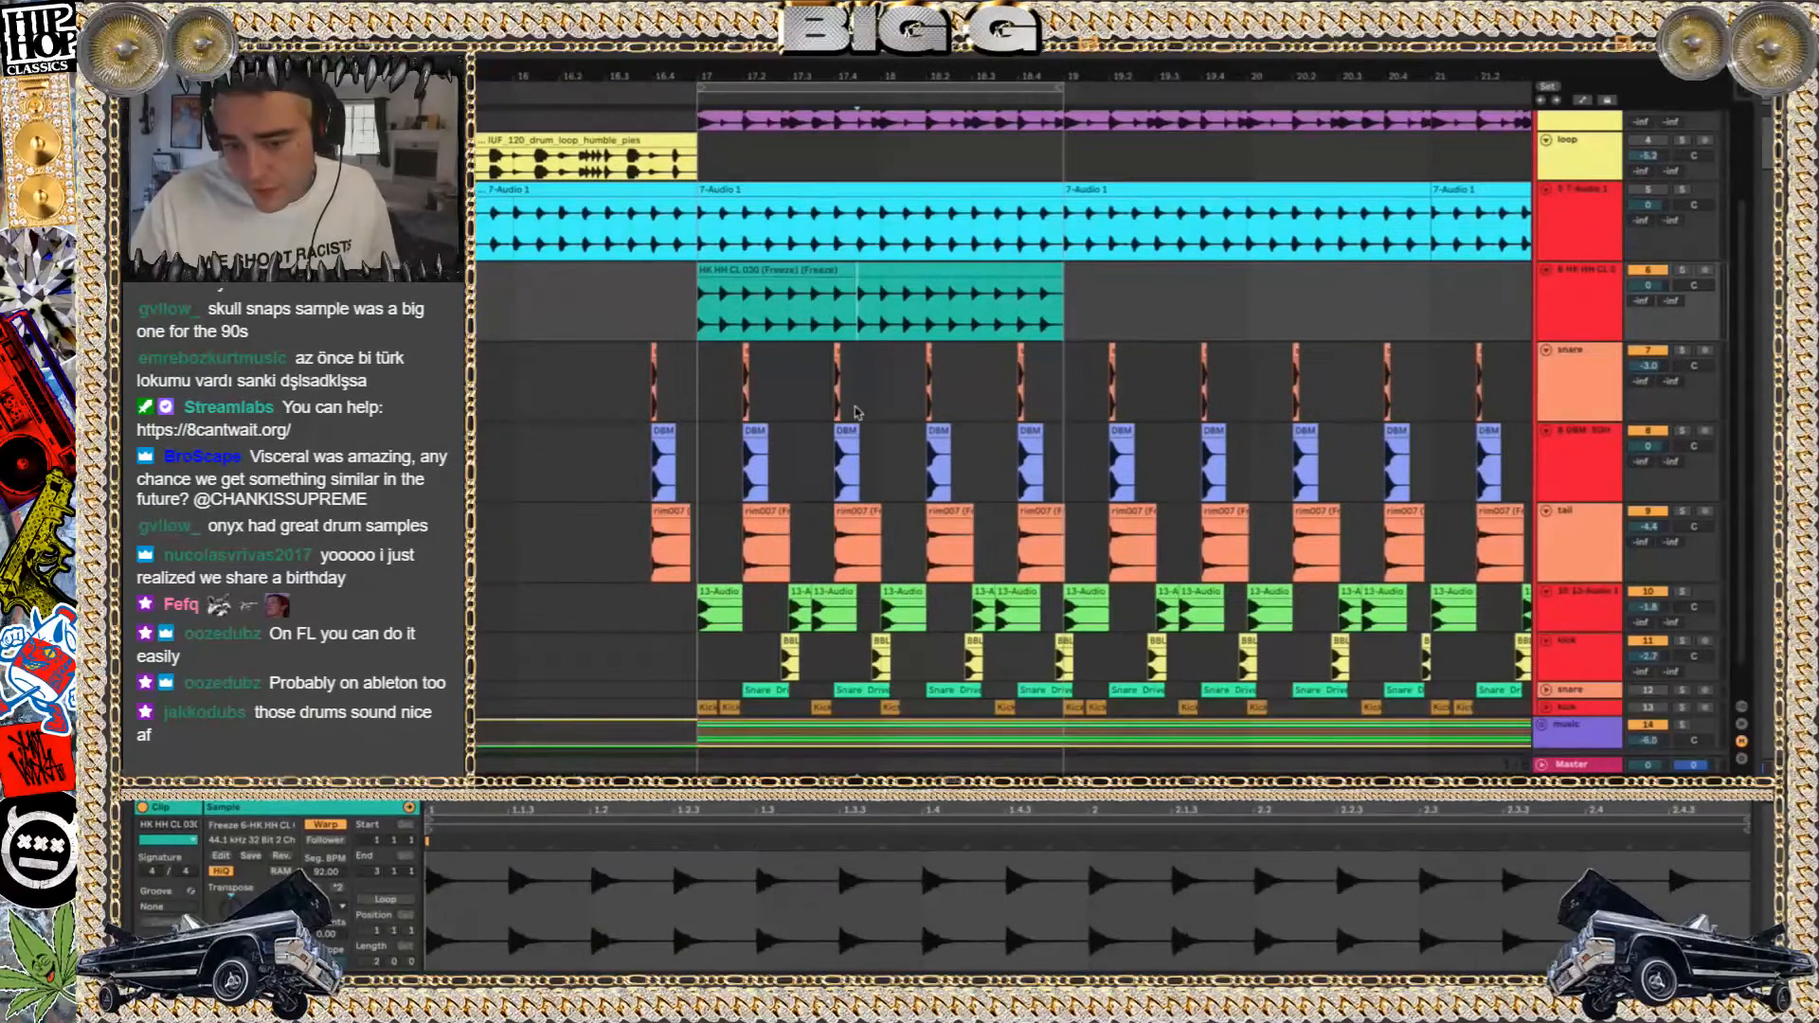
{"action": "scroll", "coordinate": [856, 412], "scroll_direction": "left", "scroll_amount": 1}
{"action": "scroll", "coordinate": [856, 412], "scroll_direction": "left", "scroll_amount": 3}
{"action": "scroll", "coordinate": [856, 412], "scroll_direction": "up", "scroll_amount": 3}
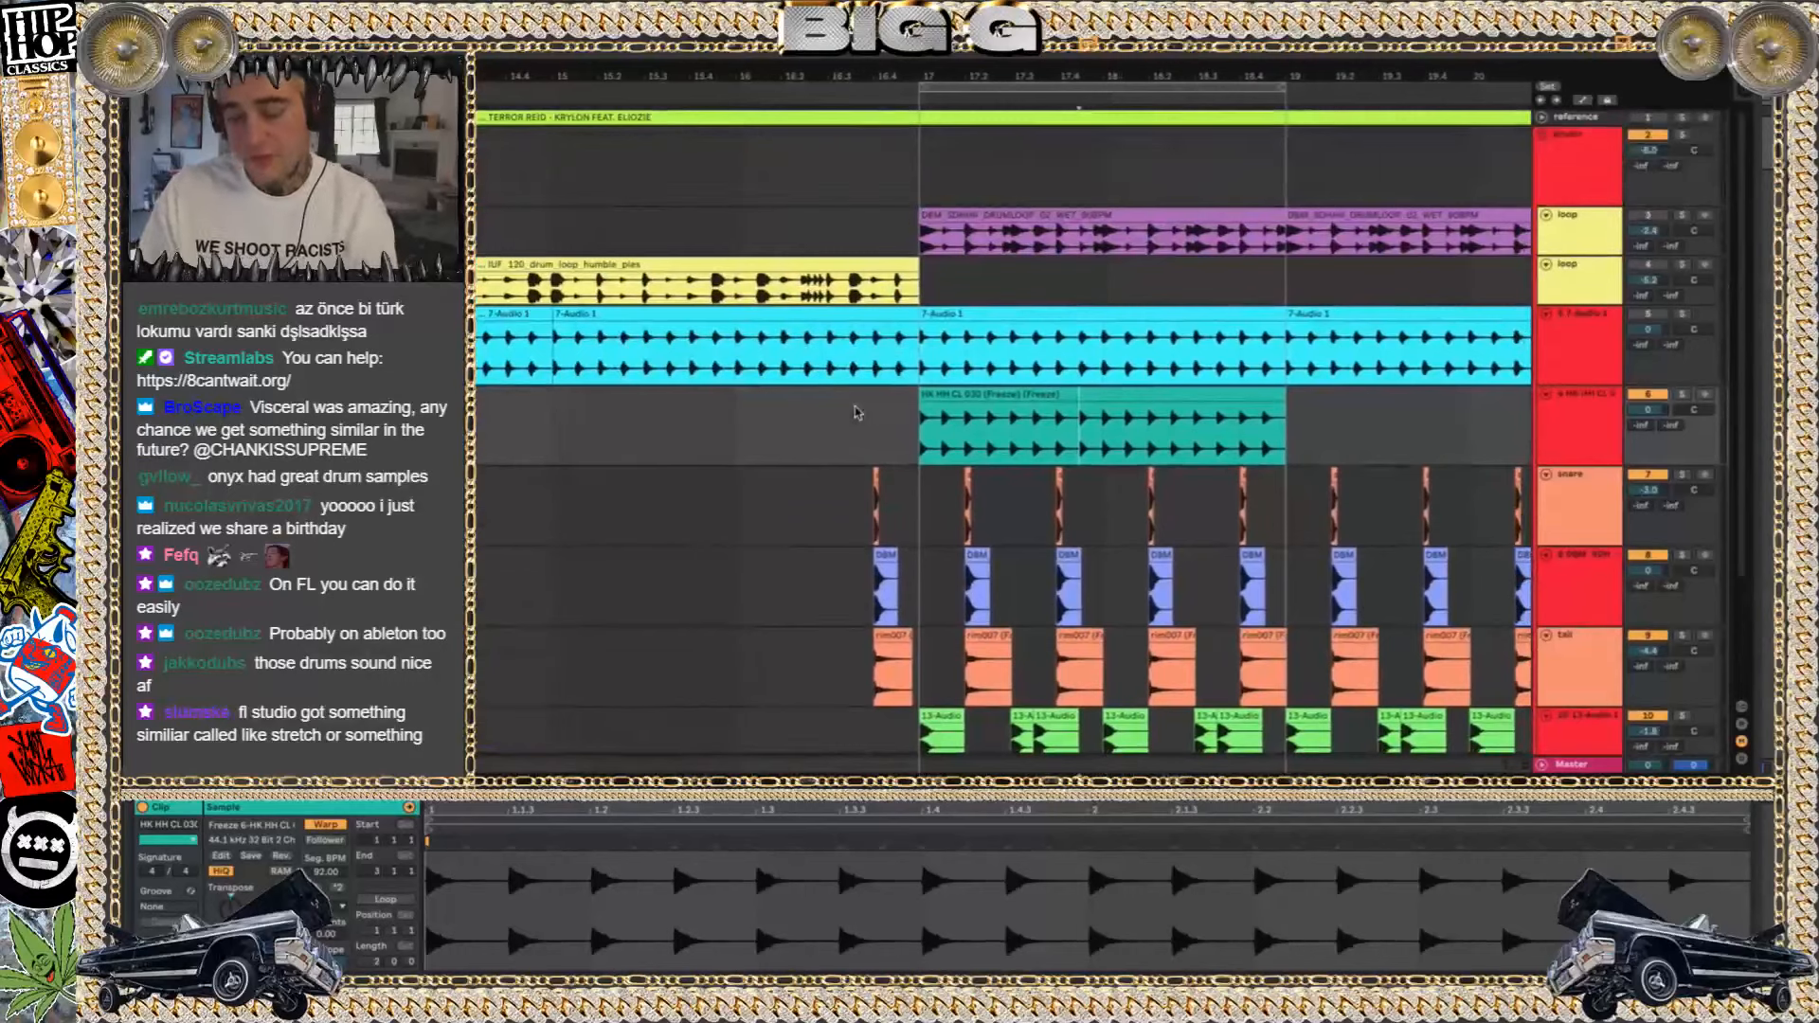
{"action": "scroll", "coordinate": [856, 413], "scroll_direction": "down", "scroll_amount": 3}
Switch to Finder and select the project folder modified Mar 28, 2020 at 10:01 PM
{"action": "key", "text": "super+Tab"}
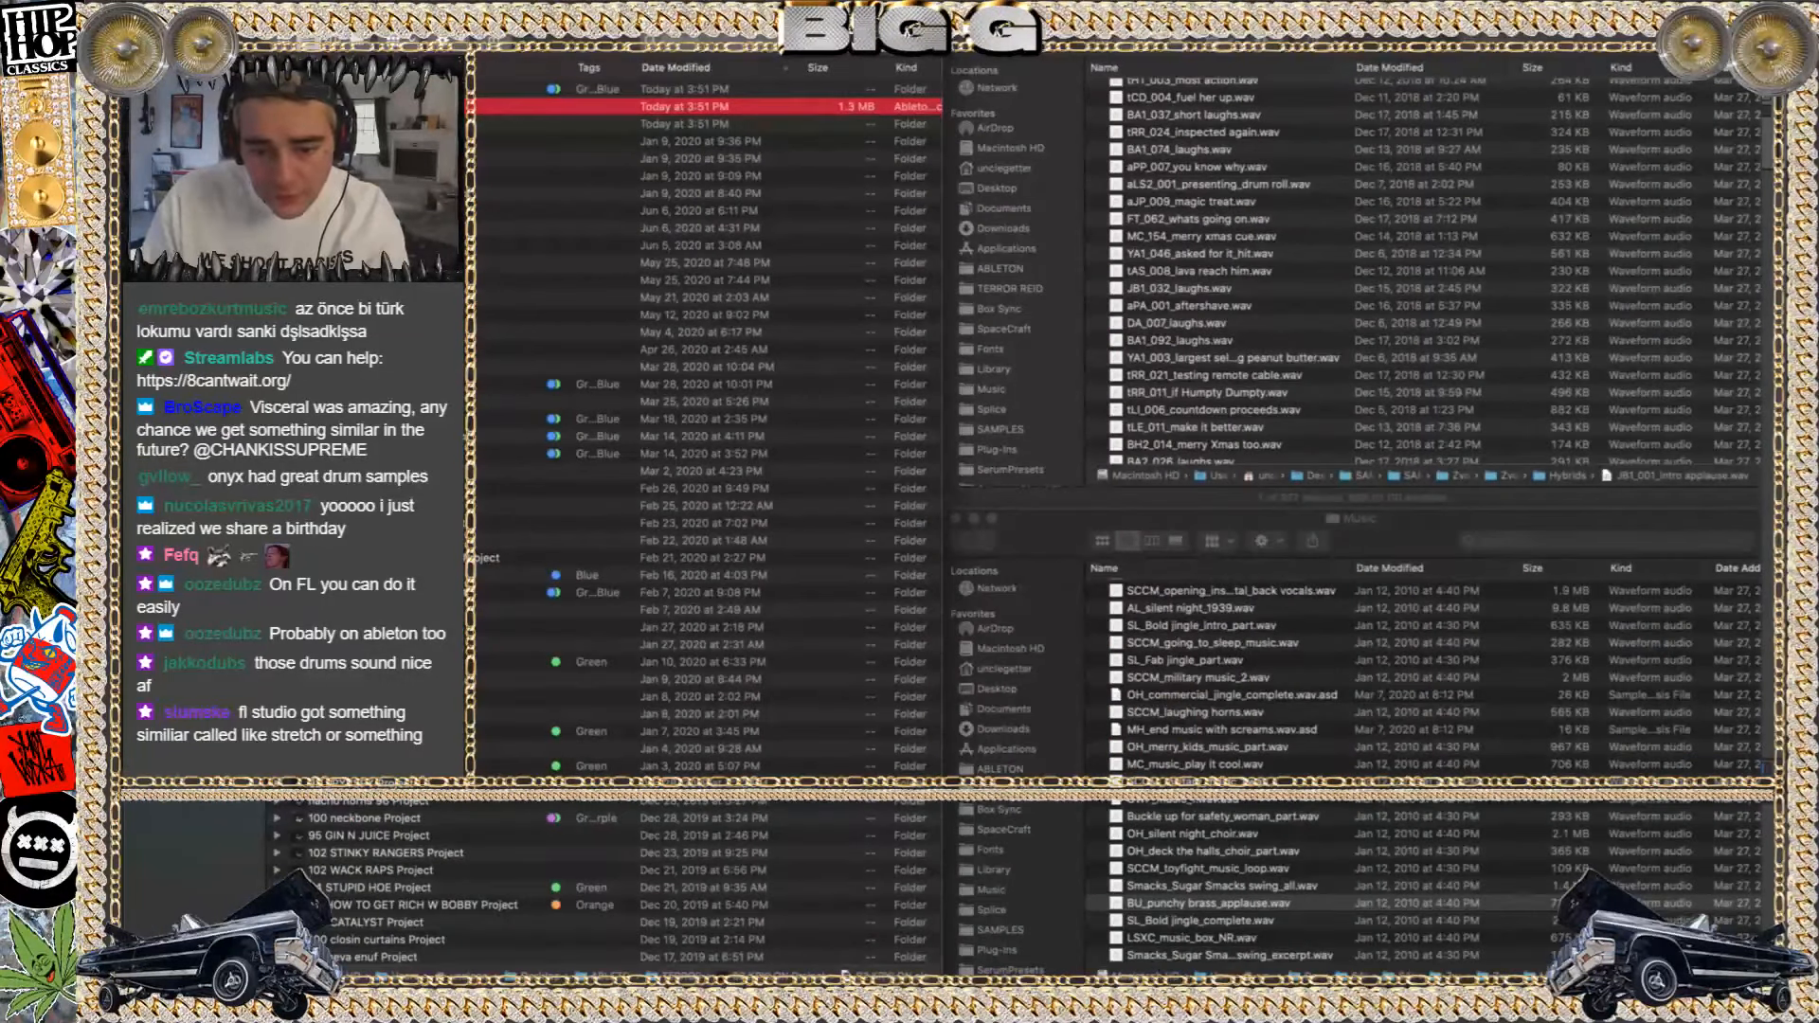
{"action": "scroll", "coordinate": [701, 531], "scroll_direction": "down", "scroll_amount": 3}
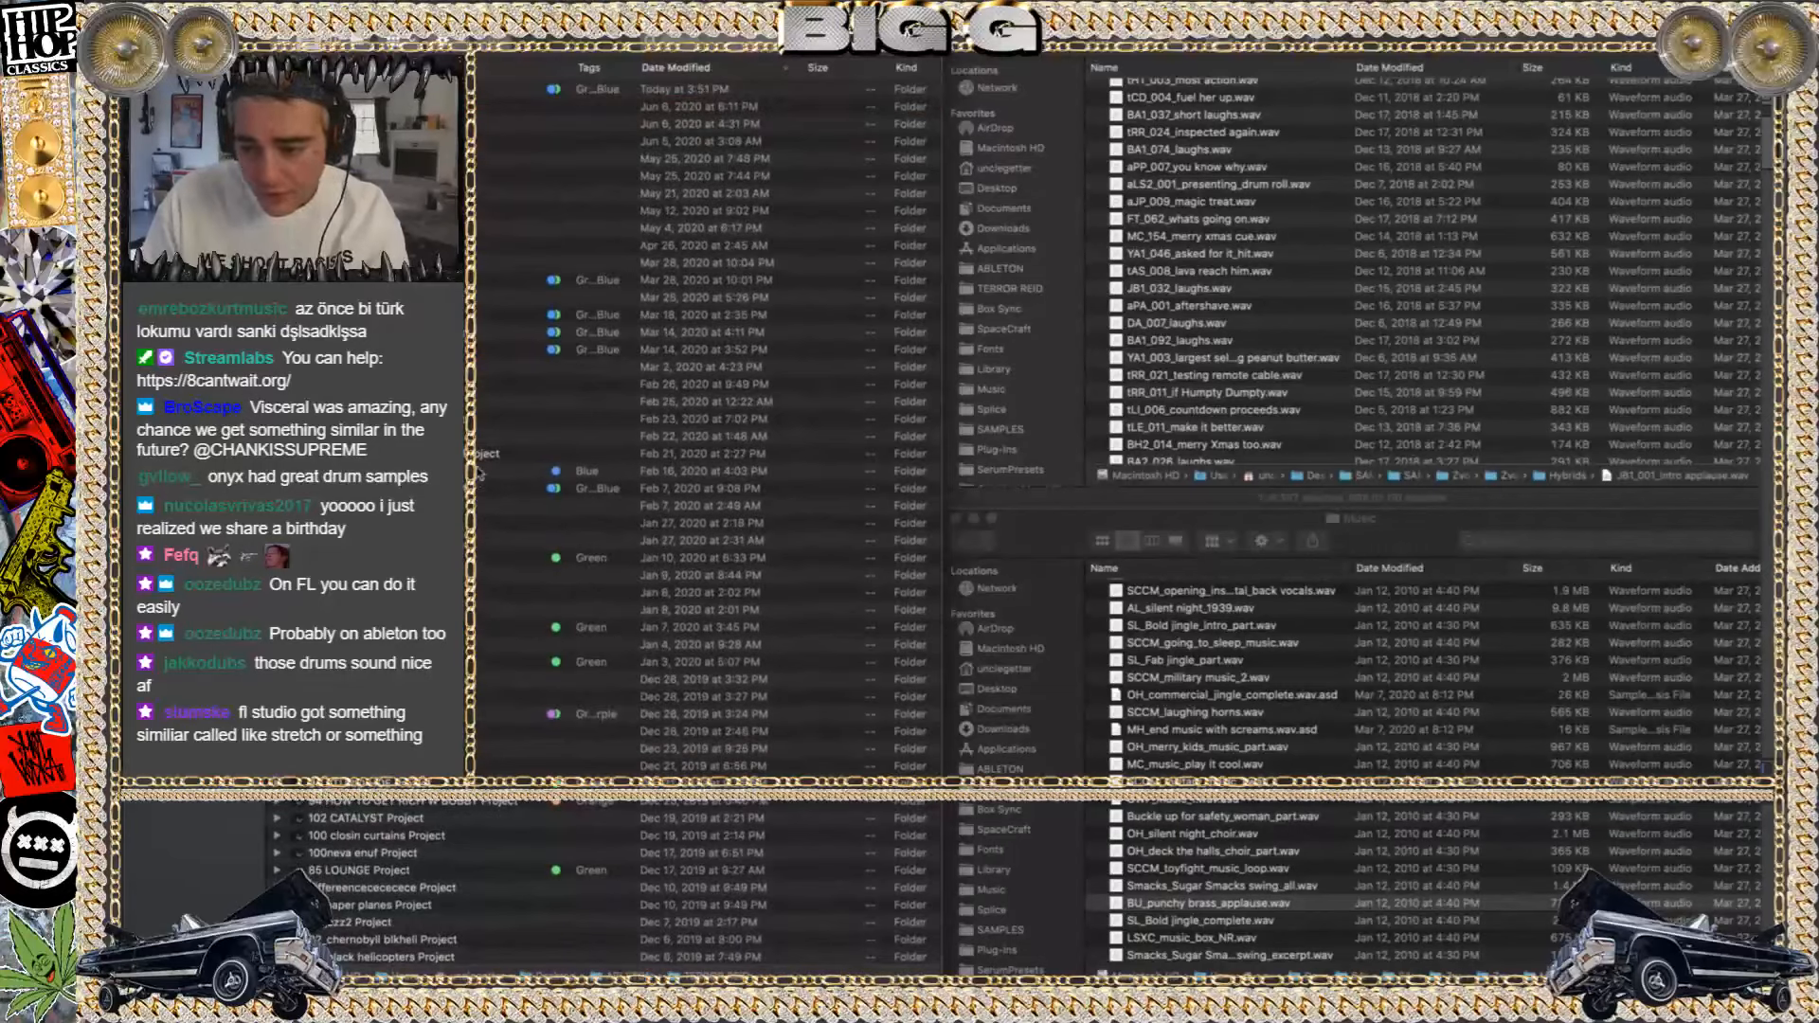
{"action": "scroll", "coordinate": [478, 472], "scroll_direction": "down", "scroll_amount": 2}
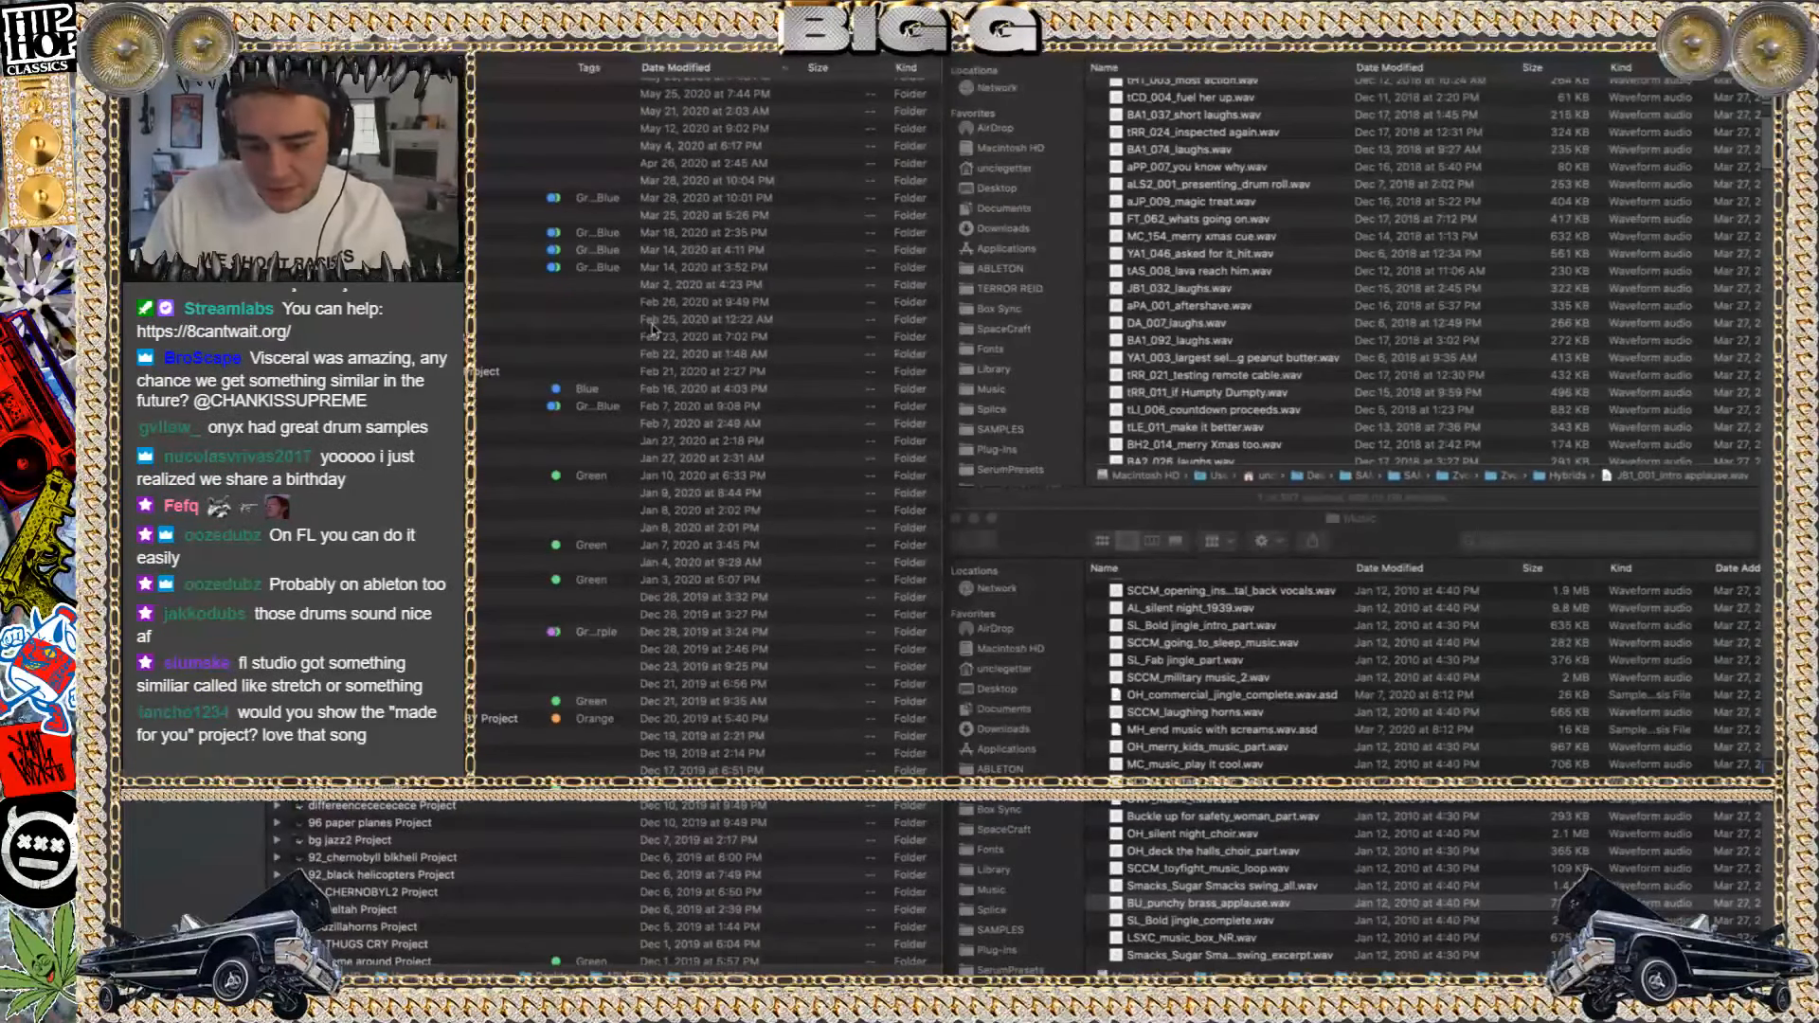
{"action": "scroll", "coordinate": [652, 329], "scroll_direction": "up", "scroll_amount": 2}
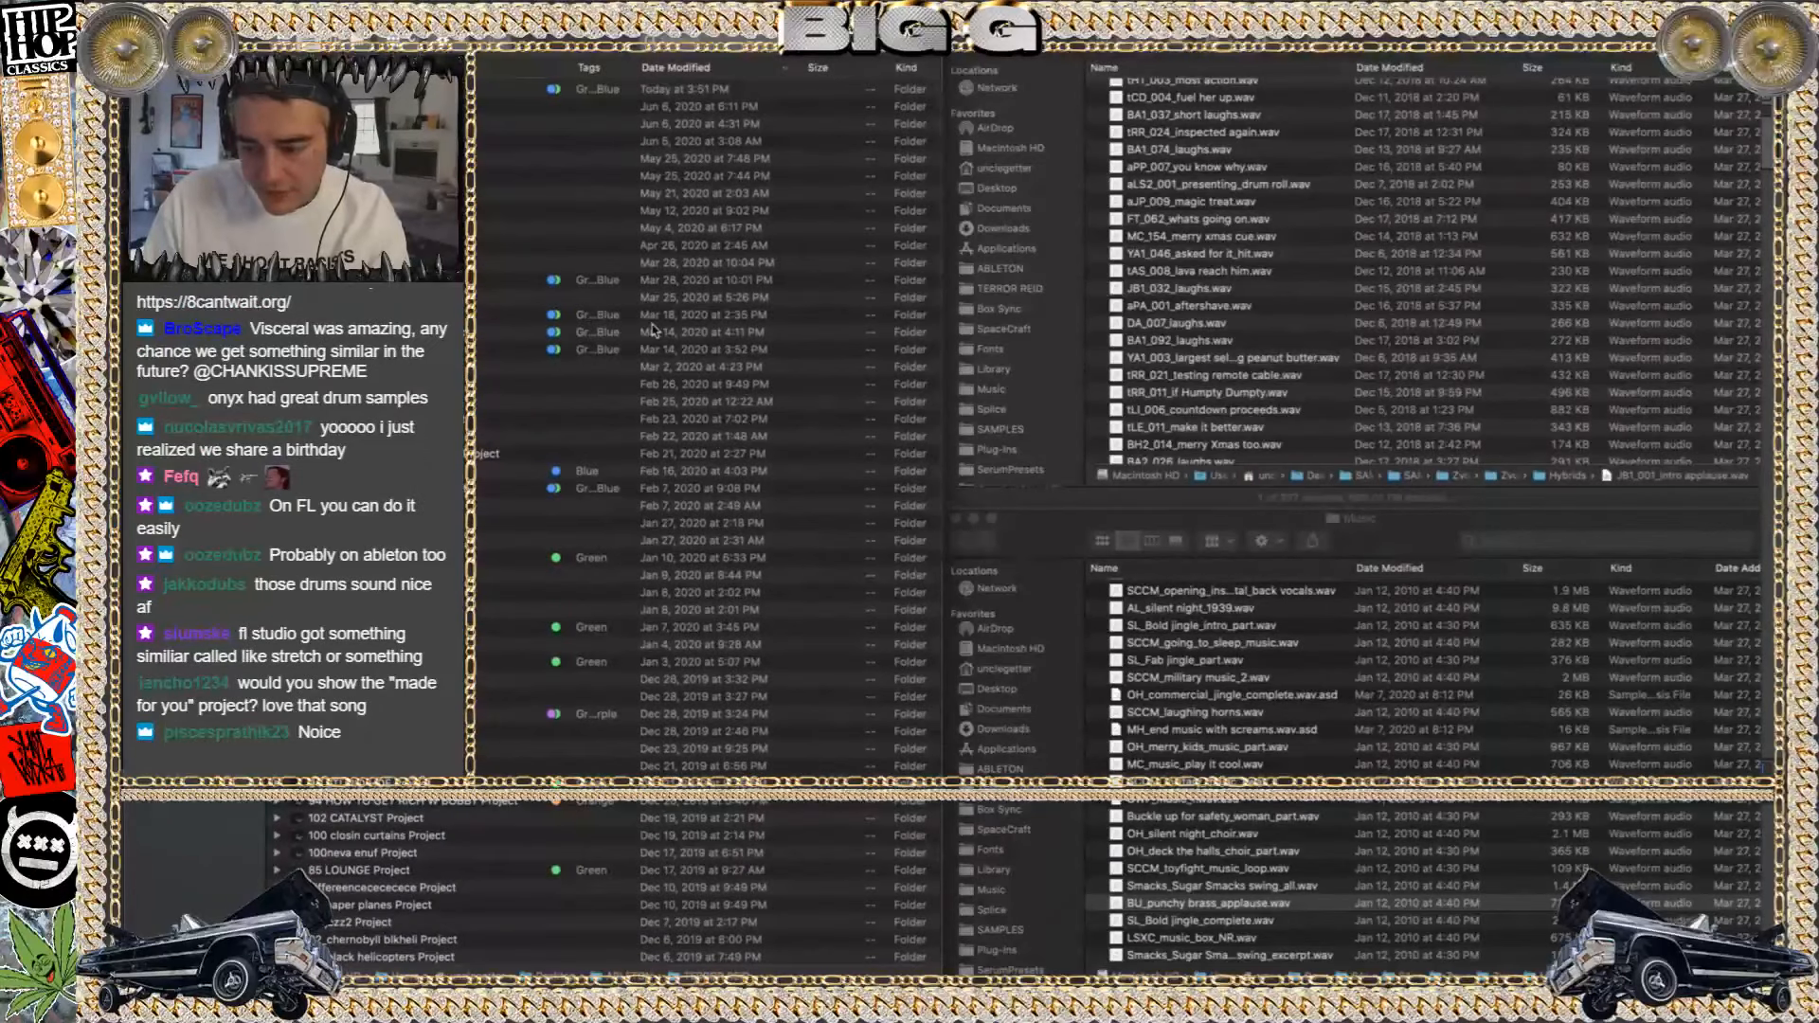
{"action": "scroll", "coordinate": [446, 398], "scroll_direction": "up", "scroll_amount": 1}
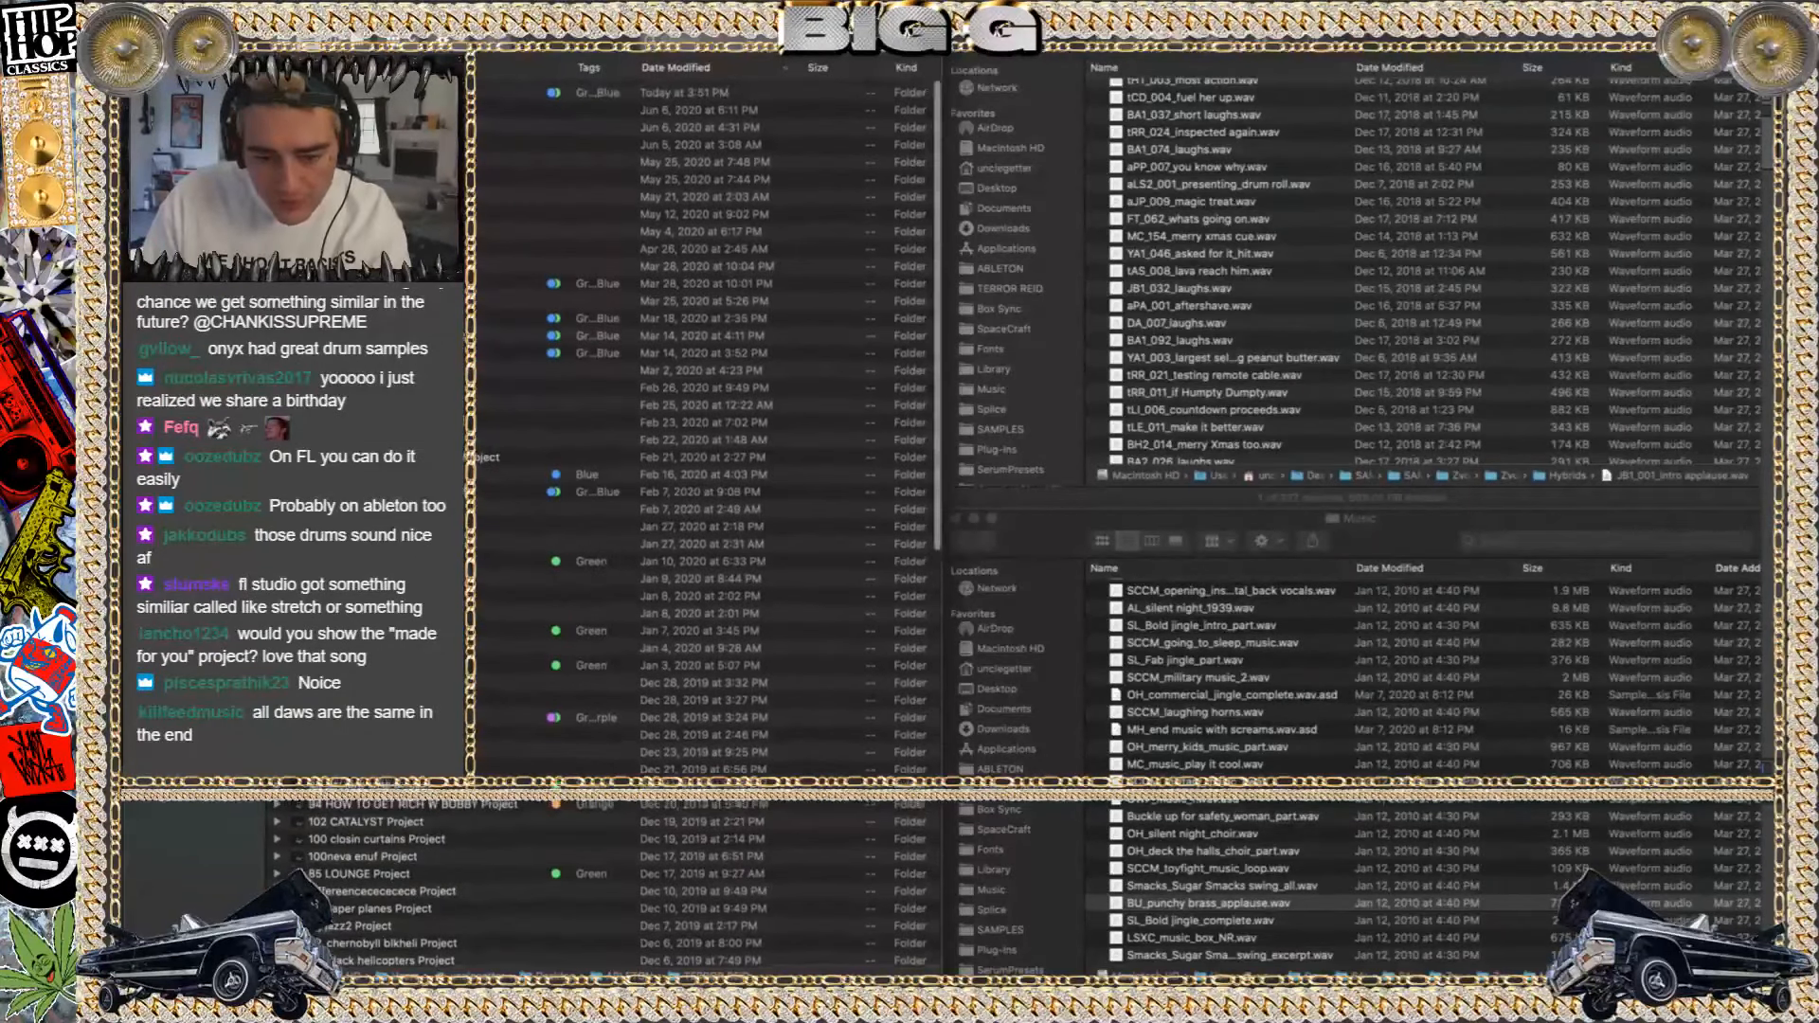
{"action": "left_click", "coordinate": [379, 281]}
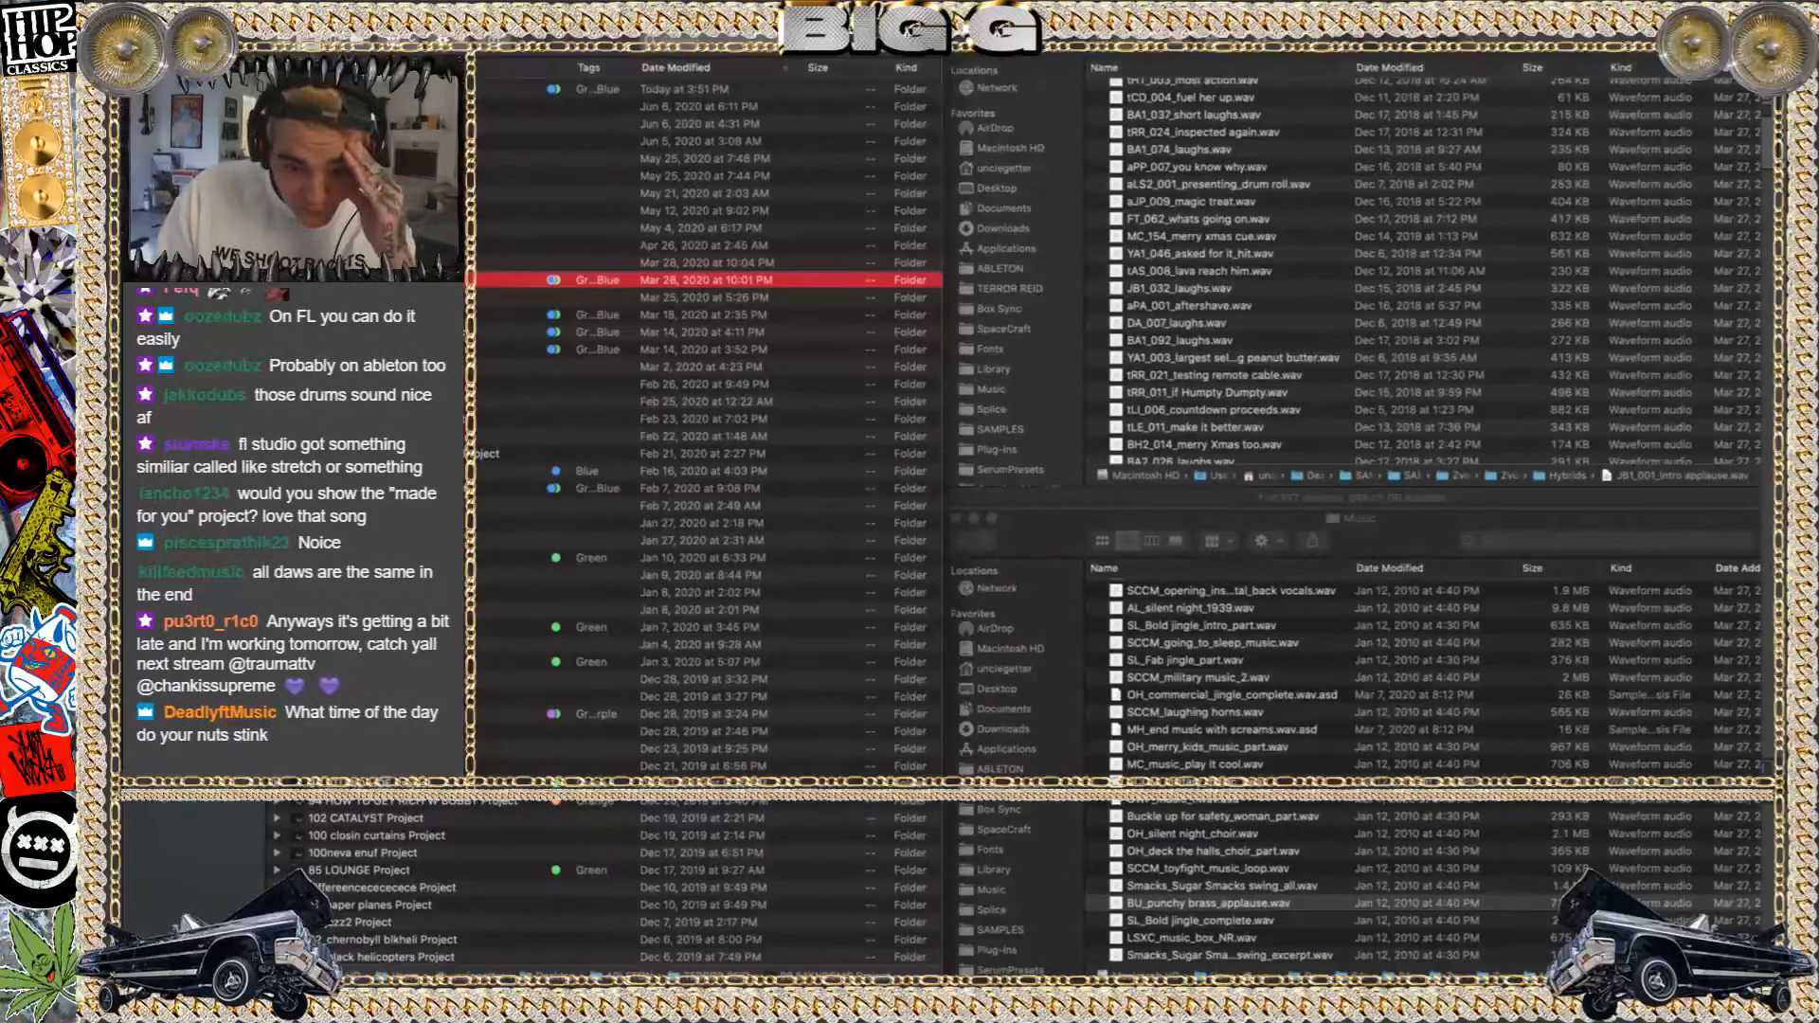
Expand the selected project folder and open its 718 KB Ableton set
{"action": "key", "text": "Right"}
{"action": "key", "text": "Down"}
{"action": "key", "text": "Down"}
{"action": "key", "text": "Down"}
{"action": "key", "text": "Down"}
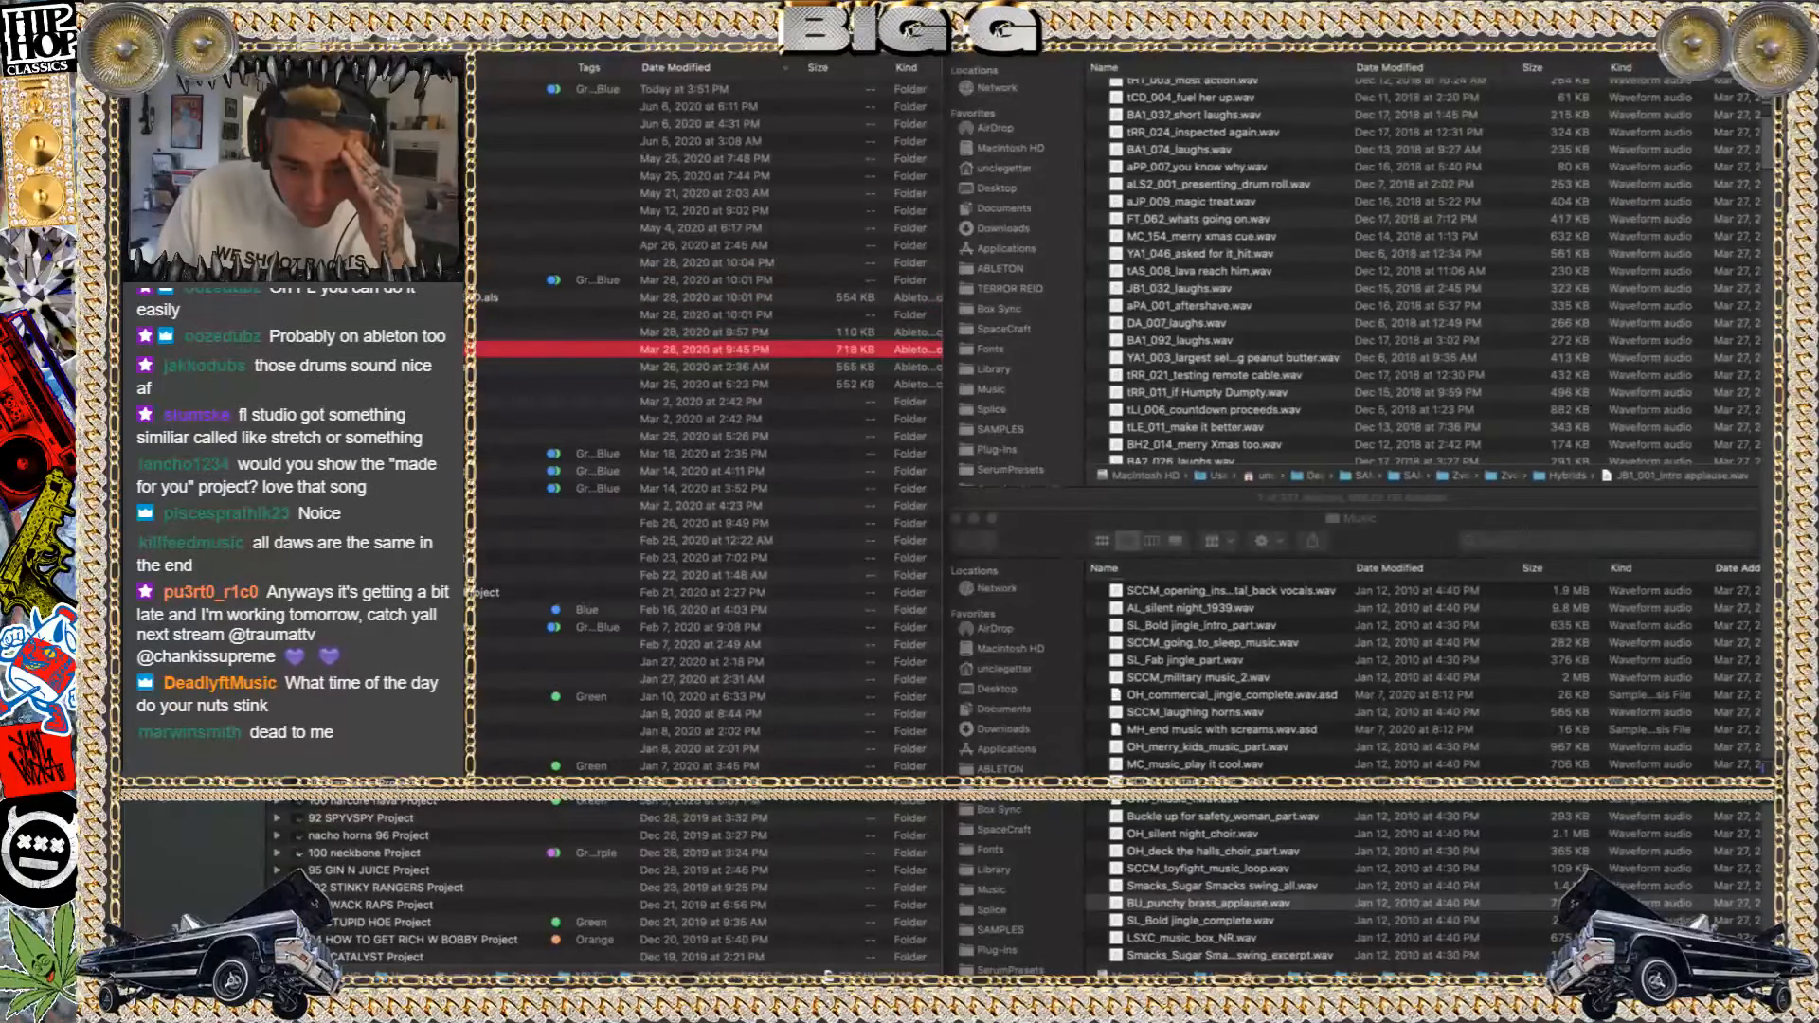
{"action": "key", "text": "super+o"}
{"action": "left_click", "coordinate": [785, 548]}
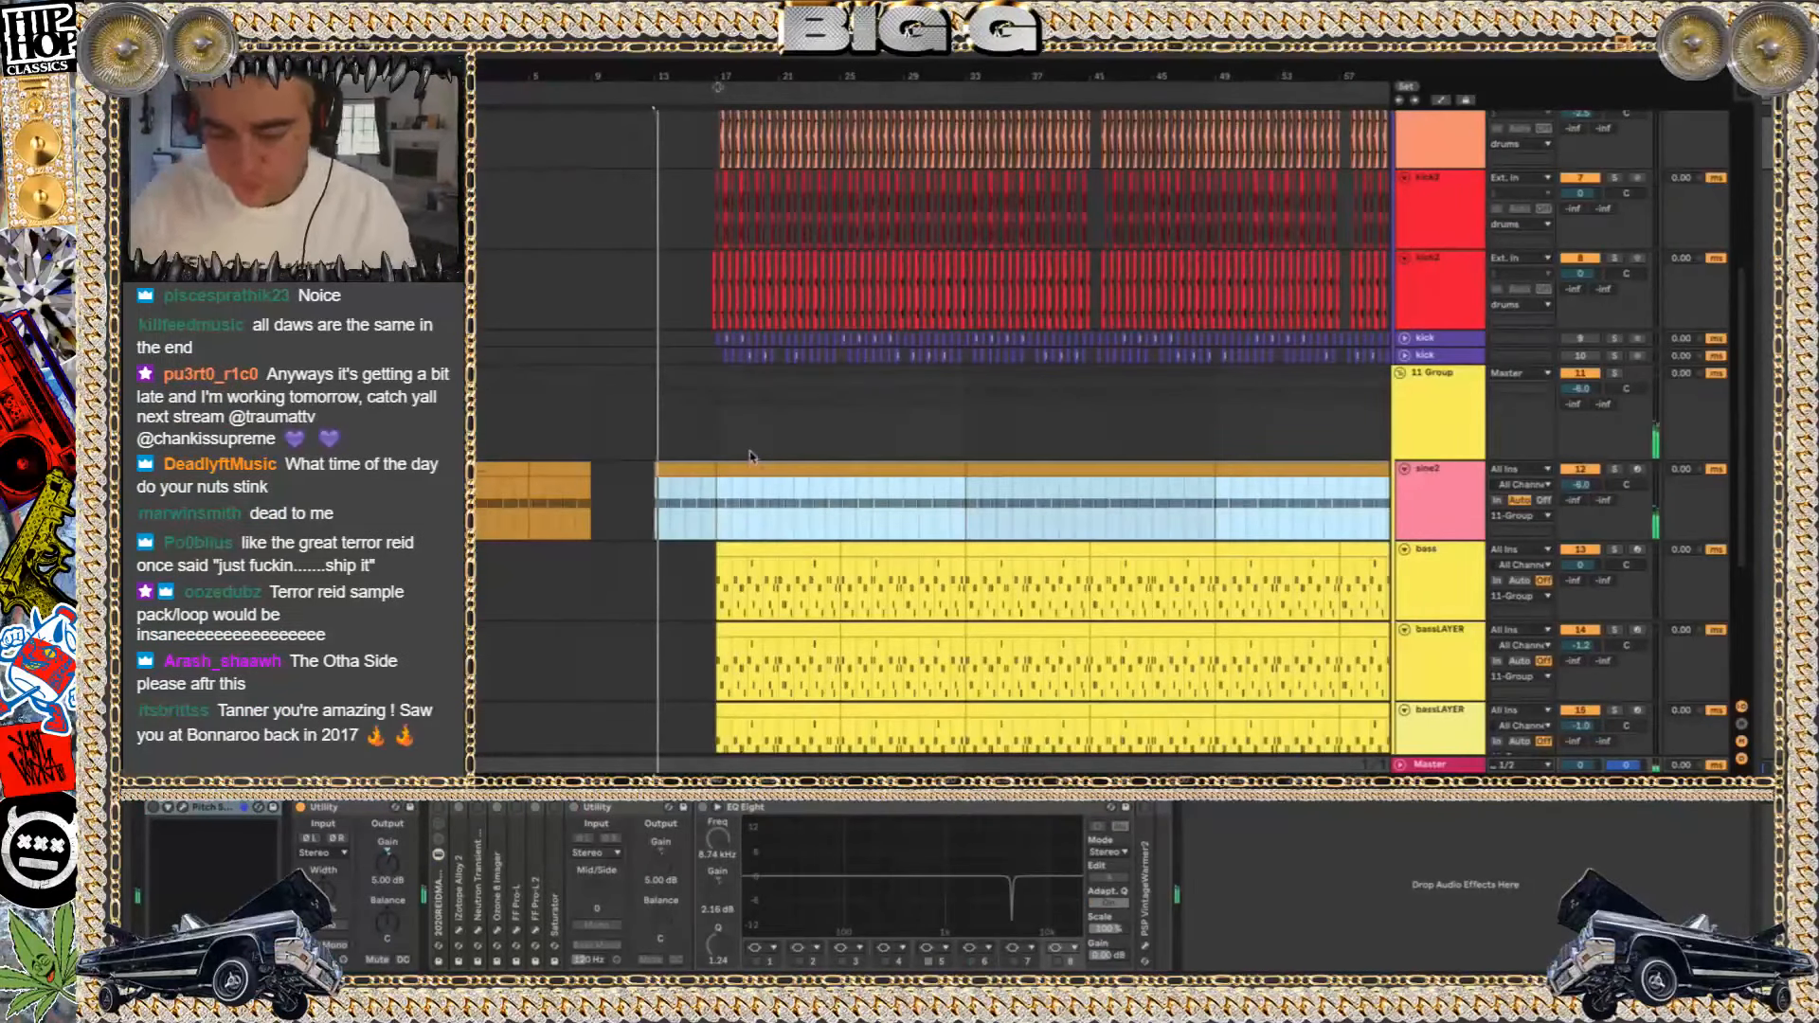
Look over the opened song's drum, bass, horn and choir tracks during playback from about bar 13
{"action": "scroll", "coordinate": [750, 456], "scroll_direction": "down", "scroll_amount": 4}
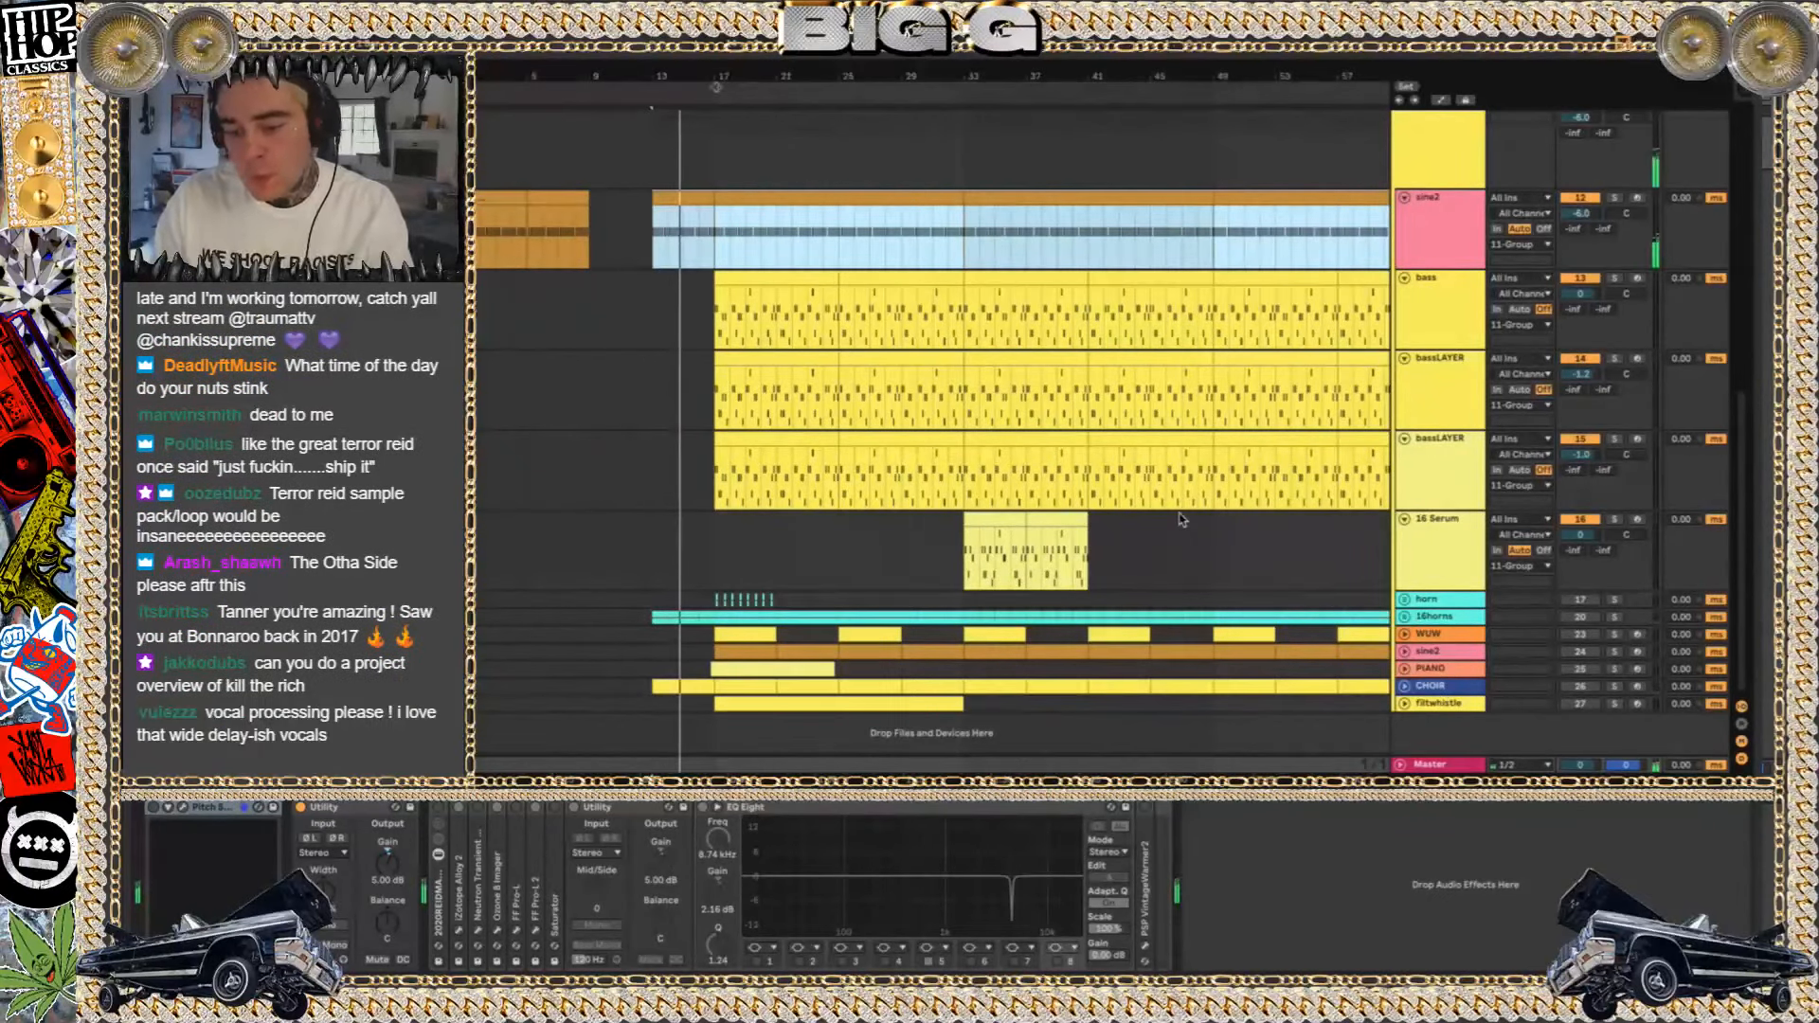
{"action": "scroll", "coordinate": [1175, 512], "scroll_direction": "up", "scroll_amount": 12}
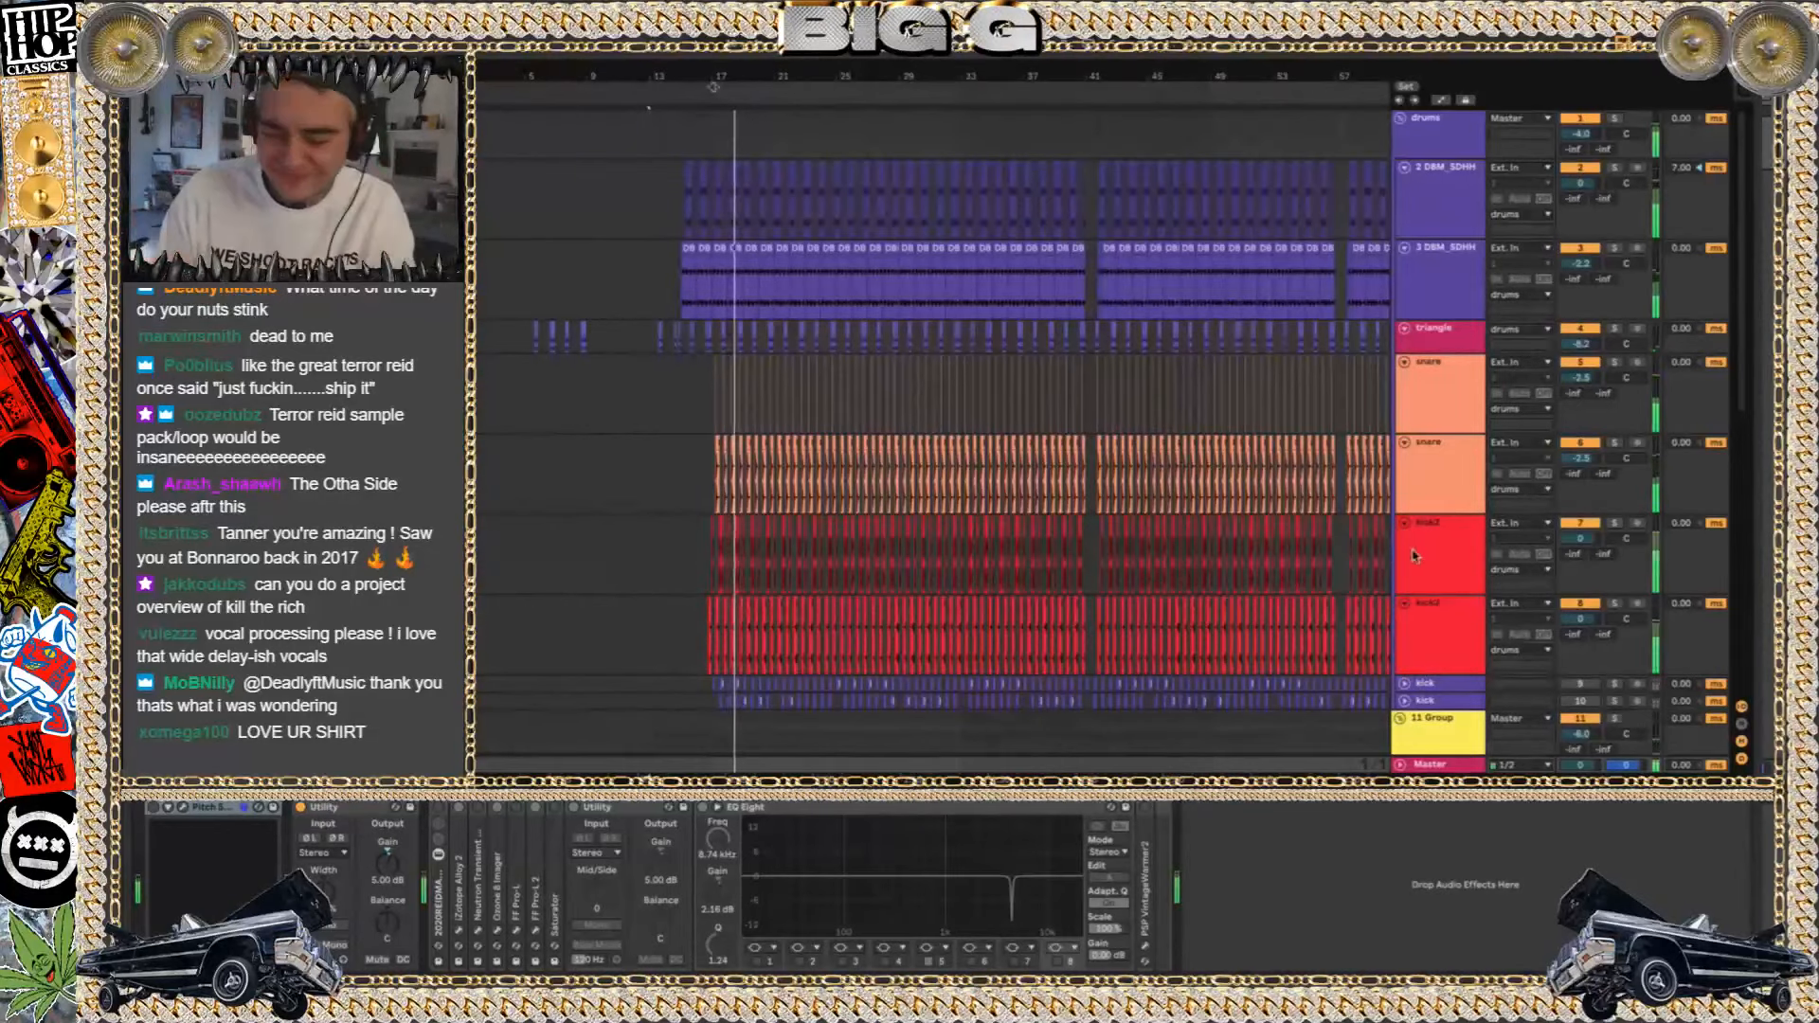
{"action": "scroll", "coordinate": [986, 426], "scroll_direction": "down", "scroll_amount": 5}
{"action": "scroll", "coordinate": [986, 432], "scroll_direction": "down", "scroll_amount": 3}
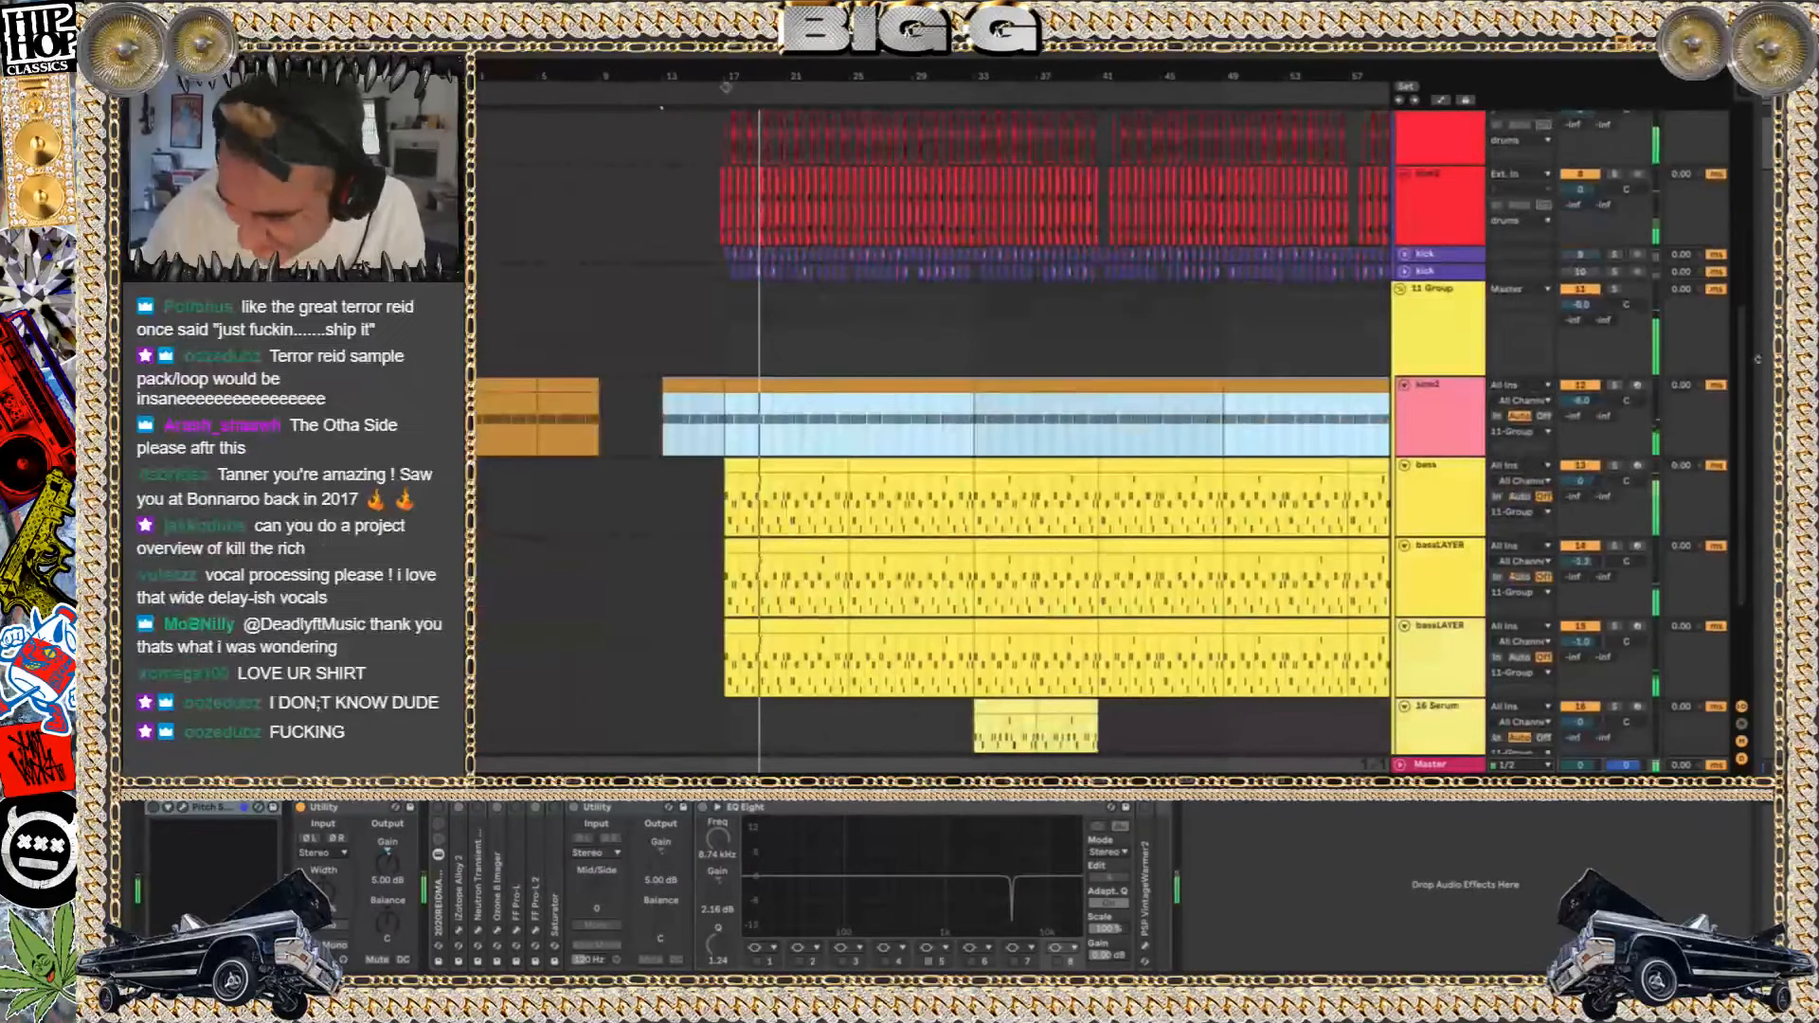
{"action": "scroll", "coordinate": [986, 432], "scroll_direction": "down", "scroll_amount": 3}
Inspect the device chains of the lower bassLAYER, 16 Serum and bass tracks, and solo the bass track from bar 17
{"action": "left_click", "coordinate": [1457, 521]}
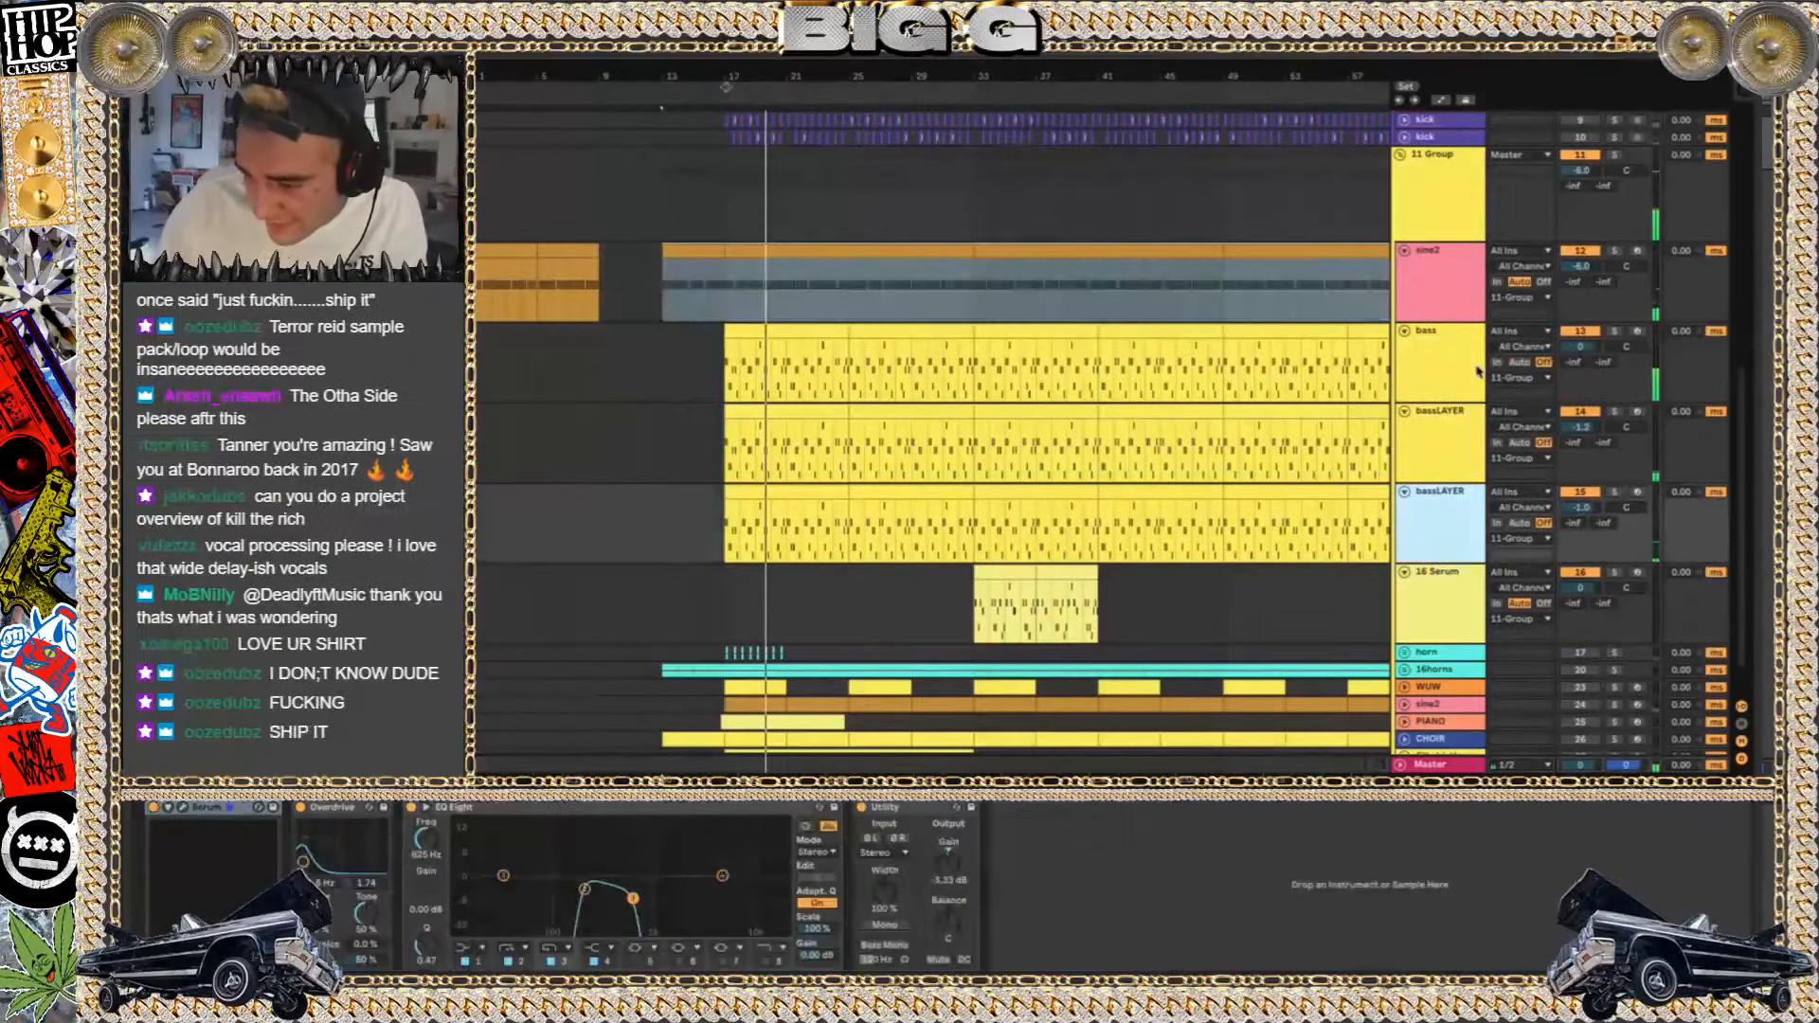
{"action": "scroll", "coordinate": [829, 467], "scroll_direction": "down", "scroll_amount": 1}
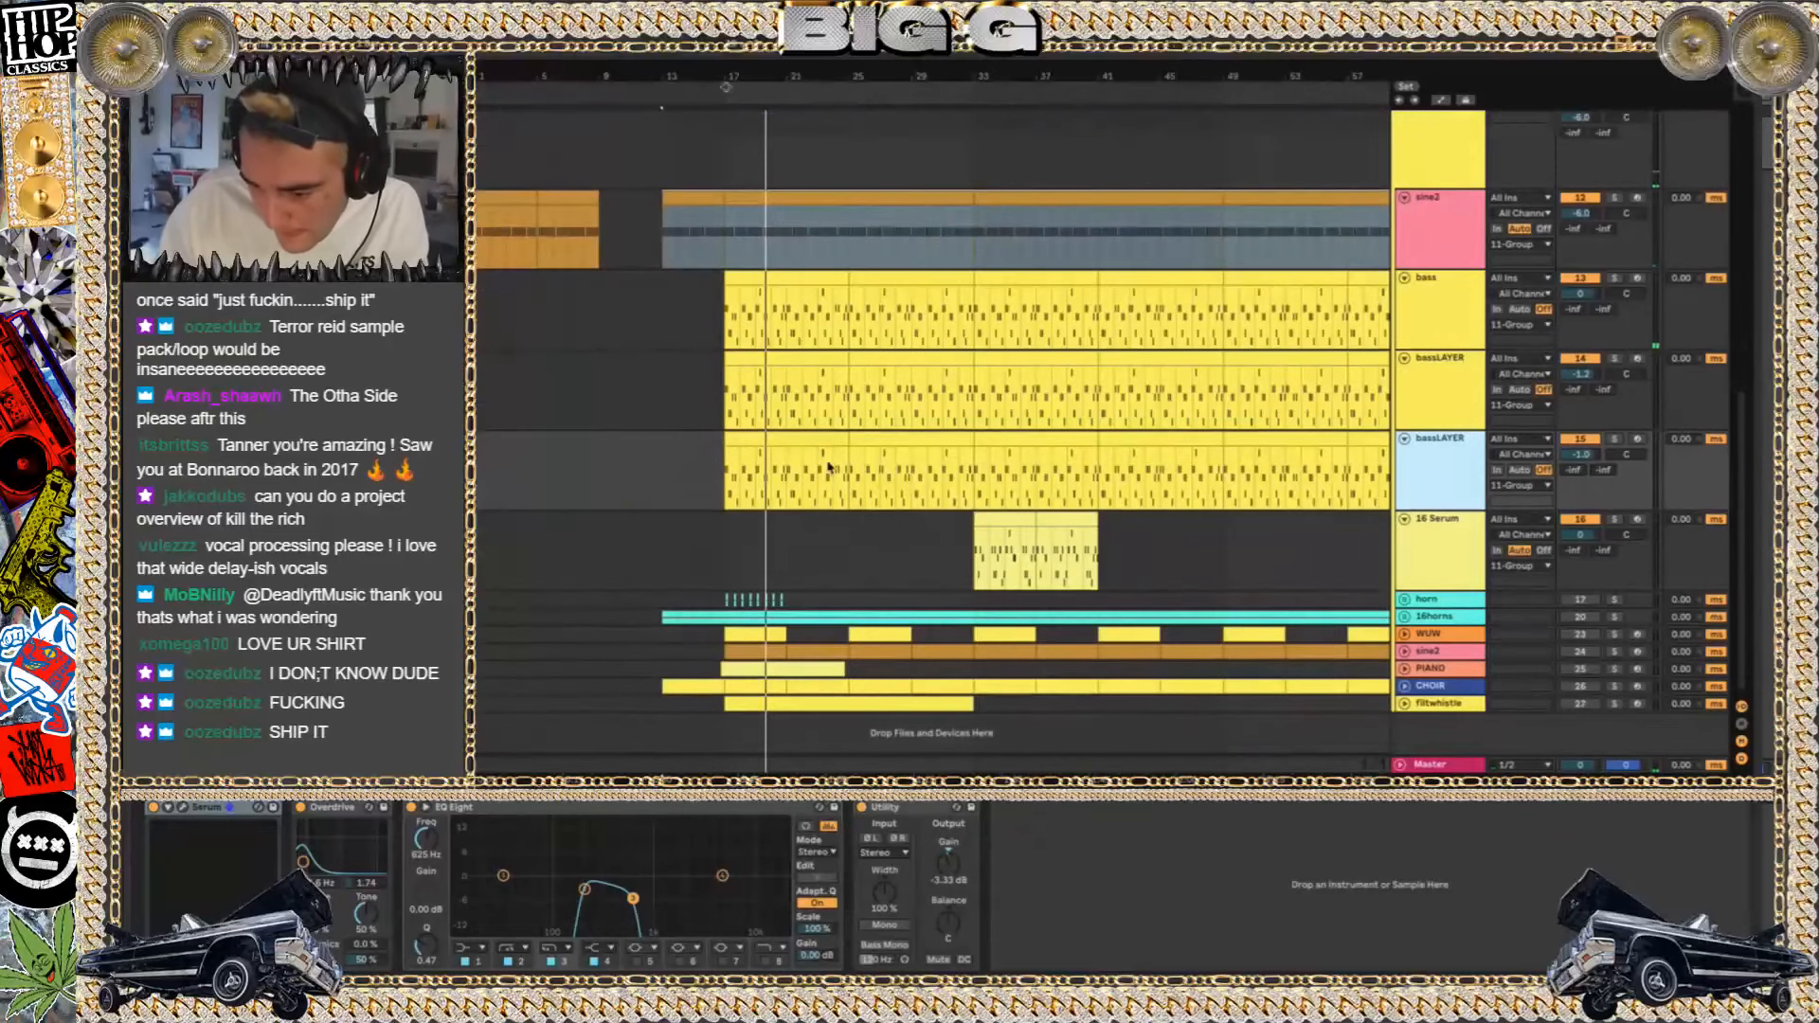
{"action": "left_click", "coordinate": [992, 515]}
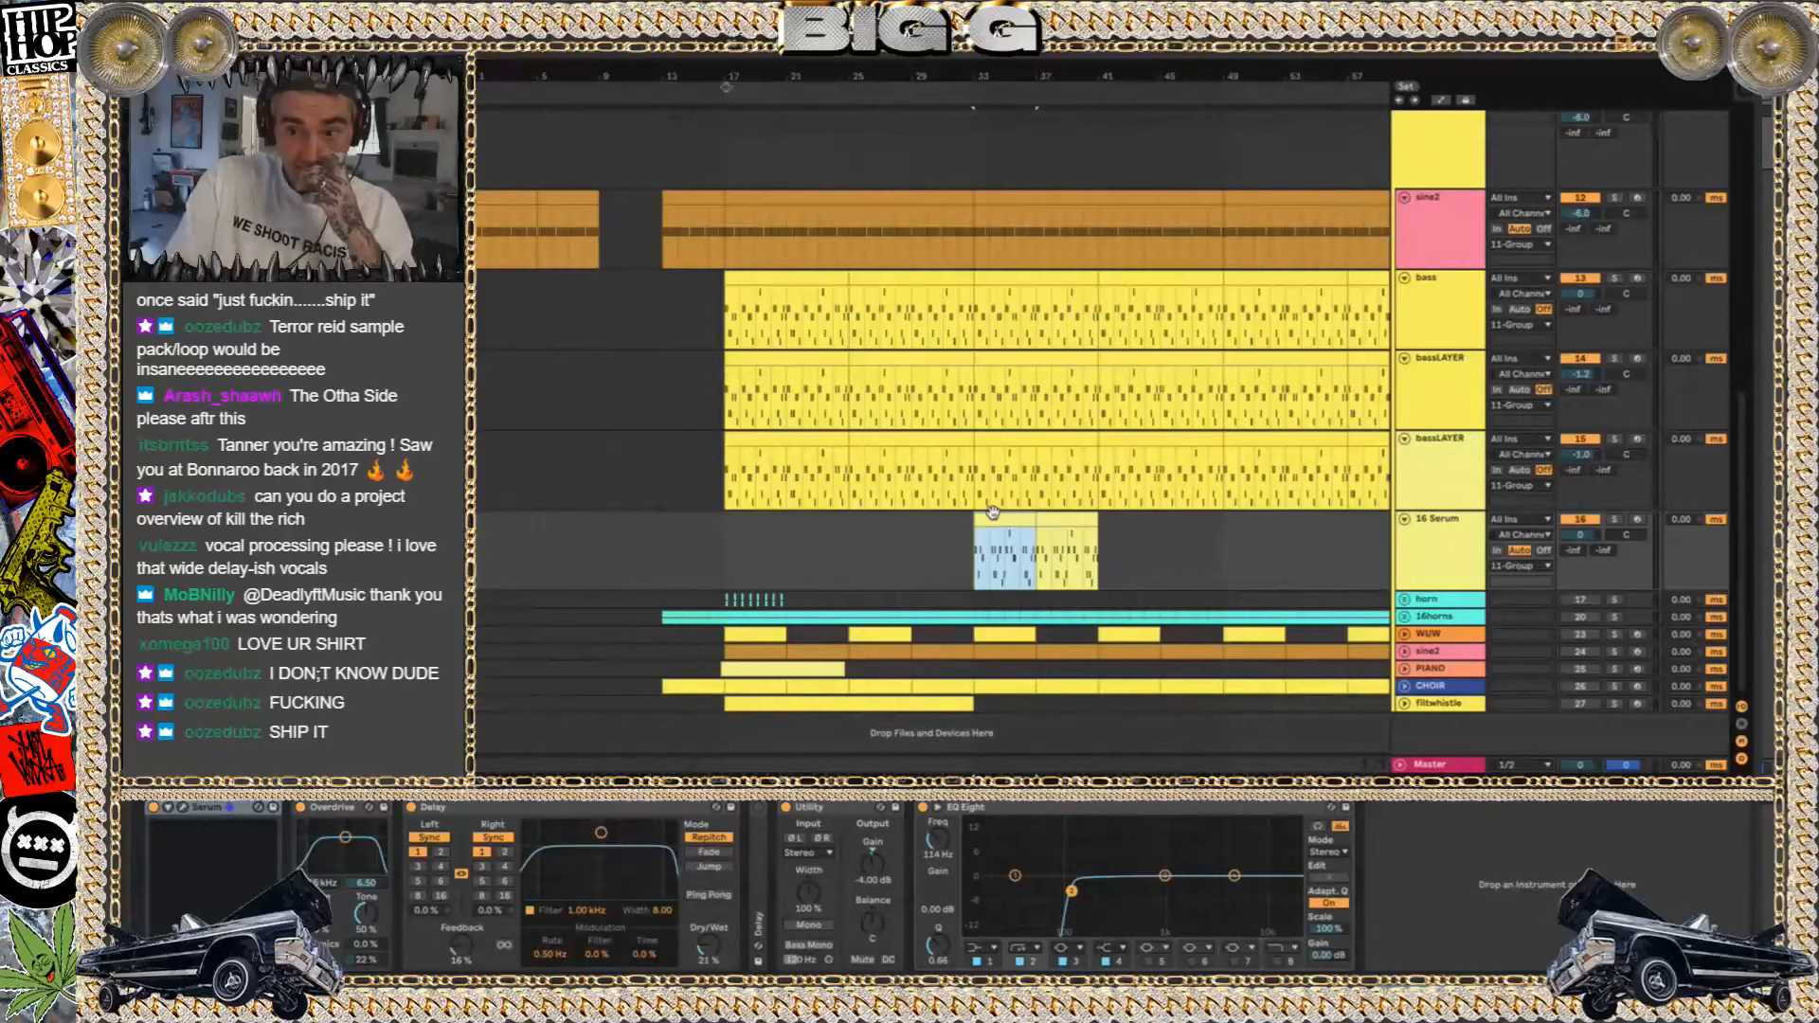
{"action": "left_click", "coordinate": [808, 308]}
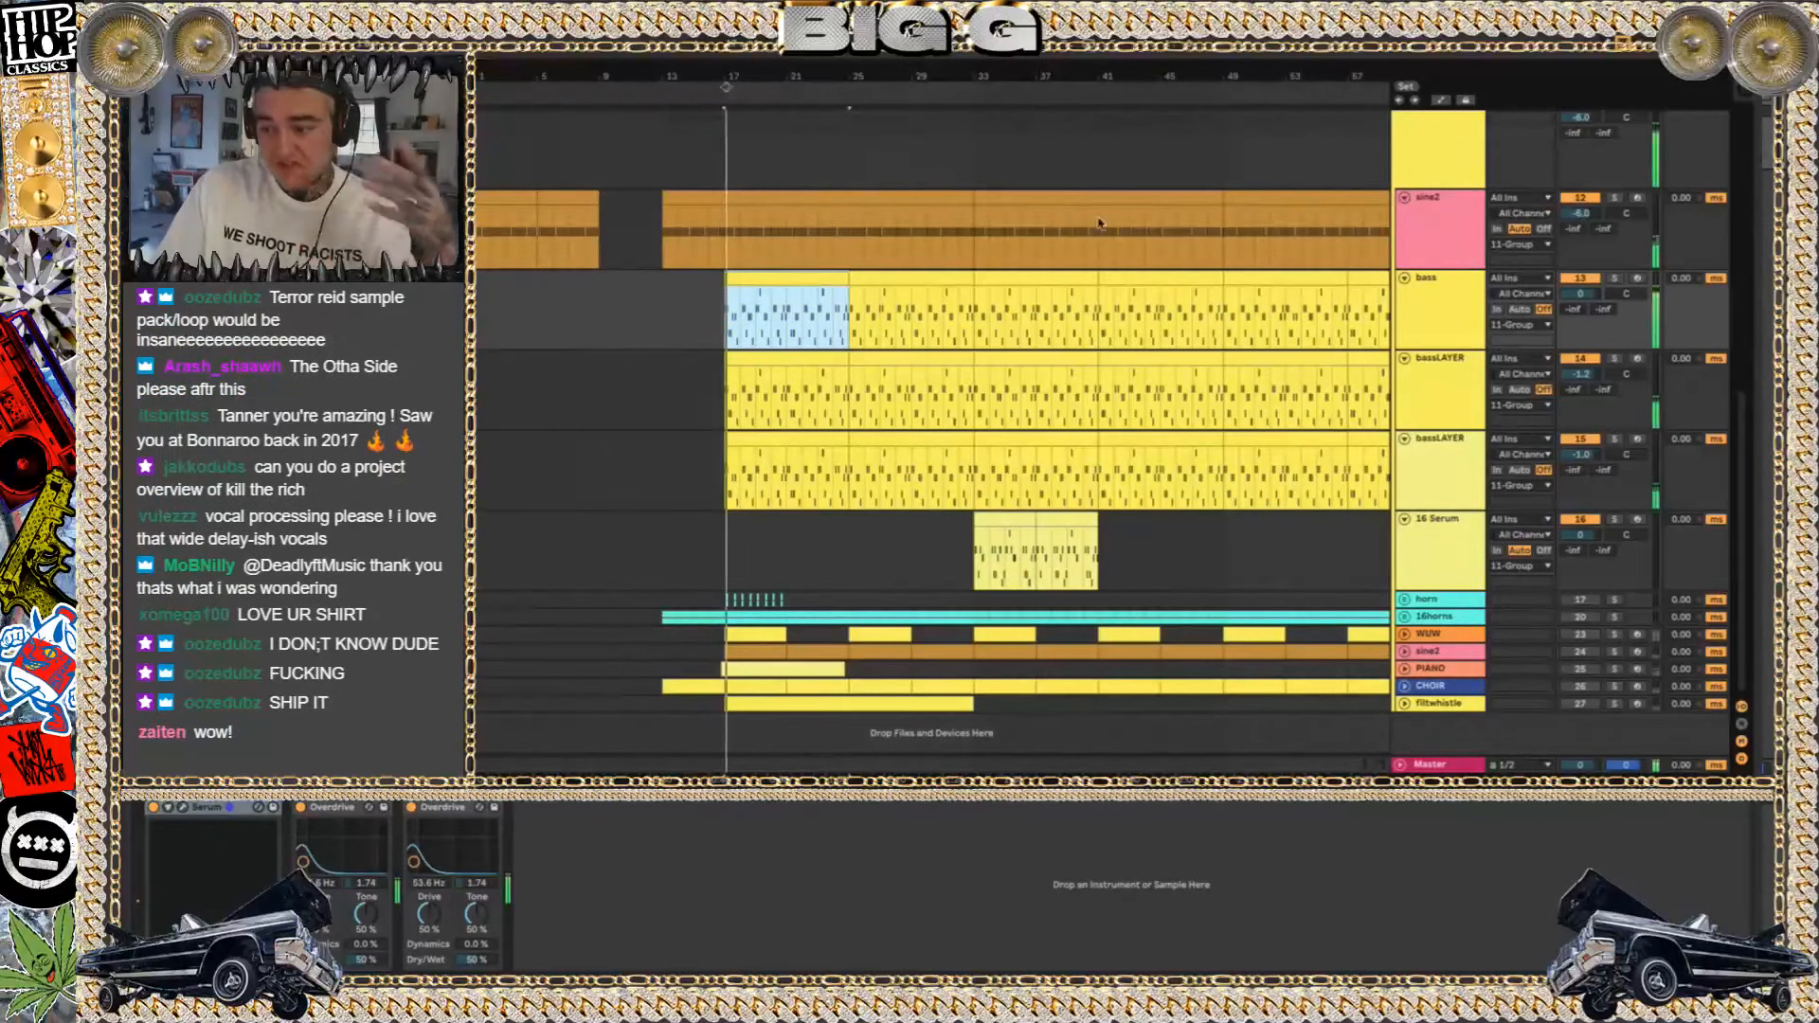
{"action": "left_click", "coordinate": [1614, 278]}
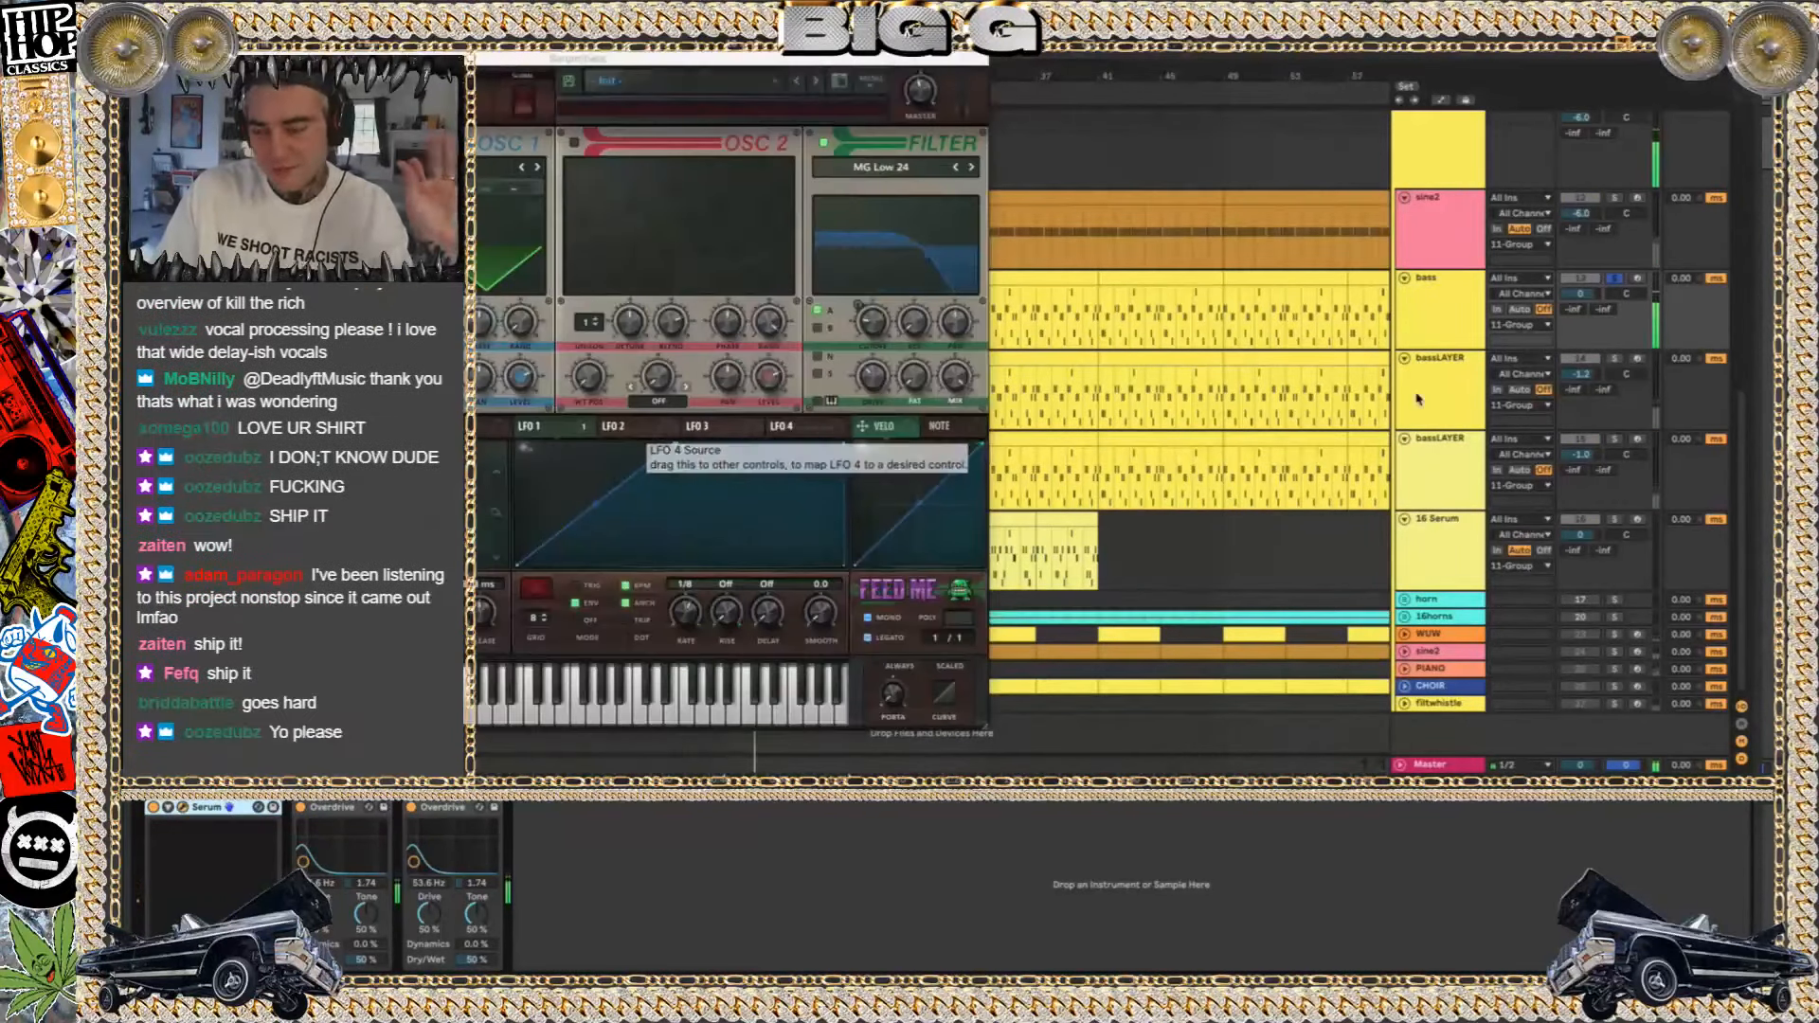
Inspect the 11 Group's effects chain and the Serum patch on the bass track
{"action": "left_click", "coordinate": [1457, 118]}
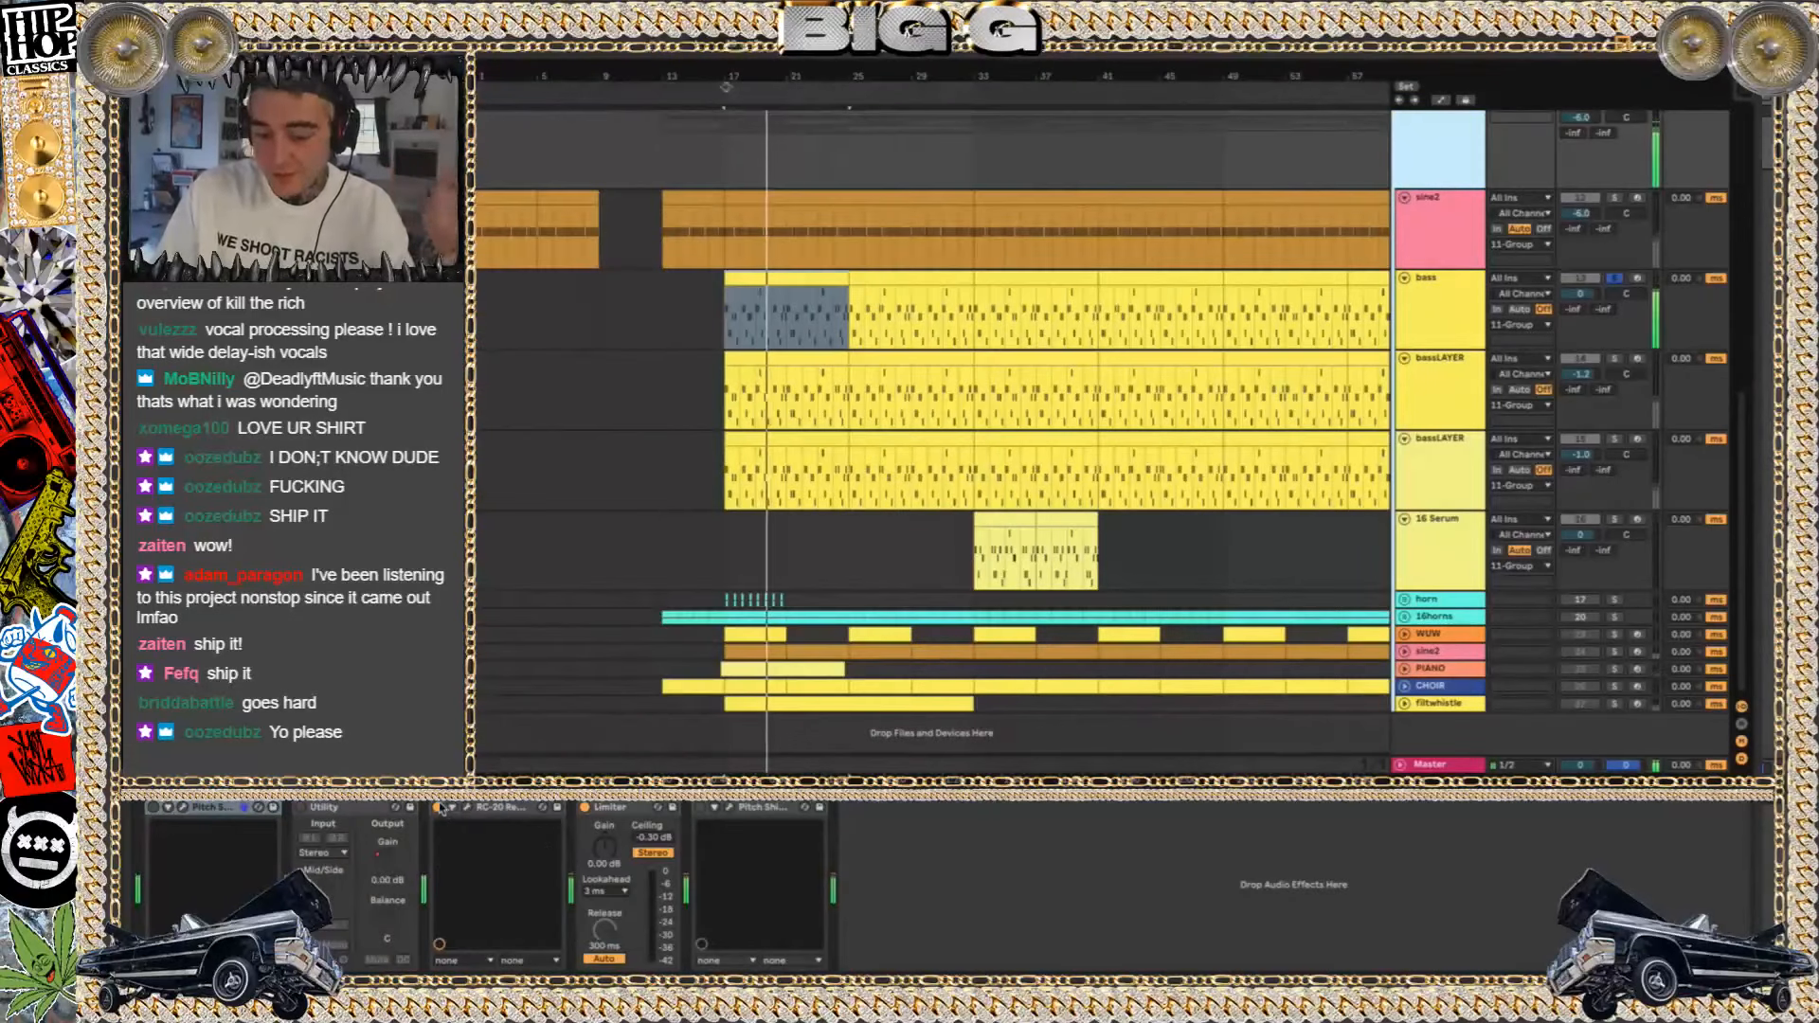
{"action": "left_click", "coordinate": [1428, 308]}
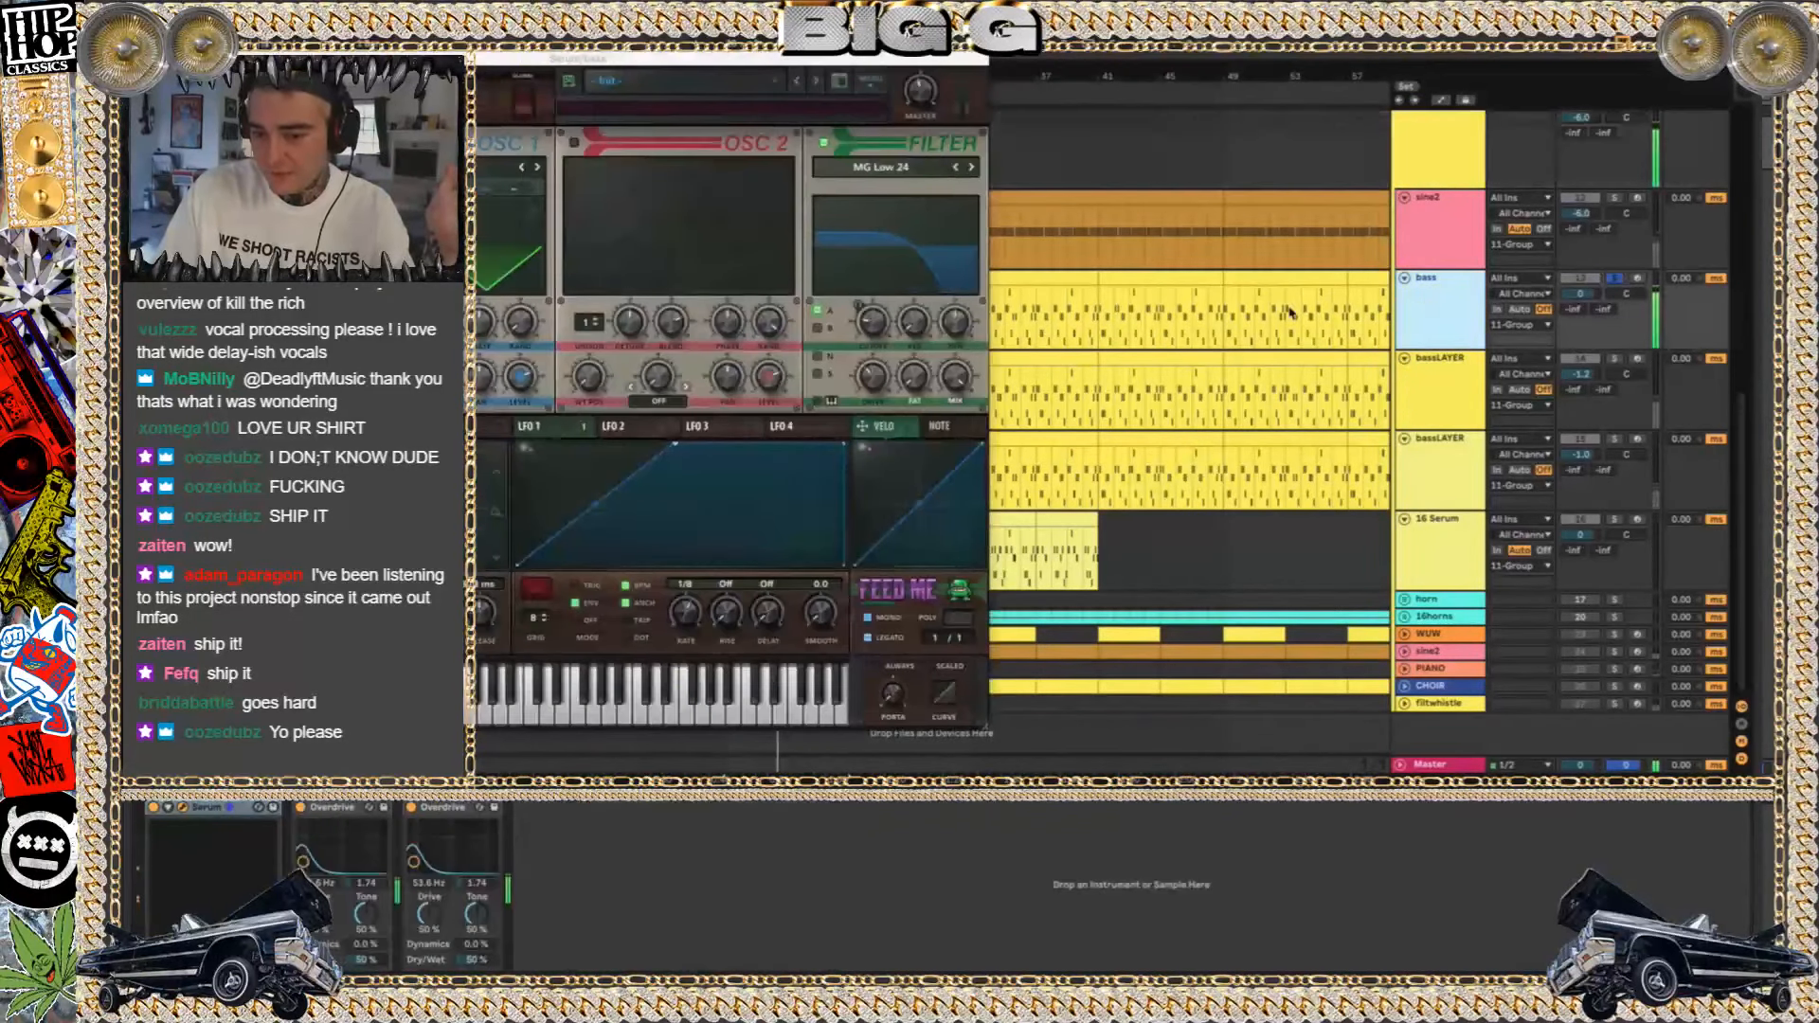
{"action": "left_click", "coordinate": [182, 58]}
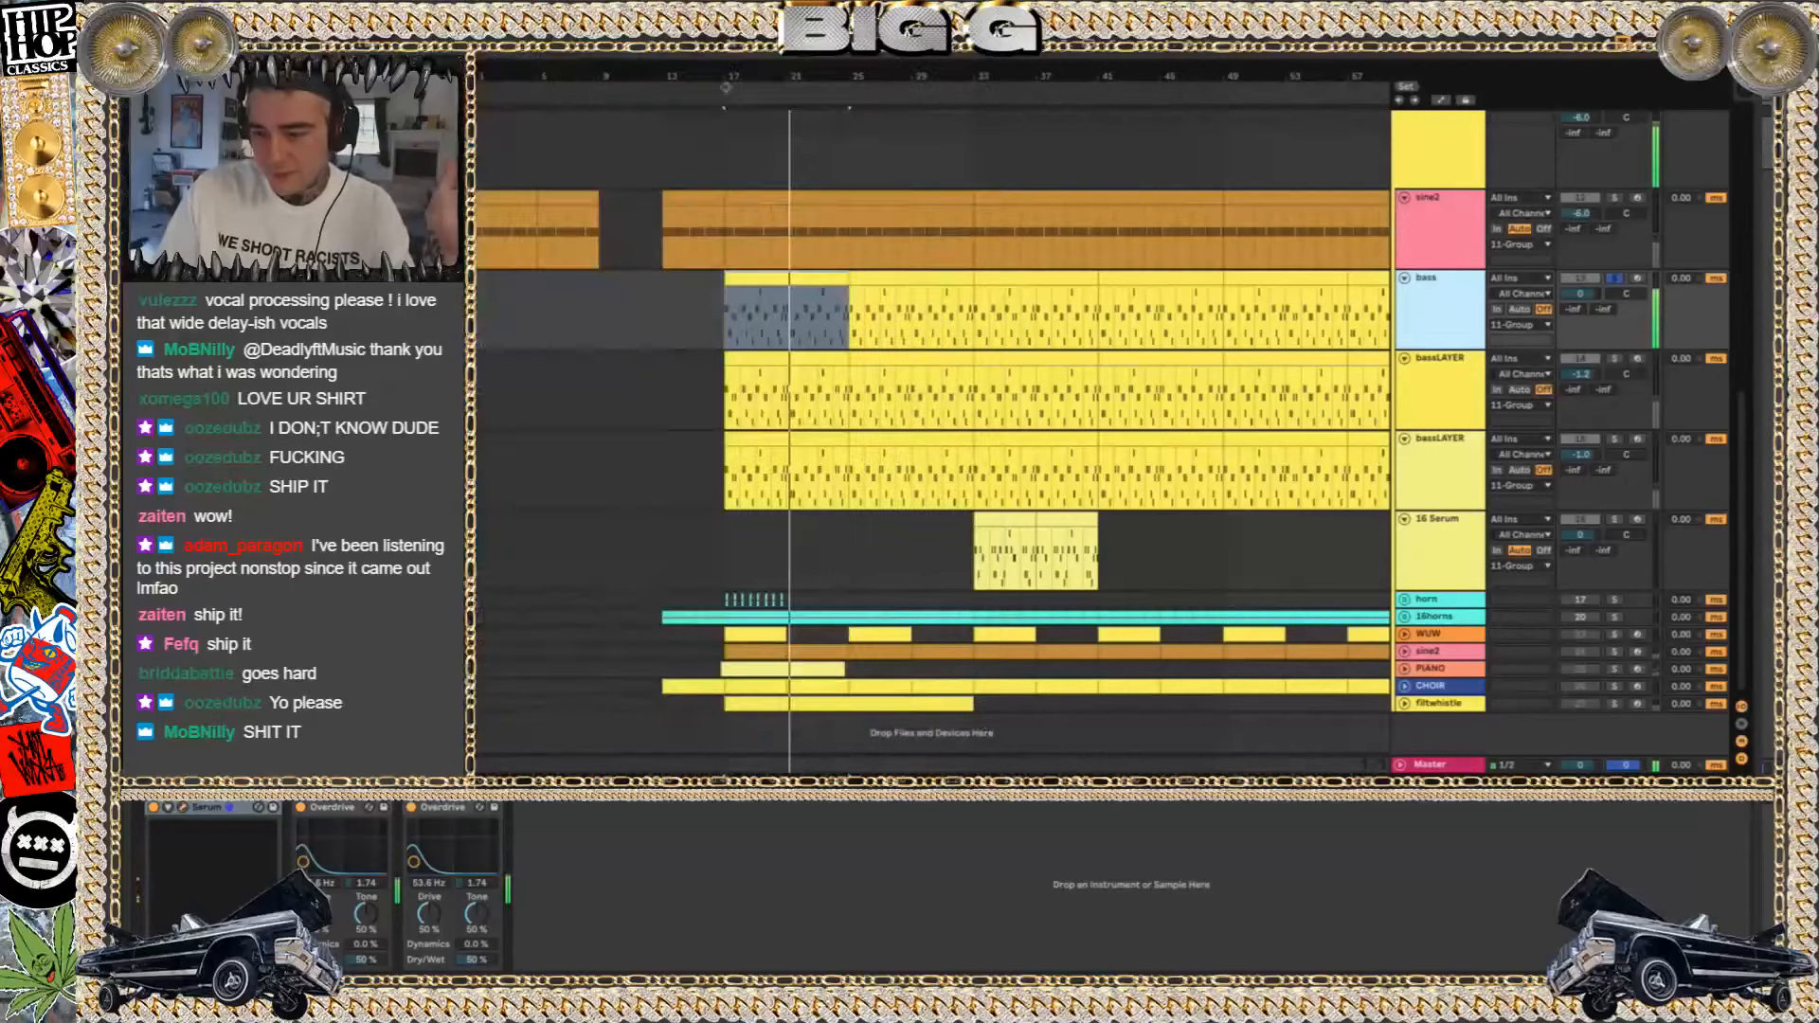
Inspect the upper bassLAYER track's device chain and Serum patch from its clip at bar 17
{"action": "left_click", "coordinate": [791, 379]}
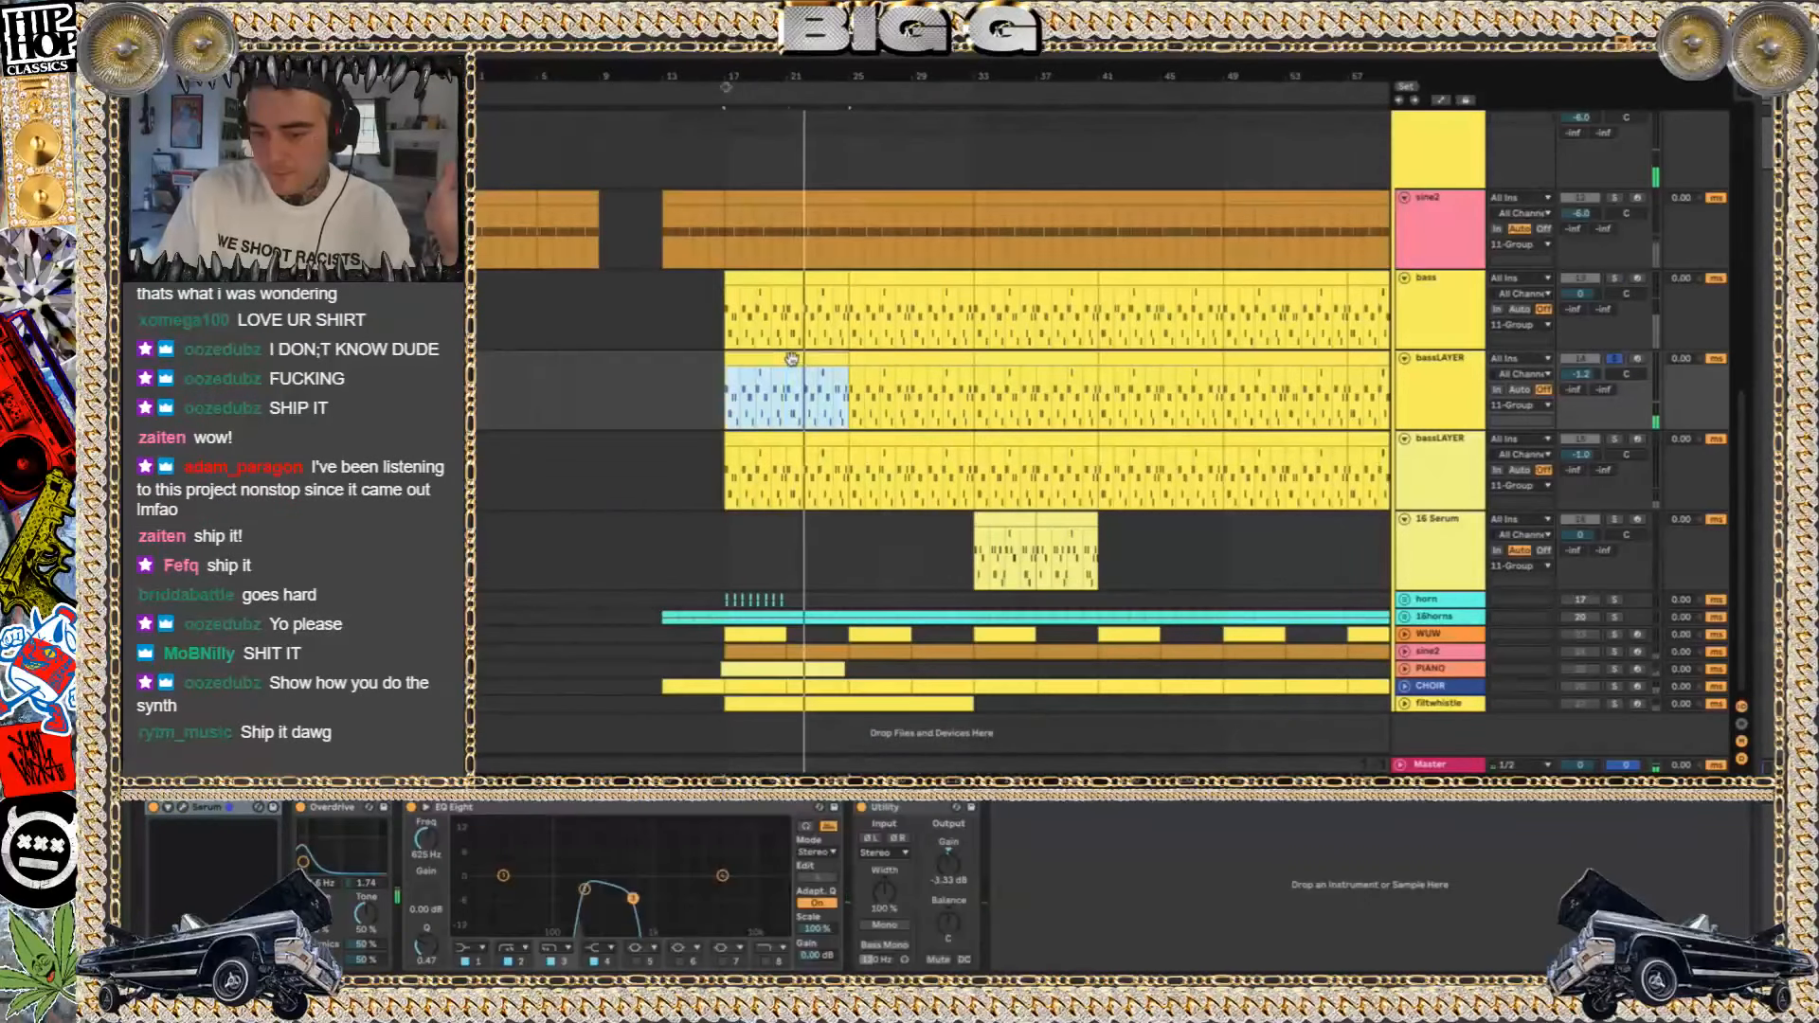
{"action": "left_click", "coordinate": [185, 808]}
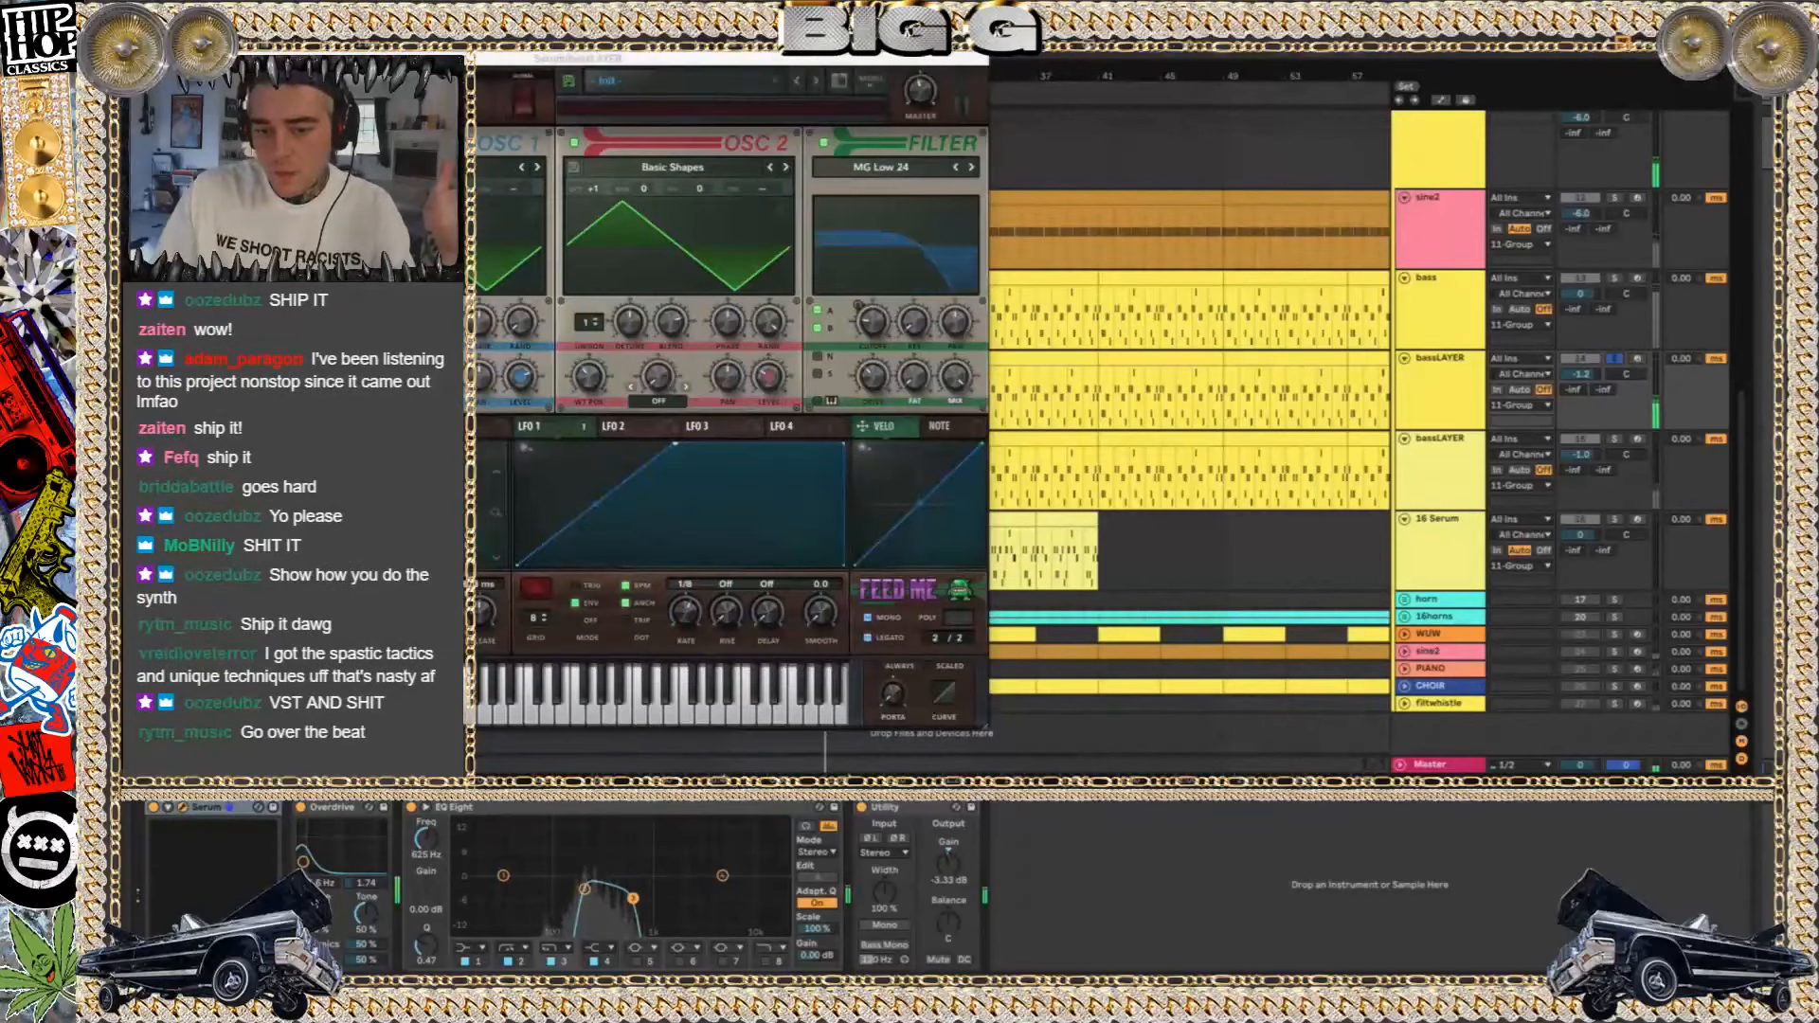
{"action": "left_click", "coordinate": [177, 58]}
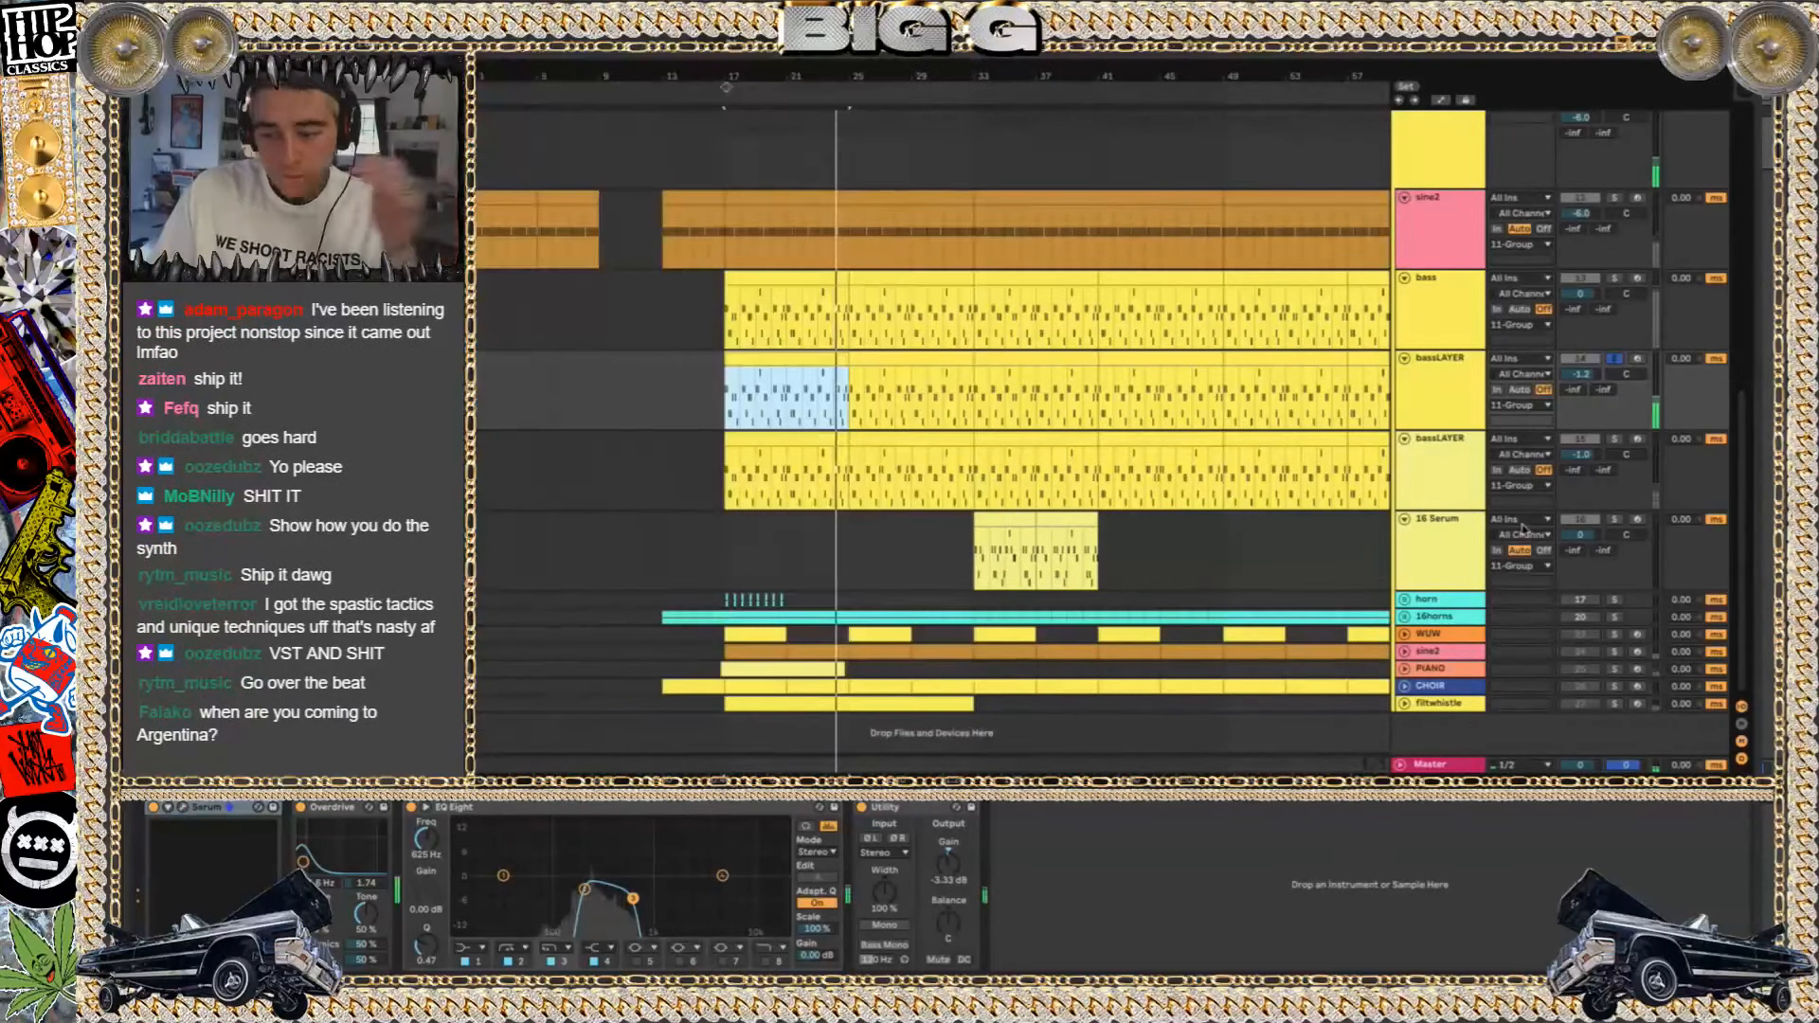
Solo the lower bassLAYER track and inspect its Serum patch
{"action": "left_click", "coordinate": [1616, 439]}
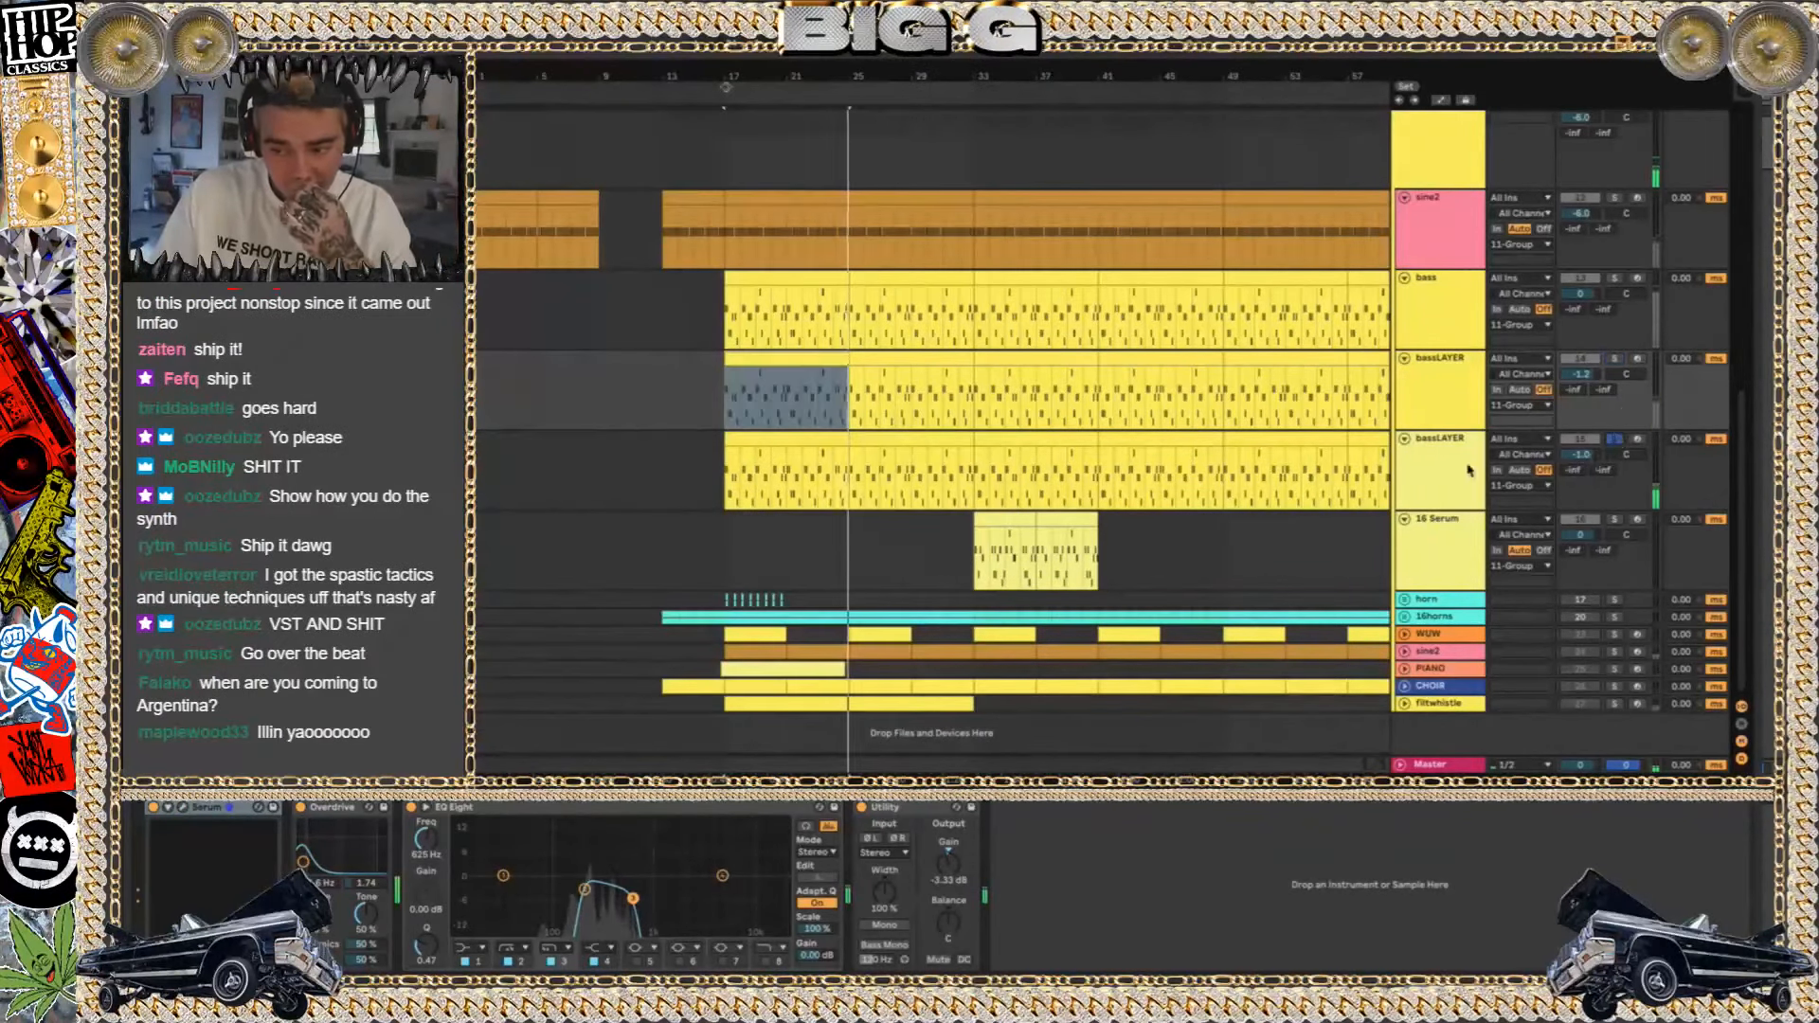
{"action": "left_click", "coordinate": [1617, 439]}
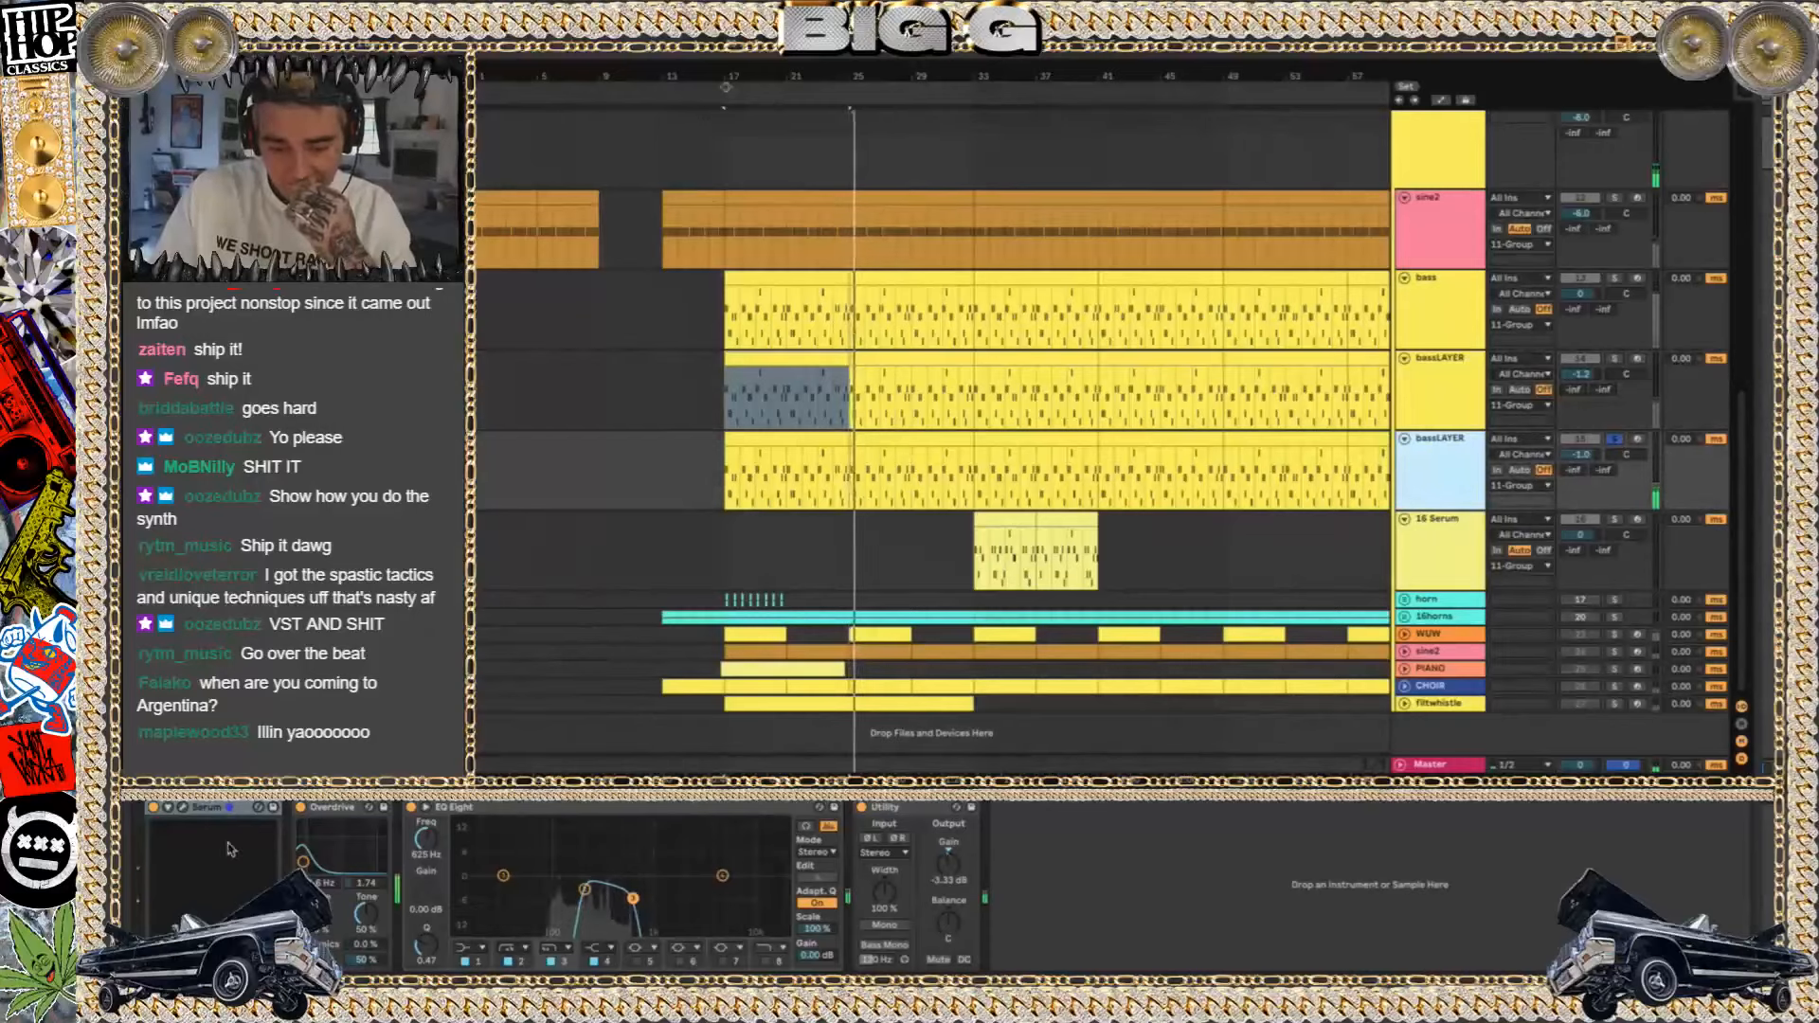
{"action": "left_click", "coordinate": [188, 811]}
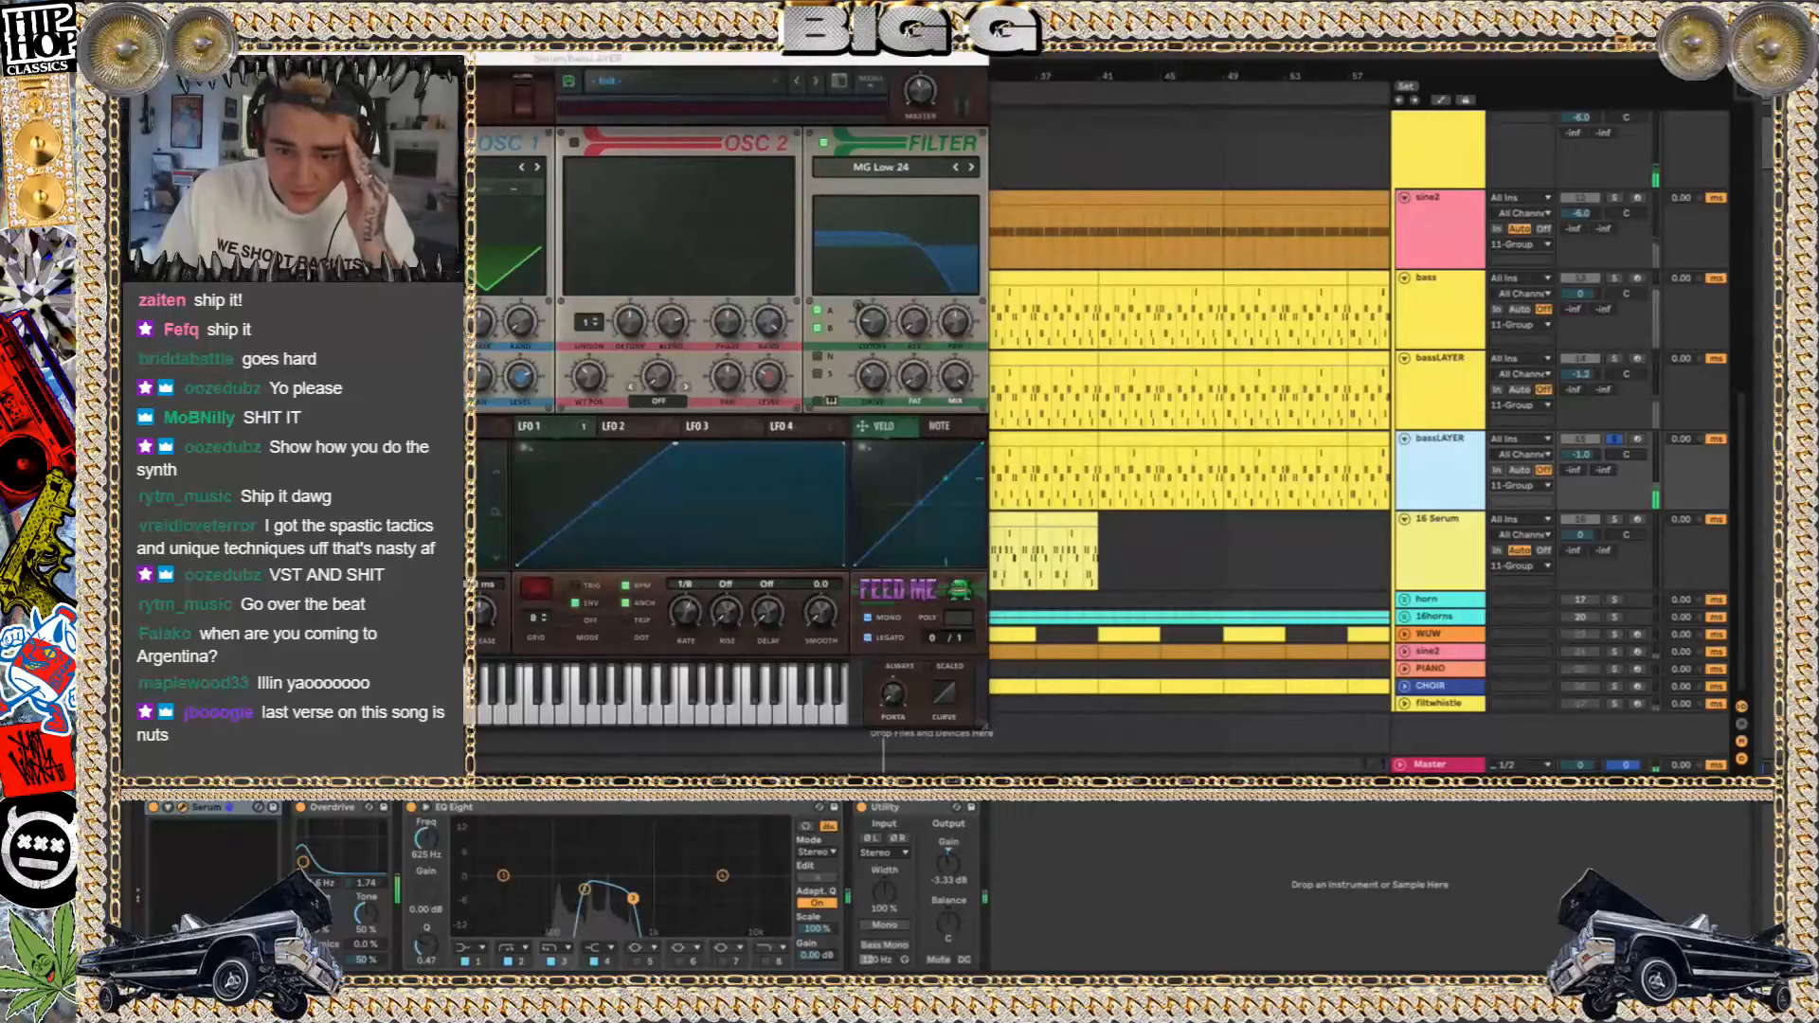
{"action": "left_click", "coordinate": [178, 59]}
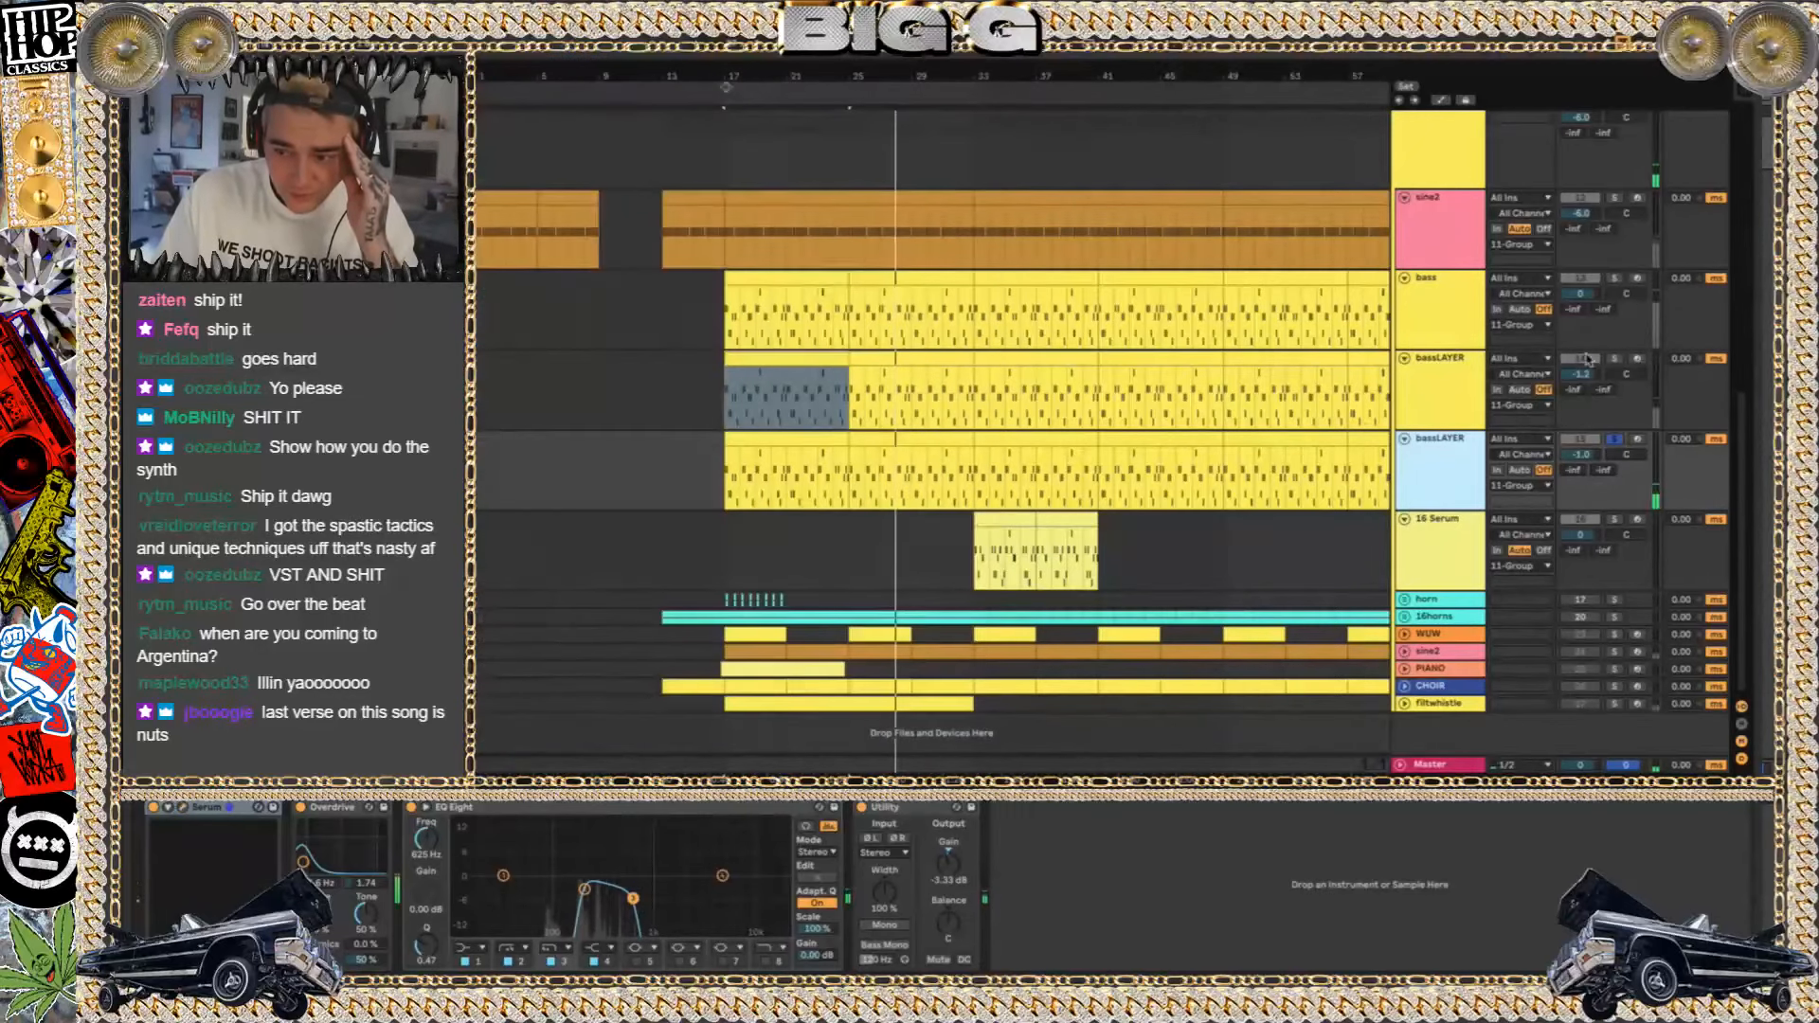
Add the upper bassLAYER and bass tracks to the solo to hear all three bass layers together
{"action": "left_click", "coordinate": [1614, 361]}
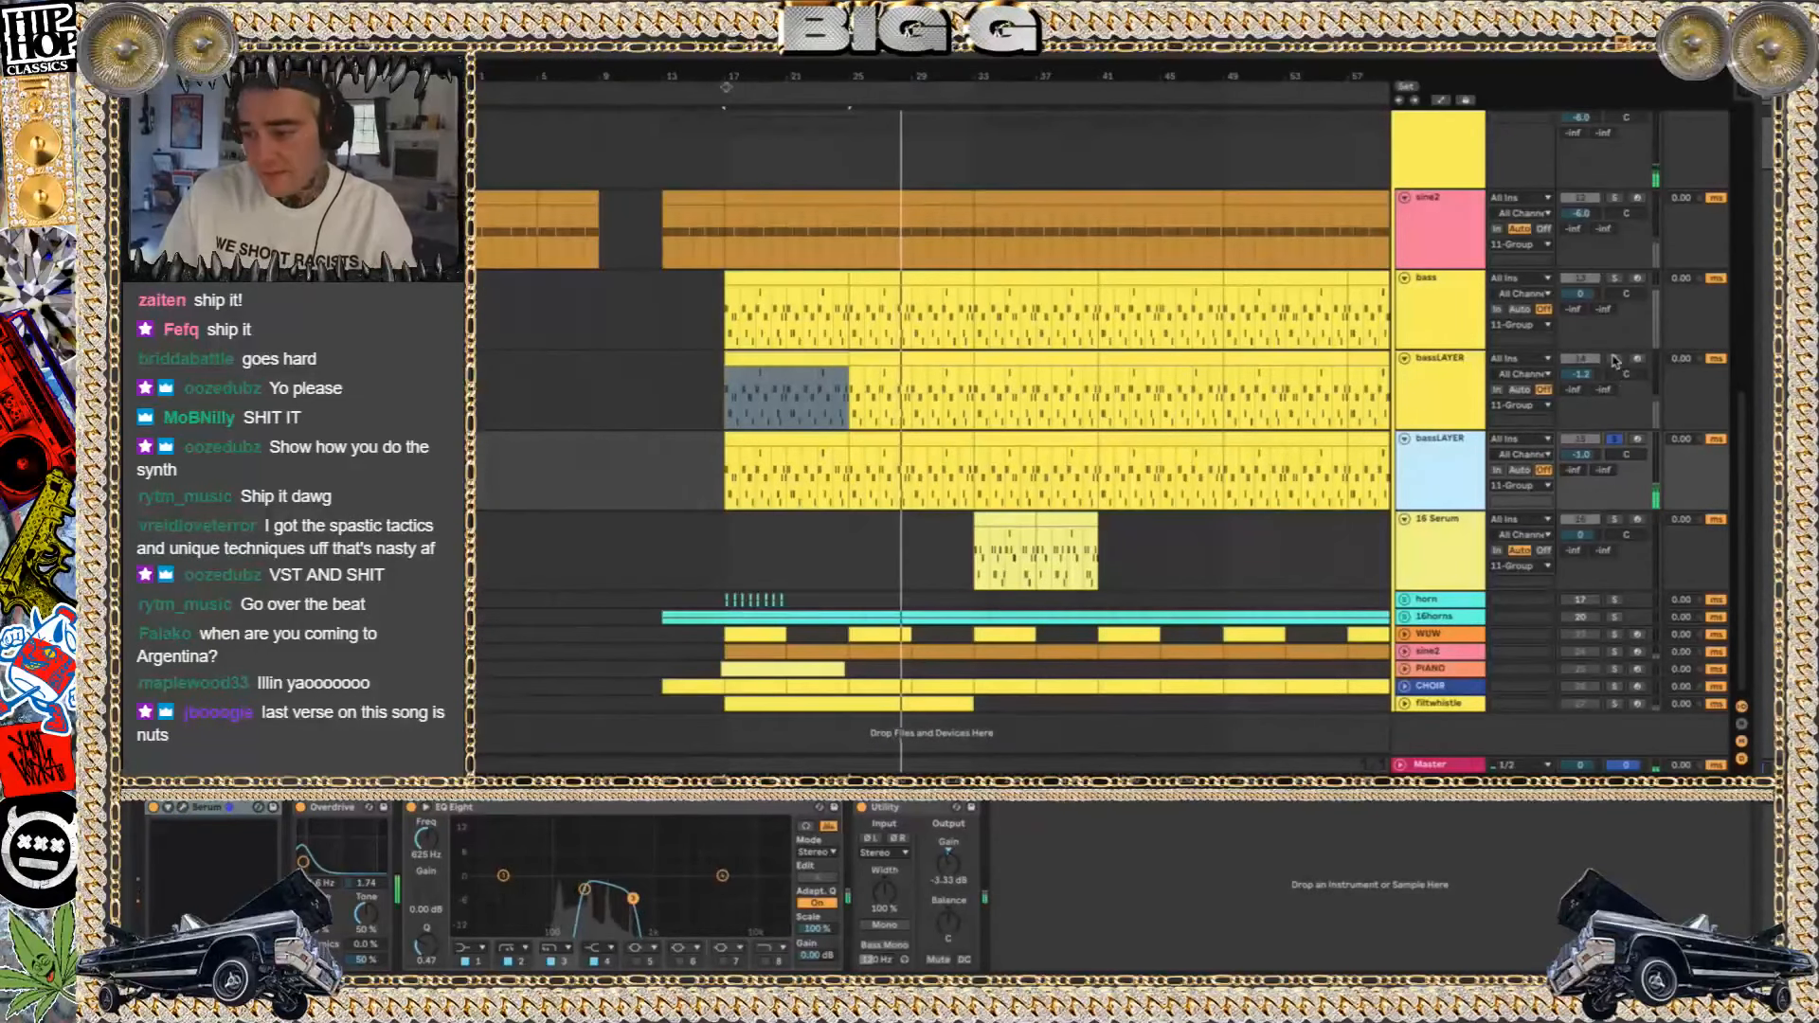
{"action": "left_click", "coordinate": [1615, 278]}
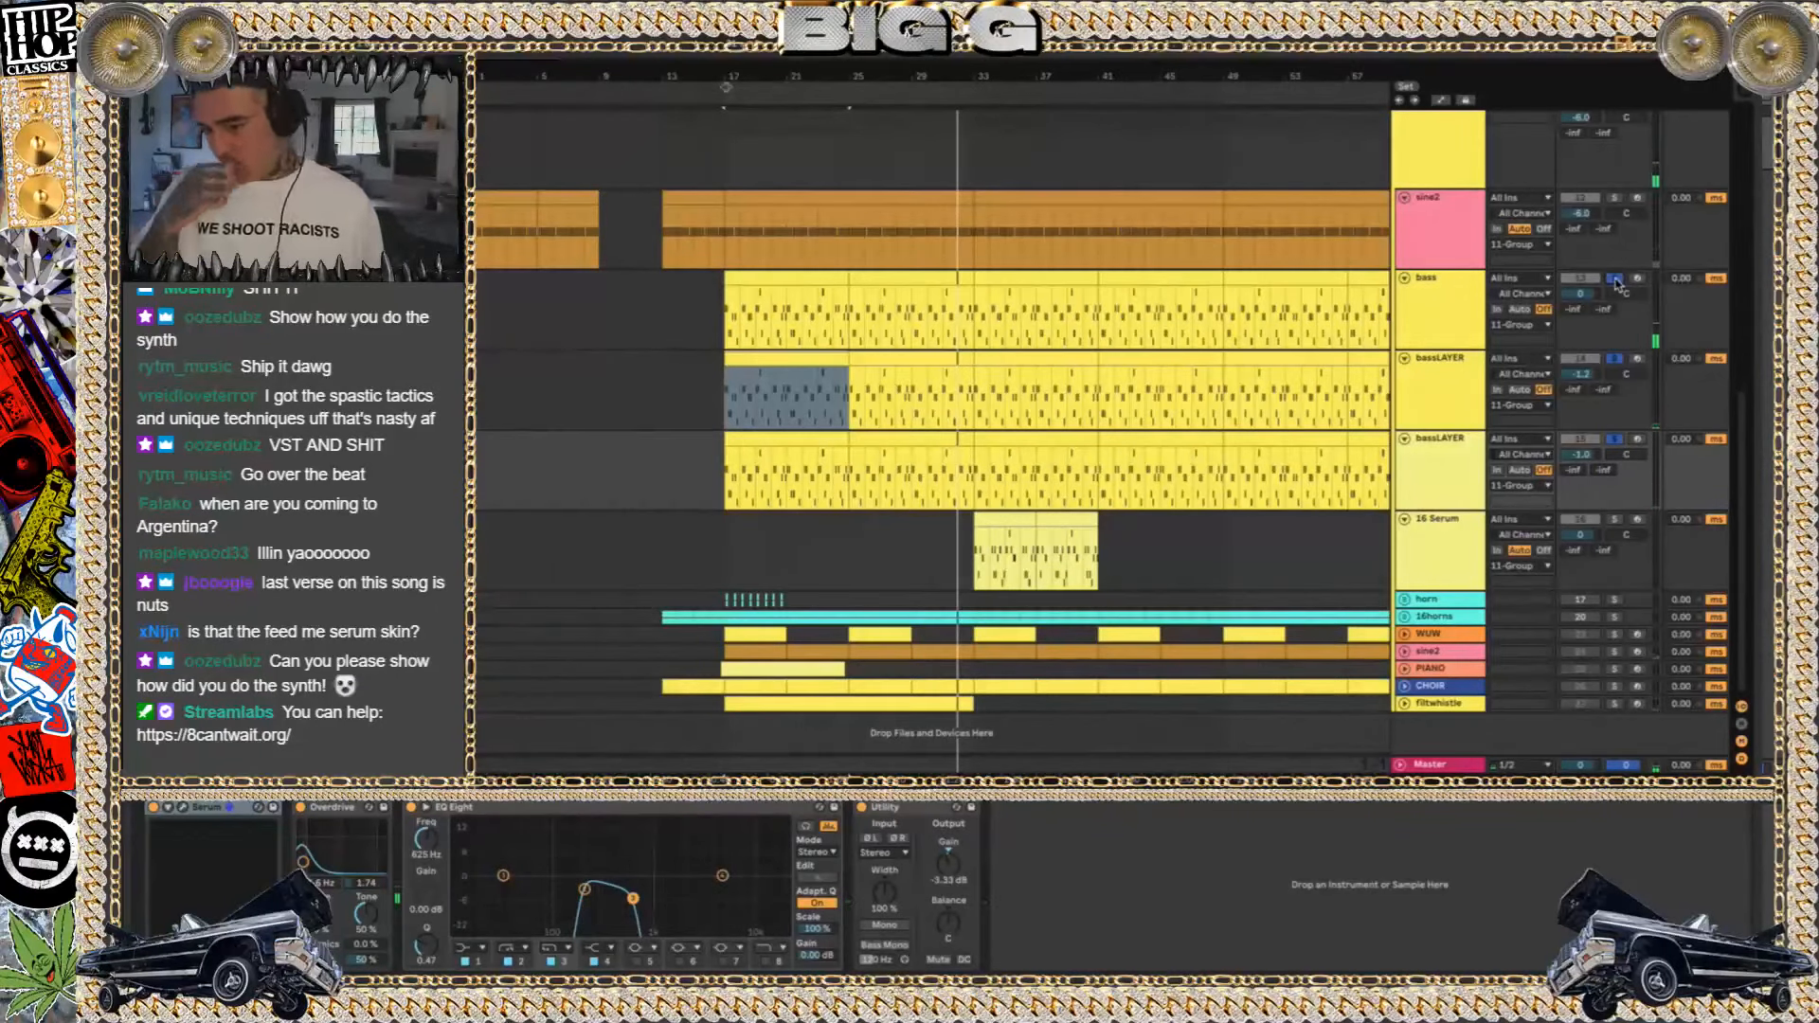
Solo the triangle track in the drums group and play it from about bar 17
{"action": "scroll", "coordinate": [1106, 343], "scroll_direction": "up", "scroll_amount": 10}
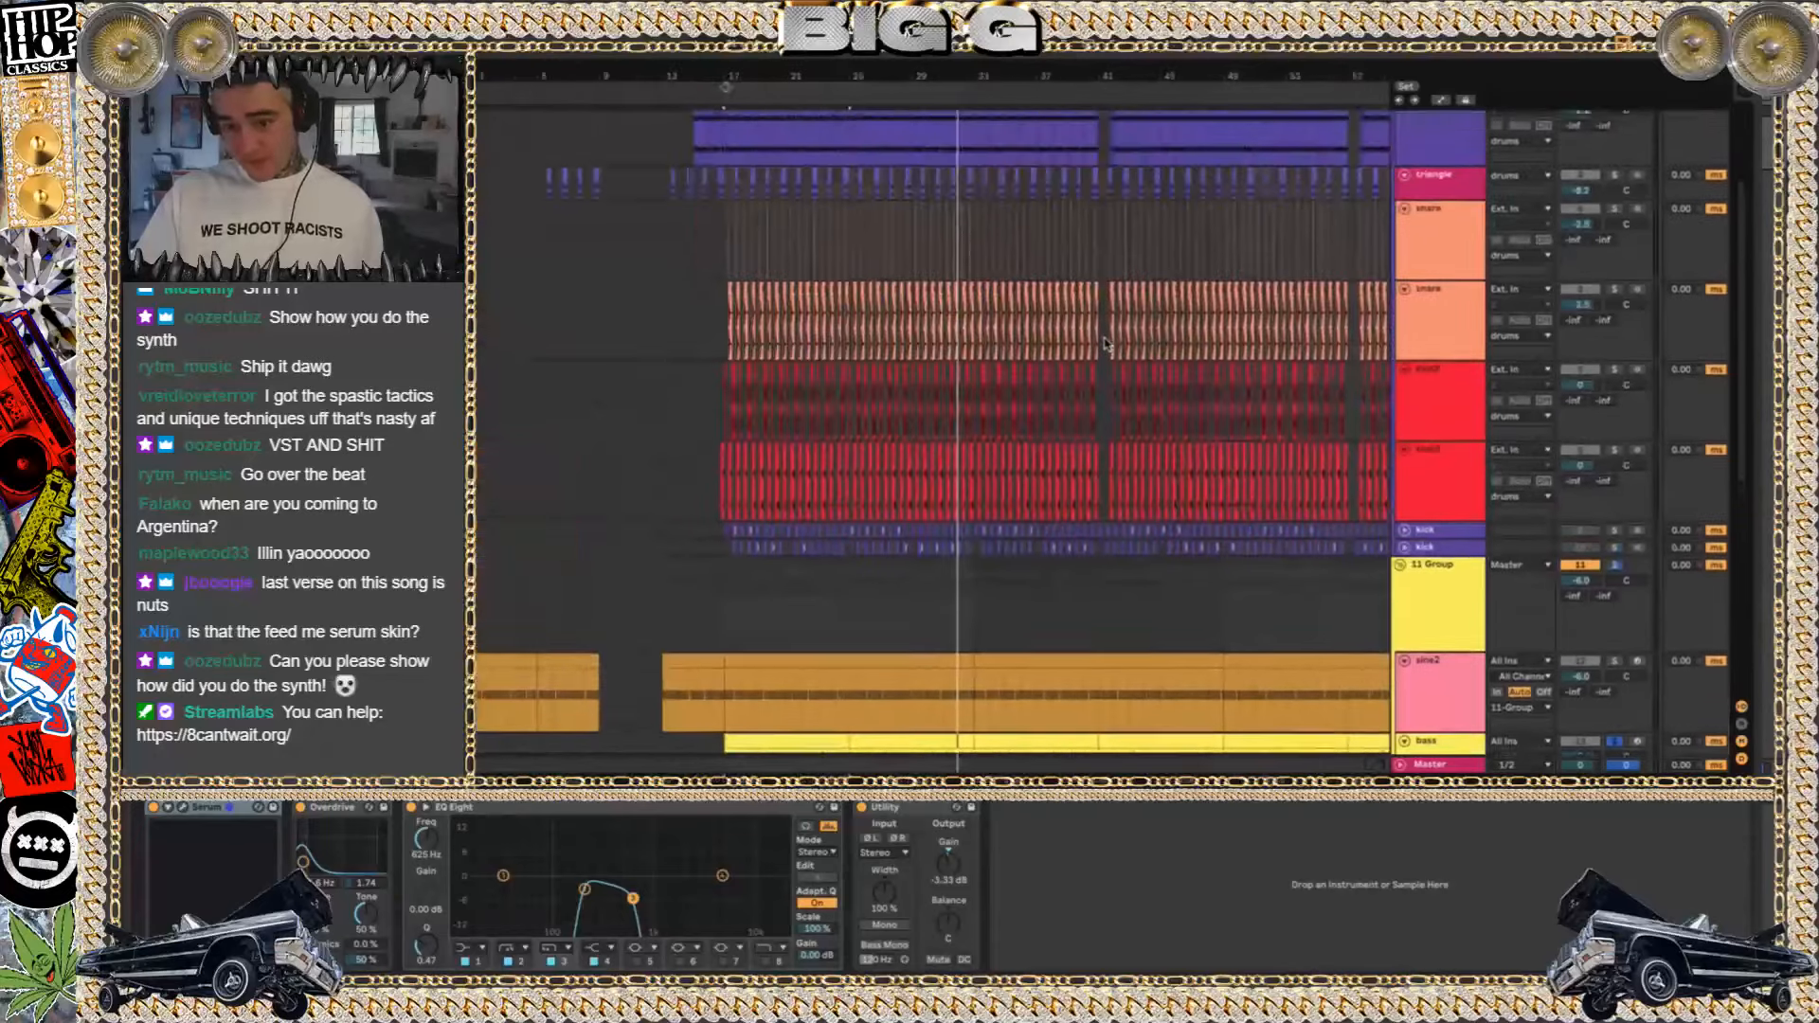
{"action": "left_click", "coordinate": [718, 334]}
{"action": "left_click", "coordinate": [1615, 328]}
{"action": "key", "text": "space"}
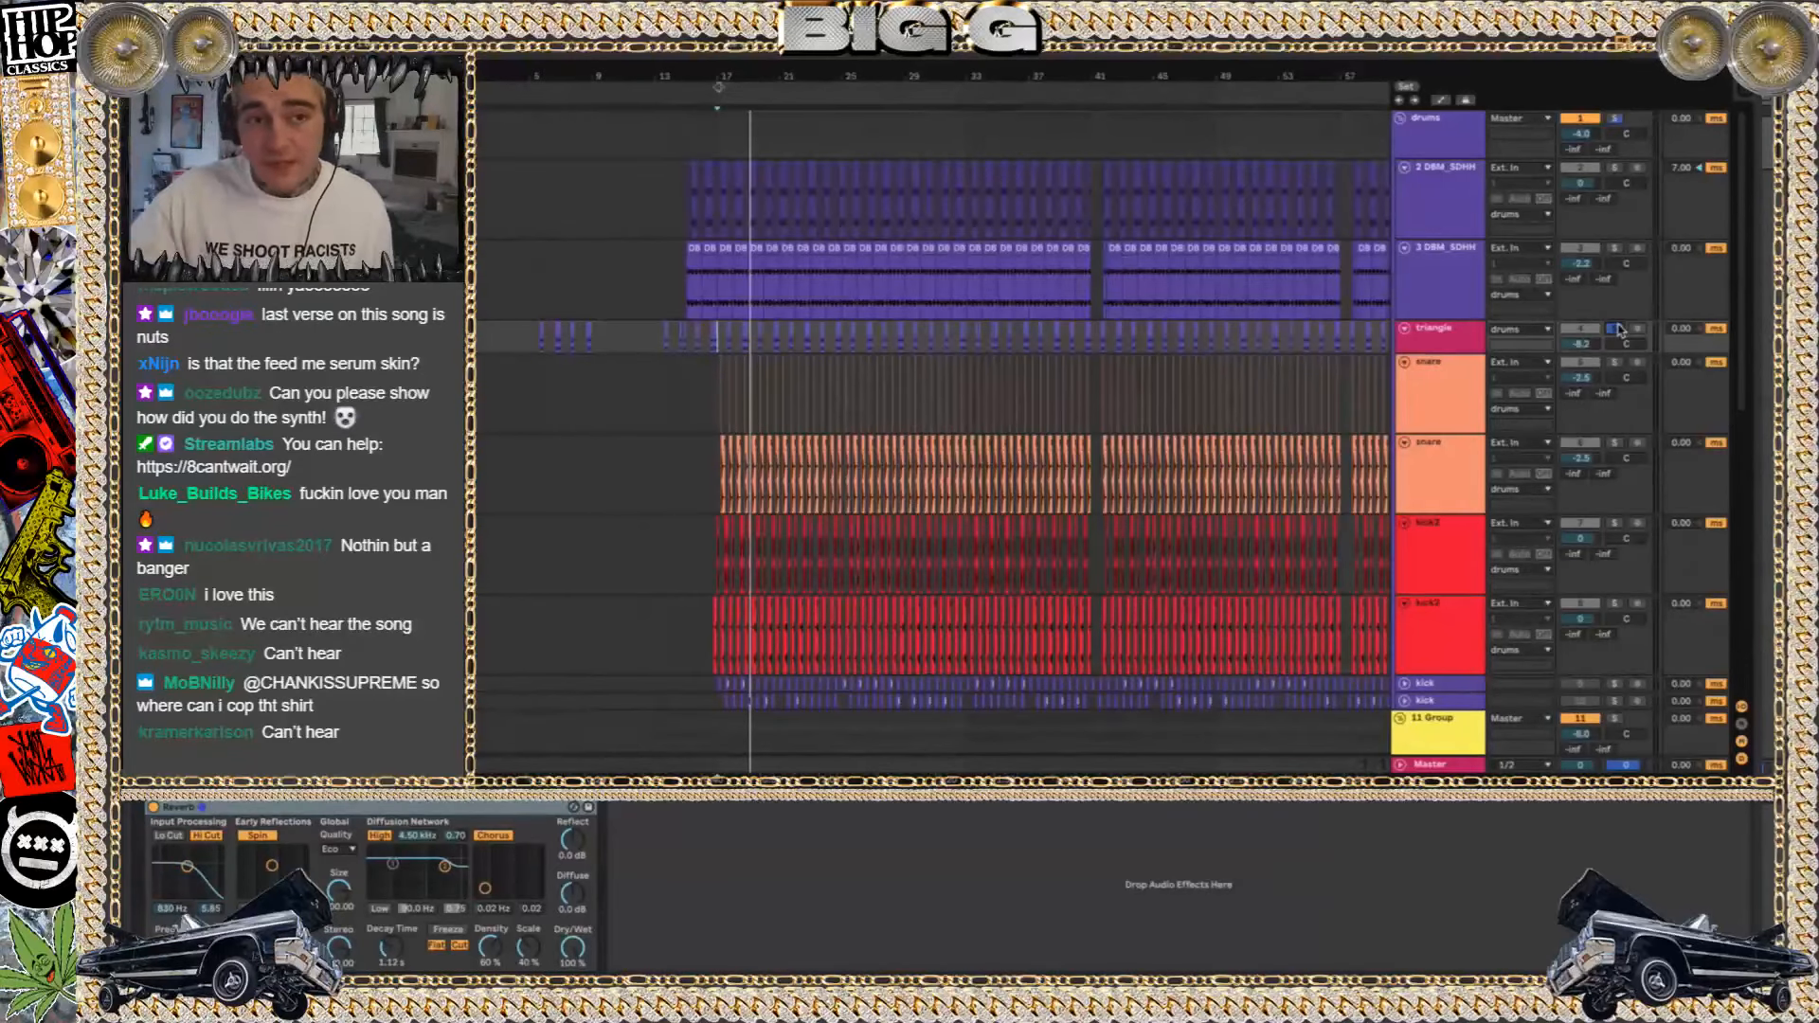
Unsolo the triangle track and collapse the drums group
{"action": "left_click", "coordinate": [1616, 329]}
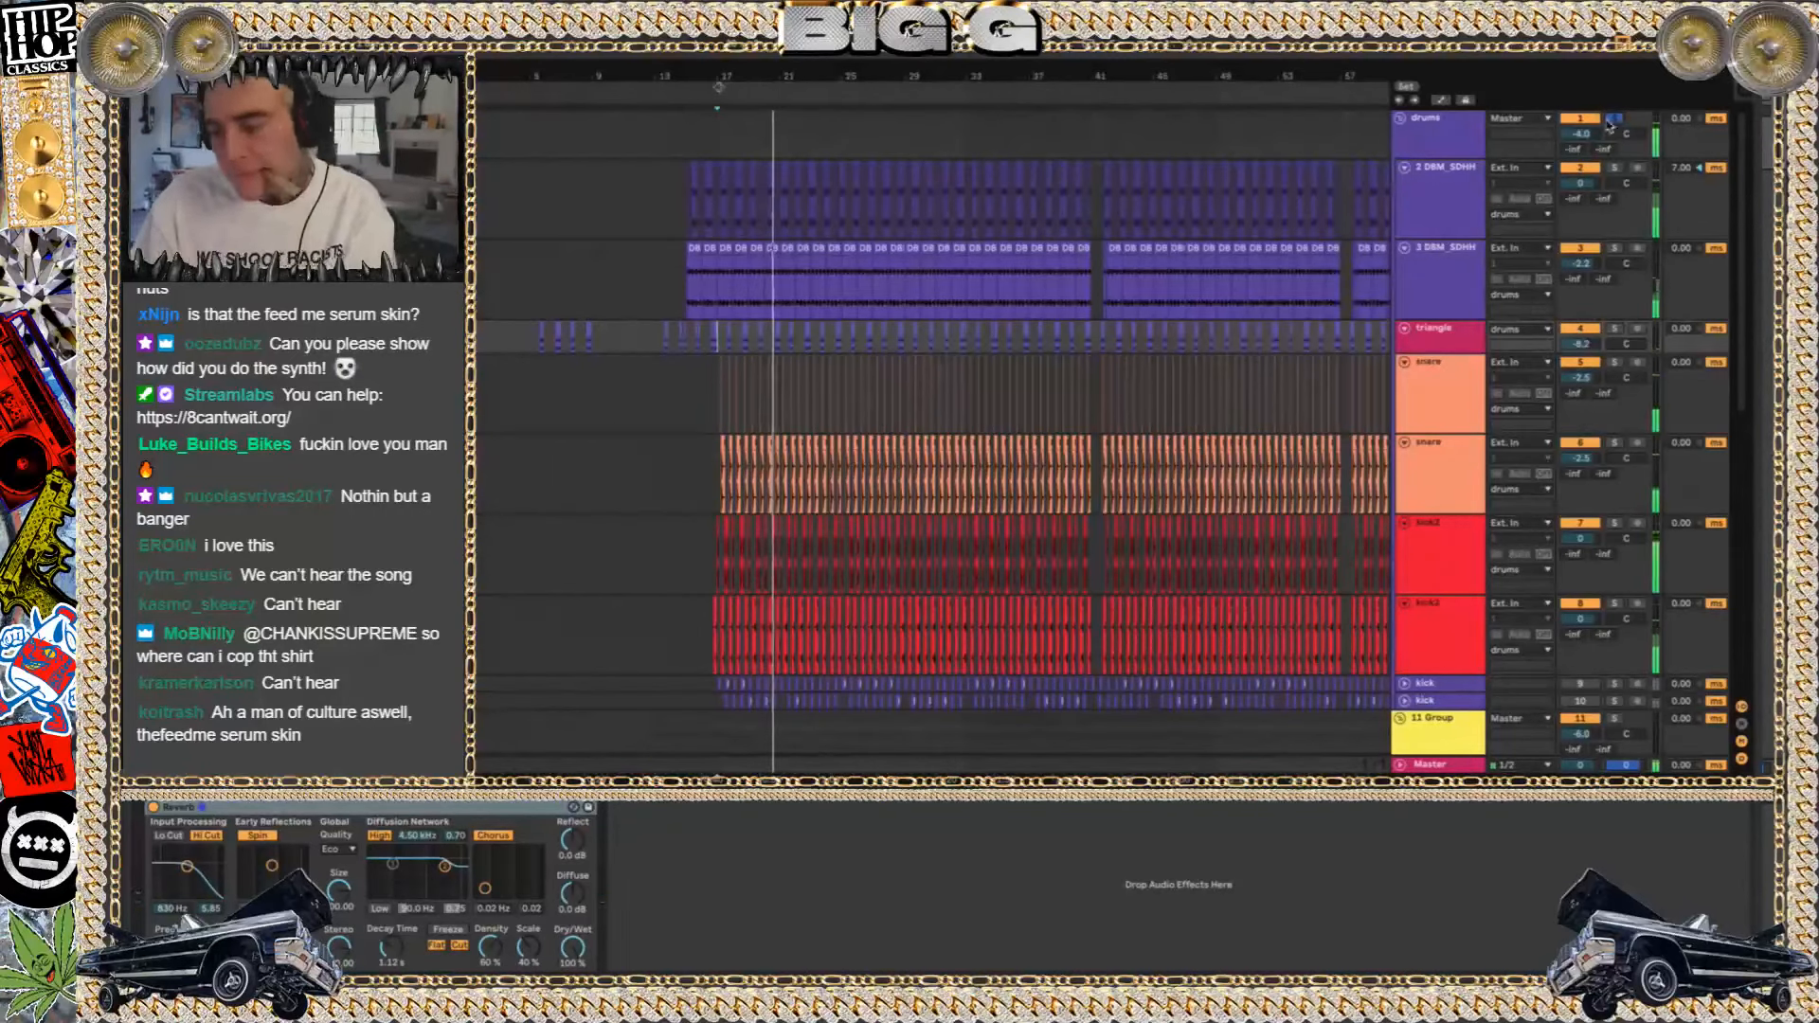
{"action": "left_click", "coordinate": [1401, 118]}
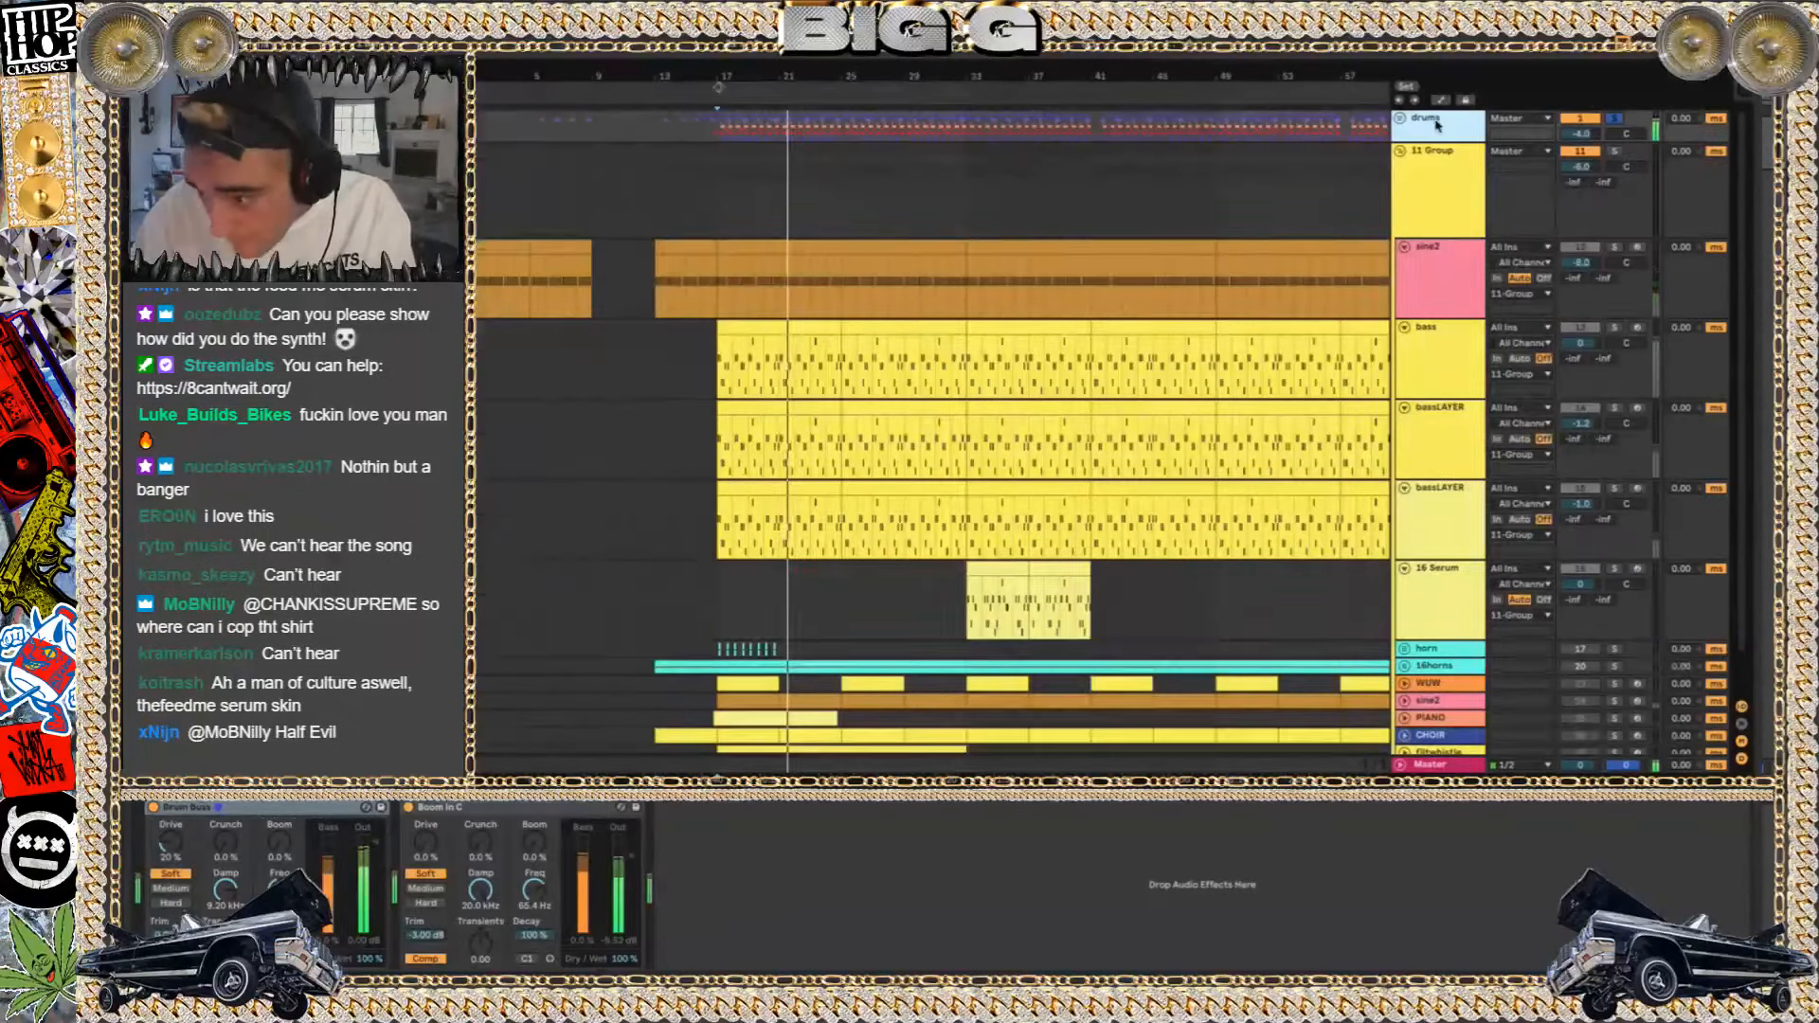
Solo the sine2 track in the 11 Group and inspect its Serum patch
{"action": "left_click", "coordinate": [1615, 248]}
{"action": "left_click", "coordinate": [743, 247]}
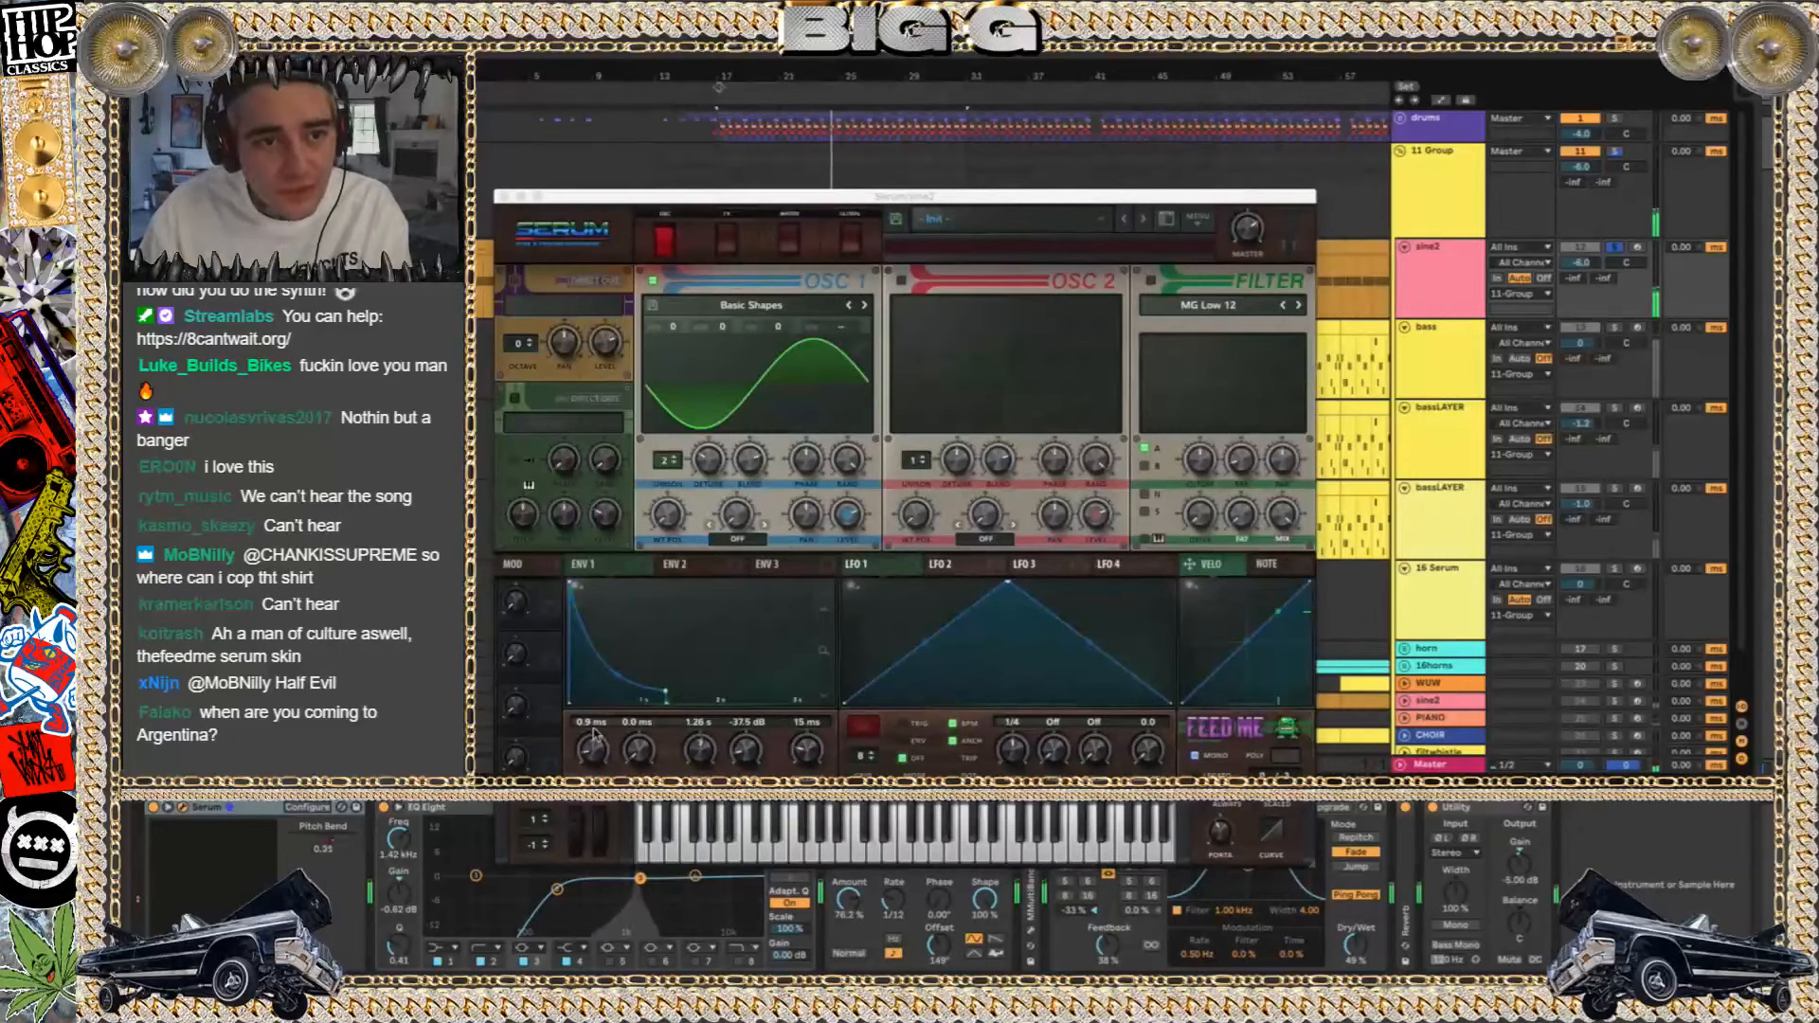
{"action": "left_click", "coordinate": [504, 197]}
Audition the 16 Serum track's clip on its own from bar 33 and open its Serum synth
{"action": "left_click", "coordinate": [744, 224]}
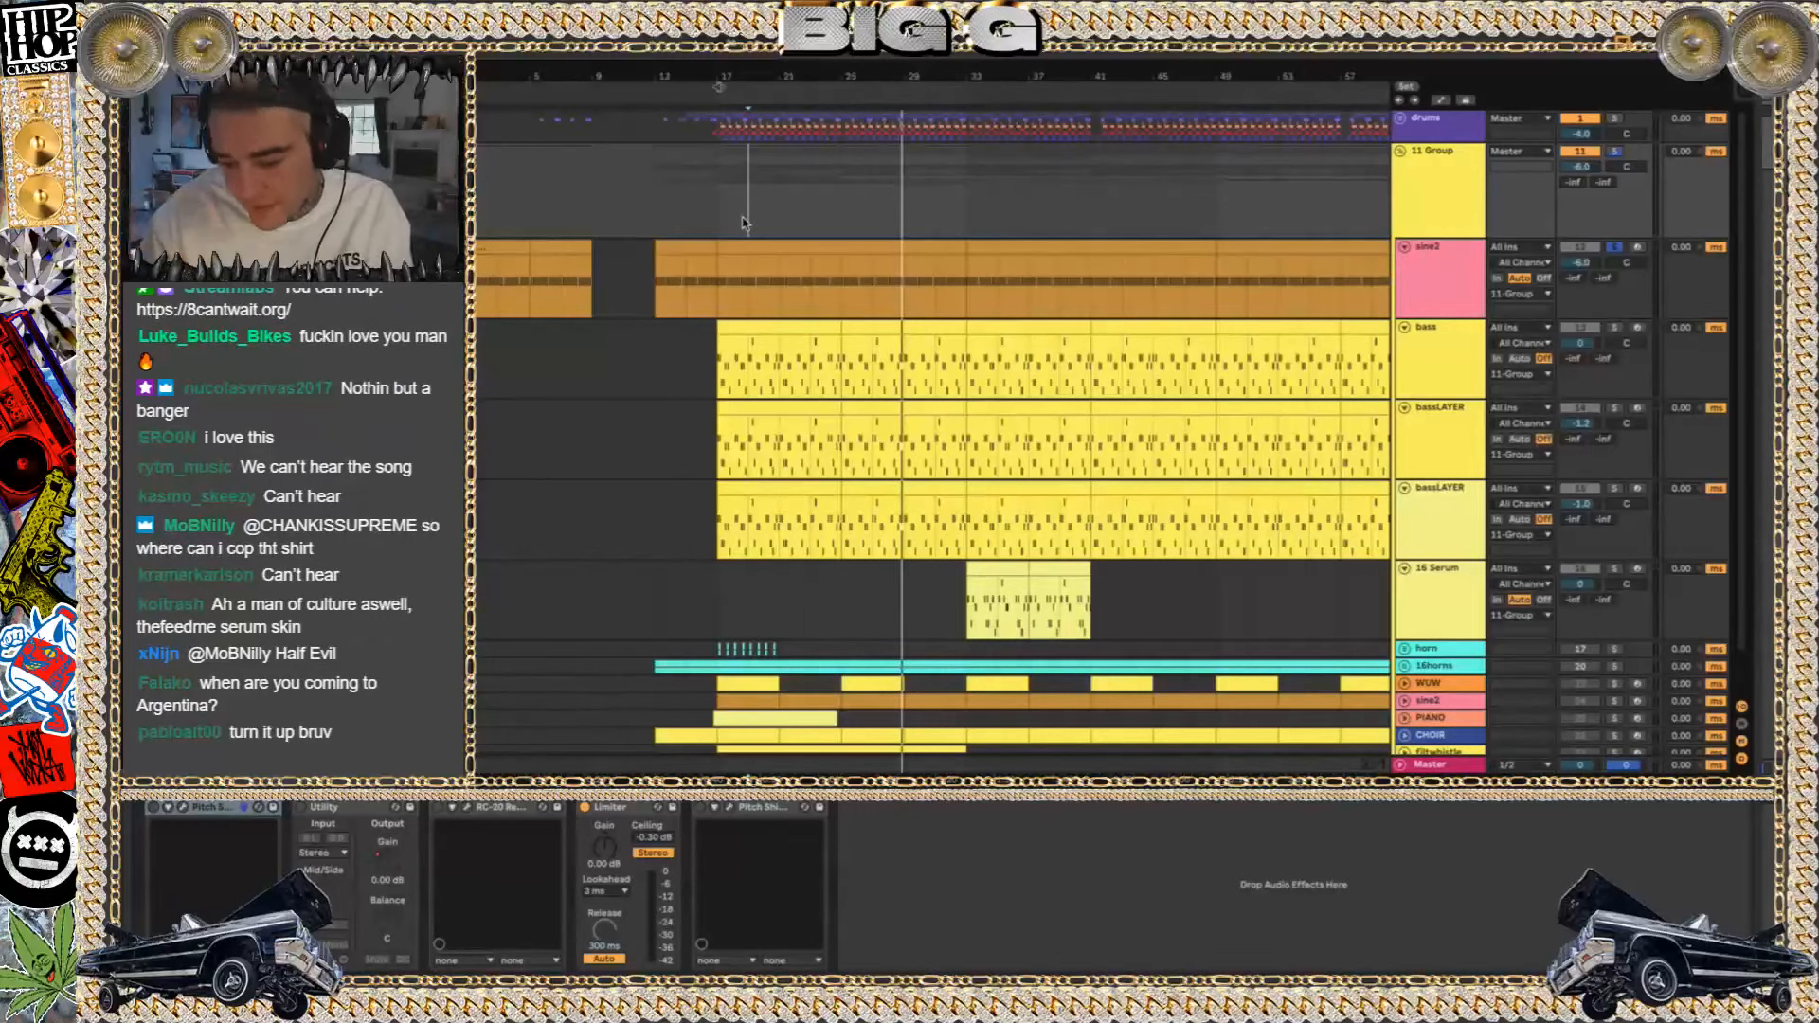
{"action": "left_click", "coordinate": [989, 566]}
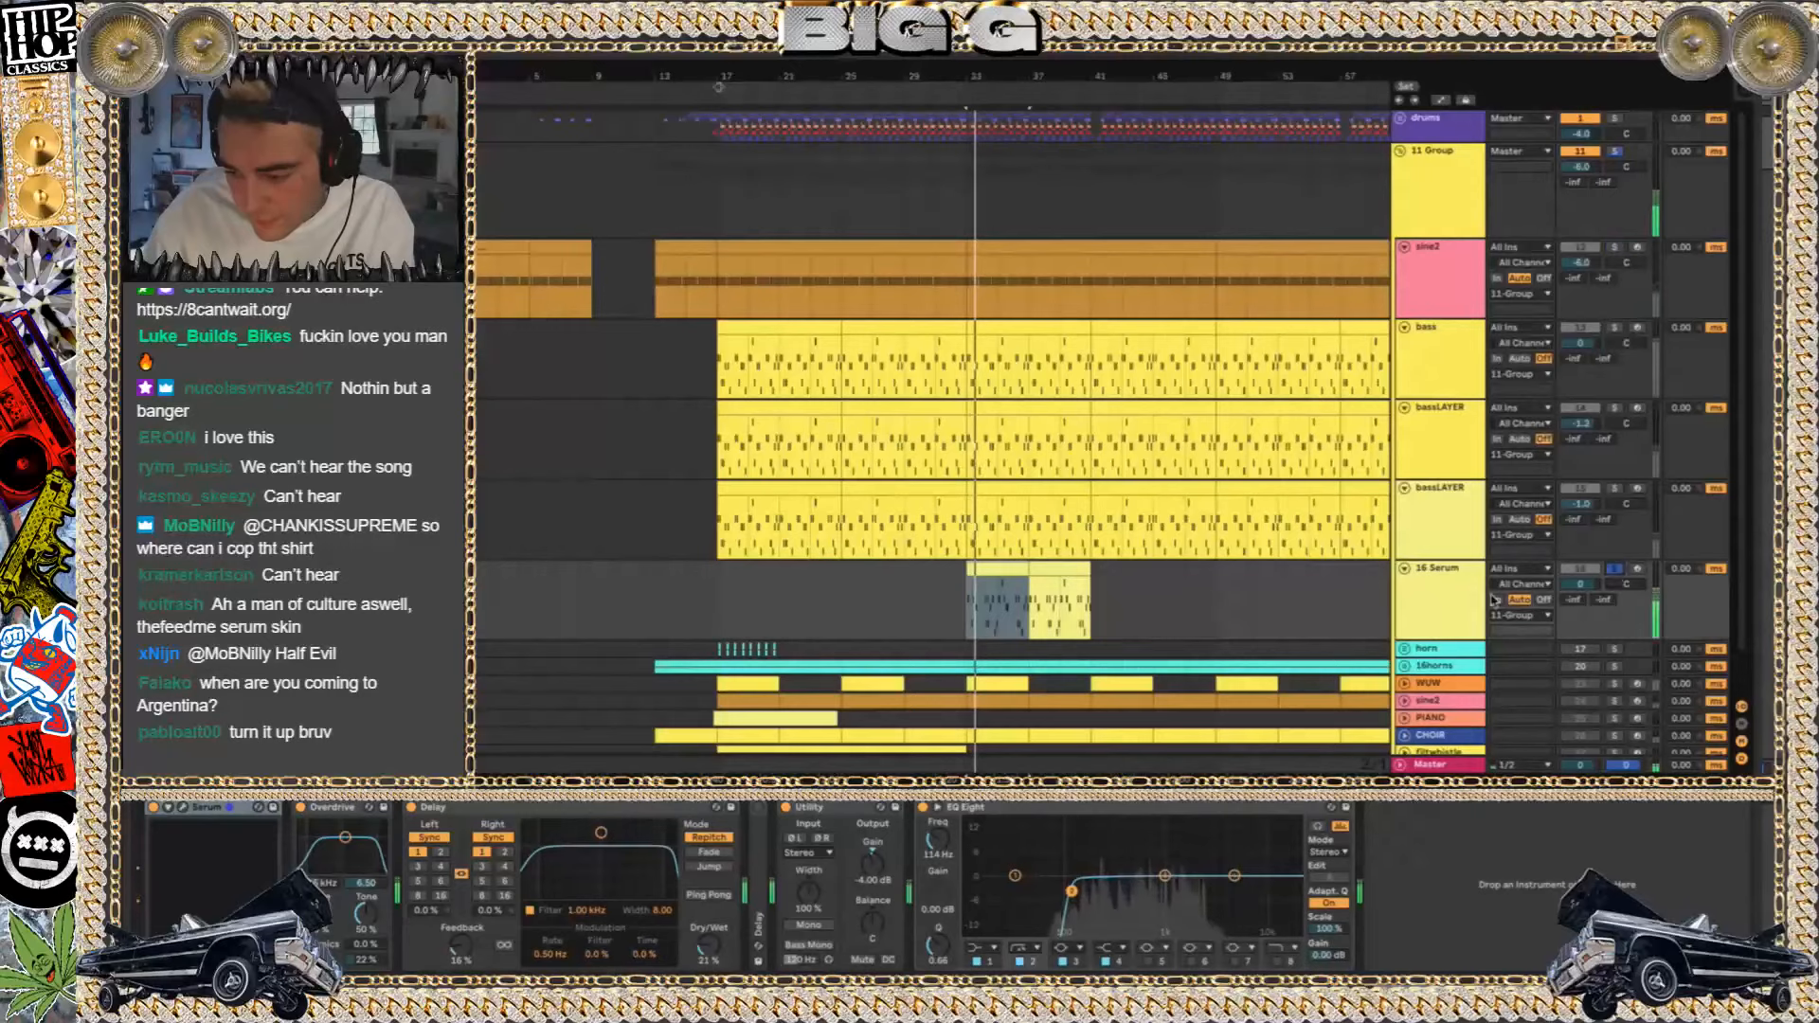
{"action": "left_click", "coordinate": [184, 809]}
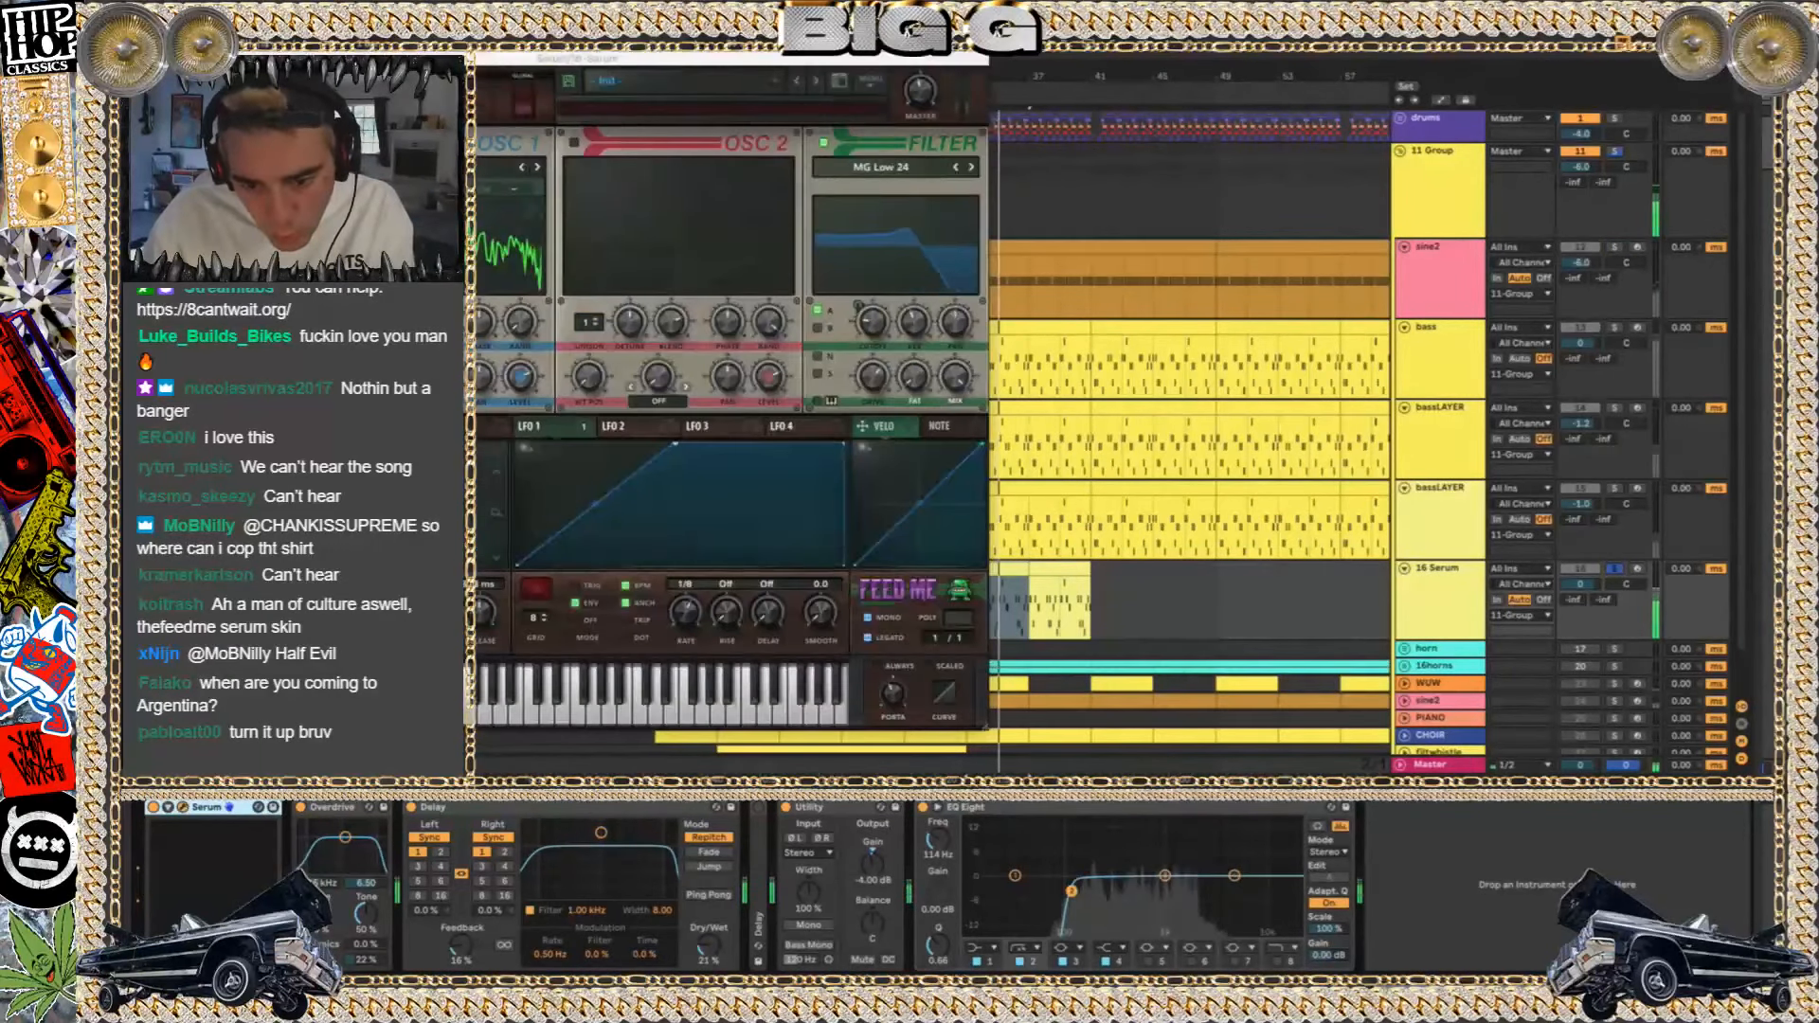
Browse the OSC 1 wavetable categories in the 16 Serum synth, including Galbanum, Massive, Vowel and Waves Codex, without changing the wavetable
{"action": "left_click", "coordinate": [426, 167]}
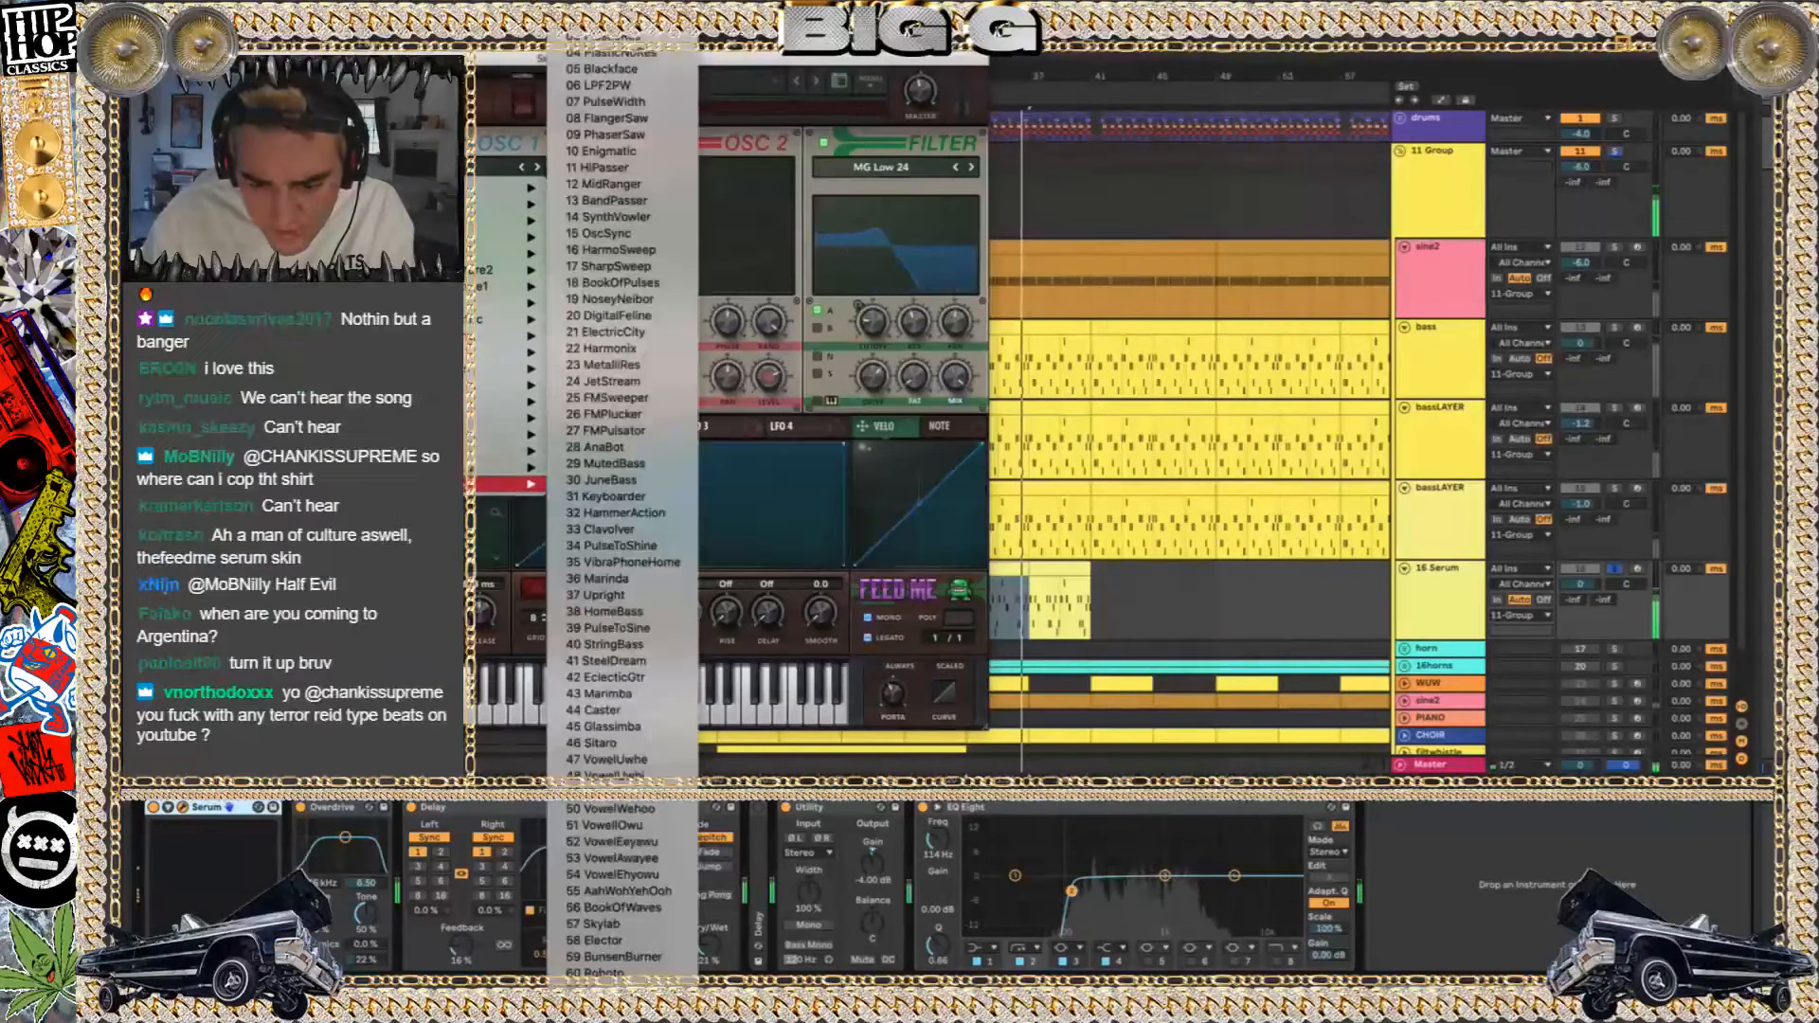
{"action": "mouse_move", "coordinate": [465, 468]}
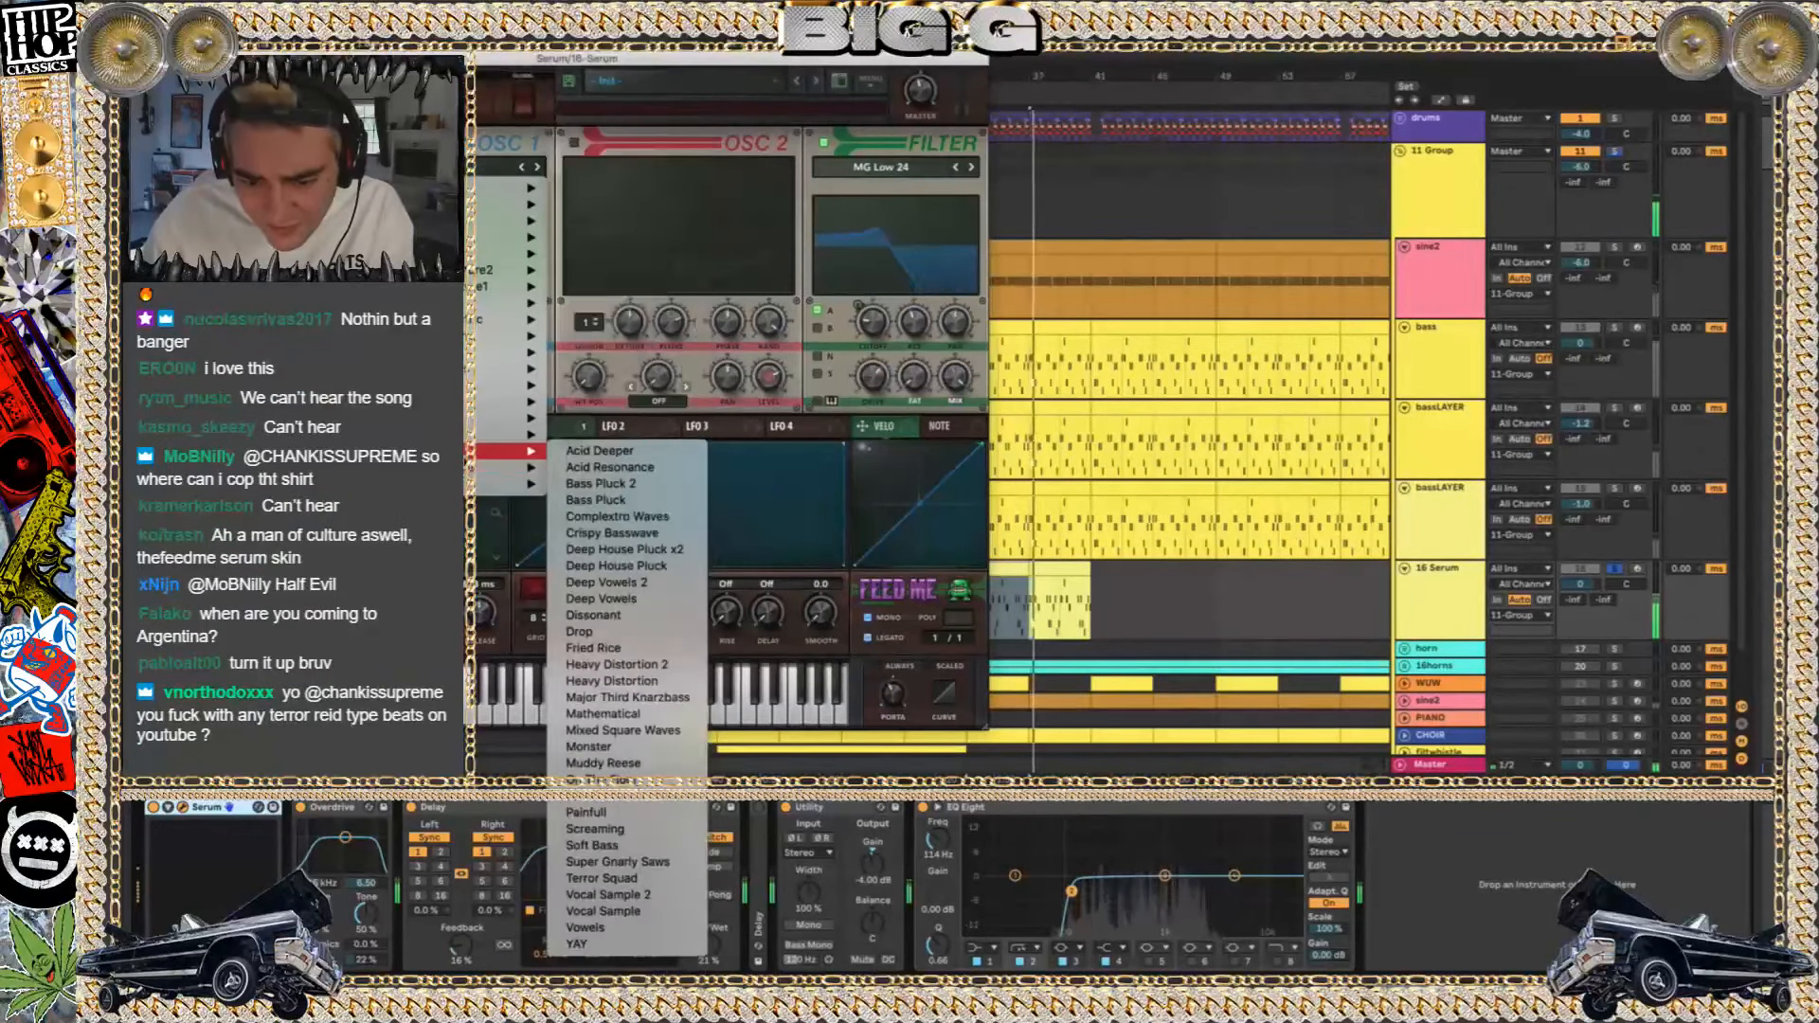
{"action": "mouse_move", "coordinate": [464, 435]}
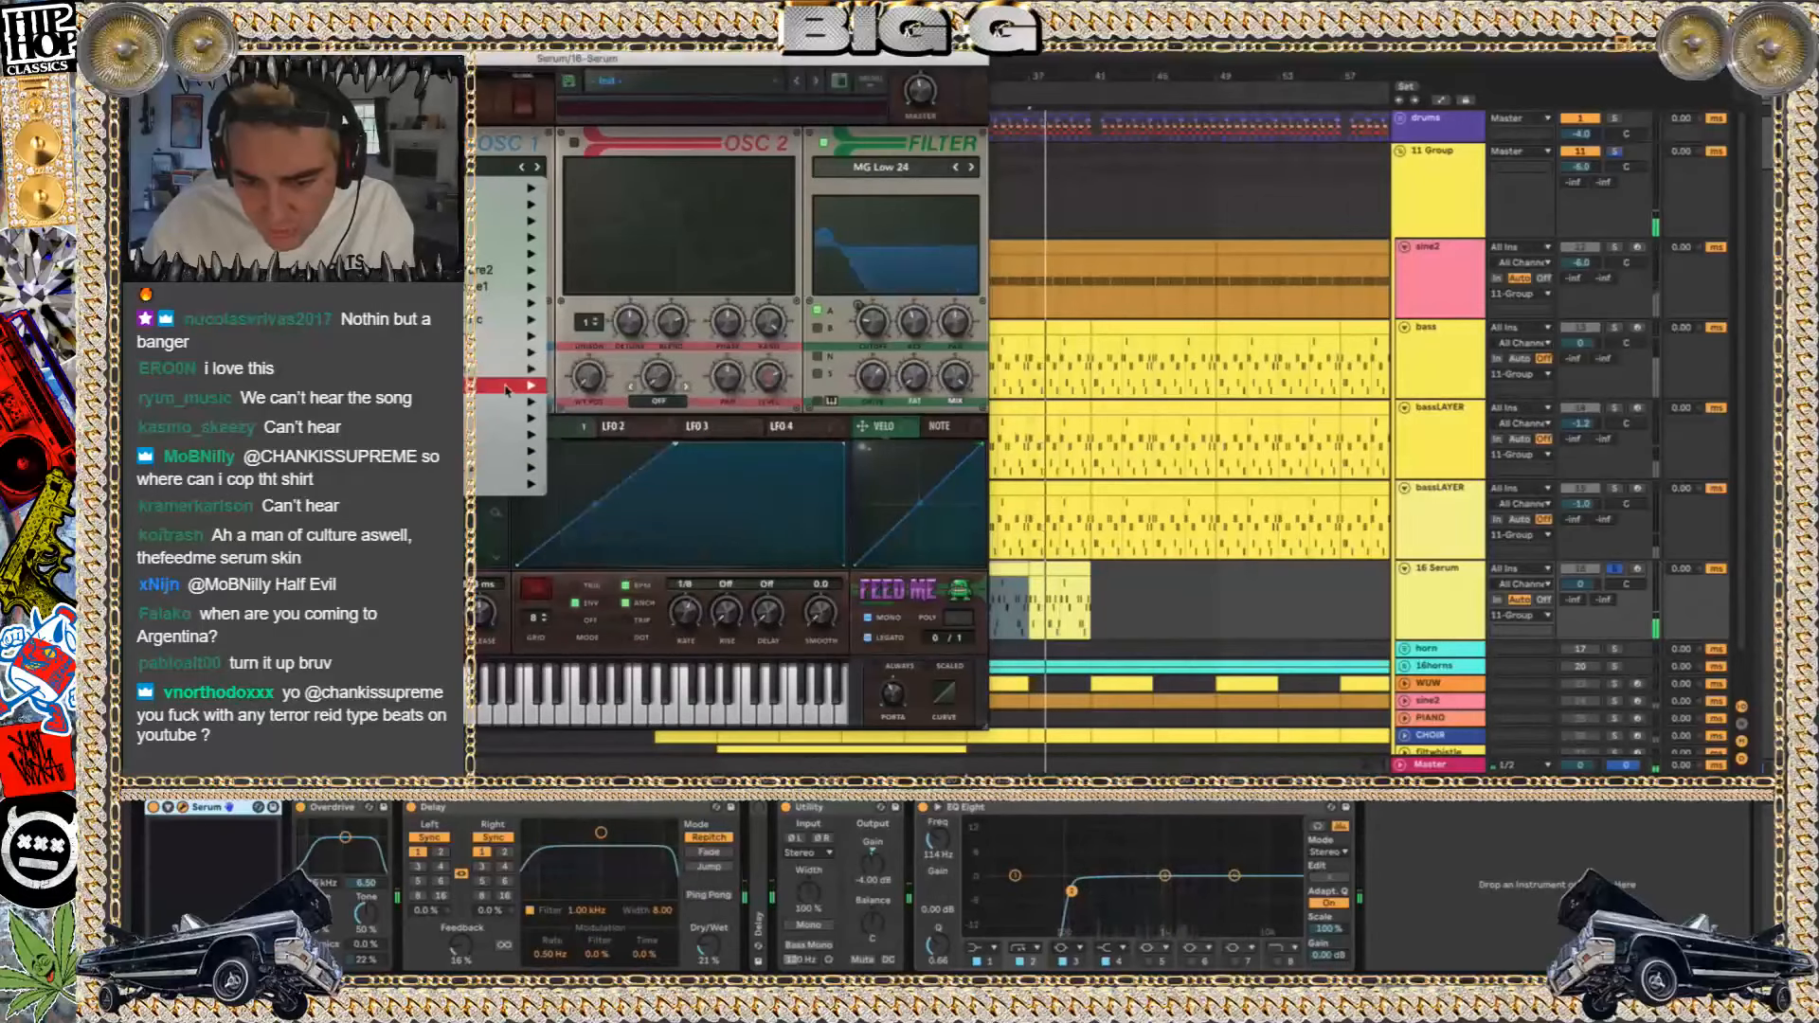
{"action": "mouse_move", "coordinate": [469, 401]}
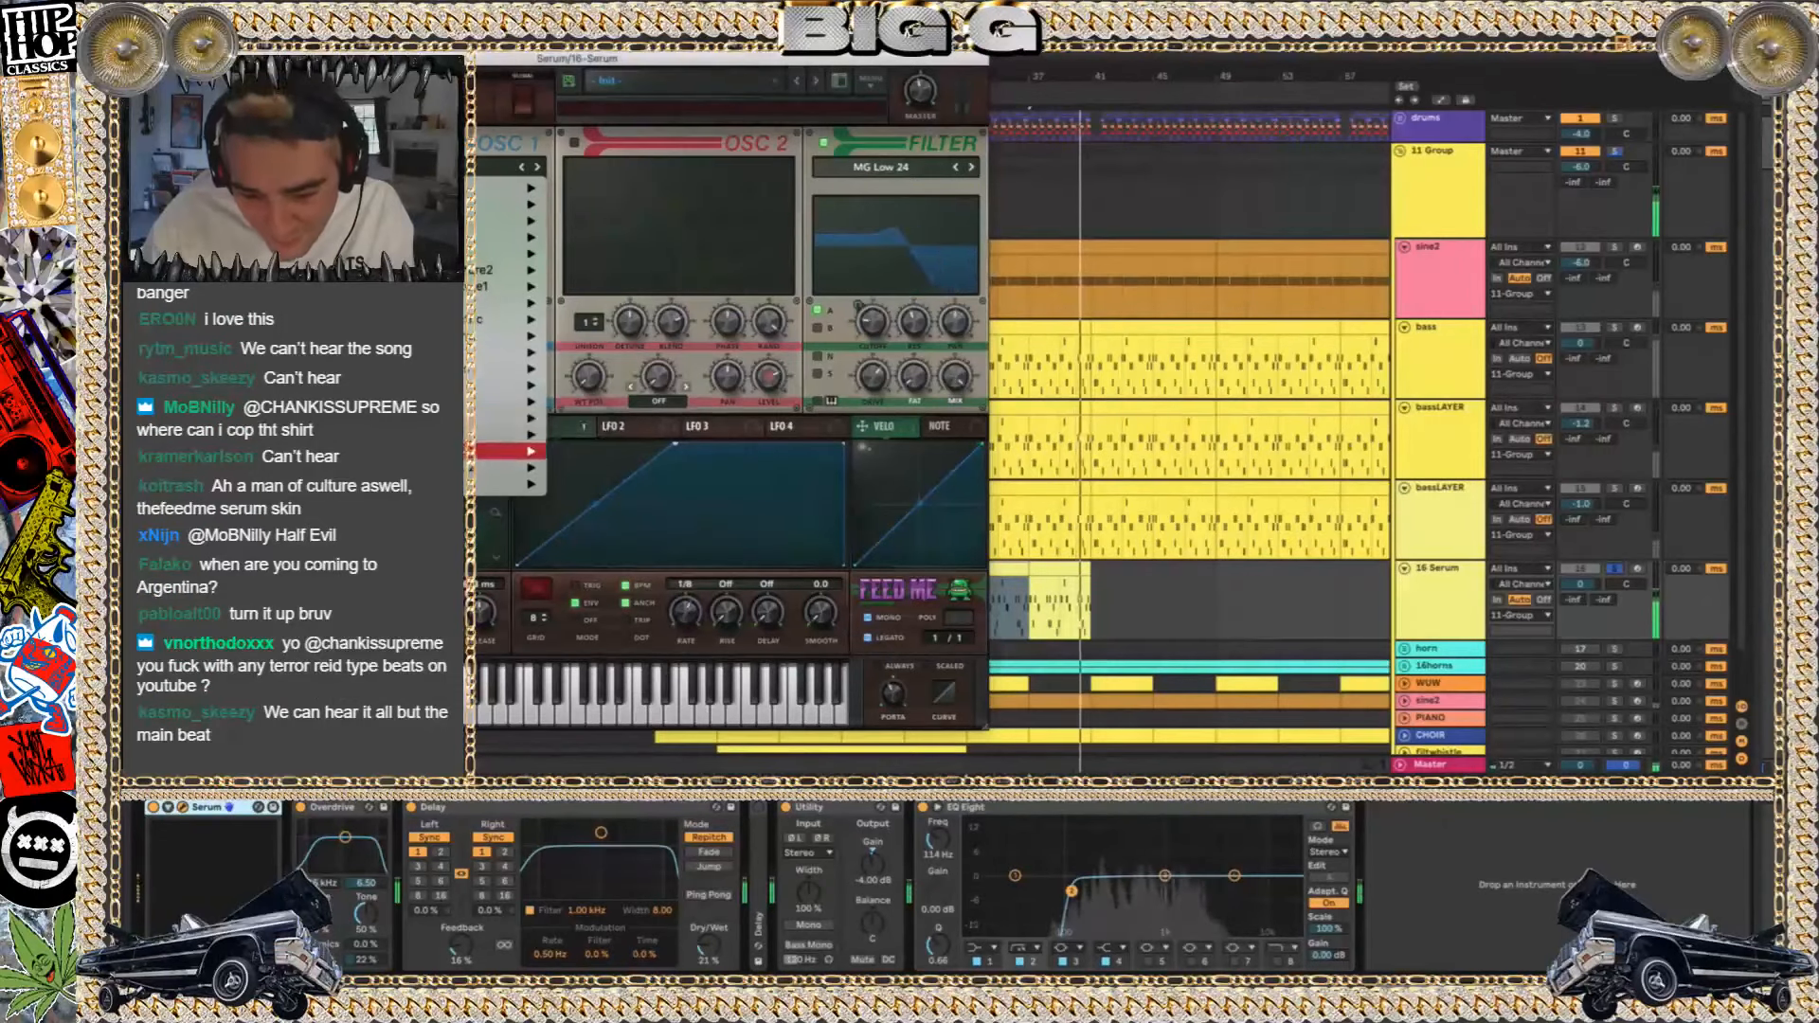
{"action": "left_click_drag", "start_coordinate": [500, 60], "coordinate": [952, 81]}
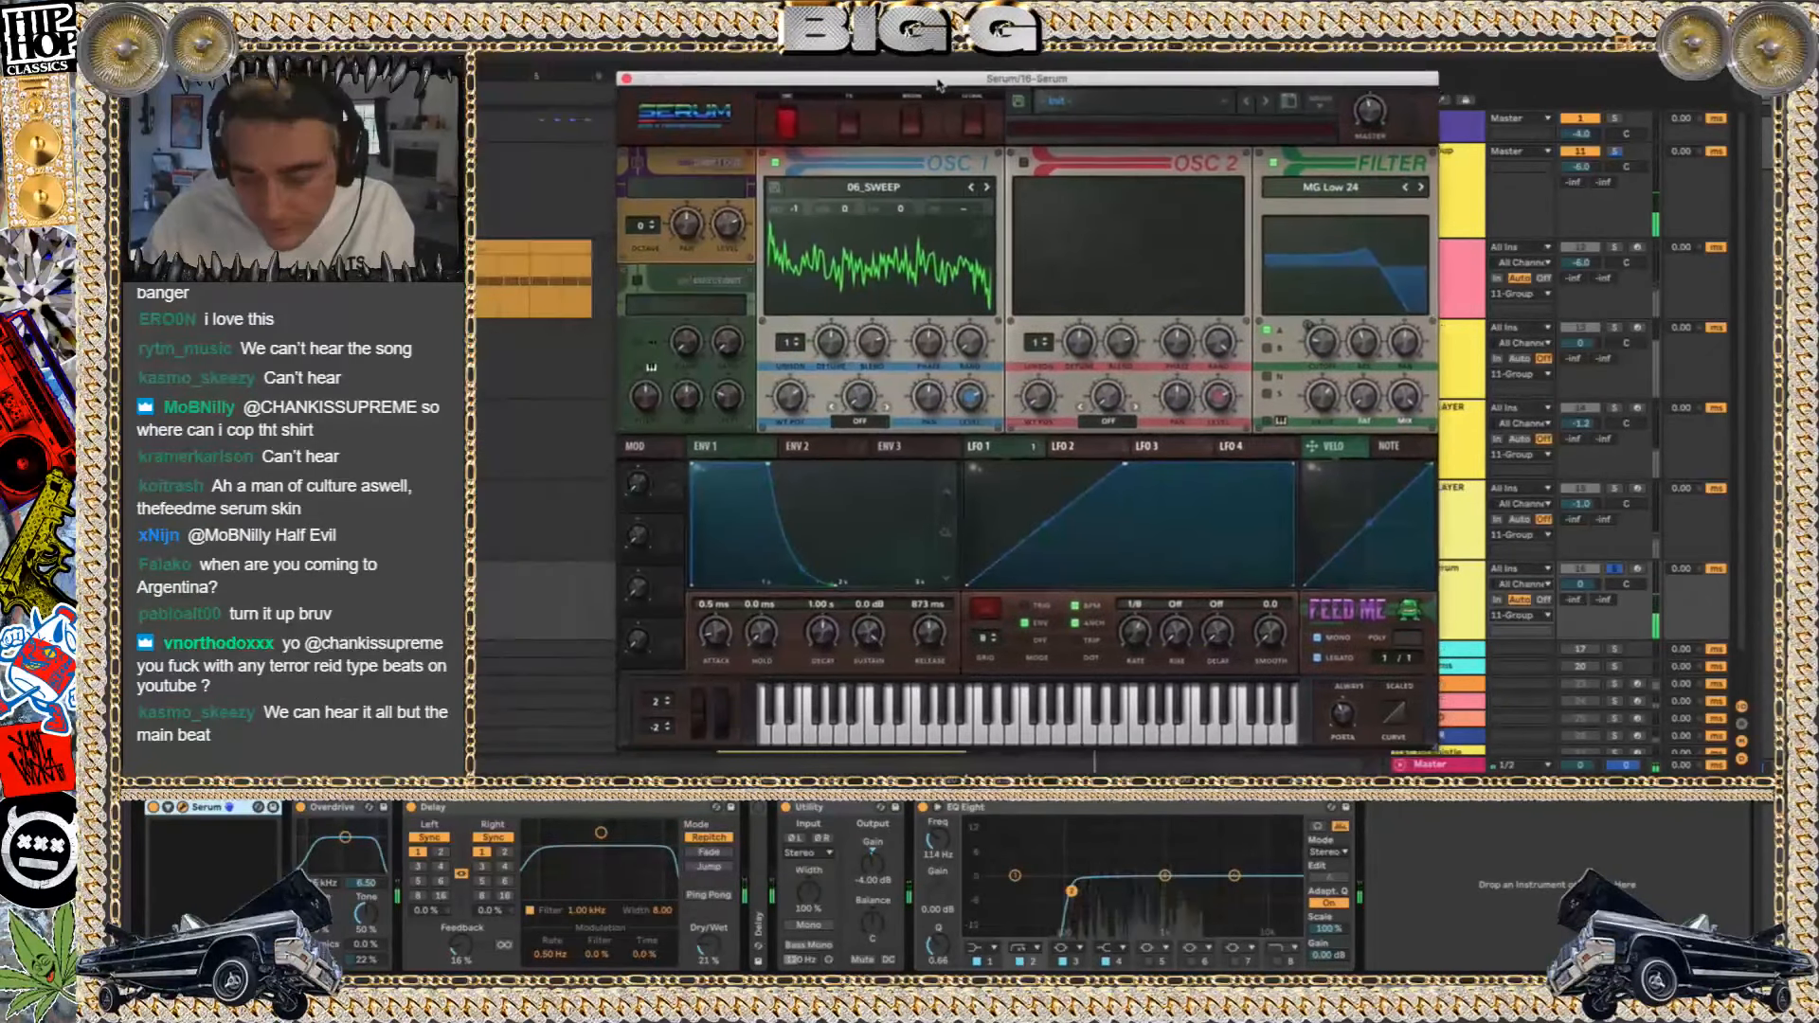
{"action": "left_click", "coordinate": [886, 187]}
{"action": "mouse_move", "coordinate": [876, 207]}
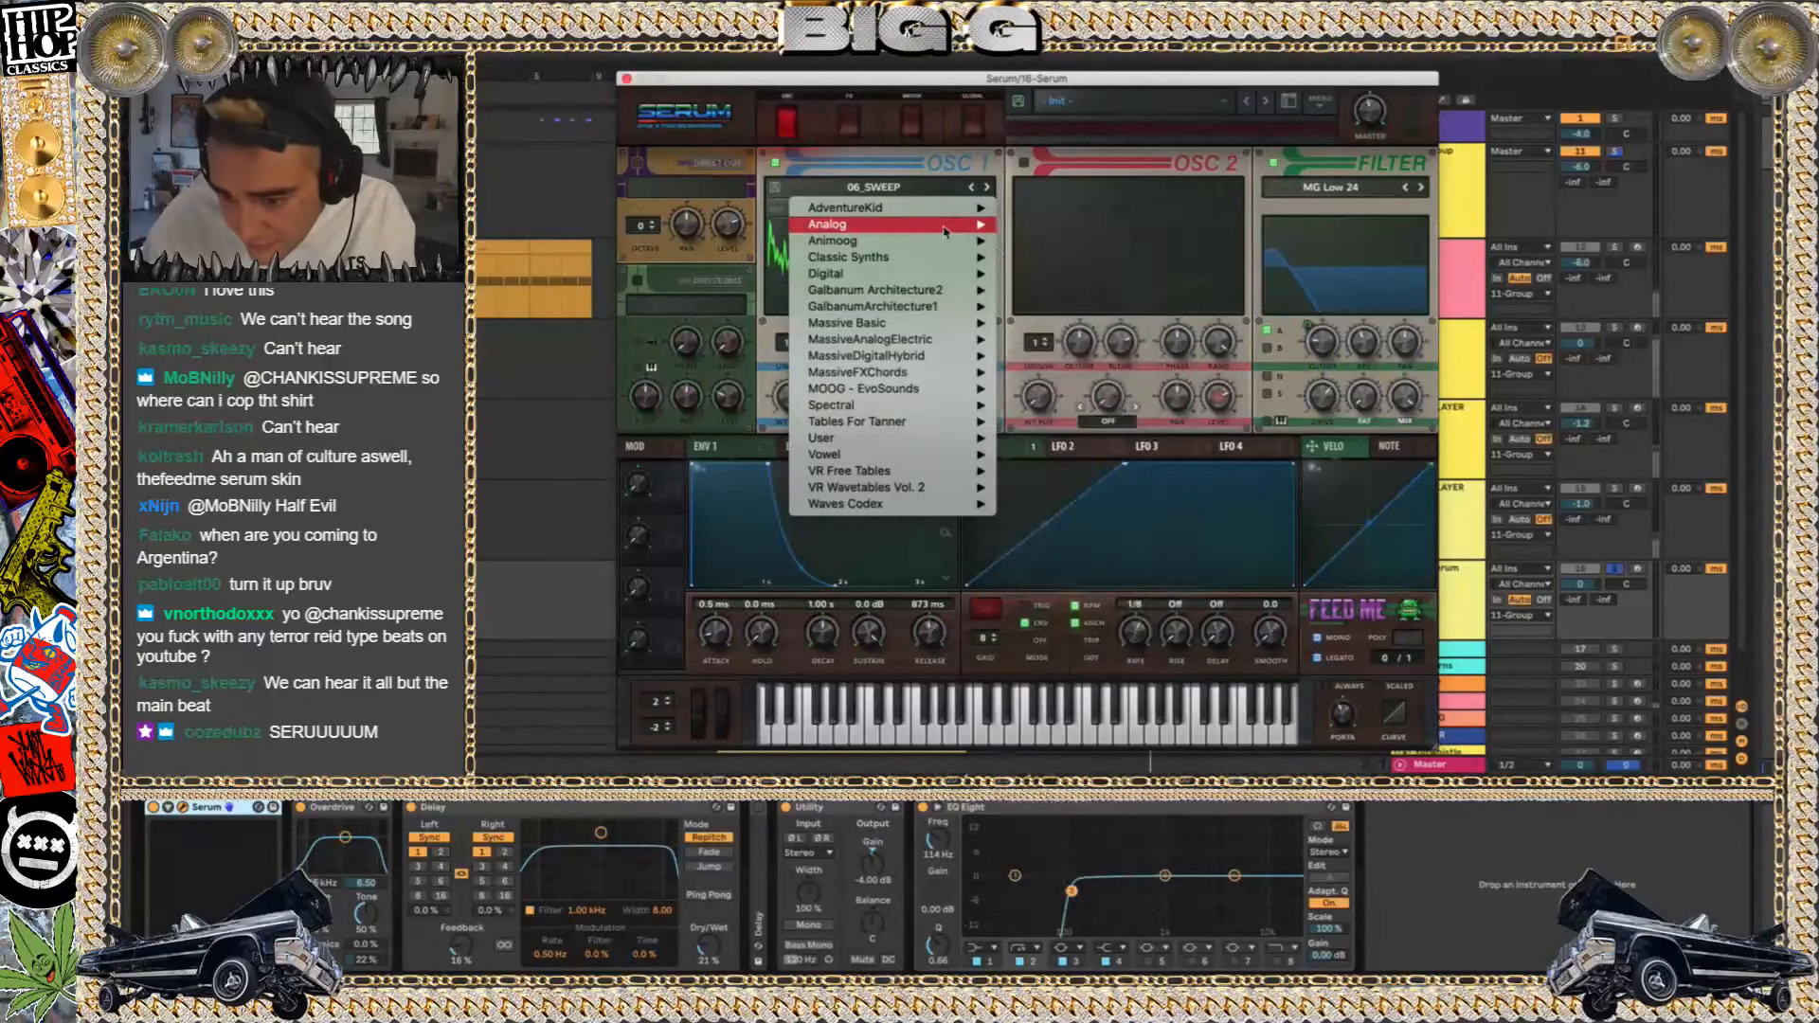
{"action": "scroll", "coordinate": [1042, 415], "scroll_direction": "up", "scroll_amount": 10}
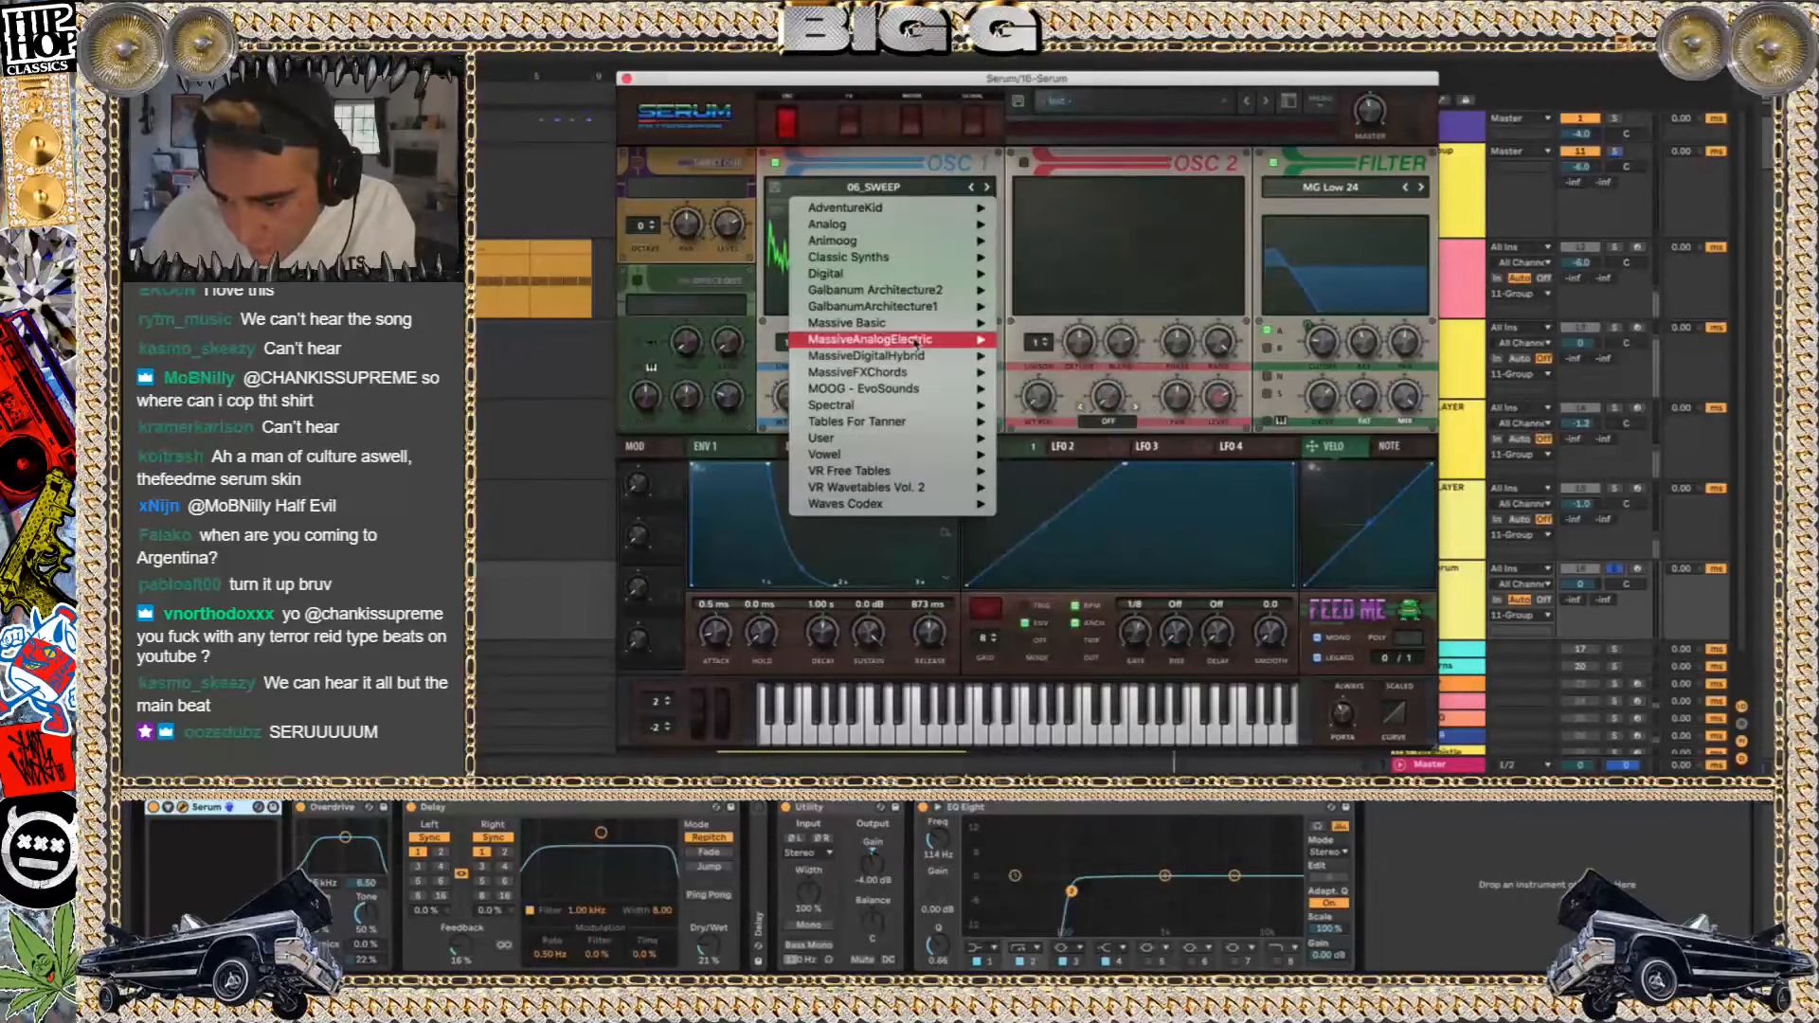
{"action": "mouse_move", "coordinate": [872, 292]}
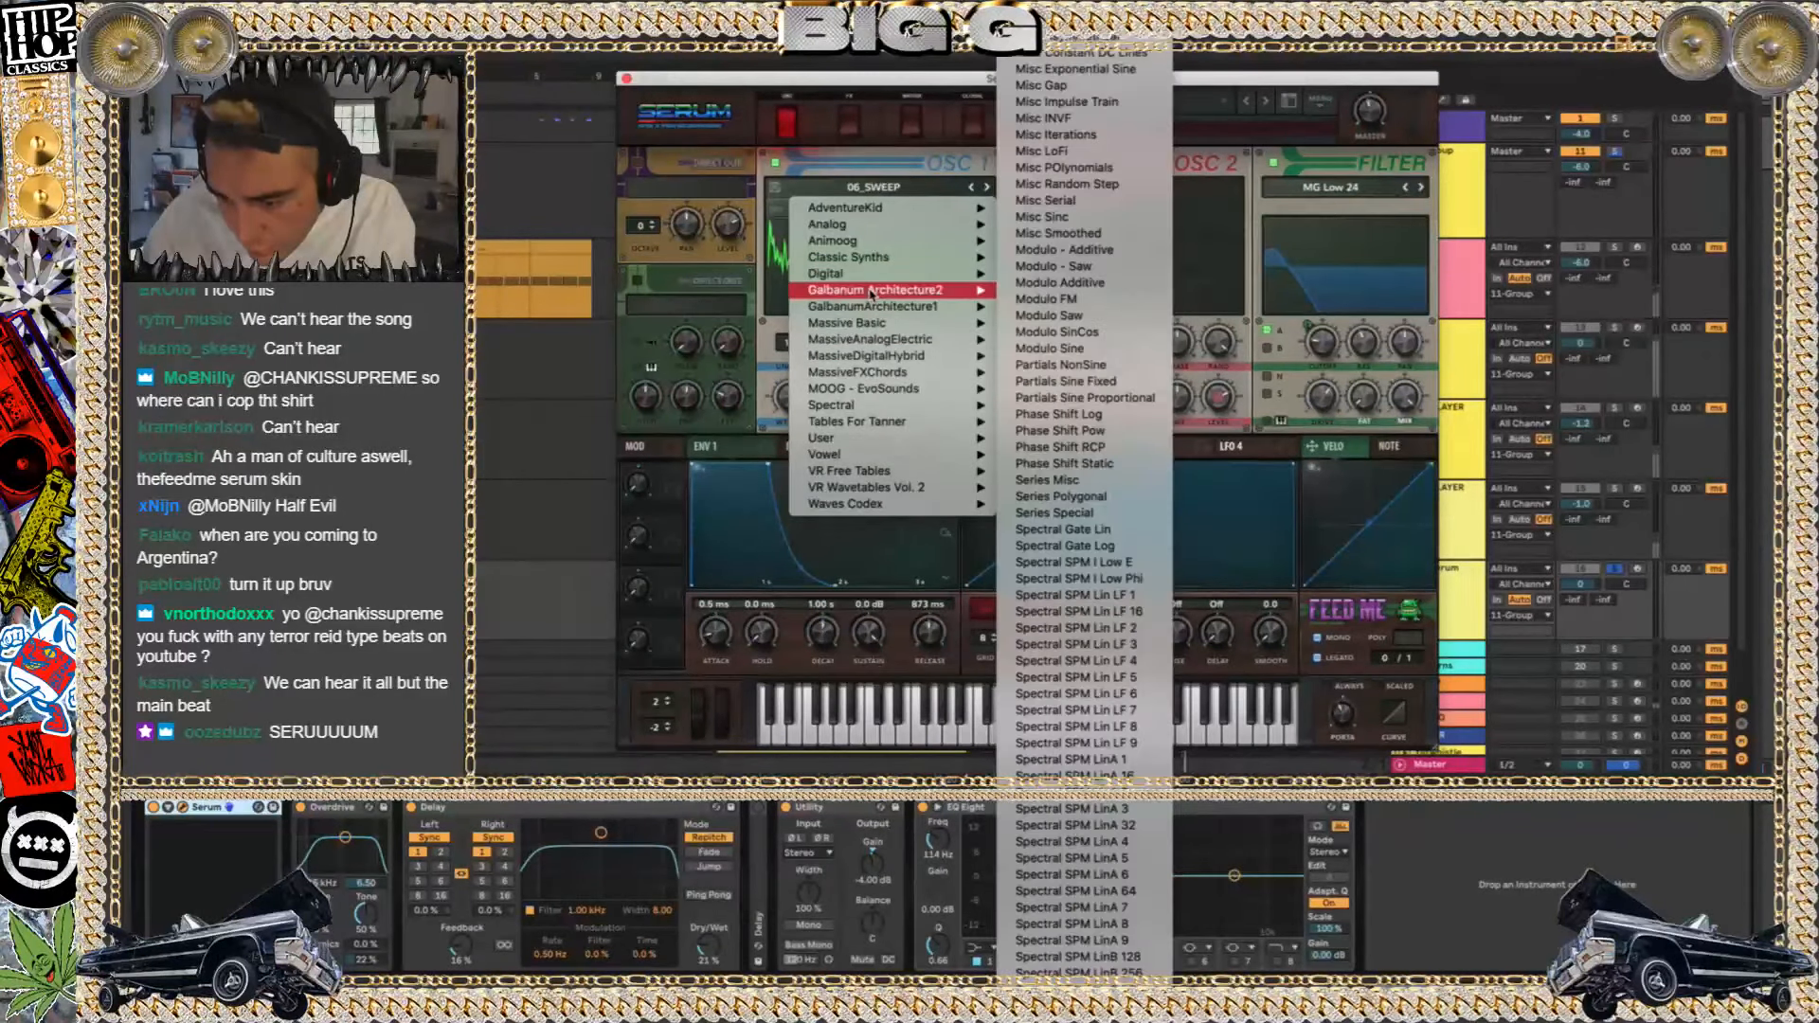
{"action": "mouse_move", "coordinate": [859, 331]}
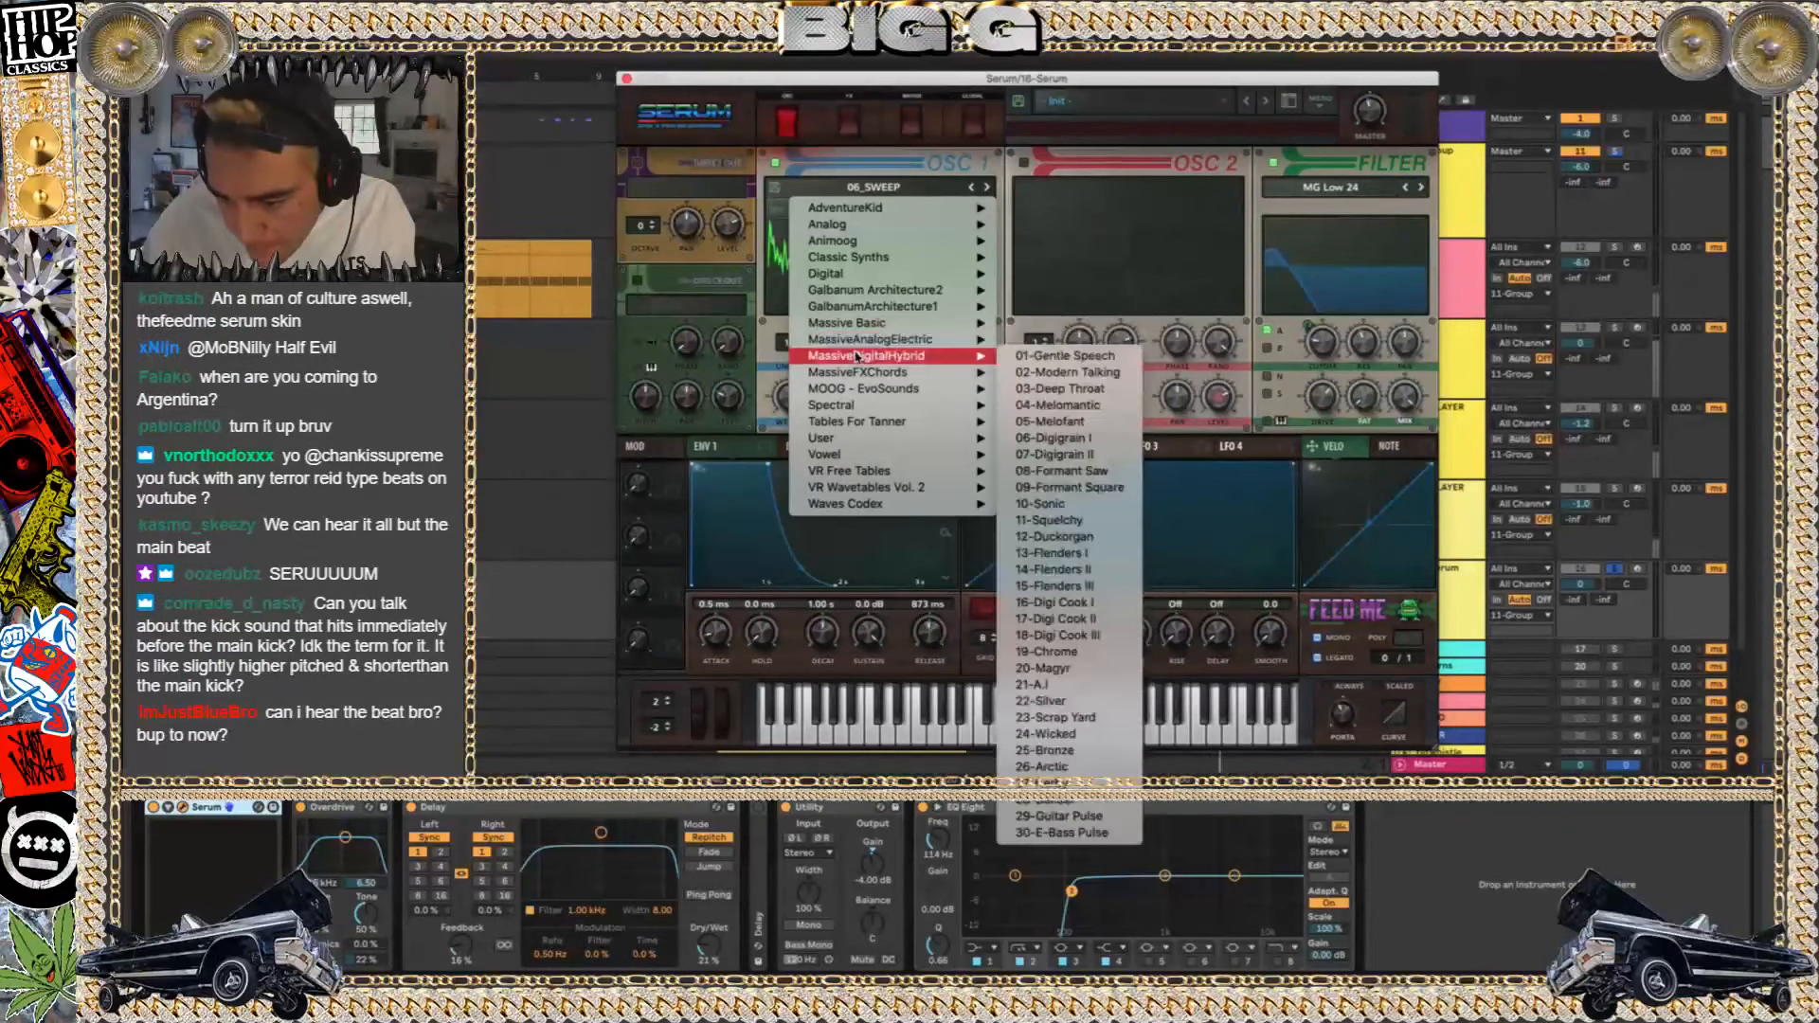
{"action": "mouse_move", "coordinate": [855, 405]}
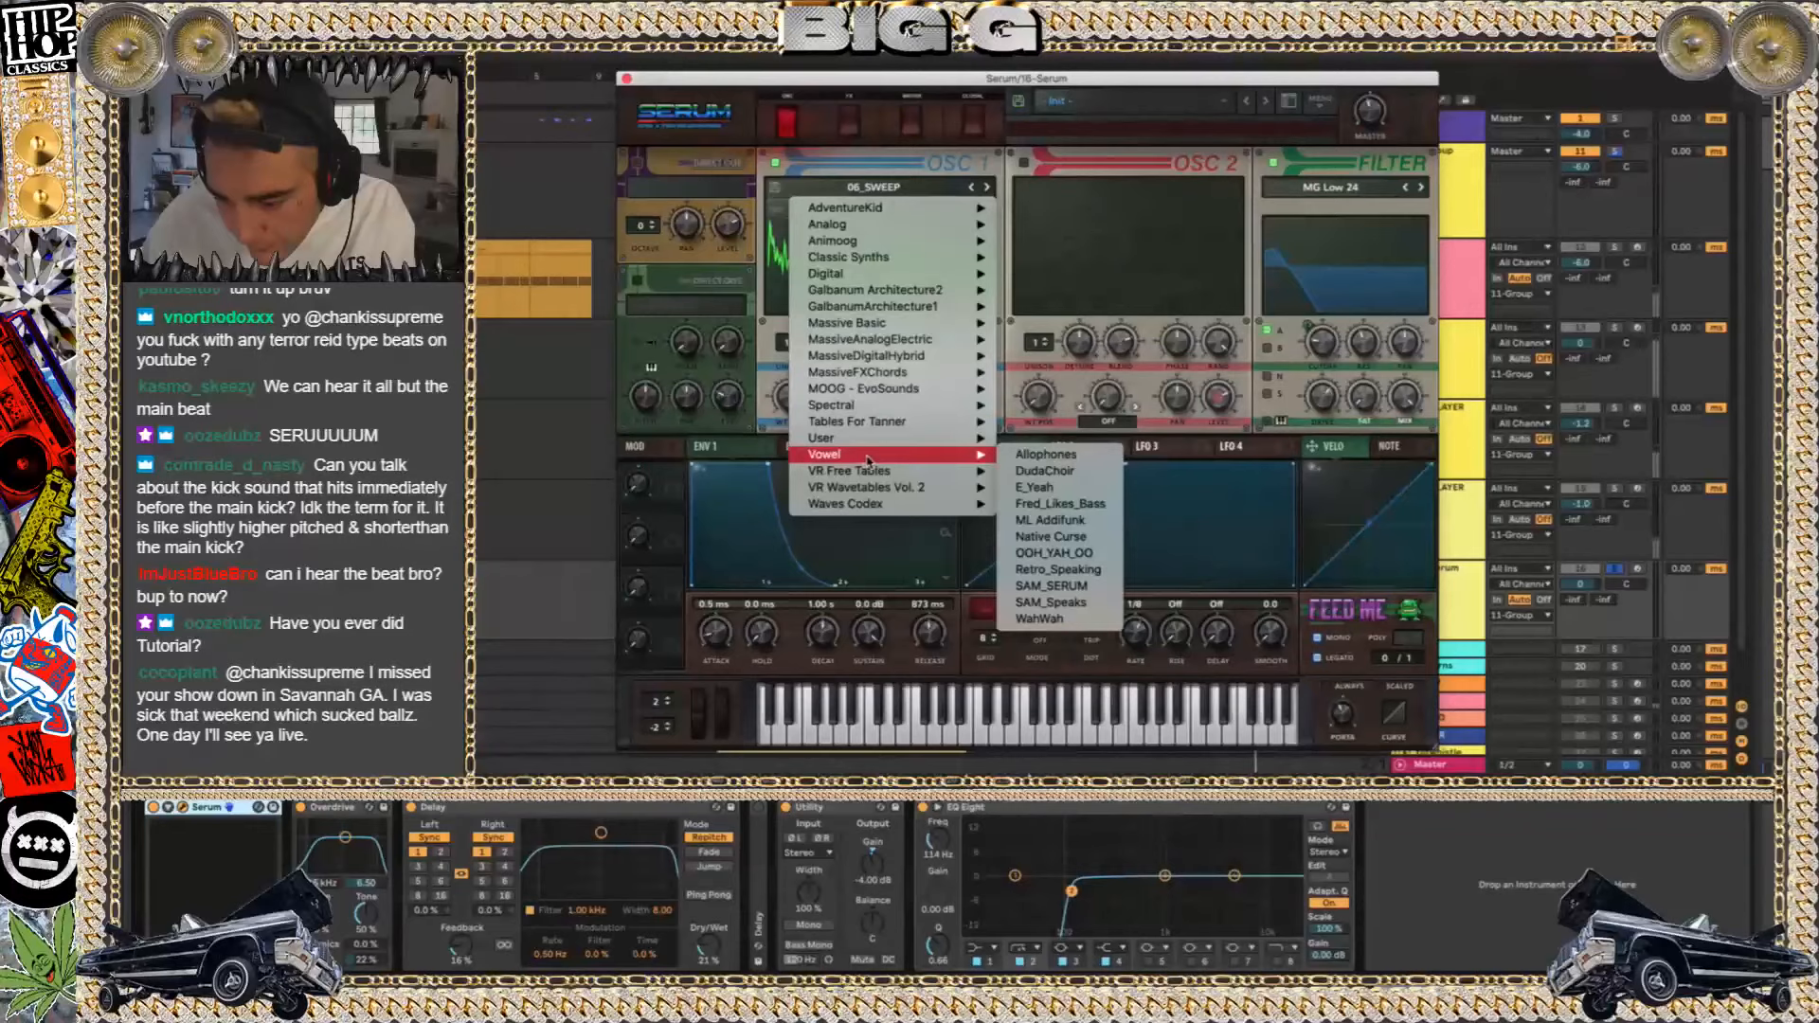
{"action": "mouse_move", "coordinate": [864, 471]}
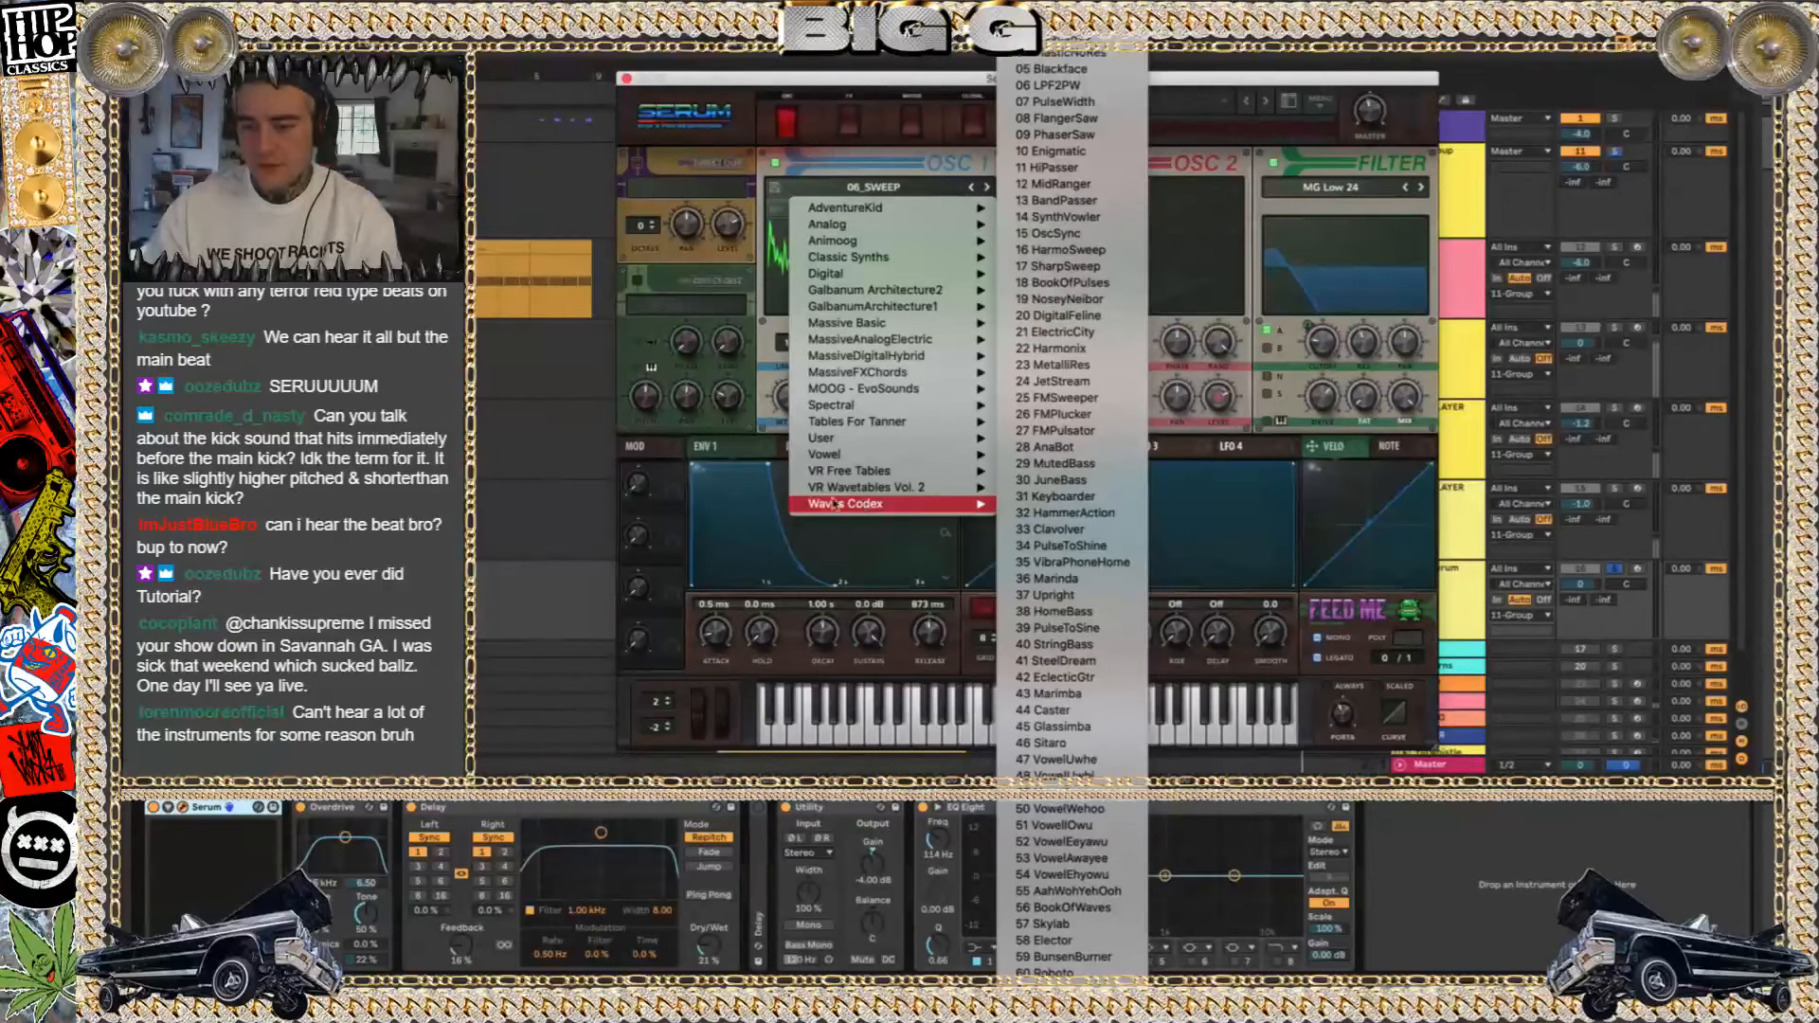
{"action": "left_click", "coordinate": [748, 85]}
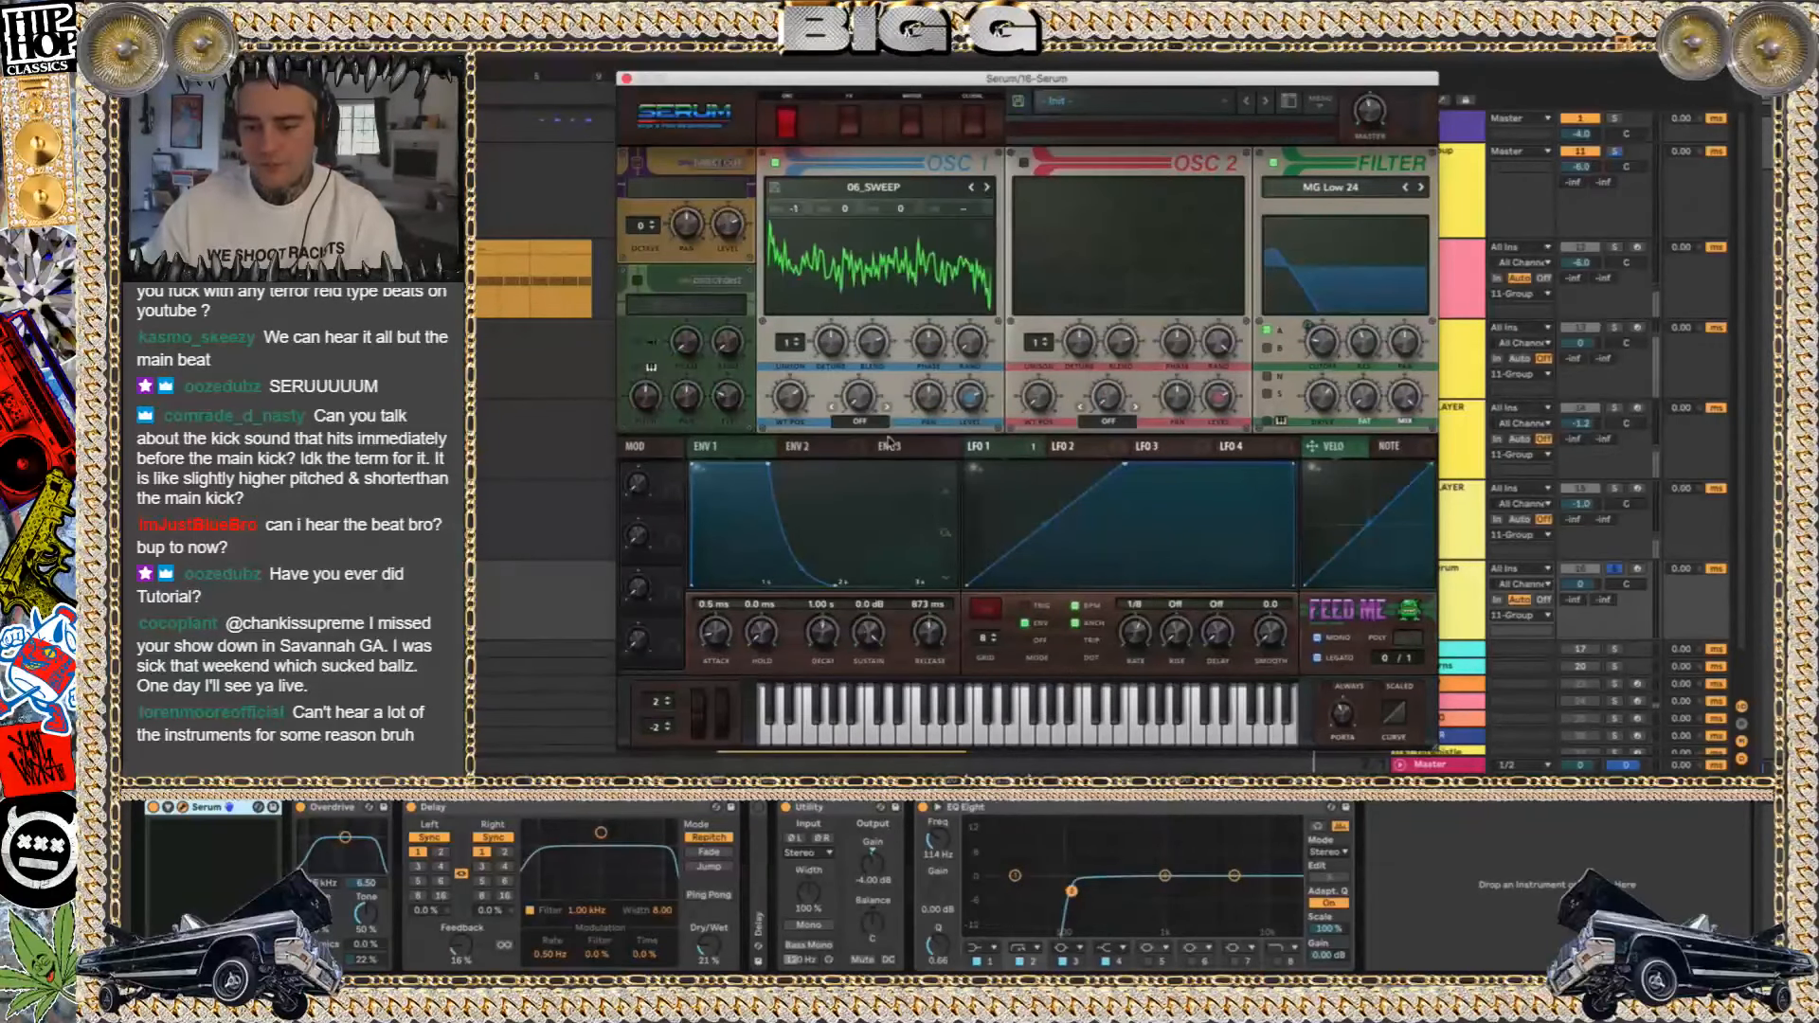
Arm the 16 Serum track for recording, play test notes through the synth, and close its window
{"action": "left_click", "coordinate": [1638, 570]}
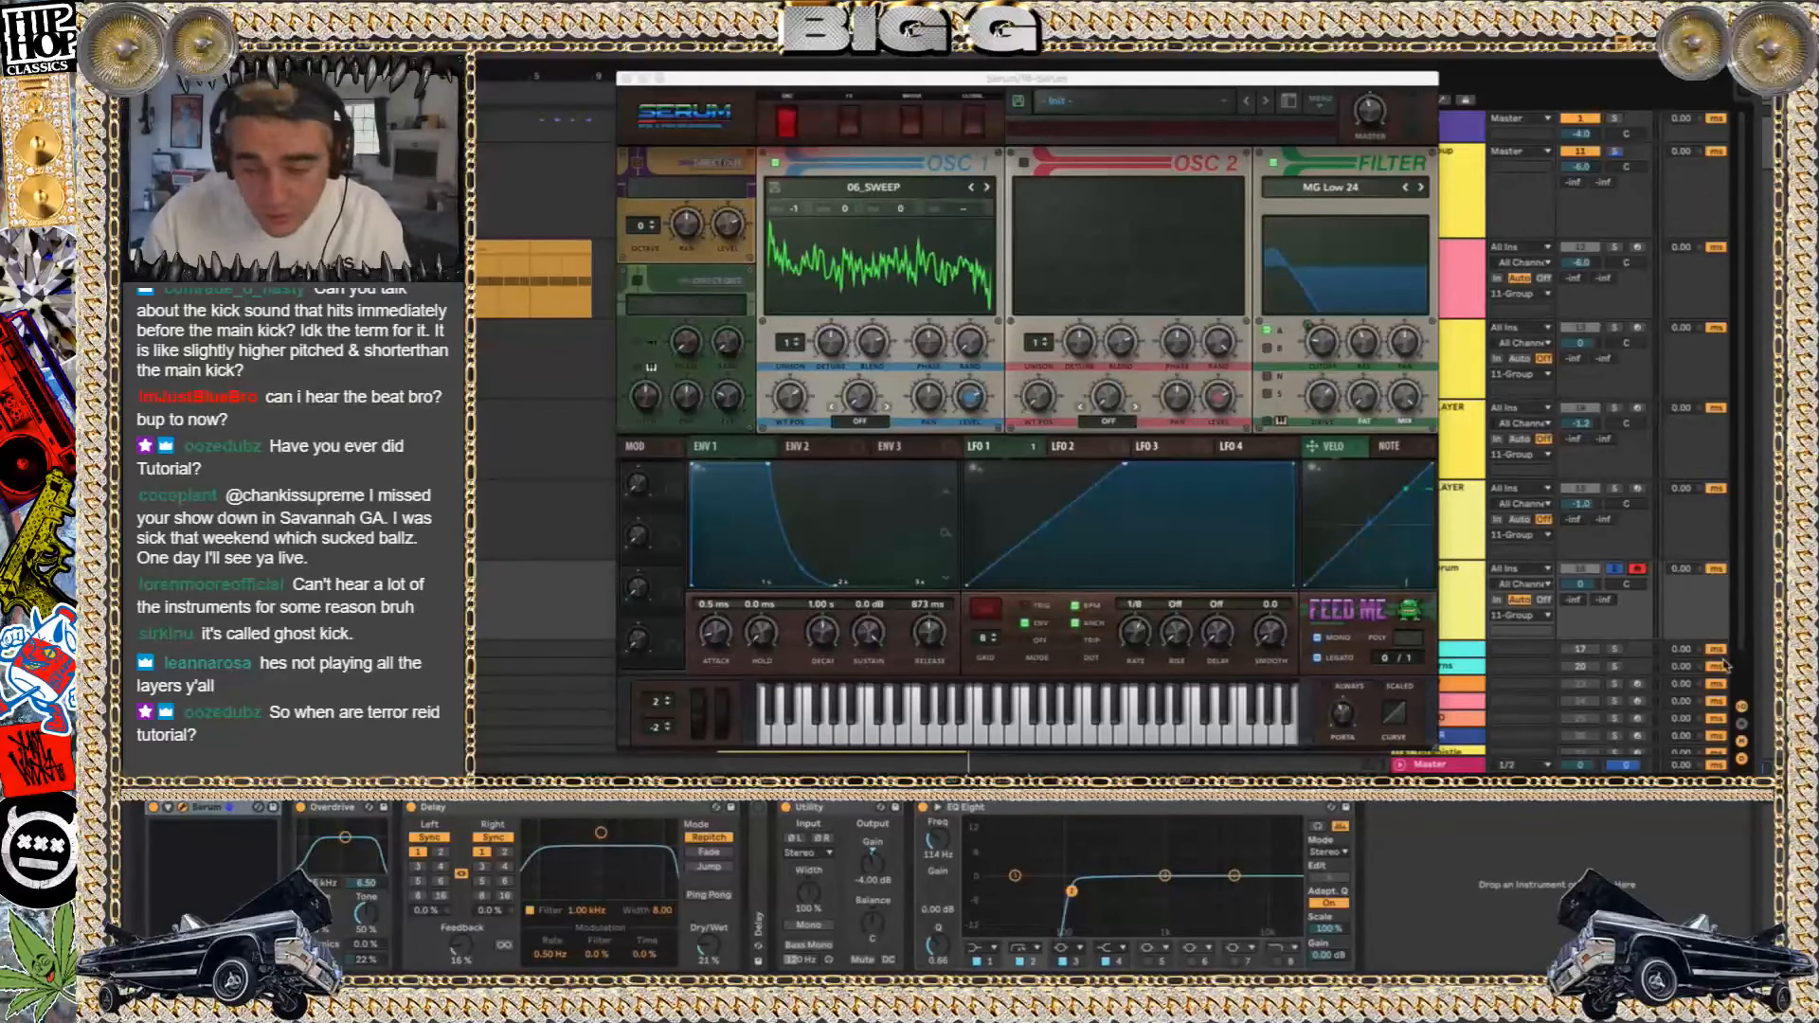
{"action": "key", "text": "f"}
{"action": "key", "text": "f"}
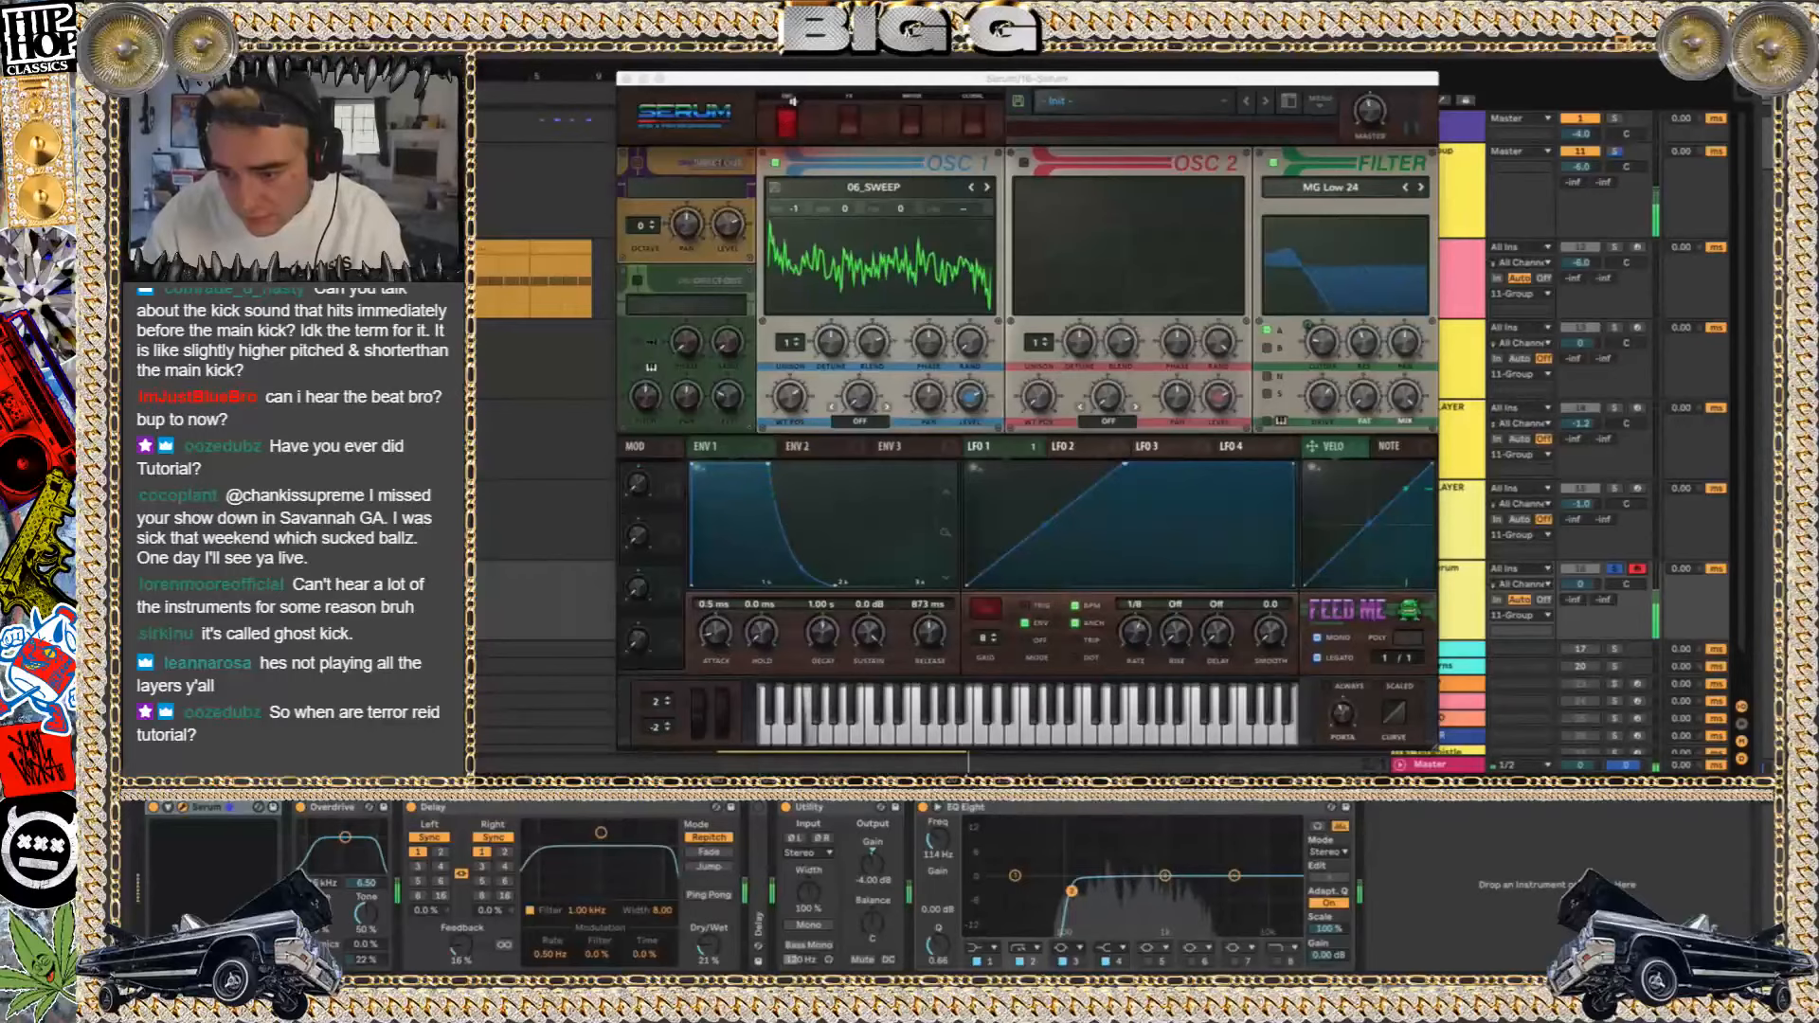
{"action": "left_click", "coordinate": [628, 76]}
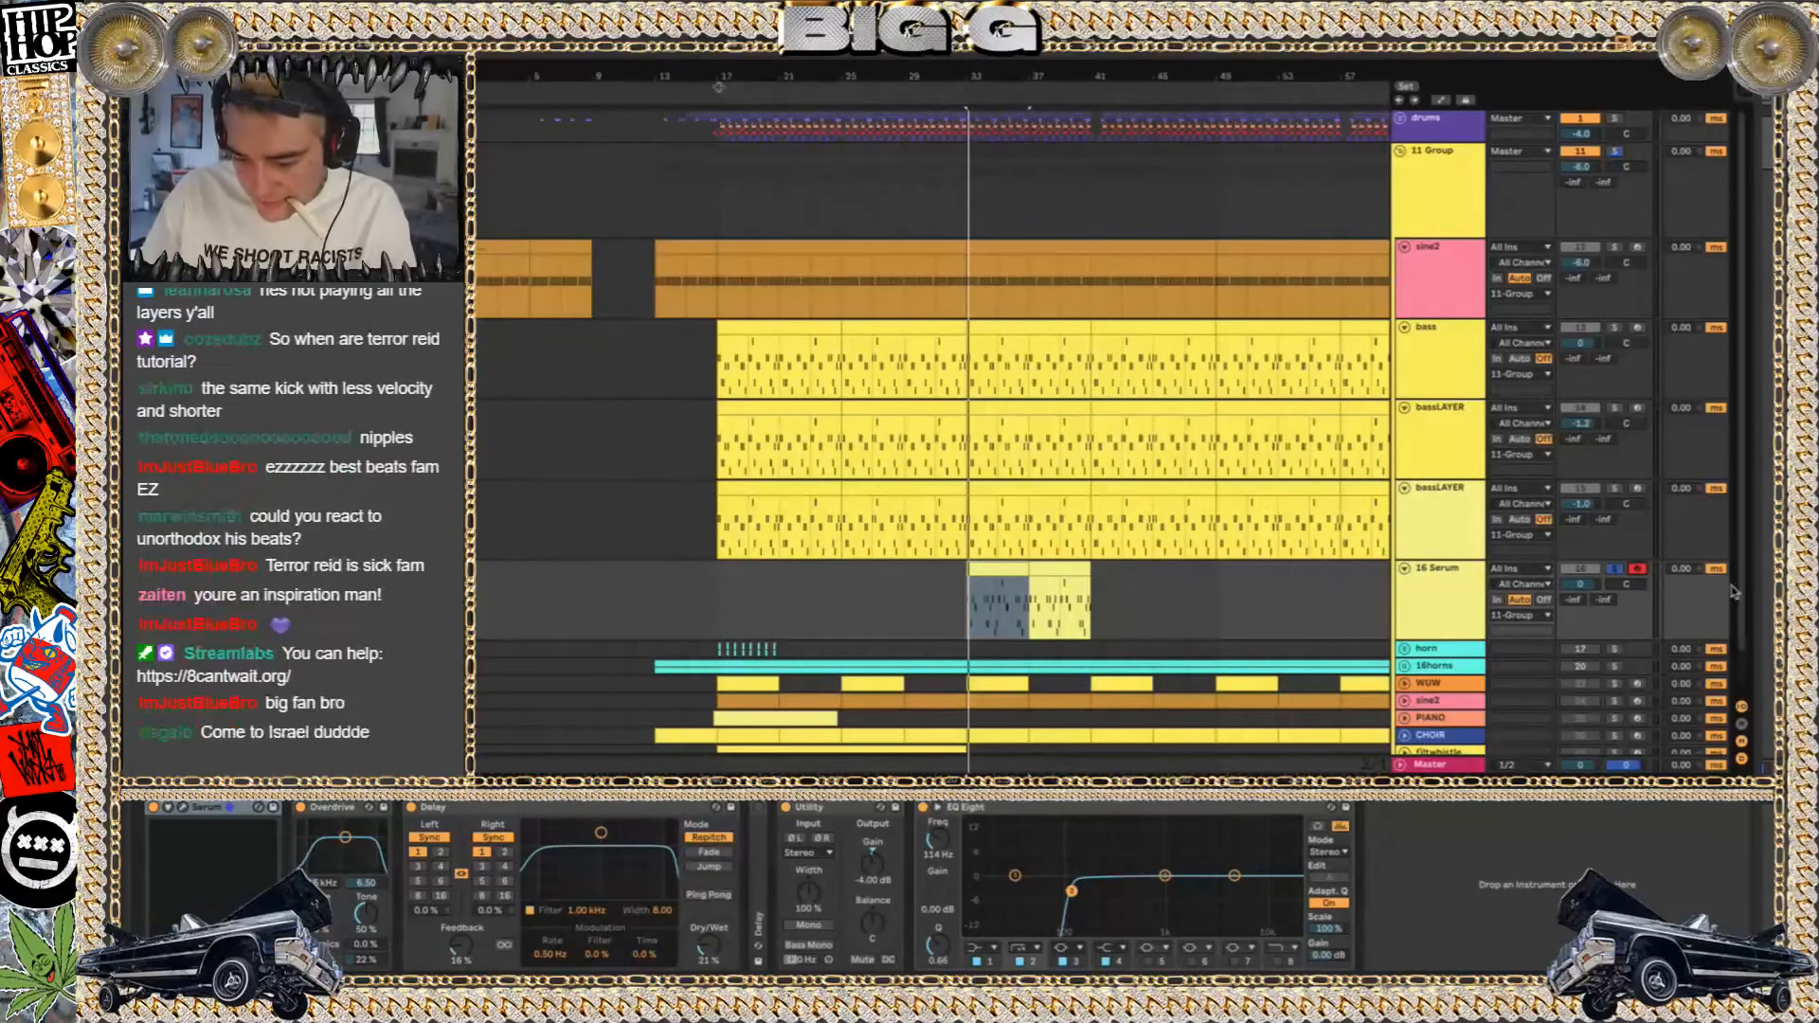
Play the full arrangement from bar 33, restart it from the bass clip at bar 41, and lower the playback volume
{"action": "key", "text": "space"}
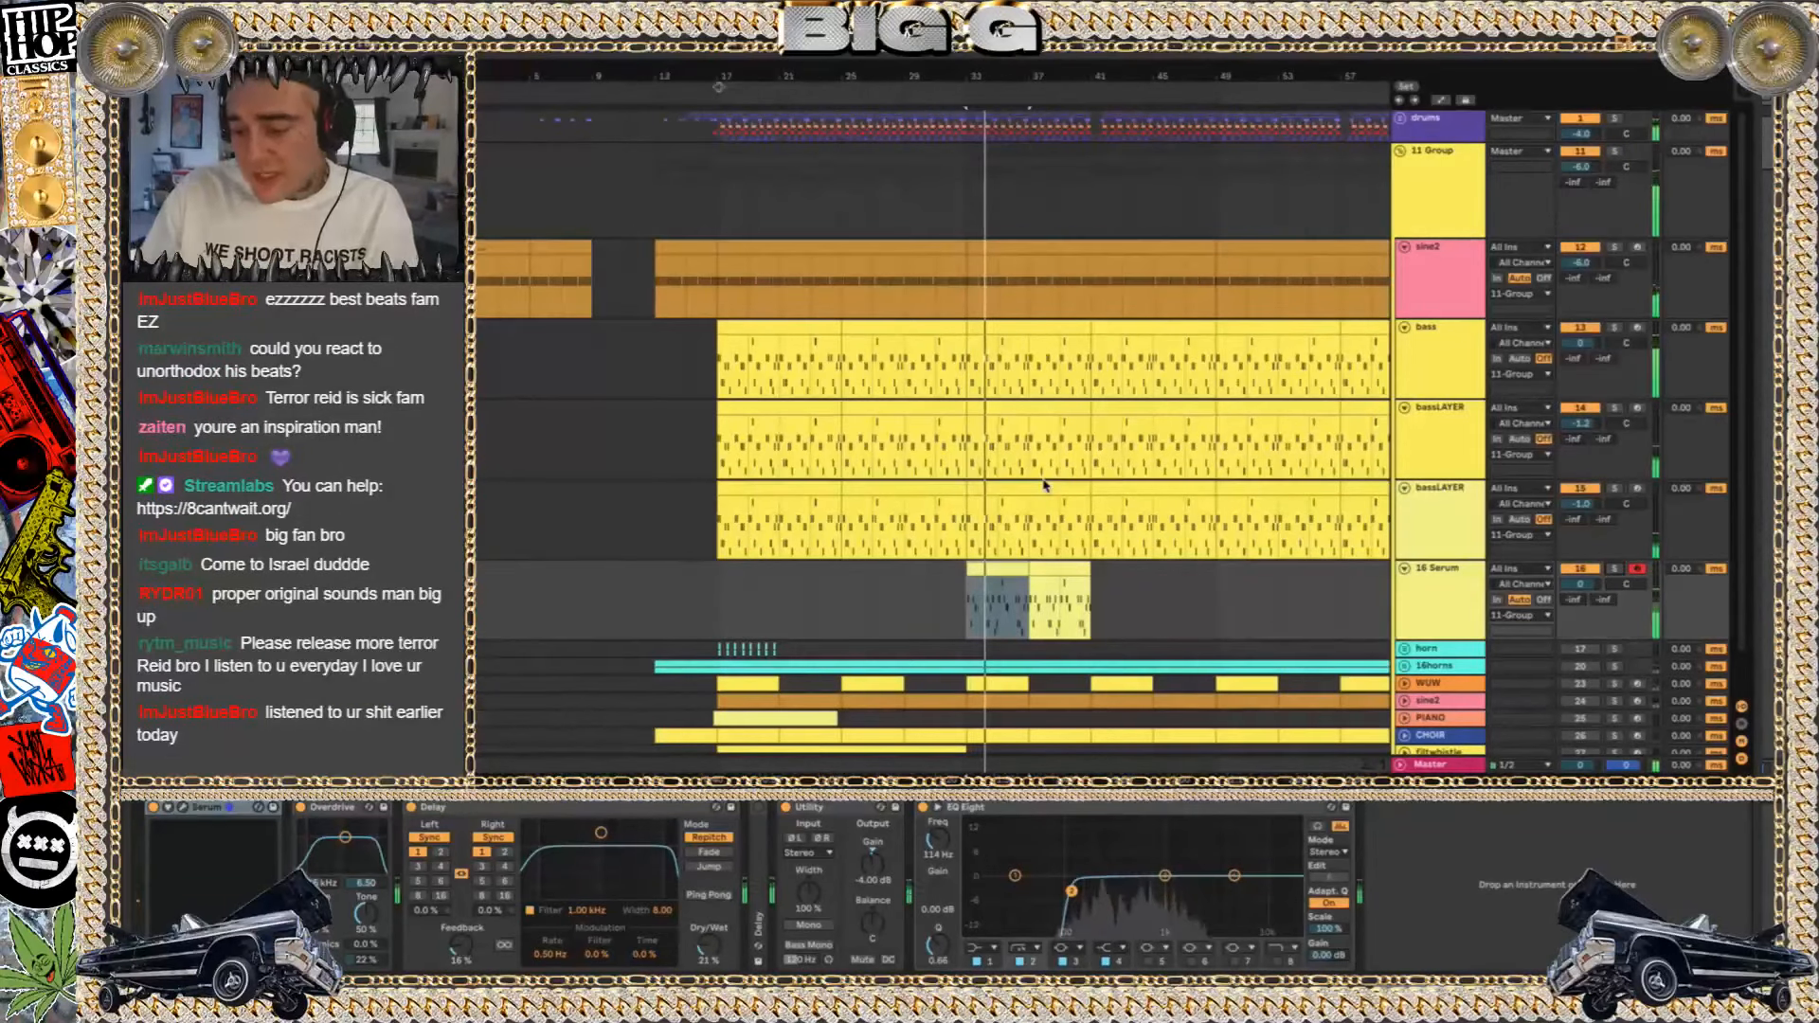
{"action": "scroll", "coordinate": [1044, 485], "scroll_direction": "down", "scroll_amount": 5}
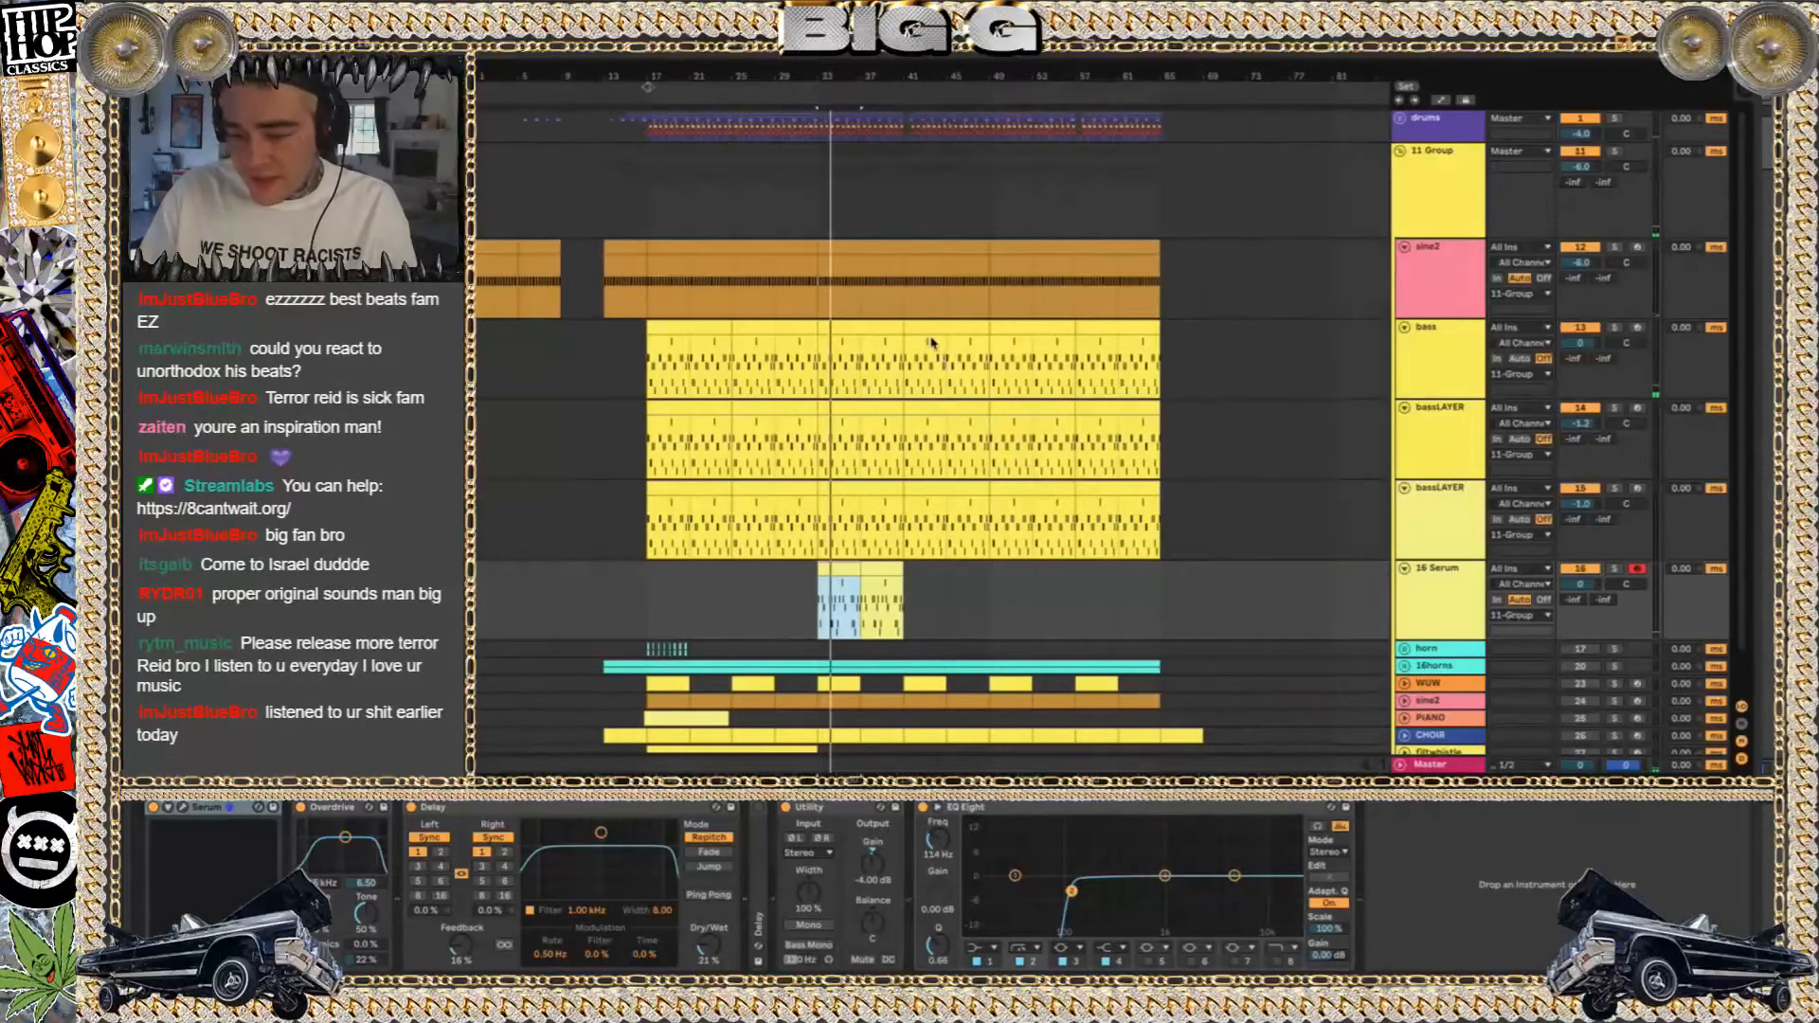
{"action": "left_click", "coordinate": [929, 326]}
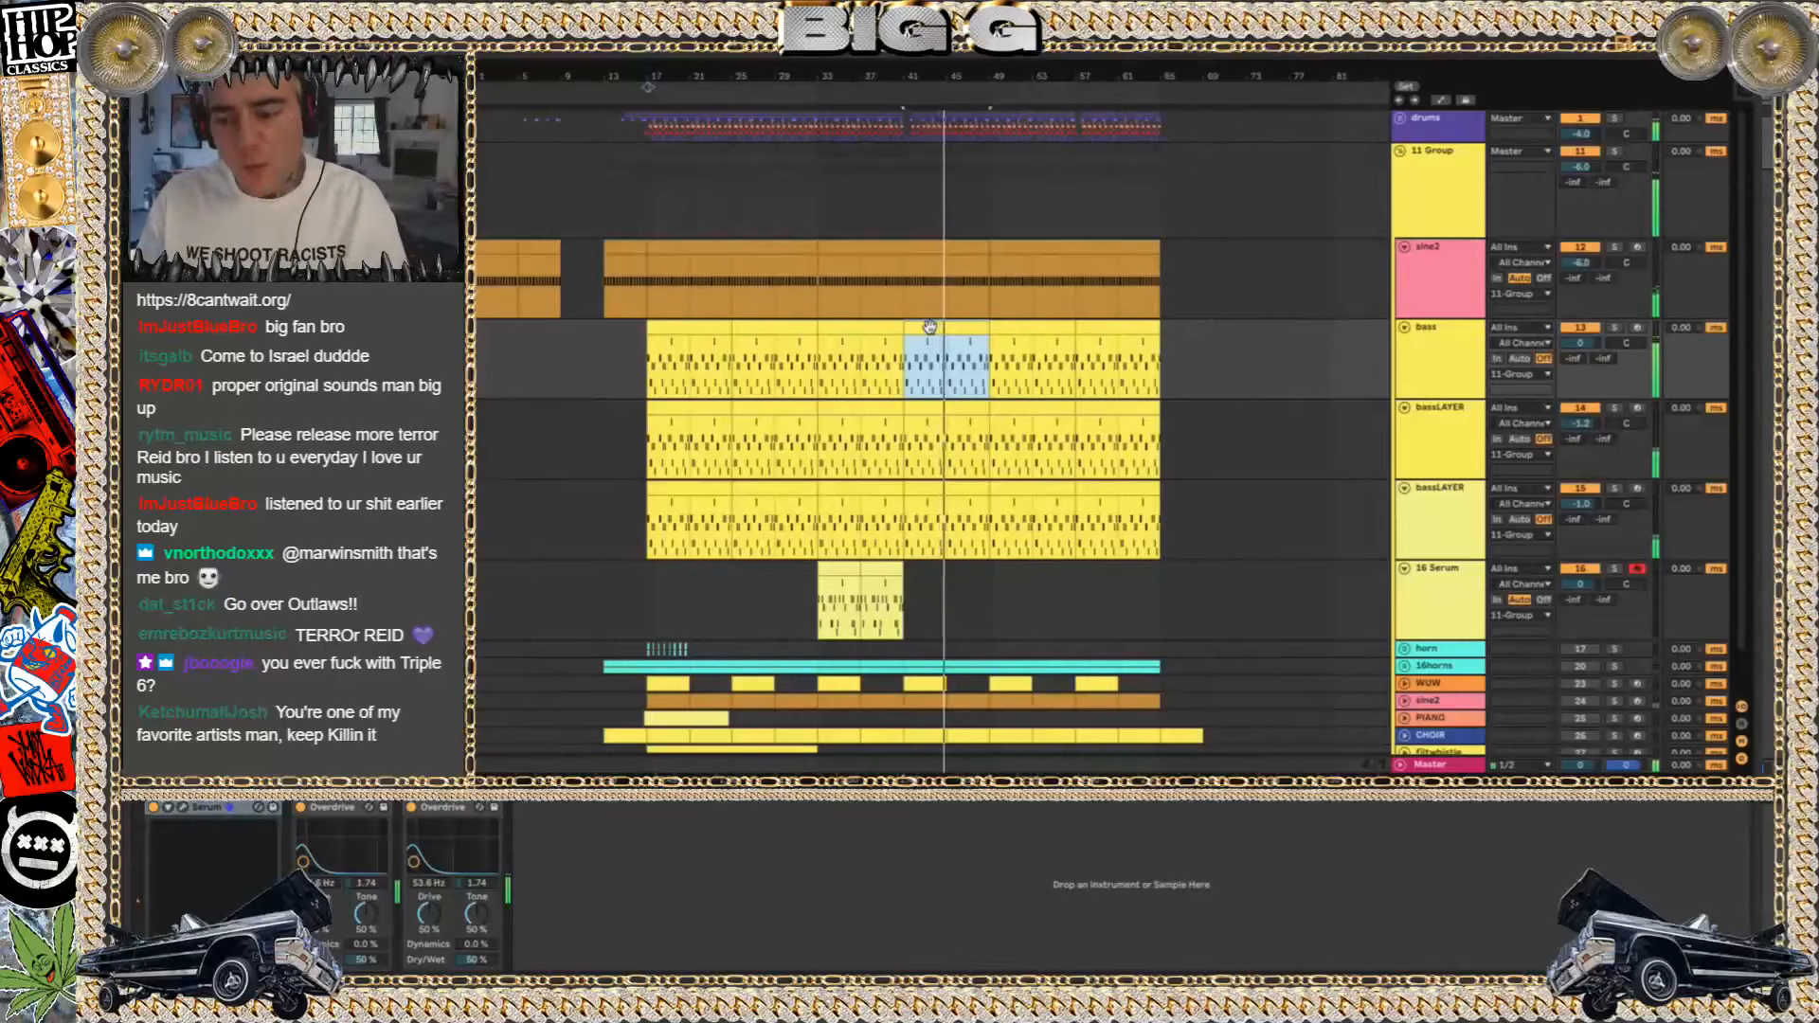
{"action": "key", "text": "XF86AudioLowerVolume"}
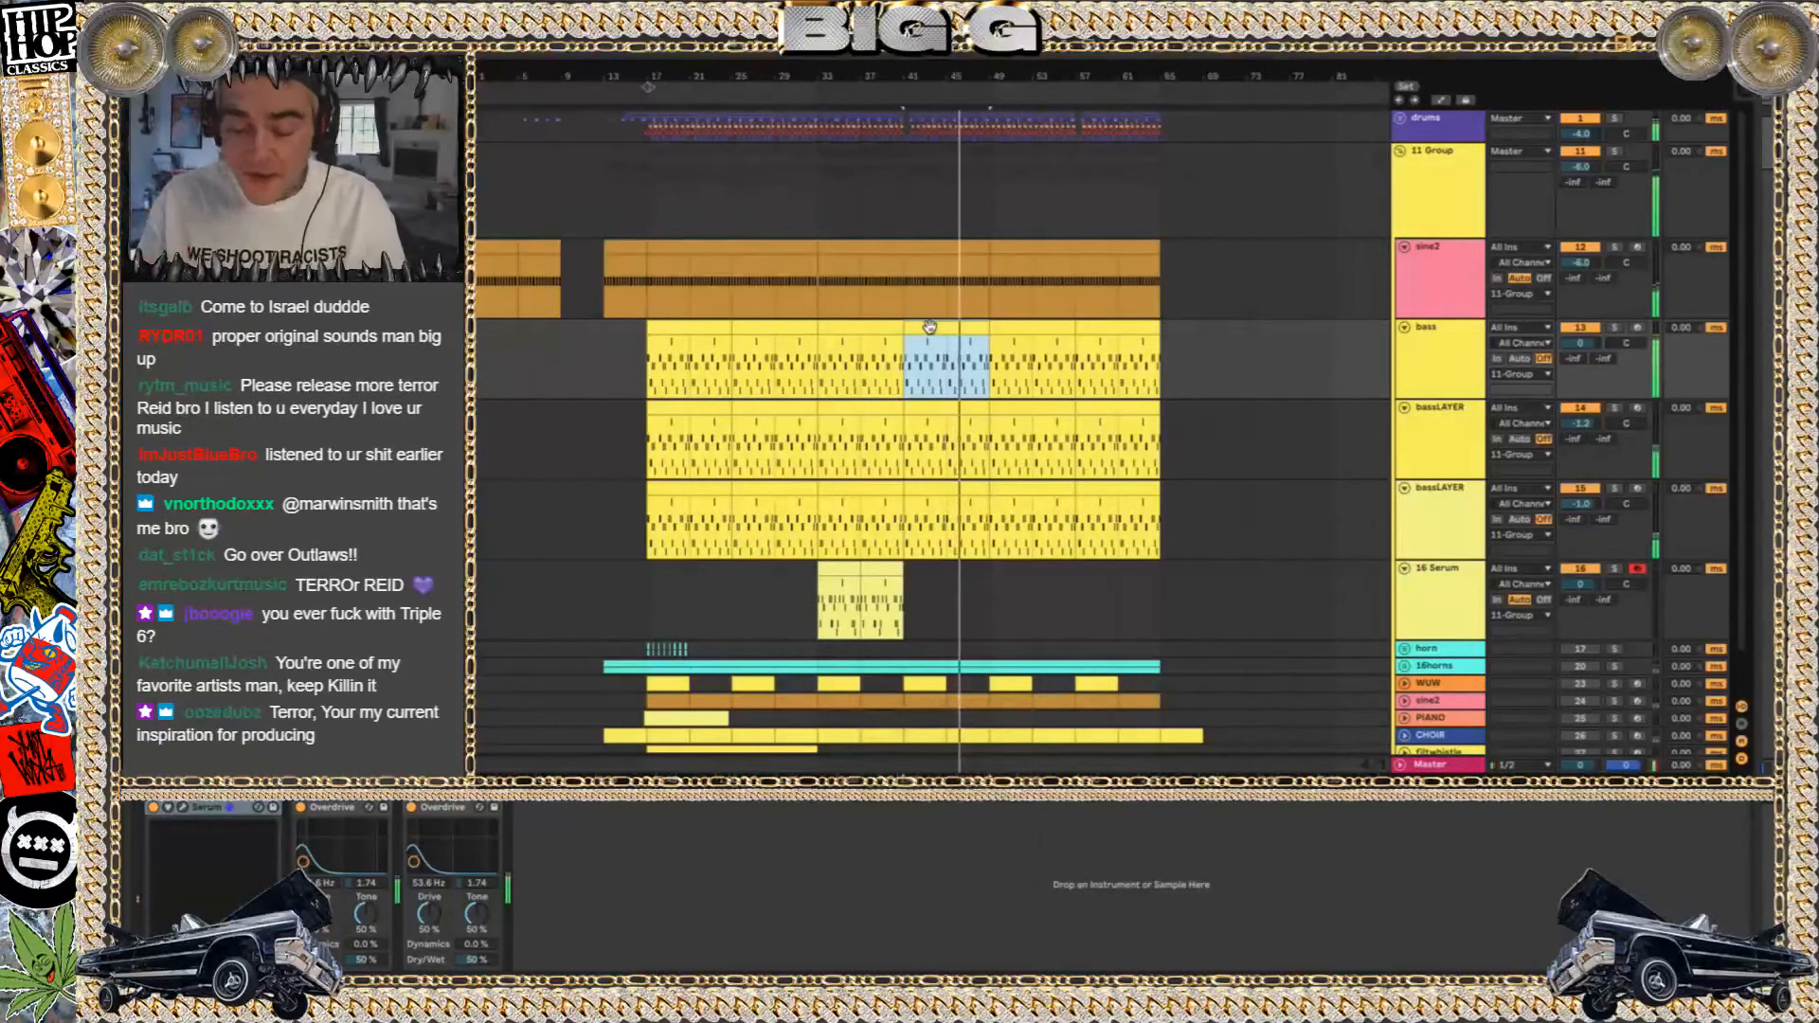
Select the whole row of bass clips and play the arrangement from bar 17
{"action": "key", "text": "space"}
{"action": "left_click", "coordinate": [870, 329]}
{"action": "left_click", "coordinate": [698, 329]}
{"action": "left_click", "coordinate": [833, 326], "text": "shift"}
{"action": "key", "text": "space"}
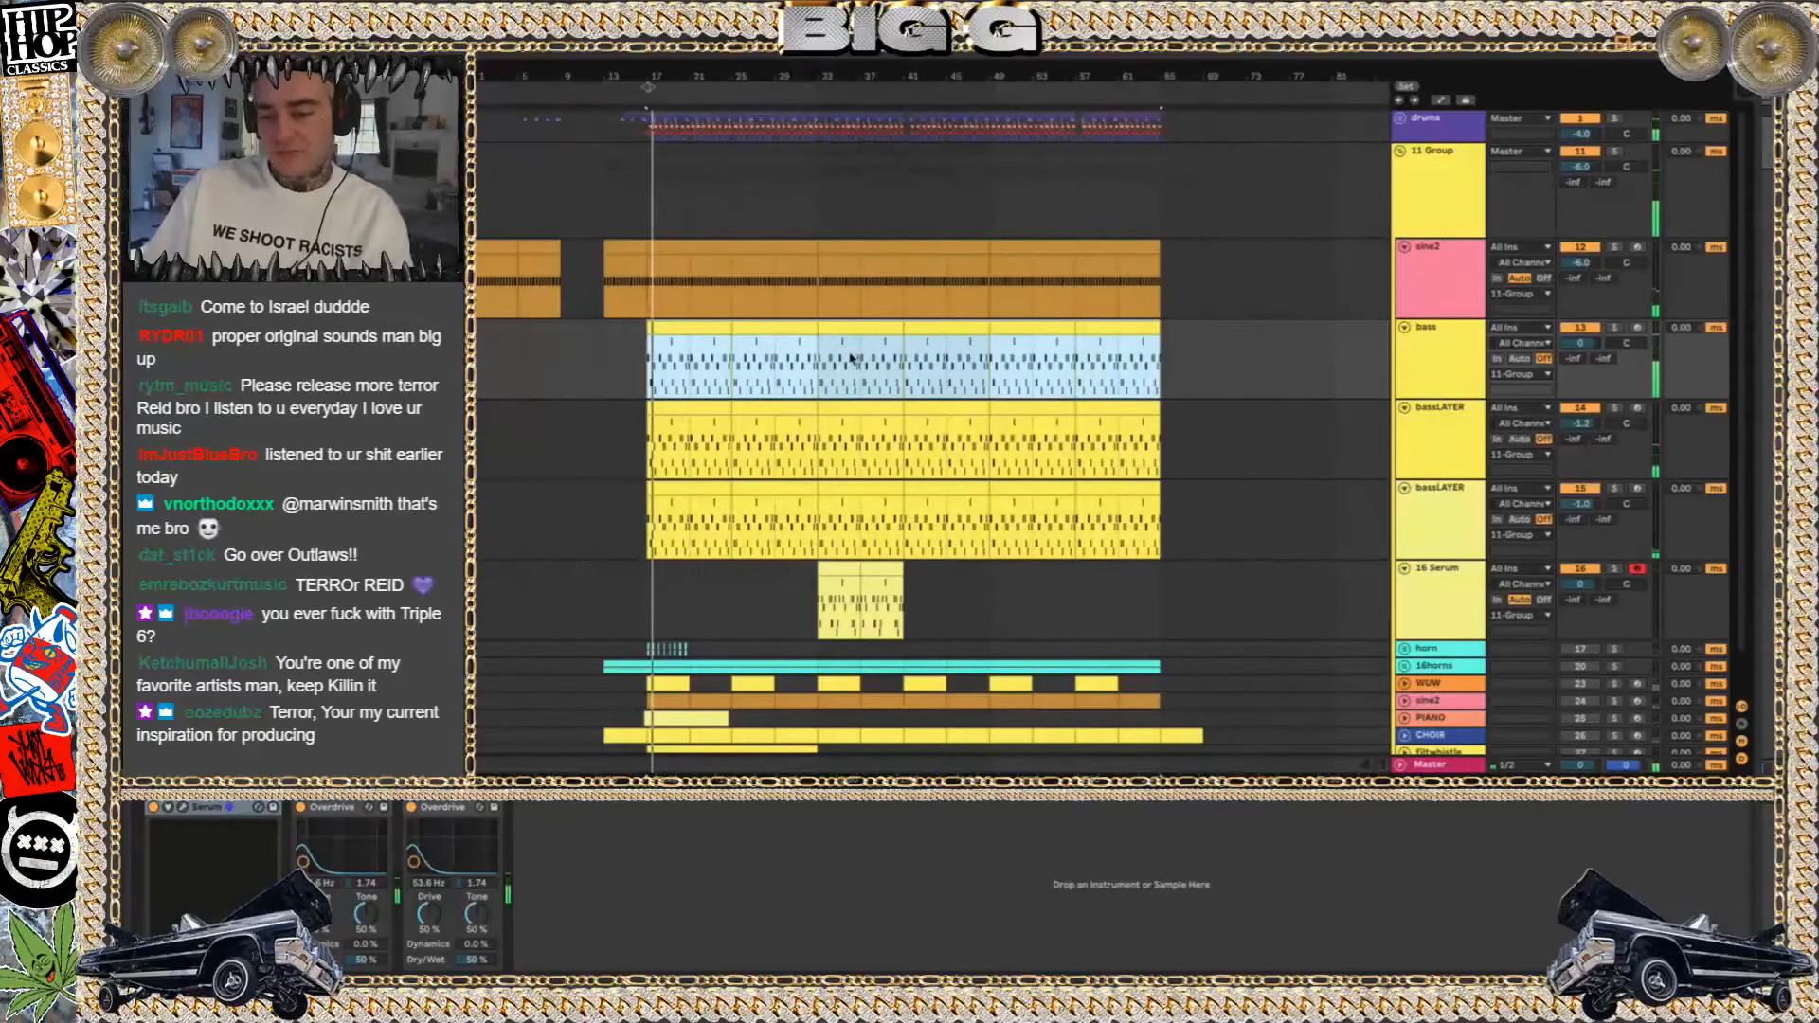
Hide the in/out and track delay sections of the arrangement's track controls
{"action": "scroll", "coordinate": [927, 505], "scroll_direction": "down", "scroll_amount": 2}
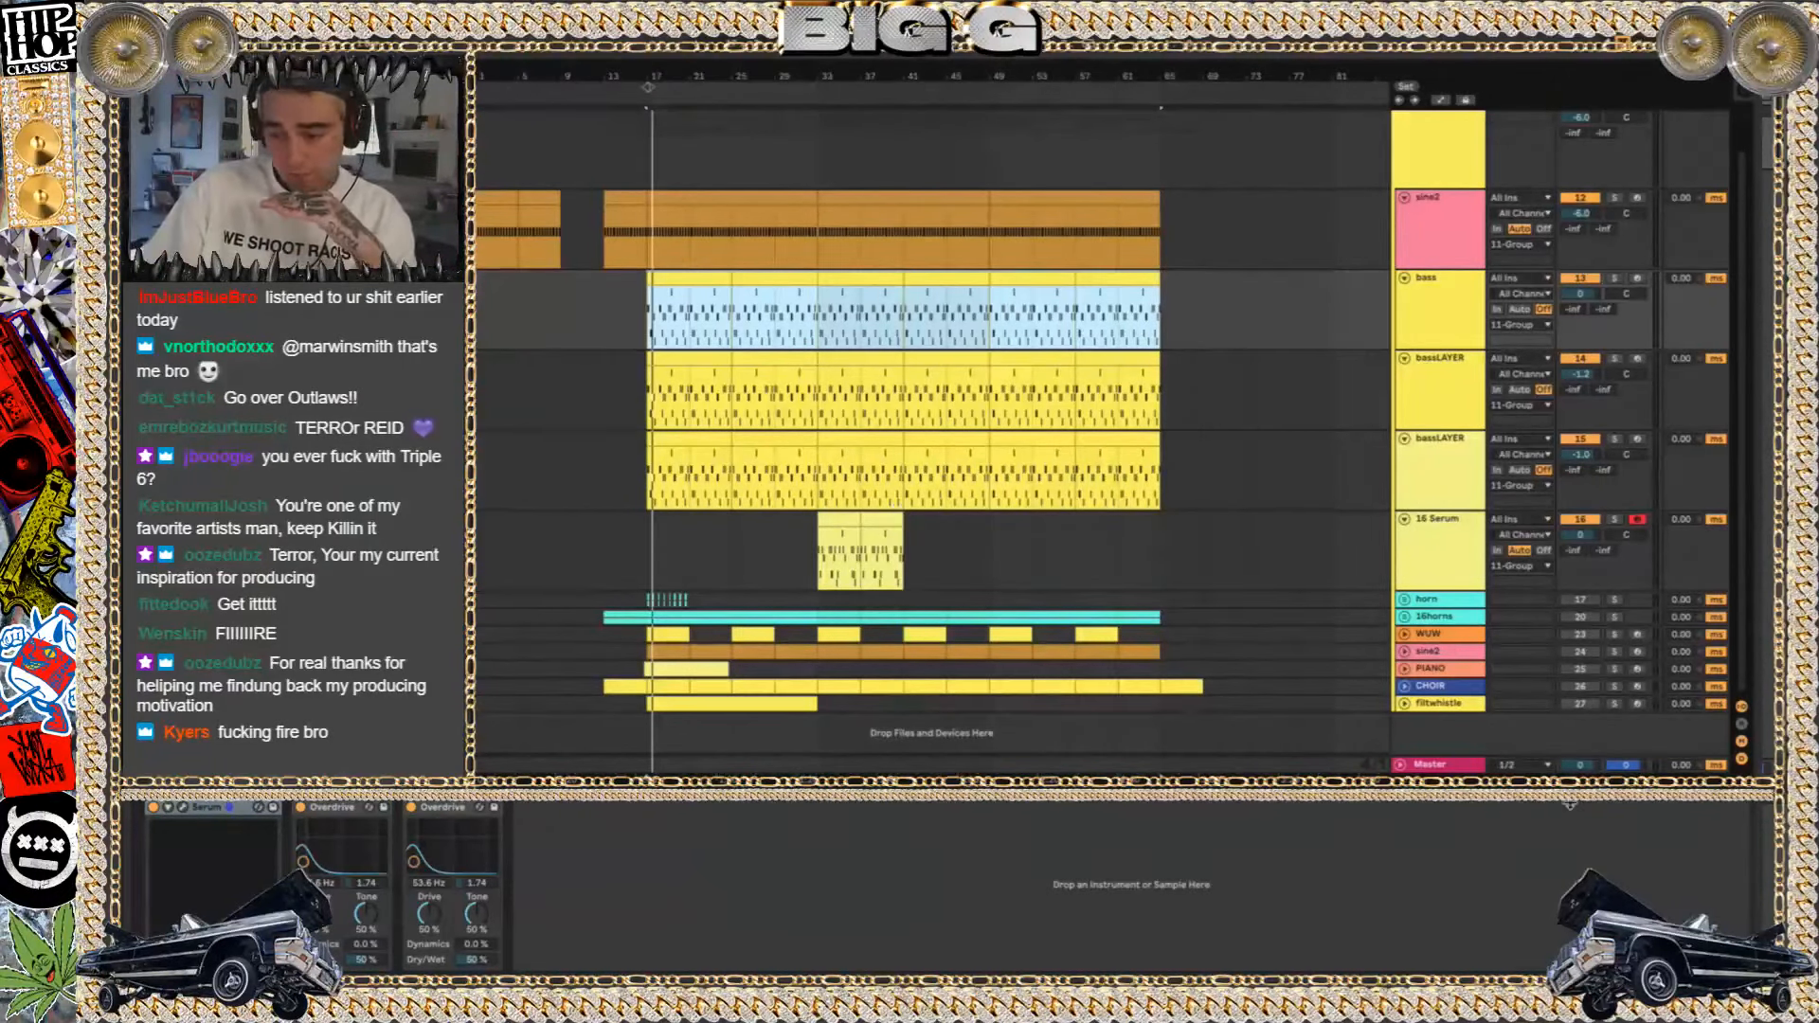
{"action": "left_click", "coordinate": [1743, 758]}
{"action": "left_click", "coordinate": [1743, 723]}
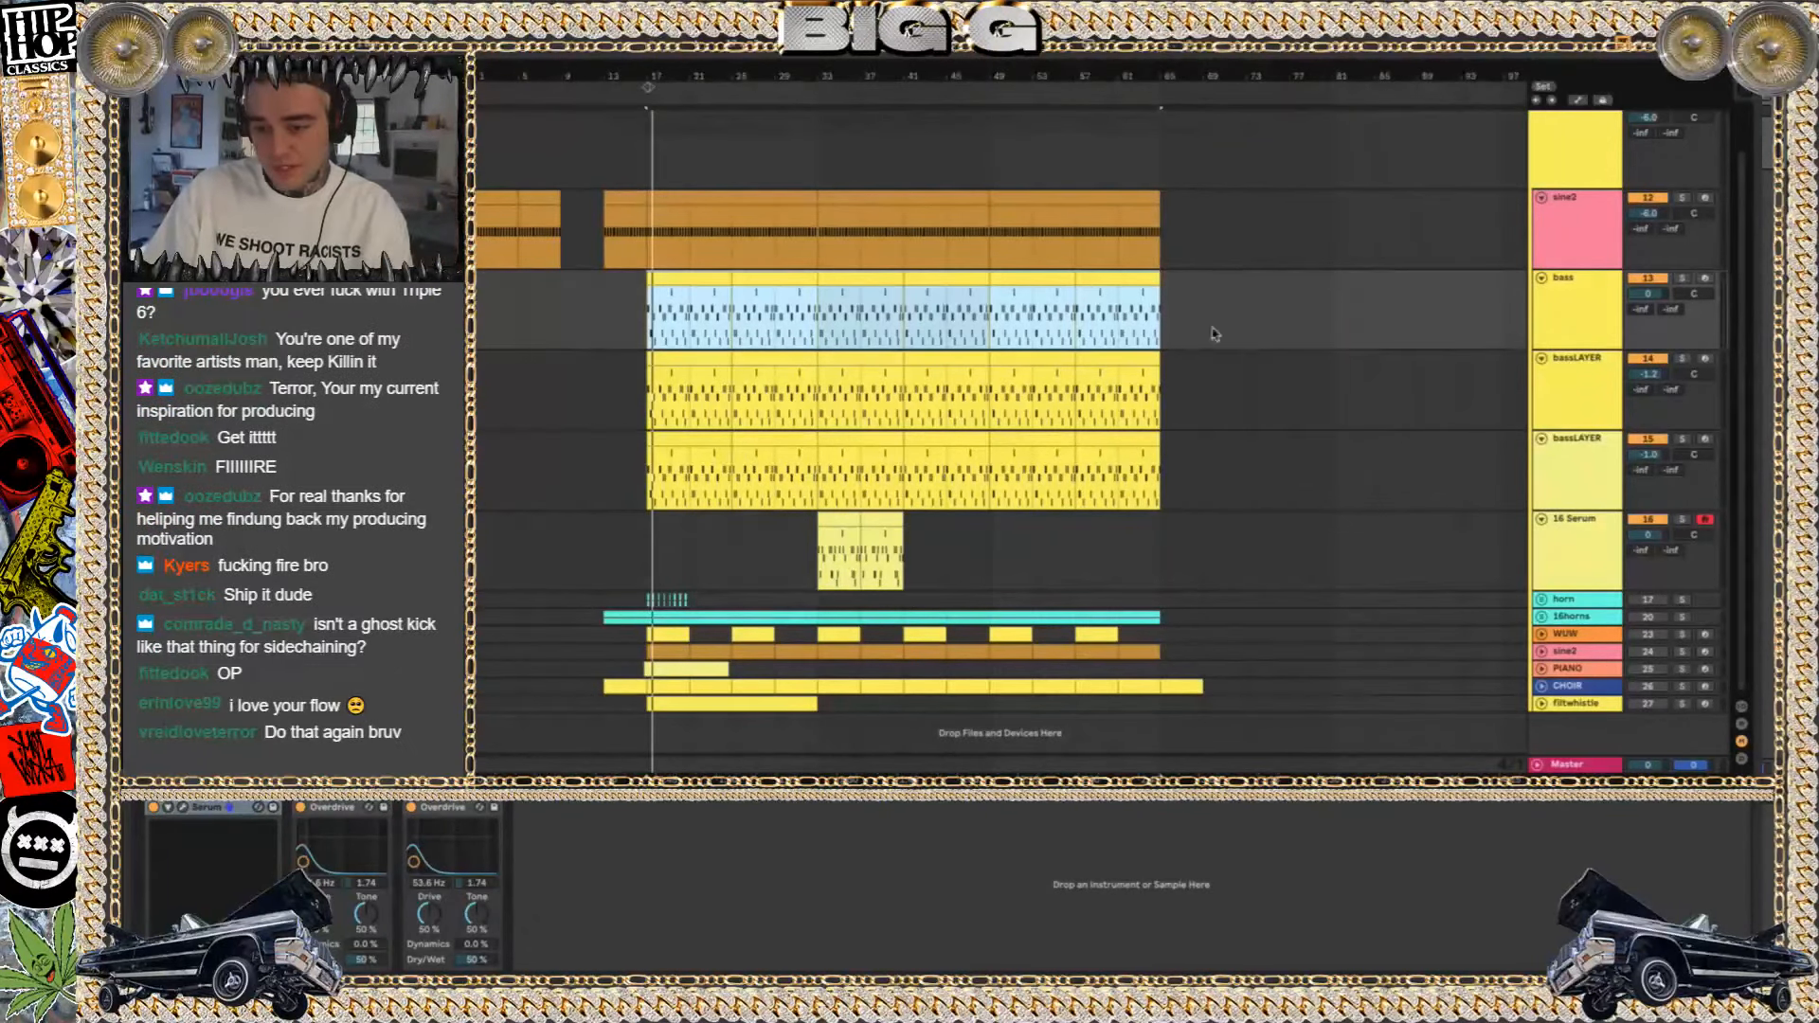
Switch to Finder, move the project list window aside, and return to the Ableton Live set
{"action": "key", "text": "super+Tab"}
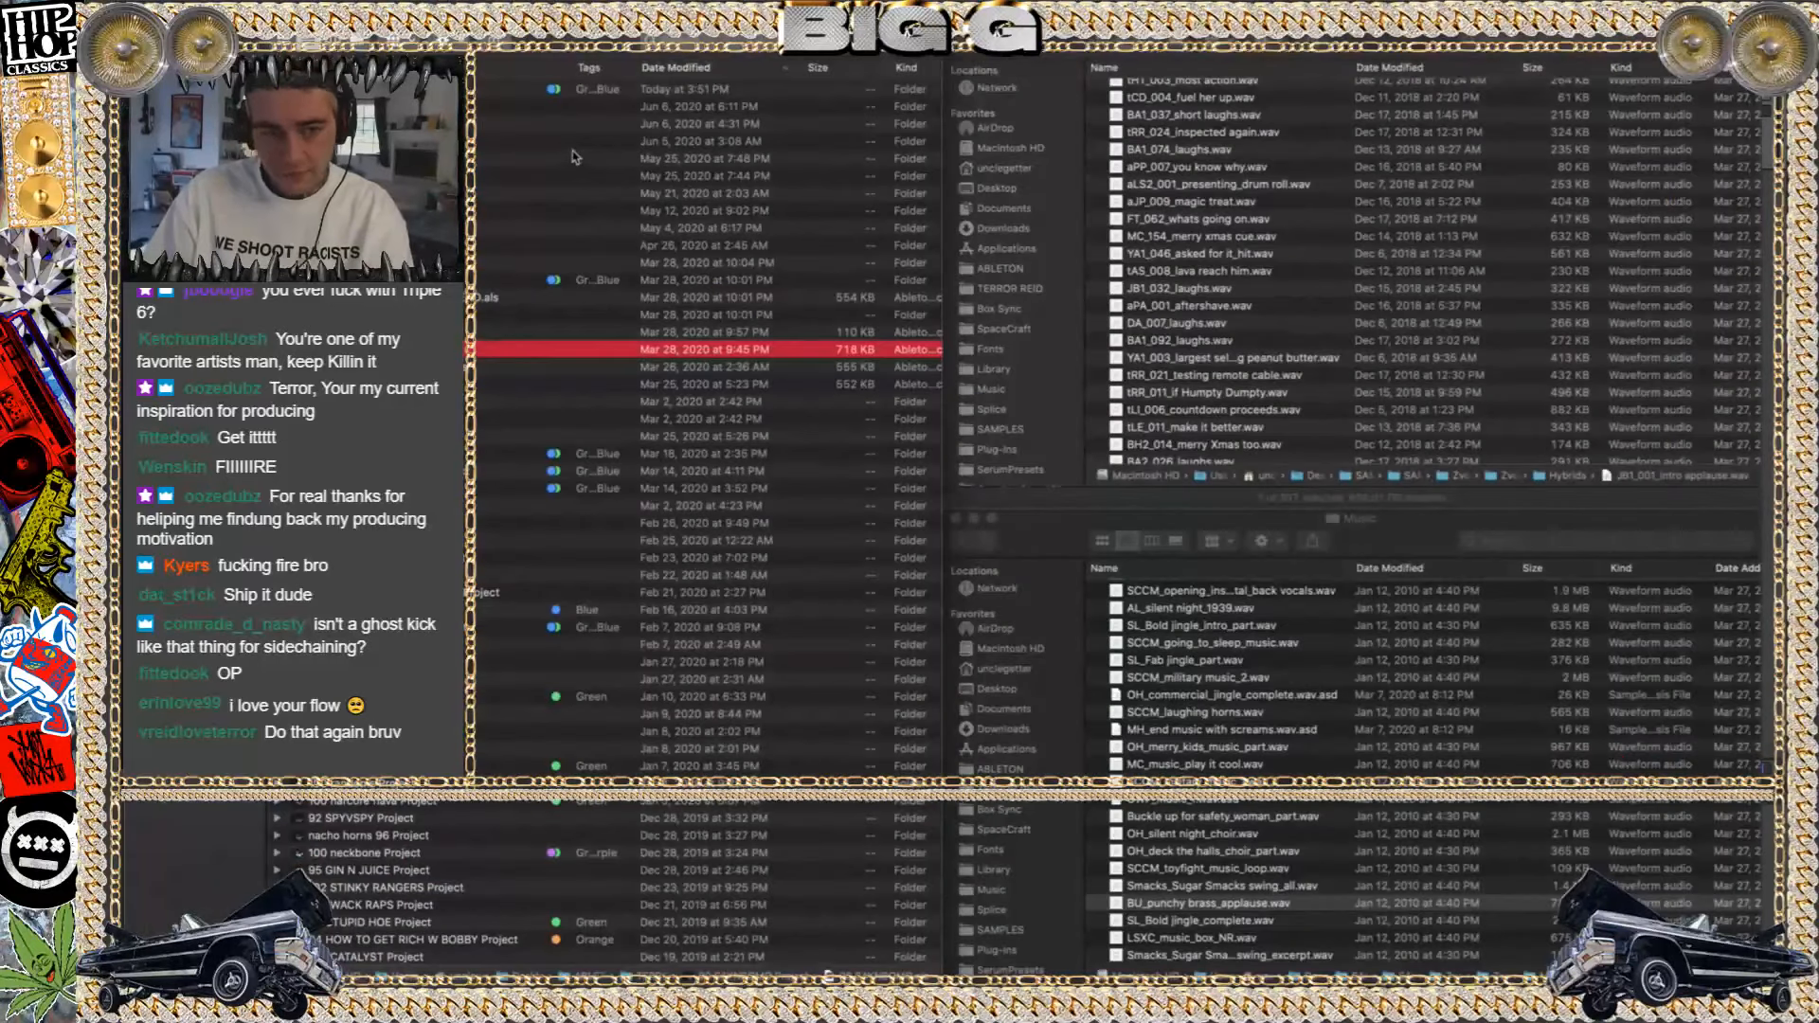
{"action": "left_click_drag", "start_coordinate": [552, 18], "coordinate": [1760, 19]}
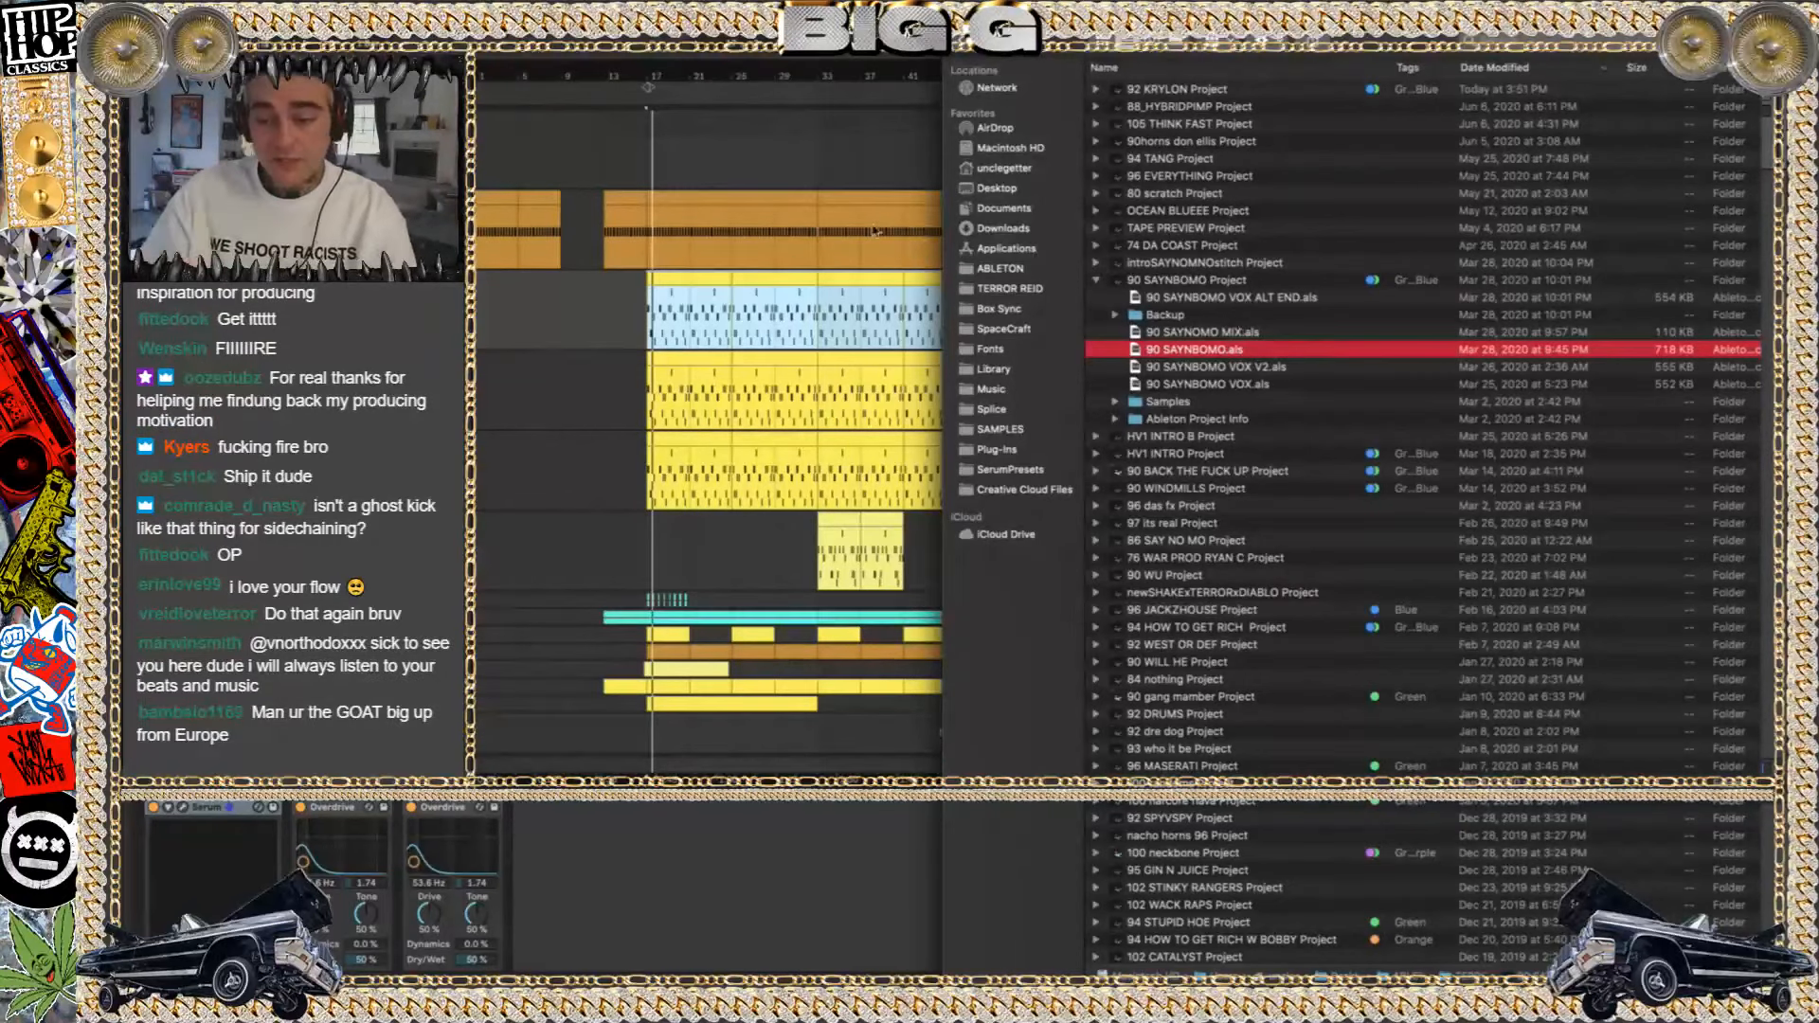
{"action": "left_click", "coordinate": [672, 184]}
{"action": "scroll", "coordinate": [671, 180], "scroll_direction": "up", "scroll_amount": 1}
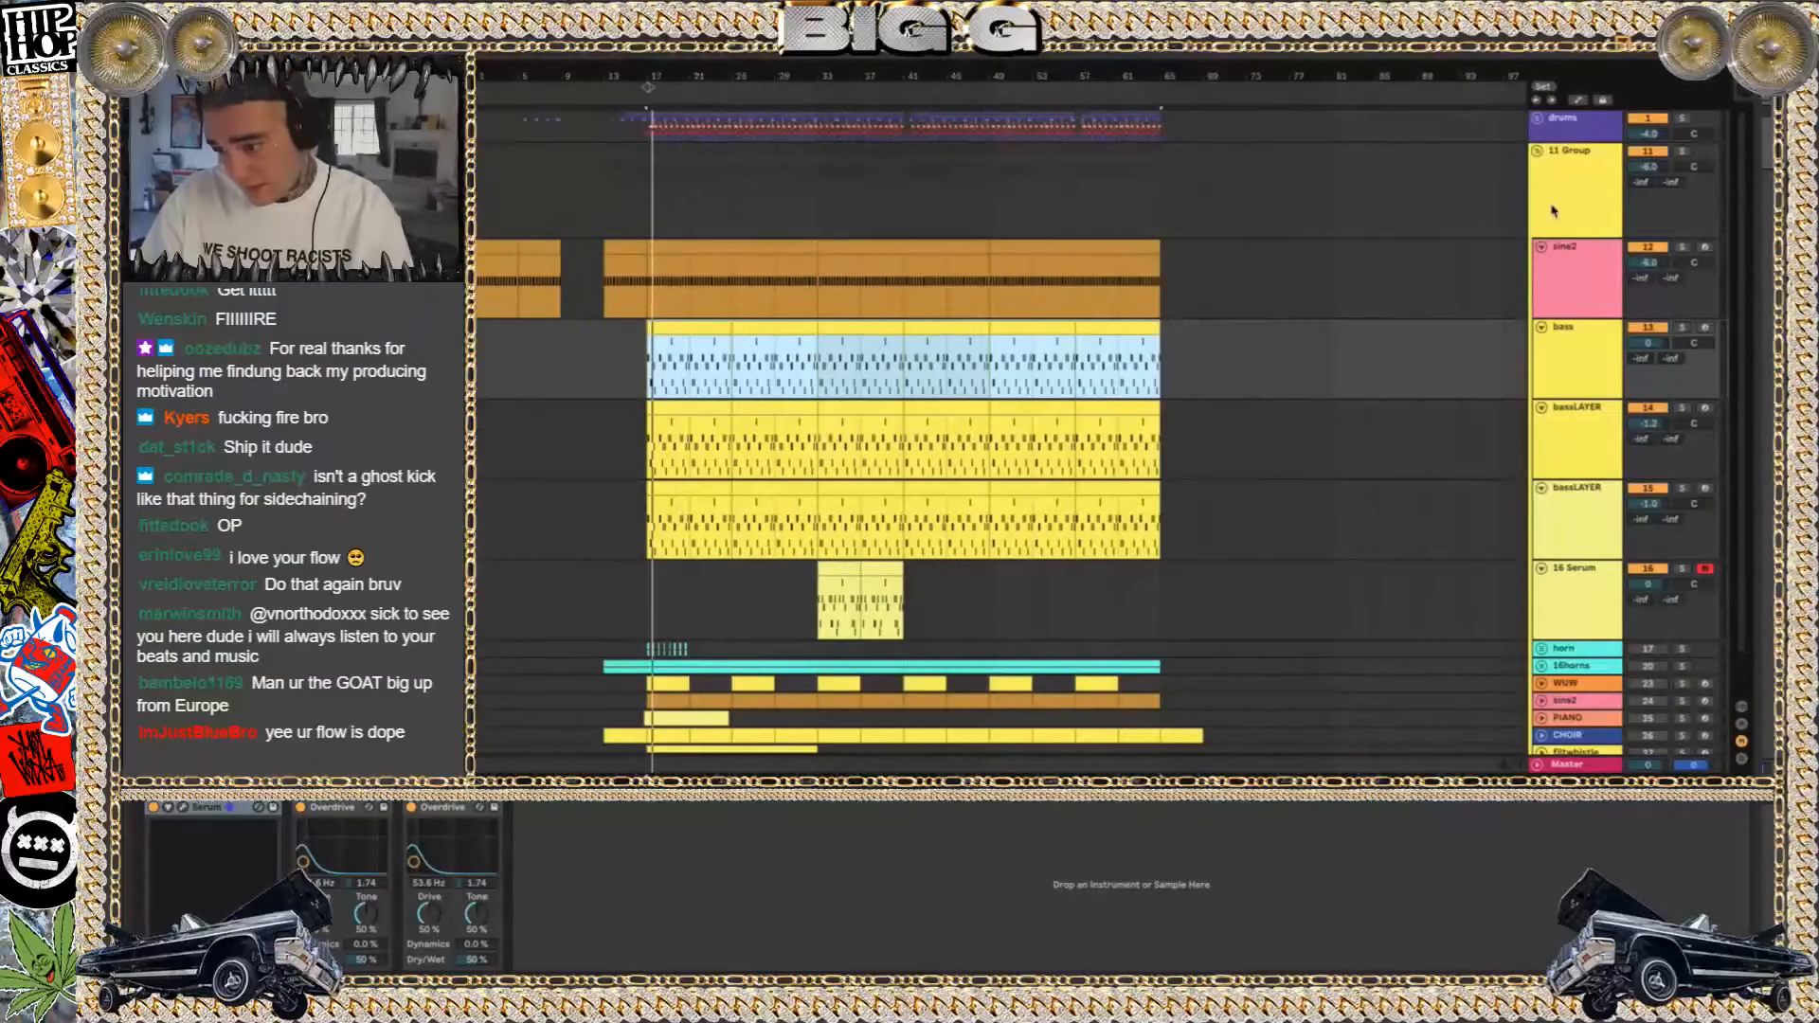
Collapse the 11 Group and insert a new audio track below it
{"action": "left_click", "coordinate": [1538, 152]}
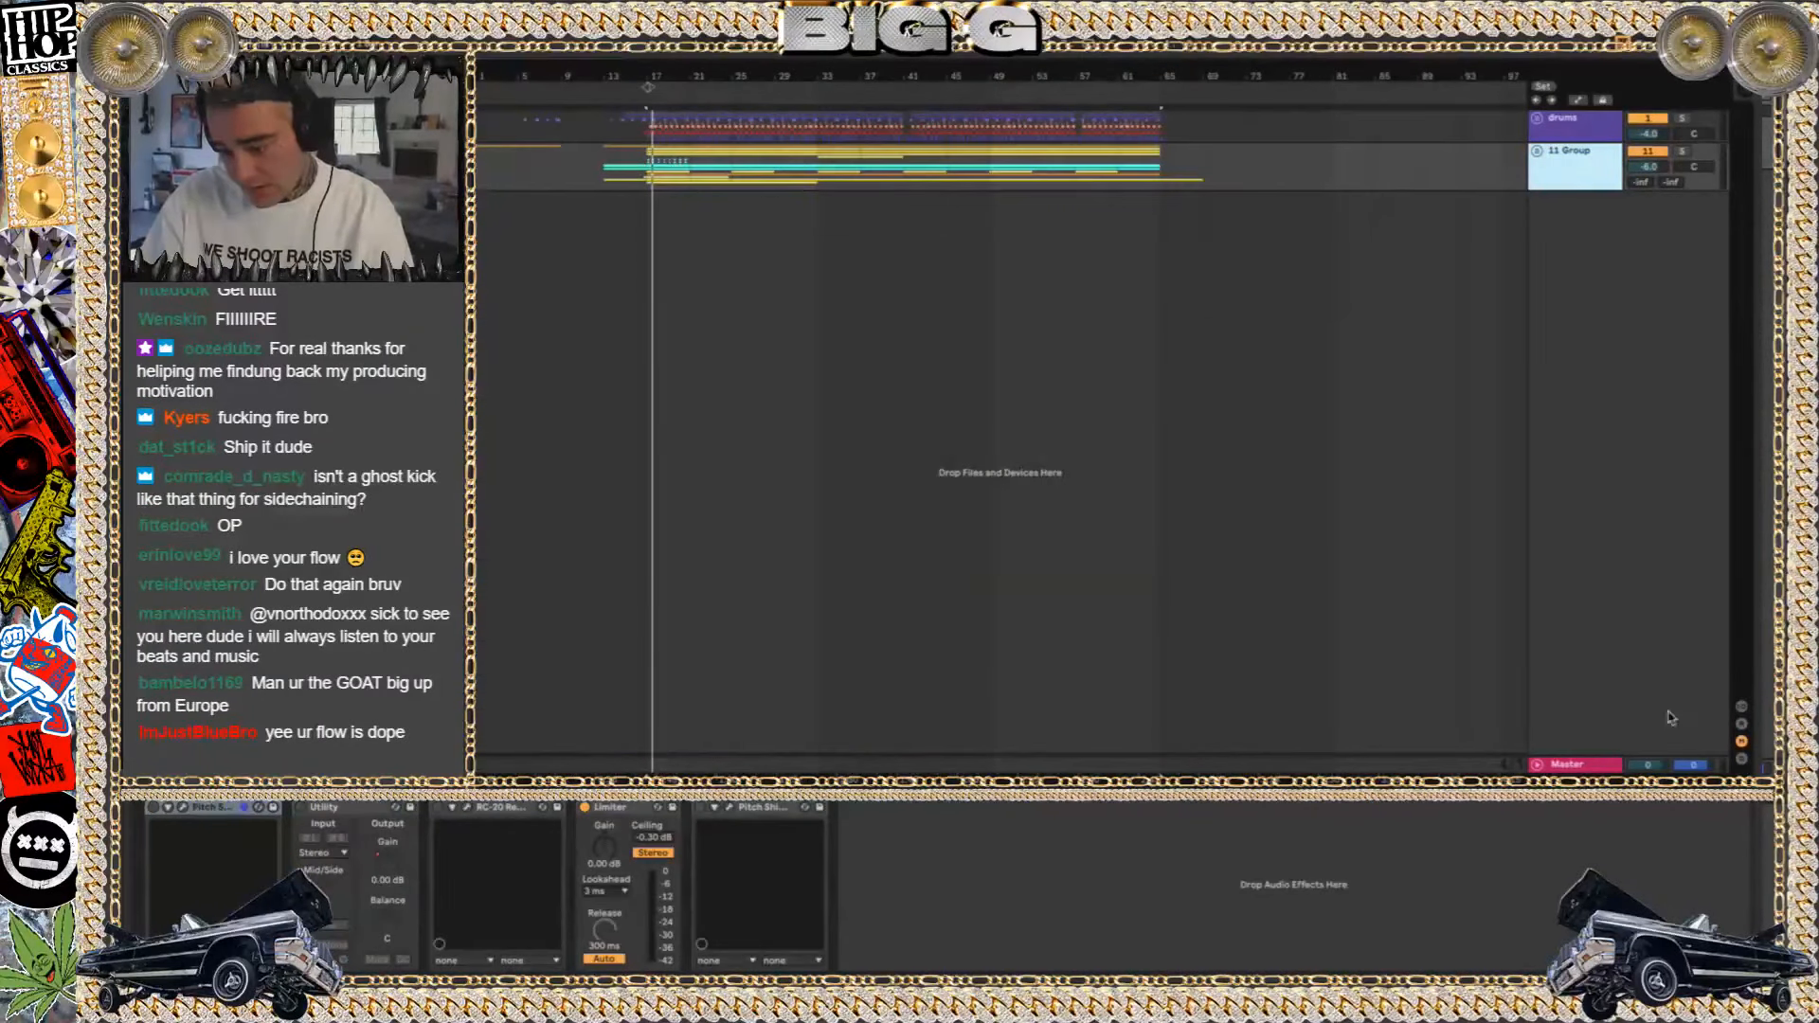
{"action": "left_click", "coordinate": [1599, 765]}
{"action": "left_click", "coordinate": [1574, 172]}
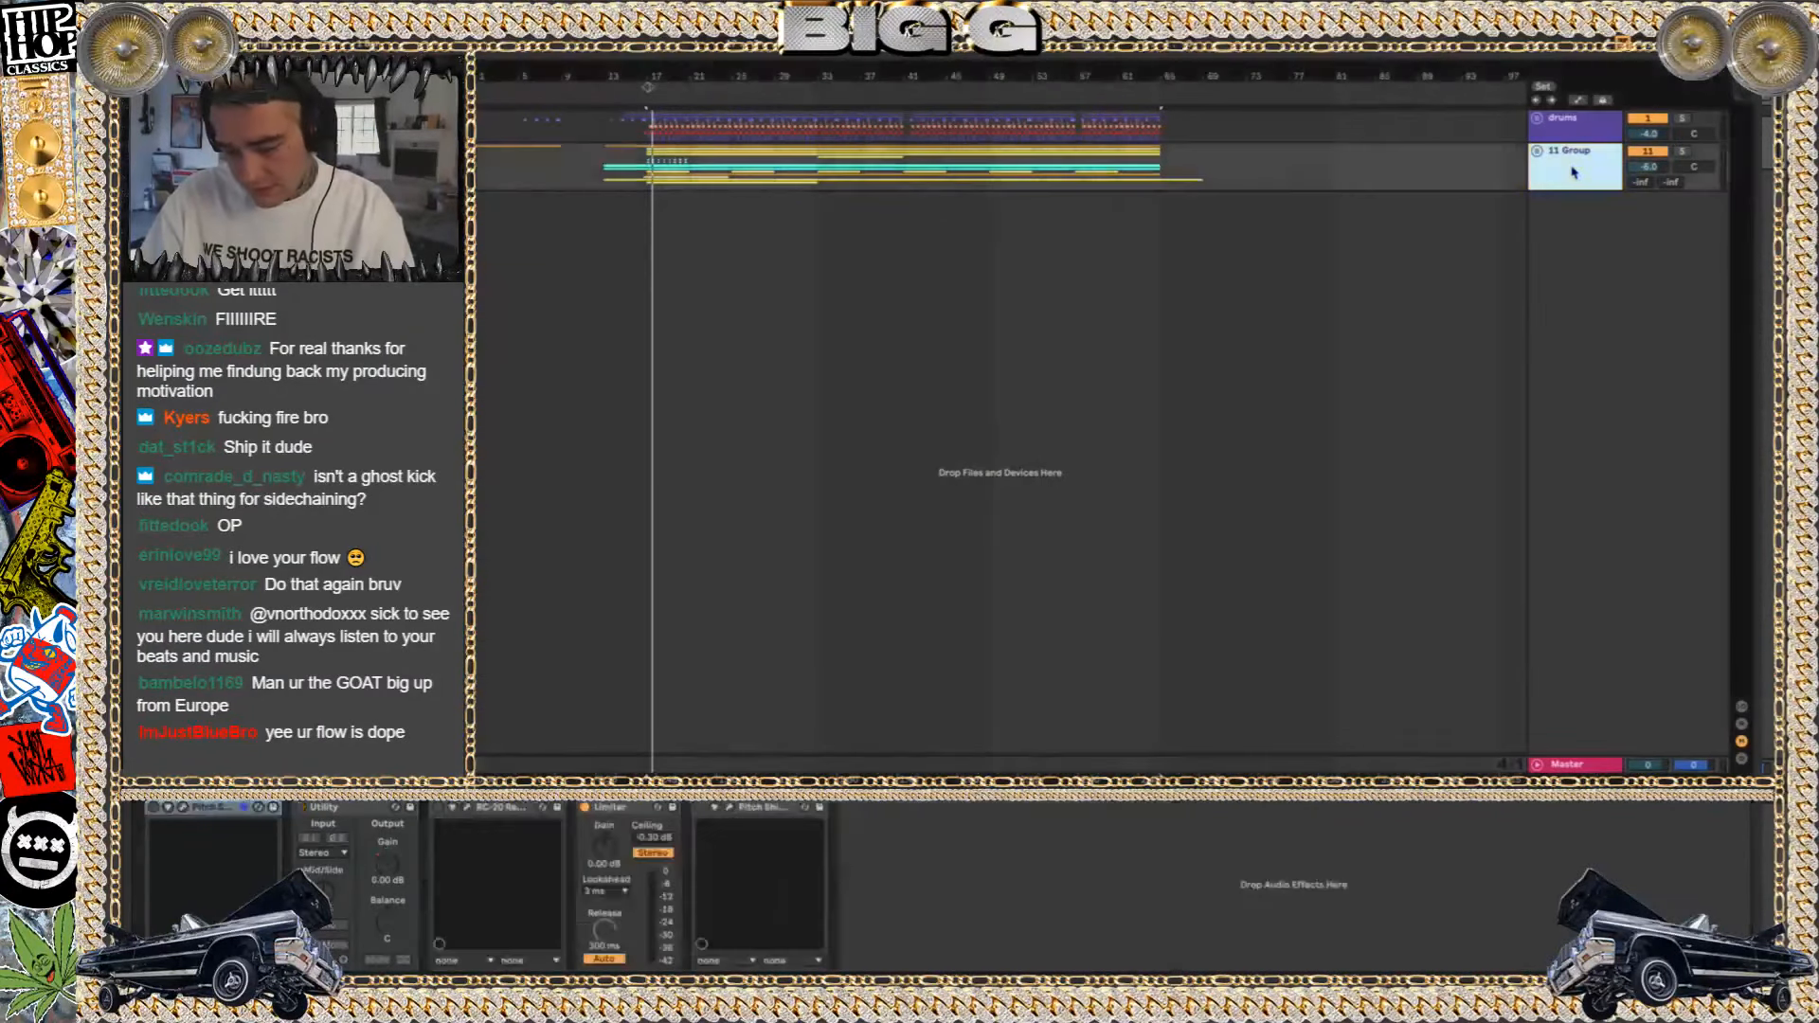
{"action": "key", "text": "super+t"}
Search the computer for "say no mo" and place HipHop - Say No Mo Instrumental.wav on the new audio track at bar 17
{"action": "key", "text": "super+Tab"}
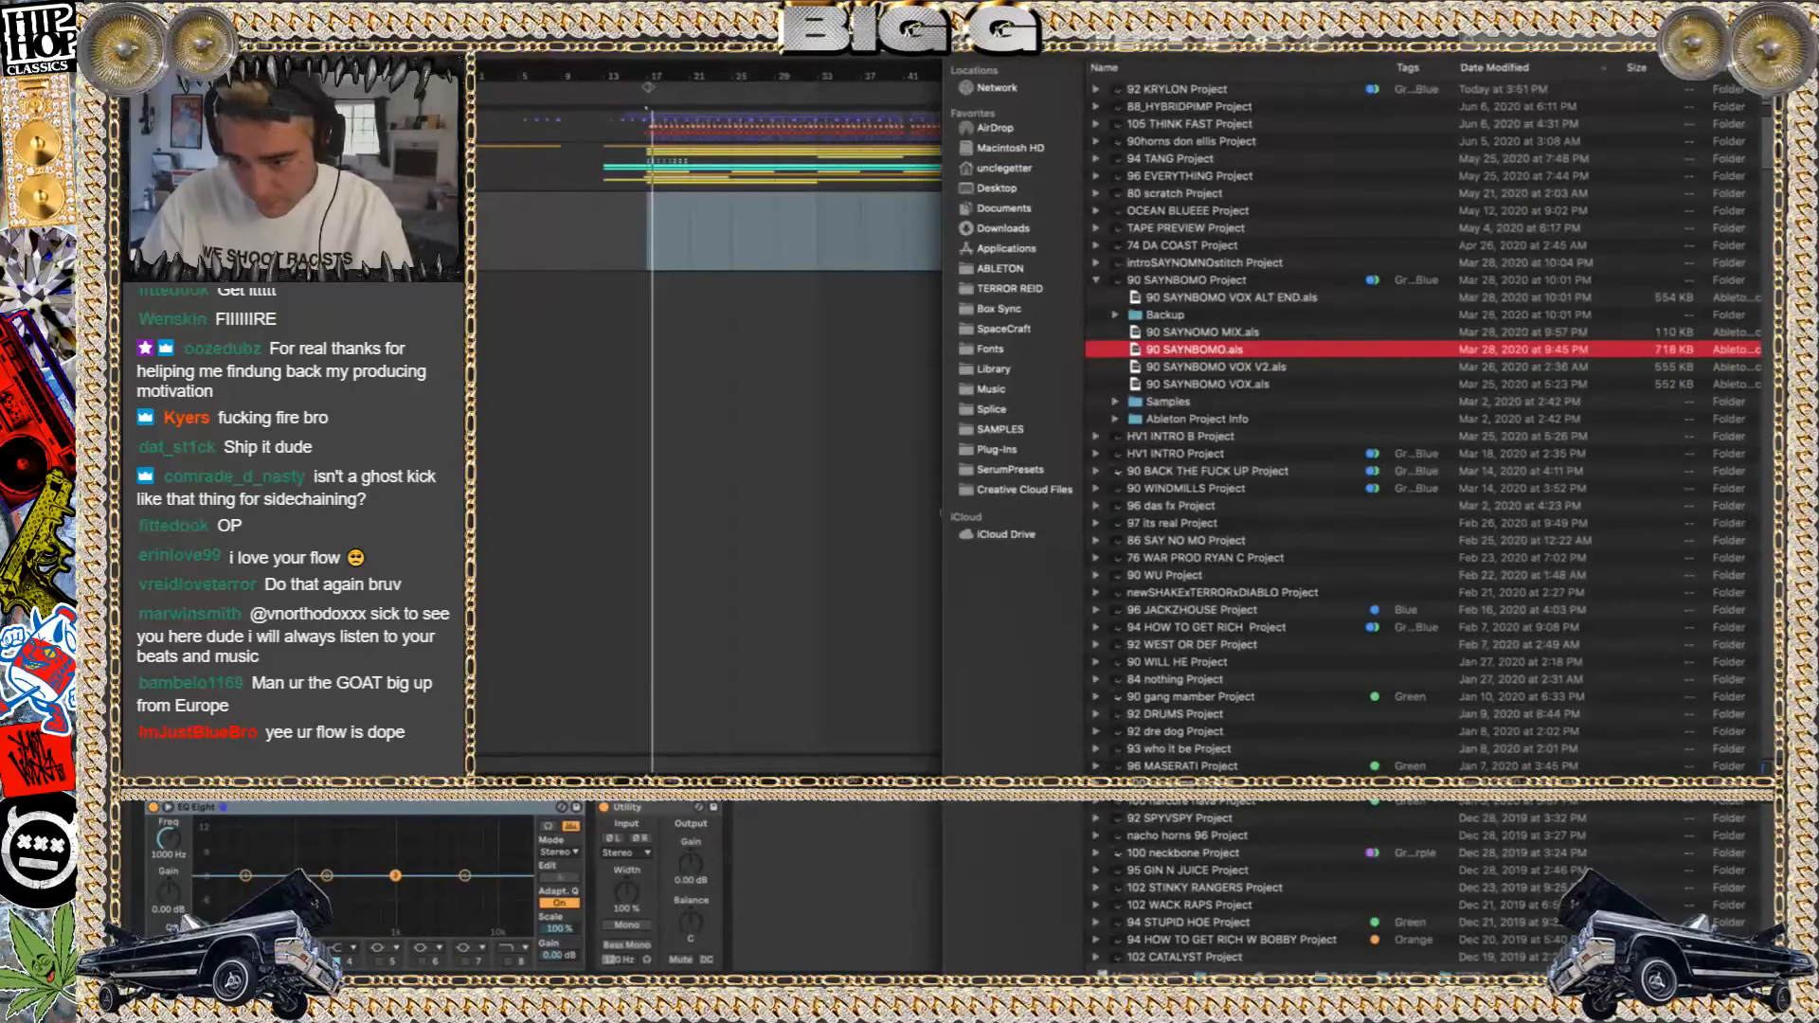
{"action": "key", "text": "super+Tab"}
{"action": "key", "text": "super+space"}
{"action": "type", "text": "say no mo"}
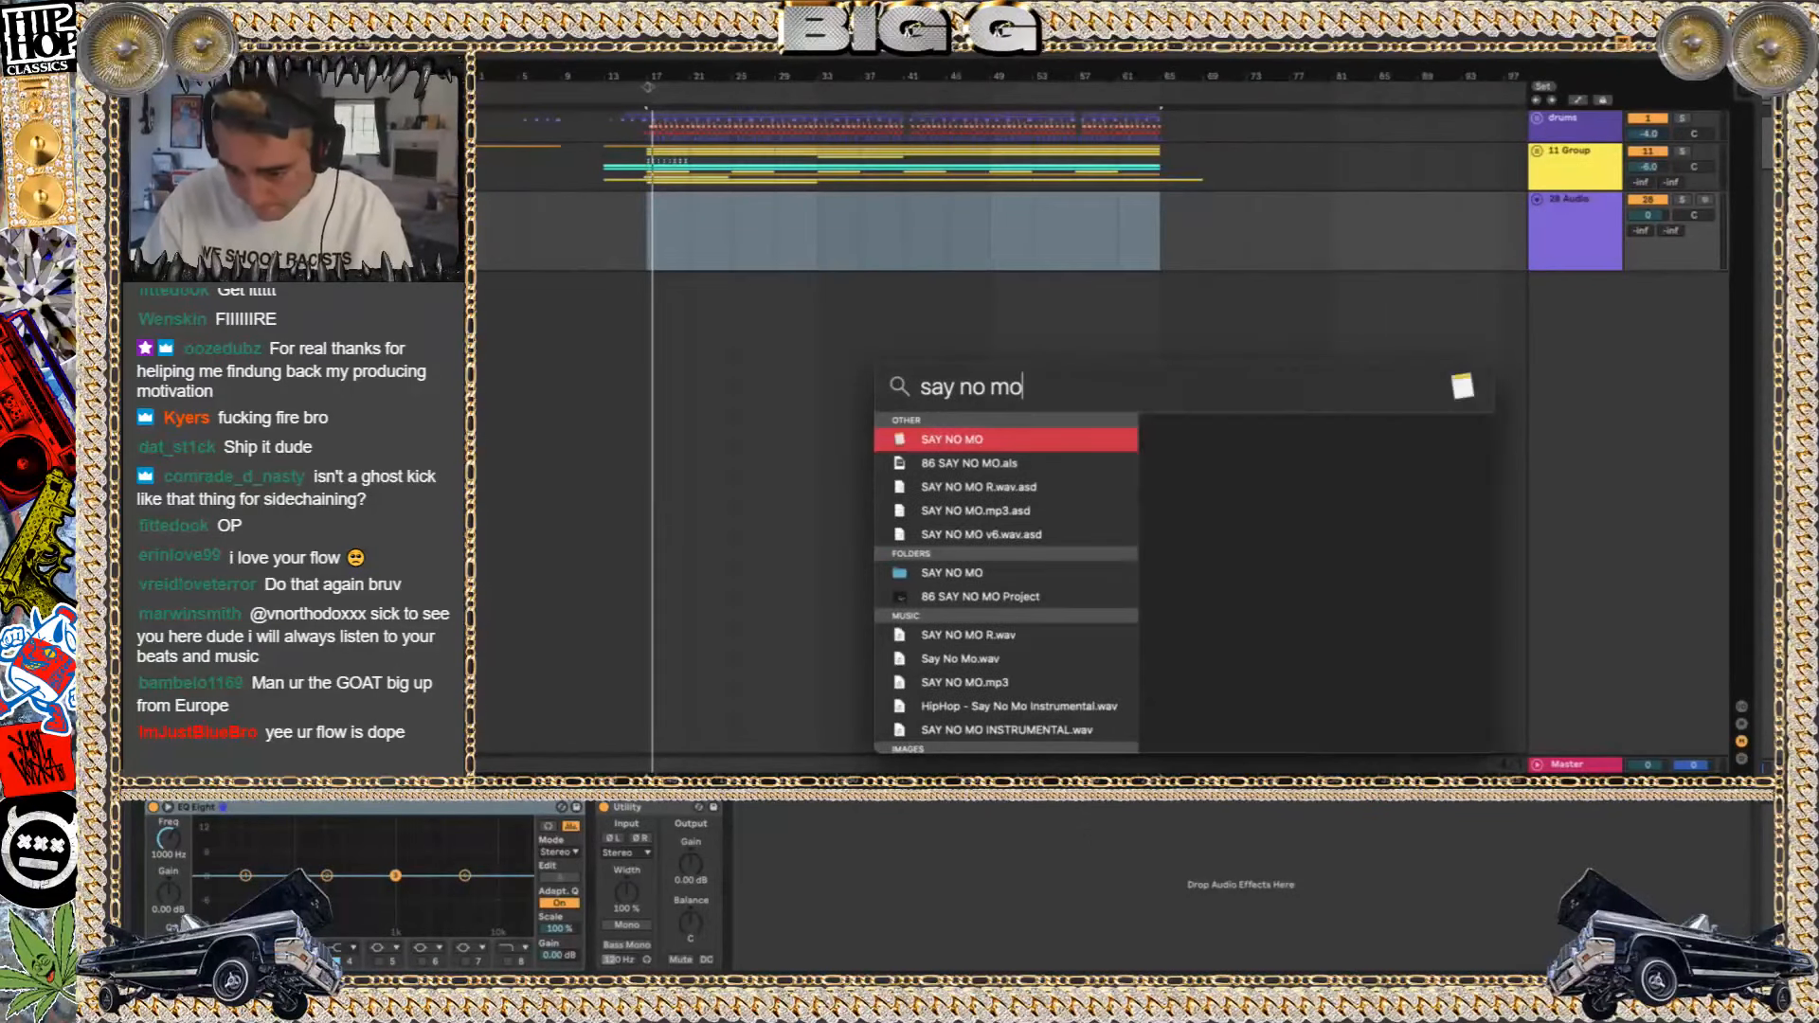
{"action": "mouse_move", "coordinate": [1020, 706]}
{"action": "left_mouse_down"}
{"action": "mouse_move", "coordinate": [743, 376]}
{"action": "mouse_move", "coordinate": [661, 210]}
{"action": "left_mouse_up"}
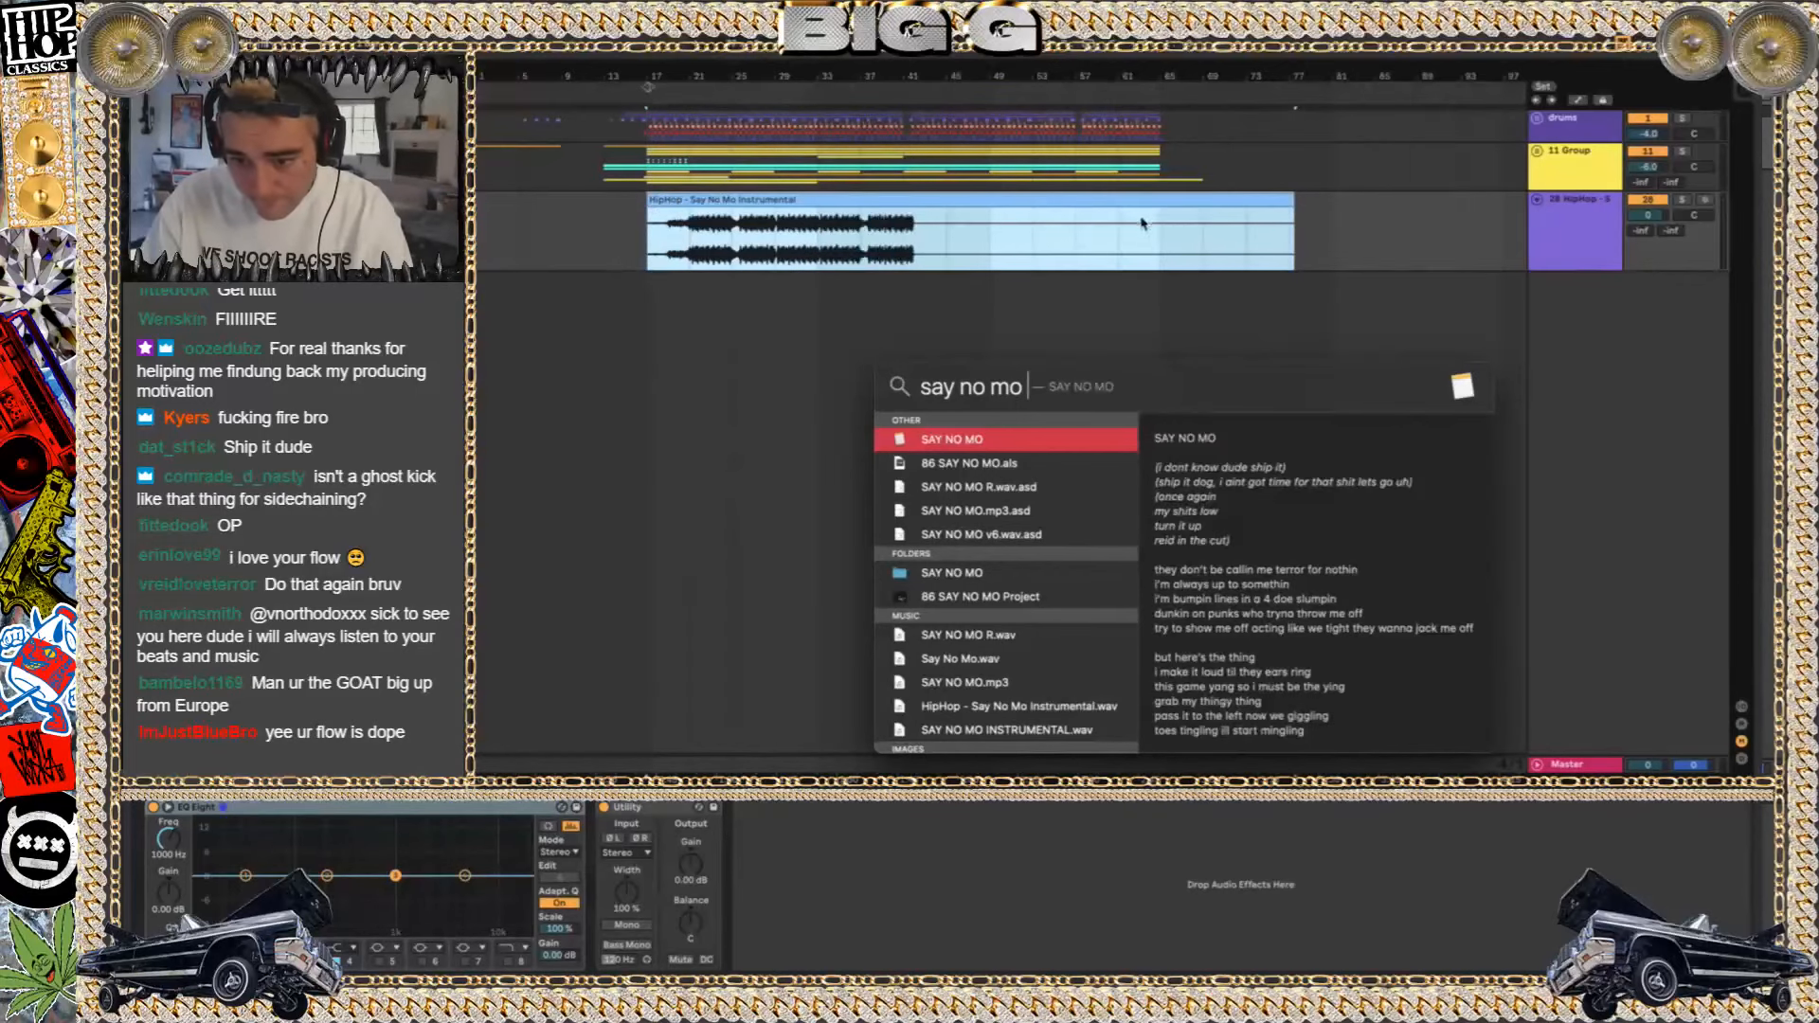
{"action": "key", "text": "Escape"}
Solo the imported instrumental track and play it from bar 17, then from about bar 21
{"action": "key", "text": "space"}
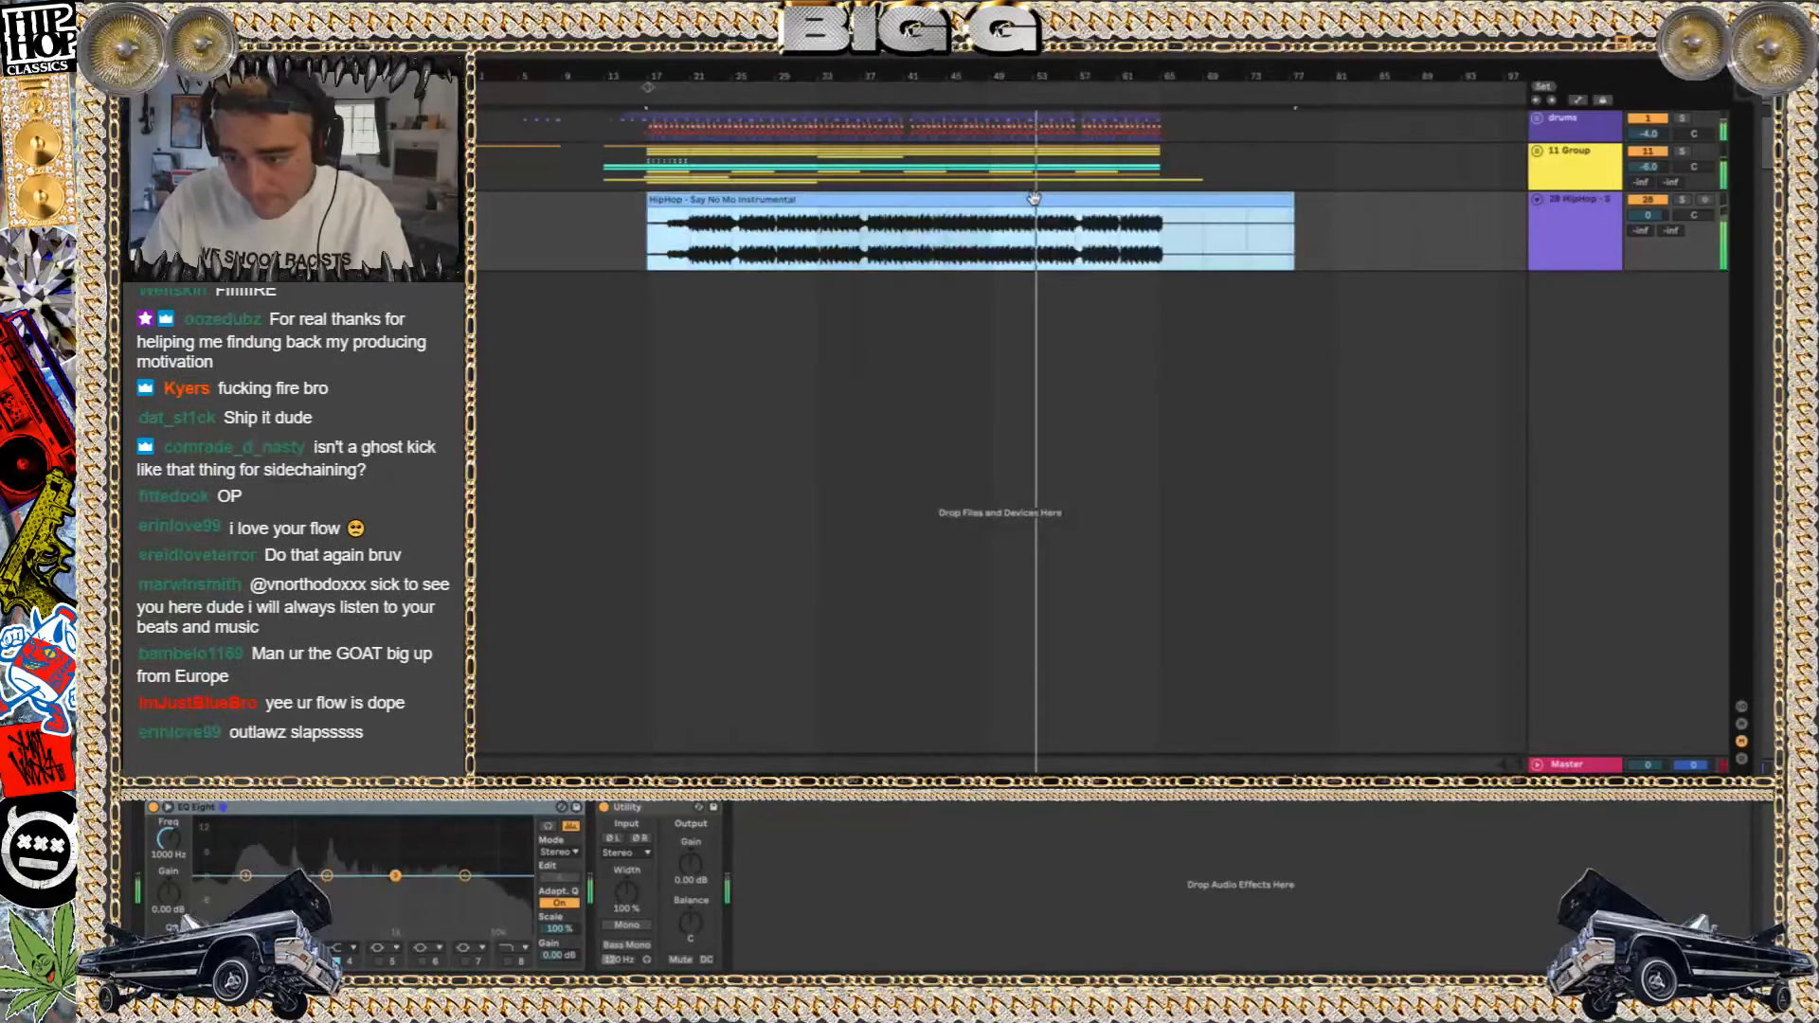
{"action": "left_click", "coordinate": [1647, 200]}
{"action": "left_click", "coordinate": [1682, 200]}
{"action": "key", "text": "space"}
{"action": "key", "text": "space"}
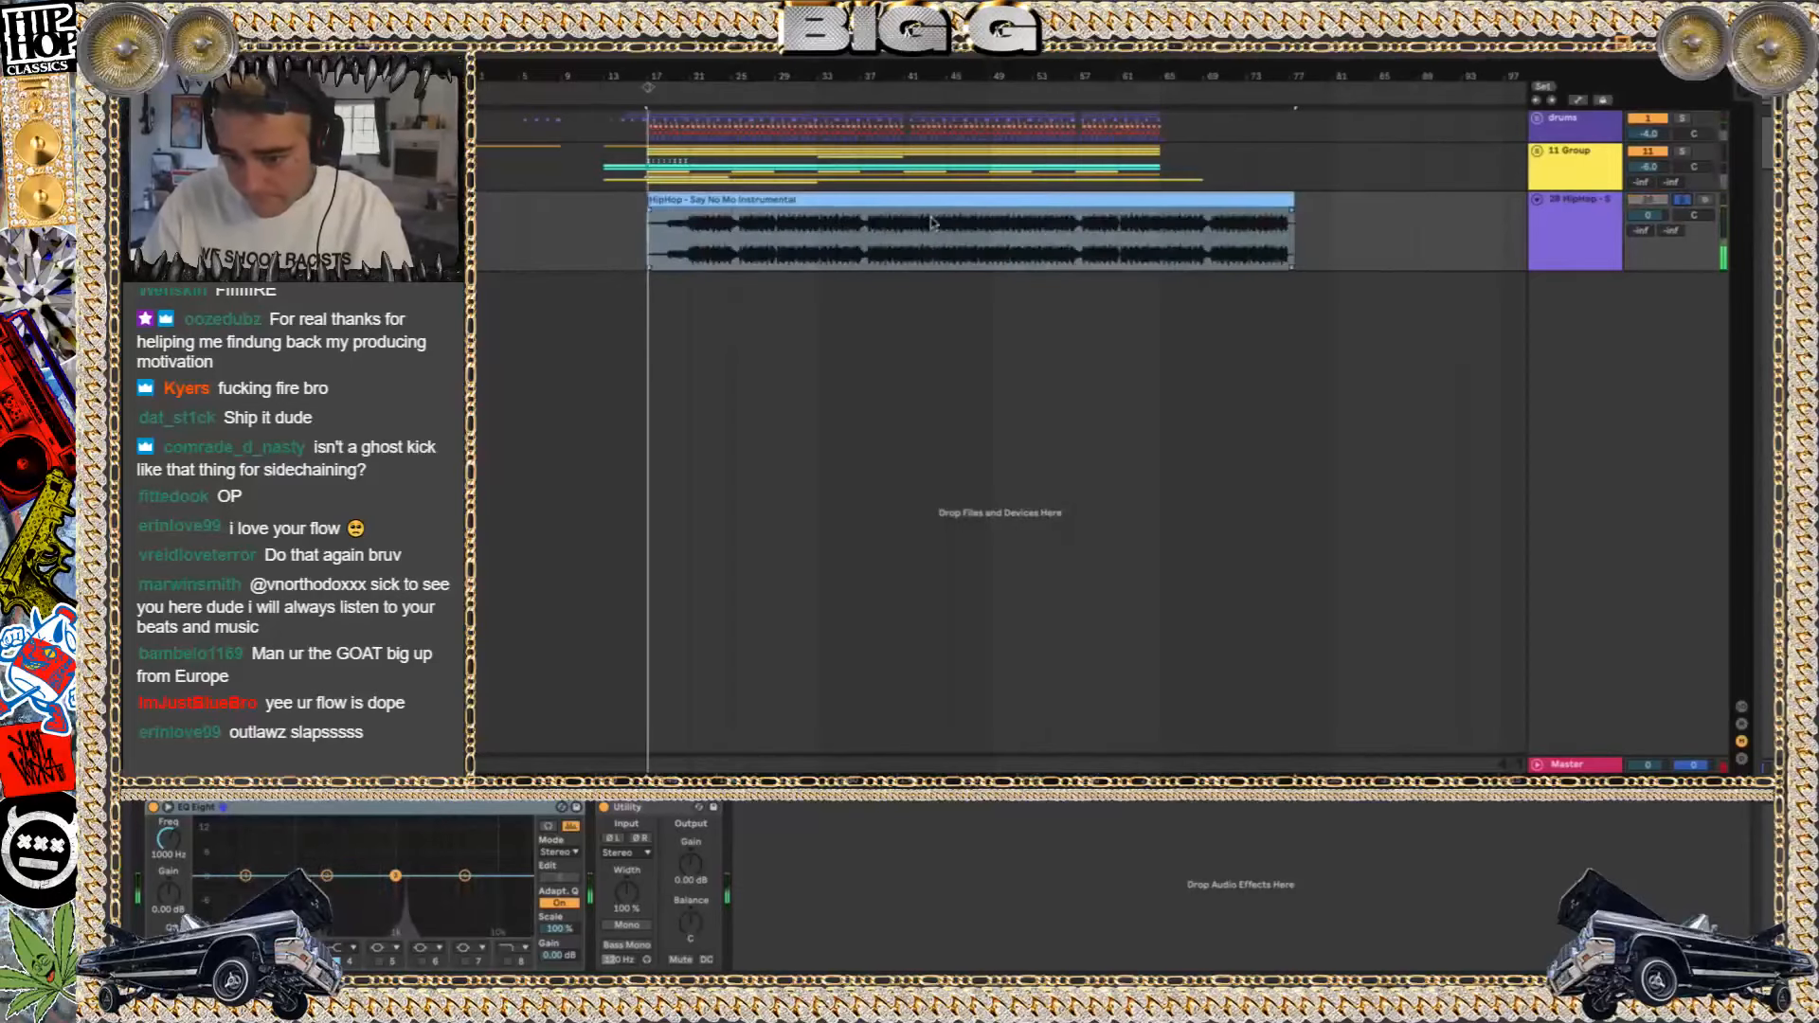
{"action": "left_click", "coordinate": [688, 241]}
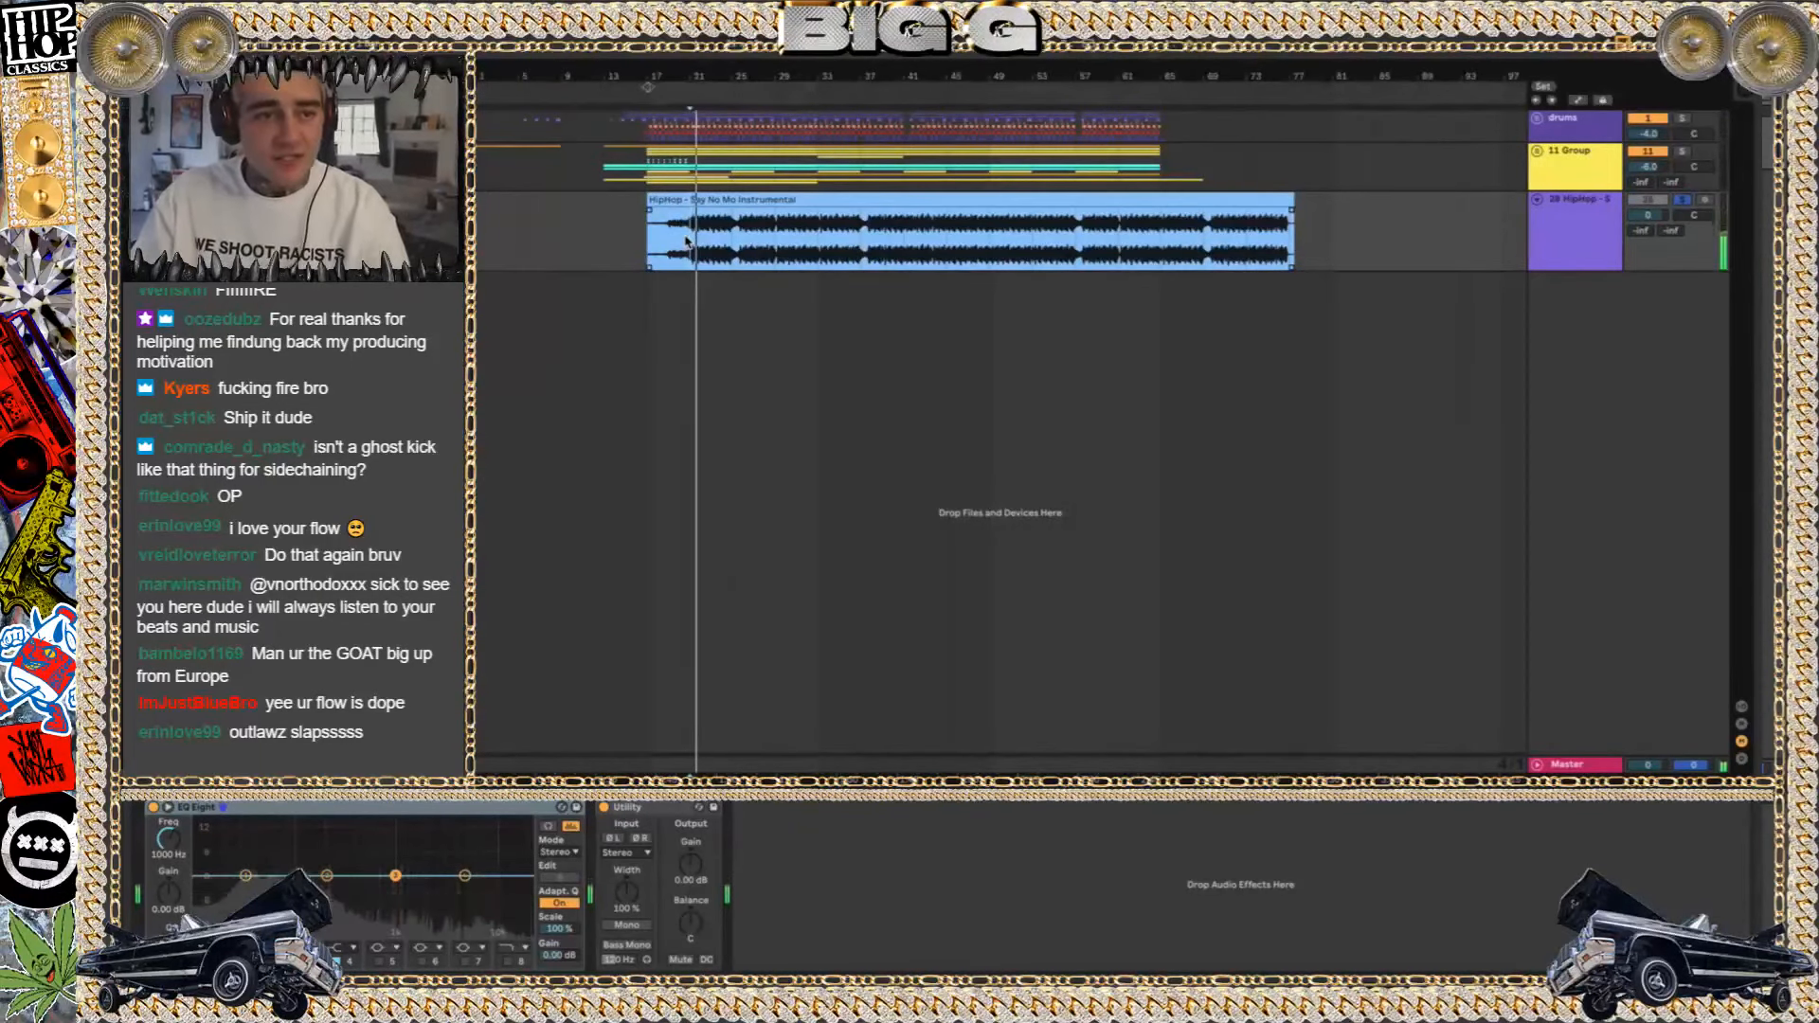
Turn on Warp for the Say No Mo Instrumental clip and replay it from about bar 21
{"action": "double_click", "coordinate": [696, 200]}
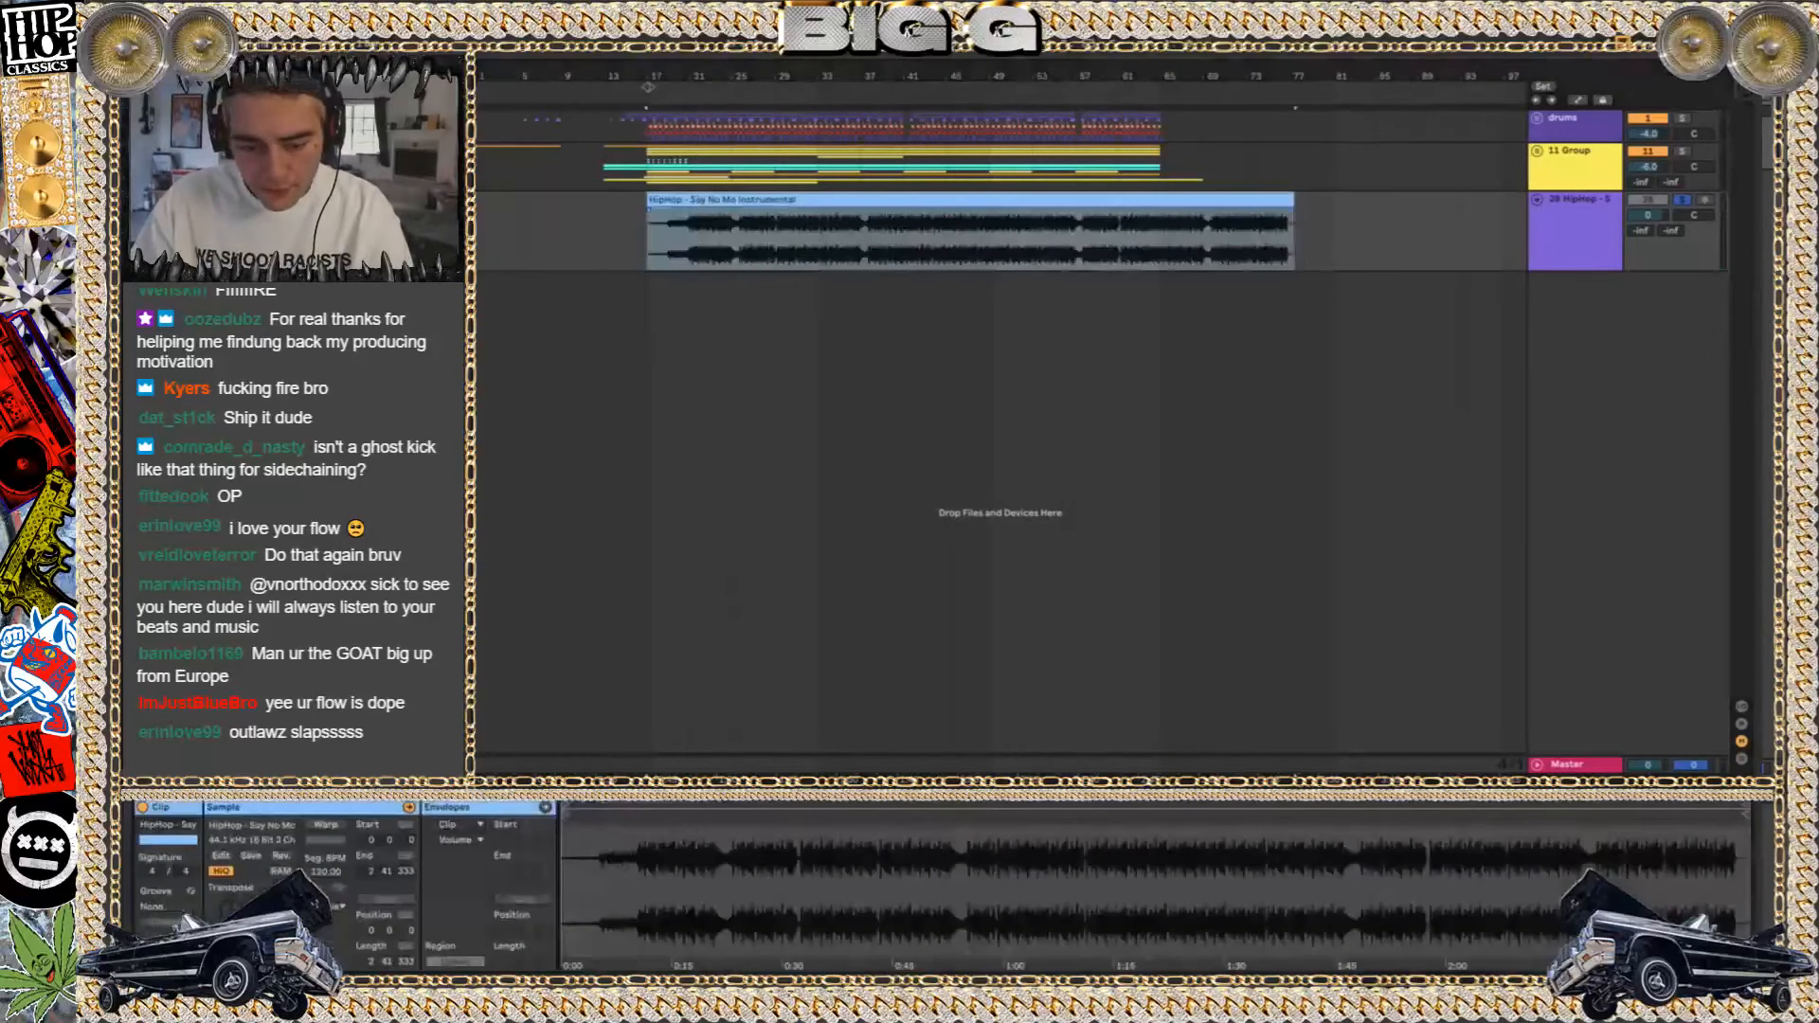
{"action": "left_click", "coordinate": [325, 825]}
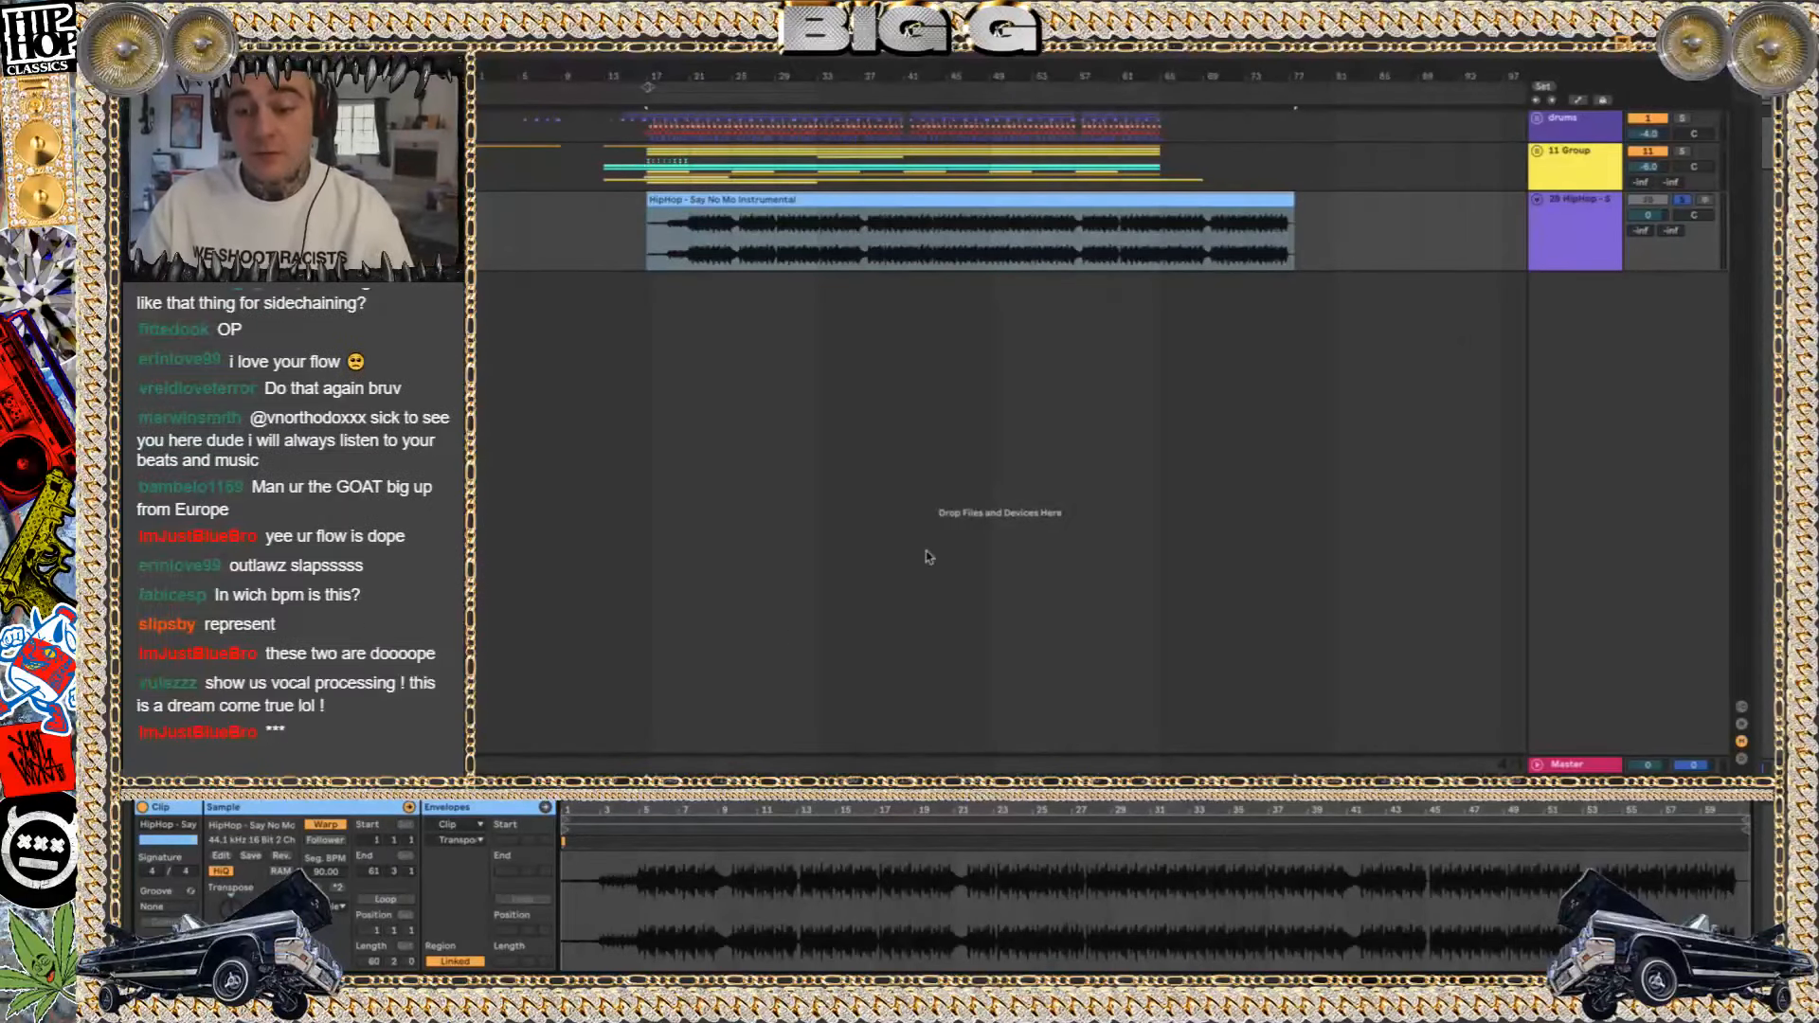
{"action": "left_click", "coordinate": [686, 249]}
{"action": "key", "text": "space"}
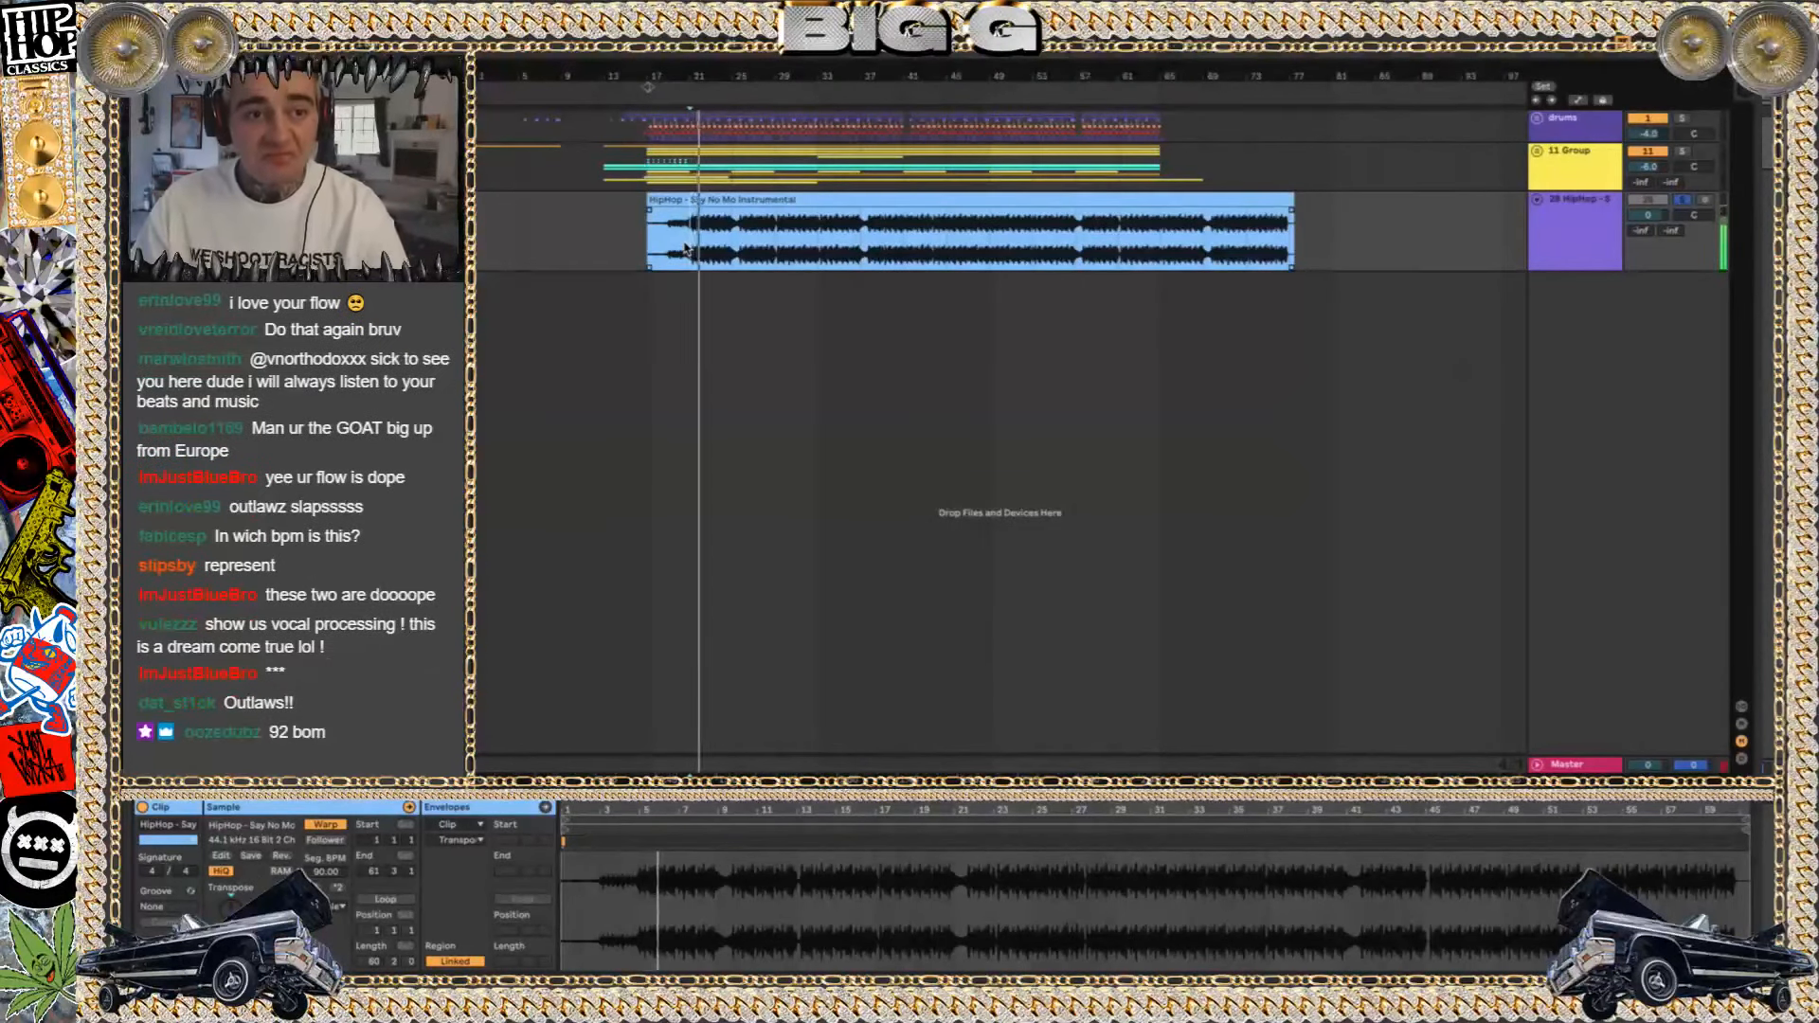
{"action": "left_click", "coordinate": [693, 131]}
{"action": "left_click", "coordinate": [736, 200]}
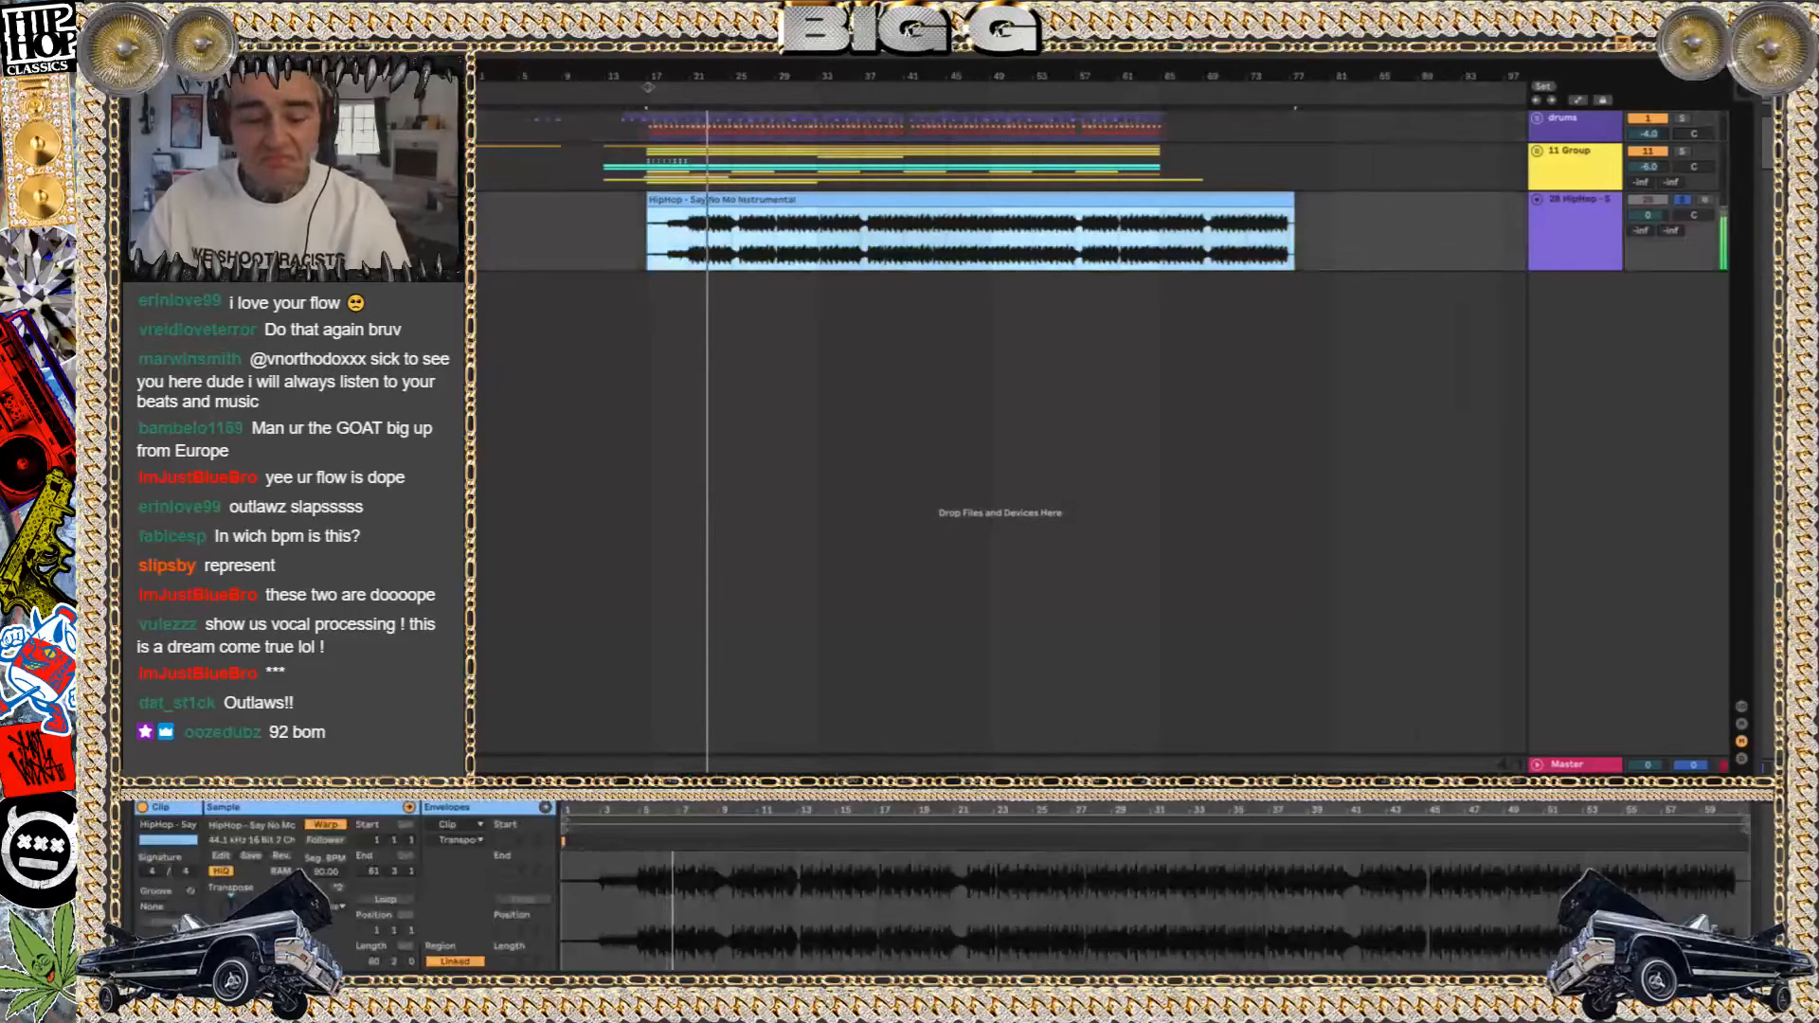
{"action": "left_click", "coordinate": [735, 200]}
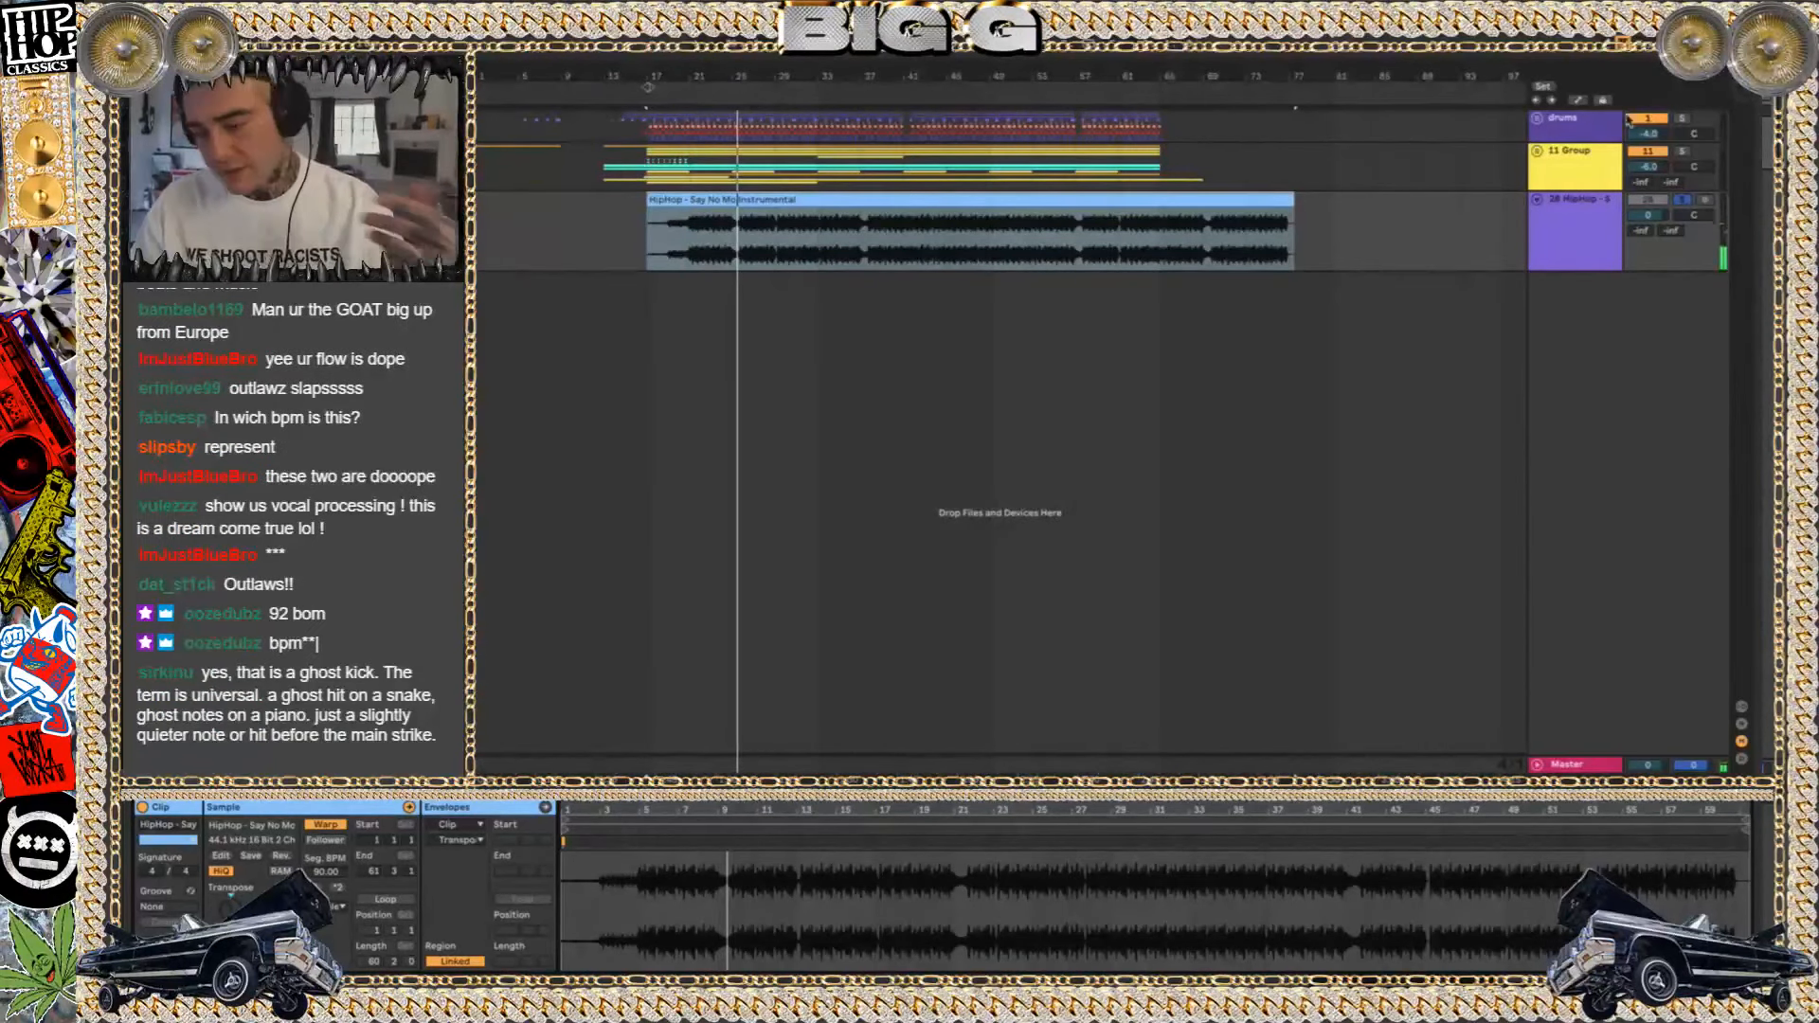
Delete the imported instrumental track and expand the 11 Group
{"action": "left_click", "coordinate": [1586, 265]}
{"action": "left_click", "coordinate": [1587, 286]}
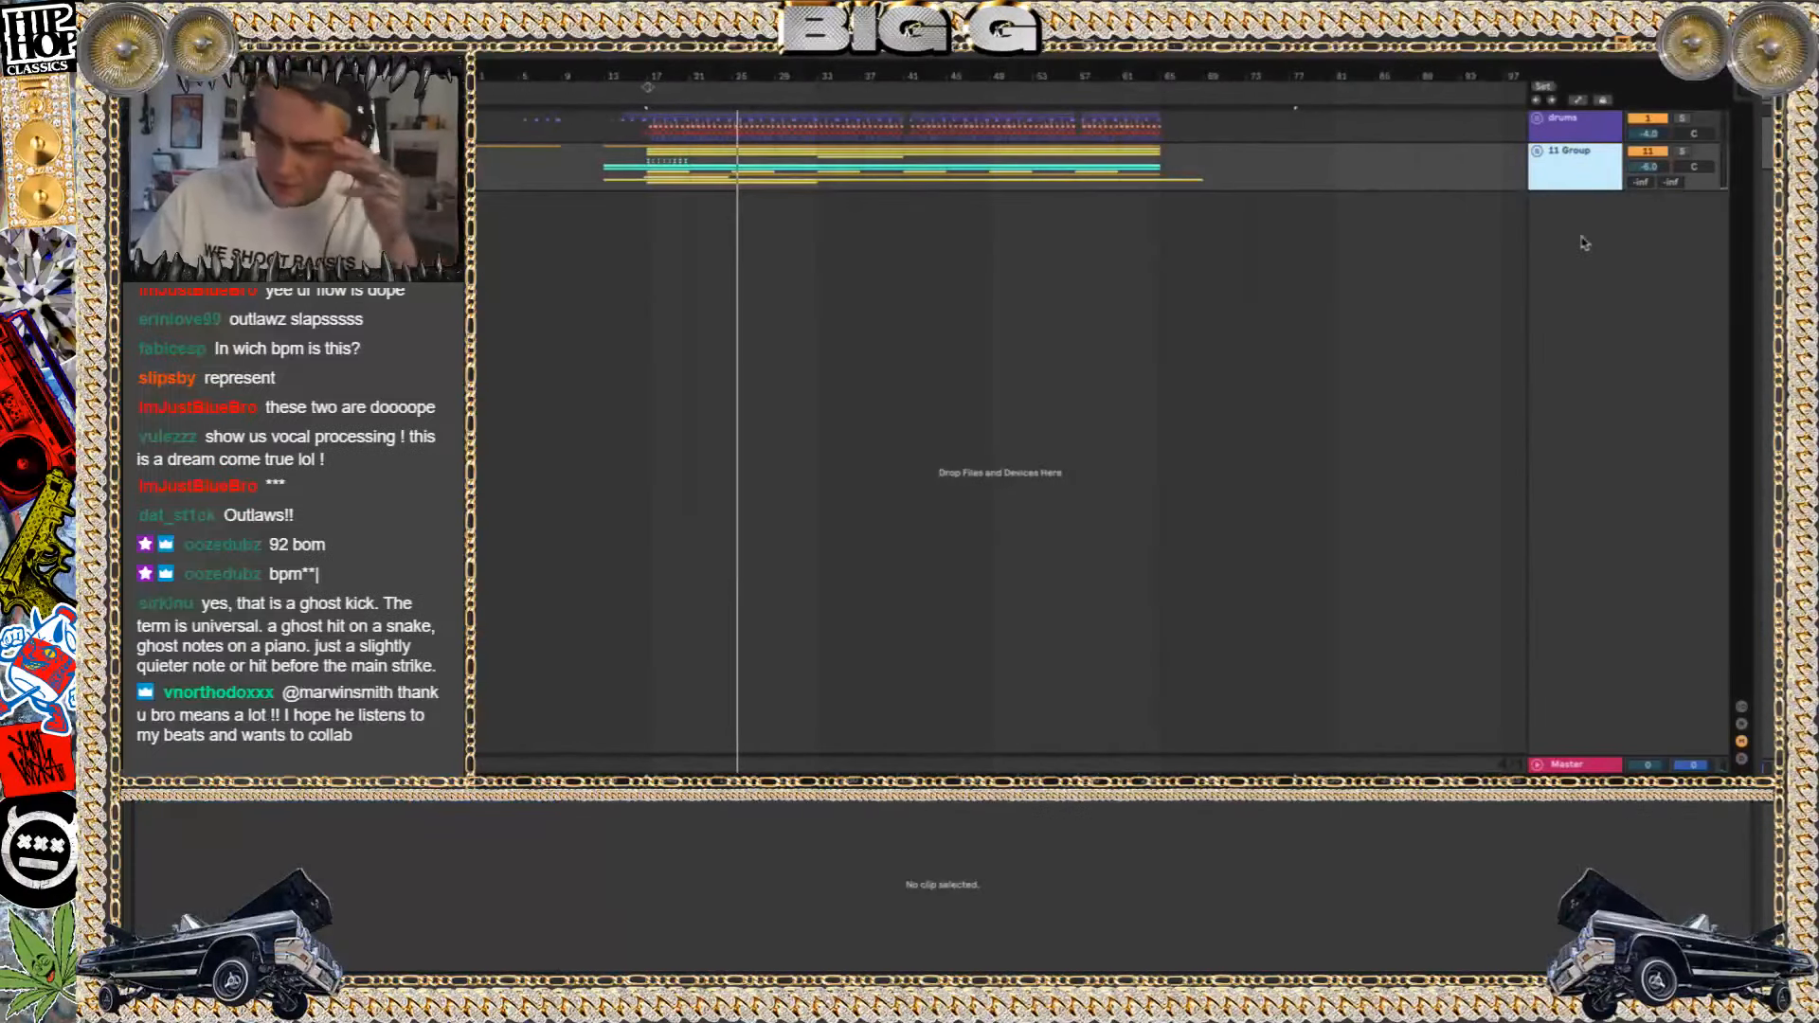
{"action": "left_click", "coordinate": [1538, 151]}
{"action": "scroll", "coordinate": [1053, 330], "scroll_direction": "down", "scroll_amount": 1}
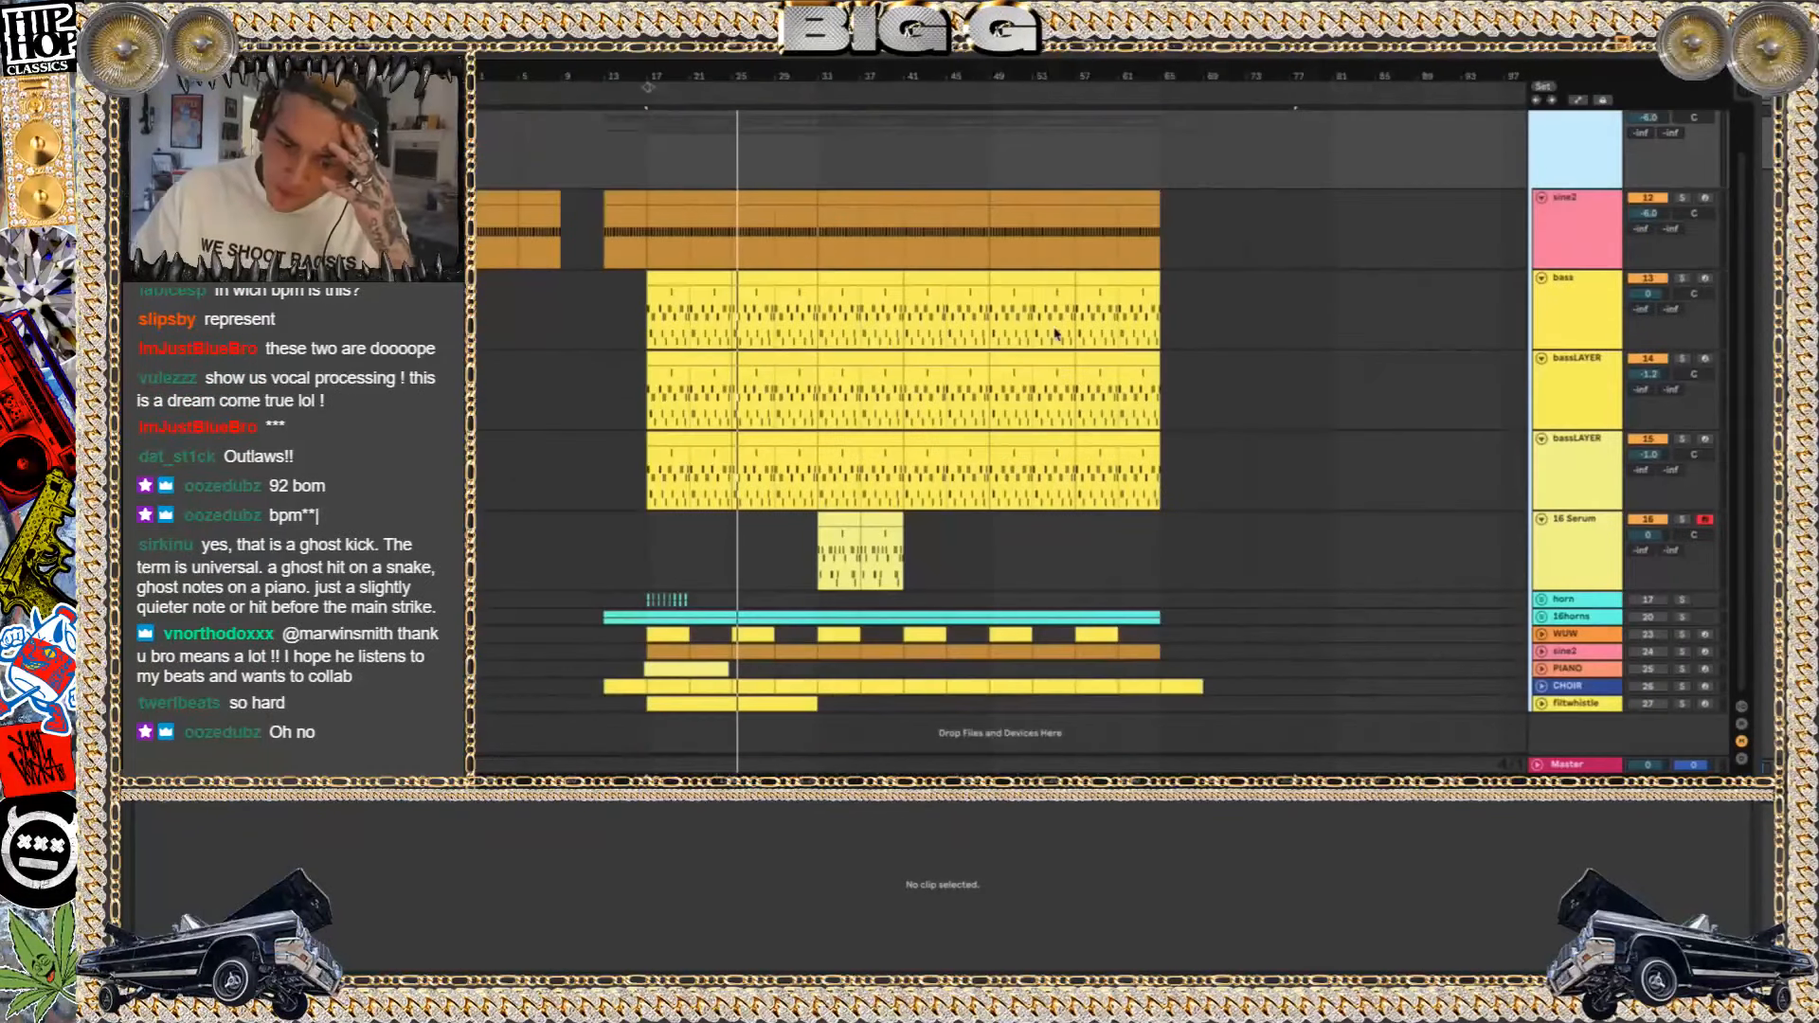
Audition the horn track from bar 17, first soloed and then within the full mix, and deactivate it again
{"action": "left_click", "coordinate": [1681, 600]}
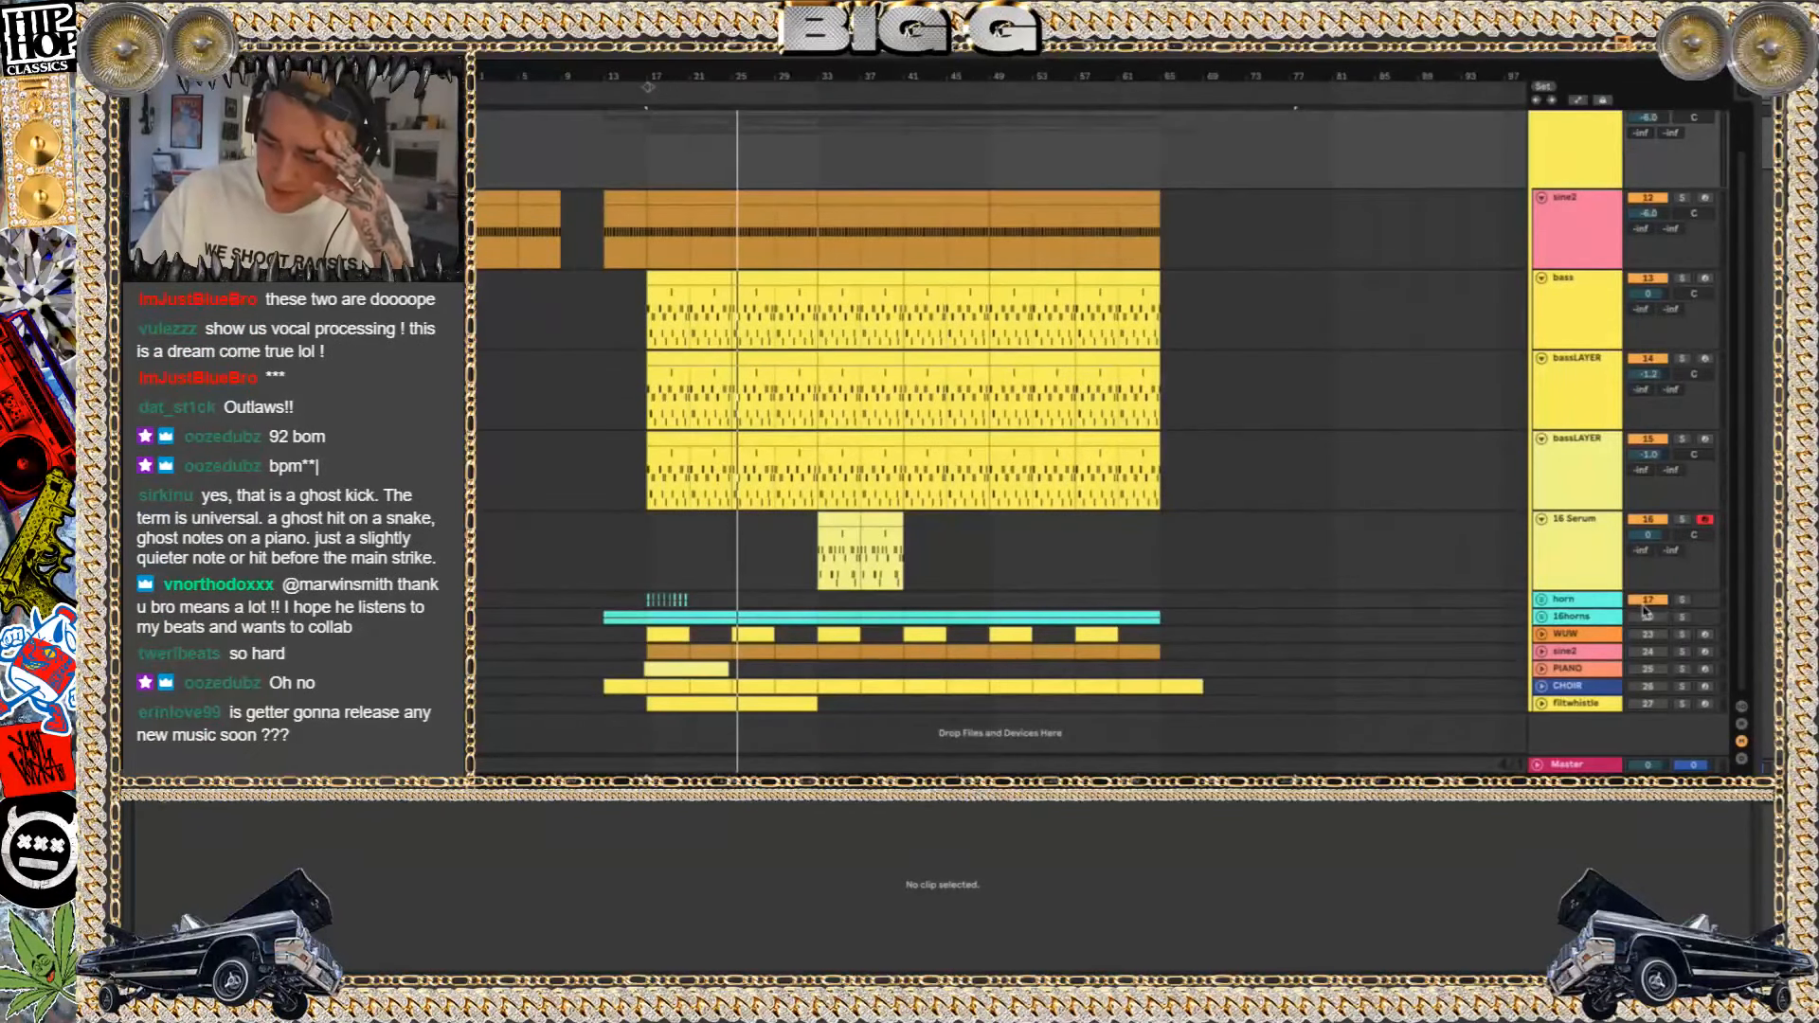
{"action": "left_click", "coordinate": [648, 607]}
{"action": "key", "text": "space"}
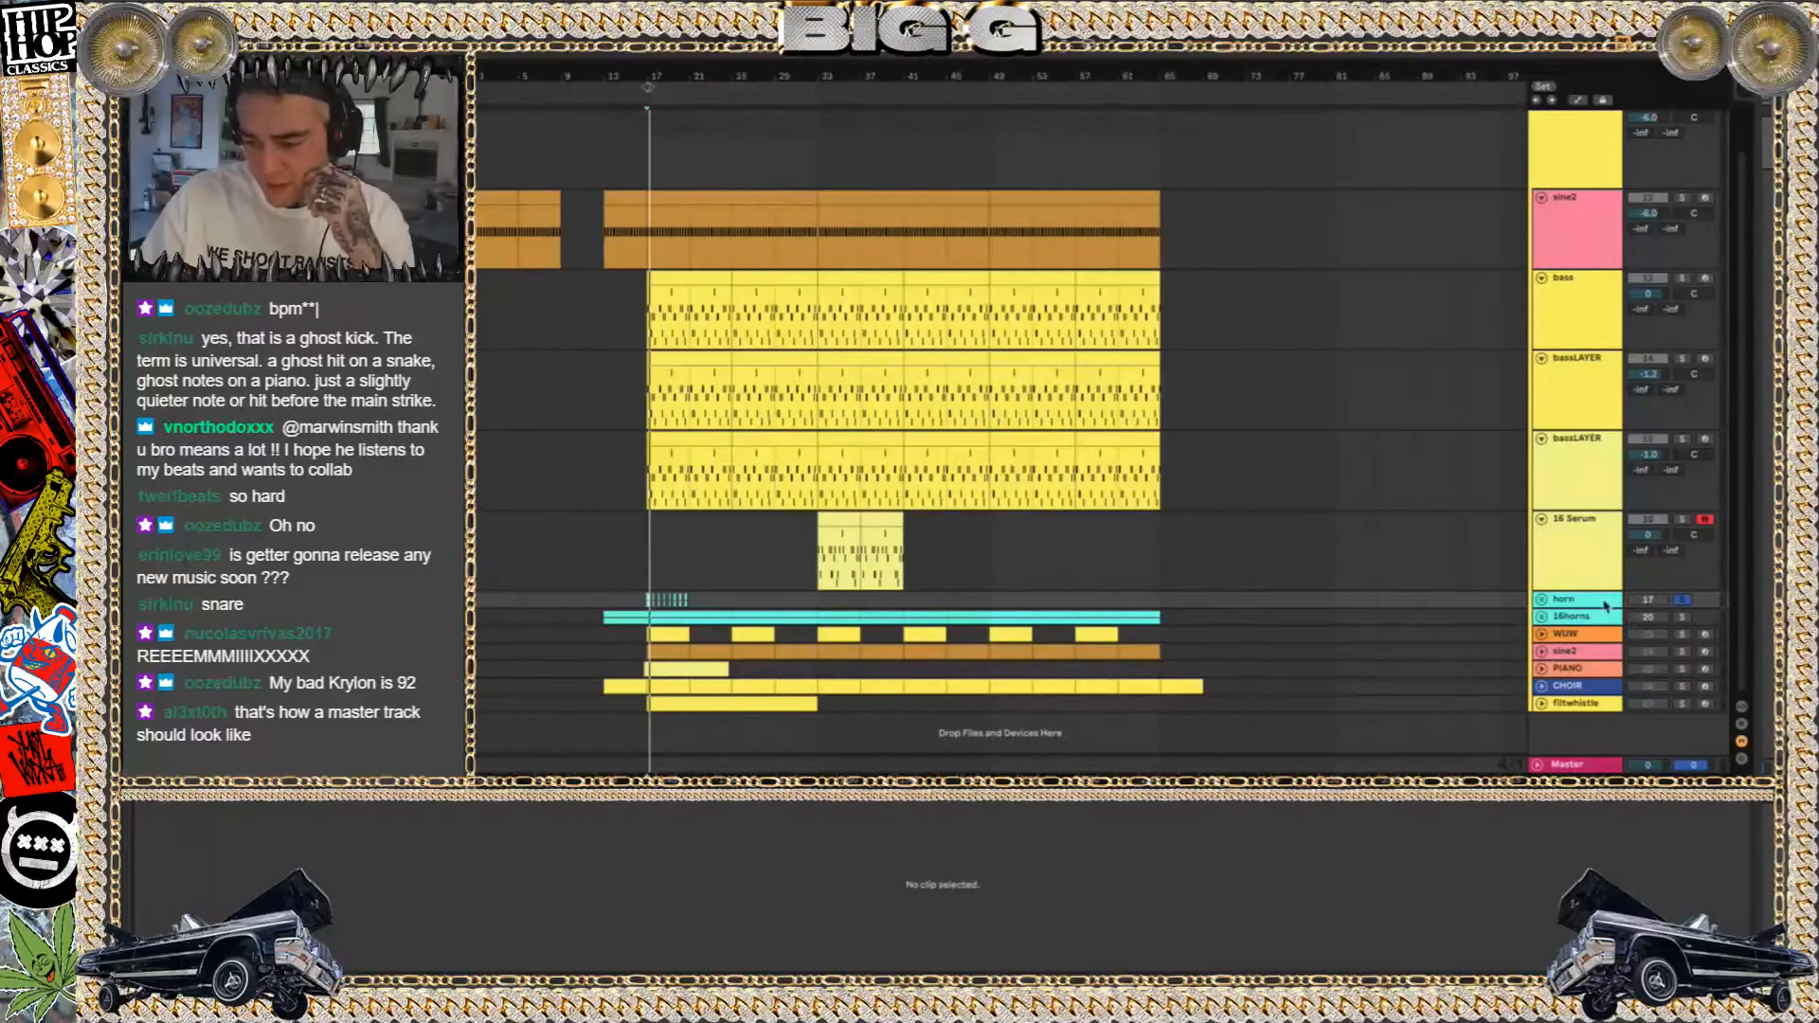
{"action": "left_click", "coordinate": [1680, 601]}
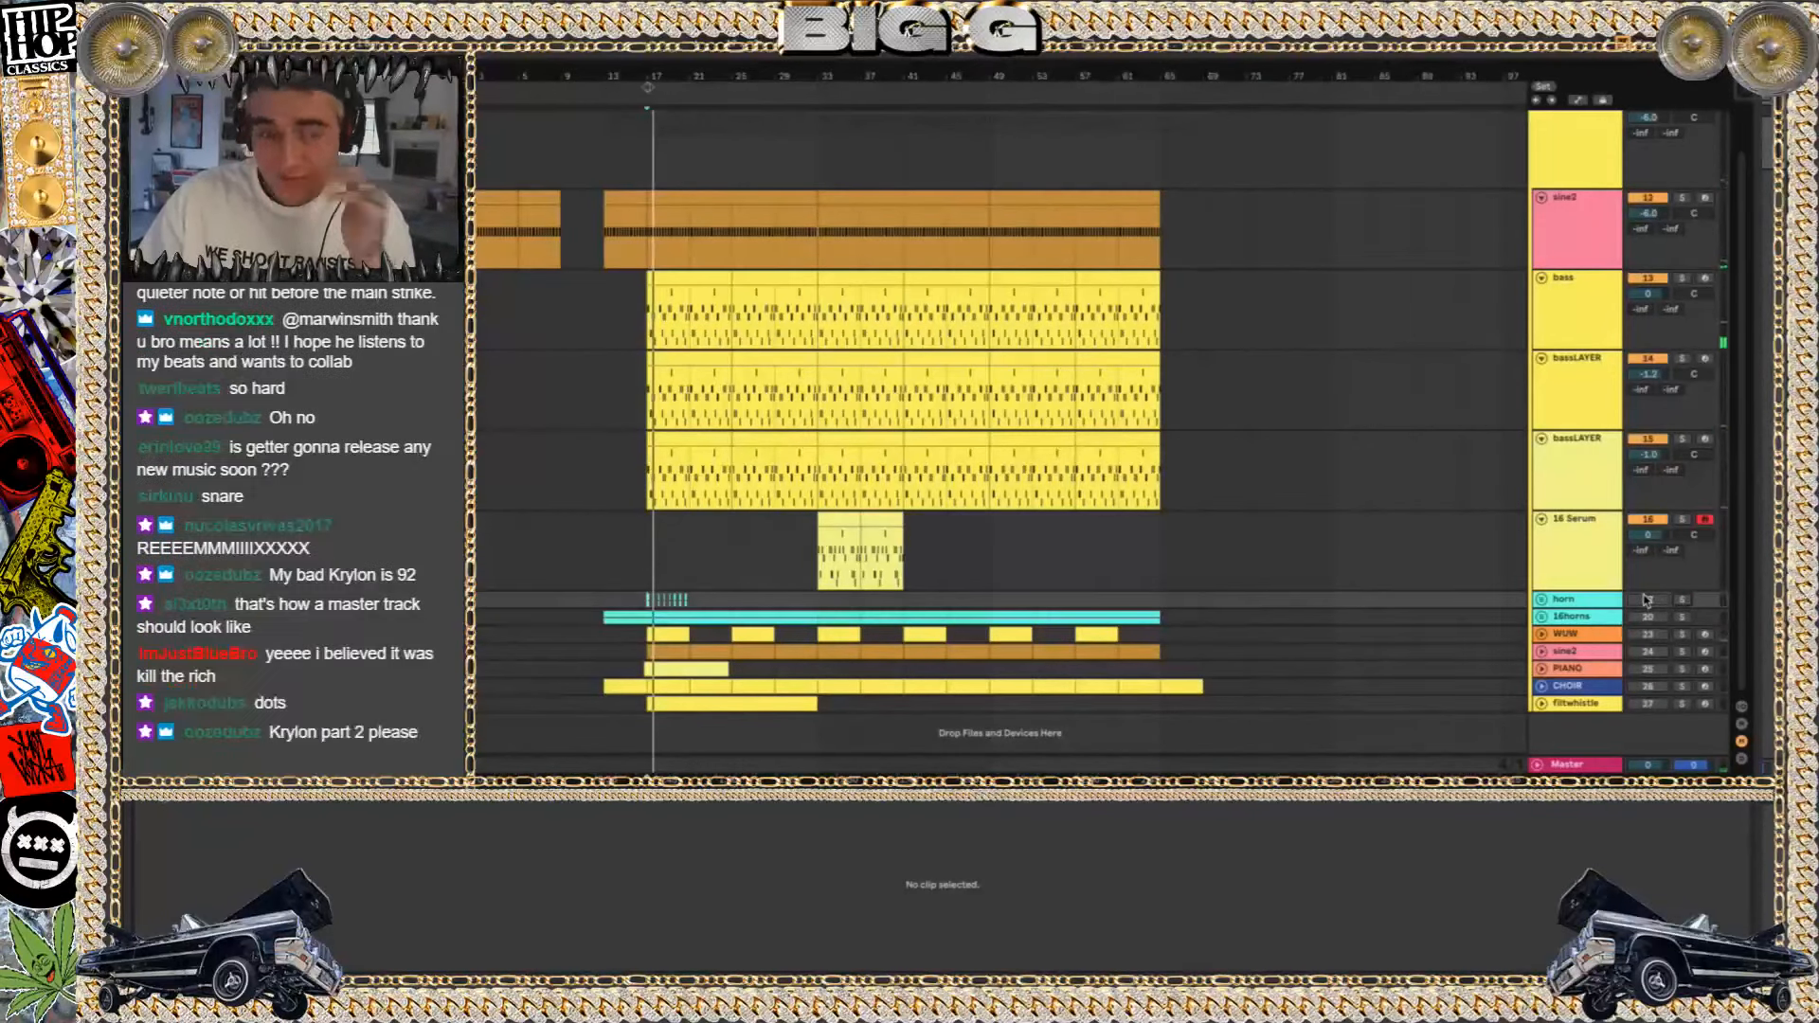
{"action": "left_click", "coordinate": [1646, 601]}
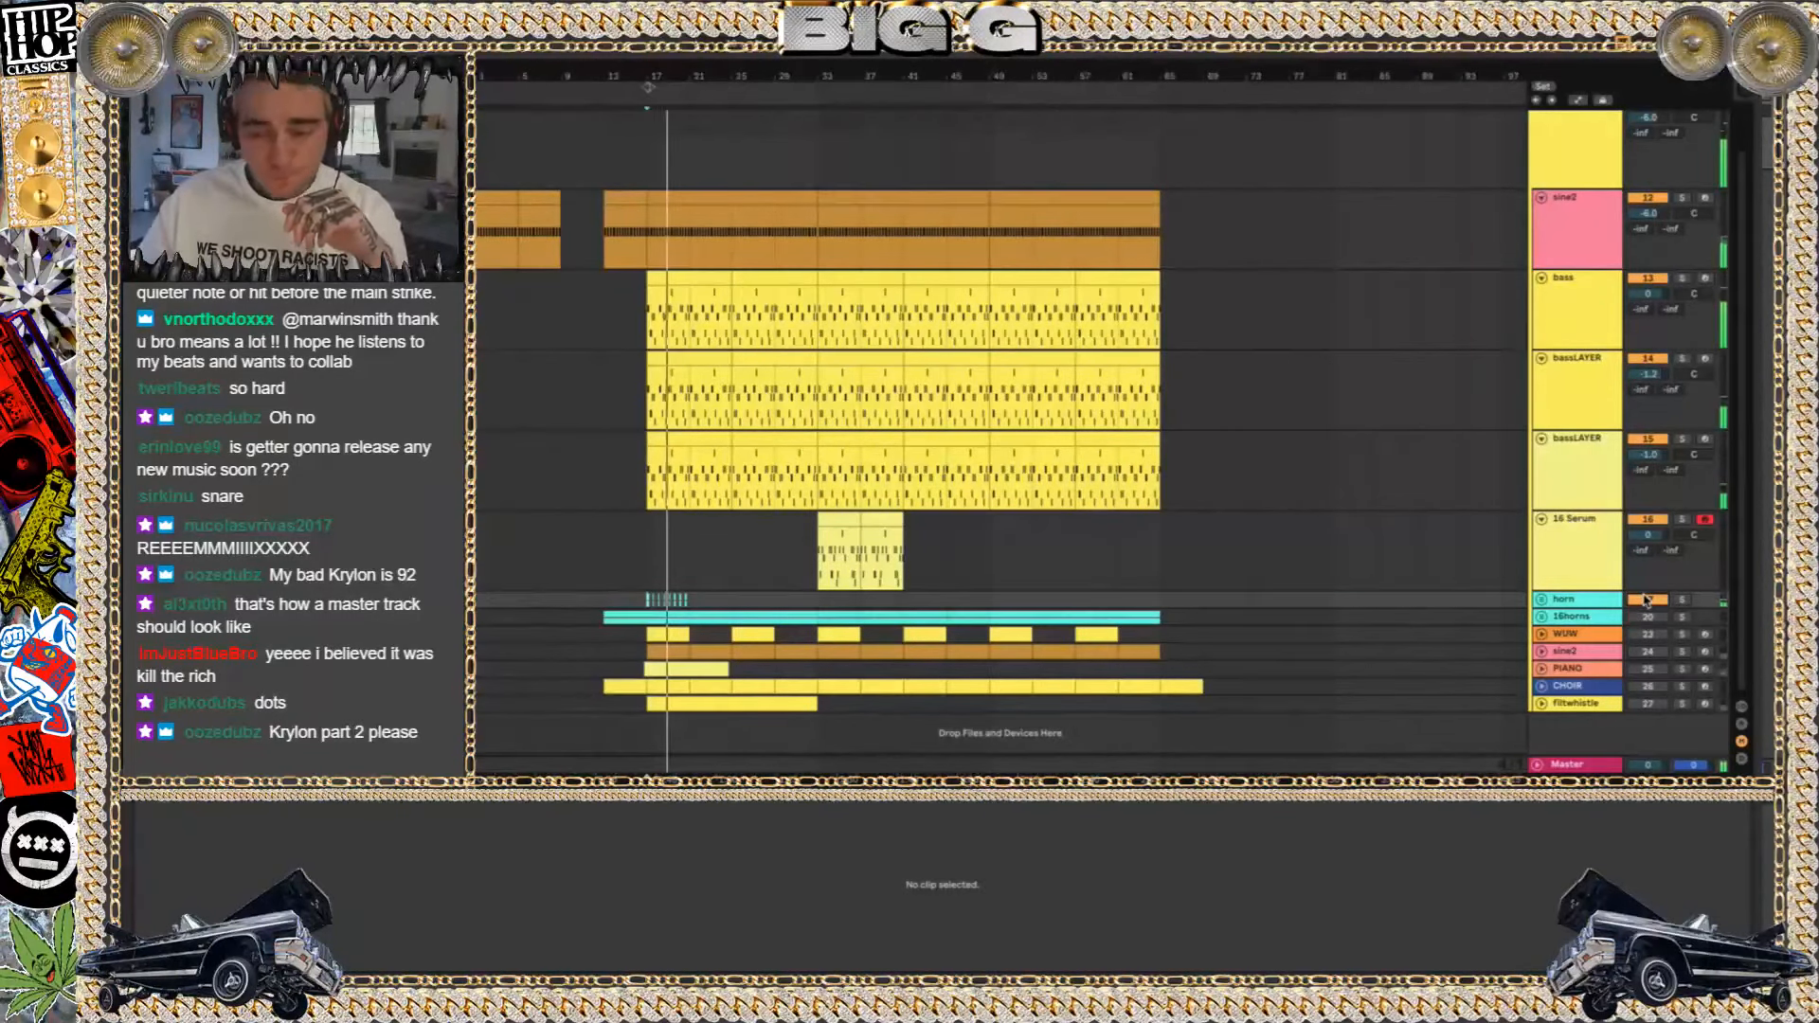
{"action": "left_click", "coordinate": [1649, 601]}
Activate the 16horns group in the playing mix, unfold it to view its audio tracks, then fold and deactivate it
{"action": "left_click", "coordinate": [1649, 618]}
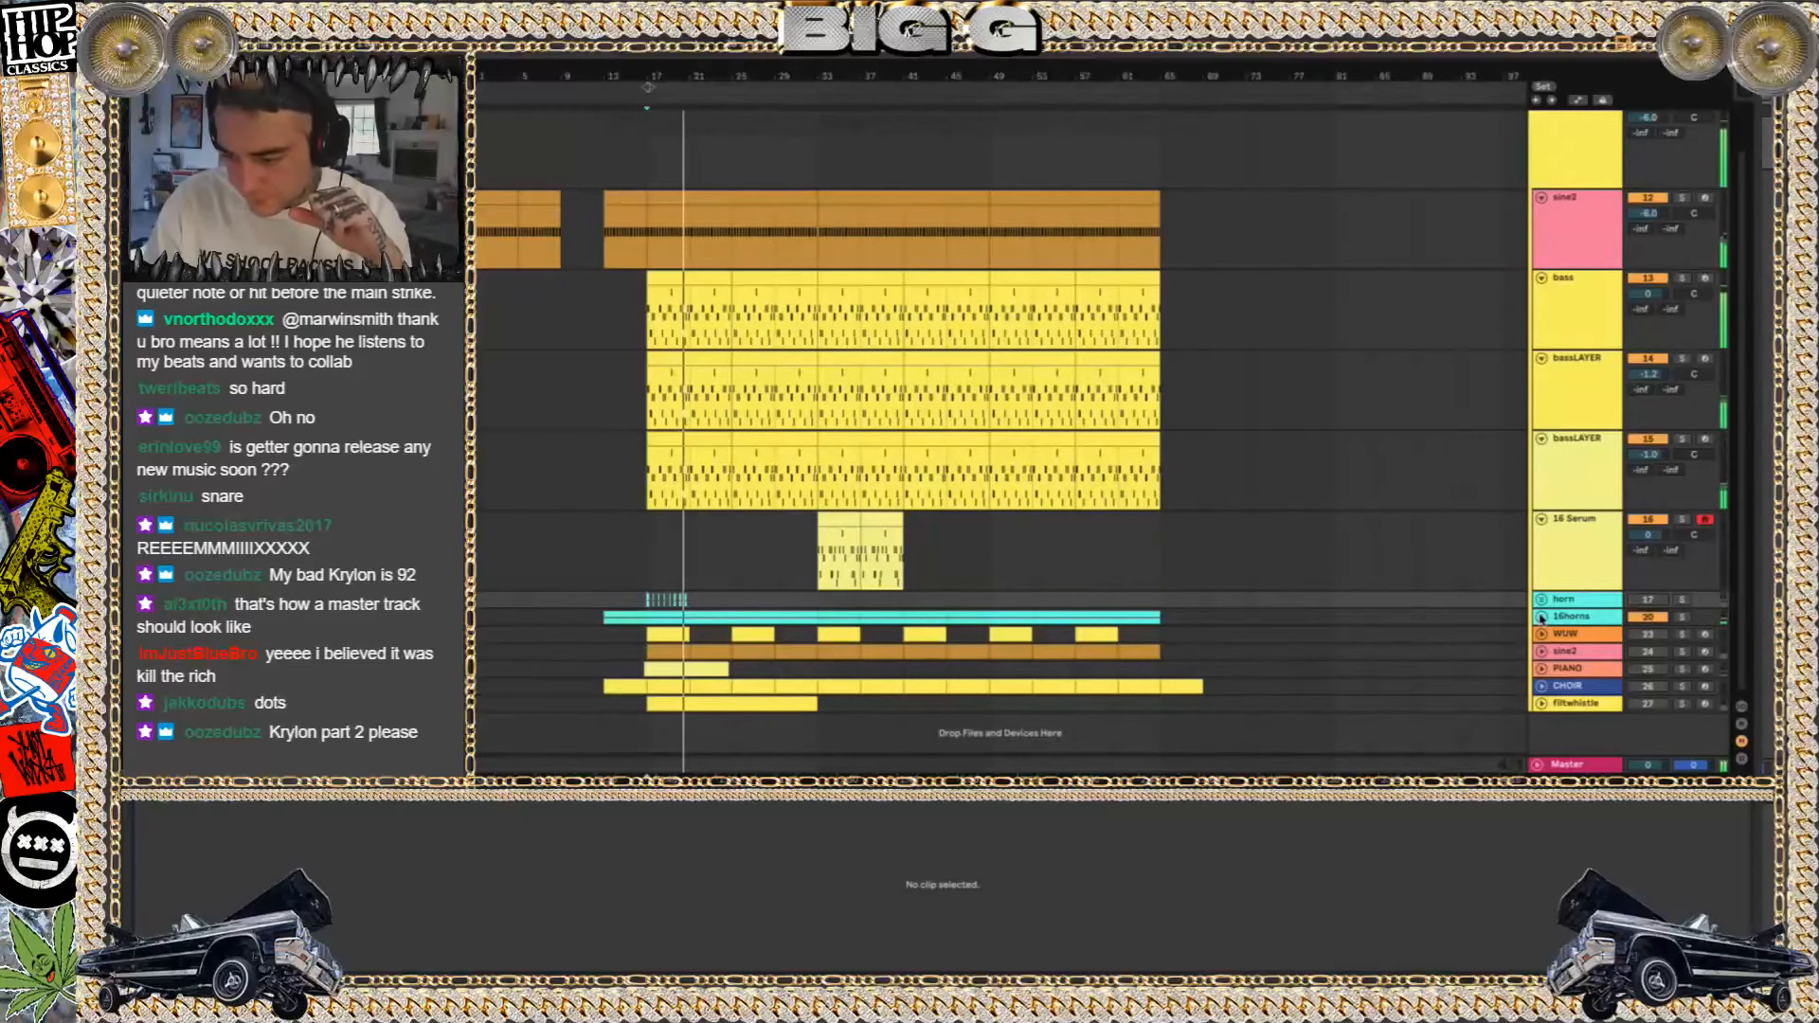
{"action": "left_click", "coordinate": [1541, 617]}
{"action": "scroll", "coordinate": [1336, 586], "scroll_direction": "down", "scroll_amount": 3}
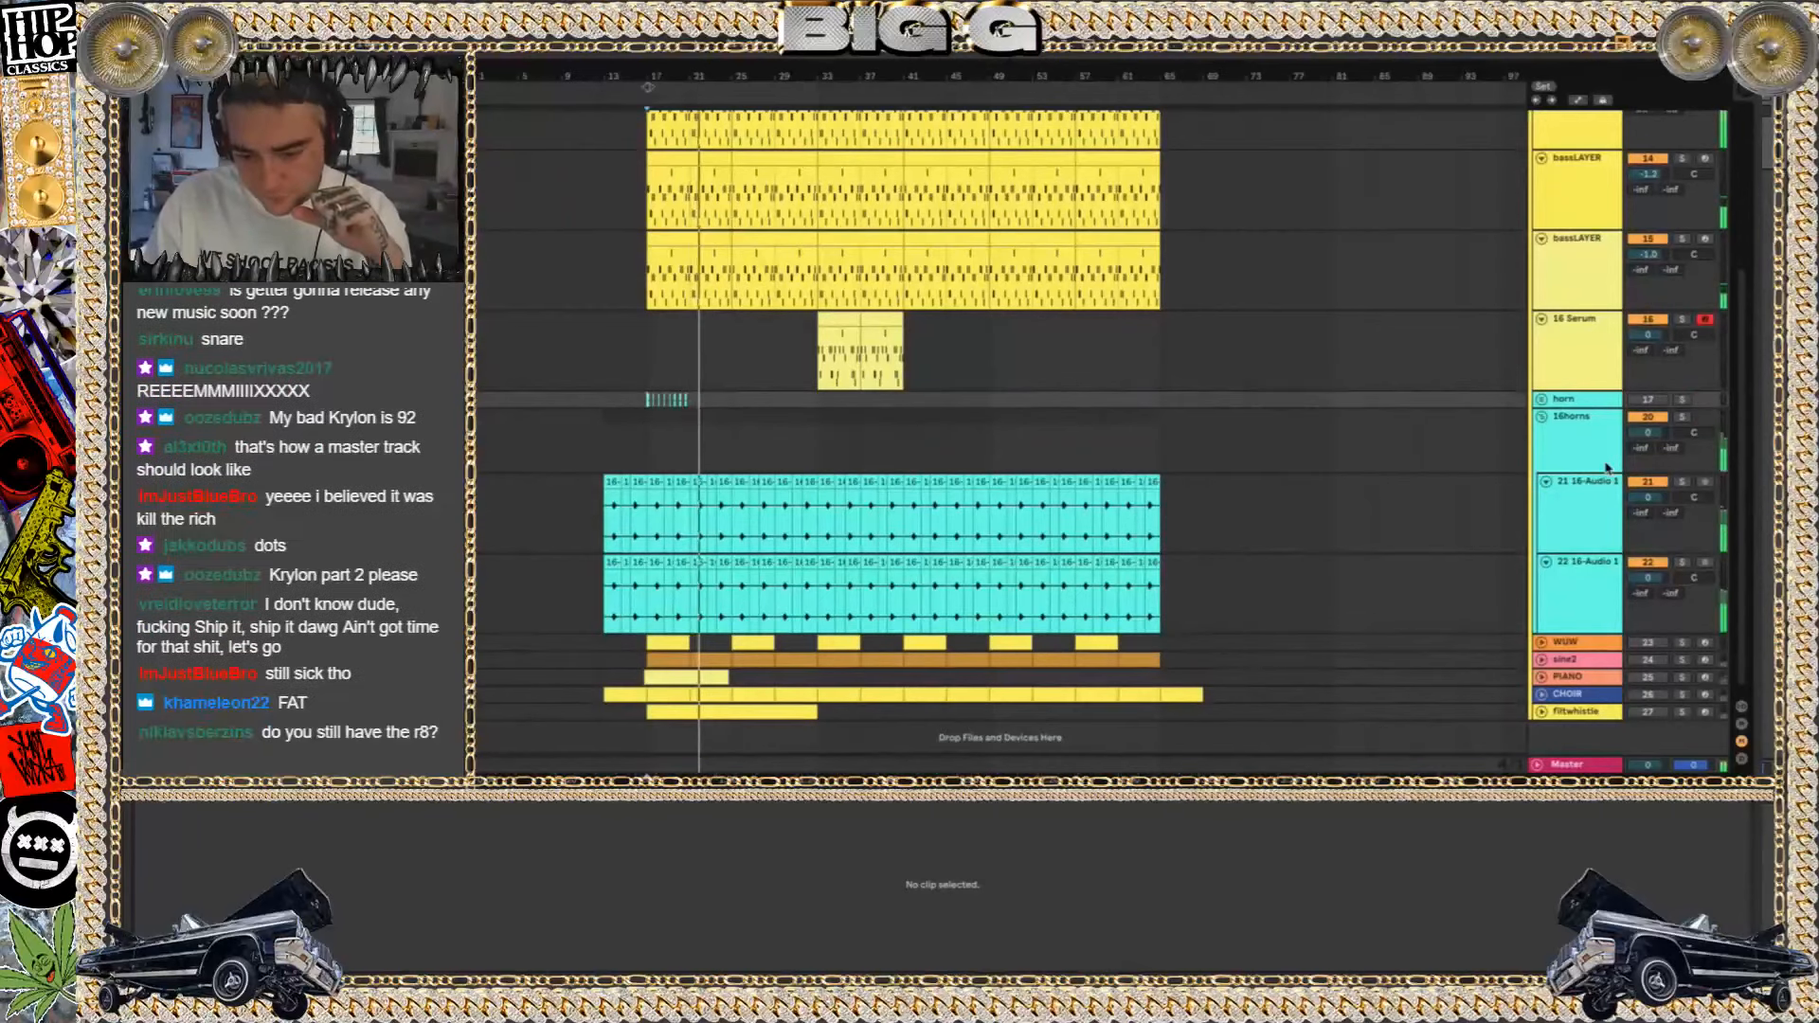
{"action": "left_click", "coordinate": [1639, 418]}
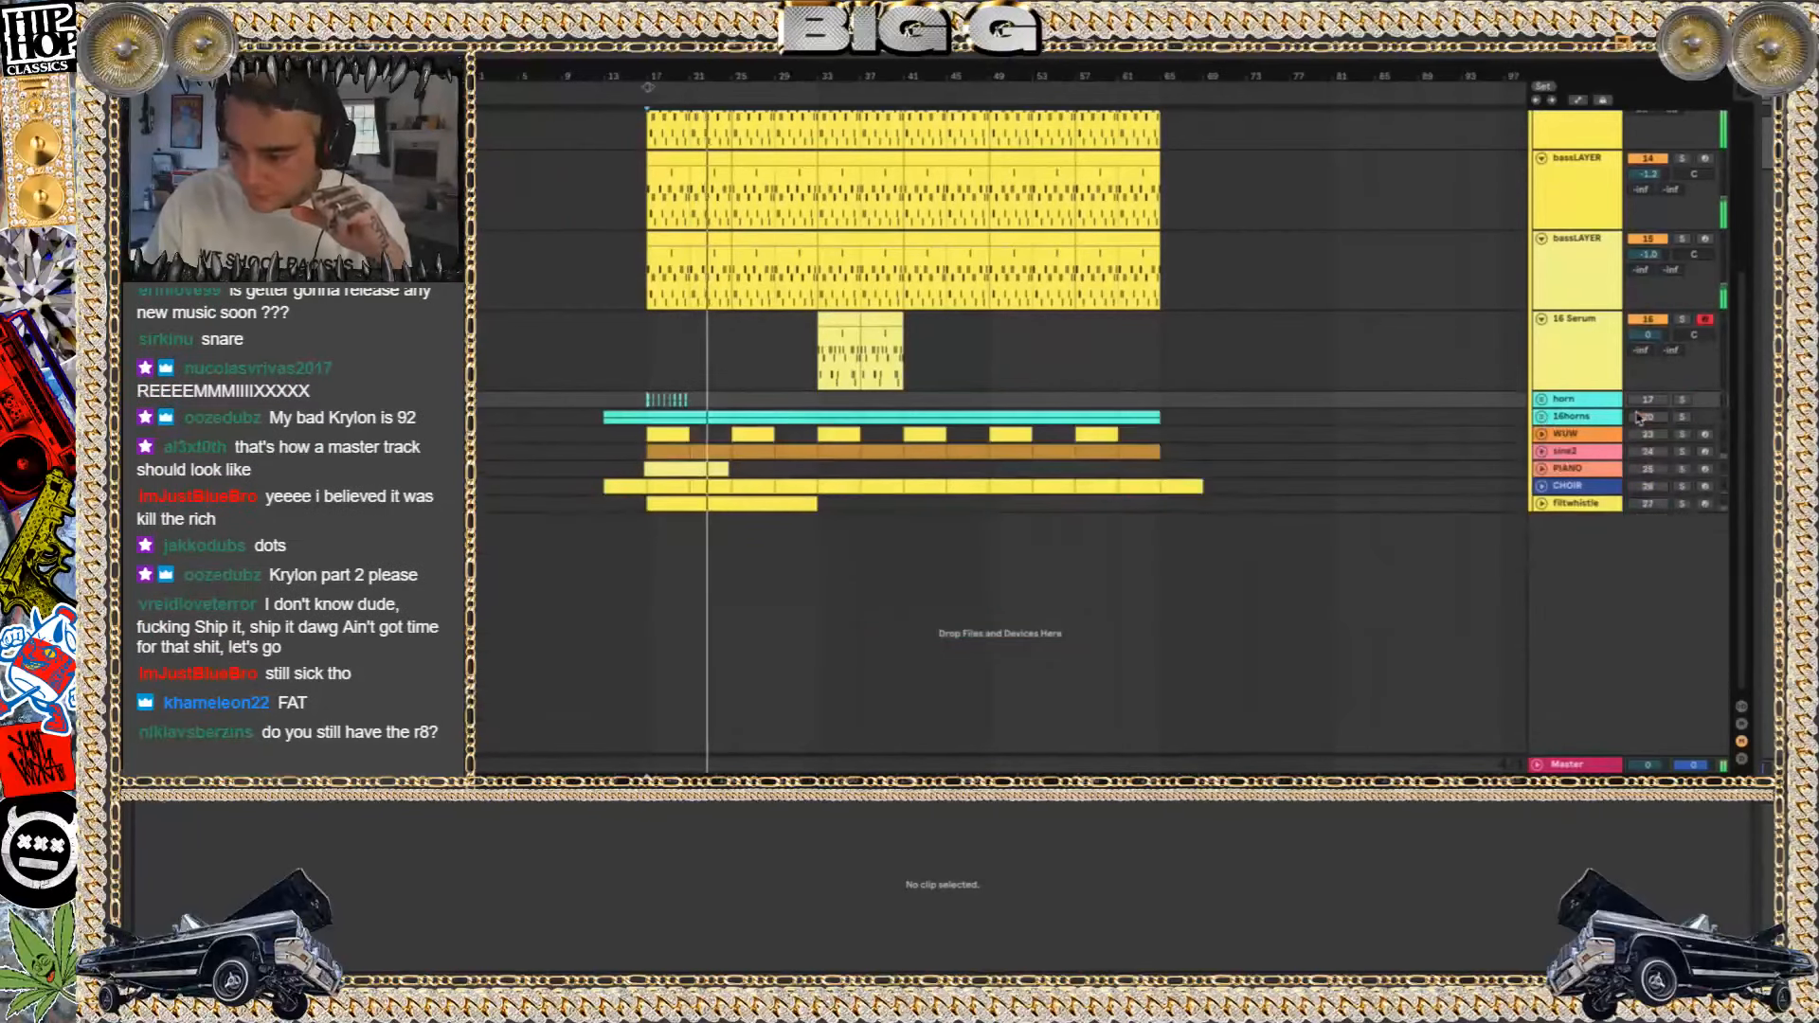
Audition the WUW track within the mix from bar 17, then swap it for the sine2 track below it
{"action": "left_click", "coordinate": [1644, 435]}
{"action": "left_click", "coordinate": [675, 435]}
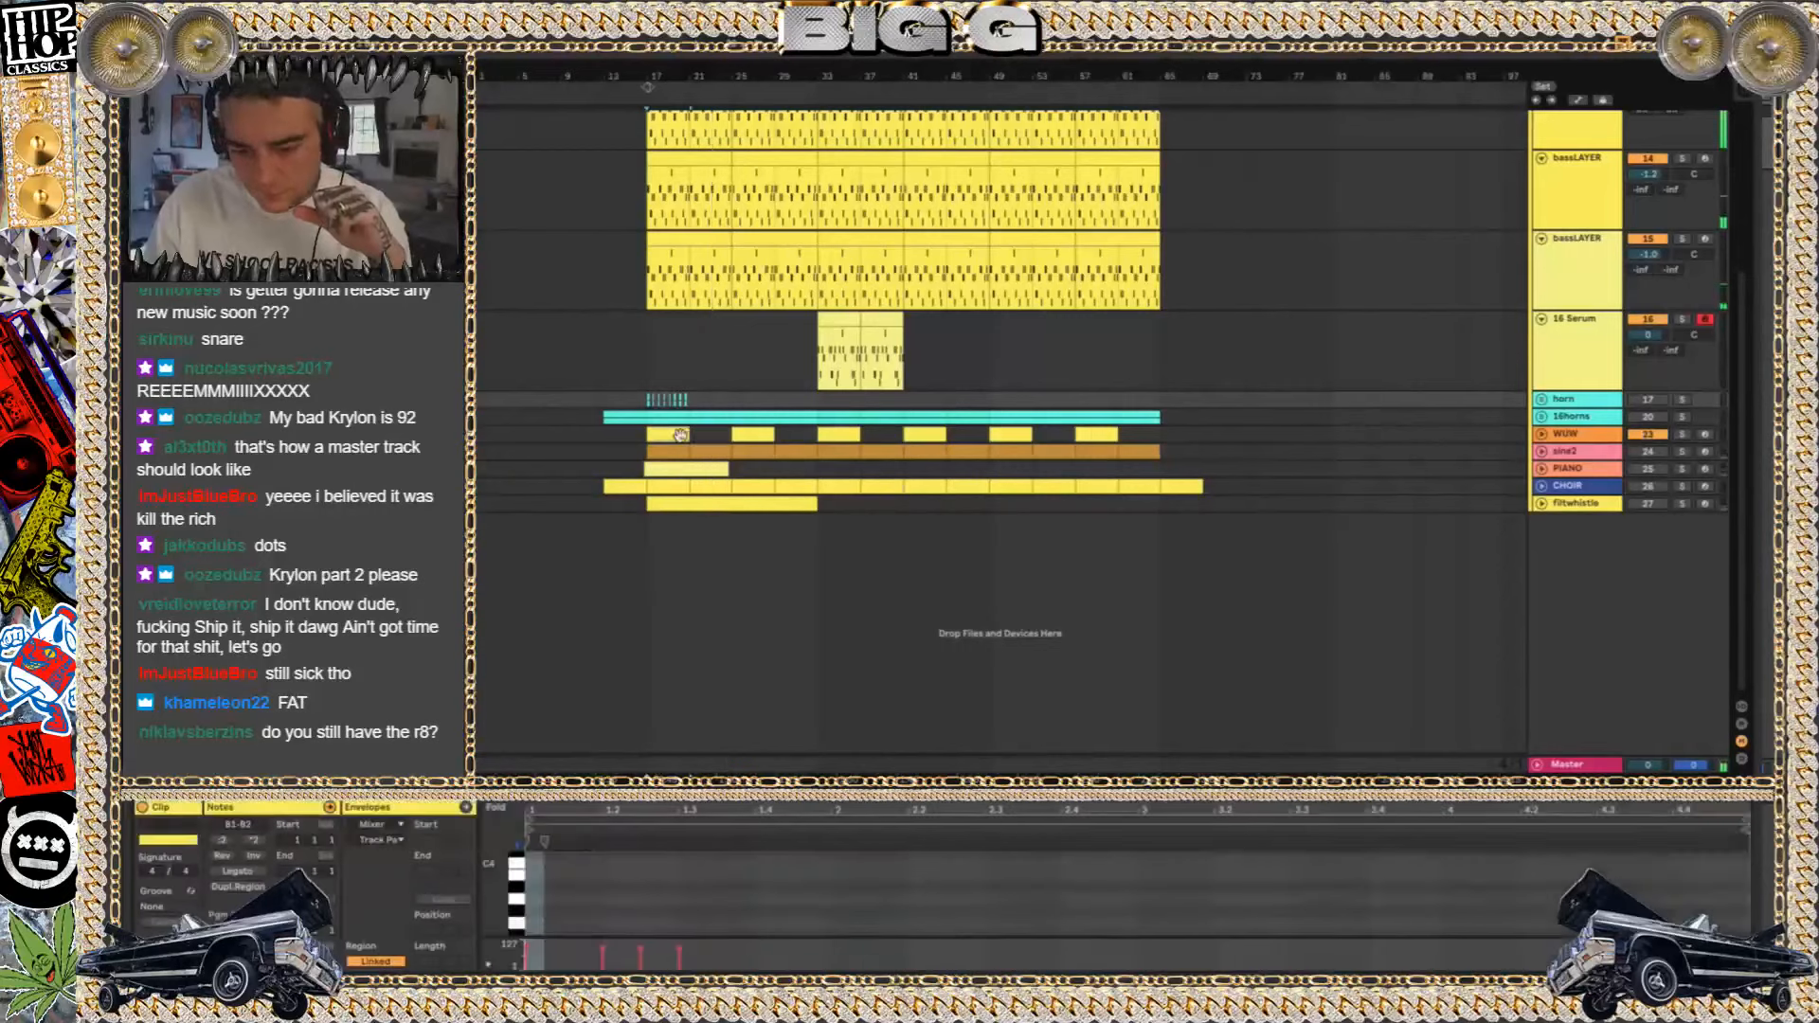
{"action": "key", "text": "space"}
{"action": "key", "text": "space"}
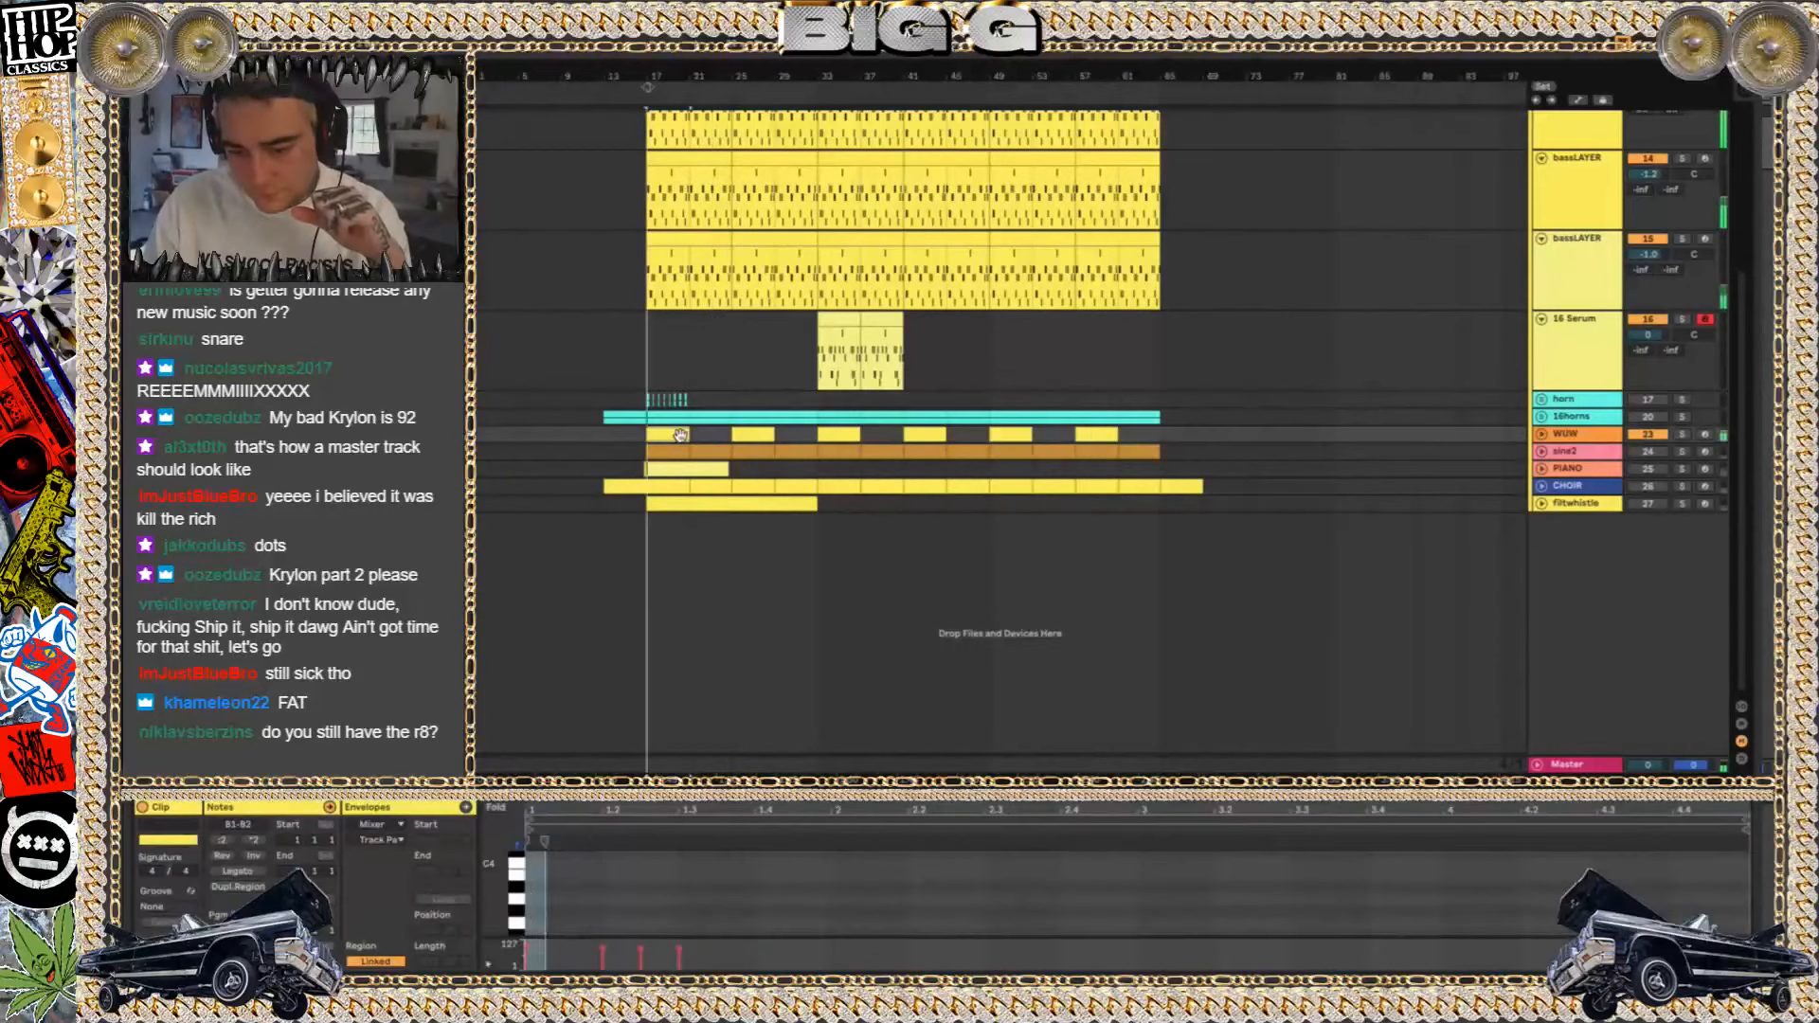
{"action": "left_click", "coordinate": [1647, 434]}
{"action": "left_click", "coordinate": [1647, 452]}
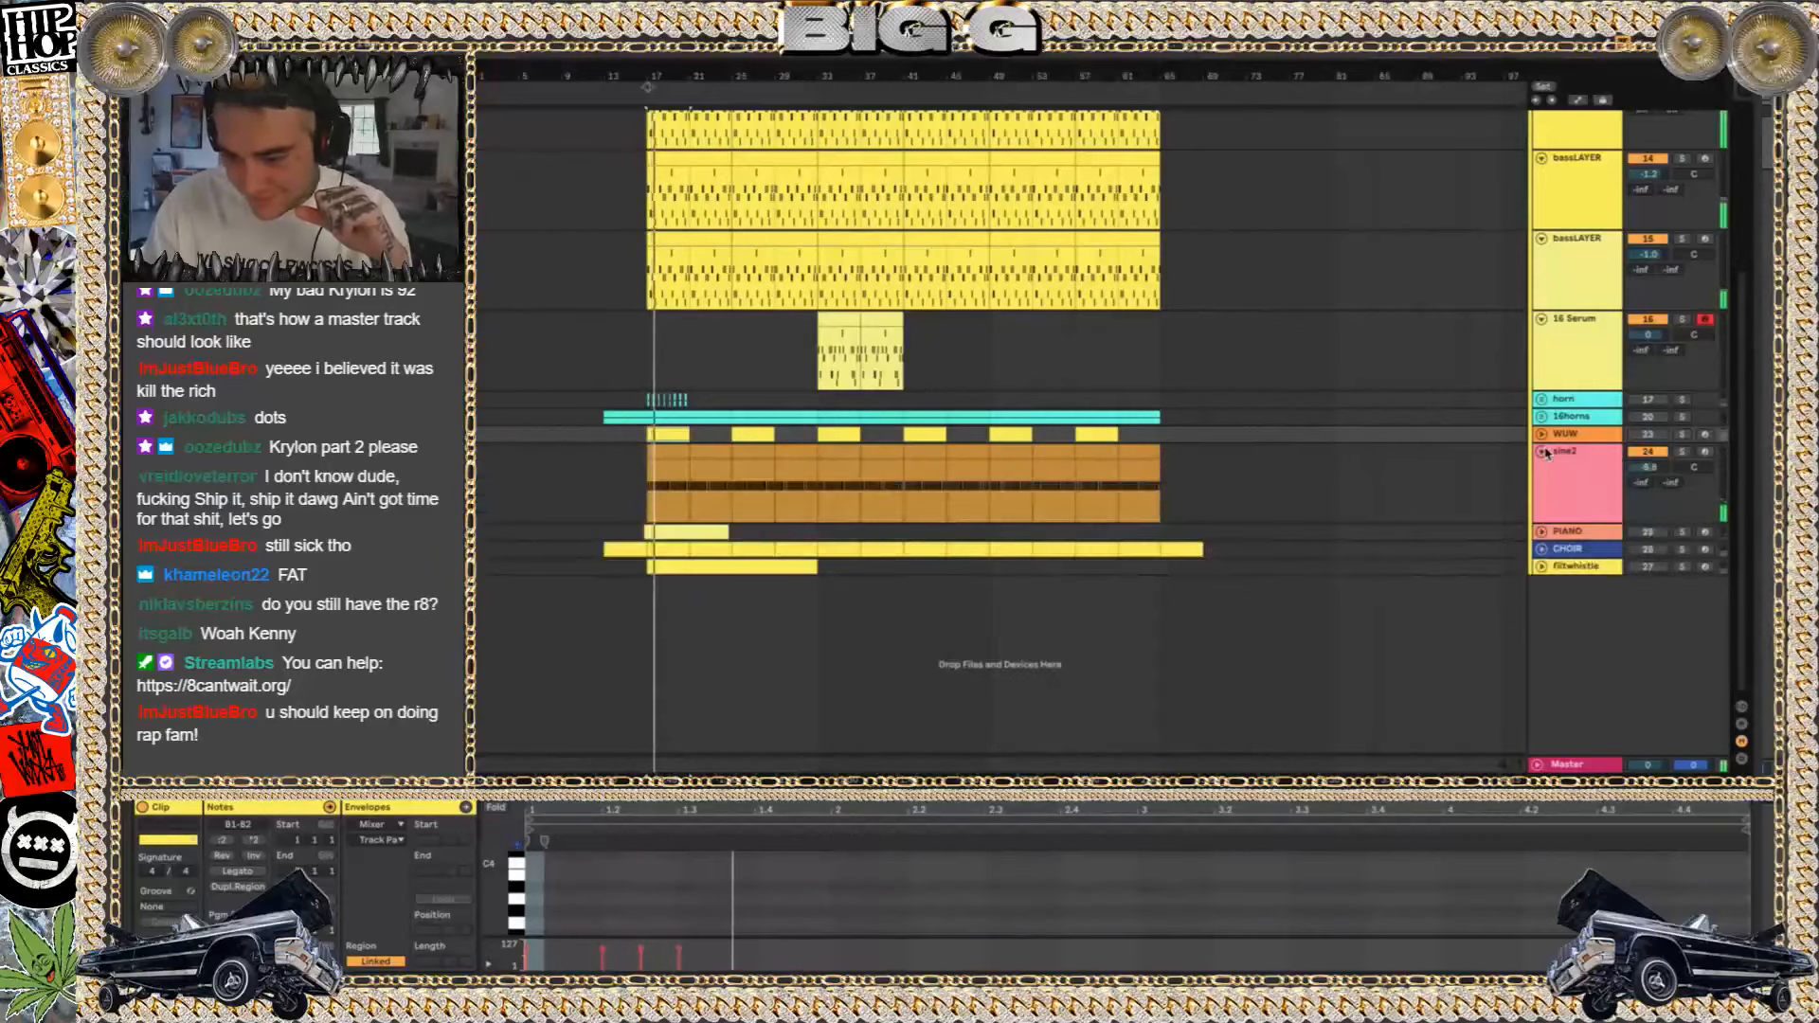
Deactivate the sine2 track and audition the soloed PIANO track from bar 17, unfolding it to view its MIDI clip
{"action": "left_click", "coordinate": [1659, 454]}
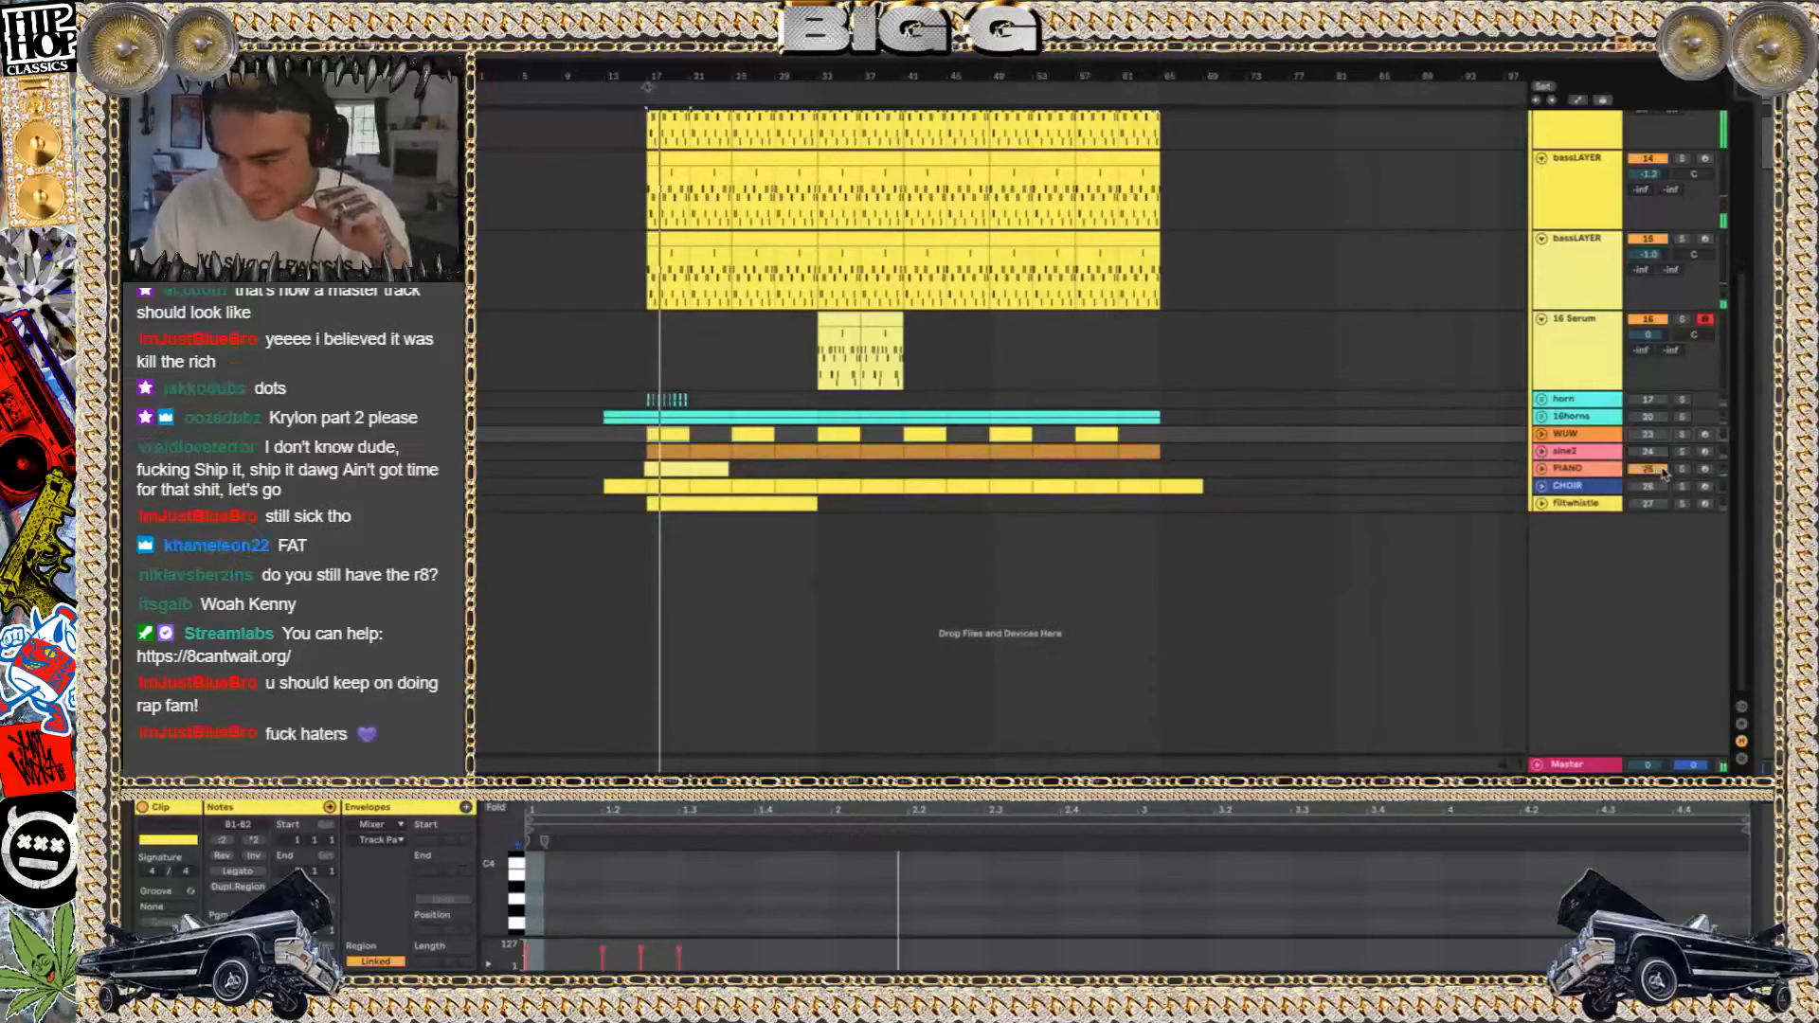
{"action": "left_click", "coordinate": [1683, 469]}
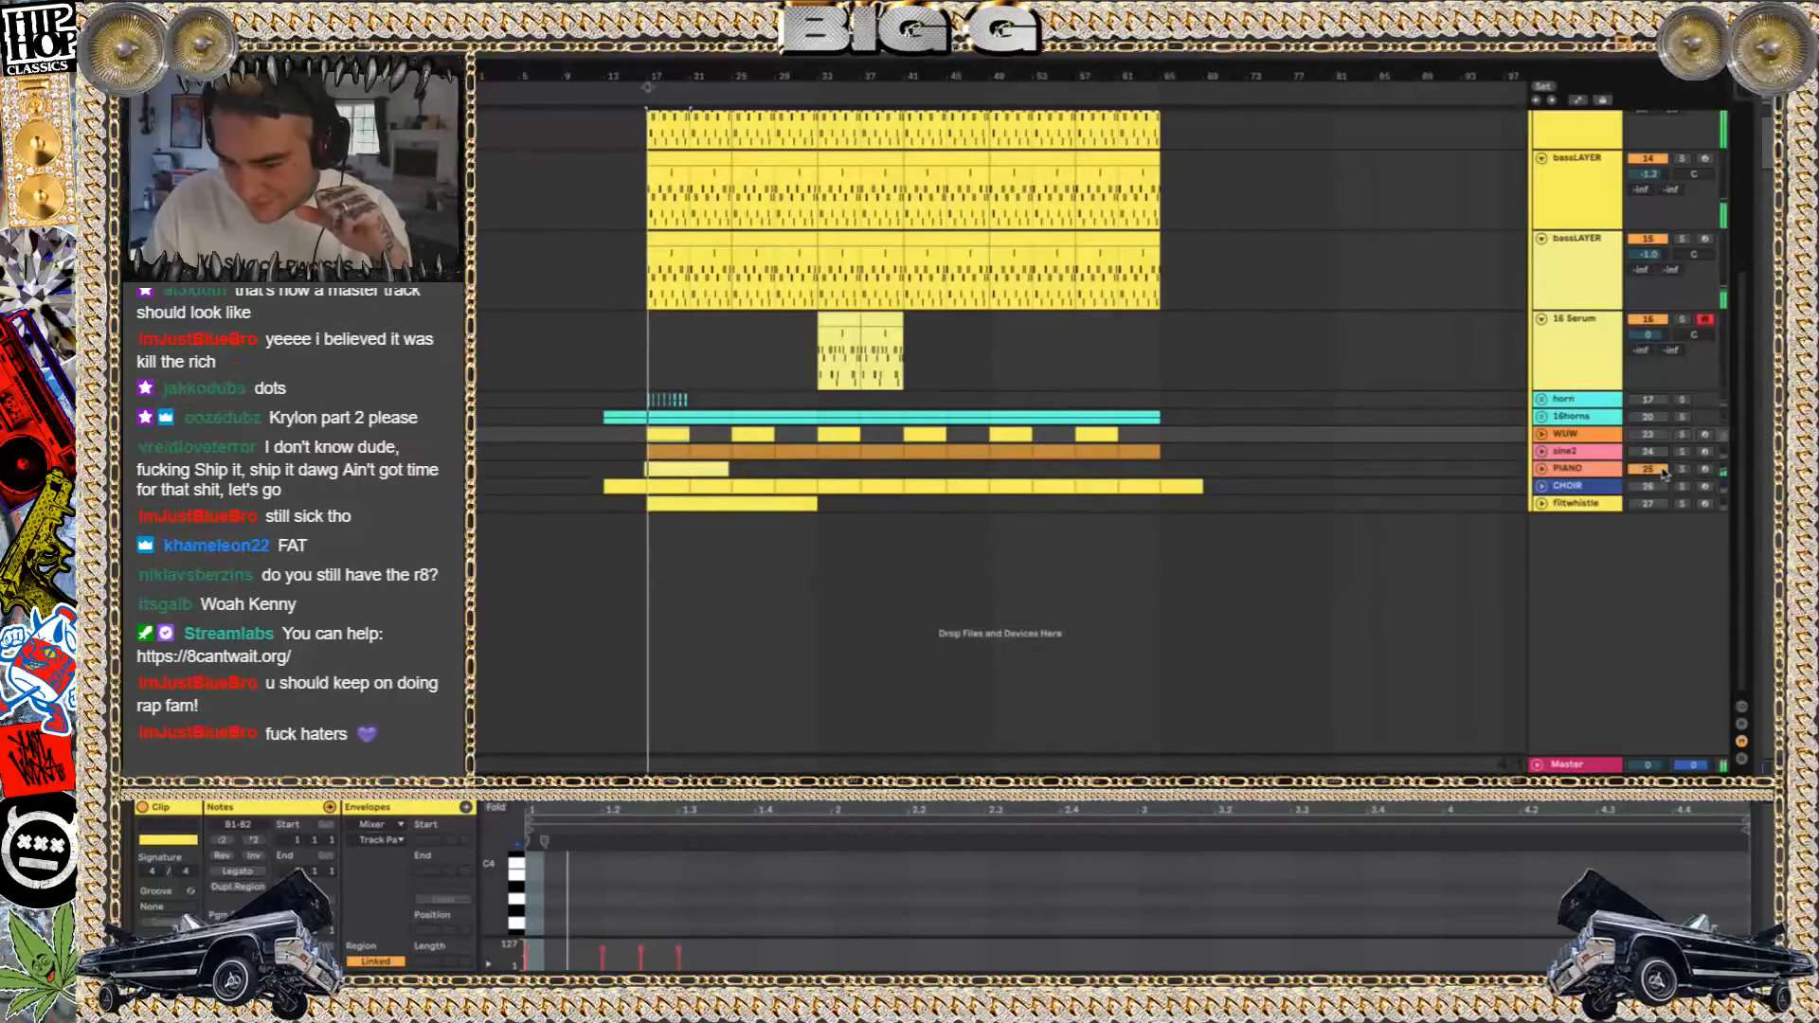
{"action": "left_click", "coordinate": [1542, 471]}
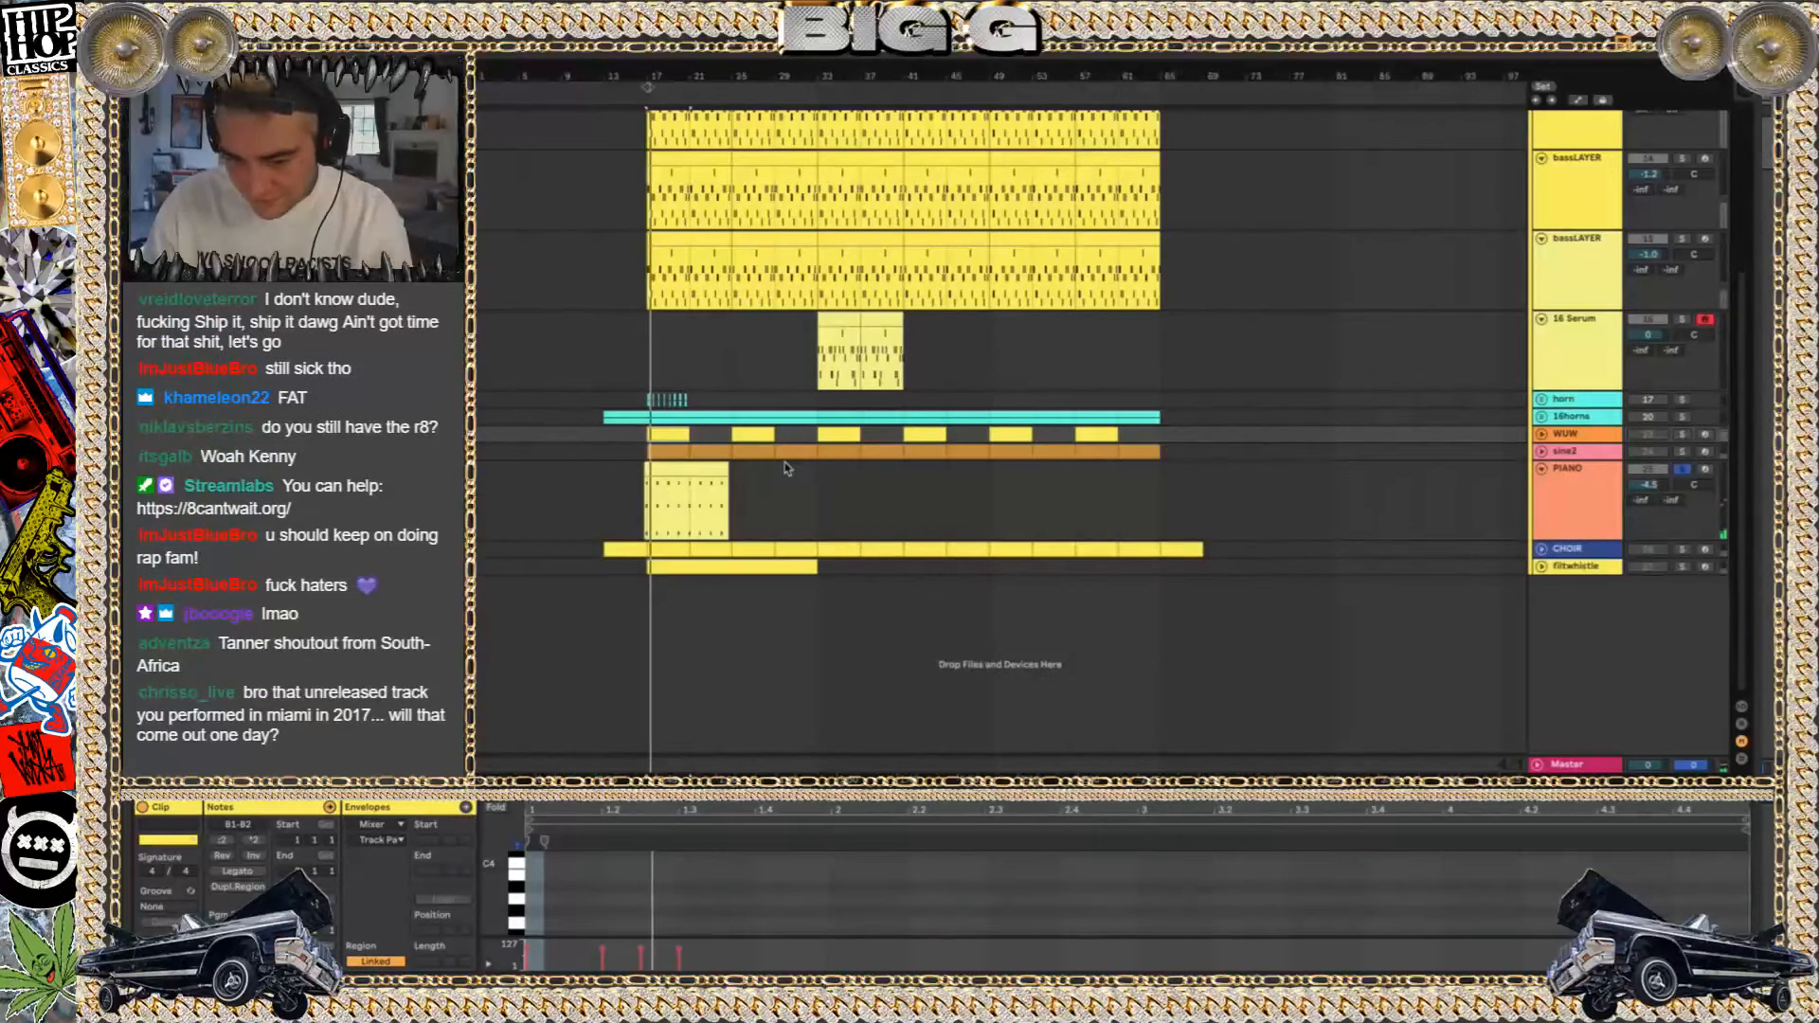
{"action": "left_click", "coordinate": [678, 469]}
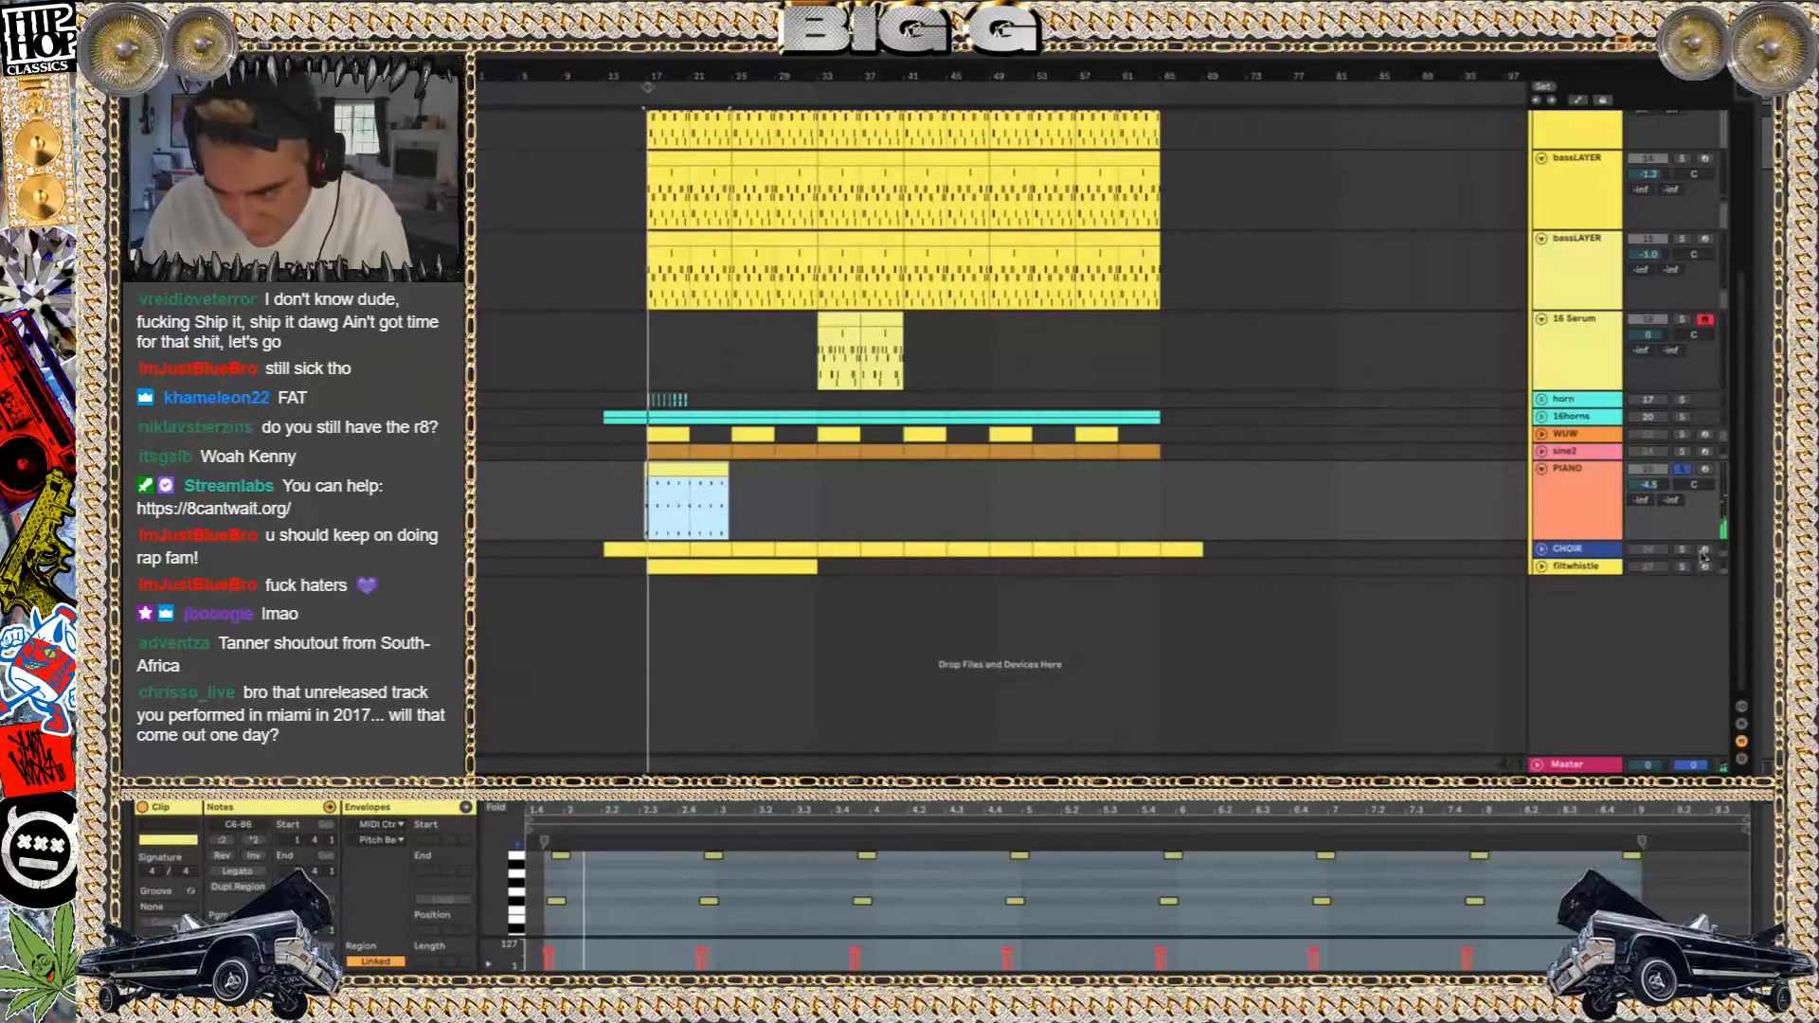
{"action": "left_click", "coordinate": [1684, 470]}
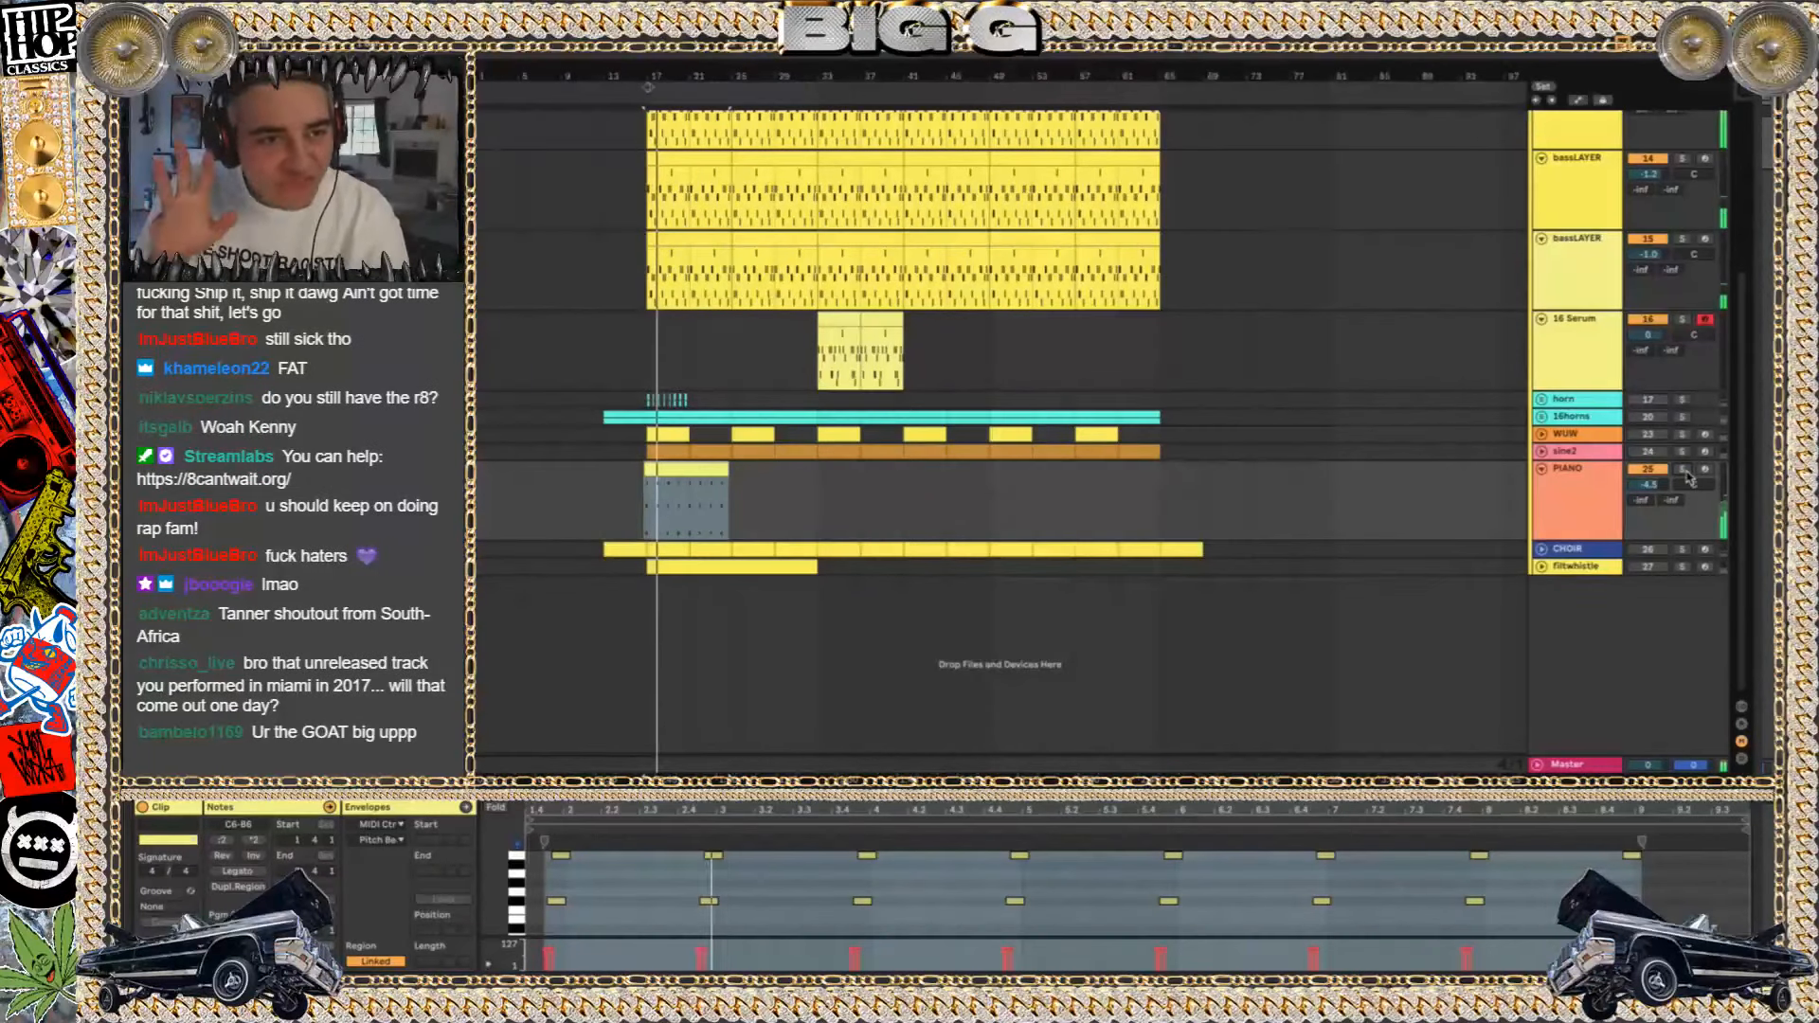
Fold the PIANO track and inspect its device chain and Kontakt Grand Piano instrument window, closing that window again
{"action": "left_click", "coordinate": [1542, 468]}
{"action": "left_click", "coordinate": [1563, 470]}
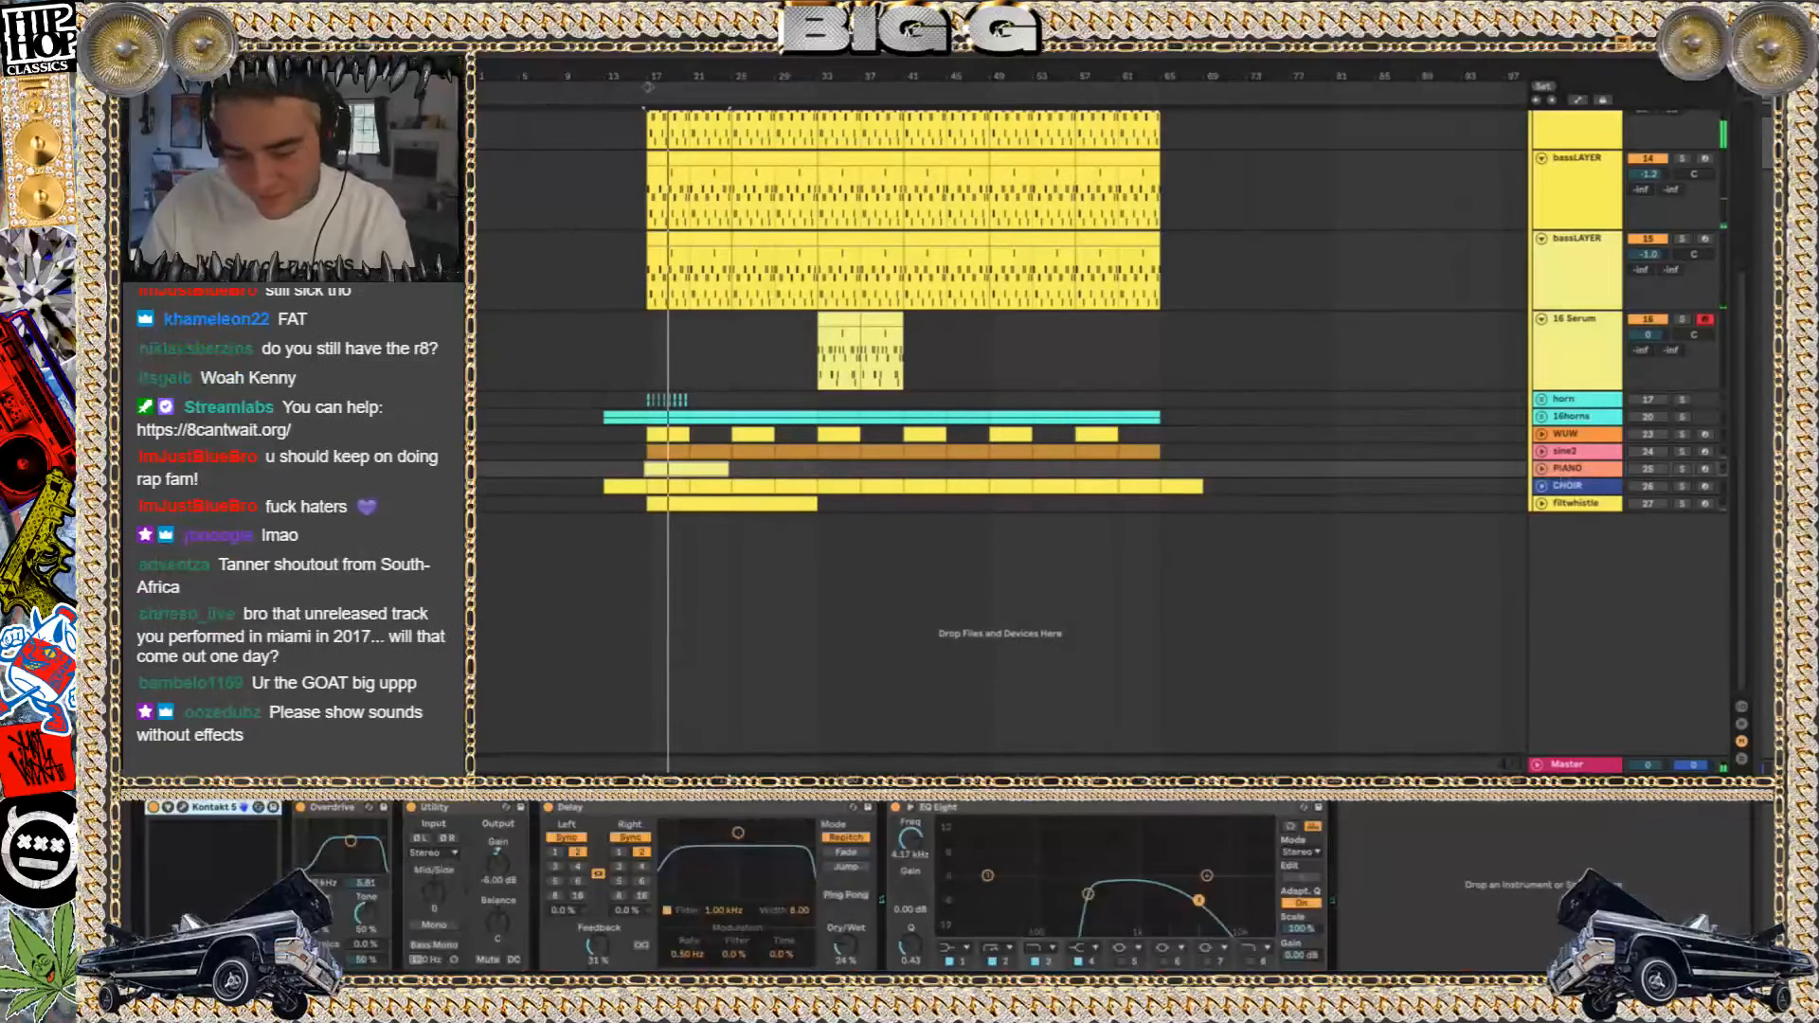
{"action": "left_click", "coordinate": [183, 807]}
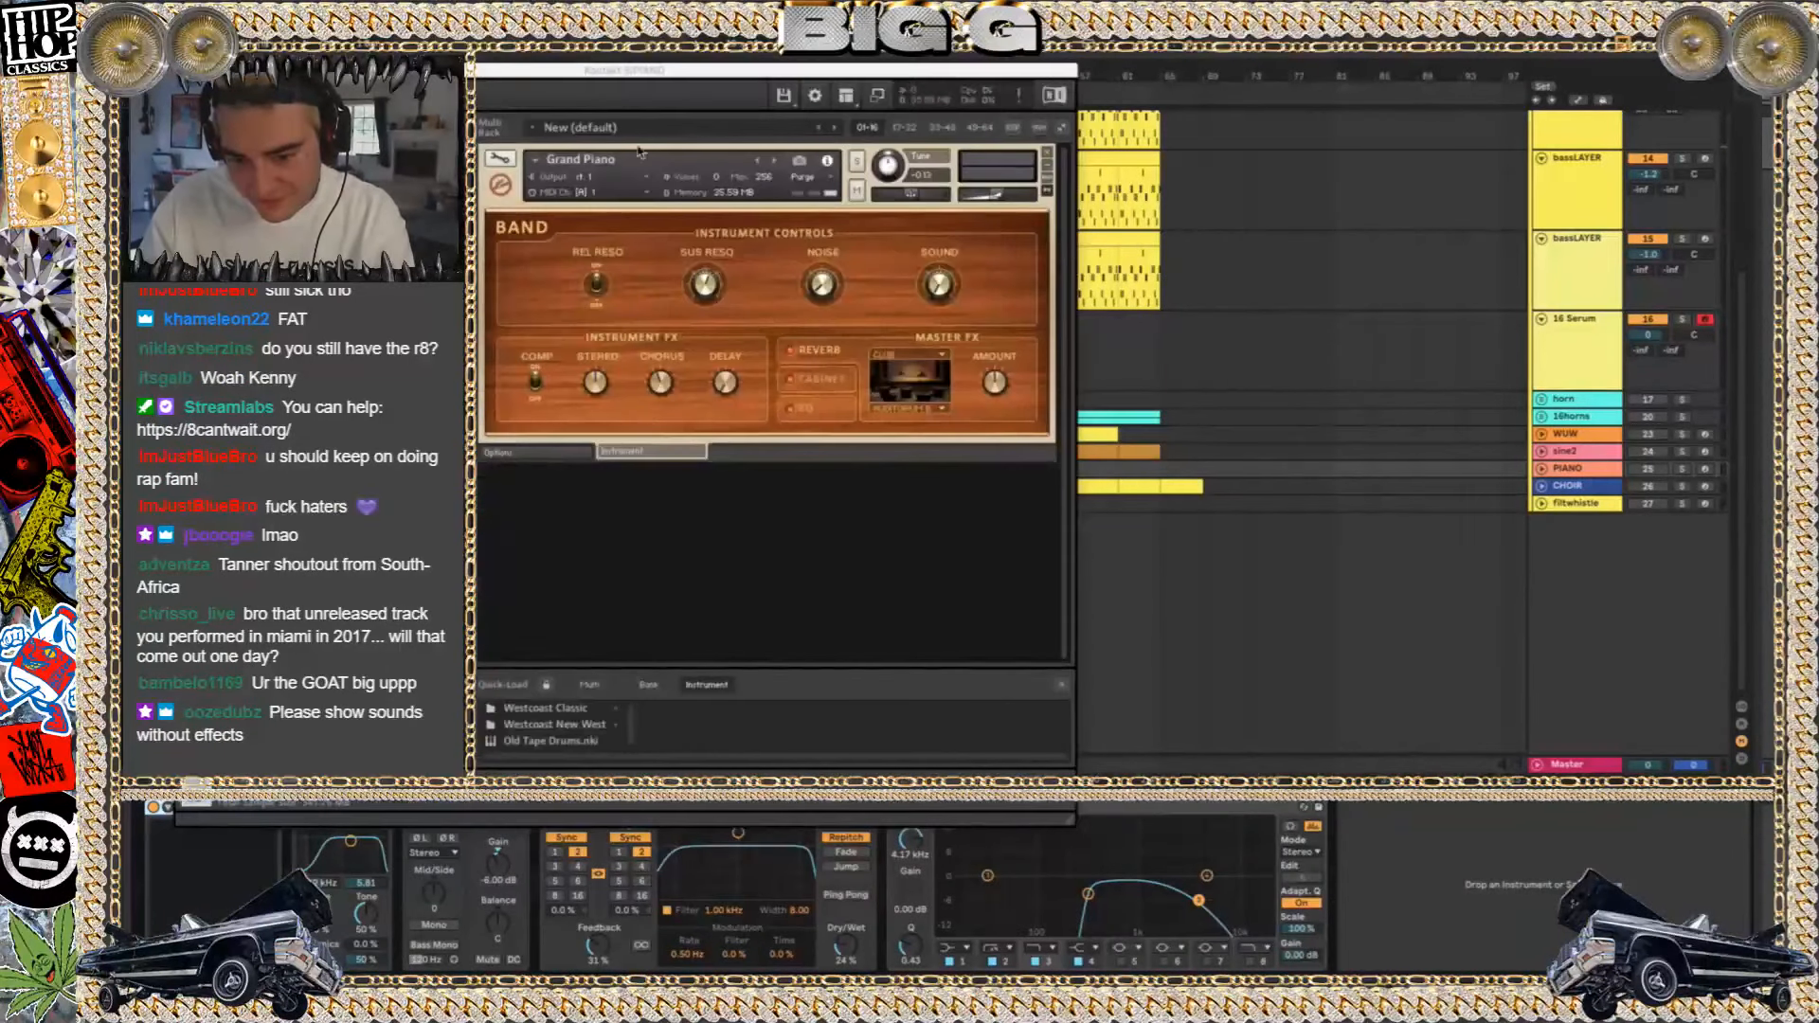
{"action": "key", "text": "super+w"}
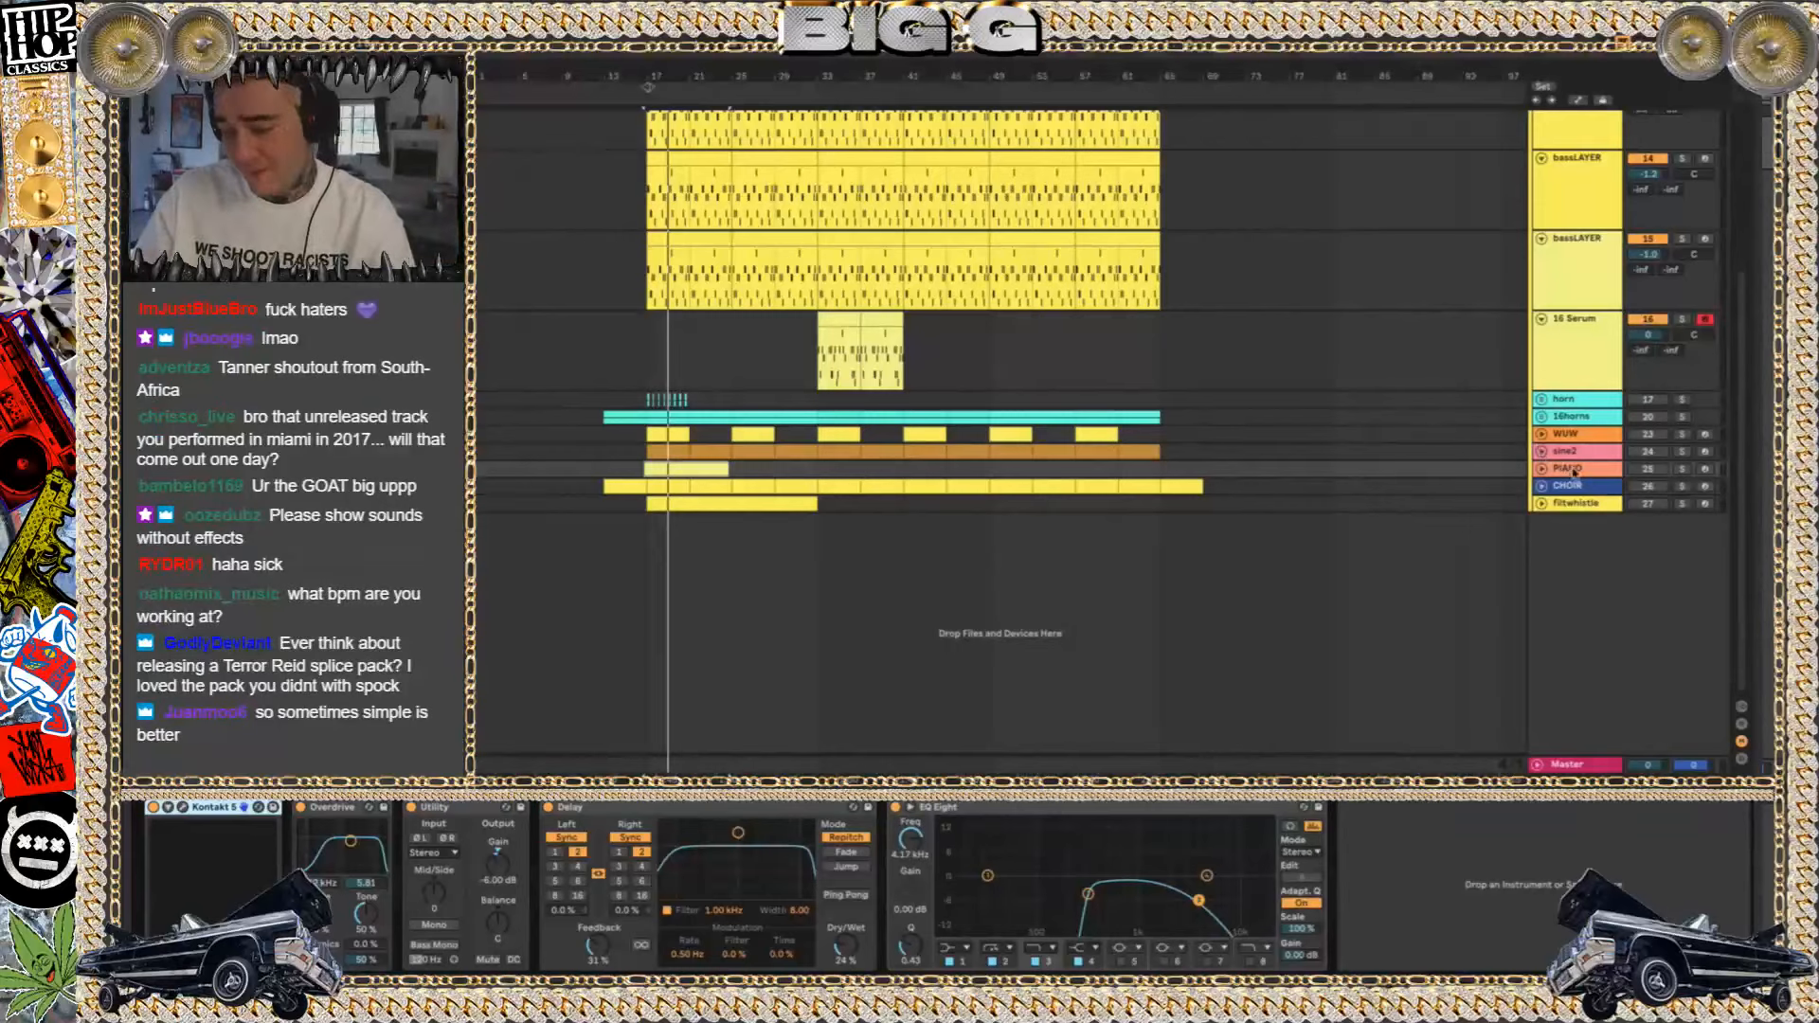
Audition the CHOIR track soloed from bar 17 and show its device chain
{"action": "left_click", "coordinate": [1683, 486]}
{"action": "key", "text": "space"}
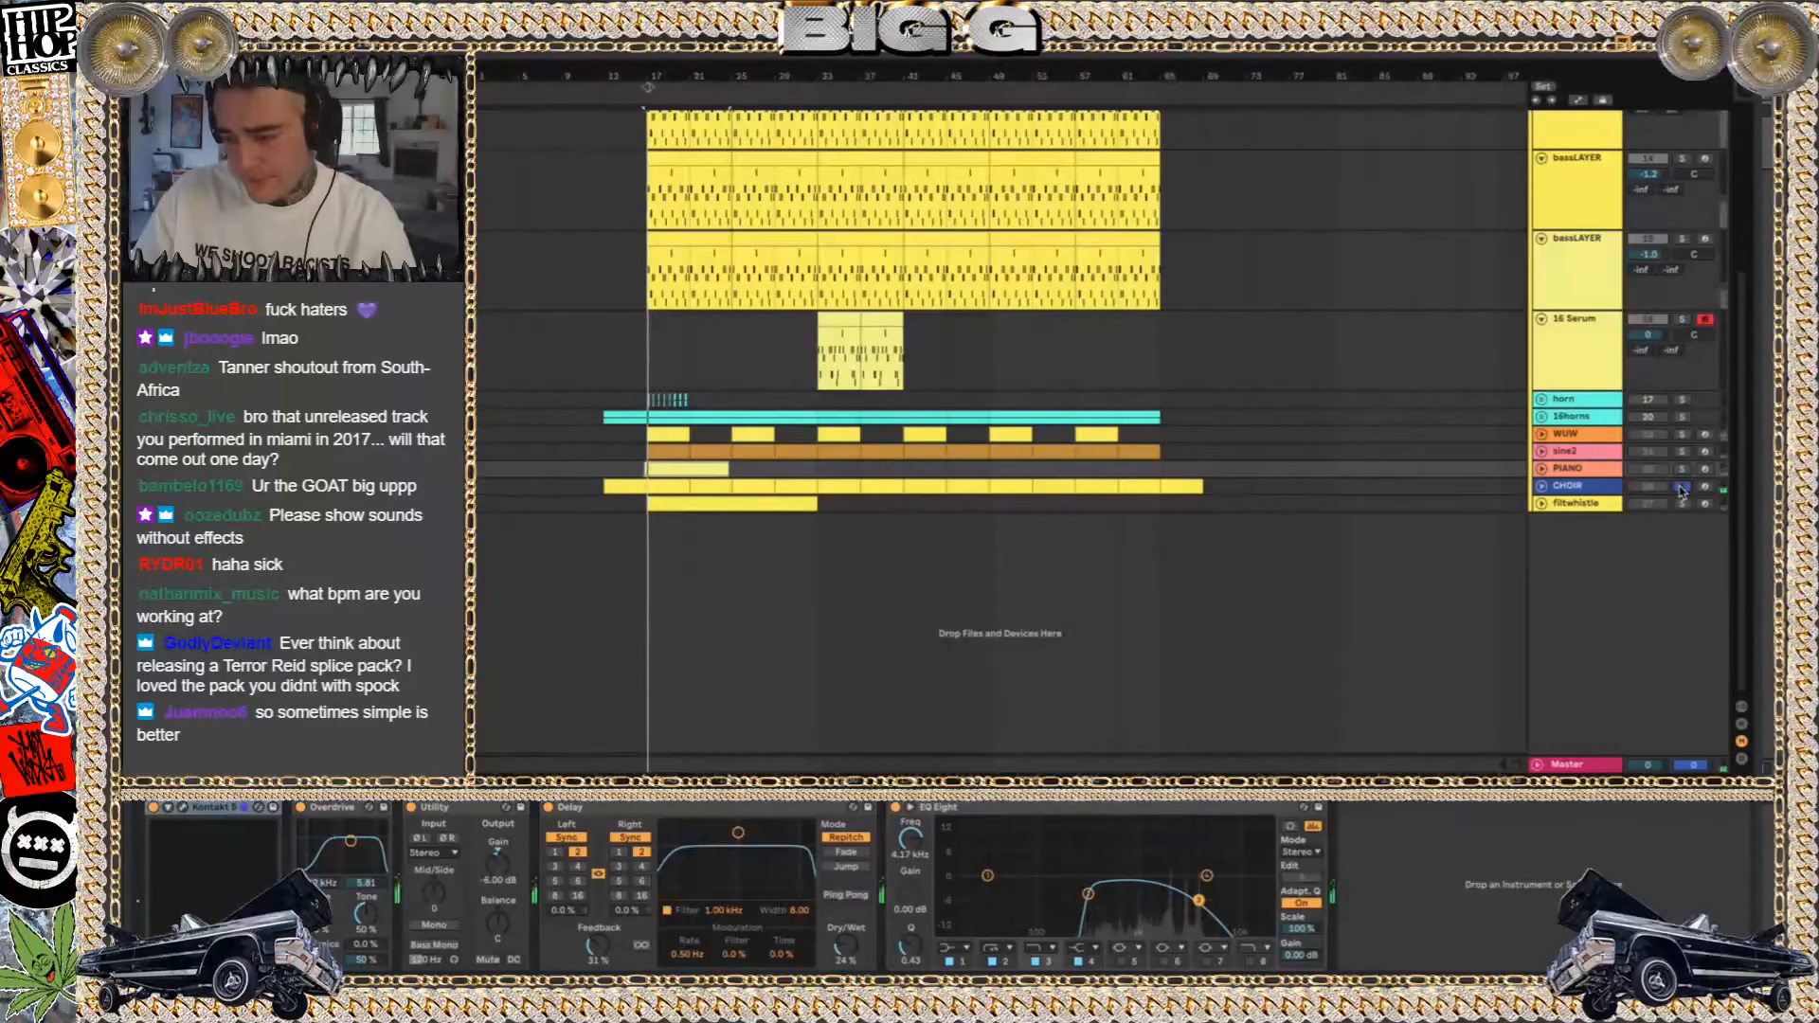
{"action": "left_click", "coordinate": [1554, 491]}
{"action": "key", "text": "space"}
Audition the filtwhistle track soloed and within the full mix, unfold it to view its notes, then fold and deactivate it
{"action": "left_click", "coordinate": [1683, 504]}
{"action": "key", "text": "space"}
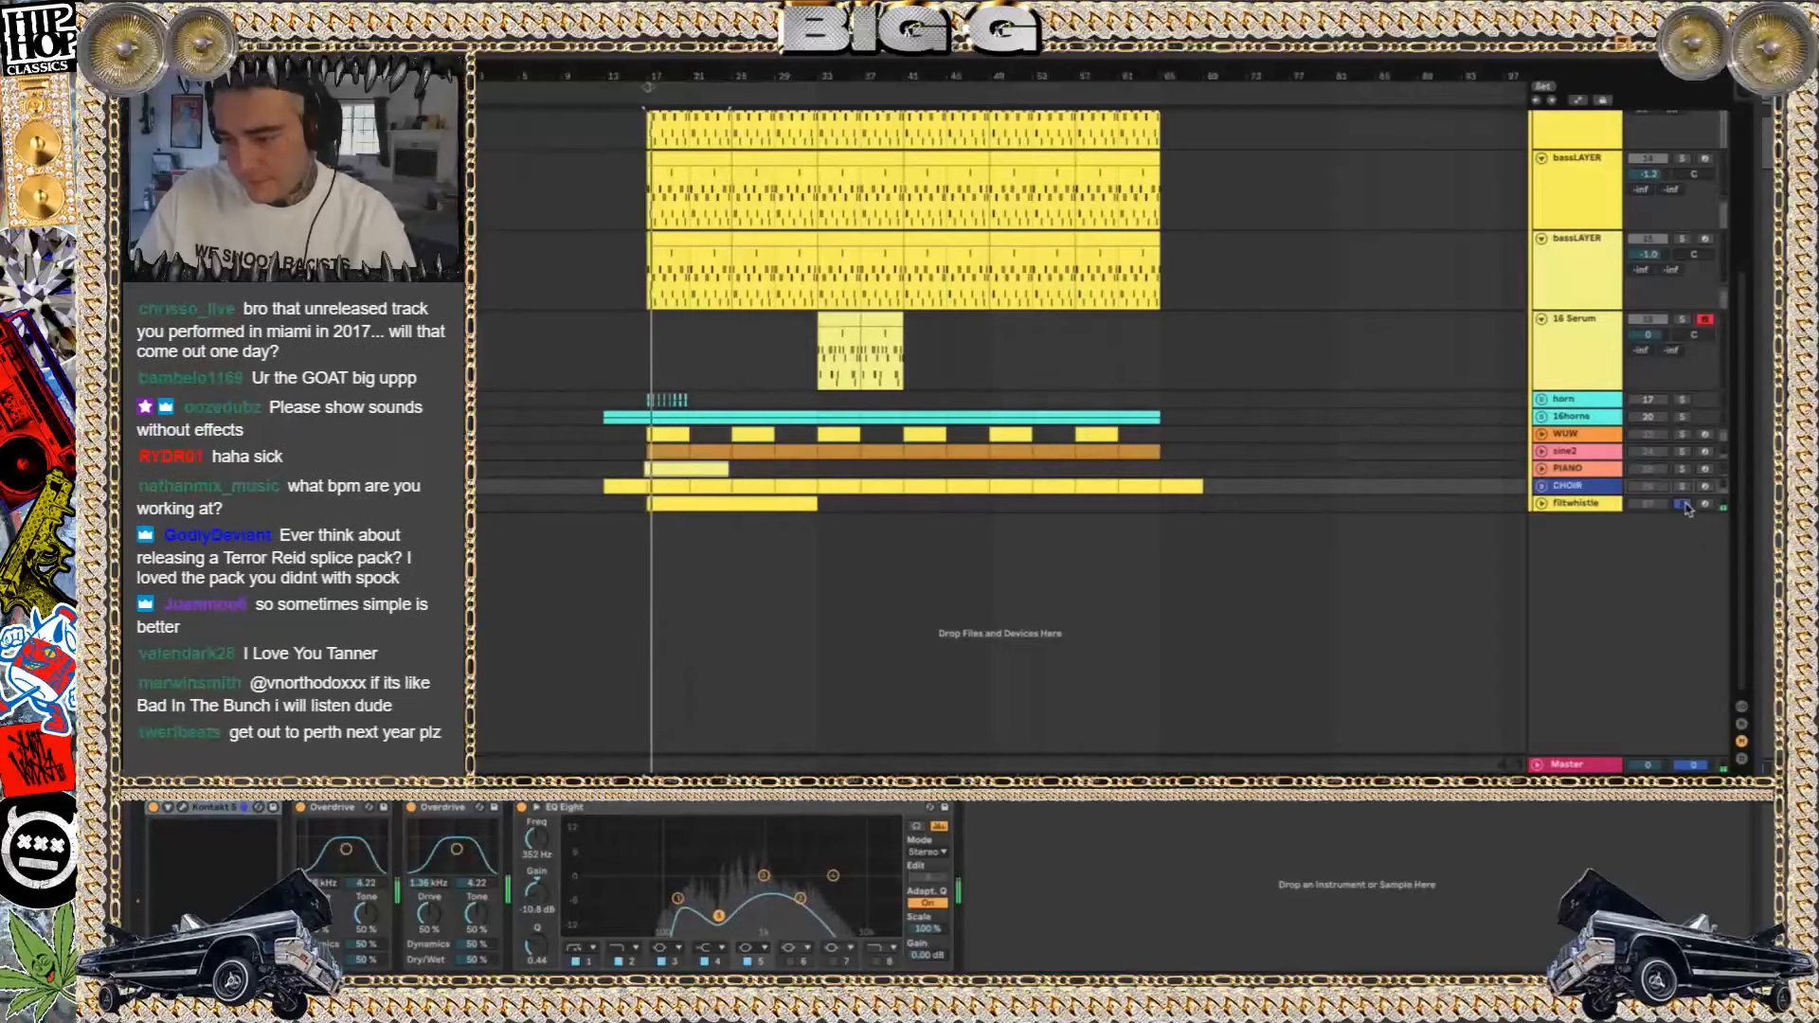
{"action": "left_click", "coordinate": [1681, 504]}
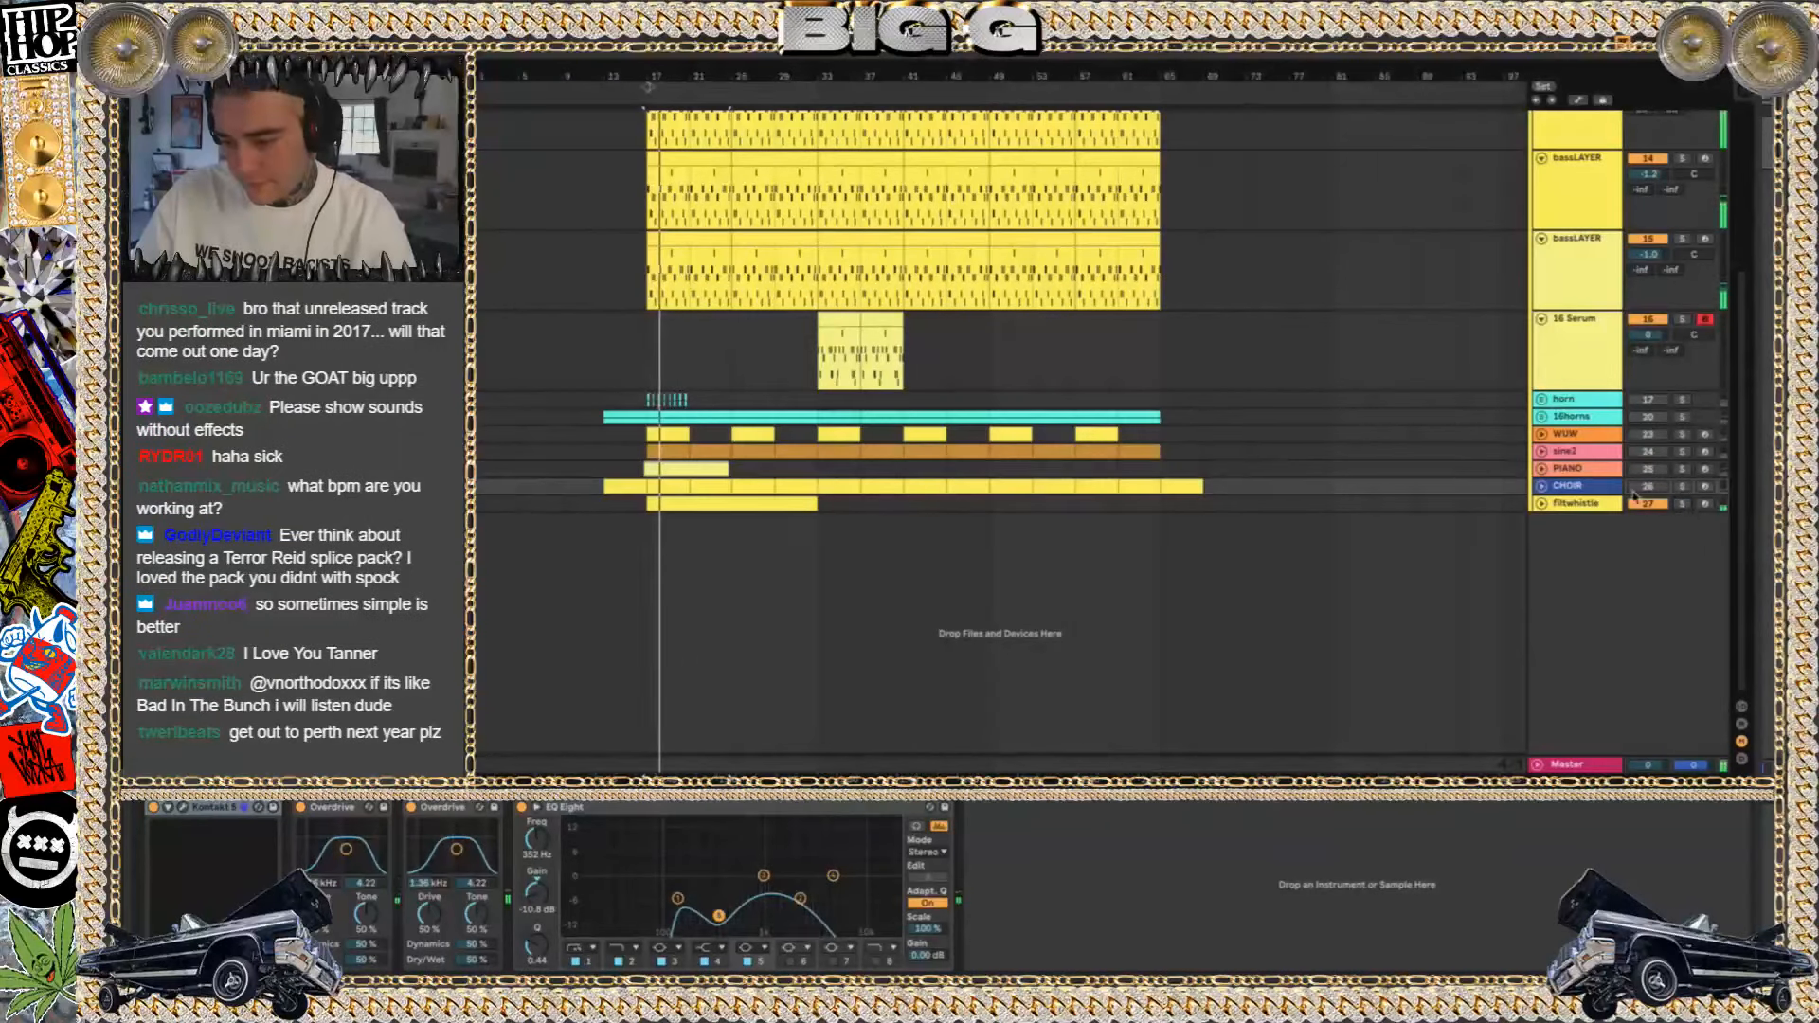
{"action": "left_click", "coordinate": [1542, 503]}
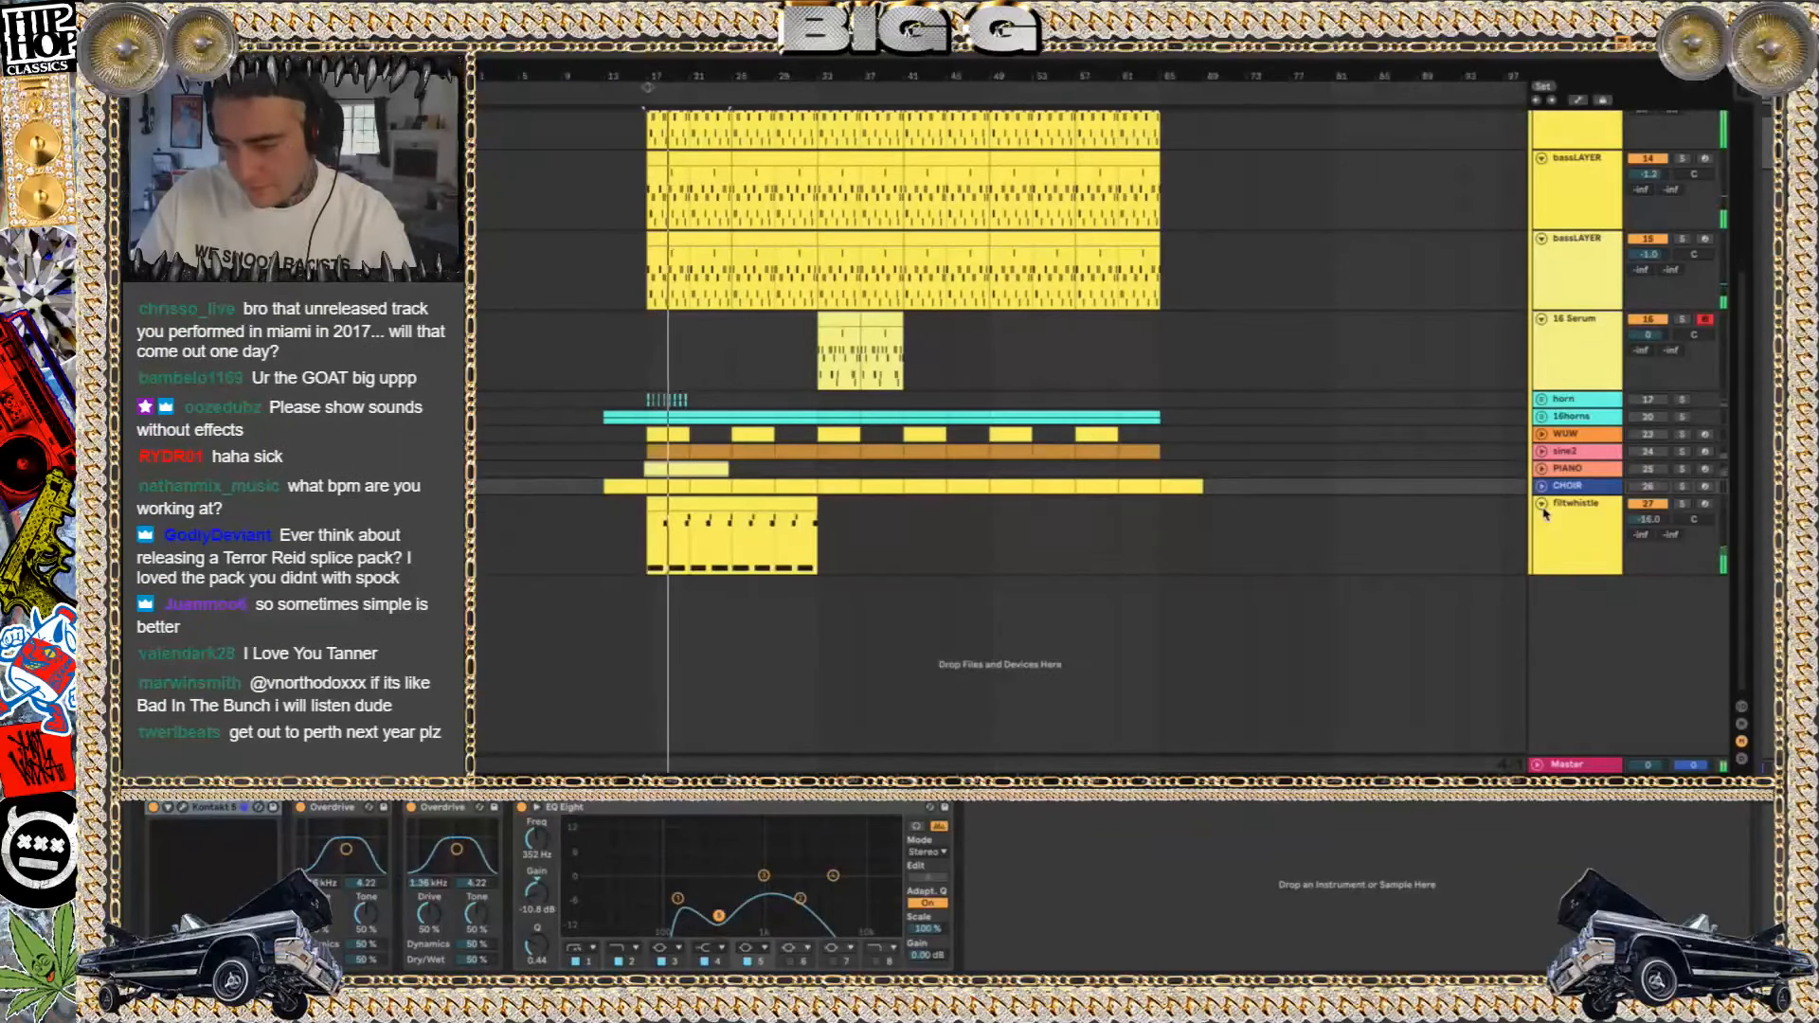
{"action": "left_click", "coordinate": [1647, 506]}
{"action": "left_click", "coordinate": [1541, 504]}
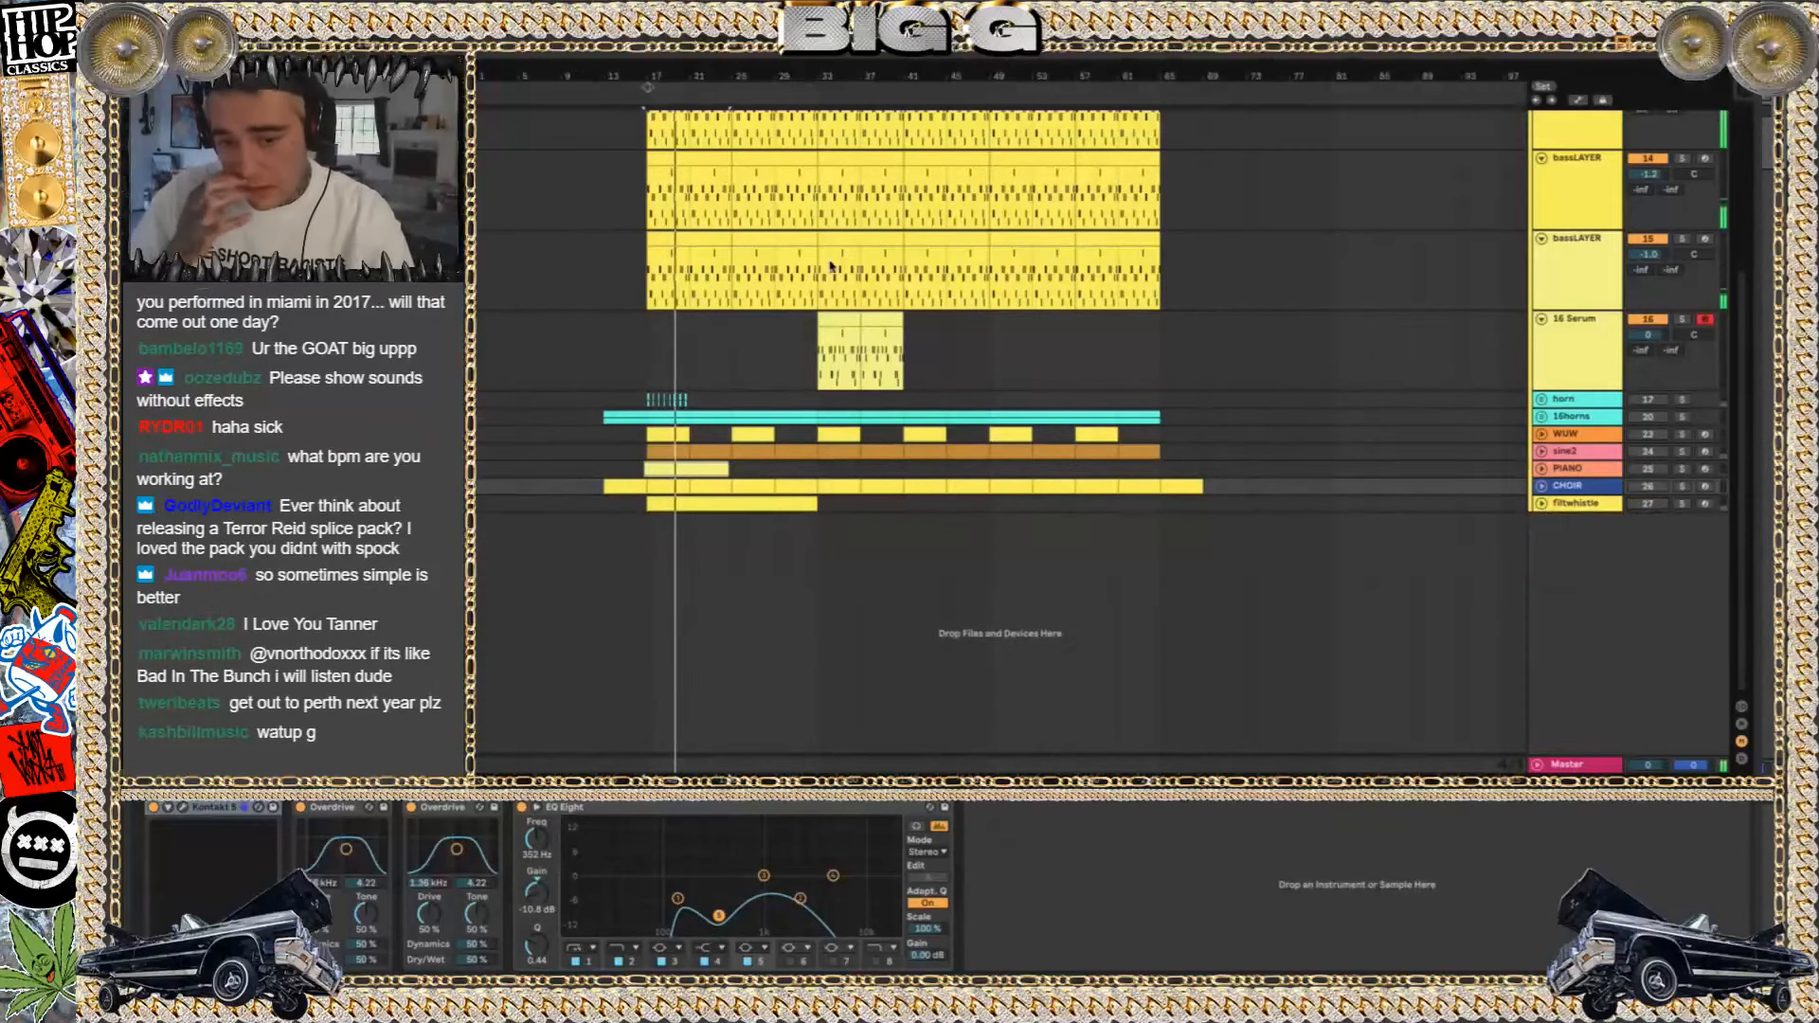
Switch to the Finder window with the song projects and collapse the 90 SAYNBOMO Project folder
{"action": "key", "text": "Tab"}
{"action": "key", "text": "super+Tab"}
{"action": "key", "text": "Up"}
{"action": "key", "text": "super+Tab"}
{"action": "key", "text": "Tab"}
{"action": "key", "text": "super+Tab"}
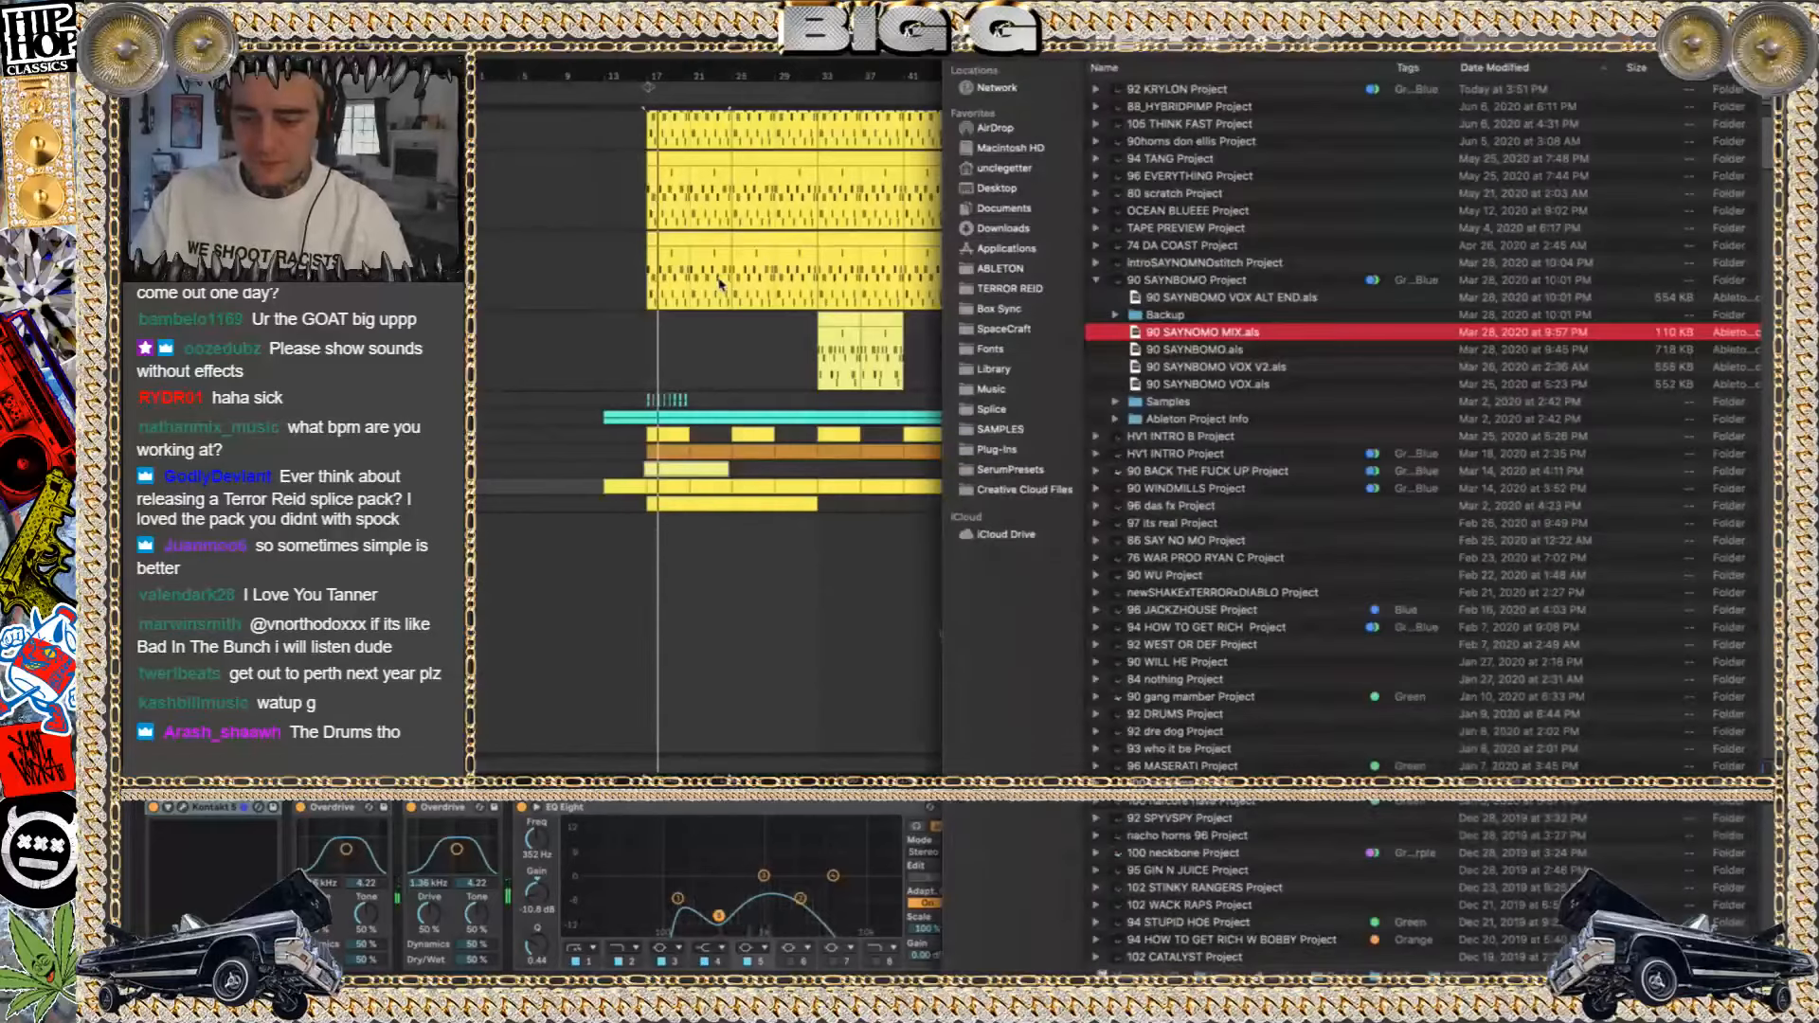
{"action": "key", "text": "super+Tab"}
{"action": "key", "text": "super+Tab"}
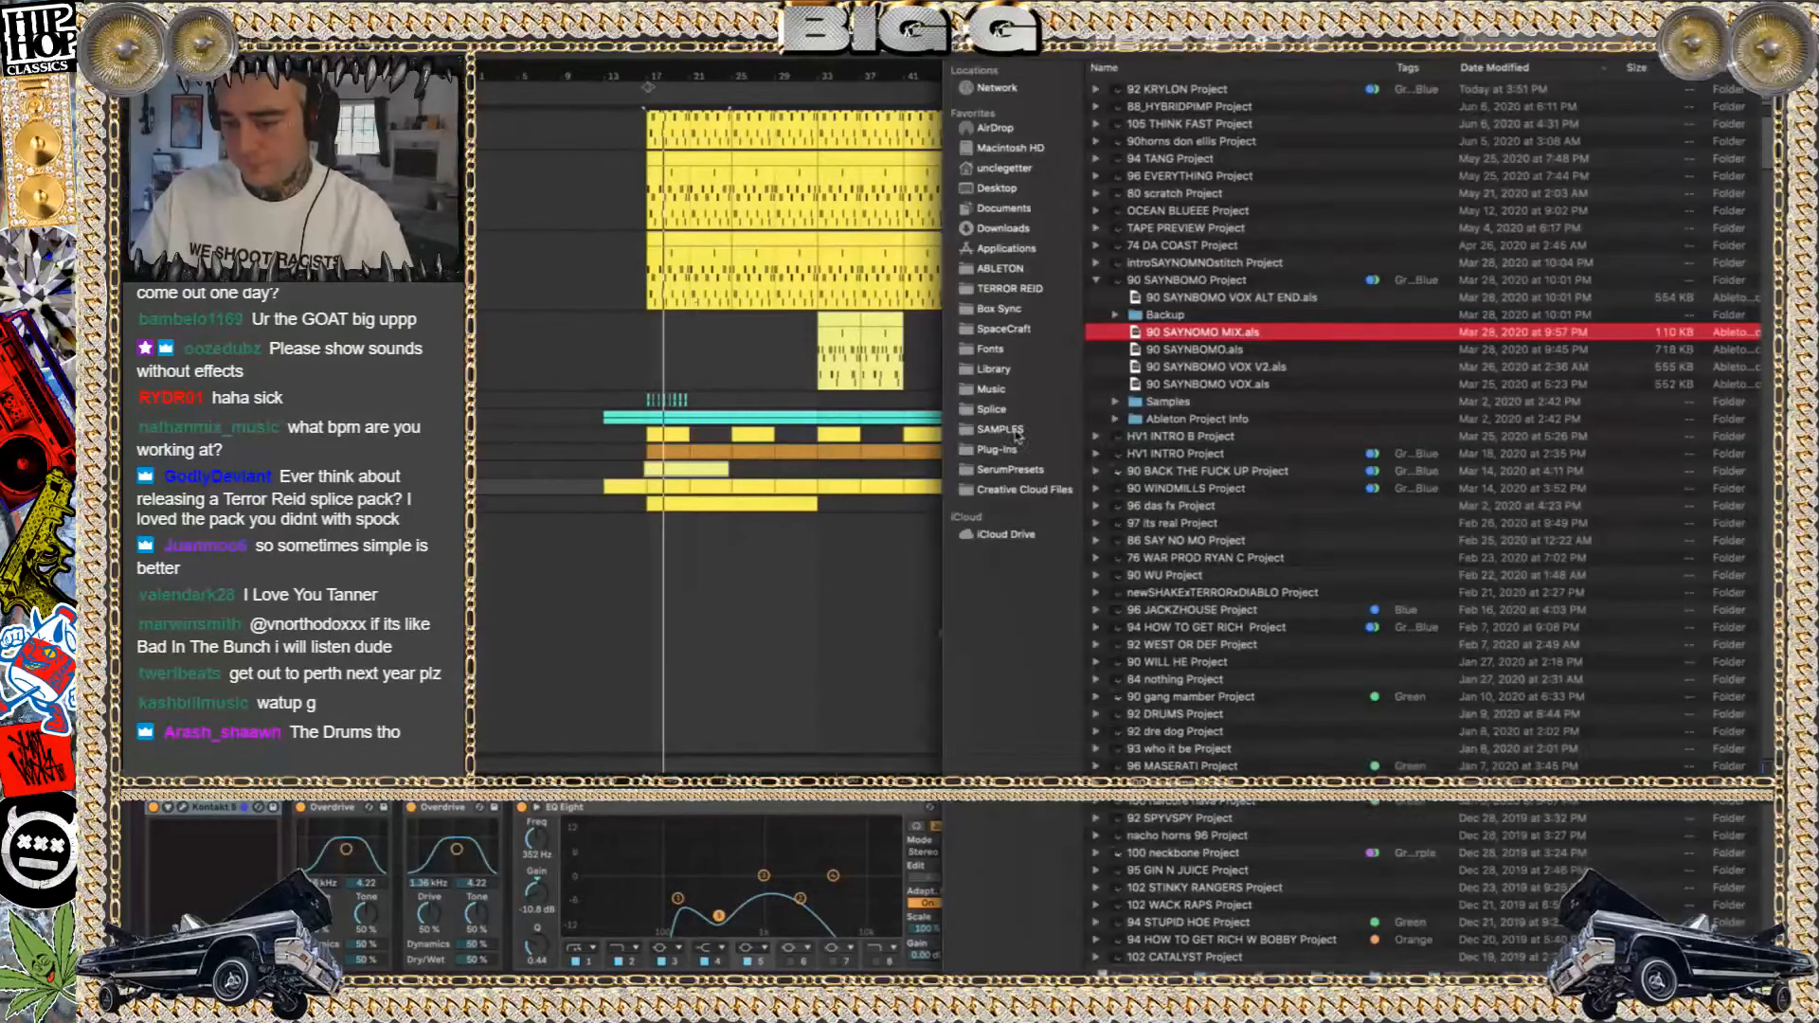
{"action": "left_click", "coordinate": [1096, 280]}
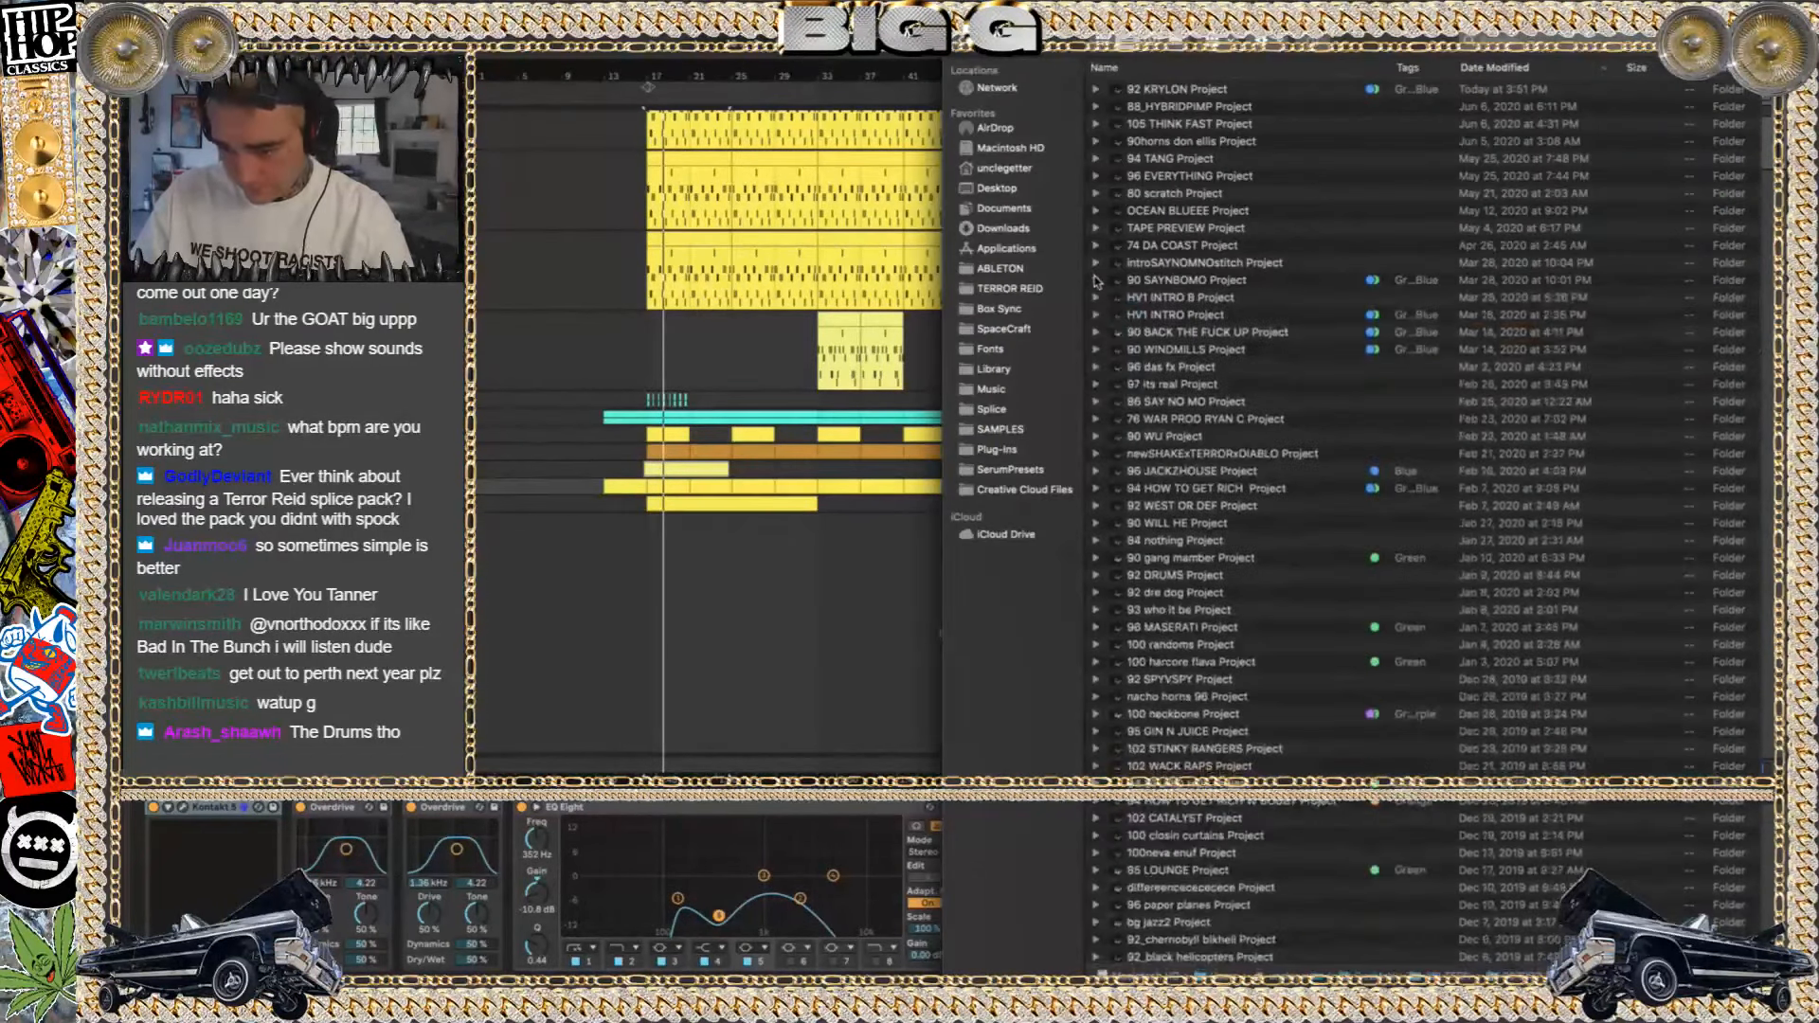
Sort the project folders by tag and open the Live set inside 96 JACKZHOUSE Project, discarding the changes to 90 SAYNBOMO
{"action": "scroll", "coordinate": [1114, 256], "scroll_direction": "down", "scroll_amount": 3}
{"action": "scroll", "coordinate": [1137, 232], "scroll_direction": "up", "scroll_amount": 3}
{"action": "left_click", "coordinate": [1407, 69]}
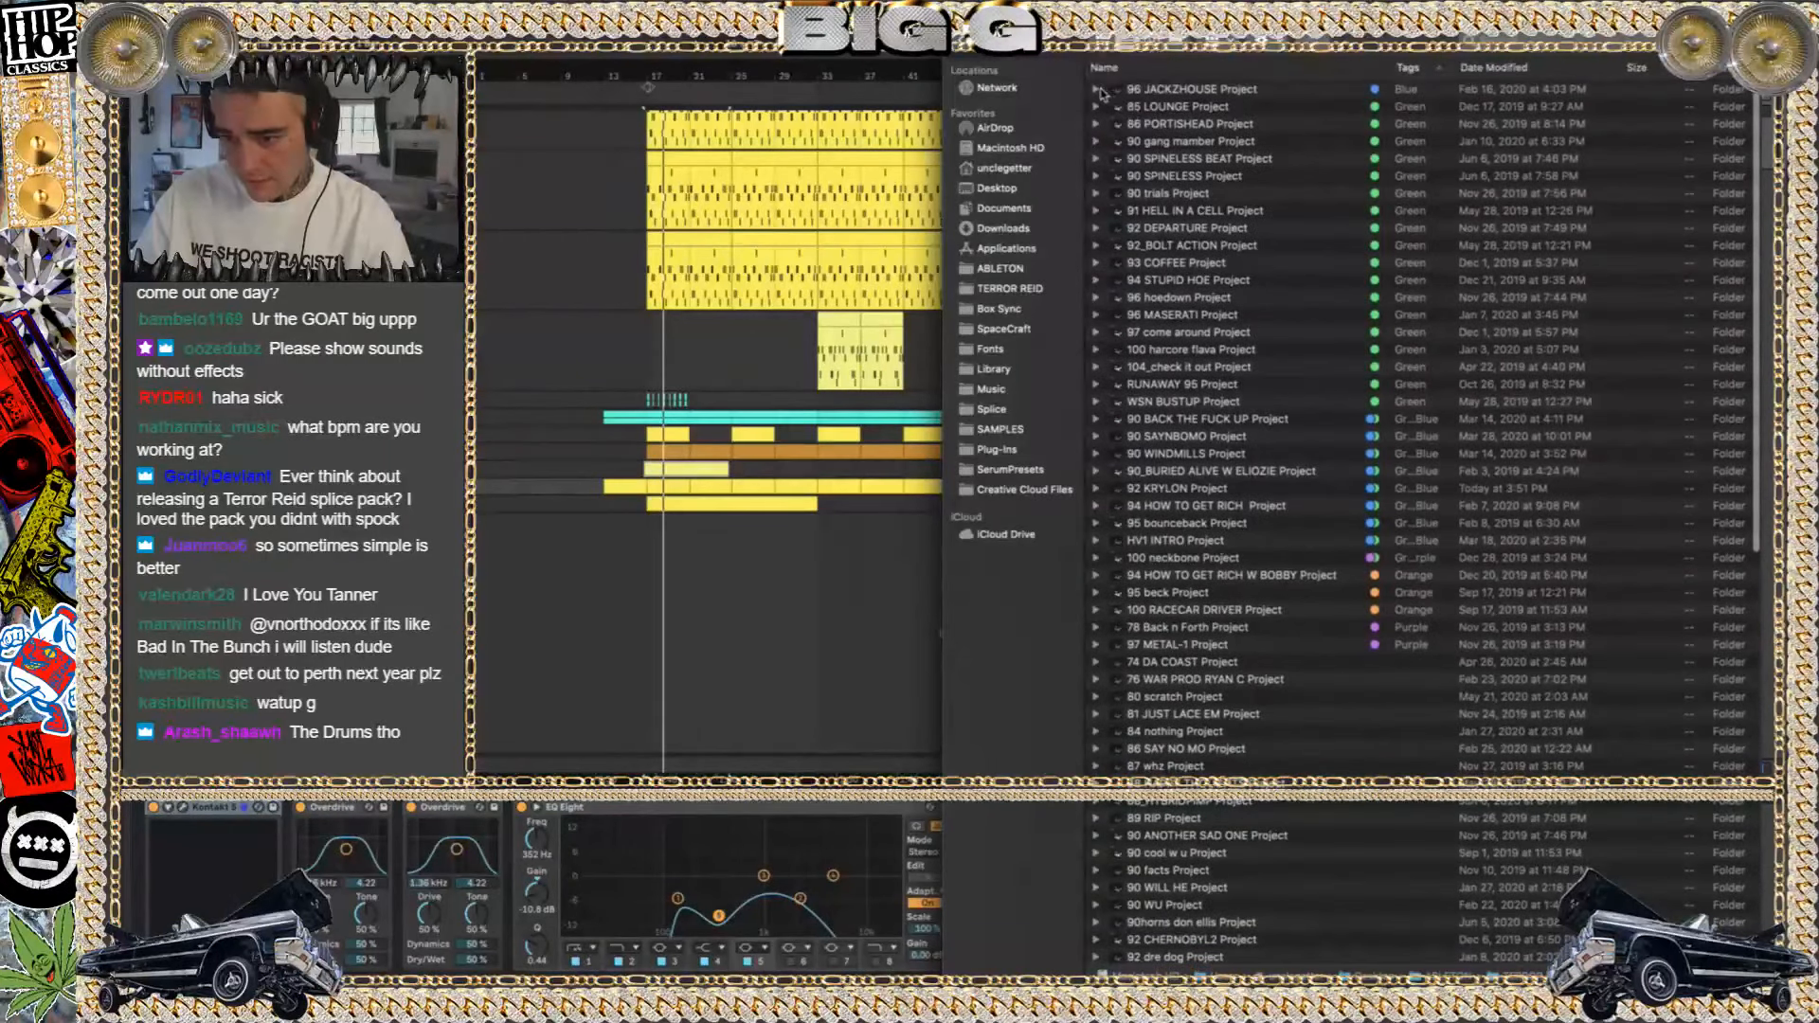
{"action": "left_click", "coordinate": [1098, 90]}
{"action": "double_click", "coordinate": [1184, 106]}
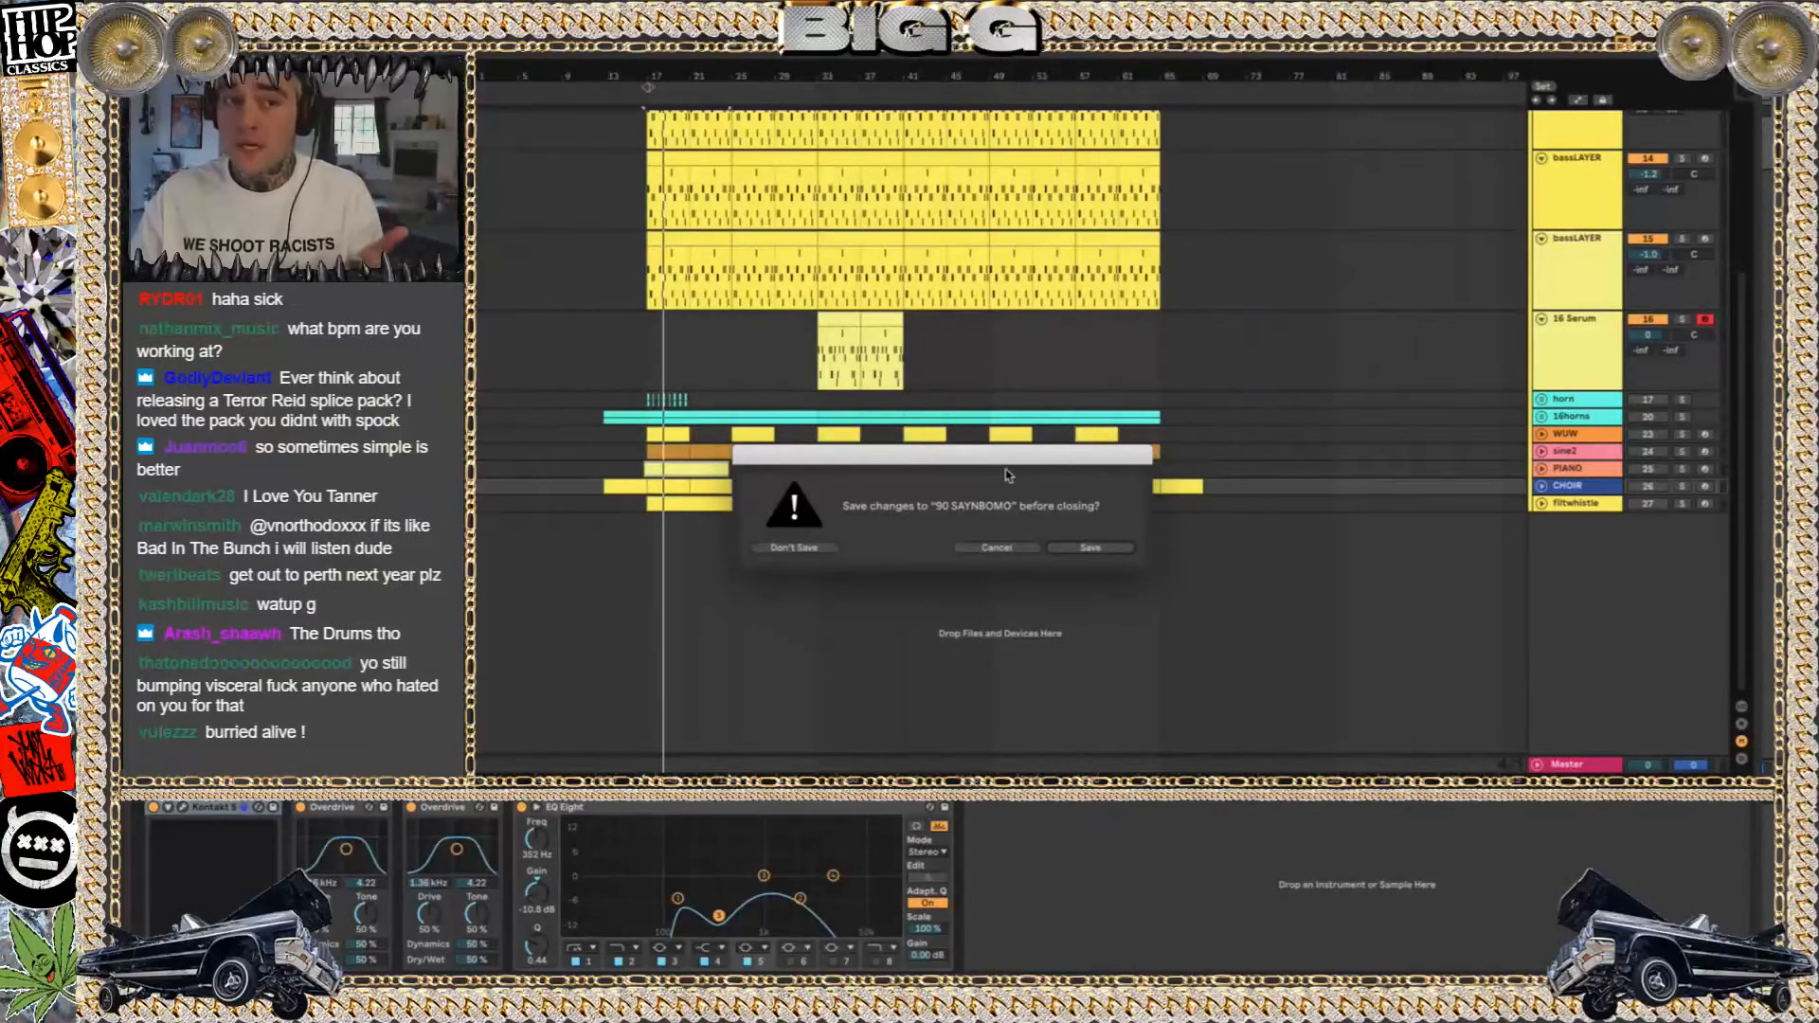
{"action": "left_click", "coordinate": [799, 547]}
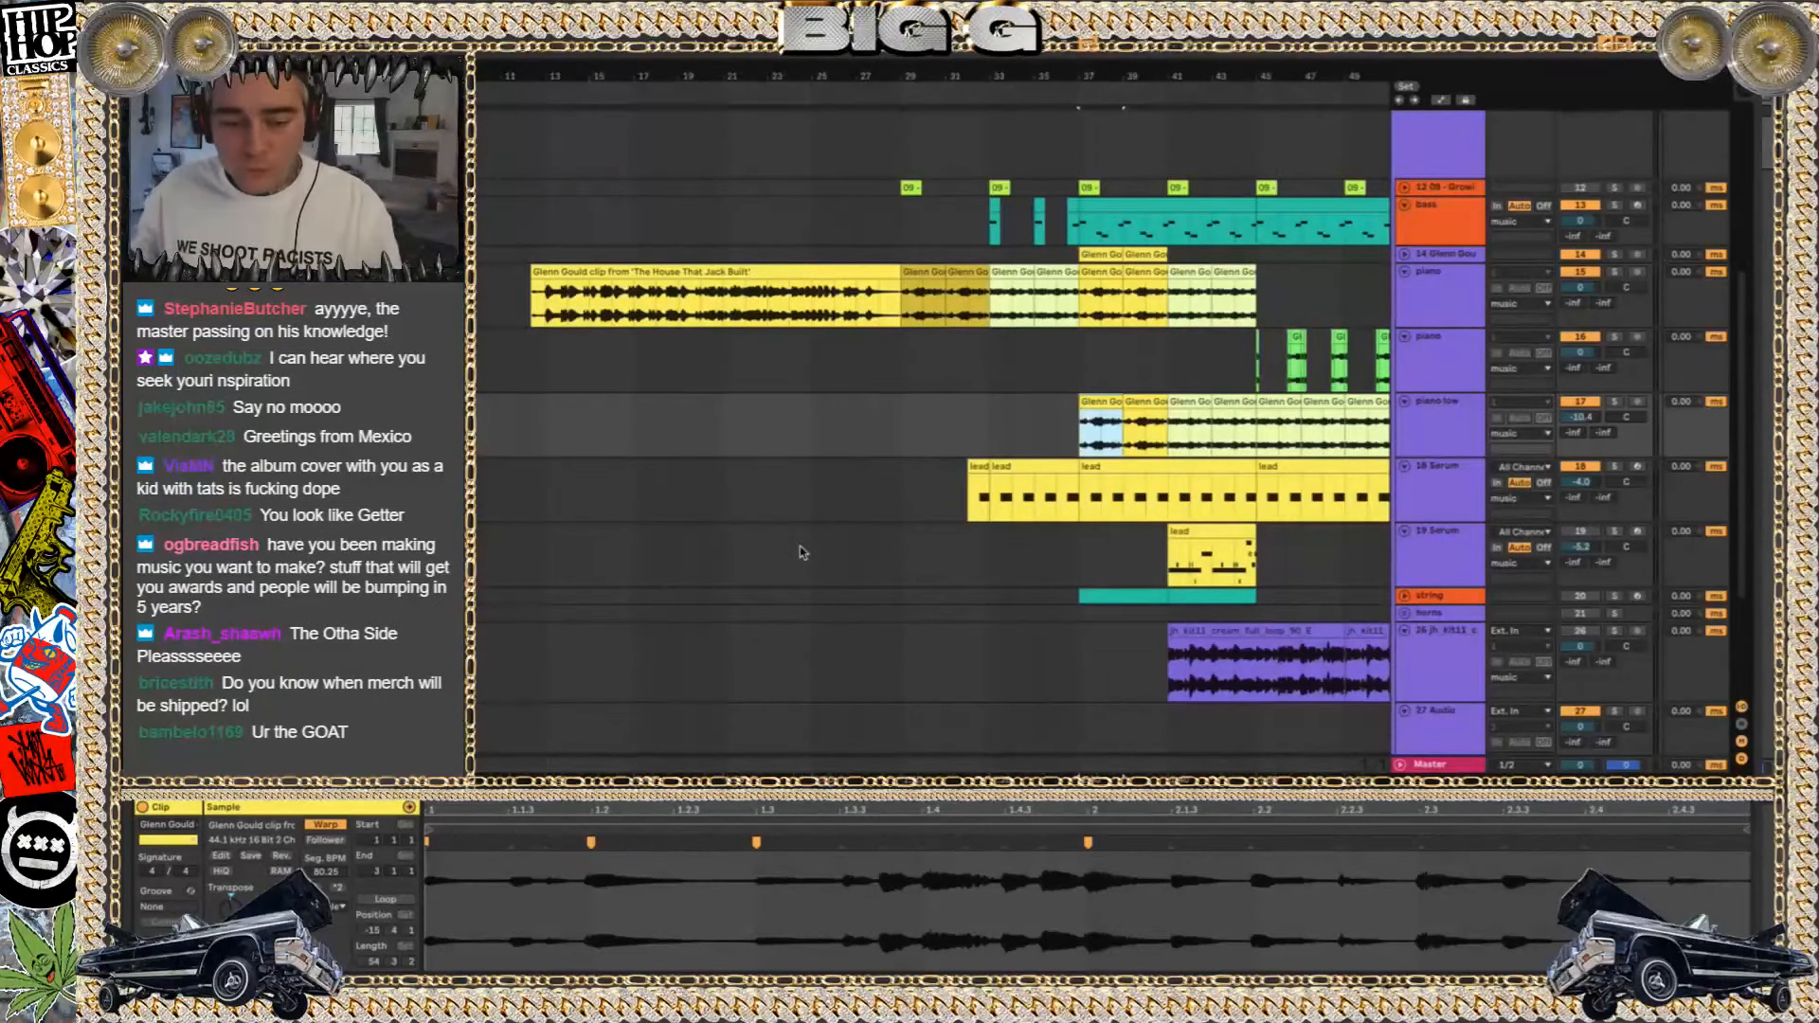
Select the long Glenn Gould clip on the piano track and hide the input/output and track delay sections
{"action": "left_click", "coordinate": [541, 309]}
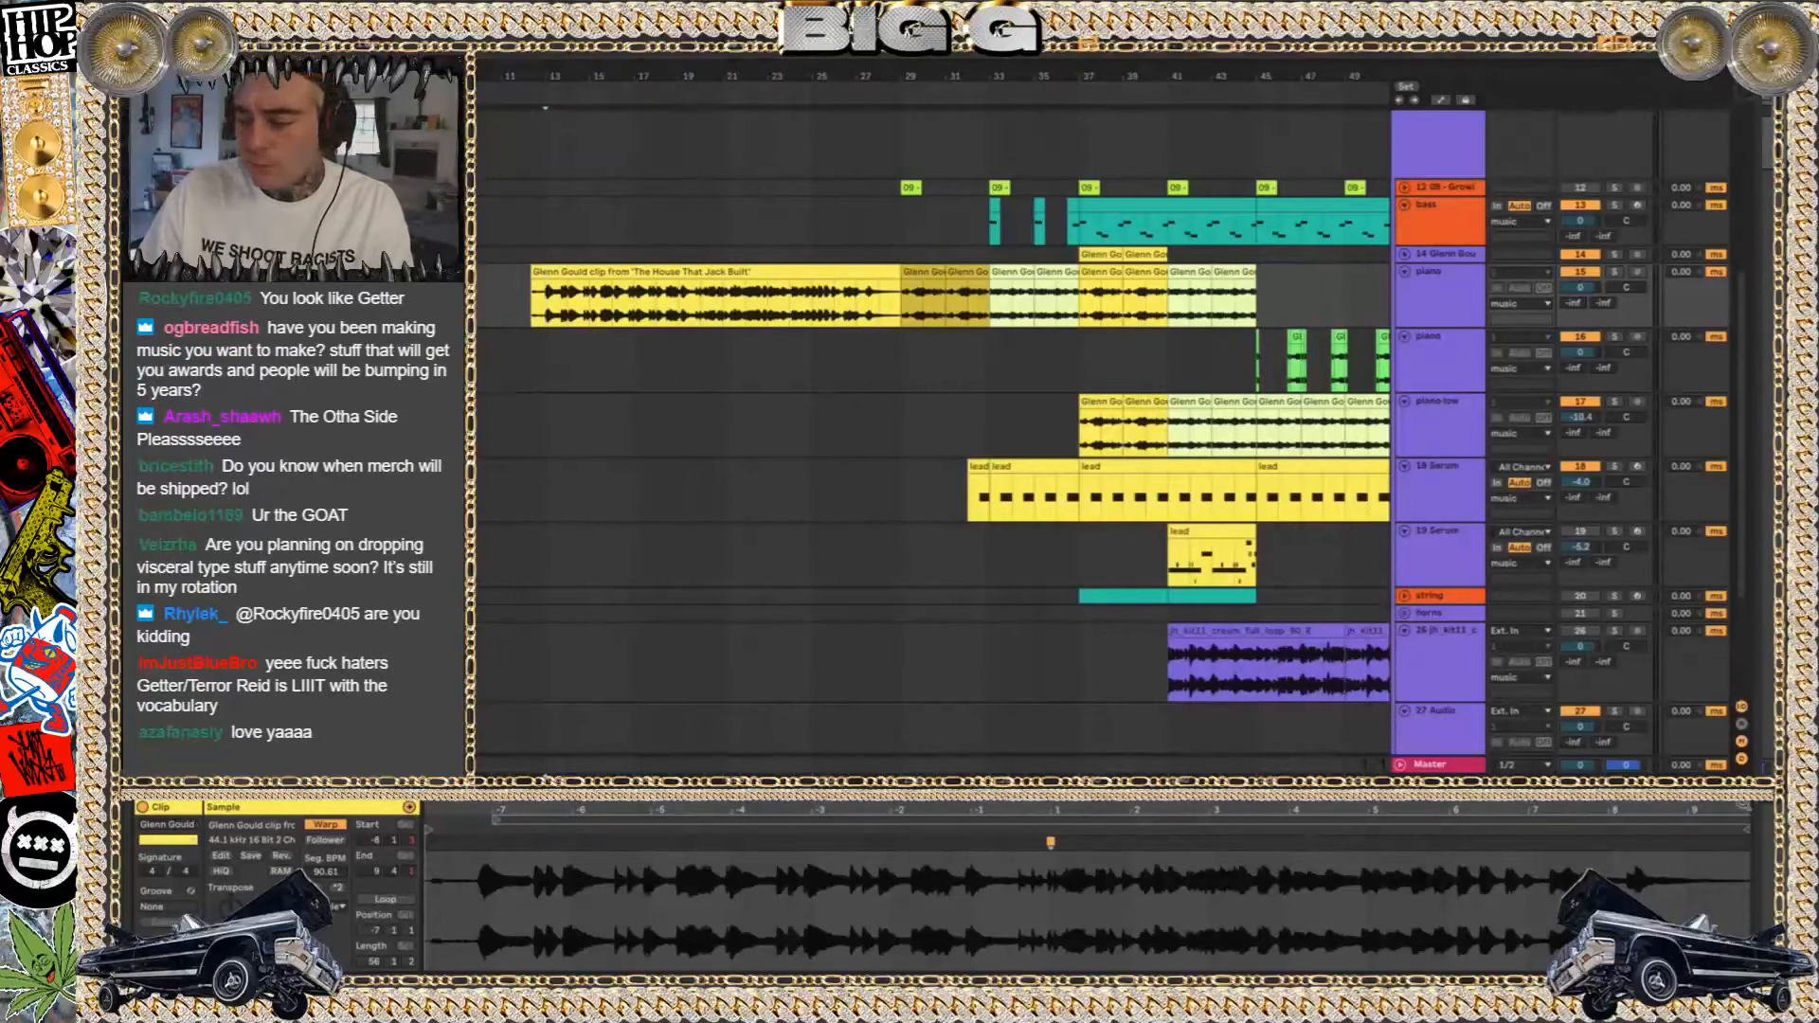
{"action": "left_click", "coordinate": [1742, 762]}
{"action": "left_click", "coordinate": [1741, 706]}
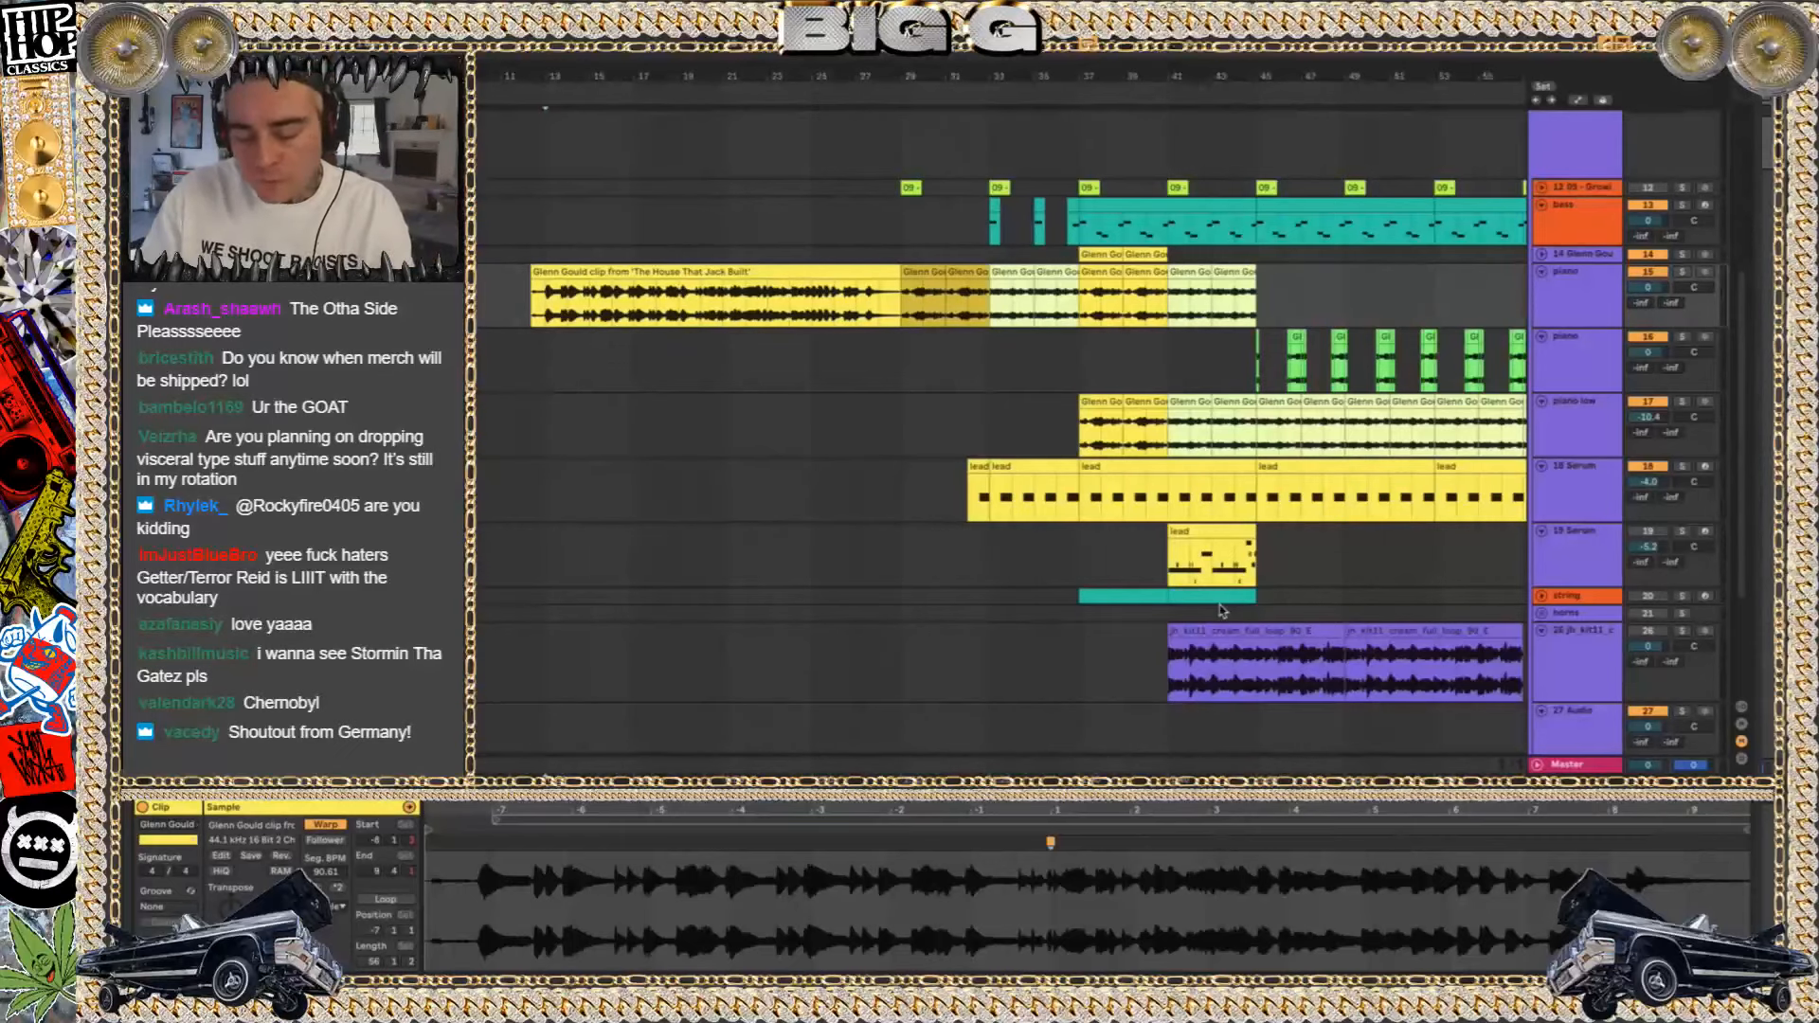
{"action": "key", "text": "super+space"}
{"action": "type", "text": "text"}
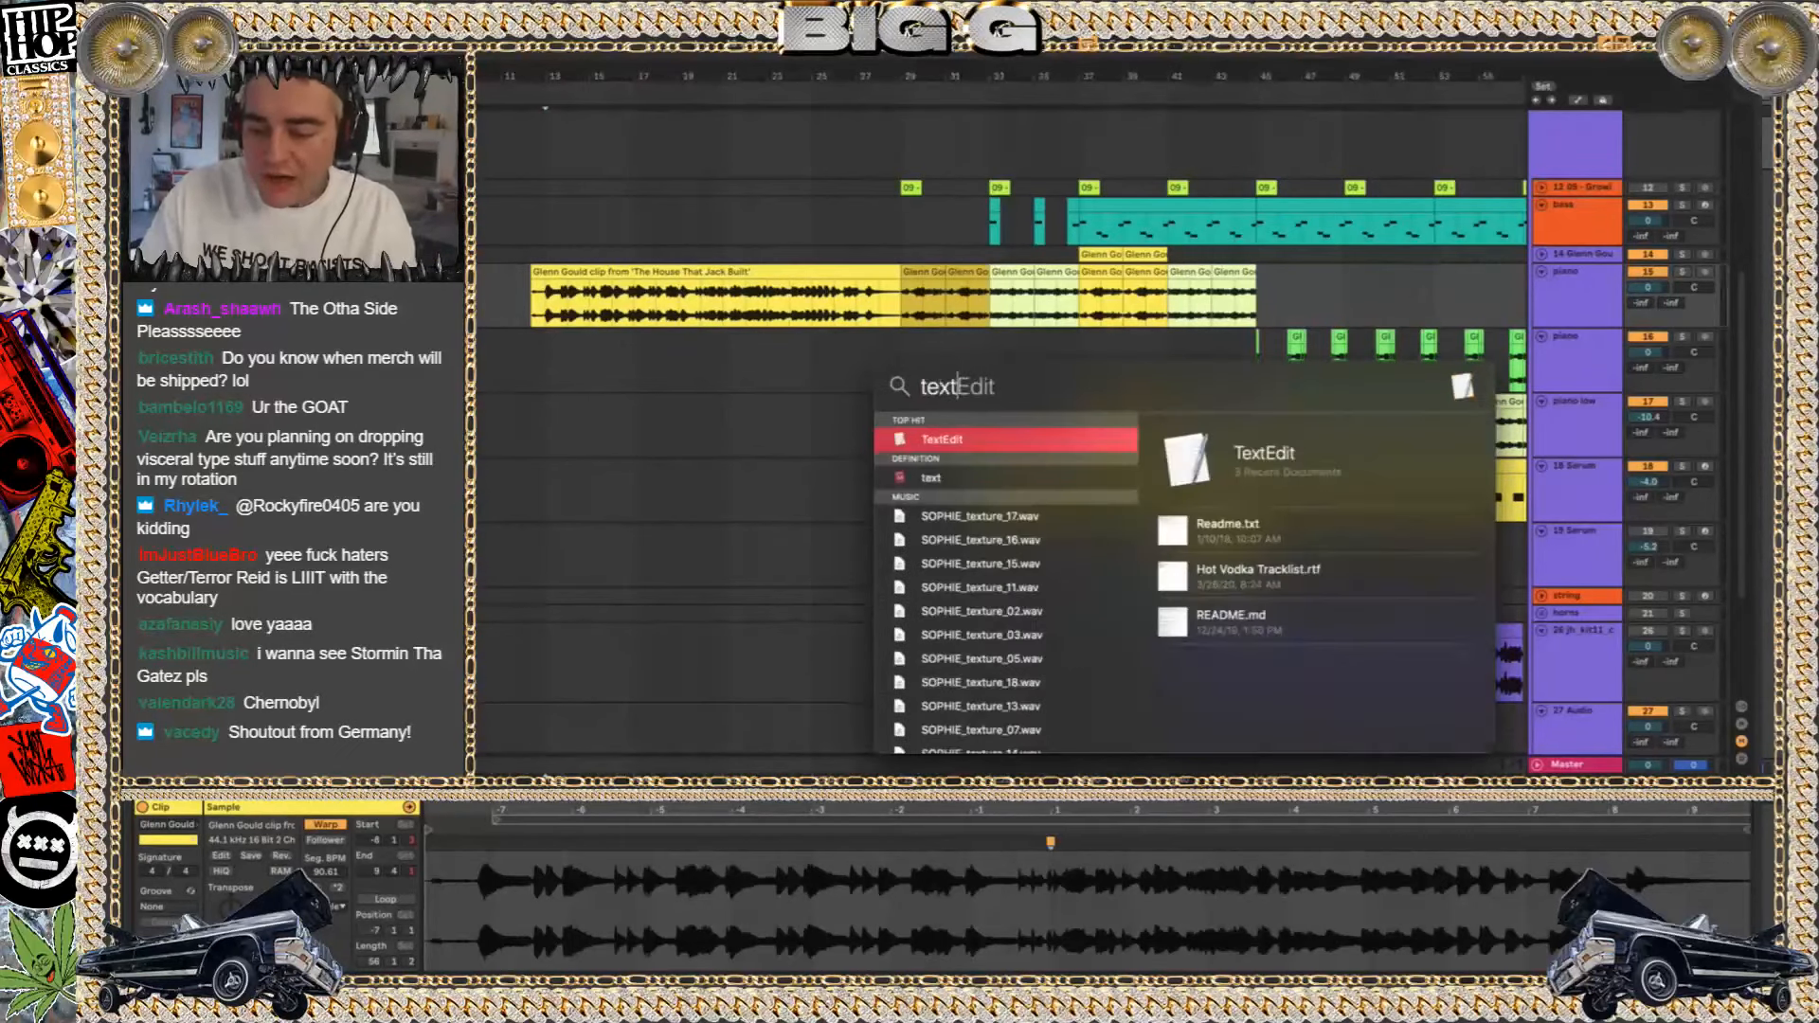
{"action": "key", "text": "Return"}
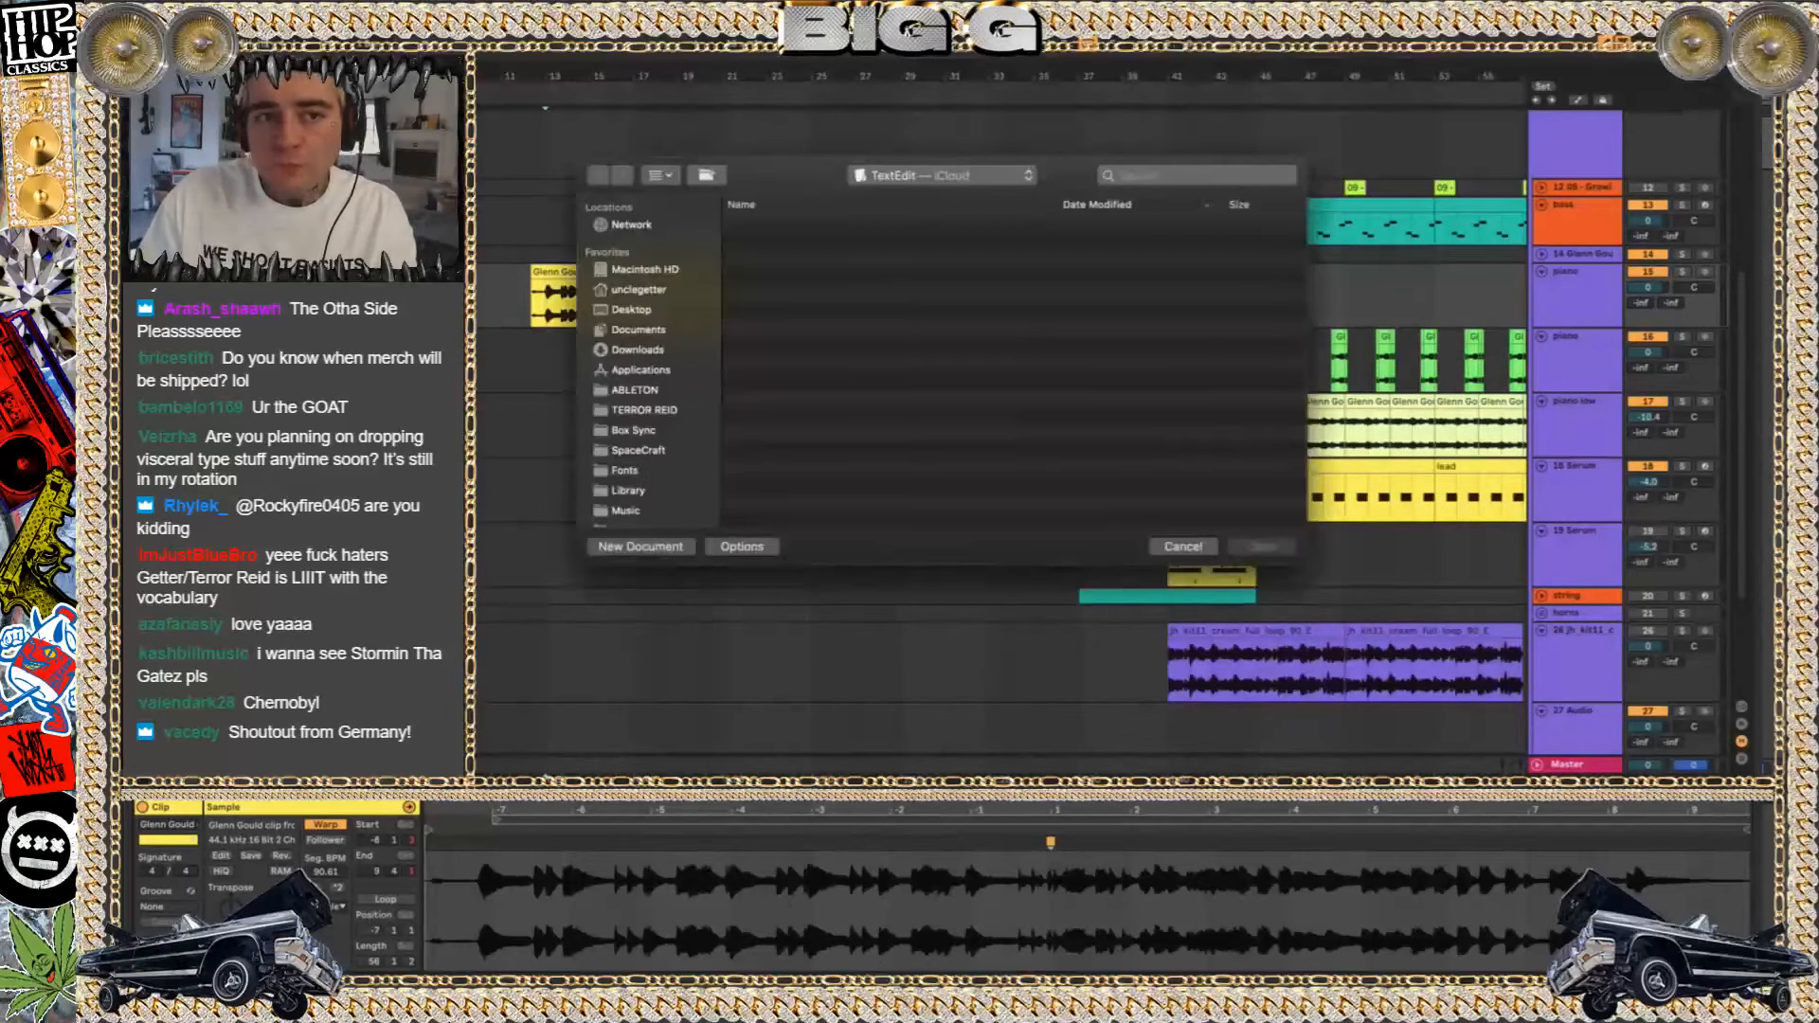
{"action": "left_click_drag", "start_coordinate": [808, 180], "coordinate": [845, 361]}
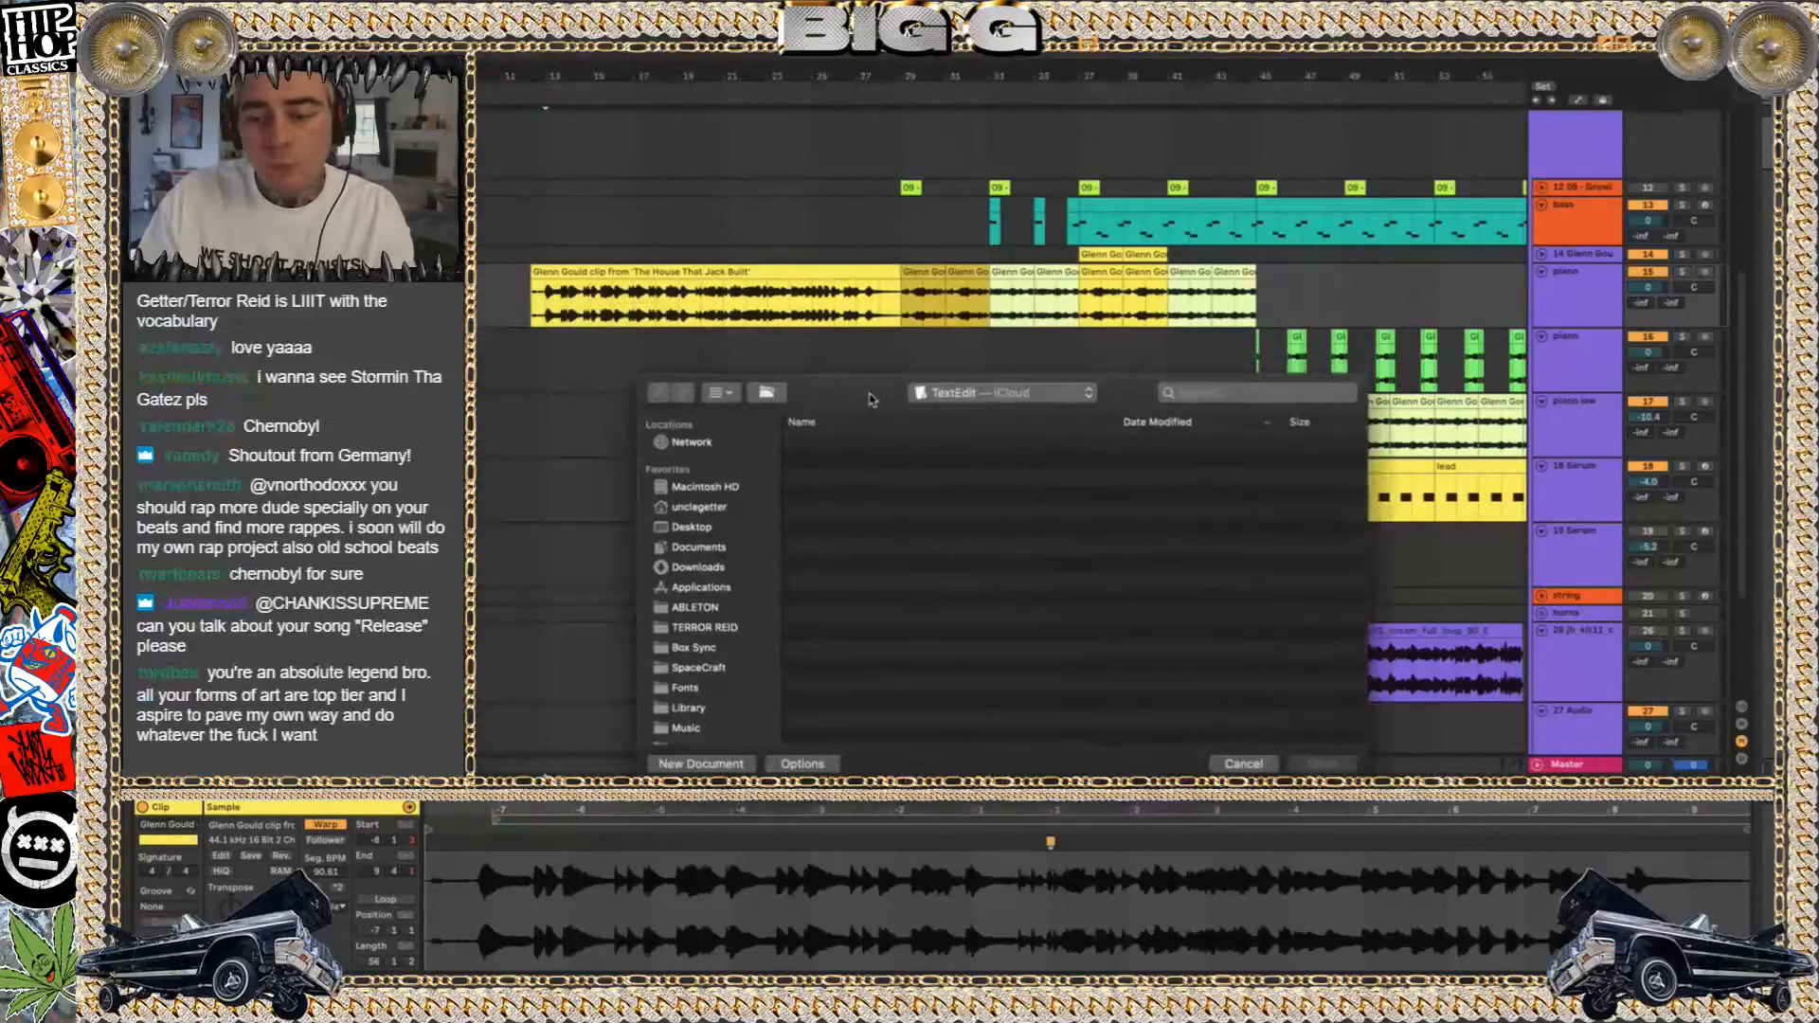
{"action": "left_click", "coordinate": [1220, 728]}
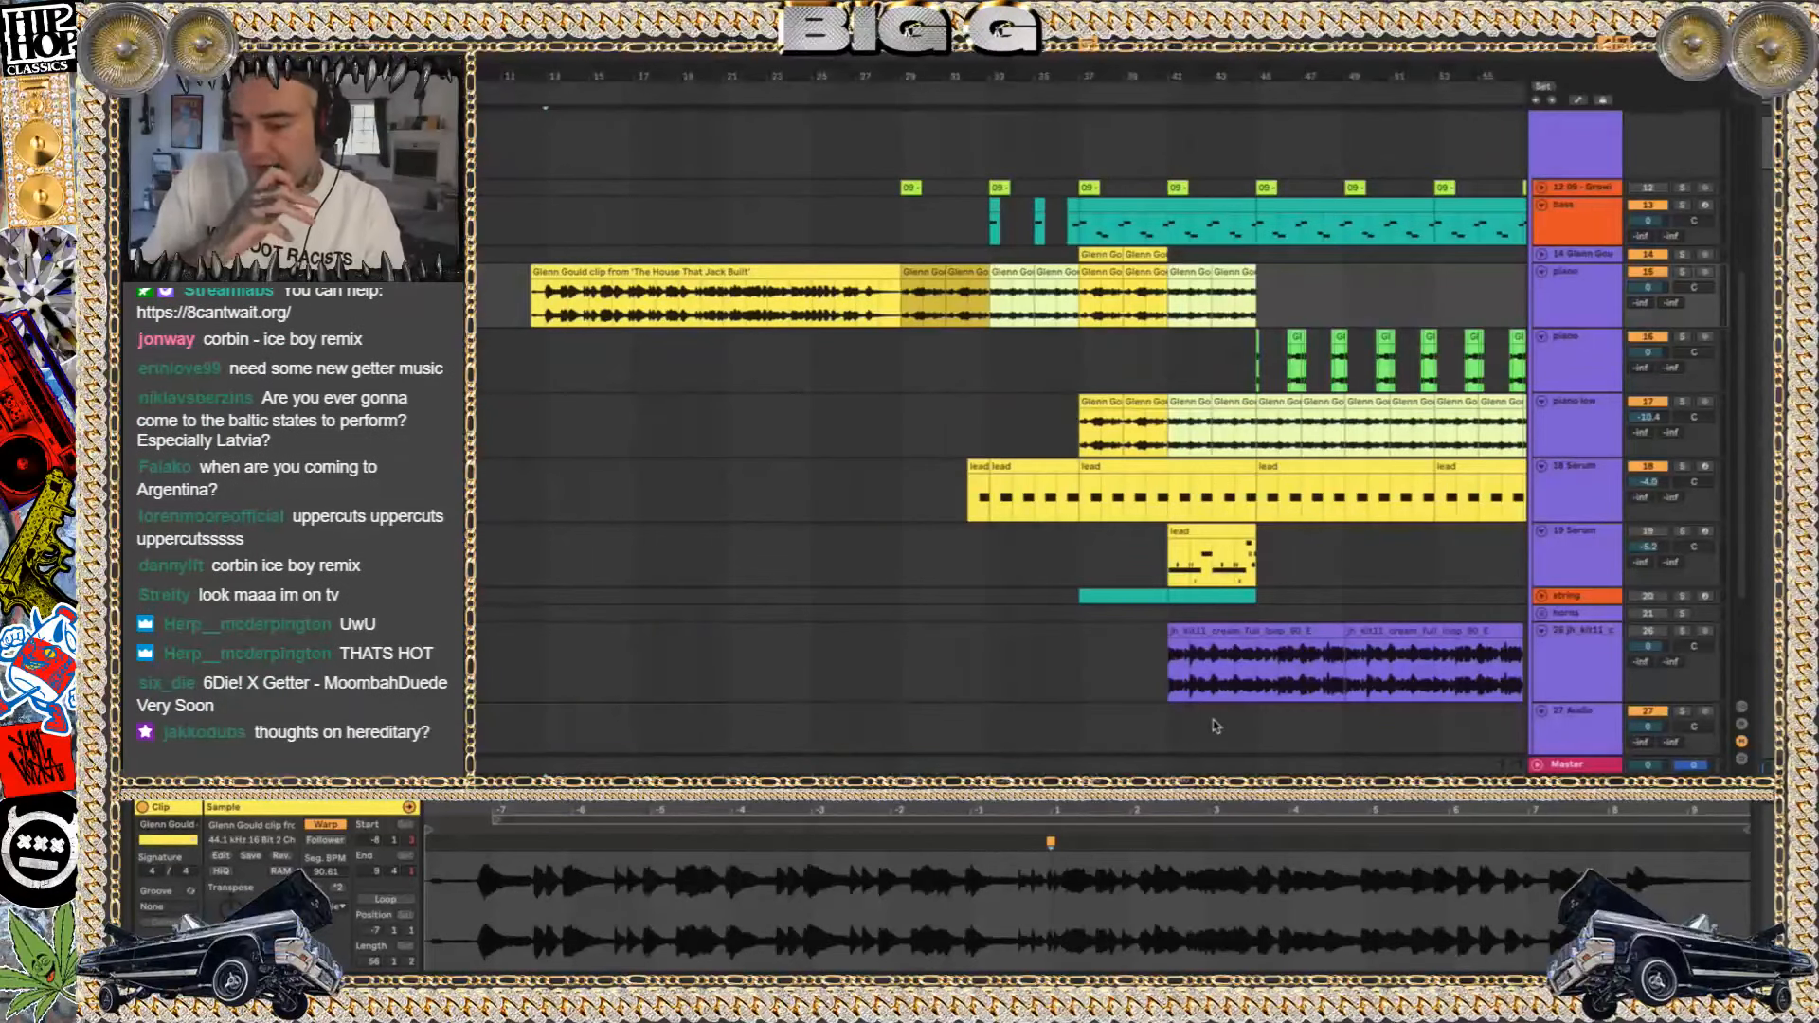
Insert an audio track beneath the dead group with the groups folded, then unfold music and select its long Glenn Gould clip
{"action": "left_click", "coordinate": [618, 284]}
{"action": "scroll", "coordinate": [1466, 290], "scroll_direction": "up", "scroll_amount": 5}
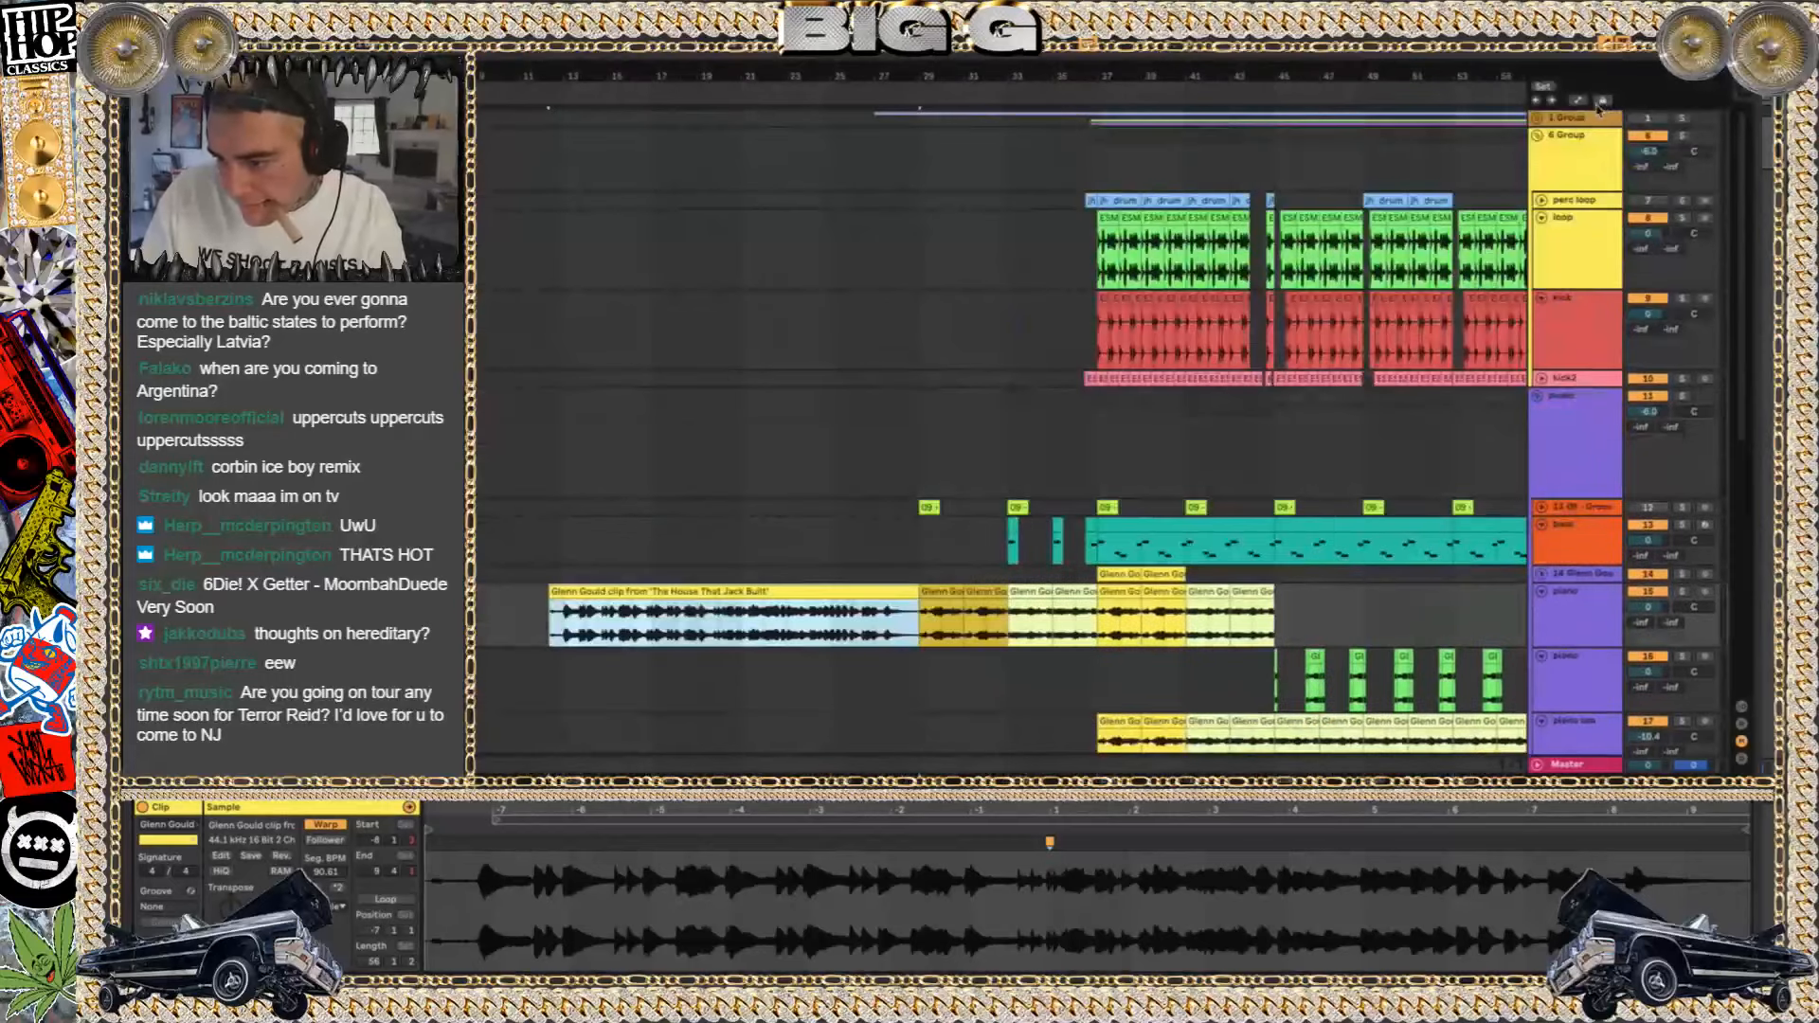
{"action": "left_click", "coordinate": [1538, 135]}
{"action": "left_click", "coordinate": [1538, 153]}
{"action": "left_click", "coordinate": [1567, 118]}
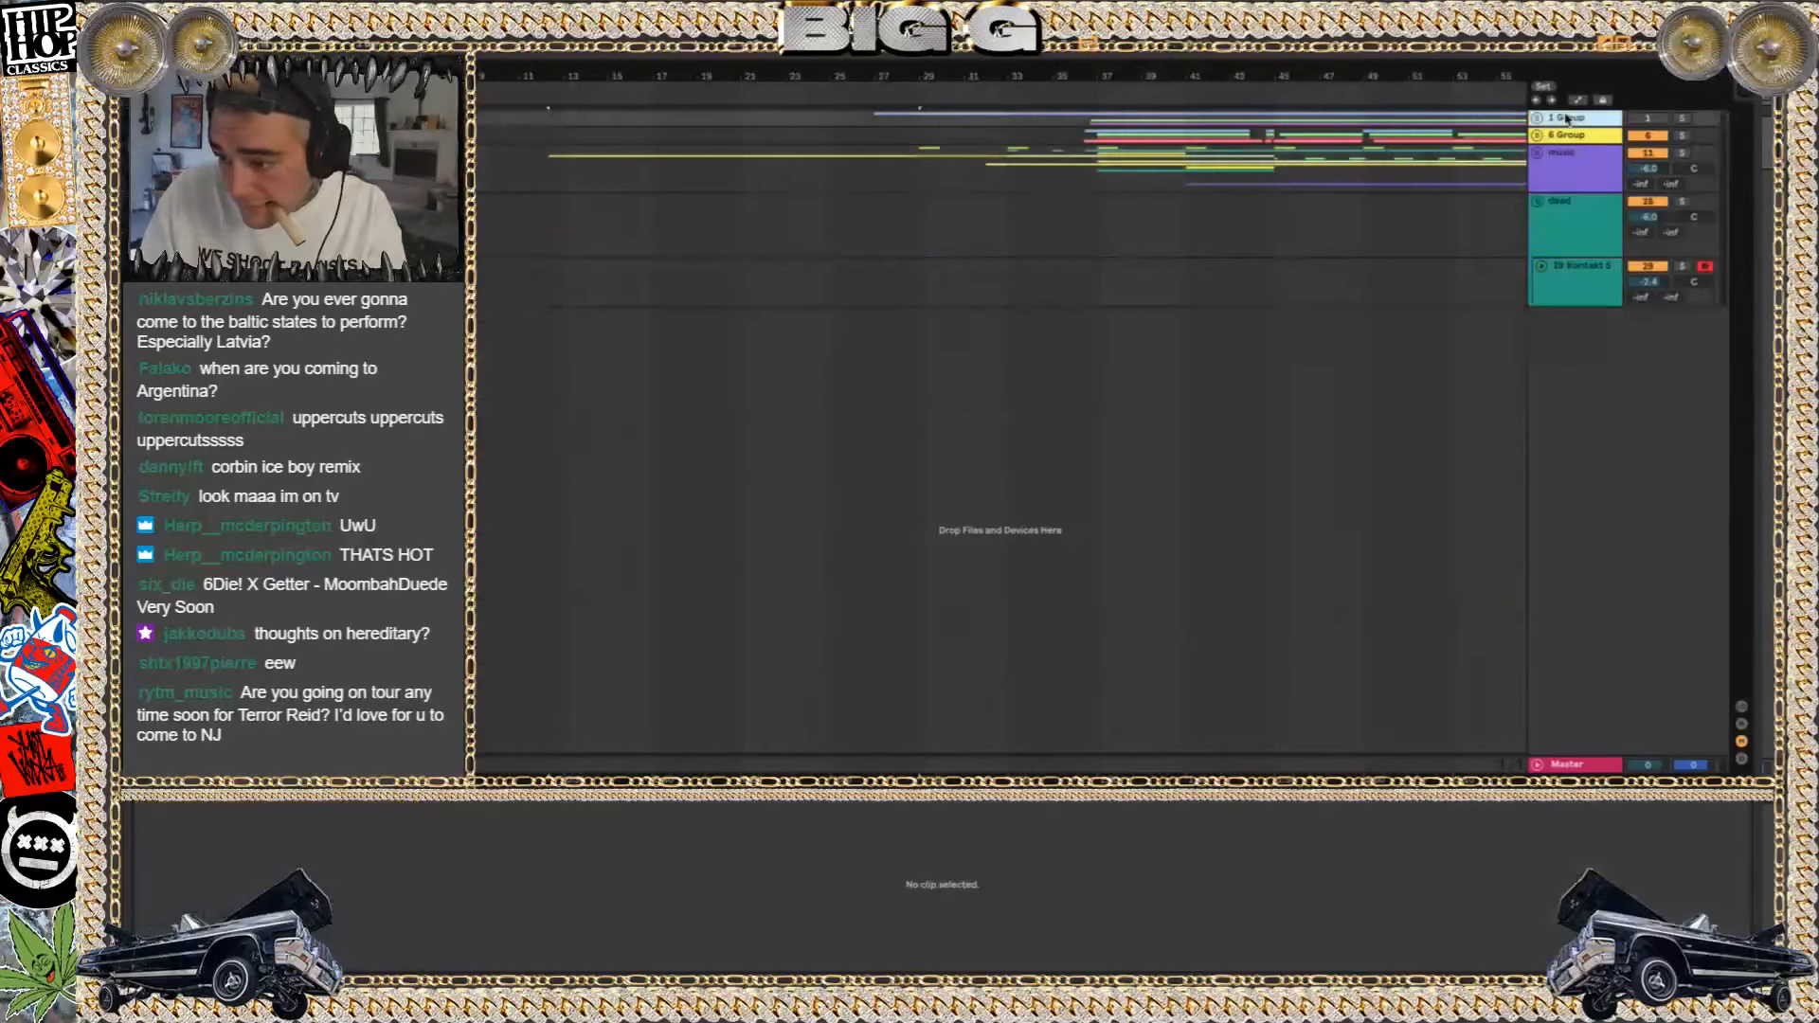
{"action": "left_click", "coordinate": [1537, 201]}
{"action": "left_click", "coordinate": [1582, 206]}
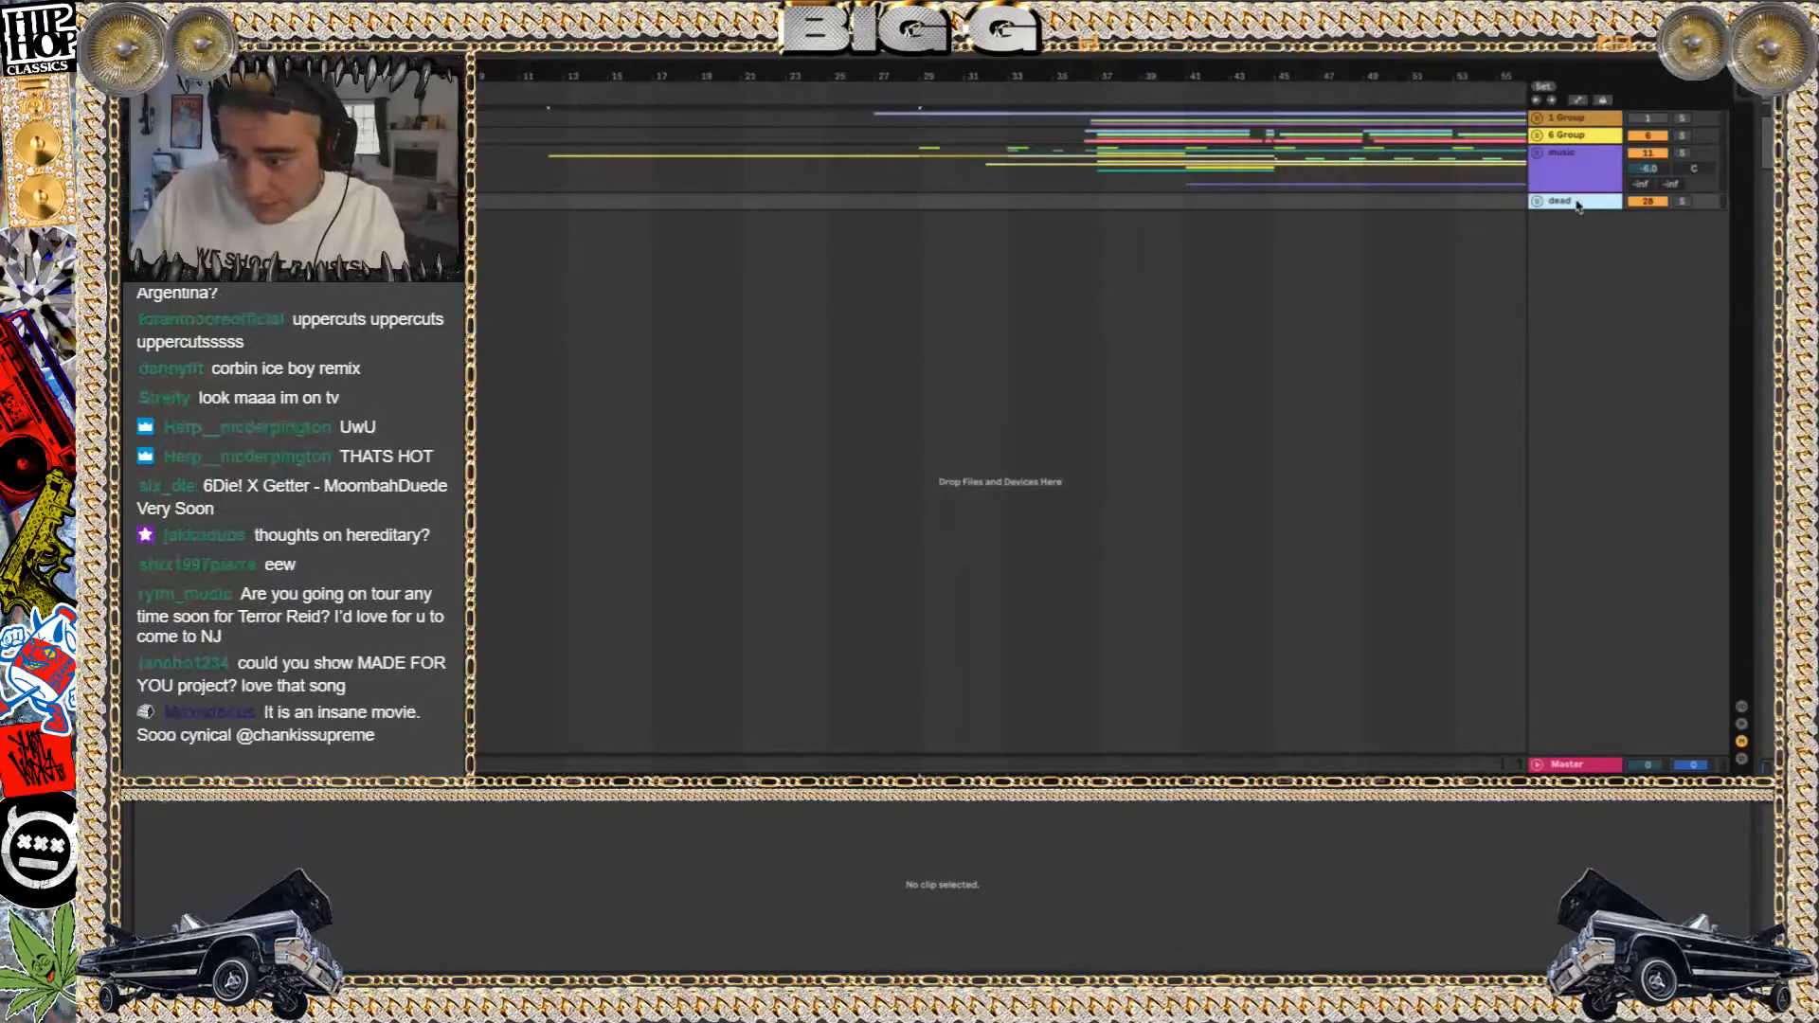
{"action": "key", "text": "ctrl+t"}
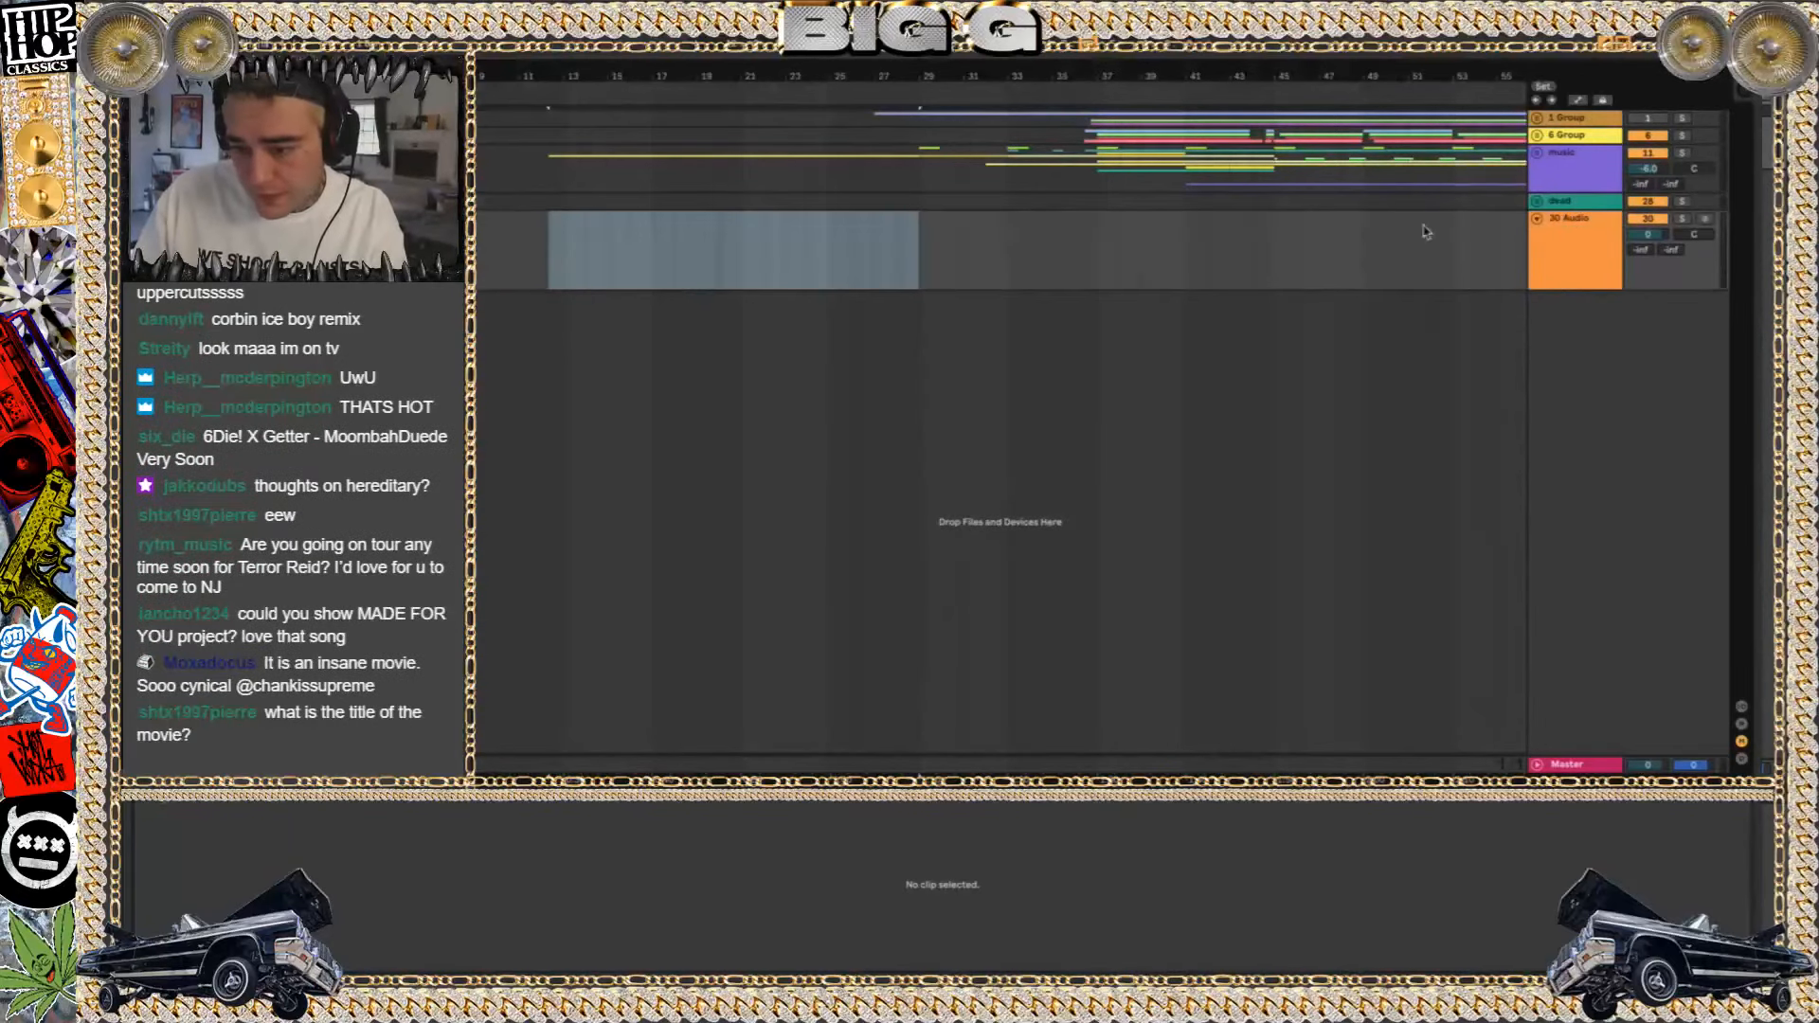
{"action": "left_click", "coordinate": [1537, 153]}
{"action": "left_click", "coordinate": [726, 349]}
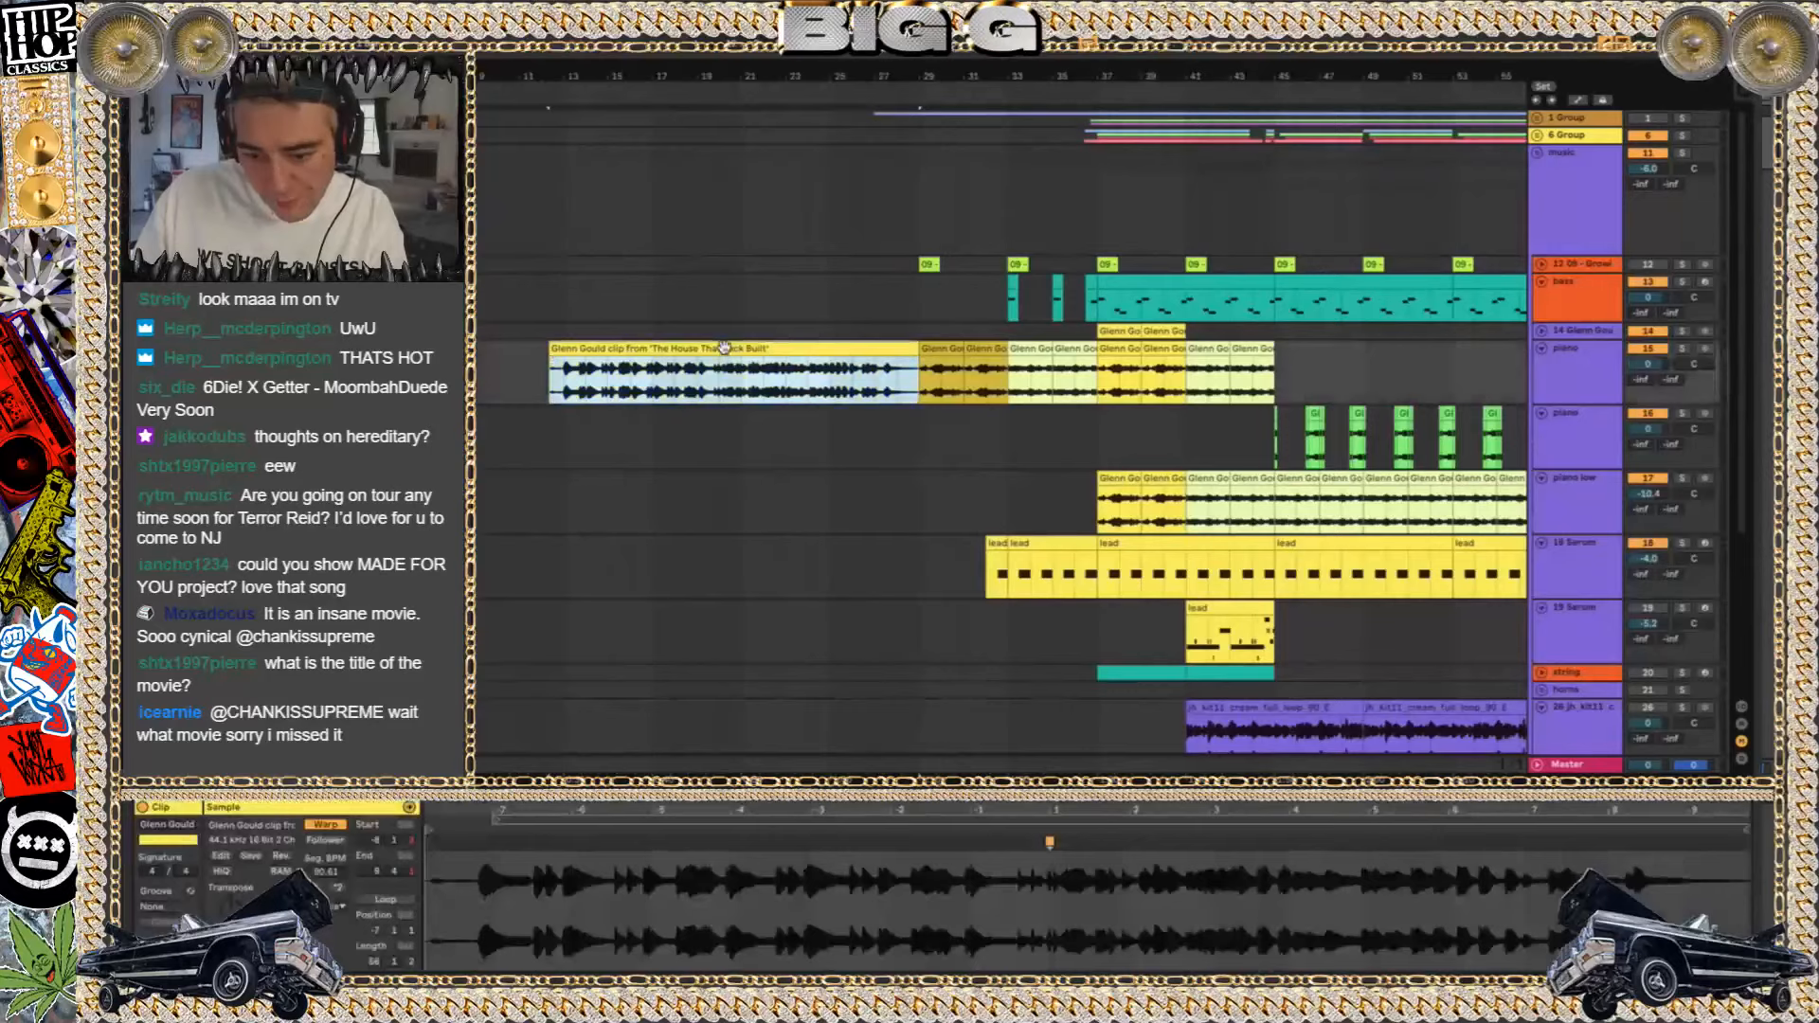
Try to paste onto the new audio track near bar 13 and undo the paste
{"action": "scroll", "coordinate": [726, 353], "scroll_direction": "down", "scroll_amount": 5}
{"action": "scroll", "coordinate": [724, 347], "scroll_direction": "left", "scroll_amount": 1}
{"action": "left_click", "coordinate": [624, 660]}
{"action": "key", "text": "super+v"}
{"action": "key", "text": "super+z"}
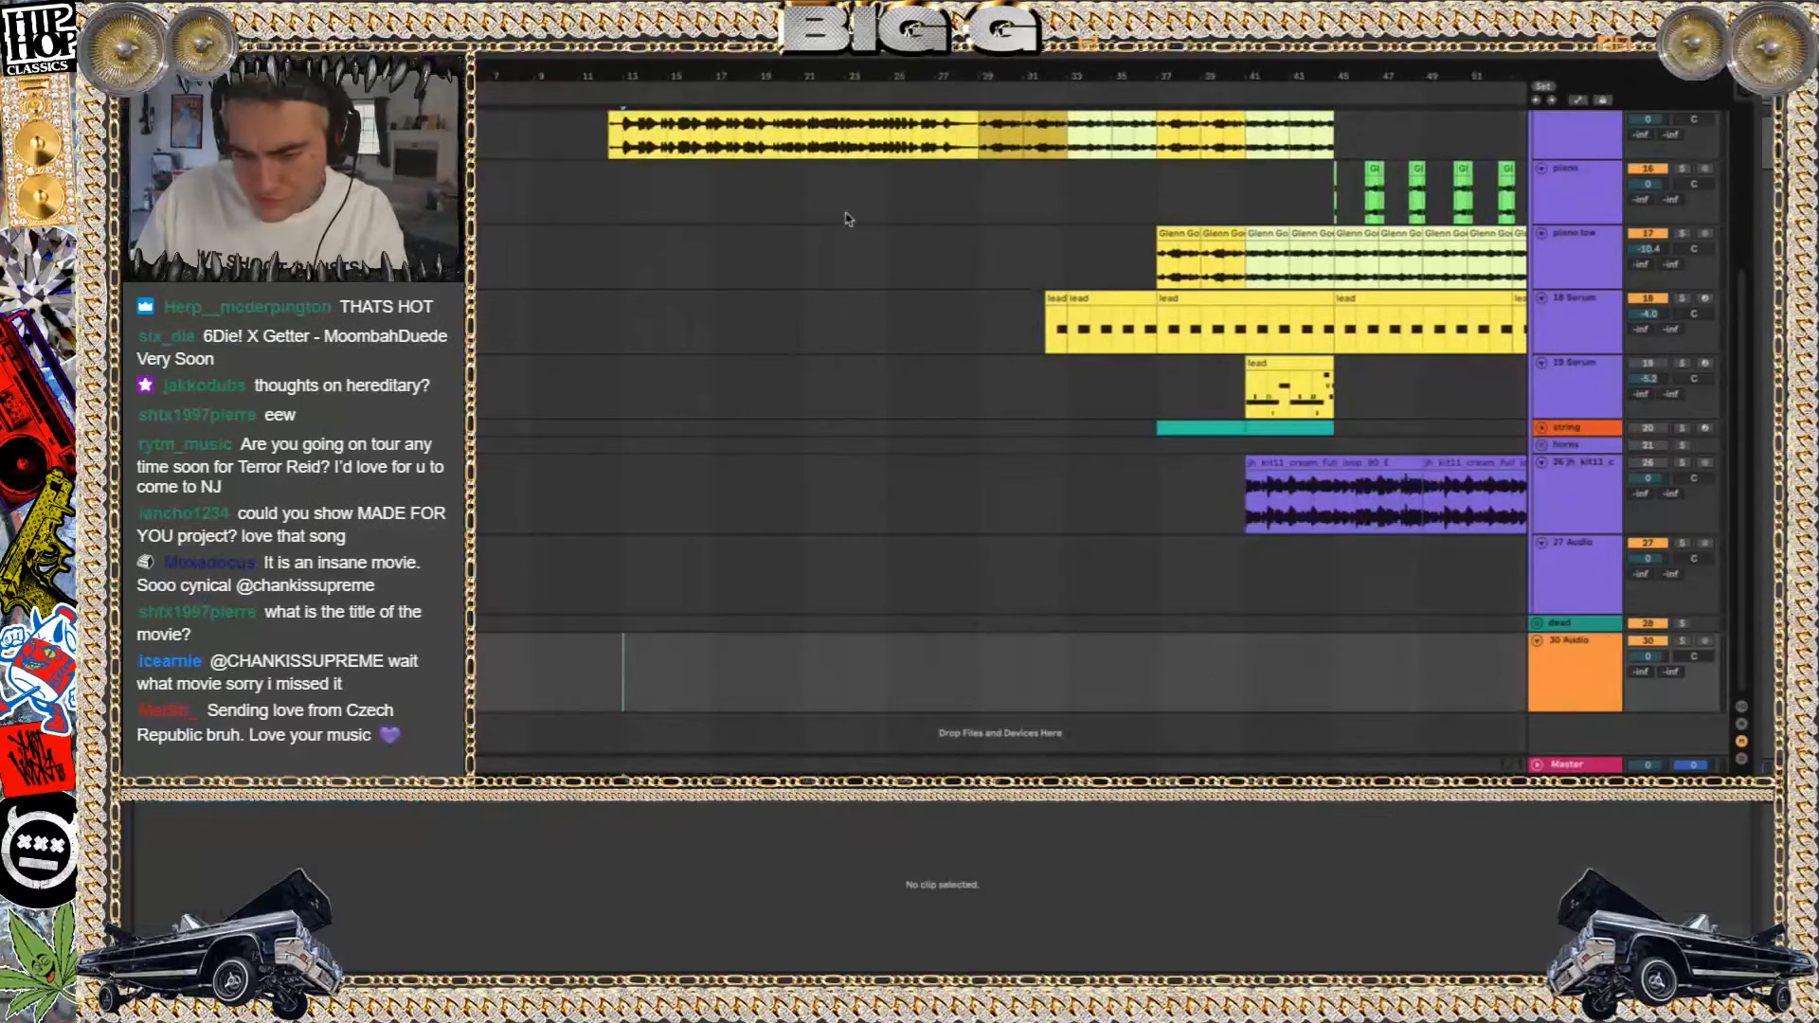
Copy the long Glenn Gould clip onto the new audio track near bar 13 and extend its end to about 40 bars
{"action": "left_click", "coordinate": [783, 131]}
{"action": "scroll", "coordinate": [774, 196], "scroll_direction": "up", "scroll_amount": 2}
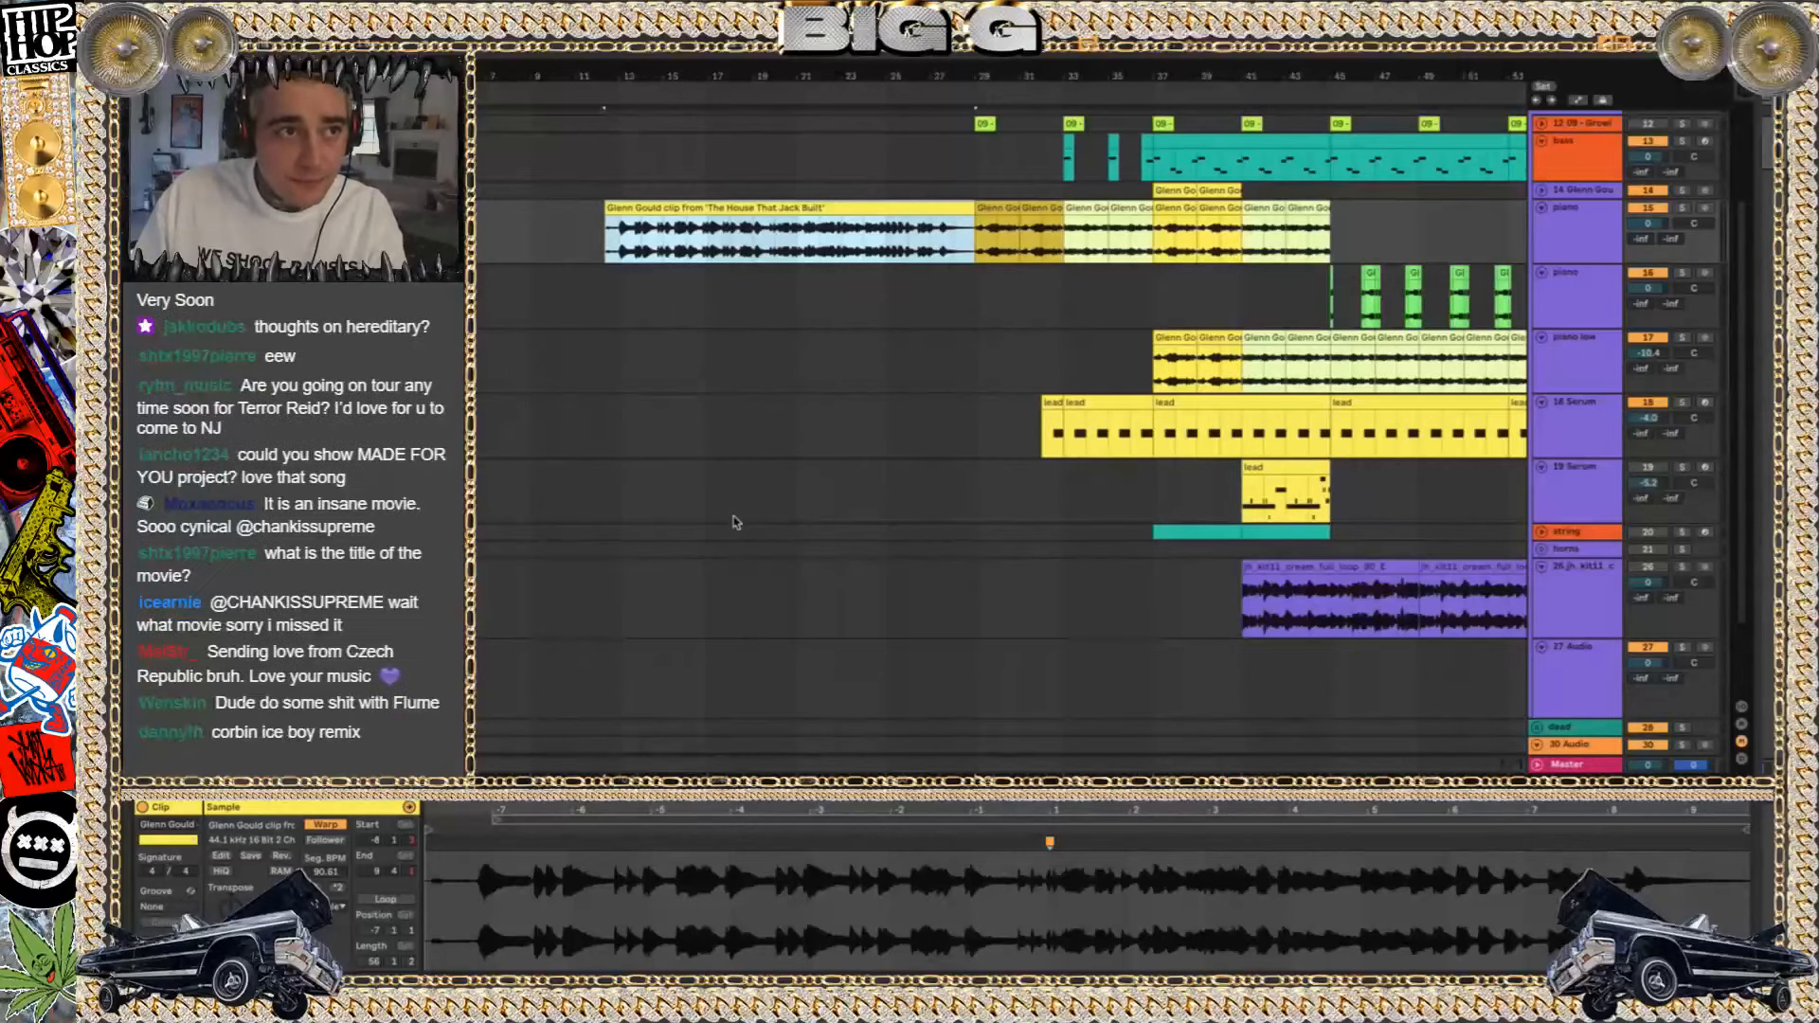
{"action": "scroll", "coordinate": [736, 522], "scroll_direction": "down", "scroll_amount": 2}
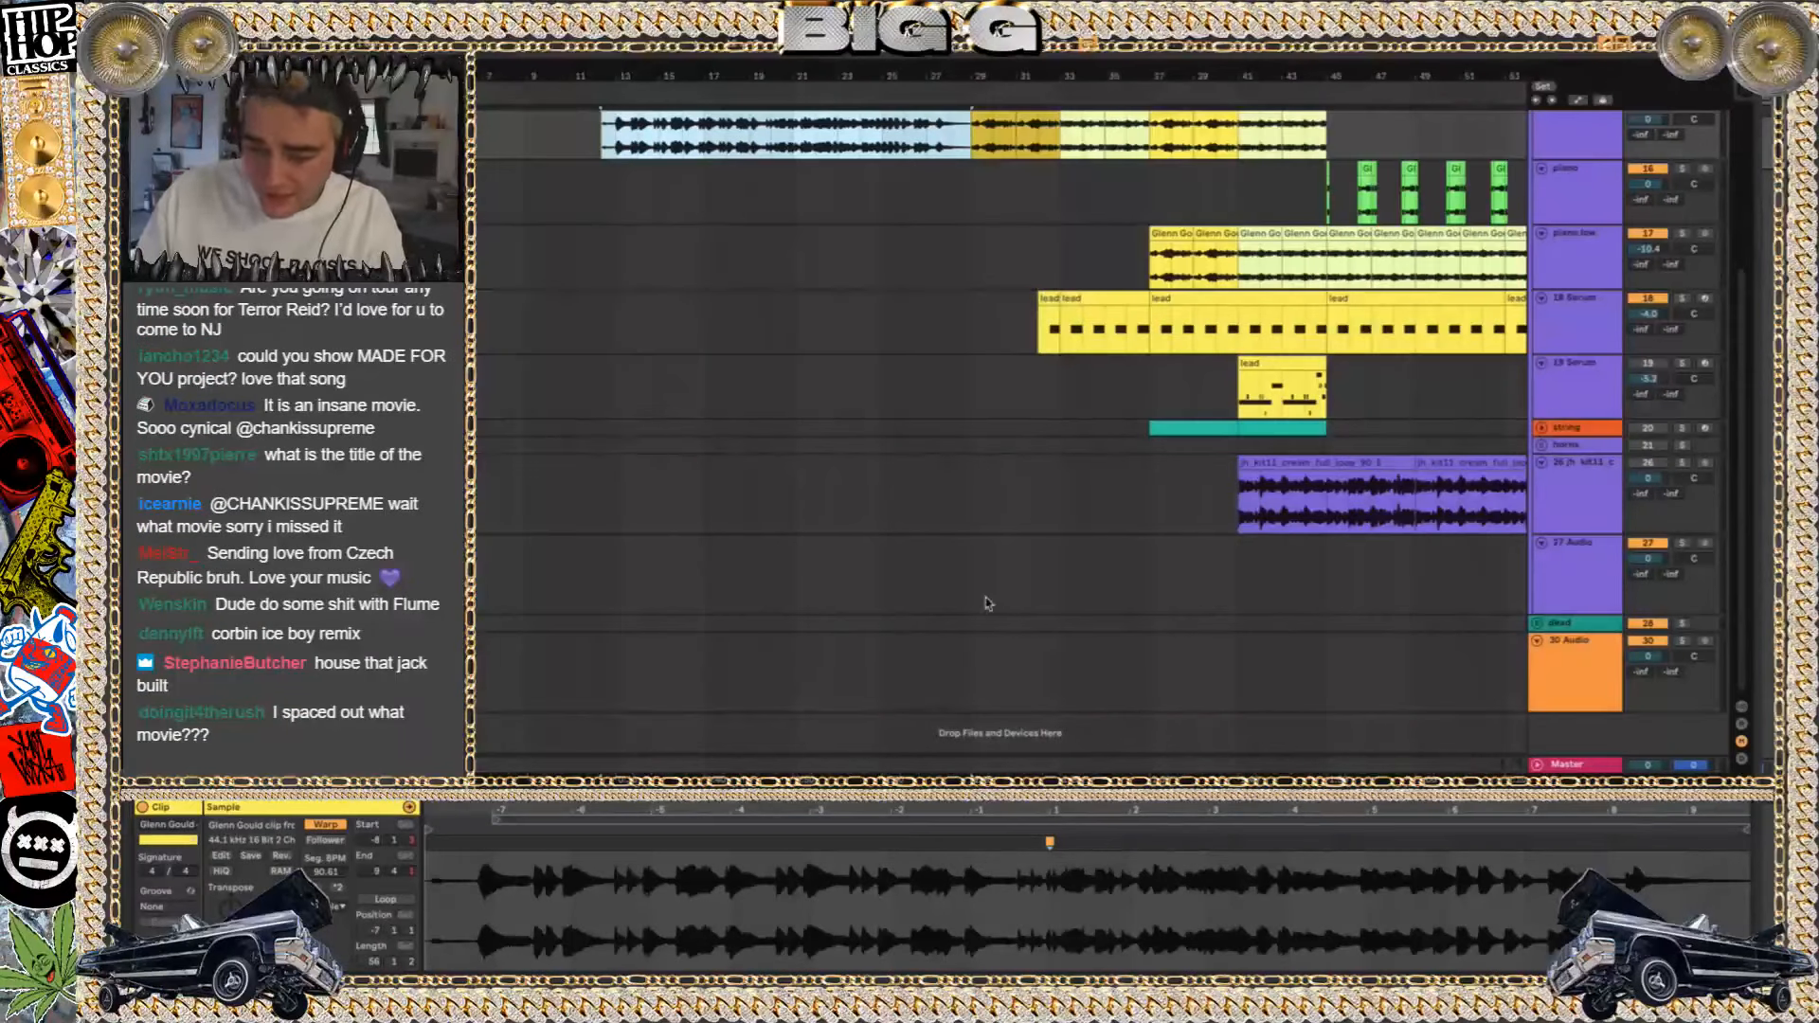
{"action": "left_click", "coordinate": [611, 677]}
{"action": "key", "text": "ctrl+v"}
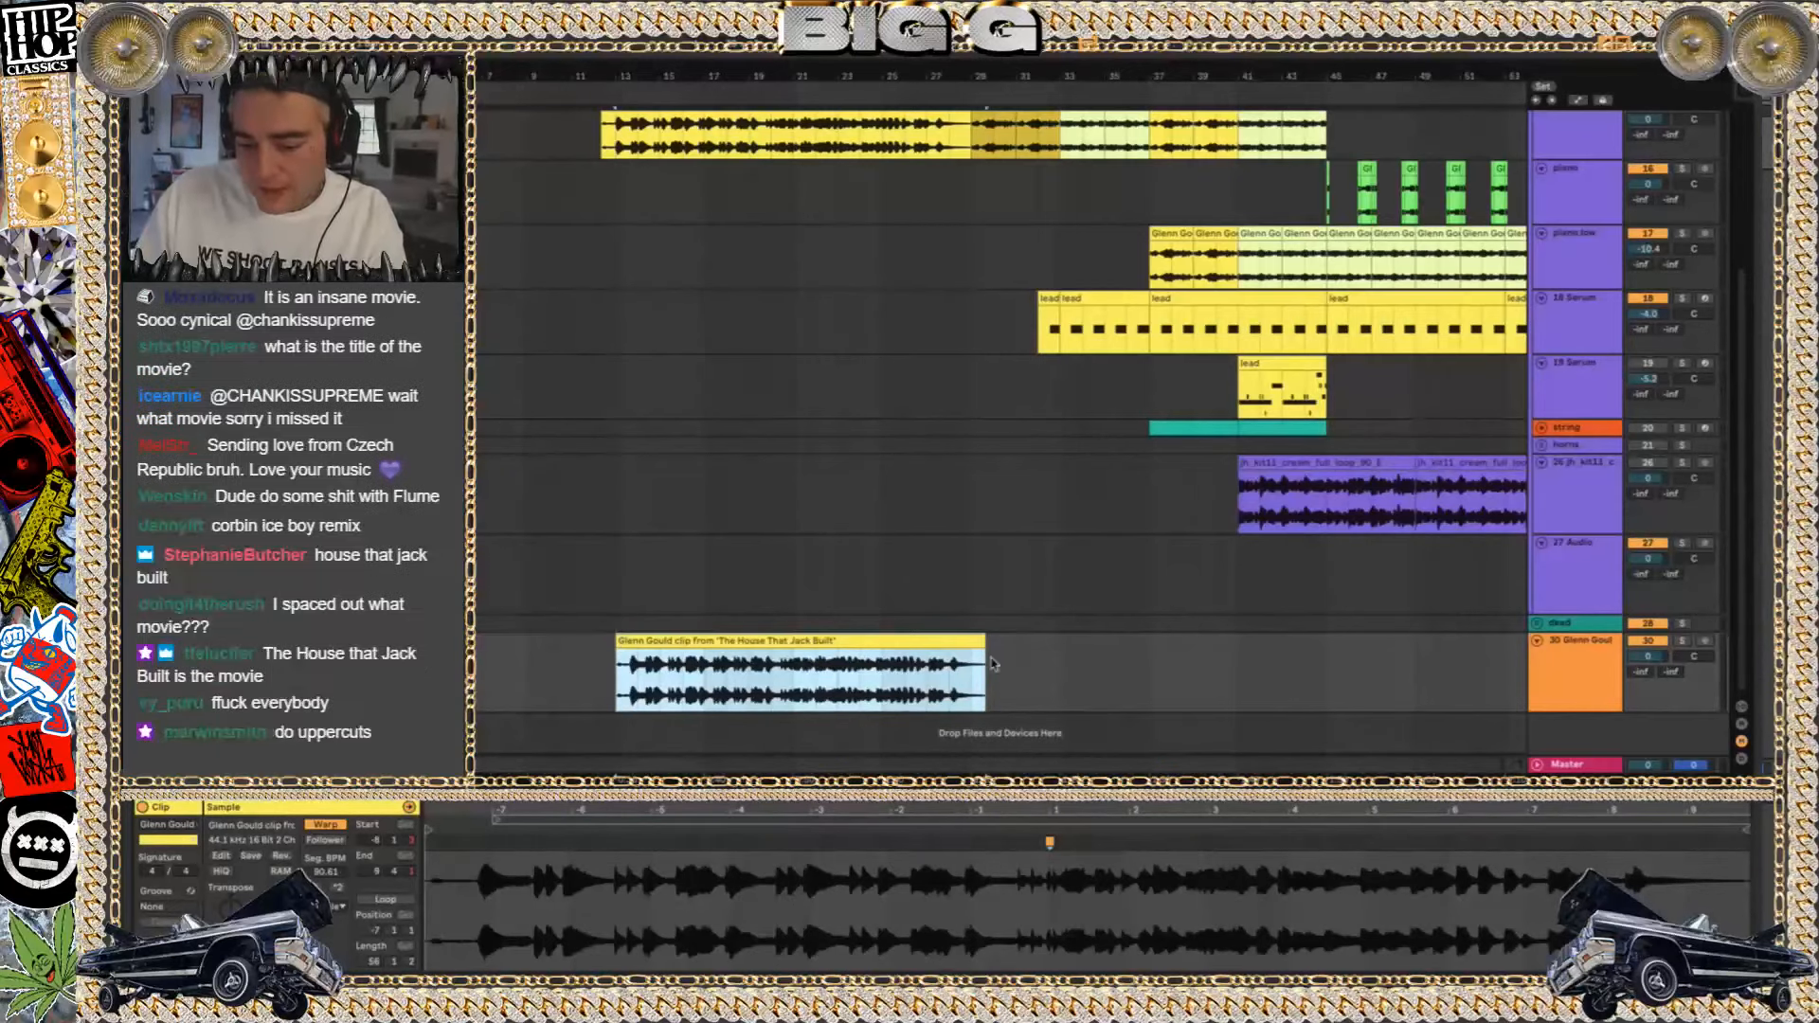
{"action": "left_click_drag", "start_coordinate": [978, 642], "coordinate": [1502, 642]}
{"action": "key", "text": "minus"}
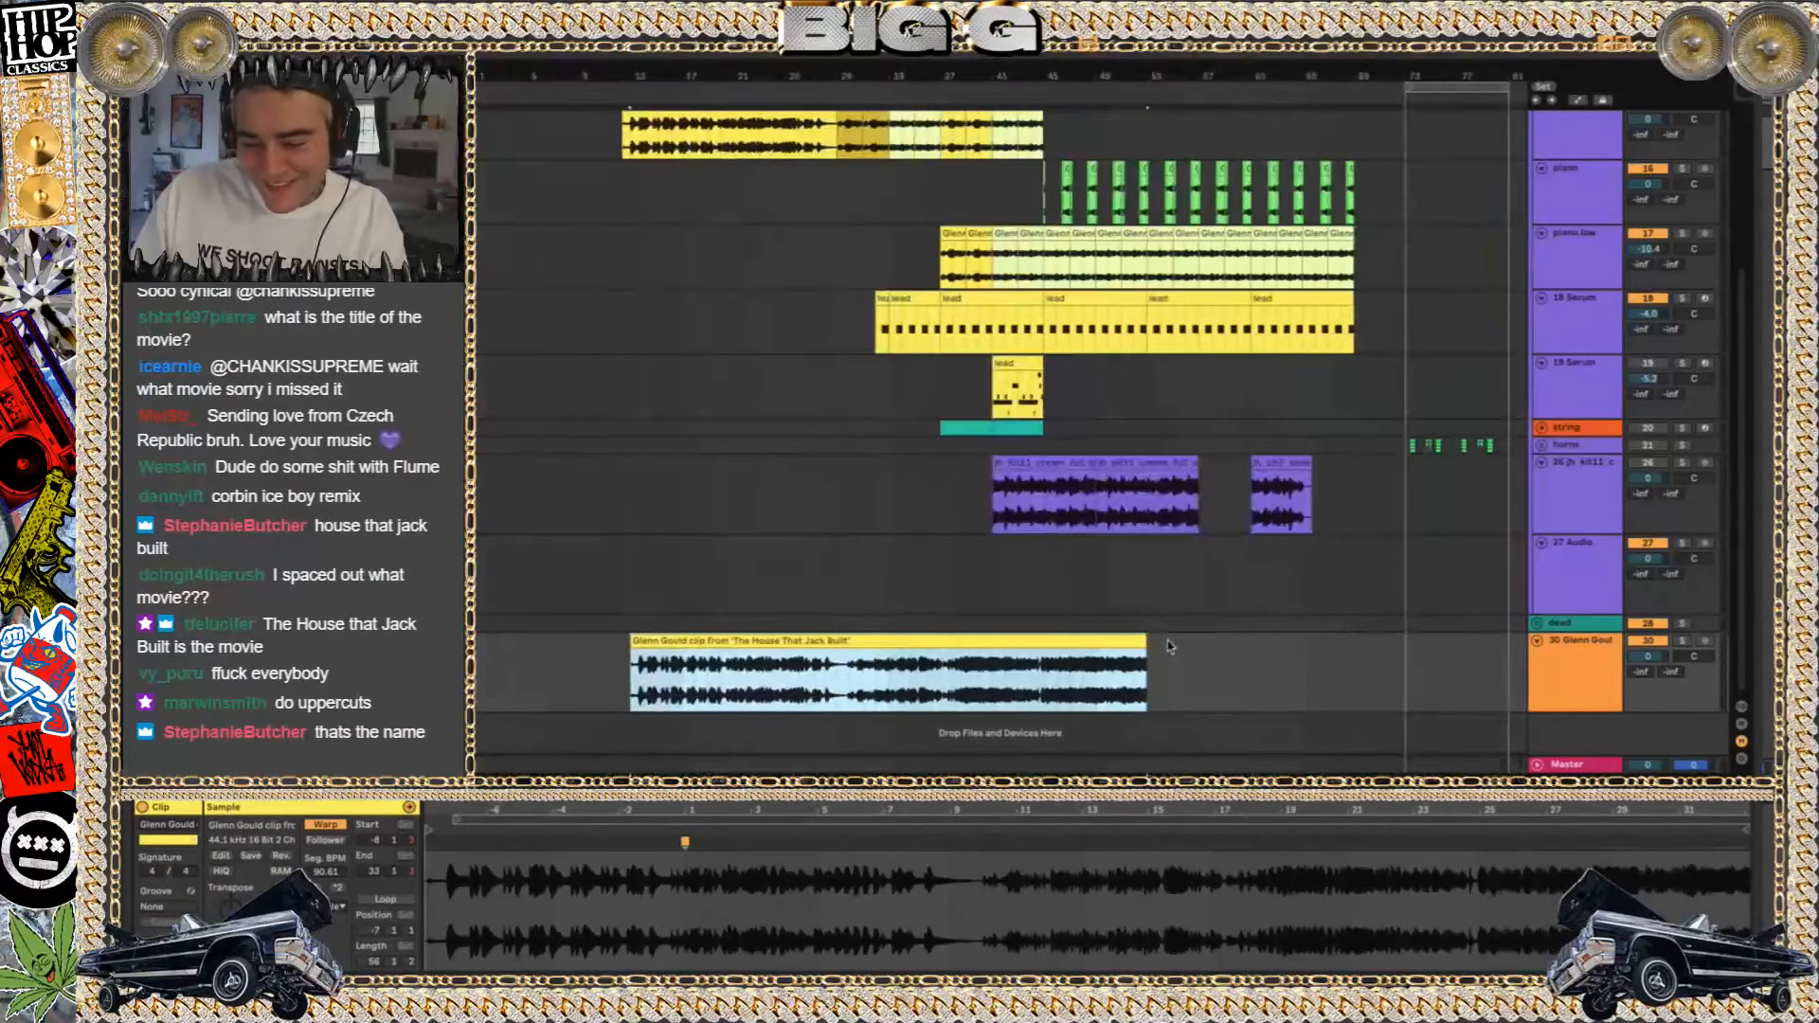
Solo the new Glenn Gould track and play its long sample clip from about bar 13 at a higher system volume
{"action": "left_click", "coordinate": [1683, 647]}
{"action": "key", "text": "space"}
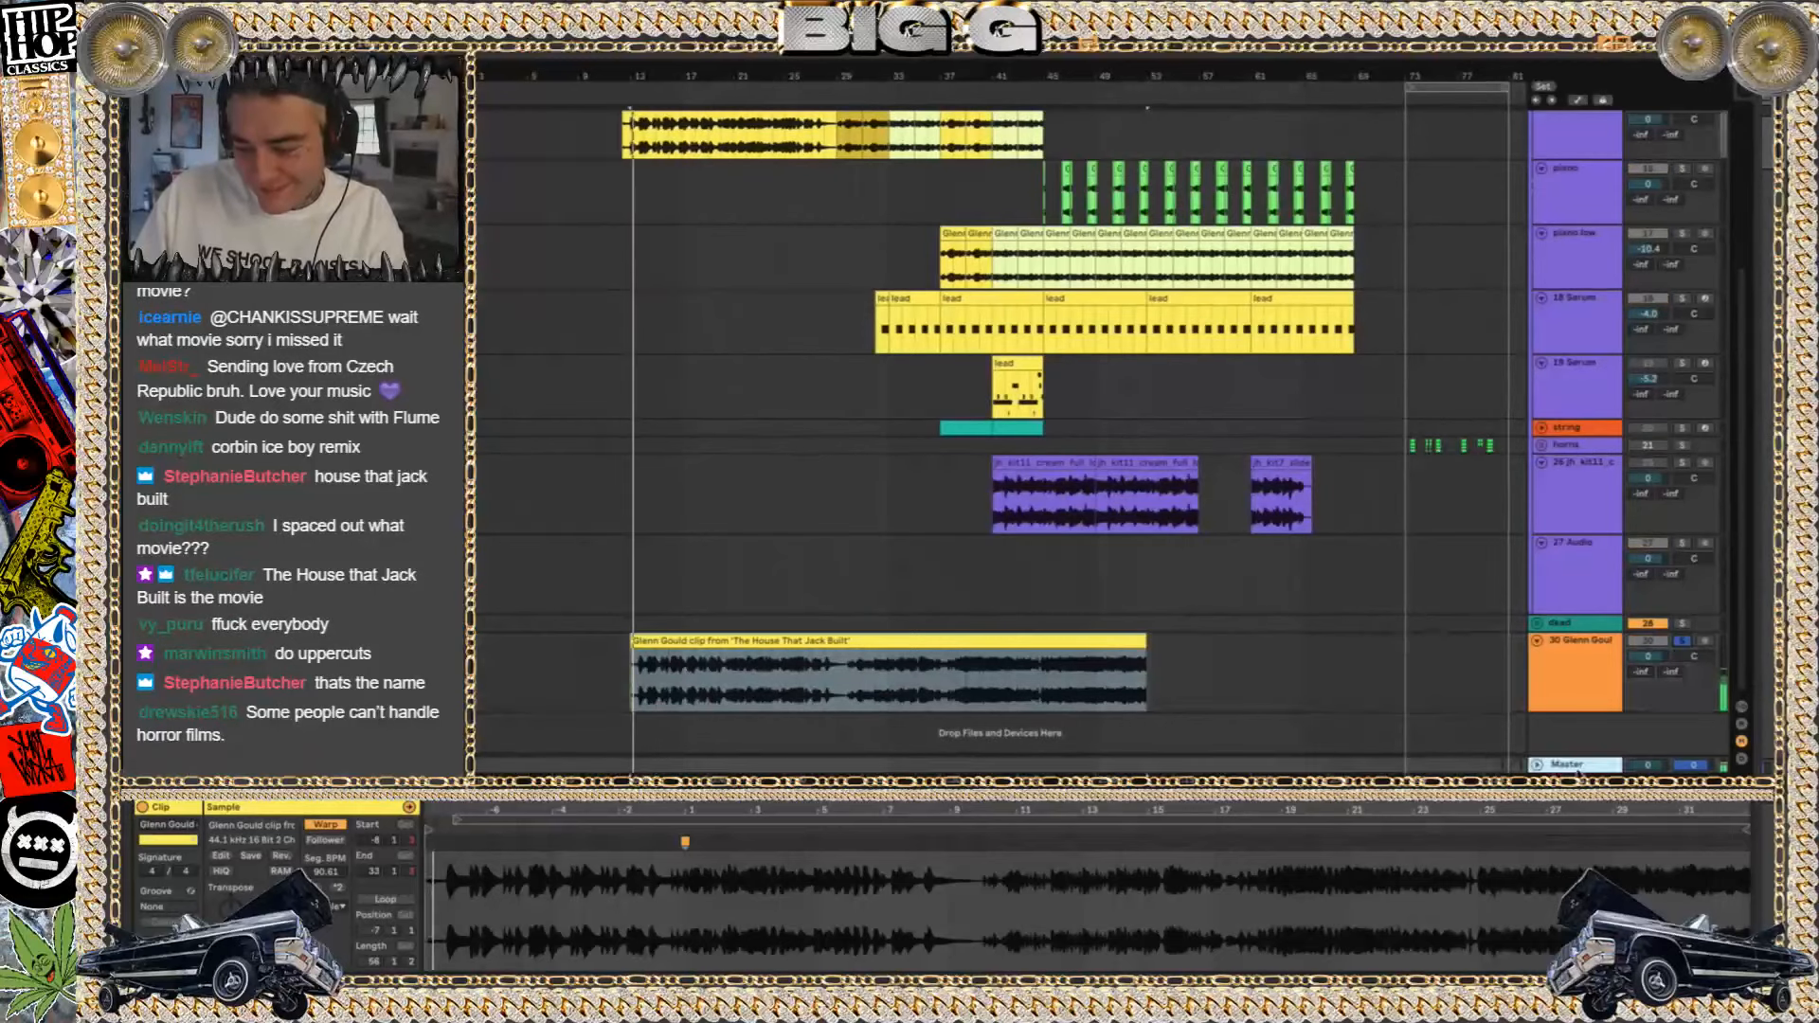
{"action": "key", "text": "space"}
{"action": "key", "text": "space"}
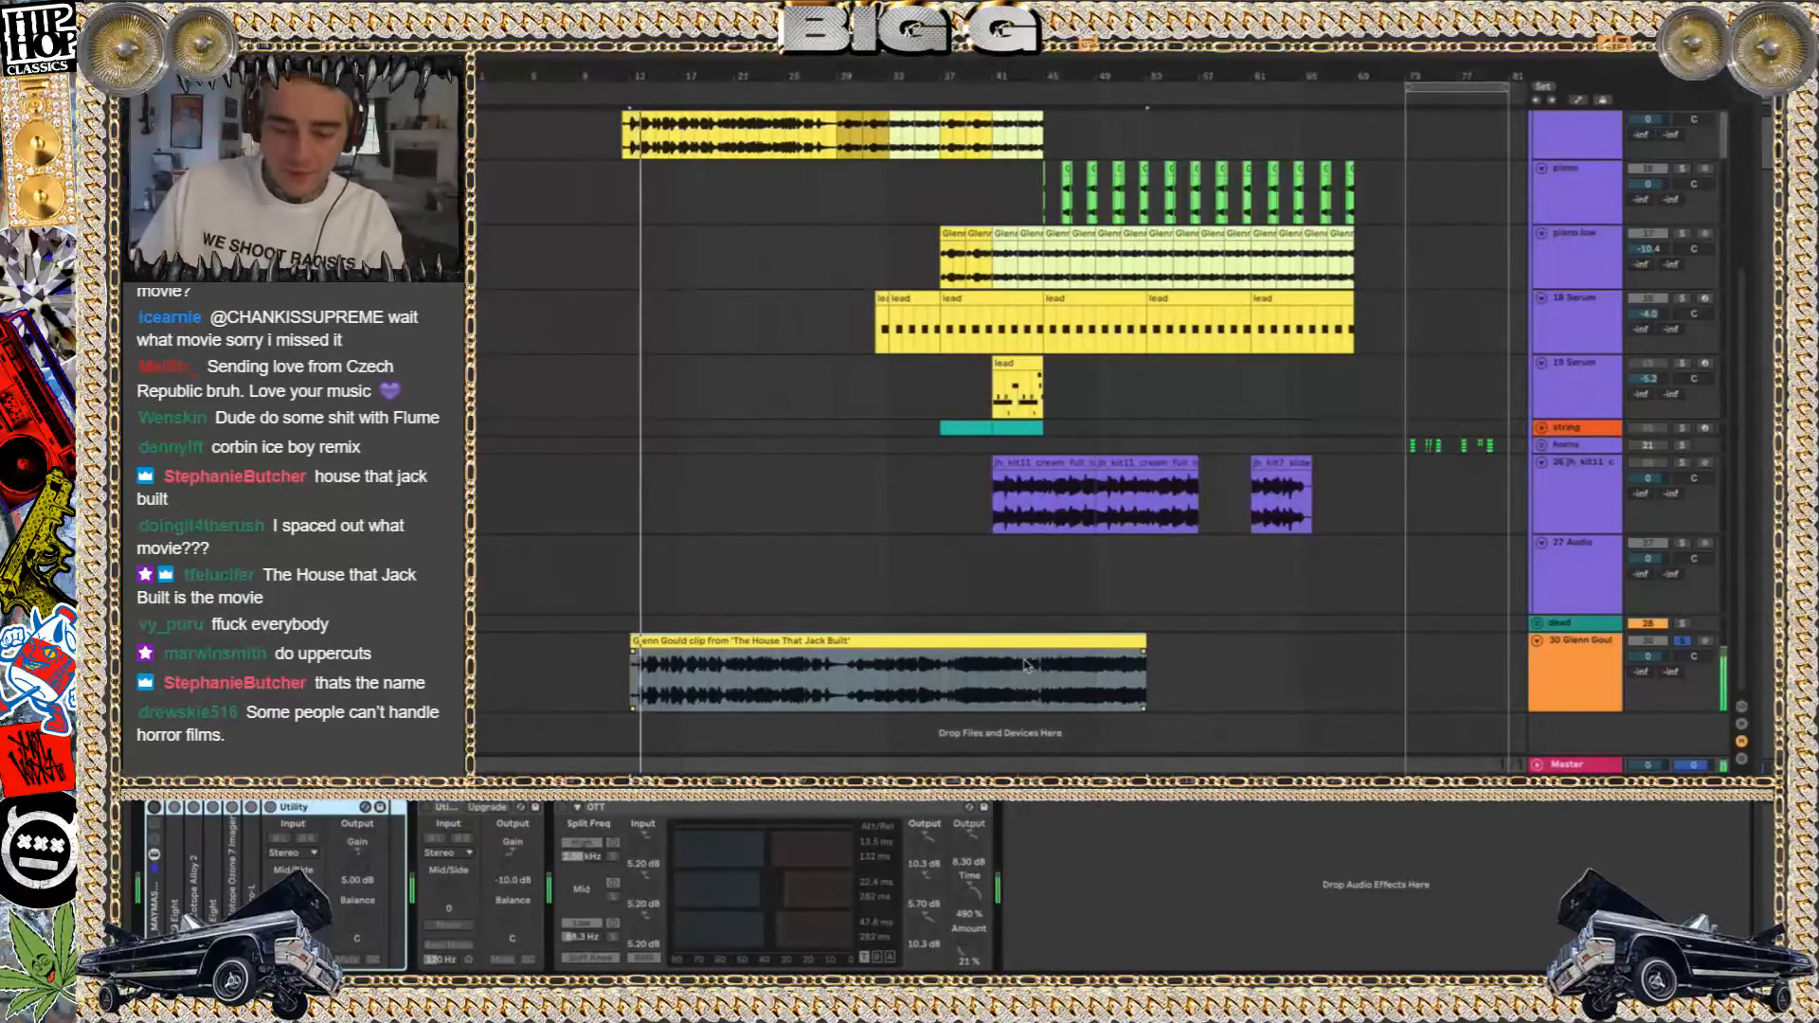
{"action": "key", "text": "shift+Tab"}
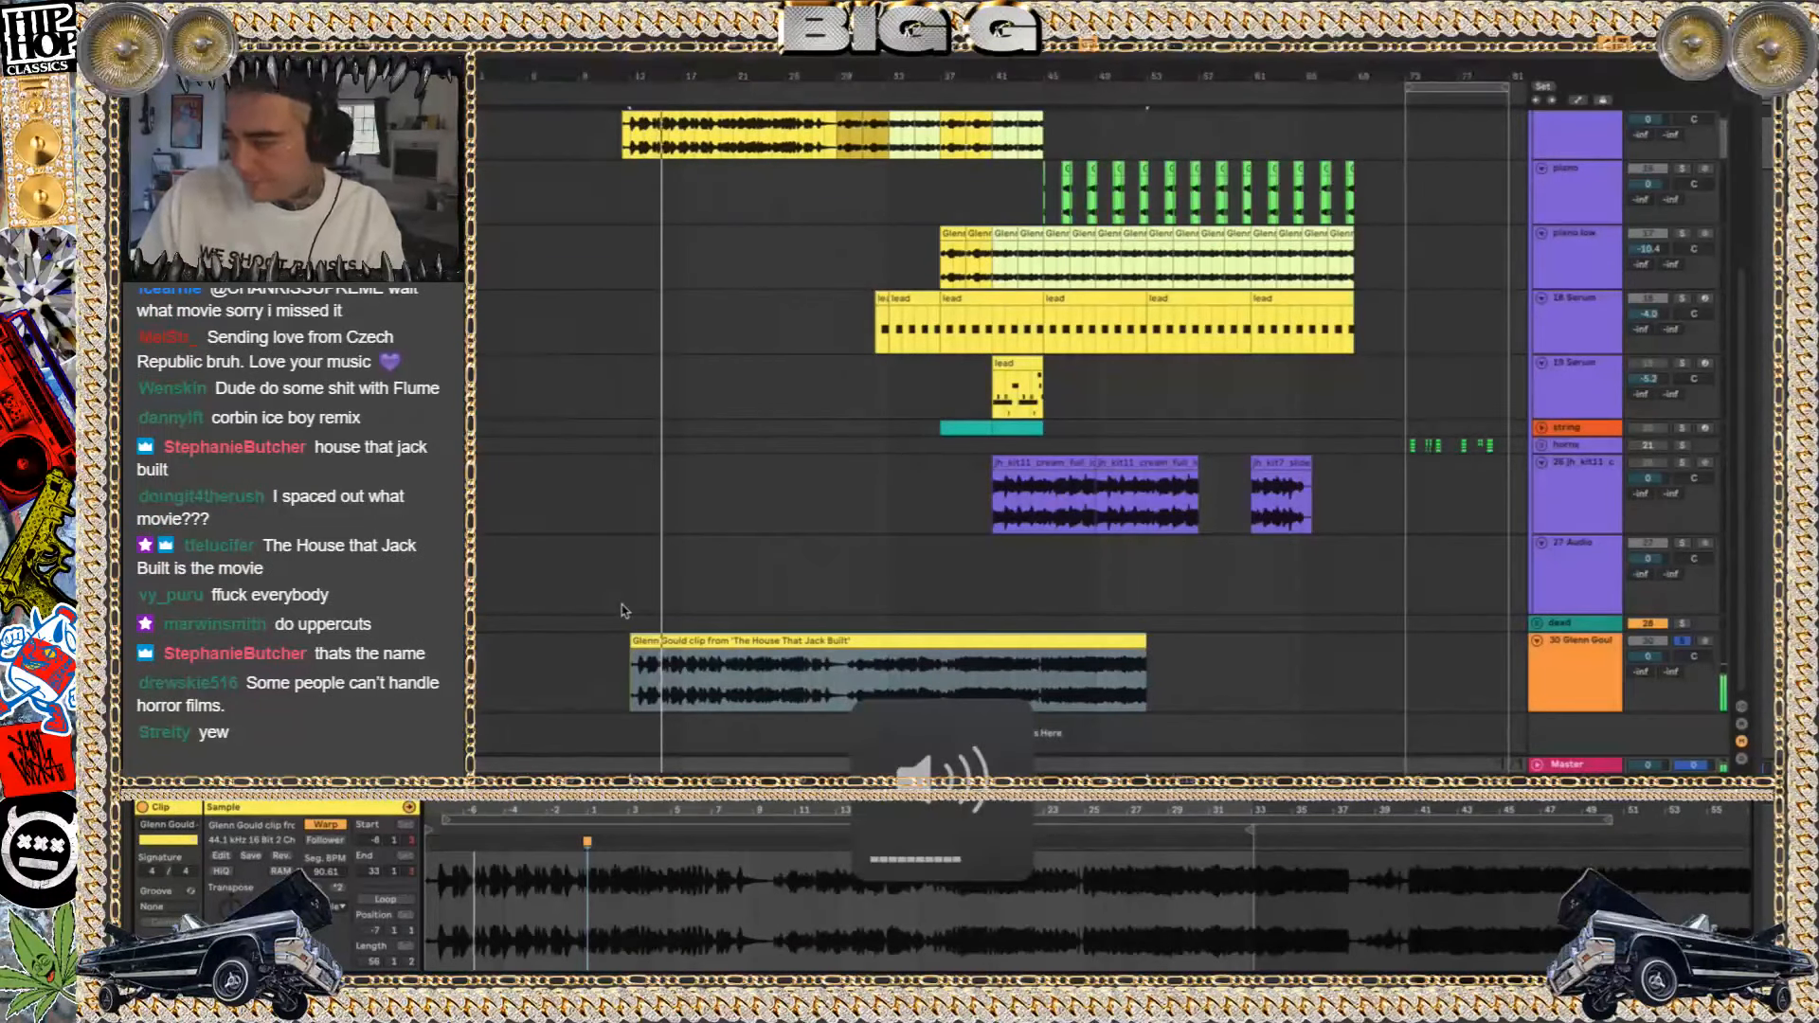
{"action": "key", "text": "XF86AudioRaiseVolume"}
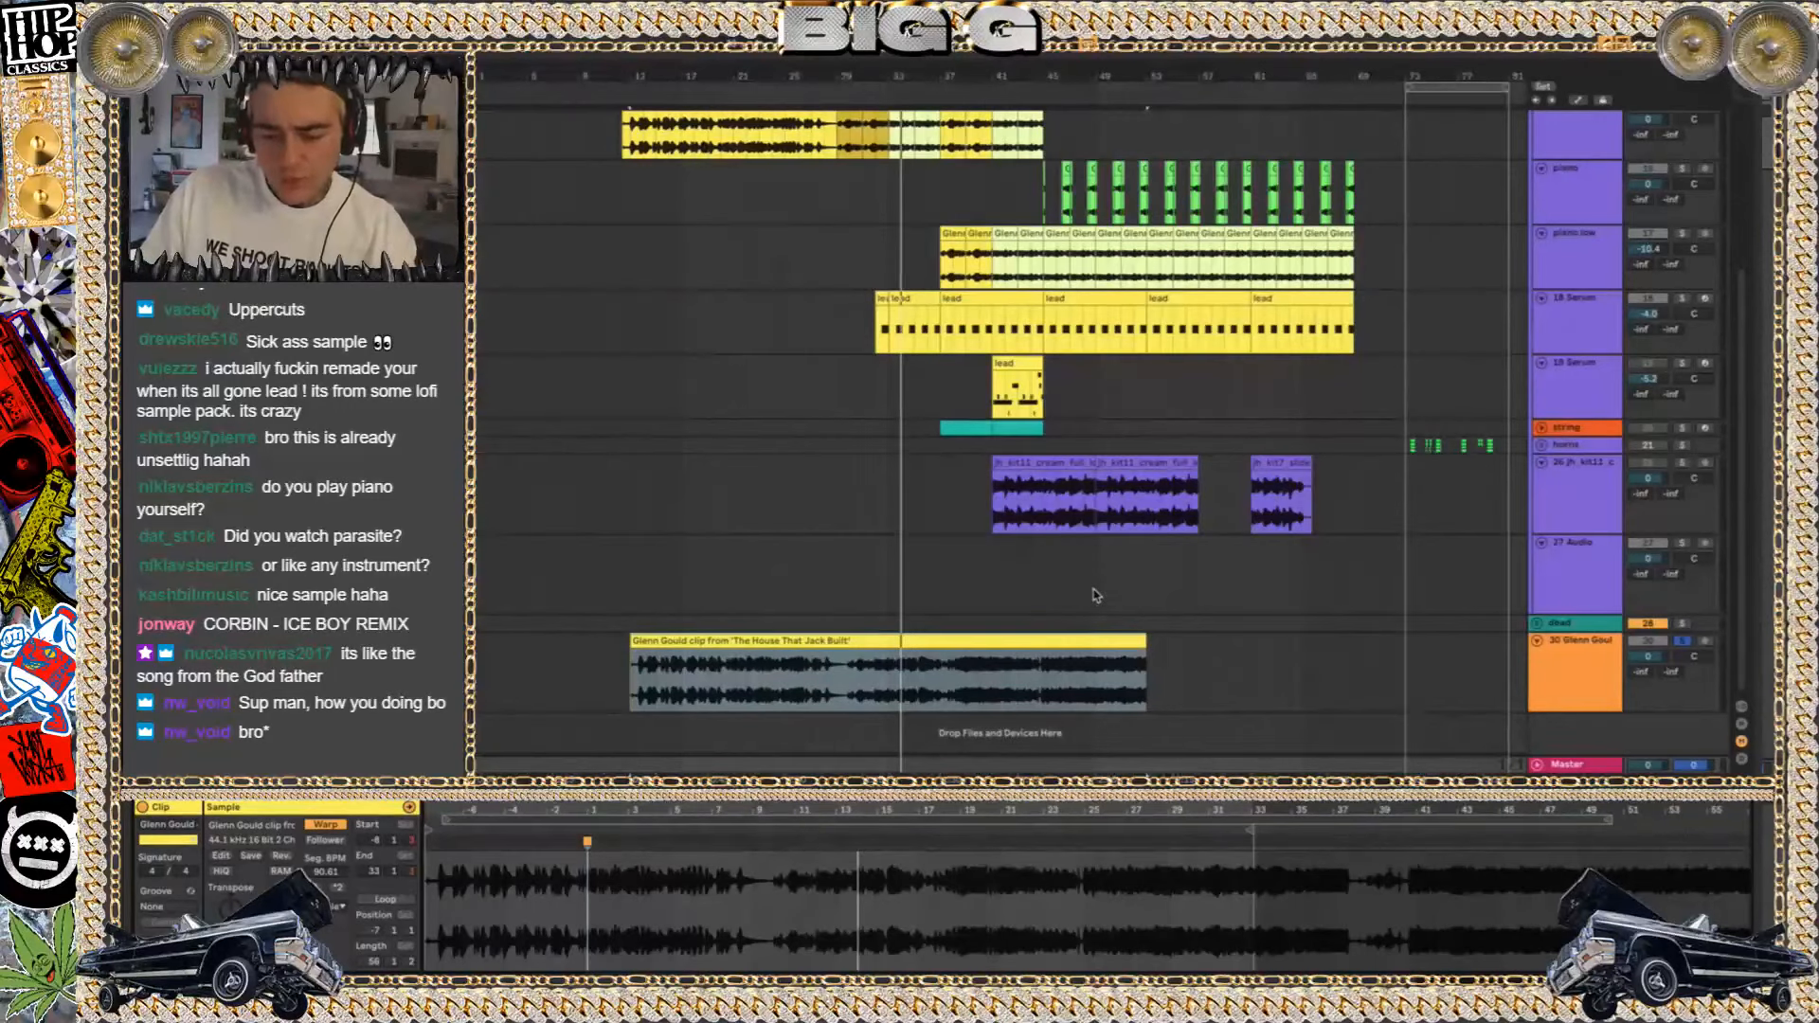
Unsolo, deactivate and fold the new Glenn Gould track, and play the piano track's long clip from about bar 17 at a higher volume
{"action": "left_click", "coordinate": [1678, 643]}
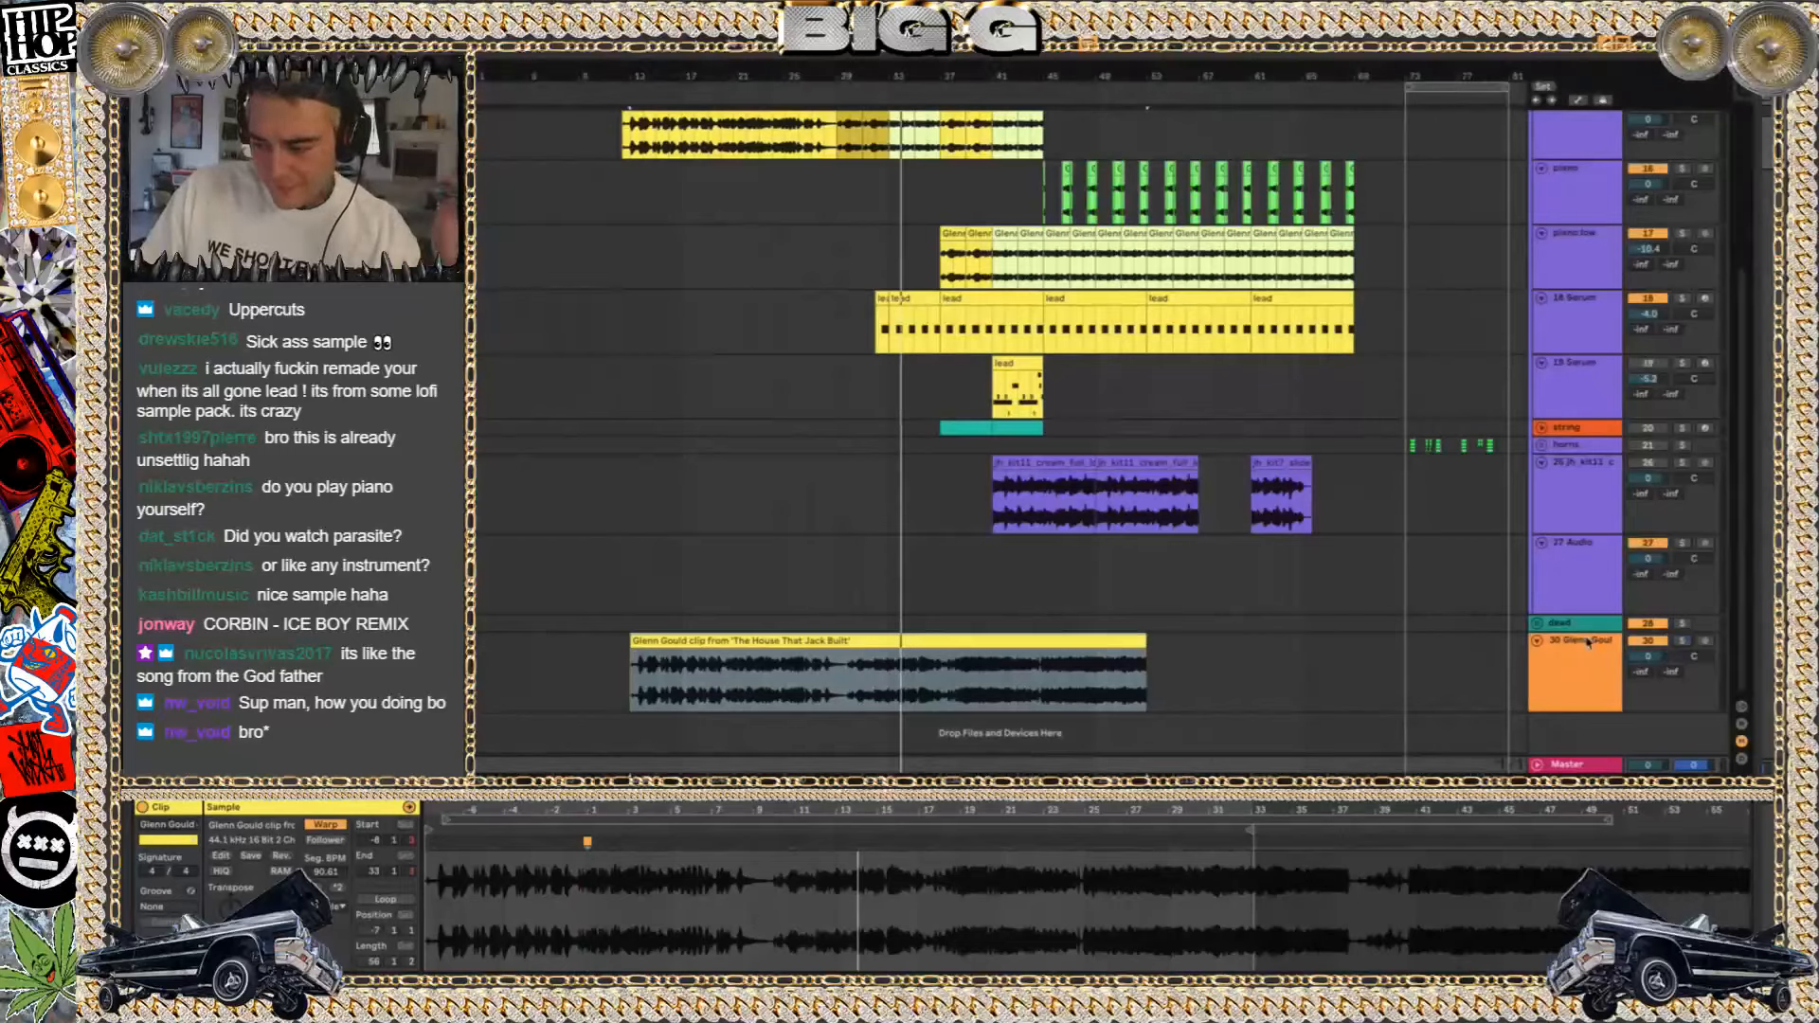
{"action": "left_click", "coordinate": [1537, 643]}
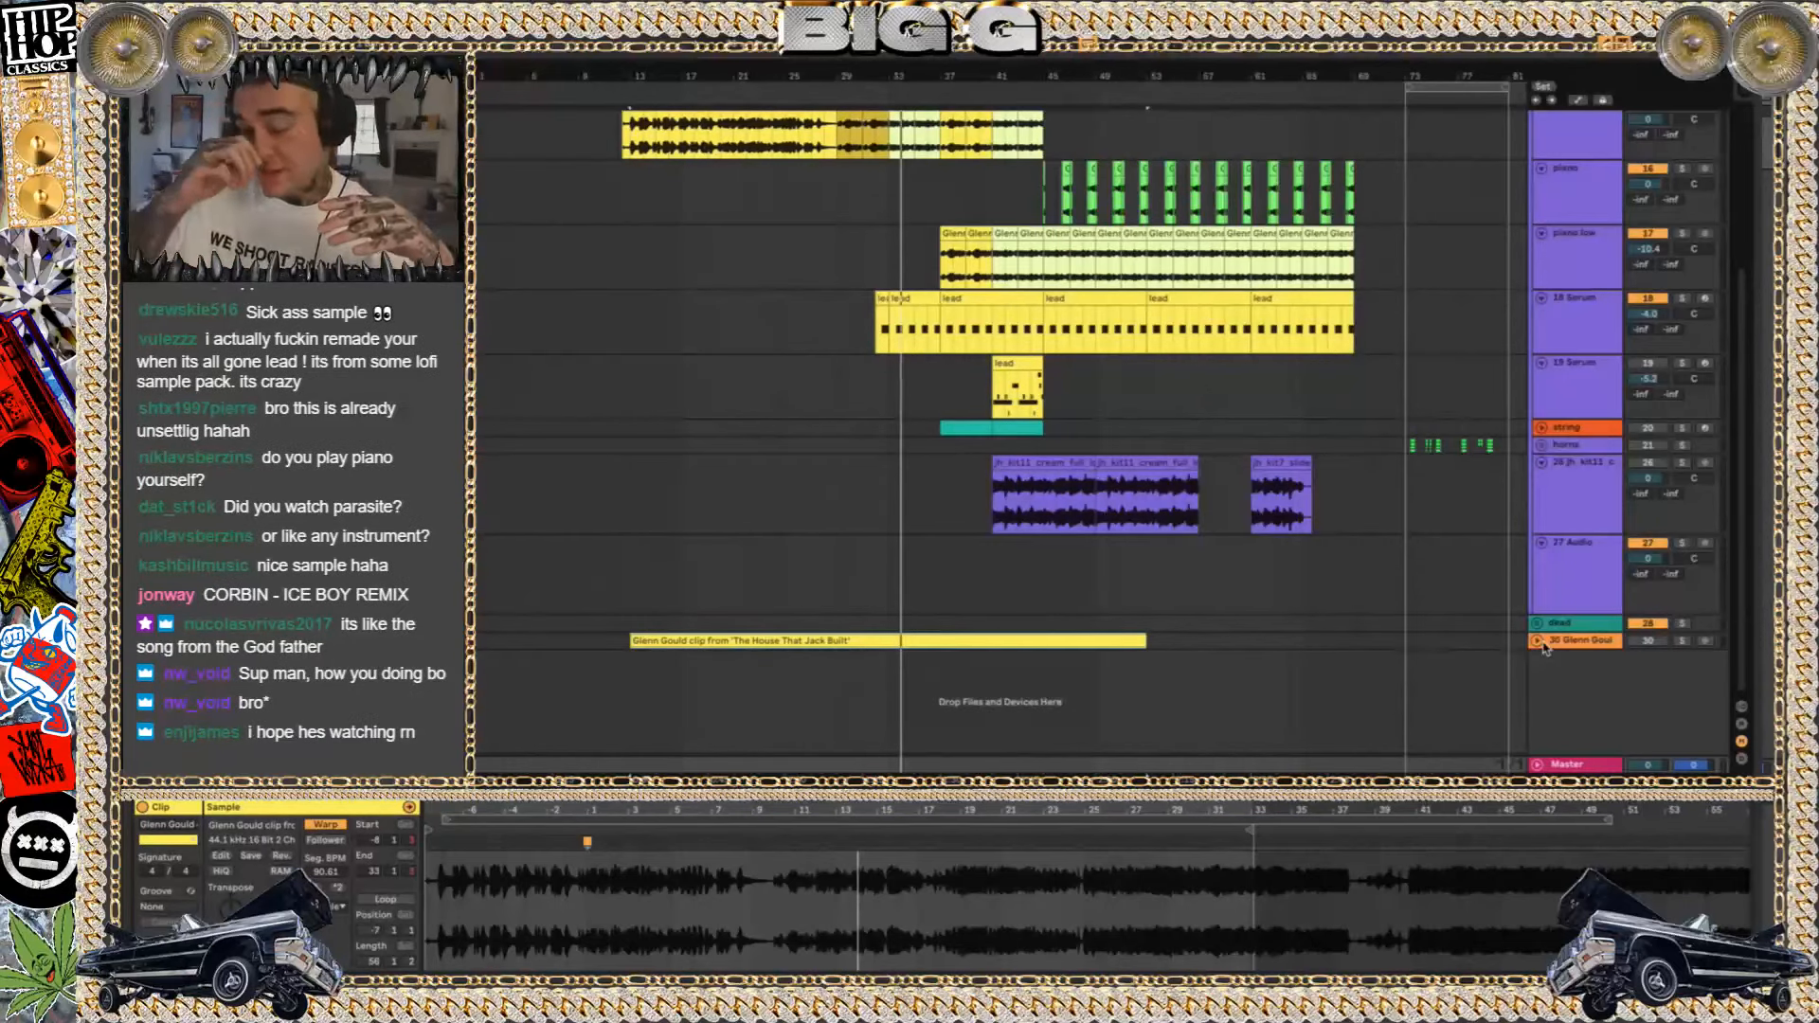
{"action": "scroll", "coordinate": [601, 261], "scroll_direction": "up", "scroll_amount": 4}
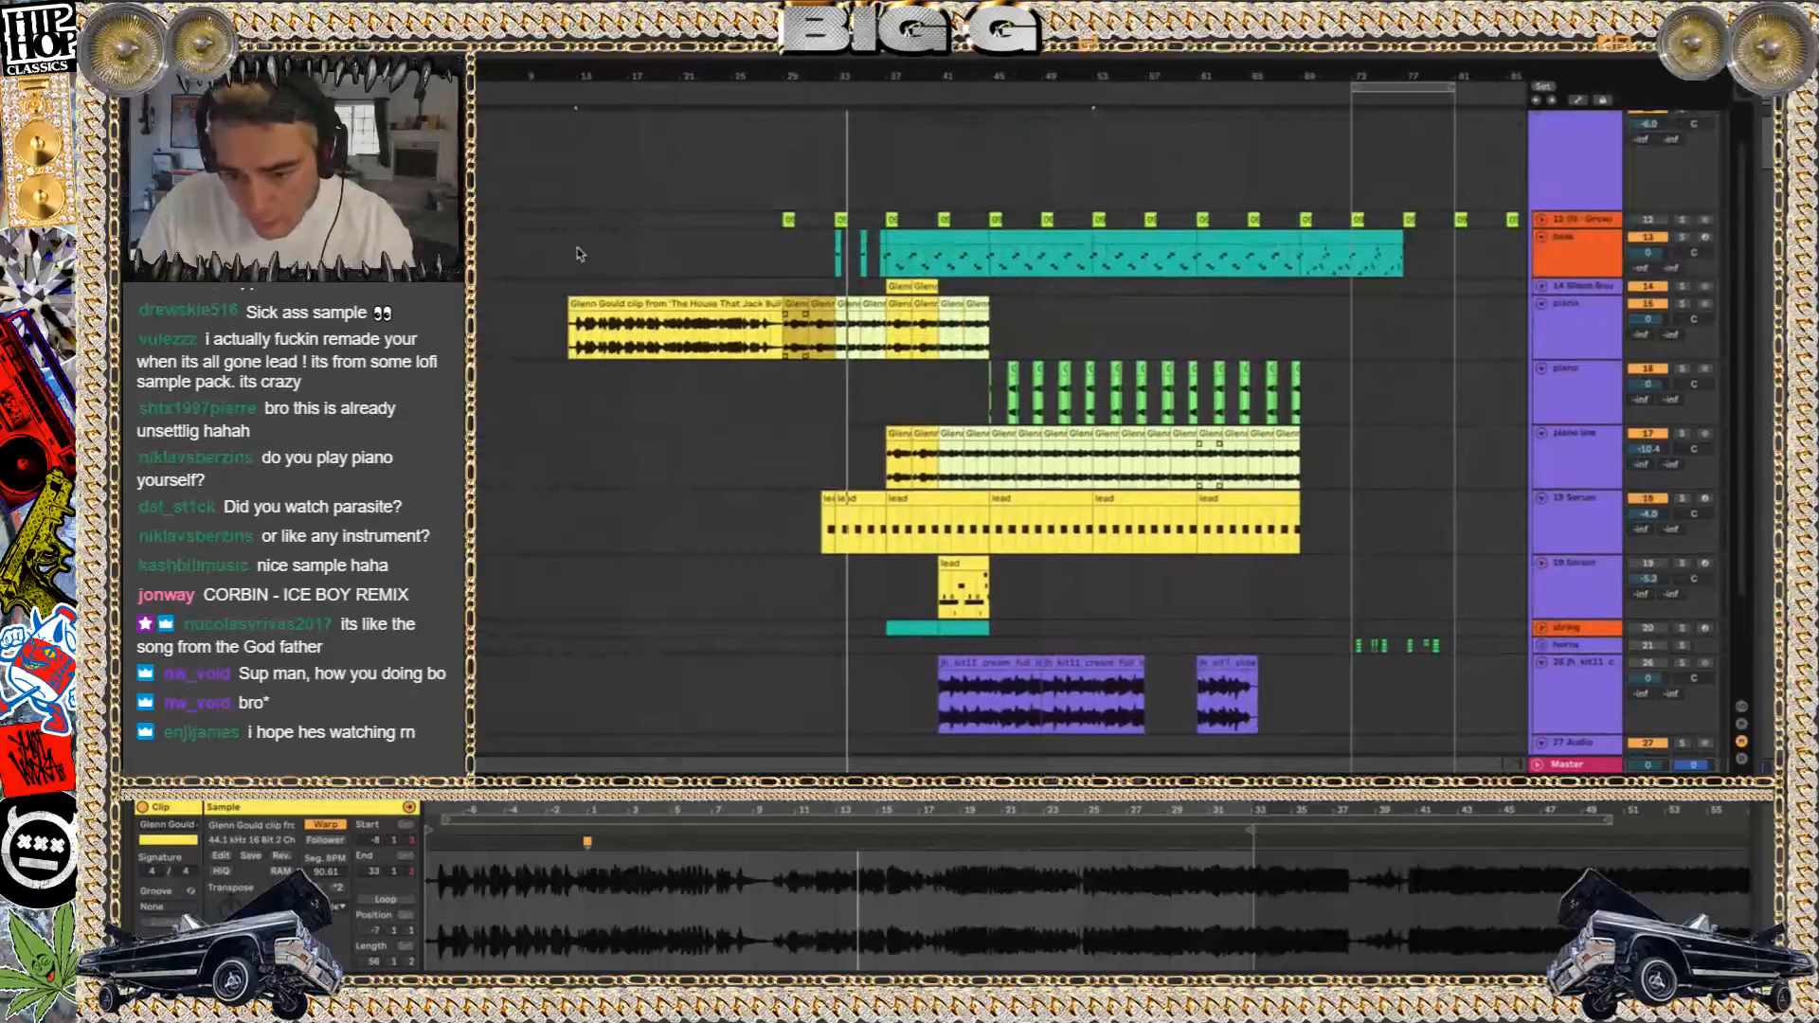
{"action": "left_click", "coordinate": [628, 334]}
{"action": "key", "text": "space"}
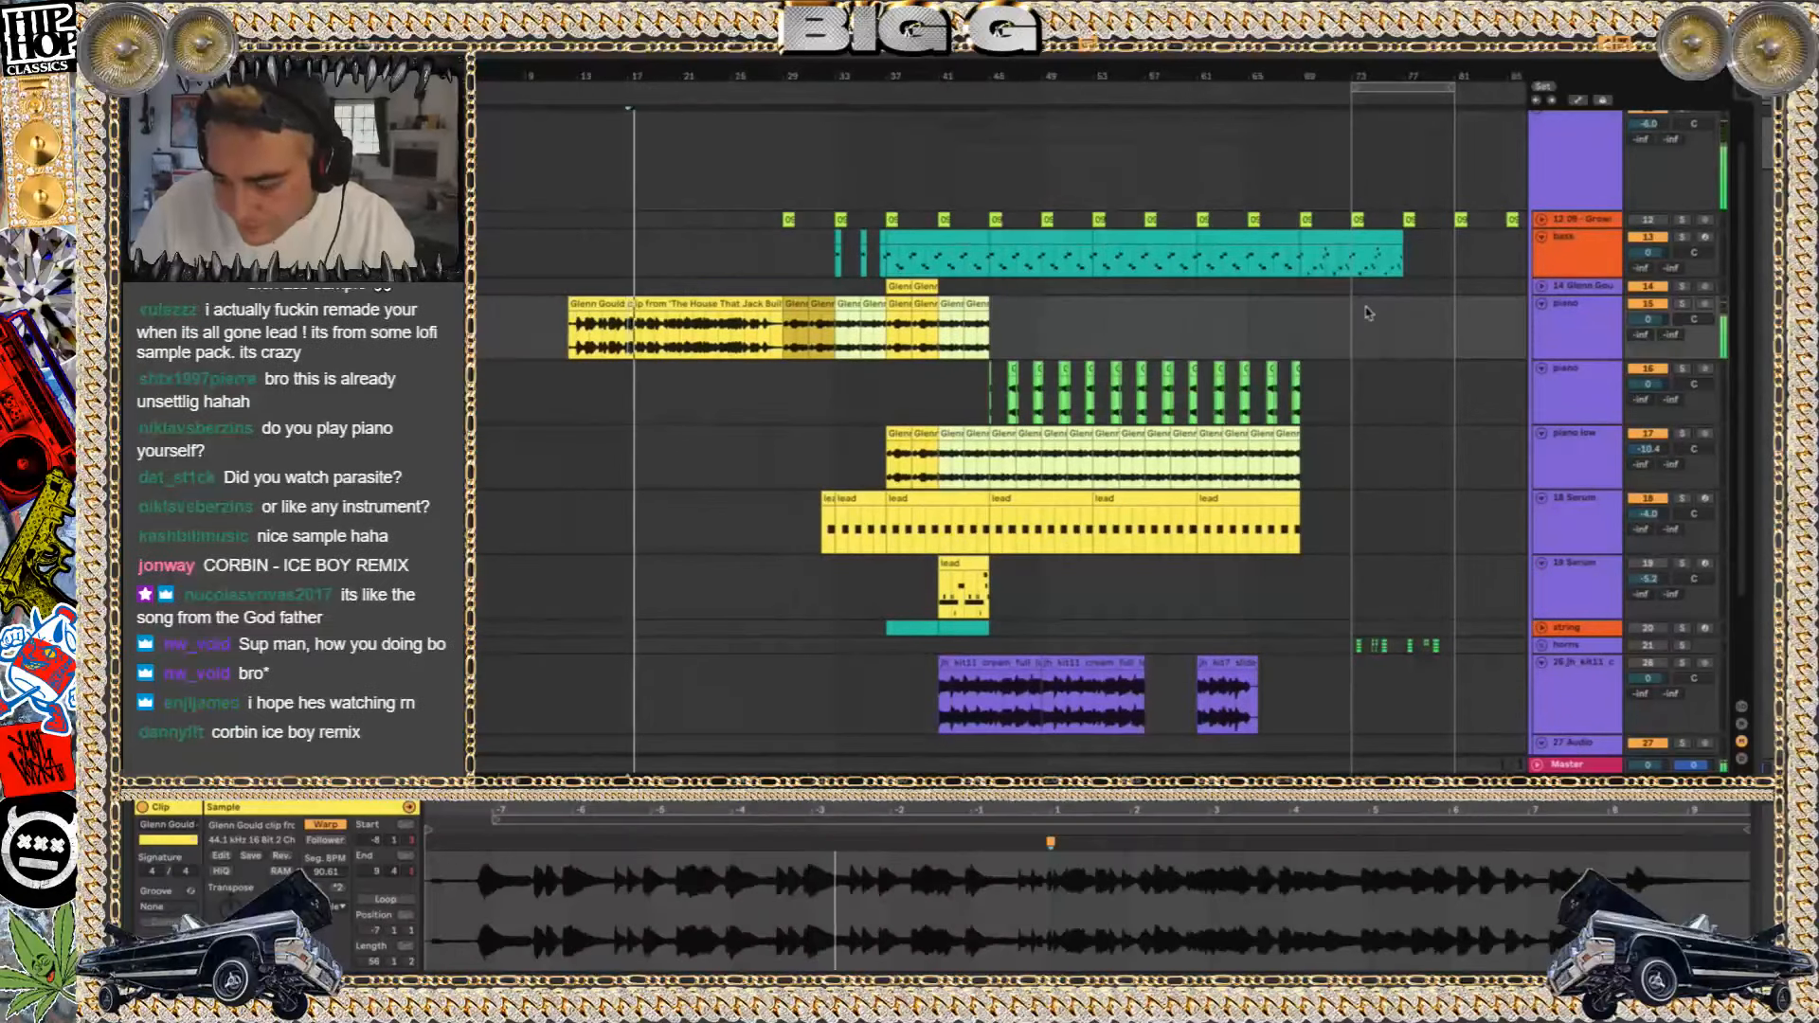
{"action": "key", "text": "XF86AudioRaiseVolume"}
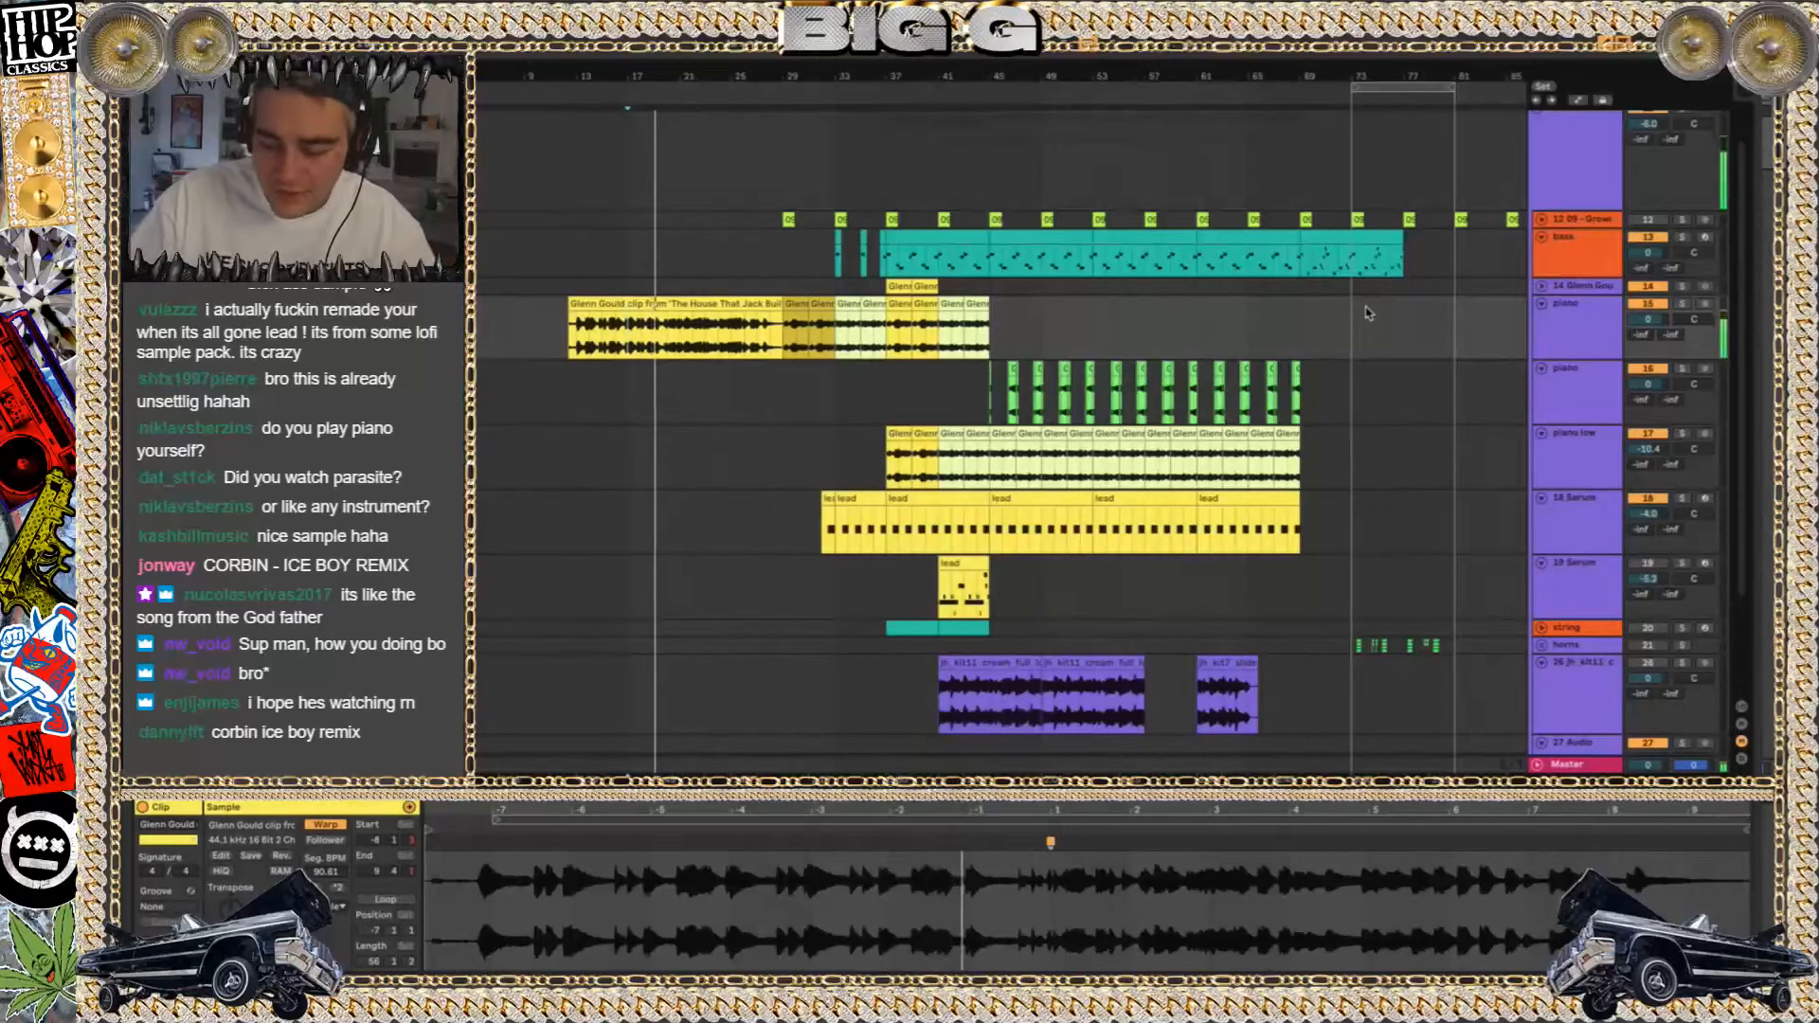
{"action": "key", "text": "XF86AudioRaiseVolume"}
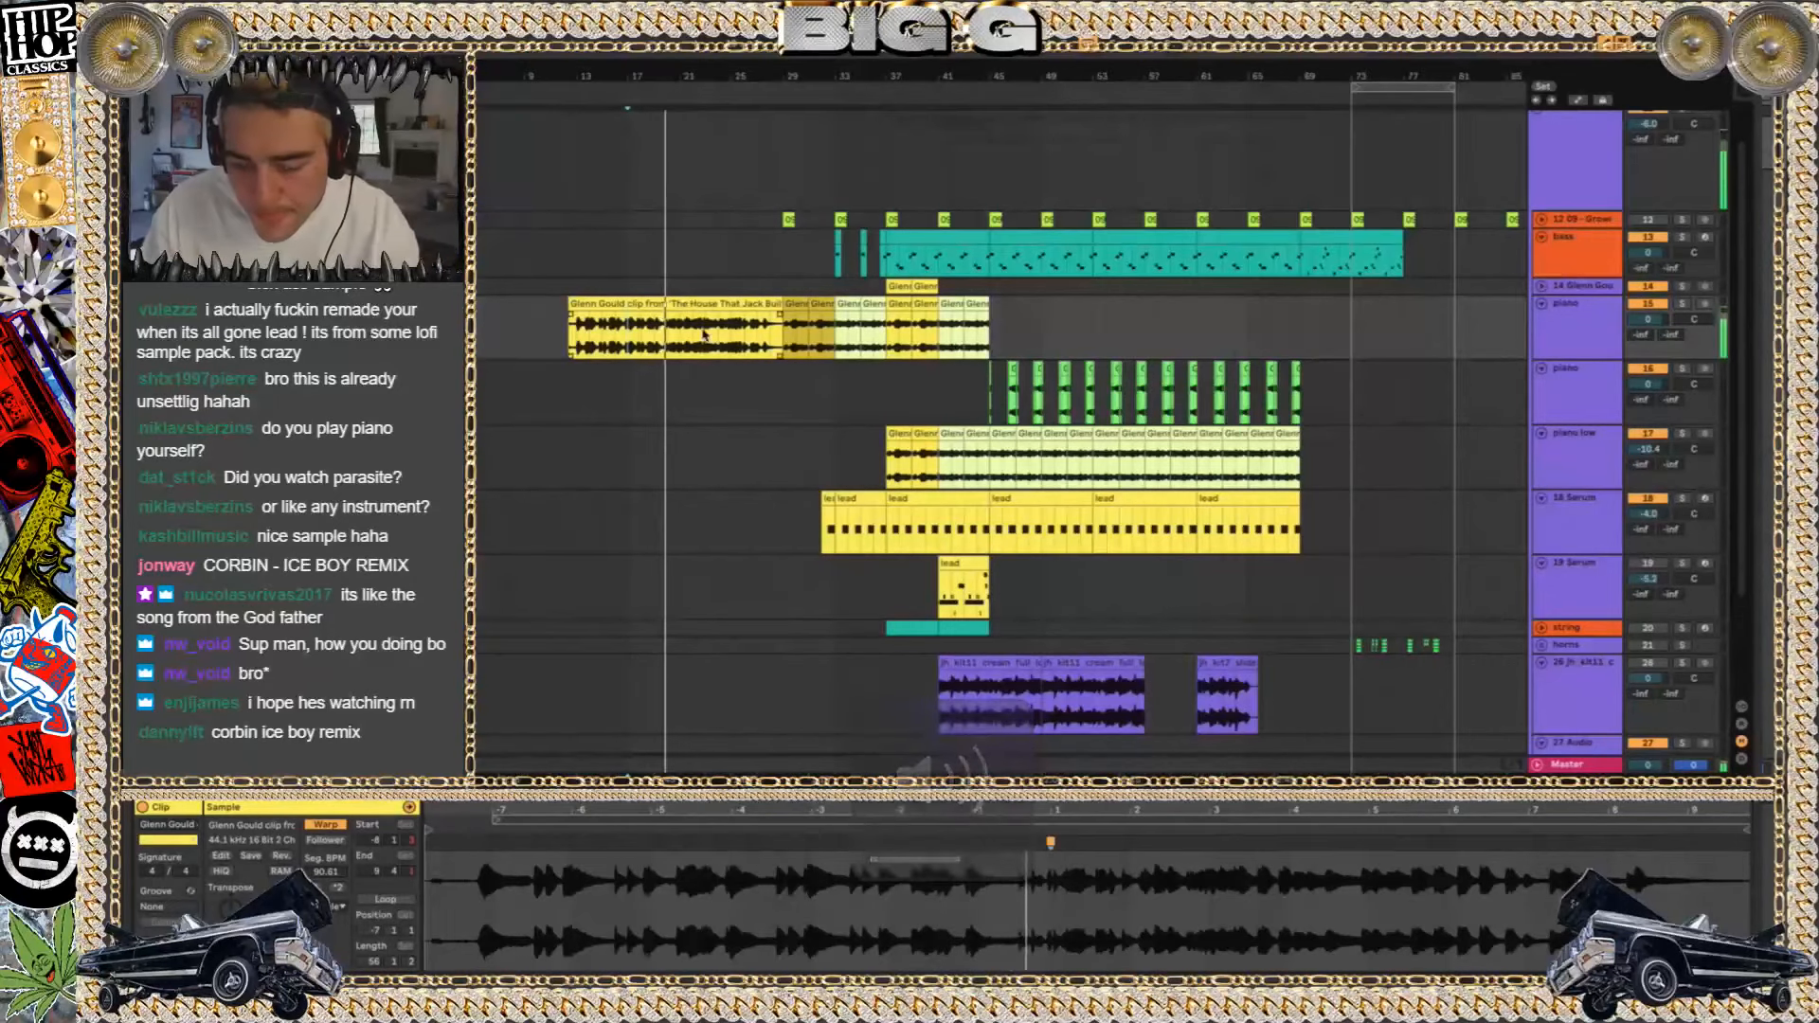
Play on through the zoomed-in piano edits, inspect the short Glenn Gould clip at bar 29 and show its track's devices
{"action": "key", "text": "minus"}
{"action": "key", "text": "minus"}
{"action": "key", "text": "plus"}
{"action": "key", "text": "plus"}
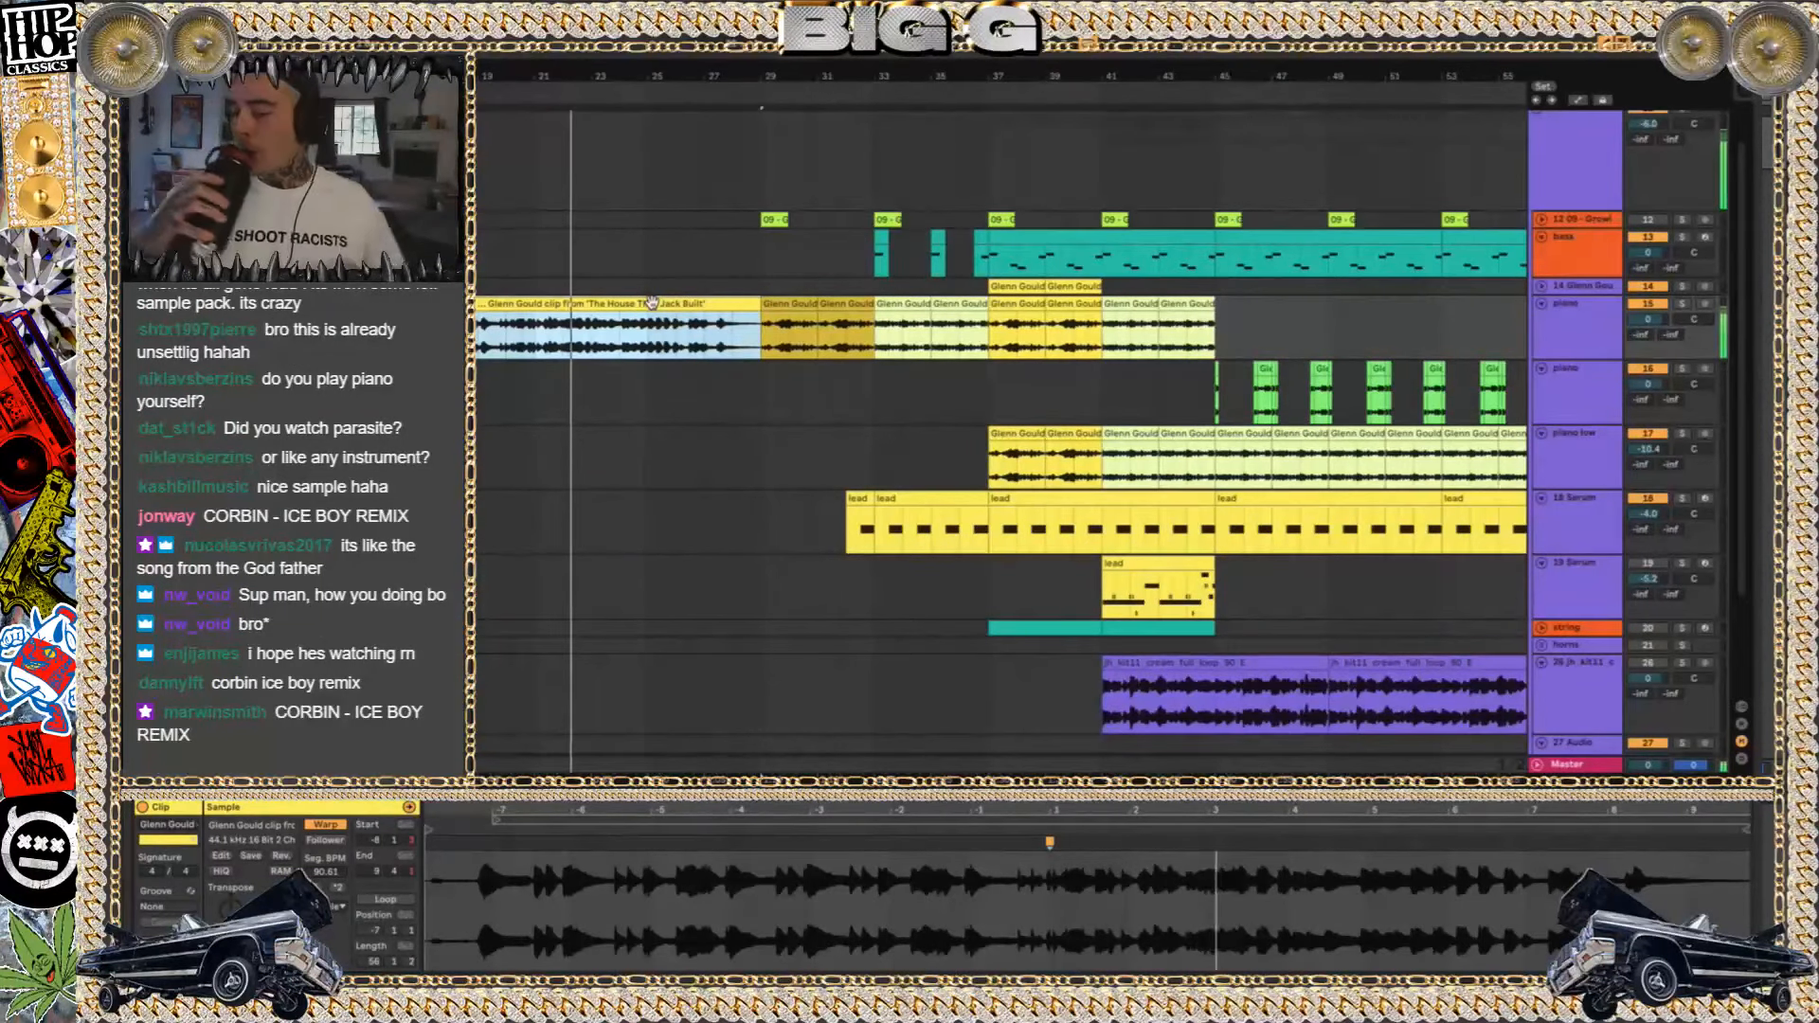
{"action": "scroll", "coordinate": [1347, 458], "scroll_direction": "down", "scroll_amount": 3}
{"action": "scroll", "coordinate": [1326, 483], "scroll_direction": "up", "scroll_amount": 4}
{"action": "scroll", "coordinate": [1307, 502], "scroll_direction": "right", "scroll_amount": 2}
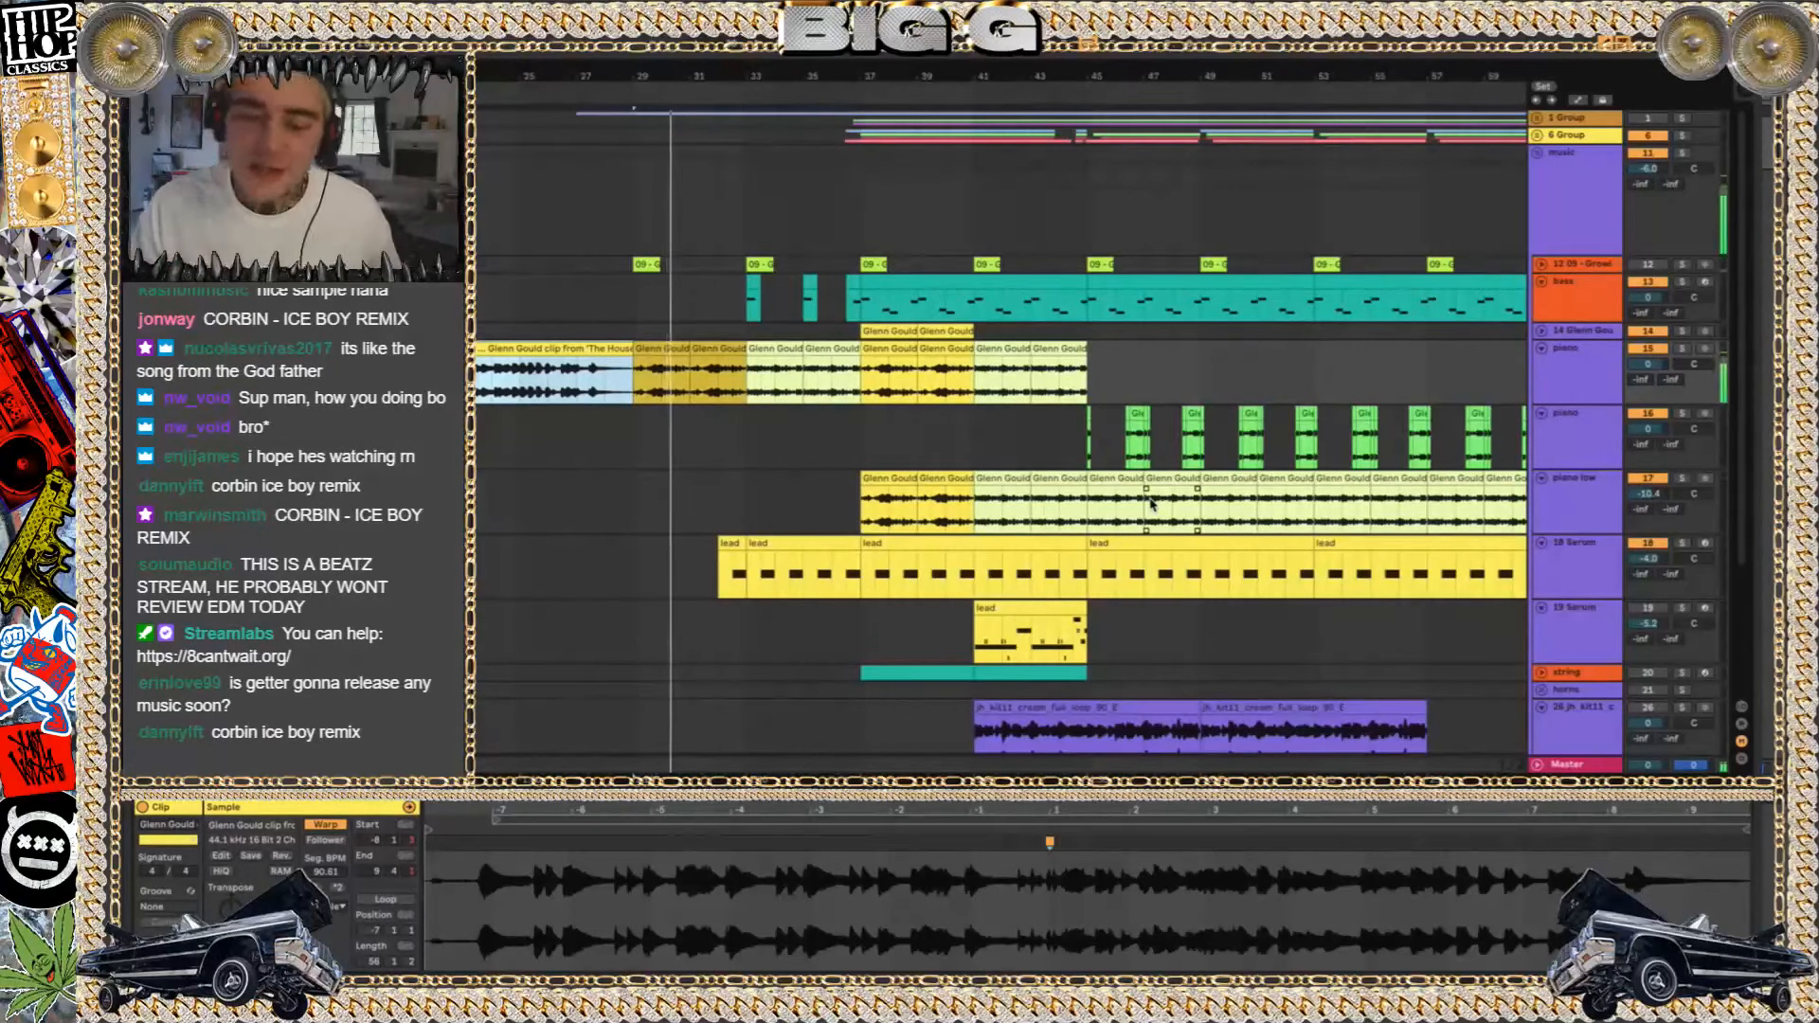
{"action": "left_click", "coordinate": [676, 349]}
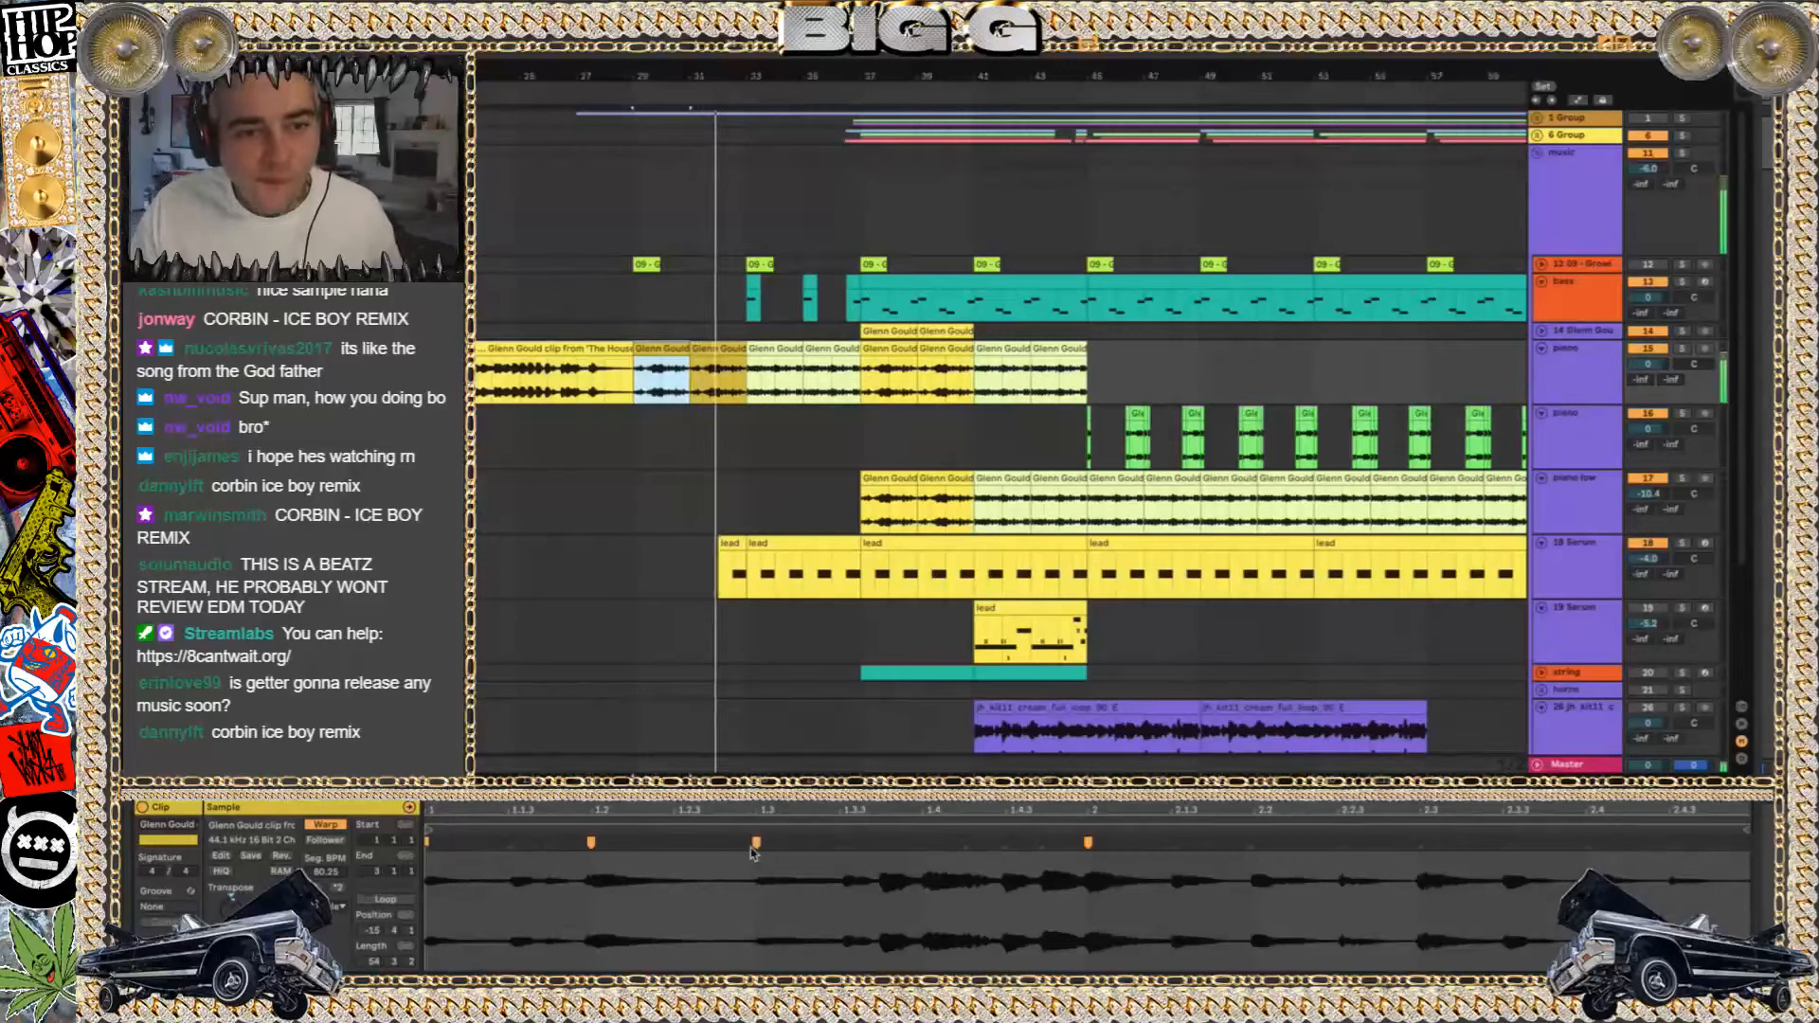
{"action": "key", "text": "shift+Tab"}
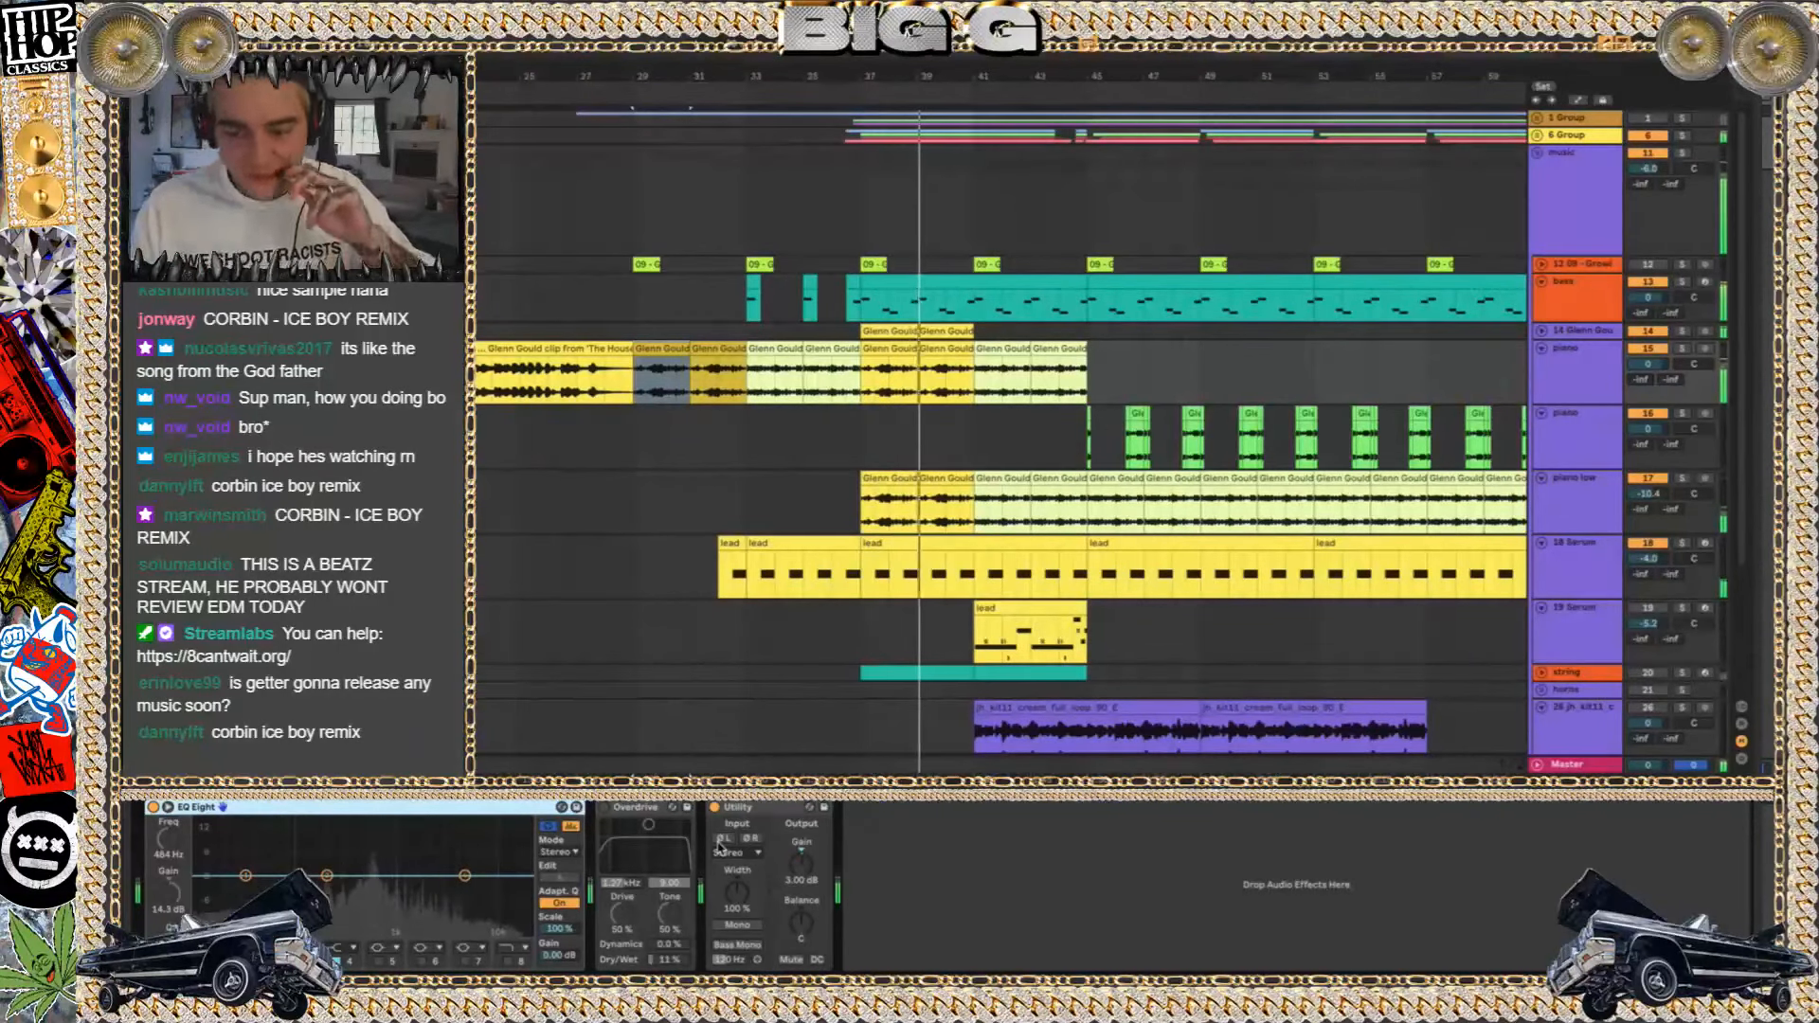
Unfold the drum group and briefly audition it in solo
{"action": "scroll", "coordinate": [1693, 253], "scroll_direction": "up", "scroll_amount": 5}
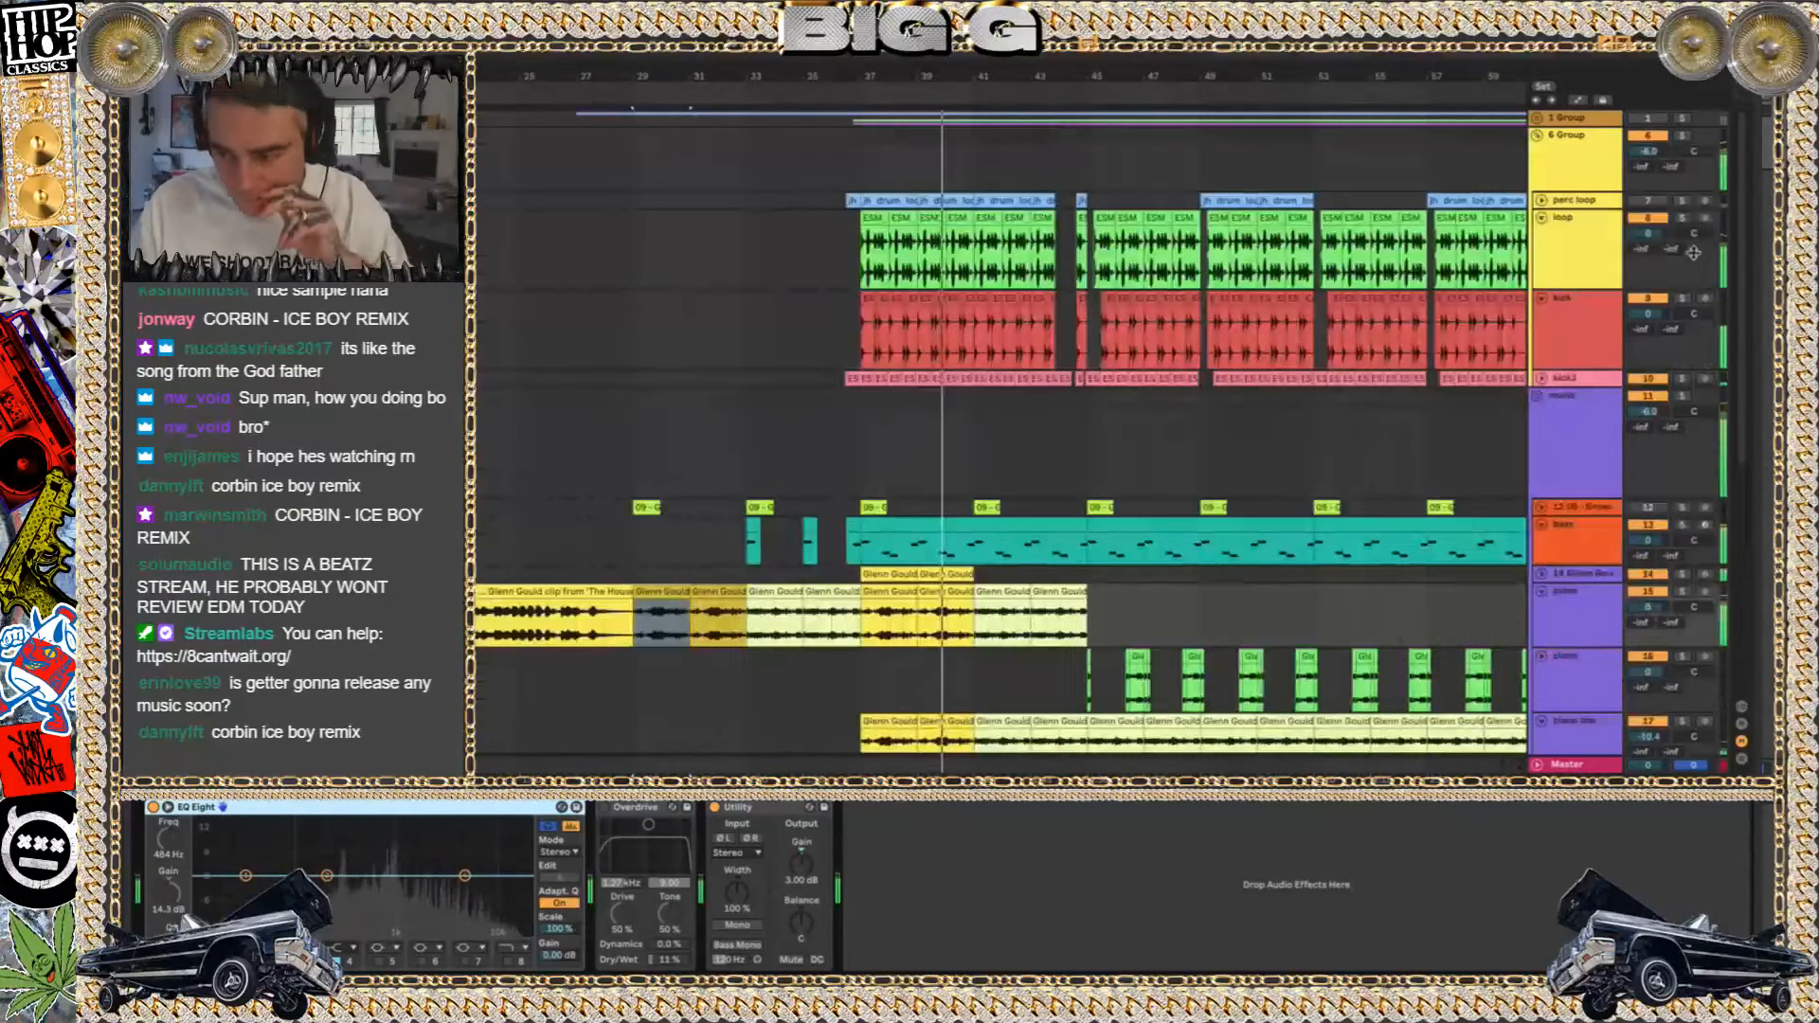
{"action": "left_click", "coordinate": [1684, 136]}
{"action": "left_click", "coordinate": [1684, 137]}
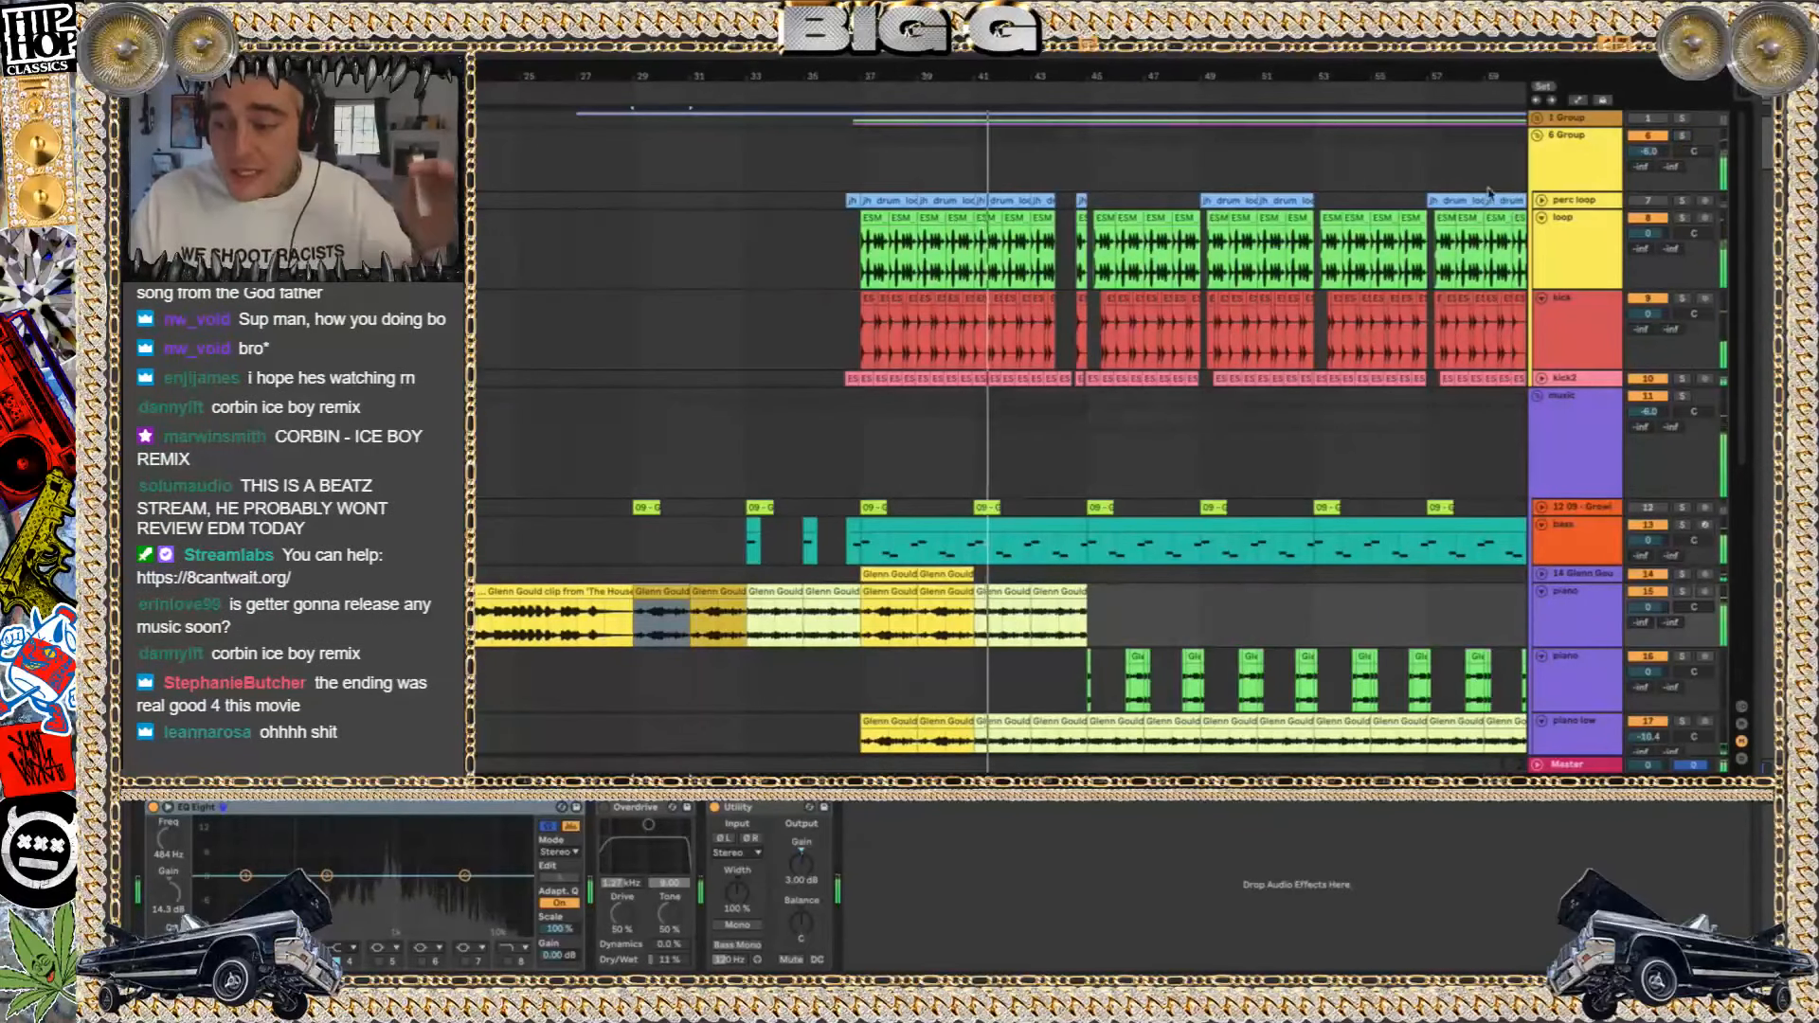
Add the Boom in C preset after the drum group's Overdrive, with Drive at 33% and Decay at 82%
{"action": "left_click", "coordinate": [1502, 167]}
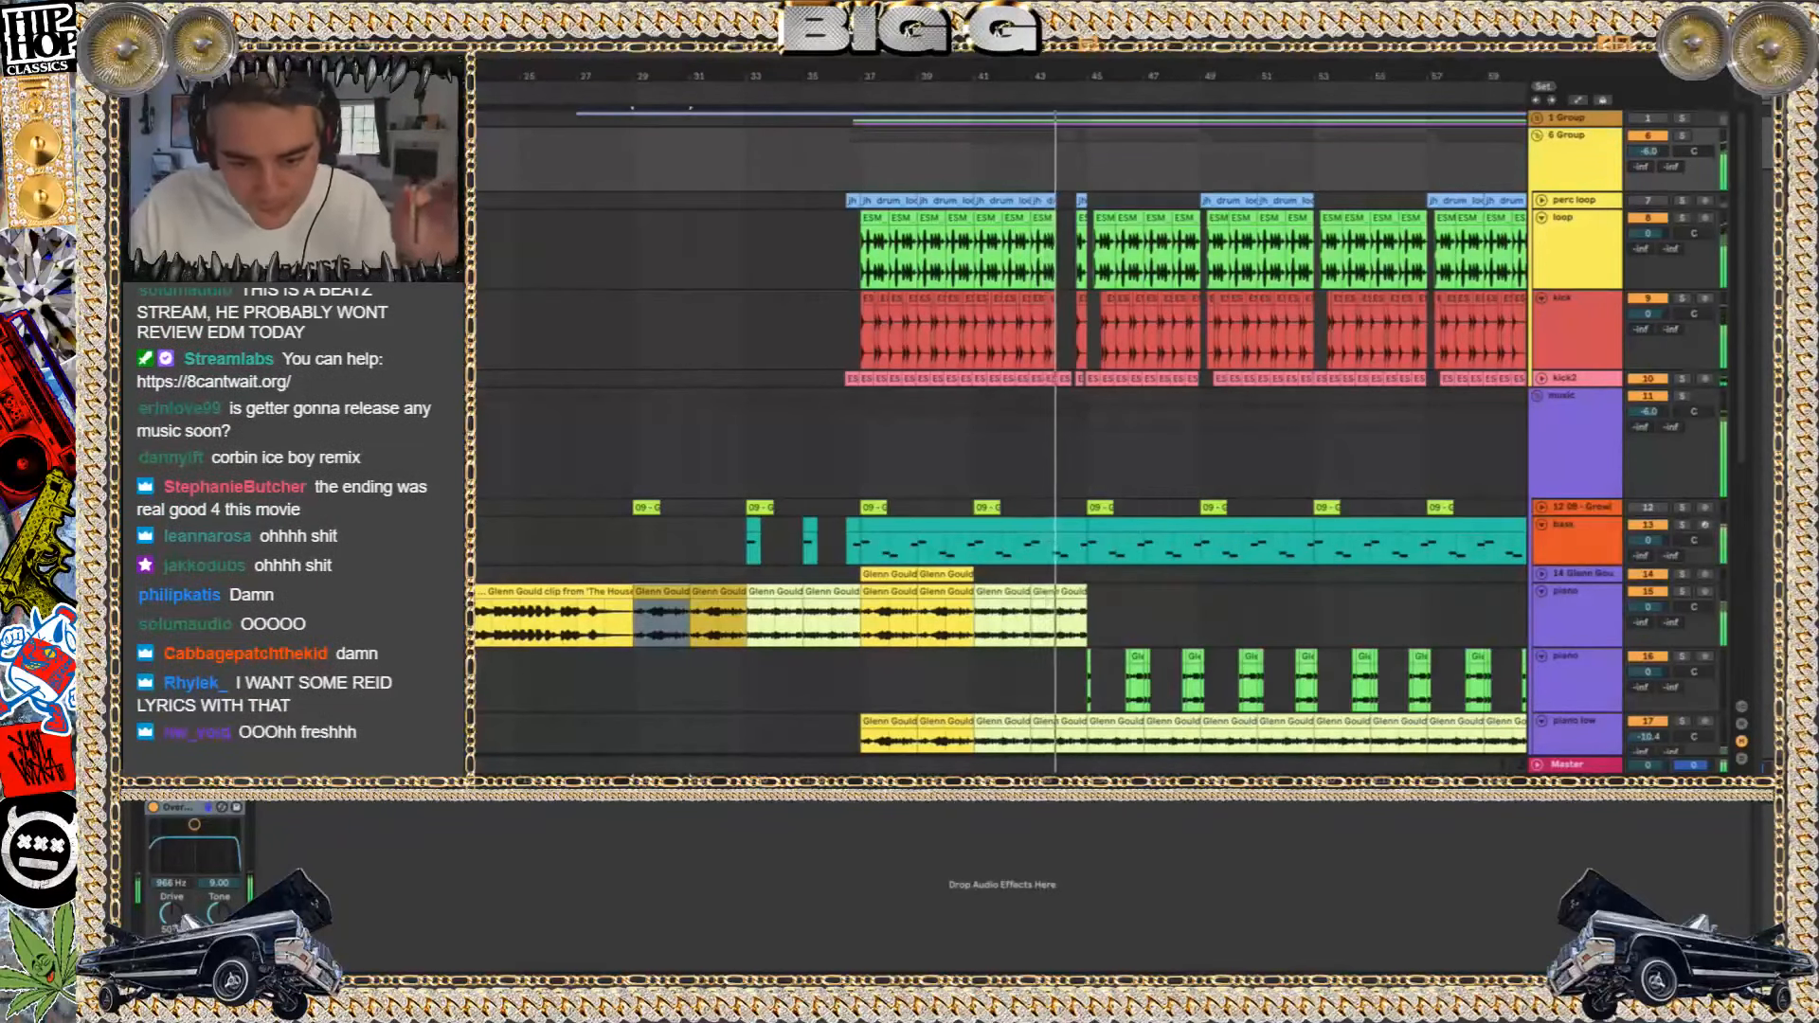
{"action": "key", "text": "Return"}
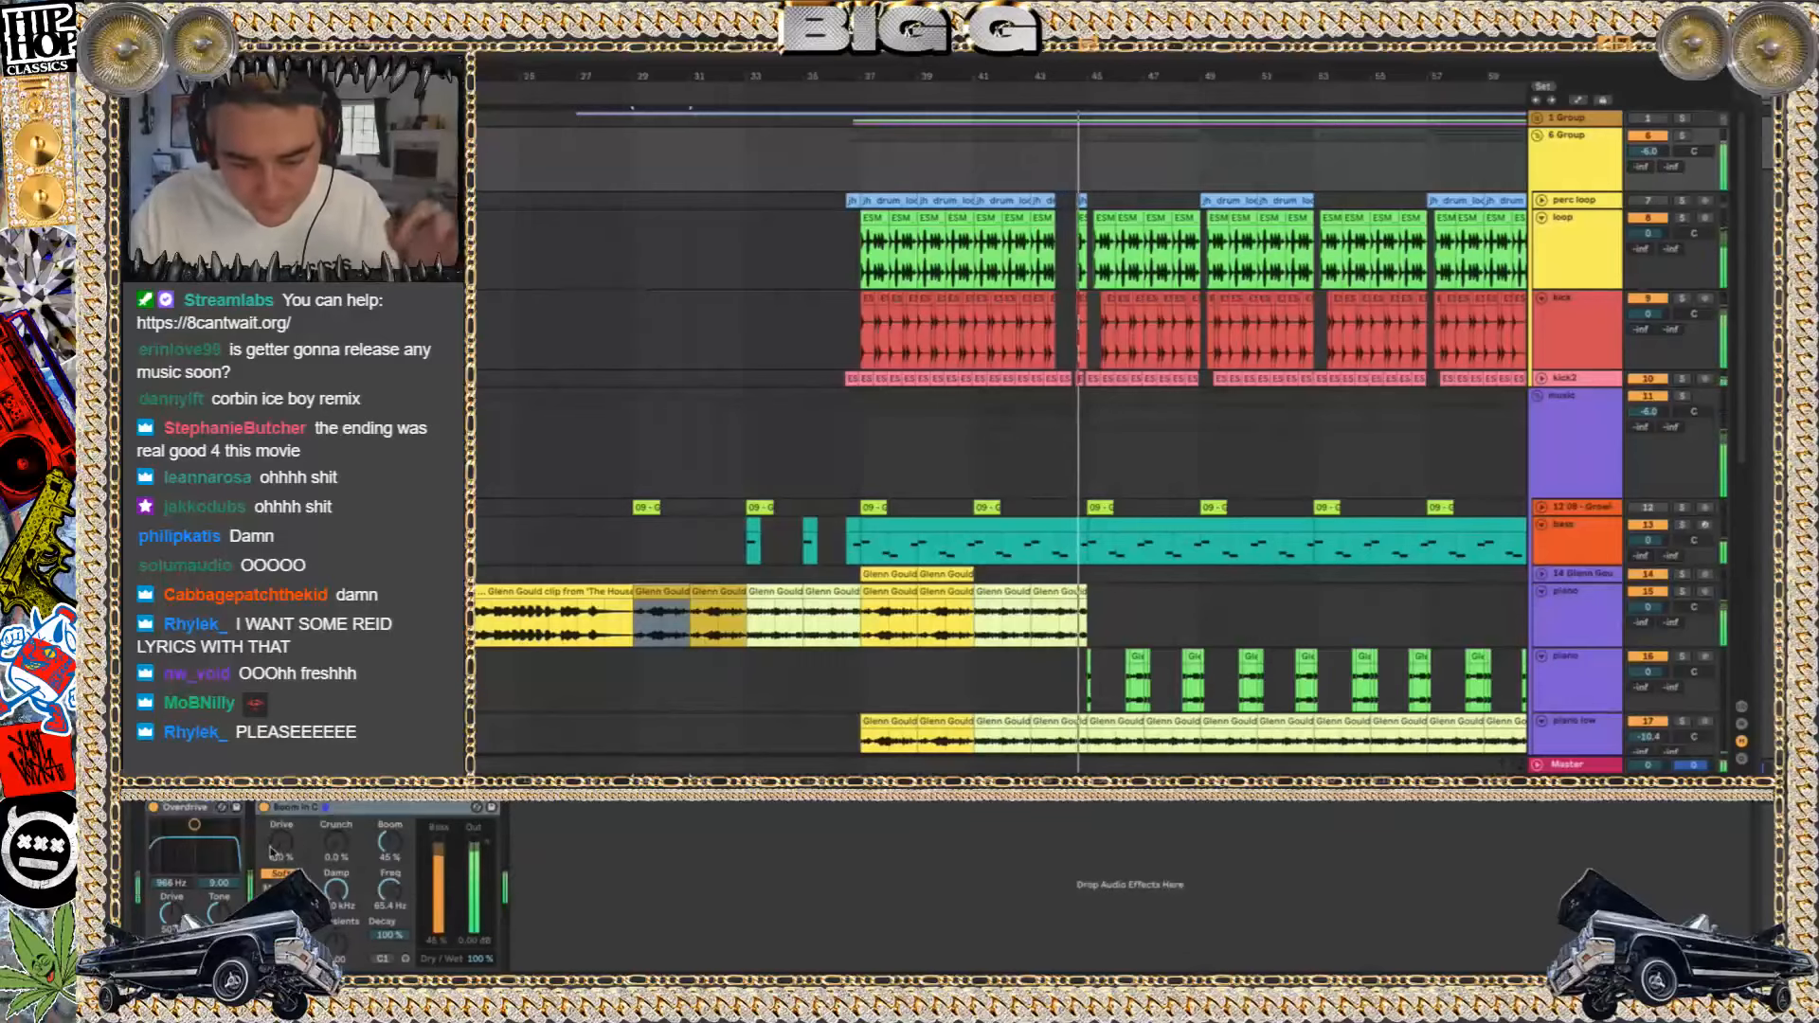
{"action": "left_click_drag", "start_coordinate": [280, 844], "coordinate": [280, 796]}
{"action": "left_click_drag", "start_coordinate": [389, 935], "coordinate": [337, 905]}
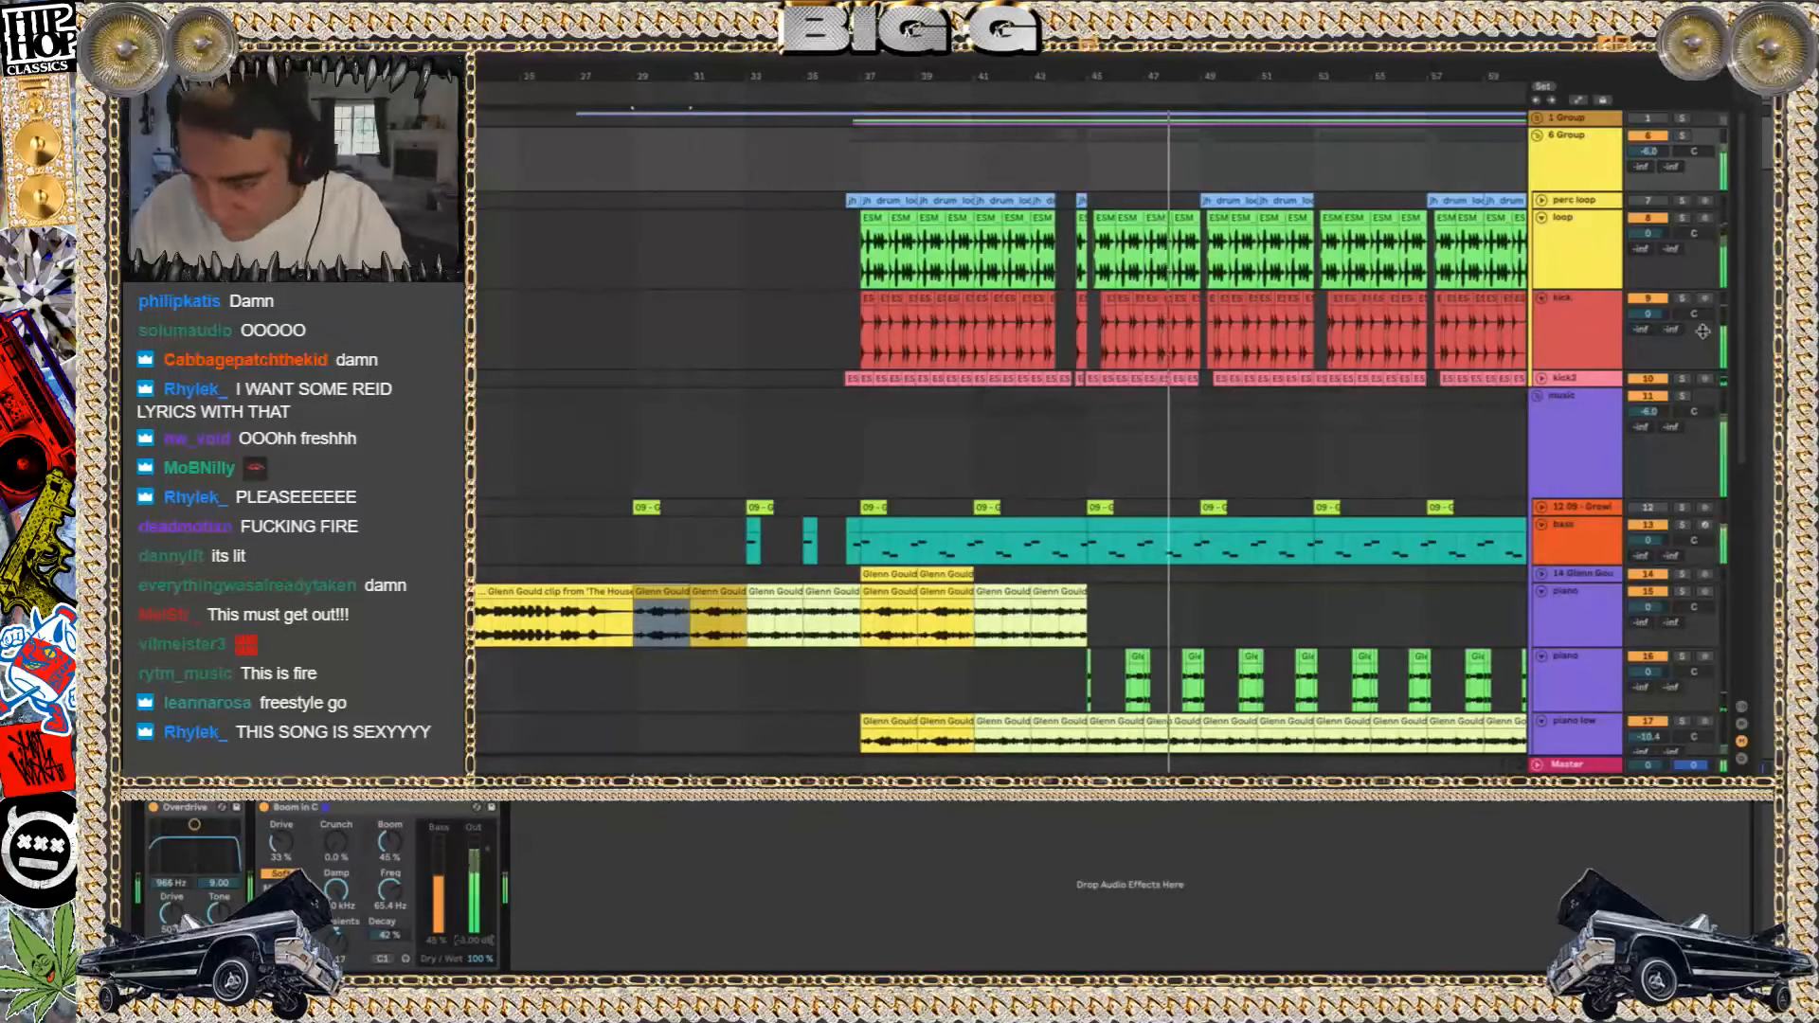
Replace the Upright Bass in the bass track's Kontakt with the Scarbee Rickenbacker Bass and close the plug-in window
{"action": "left_click", "coordinate": [1139, 521]}
{"action": "left_click", "coordinate": [188, 810]}
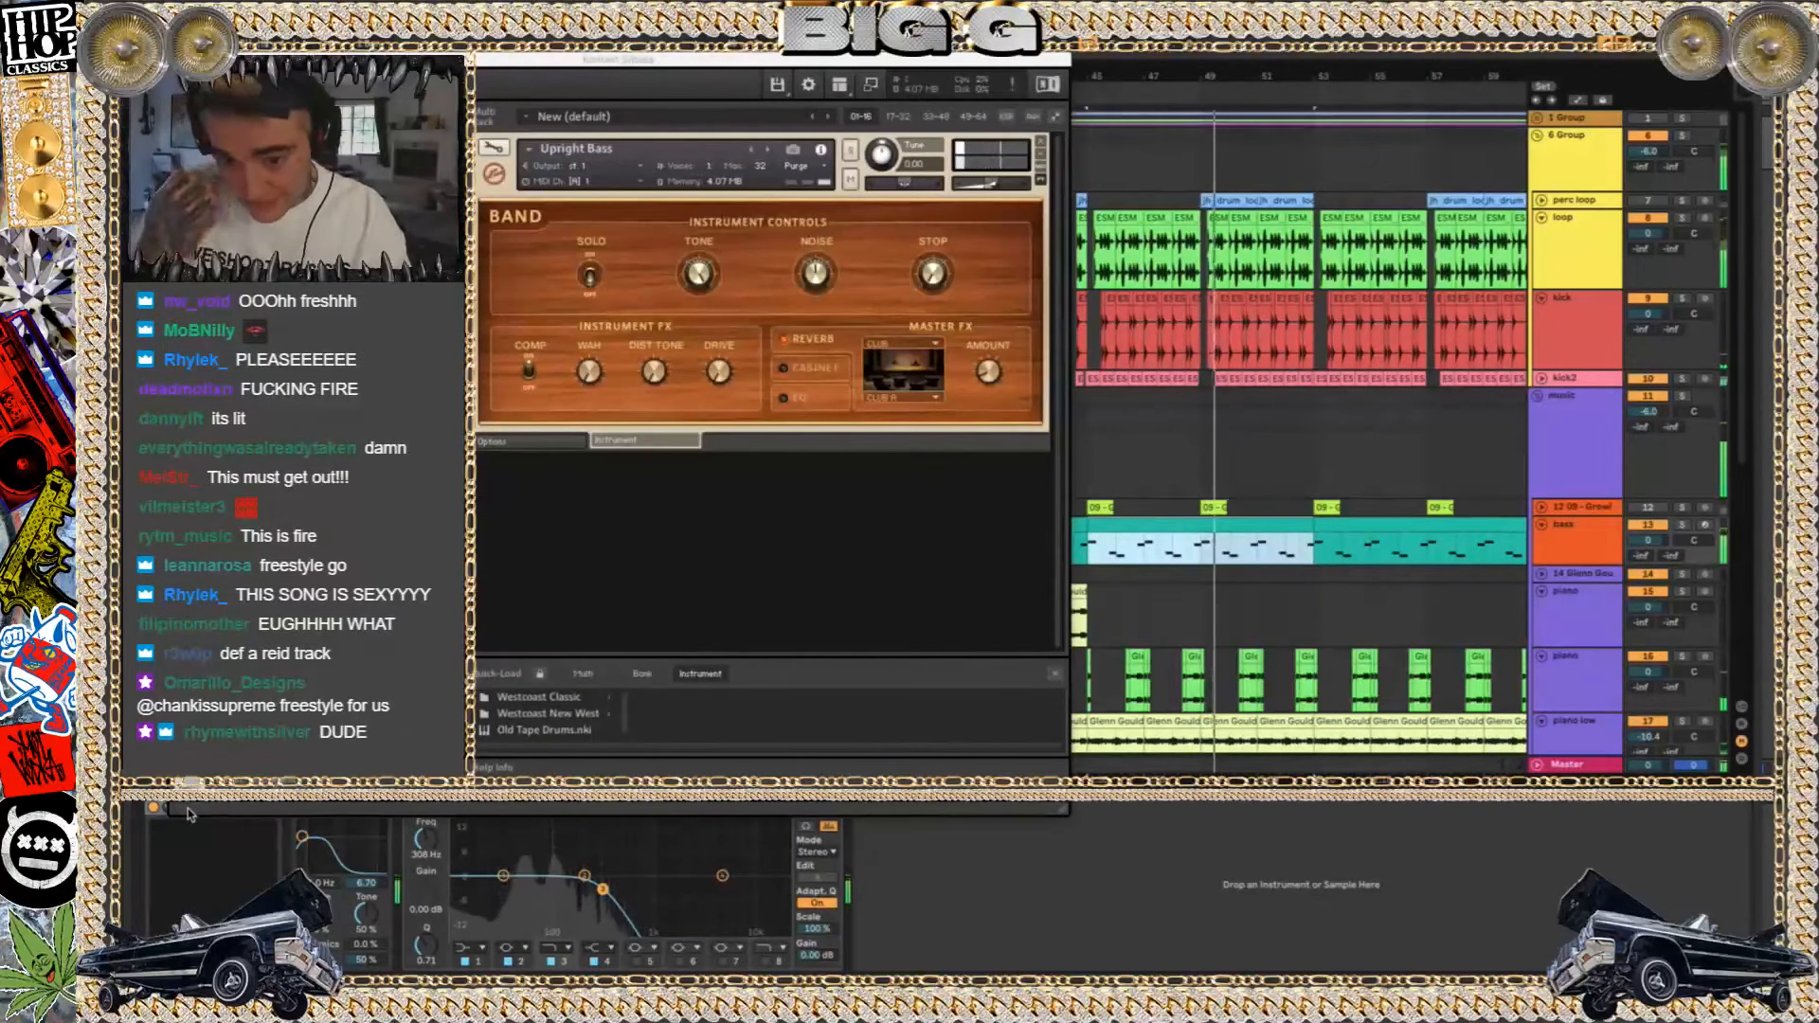
{"action": "left_click", "coordinate": [480, 167]}
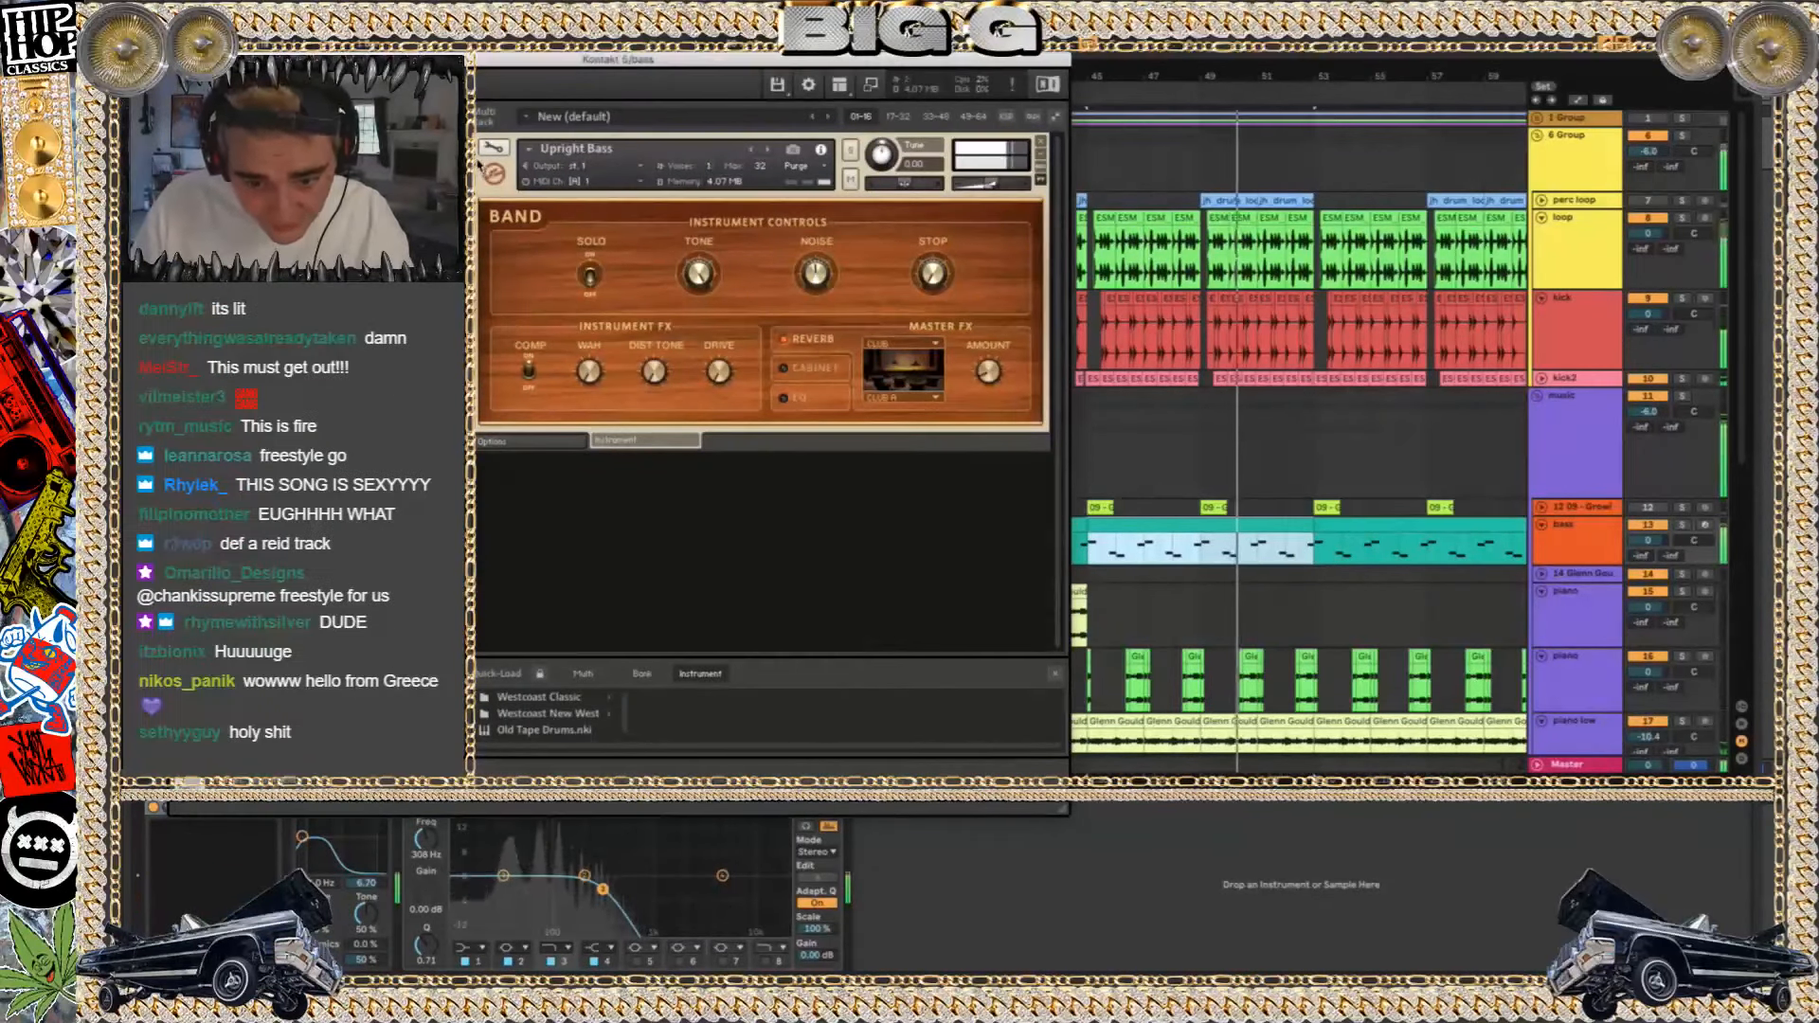
{"action": "key", "text": "Delete"}
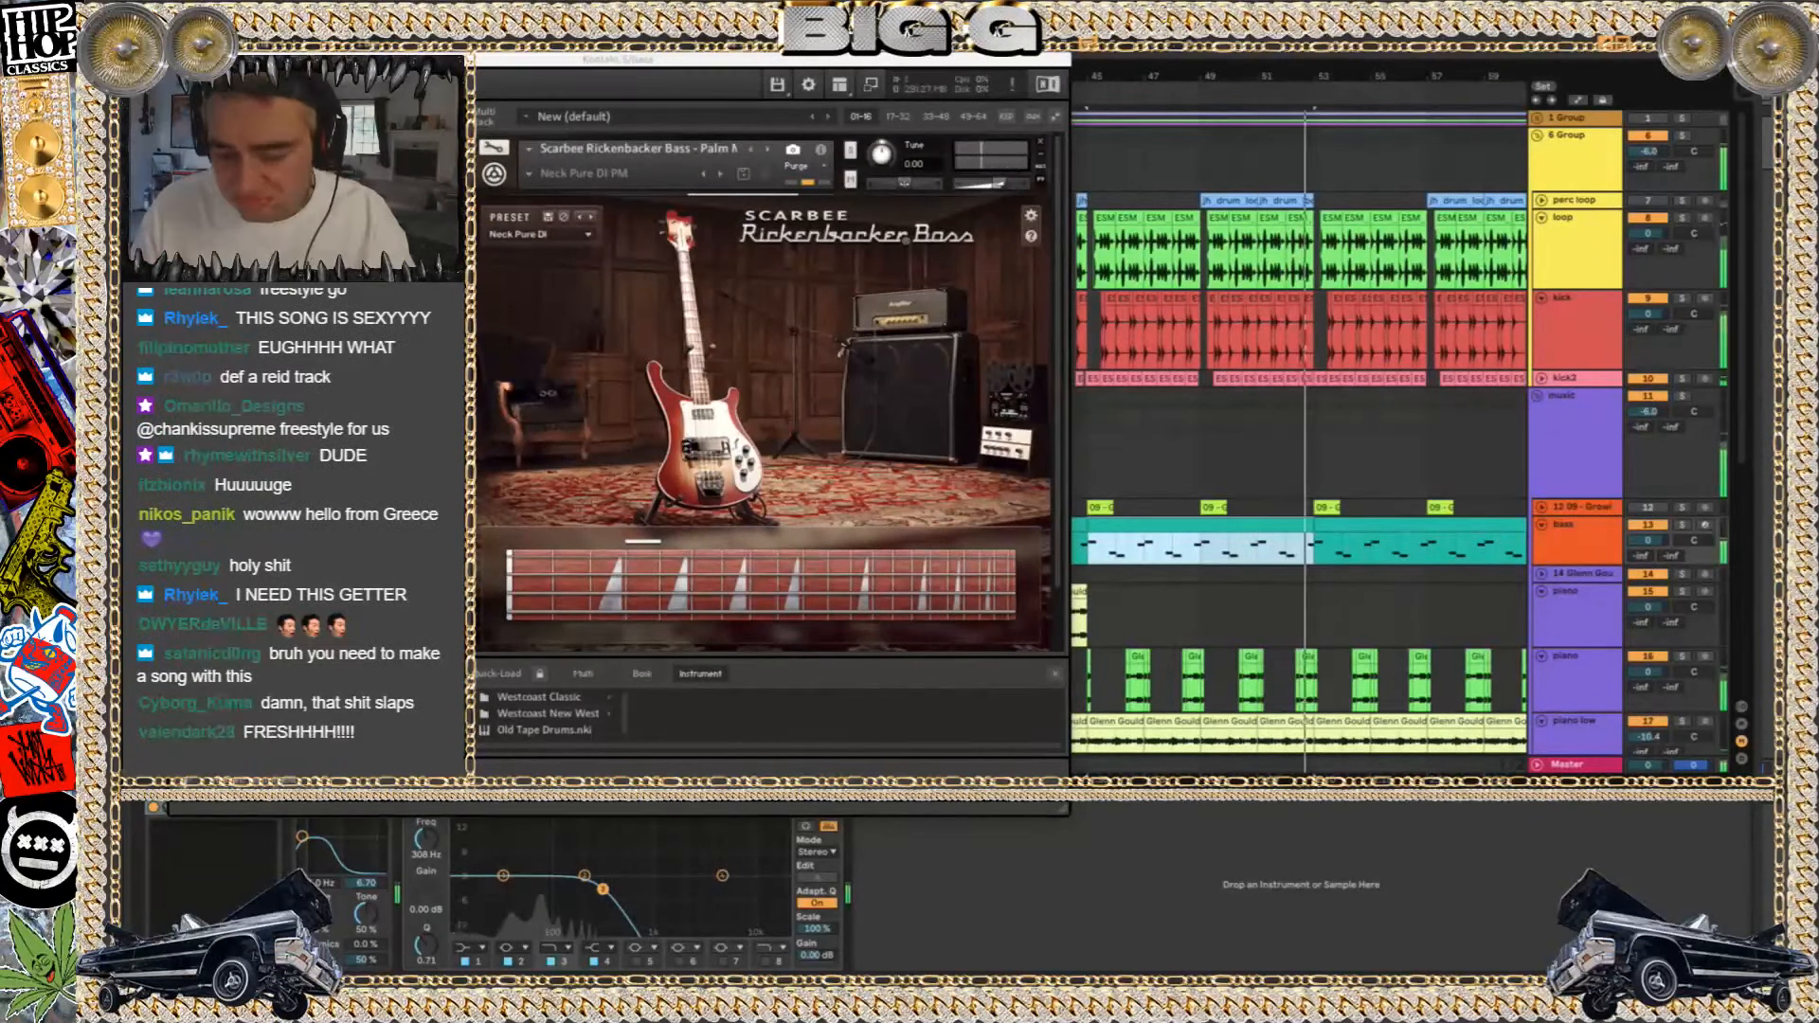
{"action": "key", "text": "super+w"}
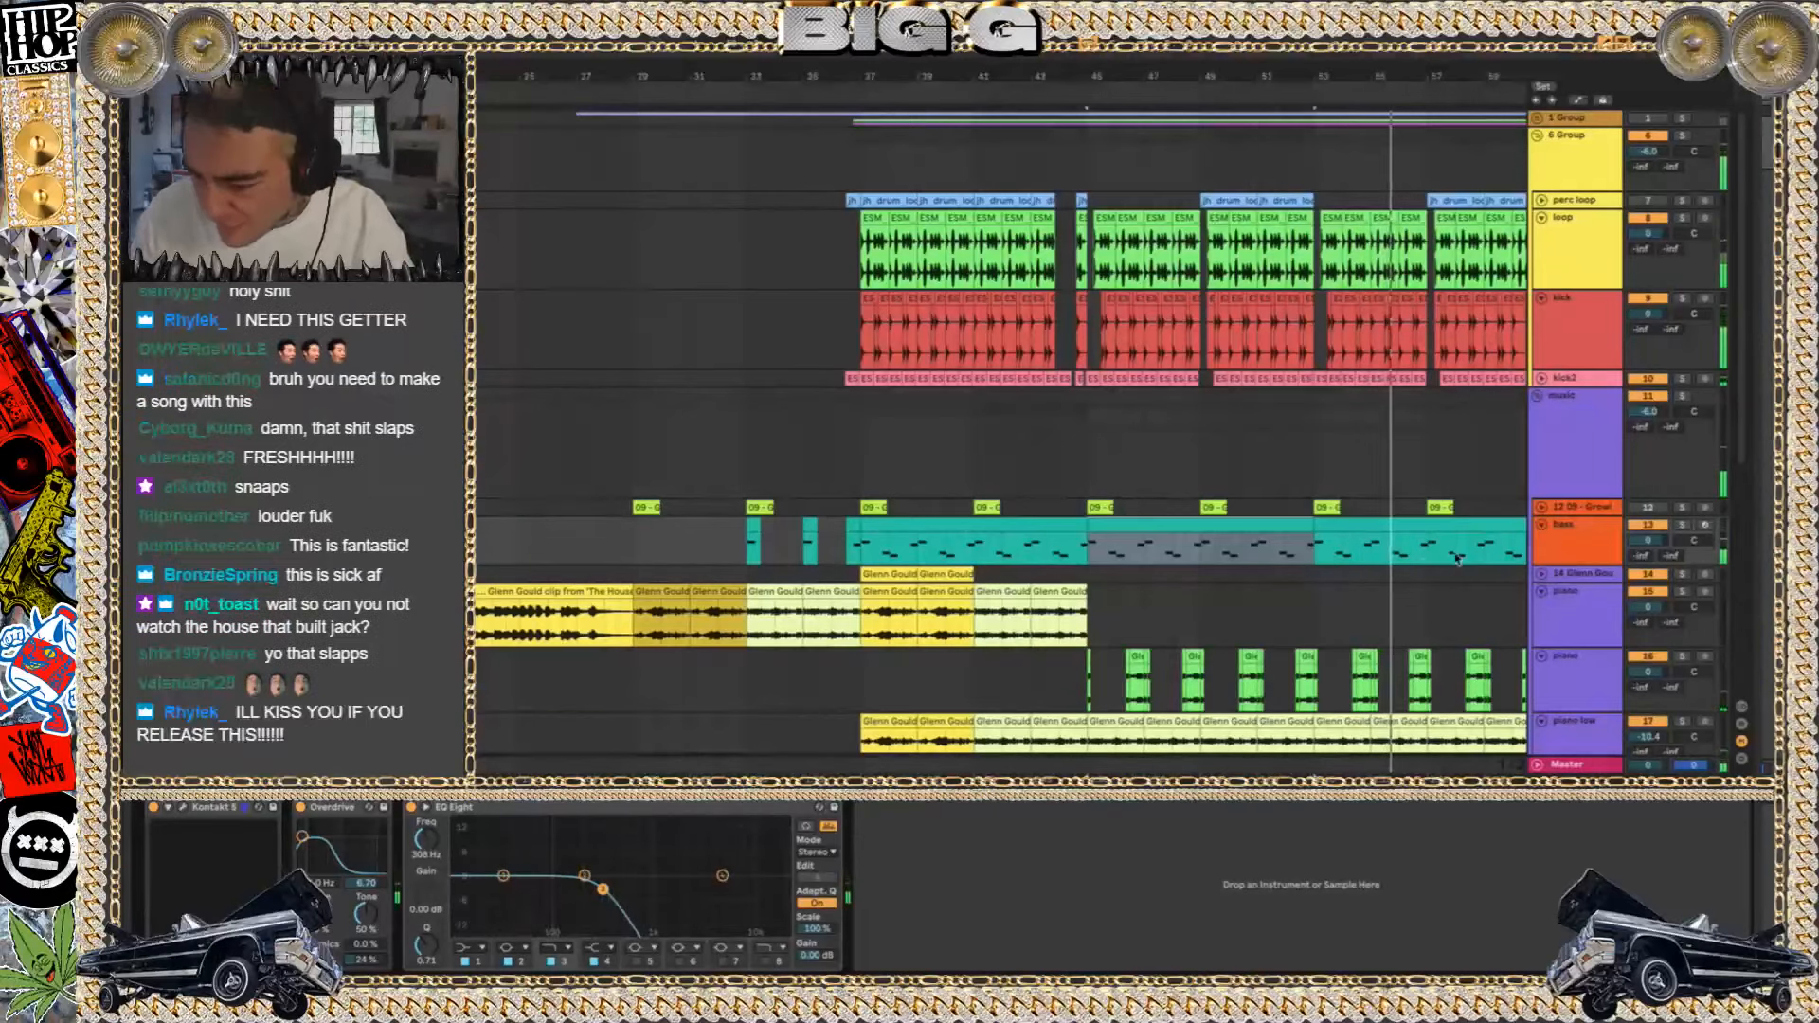
Audition the green piano chops in solo from bar 45 and return to the full mix
{"action": "double_click", "coordinate": [1450, 565]}
{"action": "left_click", "coordinate": [1235, 597]}
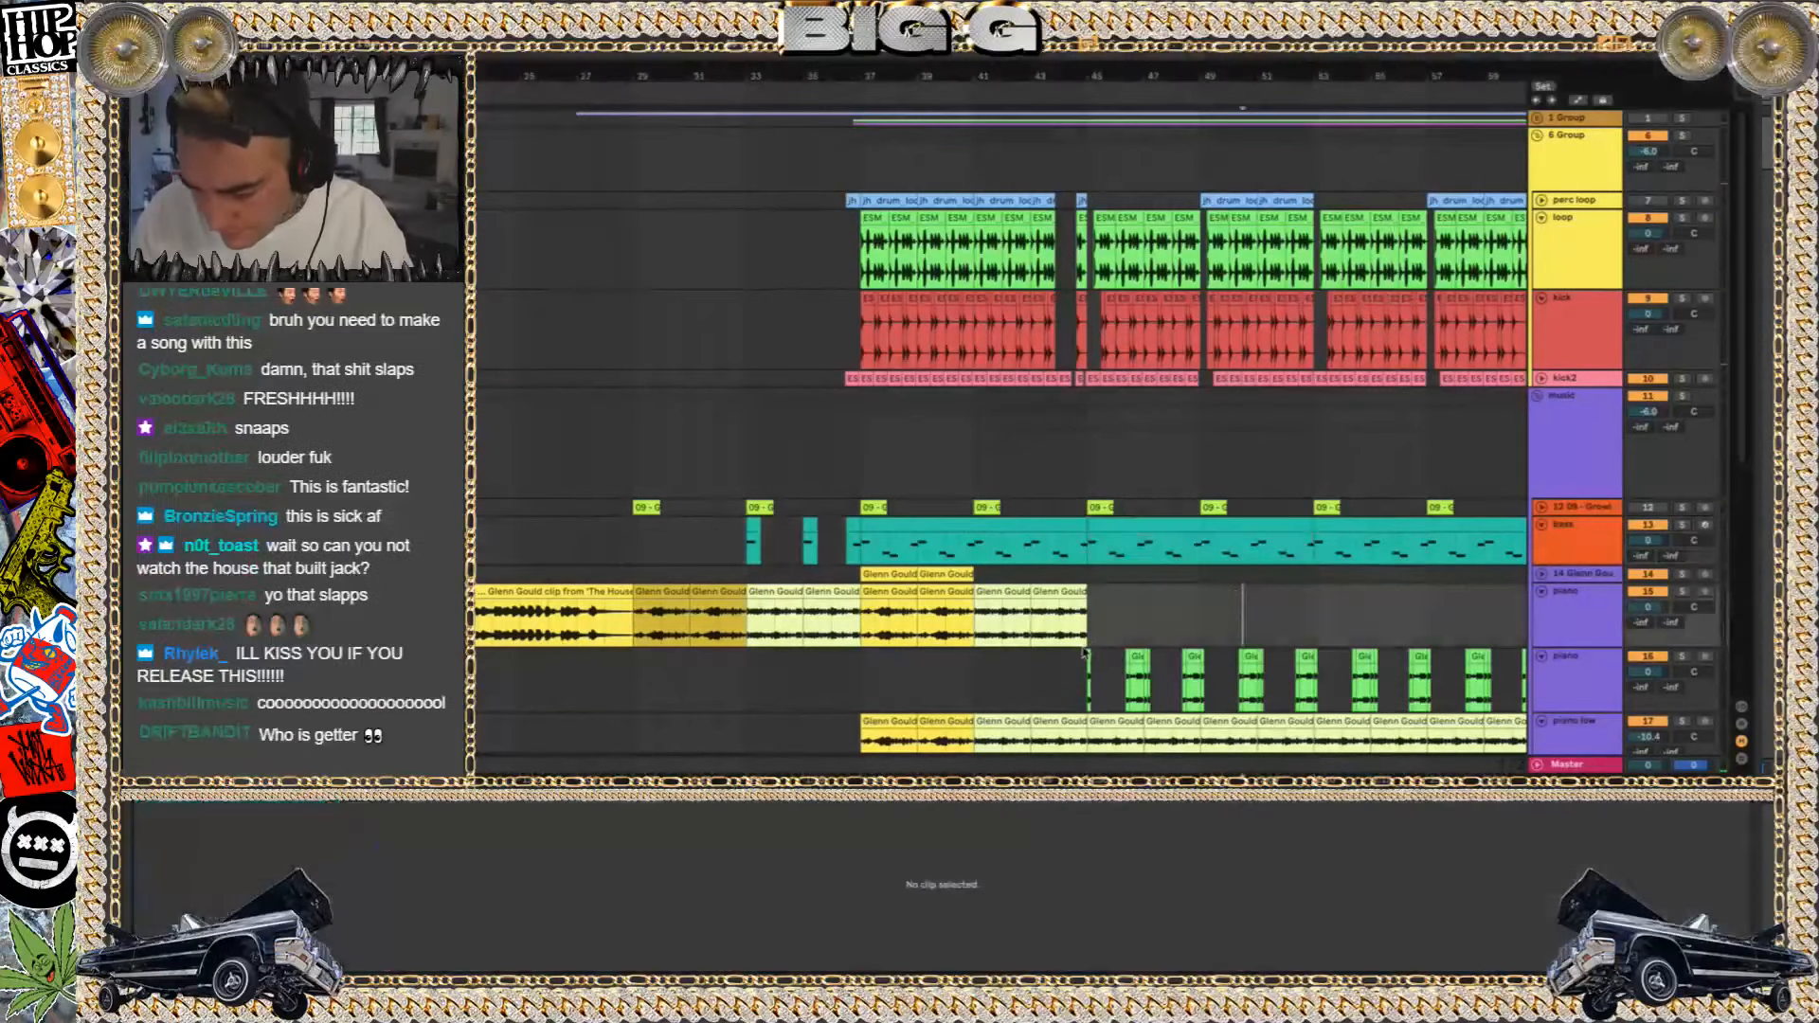
{"action": "left_click", "coordinate": [1088, 671]}
{"action": "key", "text": "plus"}
{"action": "key", "text": "plus"}
{"action": "left_click", "coordinate": [1681, 656]}
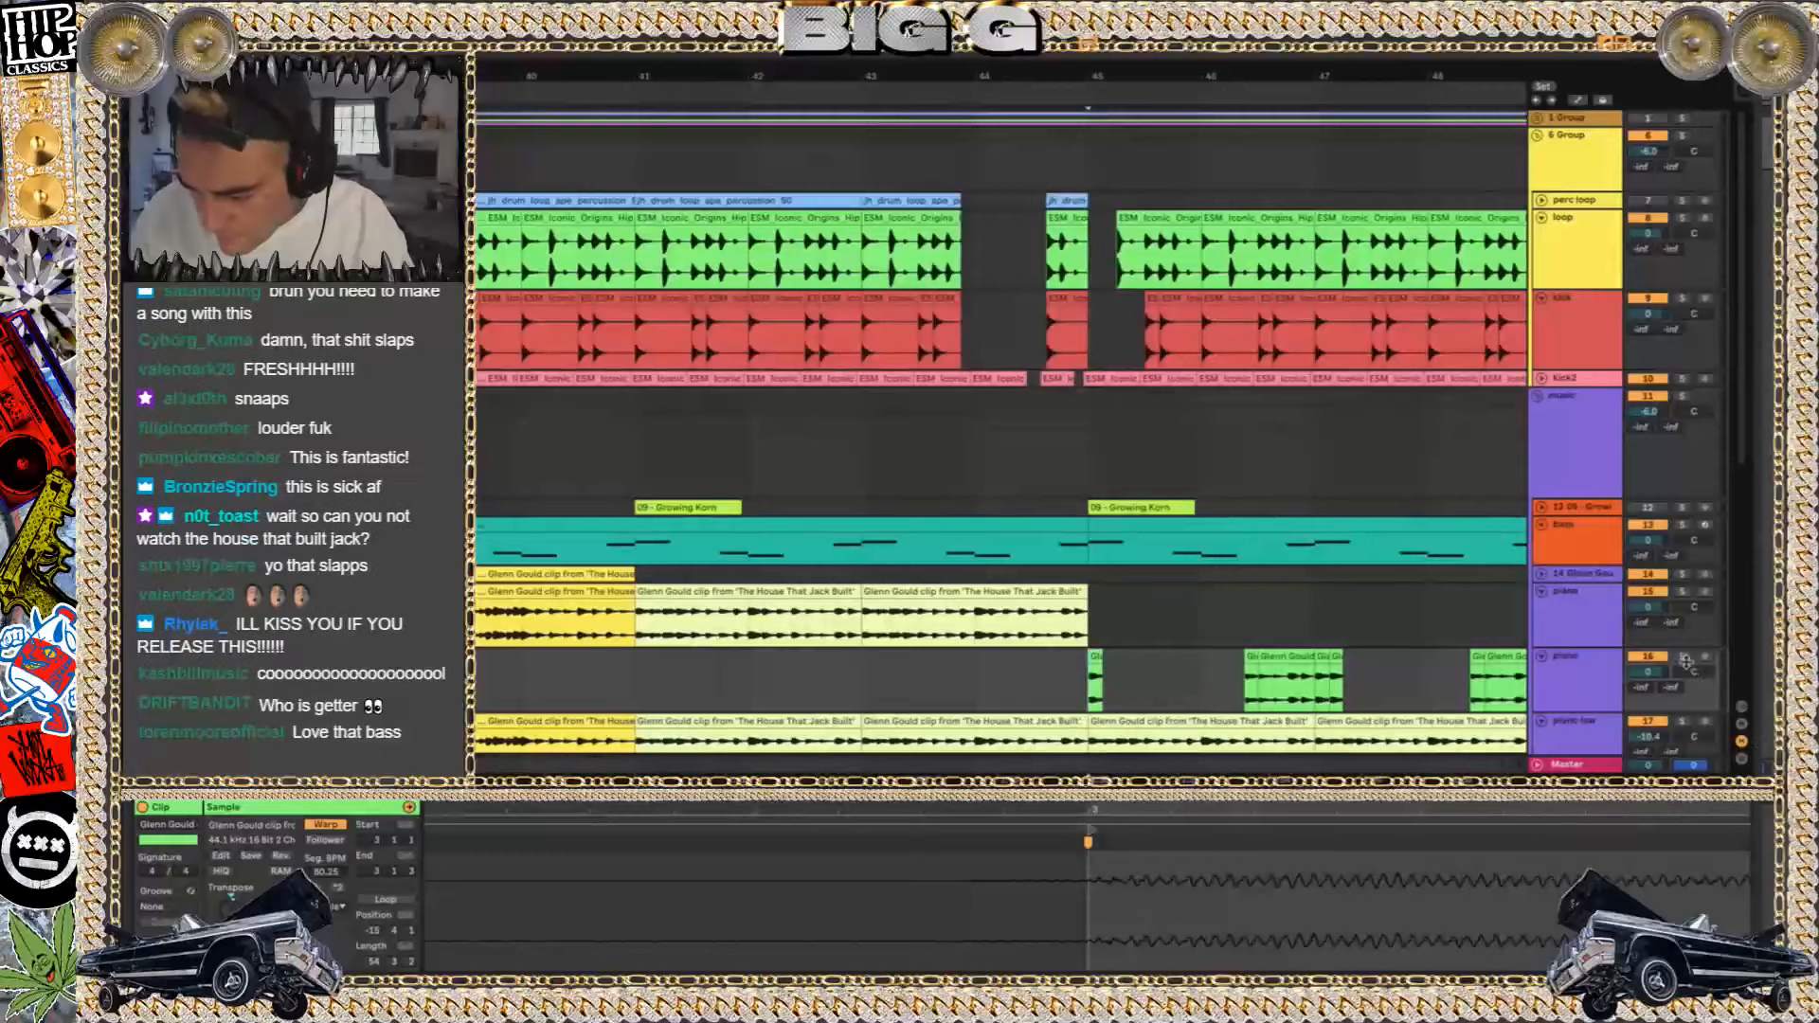
{"action": "key", "text": "space"}
{"action": "scroll", "coordinate": [1245, 607], "scroll_direction": "down", "scroll_amount": 2}
{"action": "scroll", "coordinate": [1245, 606], "scroll_direction": "right", "scroll_amount": 3}
{"action": "scroll", "coordinate": [1245, 607], "scroll_direction": "down", "scroll_amount": 1}
{"action": "scroll", "coordinate": [1245, 607], "scroll_direction": "right", "scroll_amount": 2}
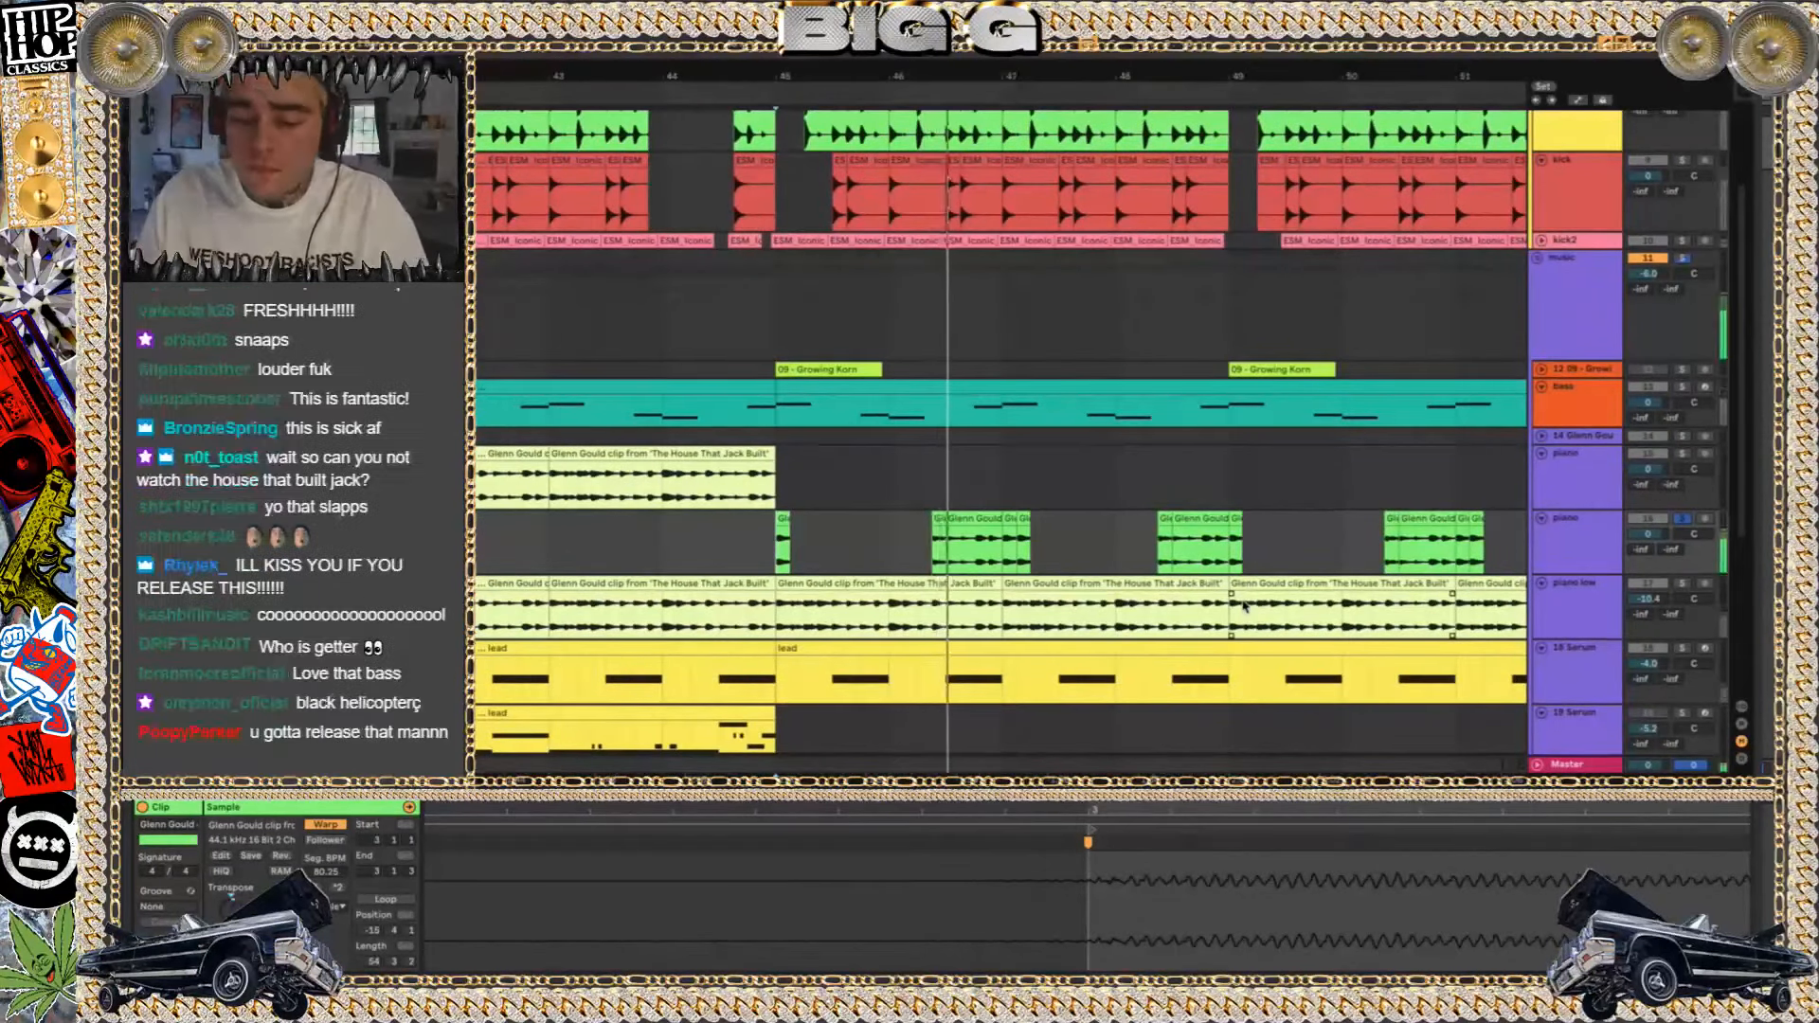
{"action": "left_click", "coordinate": [1674, 518]}
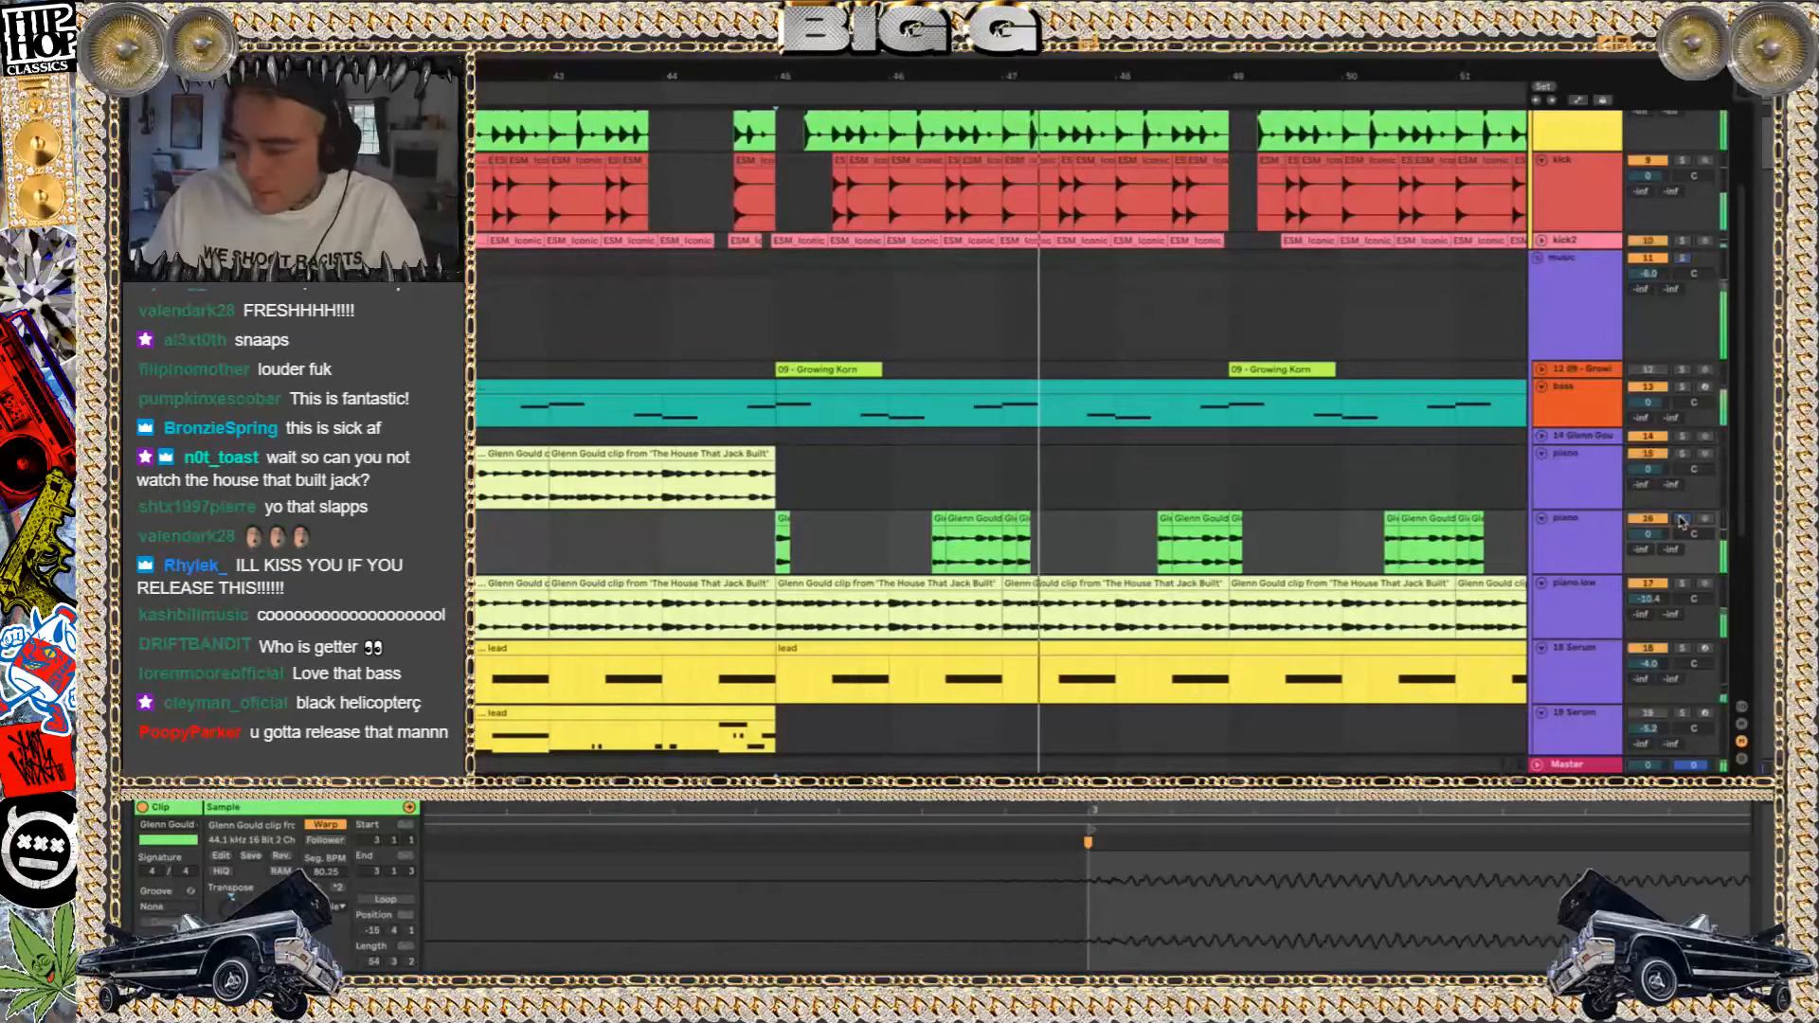
Audition the 09 - Growing Korn clip at bar 49 in solo, unfold its track and unsolo it
{"action": "left_click", "coordinate": [1281, 371]}
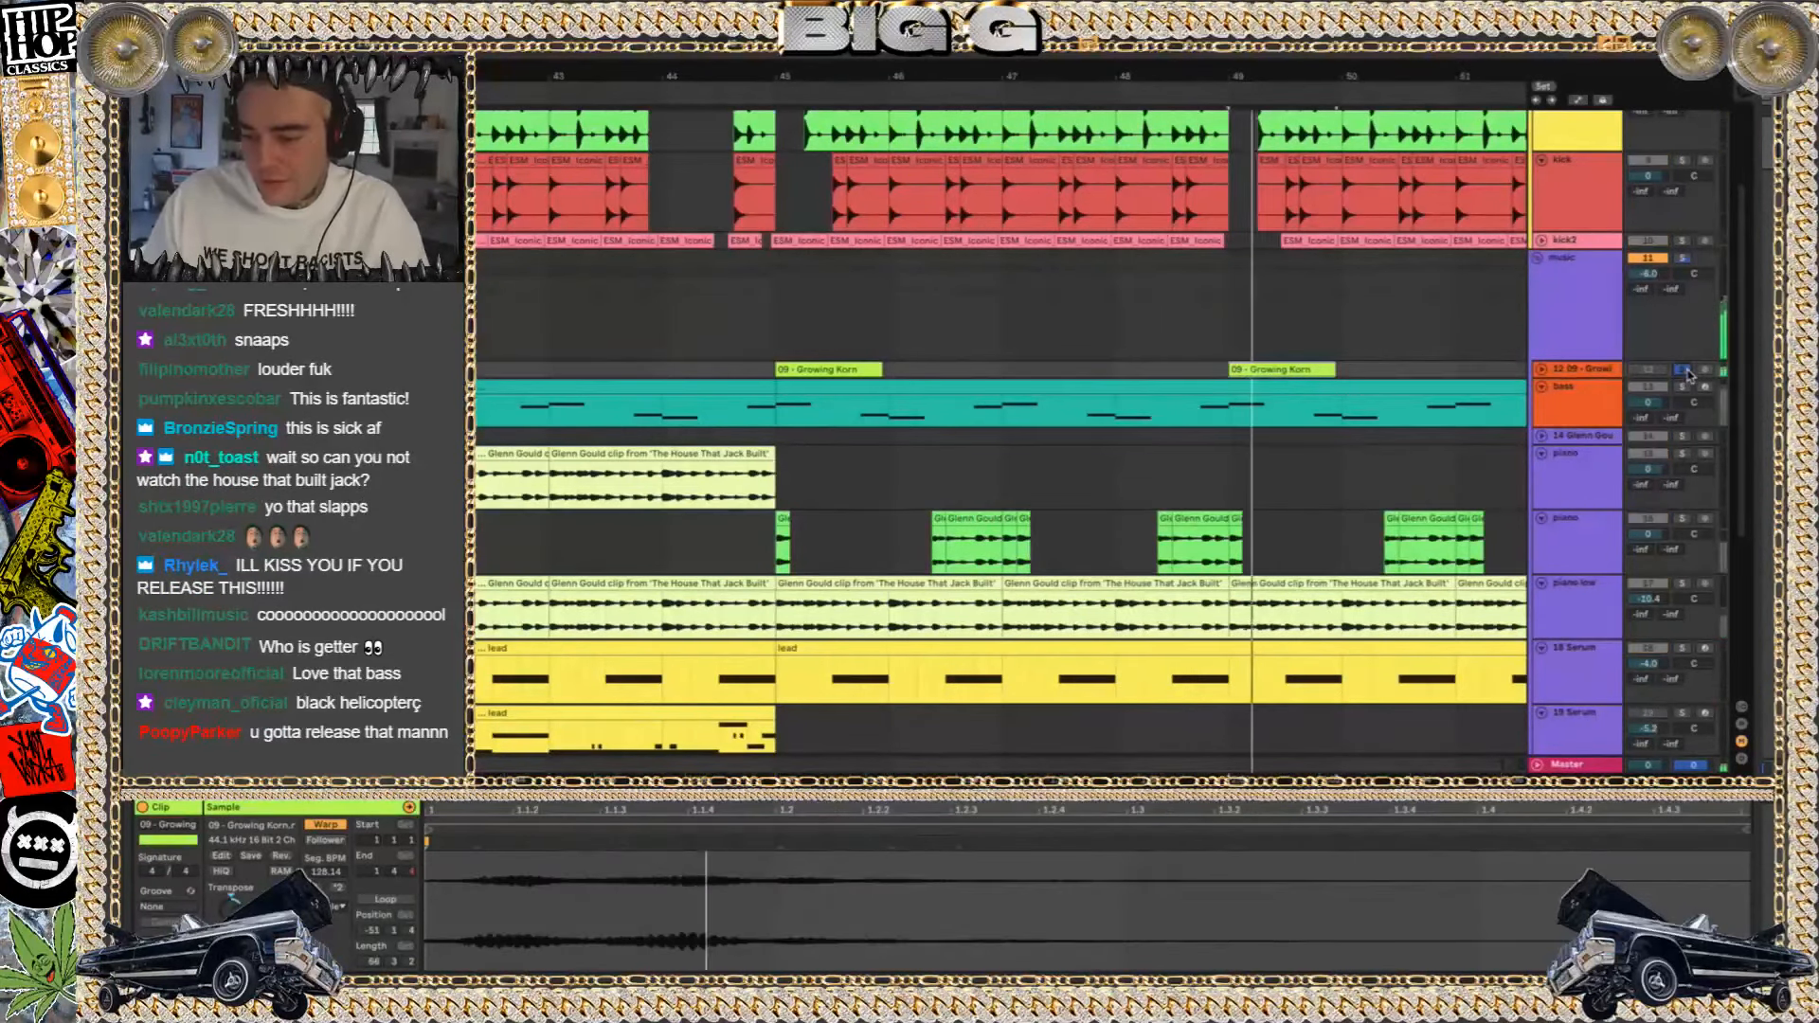
{"action": "left_click", "coordinate": [1544, 370]}
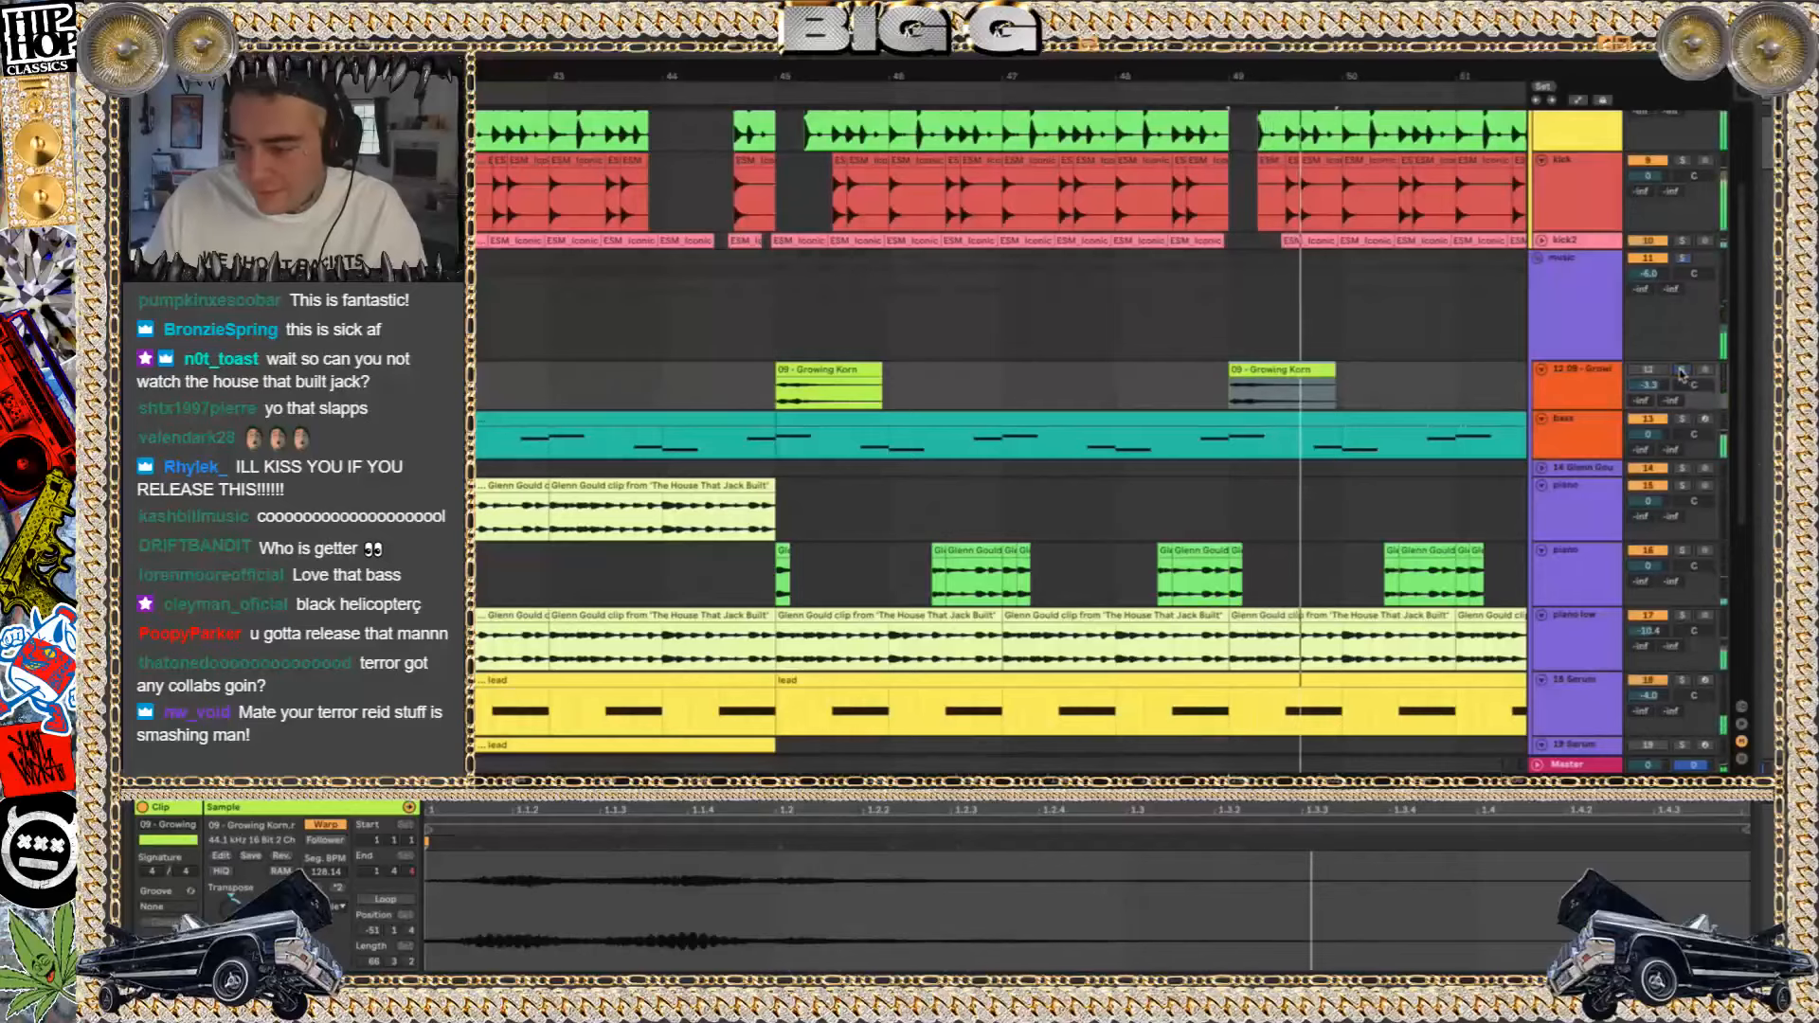
{"action": "left_click", "coordinate": [1682, 370]}
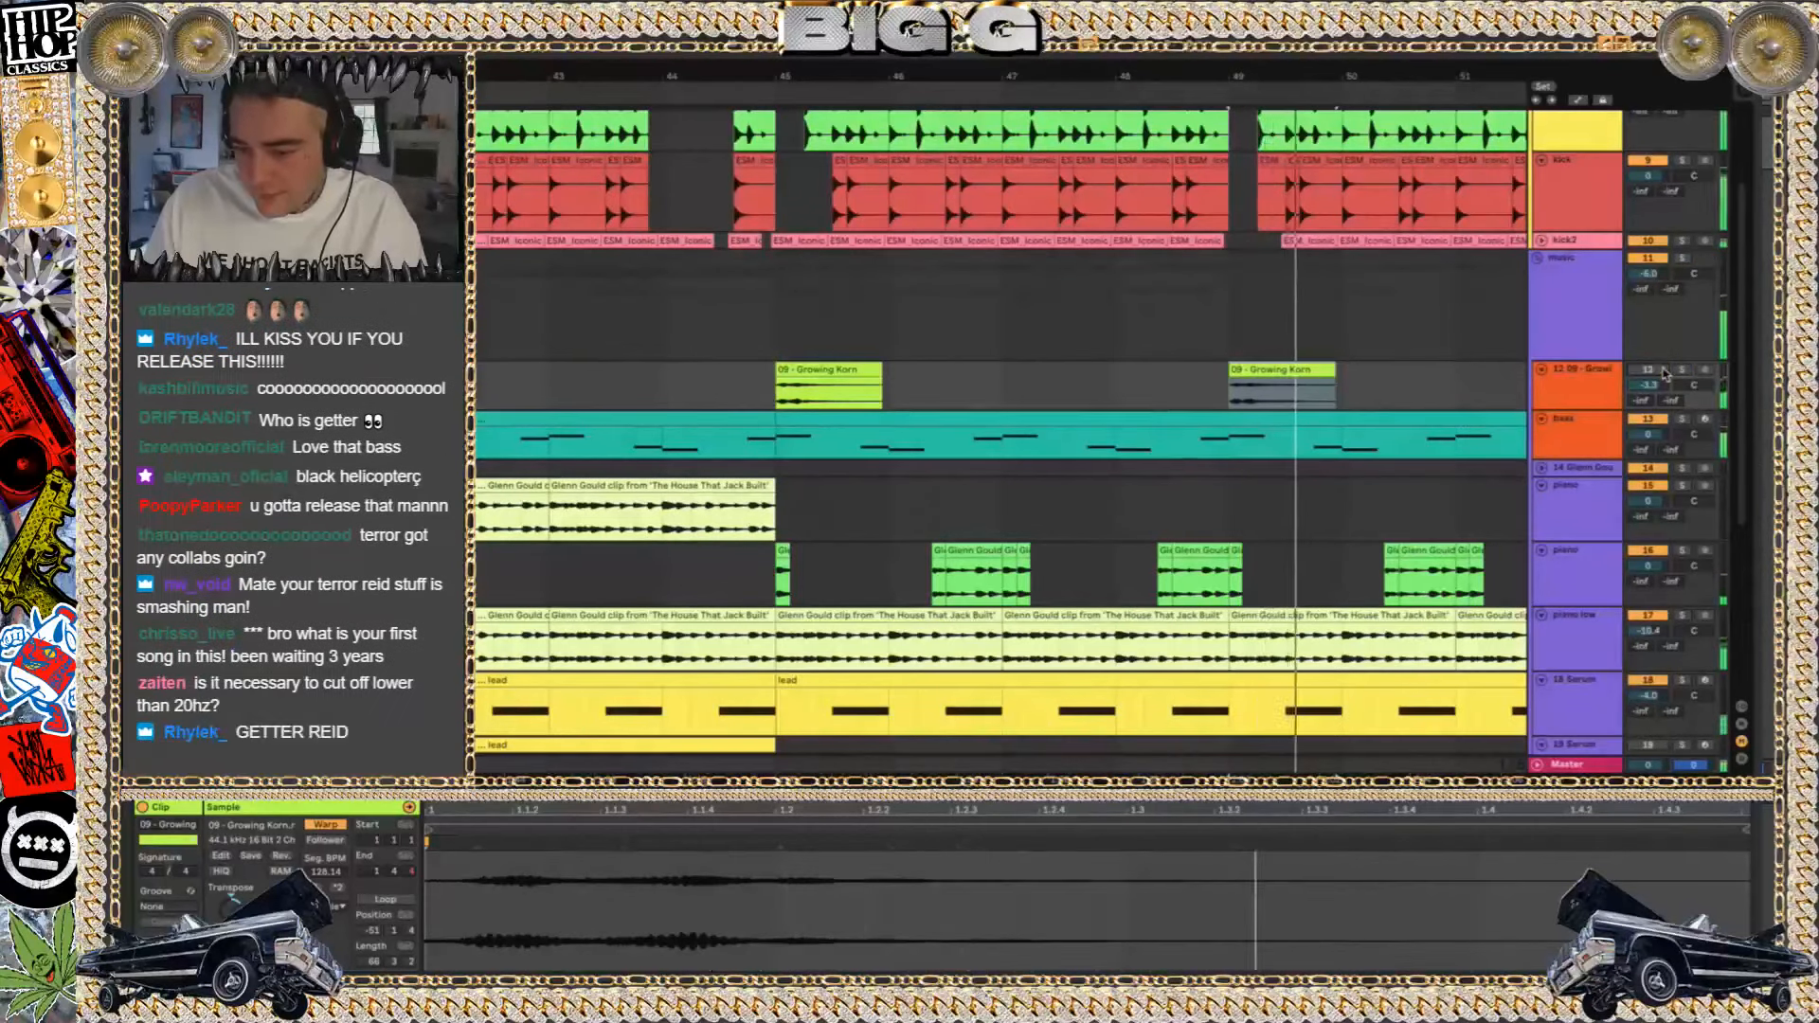
Audition the jh_kit11_cream full loop at bar 41 in solo, then unsolo its track and stop playback
{"action": "scroll", "coordinate": [840, 242], "scroll_direction": "down", "scroll_amount": 5, "text": "ctrl"}
{"action": "scroll", "coordinate": [890, 398], "scroll_direction": "down", "scroll_amount": 8}
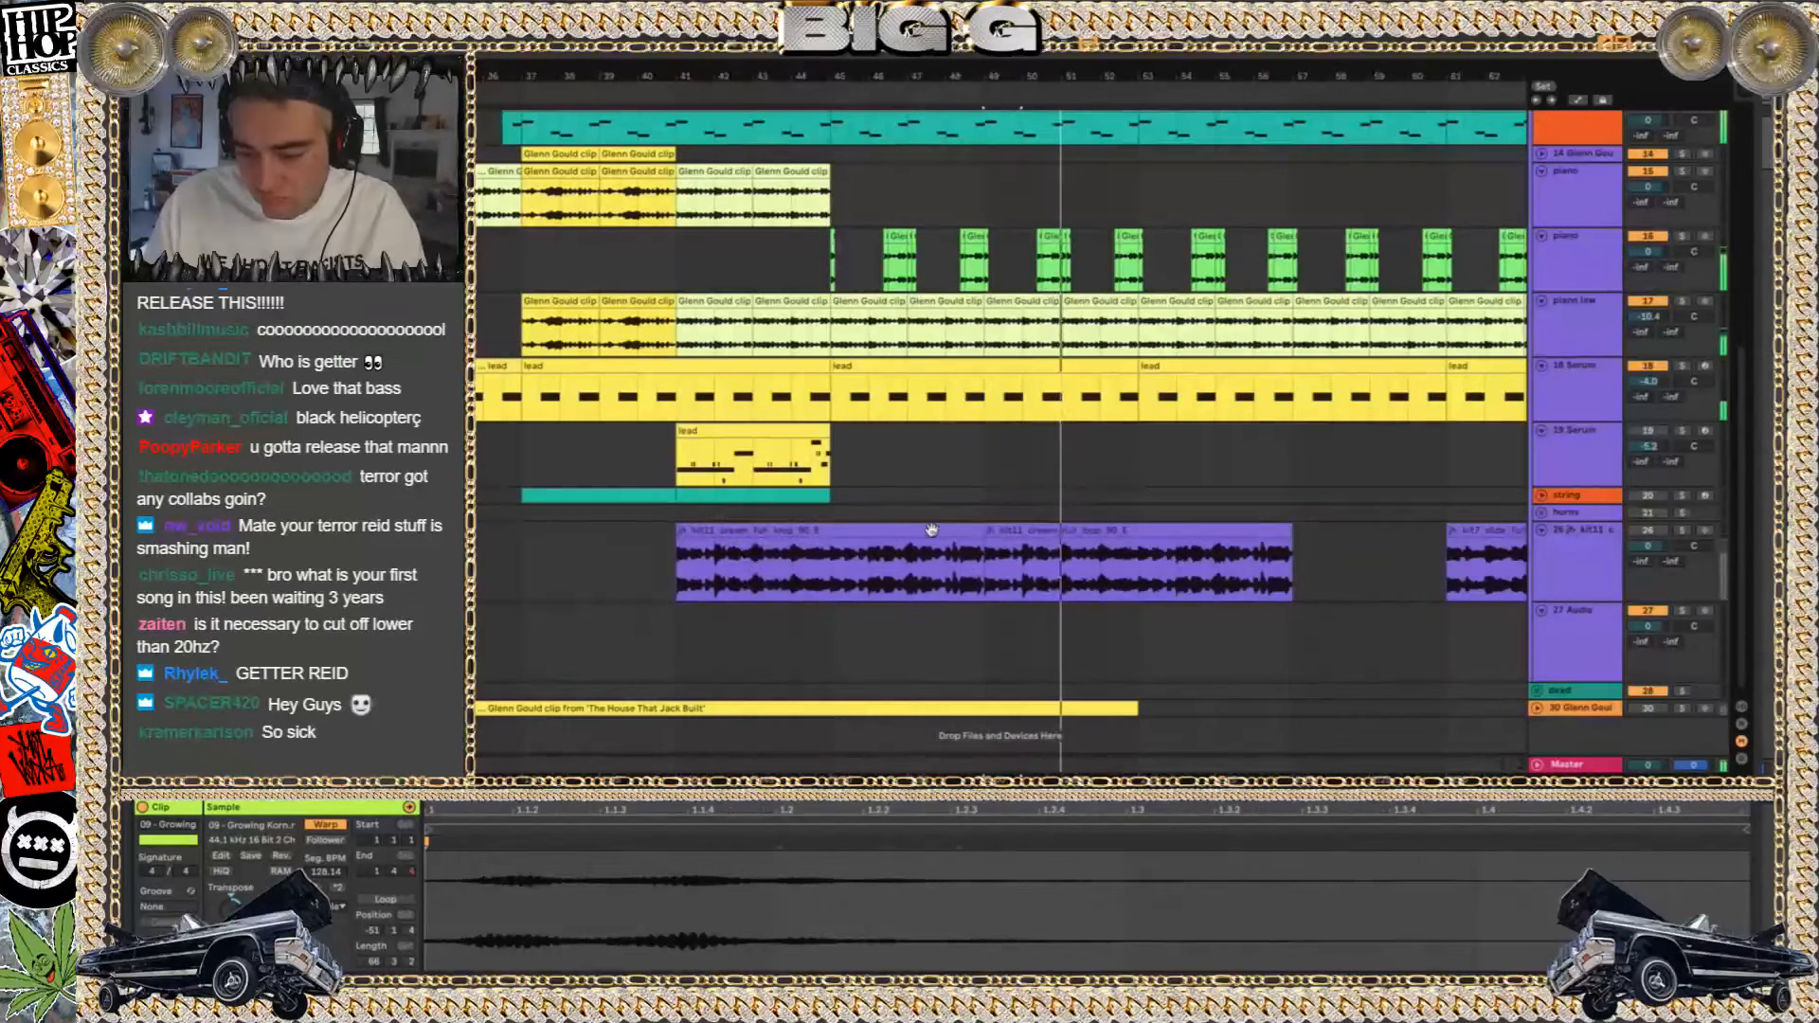
{"action": "left_click", "coordinate": [931, 530]}
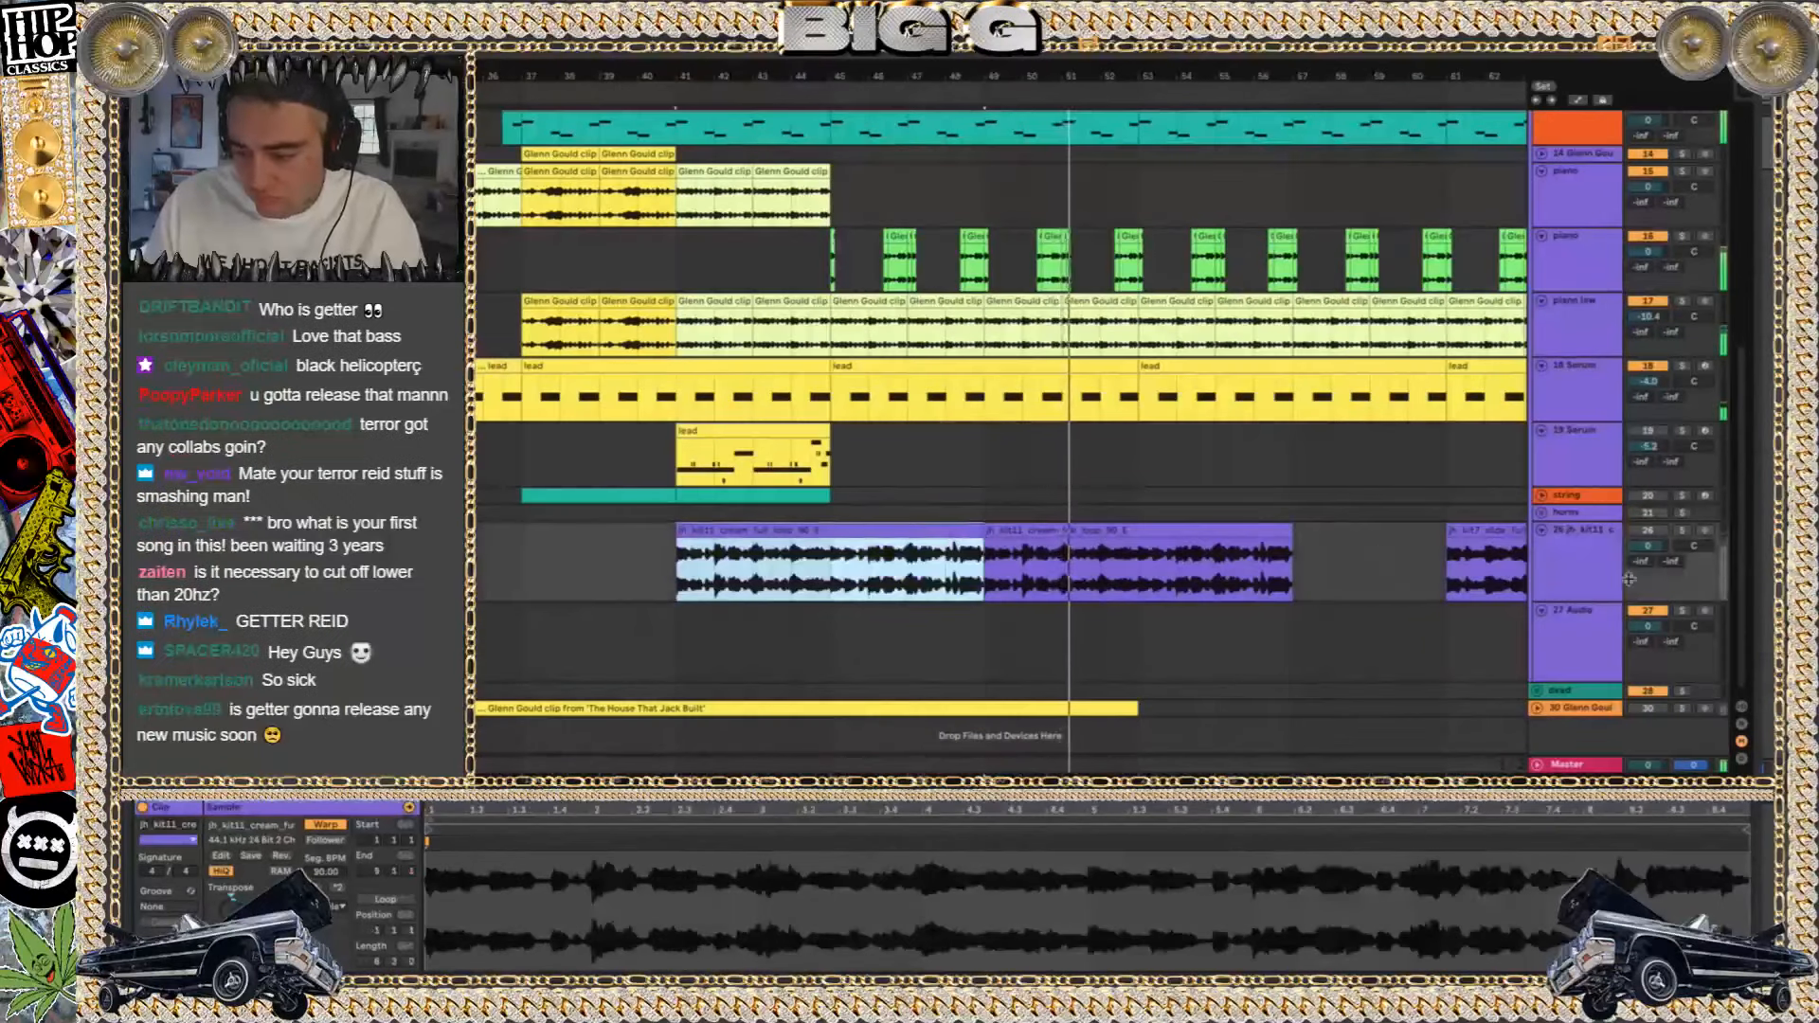
{"action": "left_click", "coordinate": [1684, 533]}
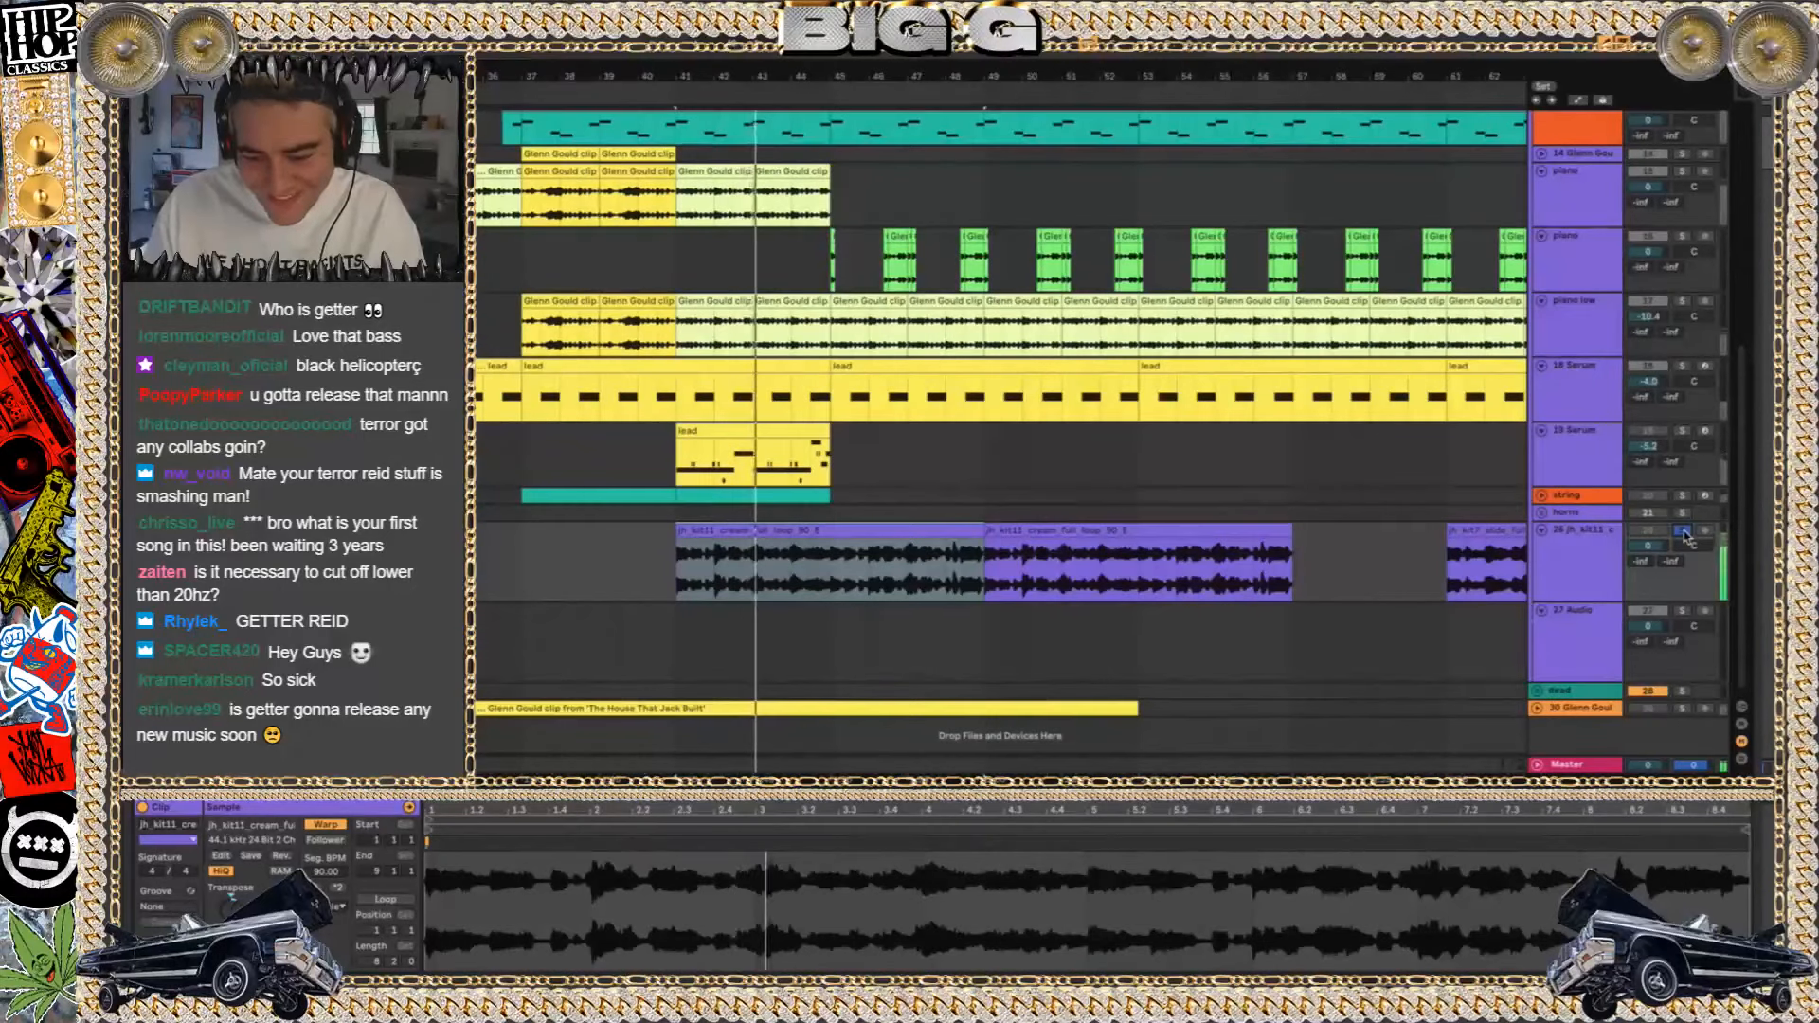
{"action": "left_click", "coordinate": [1683, 531]}
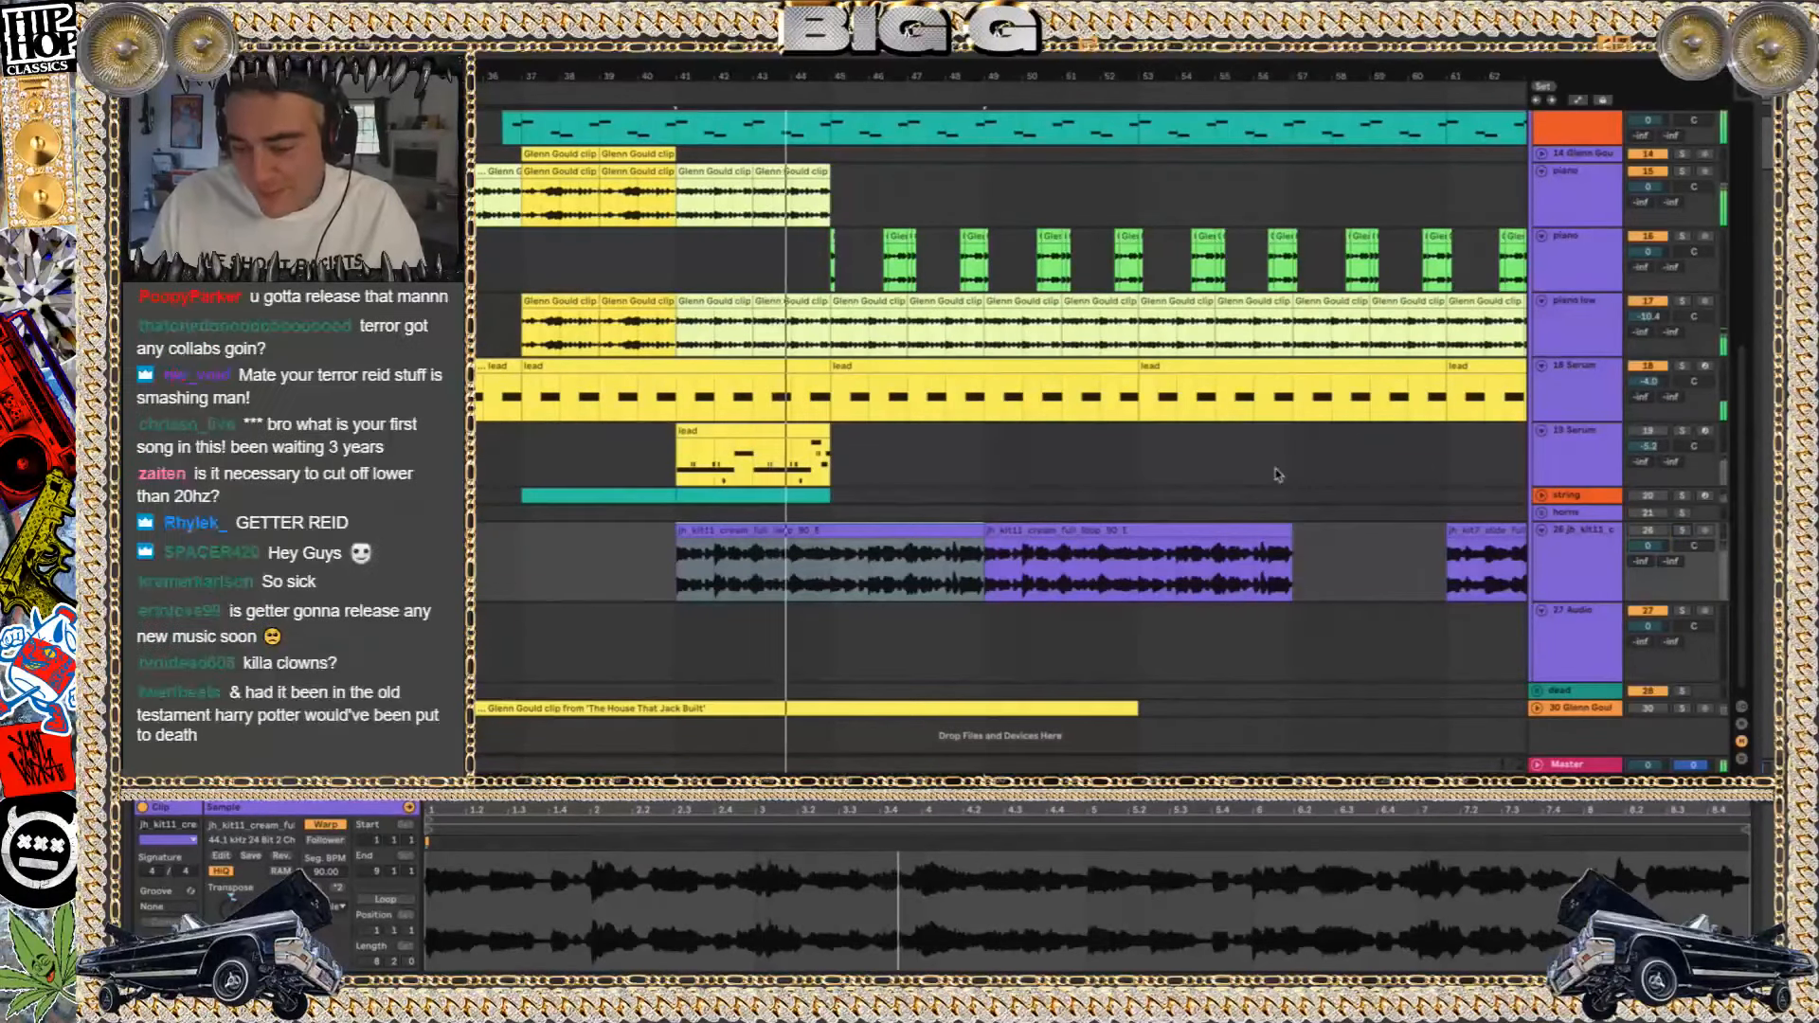
{"action": "key", "text": "super+Tab"}
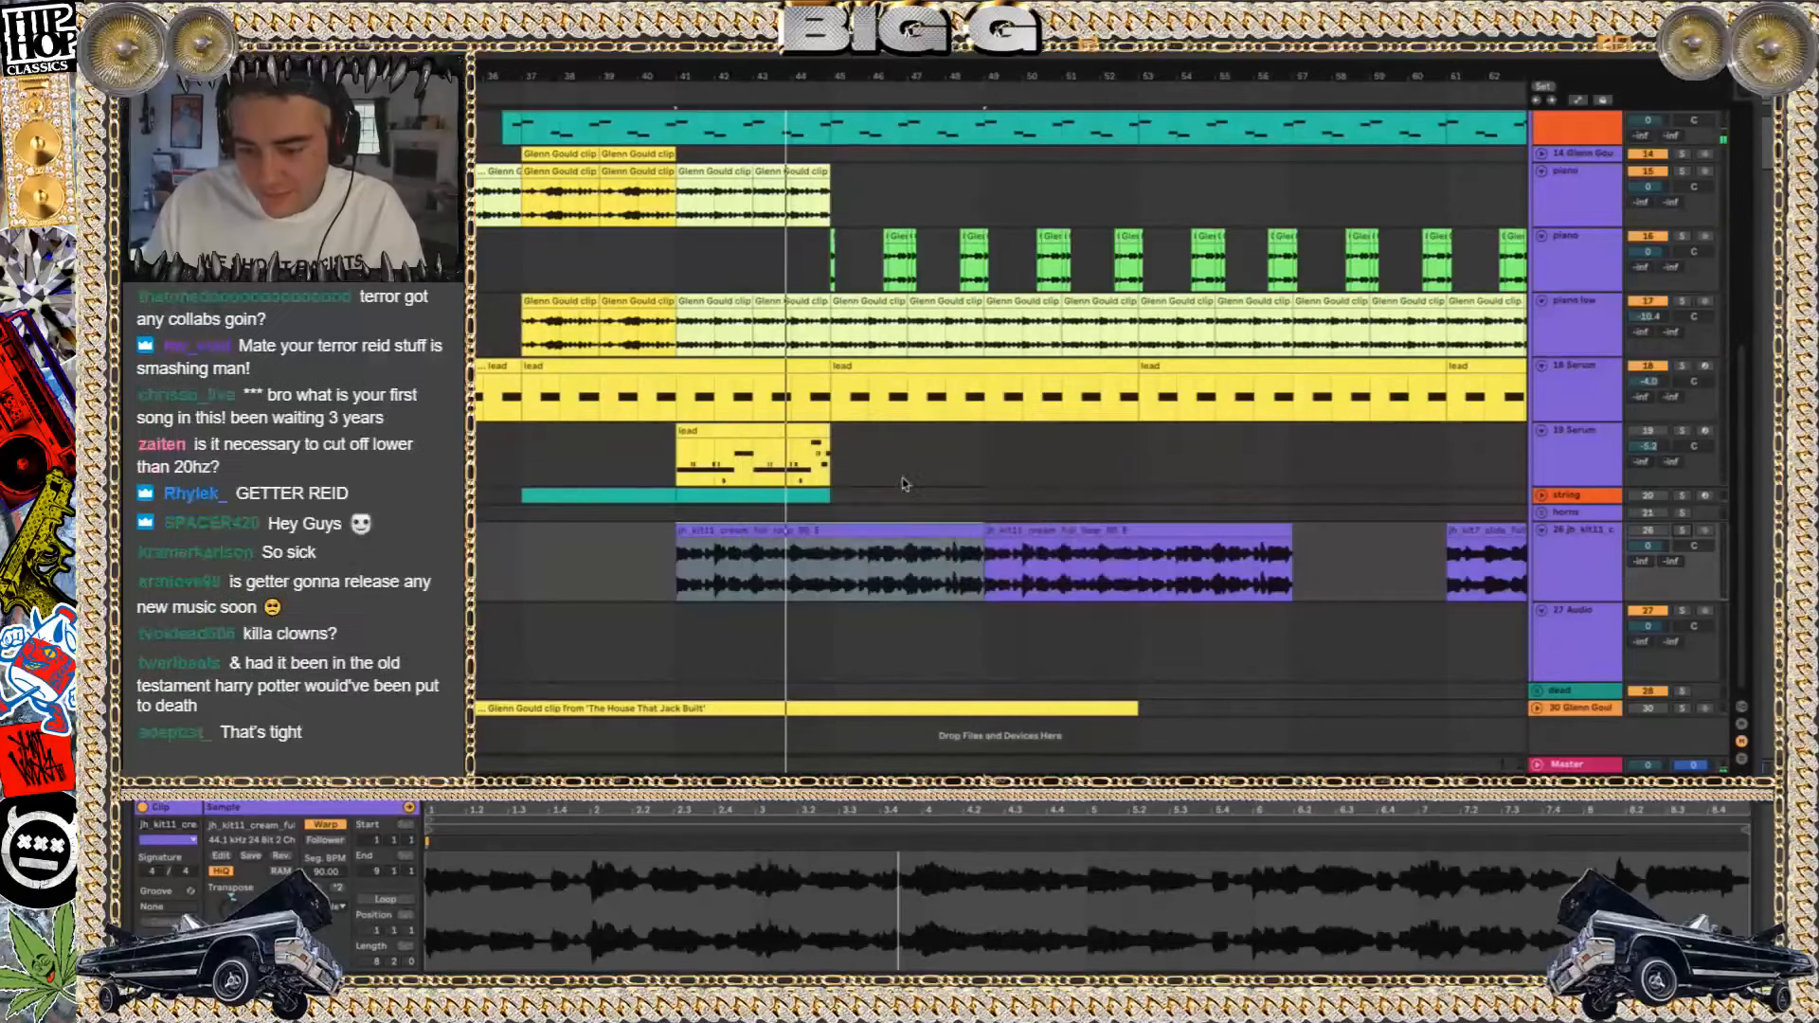
Switch to Finder and look through the song projects, the ABLETON folder and its 2019 subfolder for an older project
{"action": "key", "text": "super+Tab"}
{"action": "left_click", "coordinate": [1096, 89]}
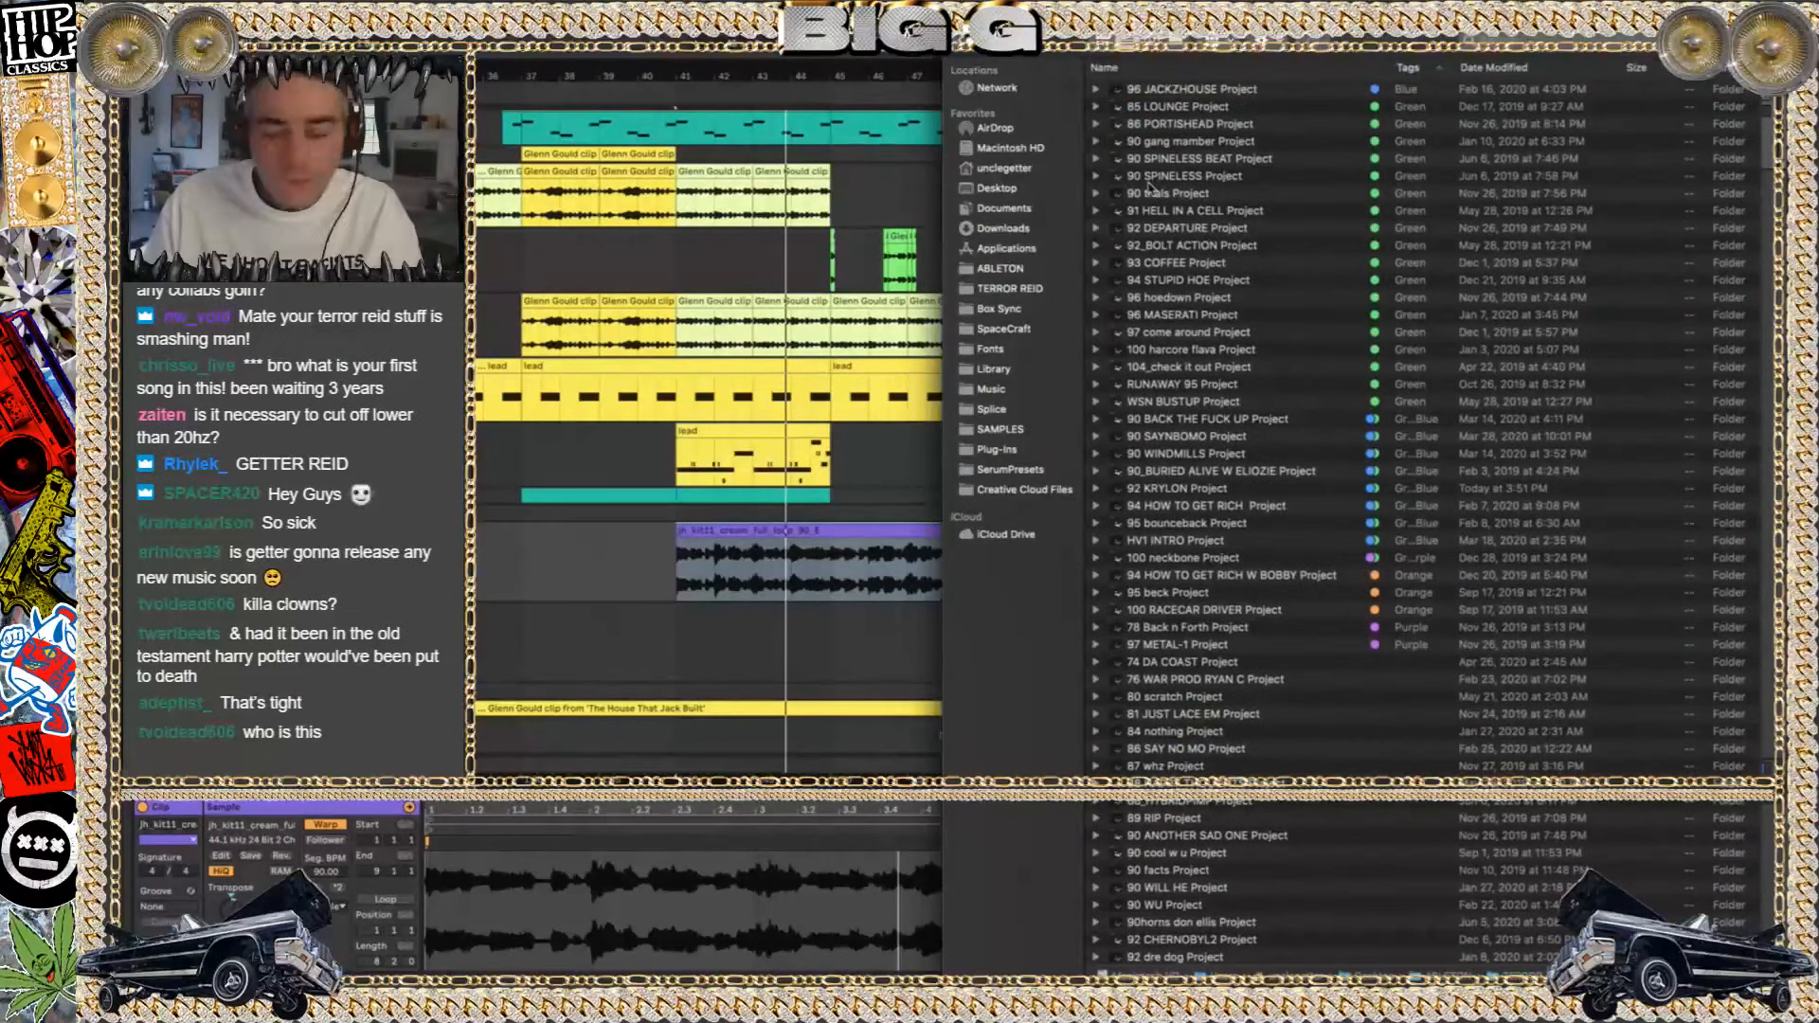
{"action": "scroll", "coordinate": [1192, 483], "scroll_direction": "down", "scroll_amount": 10}
{"action": "scroll", "coordinate": [1314, 277], "scroll_direction": "down", "scroll_amount": 10}
{"action": "scroll", "coordinate": [1314, 276], "scroll_direction": "up", "scroll_amount": 5}
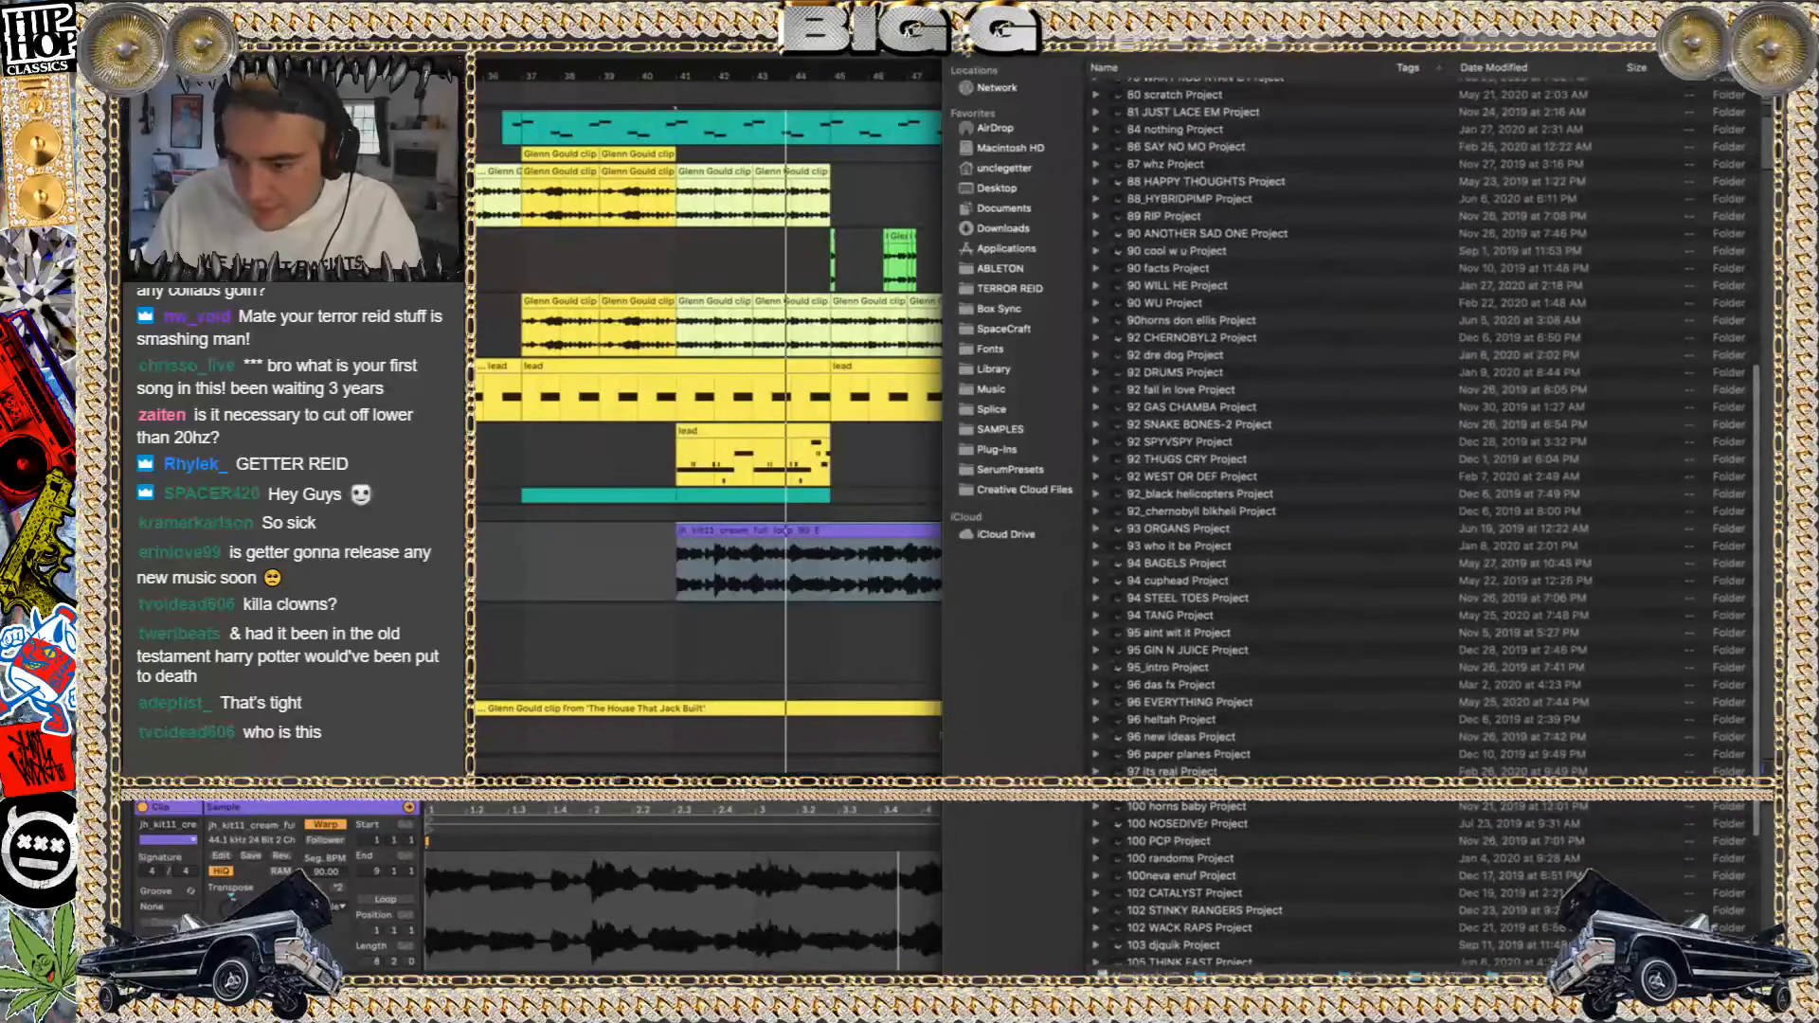
{"action": "left_click", "coordinate": [966, 49]}
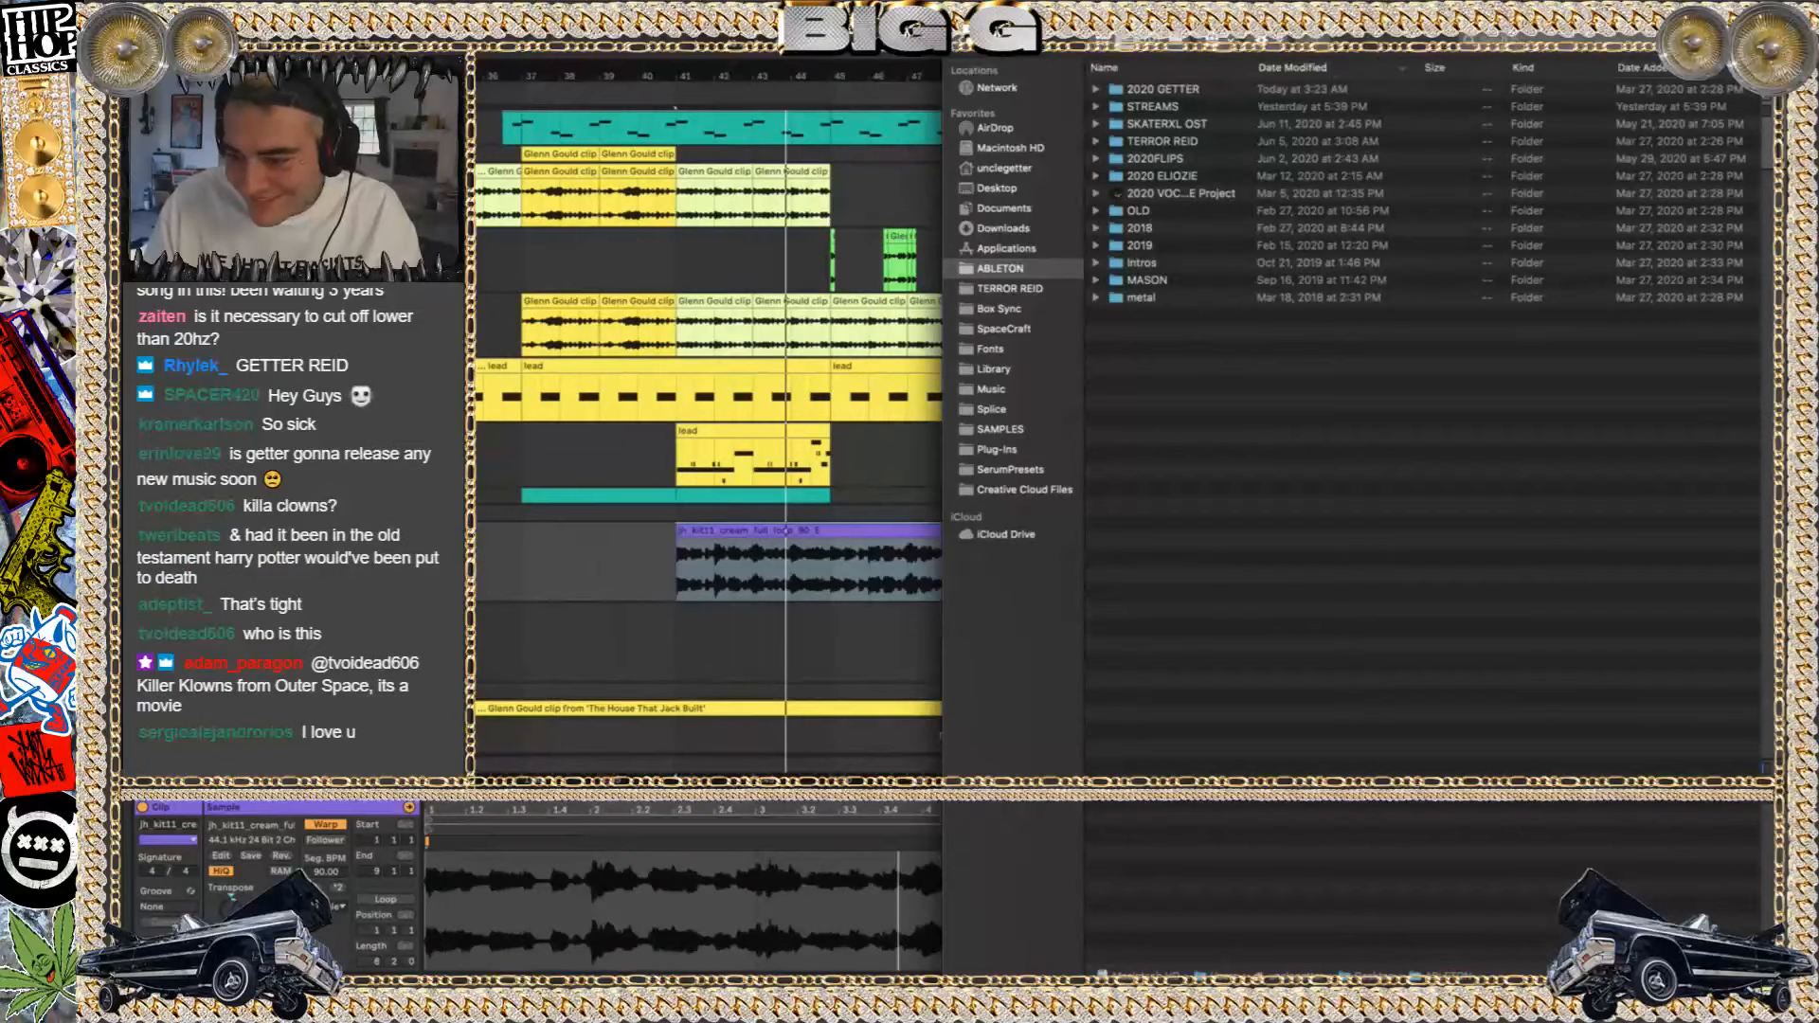
{"action": "double_click", "coordinate": [1142, 247]}
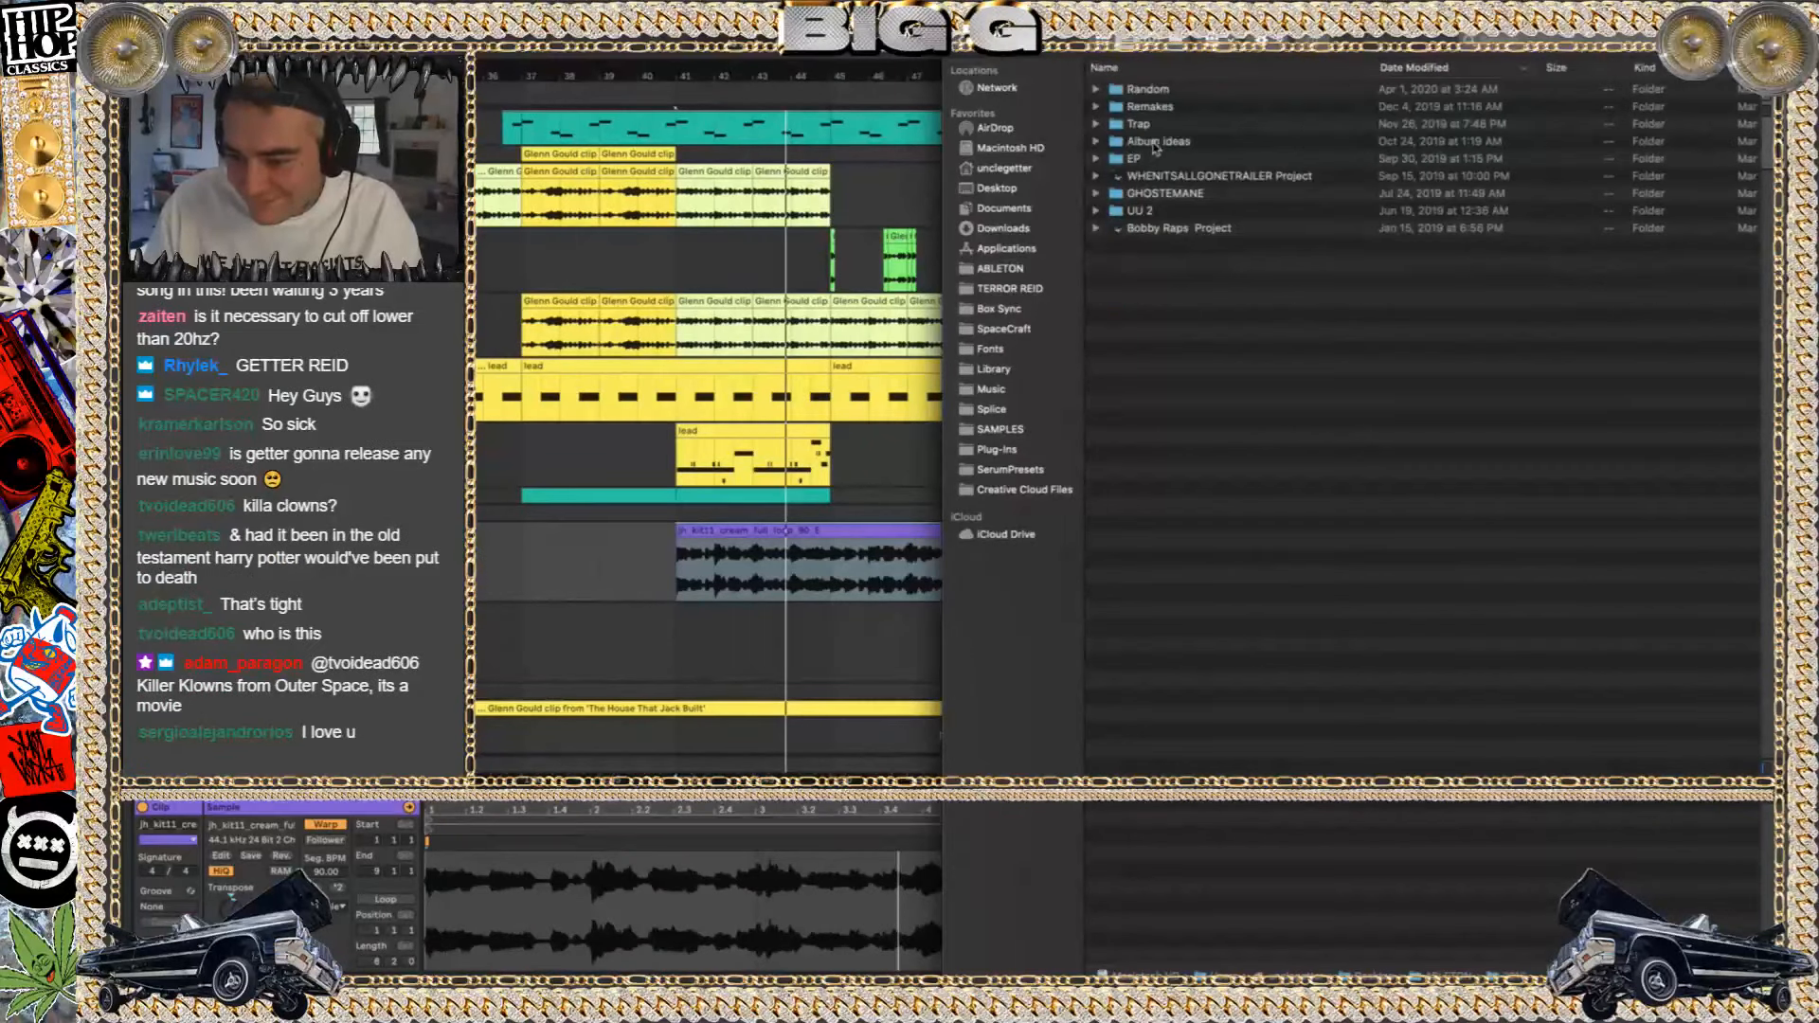
{"action": "left_click", "coordinate": [1000, 269]}
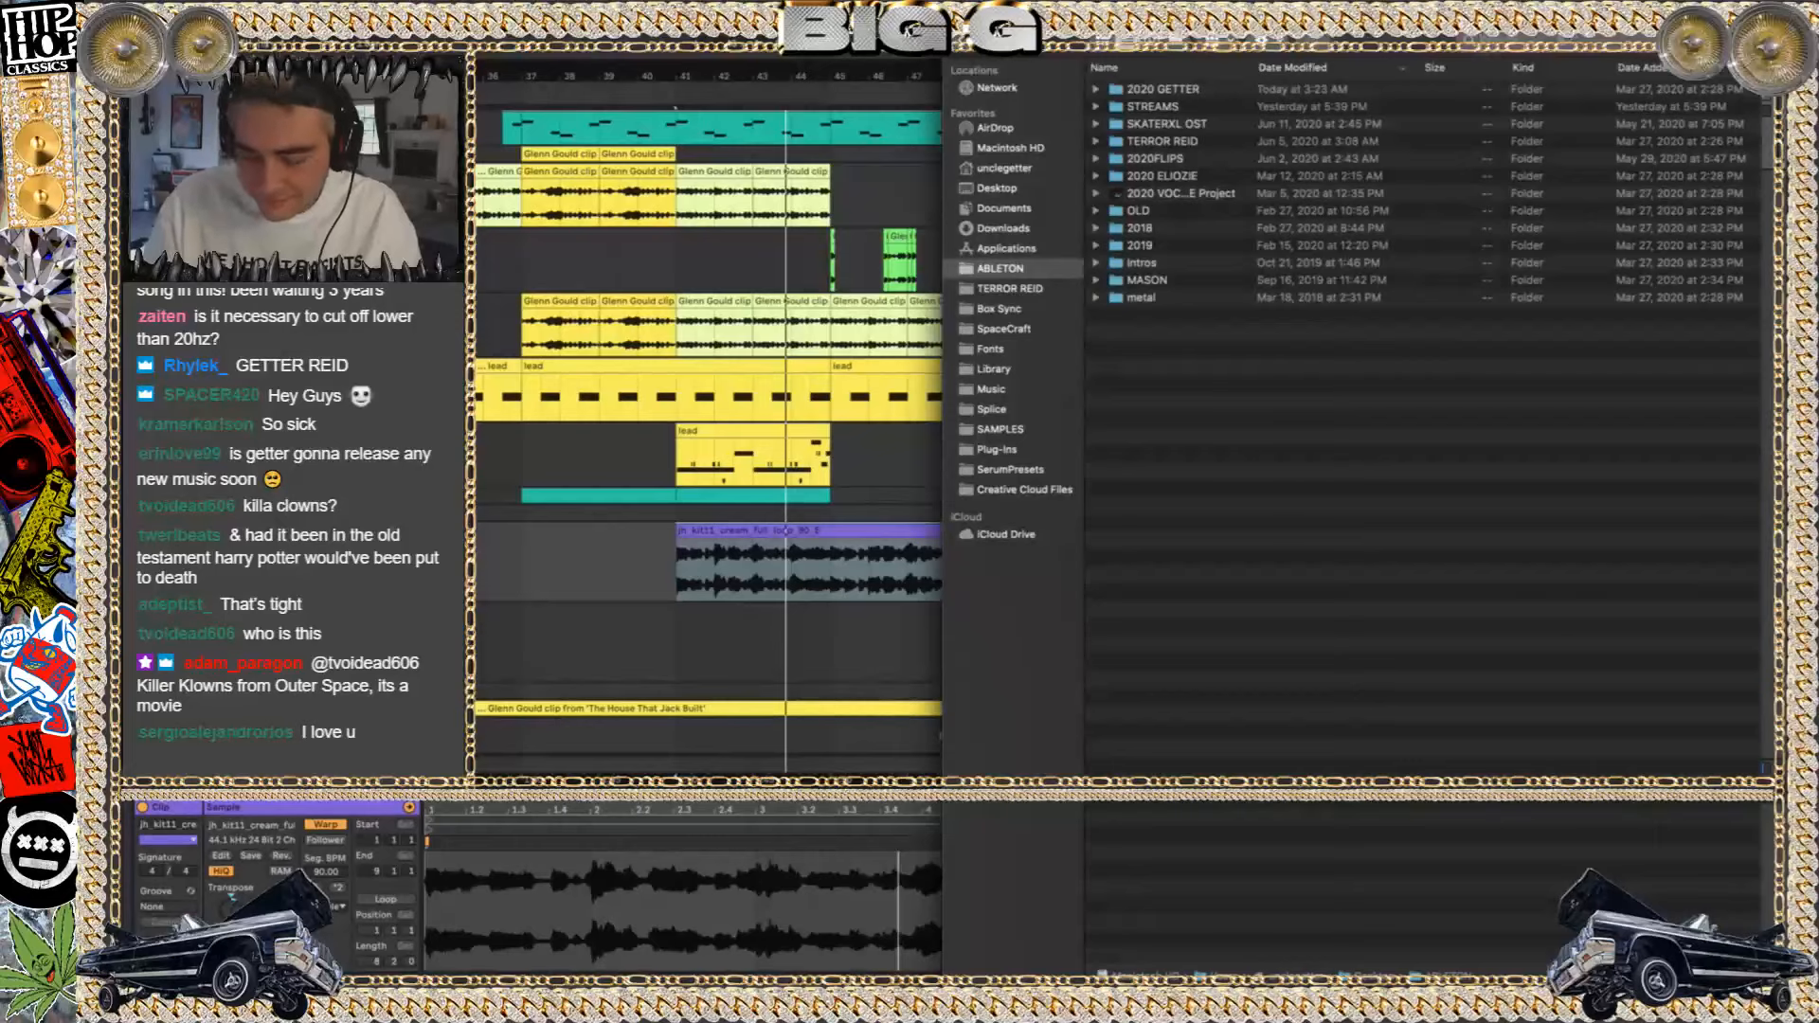
Search the Mac for "cherno", open 92 CHERNOBYL2.als from the 92 CHERNOBYL2 Project folder, and return to the search results
{"action": "key", "text": "super+f"}
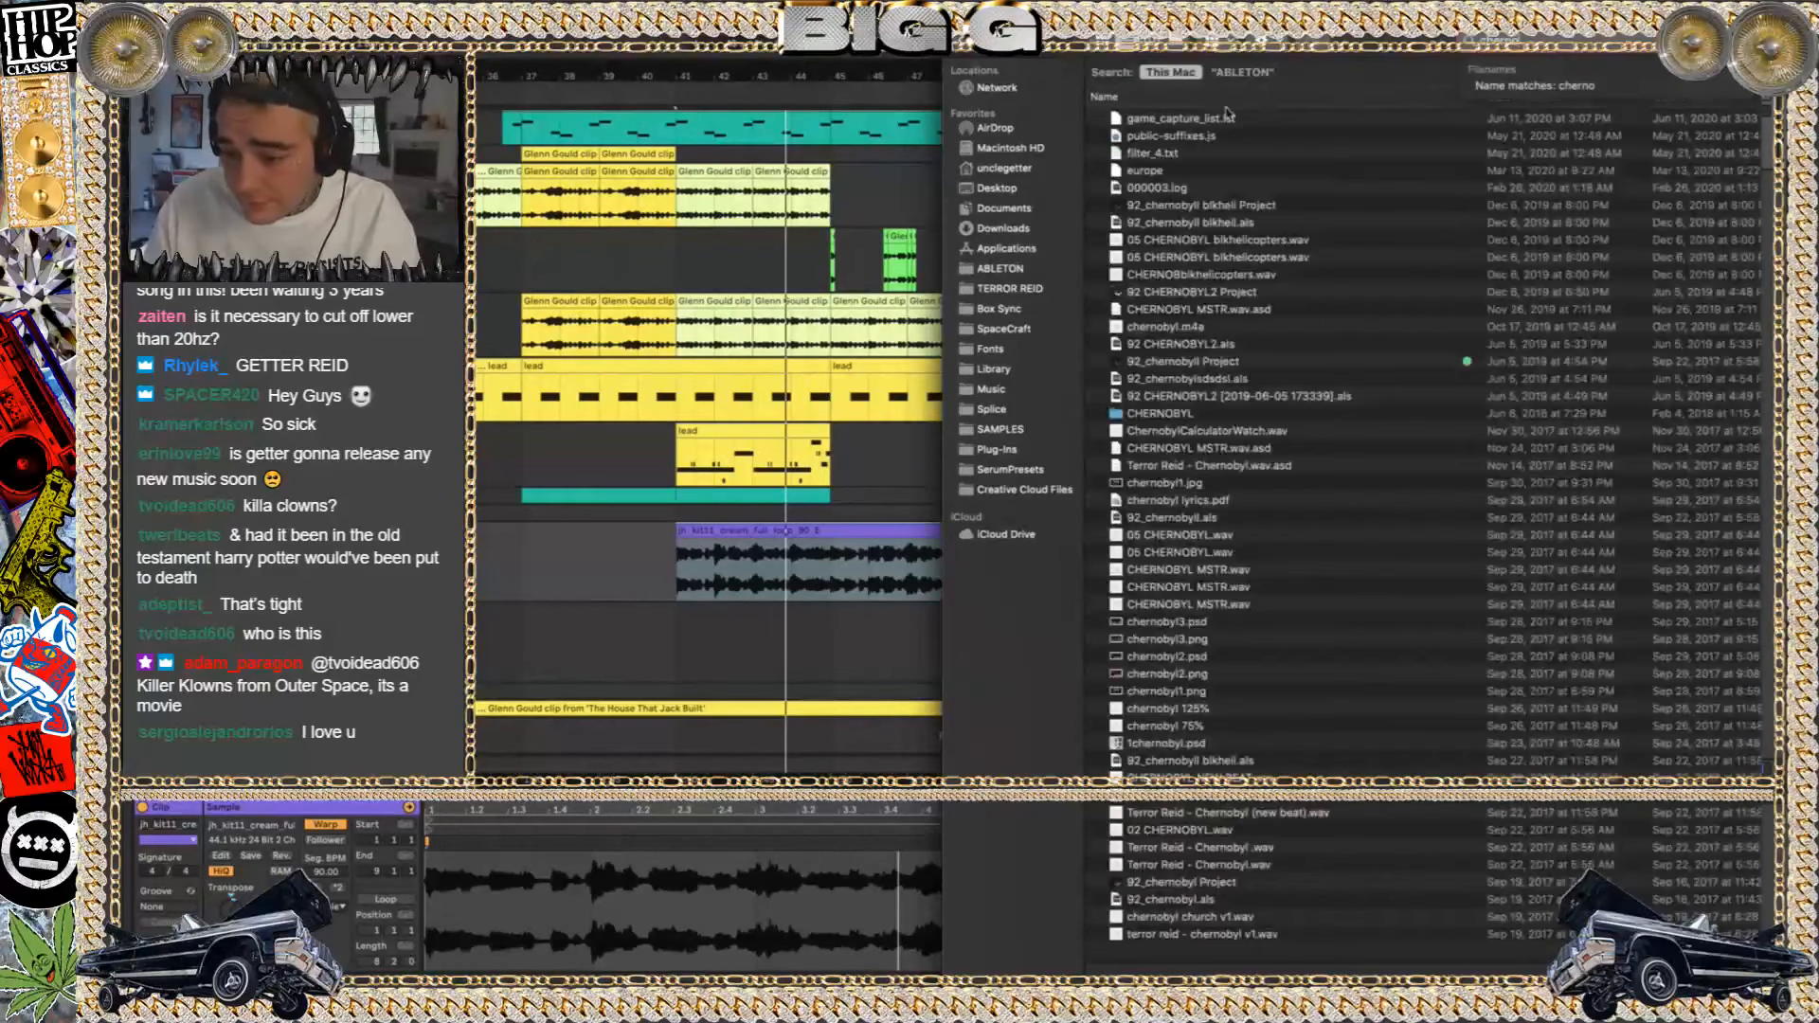
{"action": "left_click", "coordinate": [1208, 207]}
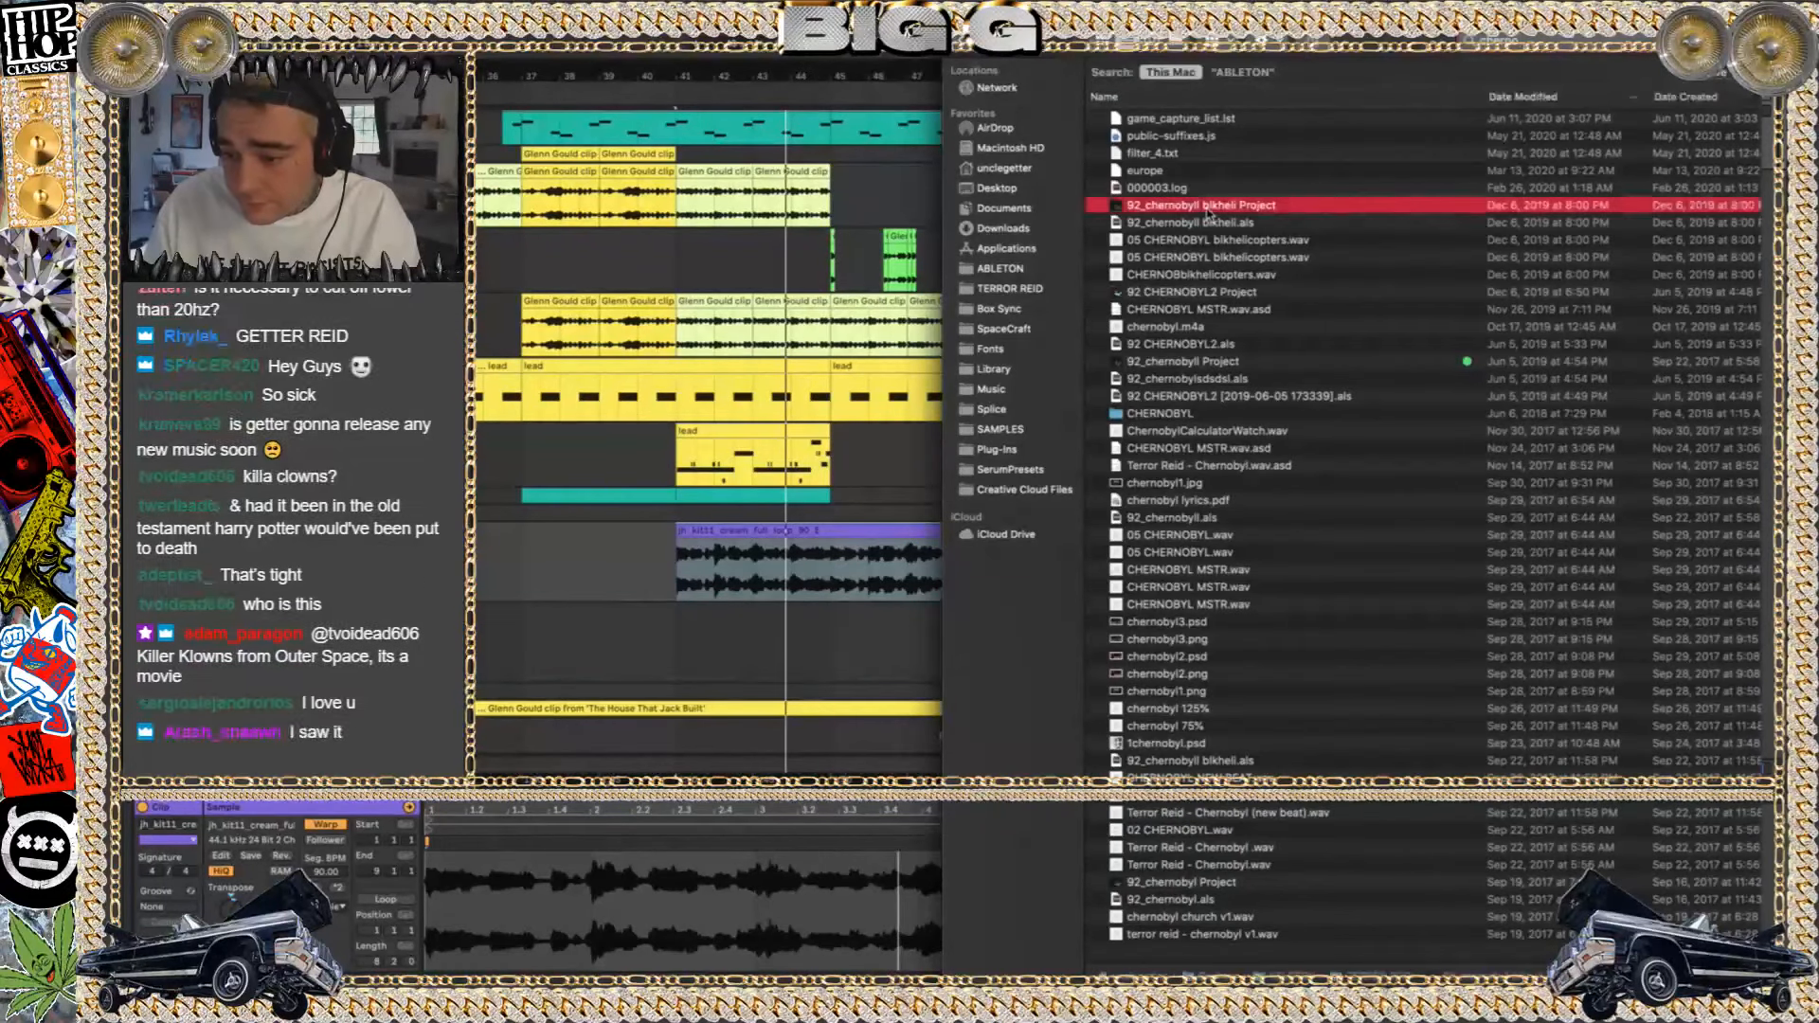
{"action": "left_click", "coordinate": [1178, 293]}
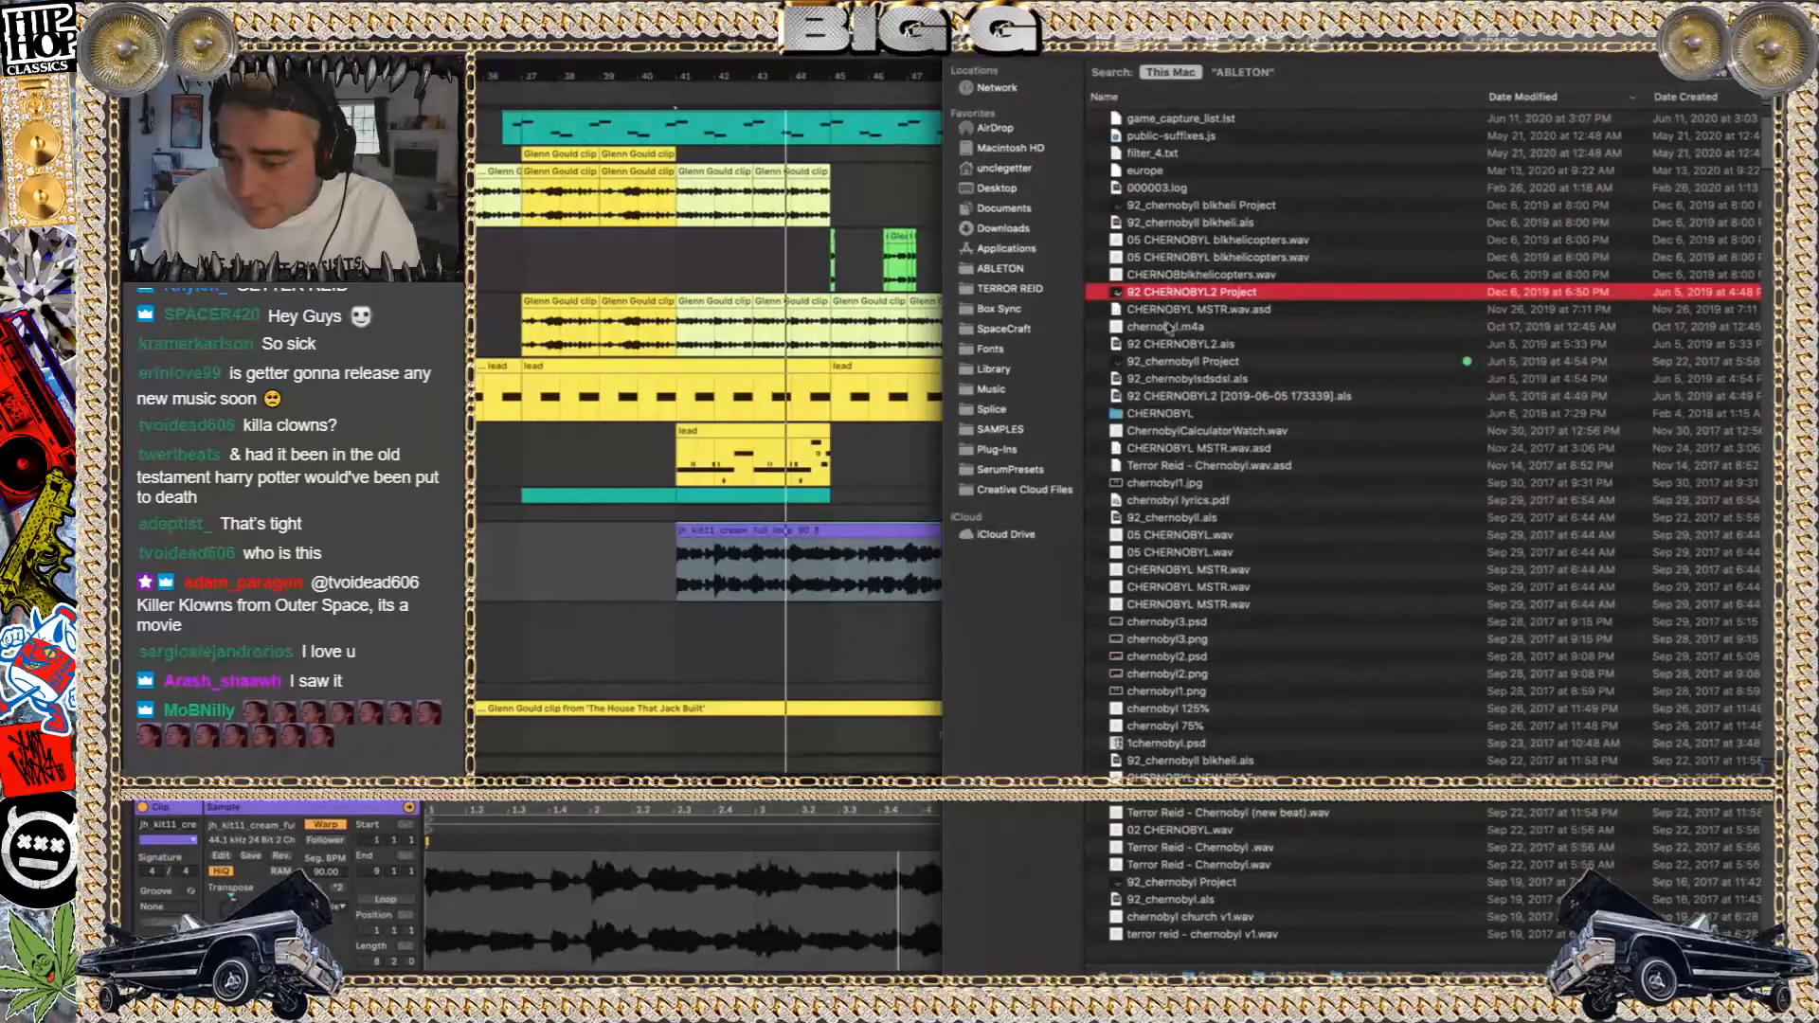
{"action": "double_click", "coordinate": [1171, 293]}
{"action": "double_click", "coordinate": [1160, 88]}
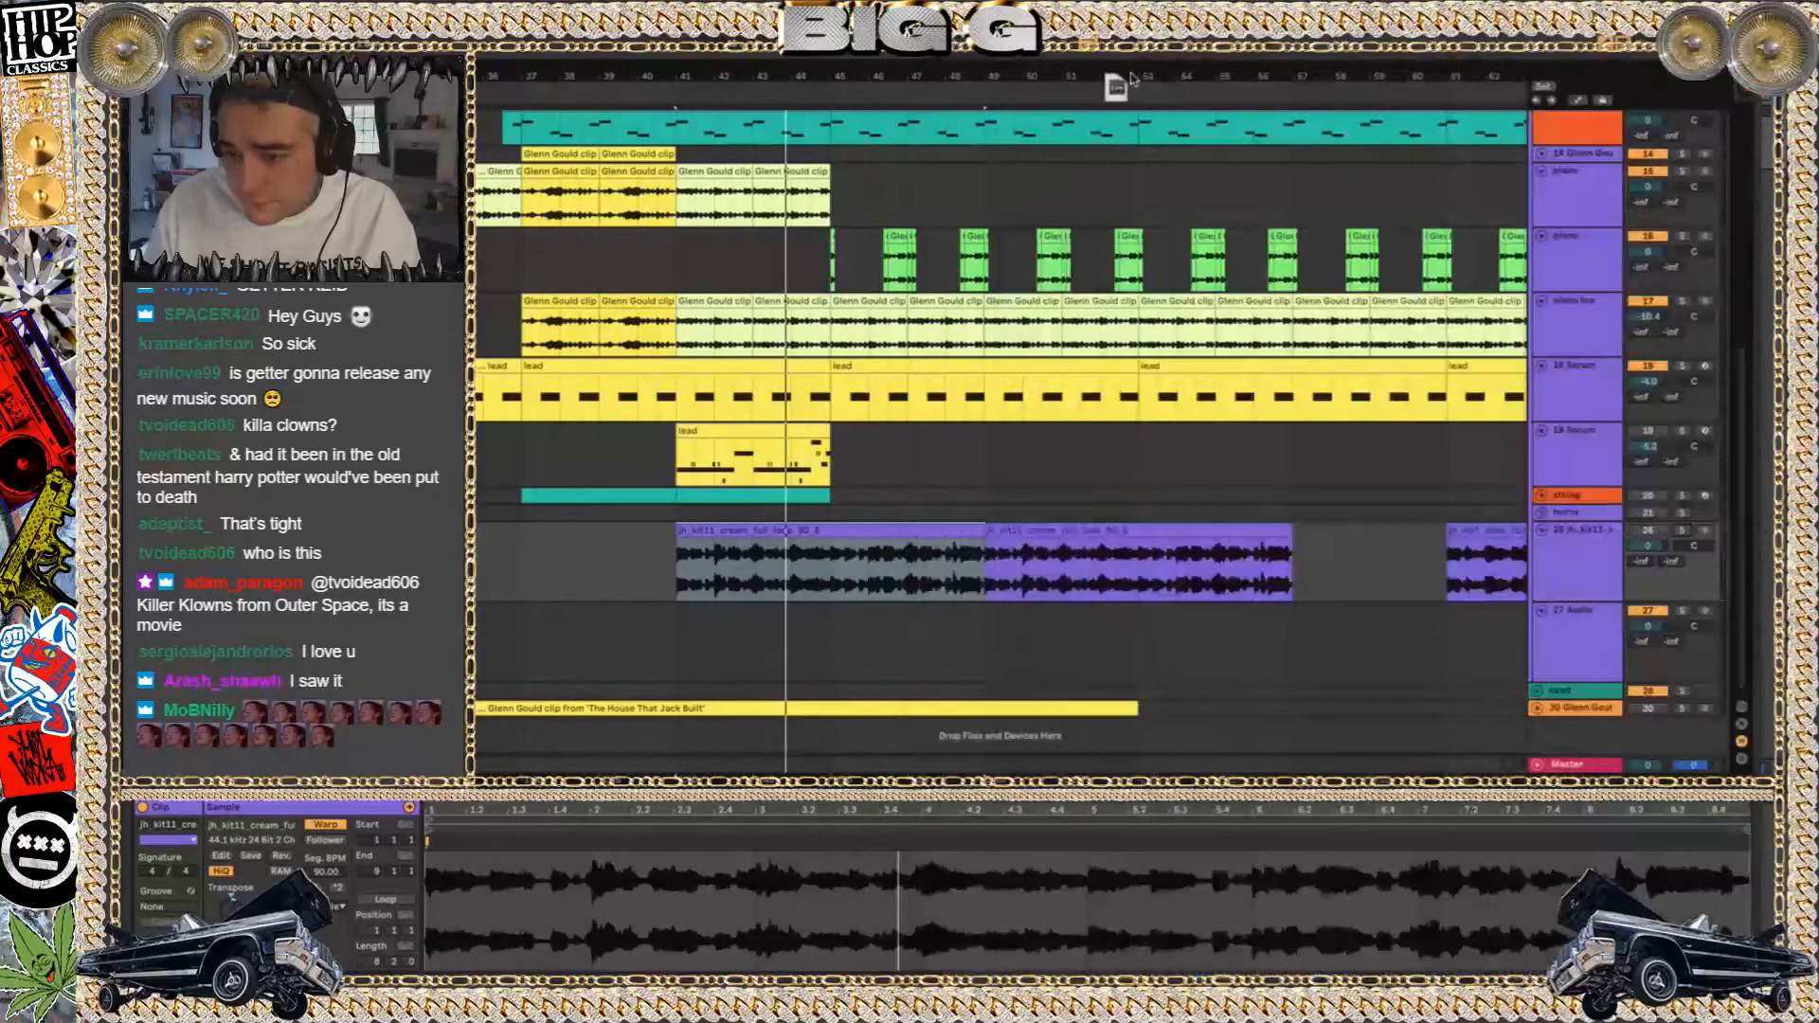
{"action": "left_click", "coordinate": [807, 547]}
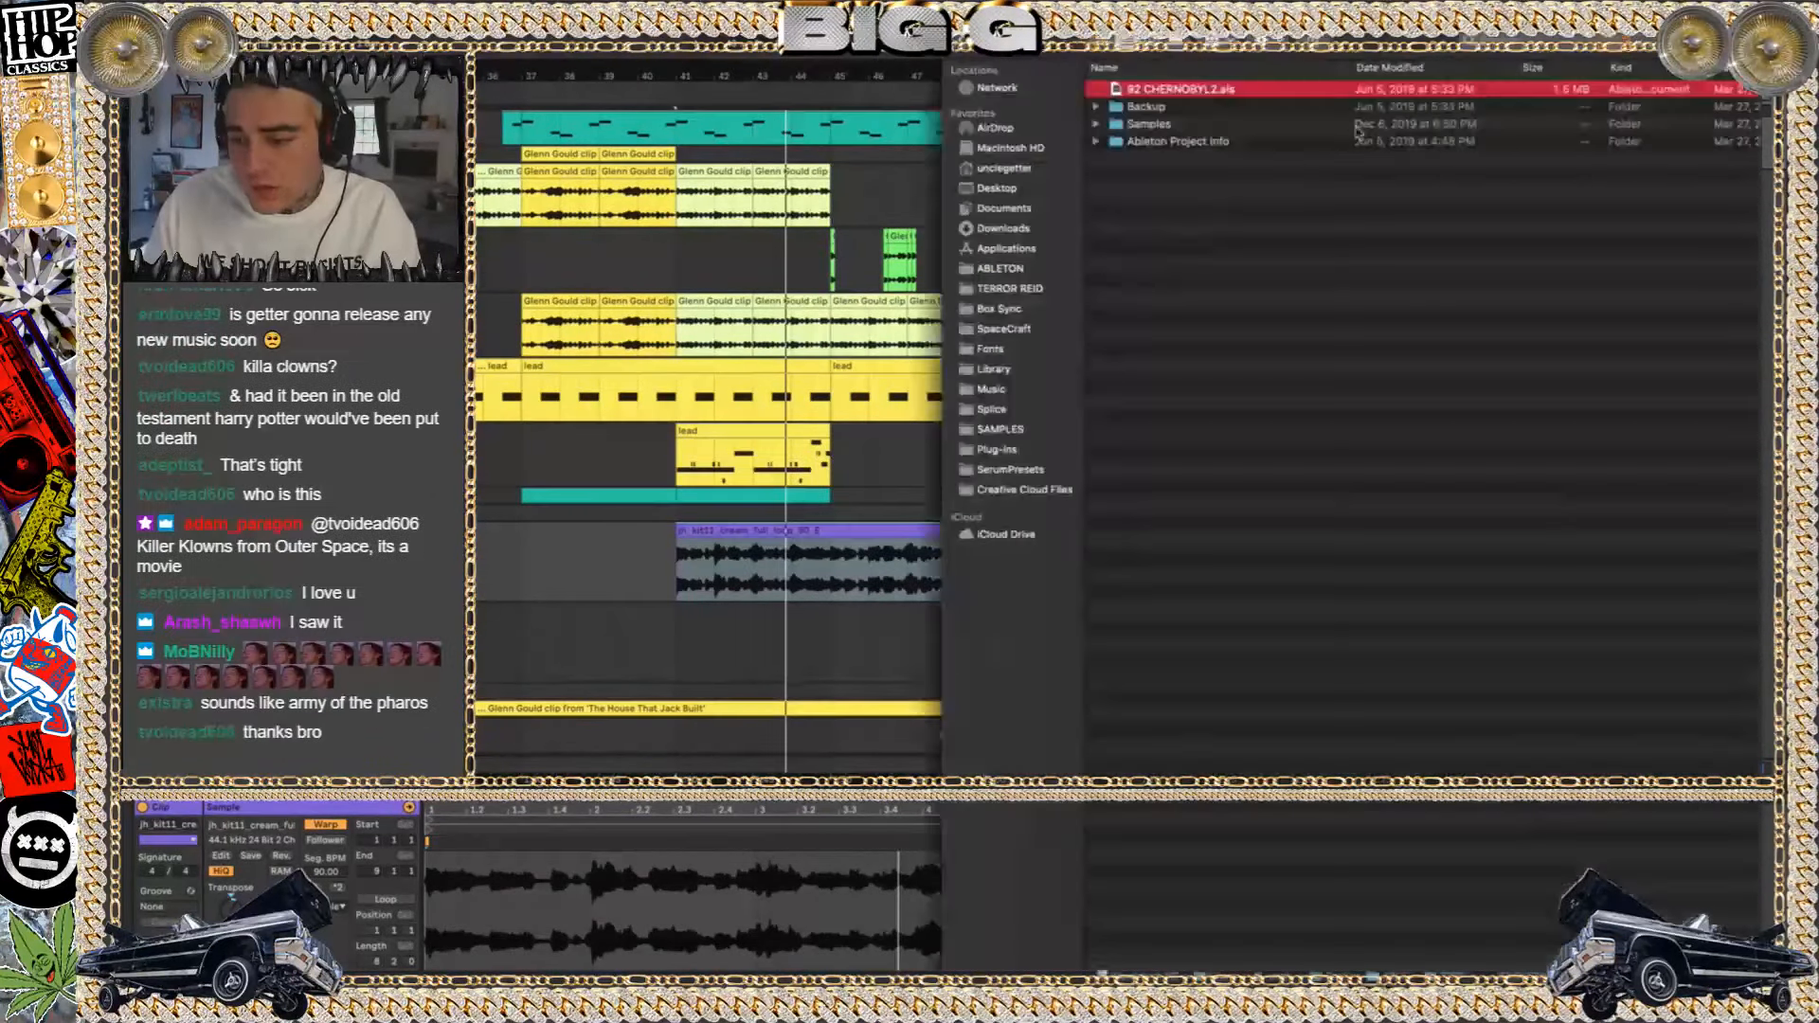
{"action": "left_click", "coordinate": [967, 50]}
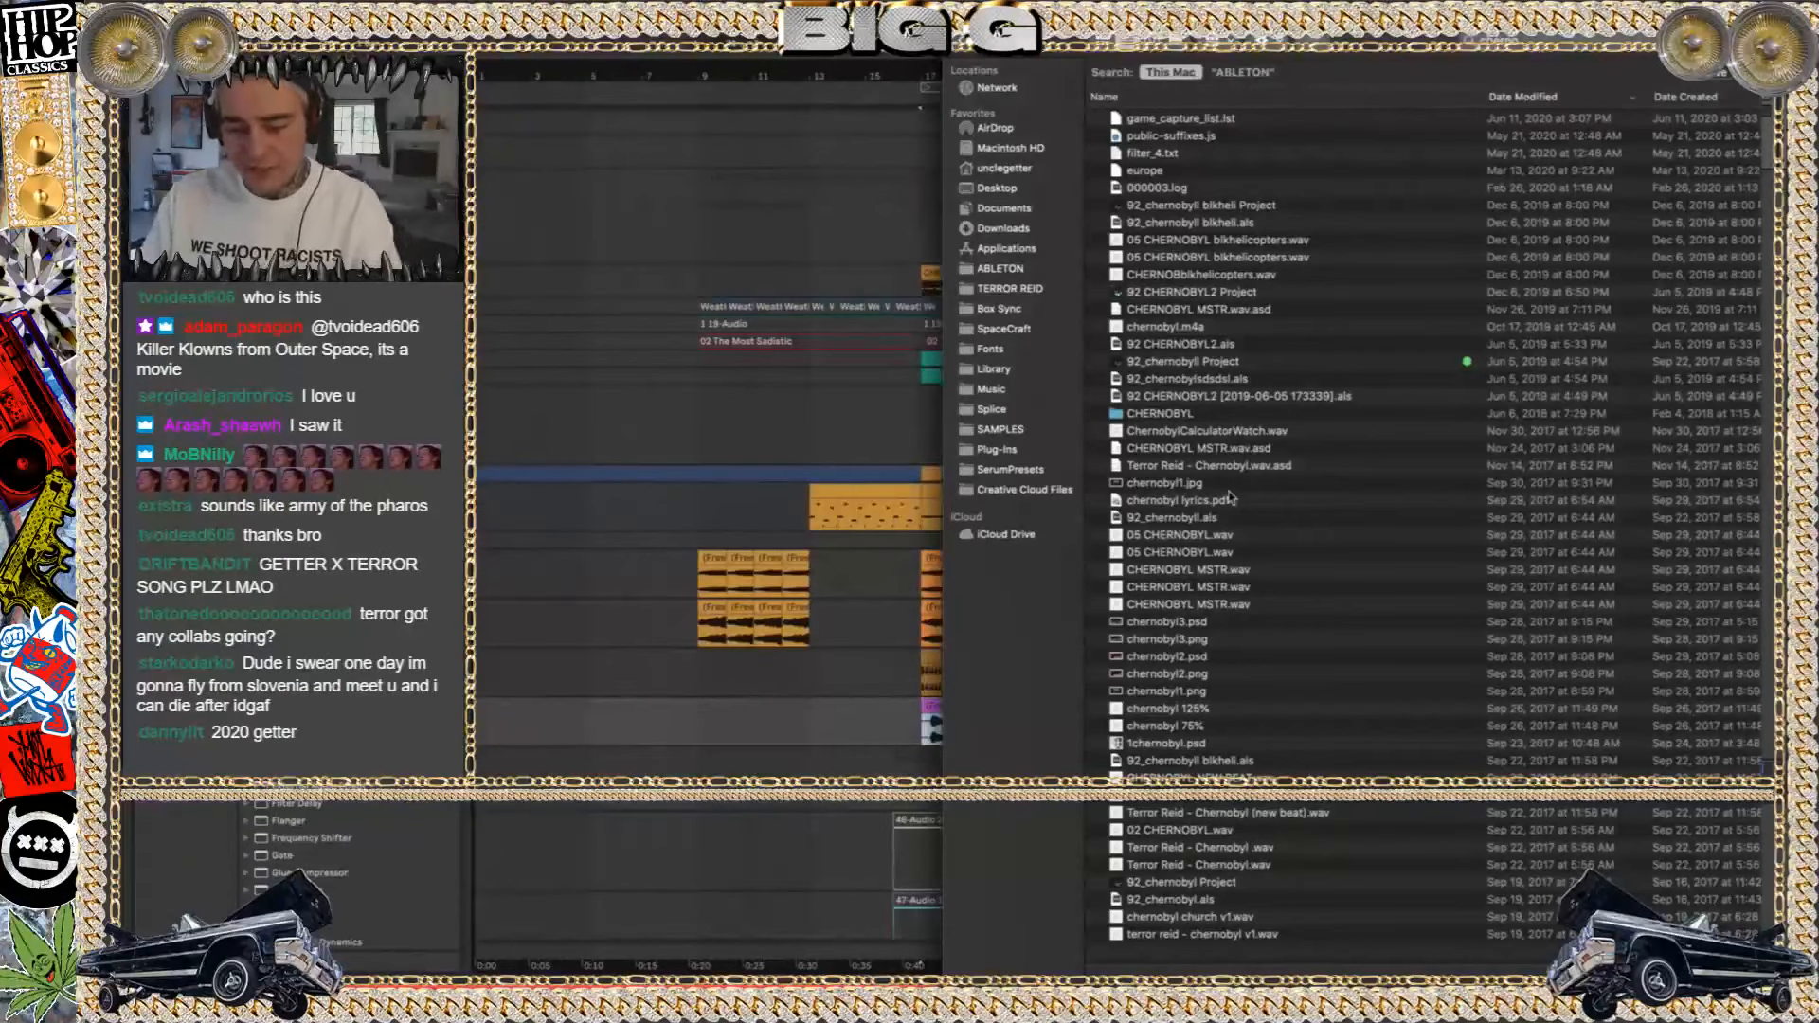
Play the CHERNOBYL2 set from bar 17 and look over its sample, drum and Kontakt tracks
{"action": "left_click", "coordinate": [827, 387]}
{"action": "key", "text": "space"}
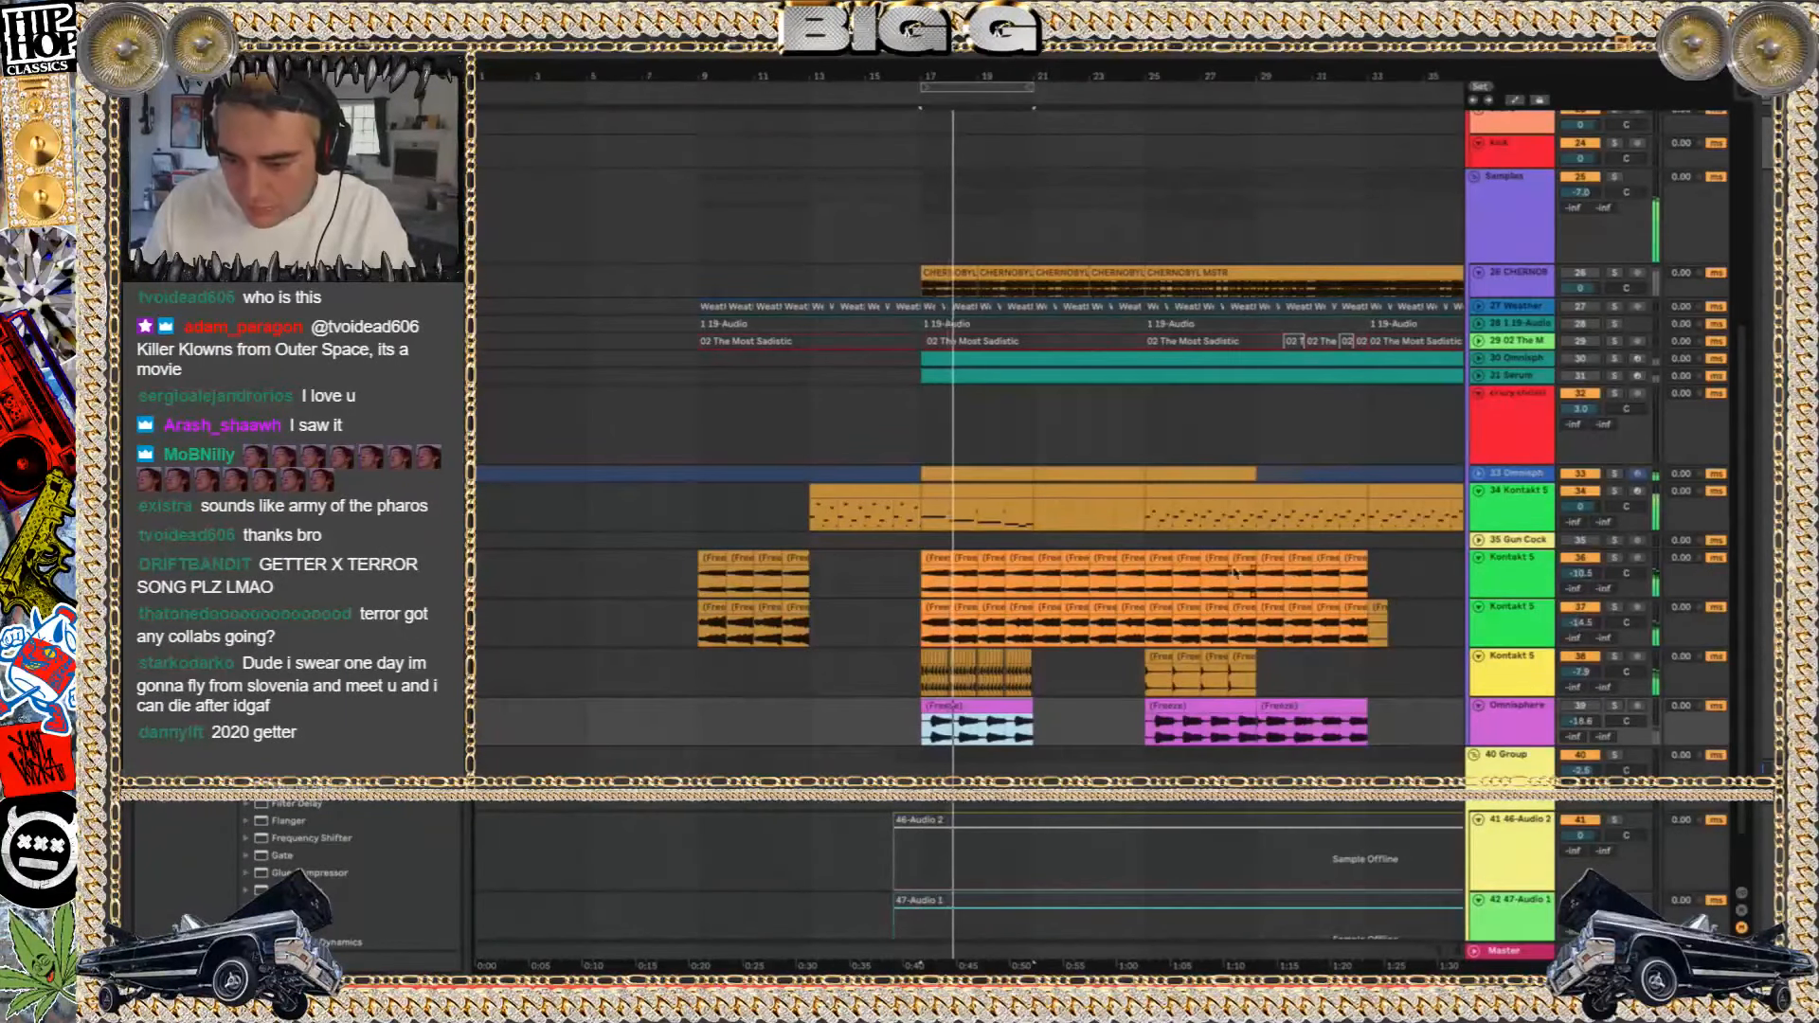
{"action": "scroll", "coordinate": [1234, 573], "scroll_direction": "up", "scroll_amount": 3}
{"action": "scroll", "coordinate": [1235, 573], "scroll_direction": "right", "scroll_amount": 3}
{"action": "scroll", "coordinate": [1234, 573], "scroll_direction": "down", "scroll_amount": 2}
{"action": "scroll", "coordinate": [1235, 573], "scroll_direction": "right", "scroll_amount": 2}
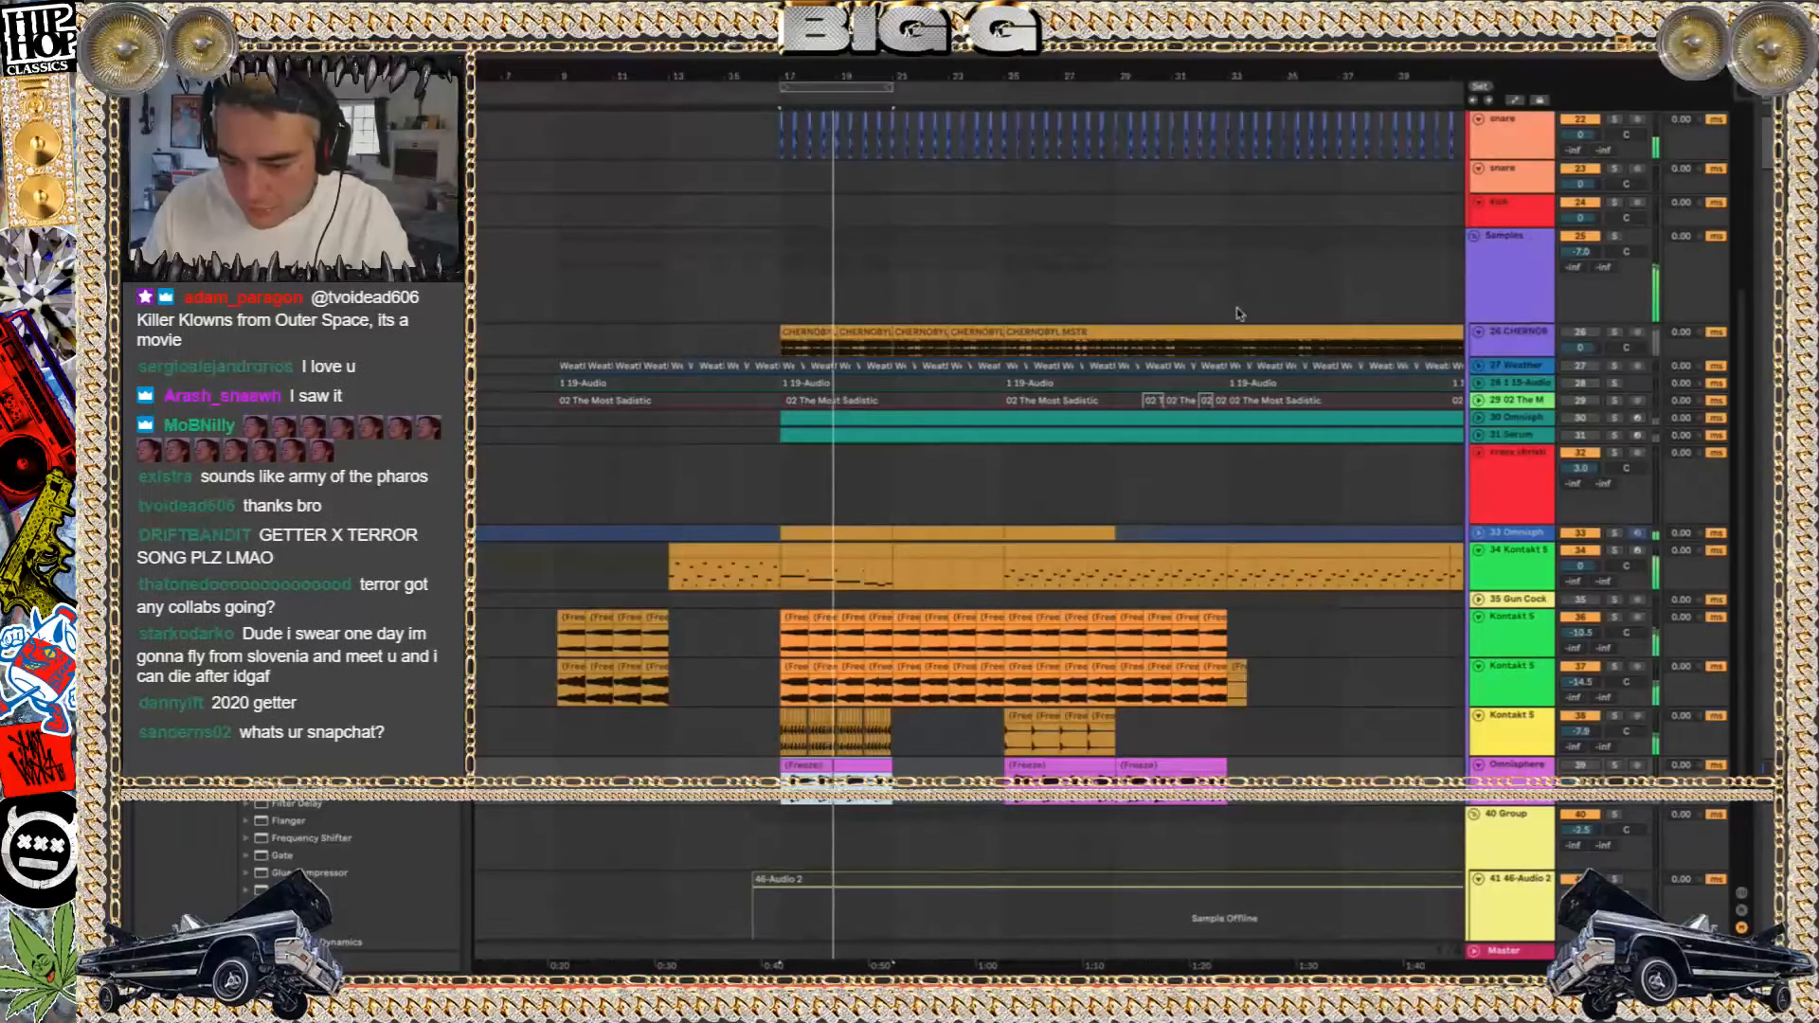
Open the Live set in the green-tagged 92_chernobyl Project from Finder's search results and dismiss the UAD plug-ins notice
{"action": "key", "text": "super+Tab"}
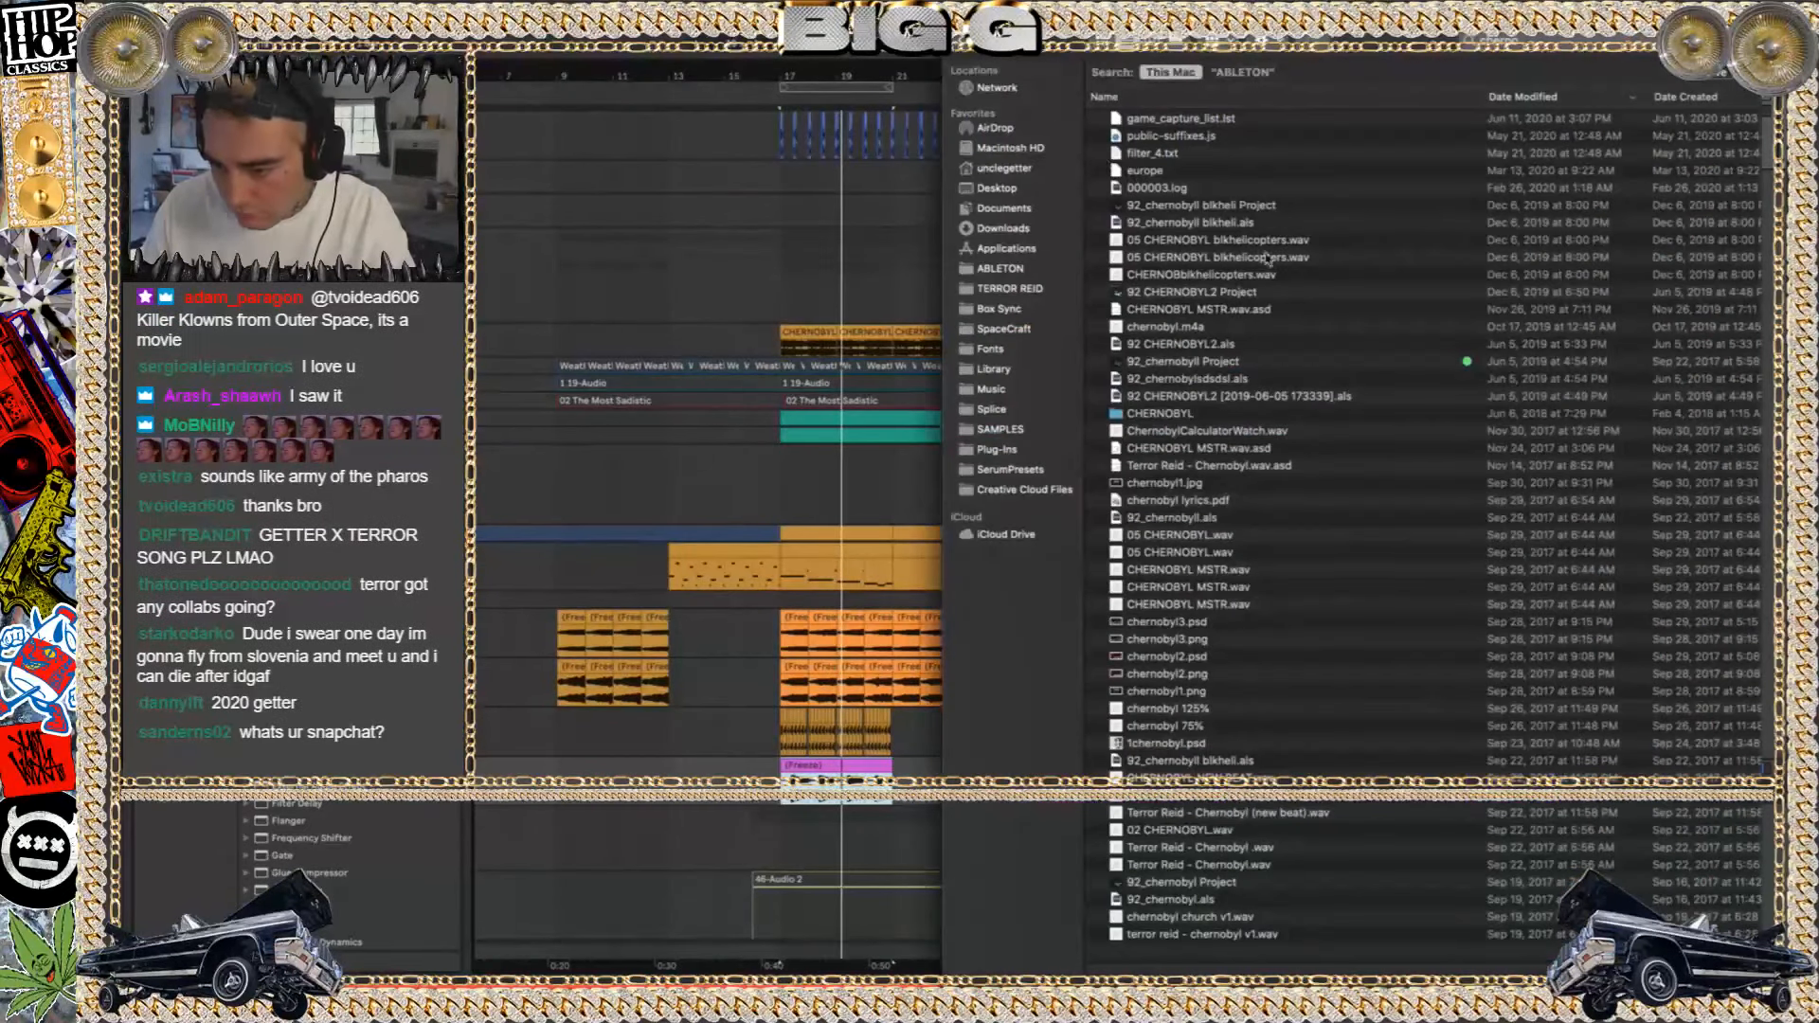
{"action": "double_click", "coordinate": [1180, 362]}
{"action": "left_click", "coordinate": [1175, 92]}
{"action": "double_click", "coordinate": [1173, 106]}
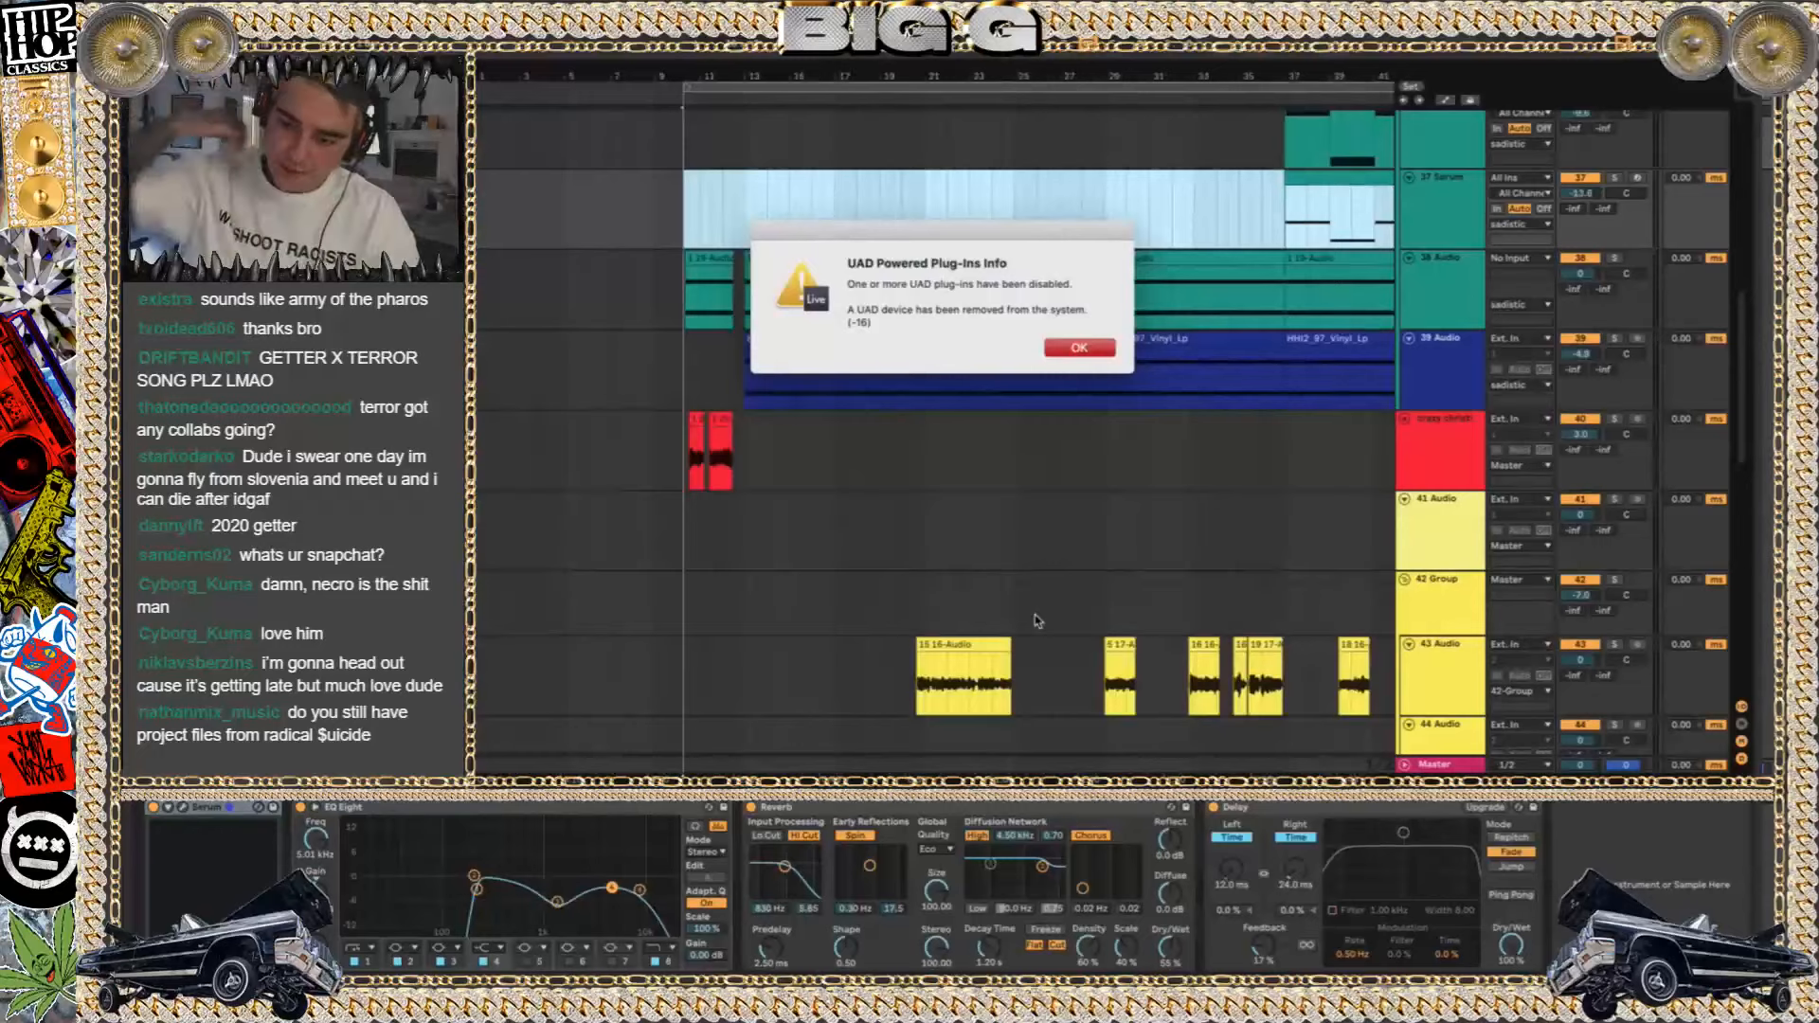
{"action": "key", "text": "Return"}
Delete the empty 44 Audio track from the yellow 42 Group
{"action": "scroll", "coordinate": [838, 472], "scroll_direction": "down", "scroll_amount": 5}
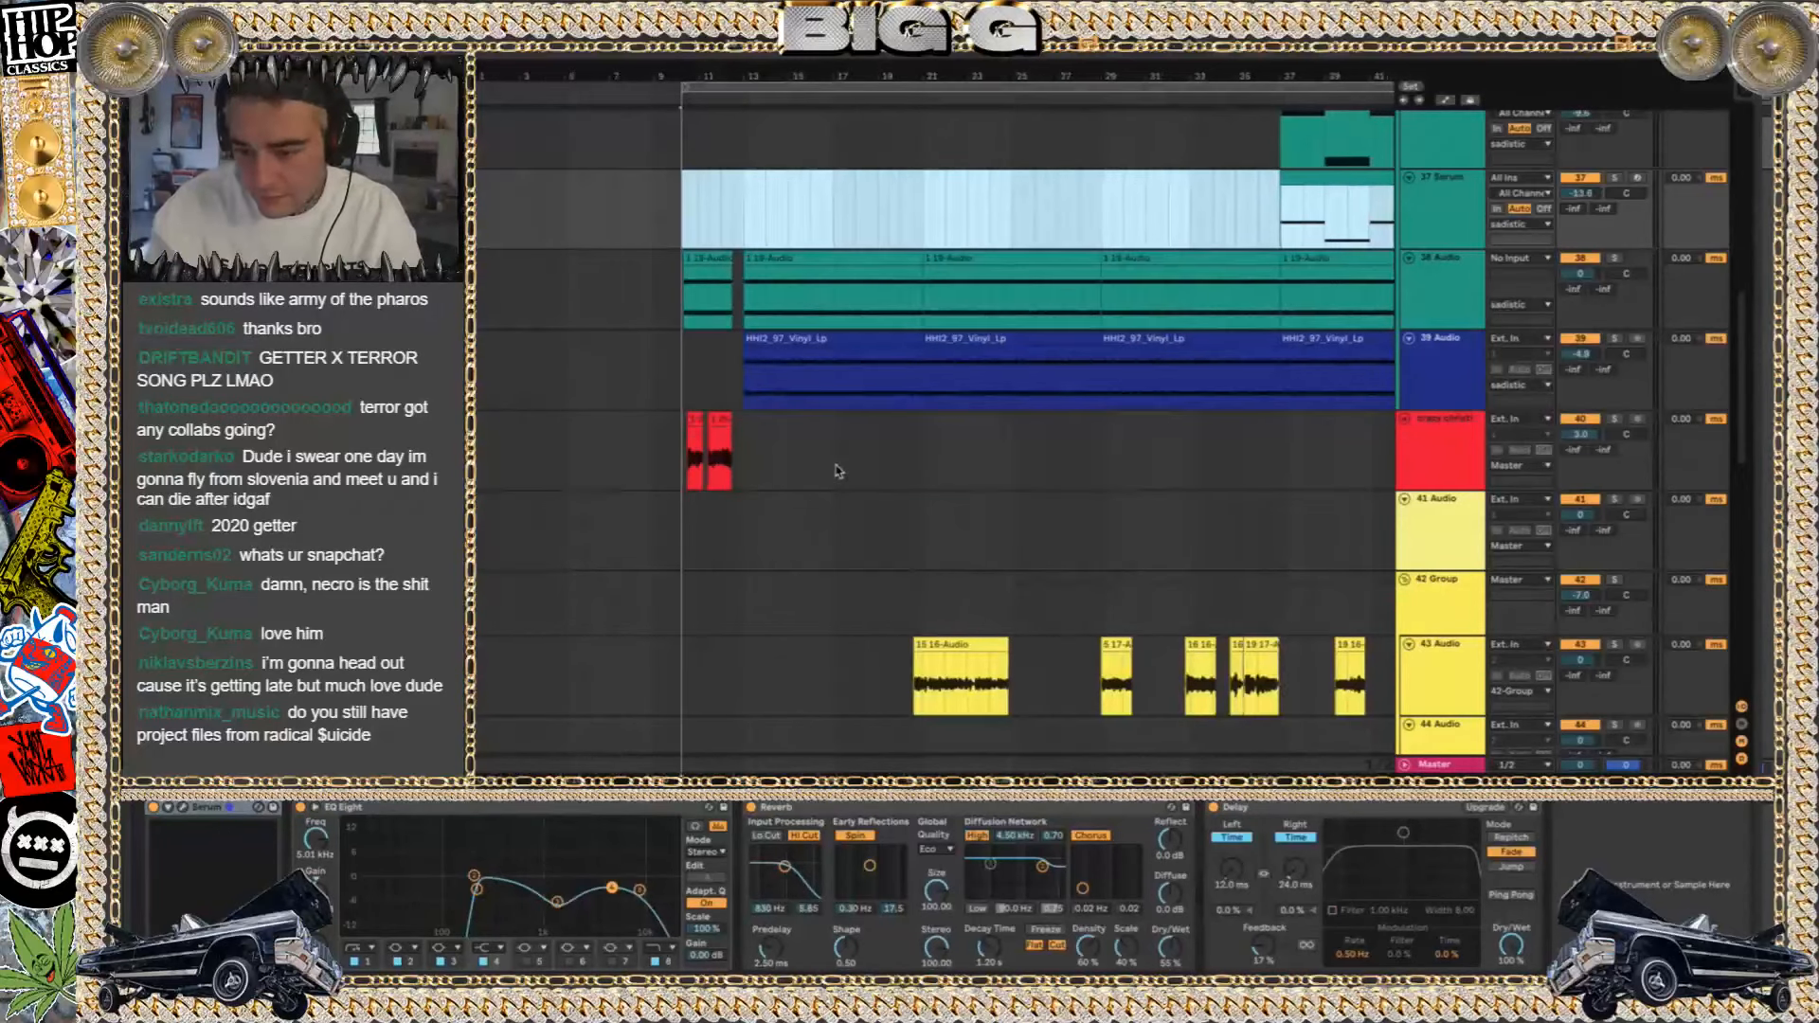
{"action": "scroll", "coordinate": [839, 472], "scroll_direction": "down", "scroll_amount": 2}
{"action": "scroll", "coordinate": [839, 472], "scroll_direction": "down", "scroll_amount": 5}
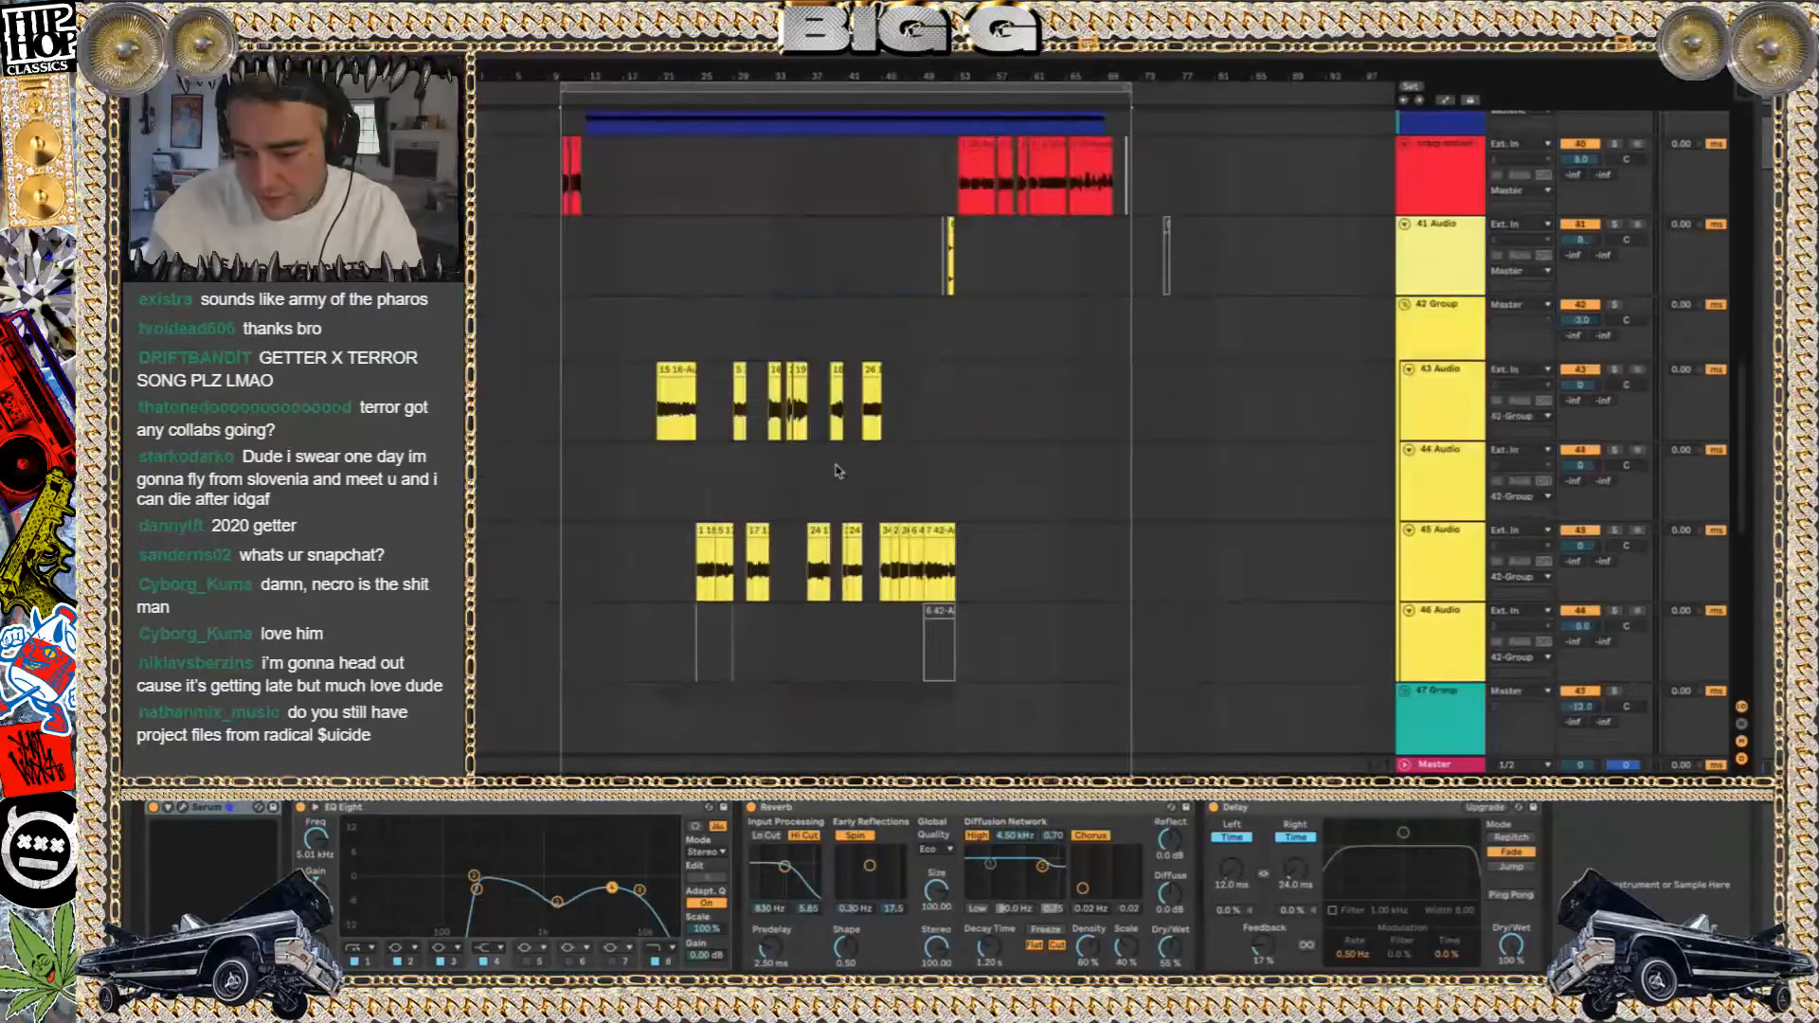
{"action": "left_click", "coordinate": [1448, 490]}
{"action": "key", "text": "Delete"}
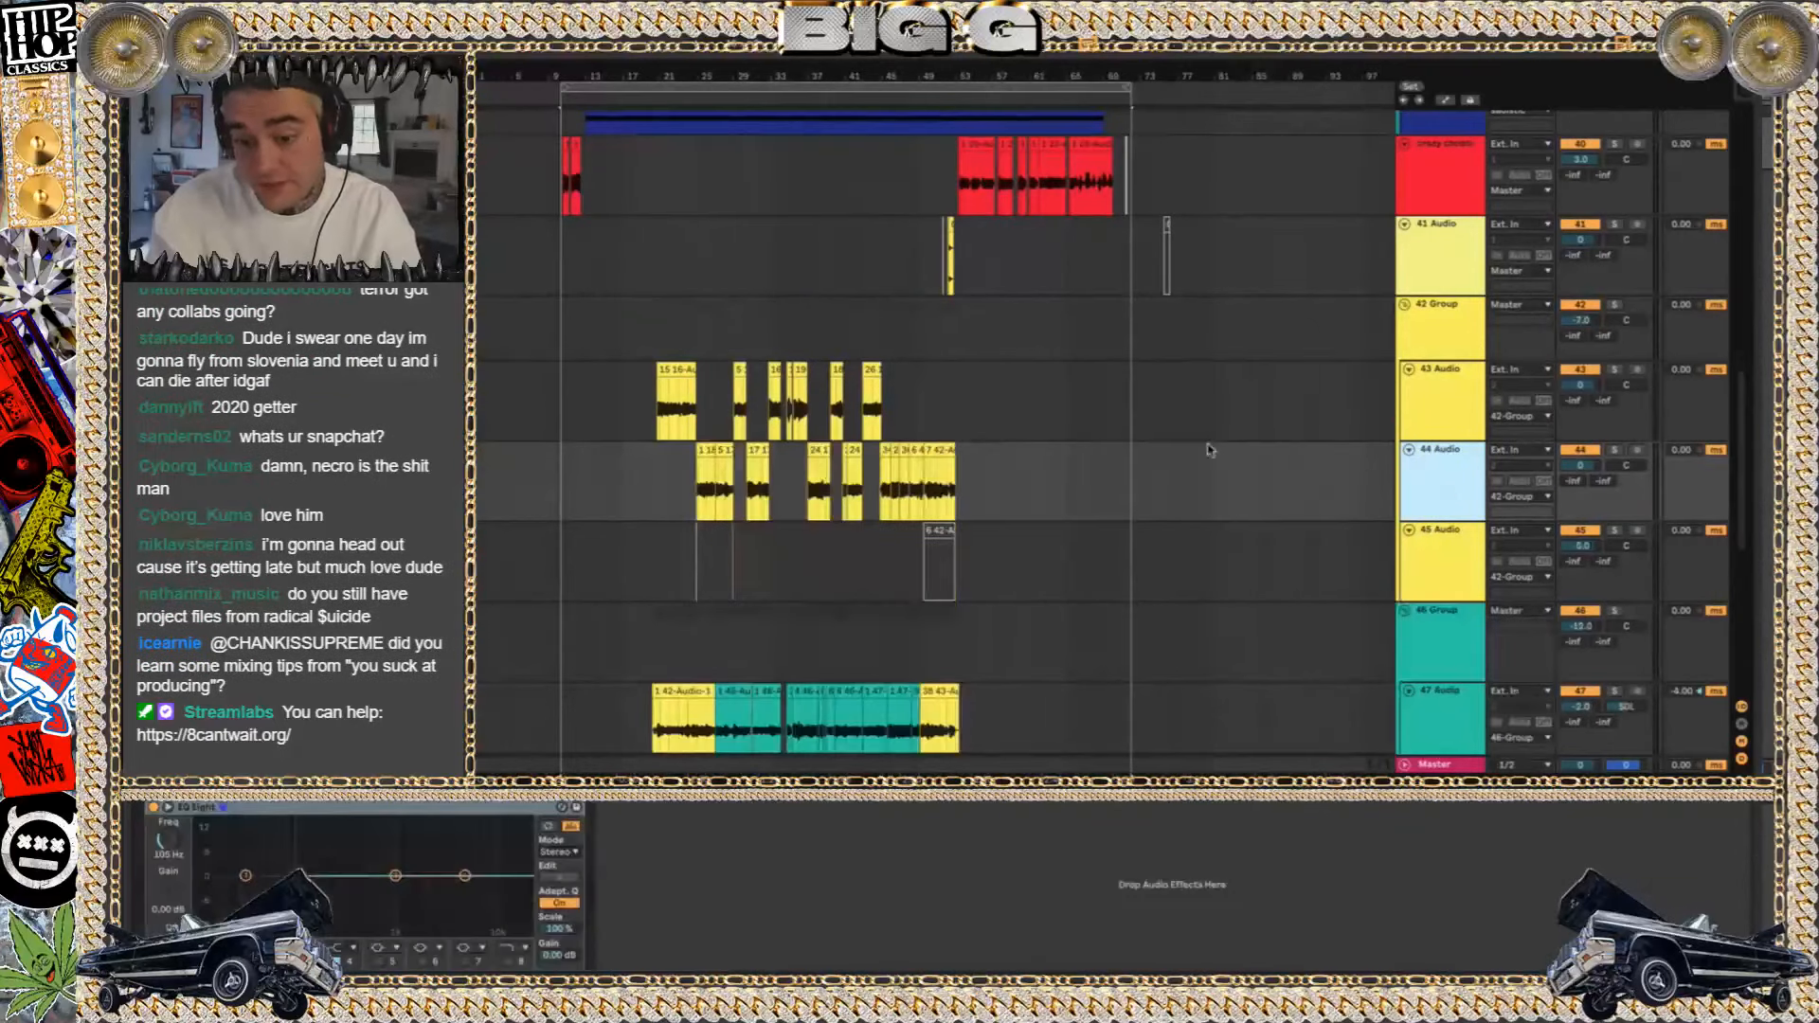
Play from about bar 20, then delete the yellow 42 Group and the teal group below it with all their tracks
{"action": "left_click", "coordinate": [662, 356]}
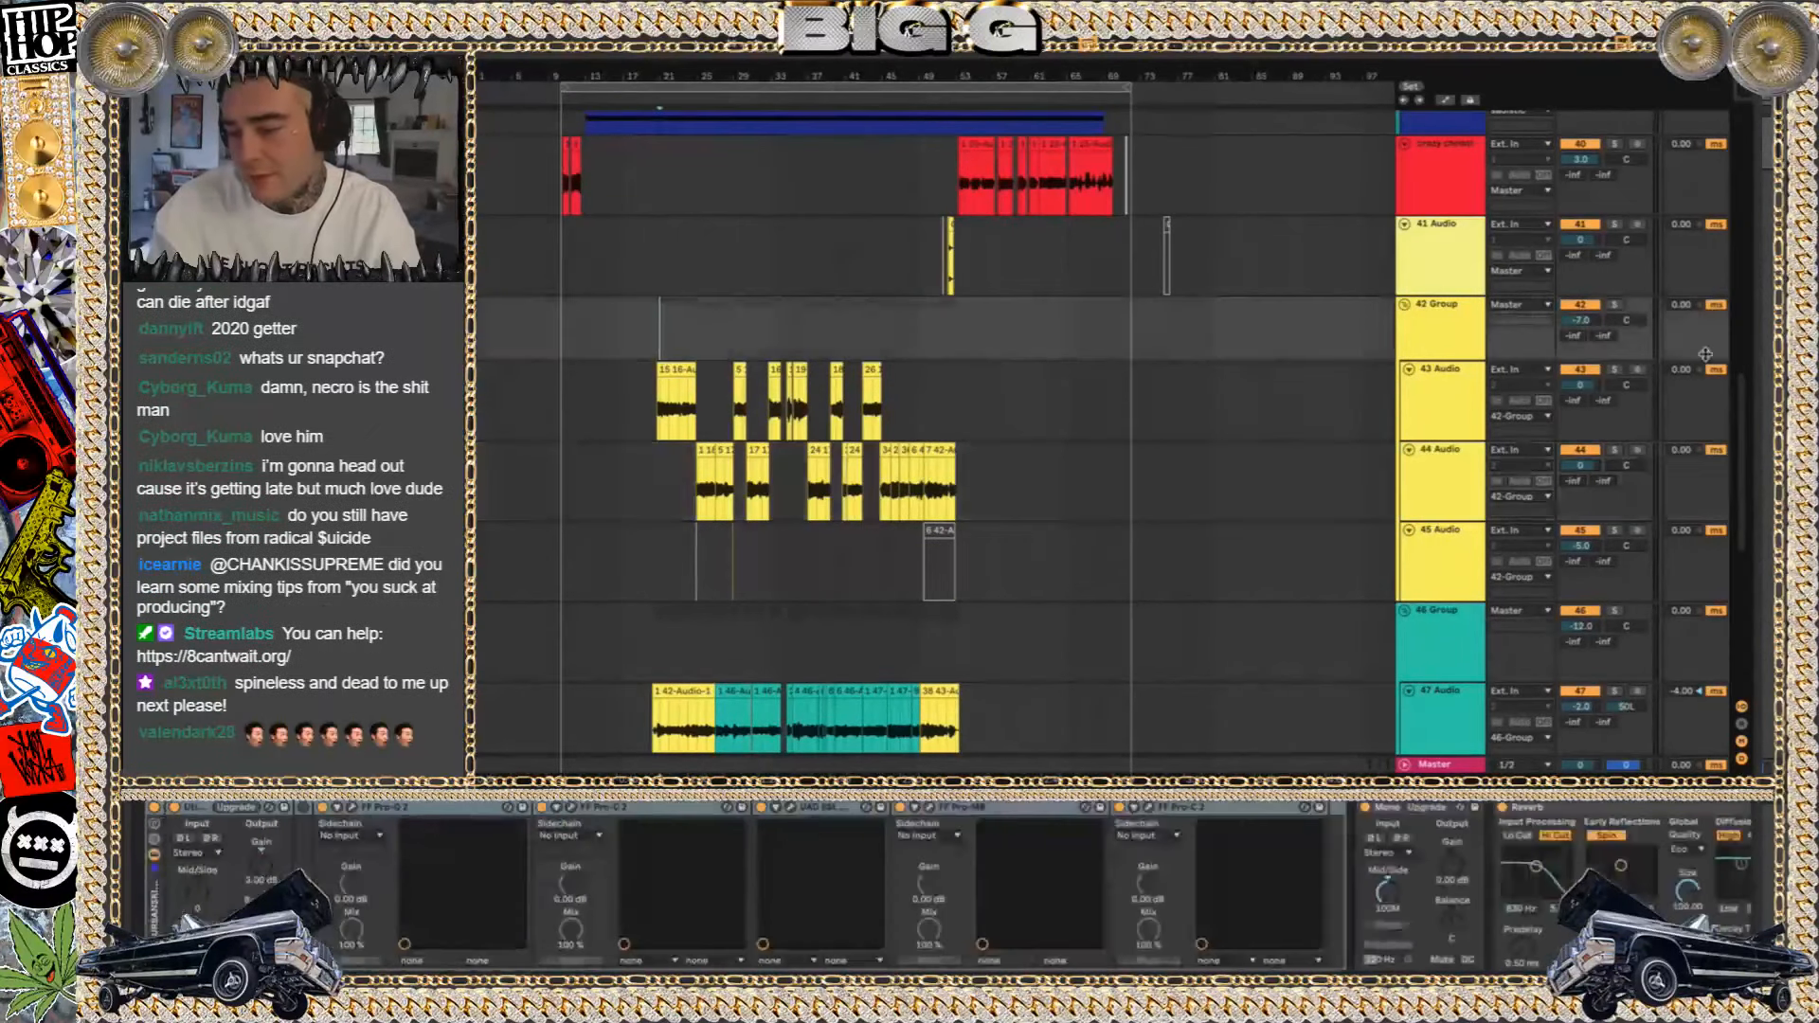
{"action": "left_click", "coordinate": [1613, 295]}
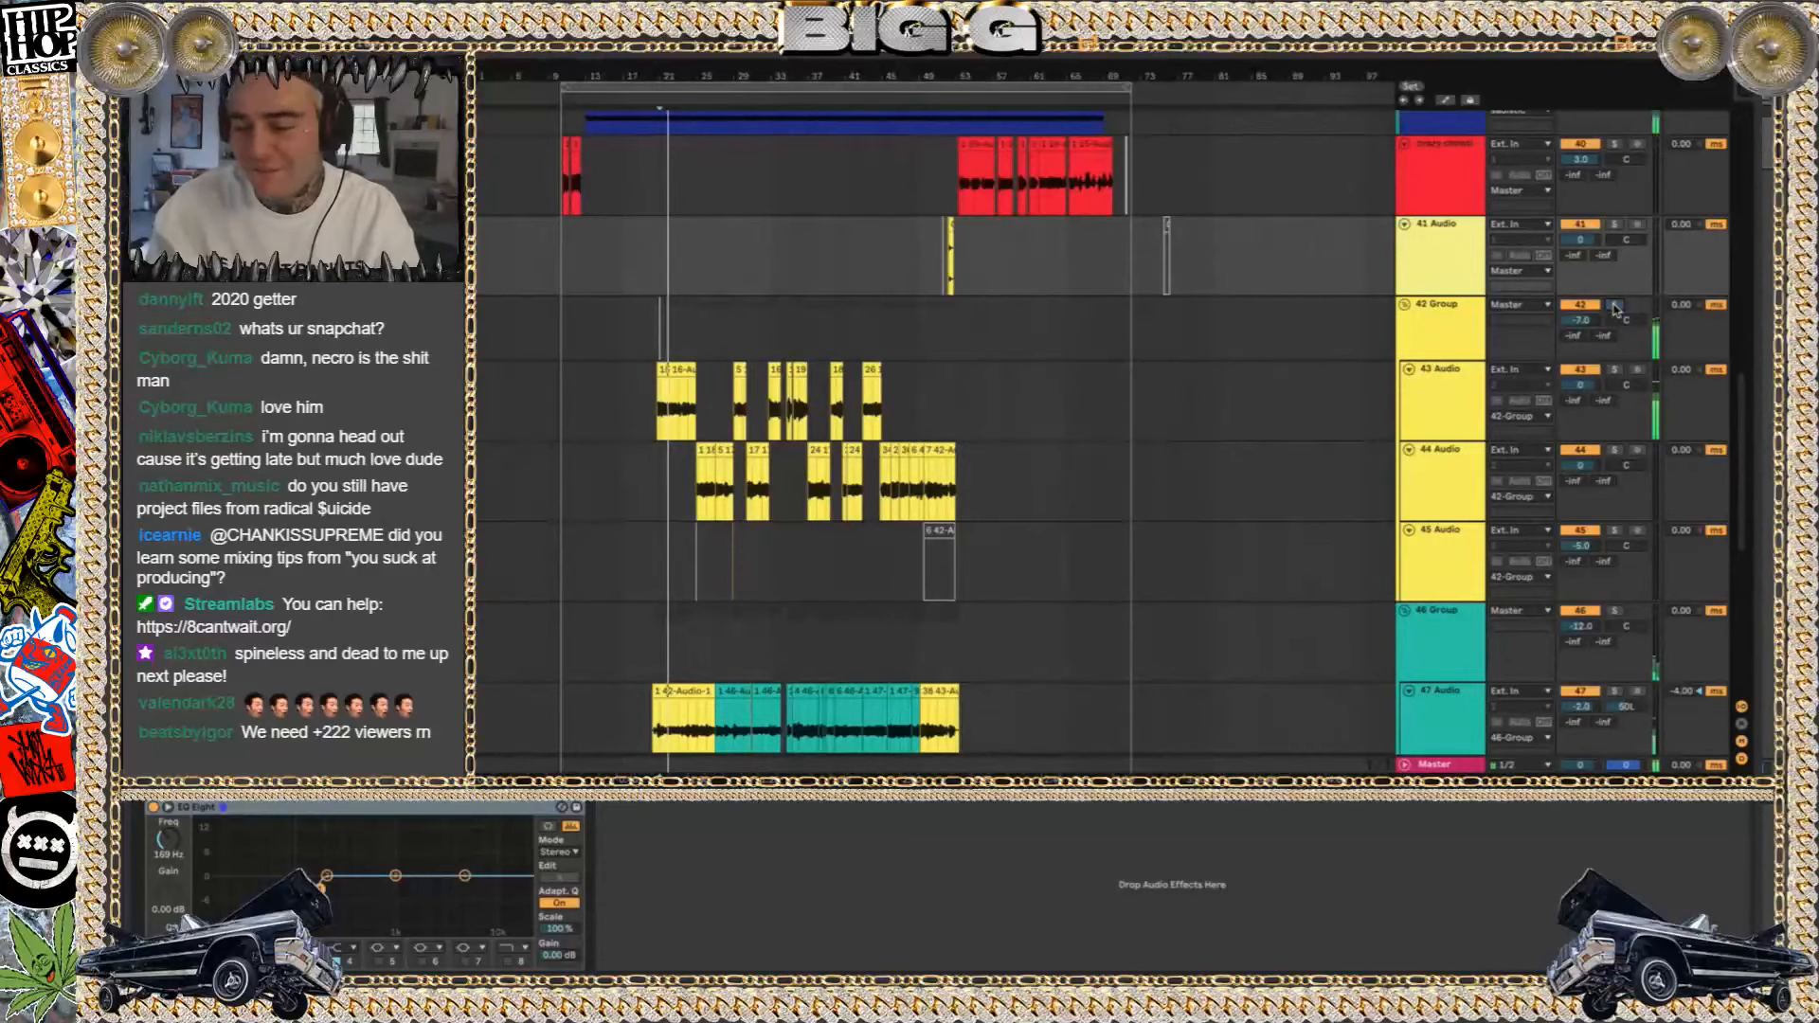
{"action": "left_click", "coordinate": [1432, 331]}
{"action": "left_click", "coordinate": [1405, 306]}
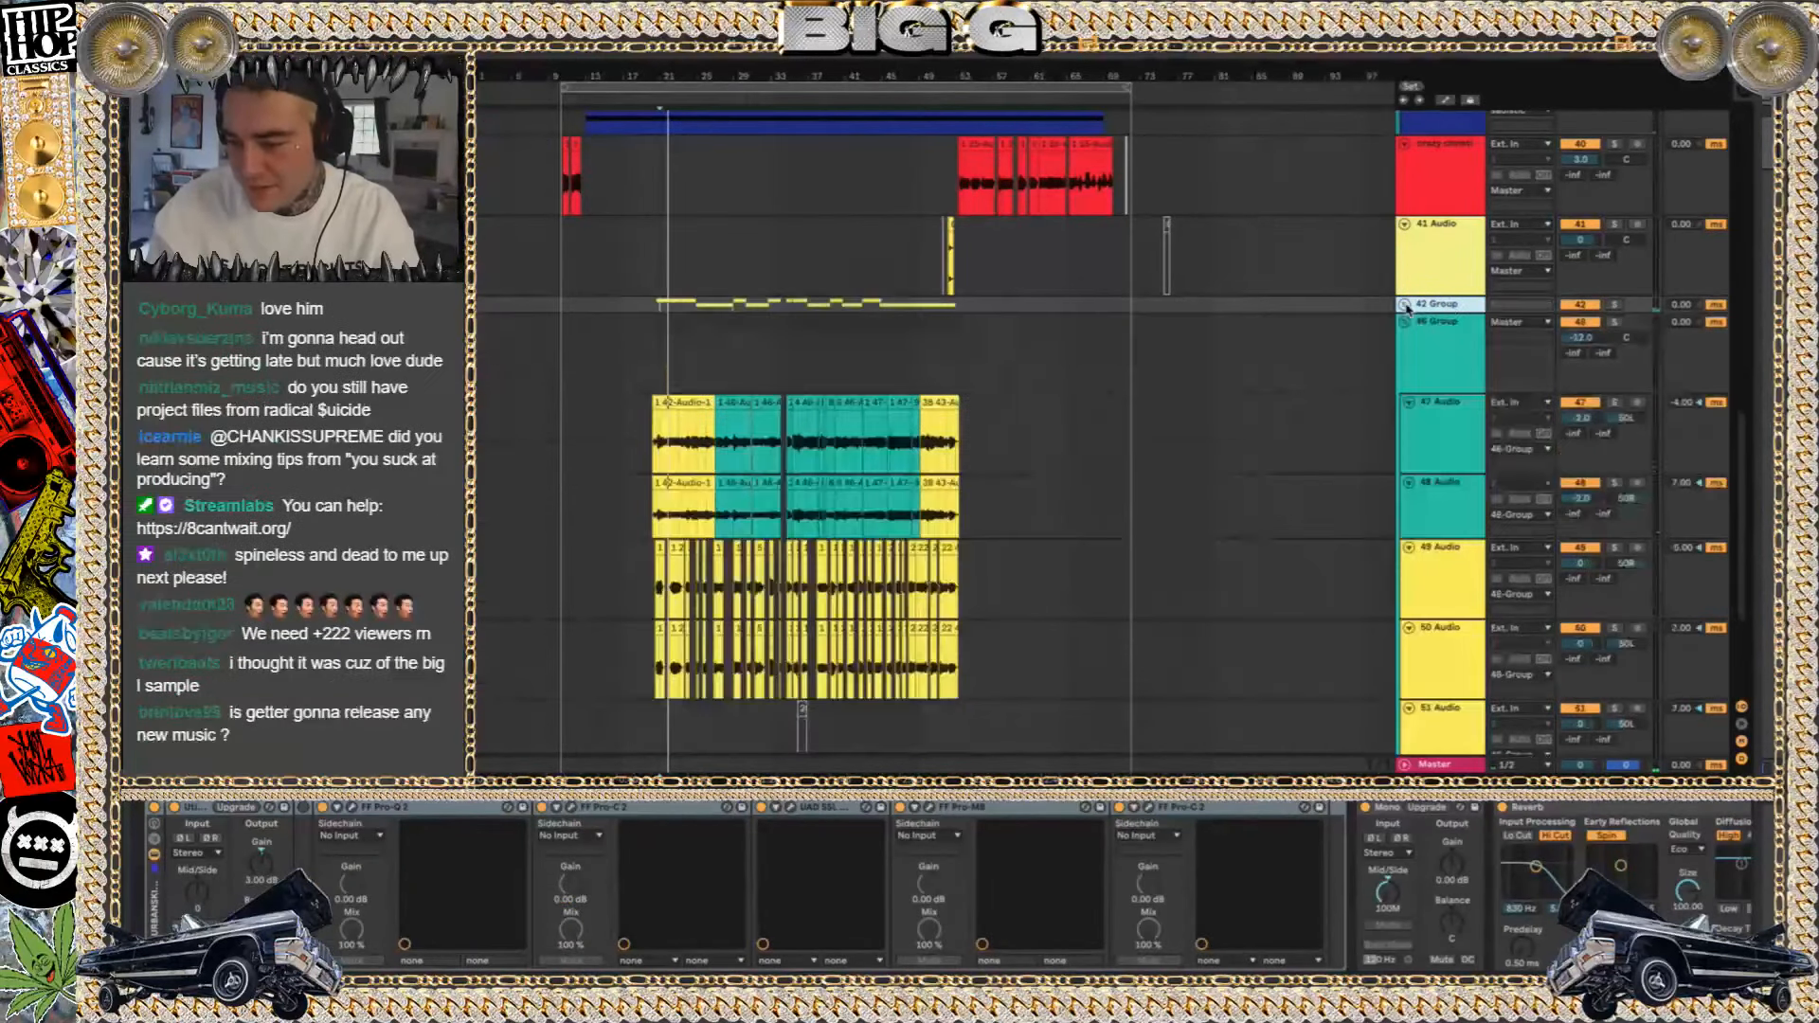
{"action": "key", "text": "Delete"}
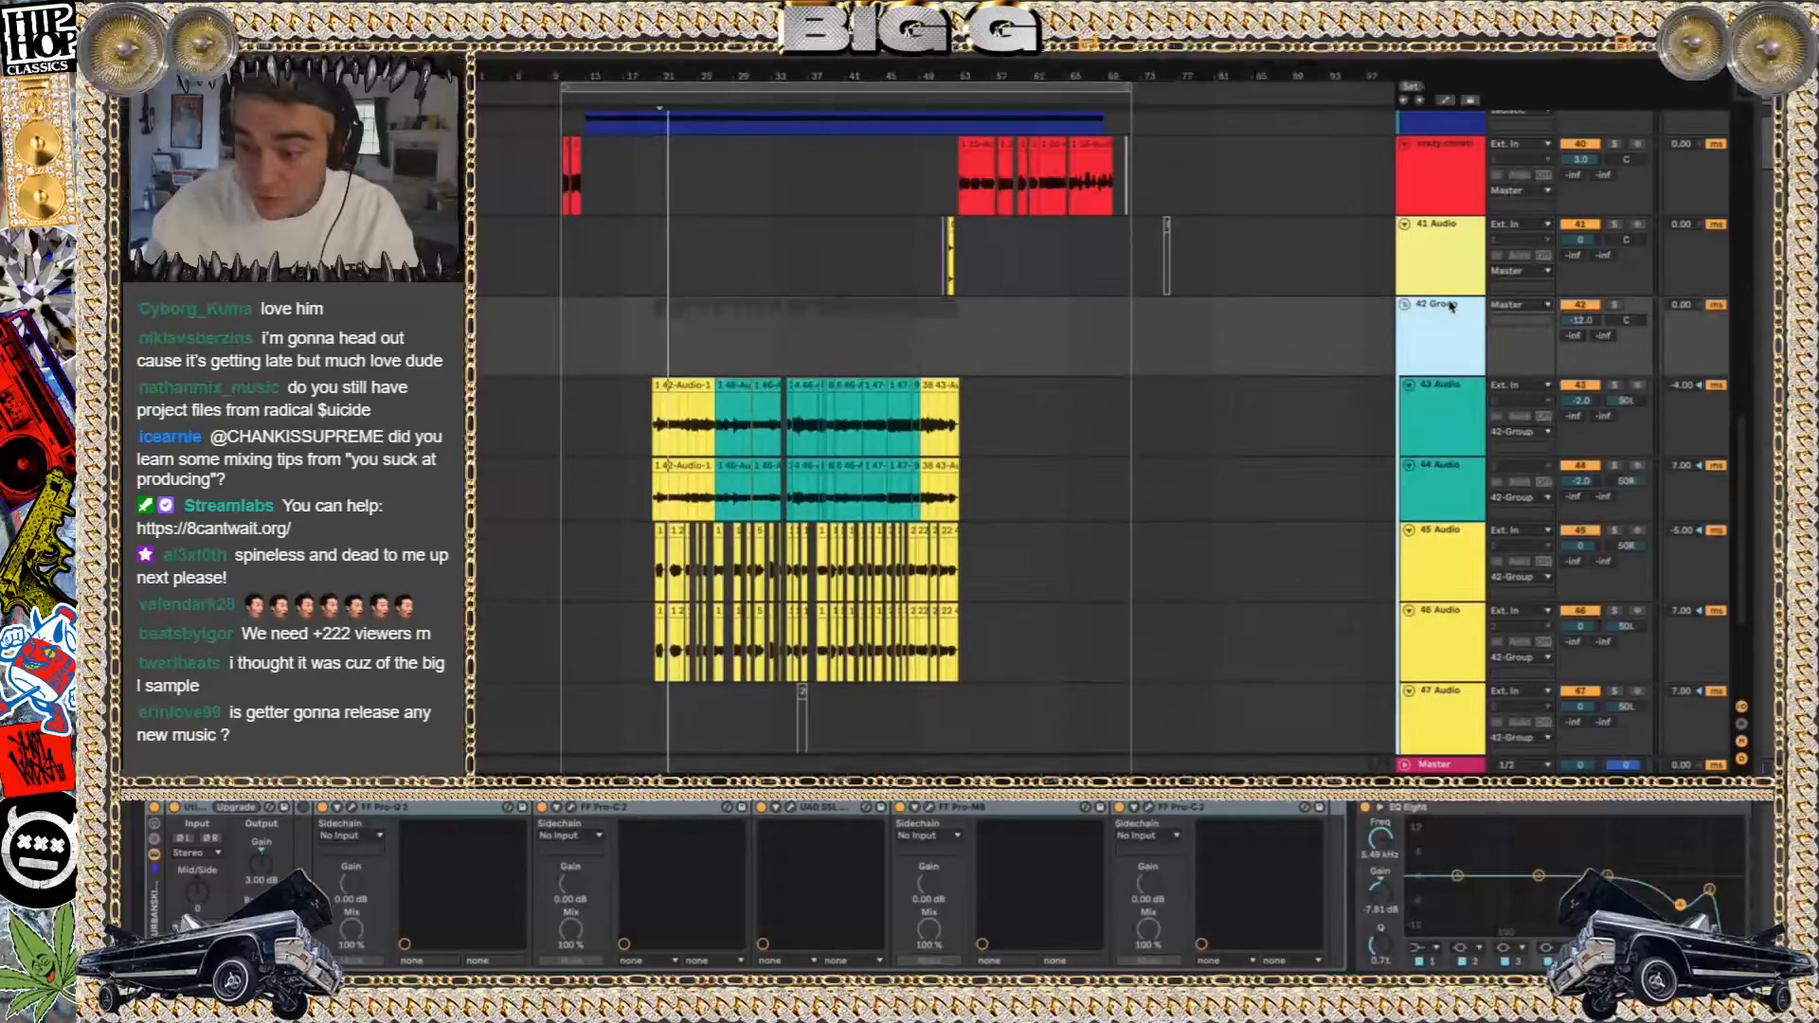
{"action": "key", "text": "Delete"}
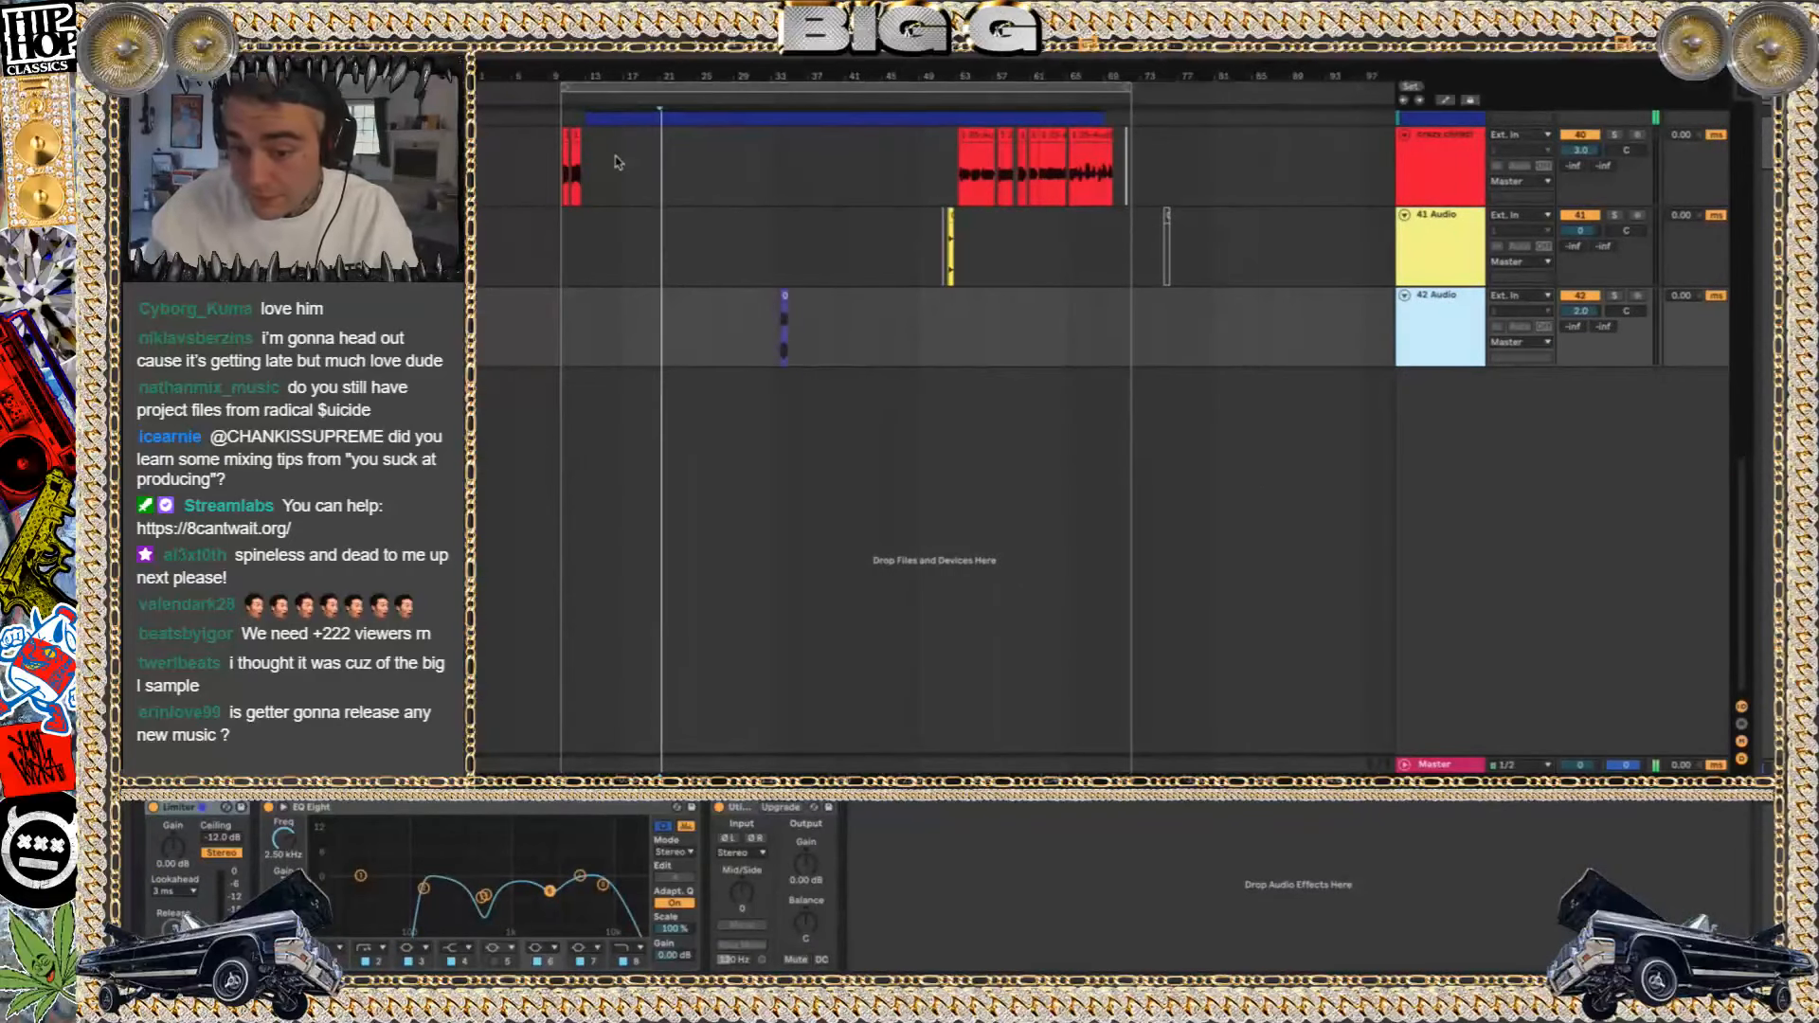
Audition the 02 The Most Sadistic clip on the 34 Audio track from bar 13 in solo, then unsolo the track
{"action": "scroll", "coordinate": [611, 277], "scroll_direction": "up", "scroll_amount": 3}
{"action": "scroll", "coordinate": [612, 277], "scroll_direction": "up", "scroll_amount": 2}
{"action": "scroll", "coordinate": [611, 279], "scroll_direction": "up", "scroll_amount": 3}
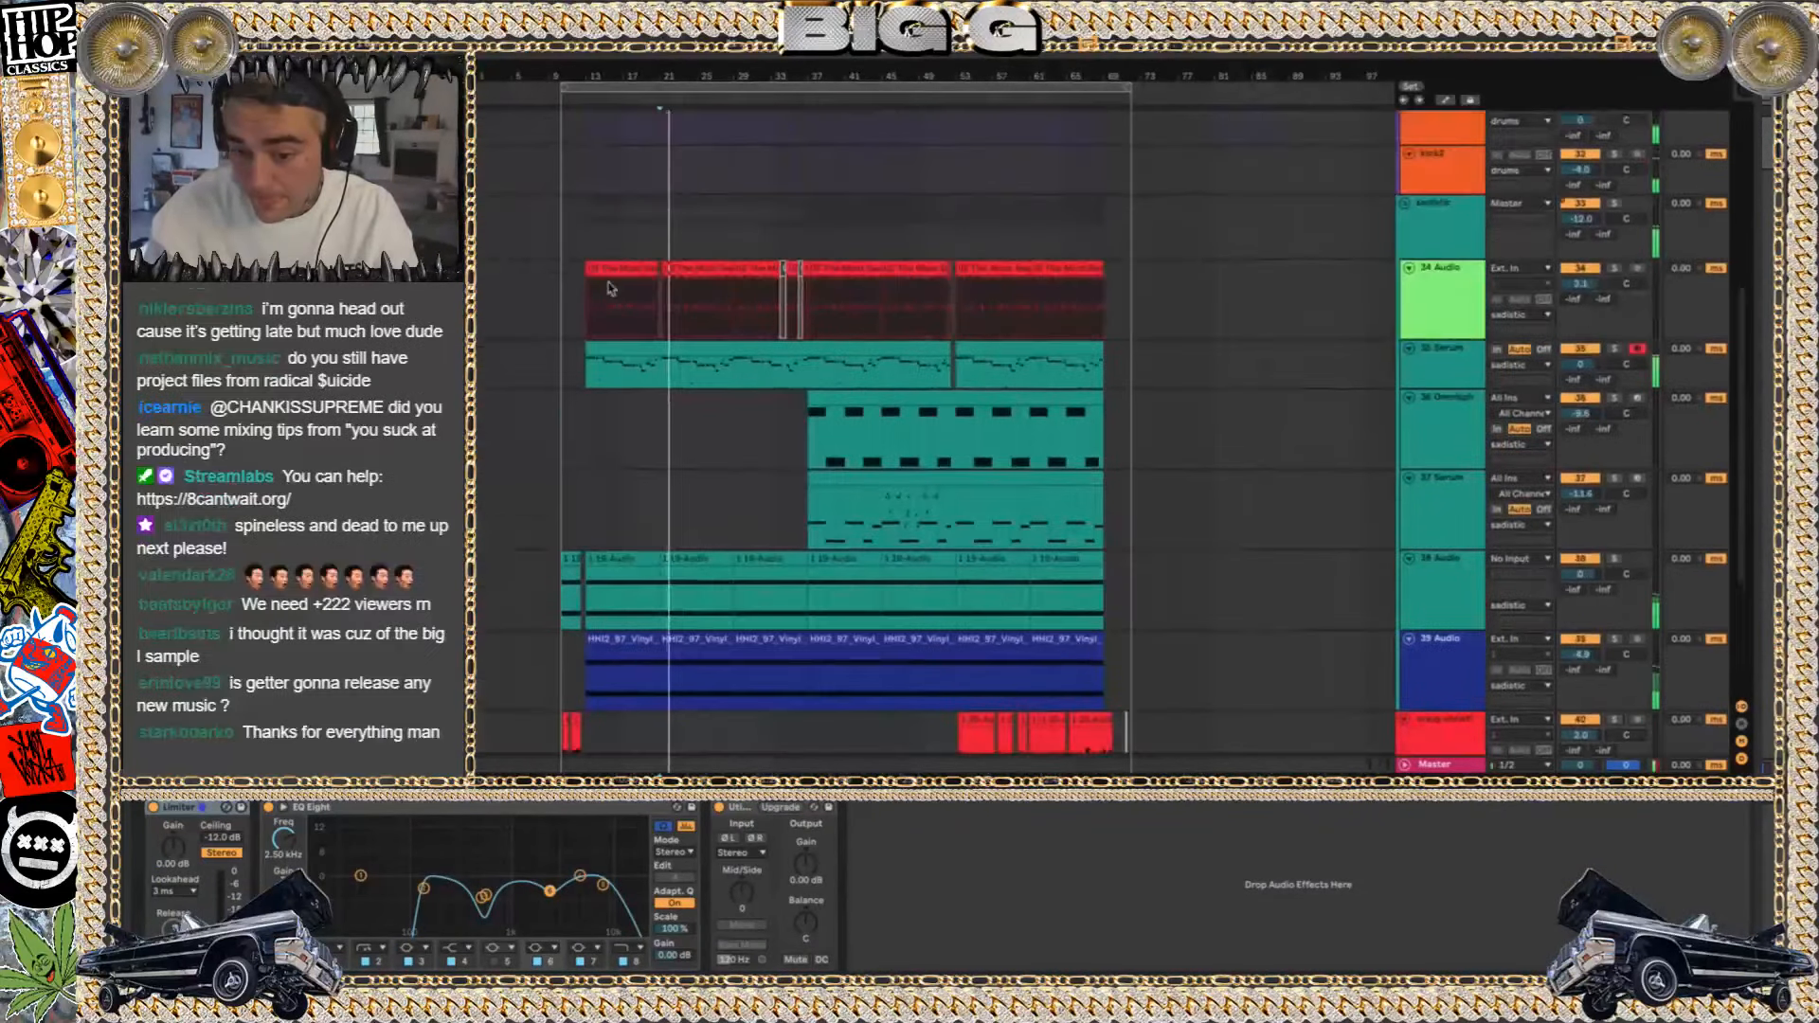
{"action": "left_click", "coordinate": [607, 264]}
{"action": "scroll", "coordinate": [541, 394], "scroll_direction": "down", "scroll_amount": 2}
{"action": "scroll", "coordinate": [541, 394], "scroll_direction": "up", "scroll_amount": 6}
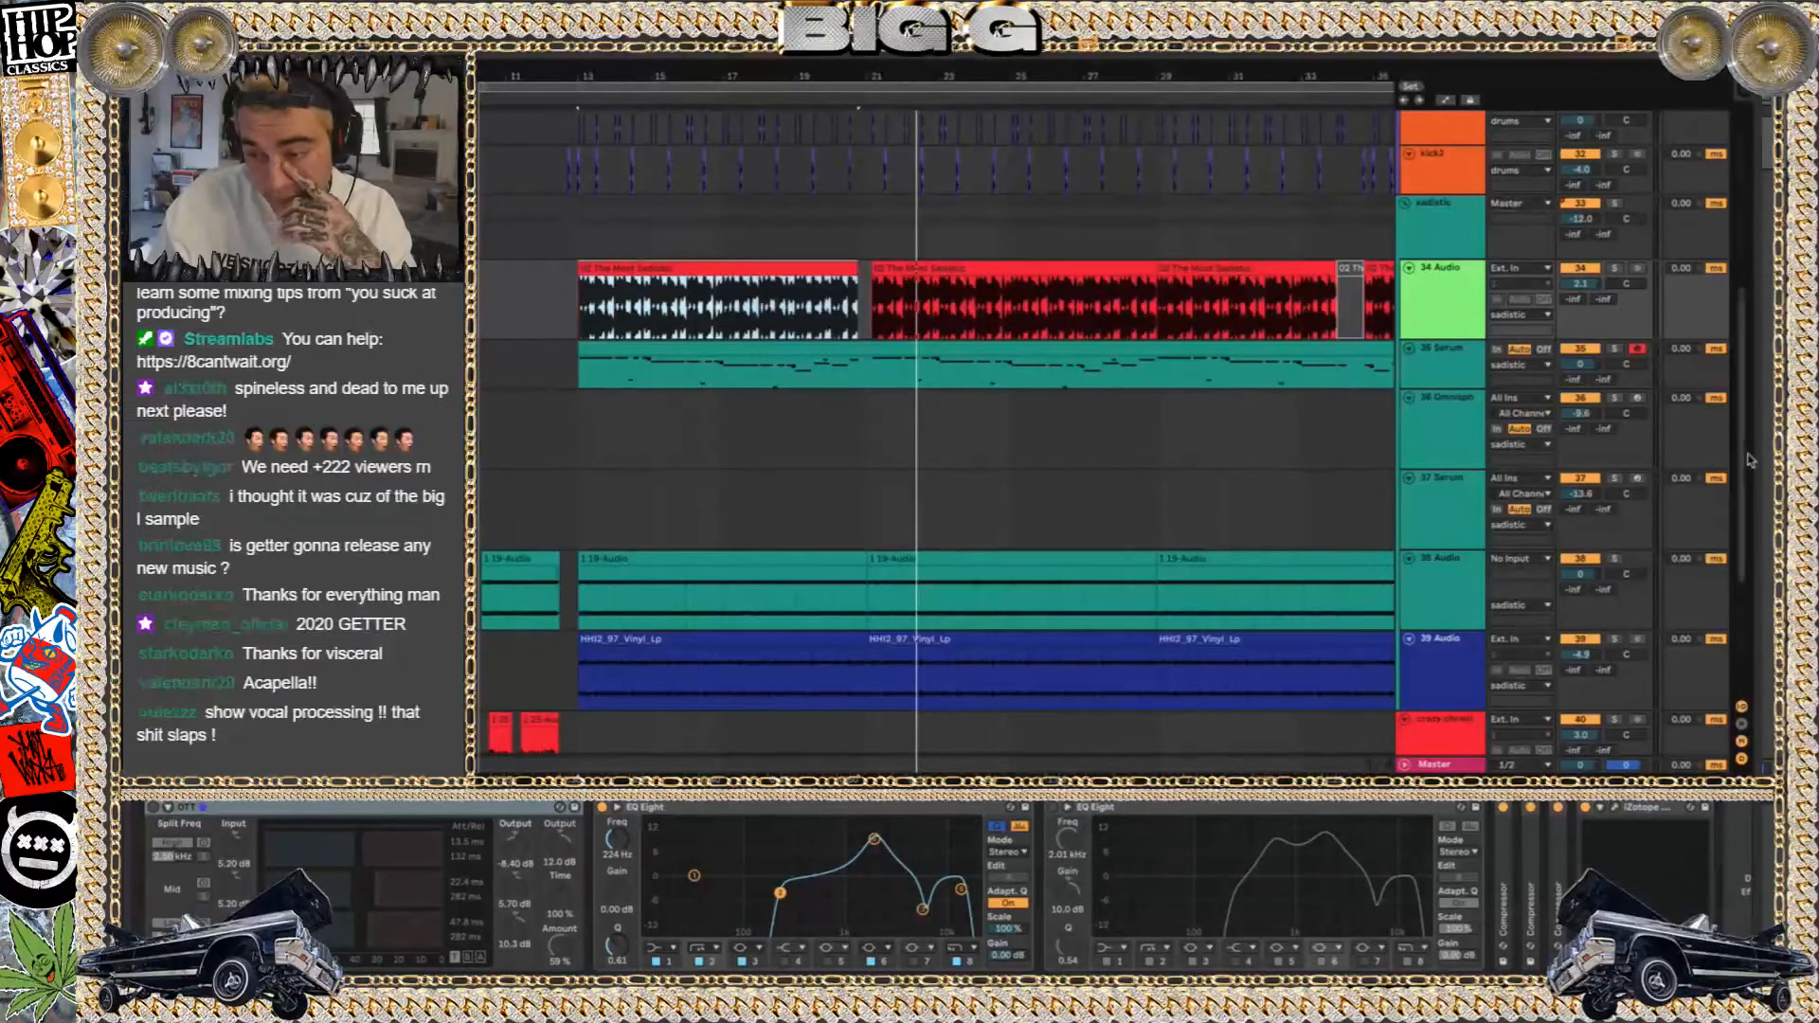
{"action": "key", "text": "space"}
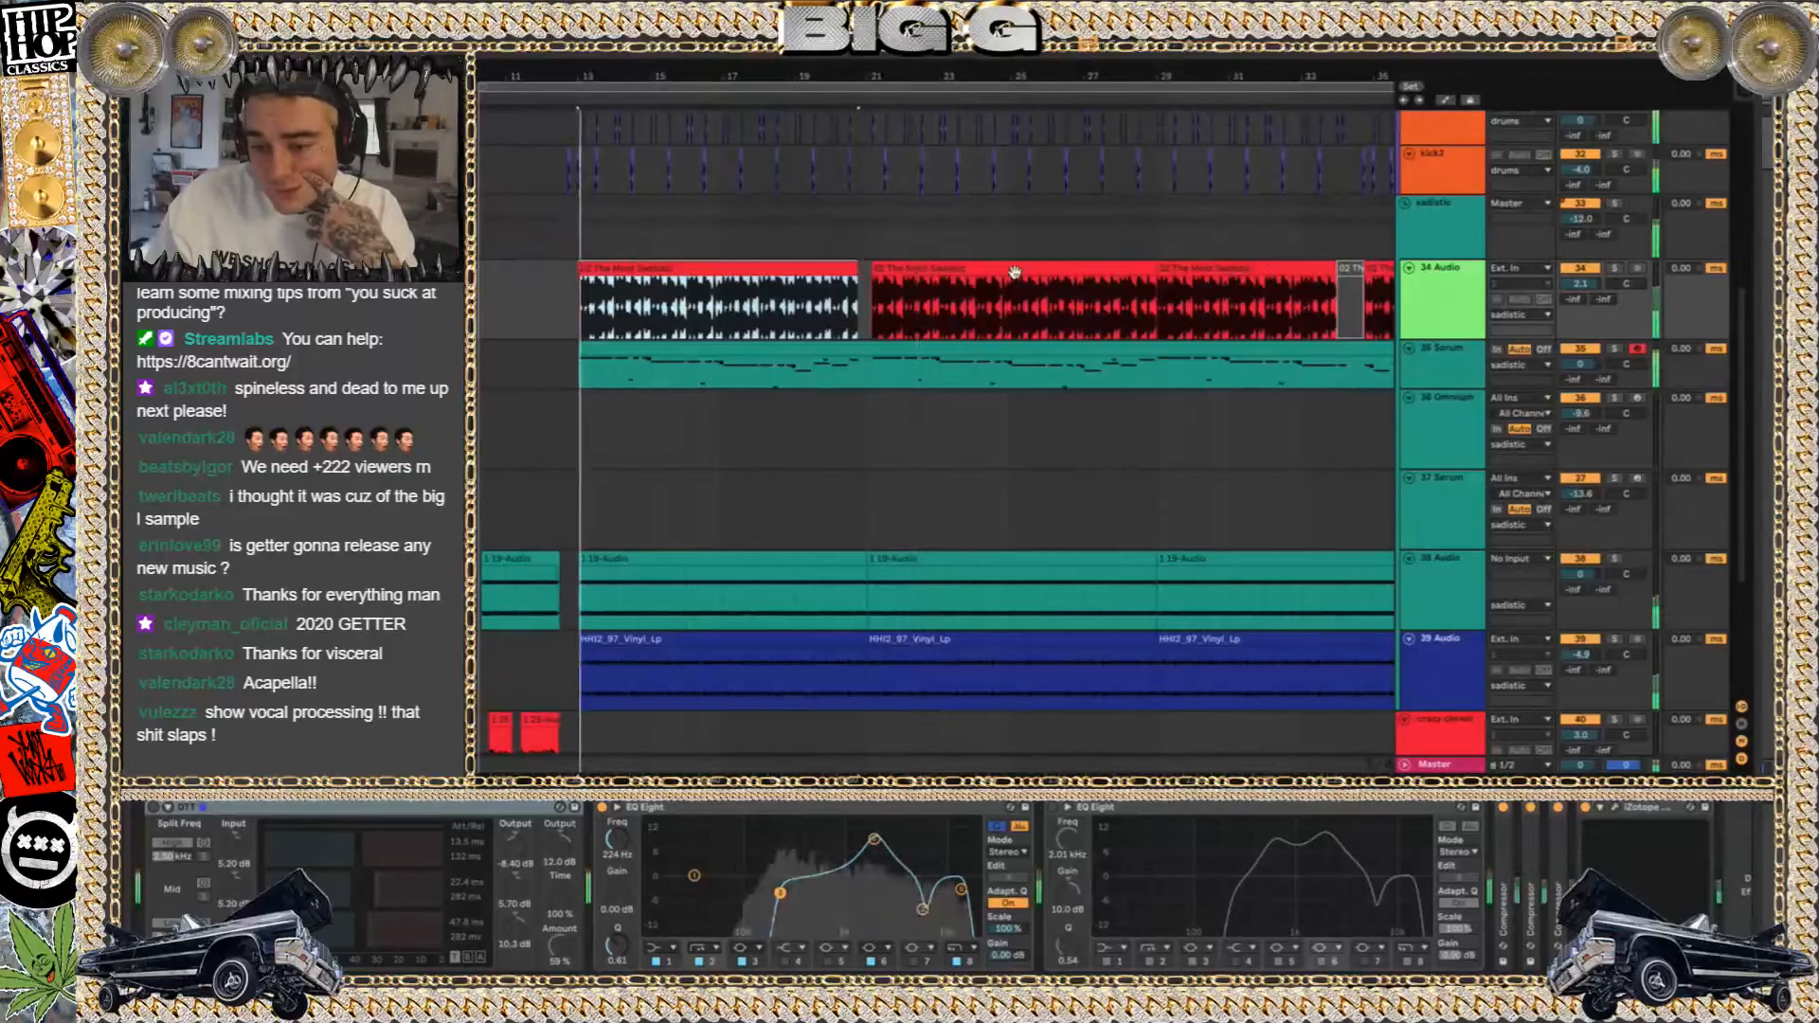
{"action": "left_click", "coordinate": [1615, 270]}
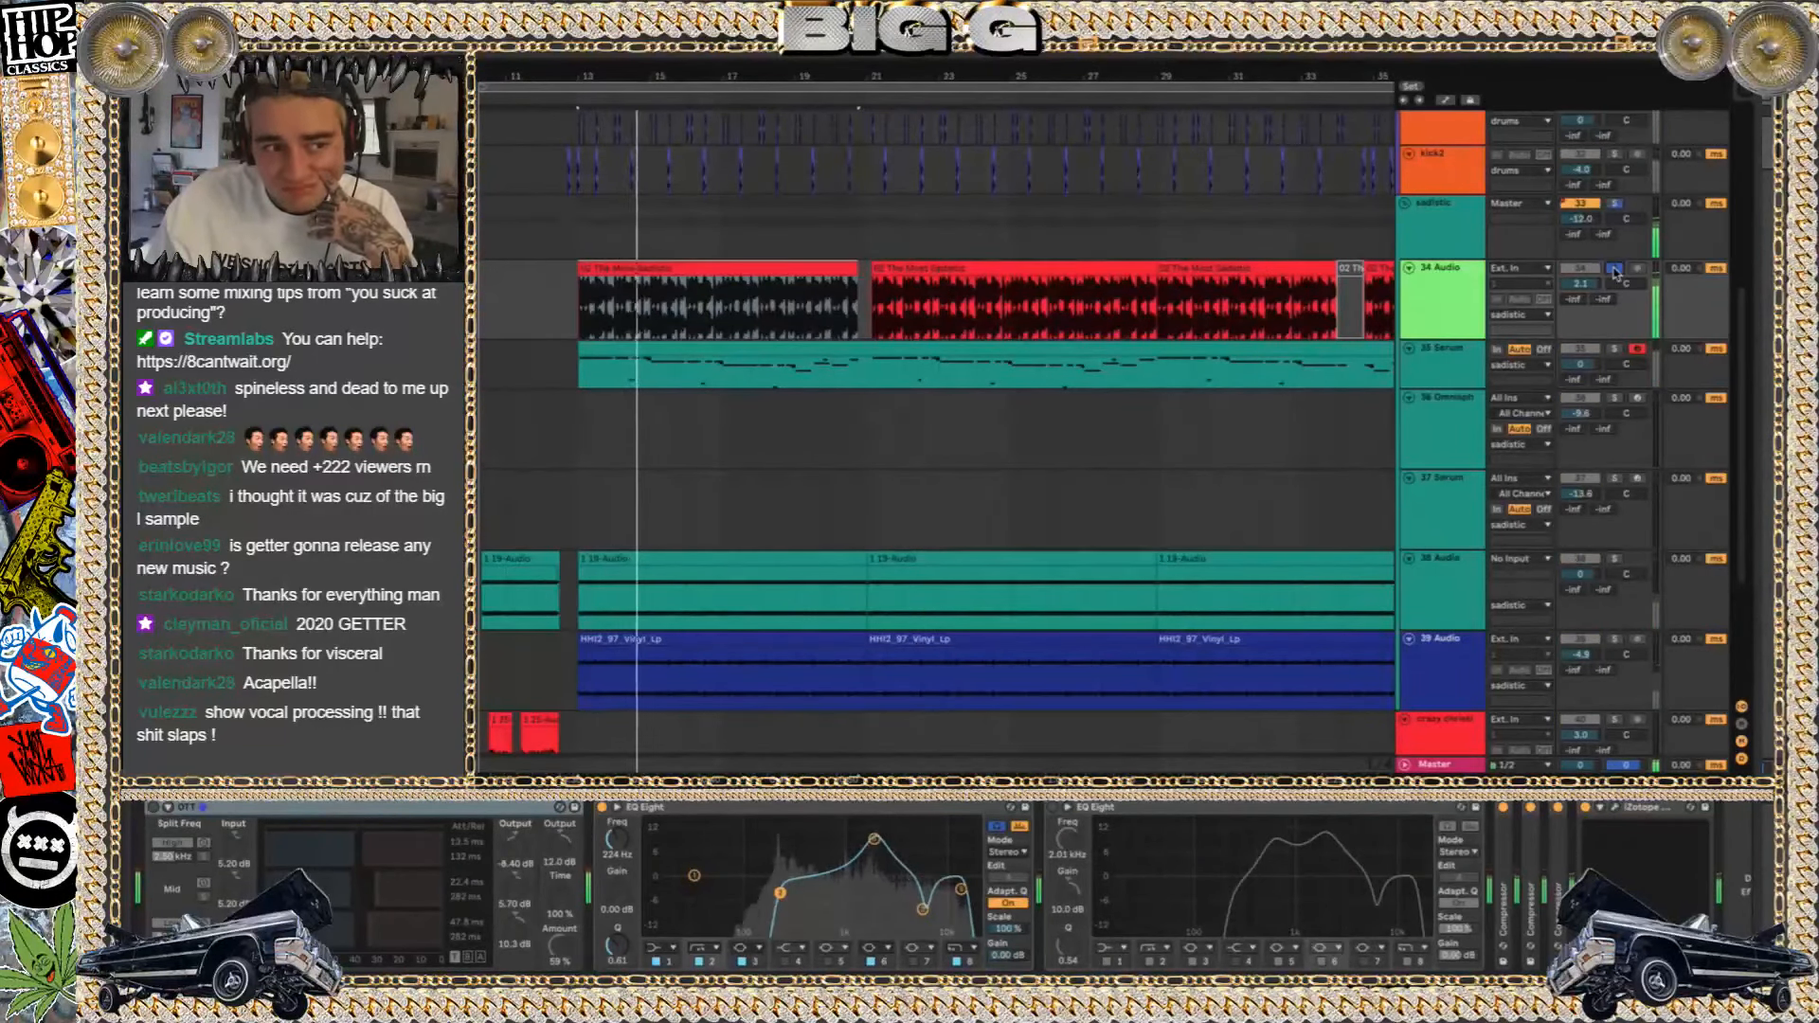
{"action": "left_click", "coordinate": [1616, 270]}
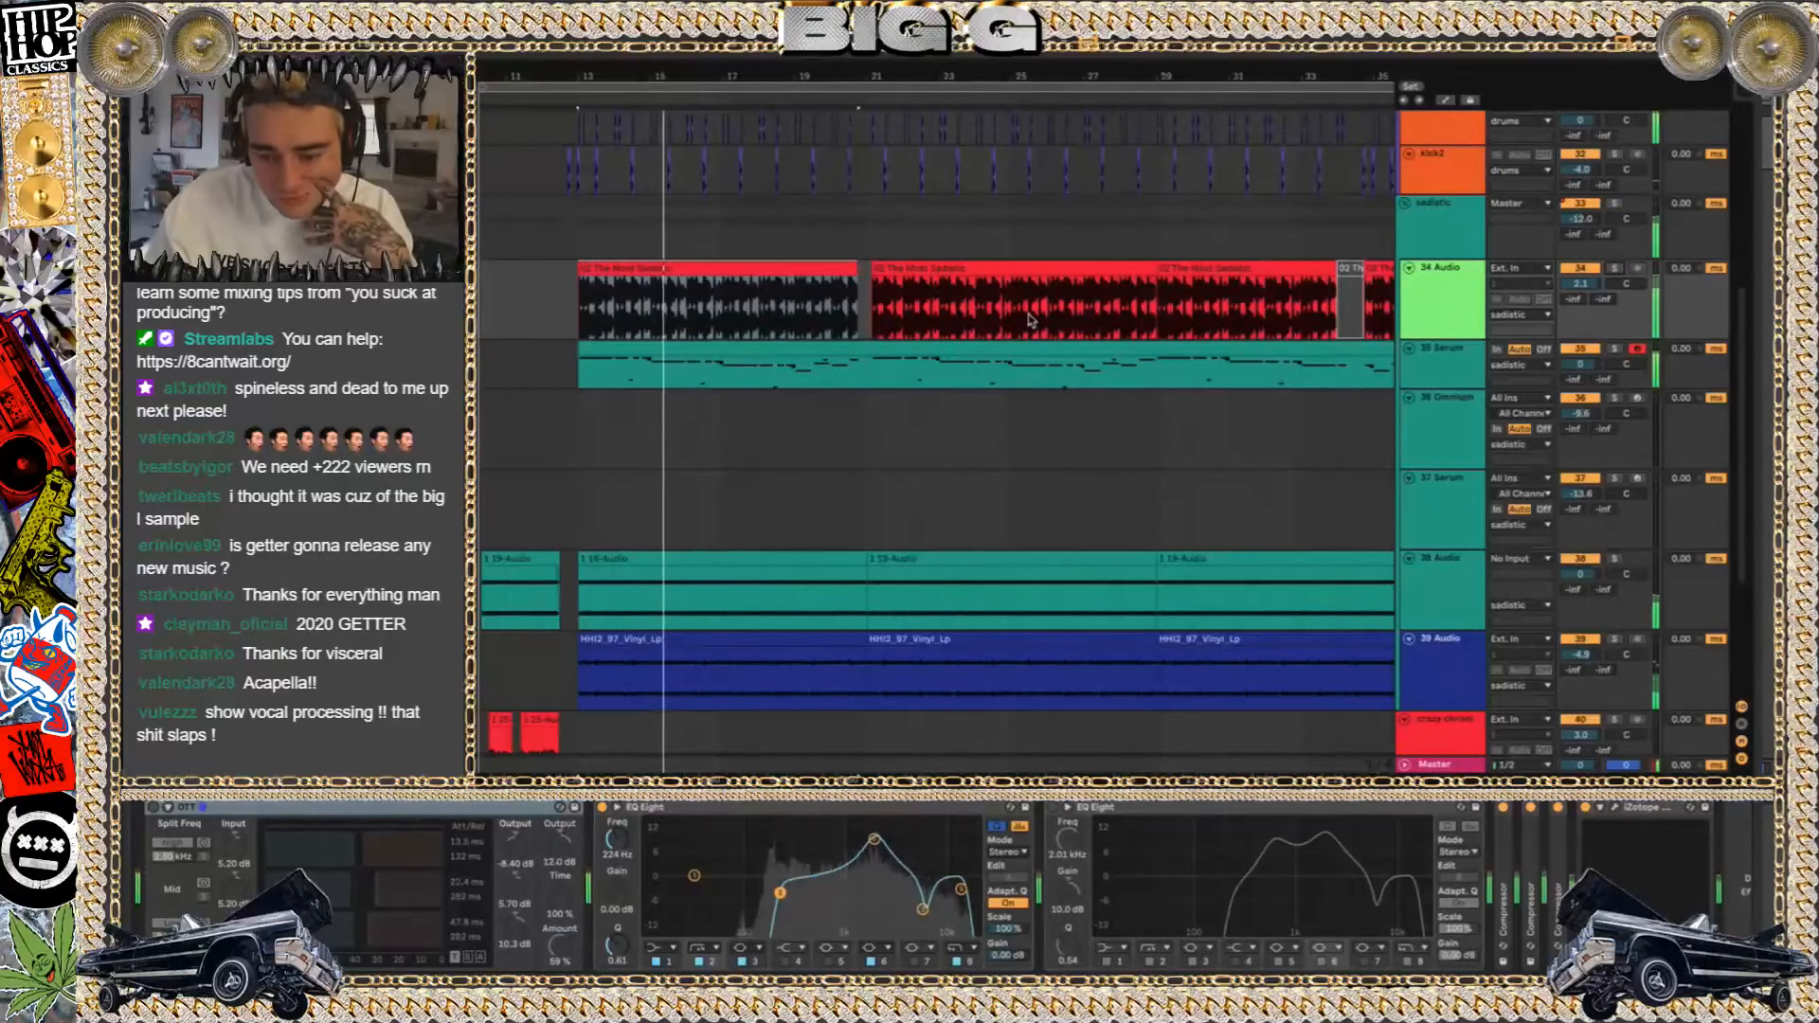
Play the full arrangement from bar 10 and raise the system volume
{"action": "scroll", "coordinate": [1030, 319], "scroll_direction": "up", "scroll_amount": 5}
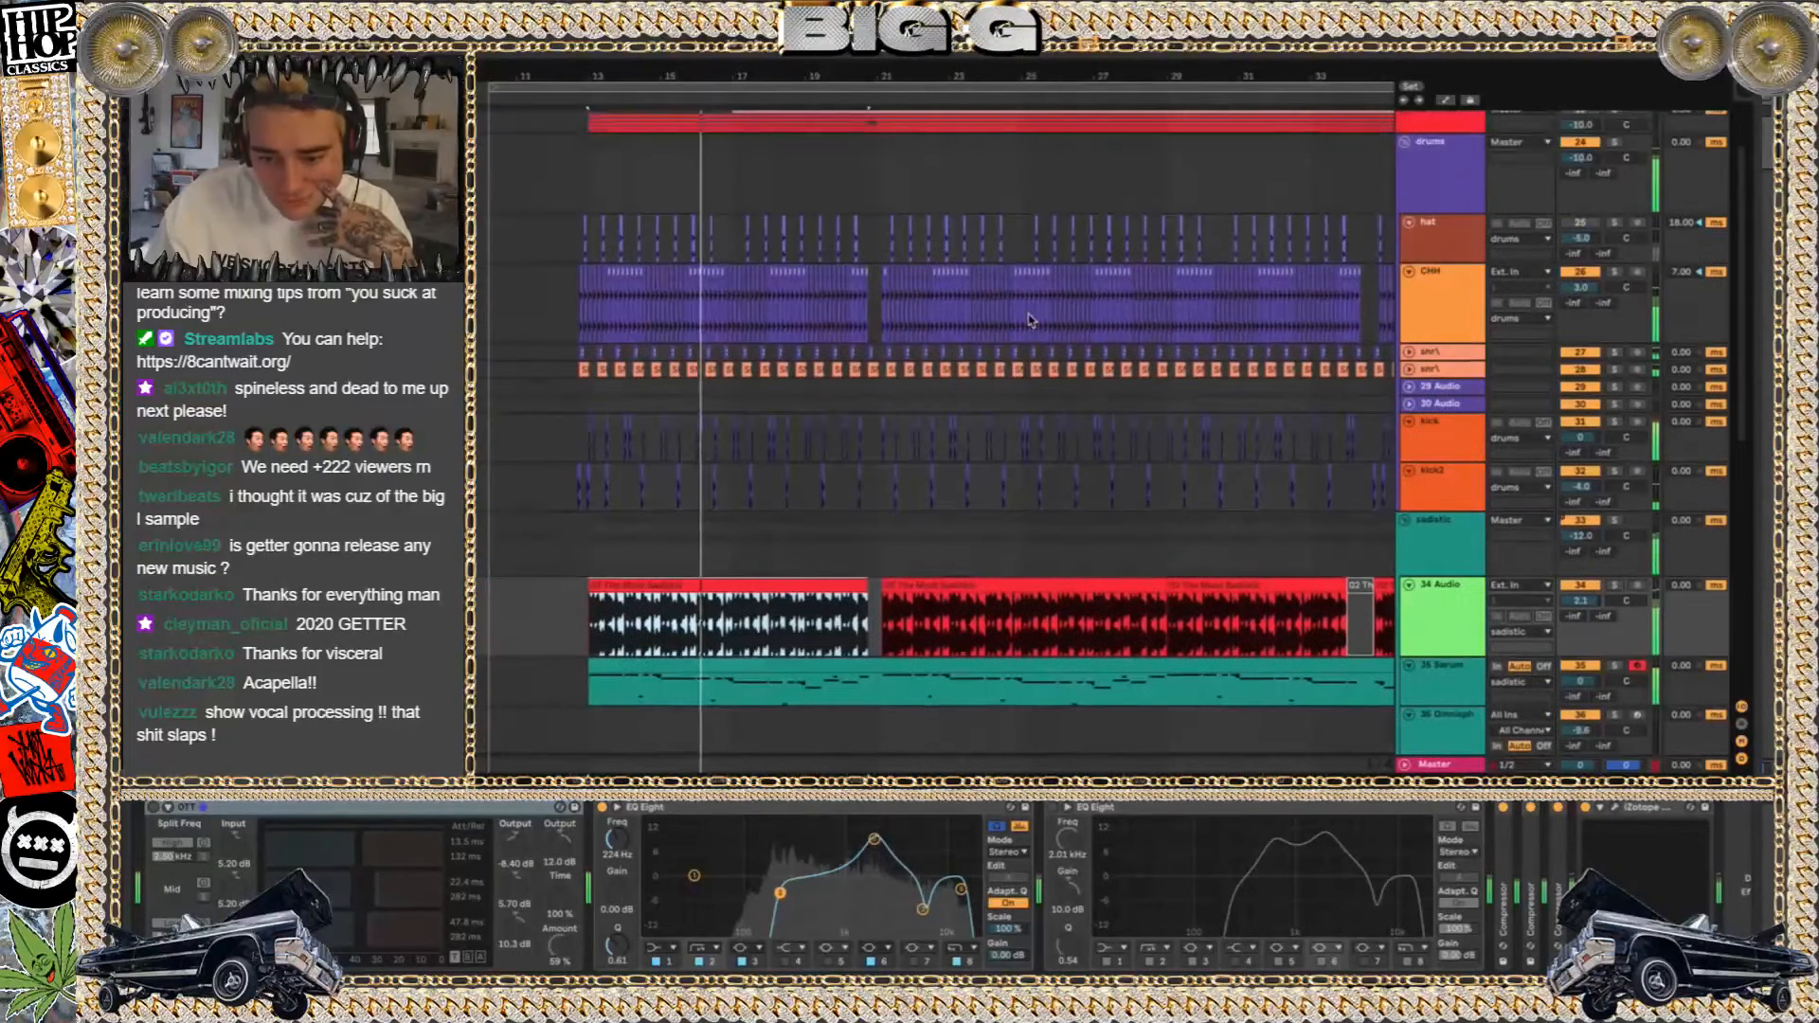
{"action": "scroll", "coordinate": [1031, 319], "scroll_direction": "up", "scroll_amount": 6}
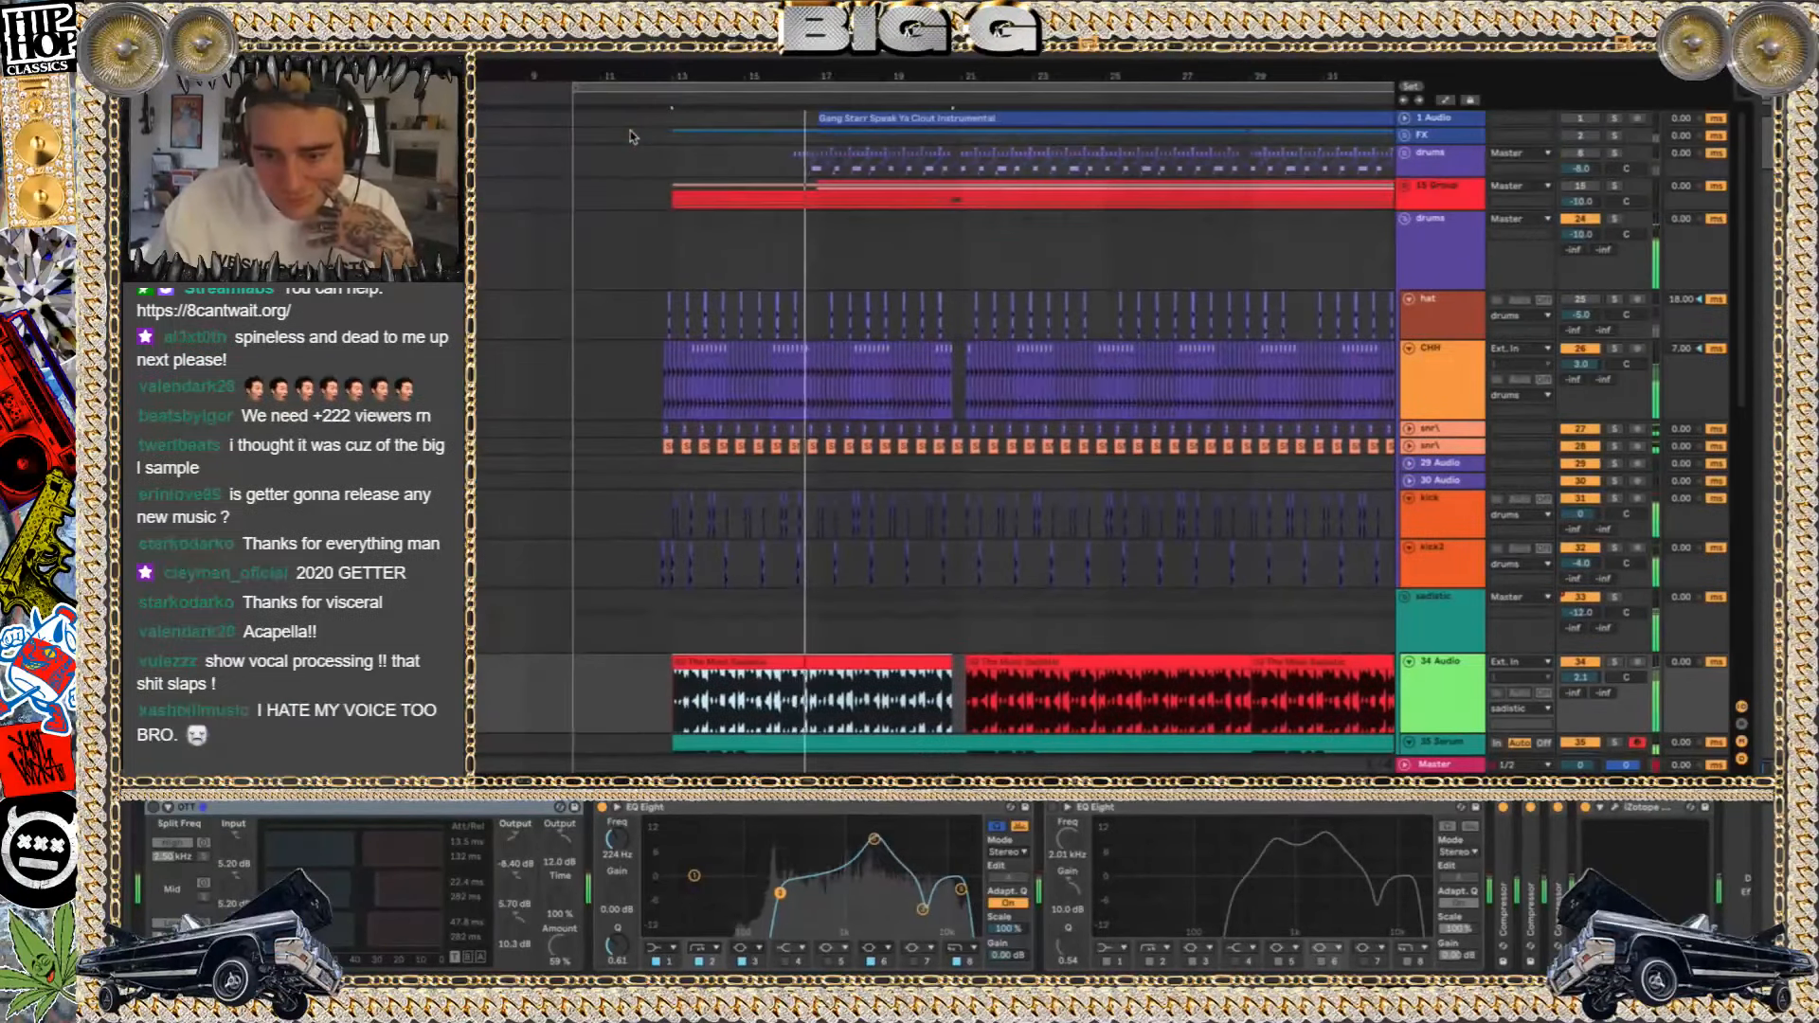
{"action": "left_click", "coordinate": [564, 197]}
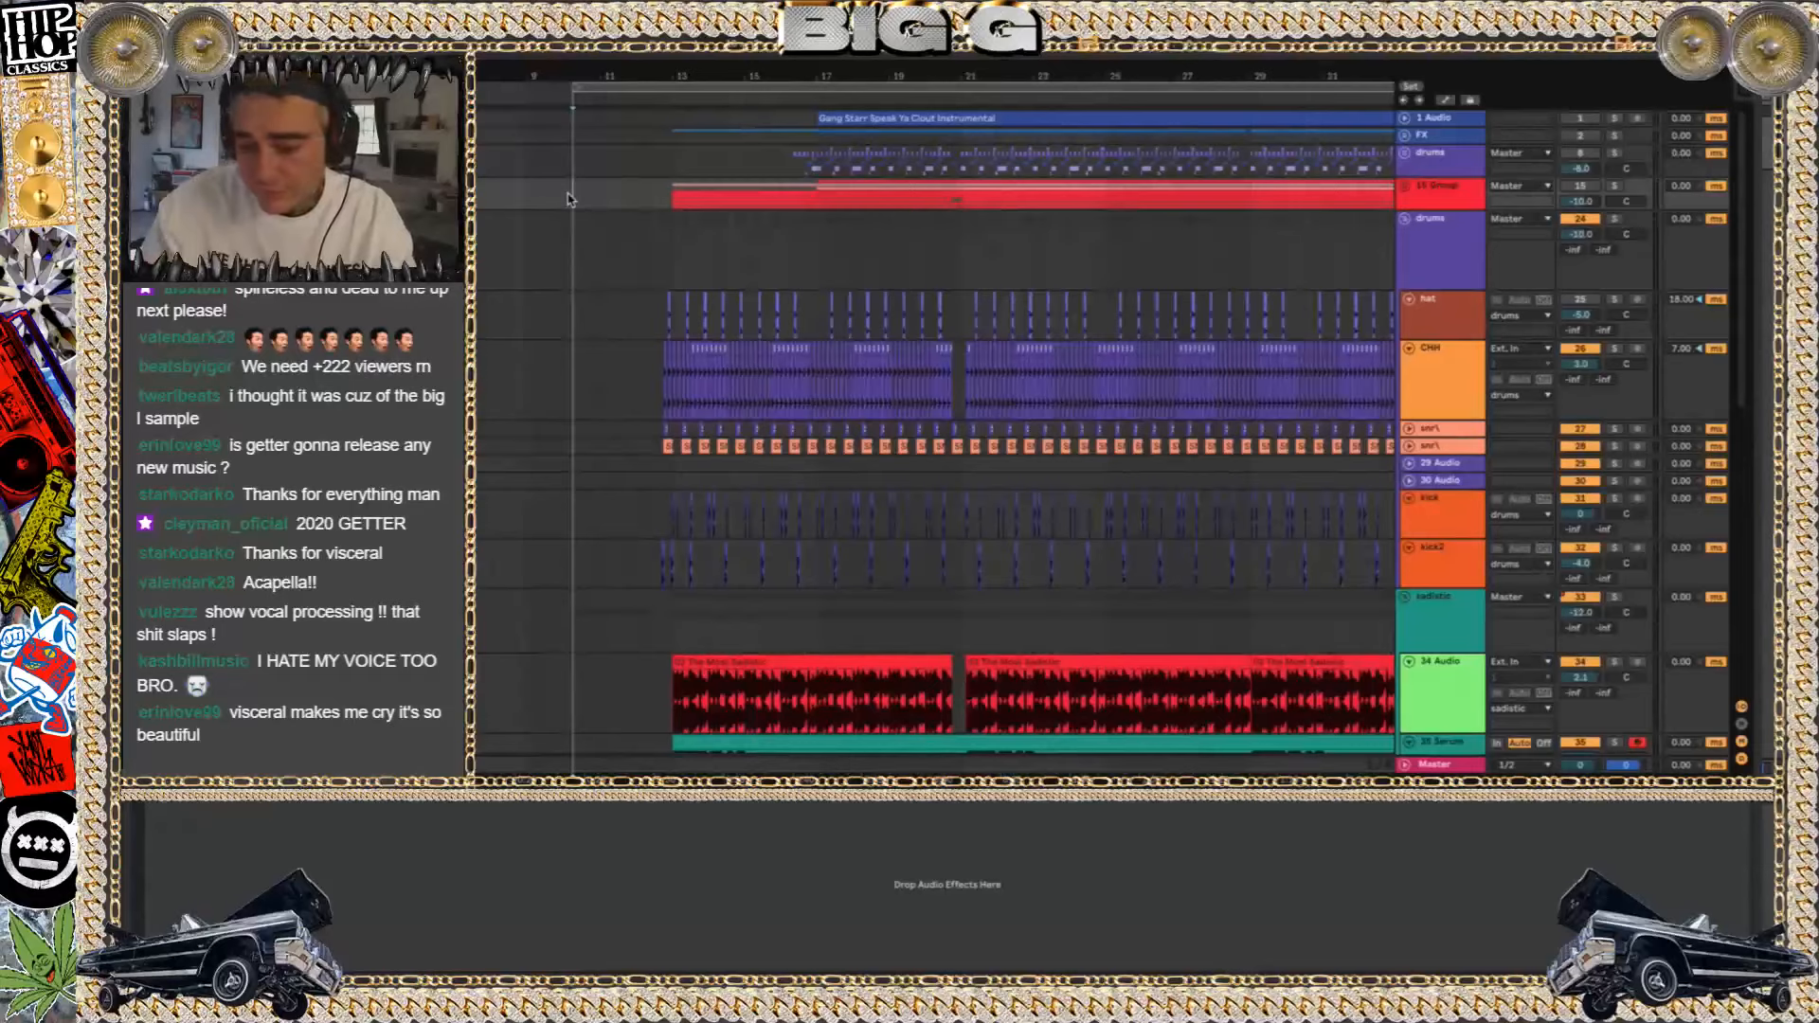
{"action": "key", "text": "XF86AudioRaiseVolume"}
{"action": "key", "text": "space"}
{"action": "key", "text": "XF86AudioRaiseVolume"}
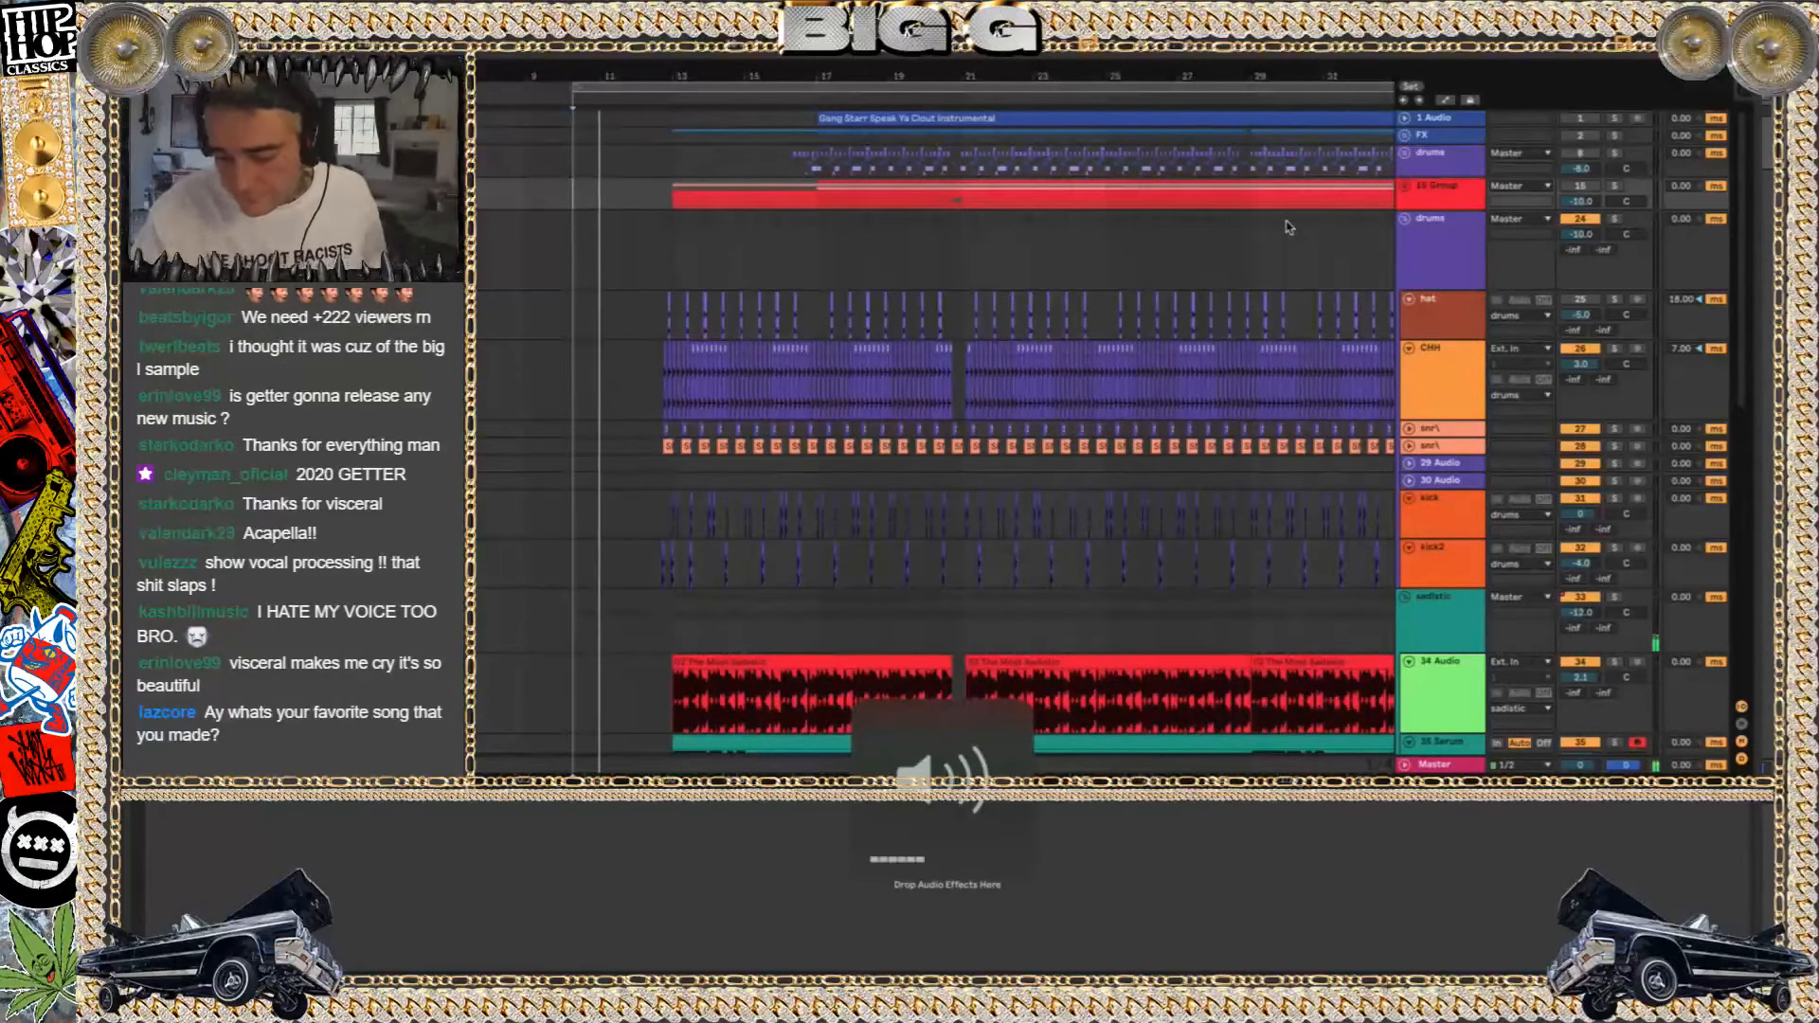
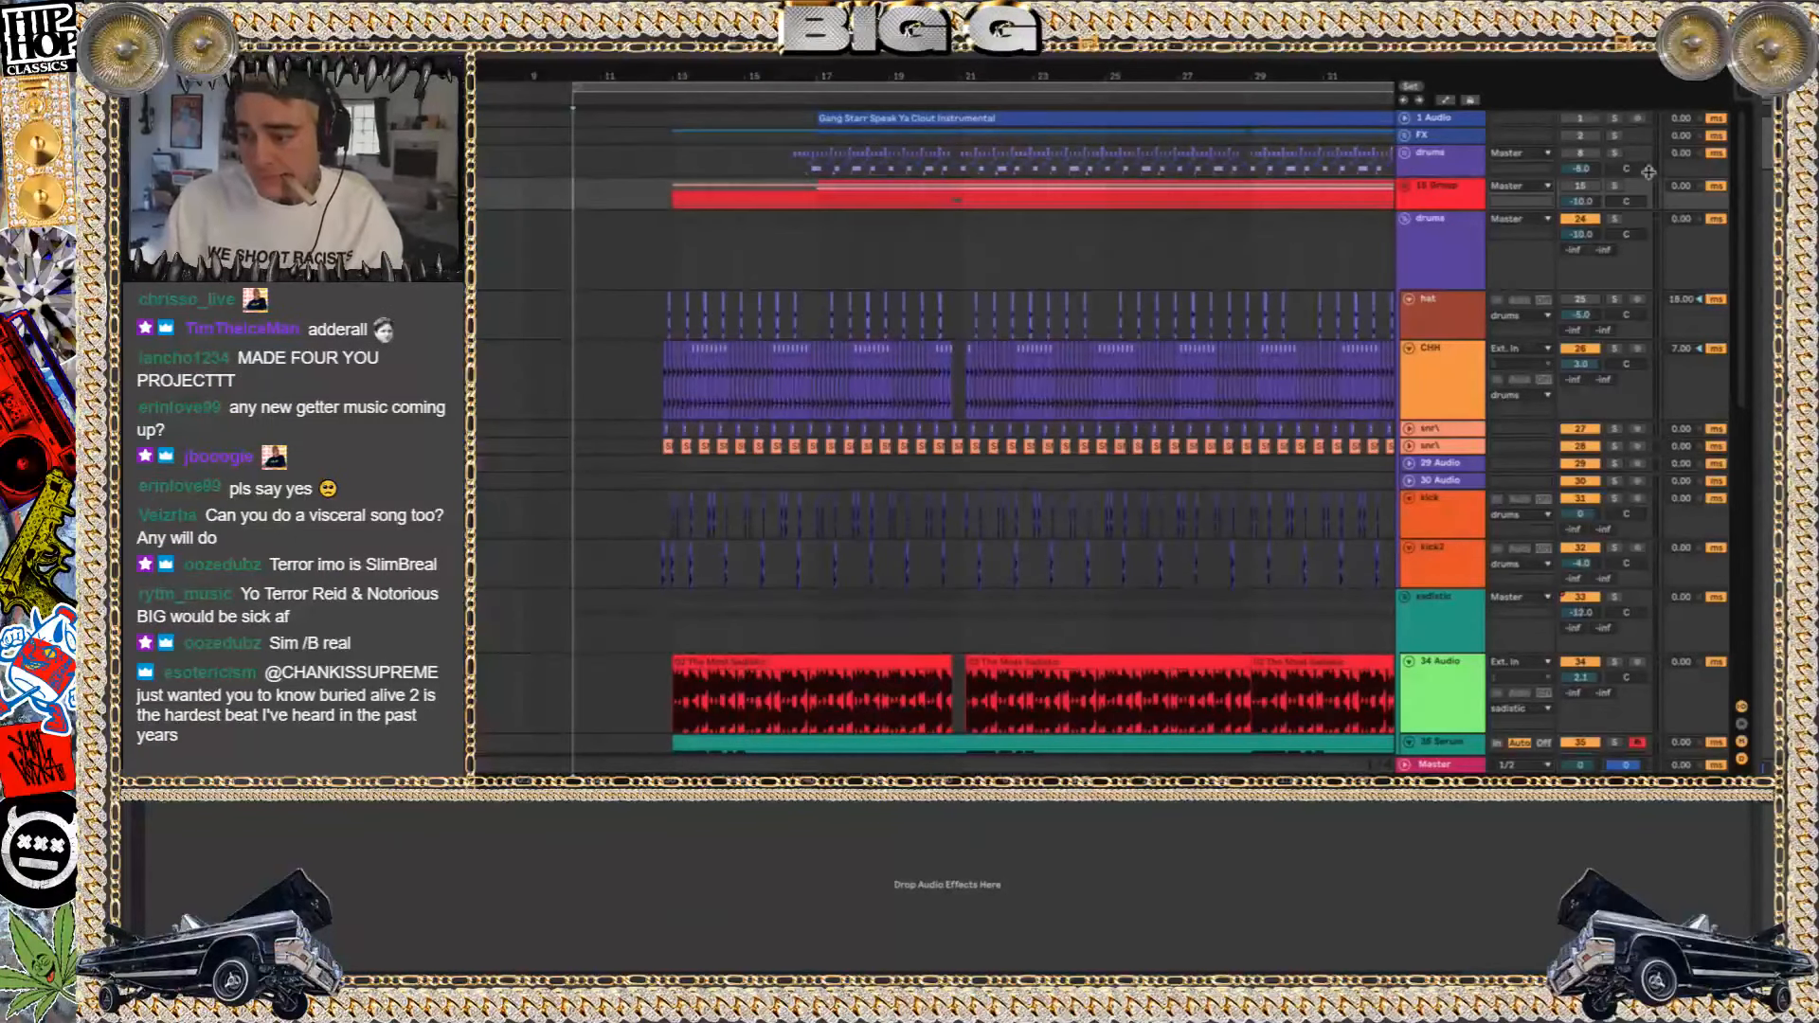
Audition the red 15 Group in solo, check its layered tracks, then unsolo and fold the group
{"action": "left_click", "coordinate": [1614, 186]}
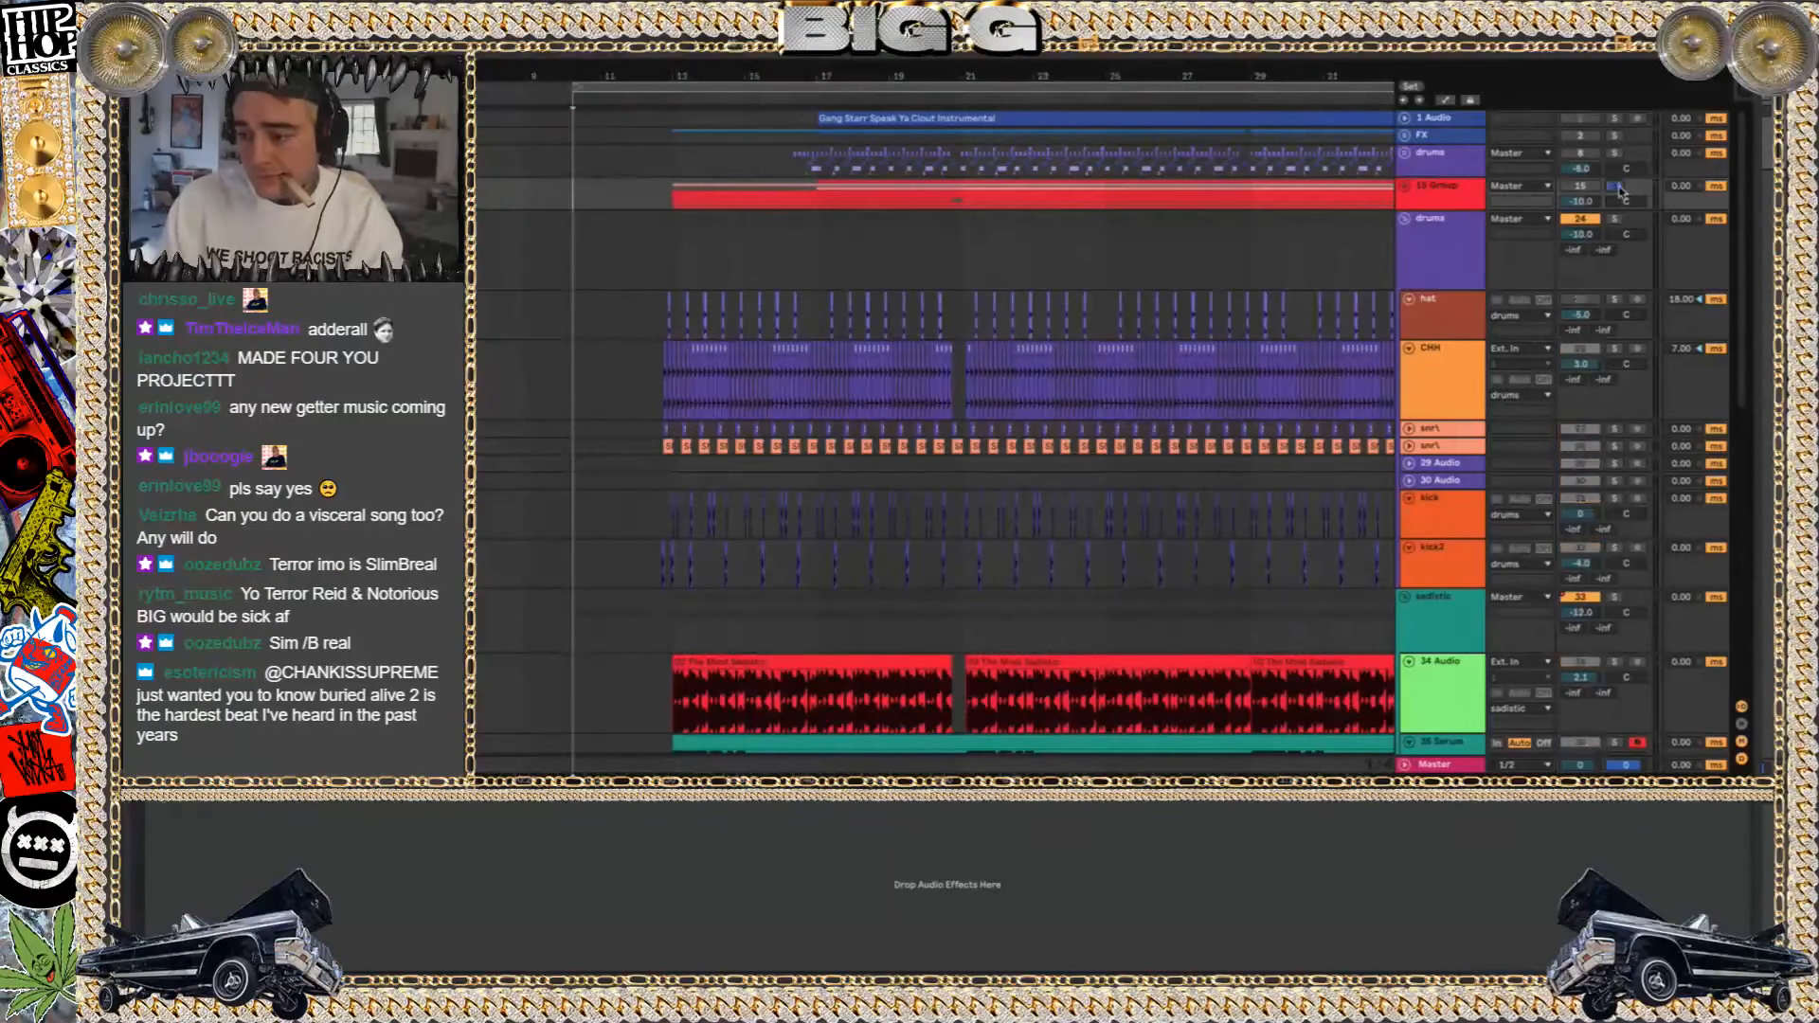
{"action": "left_click", "coordinate": [1406, 190]}
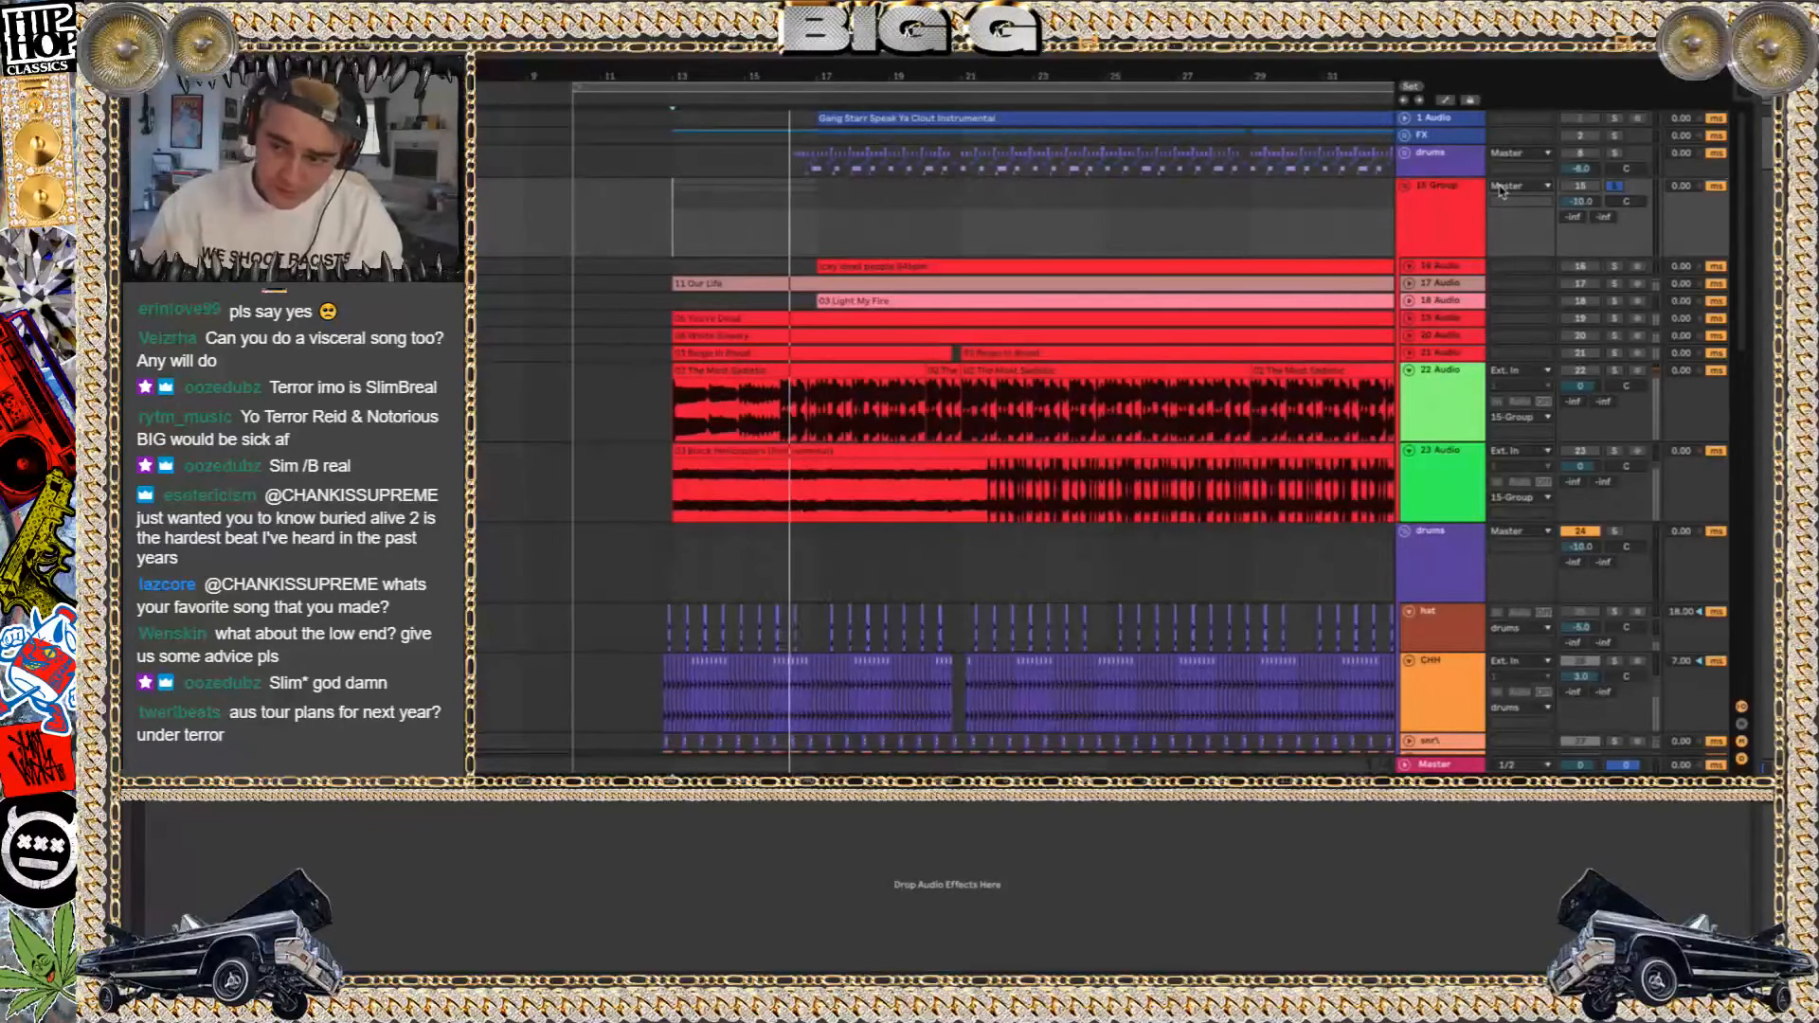
{"action": "left_click", "coordinate": [1616, 153]}
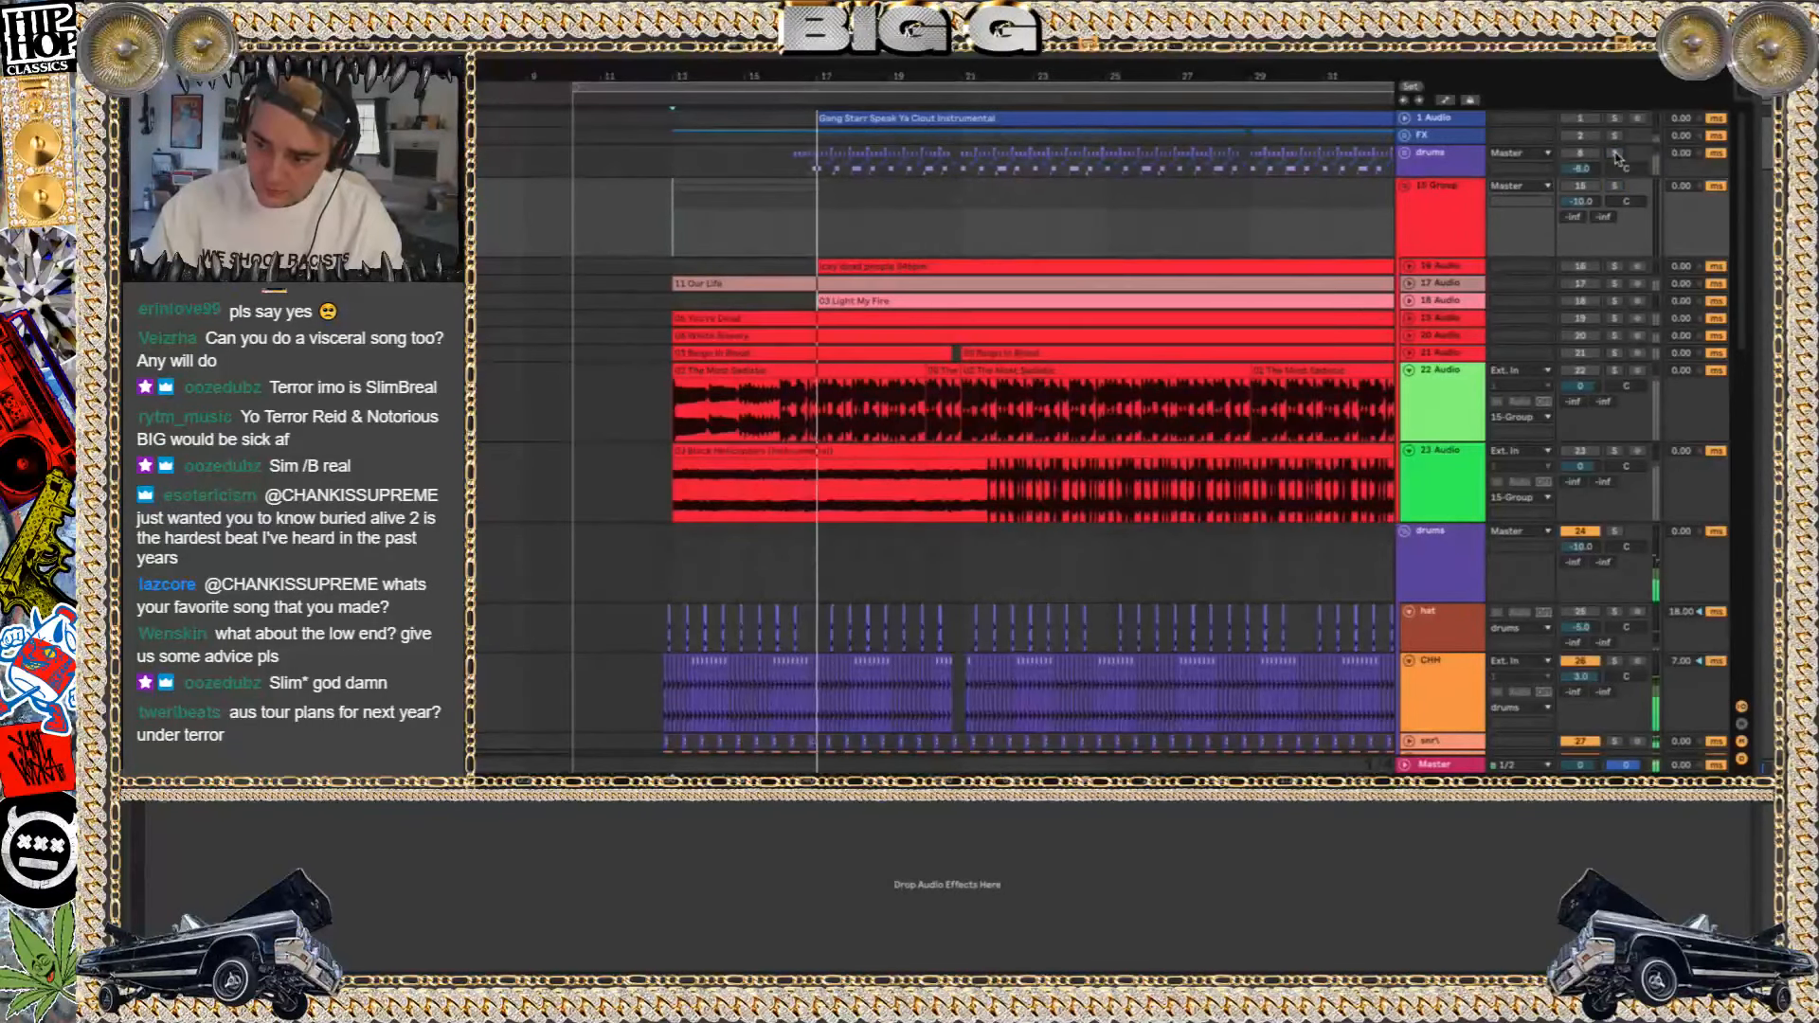
{"action": "left_click", "coordinate": [1405, 186]}
Solo the drums group below the red 15 Group, then activate and unfold the 15 Group
{"action": "left_click", "coordinate": [1614, 219]}
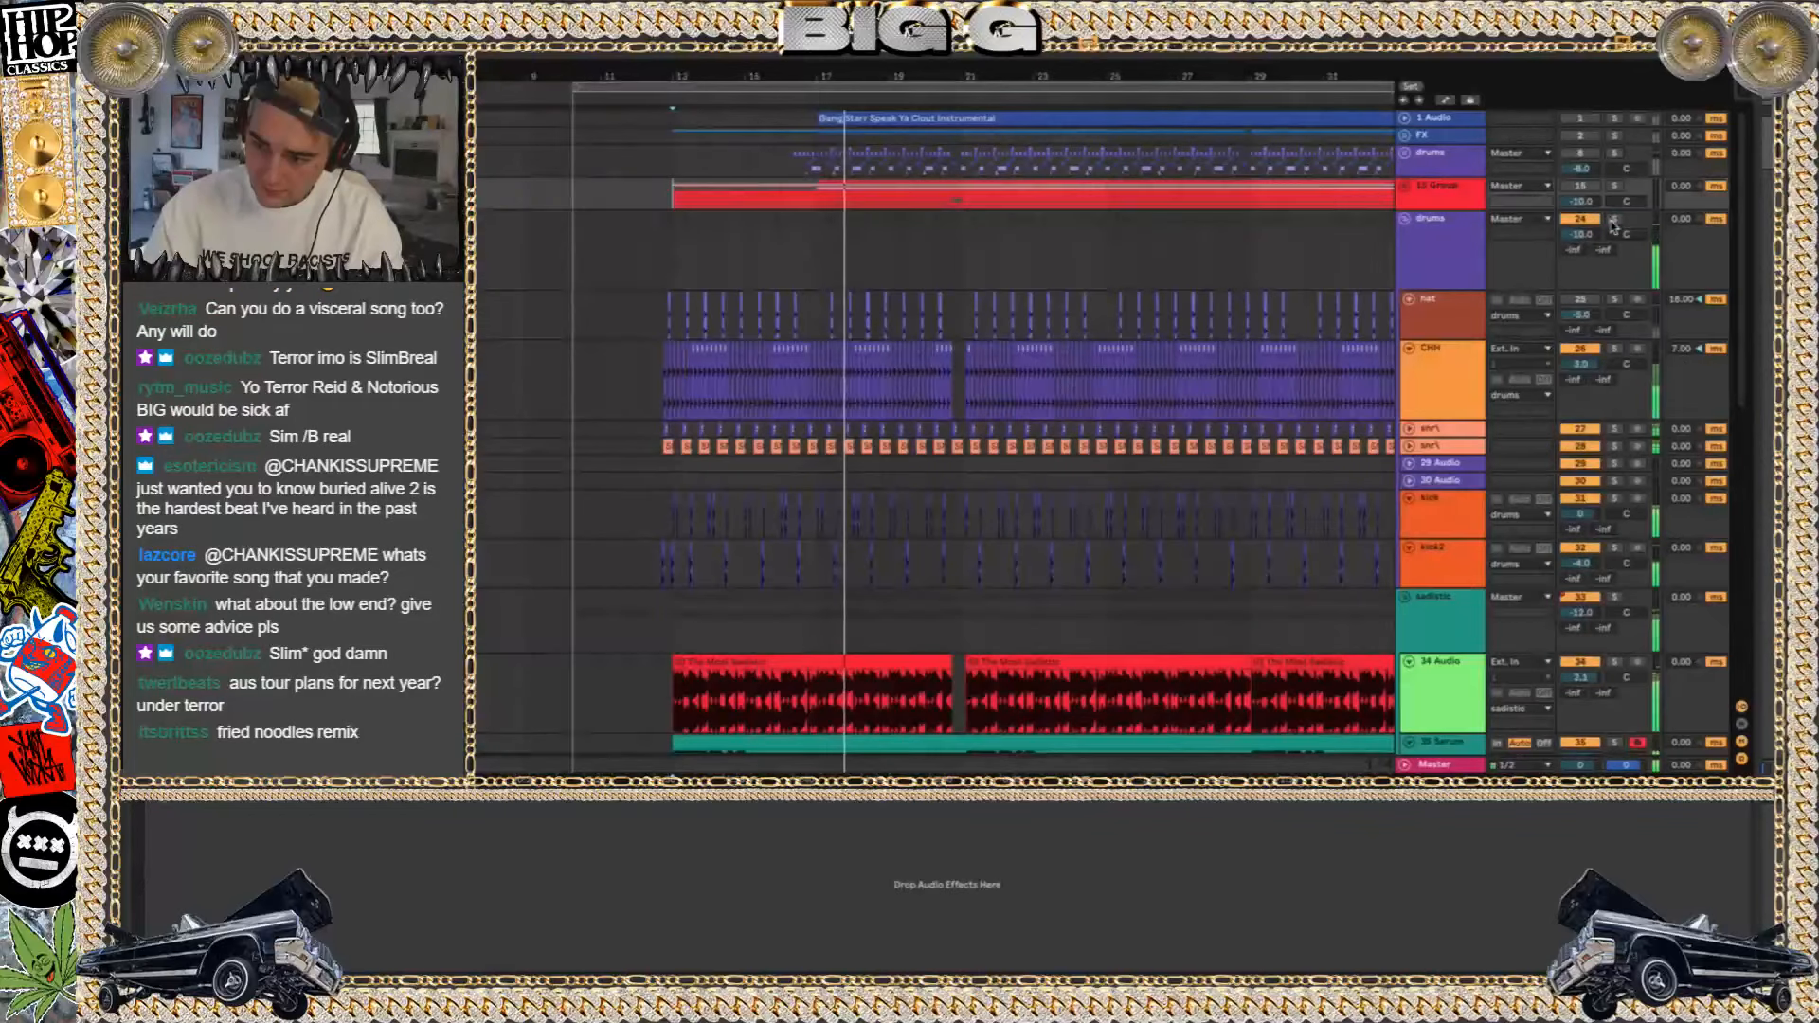
{"action": "left_click", "coordinate": [1590, 186]}
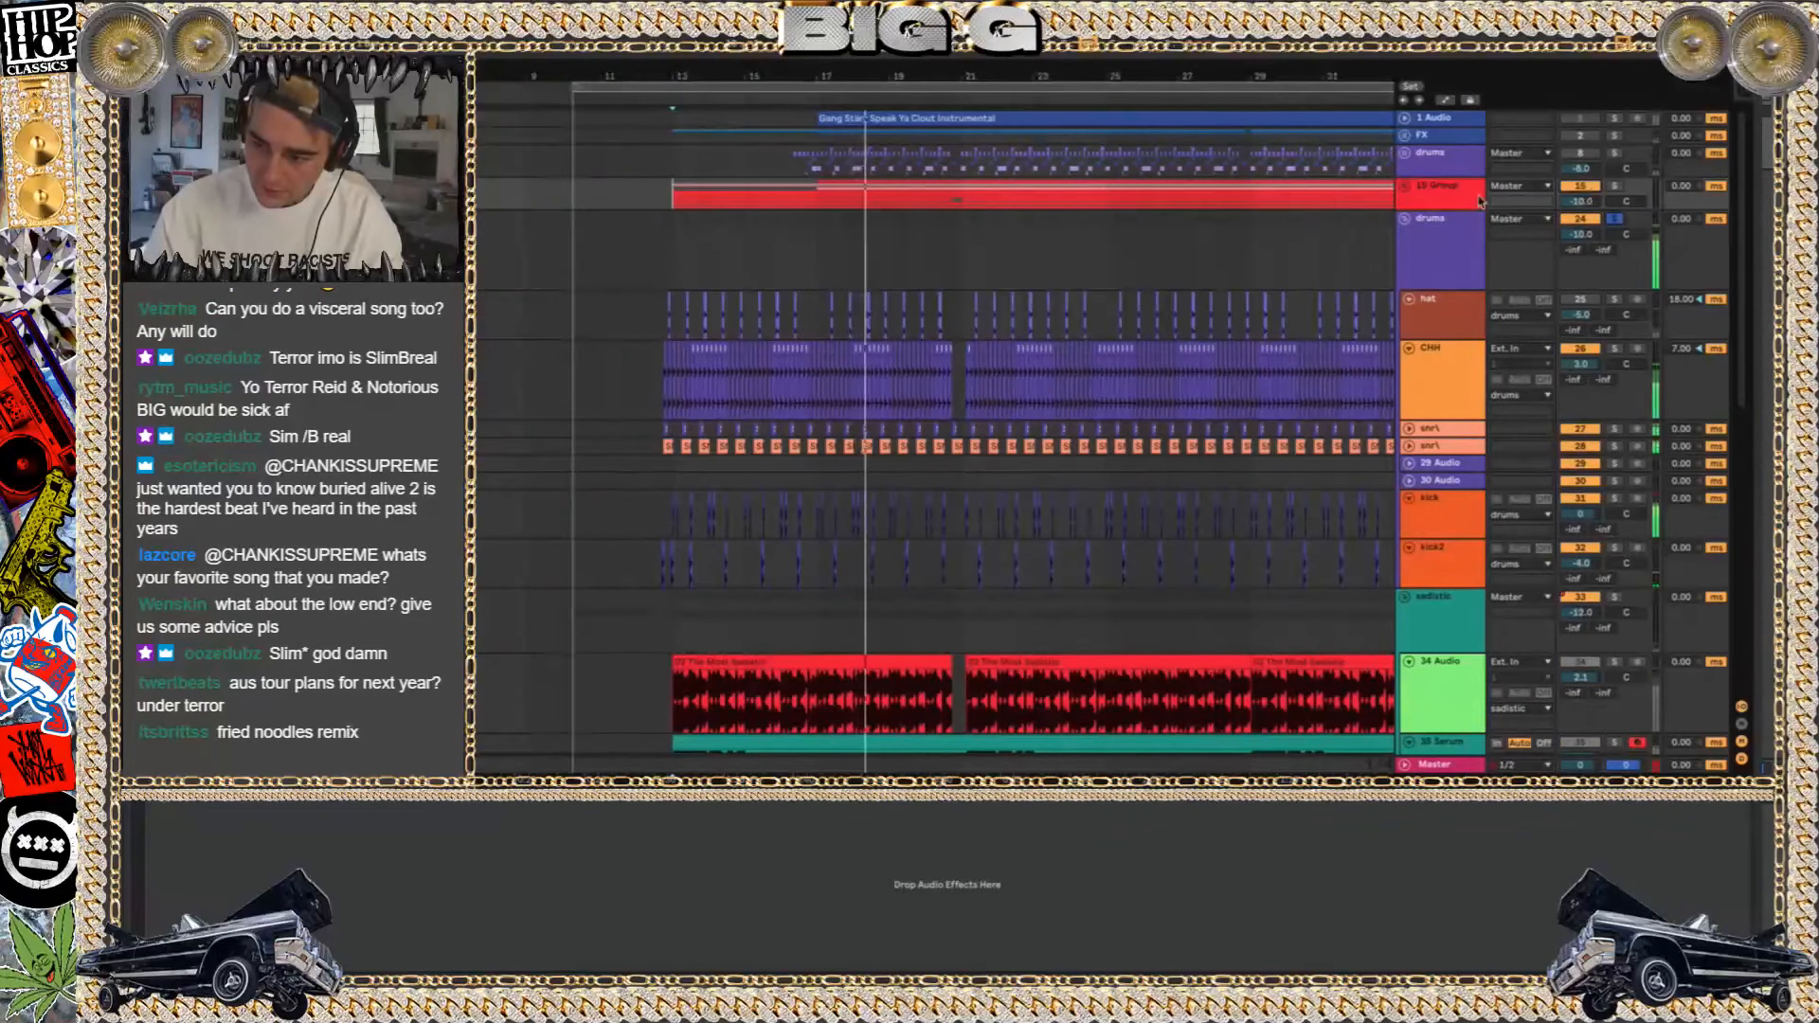
{"action": "left_click", "coordinate": [1405, 186]}
Audition the Black Helicopters (Instrumental) clip on the 23 Audio track in solo from about bar 17, then fold and unsolo the track
{"action": "left_click", "coordinate": [1615, 451]}
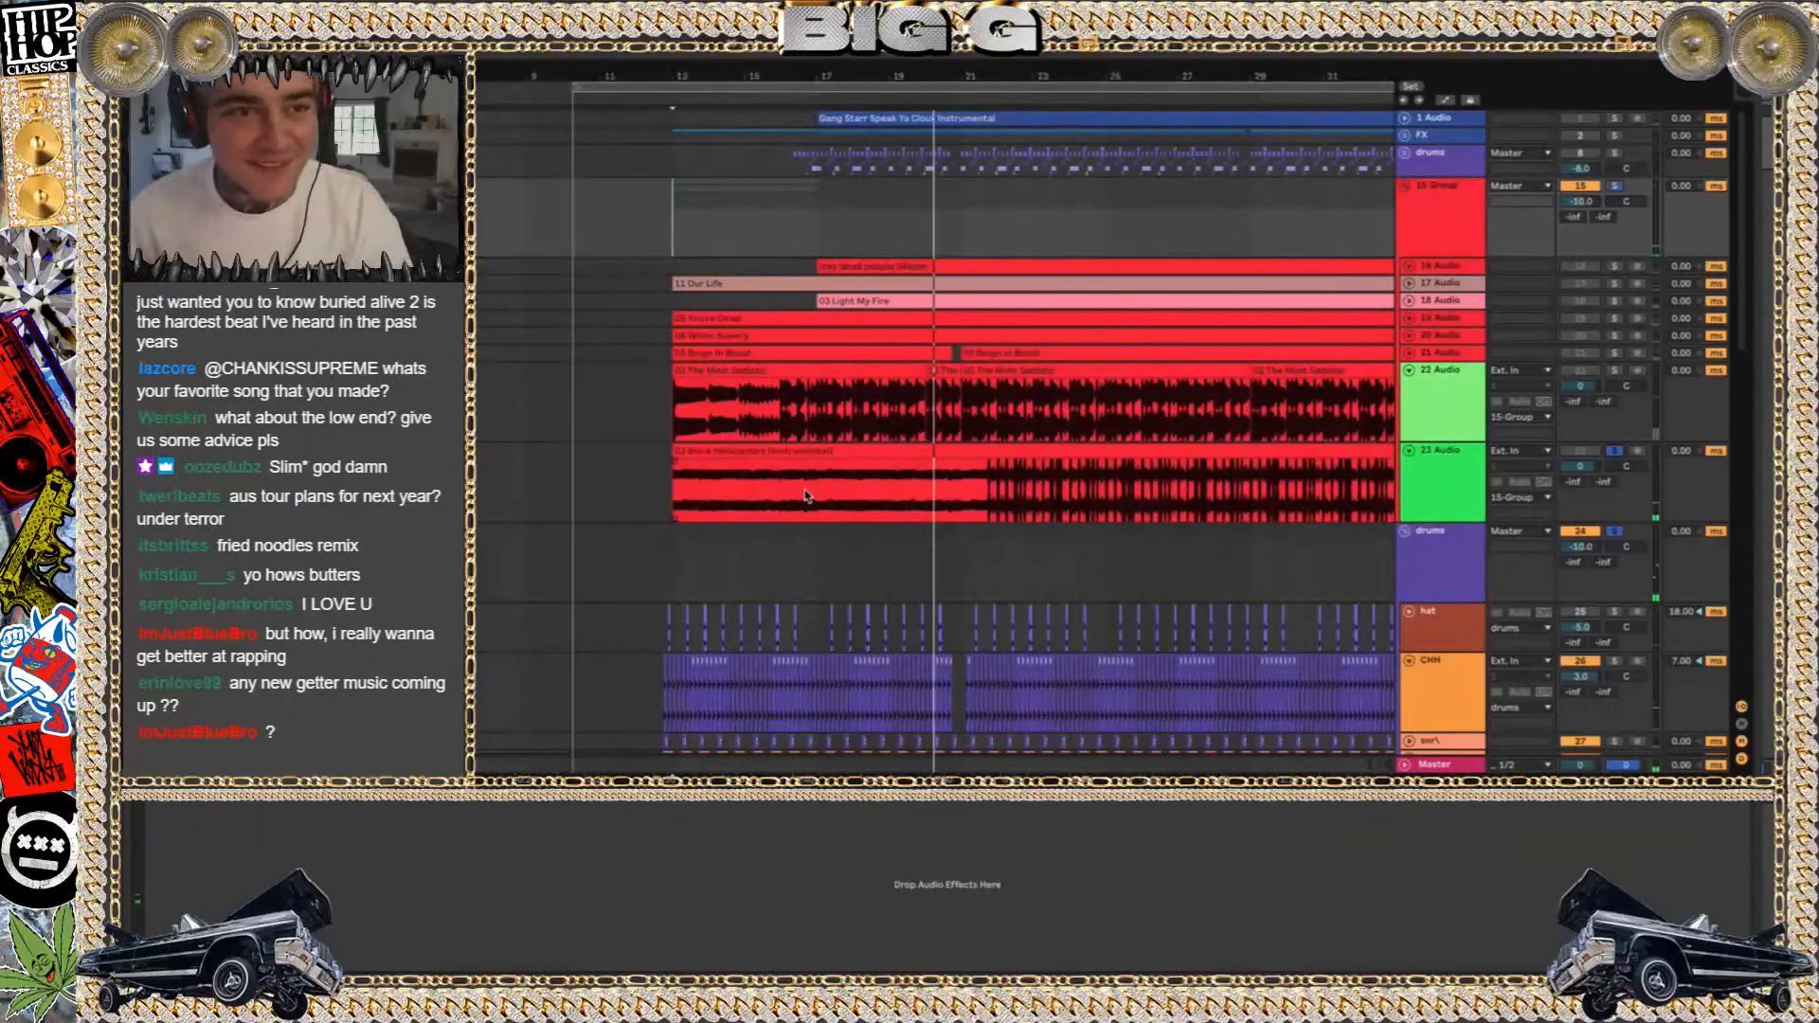
{"action": "key", "text": "space"}
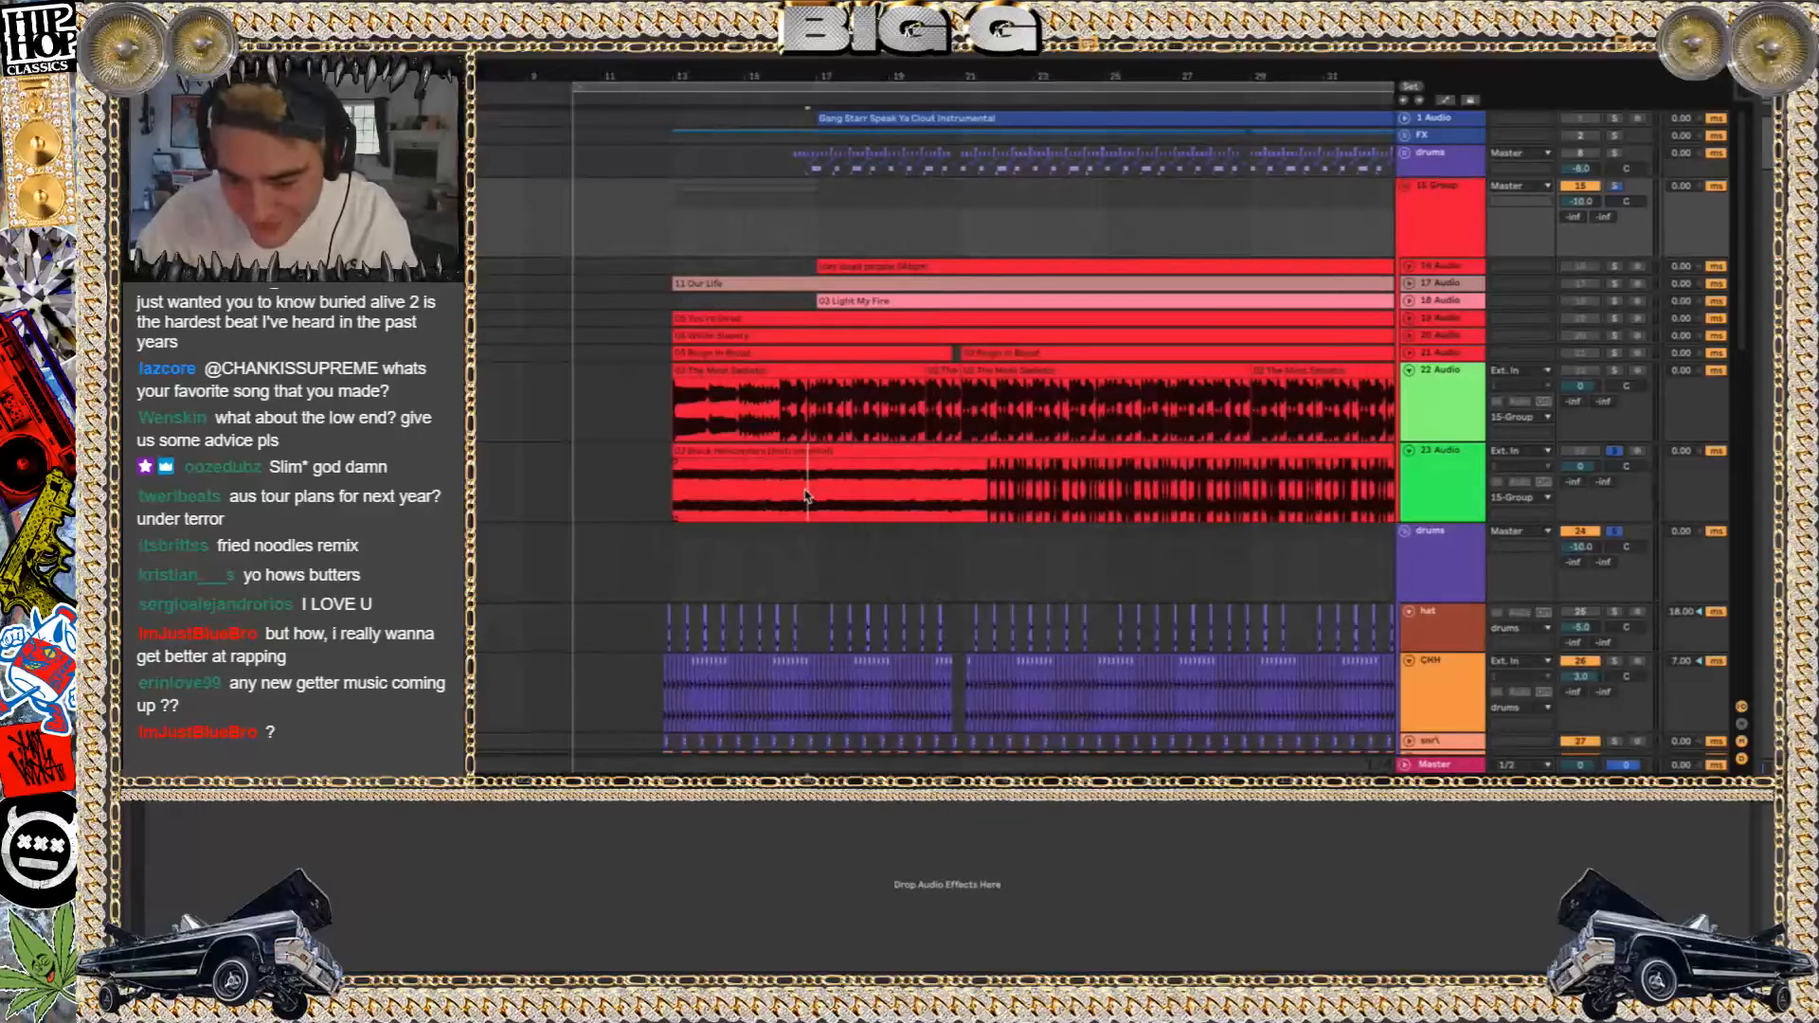
{"action": "left_click", "coordinate": [805, 494]}
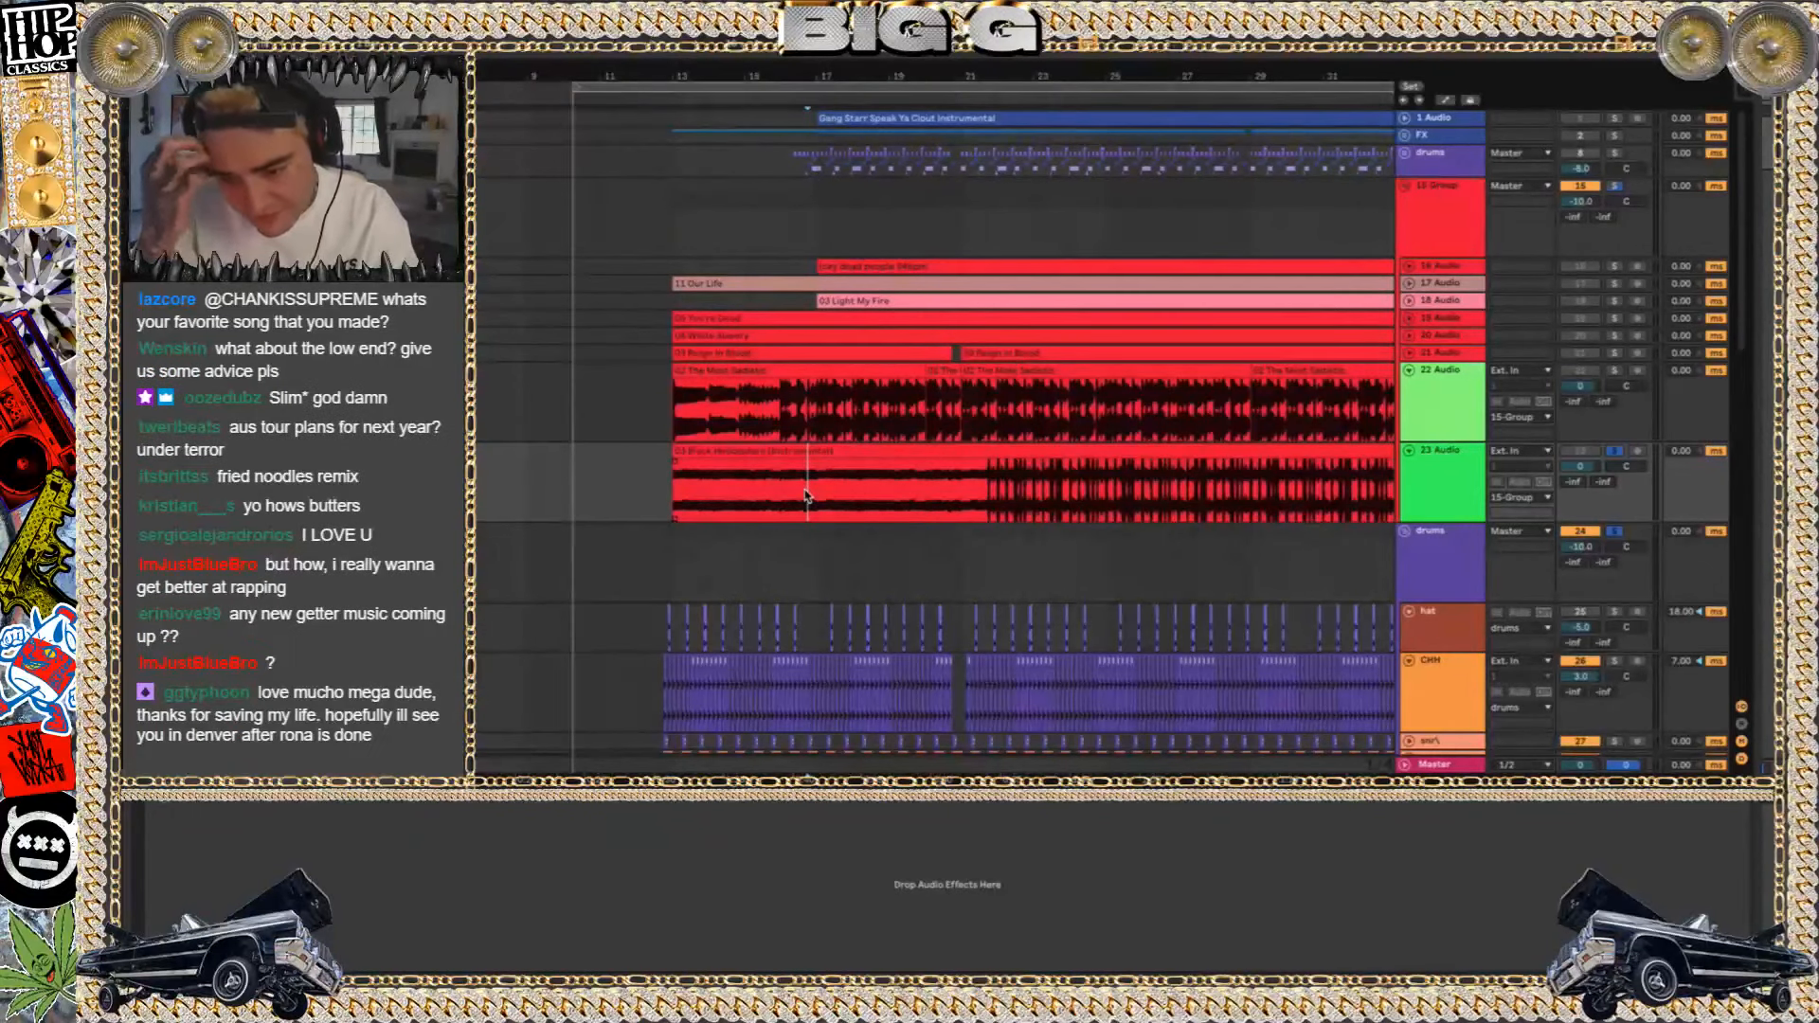
{"action": "key", "text": "space"}
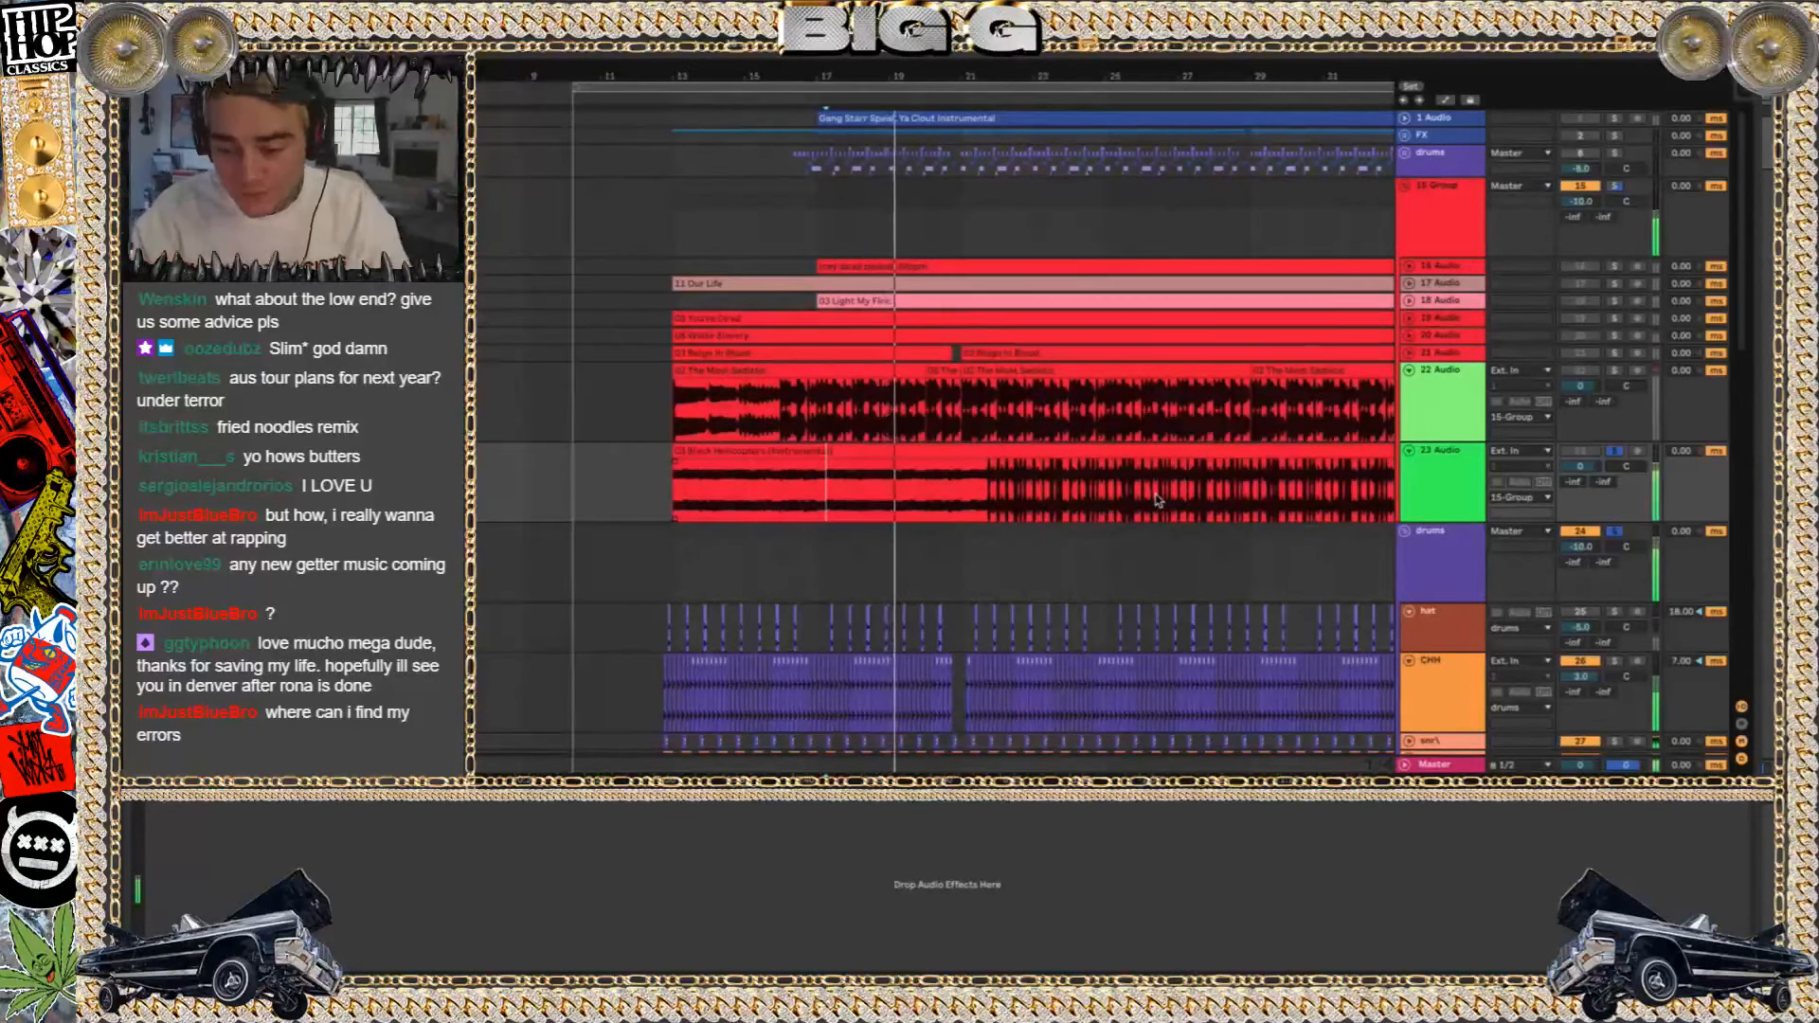
{"action": "left_click", "coordinate": [1409, 451]}
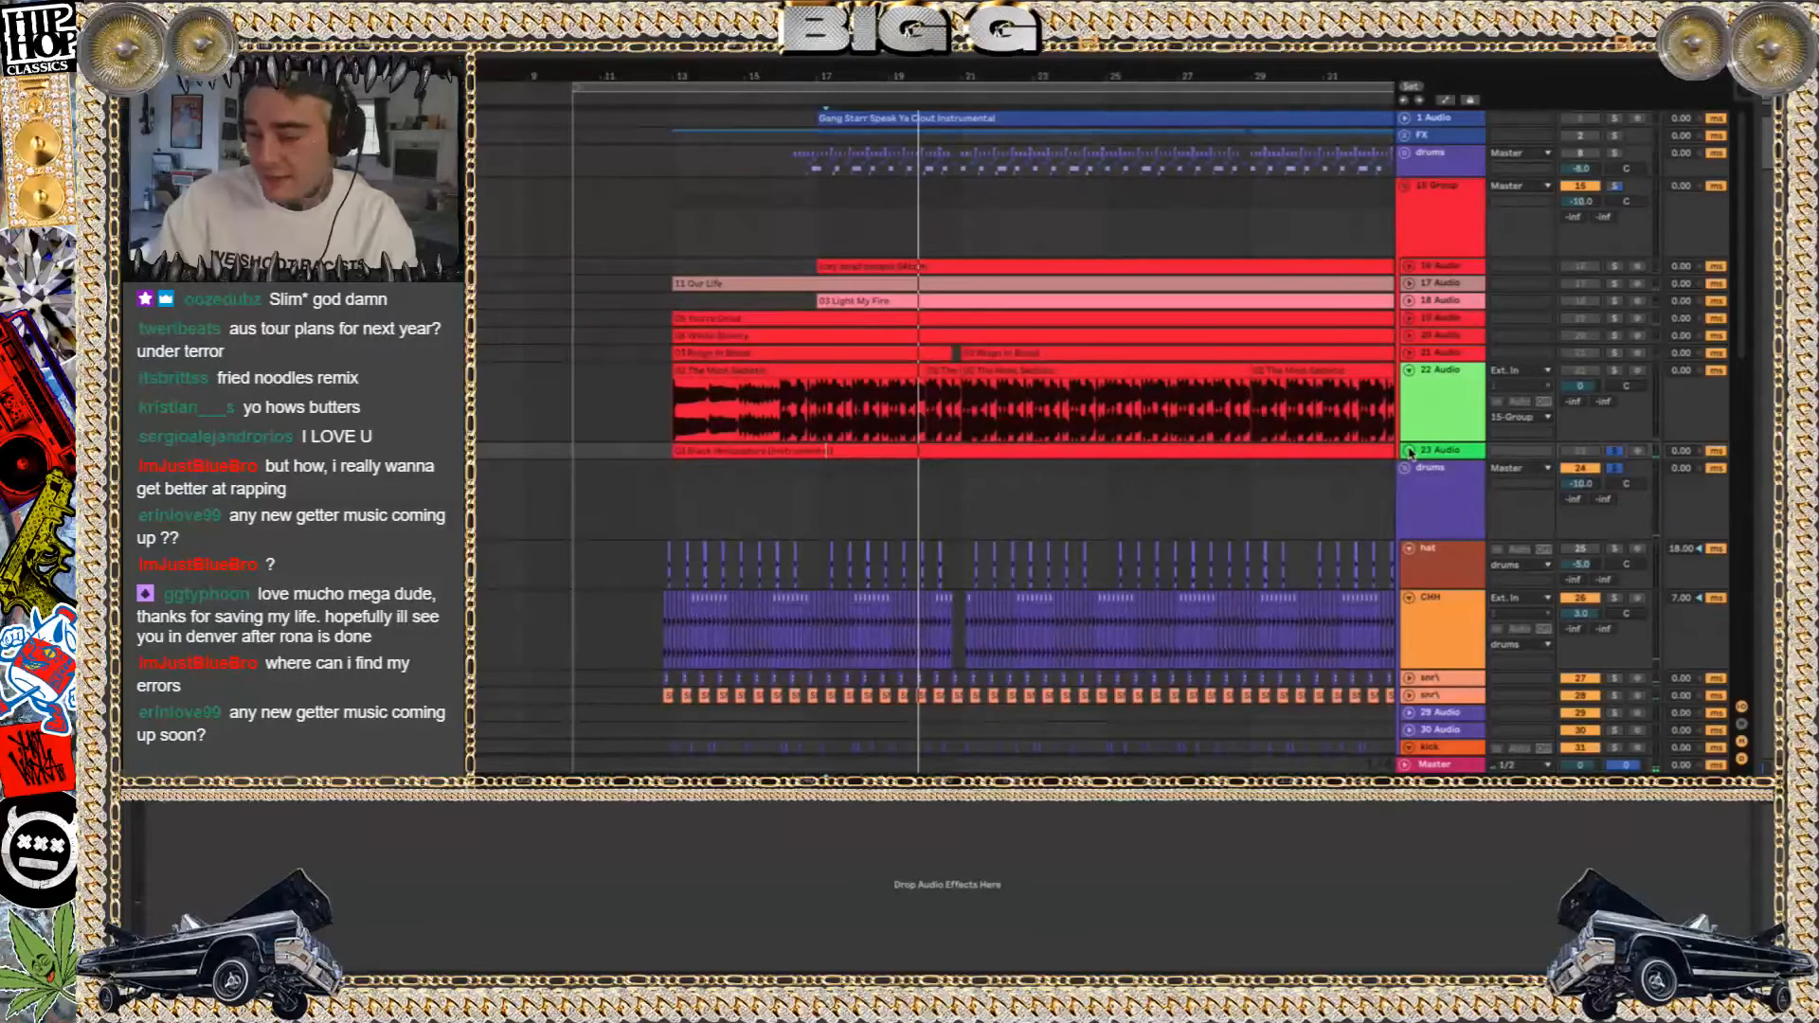
{"action": "left_click", "coordinate": [1613, 451]}
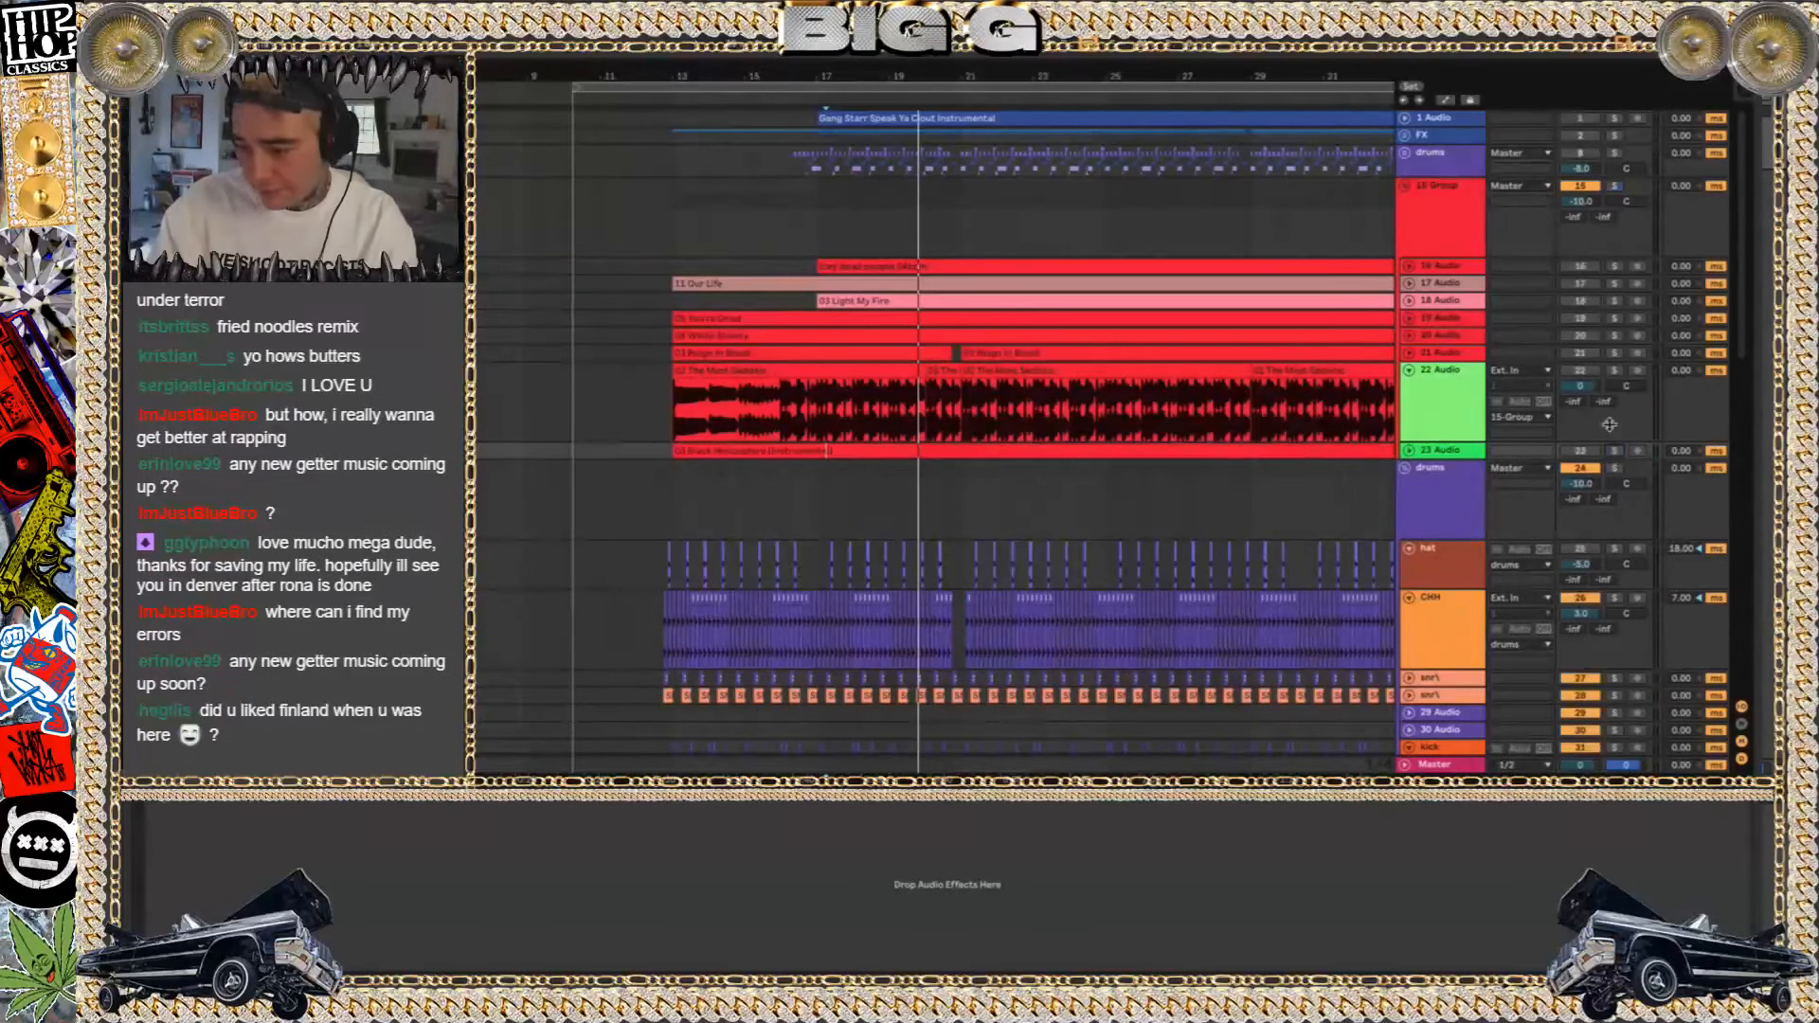
Solo the 22 Audio track and audition The Most Sadistic clips from about bar 17 and from bar 13
{"action": "left_click", "coordinate": [1616, 372]}
{"action": "key", "text": "space"}
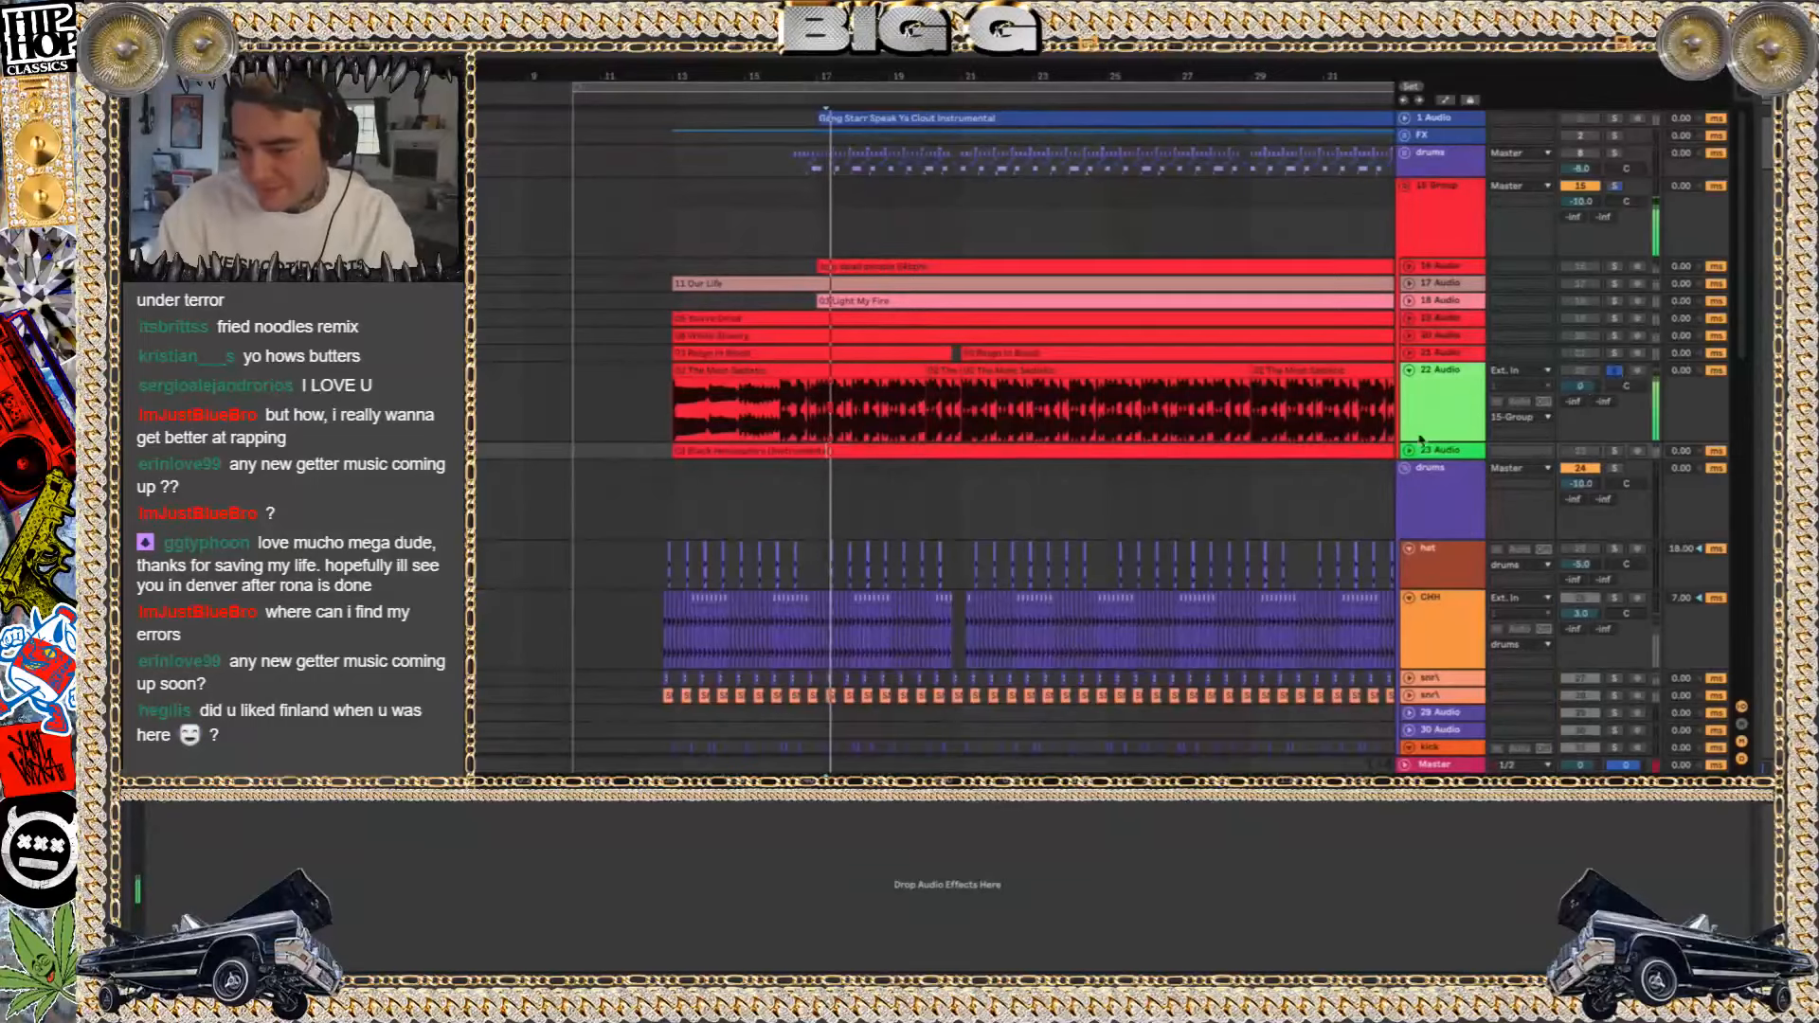
{"action": "key", "text": "space"}
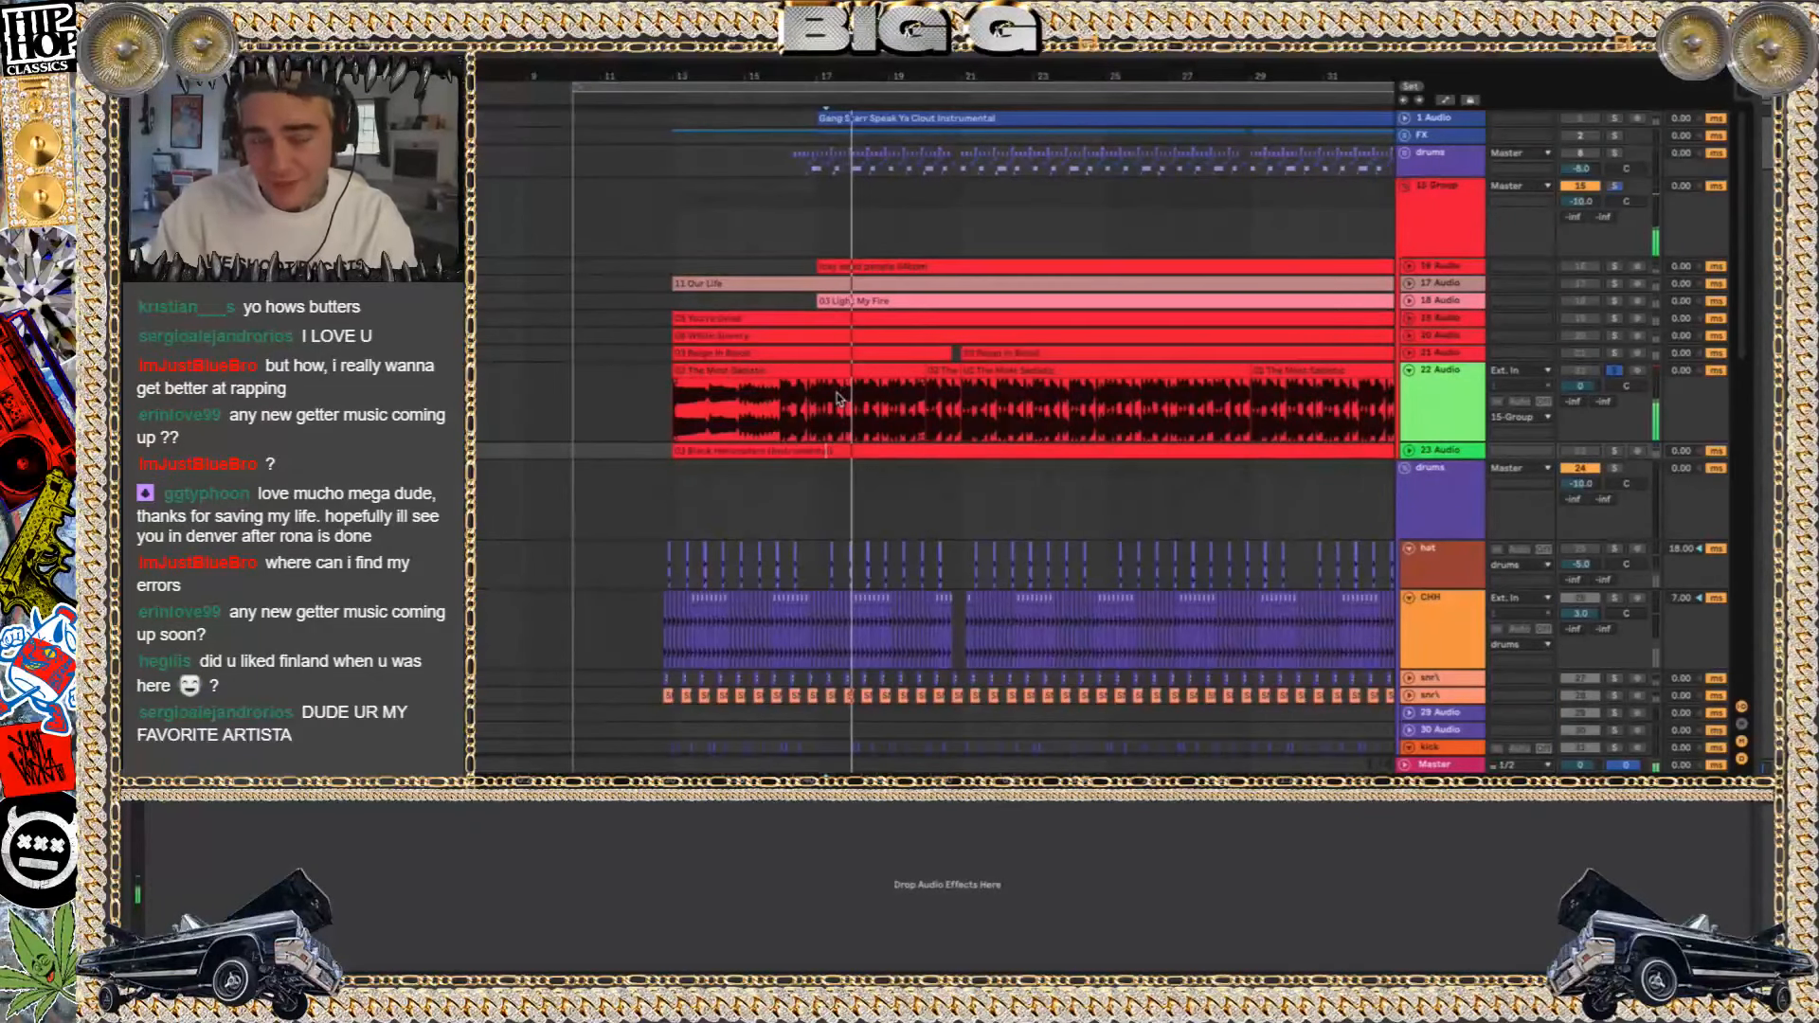
{"action": "key", "text": "space"}
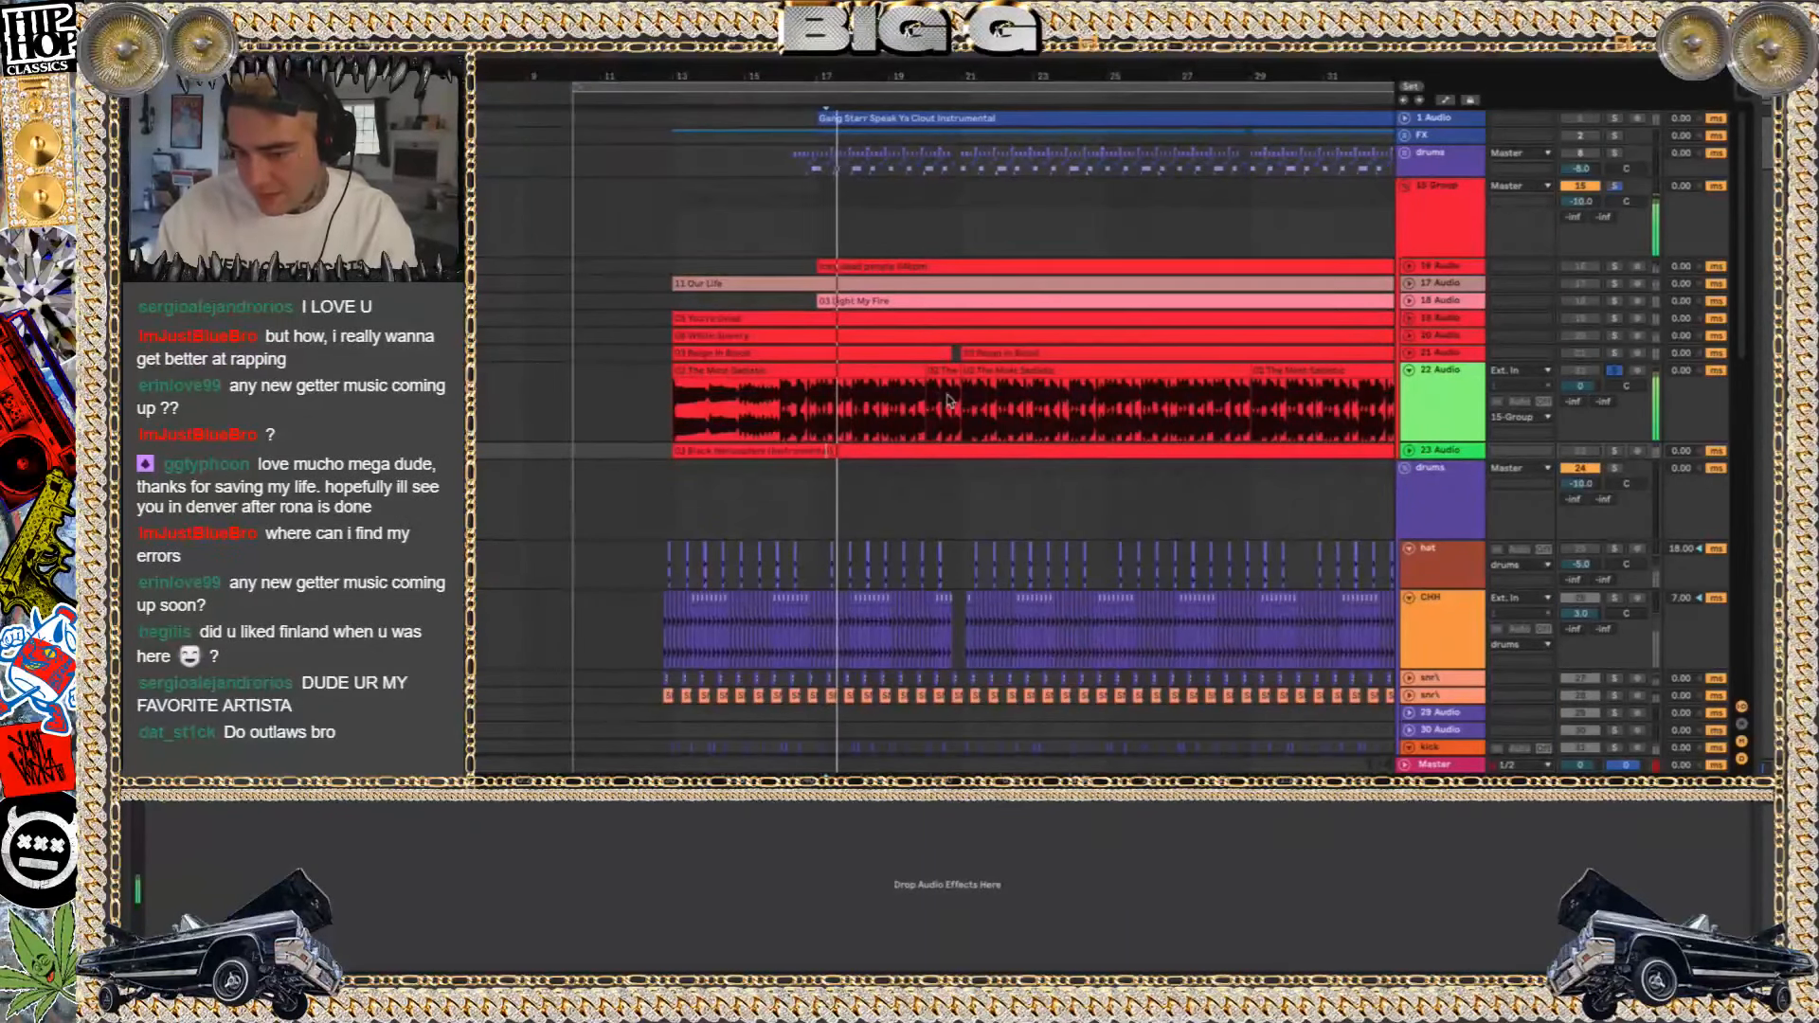
{"action": "left_click", "coordinate": [829, 372]}
{"action": "key", "text": "space"}
{"action": "key", "text": "space"}
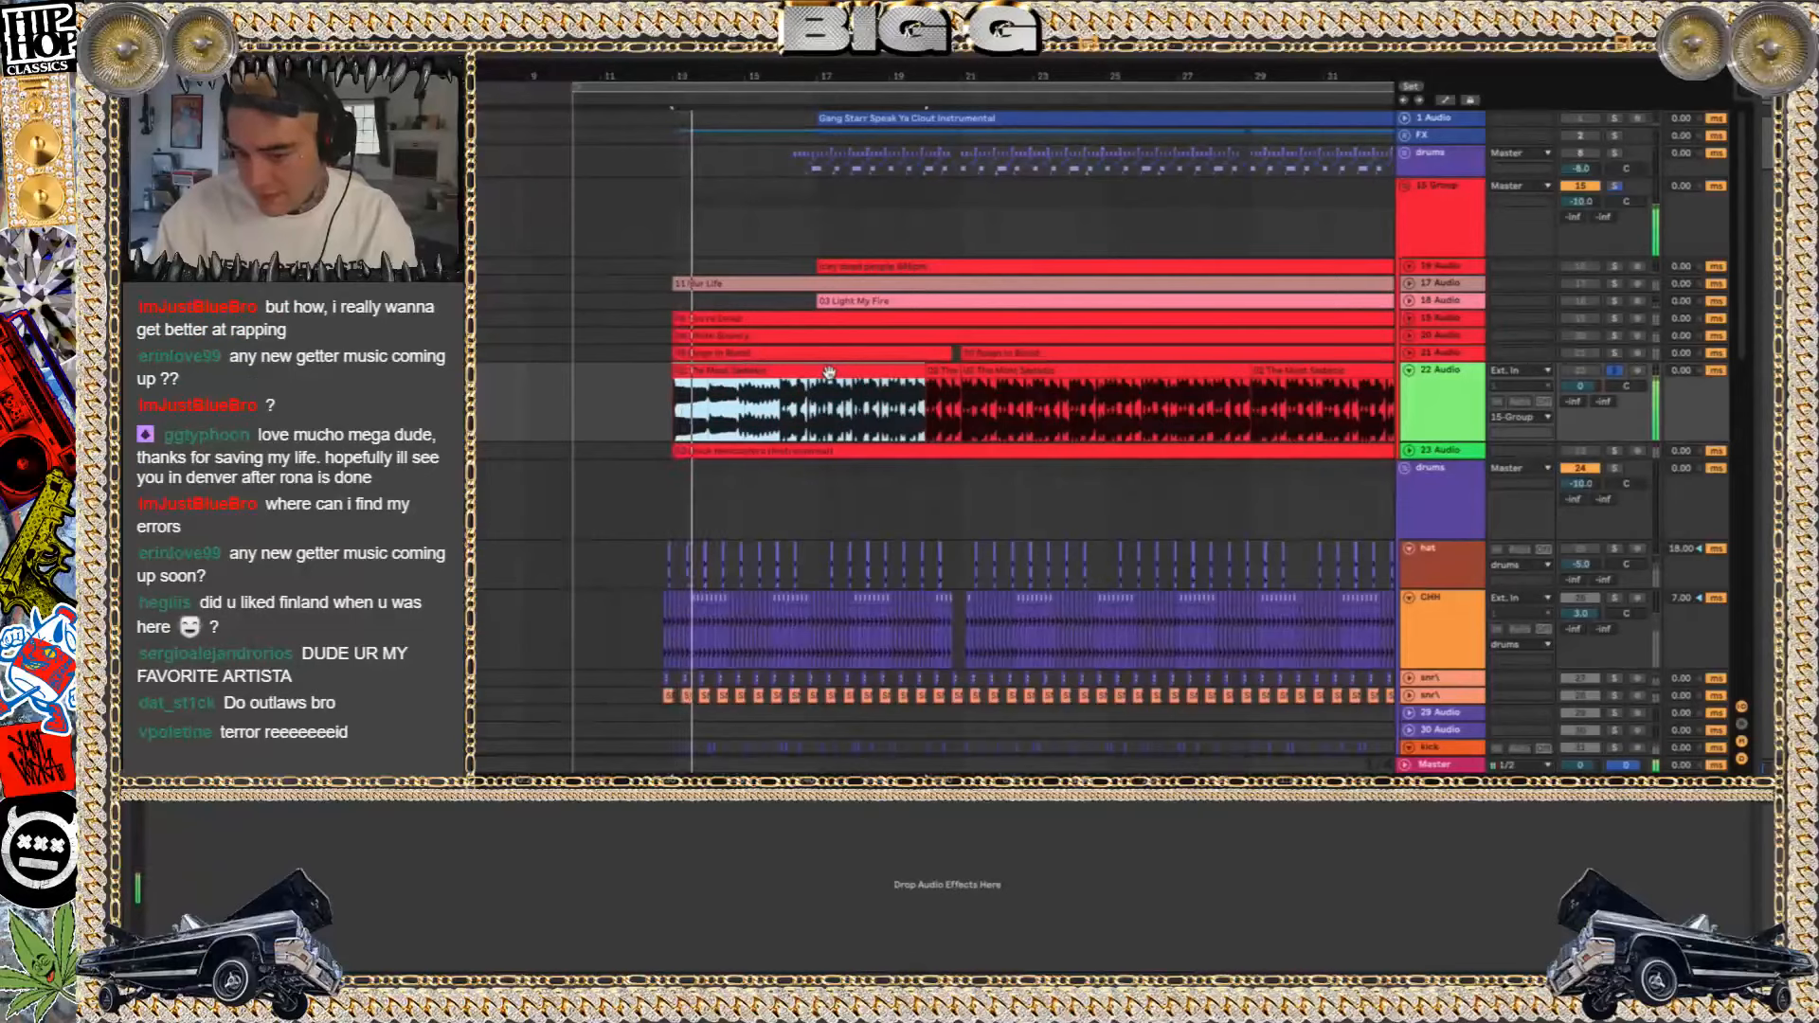
Open the clip view of The Most Sadistic on the 22 Audio track, stop playback and fold the track
{"action": "double_click", "coordinate": [1025, 373], "text": "shift"}
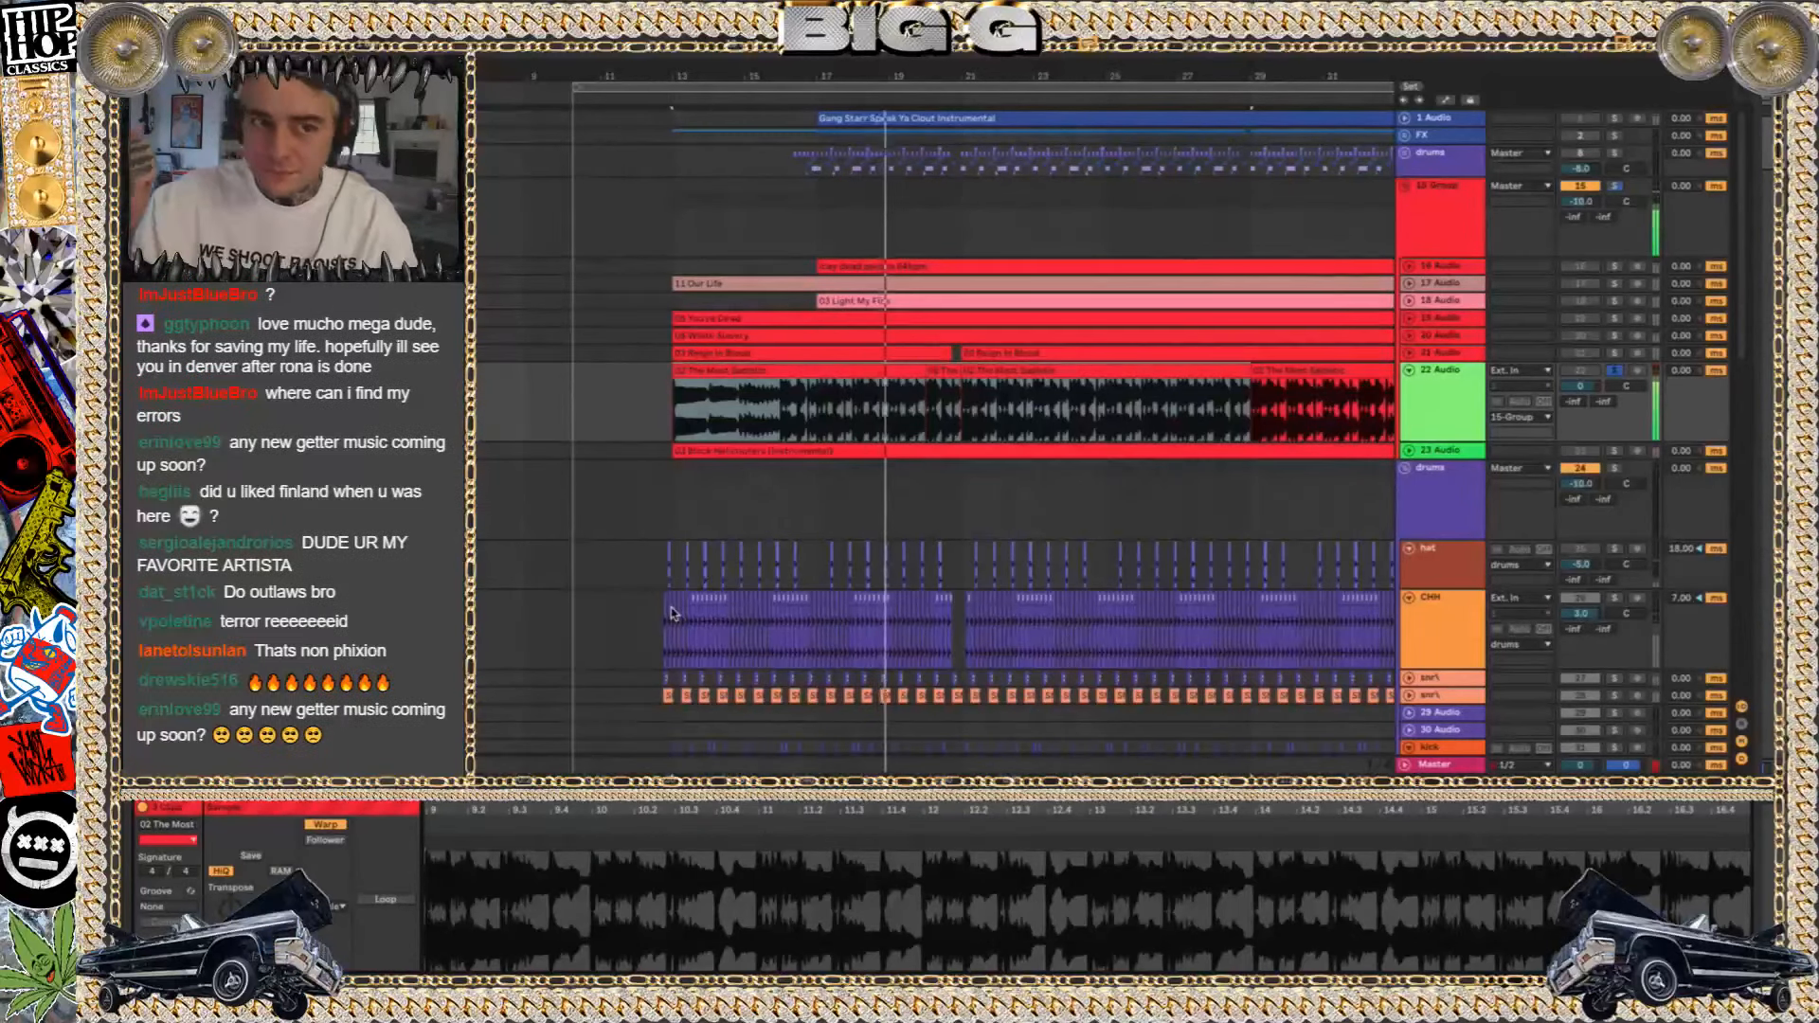
{"action": "key", "text": "space"}
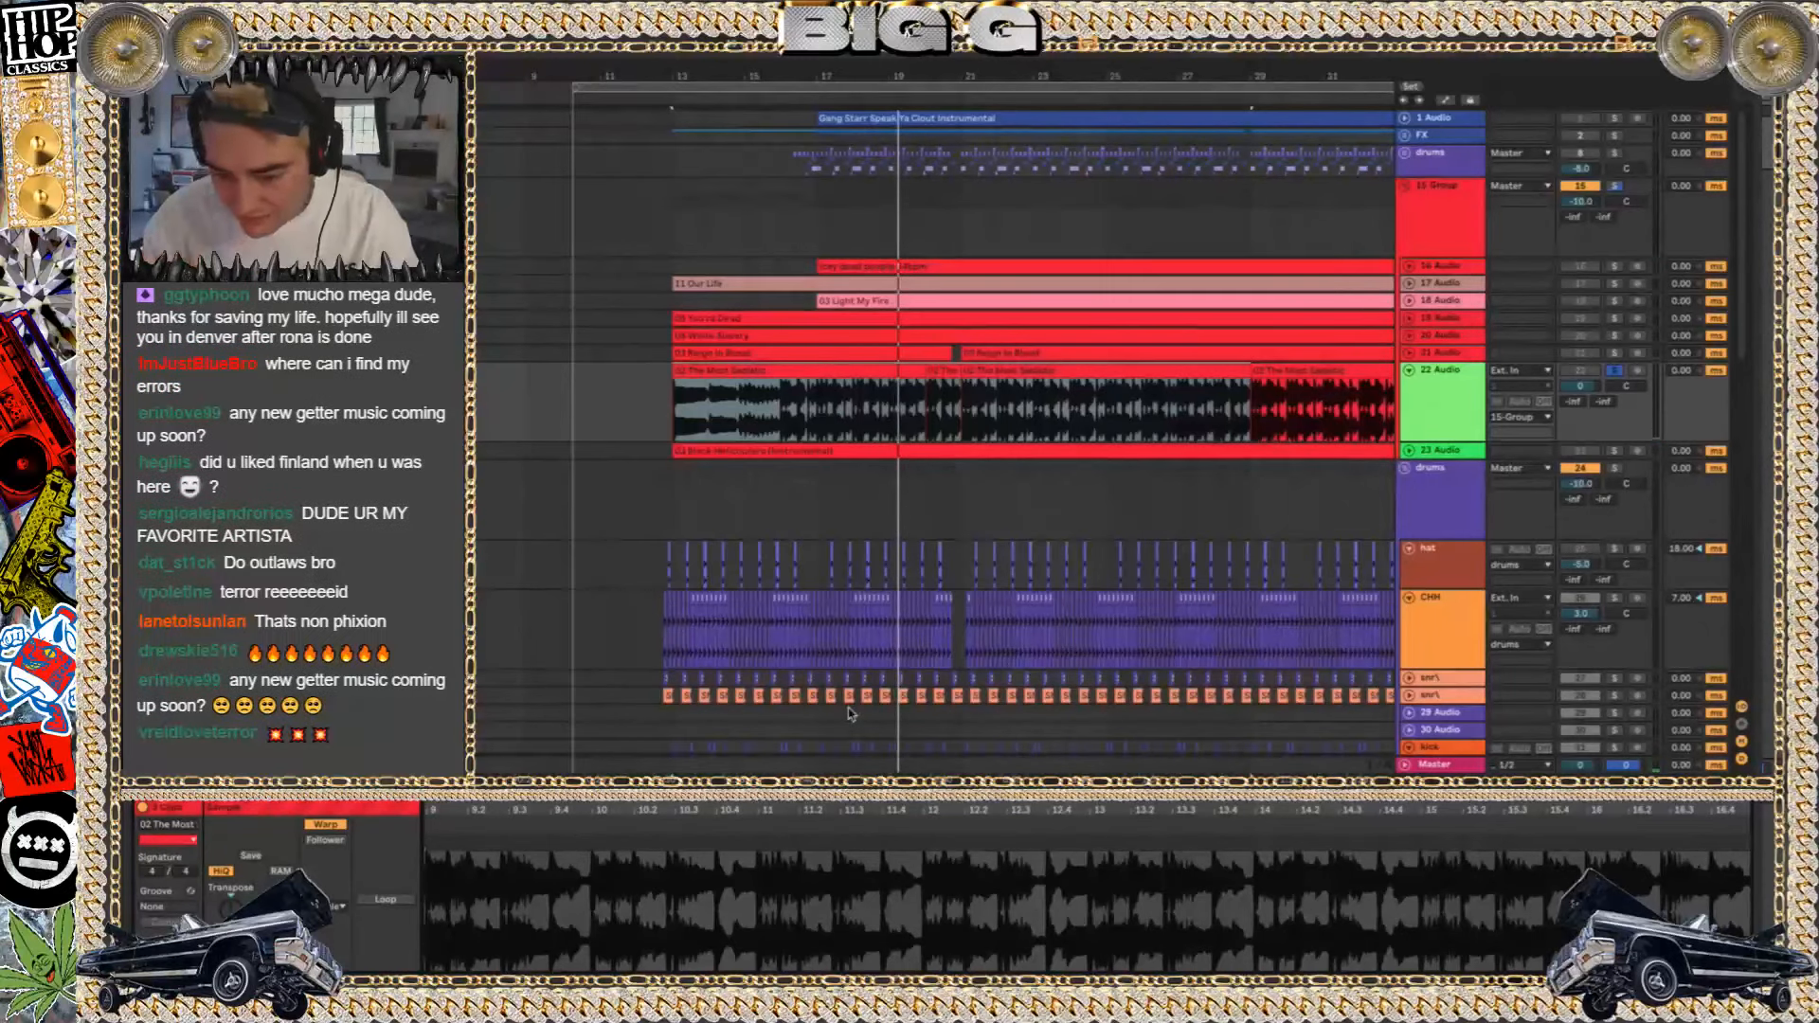
{"action": "left_click", "coordinate": [1409, 372]}
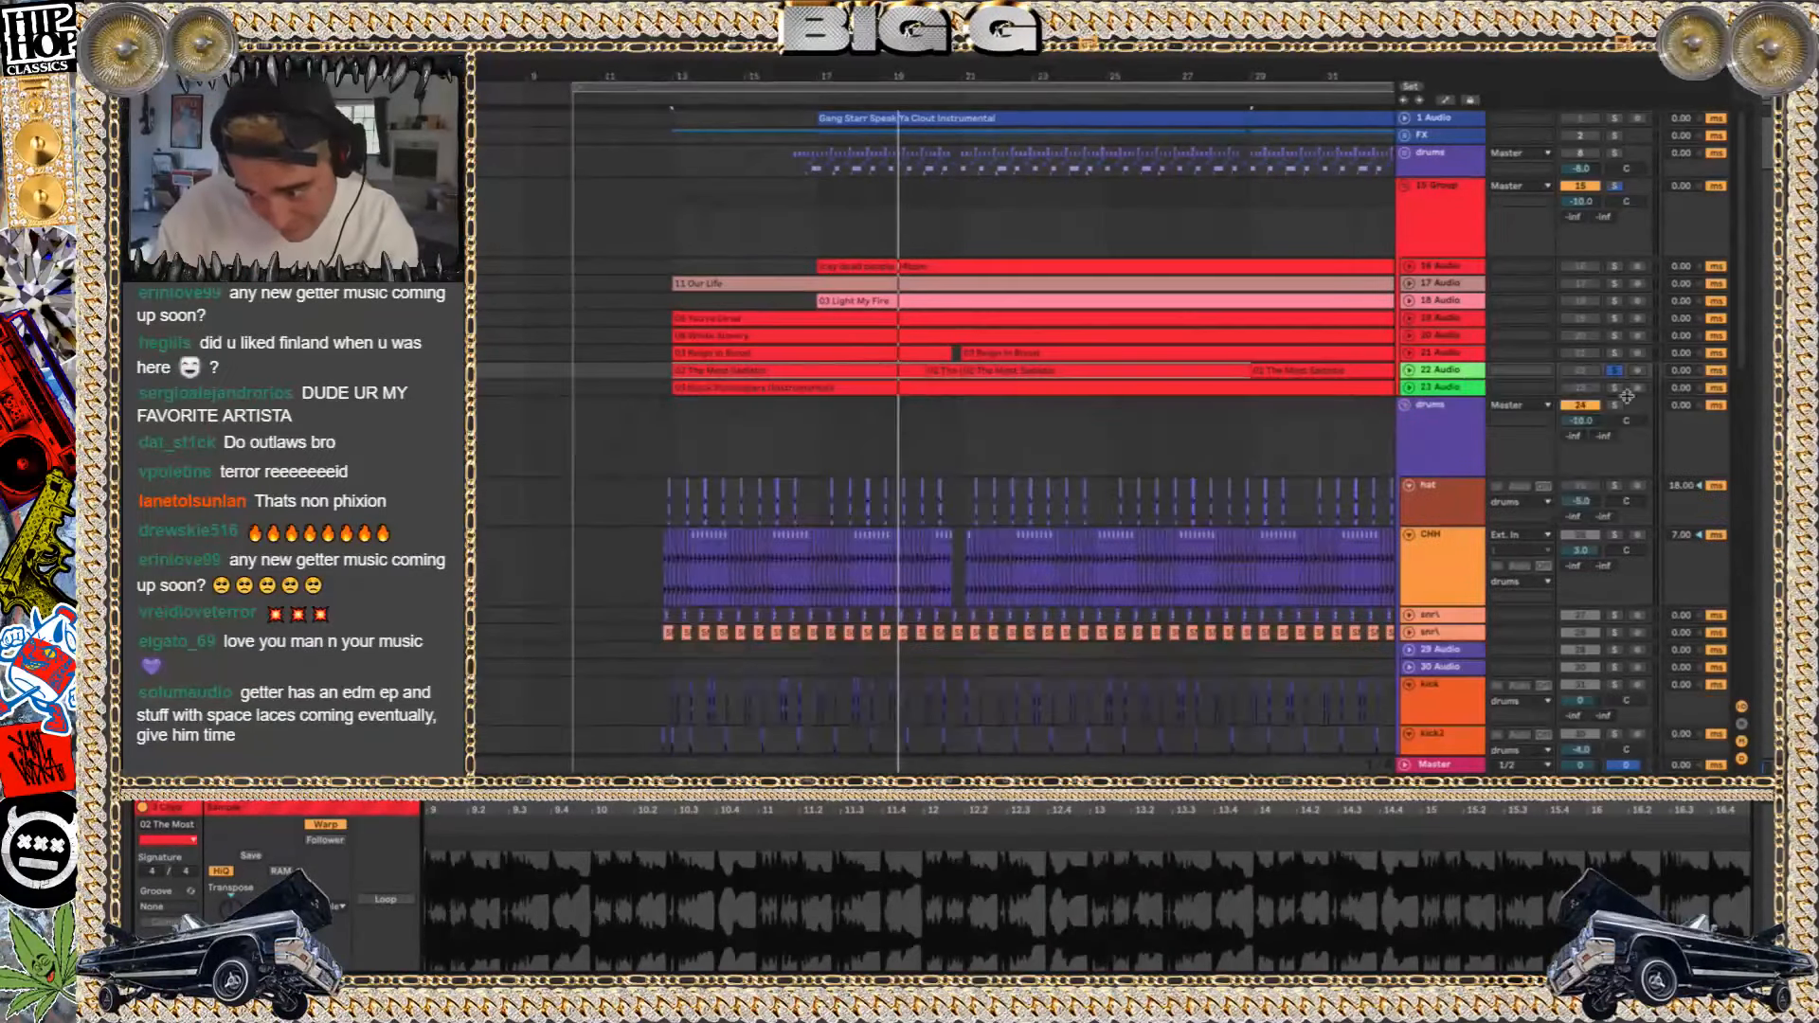
Audition the 03 Reign in Blood clip on the 21 Audio track in solo from bar 13, view its clip settings, then fold the track
{"action": "left_click", "coordinate": [1614, 354]}
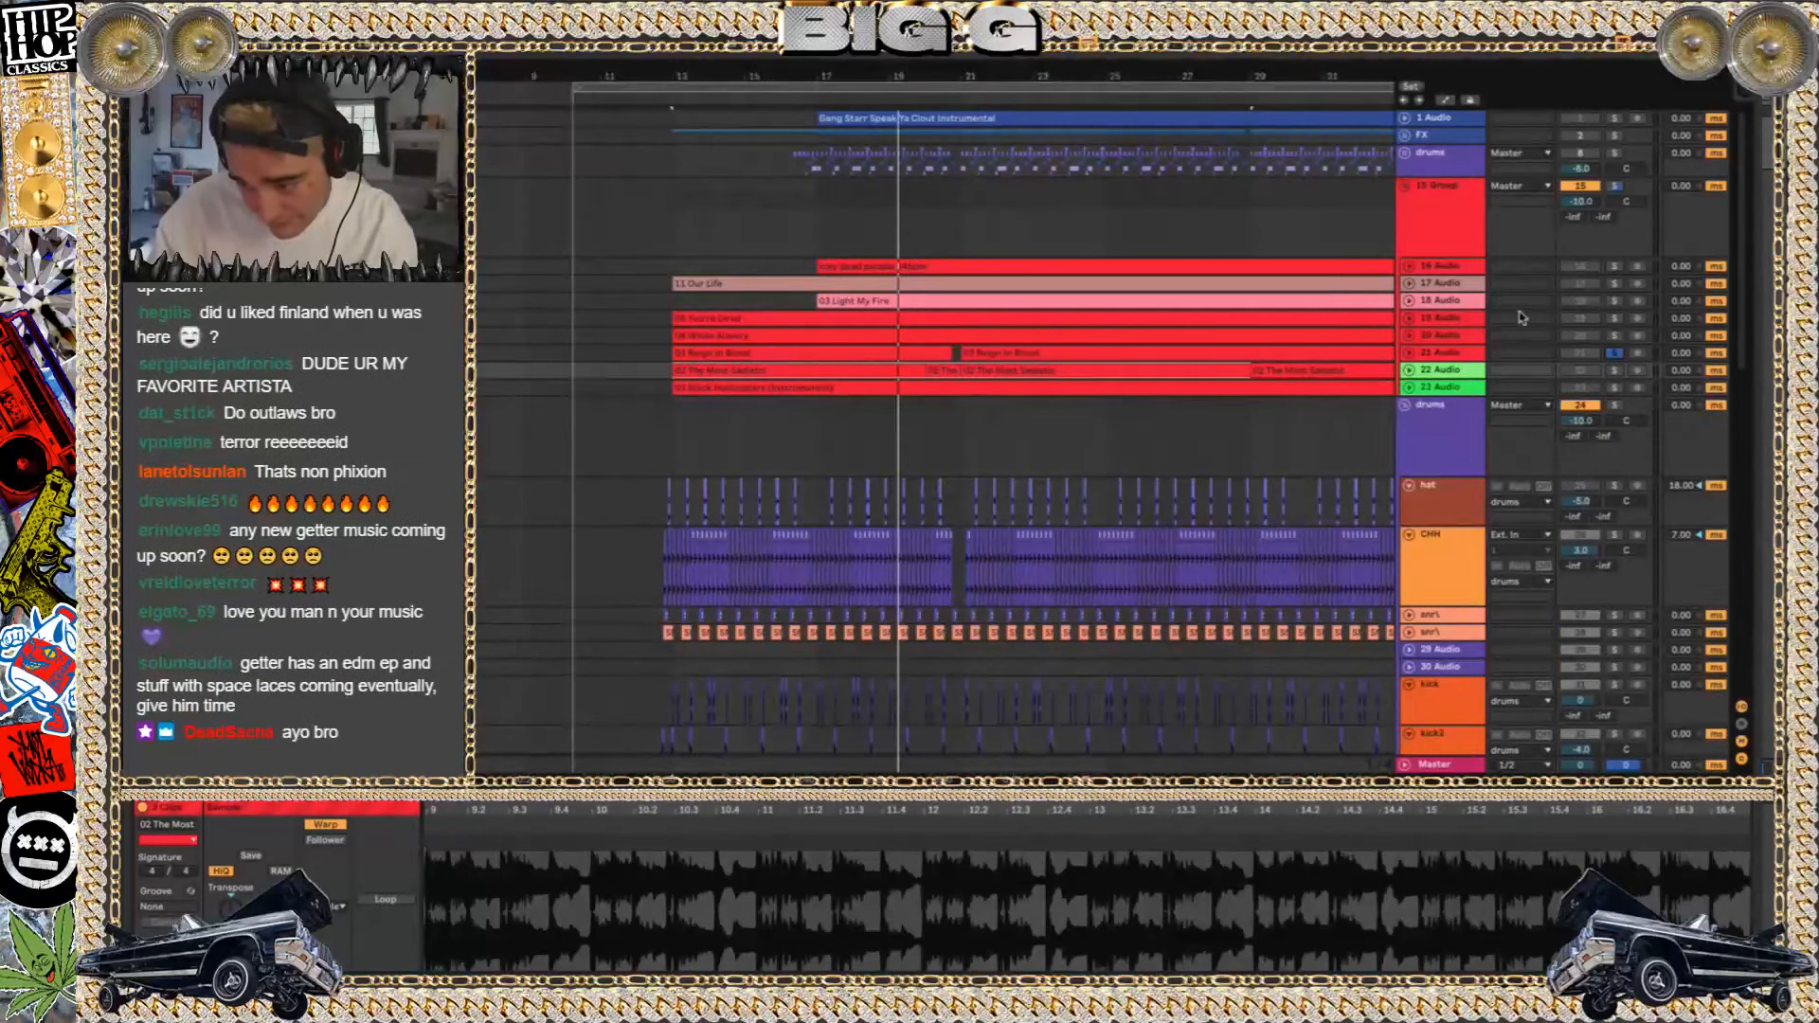
{"action": "left_click", "coordinate": [1410, 353]}
{"action": "key", "text": "space"}
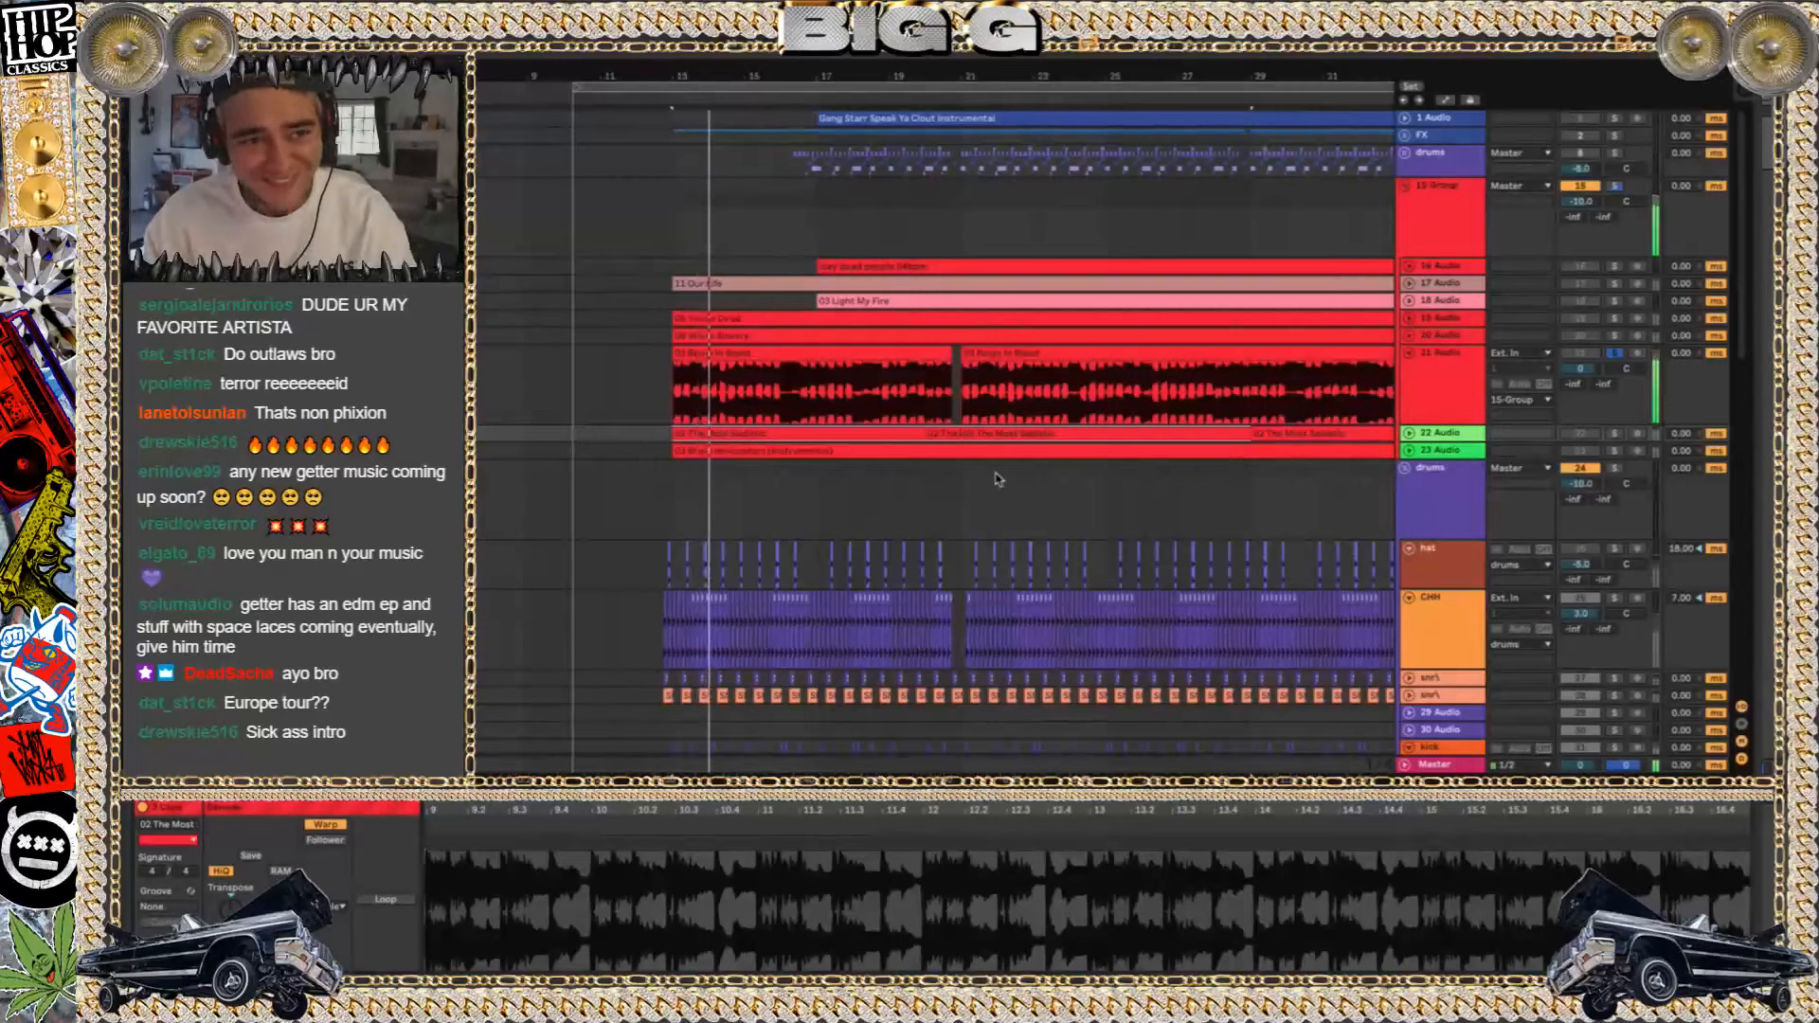
{"action": "left_click", "coordinate": [868, 350]}
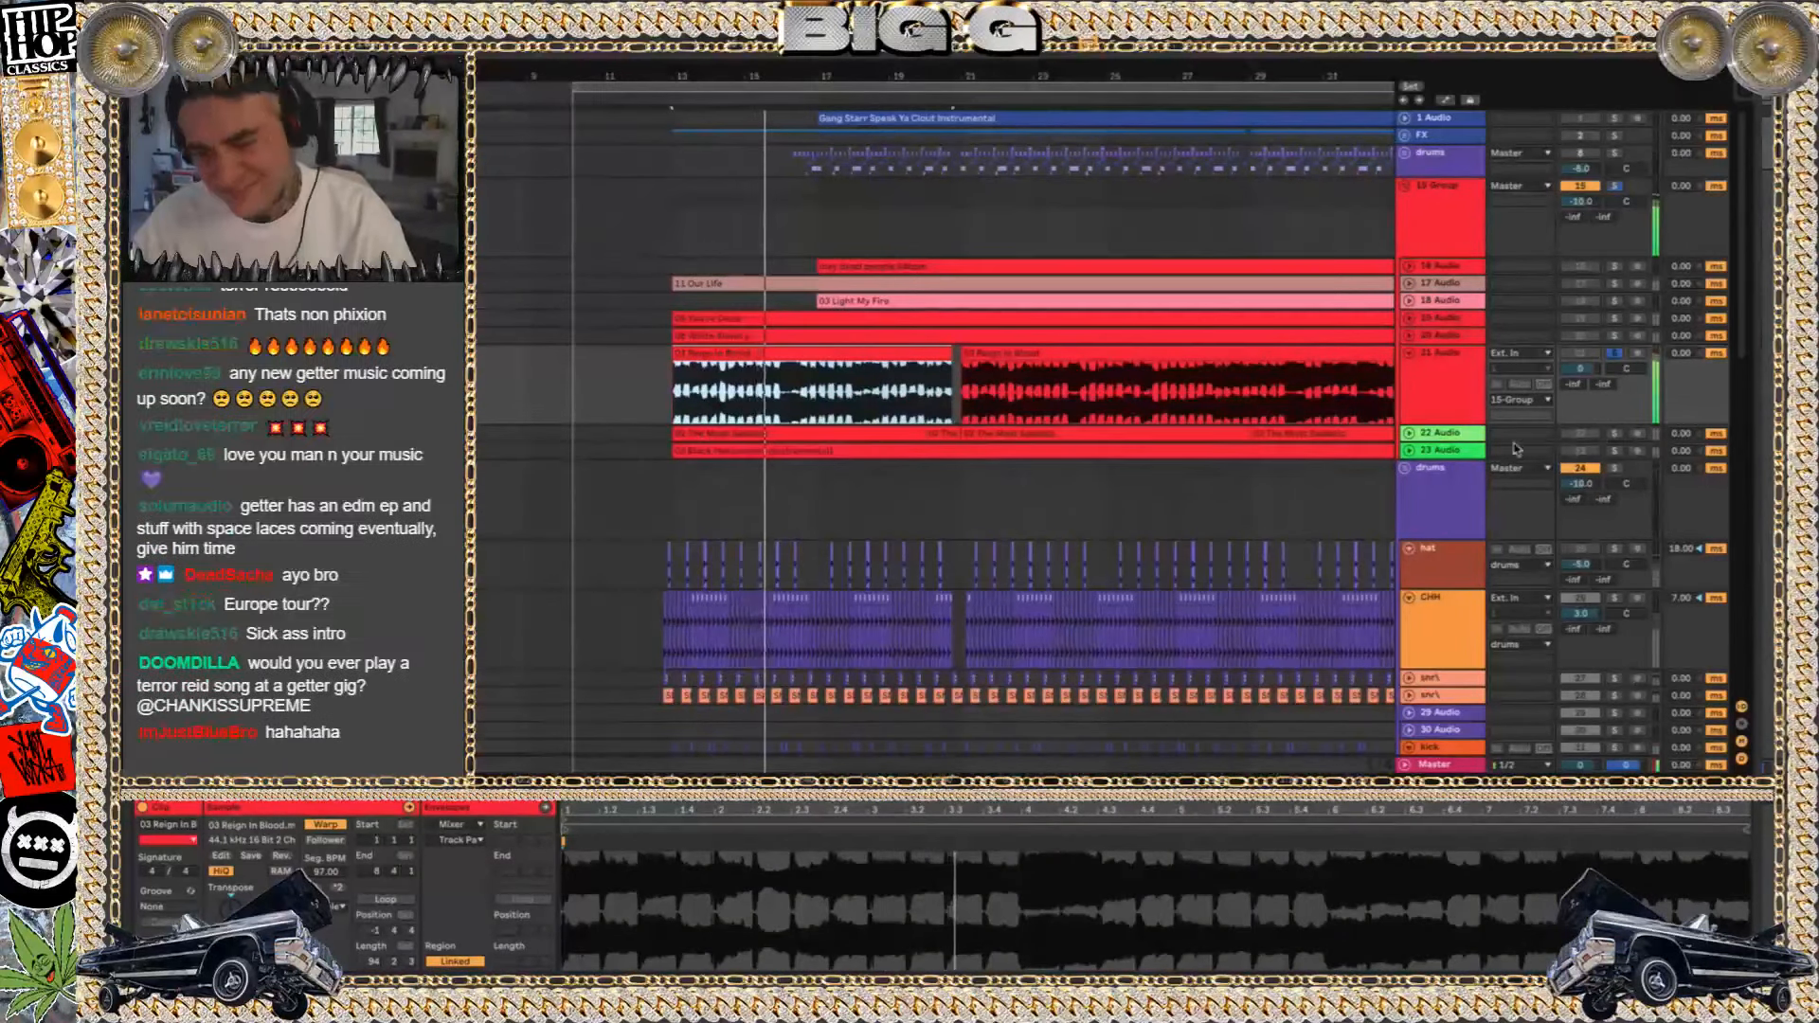
{"action": "left_click", "coordinate": [1409, 353]}
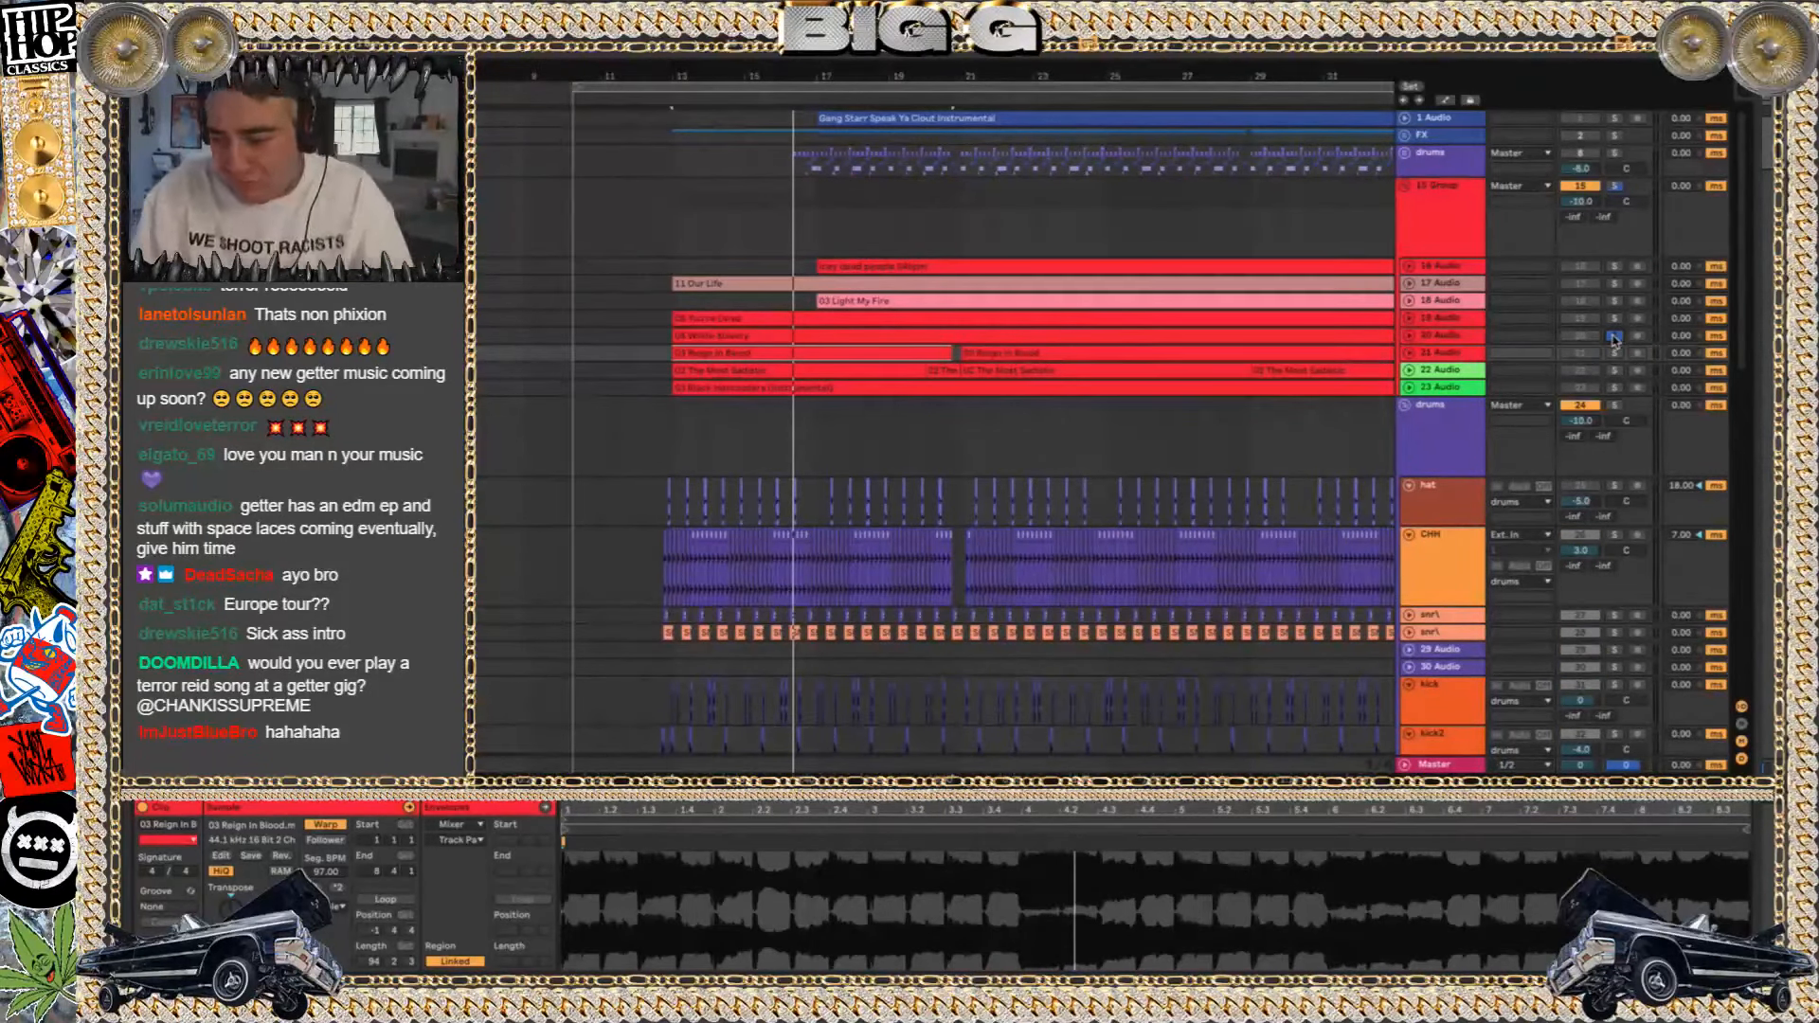
Audition the 20, 19 and 18 Audio tracks in solo one after another, then select the 11 Our Life clip on 17 Audio
{"action": "key", "text": "space"}
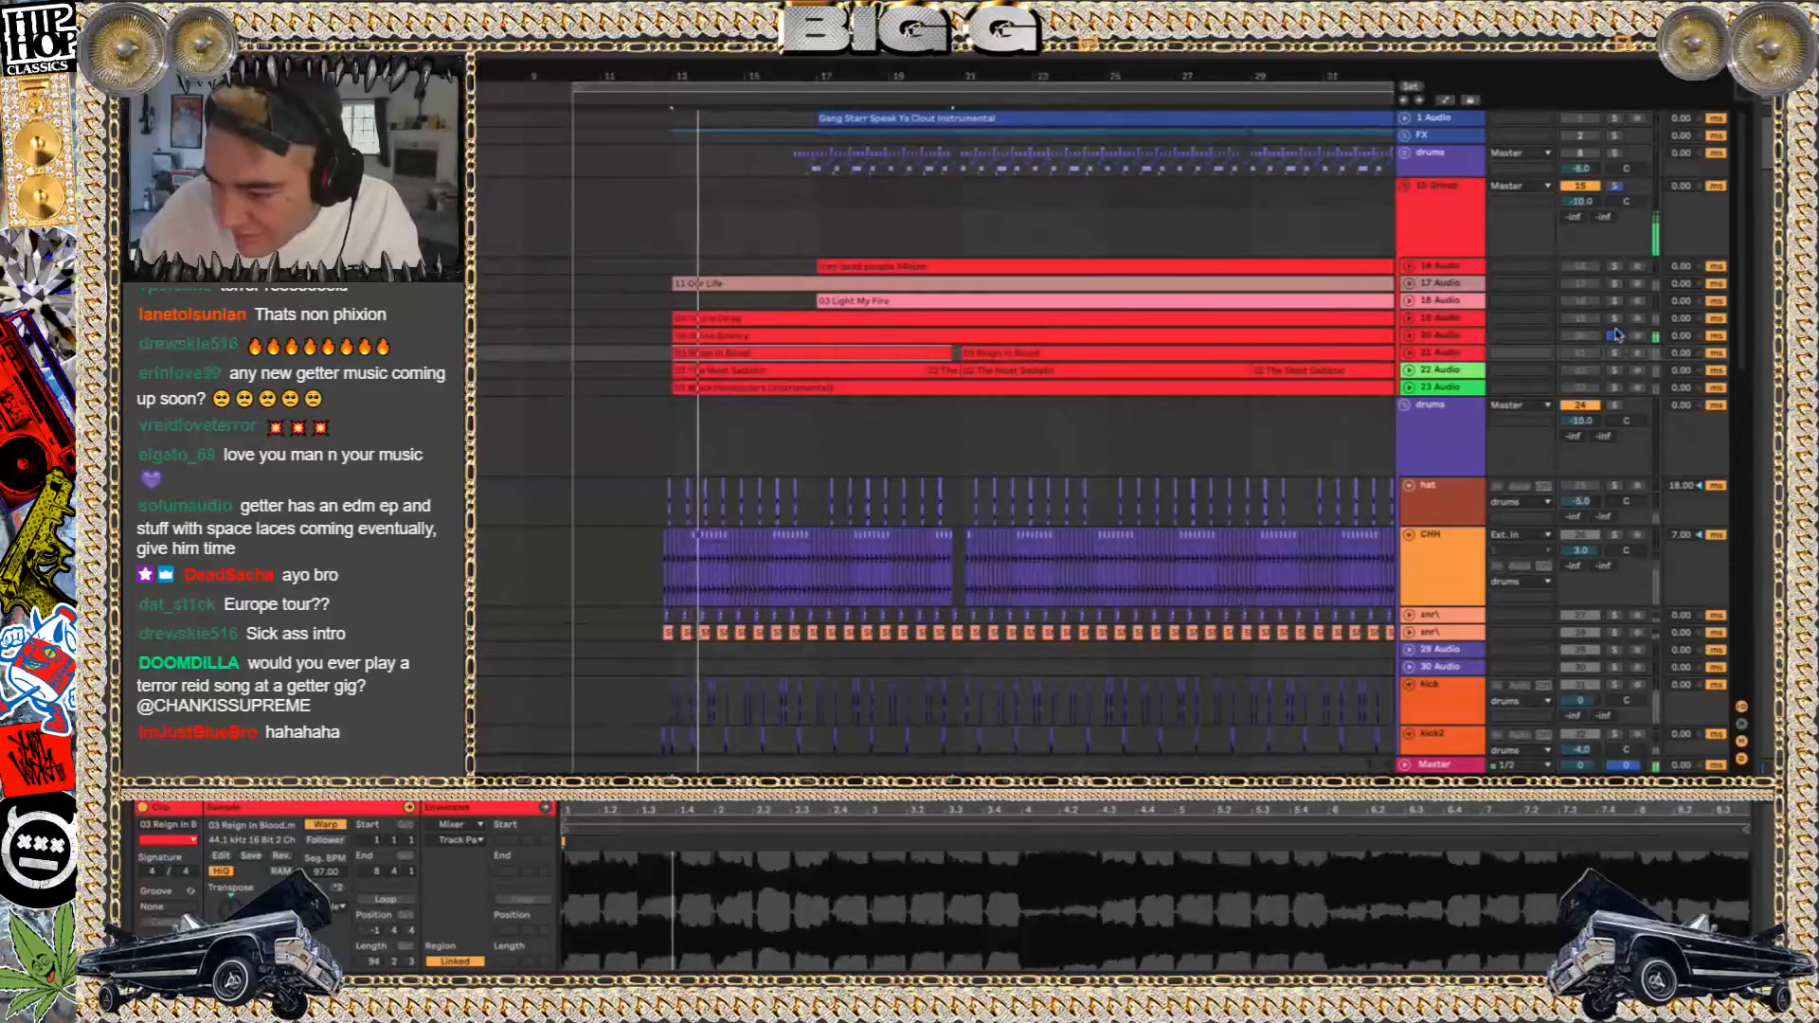
{"action": "left_click", "coordinate": [1614, 321]}
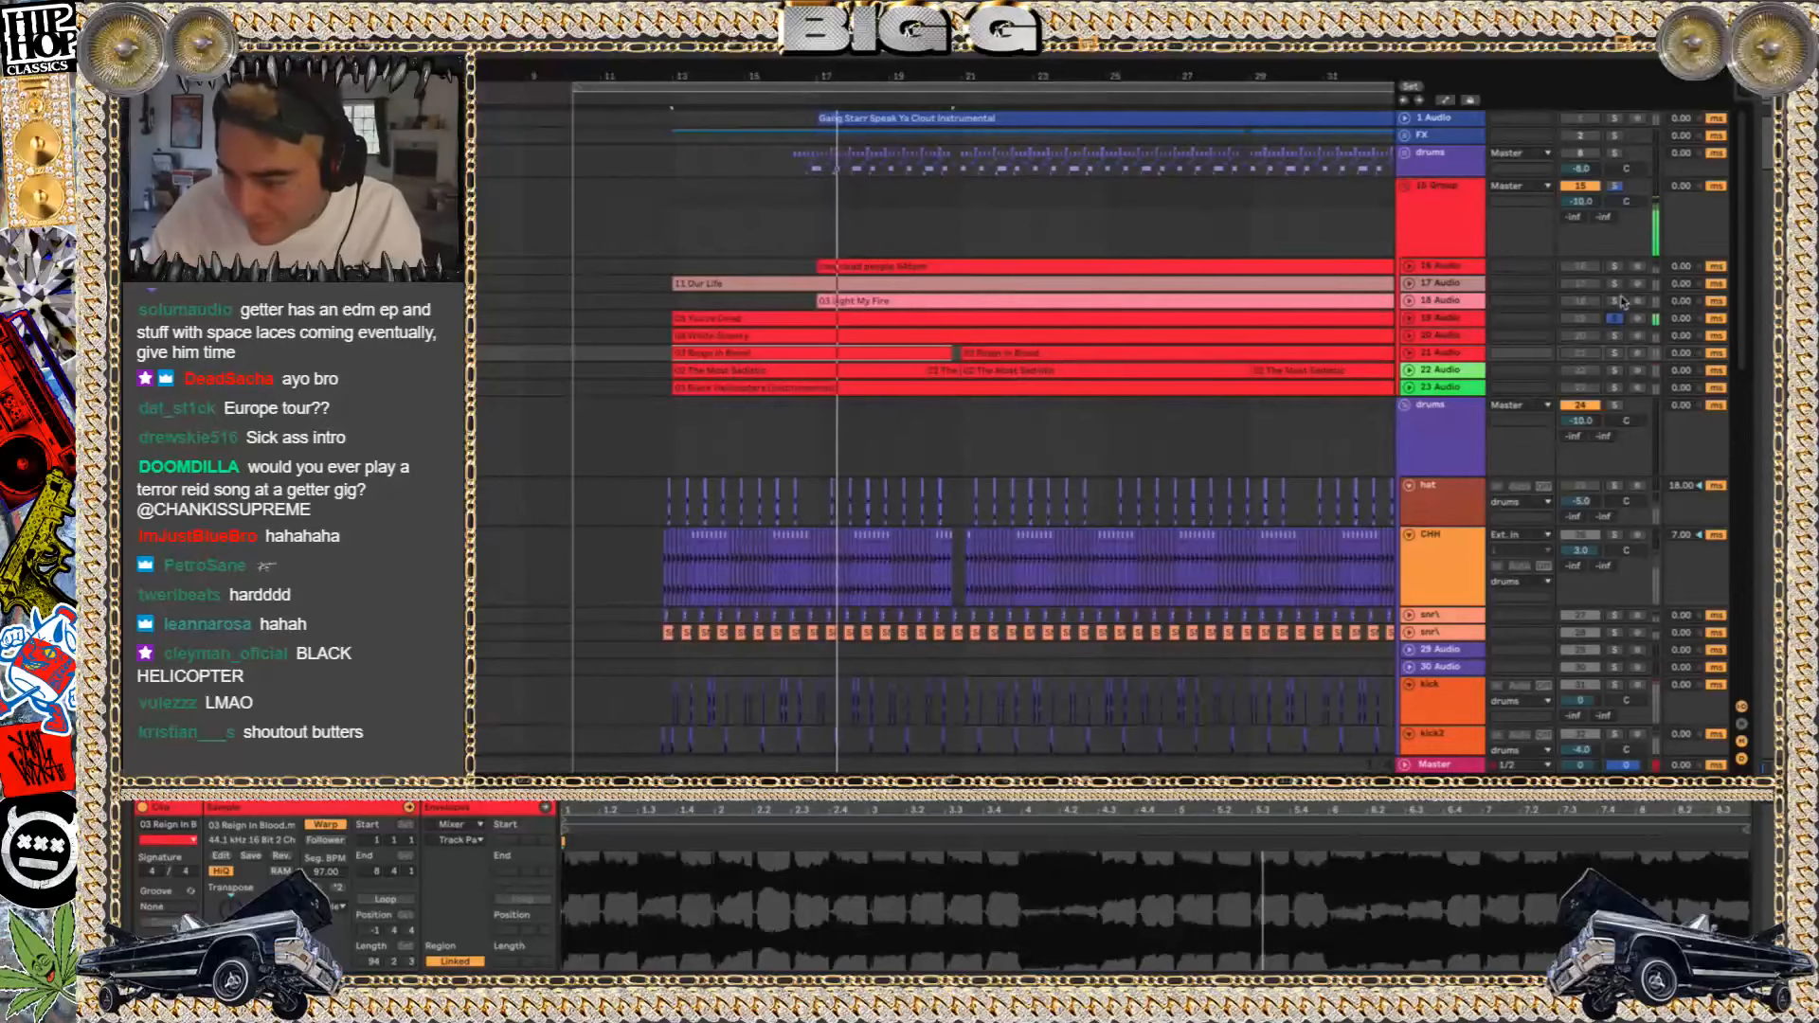
{"action": "left_click", "coordinate": [1616, 302]}
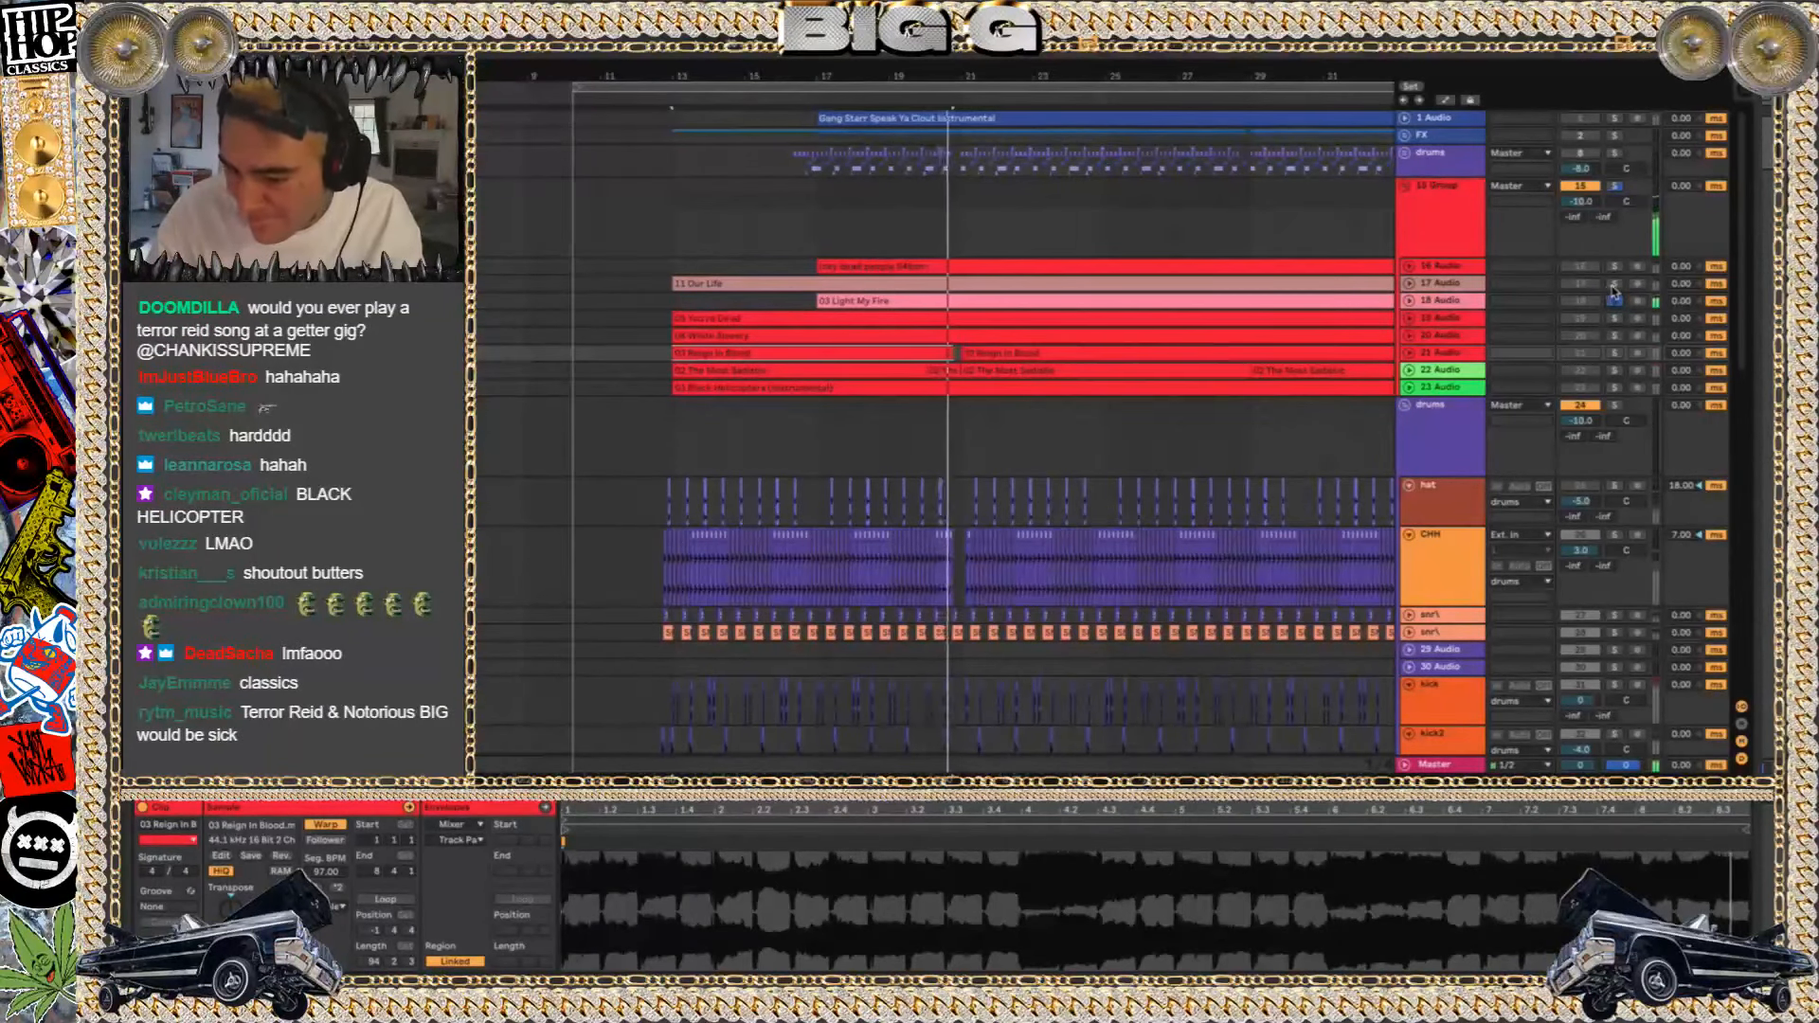
{"action": "left_click", "coordinate": [1215, 287]}
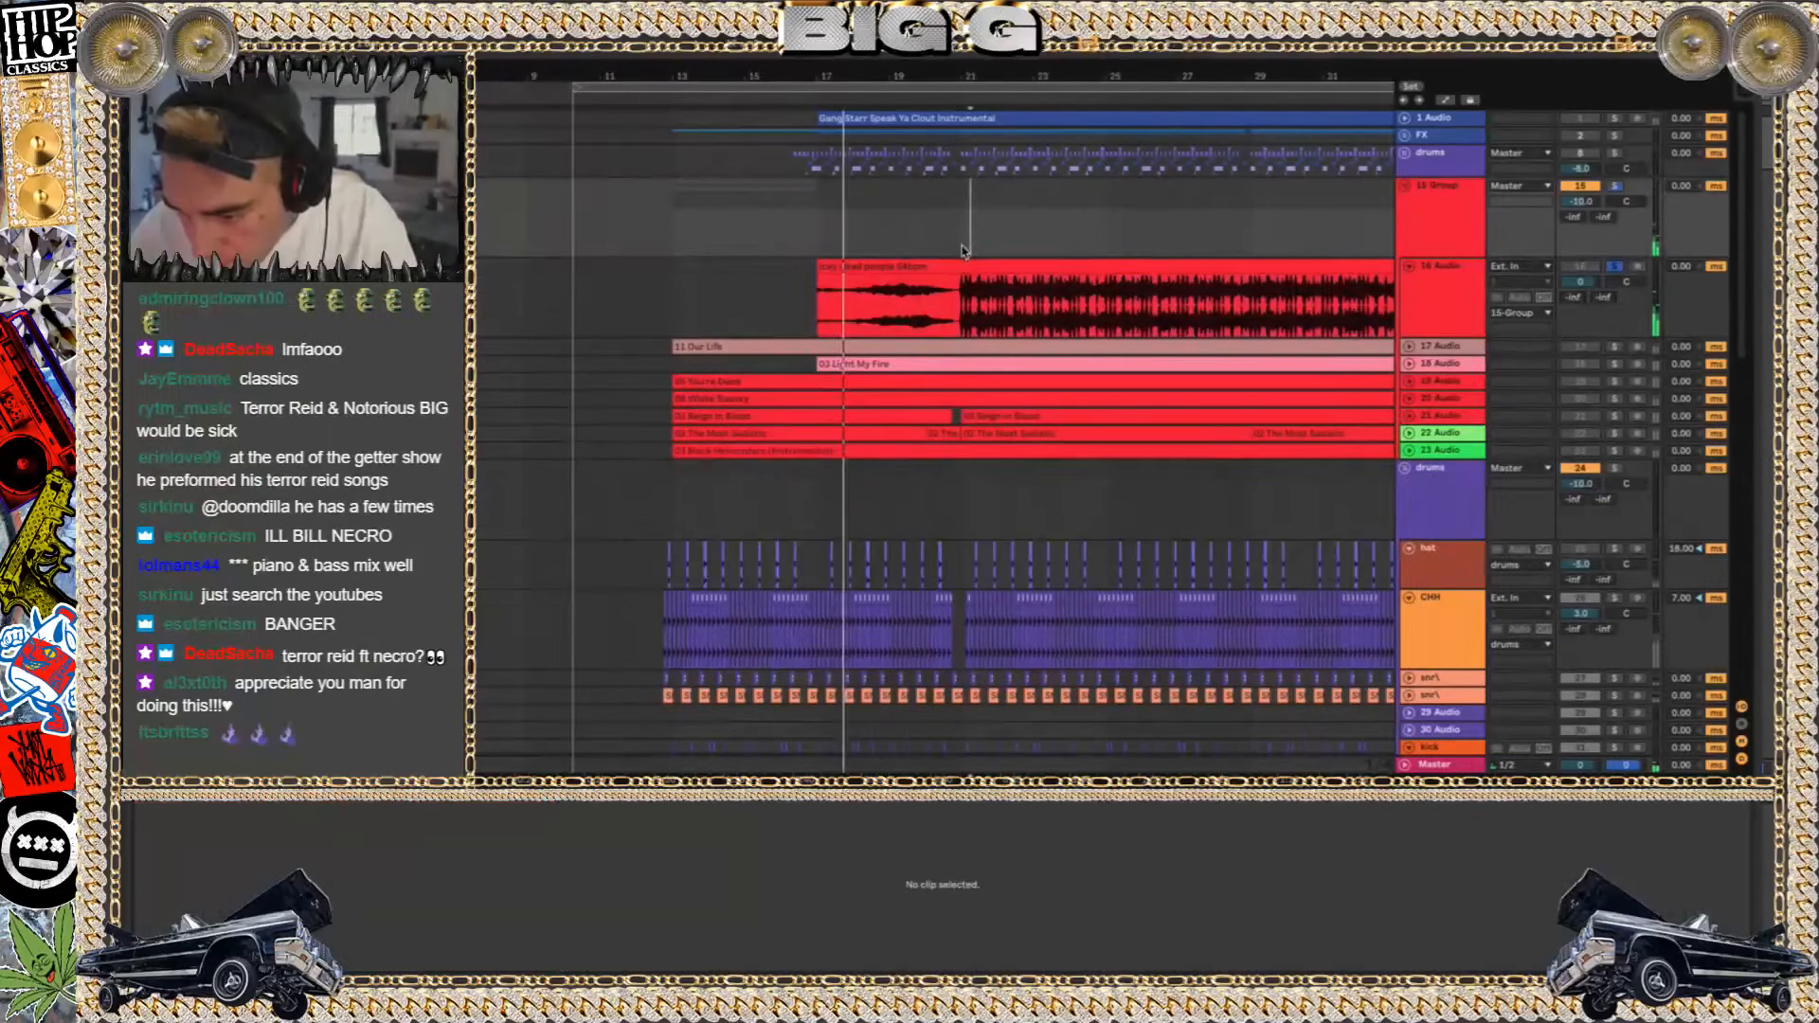
Audition the 16 Audio track in solo, unsolo and fold it, then play the mix from about bar 21 and select the lower drums group
{"action": "left_click", "coordinate": [1614, 266]}
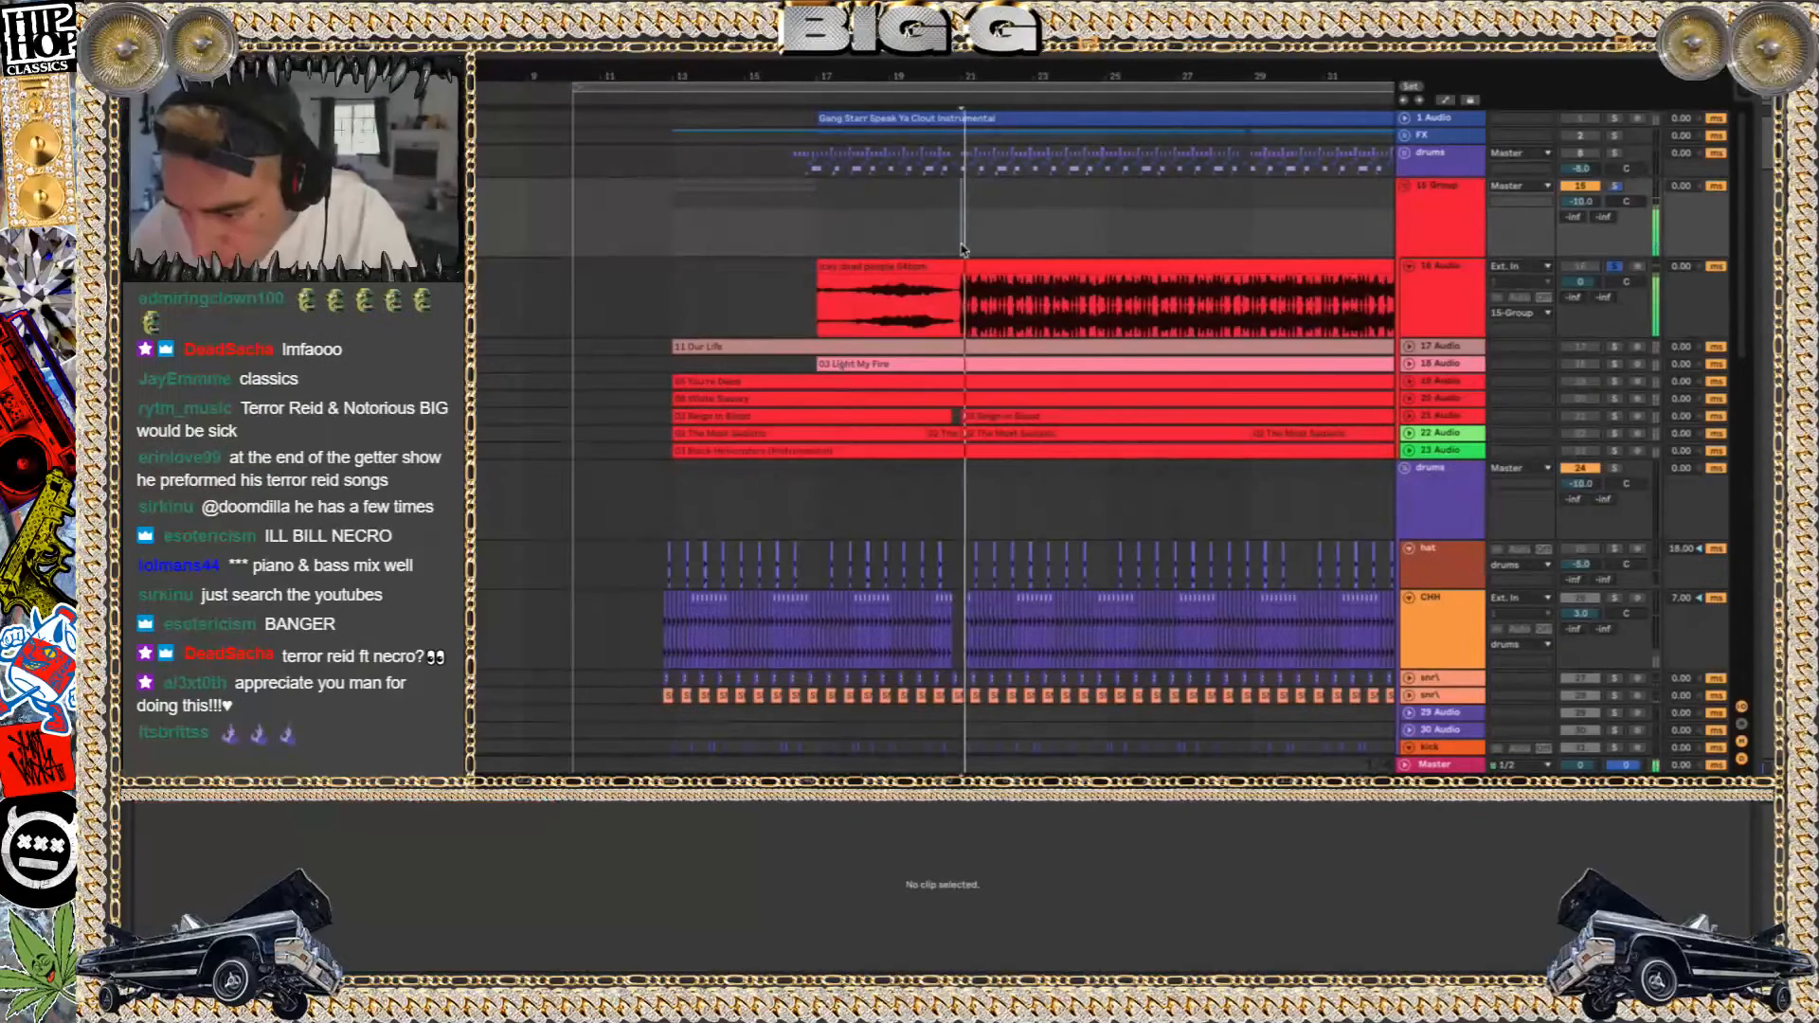
{"action": "left_click", "coordinate": [1614, 269]}
{"action": "key", "text": "space"}
{"action": "left_click", "coordinate": [1408, 267]}
{"action": "key", "text": "space"}
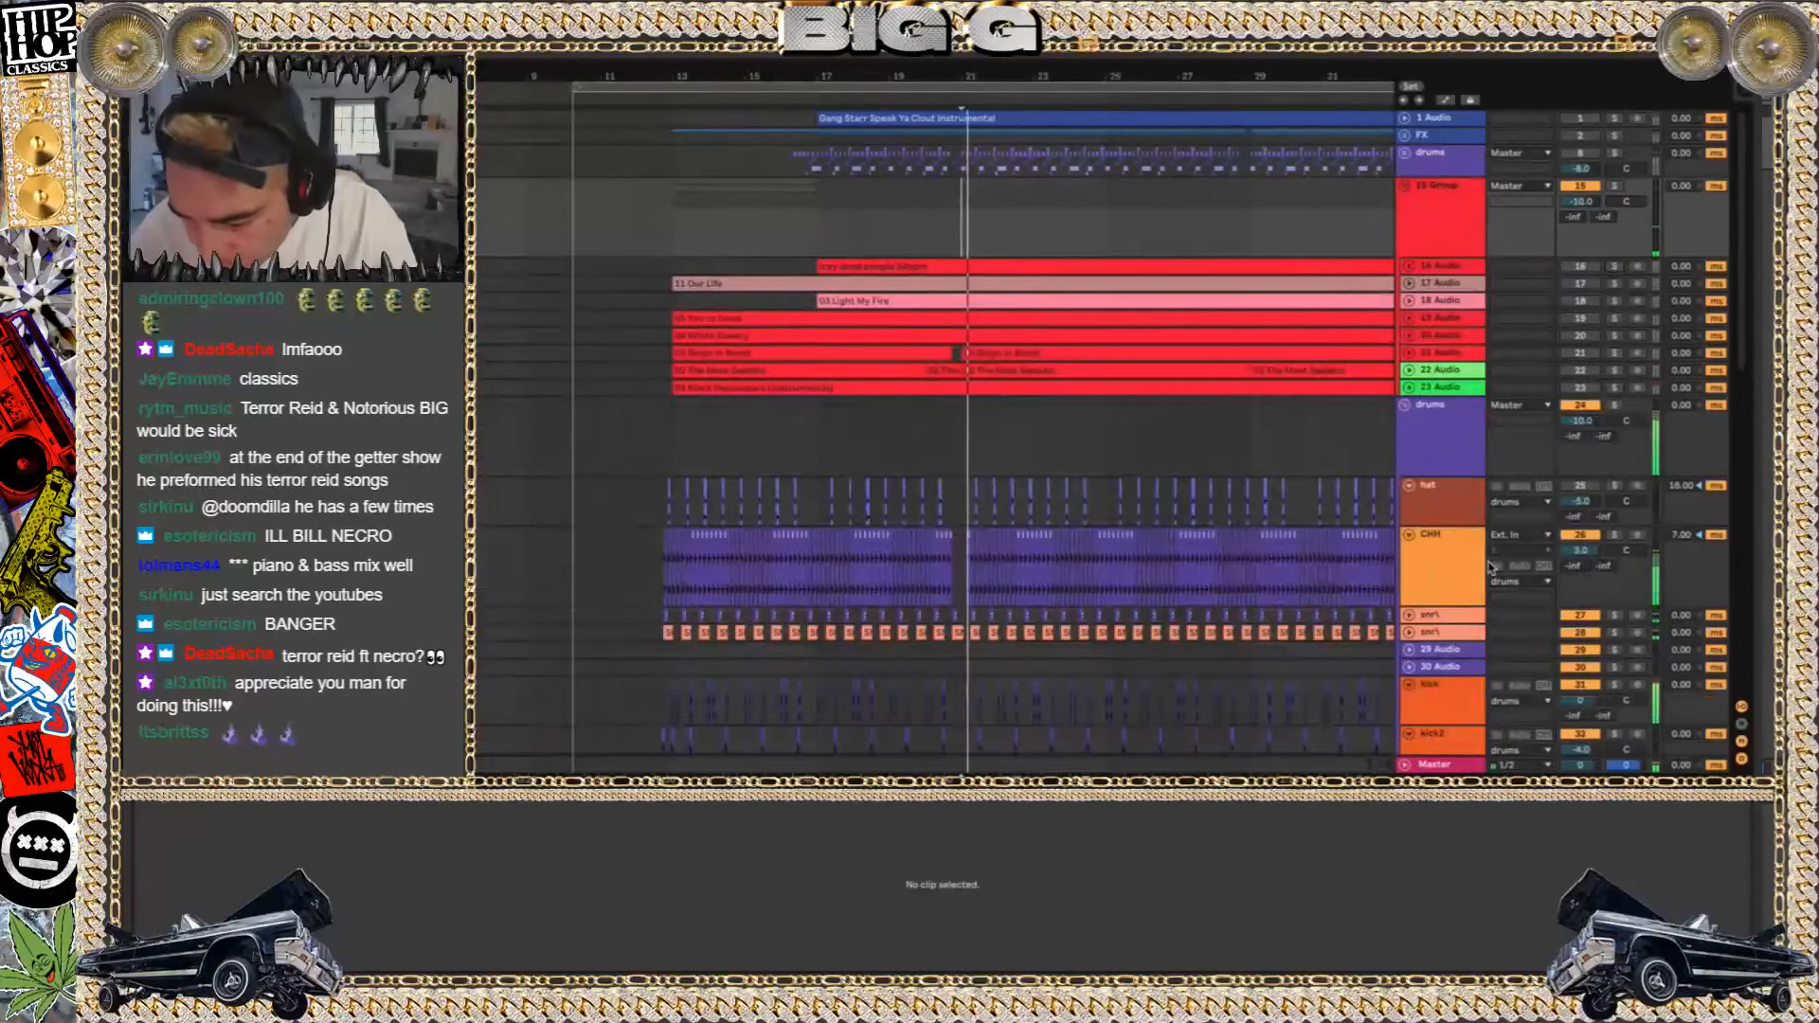
{"action": "left_click", "coordinate": [1457, 447]}
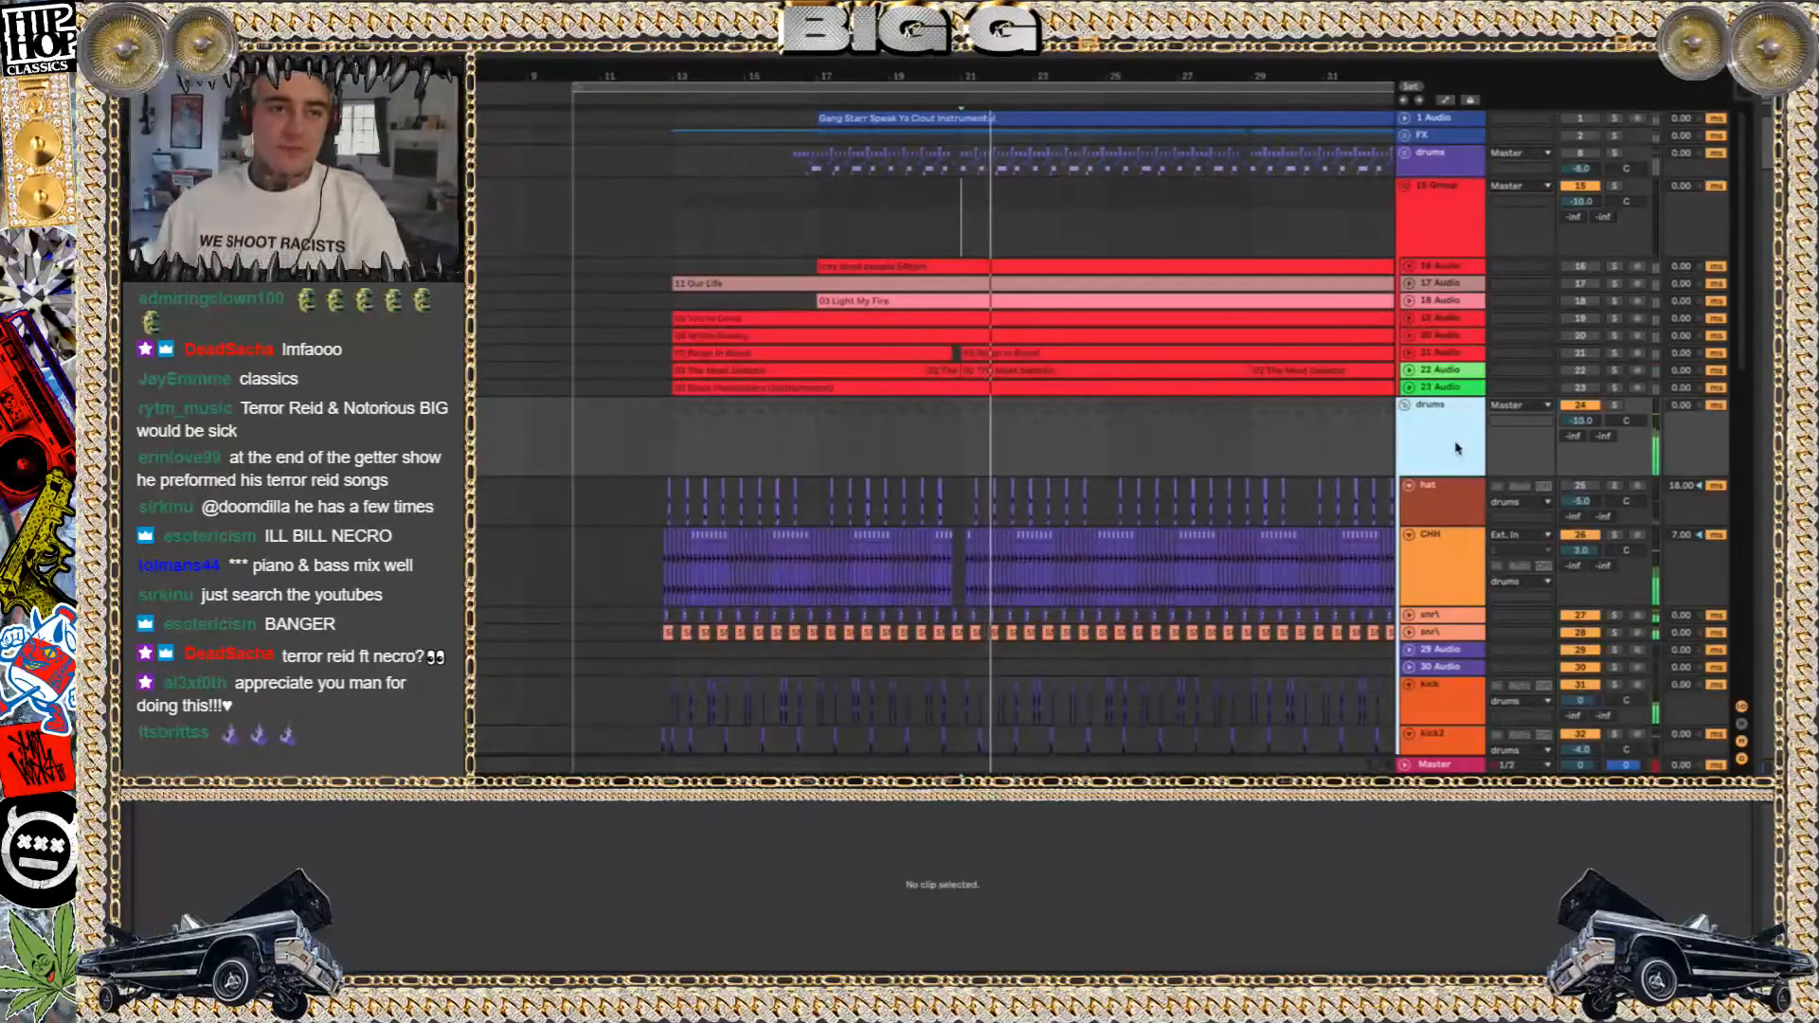
Bring up the Chernobyl project folder and check the set files and their dates, then return to the arrangement
{"action": "key", "text": "super+o"}
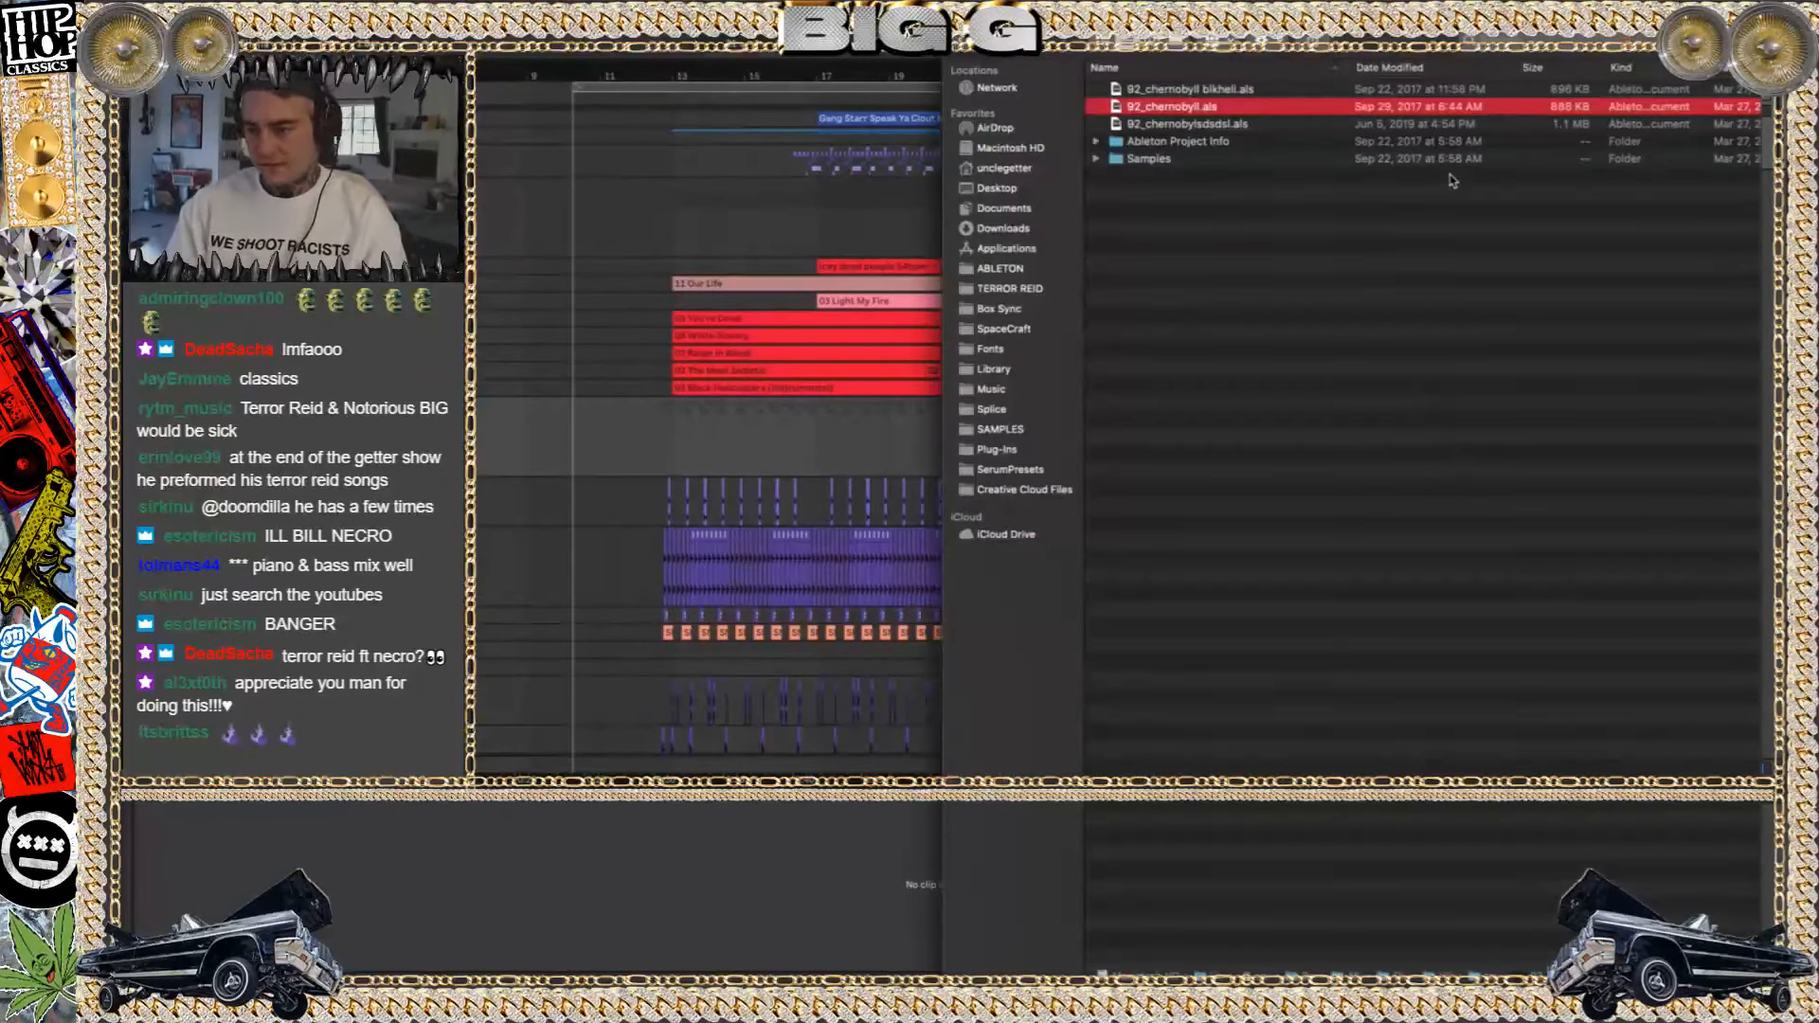
{"action": "scroll", "coordinate": [1585, 196], "scroll_direction": "right", "scroll_amount": 5}
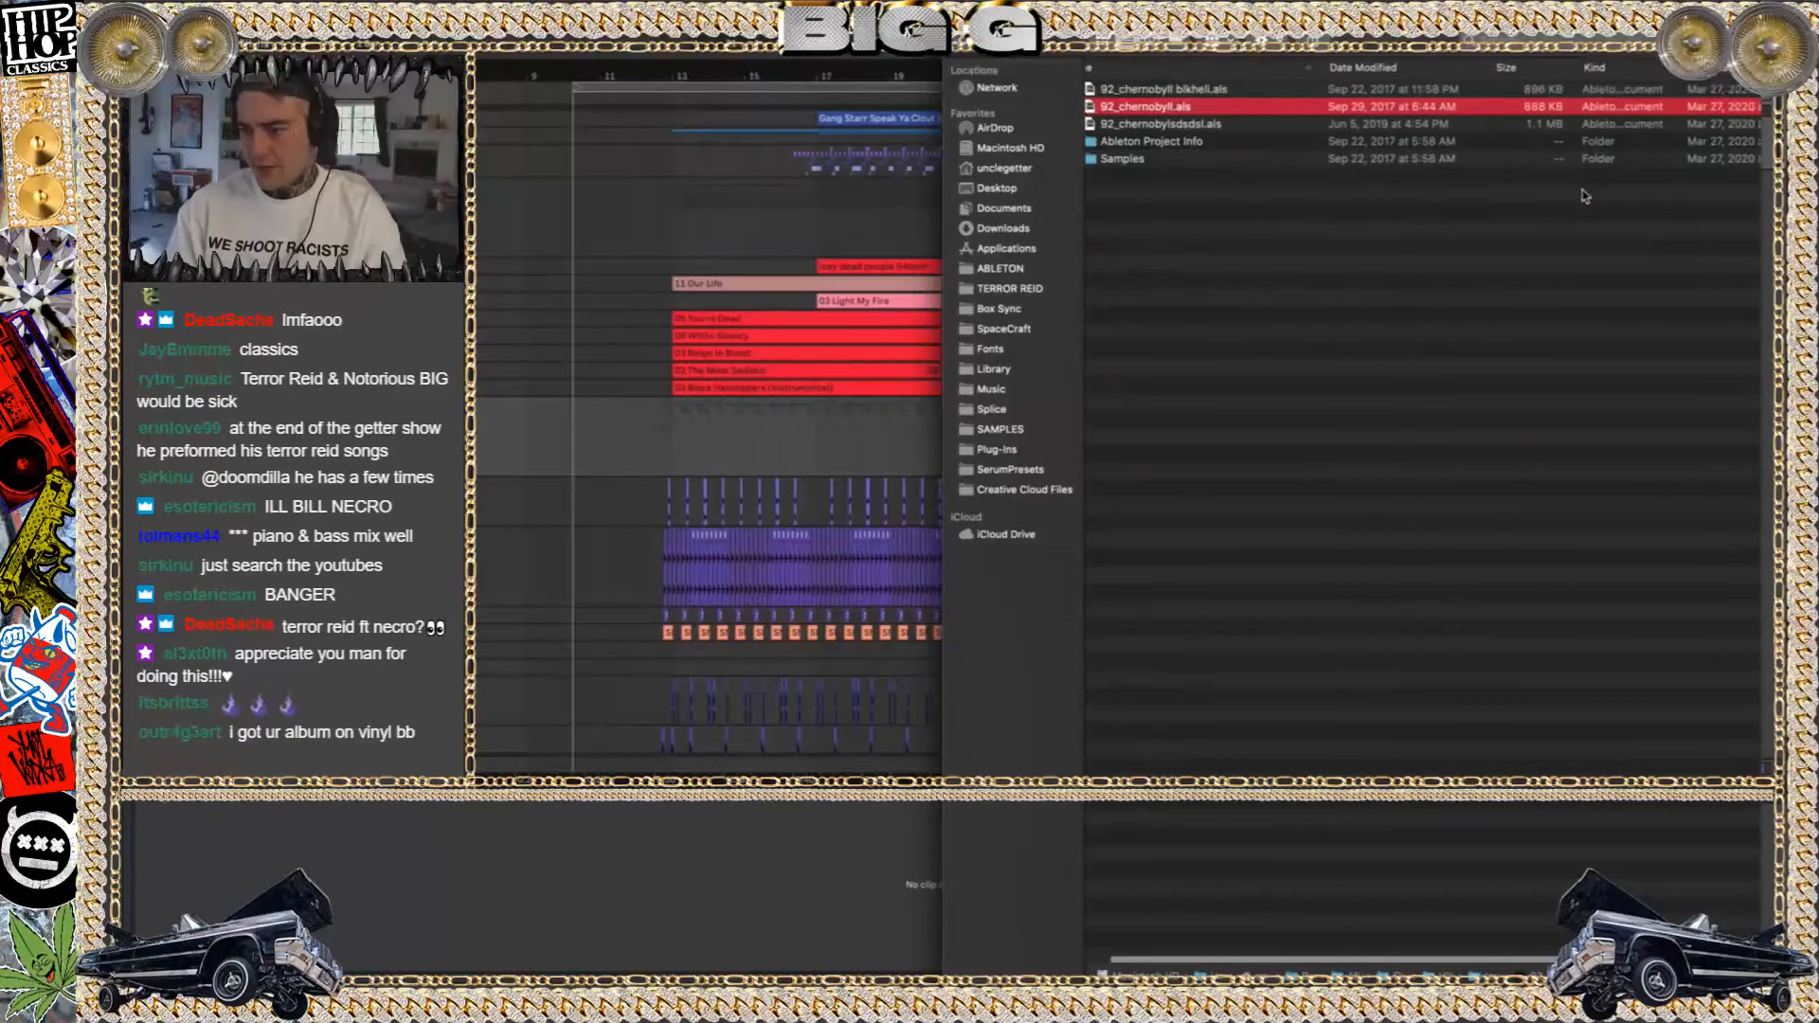
{"action": "scroll", "coordinate": [1586, 196], "scroll_direction": "left", "scroll_amount": 5}
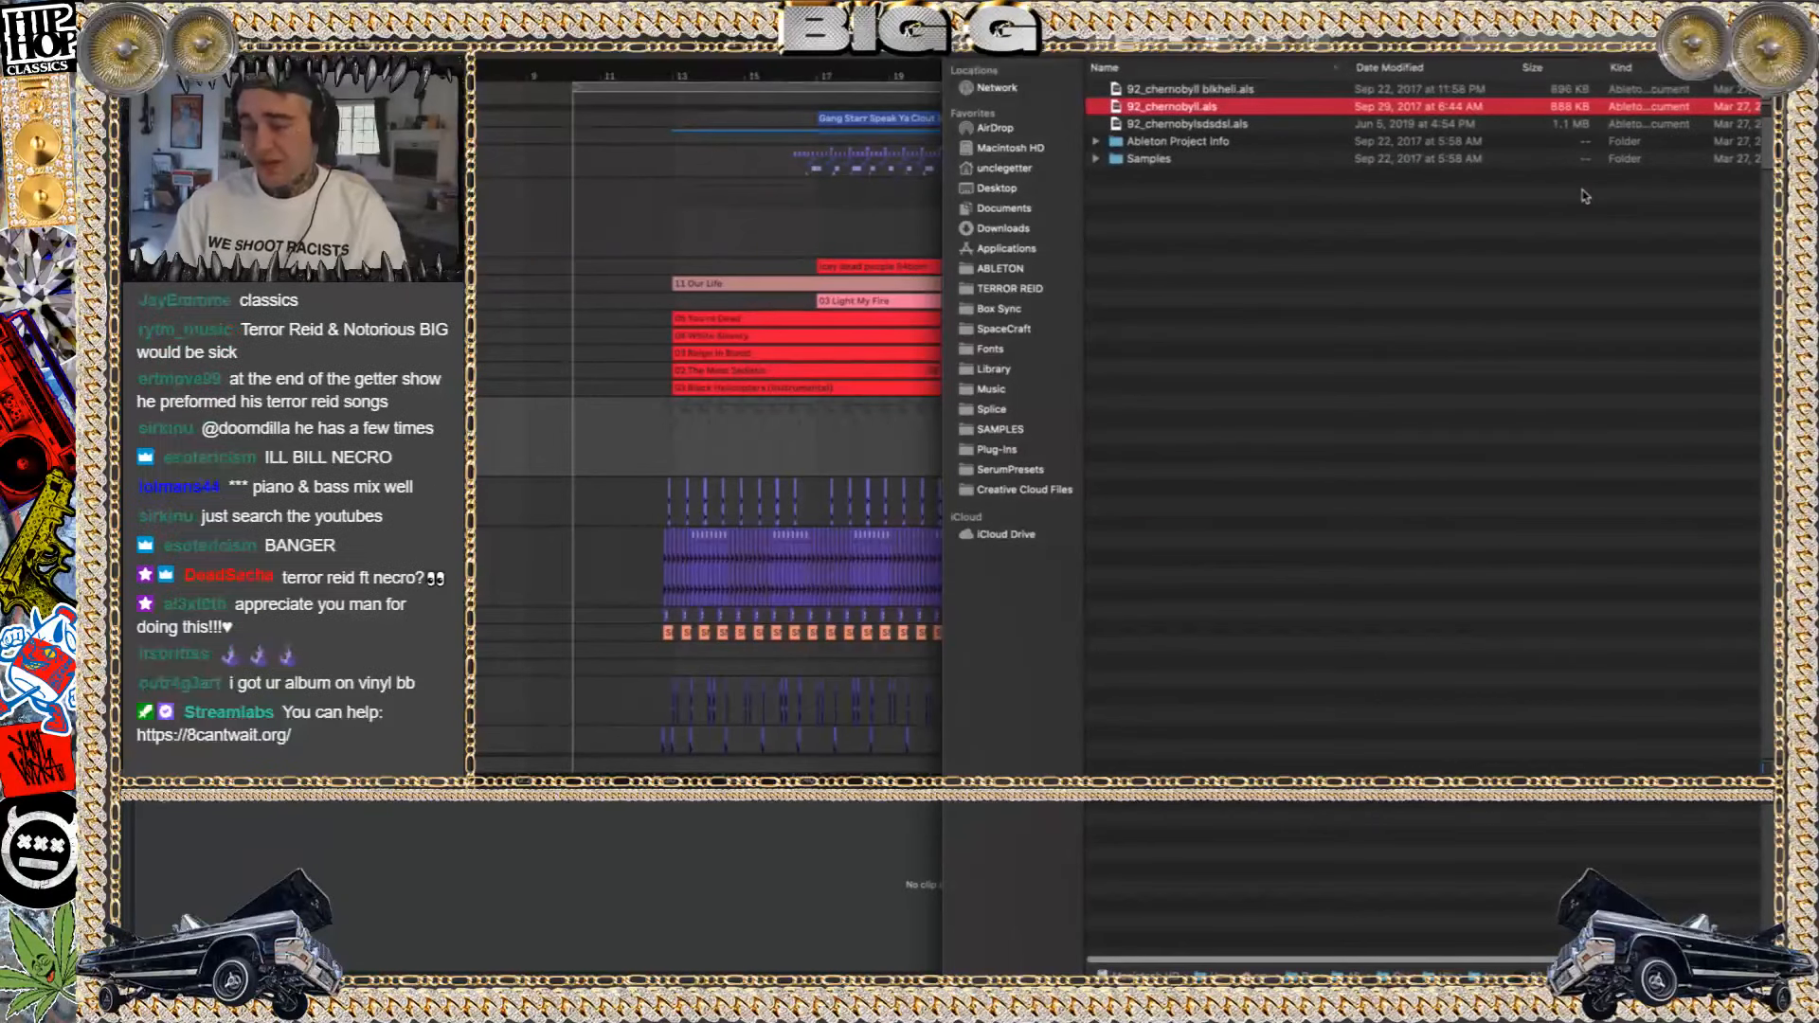
{"action": "key", "text": "Return"}
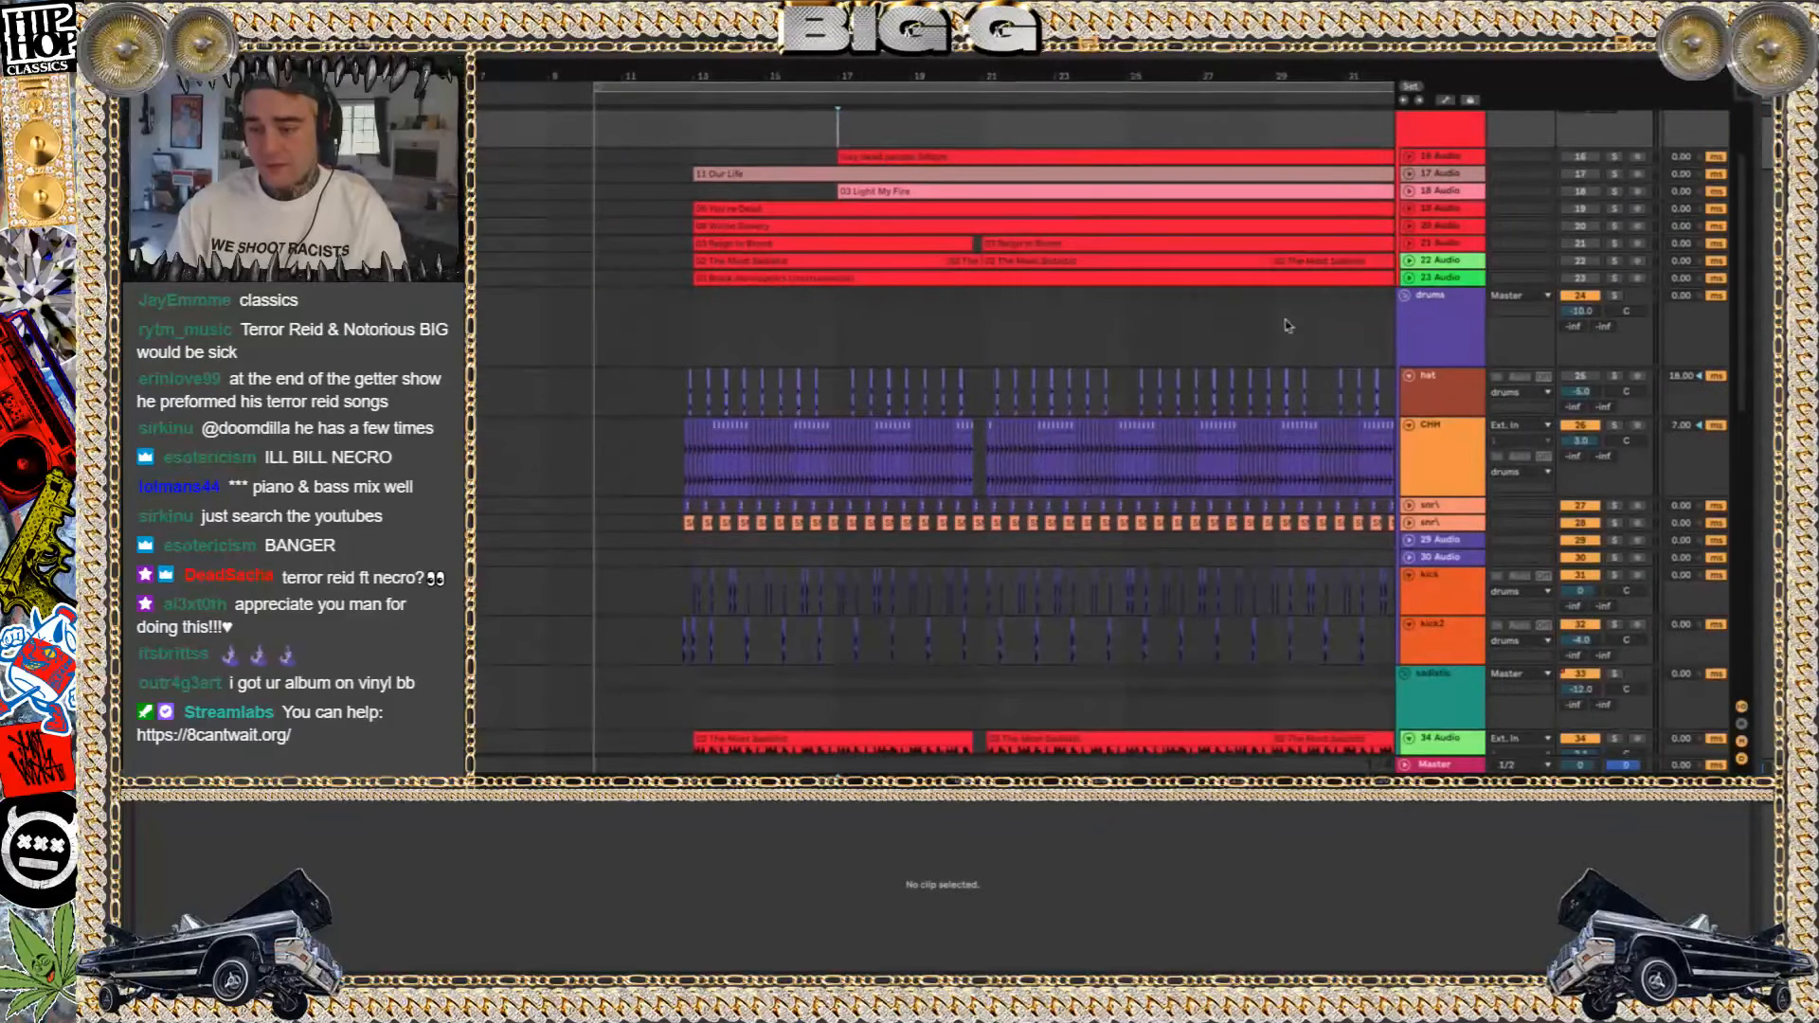
Audition the CHH track in solo from just before bar 13, then solo the whole drums group
{"action": "scroll", "coordinate": [1373, 371], "scroll_direction": "down", "scroll_amount": 5}
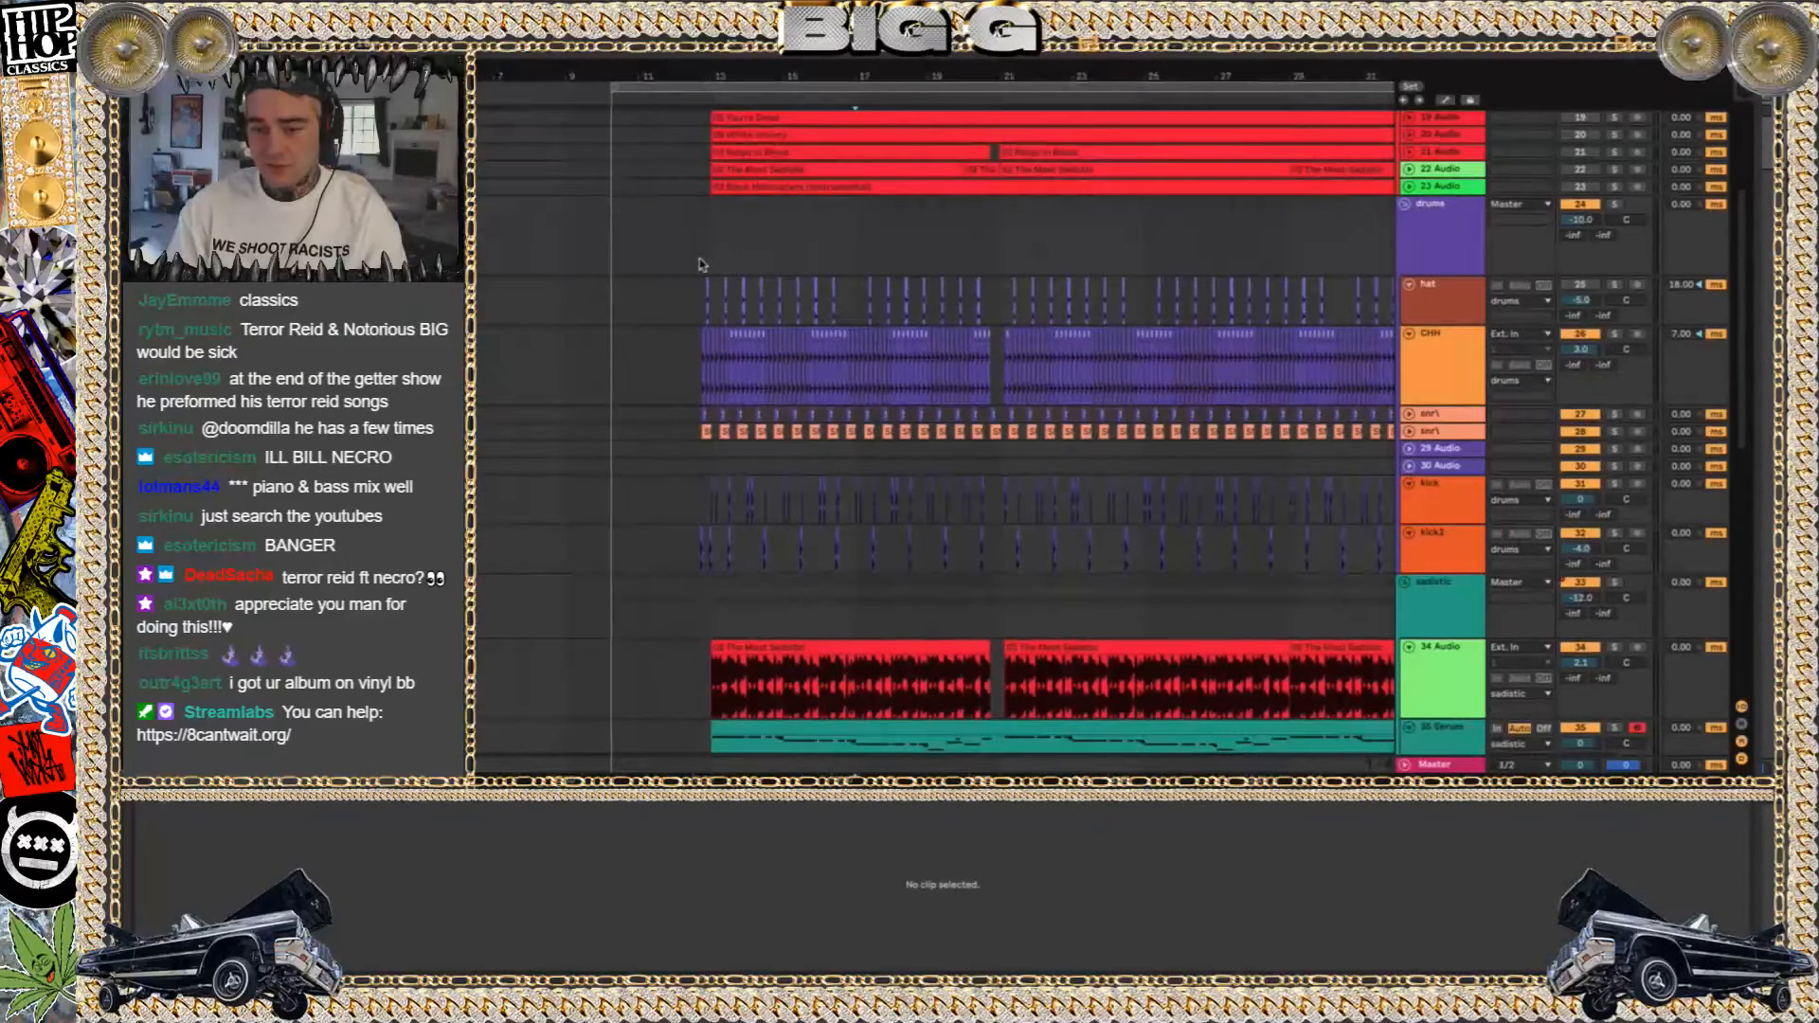
{"action": "left_click", "coordinate": [703, 265]}
{"action": "scroll", "coordinate": [702, 265], "scroll_direction": "down", "scroll_amount": 1}
{"action": "scroll", "coordinate": [702, 266], "scroll_direction": "up", "scroll_amount": 10}
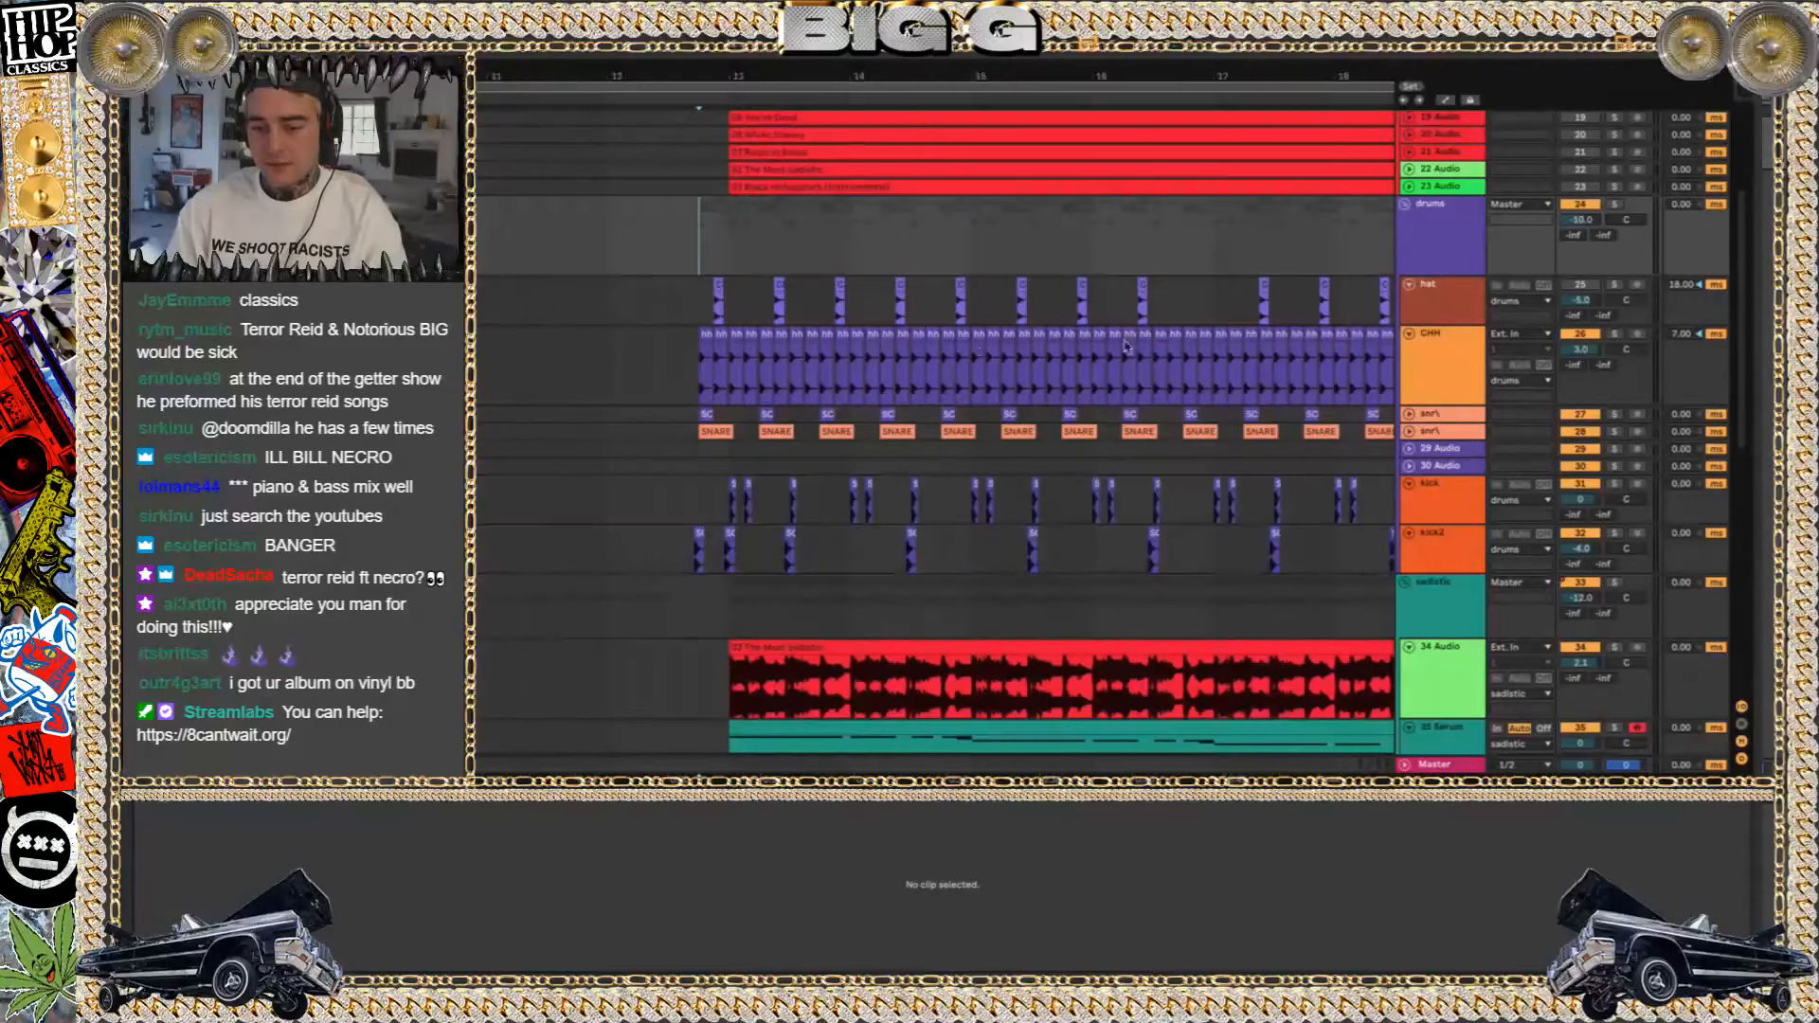
{"action": "left_click", "coordinate": [1615, 334]}
{"action": "key", "text": "space"}
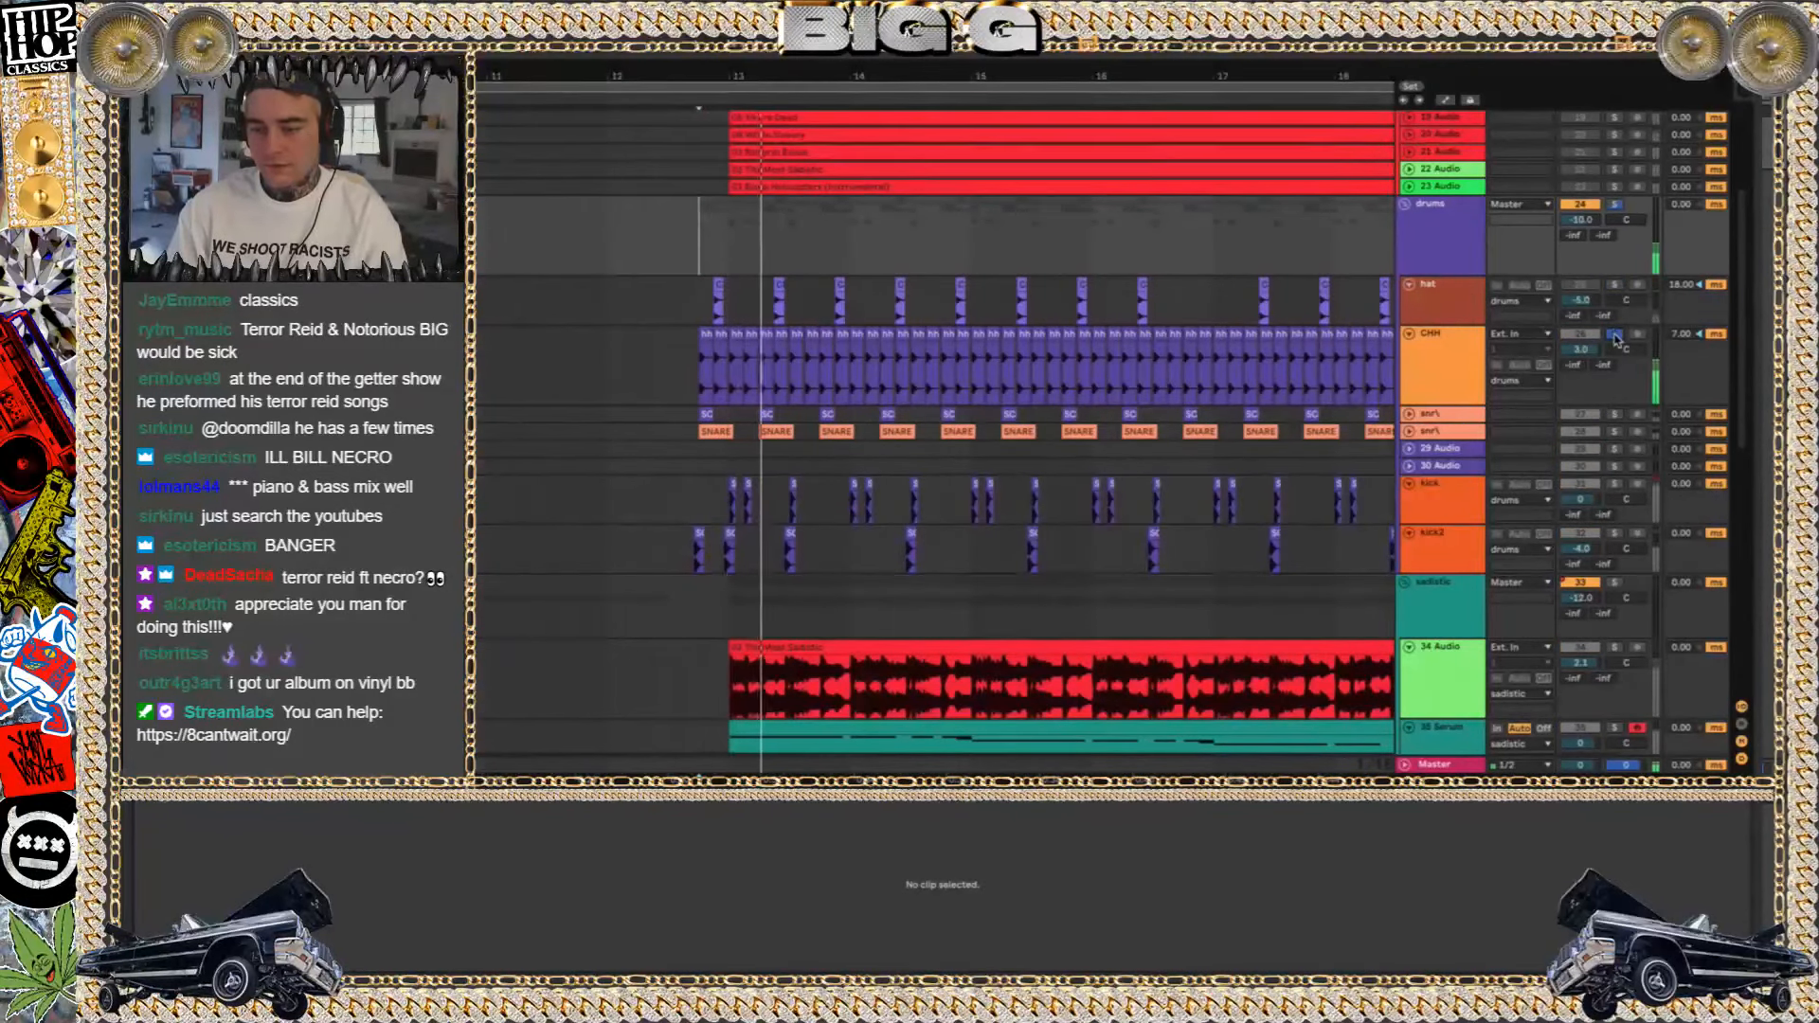
{"action": "left_click", "coordinate": [1617, 204]}
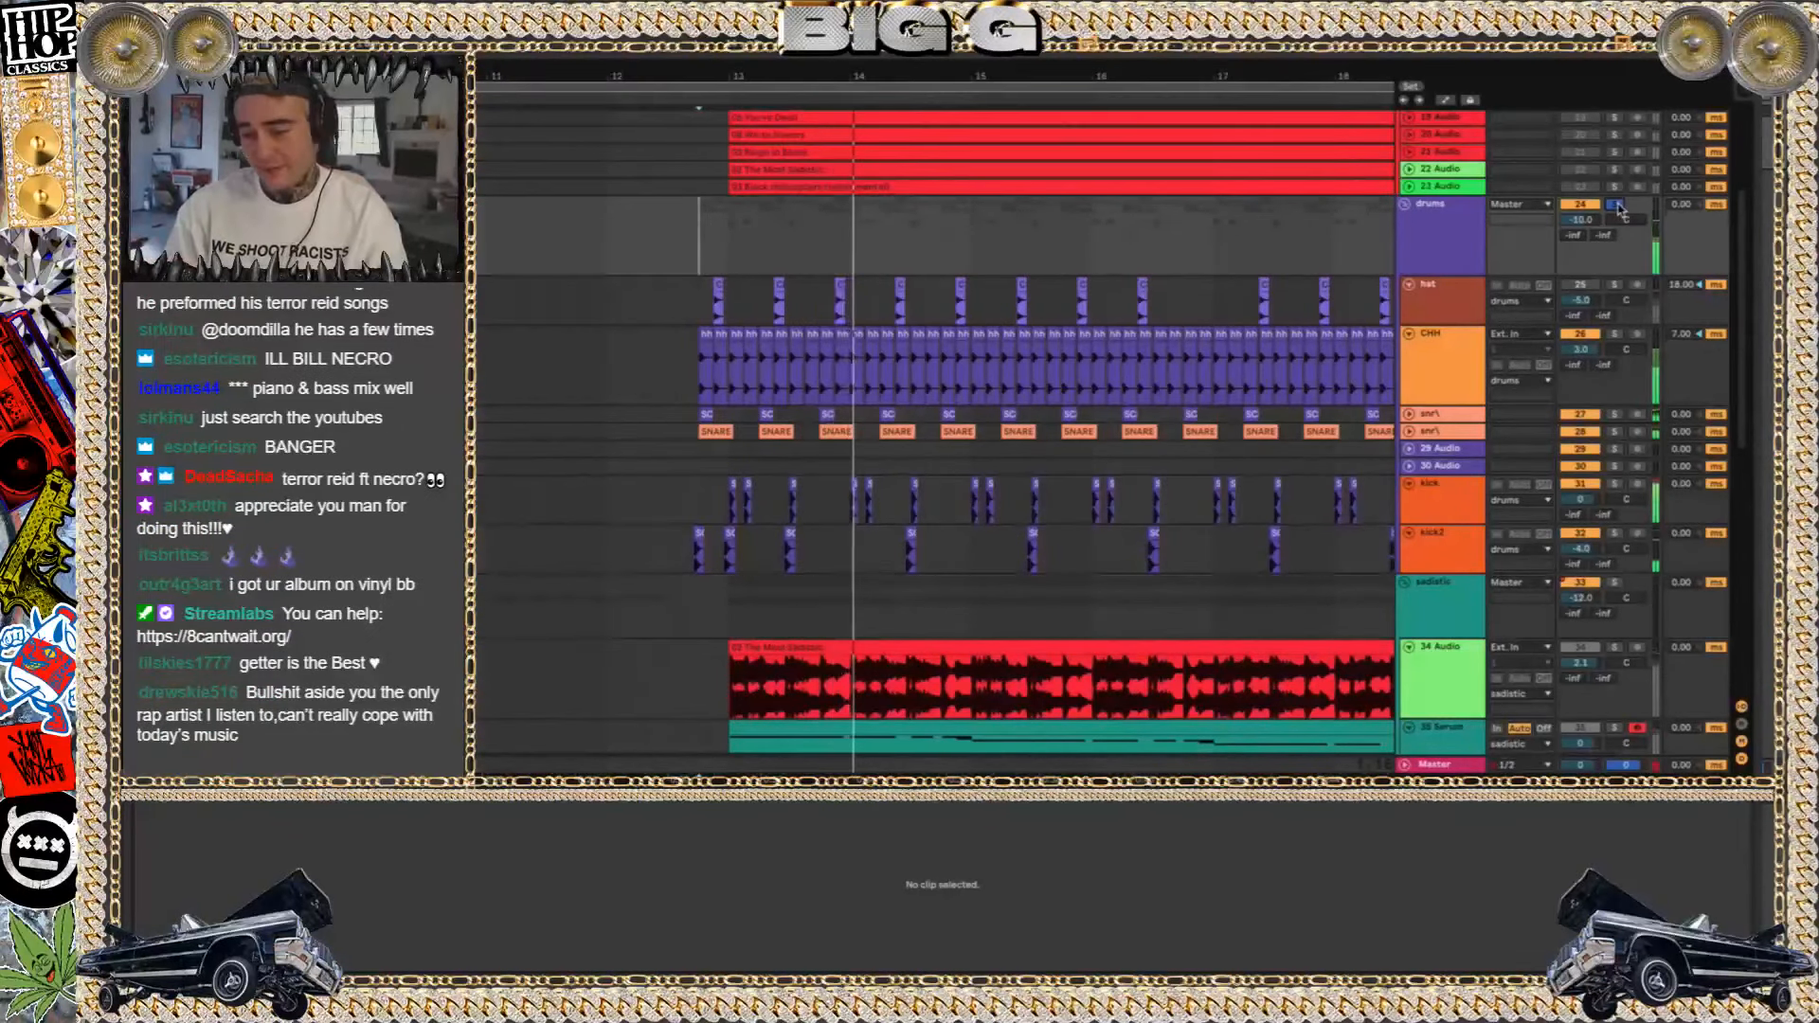
Audition the two snare tracks below CHH in solo, then unsolo them to hear the full mix
{"action": "left_click", "coordinate": [1613, 419]}
{"action": "left_click", "coordinate": [1615, 432]}
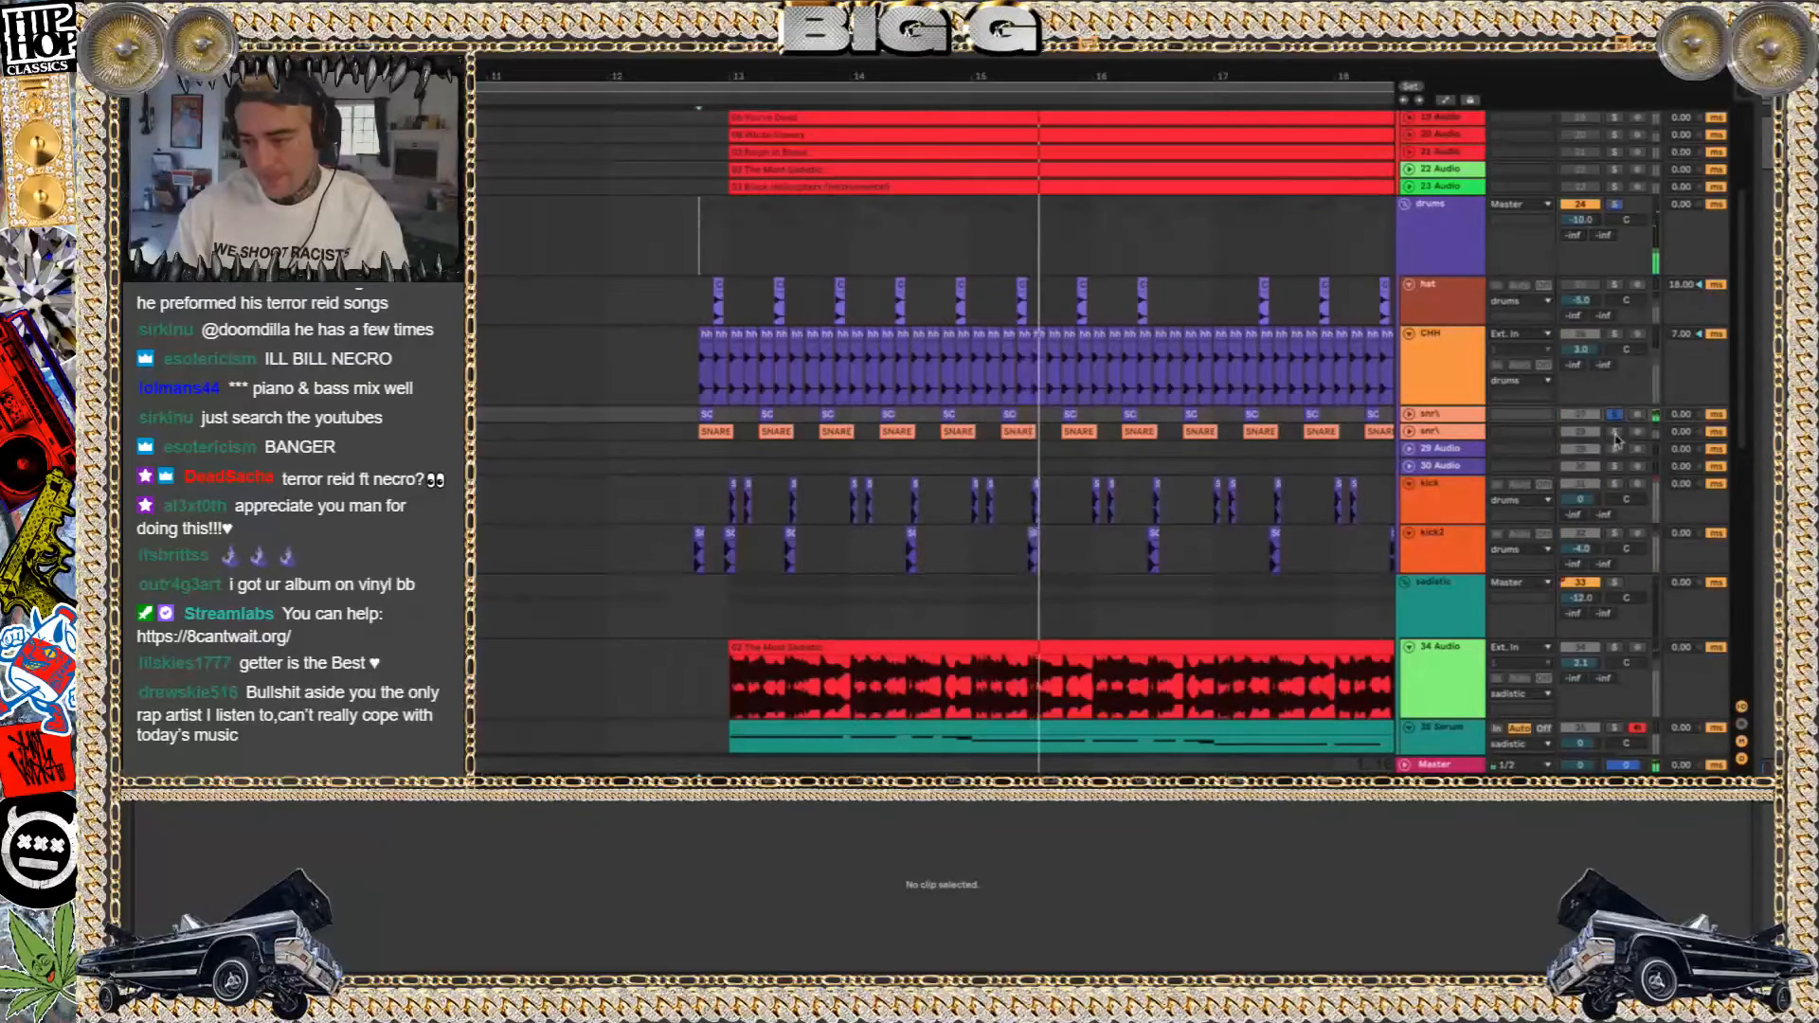
{"action": "left_click", "coordinate": [1615, 432]}
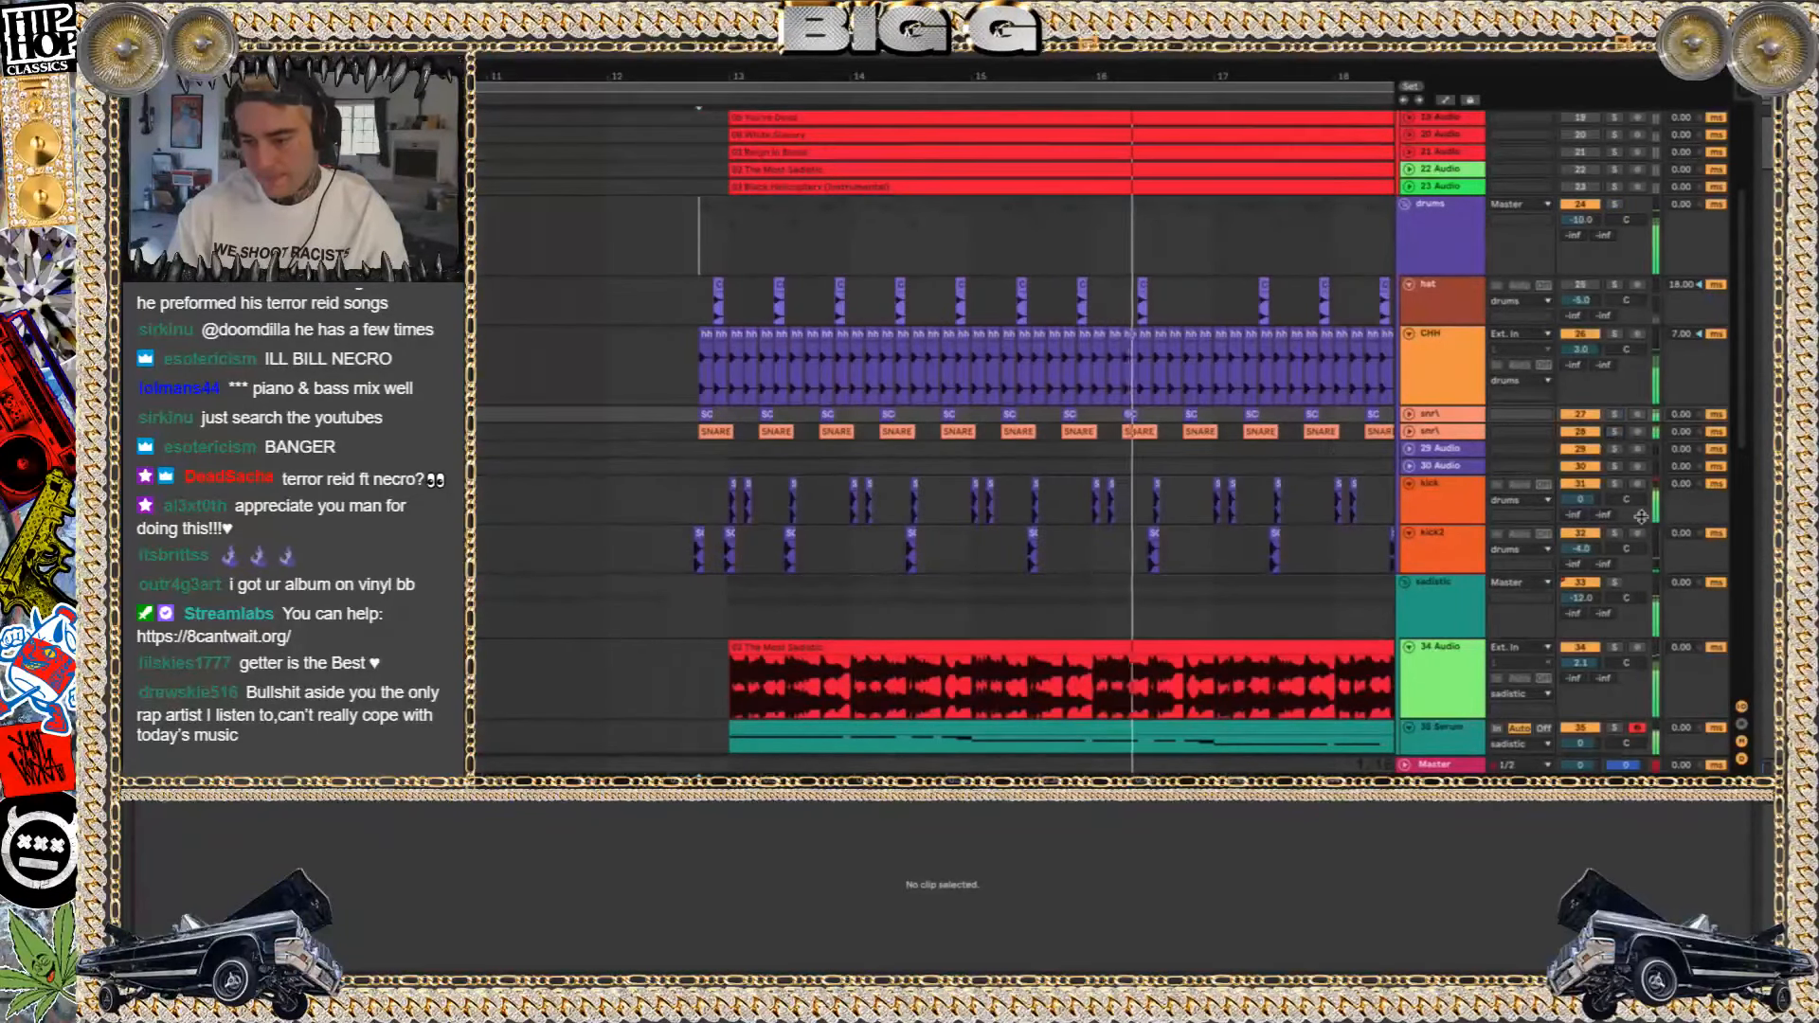
View the Serum plug-in and effect chain of the 35 Serum track, then close the plug-in window
{"action": "scroll", "coordinate": [1641, 516], "scroll_direction": "down", "scroll_amount": 5}
{"action": "scroll", "coordinate": [1466, 447], "scroll_direction": "right", "scroll_amount": 3}
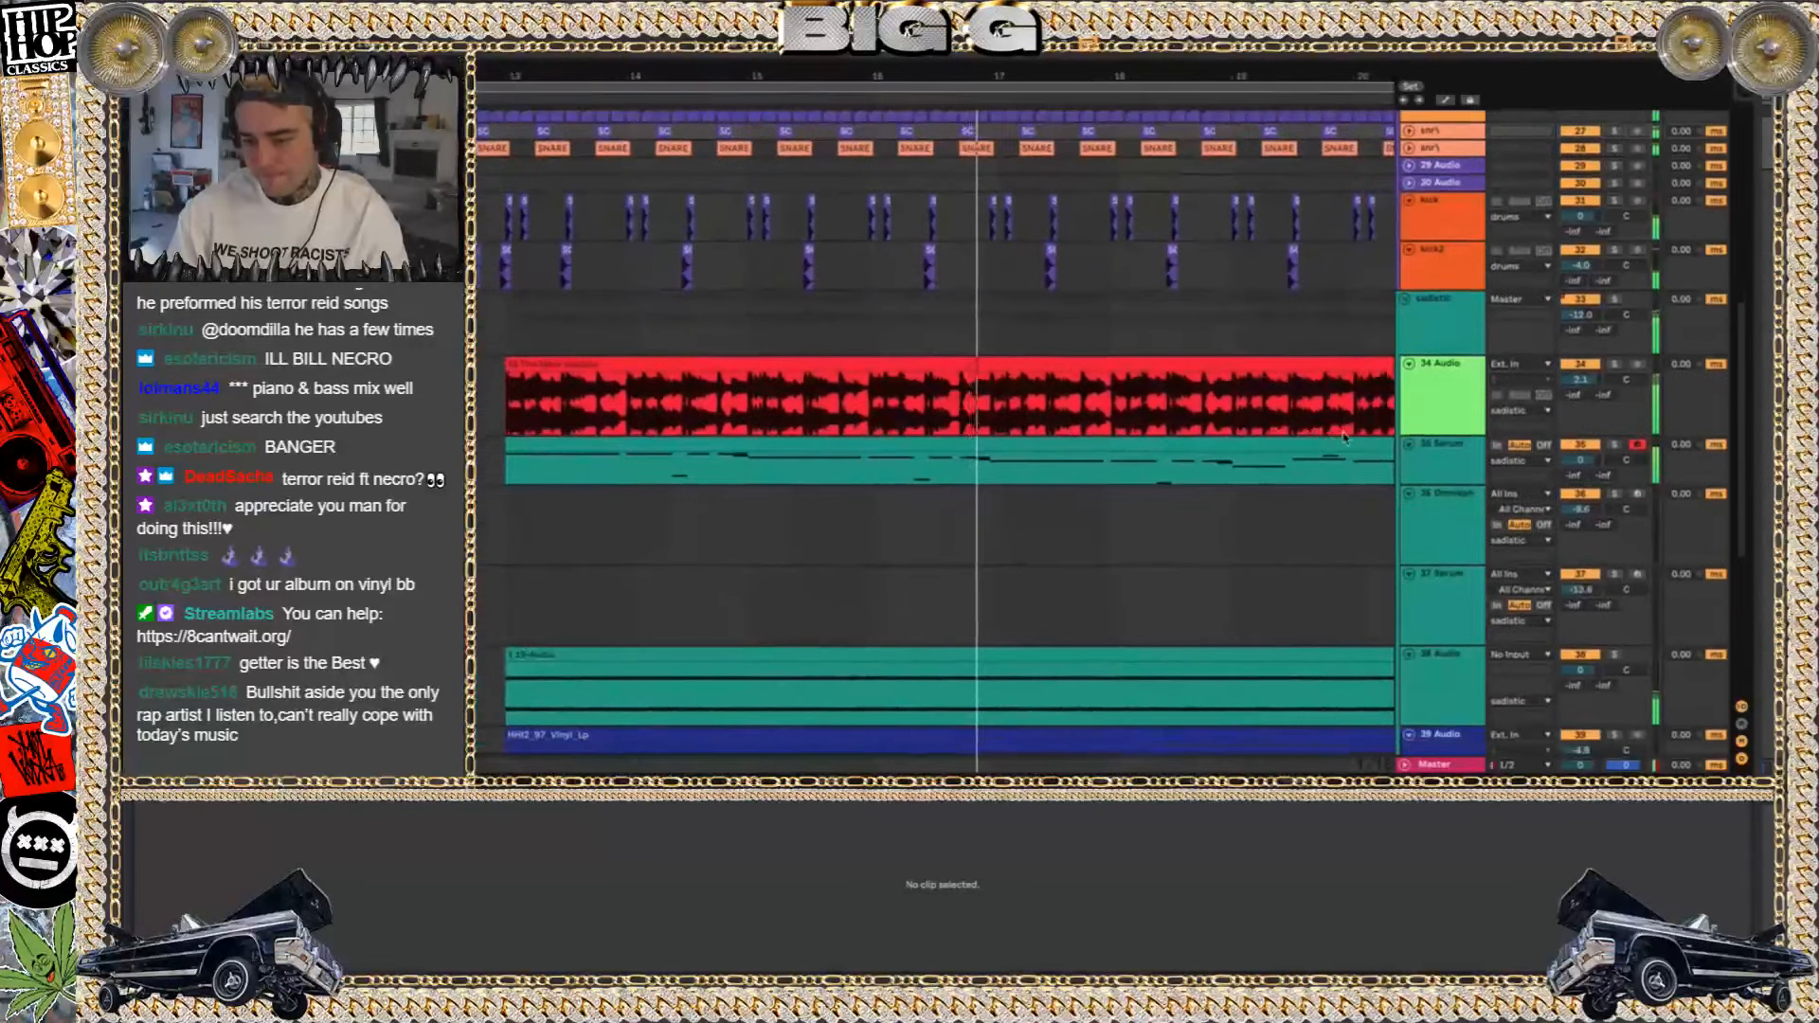
{"action": "left_click", "coordinate": [1466, 447]}
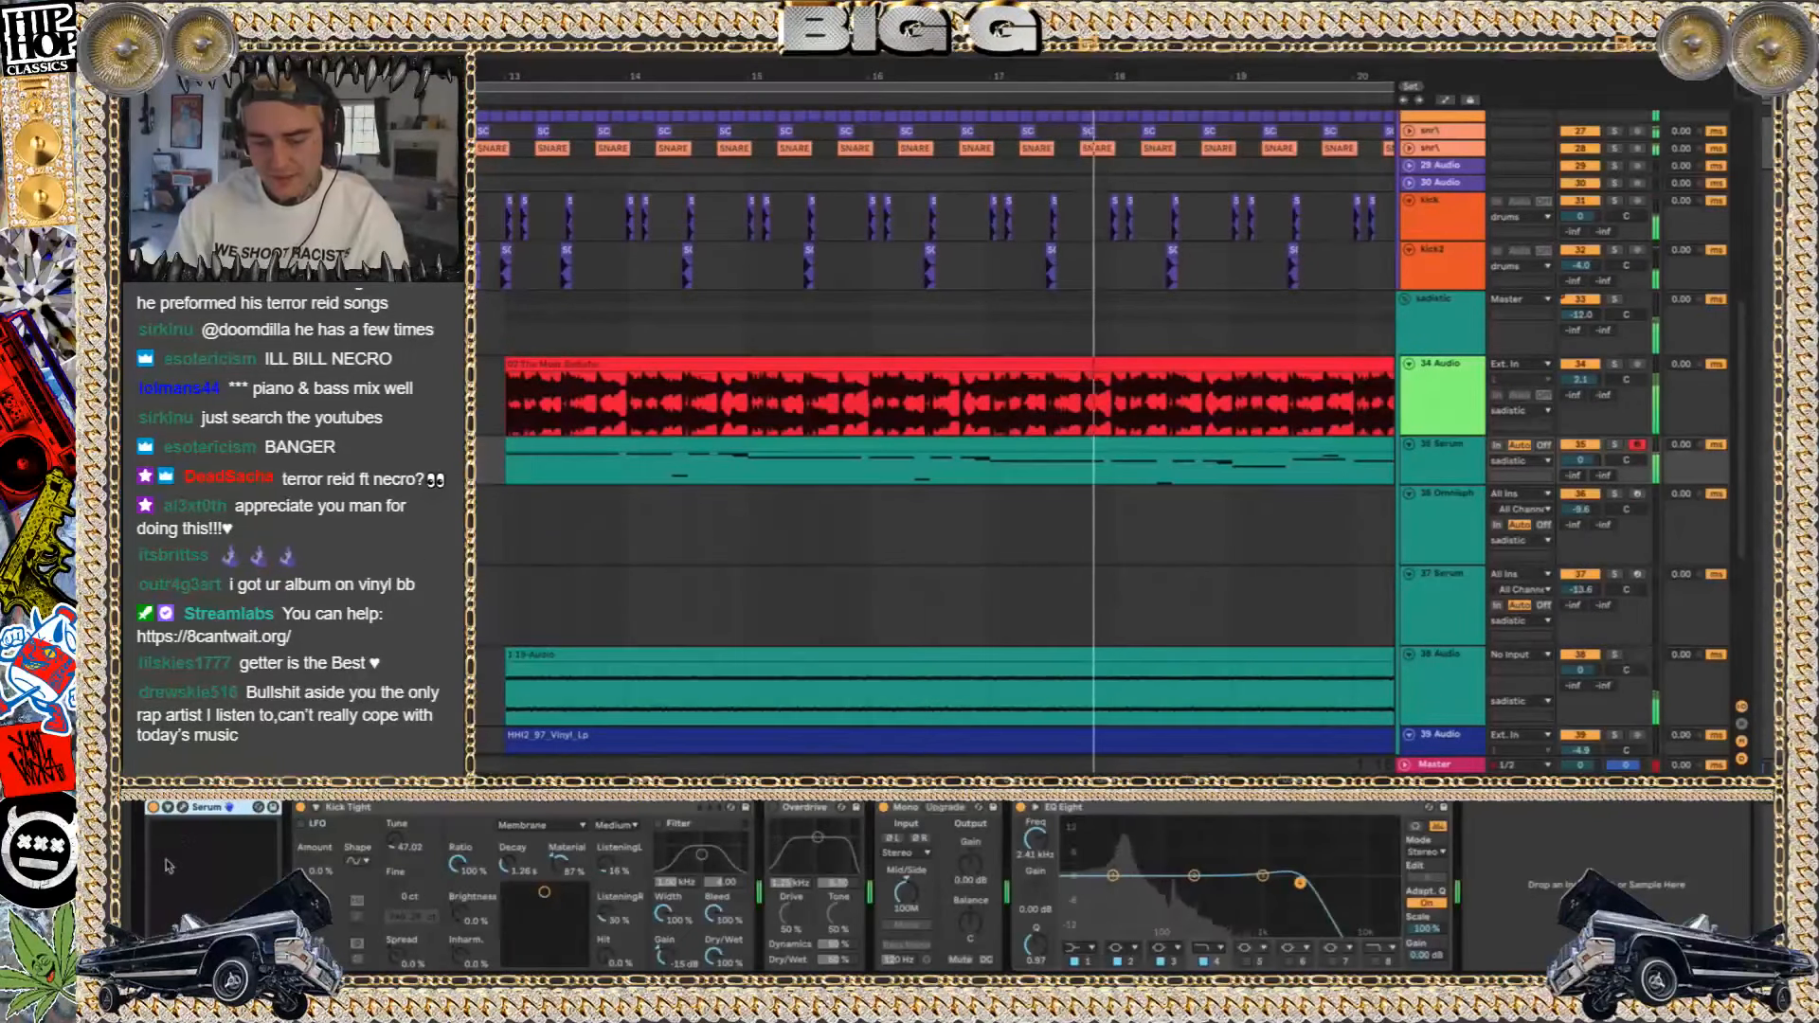
{"action": "left_click", "coordinate": [181, 810]}
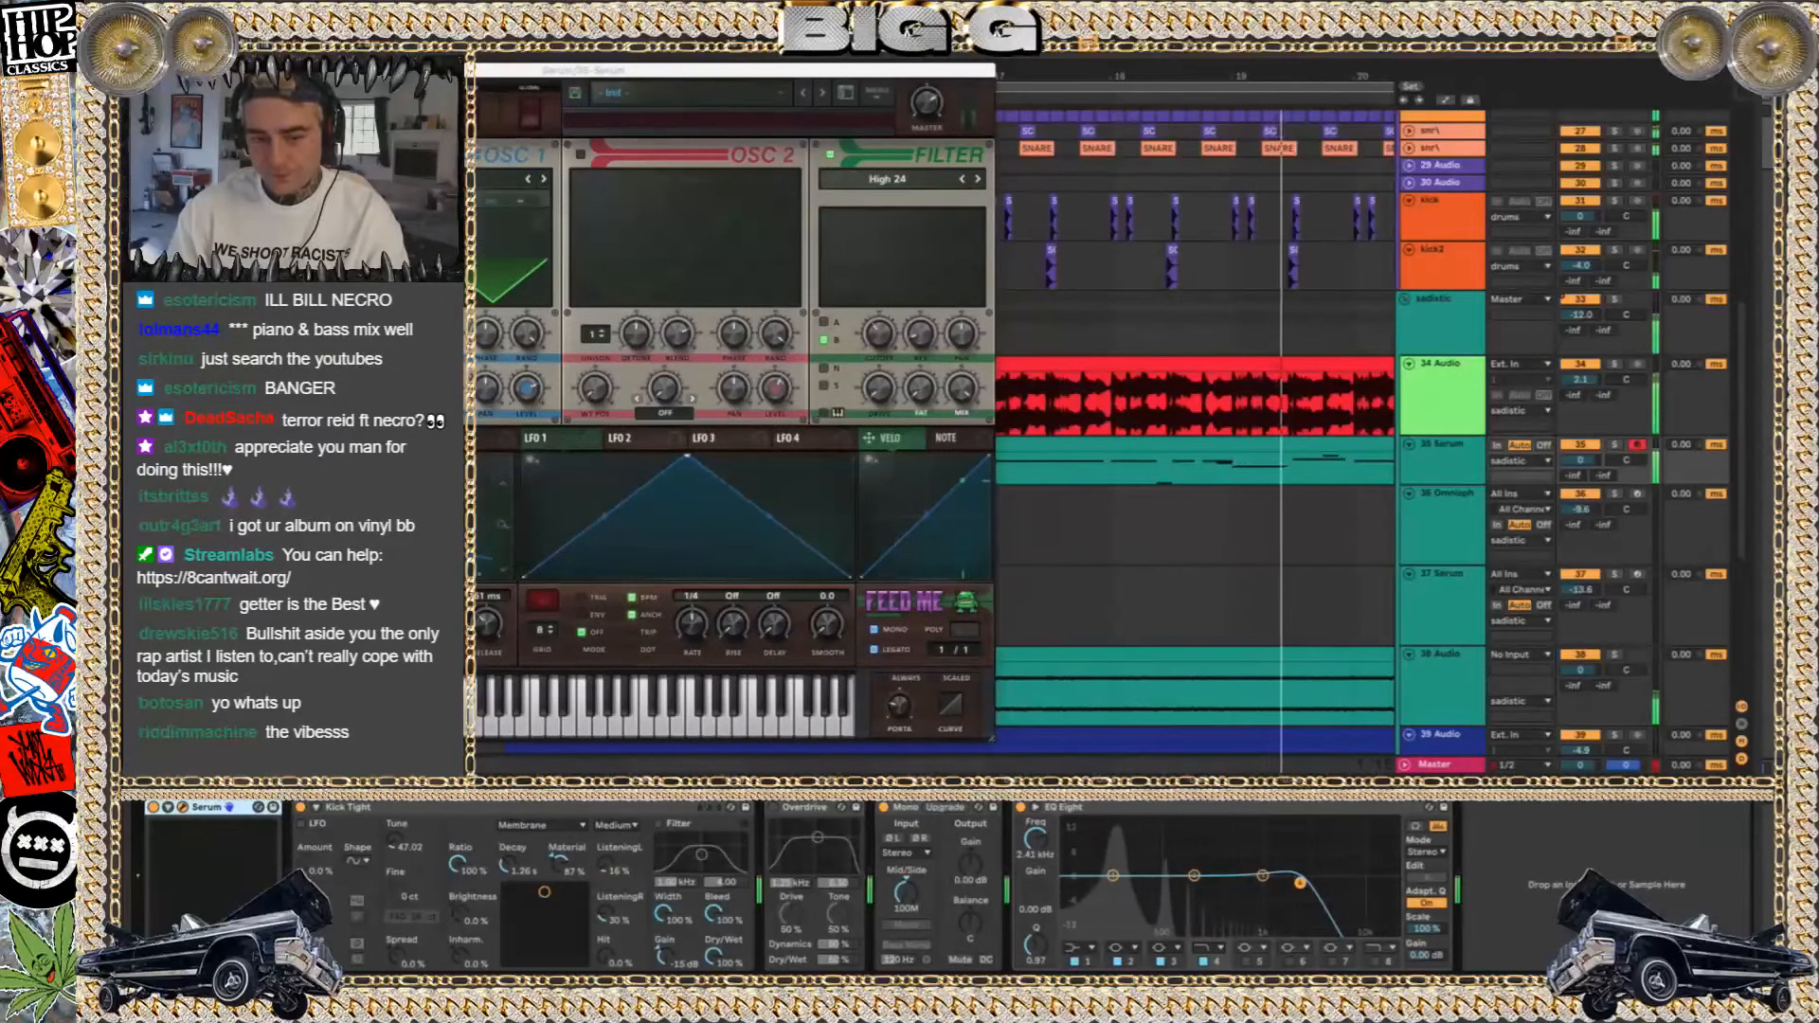
{"action": "left_click", "coordinate": [181, 71]}
{"action": "scroll", "coordinate": [789, 348], "scroll_direction": "down", "scroll_amount": 5}
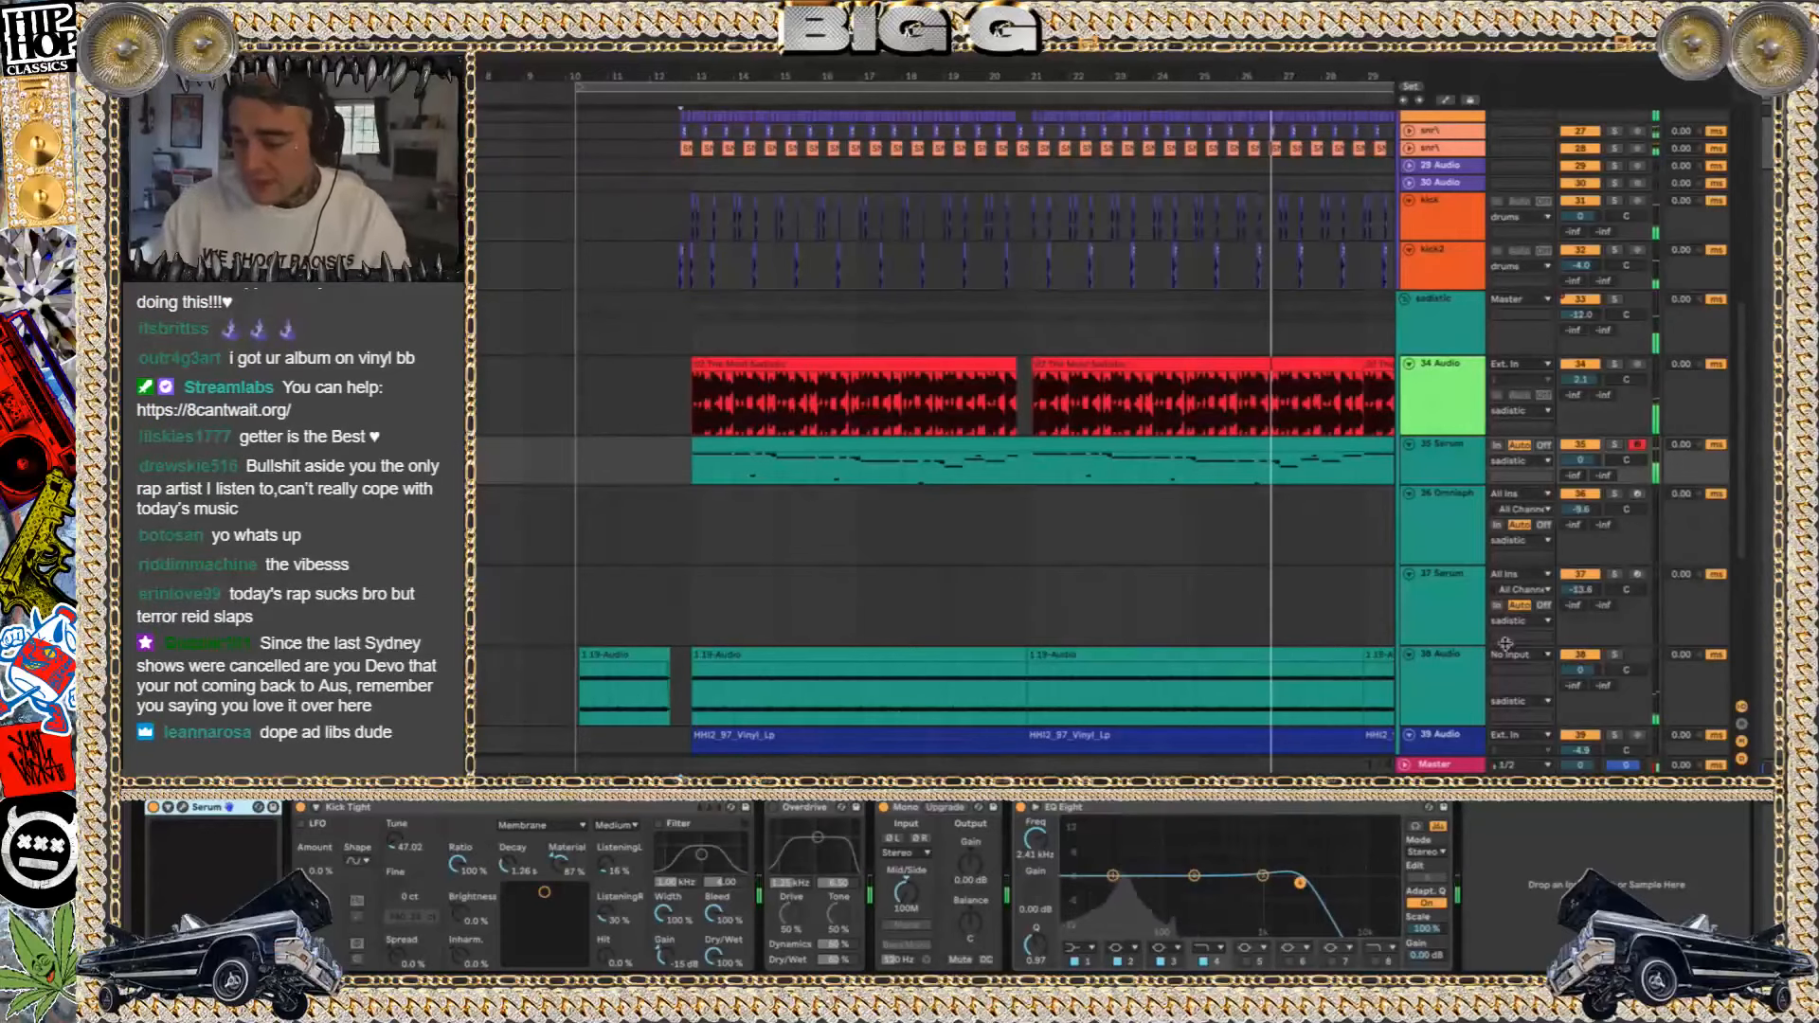
Audition the 38 Audio track and the 39 Audio vinyl loop in solo, then unsolo both
{"action": "left_click", "coordinate": [1615, 653]}
{"action": "key", "text": "space"}
{"action": "key", "text": "space"}
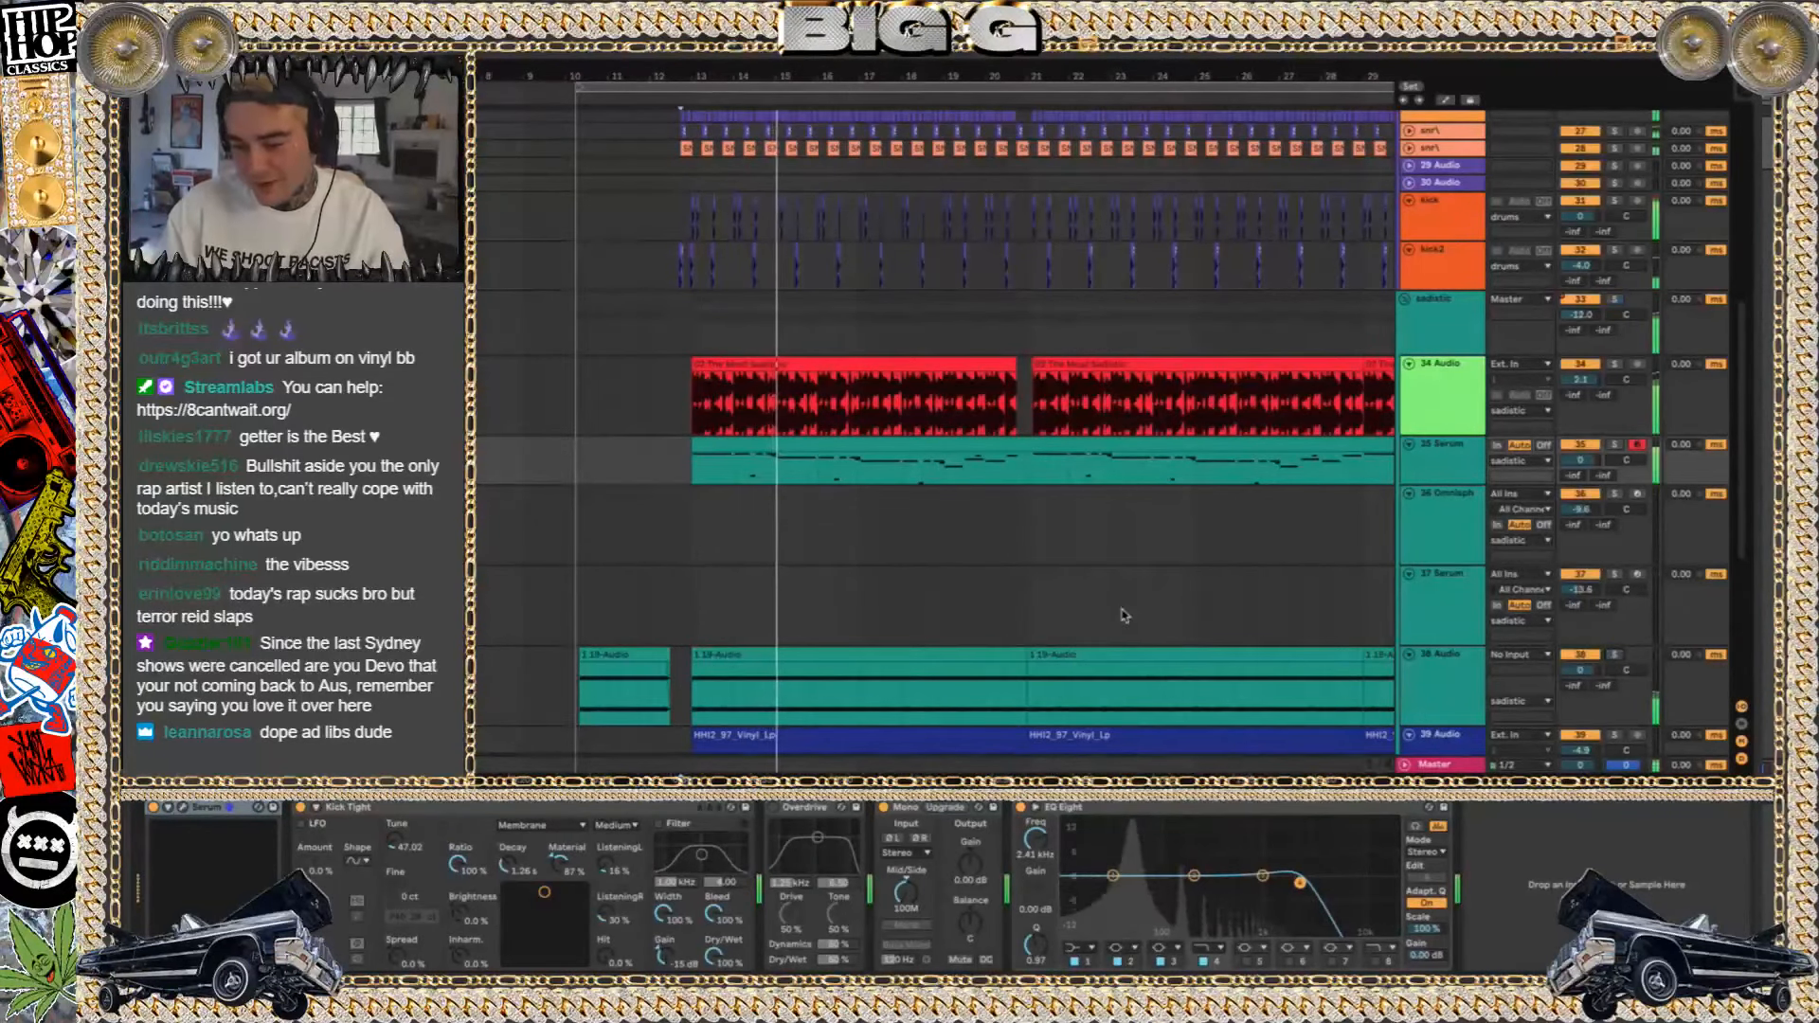
{"action": "scroll", "coordinate": [1359, 453], "scroll_direction": "down", "scroll_amount": 5}
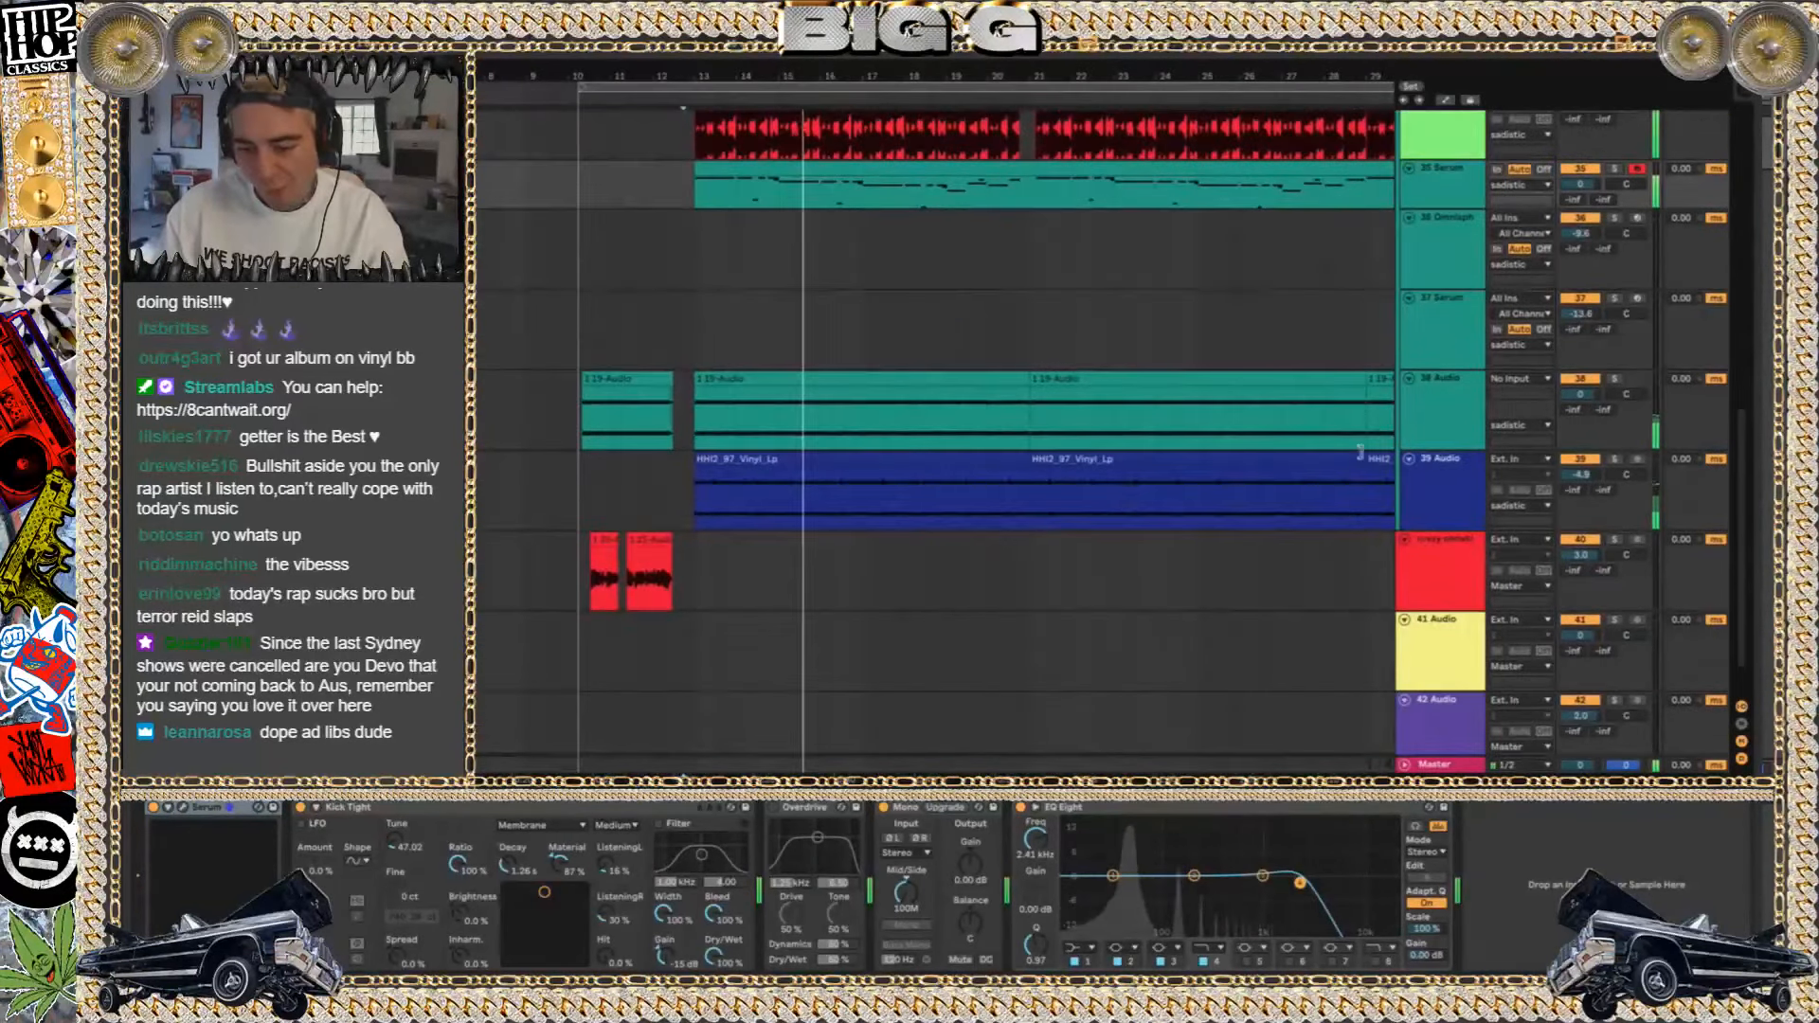
{"action": "left_click", "coordinate": [1615, 458]}
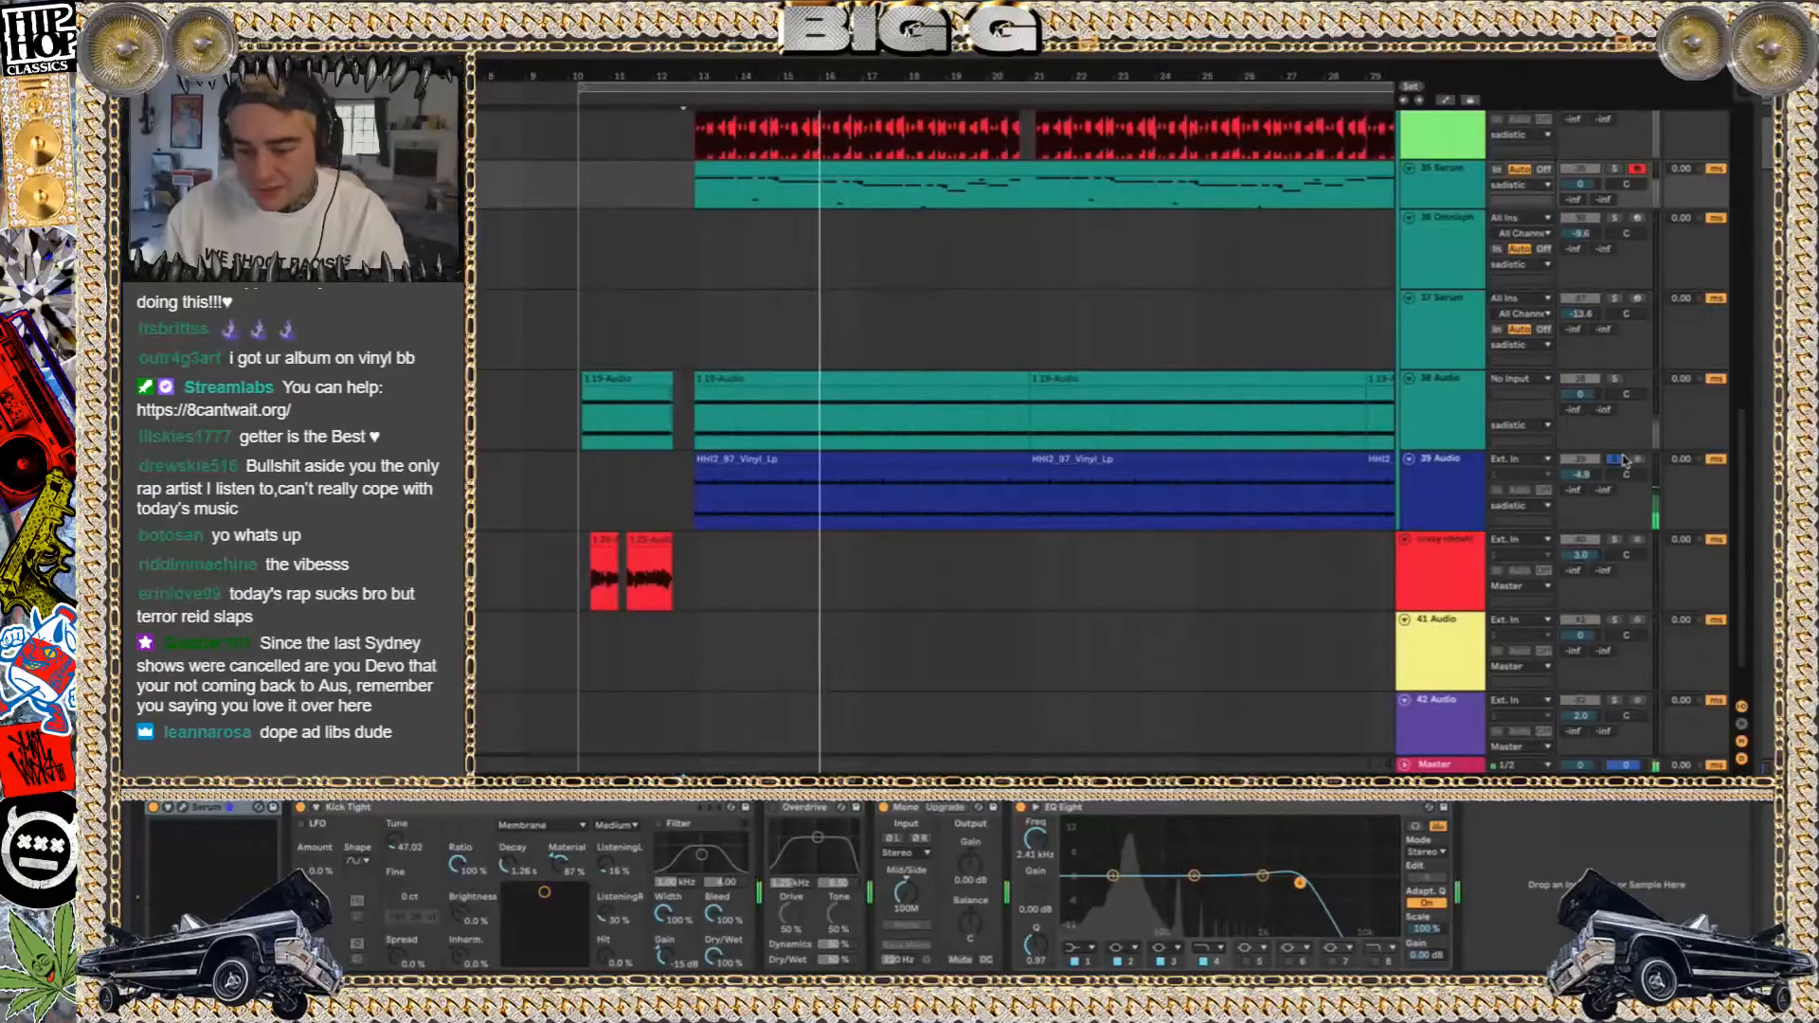
{"action": "left_click", "coordinate": [1616, 379]}
Select the 37 Serum clip starting at bar 37 and hide the In/Out and track delay sections
{"action": "scroll", "coordinate": [988, 434], "scroll_direction": "down", "scroll_amount": 5}
{"action": "scroll", "coordinate": [985, 432], "scroll_direction": "down", "scroll_amount": 1}
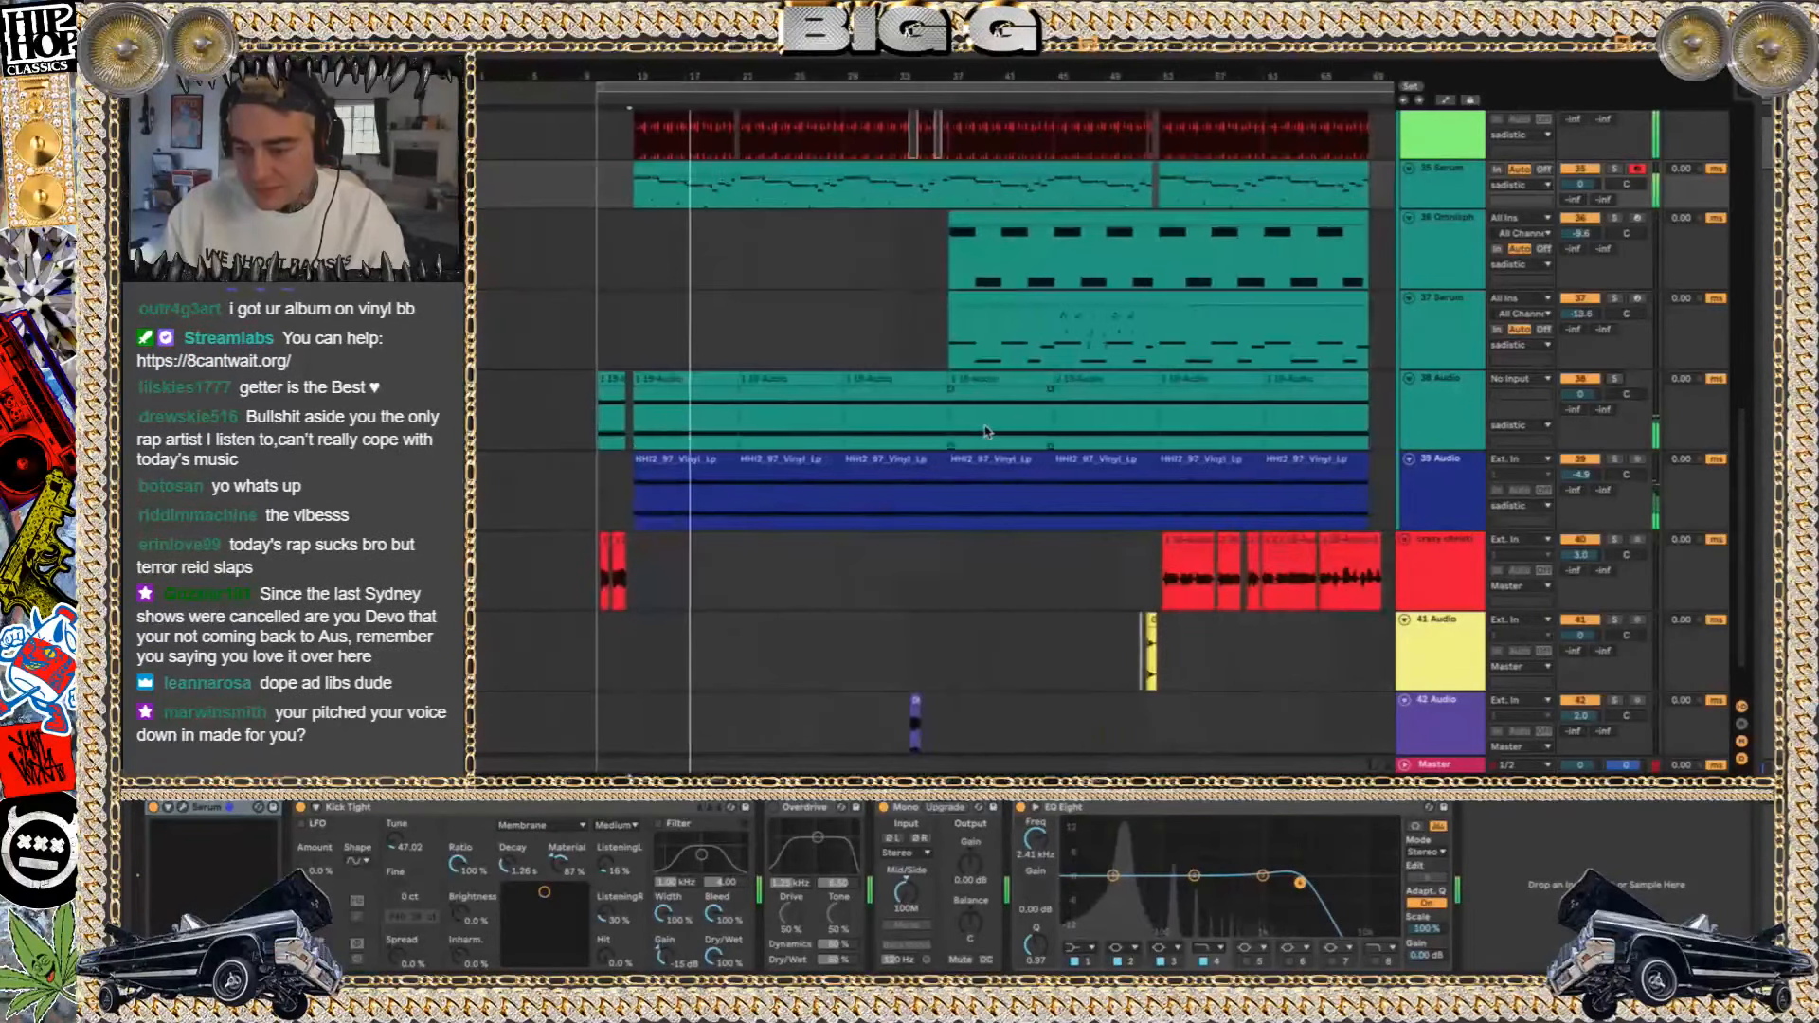
{"action": "left_click", "coordinate": [967, 297]}
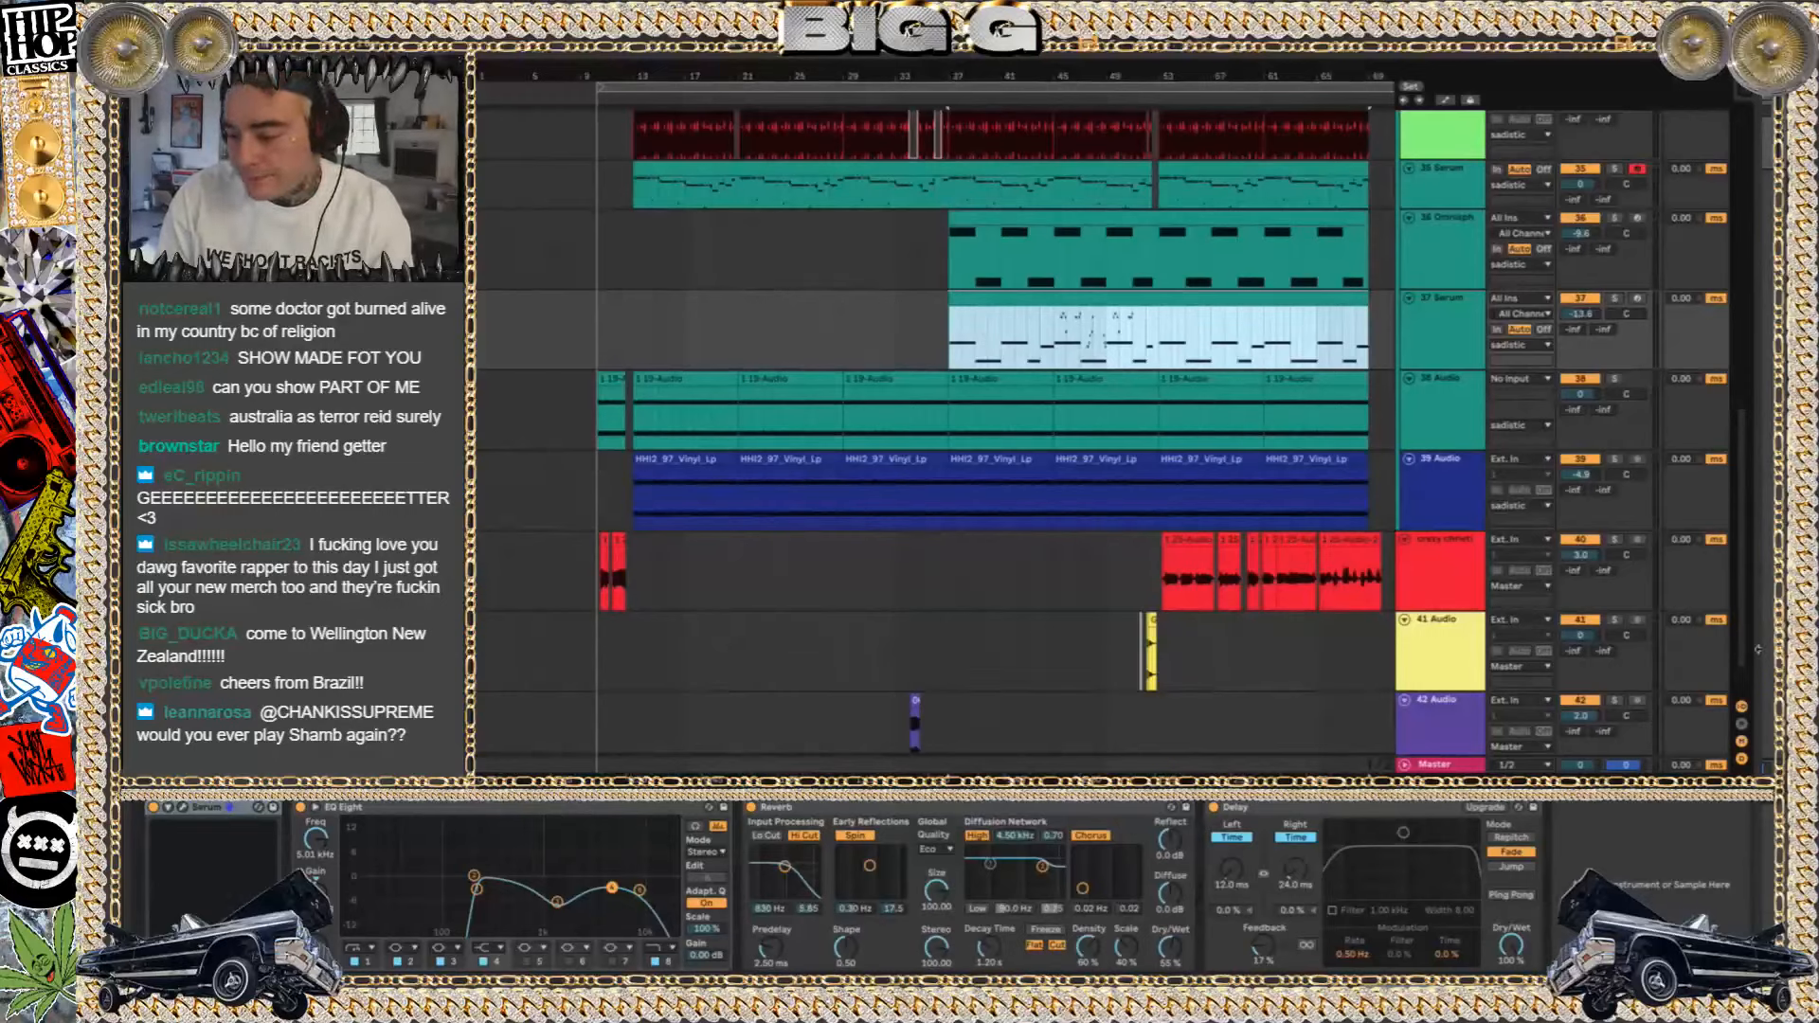
{"action": "left_click", "coordinate": [1741, 759]}
{"action": "left_click", "coordinate": [1741, 707]}
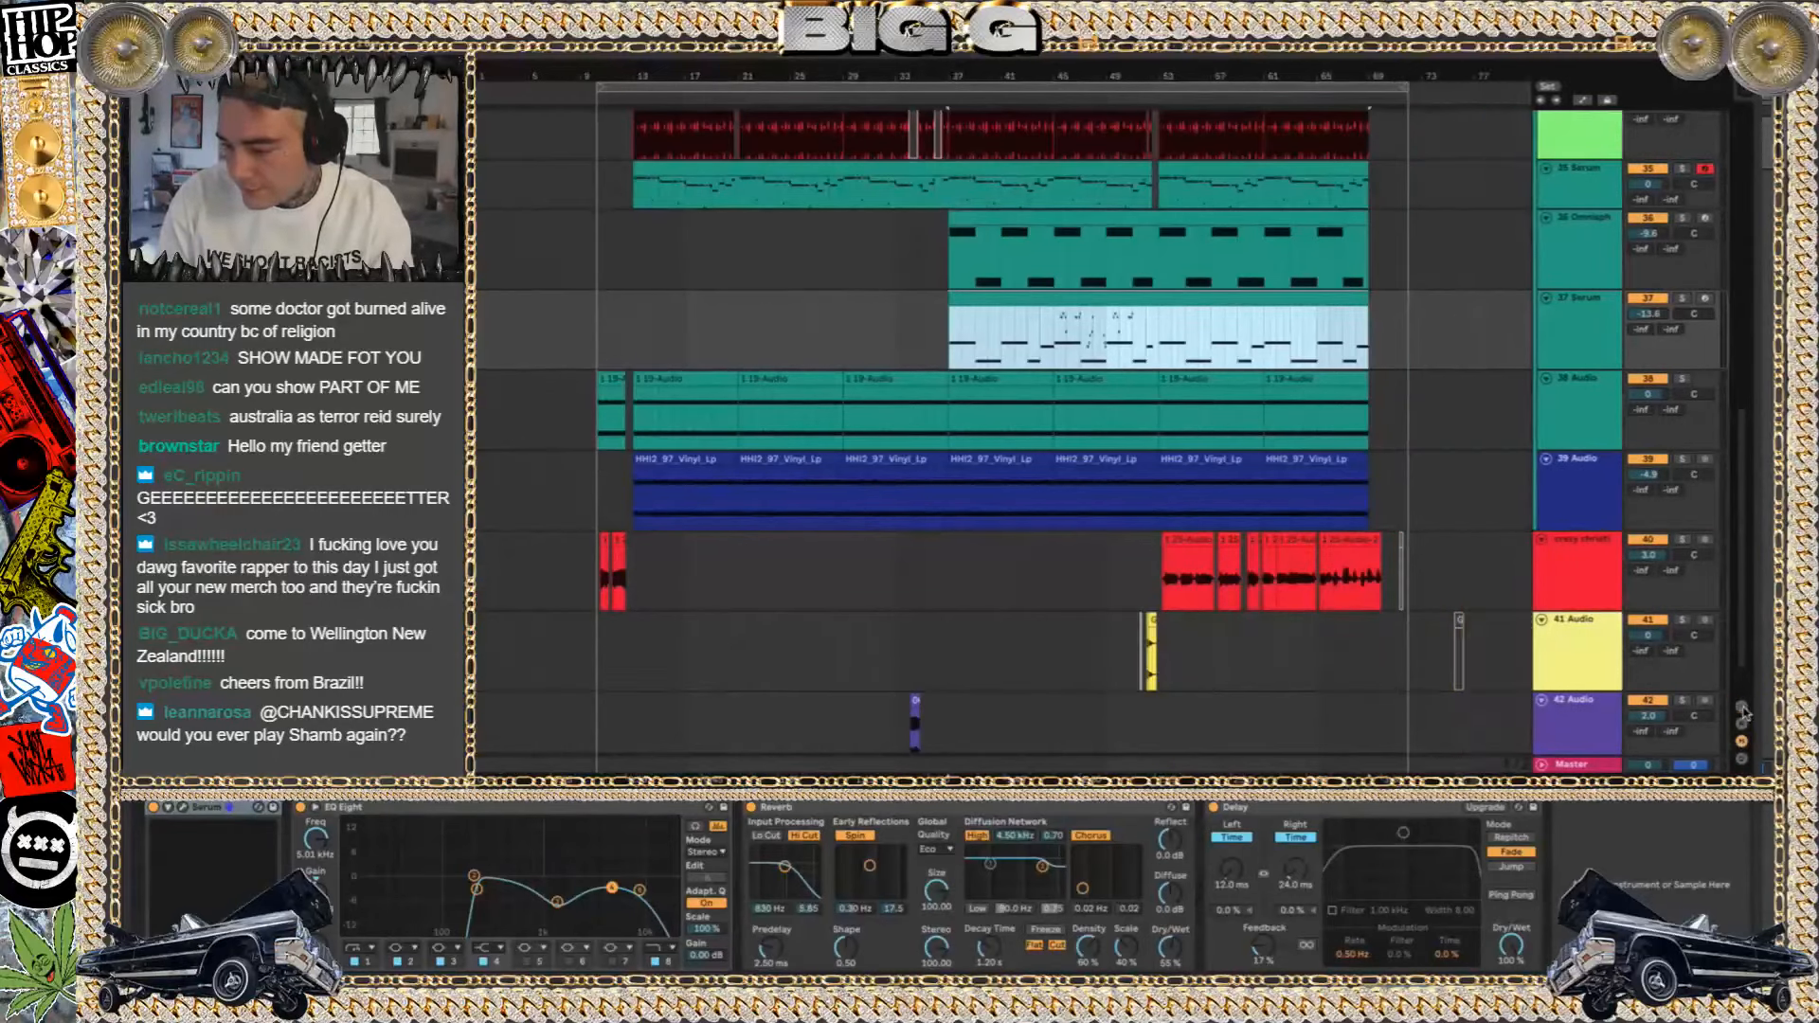
Audition the 37 Serum track in solo, close its Serum window, play from about bar 45 and unsolo it
{"action": "left_click", "coordinate": [1680, 299]}
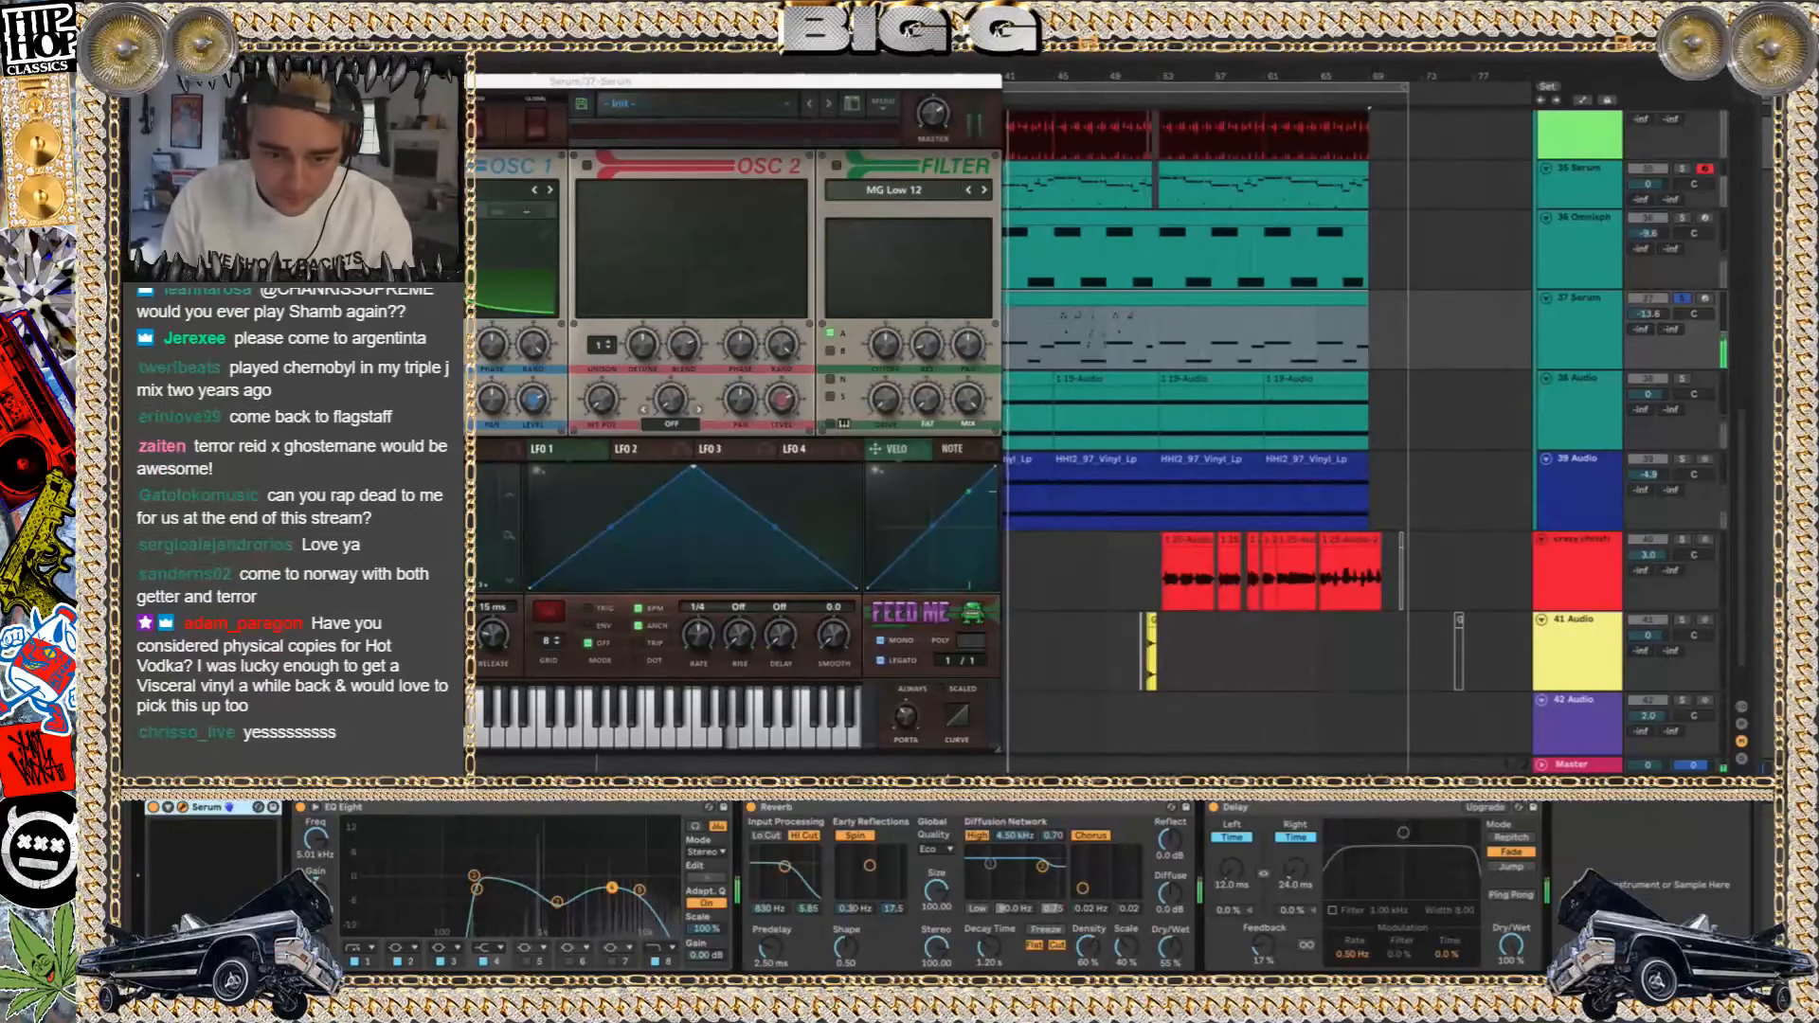
{"action": "key", "text": "super+w"}
{"action": "left_click", "coordinate": [1059, 342]}
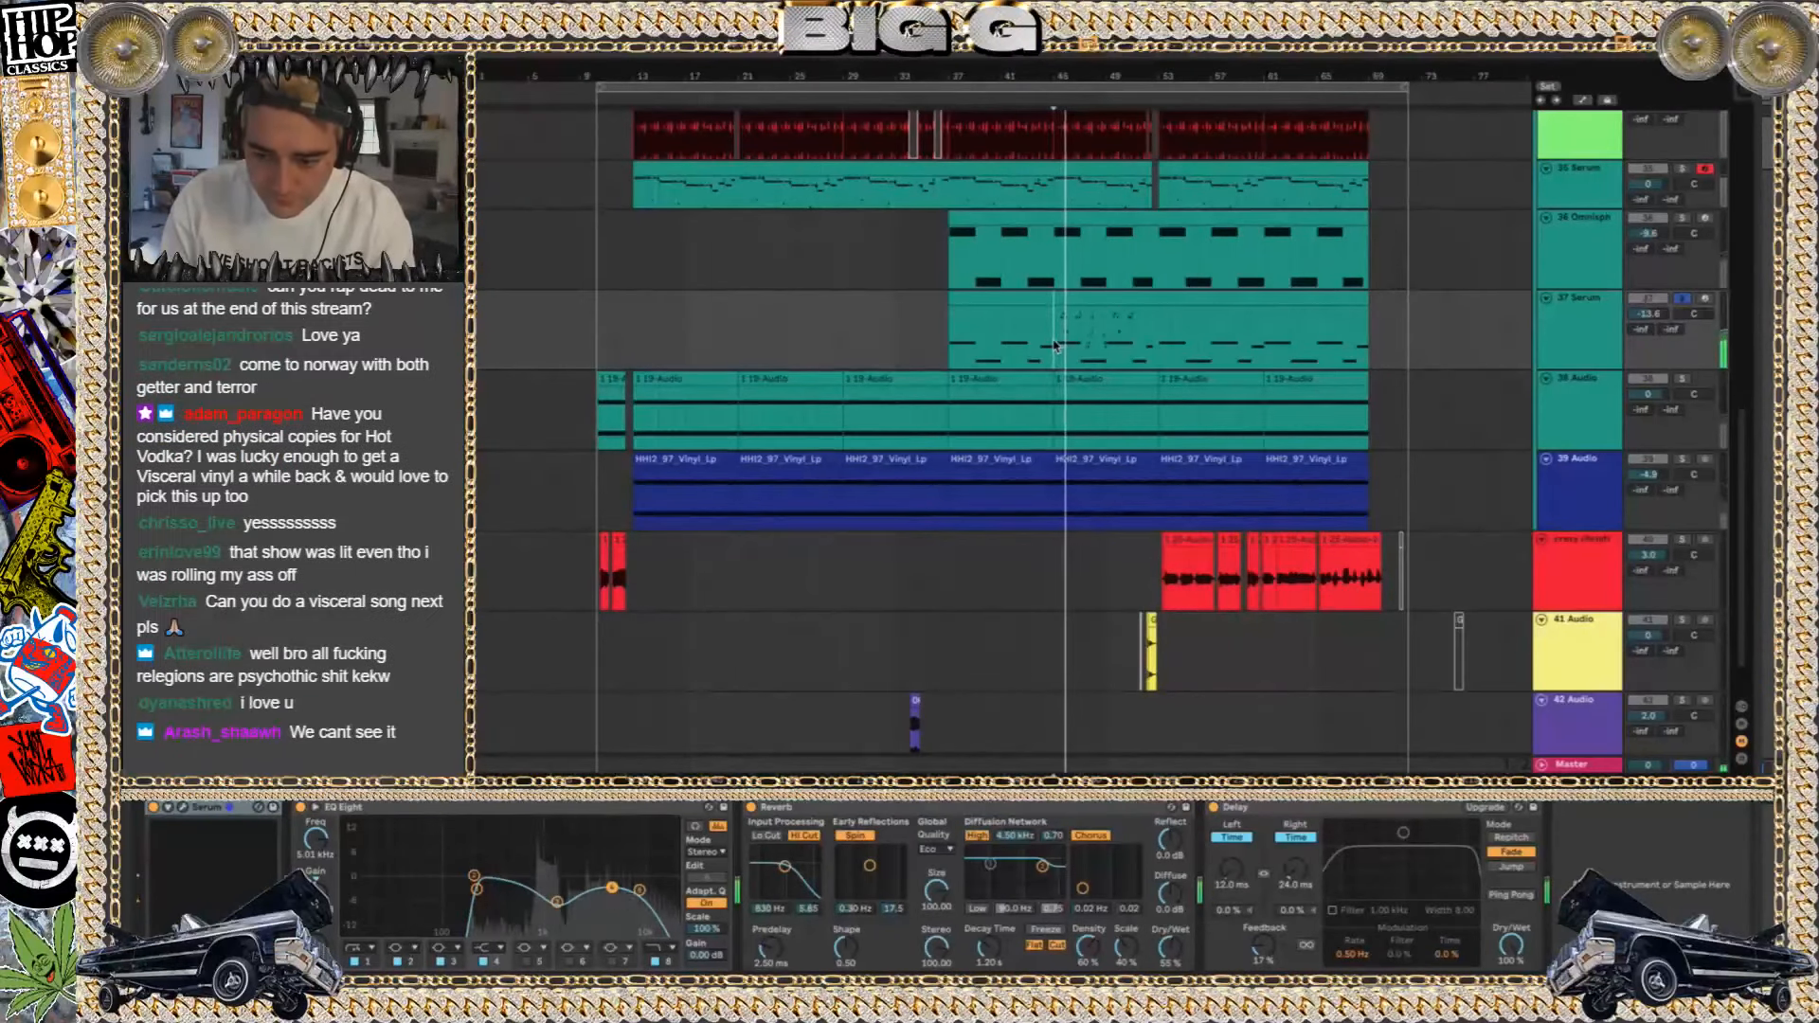
{"action": "left_click", "coordinate": [1680, 296]}
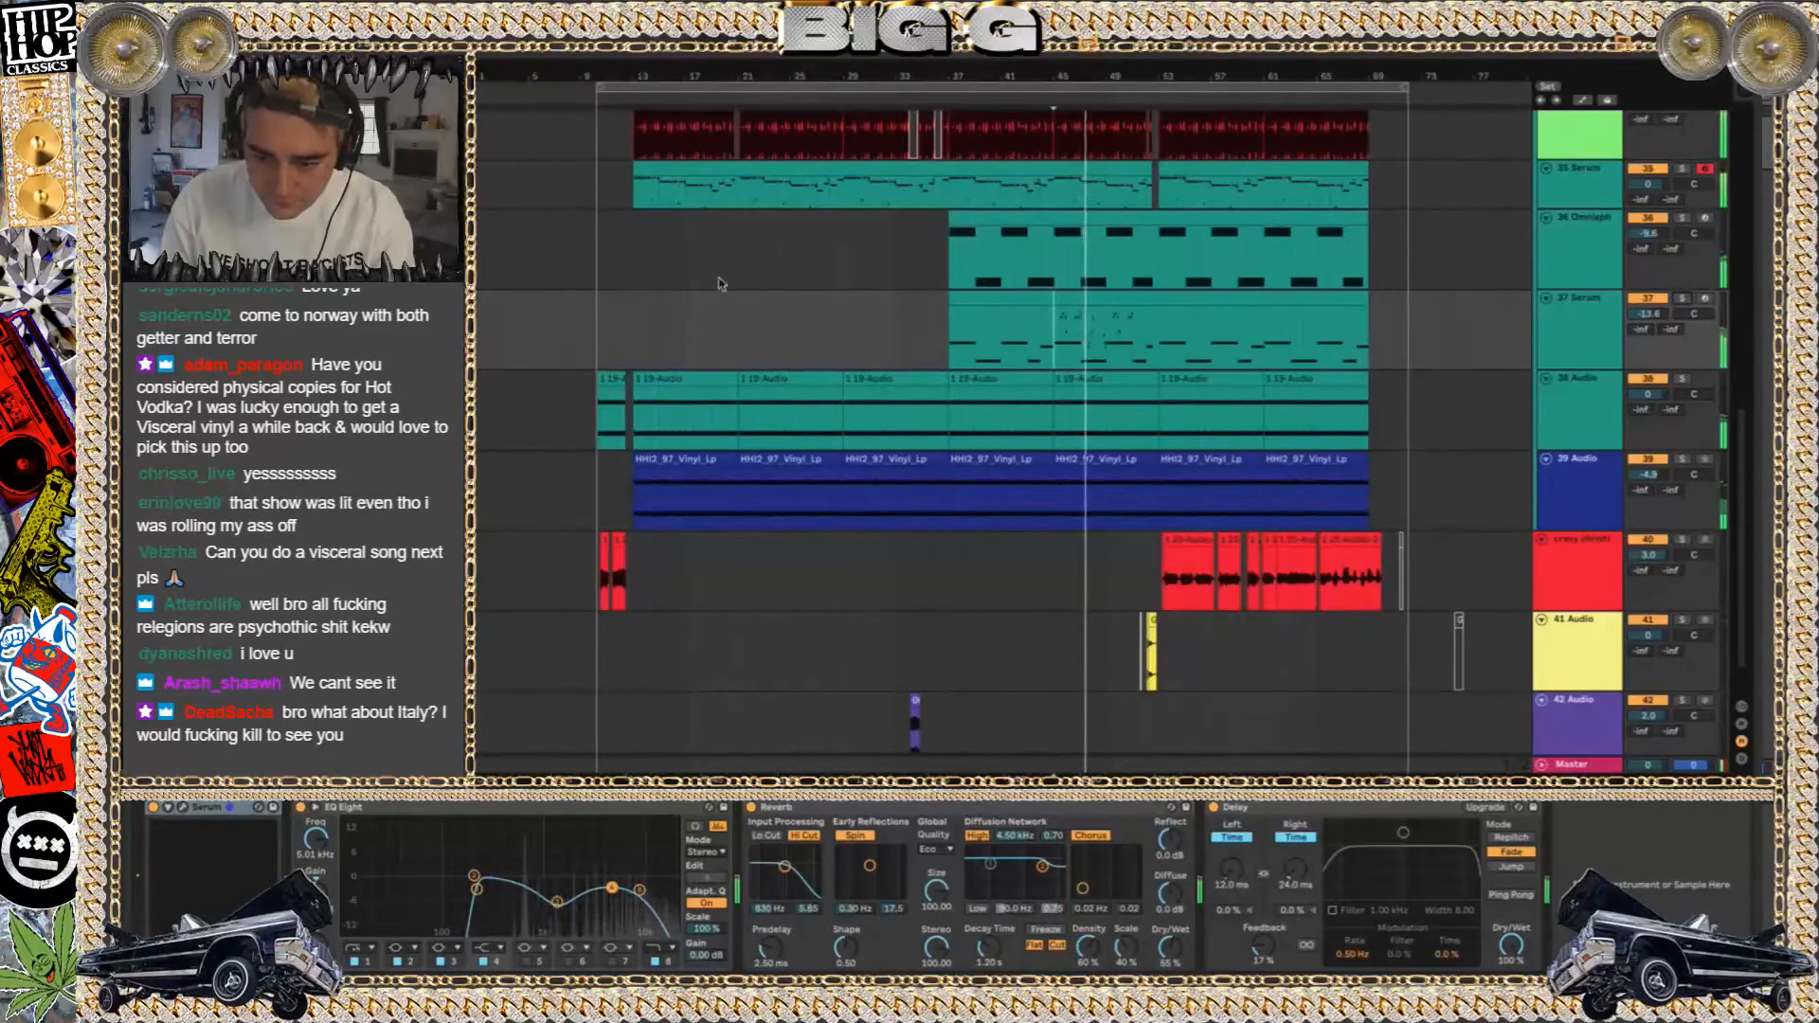
Audition the 36 Omnisphere track in solo, view its Omnisphere plug-in window, then close it and unsolo the track
{"action": "left_click", "coordinate": [1682, 218]}
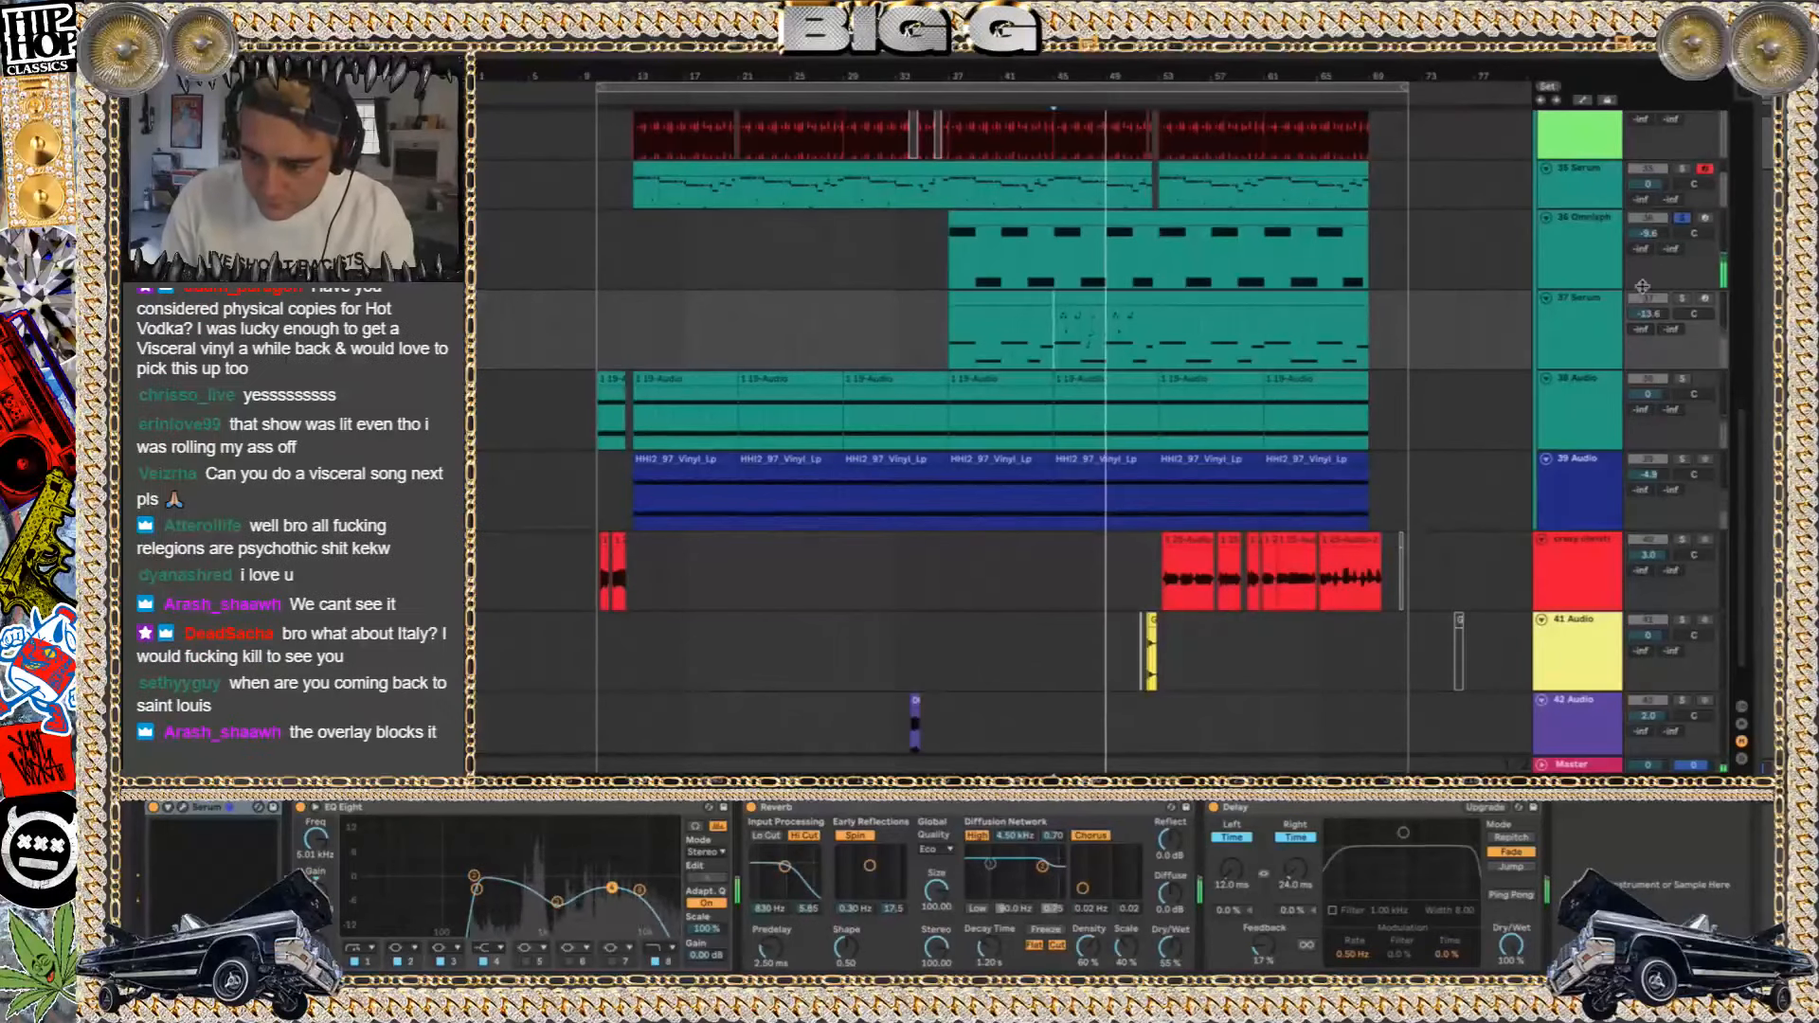
{"action": "left_click", "coordinate": [1573, 237]}
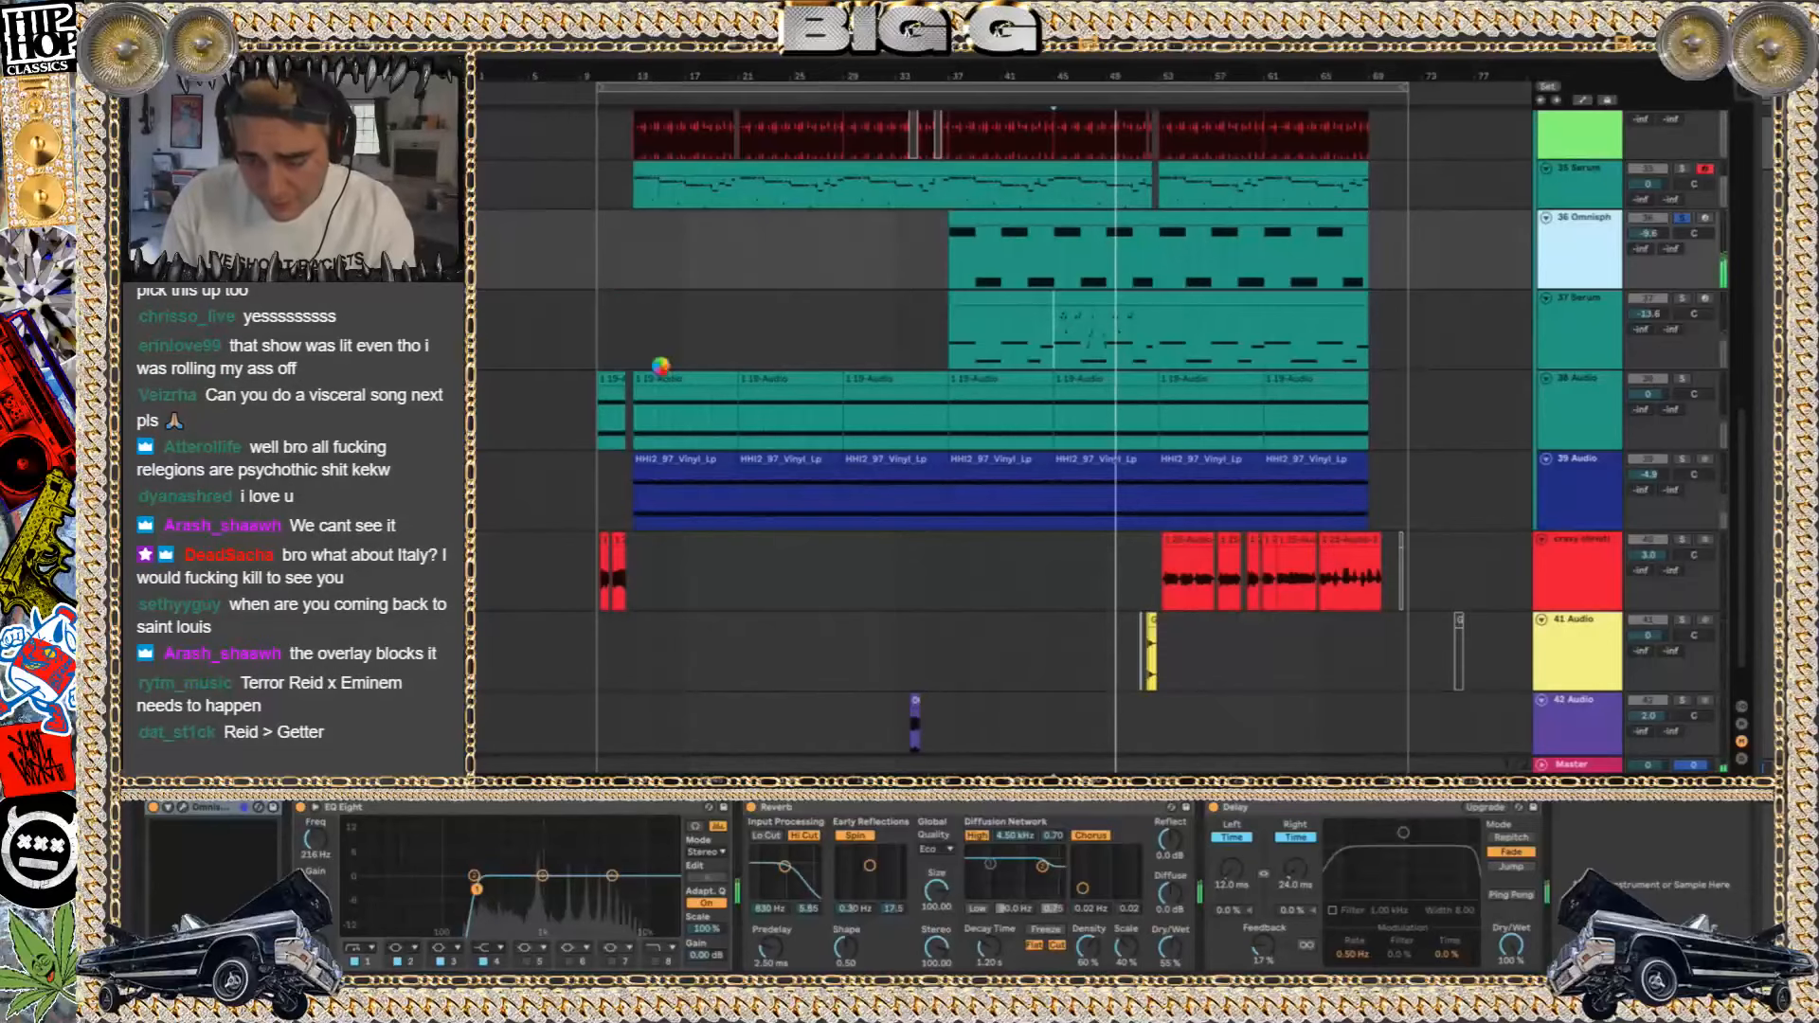
{"action": "key", "text": "super+alt+p"}
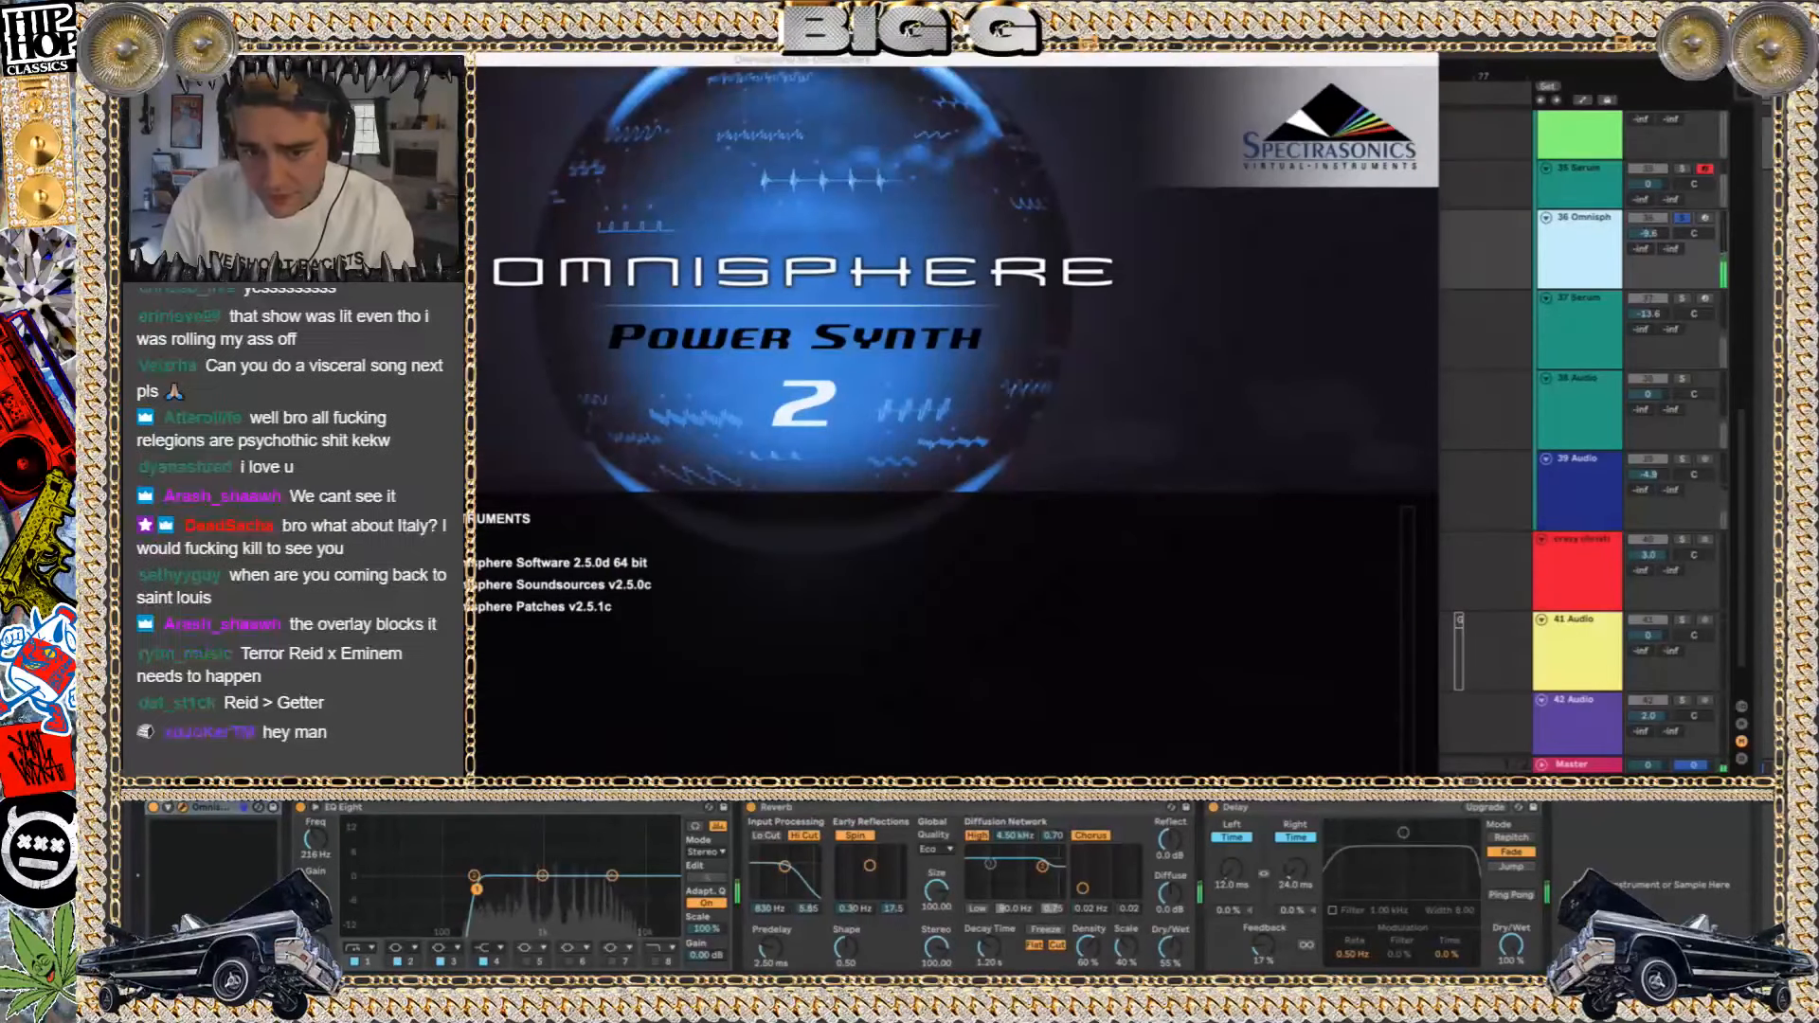
{"action": "key", "text": "super+alt+p"}
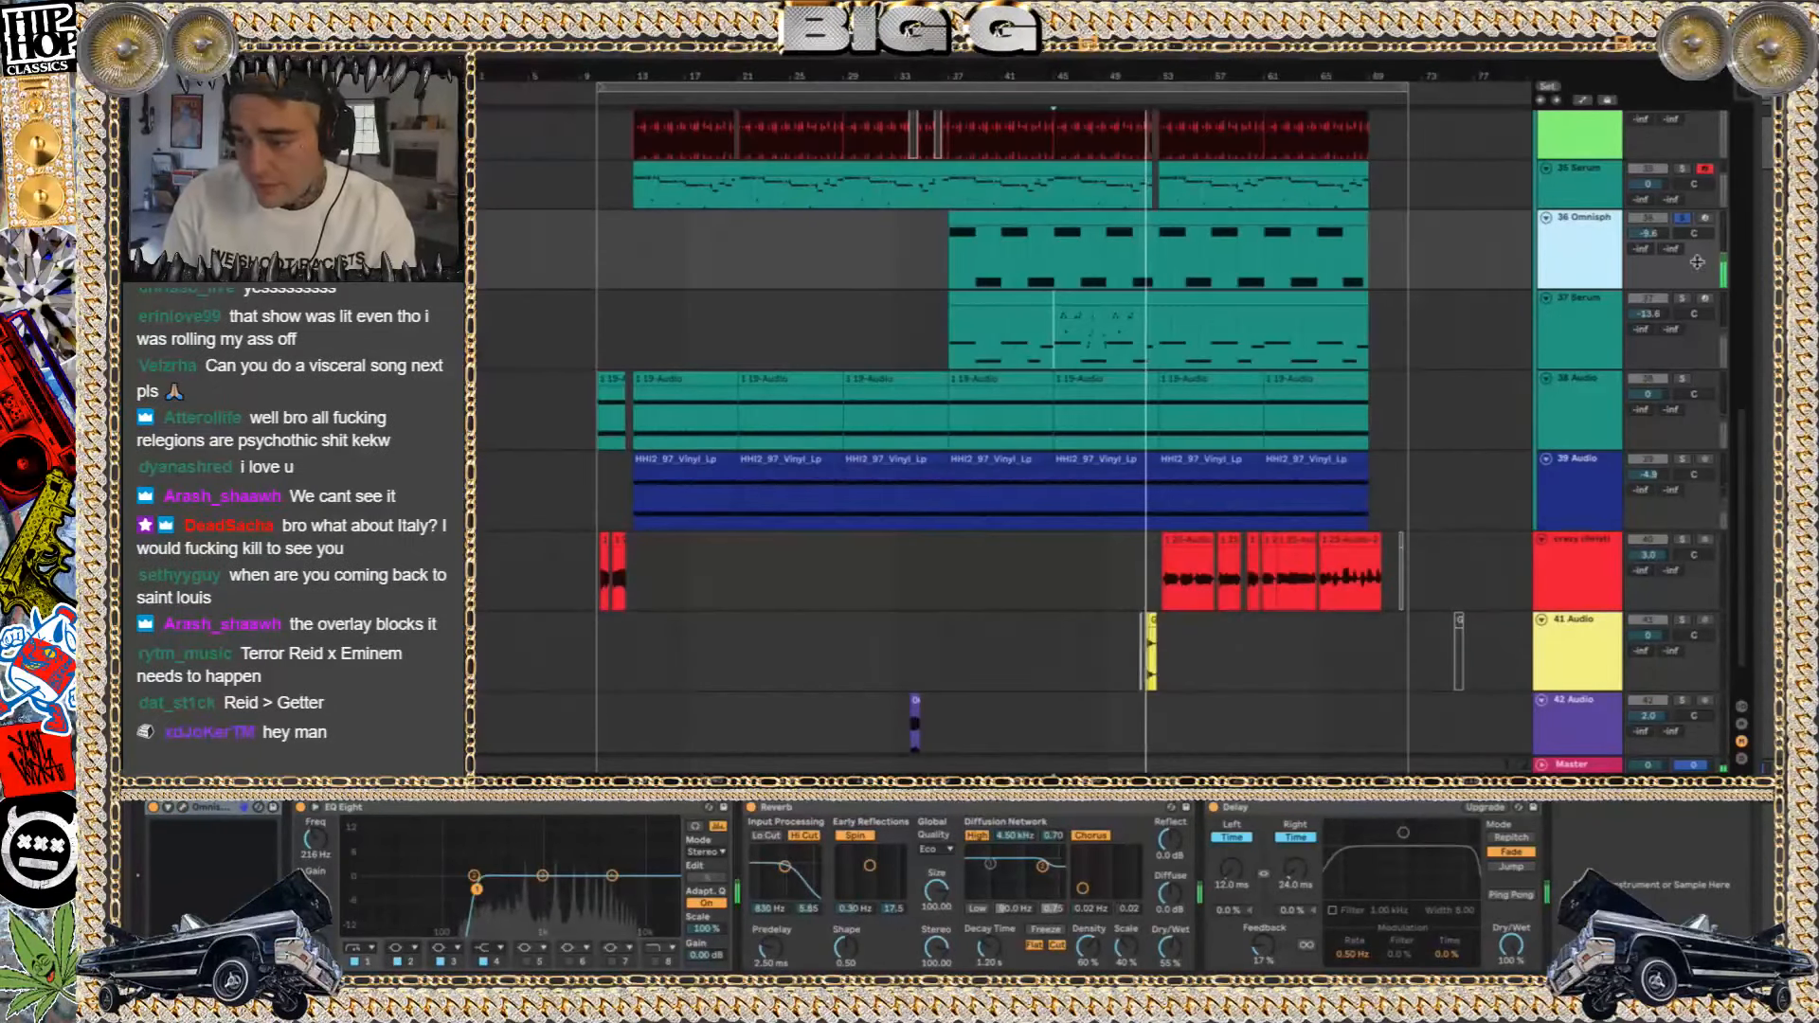
{"action": "left_click", "coordinate": [1687, 219]}
Play from the 41 Audio clip near bar 51, then solo the red track 40 and select its clip at bar 53
{"action": "scroll", "coordinate": [1156, 545], "scroll_direction": "down", "scroll_amount": 2}
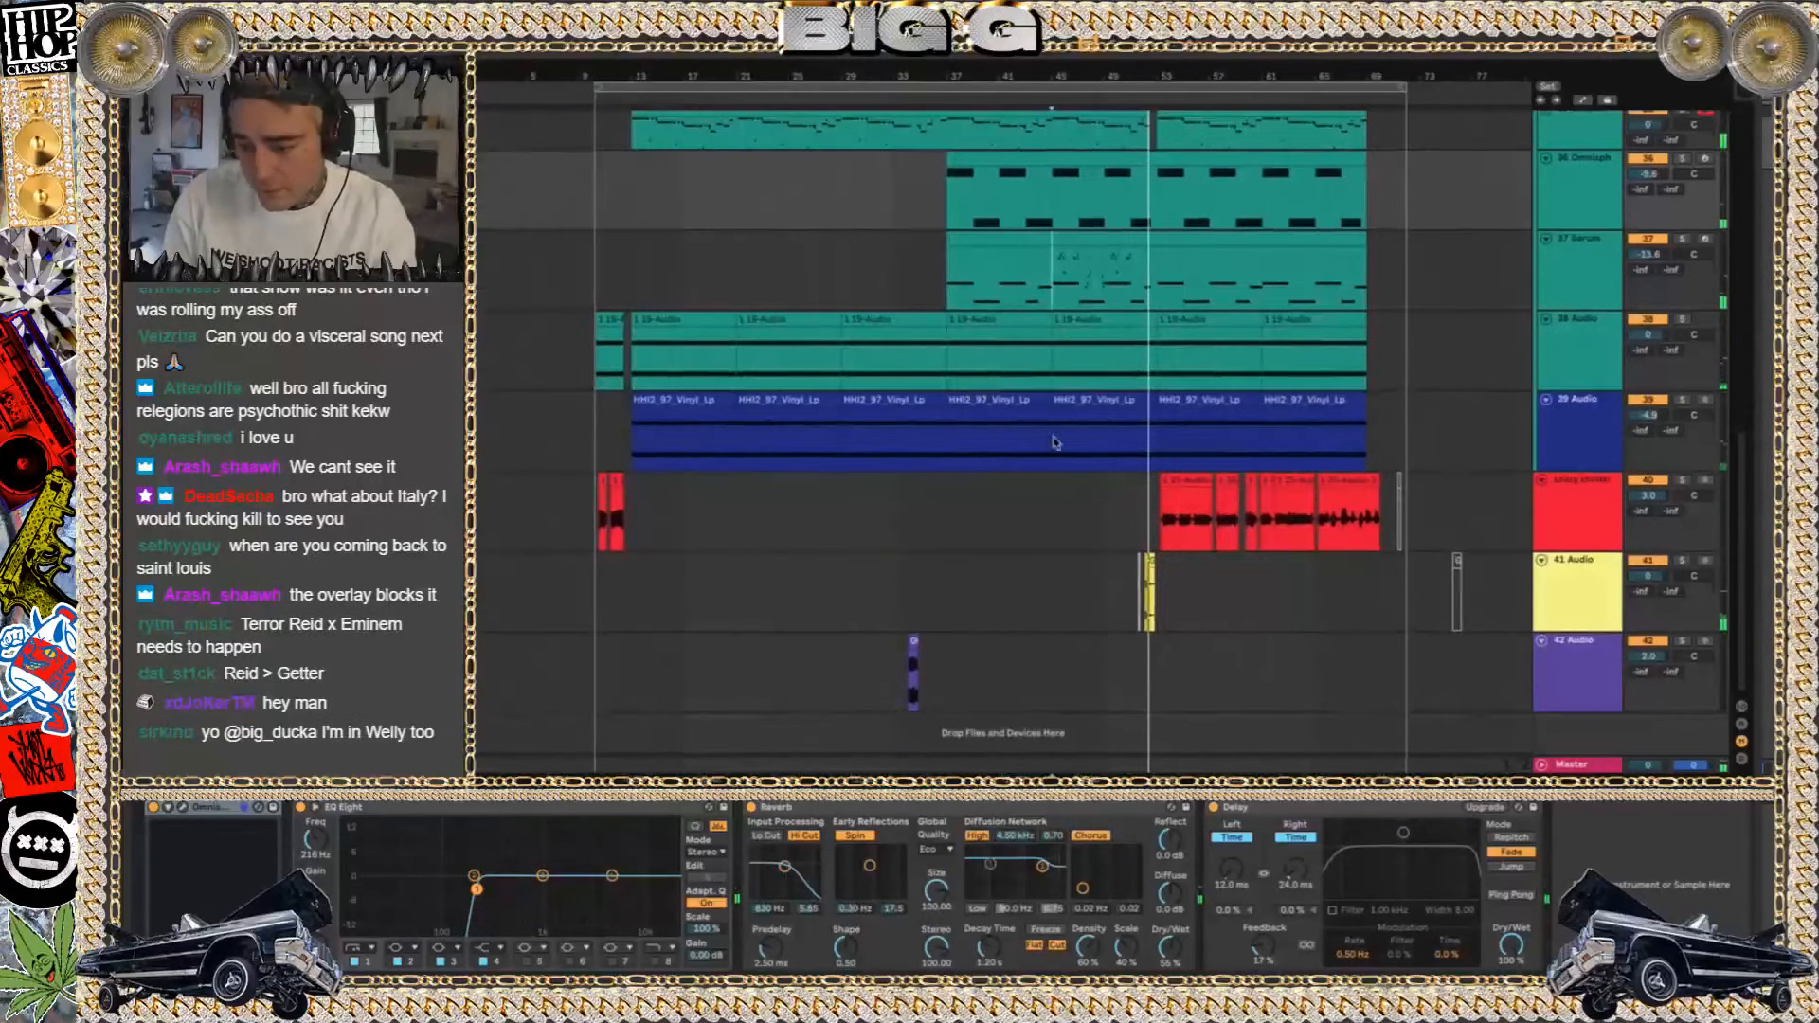
{"action": "left_click", "coordinate": [1140, 559]}
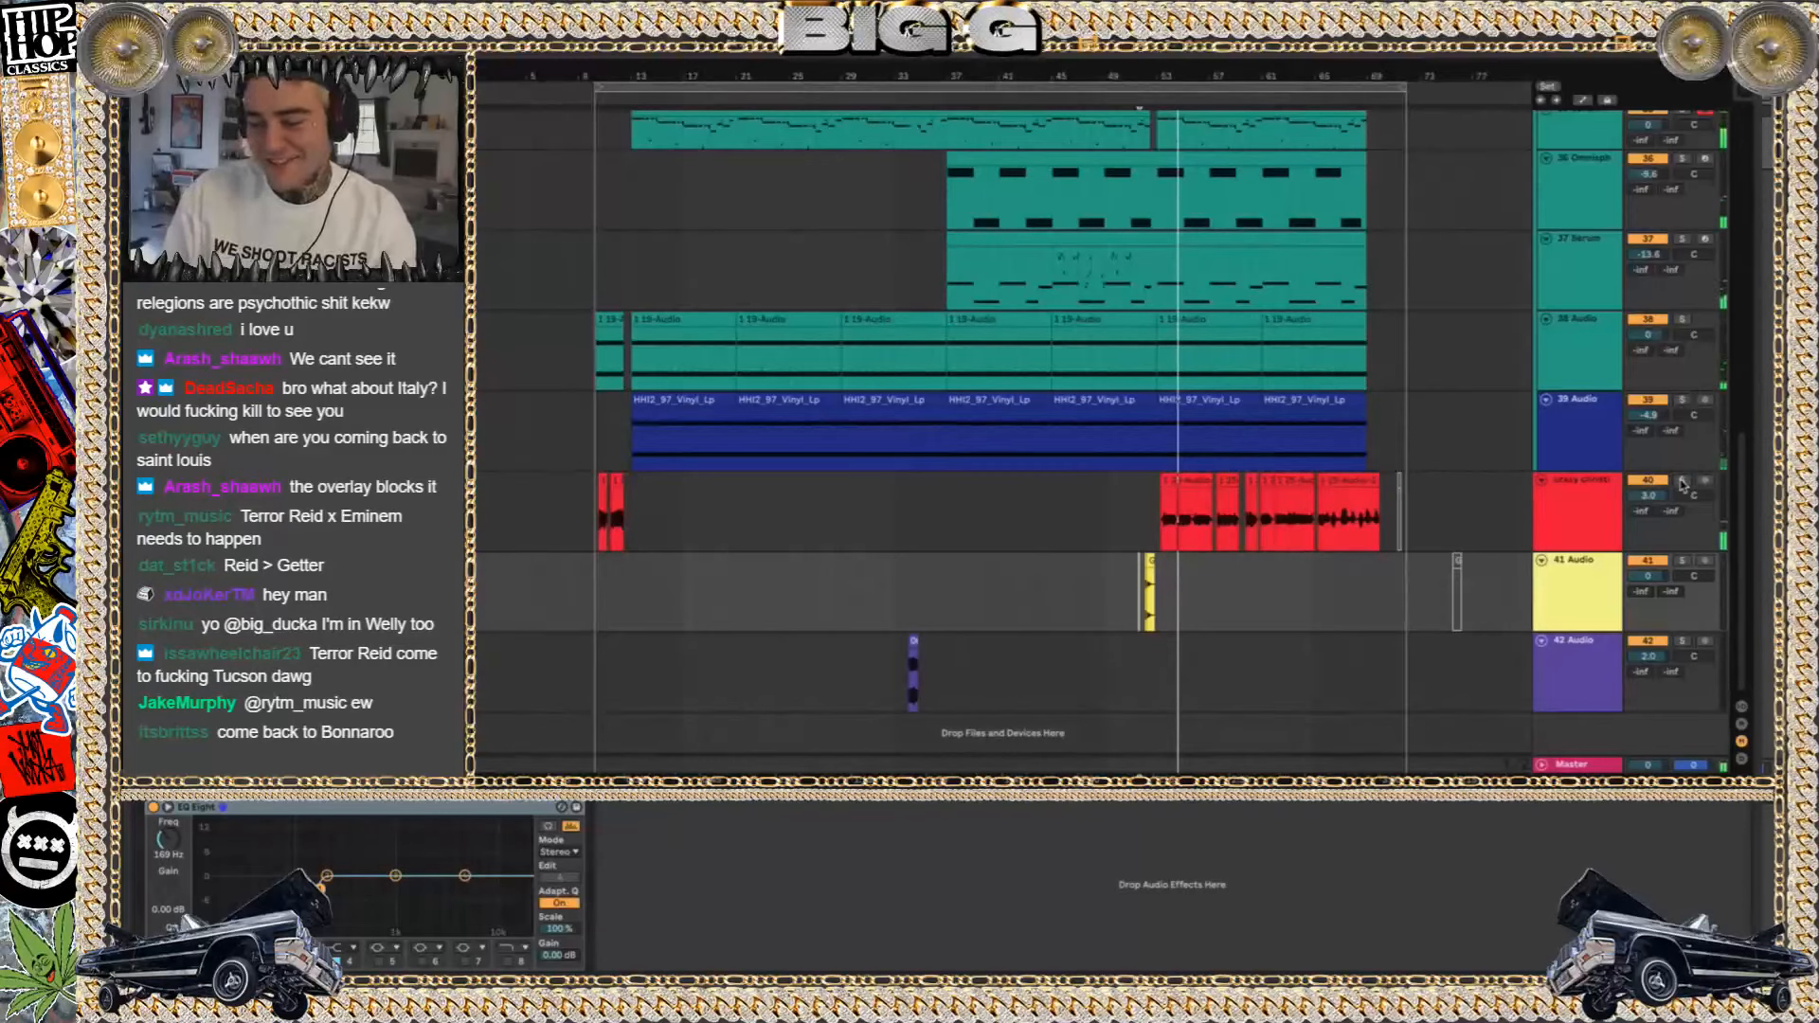
{"action": "left_click", "coordinate": [1682, 481]}
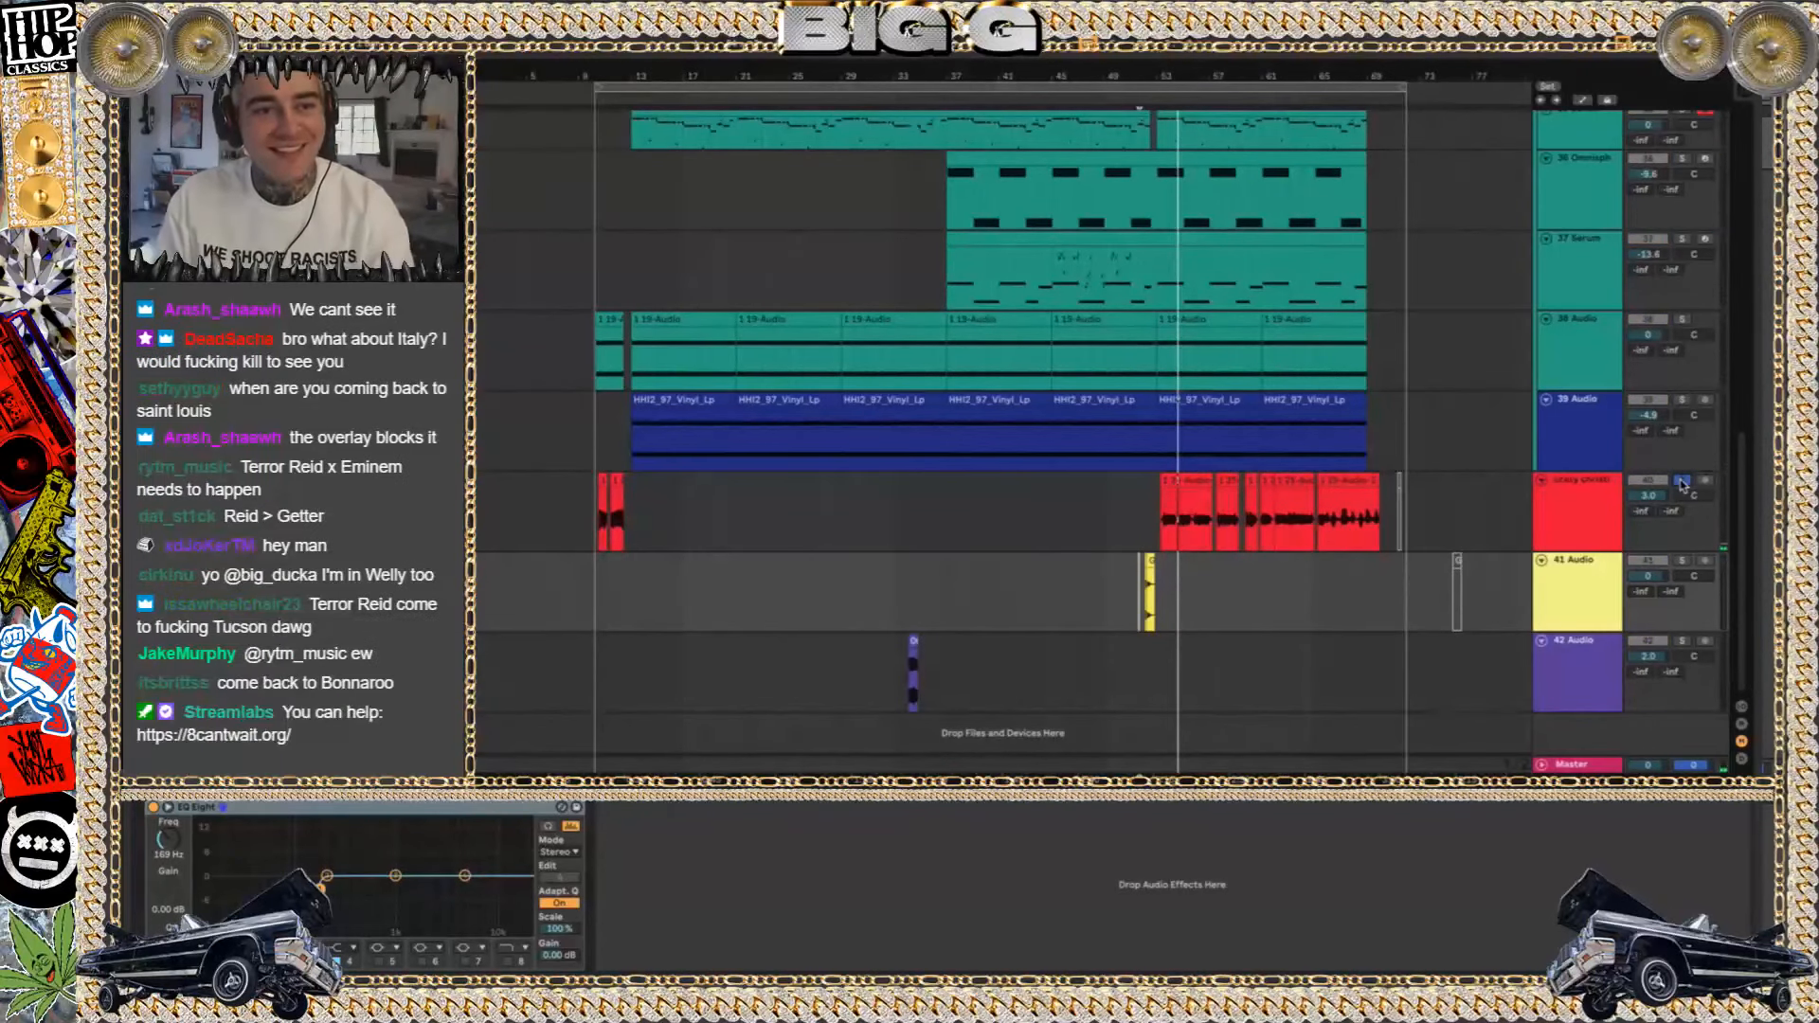
{"action": "left_click", "coordinate": [1182, 500]}
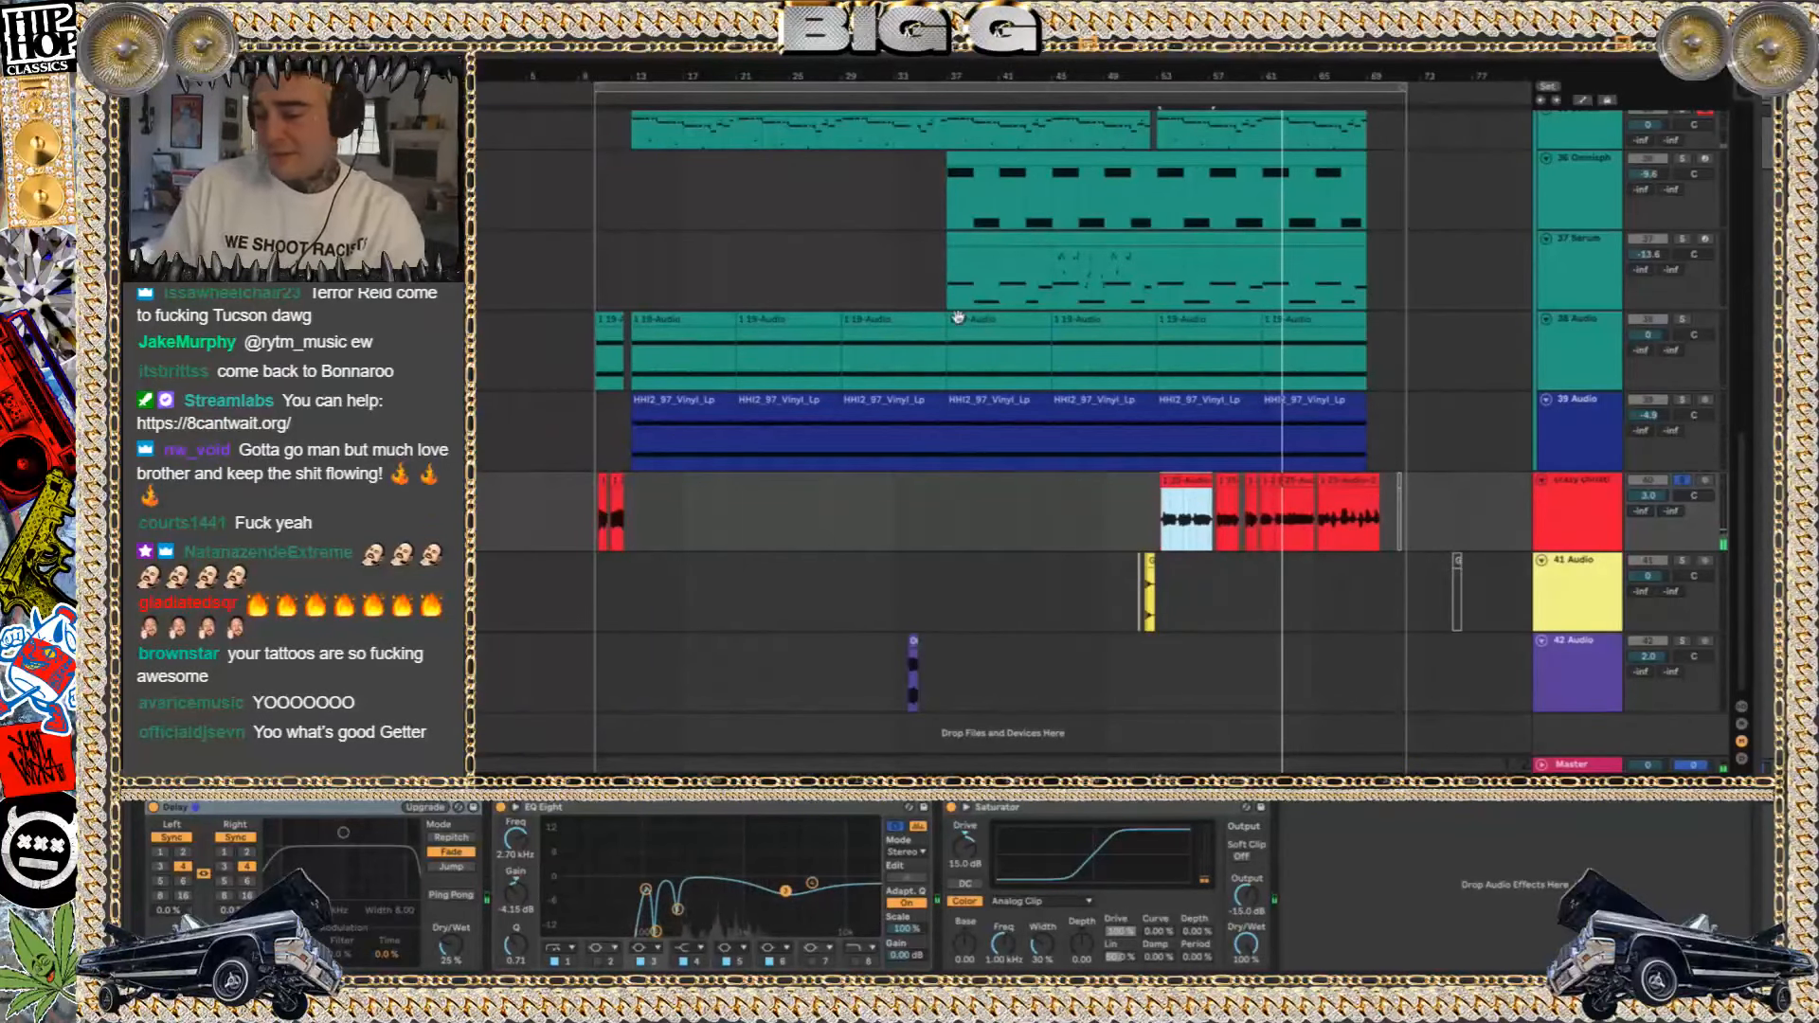
Switch to Finder and search the Mac for Chernobyl files
{"action": "key", "text": "super+Tab"}
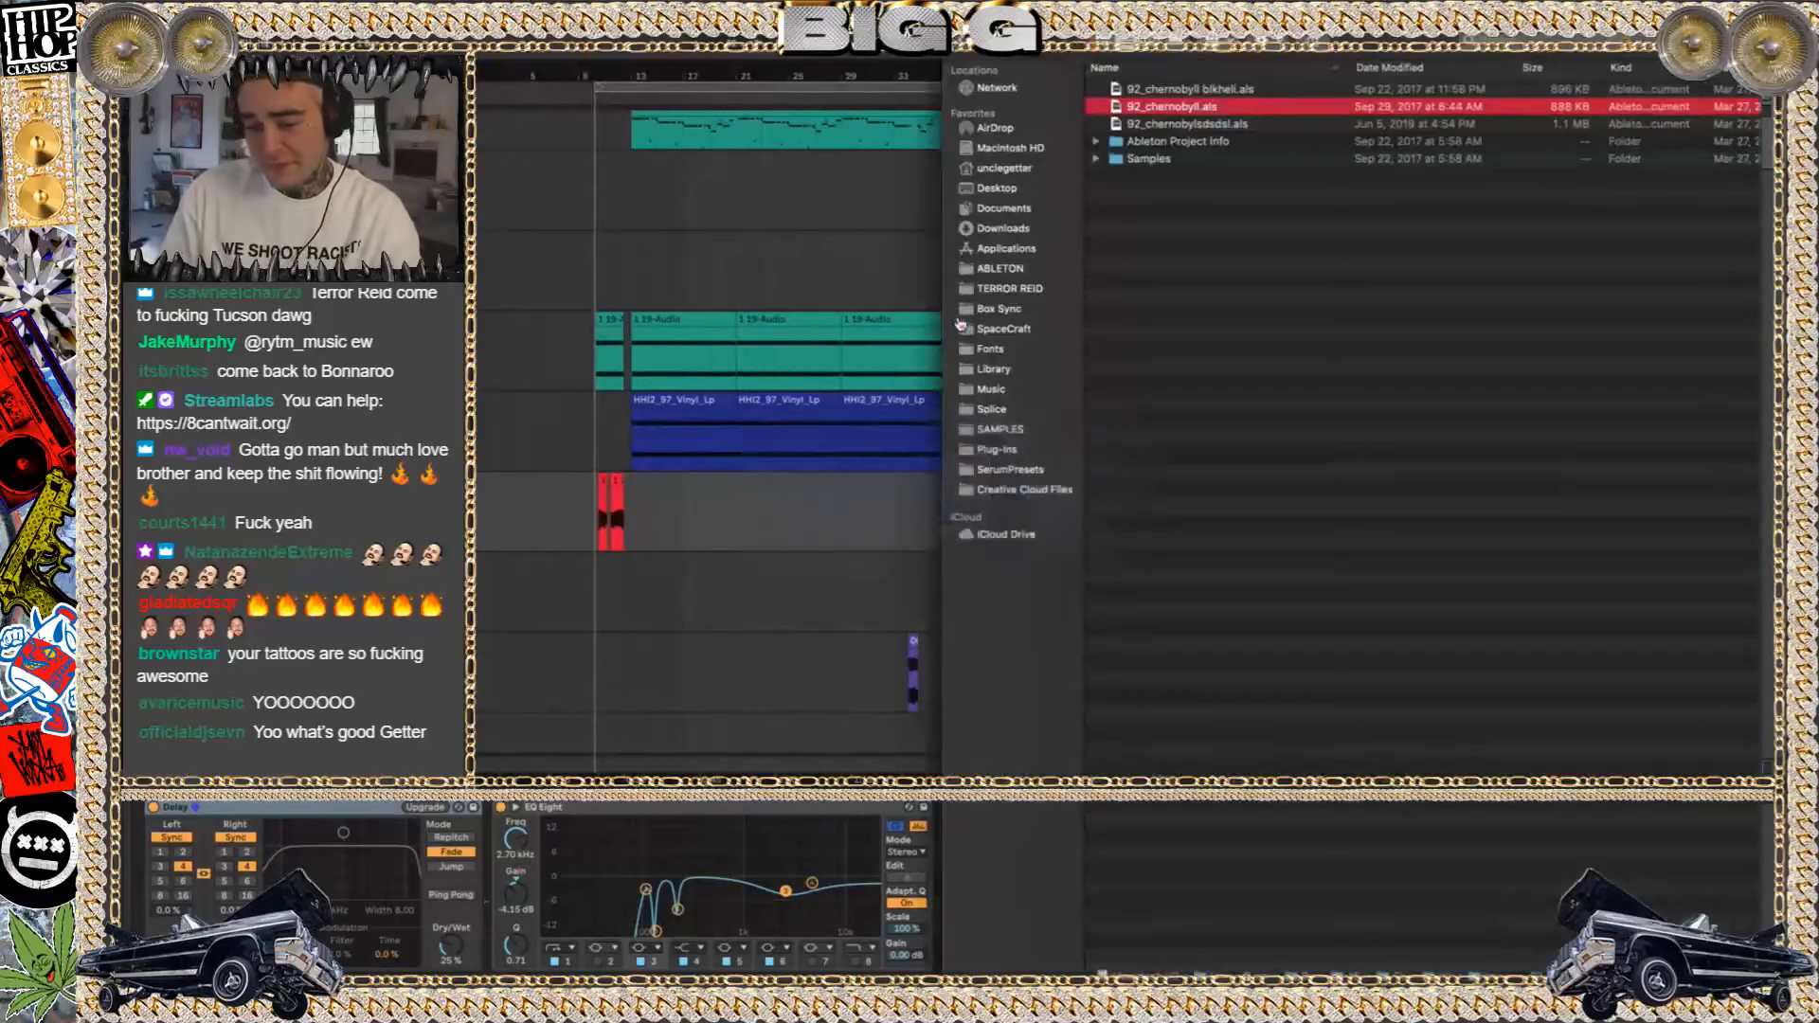
{"action": "left_click", "coordinate": [1001, 60]}
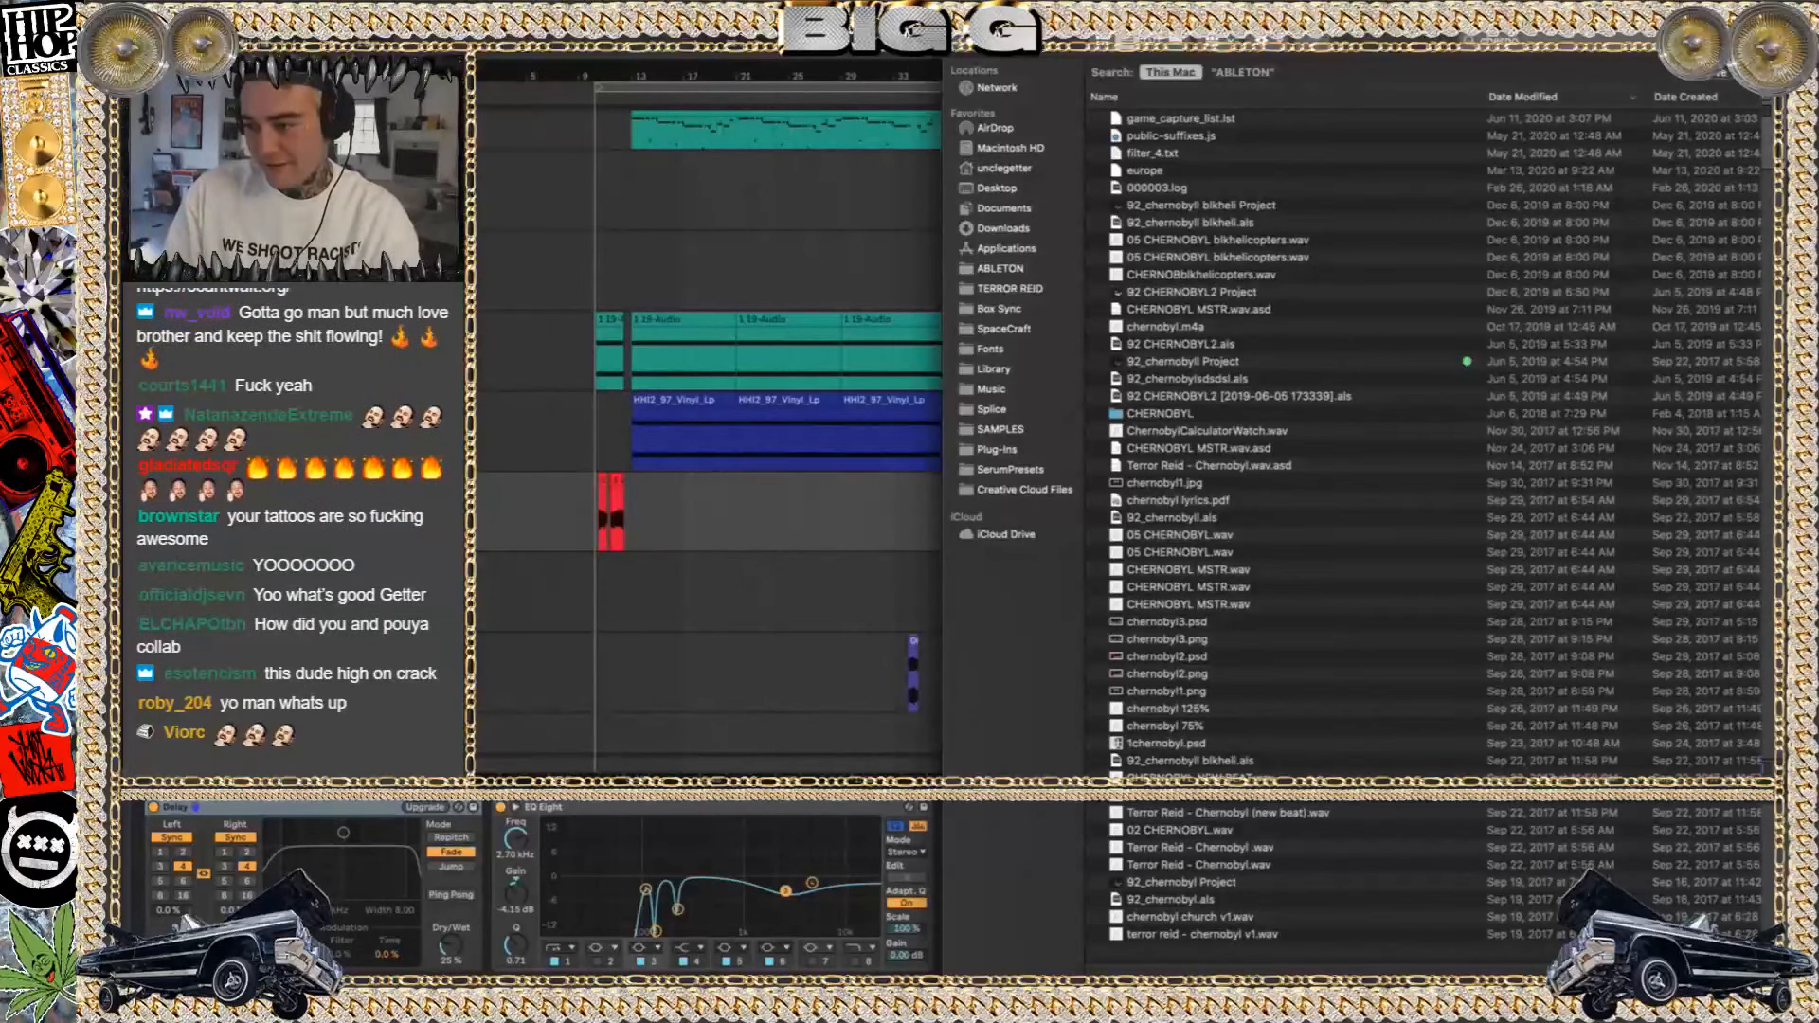
Go to the ABLETON folder in Finder and open its TERROR REID subfolder
{"action": "left_click", "coordinate": [1001, 269]}
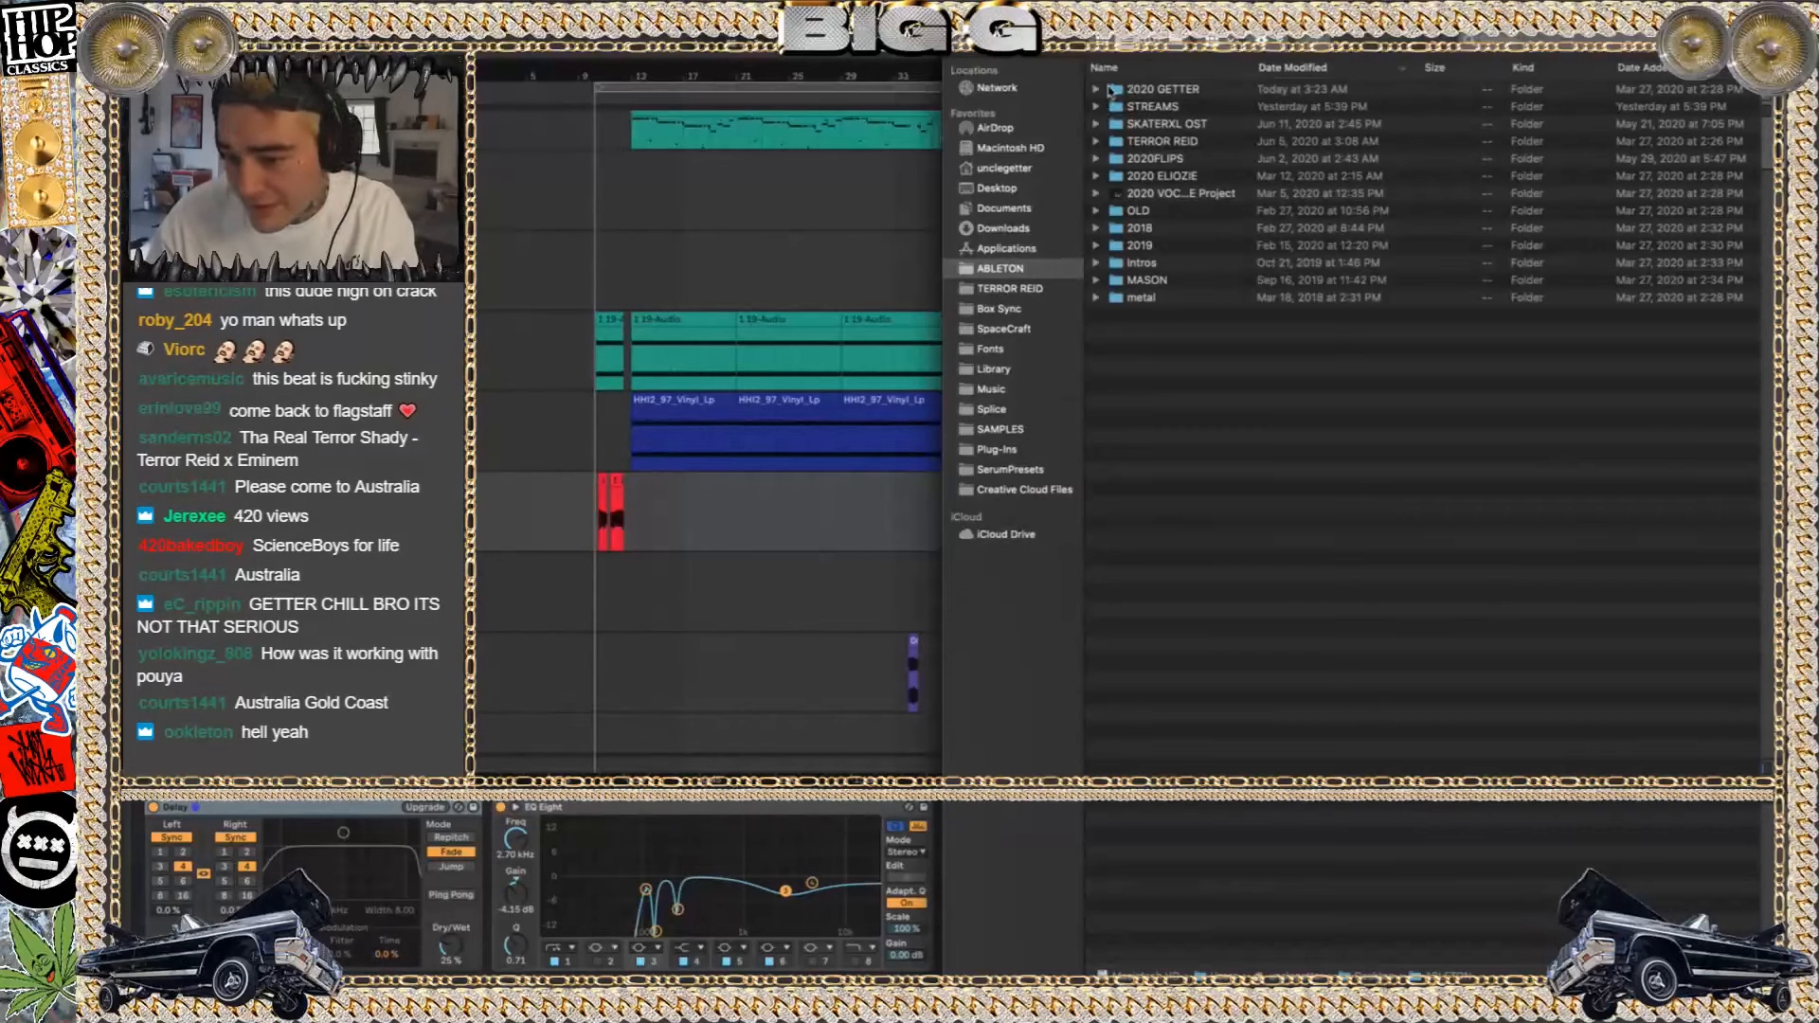
{"action": "key", "text": "super+Tab"}
{"action": "left_click", "coordinate": [1142, 131]}
{"action": "double_click", "coordinate": [1140, 142]}
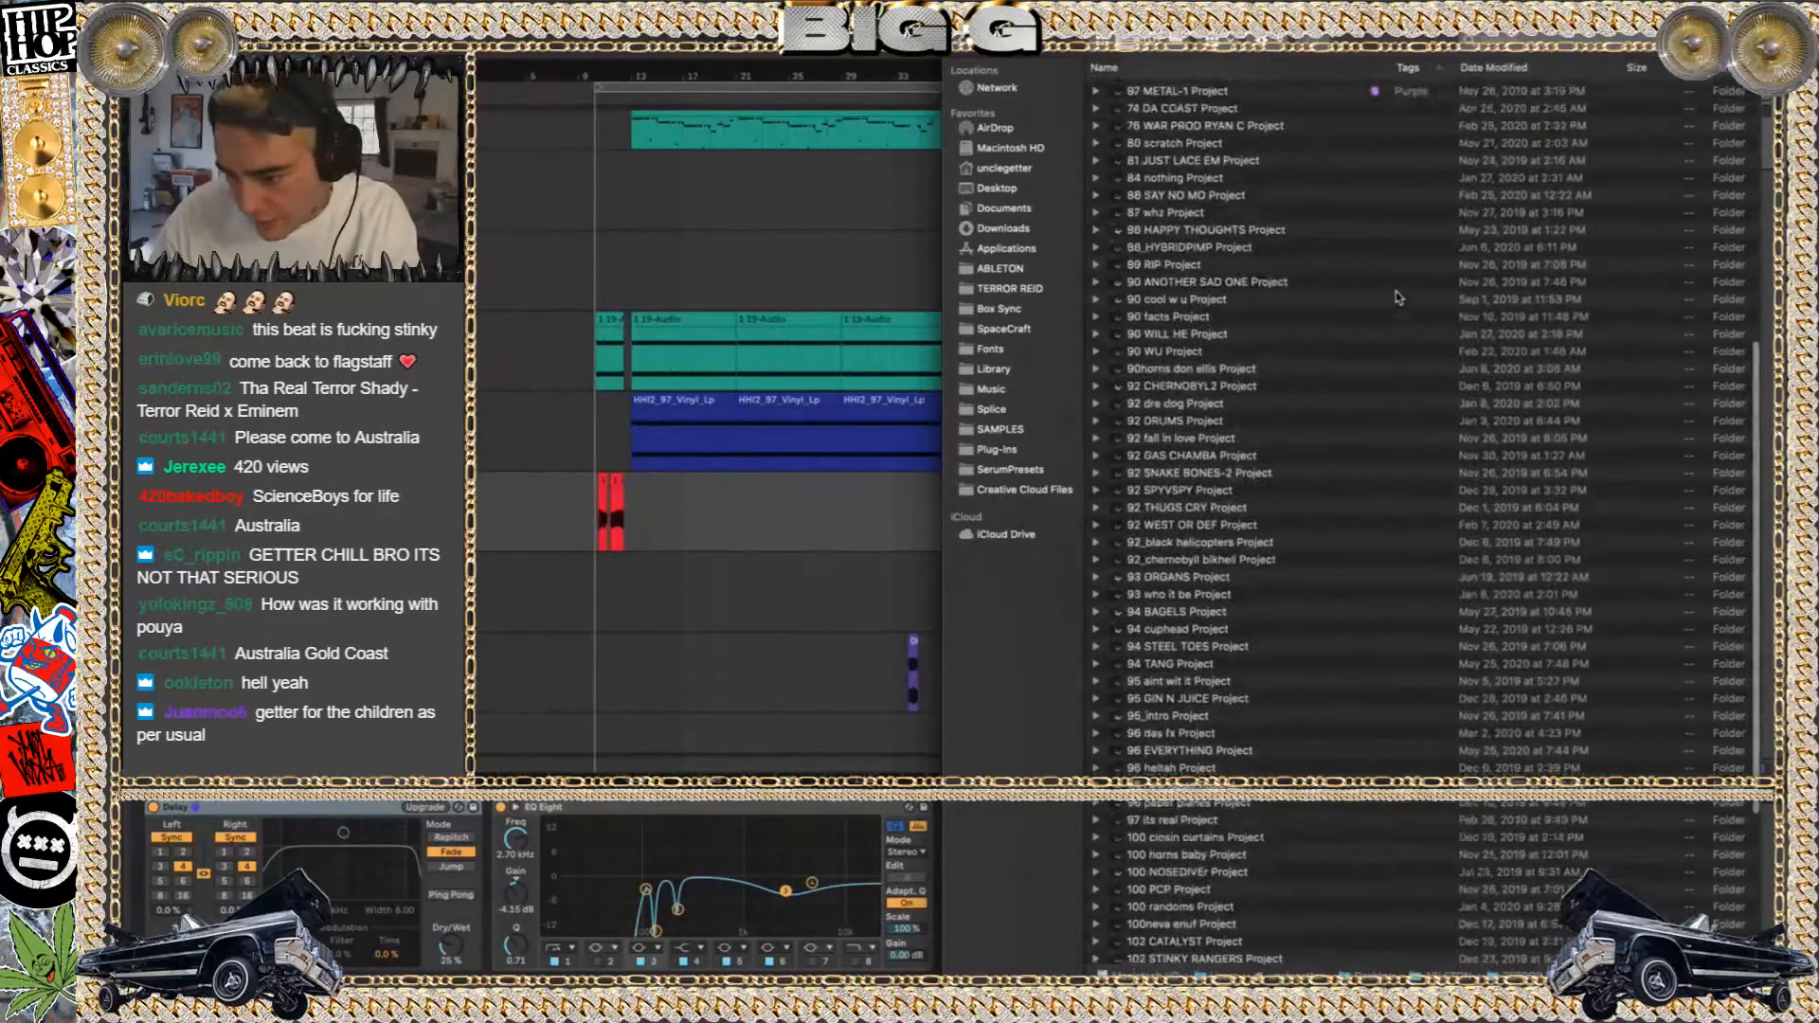
Open 90 WINDMILLS.als from the 90 WINDMILLS Project folder without saving the Chernobyl set, and dismiss the UAD plug-ins notice
{"action": "scroll", "coordinate": [1392, 292], "scroll_direction": "up", "scroll_amount": 10}
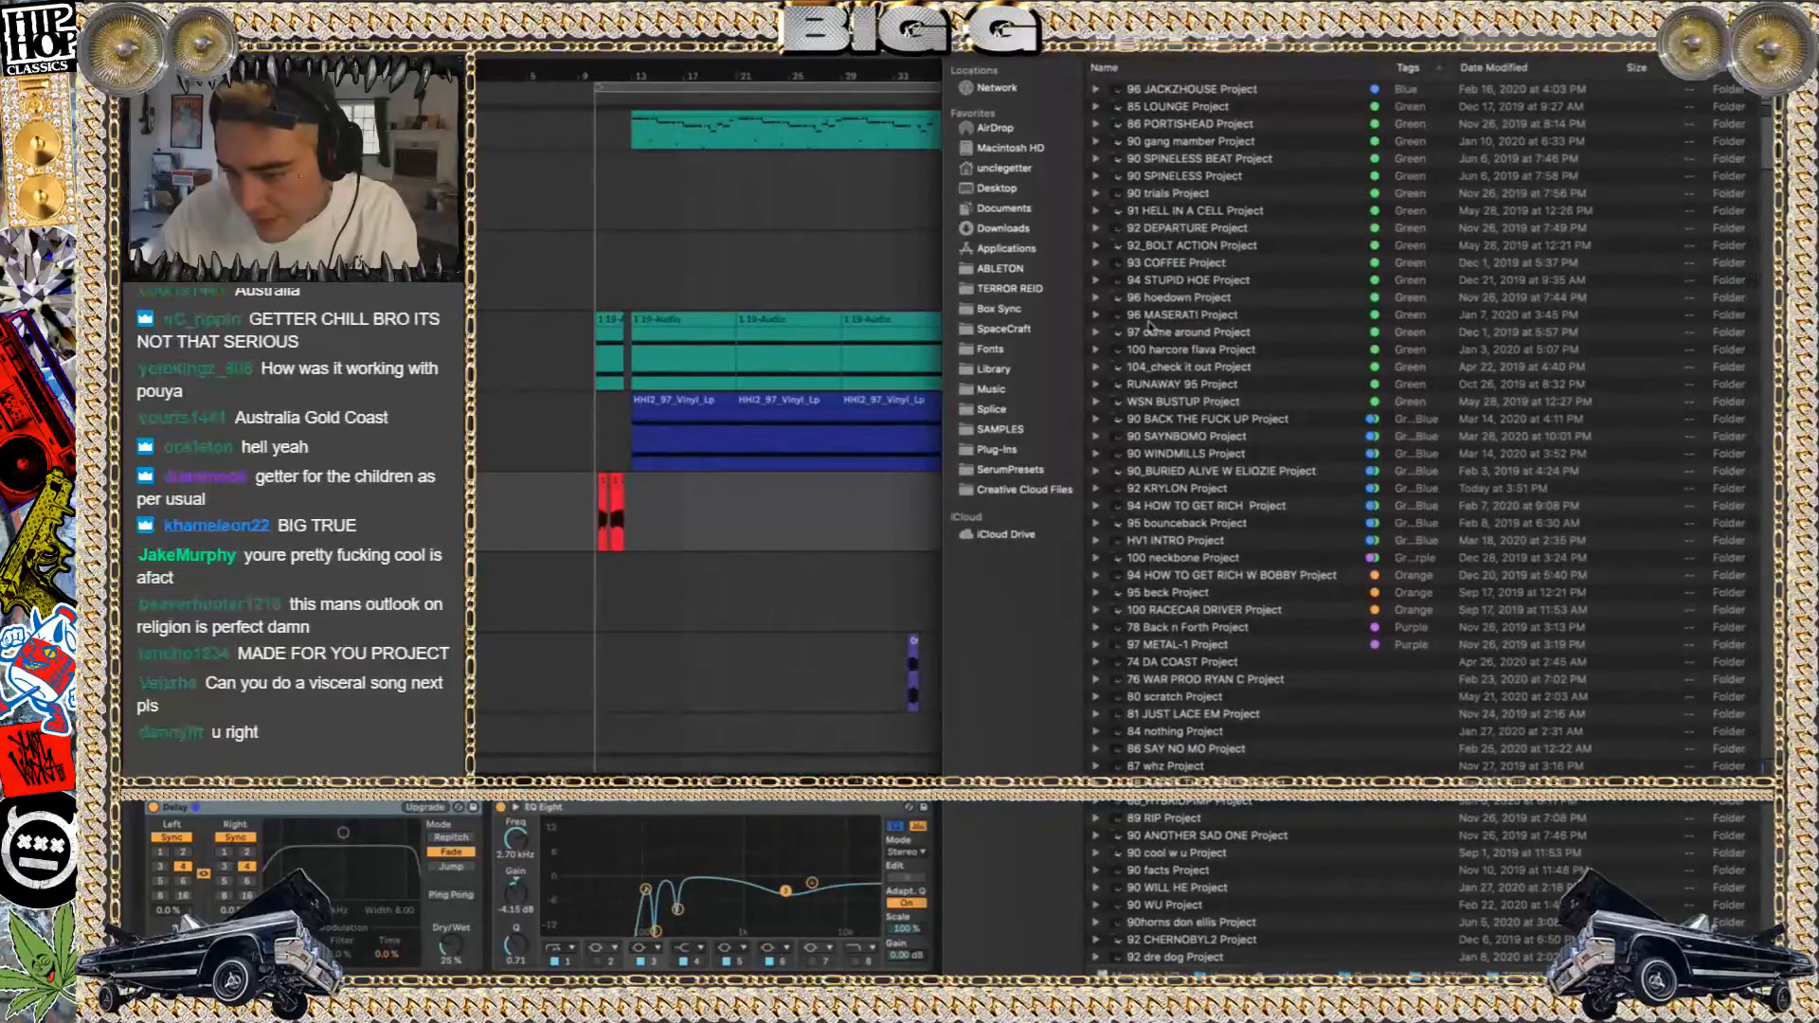
{"action": "left_click", "coordinate": [1160, 457]}
{"action": "double_click", "coordinate": [1159, 454]}
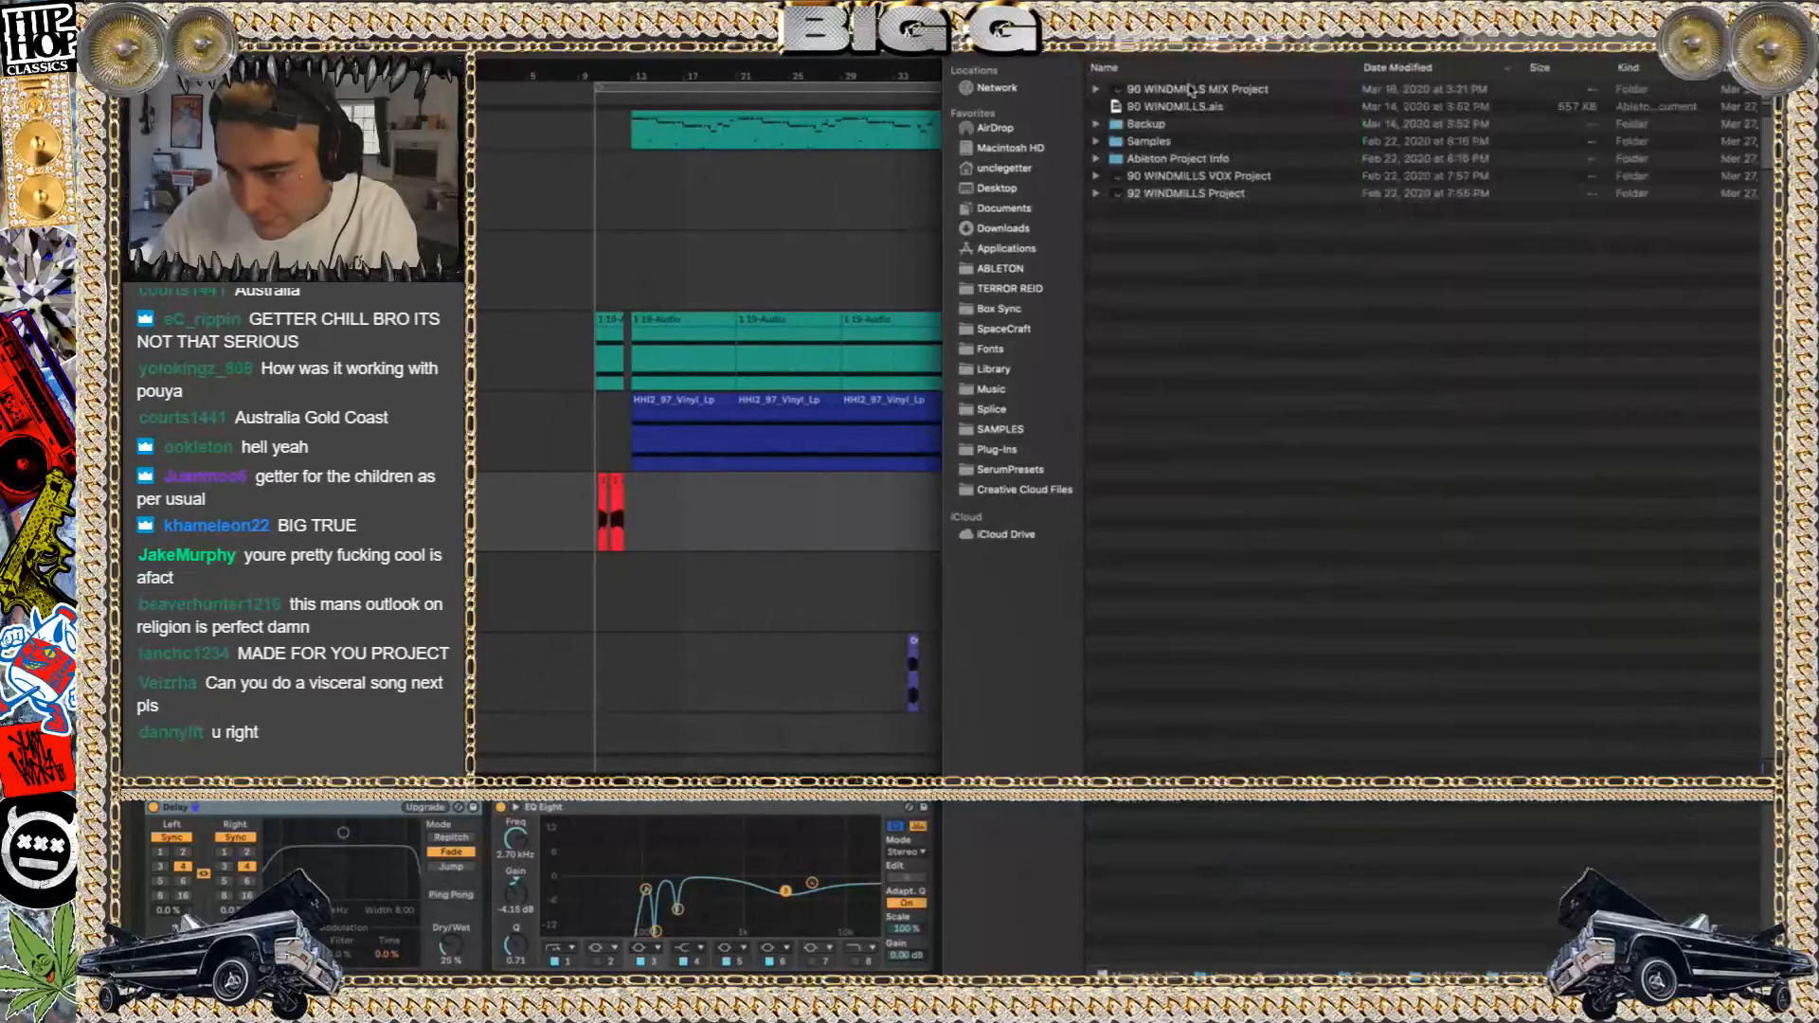
{"action": "left_click", "coordinate": [1174, 107]}
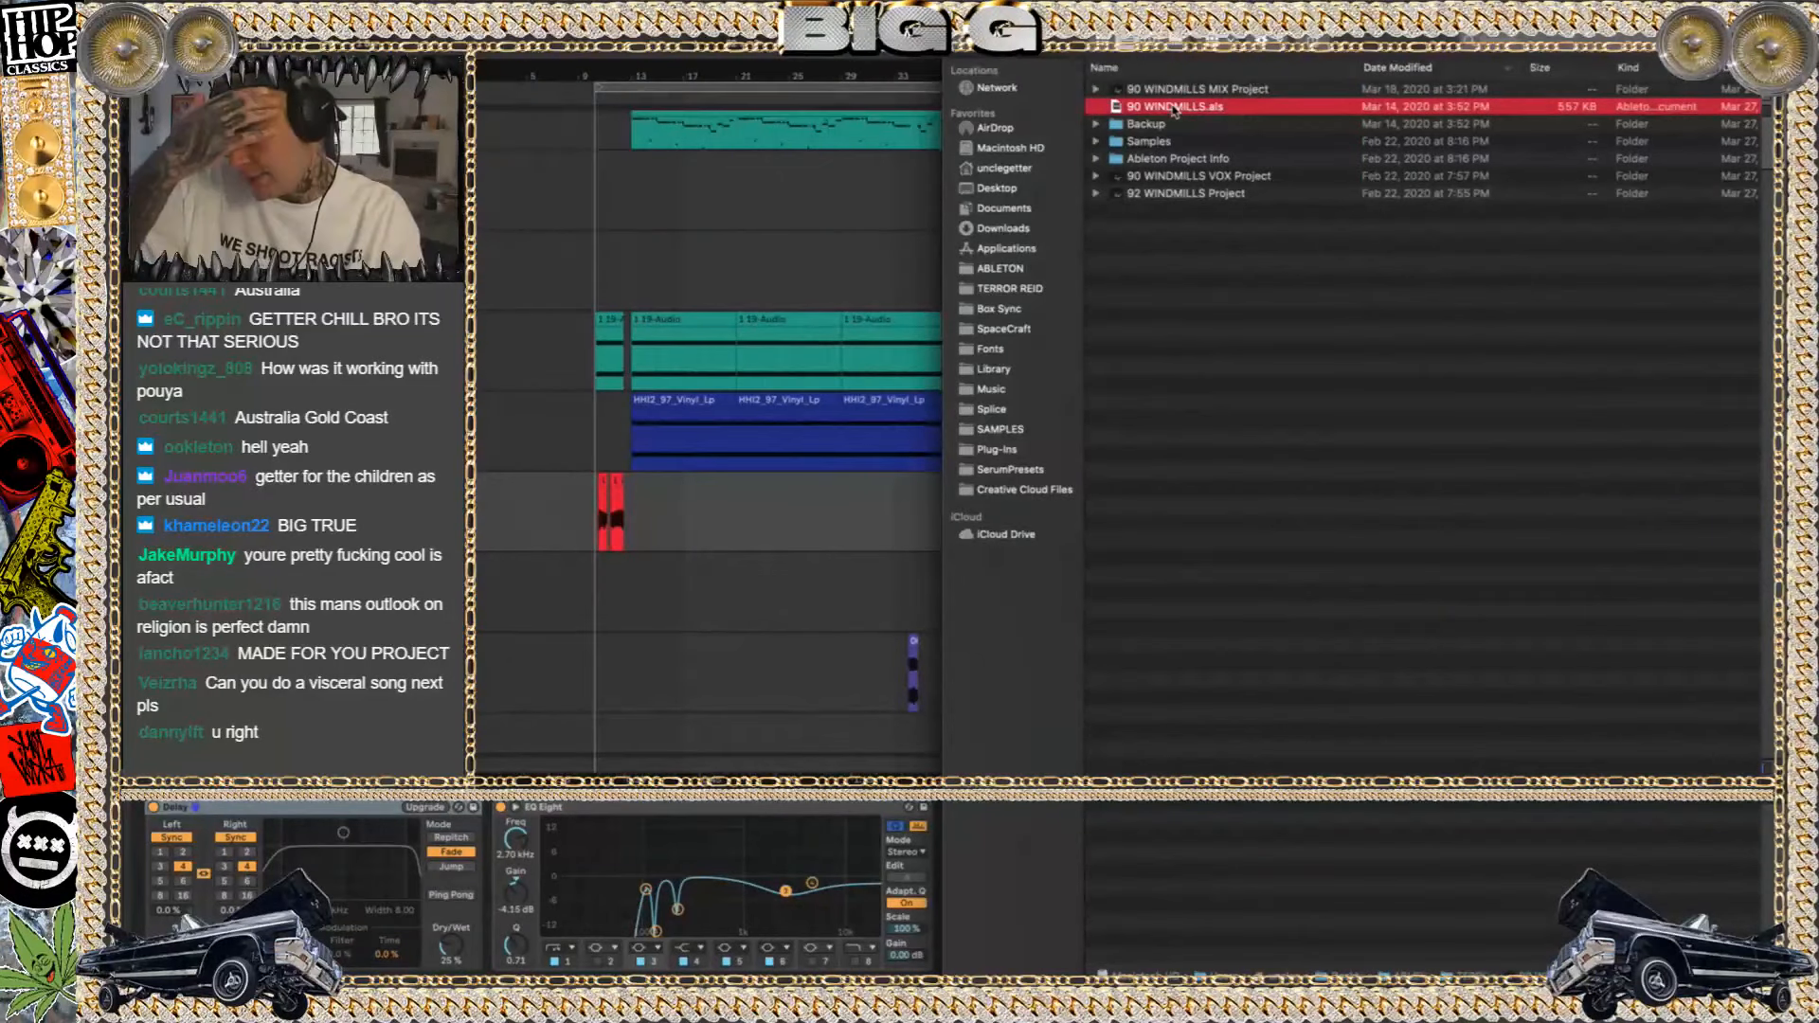
{"action": "double_click", "coordinate": [1174, 107]}
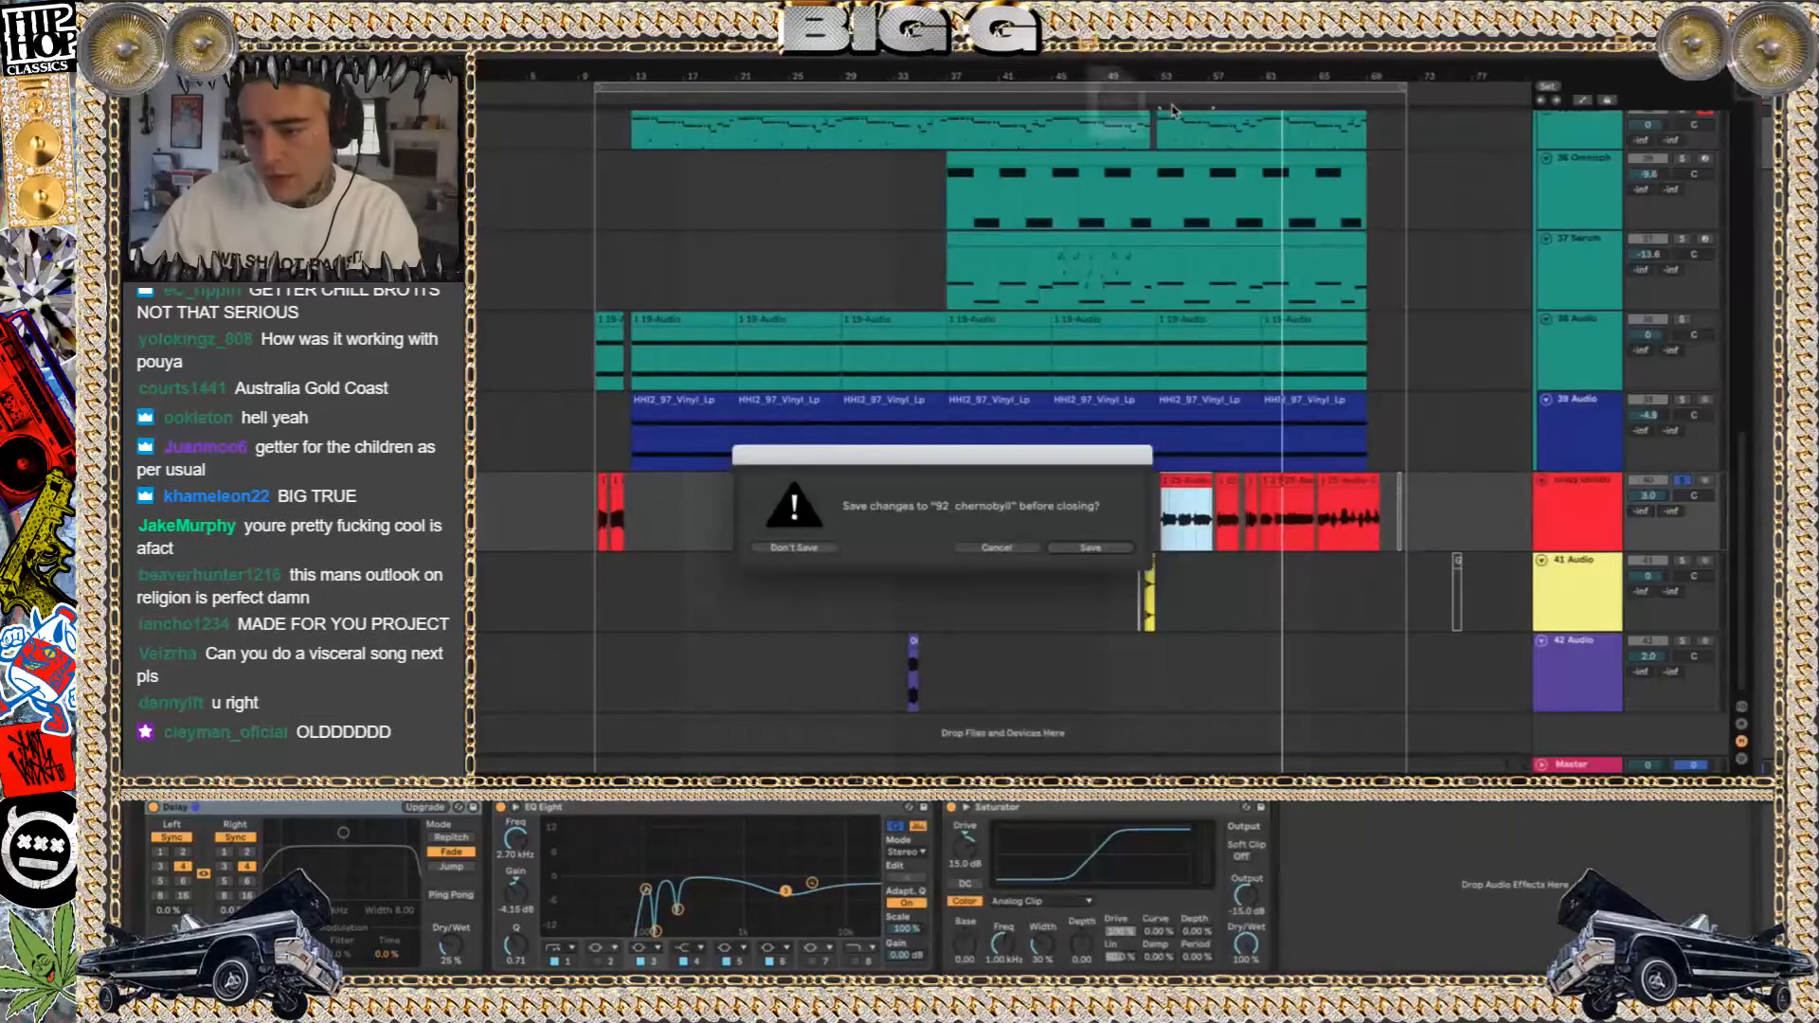
{"action": "left_click", "coordinate": [794, 547]}
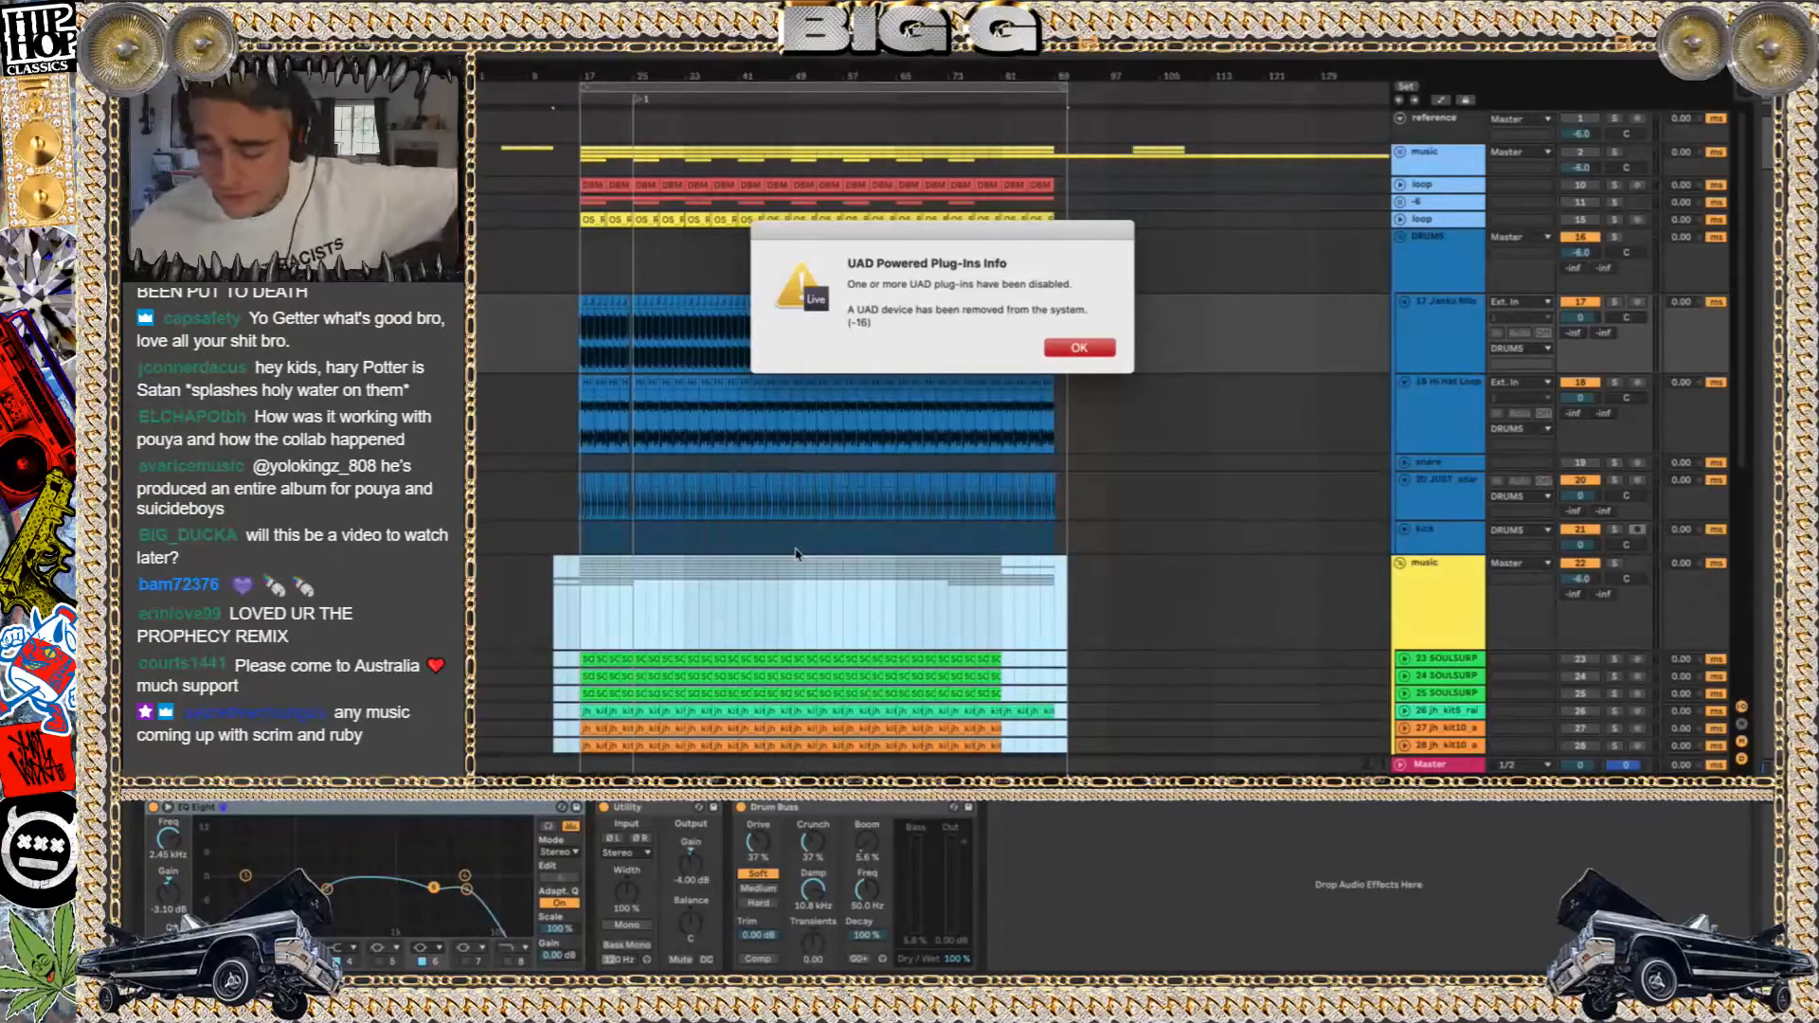
{"action": "key", "text": "Return"}
Start playback of the Windmills set and select the first autumn keys piano loop clip on the normal track
{"action": "key", "text": "space"}
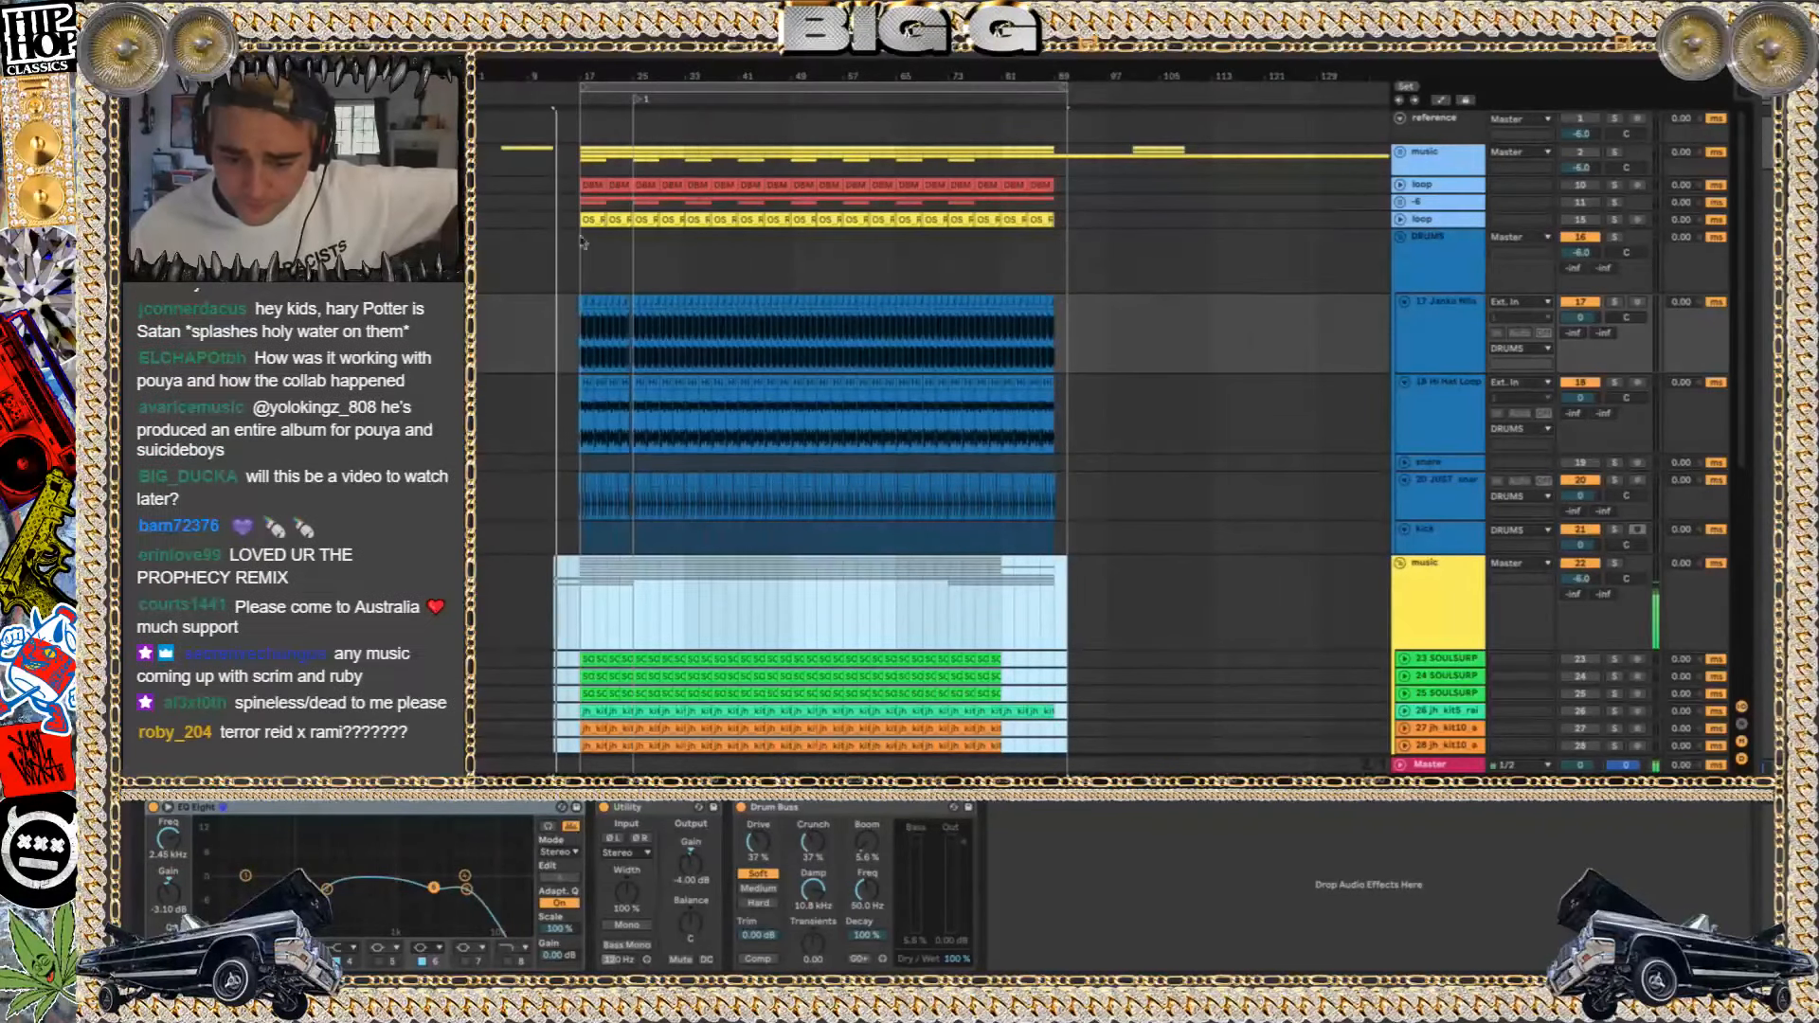
{"action": "scroll", "coordinate": [590, 439], "scroll_direction": "down", "scroll_amount": 6}
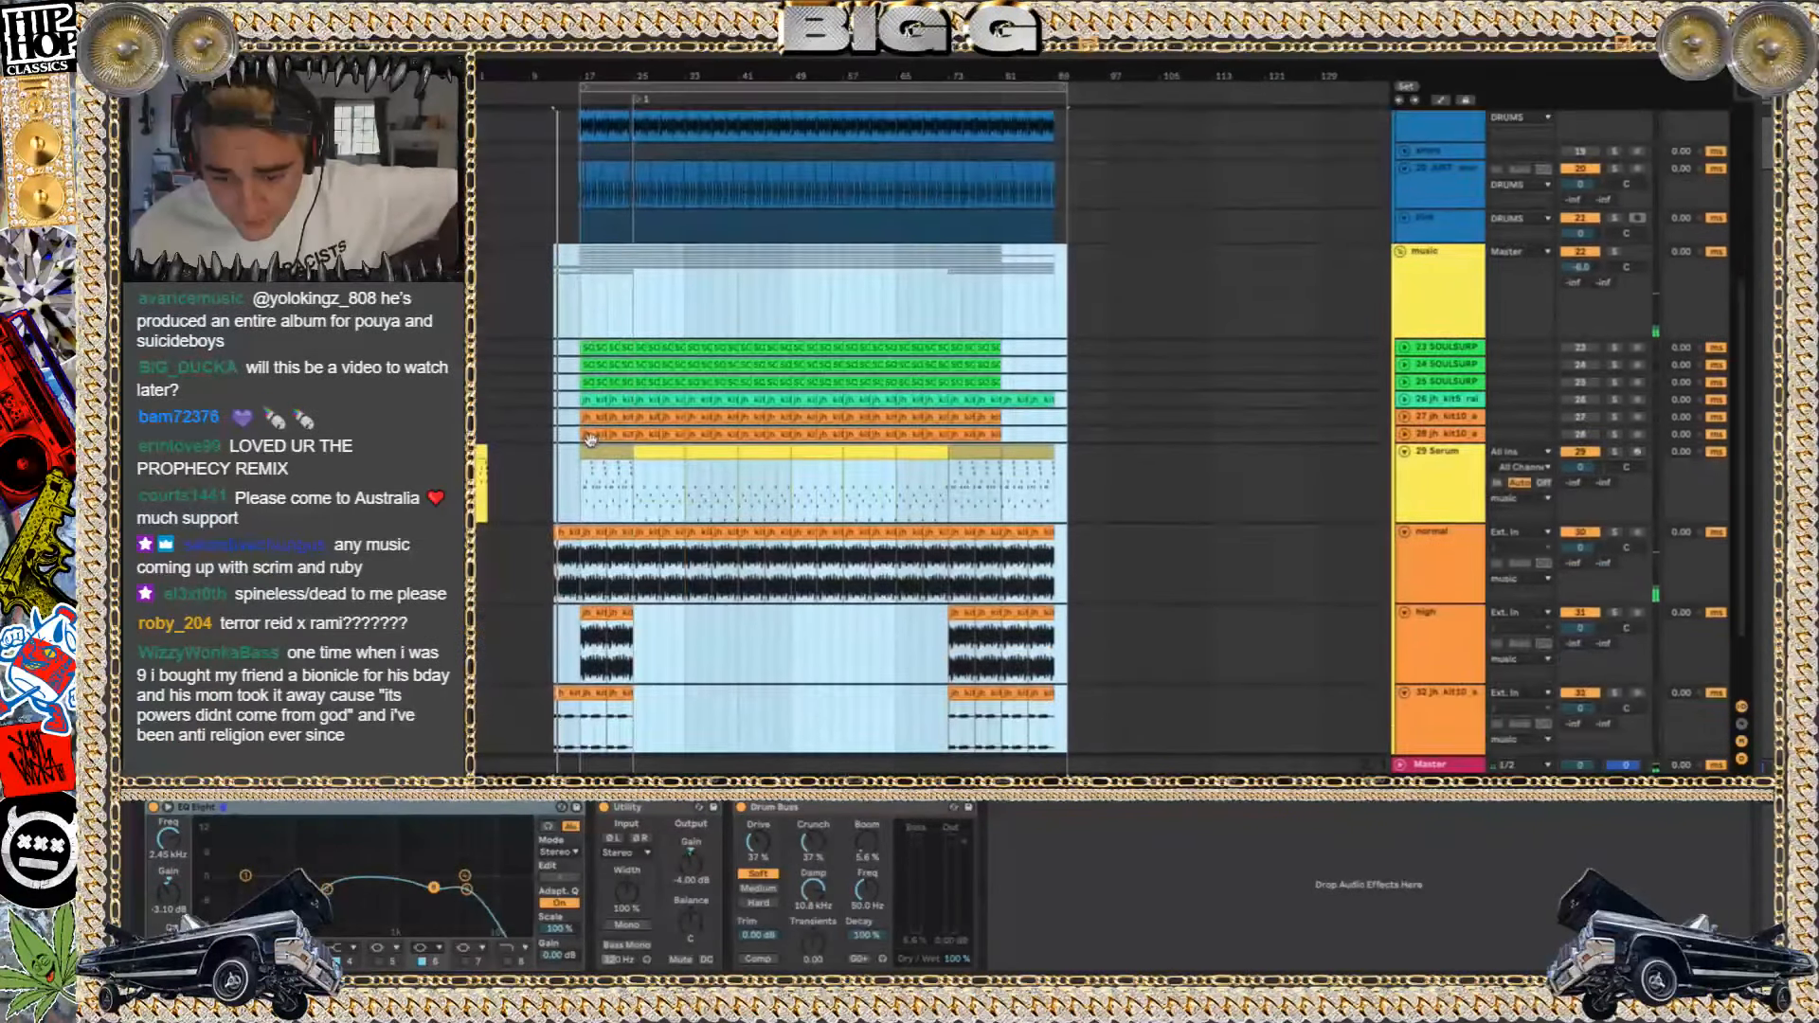
{"action": "scroll", "coordinate": [590, 439], "scroll_direction": "down", "scroll_amount": 2}
{"action": "left_click", "coordinate": [566, 433]}
{"action": "scroll", "coordinate": [566, 432], "scroll_direction": "down", "scroll_amount": 1}
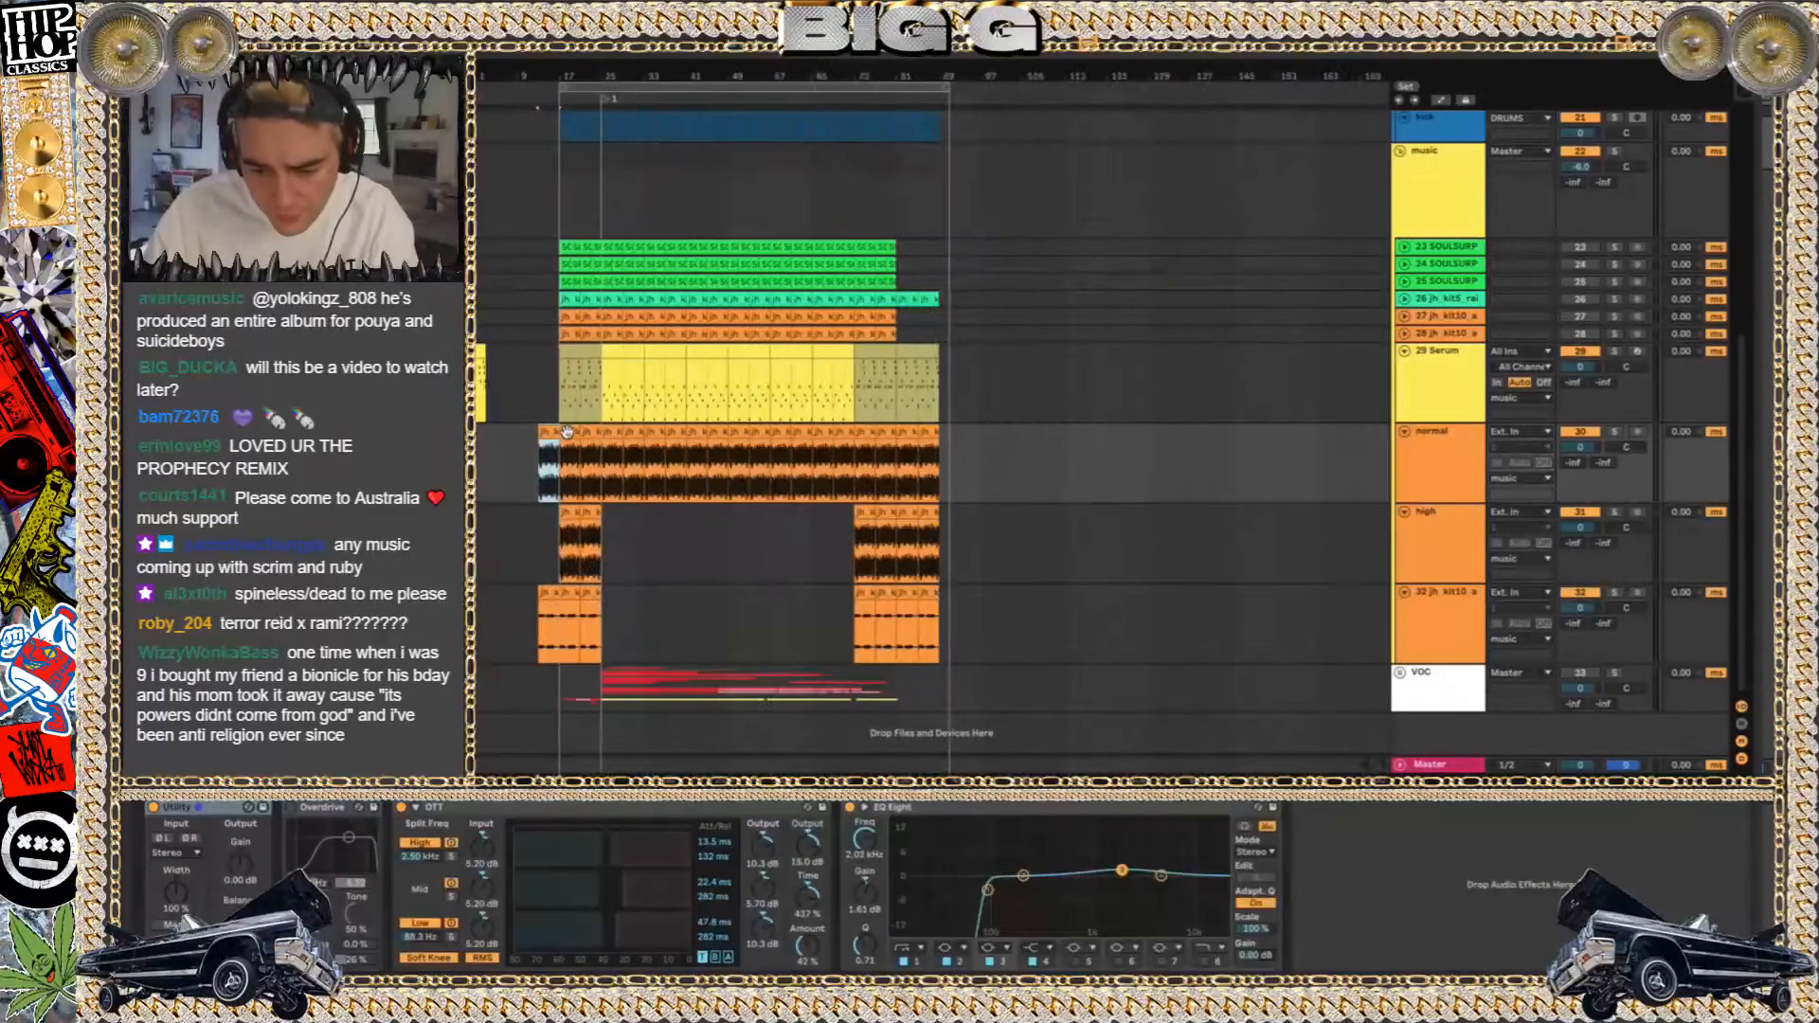
{"action": "scroll", "coordinate": [566, 433], "scroll_direction": "up", "scroll_amount": 5}
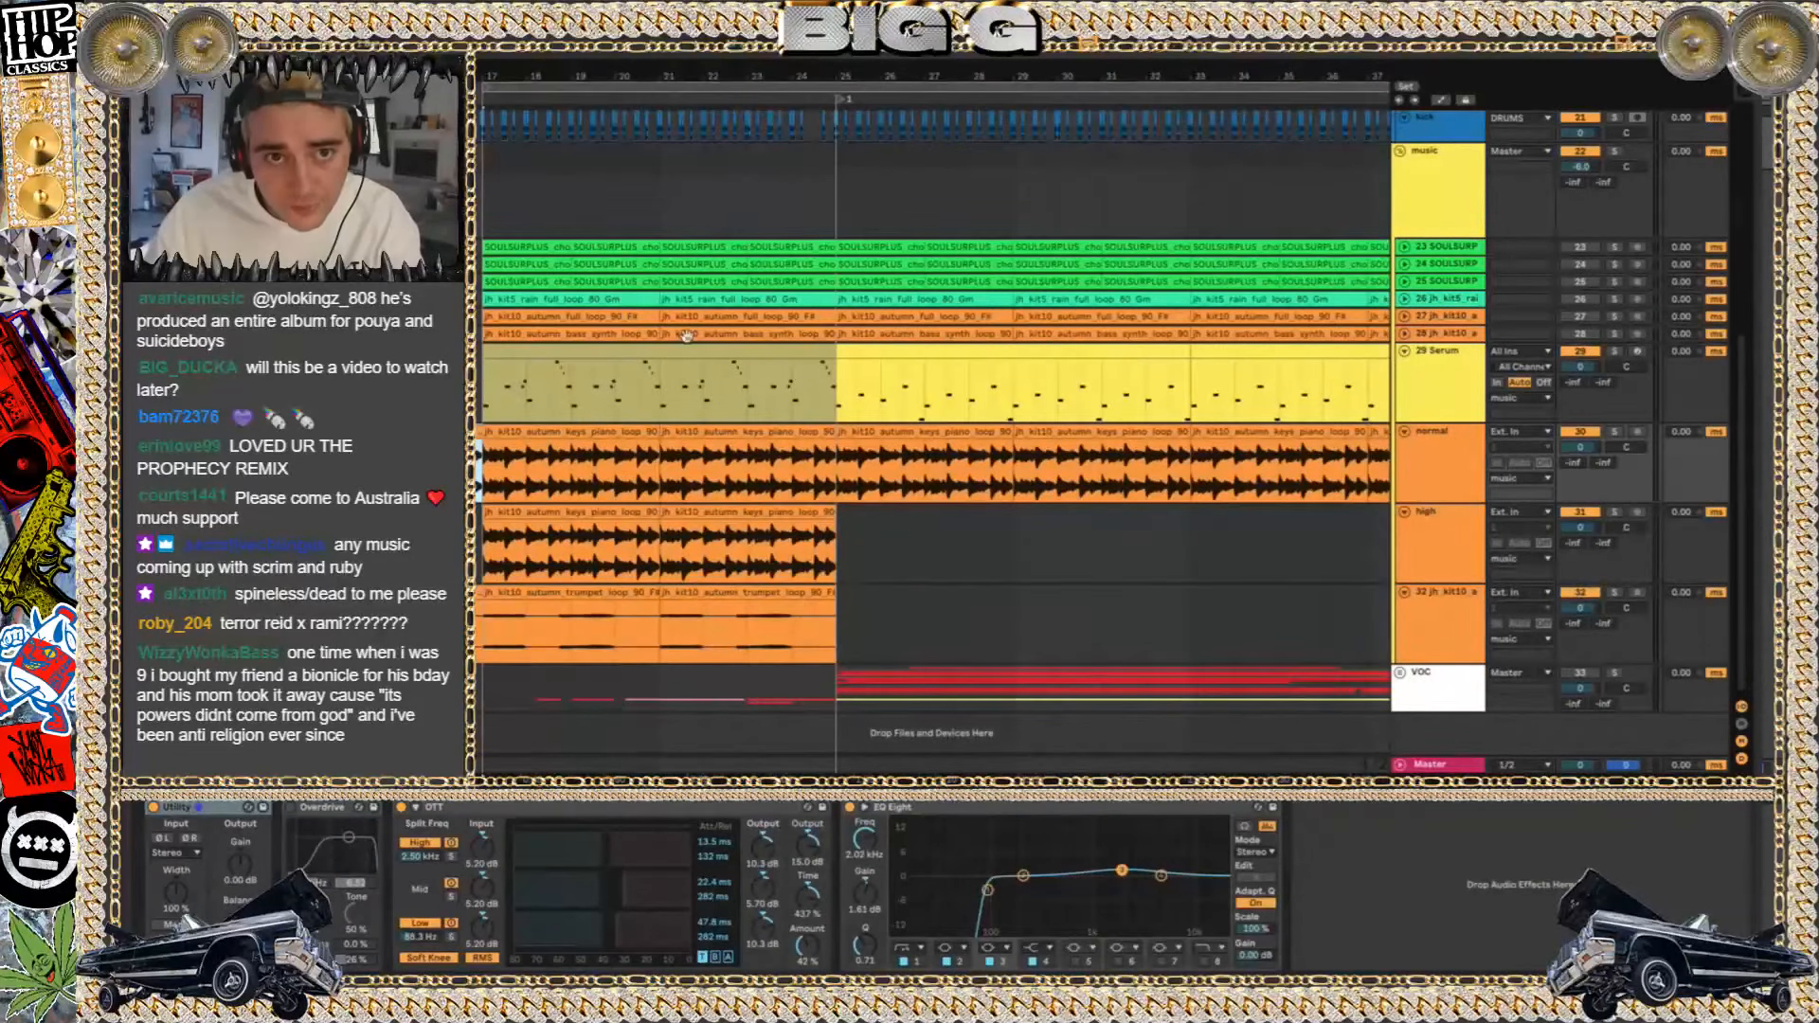
Hide the input/output and track delay sections, and bring bars 13 to 33 of the arrangement into view
{"action": "left_click", "coordinate": [1740, 705]}
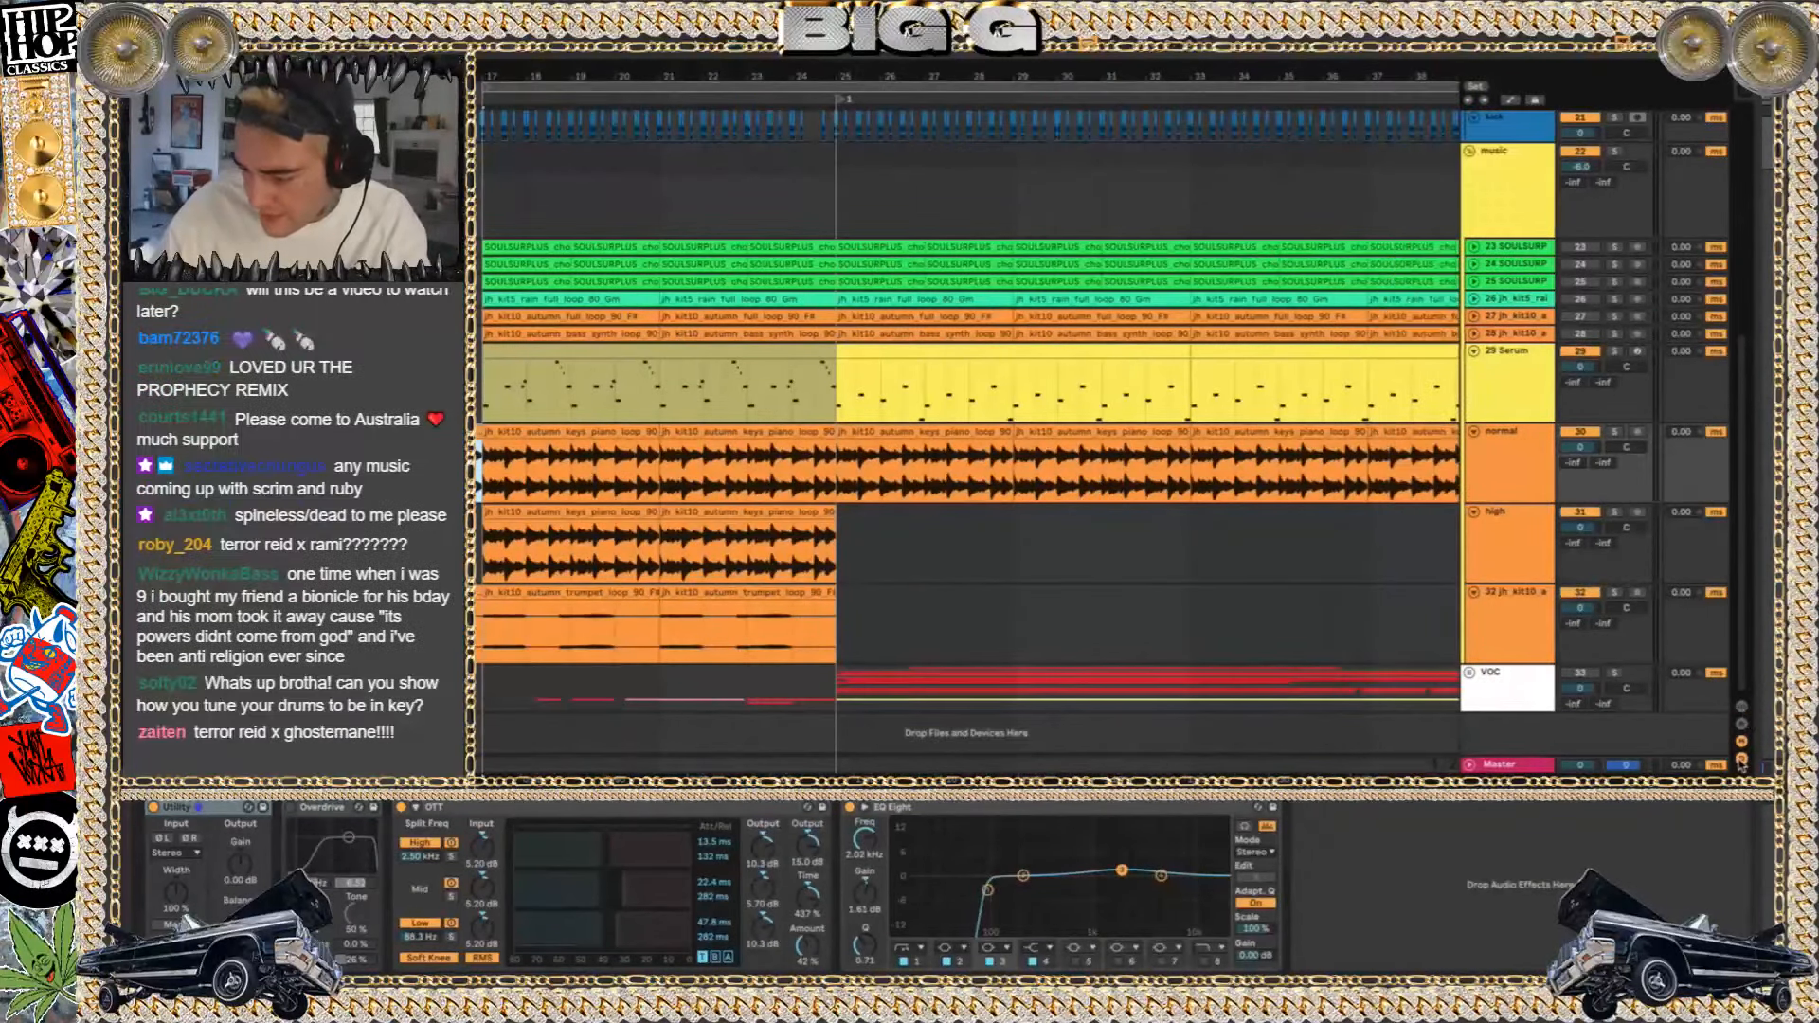
{"action": "left_click", "coordinate": [1741, 758]}
{"action": "scroll", "coordinate": [1265, 490], "scroll_direction": "left", "scroll_amount": 3}
{"action": "scroll", "coordinate": [1265, 490], "scroll_direction": "left", "scroll_amount": 2}
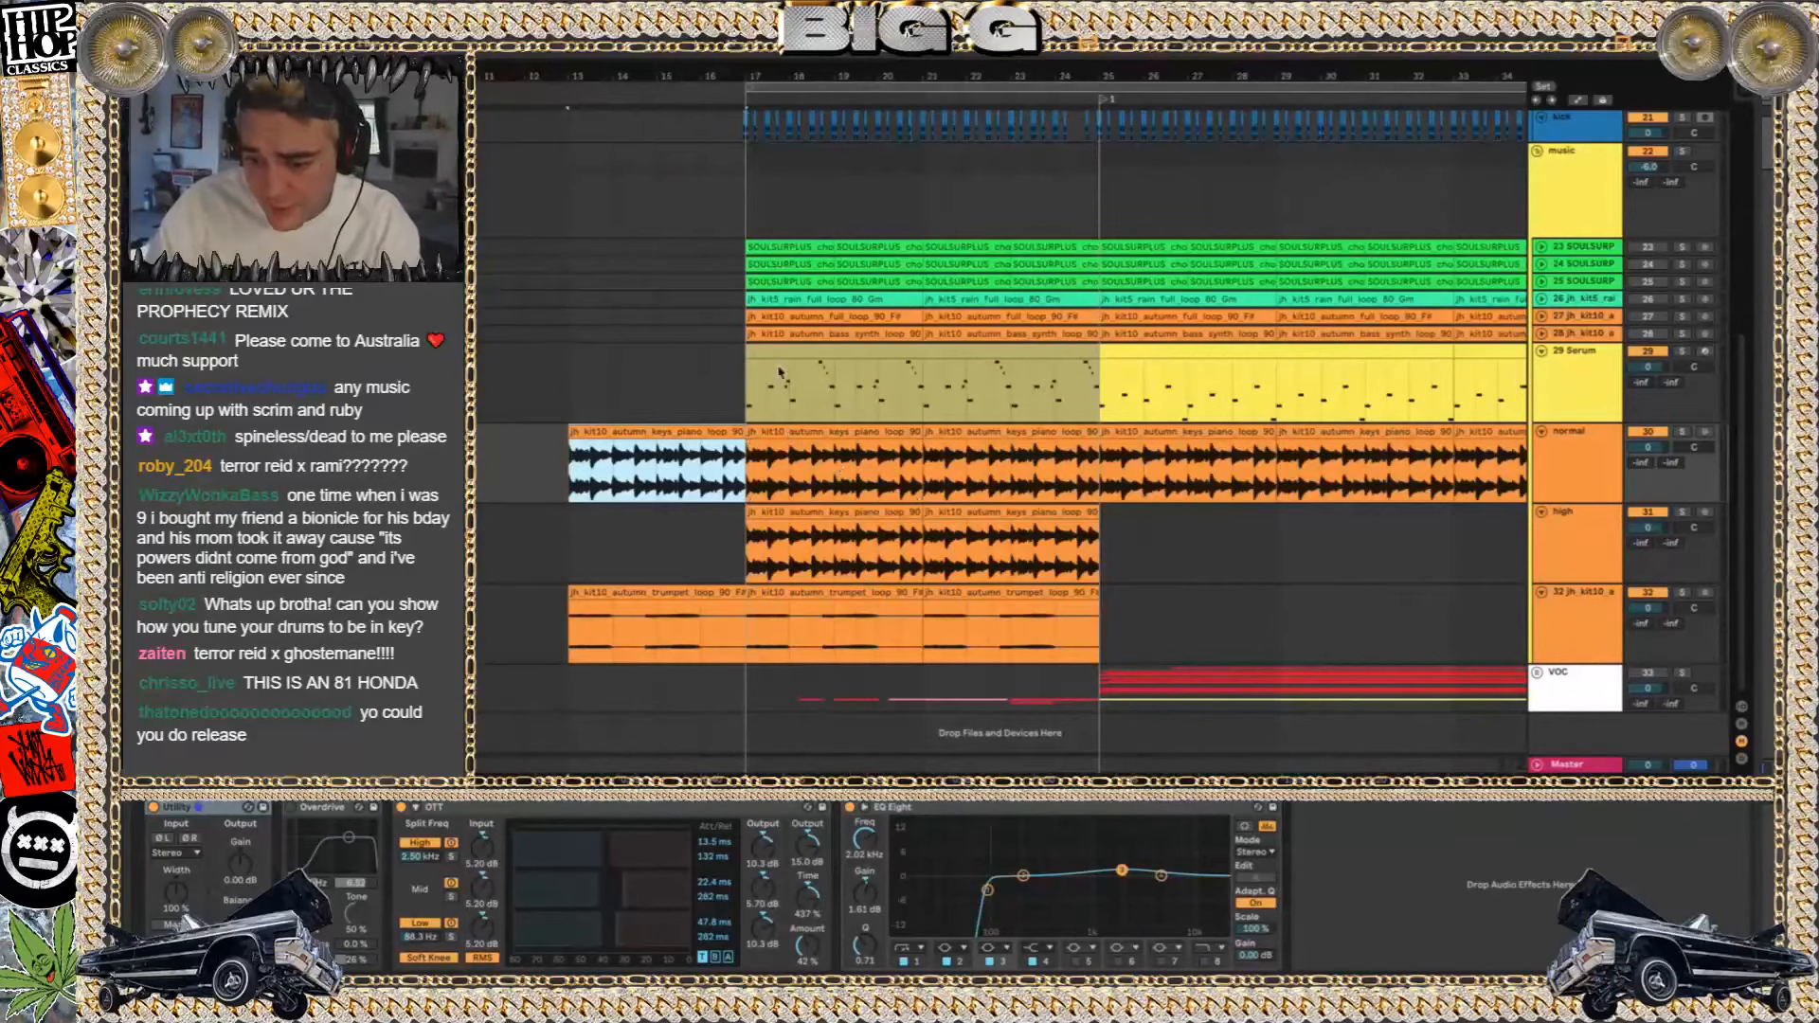
{"action": "scroll", "coordinate": [778, 372], "scroll_direction": "up", "scroll_amount": 5}
{"action": "scroll", "coordinate": [798, 295], "scroll_direction": "down", "scroll_amount": 5}
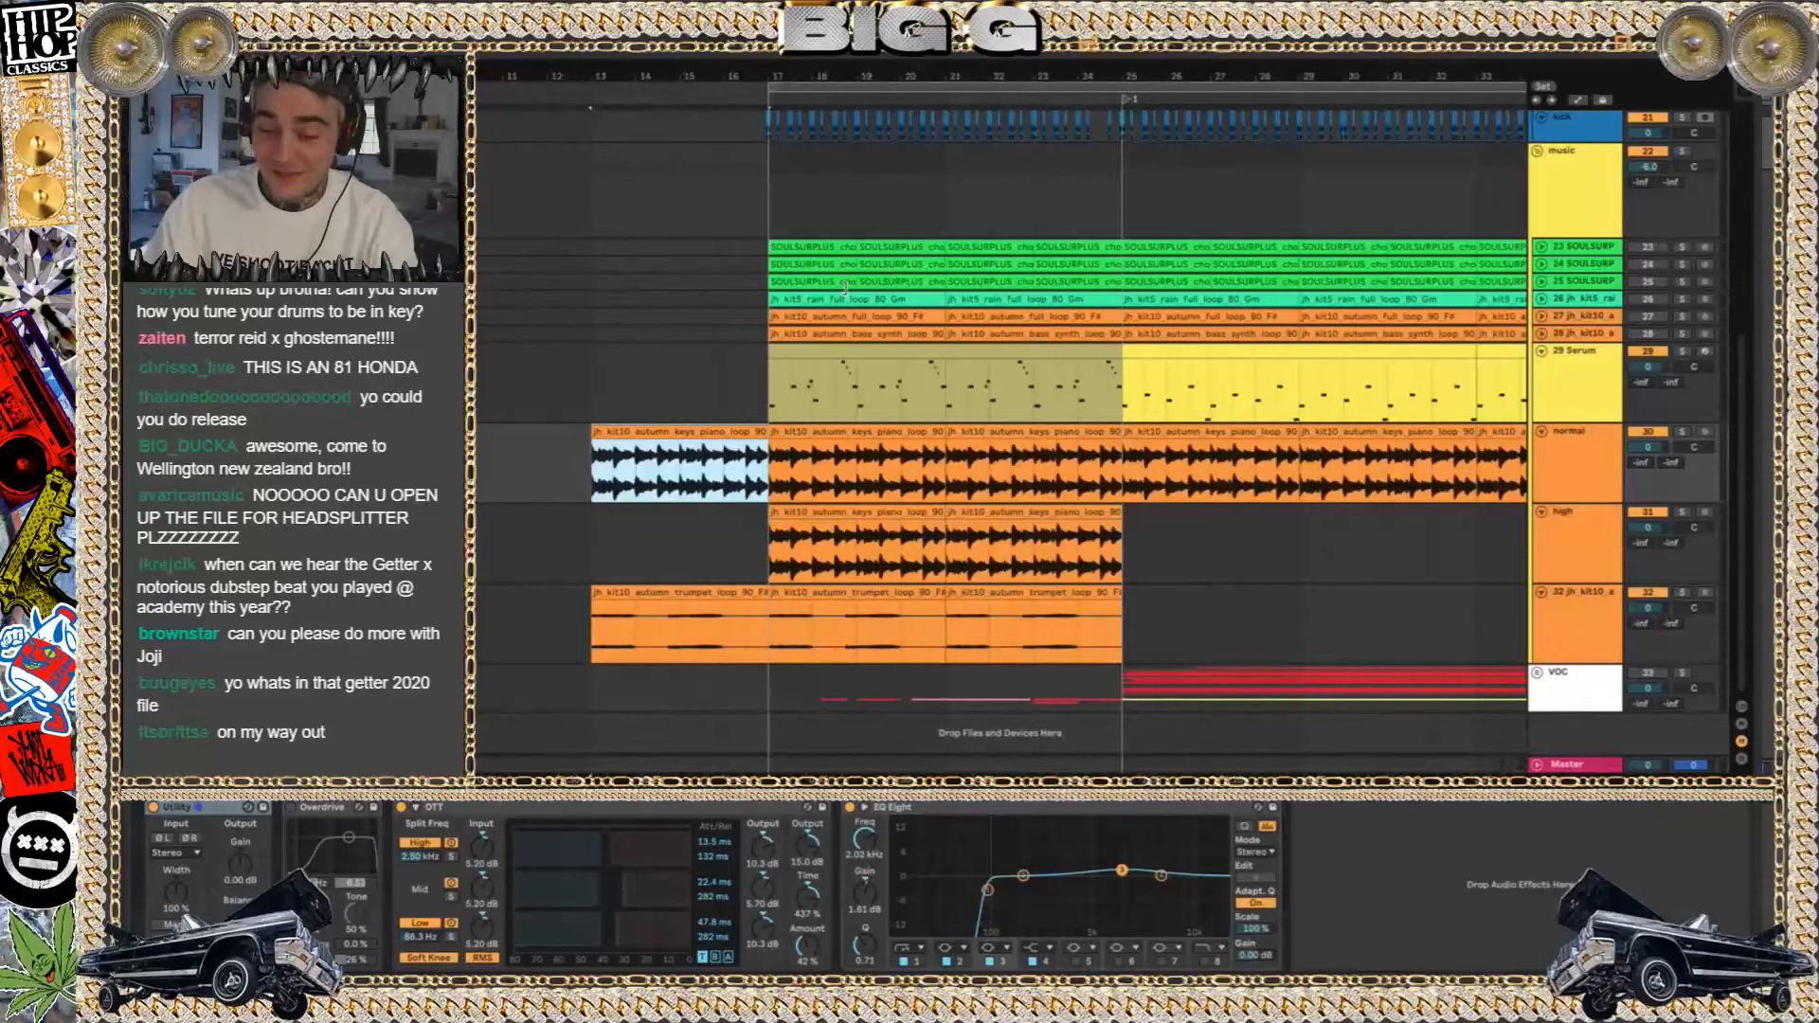
Select the piano loop clips on the normal and high tracks, and audition the normal track in solo from bar 17
{"action": "left_click", "coordinate": [888, 434]}
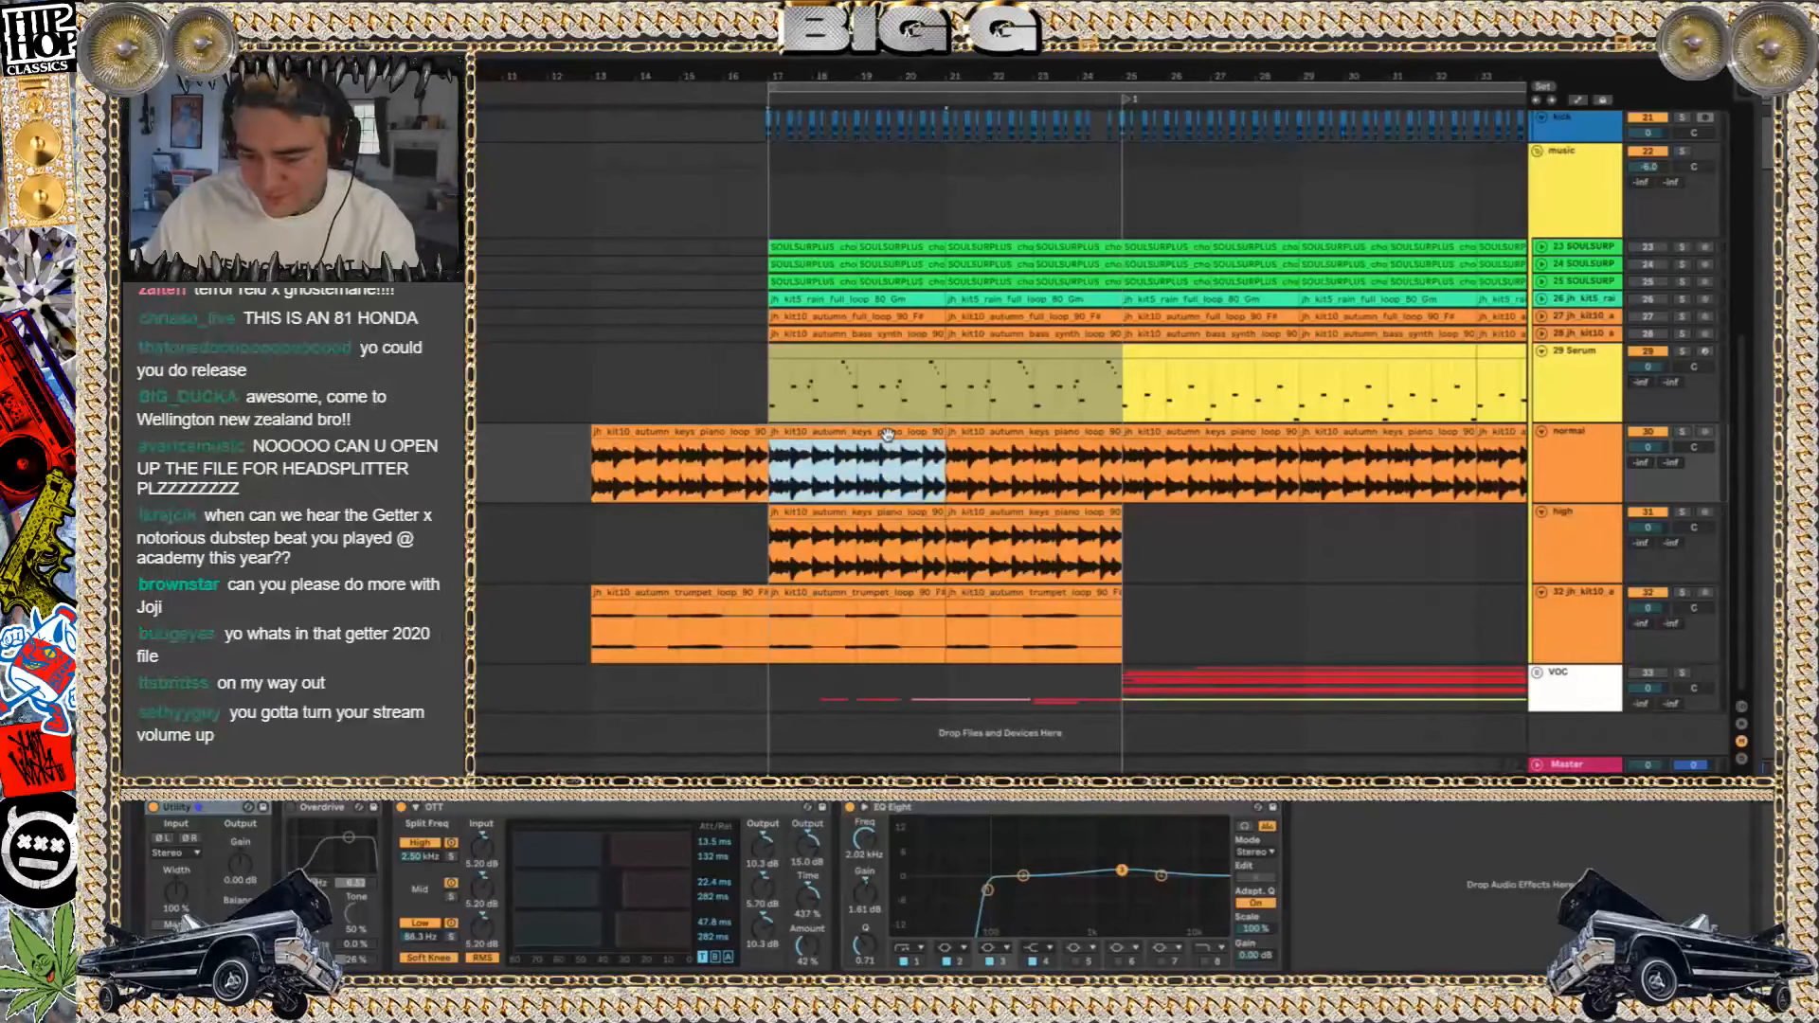
{"action": "left_click", "coordinate": [1045, 513], "text": "shift"}
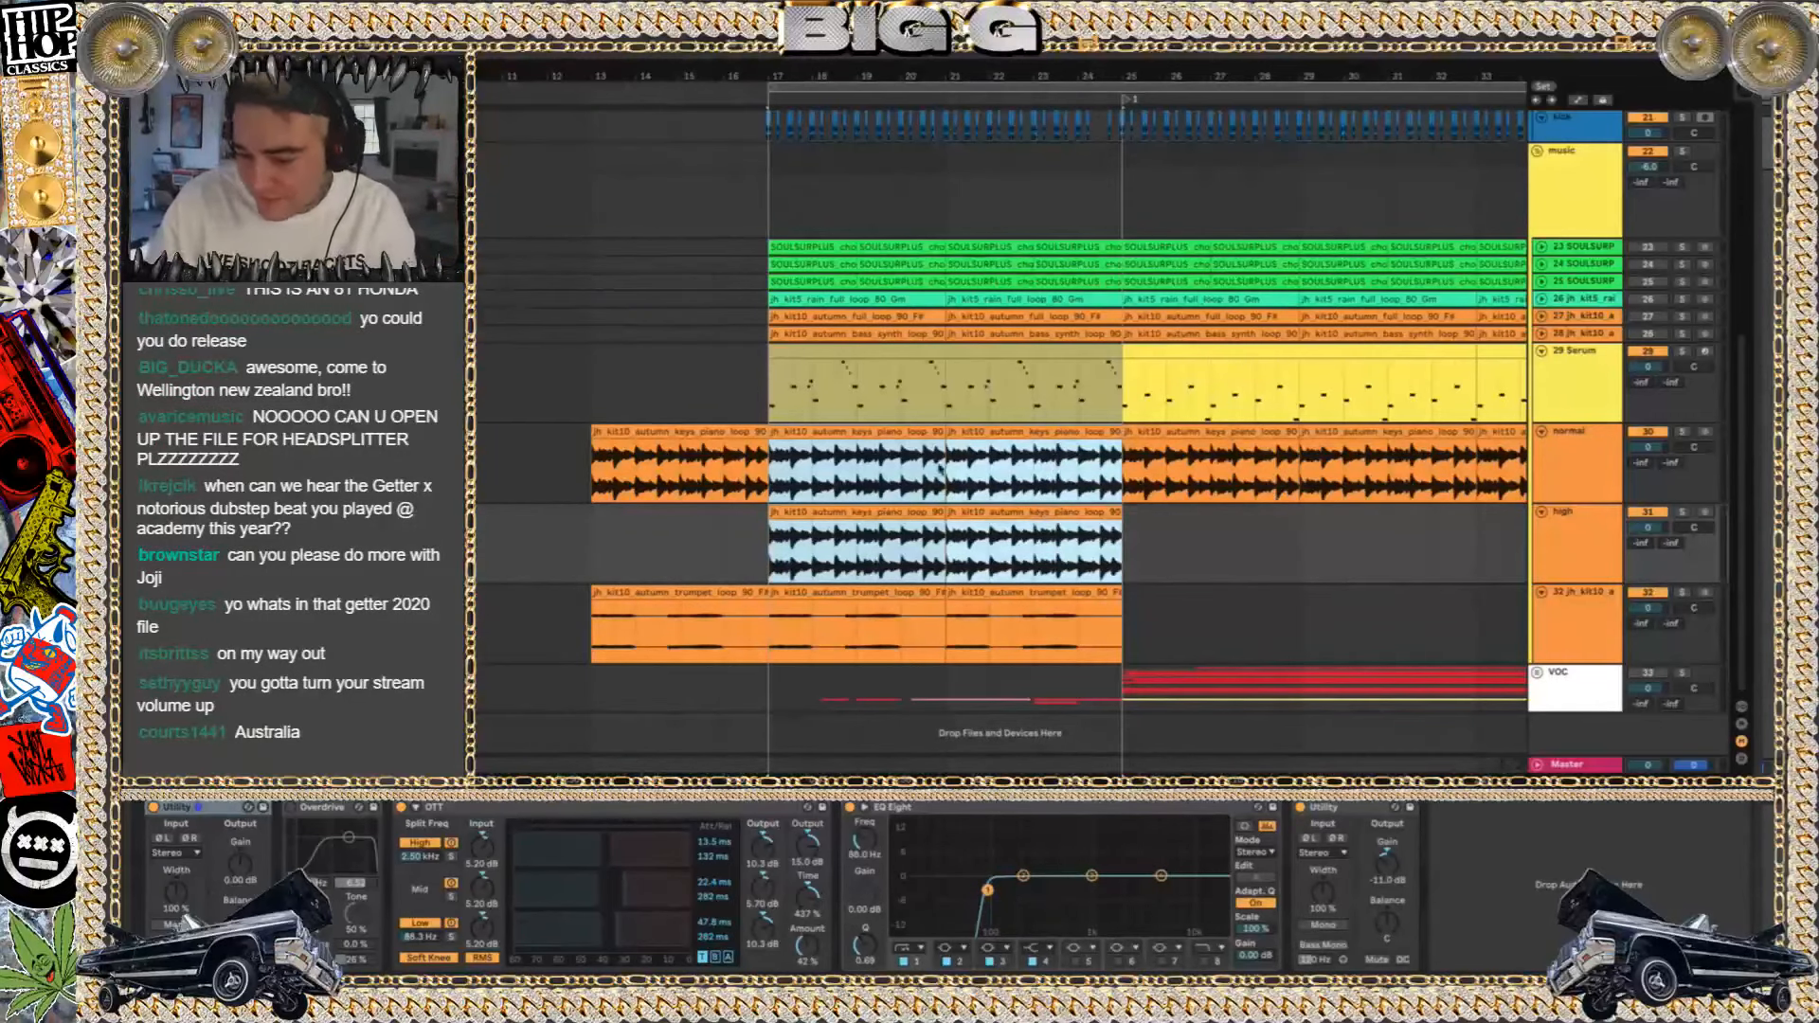
{"action": "left_click", "coordinate": [803, 436]}
{"action": "key", "text": "space"}
{"action": "left_click", "coordinate": [1563, 460]}
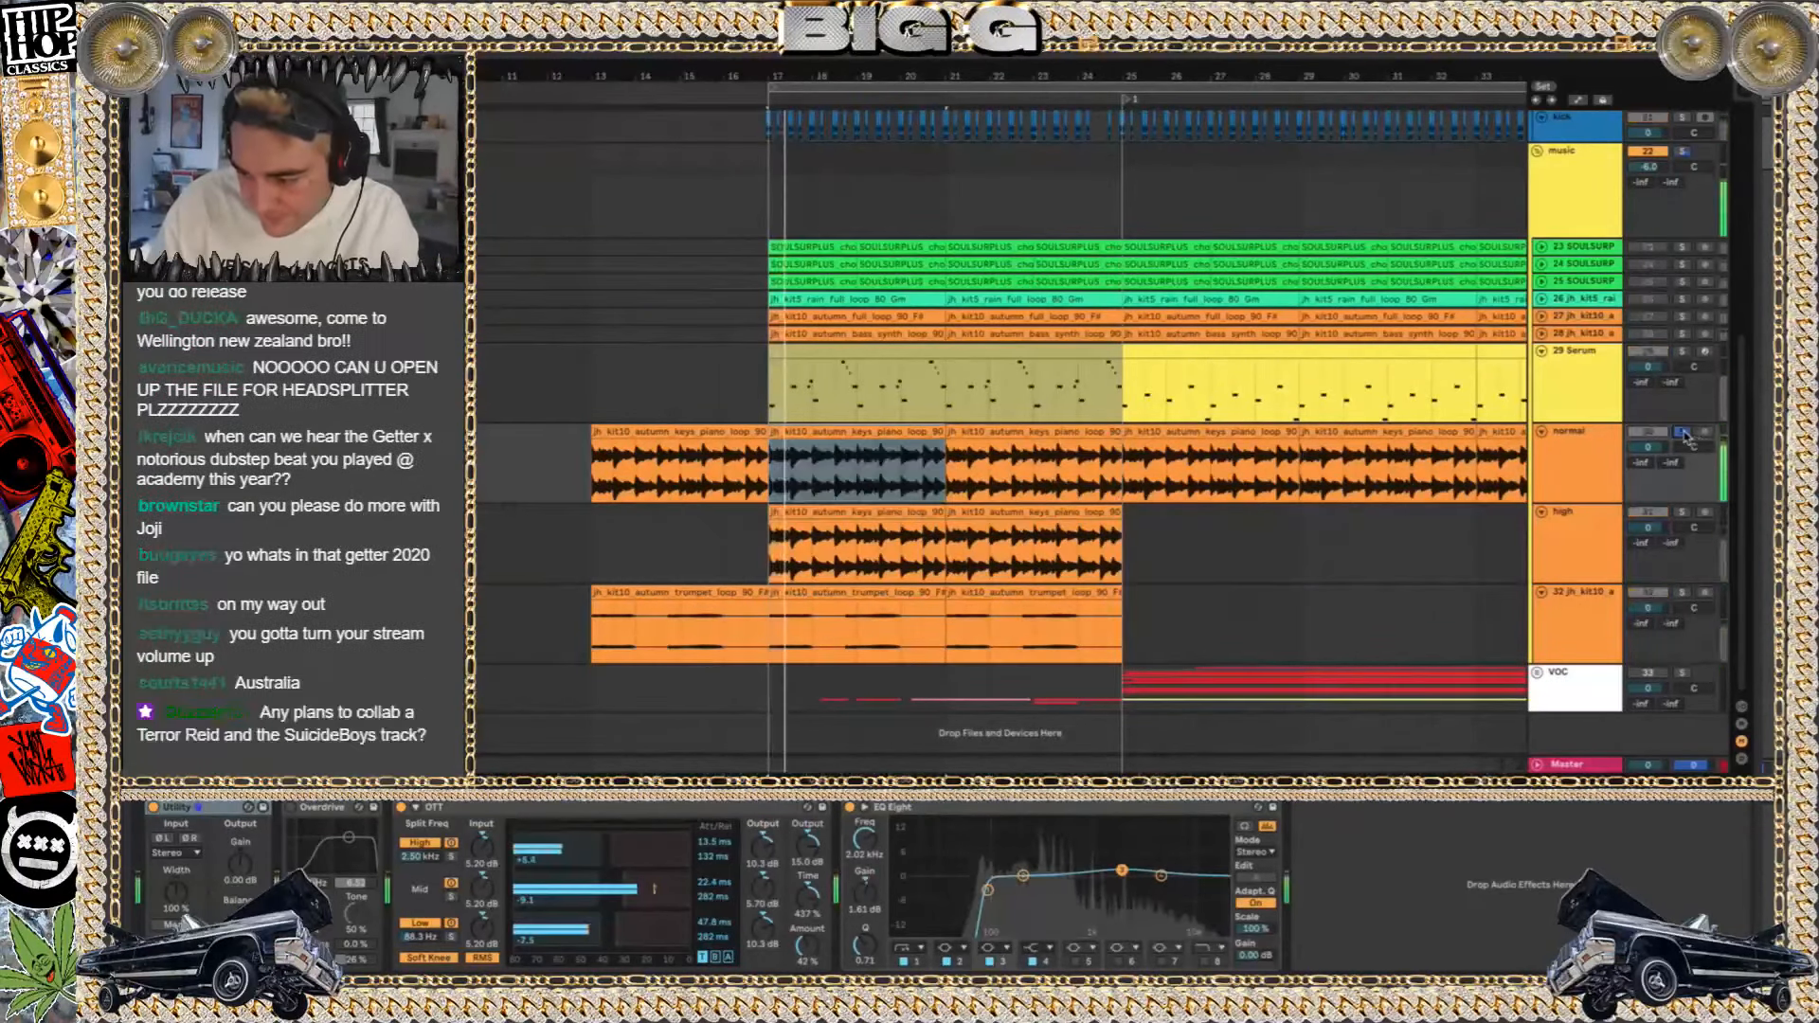
{"action": "left_click", "coordinate": [1563, 459]}
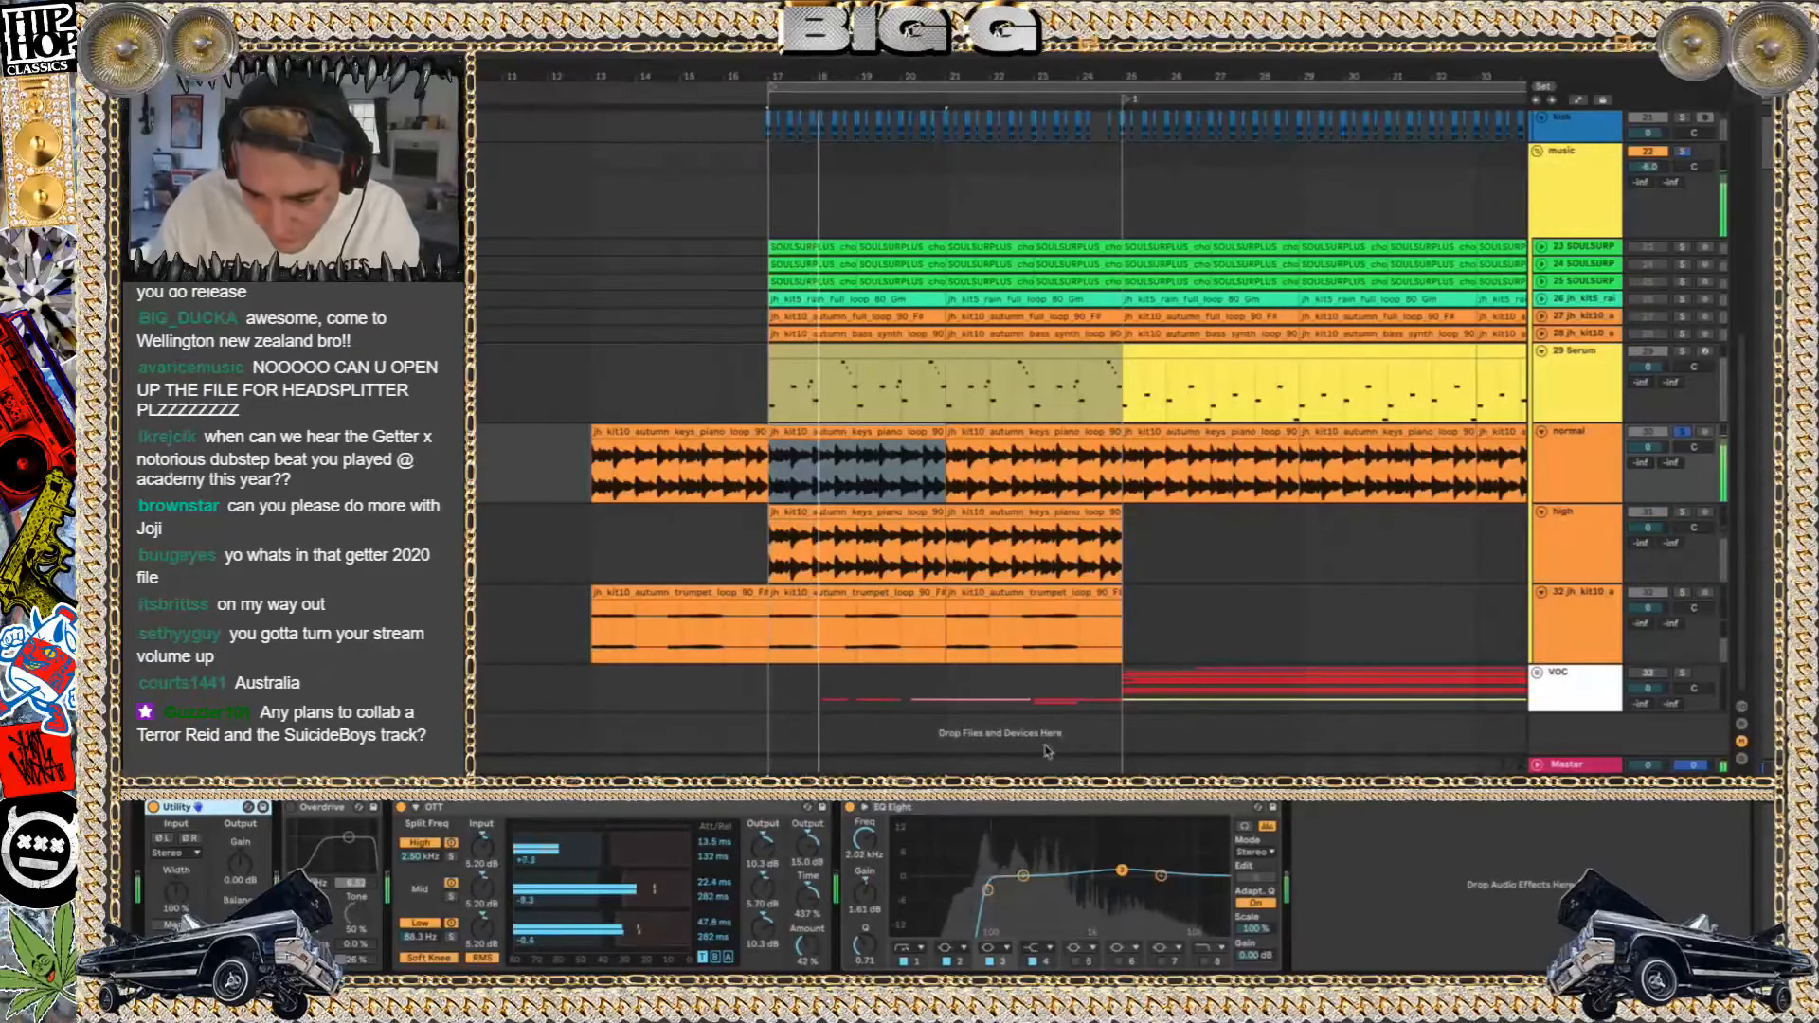
{"action": "left_click", "coordinate": [676, 432]}
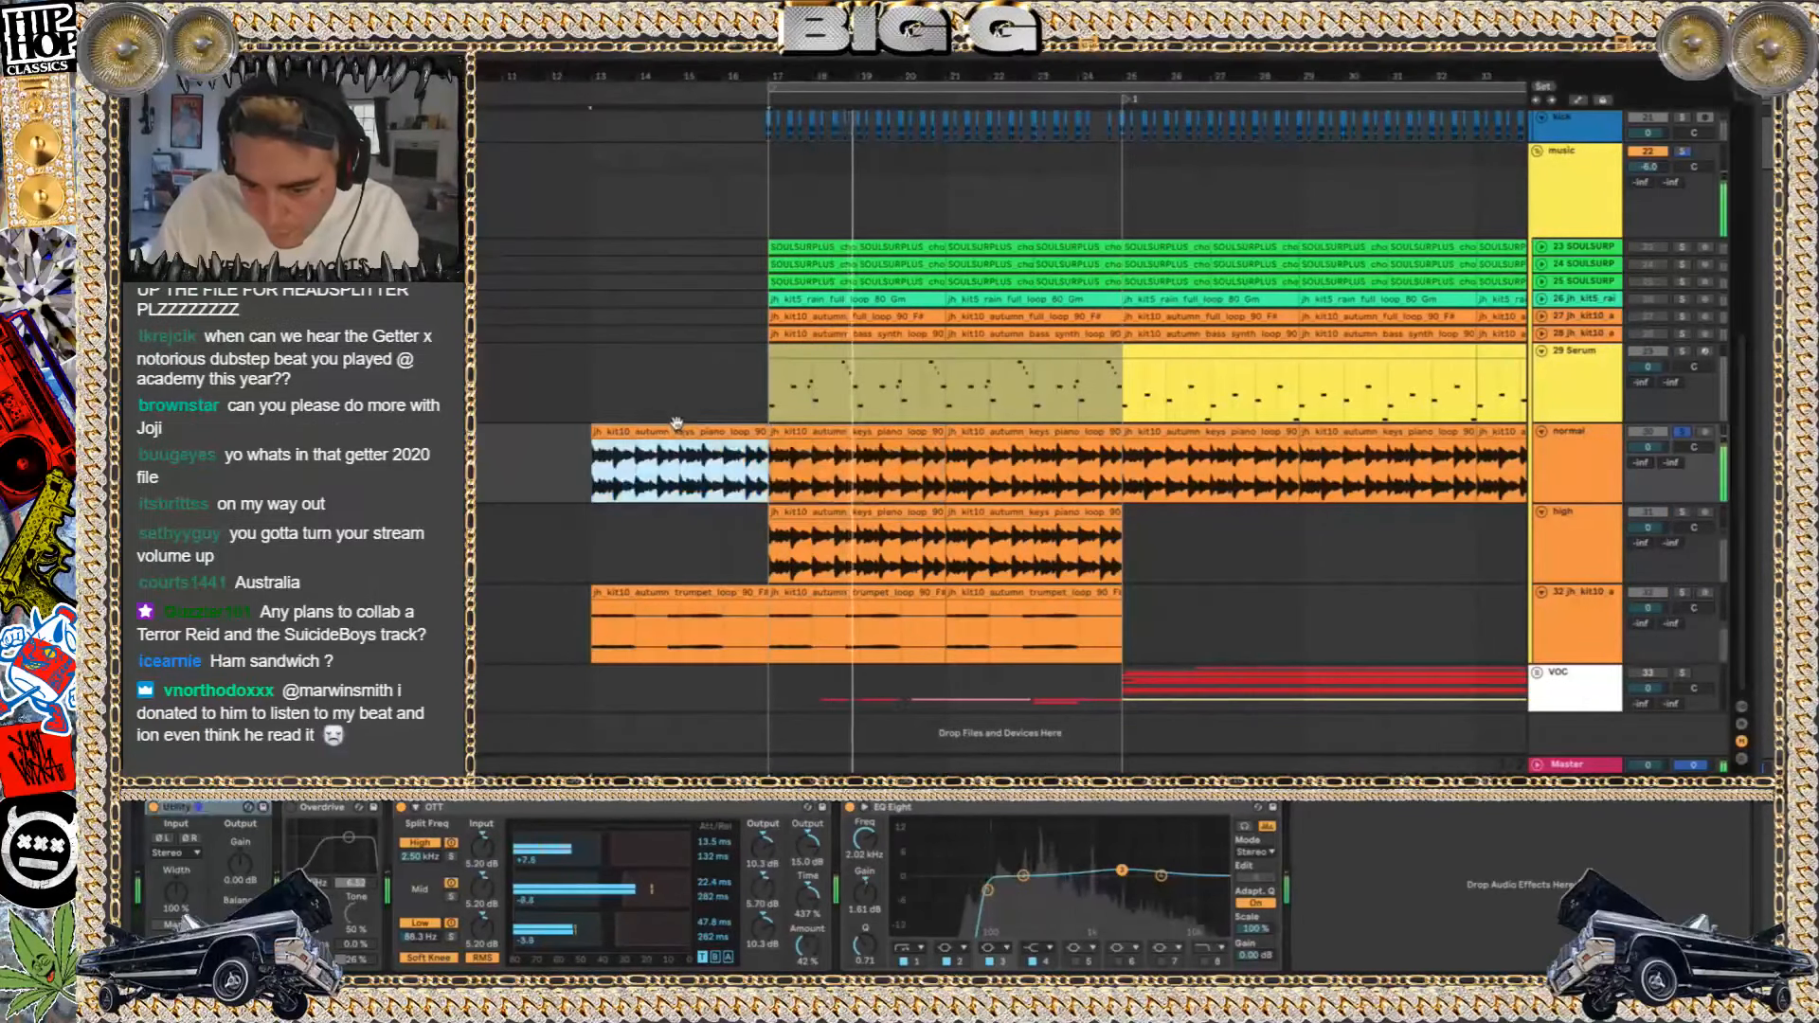
{"action": "scroll", "coordinate": [677, 423], "scroll_direction": "down", "scroll_amount": 2}
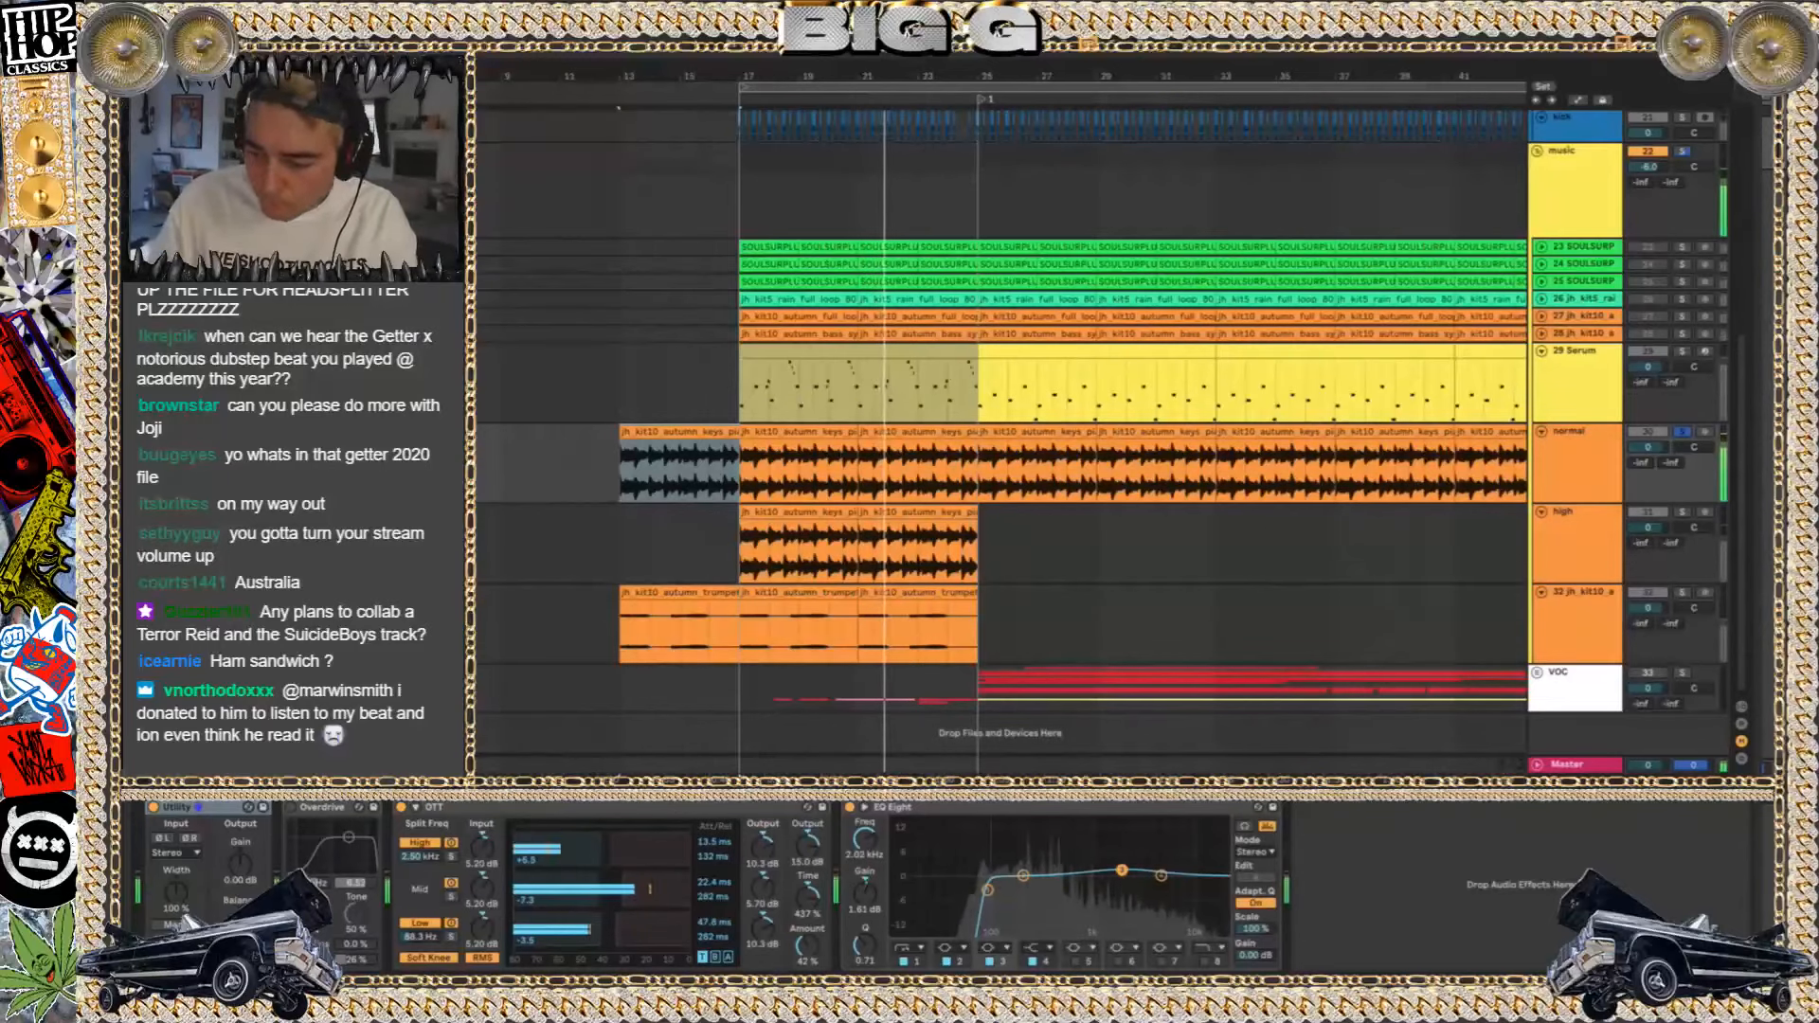
Unfold the blue music group above the drums and play the Twin Peugots track in solo from bar 17
{"action": "scroll", "coordinate": [1352, 296], "scroll_direction": "up", "scroll_amount": 5}
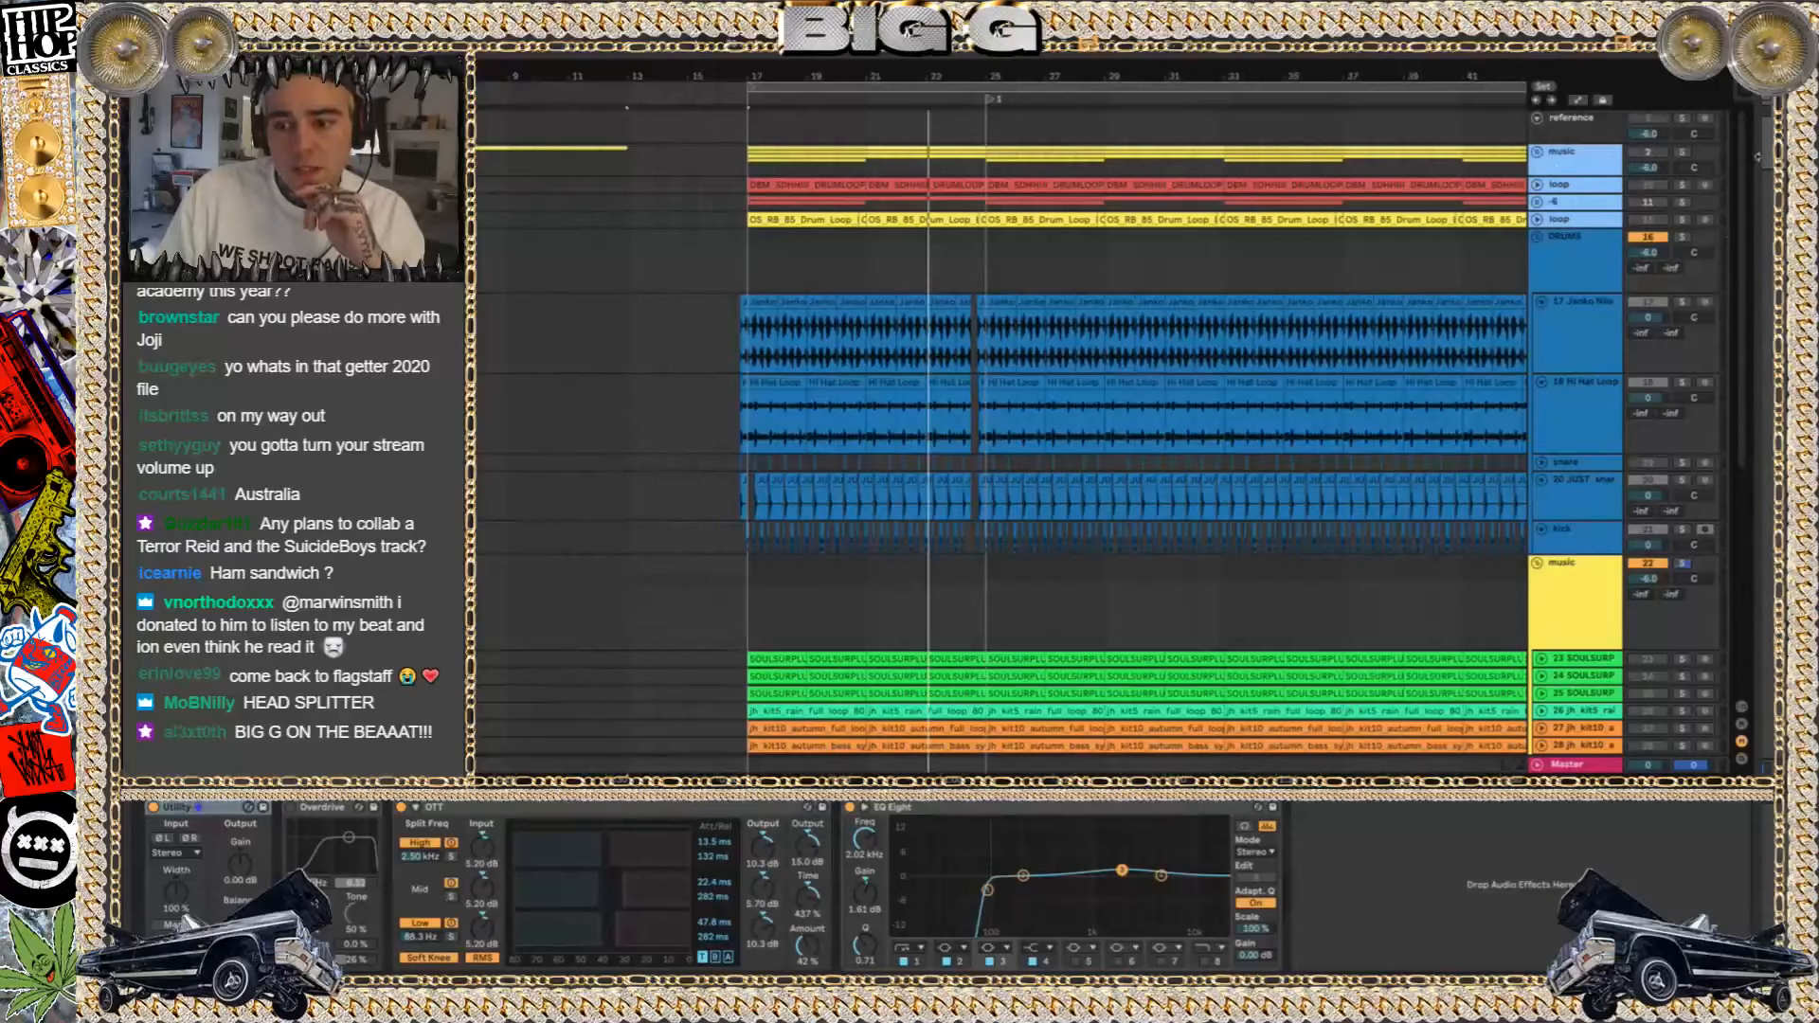
{"action": "left_click", "coordinate": [1538, 152]}
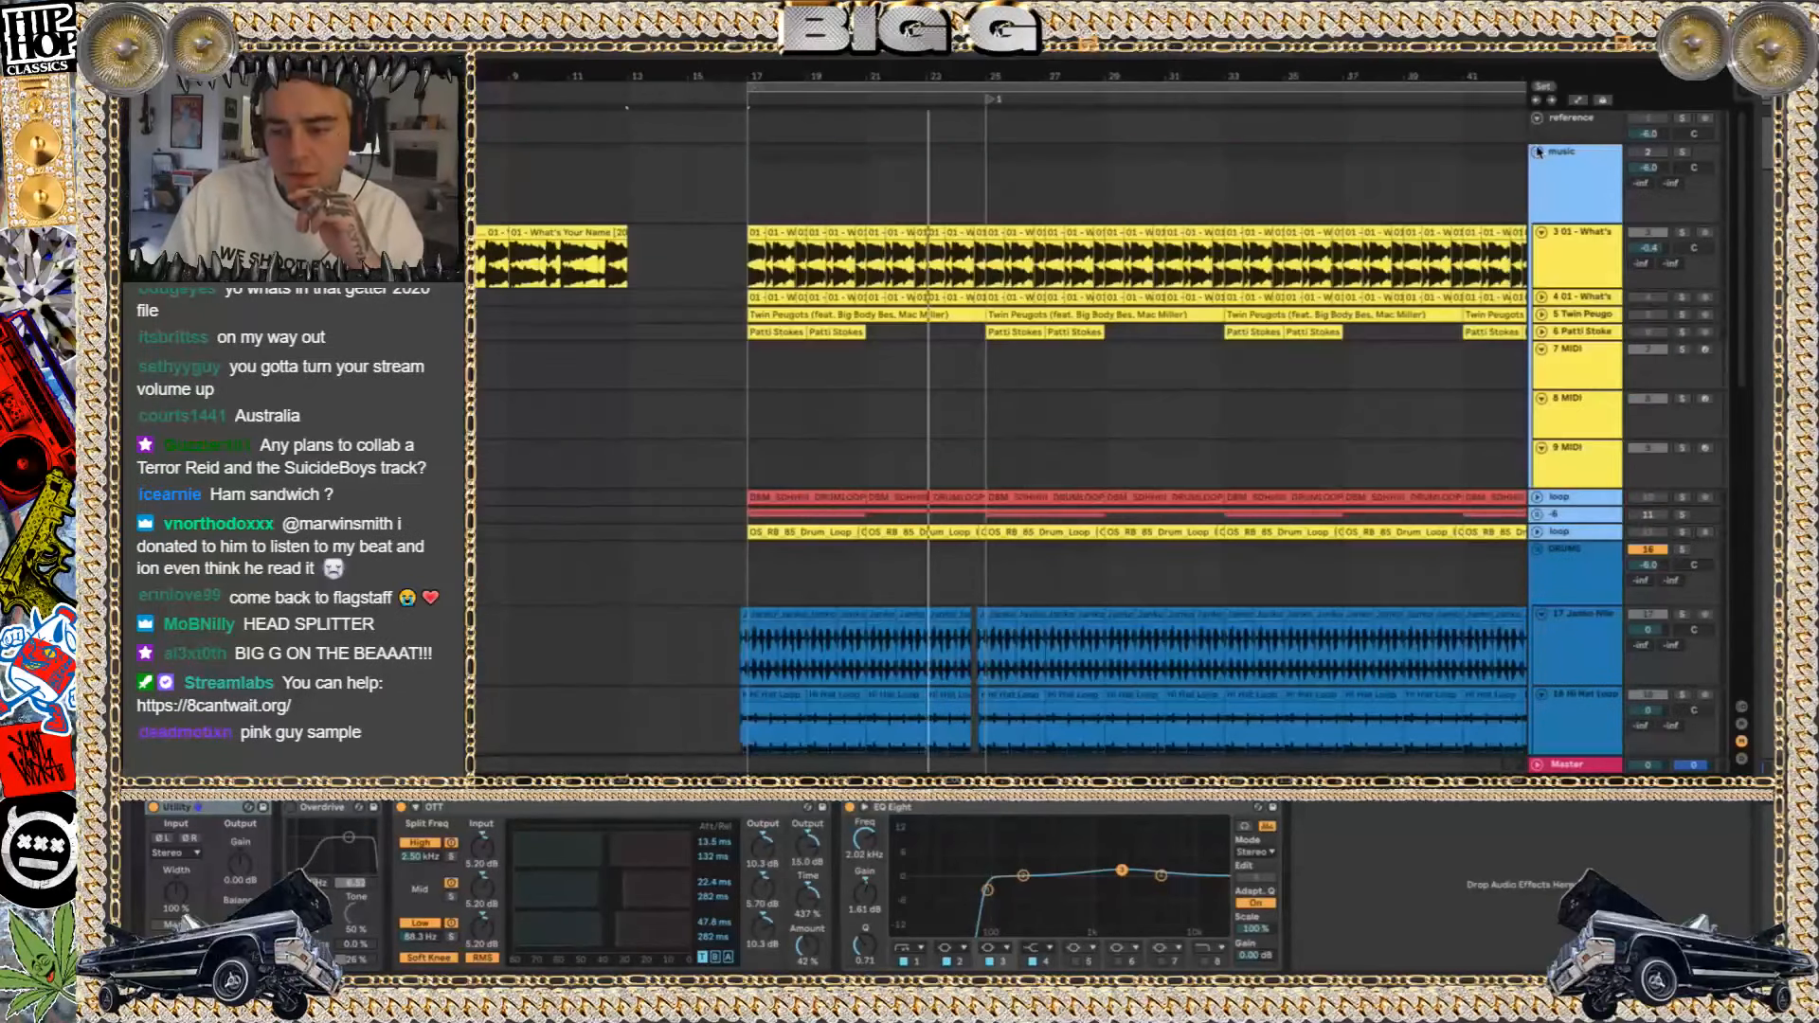
{"action": "left_click", "coordinate": [764, 317]}
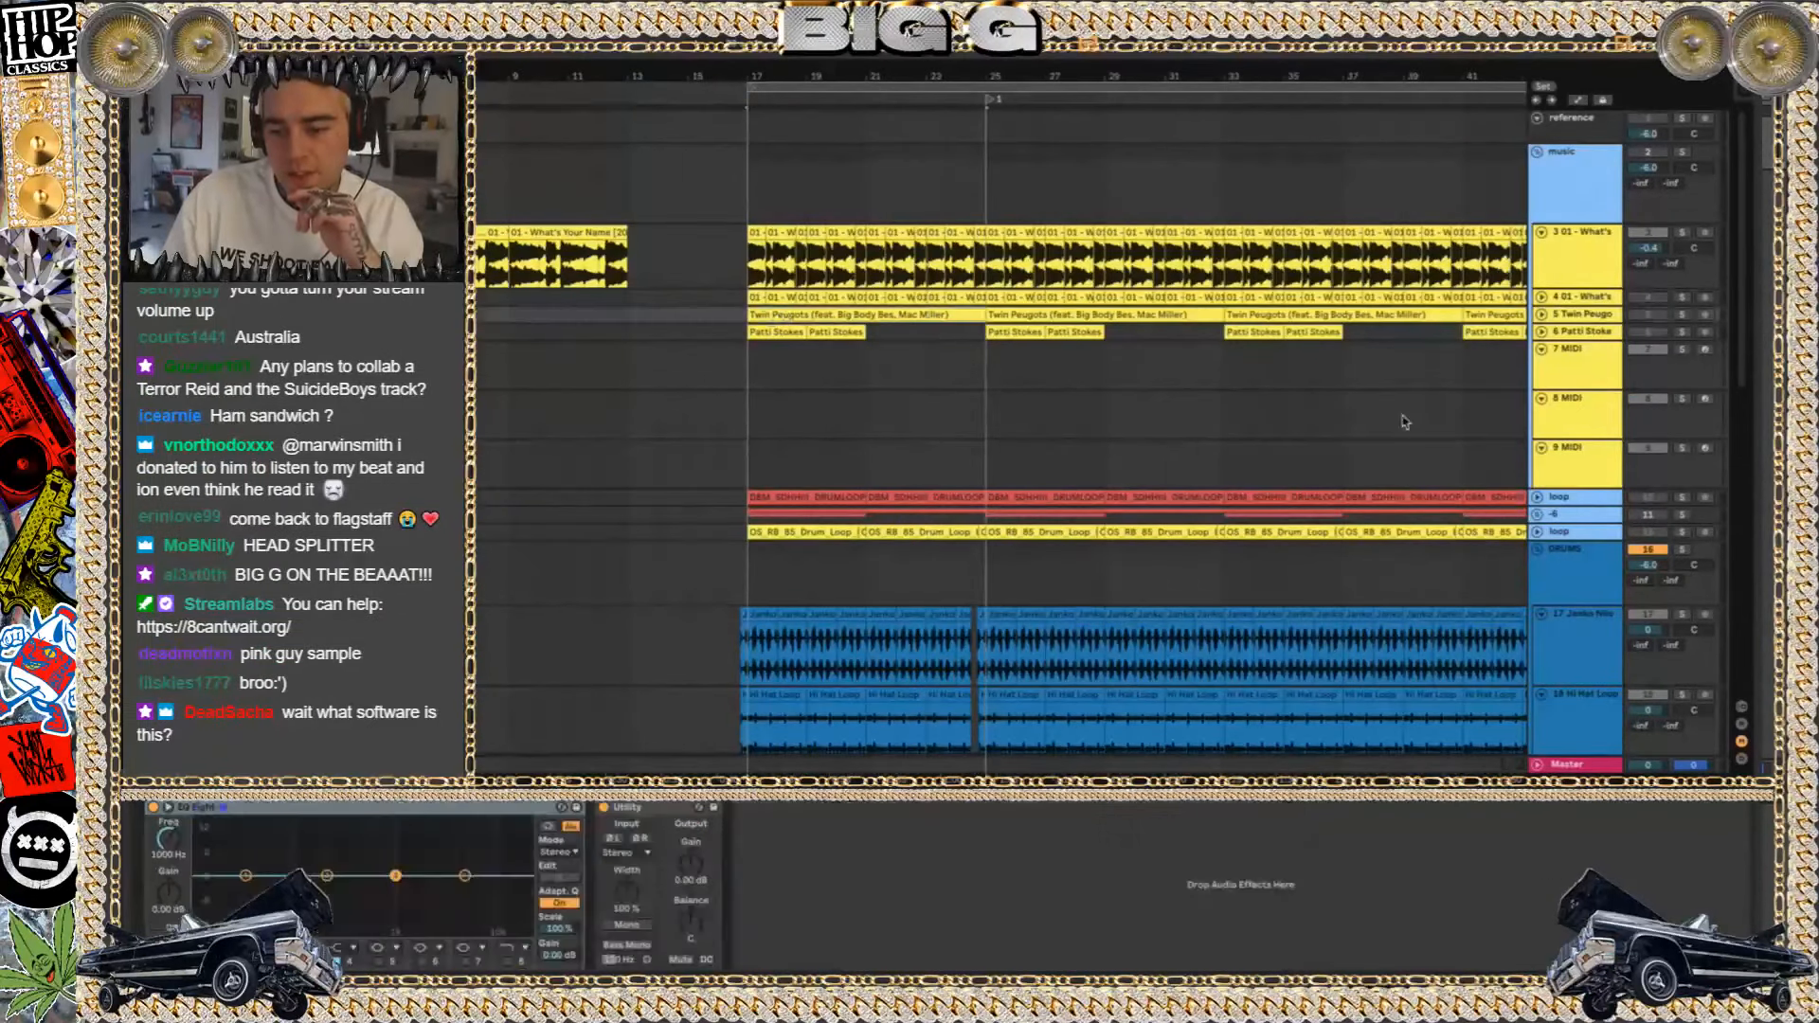
{"action": "left_click", "coordinate": [1683, 314]}
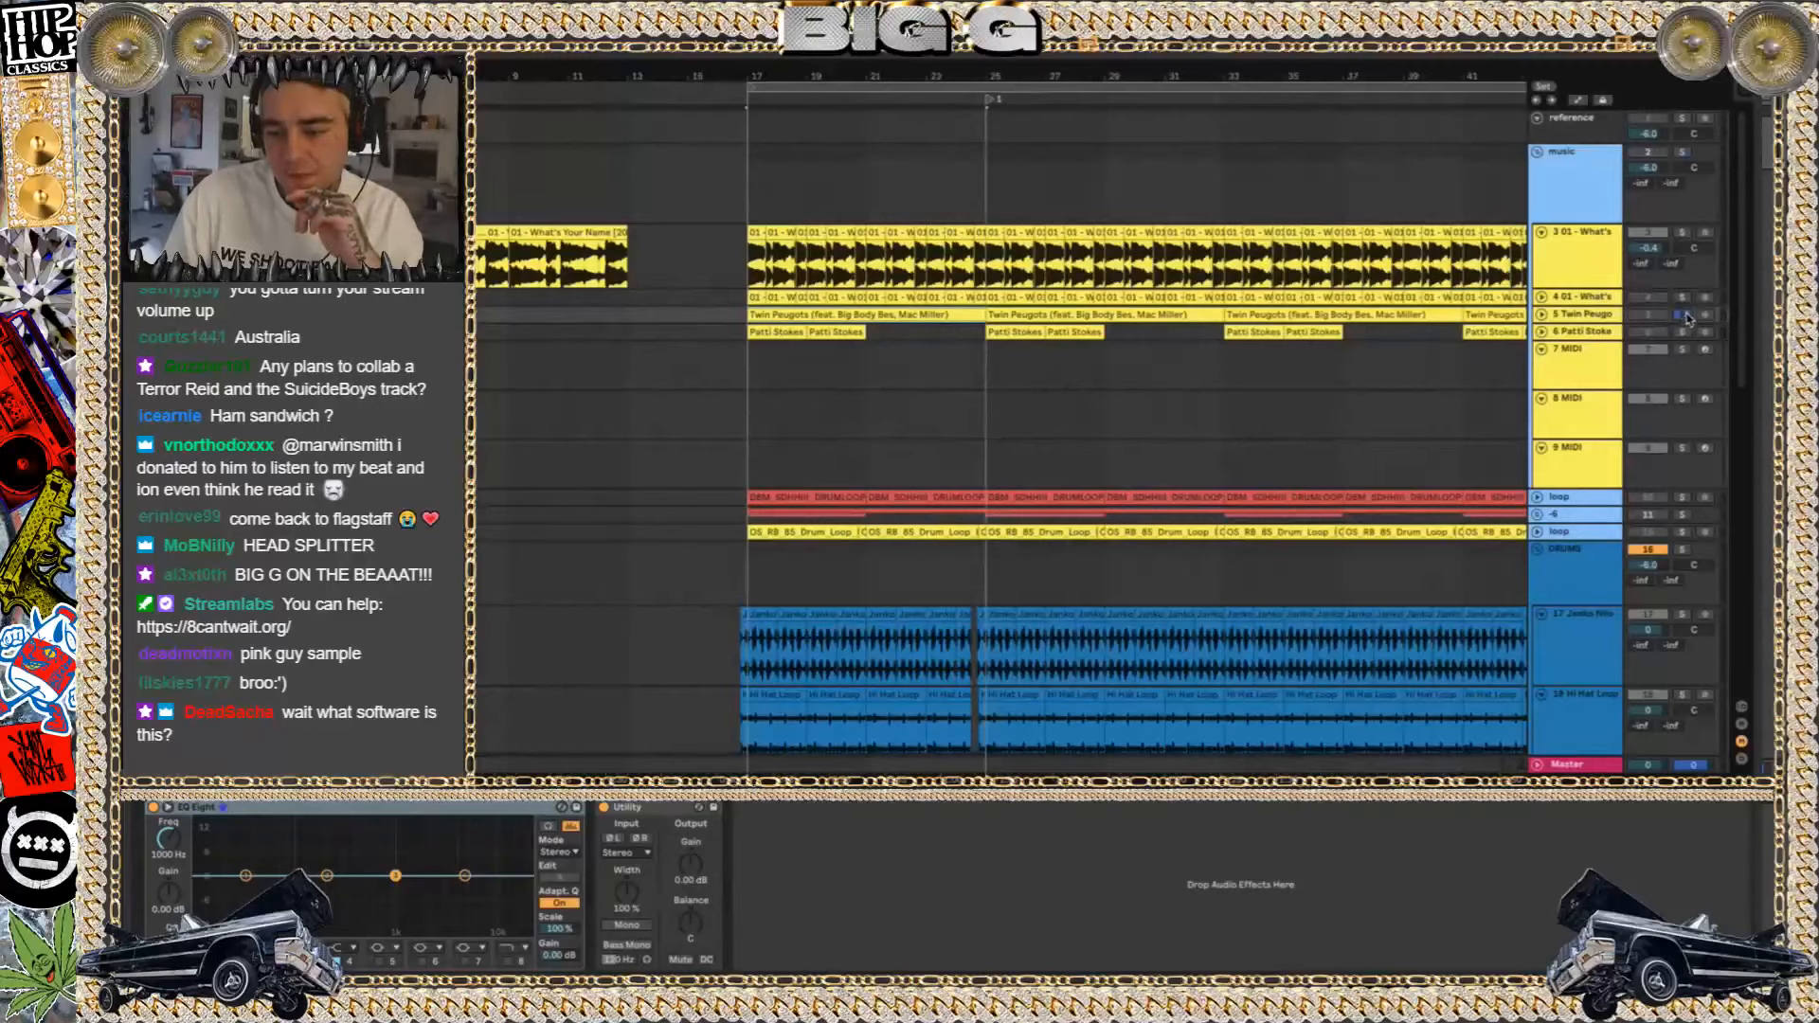
{"action": "key", "text": "space"}
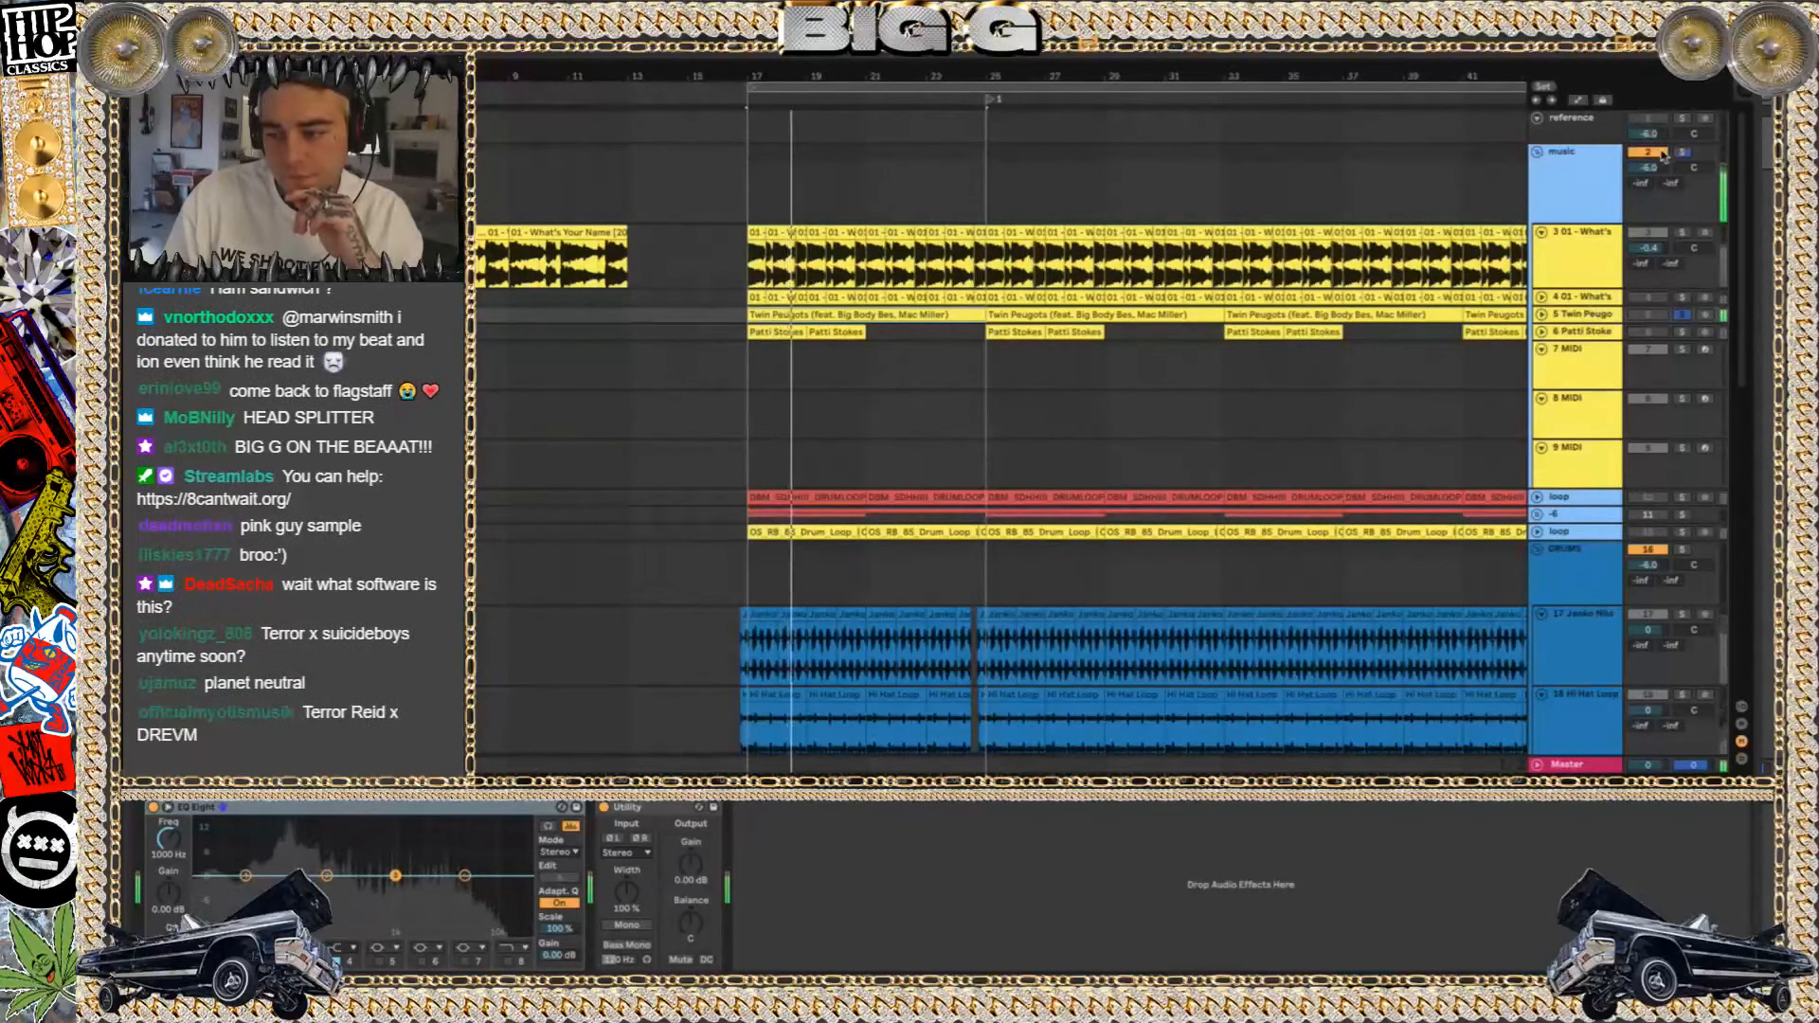
Audition track 3, What's Your Name, in solo, then unsolo it and fold the track
{"action": "left_click", "coordinate": [1682, 232]}
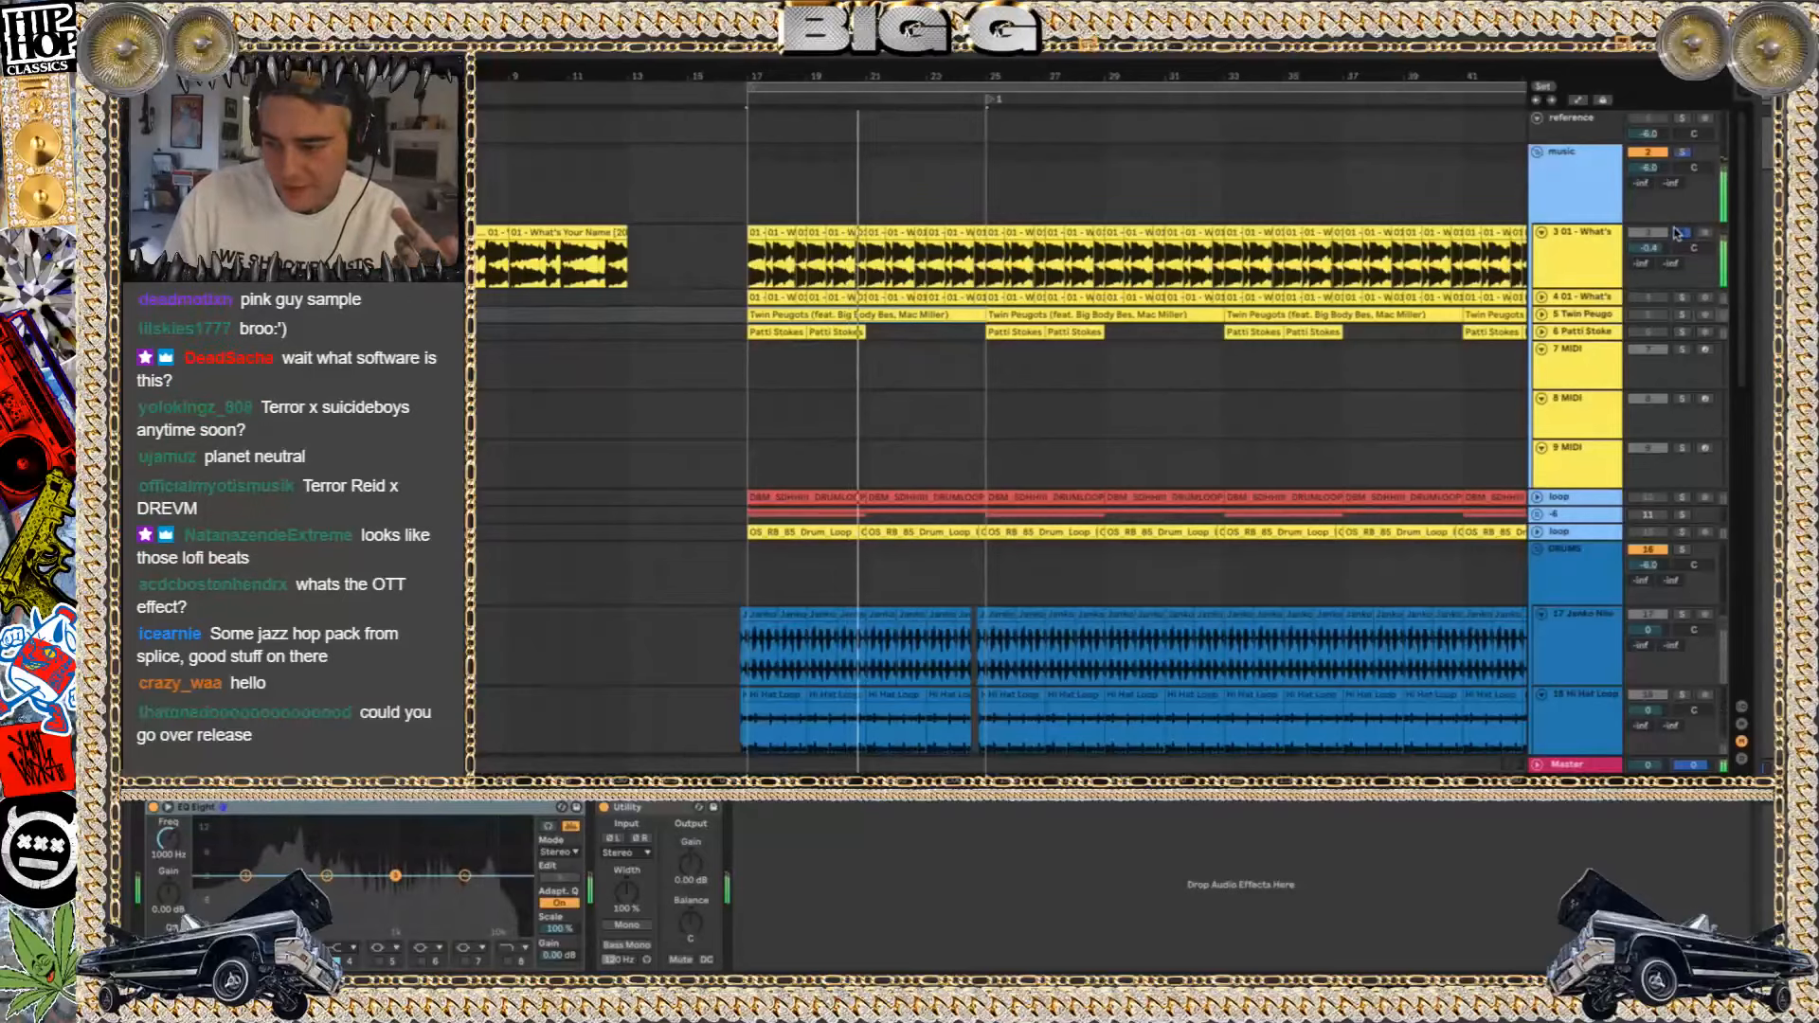
{"action": "left_click", "coordinate": [1681, 232]}
{"action": "left_click", "coordinate": [1539, 232]}
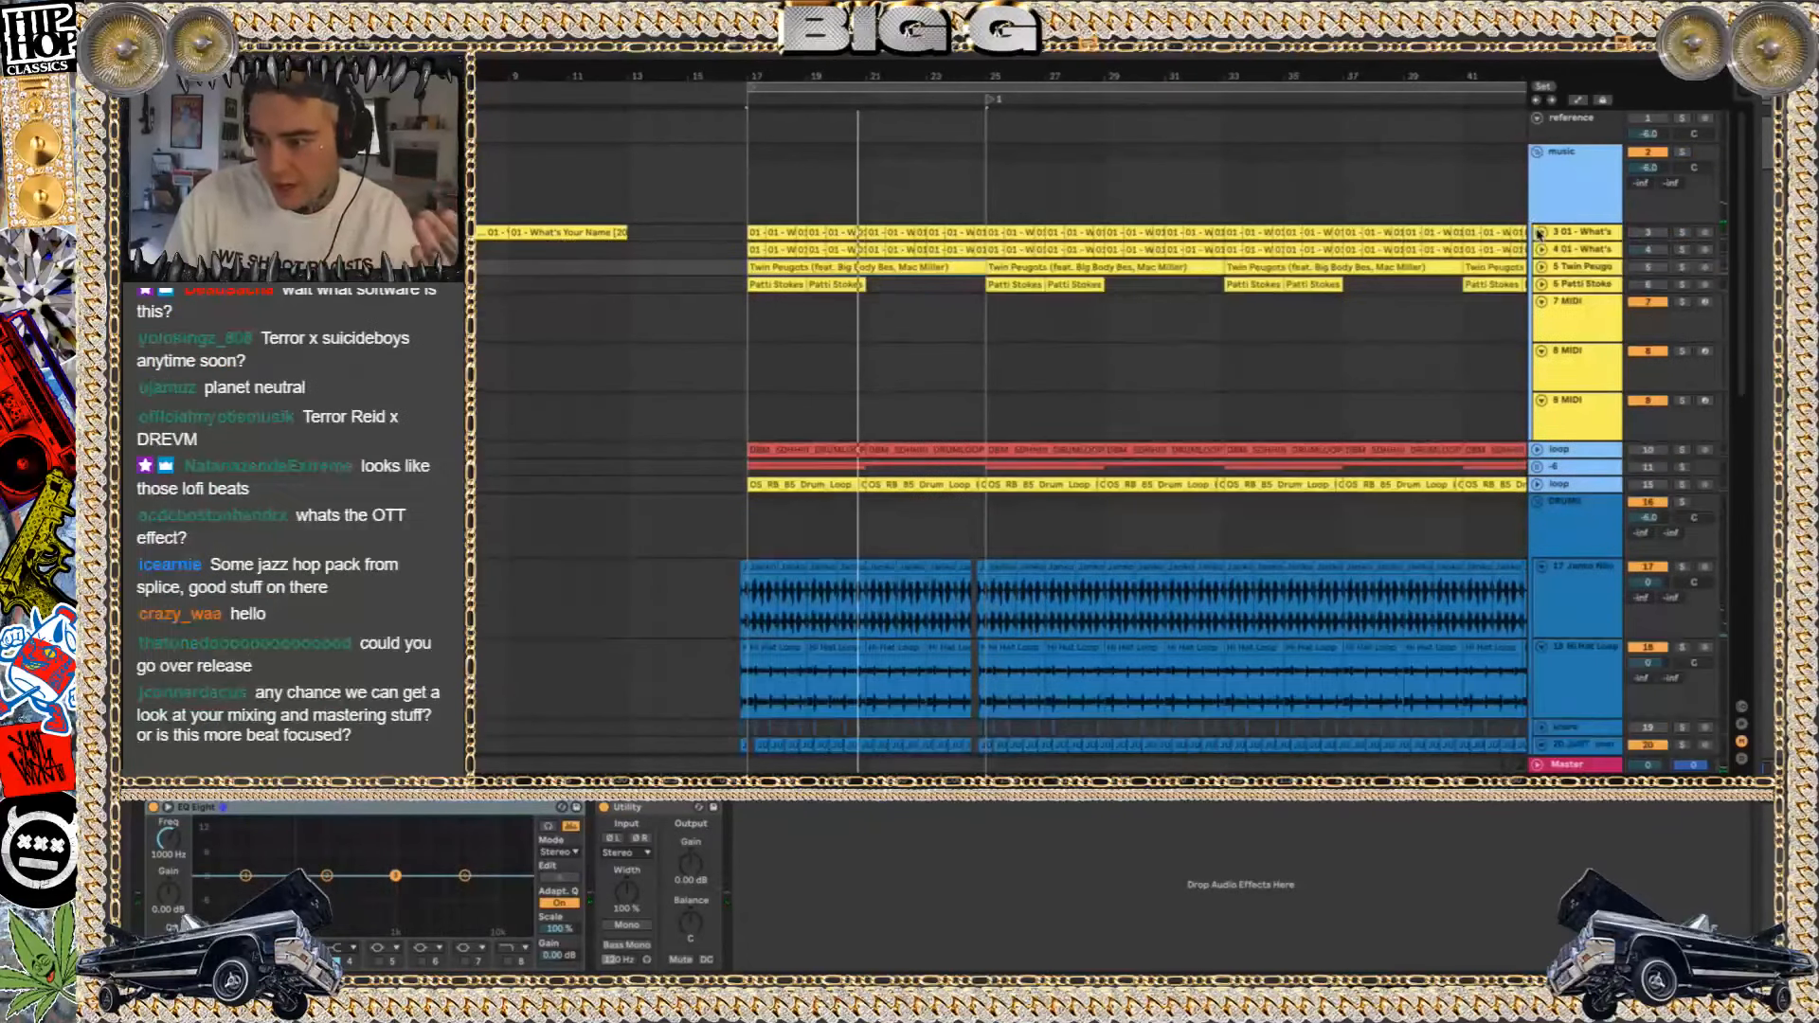
Play the 6 Patti Stokes track in solo, then stop playback and unsolo the track
{"action": "left_click", "coordinate": [1683, 284]}
{"action": "key", "text": "space"}
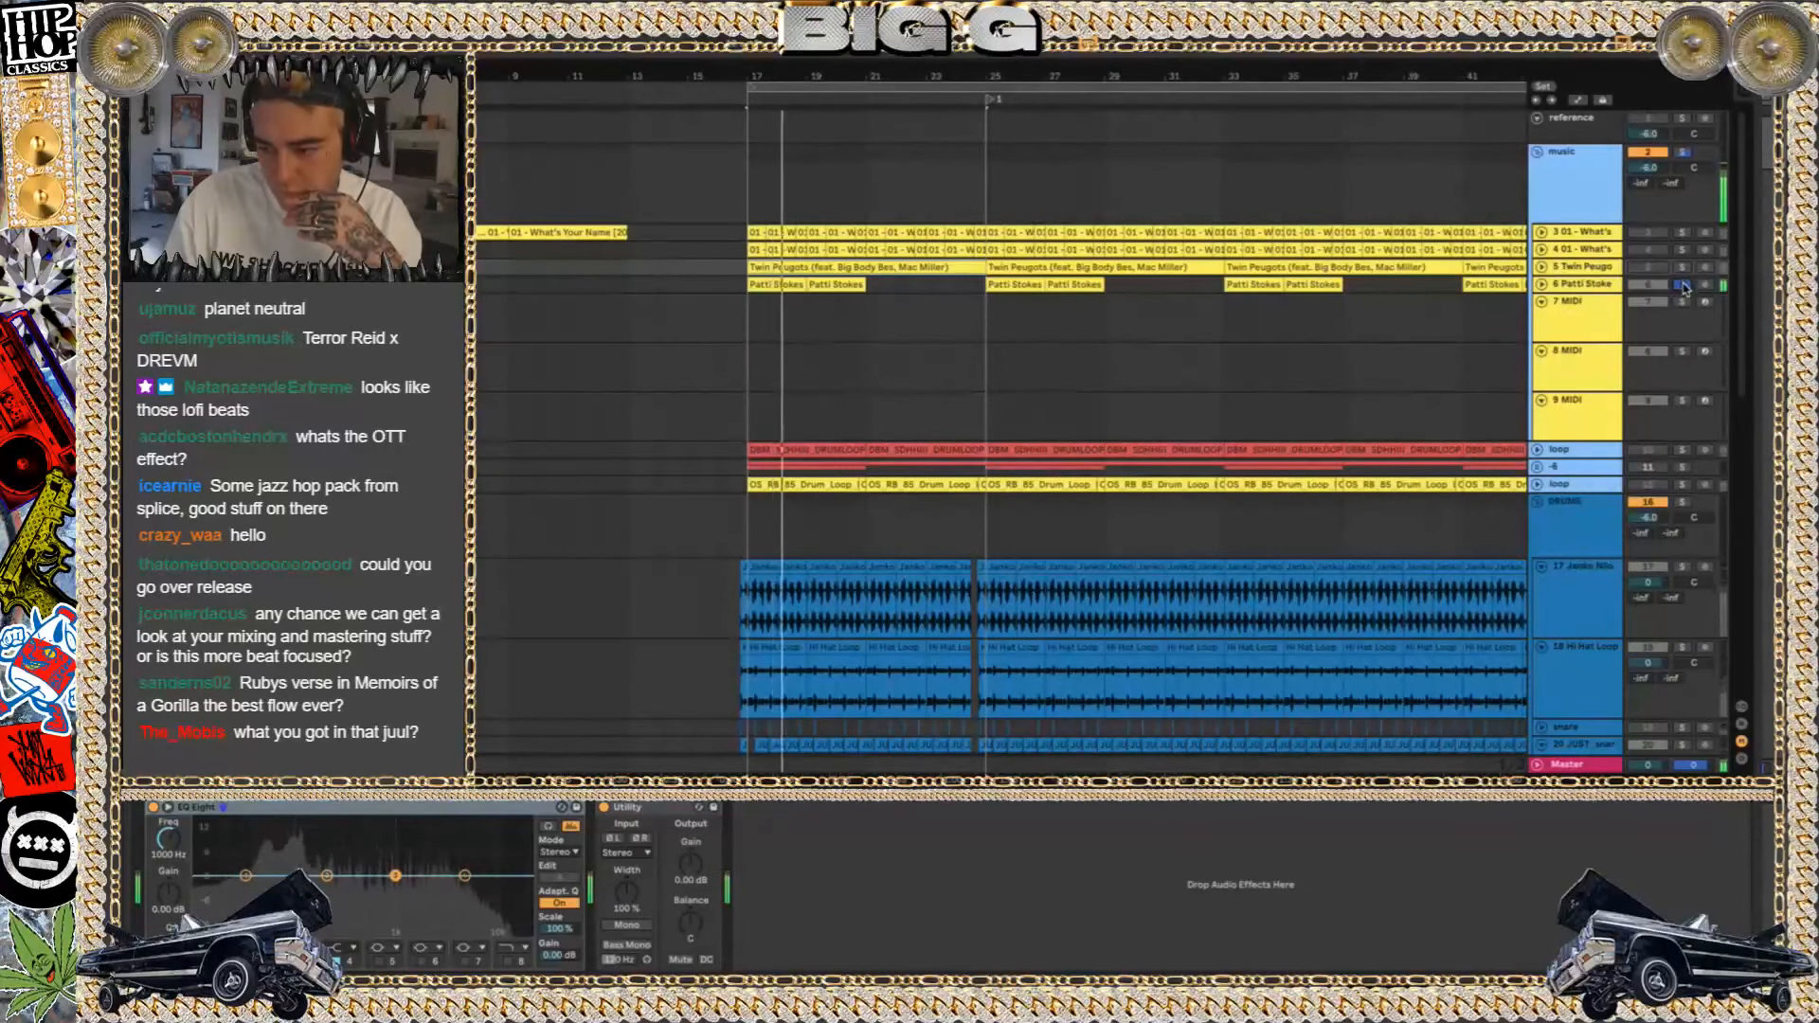
{"action": "key", "text": "space"}
{"action": "left_click", "coordinate": [1683, 285]}
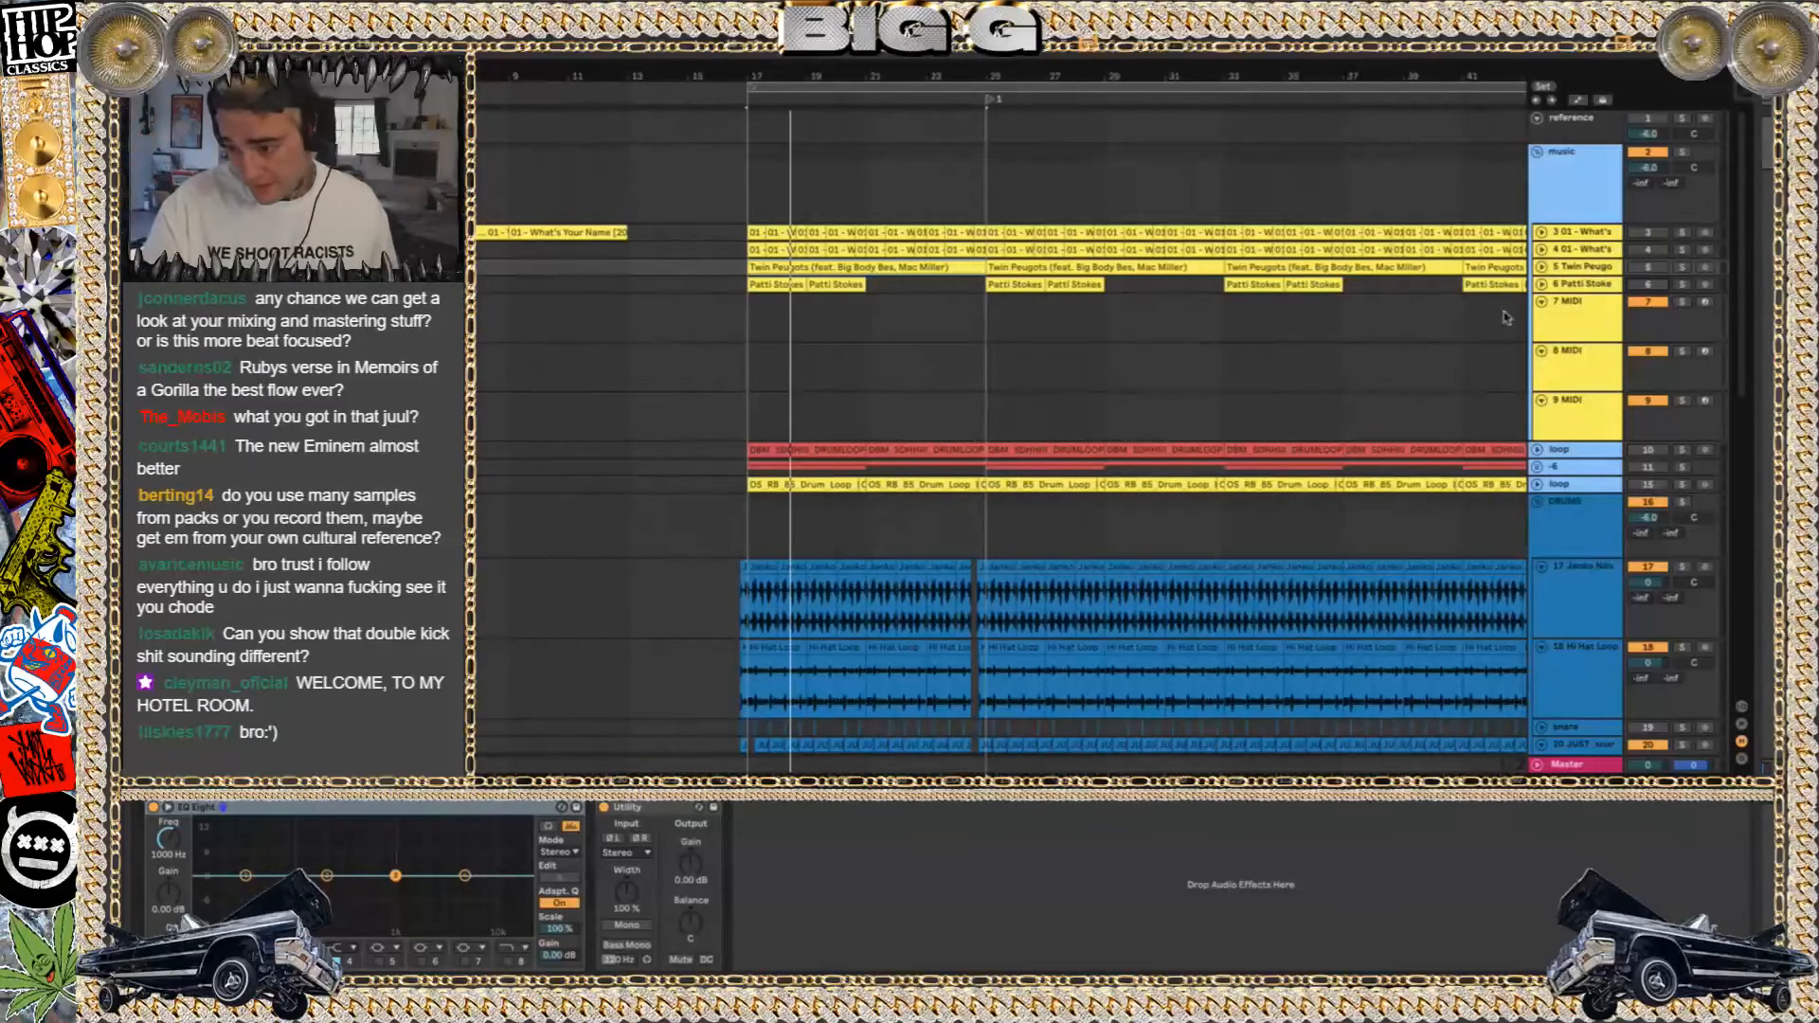
{"action": "left_click", "coordinate": [1543, 284]}
{"action": "left_click", "coordinate": [787, 286]}
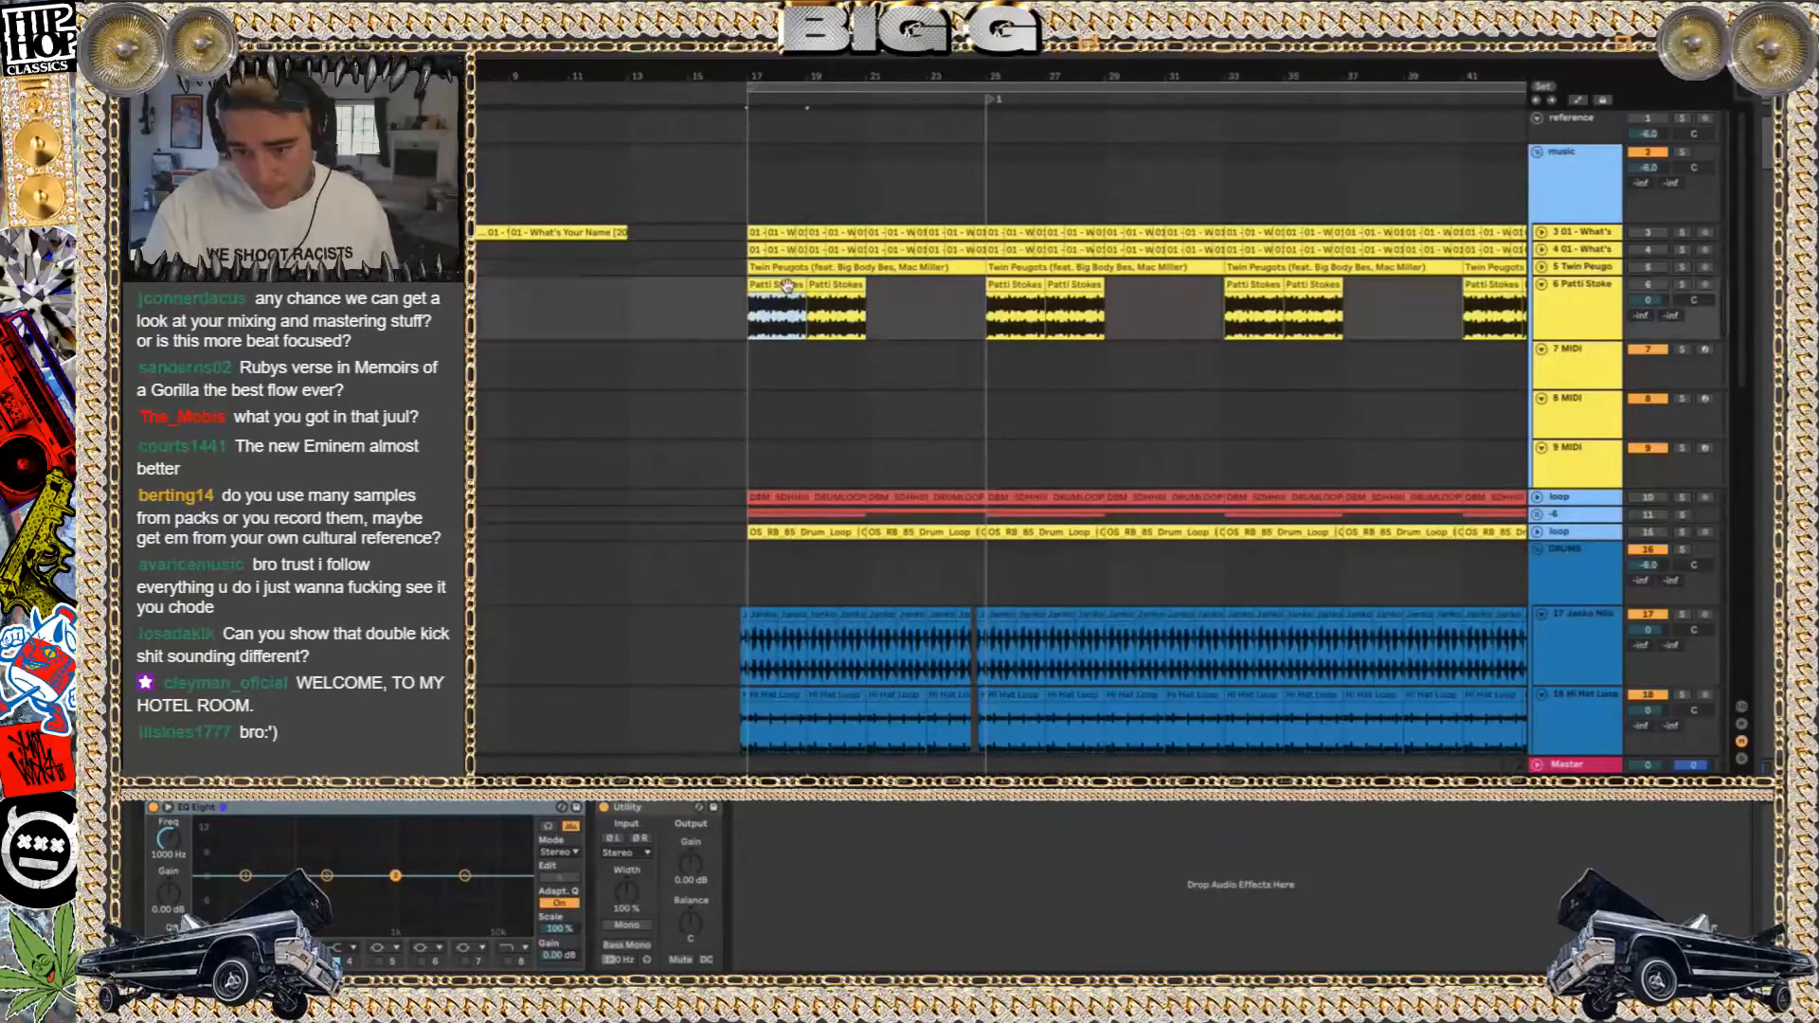
{"action": "scroll", "coordinate": [786, 286], "scroll_direction": "up", "scroll_amount": 5}
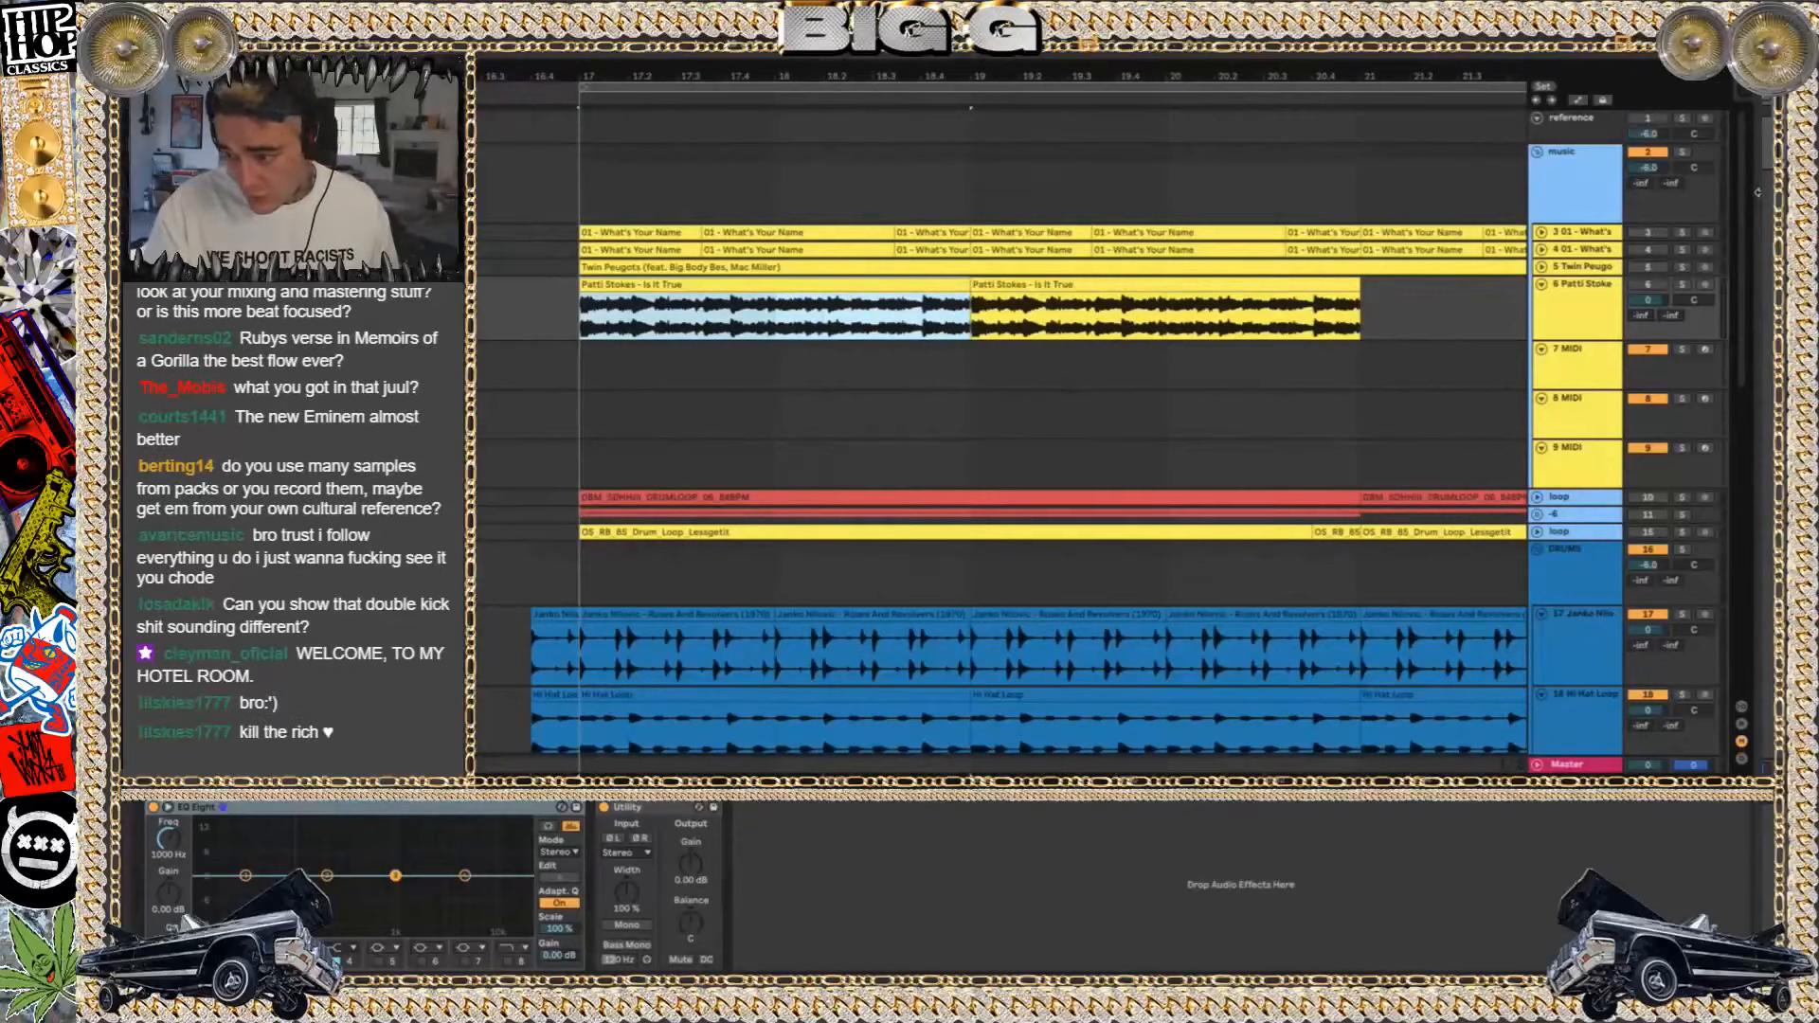
{"action": "left_click", "coordinate": [1681, 284]}
{"action": "key", "text": "space"}
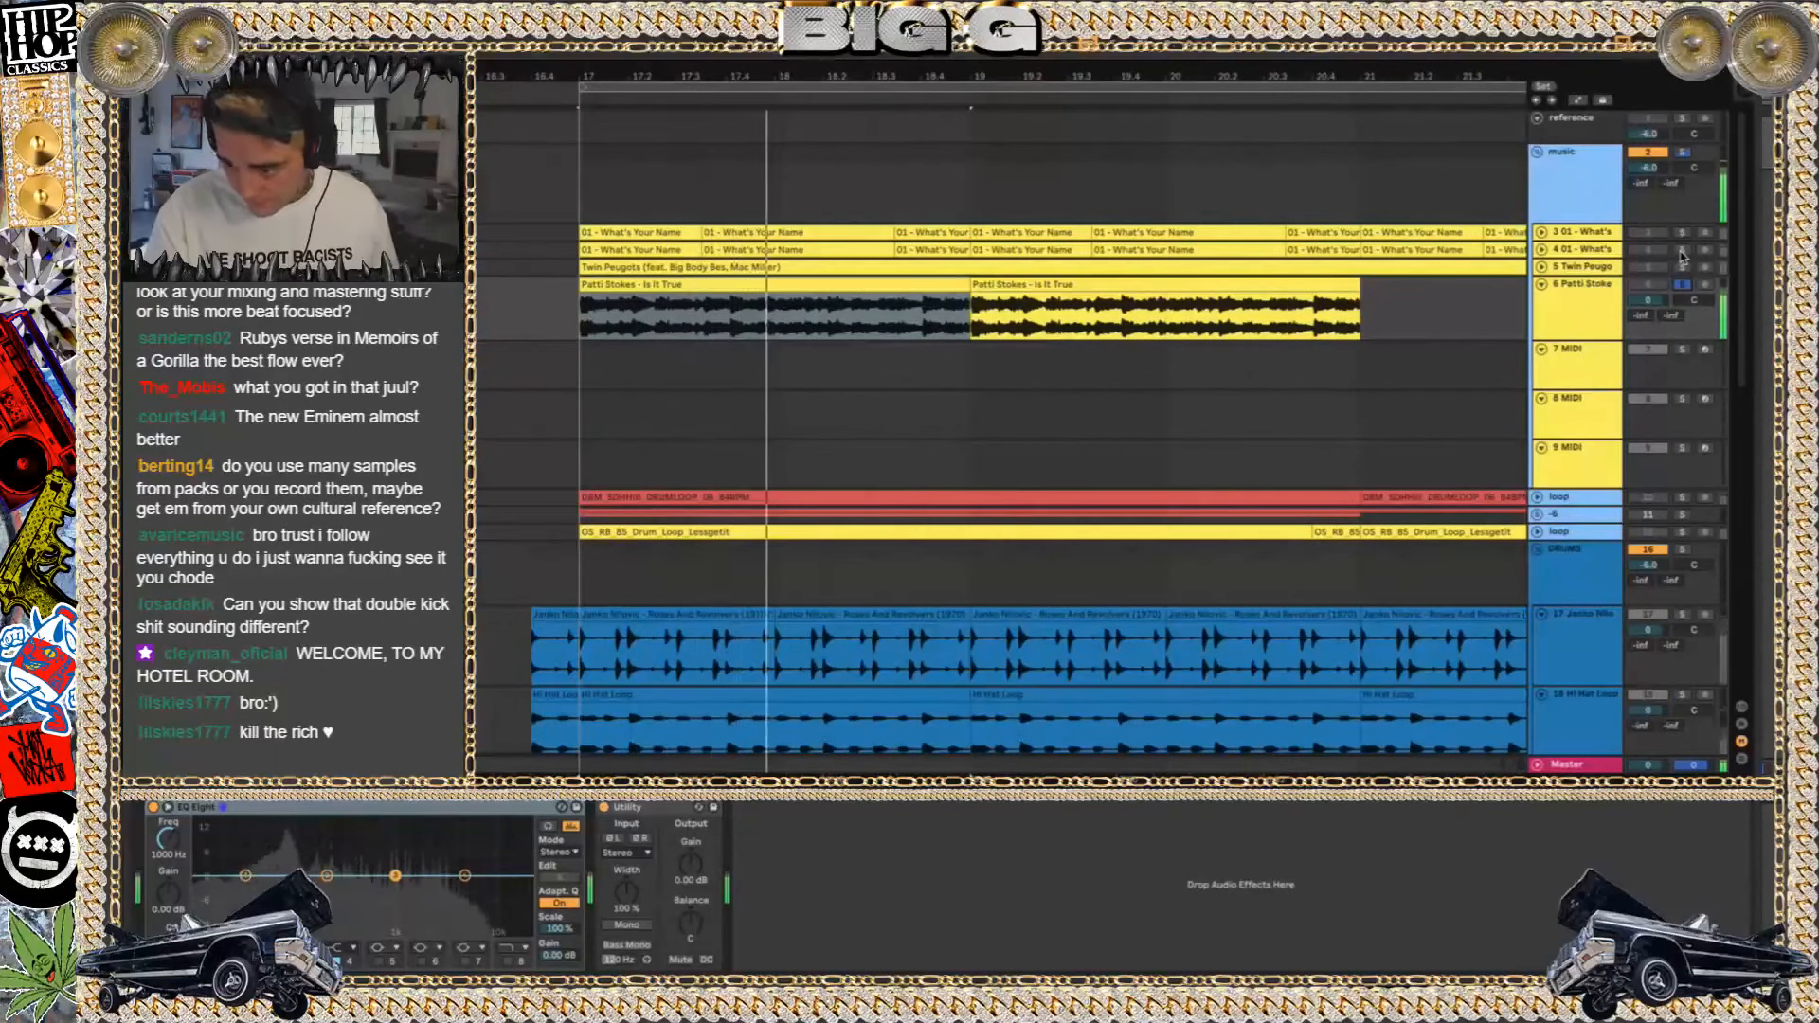
Compare track 4, What's Your Name, with the Patti Stokes sample by switching solos and restarting playback
{"action": "left_click", "coordinate": [1681, 252]}
{"action": "key", "text": "space"}
{"action": "key", "text": "space"}
{"action": "key", "text": "space"}
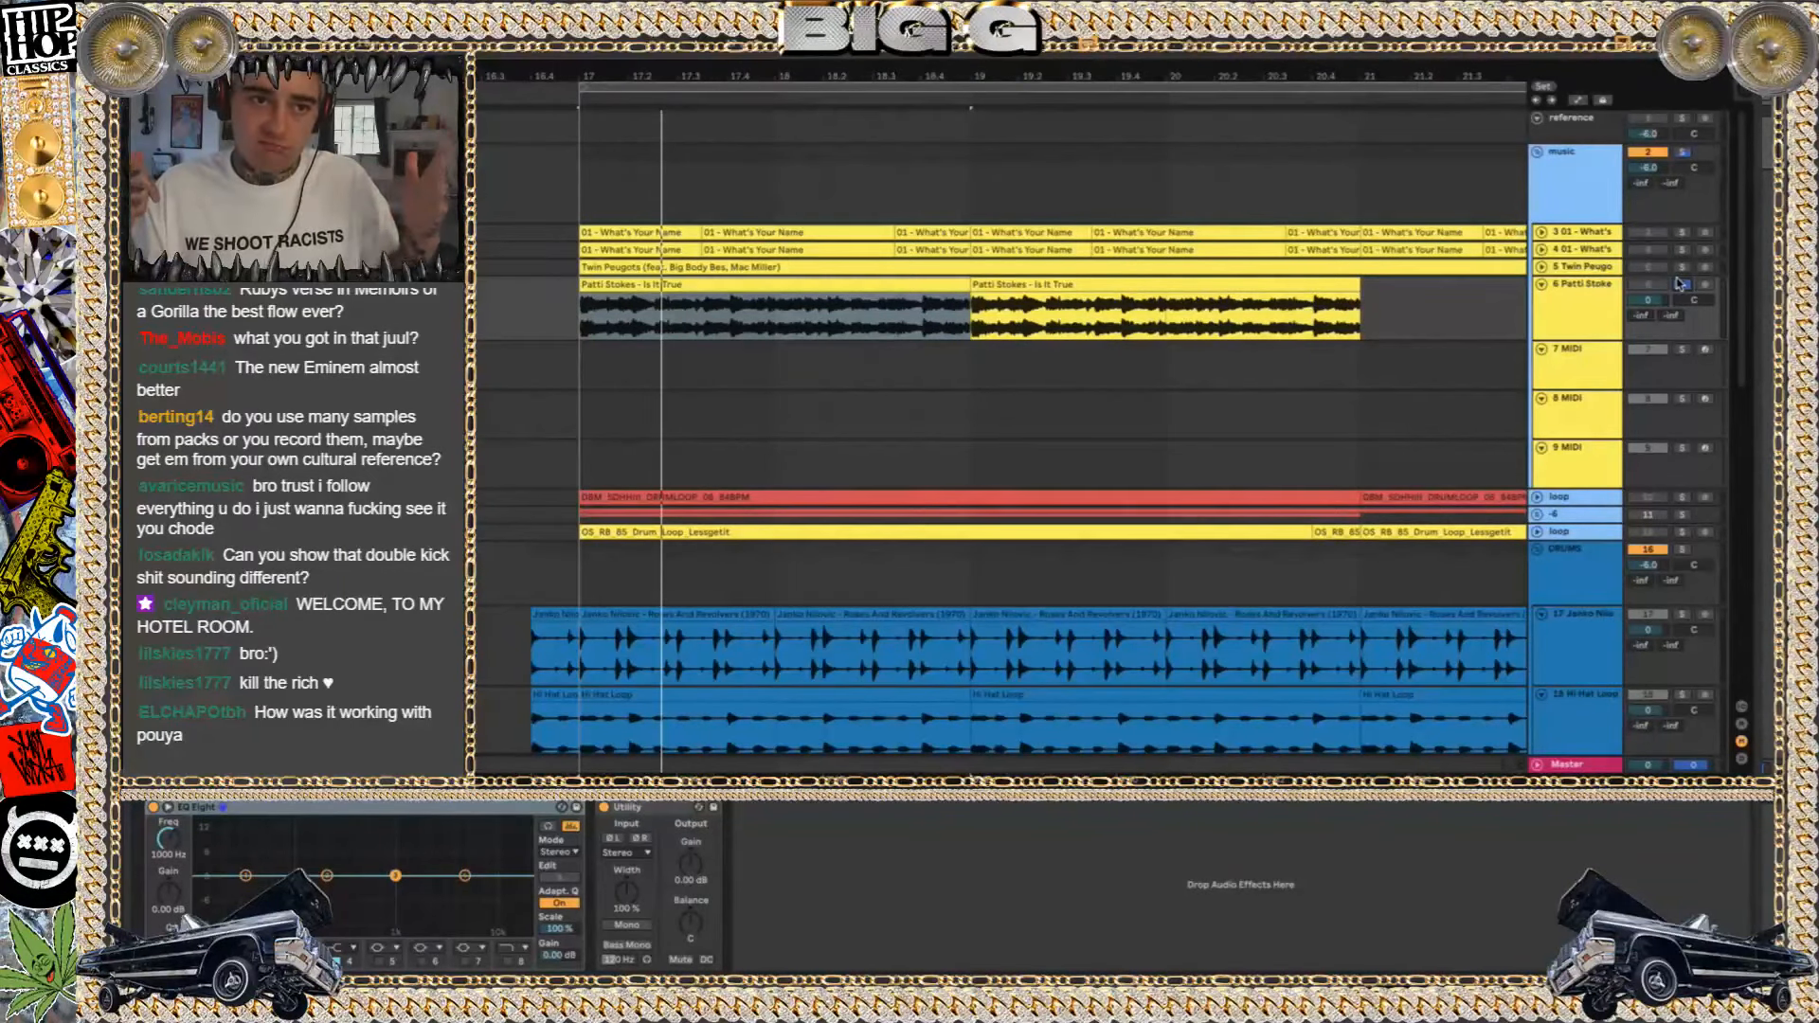
{"action": "key", "text": "space"}
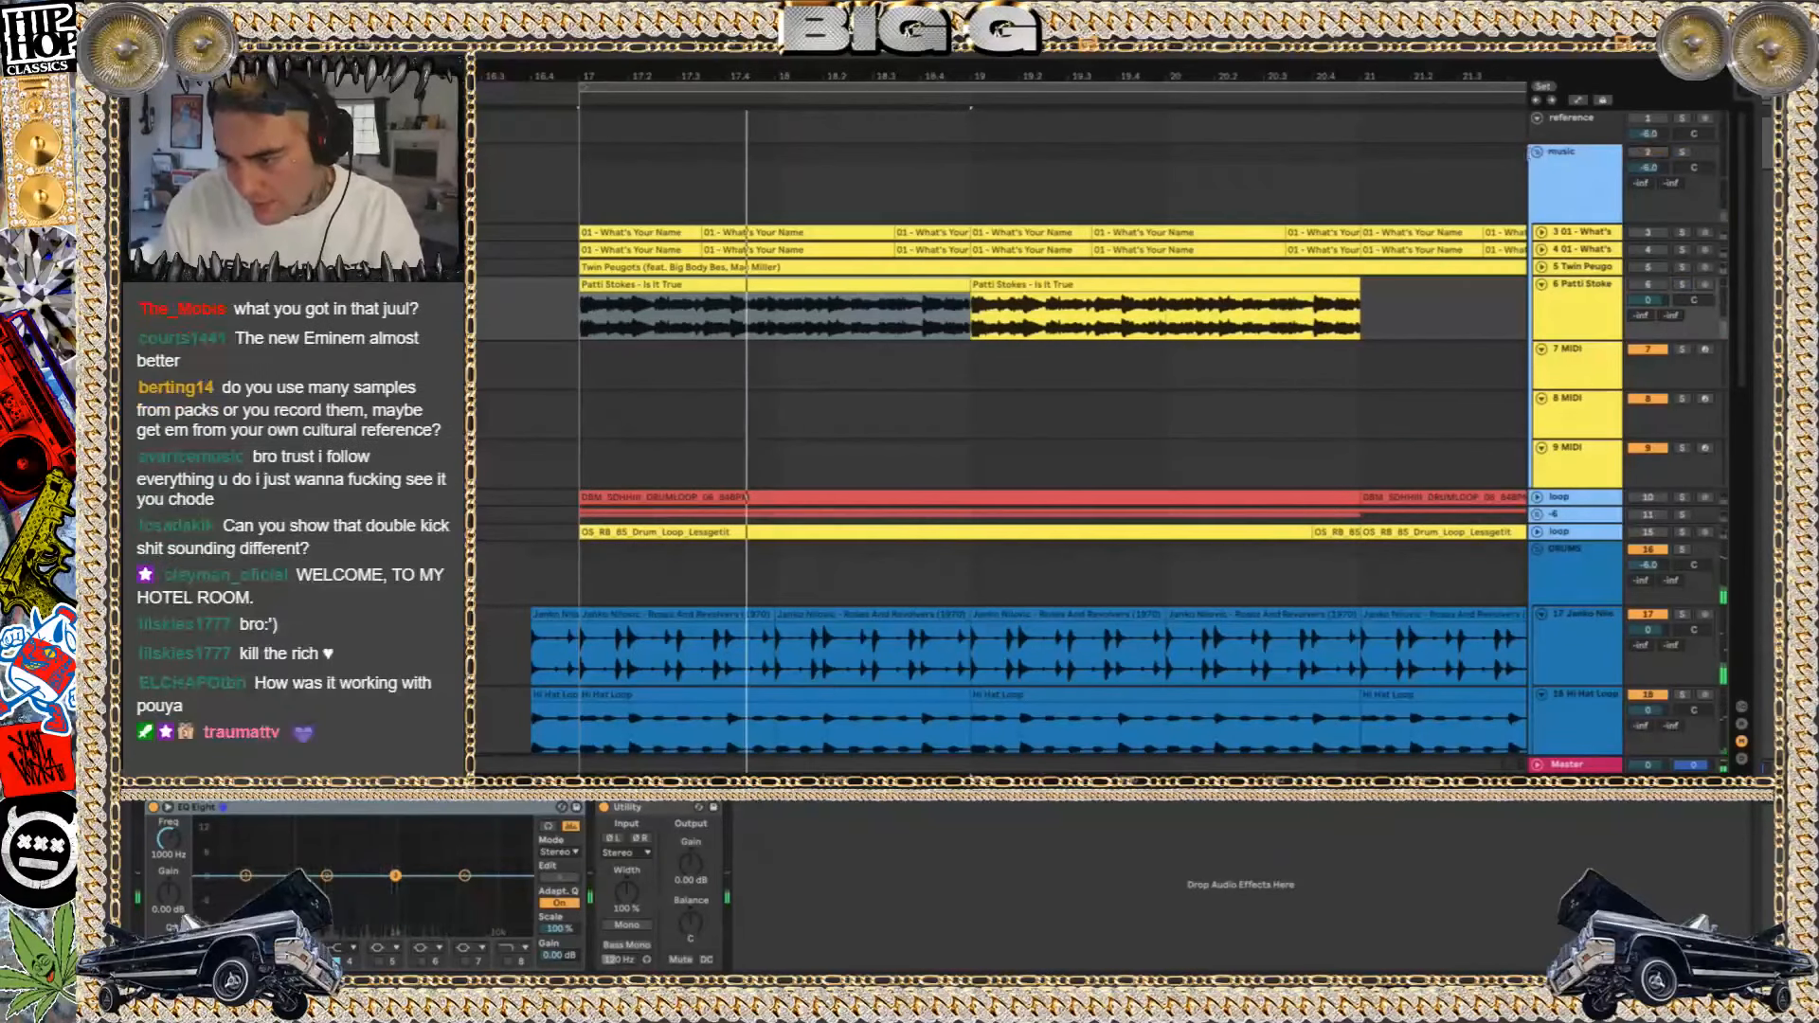
Fold the music group, unfold the red loop track below it and select its drum loop clip at bar 17
{"action": "left_click", "coordinate": [1538, 153]}
{"action": "left_click", "coordinate": [1562, 185]}
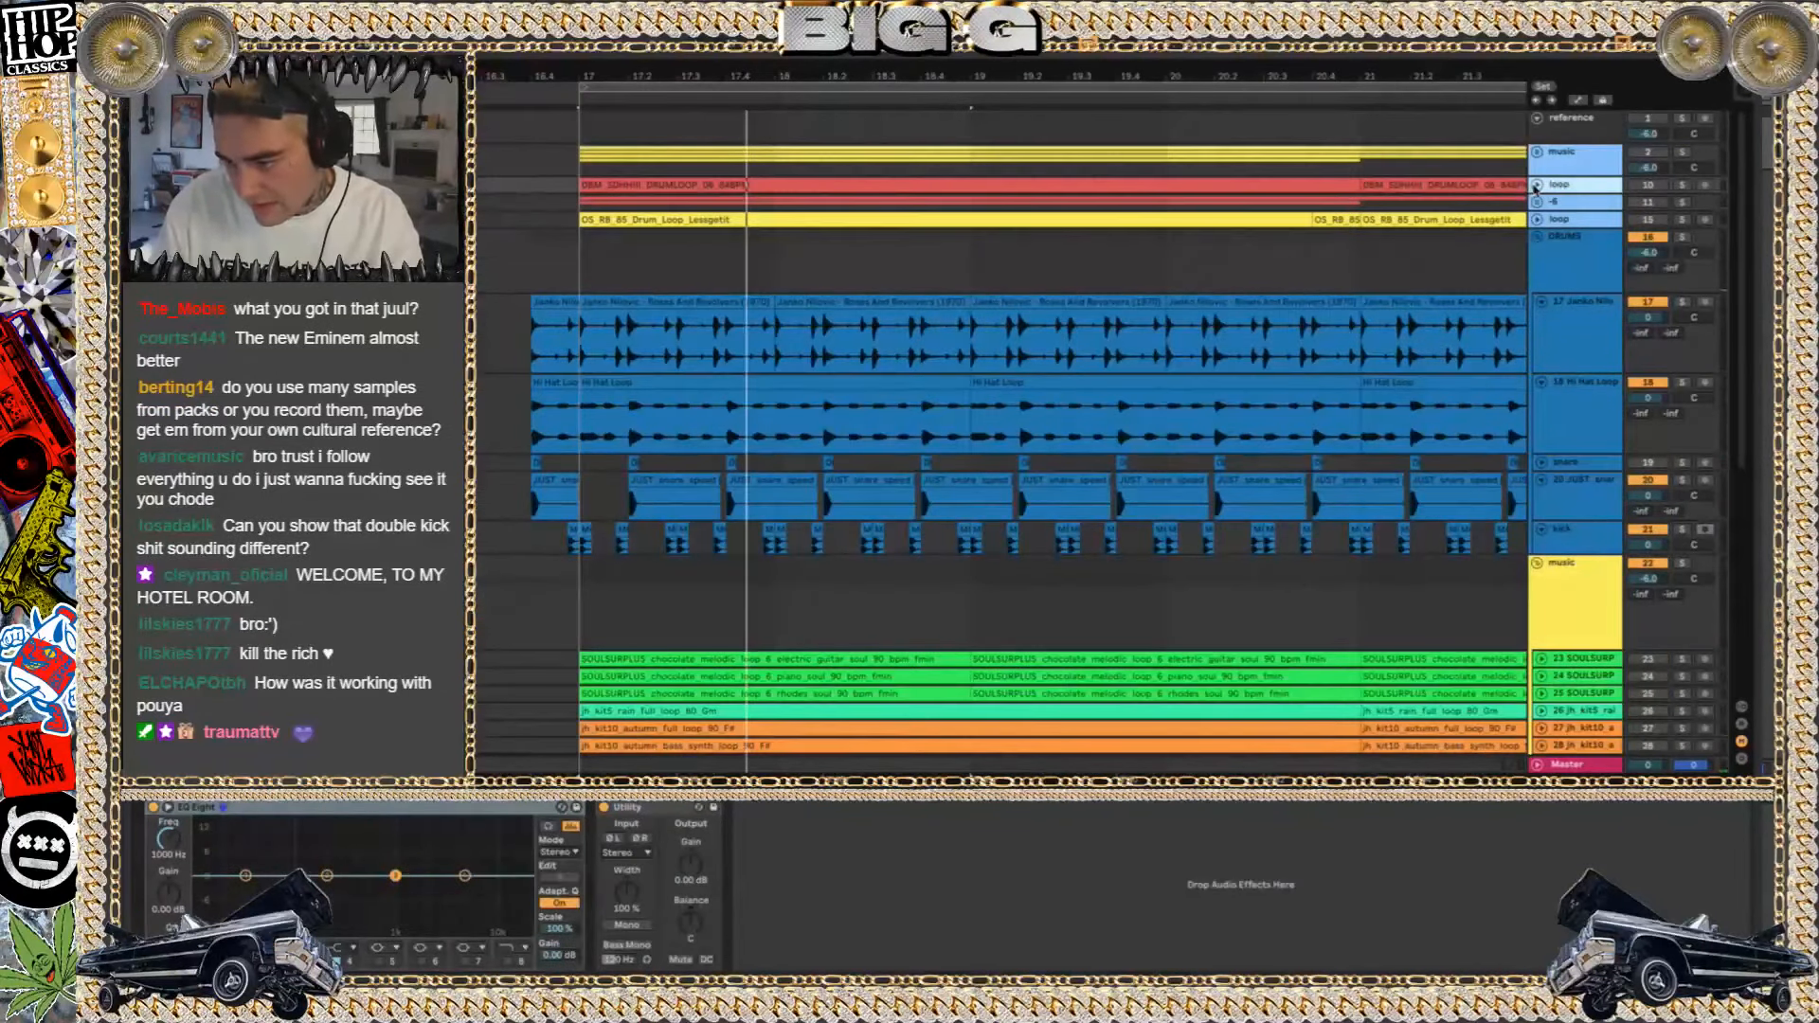
{"action": "left_click", "coordinate": [1536, 186]}
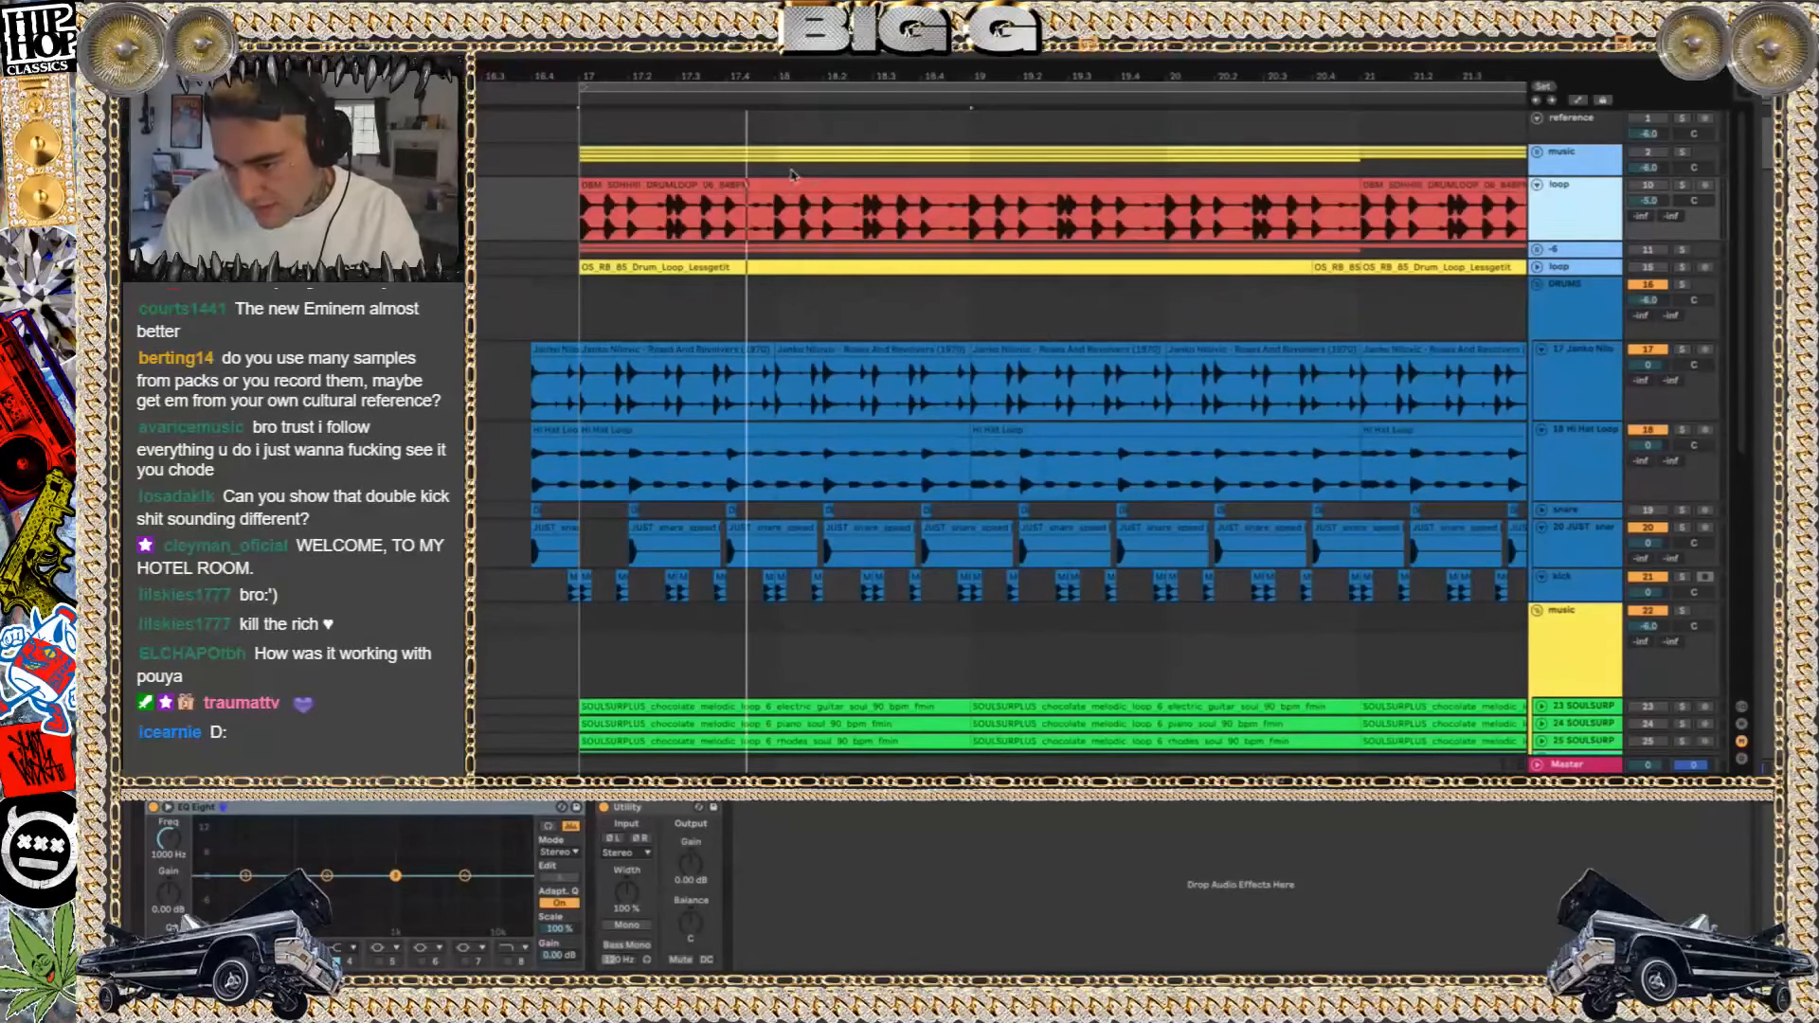
{"action": "left_click", "coordinate": [786, 181]}
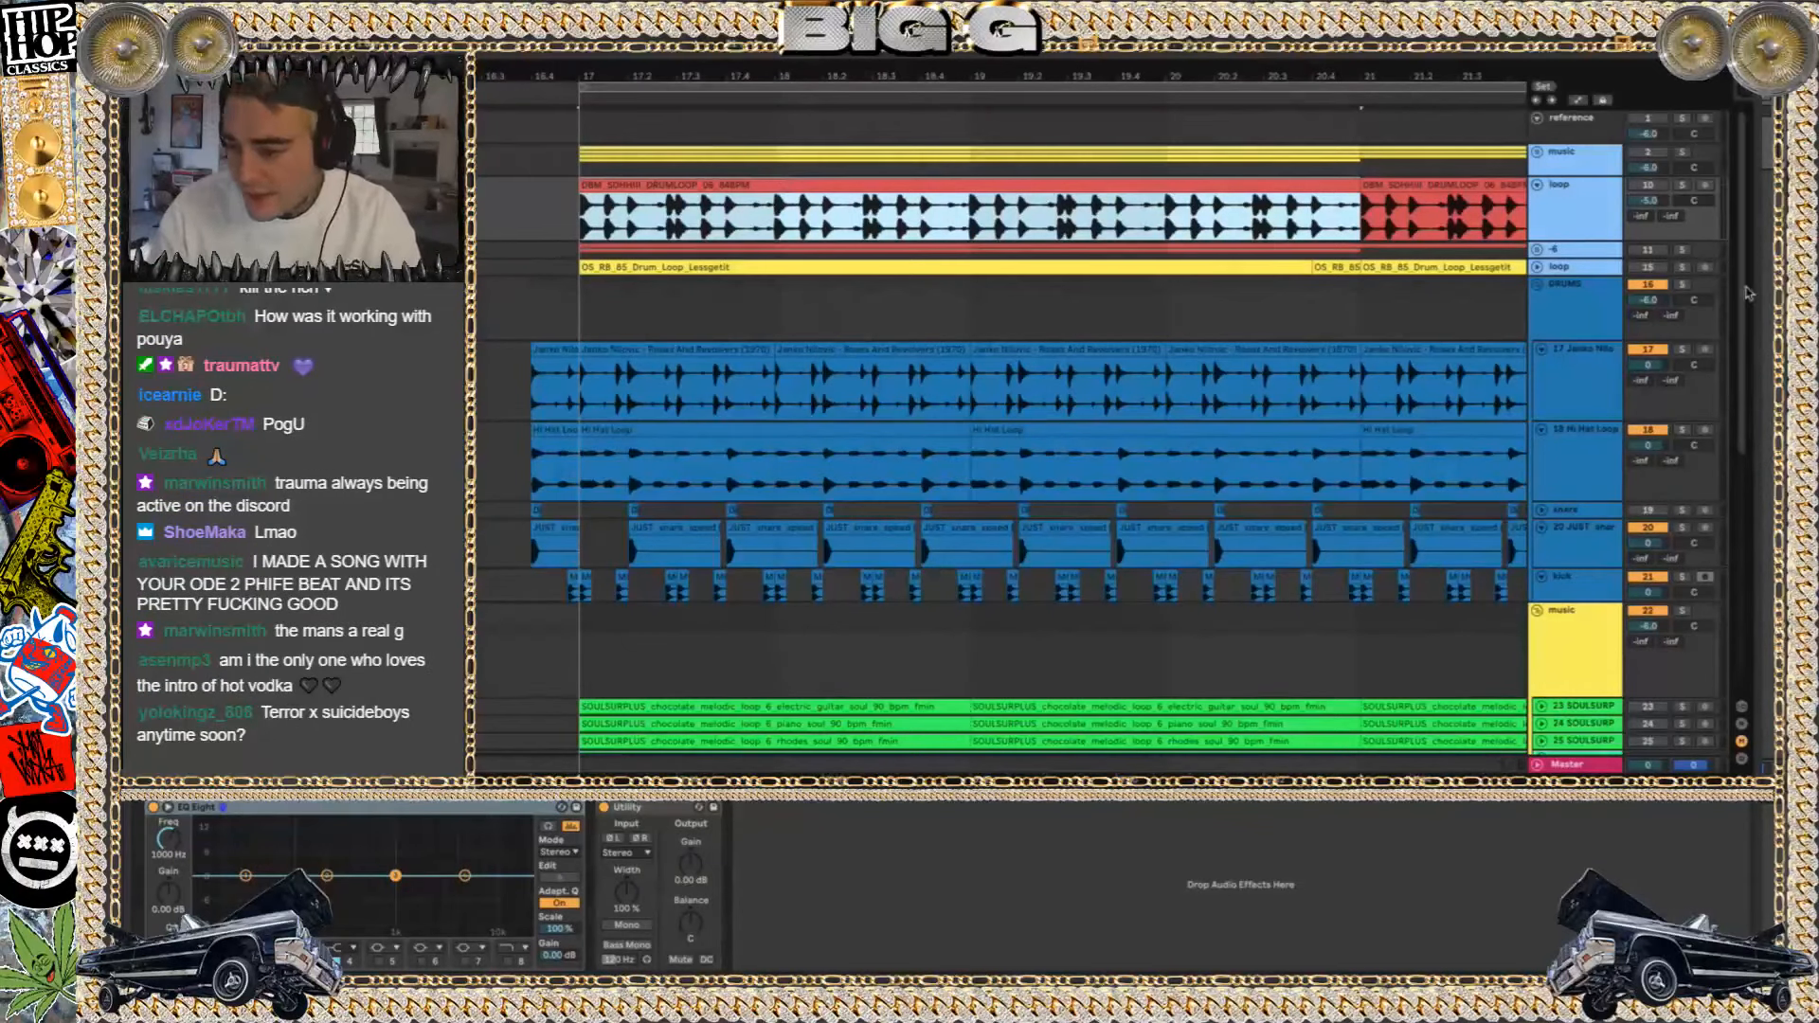
Play the red drum loop track in solo, then unsolo it and fold the track
{"action": "left_click", "coordinate": [1685, 186]}
{"action": "key", "text": "space"}
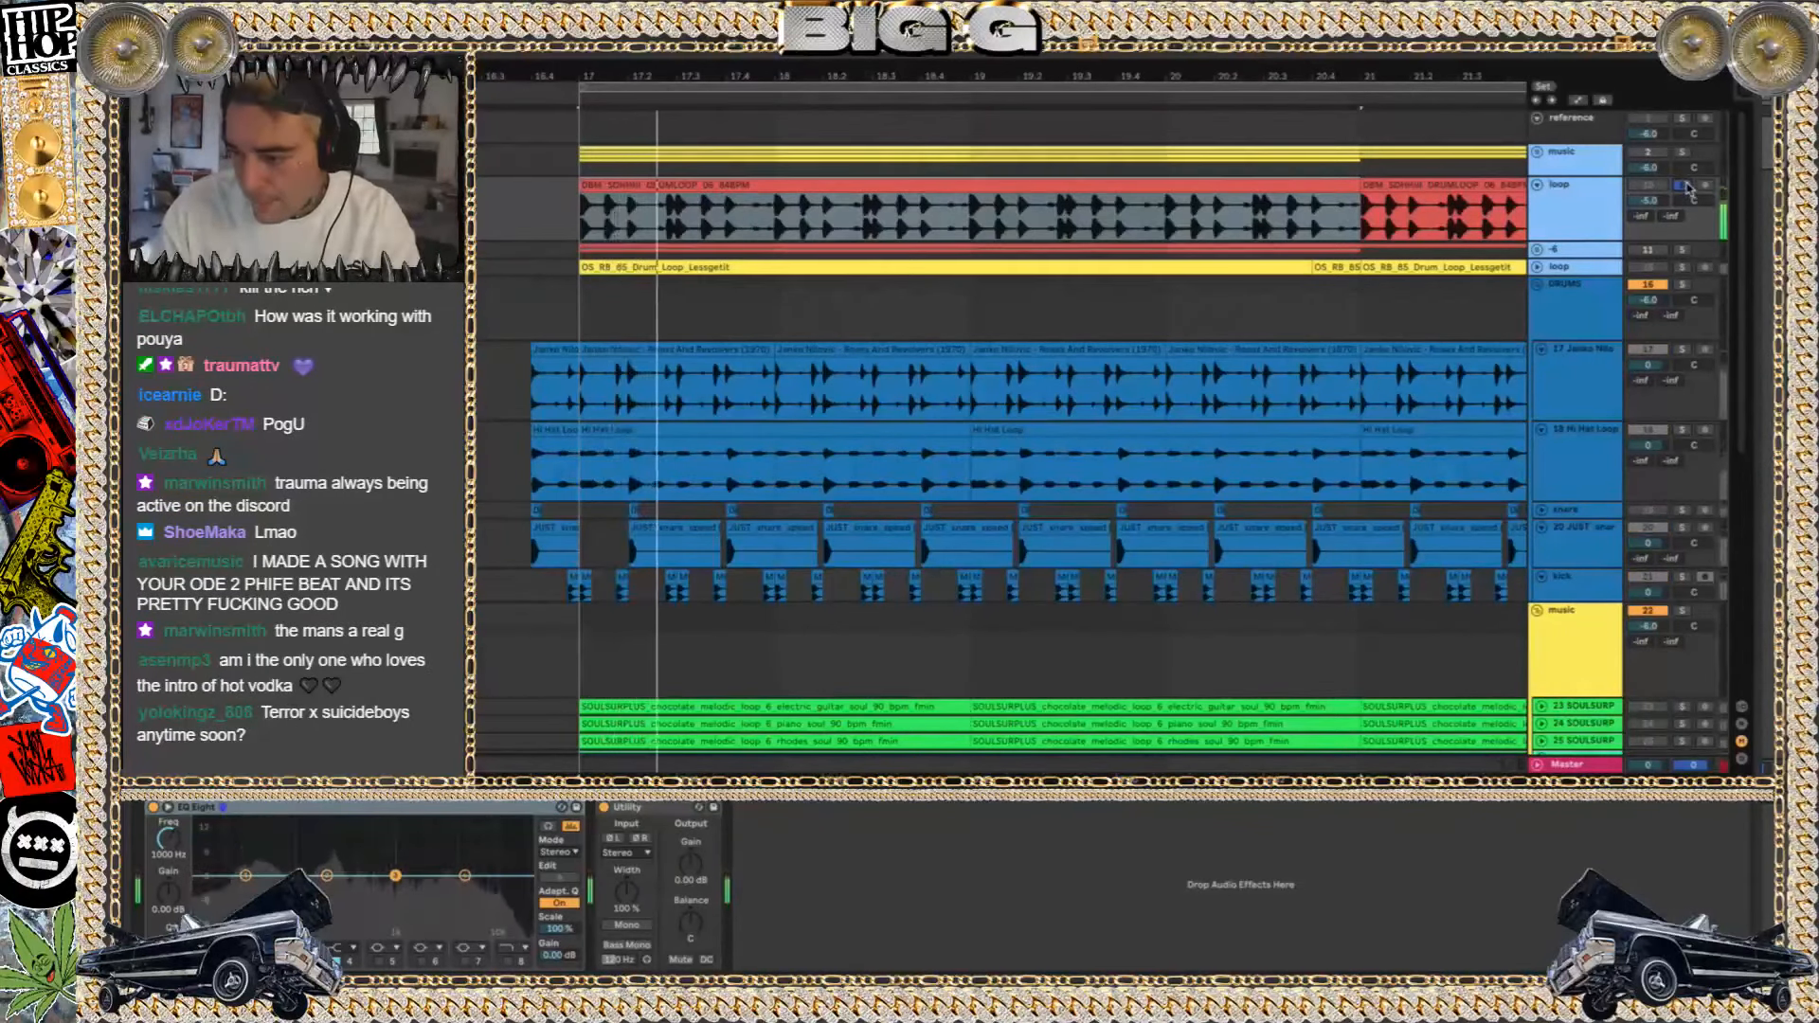
{"action": "left_click", "coordinate": [1687, 186]}
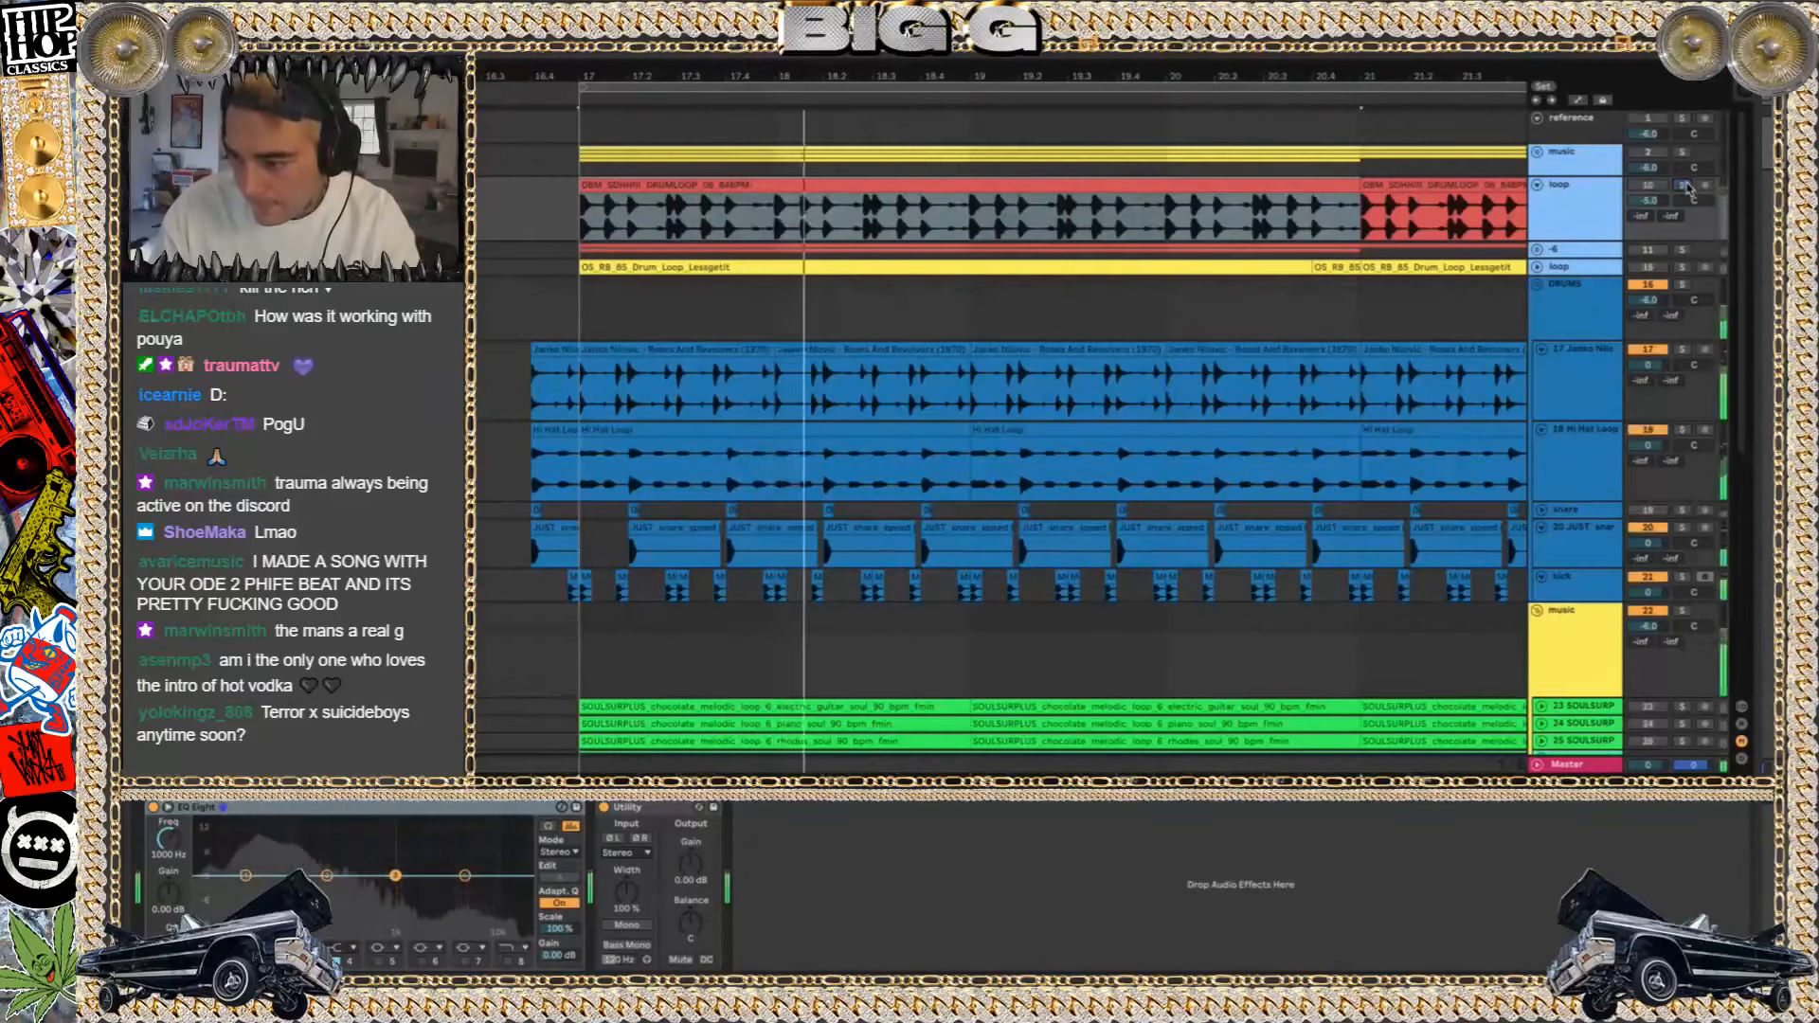
{"action": "left_click", "coordinate": [1537, 185]}
Solo the DRUMS group and select the Roses And Revolvers clip at bar 17 on track 17
{"action": "left_click", "coordinate": [1681, 237]}
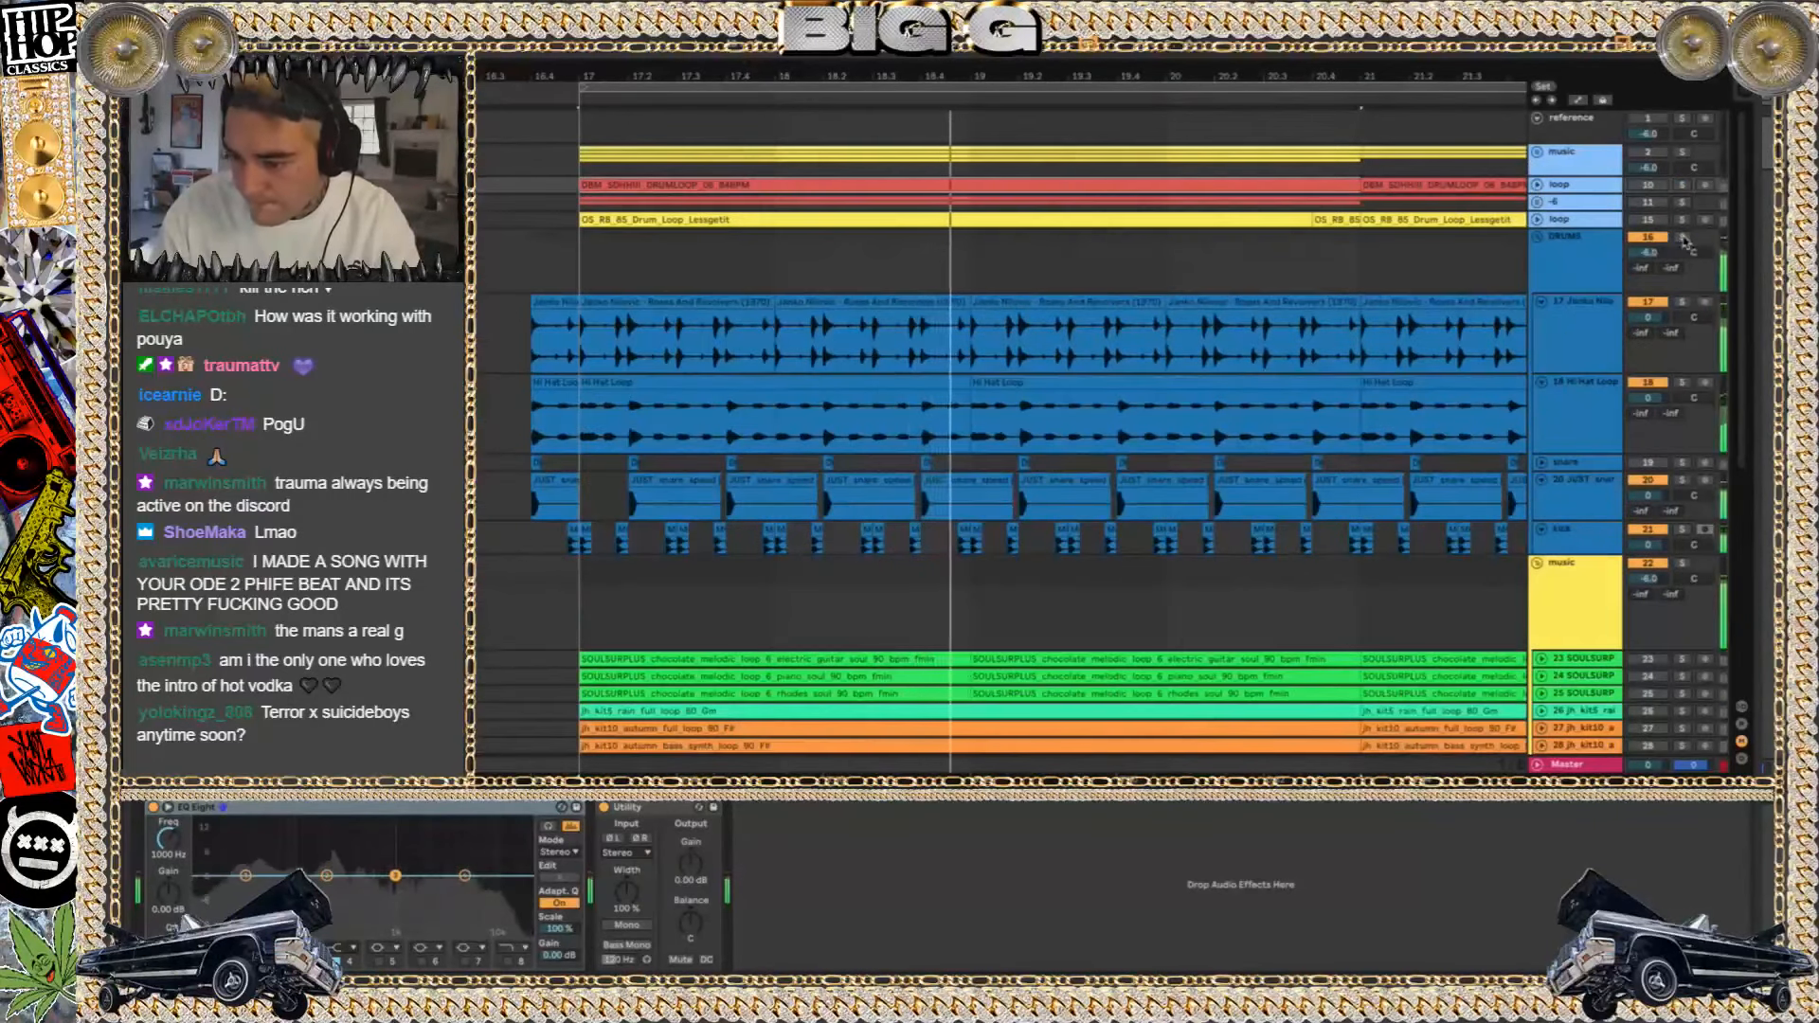
{"action": "key", "text": "space"}
{"action": "left_click", "coordinate": [695, 303]}
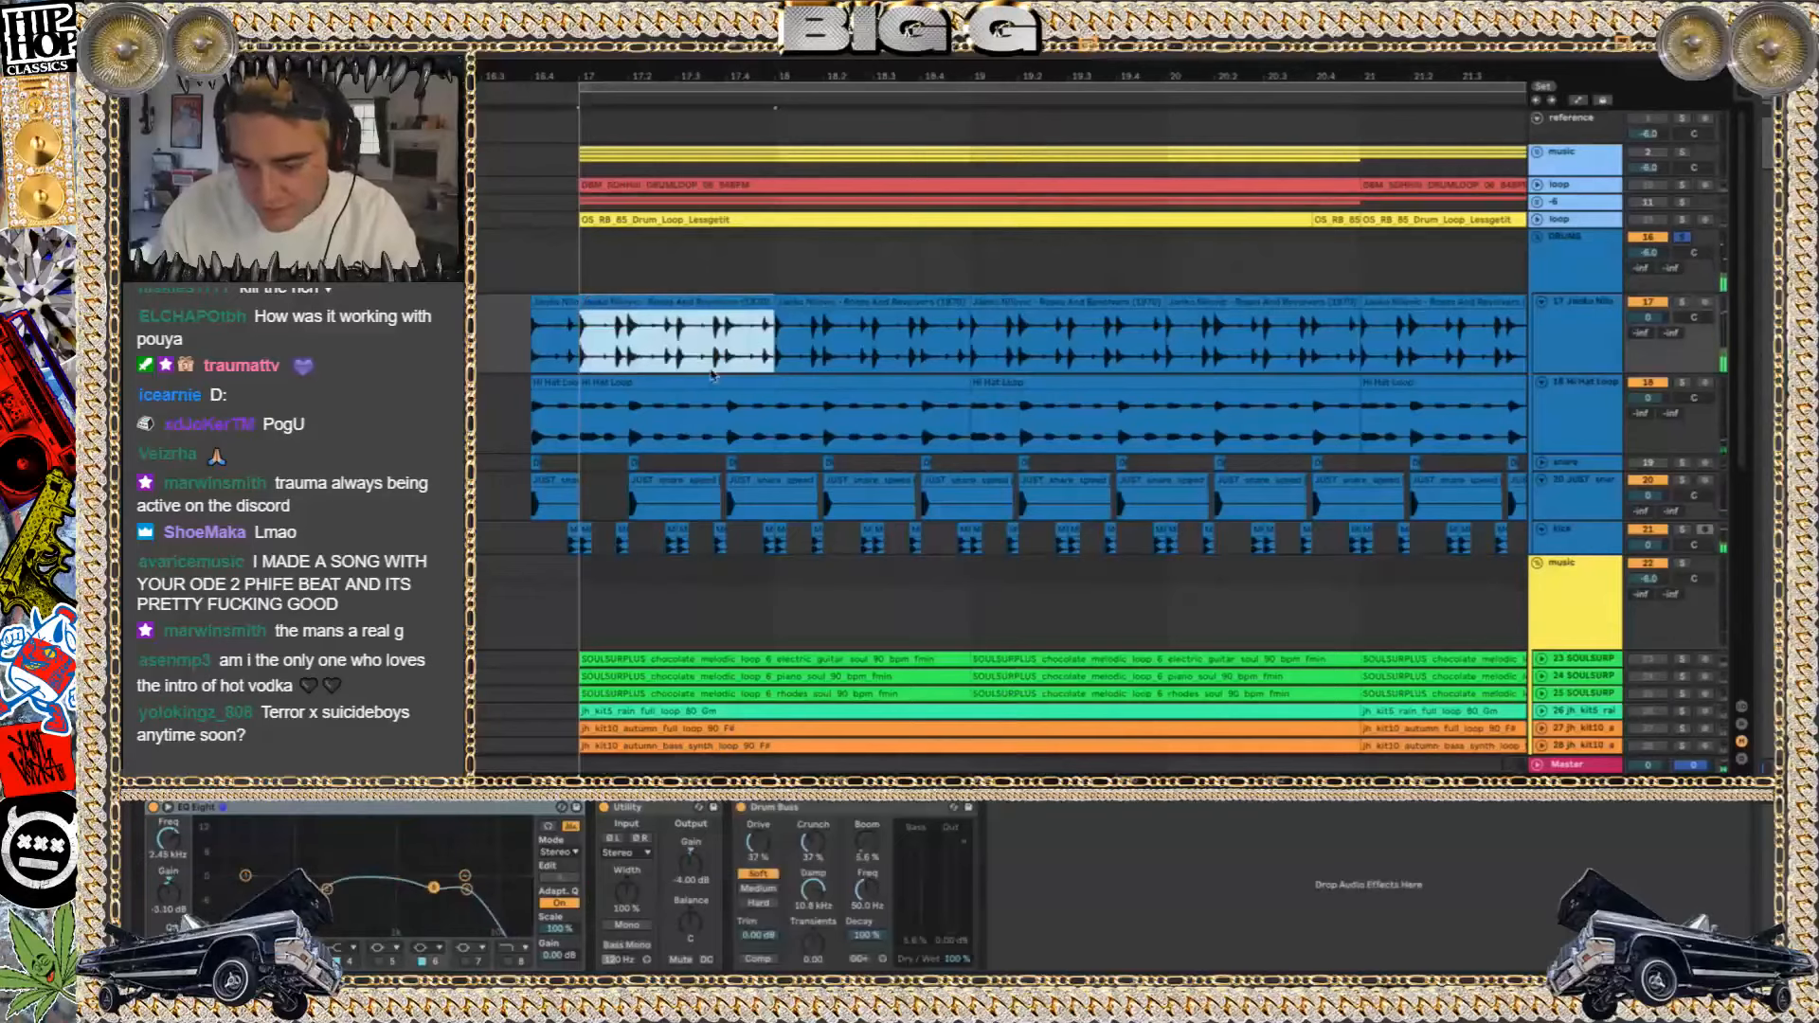
Solo track 17 and play its Roses And Revolvers drum sample from bar 17, replaying it from the start
{"action": "scroll", "coordinate": [712, 376], "scroll_direction": "down", "scroll_amount": 2}
{"action": "scroll", "coordinate": [712, 376], "scroll_direction": "down", "scroll_amount": 2}
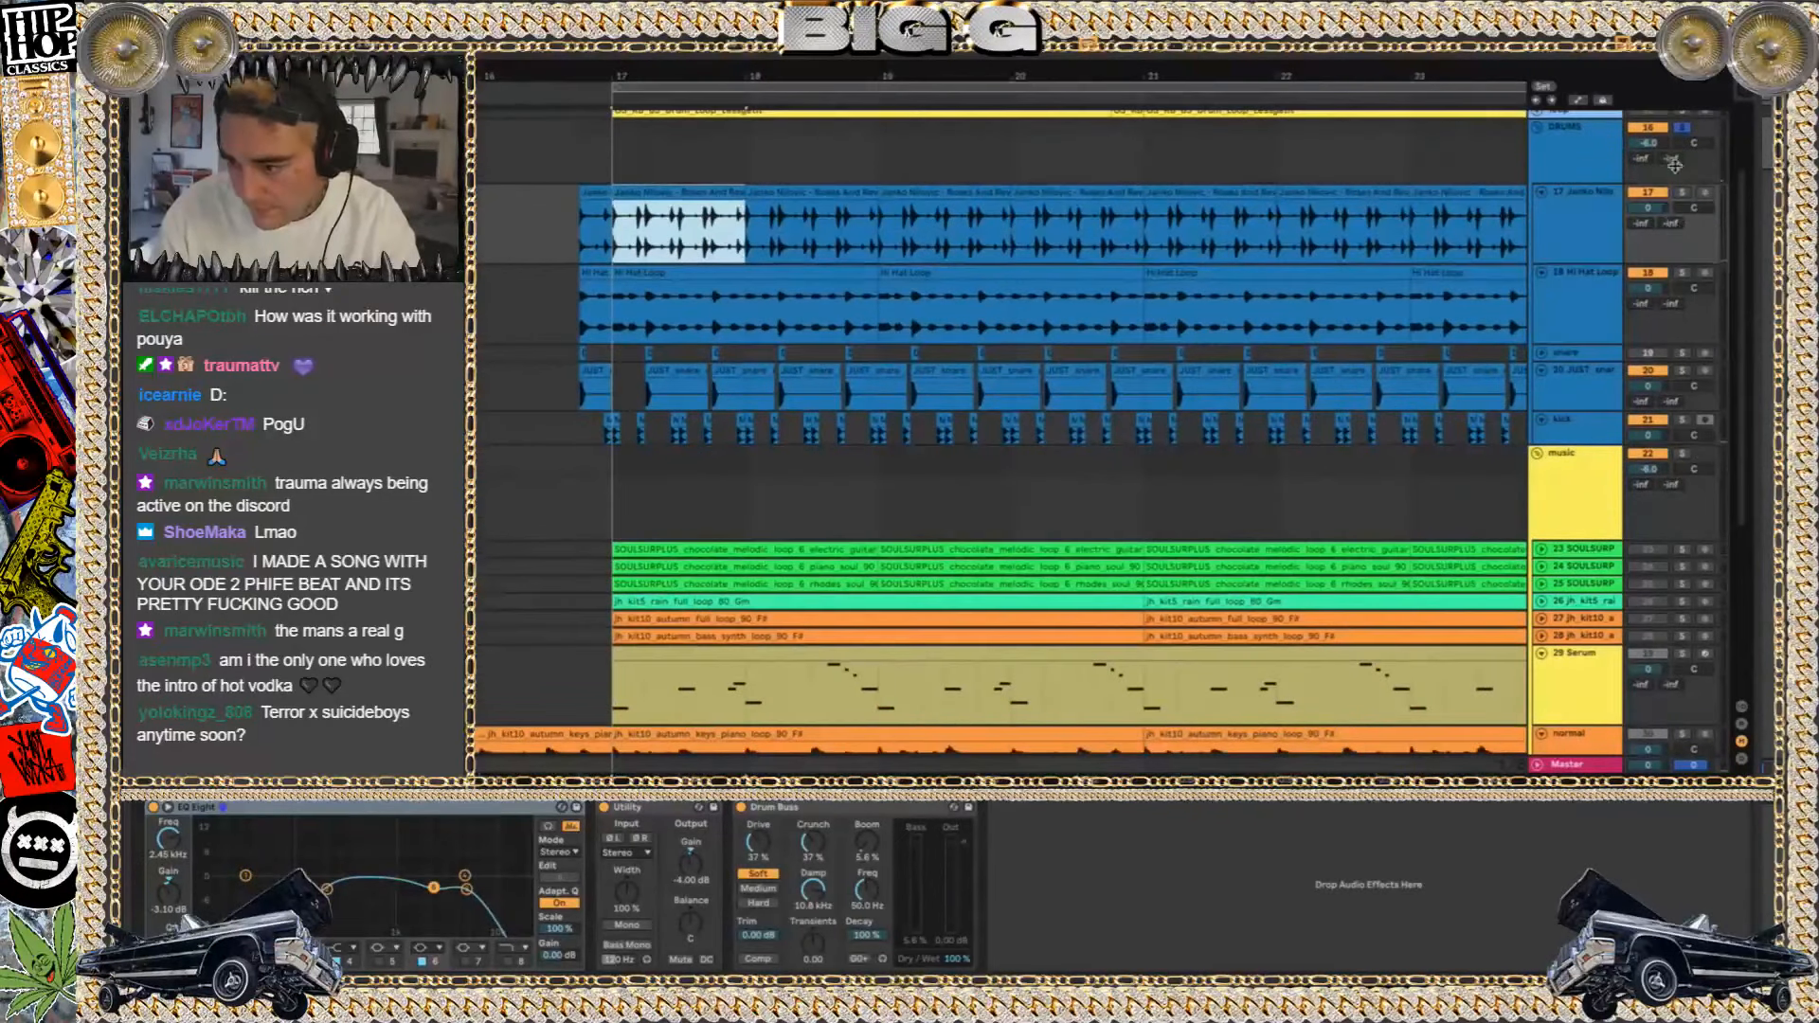
{"action": "left_click", "coordinate": [1683, 192]}
{"action": "key", "text": "space"}
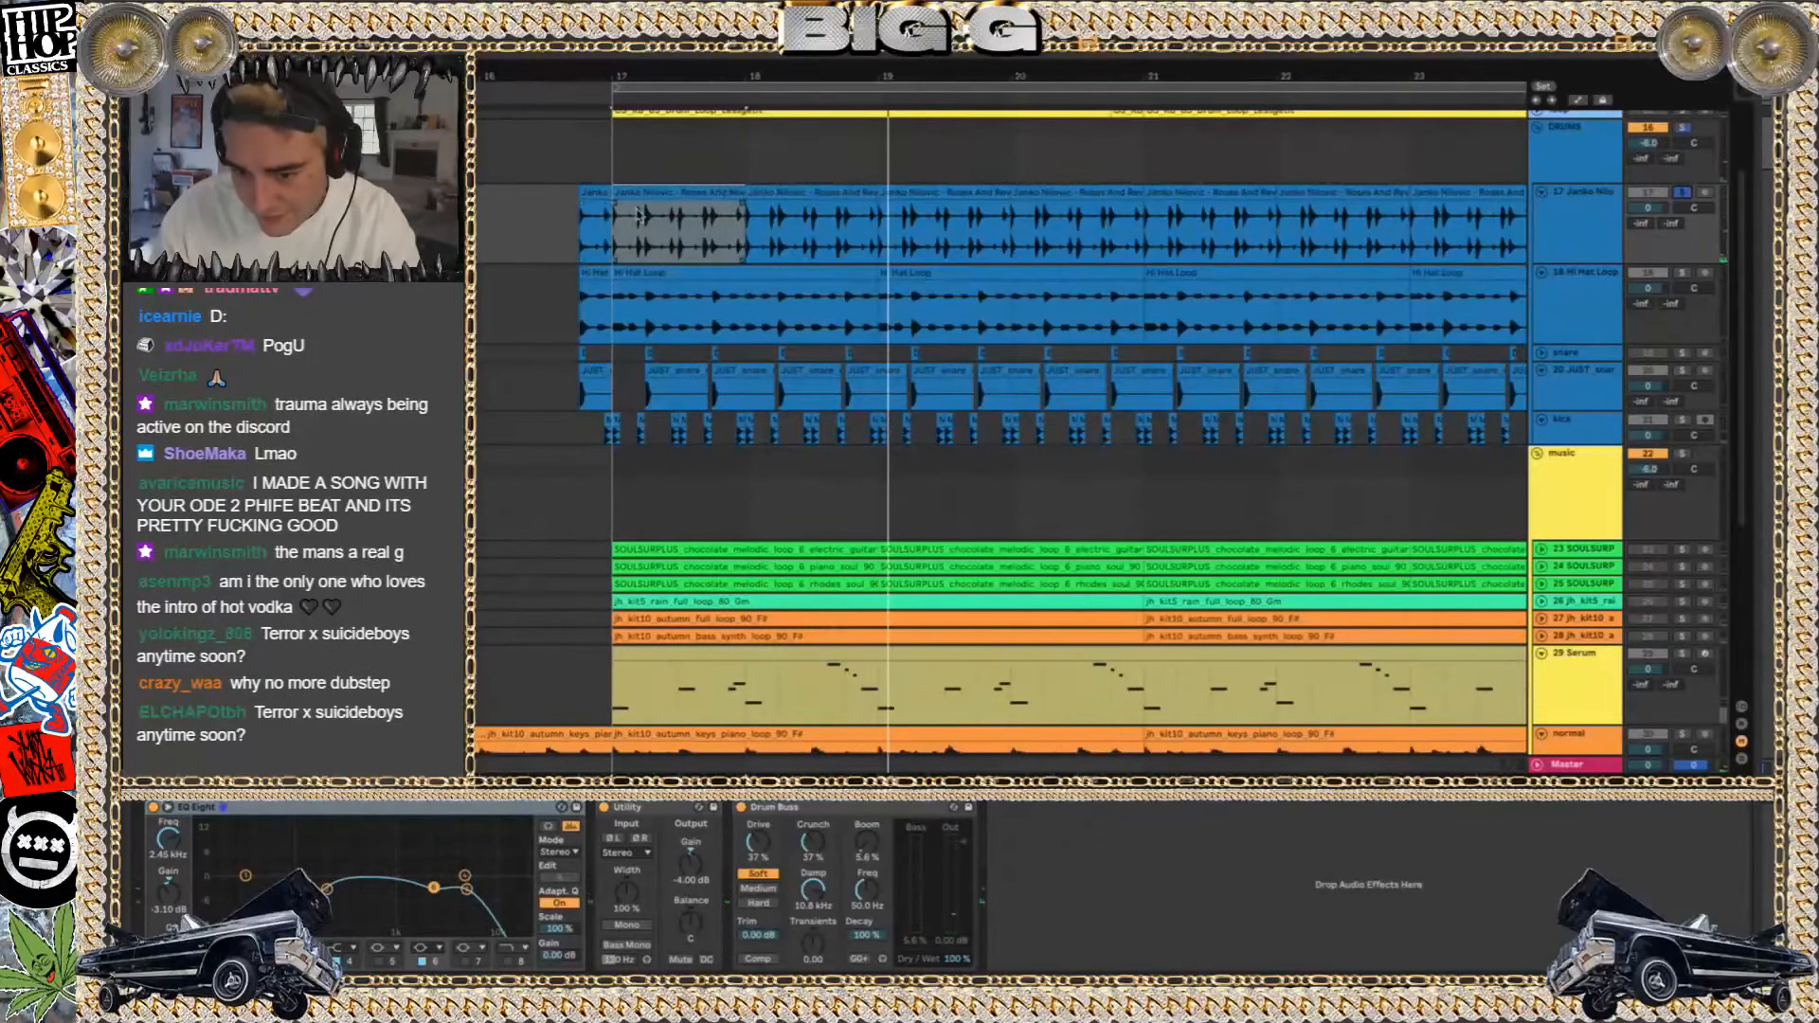
{"action": "scroll", "coordinate": [636, 214], "scroll_direction": "up", "scroll_amount": 3}
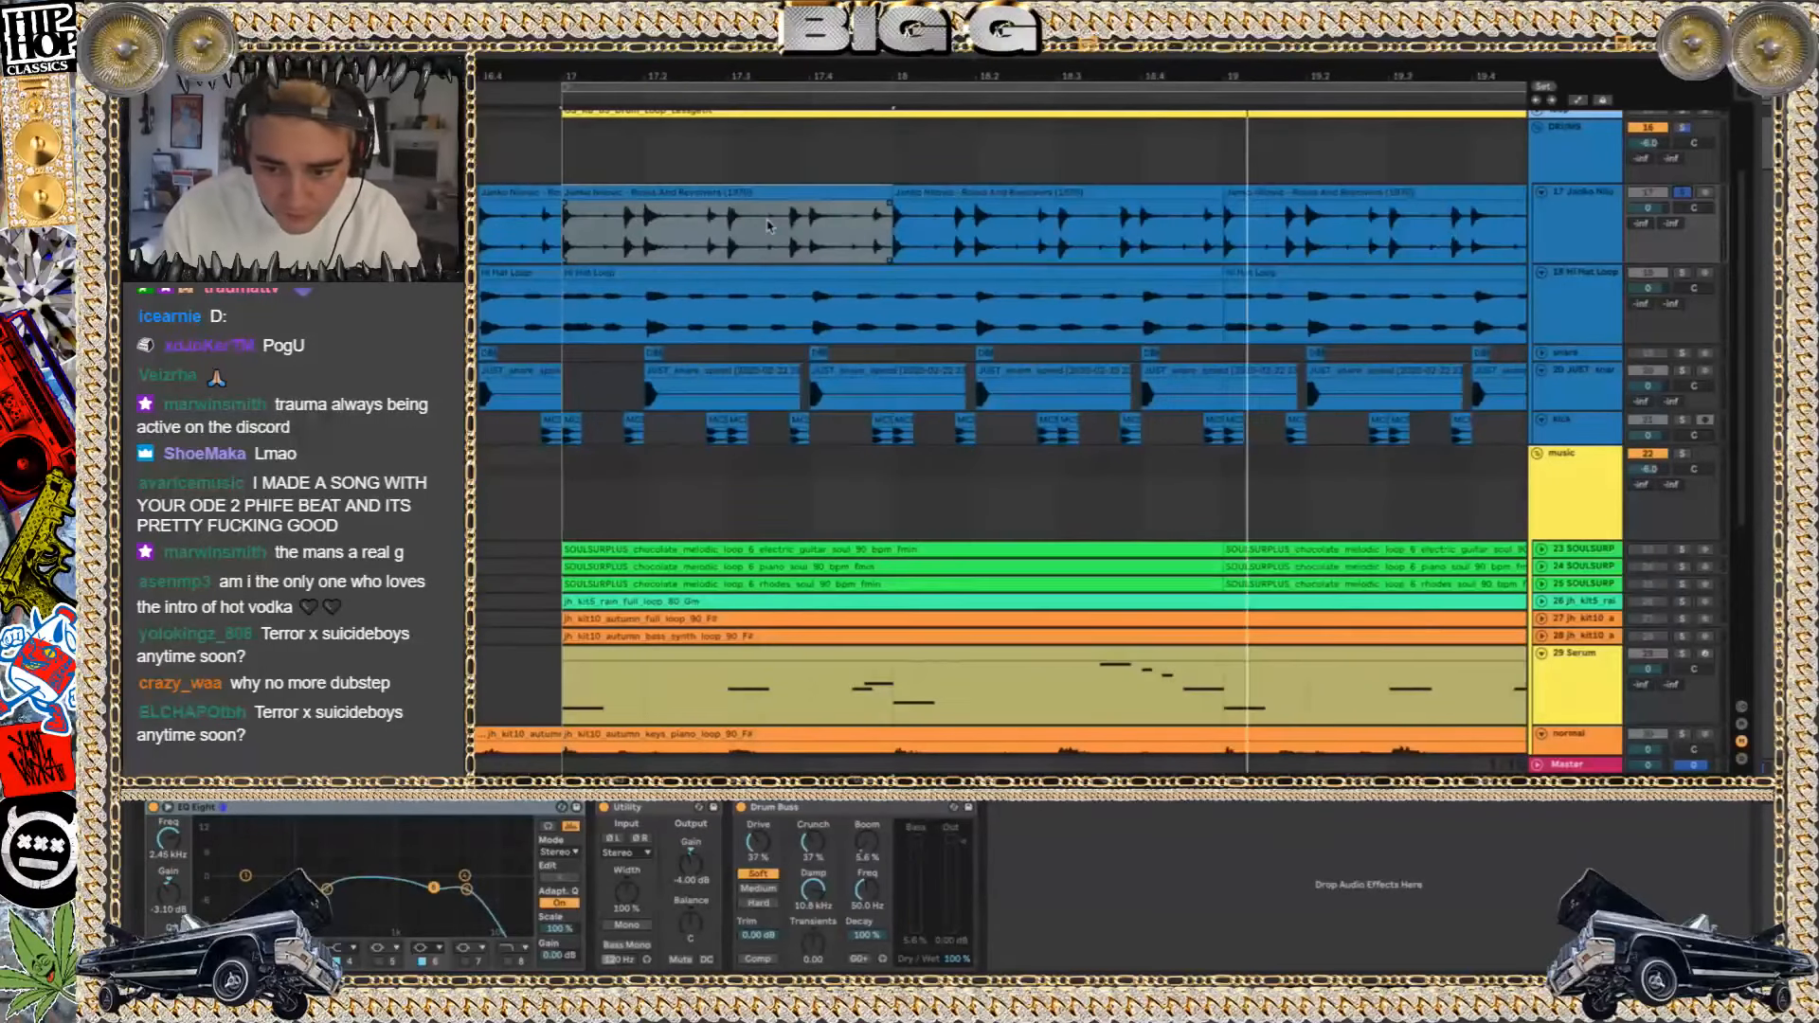
{"action": "key", "text": "space"}
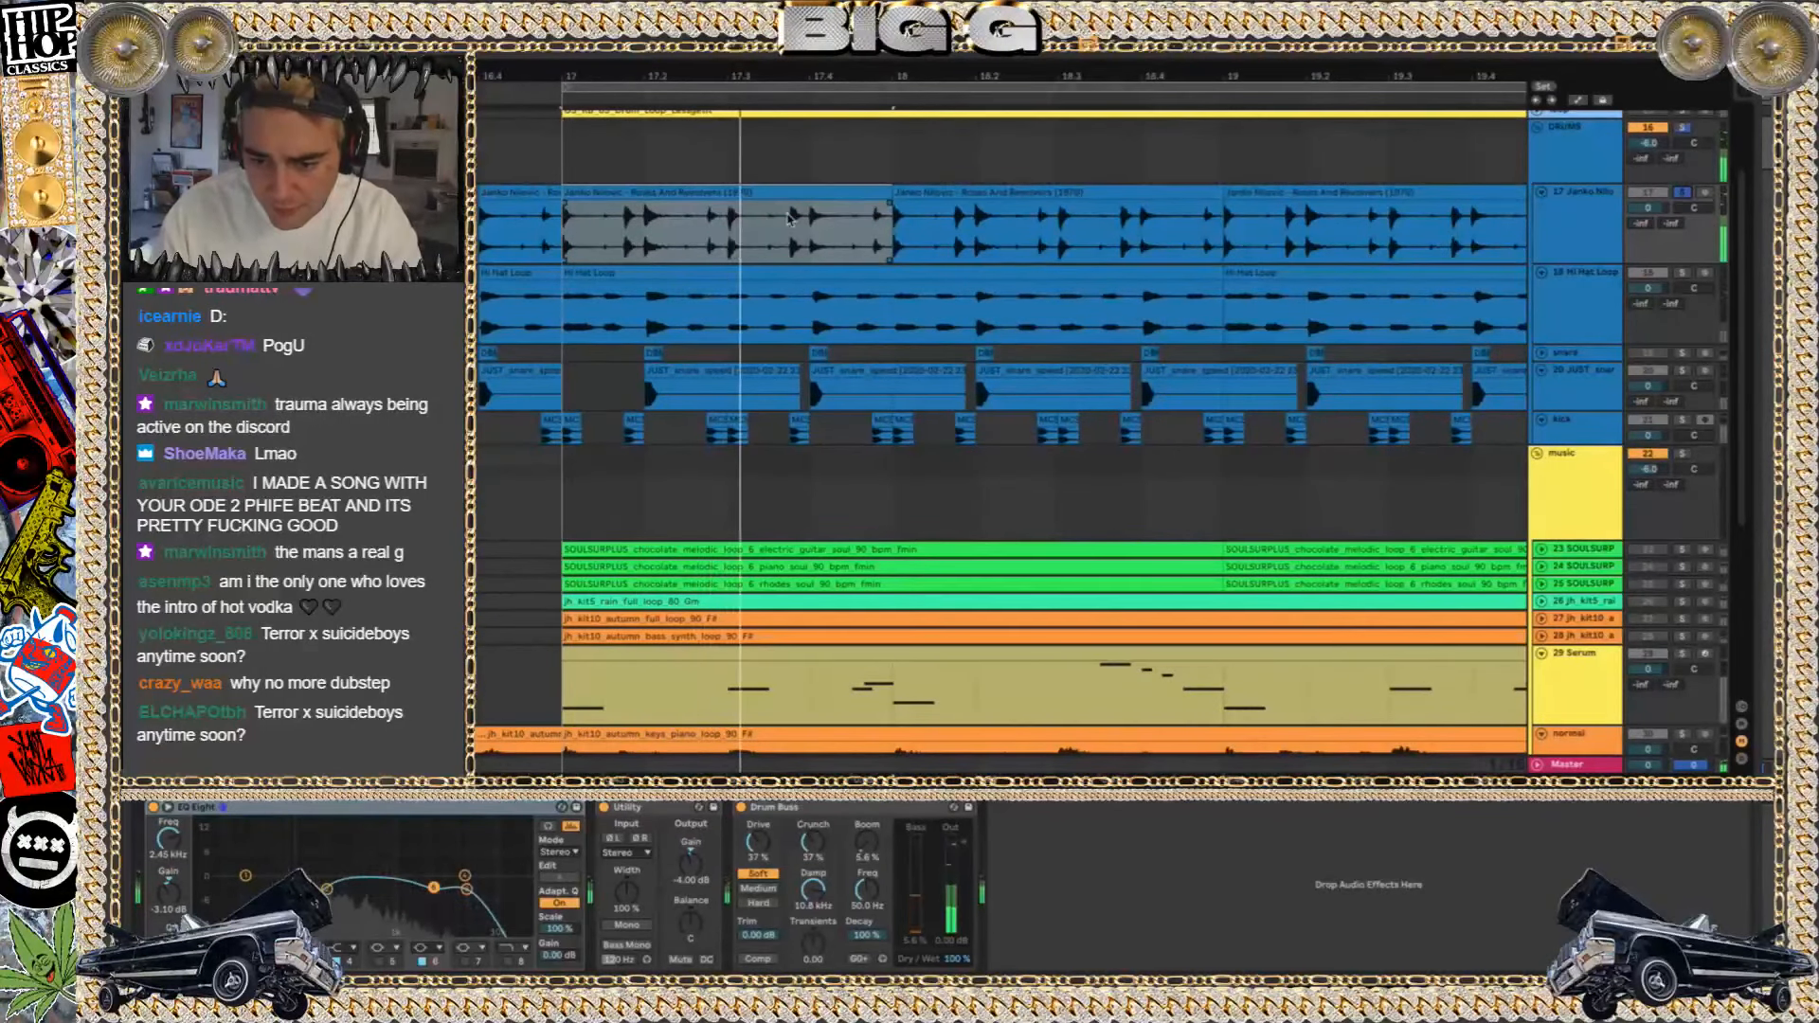
Switch the solo to track 18, Hi Hat Loop, play it and show its bar 17 clip in the clip view
{"action": "scroll", "coordinate": [736, 241], "scroll_direction": "down", "scroll_amount": 2}
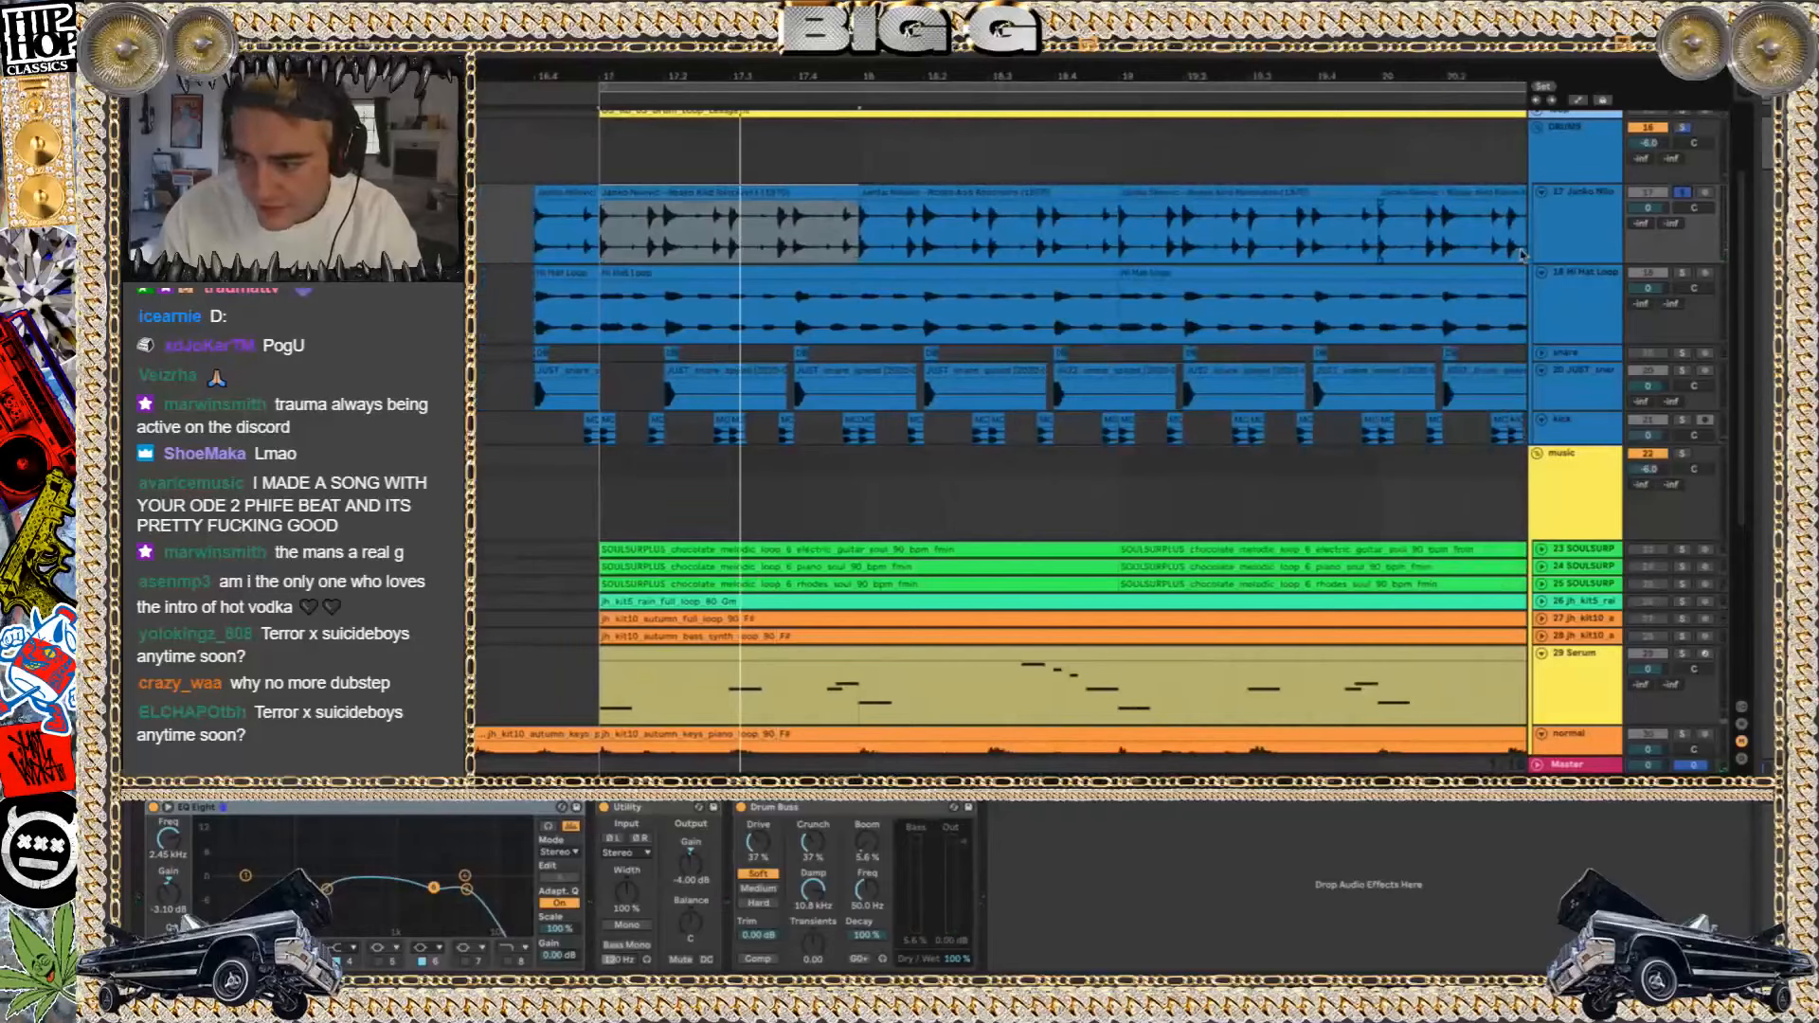
{"action": "left_click", "coordinate": [1685, 276]}
{"action": "key", "text": "space"}
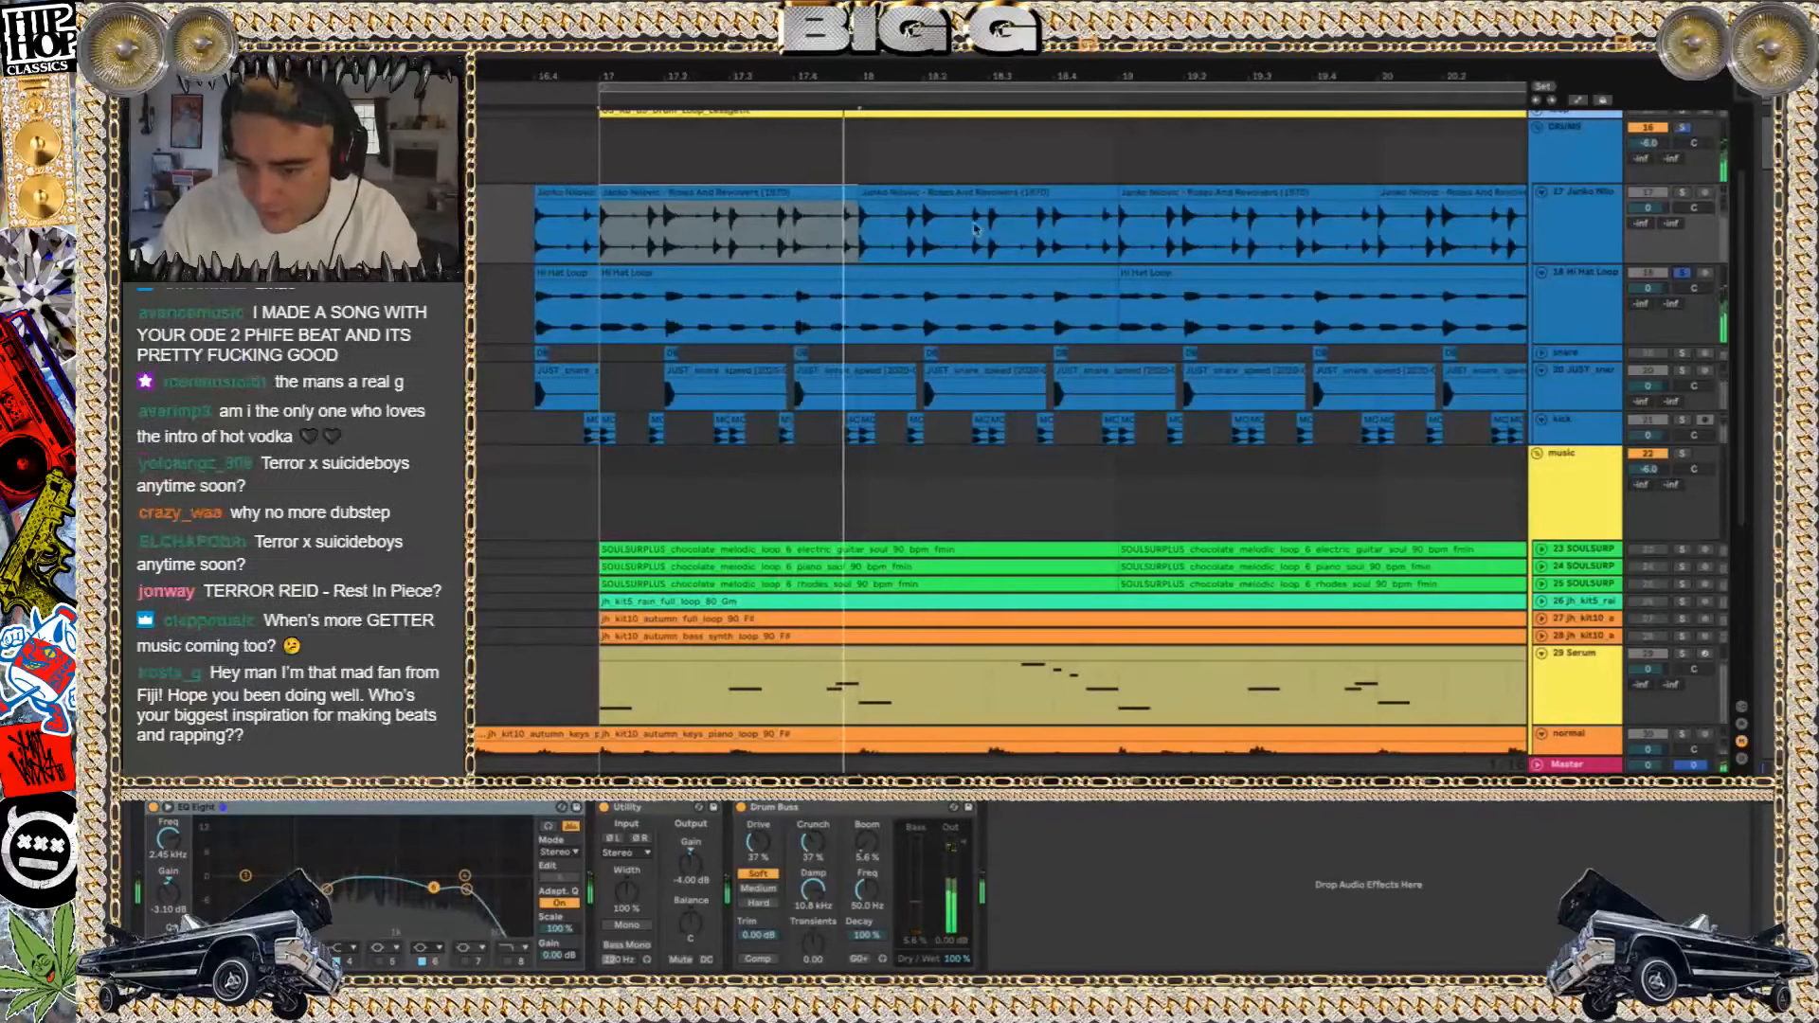
{"action": "left_click", "coordinate": [925, 275]}
{"action": "key", "text": "shift+Tab"}
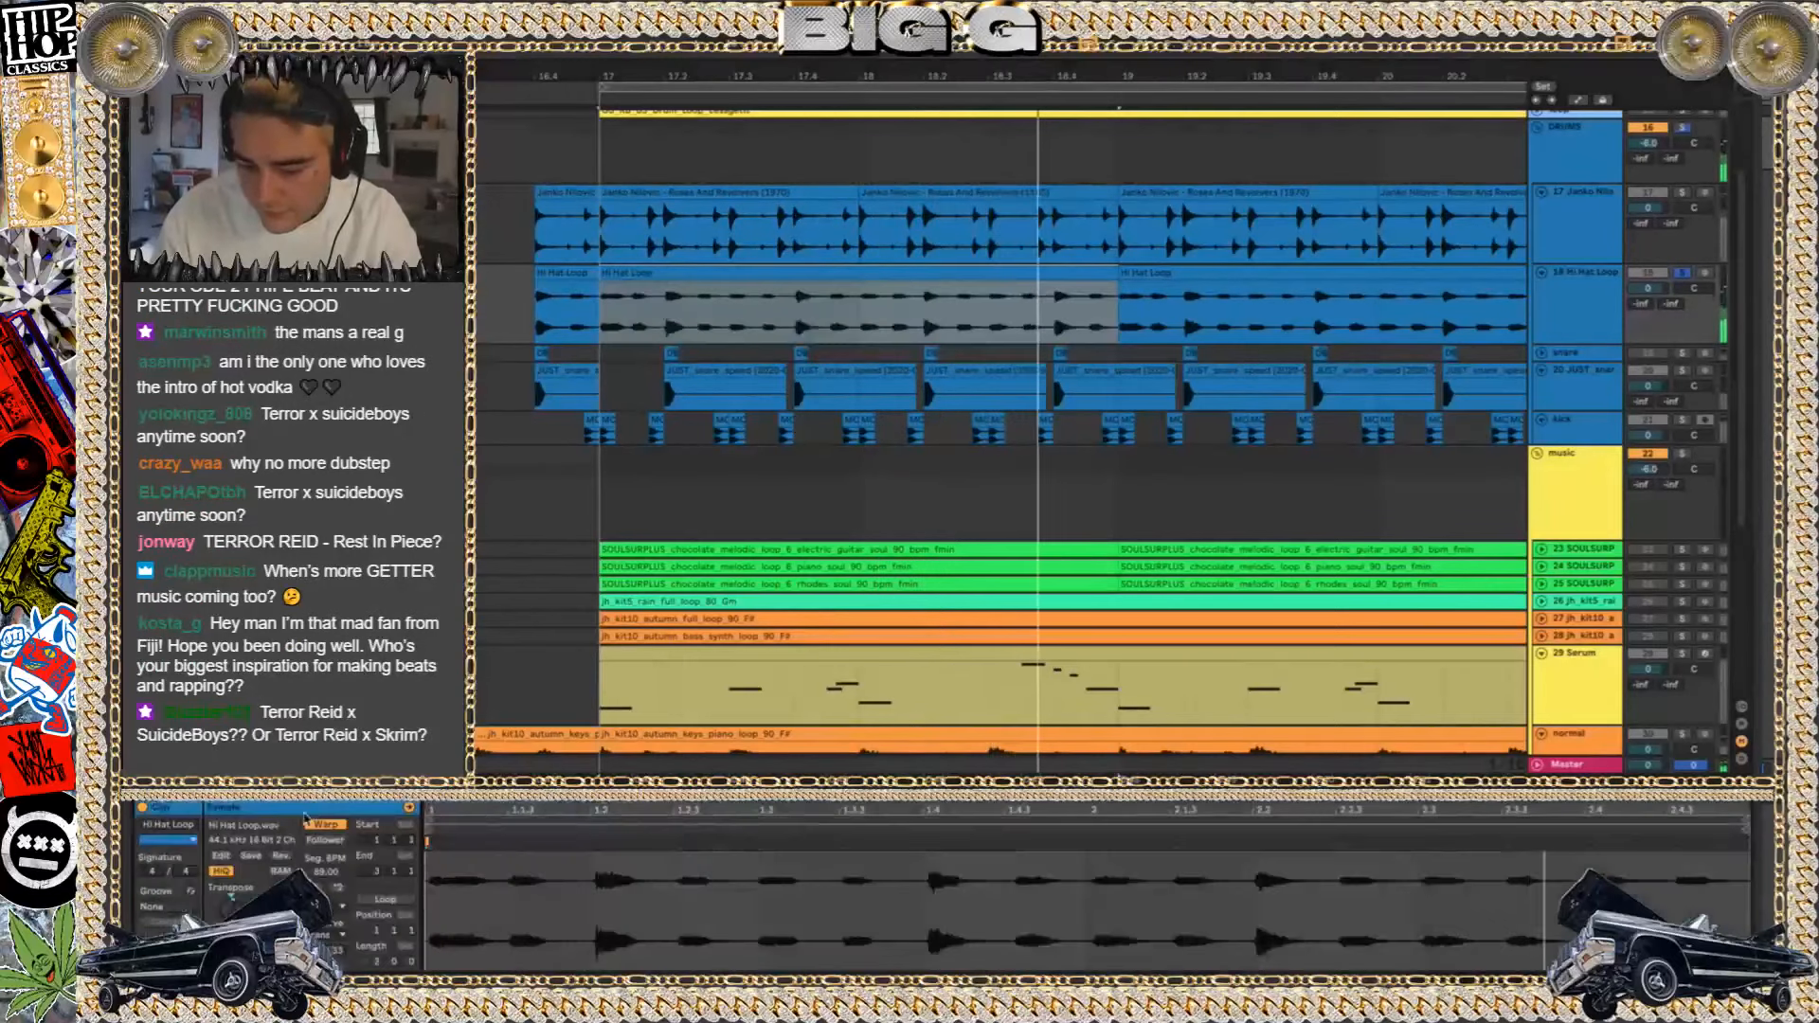
Turn Warp off and back on for the Hi Hat Loop clip and view its warp mode choices
{"action": "left_click", "coordinate": [323, 828]}
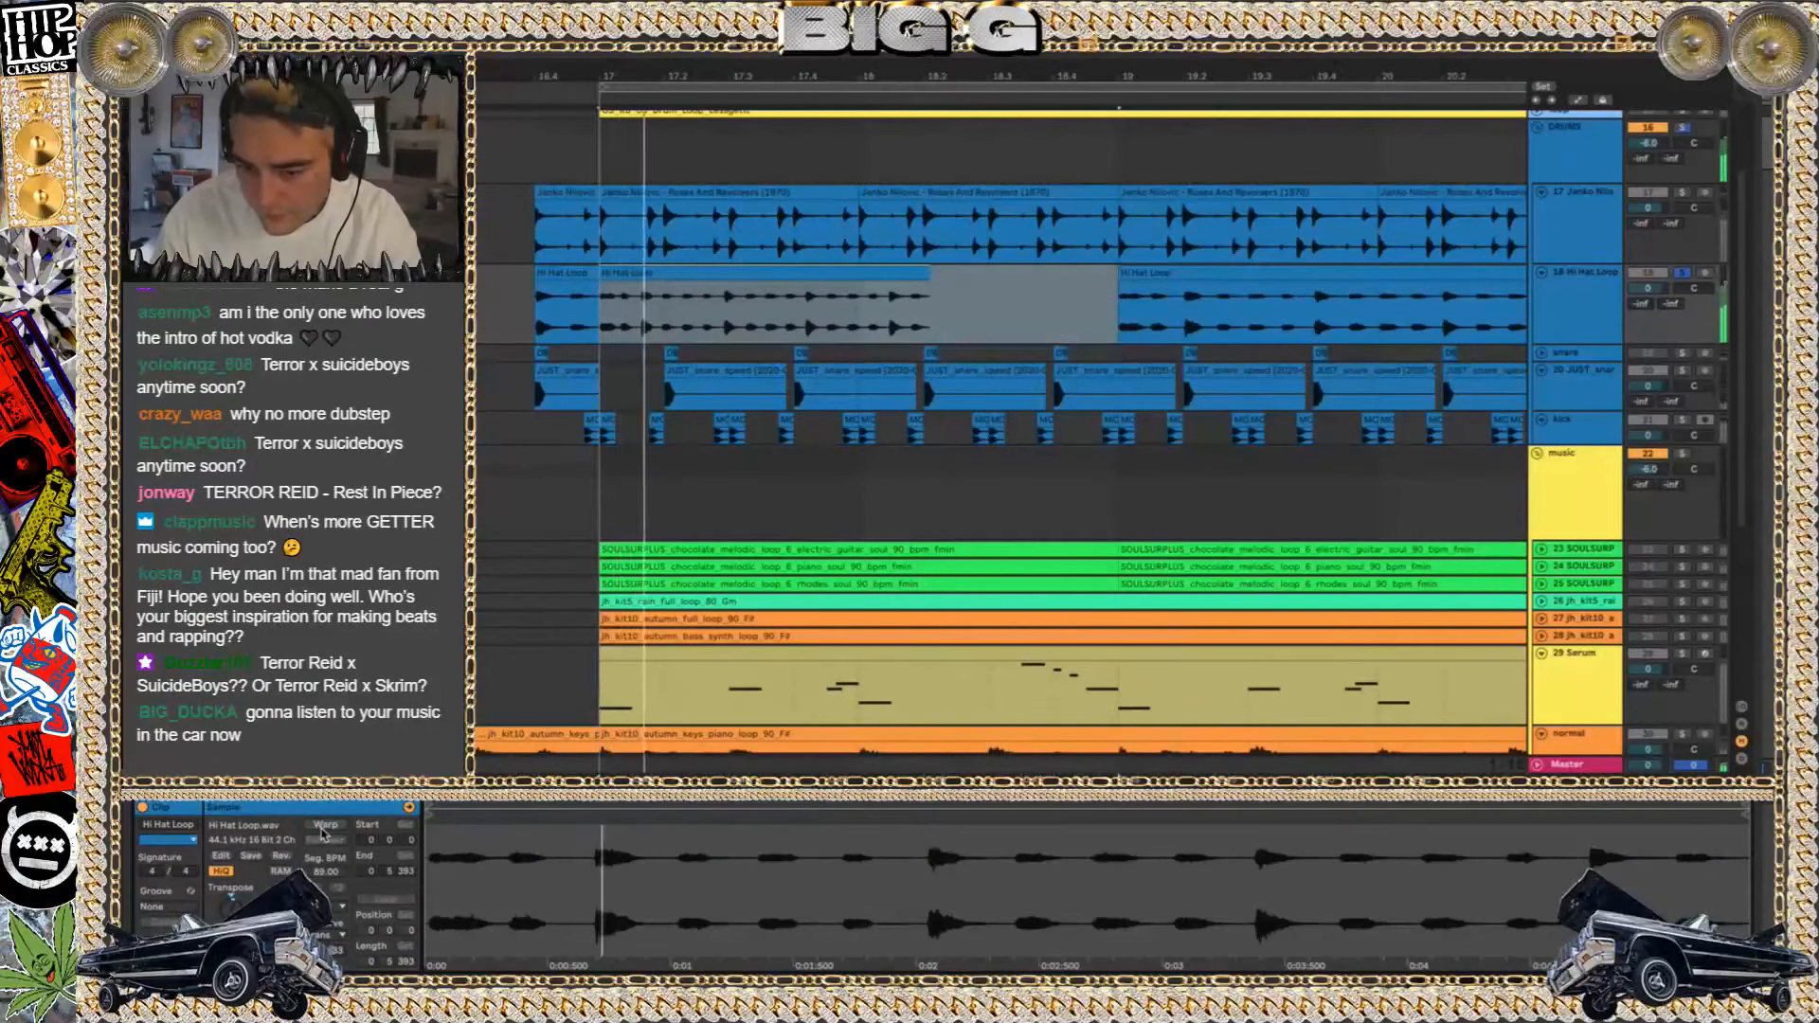
{"action": "left_click", "coordinate": [323, 826]}
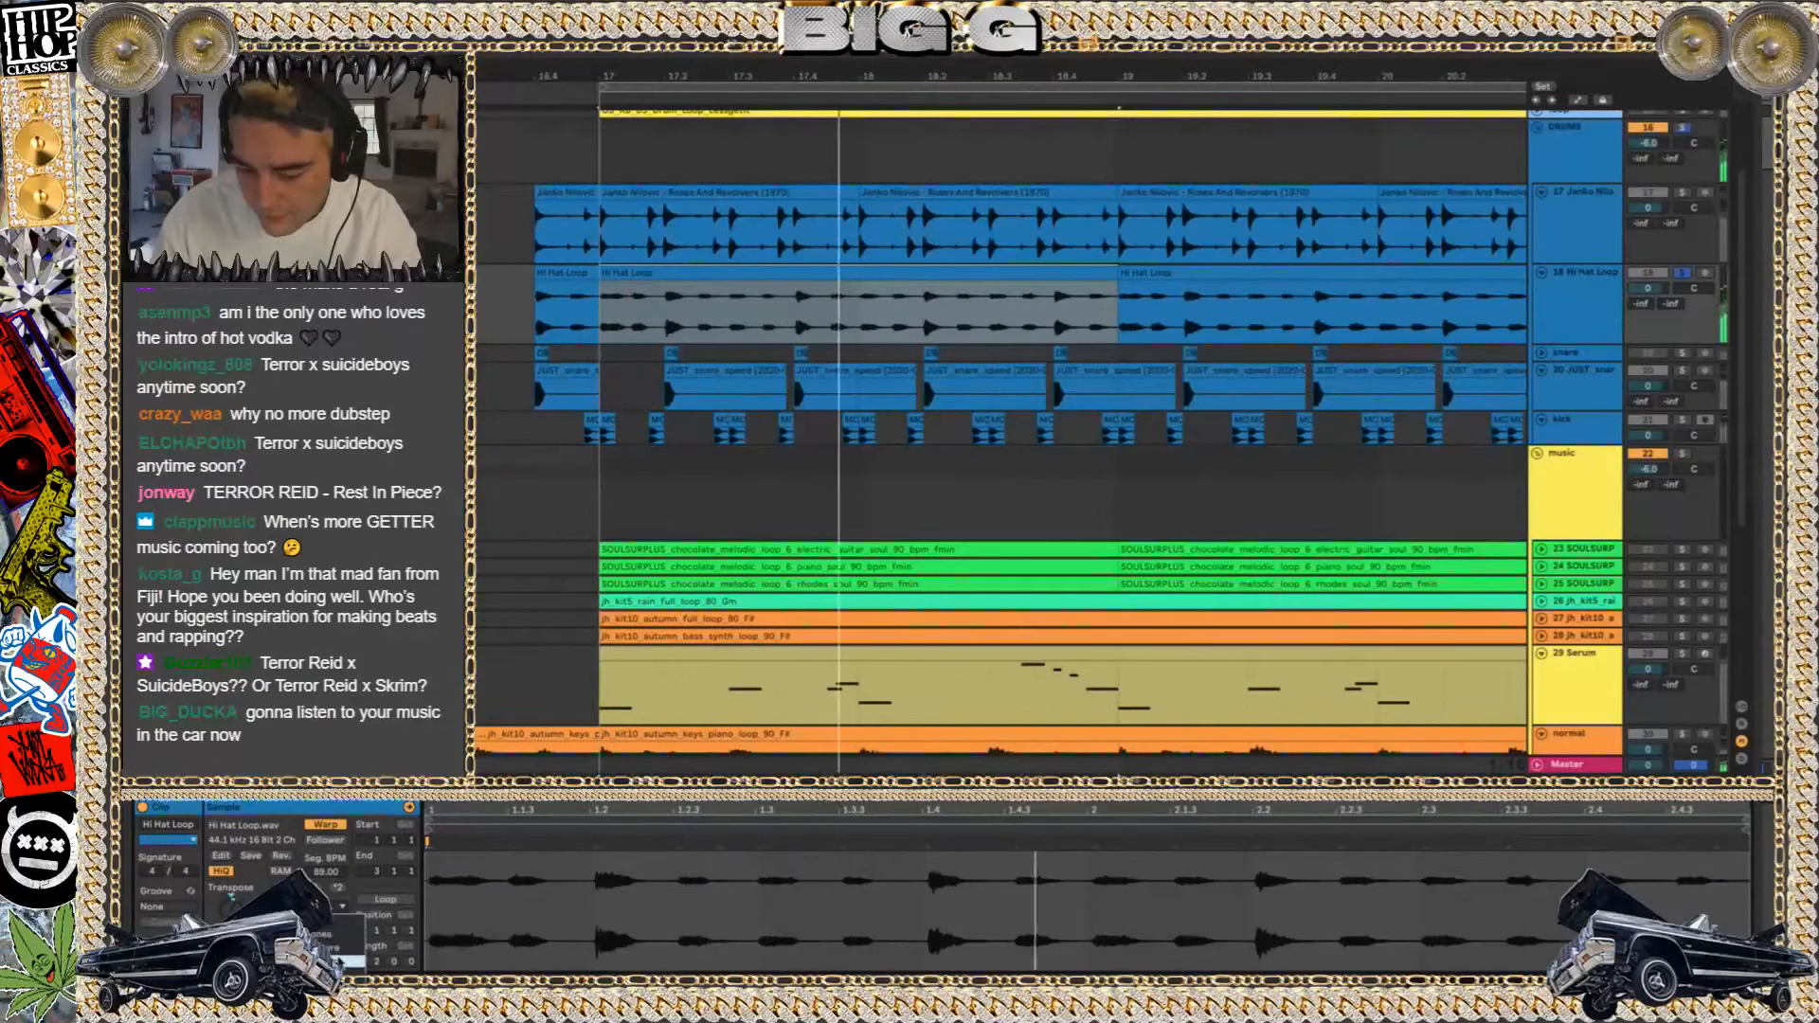
{"action": "left_click", "coordinate": [337, 908]}
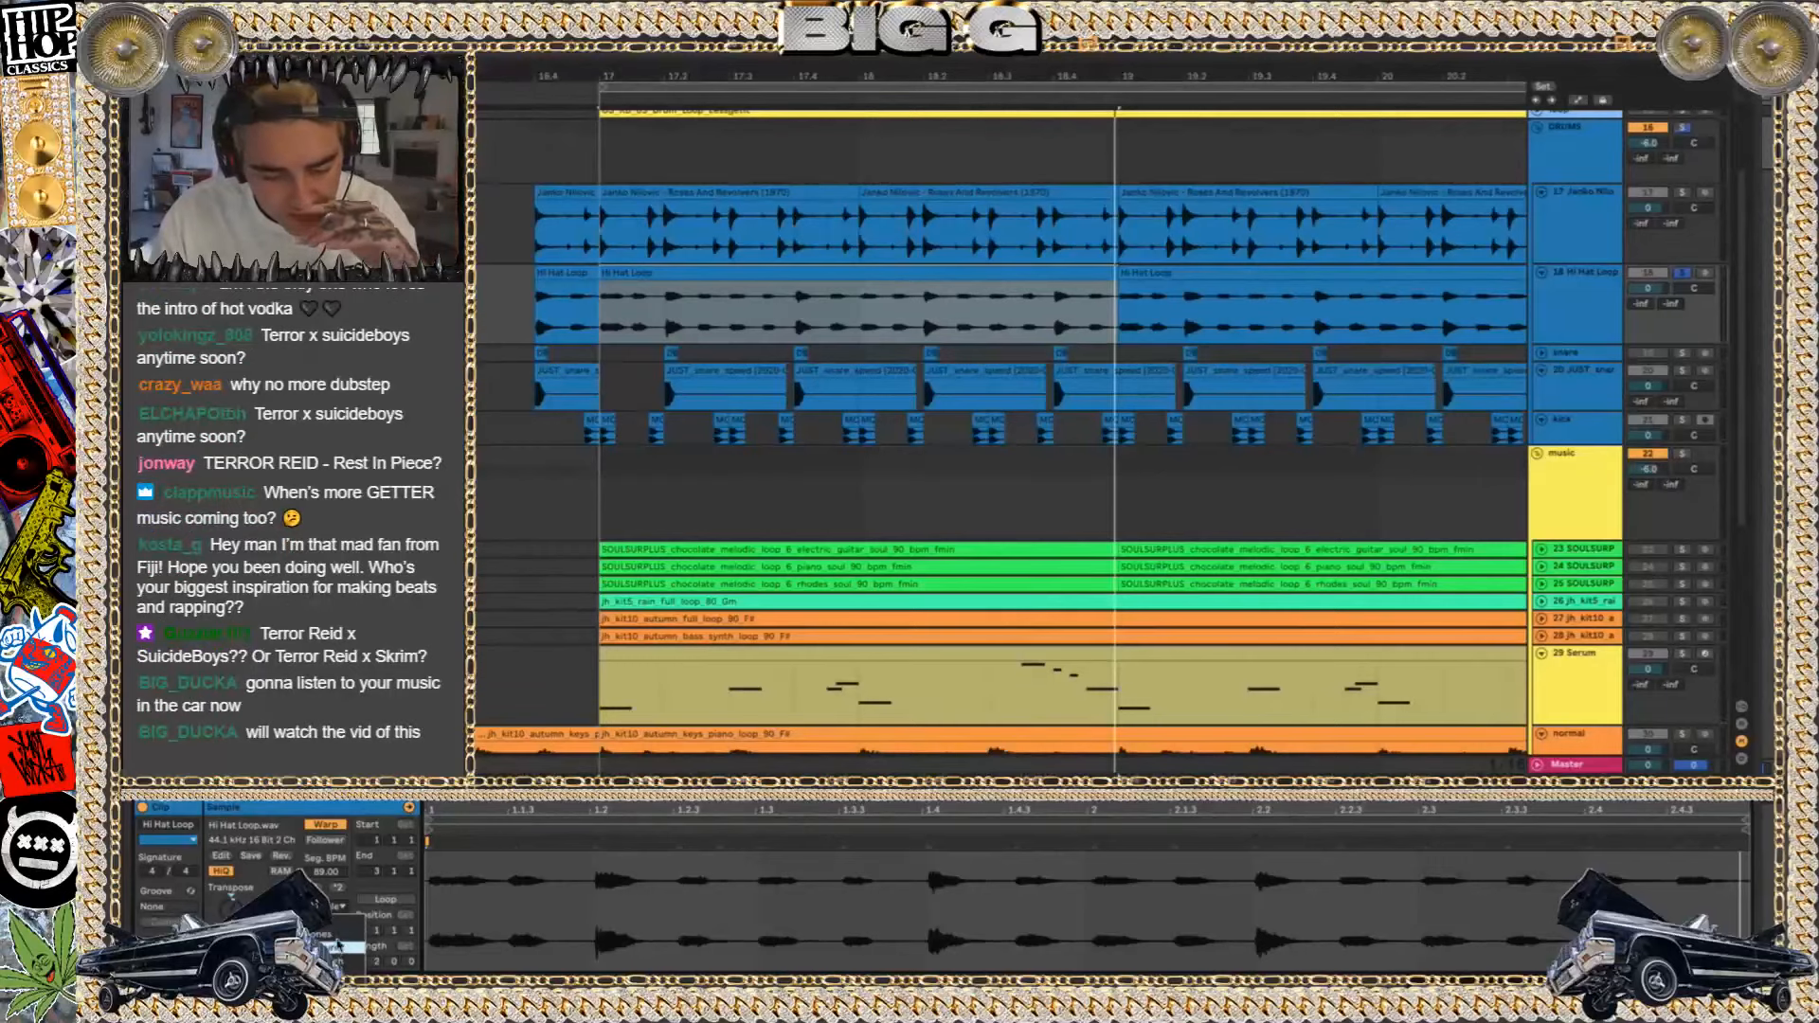
{"action": "left_click", "coordinate": [334, 923]}
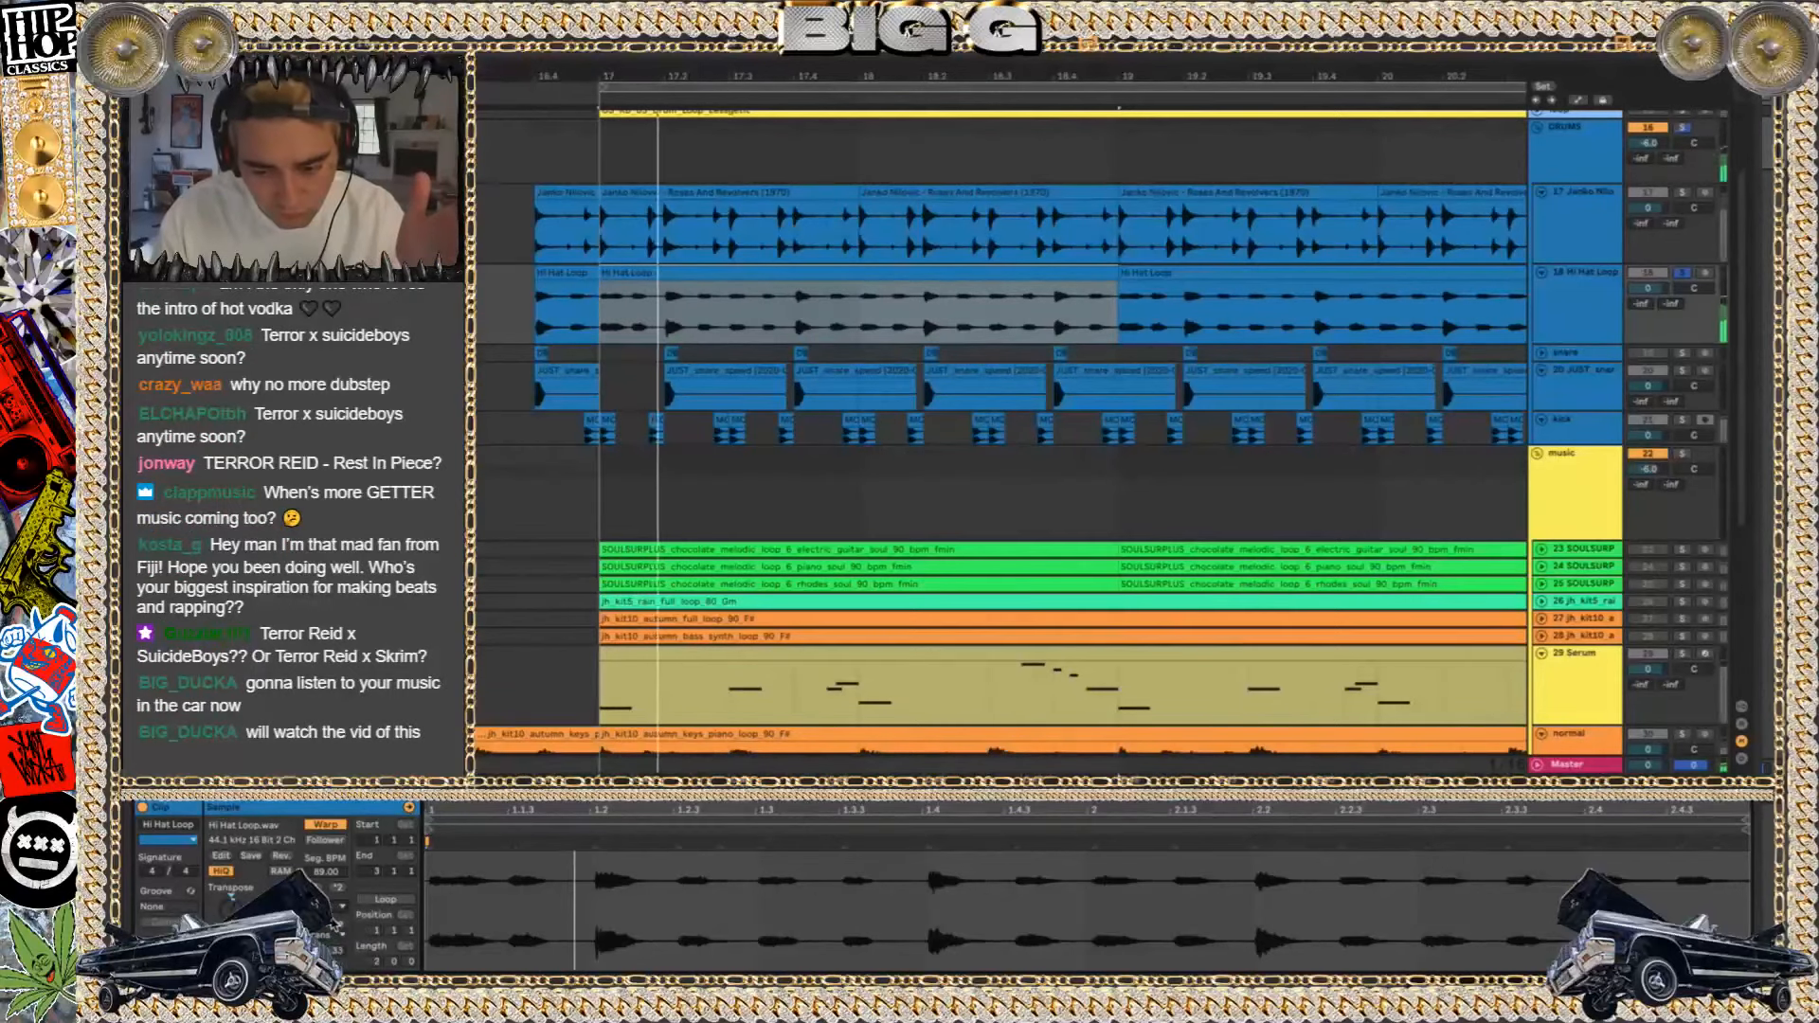
Compare the drums with and without the Hi Hat Loop by switching solos and toggling track 18 off and on
{"action": "left_click", "coordinate": [1683, 194]}
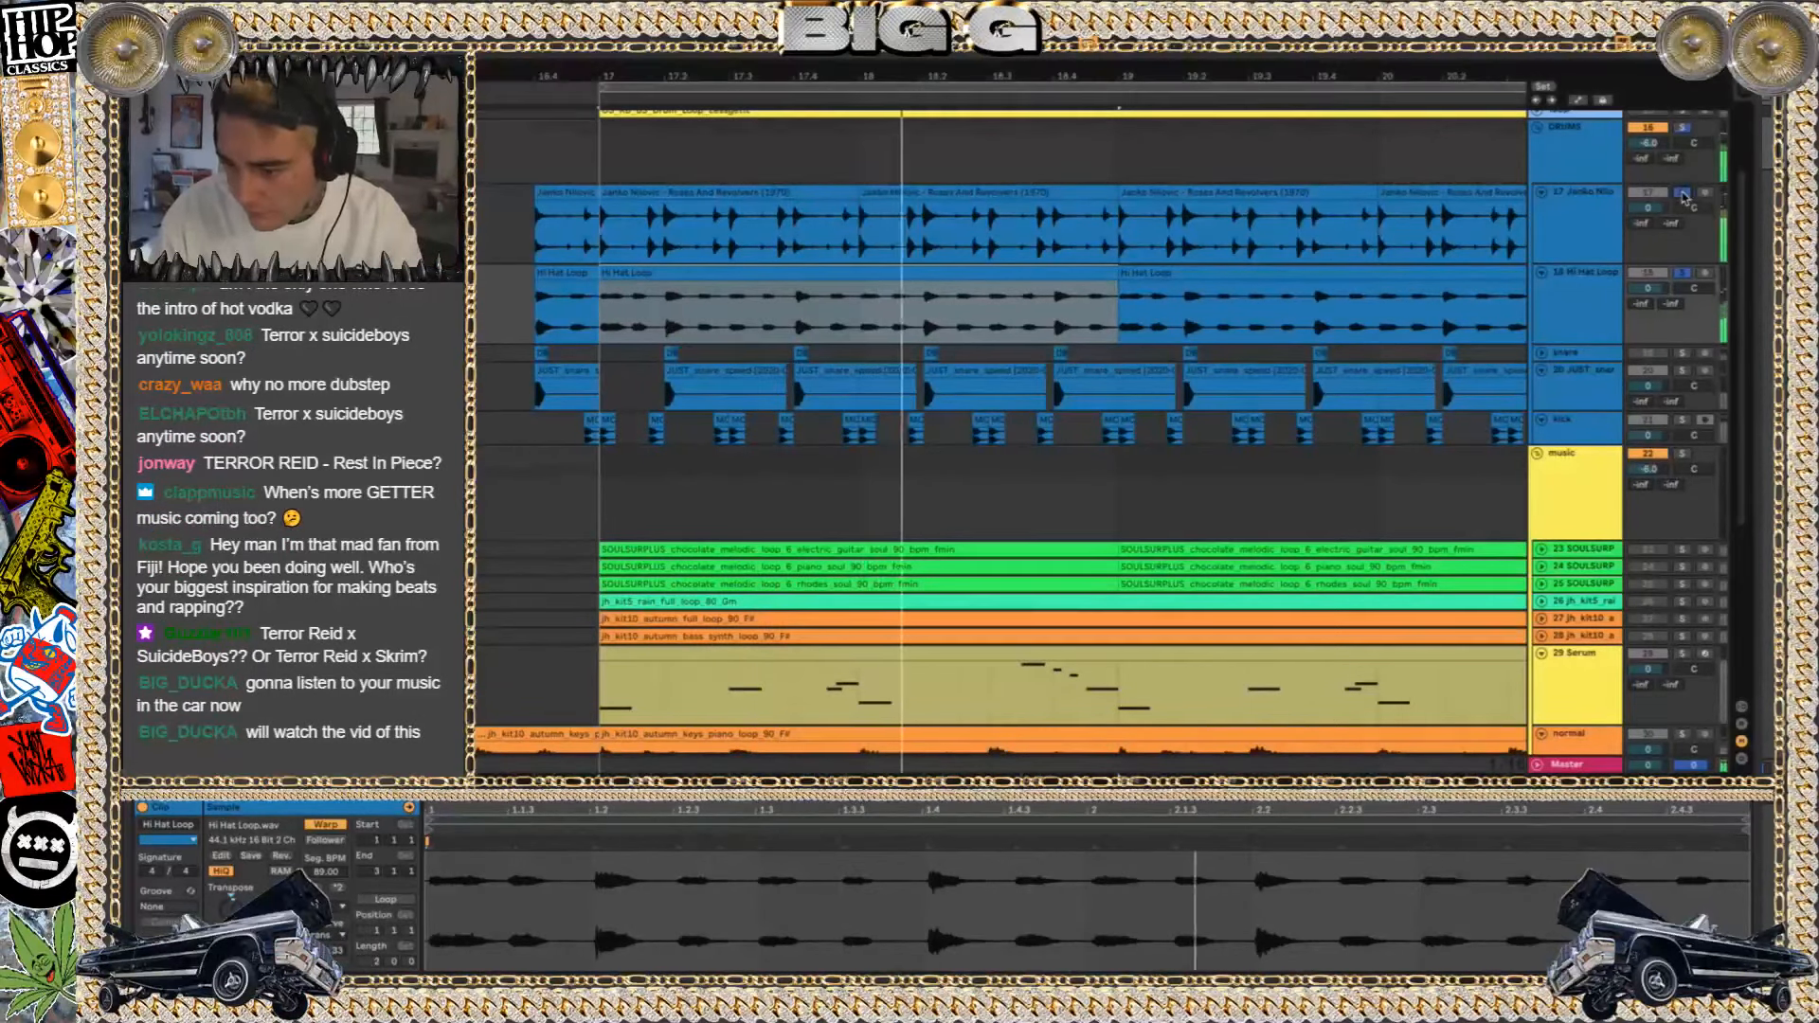
{"action": "left_click", "coordinate": [1683, 273]}
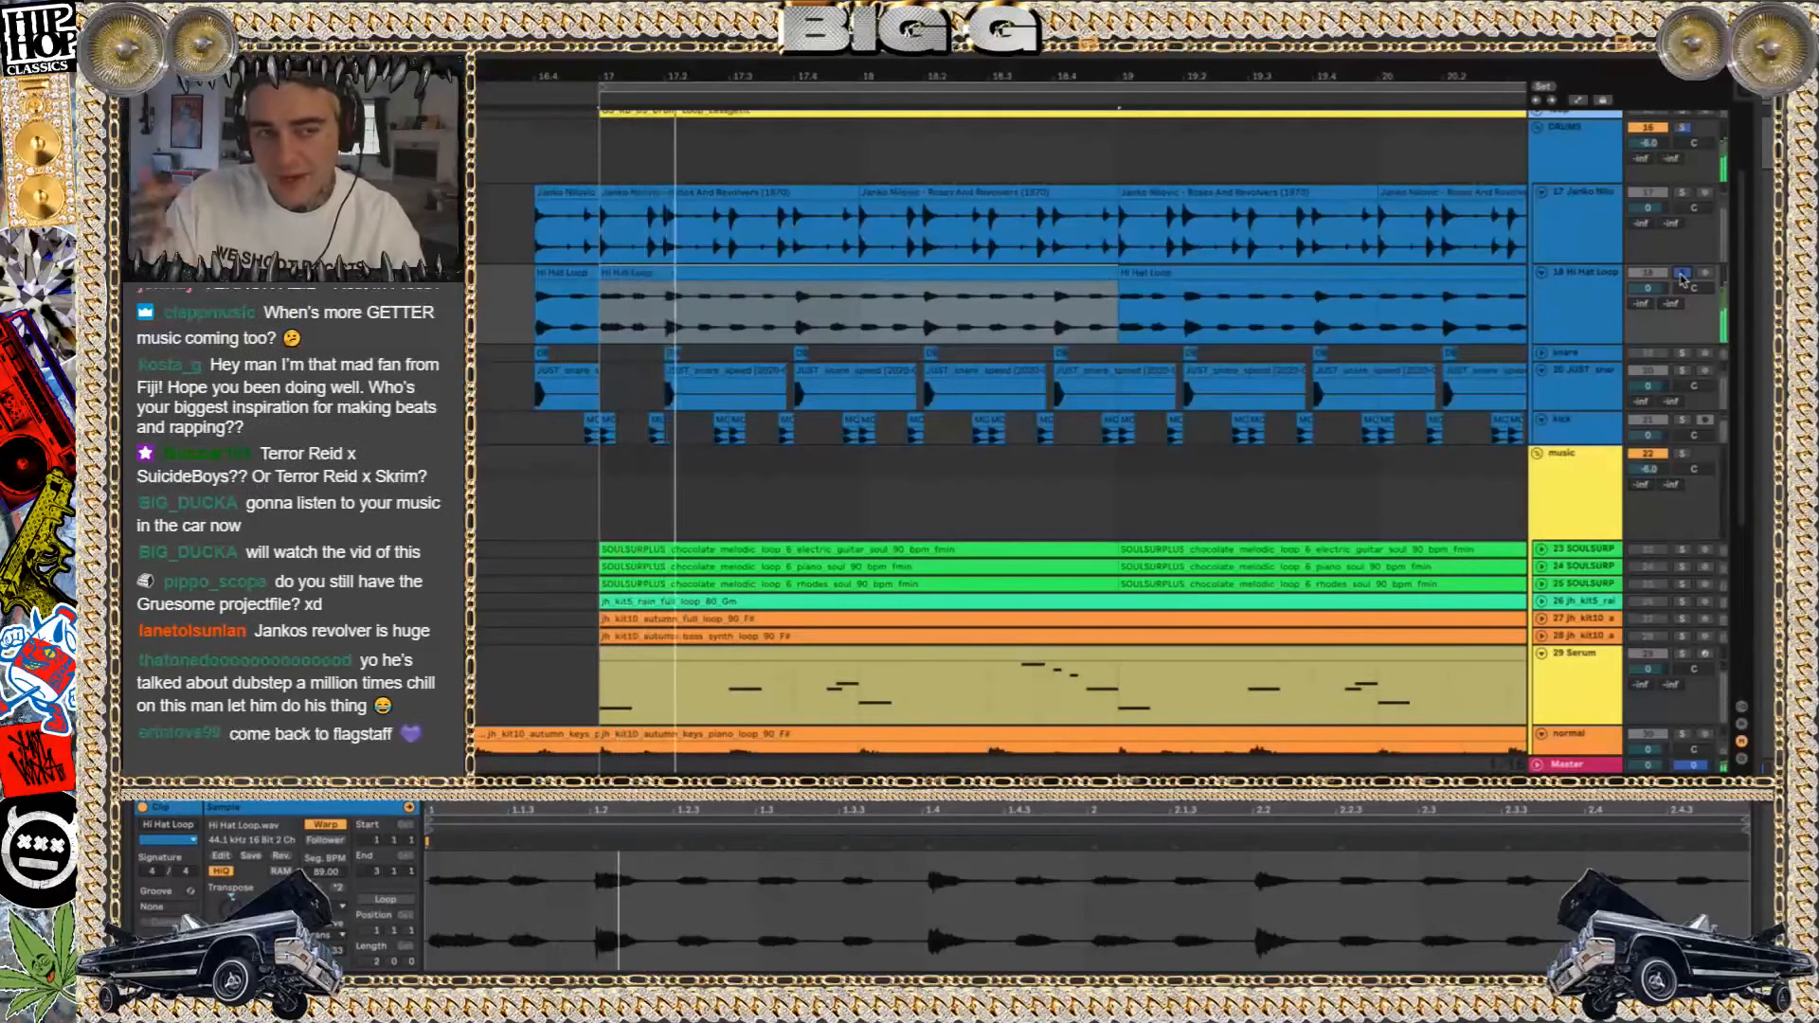
{"action": "left_click", "coordinate": [1683, 128]}
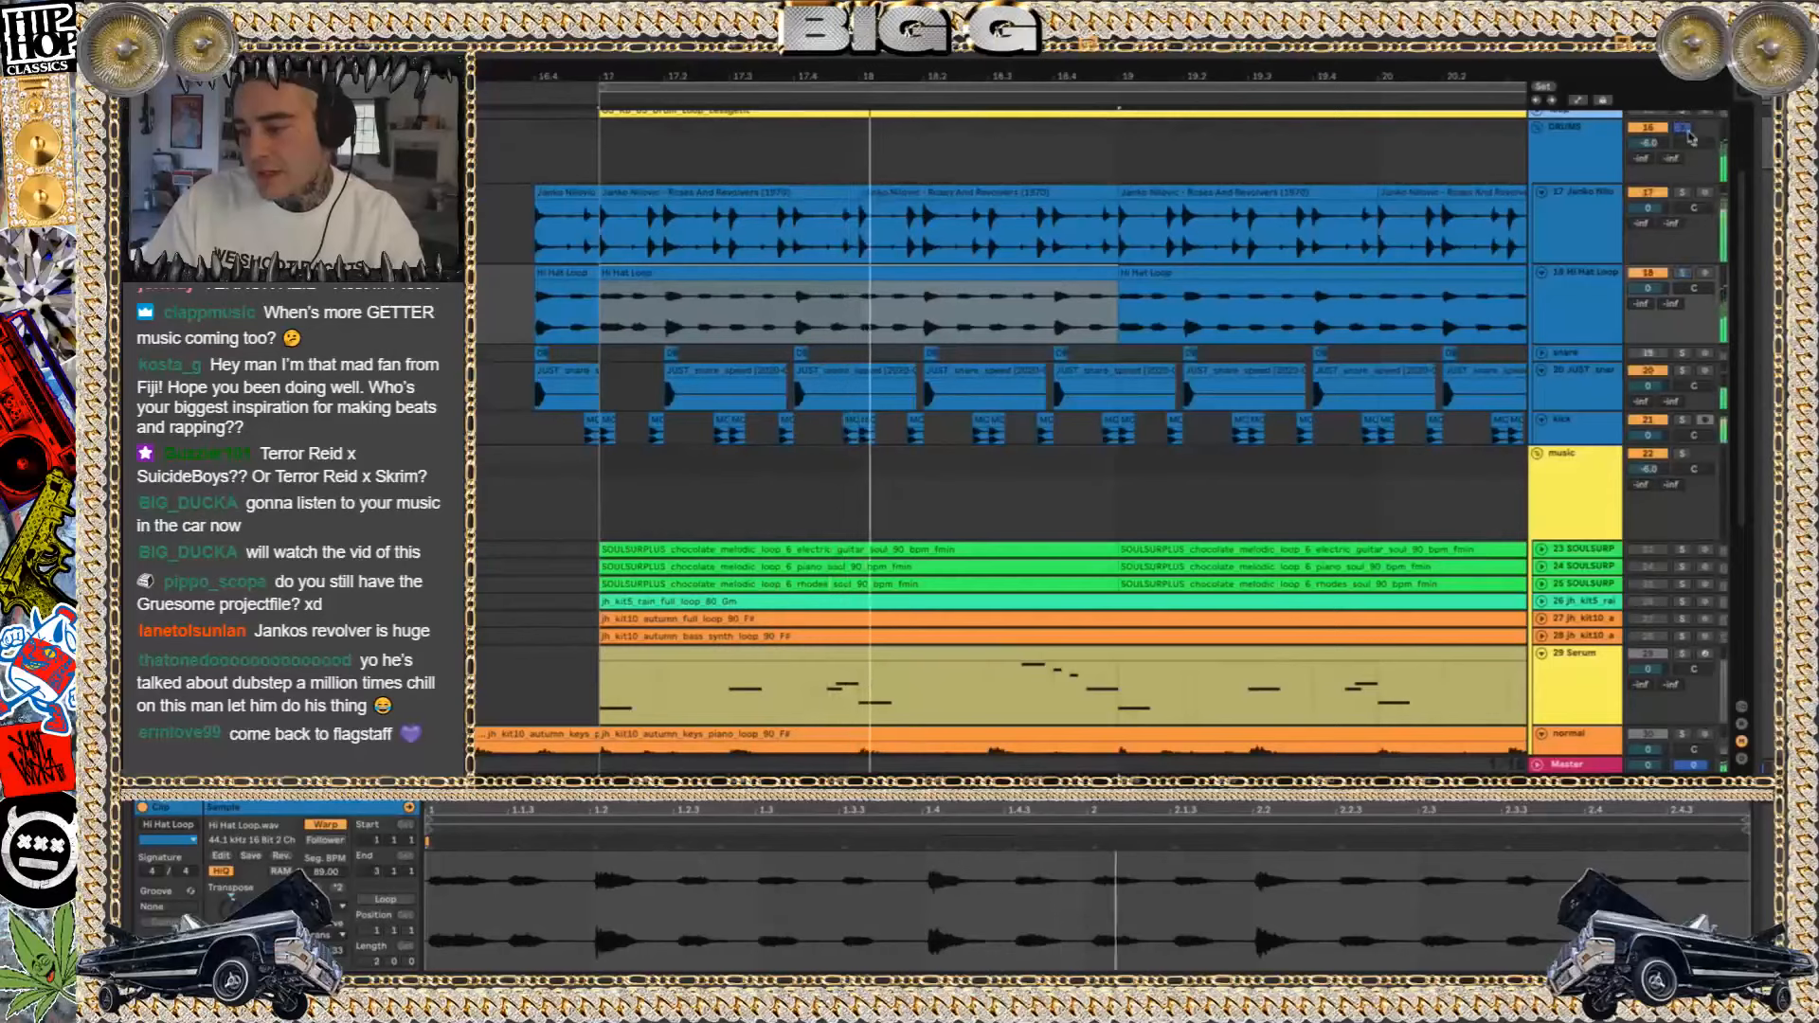
{"action": "left_click", "coordinate": [1652, 276]}
{"action": "left_click", "coordinate": [1653, 276]}
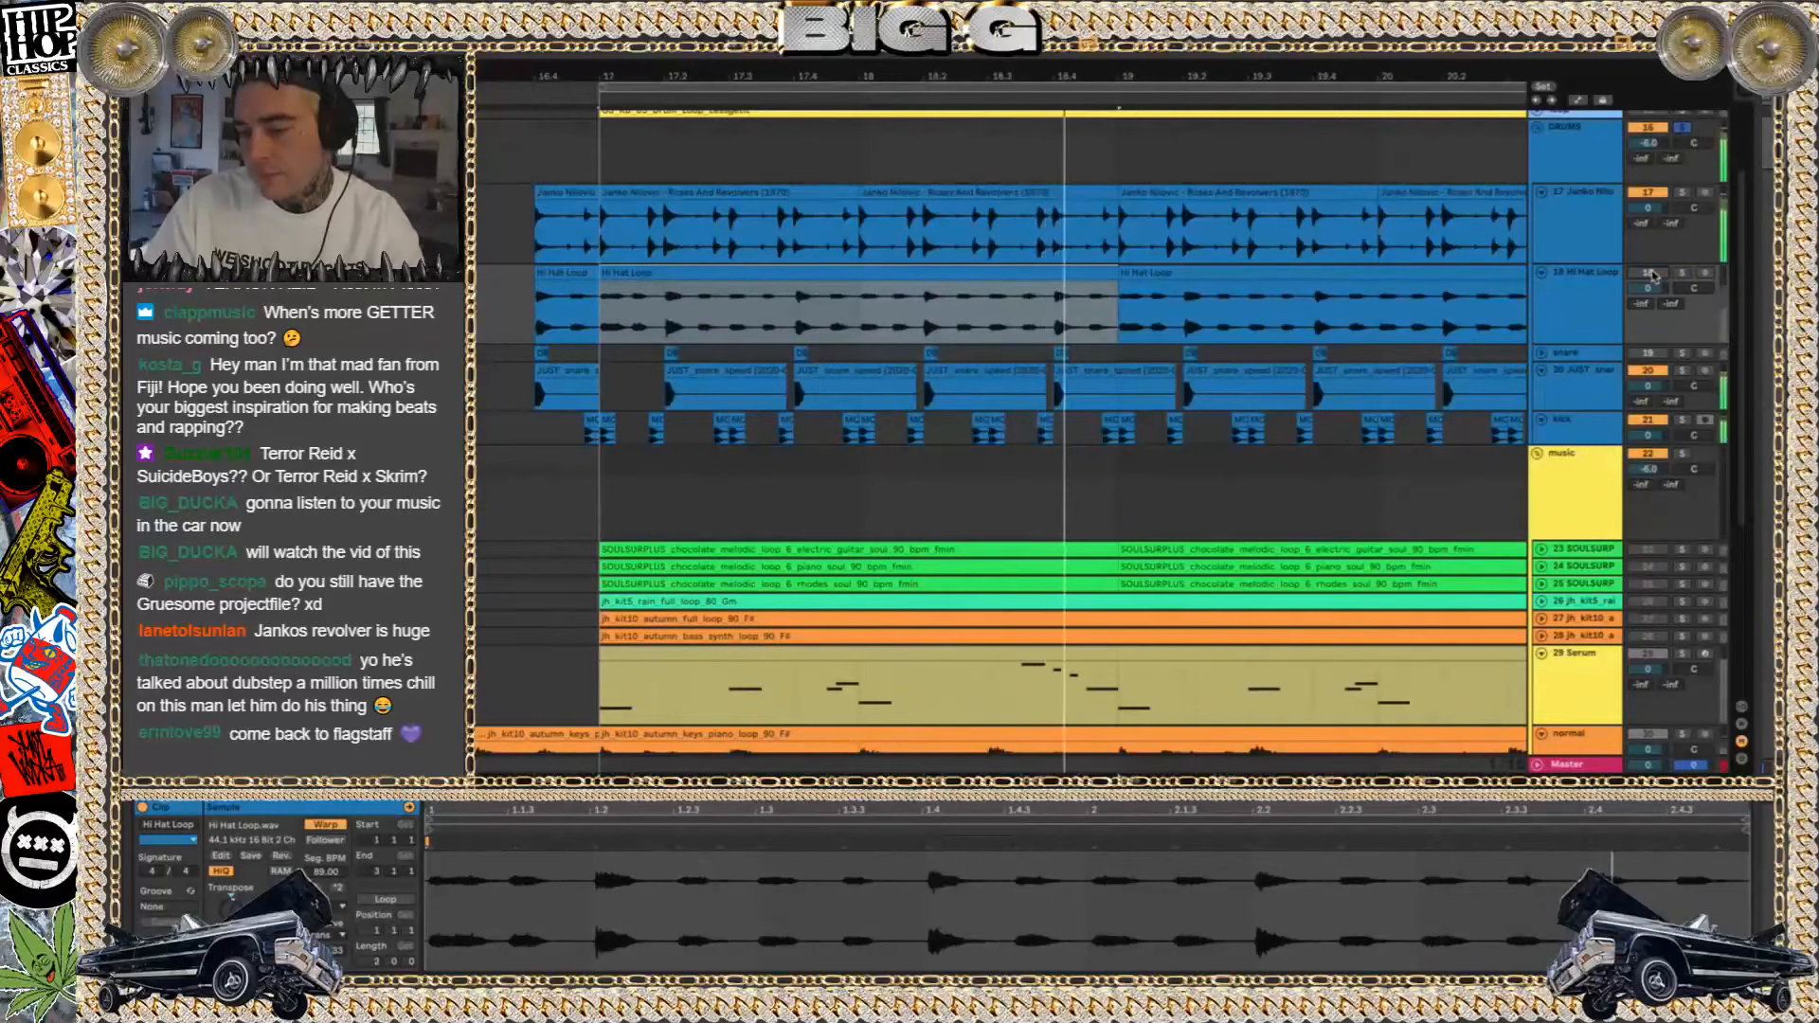
{"action": "left_click", "coordinate": [1653, 275]}
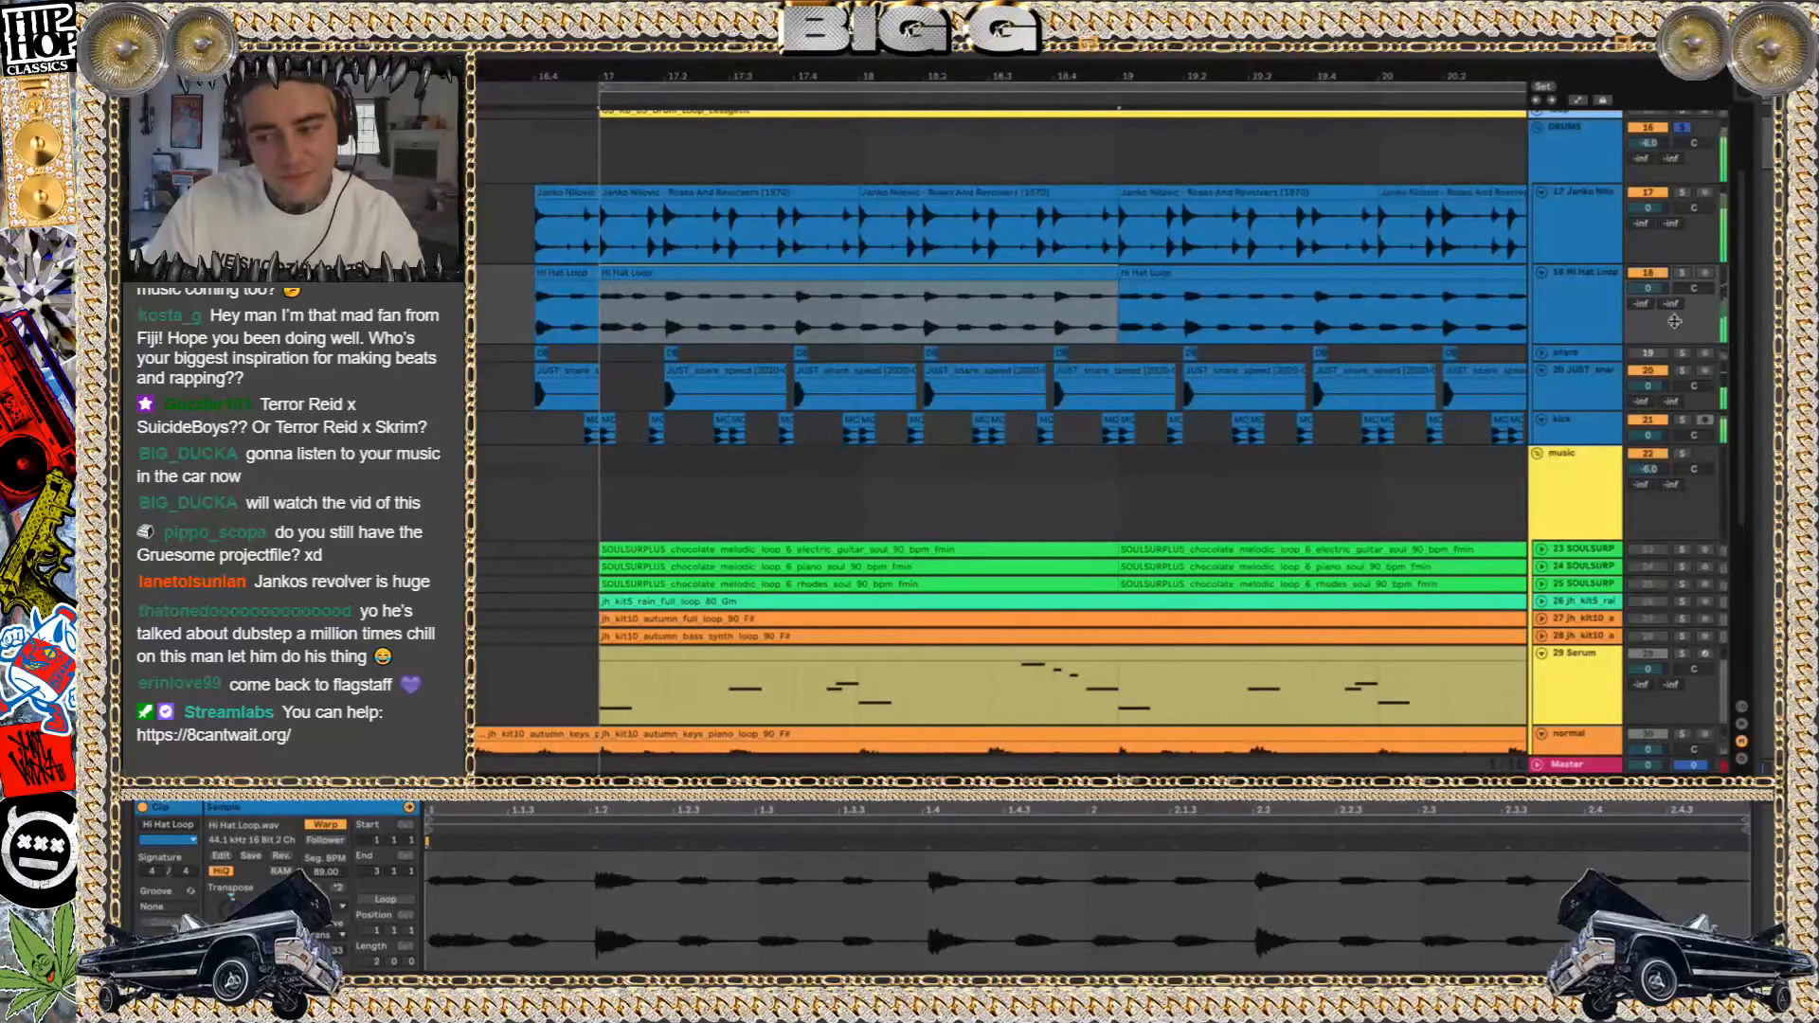
Audition the JUST snare track with its first clip after bar 17, followed by the kick track, each in solo
{"action": "left_click", "coordinate": [1682, 370]}
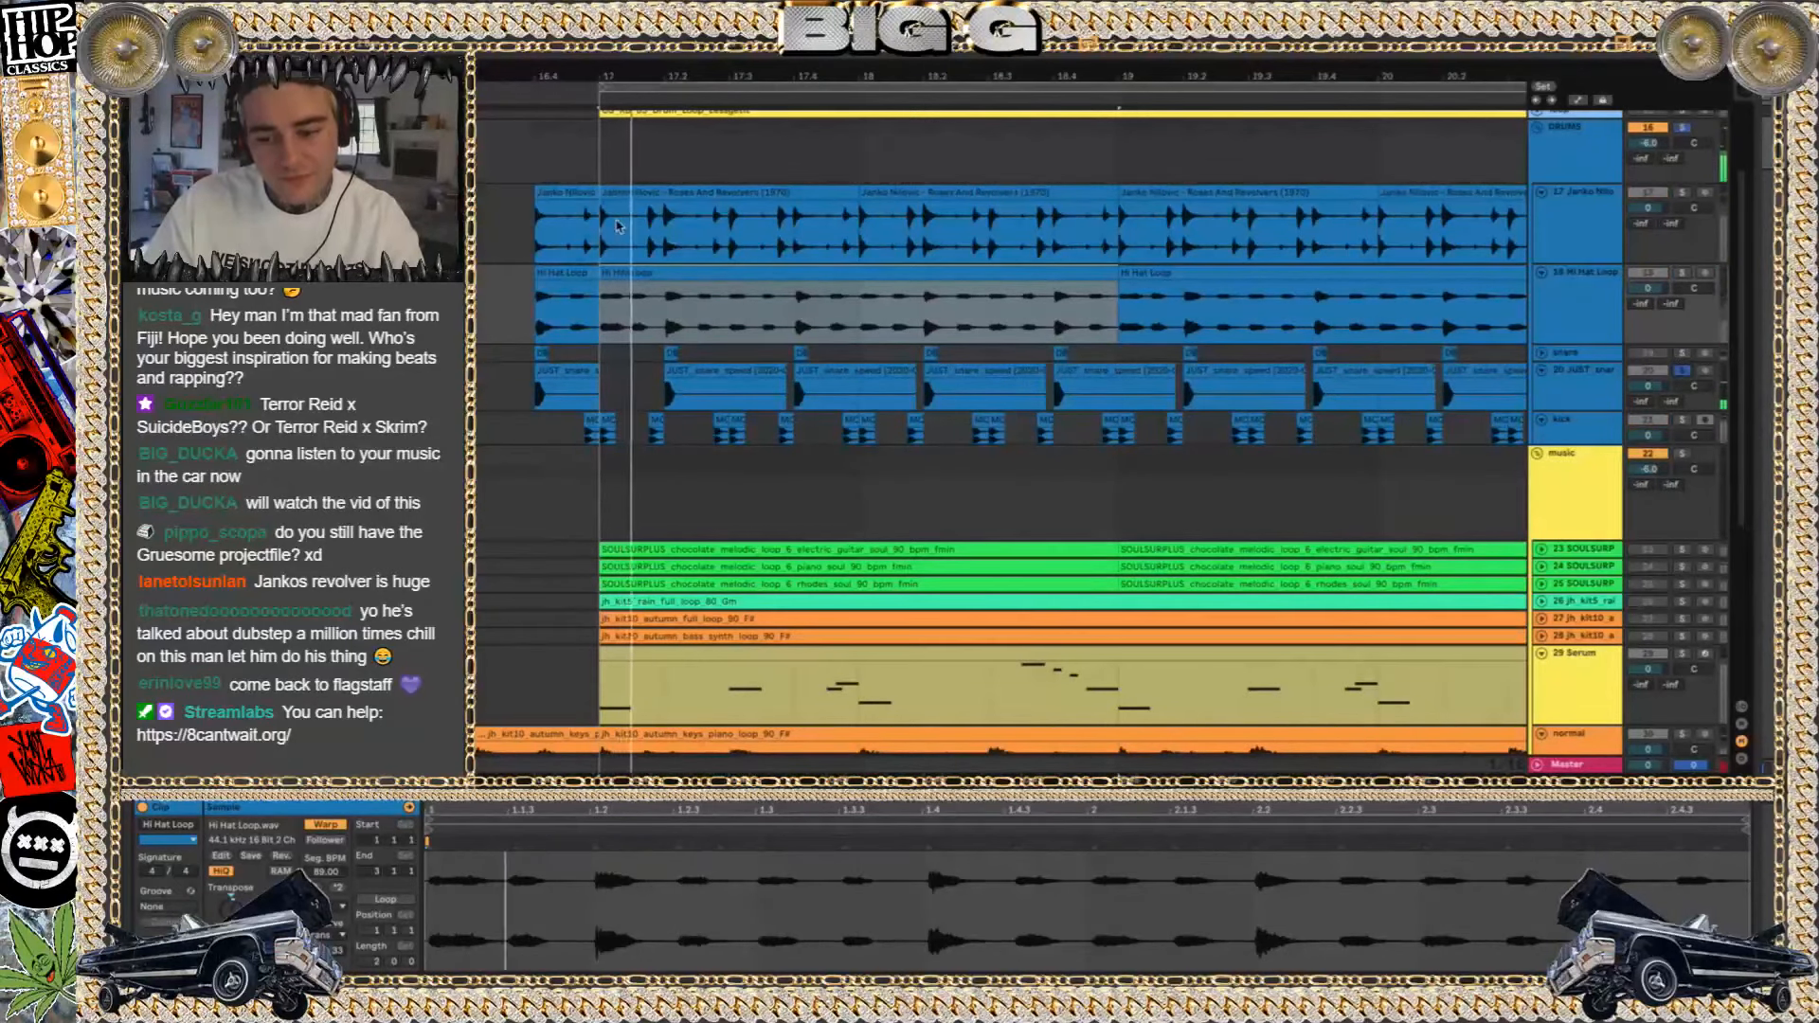
{"action": "left_click", "coordinate": [698, 364]}
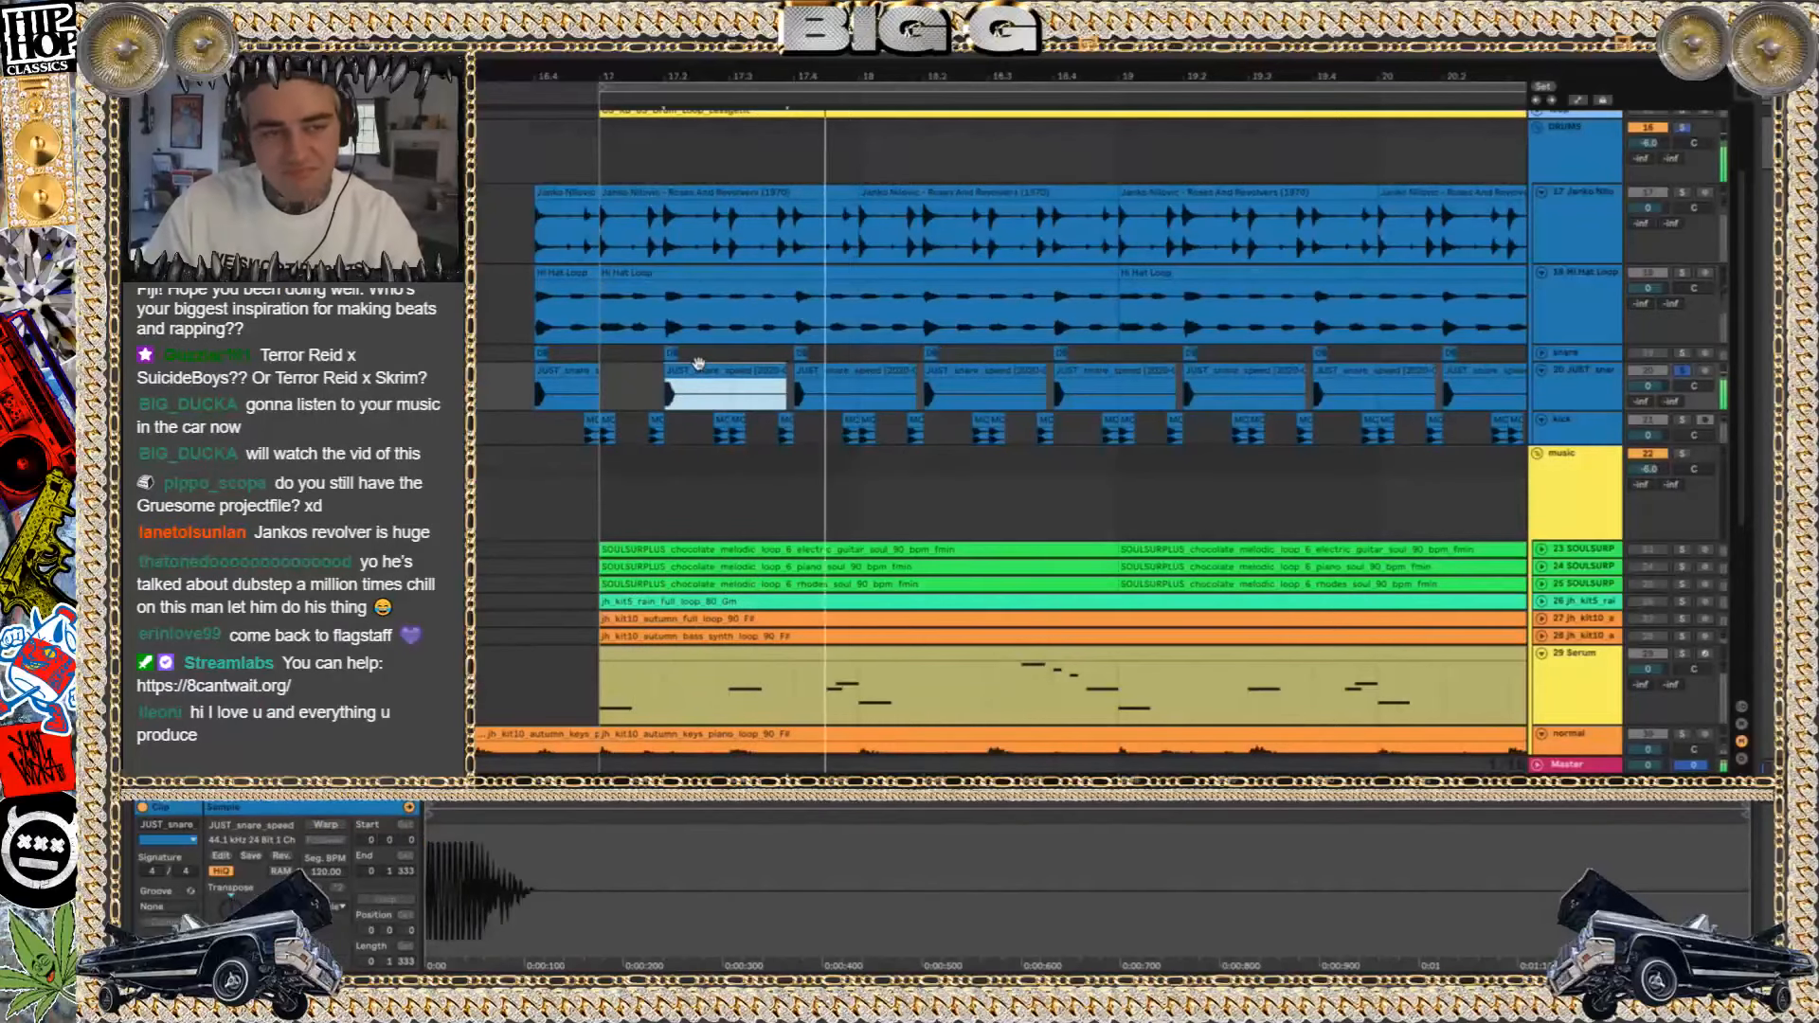
{"action": "left_click", "coordinate": [1689, 423]}
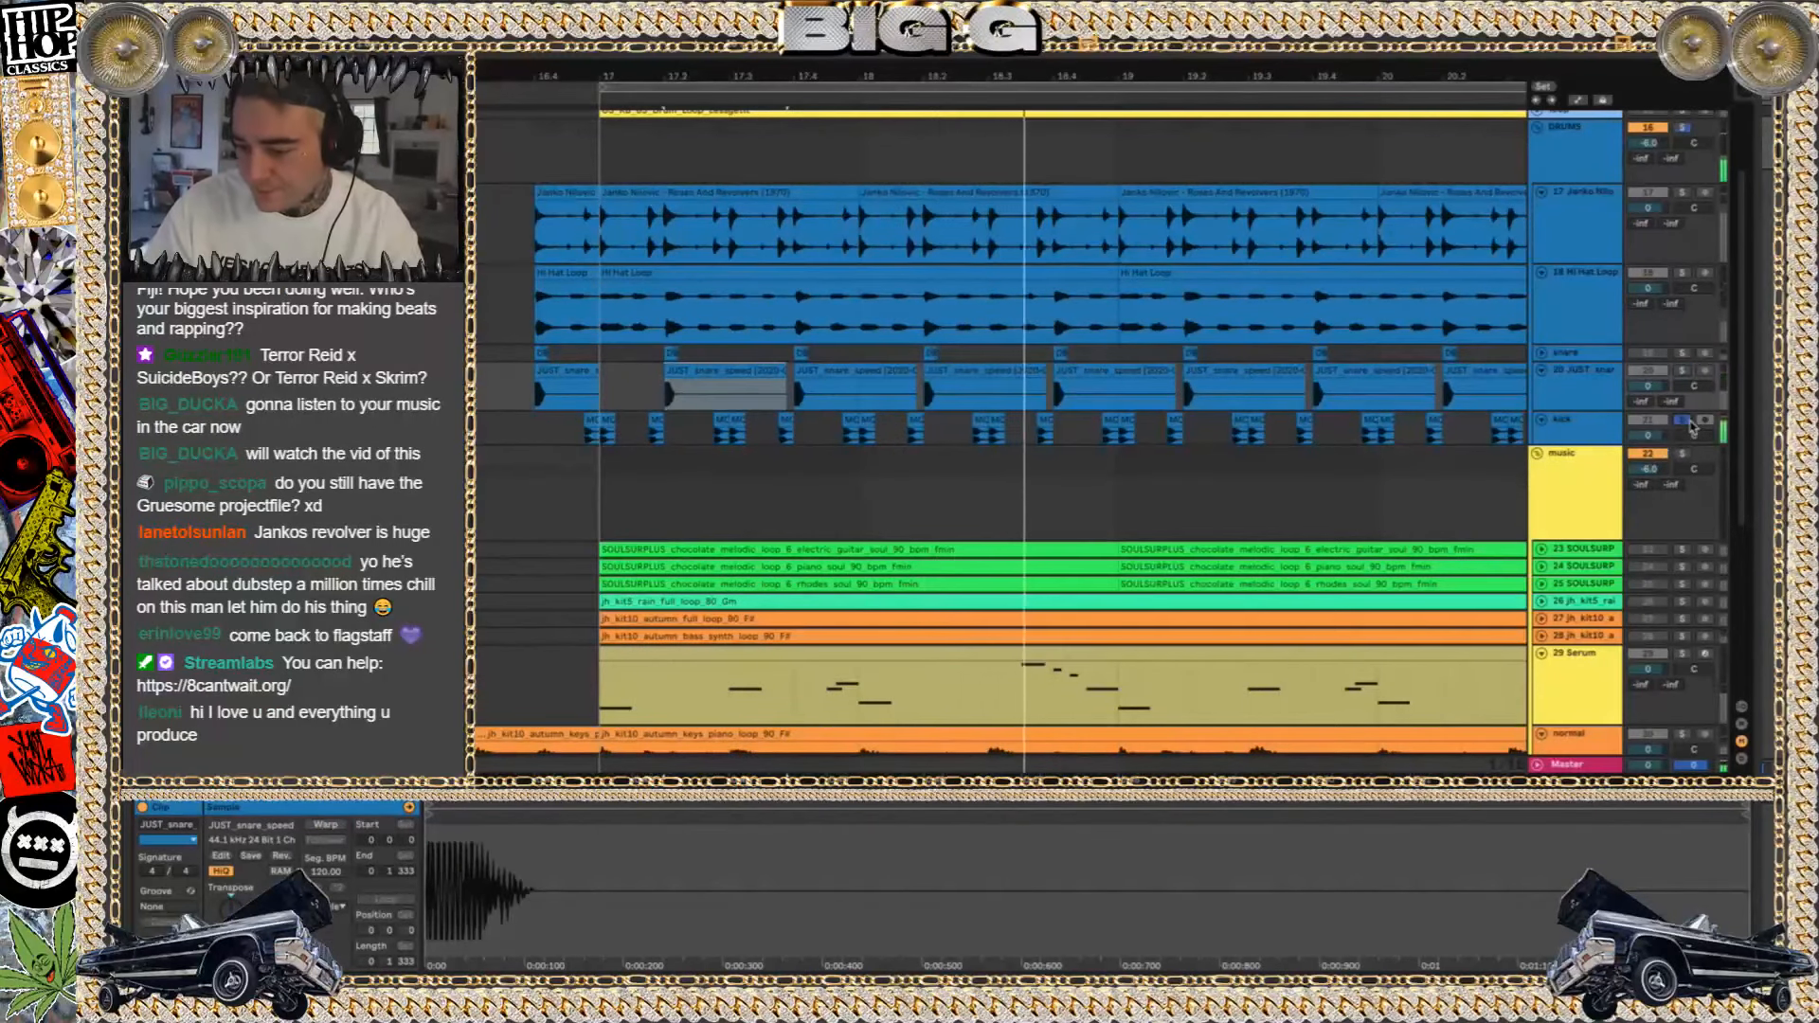
{"action": "left_click", "coordinate": [1690, 422]}
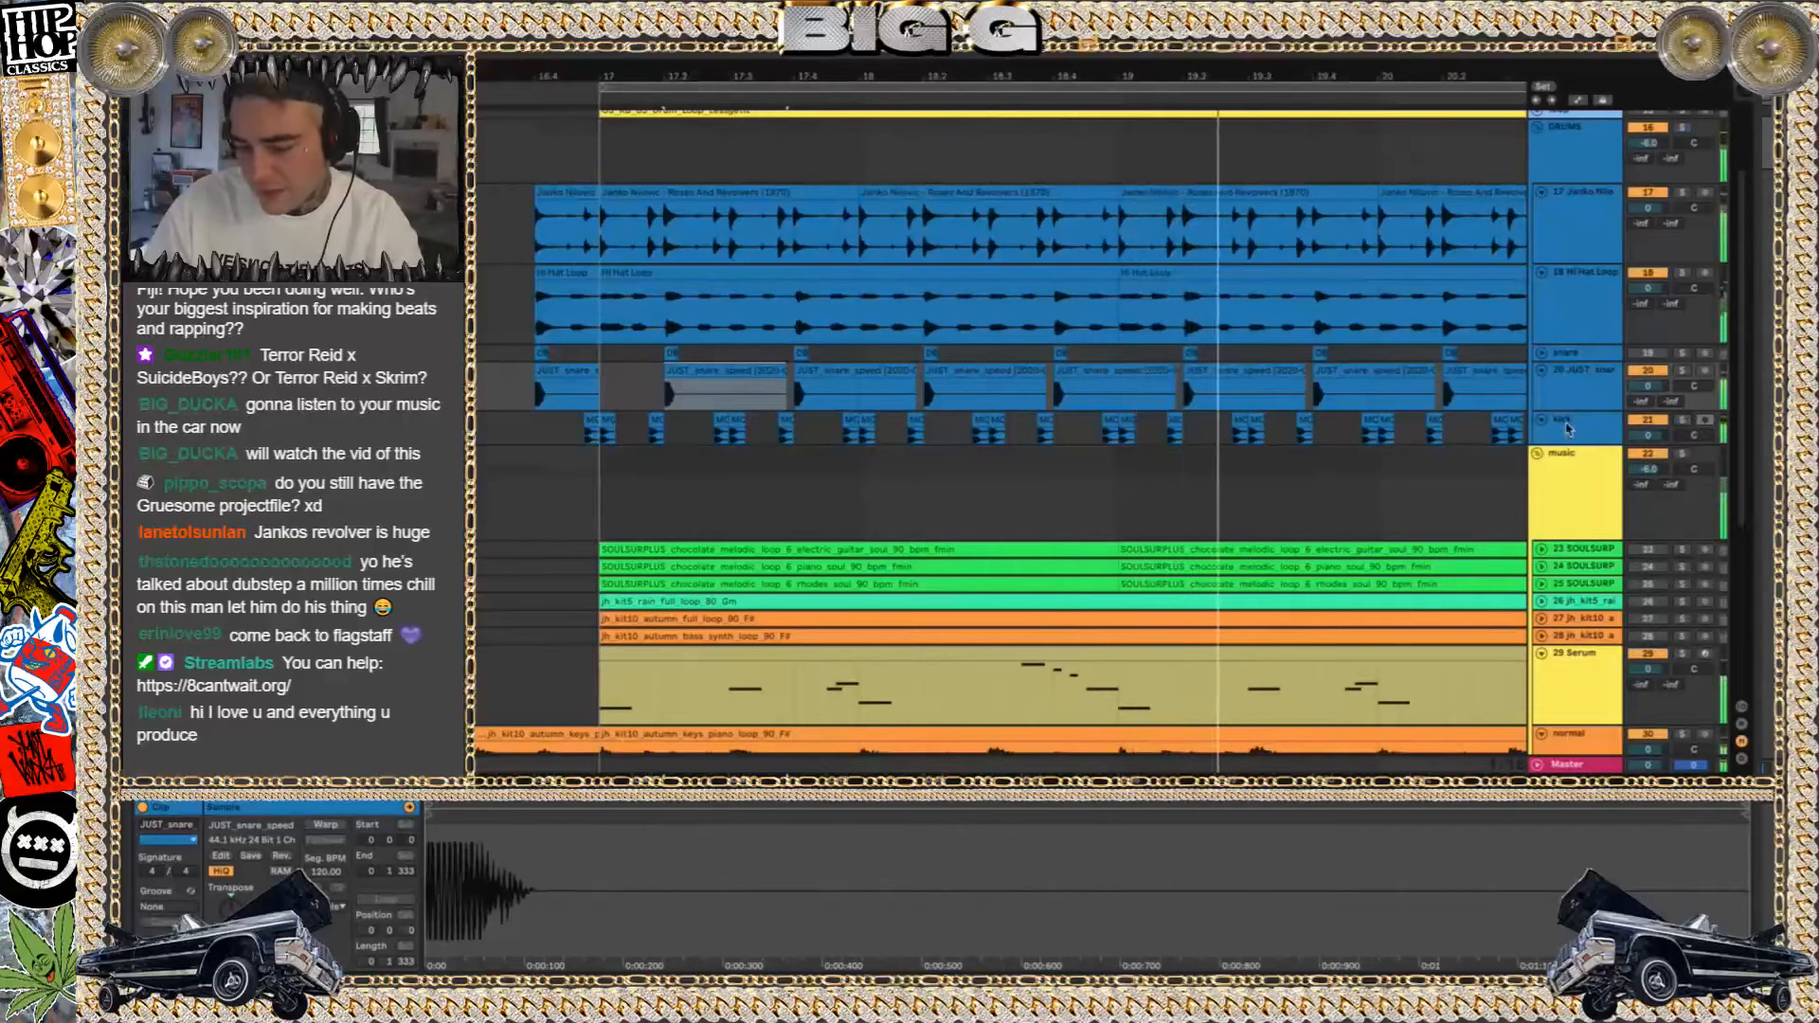
Select track 29, Serum, in the music group and restart playback from bar 17
{"action": "scroll", "coordinate": [1123, 376], "scroll_direction": "down", "scroll_amount": 3, "text": "ctrl"}
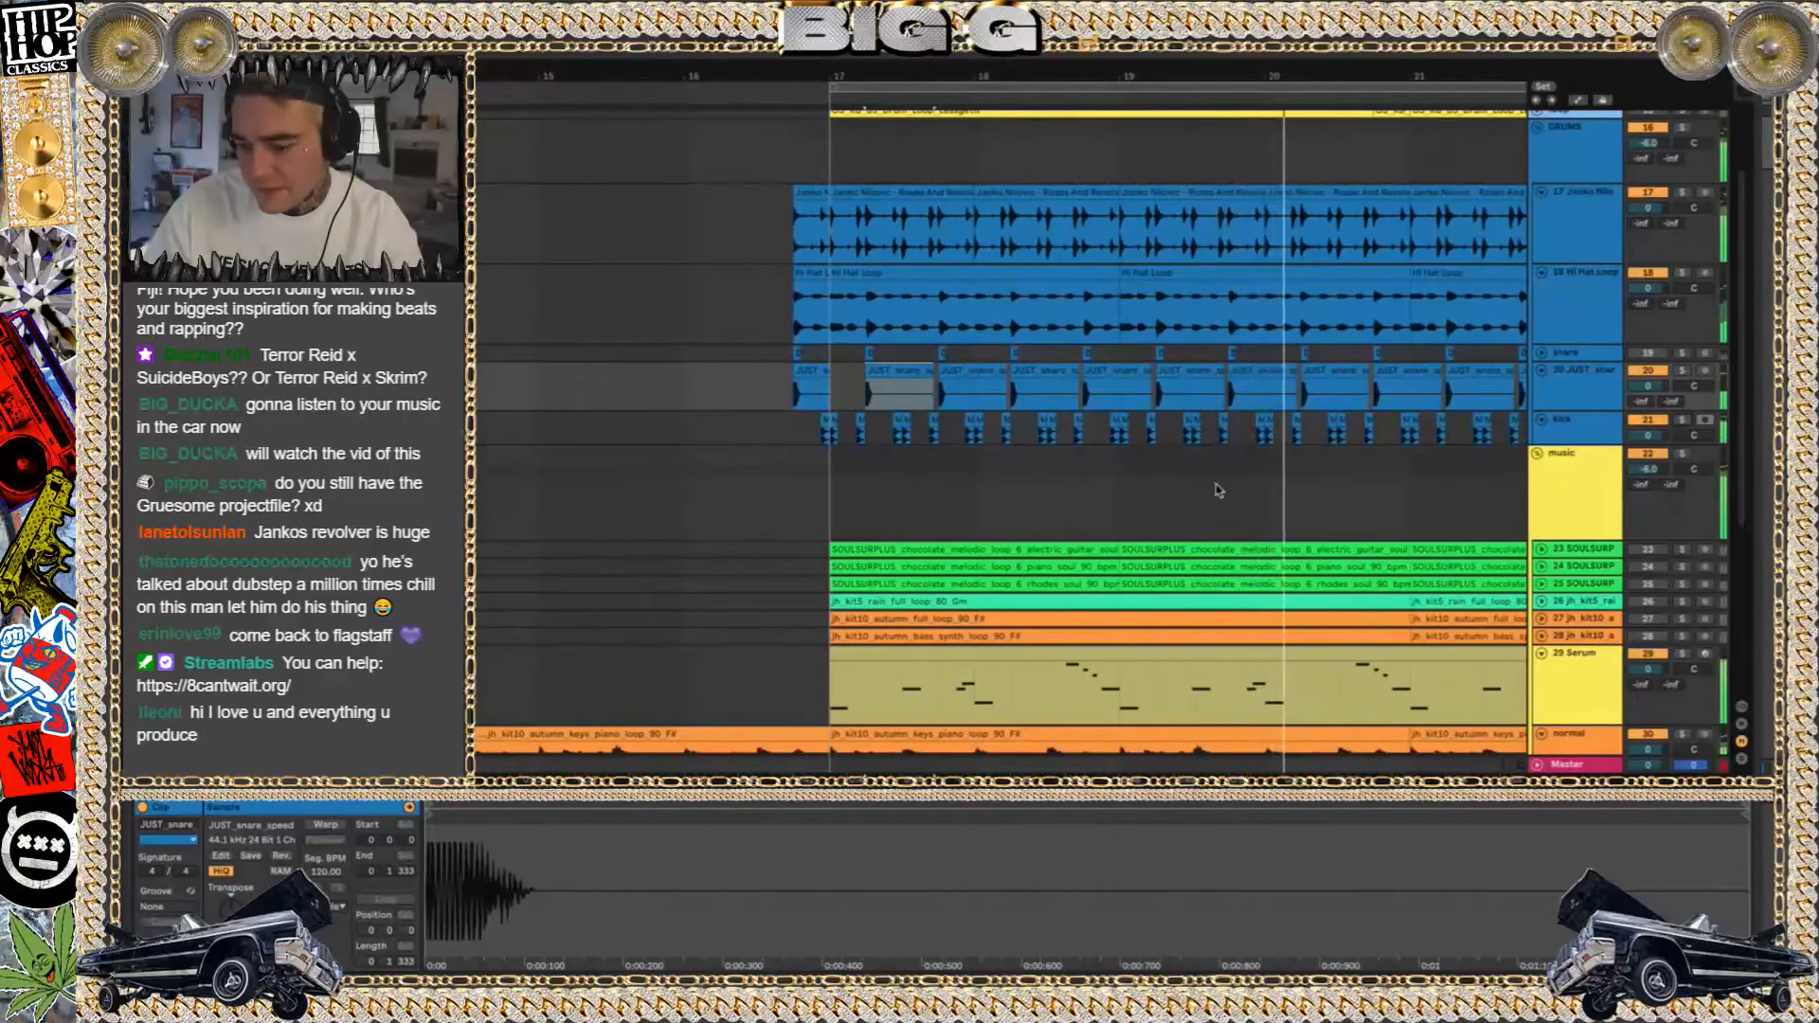
{"action": "scroll", "coordinate": [1226, 471], "scroll_direction": "down", "scroll_amount": 10}
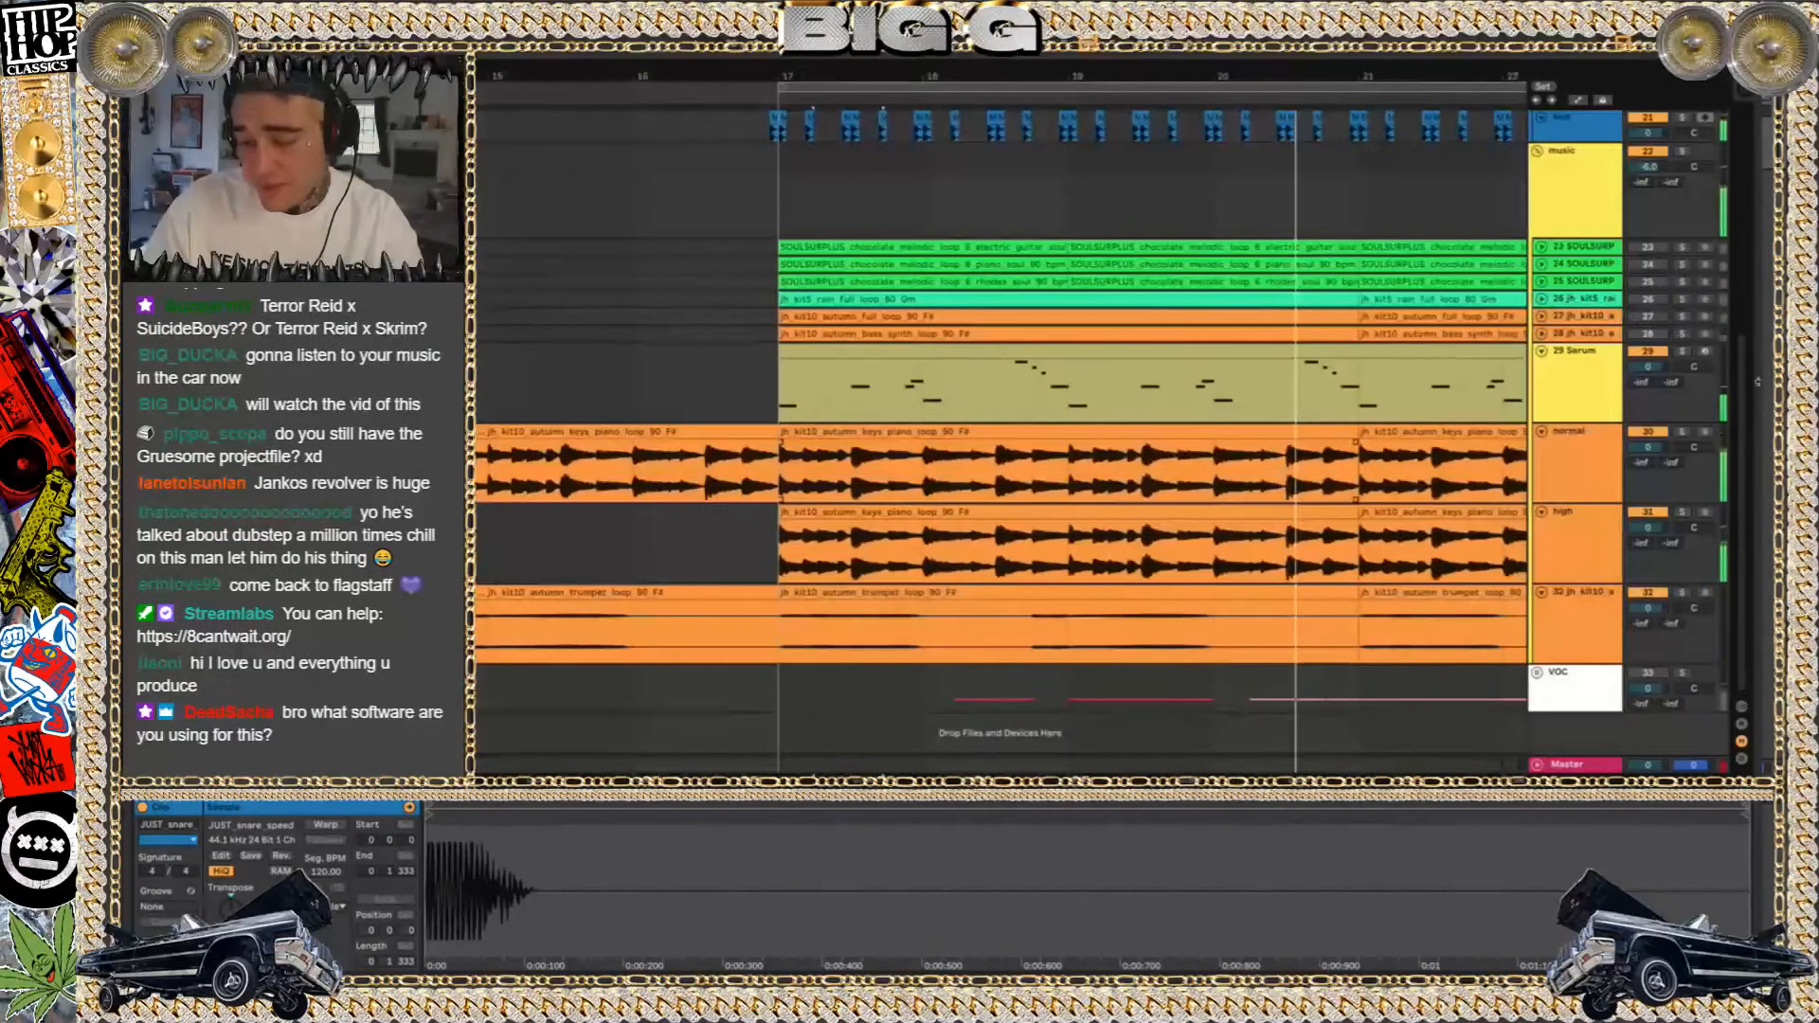
{"action": "left_click", "coordinate": [1603, 384]}
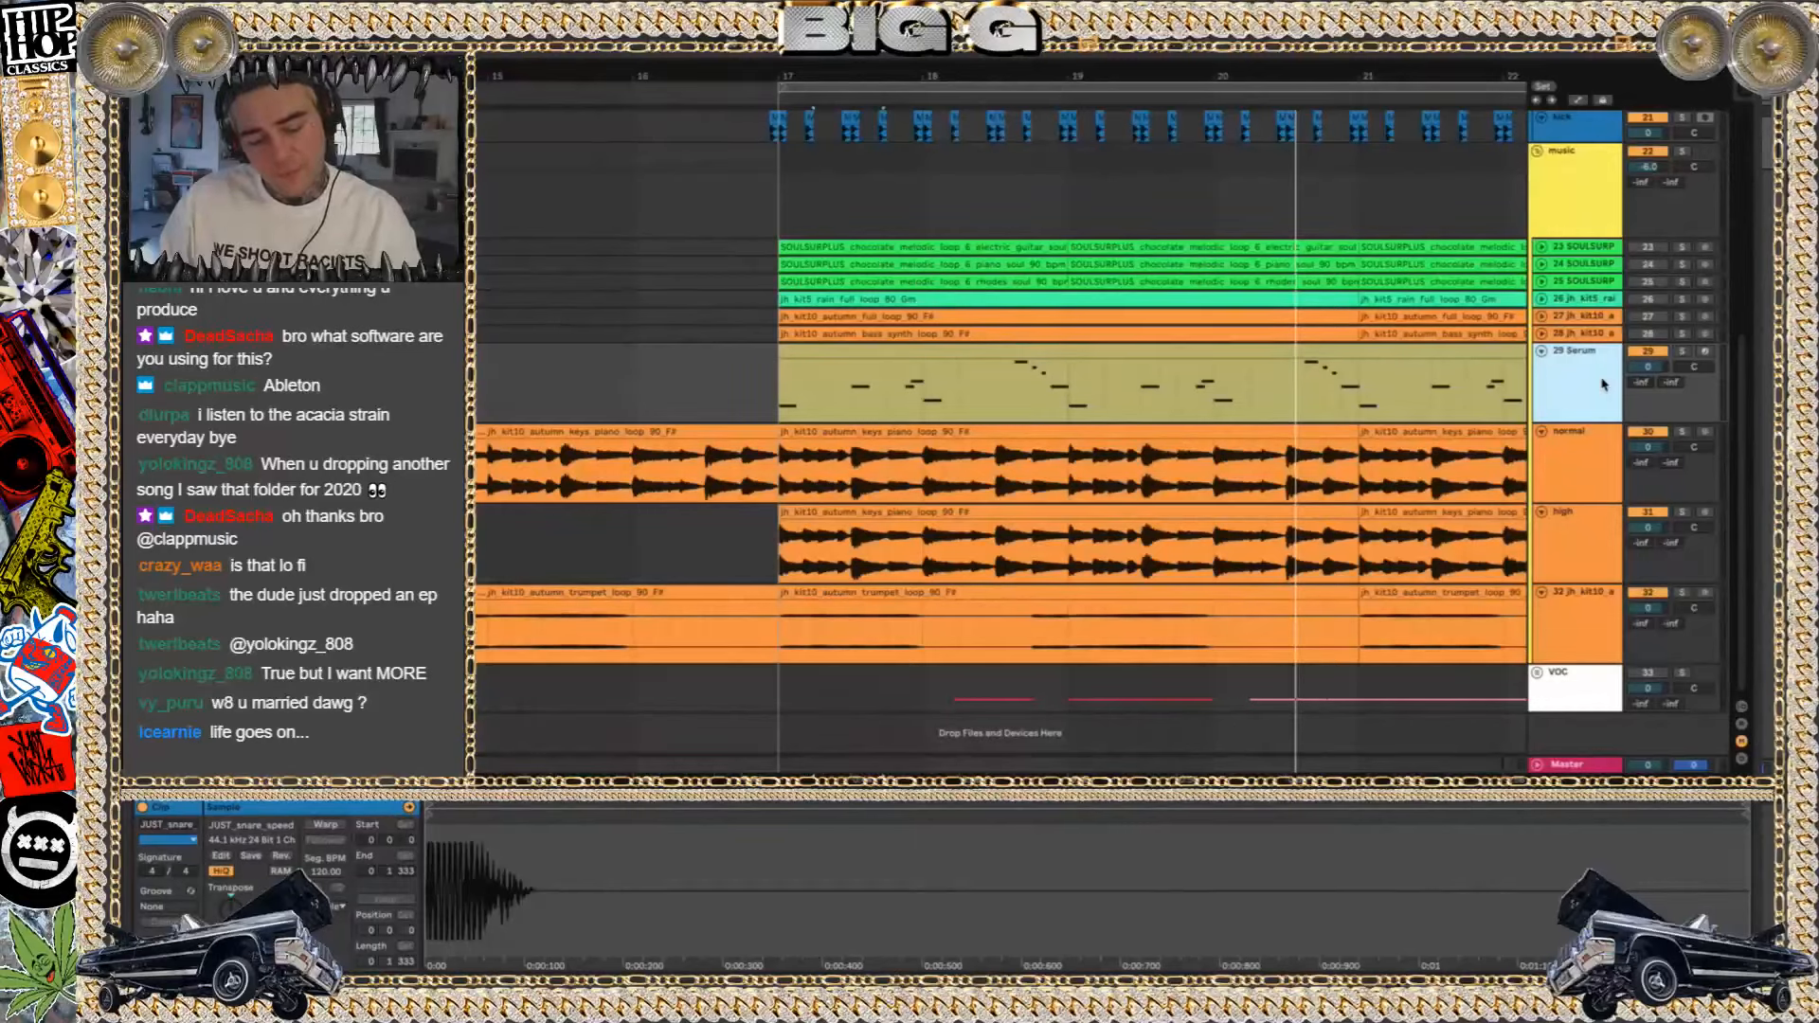
{"action": "key", "text": "space"}
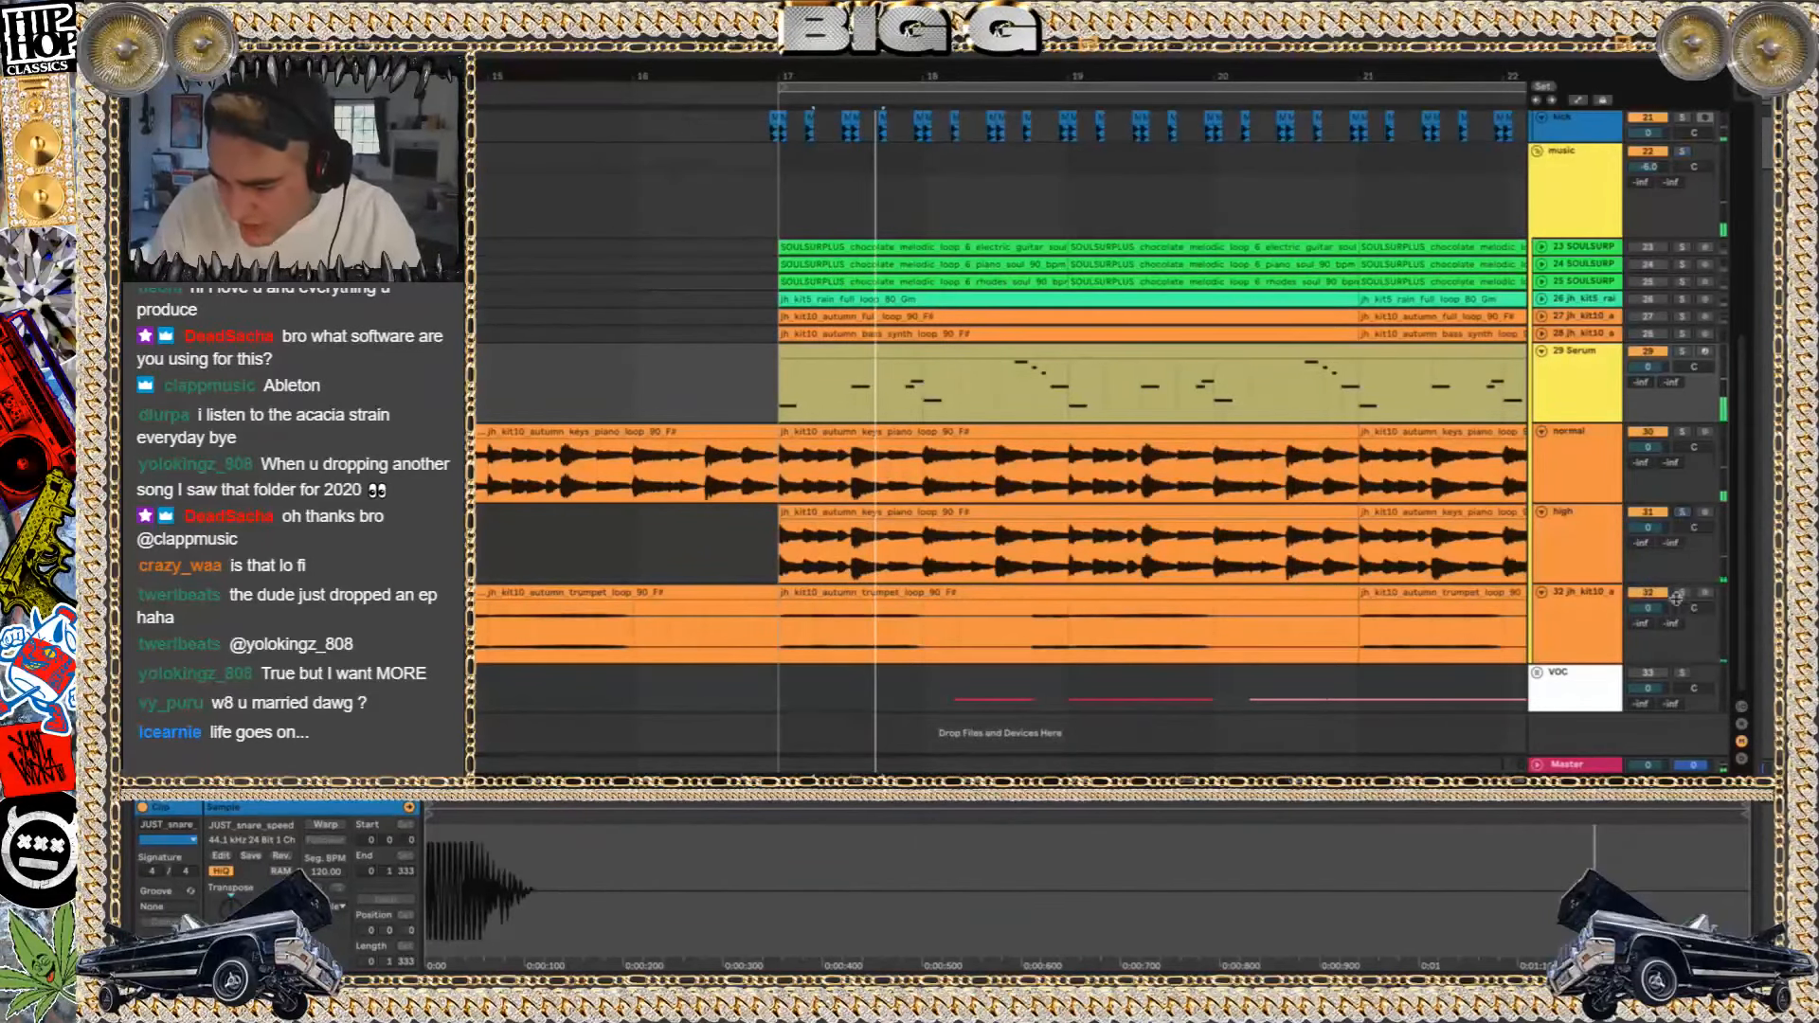
Deactivate the normal, high and trumpet tracks together, then inspect the Serum patch window and close it
{"action": "left_click", "coordinate": [1601, 497]}
{"action": "left_click", "coordinate": [1589, 636], "text": "shift"}
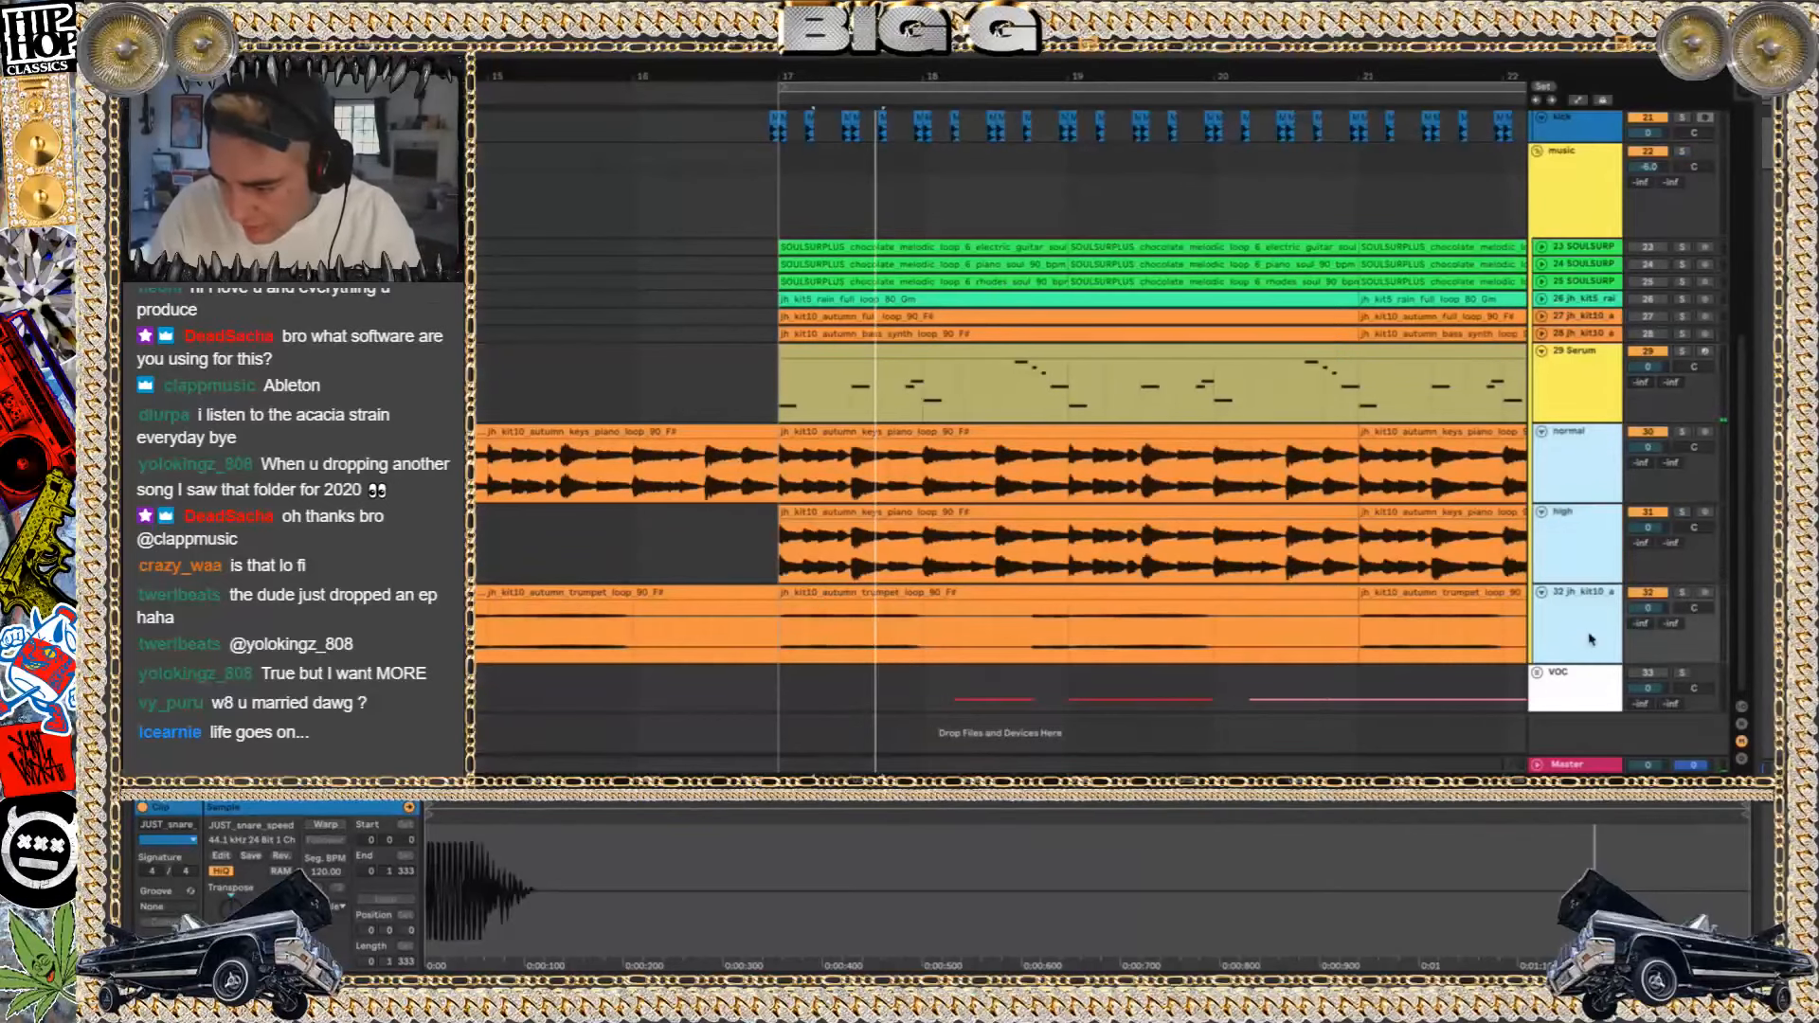
{"action": "left_click", "coordinate": [1655, 433]}
{"action": "left_click", "coordinate": [1655, 433]}
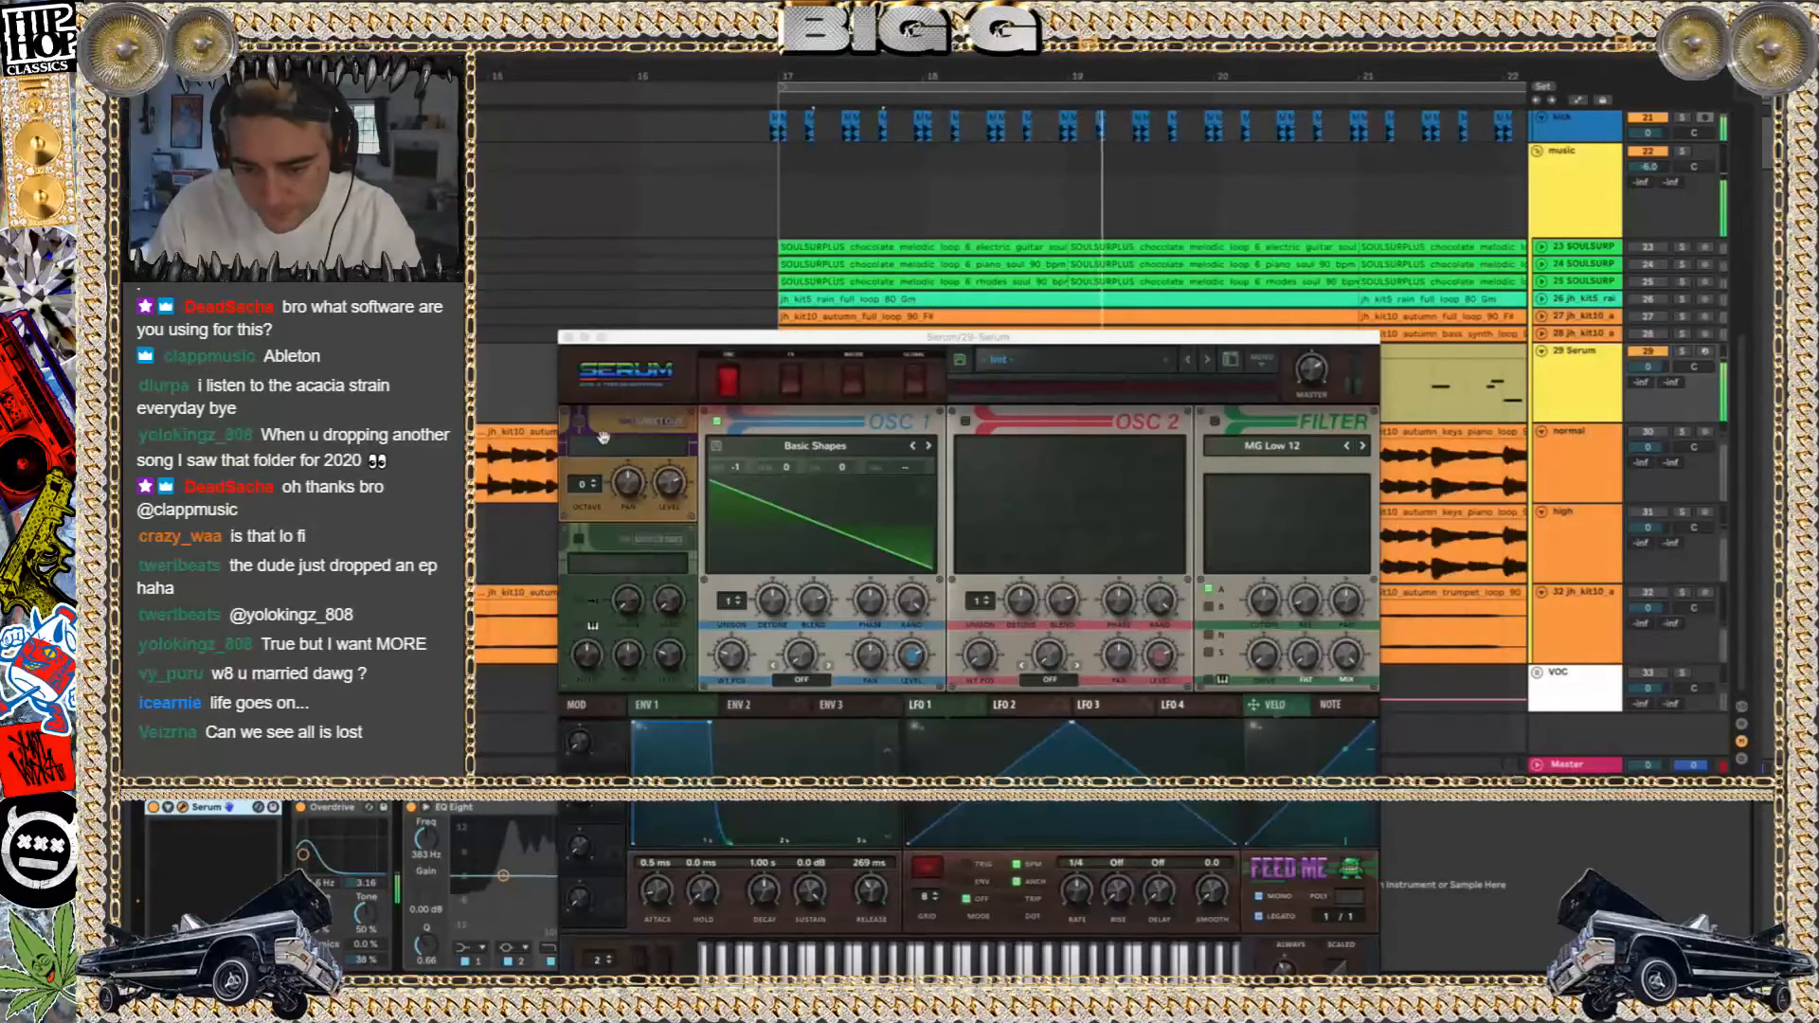
{"action": "left_click_drag", "start_coordinate": [676, 350], "coordinate": [784, 102]}
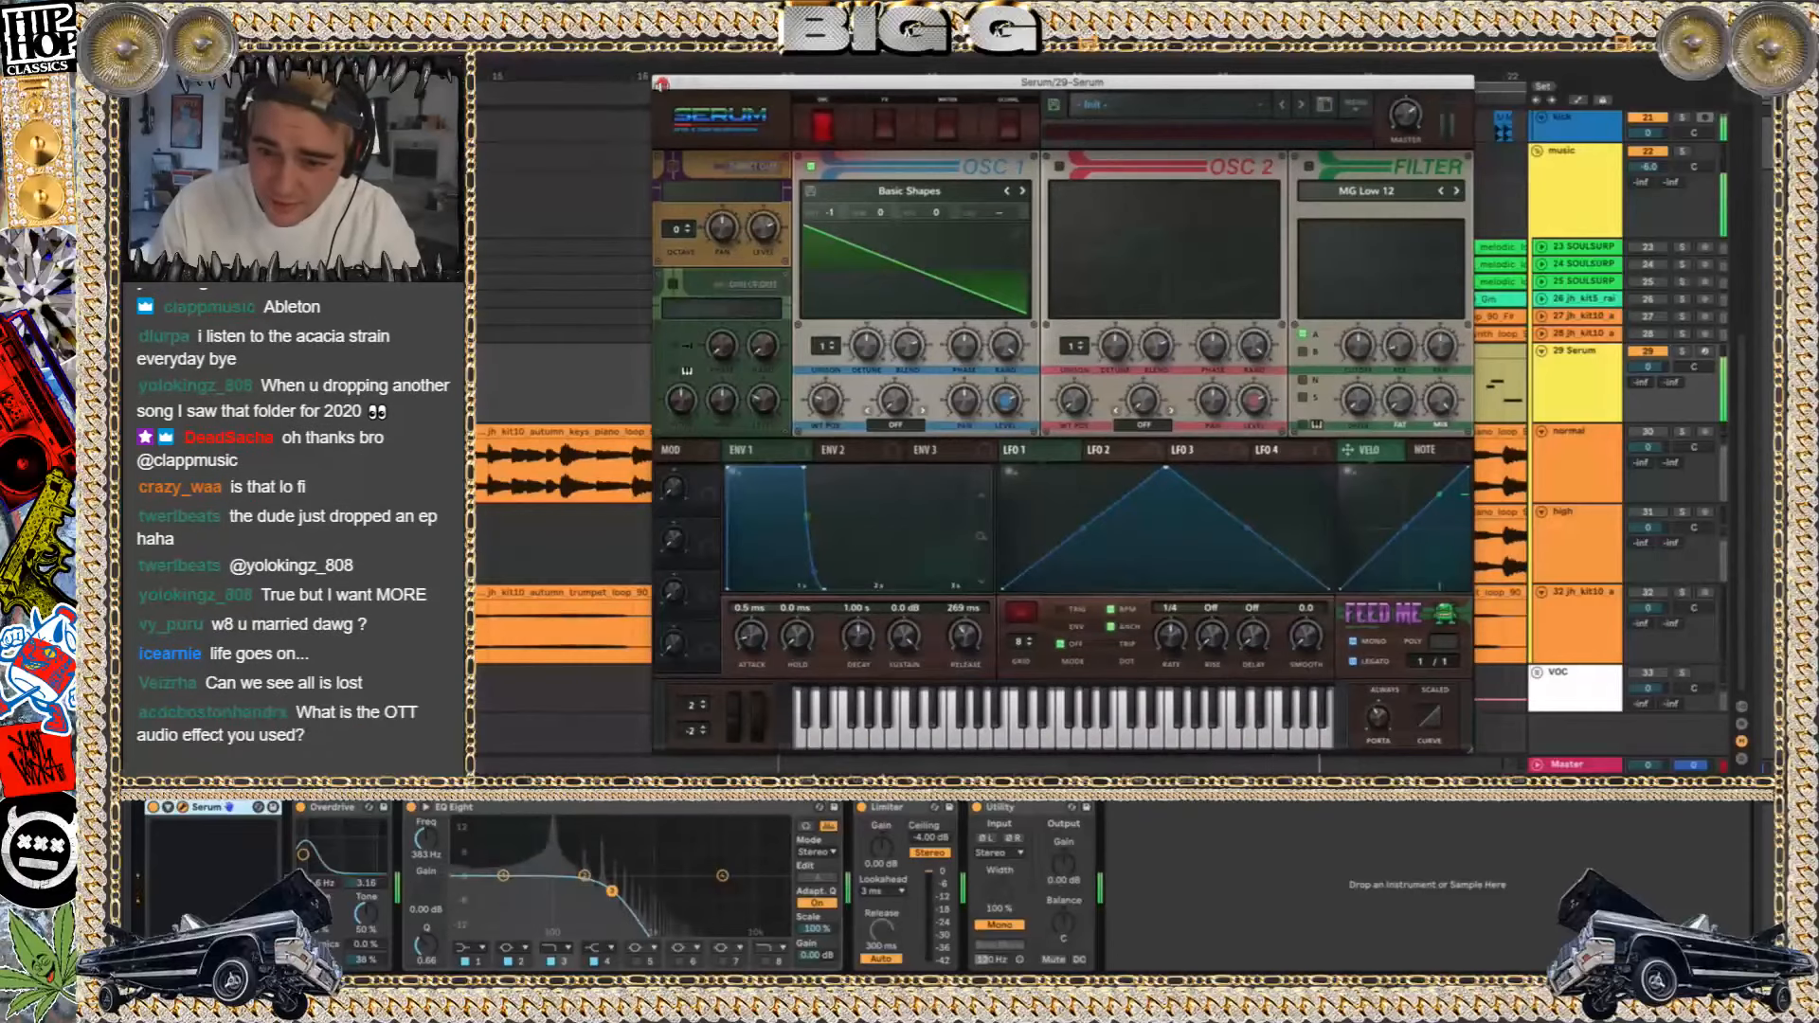
{"action": "left_click", "coordinate": [674, 88]}
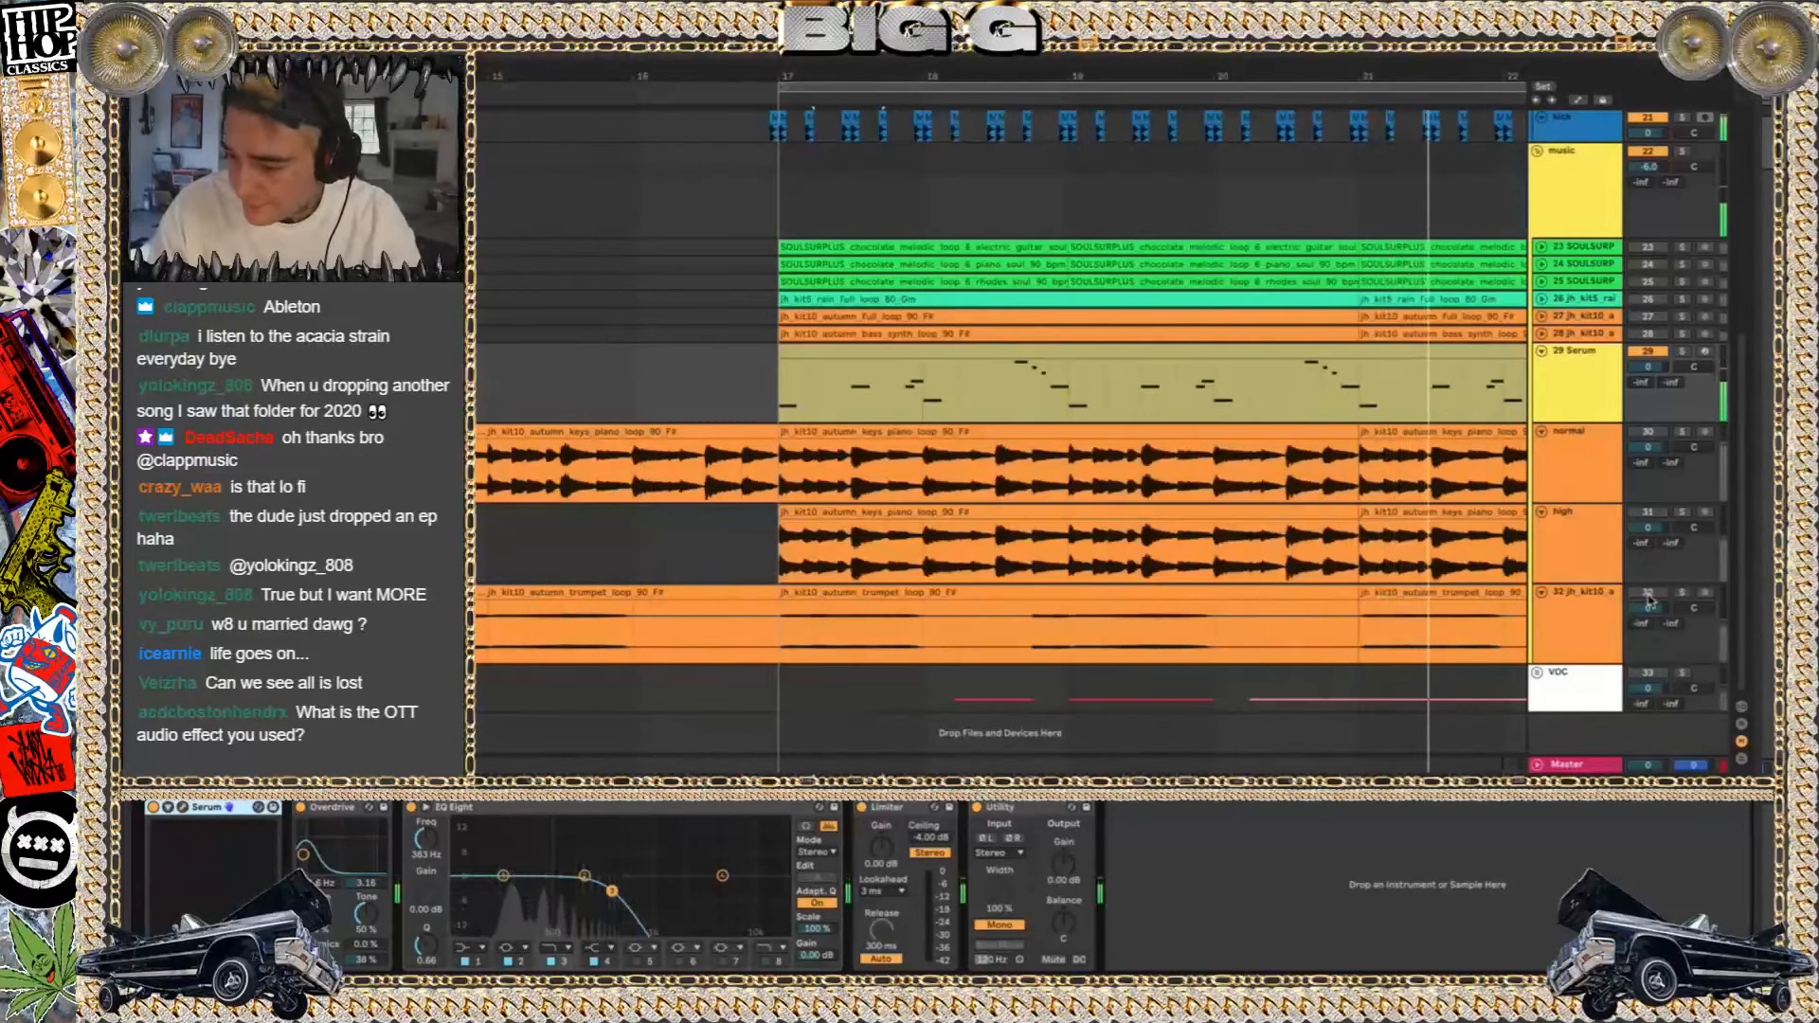
Play the autumn trumpet loop on track 32 in solo, then unsolo the track
{"action": "left_click", "coordinate": [1682, 594]}
{"action": "left_click", "coordinate": [1658, 595]}
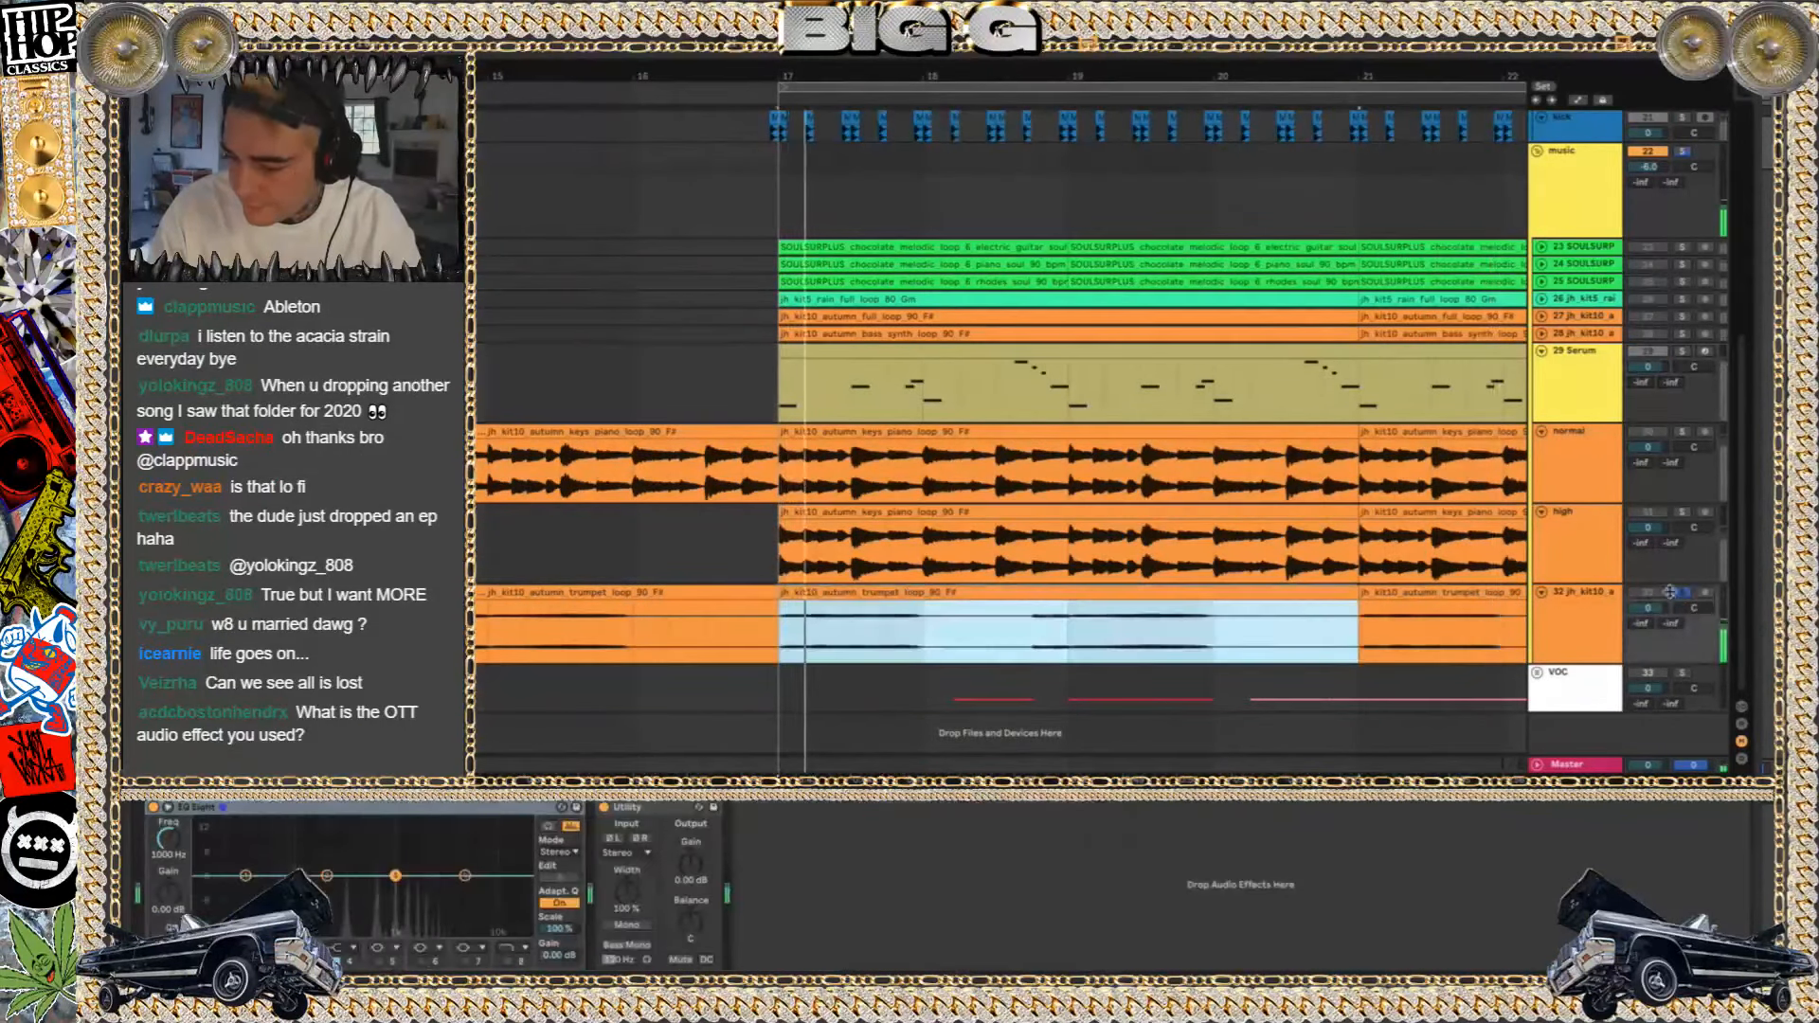
{"action": "left_click", "coordinate": [1656, 595]}
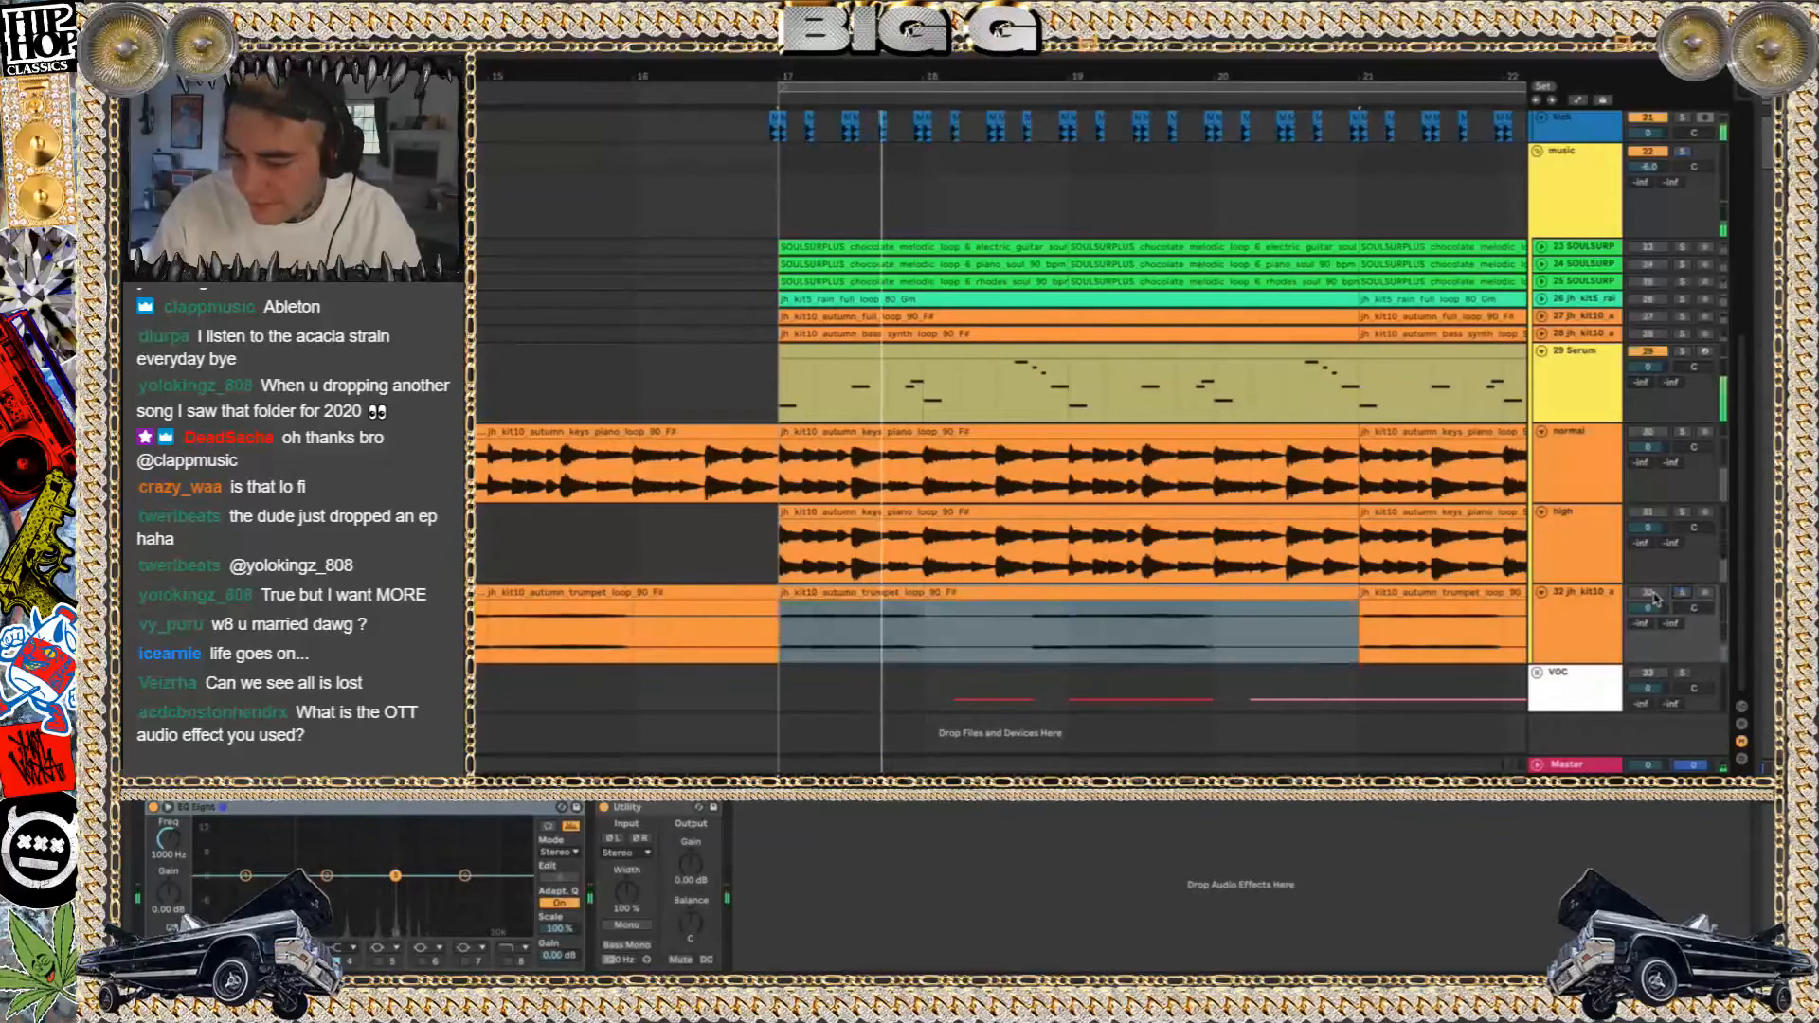
Reactivate the trumpet, high and normal tracks and select the trumpet loop clip at bar 17
{"action": "left_click", "coordinate": [1651, 594]}
{"action": "left_click", "coordinate": [1651, 514]}
{"action": "left_click", "coordinate": [1650, 433]}
{"action": "left_click", "coordinate": [867, 592]}
{"action": "scroll", "coordinate": [865, 592], "scroll_direction": "down", "scroll_amount": 5}
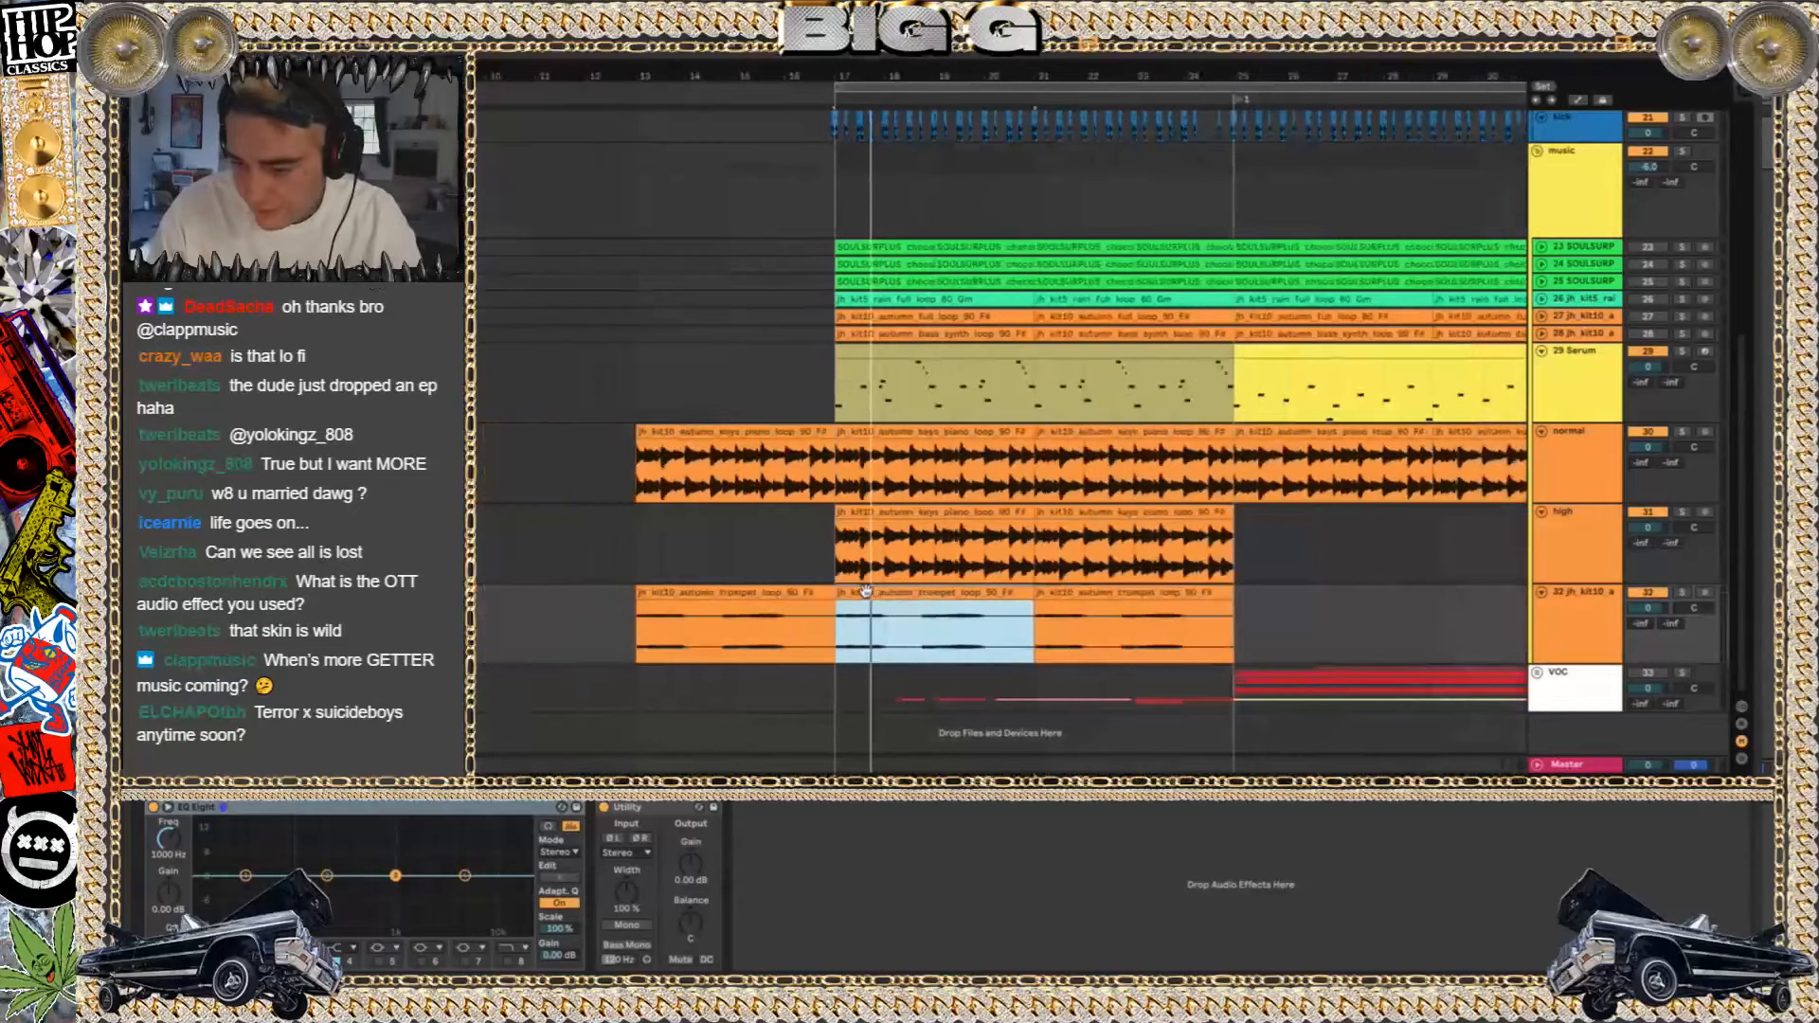
Play the arrangement, solo the VOC group and unfold it down to its individual vocal tracks
{"action": "key", "text": "space"}
{"action": "scroll", "coordinate": [1516, 652], "scroll_direction": "right", "scroll_amount": 1}
{"action": "left_click", "coordinate": [1649, 674]}
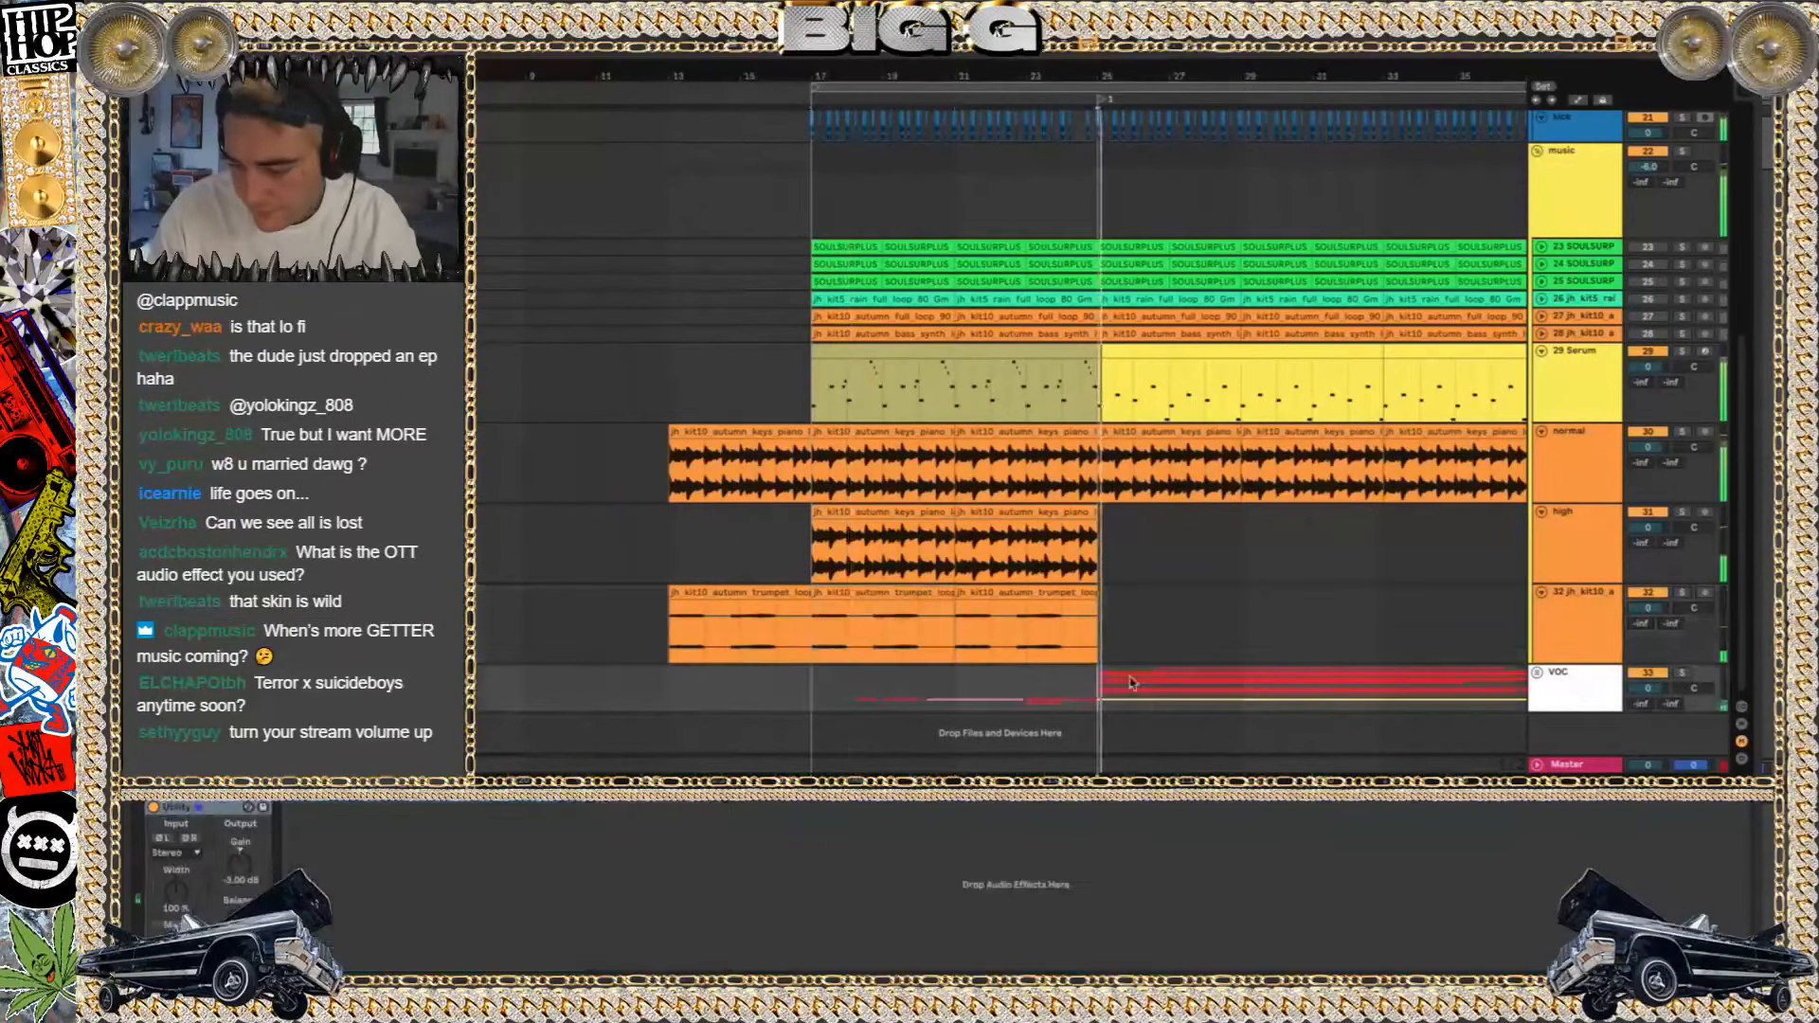
{"action": "left_click", "coordinate": [1684, 674]}
{"action": "double_click", "coordinate": [1565, 684]}
{"action": "scroll", "coordinate": [1565, 684], "scroll_direction": "down", "scroll_amount": 10}
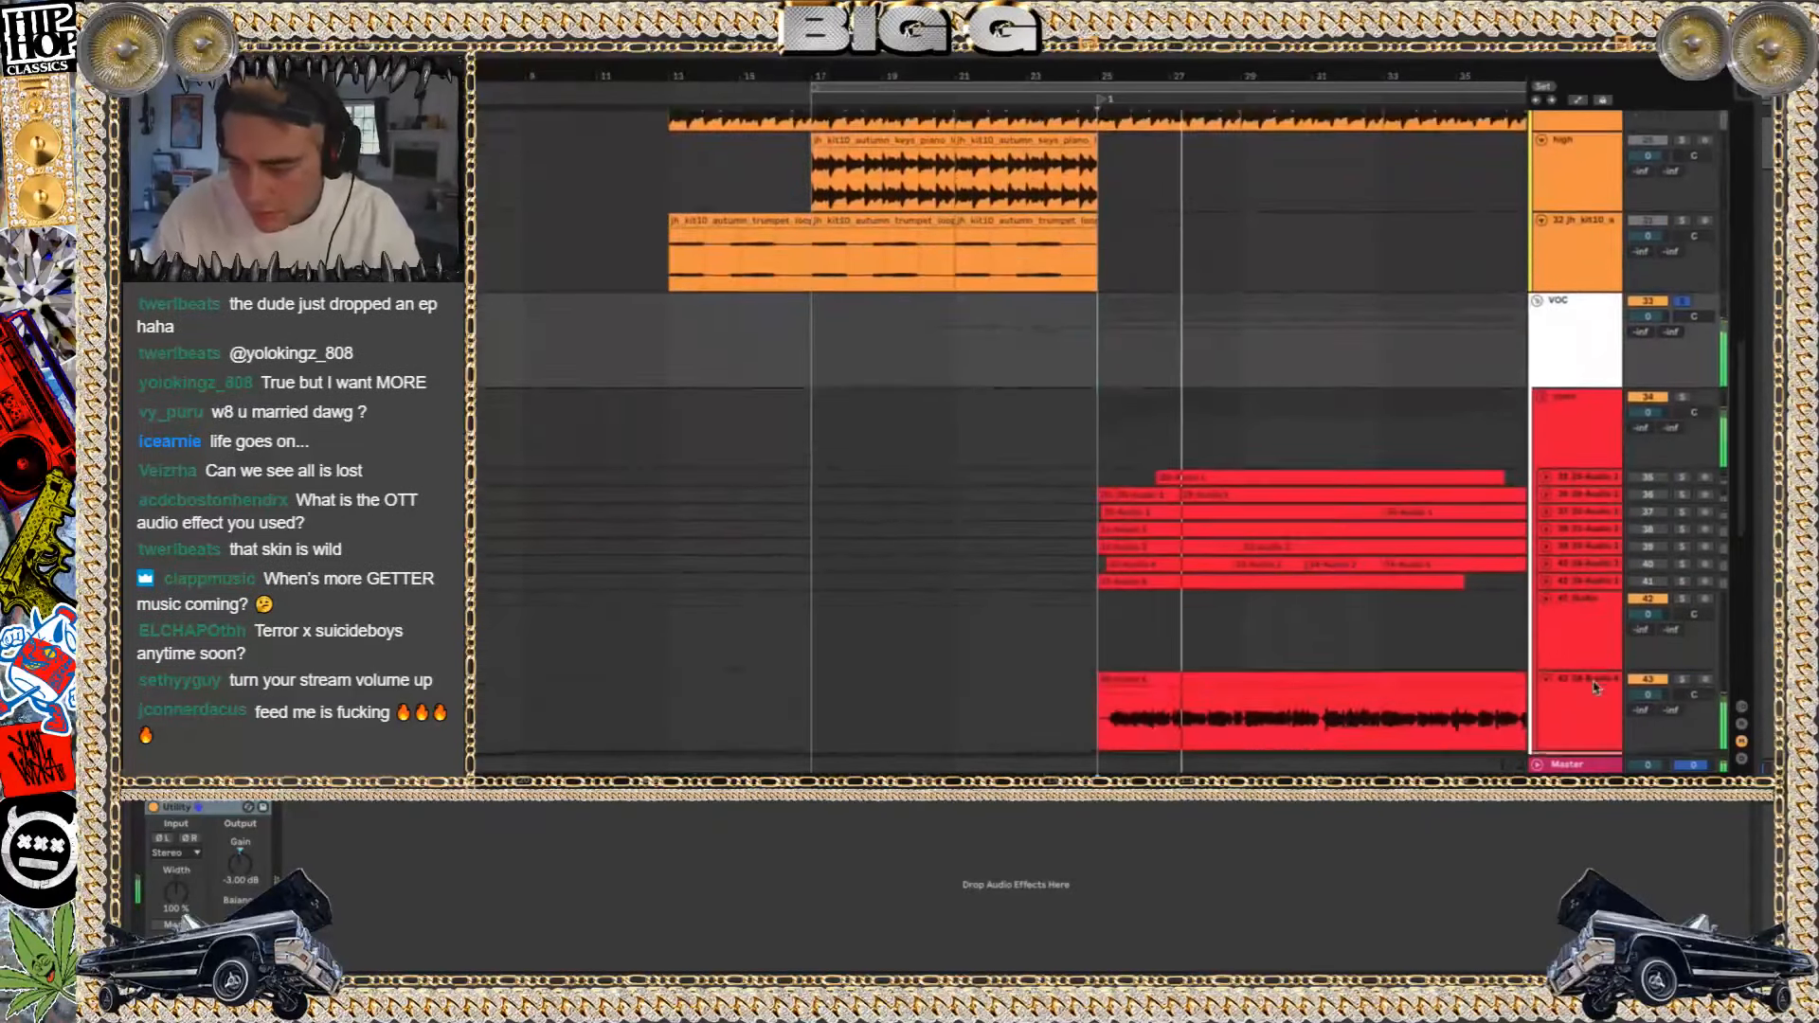
Select vocal tracks 35 through 41 together, then tracks 42 and 43 individually
{"action": "left_click", "coordinate": [1587, 327]}
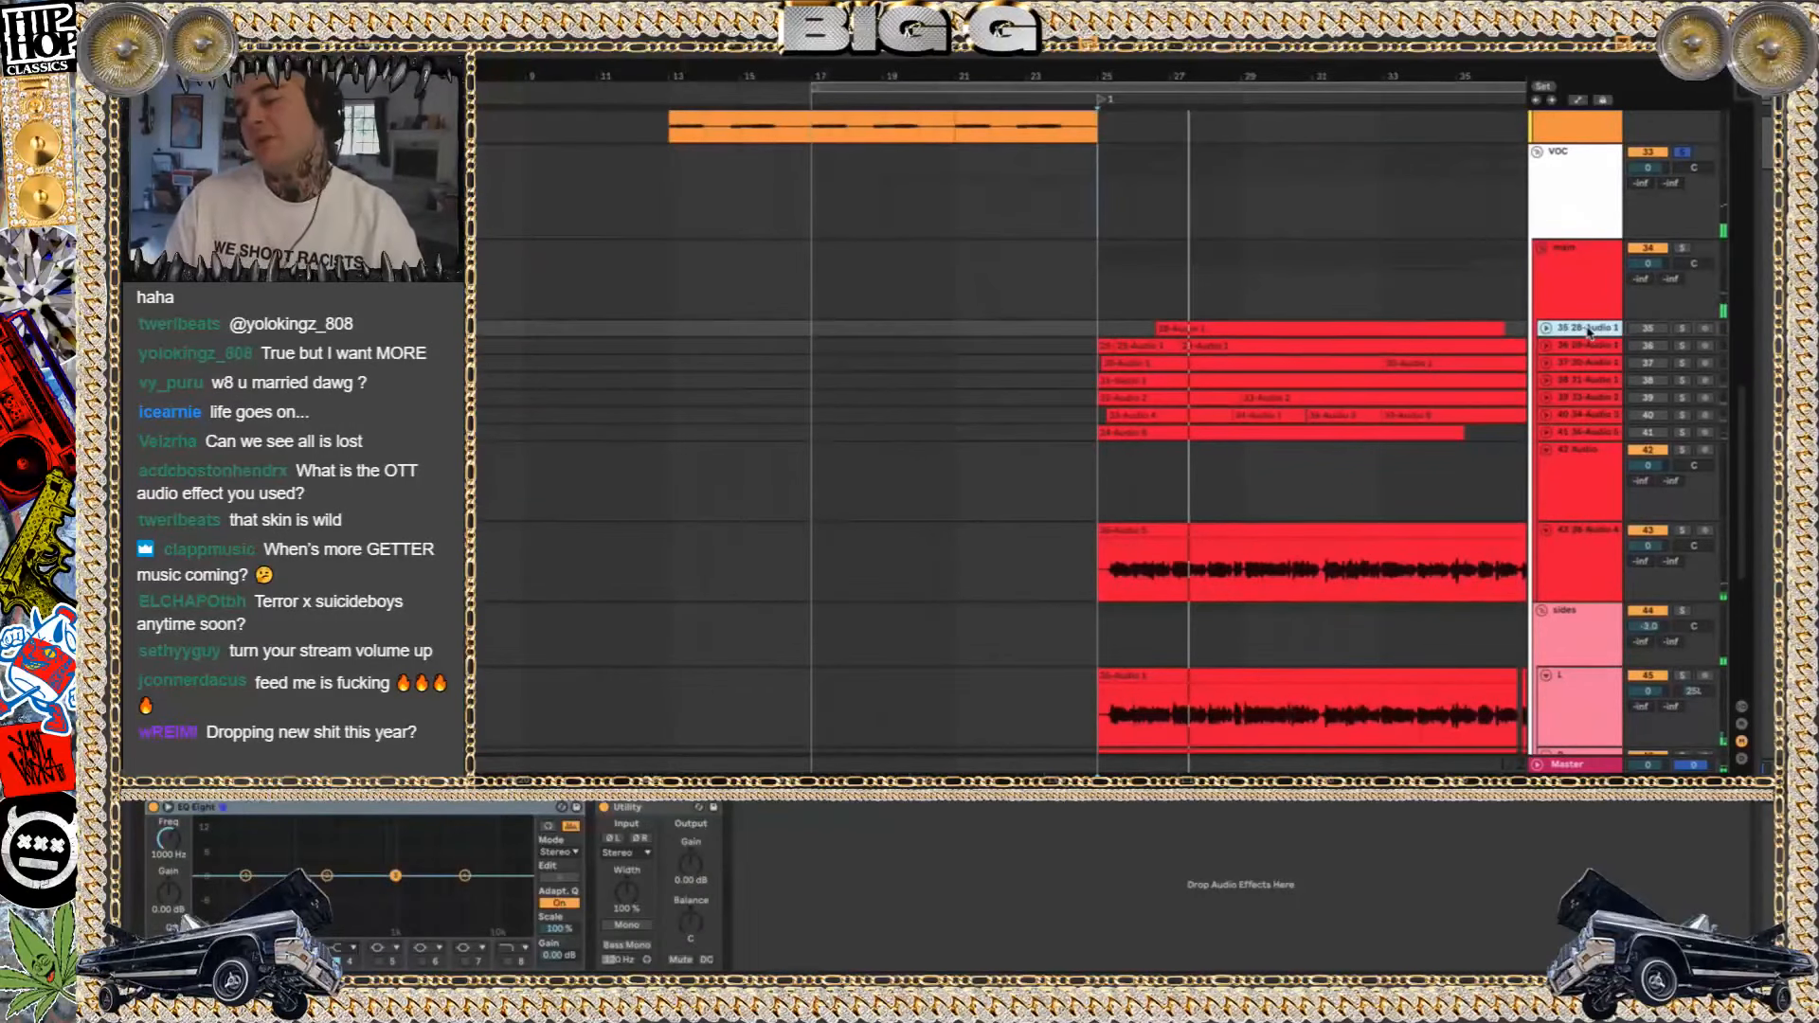
{"action": "scroll", "coordinate": [1587, 327], "scroll_direction": "down", "scroll_amount": 3}
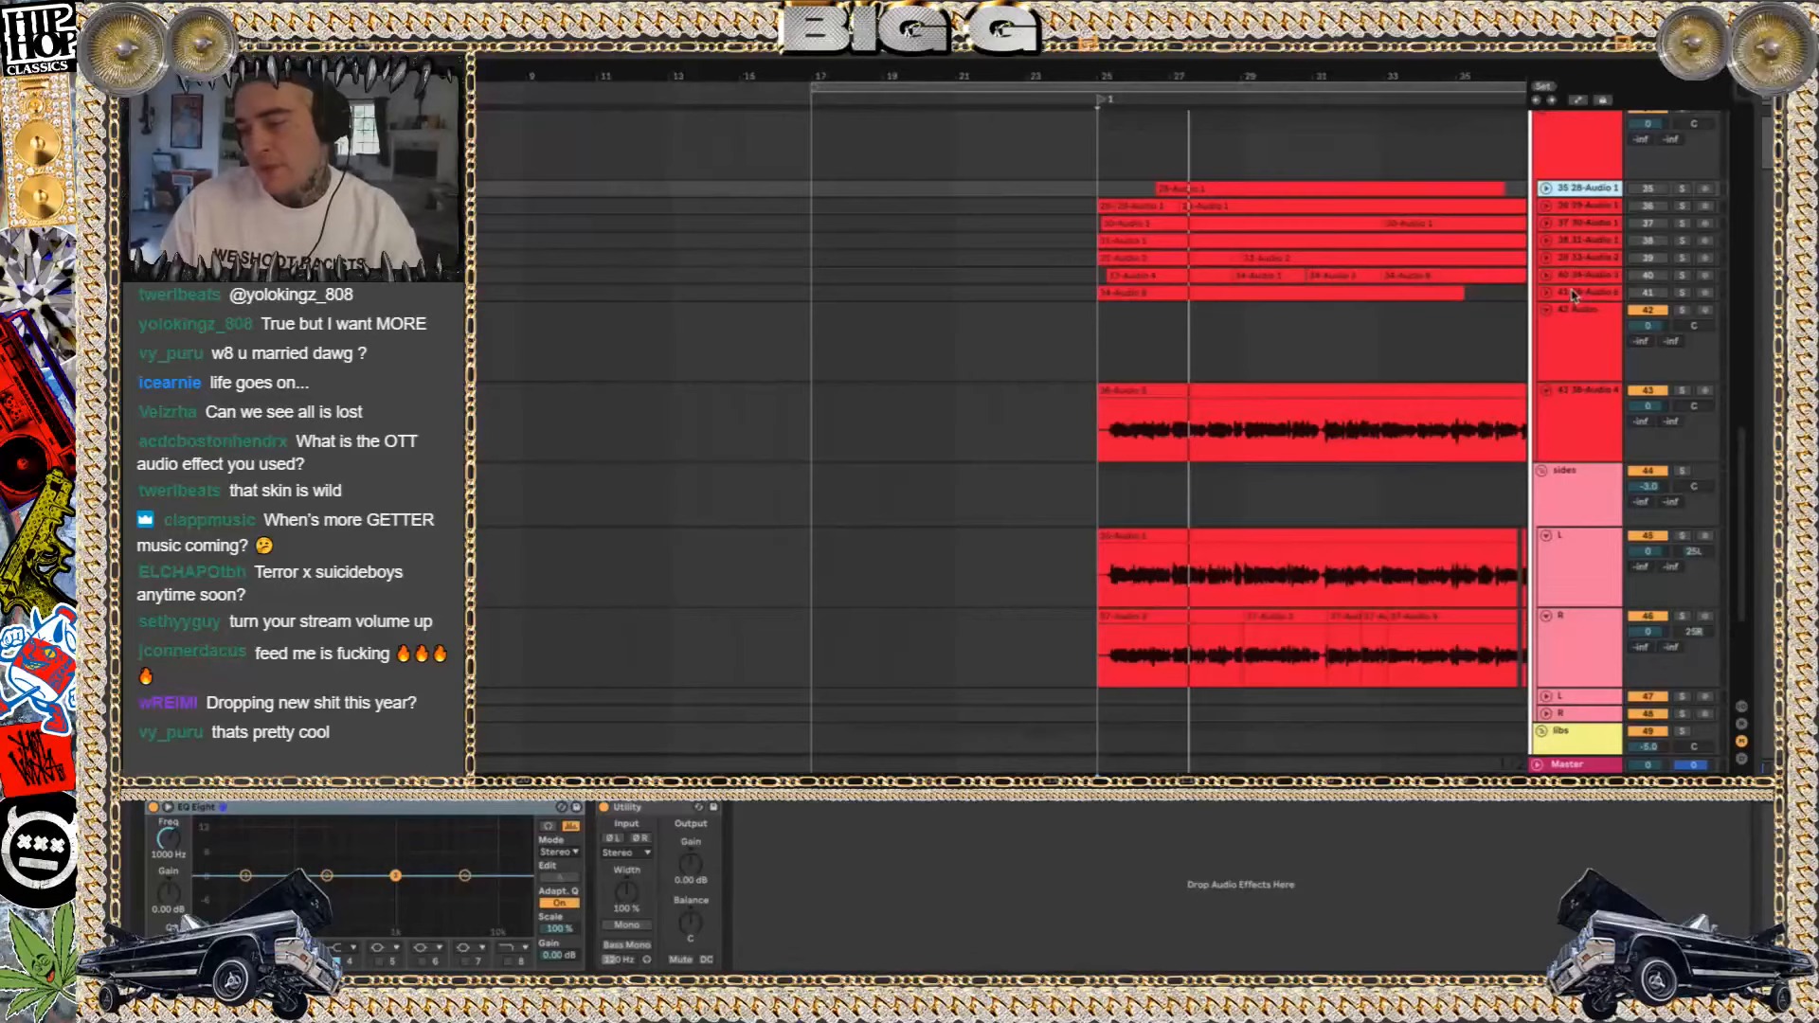
{"action": "left_click", "coordinate": [1573, 294], "text": "shift"}
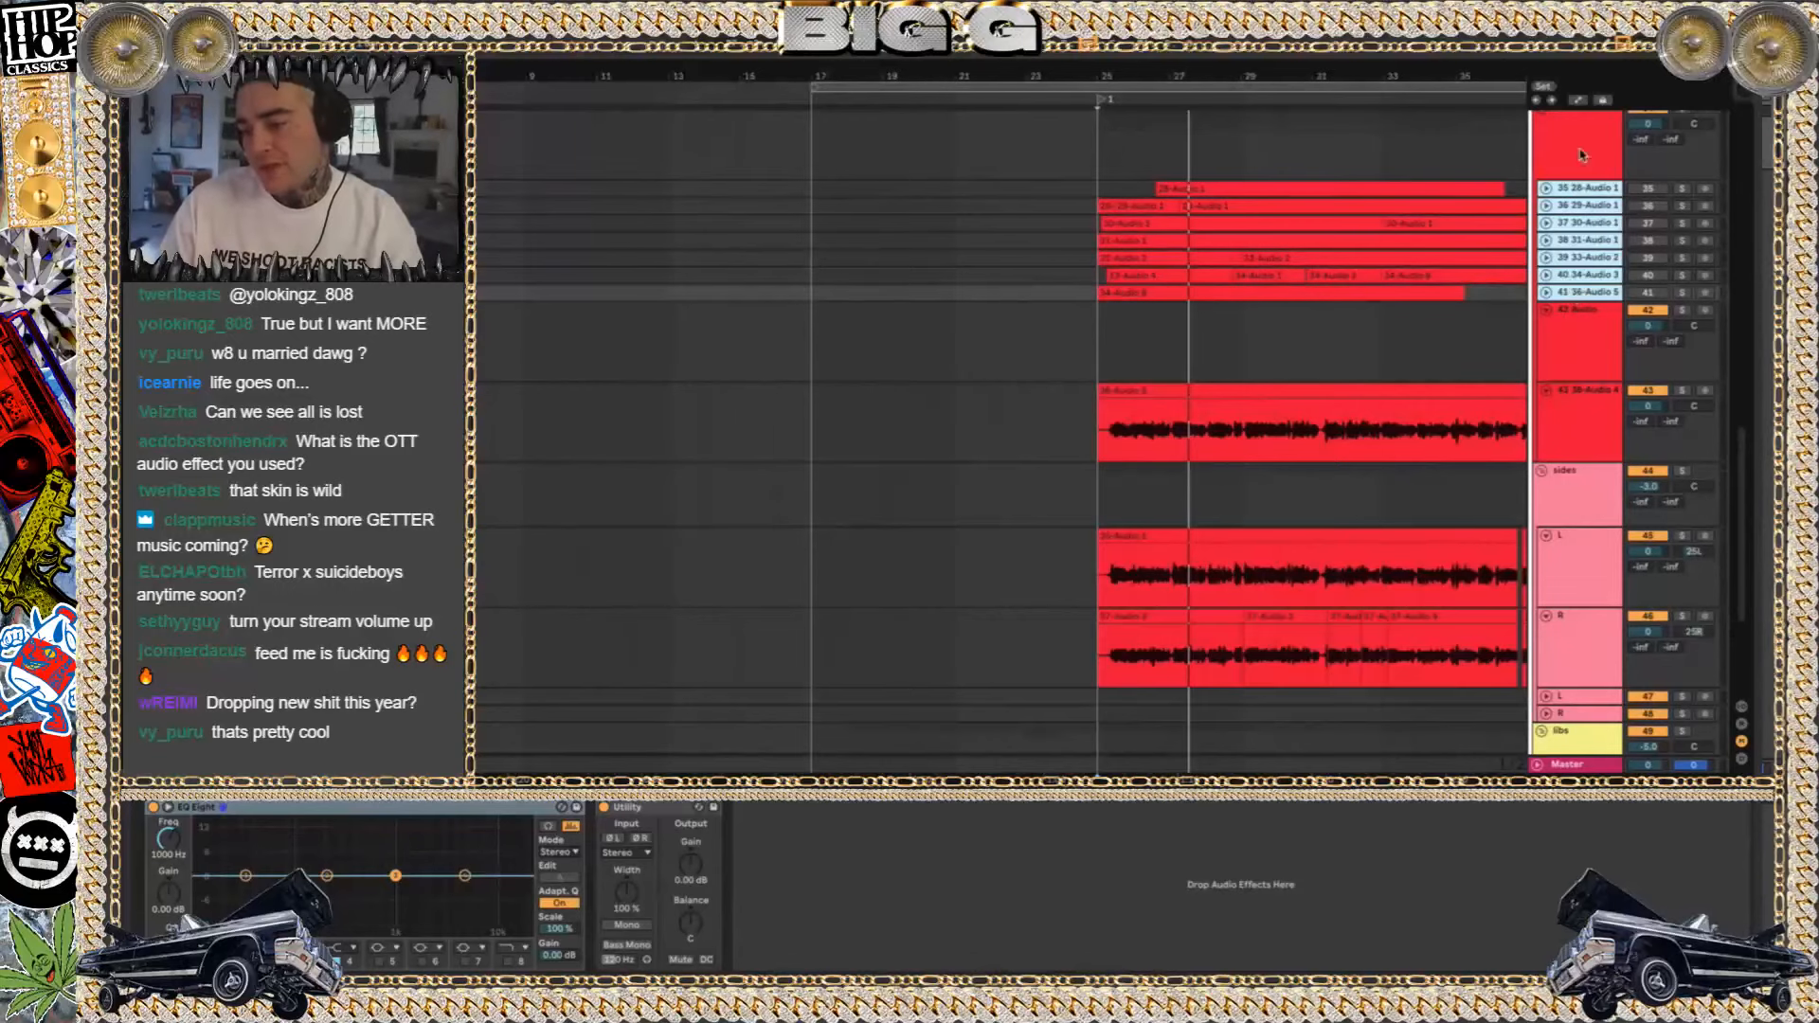
{"action": "left_click", "coordinate": [1596, 360]}
{"action": "scroll", "coordinate": [1402, 384], "scroll_direction": "right", "scroll_amount": 2}
{"action": "scroll", "coordinate": [1403, 383], "scroll_direction": "down", "scroll_amount": 1}
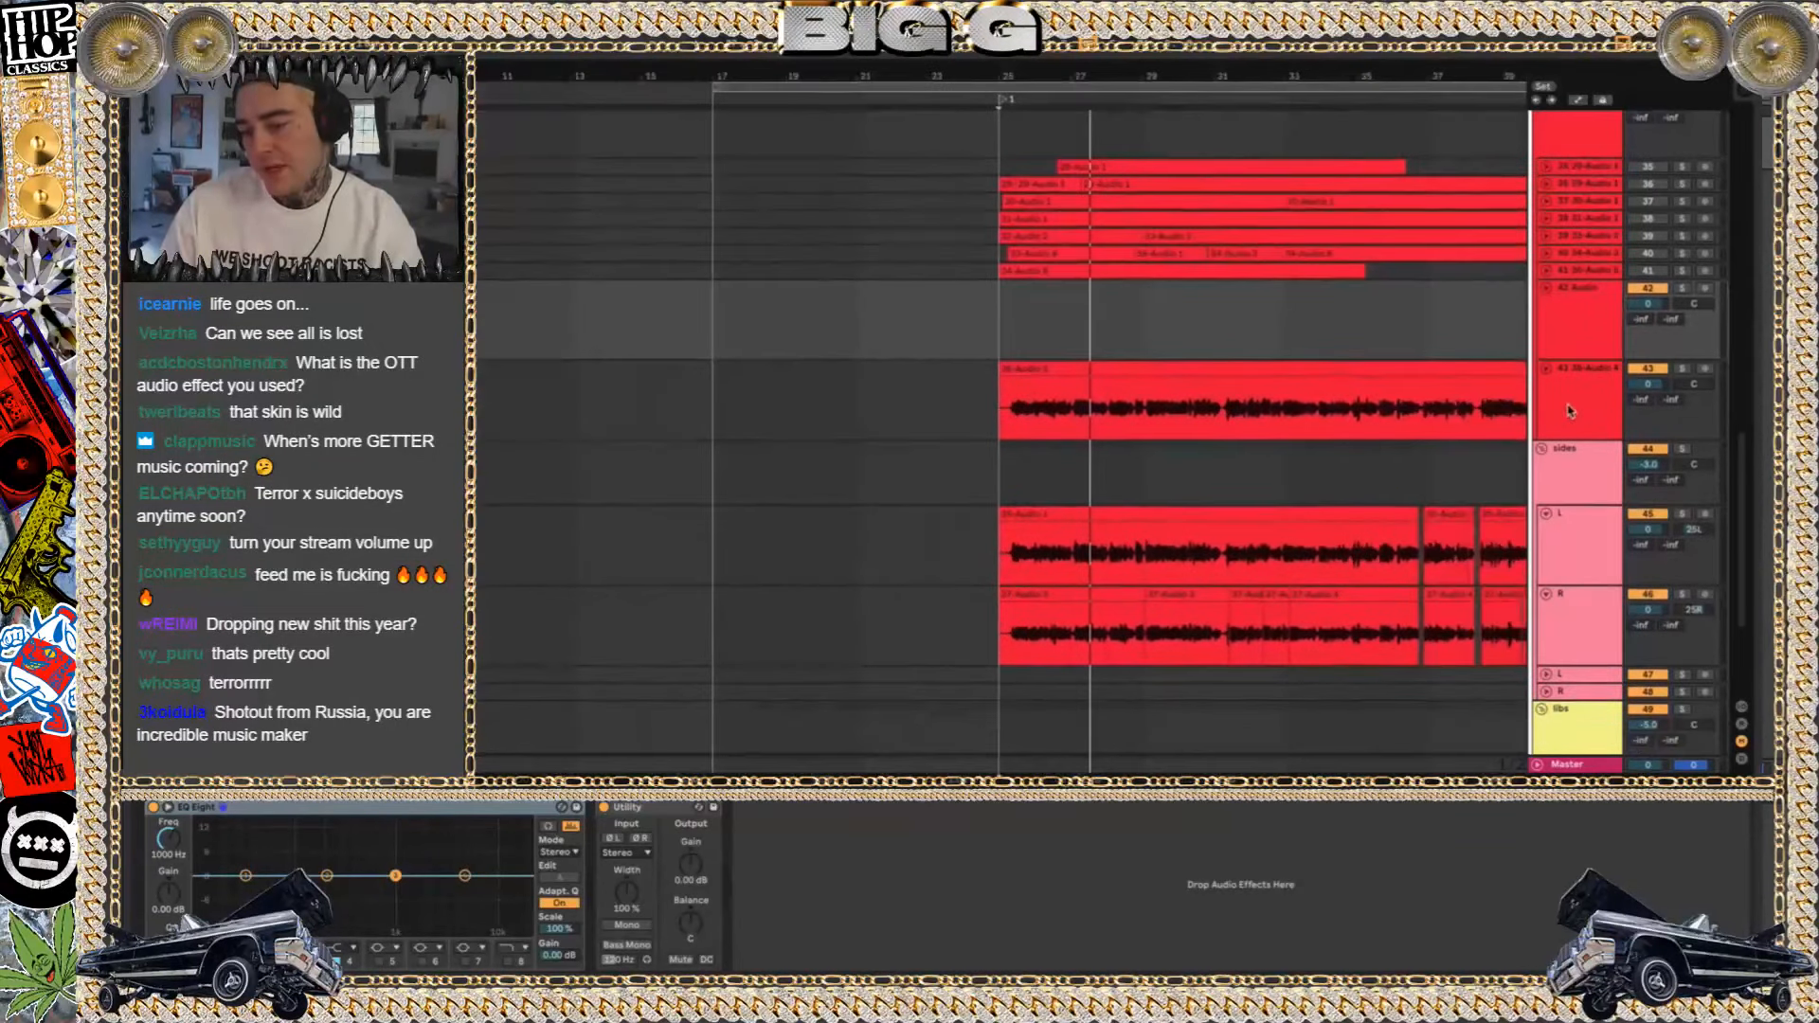
{"action": "left_click", "coordinate": [1568, 410]}
Examine the main vocal group's device chain, then the devices on track 43
{"action": "left_click", "coordinate": [1581, 140]}
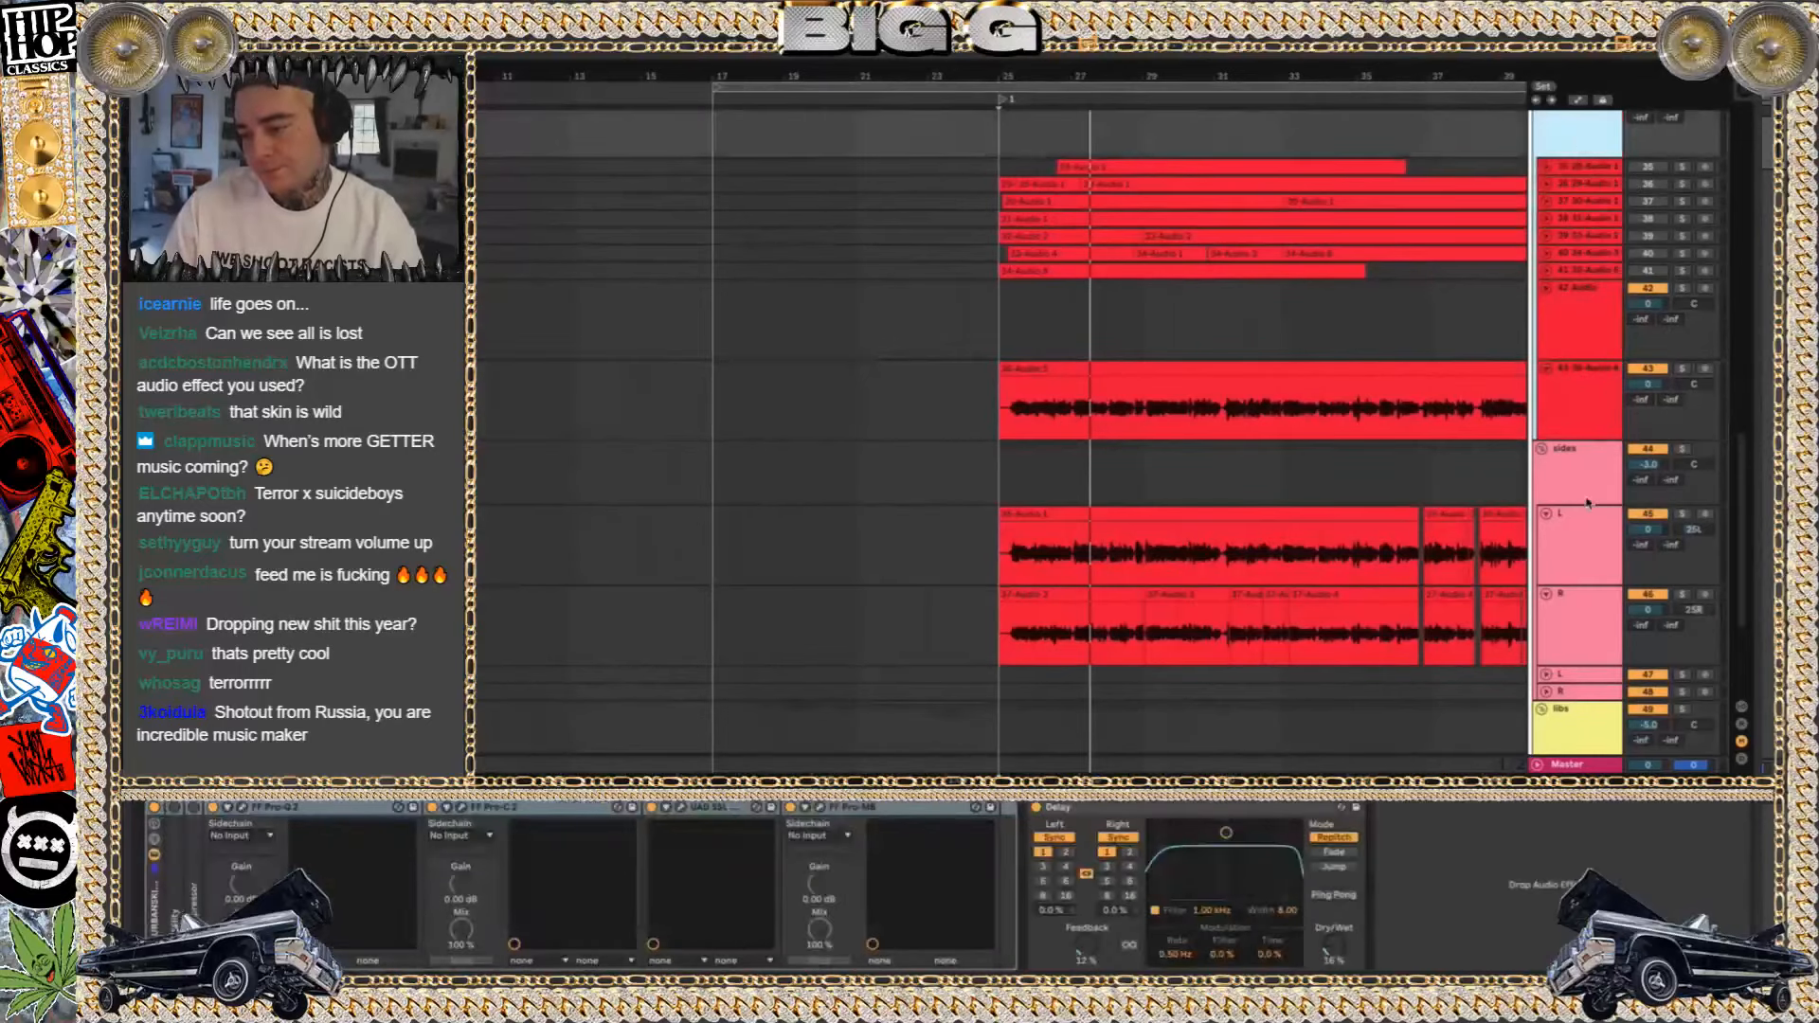
{"action": "scroll", "coordinate": [1661, 415], "scroll_direction": "up", "scroll_amount": 3}
{"action": "scroll", "coordinate": [1661, 415], "scroll_direction": "down", "scroll_amount": 3}
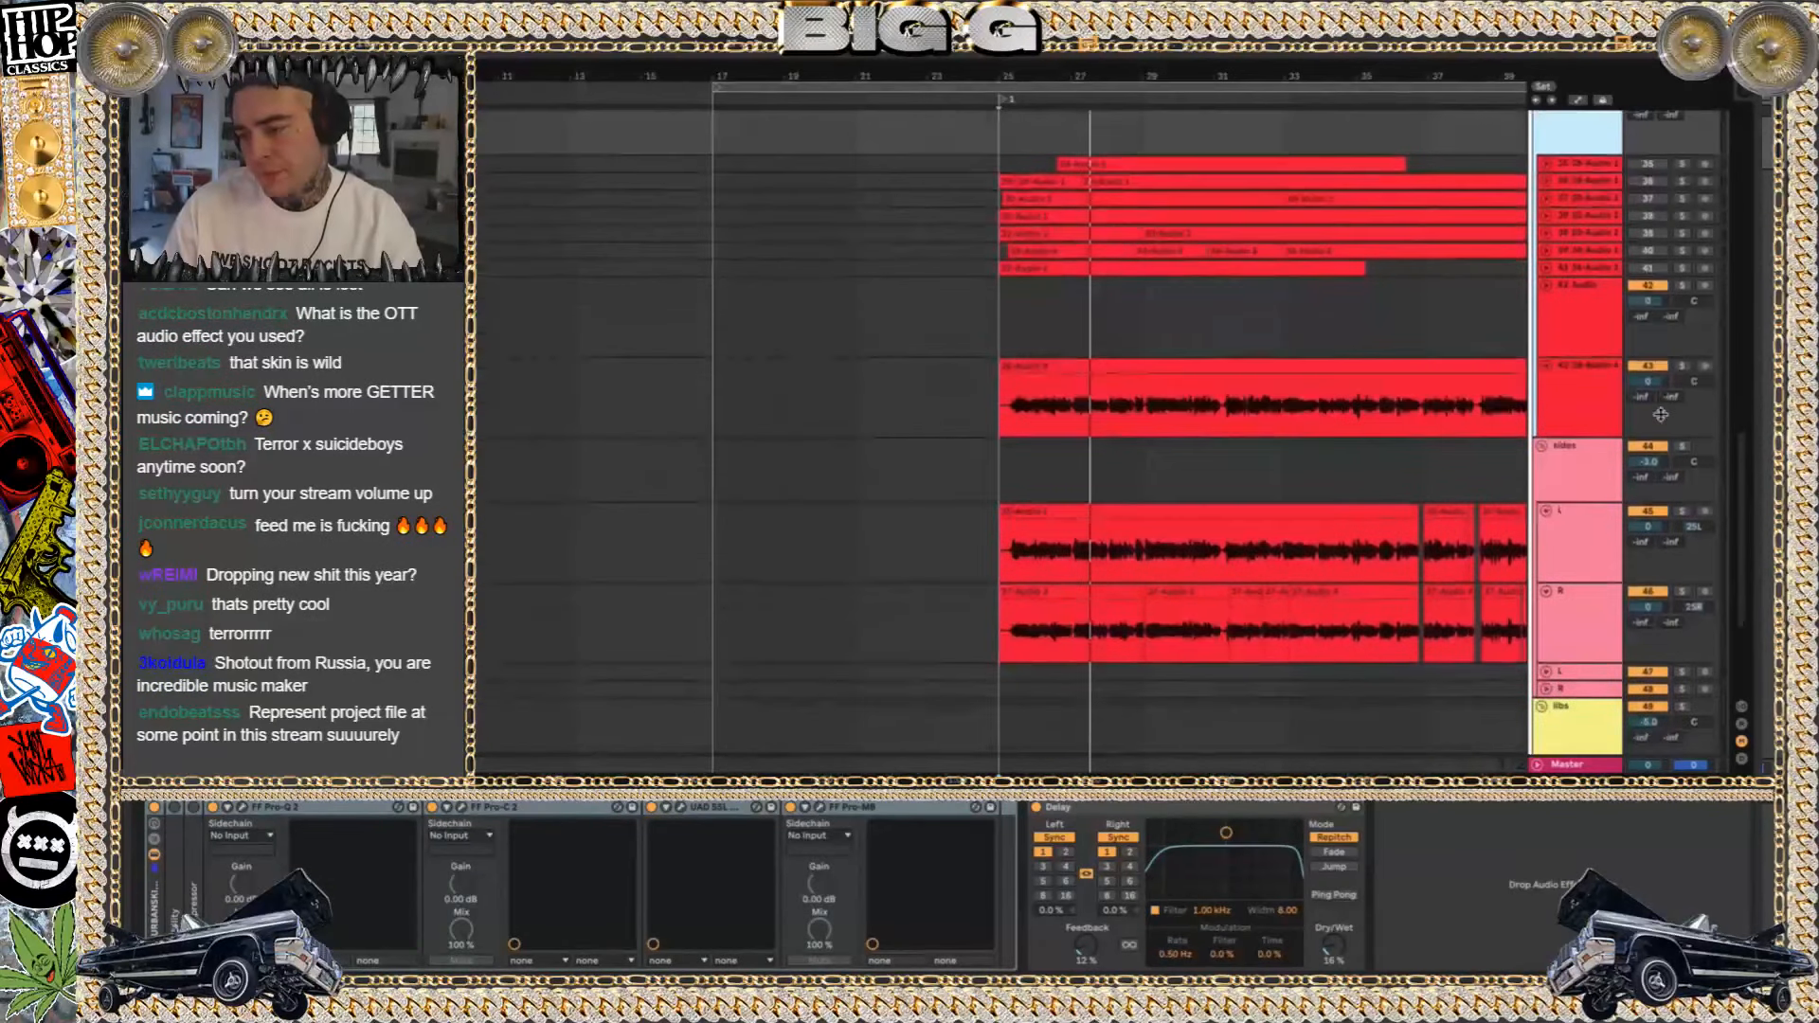
{"action": "scroll", "coordinate": [1661, 415], "scroll_direction": "up", "scroll_amount": 1}
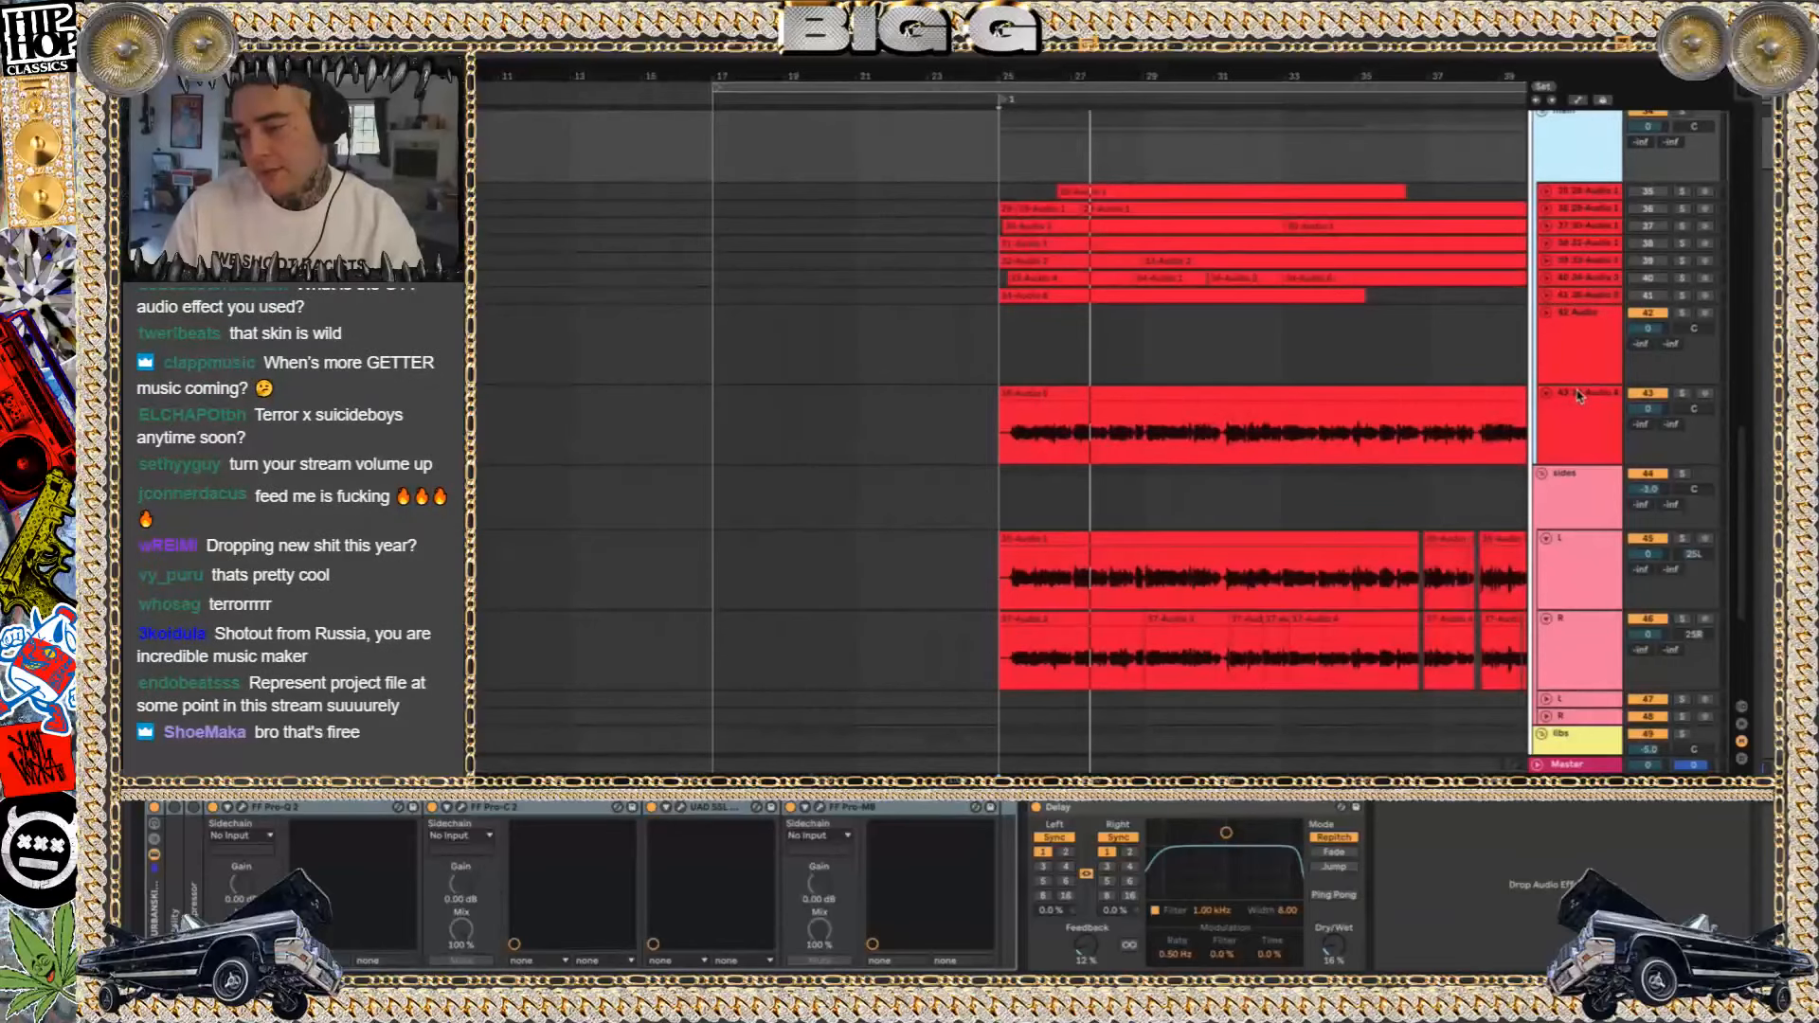
{"action": "scroll", "coordinate": [1581, 370], "scroll_direction": "down", "scroll_amount": 3}
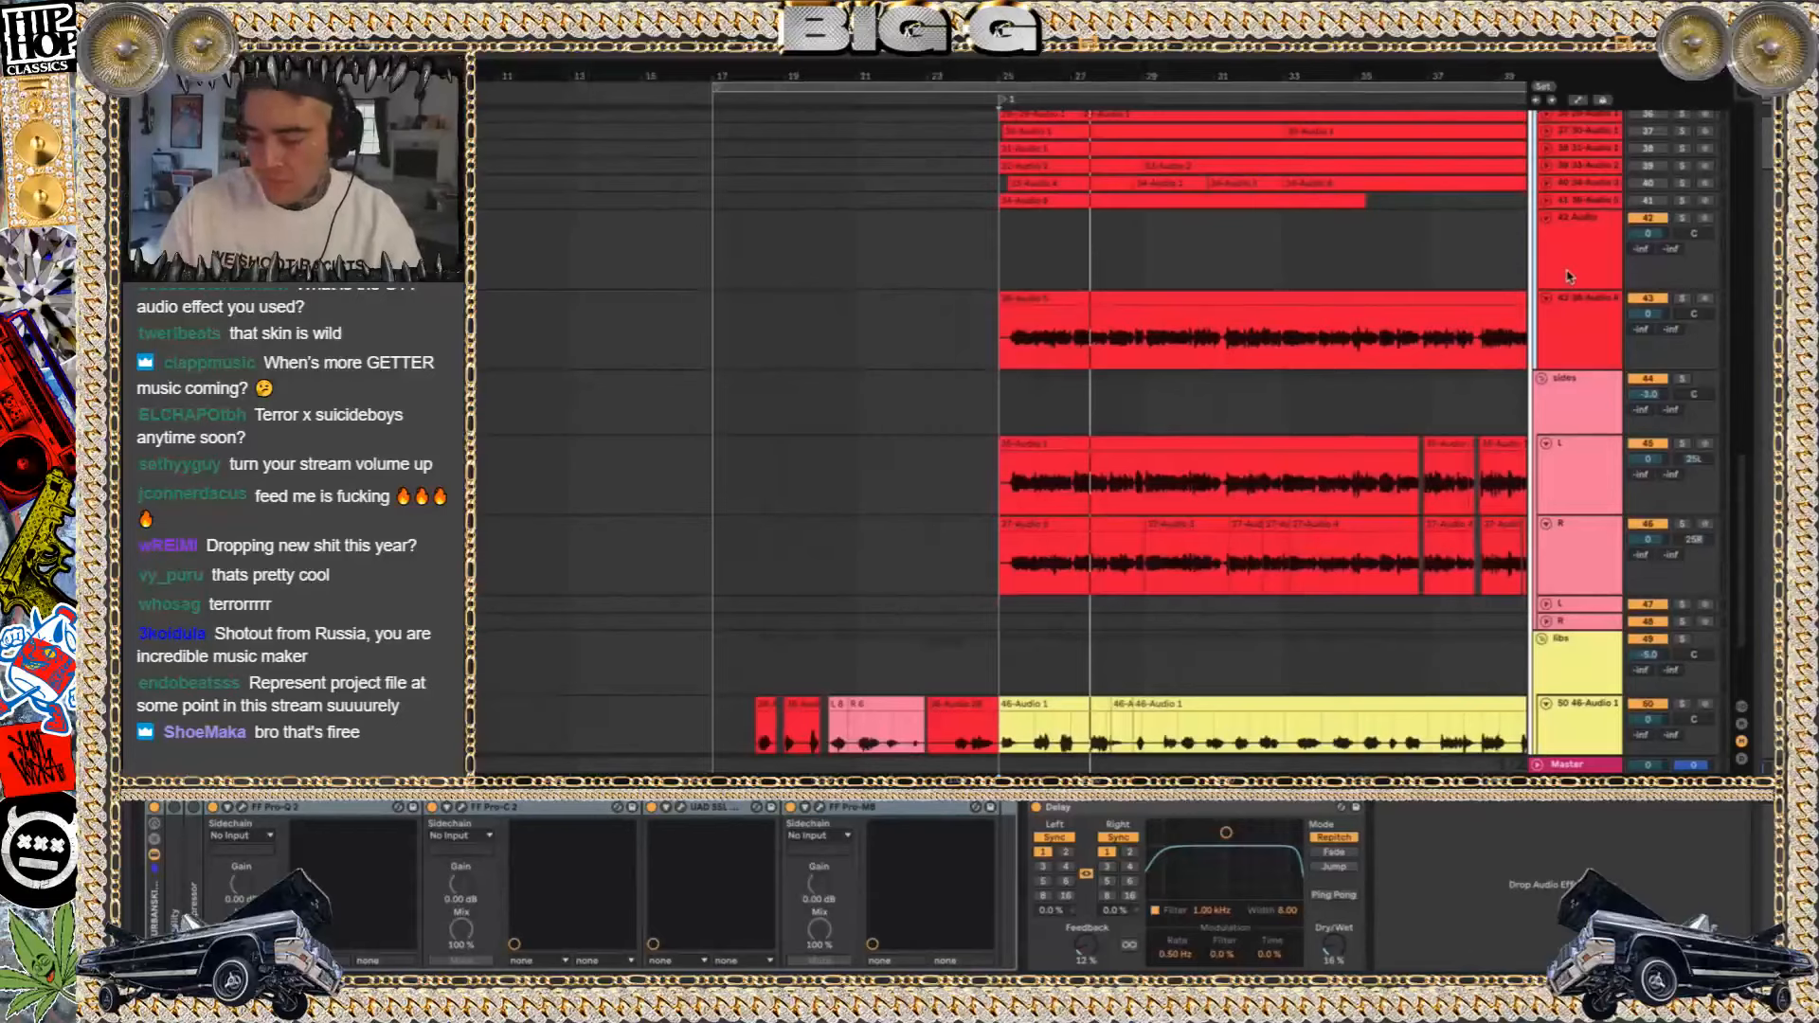
{"action": "left_click", "coordinate": [1584, 307]}
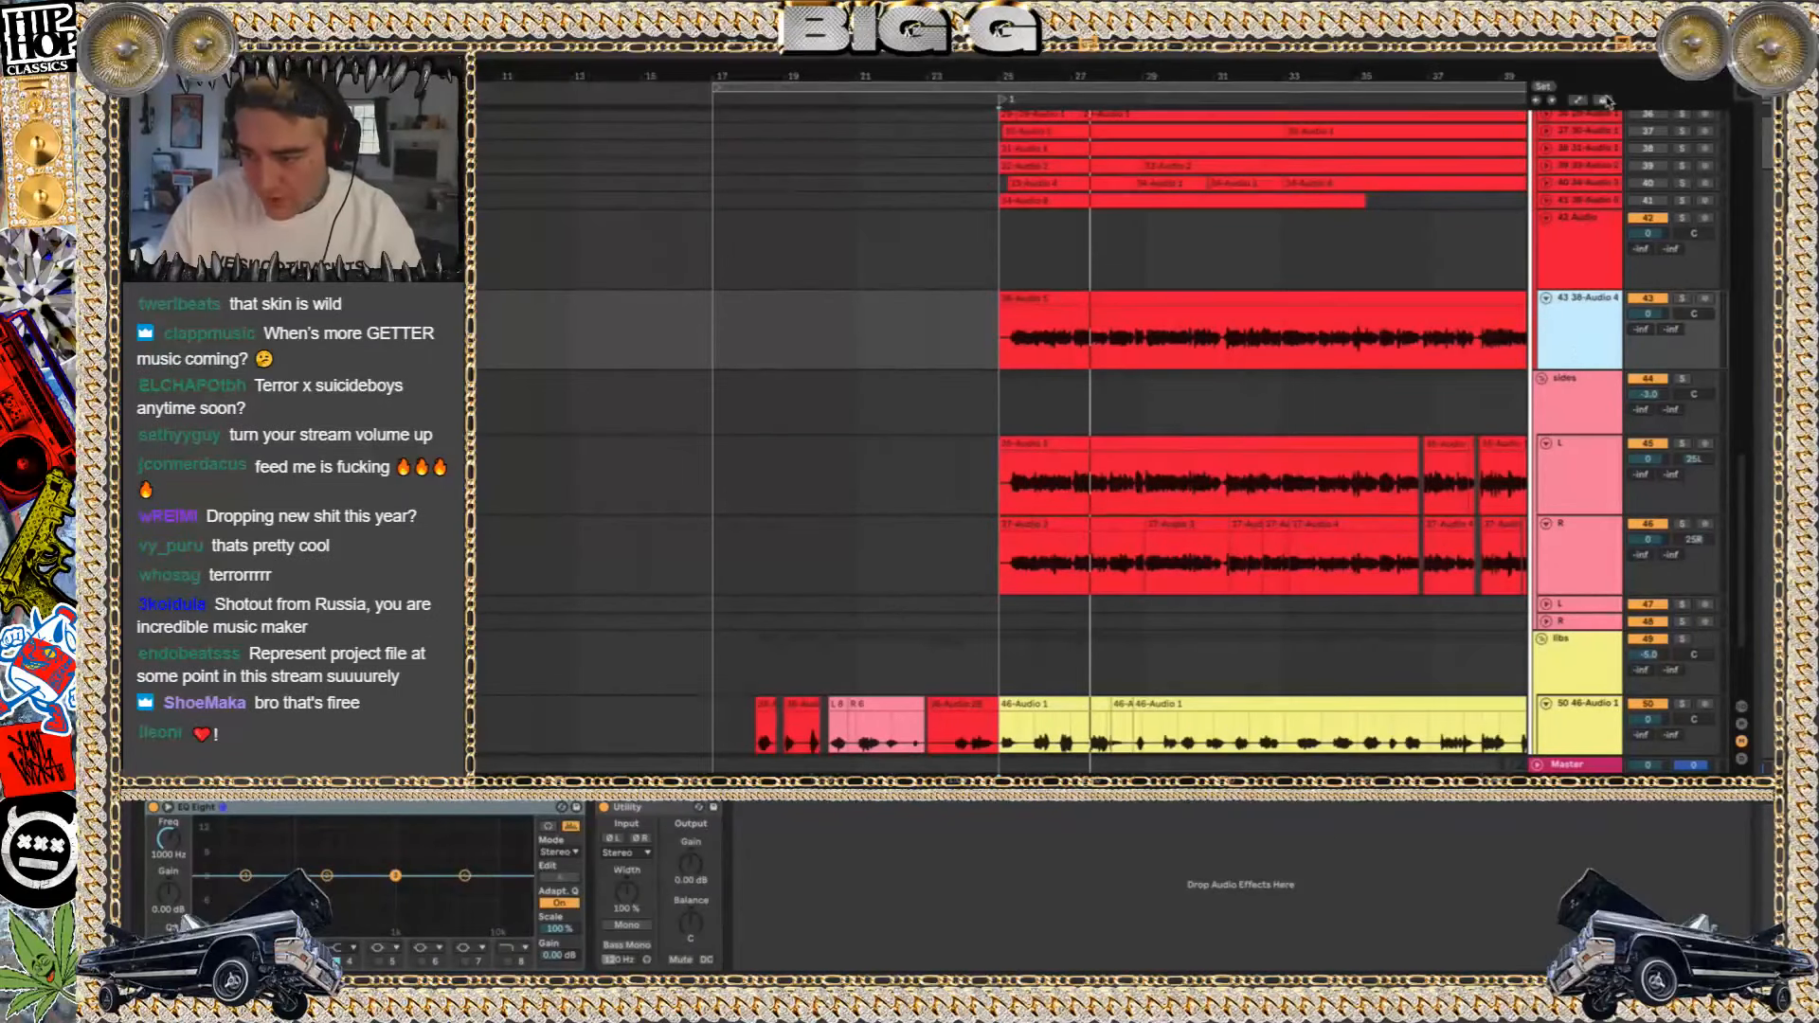
Examine the effect chains on the libs and sides vocal groups
{"action": "scroll", "coordinate": [1569, 378], "scroll_direction": "up", "scroll_amount": 5}
{"action": "left_click", "coordinate": [1584, 202]}
{"action": "scroll", "coordinate": [1585, 202], "scroll_direction": "down", "scroll_amount": 5}
{"action": "scroll", "coordinate": [1584, 202], "scroll_direction": "down", "scroll_amount": 1}
{"action": "left_click", "coordinate": [1575, 566]}
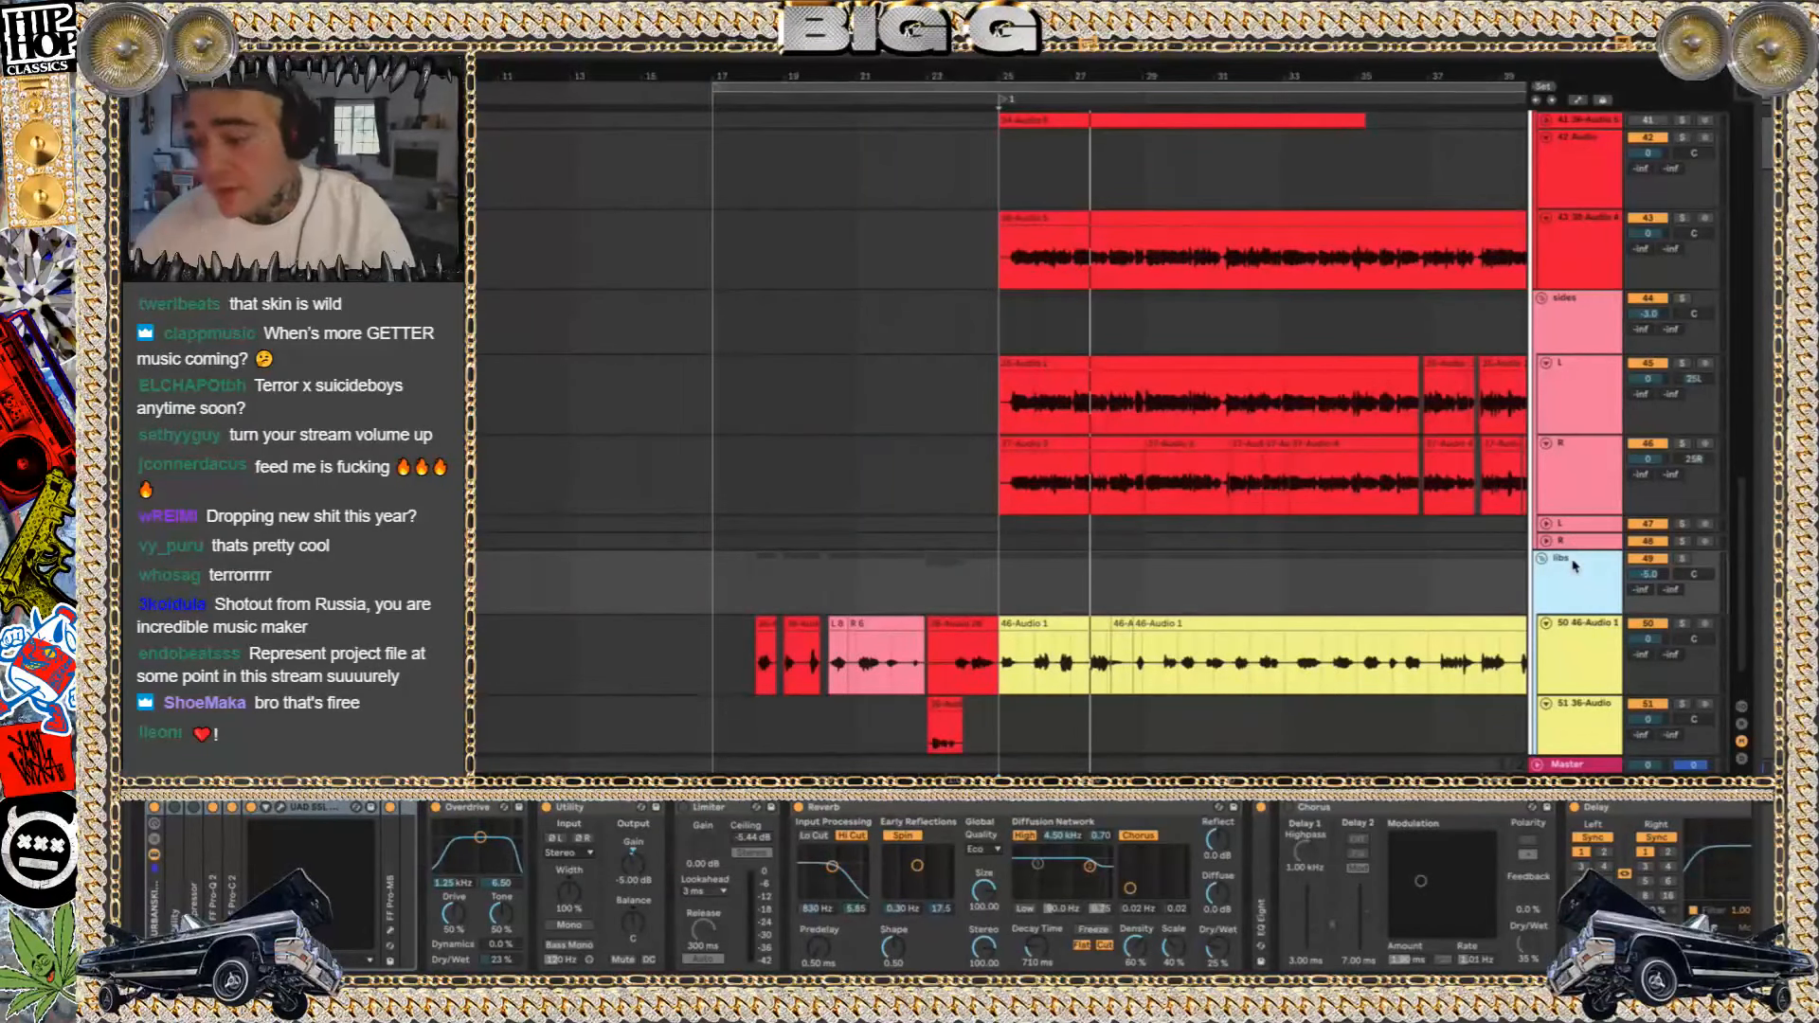
{"action": "left_click", "coordinate": [1572, 305]}
{"action": "scroll", "coordinate": [1570, 299], "scroll_direction": "up", "scroll_amount": 4}
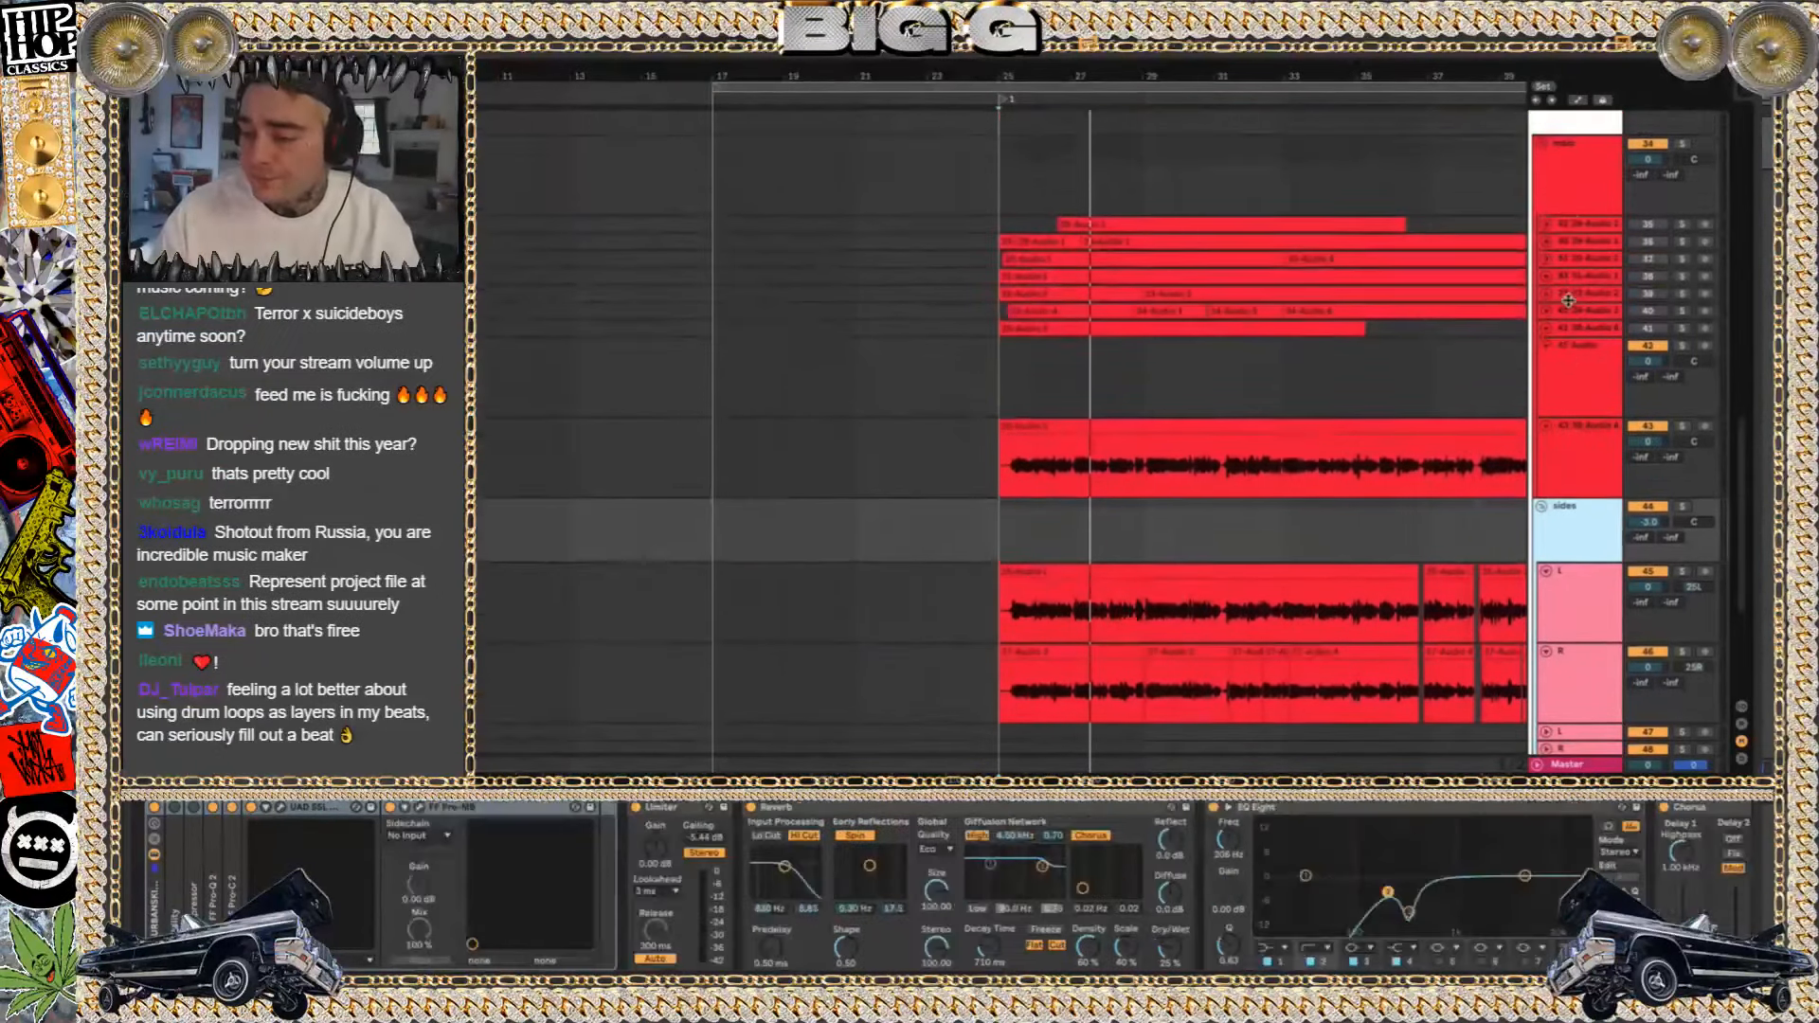
Inspect the FF Pro-Q 2 curve on the main vocal group, close its window and collapse the device
{"action": "left_click", "coordinate": [1573, 197]}
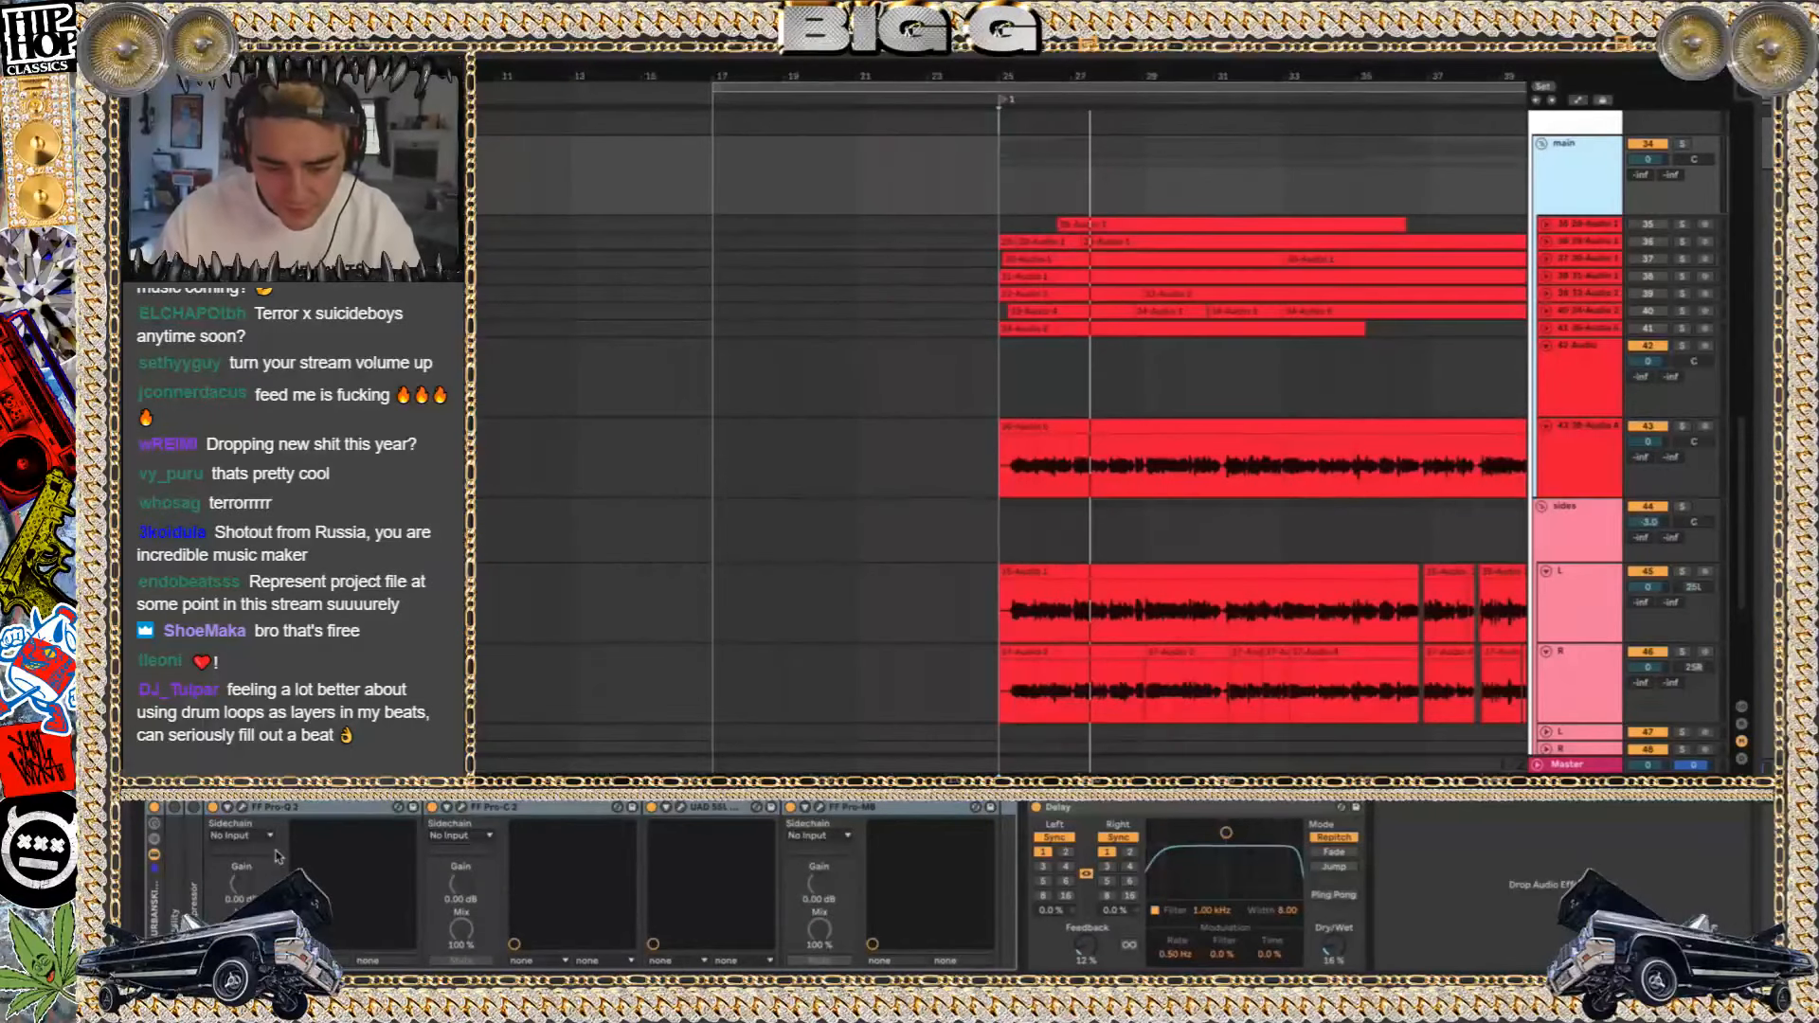
{"action": "left_click", "coordinate": [243, 808]}
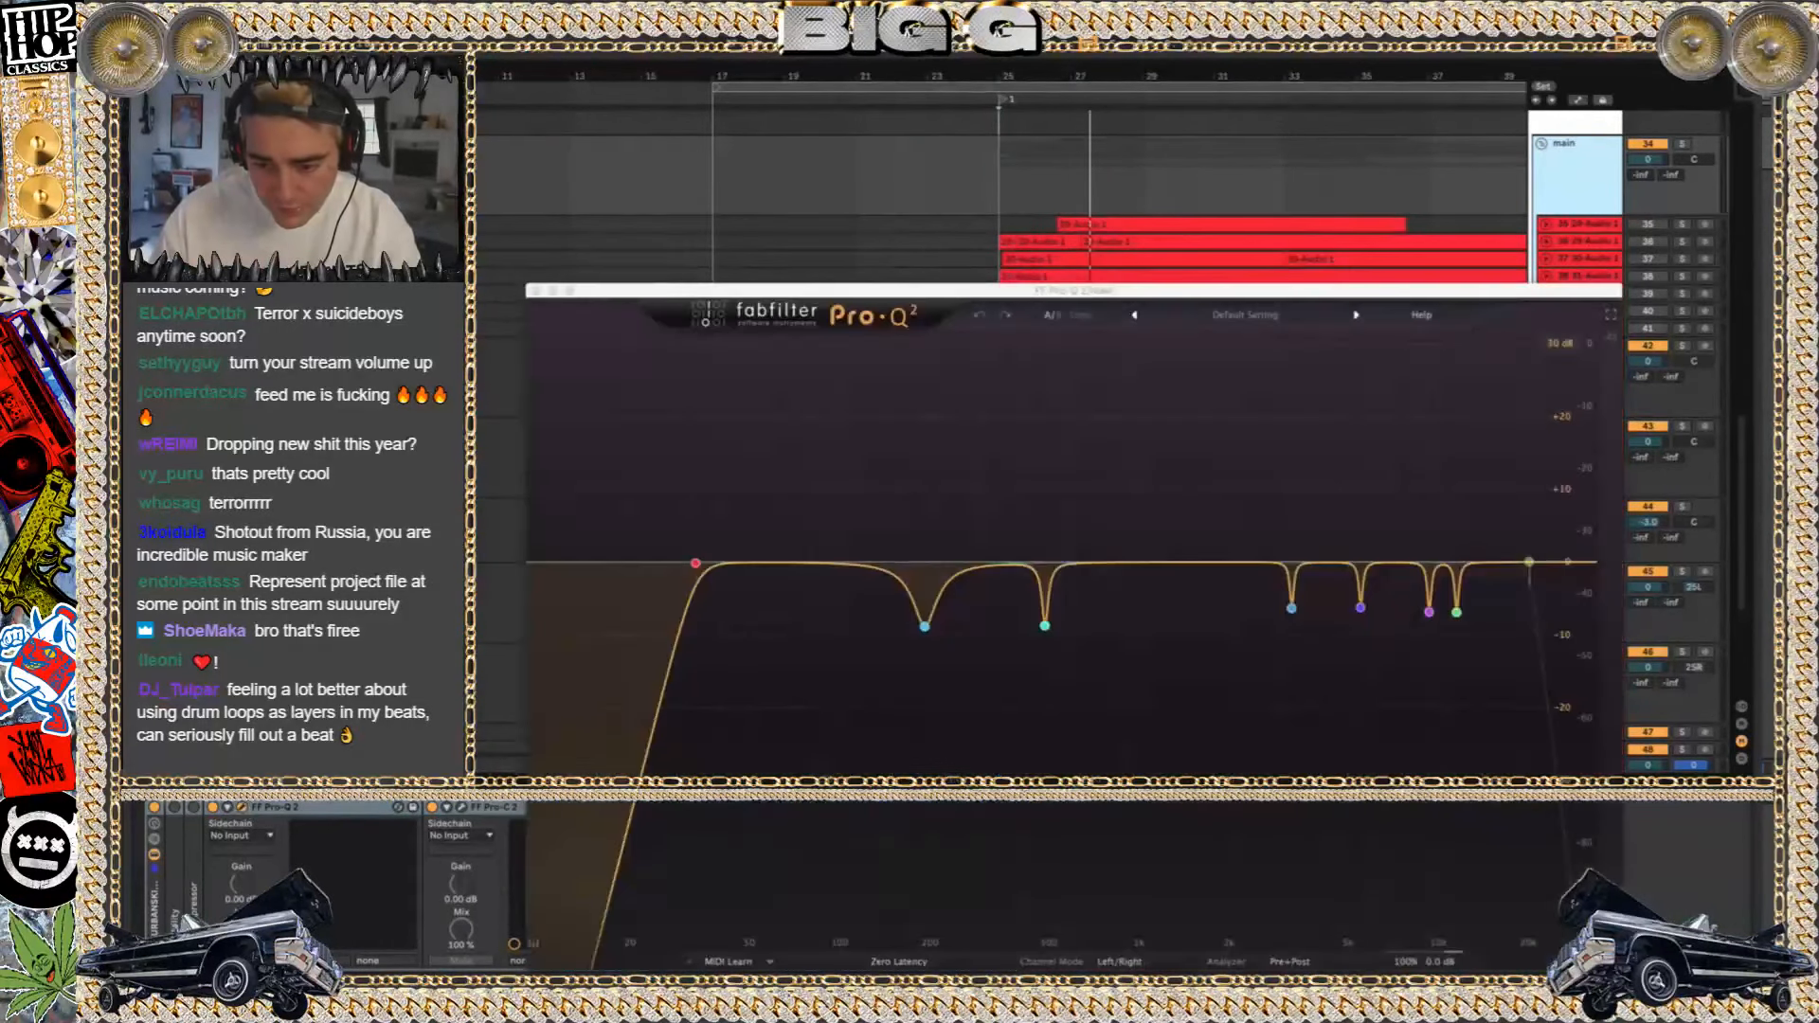
{"action": "left_click", "coordinate": [535, 291]}
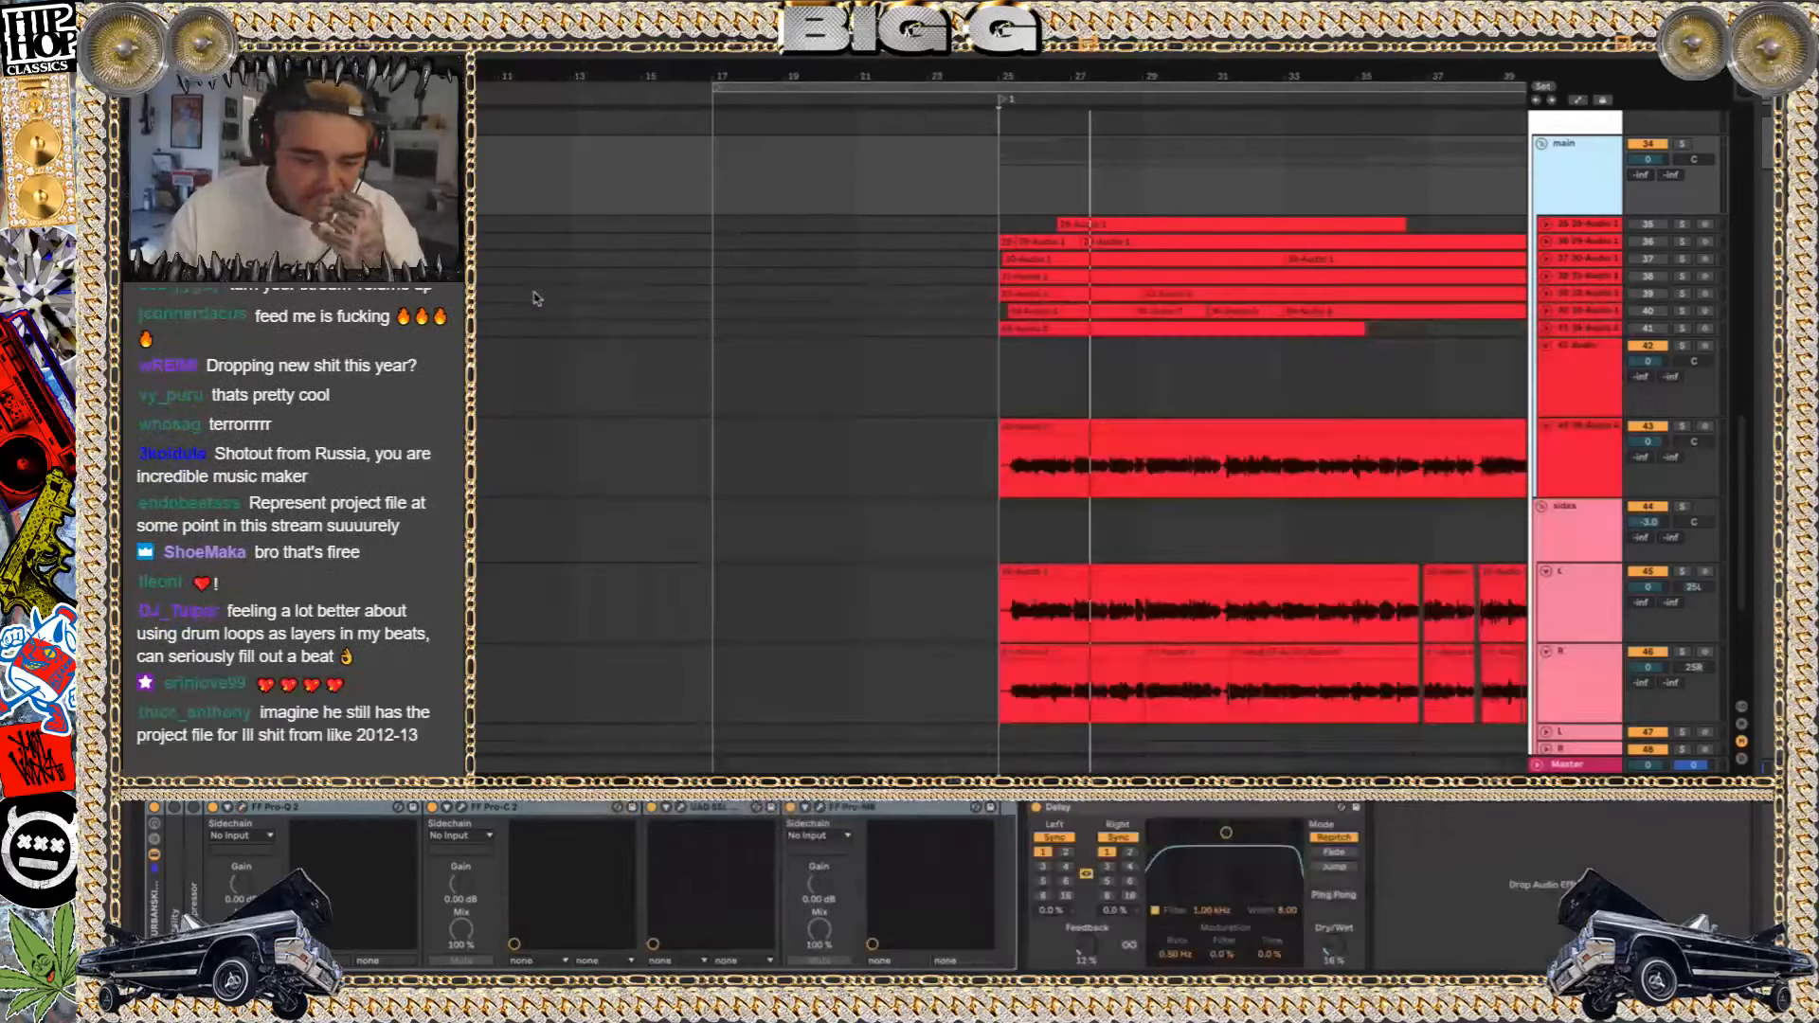
{"action": "double_click", "coordinate": [343, 809]}
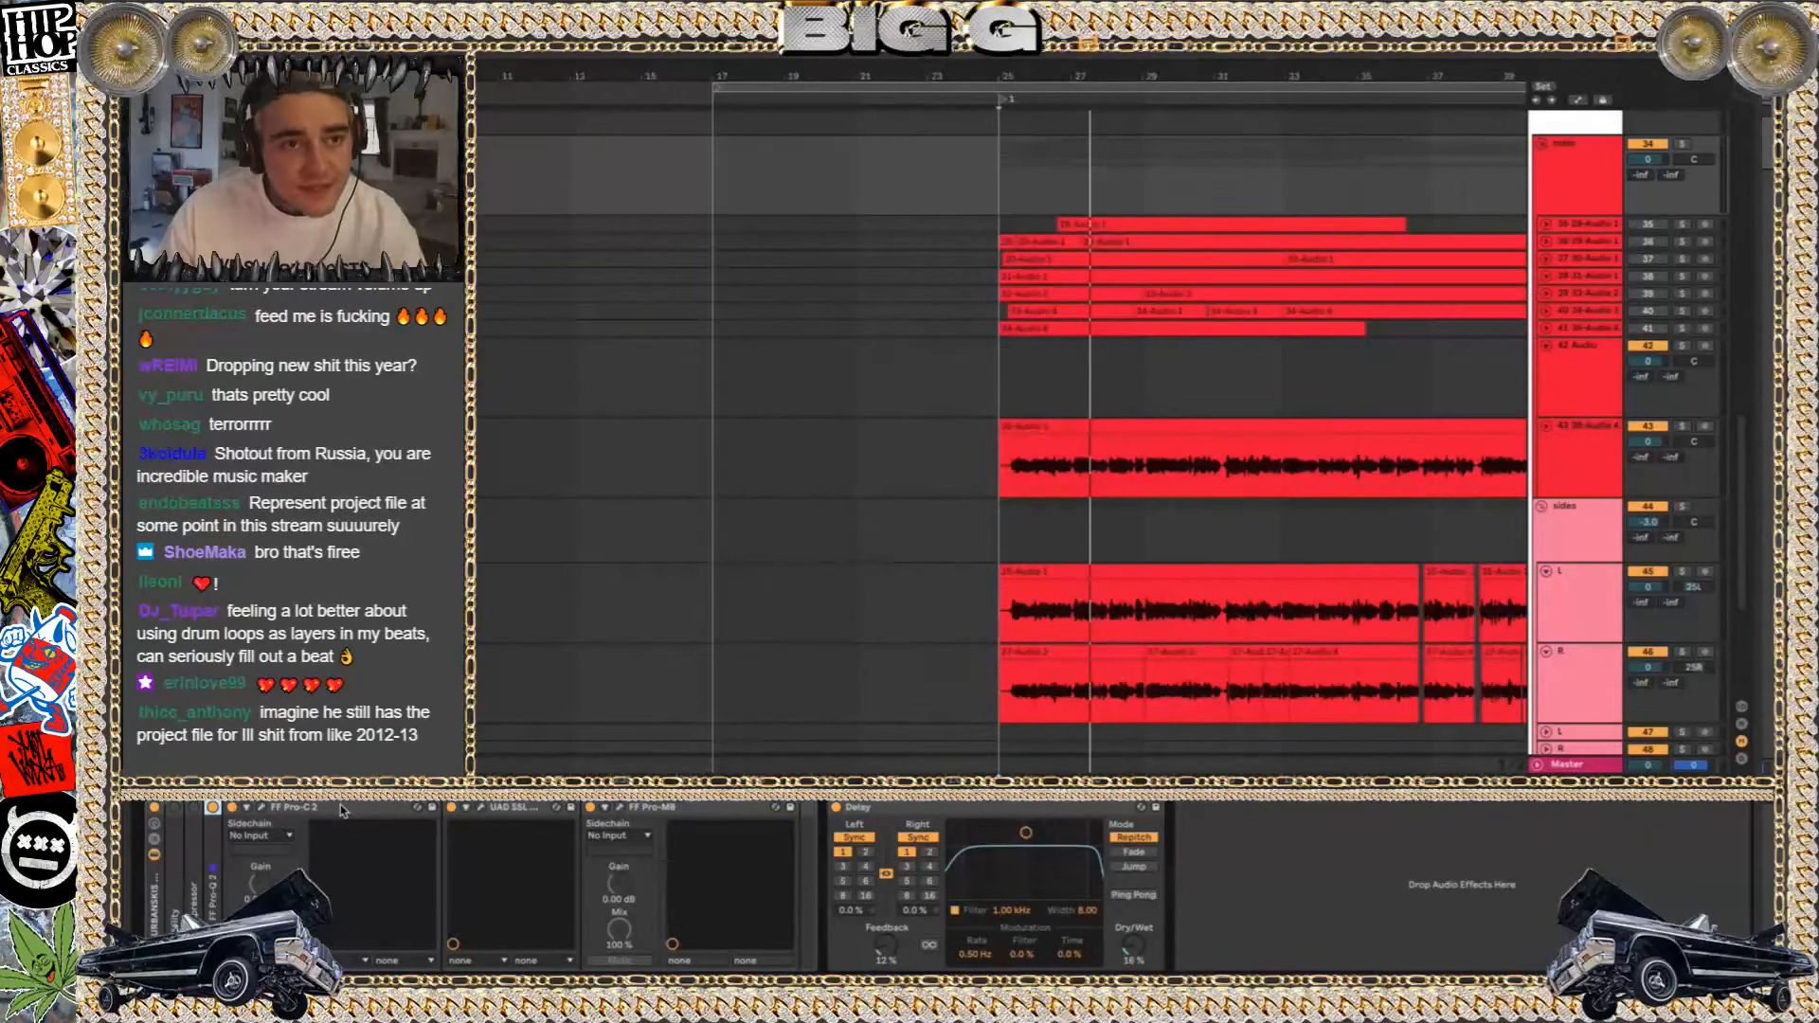
Collapse the FF Pro-C 2 device, then inspect the UAD SSL E Channel Strip window and close it
{"action": "double_click", "coordinate": [339, 804]}
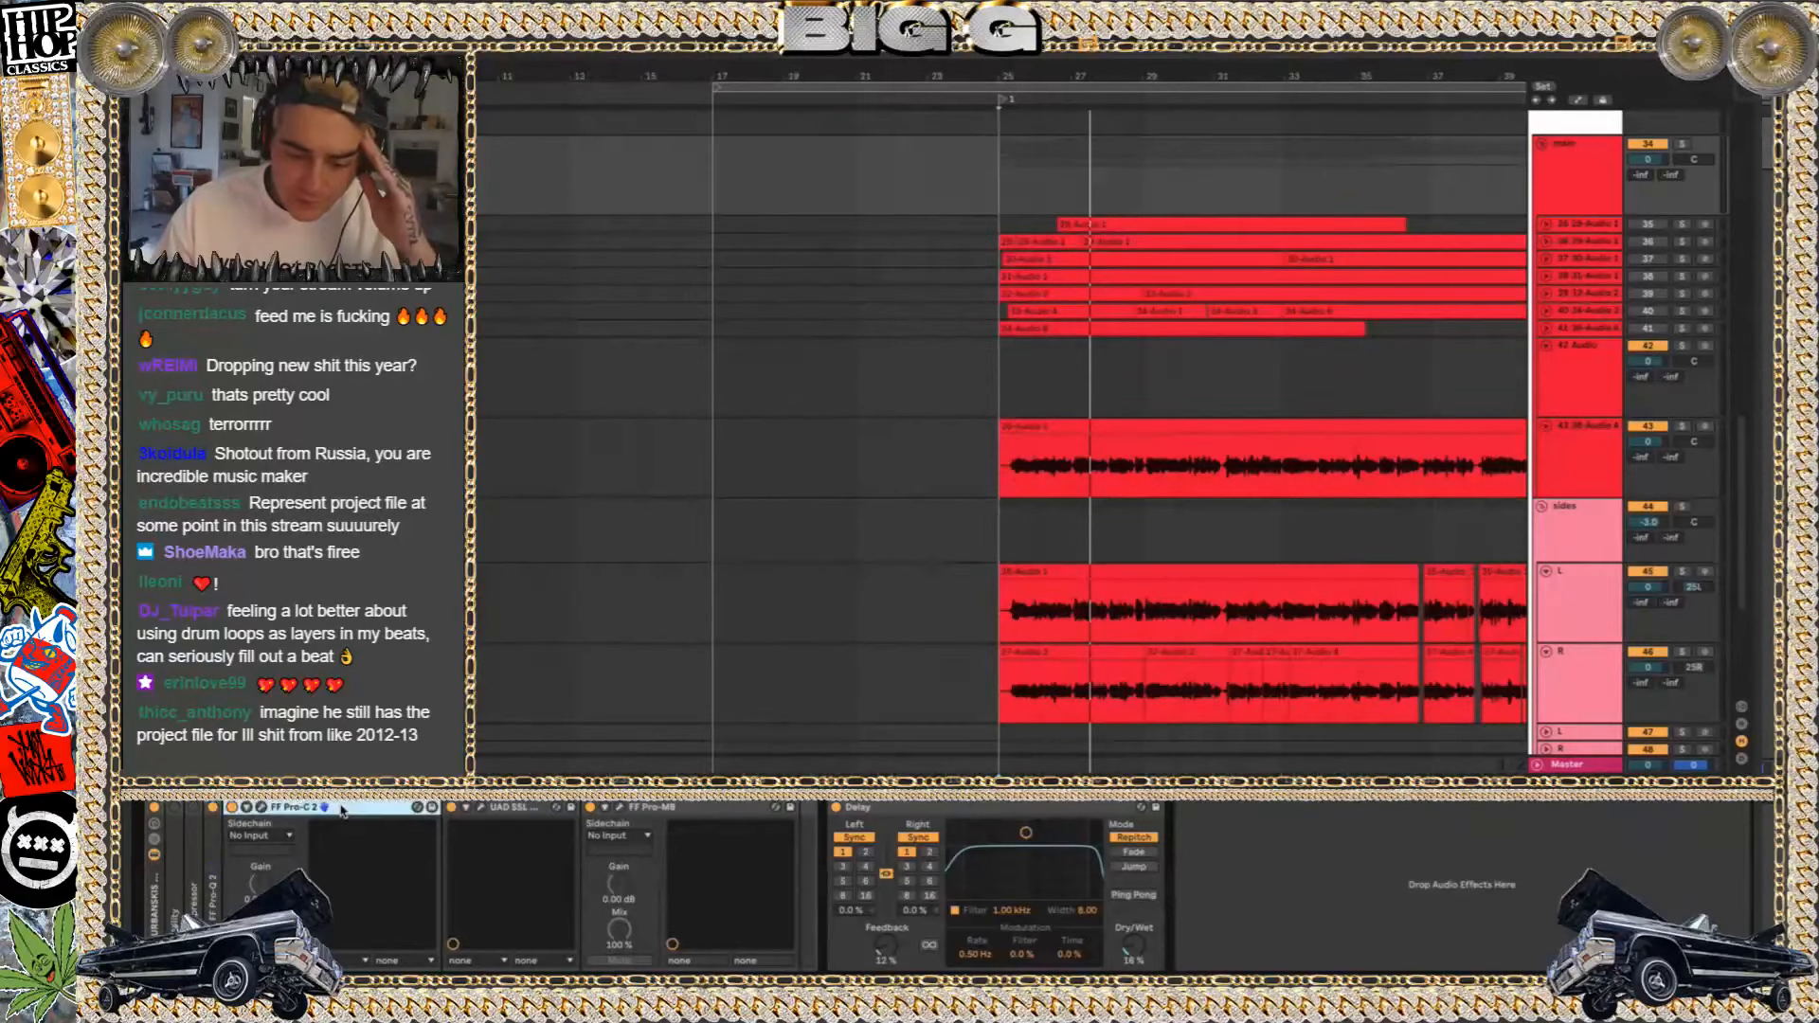
{"action": "double_click", "coordinate": [293, 810]}
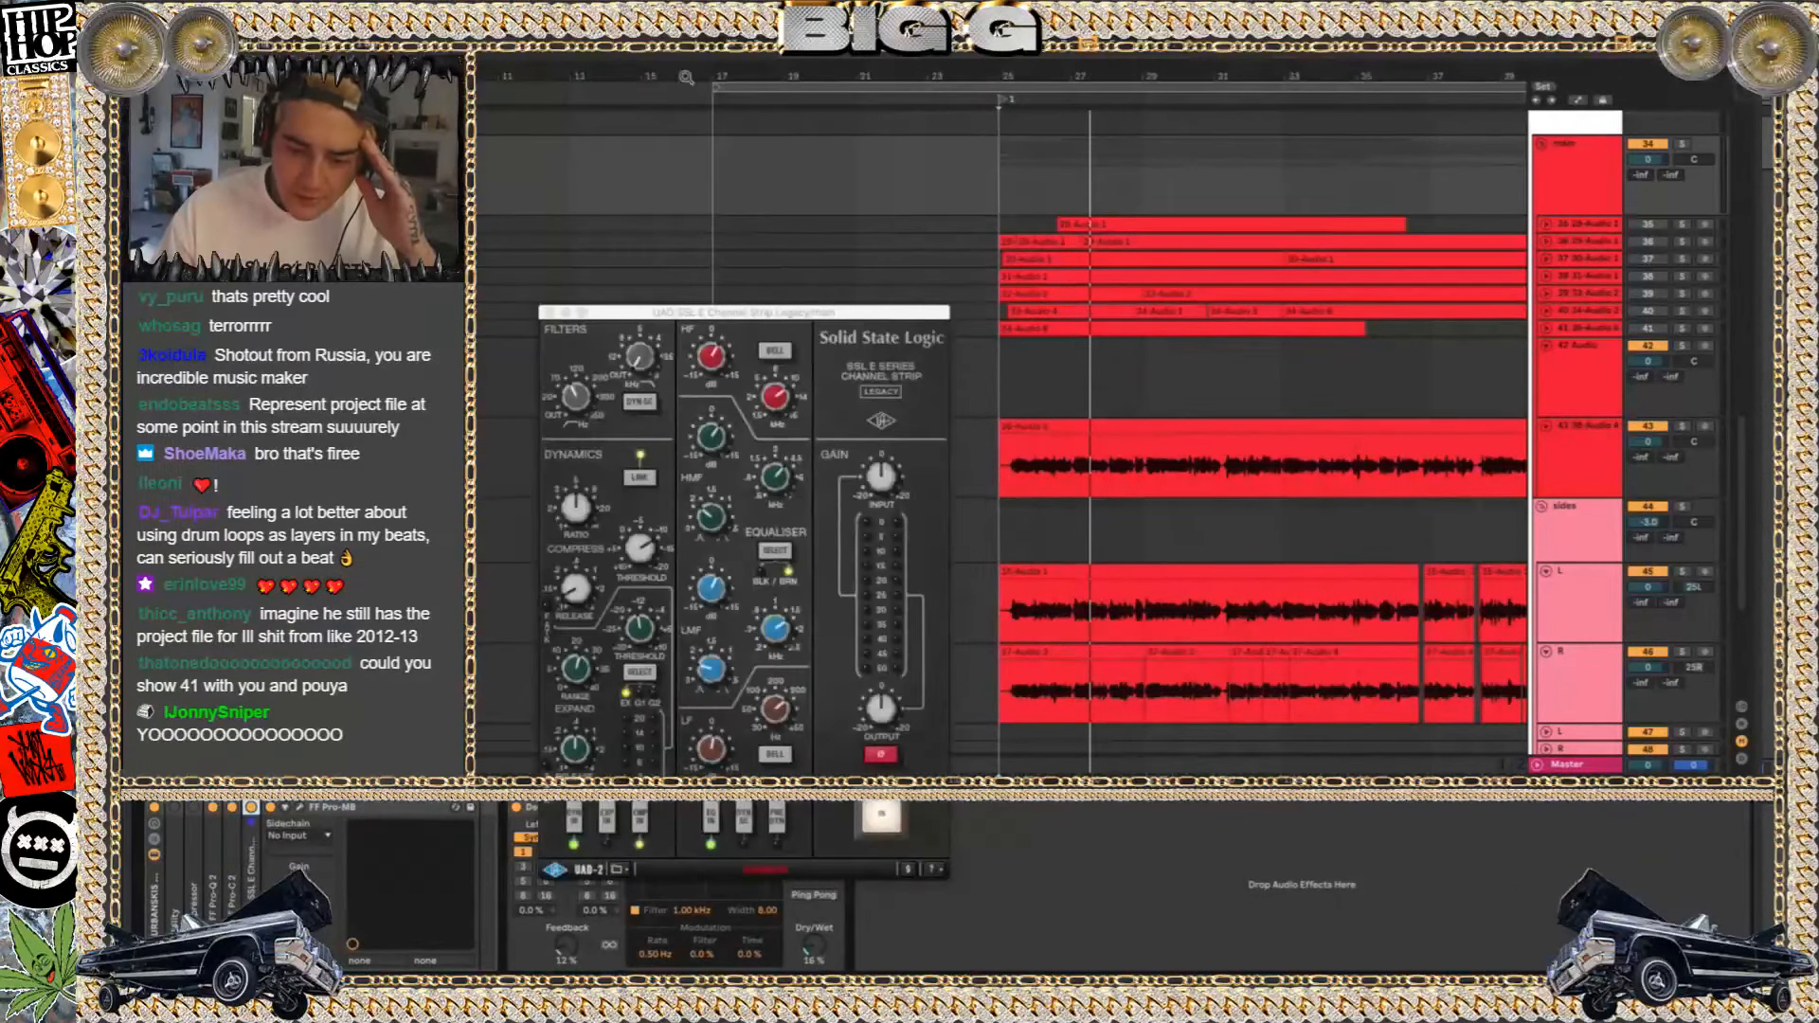
{"action": "left_click", "coordinate": [547, 312]}
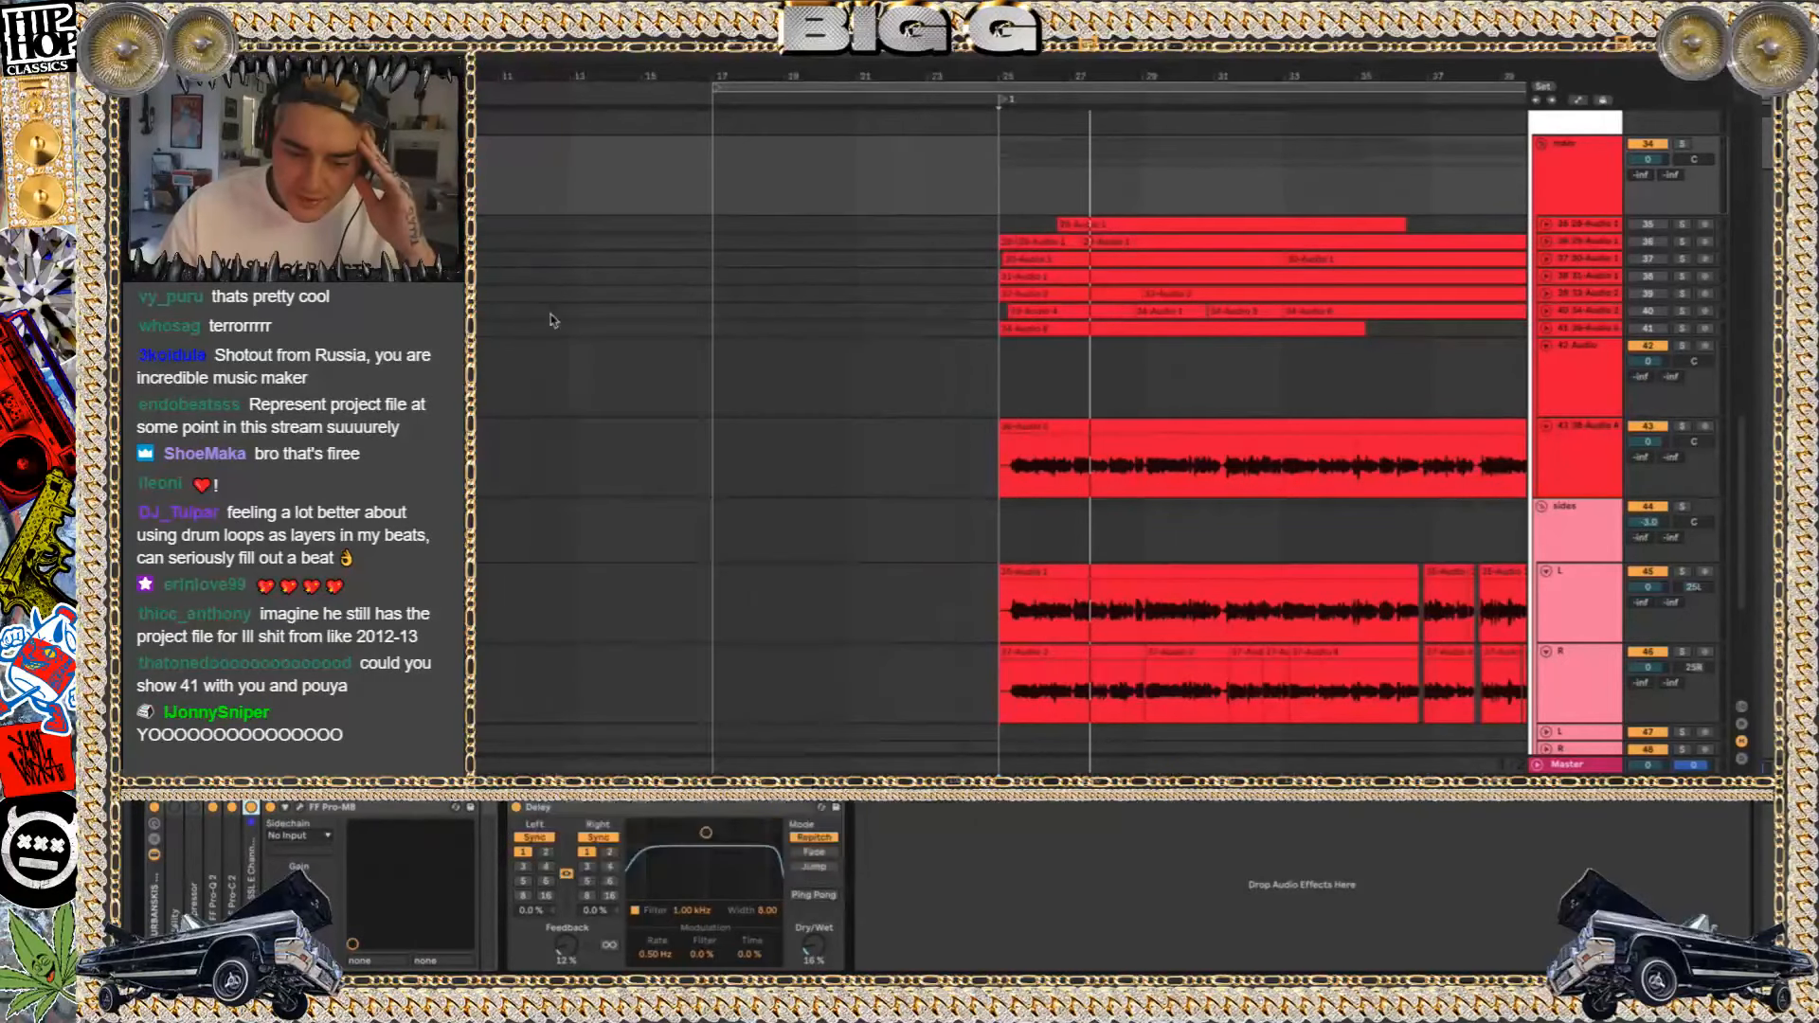
Inspect the FF Pro-MB bands on the main vocal group, close the window and collapse the device
{"action": "left_click", "coordinate": [313, 808]}
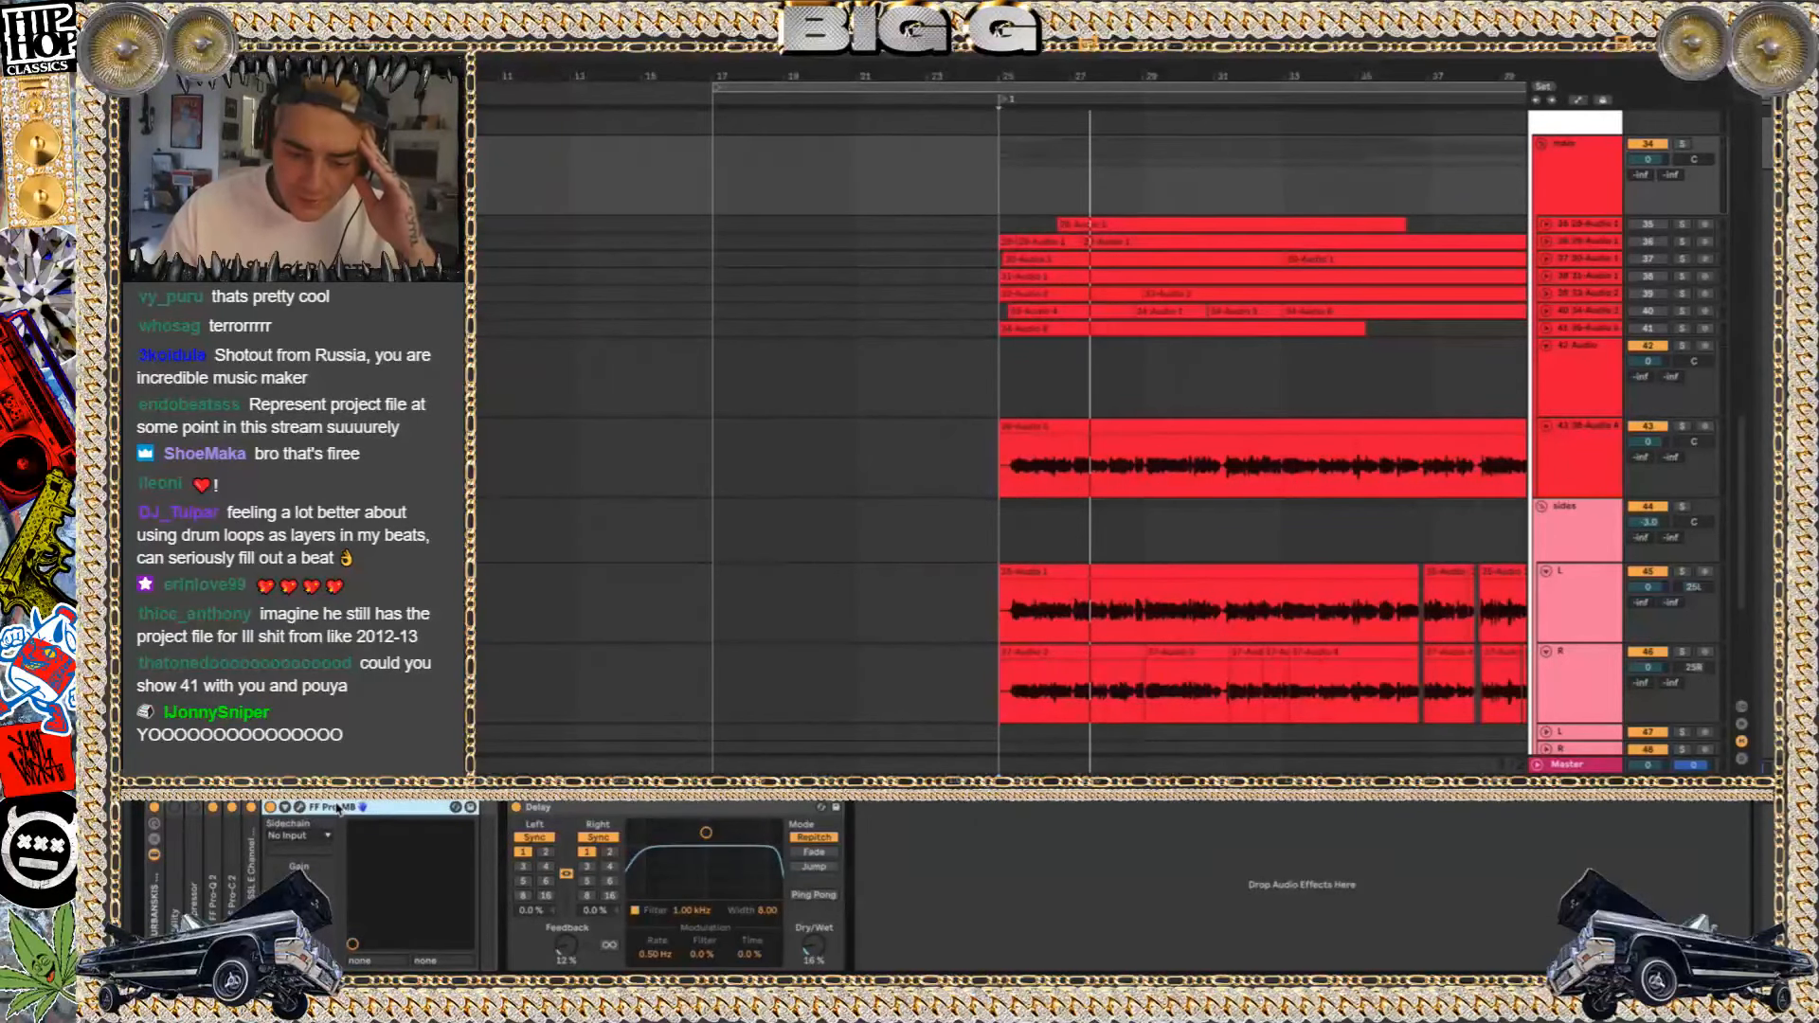
{"action": "left_click", "coordinate": [300, 807]}
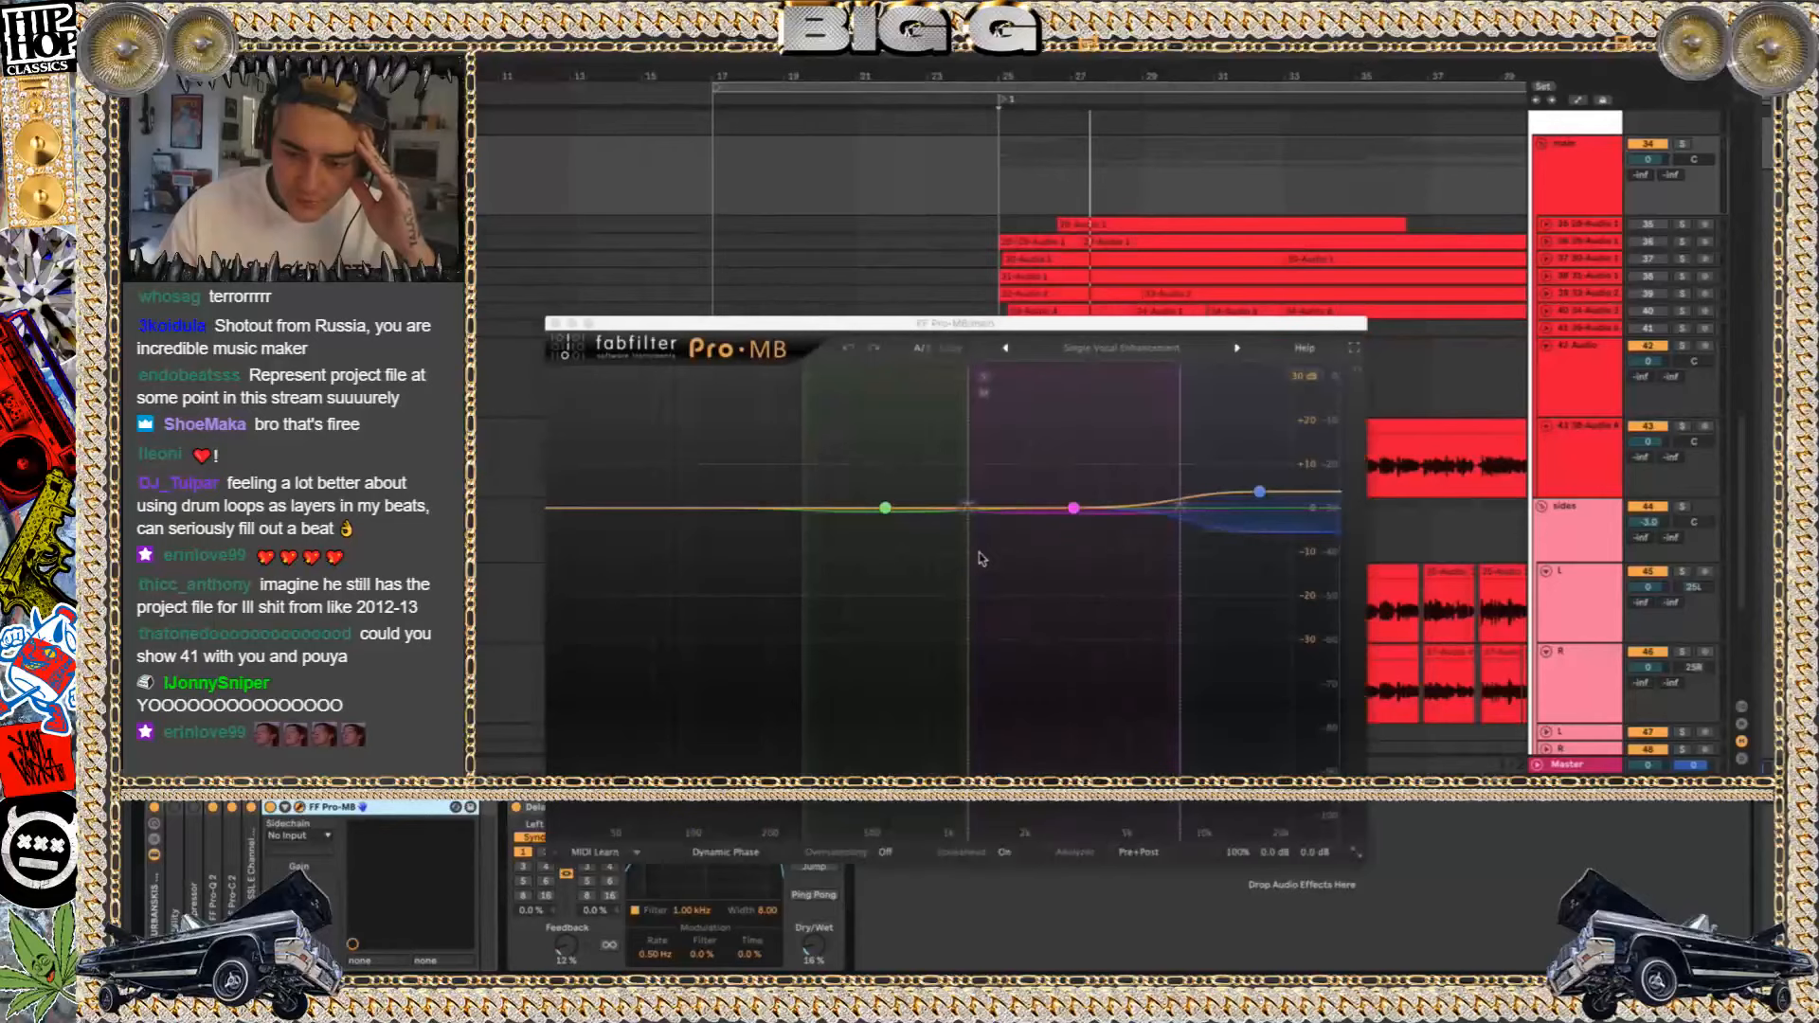
{"action": "left_click", "coordinate": [558, 323]}
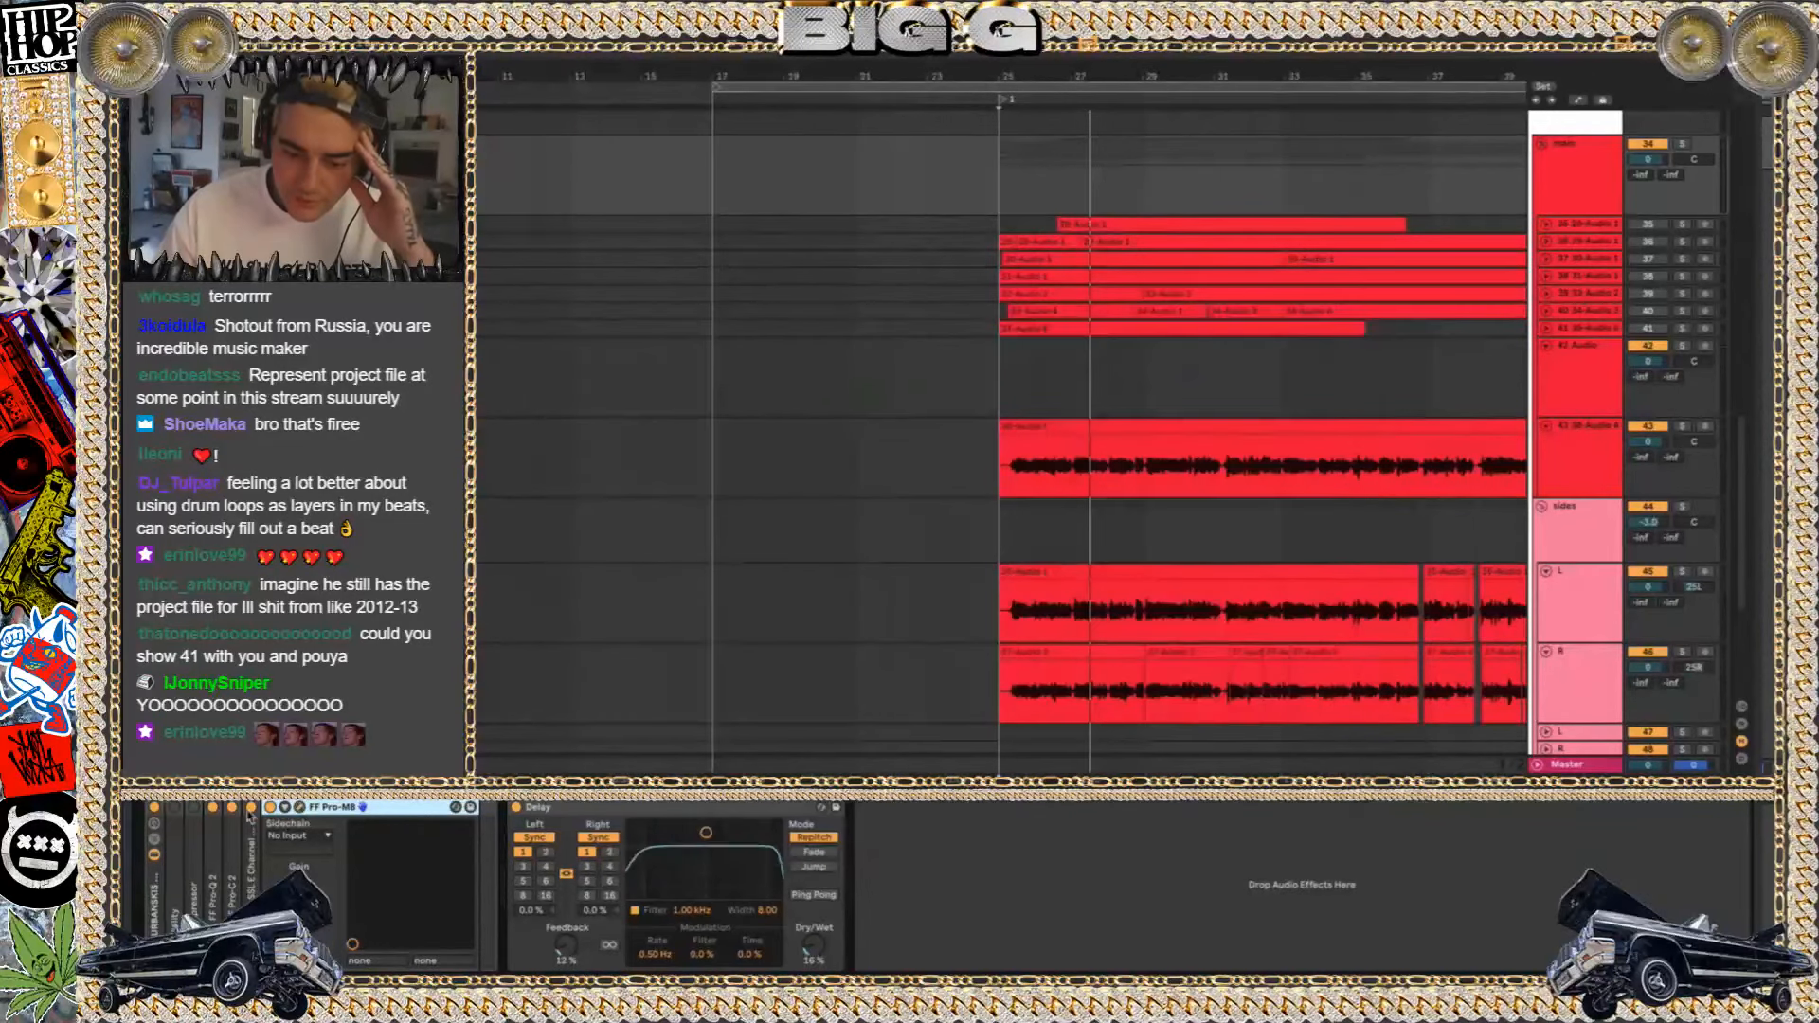
{"action": "double_click", "coordinate": [413, 808]}
Set the playback start near bar 30 on track 43, then solo the sides group and play it
{"action": "scroll", "coordinate": [1061, 532], "scroll_direction": "down", "scroll_amount": 2}
{"action": "scroll", "coordinate": [1061, 532], "scroll_direction": "down", "scroll_amount": 1}
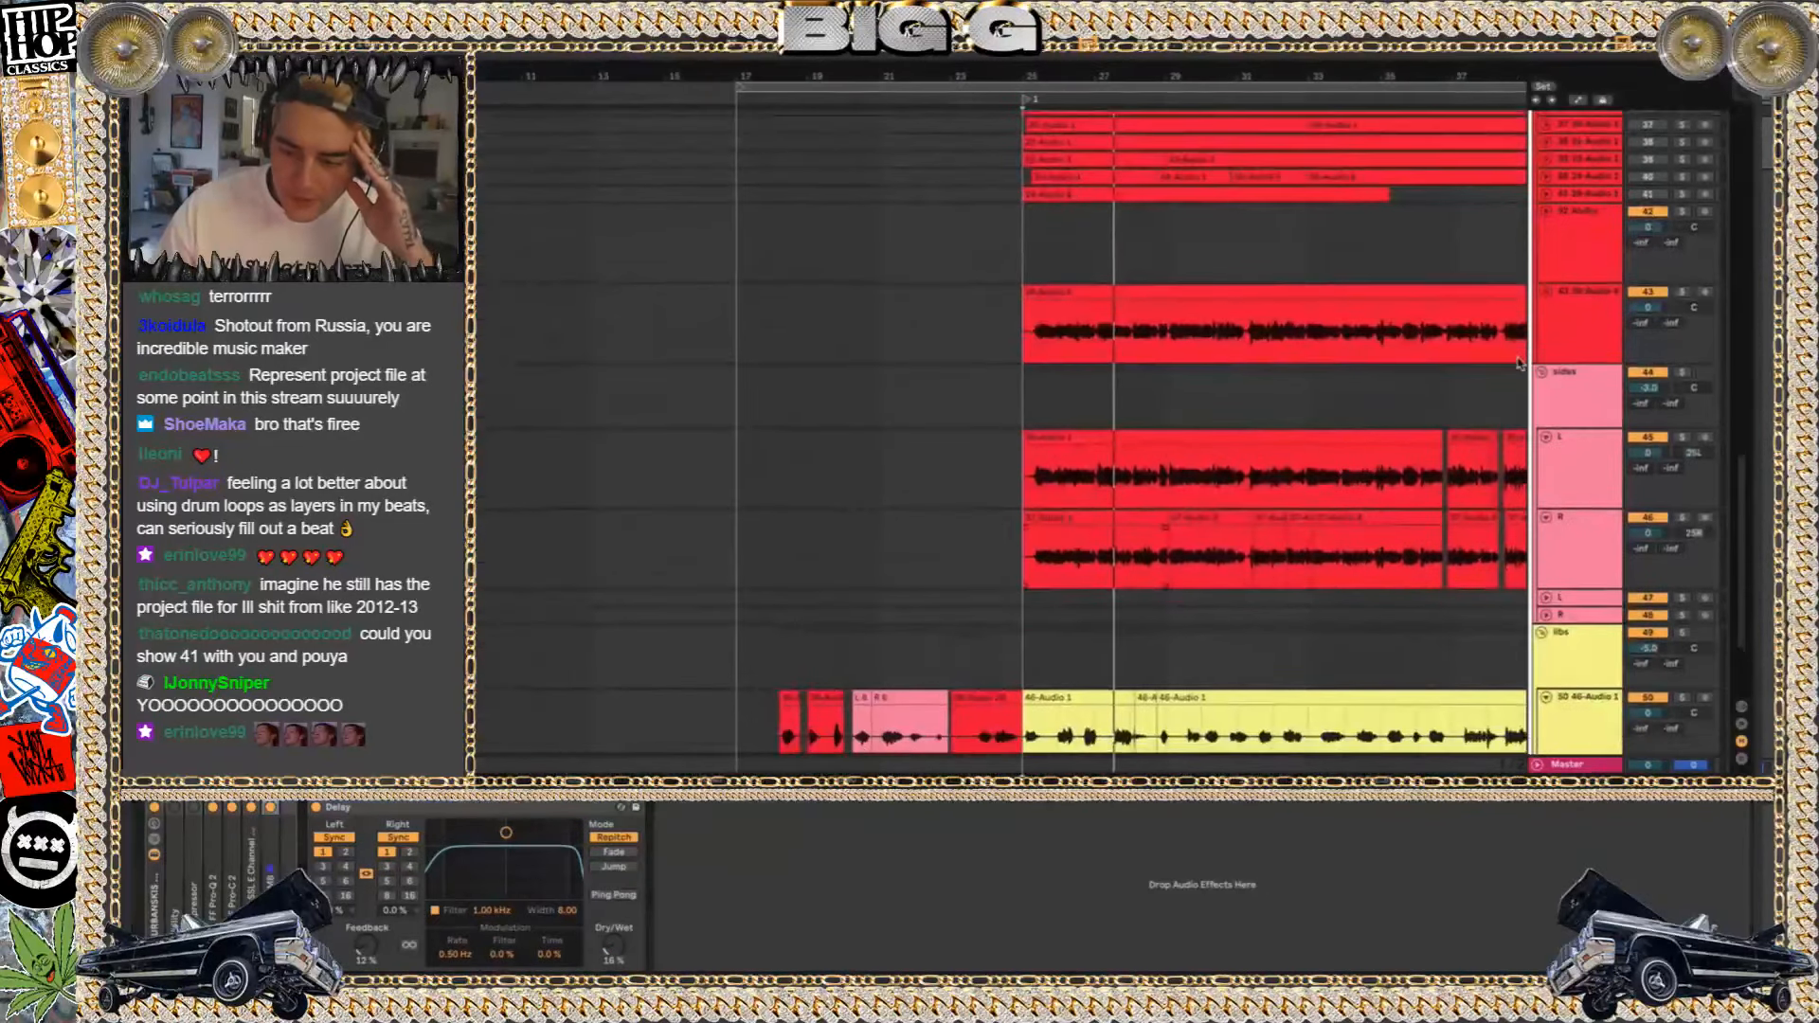
{"action": "left_click", "coordinate": [1597, 312]}
{"action": "left_click", "coordinate": [1206, 351]}
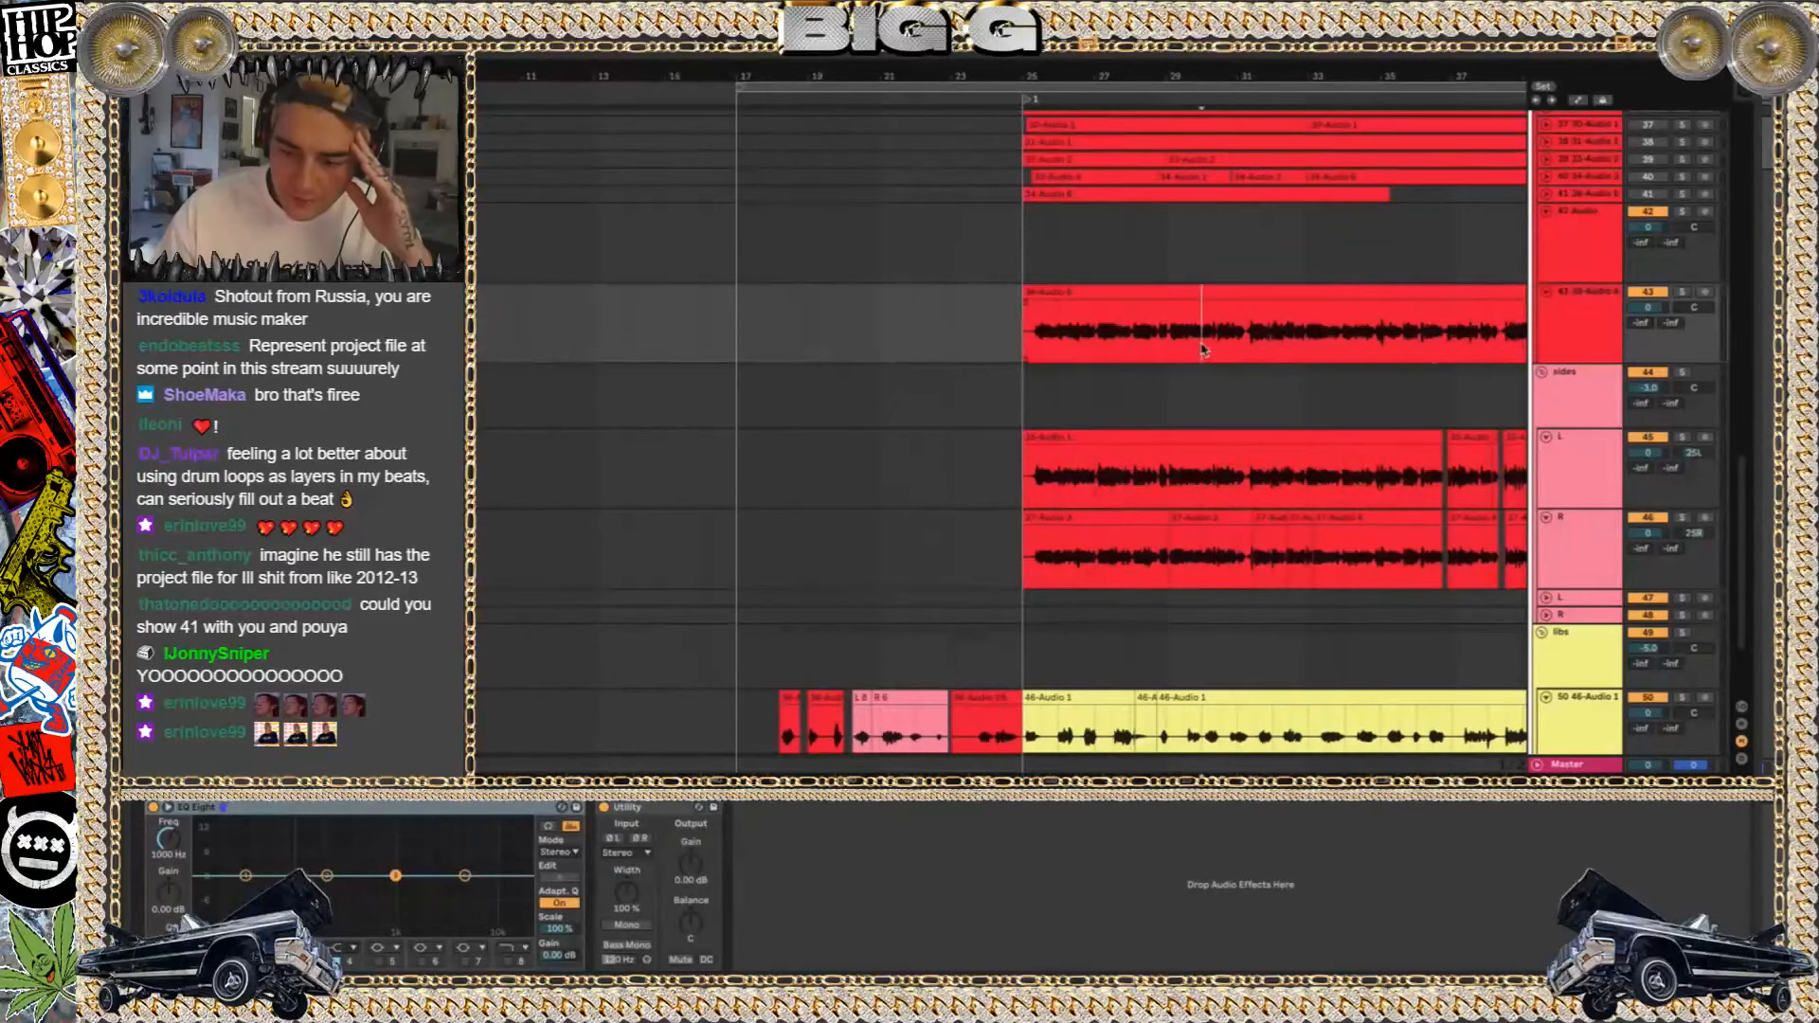
{"action": "scroll", "coordinate": [1422, 360], "scroll_direction": "down", "scroll_amount": 2}
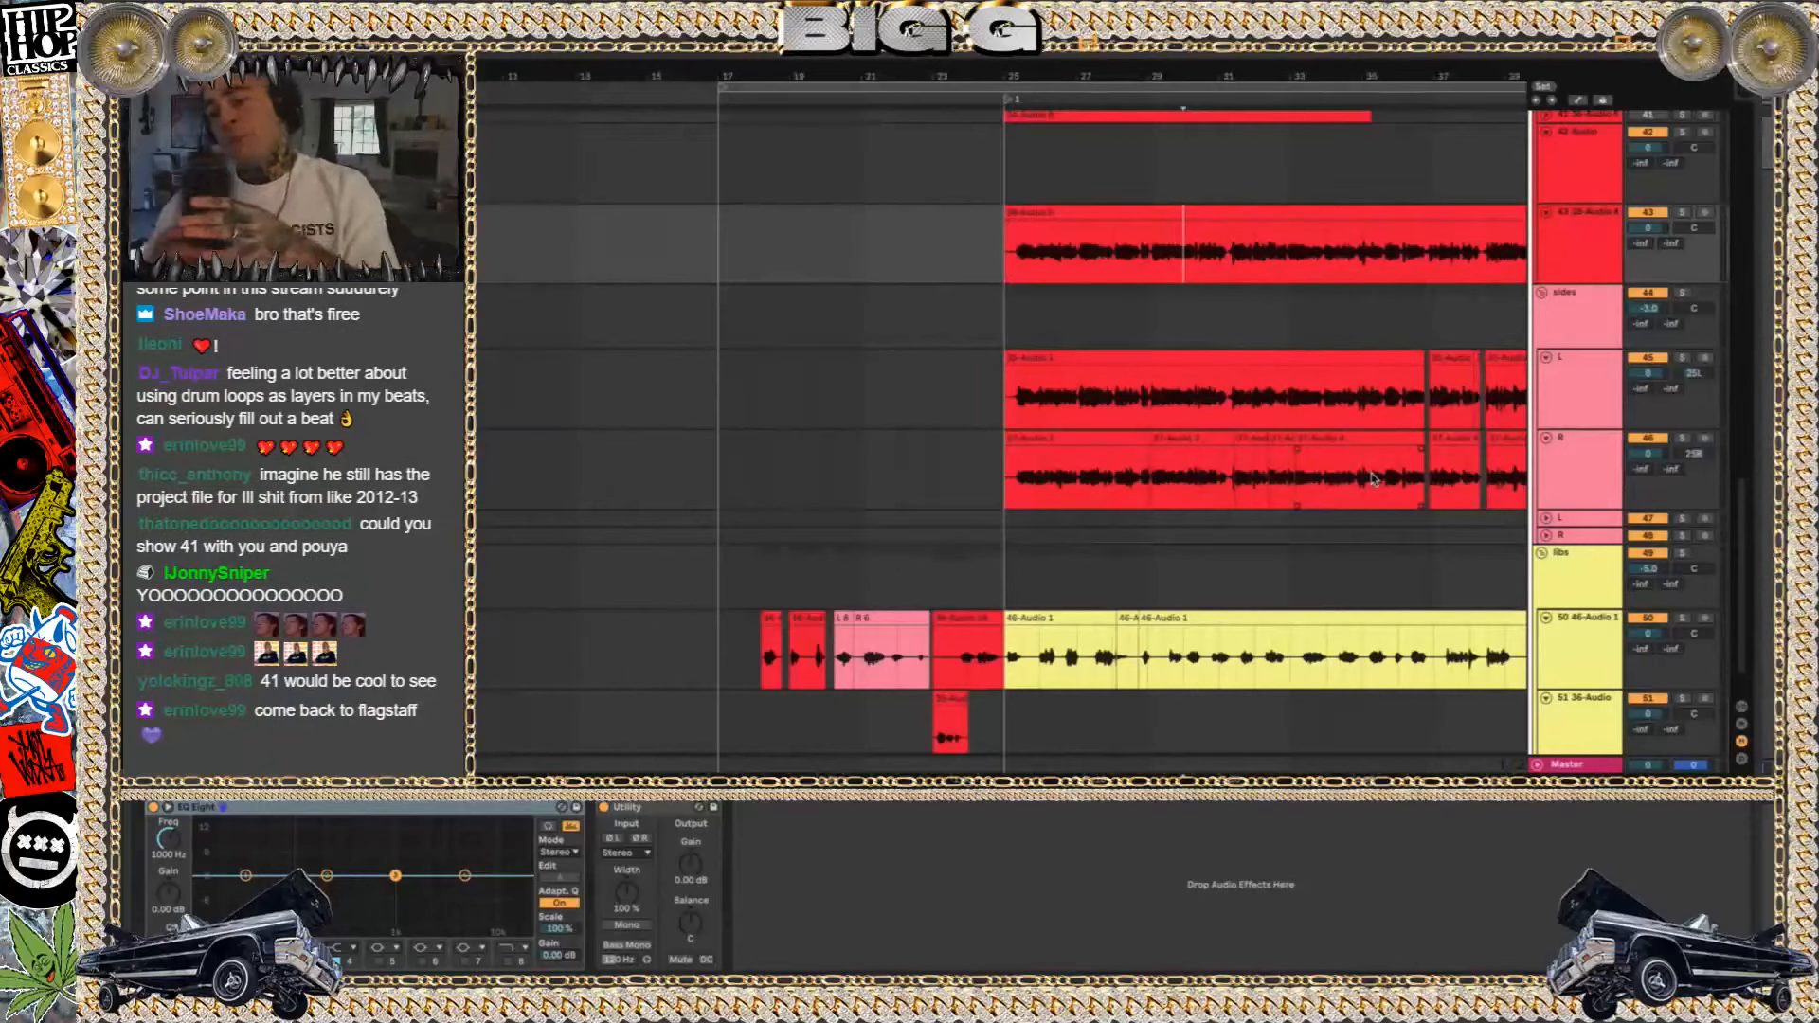
{"action": "left_click", "coordinate": [1656, 285]}
{"action": "left_click", "coordinate": [1683, 293]}
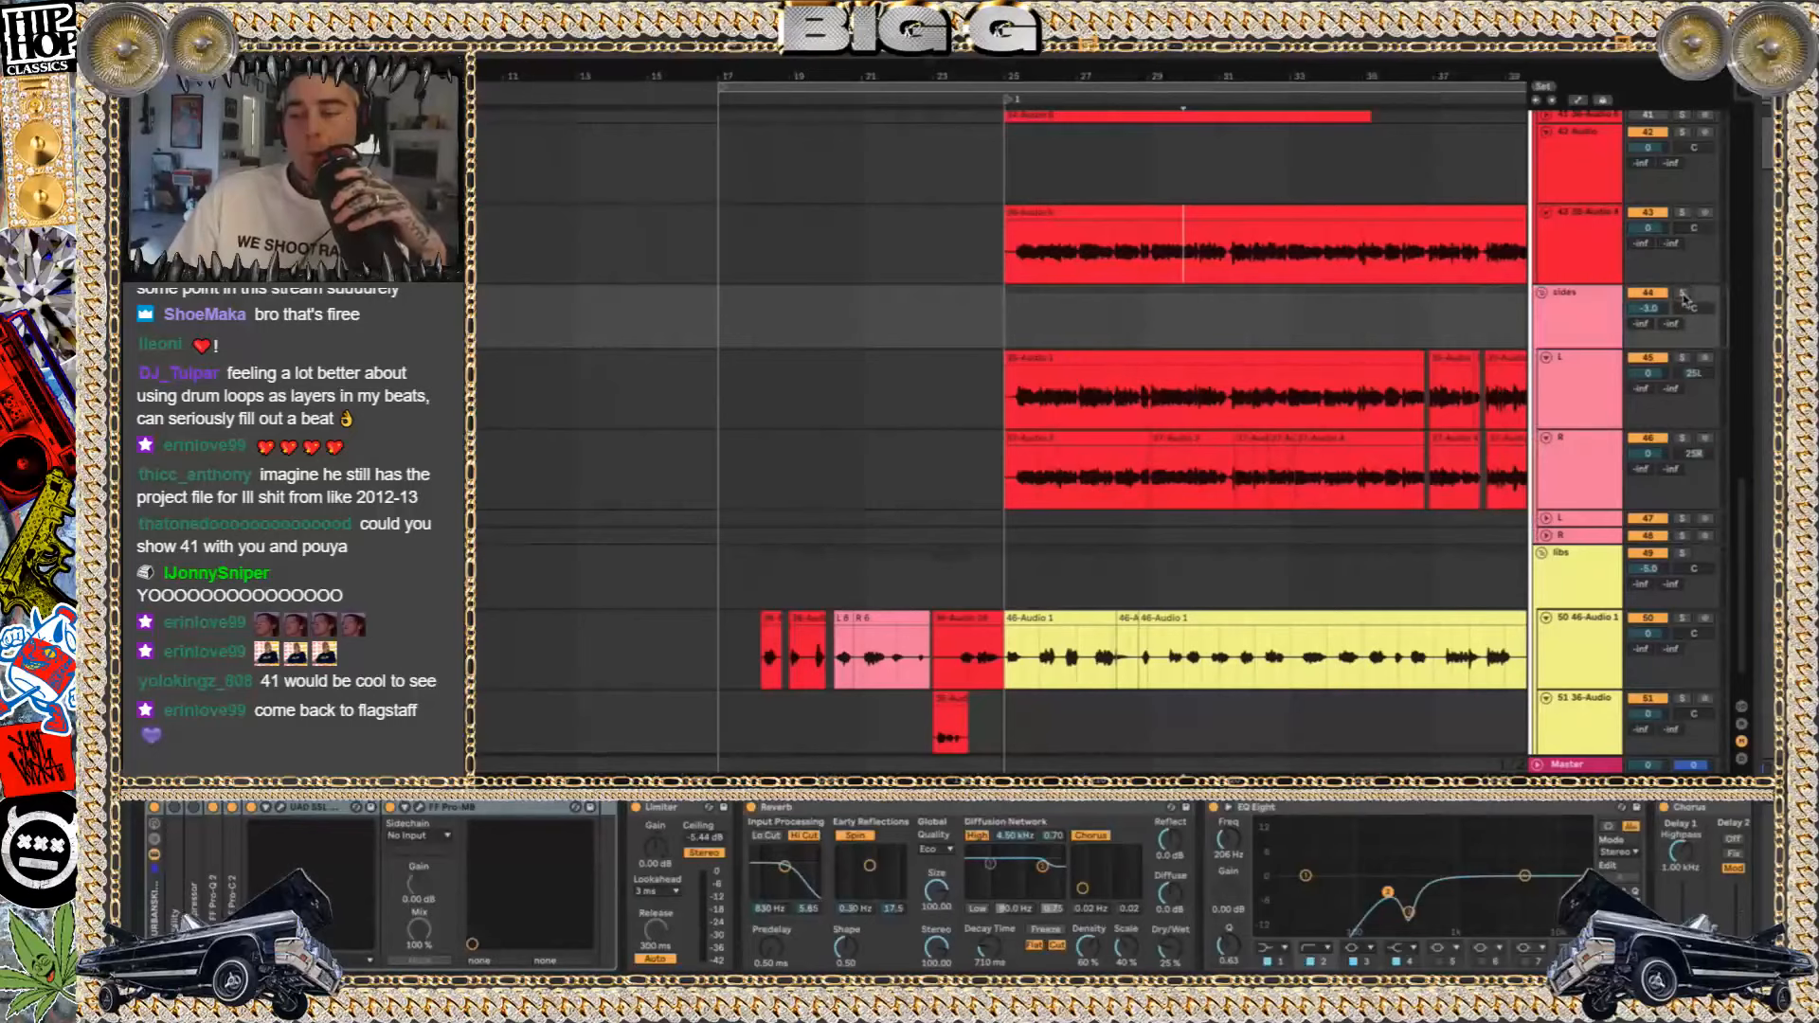
{"action": "key", "text": "space"}
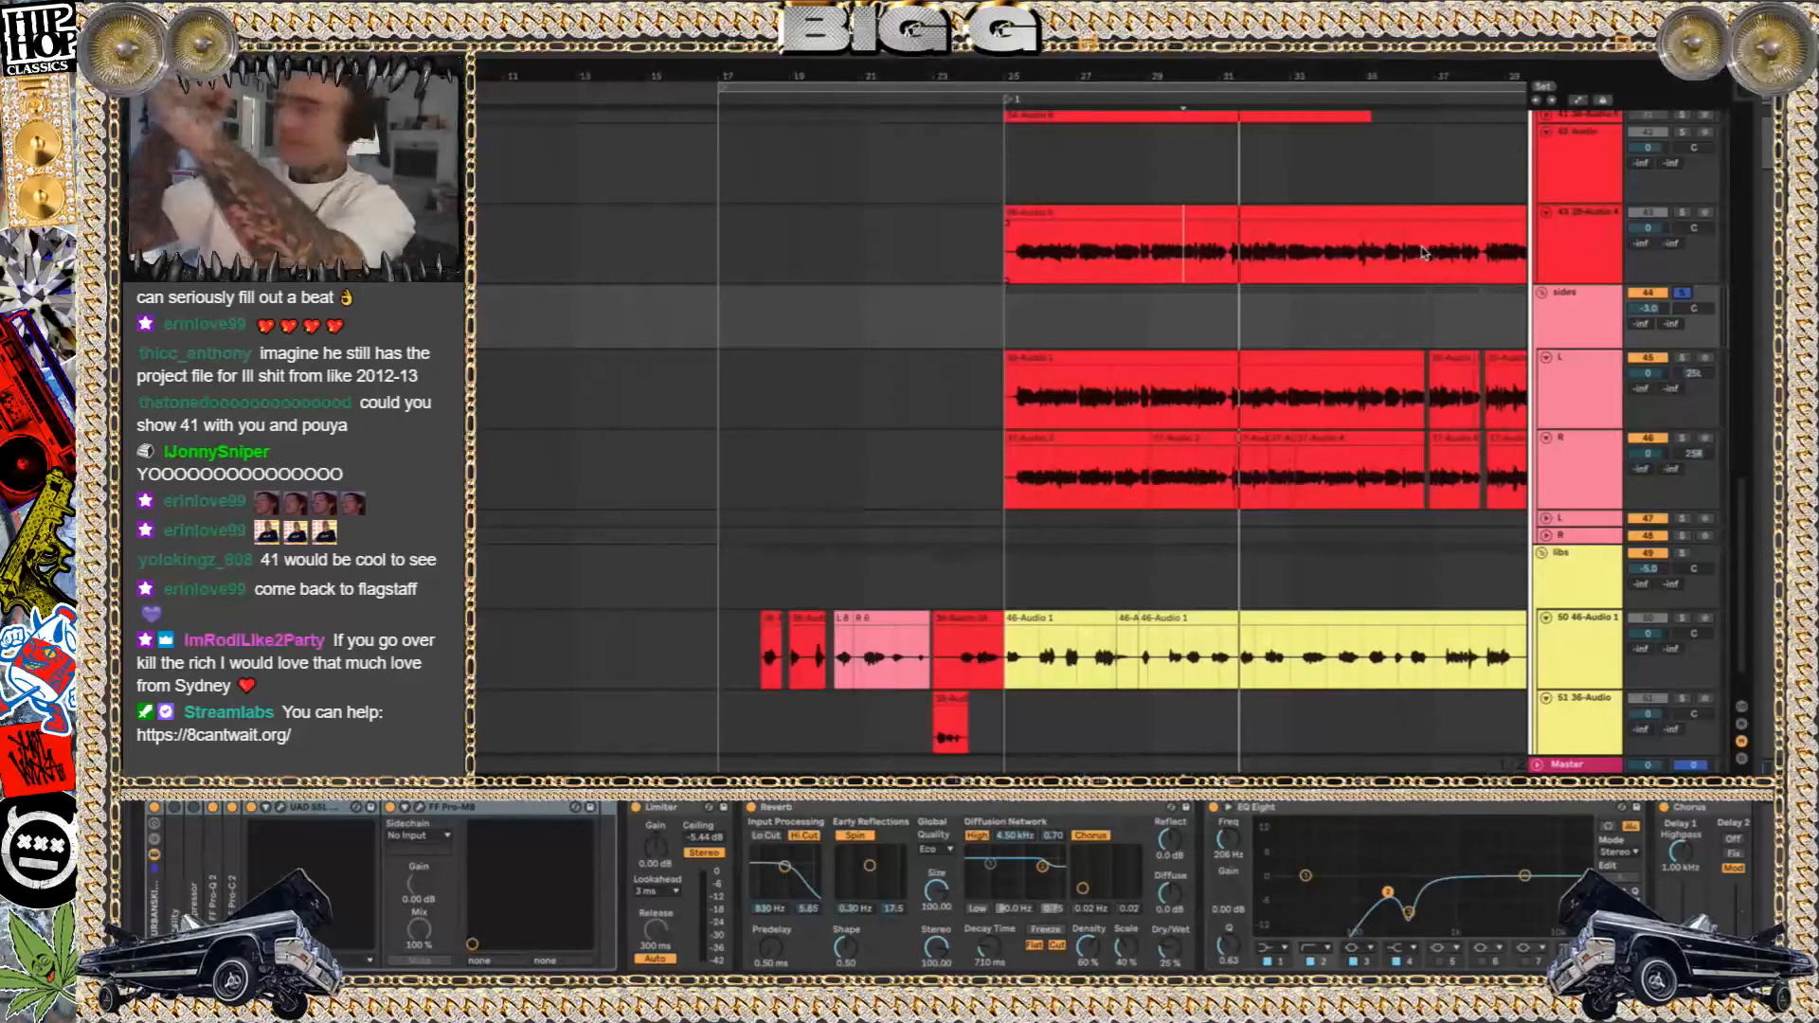
Solo the libs group, play its first 46-Audio 1 clip from bar 25, then unsolo the group
{"action": "left_click", "coordinate": [1682, 557]}
{"action": "scroll", "coordinate": [1031, 614], "scroll_direction": "down", "scroll_amount": 2}
{"action": "left_click", "coordinate": [1054, 559]}
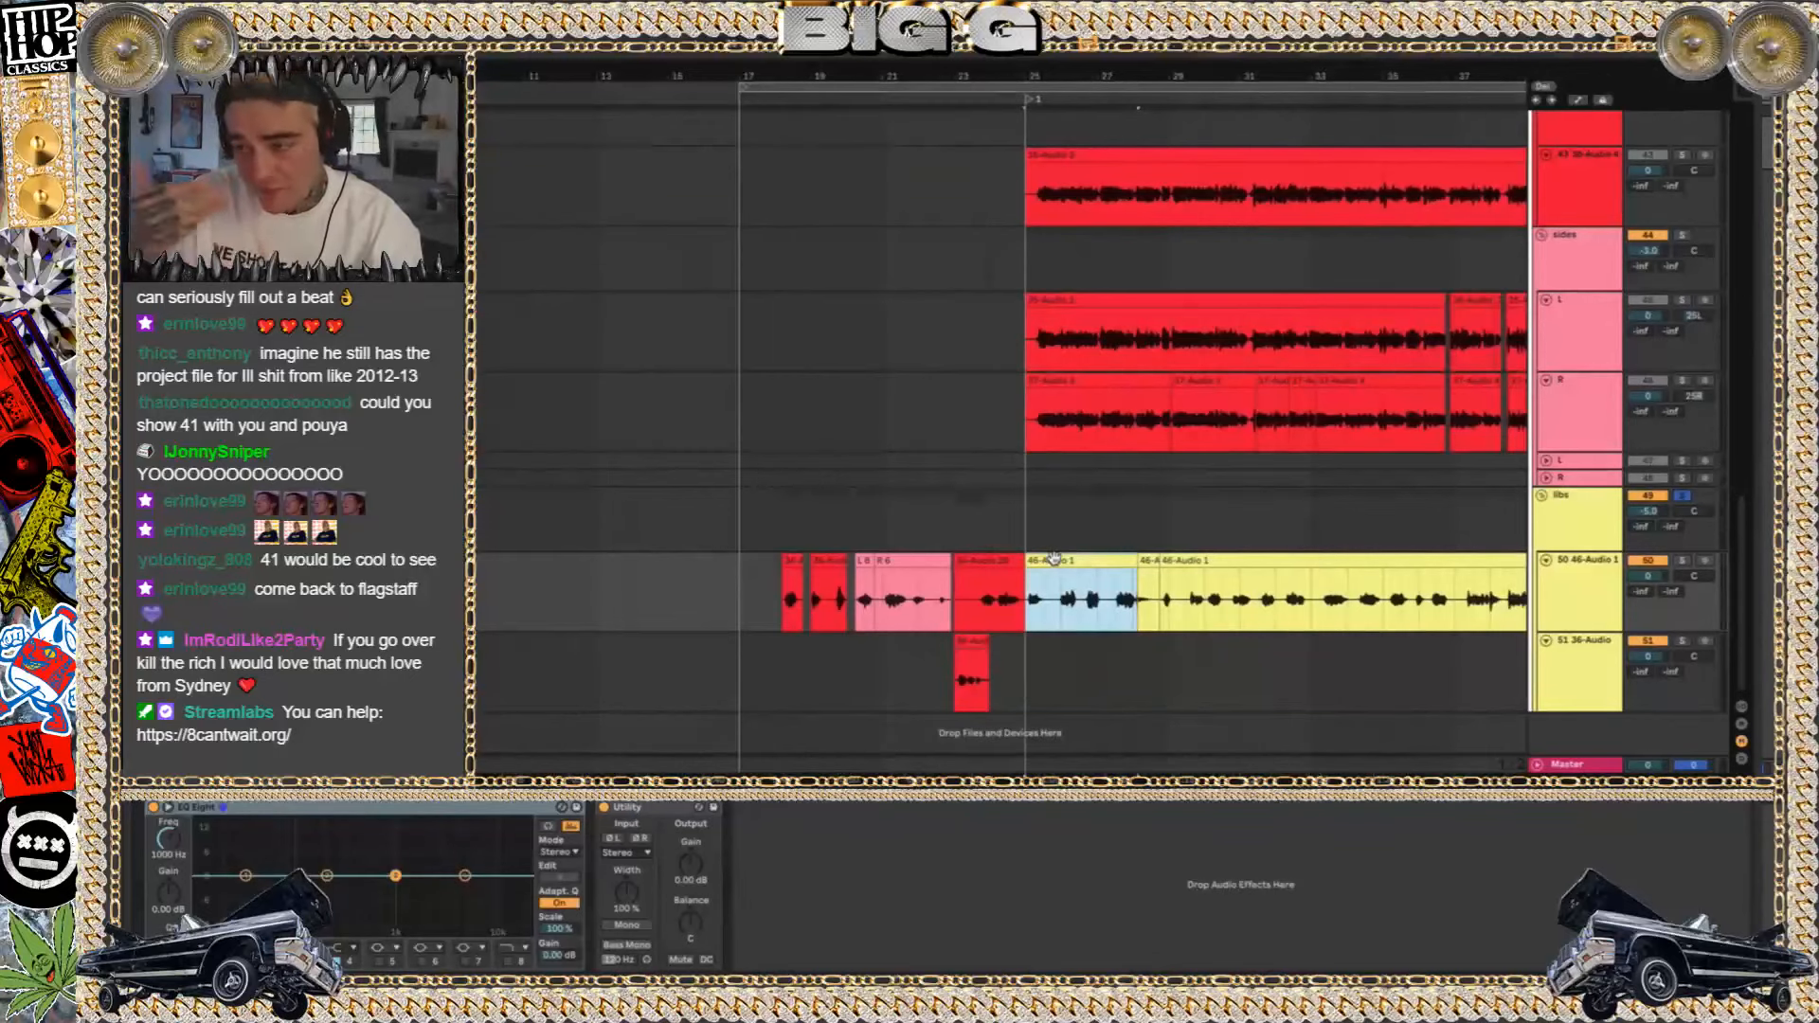
{"action": "key", "text": "space"}
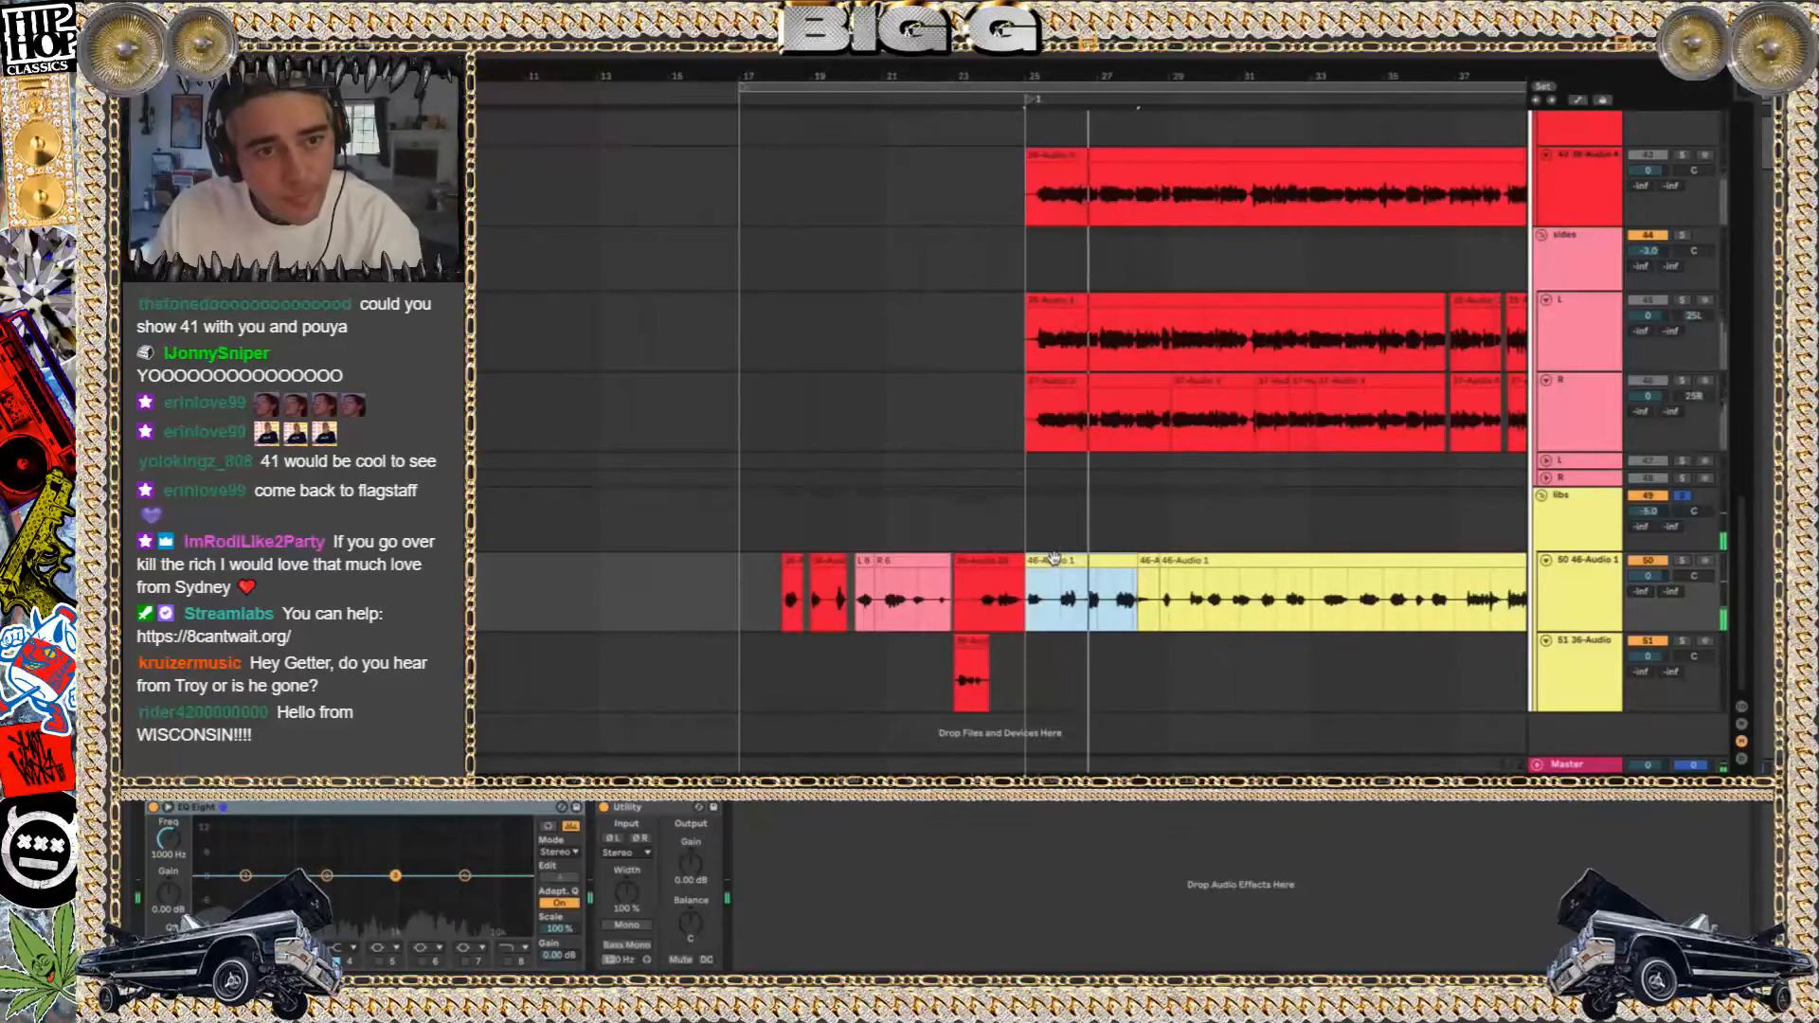
{"action": "key", "text": "space"}
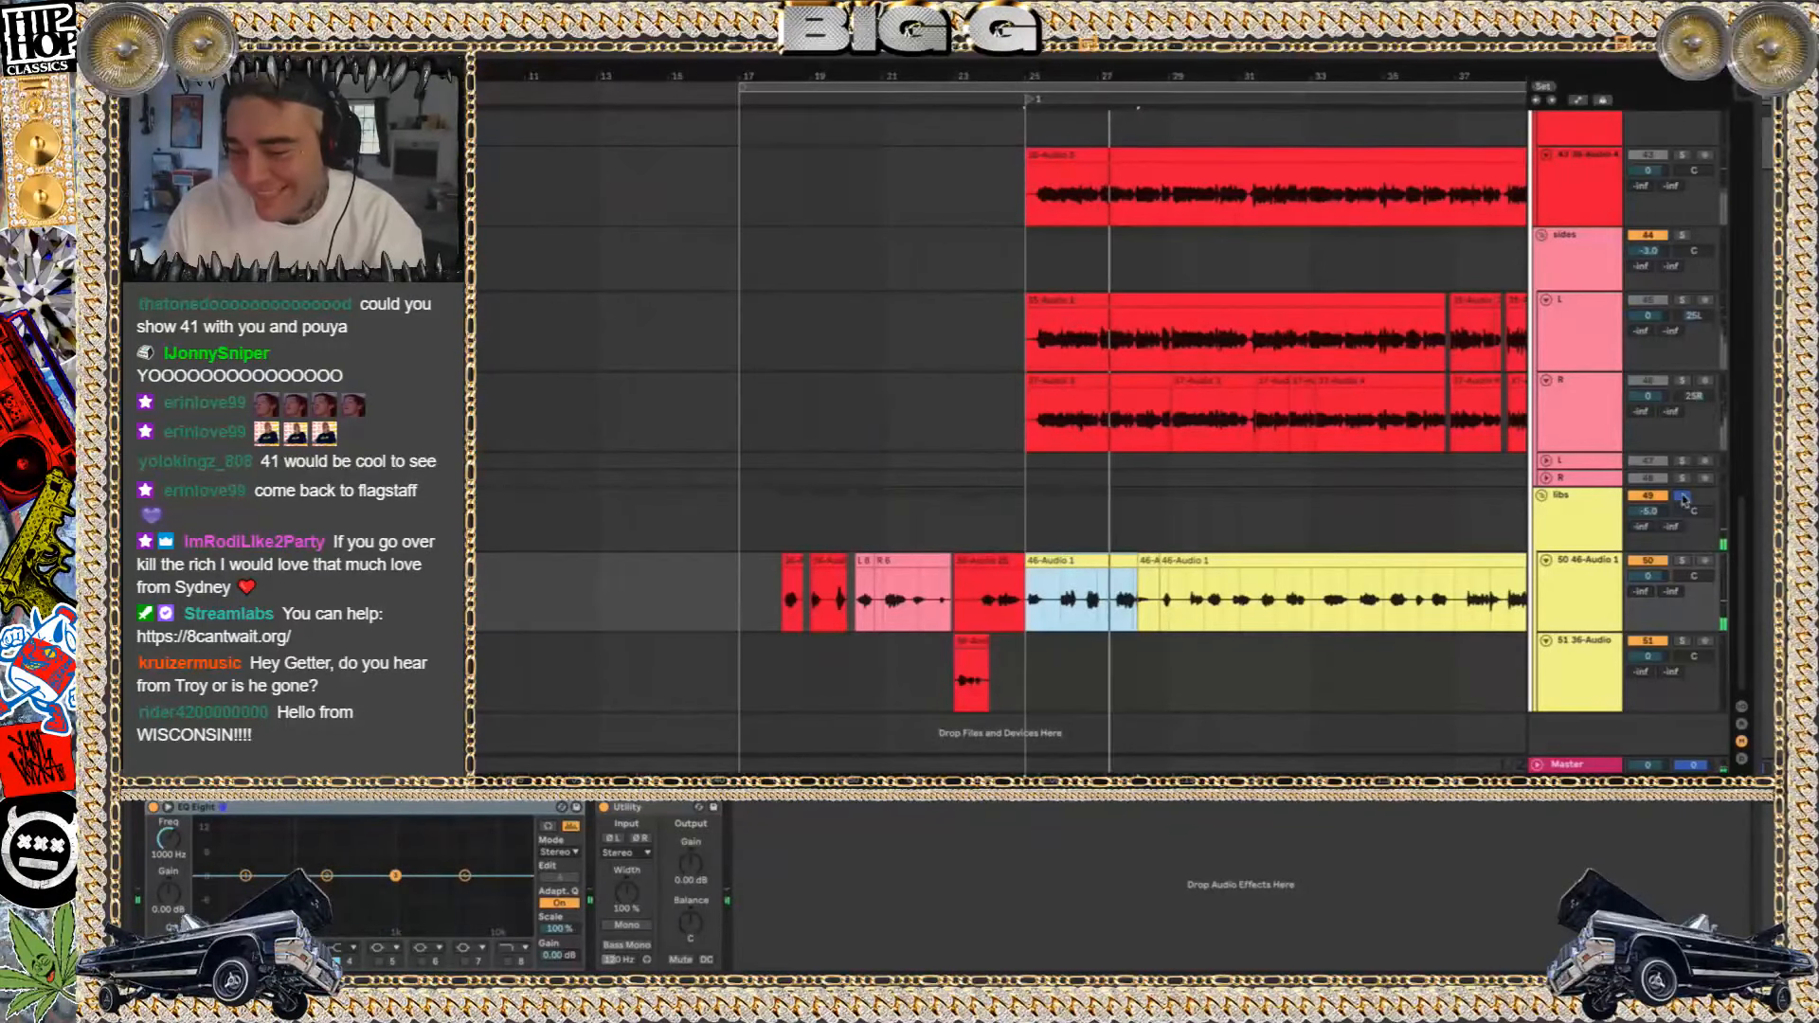
{"action": "left_click", "coordinate": [1682, 497]}
Restart playback from bar 25, toggle solo on the VOC group and deactivate the sides group
{"action": "key", "text": "space"}
{"action": "scroll", "coordinate": [1616, 219], "scroll_direction": "up", "scroll_amount": 5}
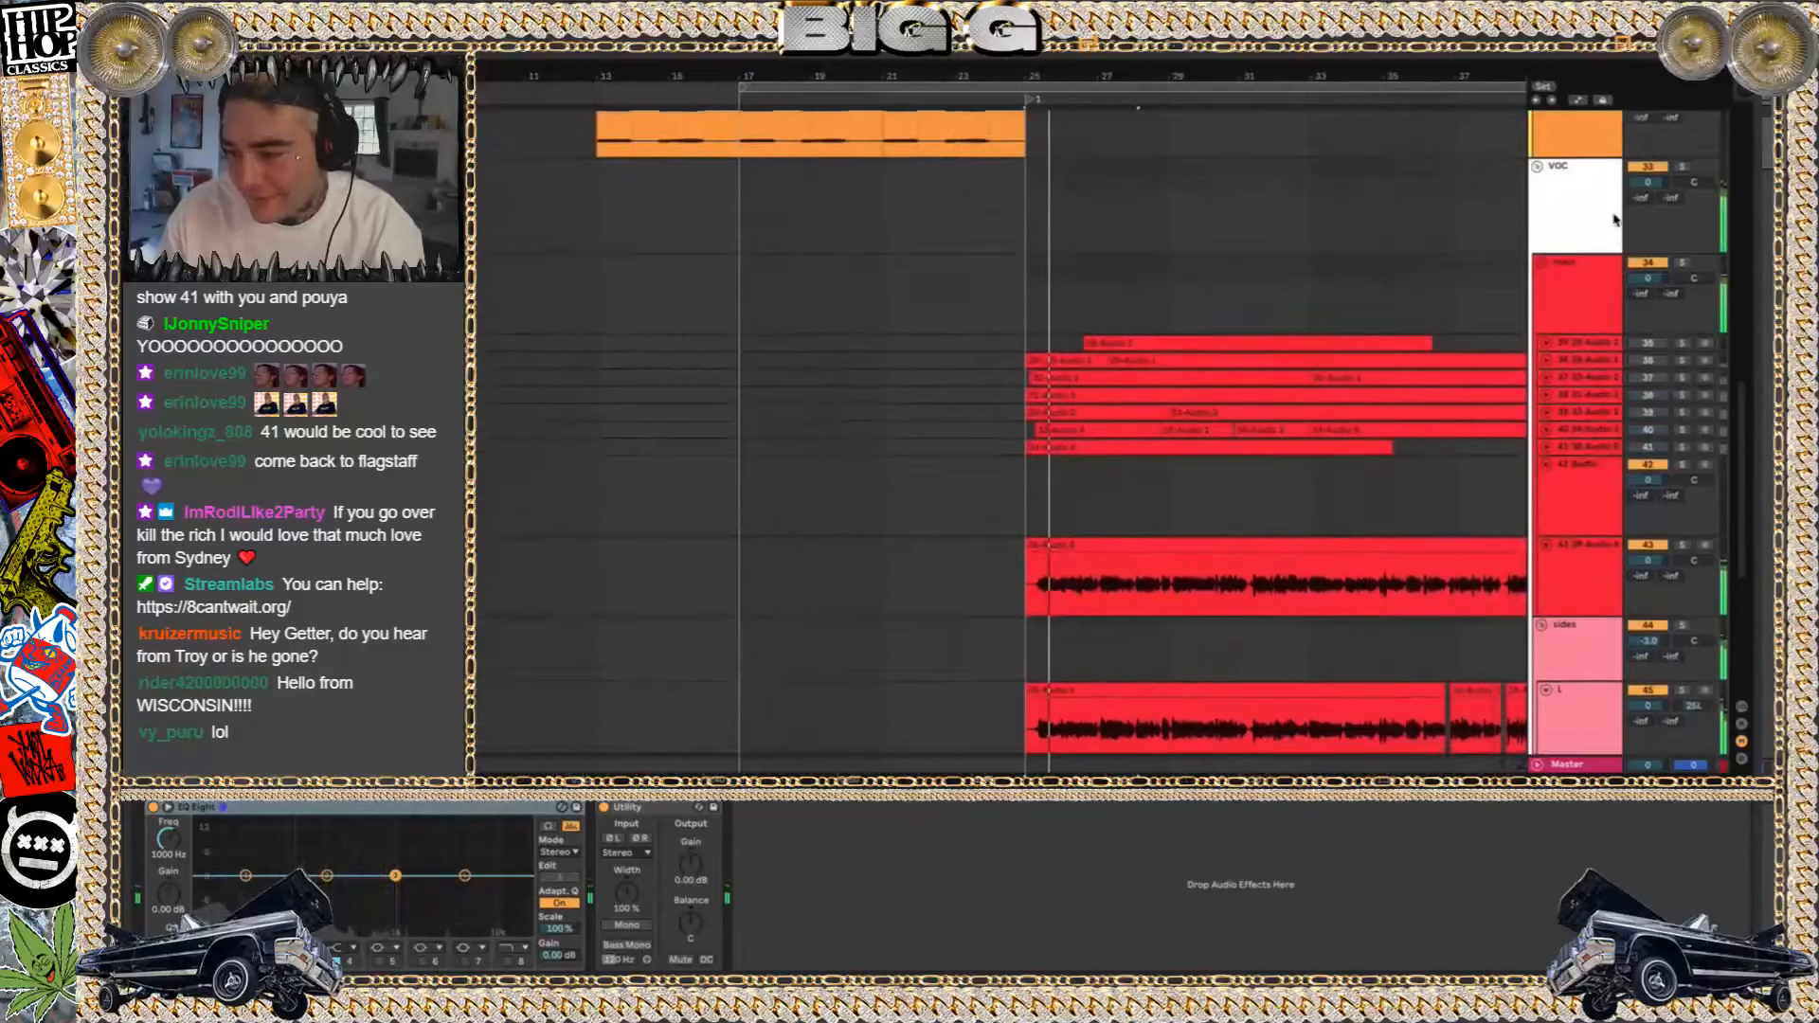
{"action": "left_click", "coordinate": [1683, 170]}
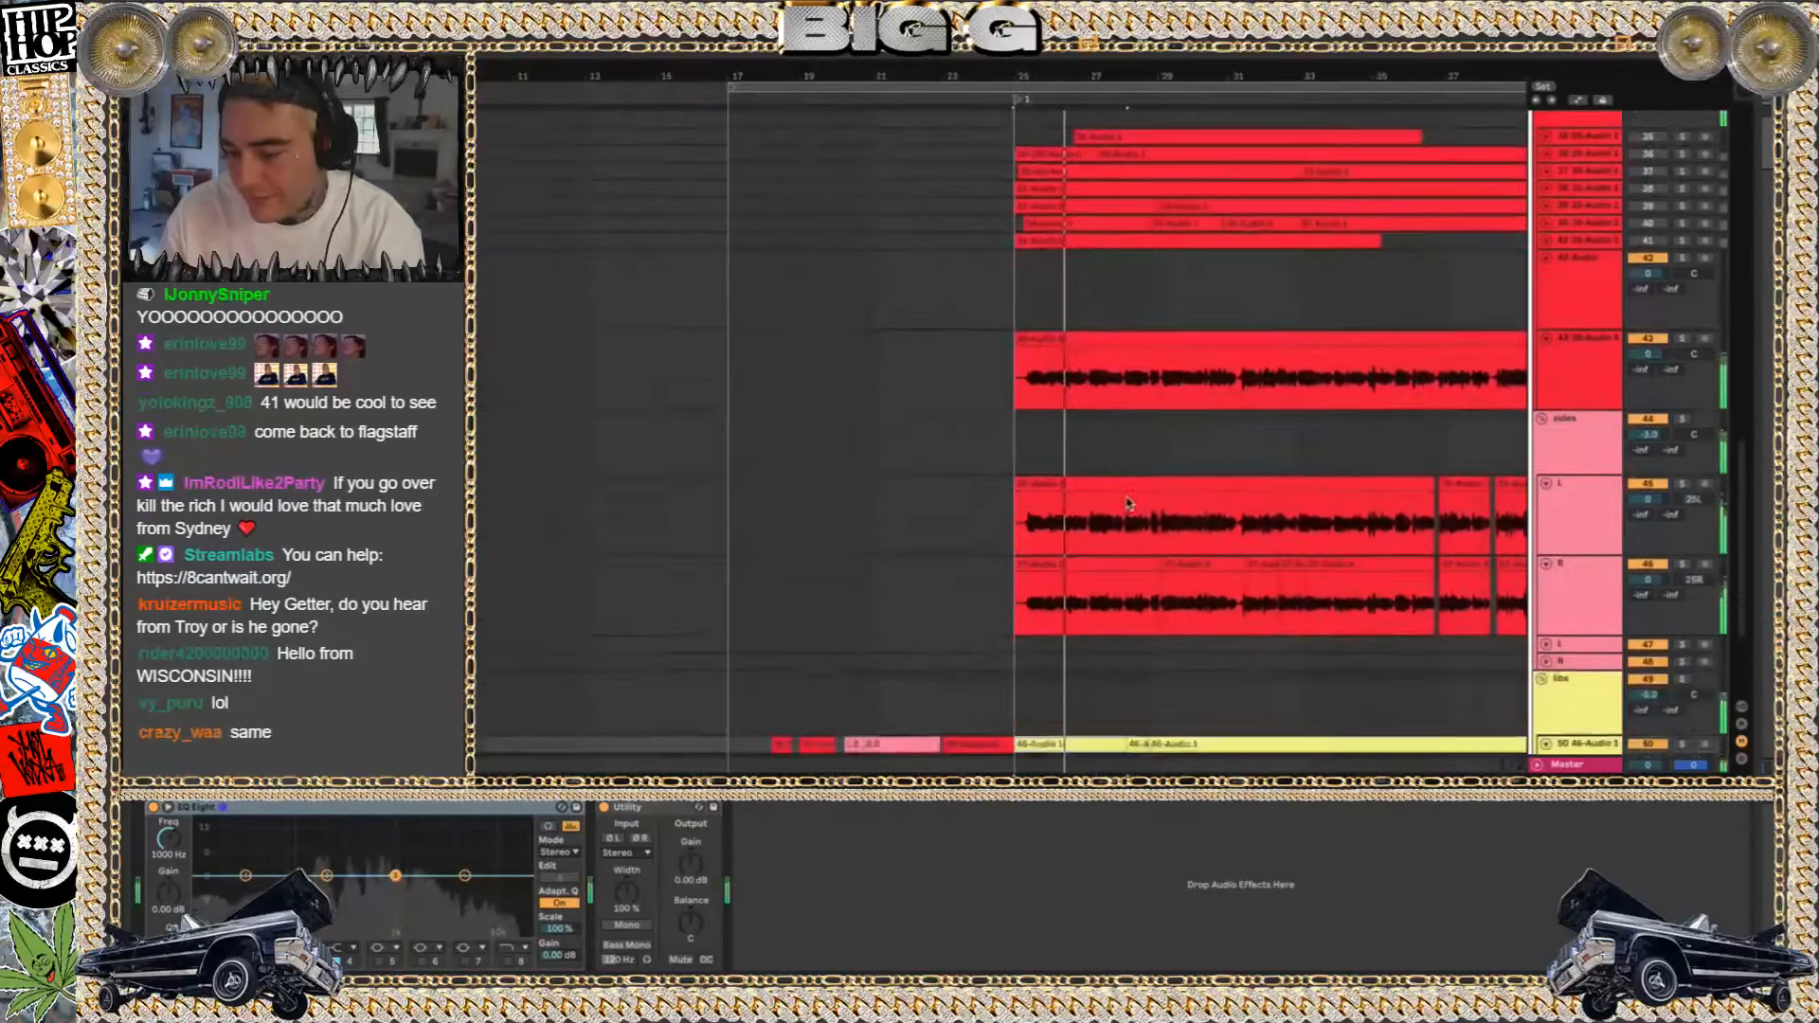
{"action": "scroll", "coordinate": [1516, 435], "scroll_direction": "down", "scroll_amount": 5}
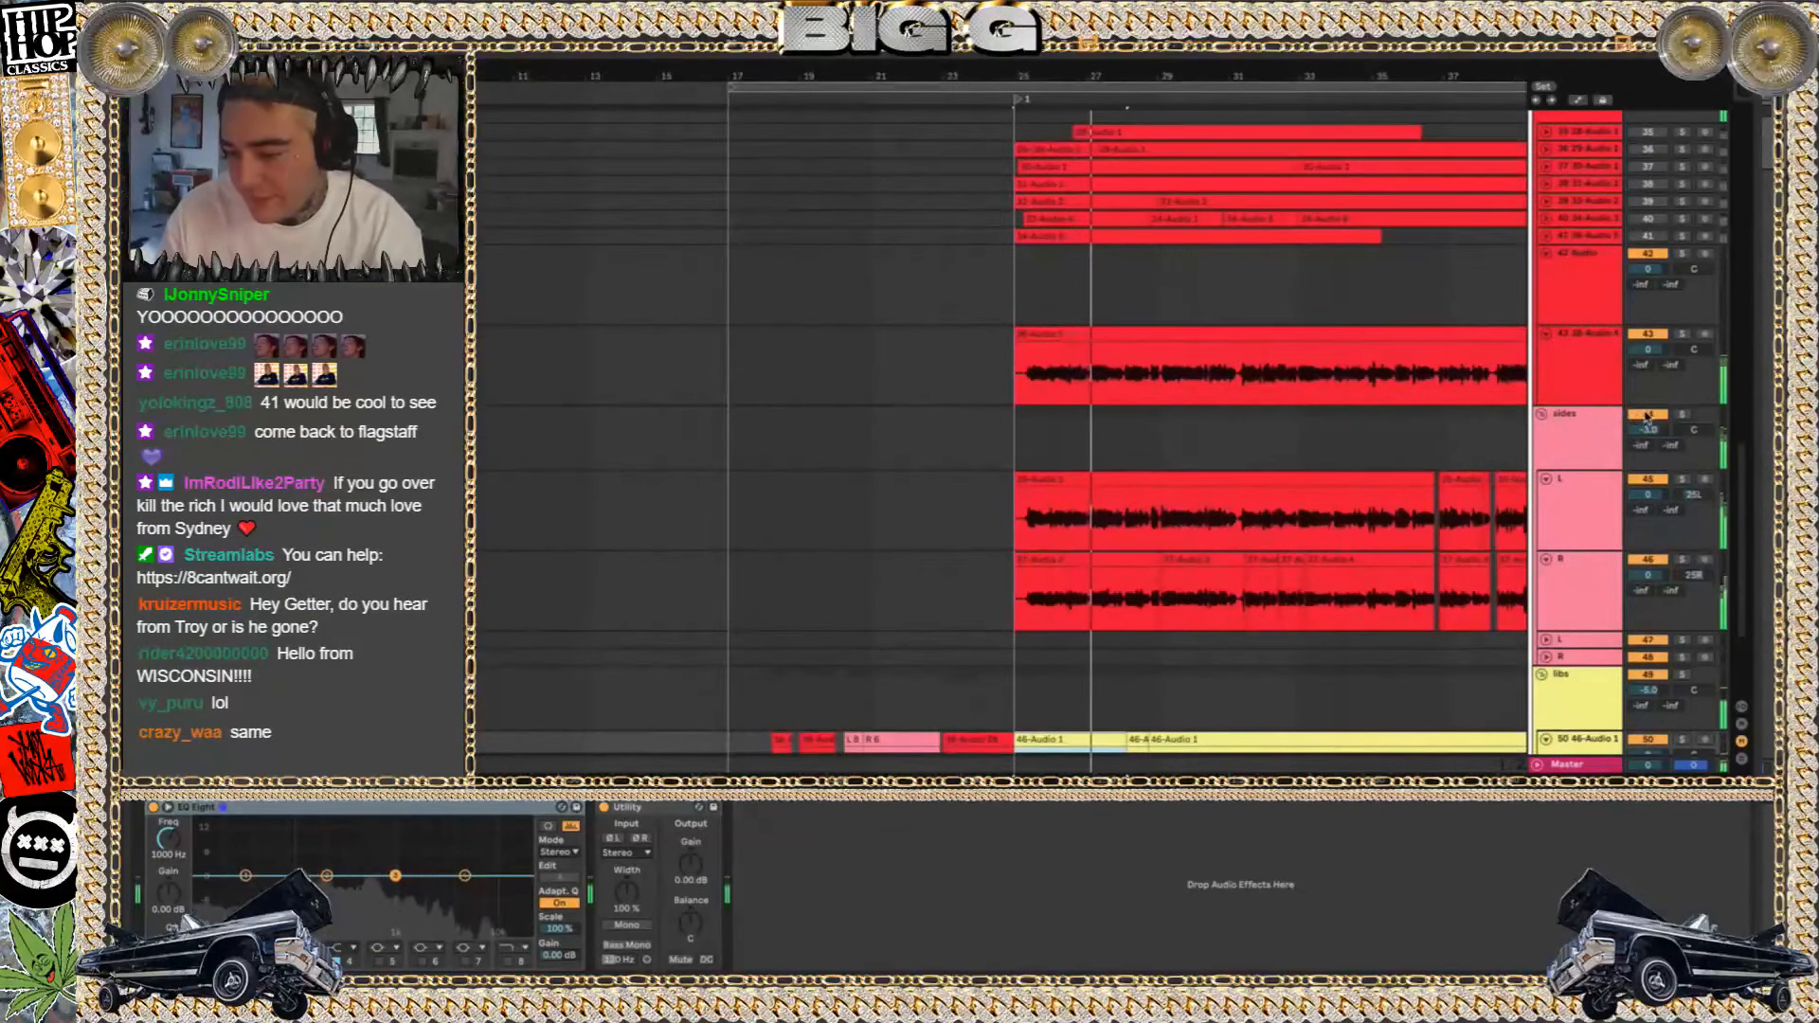
{"action": "left_click", "coordinate": [1648, 415]}
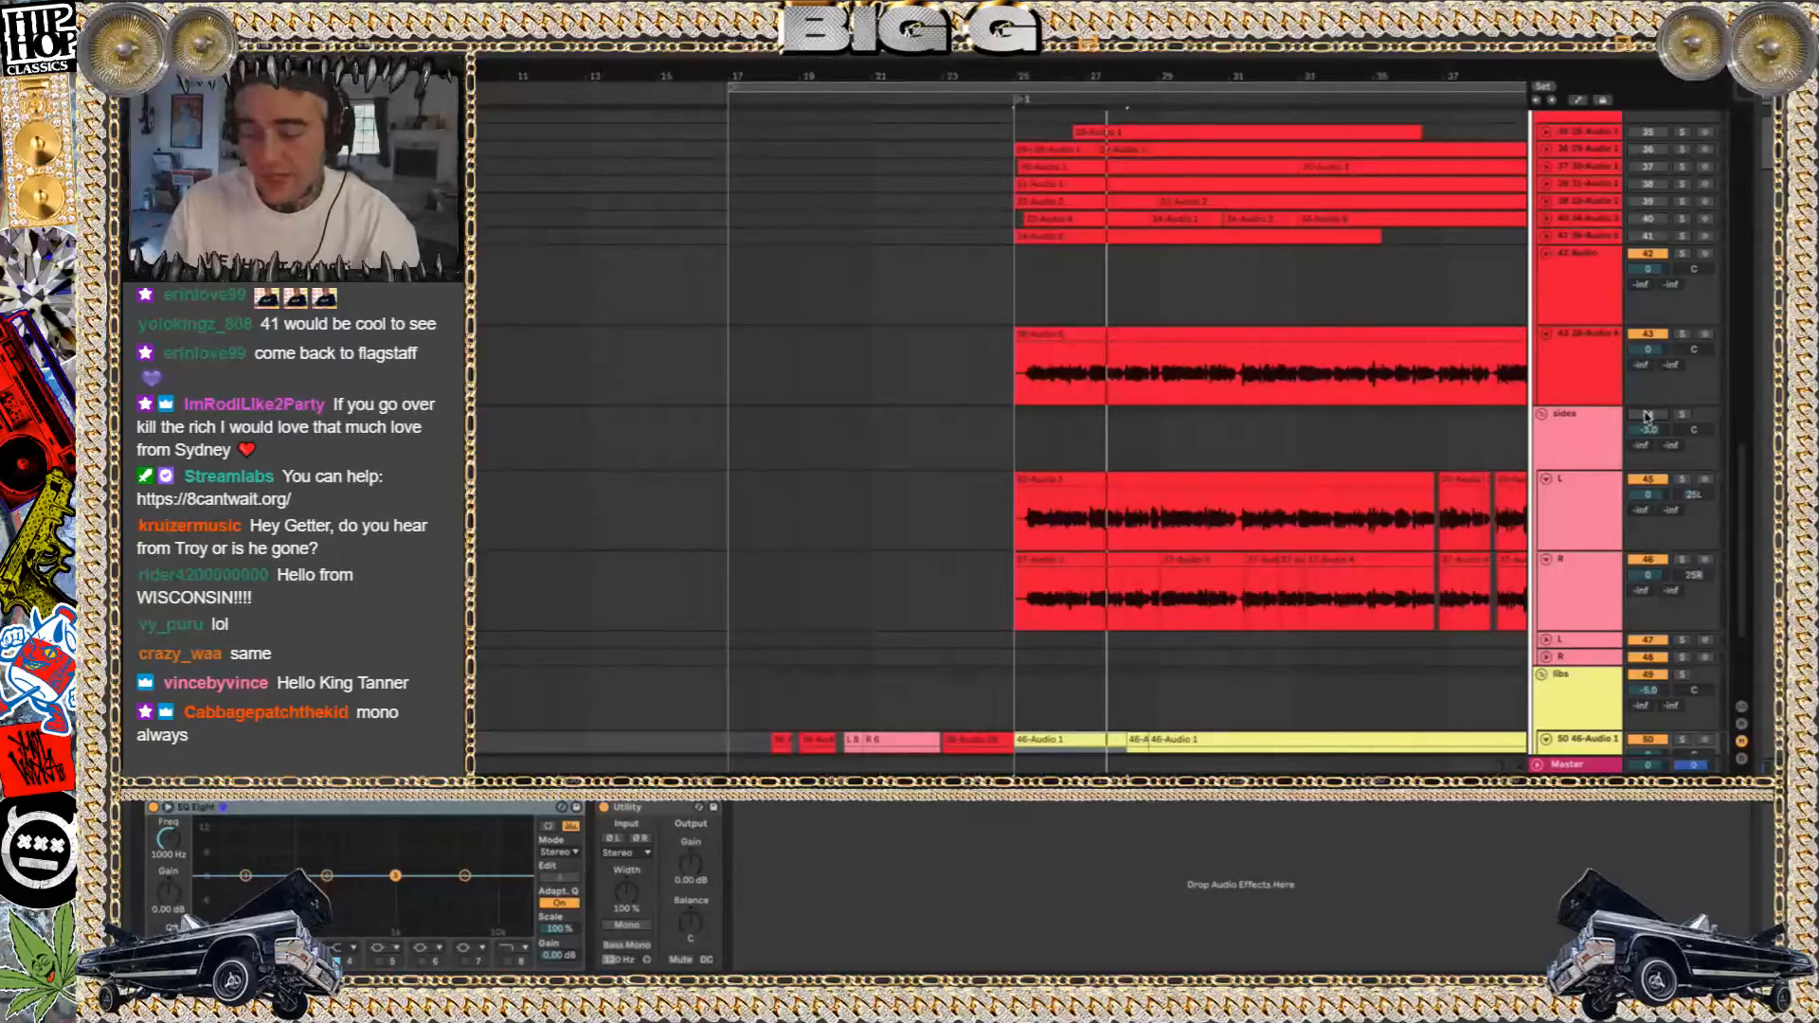
Play the vocals from bar 25 with the sides group muted, stop playback, and reactivate the sides group
{"action": "key", "text": "space"}
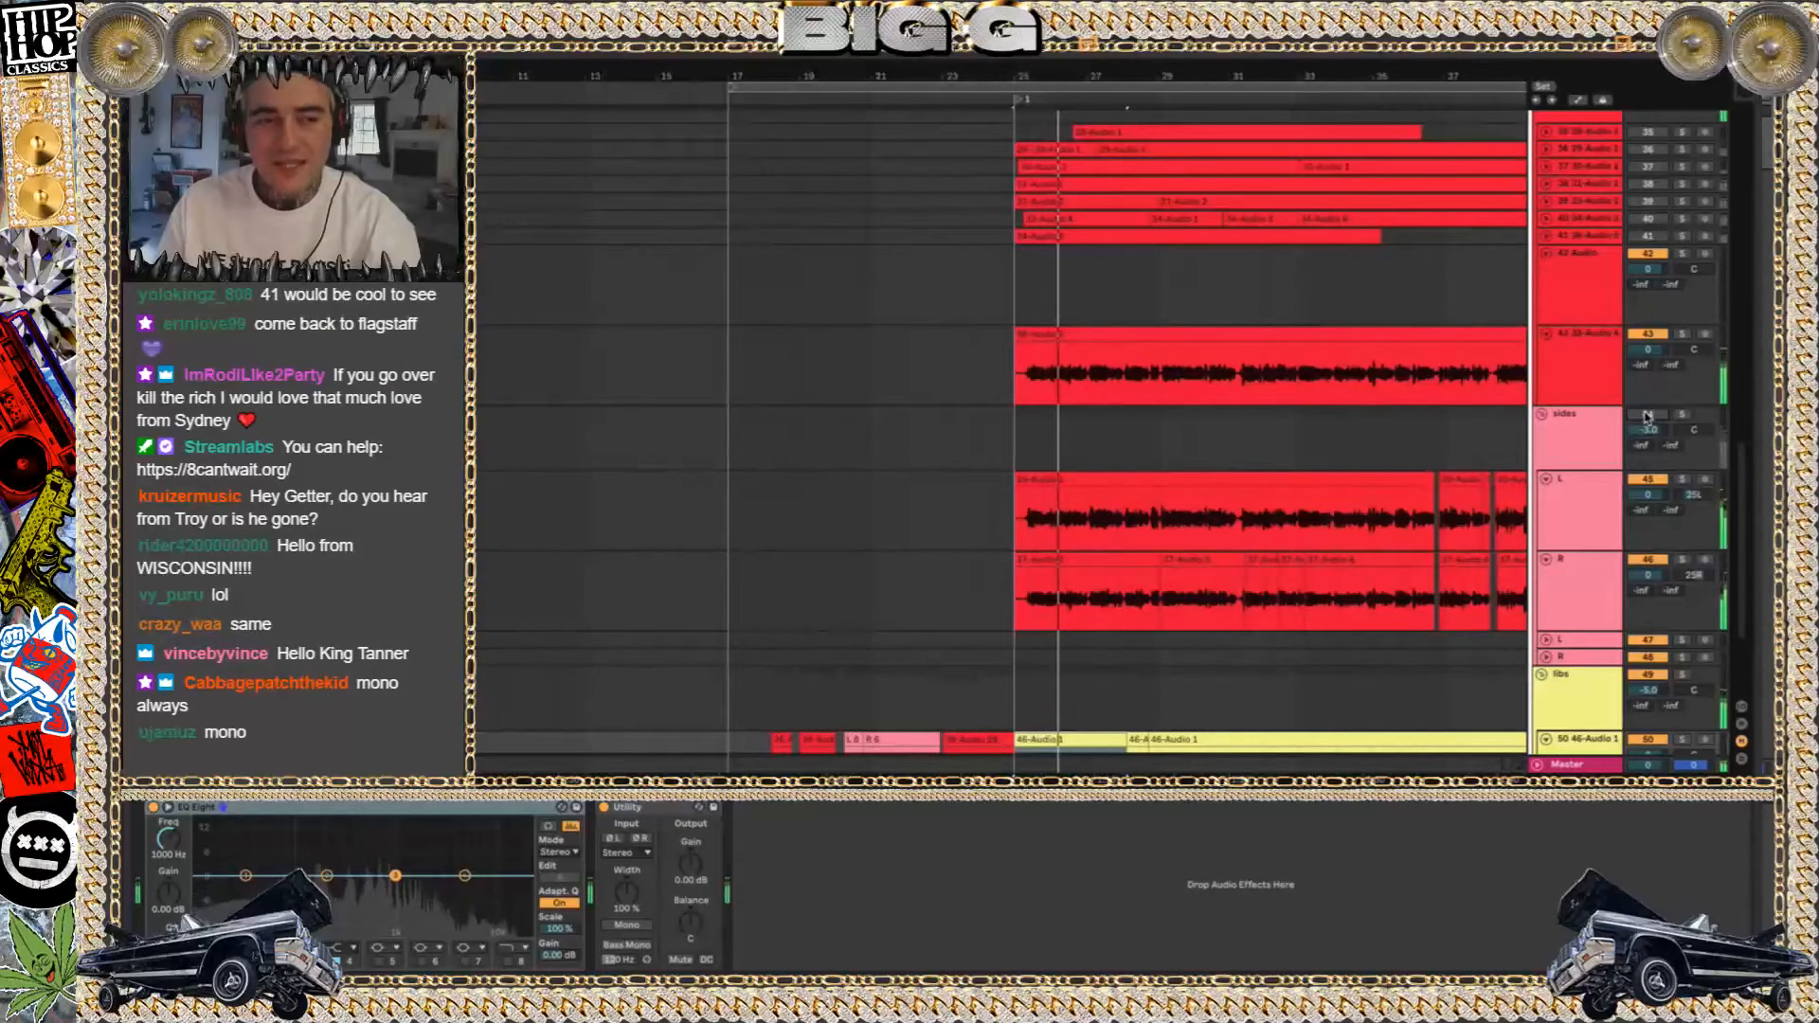
{"action": "key", "text": "space"}
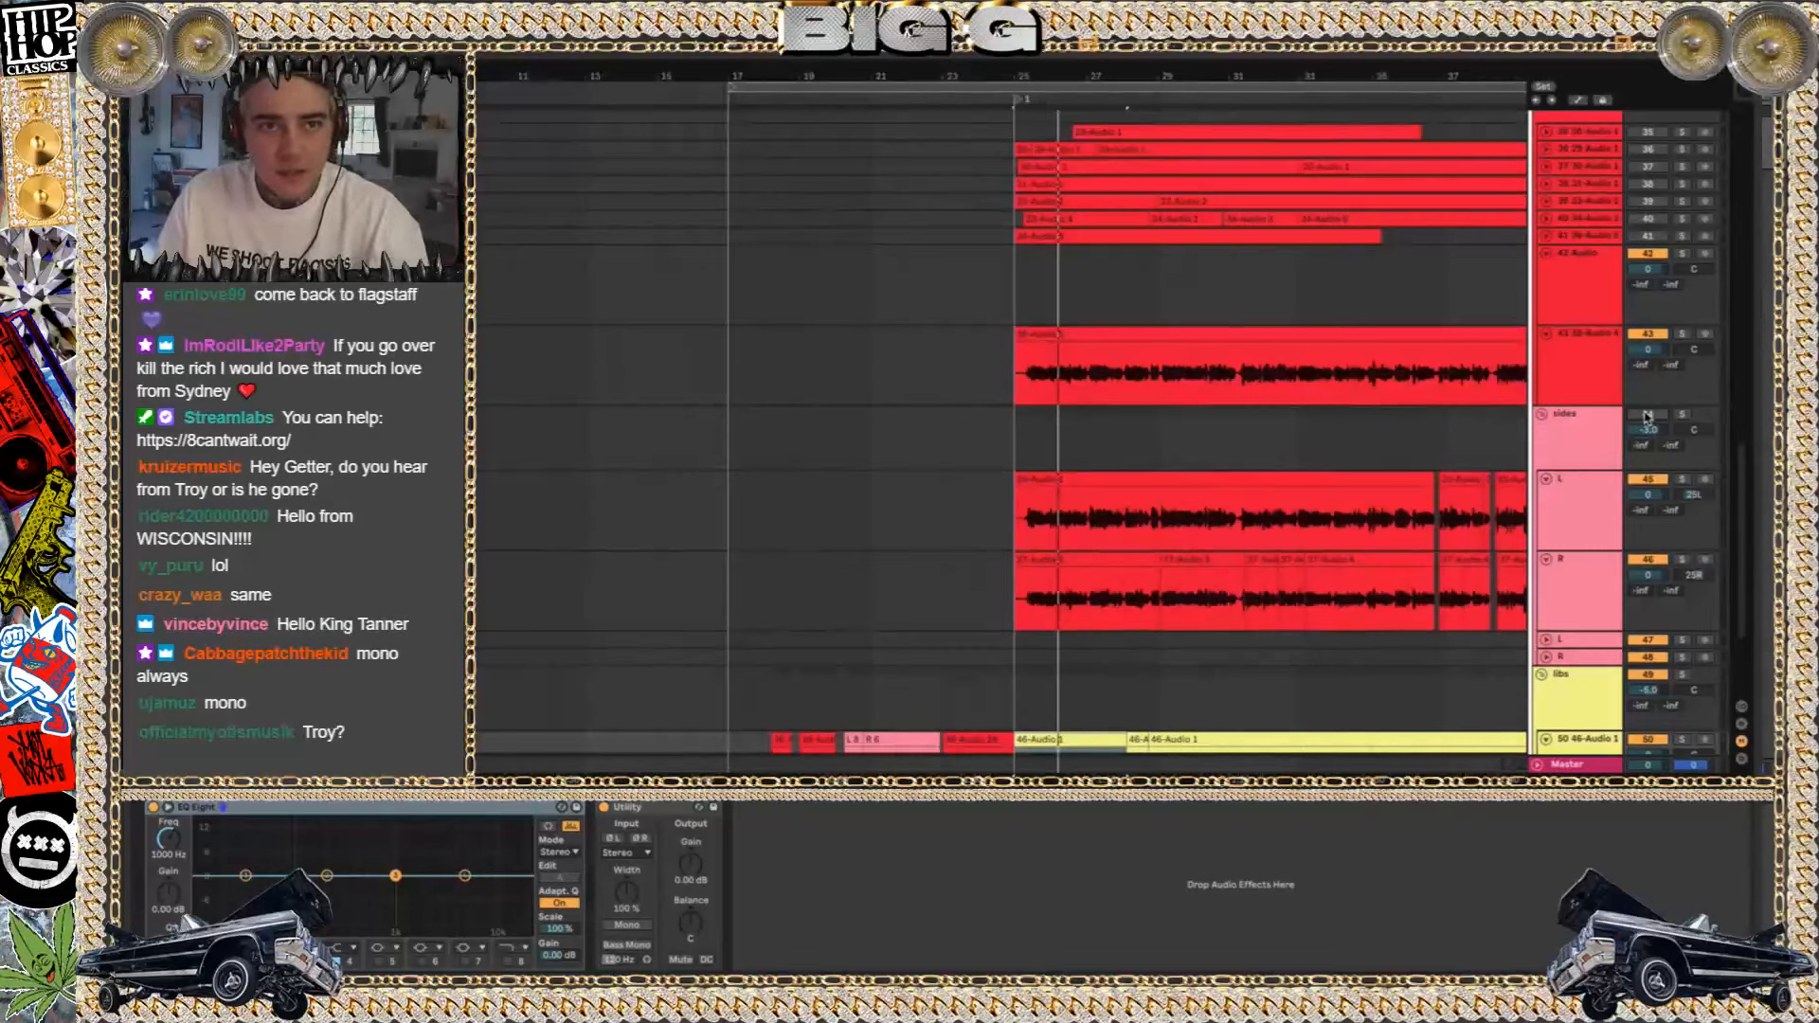
{"action": "left_click", "coordinate": [1647, 415]}
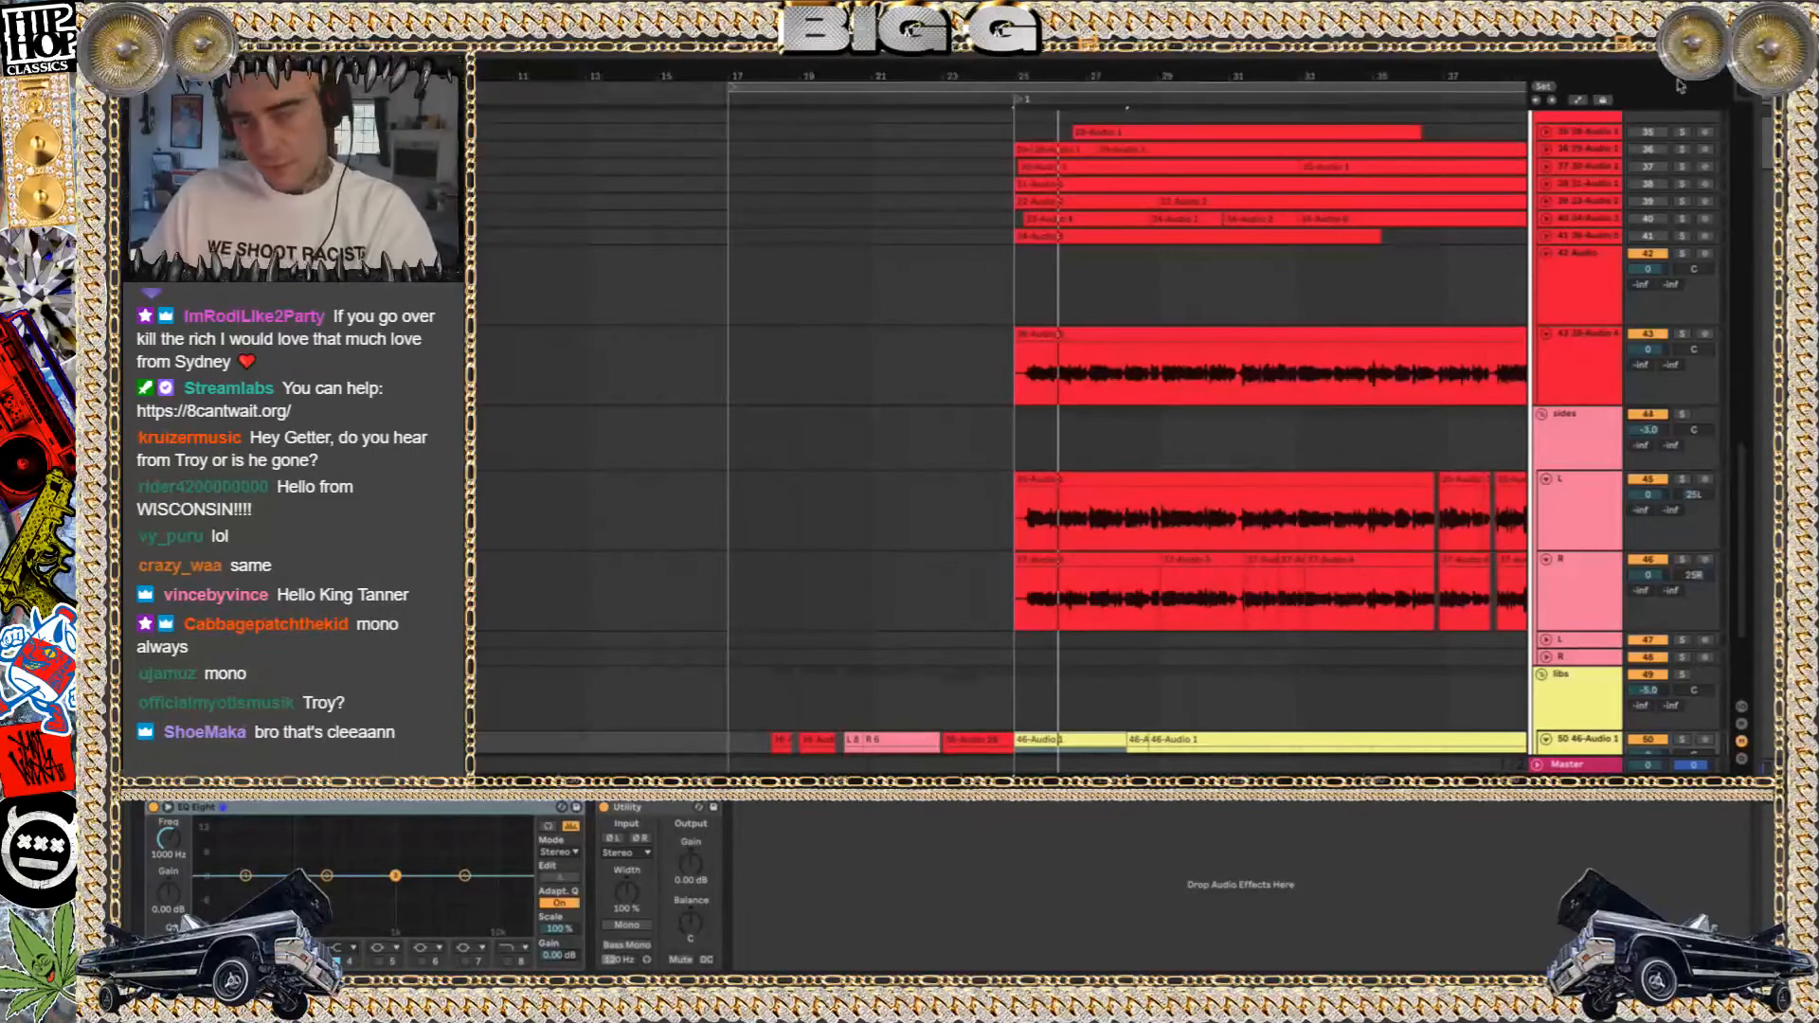
{"action": "scroll", "coordinate": [1197, 543], "scroll_direction": "down", "scroll_amount": 4}
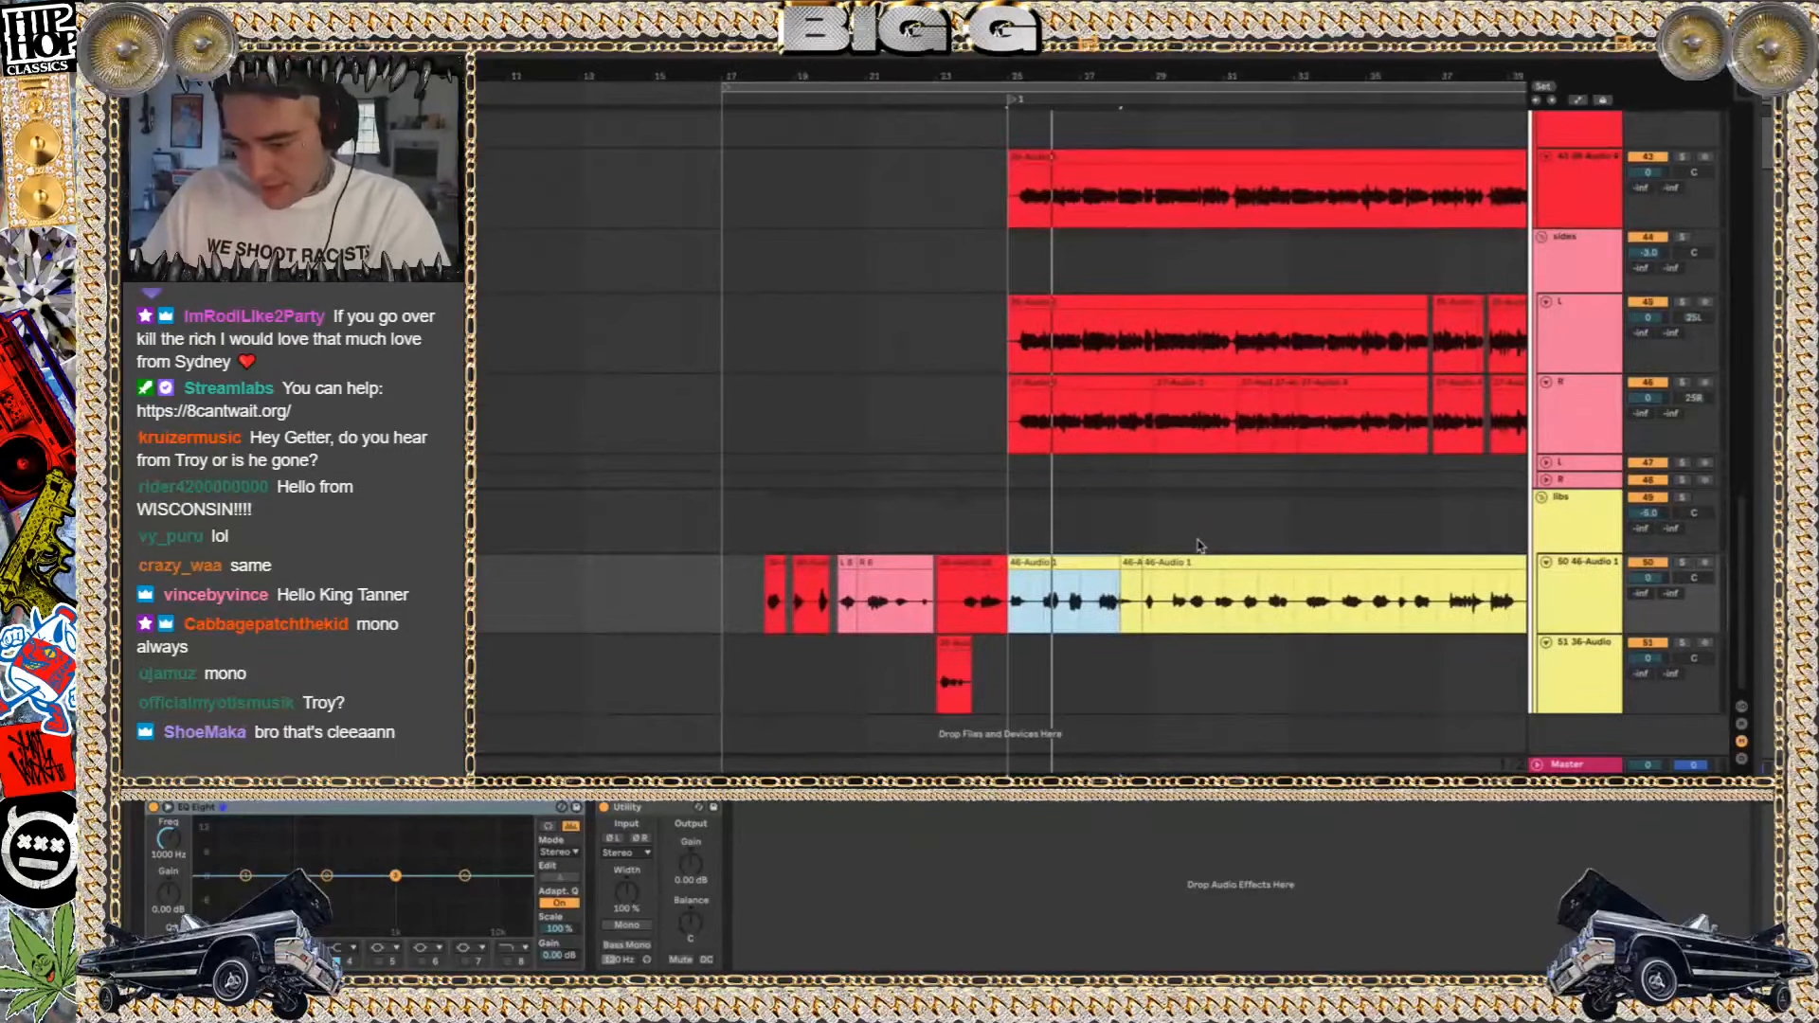
{"action": "scroll", "coordinate": [1197, 545], "scroll_direction": "up", "scroll_amount": 3}
Switch to Finder, return to the list of song projects, and open the 90 BACK THE FUCK UP Project folder
{"action": "key", "text": "super+Tab"}
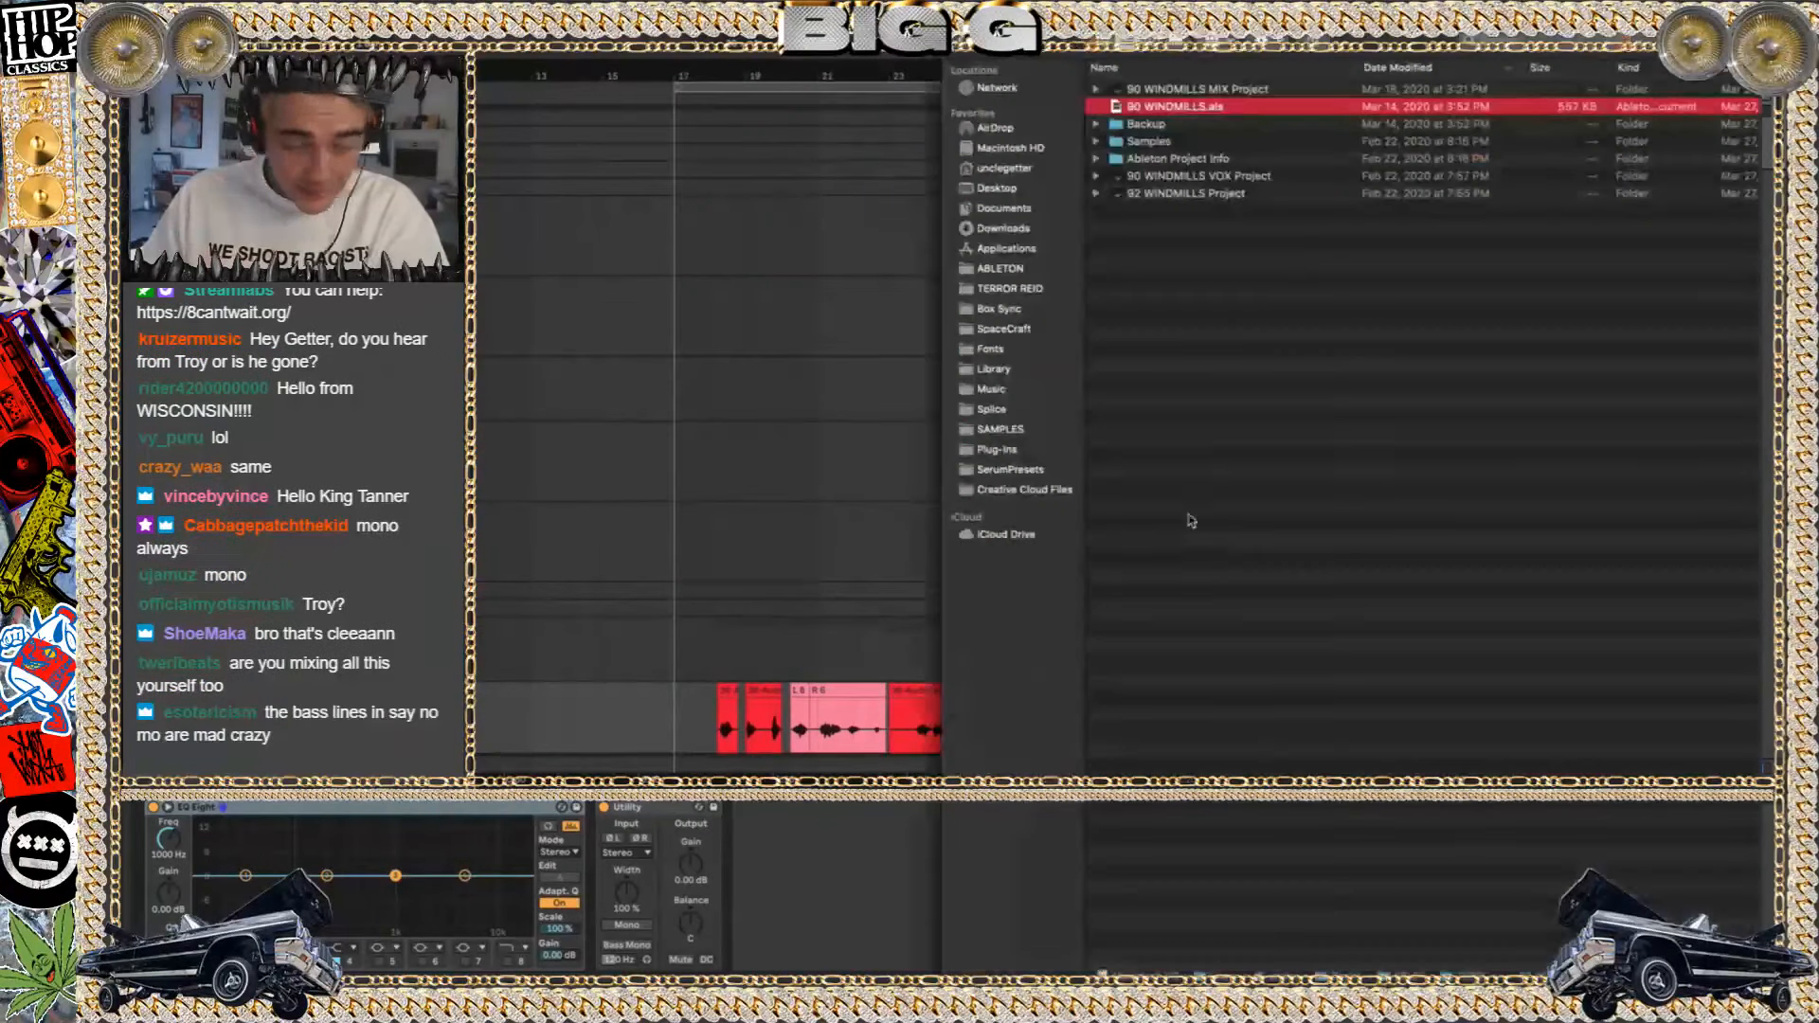
{"action": "left_click", "coordinate": [964, 39]}
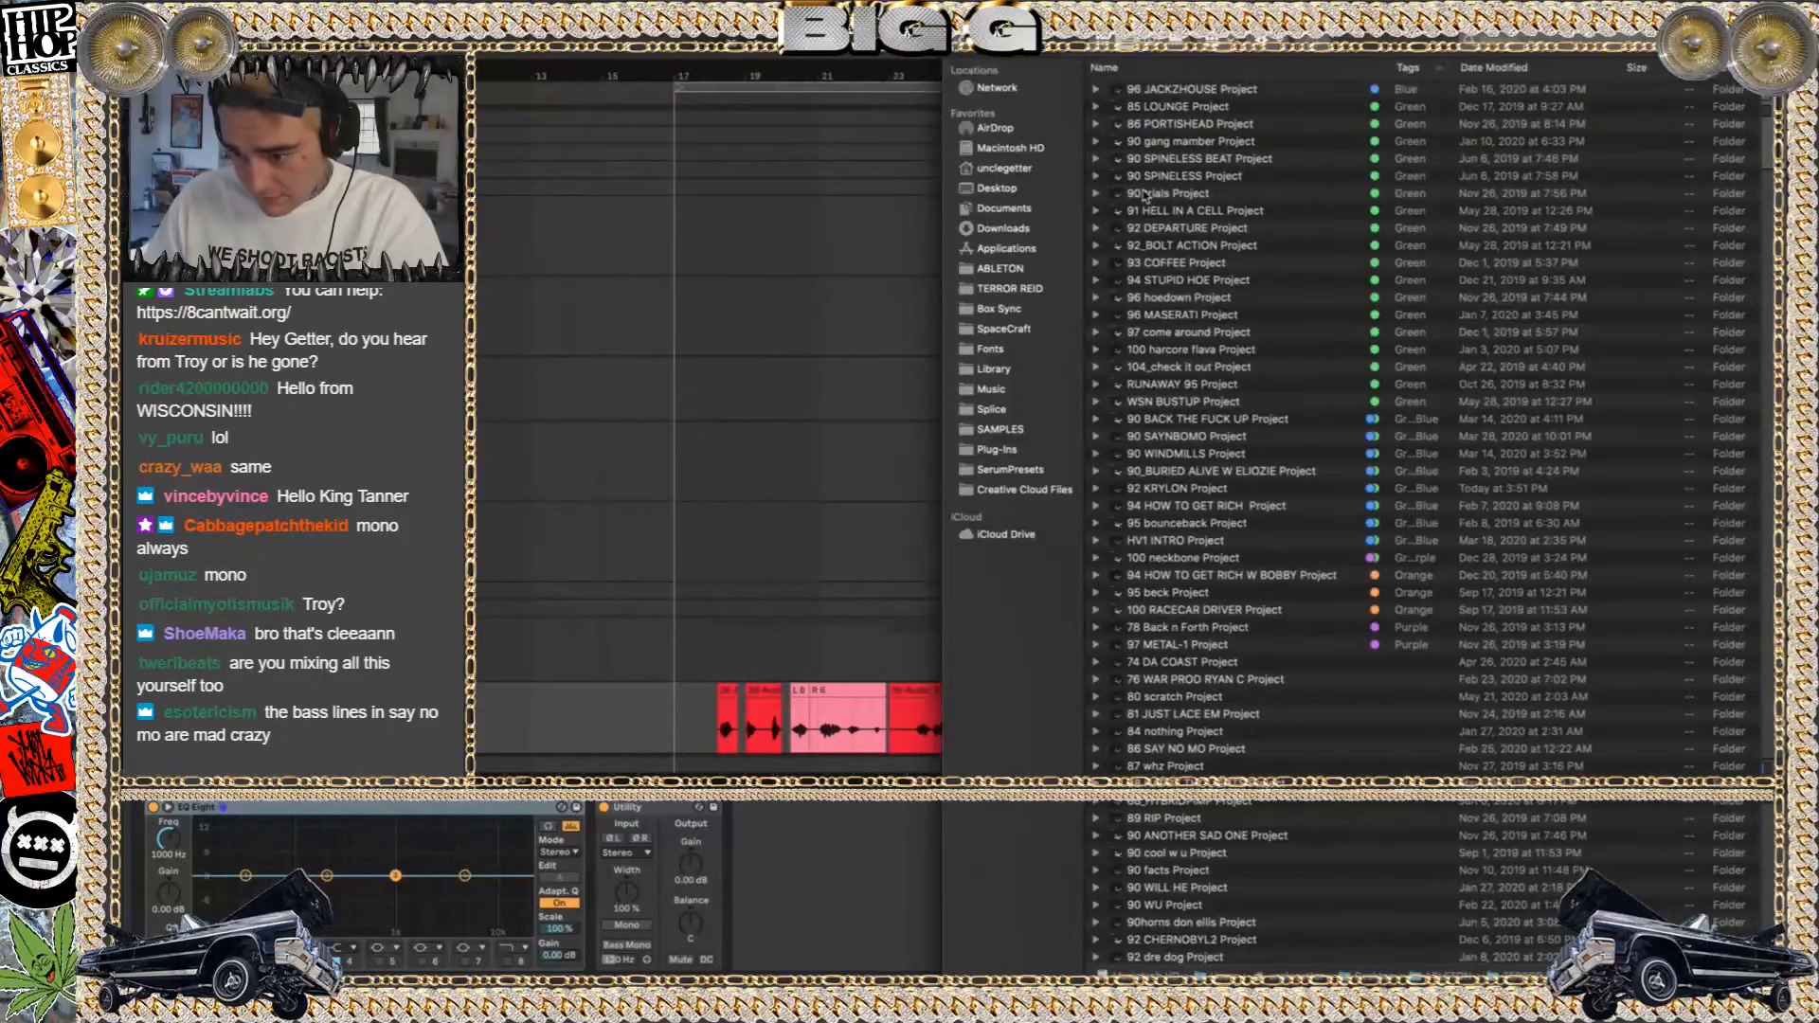
{"action": "left_click", "coordinate": [1279, 92]}
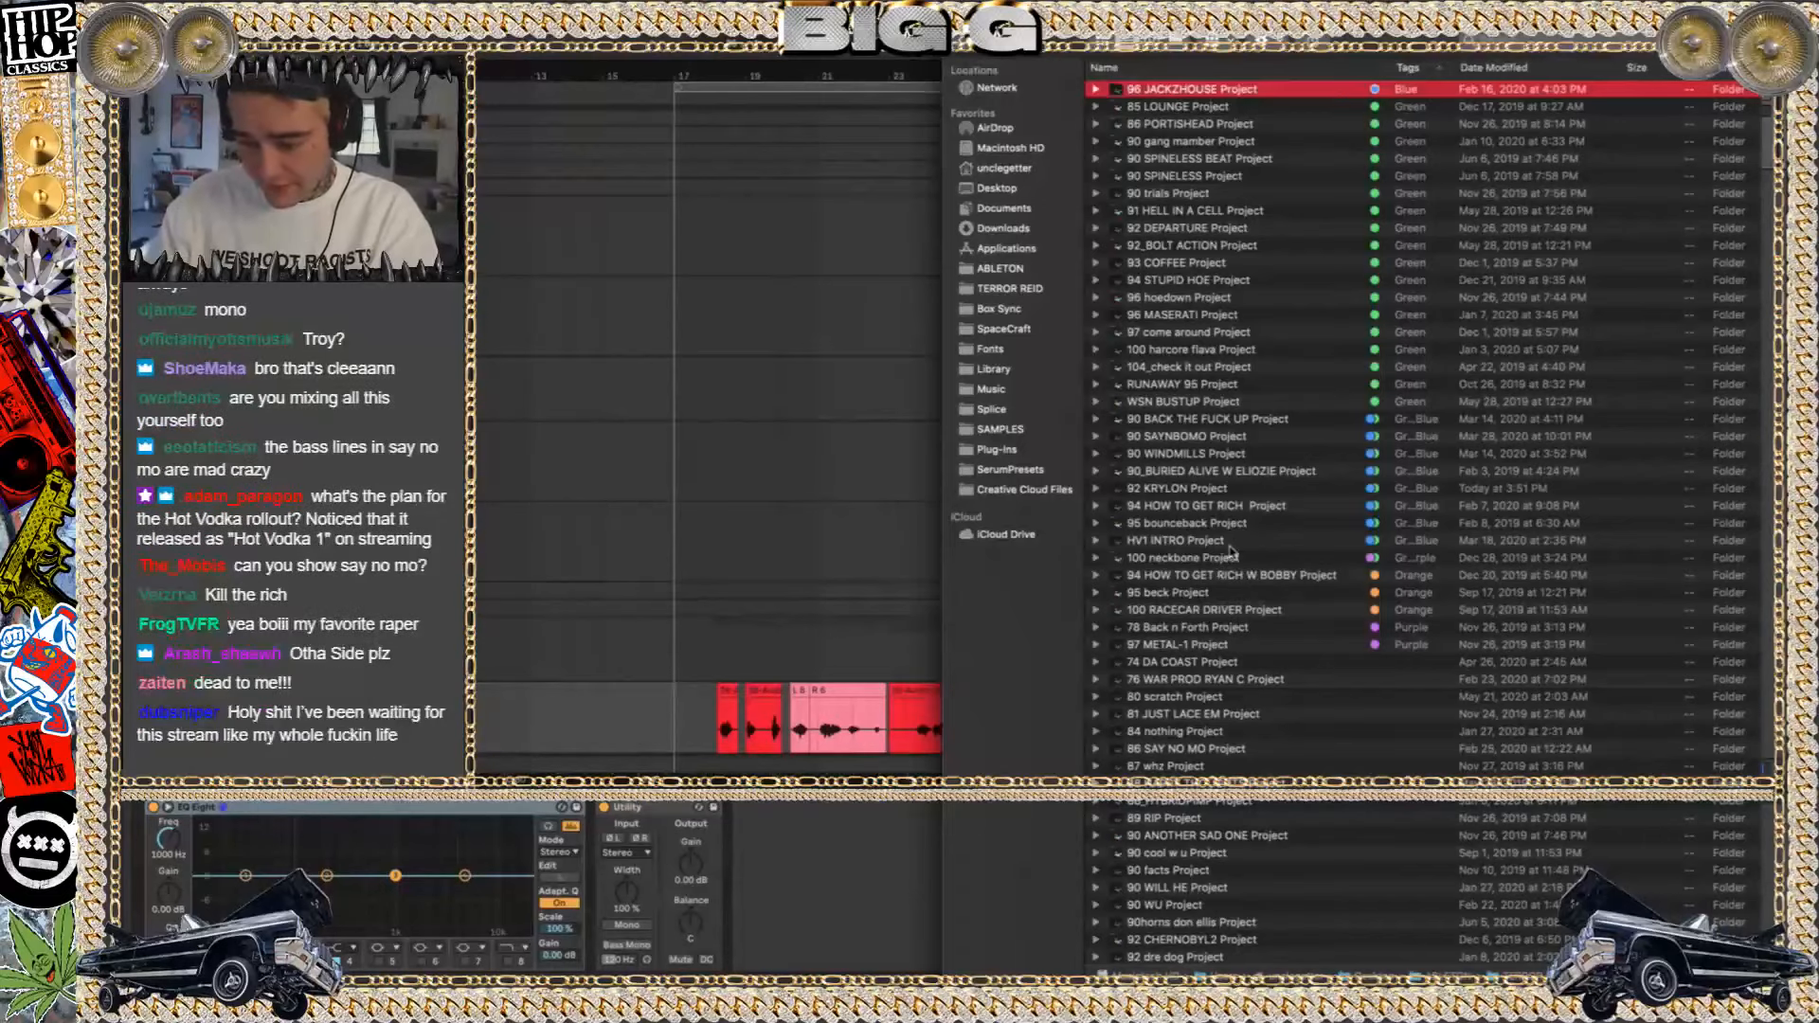
{"action": "left_click", "coordinate": [1216, 560]}
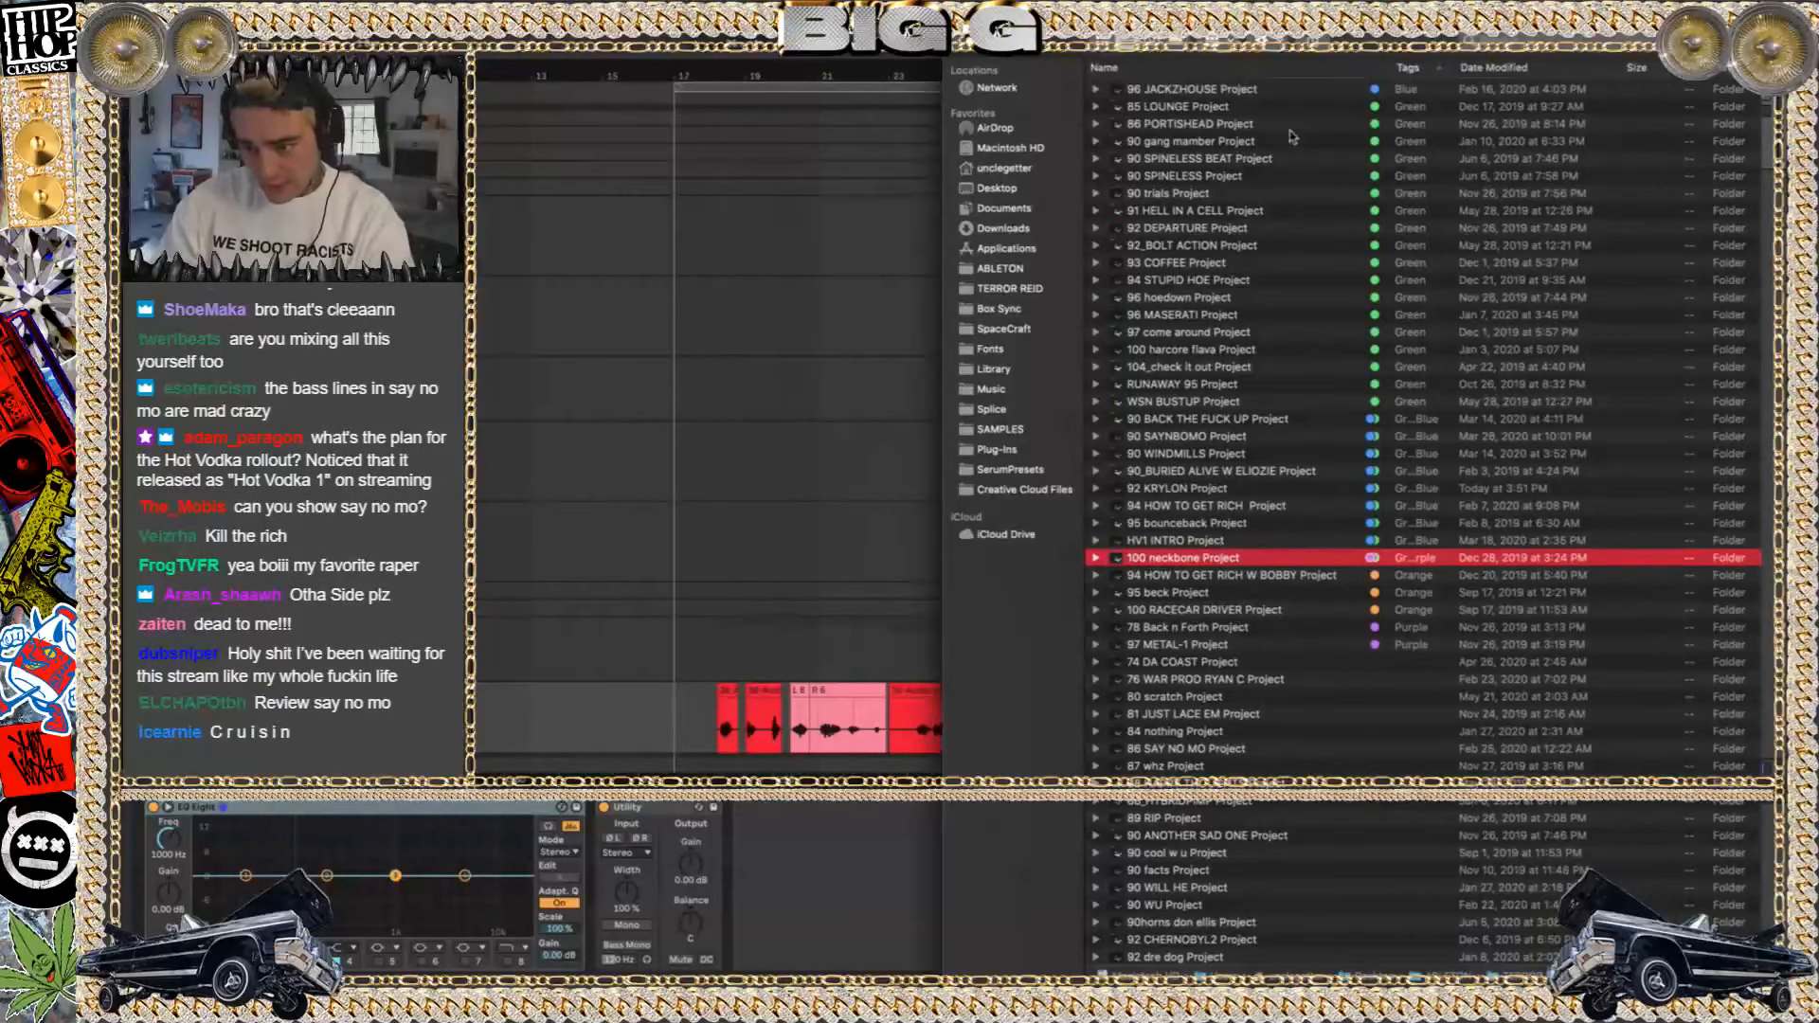
{"action": "double_click", "coordinate": [1221, 417]}
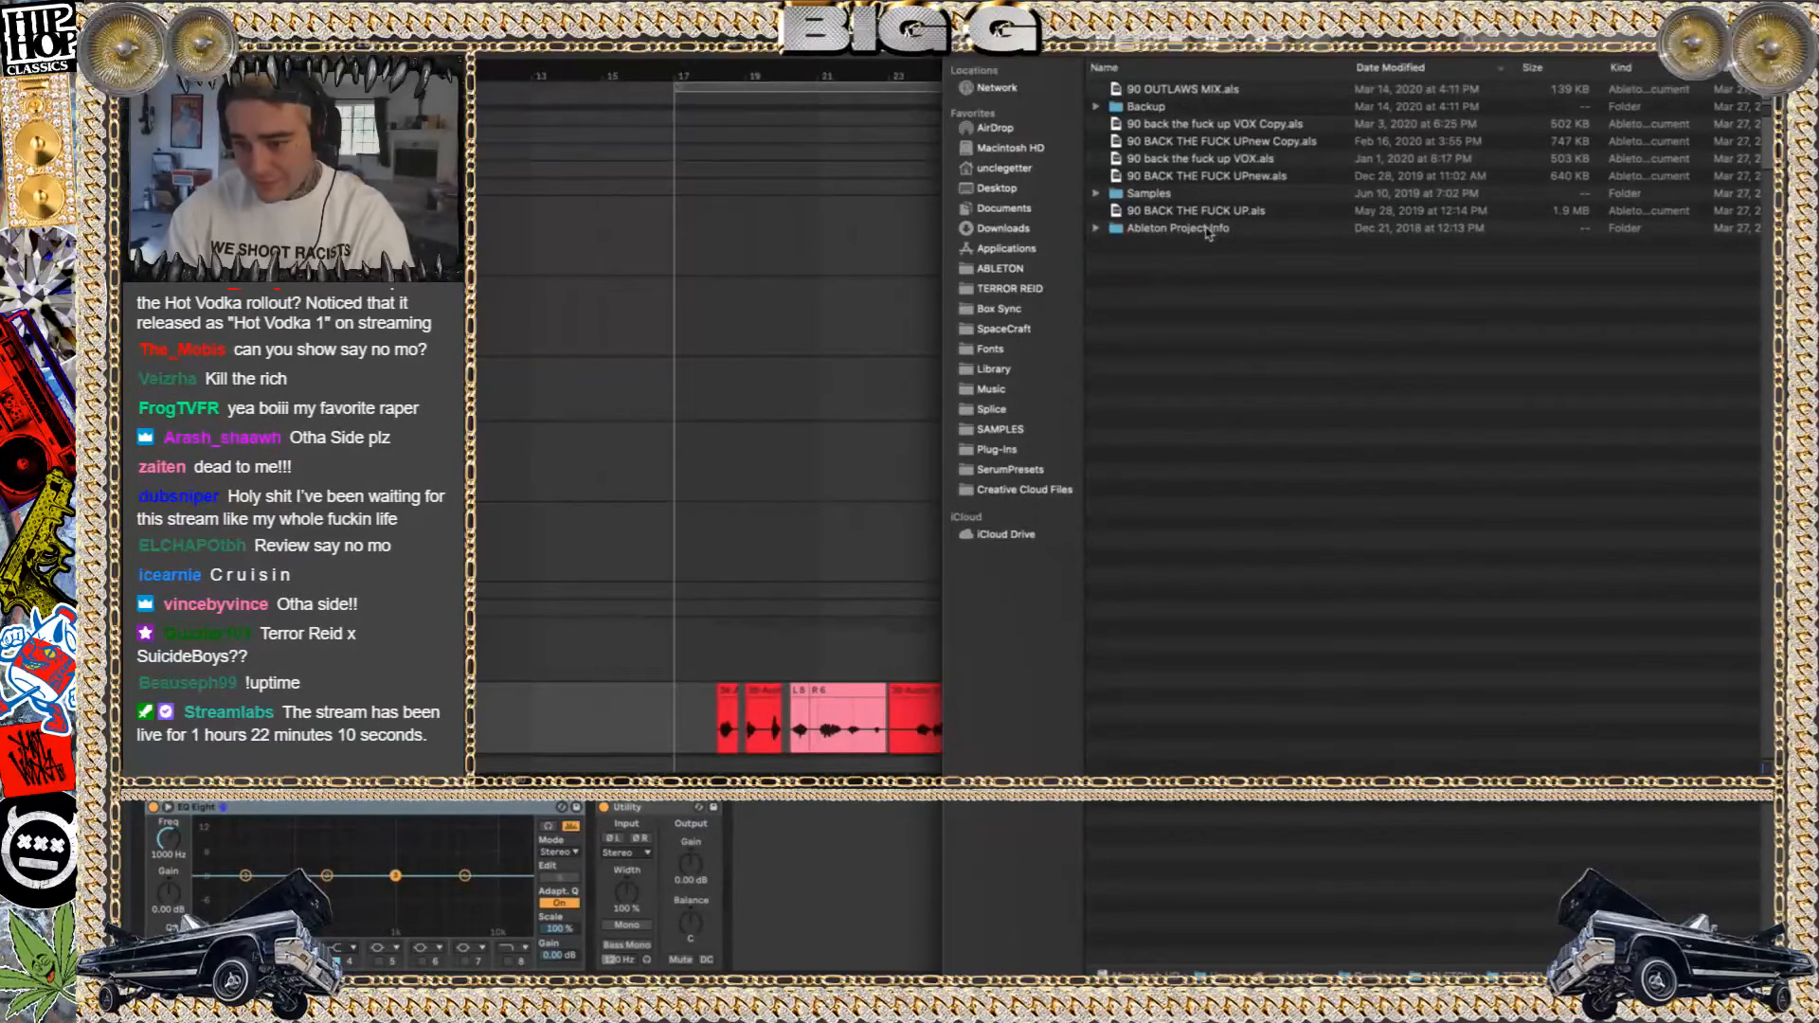
Open 90 BACK THE FUCK UP.als in Ableton Live, discarding the changes to 90 WINDMILLS
{"action": "double_click", "coordinate": [1205, 212]}
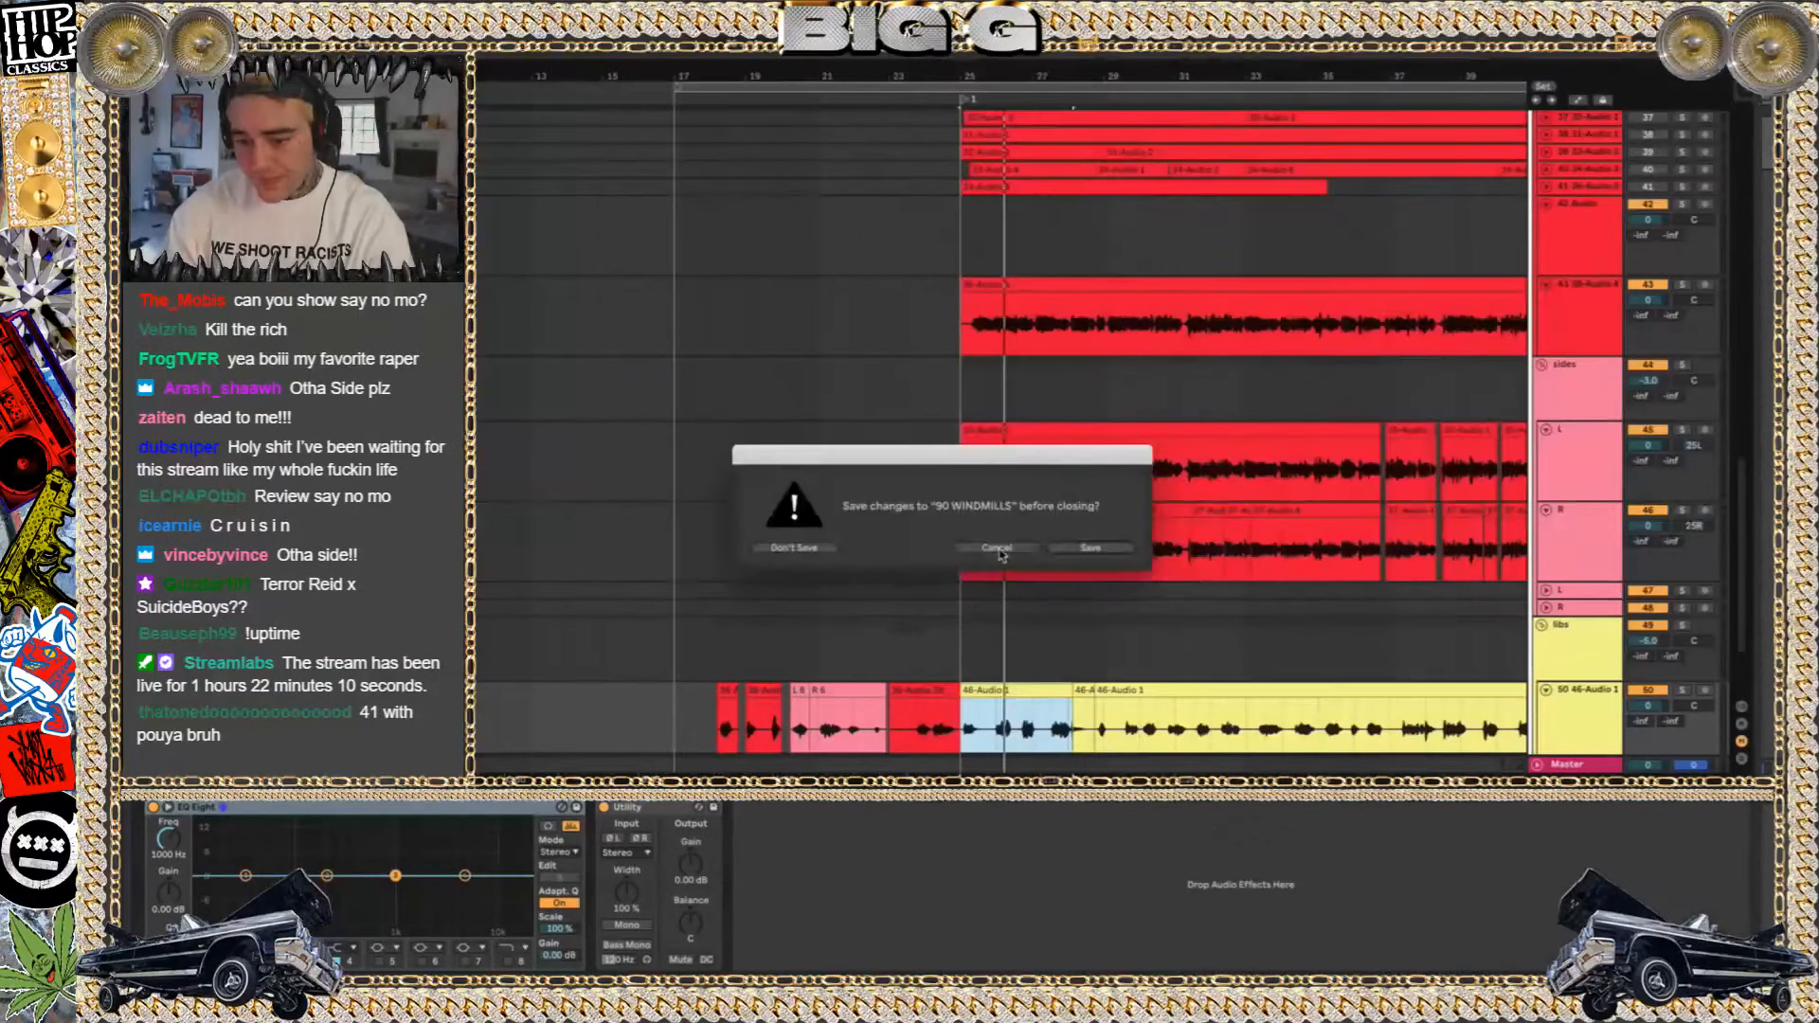
{"action": "left_click", "coordinate": [998, 548]}
{"action": "scroll", "coordinate": [1483, 216], "scroll_direction": "right", "scroll_amount": 3}
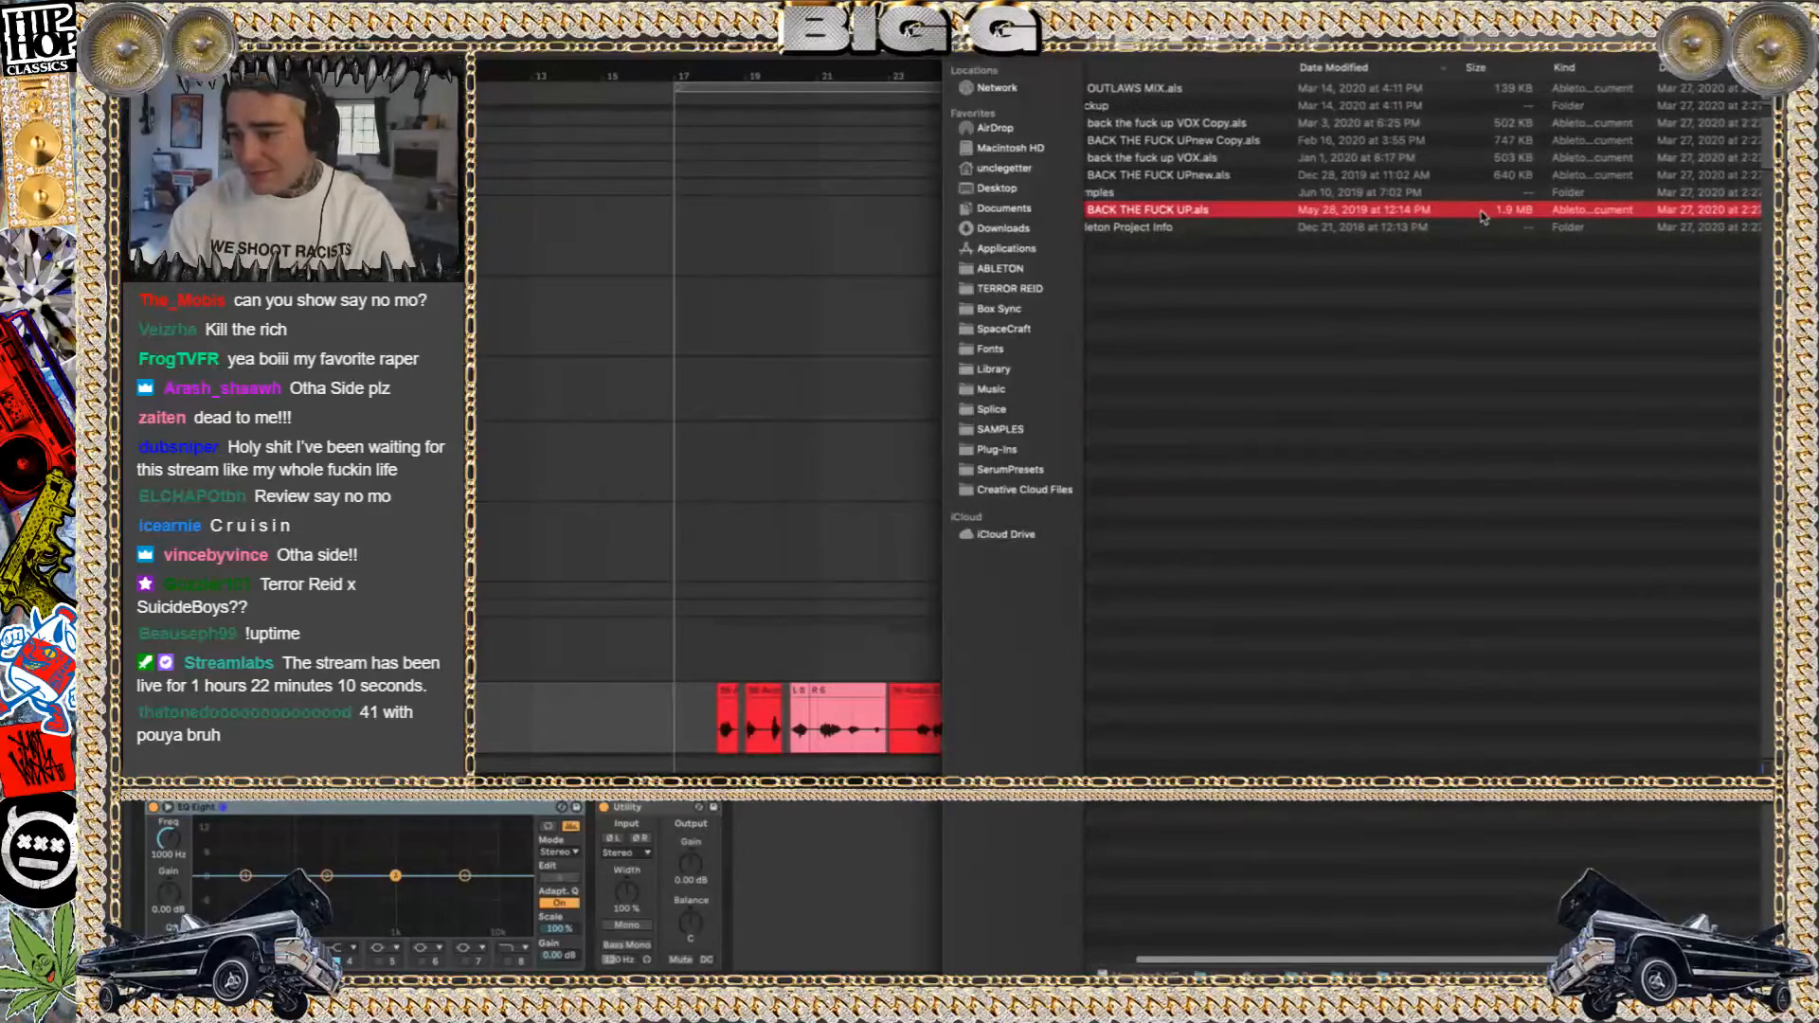
{"action": "scroll", "coordinate": [1483, 216], "scroll_direction": "left", "scroll_amount": 3}
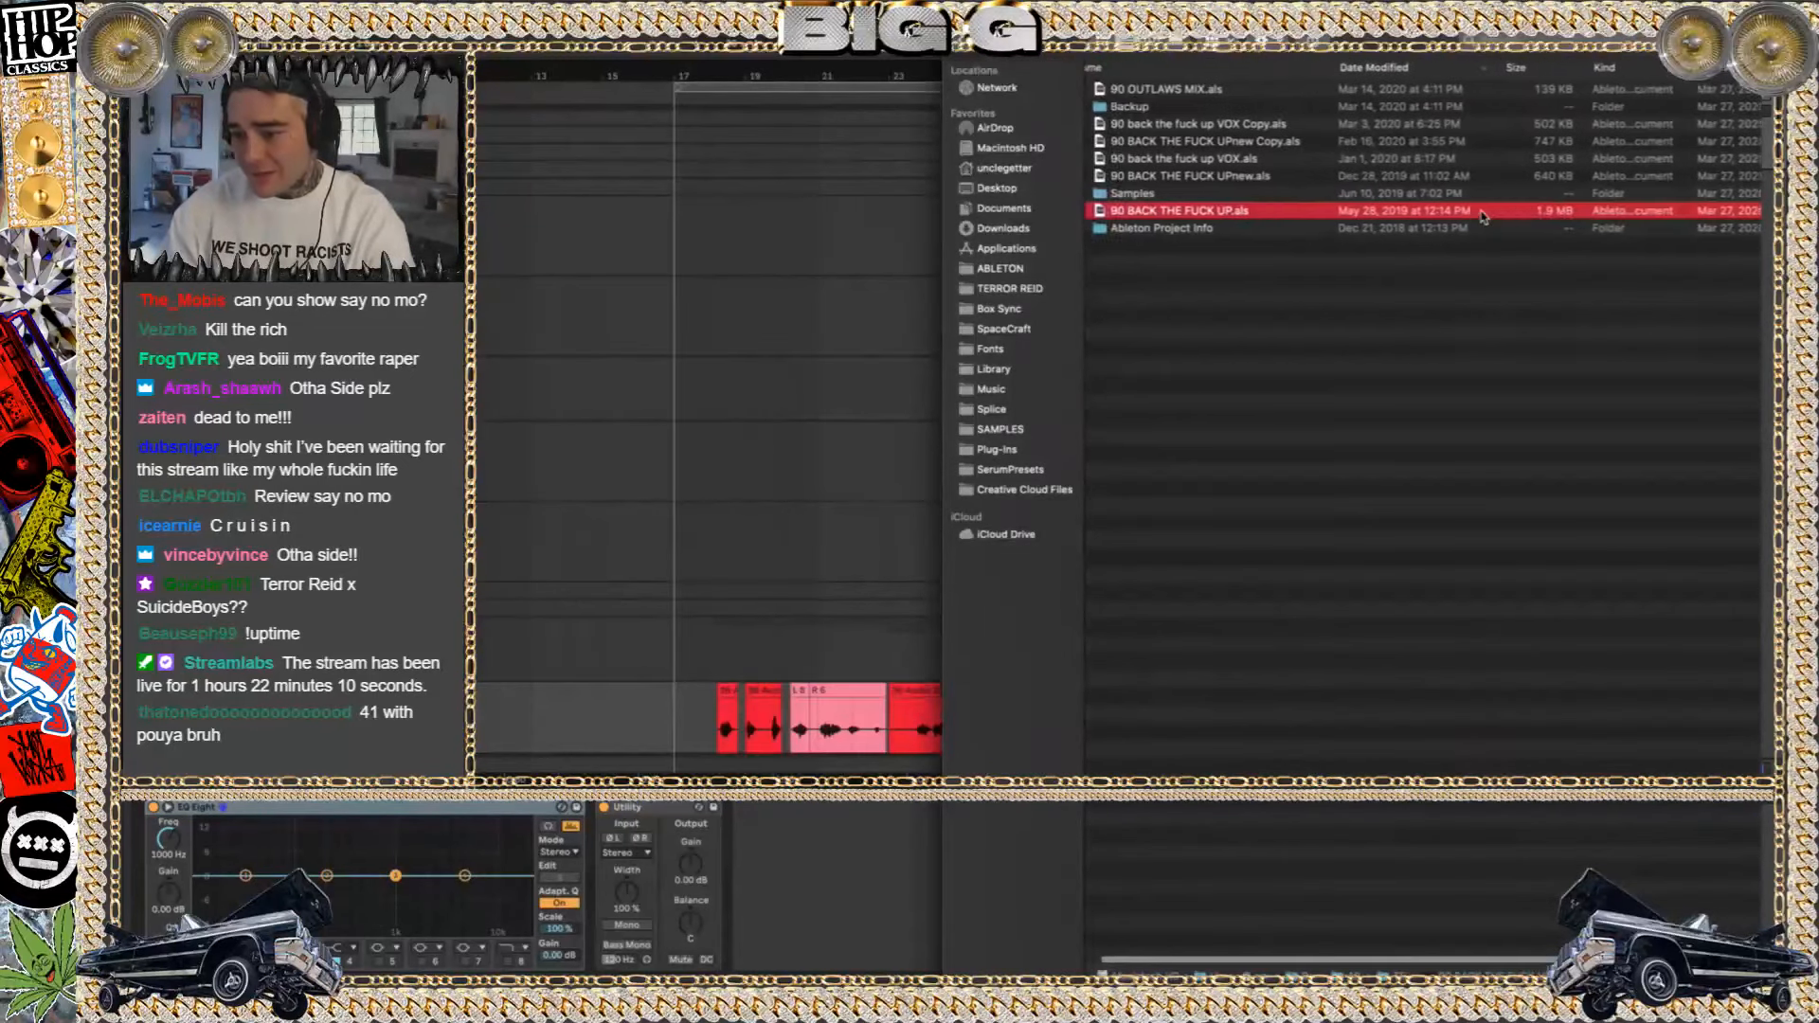
{"action": "double_click", "coordinate": [1483, 212]}
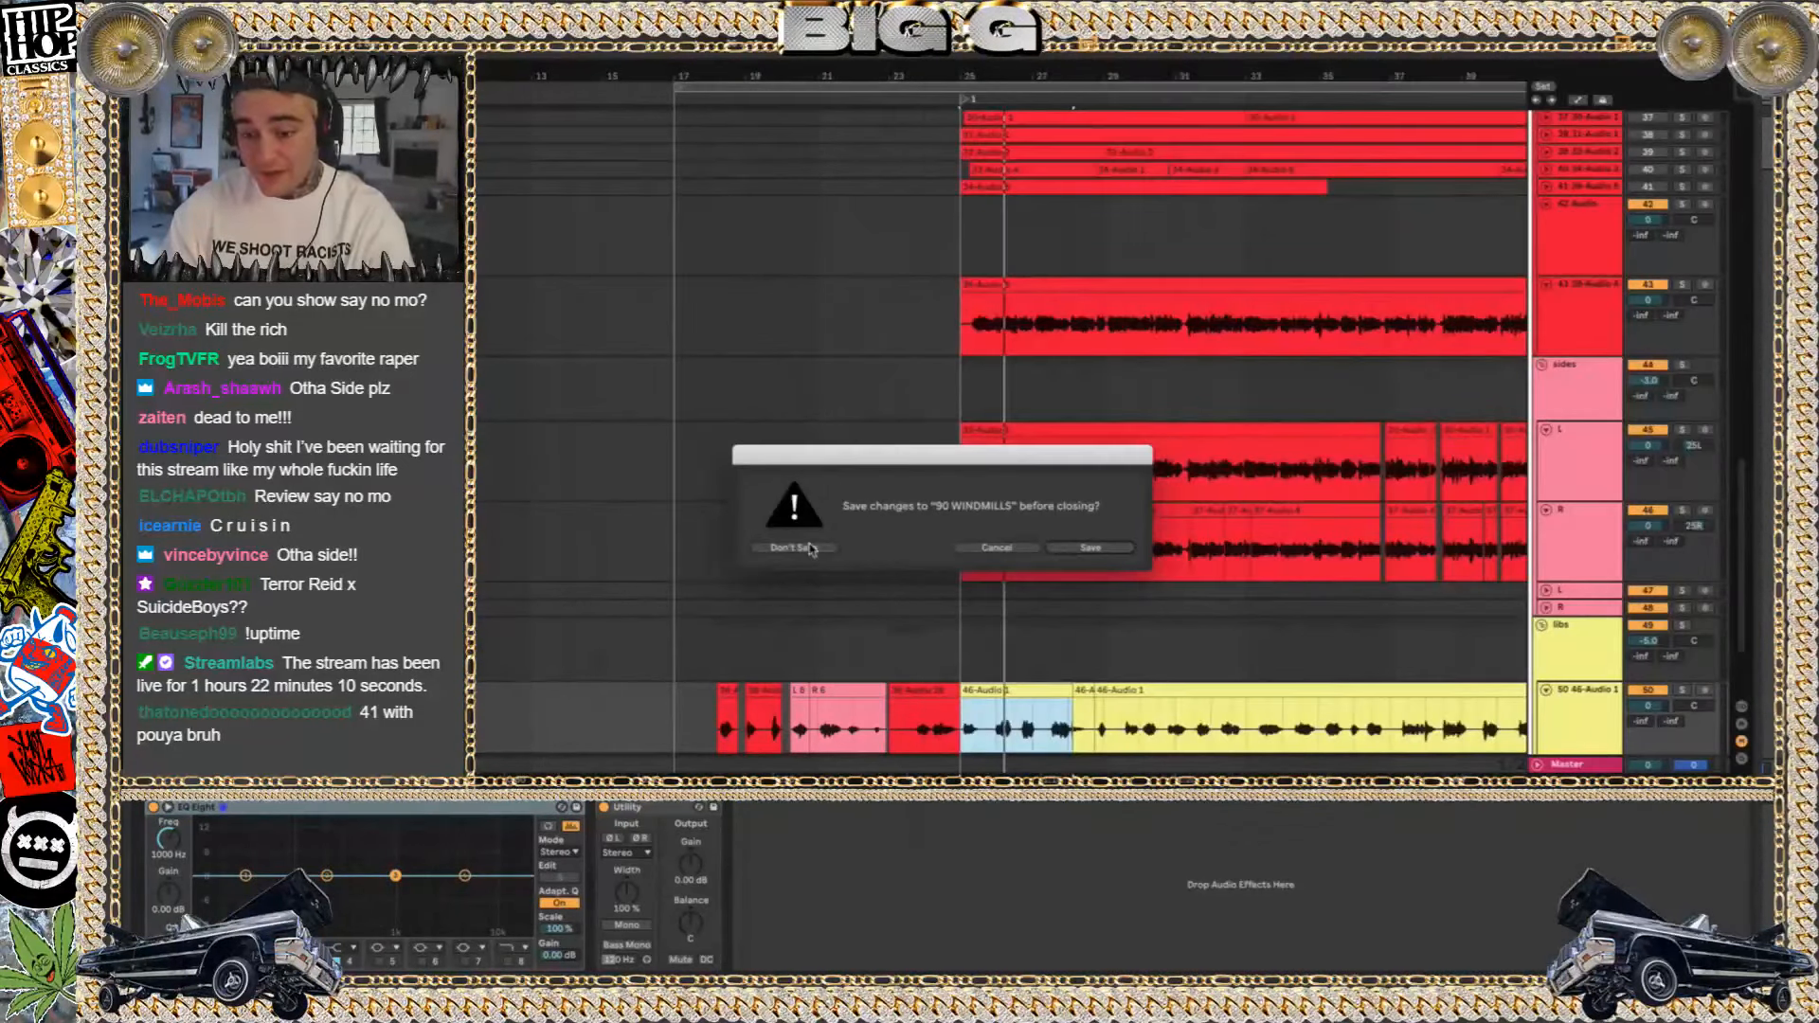
{"action": "left_click", "coordinate": [796, 548]}
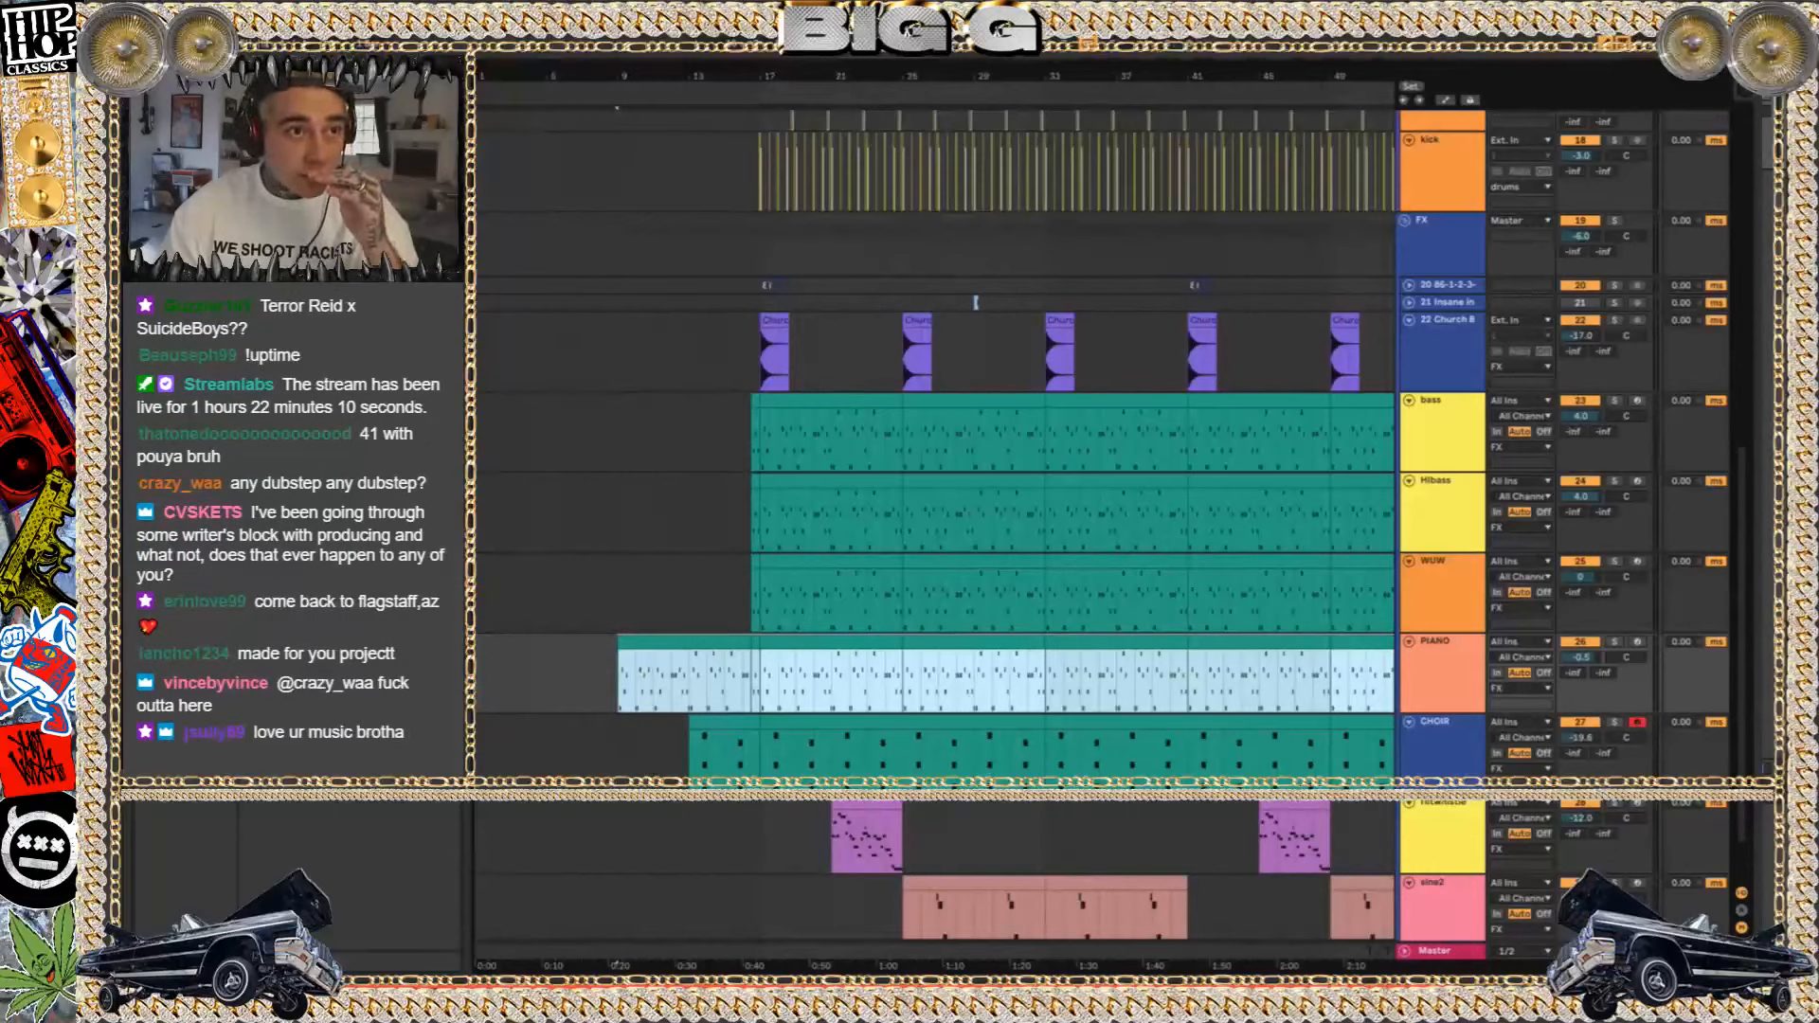
Play the song from bar 9, inspect the PIANO track's Kontakt instrument, and close its window
{"action": "mouse_move", "coordinate": [668, 967]}
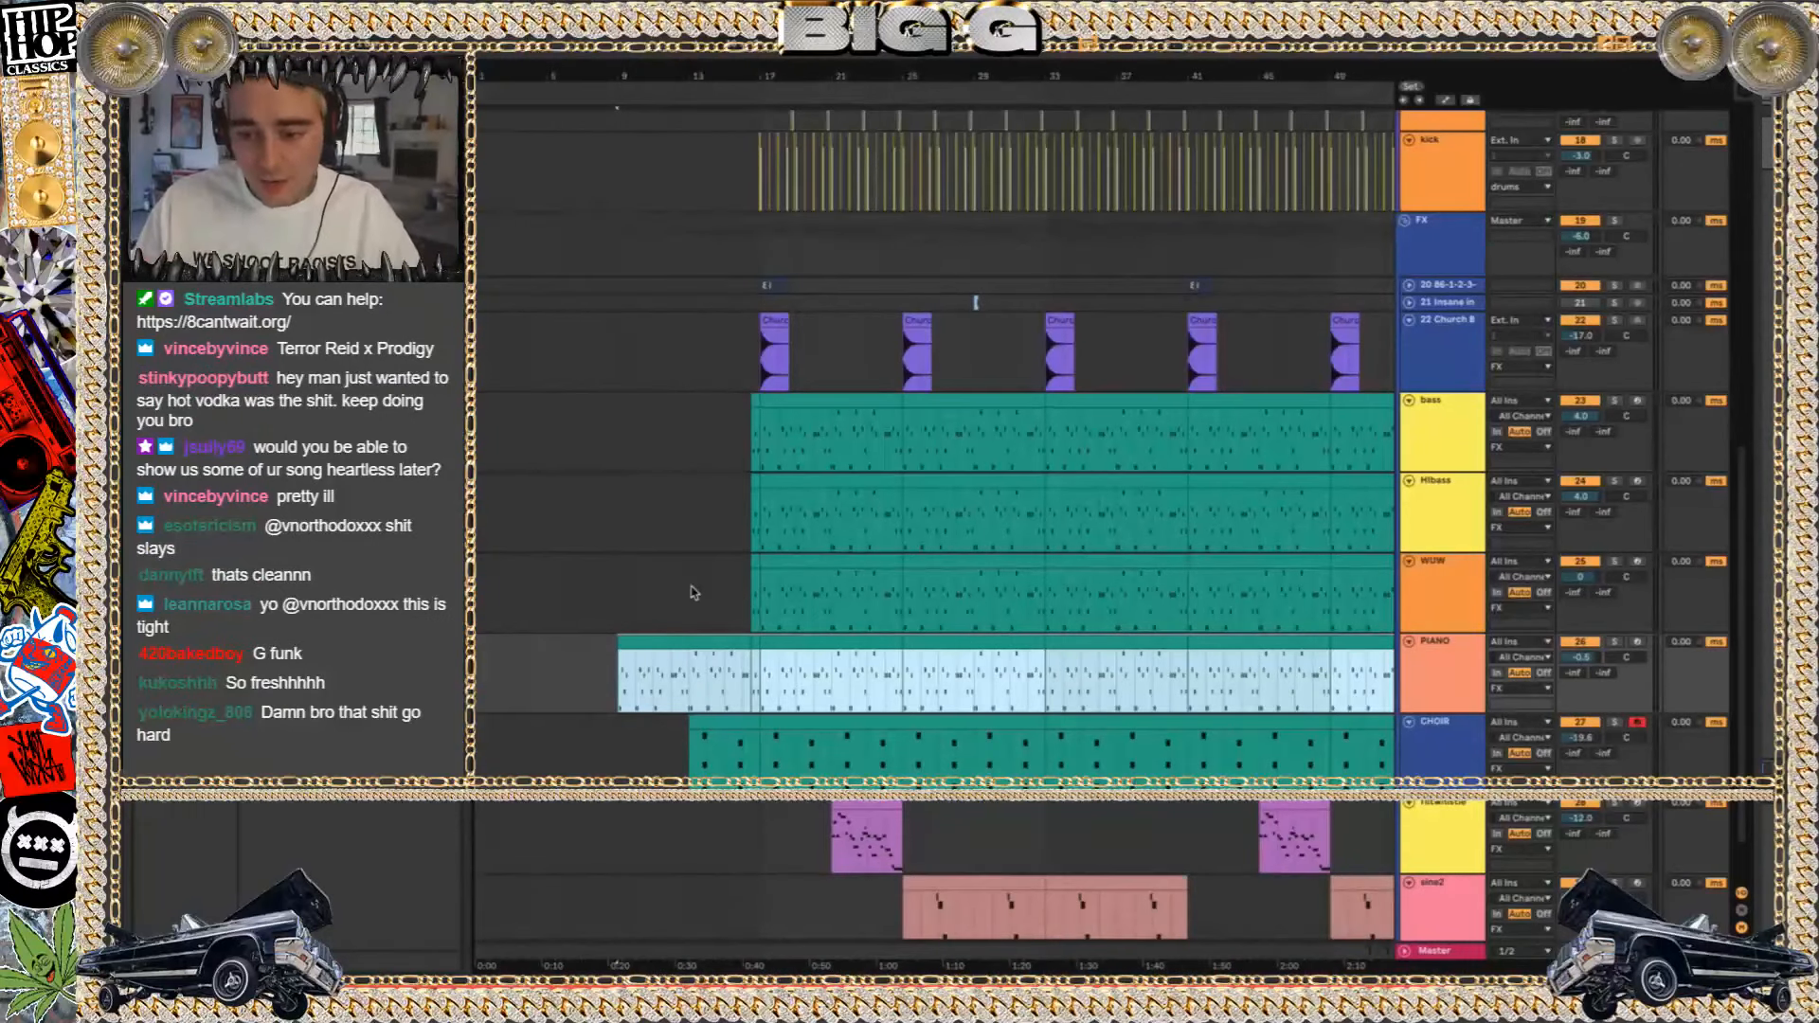
{"action": "key", "text": "space"}
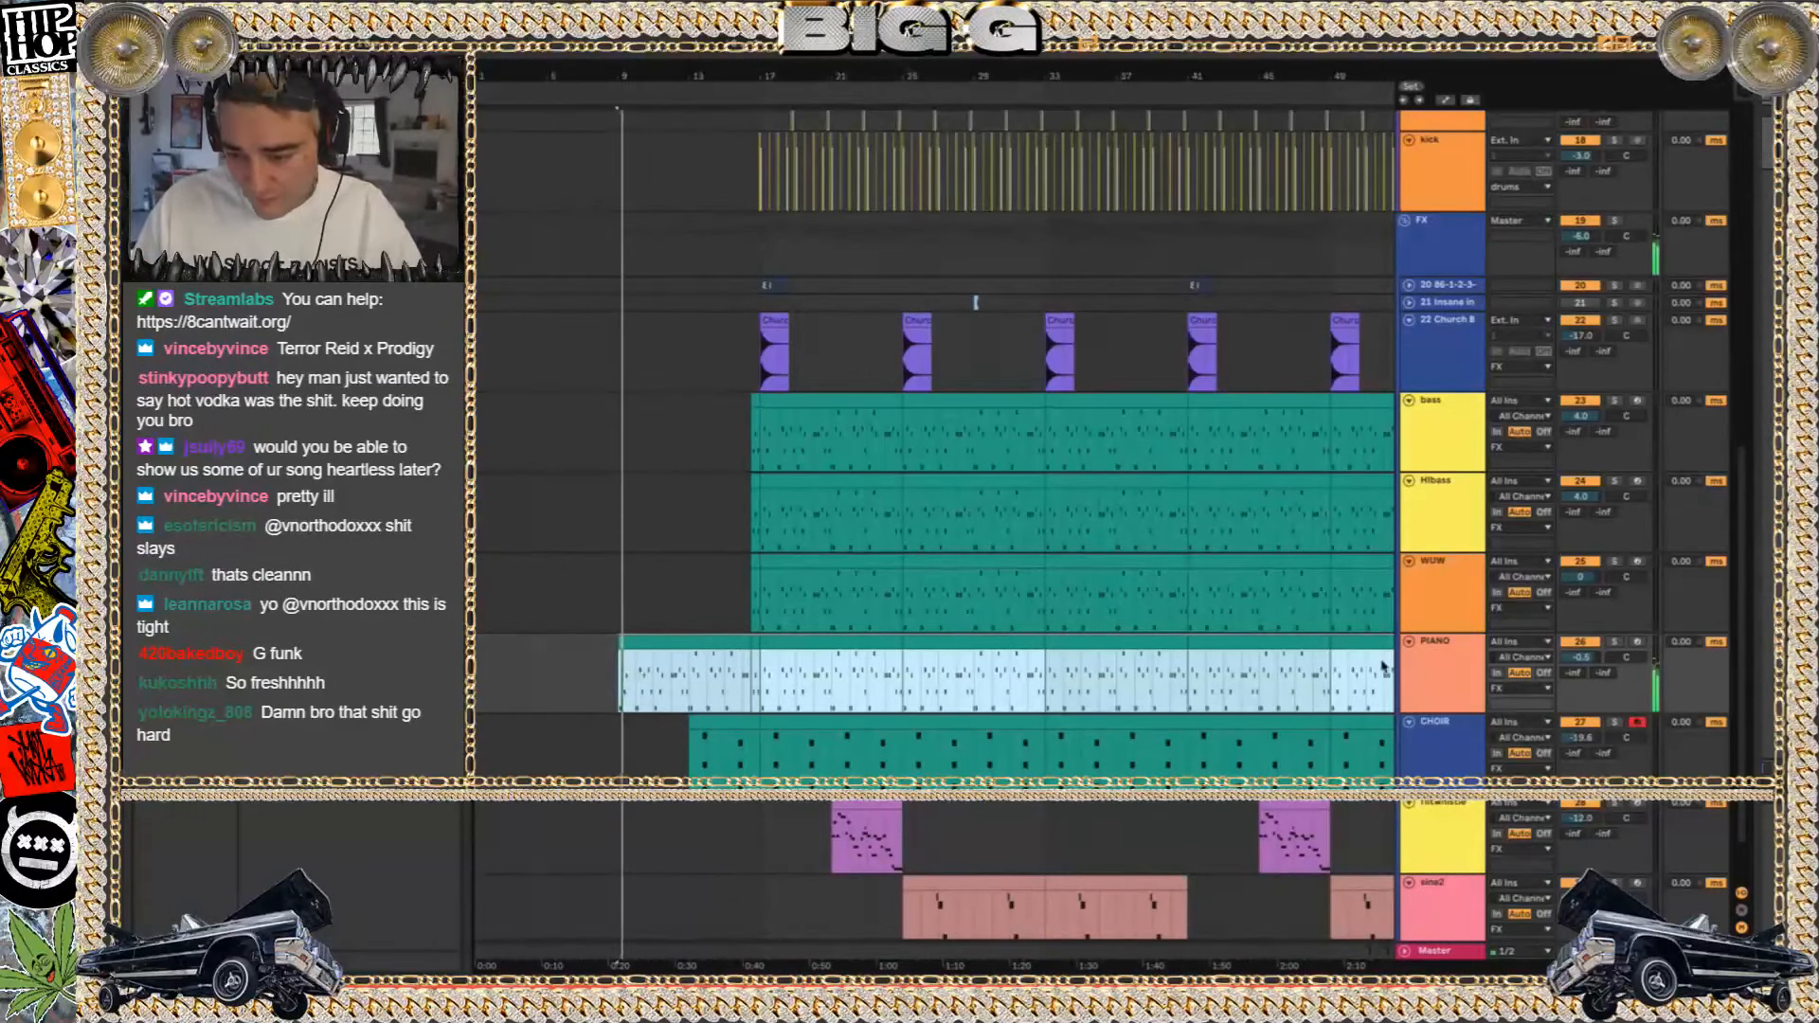
{"action": "left_click", "coordinate": [1453, 645]}
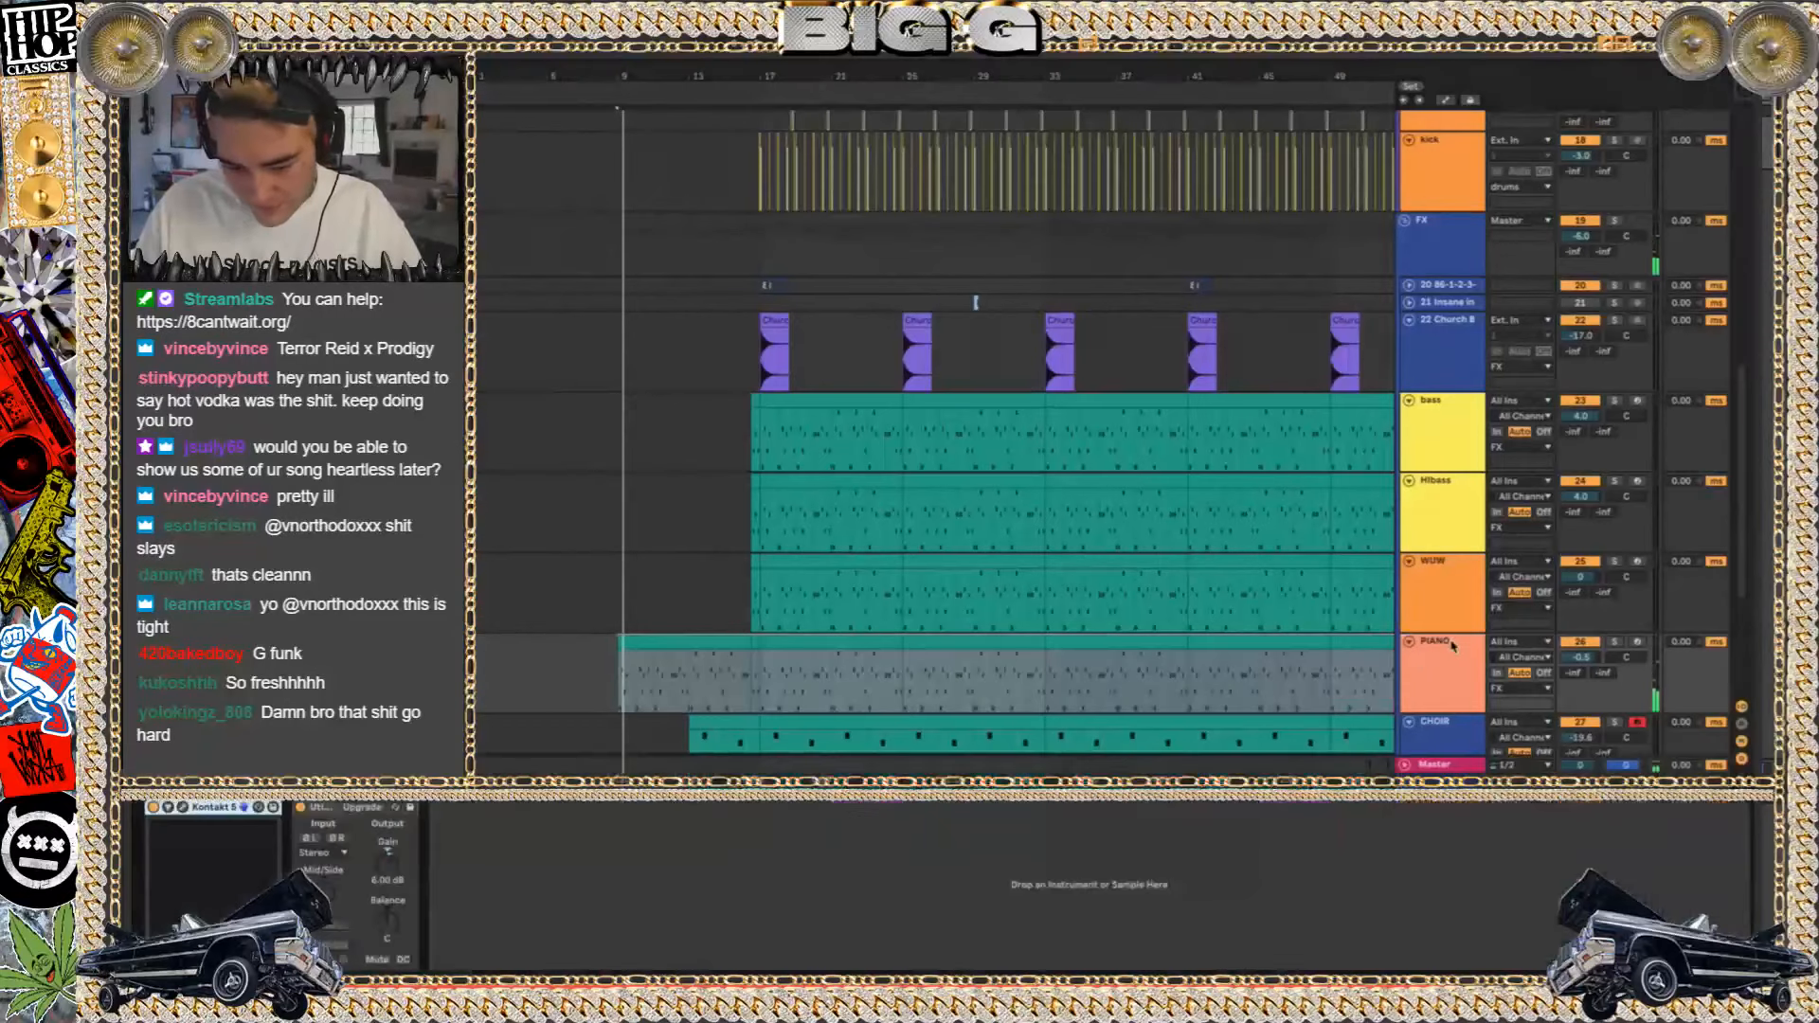
{"action": "left_click", "coordinate": [182, 808]}
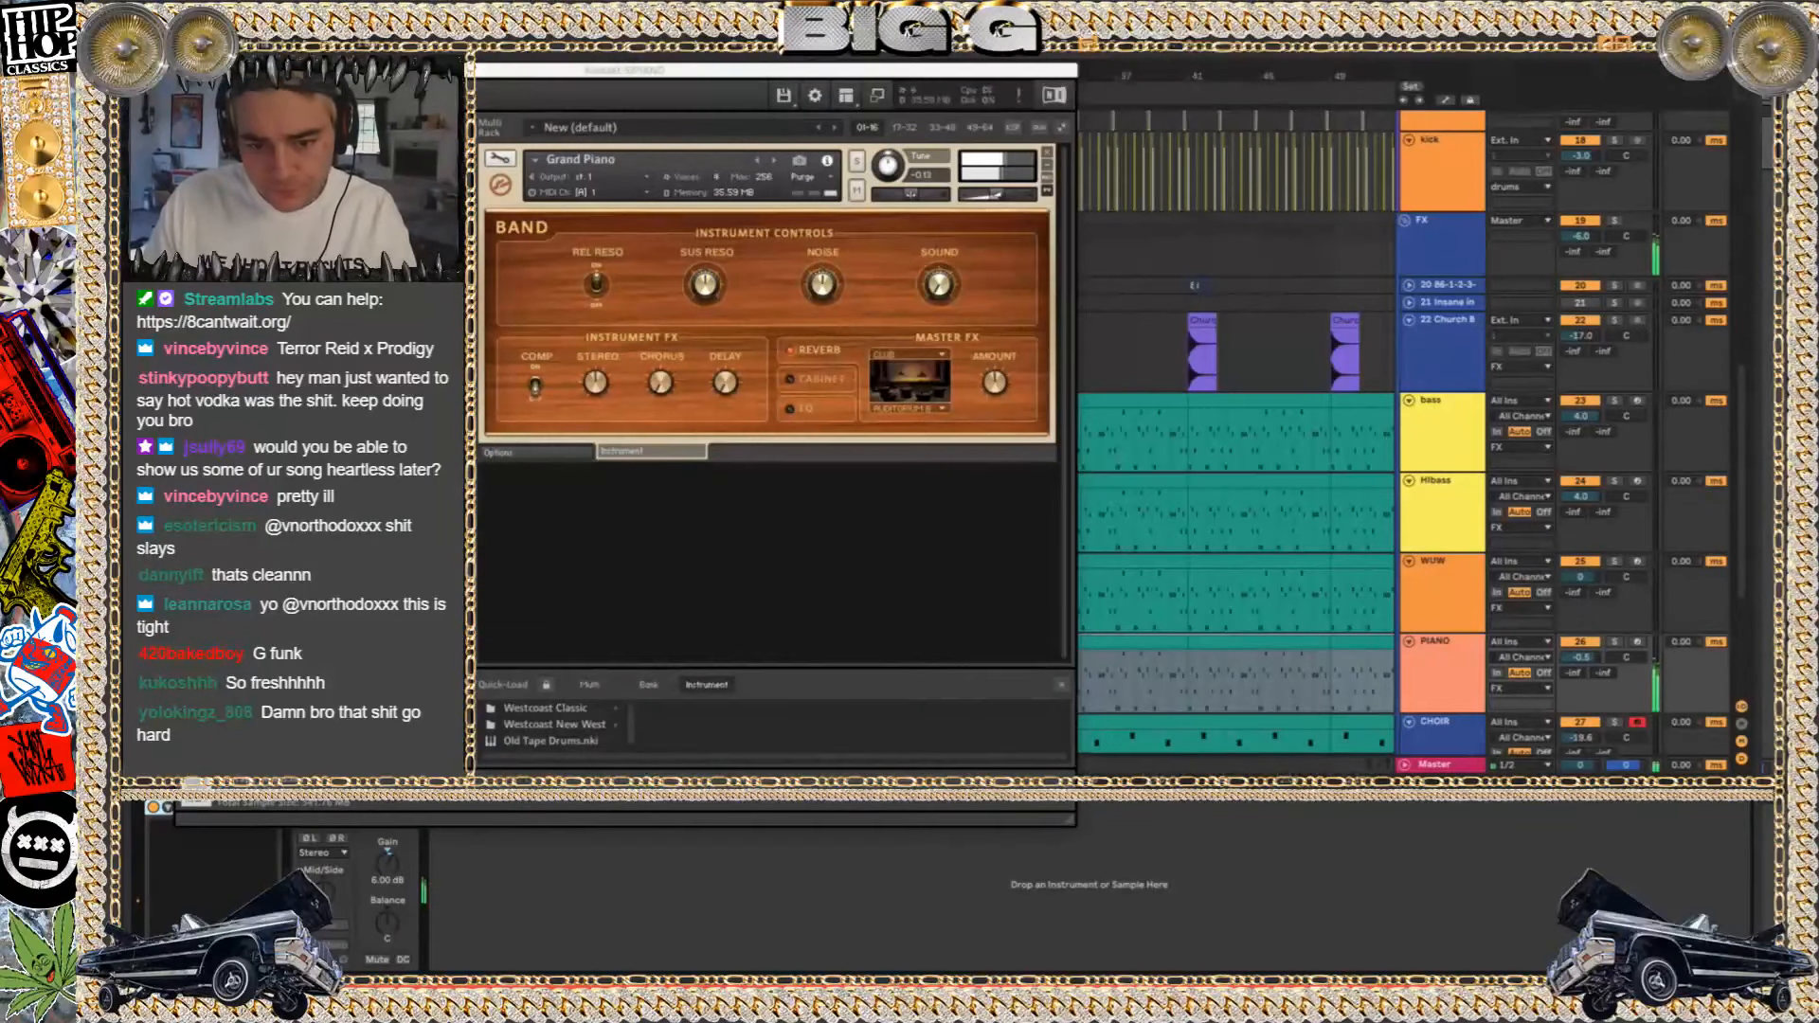
{"action": "left_click", "coordinate": [185, 70]}
Compare the FX group's sound with RC-20 bypassed and enabled while the piano intro plays, restarting playback in between
{"action": "left_click_drag", "start_coordinate": [1361, 380], "coordinate": [1356, 252]}
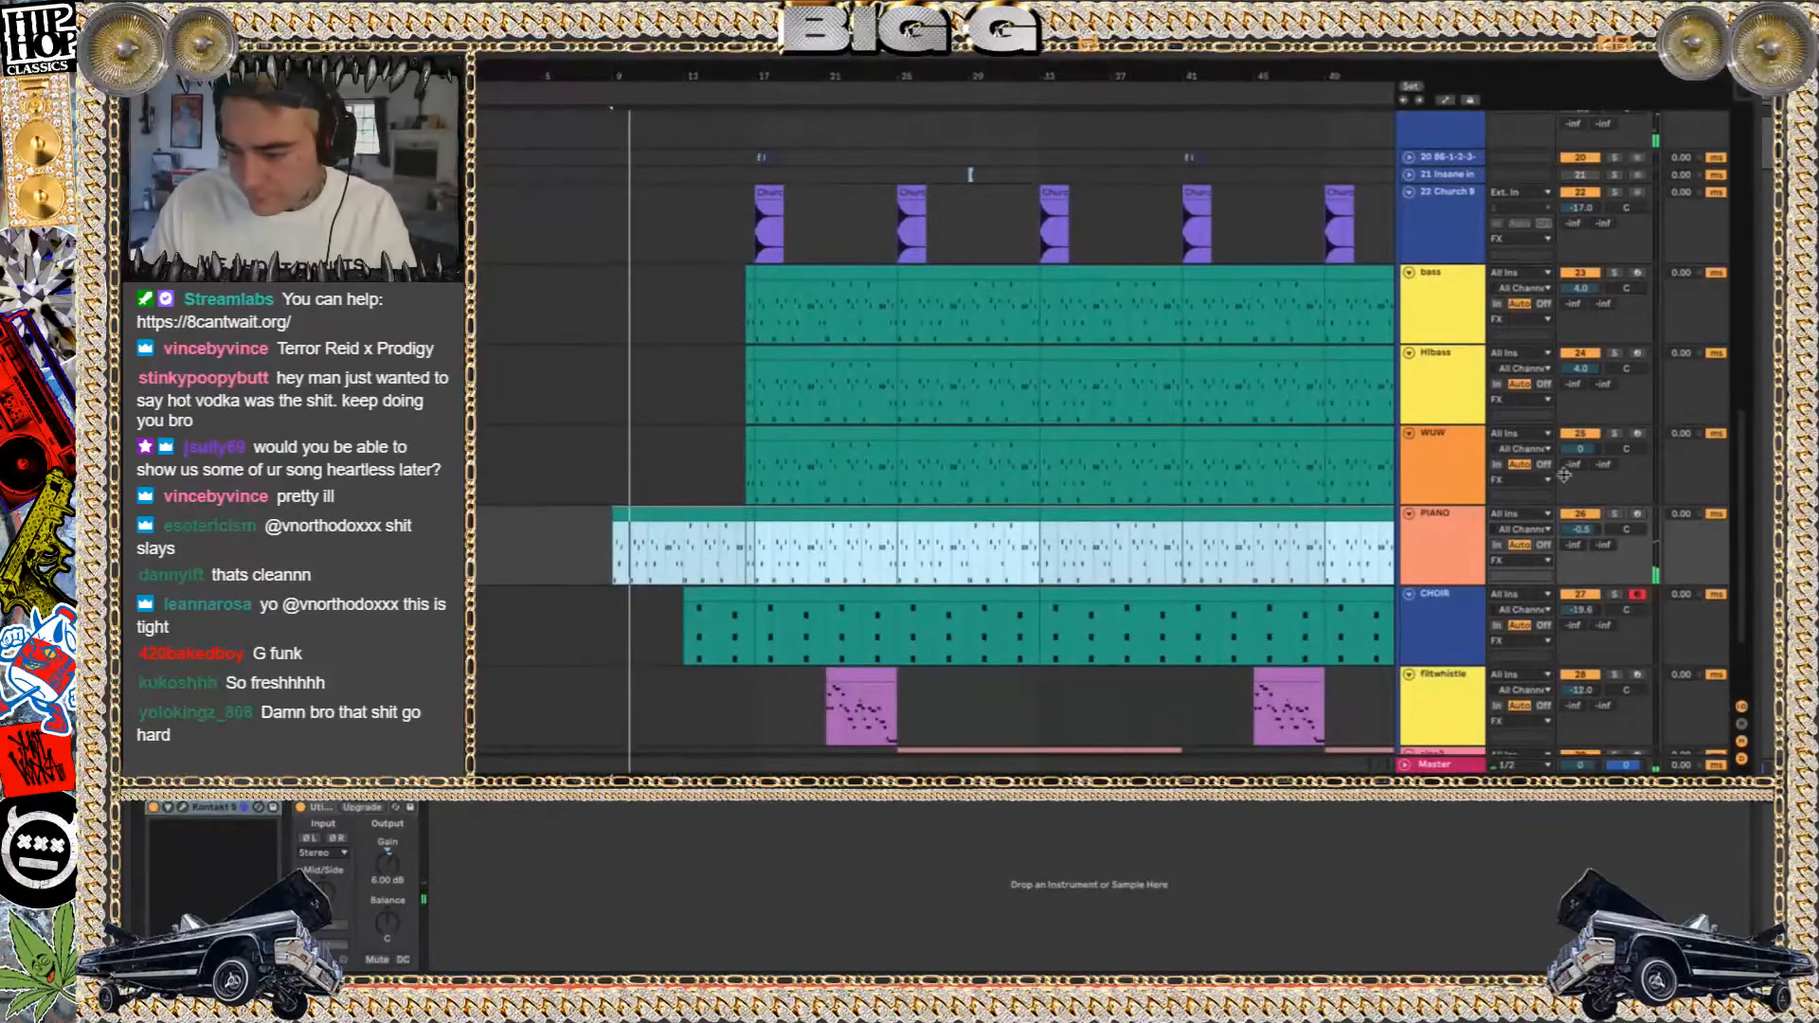
{"action": "left_click", "coordinate": [1427, 135]}
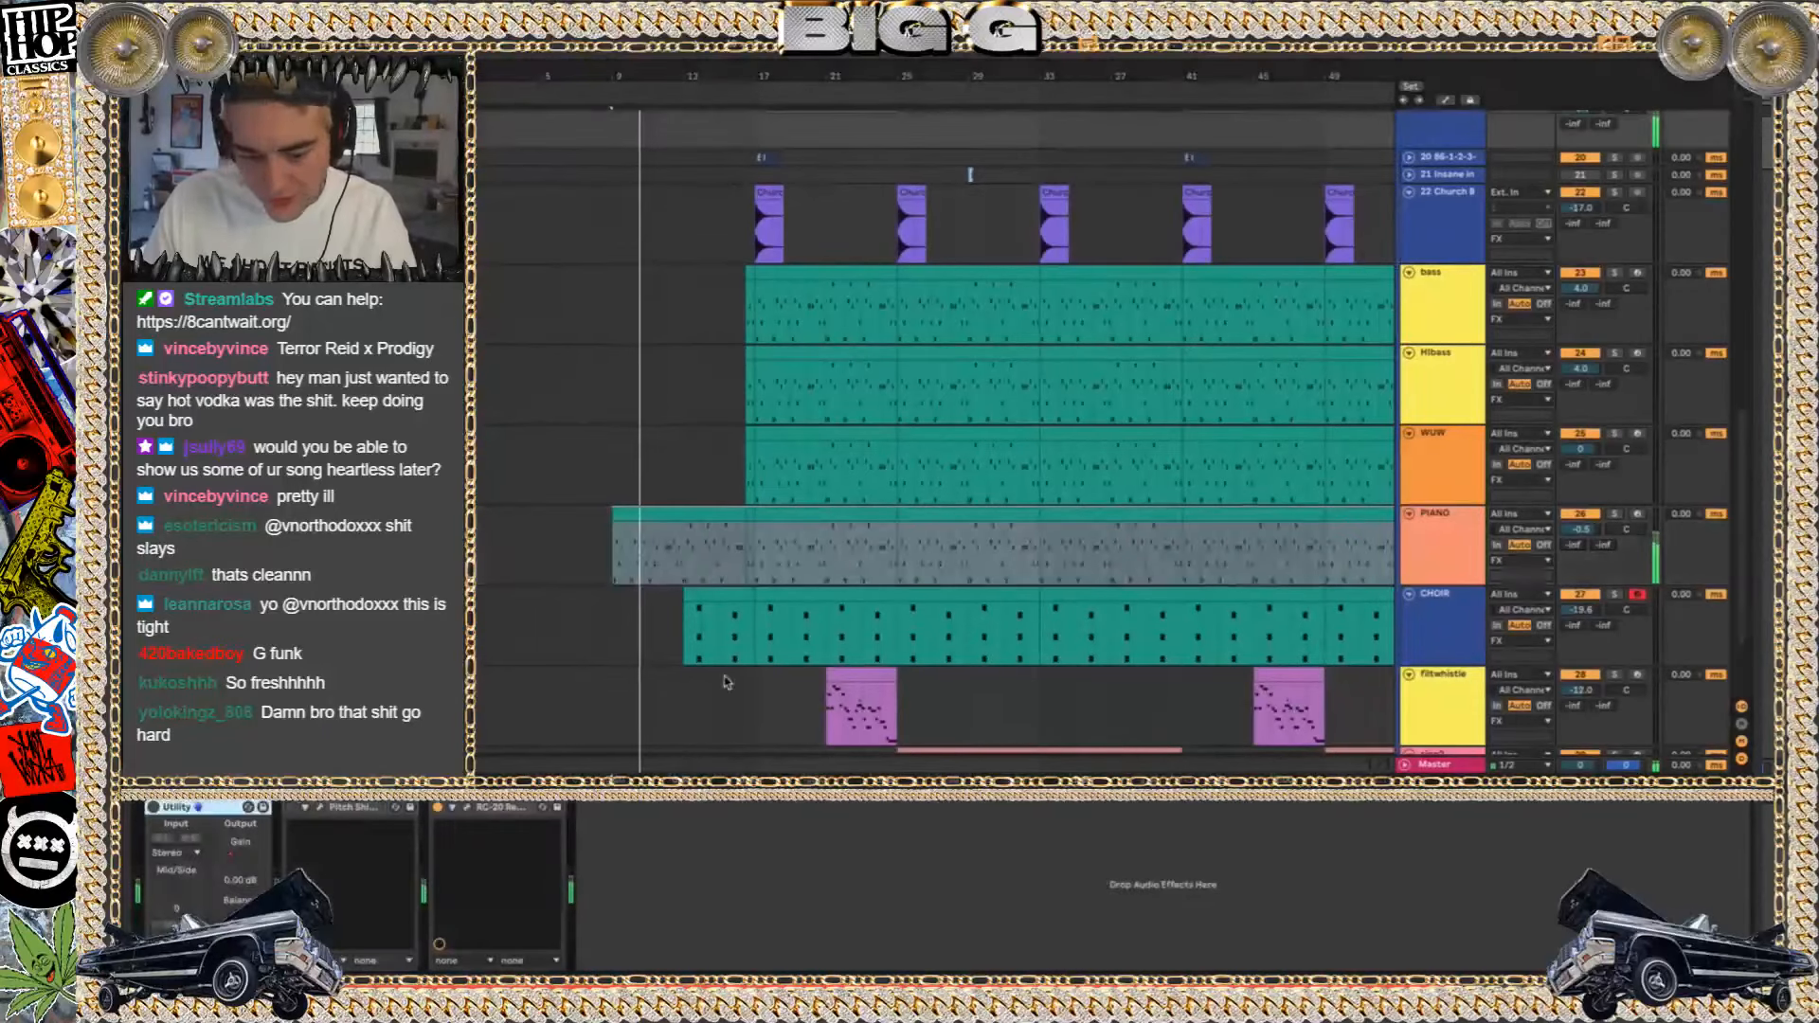
{"action": "left_click", "coordinate": [437, 808]}
{"action": "key", "text": "space"}
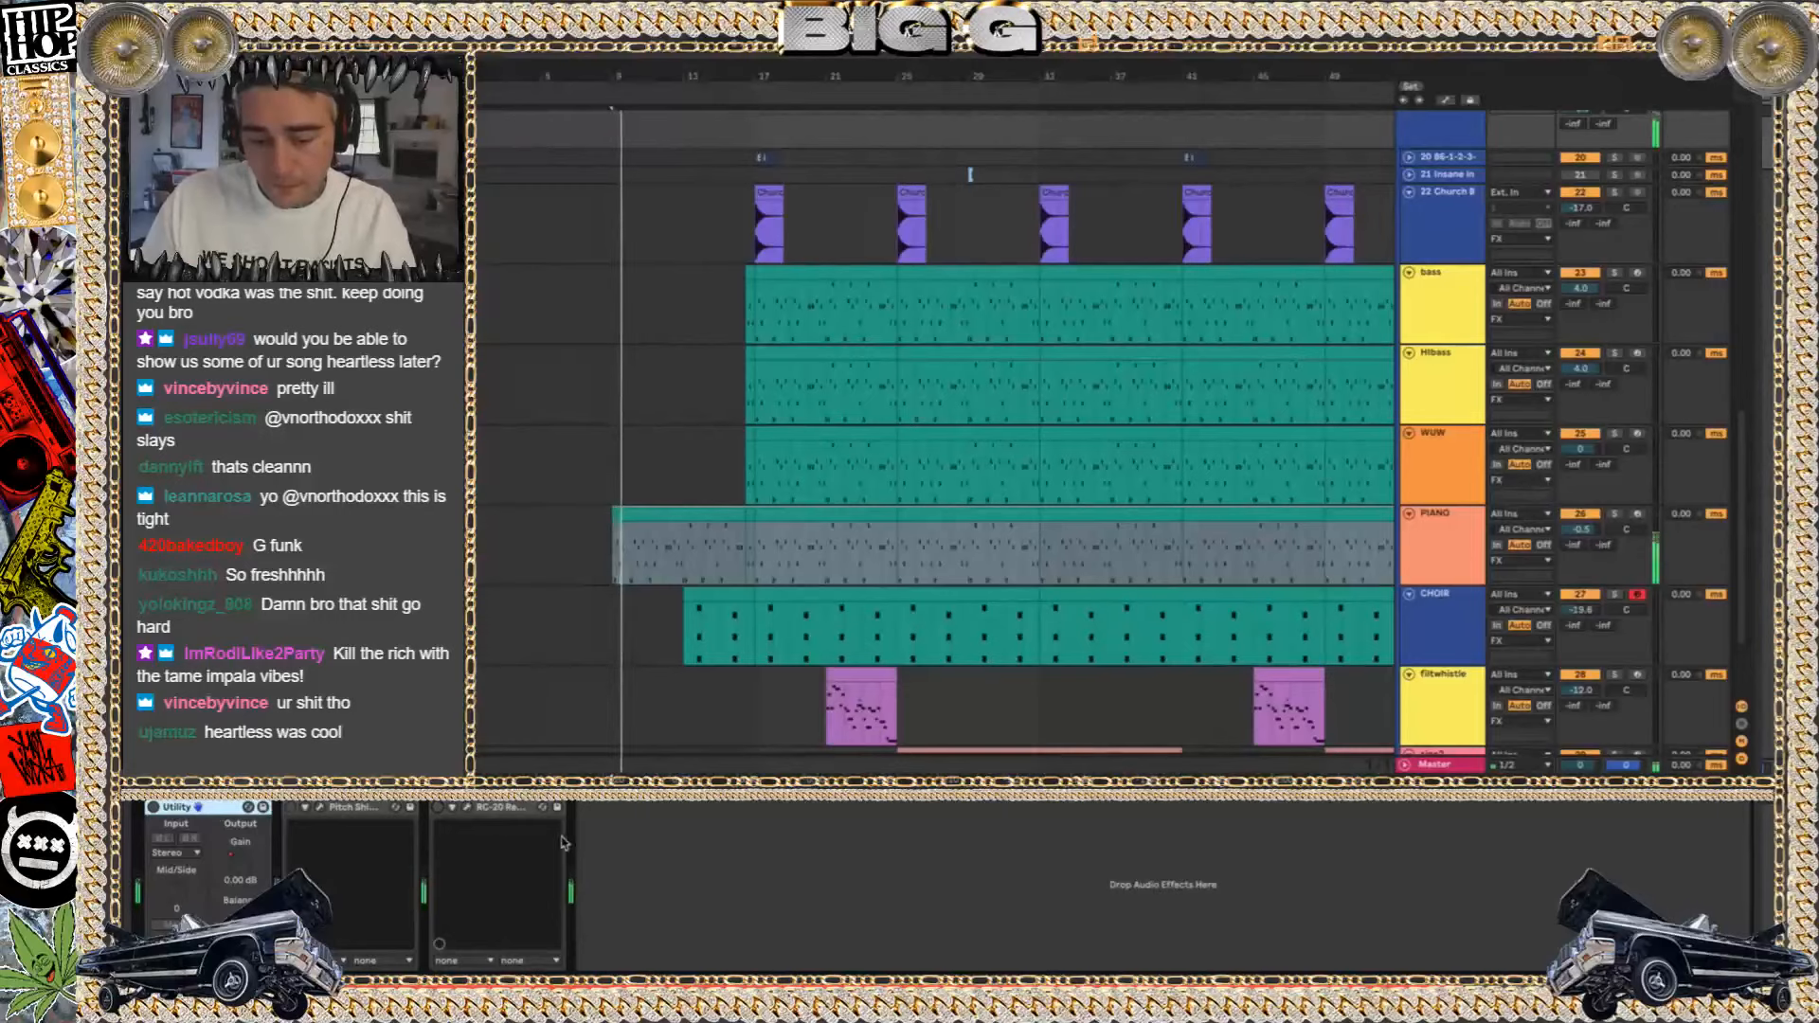
{"action": "left_click", "coordinate": [438, 808]}
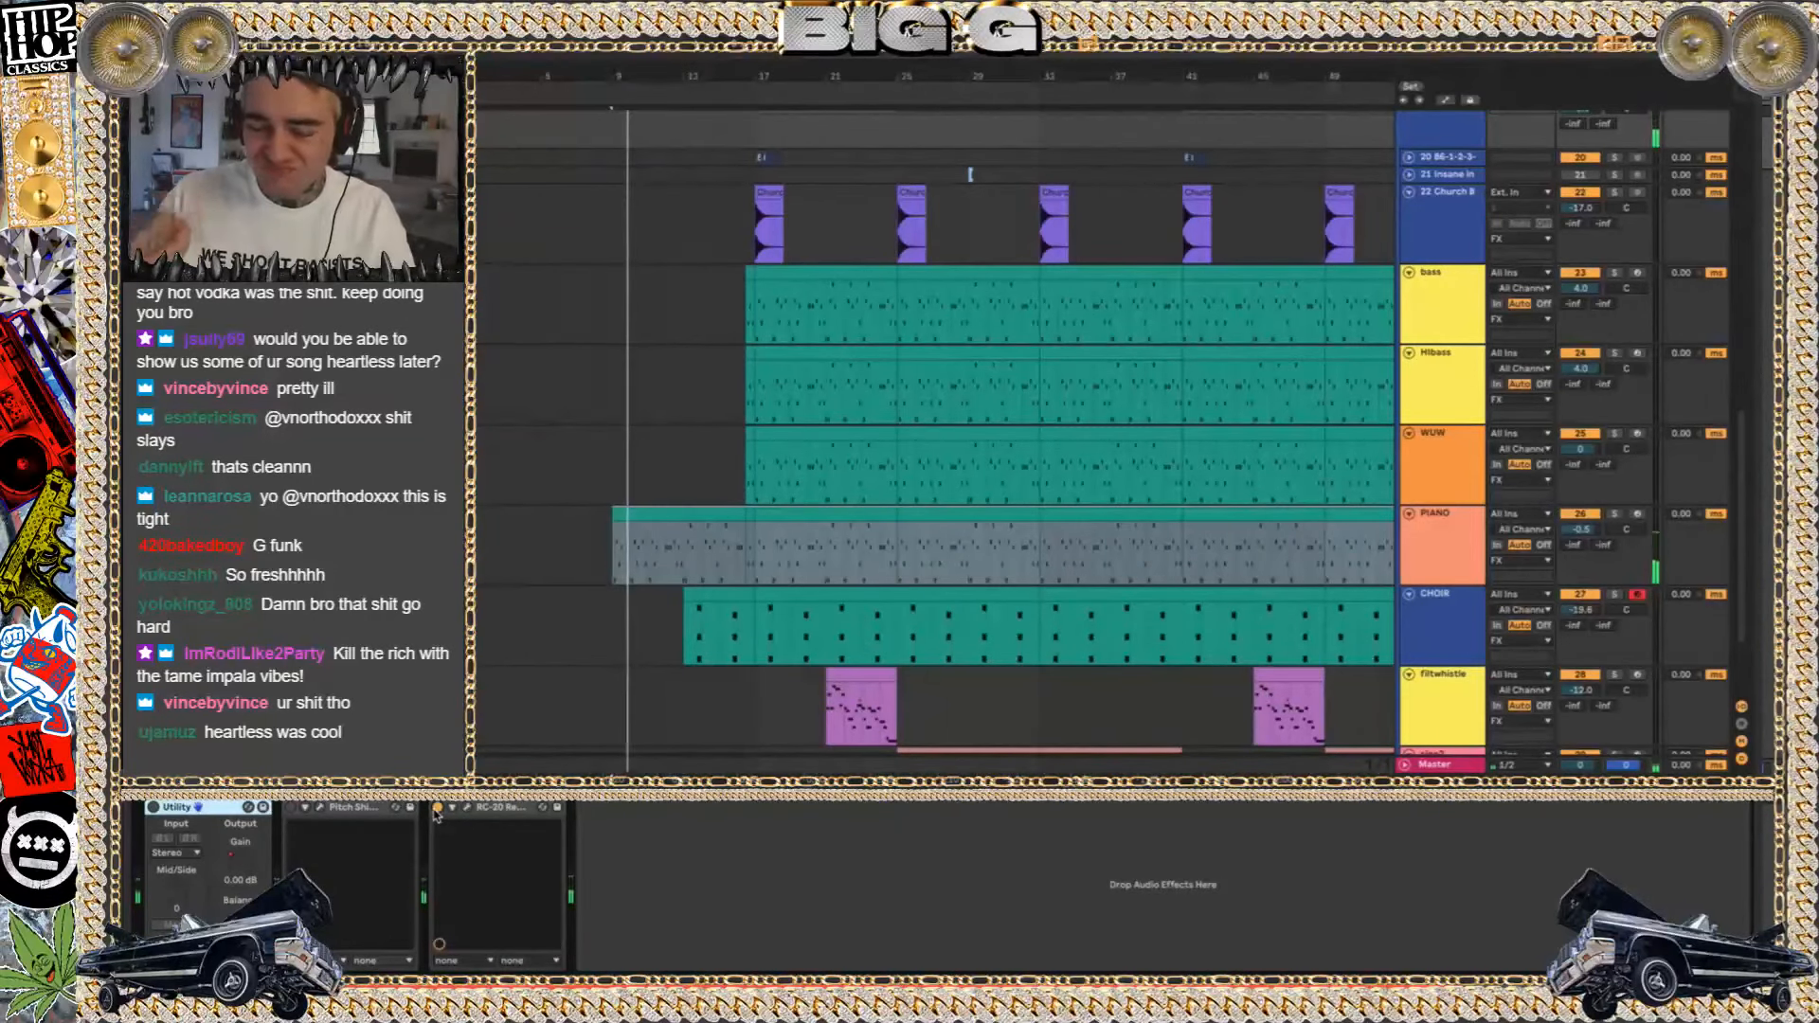
Solo the CHOIR track near bar 13, inspect its Kontakt choir instrument, close the window, and unsolo the track
{"action": "left_click", "coordinate": [683, 486]}
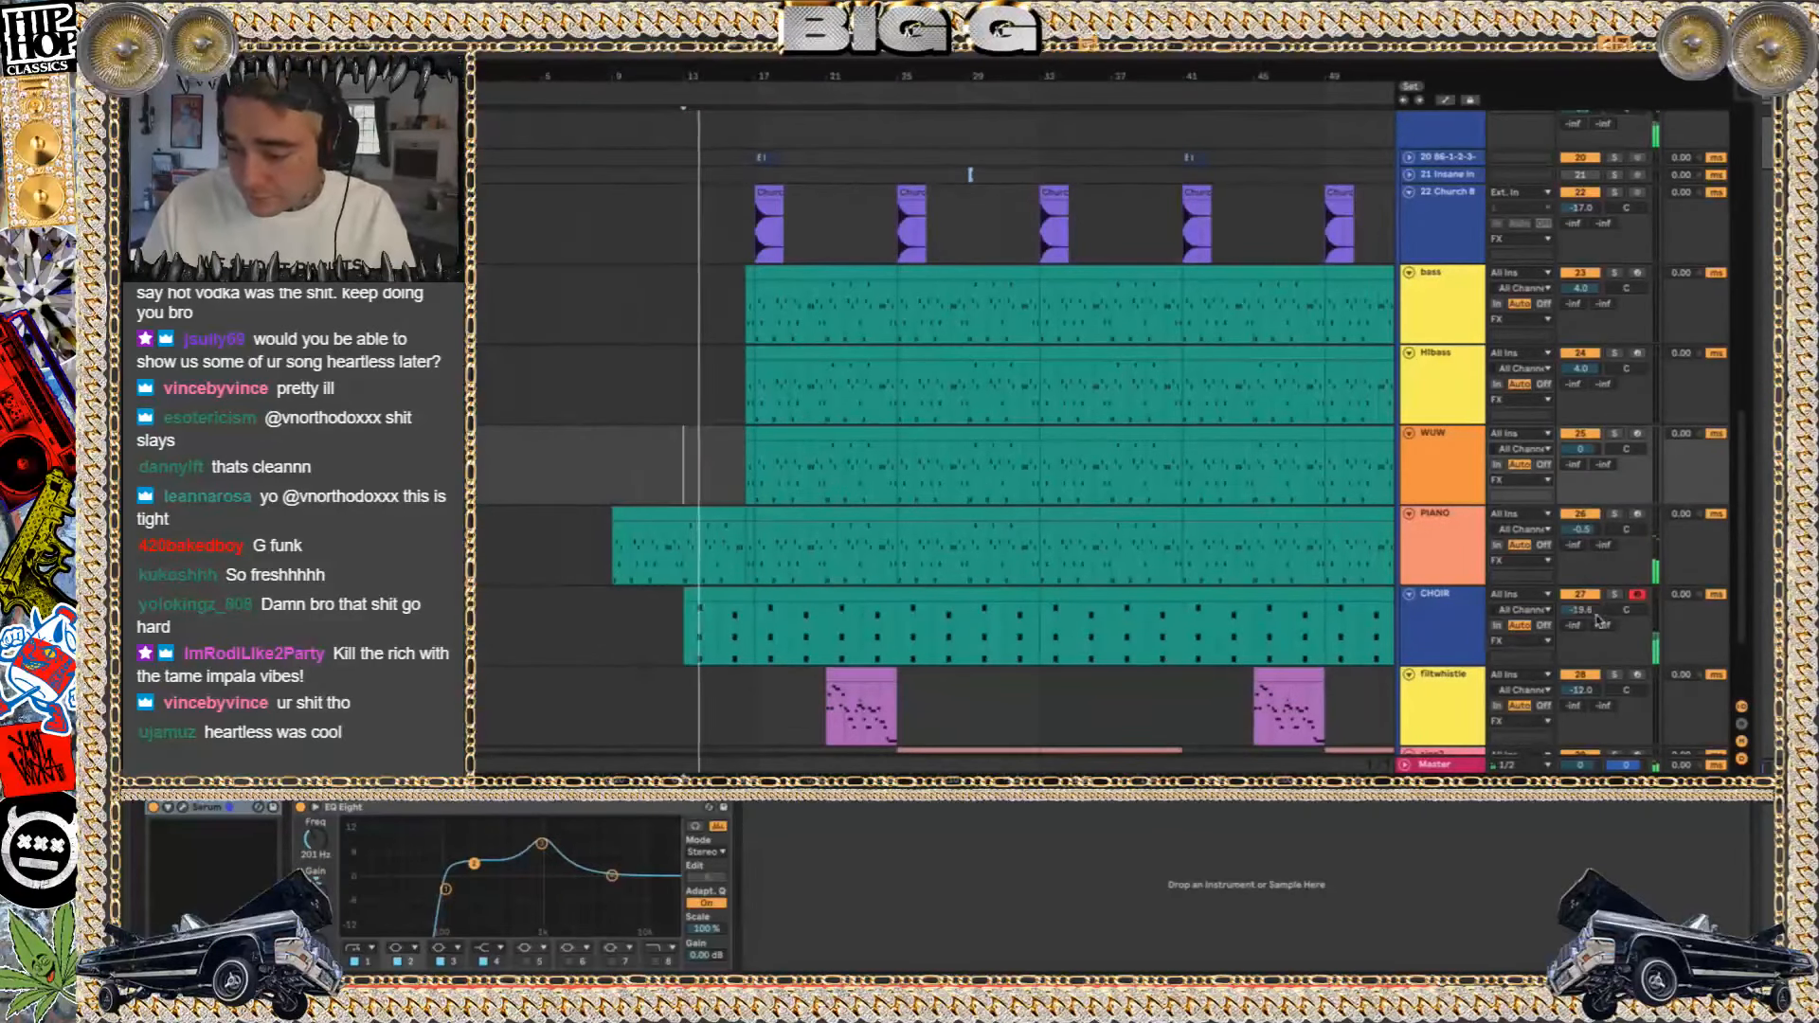
{"action": "left_click", "coordinate": [1615, 597]}
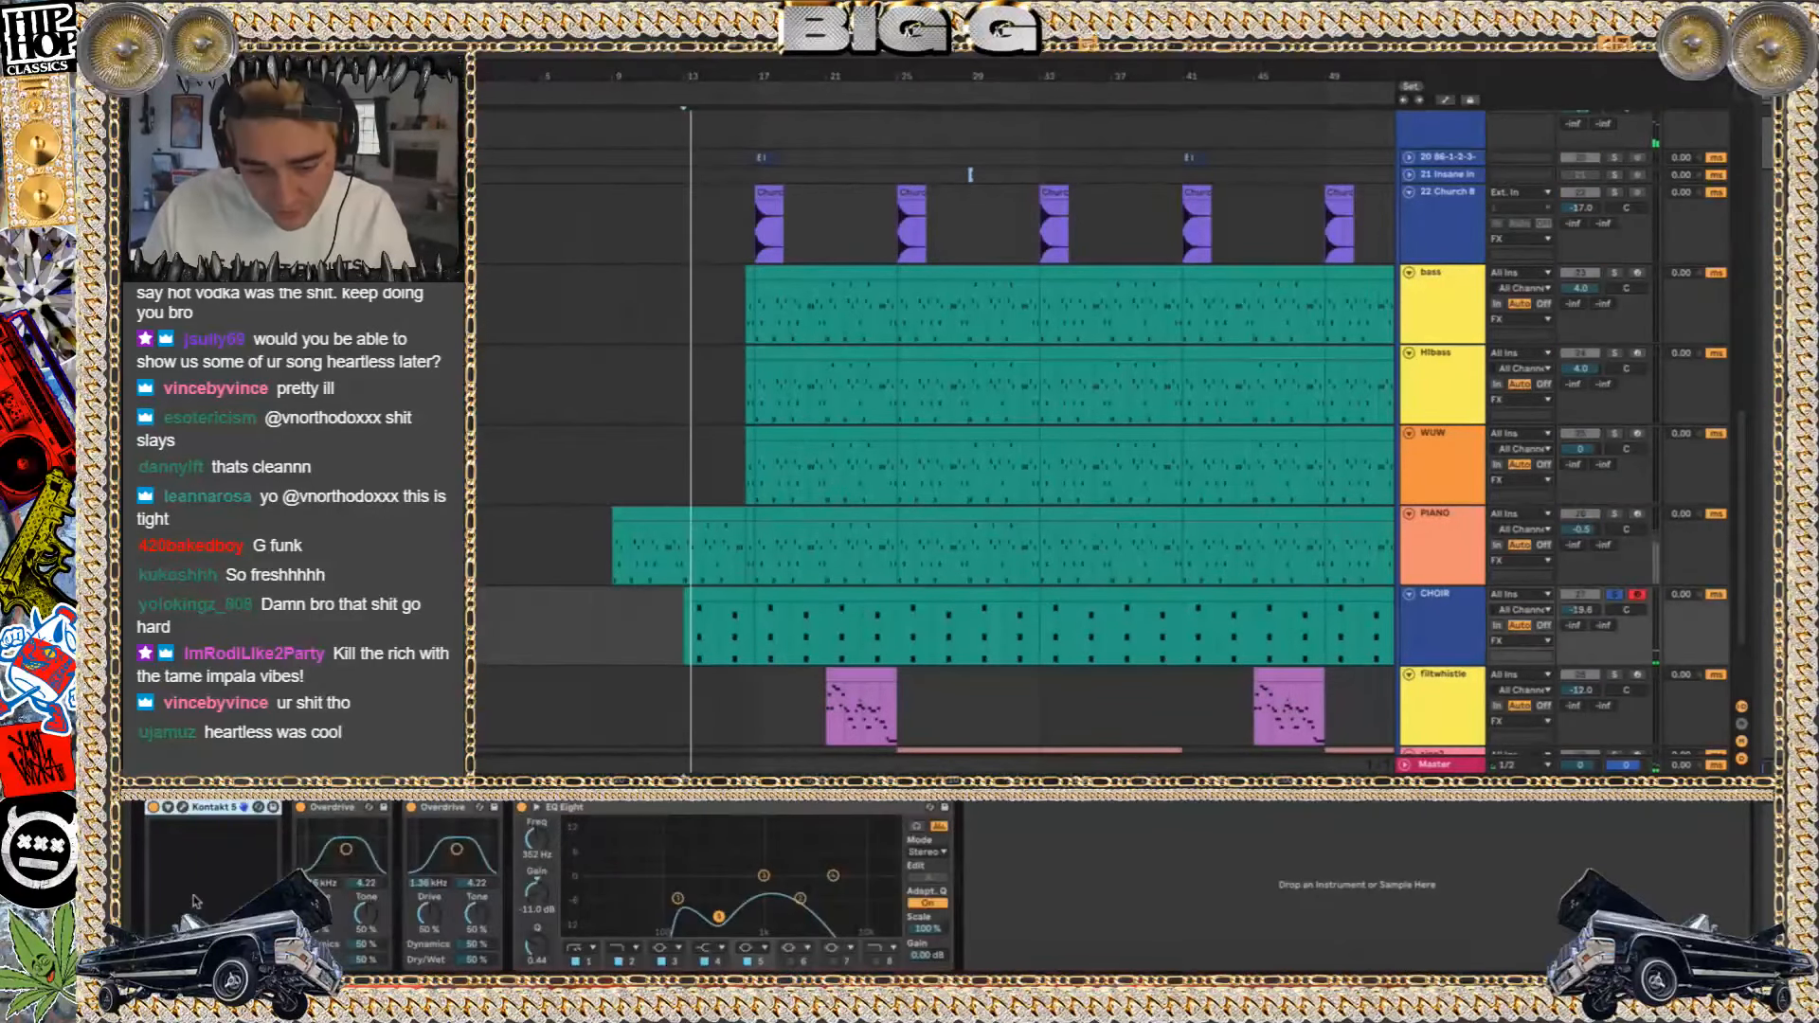
{"action": "left_click", "coordinate": [179, 811]}
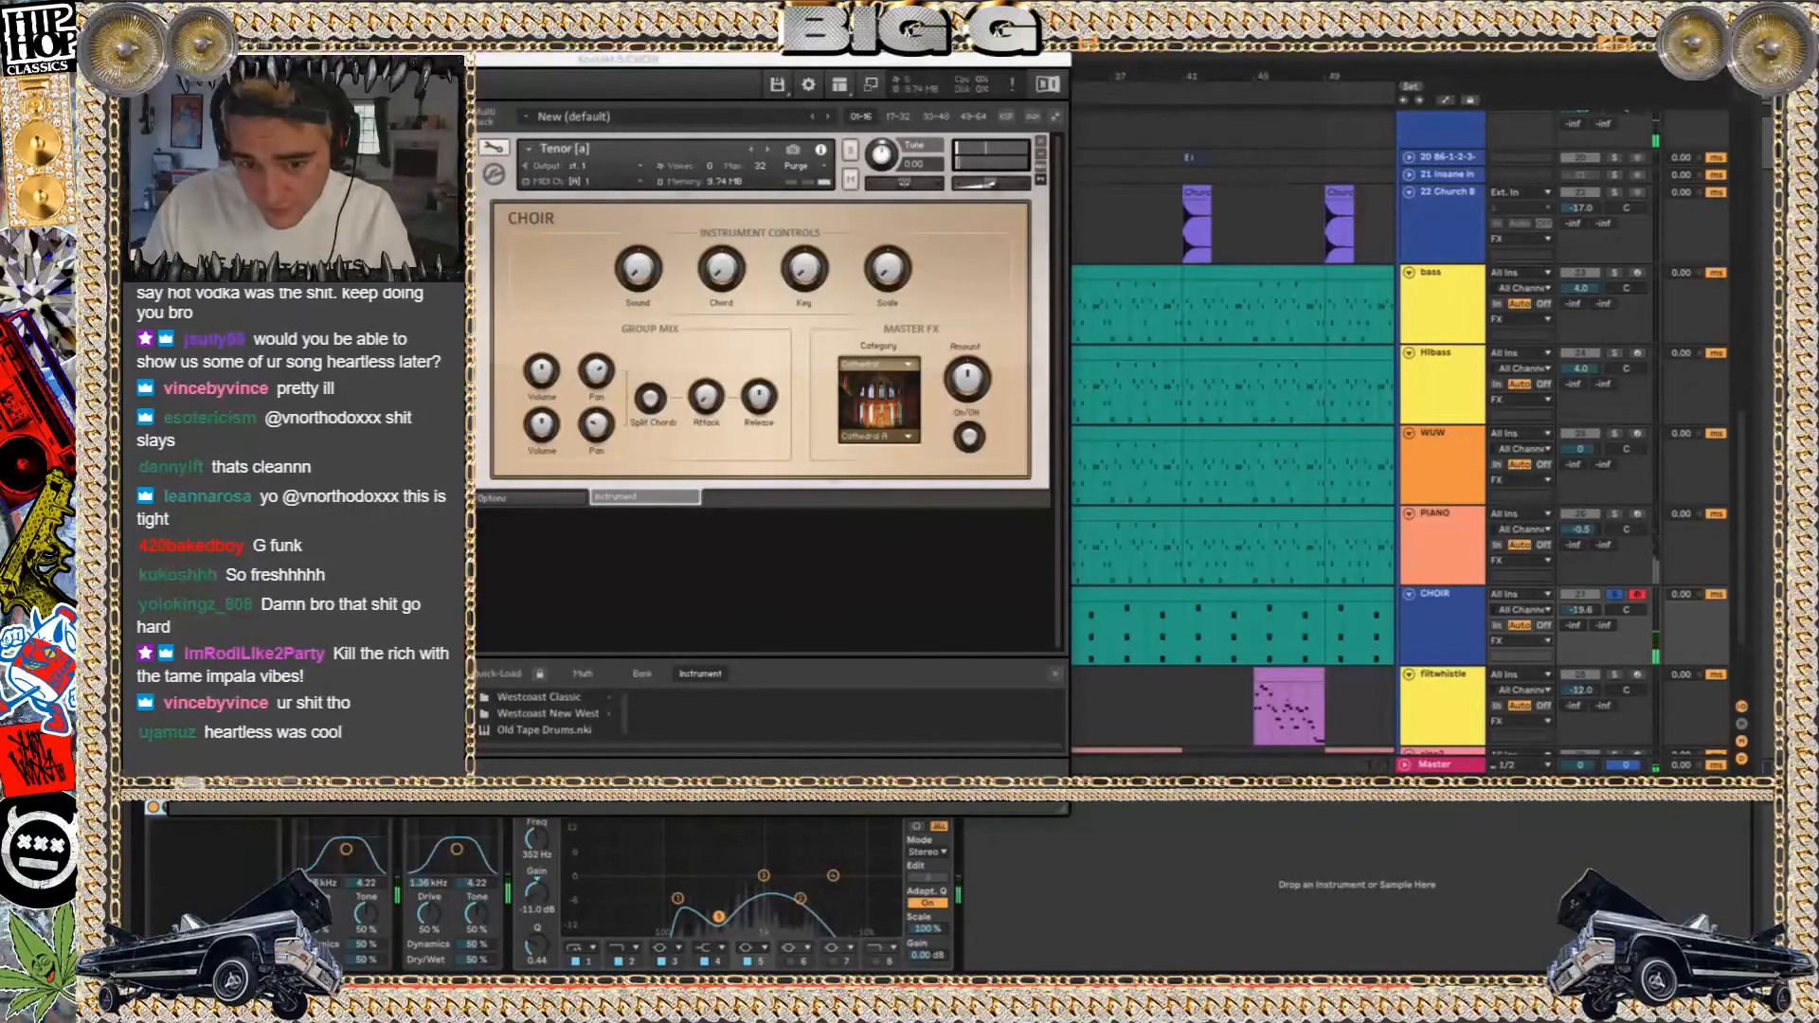
{"action": "left_click", "coordinate": [178, 59]}
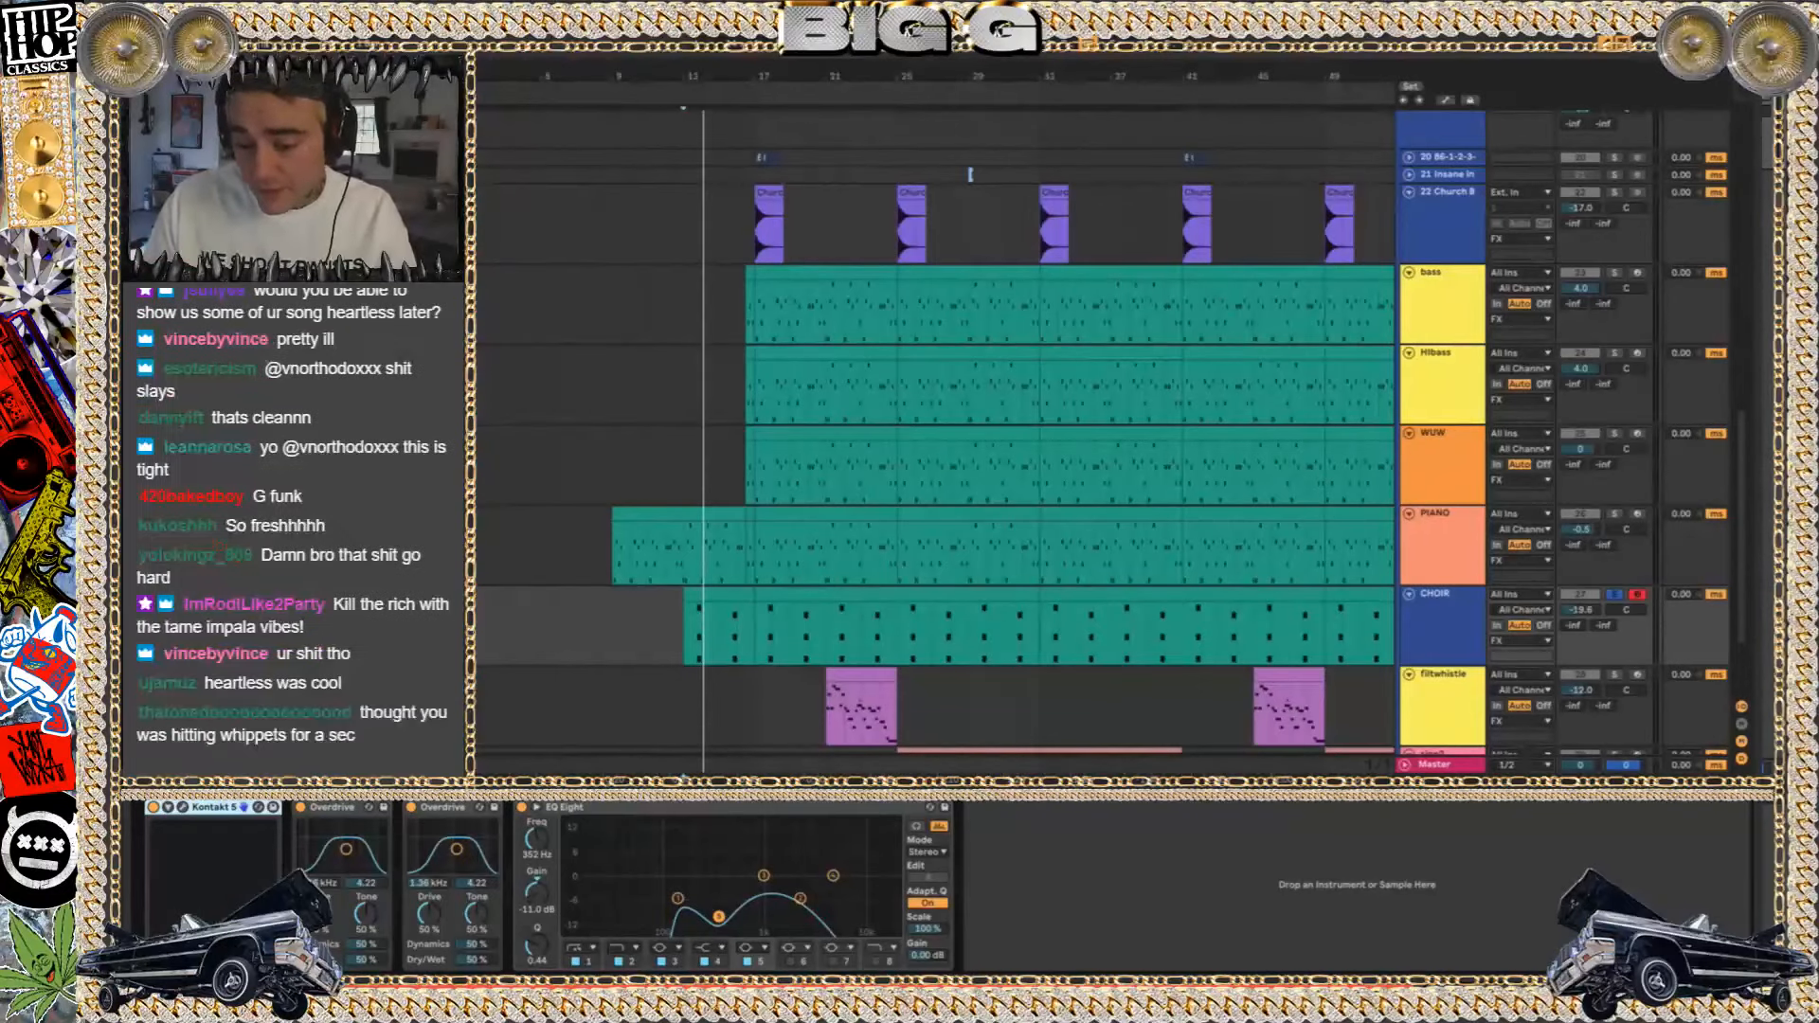
{"action": "scroll", "coordinate": [986, 509], "scroll_direction": "down", "scroll_amount": 3}
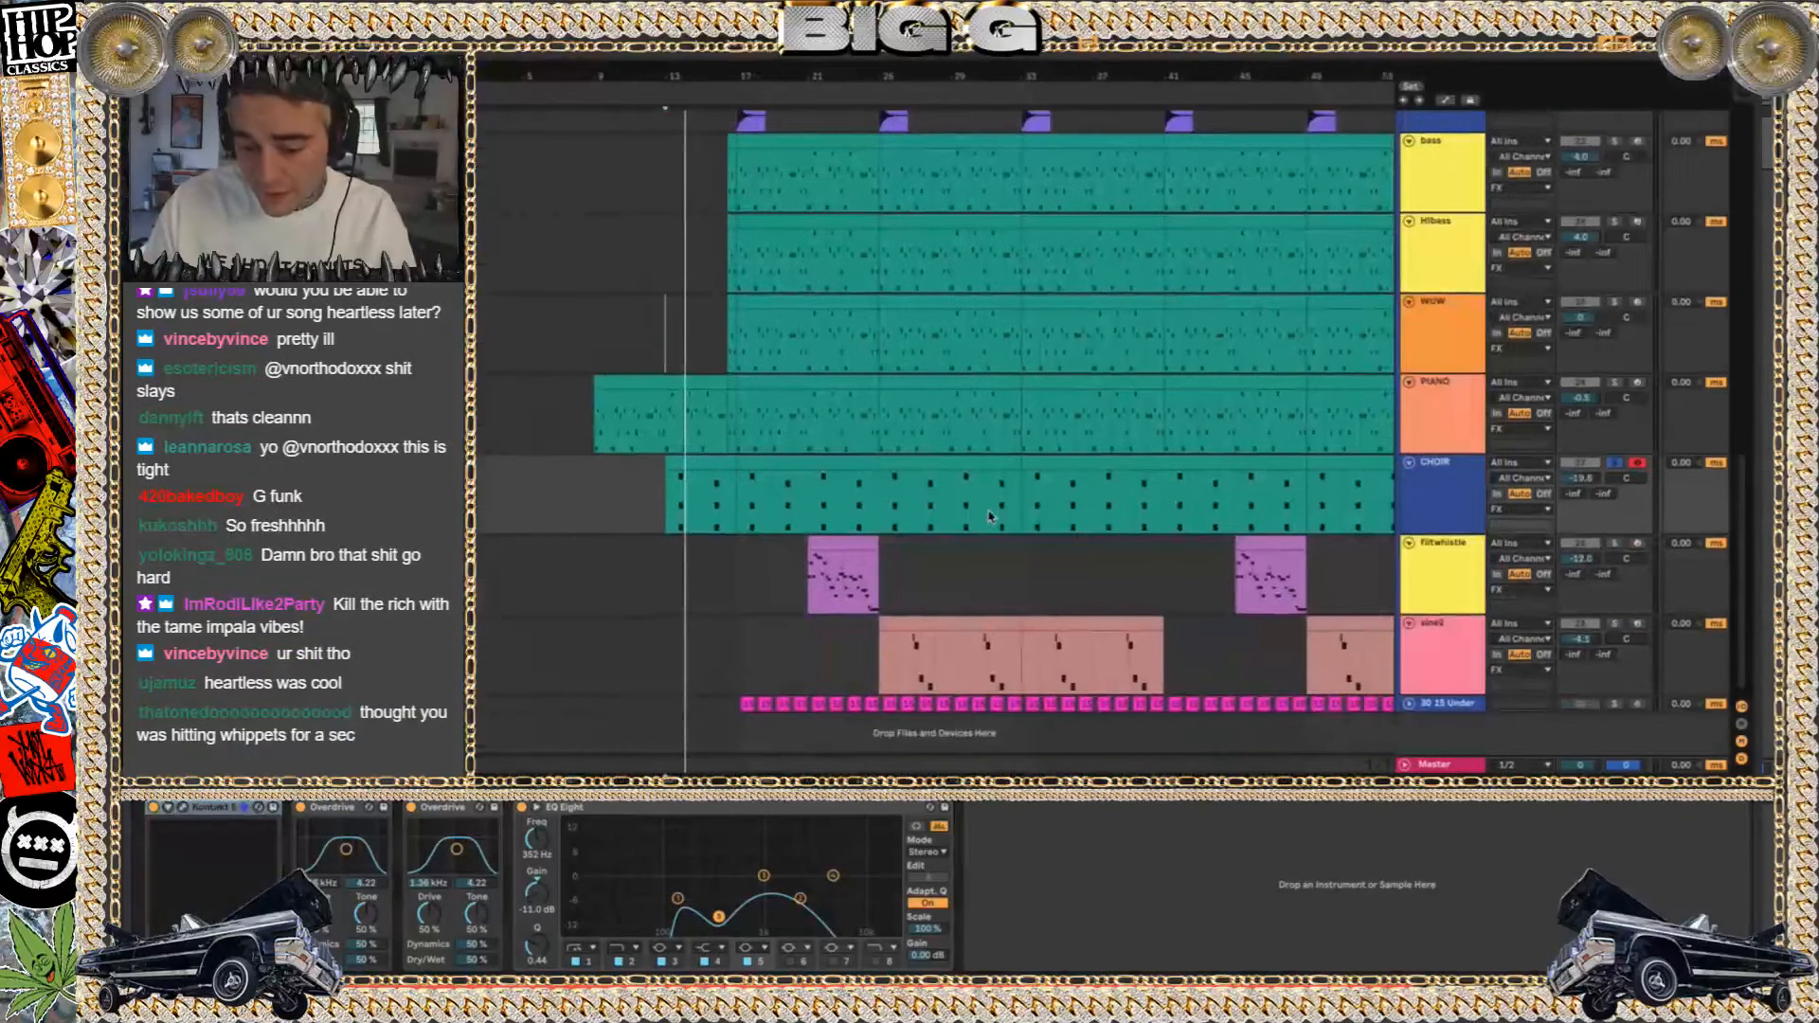
{"action": "left_click", "coordinate": [1613, 464]}
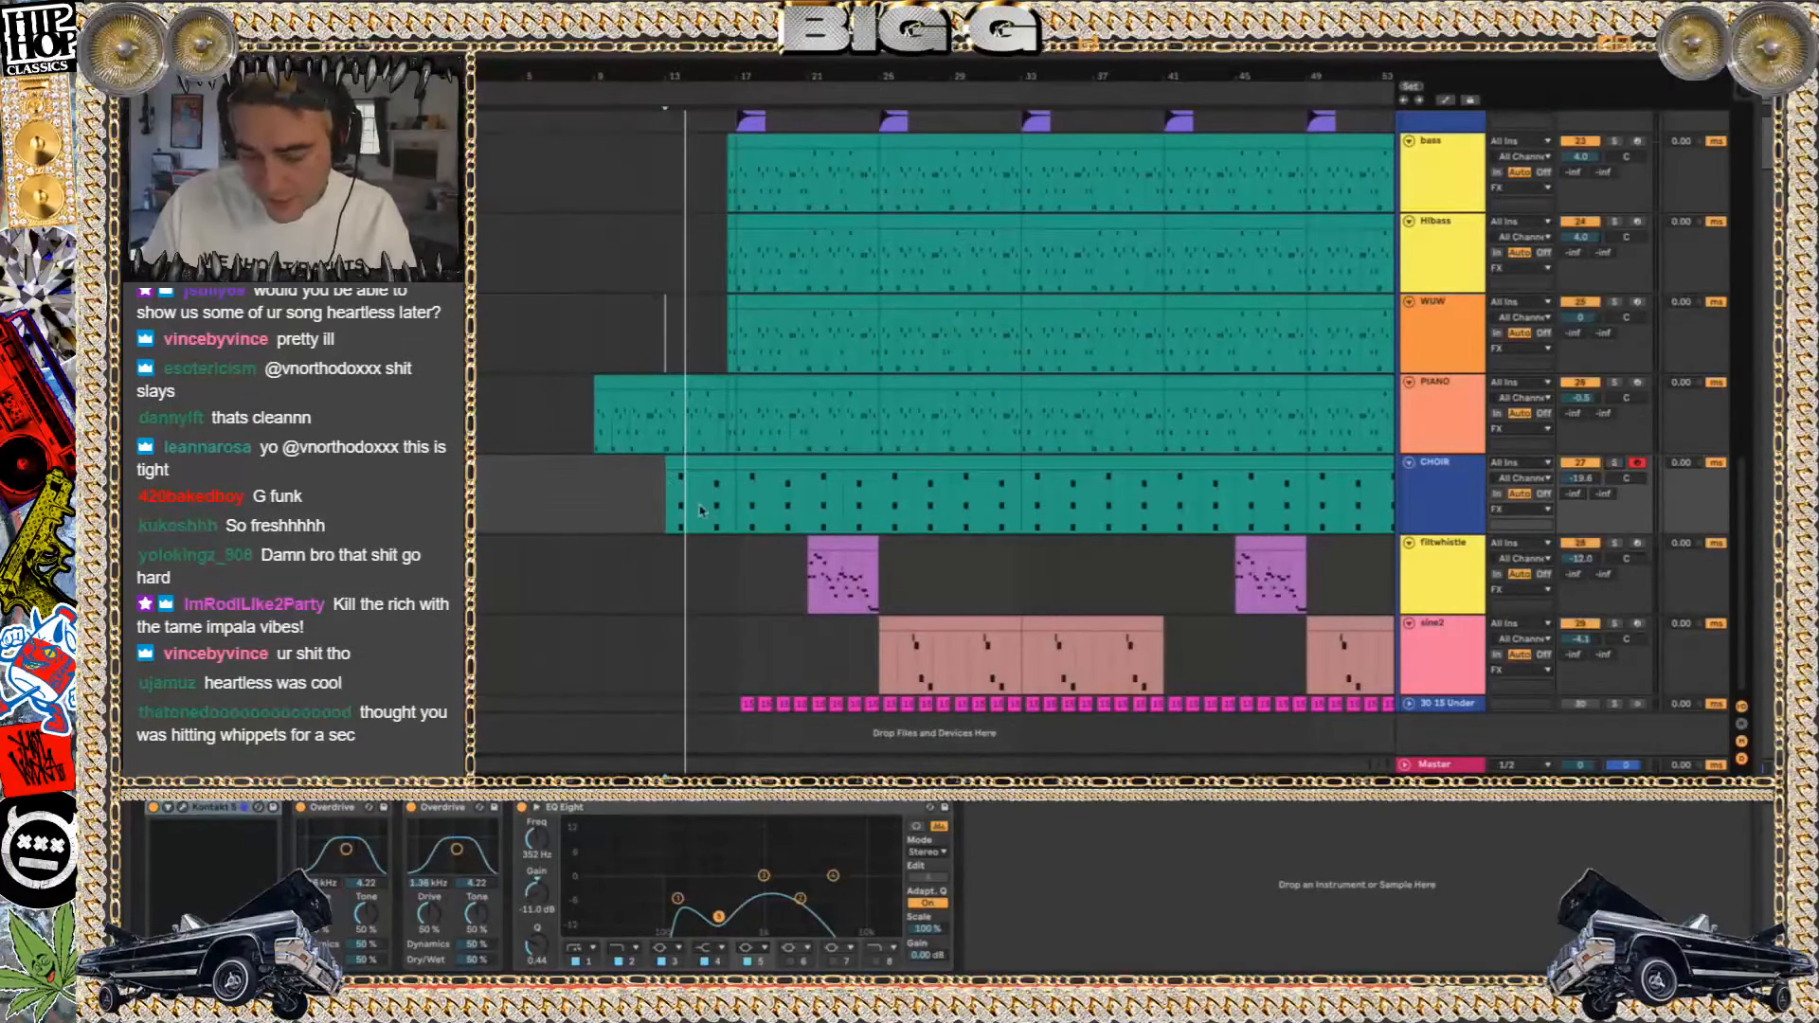
Set the playback start inside the CHOIR clip just after bar 13 and play the choir with the other tracks
{"action": "left_click", "coordinate": [672, 512]}
{"action": "scroll", "coordinate": [670, 513], "scroll_direction": "down", "scroll_amount": 1}
{"action": "scroll", "coordinate": [673, 509], "scroll_direction": "up", "scroll_amount": 6}
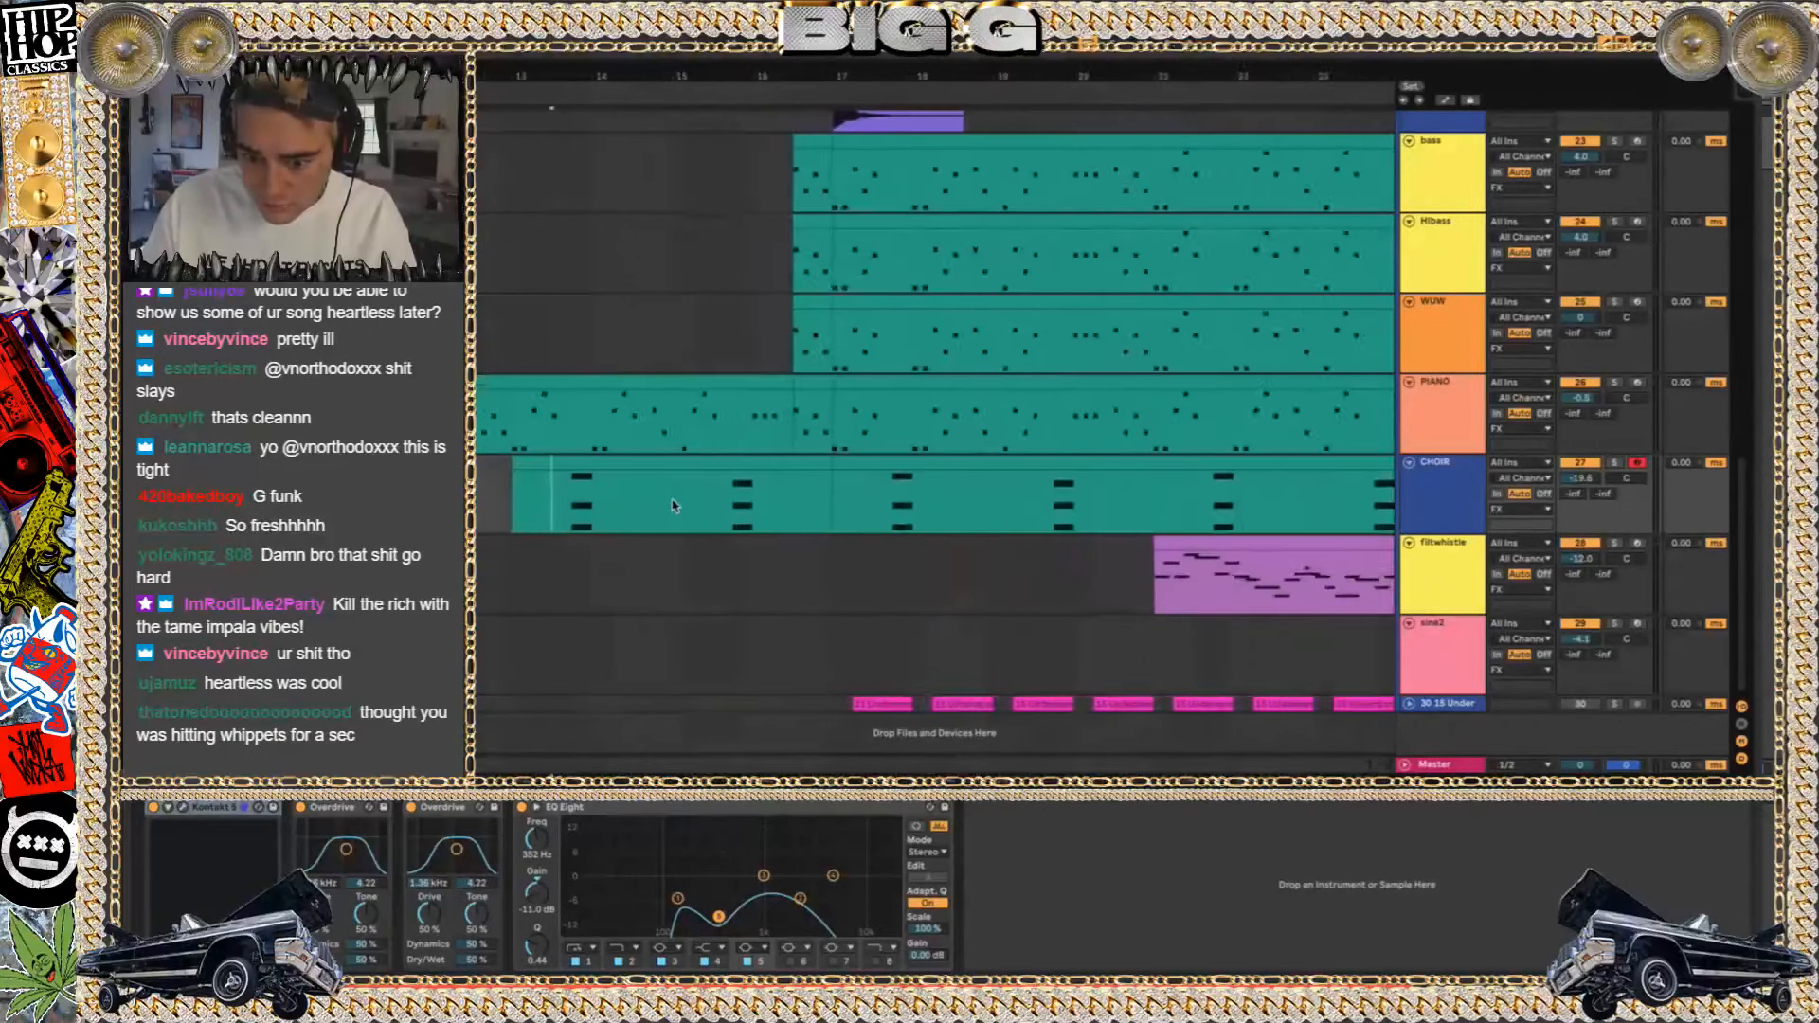
{"action": "scroll", "coordinate": [674, 506], "scroll_direction": "down", "scroll_amount": 1}
{"action": "key", "text": "space"}
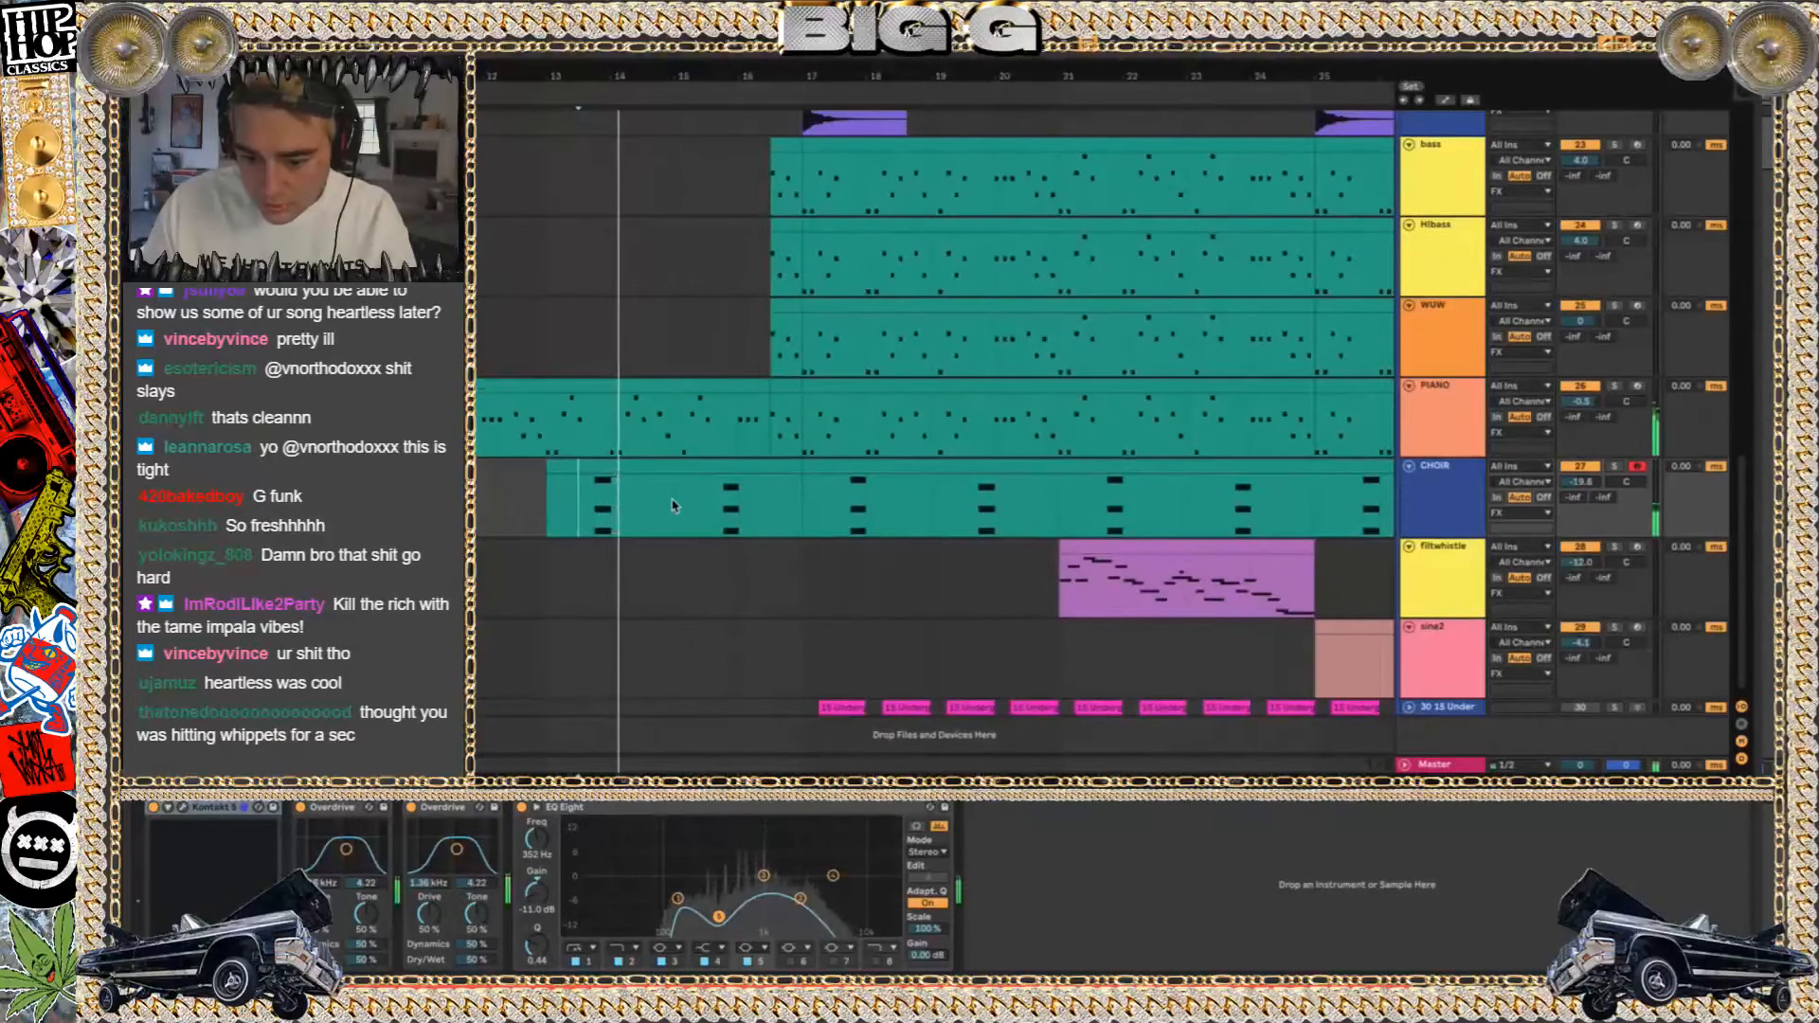
Switch to Finder, add the Date Created column to the project folder's file list, and sort by it
{"action": "key", "text": "super+o"}
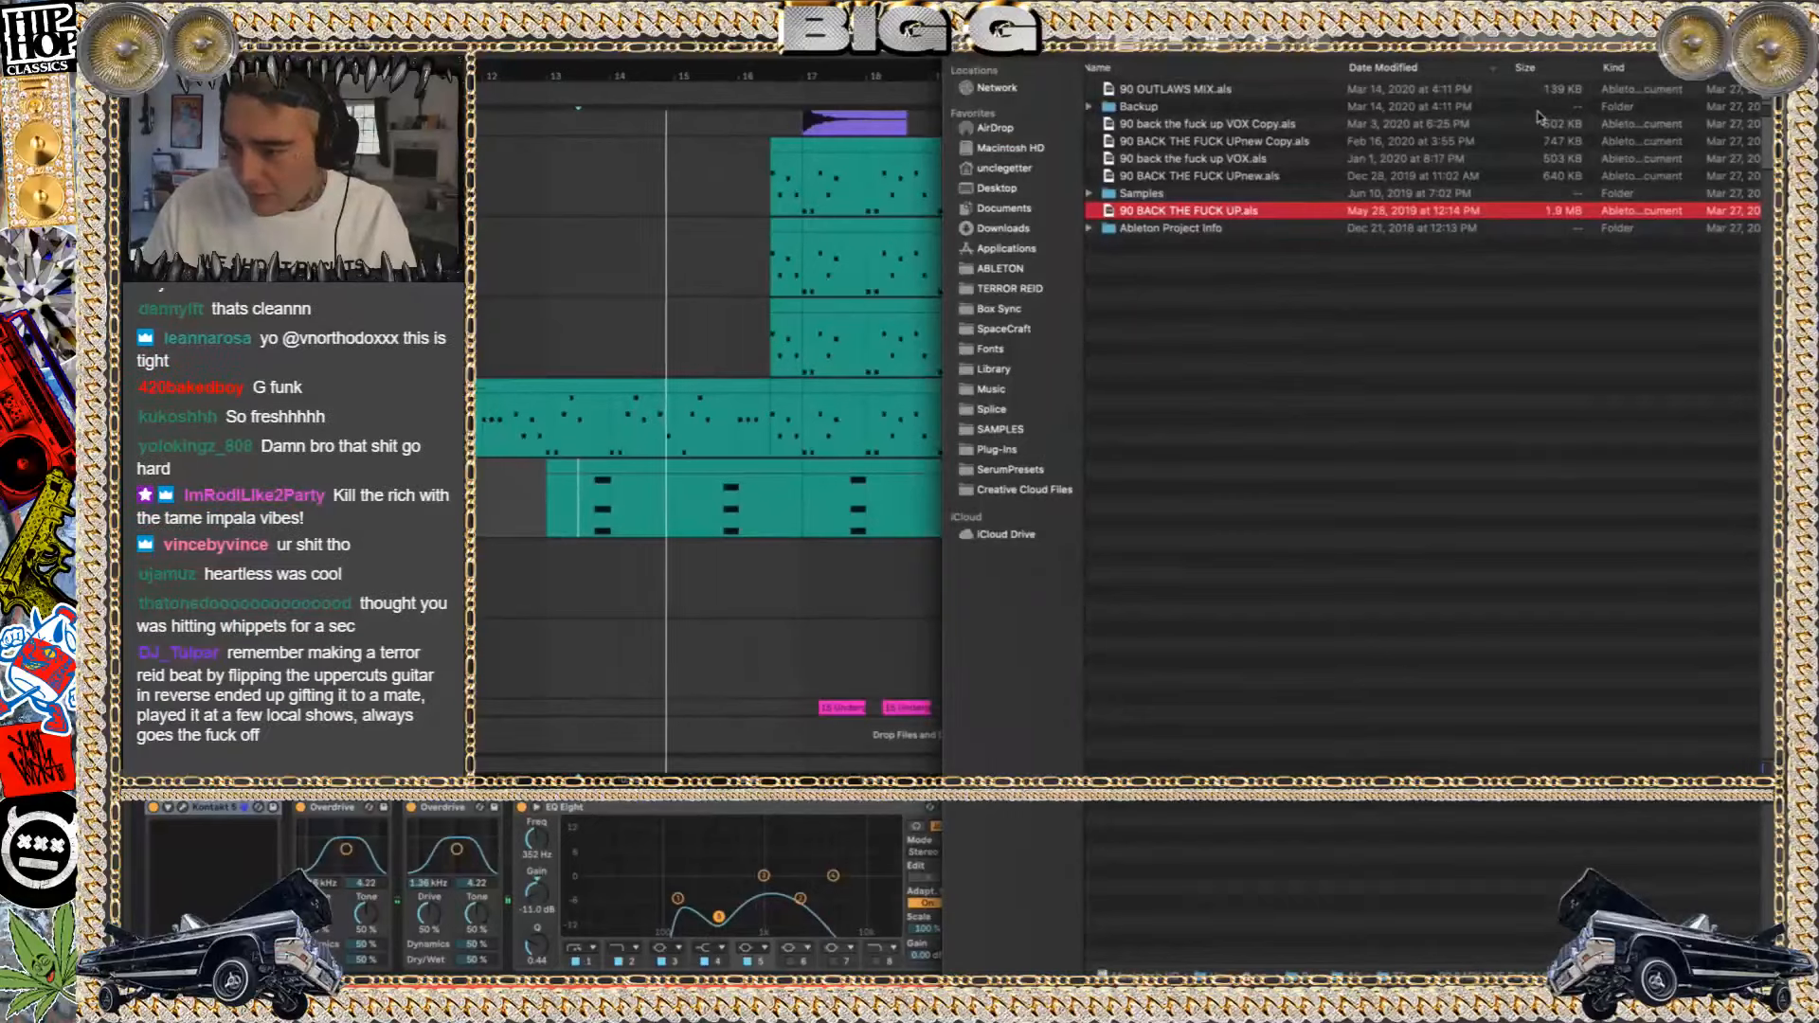
{"action": "right_click", "coordinate": [1562, 68]}
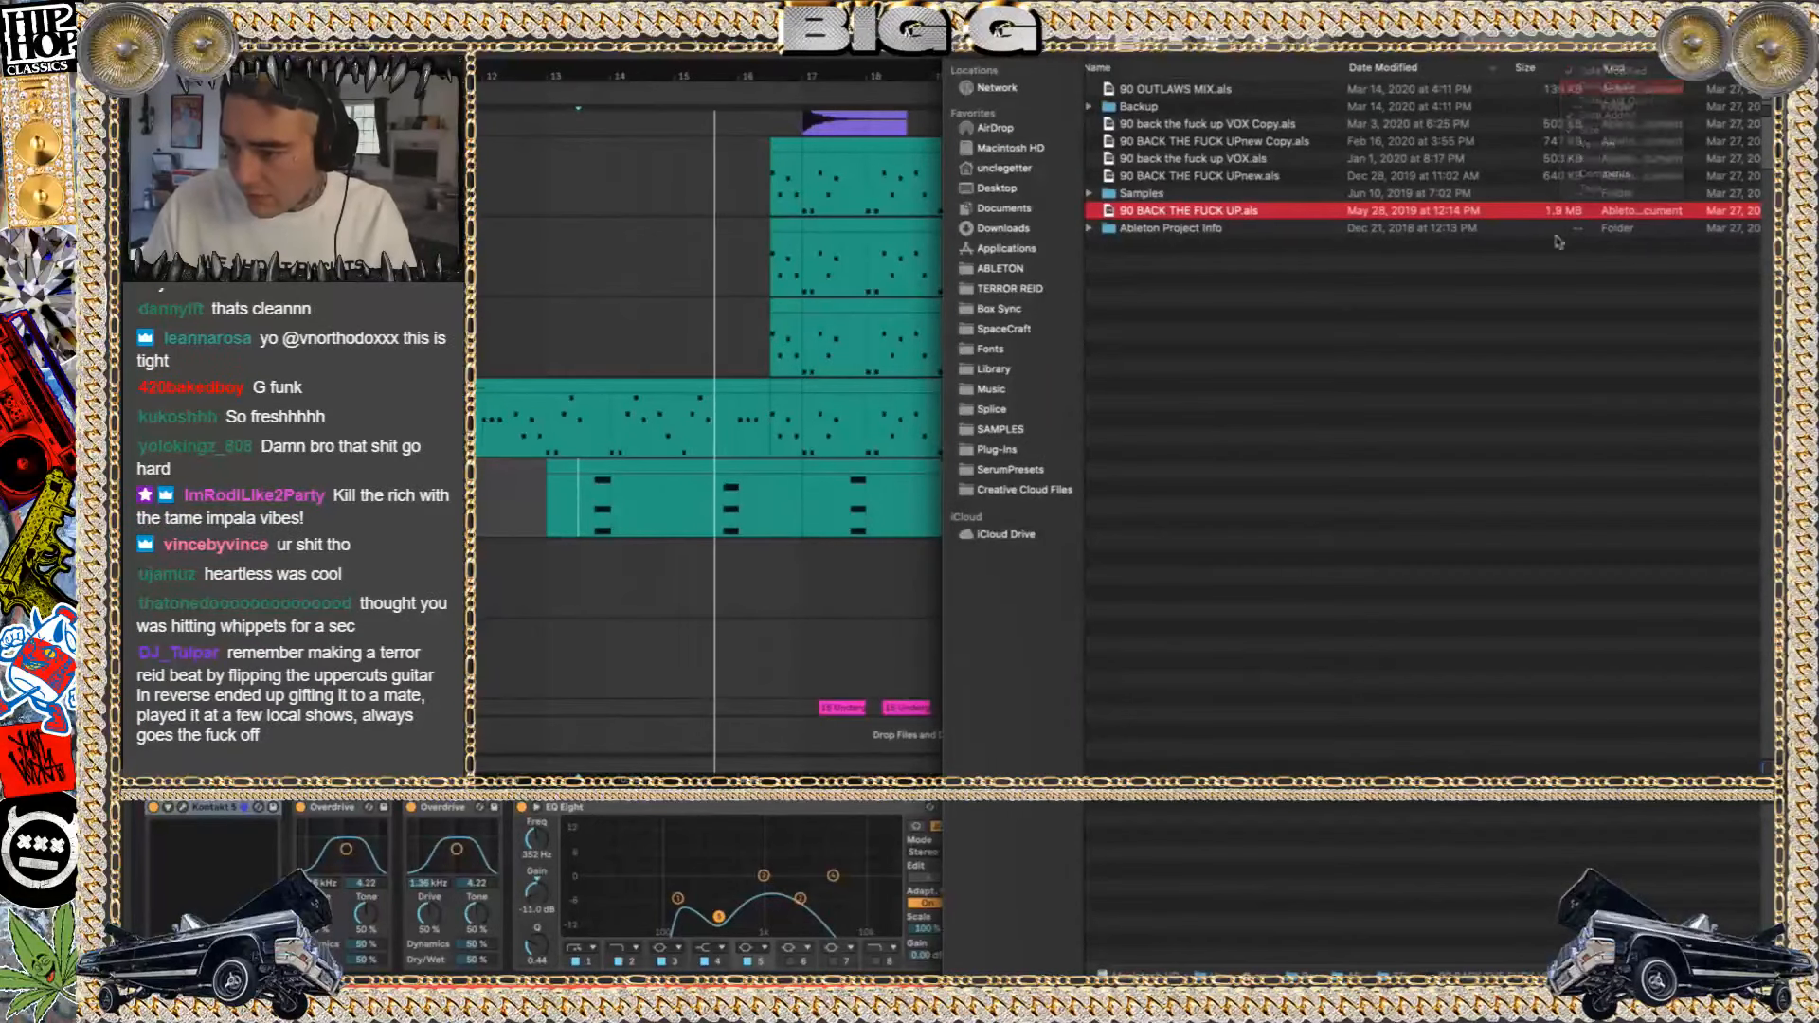
{"action": "left_click", "coordinate": [1611, 85]}
{"action": "scroll", "coordinate": [1546, 269], "scroll_direction": "right", "scroll_amount": 3}
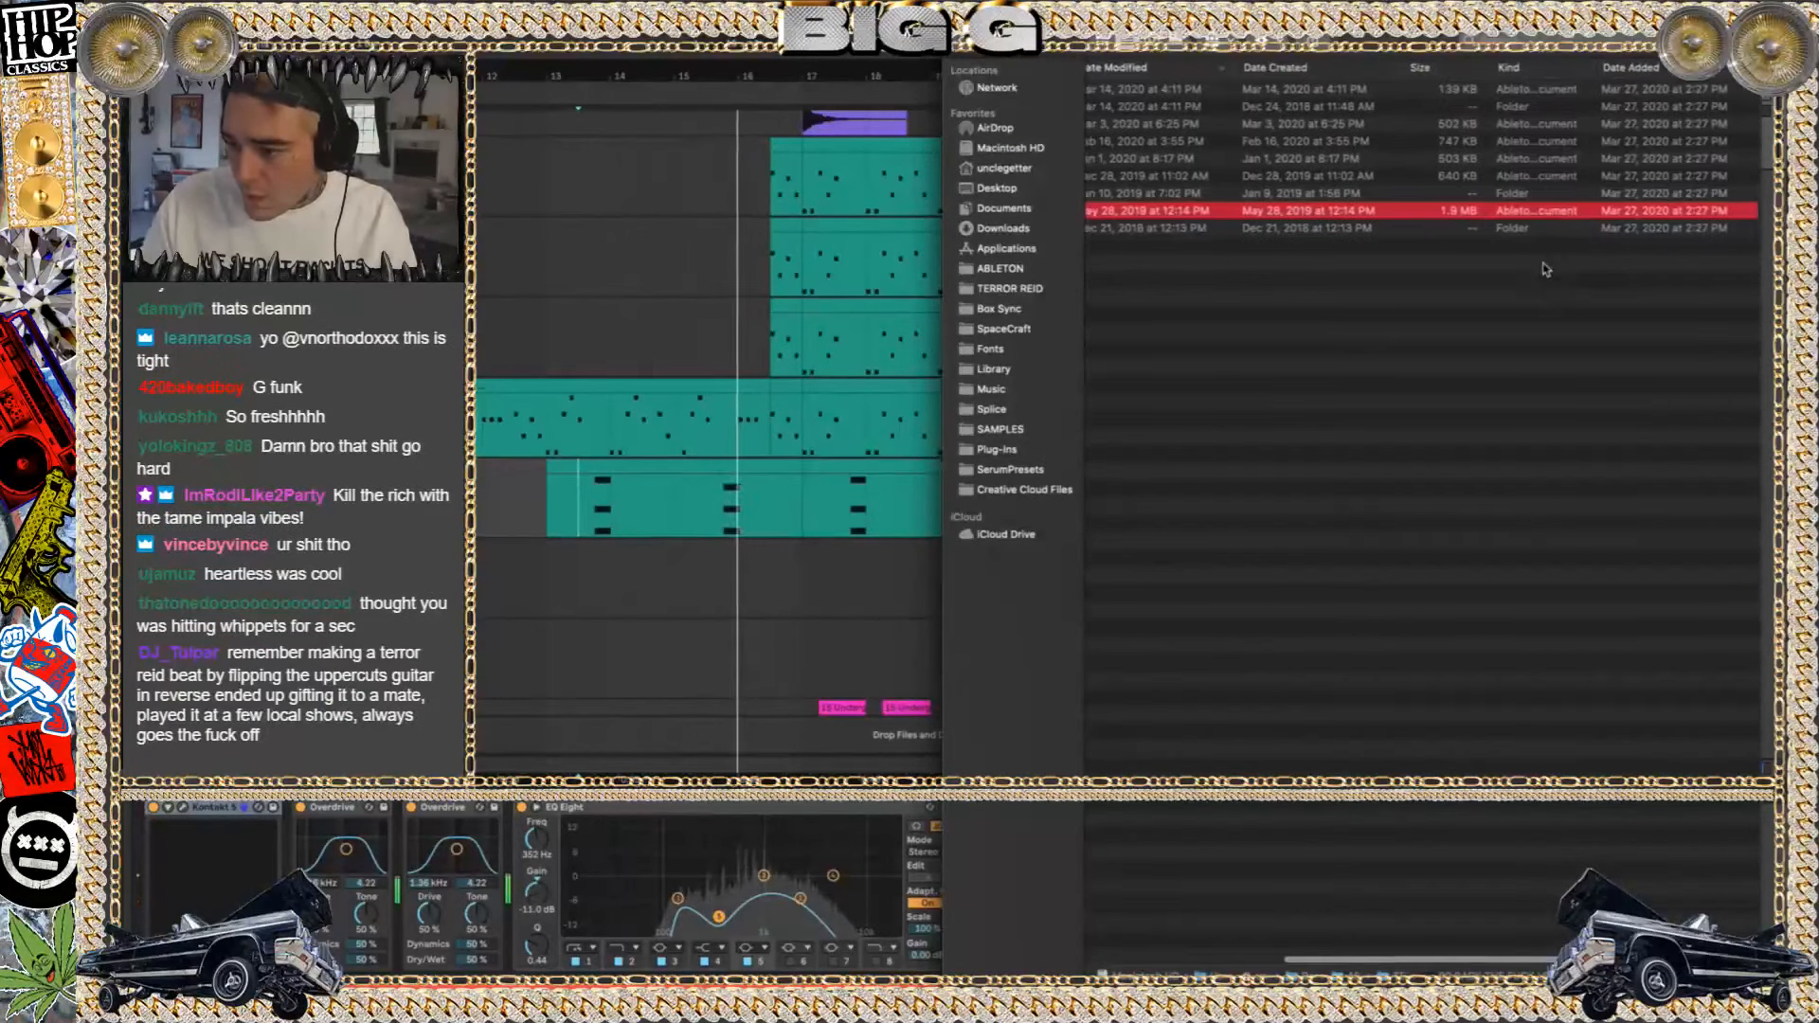
{"action": "left_click", "coordinate": [1336, 68]}
Sort the project folder's files by Date Modified and return to Ableton Live
{"action": "scroll", "coordinate": [1326, 151], "scroll_direction": "left", "scroll_amount": 3}
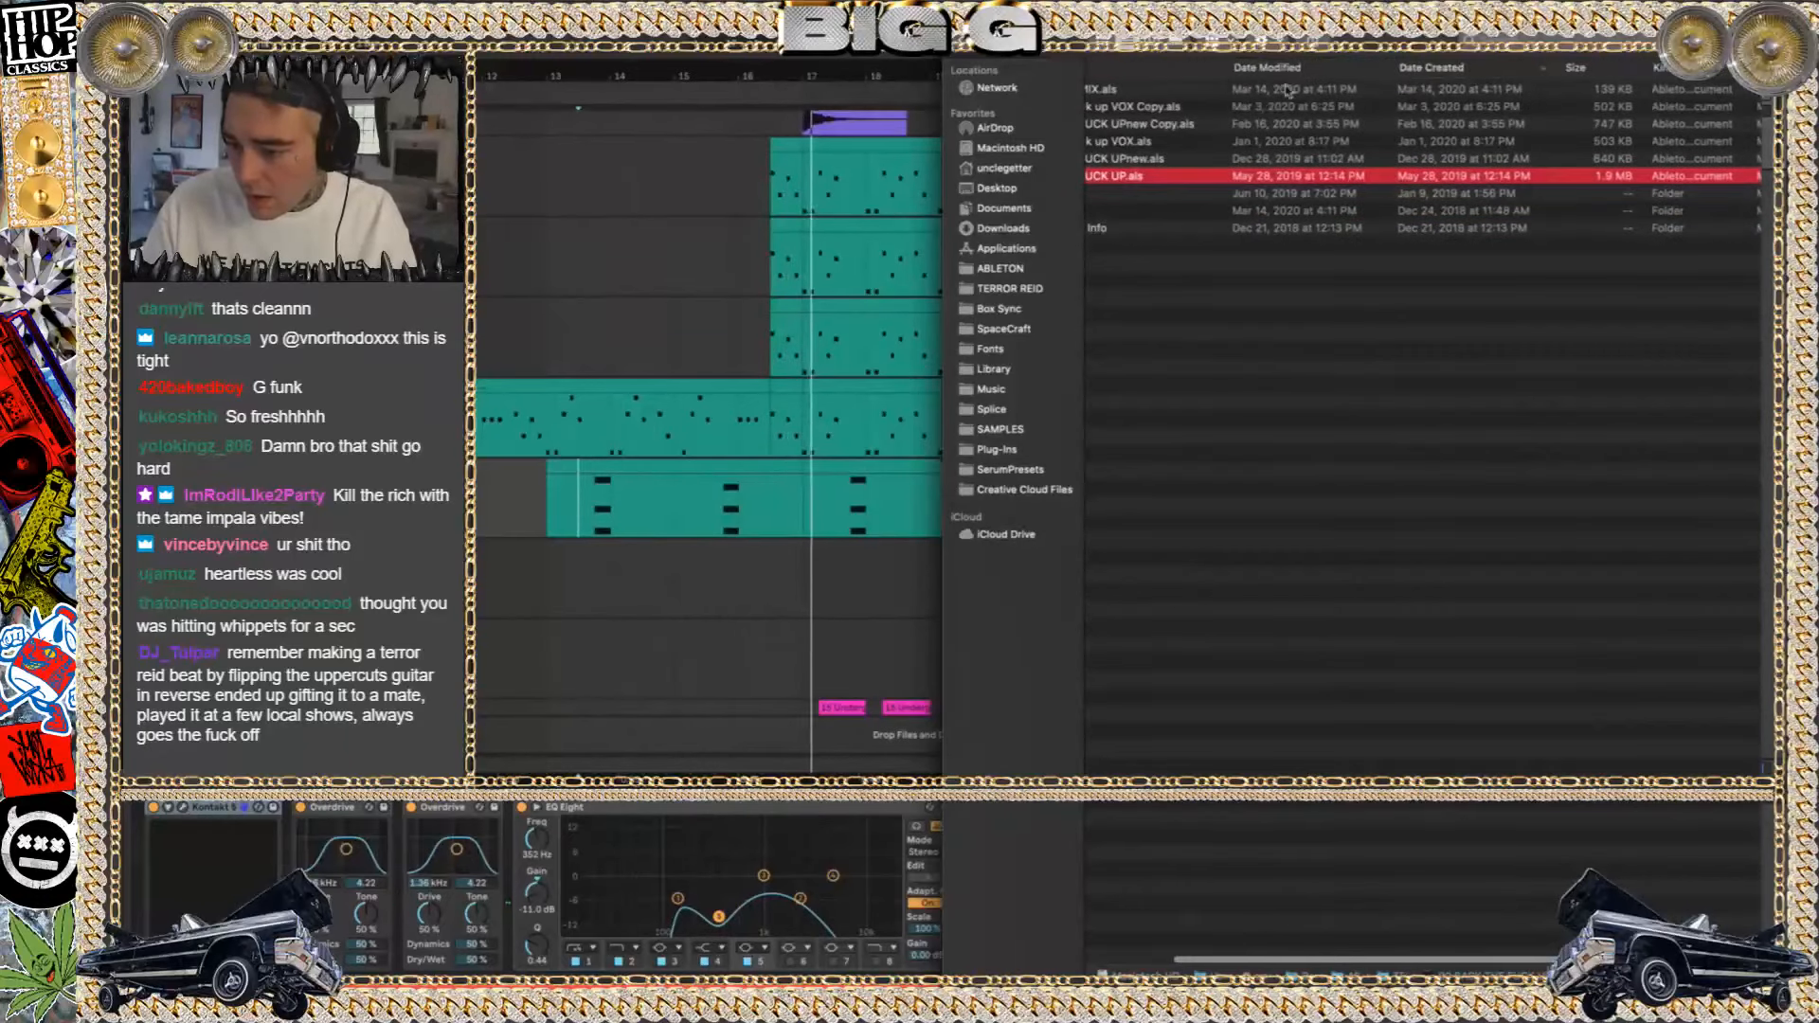
{"action": "left_click", "coordinate": [1270, 68]}
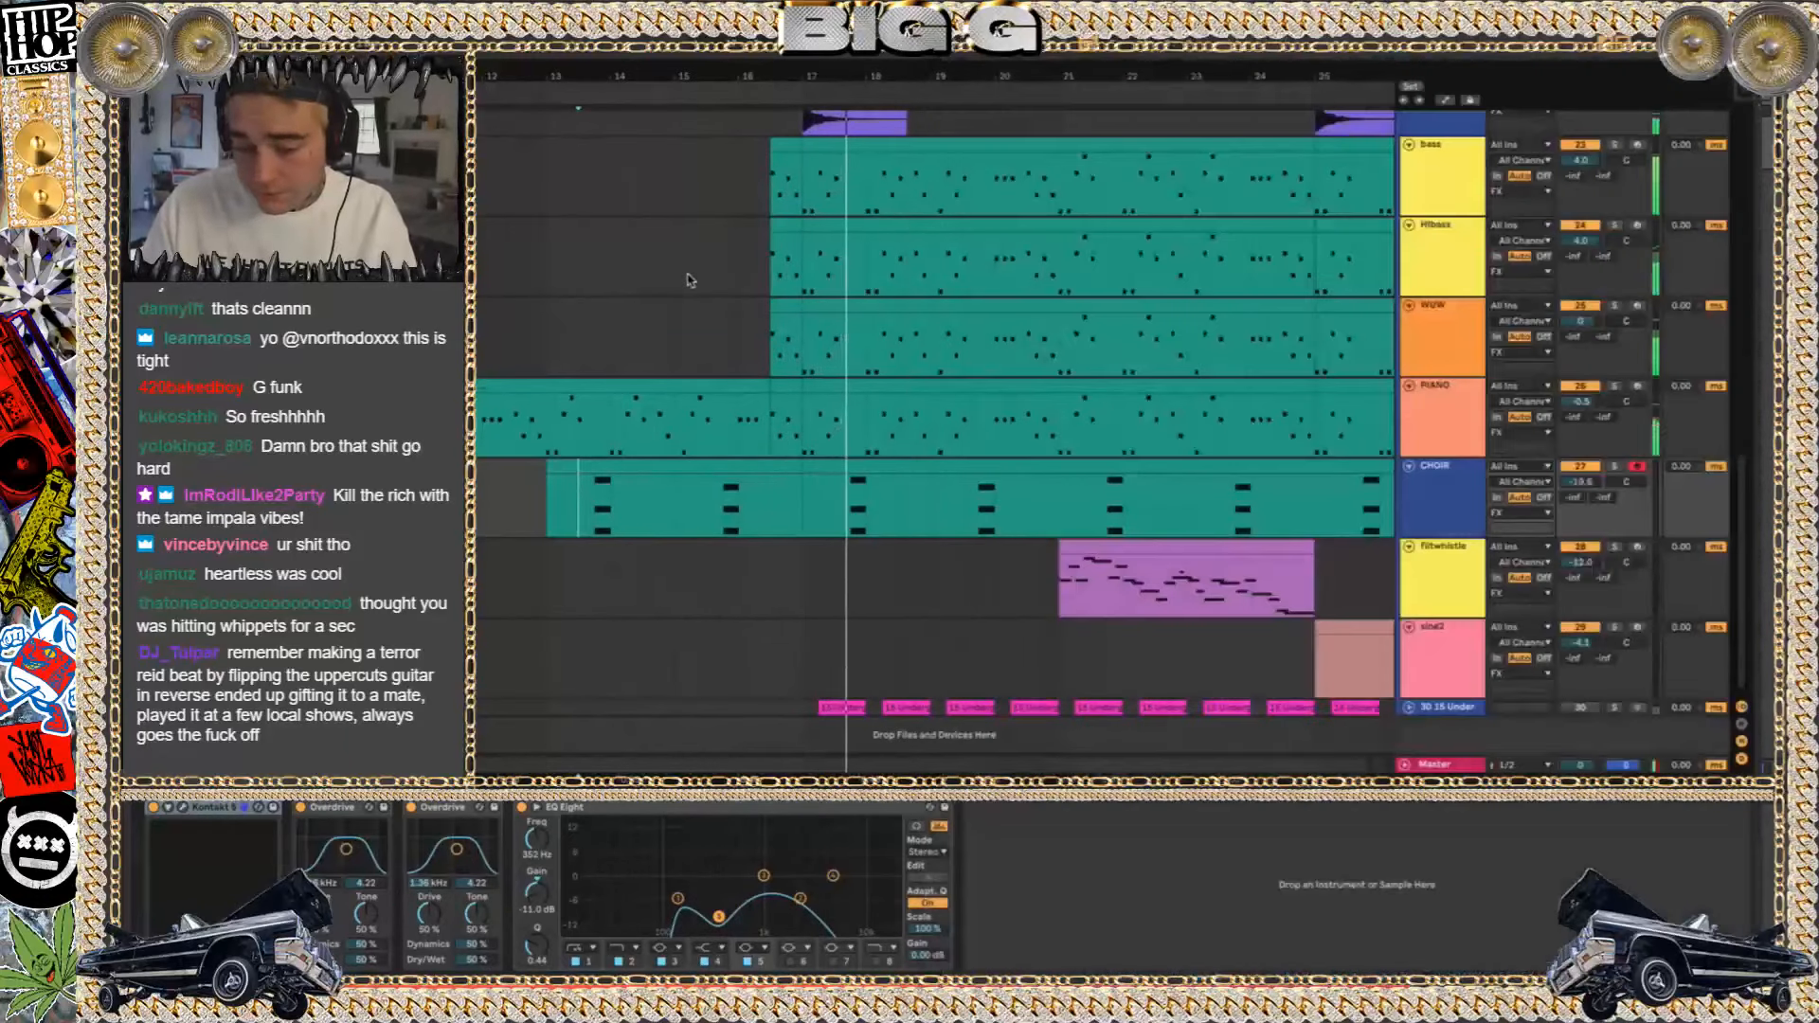
{"action": "left_click", "coordinate": [898, 263]}
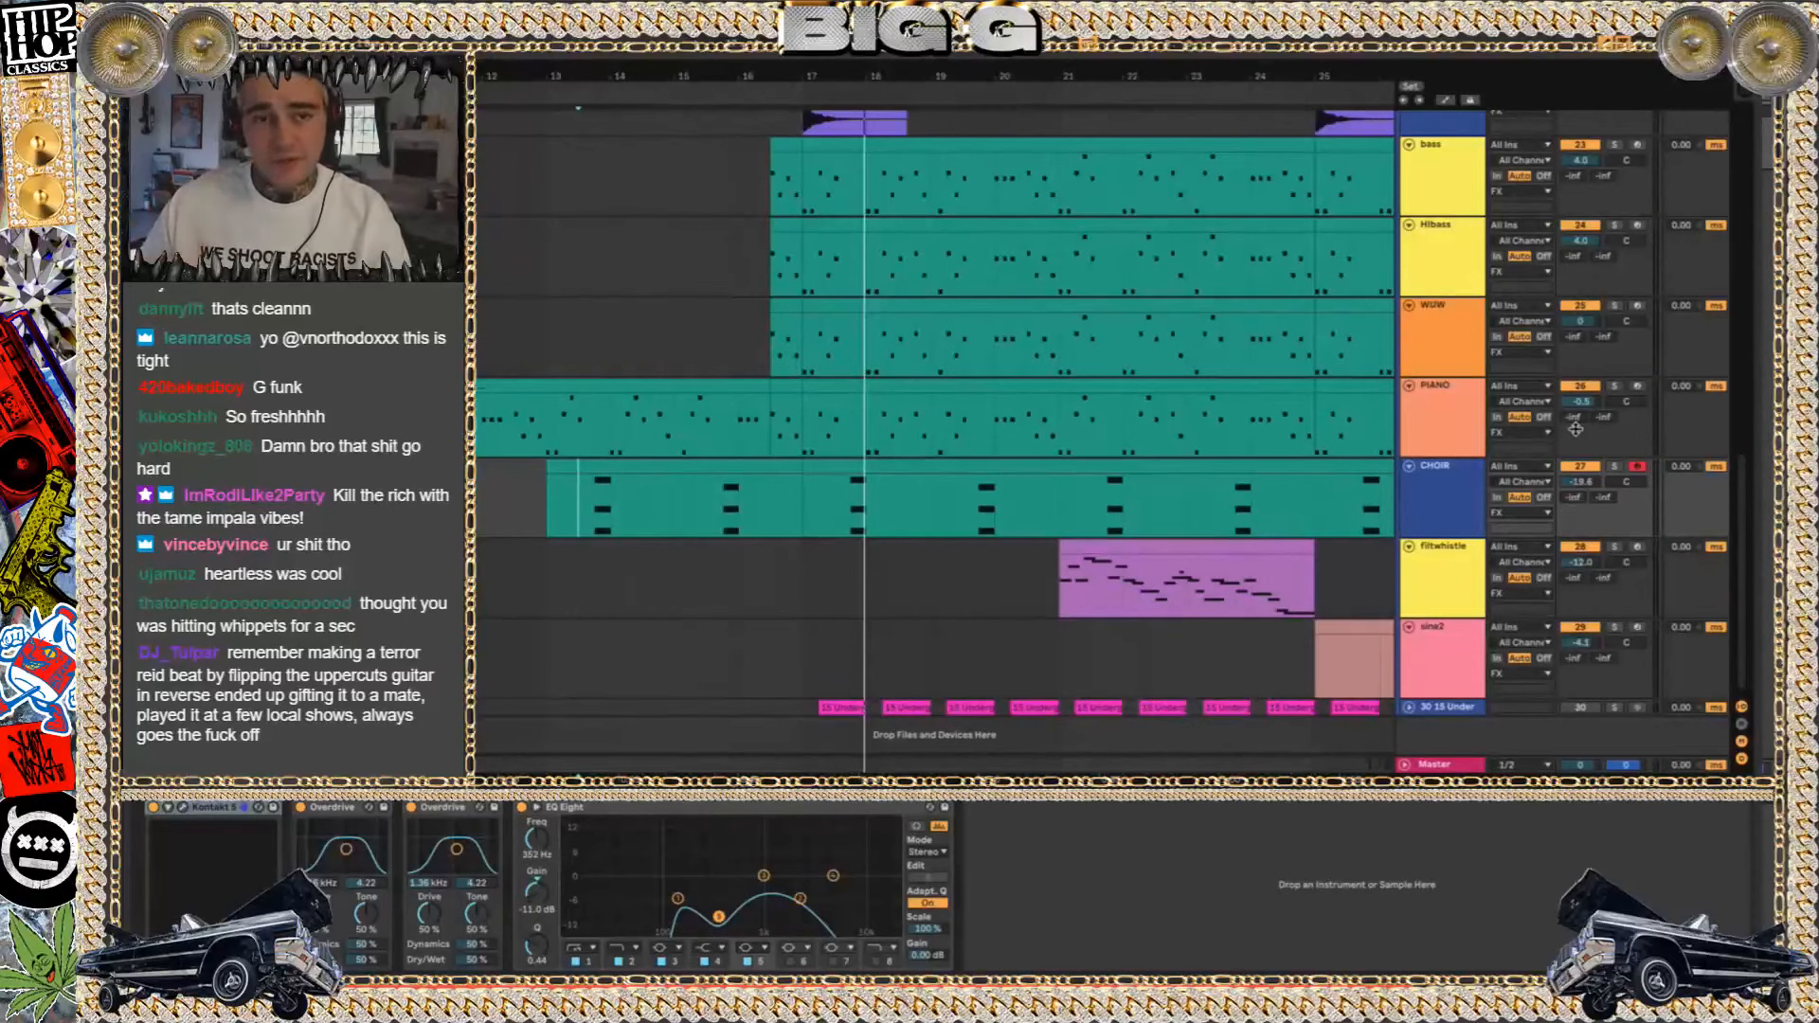
Play the bass clip from bar 17 in solo and inspect the bass track's Serum instrument, closing its window again
{"action": "left_click", "coordinate": [1614, 305]}
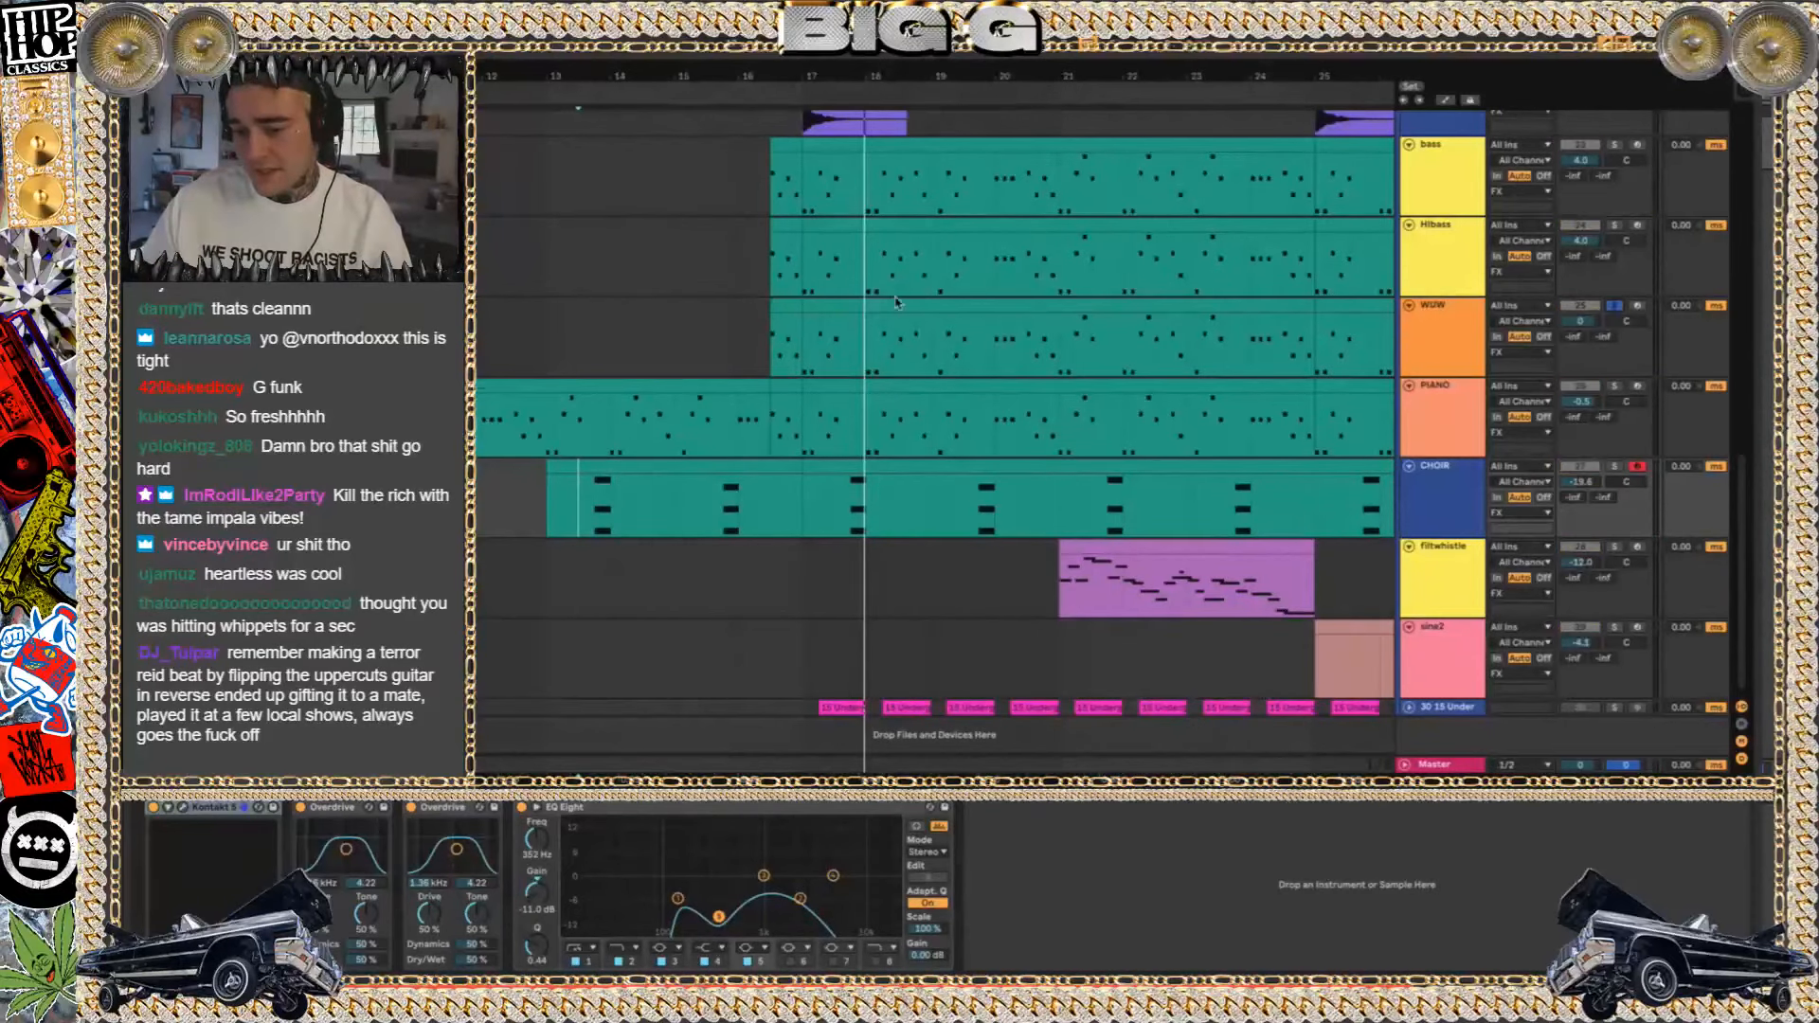
{"action": "left_click", "coordinate": [846, 308]}
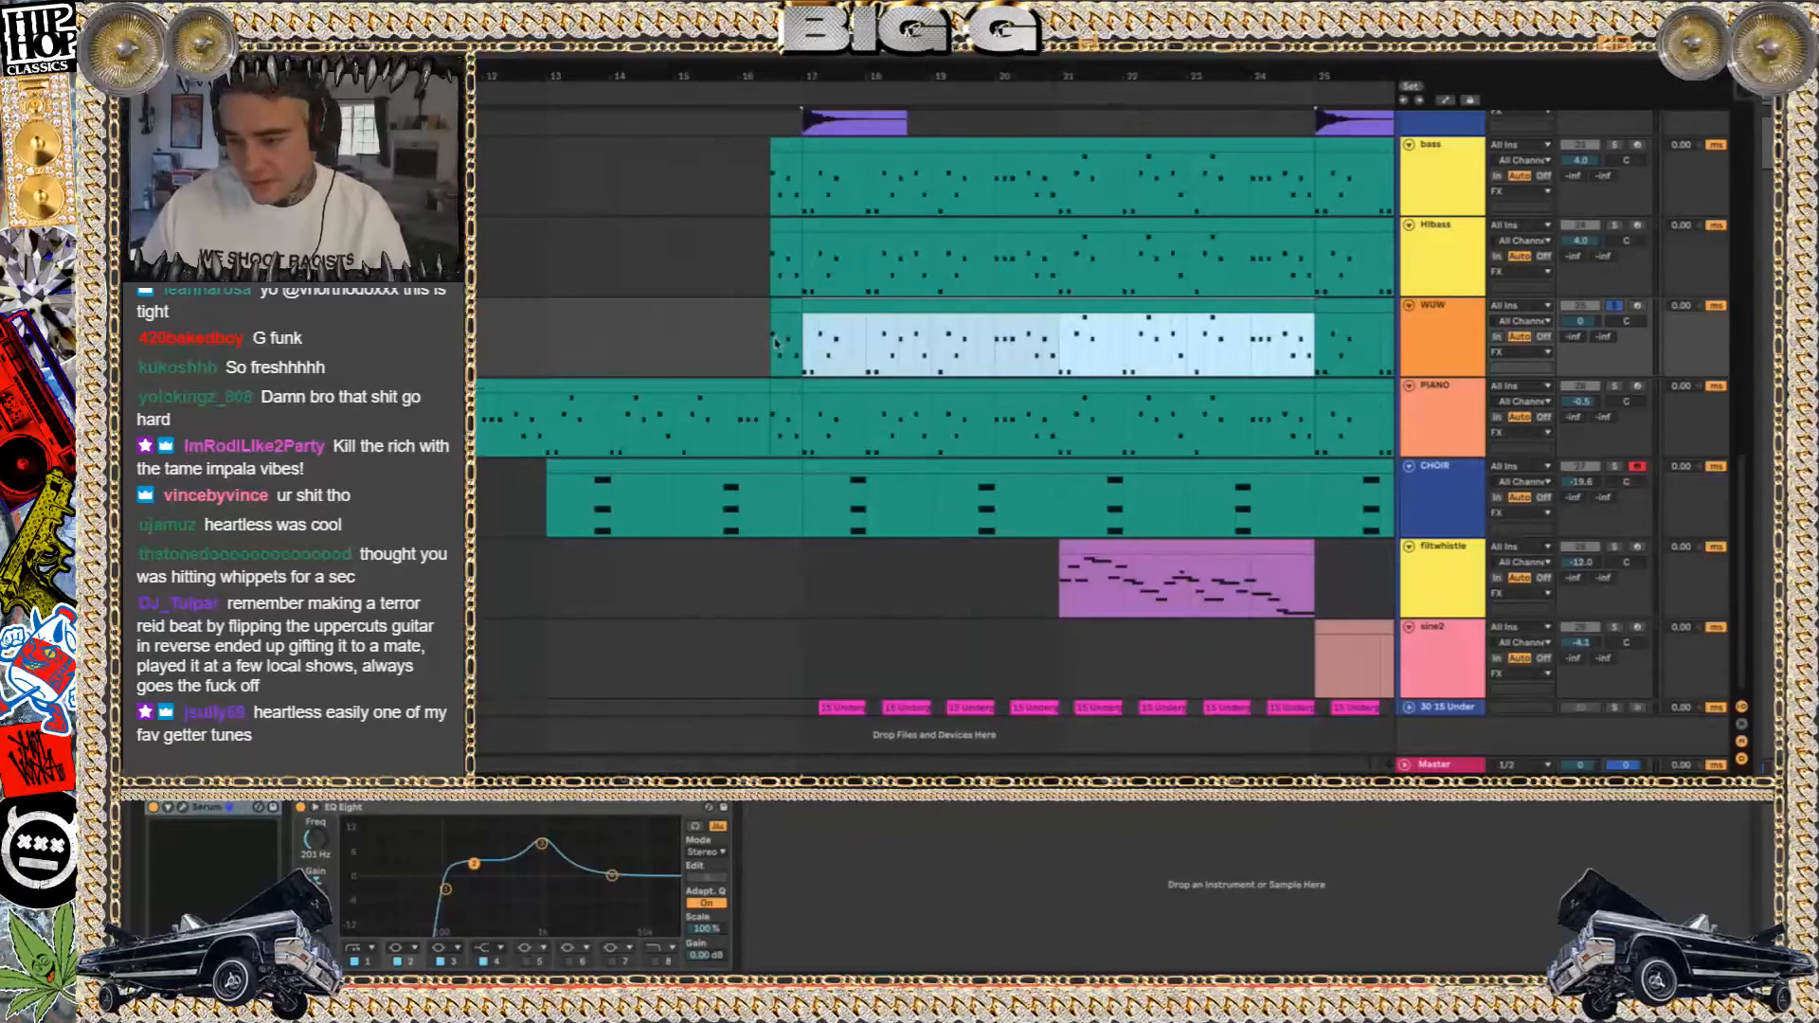
{"action": "left_click", "coordinate": [833, 149]}
{"action": "key", "text": "space"}
{"action": "left_click", "coordinate": [180, 807]}
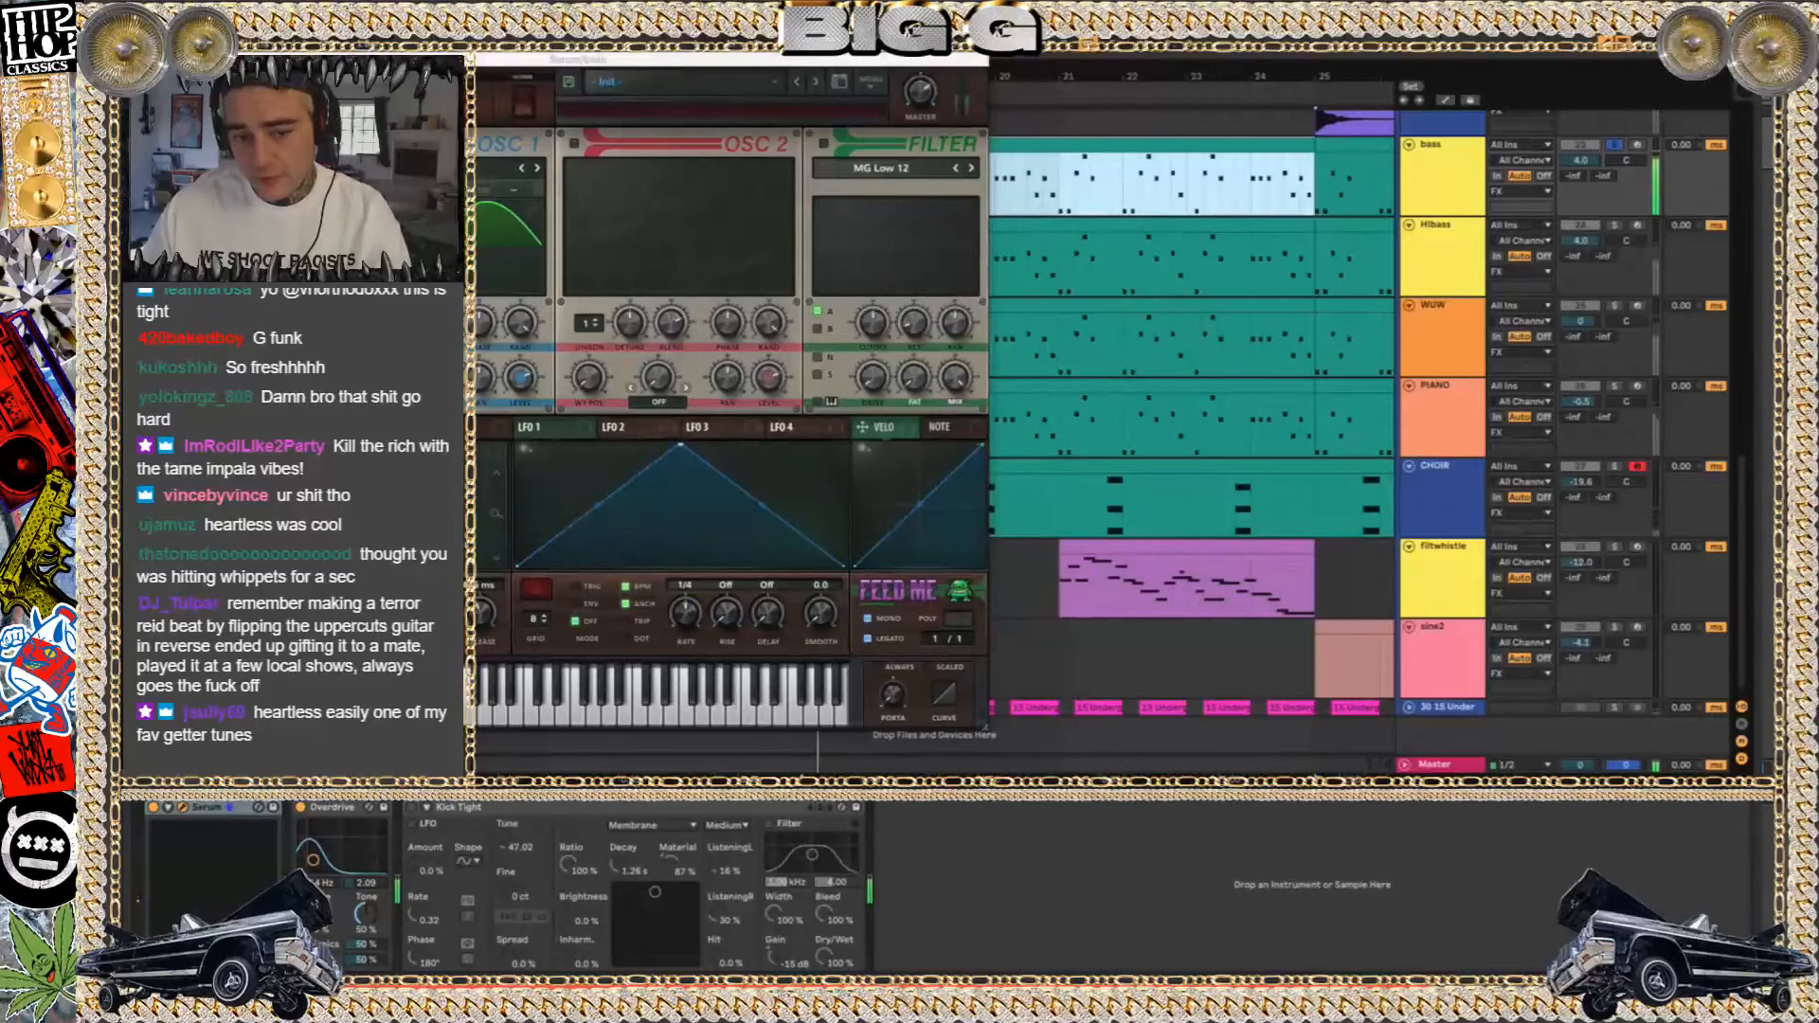
{"action": "key", "text": "super+w"}
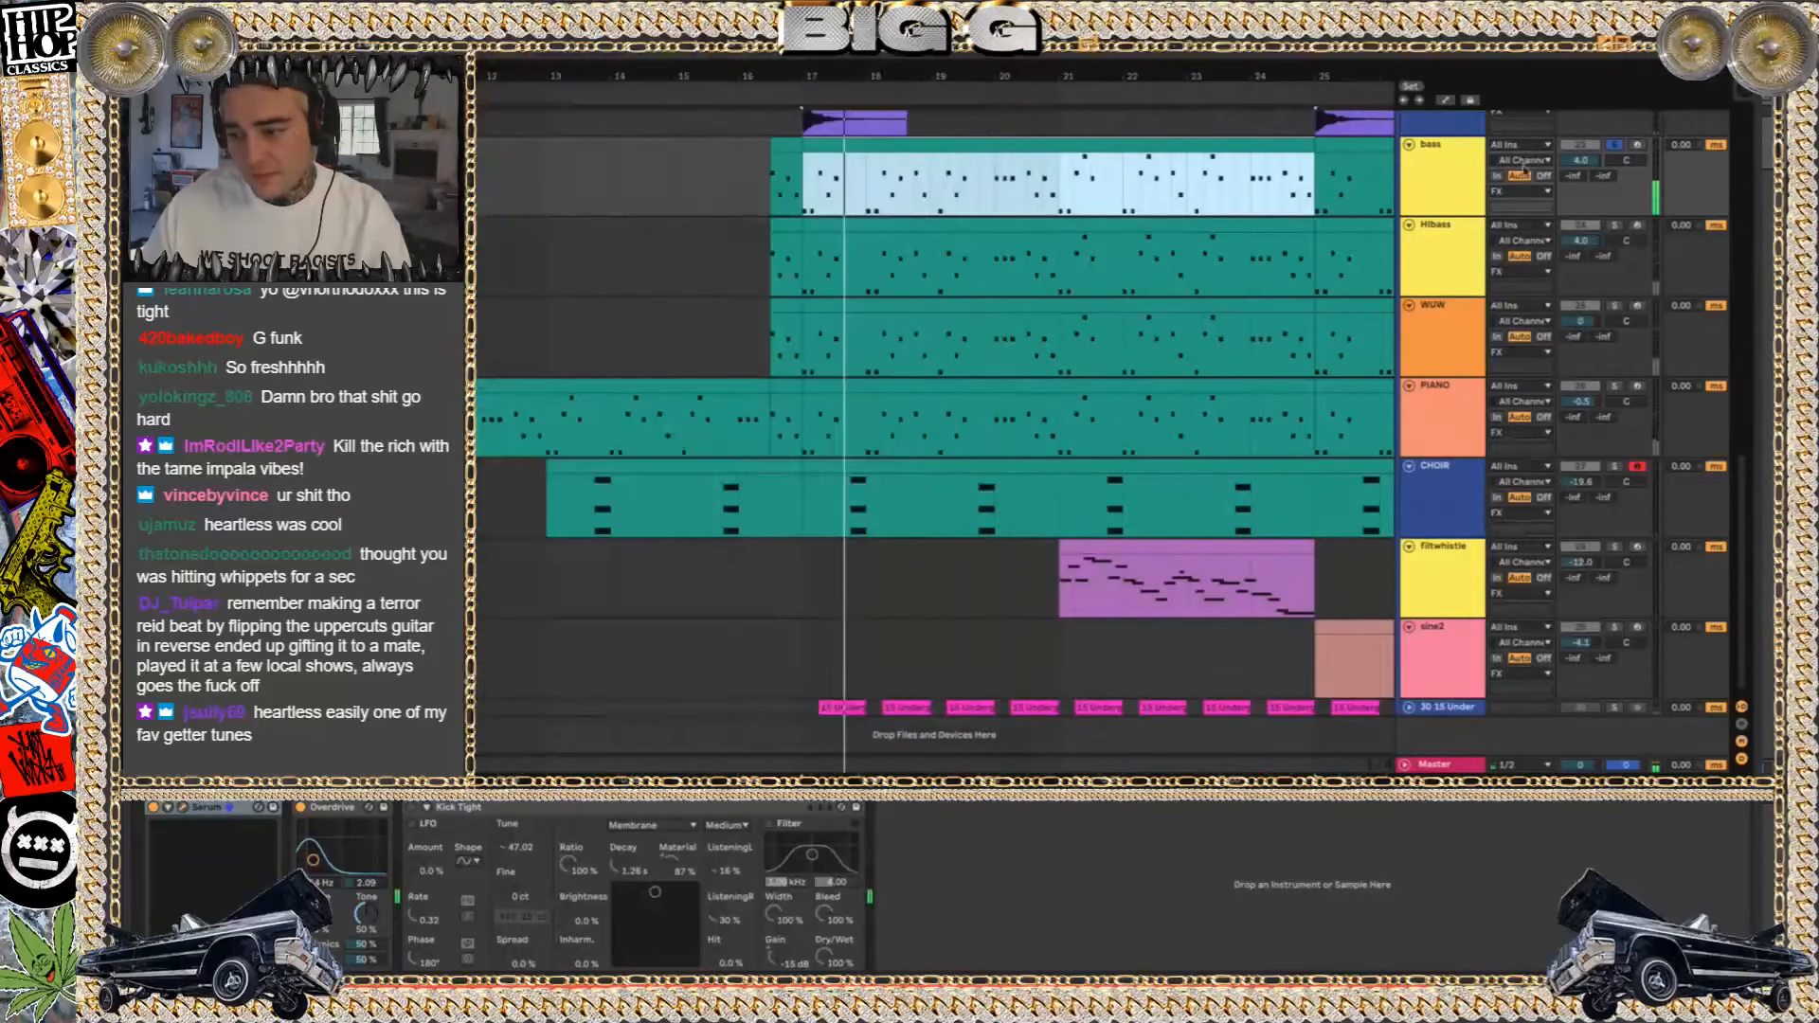
Show the FX group track's effects and turn off its RC-20 device
{"action": "scroll", "coordinate": [1441, 128], "scroll_direction": "up", "scroll_amount": 4}
{"action": "left_click", "coordinate": [1441, 175]}
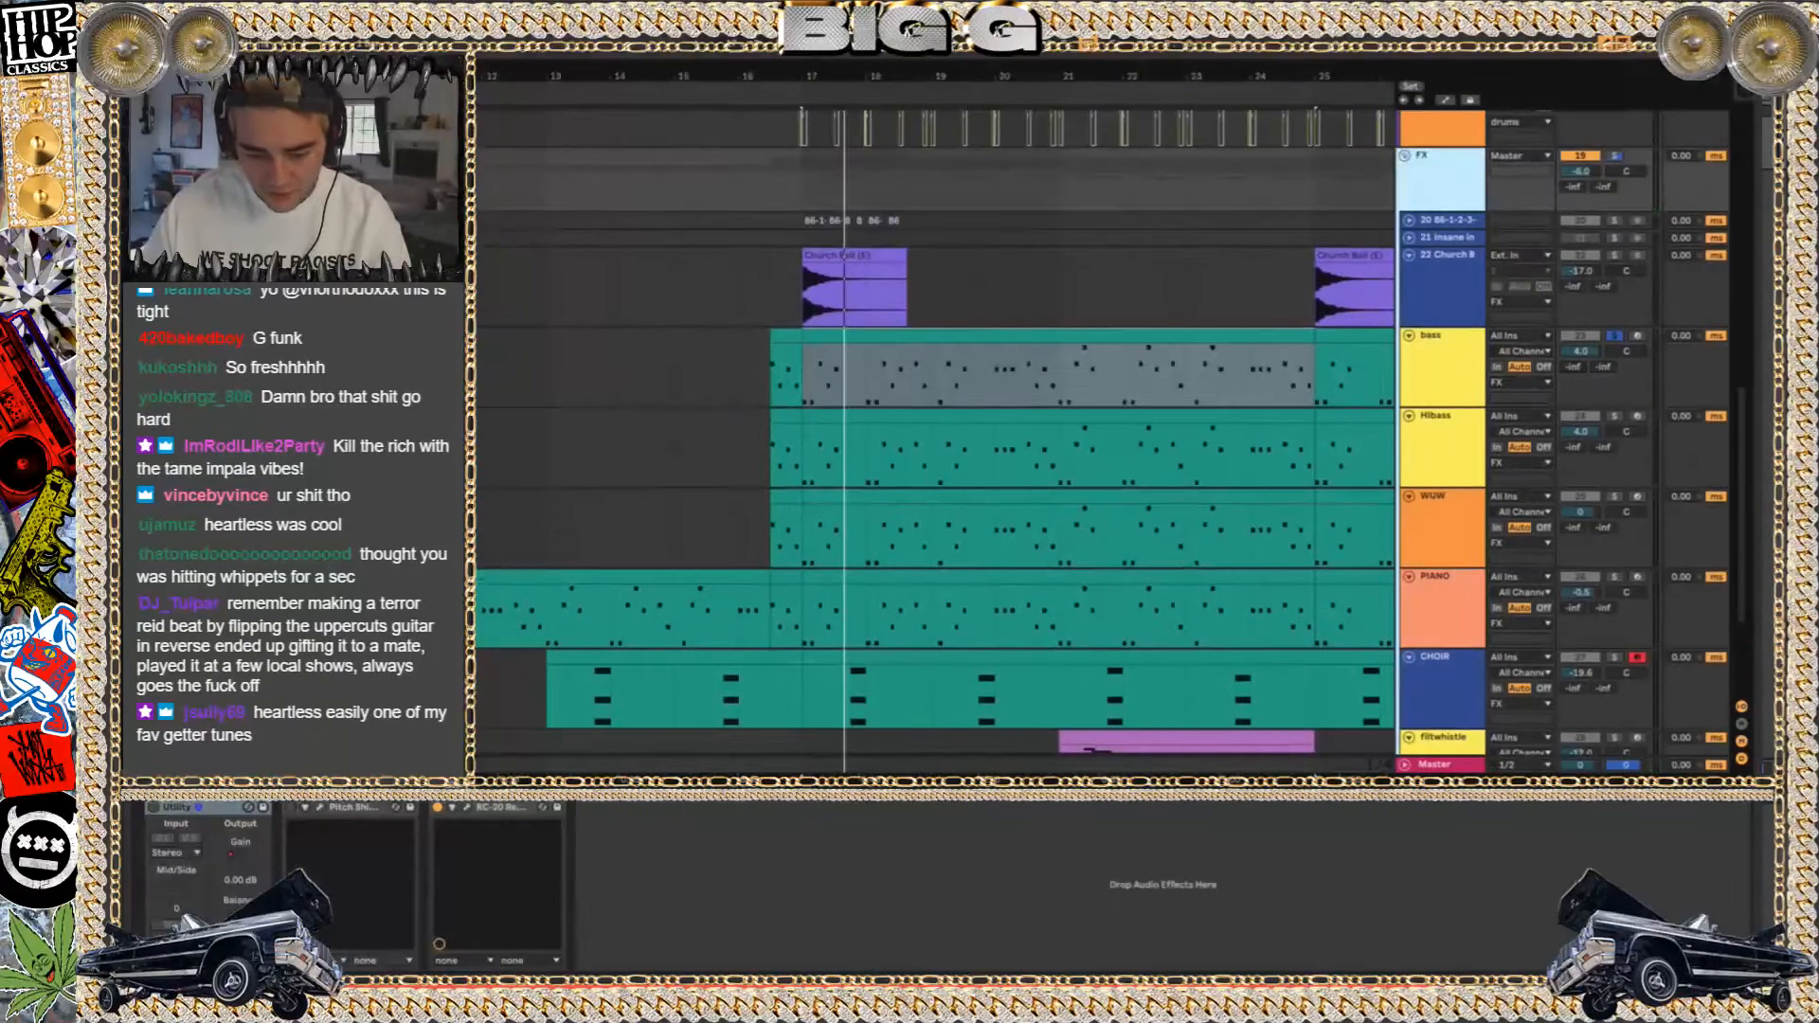
{"action": "left_click", "coordinate": [440, 807]}
Play the soloed bass clip from bar 17 and toggle the bass track's Overdrive to compare the sound
{"action": "left_click", "coordinate": [843, 348]}
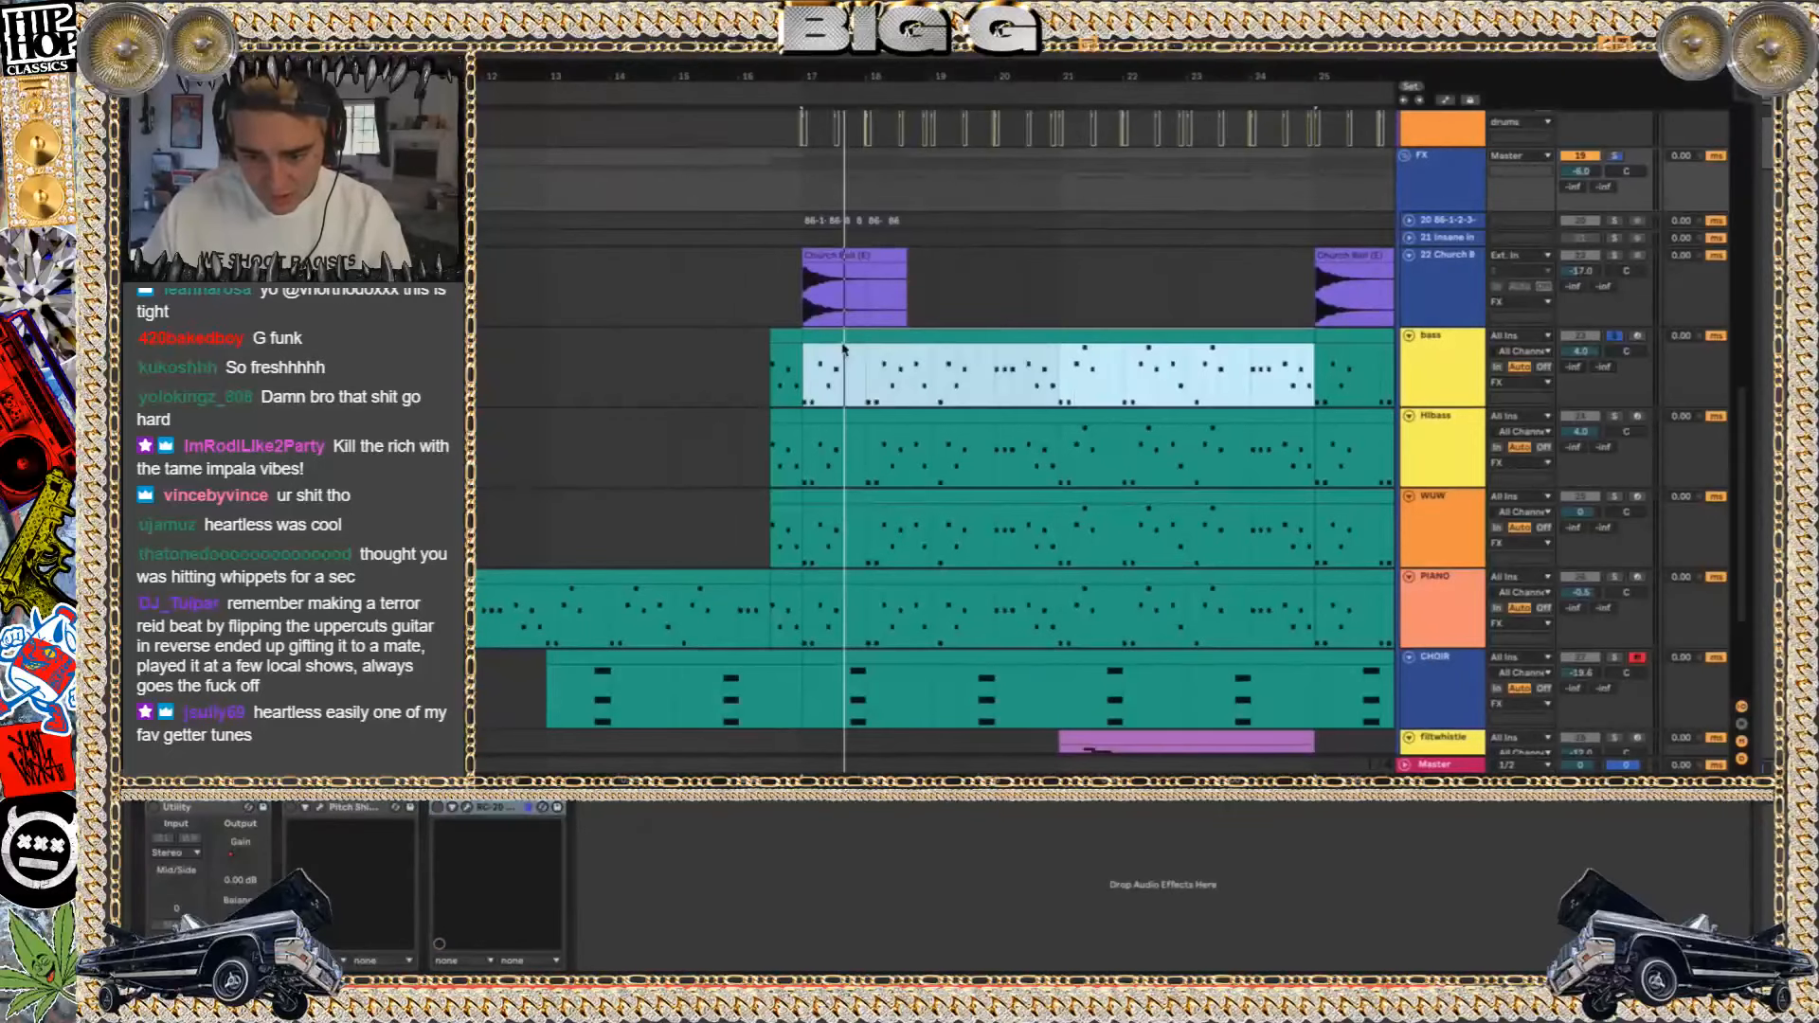
{"action": "left_click", "coordinate": [1465, 376]}
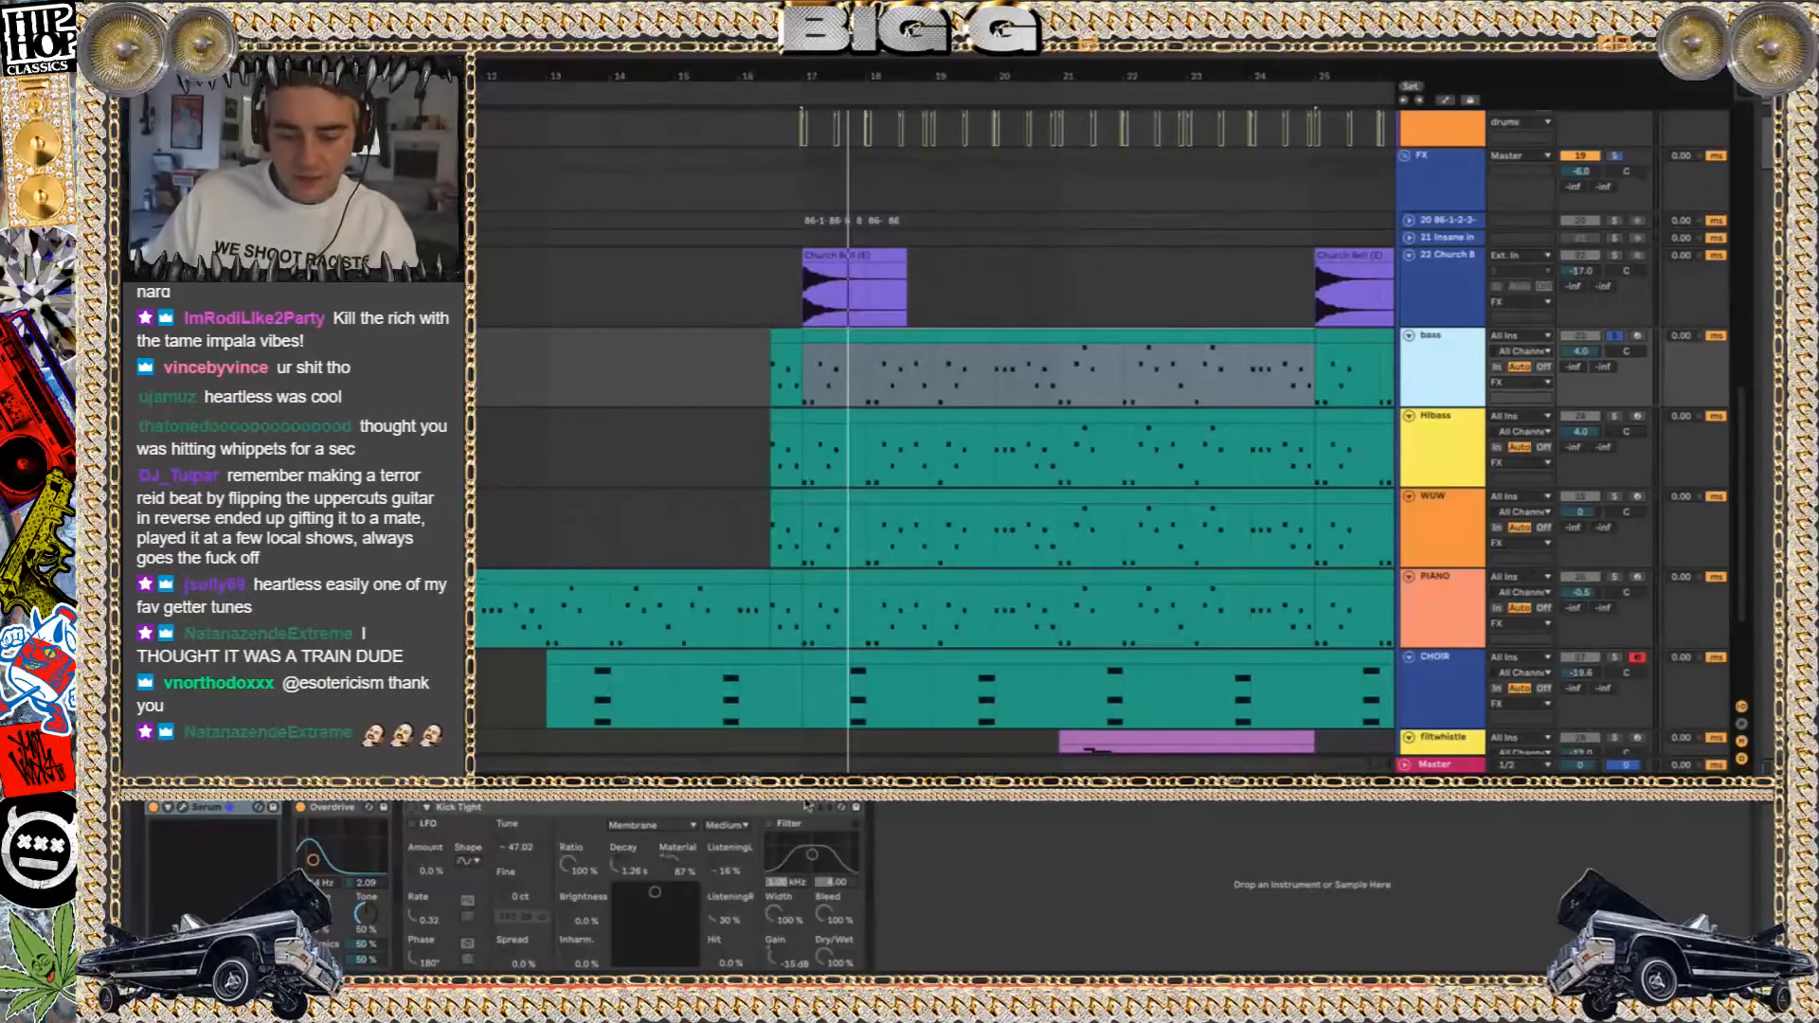
{"action": "key", "text": "space"}
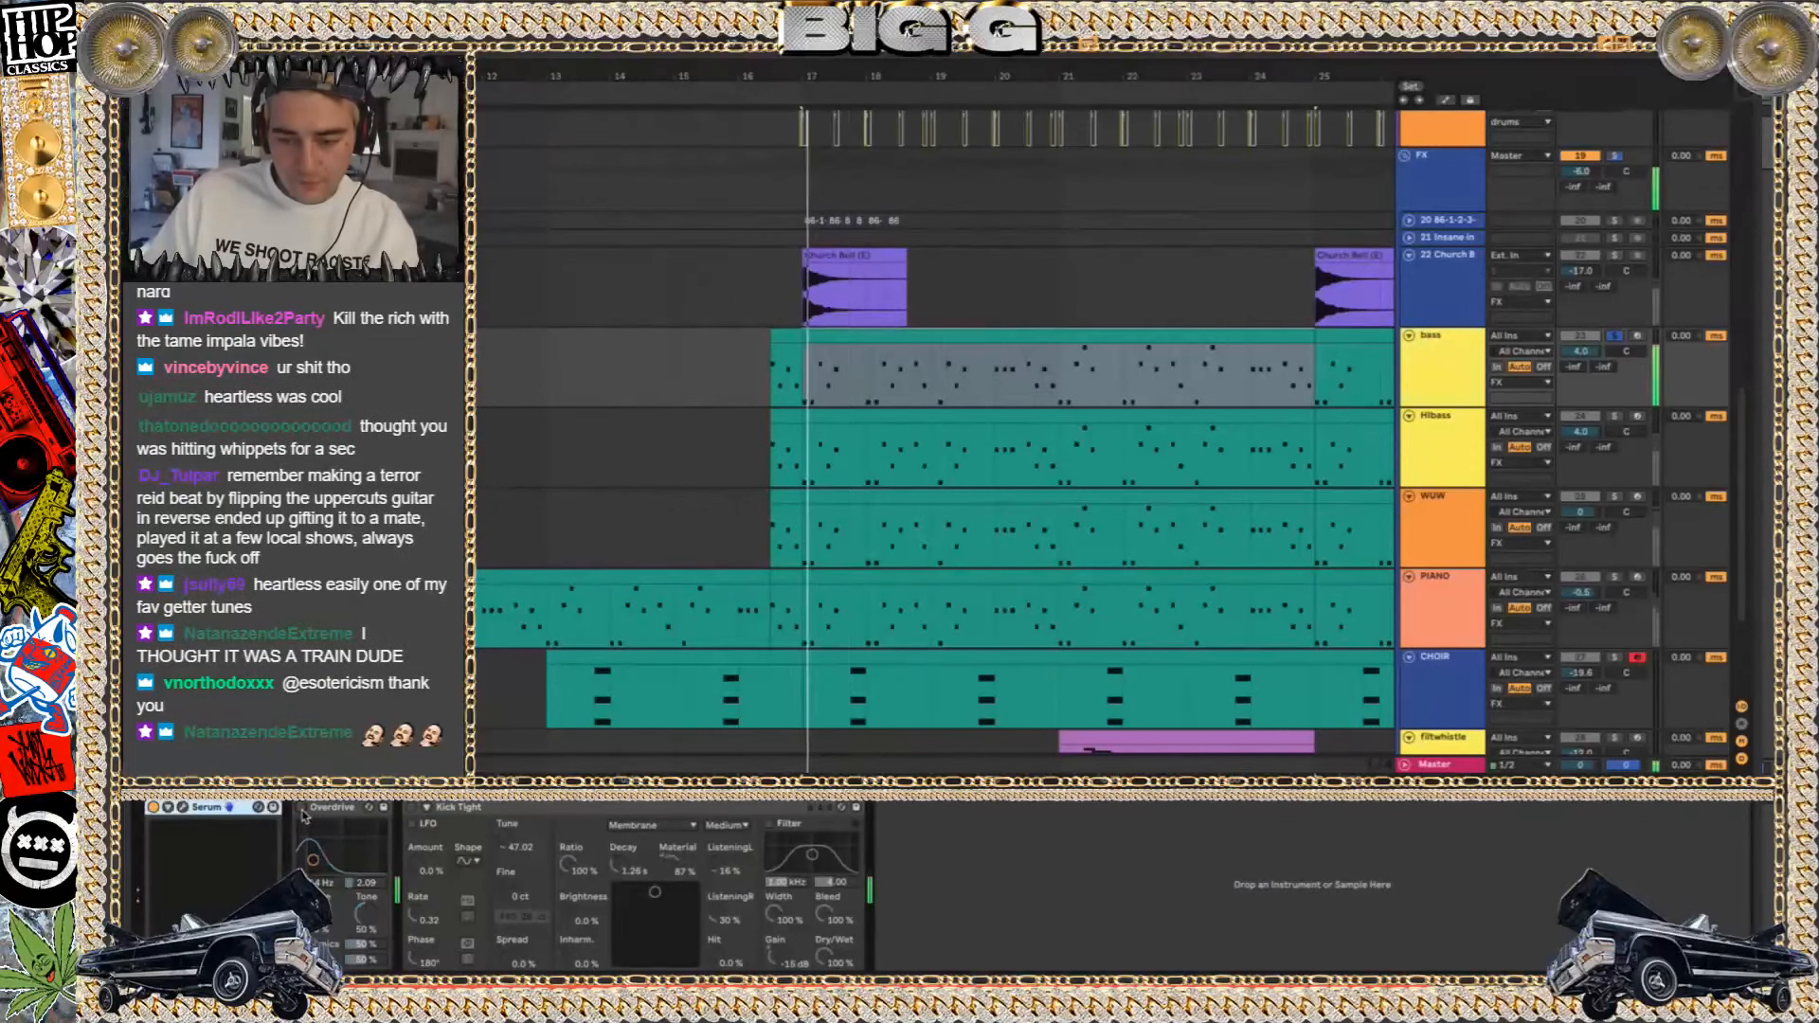
{"action": "key", "text": "space"}
{"action": "left_click", "coordinate": [301, 811]}
{"action": "key", "text": "space"}
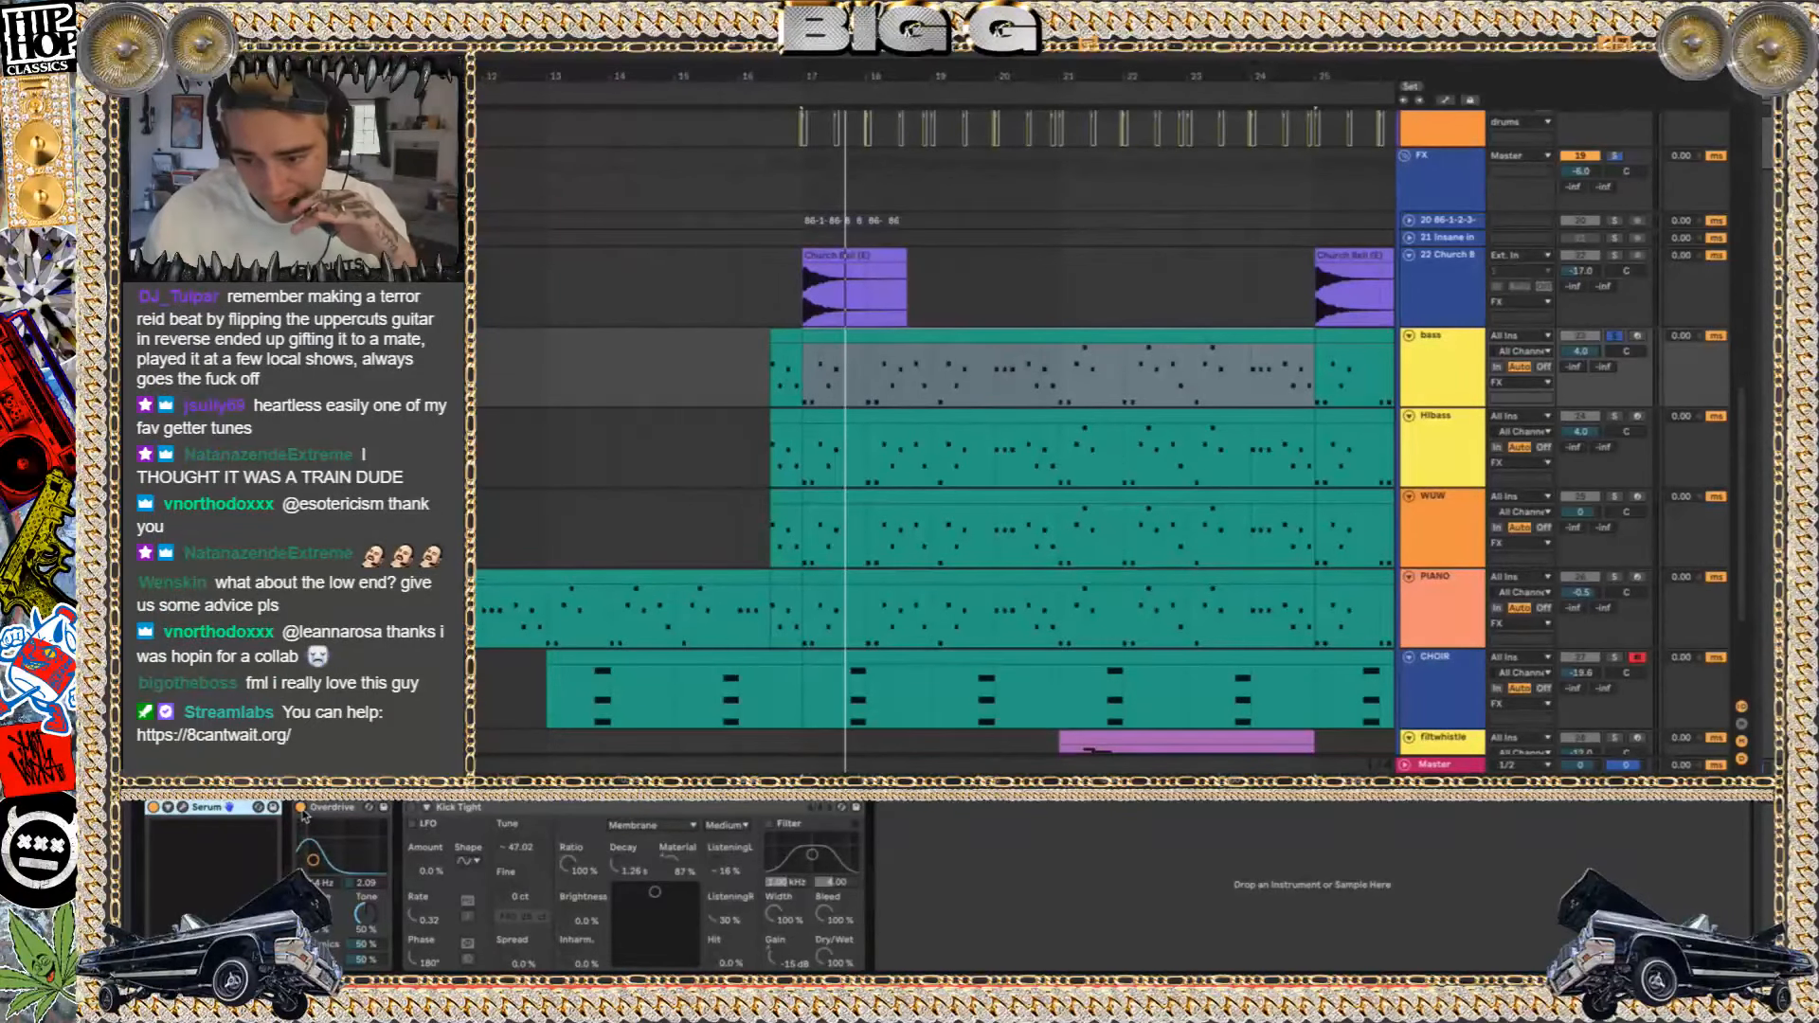
{"action": "key", "text": "space"}
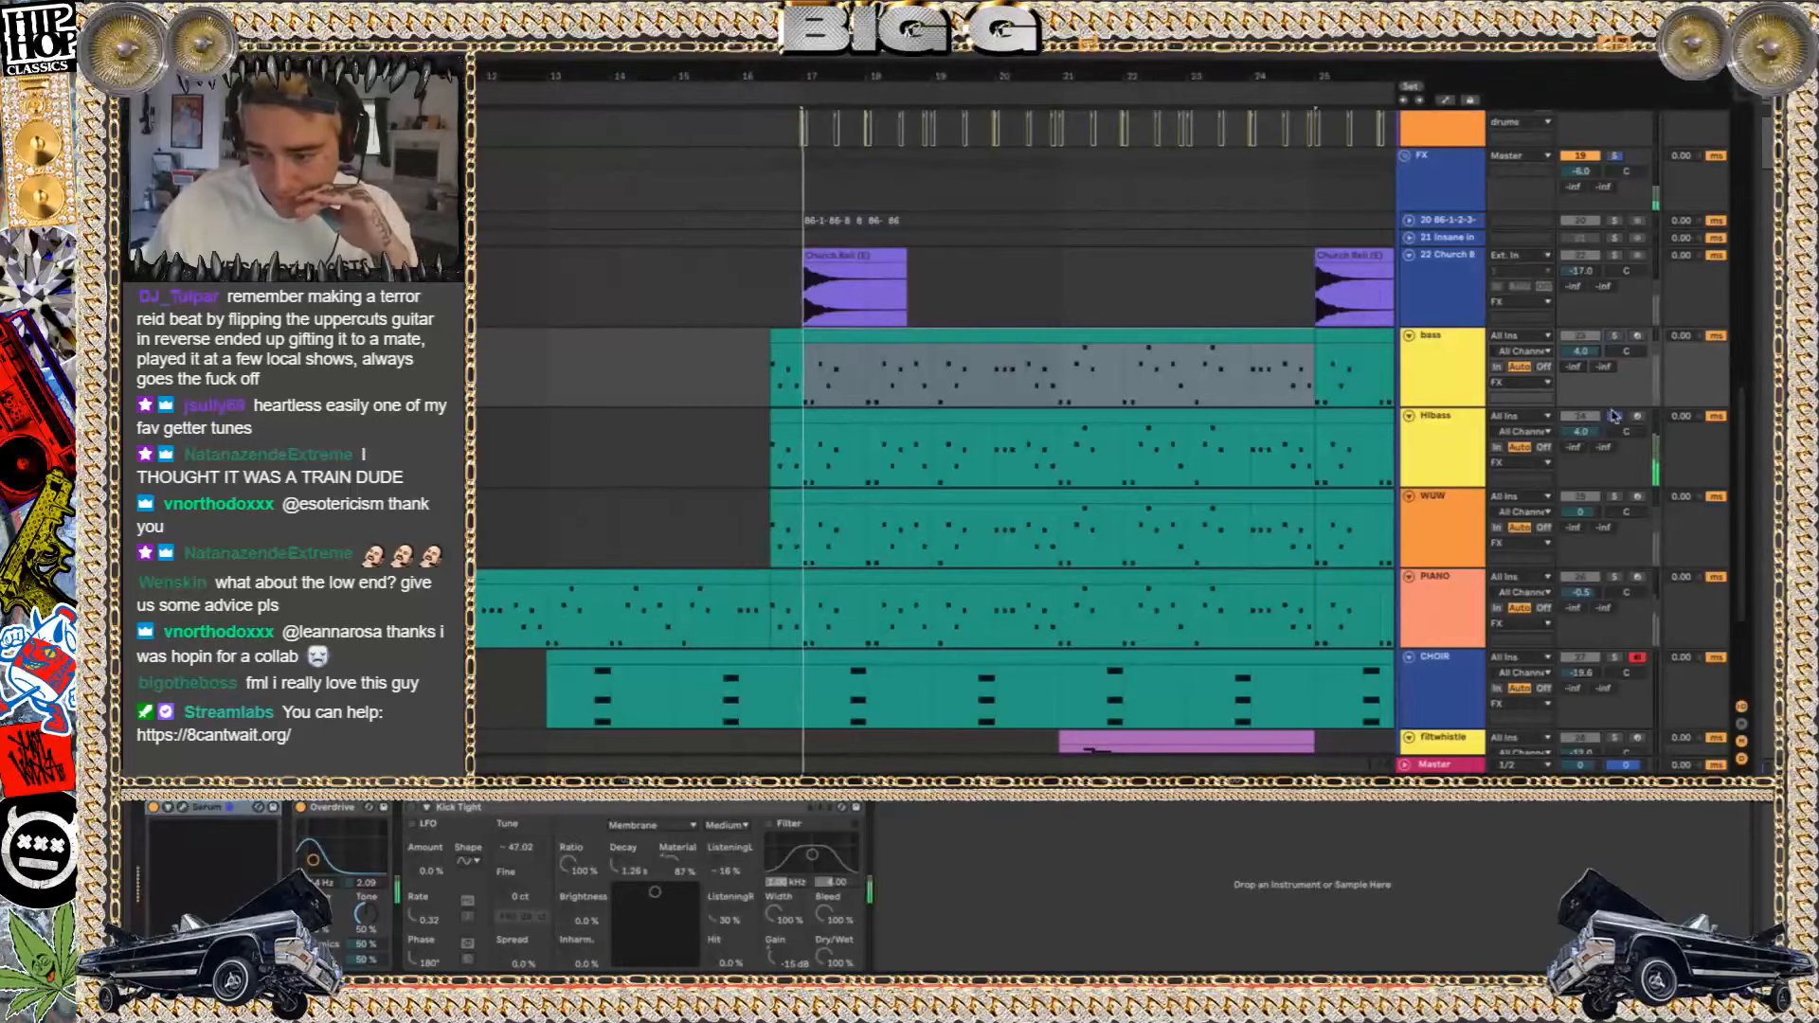
Audition the HIbass track in solo and with the bass track, and show the HIbass track's devices
{"action": "left_click", "coordinate": [1614, 415]}
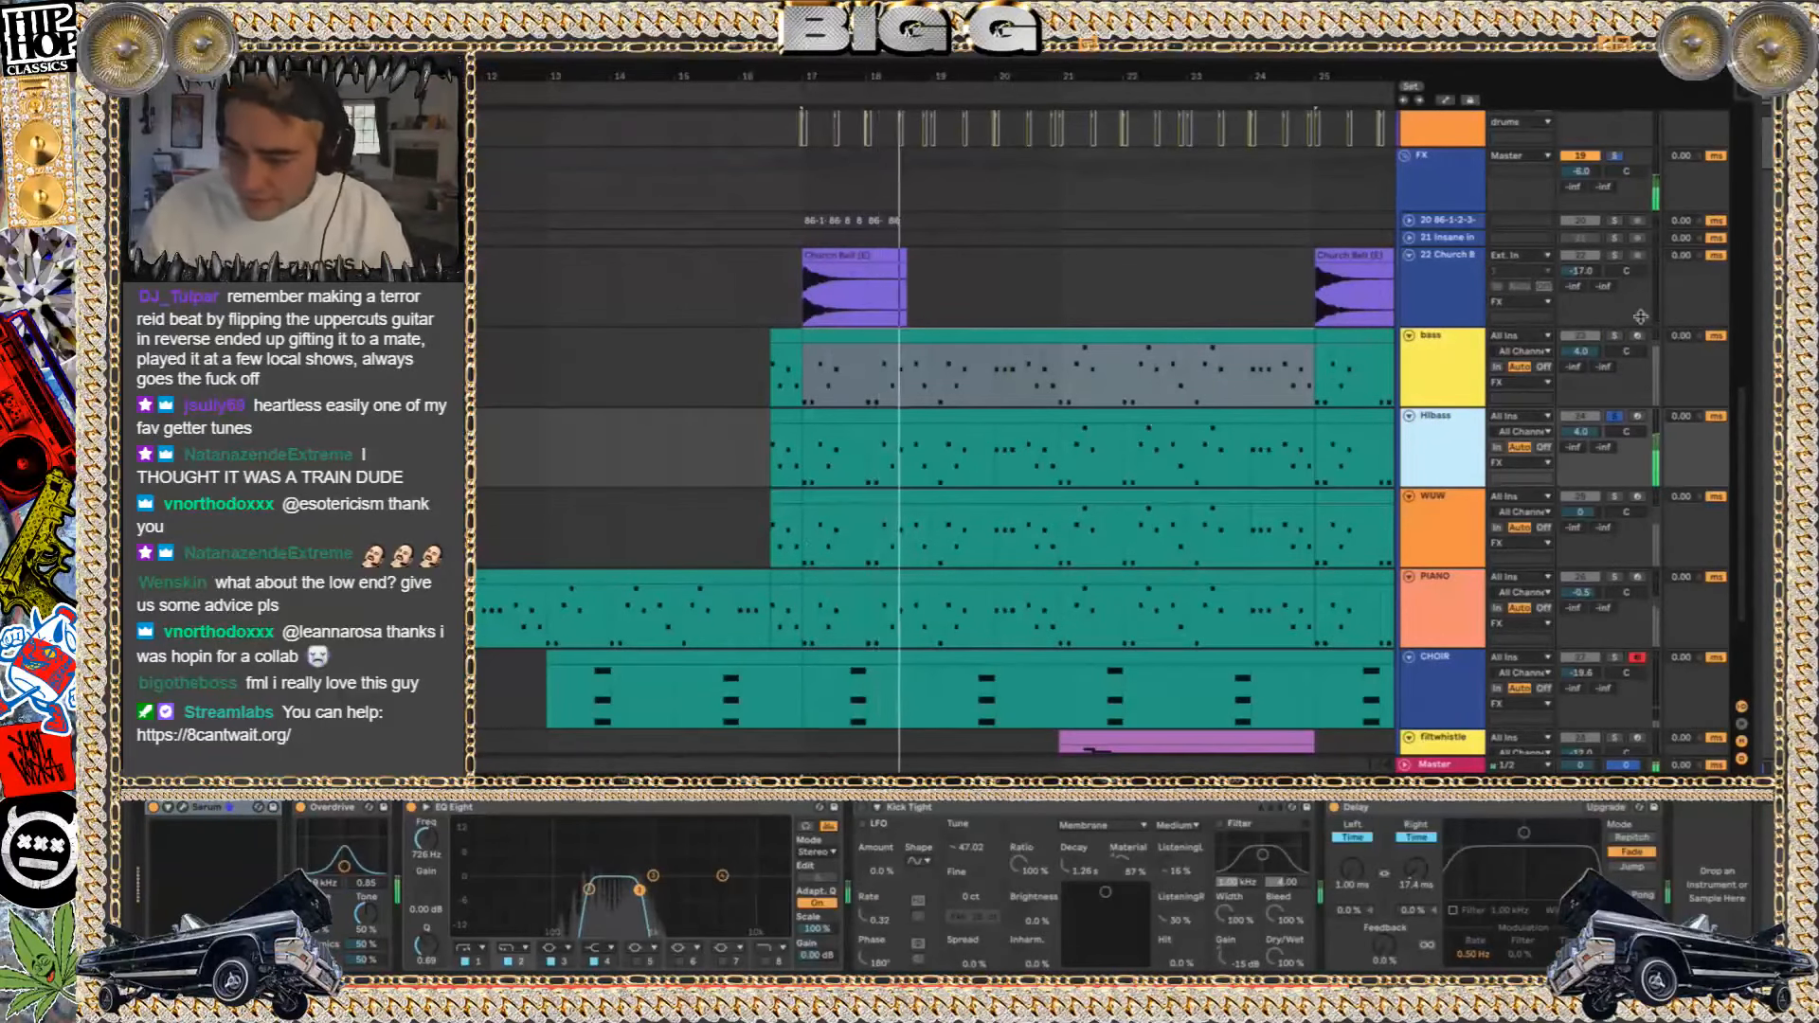
{"action": "left_click", "coordinate": [1615, 336], "text": "super"}
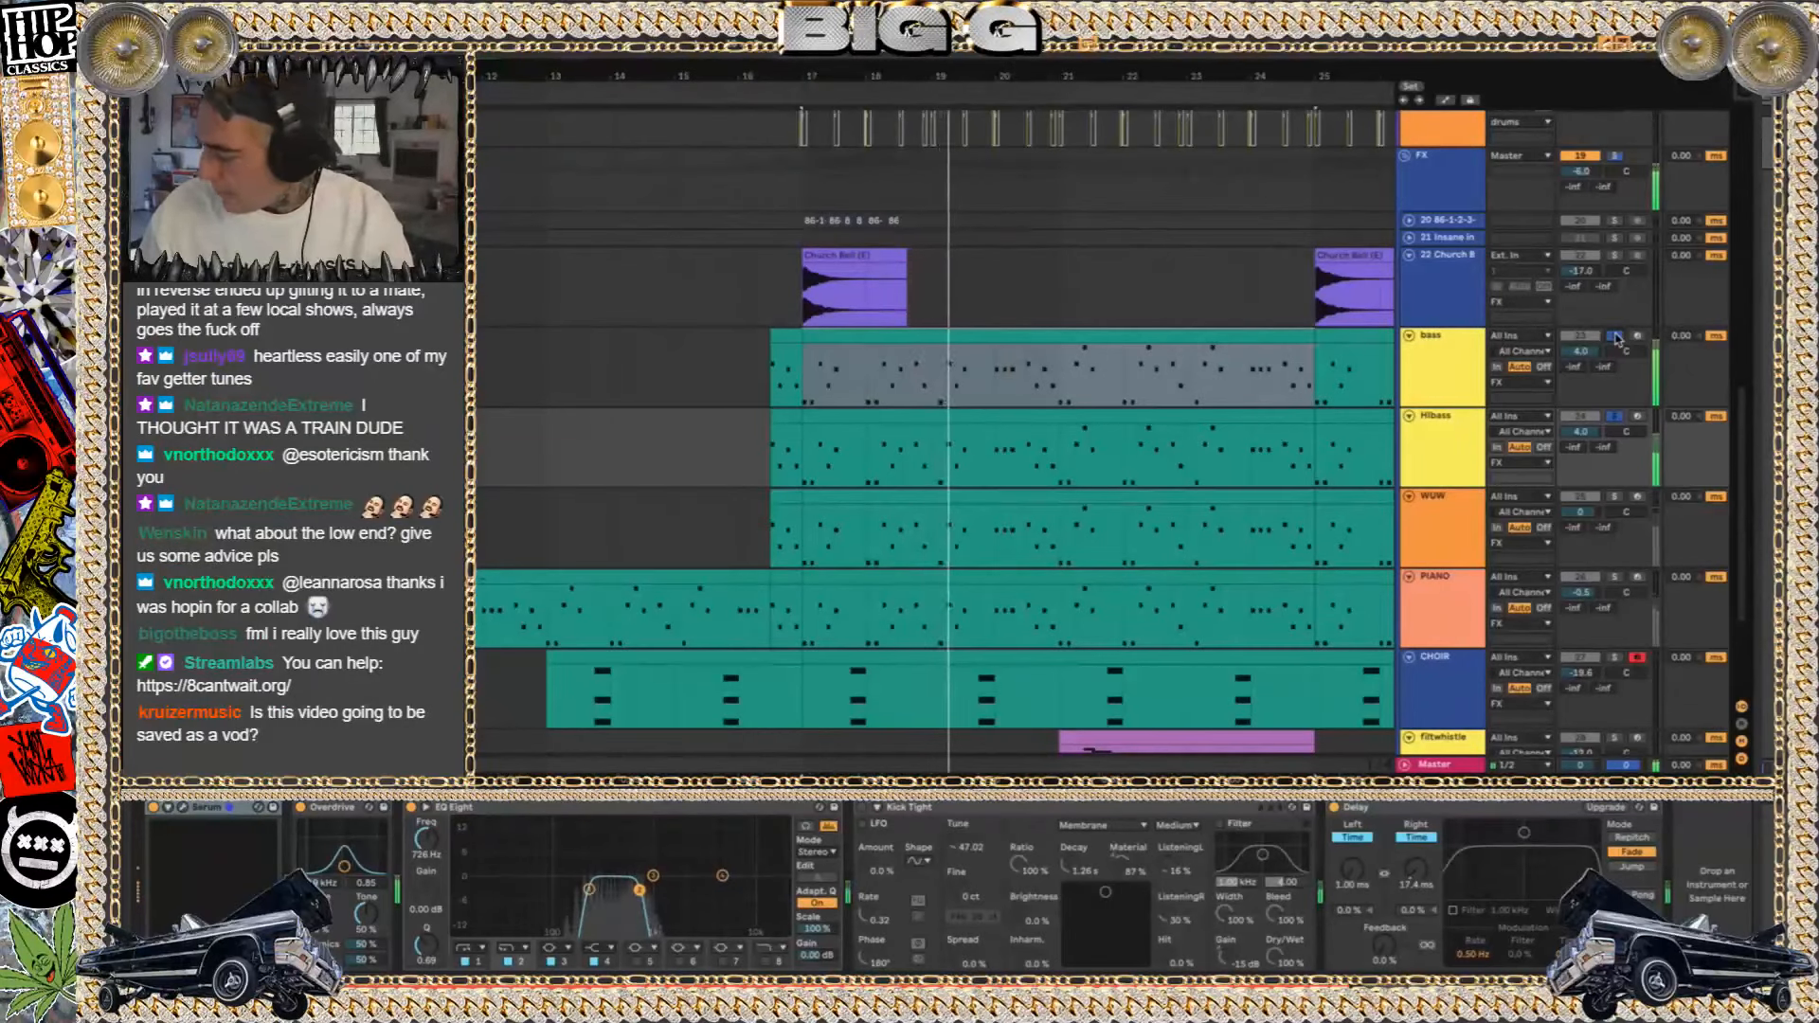
{"action": "left_click", "coordinate": [1615, 337]}
{"action": "left_click", "coordinate": [1441, 391]}
{"action": "left_click", "coordinate": [1438, 449]}
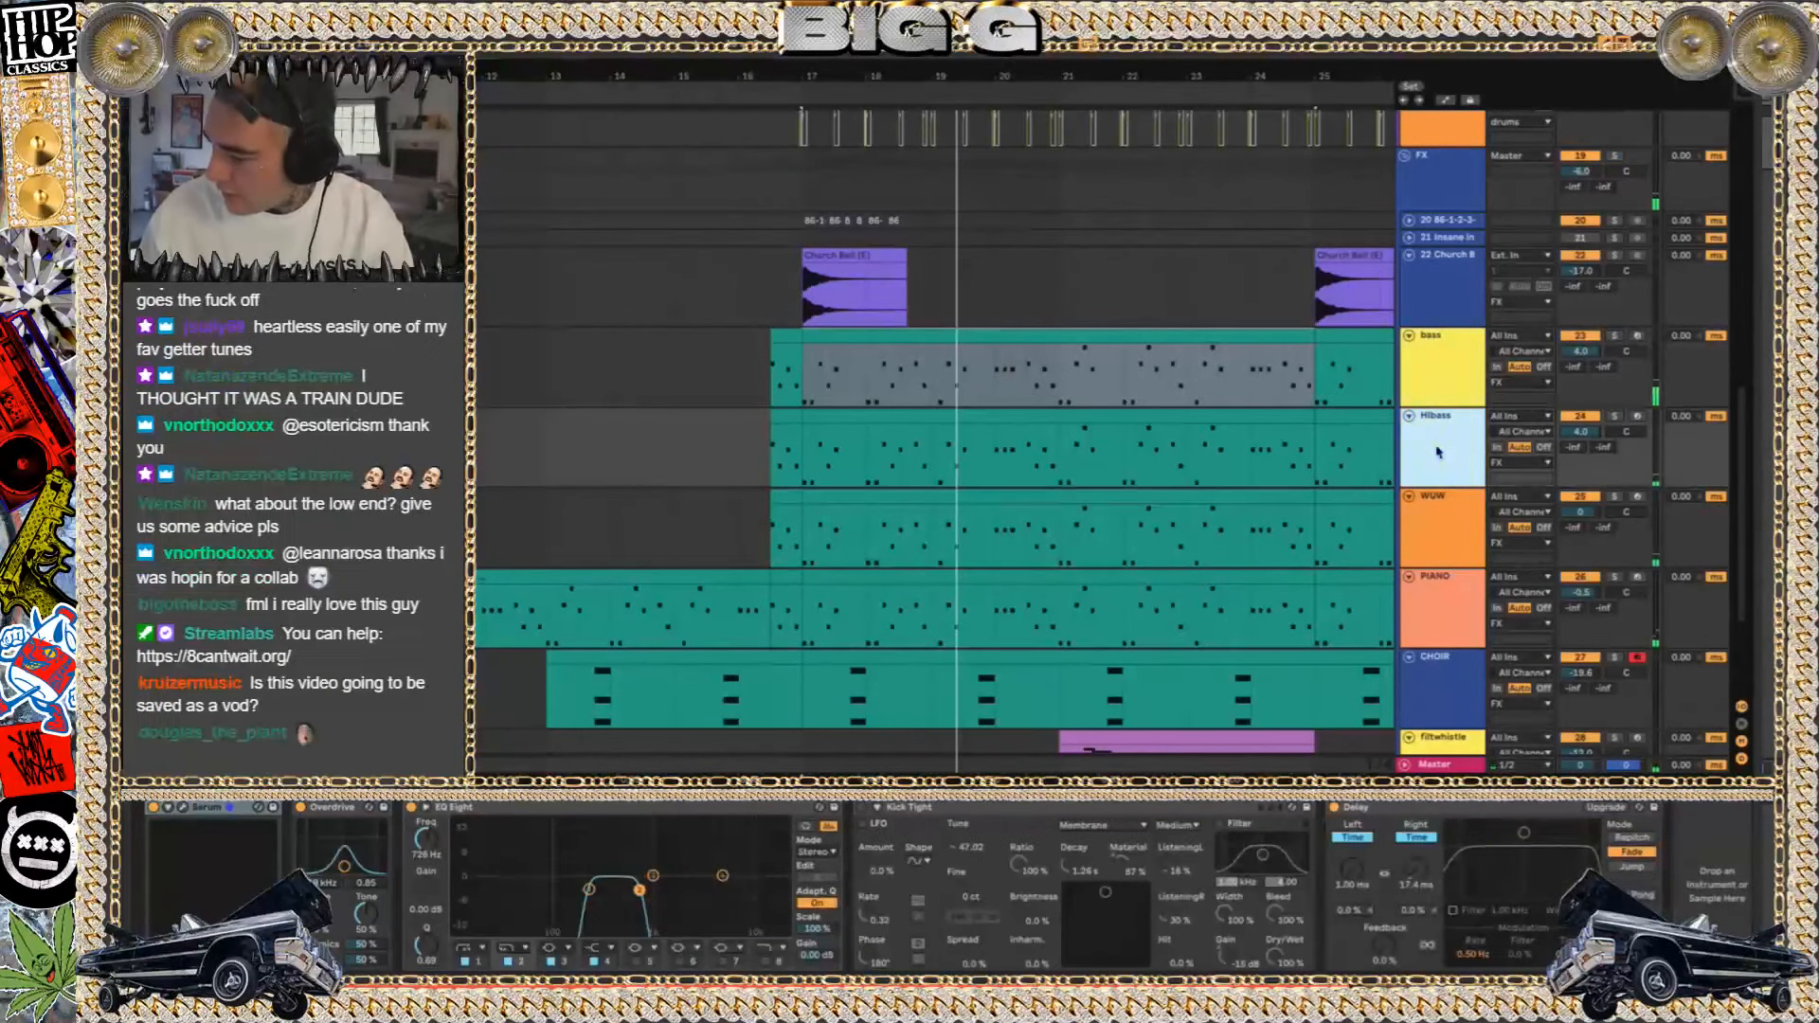
Solo the bass and HIbass tracks together and play them from bar 17
{"action": "left_click", "coordinate": [1615, 337]}
{"action": "left_click", "coordinate": [1616, 417], "text": "super"}
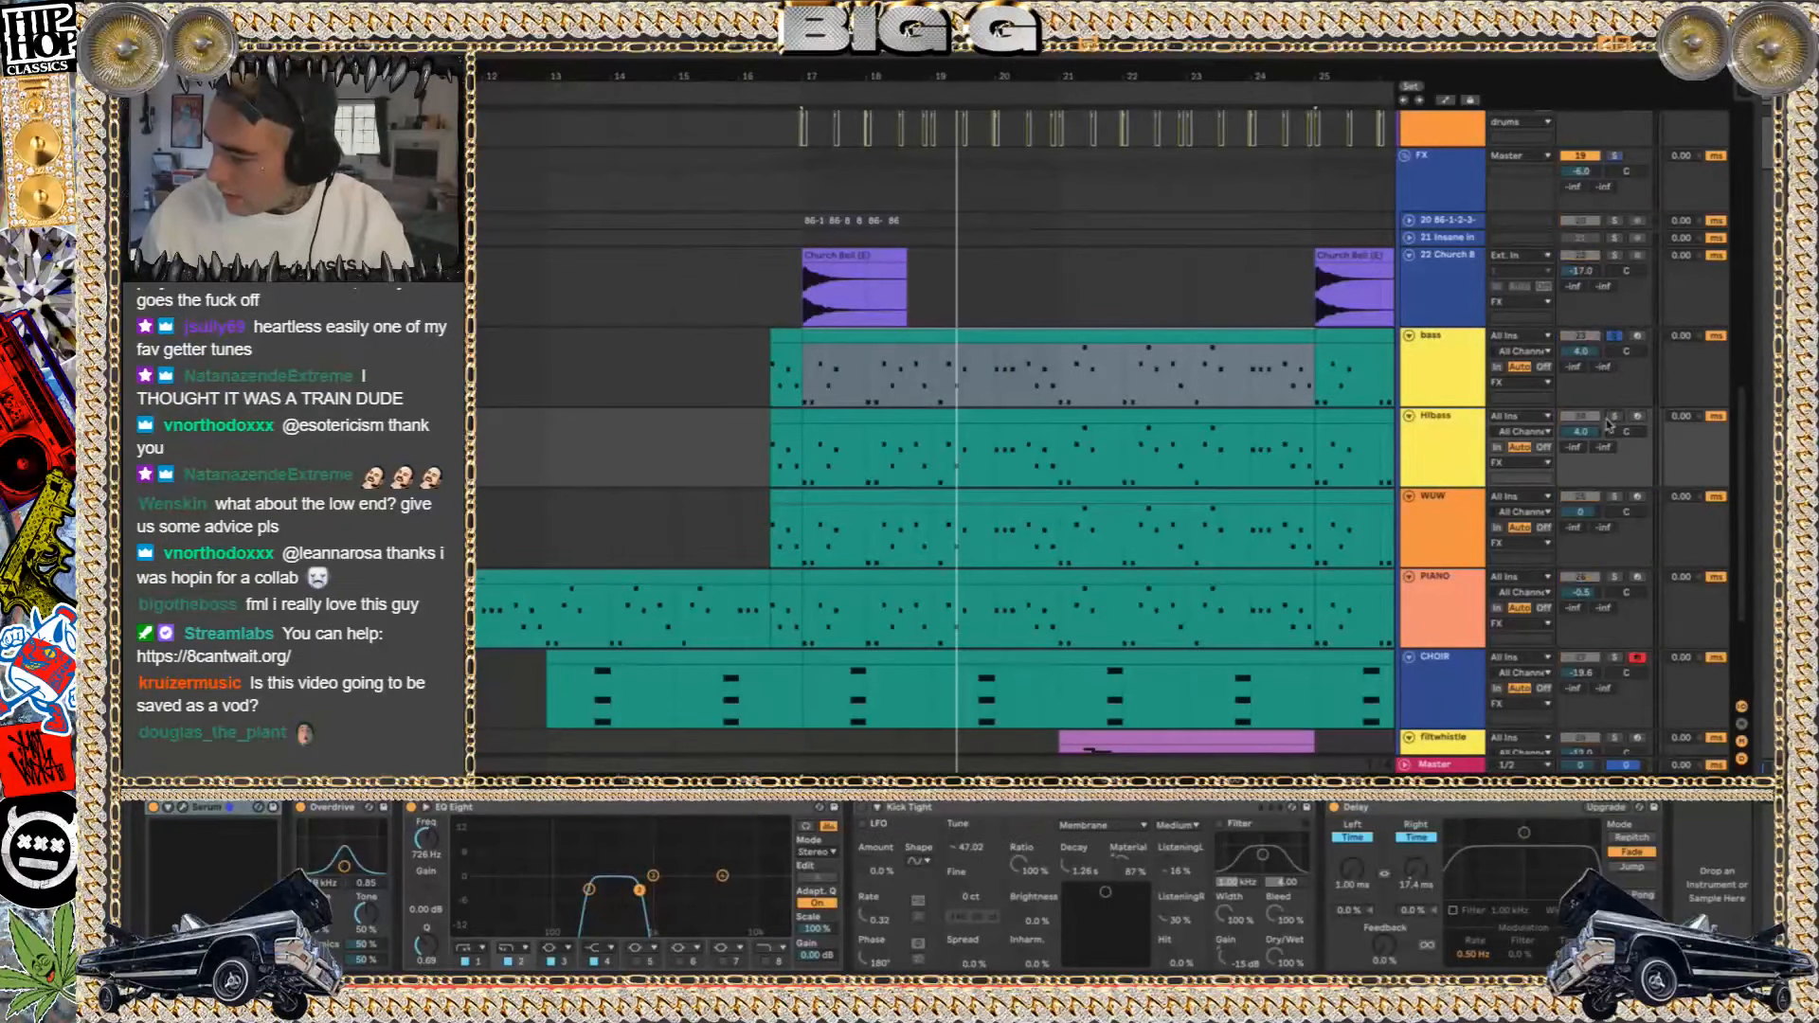
{"action": "key", "text": "space"}
{"action": "key", "text": "space"}
{"action": "key", "text": "space"}
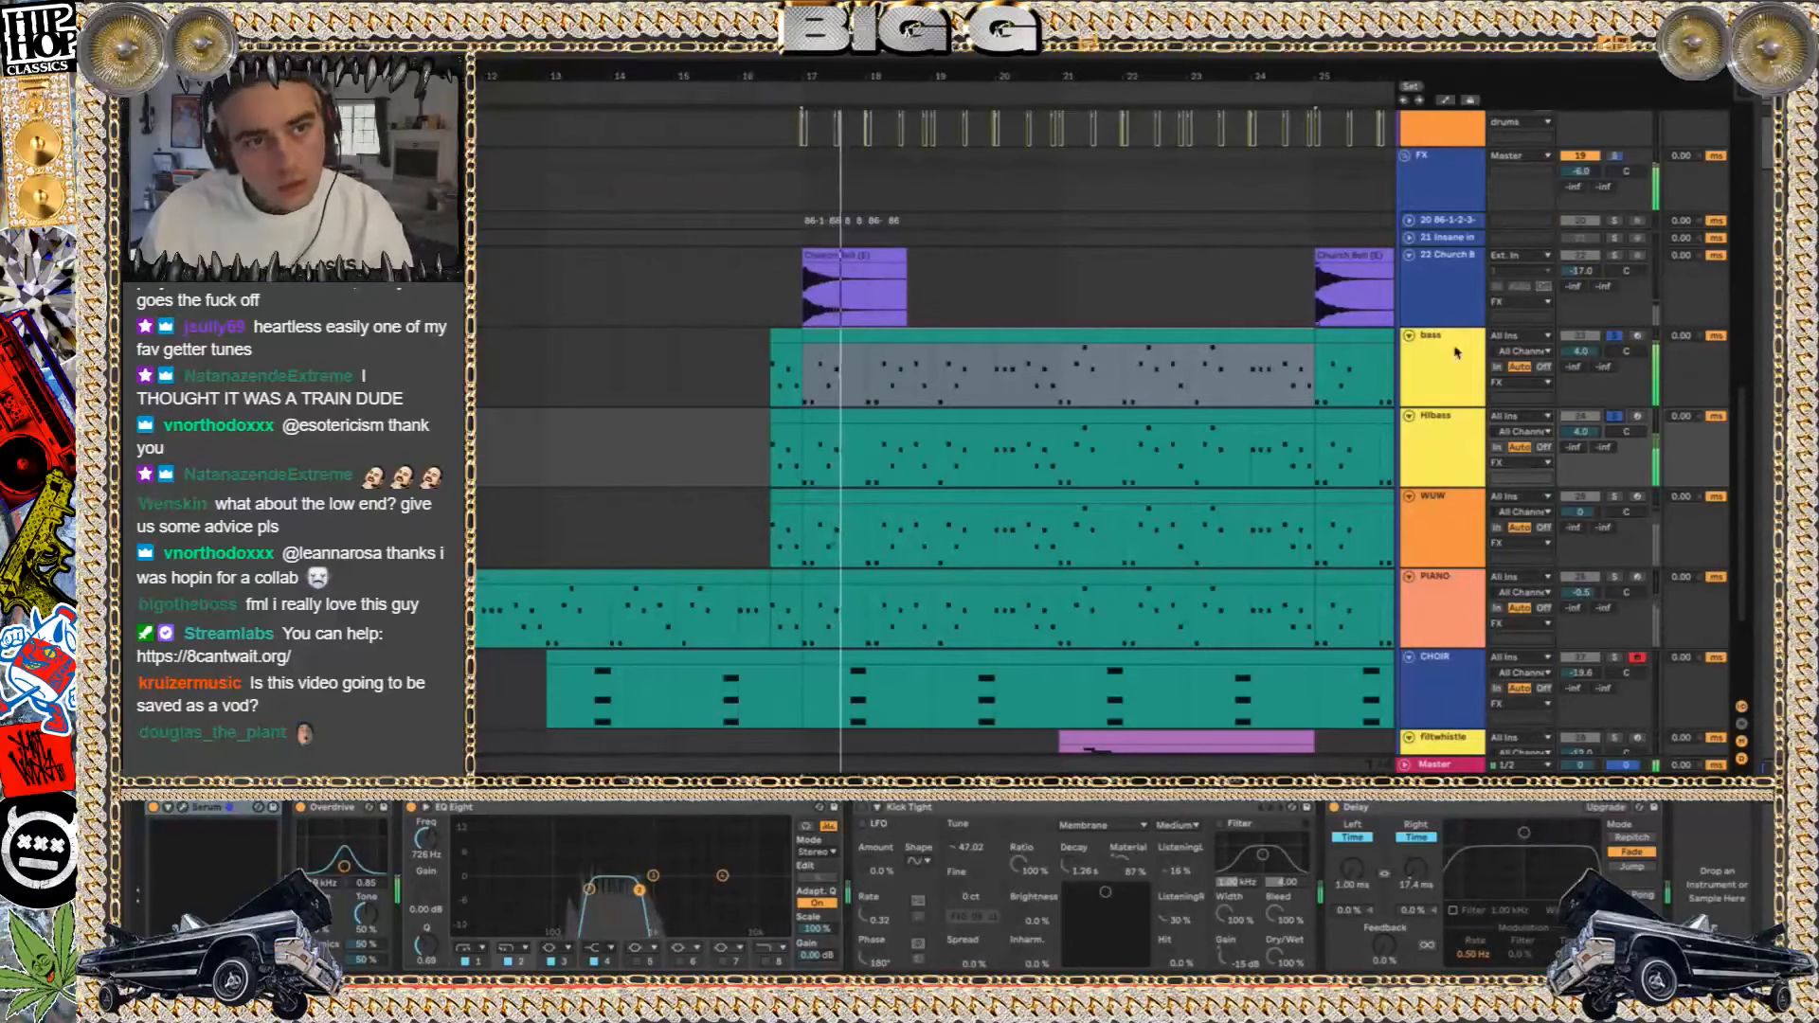
Solo only the WUW track, select its clip at bar 17, and play it with its Serum instrument open
{"action": "left_click", "coordinate": [1616, 417]}
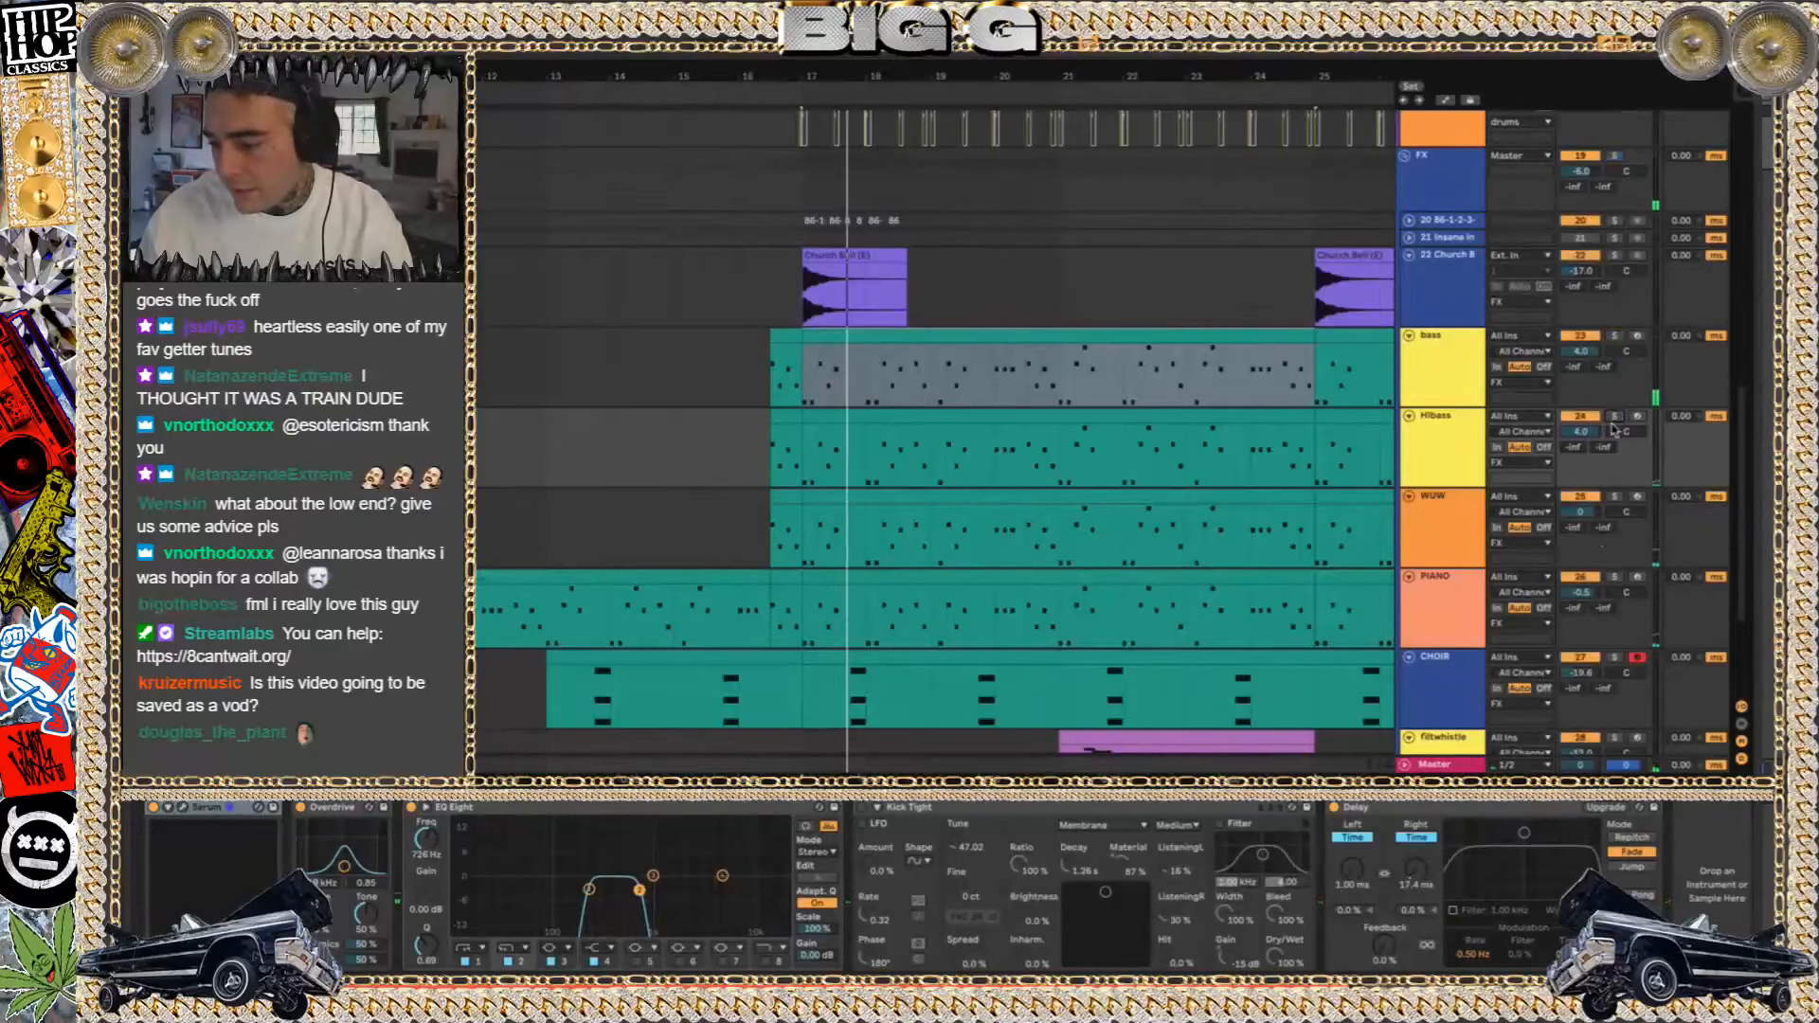
{"action": "left_click", "coordinate": [1614, 497]}
{"action": "left_click", "coordinate": [857, 497]}
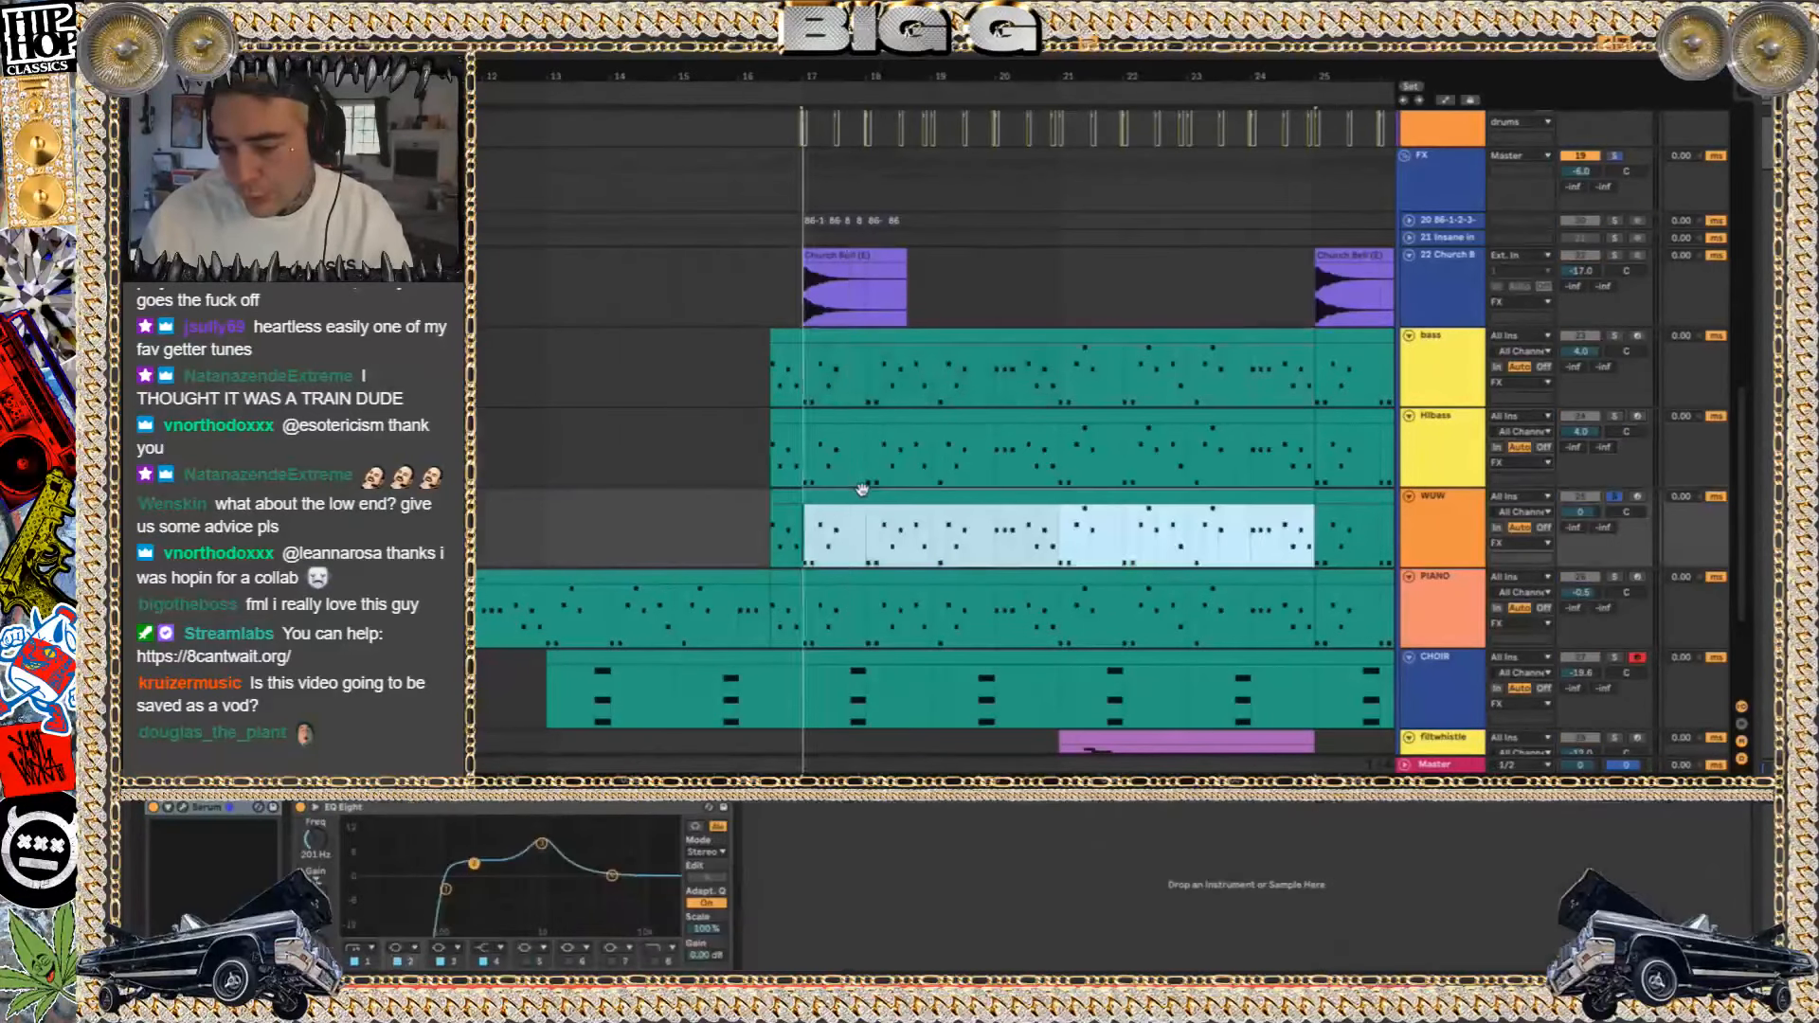
{"action": "left_click", "coordinate": [183, 808]}
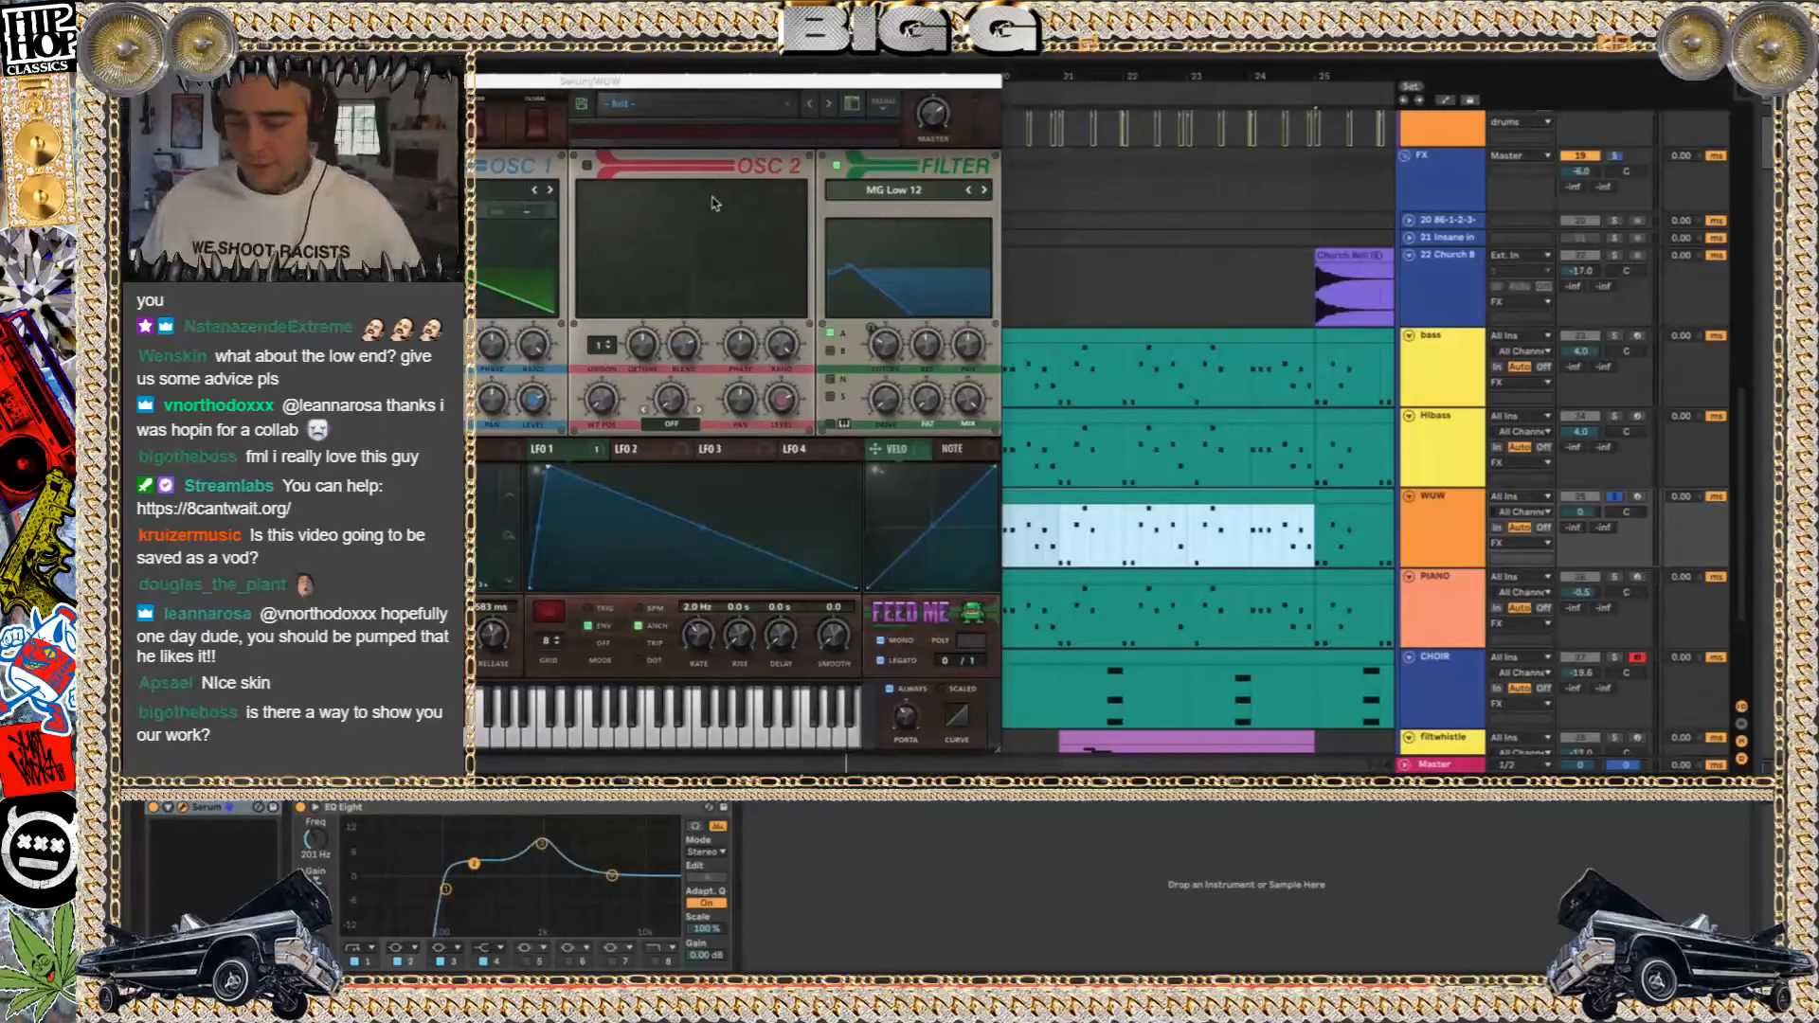
{"action": "key", "text": "space"}
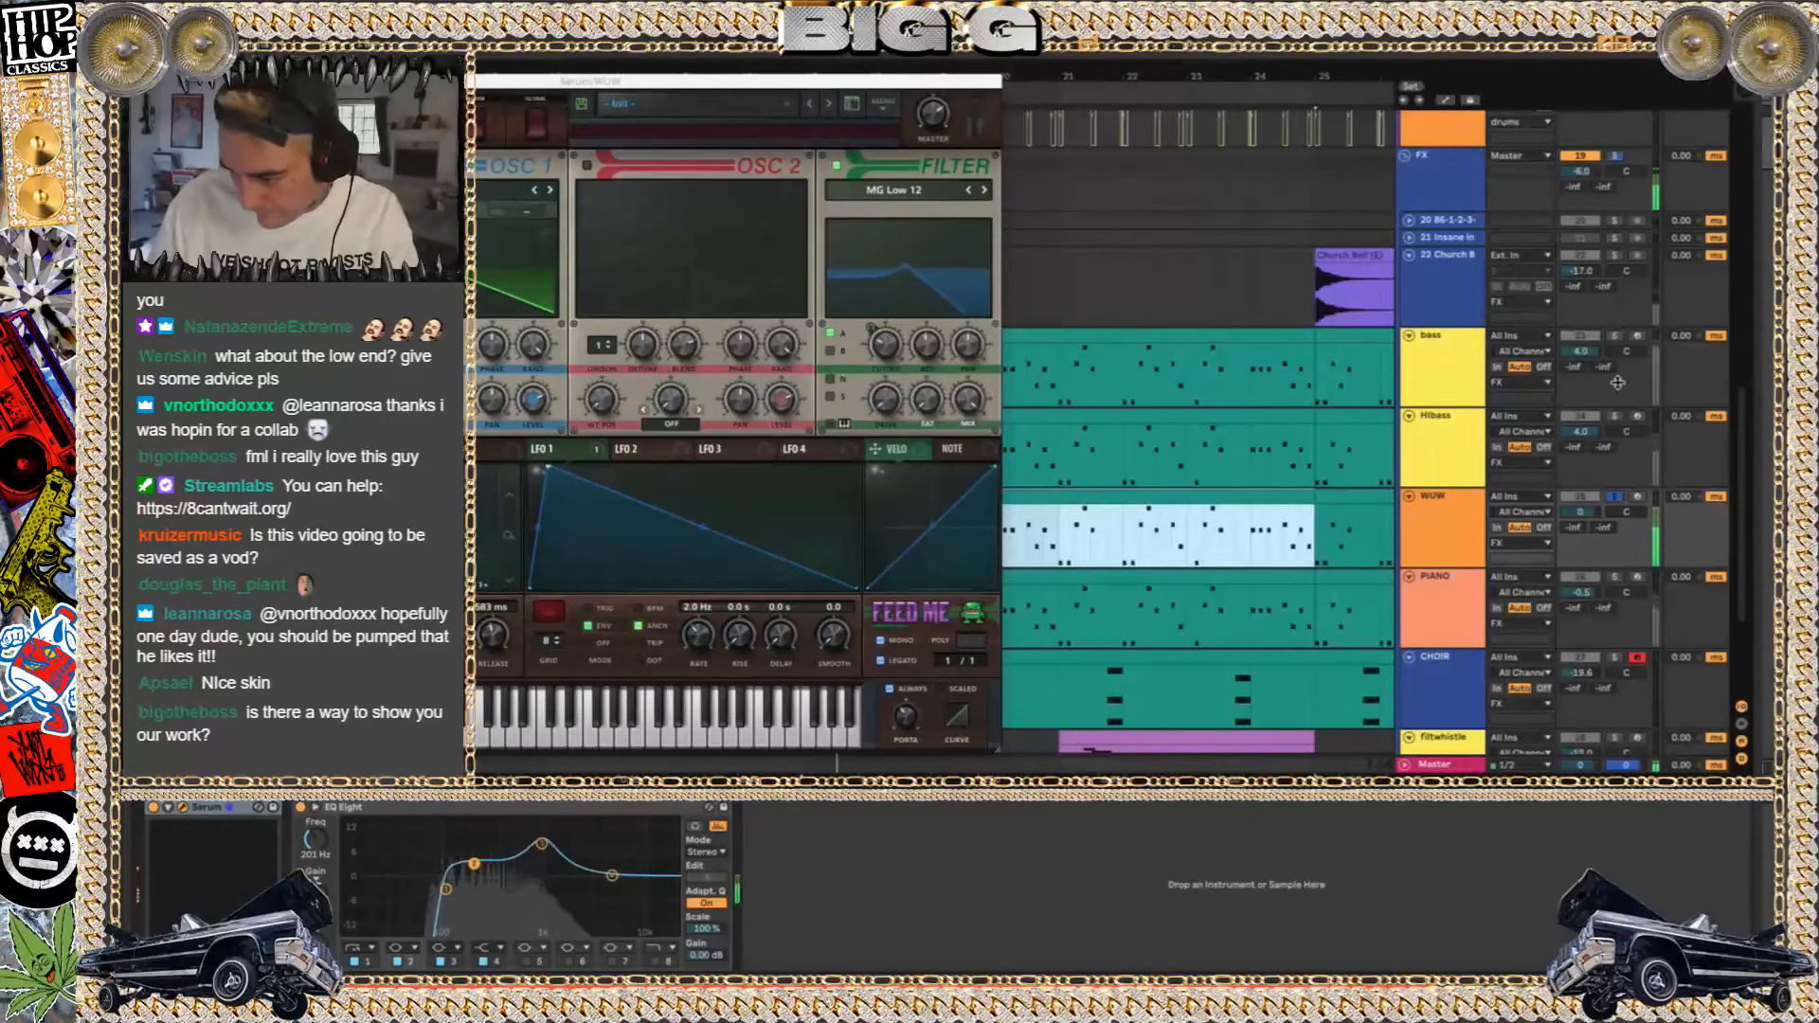
Audition WUW with HIbass and bass in solo, solo the PIANO track alone, and layer the three bass tracks over it
{"action": "left_click", "coordinate": [1613, 416]}
{"action": "left_click", "coordinate": [1614, 335]}
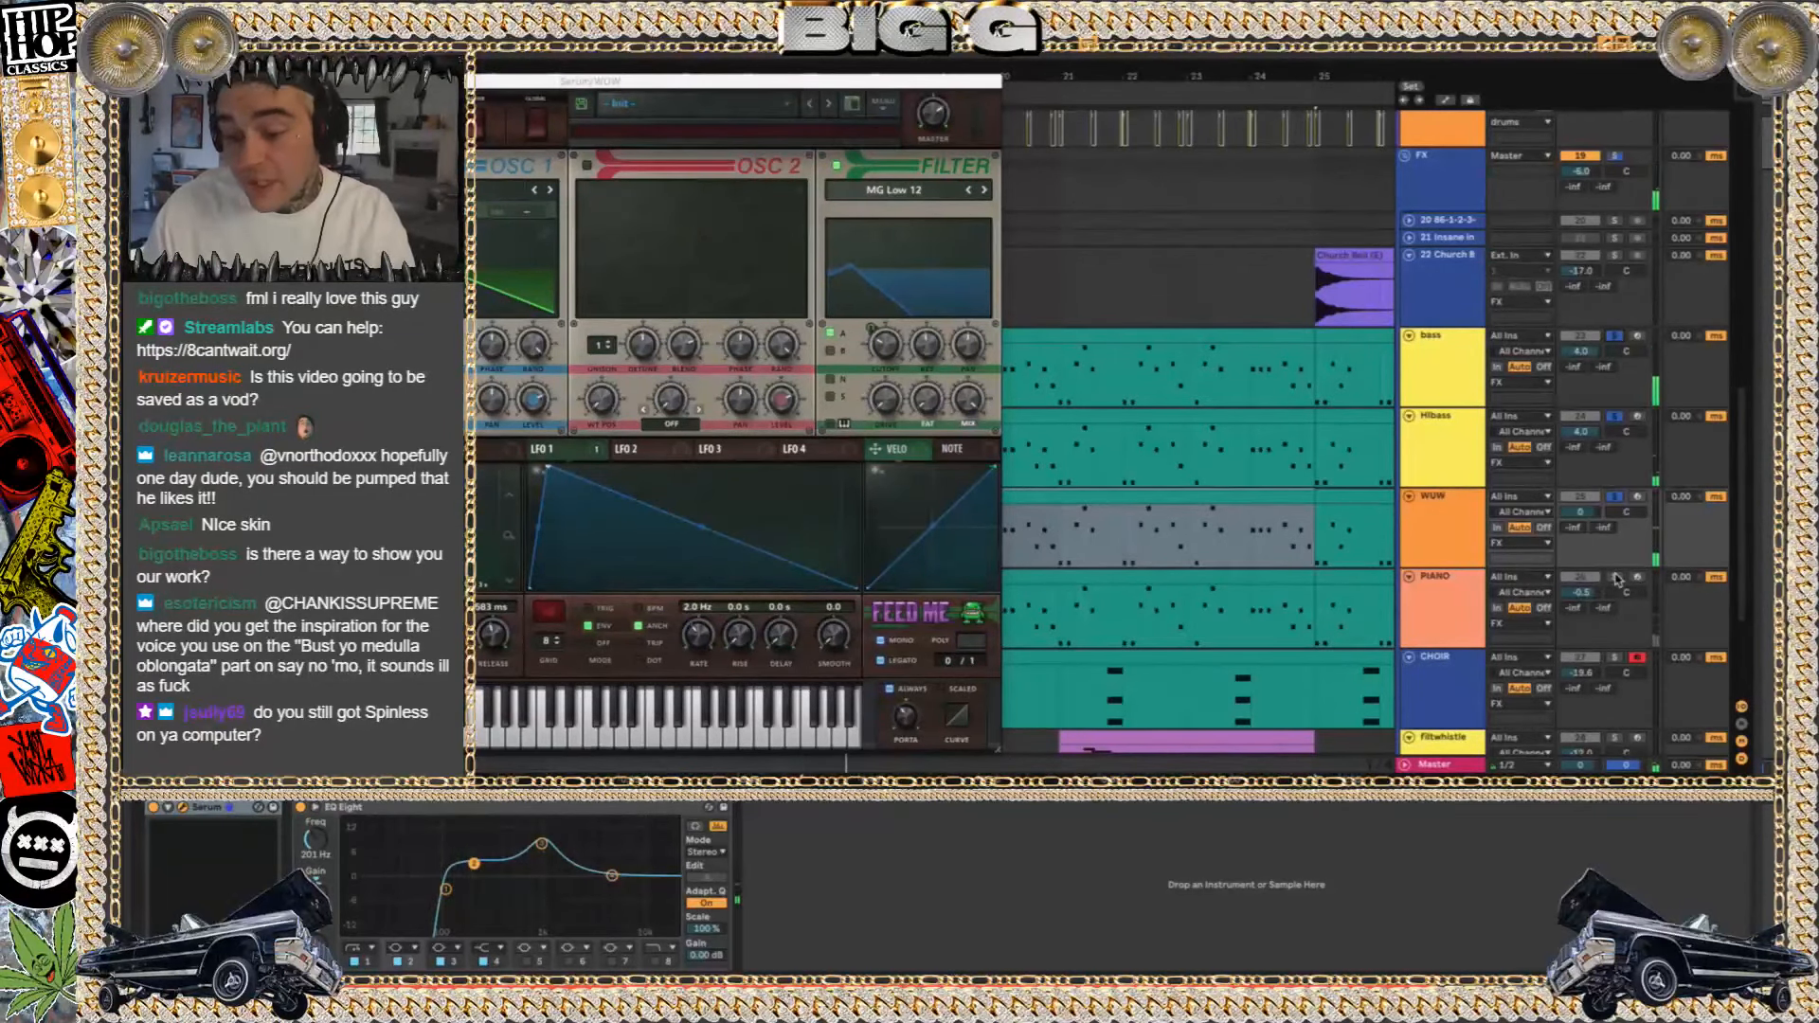
{"action": "left_click", "coordinate": [1616, 577]}
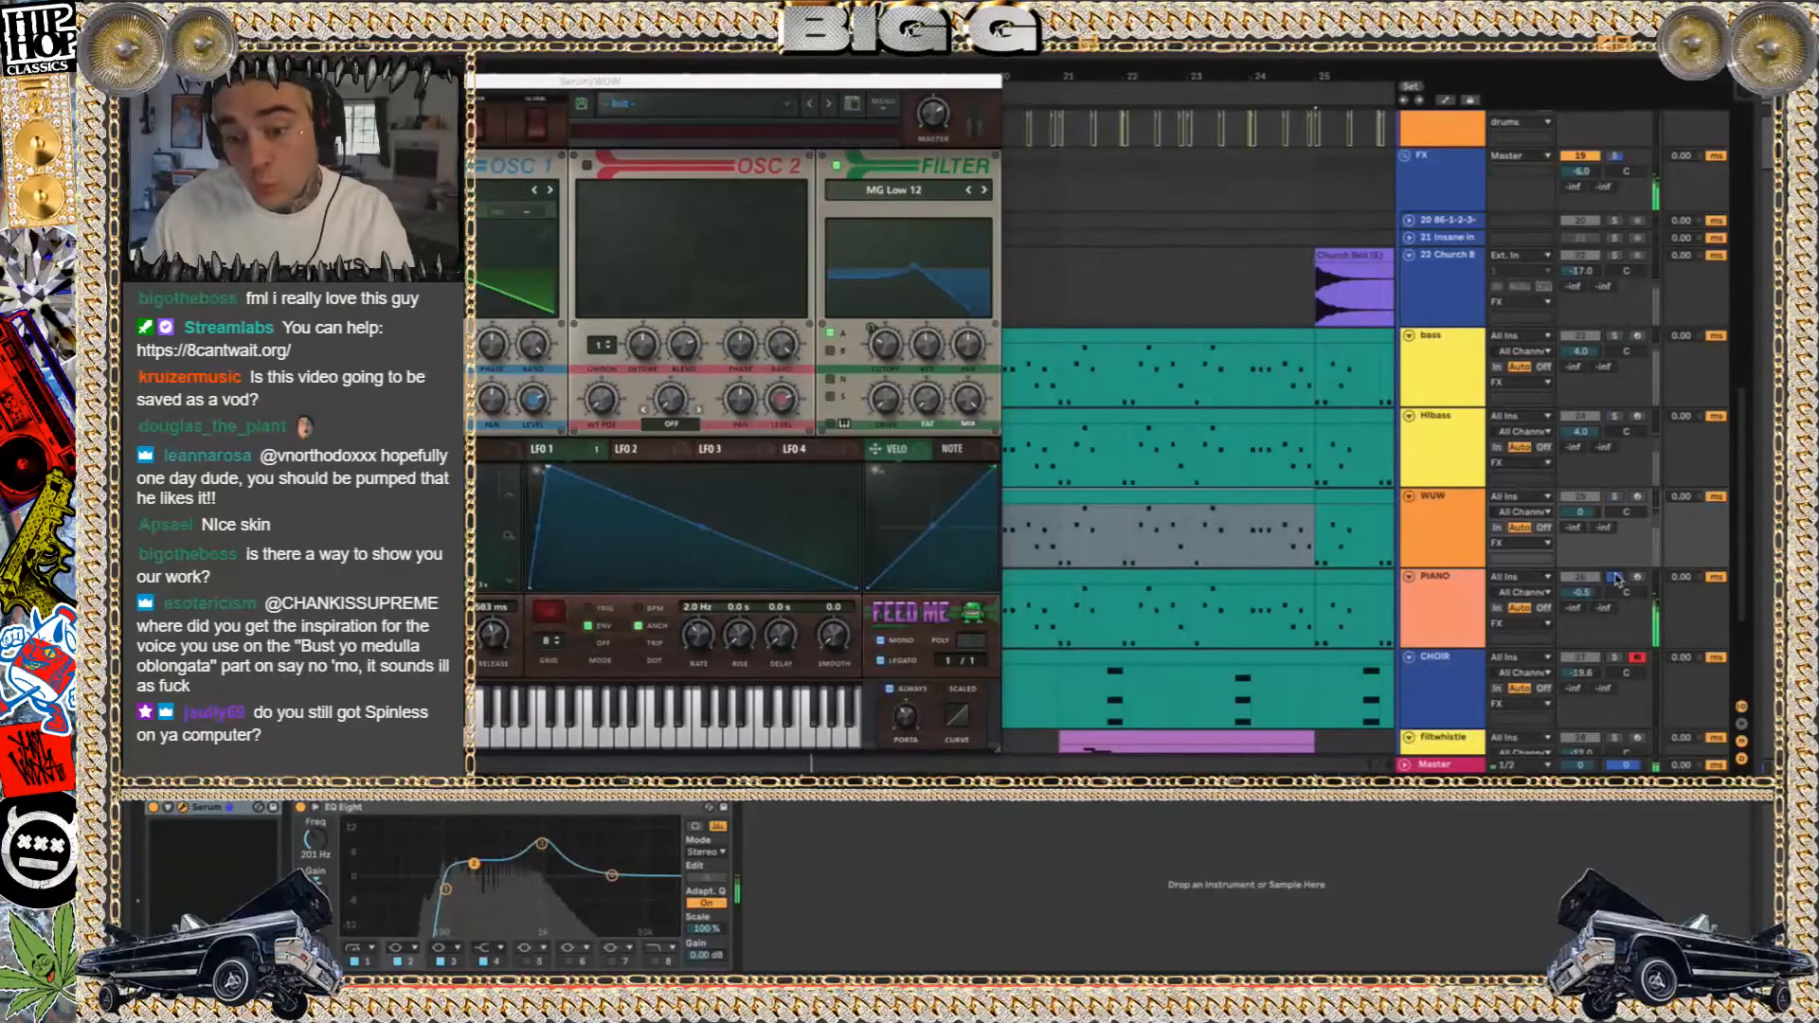
{"action": "left_click", "coordinate": [1616, 496], "text": "ctrl"}
{"action": "left_click", "coordinate": [1616, 416], "text": "ctrl"}
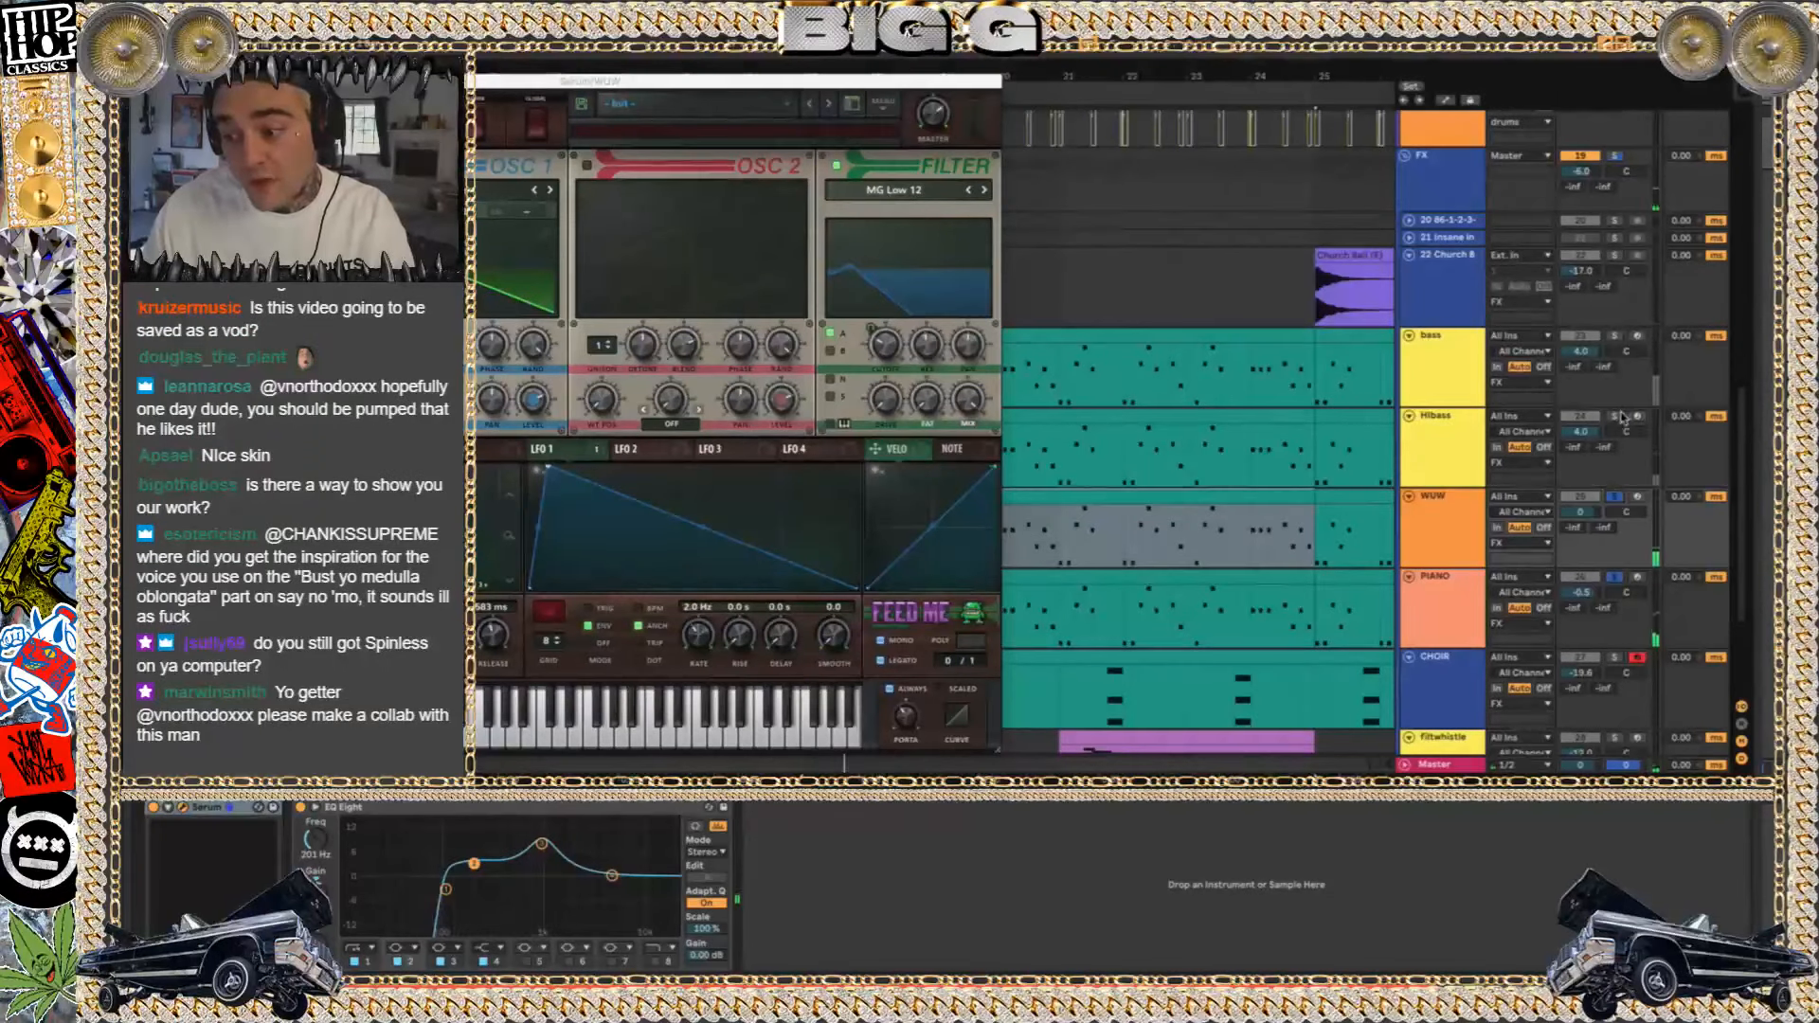
{"action": "left_click", "coordinate": [1615, 336], "text": "ctrl"}
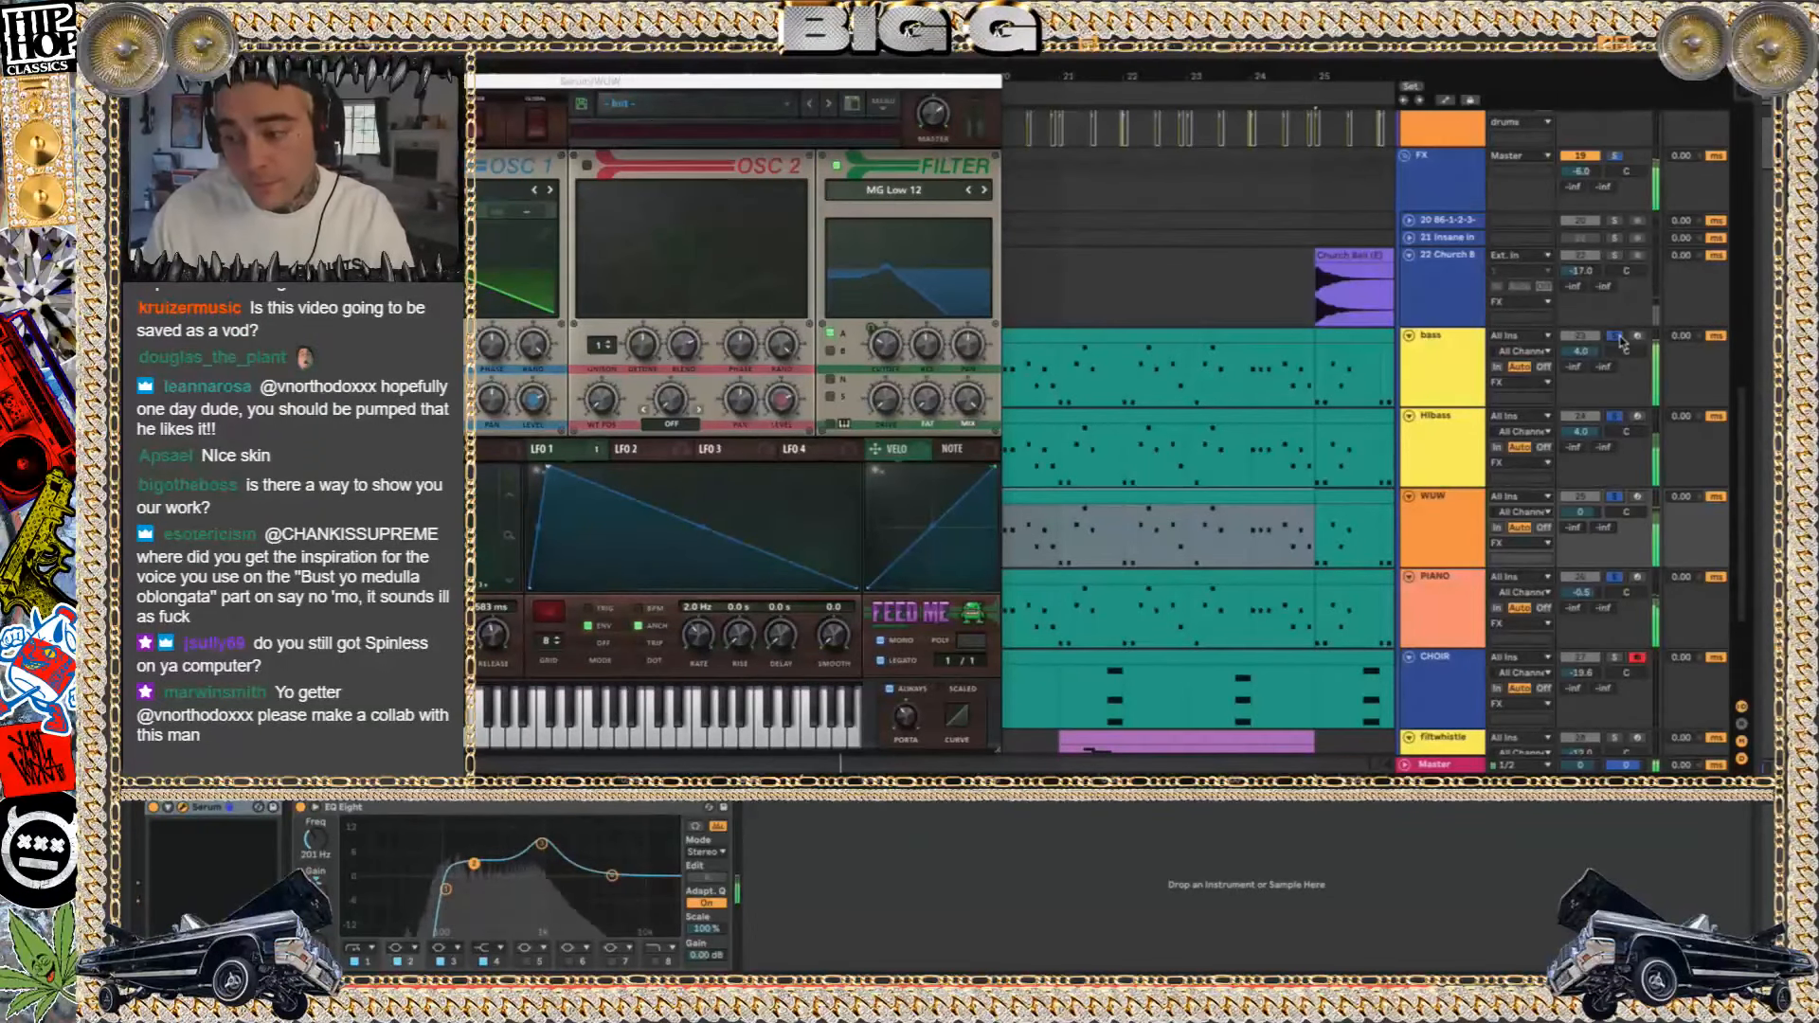
Play all tracks together from bar 17 without any solo, and show the Master and PIANO tracks' devices
{"action": "left_click", "coordinate": [1438, 764]}
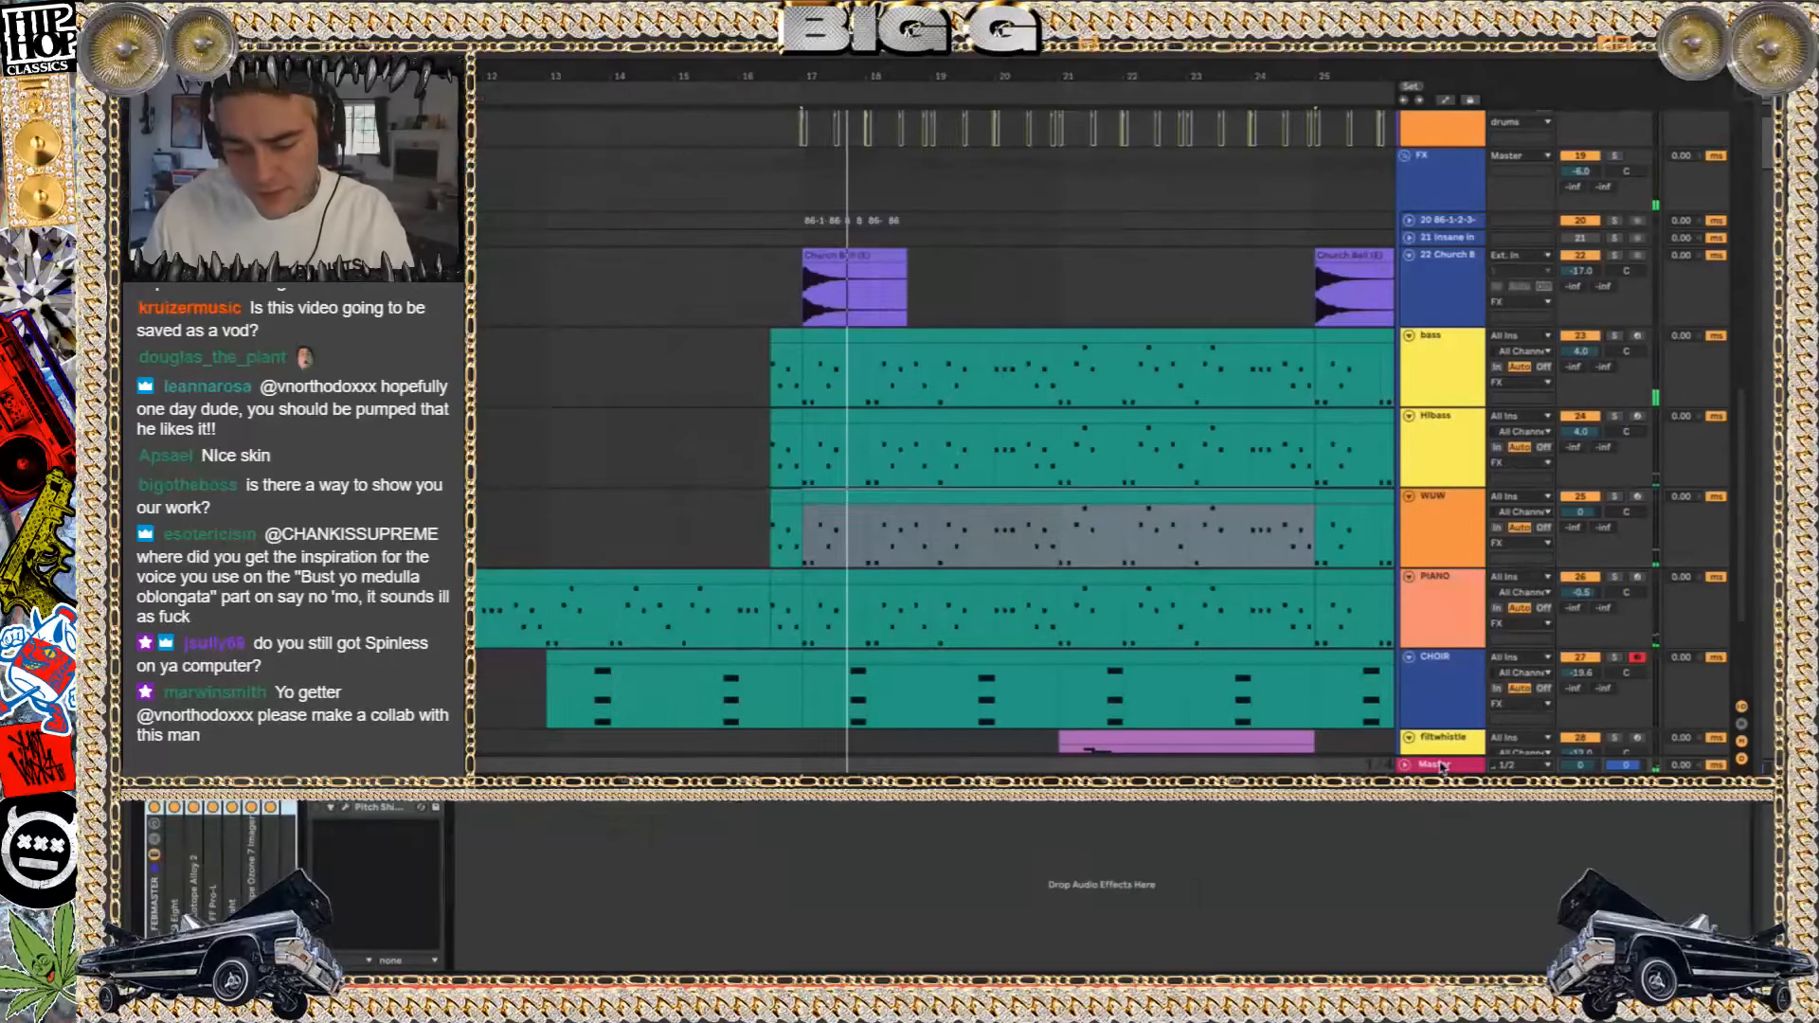
{"action": "key", "text": "space"}
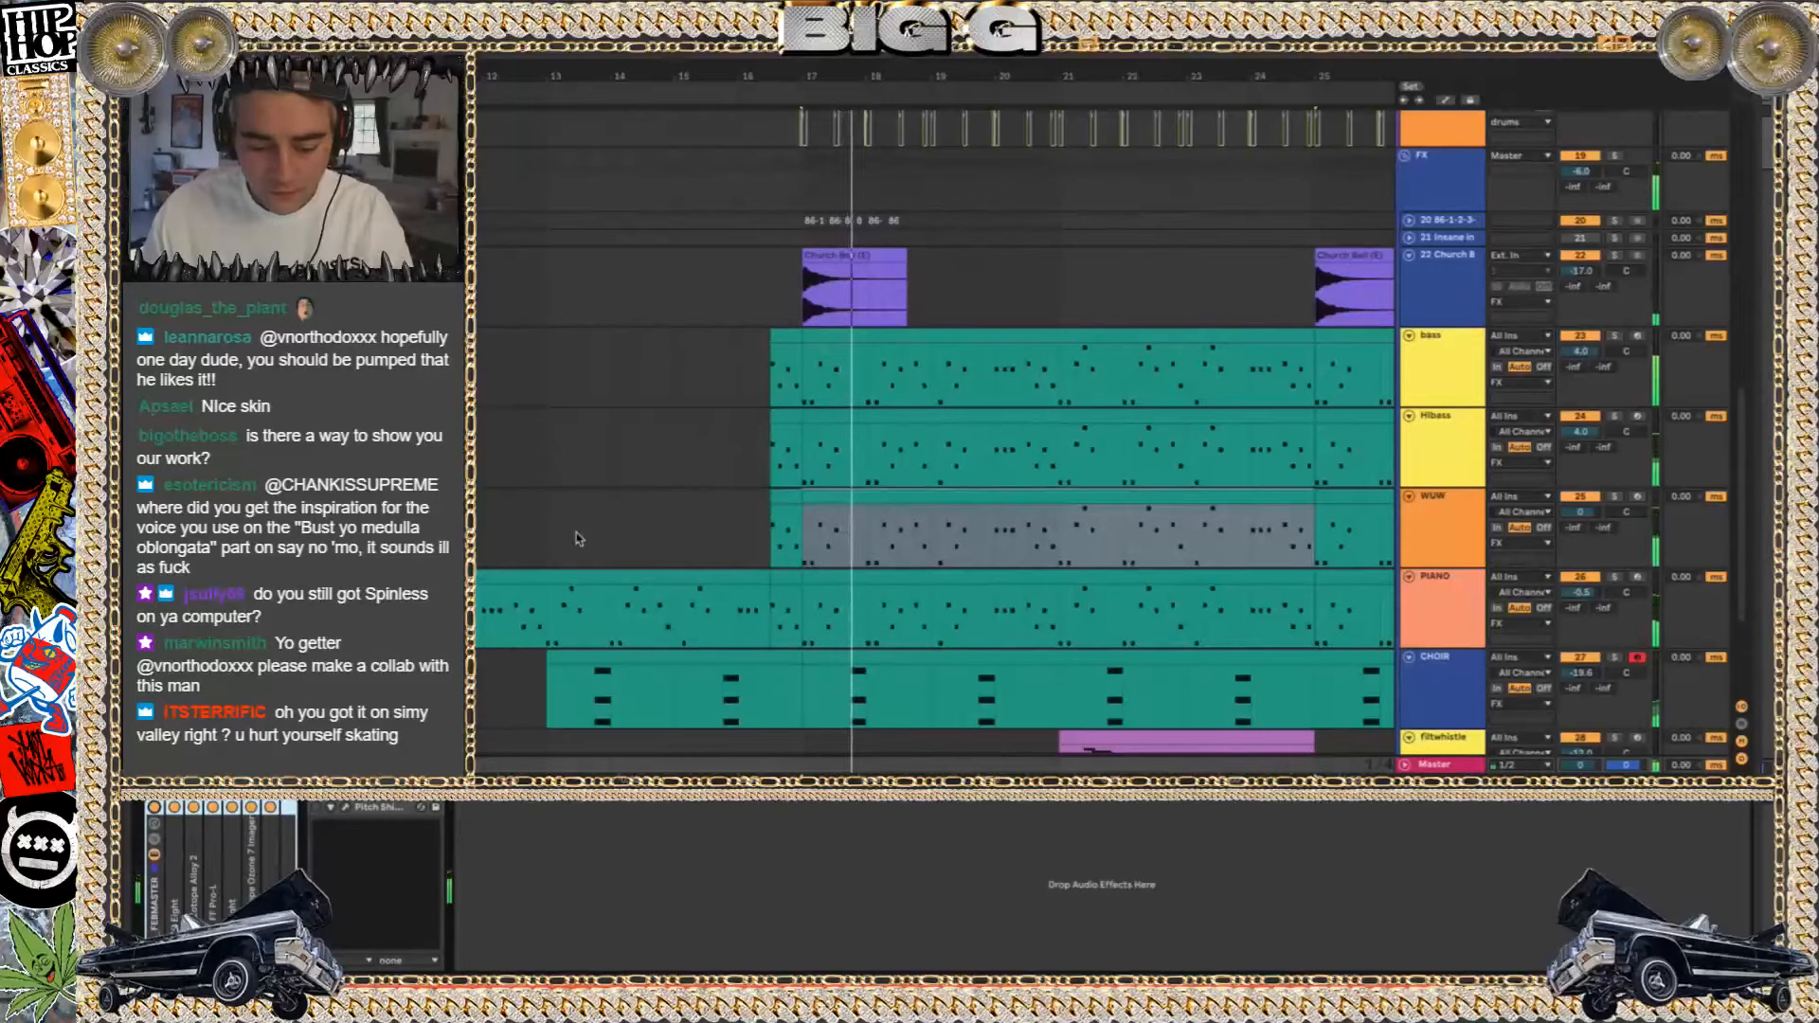
{"action": "left_click", "coordinate": [1433, 580]}
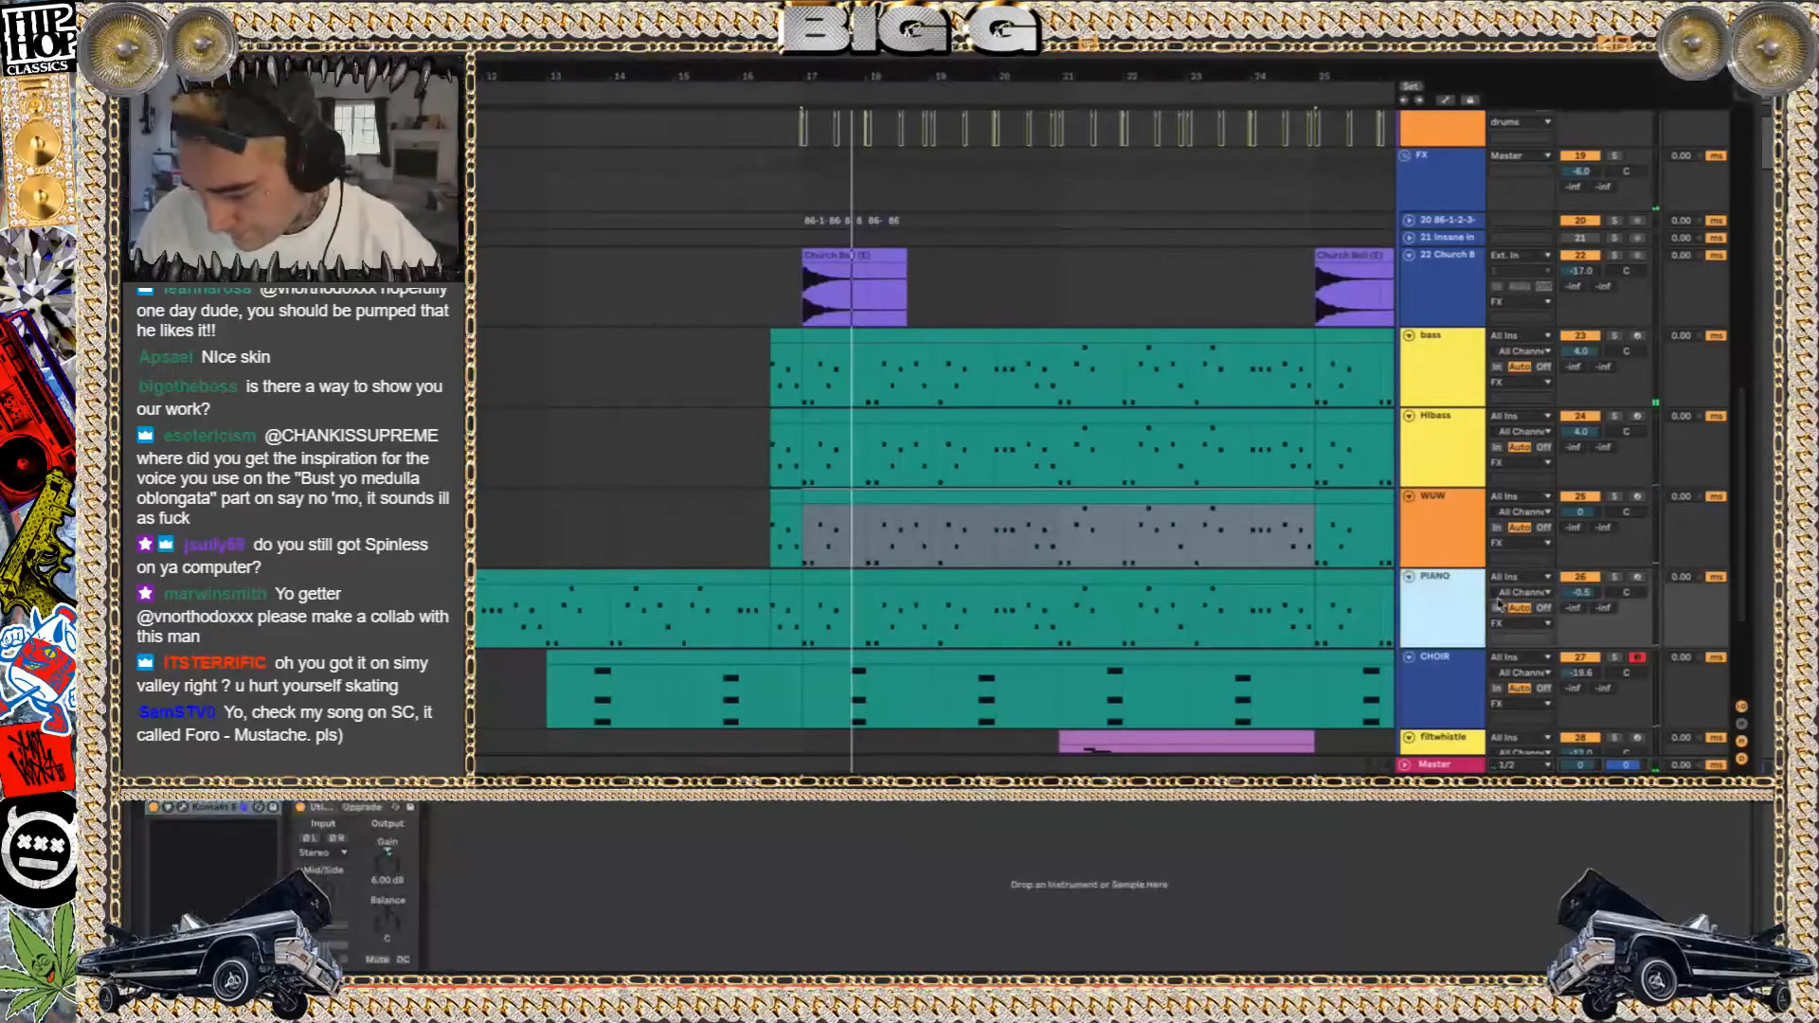
Select the filtwhistle clip at bar 21, solo its track, and play it
{"action": "scroll", "coordinate": [1208, 603], "scroll_direction": "down", "scroll_amount": 3}
{"action": "left_click", "coordinate": [1208, 602]}
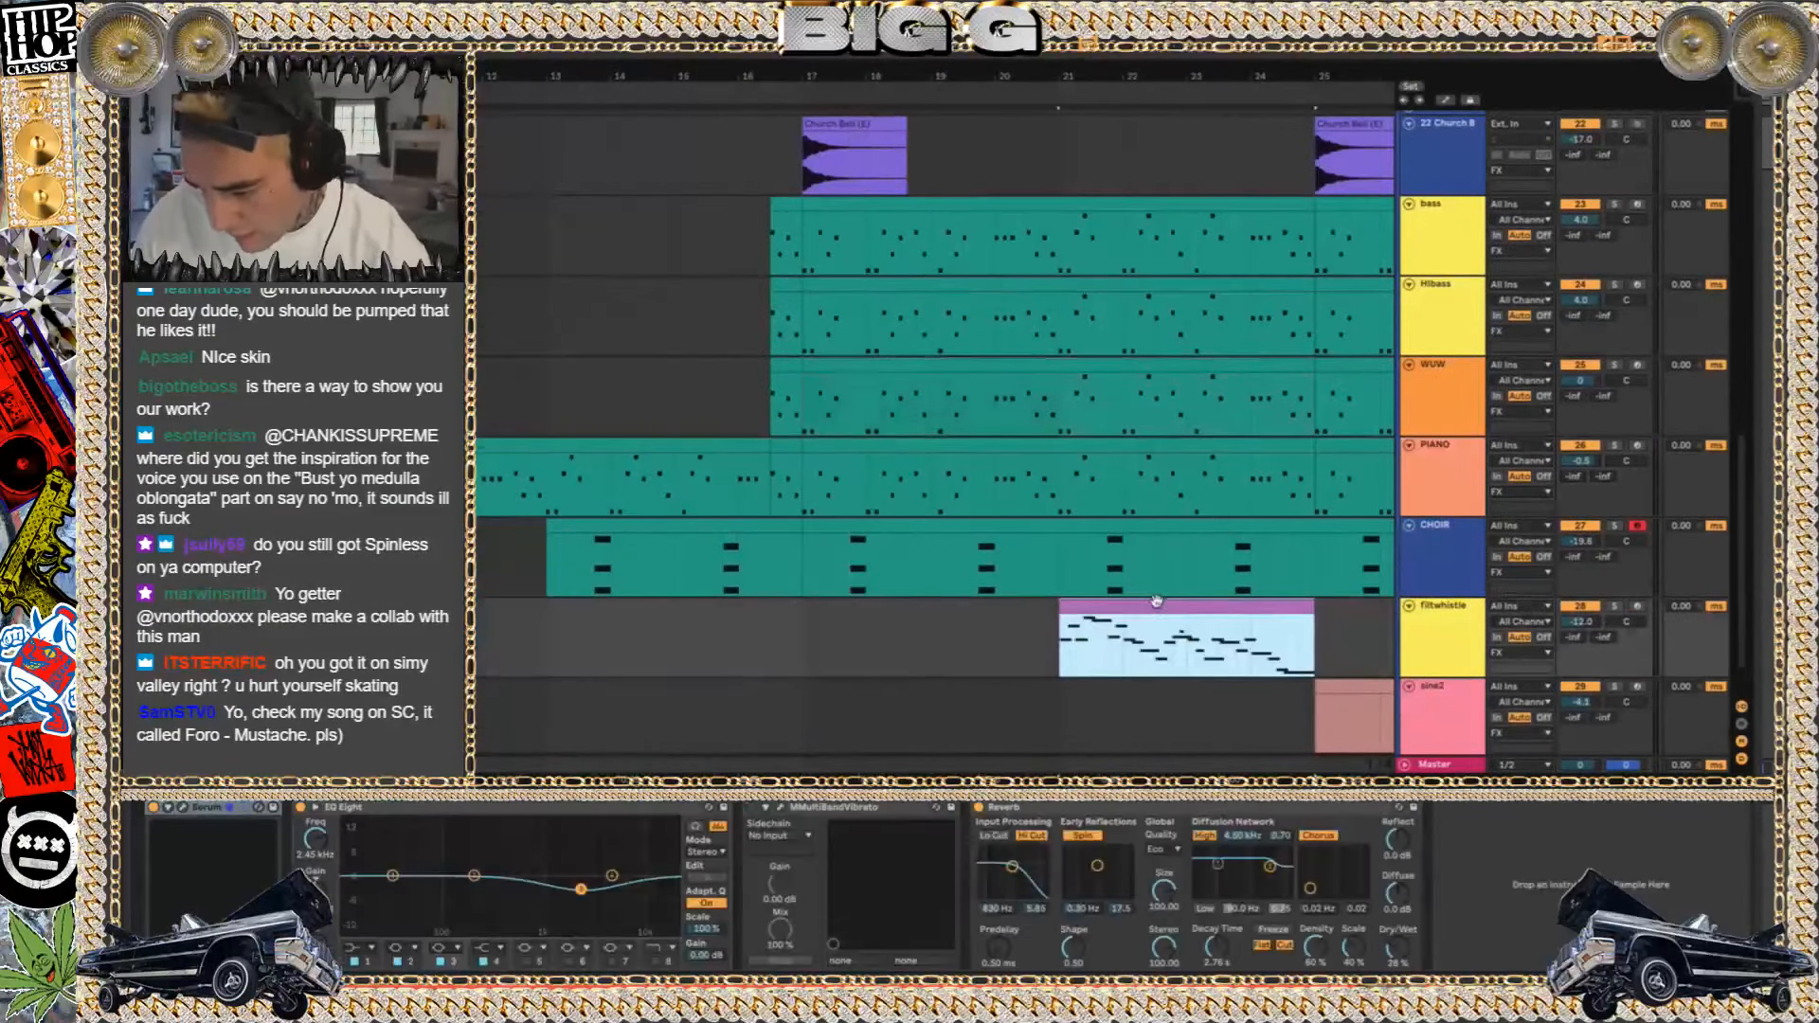
{"action": "left_click", "coordinate": [1616, 606]}
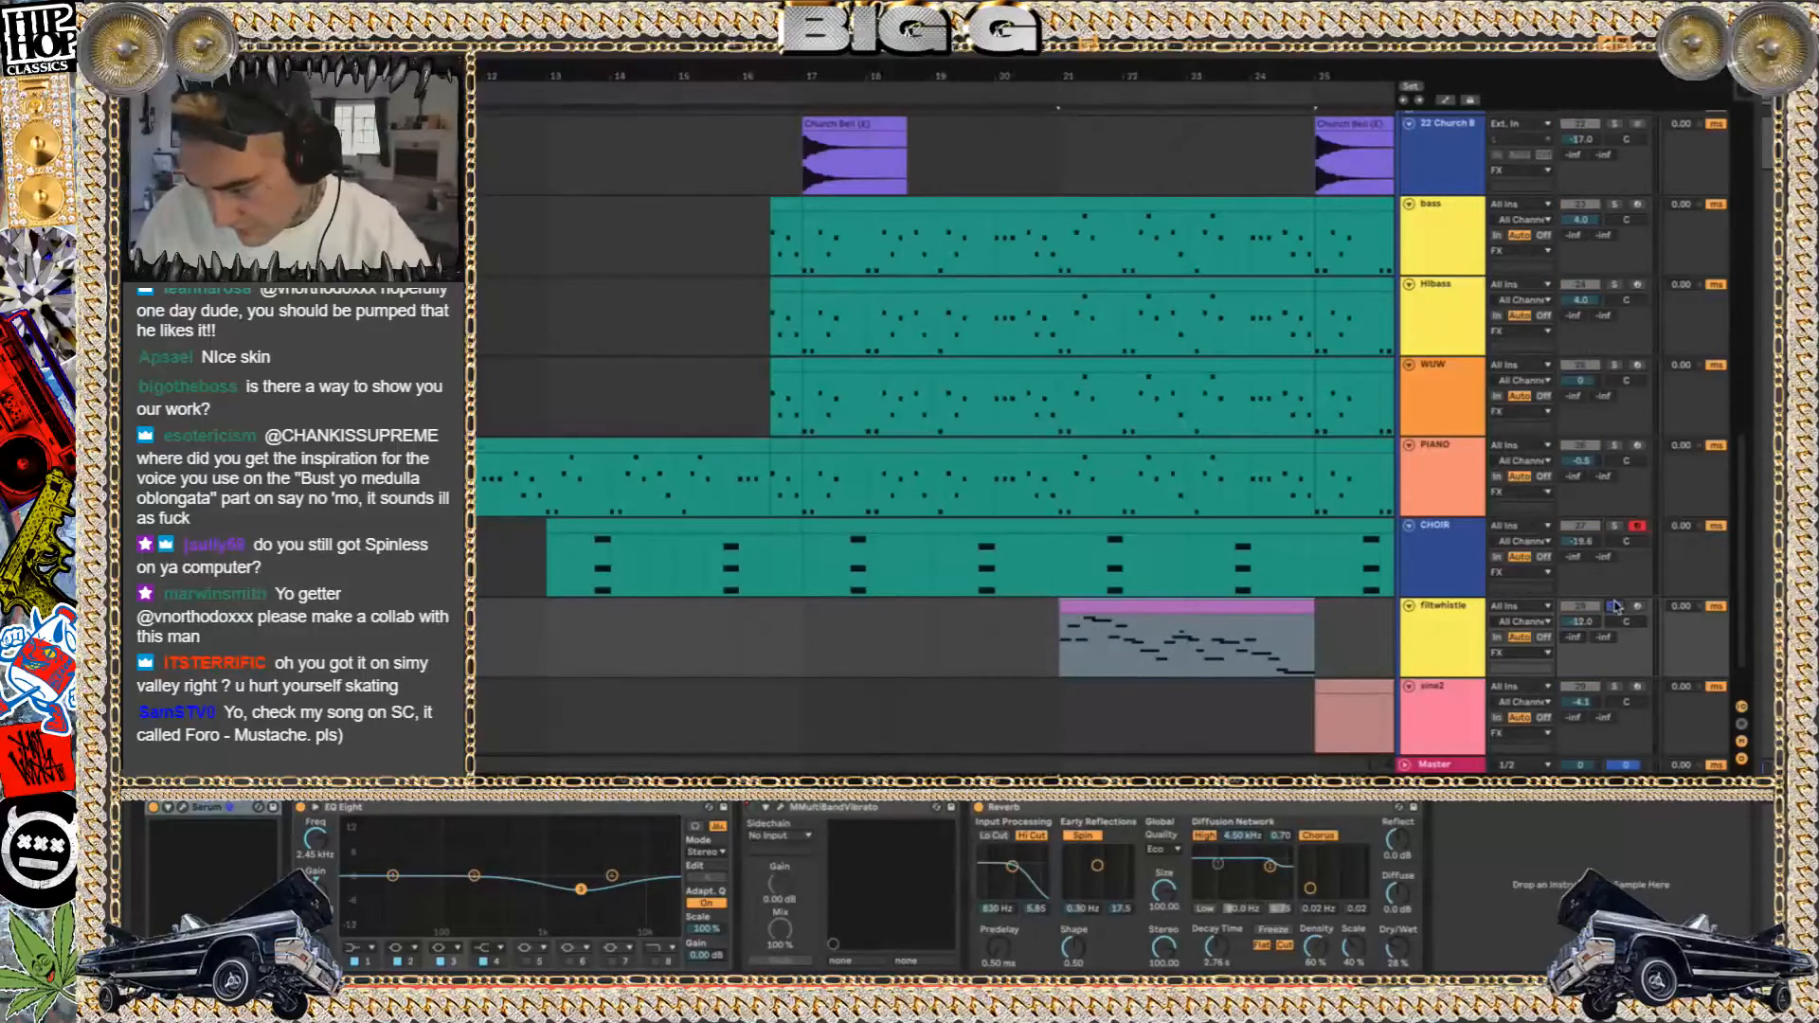
{"action": "key", "text": "space"}
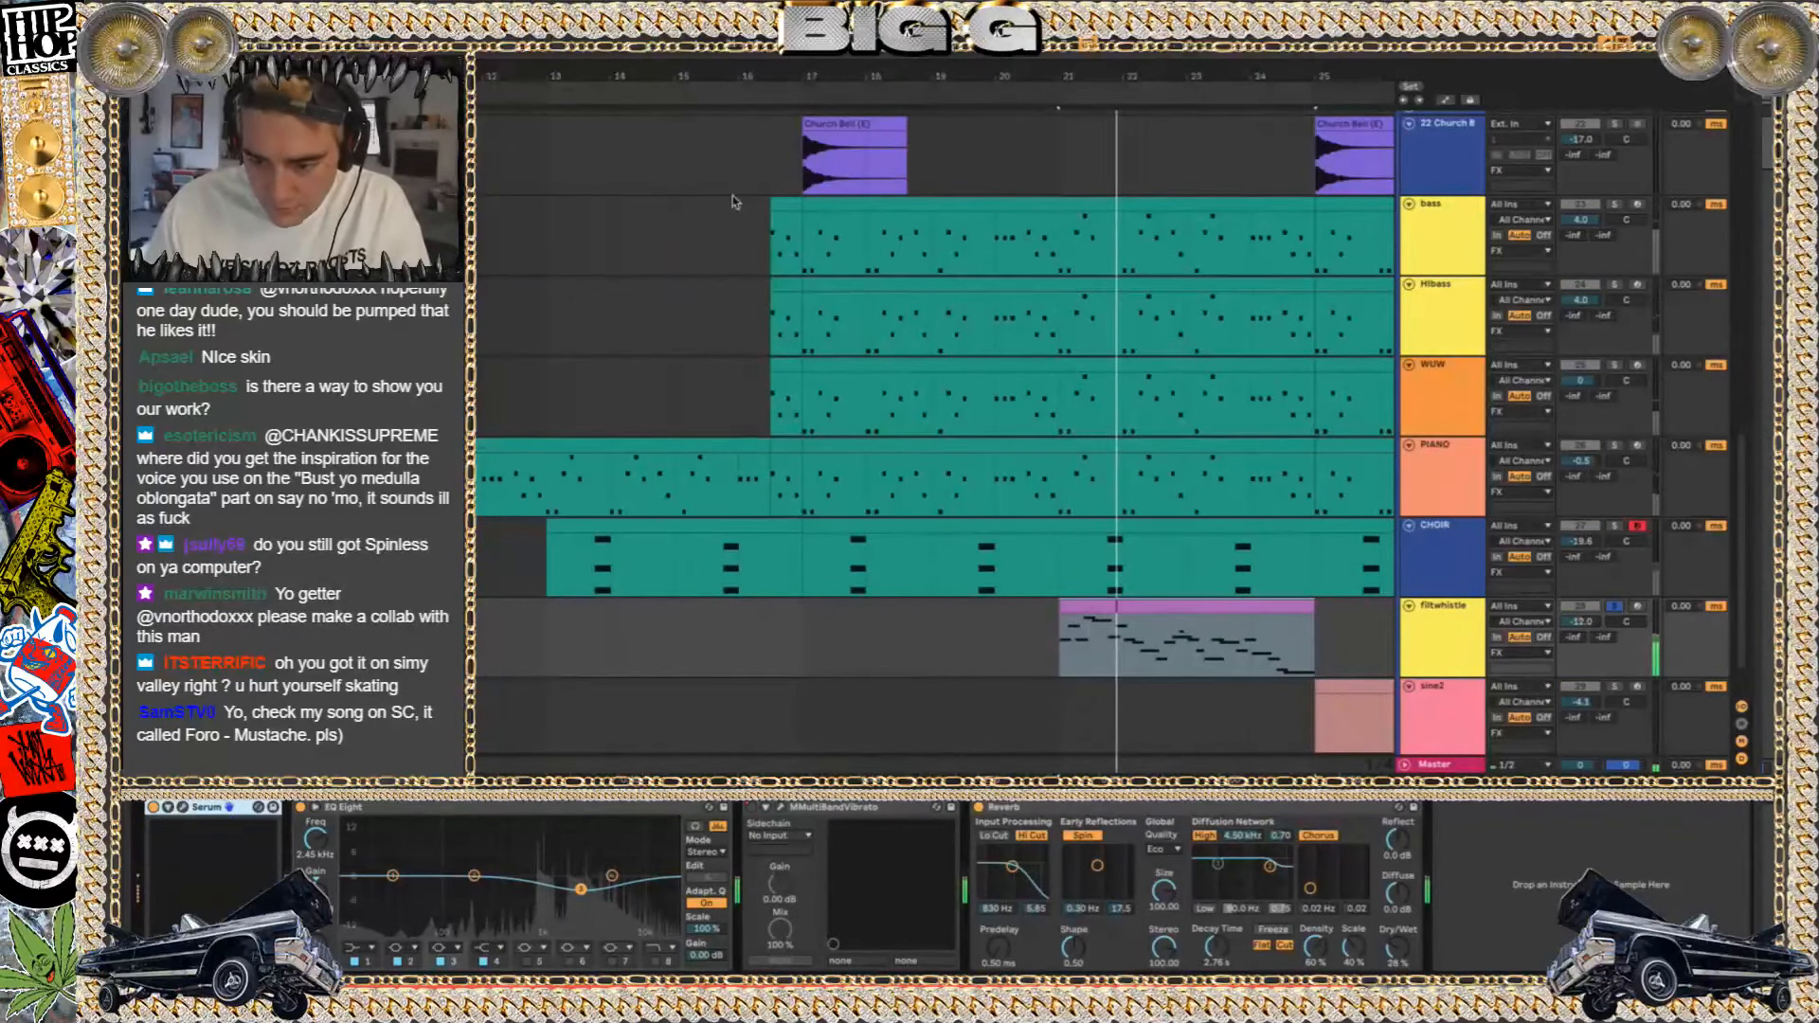
Inspect the filtwhistle track's Serum instrument and MMultiBandVibrato effect, moving the Serum window up and closing the vibrato window
{"action": "key", "text": "space"}
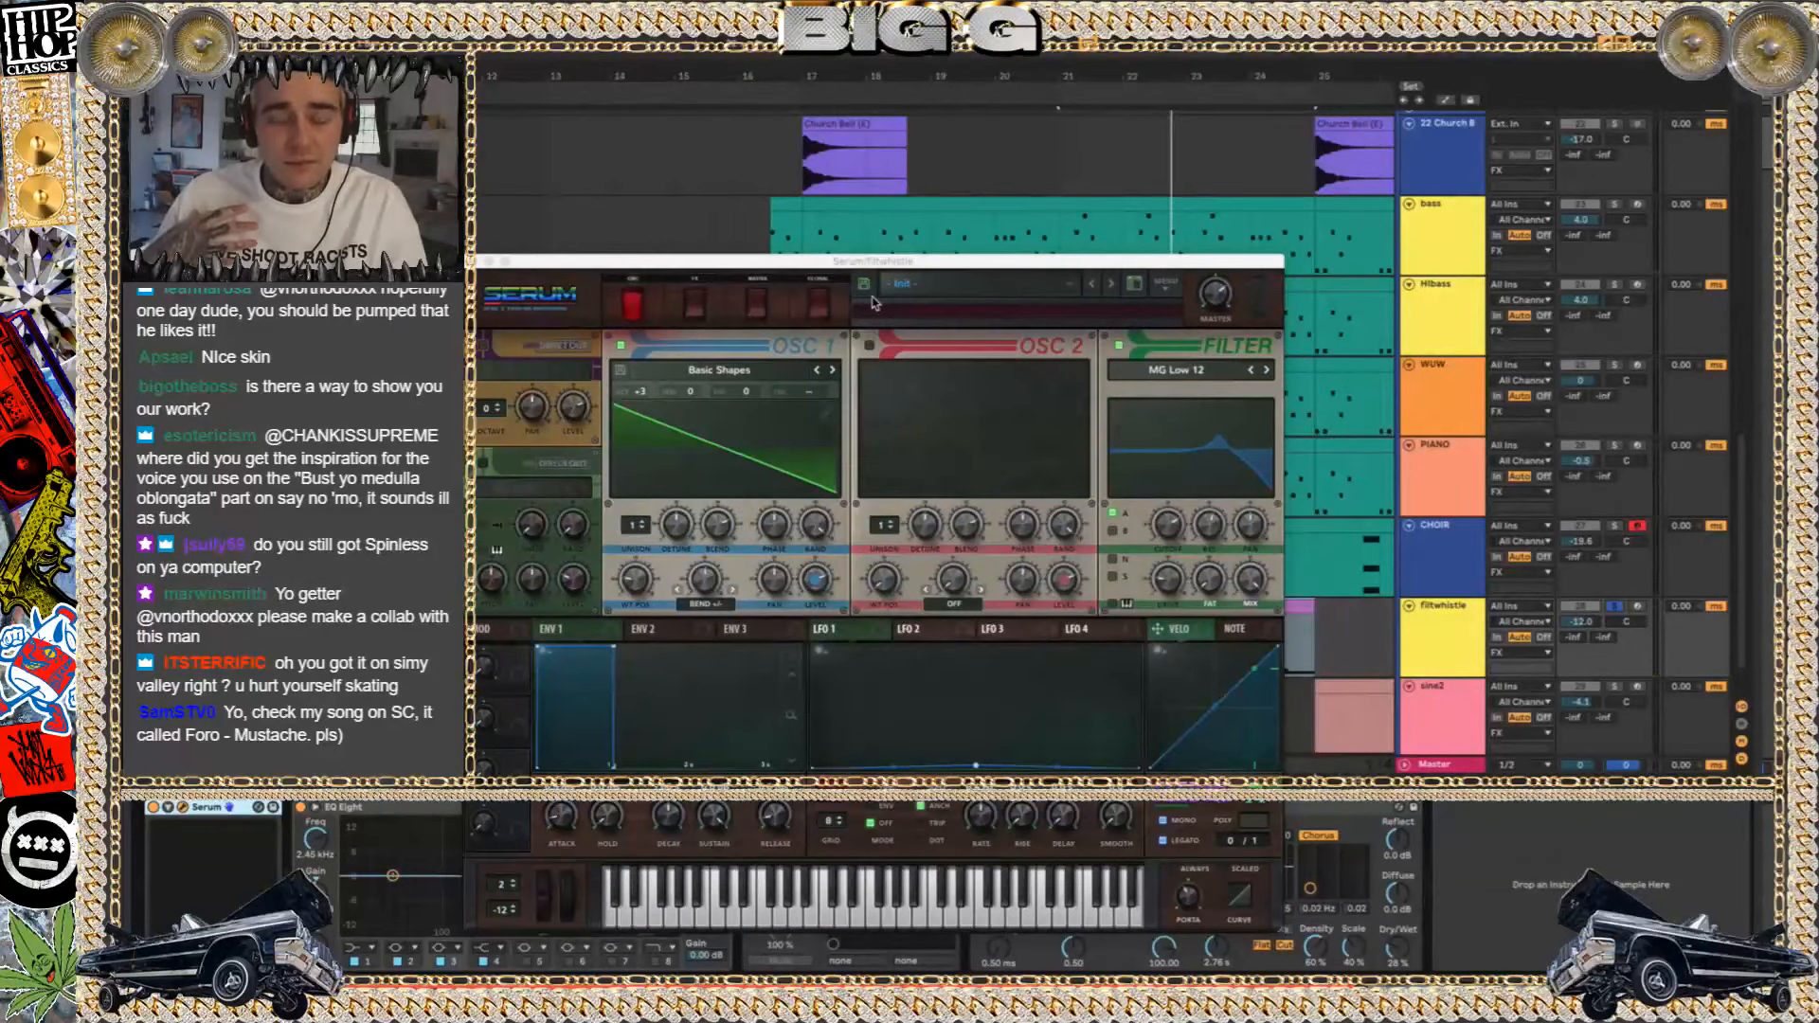
{"action": "left_click_drag", "start_coordinate": [873, 262], "coordinate": [873, 99]}
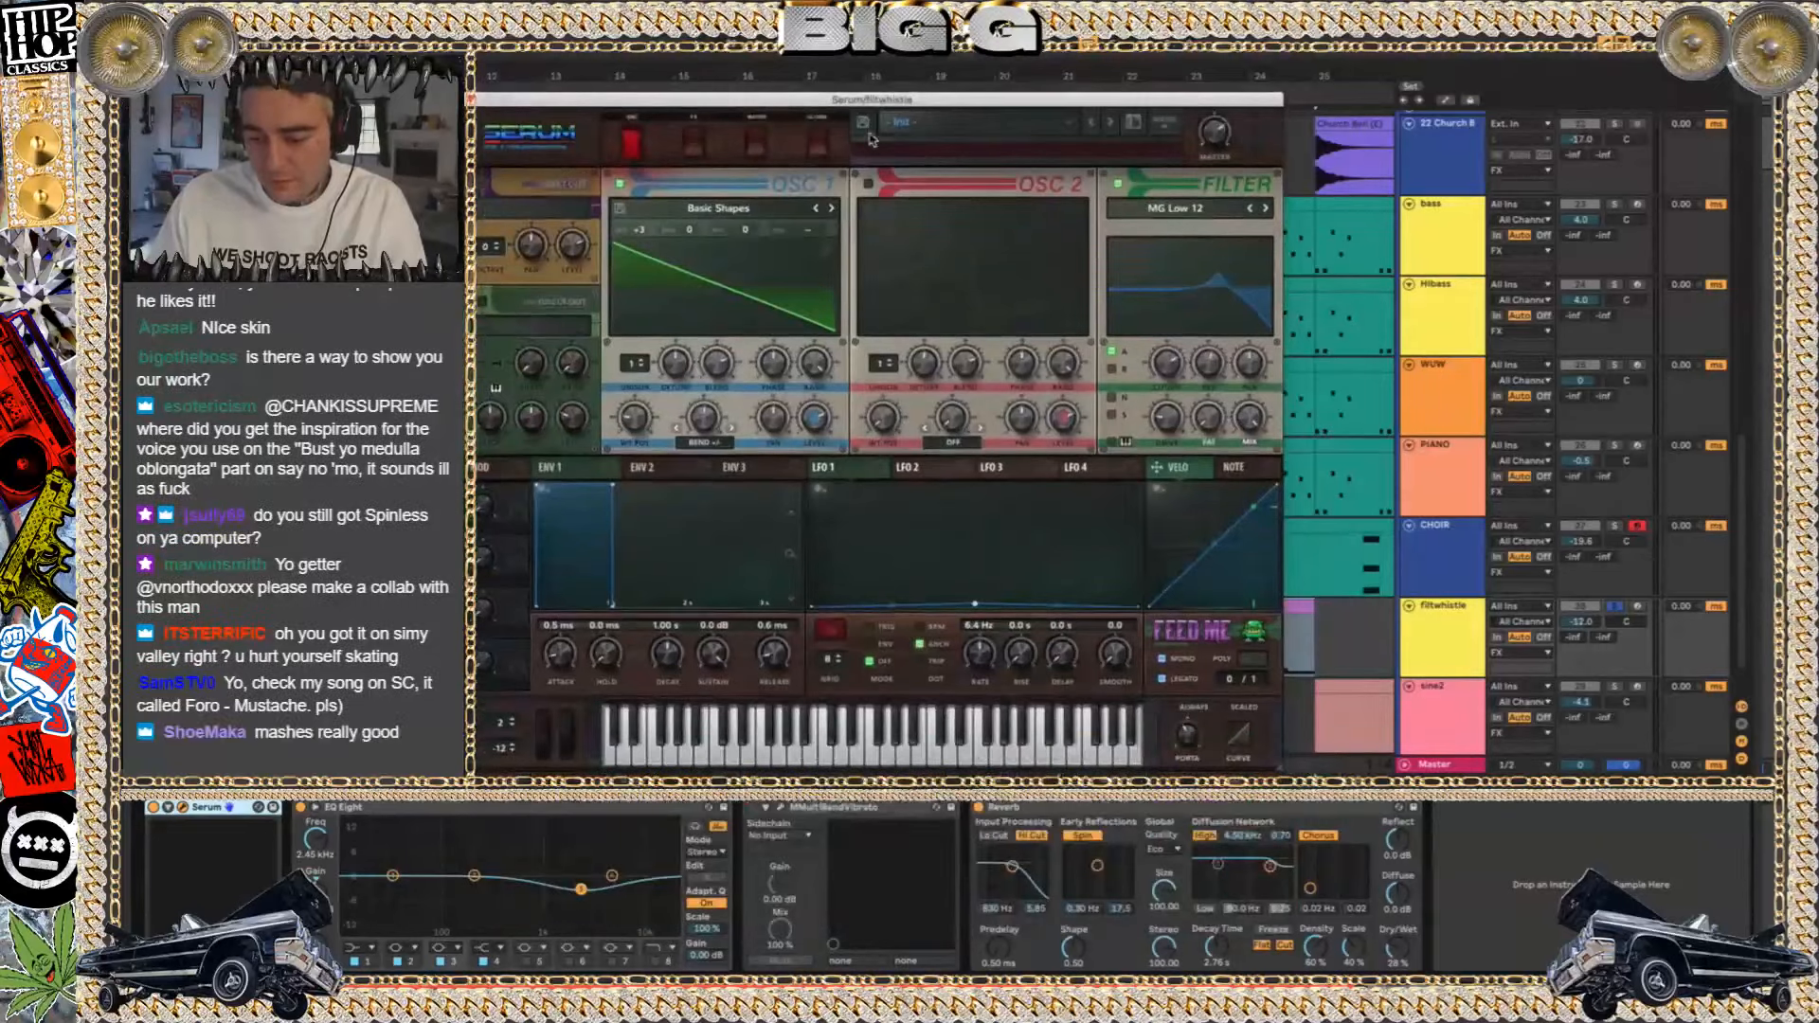
{"action": "left_click", "coordinate": [781, 810]}
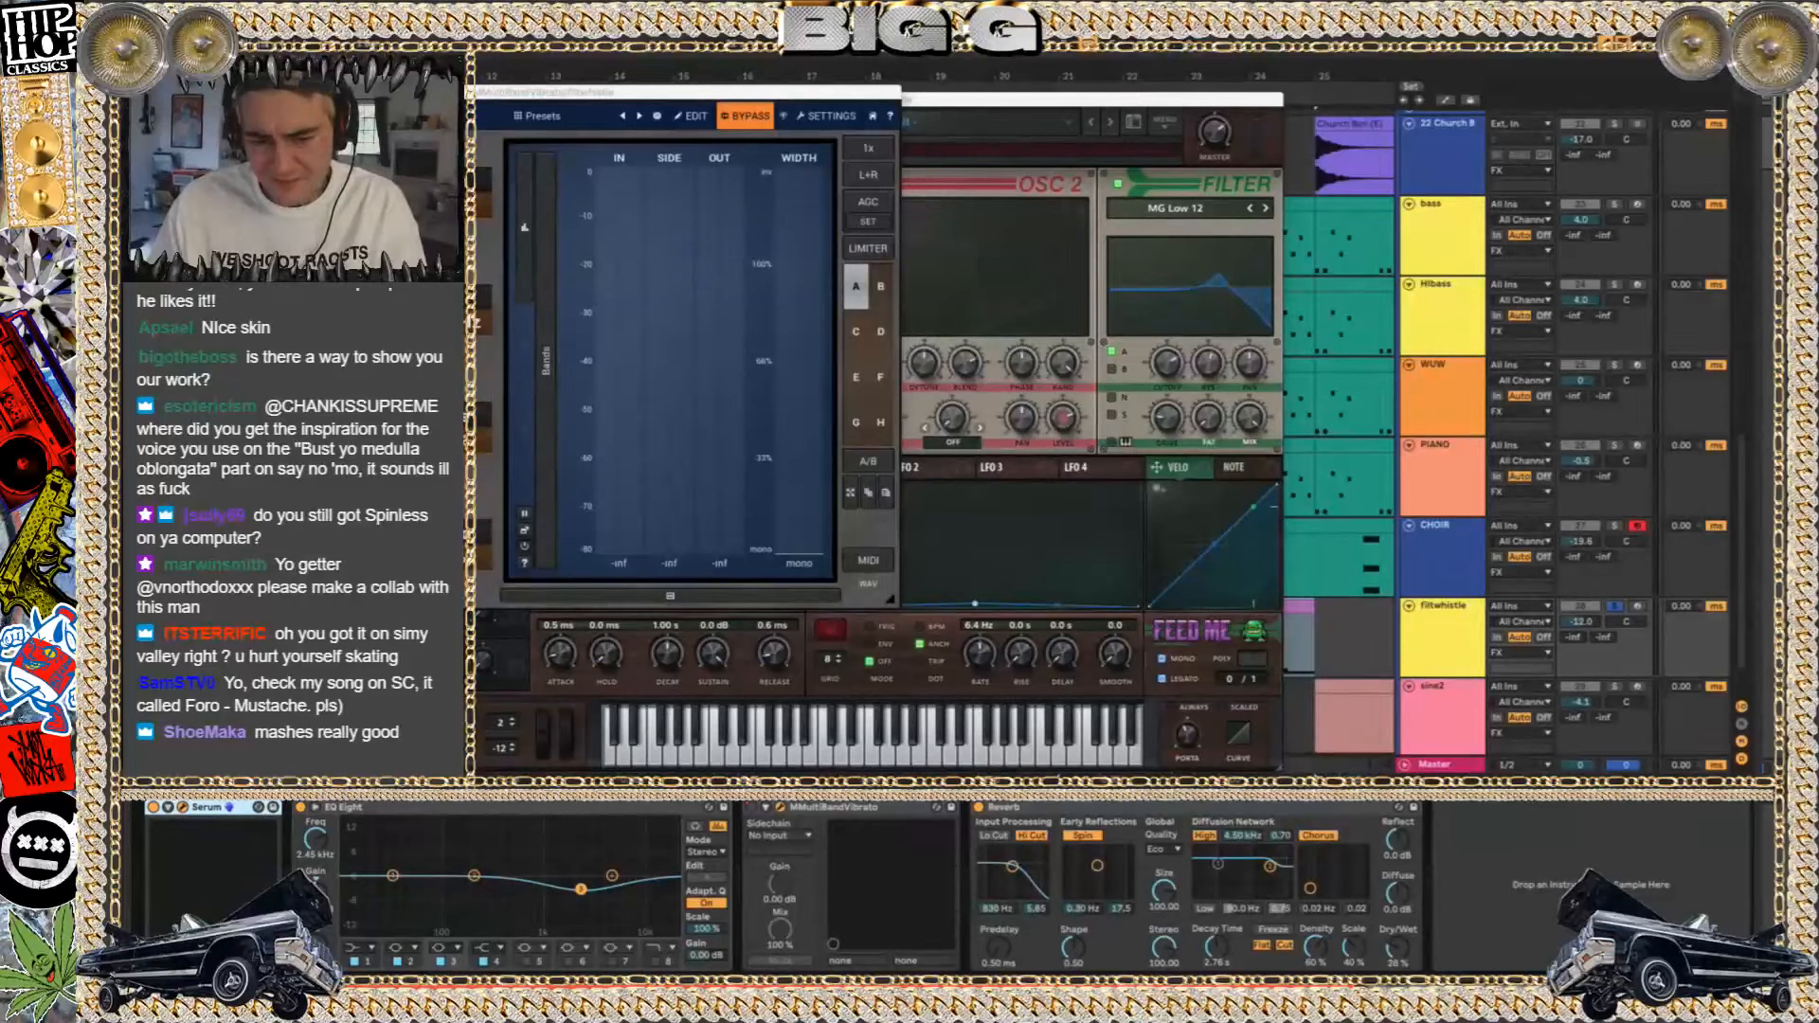
{"action": "key", "text": "super+w"}
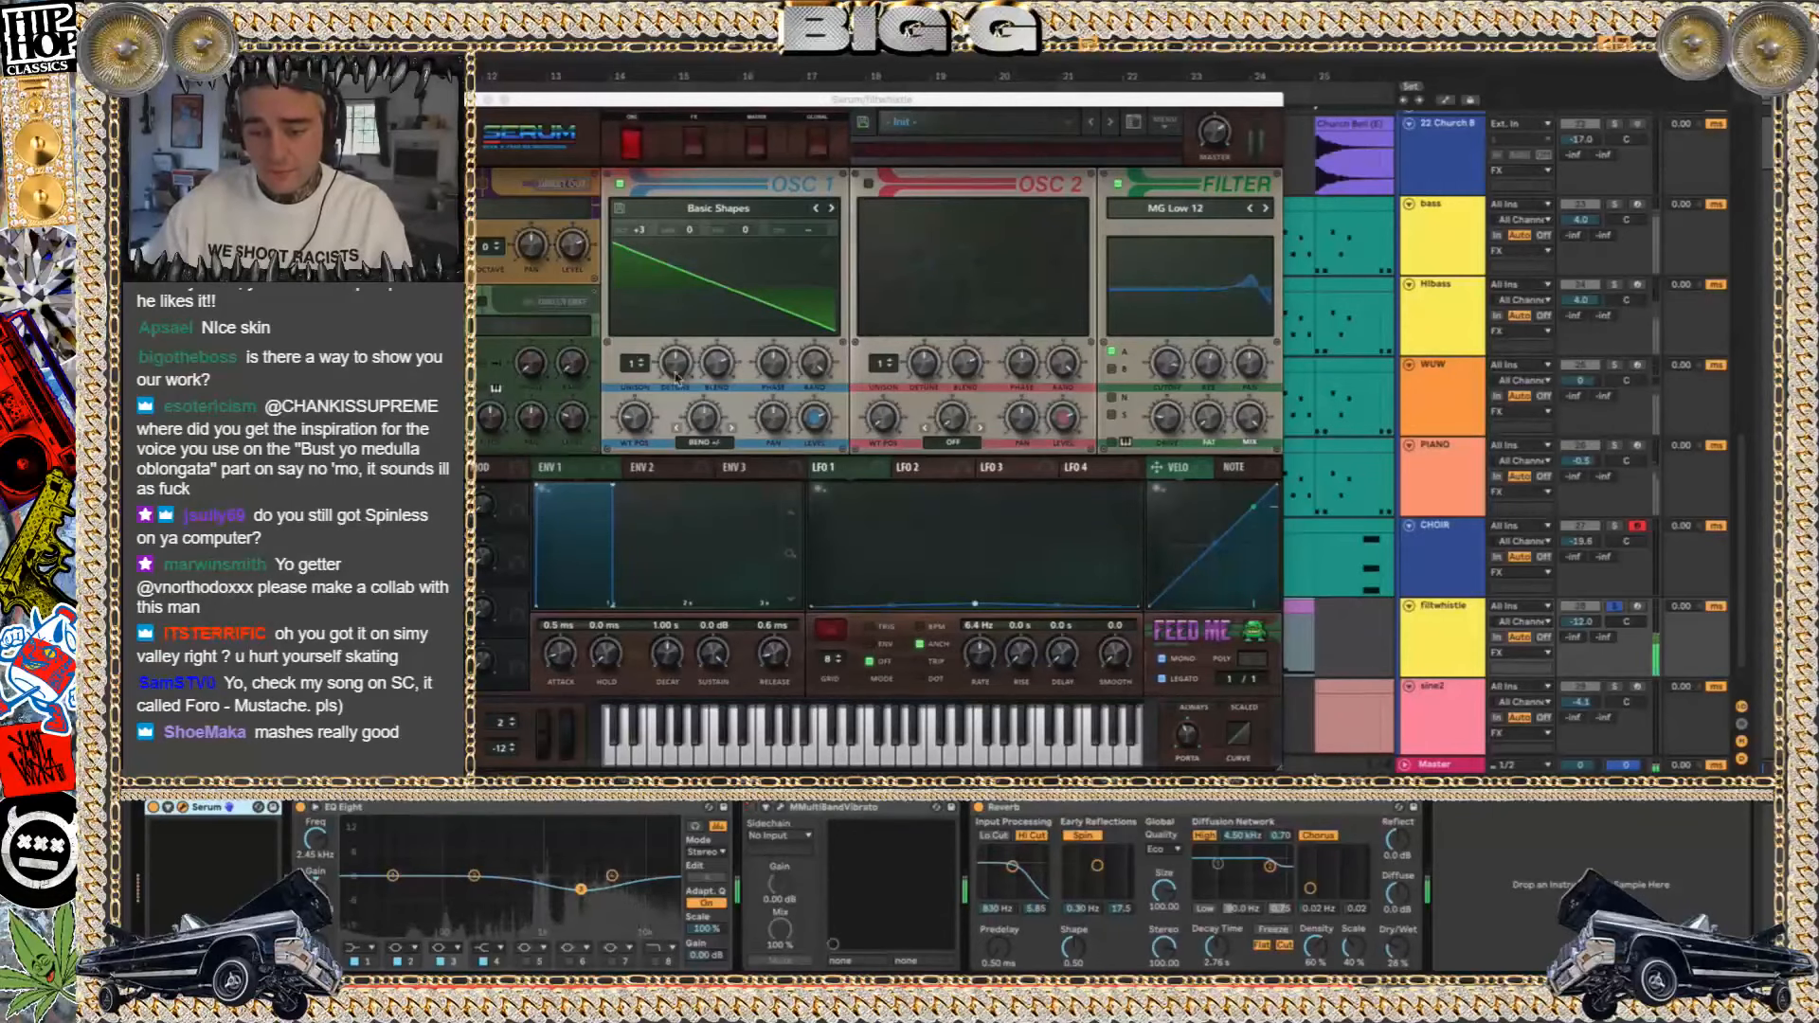
{"action": "left_click_drag", "start_coordinate": [694, 415], "coordinate": [714, 527]}
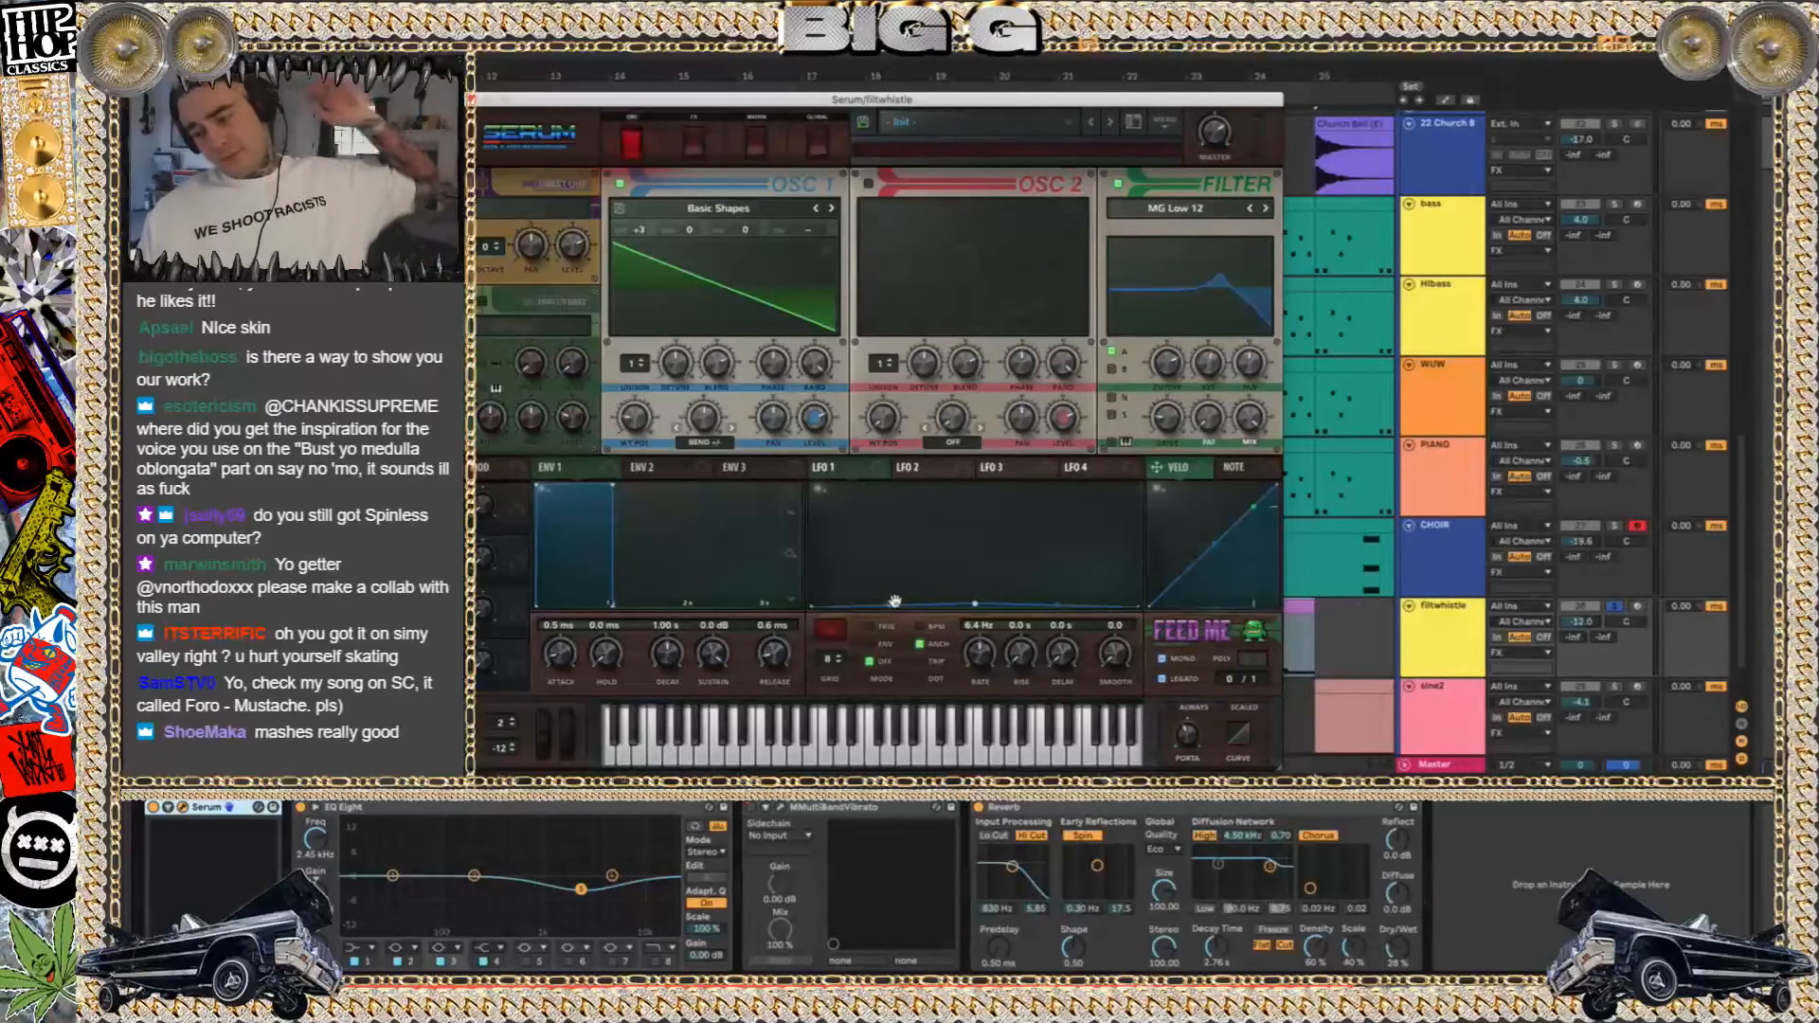
Hide the input/output and track delay sections of the arrangement tracks, keeping the mixer section shown
{"action": "left_click", "coordinate": [1742, 760]}
{"action": "left_click", "coordinate": [1744, 743]}
{"action": "left_click", "coordinate": [1743, 742]}
{"action": "left_click", "coordinate": [1741, 706]}
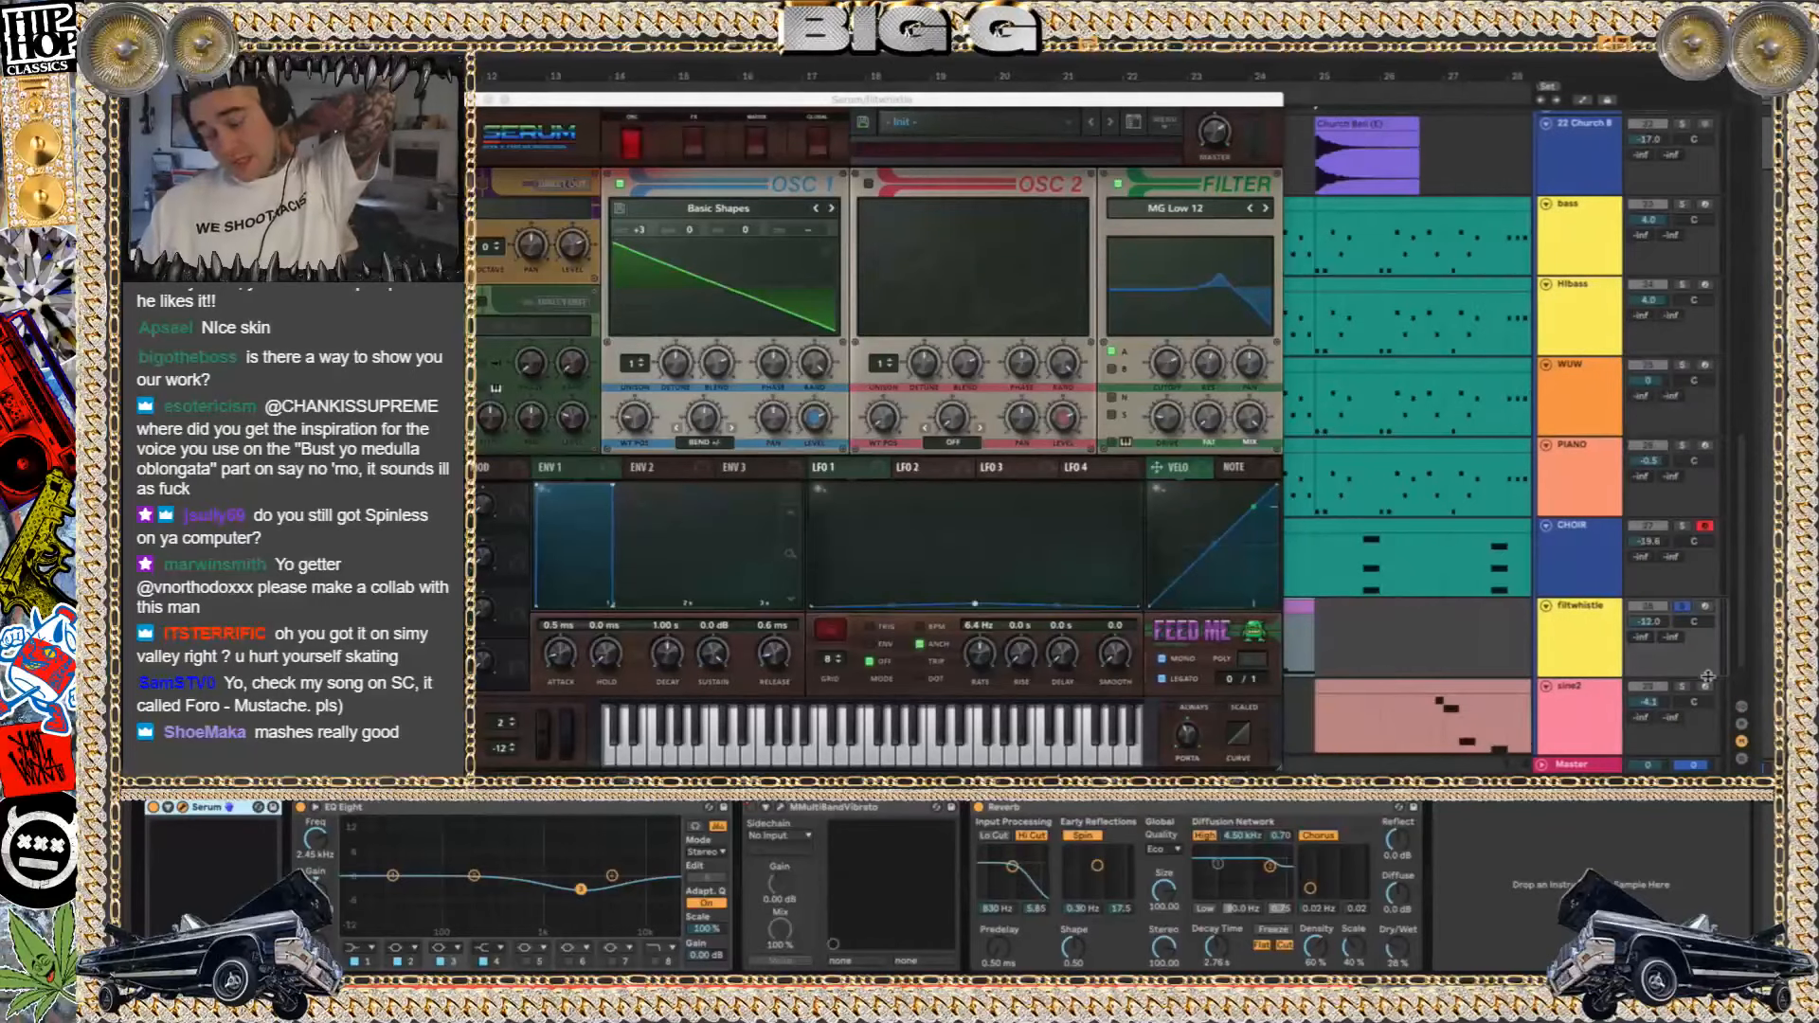
{"action": "left_click", "coordinate": [1001, 113]}
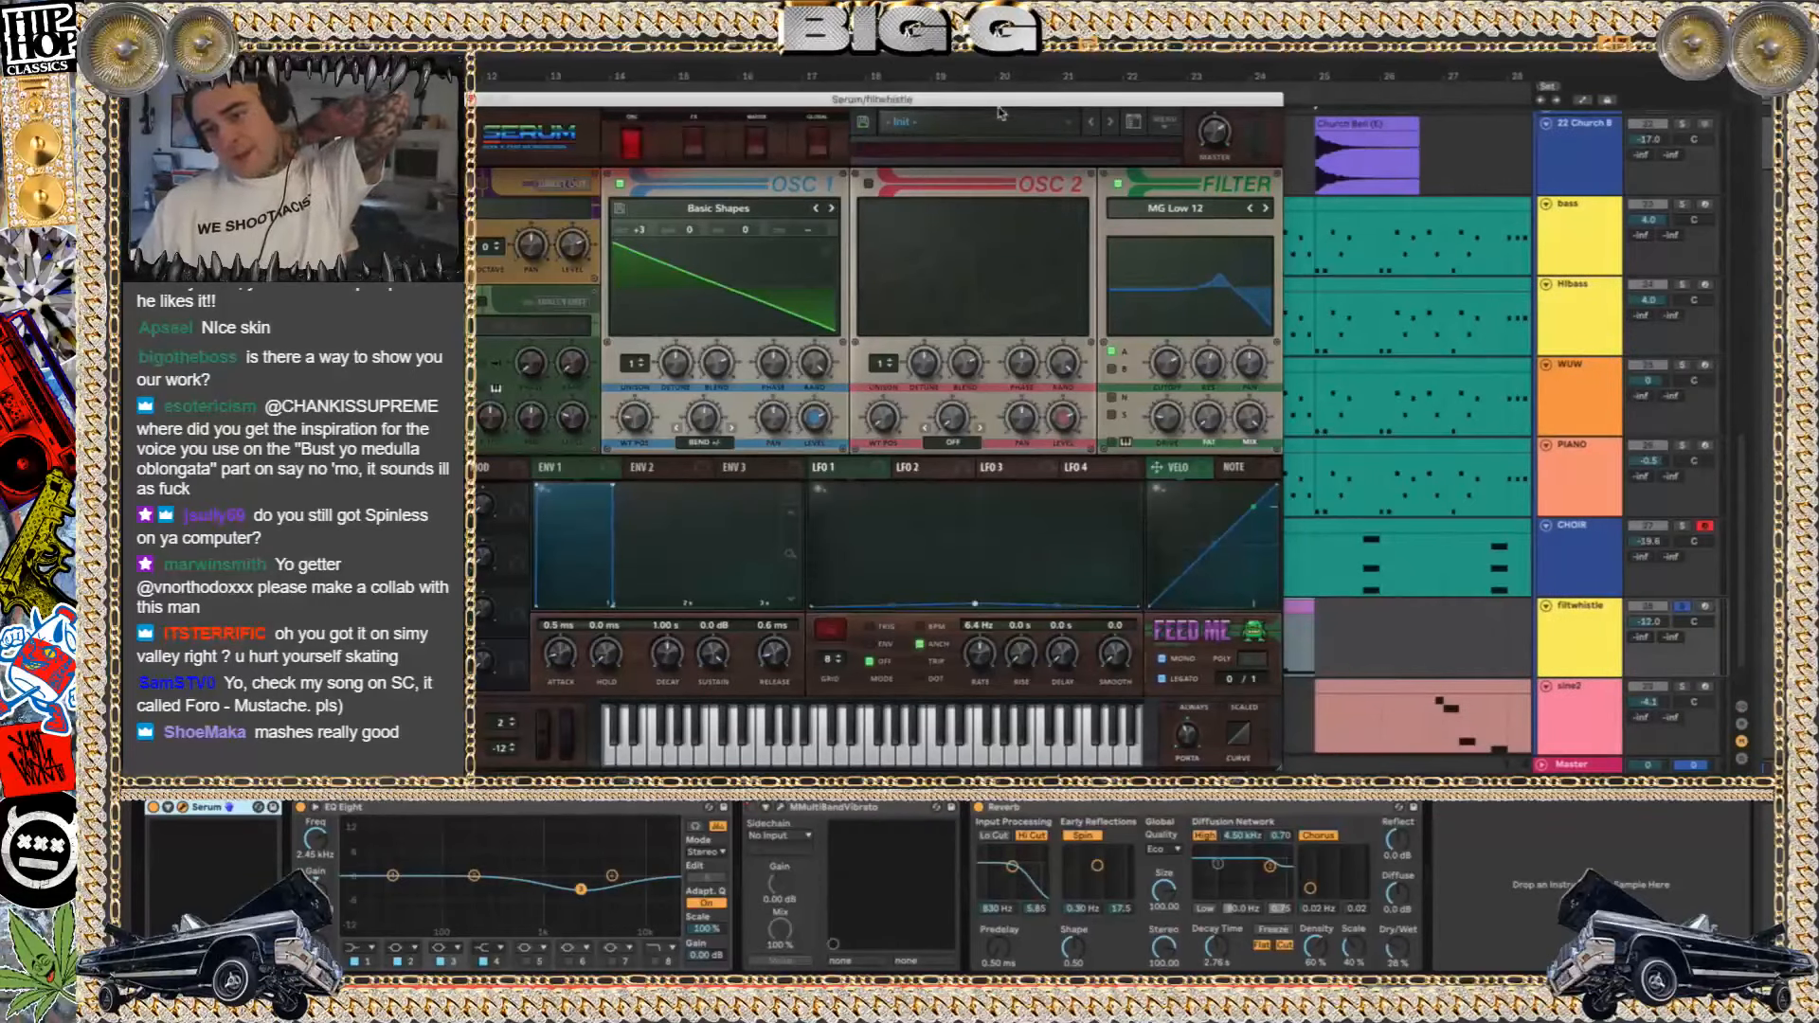
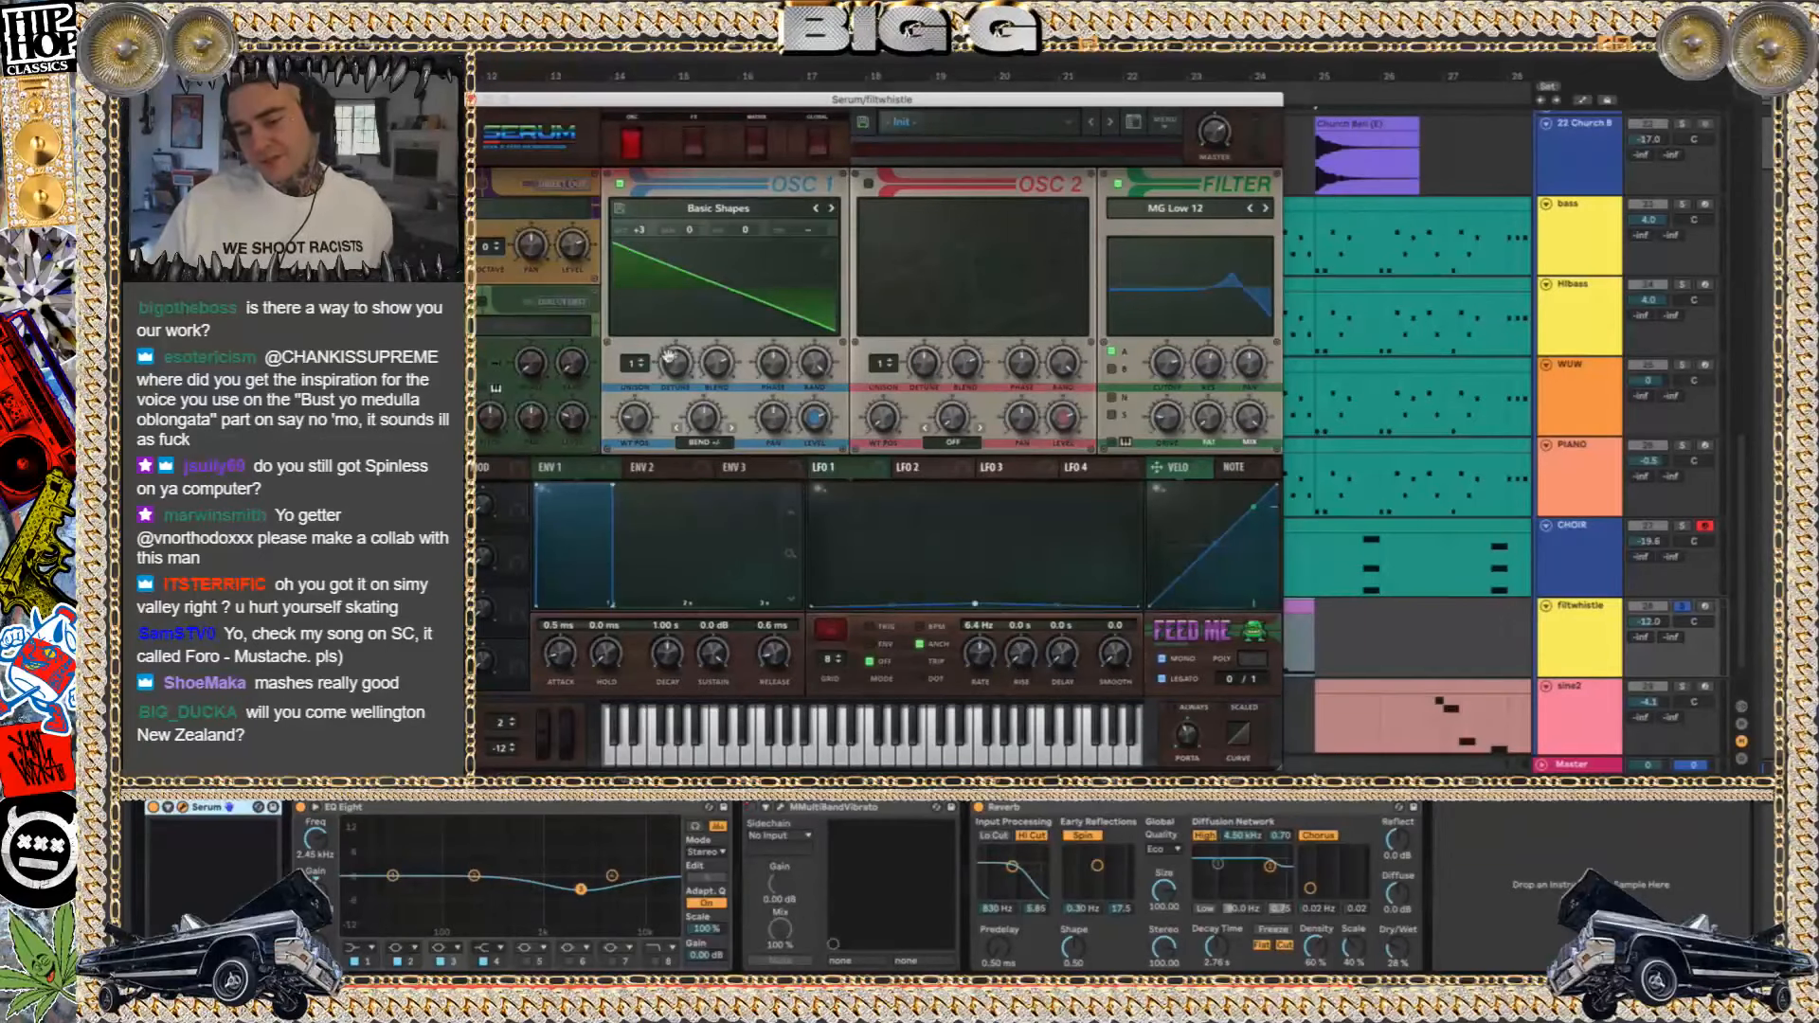
Close the Serum window and play the arrangement from the bass clip section at bar 17
{"action": "left_click", "coordinate": [476, 99]}
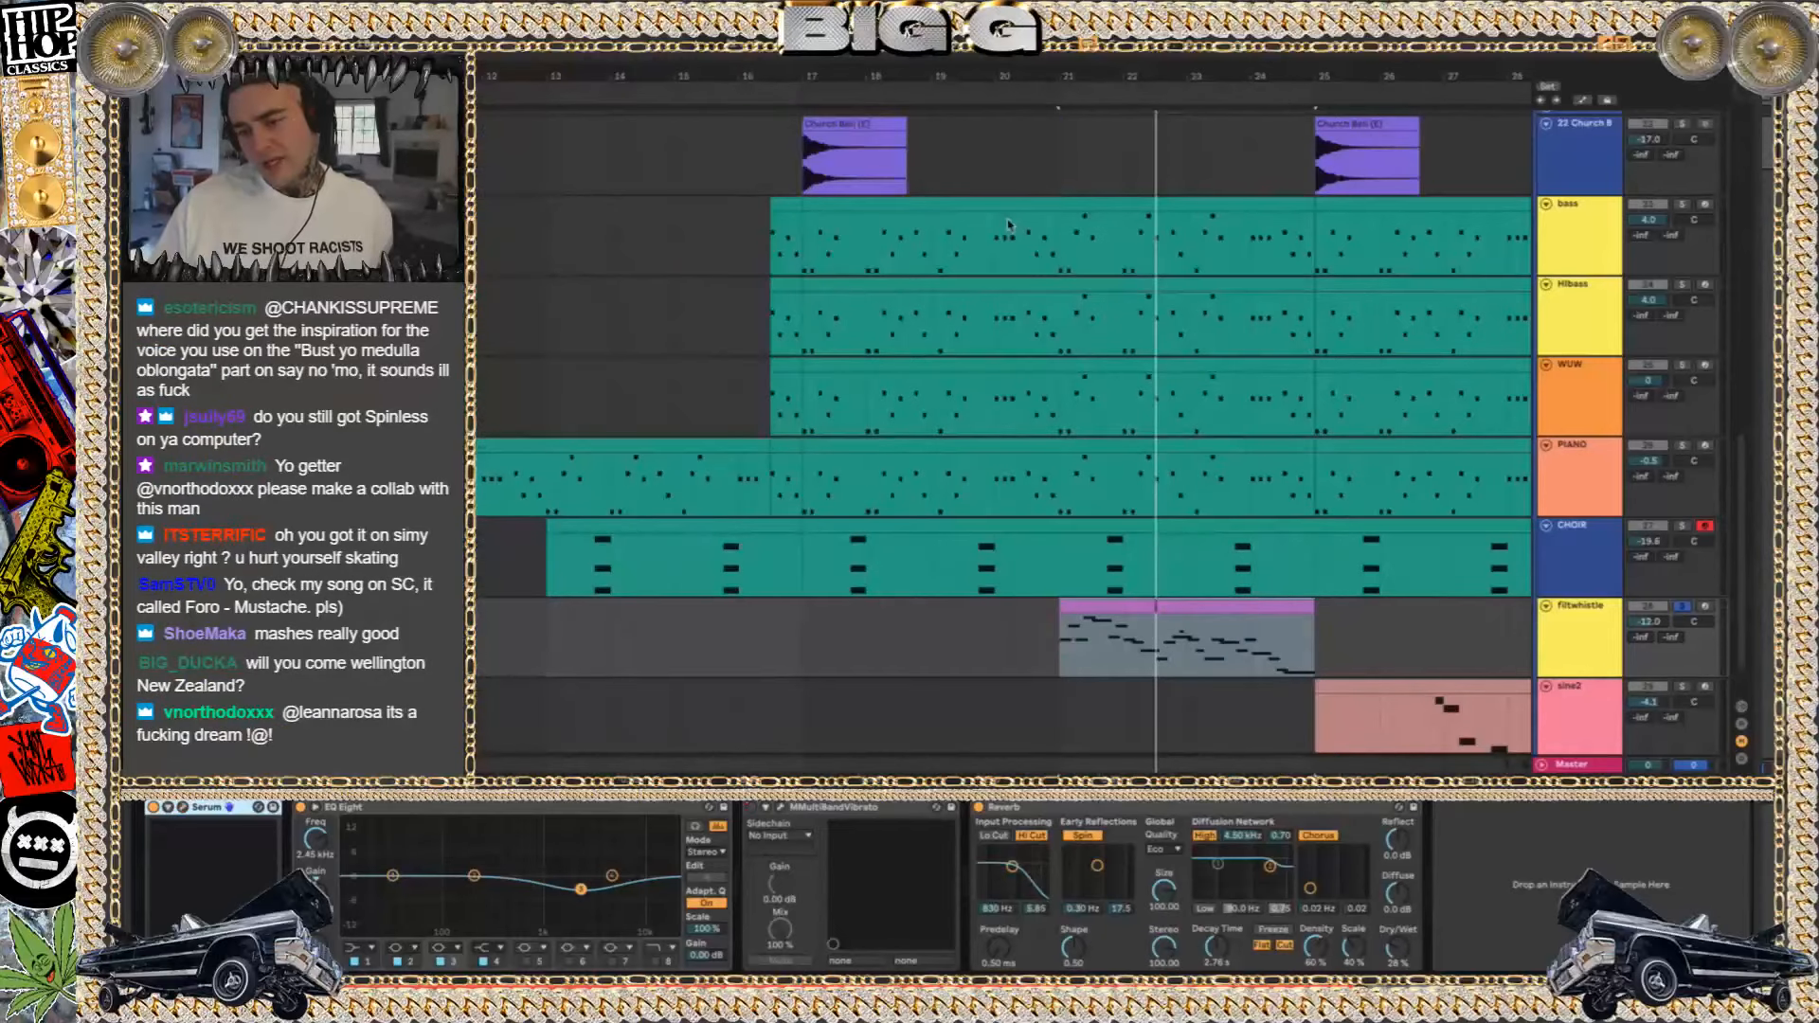
{"action": "left_click", "coordinate": [964, 250]}
{"action": "left_click", "coordinate": [884, 220]}
{"action": "left_click", "coordinate": [881, 204]}
{"action": "key", "text": "space"}
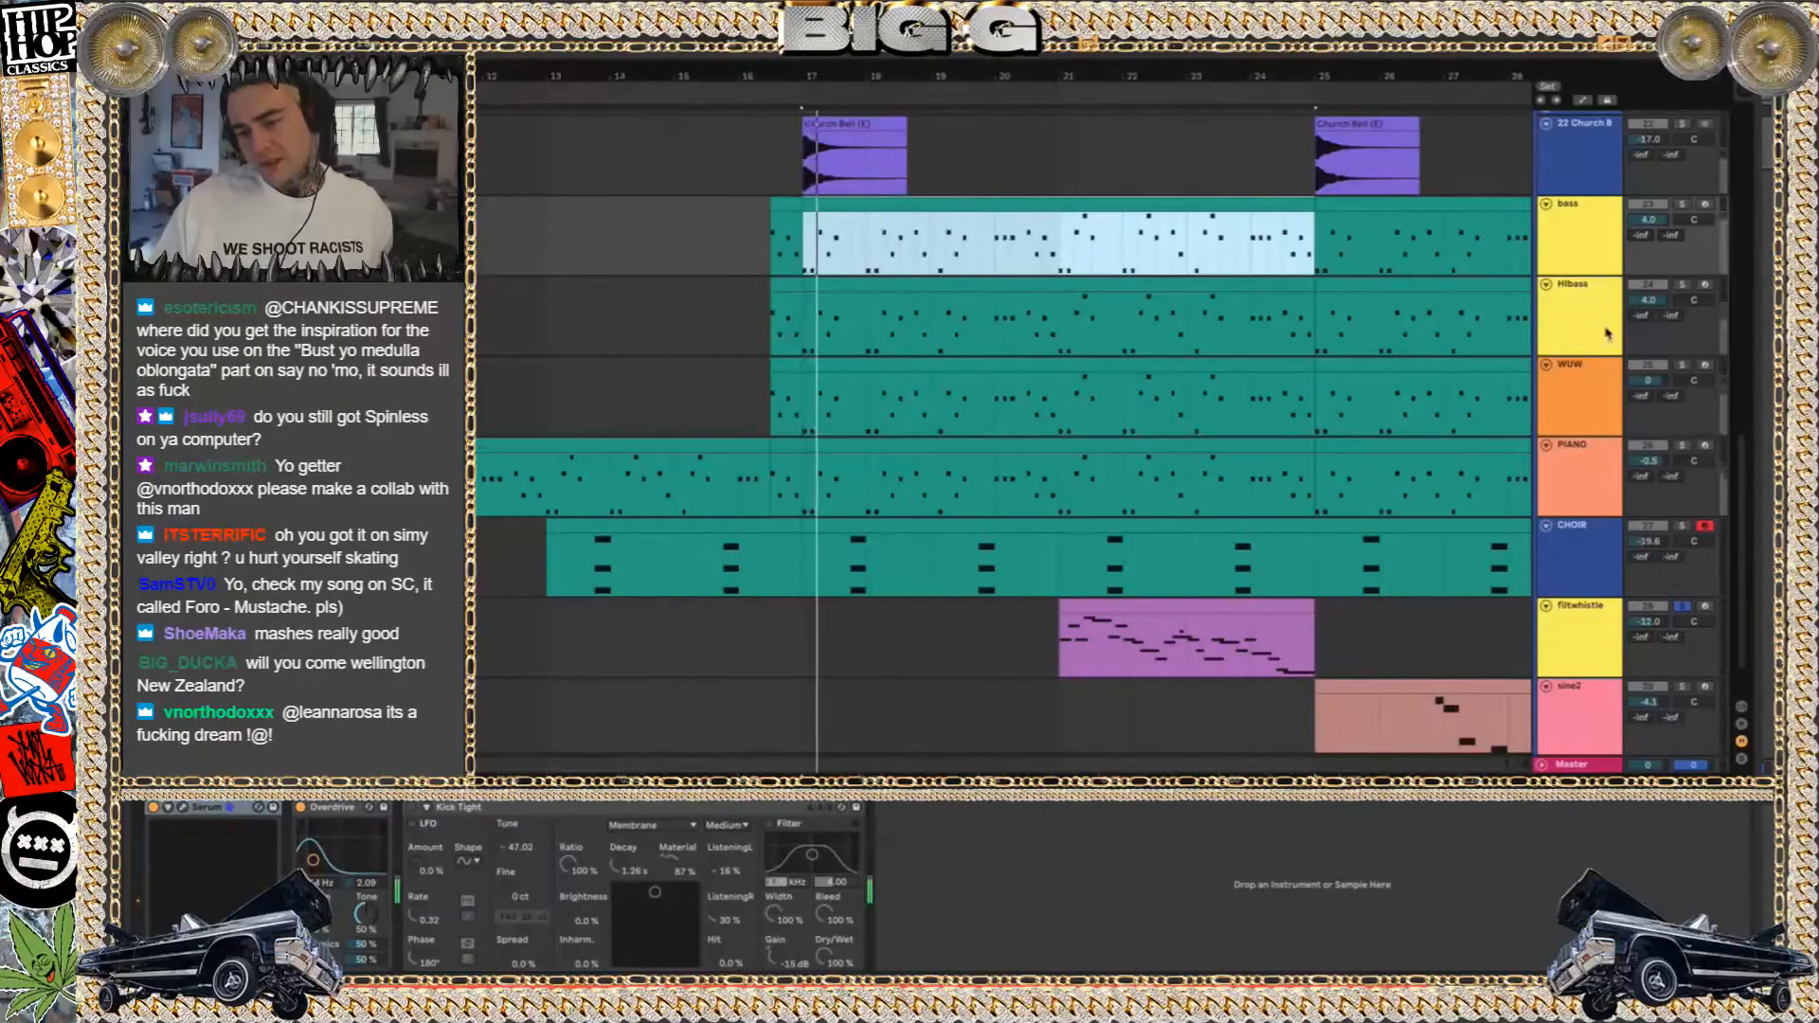
Open the filtwhistle clip's notes, fold the editor to the used pitches, and shrink the velocity lane to enlarge the note area
{"action": "left_click", "coordinate": [1116, 604]}
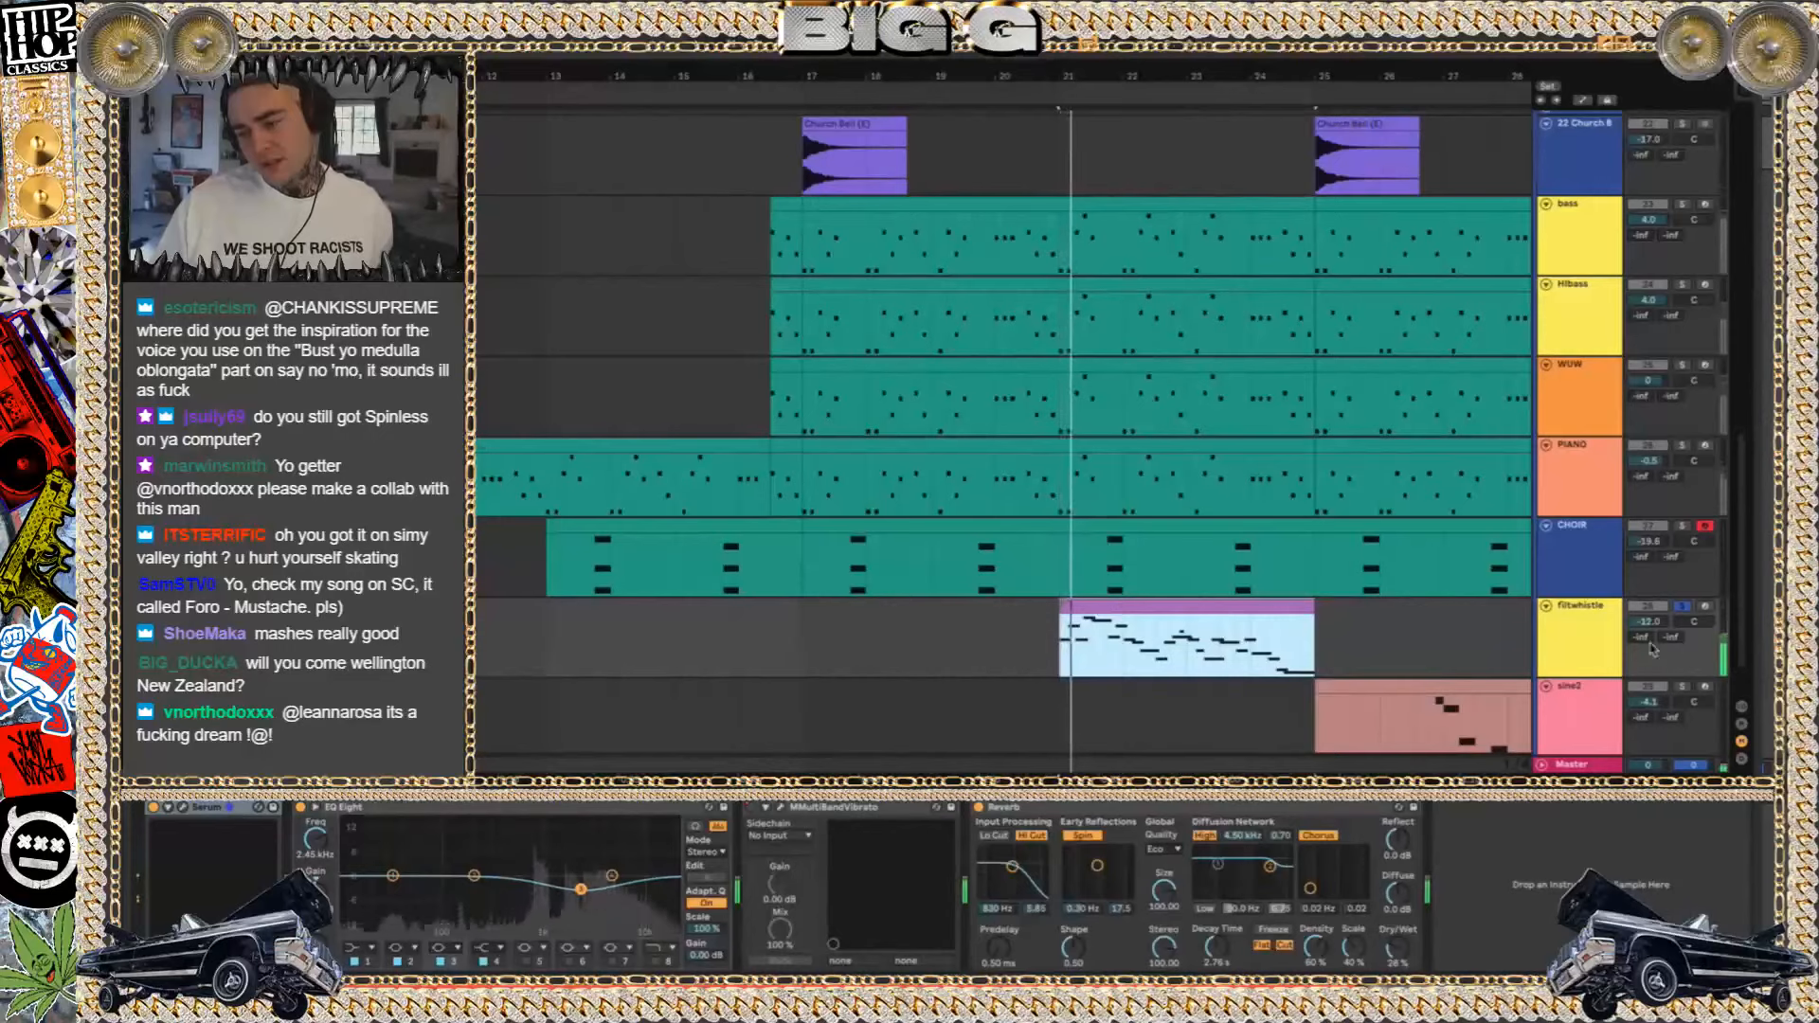
{"action": "double_click", "coordinate": [1146, 607]}
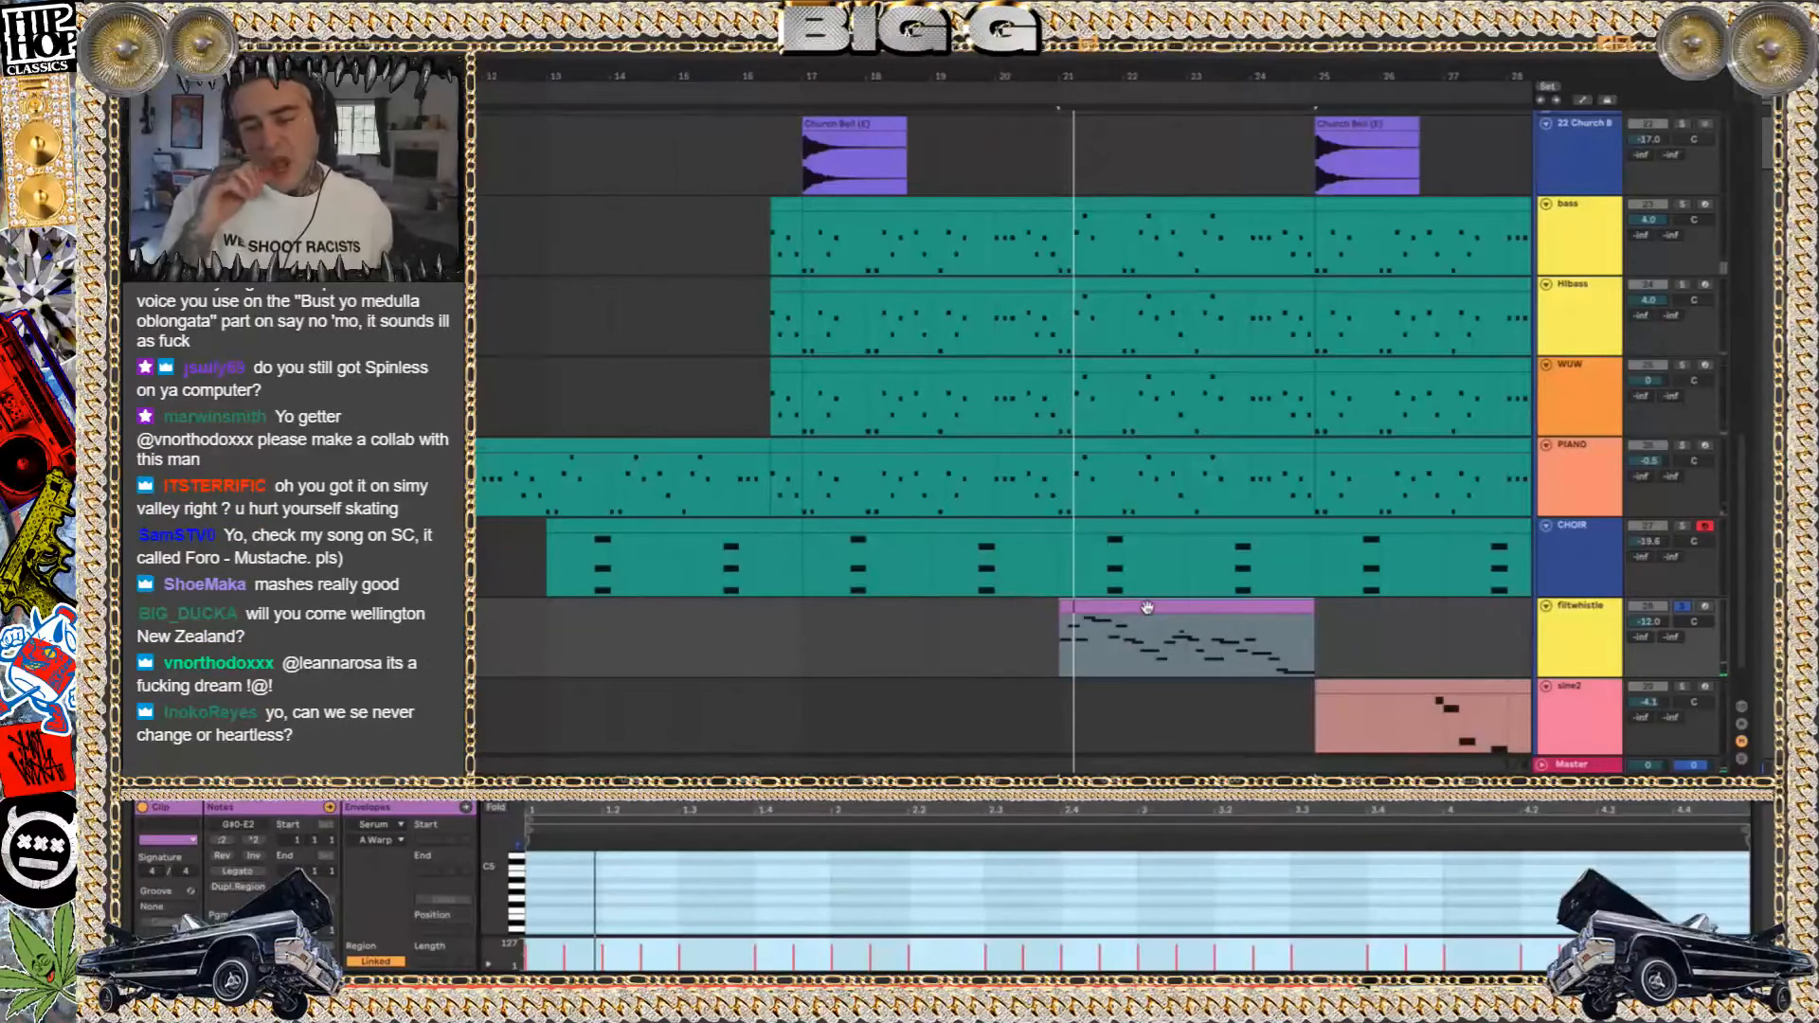
{"action": "left_click", "coordinate": [496, 807]}
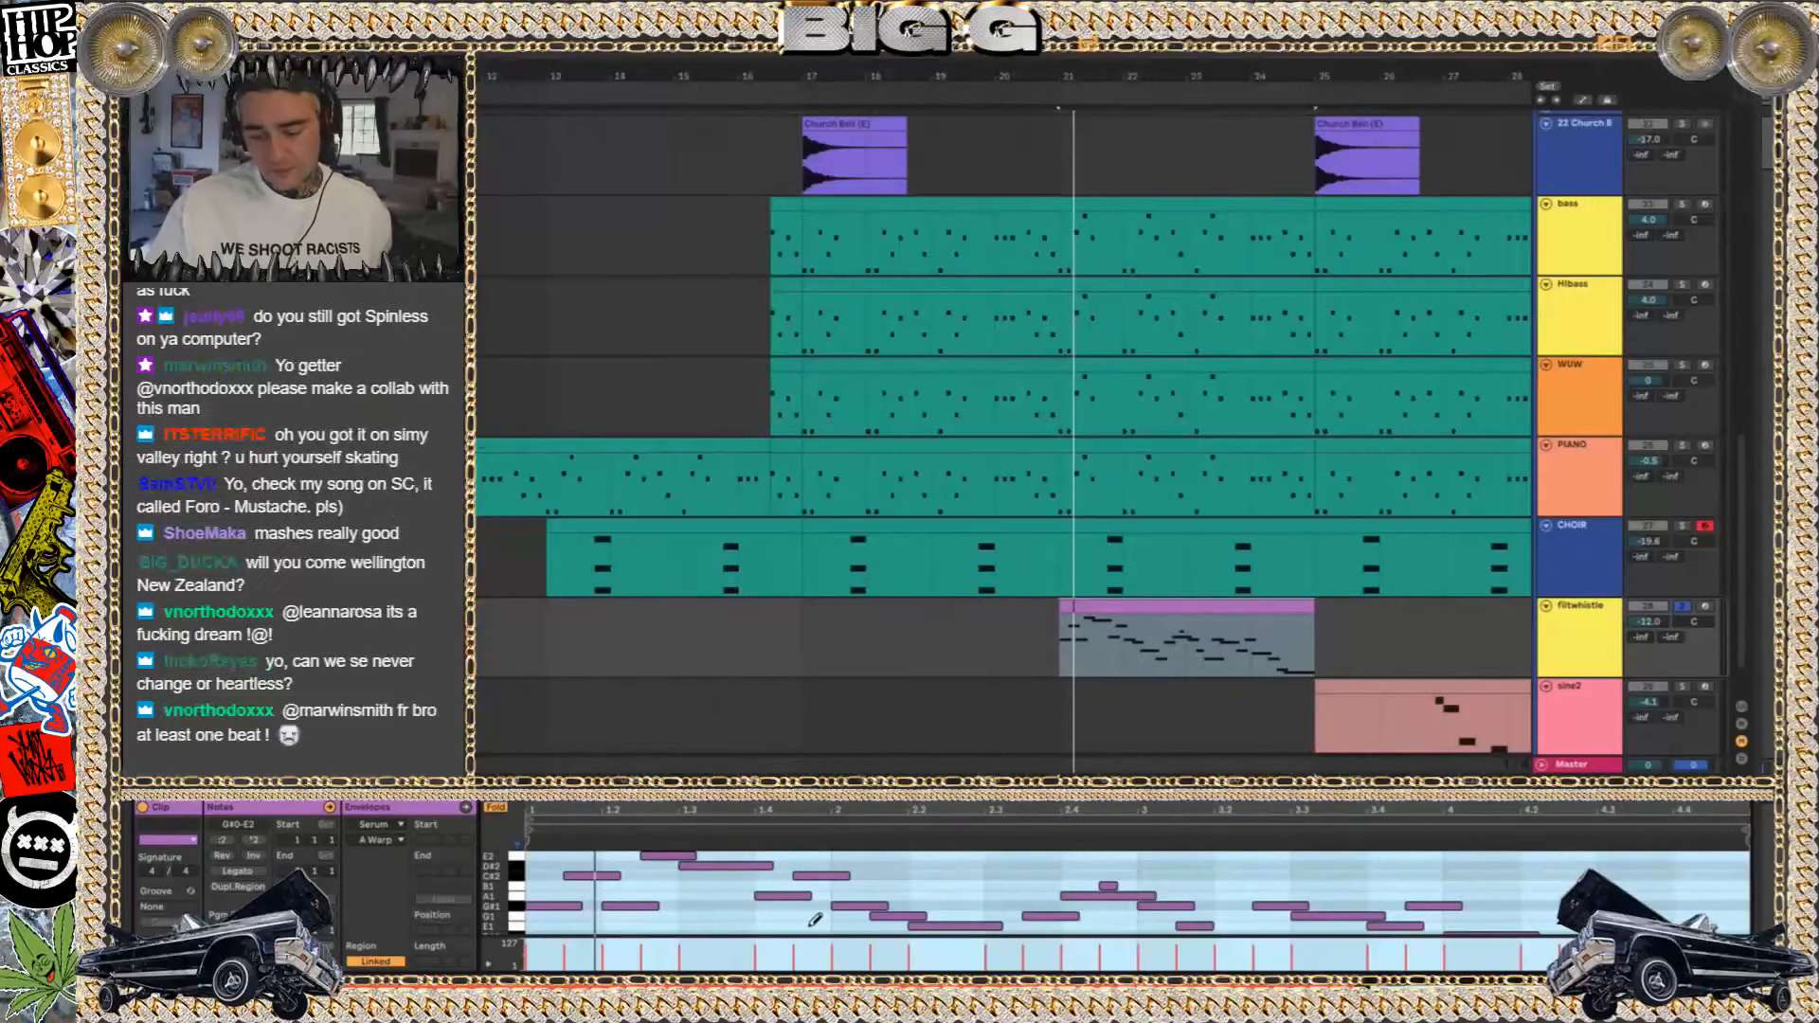
{"action": "left_click", "coordinate": [729, 936]}
{"action": "left_click_drag", "start_coordinate": [728, 936], "coordinate": [728, 976]}
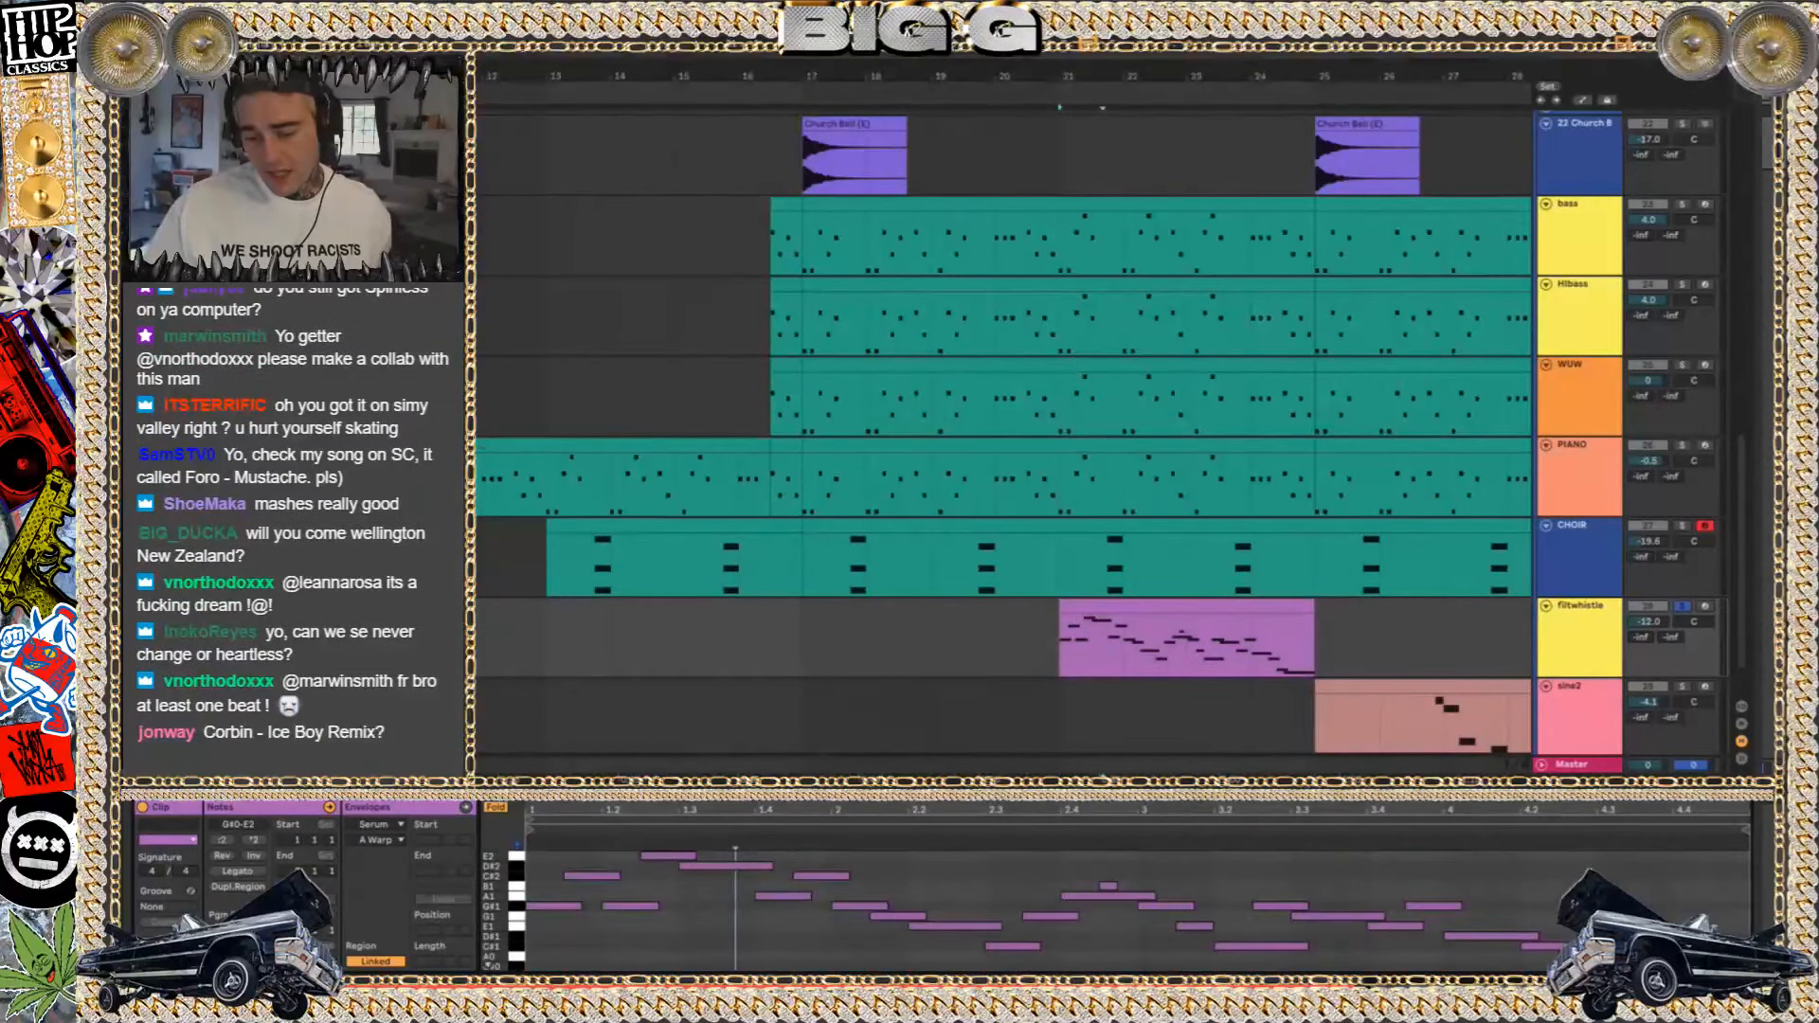
Switch the detail view from the filtwhistle clip's notes to the track's device chain
{"action": "key", "text": "ctrl+alt+l"}
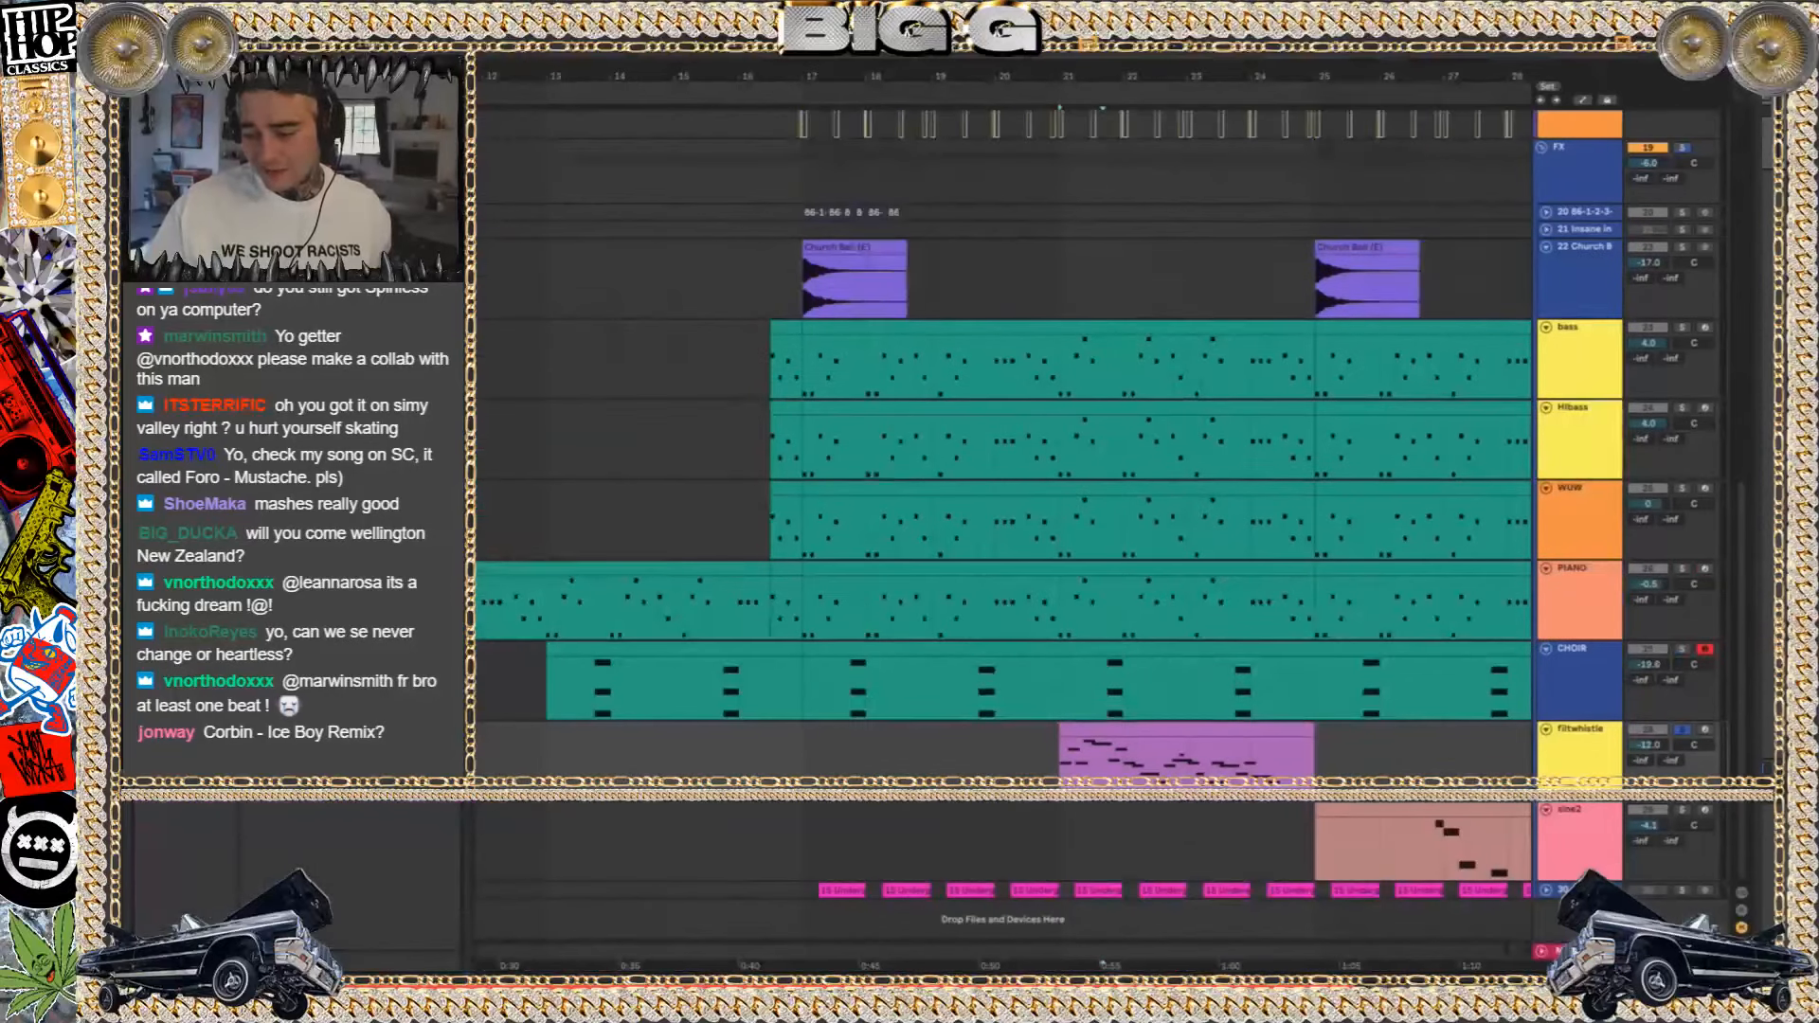
{"action": "key", "text": "ctrl+alt+l"}
{"action": "key", "text": "Tab"}
{"action": "key", "text": "Tab"}
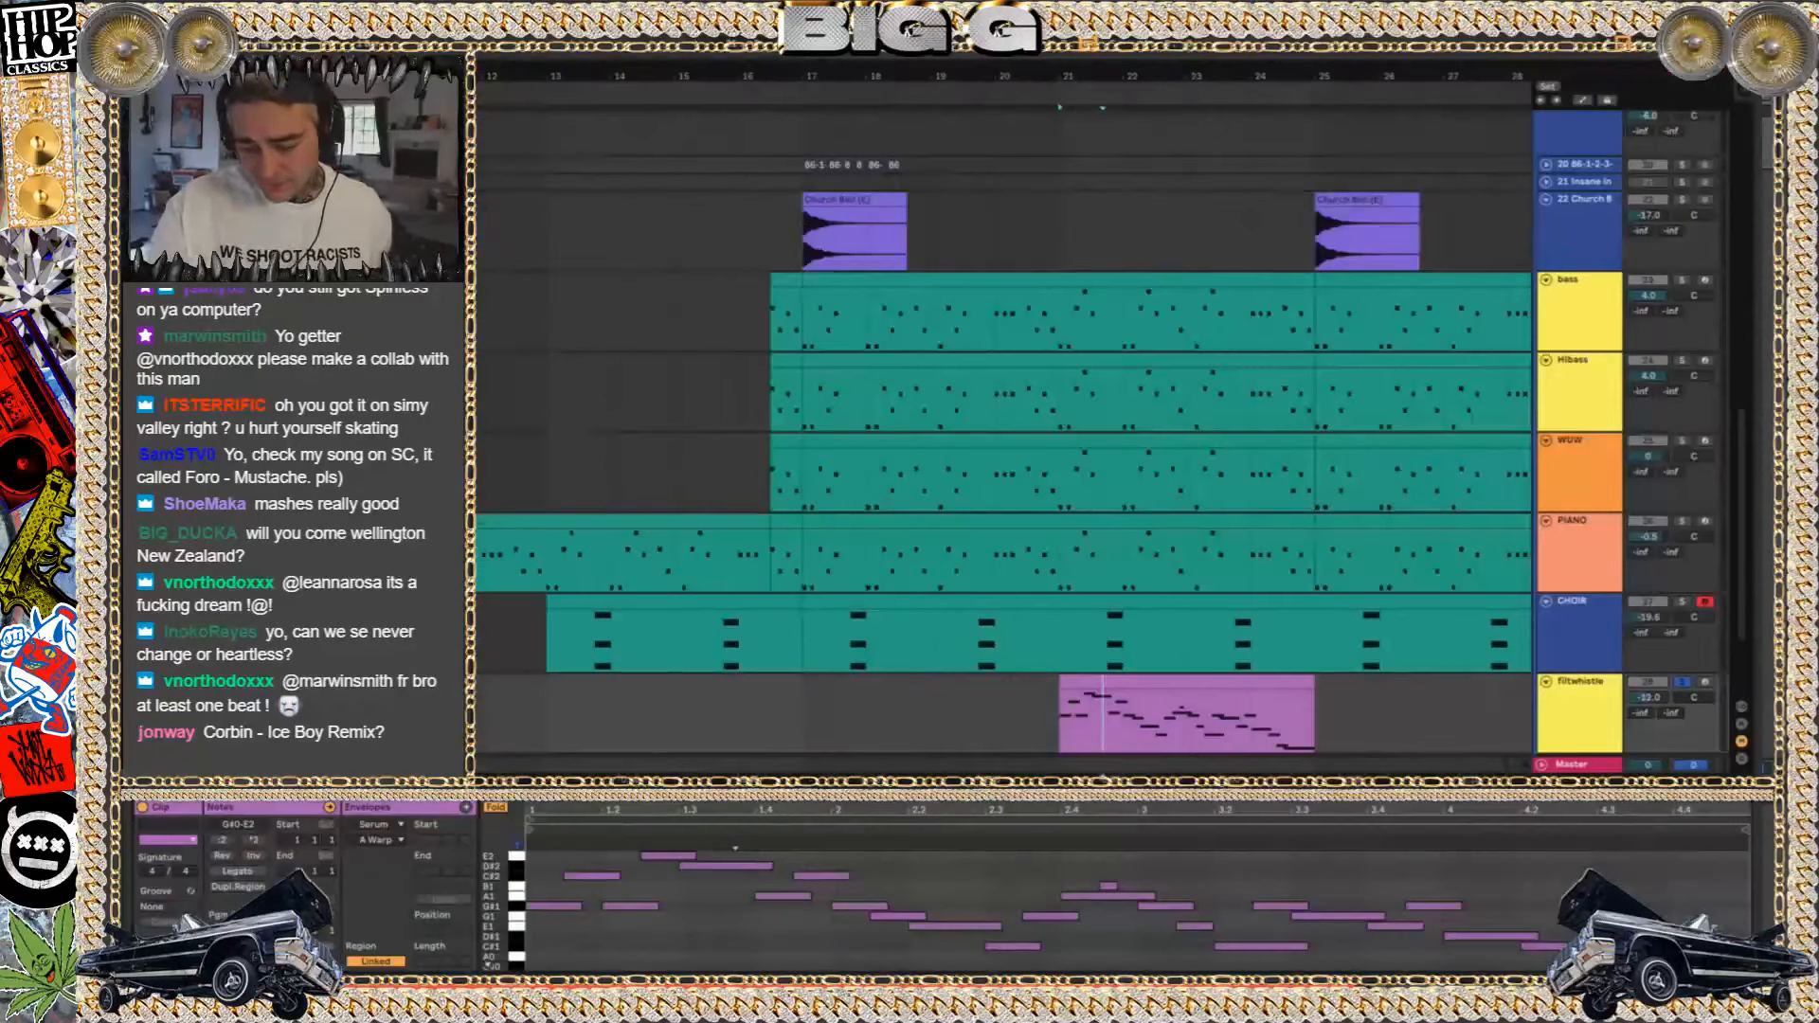
{"action": "key", "text": "shift+Tab"}
Play the sine2 clip soloed from just before its first notes after bar 26, then play it unsoloed with all tracks
{"action": "scroll", "coordinate": [1506, 749], "scroll_direction": "down", "scroll_amount": 3}
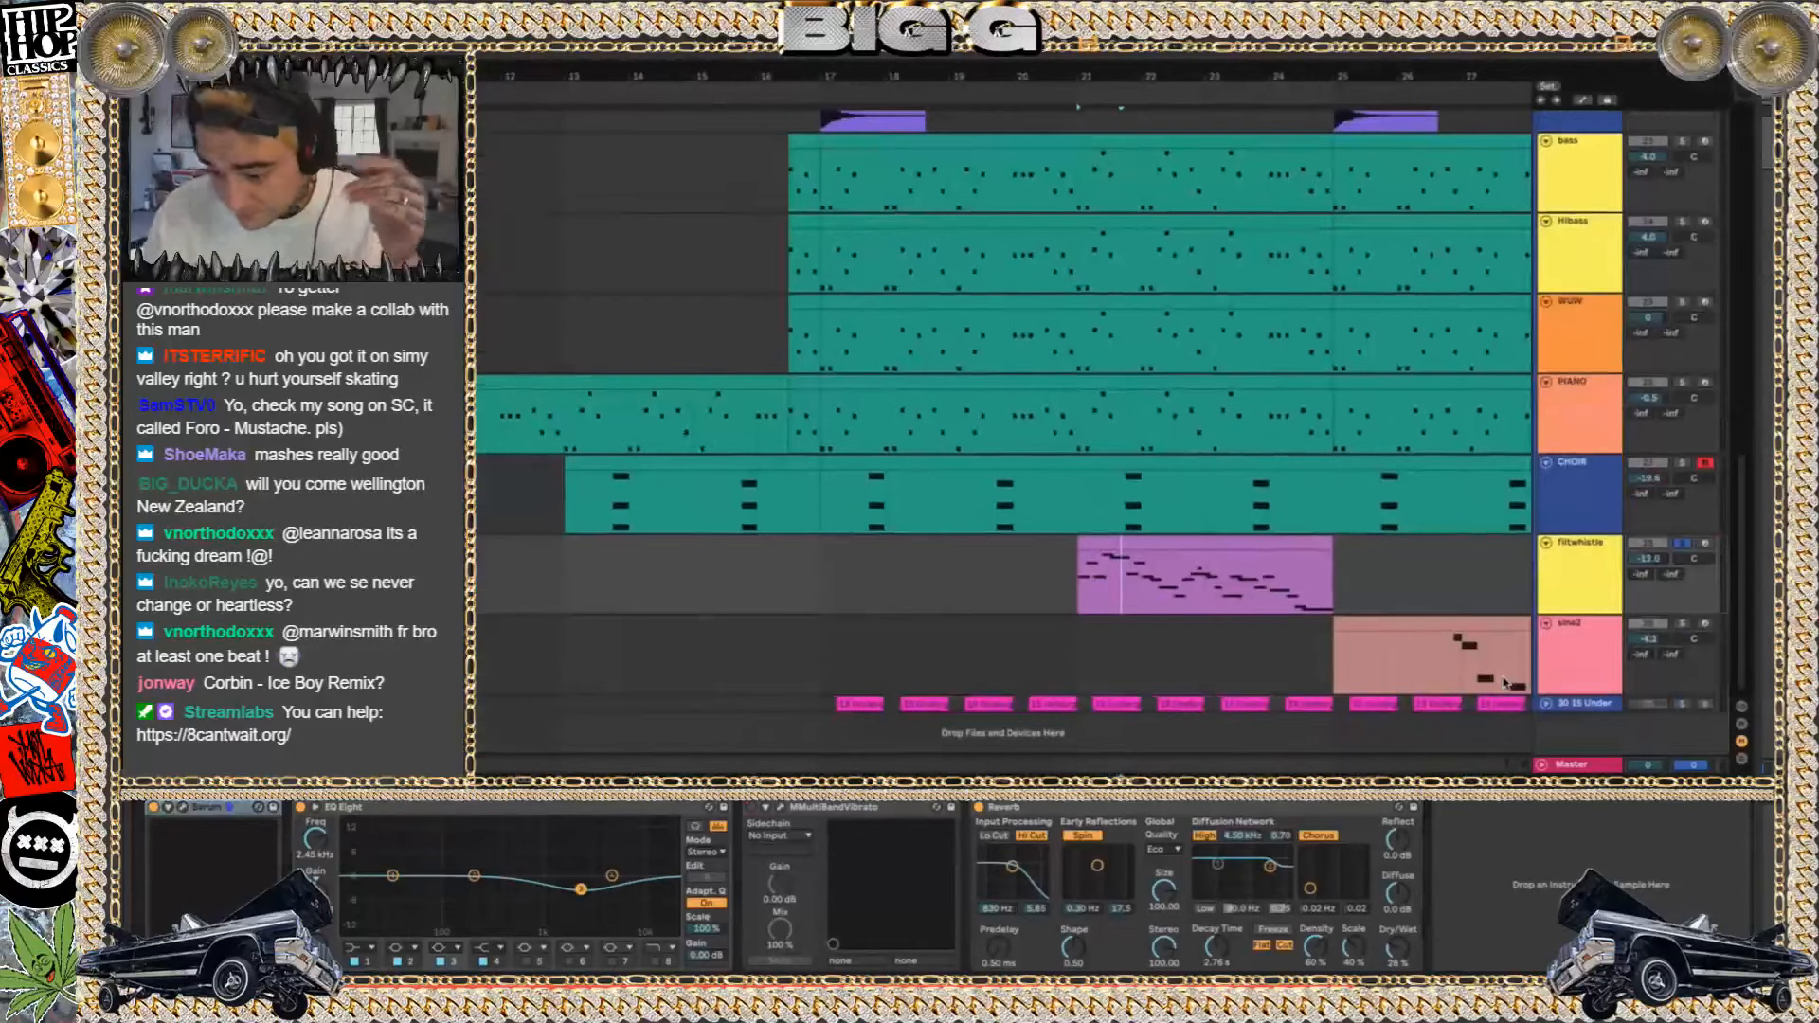
{"action": "scroll", "coordinate": [1295, 689], "scroll_direction": "right", "scroll_amount": 3}
{"action": "left_click", "coordinate": [1267, 665]}
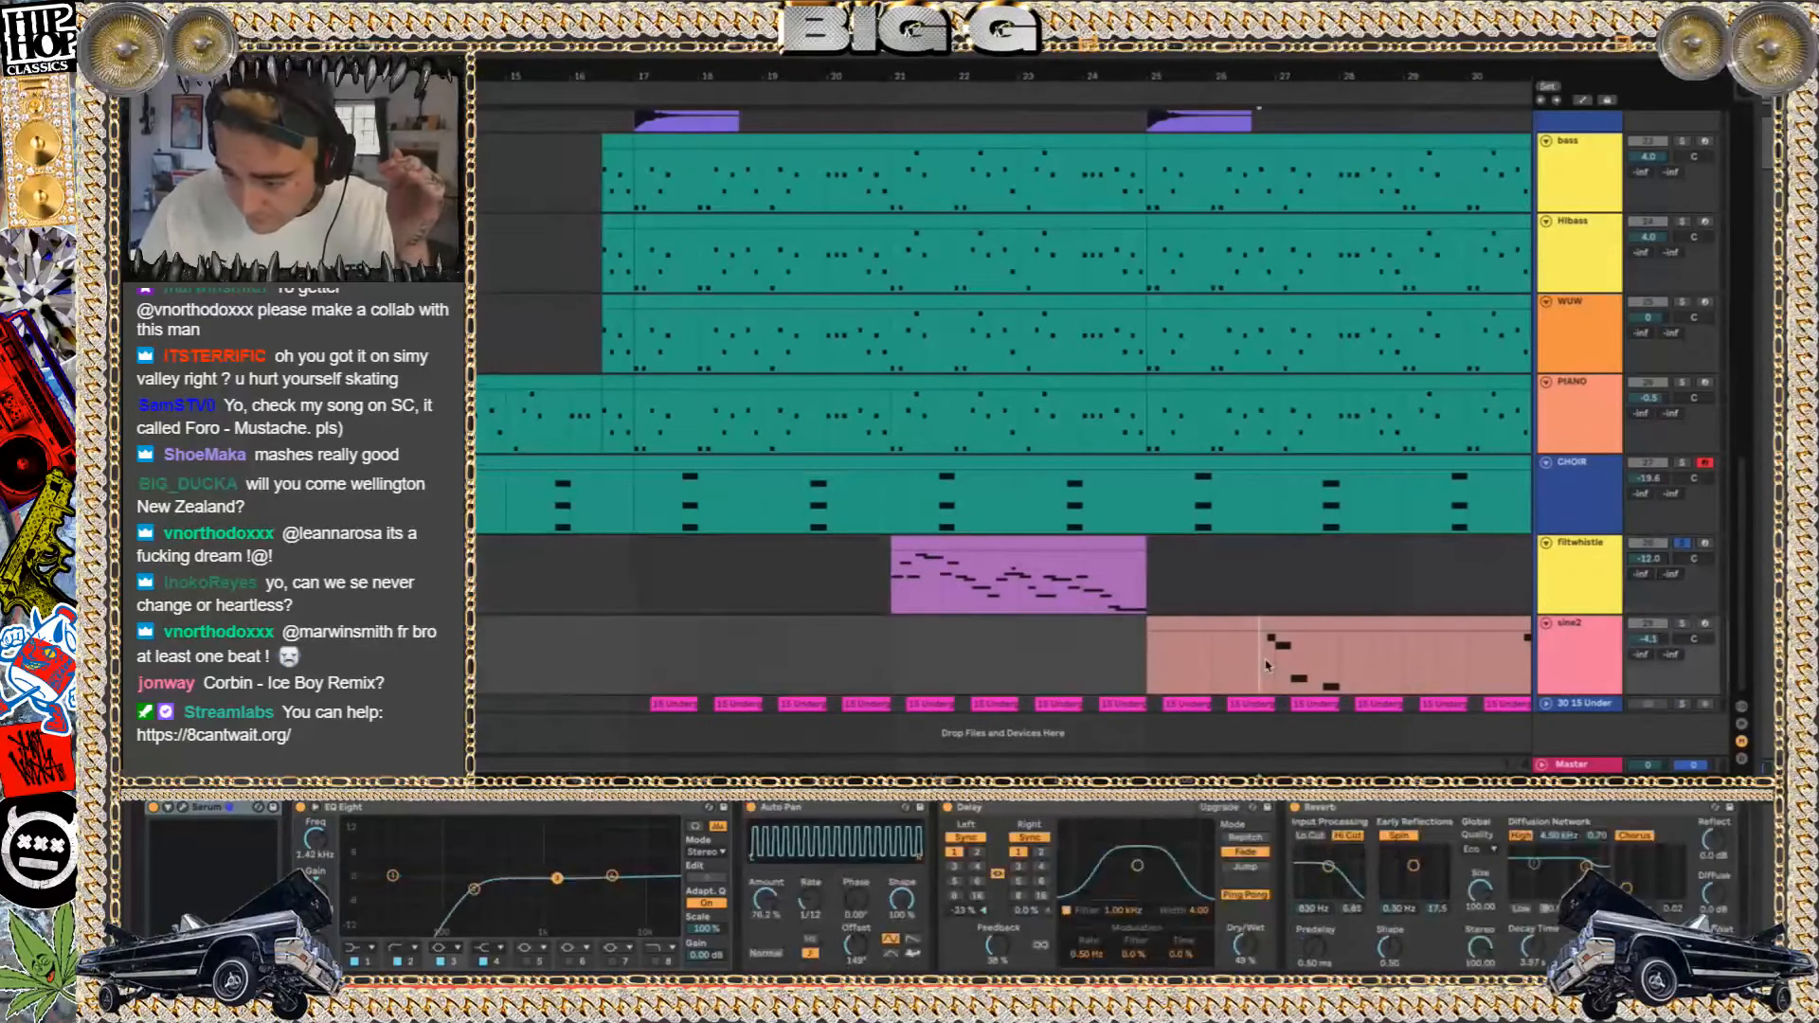
{"action": "left_click", "coordinate": [1681, 624]}
{"action": "key", "text": "space"}
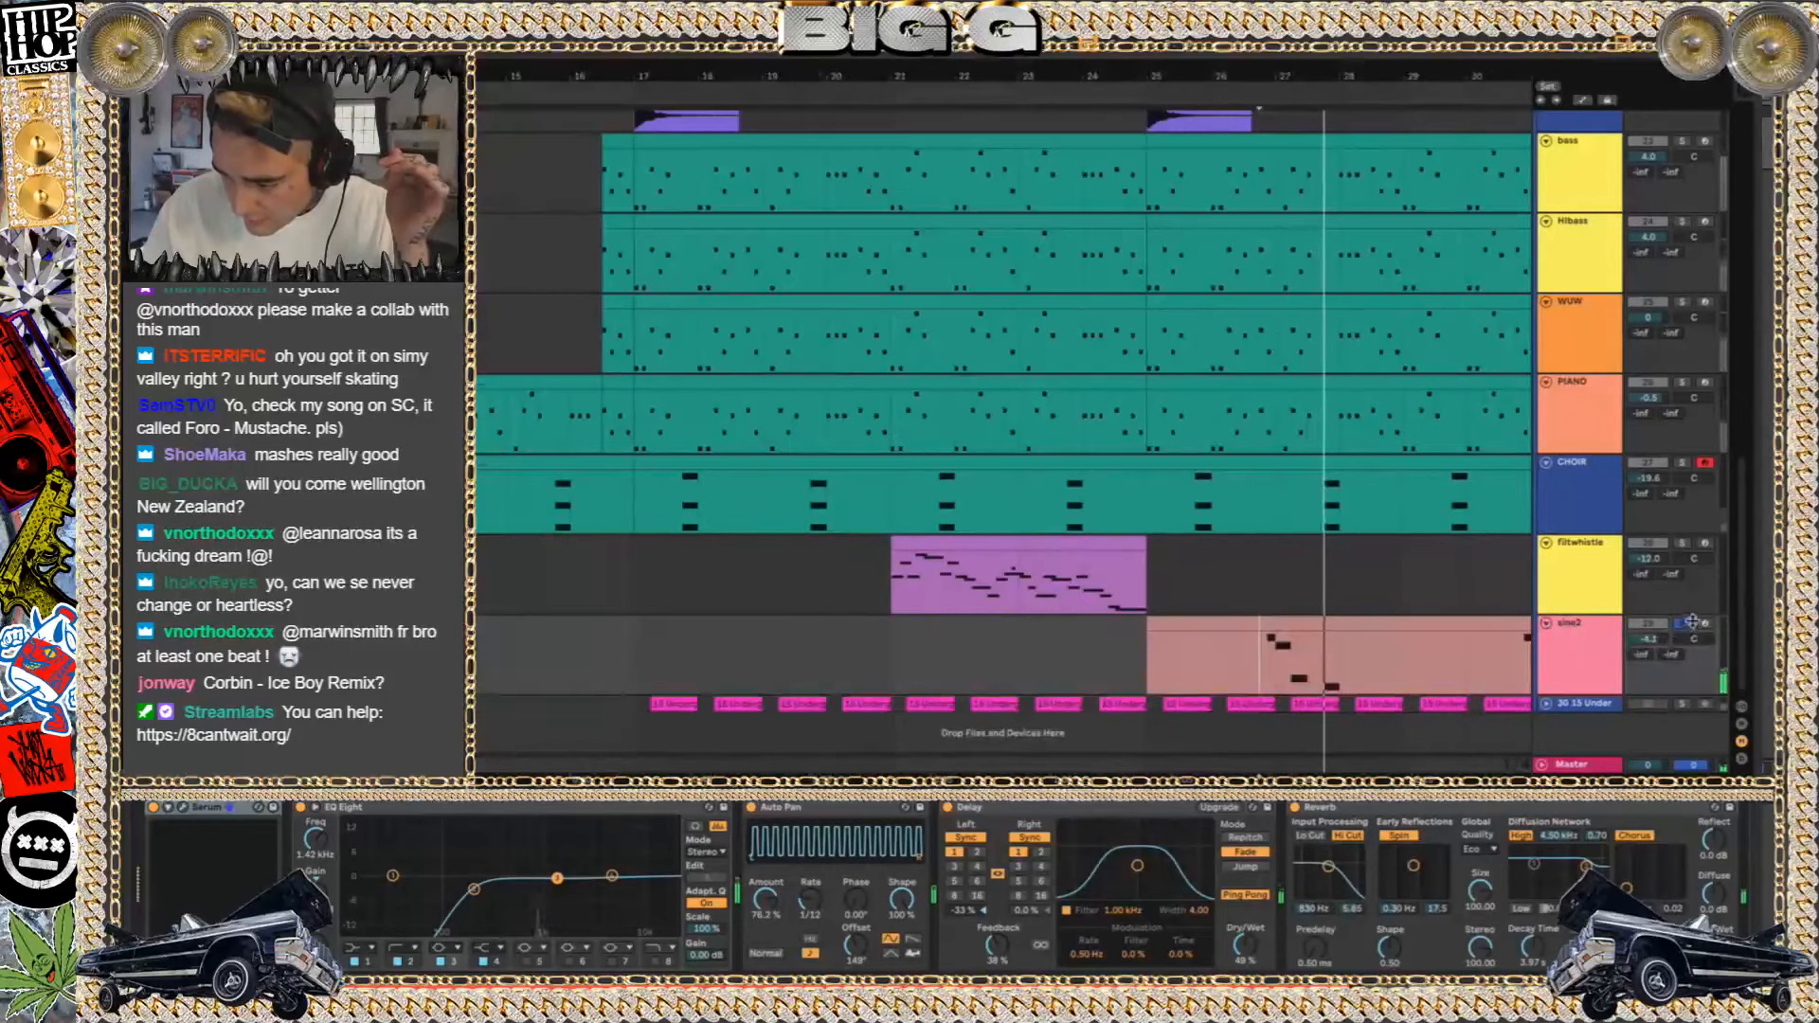
{"action": "left_click", "coordinate": [1684, 625]}
{"action": "key", "text": "space"}
{"action": "key", "text": "space"}
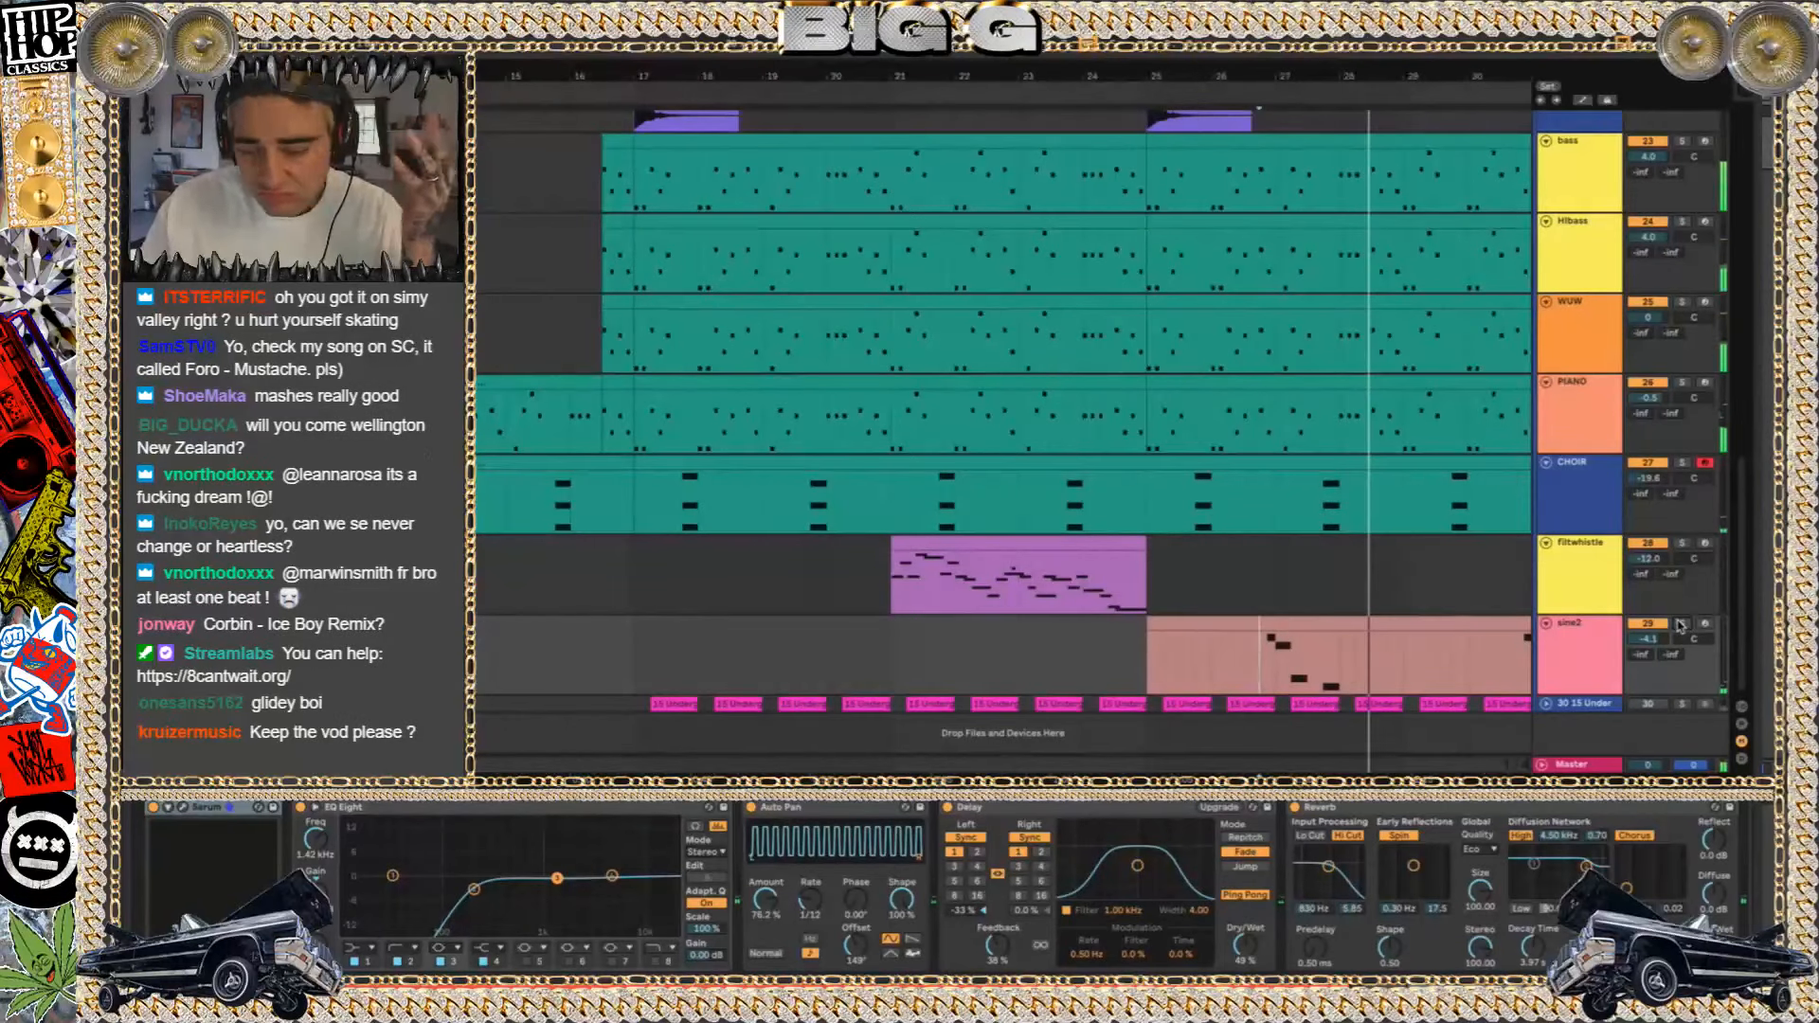
Play track 30's first clip after bar 17 soloed, then remove the solo to hear it with all tracks
{"action": "scroll", "coordinate": [1455, 498], "scroll_direction": "right", "scroll_amount": 1}
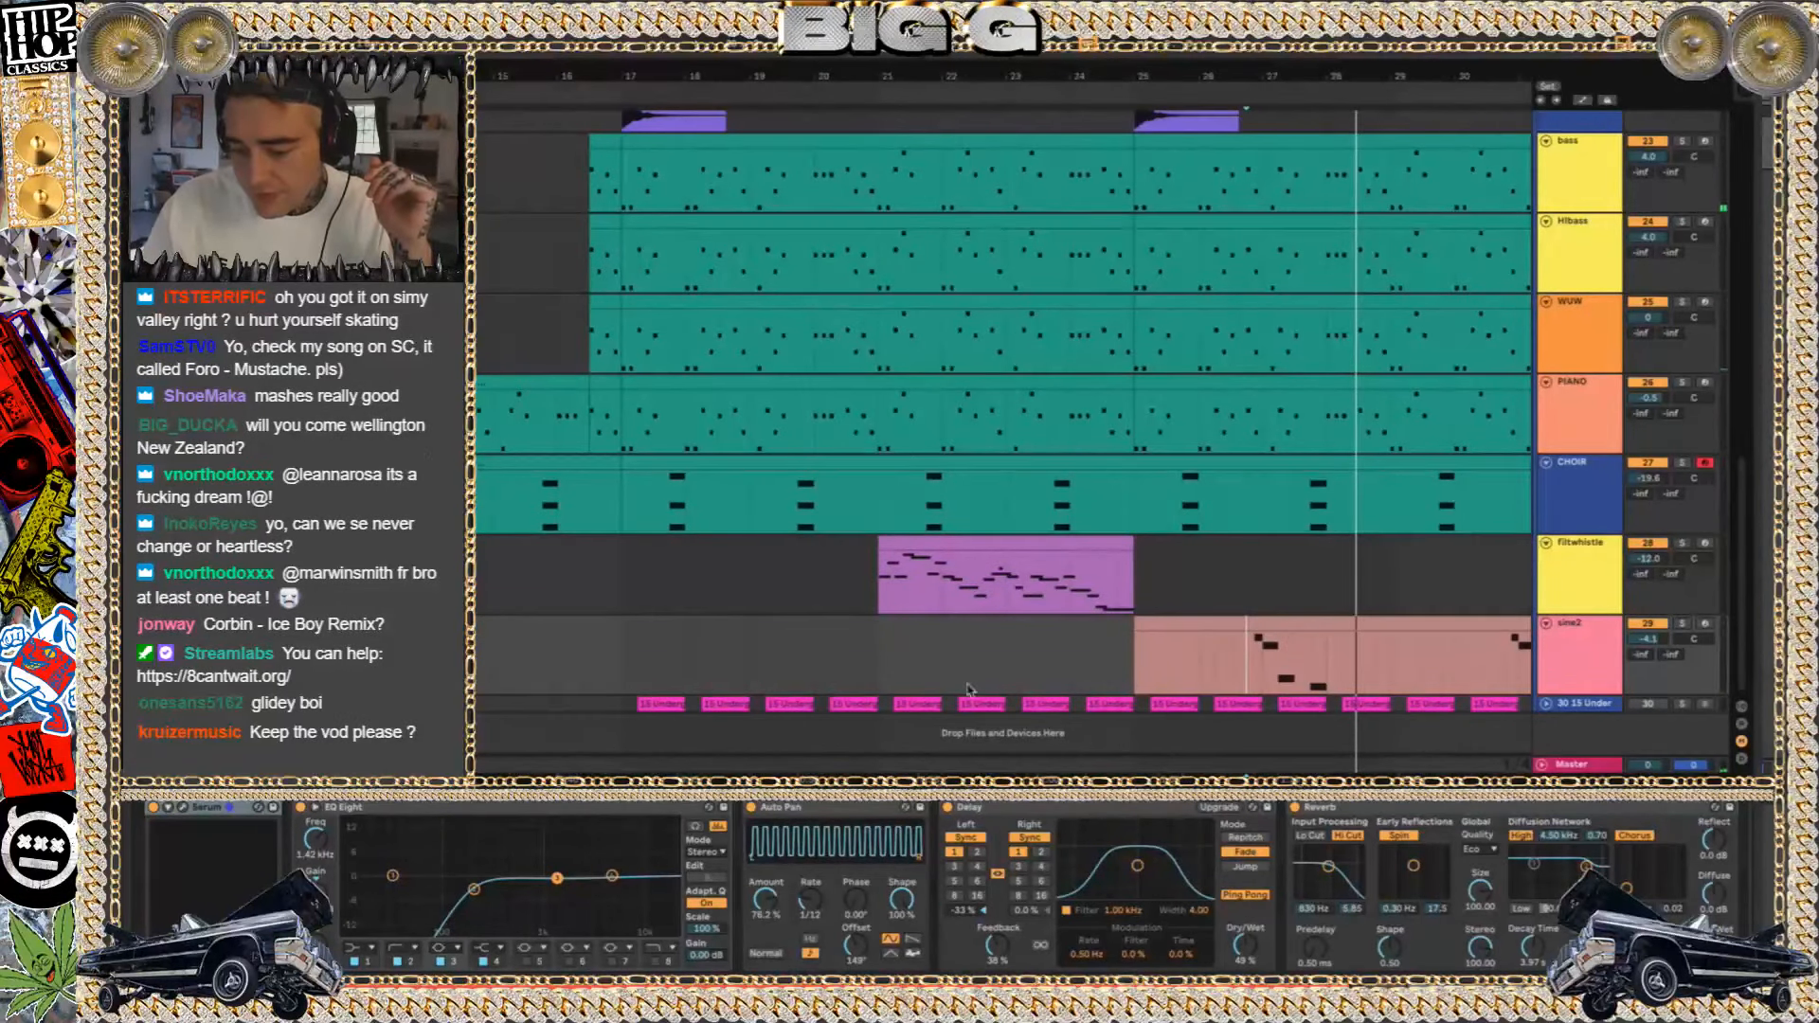
{"action": "left_click", "coordinate": [654, 703]}
{"action": "left_click", "coordinate": [1684, 704]}
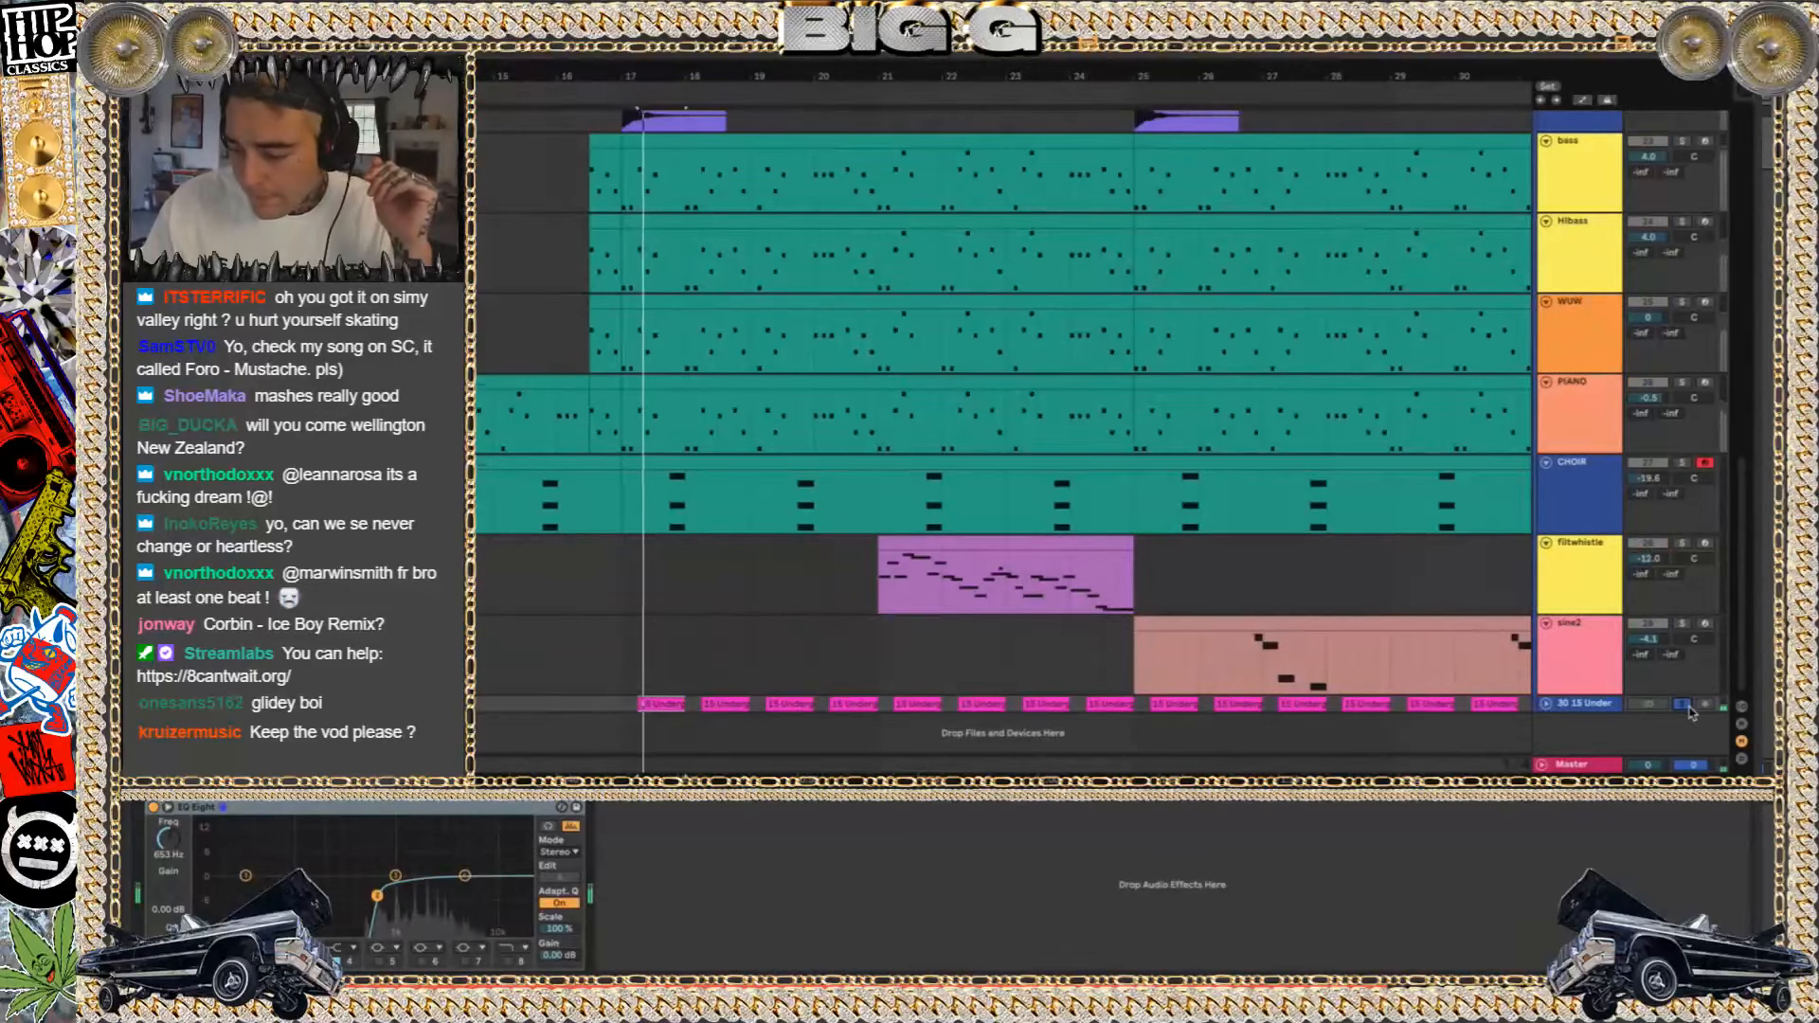
{"action": "left_click", "coordinate": [1685, 705]}
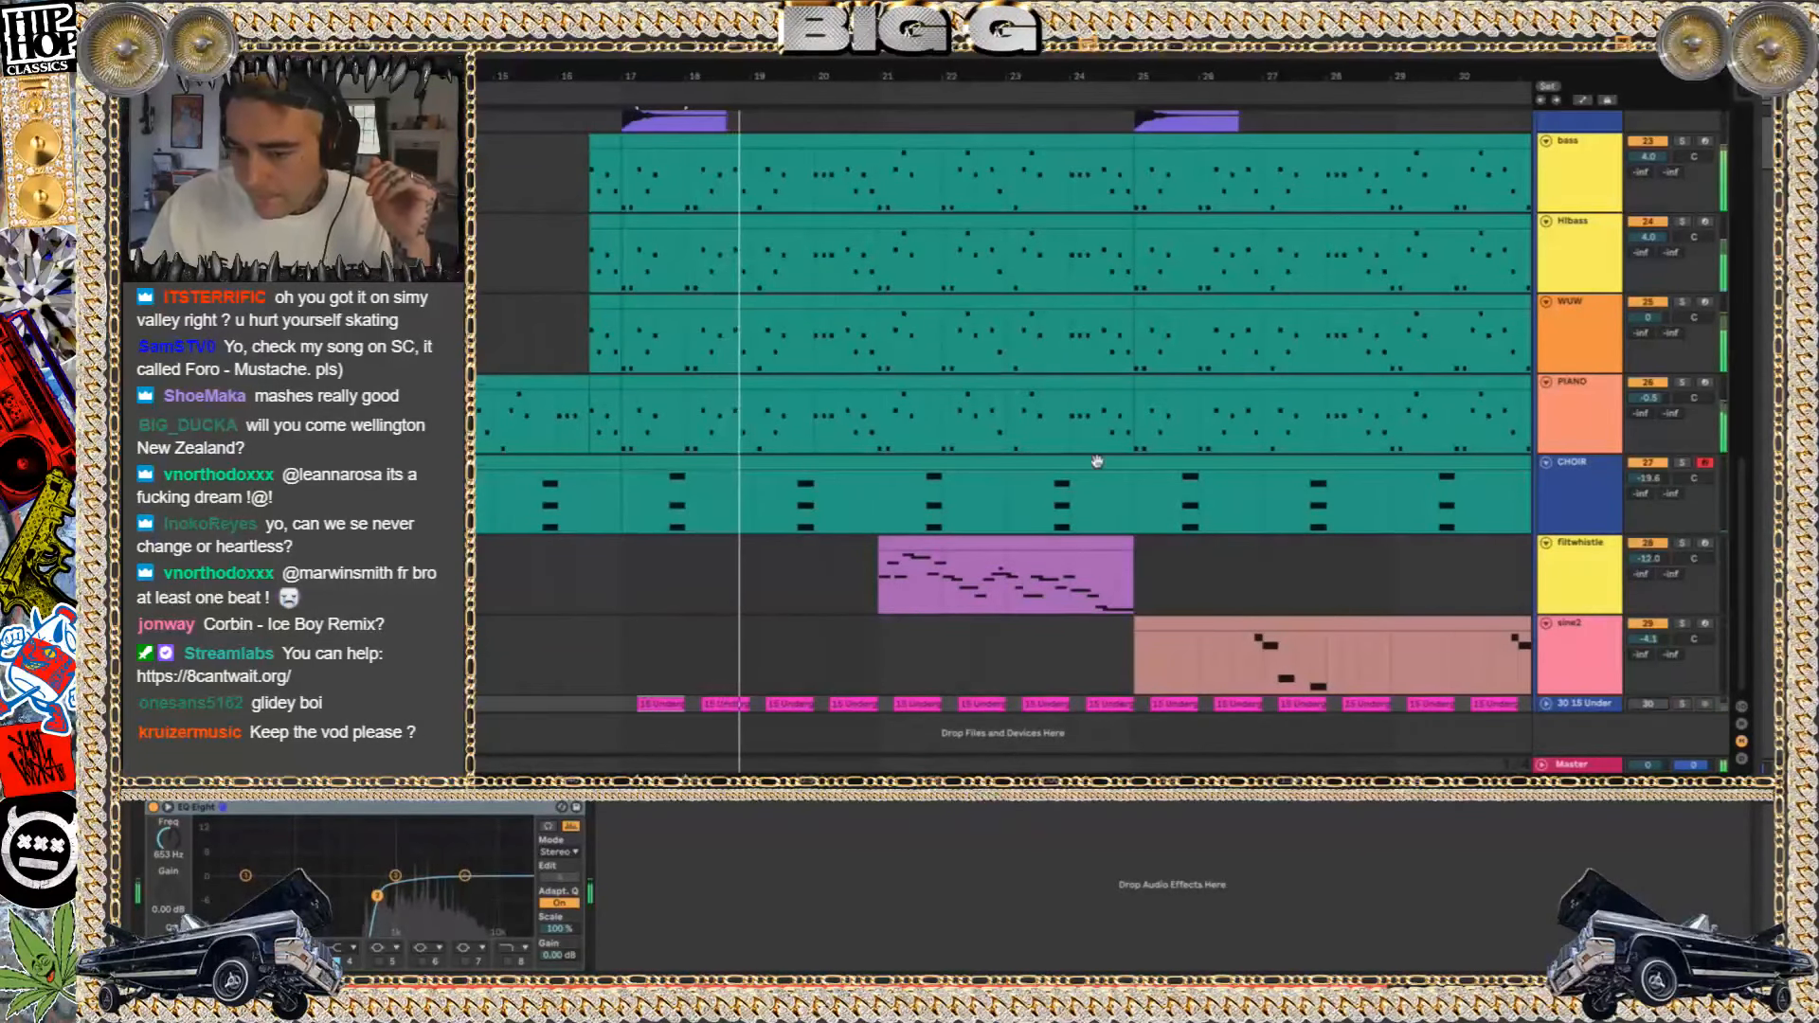
Select the first Church Bell clip at bar 17, solo its track, and play it
{"action": "scroll", "coordinate": [1096, 461], "scroll_direction": "up", "scroll_amount": 3}
{"action": "left_click", "coordinate": [700, 194]}
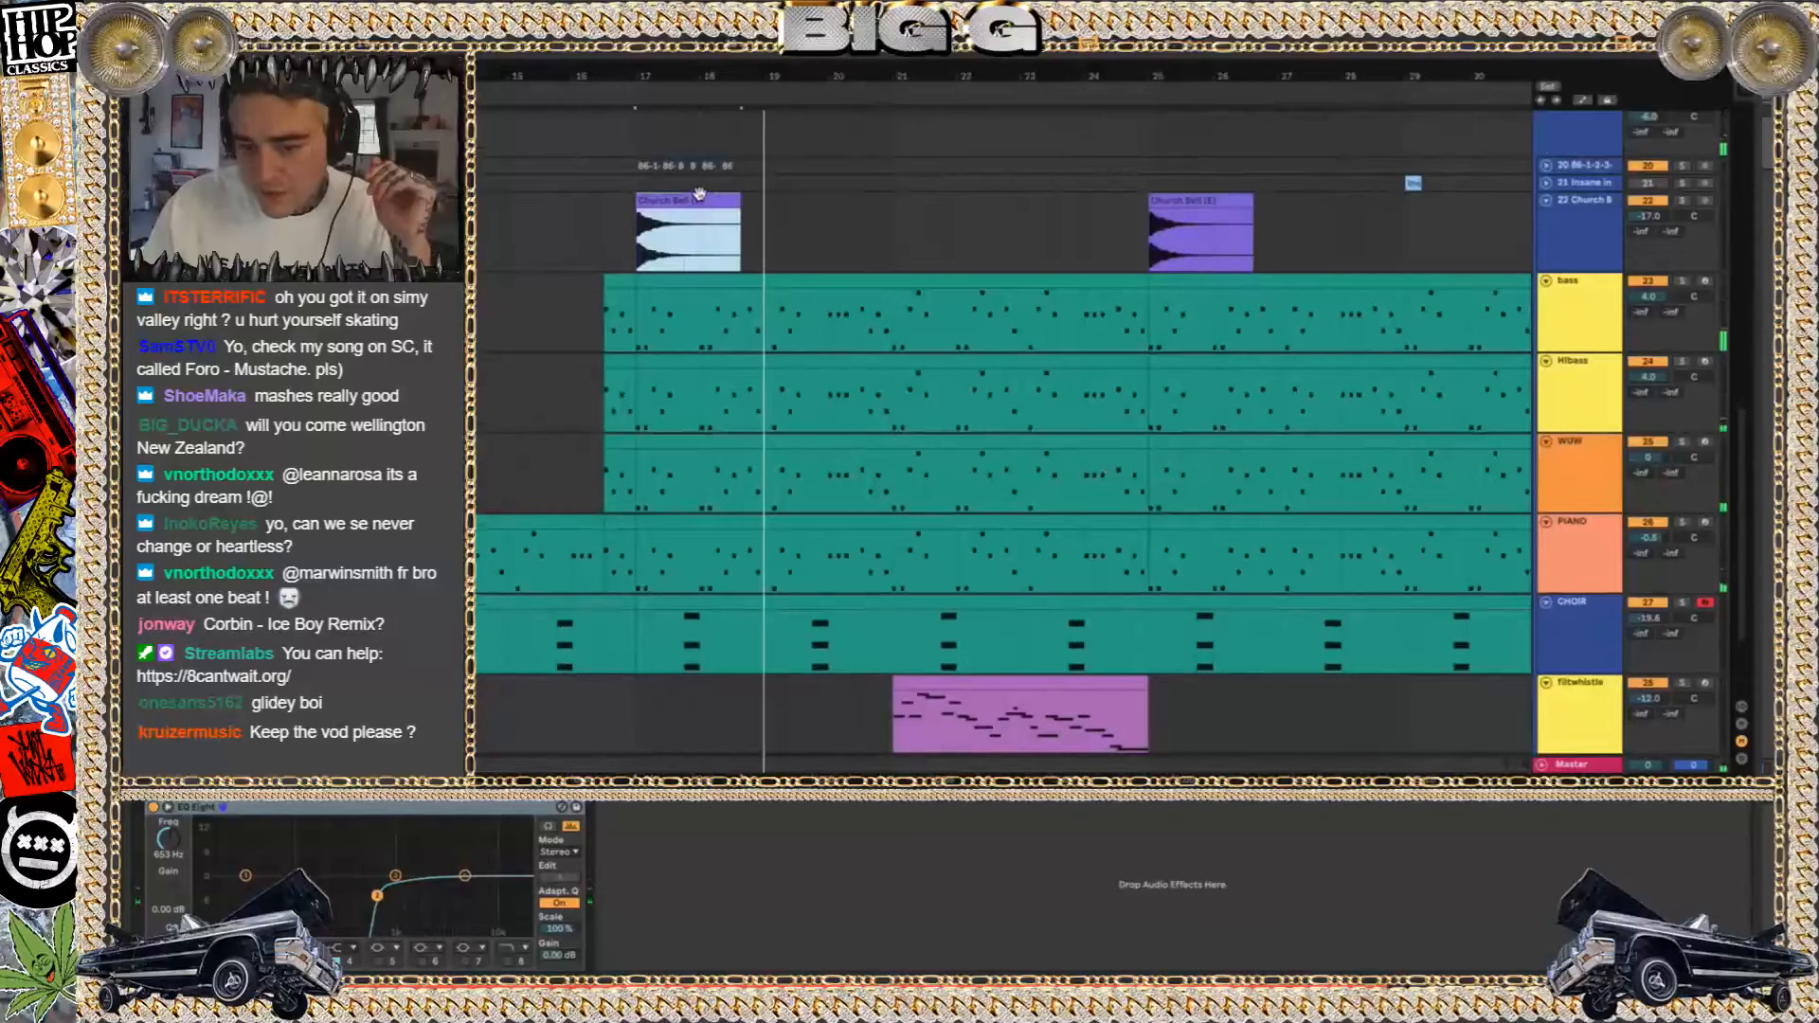
{"action": "key", "text": "space"}
{"action": "left_click", "coordinate": [1684, 202]}
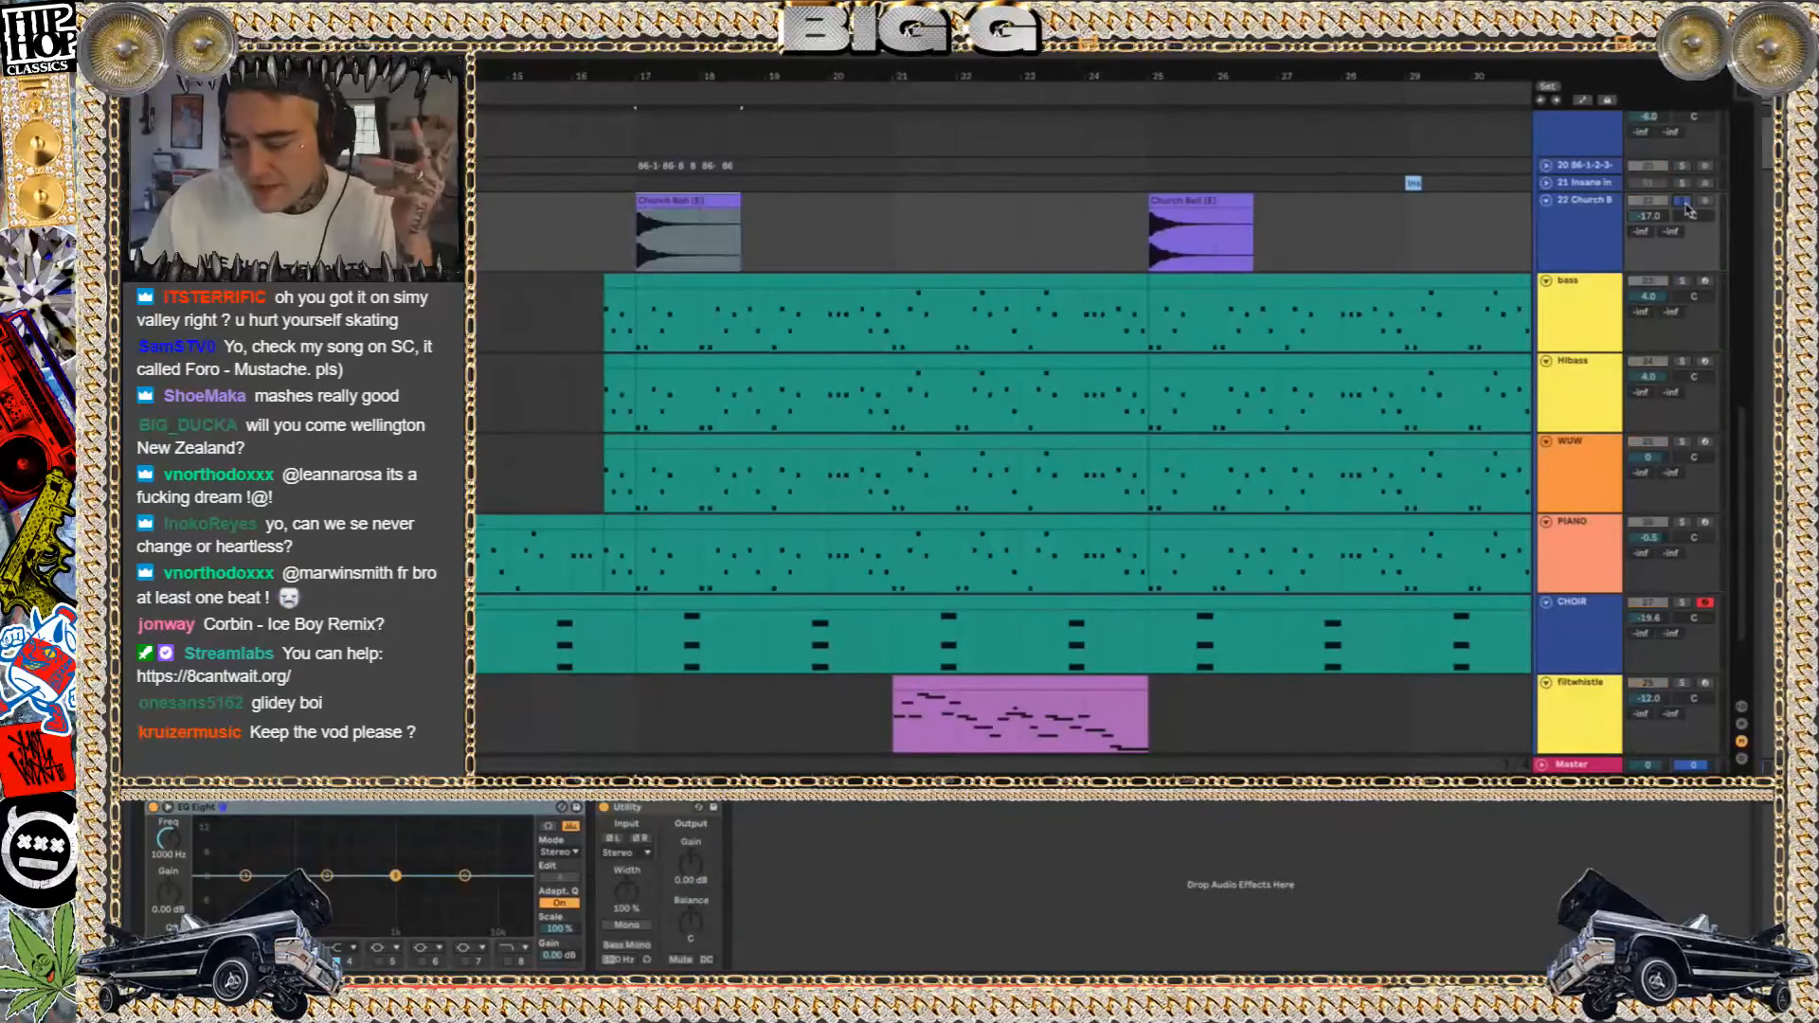
{"action": "key", "text": "space"}
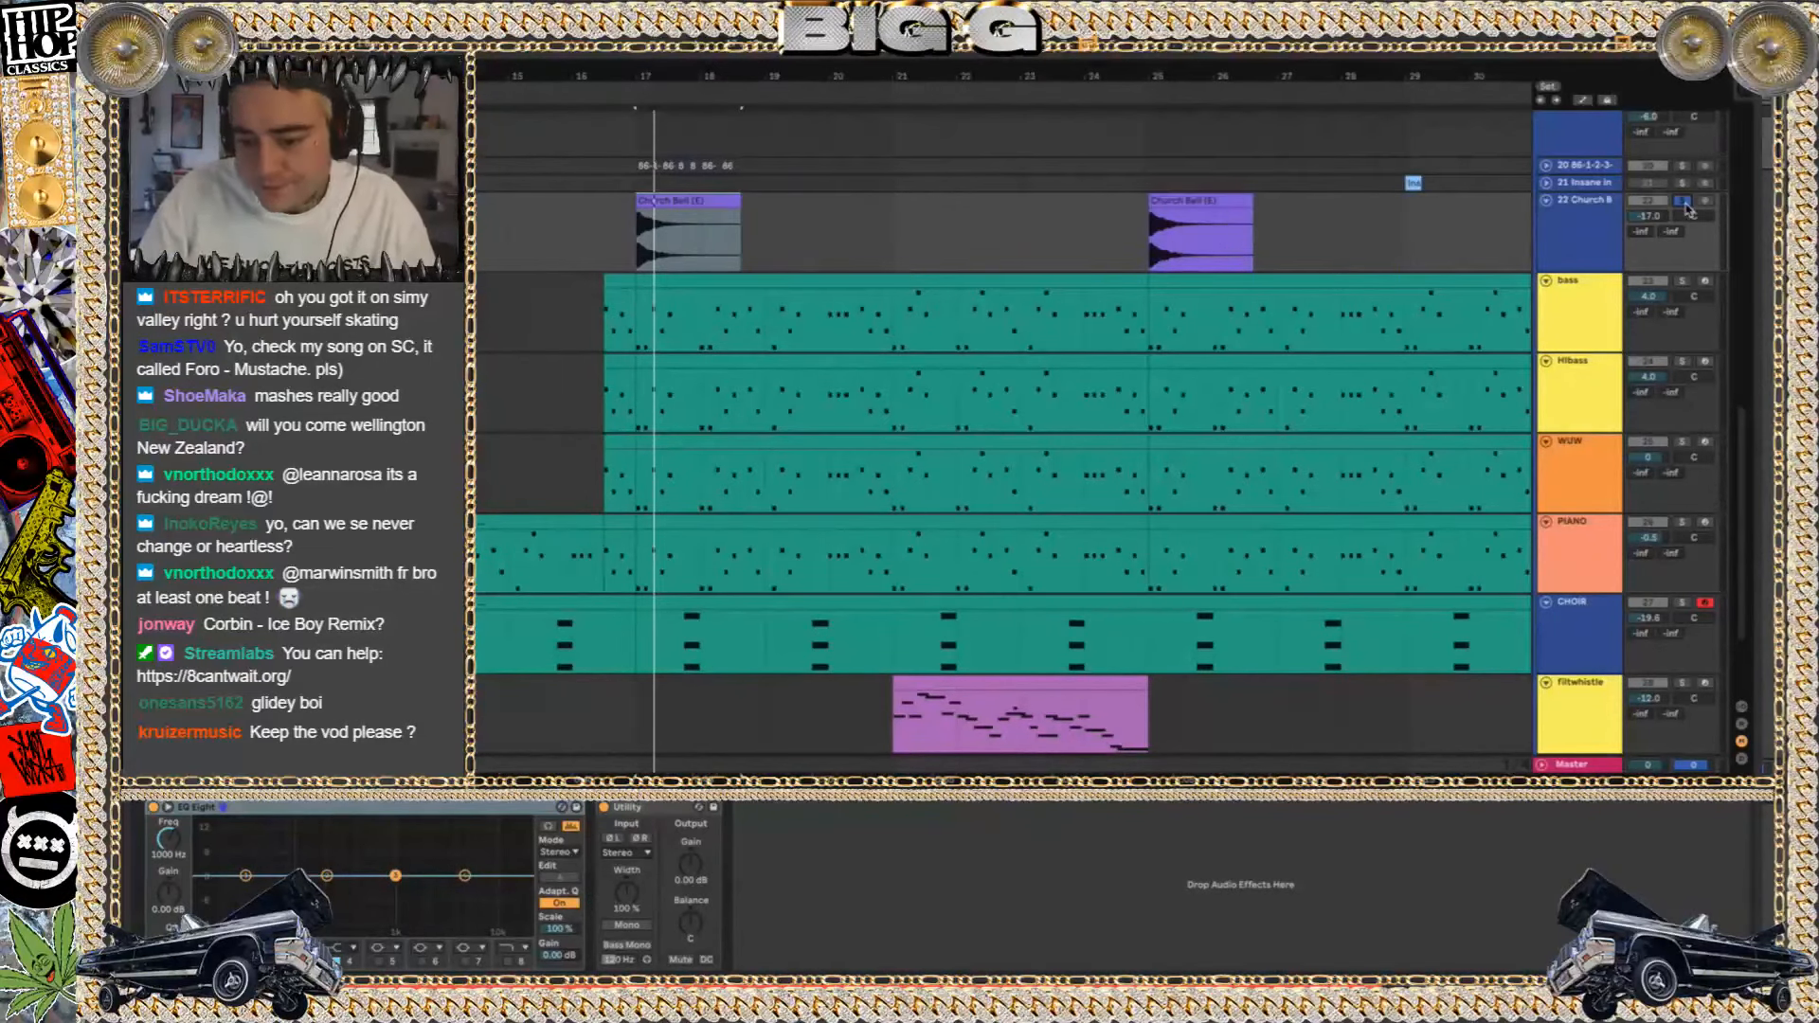
{"action": "scroll", "coordinate": [1688, 209], "scroll_direction": "up", "scroll_amount": 10}
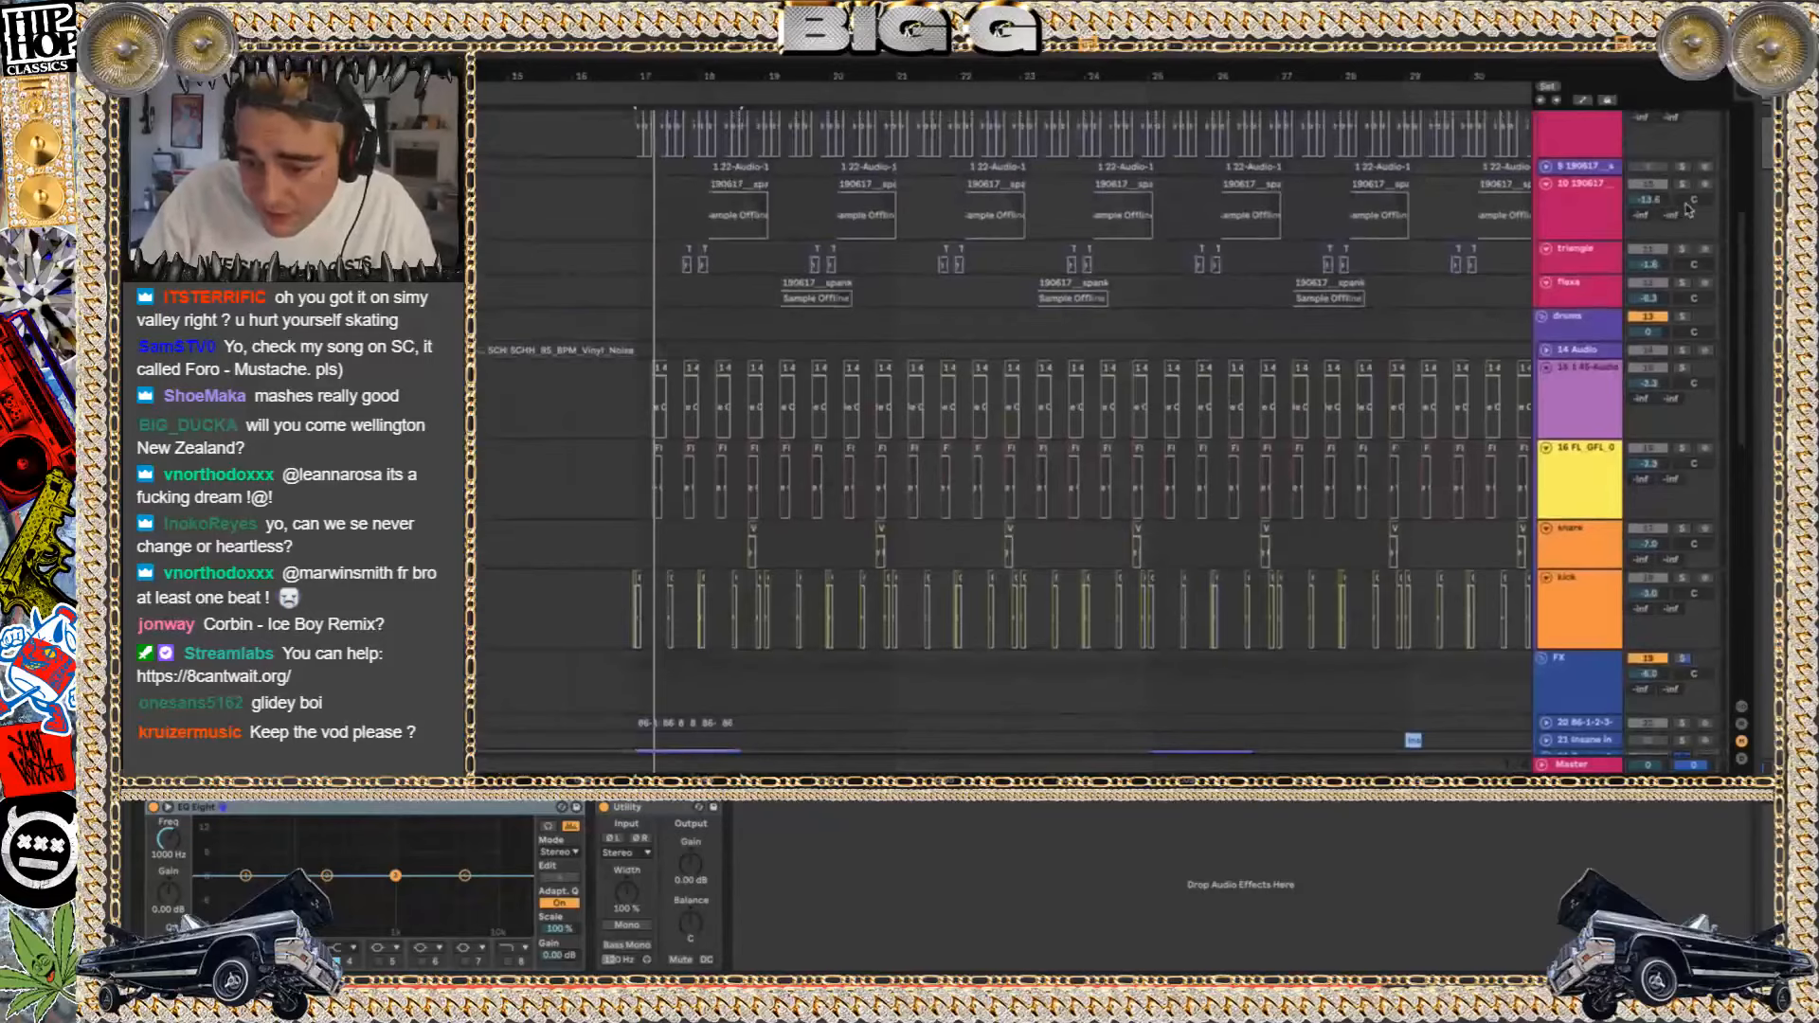
{"action": "scroll", "coordinate": [1687, 210], "scroll_direction": "up", "scroll_amount": 5}
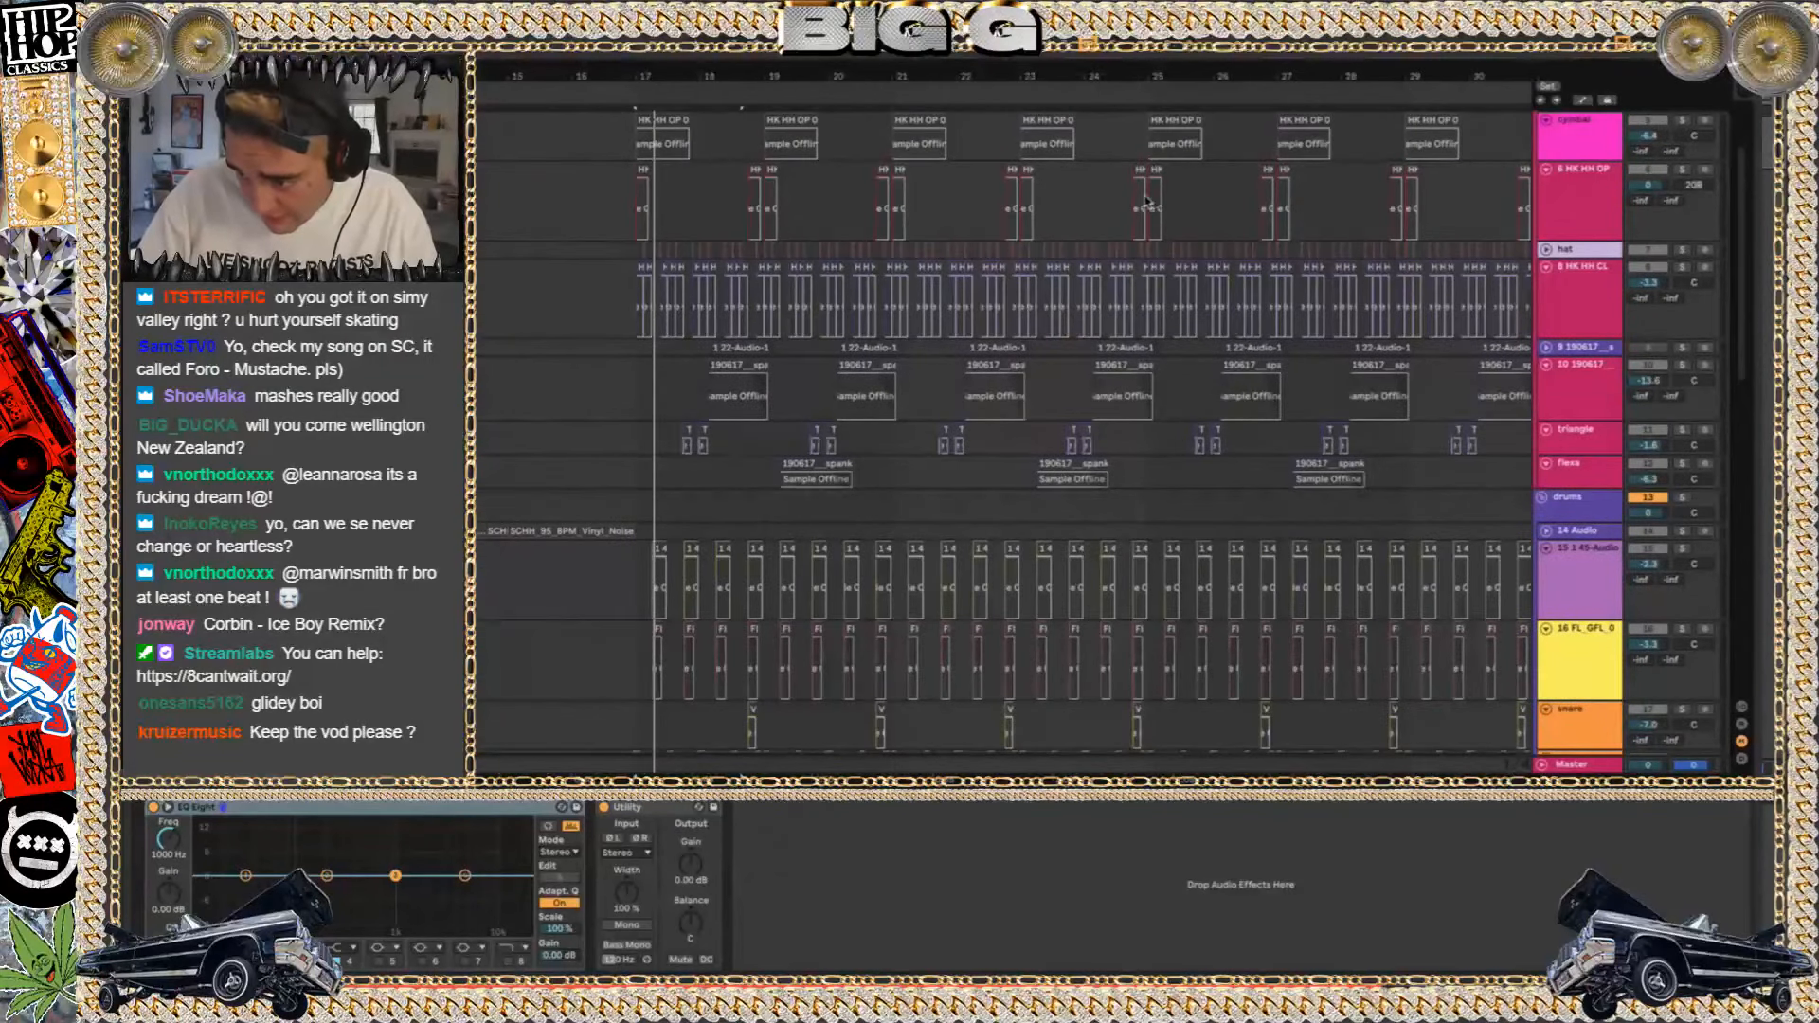
{"action": "scroll", "coordinate": [1150, 205], "scroll_direction": "up", "scroll_amount": 3}
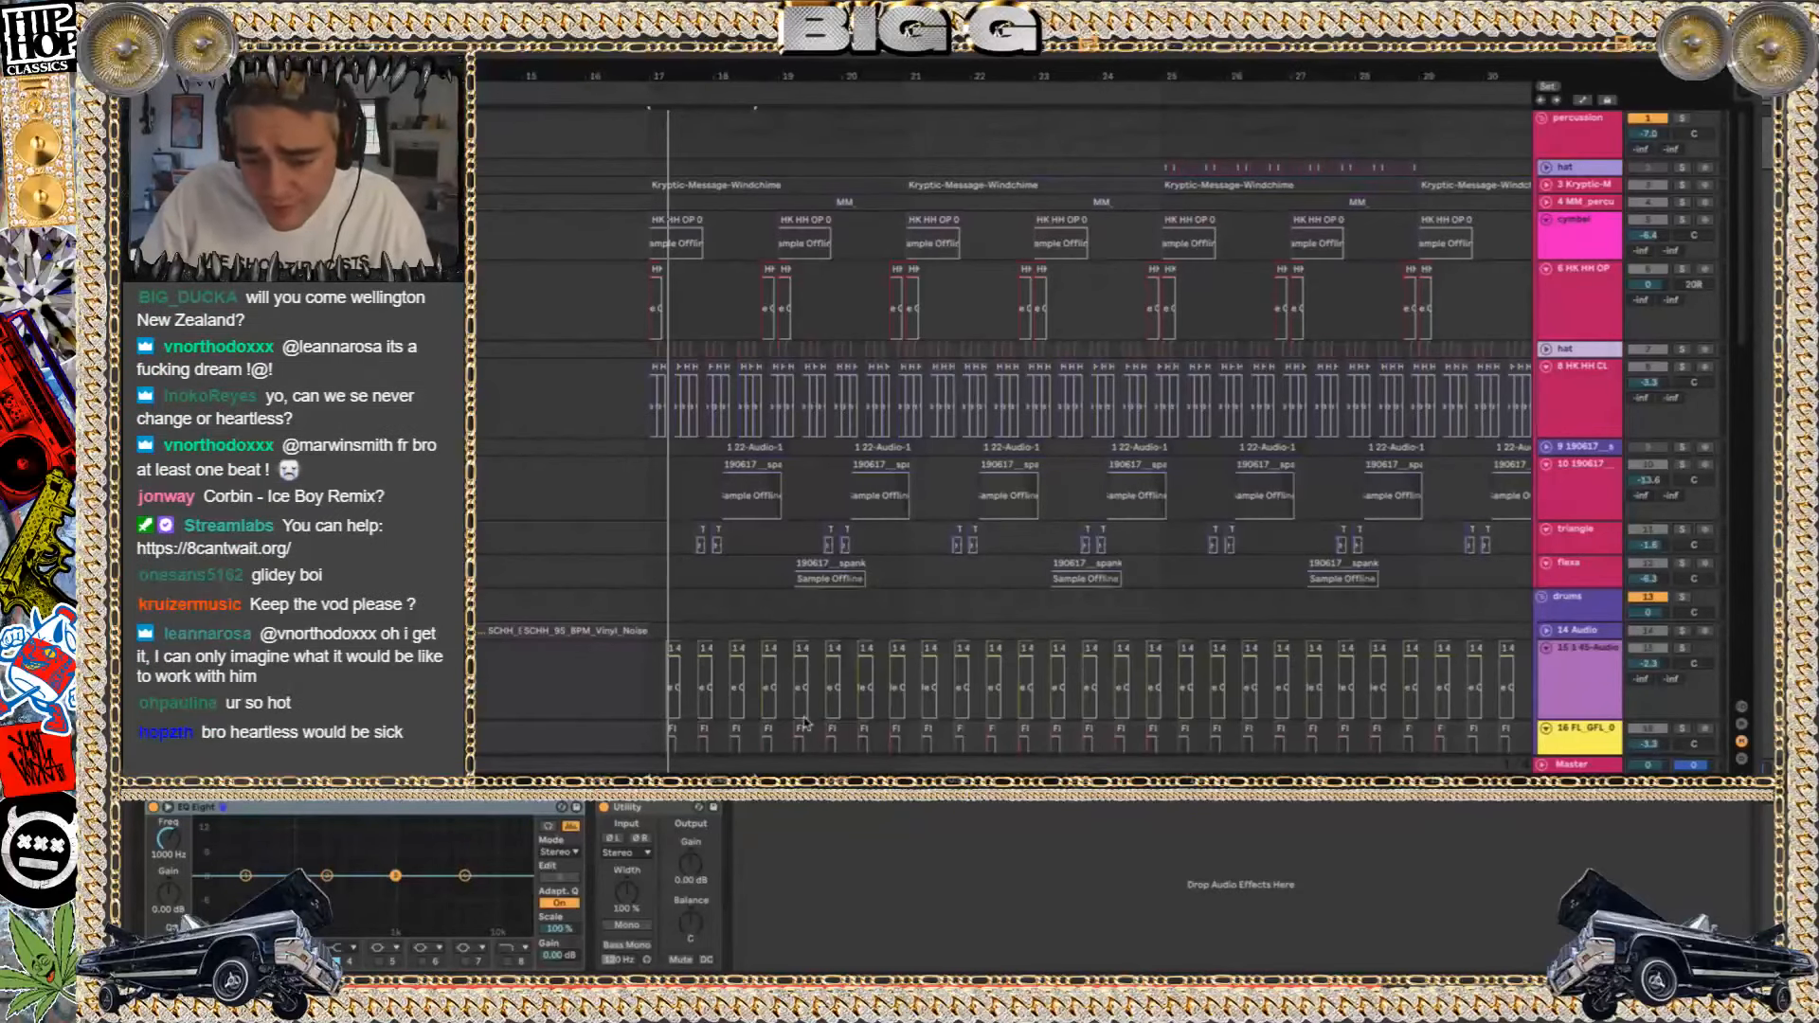
Switch to Finder, return to the TERROR REID projects folder, and search for "dead 2" to find the 120 dead 2 me project
{"action": "left_click", "coordinate": [459, 959]}
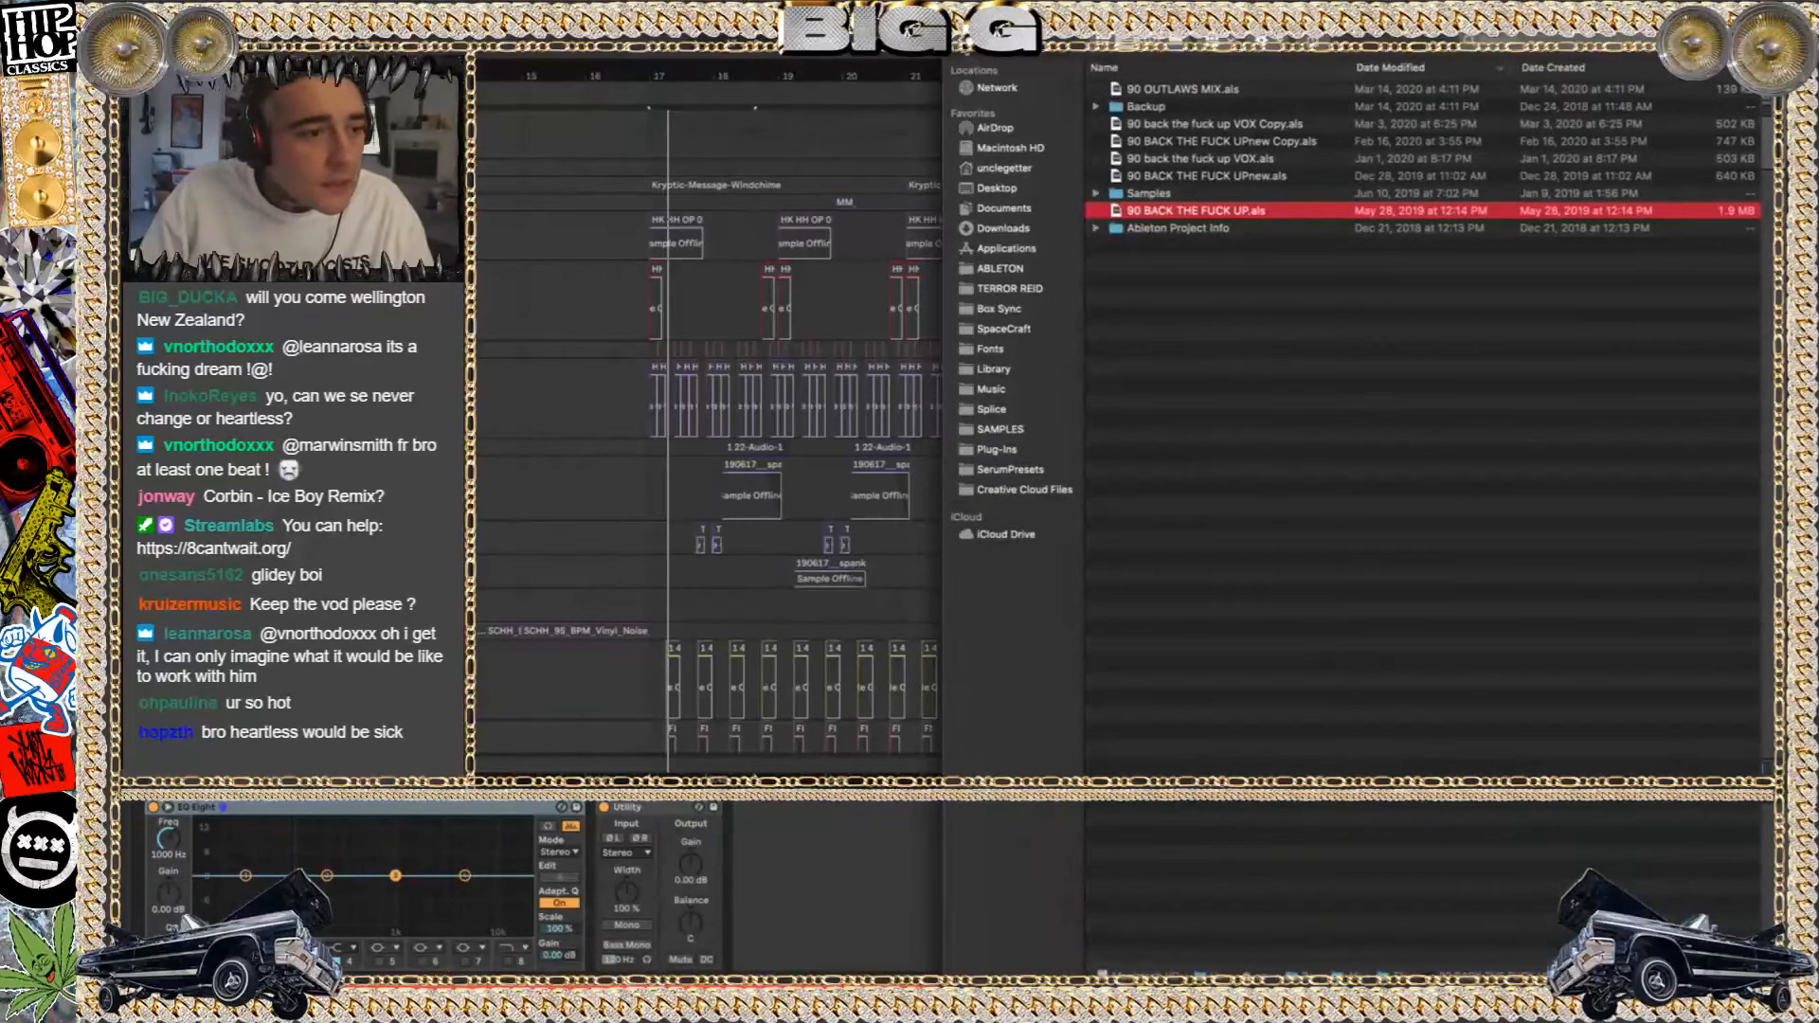
{"action": "left_click", "coordinate": [964, 48]}
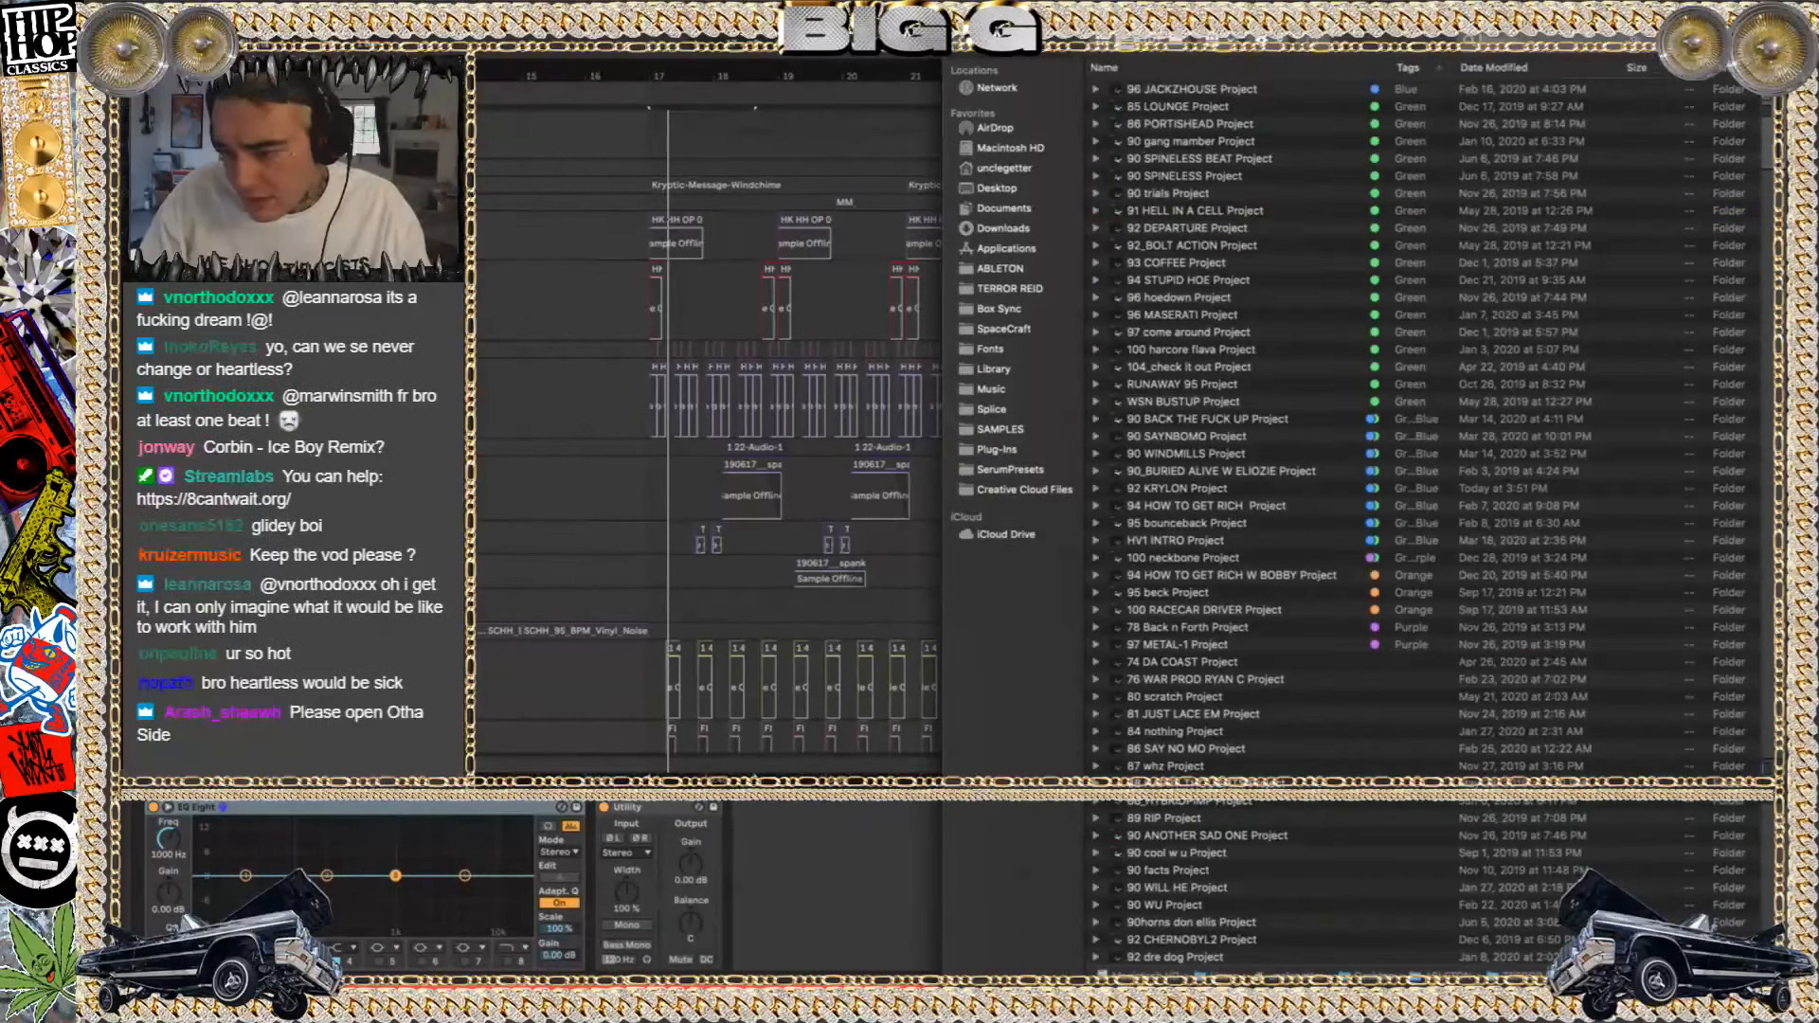
{"action": "type", "text": "dead 2"}
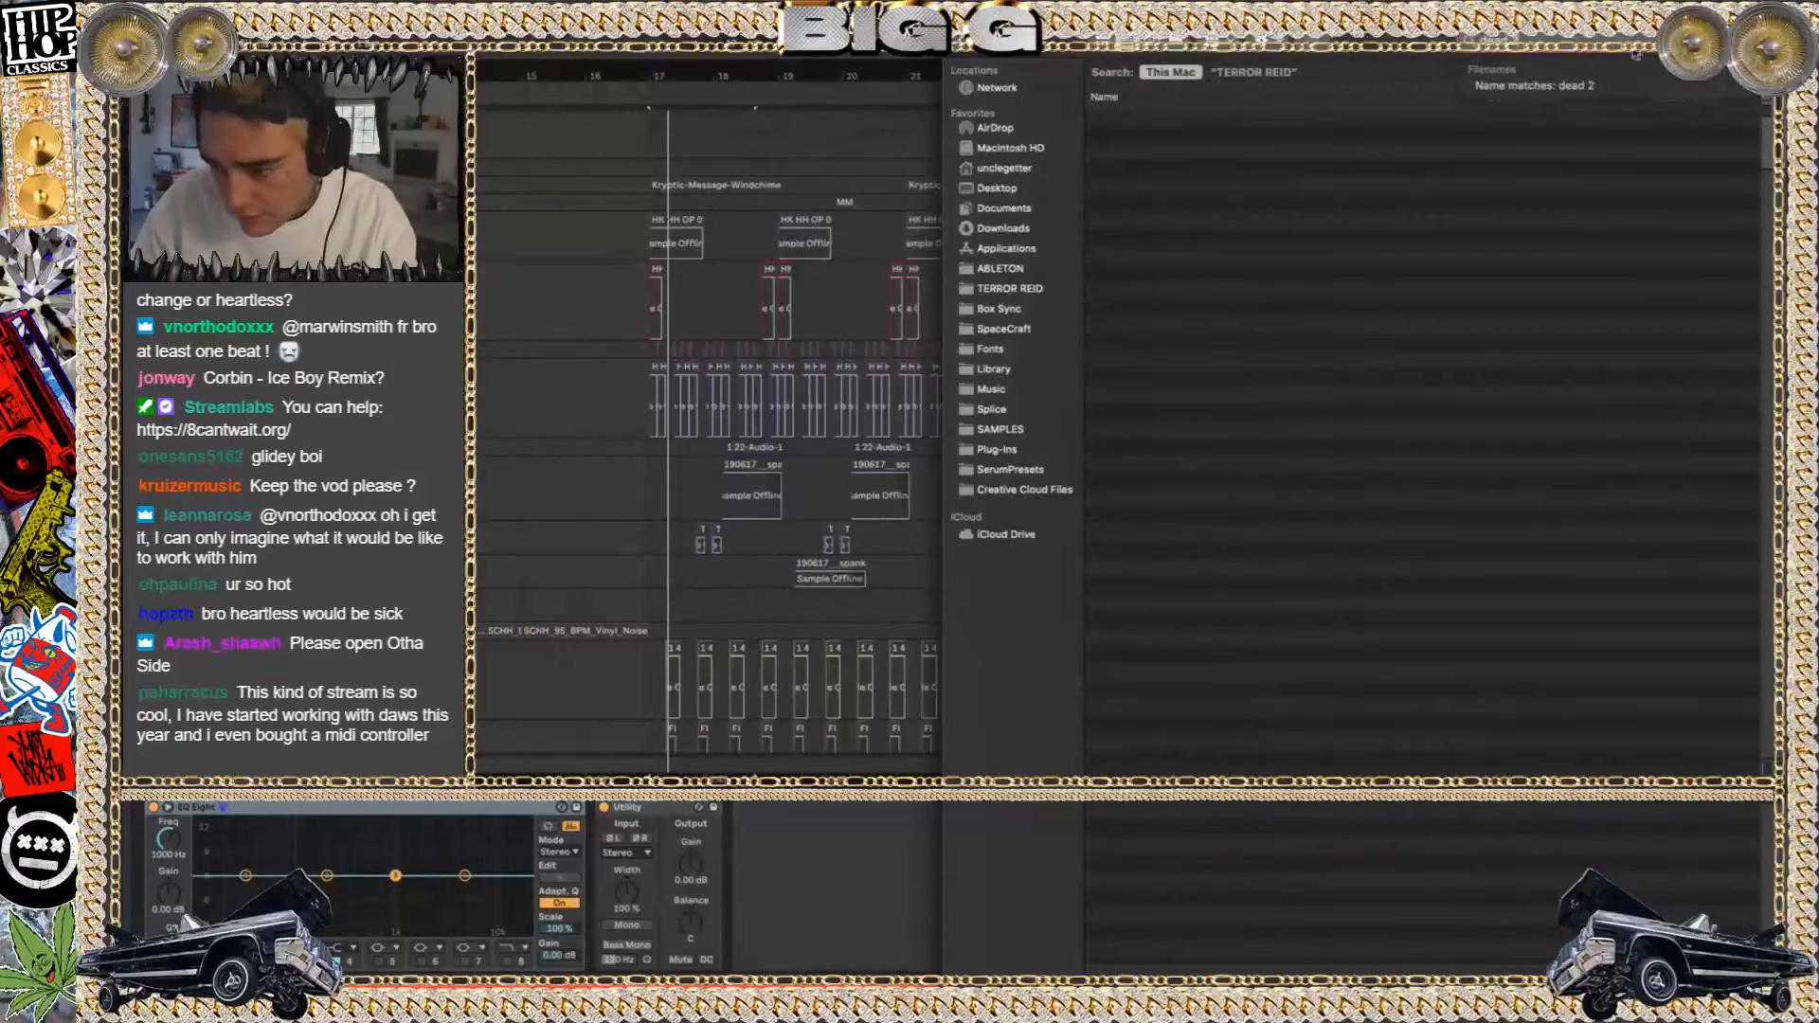
{"action": "scroll", "coordinate": [1208, 534], "scroll_direction": "down", "scroll_amount": 10}
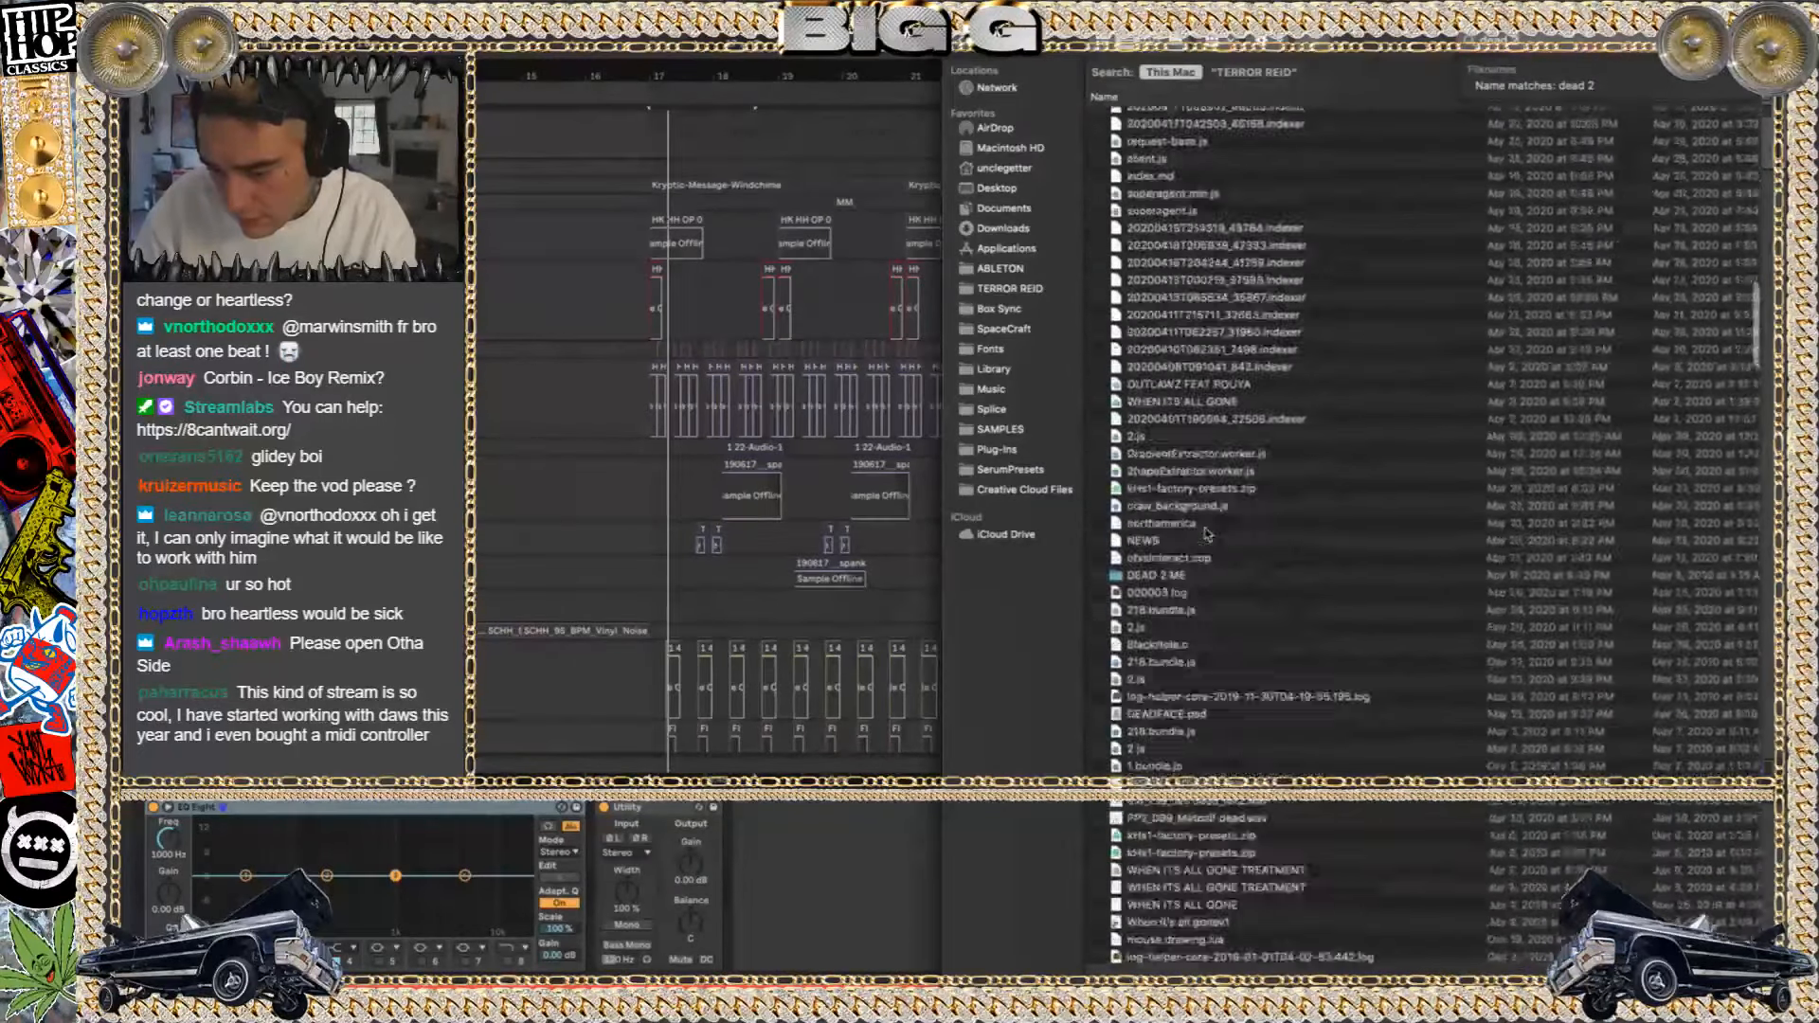
{"action": "scroll", "coordinate": [1208, 533], "scroll_direction": "down", "scroll_amount": 15}
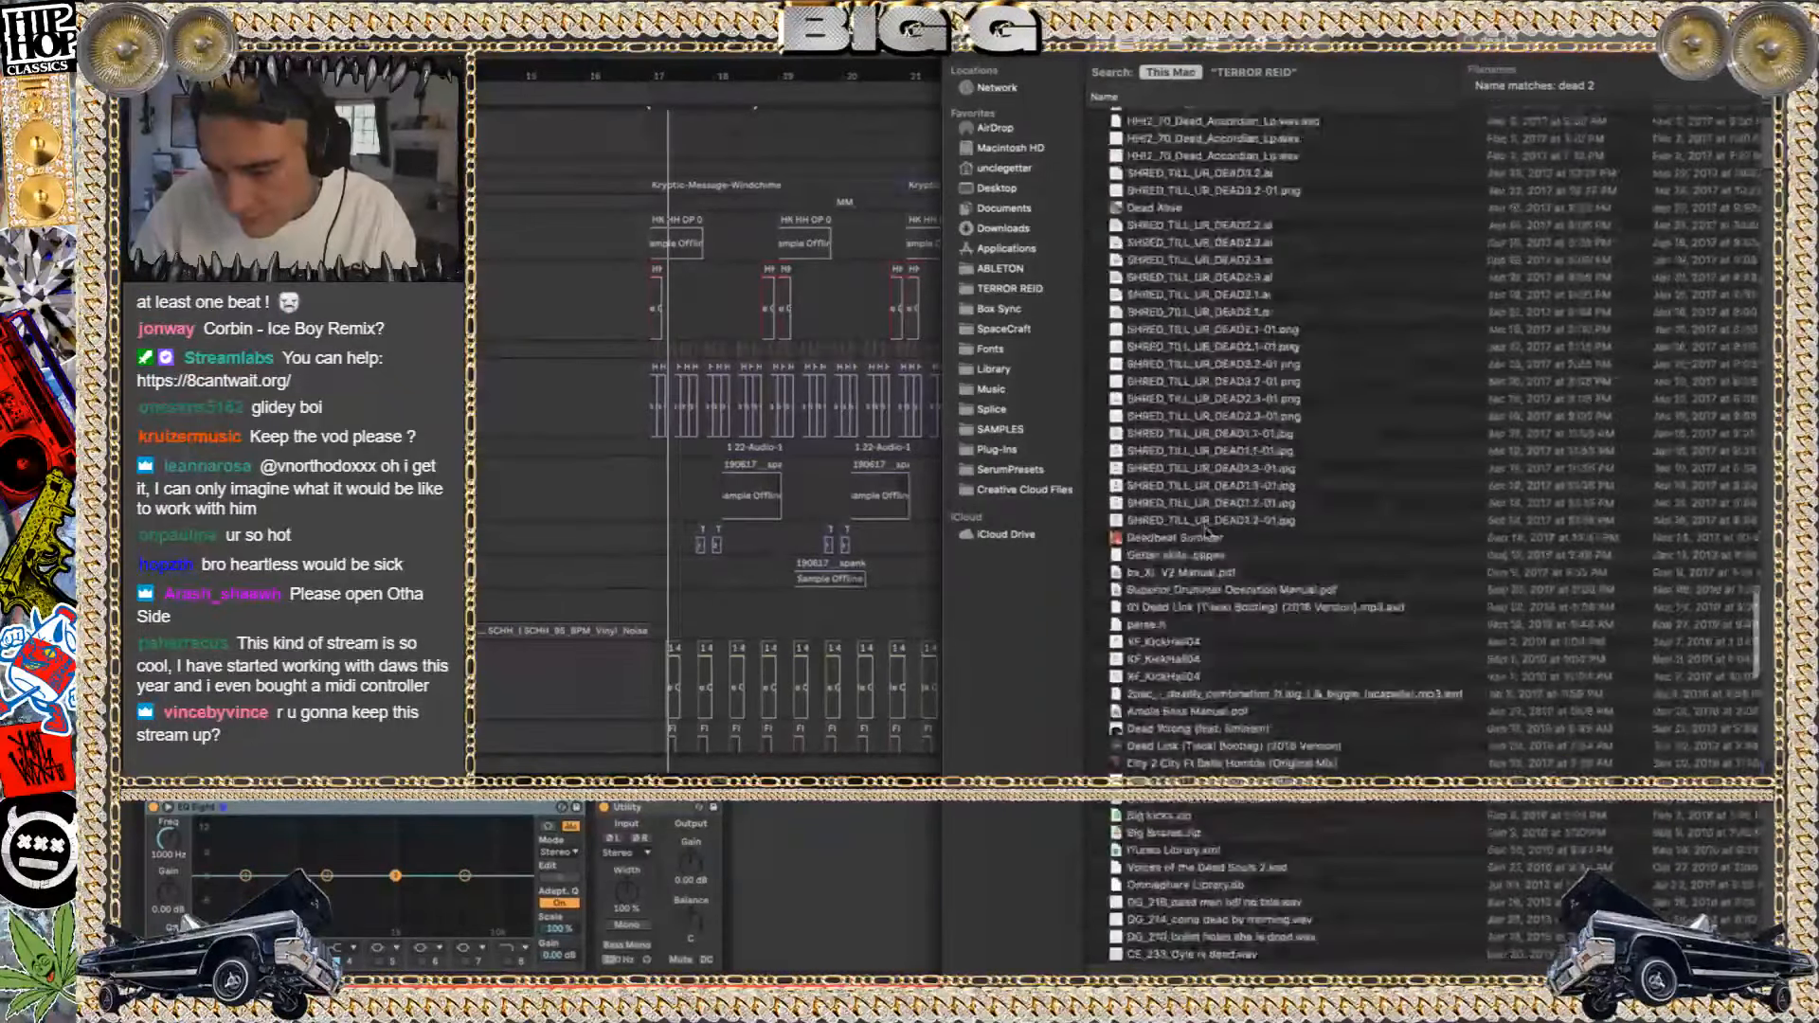
{"action": "scroll", "coordinate": [1208, 534], "scroll_direction": "down", "scroll_amount": 15}
{"action": "scroll", "coordinate": [1208, 534], "scroll_direction": "up", "scroll_amount": 15}
{"action": "scroll", "coordinate": [1208, 534], "scroll_direction": "up", "scroll_amount": 15}
{"action": "scroll", "coordinate": [1208, 534], "scroll_direction": "up", "scroll_amount": 15}
{"action": "scroll", "coordinate": [1206, 536], "scroll_direction": "up", "scroll_amount": 5}
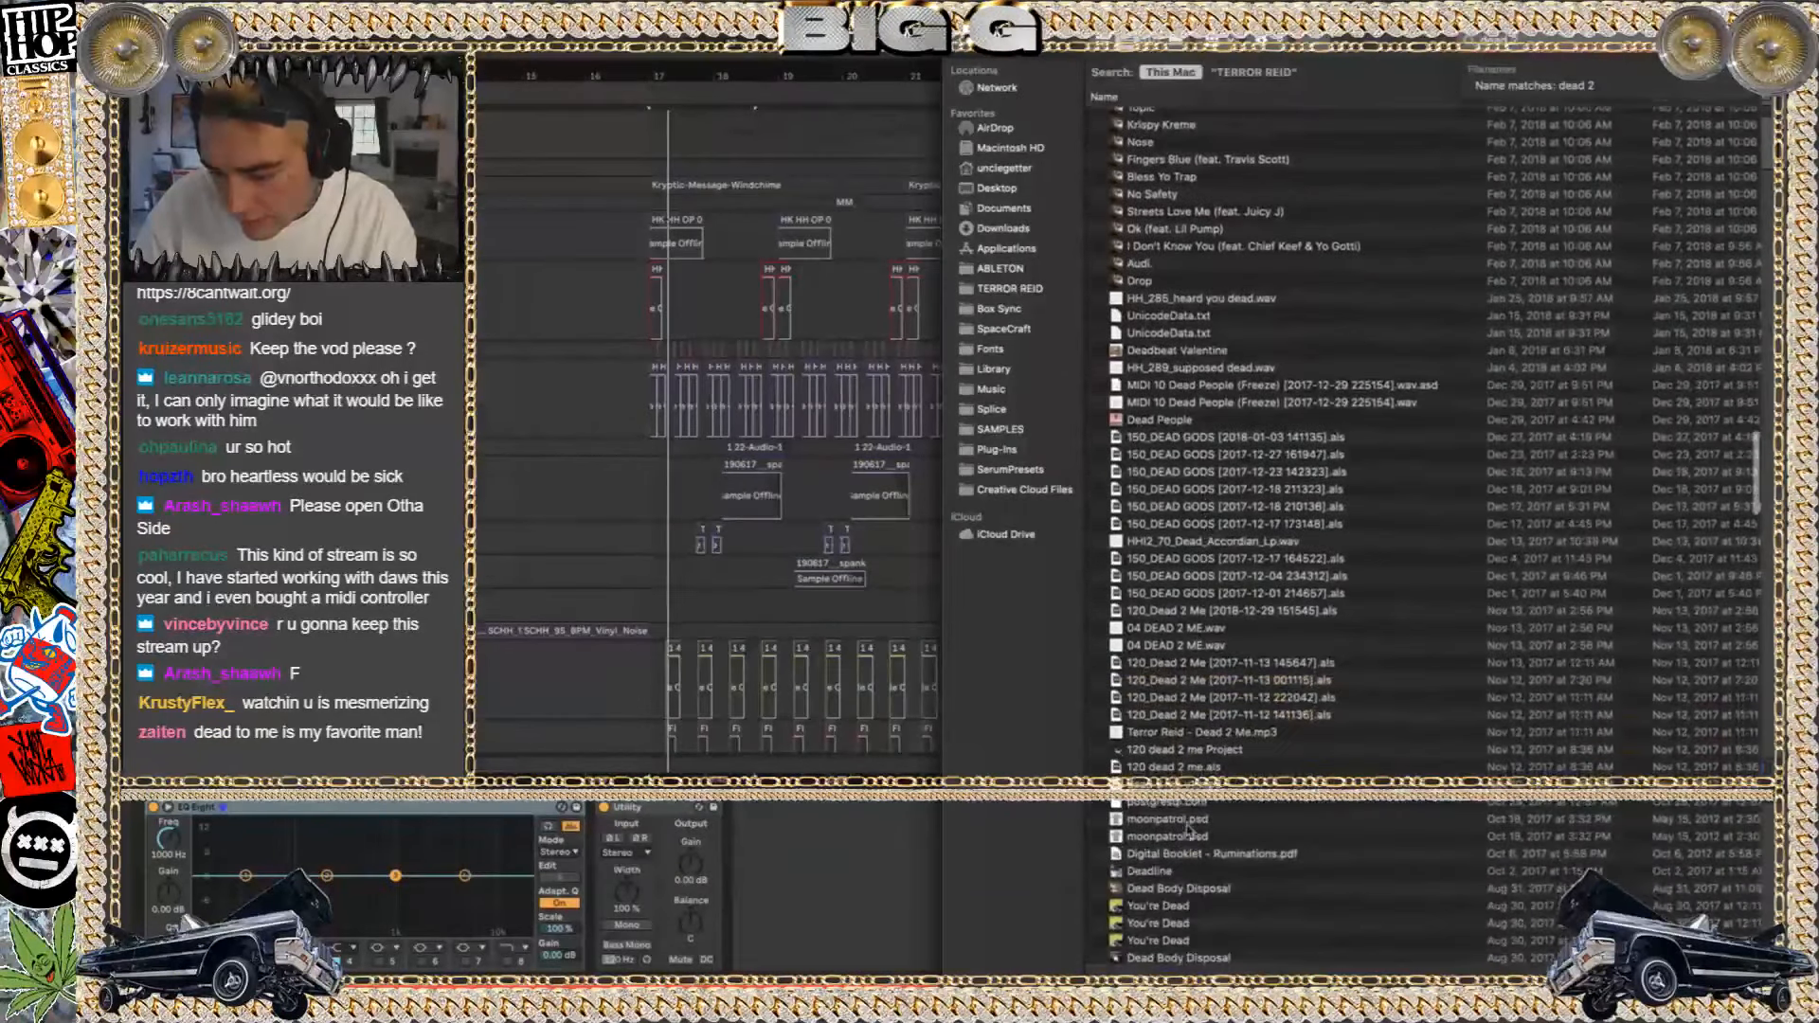
Open 120 dead 2 me.als from the 120 dead 2 me Project folder and dismiss the UAD plug-ins message
{"action": "double_click", "coordinate": [1178, 749]}
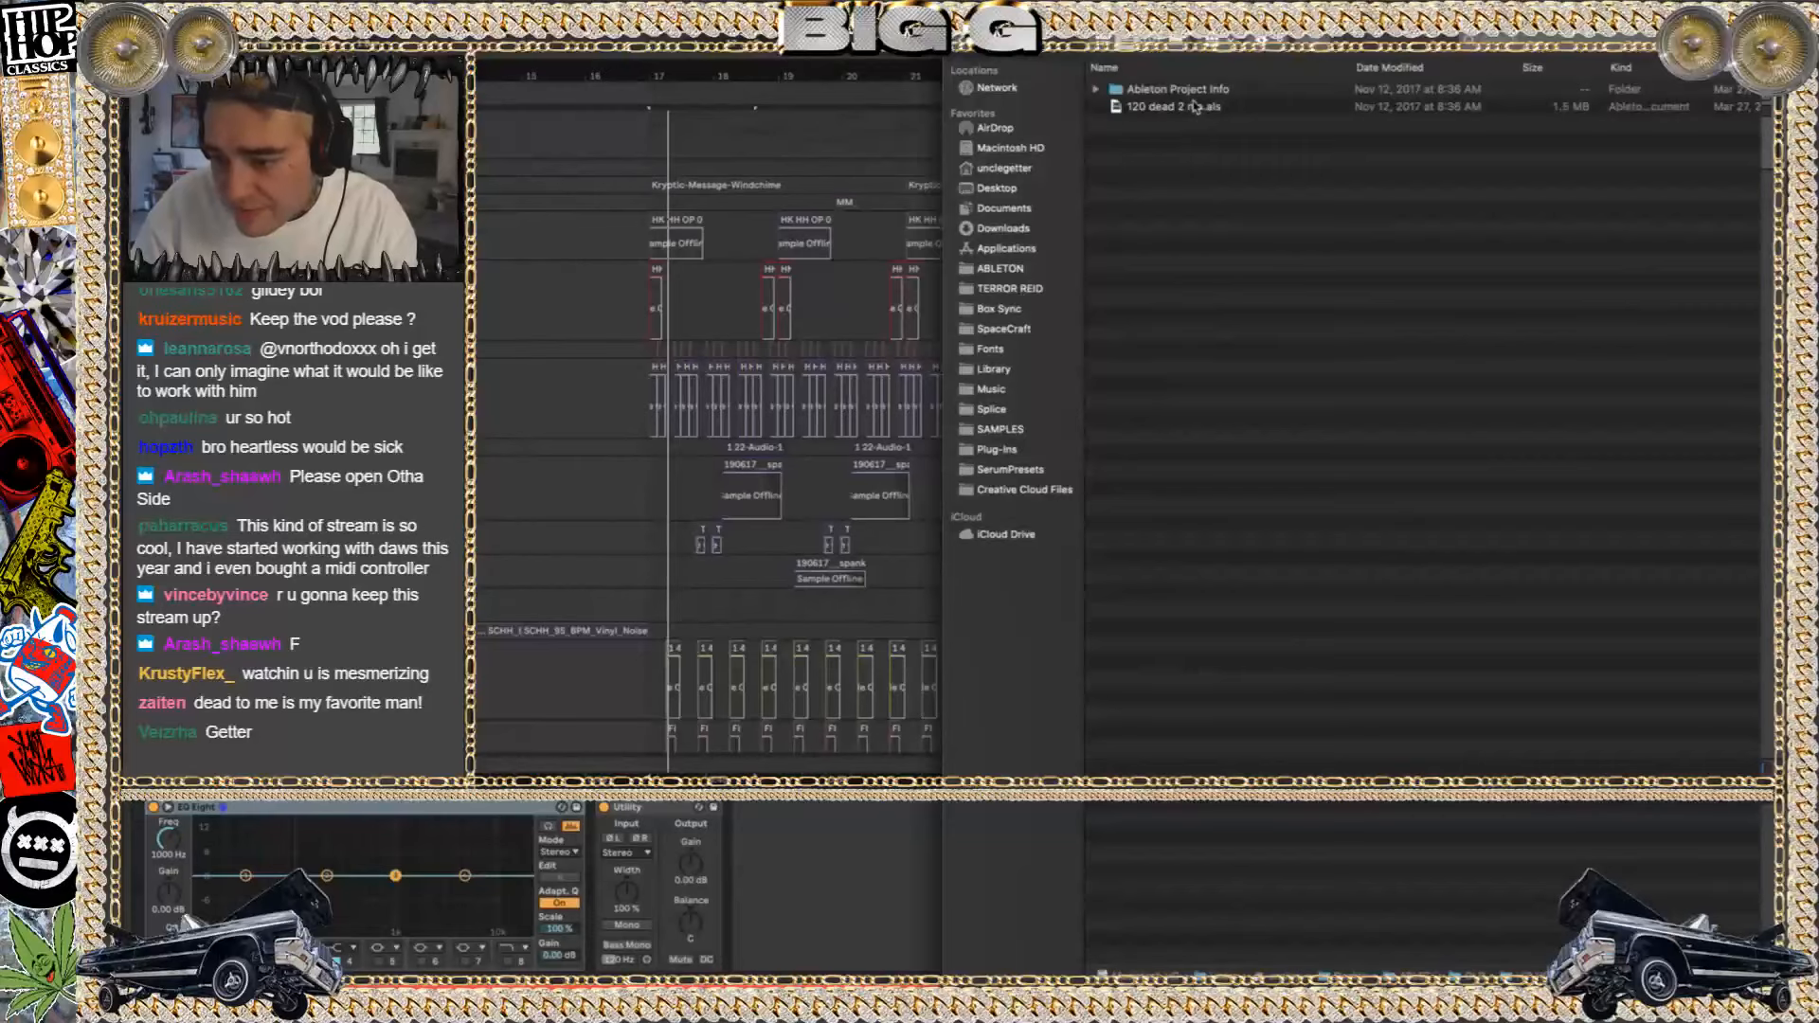
{"action": "double_click", "coordinate": [1196, 107]}
{"action": "left_click", "coordinate": [804, 548]}
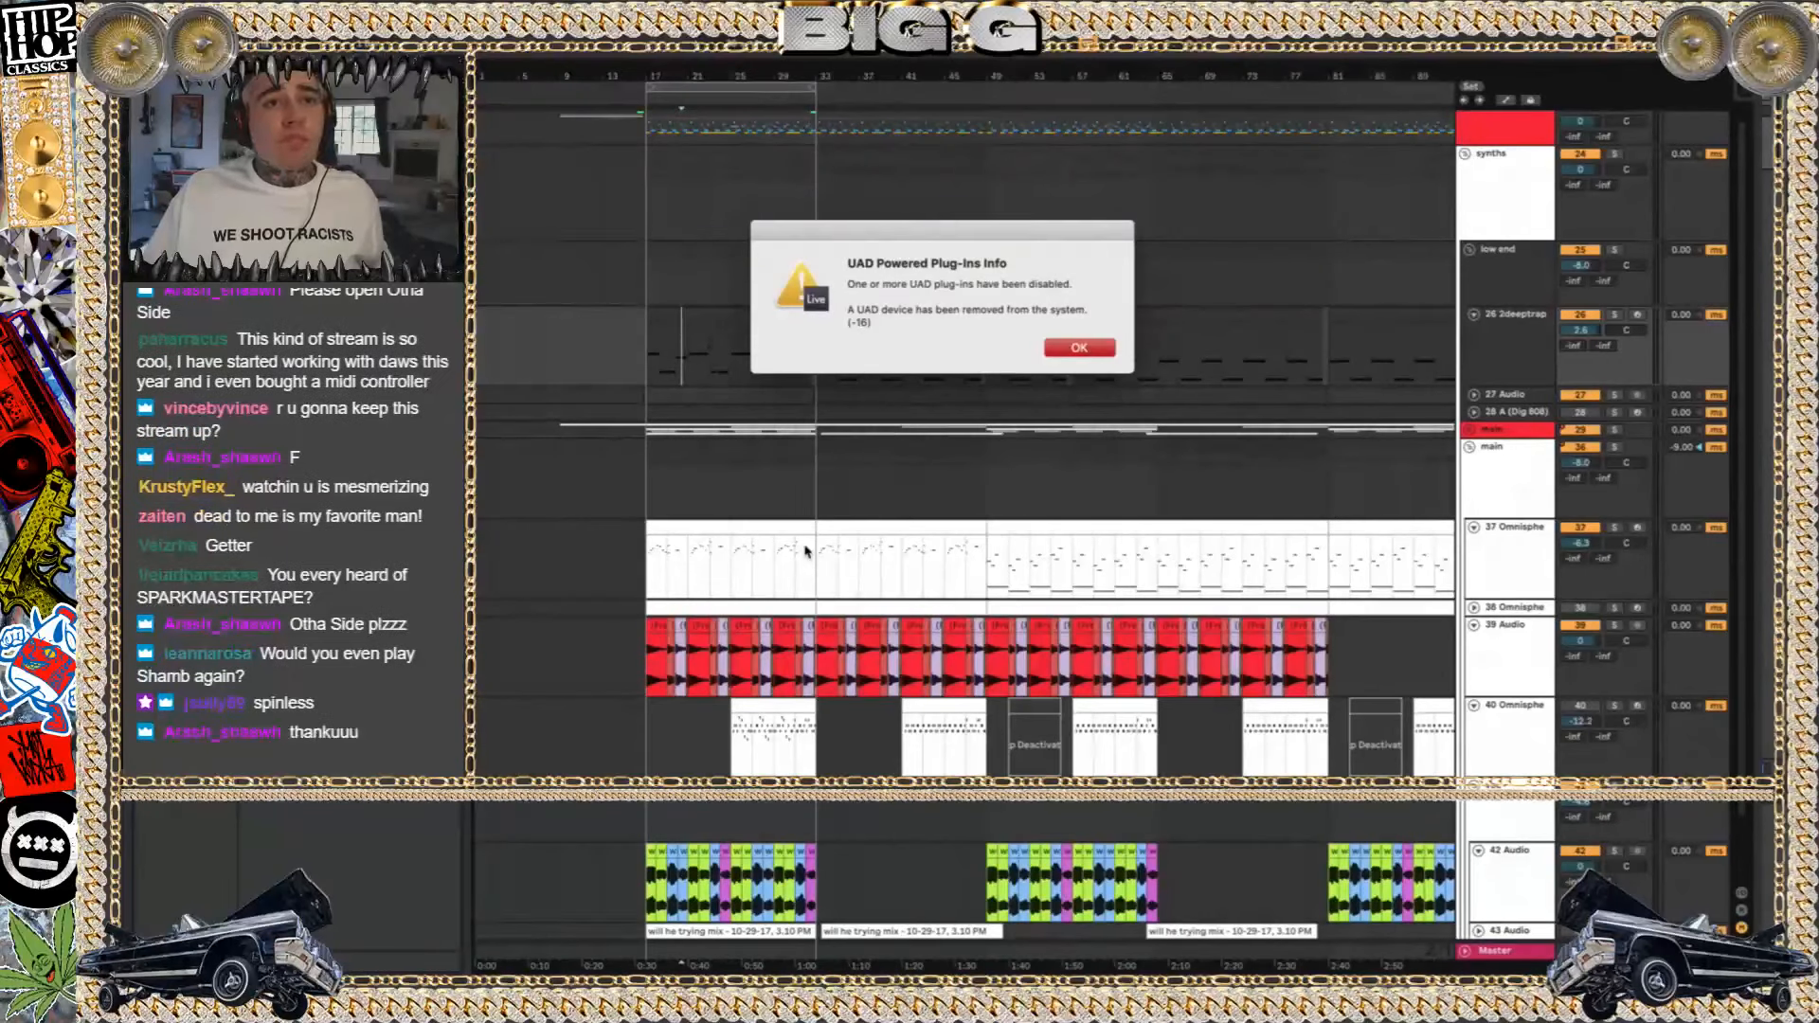
{"action": "key", "text": "Return"}
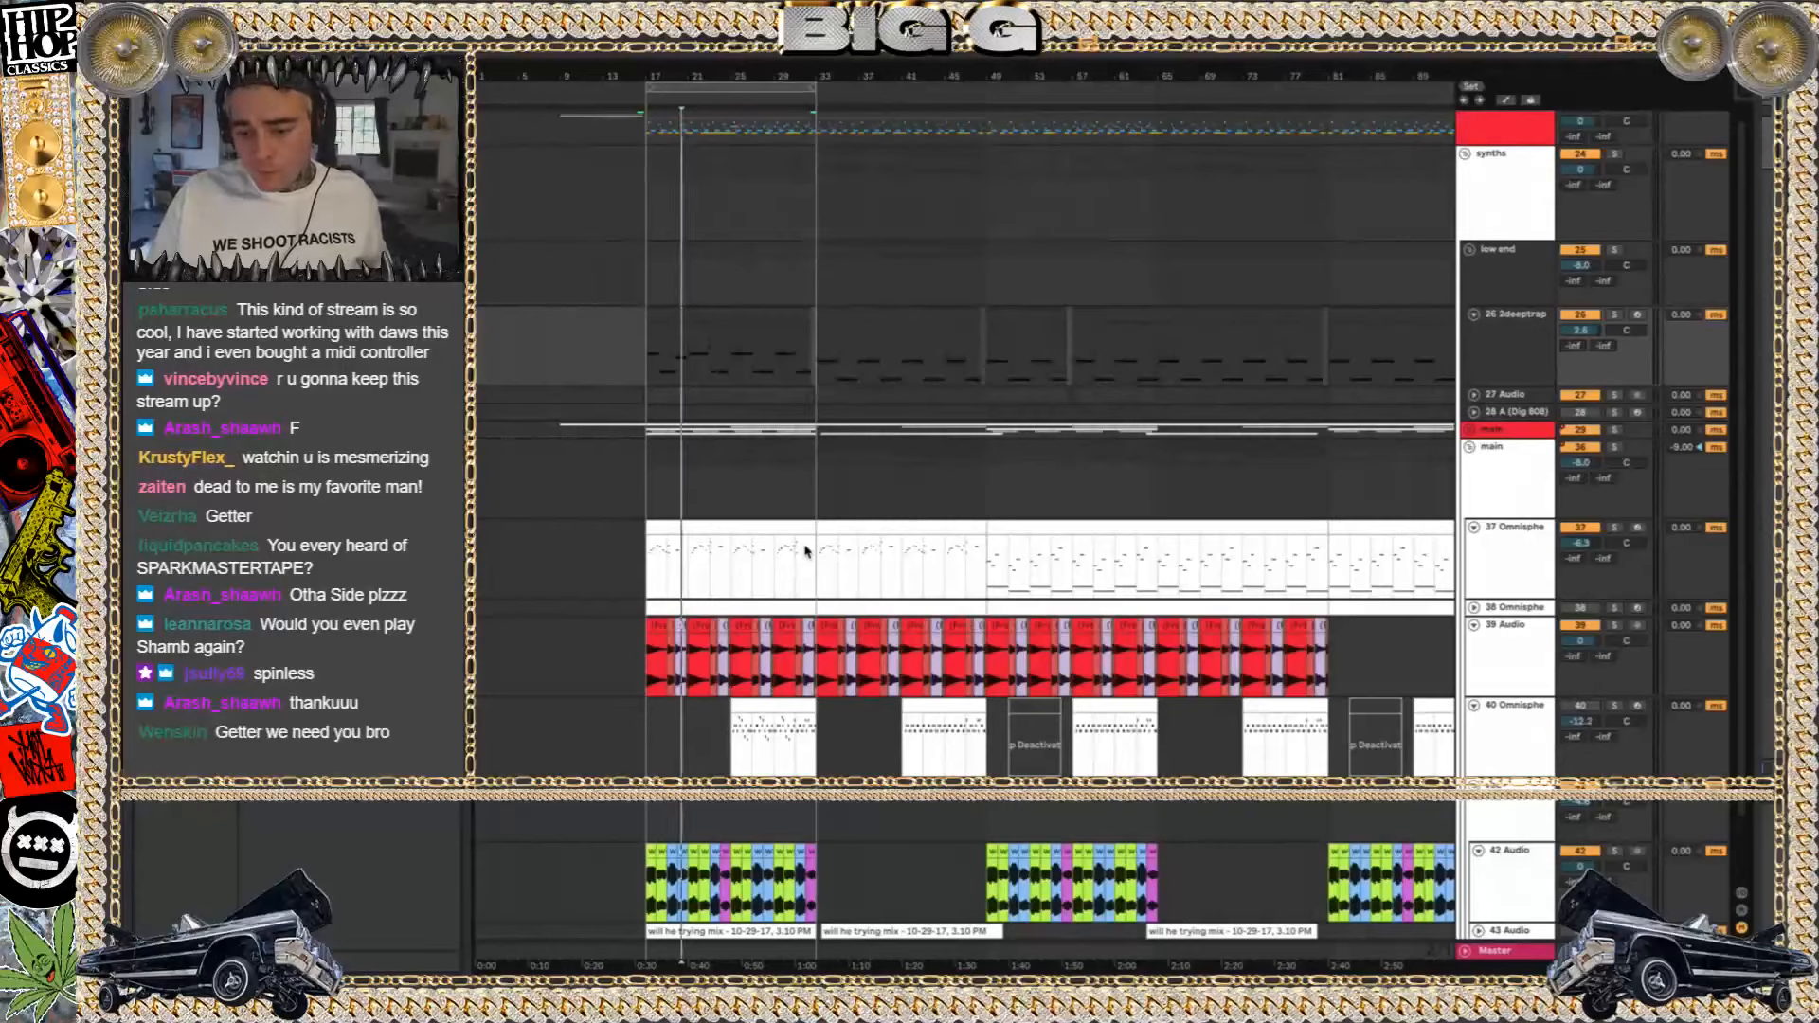
Play from the first 37 Omnisphere clip at bar 17, briefly solo the red group track 1, then mute it
{"action": "left_click", "coordinate": [695, 526]}
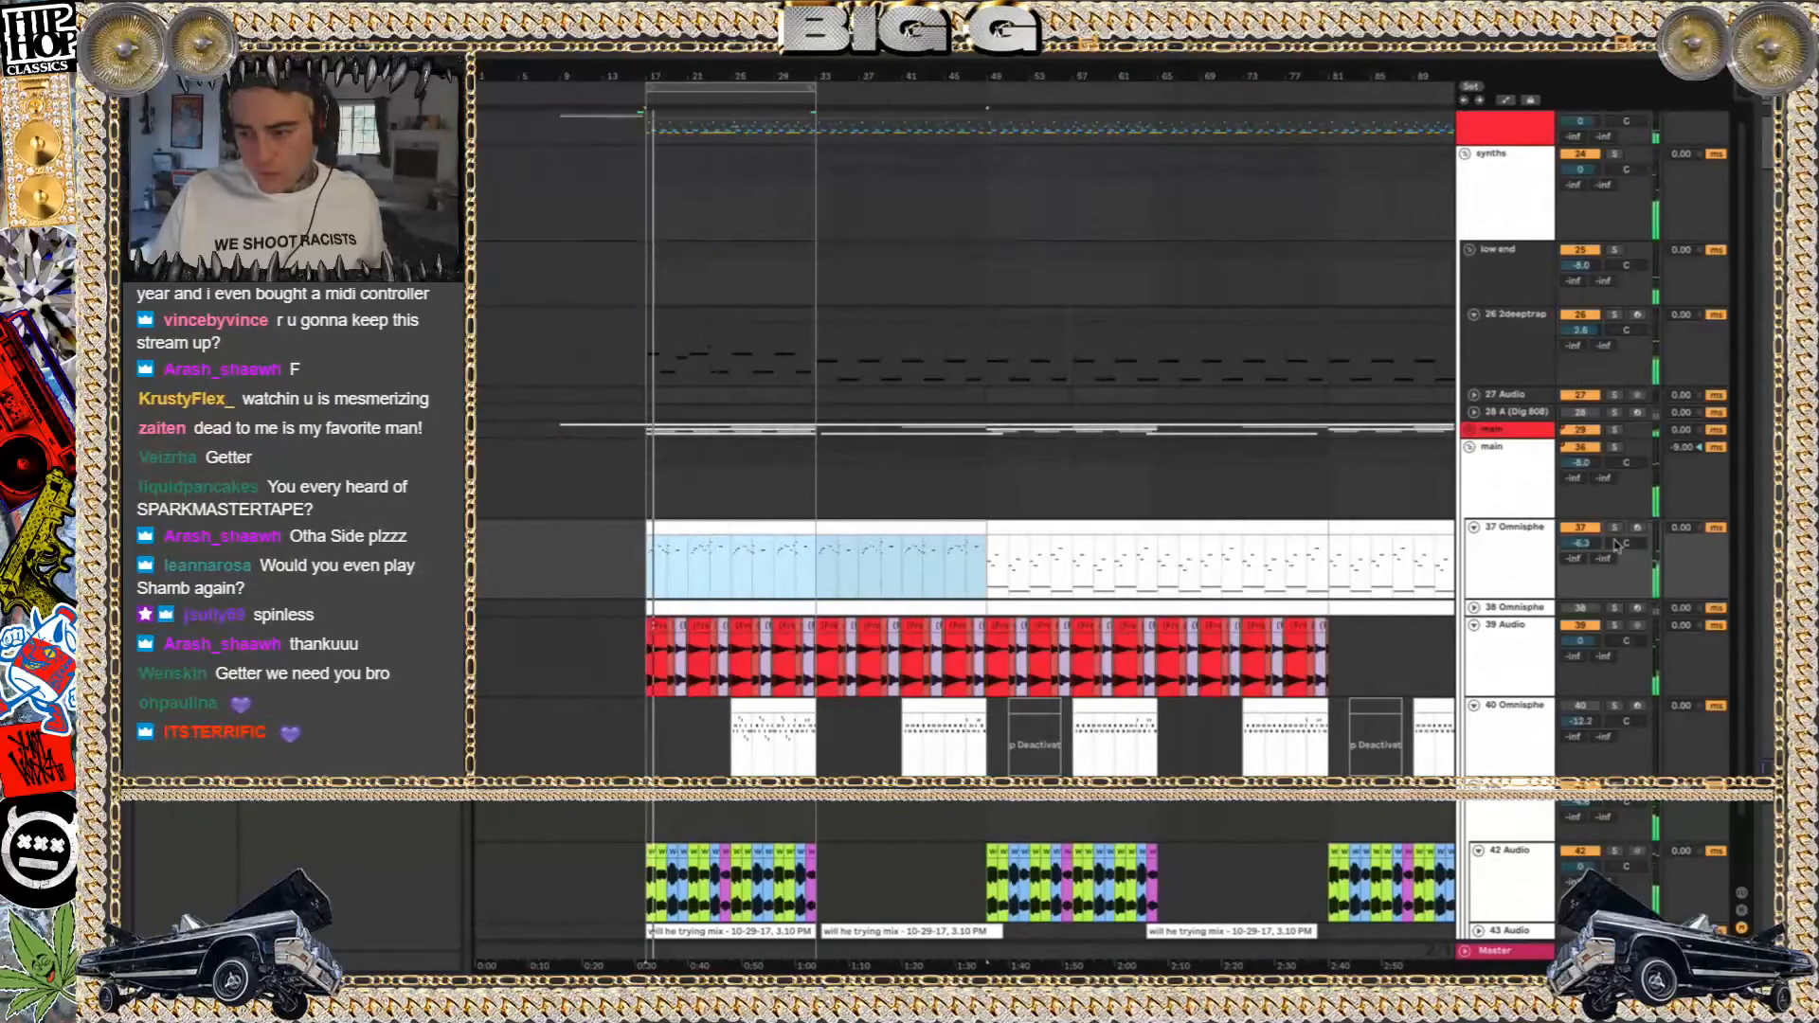
{"action": "left_click", "coordinate": [1614, 120]}
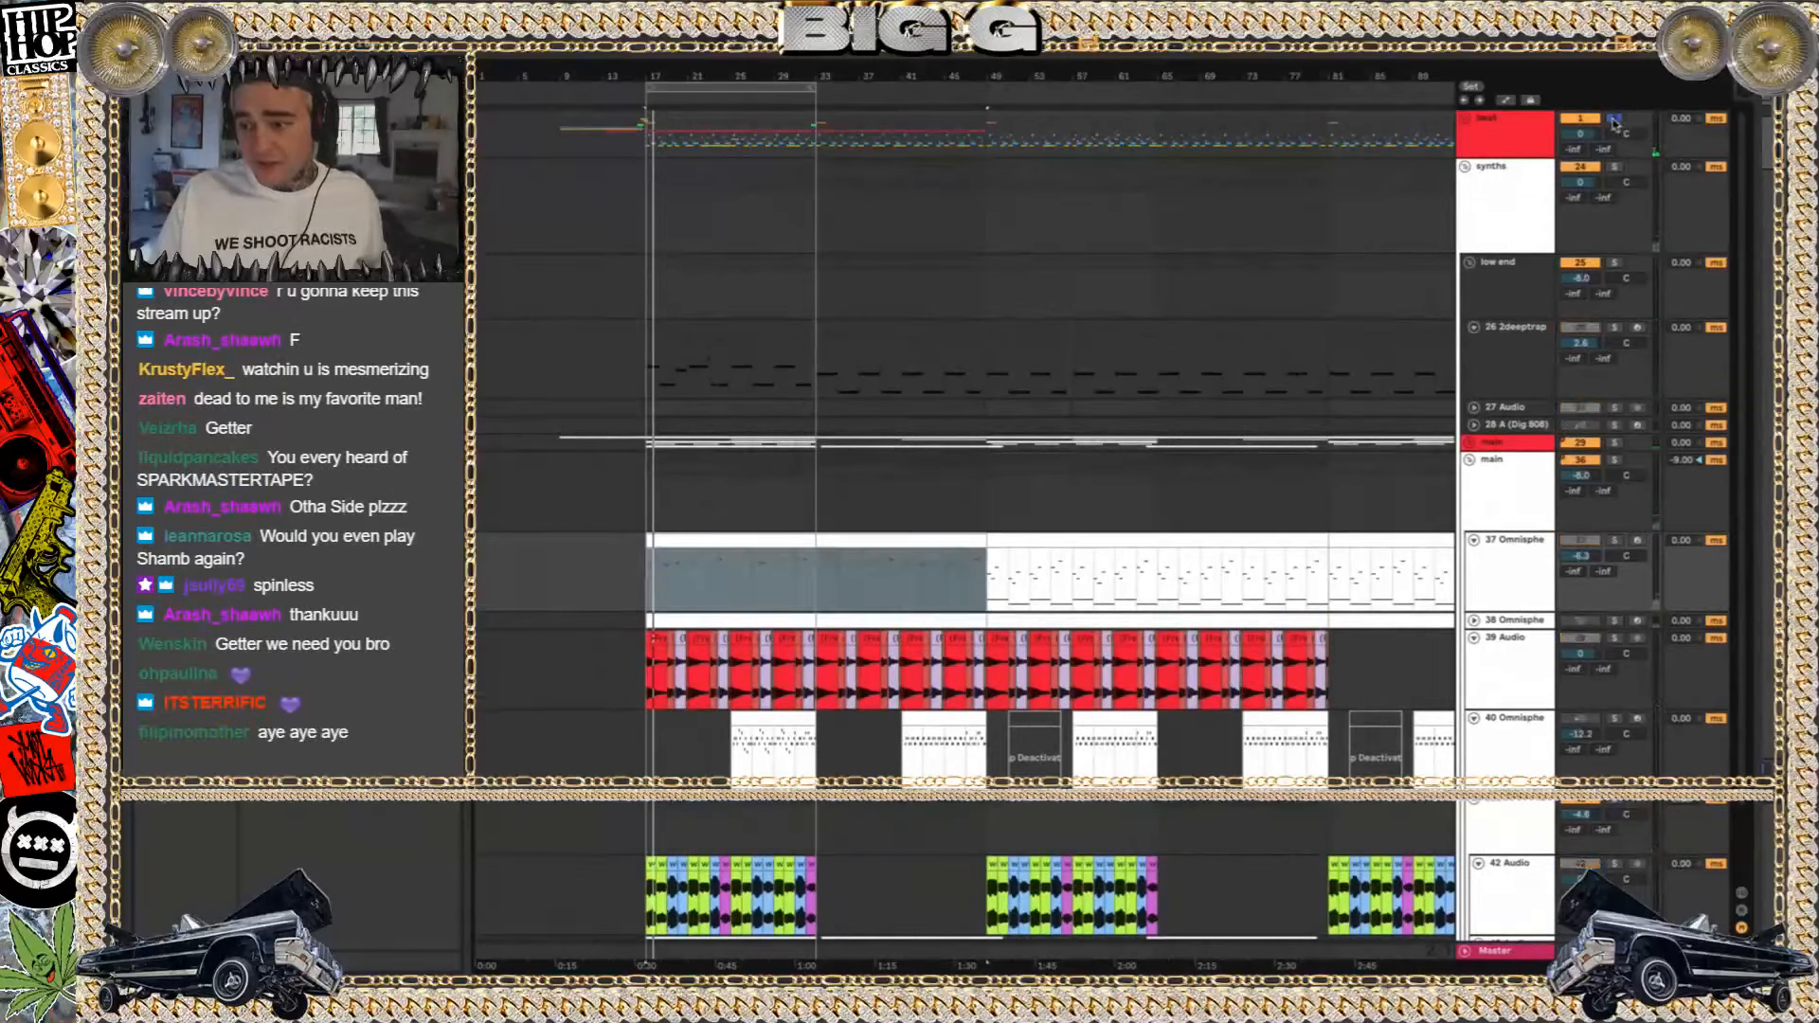
{"action": "left_click", "coordinate": [1614, 120]}
{"action": "left_click", "coordinate": [1581, 118]}
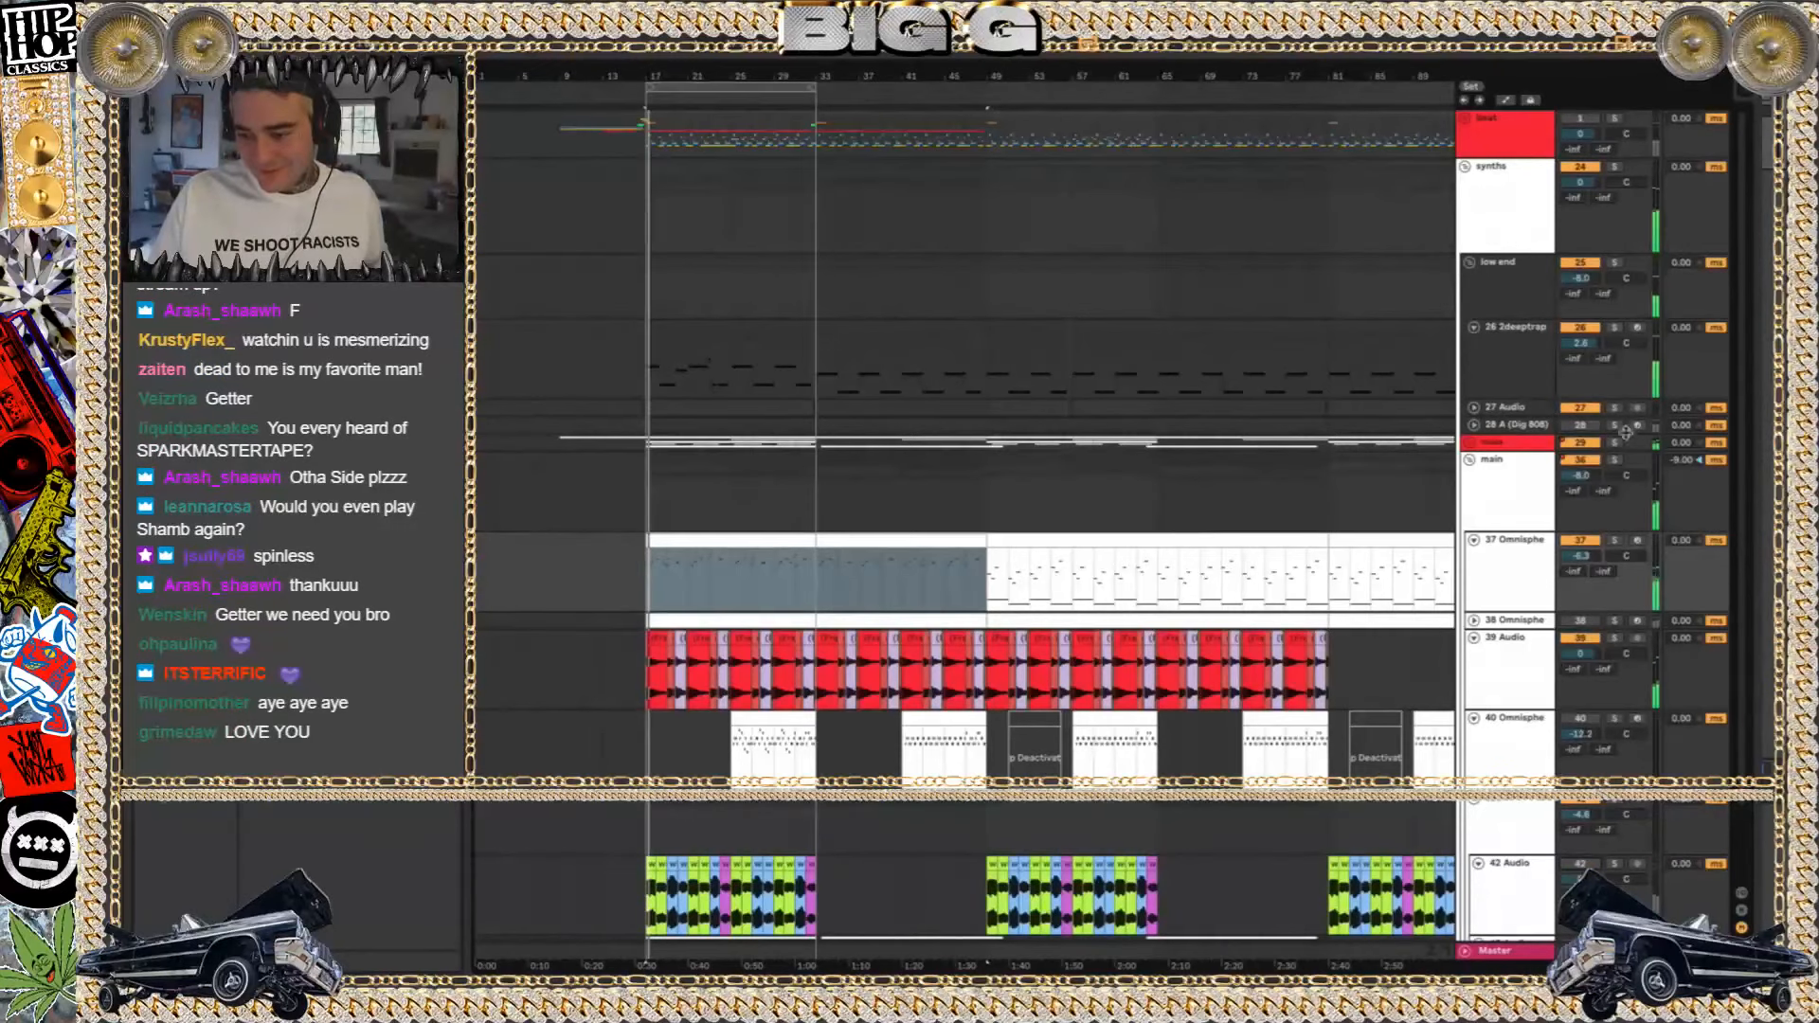
Solo the red track 29 during playback, then solo the 37 Omnisphere track in the main group instead
{"action": "left_click", "coordinate": [1614, 443]}
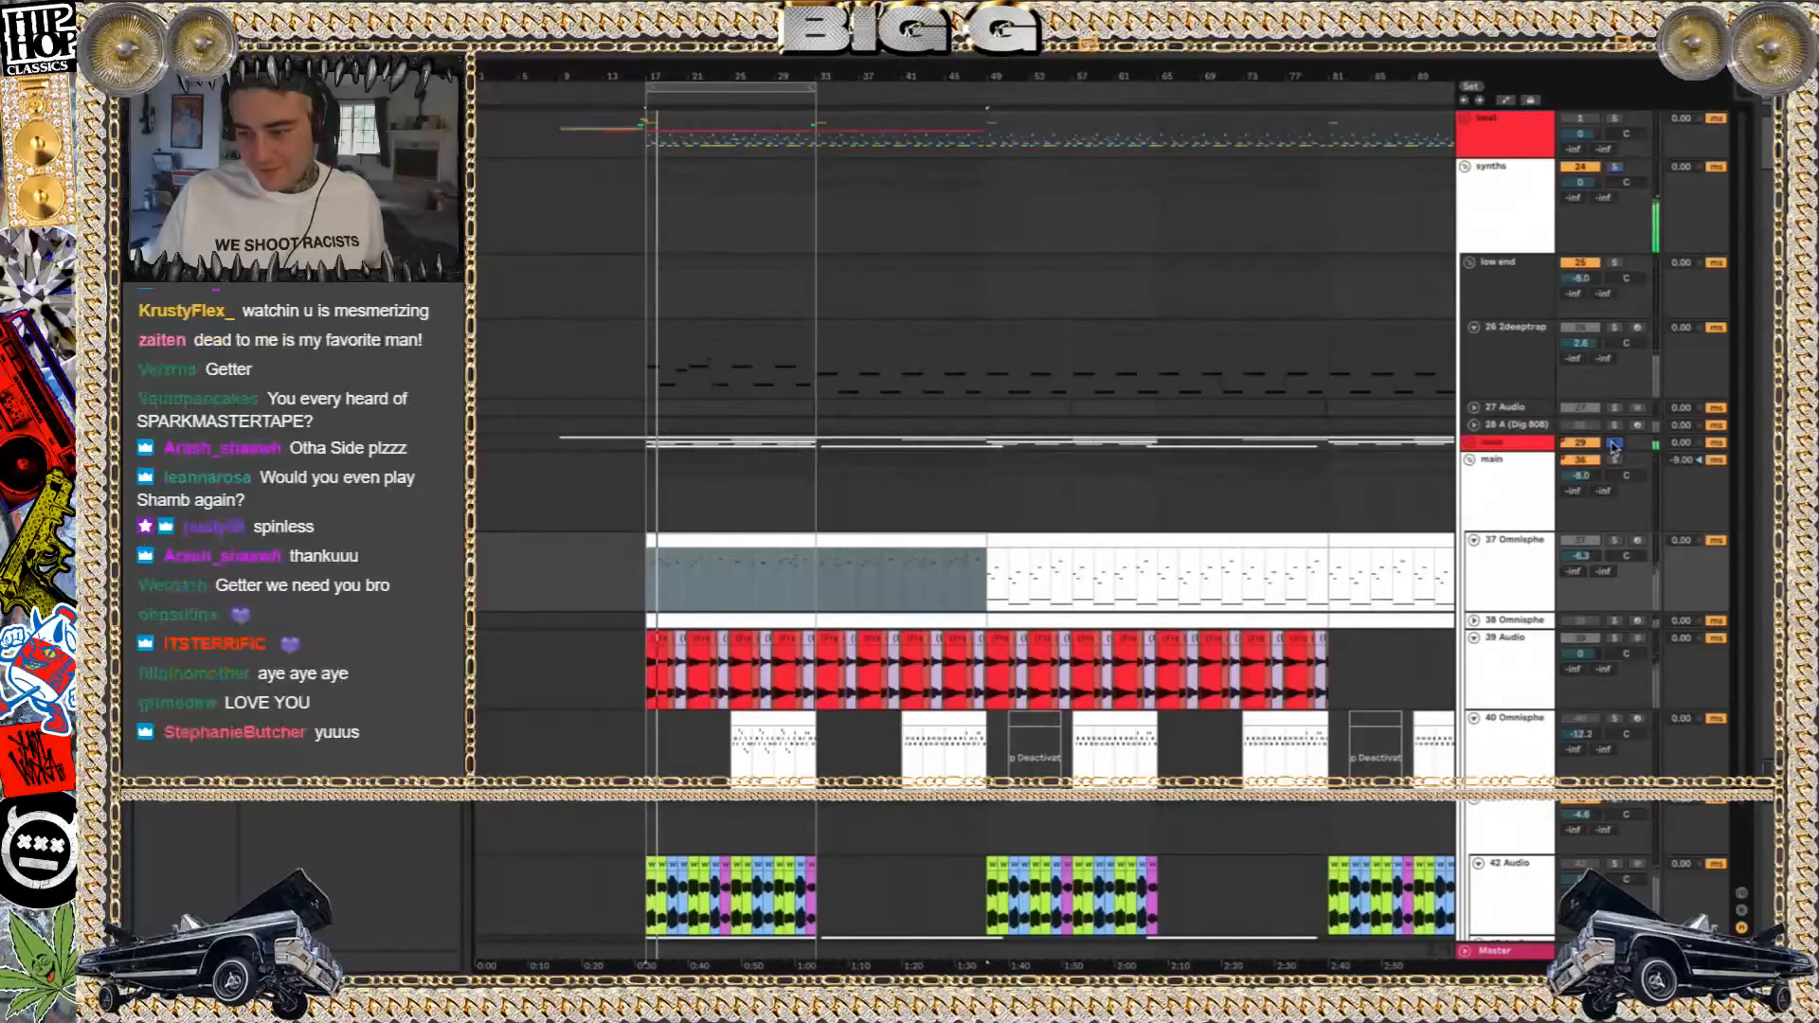
{"action": "right_click", "coordinate": [1572, 446]}
{"action": "left_click", "coordinate": [1597, 480]}
{"action": "left_click", "coordinate": [1526, 448]}
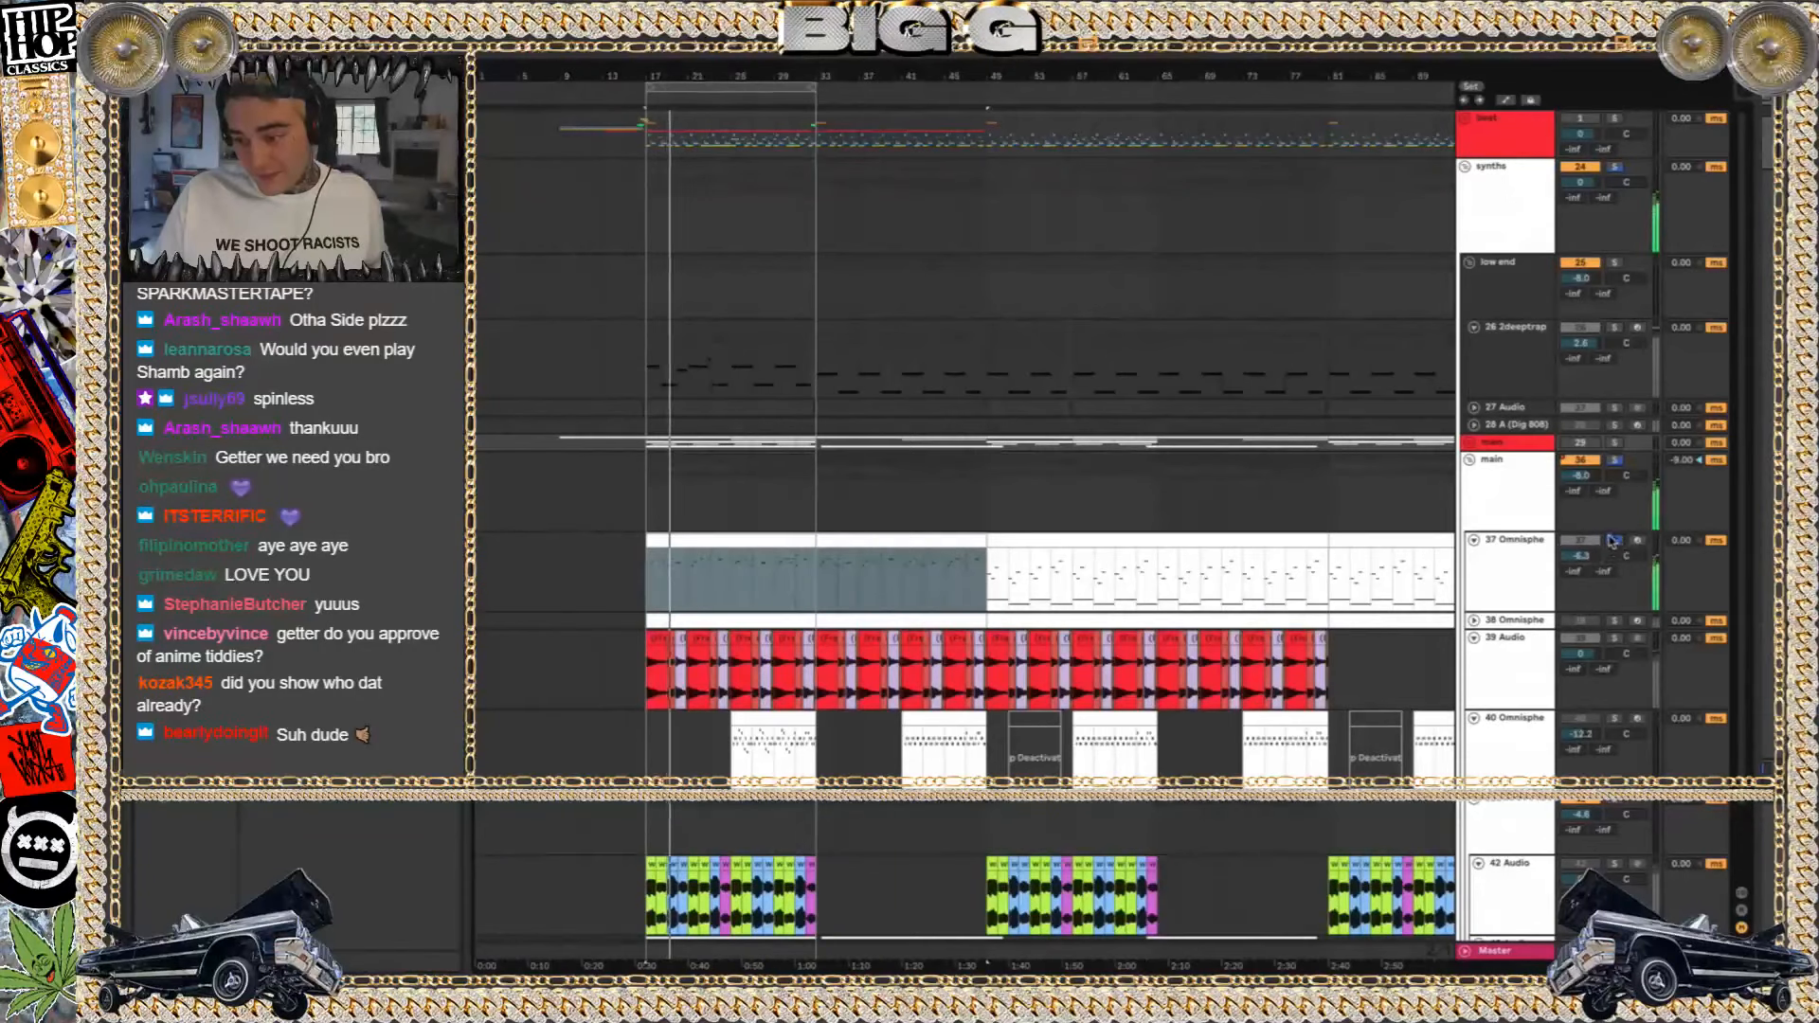
Unsolo and mute the 37 Omnisphere track, fold it, and audition the soloed 39 Audio track
{"action": "left_click", "coordinate": [1610, 540]}
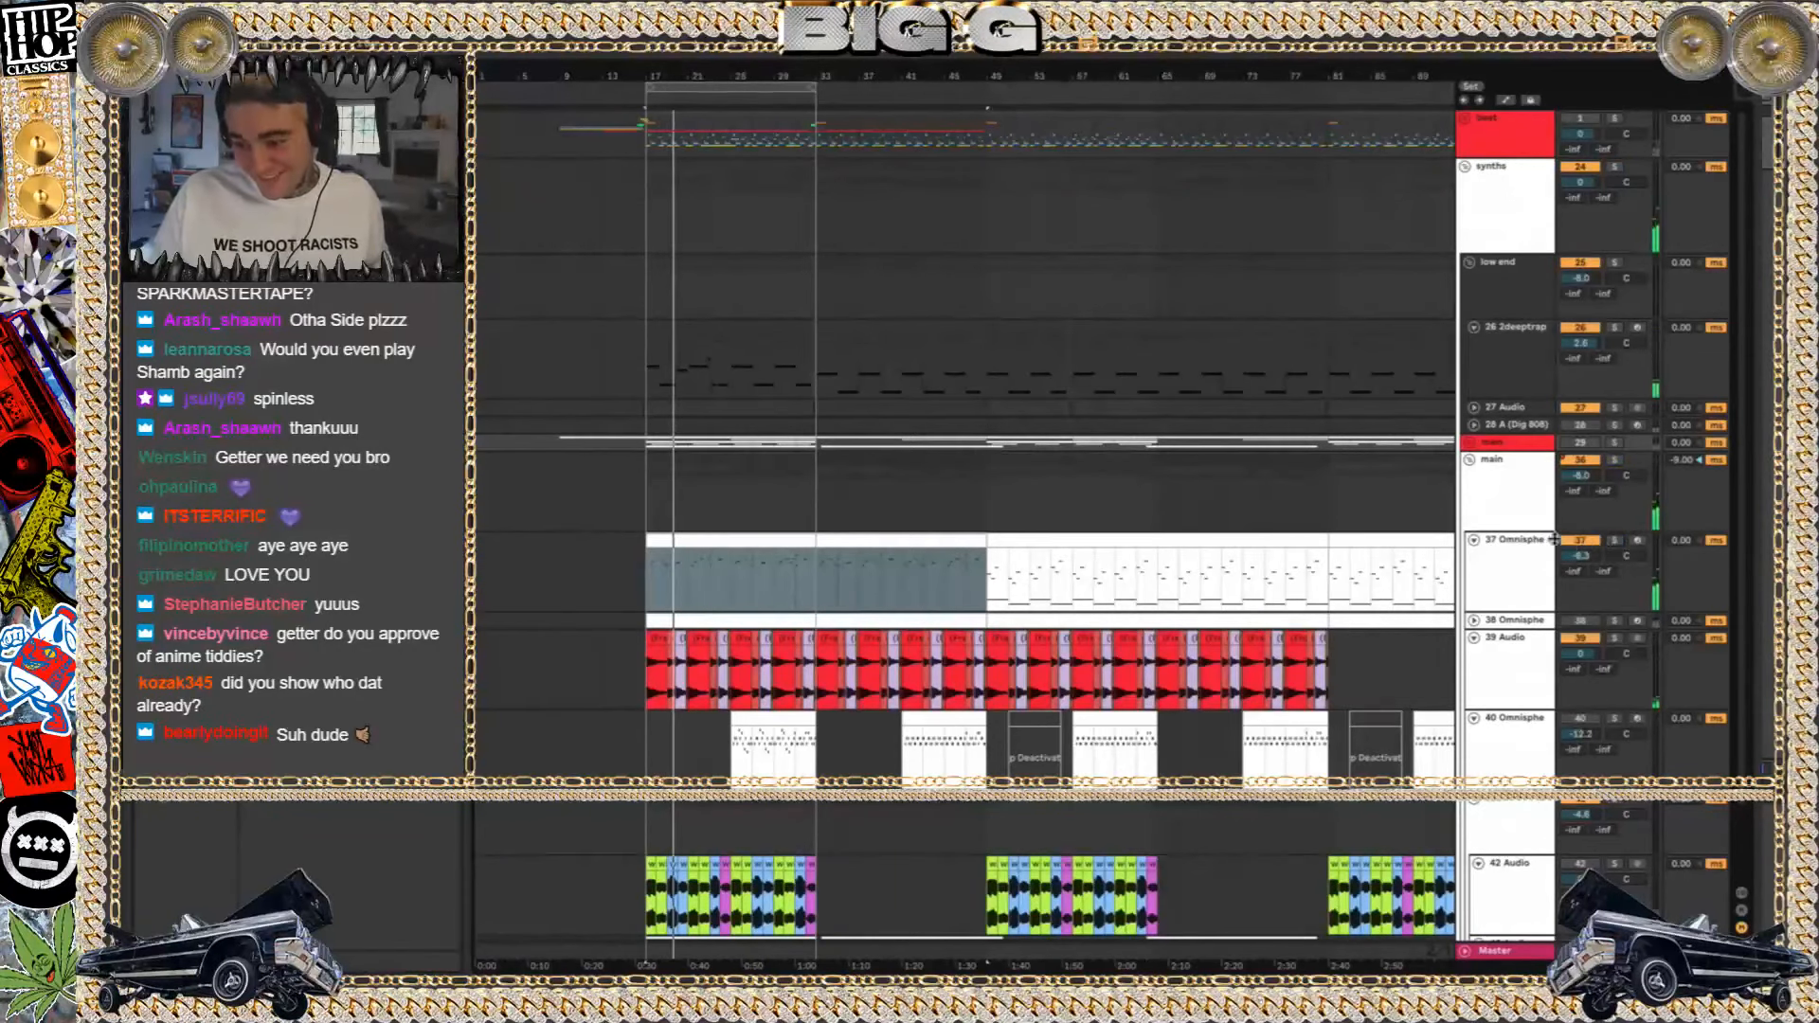
{"action": "left_click", "coordinate": [1590, 542]}
{"action": "left_click", "coordinate": [1474, 541]}
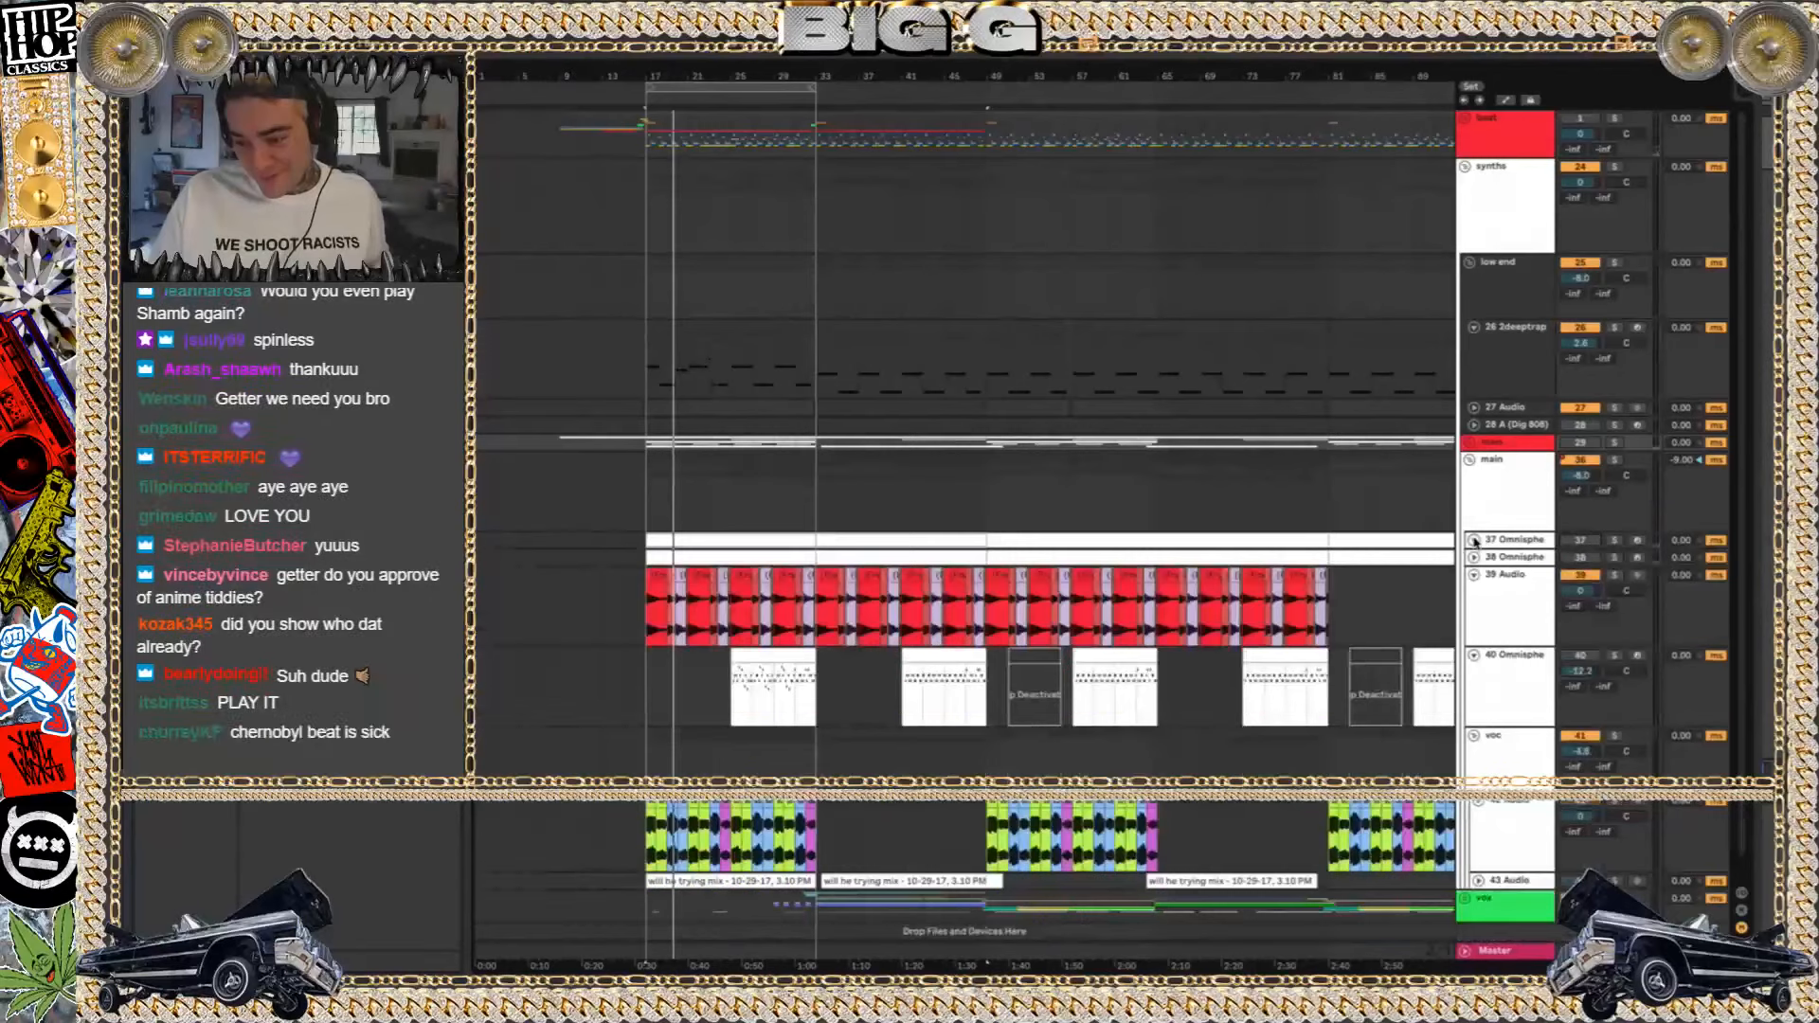
{"action": "key", "text": "space"}
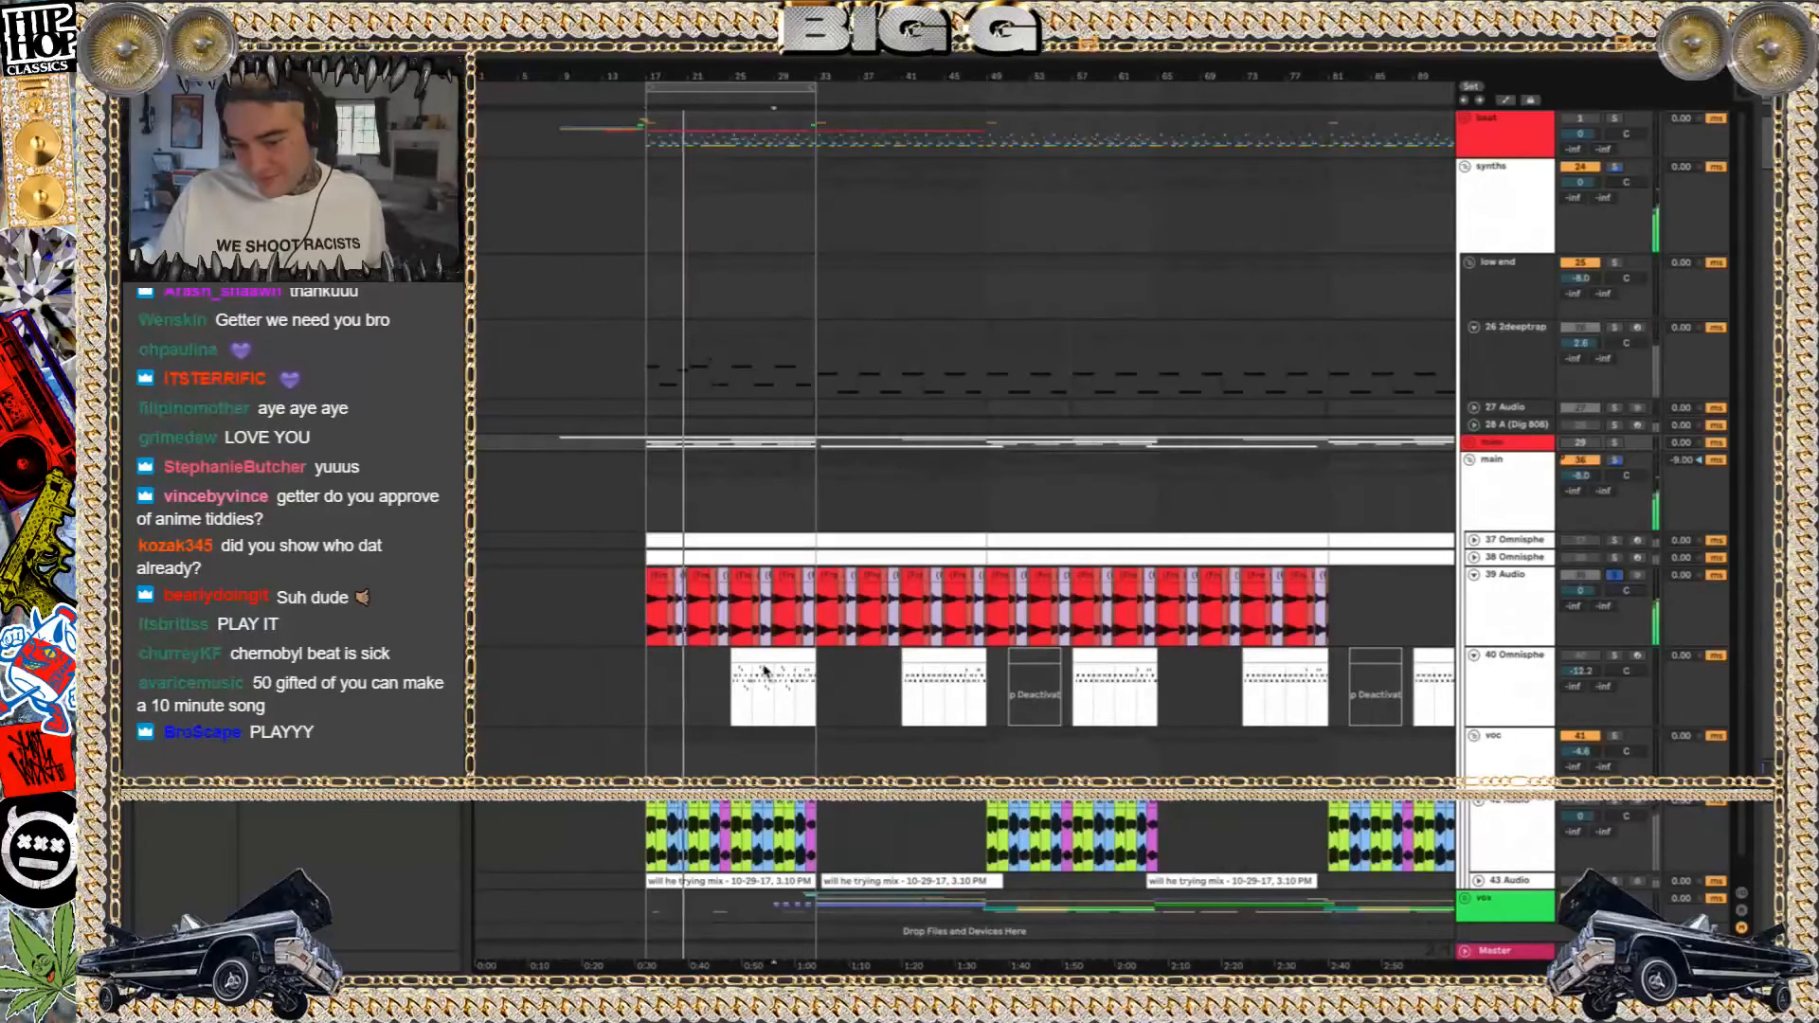
Solo the 40 Omnisphere track and play from its first clip at bar 25
{"action": "left_click", "coordinate": [794, 679]}
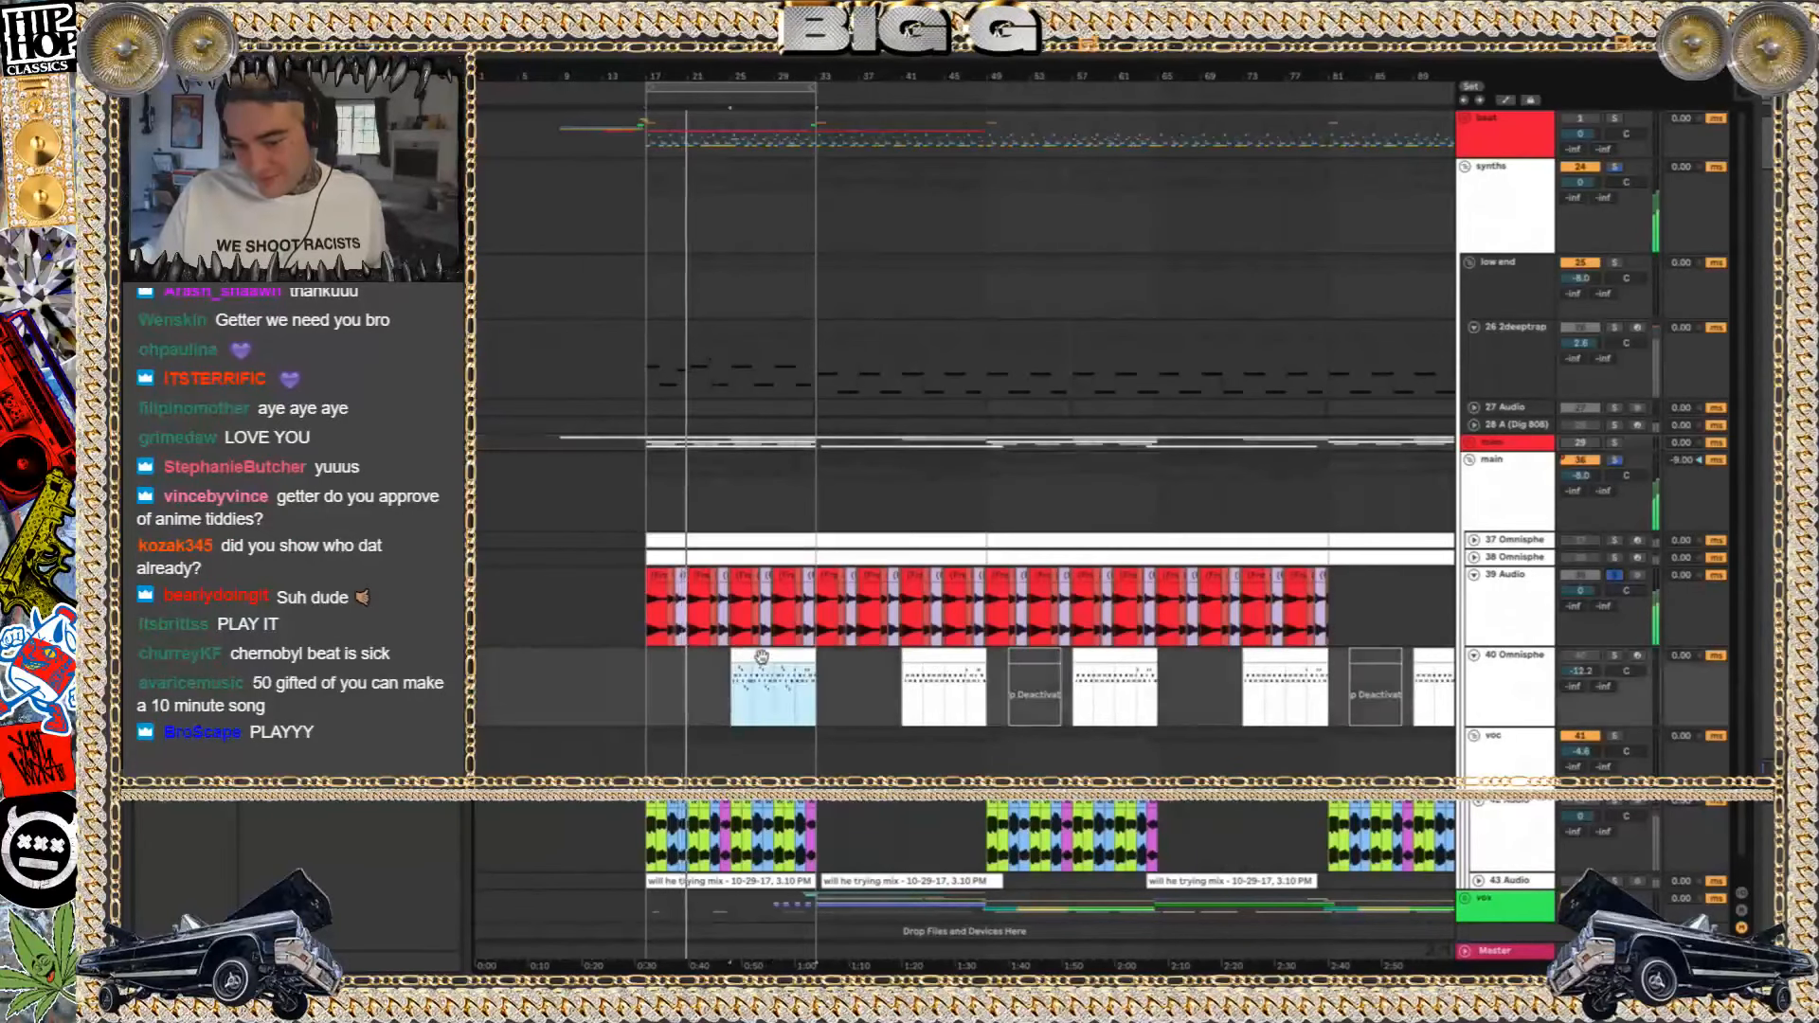
{"action": "left_click", "coordinate": [1613, 656]}
{"action": "key", "text": "space"}
{"action": "key", "text": "space"}
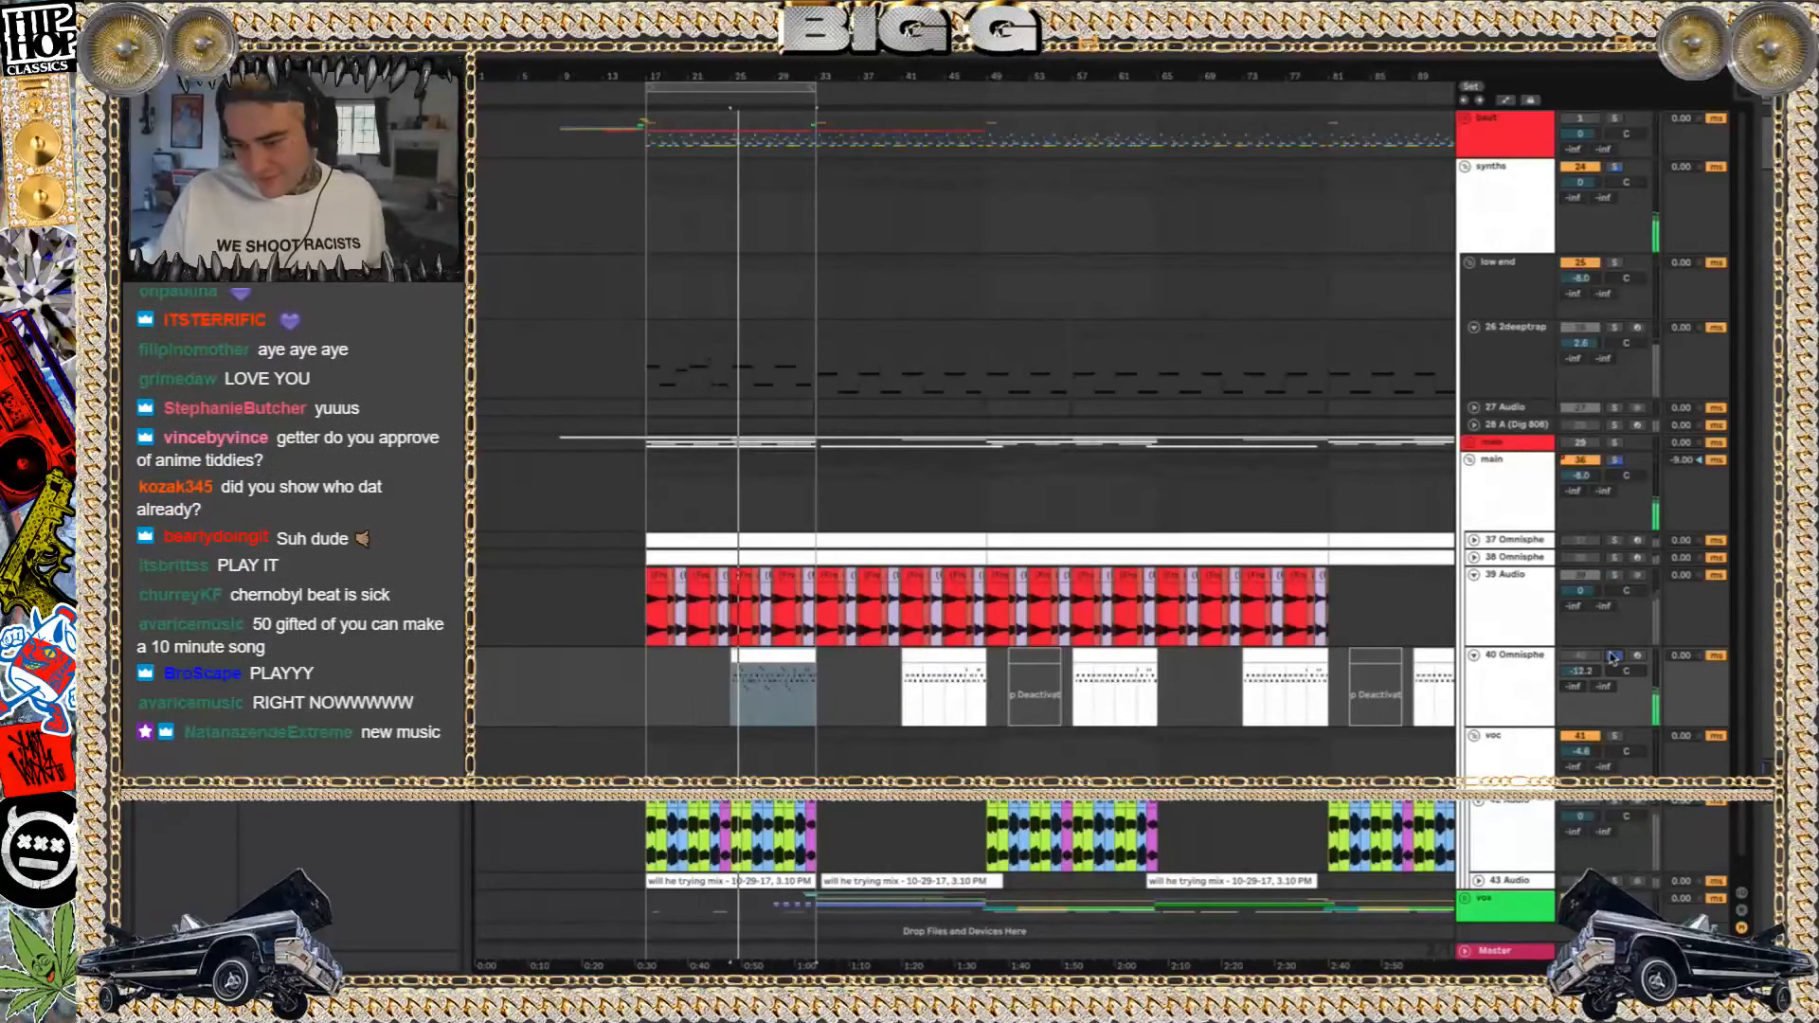
Solo the vocal chops on 42 Audio in the voc group and restart playback from bar 25
{"action": "left_click", "coordinate": [1619, 803]}
{"action": "key", "text": "space"}
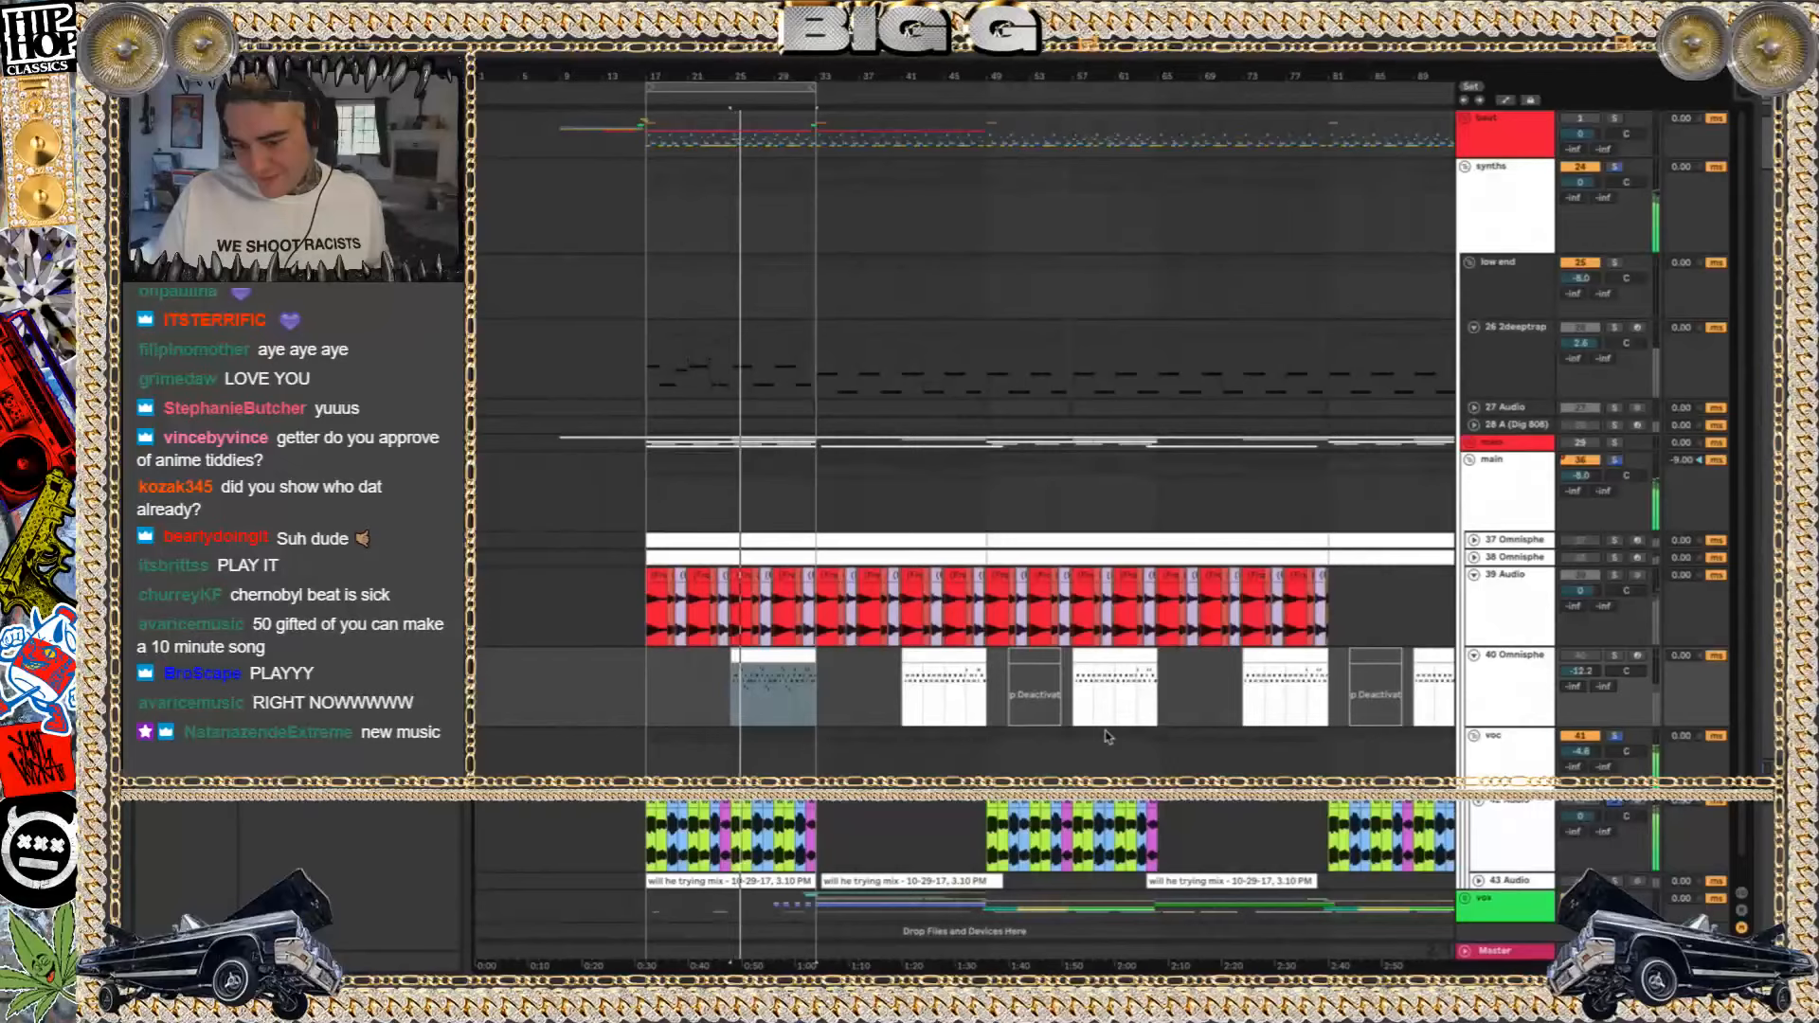
{"action": "scroll", "coordinate": [1109, 738], "scroll_direction": "down", "scroll_amount": 1}
{"action": "scroll", "coordinate": [1109, 738], "scroll_direction": "right", "scroll_amount": 1}
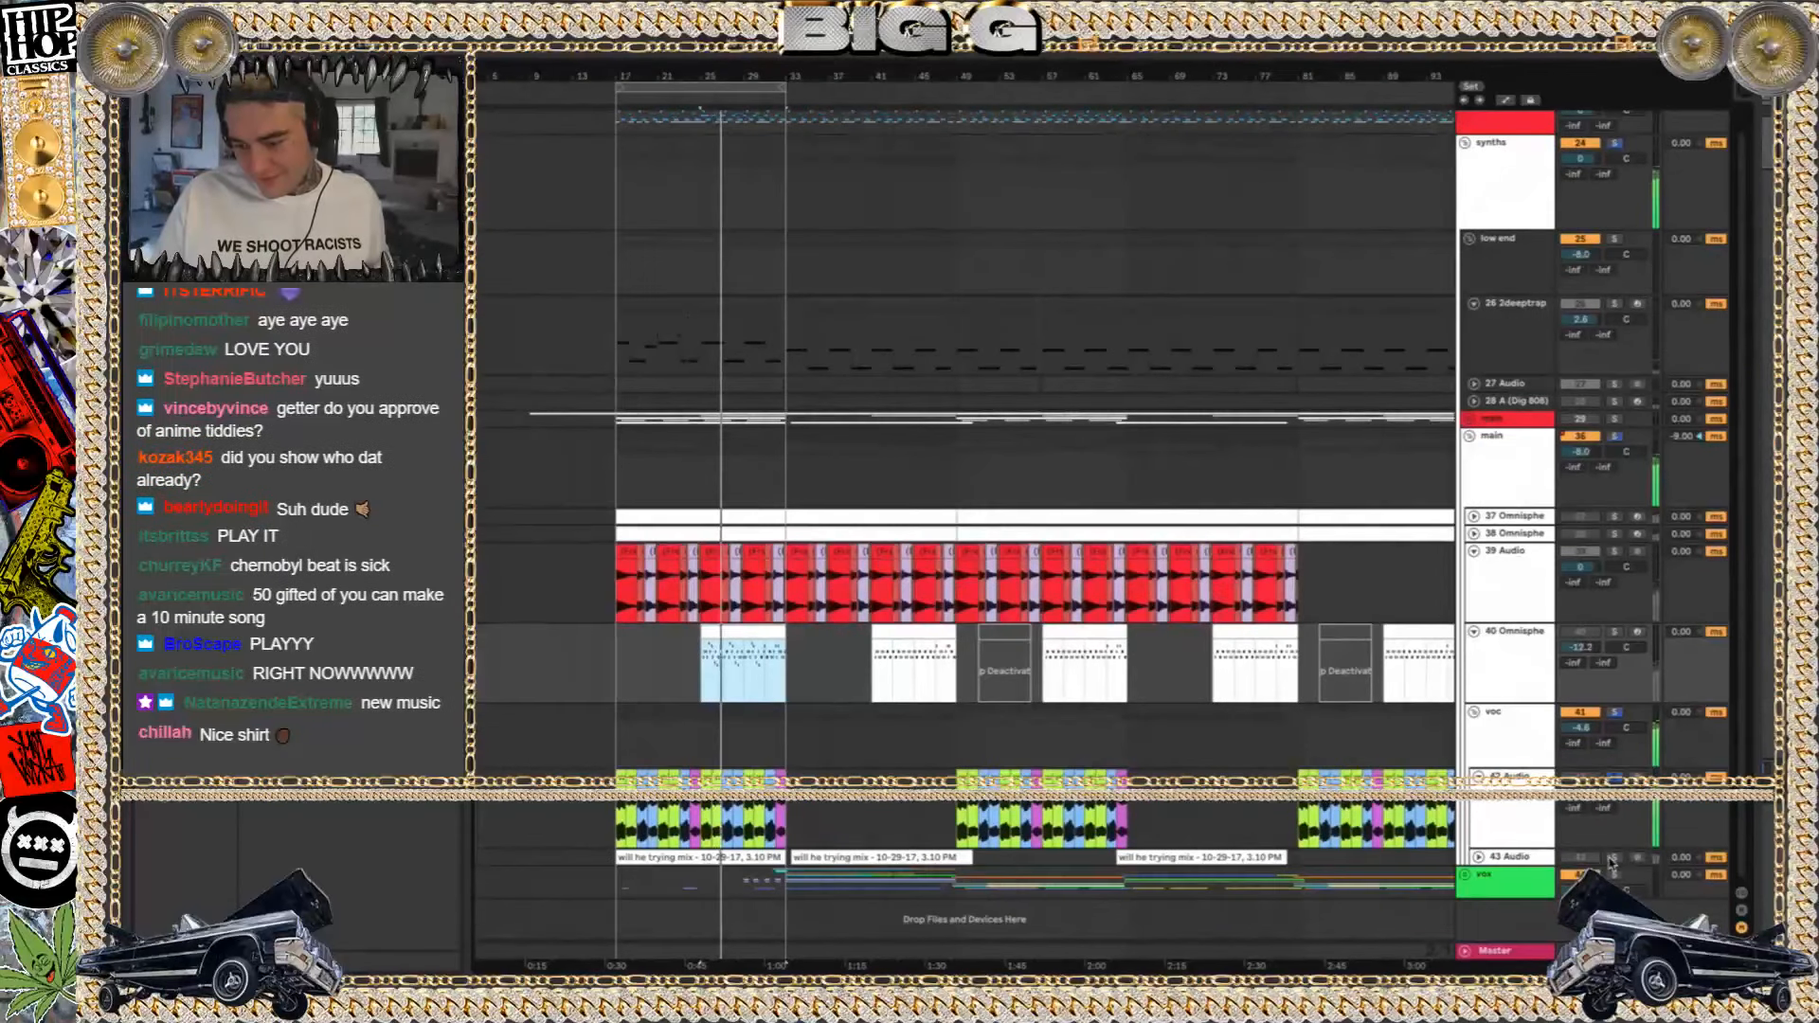
{"action": "left_click", "coordinate": [1522, 879]}
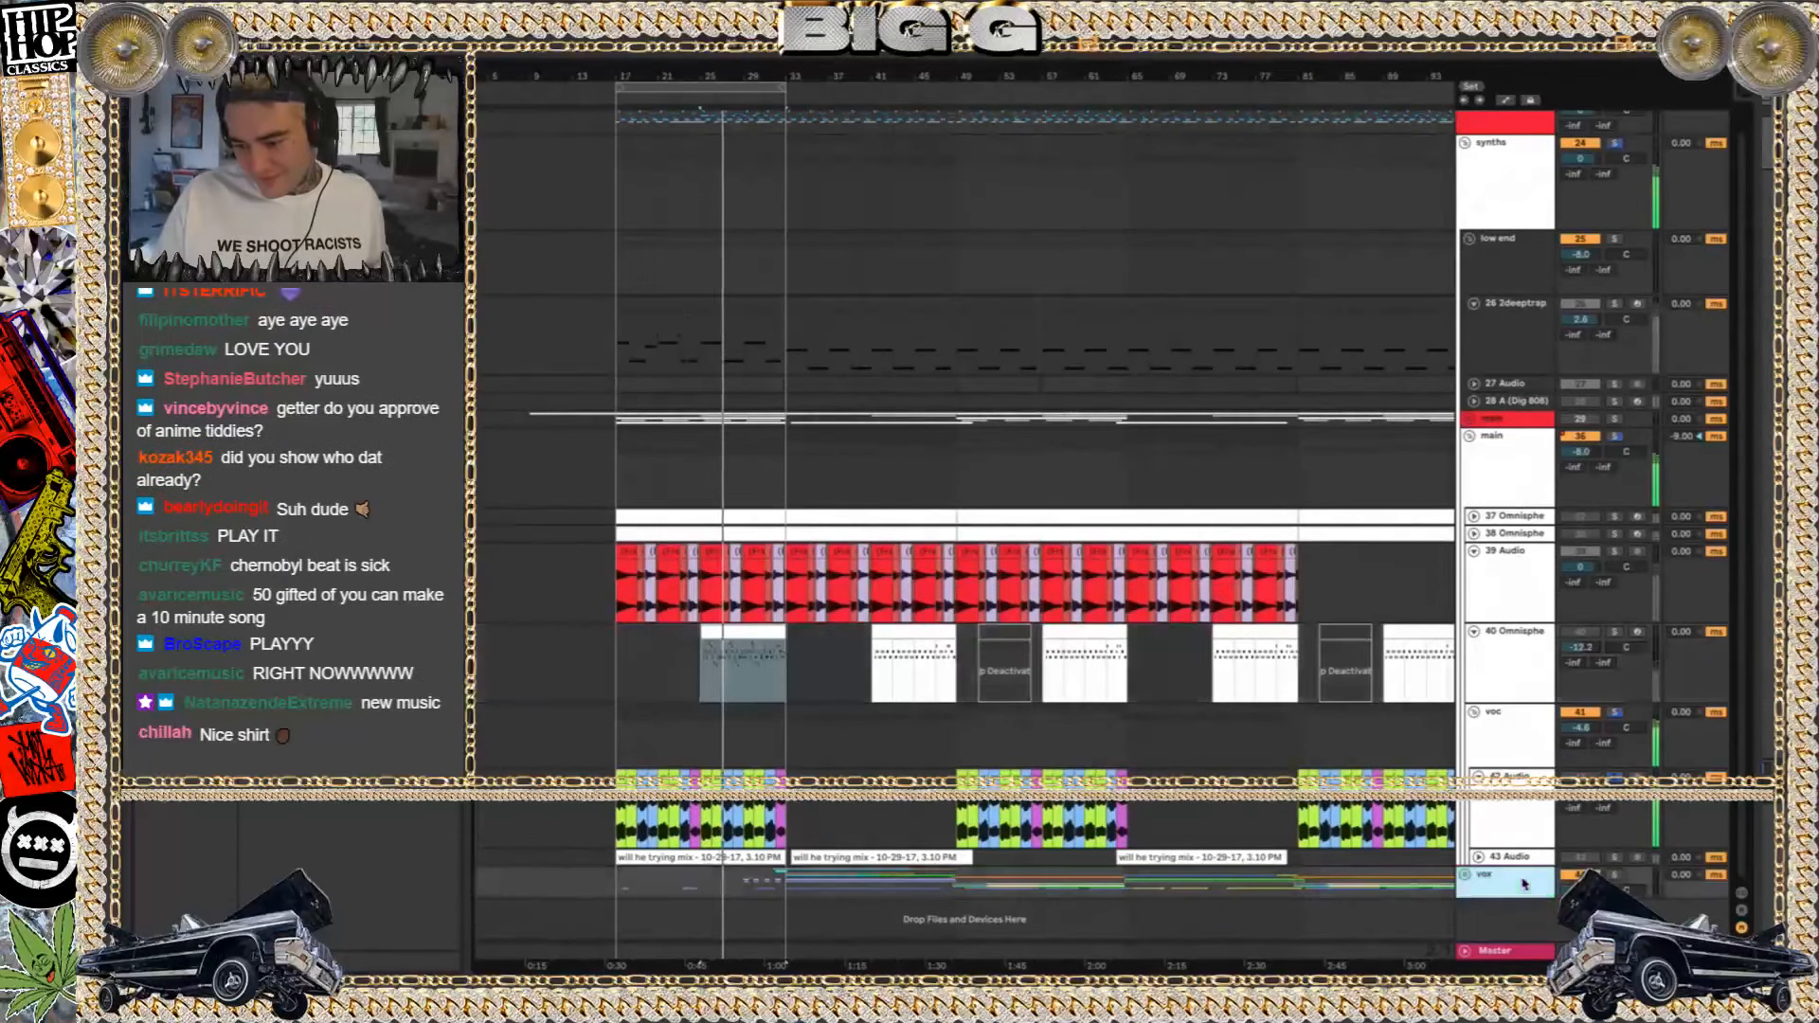
{"action": "left_click", "coordinate": [1616, 712]}
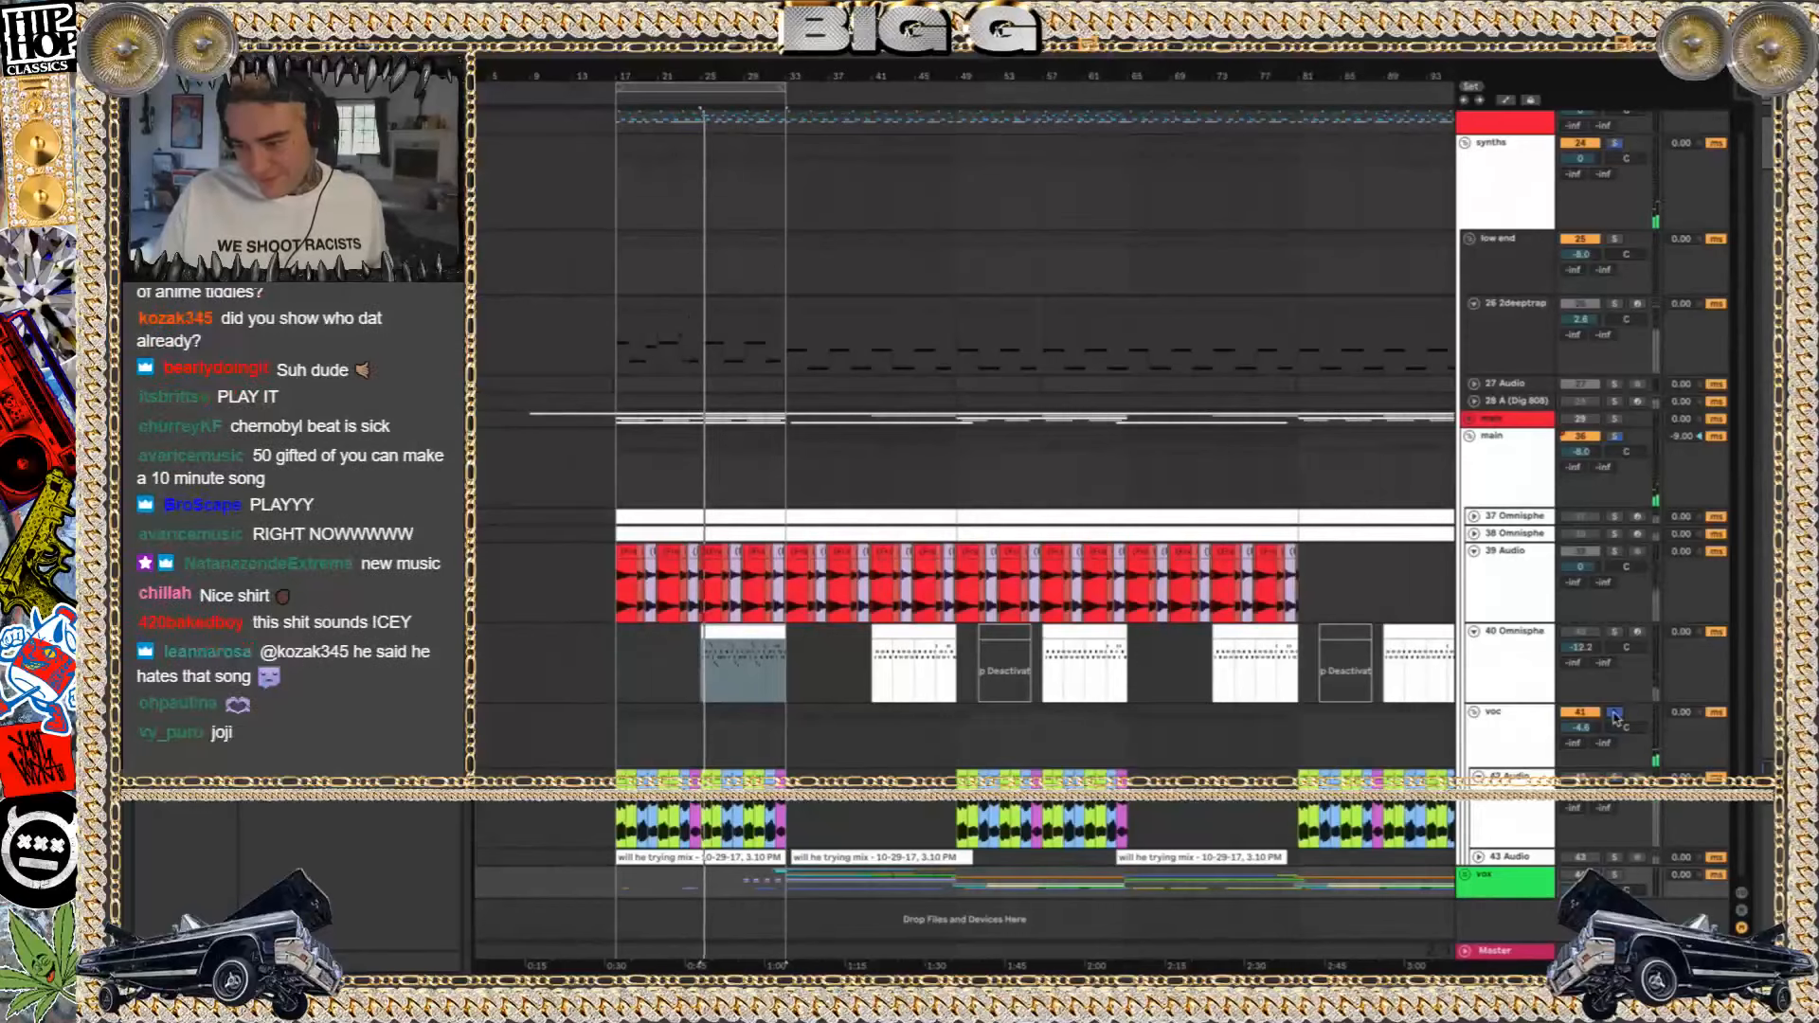
Unsolo the voc group, select the 39 Audio track, and unmute the red group track 1 during playback
{"action": "left_click", "coordinate": [1616, 712]}
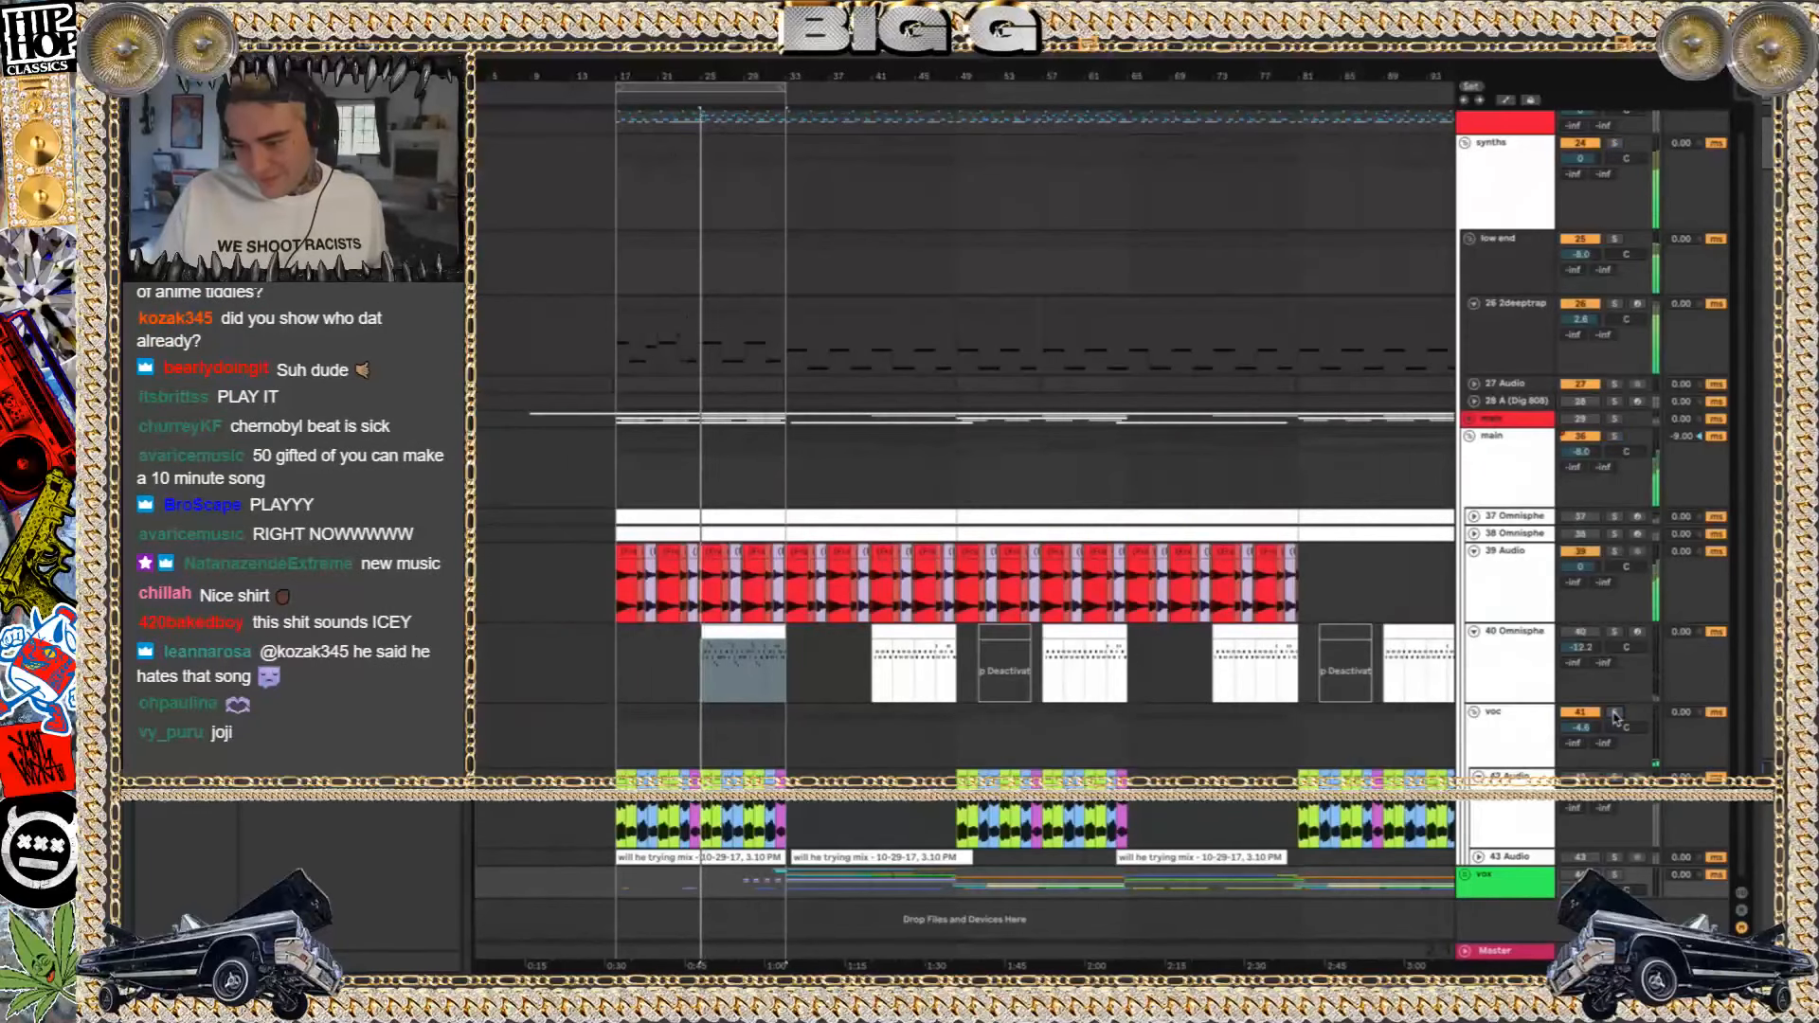
{"action": "left_click", "coordinate": [1598, 587]}
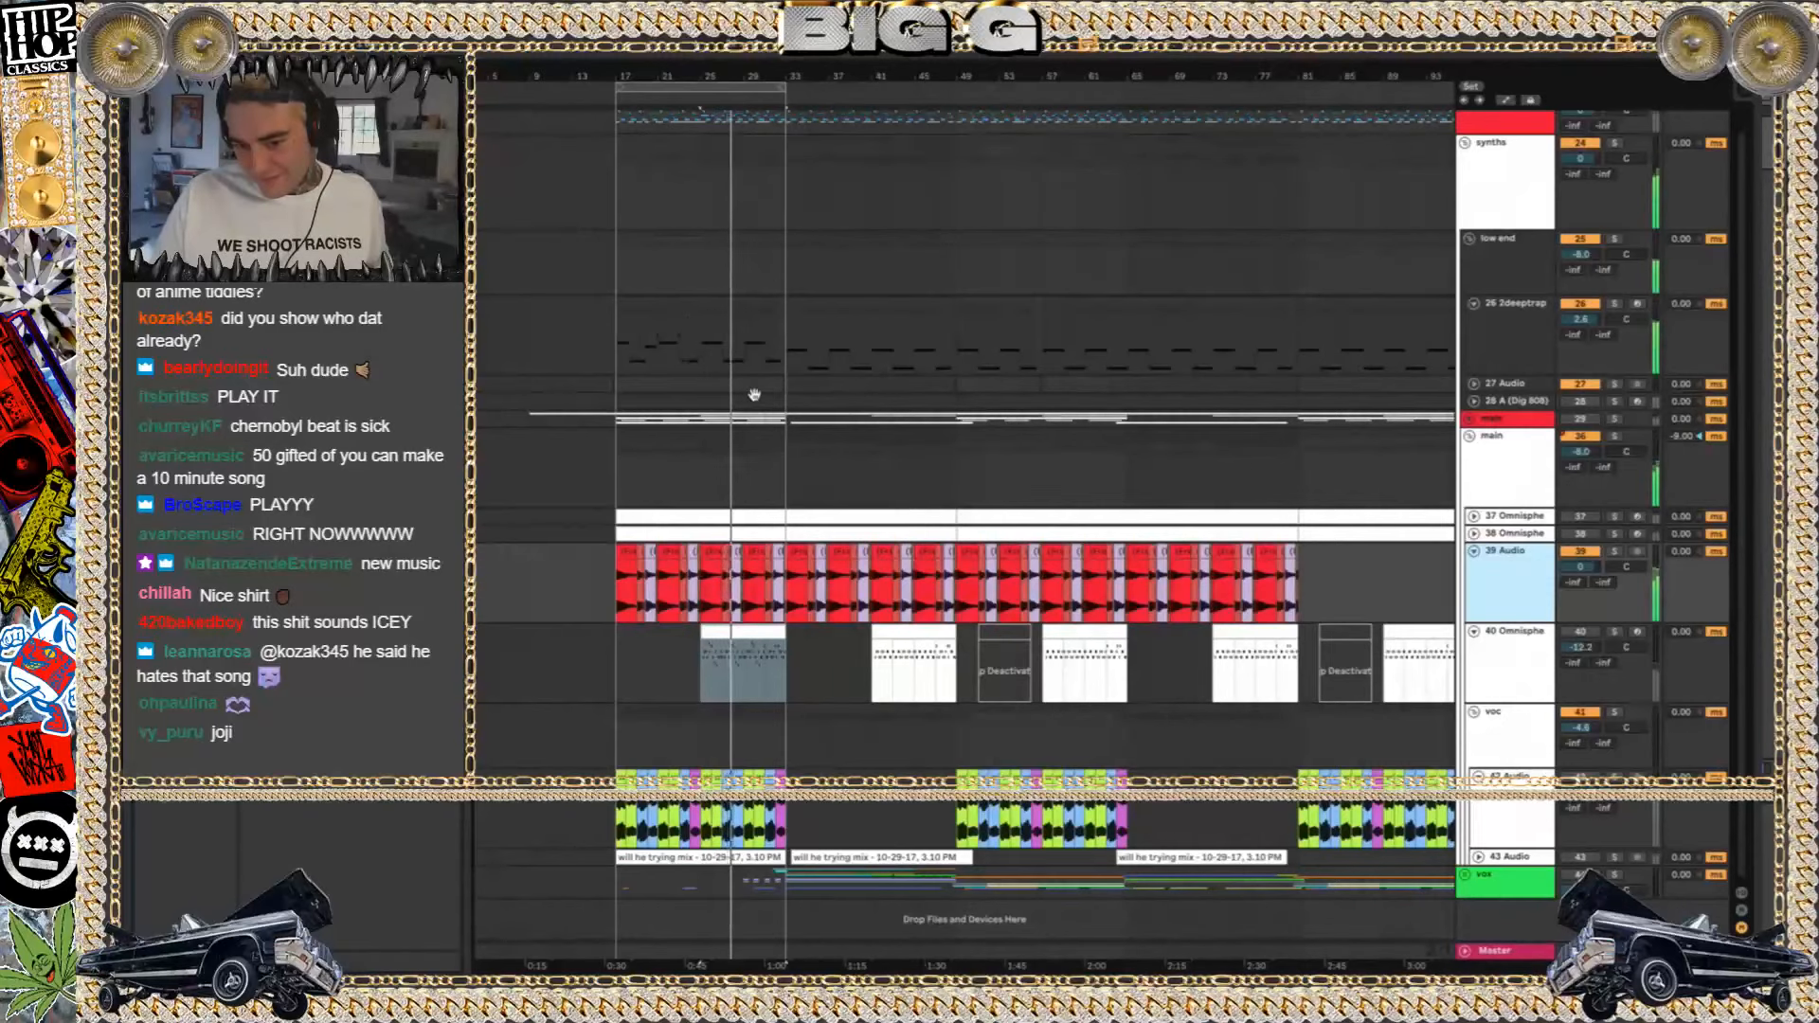
{"action": "scroll", "coordinate": [1568, 133], "scroll_direction": "up", "scroll_amount": 1}
{"action": "left_click", "coordinate": [1577, 122]}
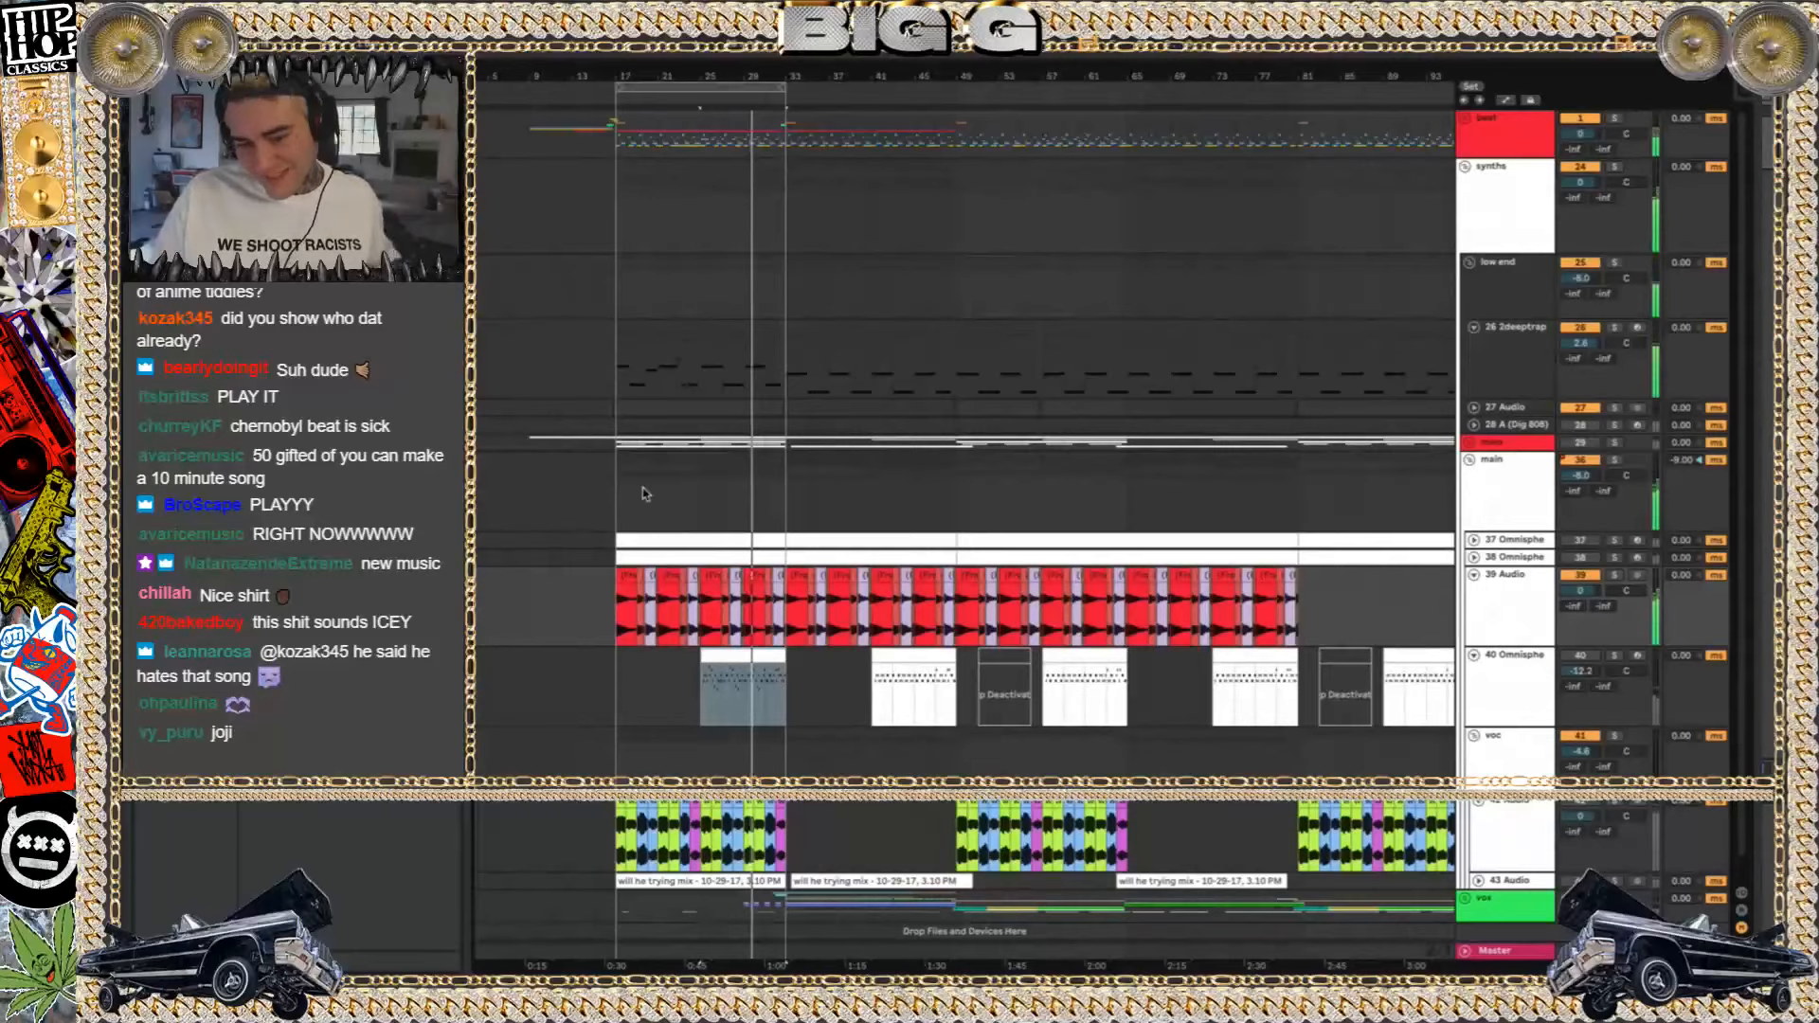
Stop playback, select the first 39 Audio clip at bar 17, and show the track's device chain
{"action": "left_click", "coordinate": [621, 592]}
{"action": "key", "text": "space"}
{"action": "key", "text": "plus"}
{"action": "key", "text": "plus"}
{"action": "key", "text": "plus"}
{"action": "left_click", "coordinate": [633, 576]}
{"action": "key", "text": "minus"}
{"action": "key", "text": "minus"}
{"action": "key", "text": "minus"}
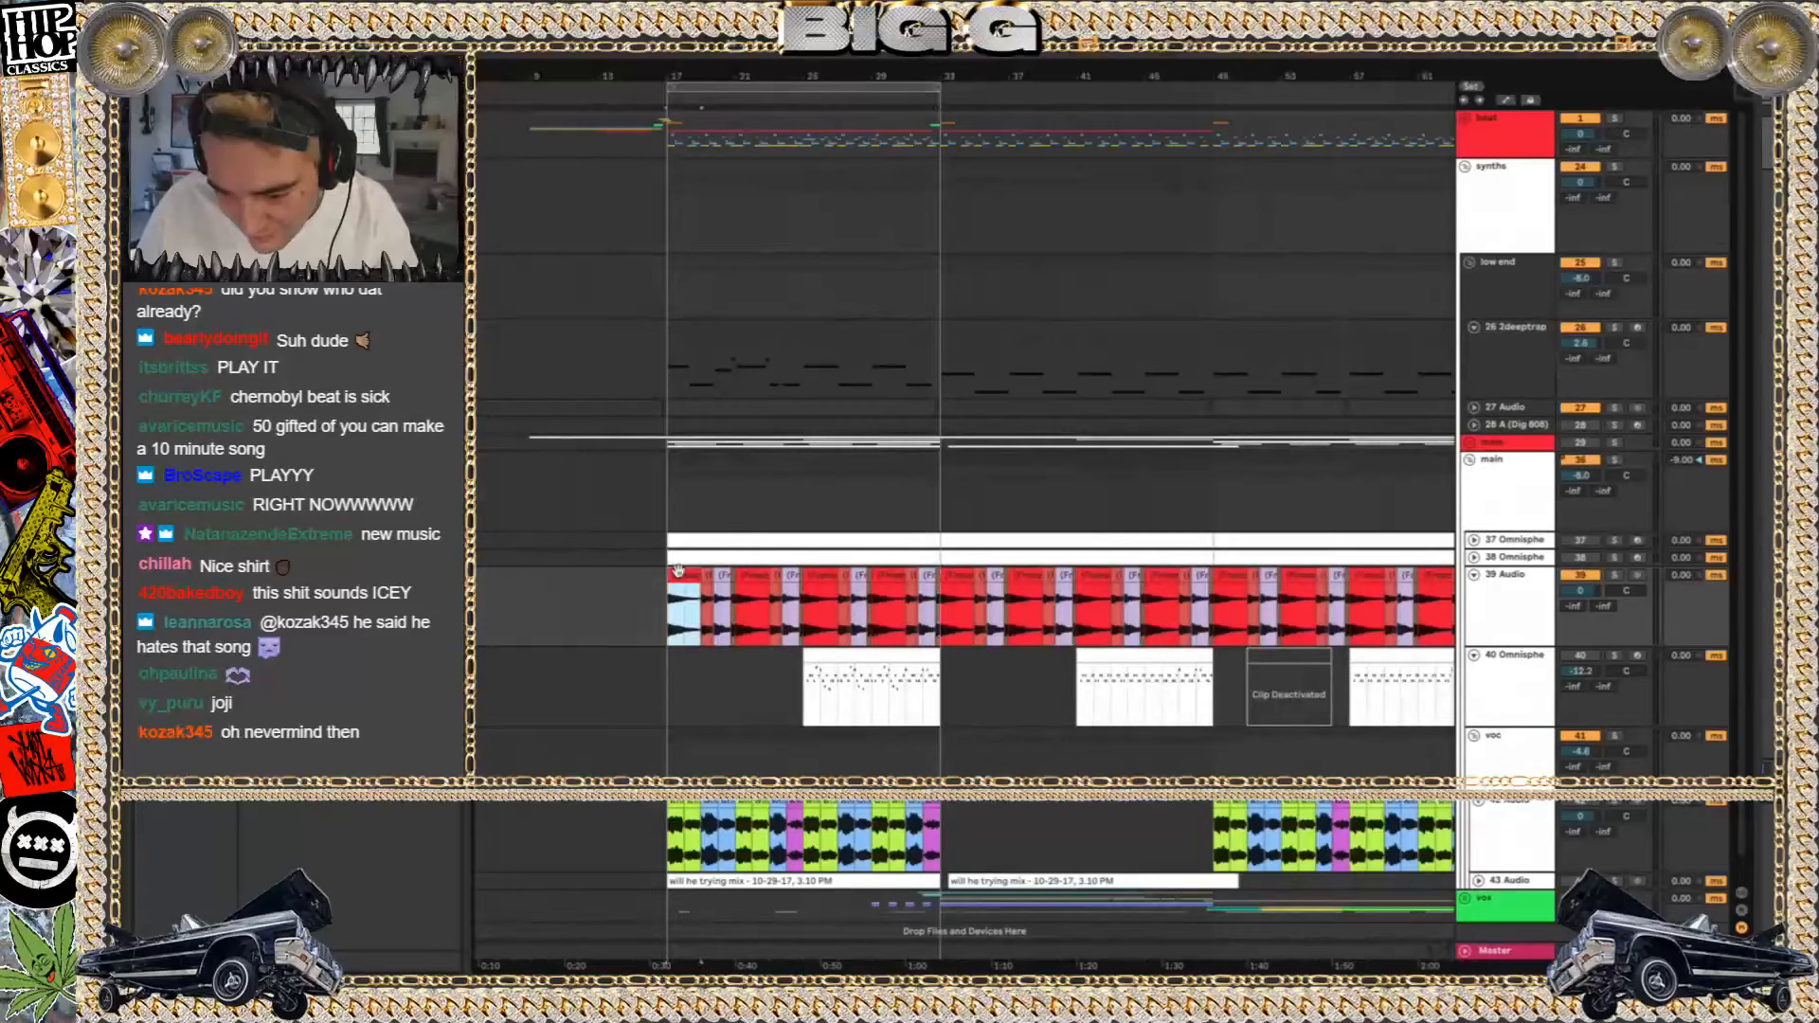
{"action": "key", "text": "shift+Tab"}
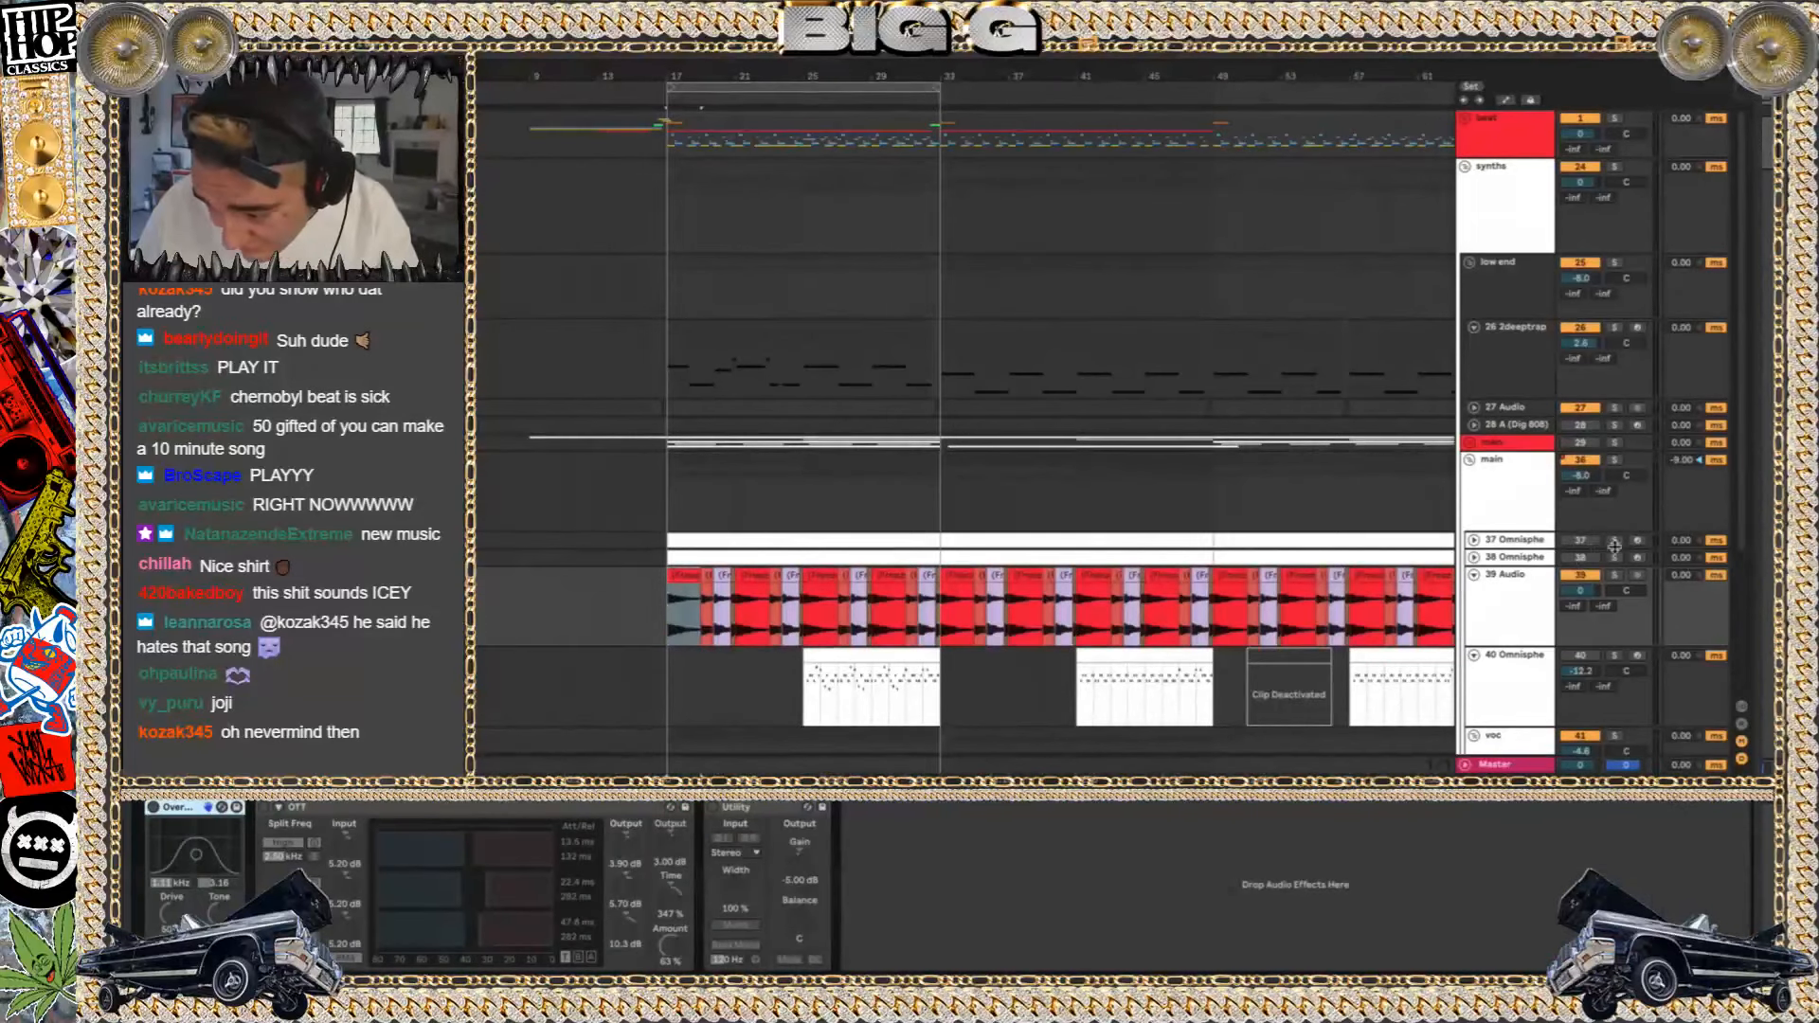
Play from the first 39 Audio clip while toggling its Utility and OTT effects to compare the sound
{"action": "key", "text": "space"}
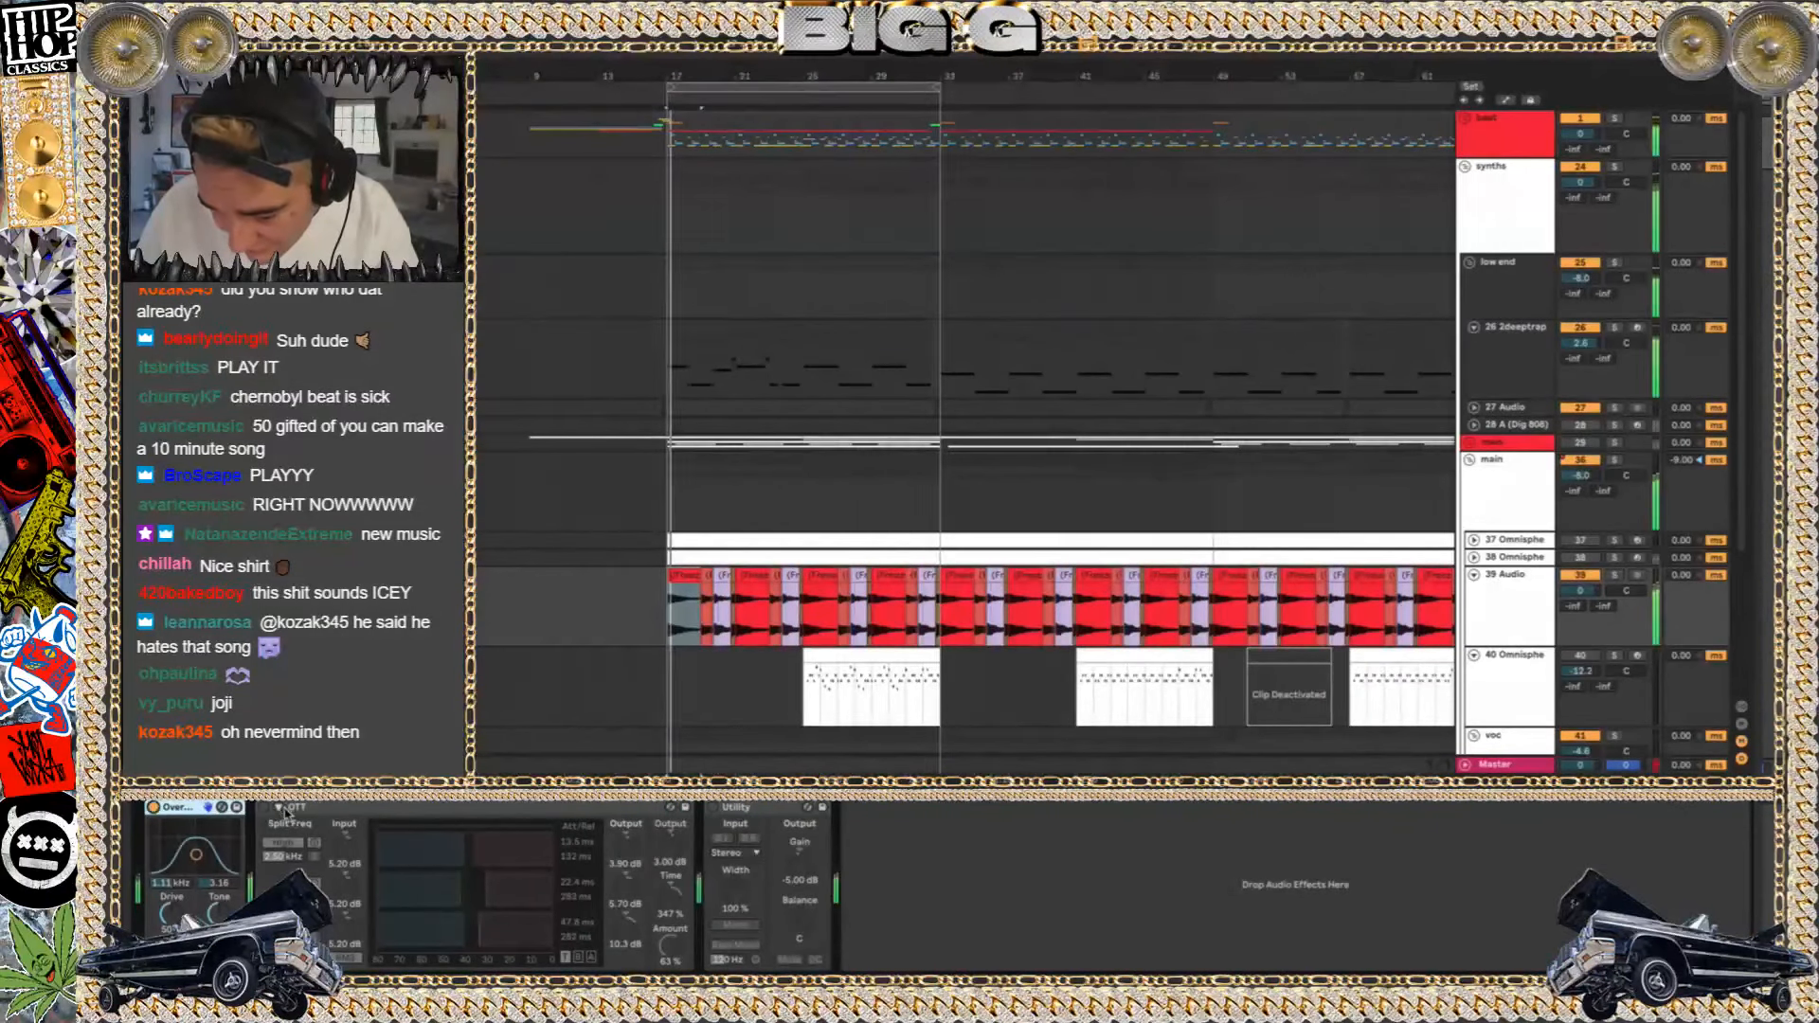
{"action": "left_click", "coordinate": [713, 808]}
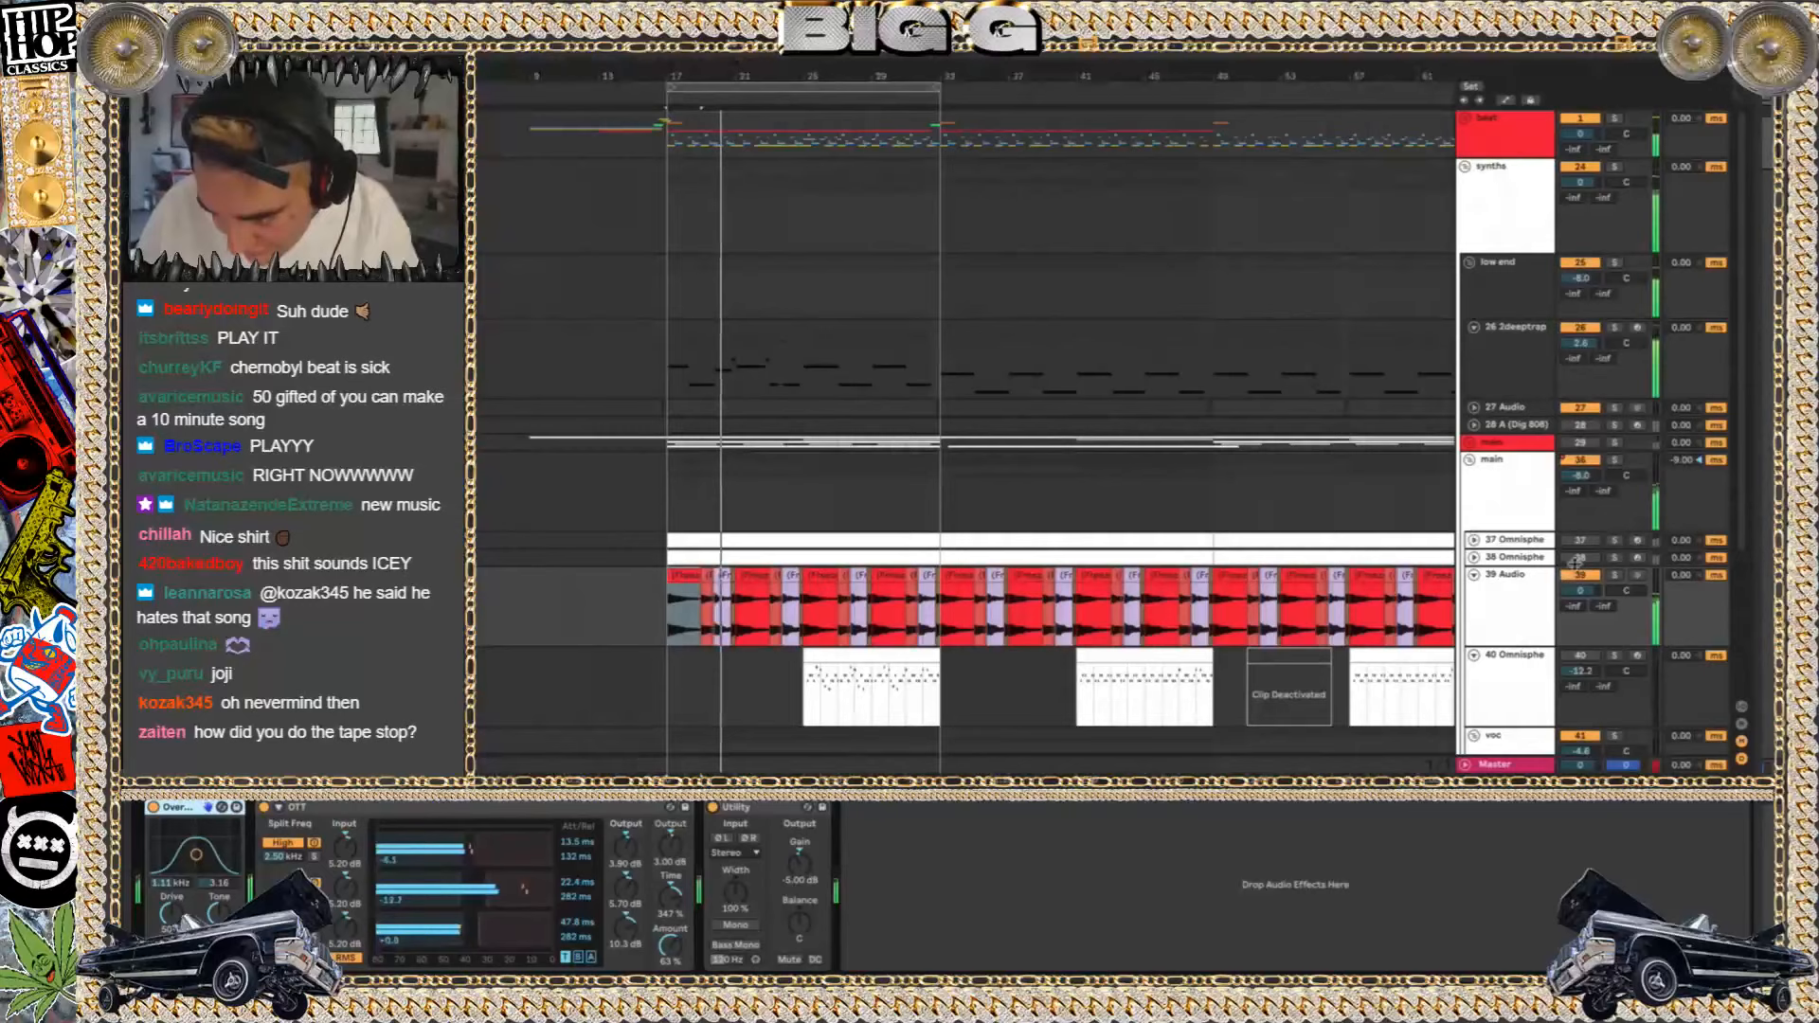
{"action": "key", "text": "space"}
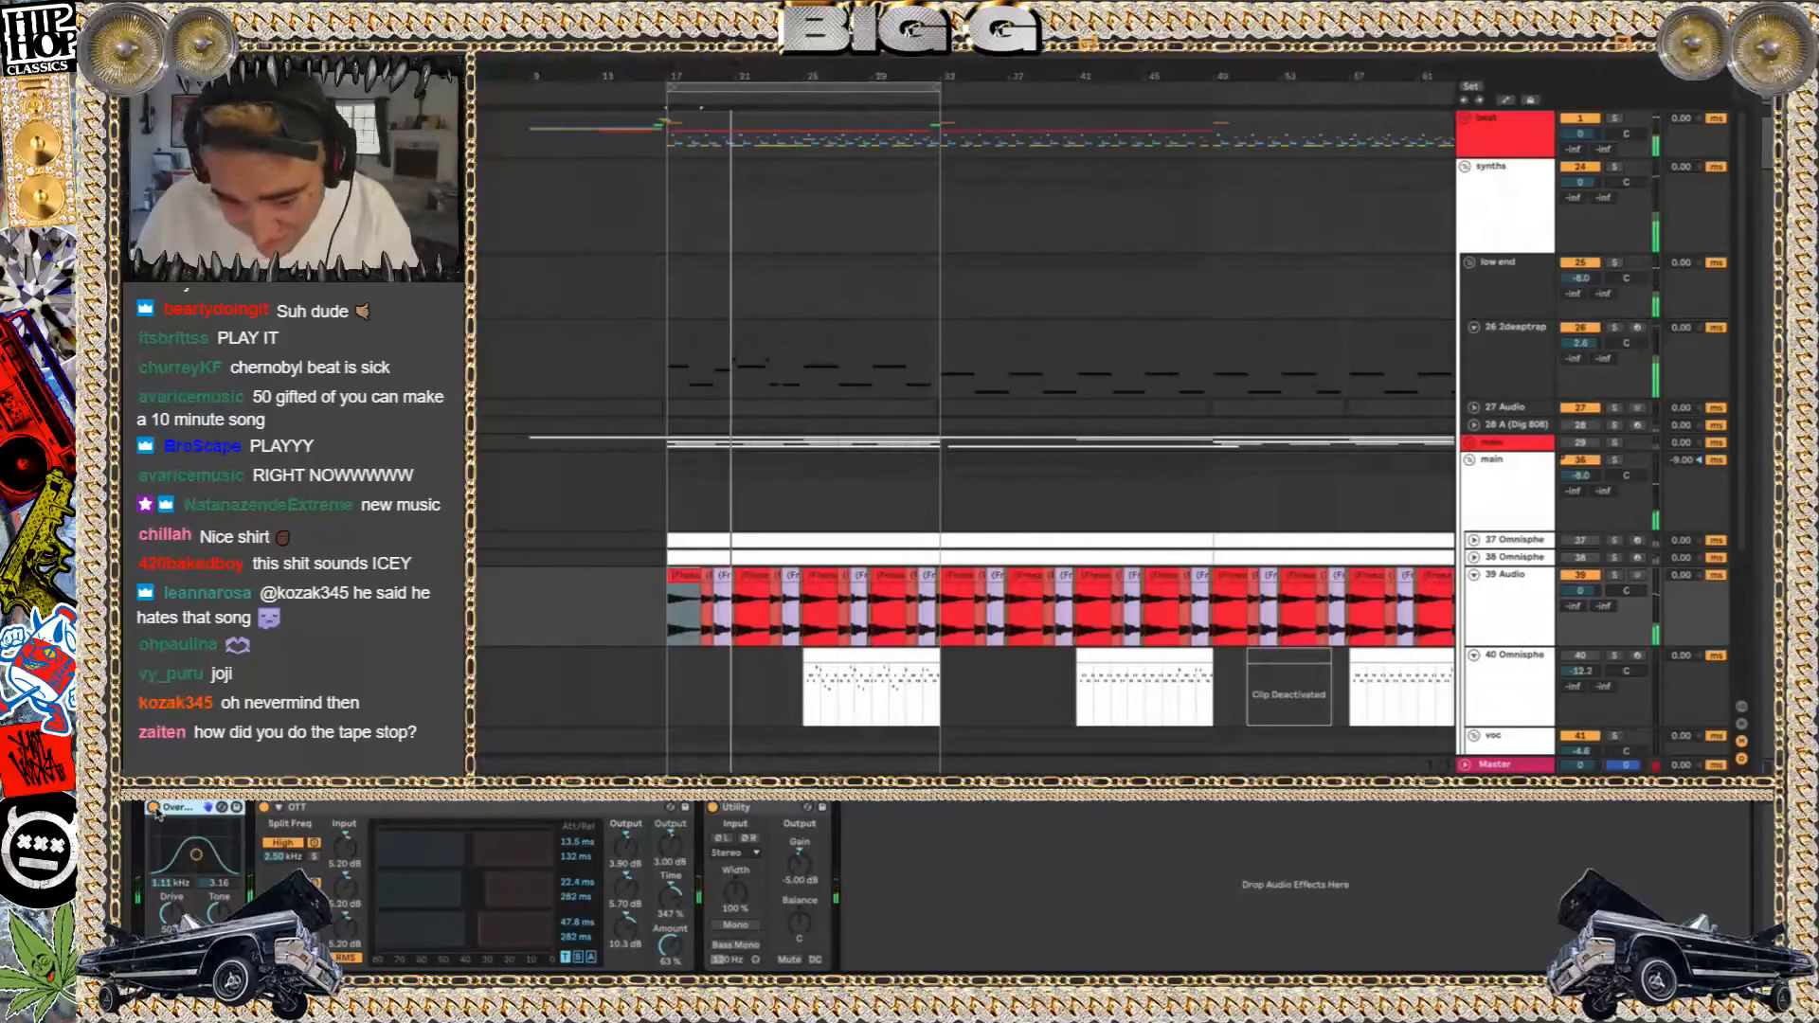
{"action": "left_click", "coordinate": [264, 807]}
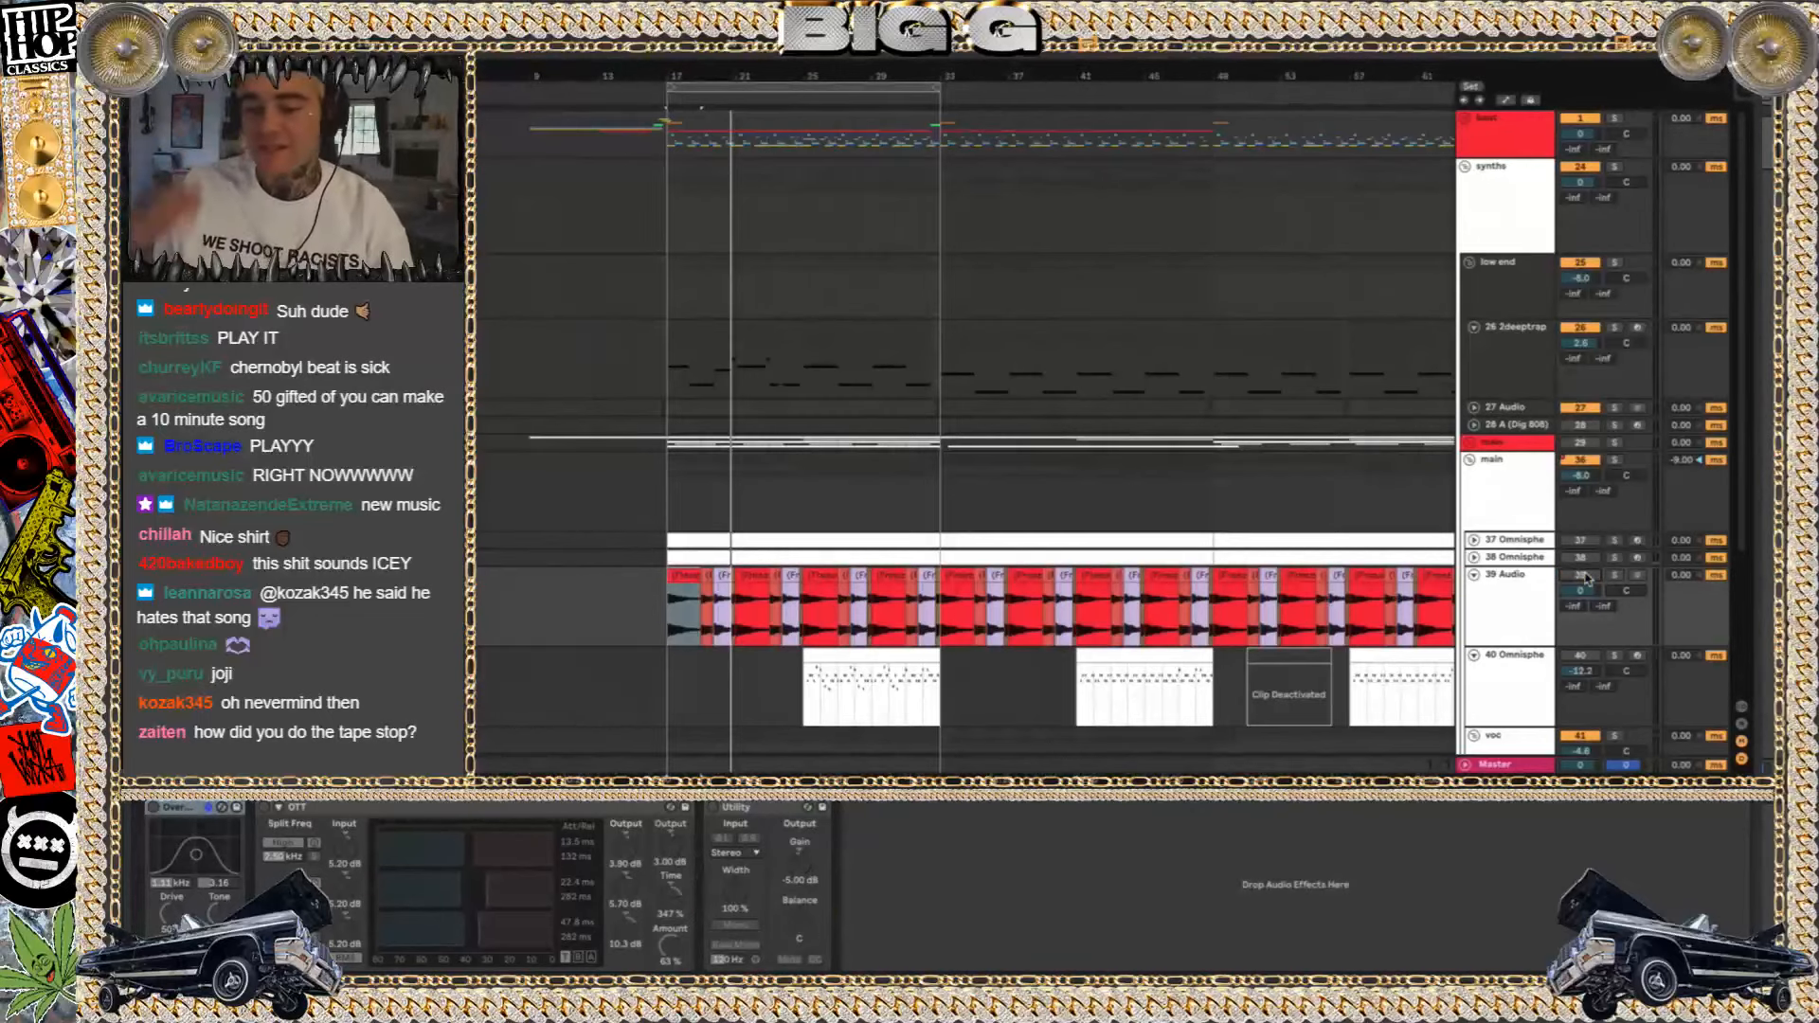
Unfold the red main group, solo its Omnisphere track 32 and the group, and set playback to bar 17
{"action": "key", "text": "space"}
{"action": "left_click", "coordinate": [1470, 442]}
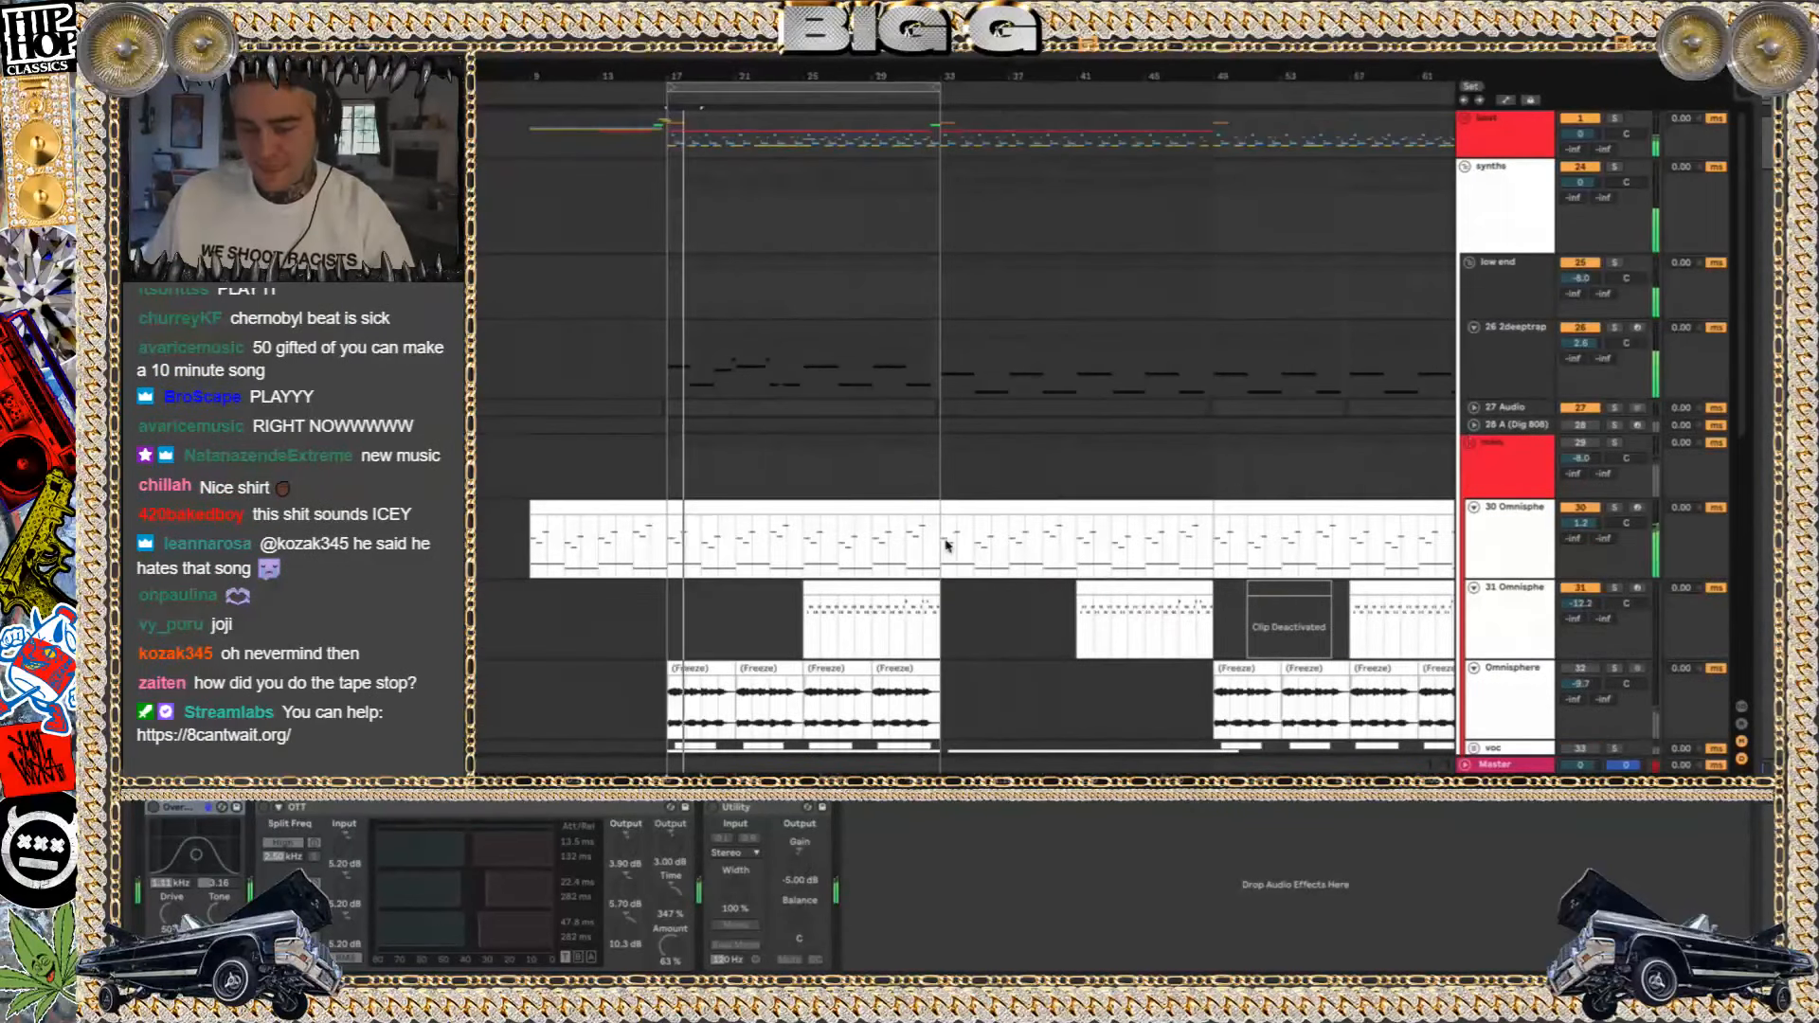
{"action": "scroll", "coordinate": [947, 546], "scroll_direction": "down", "scroll_amount": 3}
{"action": "left_click", "coordinate": [1610, 514]}
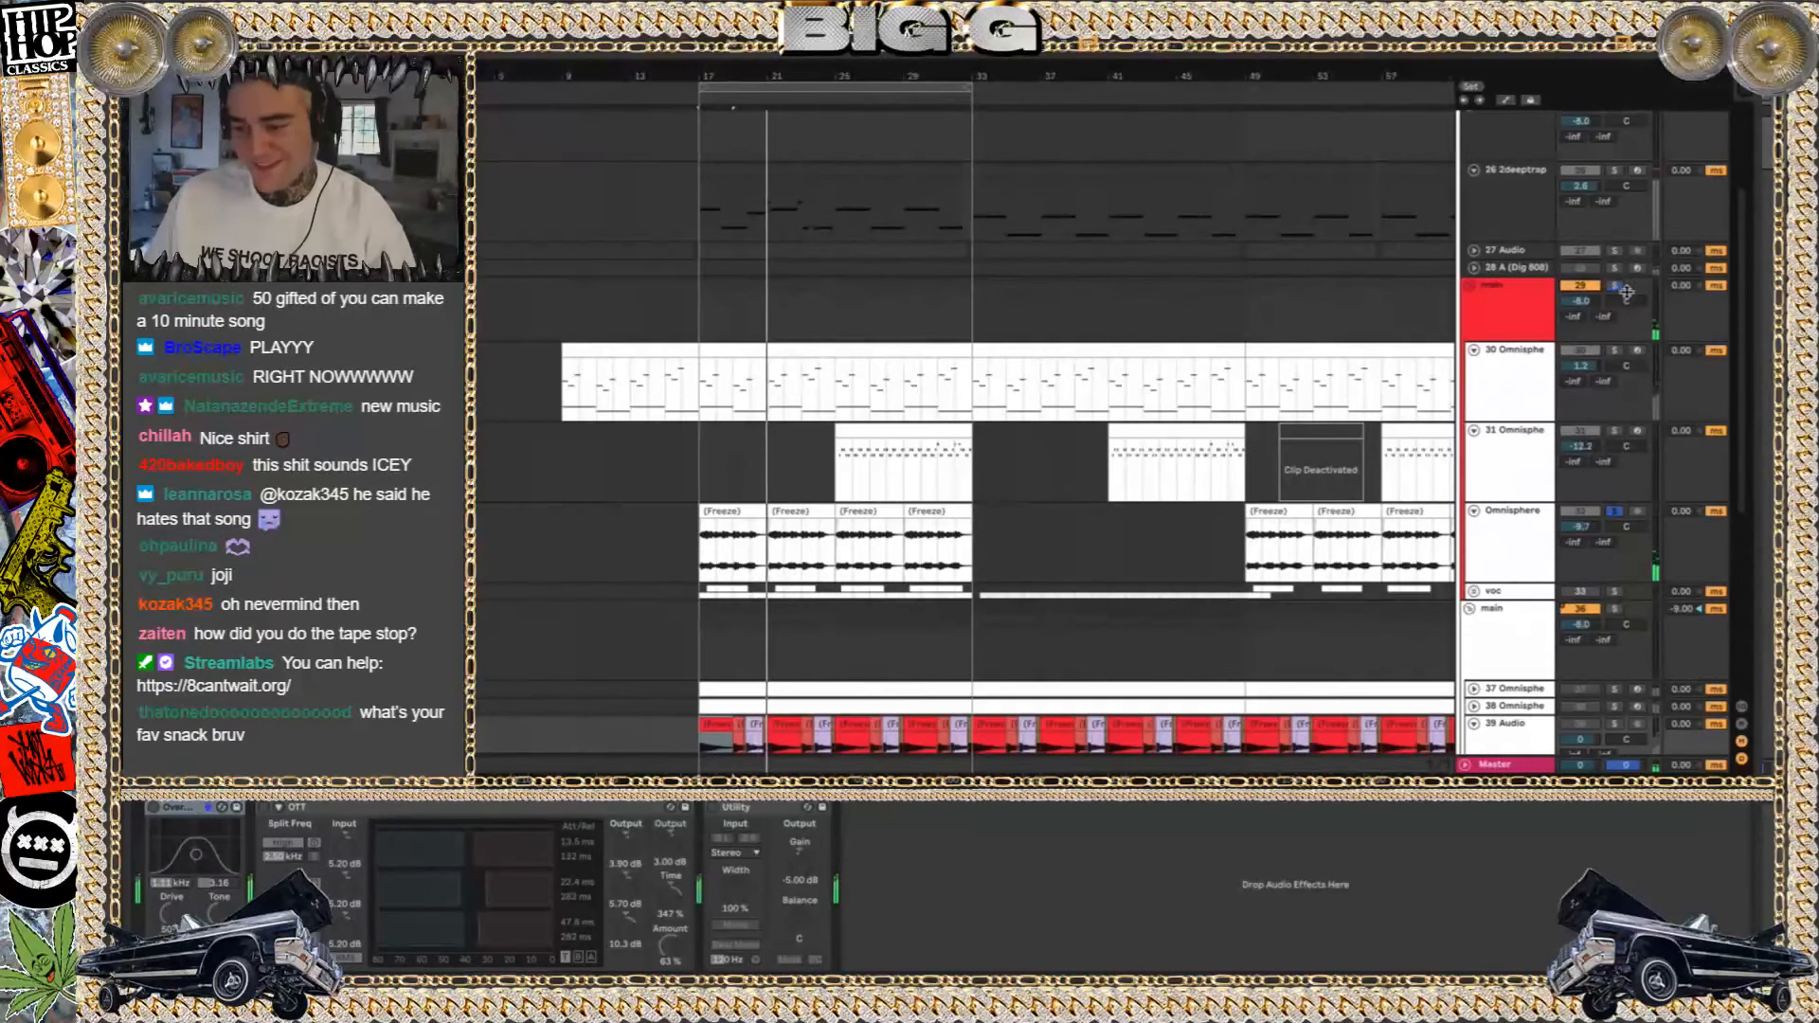
{"action": "left_click", "coordinate": [702, 394]}
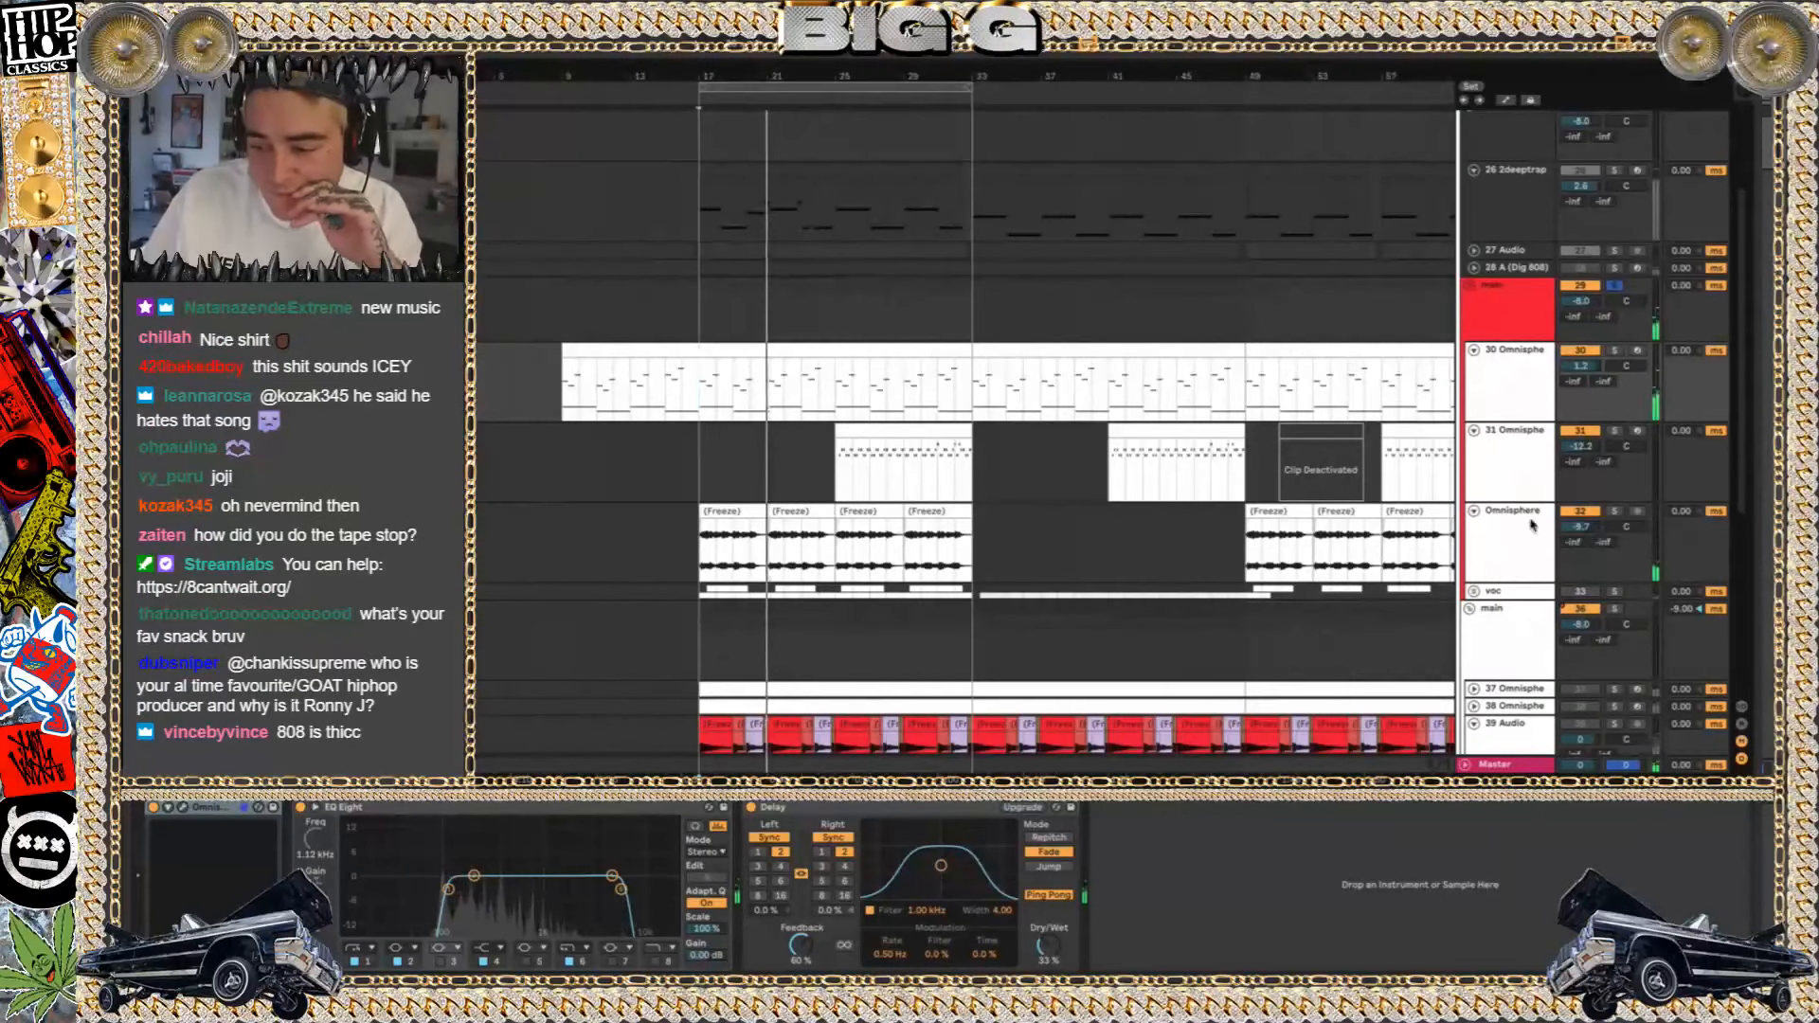
Open the Omnisphere instrument of the 30 Omnisphere track to inspect its patch, then close its window
{"action": "left_click", "coordinate": [1489, 399]}
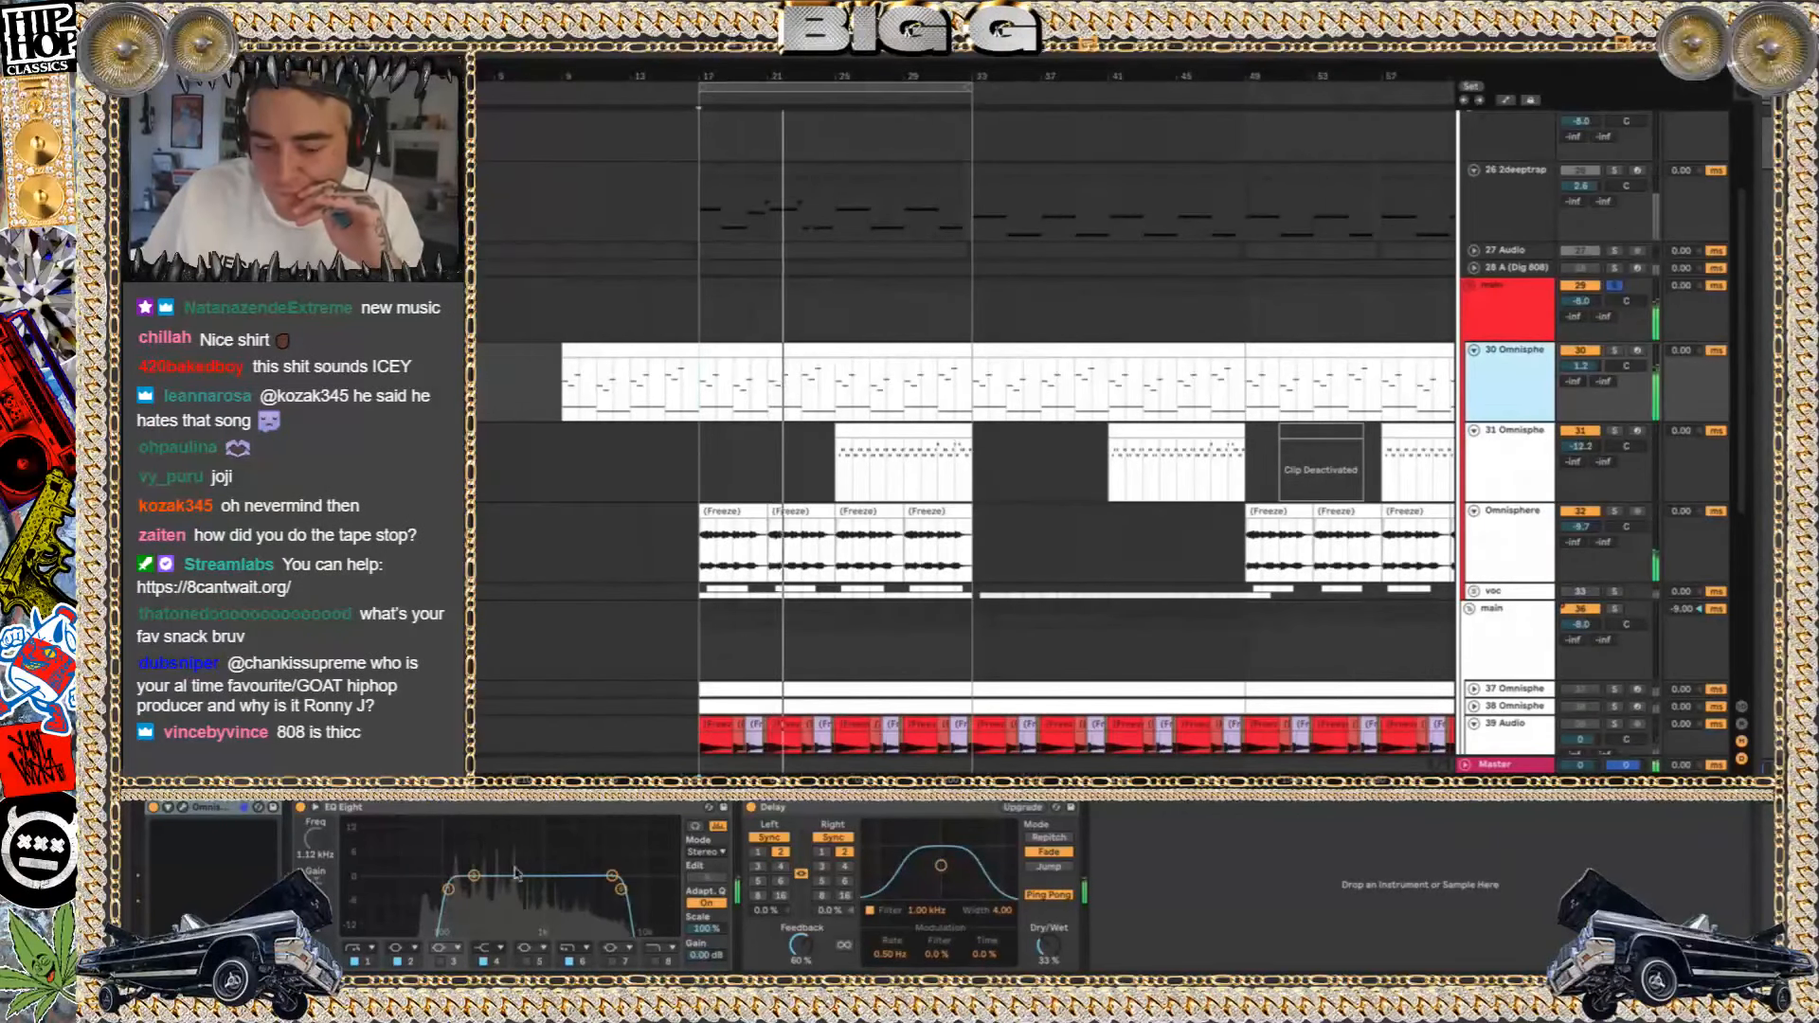
{"action": "left_click", "coordinate": [183, 808]}
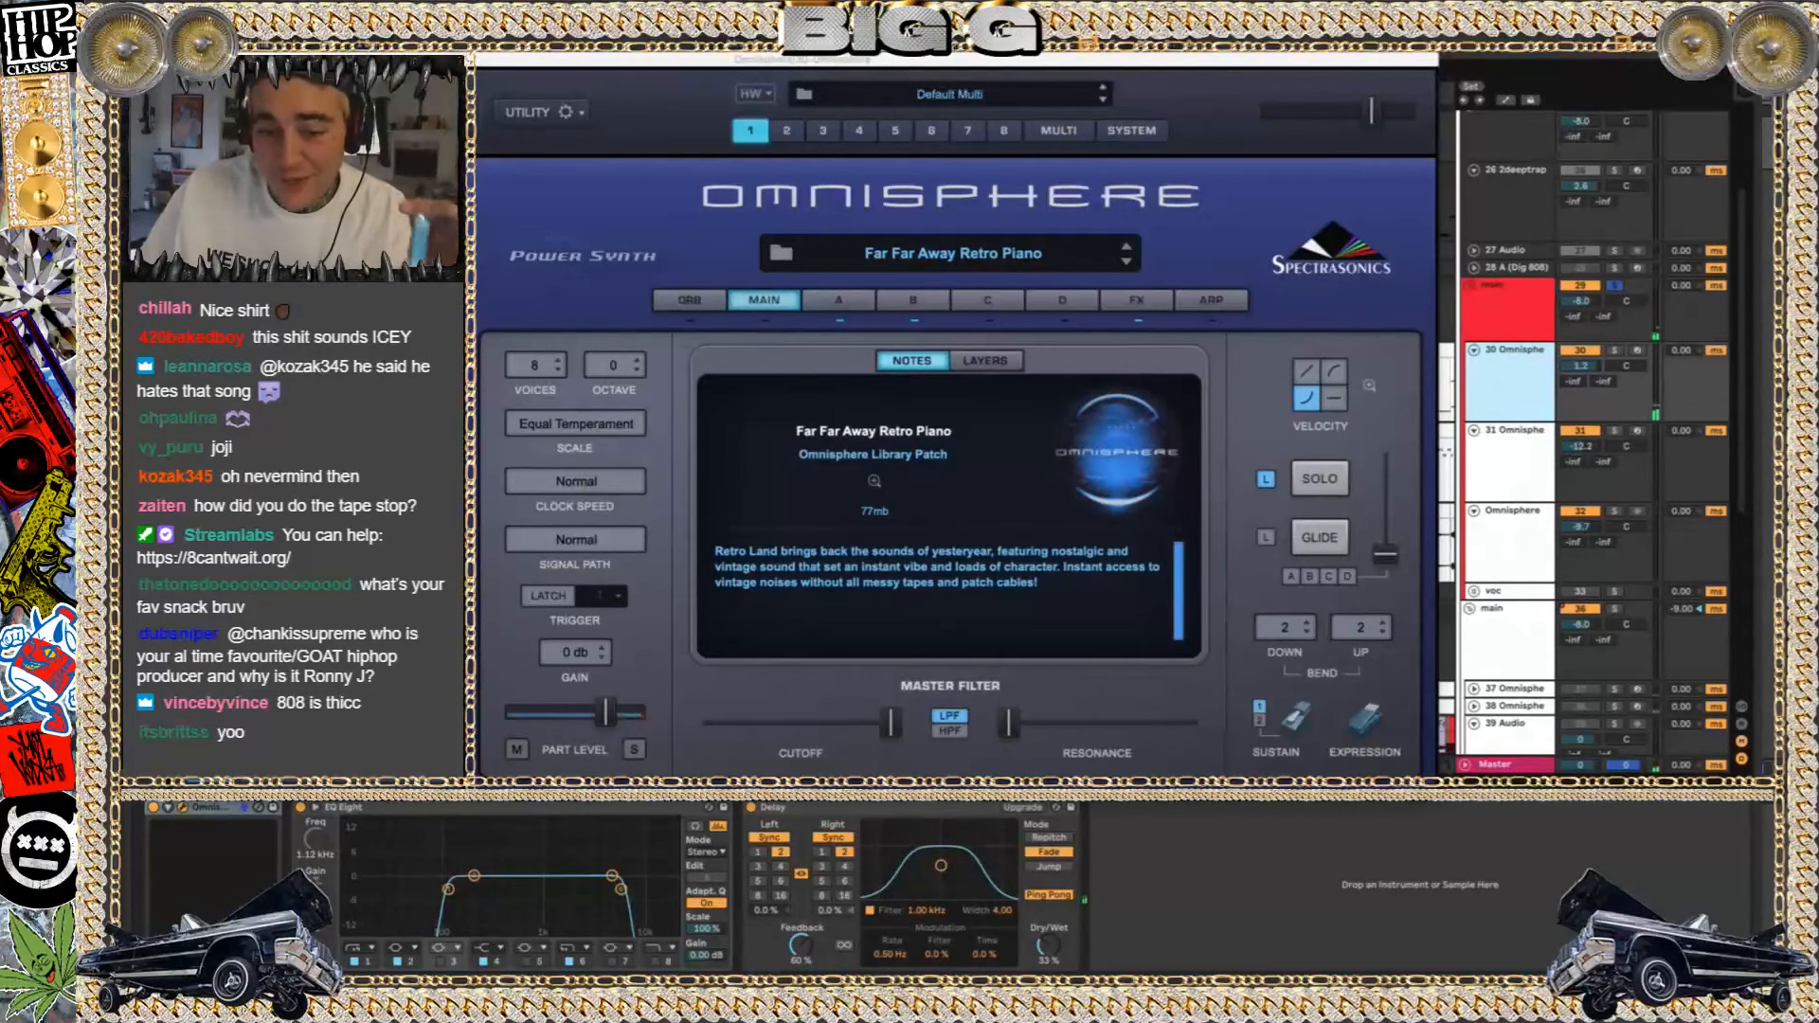
{"action": "key", "text": "super+w"}
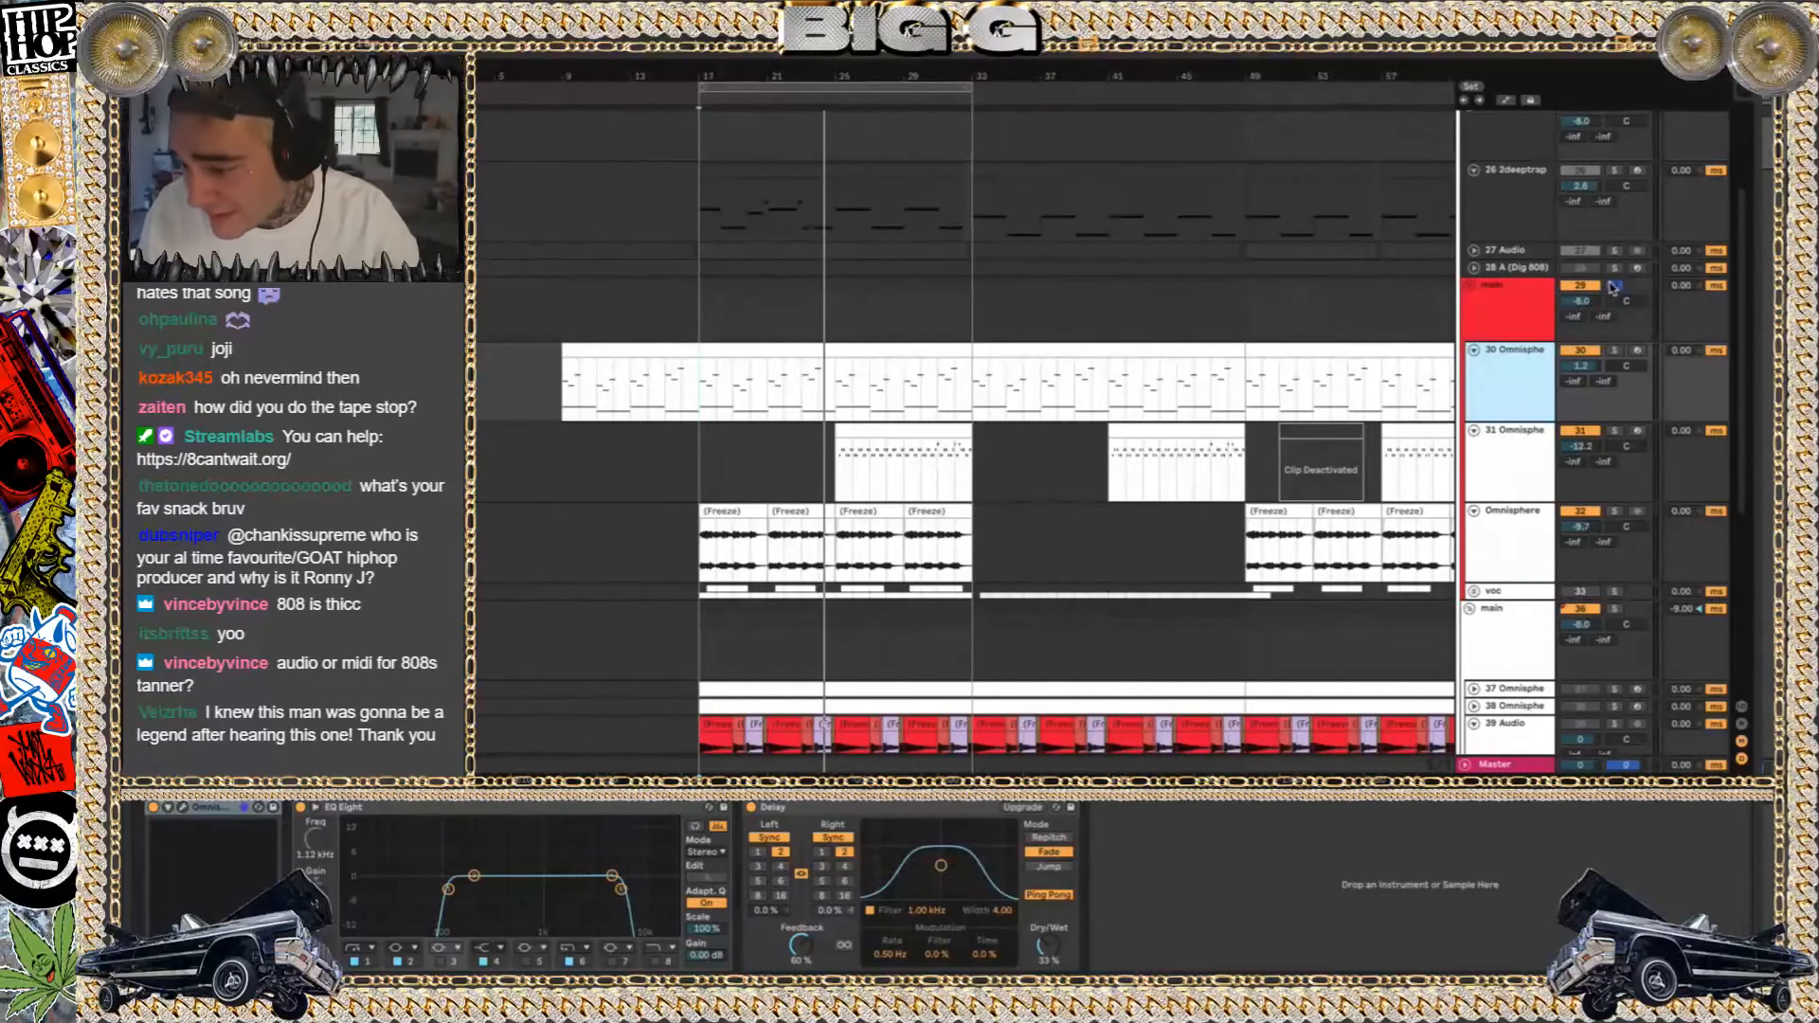
Unsolo the red main group and fold it to return to the white main group's tracks
{"action": "left_click", "coordinate": [1611, 287]}
{"action": "left_click", "coordinate": [1469, 287]}
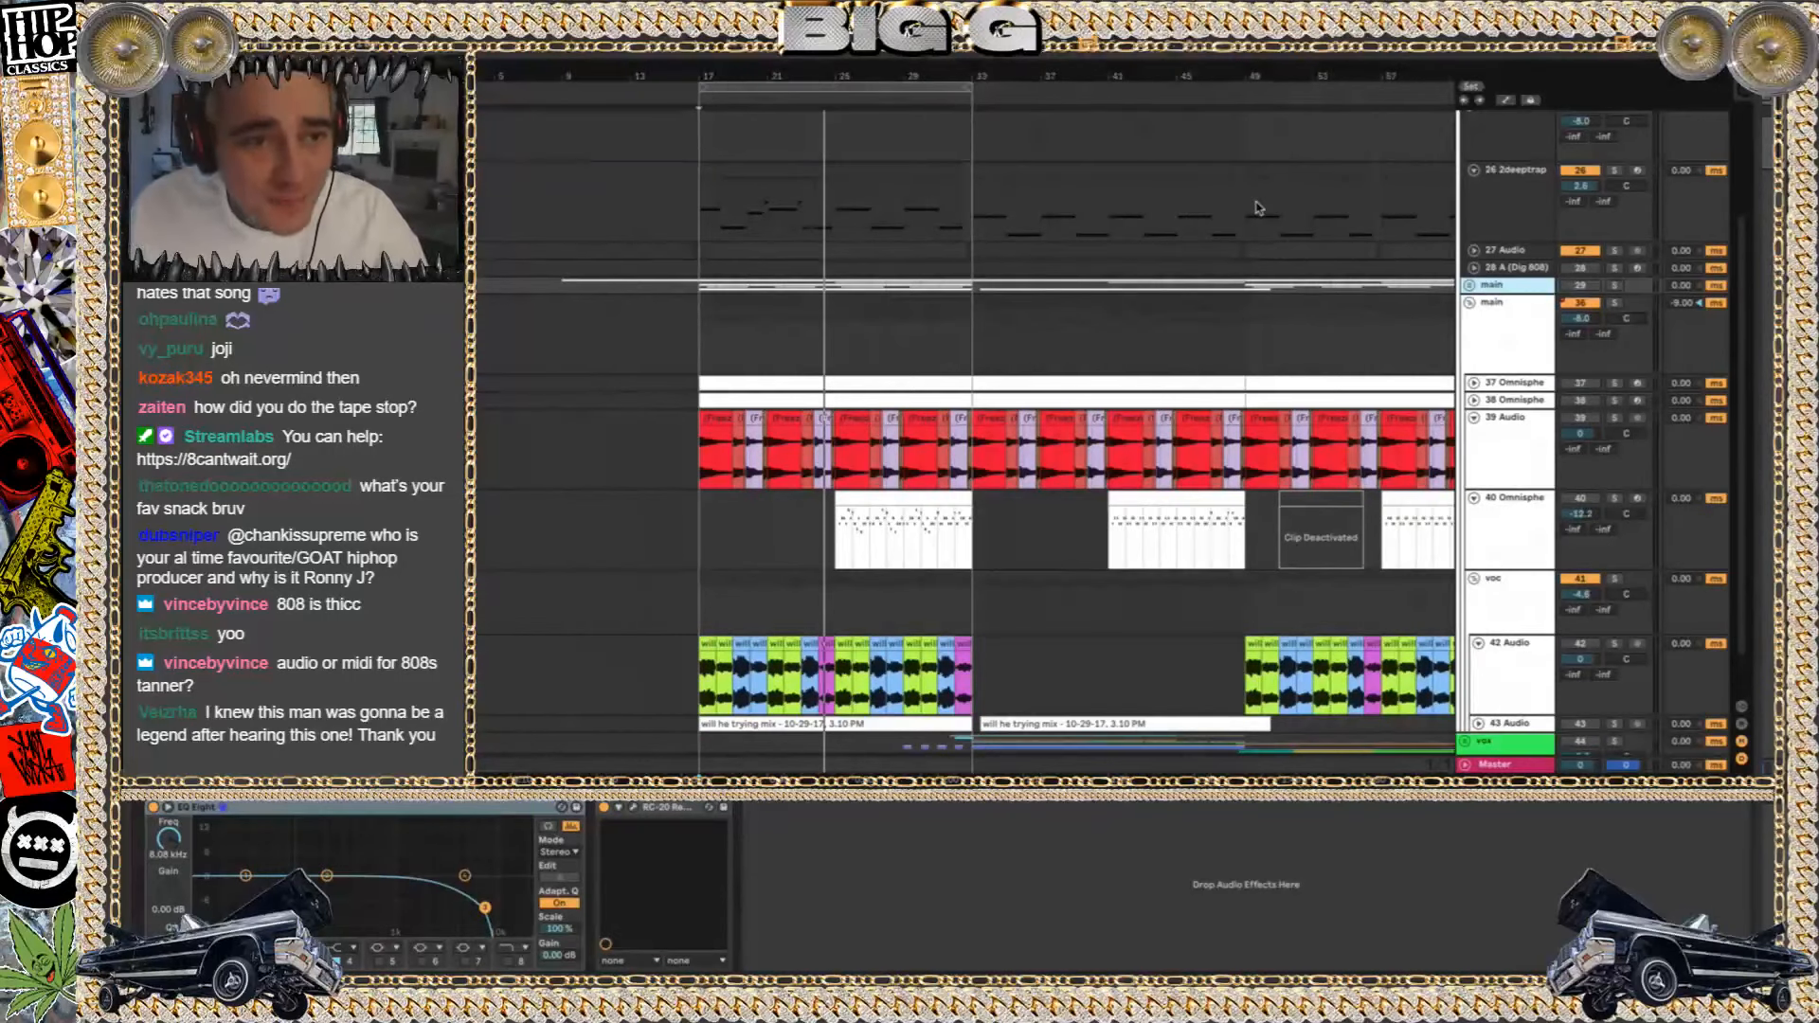
{"action": "scroll", "coordinate": [1149, 217], "scroll_direction": "down", "scroll_amount": 1}
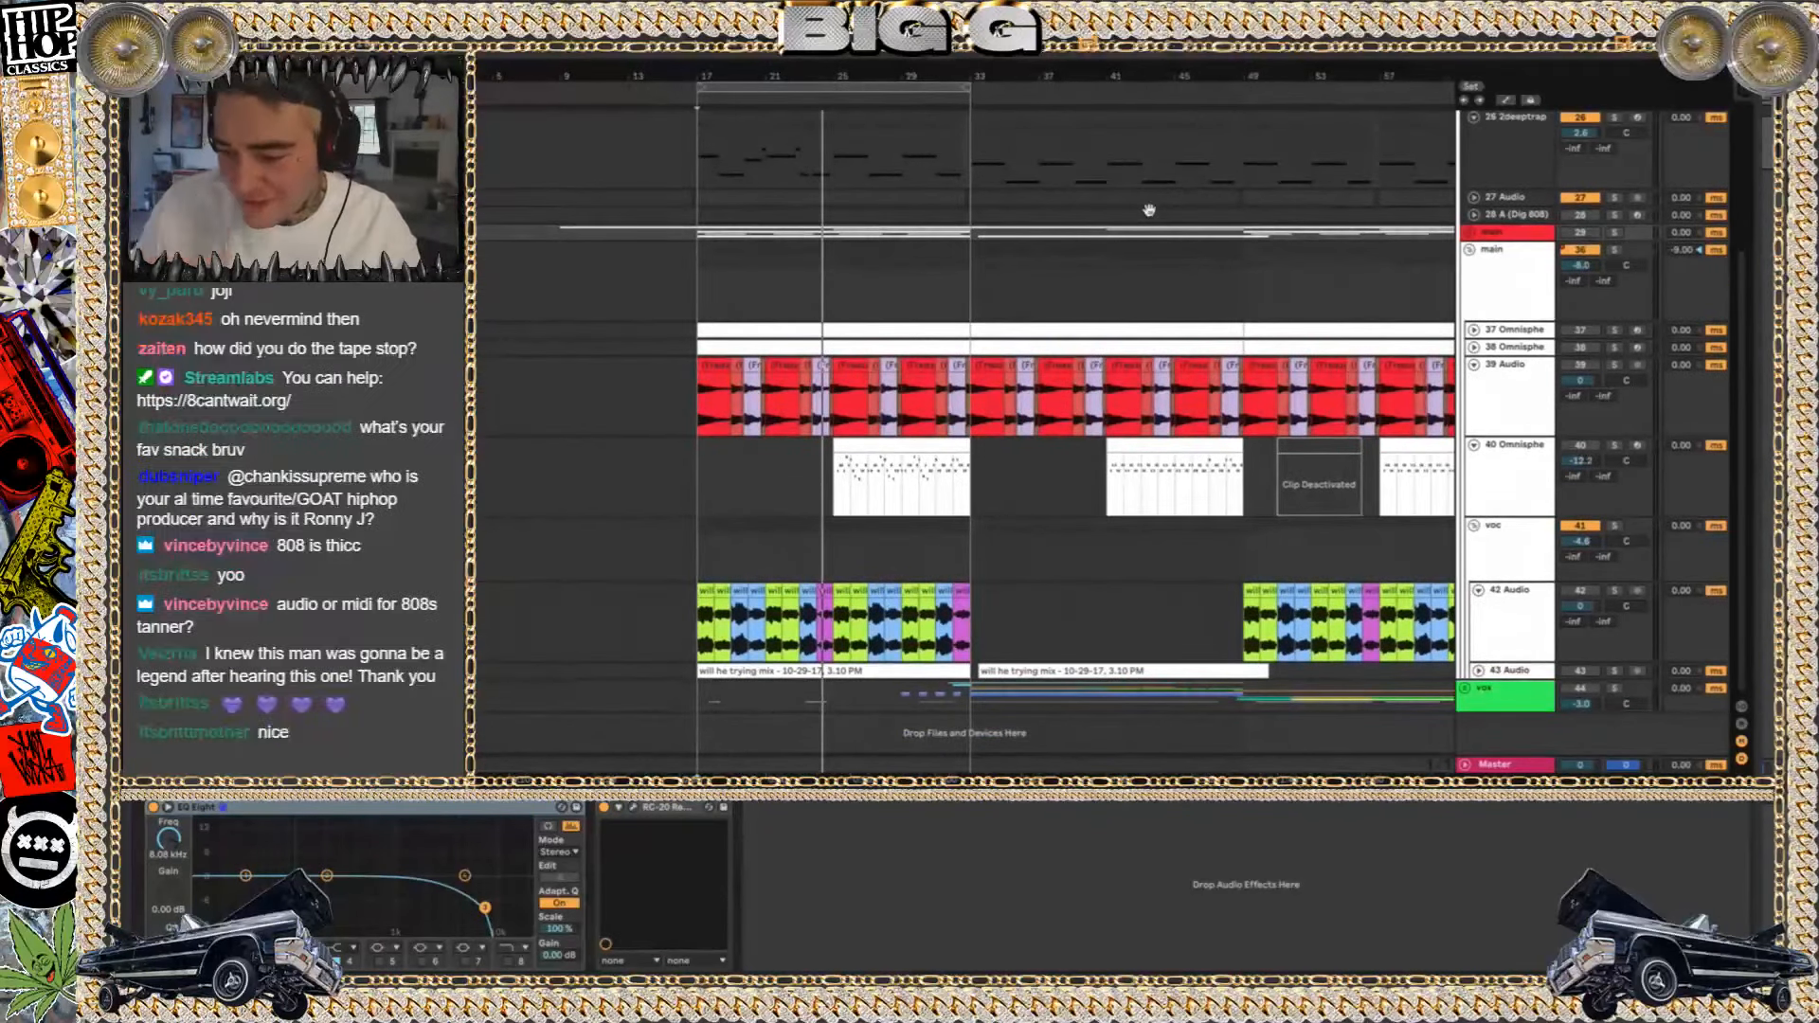
Play the 40 Omnisphere clip at bar 25 soloed, then unsolo the track and toggle its mute to compare
{"action": "left_click", "coordinate": [848, 449]}
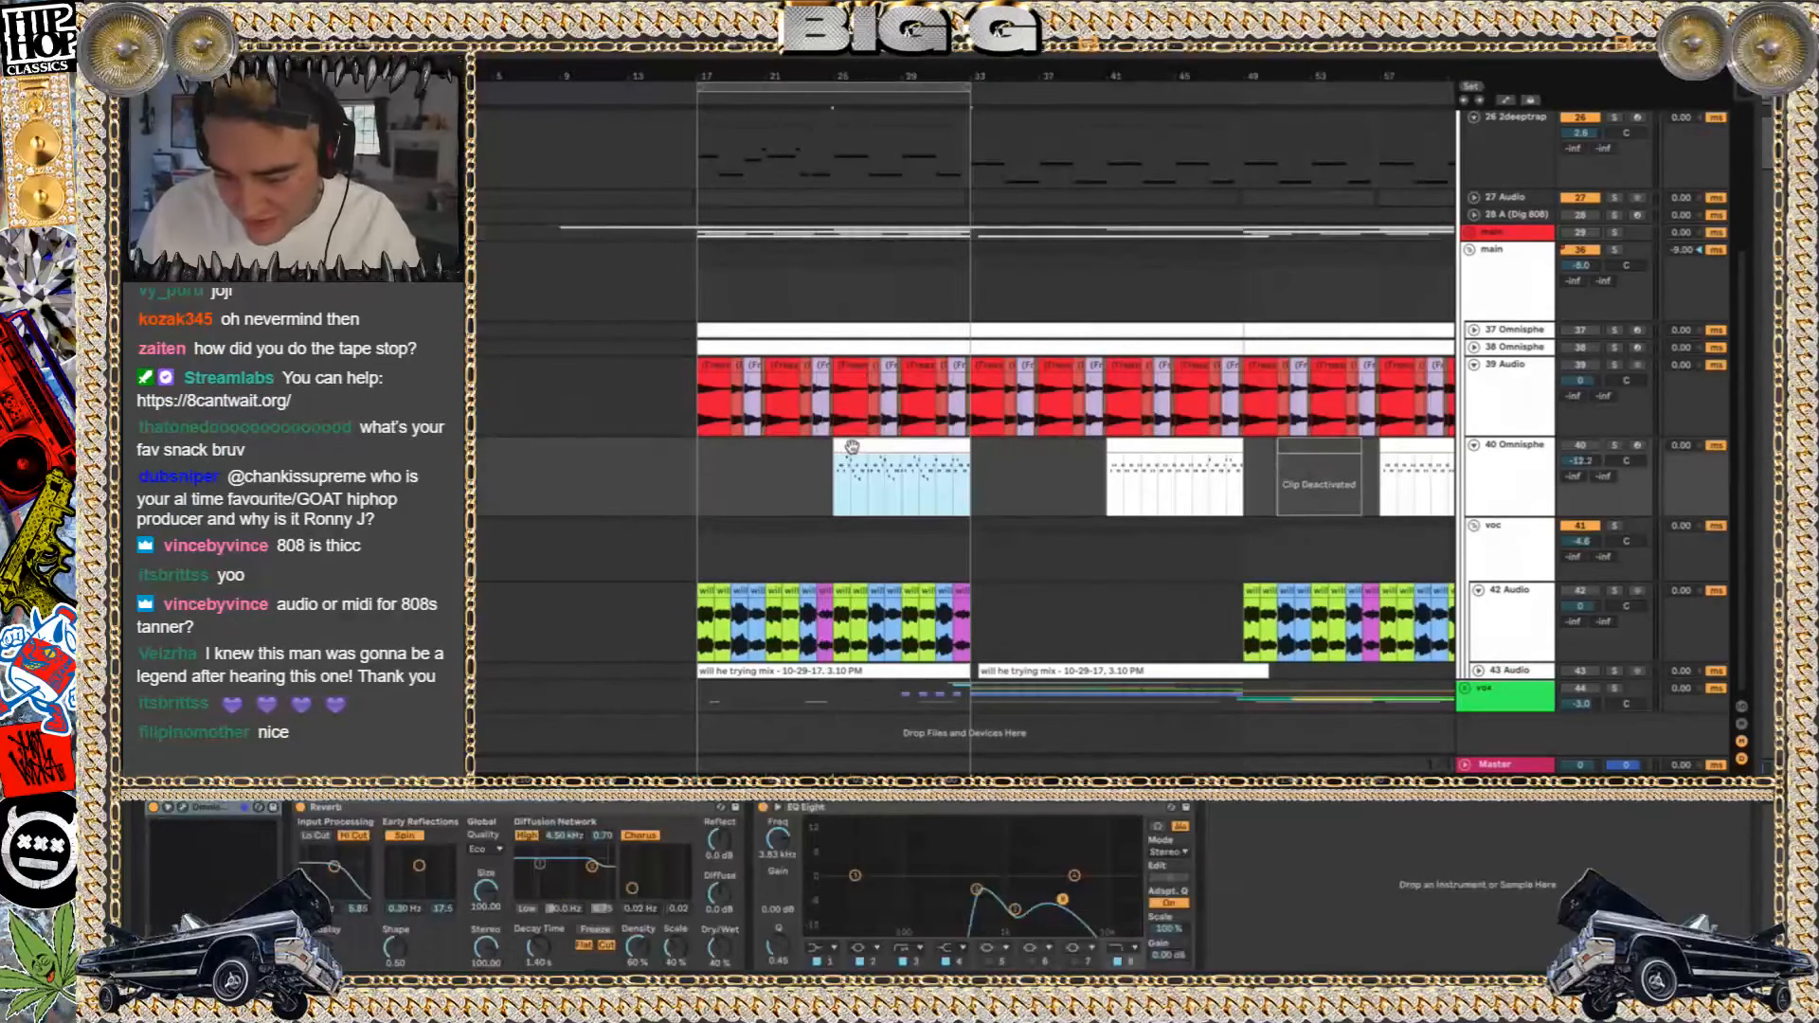
{"action": "left_click", "coordinate": [1614, 445]}
{"action": "key", "text": "space"}
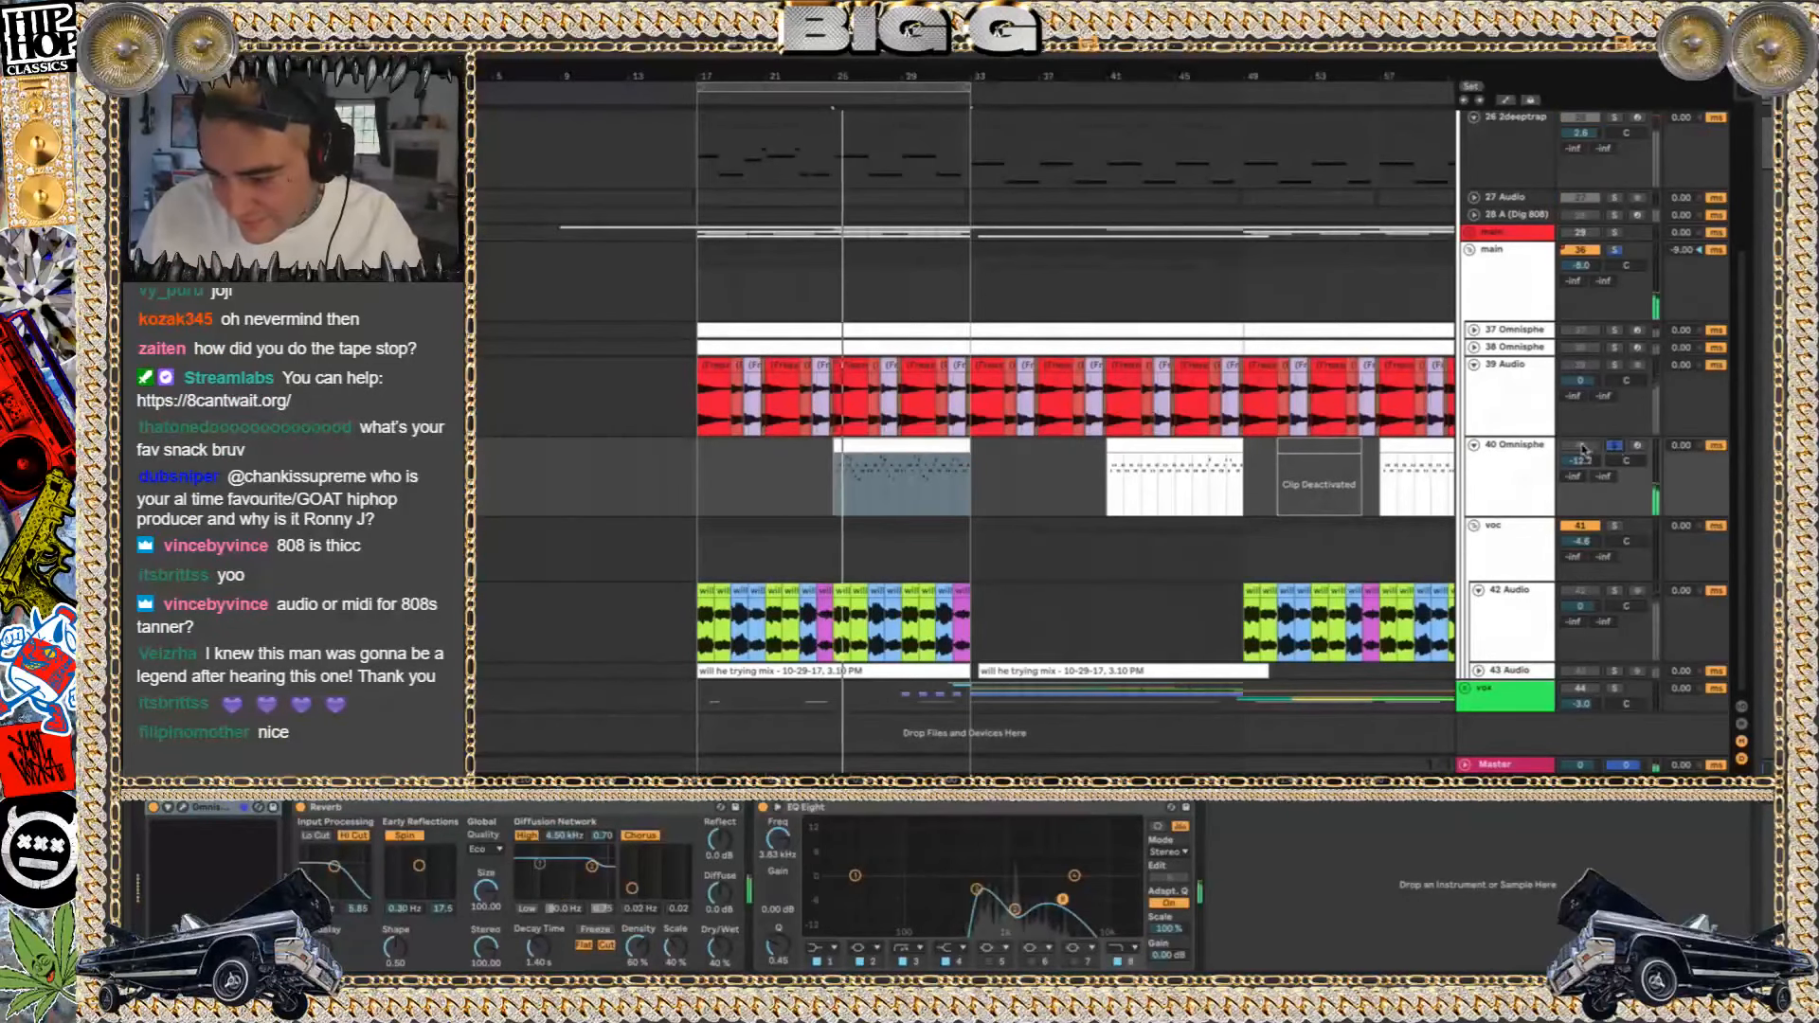
{"action": "left_click", "coordinate": [1614, 449]}
{"action": "left_click", "coordinate": [1579, 444]}
{"action": "left_click", "coordinate": [1579, 444]}
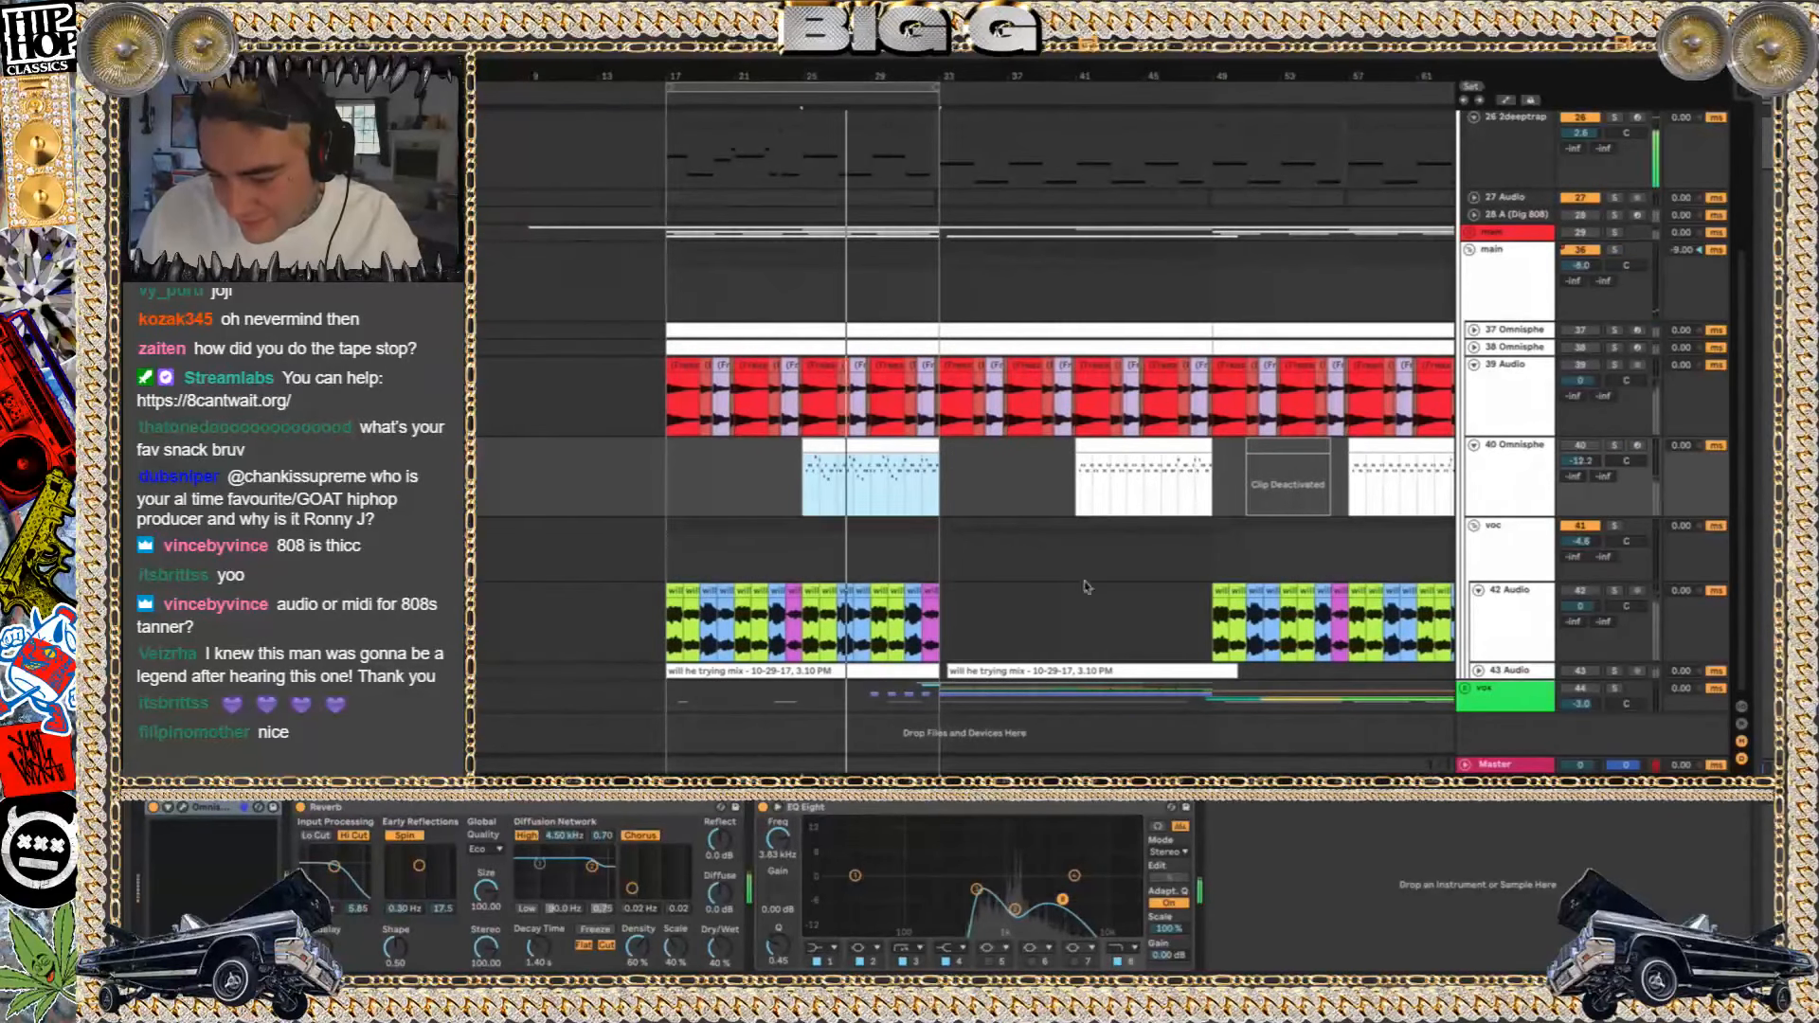
Play from bar 33 at the green vocal group, then unmute 26 2deeptrap and mute 28 A (Dig 808)
{"action": "left_click", "coordinate": [937, 698]}
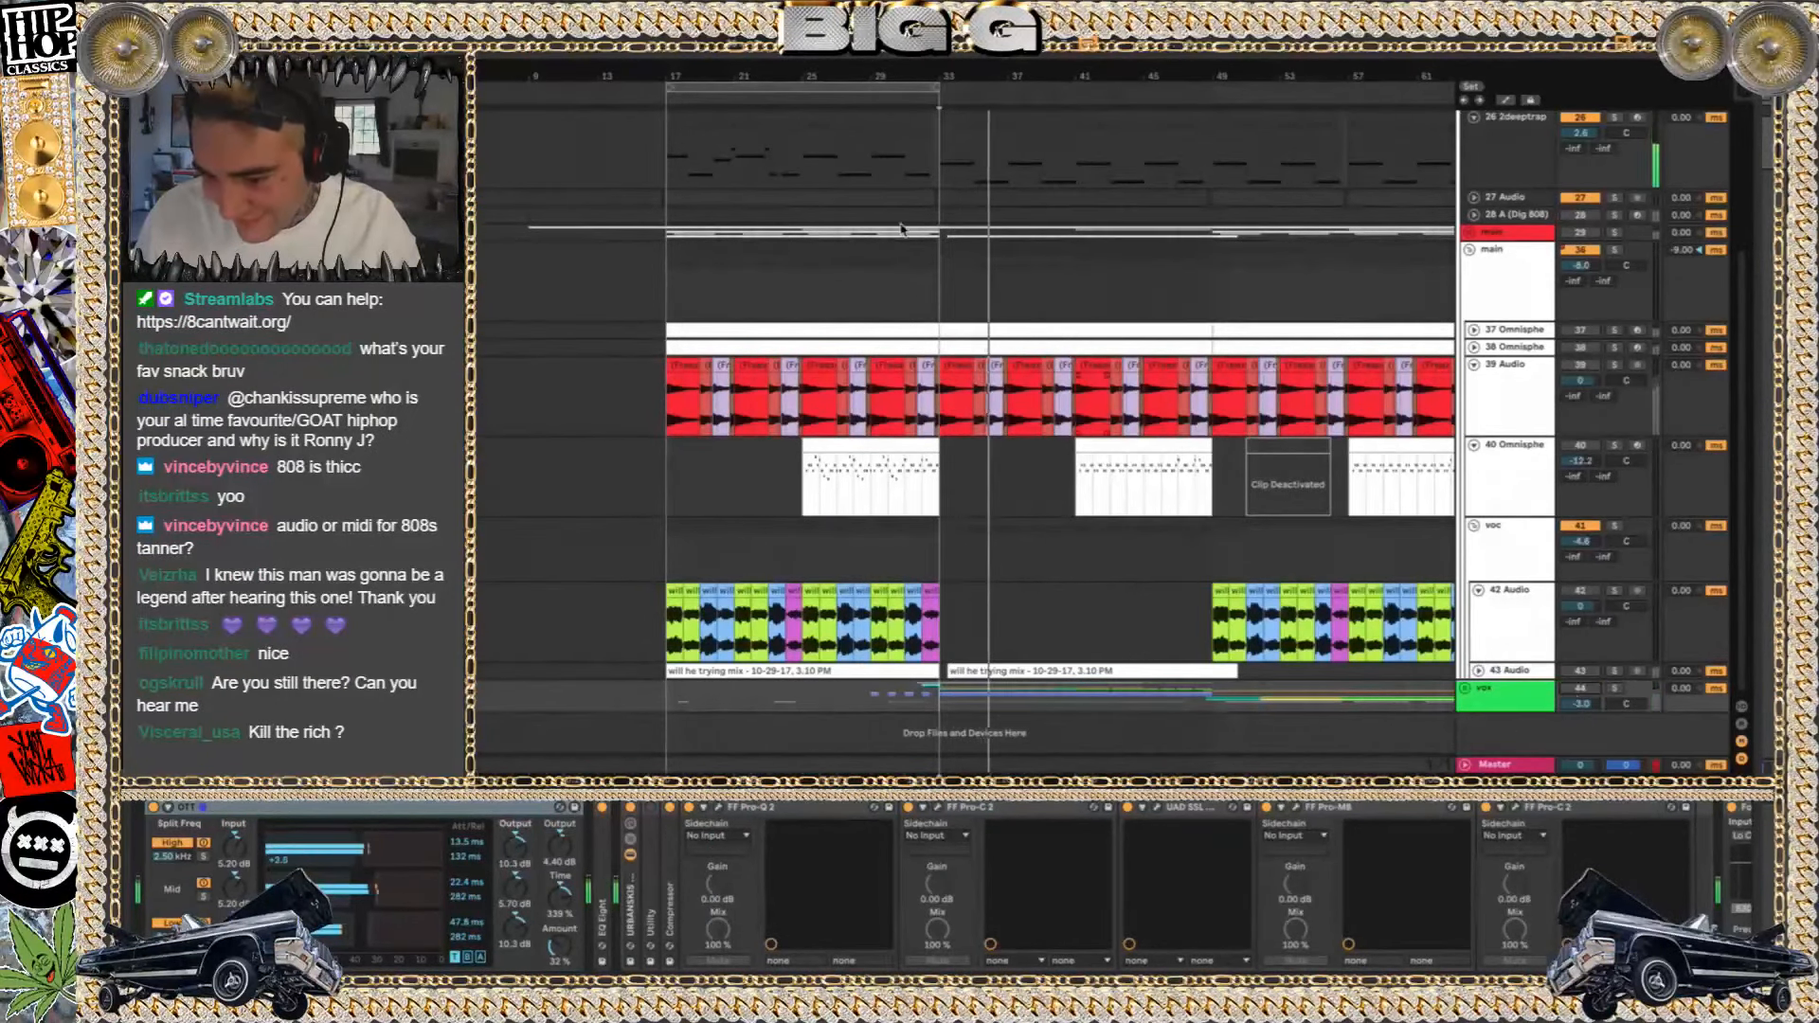
{"action": "scroll", "coordinate": [902, 229], "scroll_direction": "up", "scroll_amount": 4}
{"action": "scroll", "coordinate": [902, 229], "scroll_direction": "left", "scroll_amount": 1}
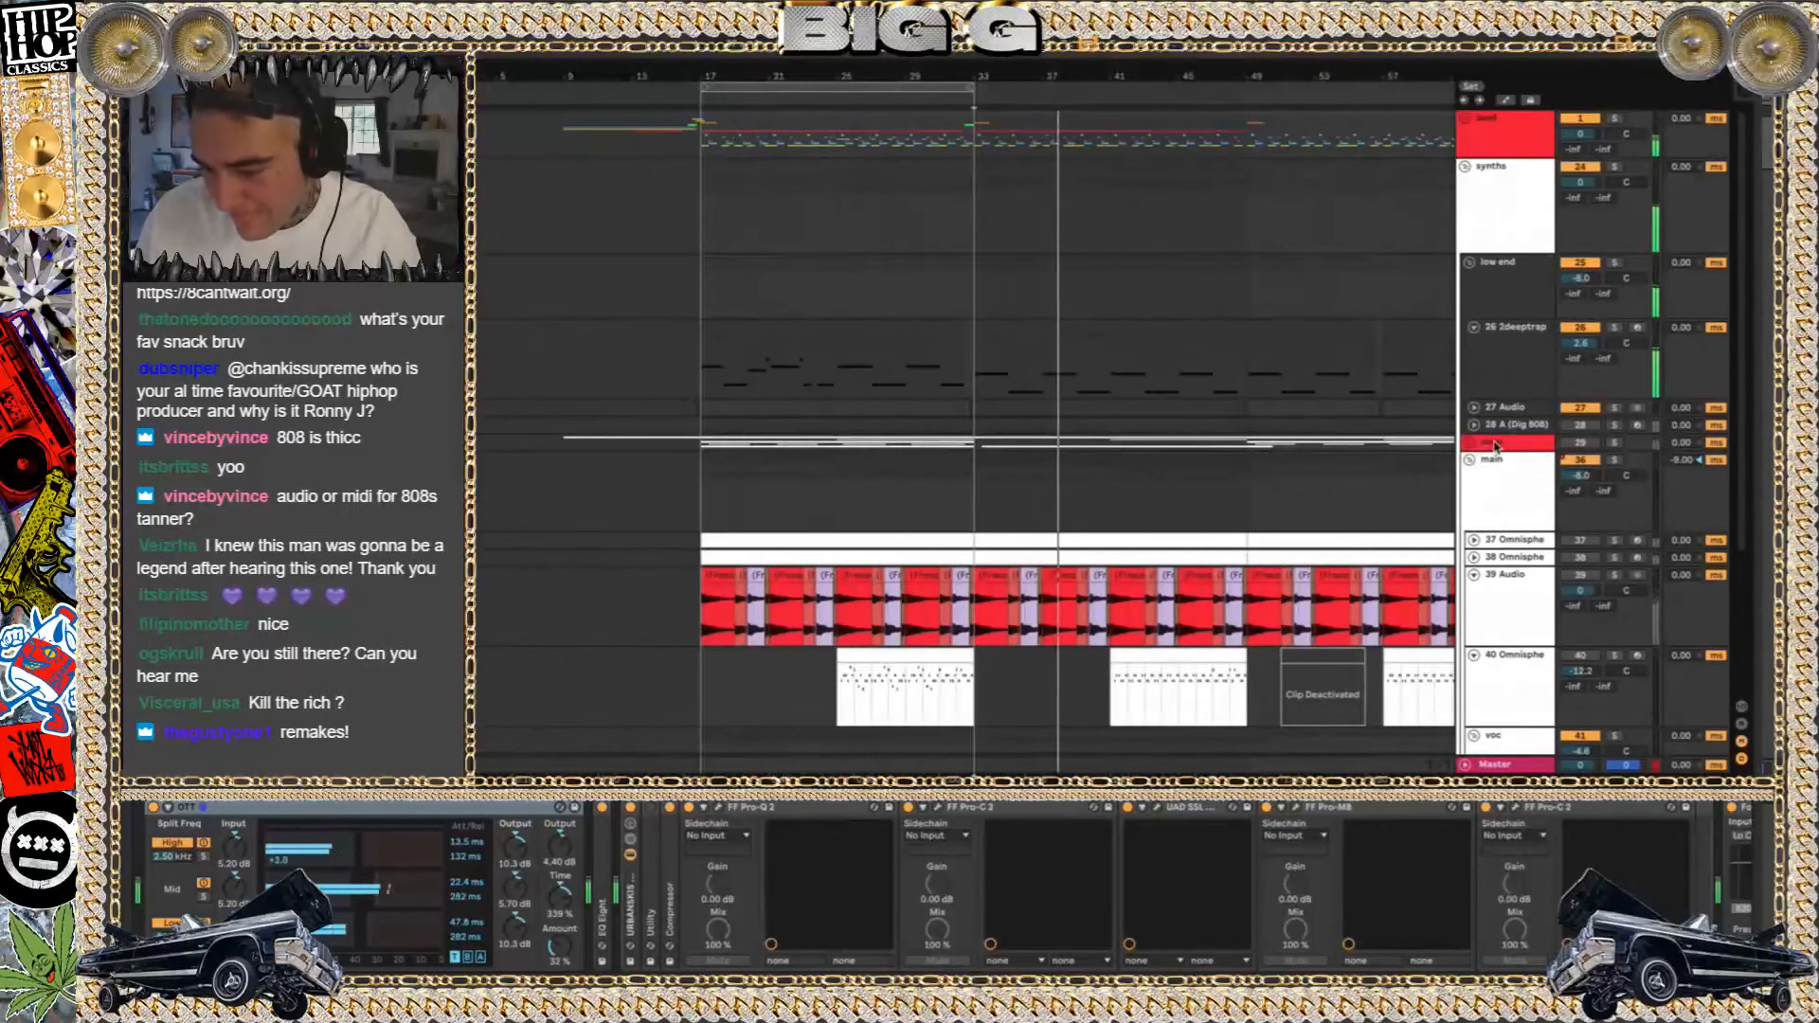
{"action": "left_click", "coordinate": [1586, 329]}
{"action": "left_click", "coordinate": [1582, 426]}
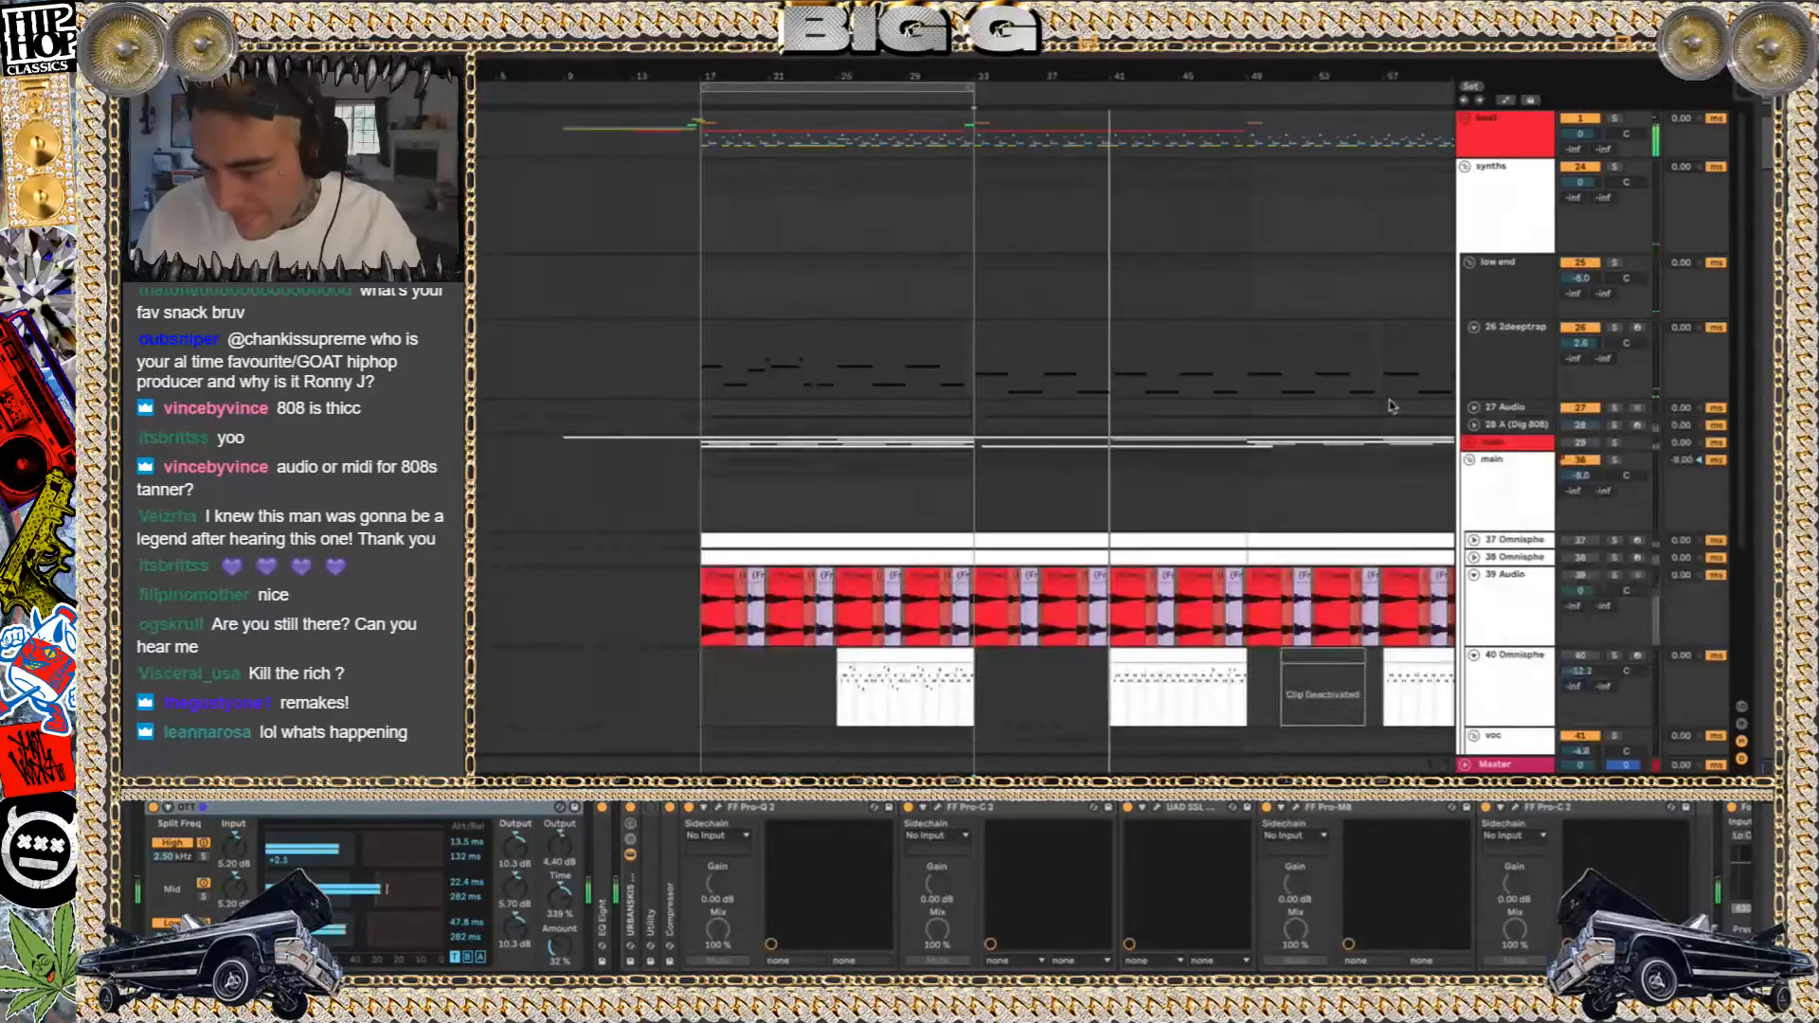
Select the synths group and play the song from its intro at about bar 9
{"action": "scroll", "coordinate": [770, 369], "scroll_direction": "down", "scroll_amount": 4}
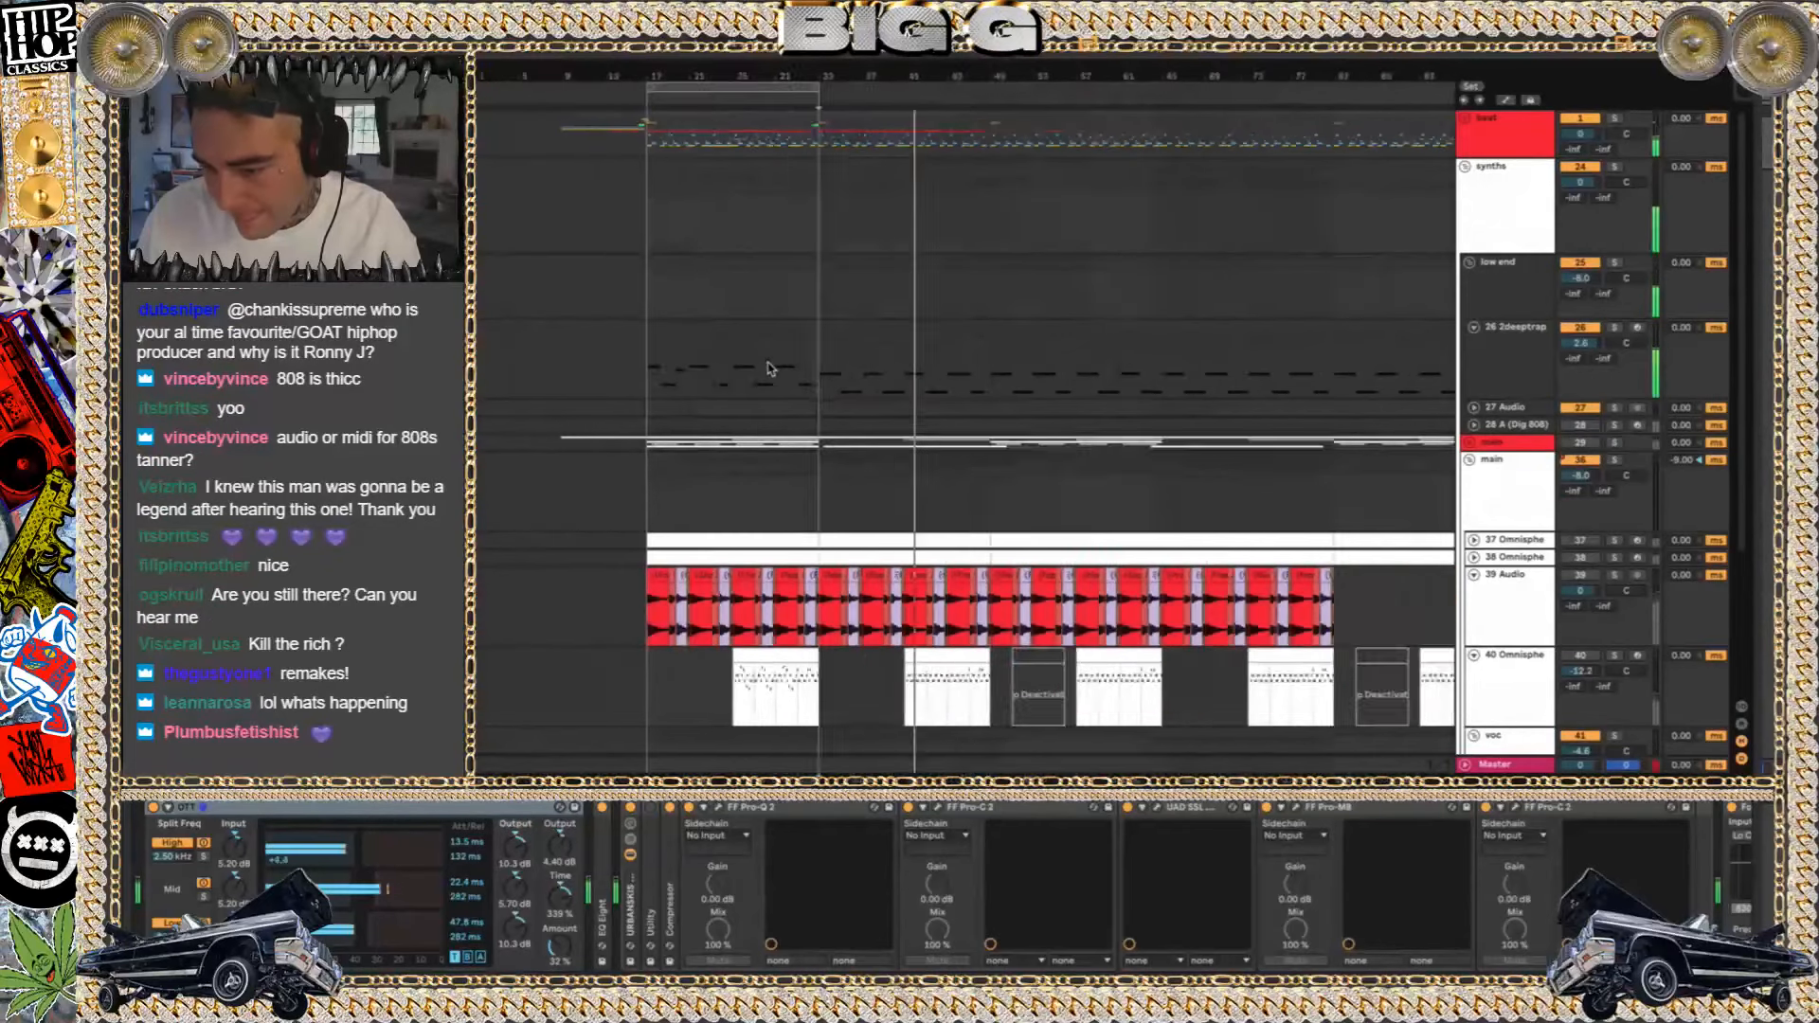
{"action": "scroll", "coordinate": [770, 369], "scroll_direction": "up", "scroll_amount": 1}
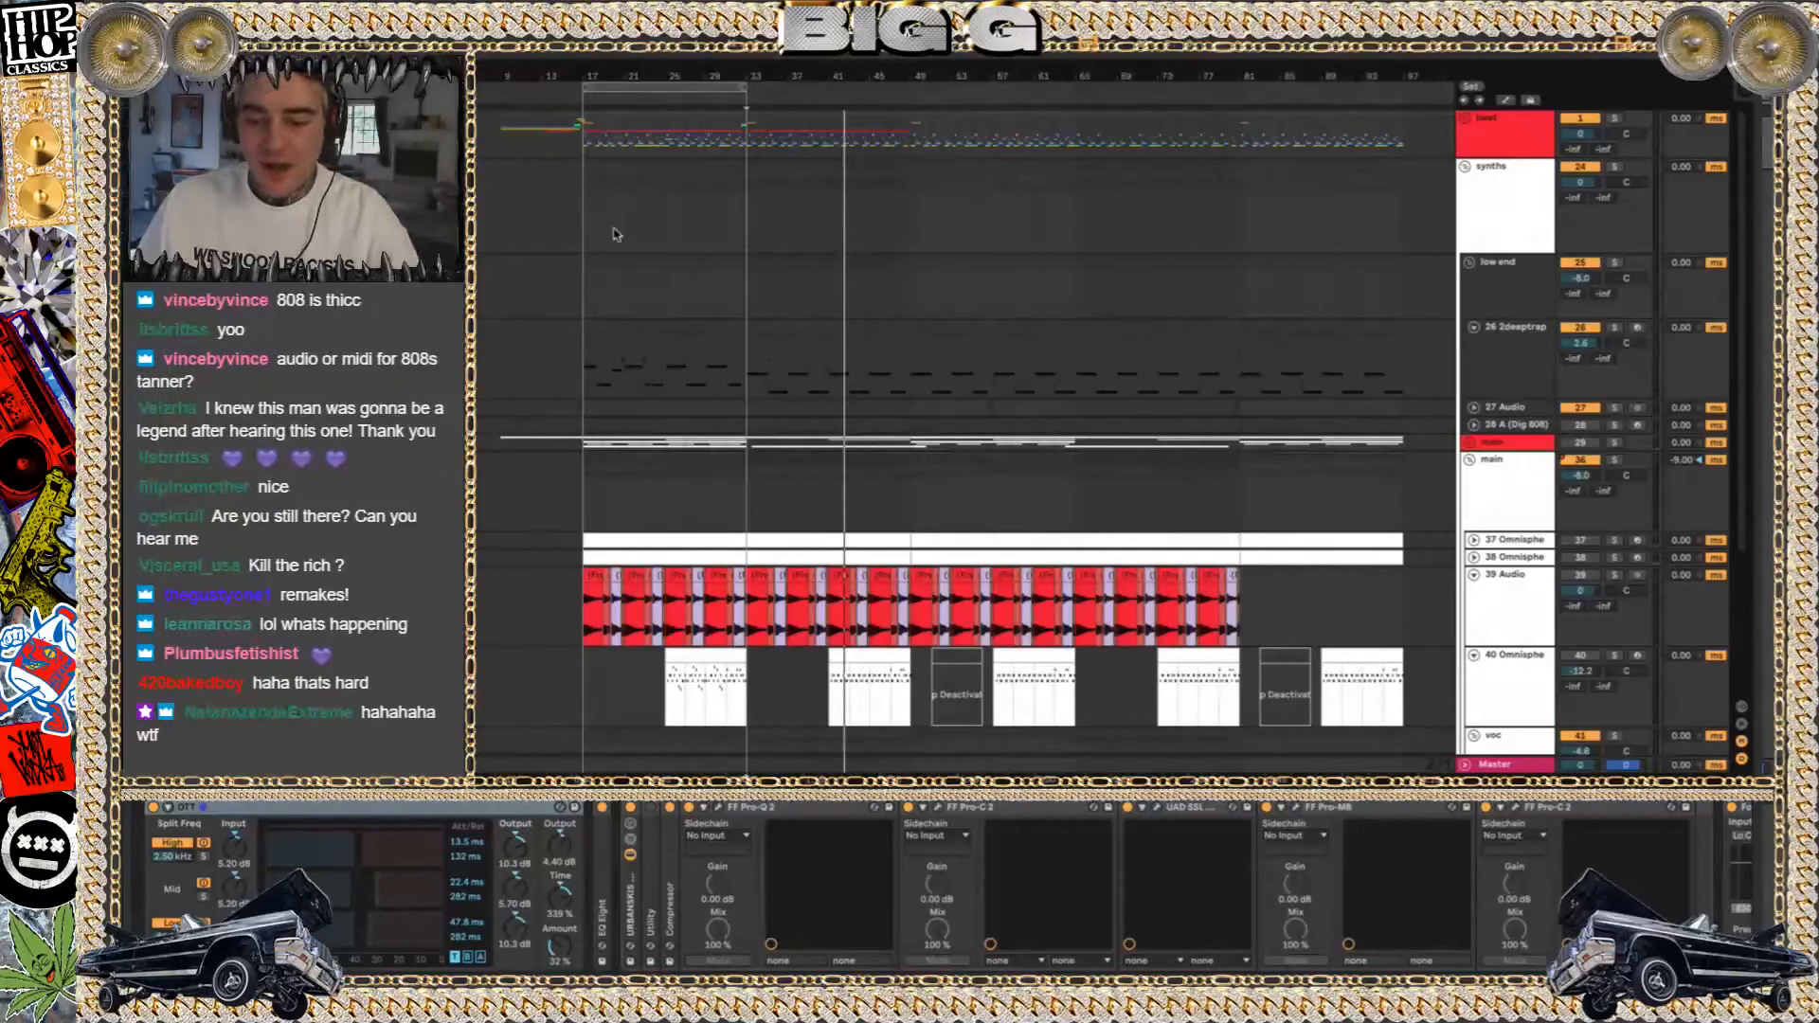
{"action": "left_click", "coordinate": [580, 224]}
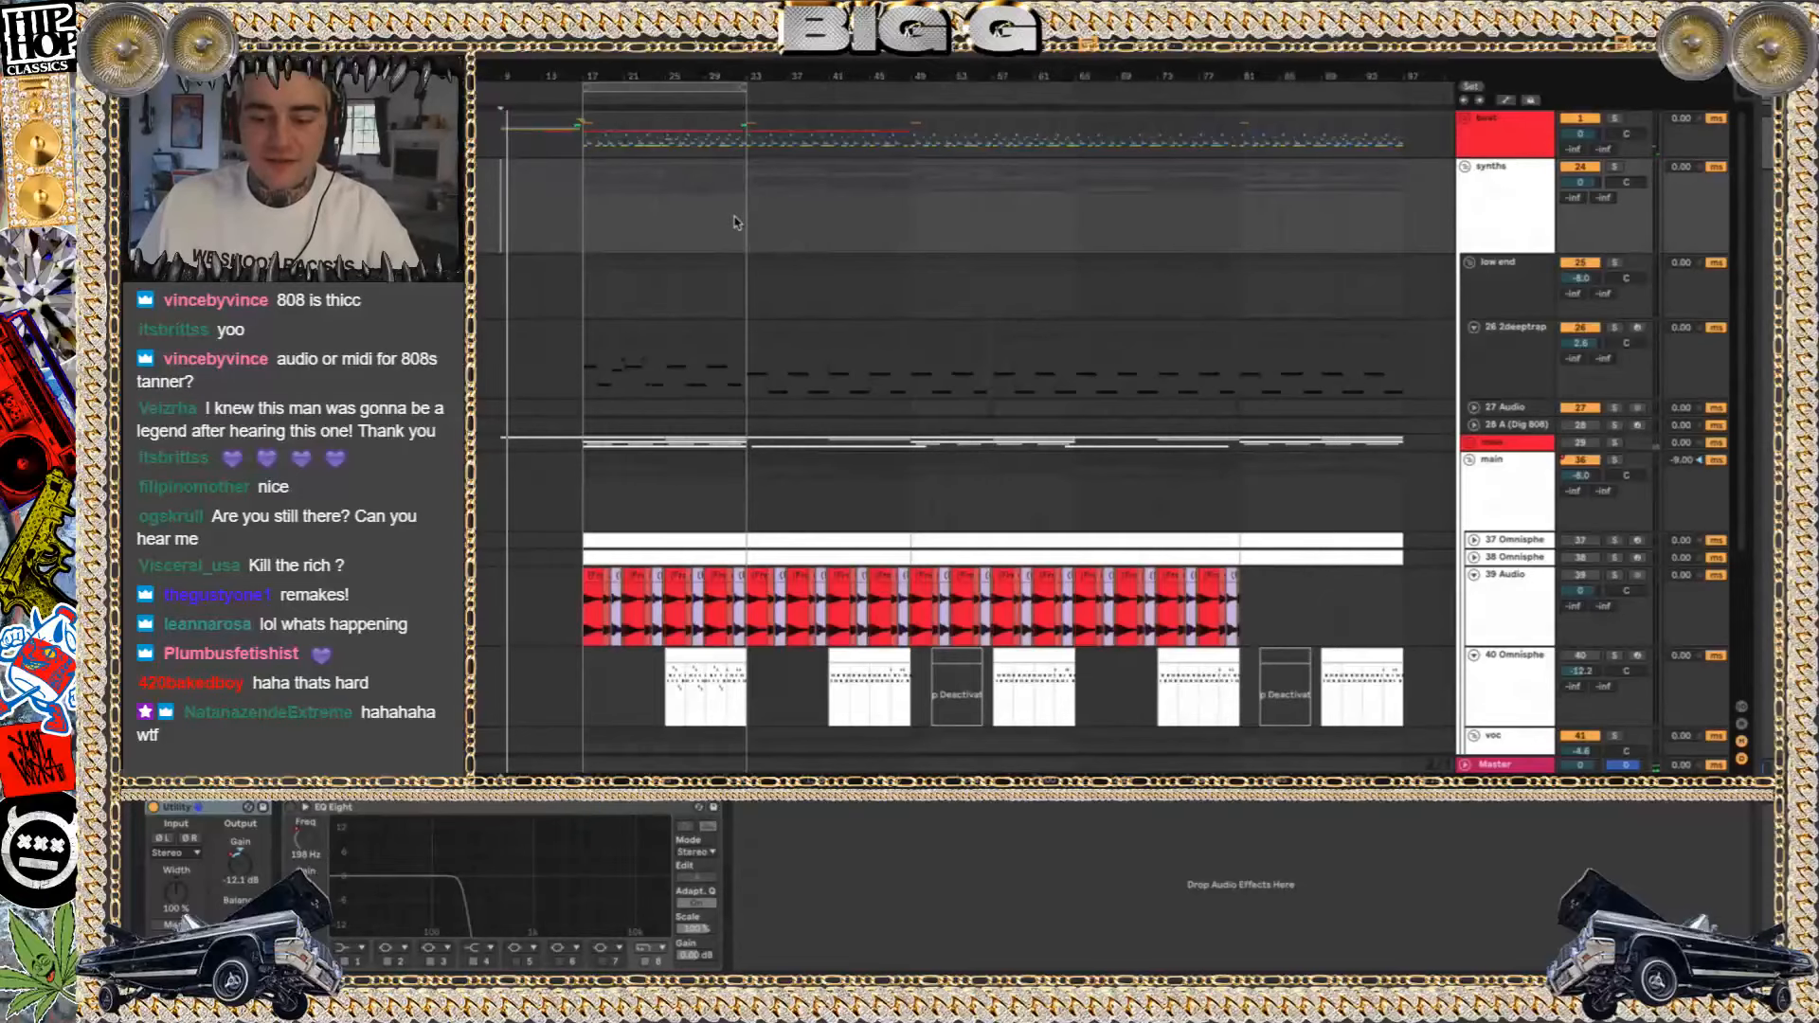
Unfold and refold the red main group, then select the low end group's clips from bar 33 to the end
{"action": "scroll", "coordinate": [735, 222], "scroll_direction": "down", "scroll_amount": 5}
{"action": "scroll", "coordinate": [734, 216], "scroll_direction": "up", "scroll_amount": 3}
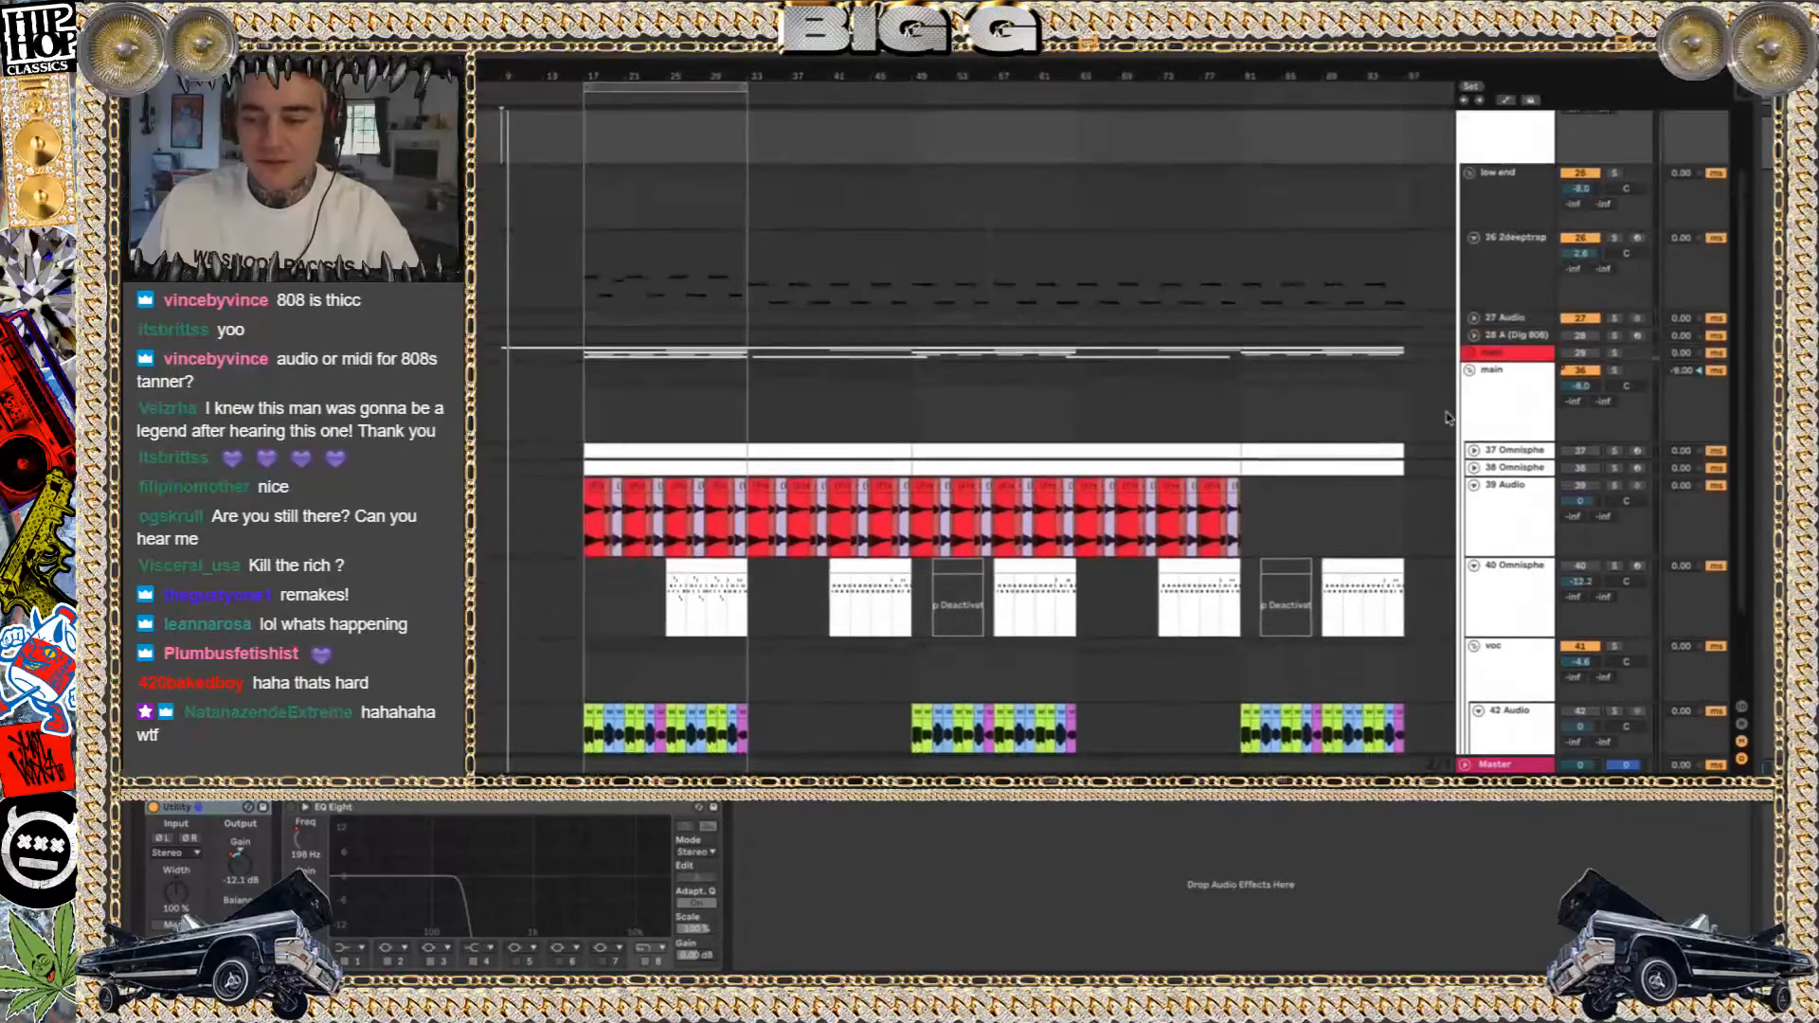
{"action": "left_click", "coordinate": [1471, 354]}
{"action": "left_click", "coordinate": [1472, 354]}
{"action": "left_click_drag", "start_coordinate": [584, 193], "coordinate": [1405, 316]}
{"action": "left_click", "coordinate": [765, 190]}
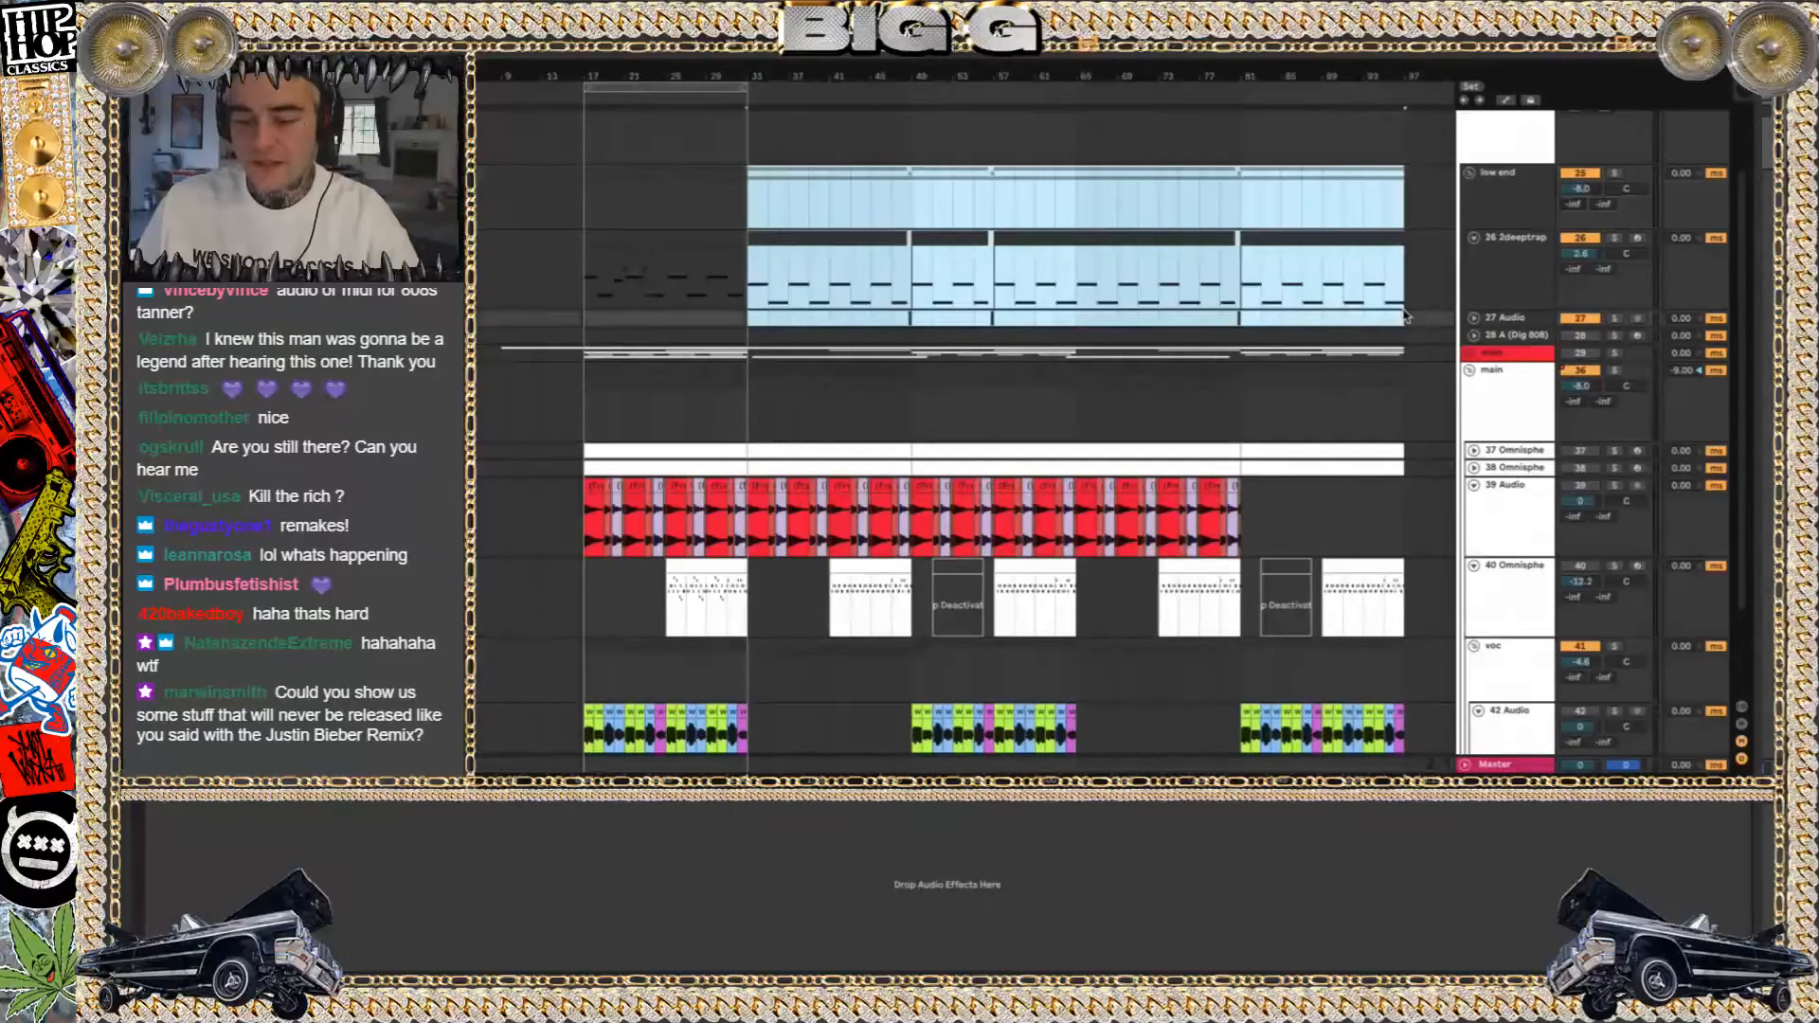
{"action": "scroll", "coordinate": [1024, 417], "scroll_direction": "up", "scroll_amount": 2}
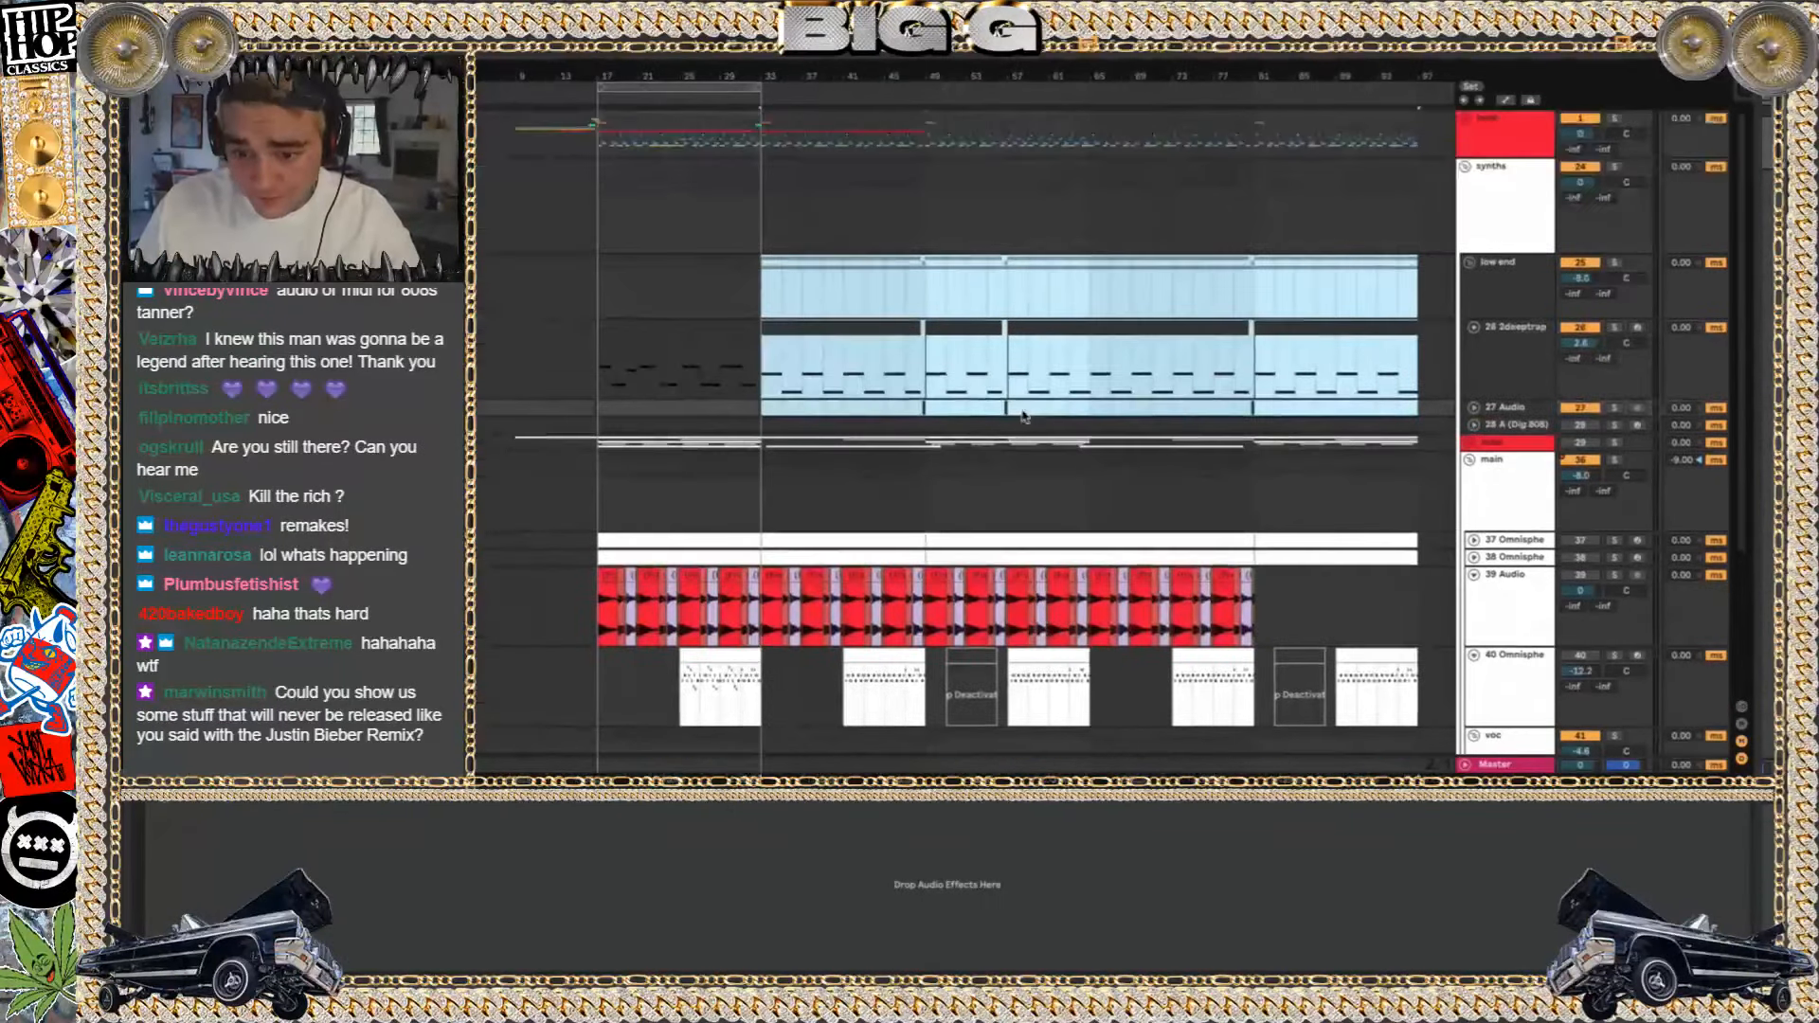
Unfold the red beat group and bring its FX and sweep clips near bar 9 into view
{"action": "left_click", "coordinate": [1465, 119]}
{"action": "scroll", "coordinate": [890, 233], "scroll_direction": "left", "scroll_amount": 1}
{"action": "scroll", "coordinate": [891, 233], "scroll_direction": "down", "scroll_amount": 1}
Switch to Finder and search the live 10 folder for files whose names match "dead"
{"action": "key", "text": "super+Tab"}
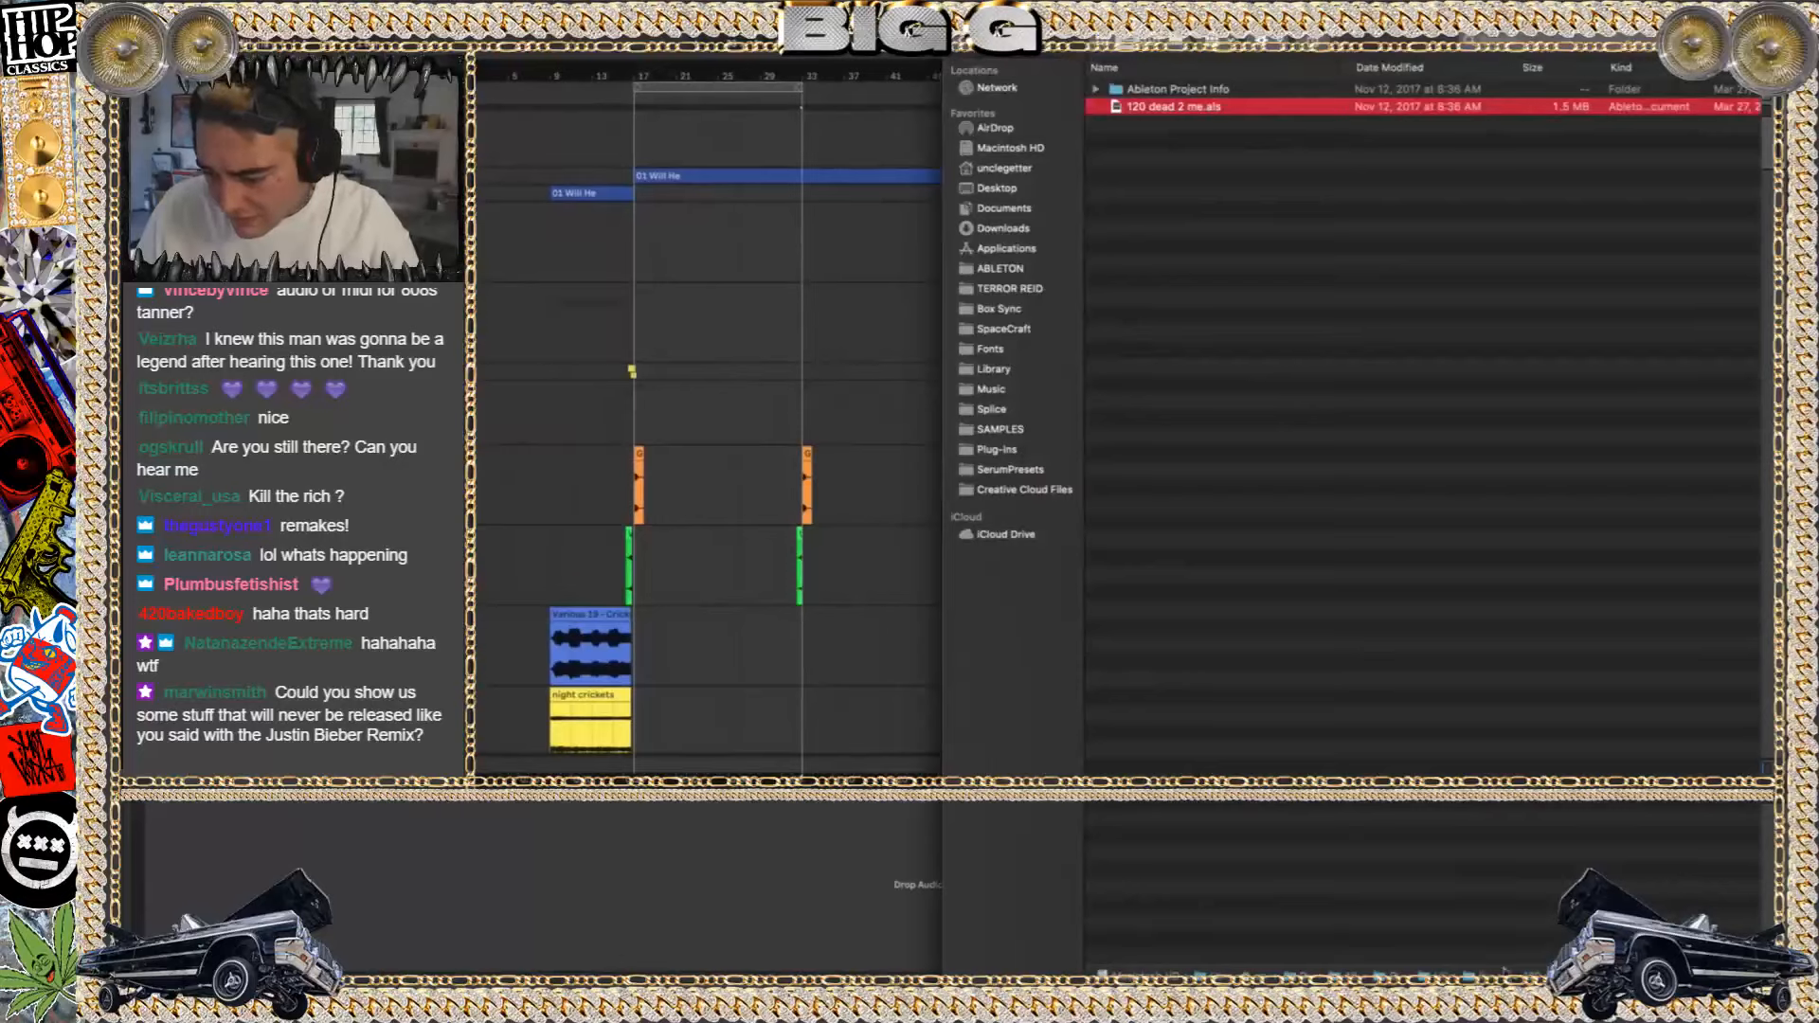
{"action": "double_click", "coordinate": [1491, 977]}
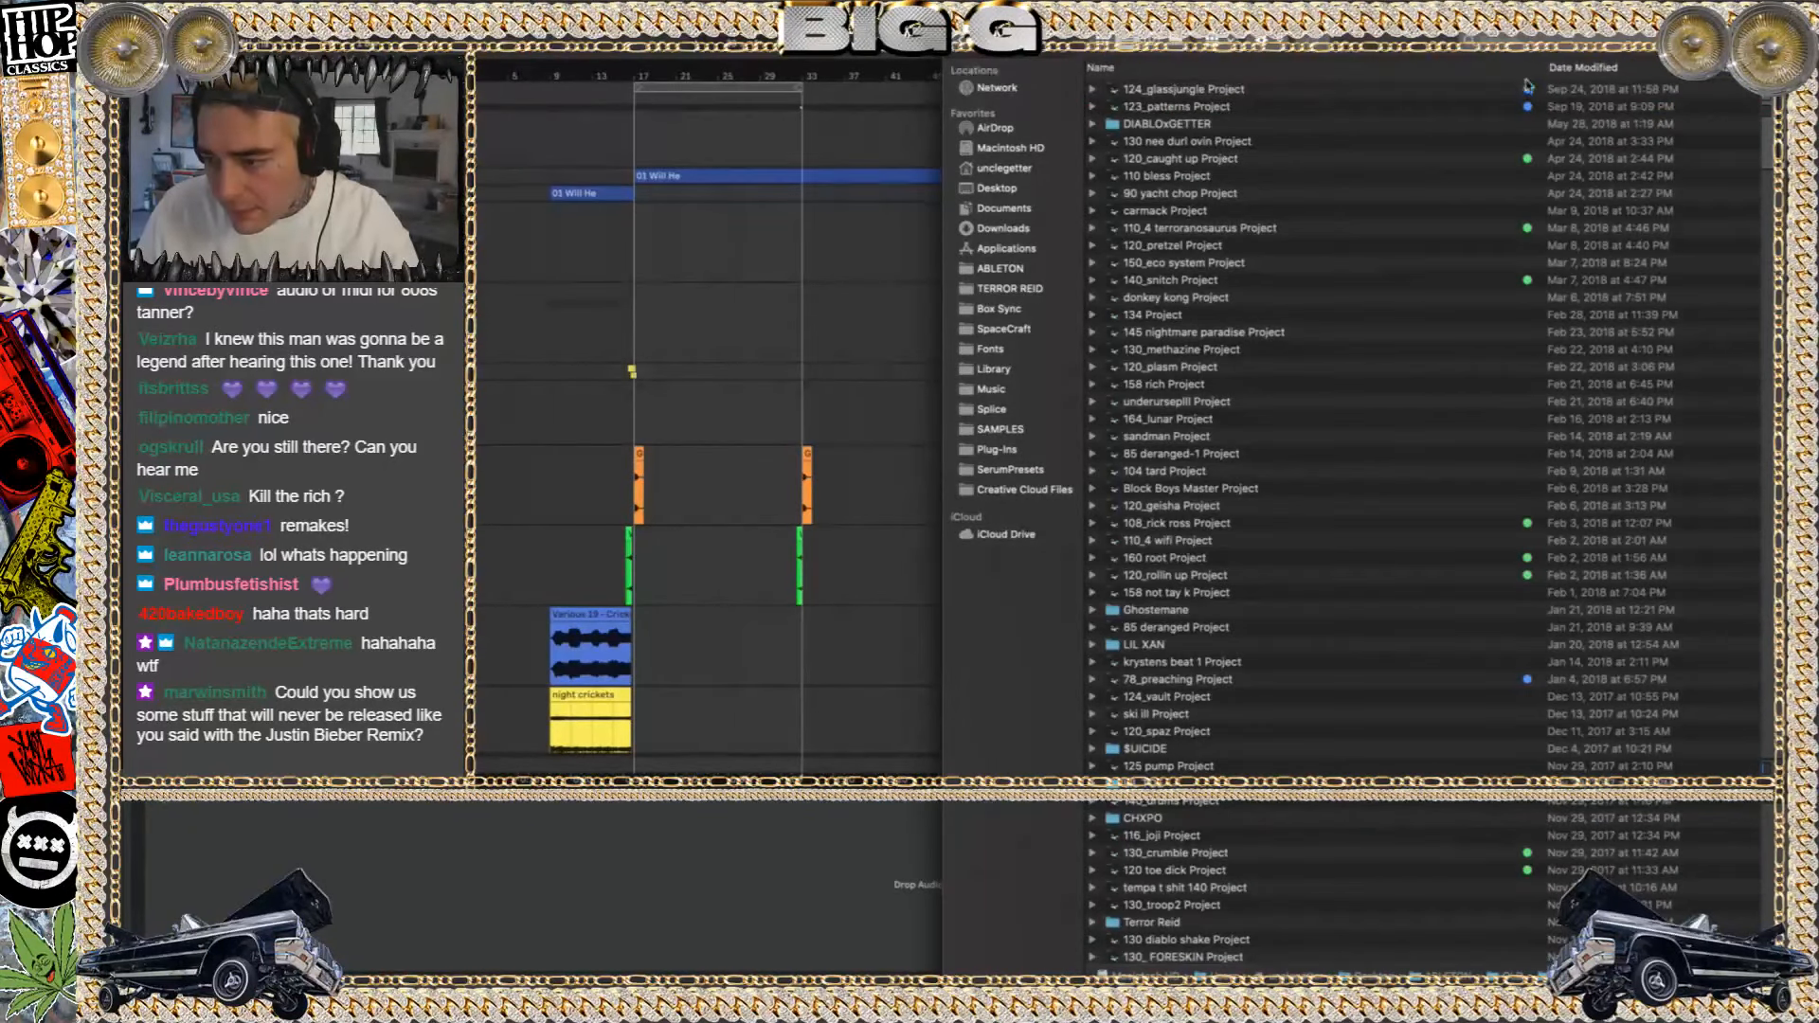
{"action": "key", "text": "super+f"}
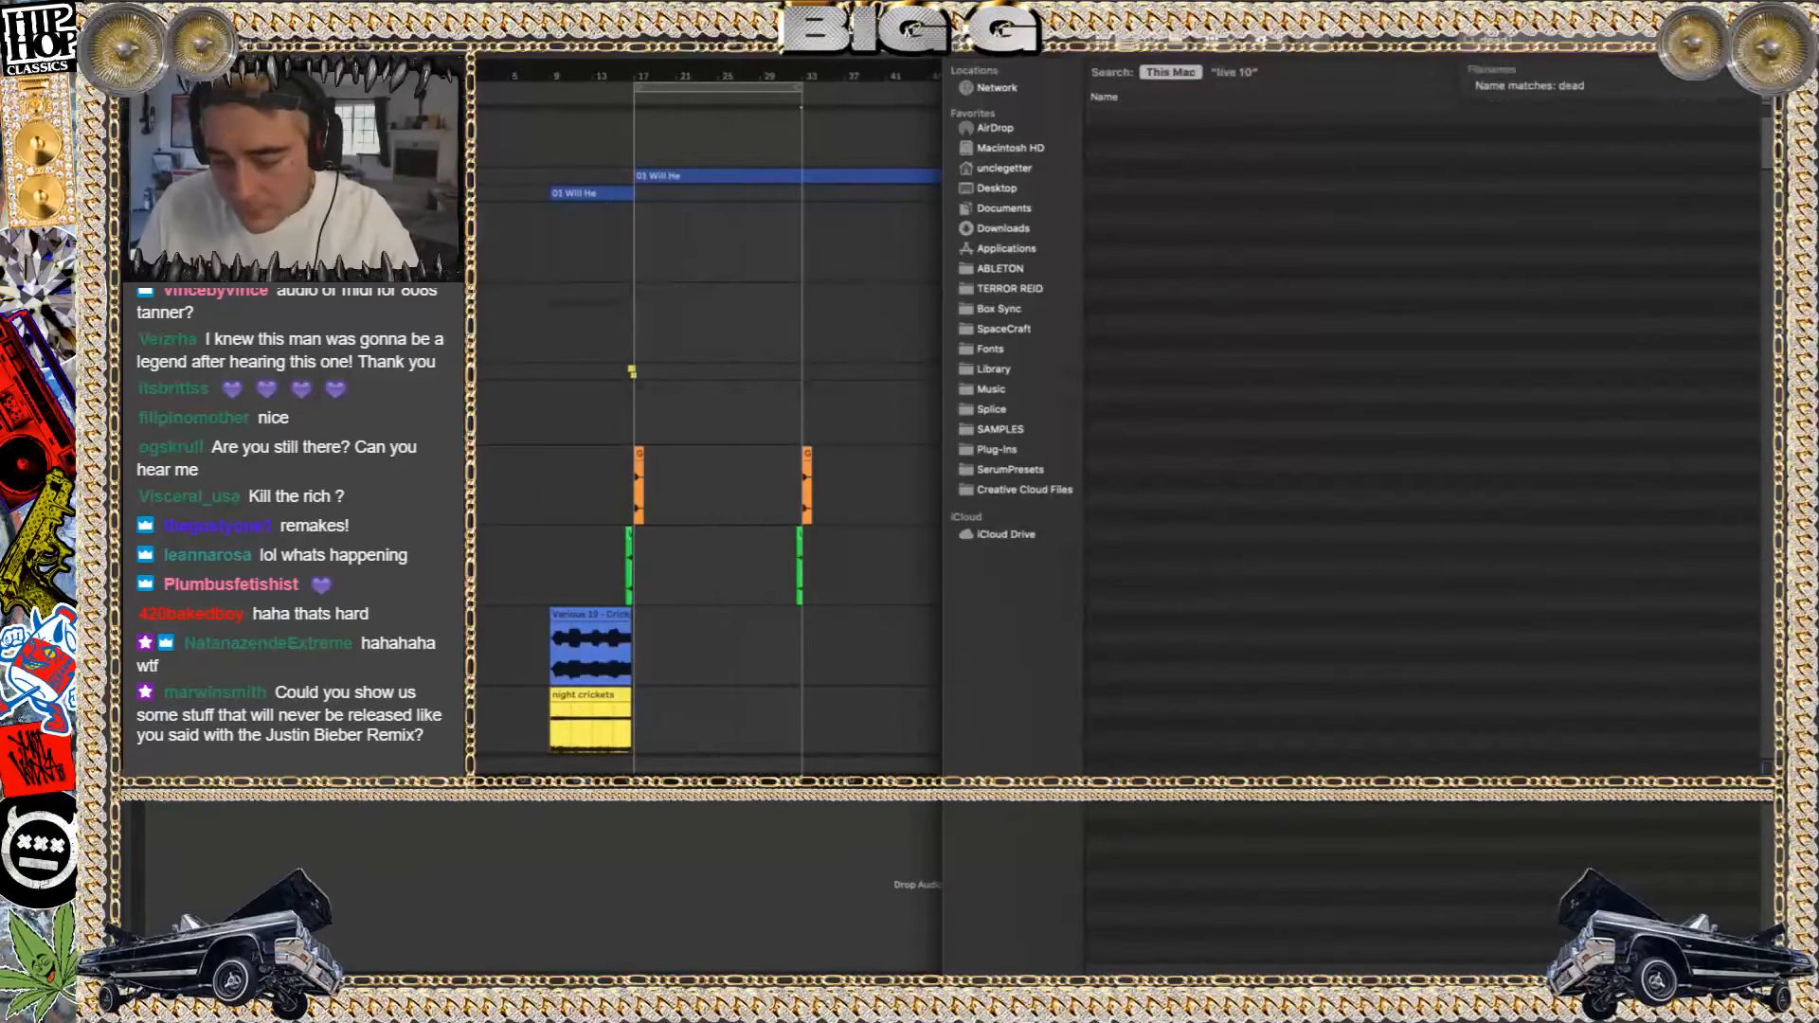
{"action": "left_click", "coordinate": [1249, 74]}
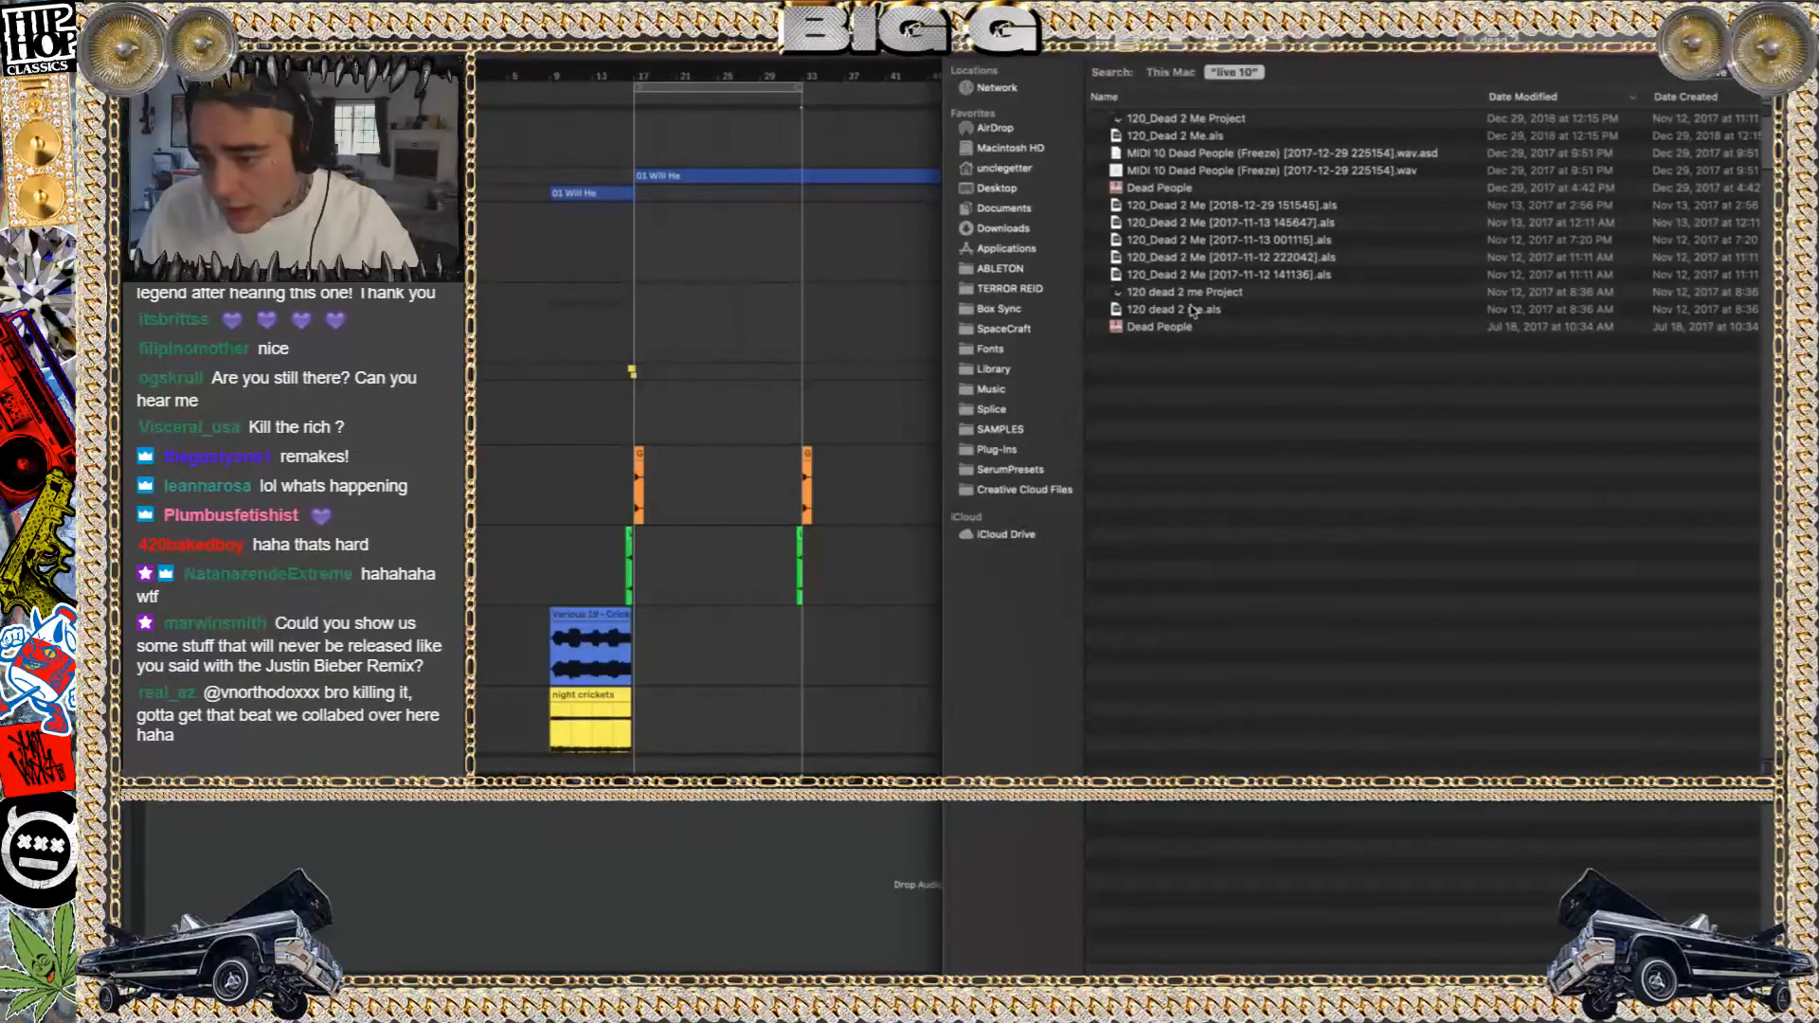
Re-sort the search results and open a 120_Dead 2 Me set without saving changes to 120 dead 2 me
{"action": "scroll", "coordinate": [1489, 232], "scroll_direction": "right", "scroll_amount": 5}
{"action": "left_click", "coordinate": [1738, 98]}
{"action": "scroll", "coordinate": [1625, 170], "scroll_direction": "left", "scroll_amount": 5}
{"action": "double_click", "coordinate": [1163, 258]}
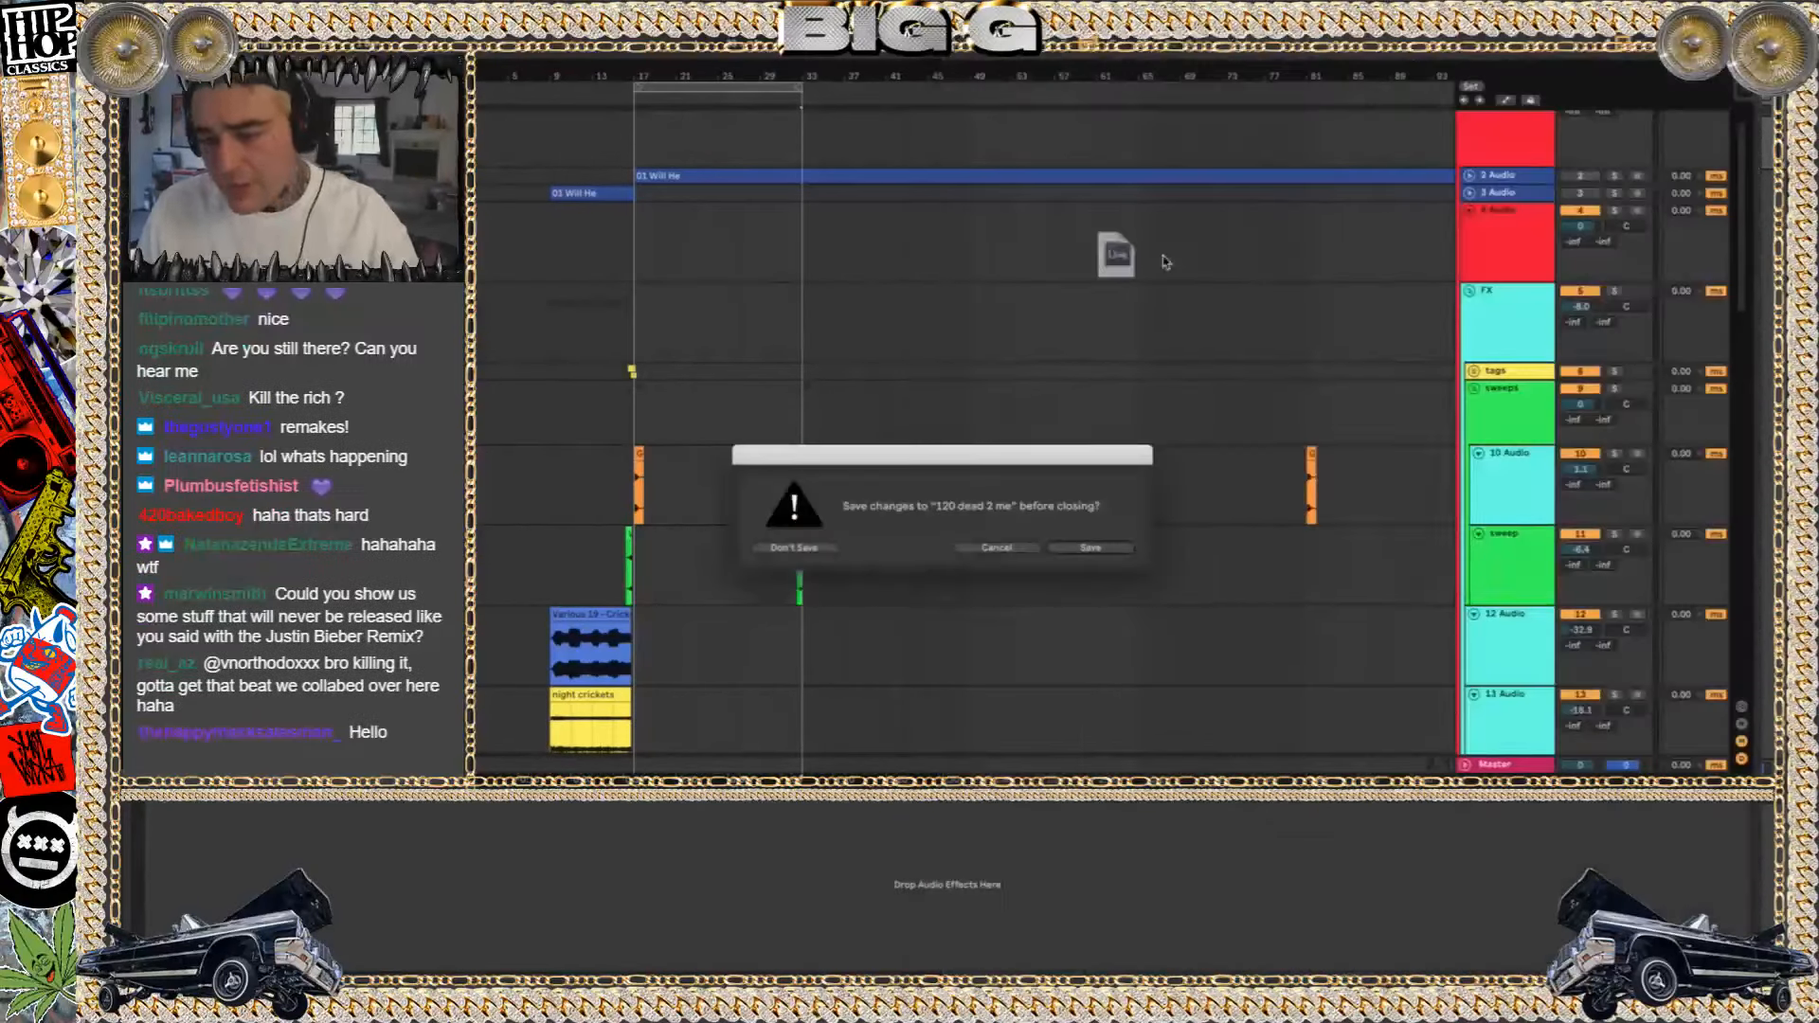
{"action": "left_click", "coordinate": [792, 549]}
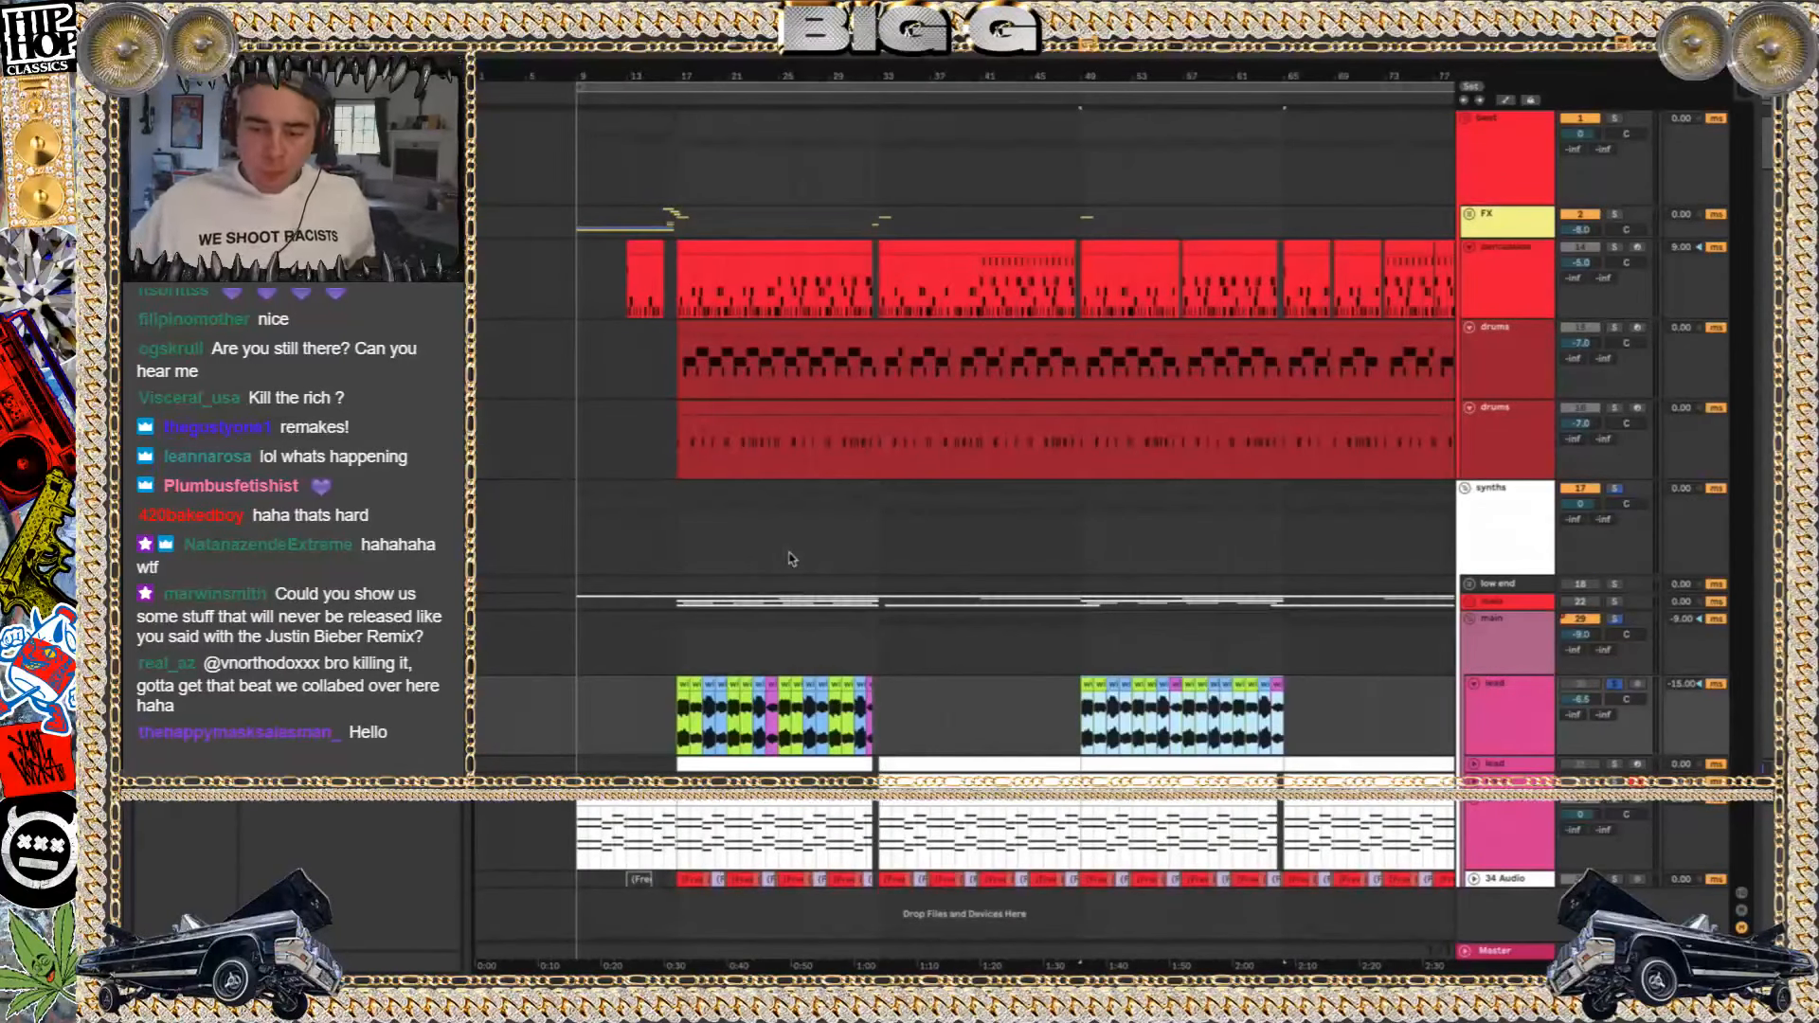
Start playback, then solo the lower chord track and play its clip from bar 9
{"action": "key", "text": "space"}
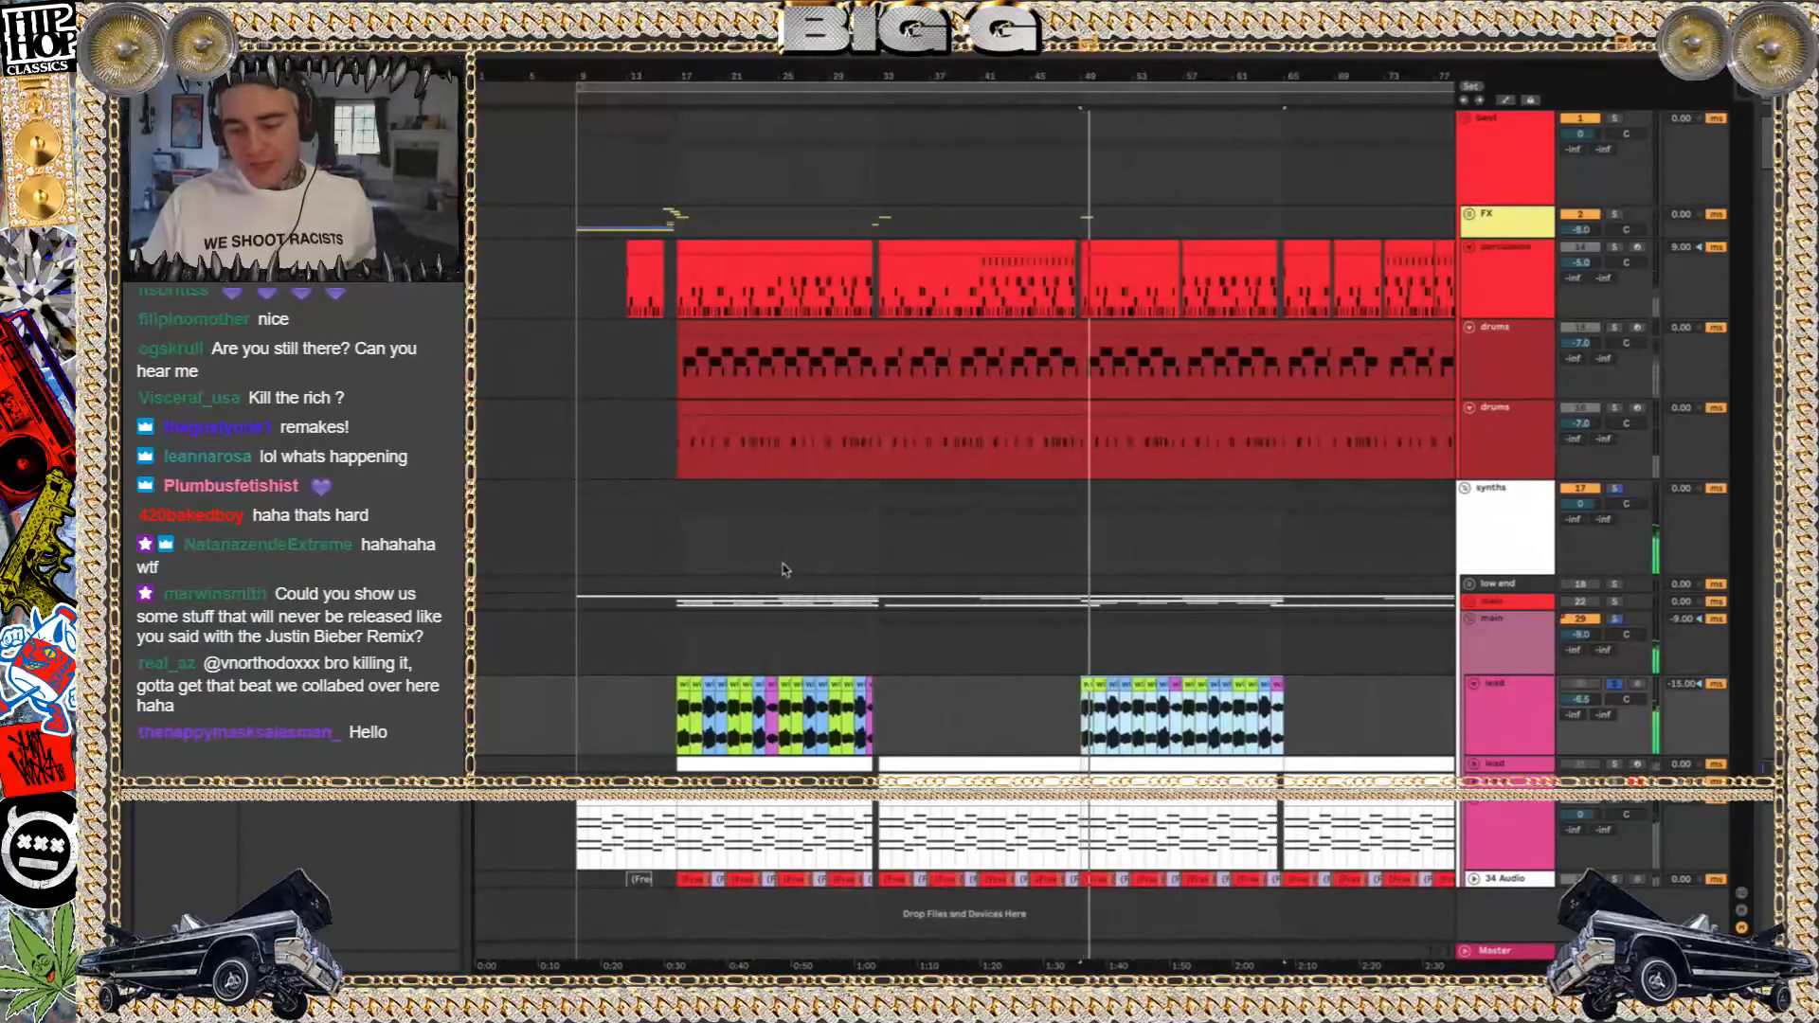
{"action": "left_click", "coordinate": [586, 821]}
{"action": "left_click", "coordinate": [1615, 800]}
{"action": "key", "text": "space"}
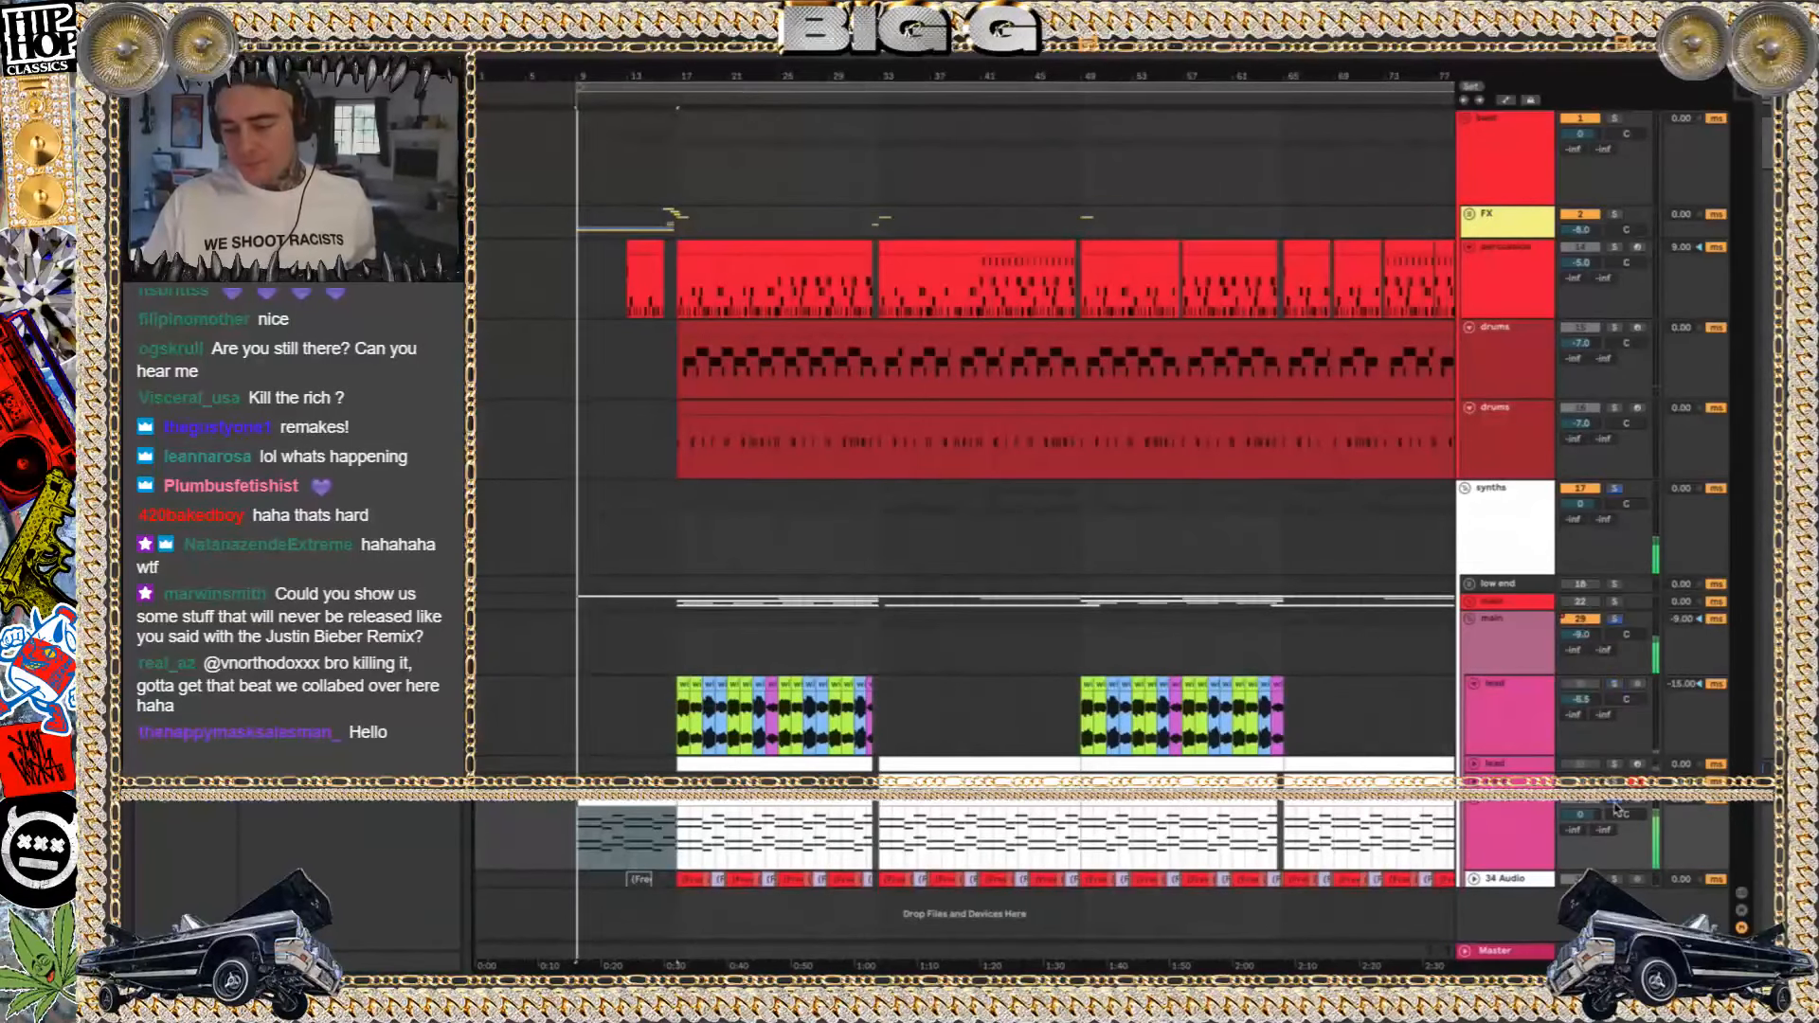
Show the lower chord track's Omnisphere patch and iZotope imager, closing each plug-in window, then select the track
{"action": "double_click", "coordinate": [1516, 818]}
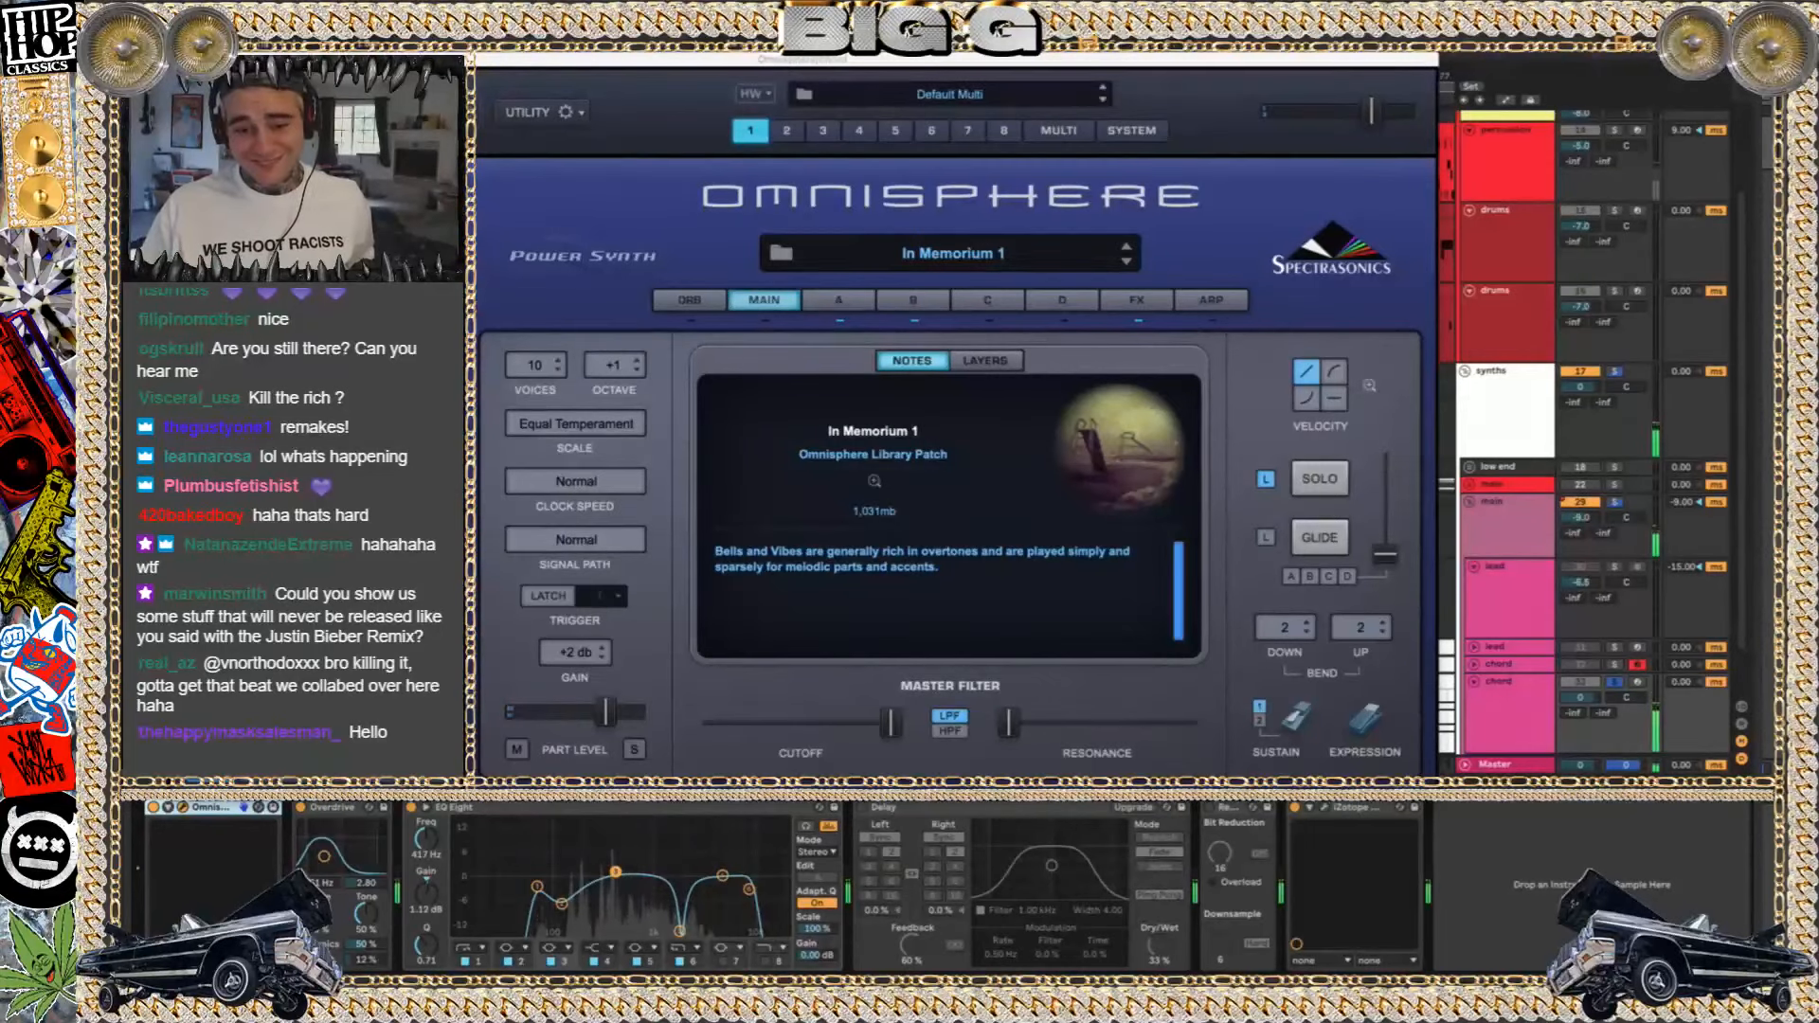
{"action": "left_click", "coordinate": [177, 59]}
{"action": "left_click", "coordinate": [1323, 809]}
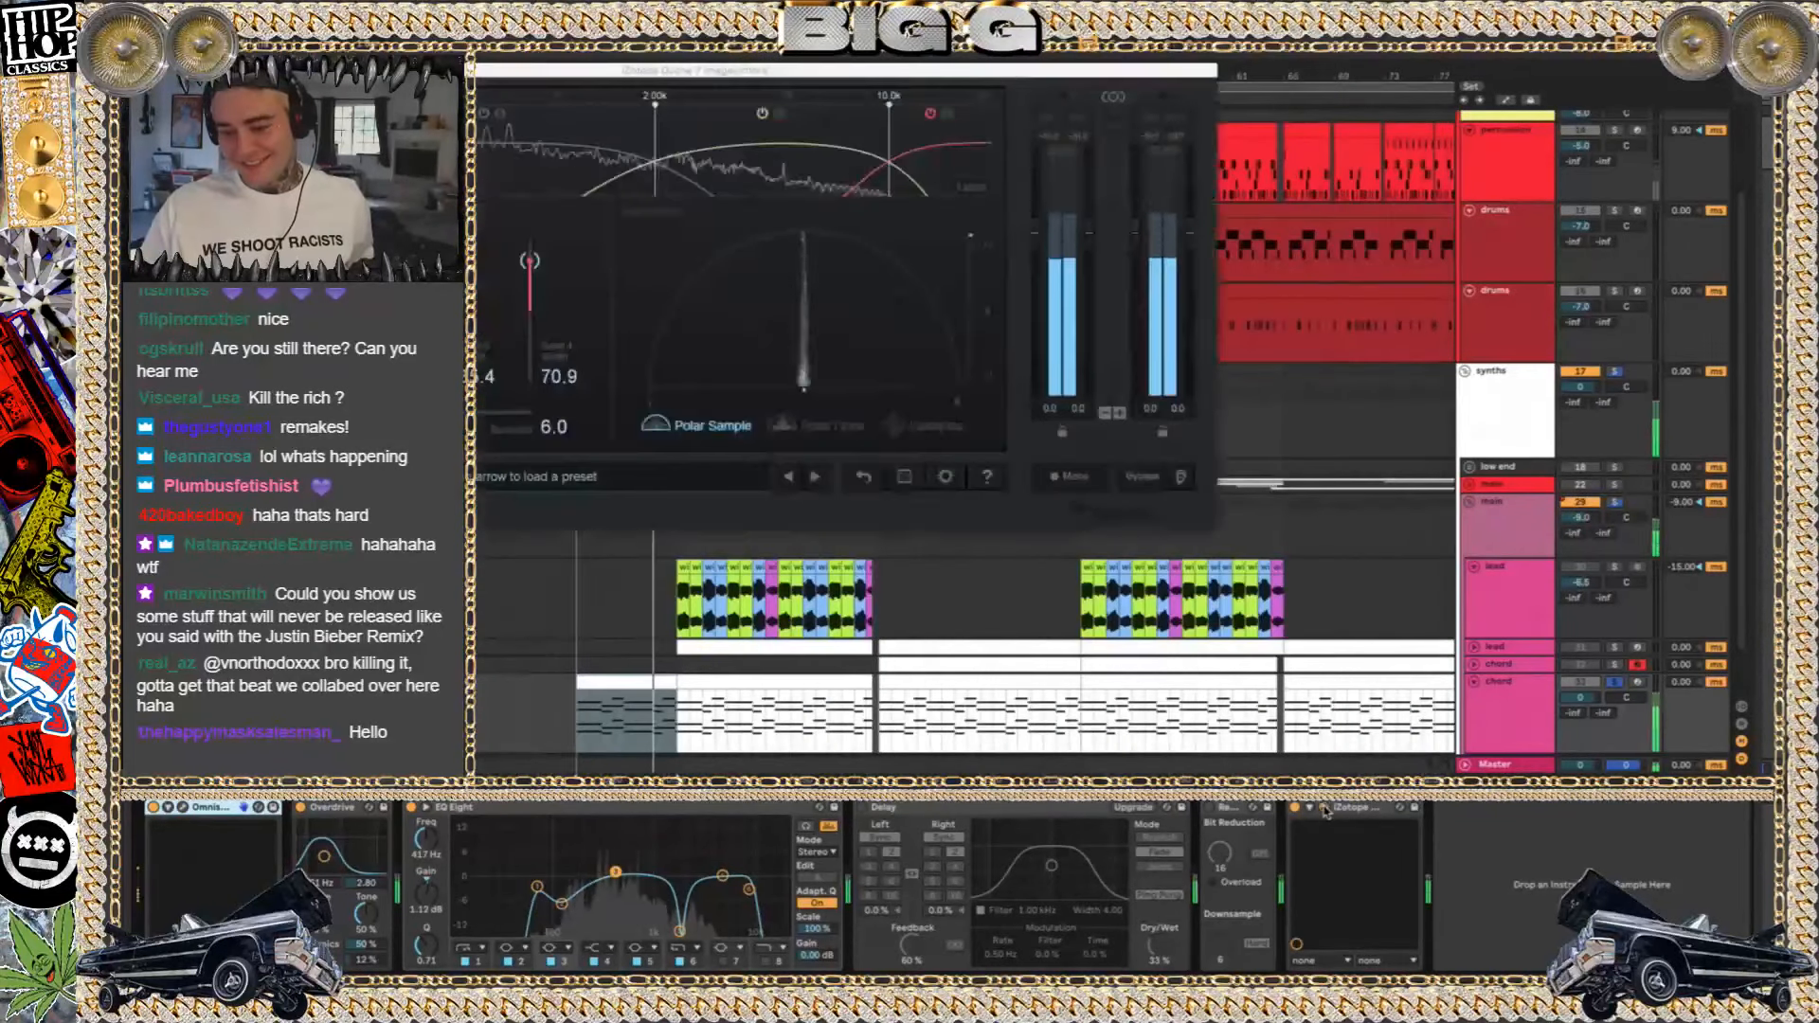
{"action": "left_click", "coordinate": [1324, 808]}
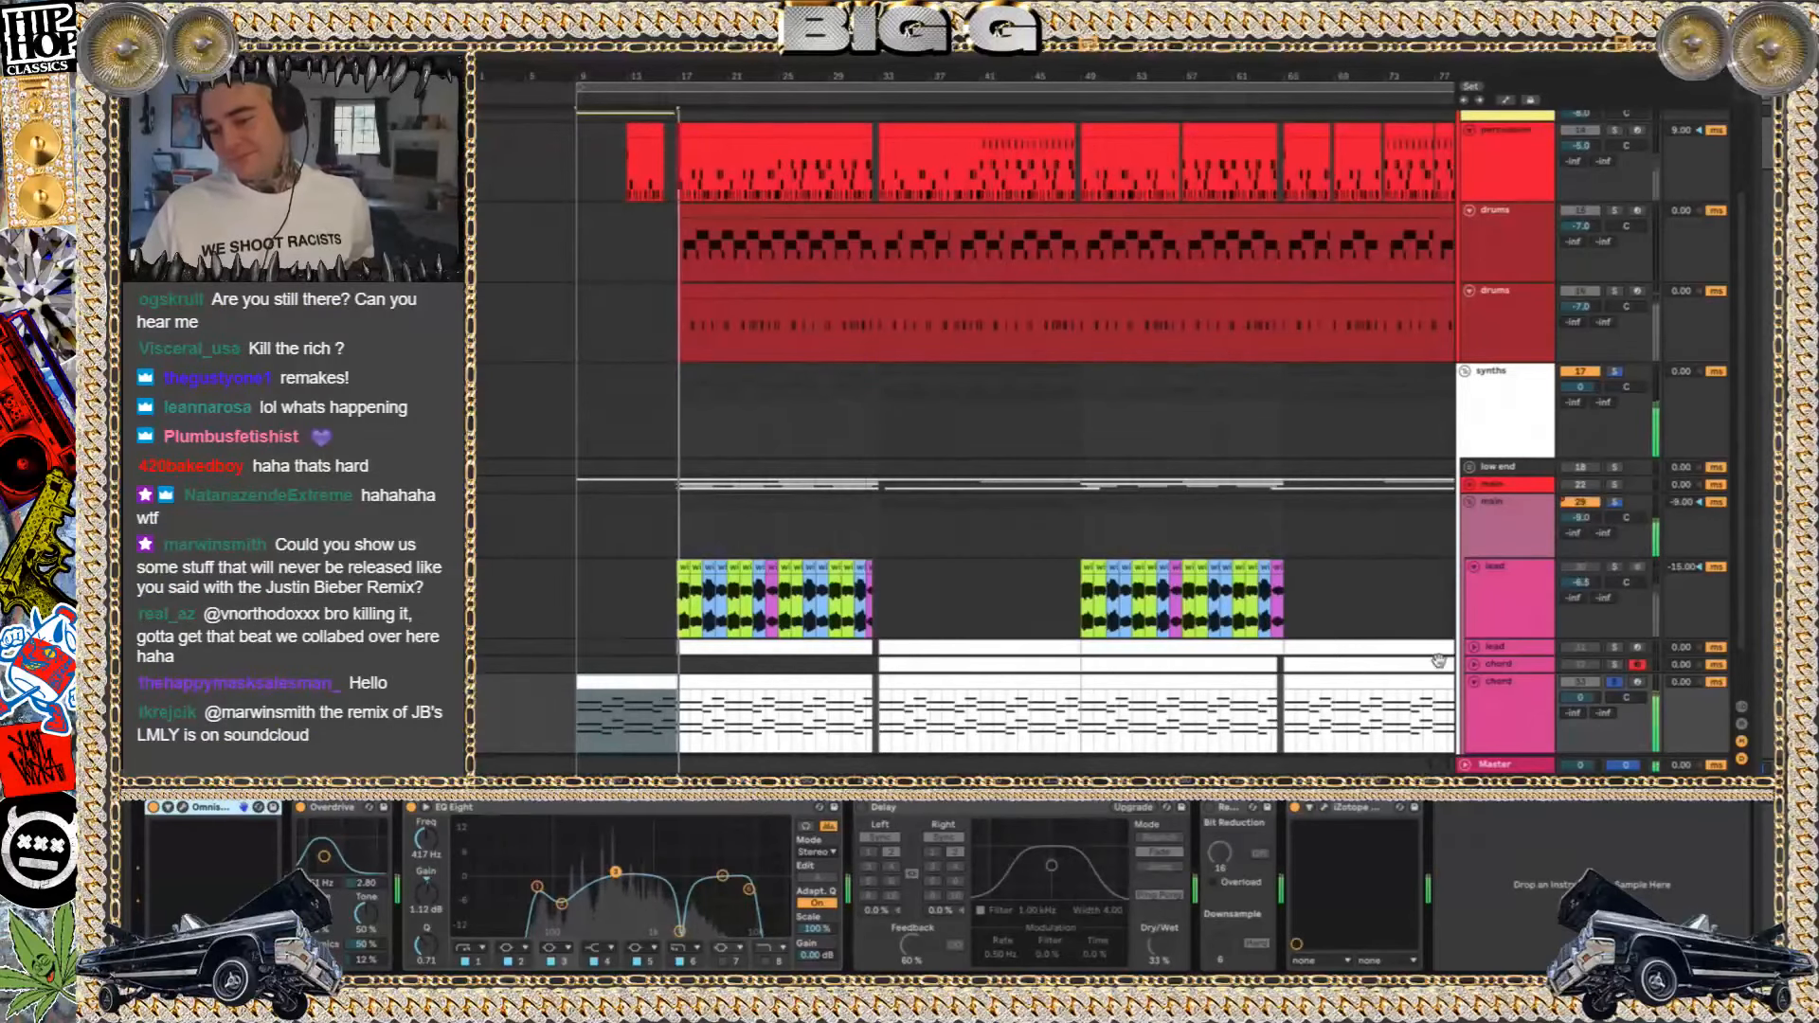
{"action": "left_click", "coordinate": [1489, 686]}
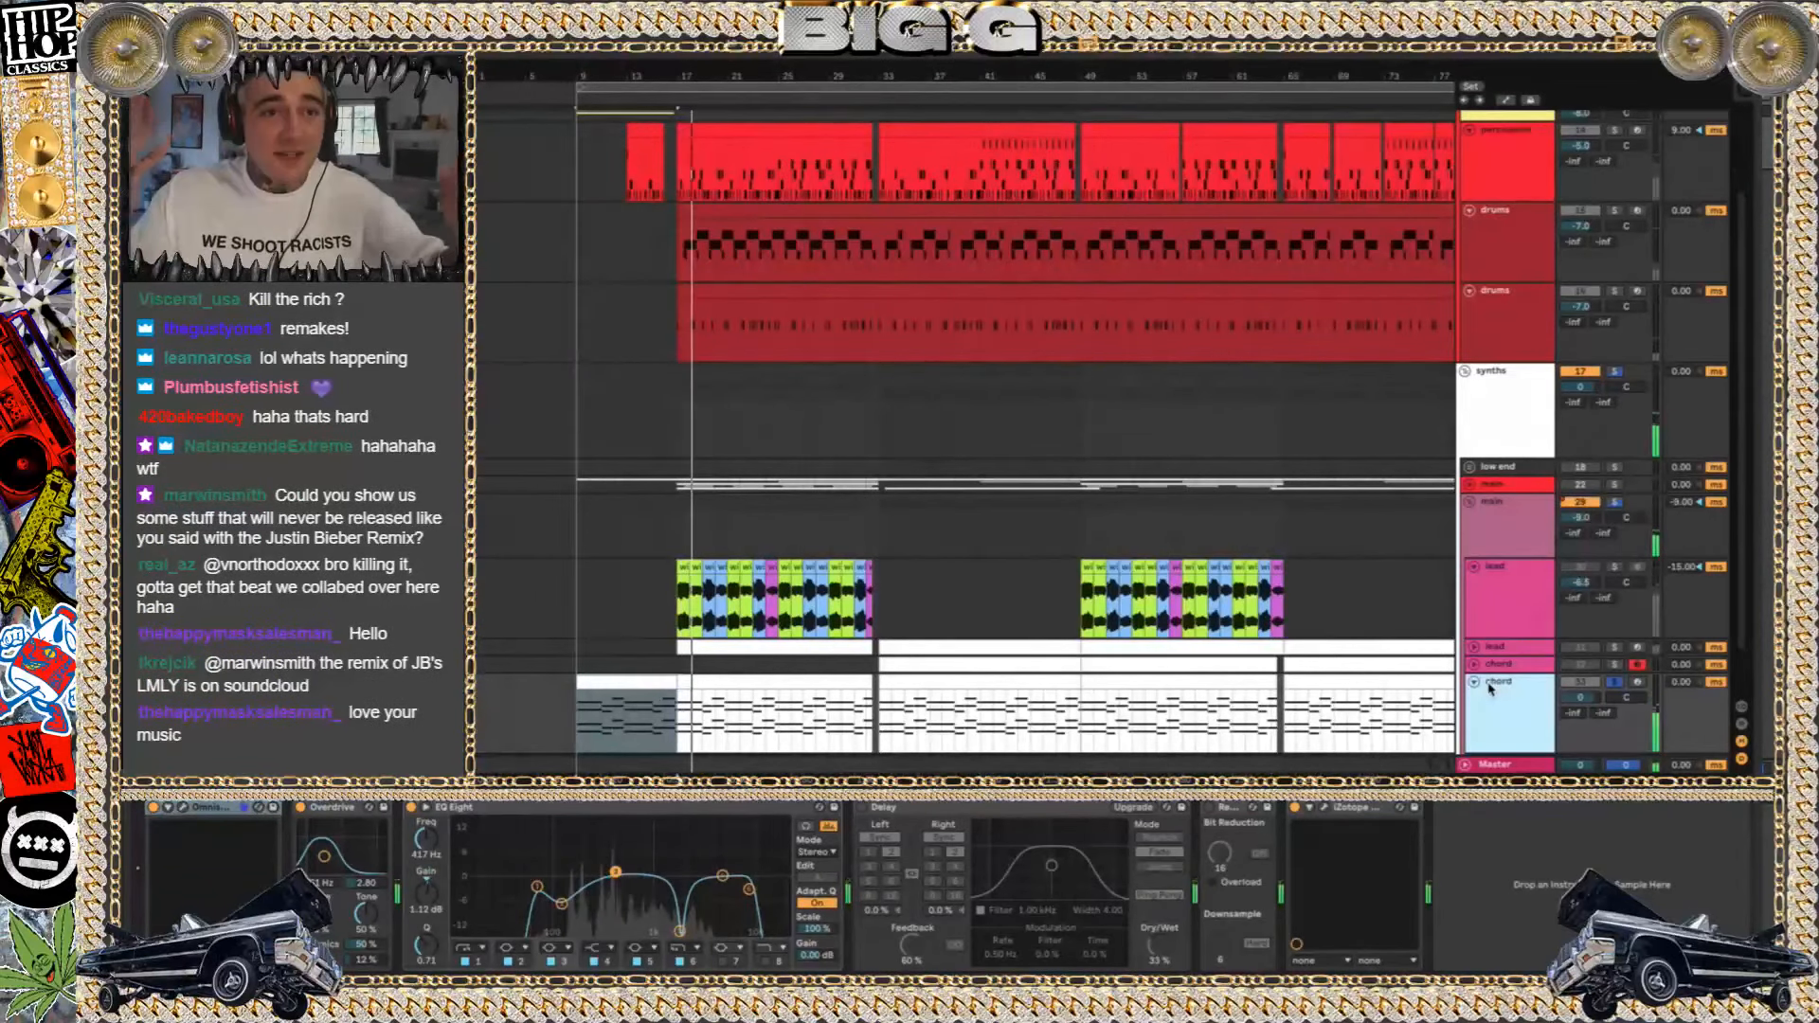
Unsolo the beat group, select the lower drums track's clip and play the set from bar 17
{"action": "scroll", "coordinate": [779, 399], "scroll_direction": "up", "scroll_amount": 3}
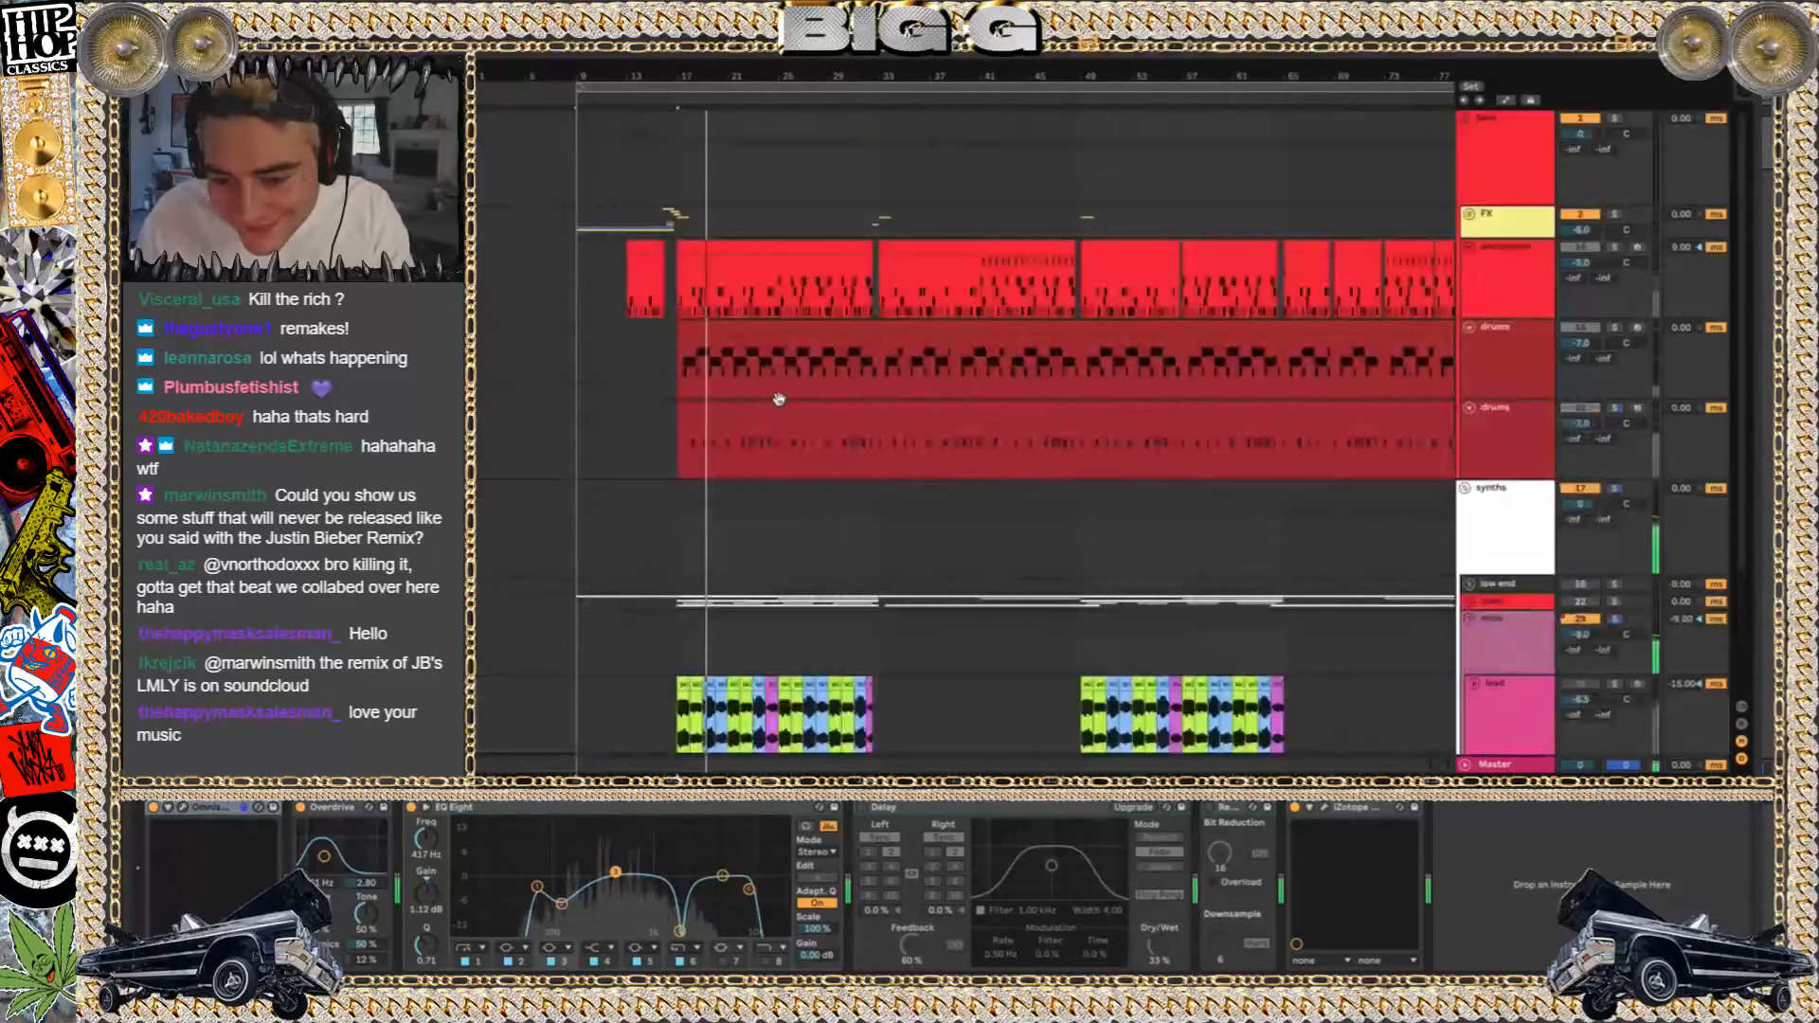
{"action": "left_click", "coordinate": [1616, 118]}
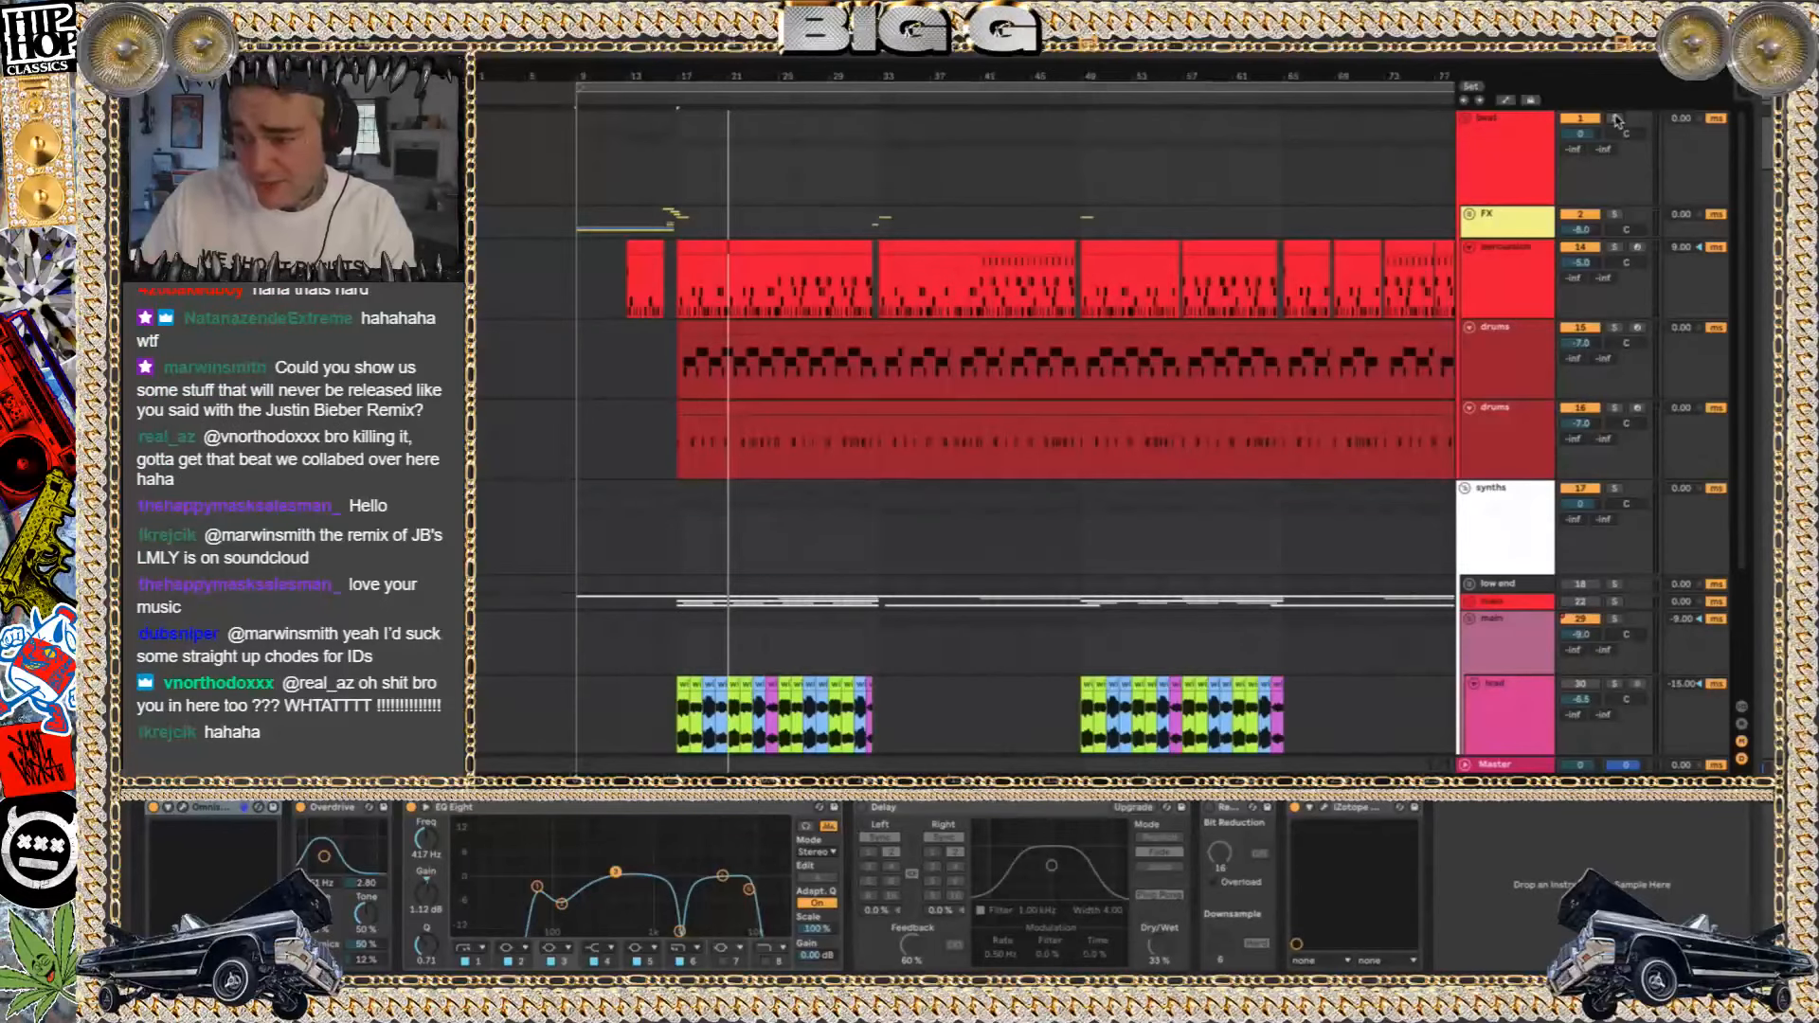
{"action": "left_click", "coordinate": [722, 402]}
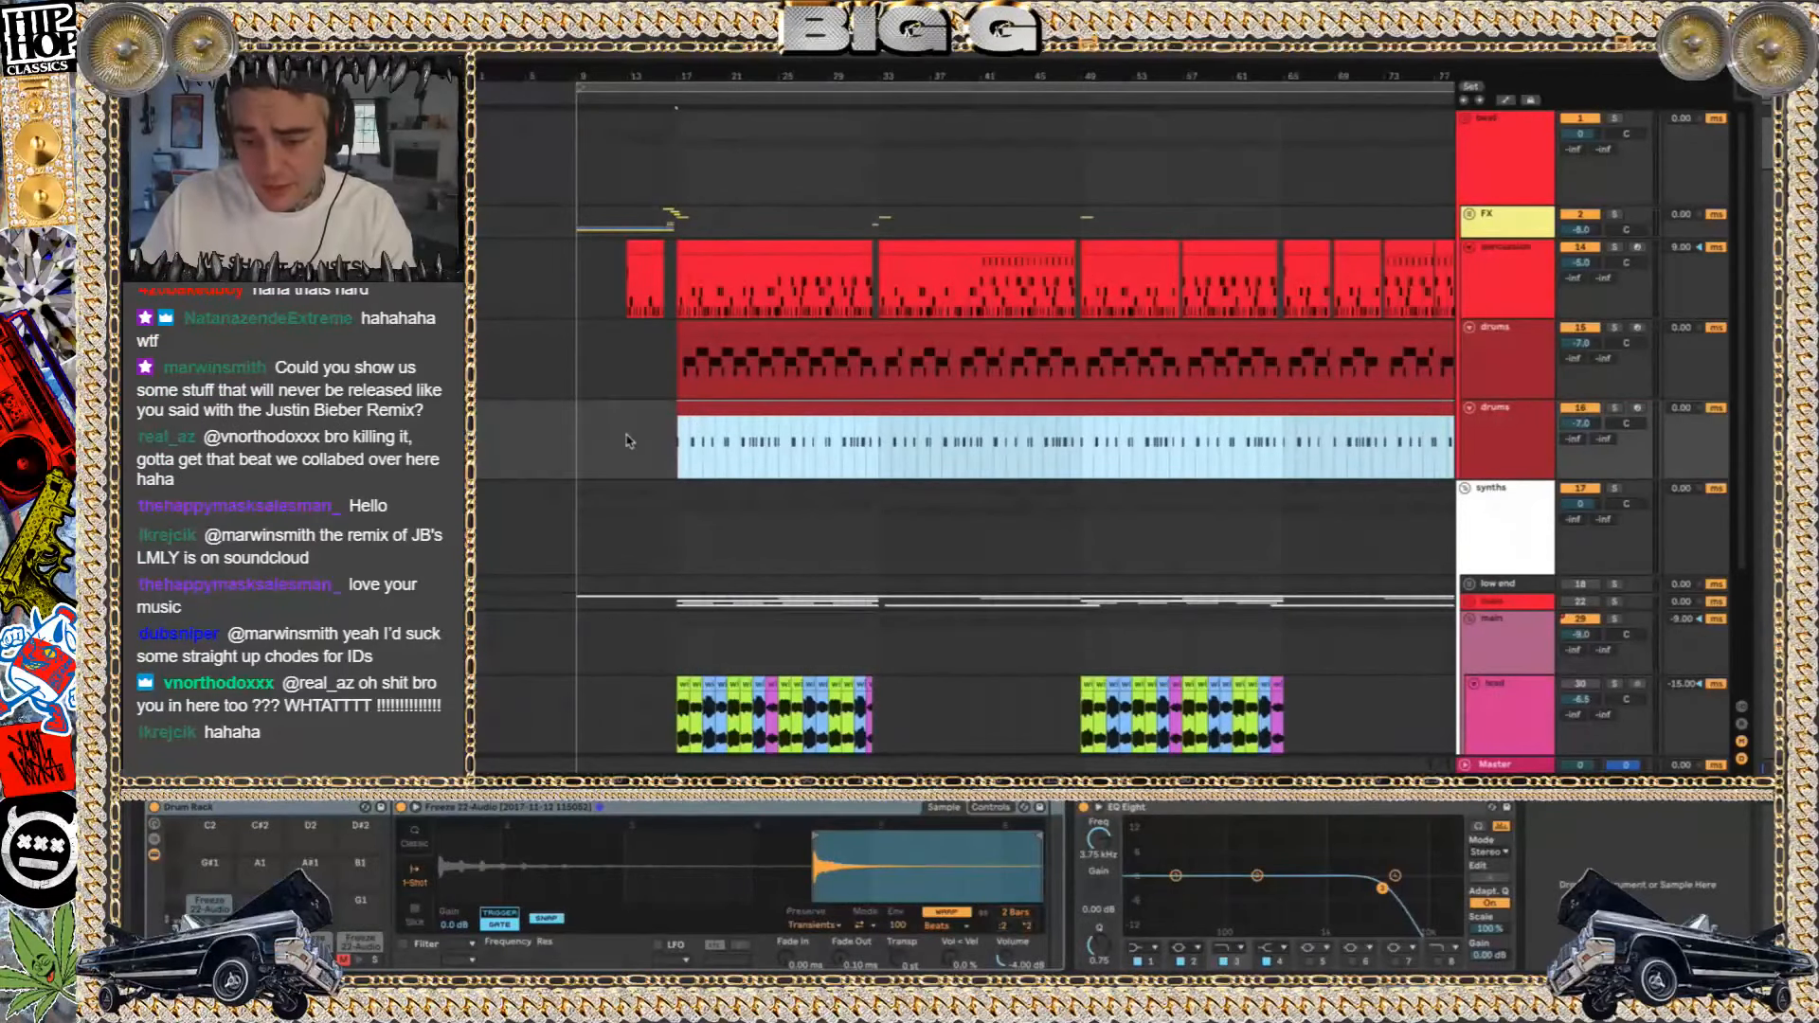
{"action": "scroll", "coordinate": [626, 440], "scroll_direction": "down", "scroll_amount": 2}
{"action": "scroll", "coordinate": [626, 440], "scroll_direction": "up", "scroll_amount": 5}
{"action": "scroll", "coordinate": [626, 441], "scroll_direction": "down", "scroll_amount": 4}
{"action": "key", "text": "space"}
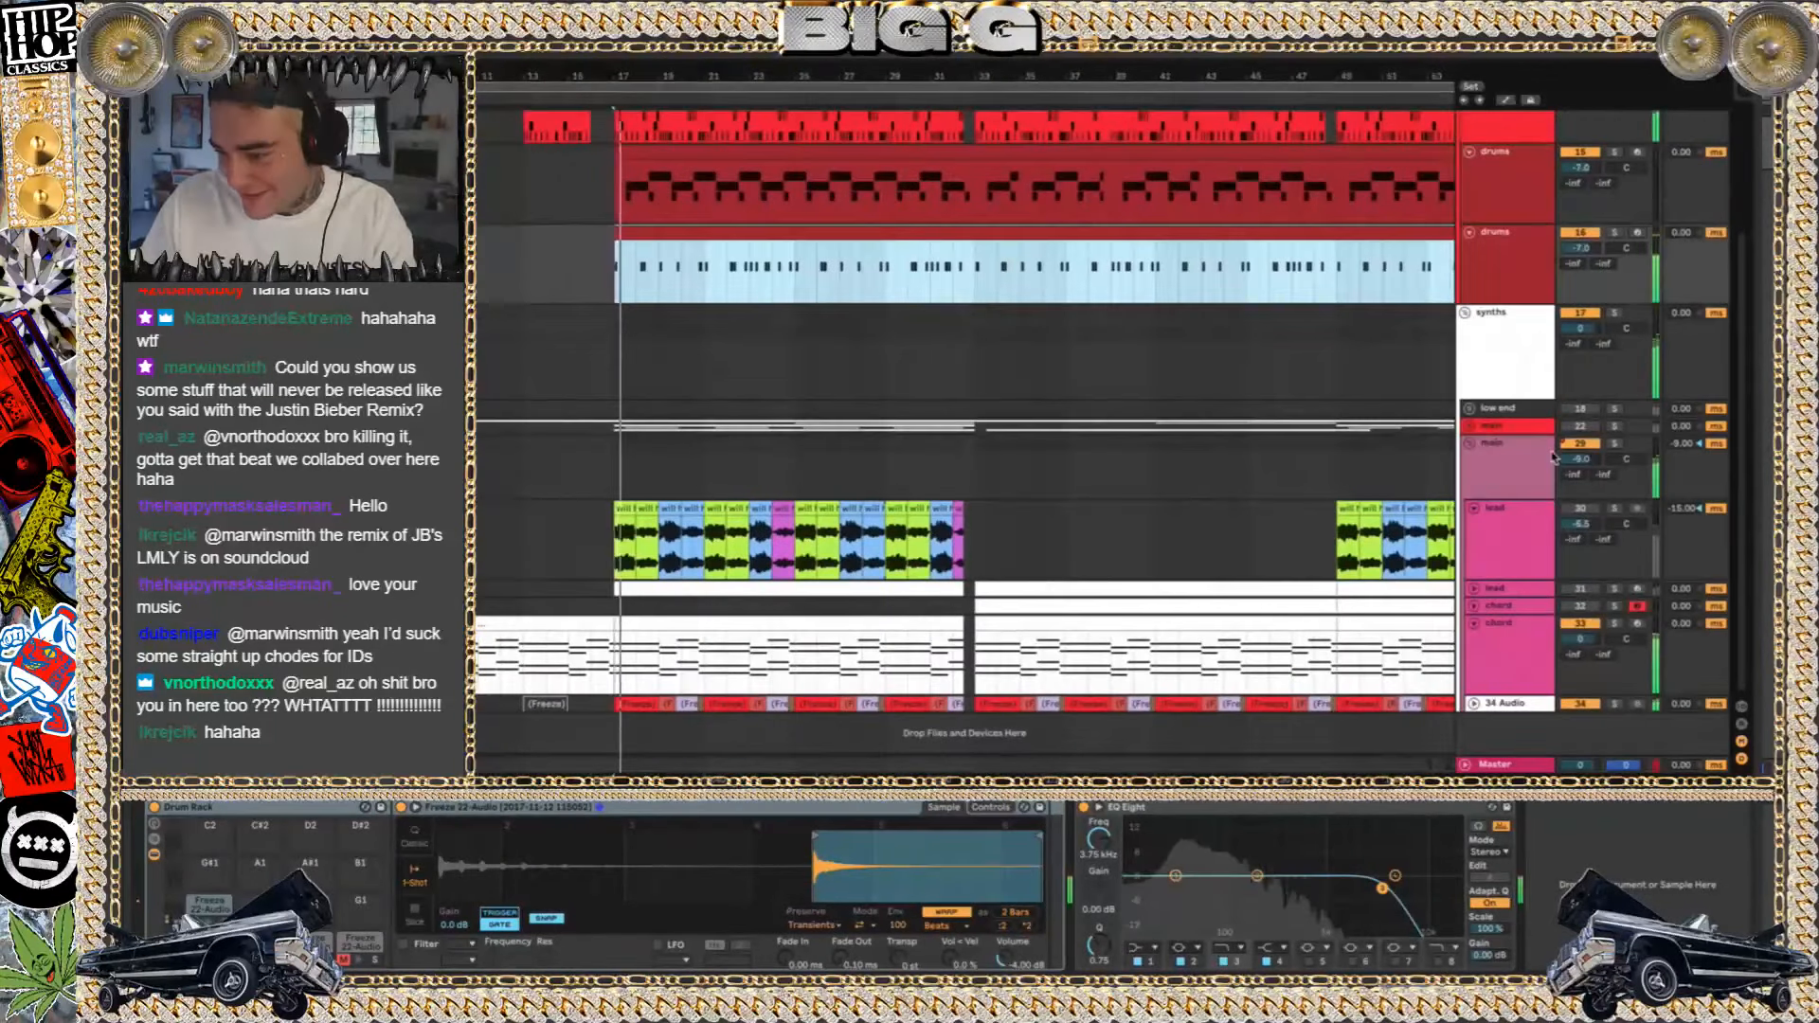
Unfold the FX group and select the GETTER IMPACT clip at bar 17 on 8 Audio
{"action": "scroll", "coordinate": [1554, 458], "scroll_direction": "up", "scroll_amount": 3}
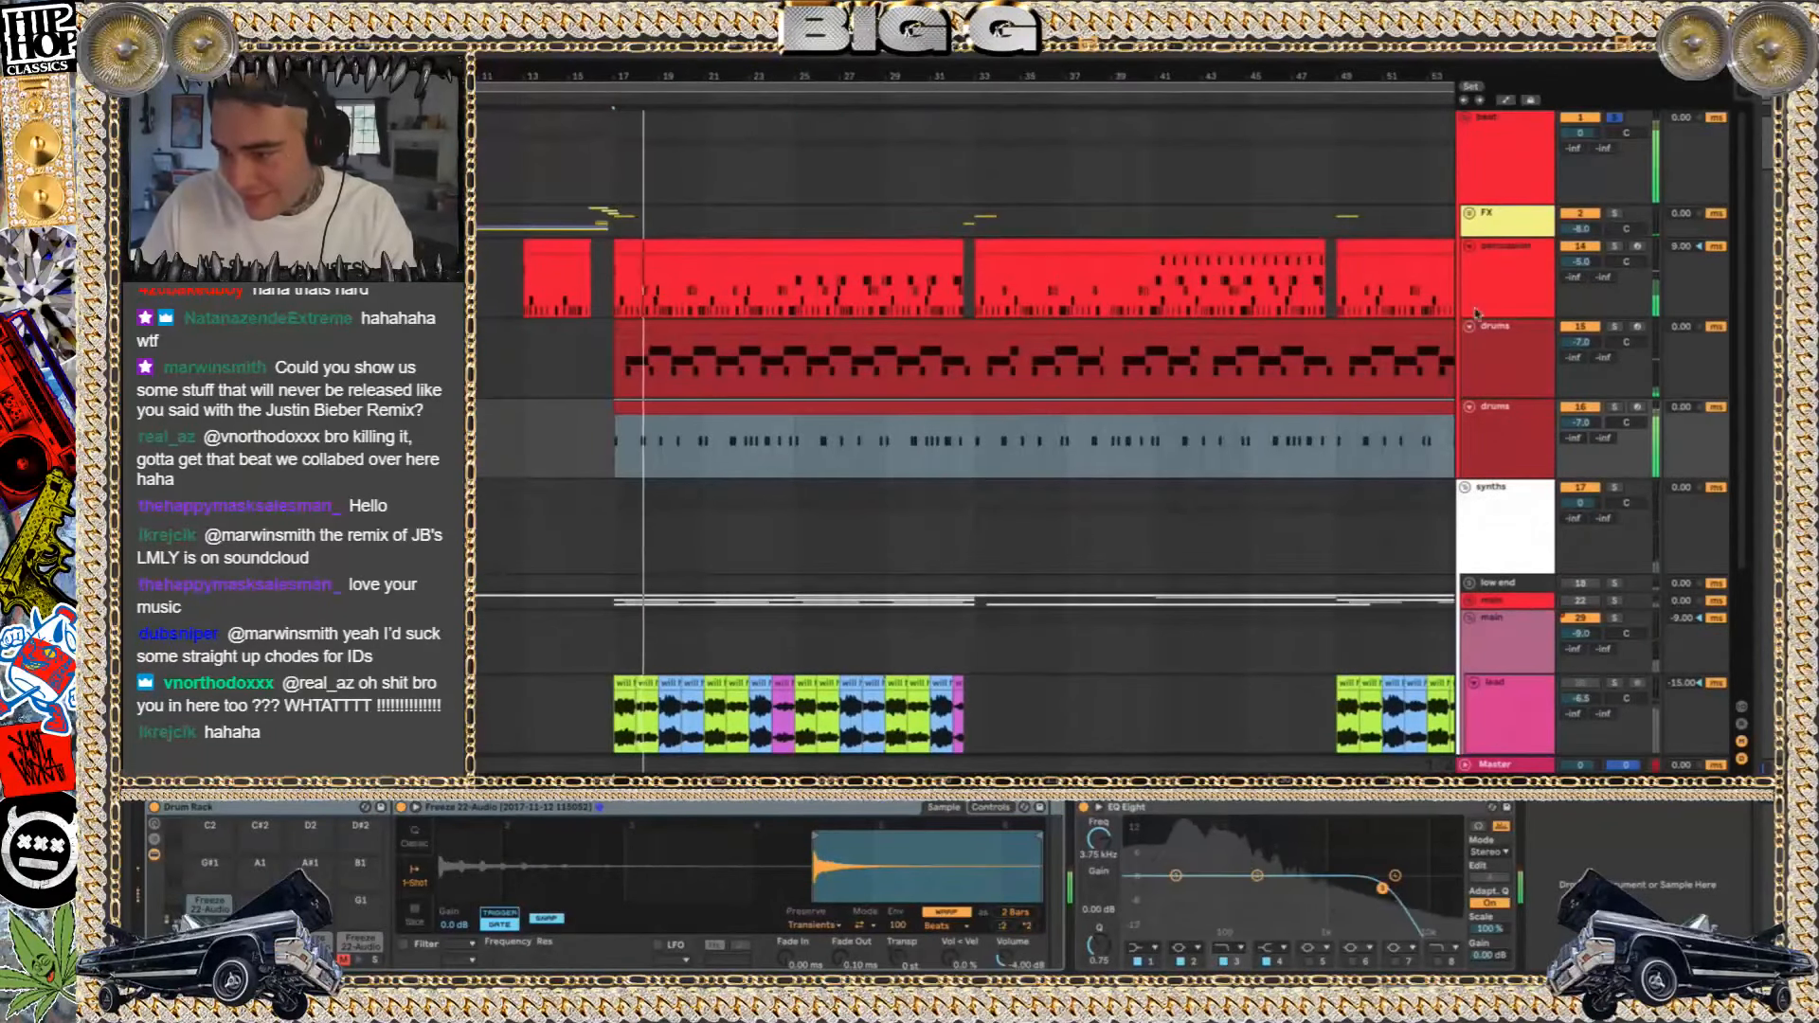
{"action": "left_click", "coordinate": [1471, 215]}
{"action": "scroll", "coordinate": [552, 273], "scroll_direction": "left", "scroll_amount": 3}
{"action": "scroll", "coordinate": [553, 273], "scroll_direction": "down", "scroll_amount": 1}
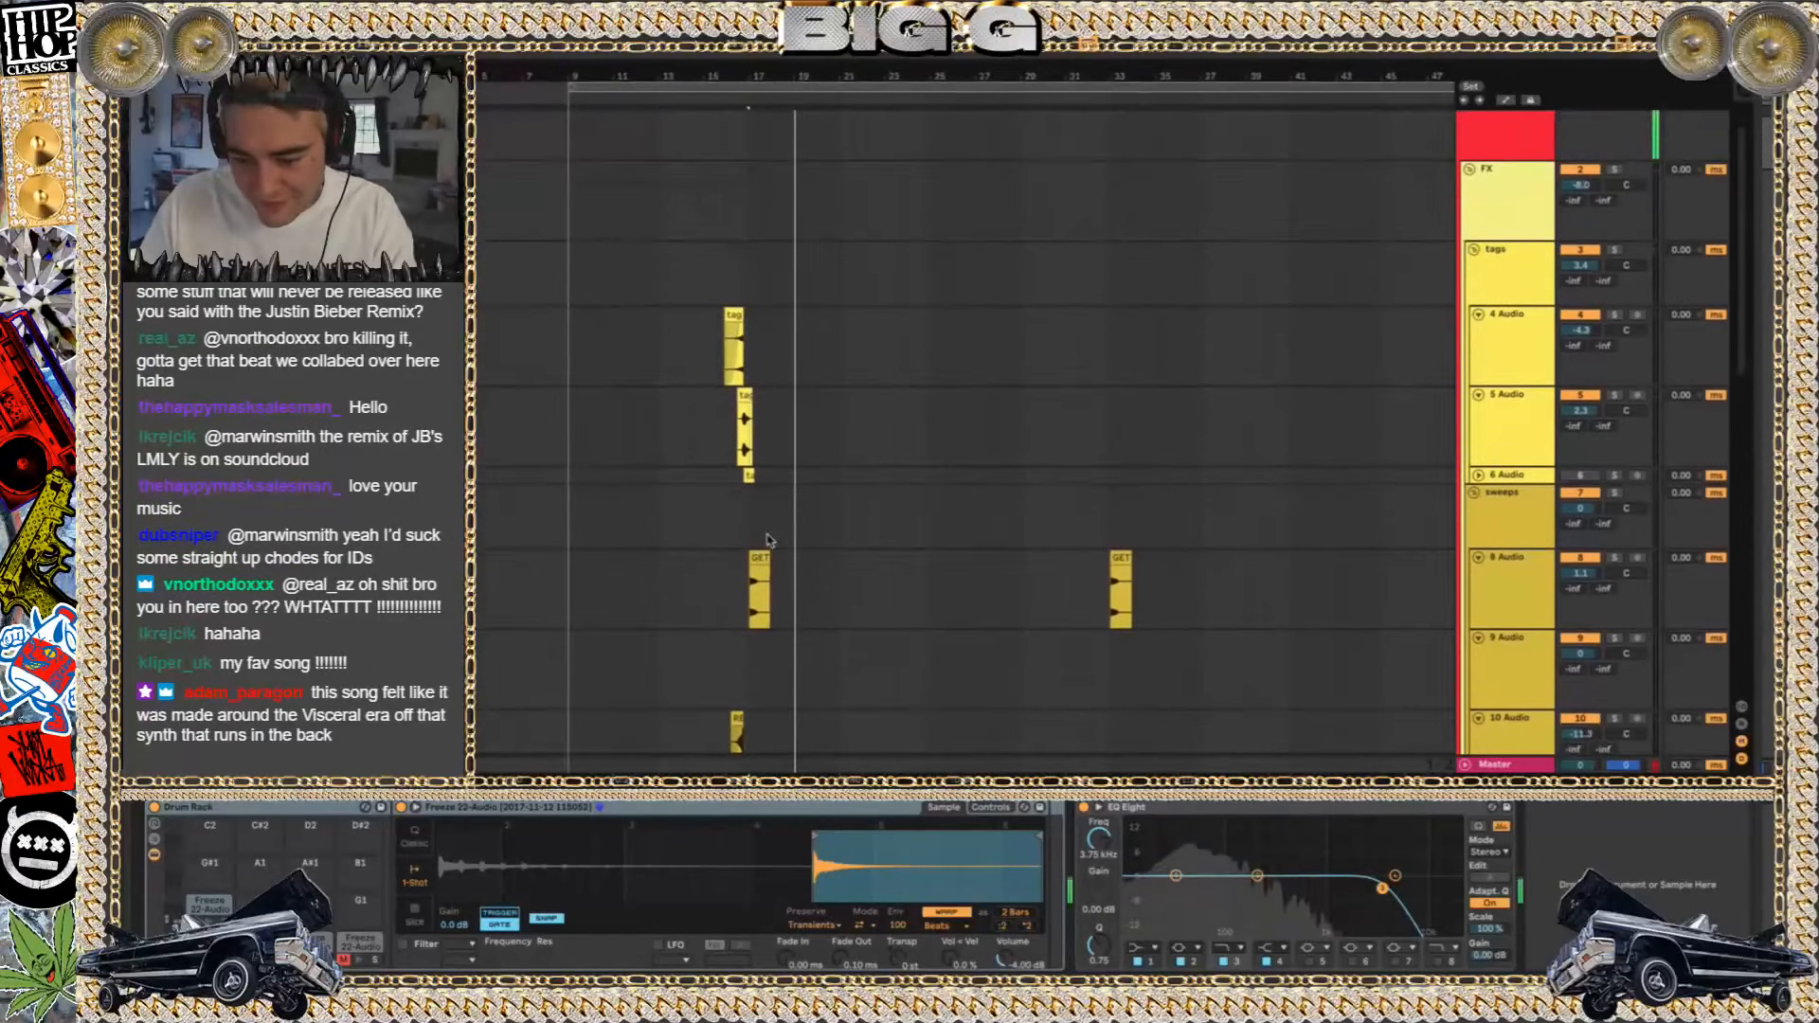
{"action": "left_click", "coordinate": [755, 566]}
{"action": "scroll", "coordinate": [756, 571], "scroll_direction": "down", "scroll_amount": 3}
{"action": "scroll", "coordinate": [756, 572], "scroll_direction": "up", "scroll_amount": 10}
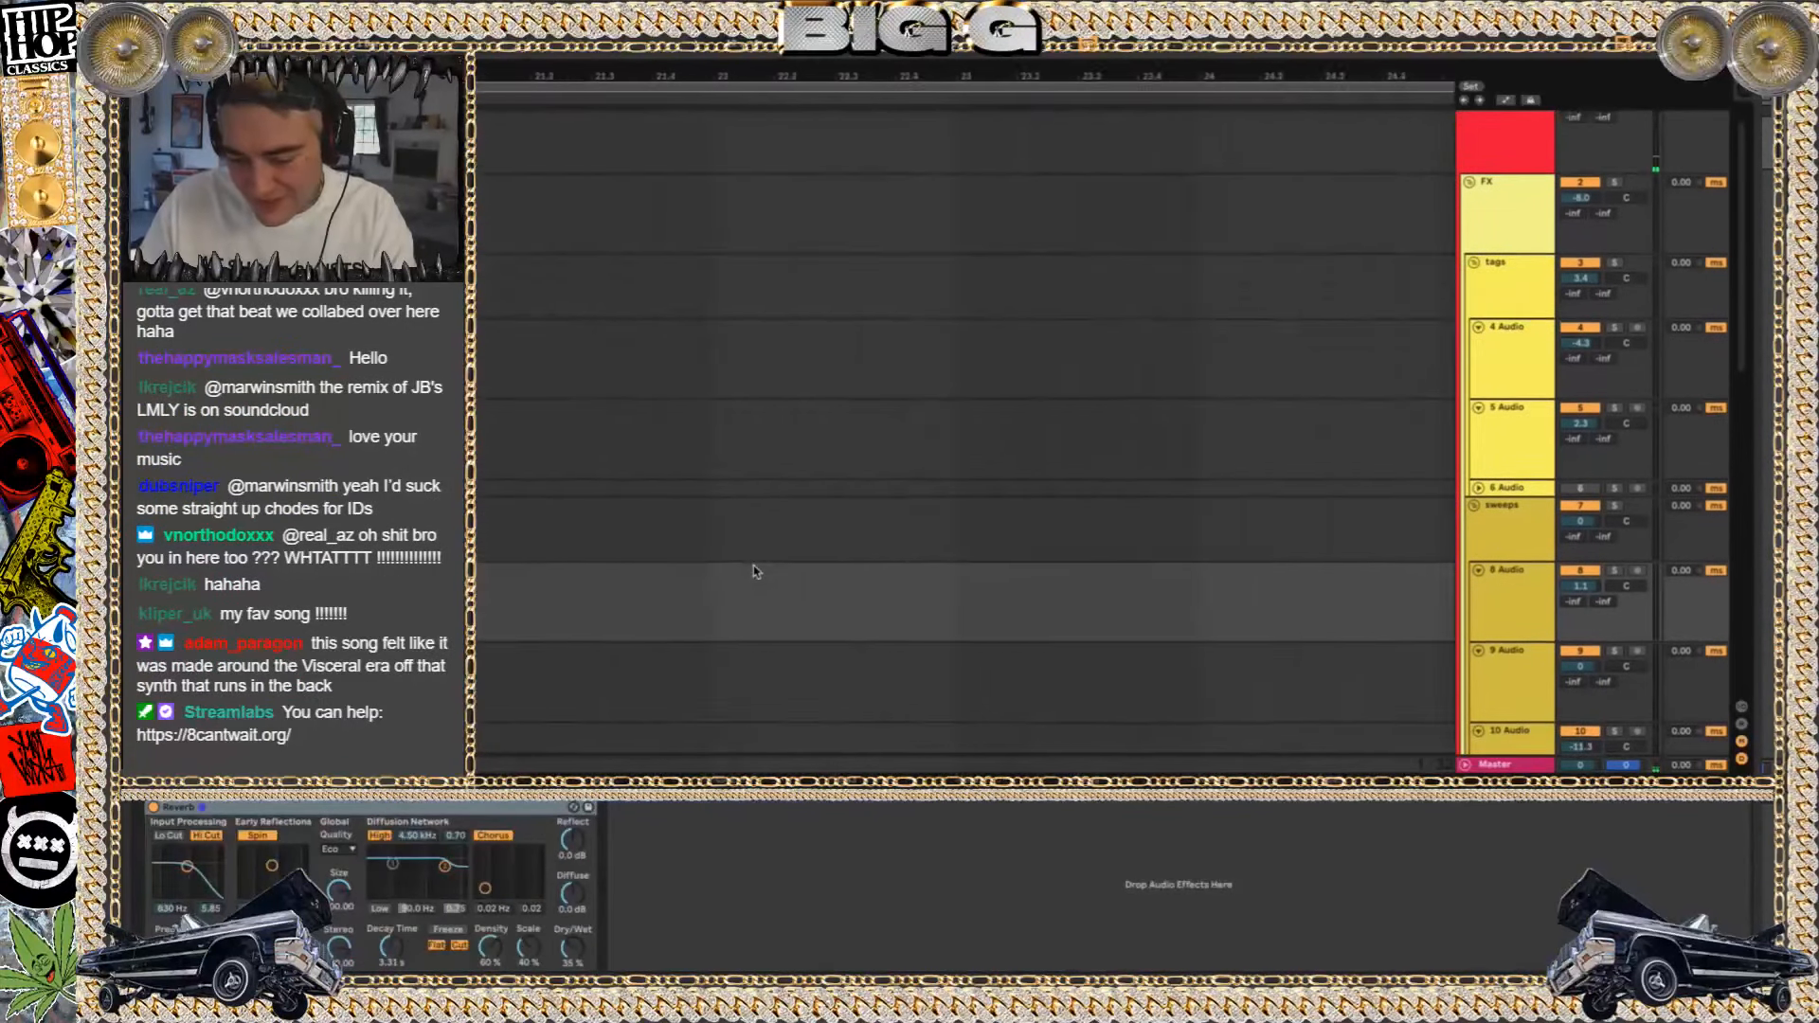
{"action": "scroll", "coordinate": [755, 571], "scroll_direction": "down", "scroll_amount": 5}
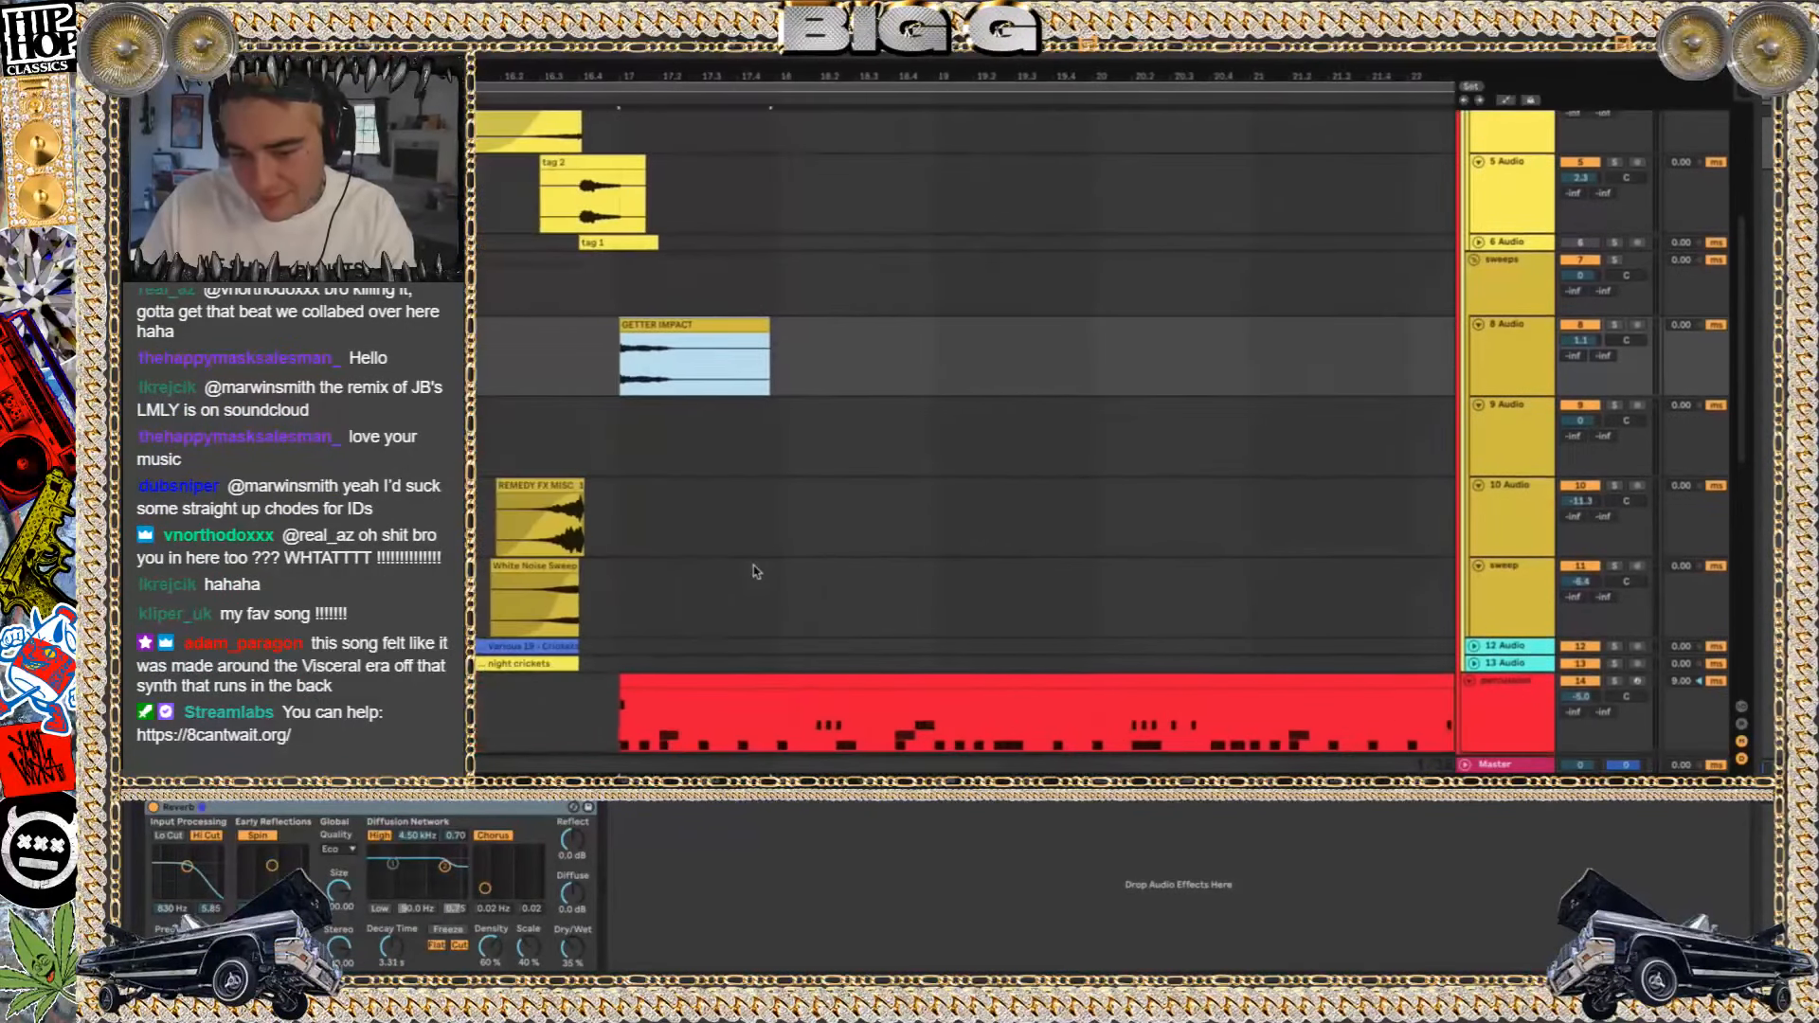
{"action": "scroll", "coordinate": [755, 572], "scroll_direction": "left", "scroll_amount": 2}
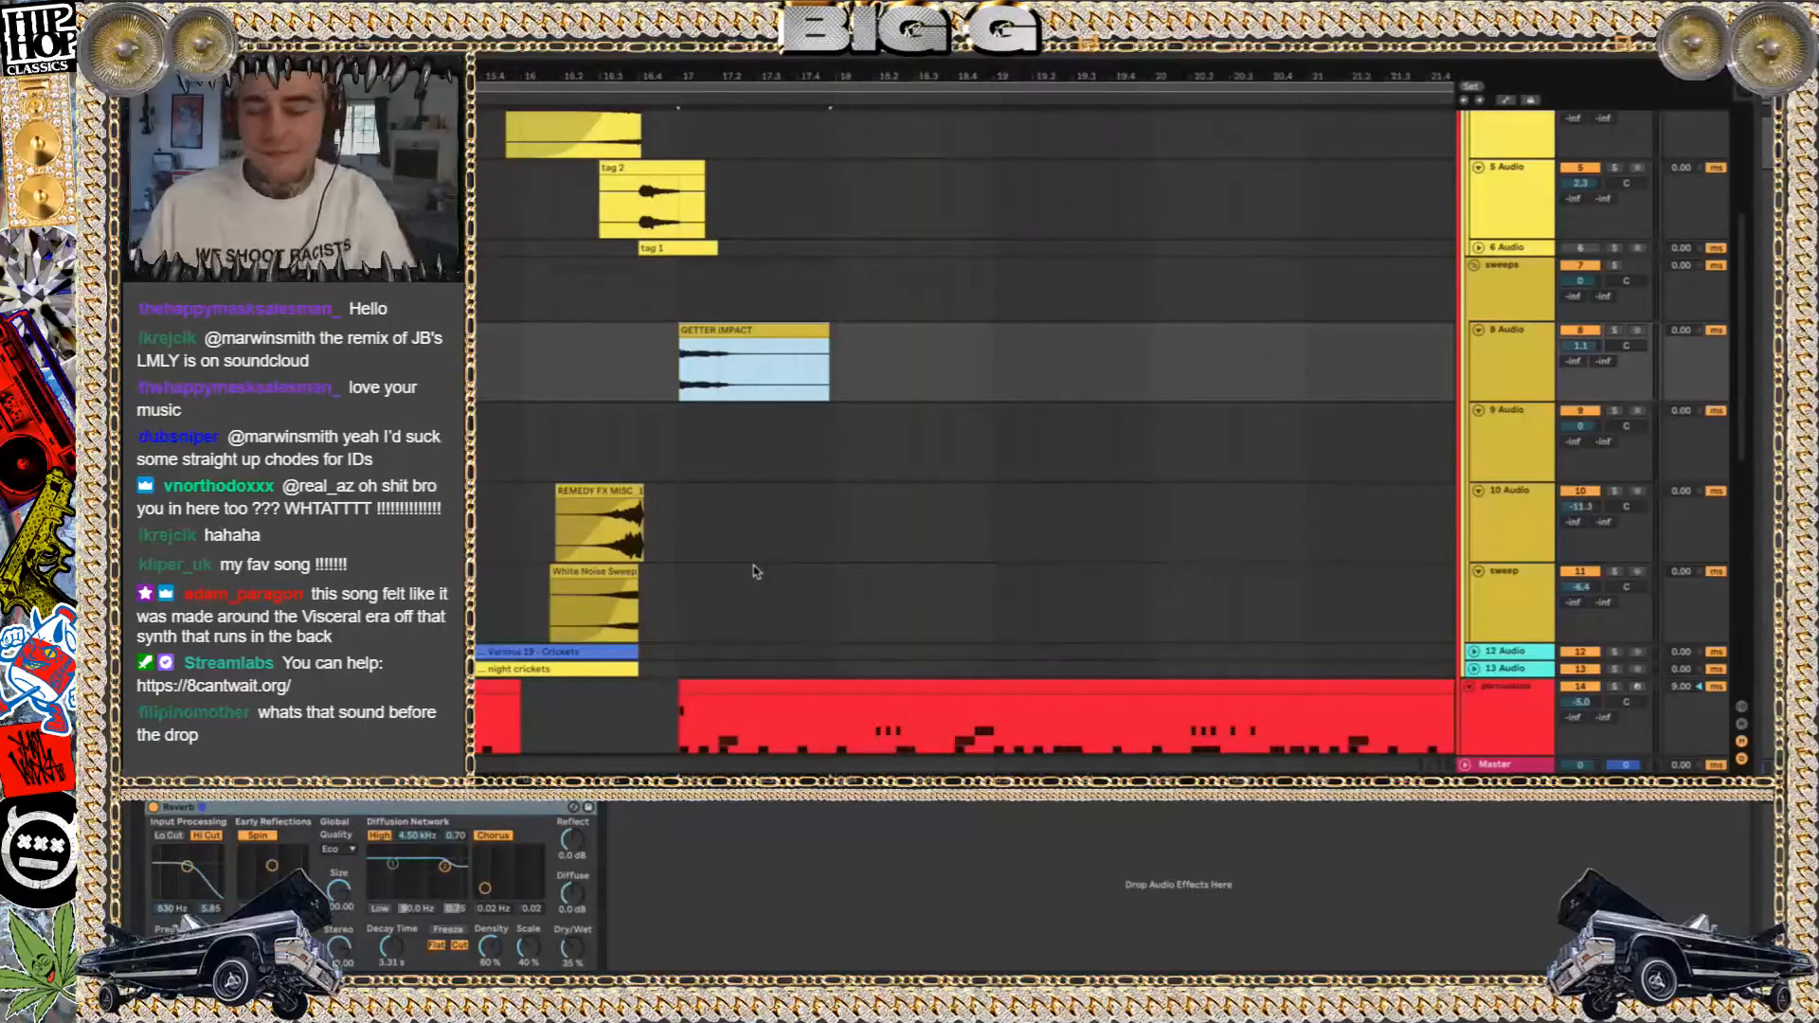
Play the GETTER IMPACT clip and toggle solo on 8 Audio to hear it alone
{"action": "key", "text": "space"}
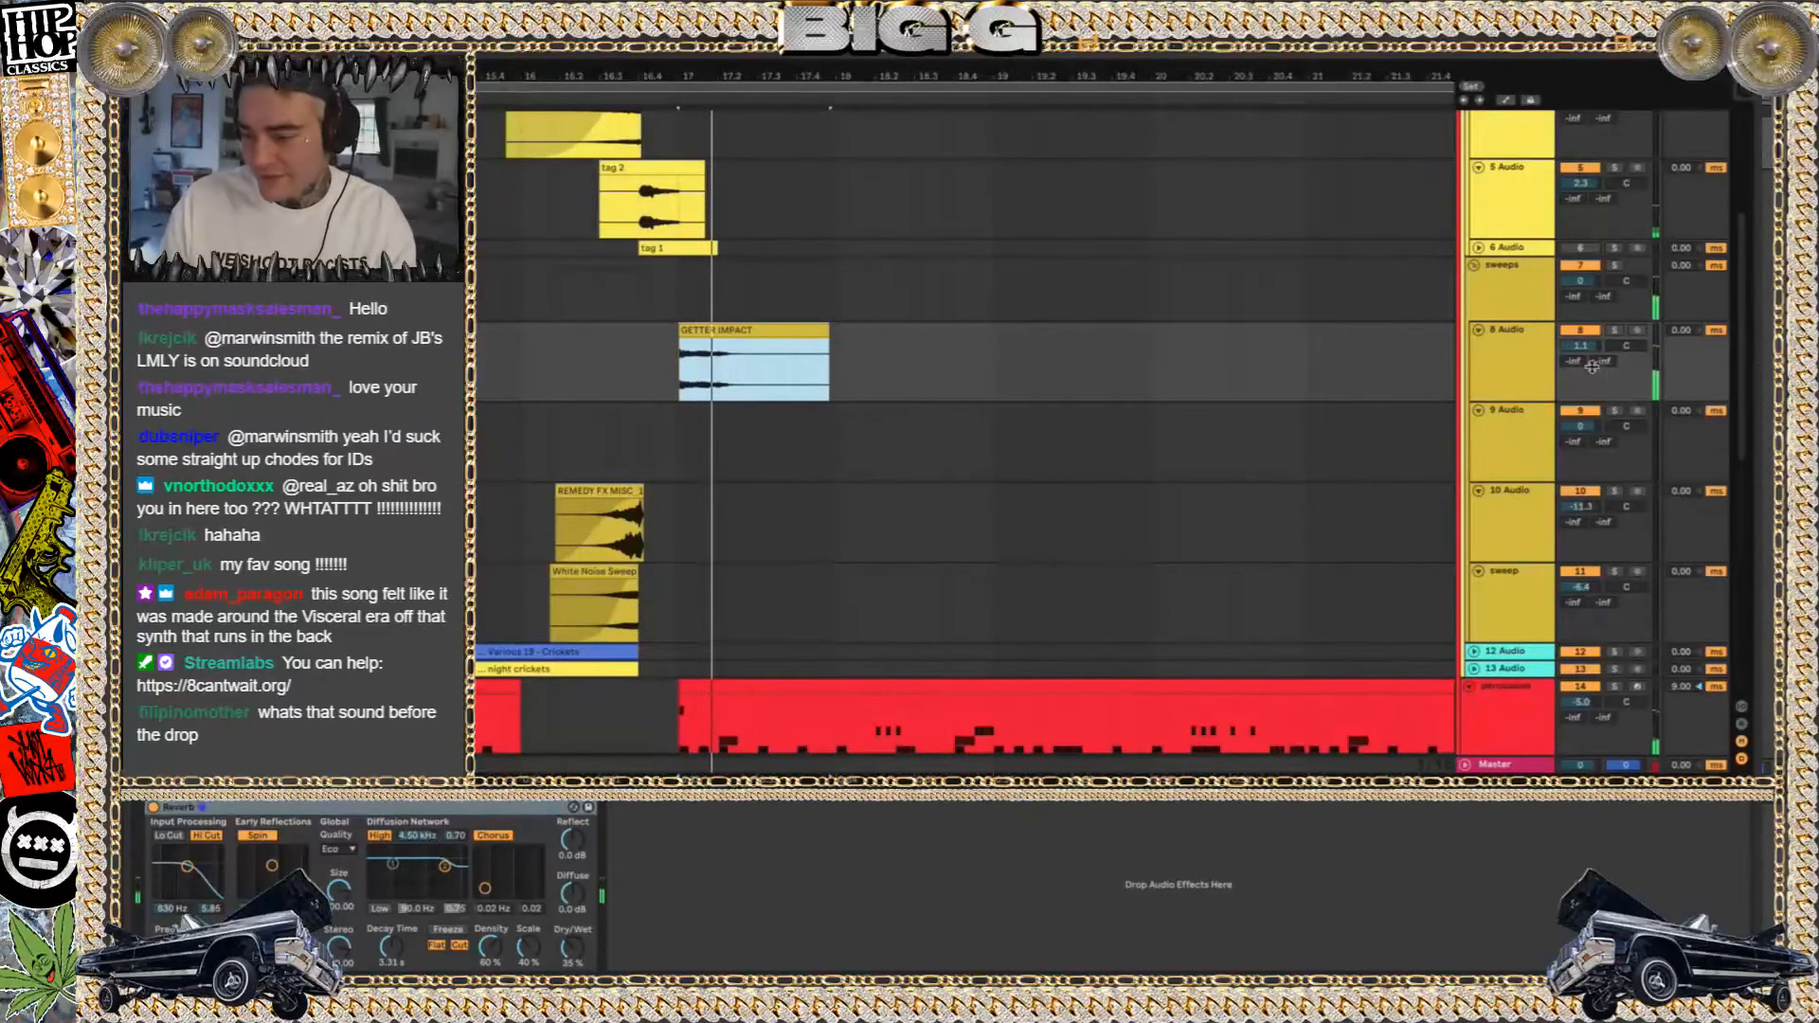
{"action": "left_click", "coordinate": [1613, 332]}
{"action": "left_click", "coordinate": [1613, 331]}
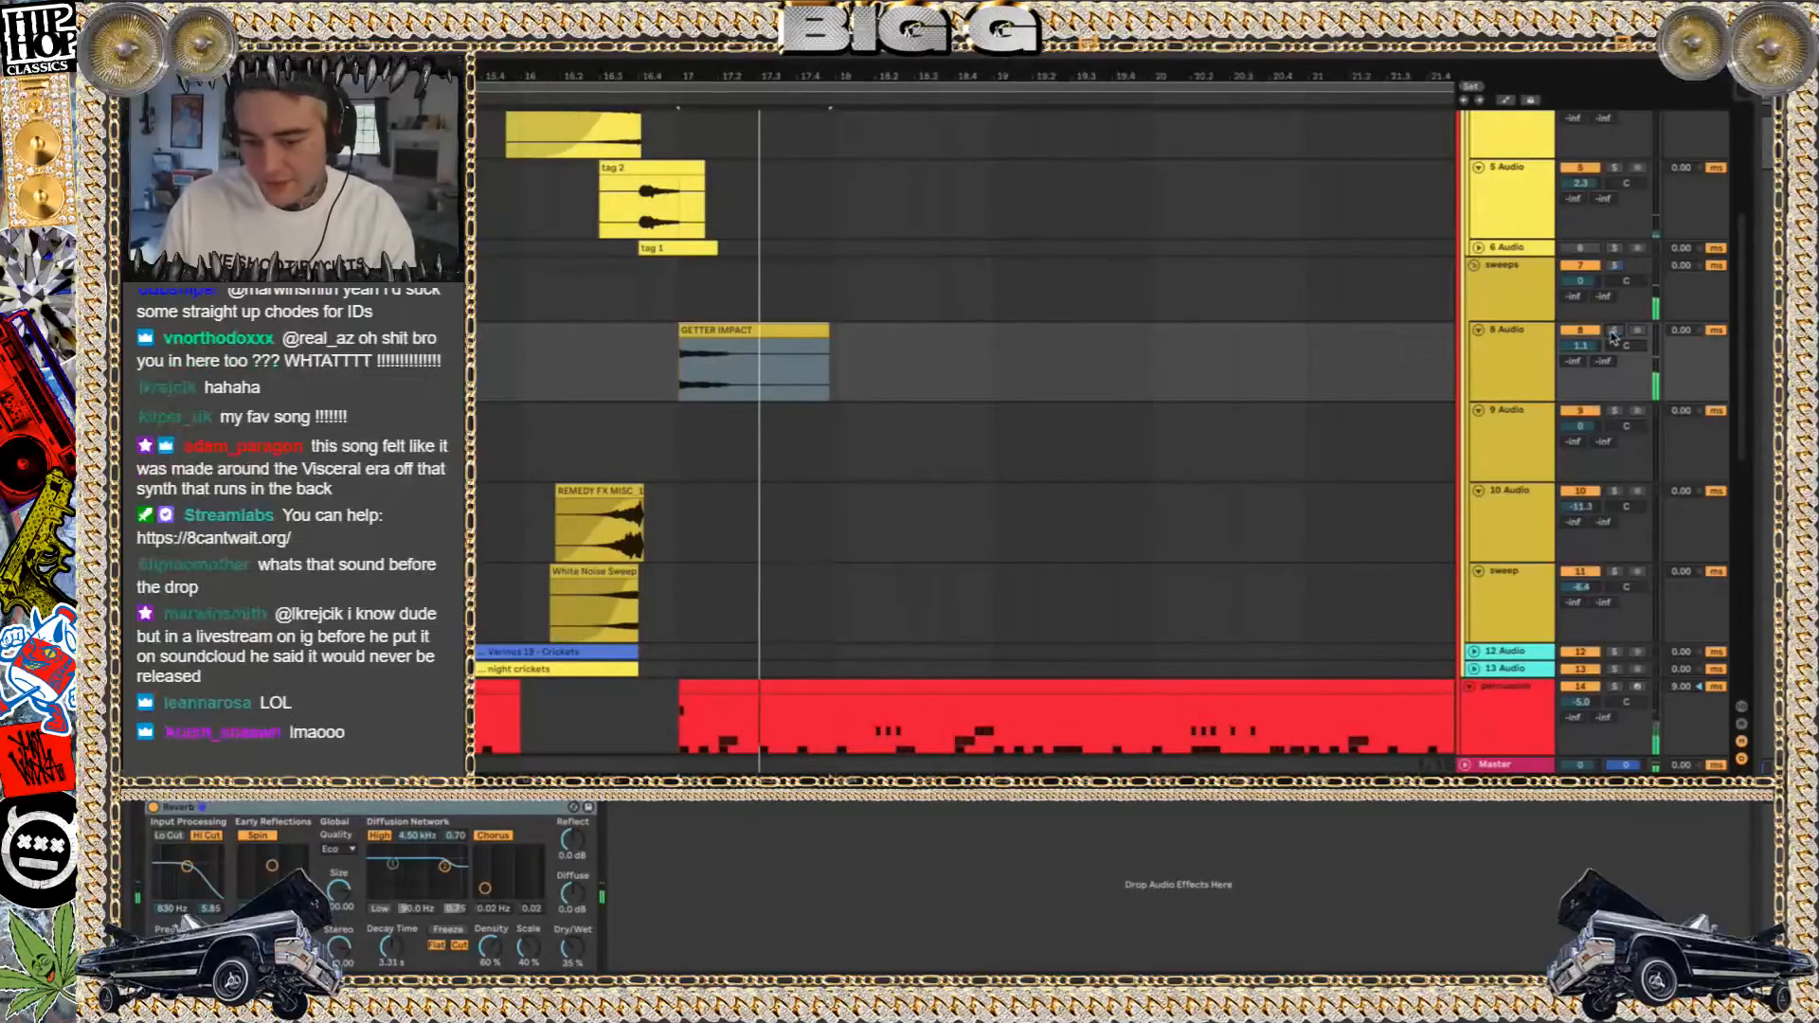
Play the tag 2 clip on 5 Audio soloed from just before bar 17, then solo 6 Audio to hear tag 1
{"action": "left_click", "coordinate": [595, 572]}
{"action": "scroll", "coordinate": [1199, 192], "scroll_direction": "up", "scroll_amount": 3}
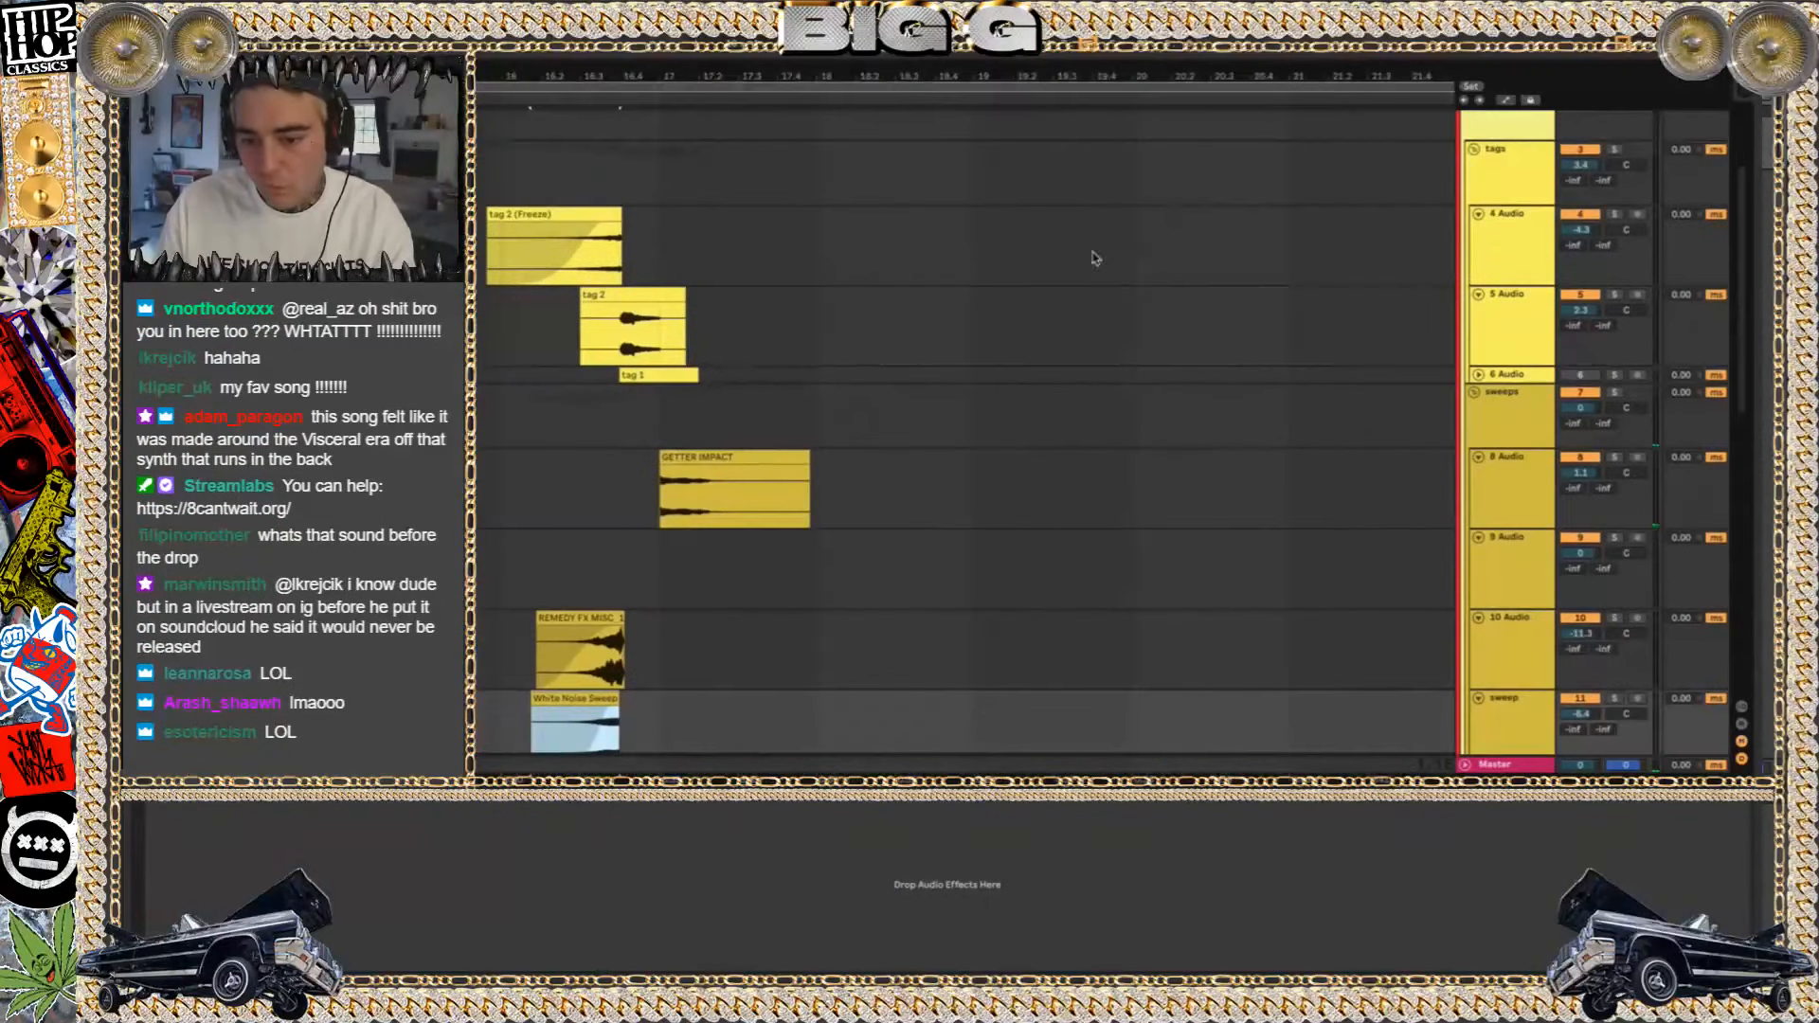
{"action": "left_click", "coordinate": [625, 345]}
{"action": "left_click", "coordinate": [1615, 295]}
{"action": "key", "text": "space"}
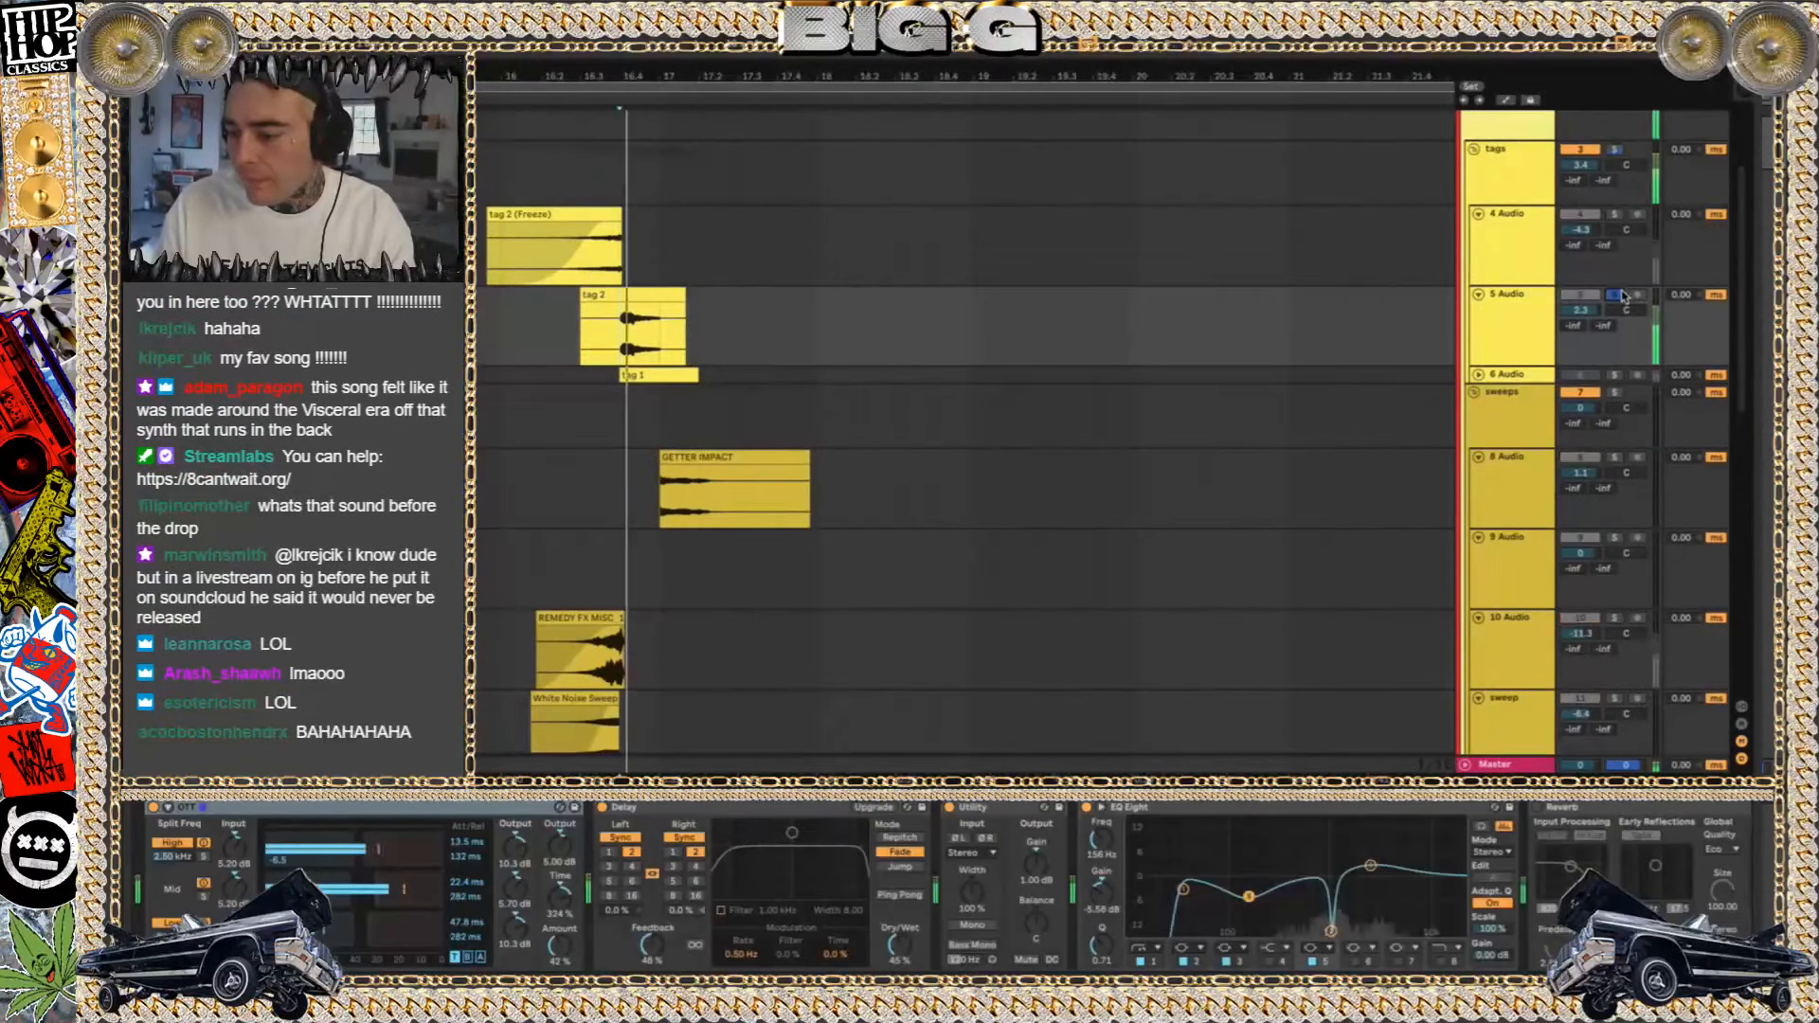
{"action": "left_click", "coordinate": [1615, 294]}
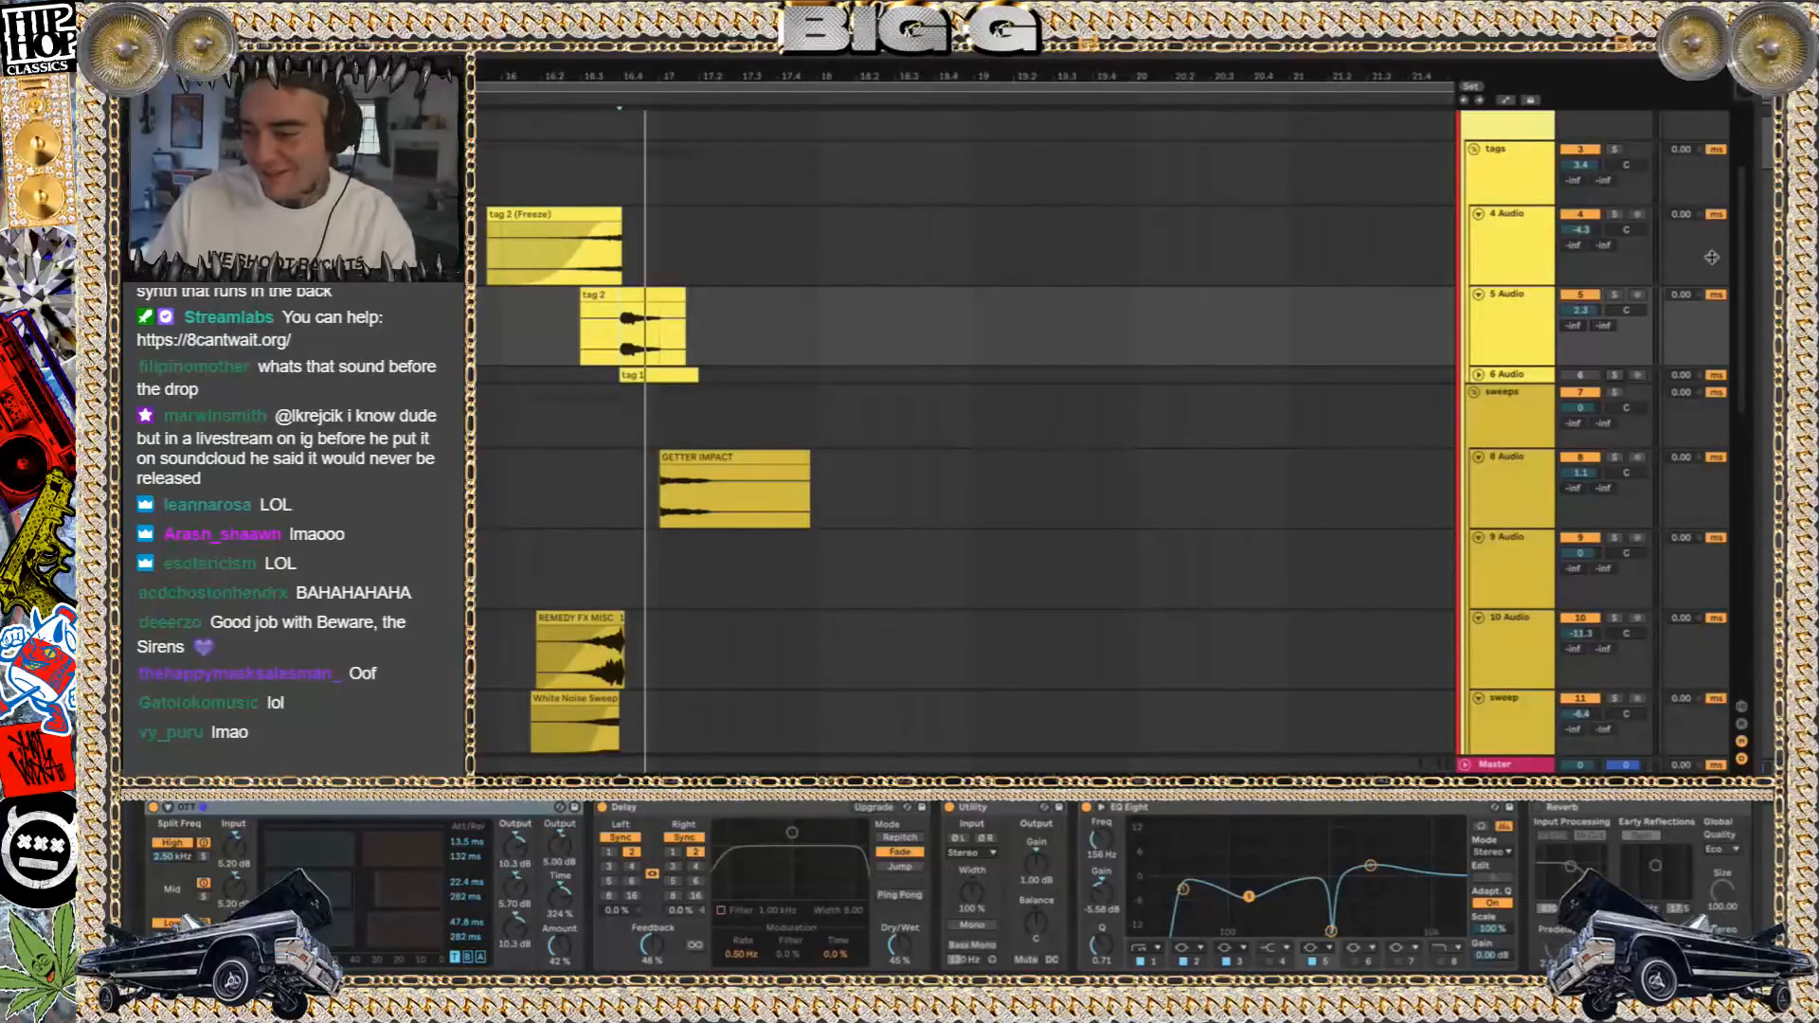
{"action": "left_click", "coordinate": [1616, 295]}
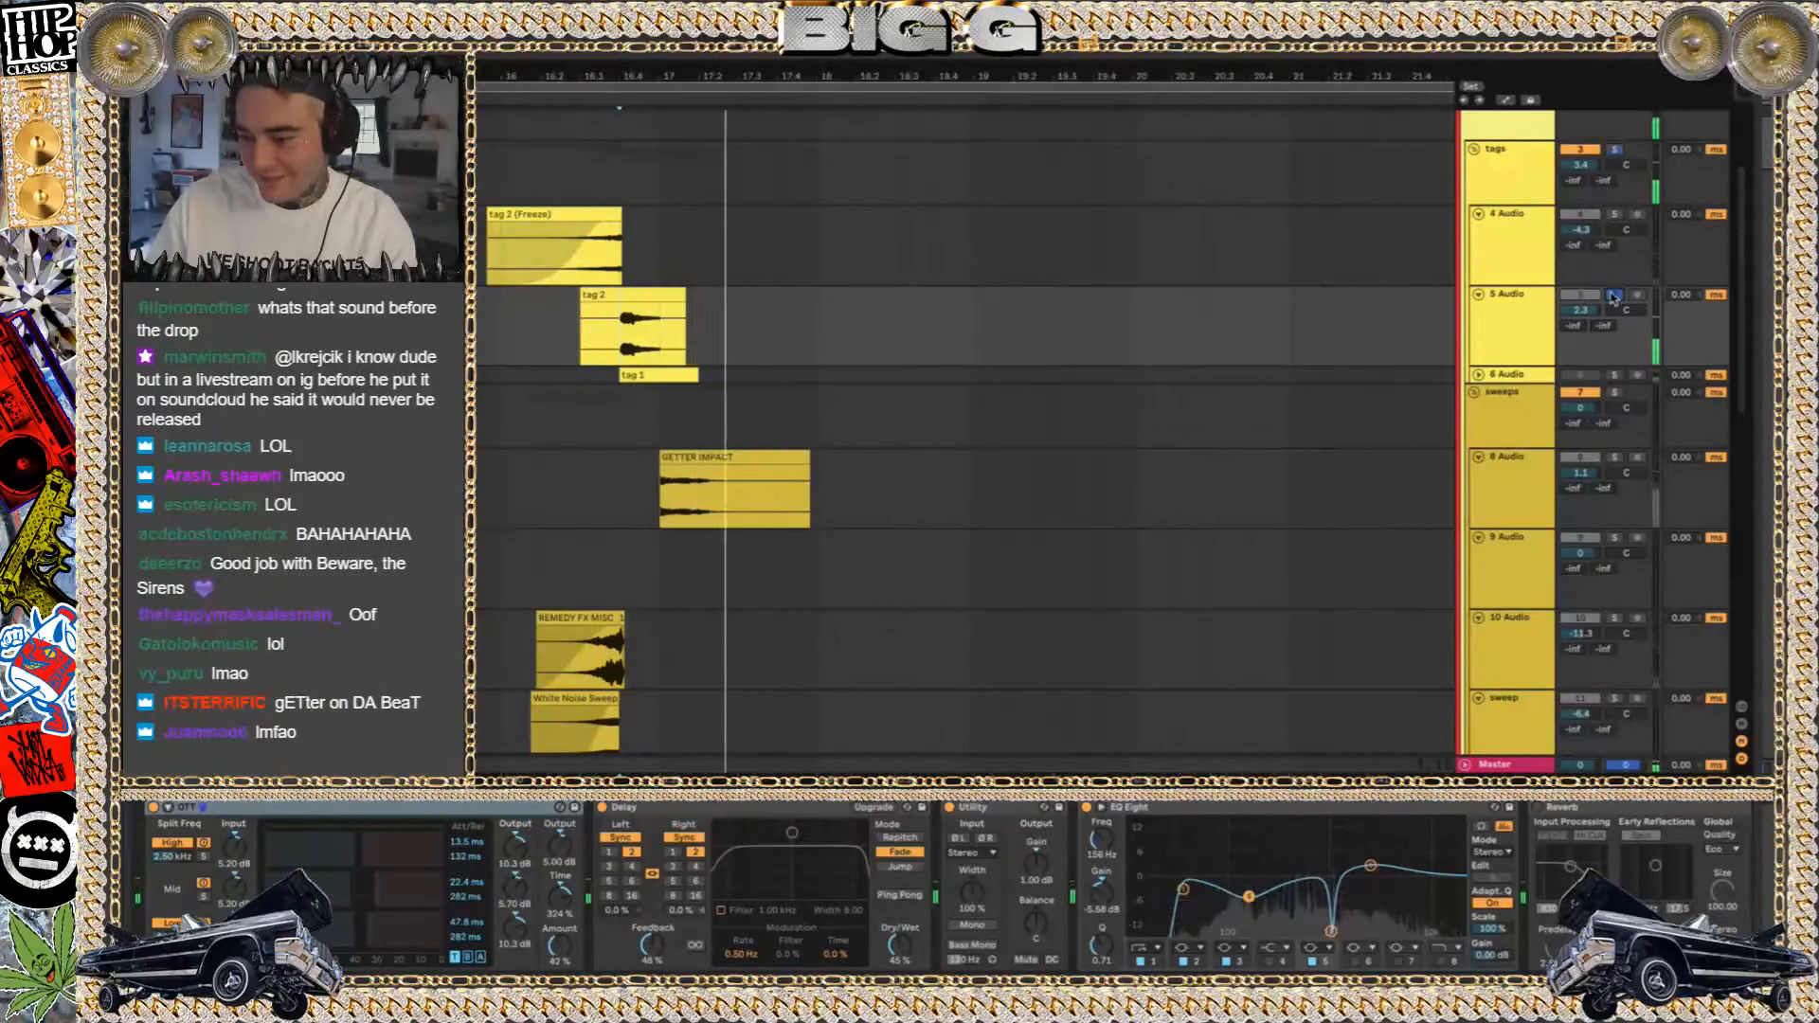
{"action": "left_click", "coordinate": [1616, 376]}
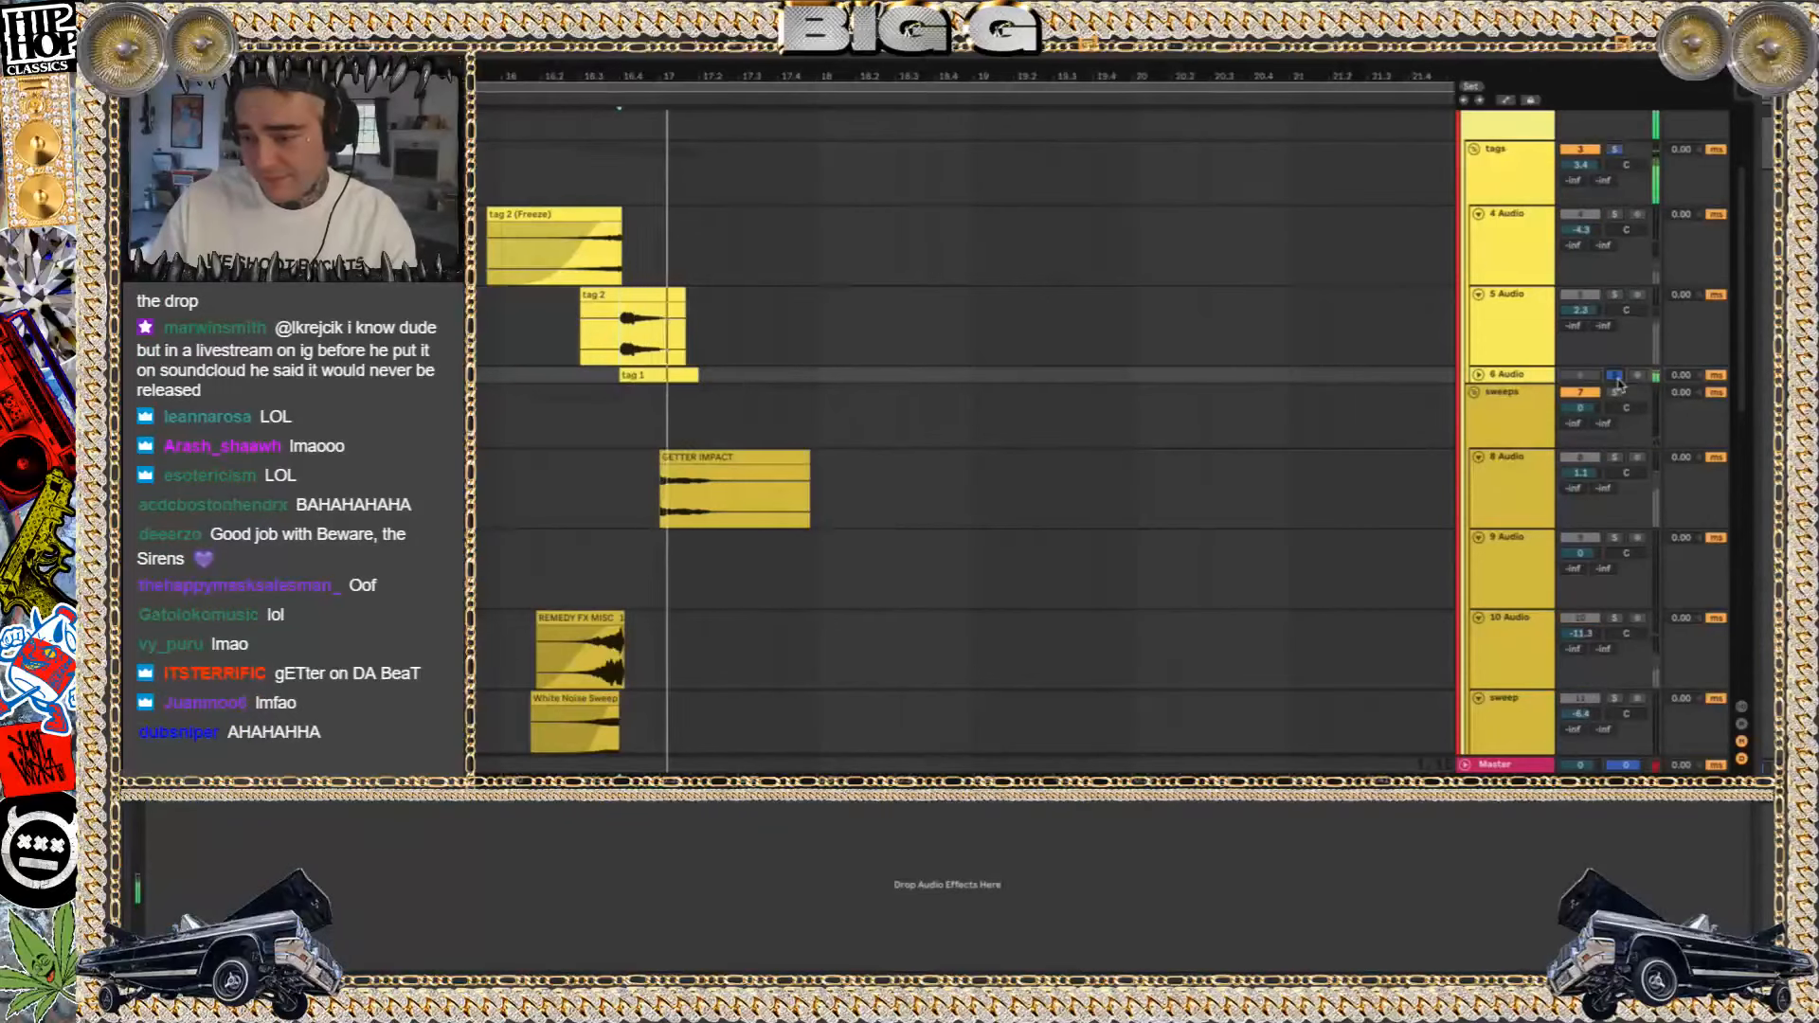
Unfold the low end group to check its tracks, unmute the group and fold it again
{"action": "scroll", "coordinate": [919, 201], "scroll_direction": "down", "scroll_amount": 5}
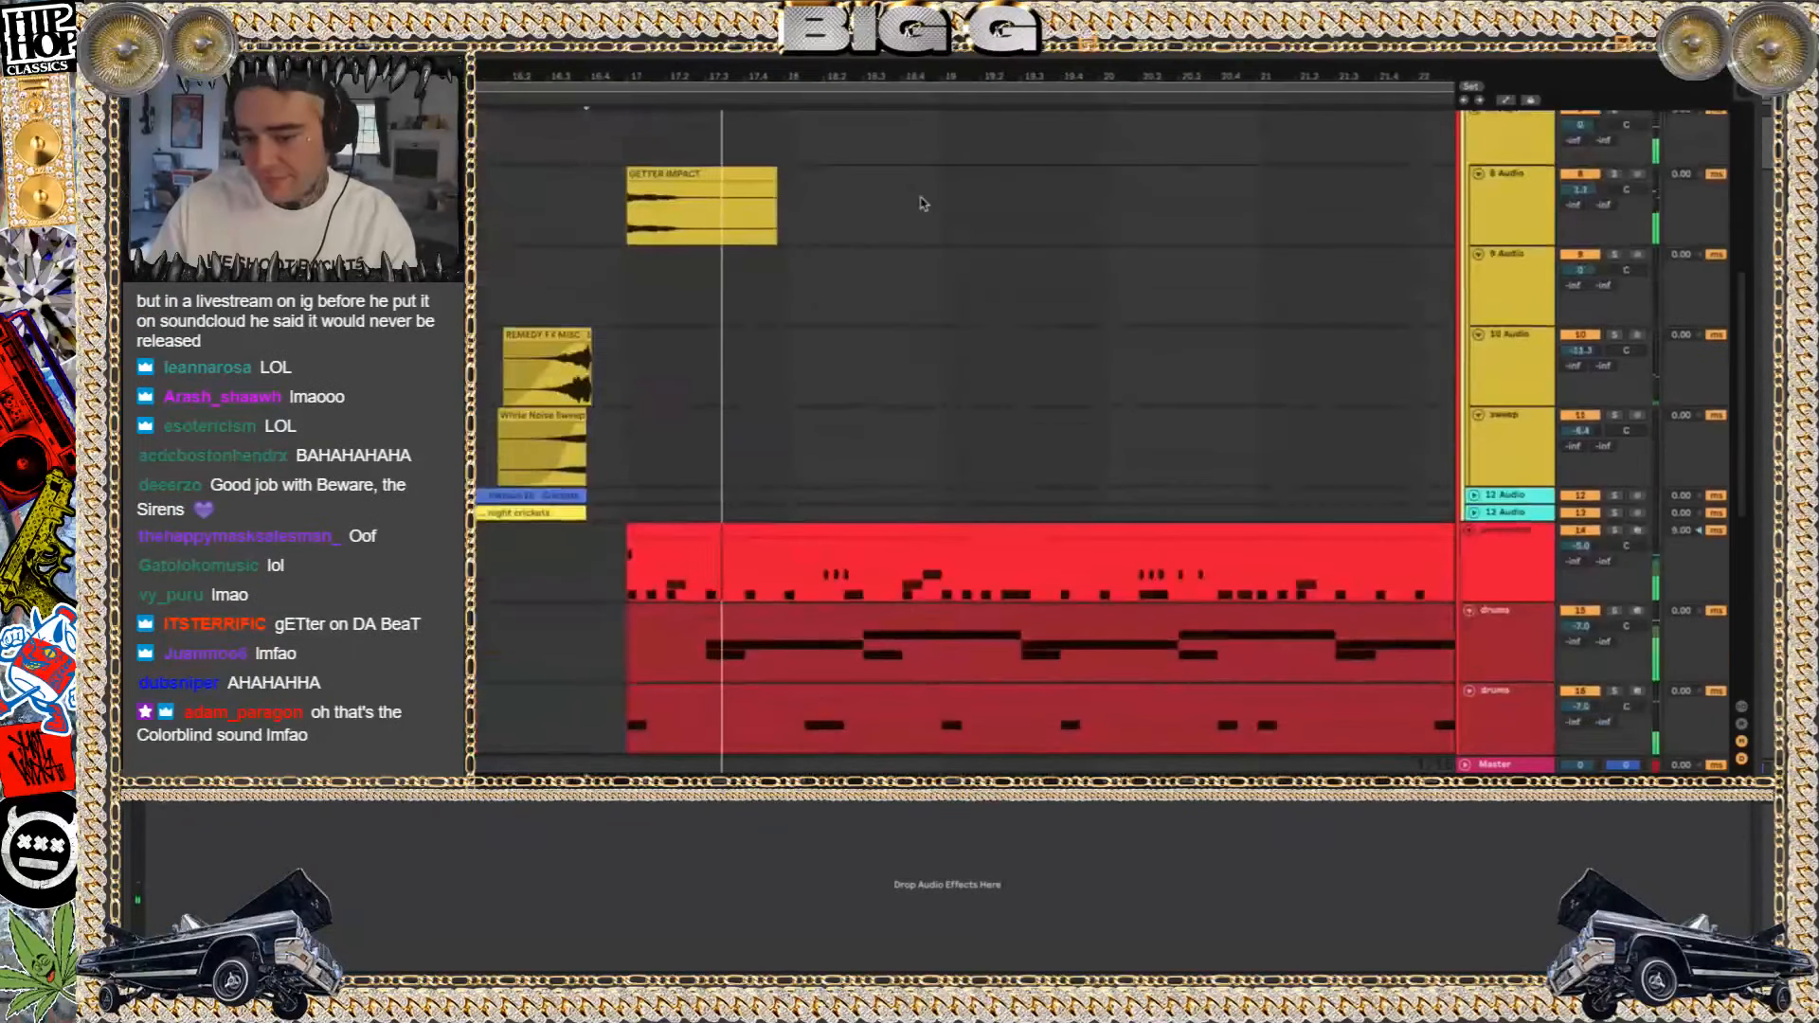
{"action": "scroll", "coordinate": [919, 202], "scroll_direction": "down", "scroll_amount": 8}
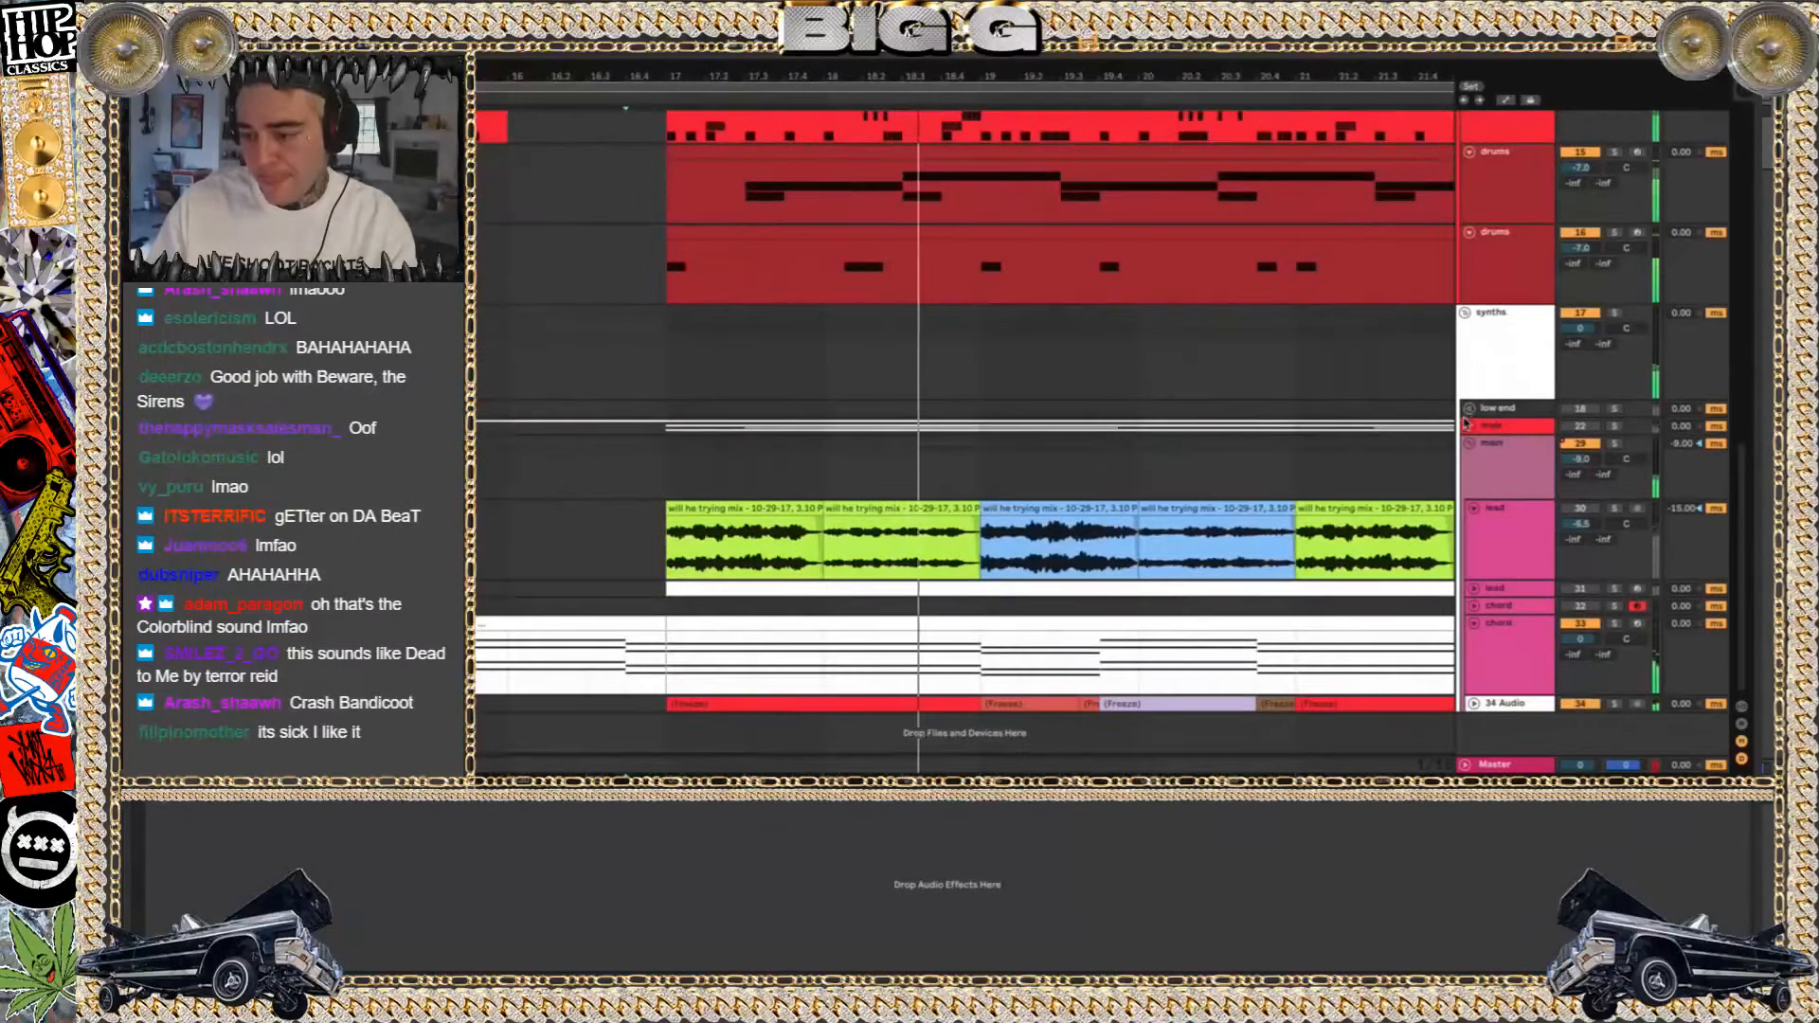
{"action": "left_click", "coordinate": [1469, 410]}
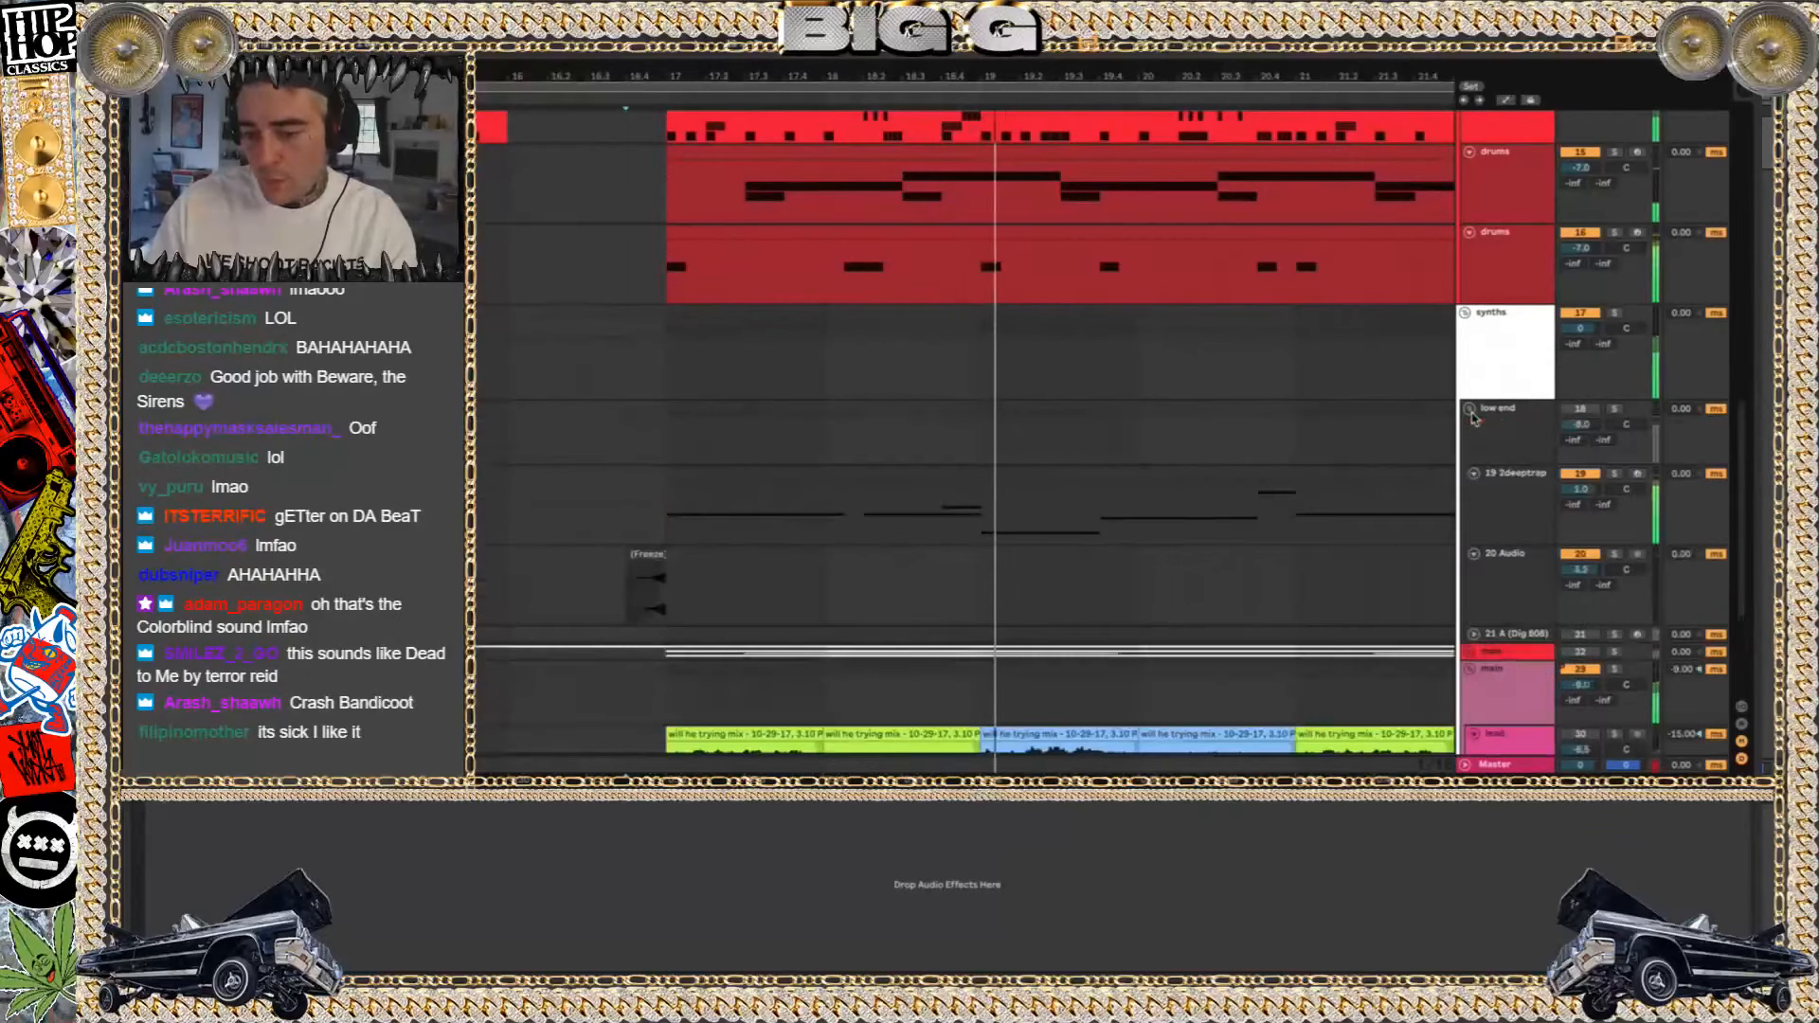
{"action": "left_click", "coordinate": [1579, 409]}
{"action": "left_click", "coordinate": [1468, 410]}
{"action": "scroll", "coordinate": [1063, 336], "scroll_direction": "down", "scroll_amount": 5}
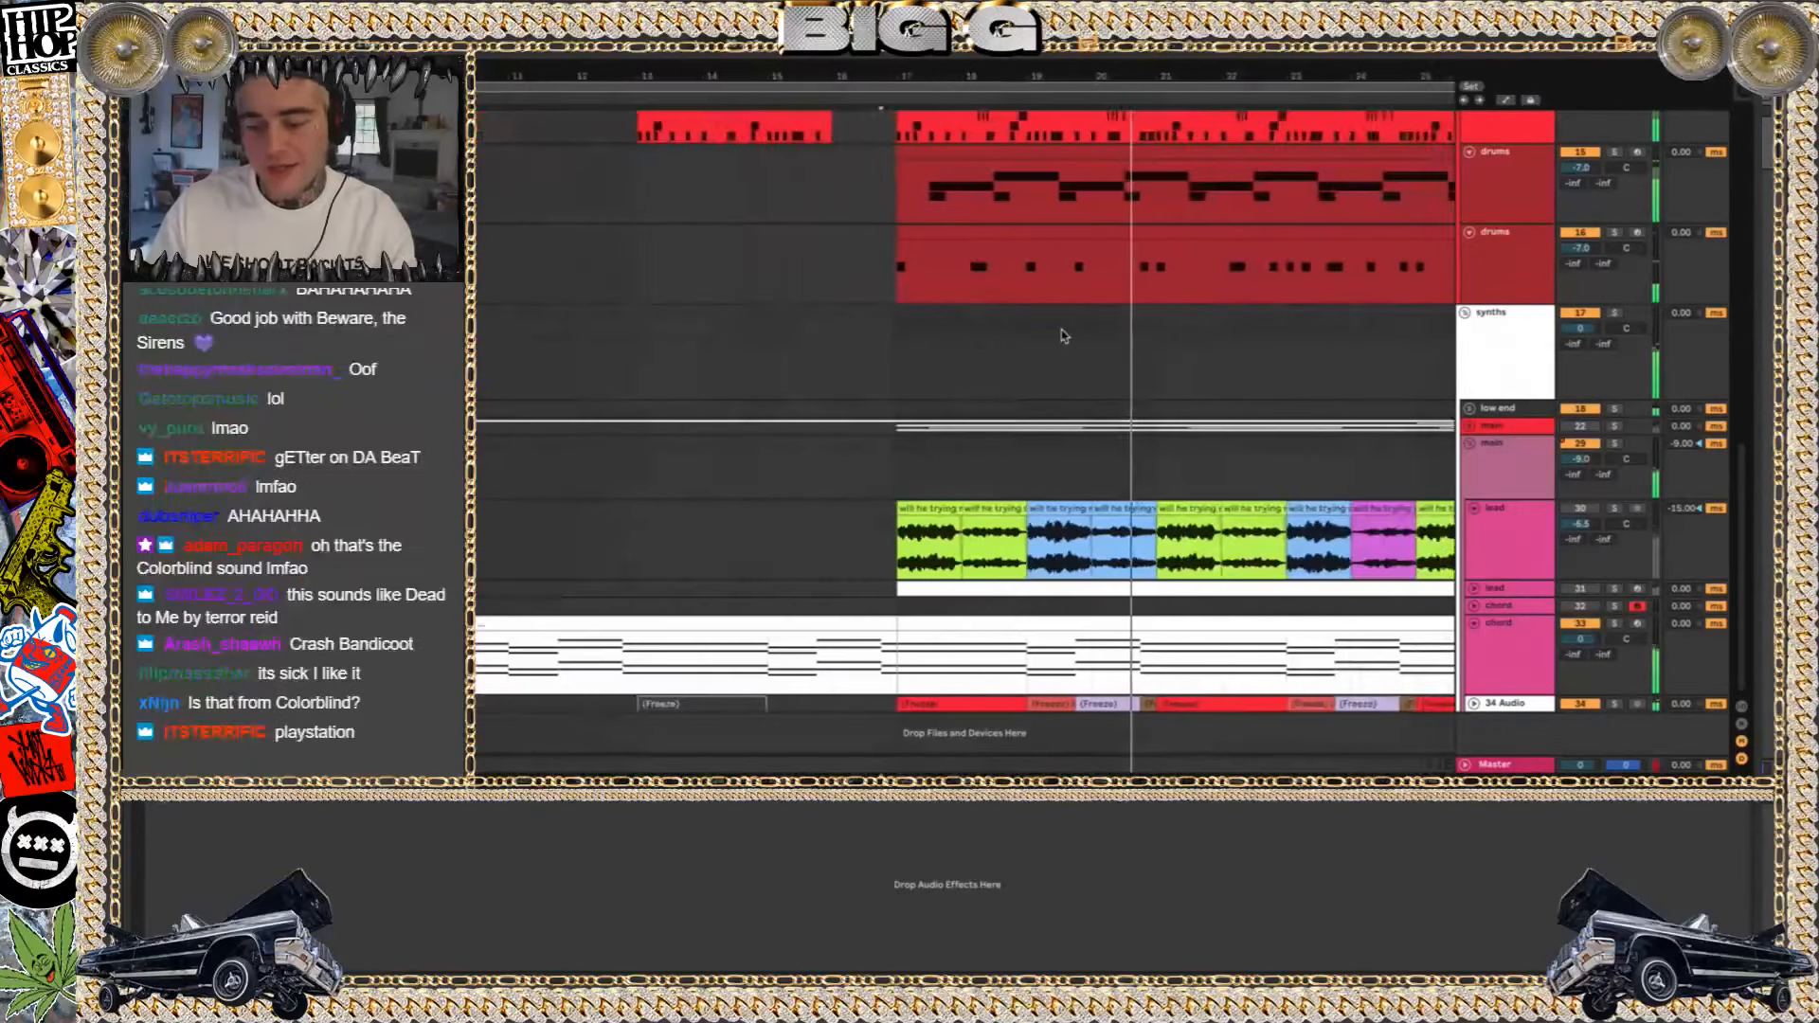
Show the device chain of the lead track with the chopped vocal clips and solo that track
{"action": "scroll", "coordinate": [1063, 334], "scroll_direction": "down", "scroll_amount": 5}
{"action": "scroll", "coordinate": [1016, 504], "scroll_direction": "right", "scroll_amount": 3}
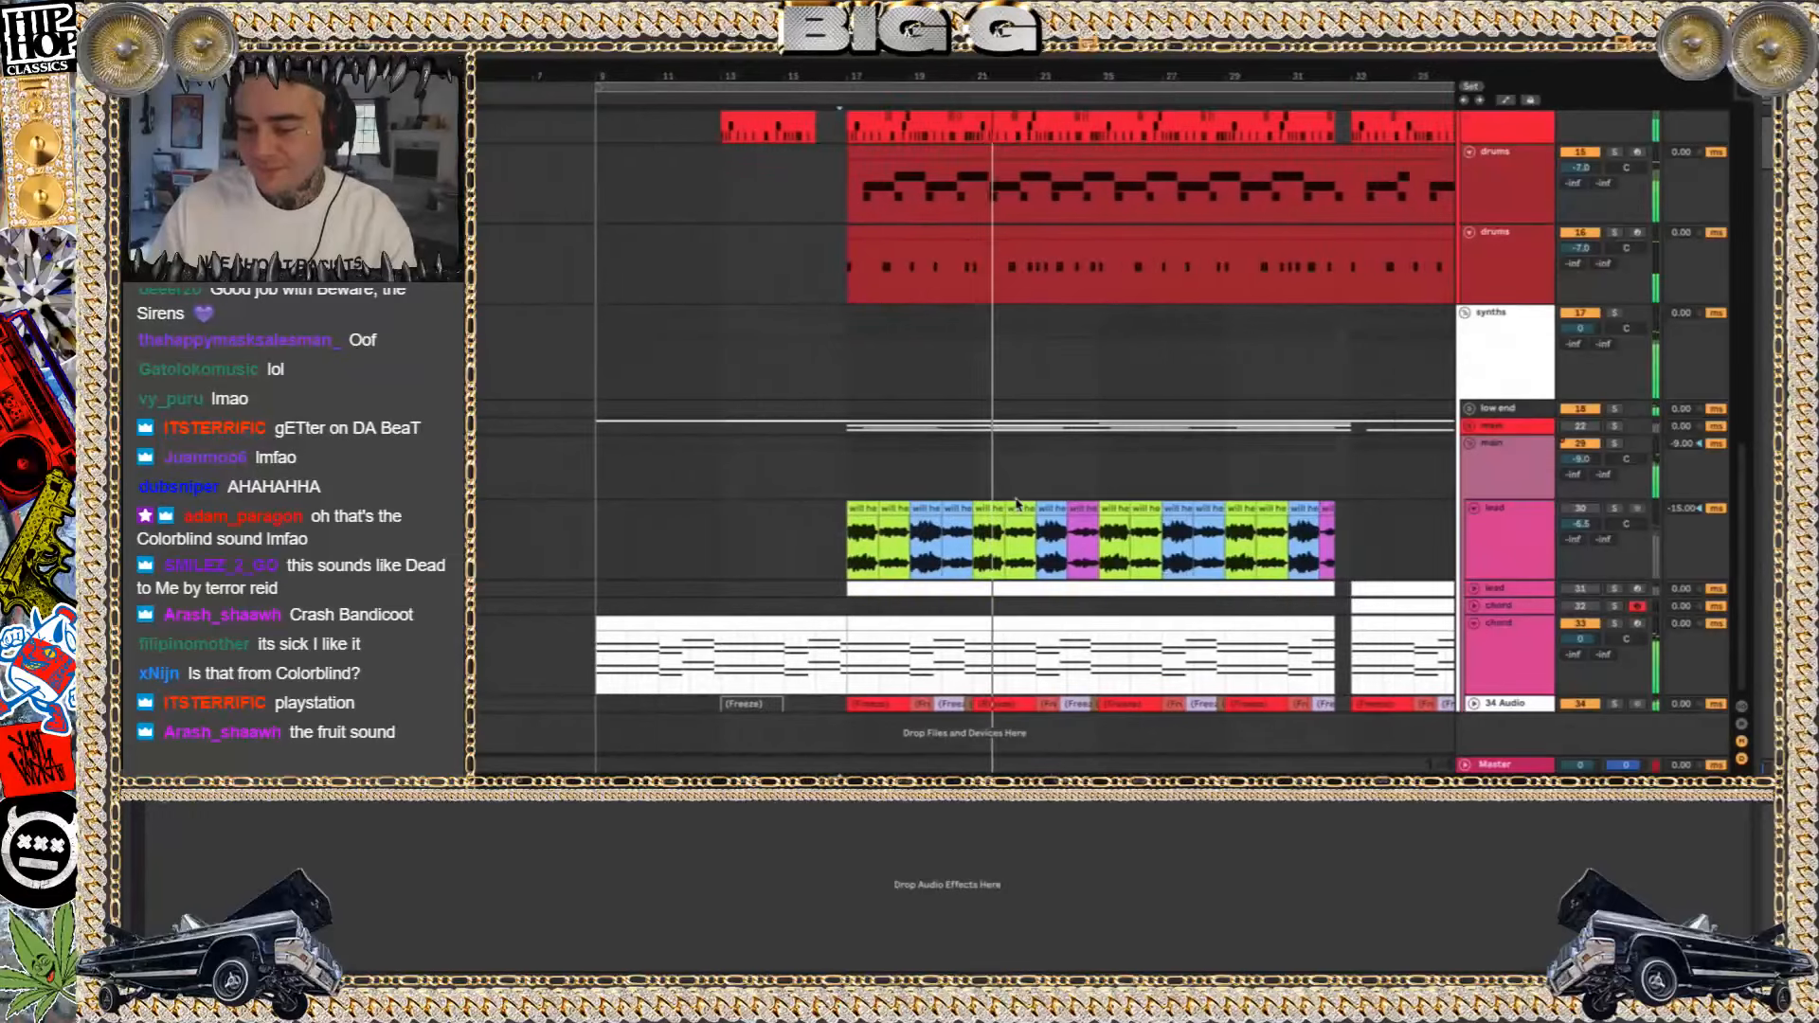
{"action": "scroll", "coordinate": [1016, 504], "scroll_direction": "right", "scroll_amount": 3}
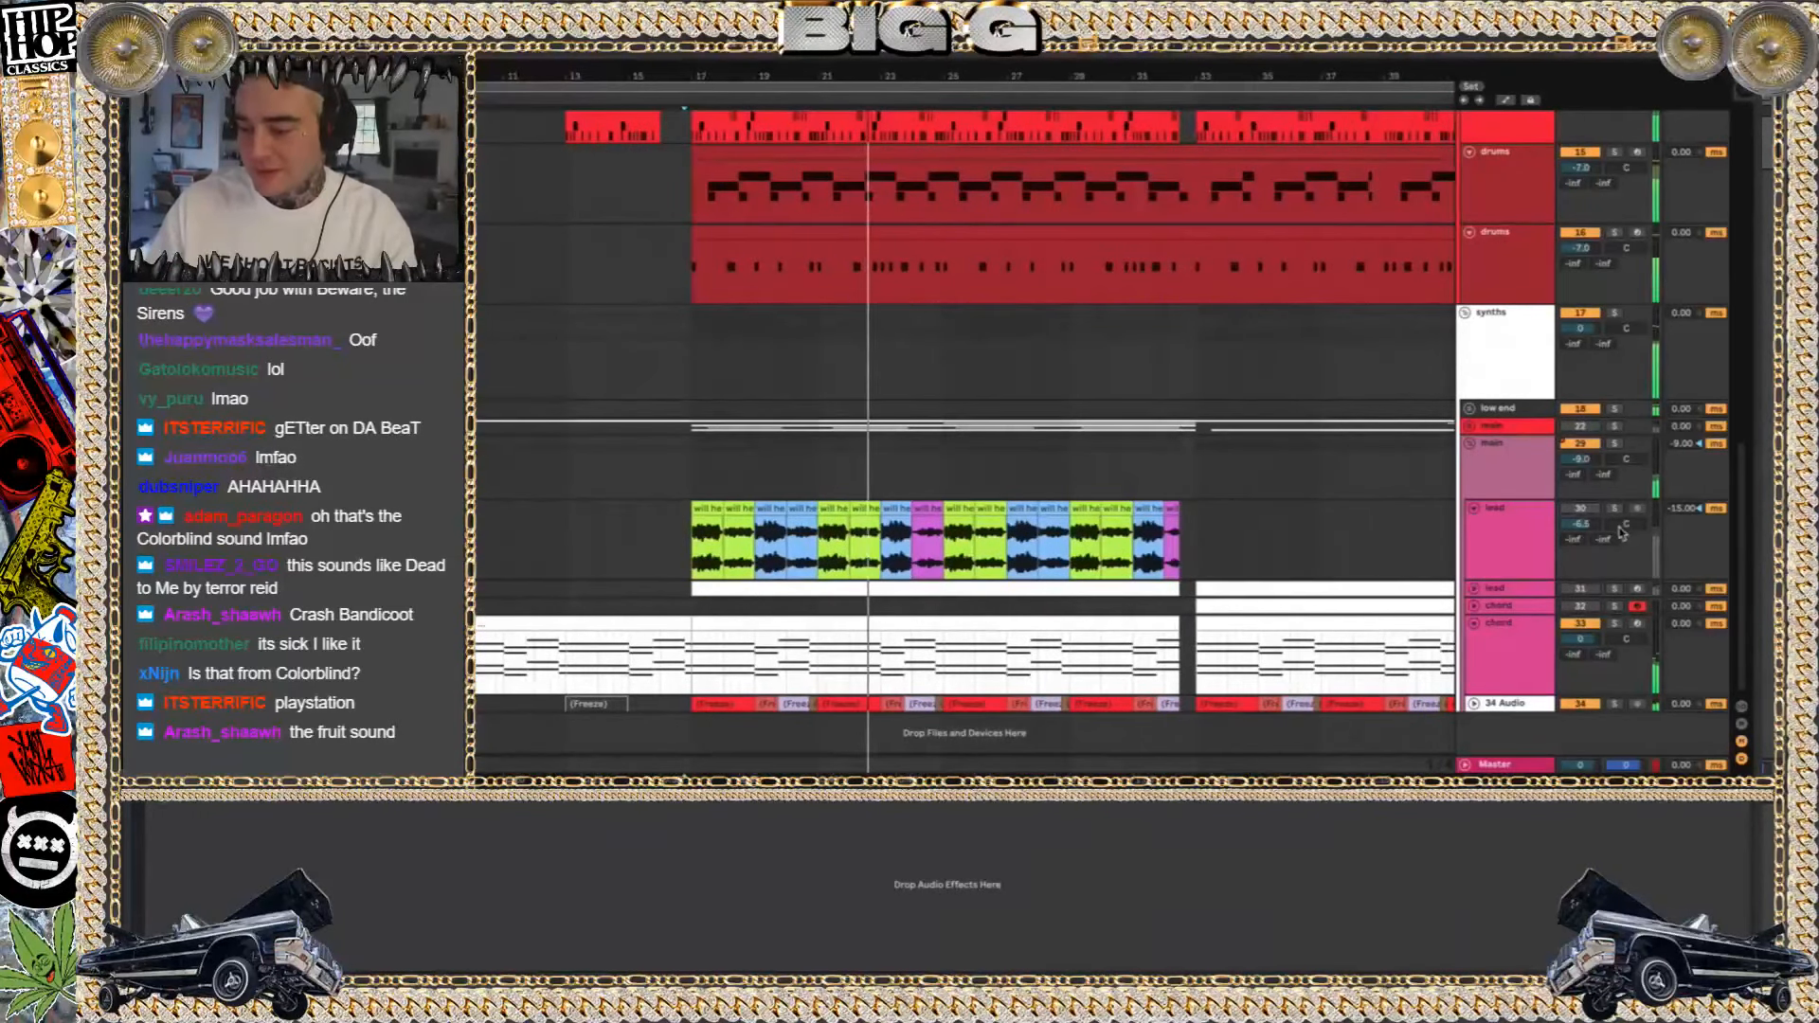
{"action": "left_click", "coordinate": [1477, 520]}
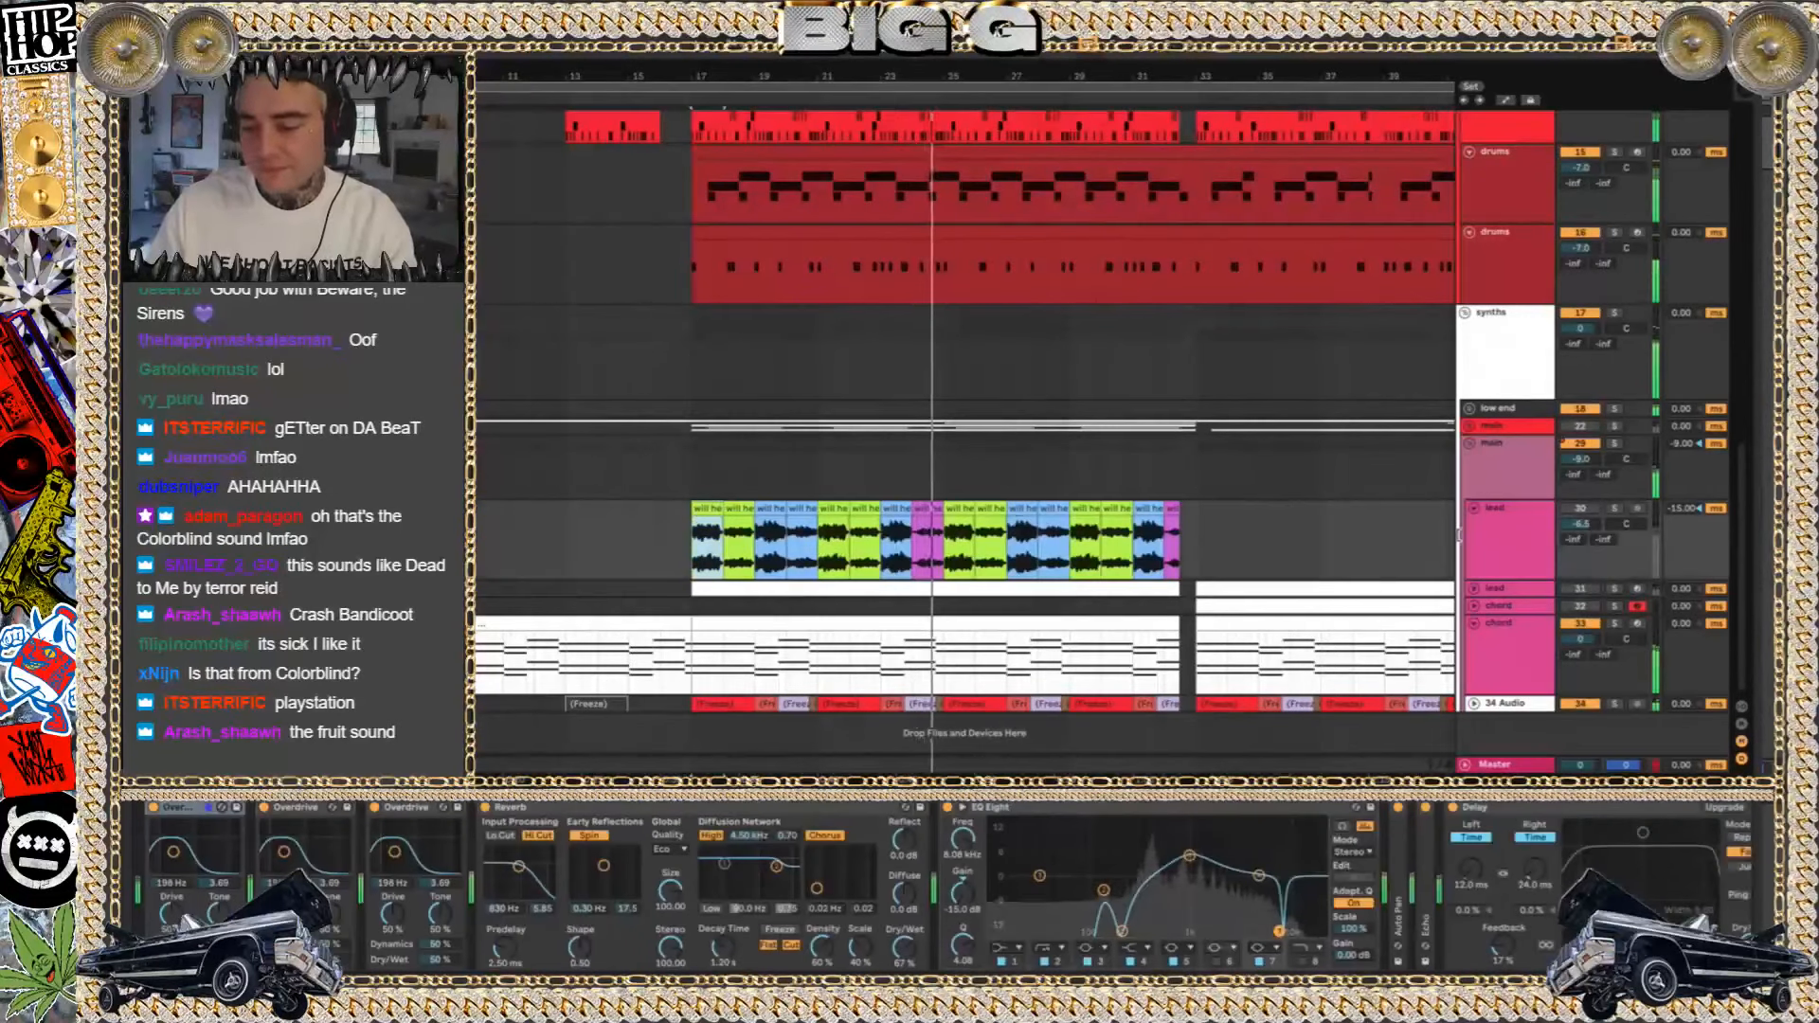
{"action": "left_click", "coordinate": [1614, 509]}
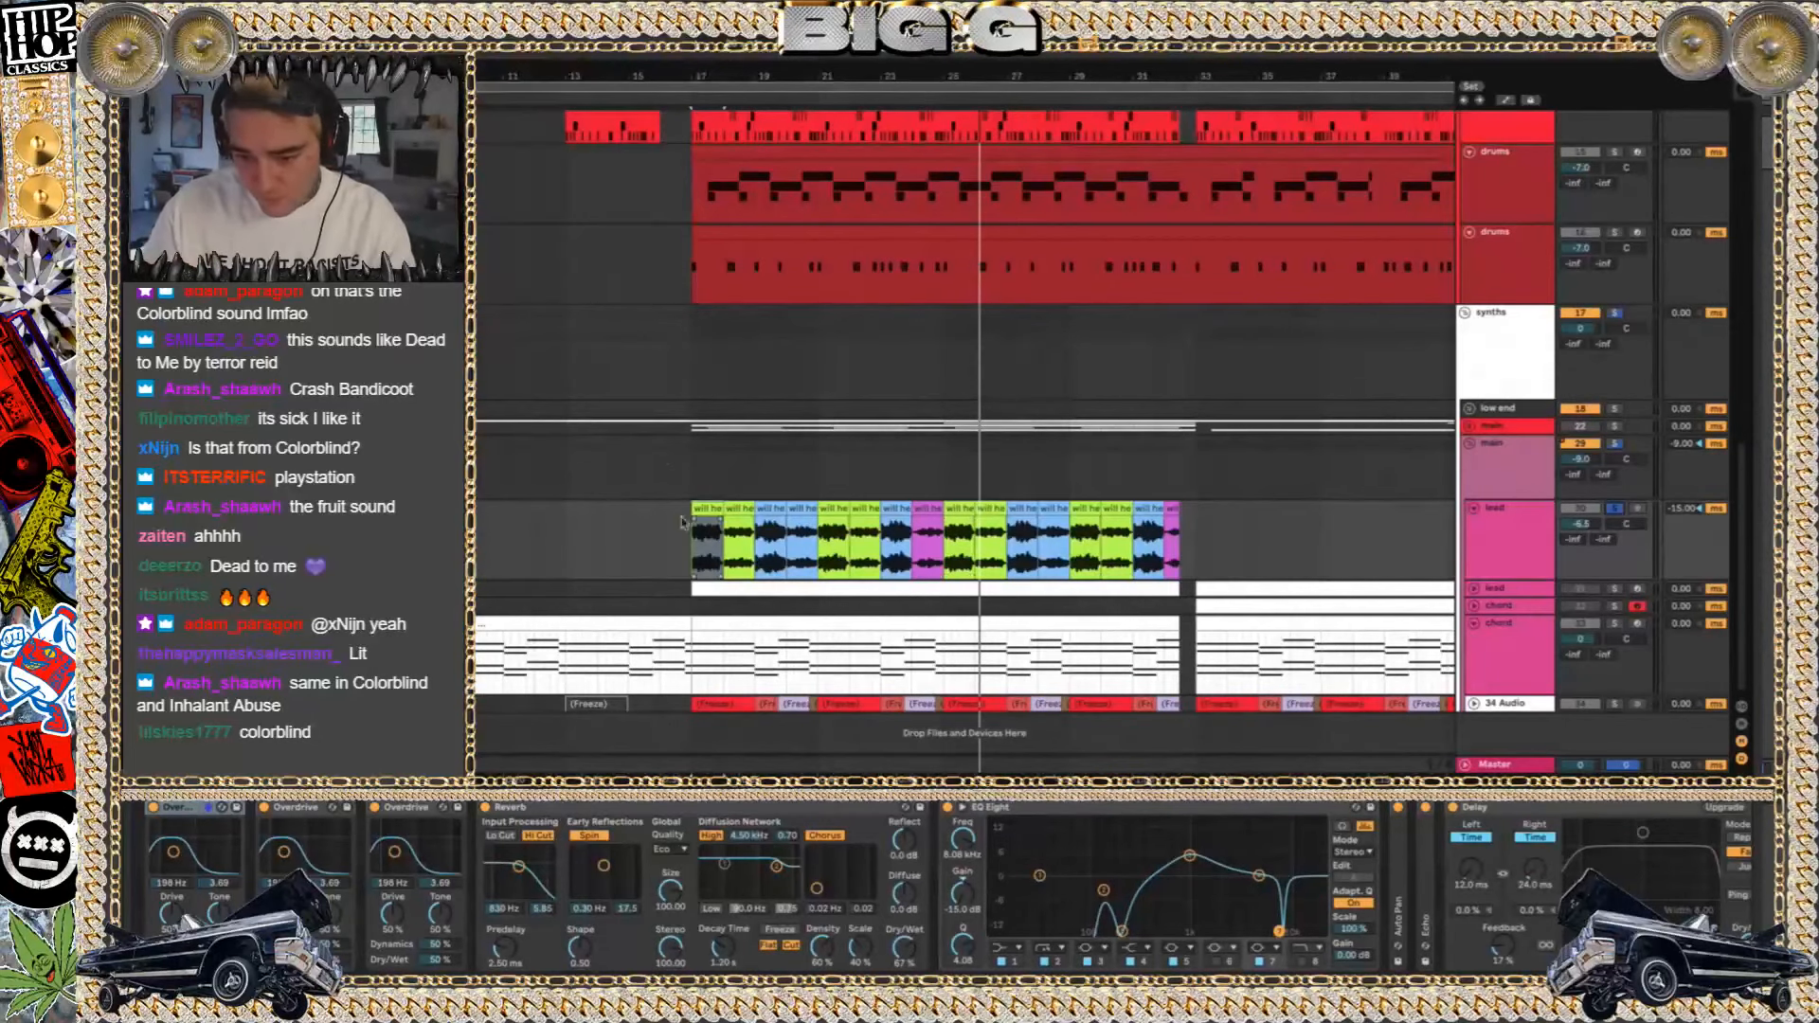
Extend the start of the first lead clip back to about bar 15.5, play it, and undo the extension
{"action": "left_click_drag", "start_coordinate": [692, 508], "coordinate": [636, 508]}
{"action": "key", "text": "space"}
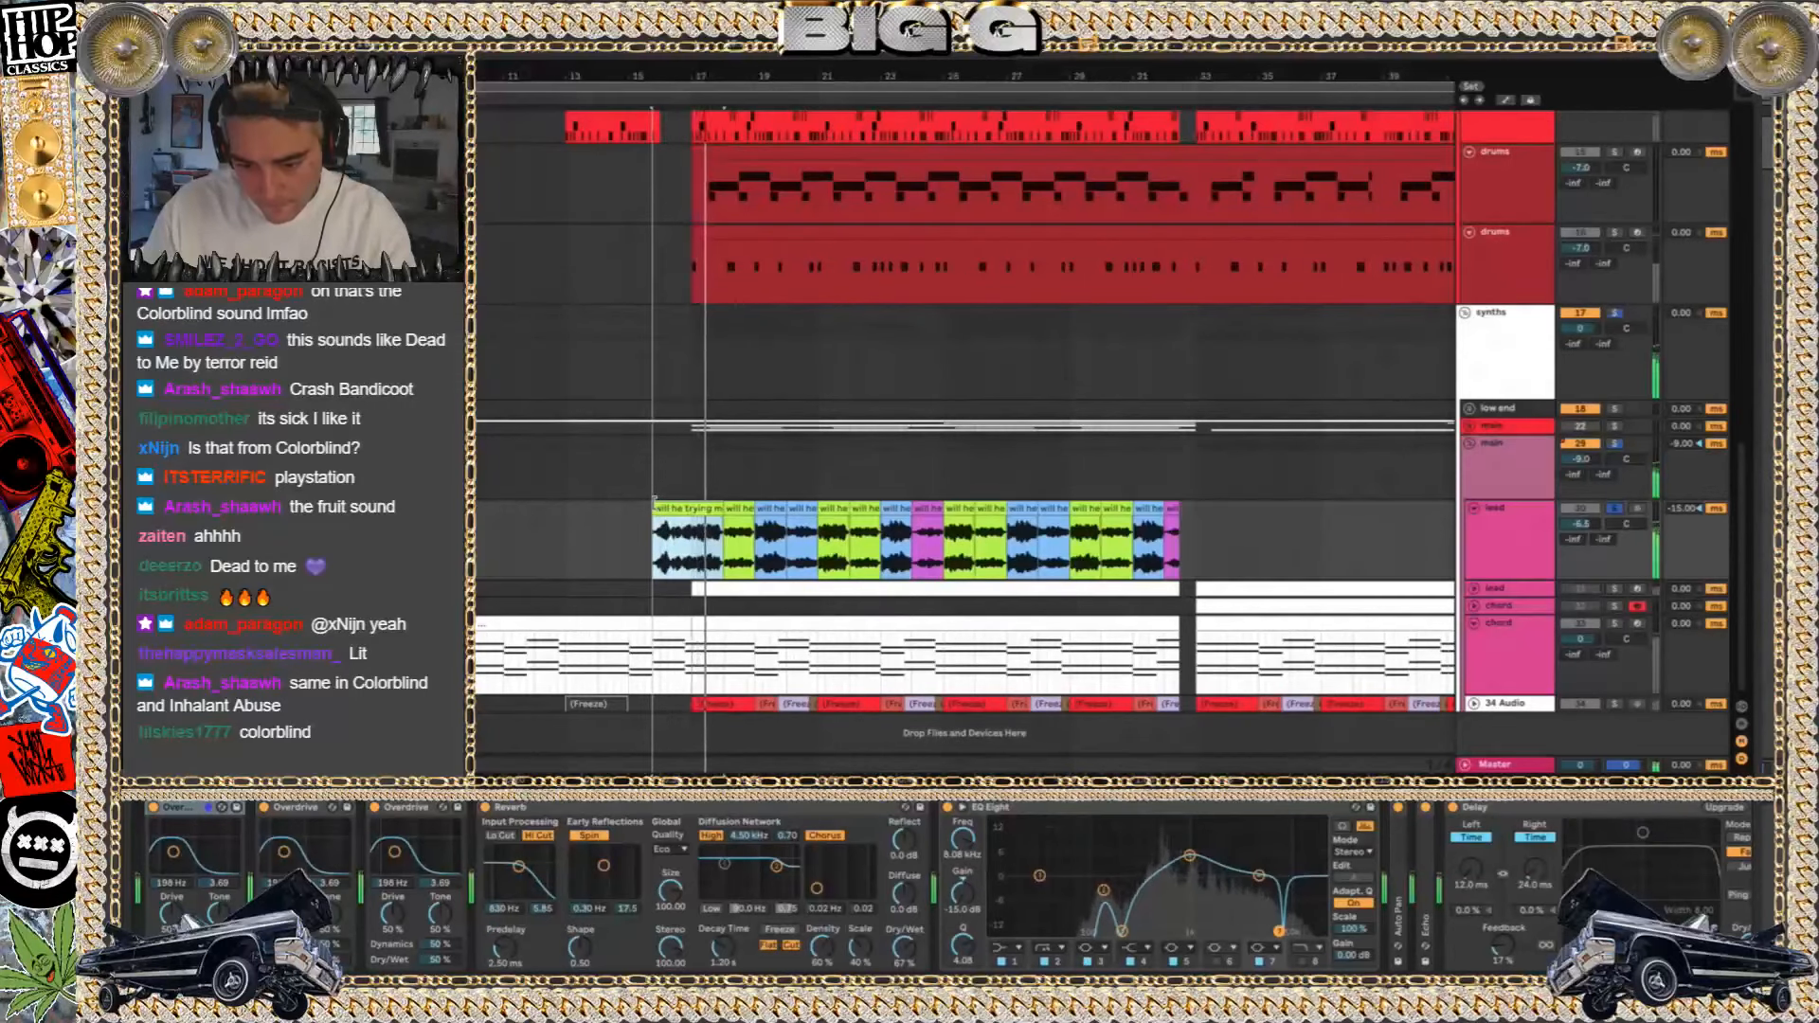
{"action": "key", "text": "ctrl+z"}
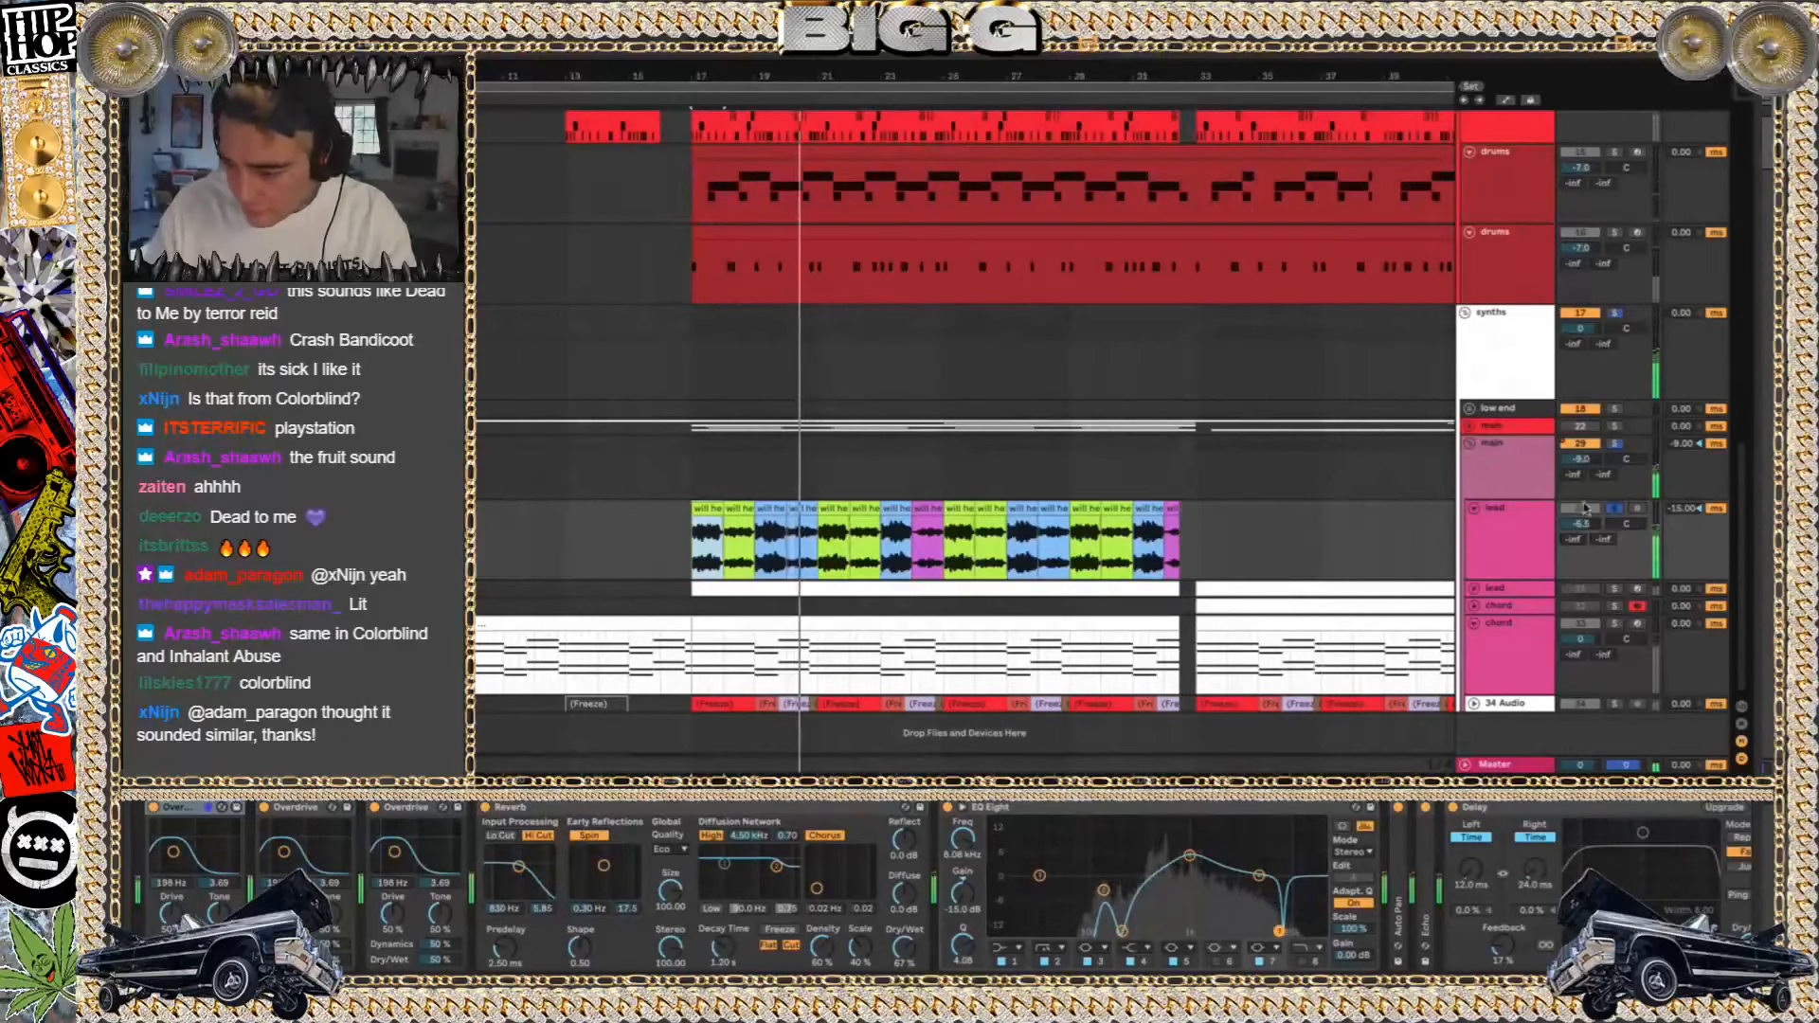
Switch off the three Overdrive effects on the soloed lead track and play its first clip at bar 17
{"action": "left_click", "coordinate": [1614, 509]}
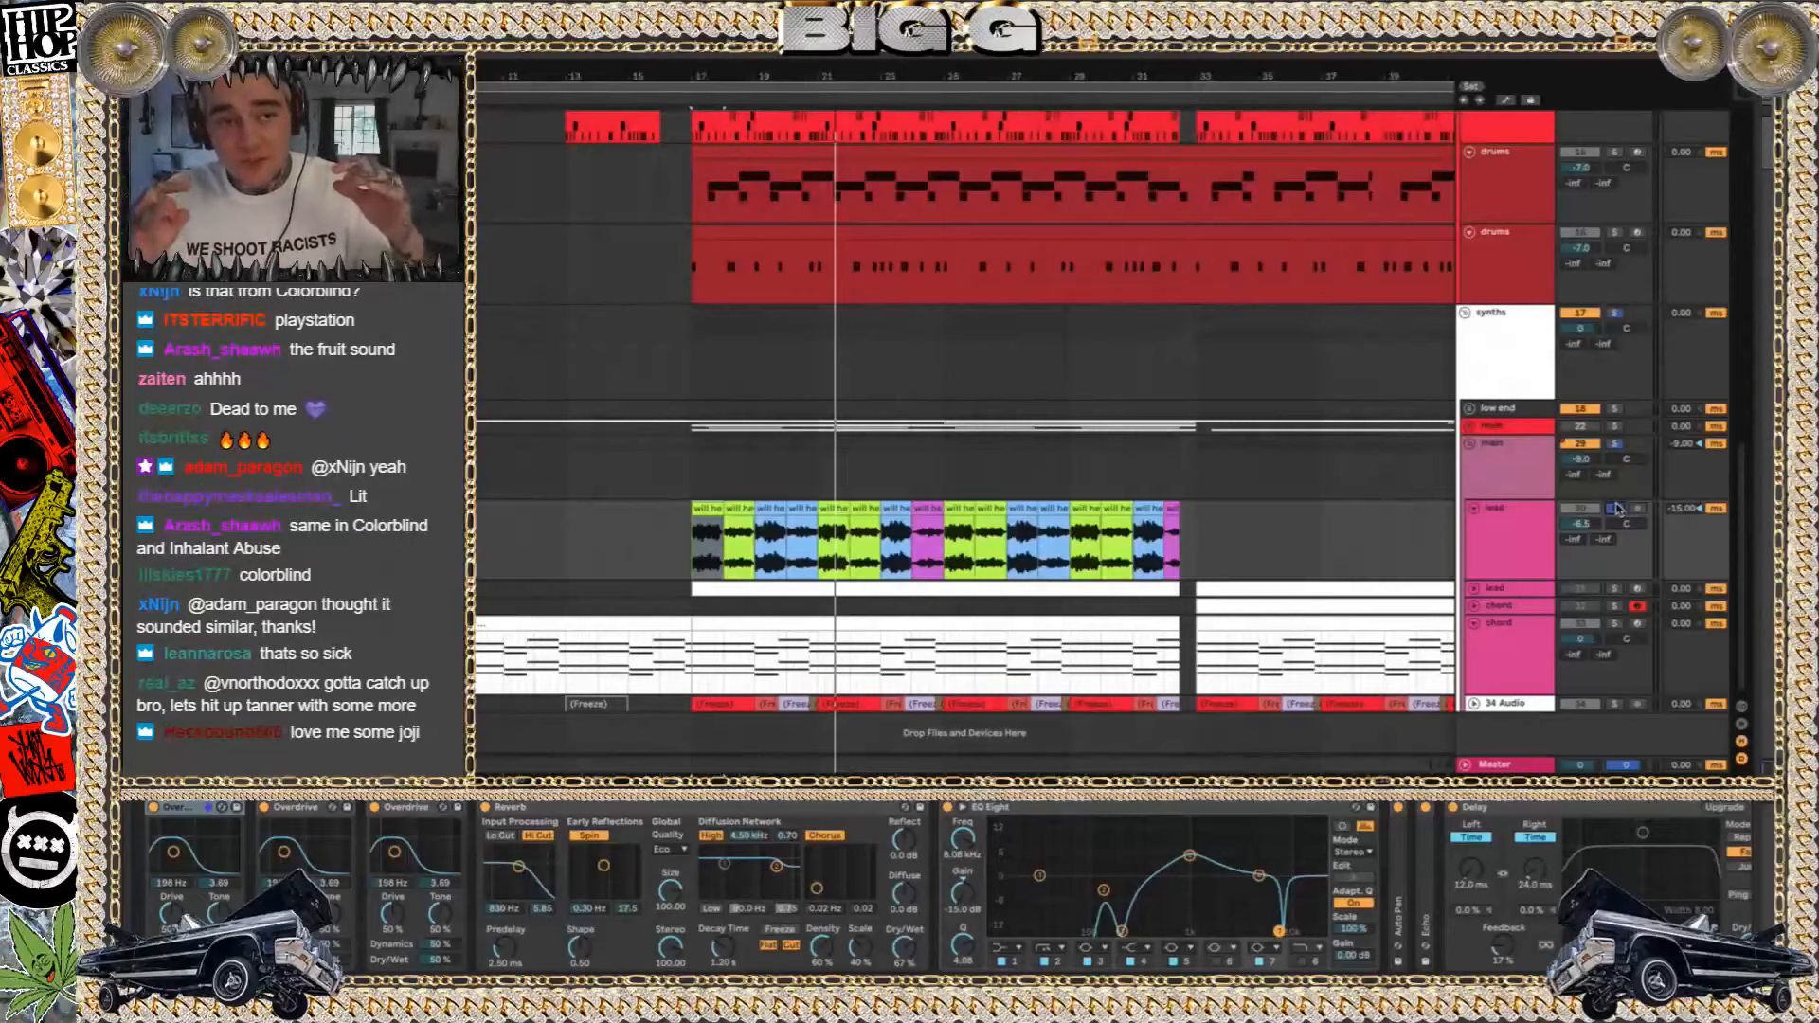
{"action": "left_click", "coordinate": [376, 809]}
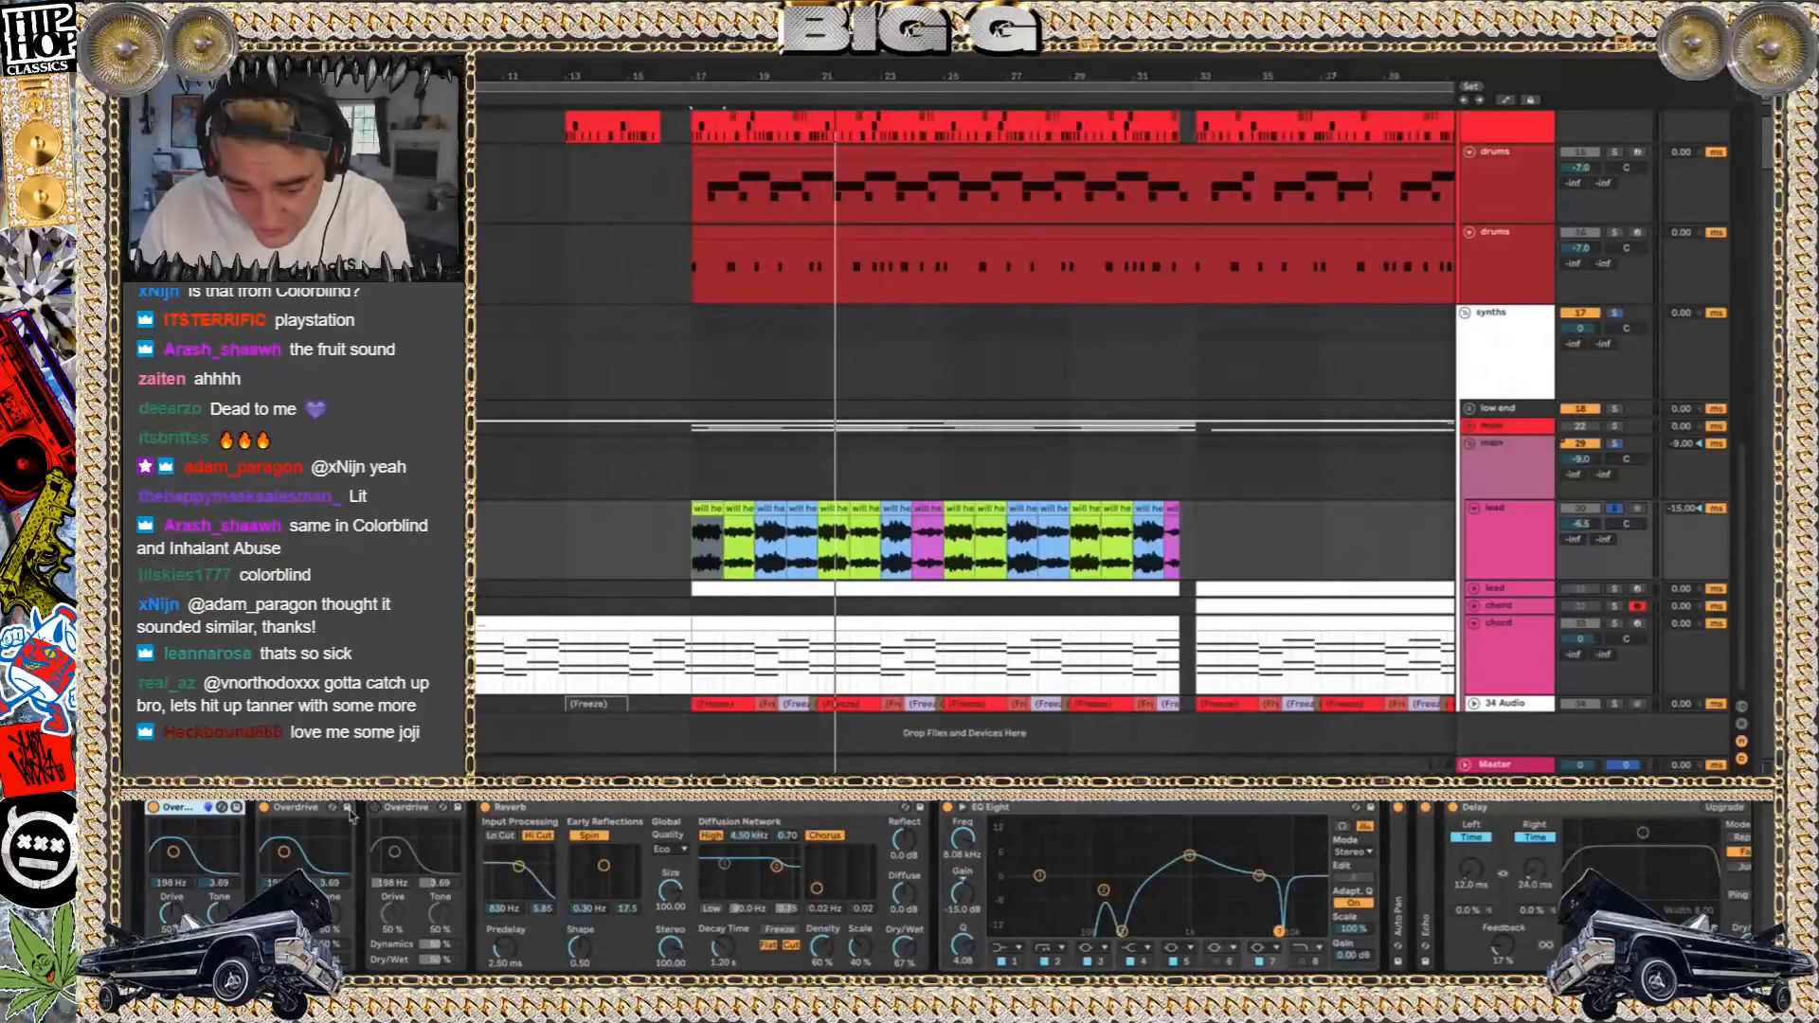
{"action": "key", "text": "space"}
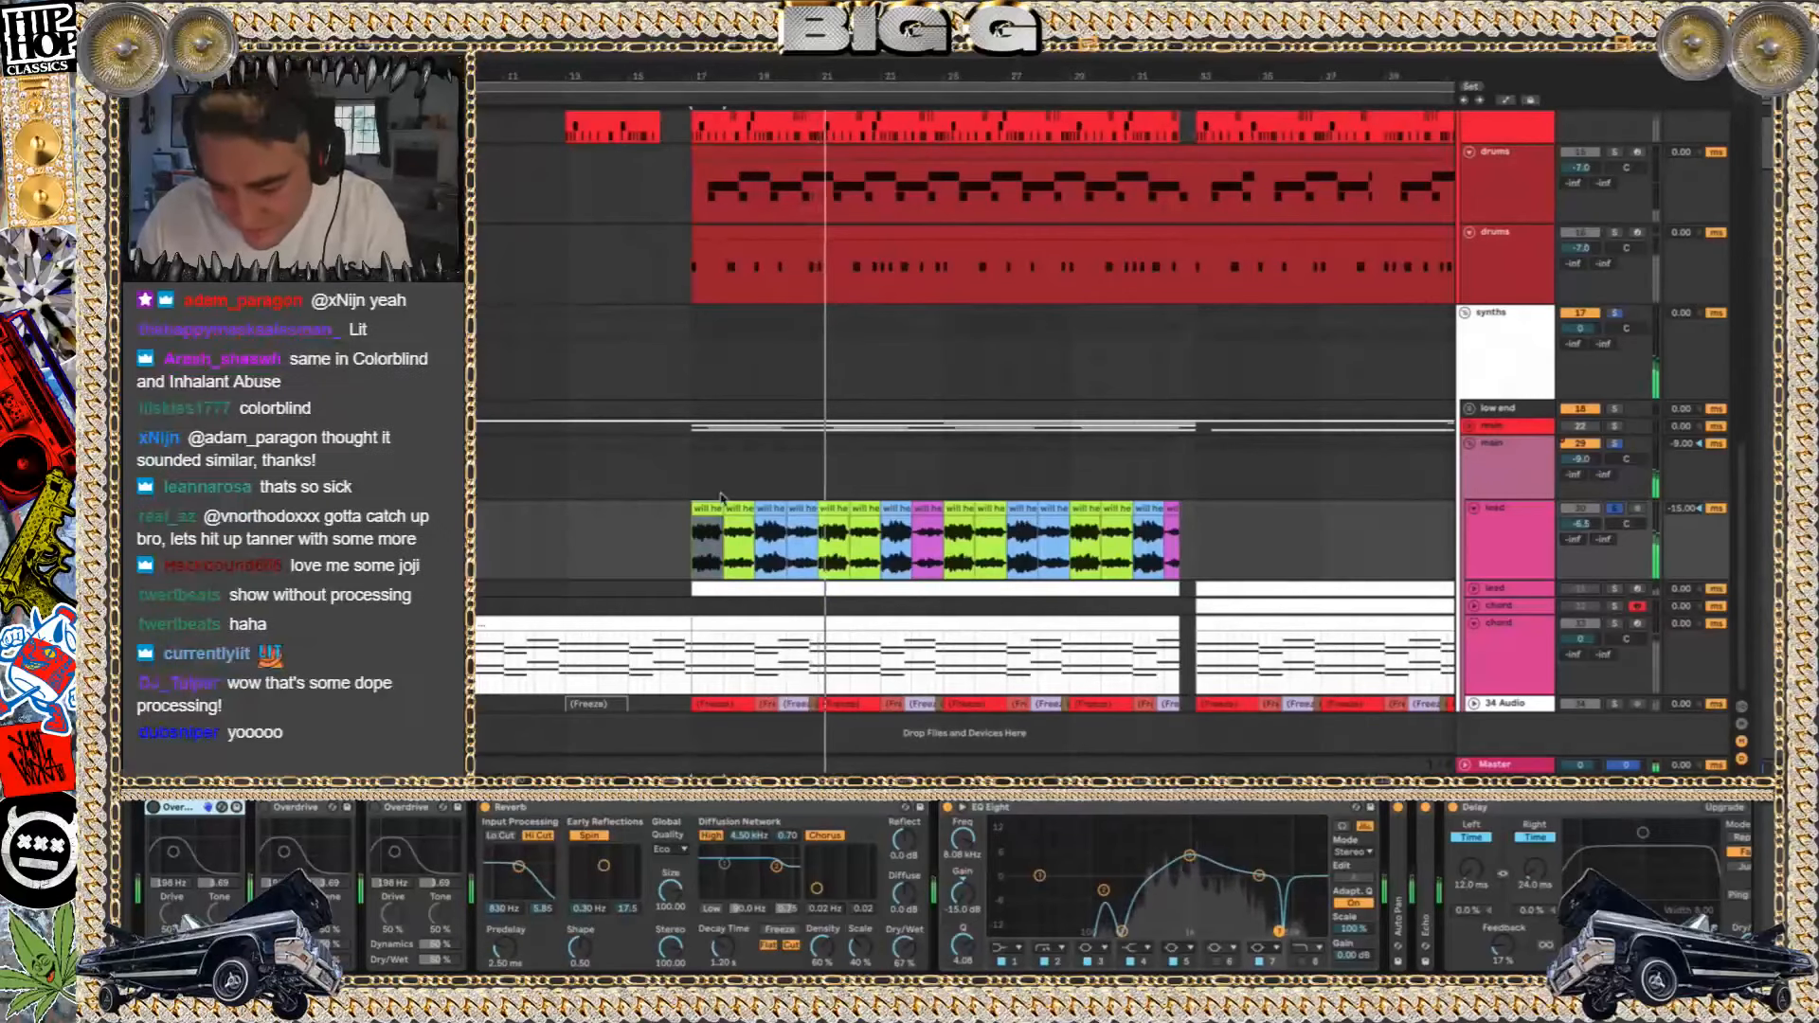
{"action": "left_click", "coordinate": [697, 512]}
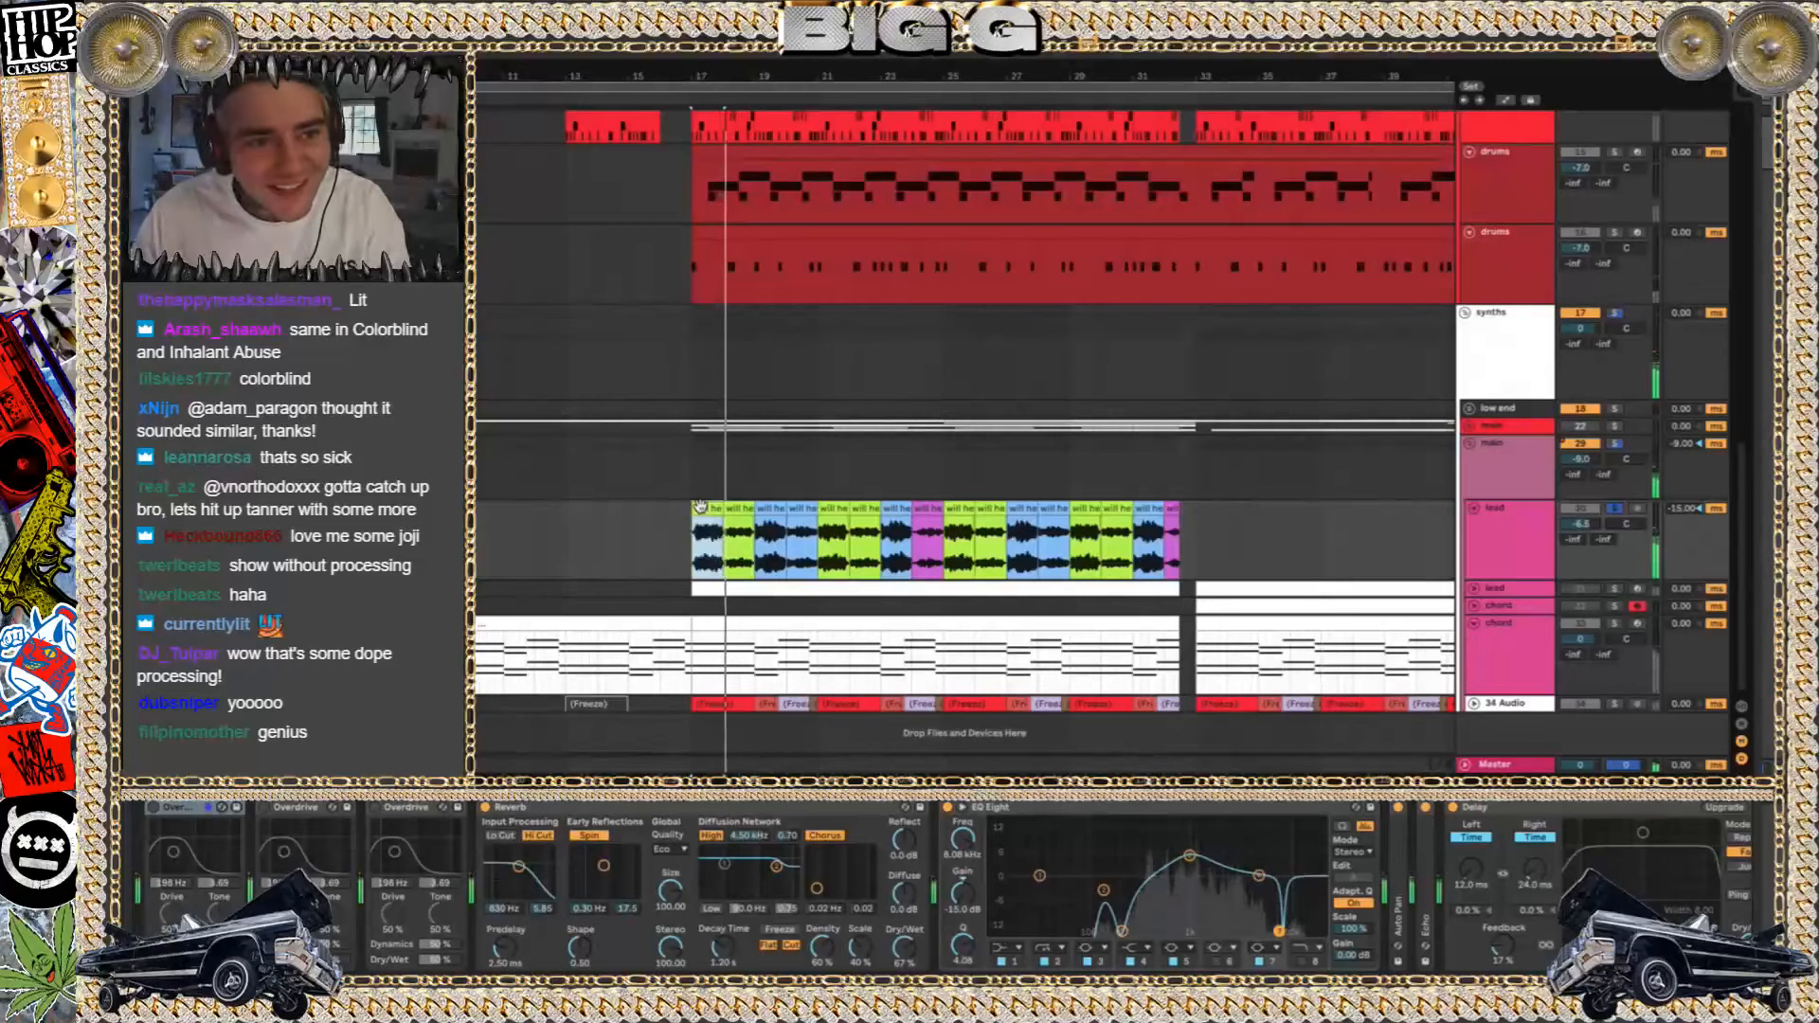
{"action": "key", "text": "space"}
Select the first four lead clips from bar 17 and play the chopped phrase without Overdrive
{"action": "left_click", "coordinate": [772, 511]}
{"action": "left_click", "coordinate": [799, 510]}
{"action": "left_click", "coordinate": [701, 507]}
{"action": "key", "text": "space"}
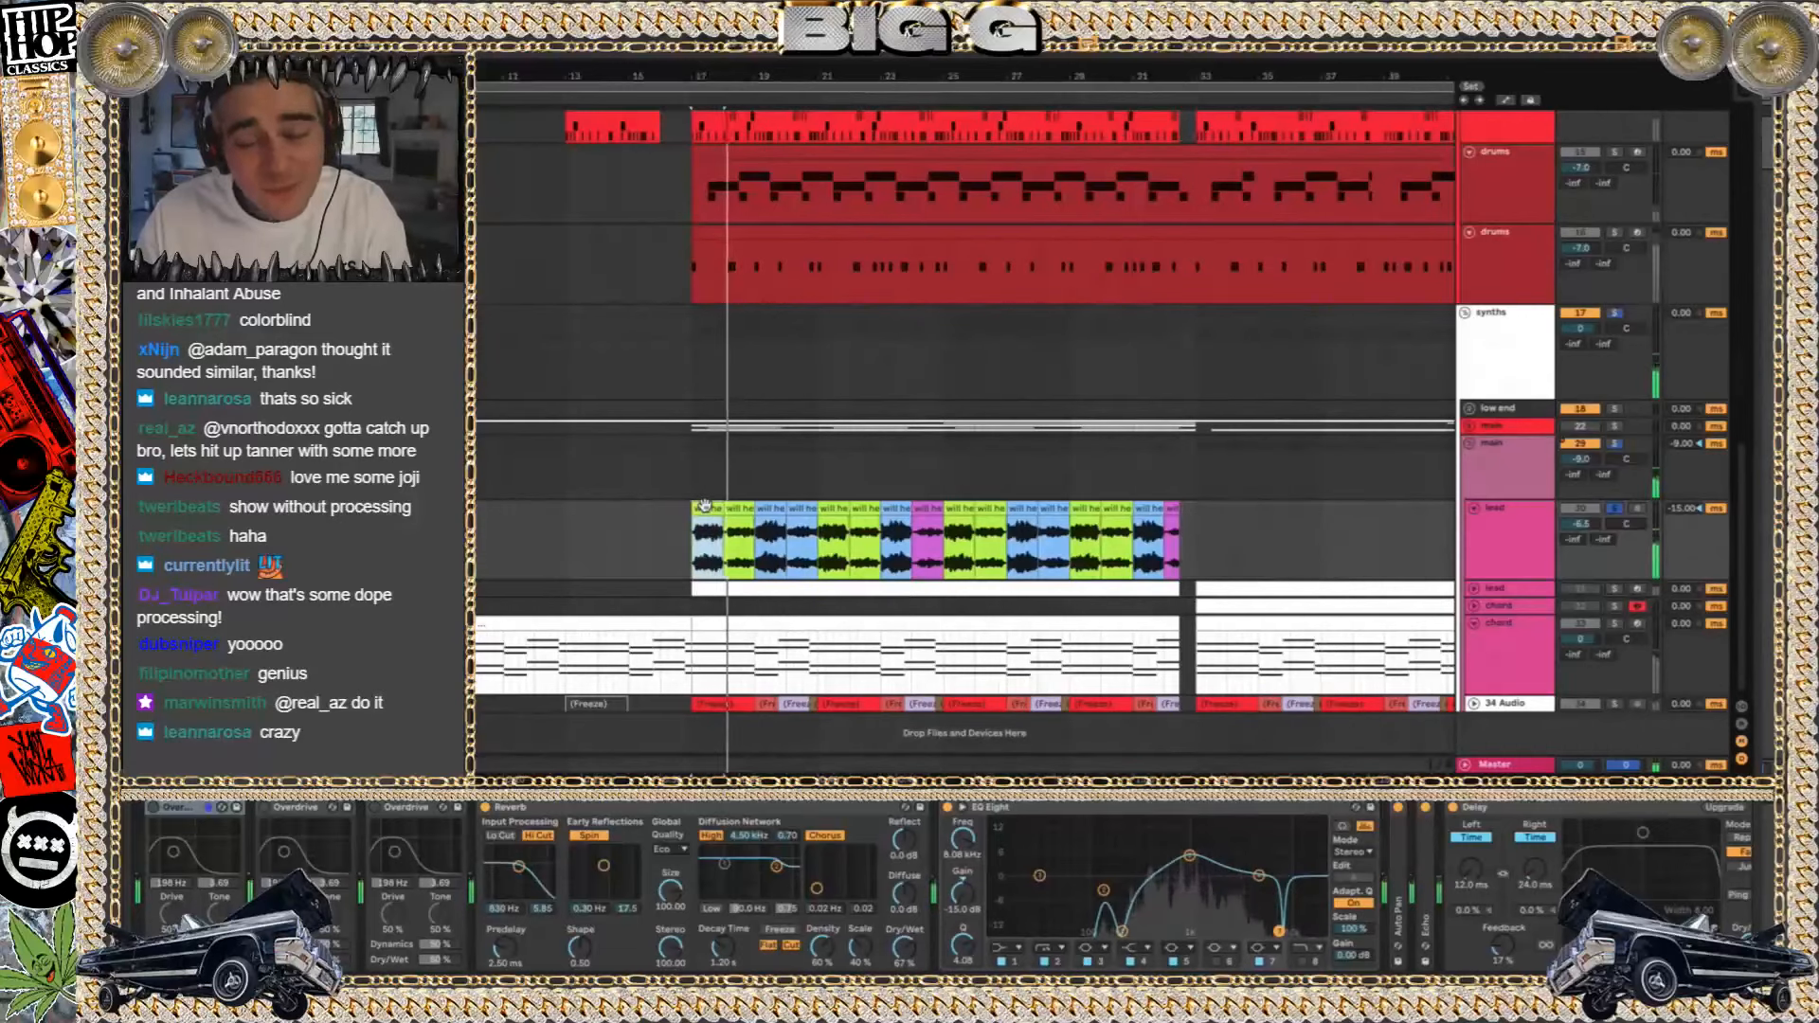
{"action": "left_click", "coordinate": [800, 509]}
{"action": "key", "text": "space"}
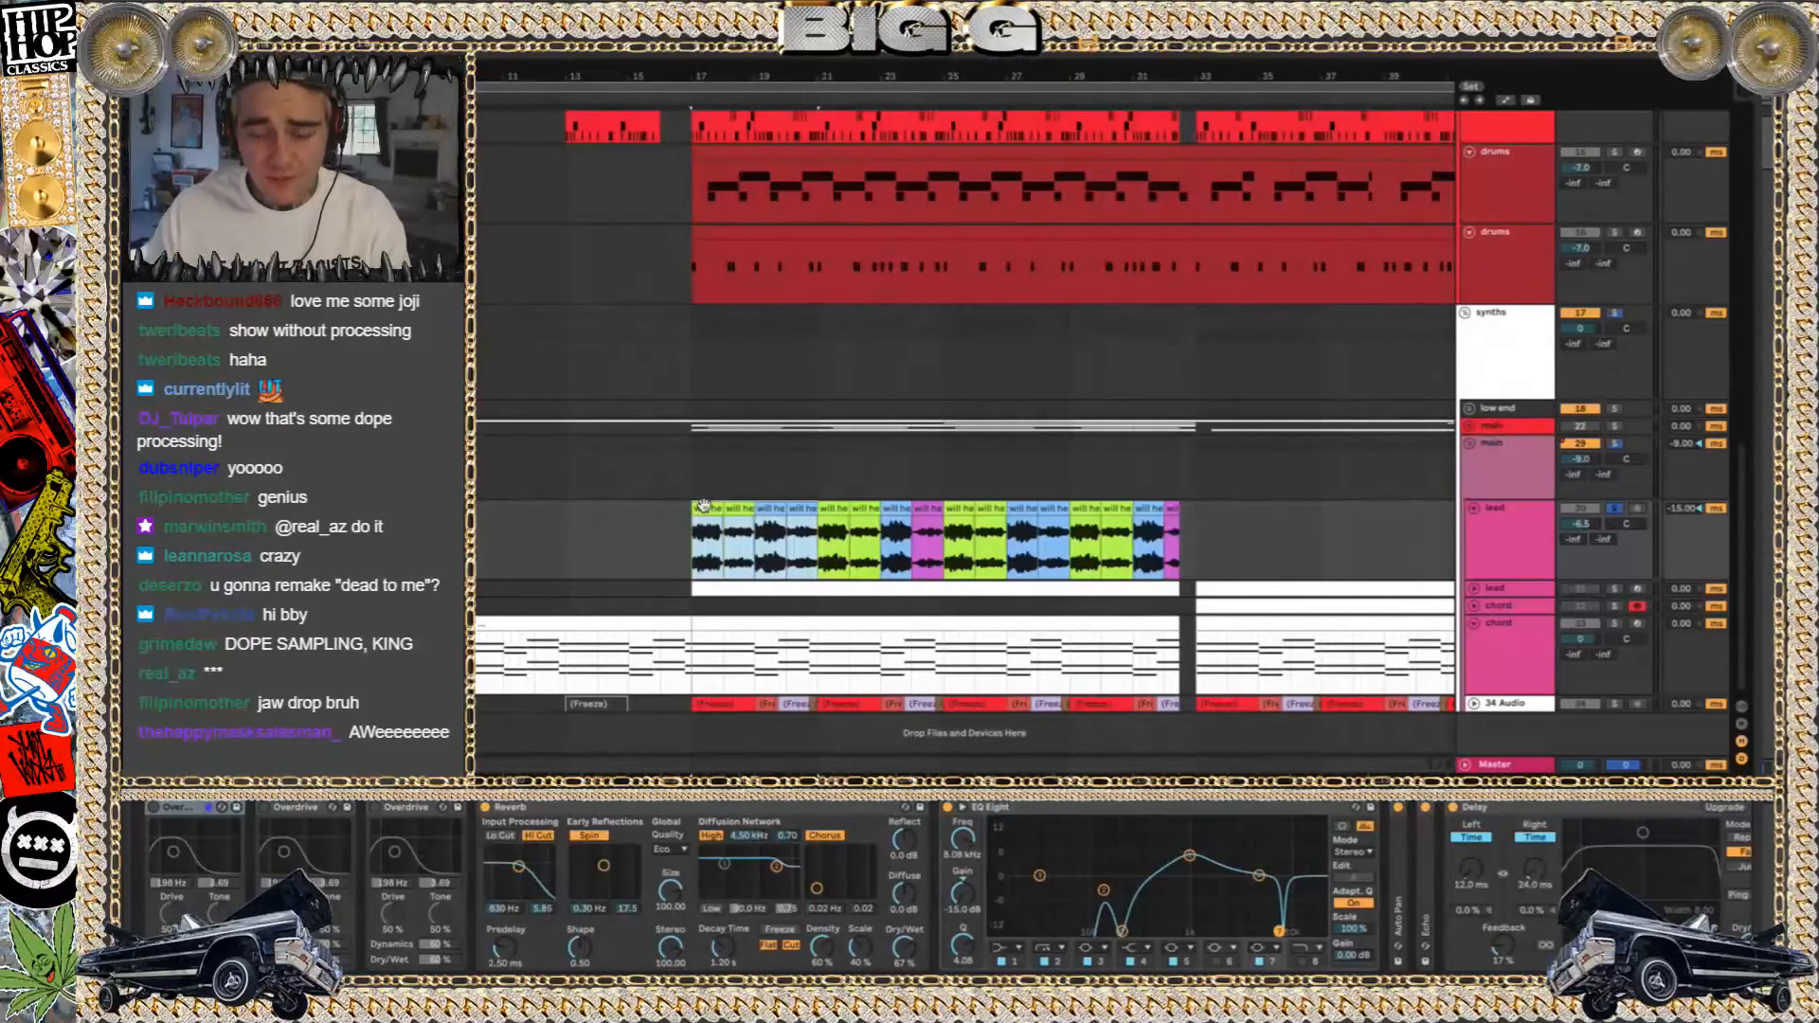
Switch the three Overdrive effects on the lead track back on and fold their devices
{"action": "left_click", "coordinate": [376, 808]}
{"action": "left_click", "coordinate": [267, 806]}
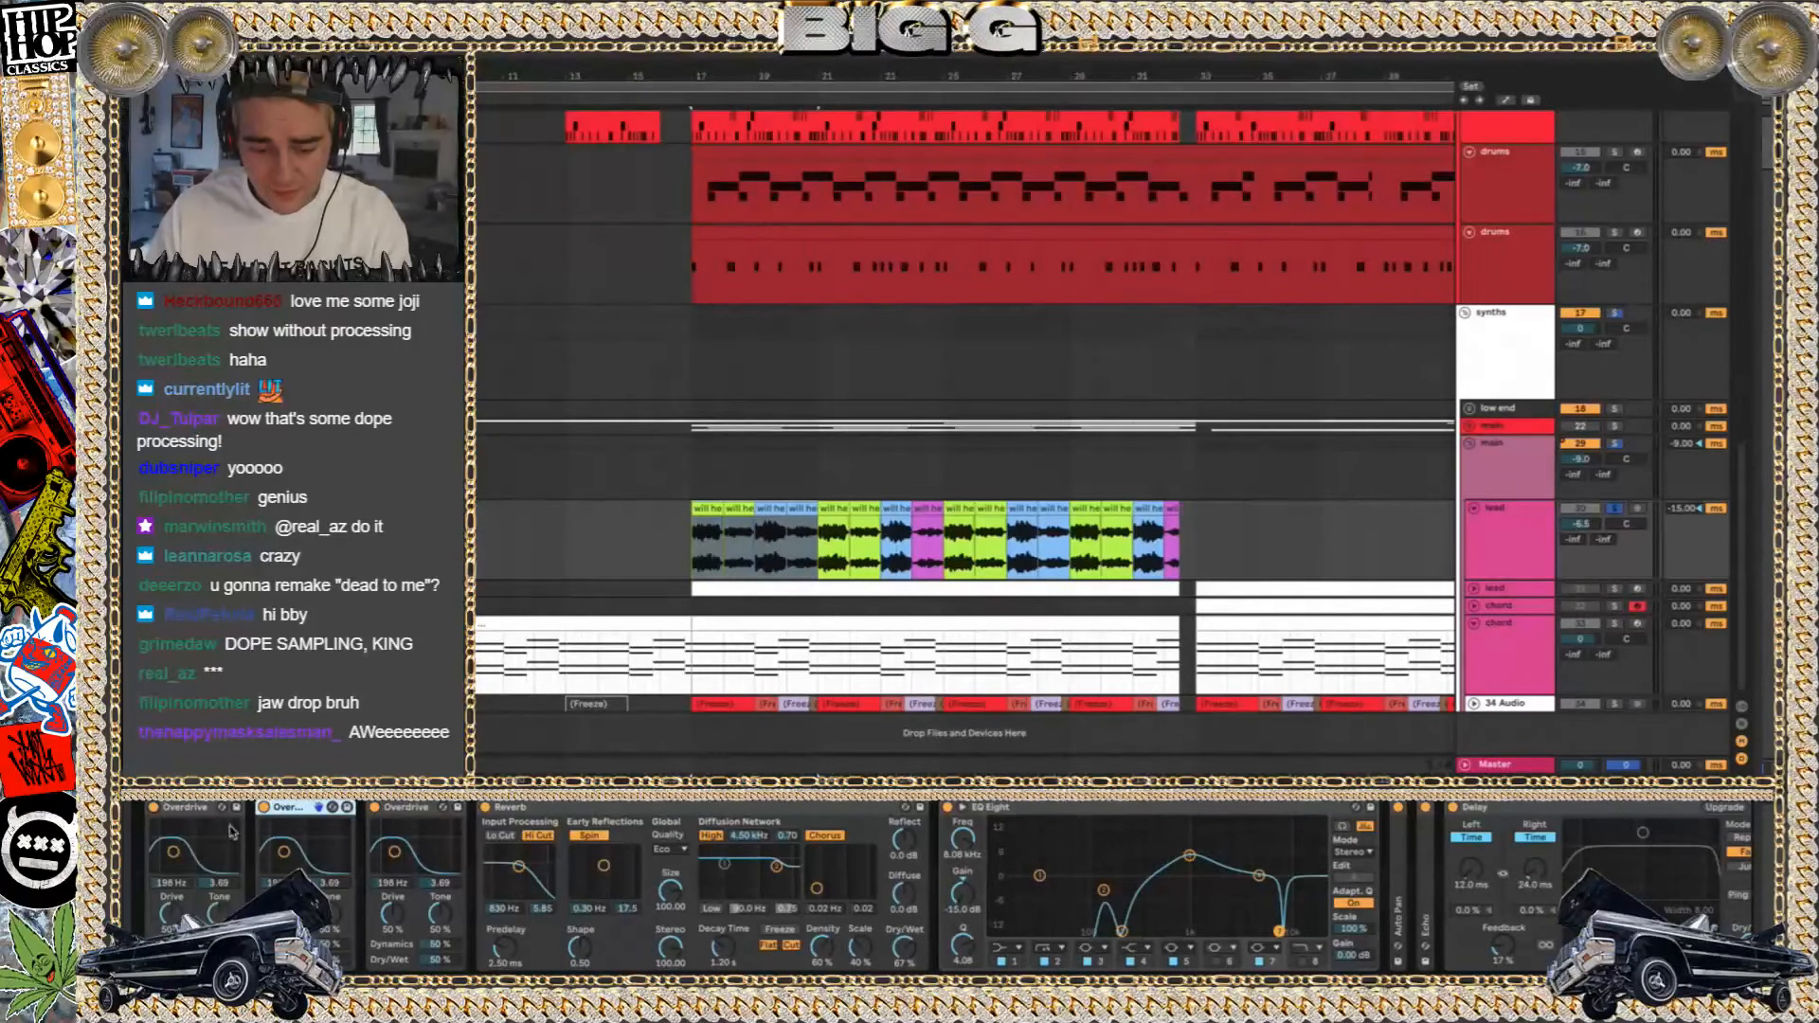
{"action": "double_click", "coordinate": [203, 812]}
{"action": "double_click", "coordinate": [204, 812]}
{"action": "double_click", "coordinate": [226, 812]}
Replay the processed lead clips from bar 17 and unfold the Auto Pan device
{"action": "key", "text": "space"}
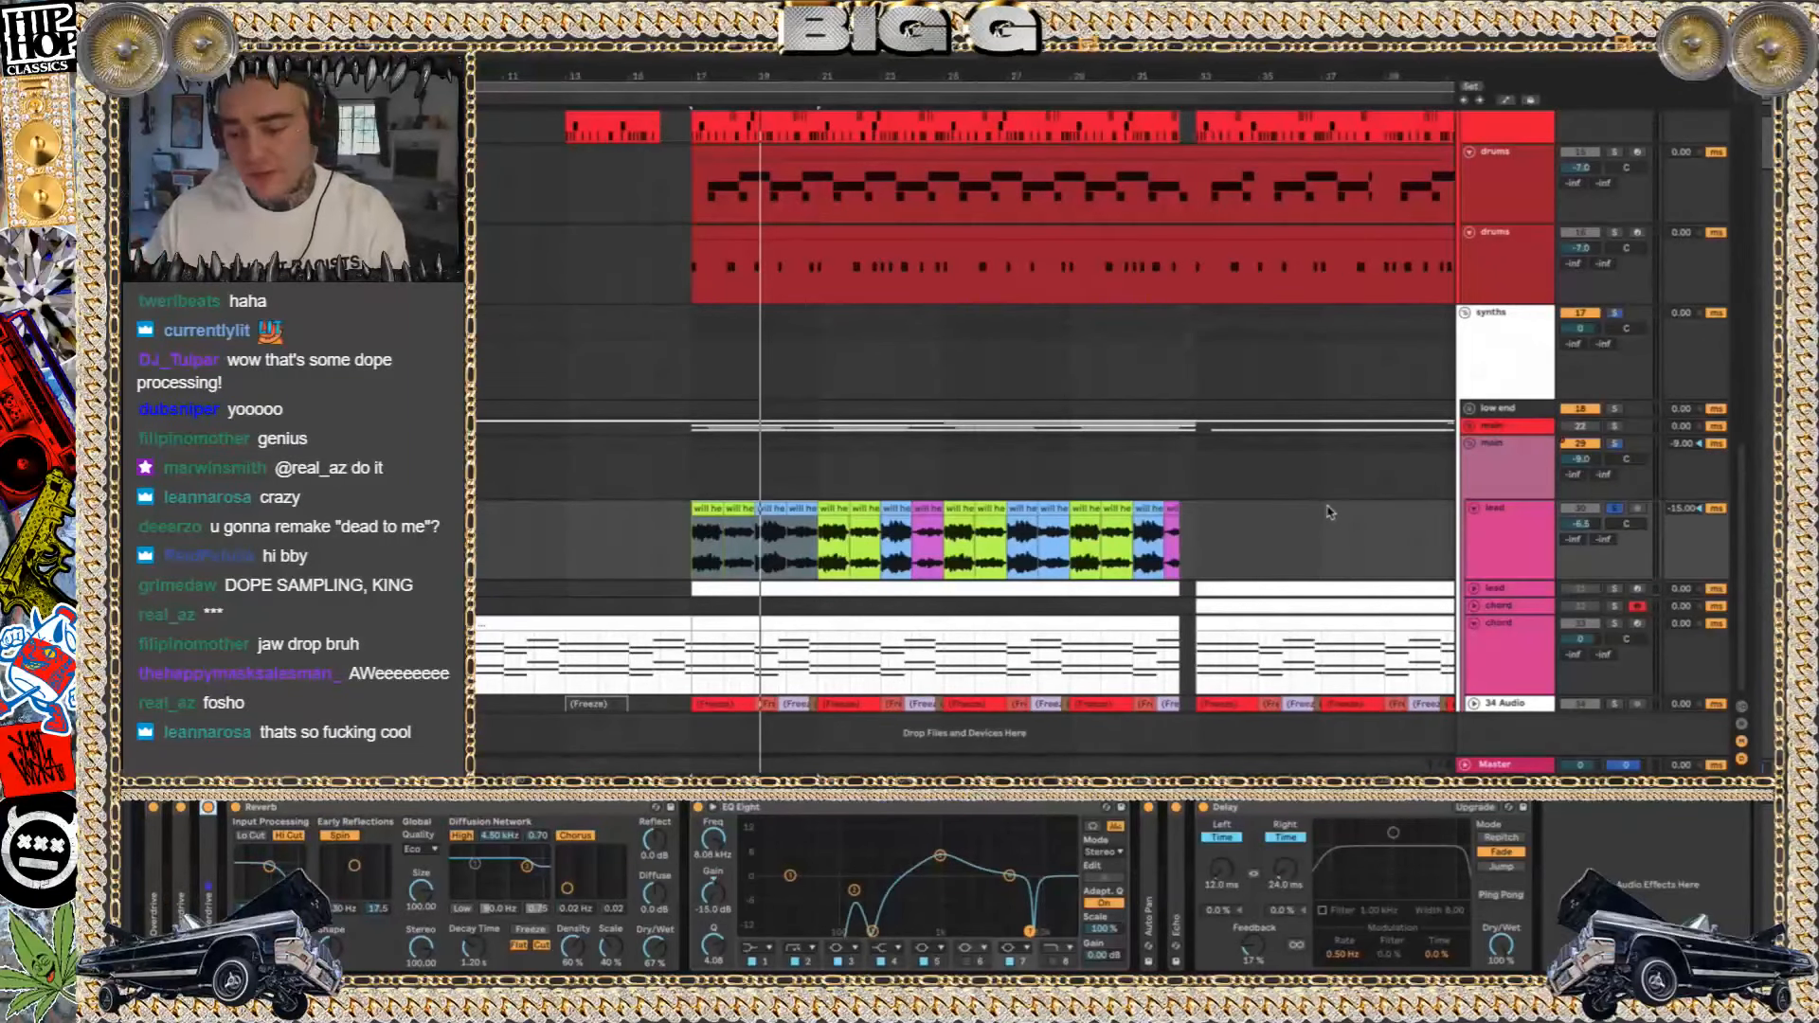
{"action": "key", "text": "space"}
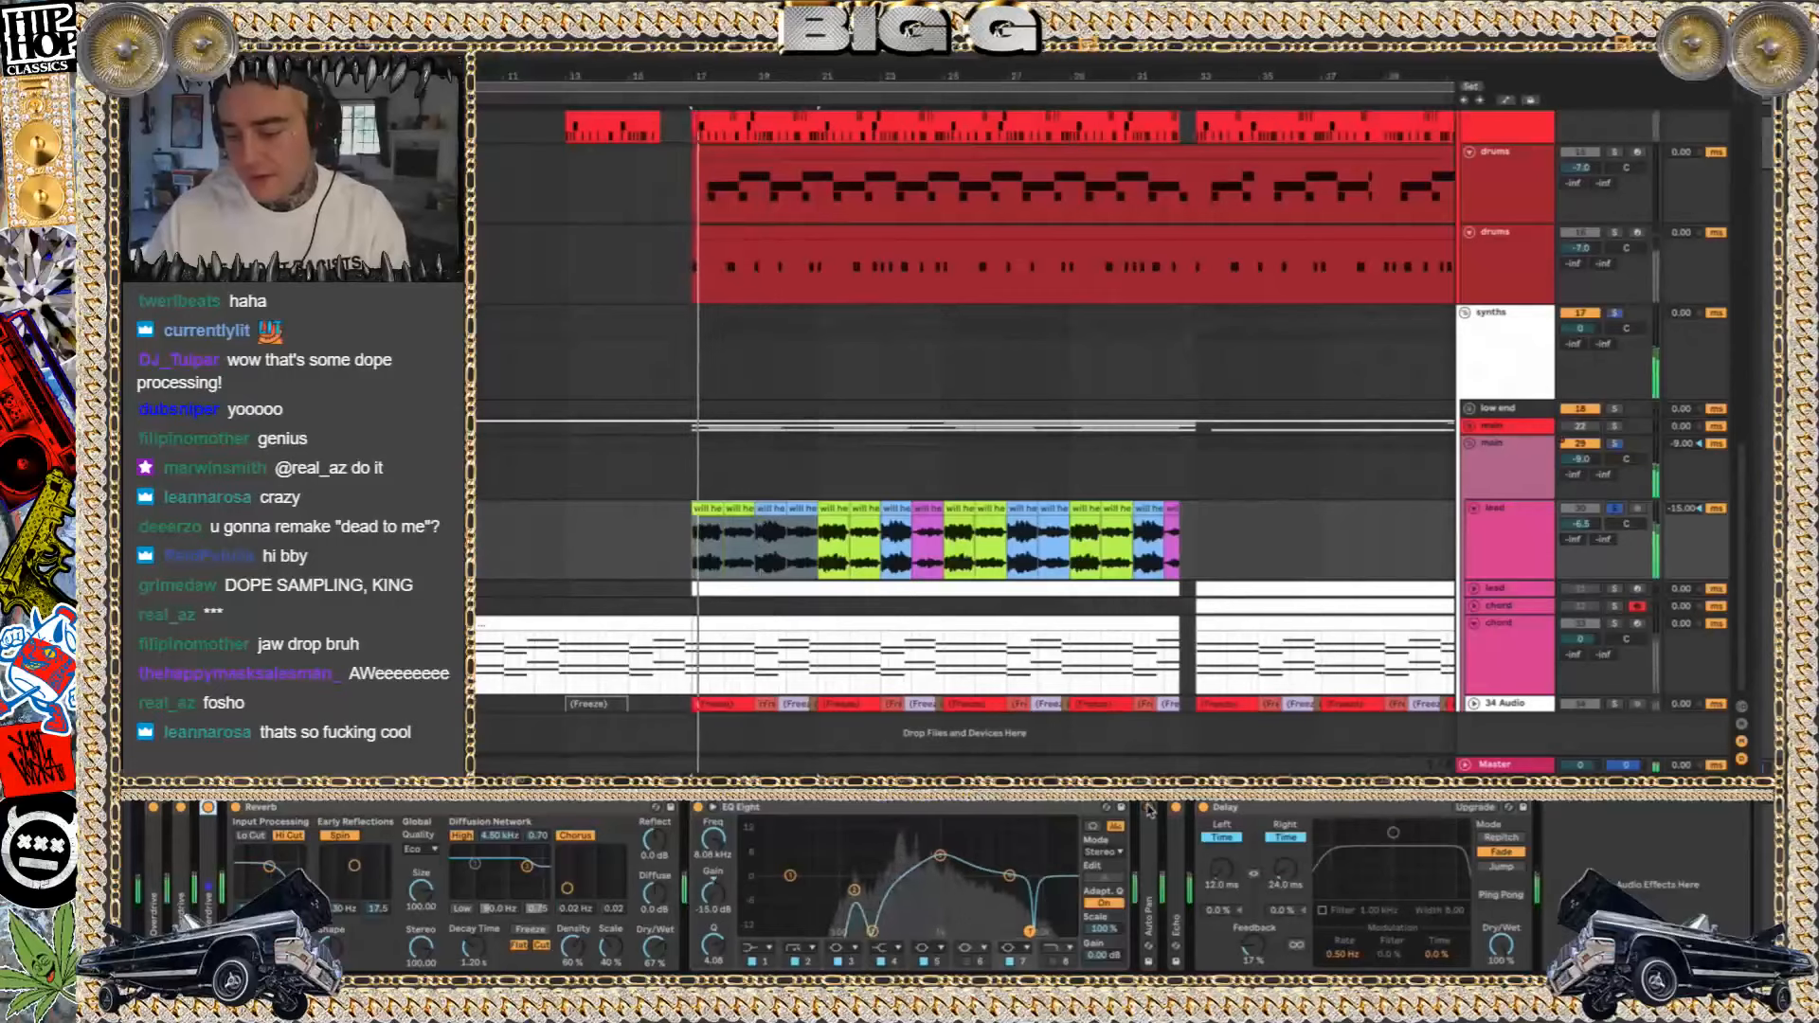
{"action": "double_click", "coordinate": [1149, 811]}
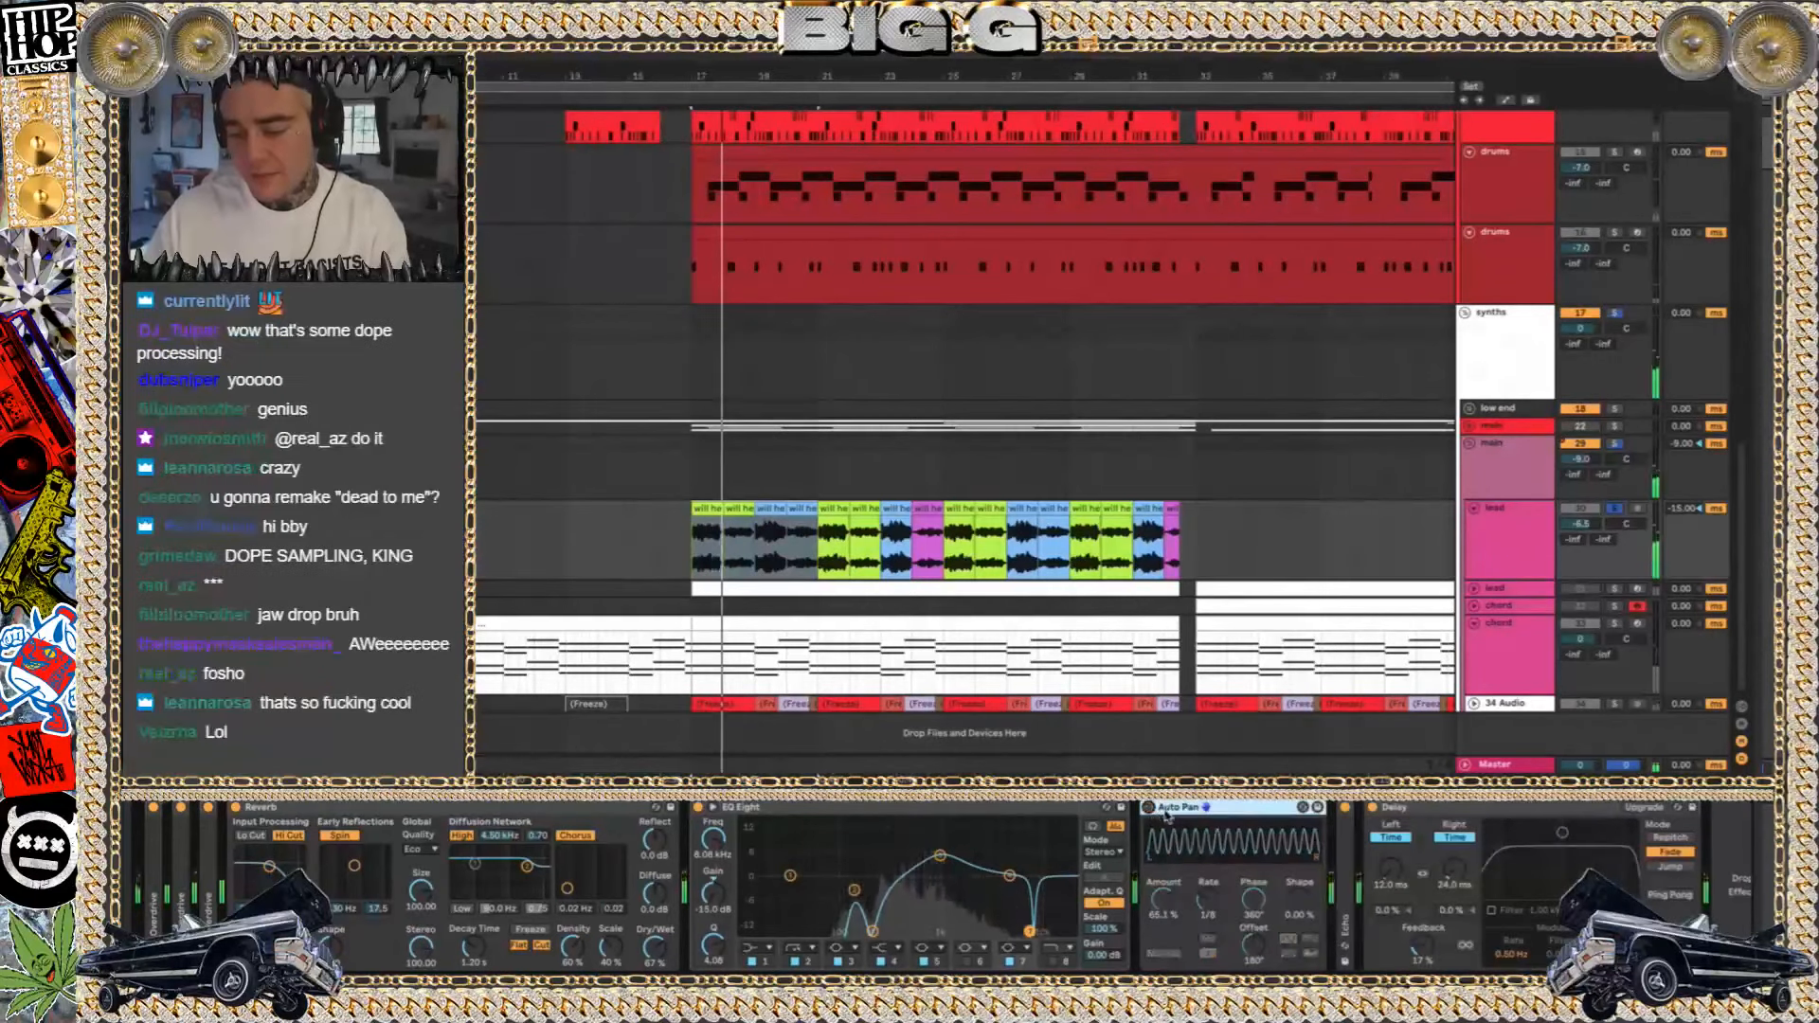
Duplicate the Auto Pan, activate the copy with Amount 100% and Rate 1/4 to hear it, and delete the copy
{"action": "key", "text": "ctrl+d"}
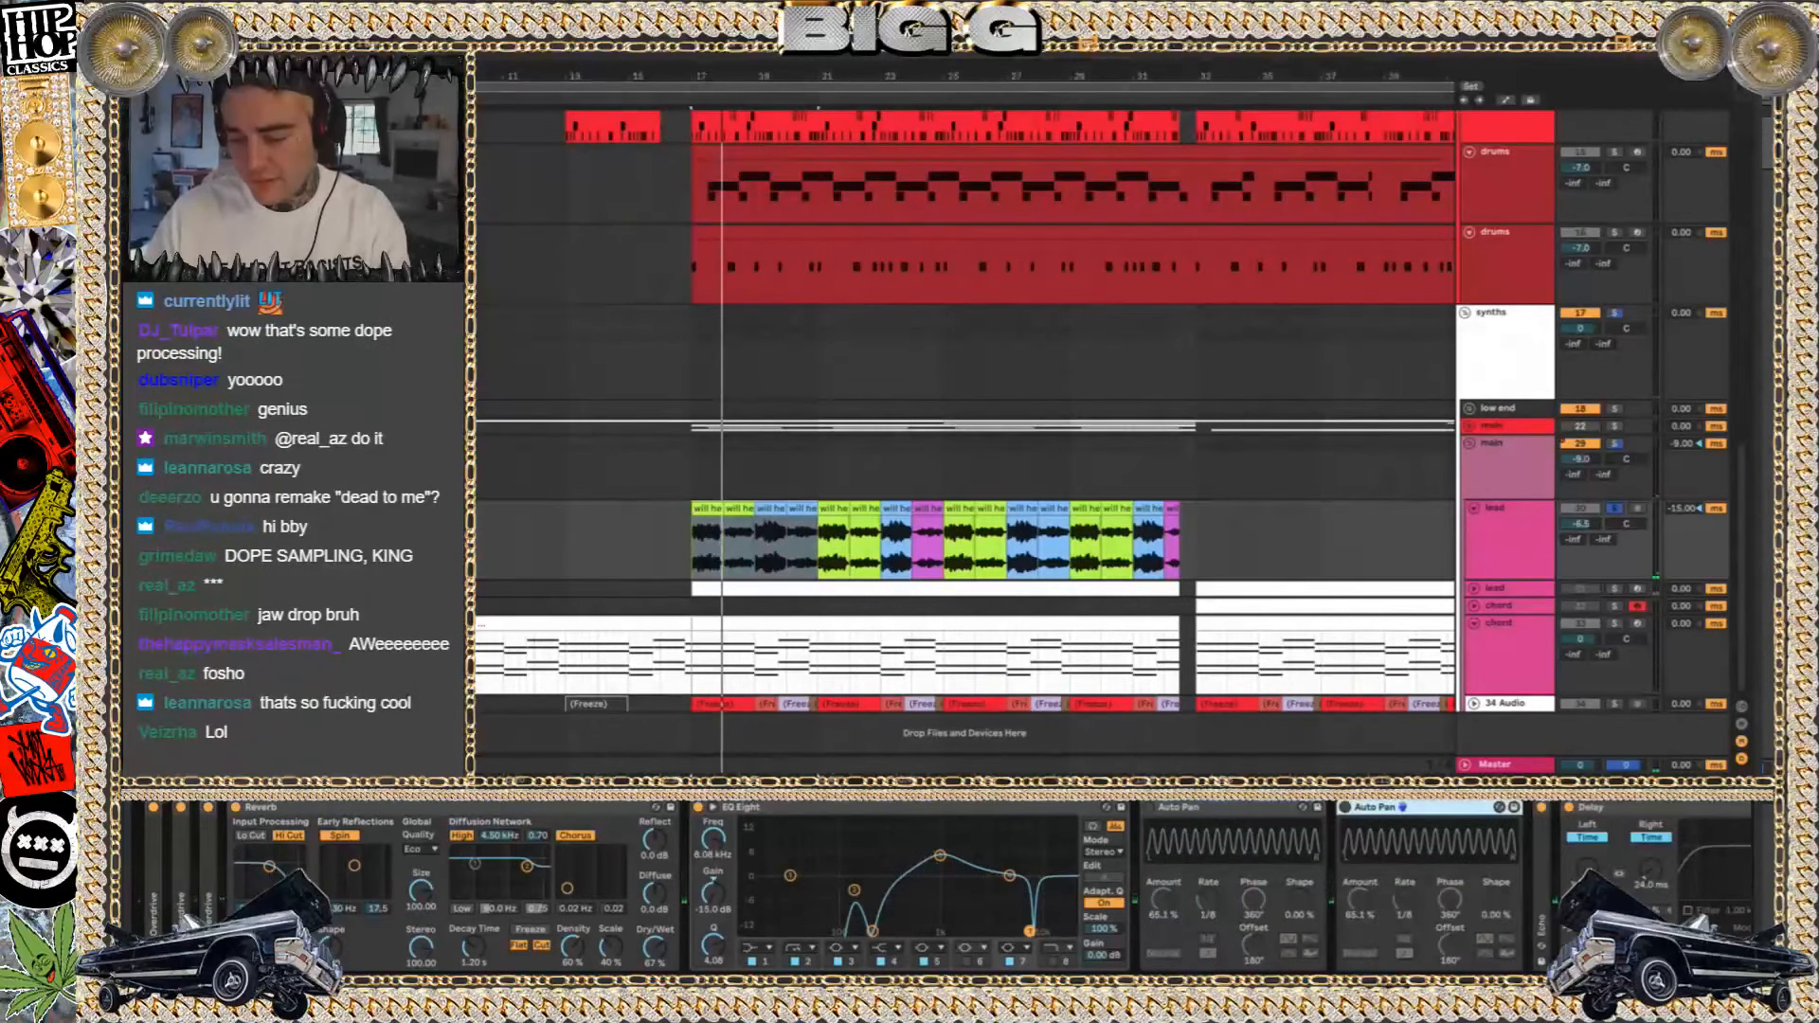
{"action": "left_click", "coordinate": [1345, 807]}
{"action": "left_click_drag", "start_coordinate": [1361, 924], "coordinate": [1366, 914]}
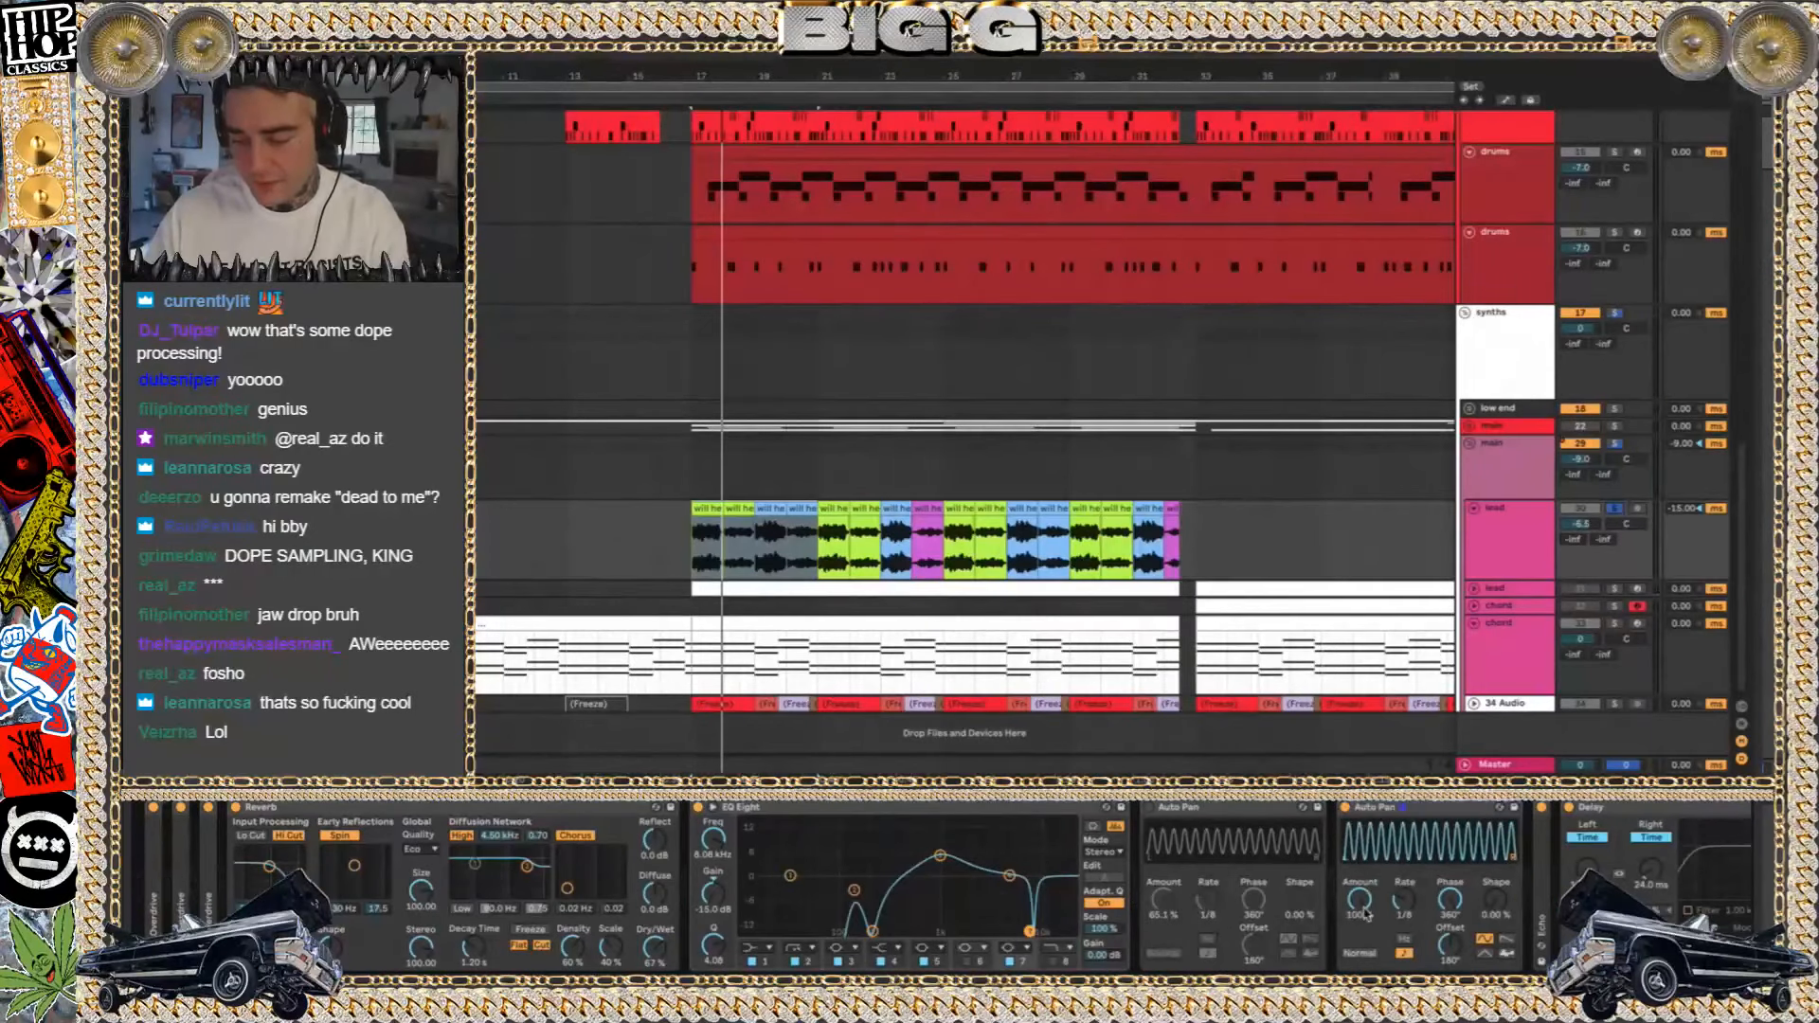
{"action": "left_click_drag", "start_coordinate": [1404, 900], "coordinate": [1404, 909]}
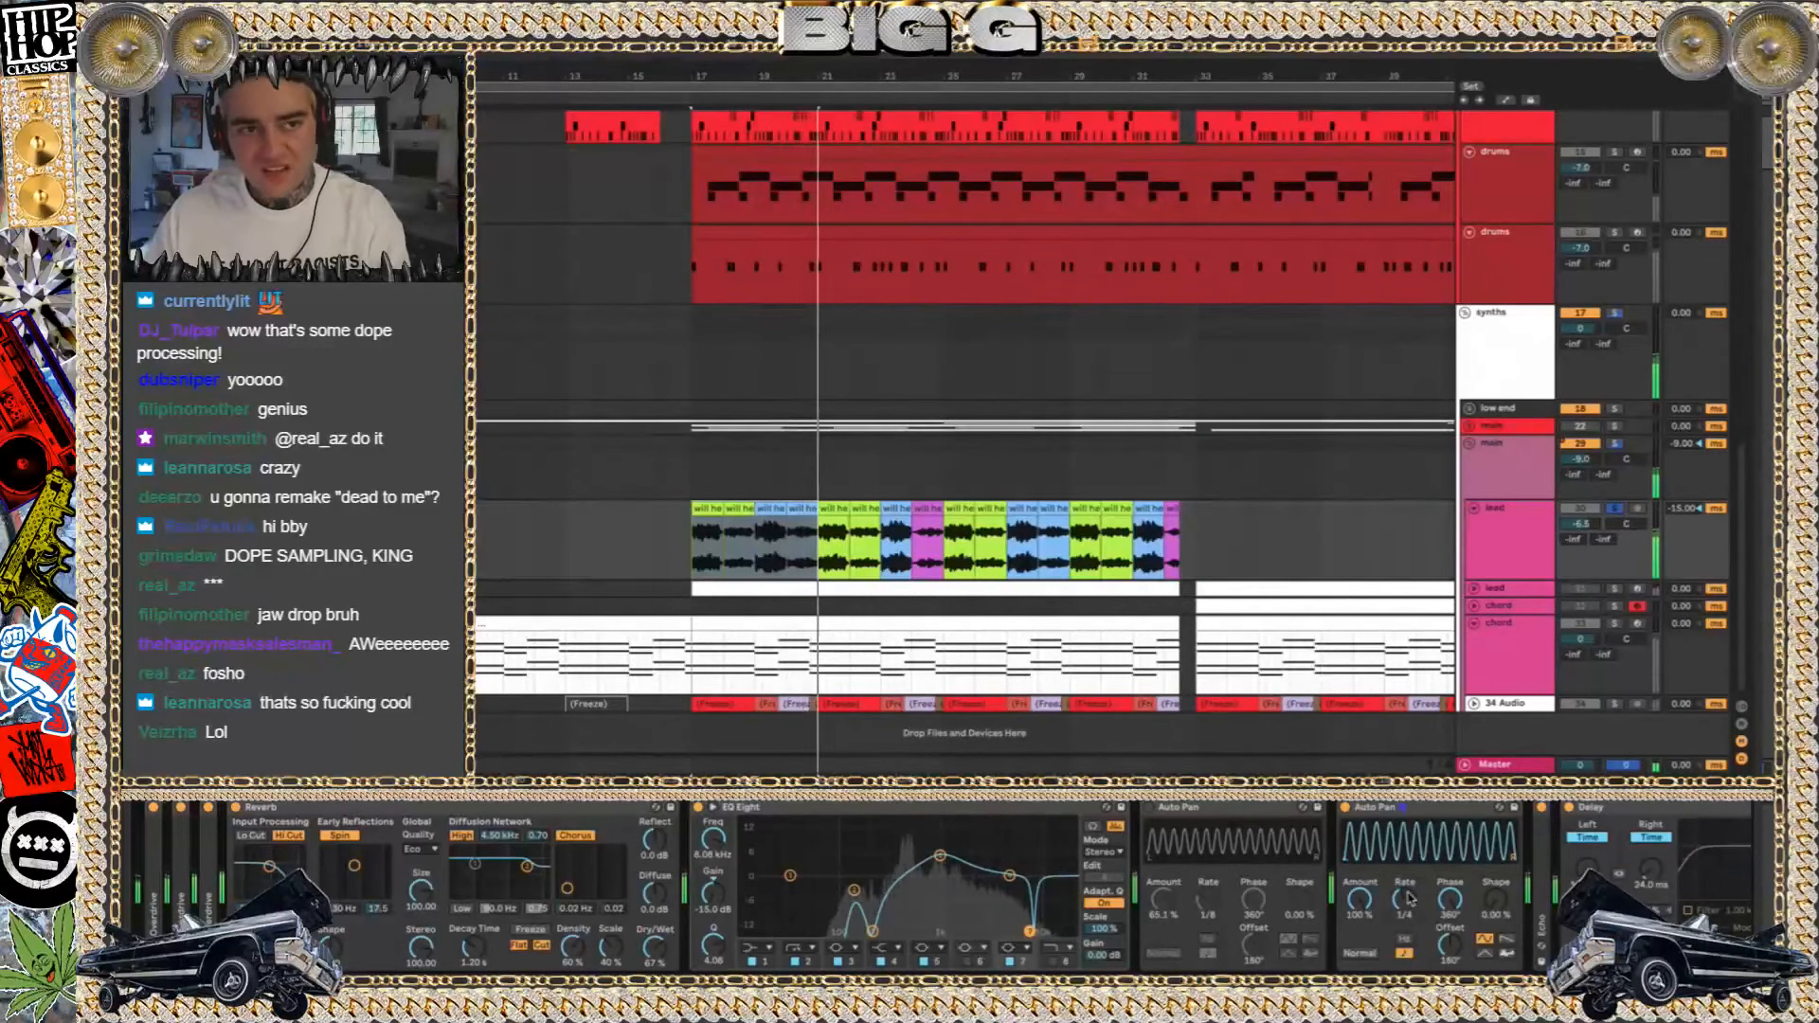
{"action": "left_click", "coordinate": [1442, 812]}
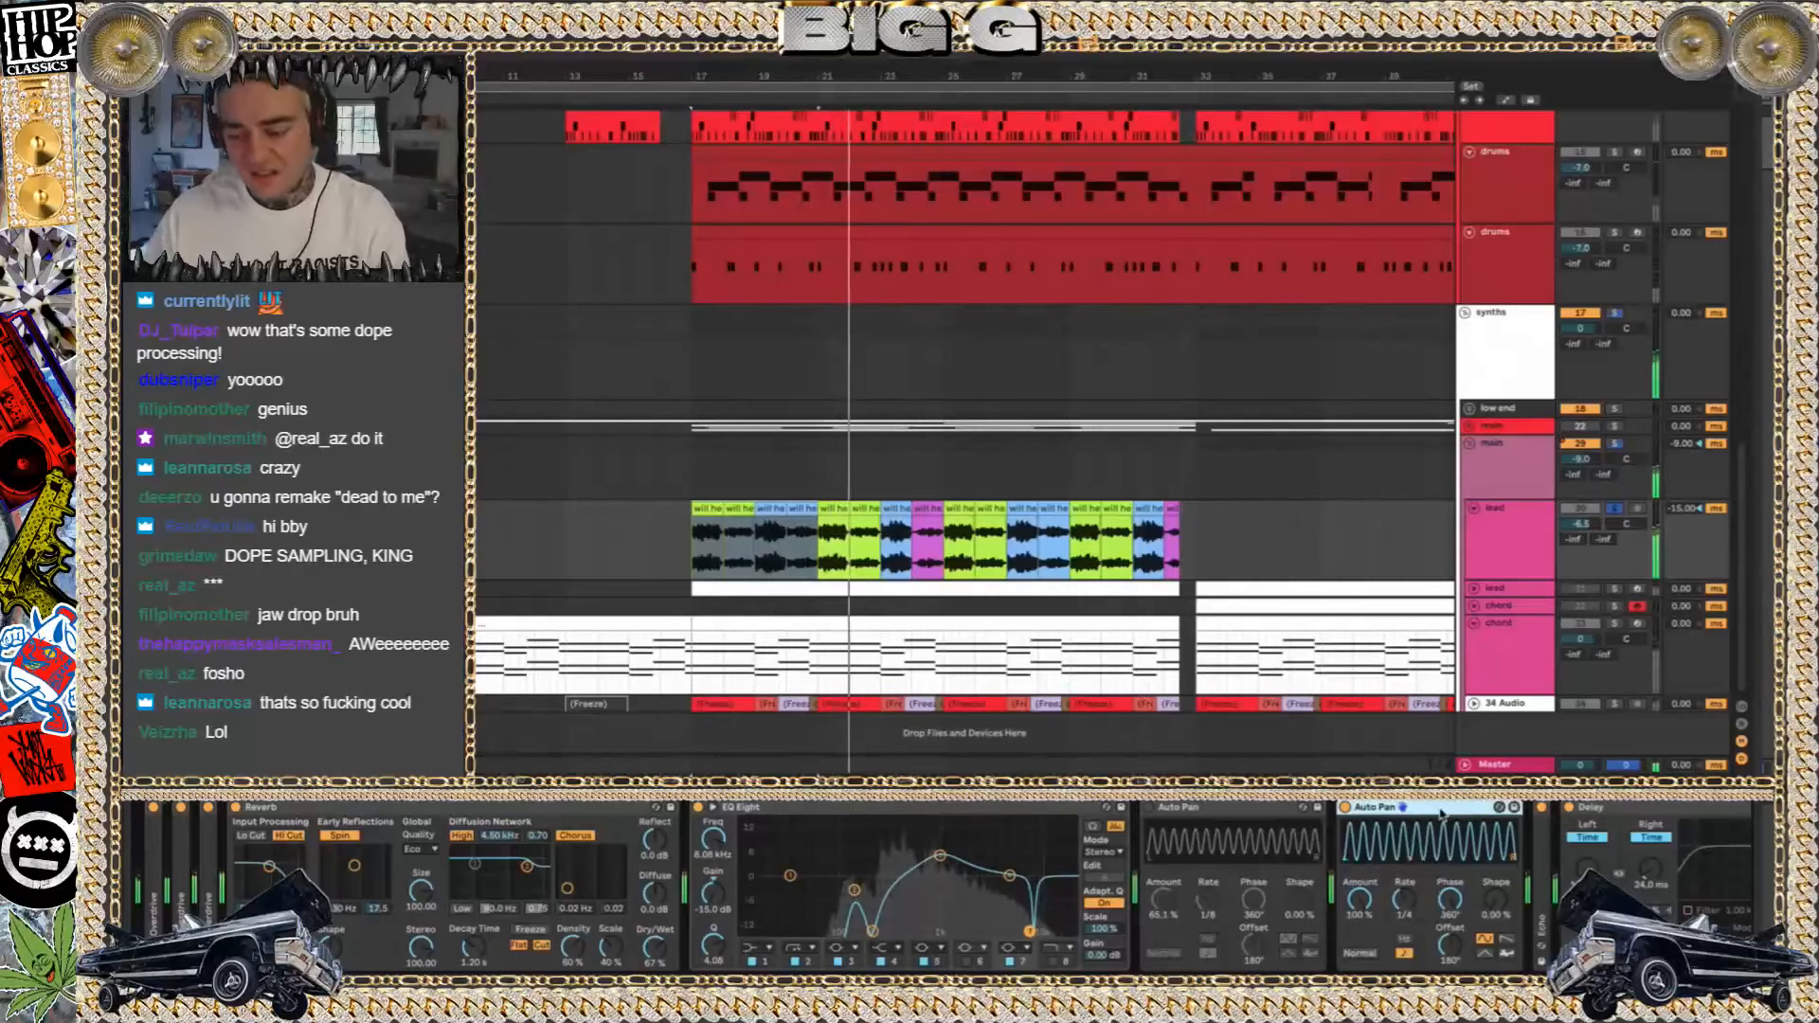
{"action": "key", "text": "Delete"}
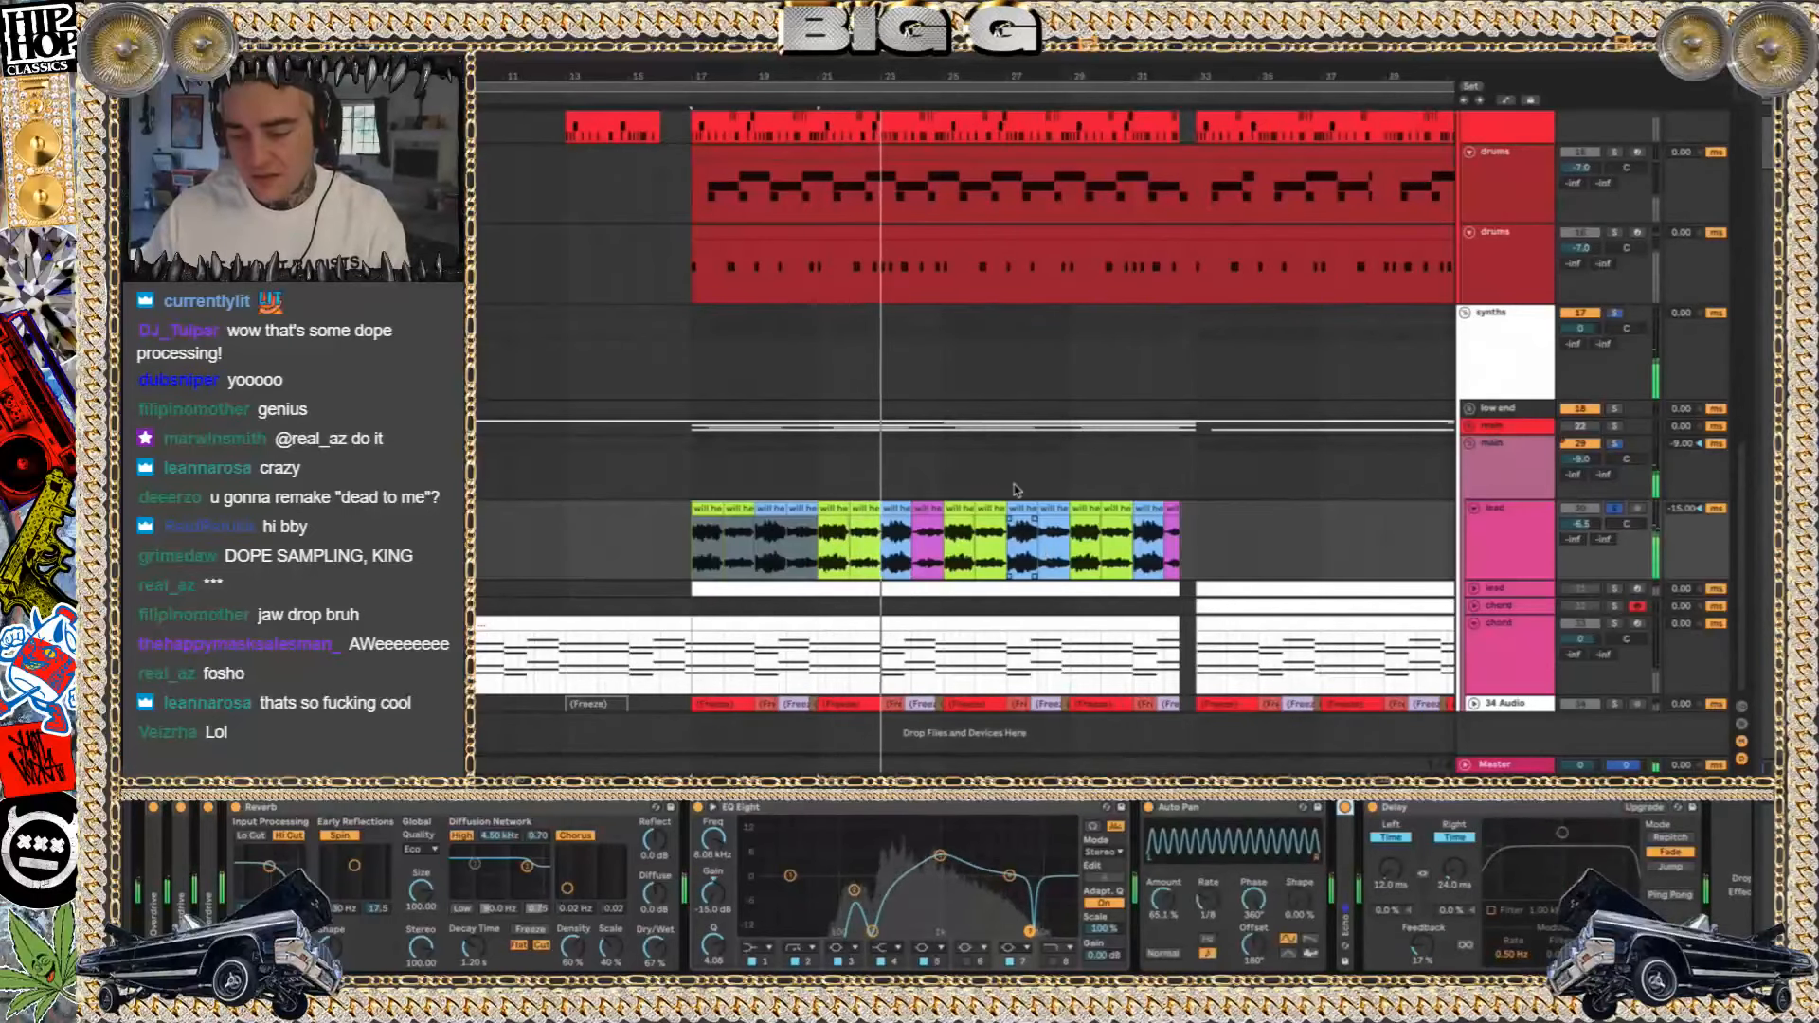
Unsolo the chopped vocal lead, then mute and unmute it to compare the mix with and without it
{"action": "left_click", "coordinate": [1615, 512]}
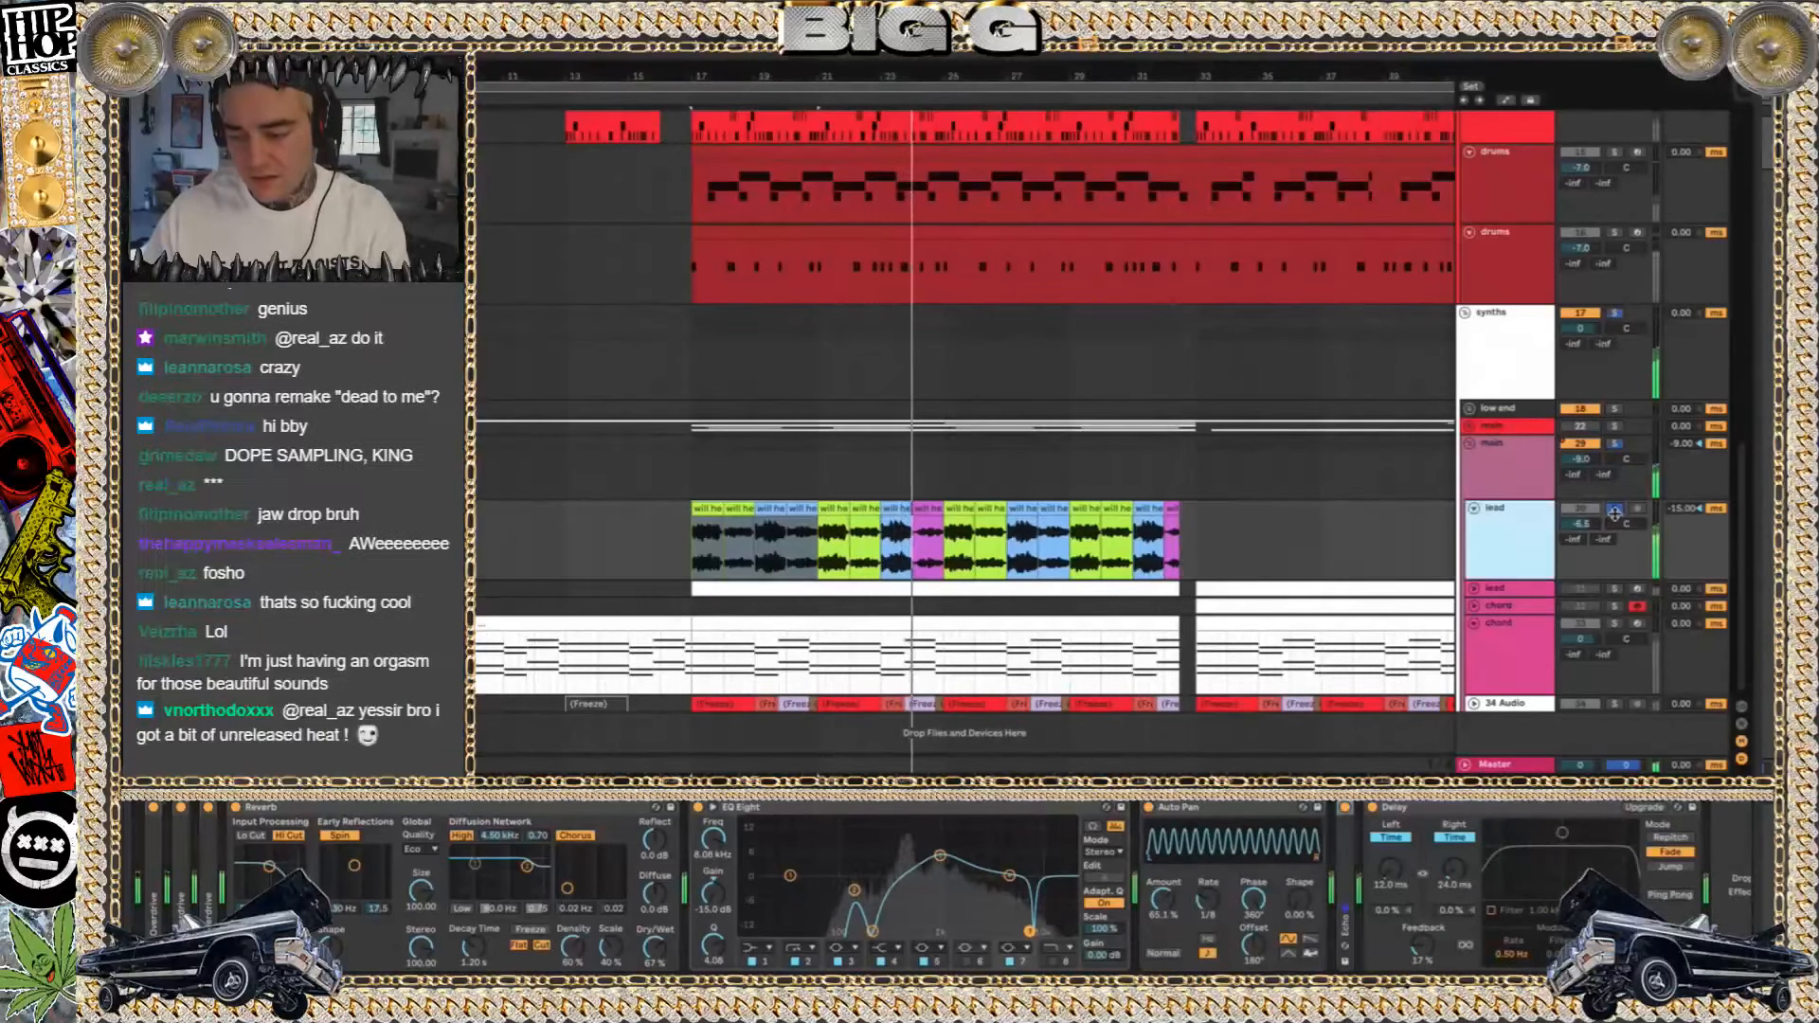
{"action": "left_click", "coordinate": [1615, 512]}
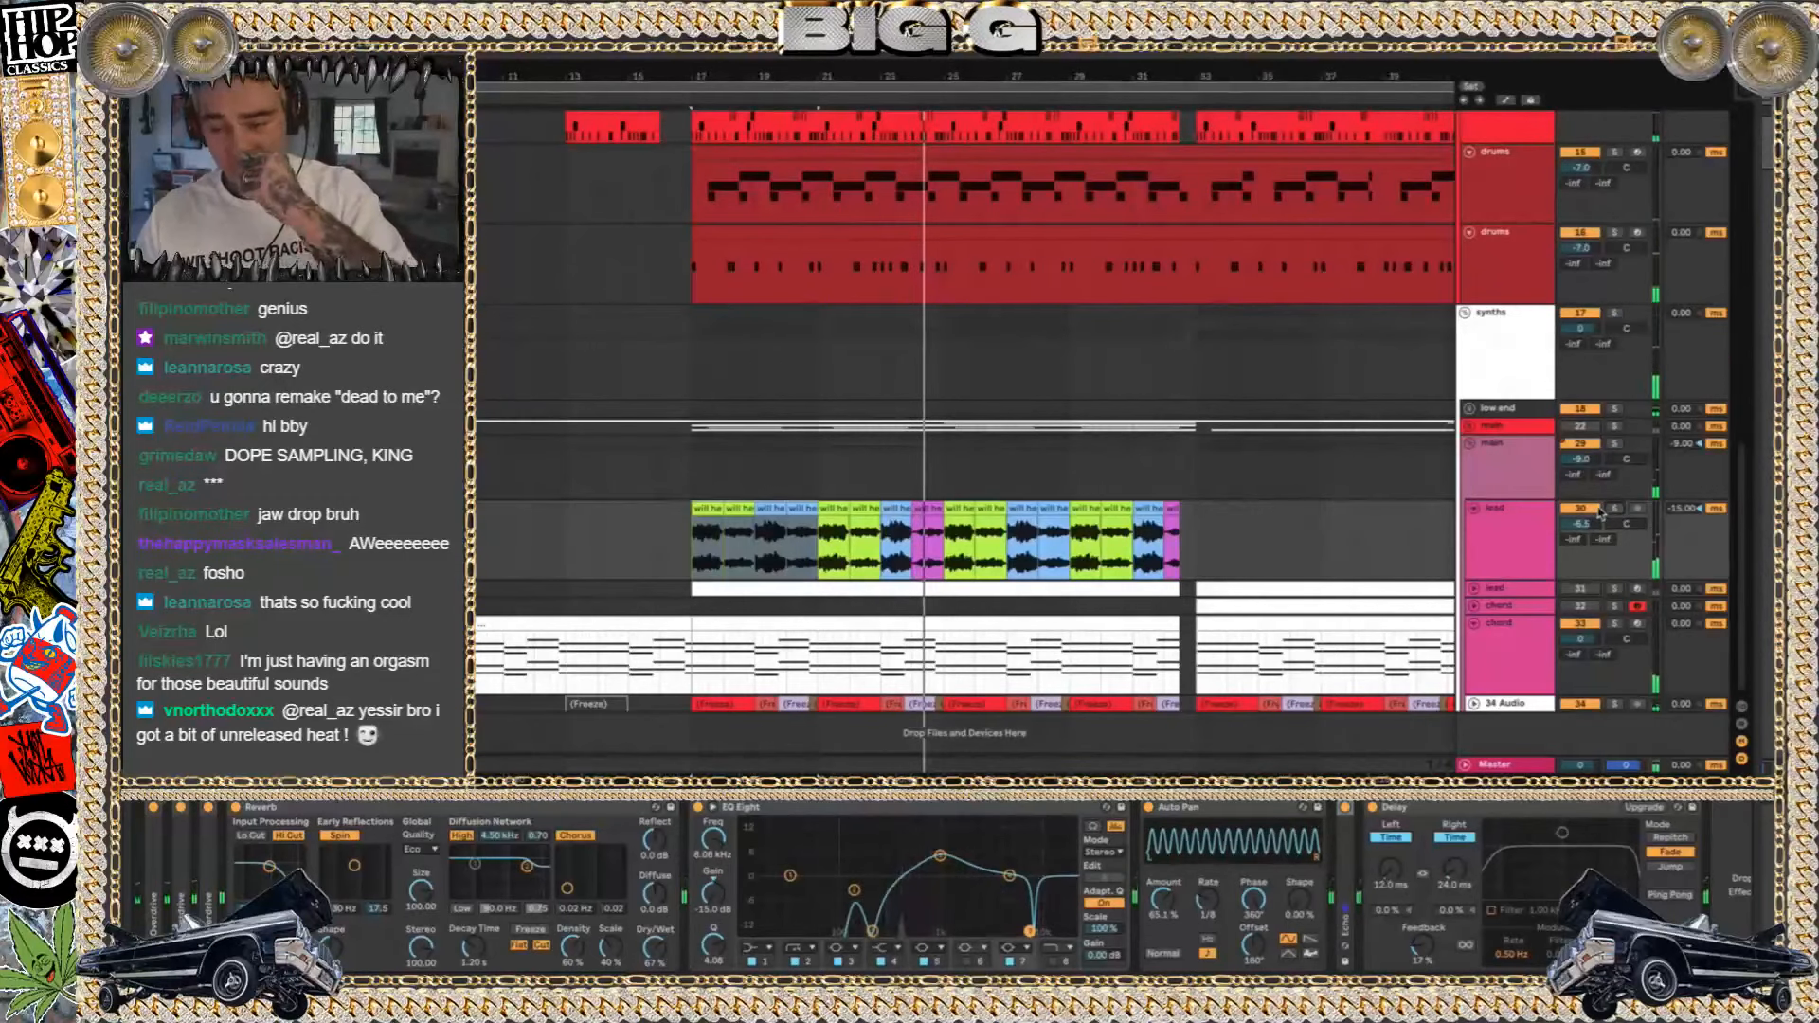
{"action": "left_click", "coordinate": [1585, 512]}
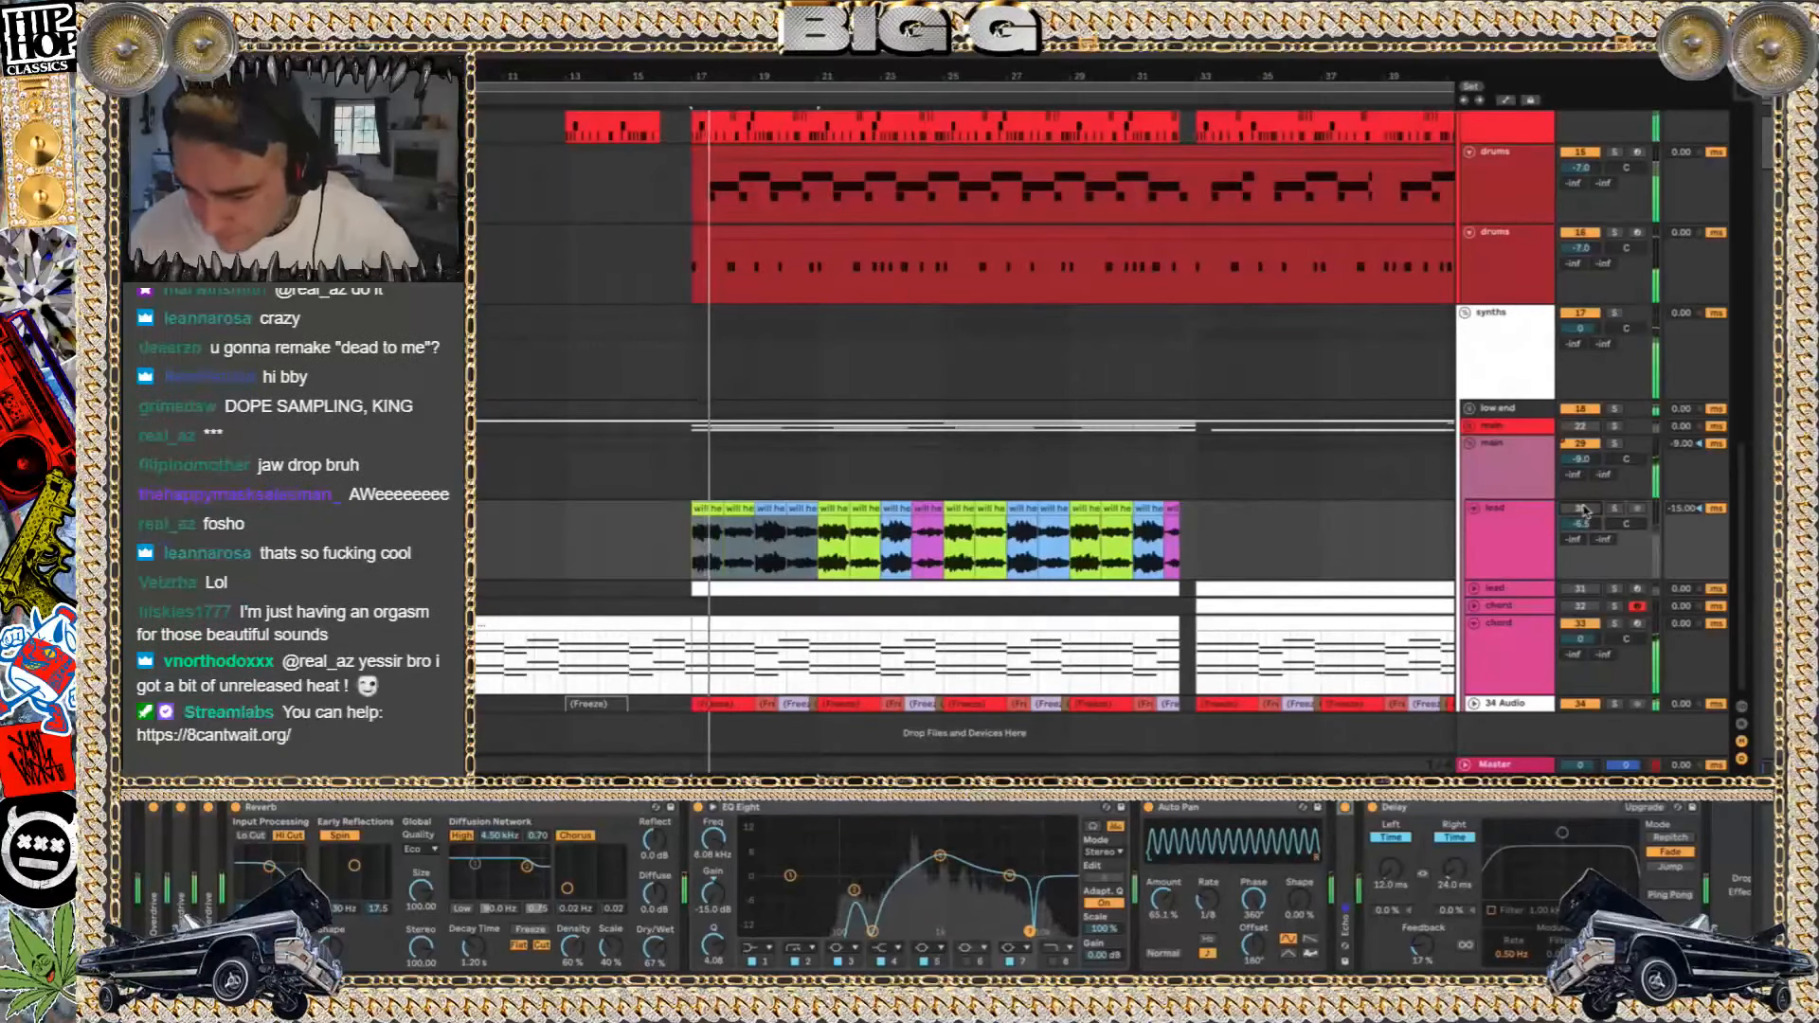
{"action": "left_click", "coordinate": [1585, 511]}
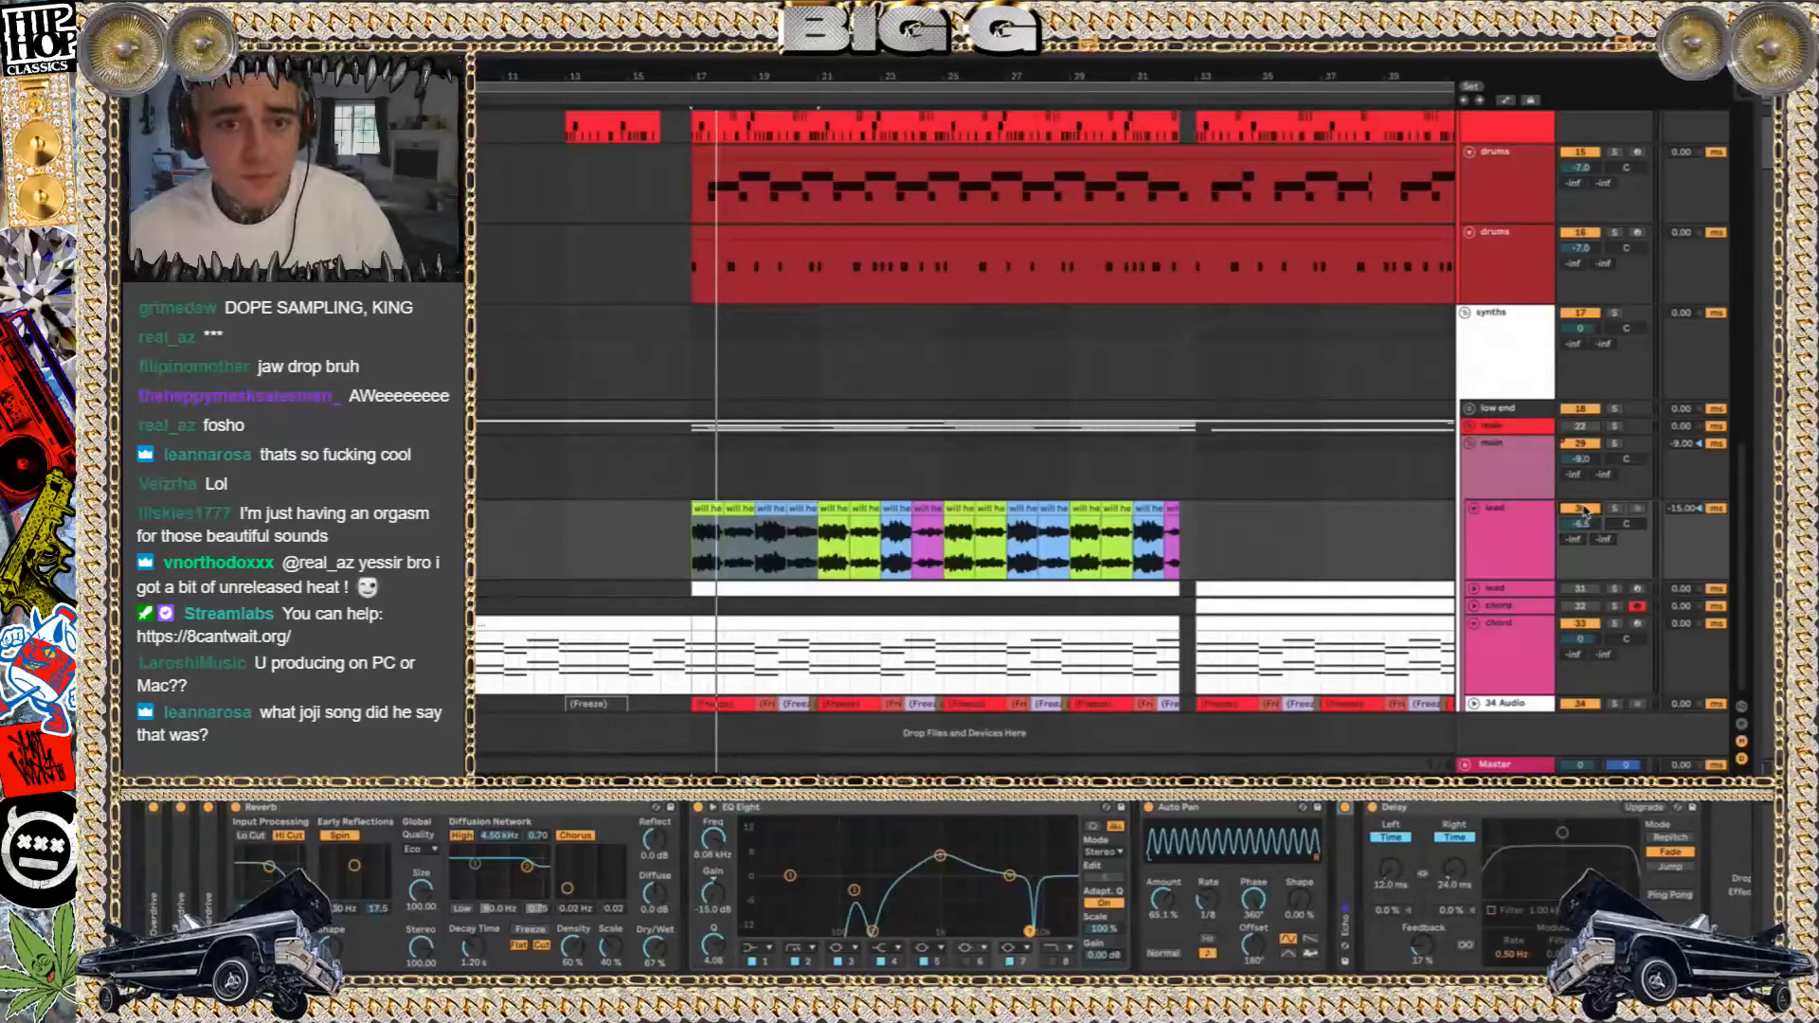
Solo and unfold lead track 31 to audition its MIDI melody, then unsolo and fold it again
{"action": "left_click", "coordinate": [1615, 589]}
{"action": "left_click", "coordinate": [1474, 588]}
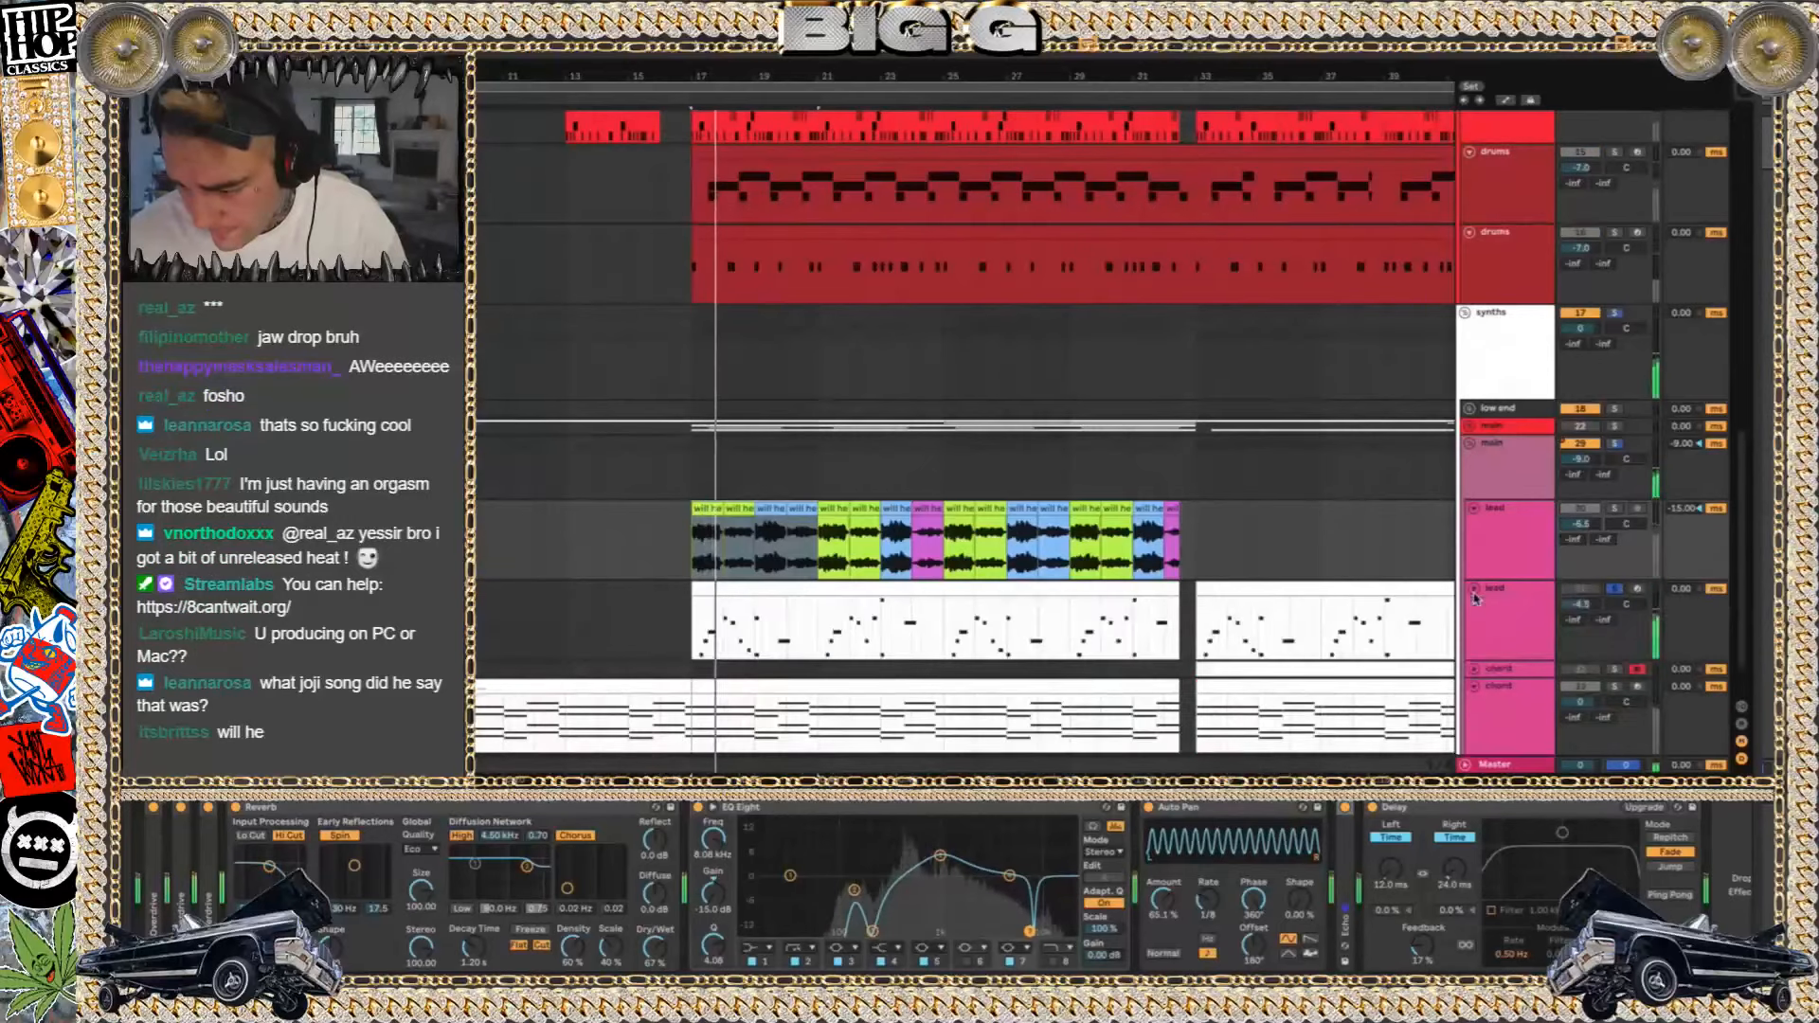
{"action": "left_click", "coordinate": [1615, 588]}
{"action": "left_click", "coordinate": [1474, 589]}
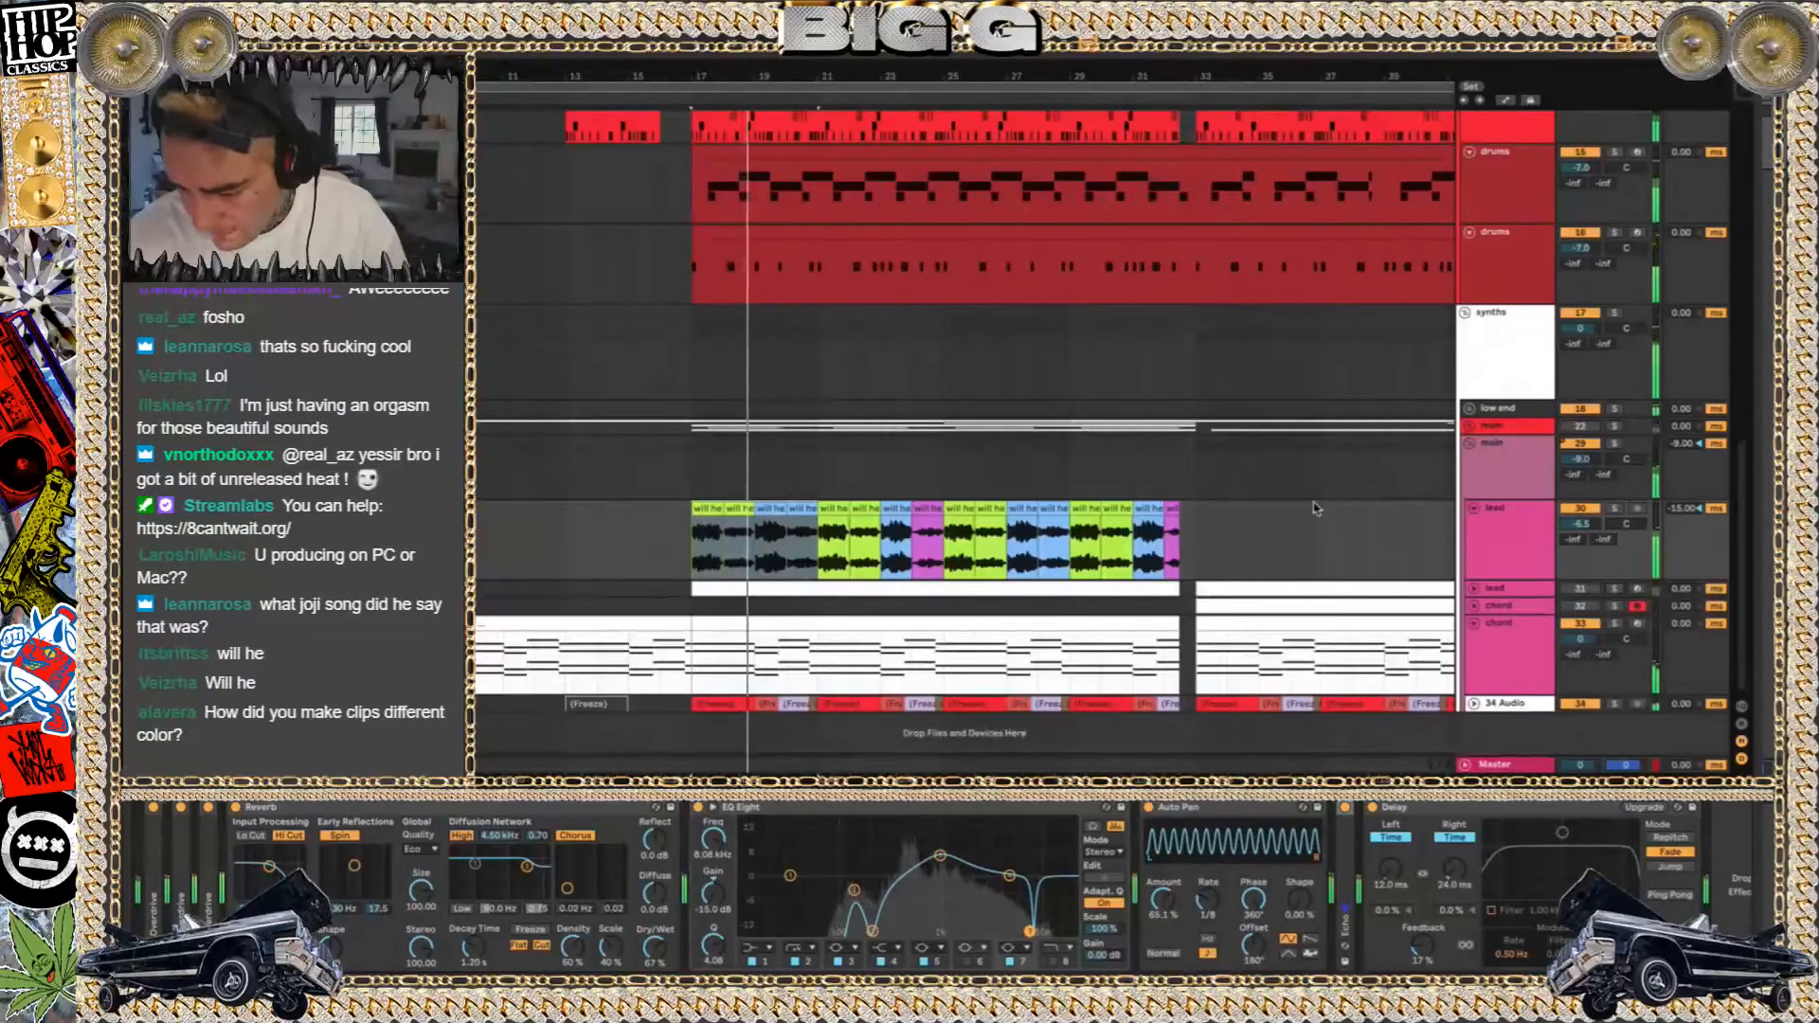
Solo and unfold 34 Audio, show its device chain, and hide the track delay values in the arrangement
{"action": "scroll", "coordinate": [1316, 508], "scroll_direction": "right", "scroll_amount": 1}
{"action": "left_click", "coordinate": [1610, 706]}
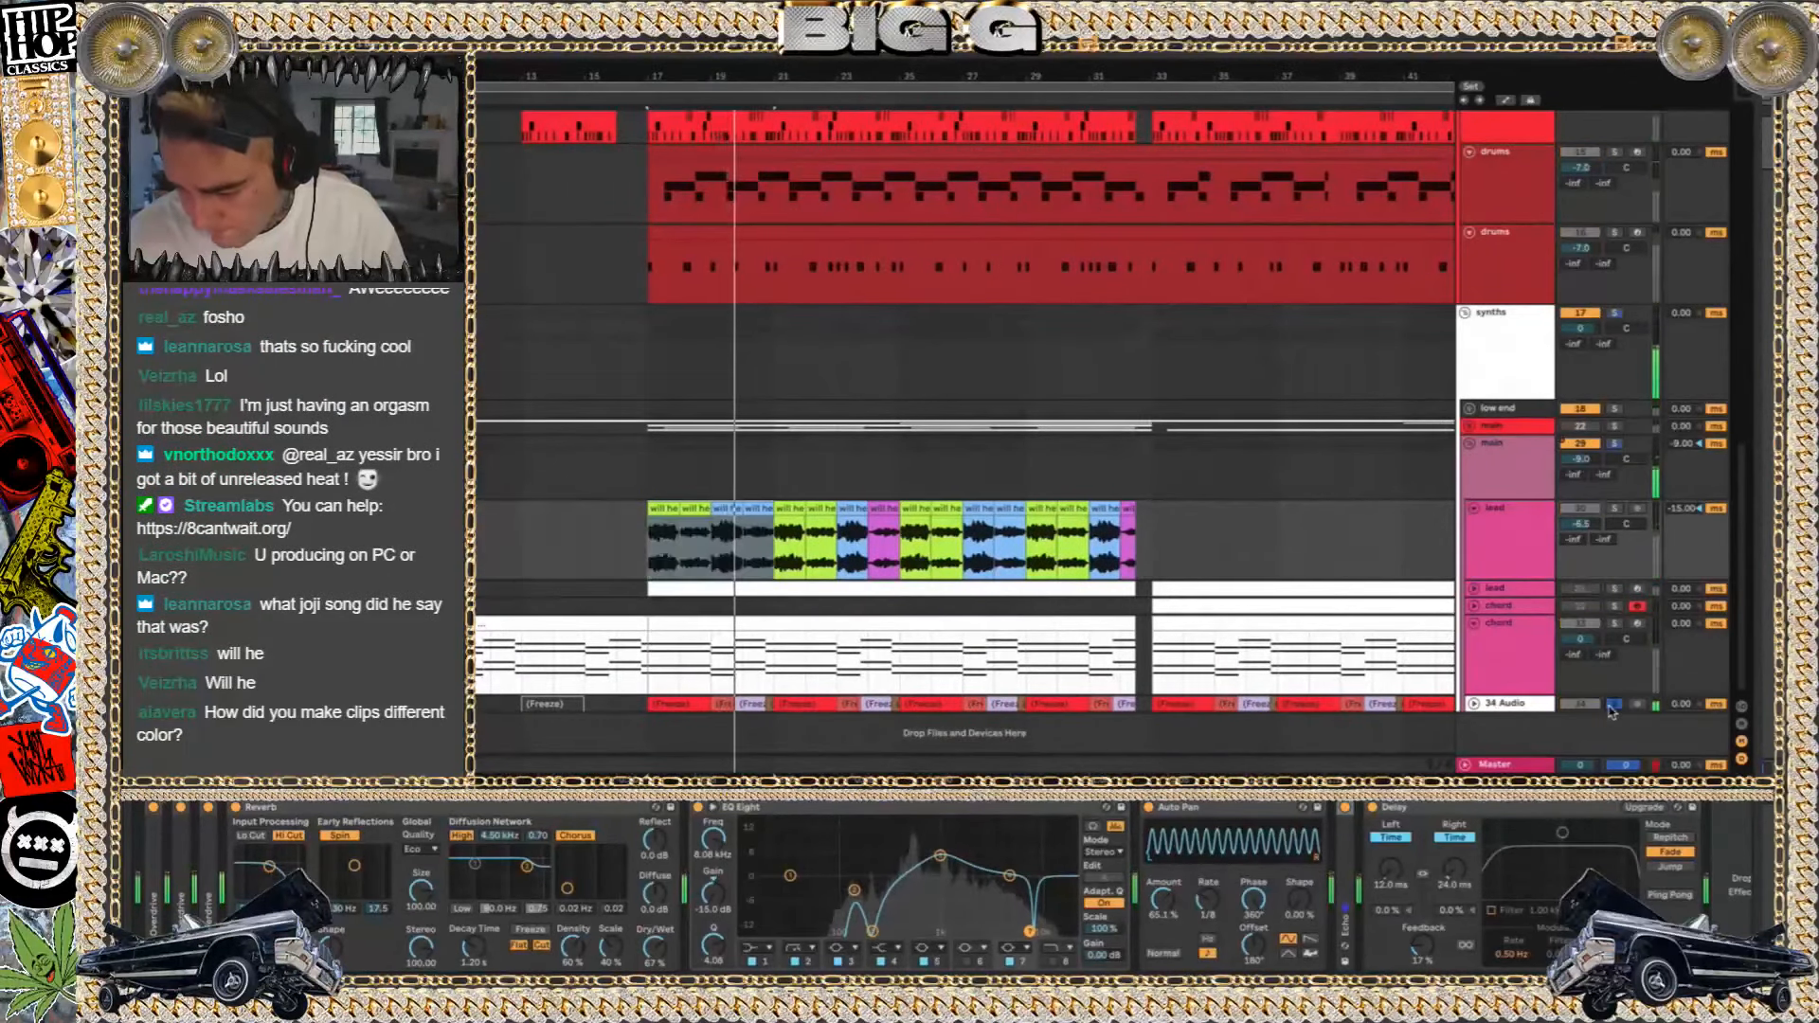
{"action": "left_click", "coordinate": [1474, 704]}
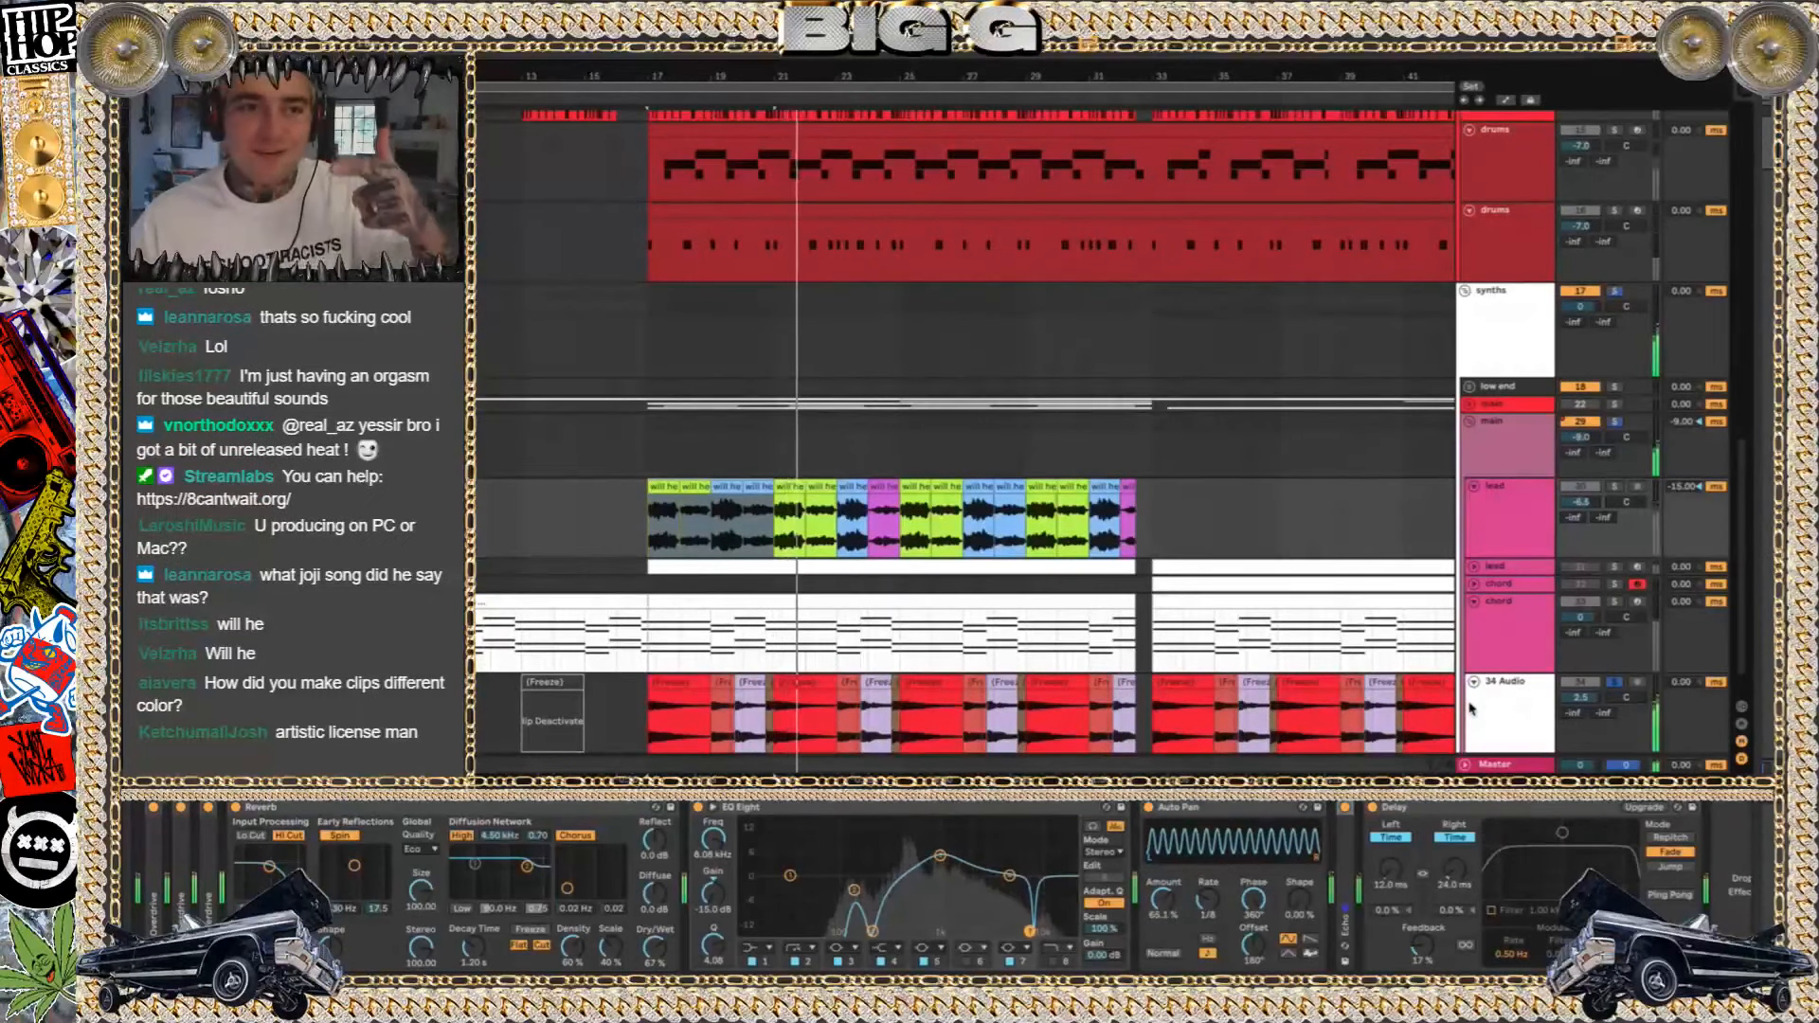
{"action": "left_click", "coordinate": [1472, 708]}
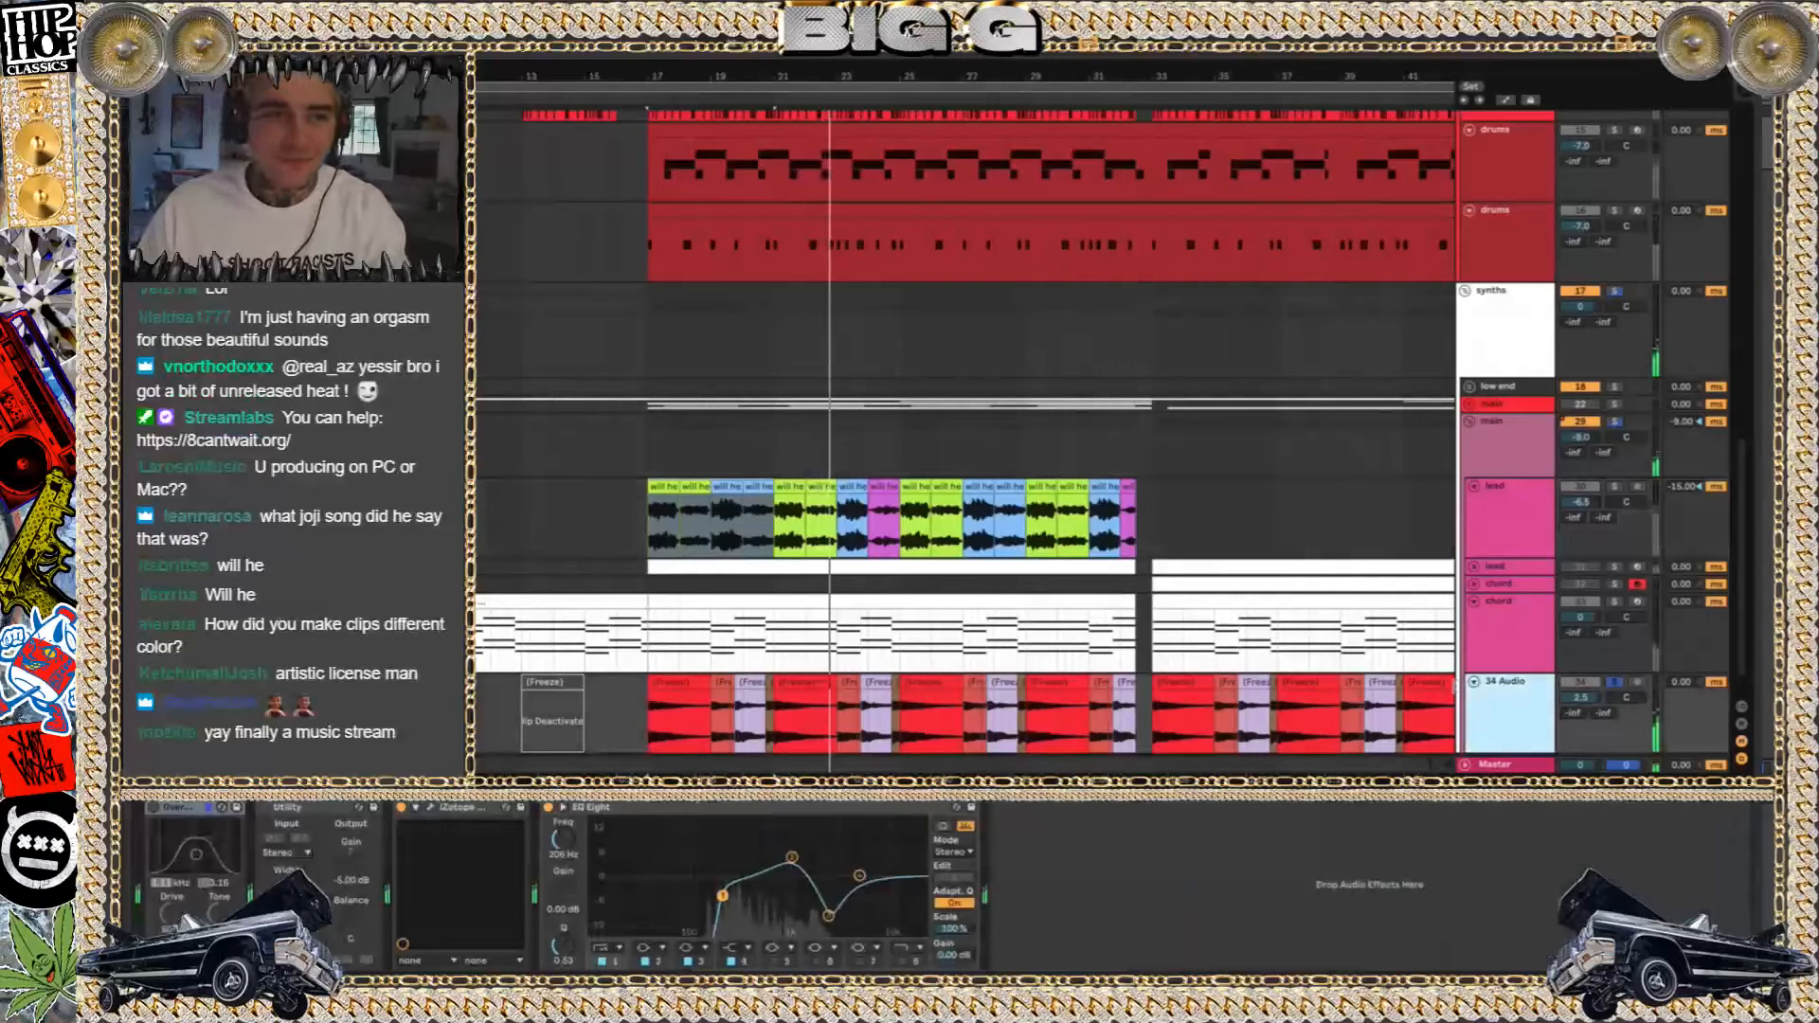
{"action": "left_click", "coordinate": [1741, 758]}
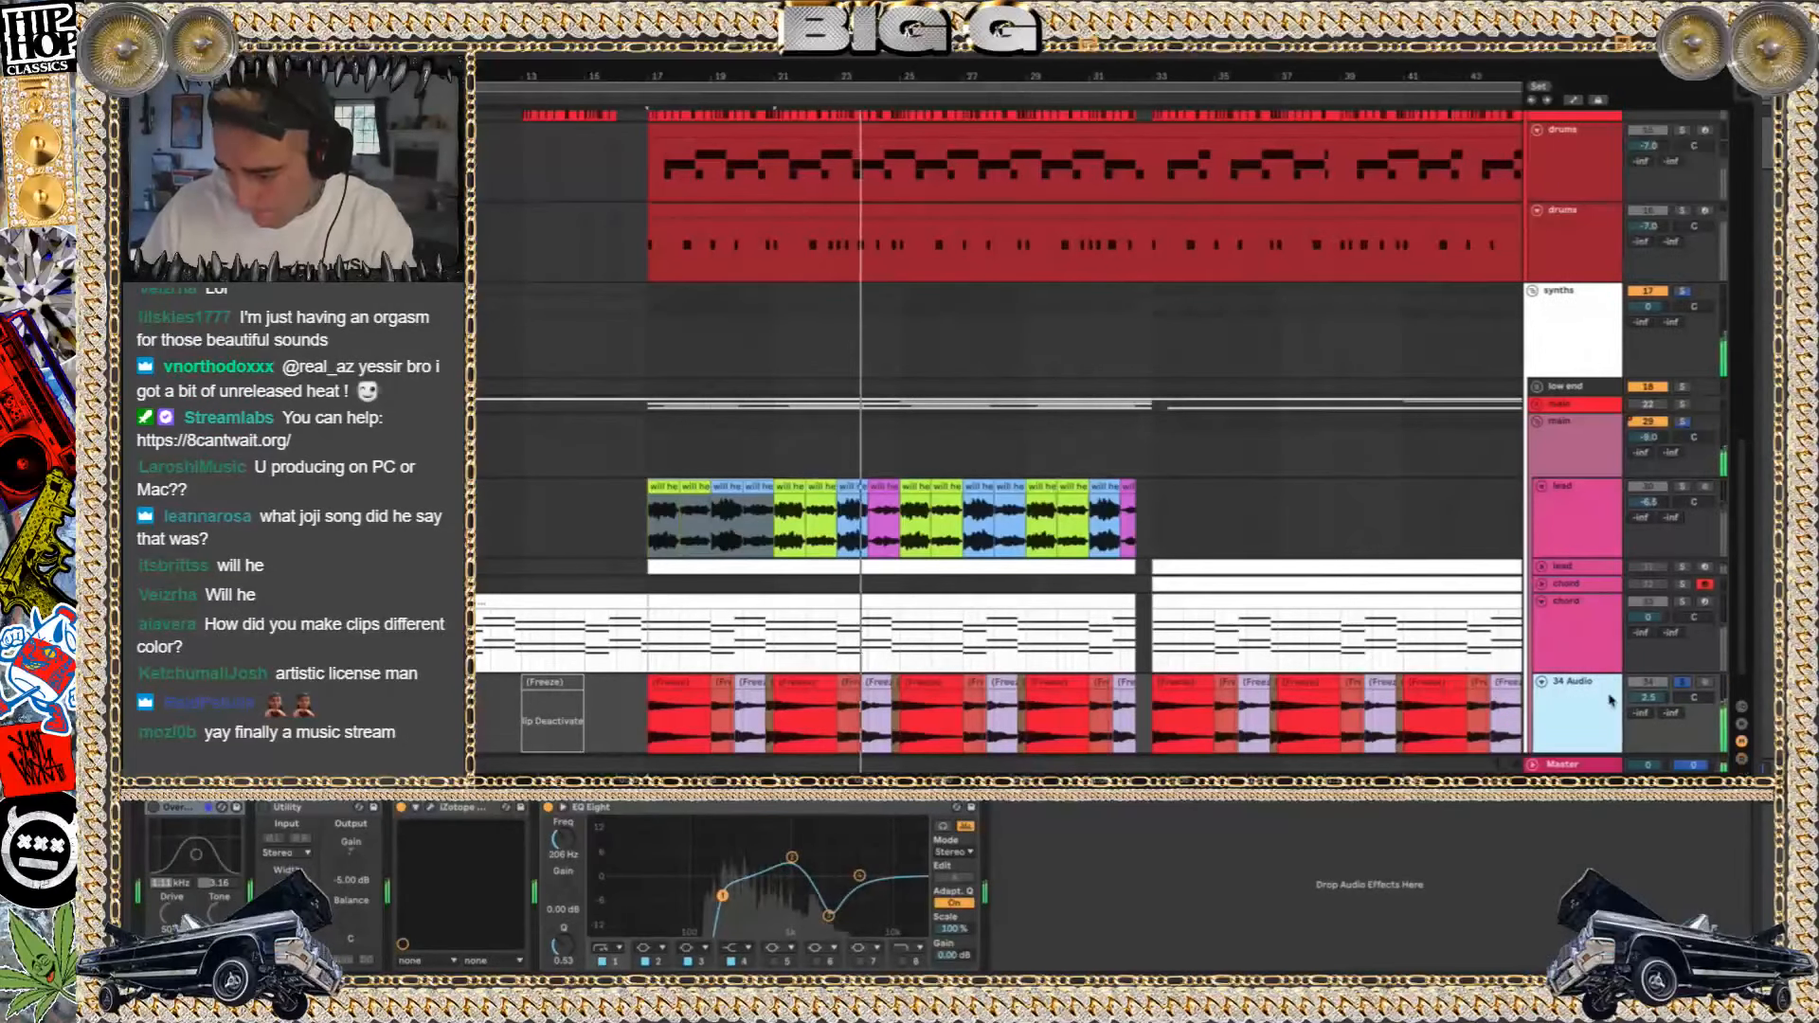
Solo the upper drums track and show its Drum Rack, then solo the percussion track
{"action": "scroll", "coordinate": [1228, 581], "scroll_direction": "down", "scroll_amount": 3}
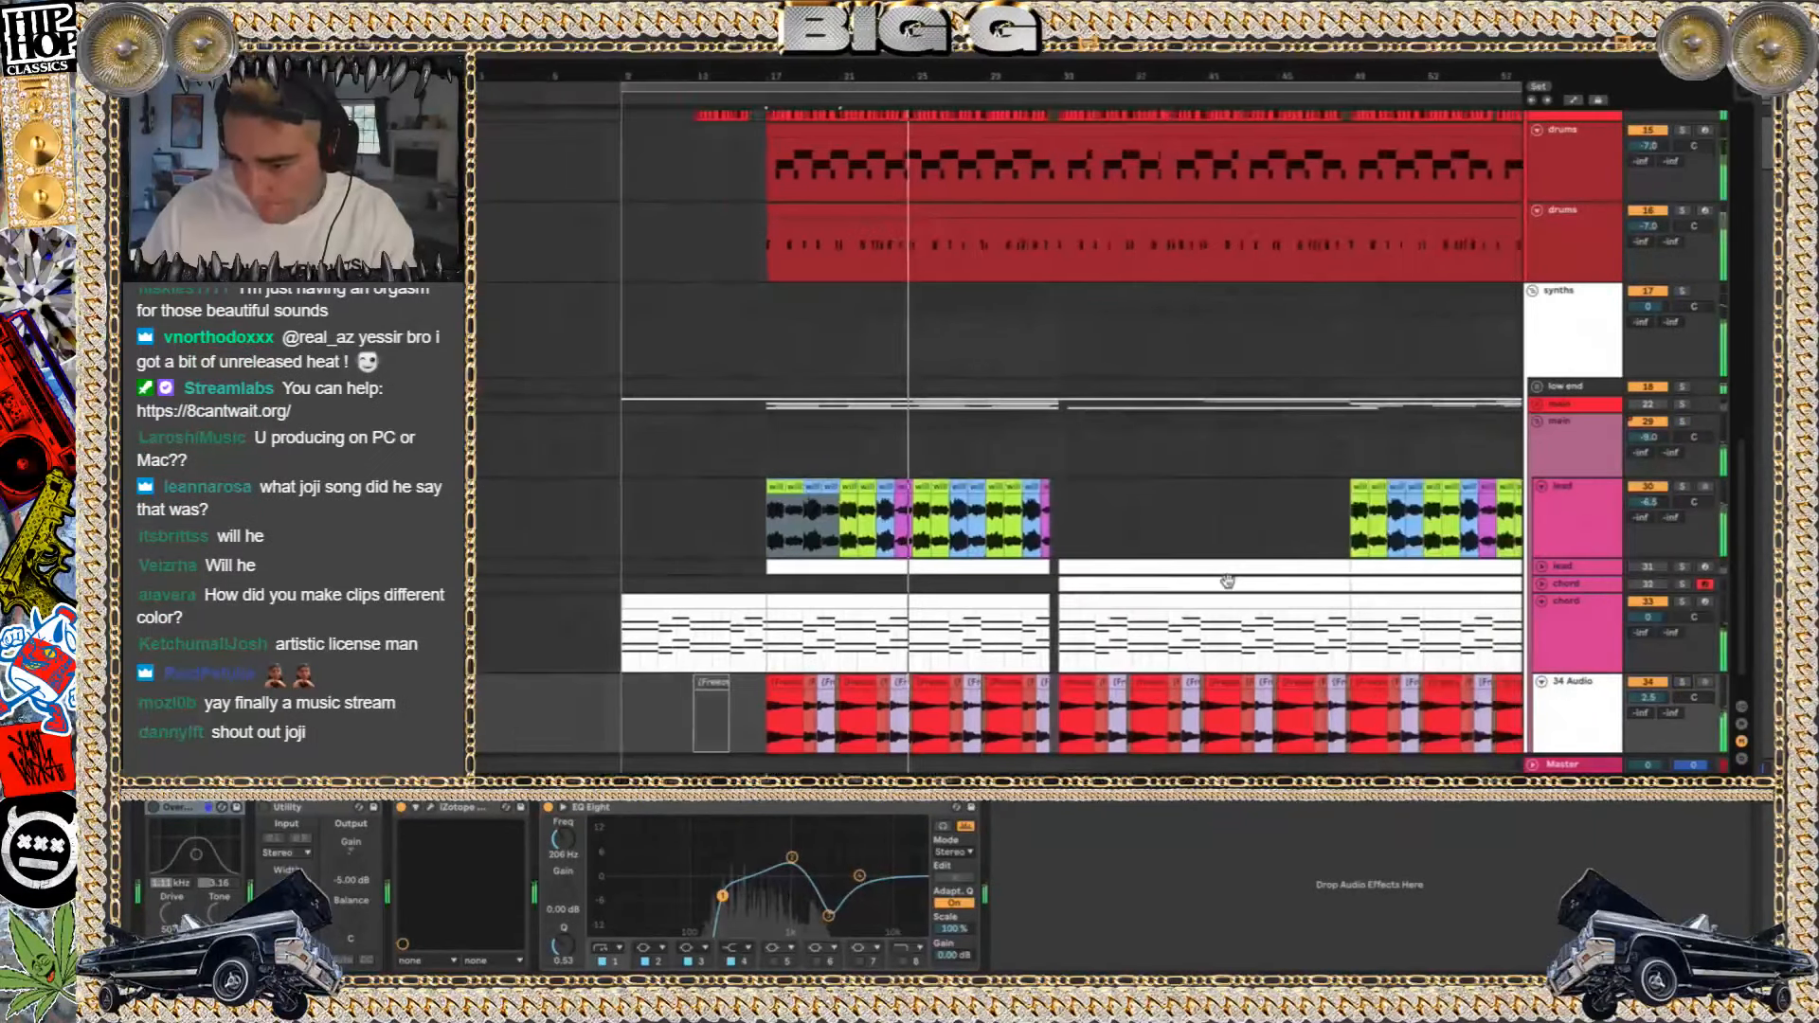
{"action": "scroll", "coordinate": [1229, 584], "scroll_direction": "up", "scroll_amount": 3}
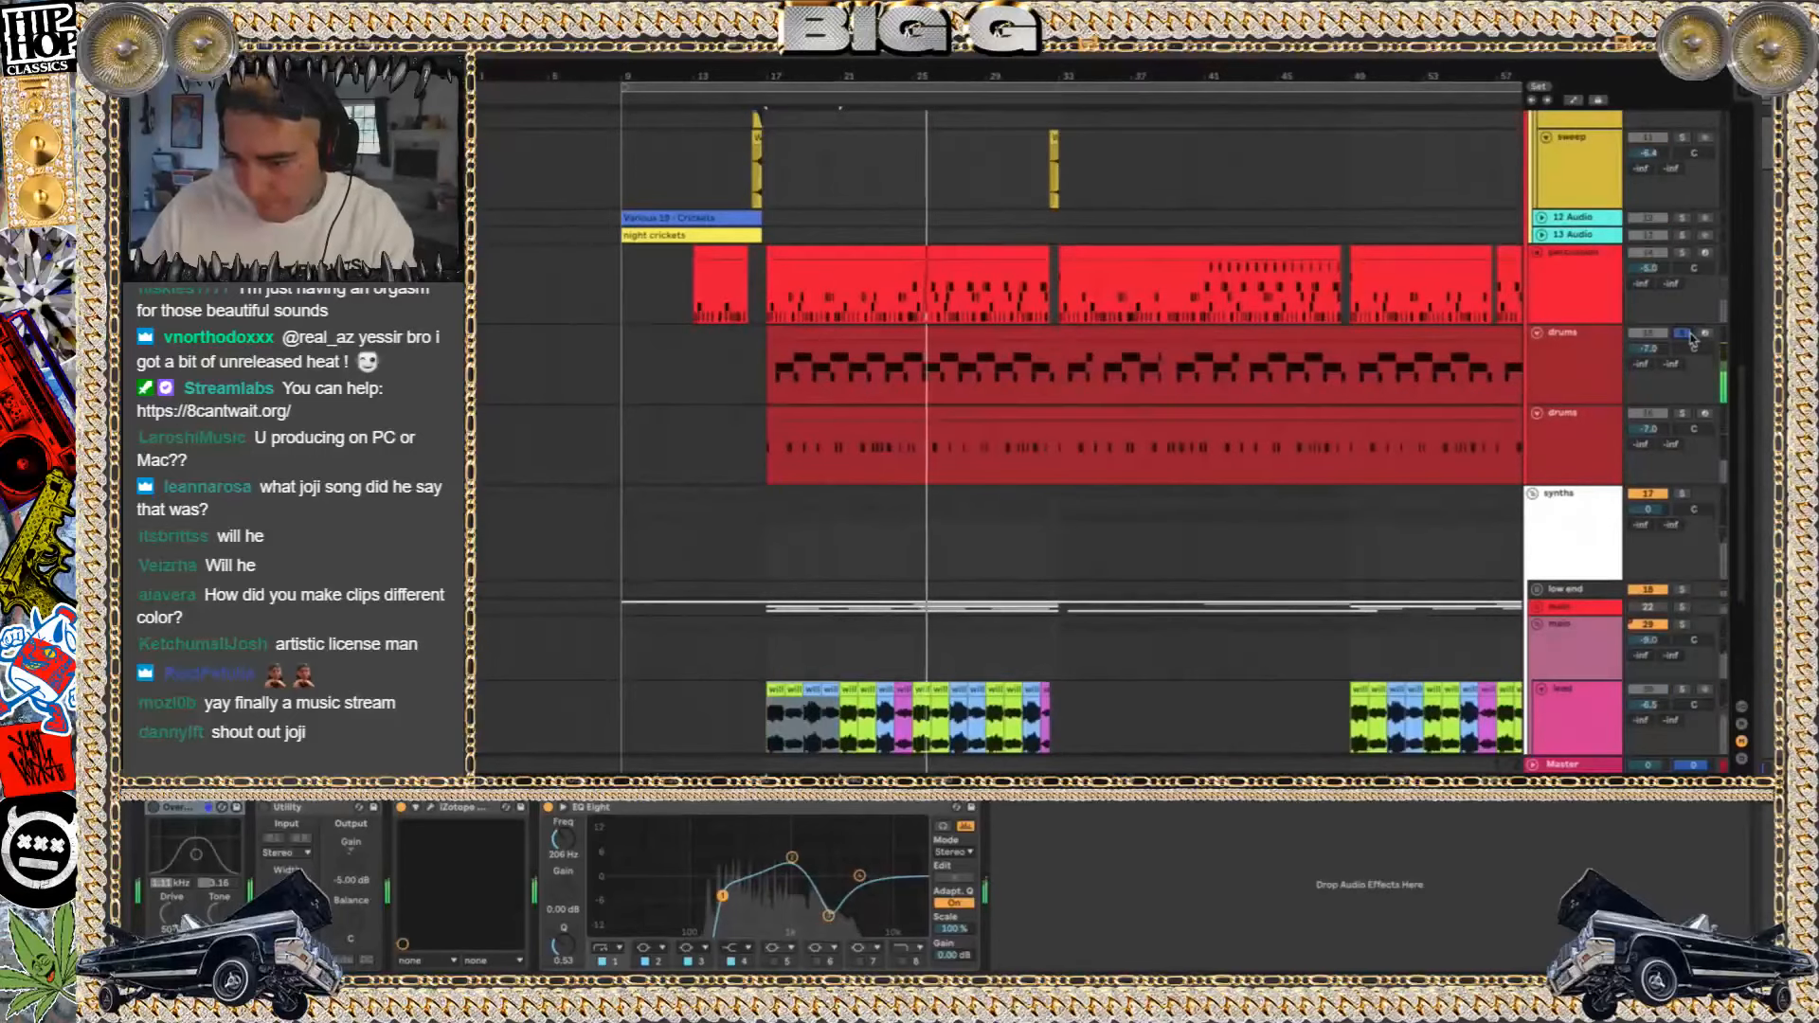
{"action": "left_click", "coordinate": [1563, 366]}
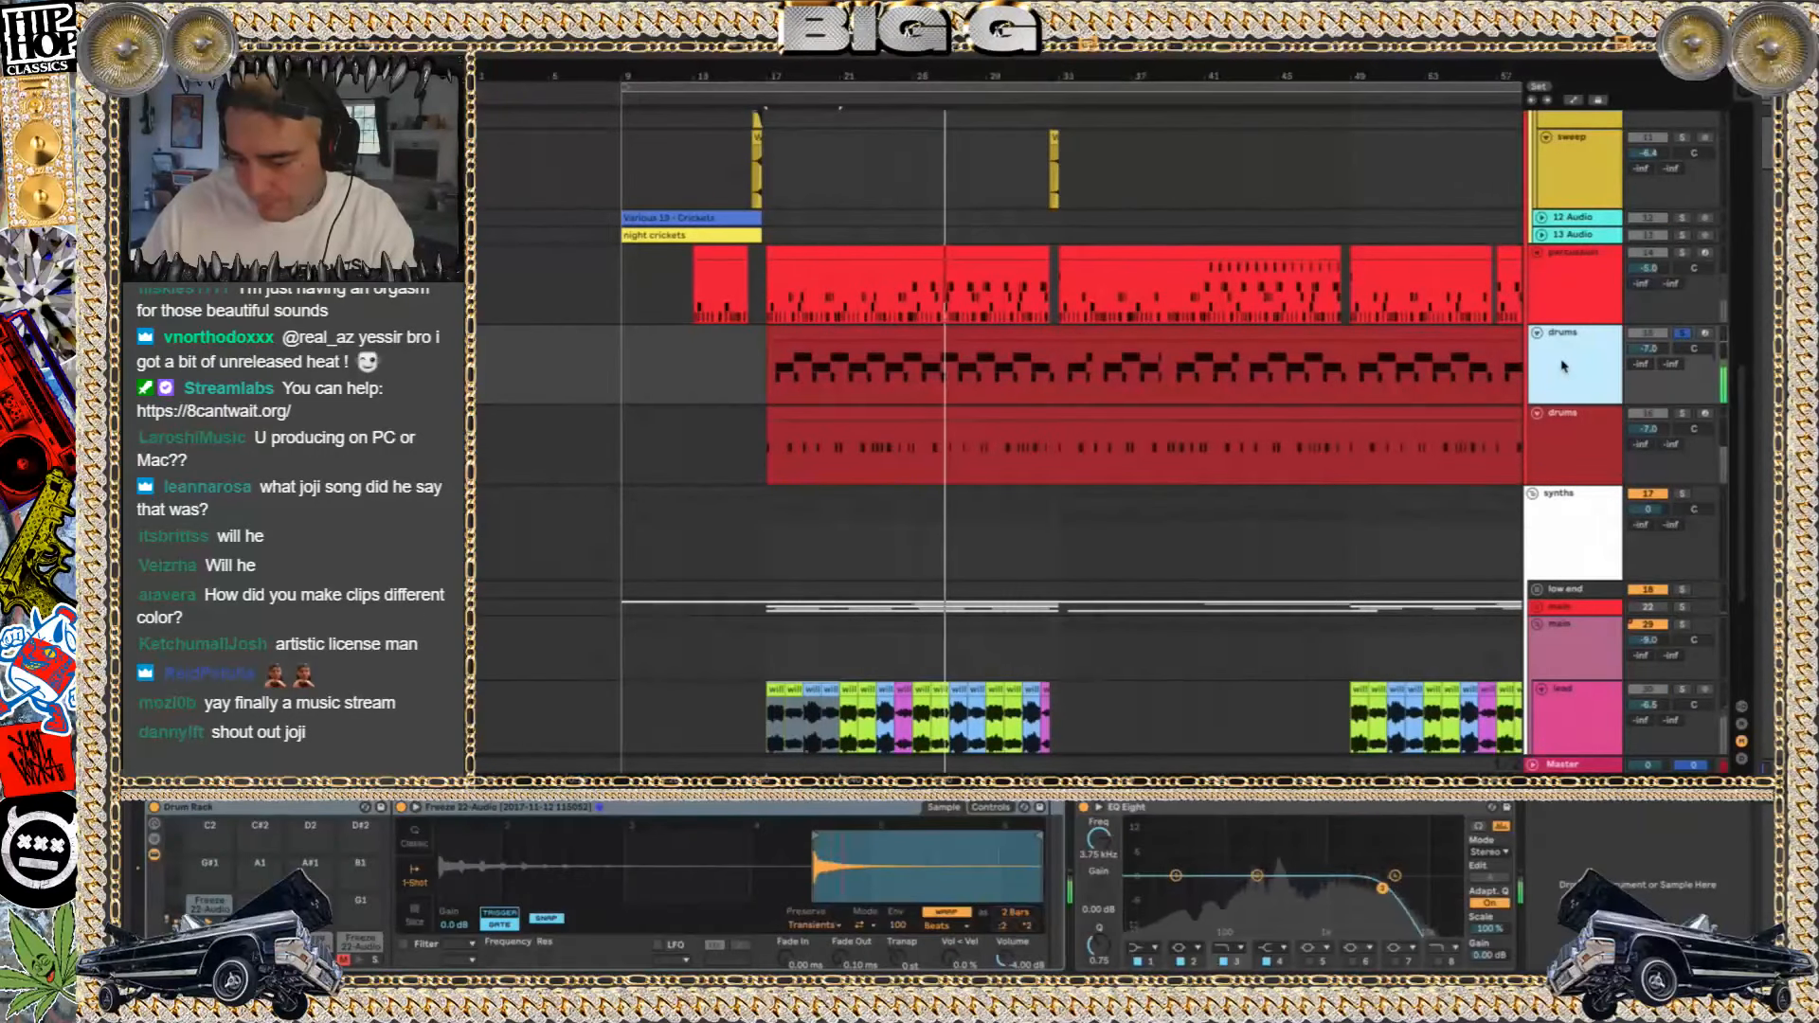
{"action": "left_click", "coordinate": [1682, 254]}
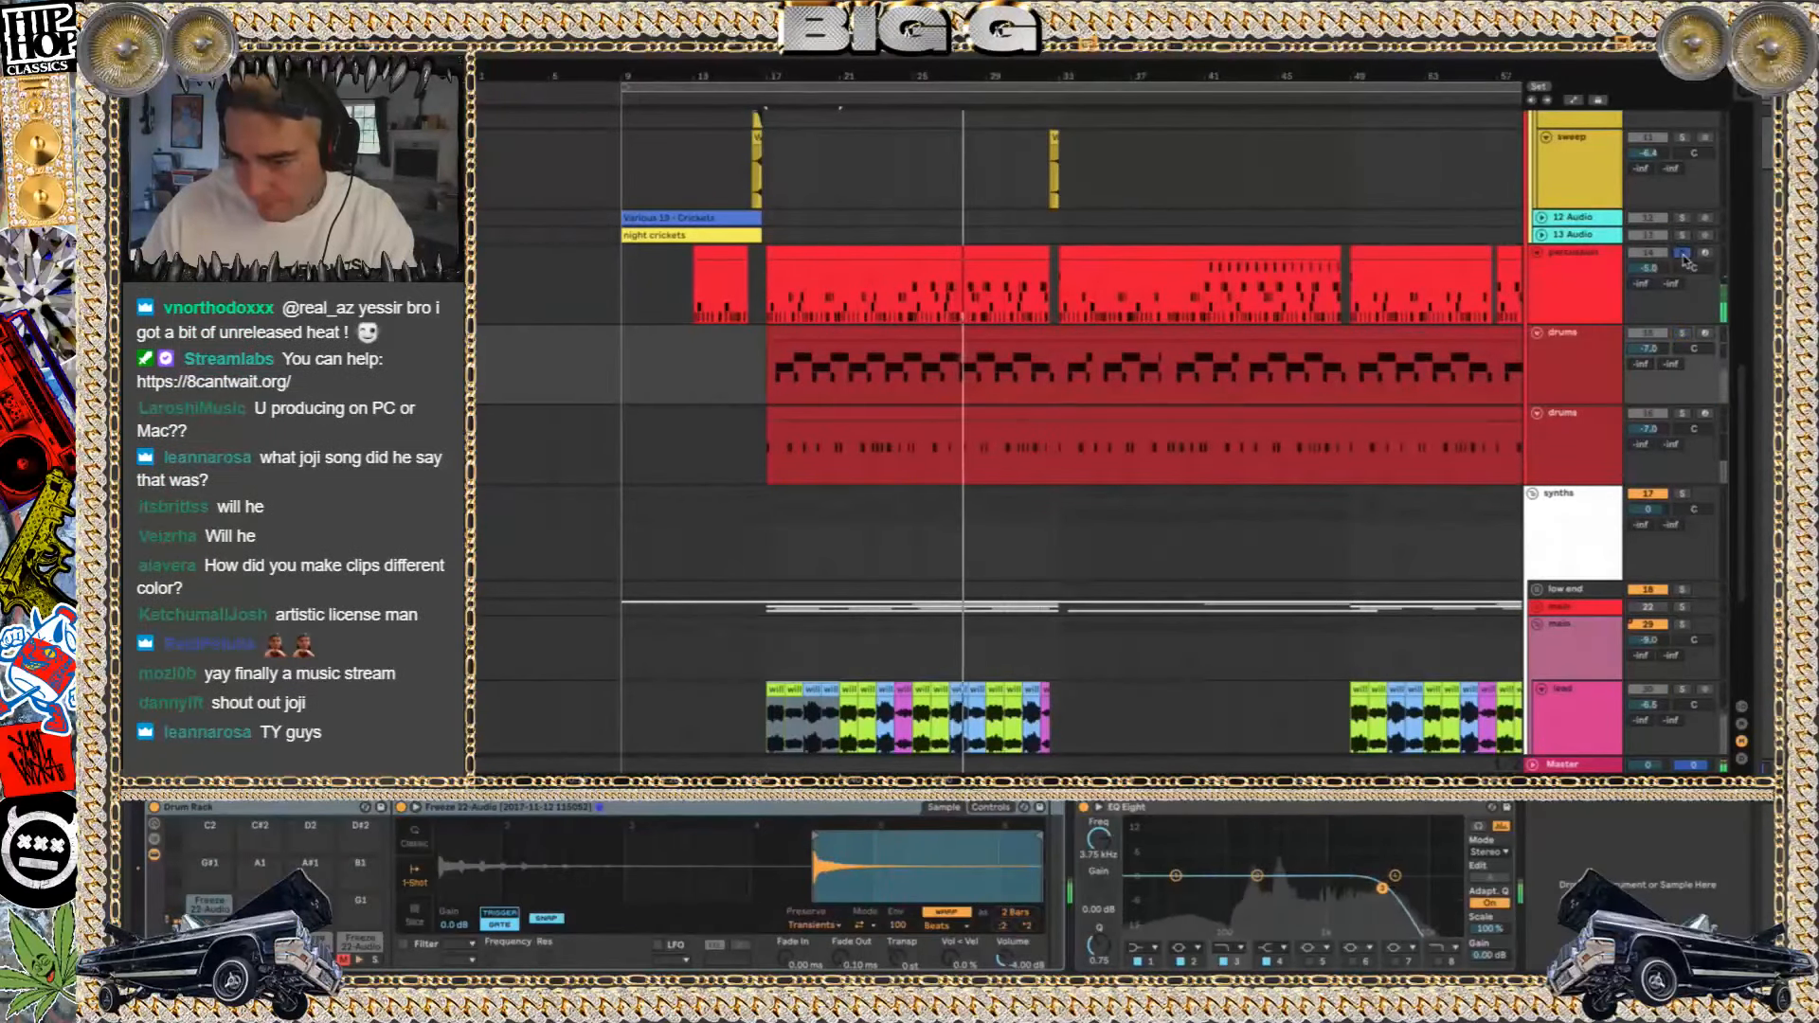
Unsolo the percussion track and fold the chopped vocal lead track
{"action": "scroll", "coordinate": [1155, 275], "scroll_direction": "down", "scroll_amount": 5}
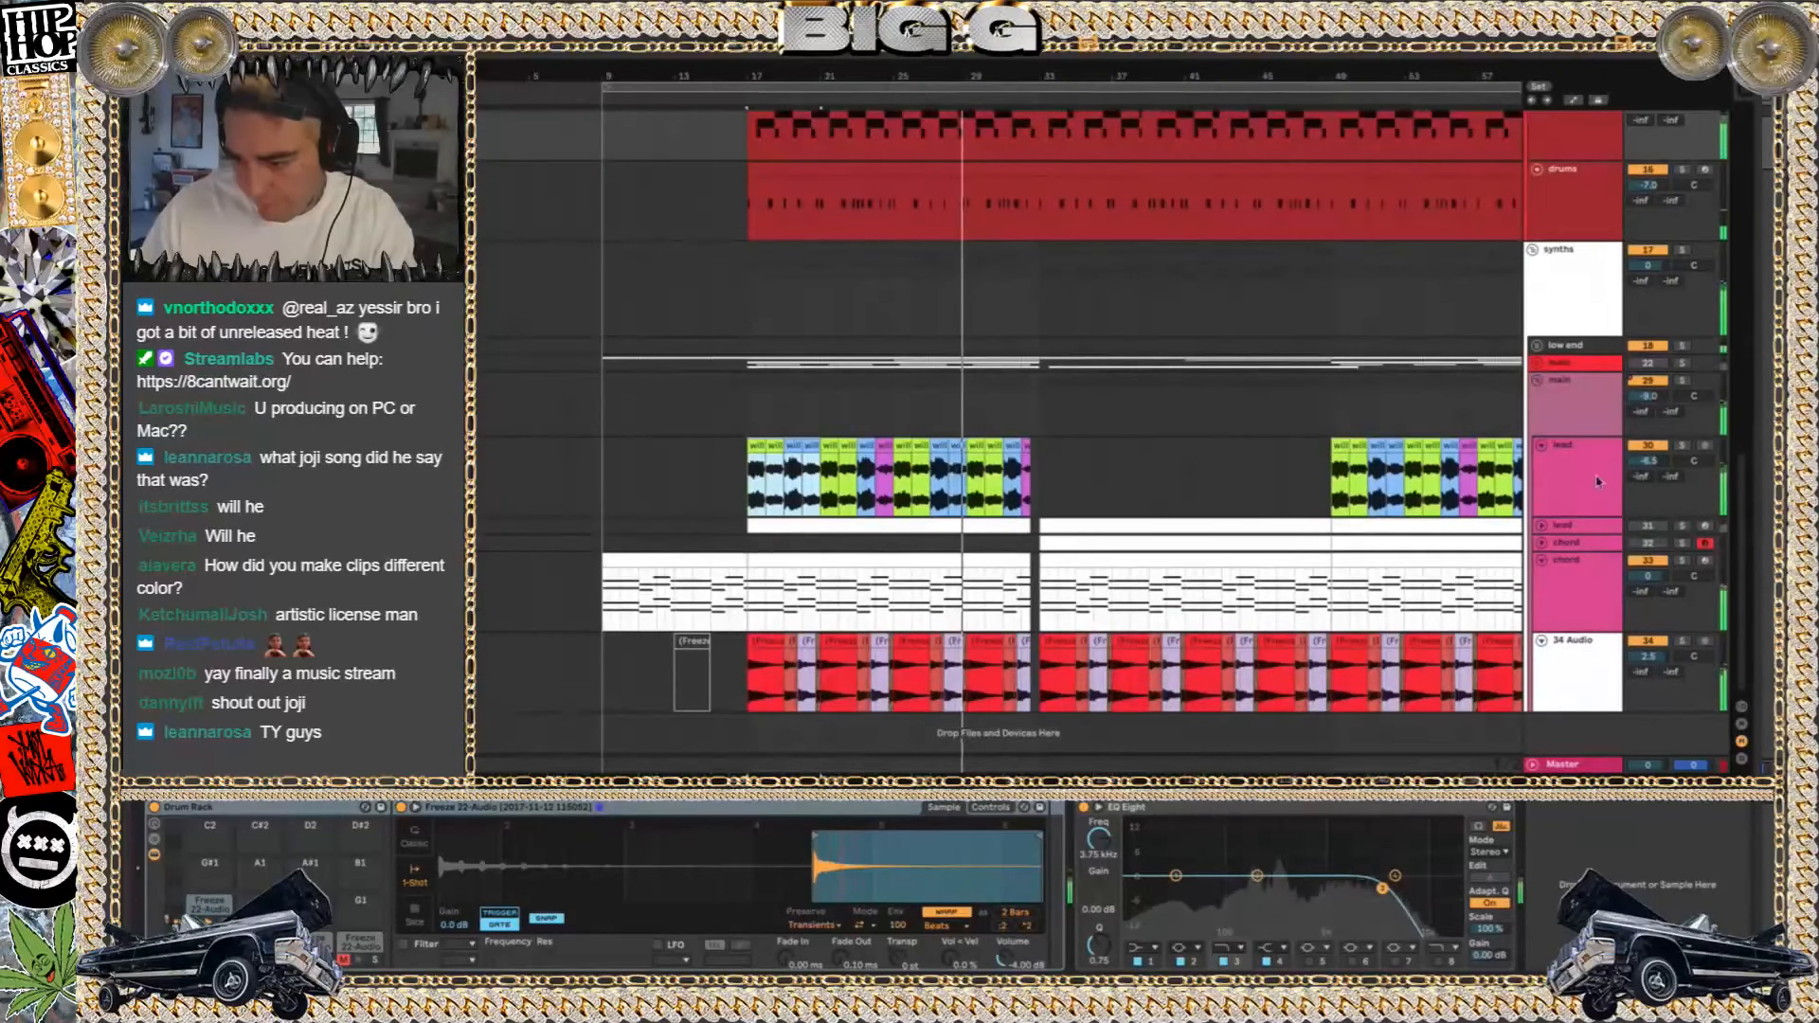
{"action": "left_click", "coordinate": [1540, 447]}
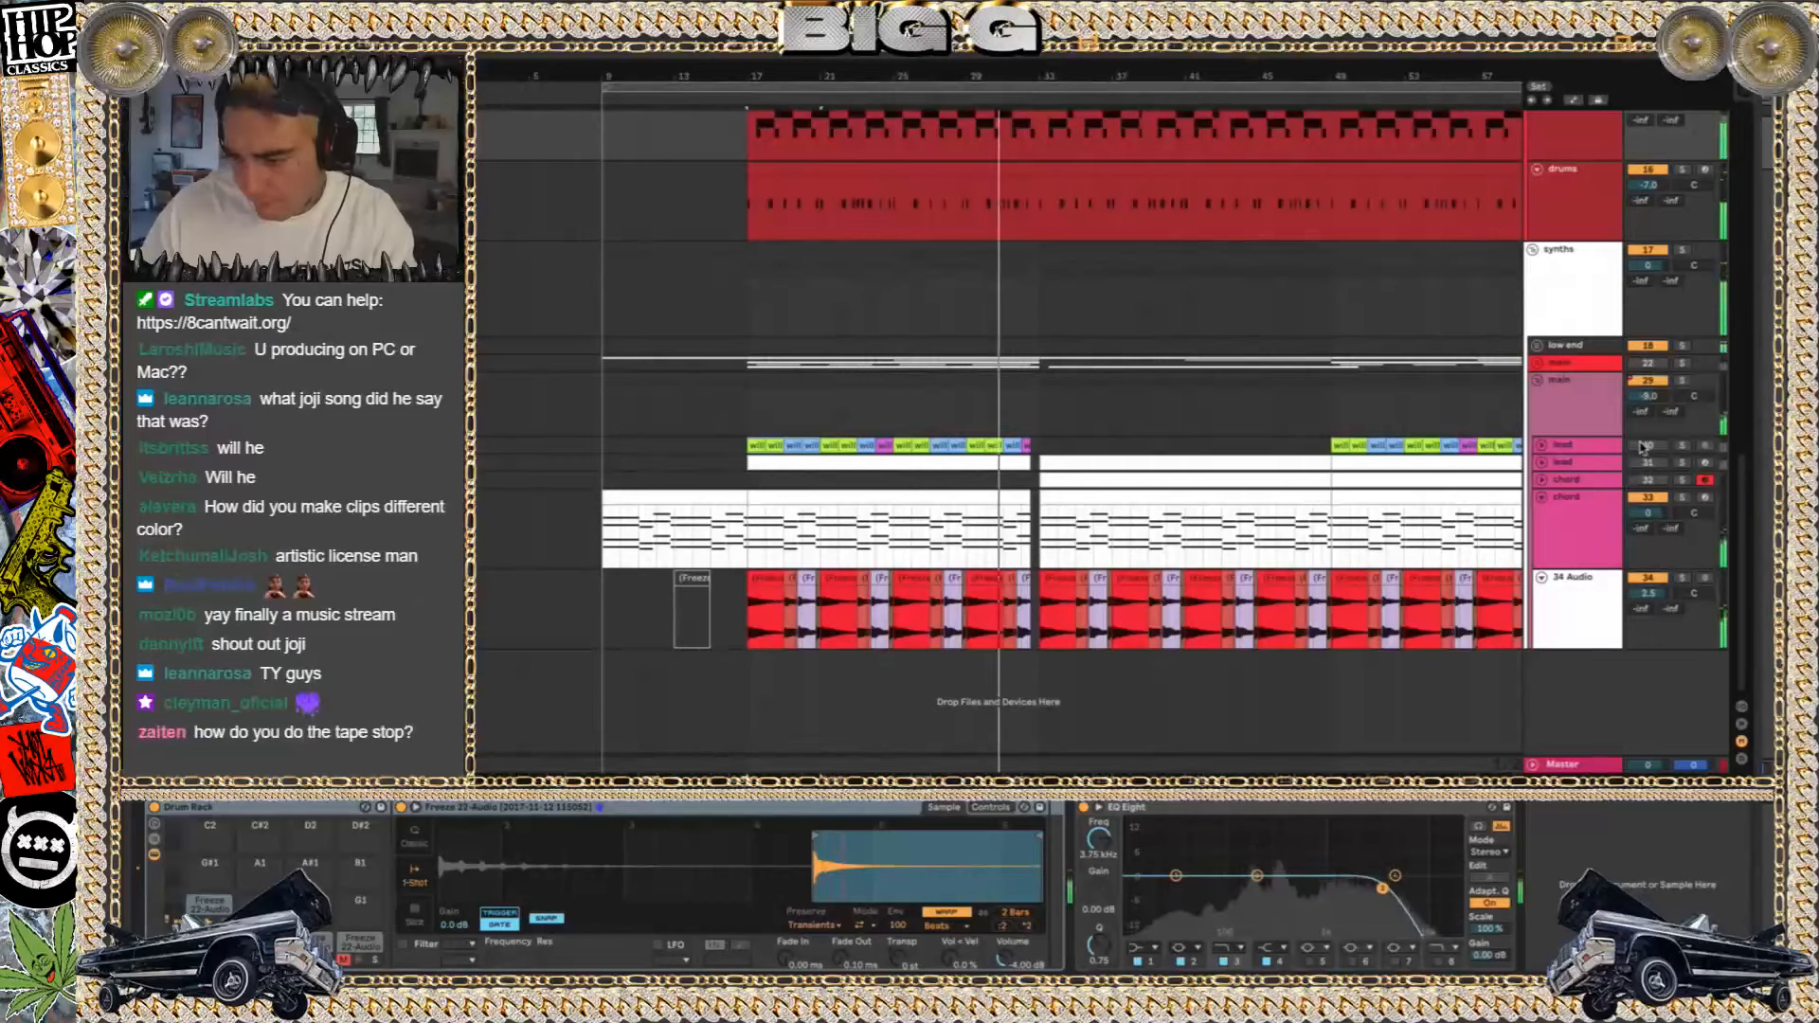
{"action": "scroll", "coordinate": [1100, 474], "scroll_direction": "up", "scroll_amount": 4}
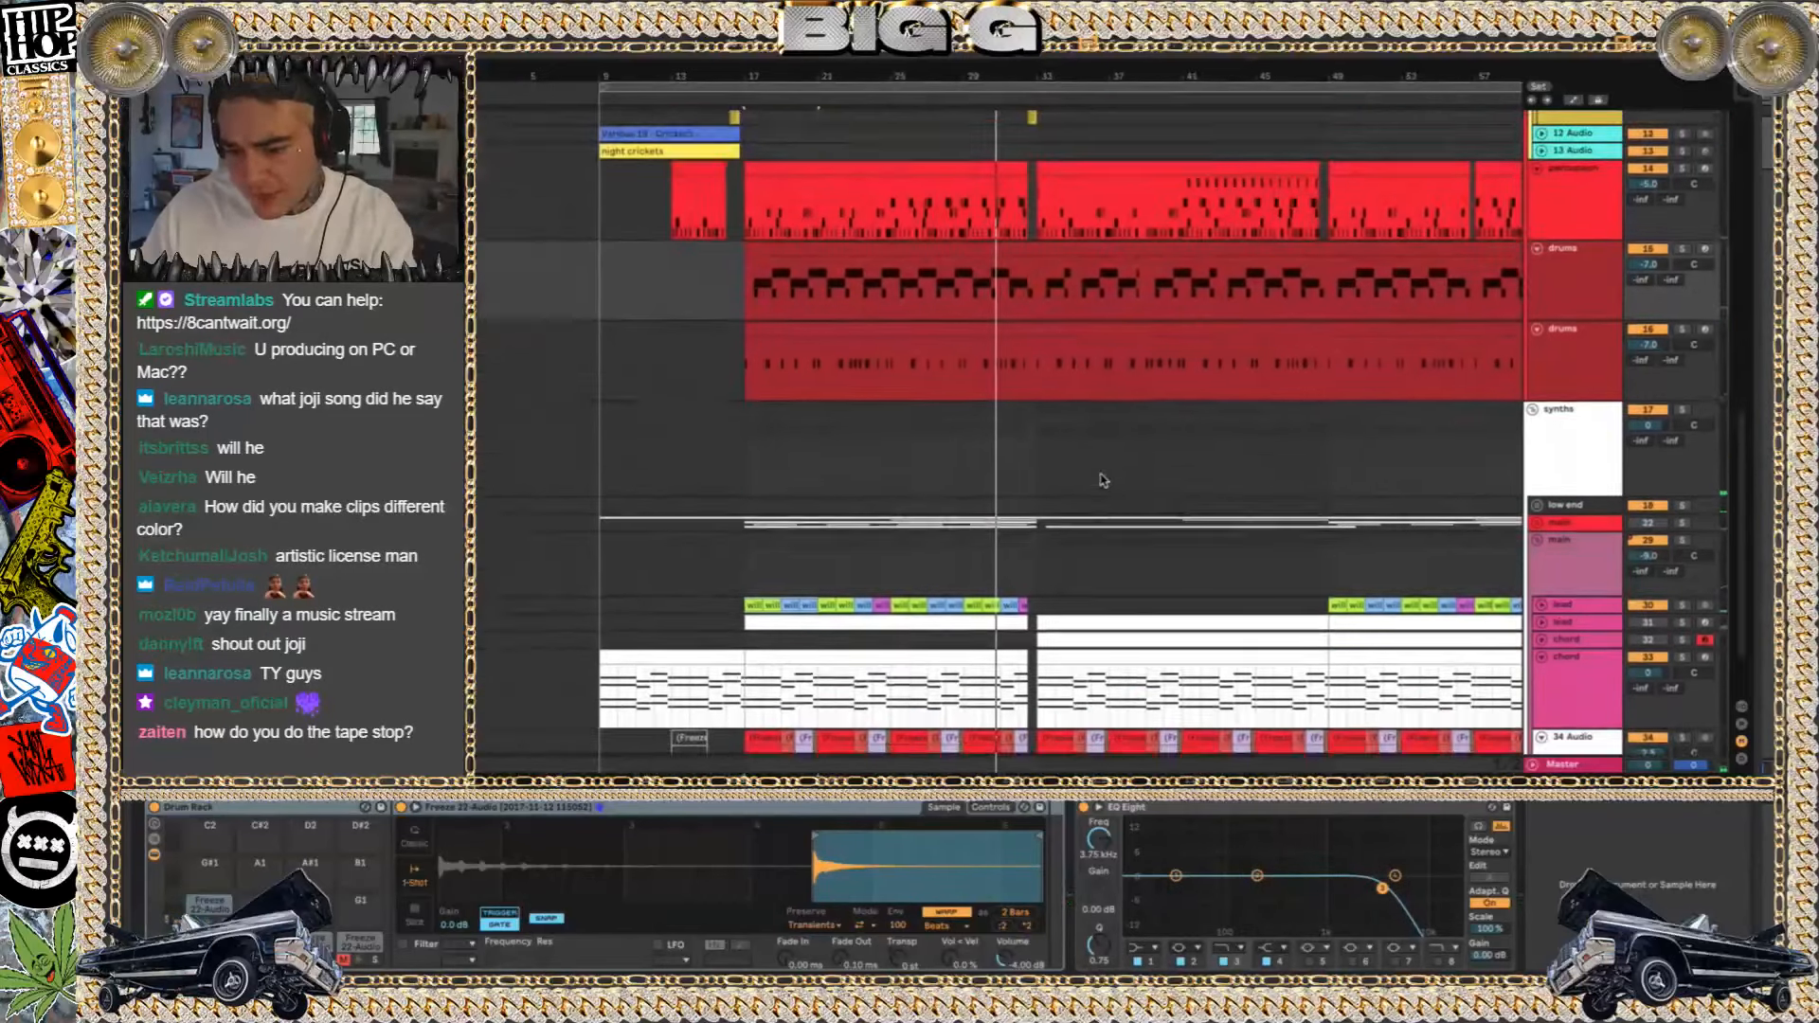
Switch to Finder and search this Mac for the Buried Alive project files
{"action": "key", "text": "super+Tab"}
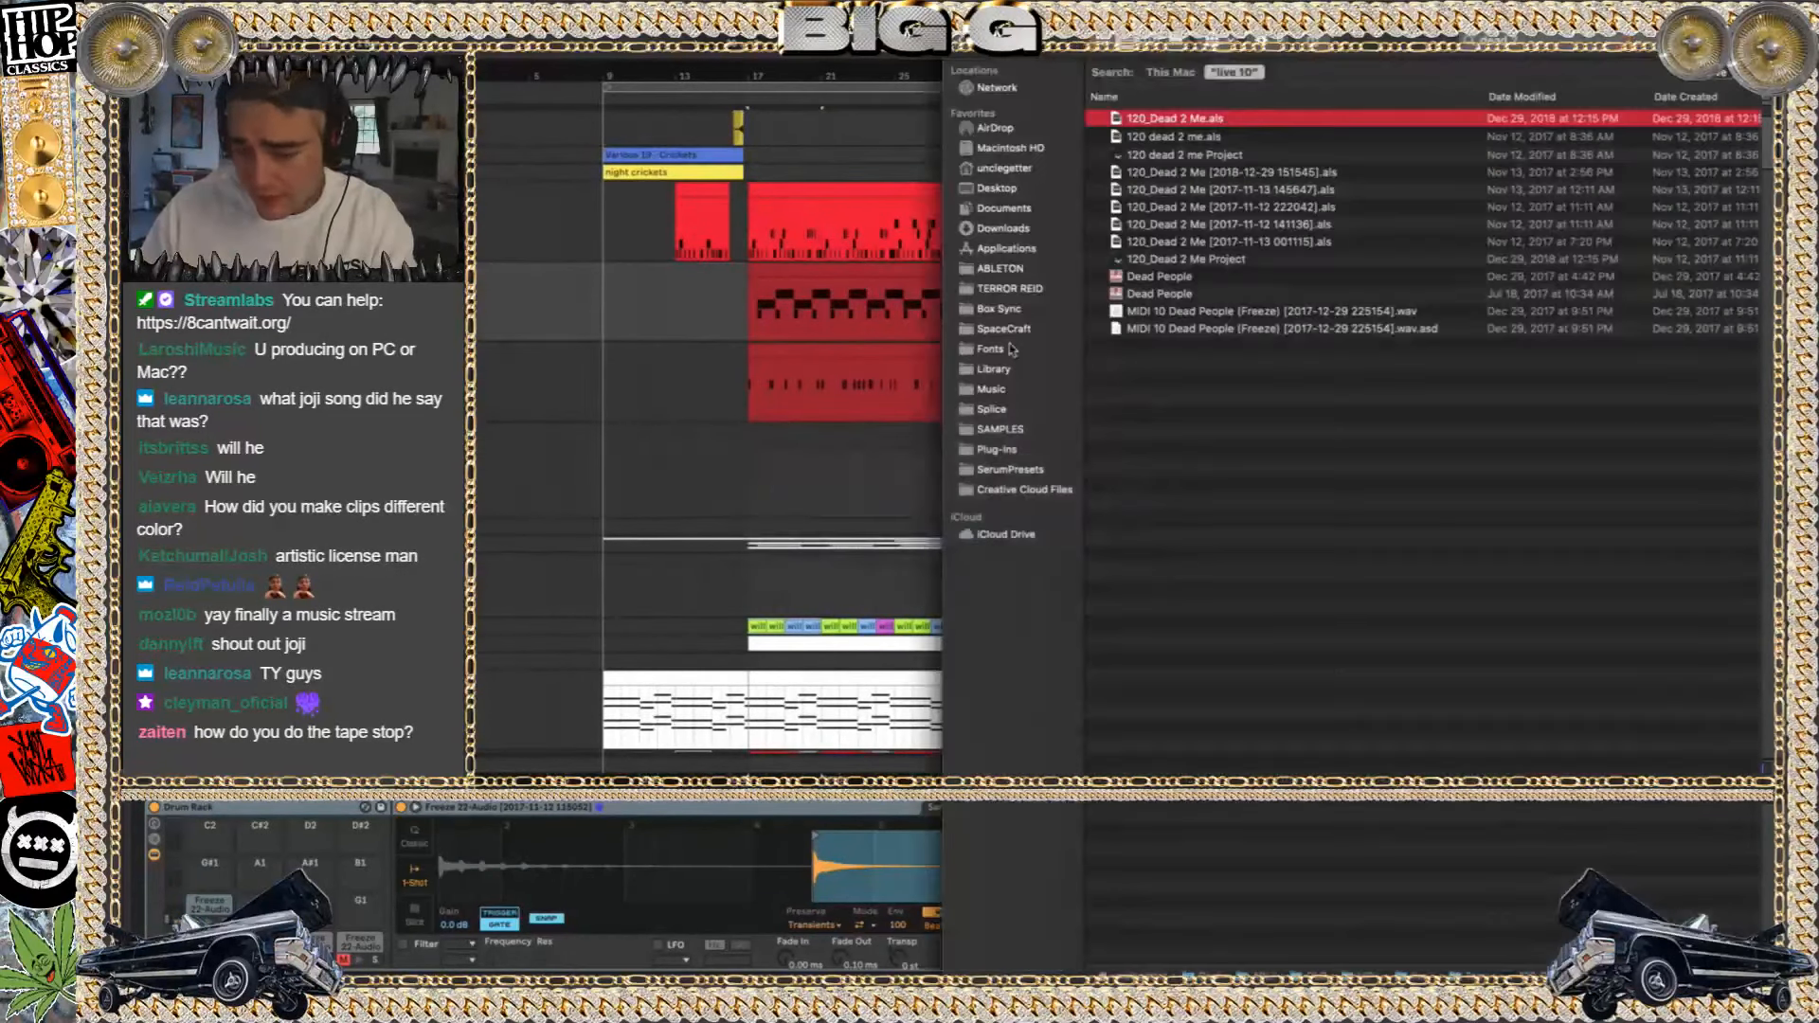
{"action": "left_click", "coordinate": [1746, 40]}
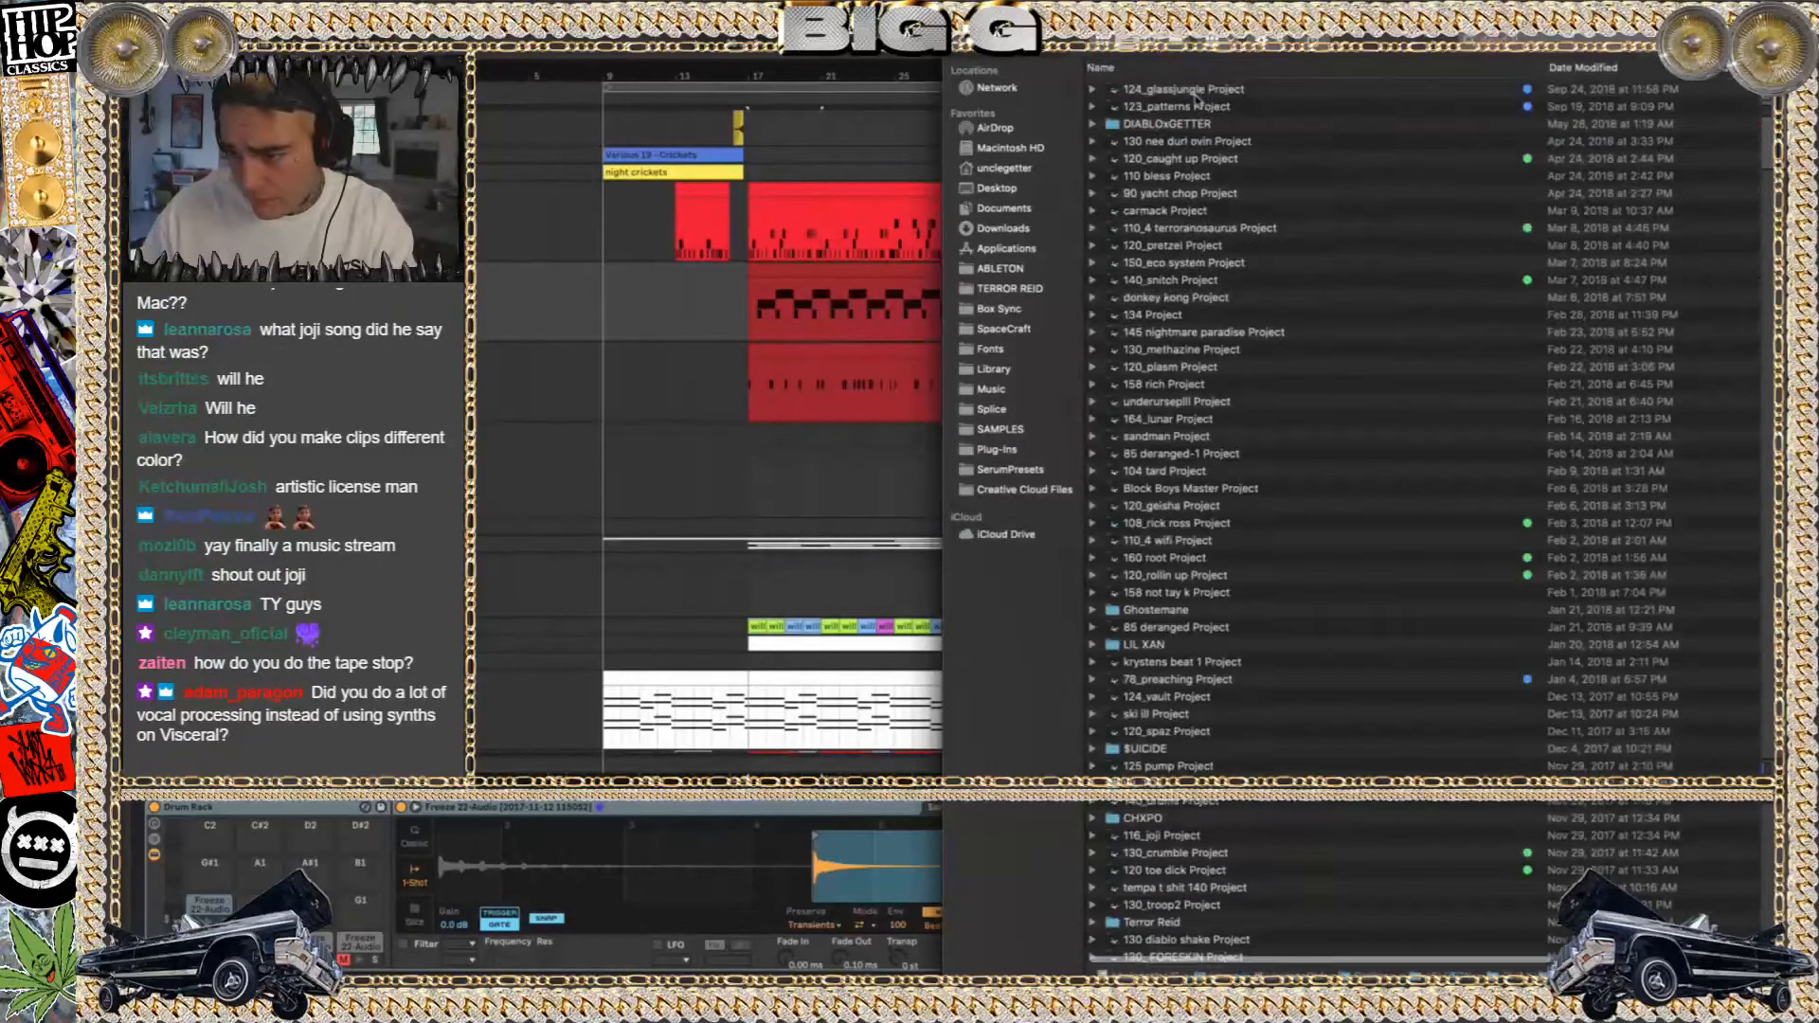
{"action": "left_click", "coordinate": [965, 40]}
{"action": "left_click", "coordinate": [965, 40]}
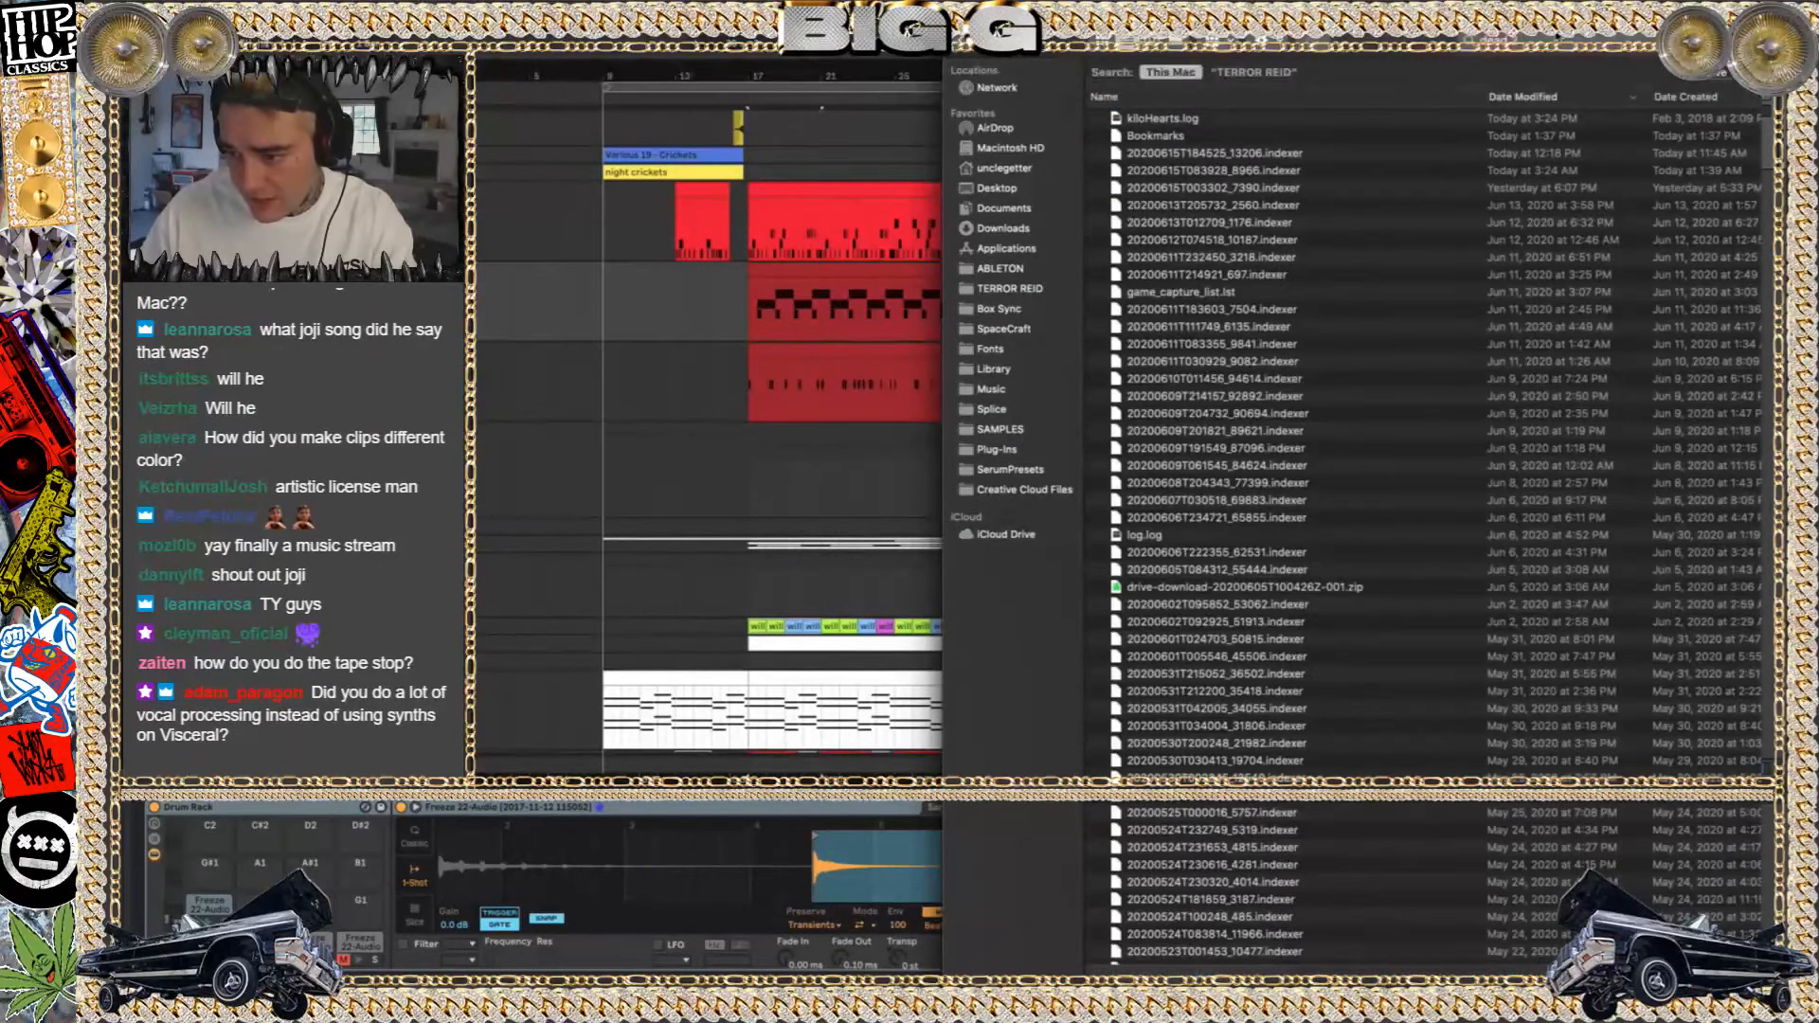
{"action": "type", "text": "bui"}
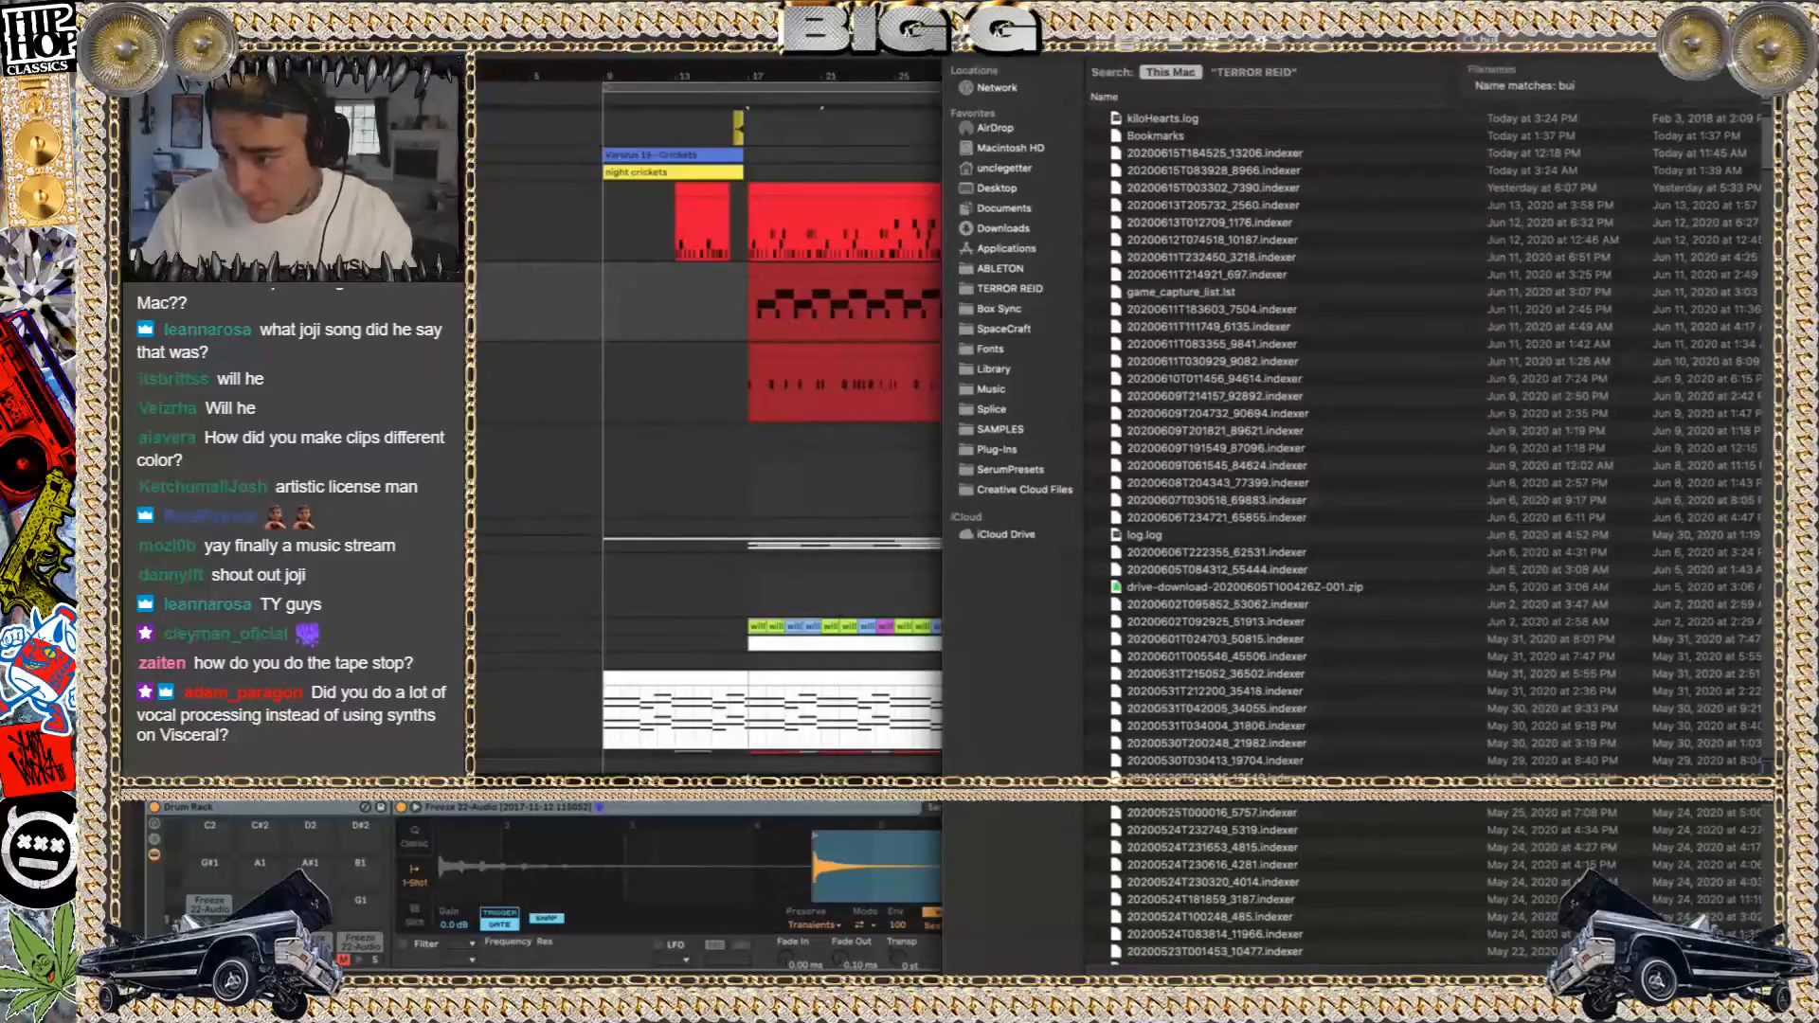
{"action": "type", "text": "ried alive"}
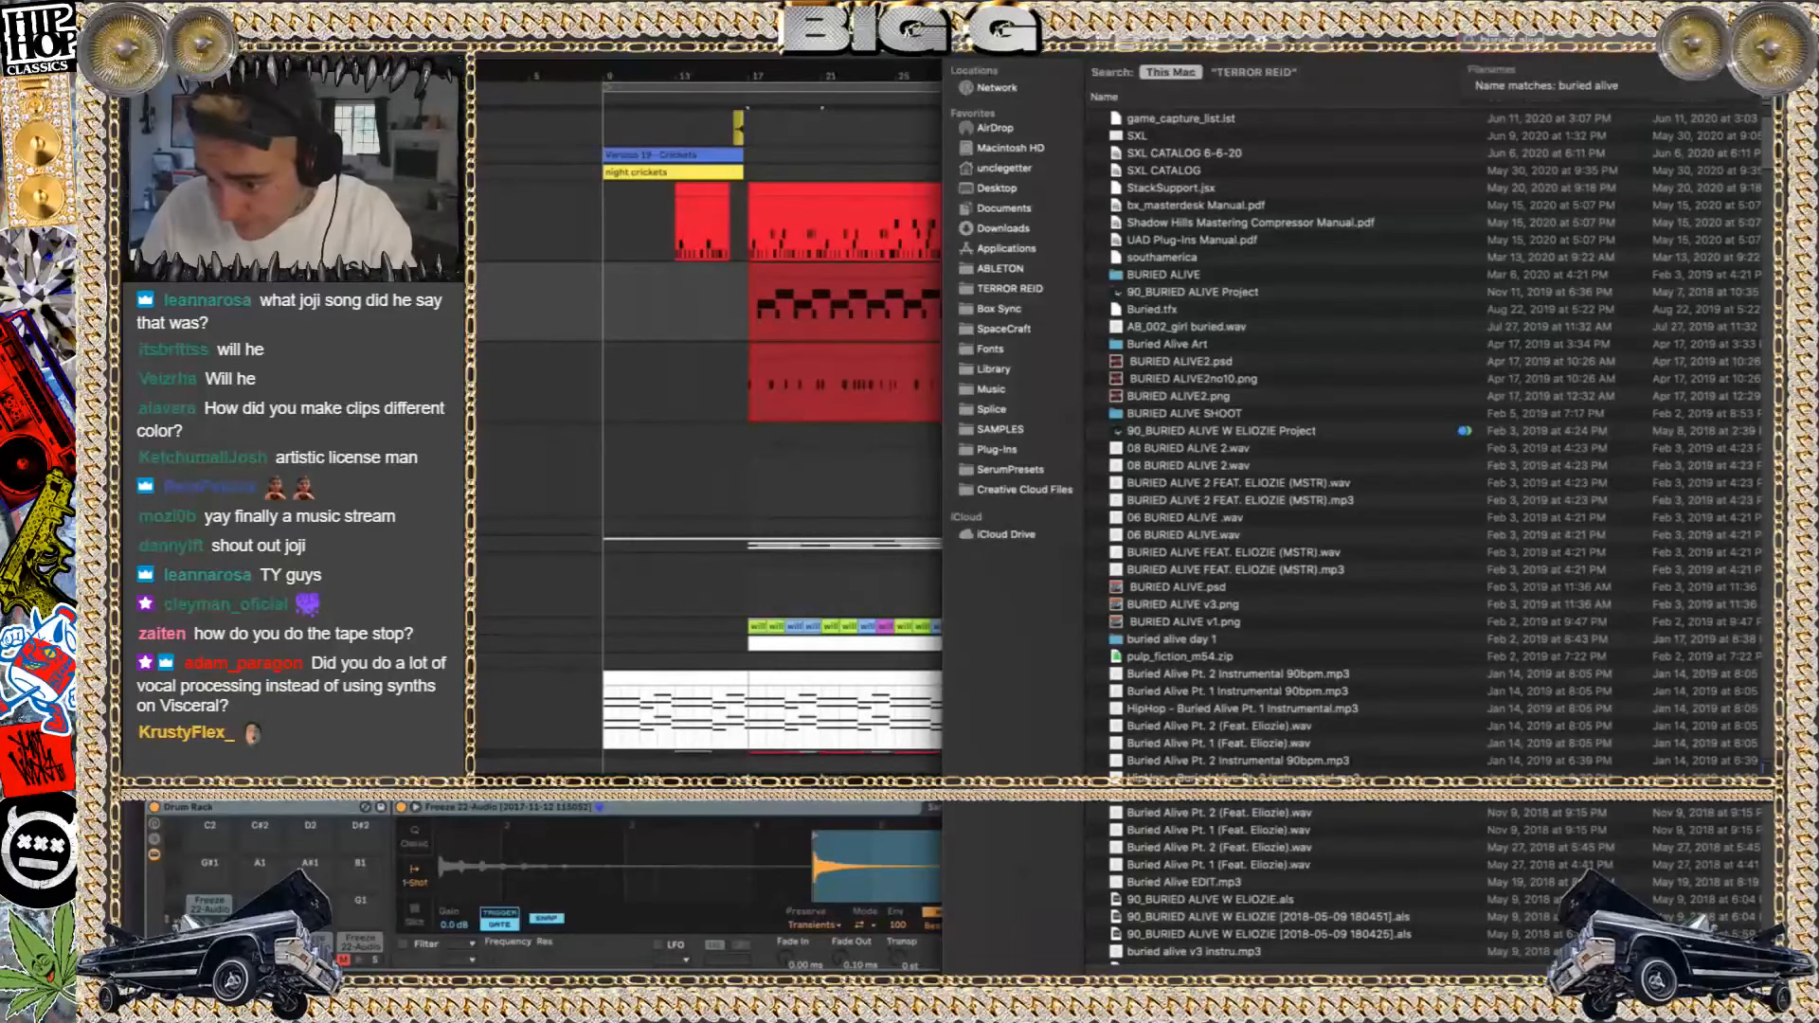
{"action": "key", "text": "Return"}
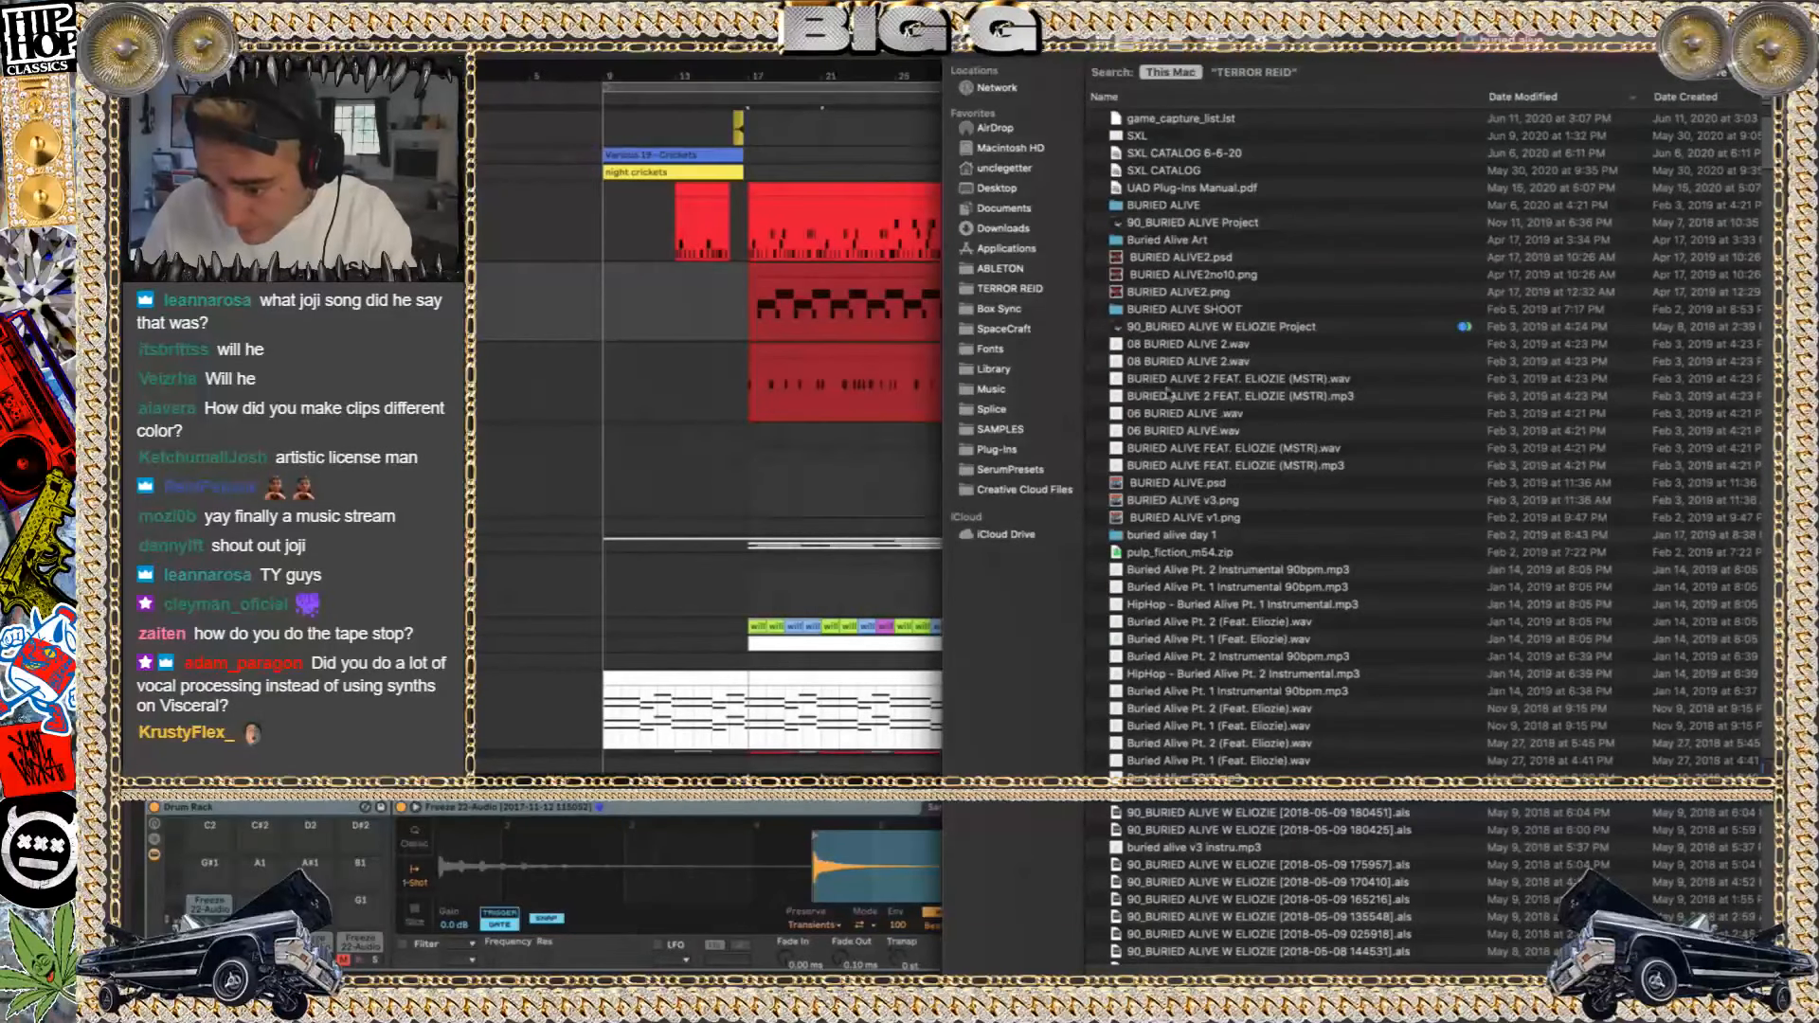
Open part 1.als from the 90_BURIED ALIVE W ELIOZIE Project folder, discarding the changes to 120_Dead 2 Me
{"action": "left_click", "coordinate": [1189, 223]}
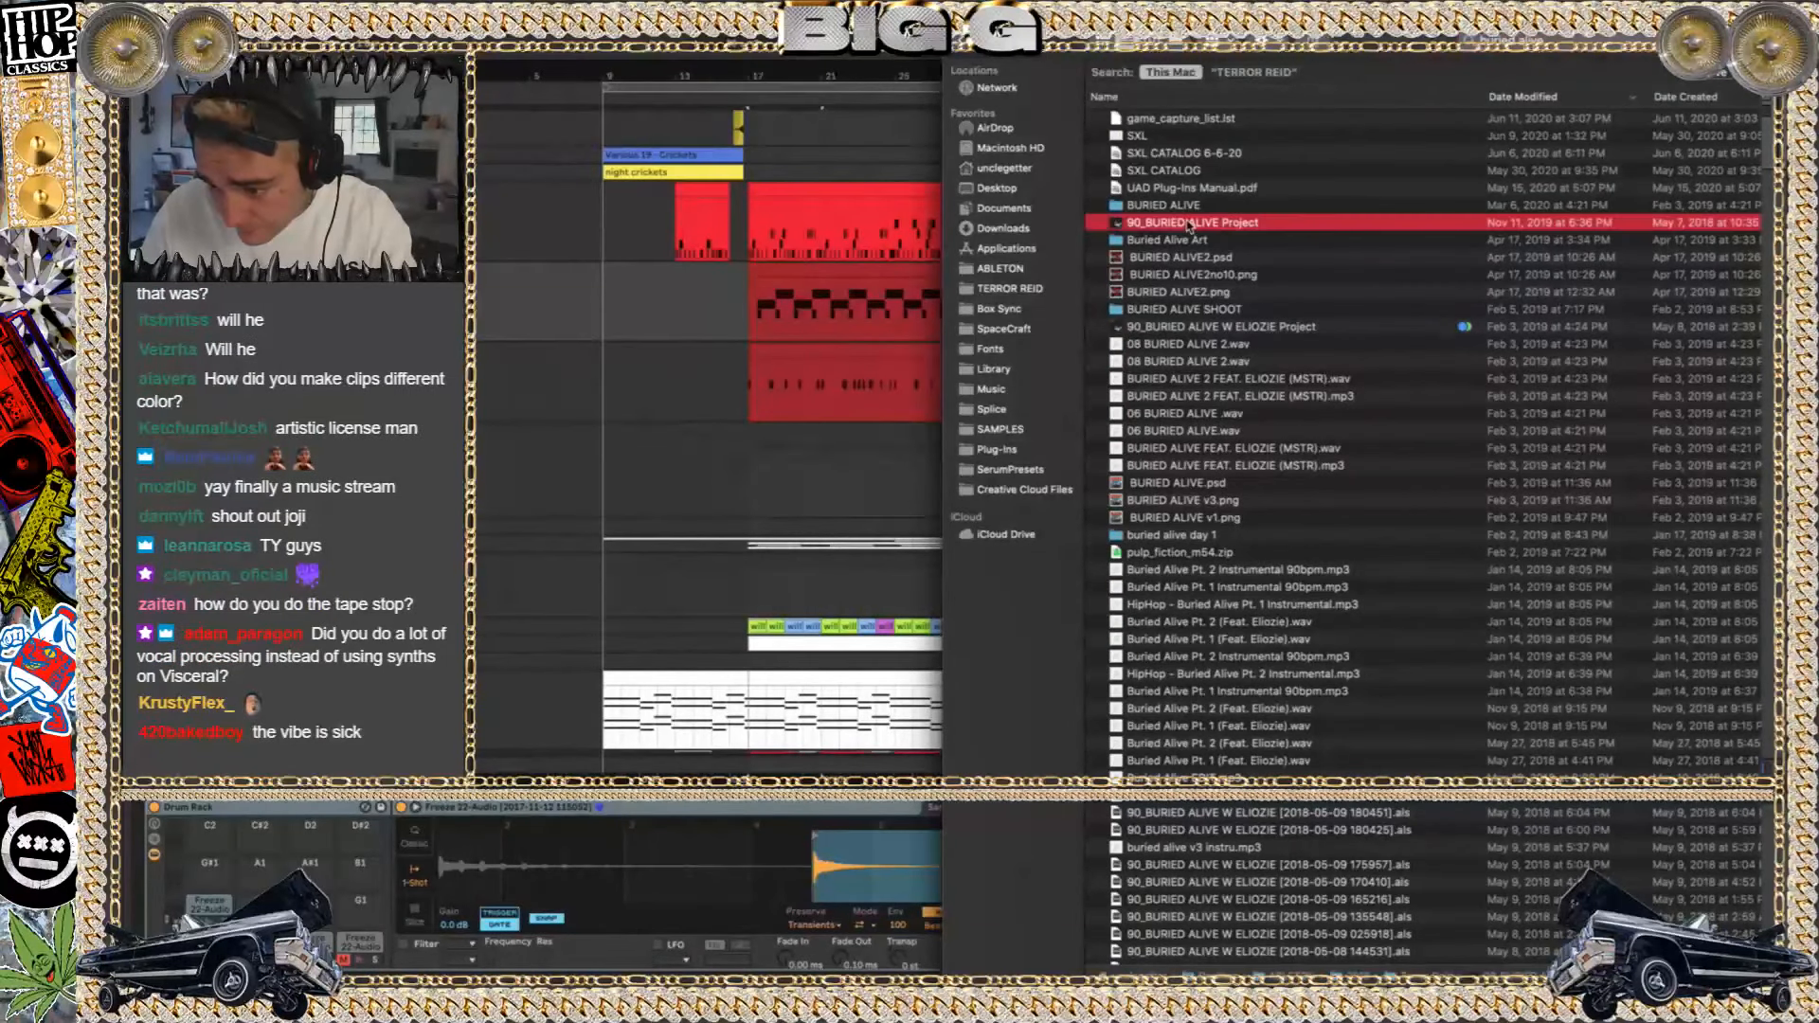
{"action": "double_click", "coordinate": [1209, 326]}
{"action": "left_click", "coordinate": [1184, 91]}
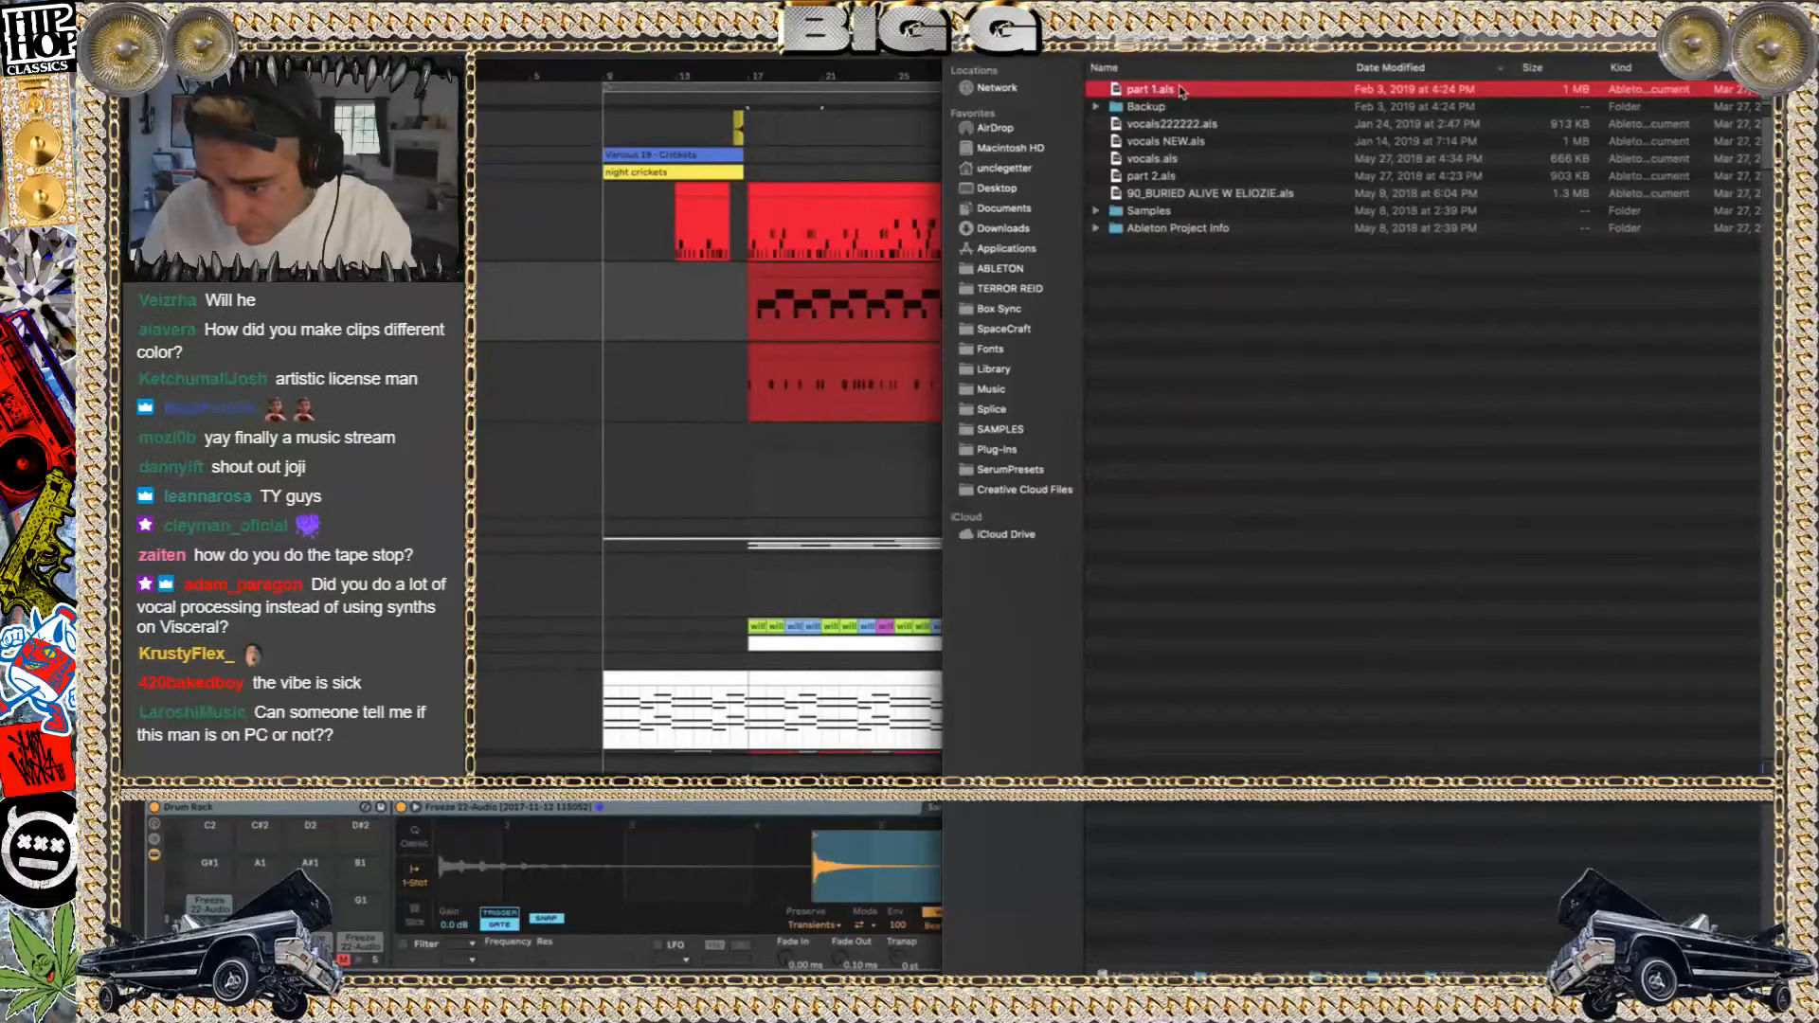
{"action": "double_click", "coordinate": [1178, 91]}
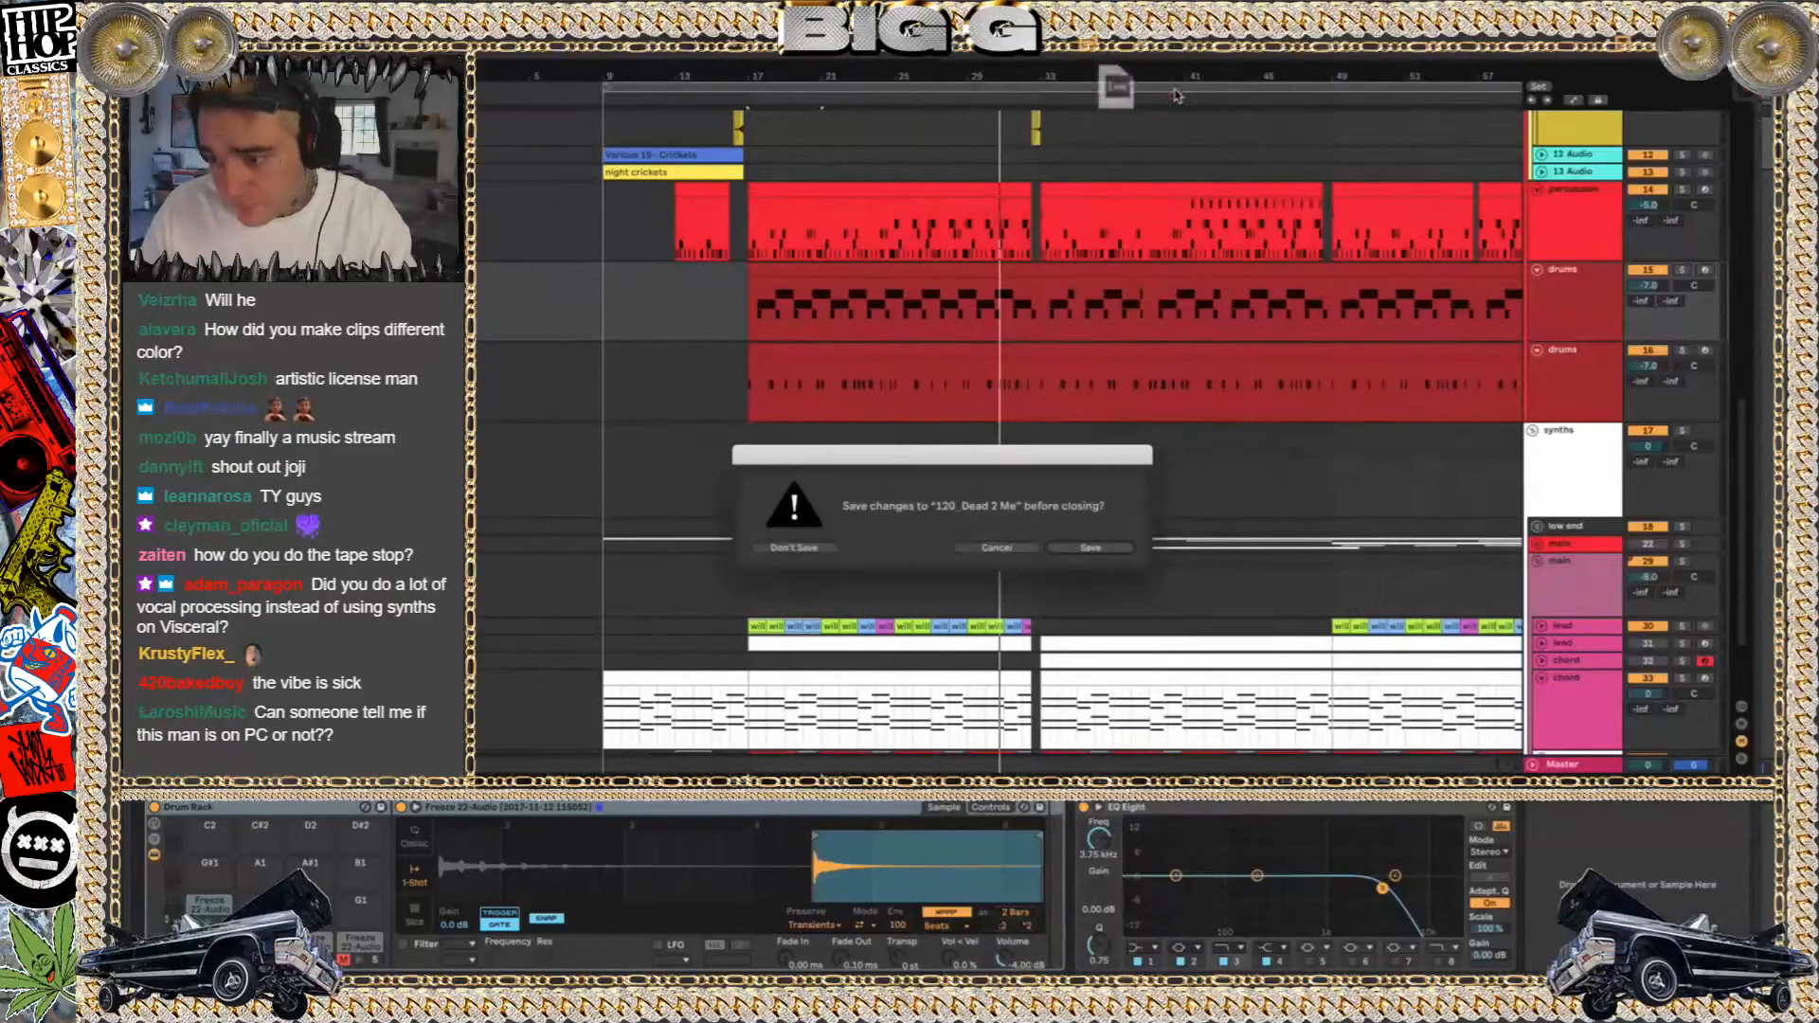
{"action": "left_click", "coordinate": [793, 546]}
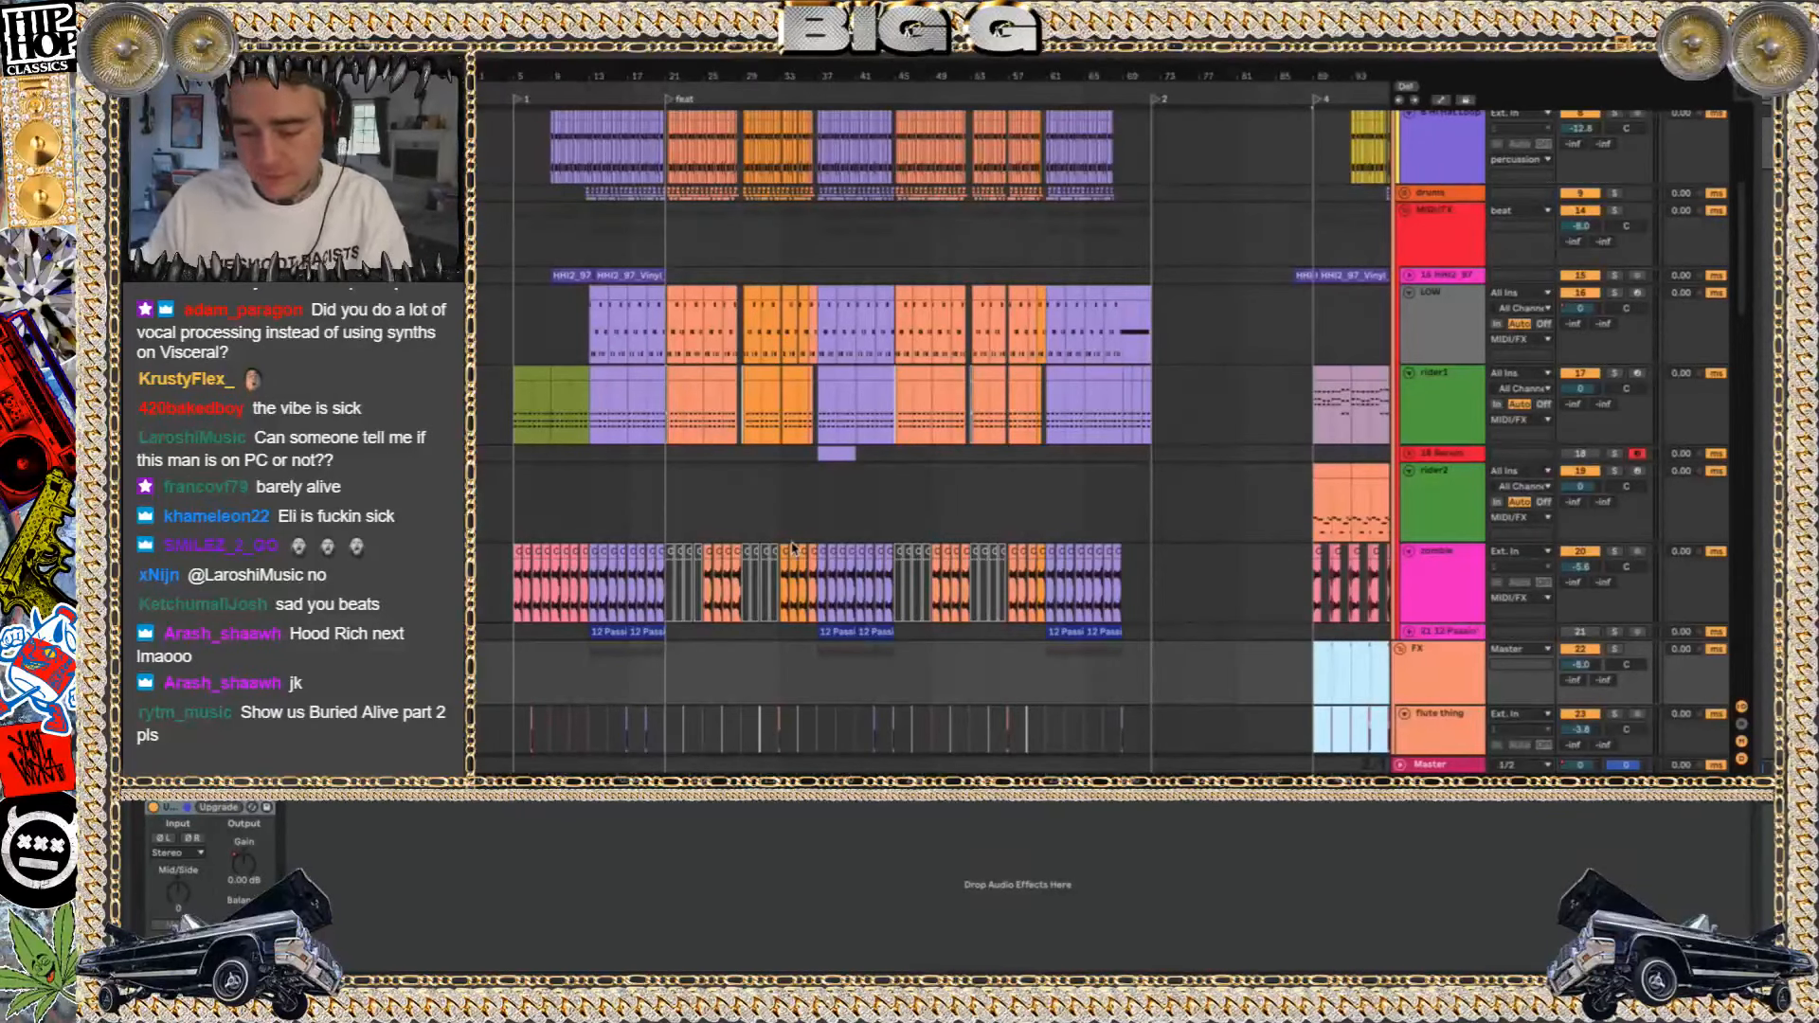
Play the part 1 arrangement from the beginning with the LOW track's devices shown, then hide the device view
{"action": "key", "text": "space"}
{"action": "left_click", "coordinate": [517, 320]}
{"action": "key", "text": "space"}
{"action": "key", "text": "space"}
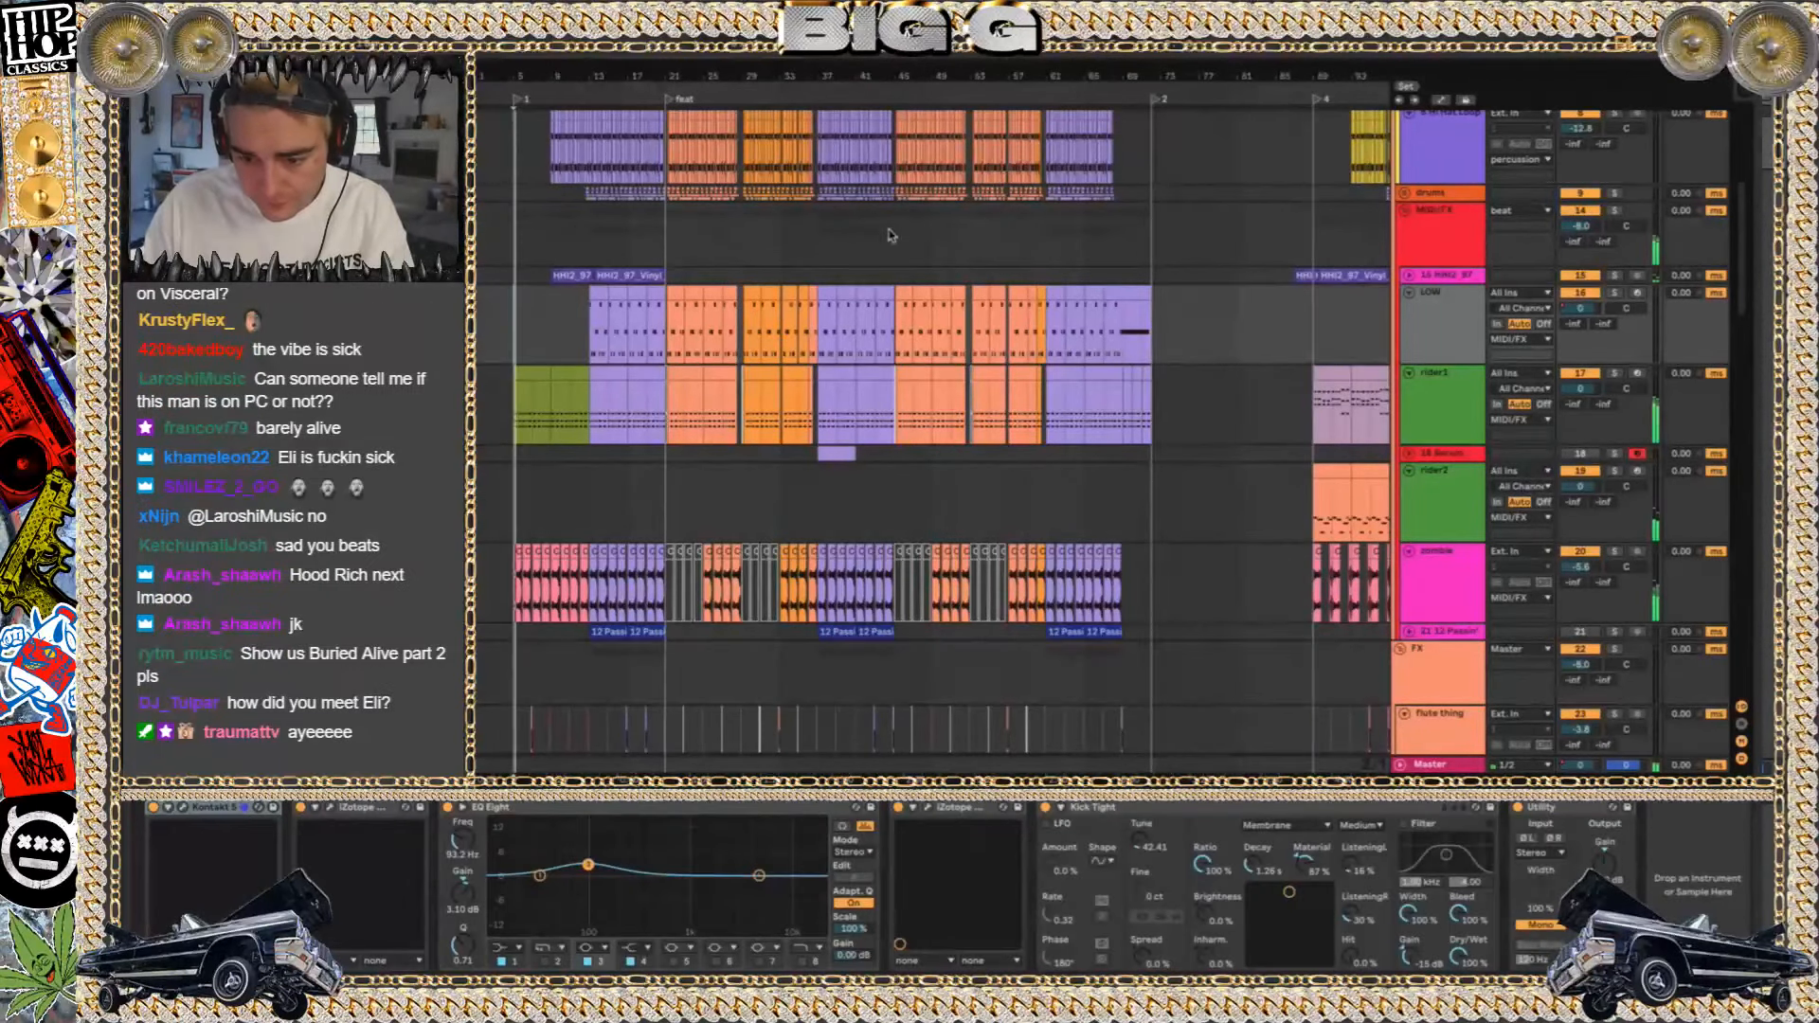
{"action": "scroll", "coordinate": [888, 228], "scroll_direction": "up", "scroll_amount": 3}
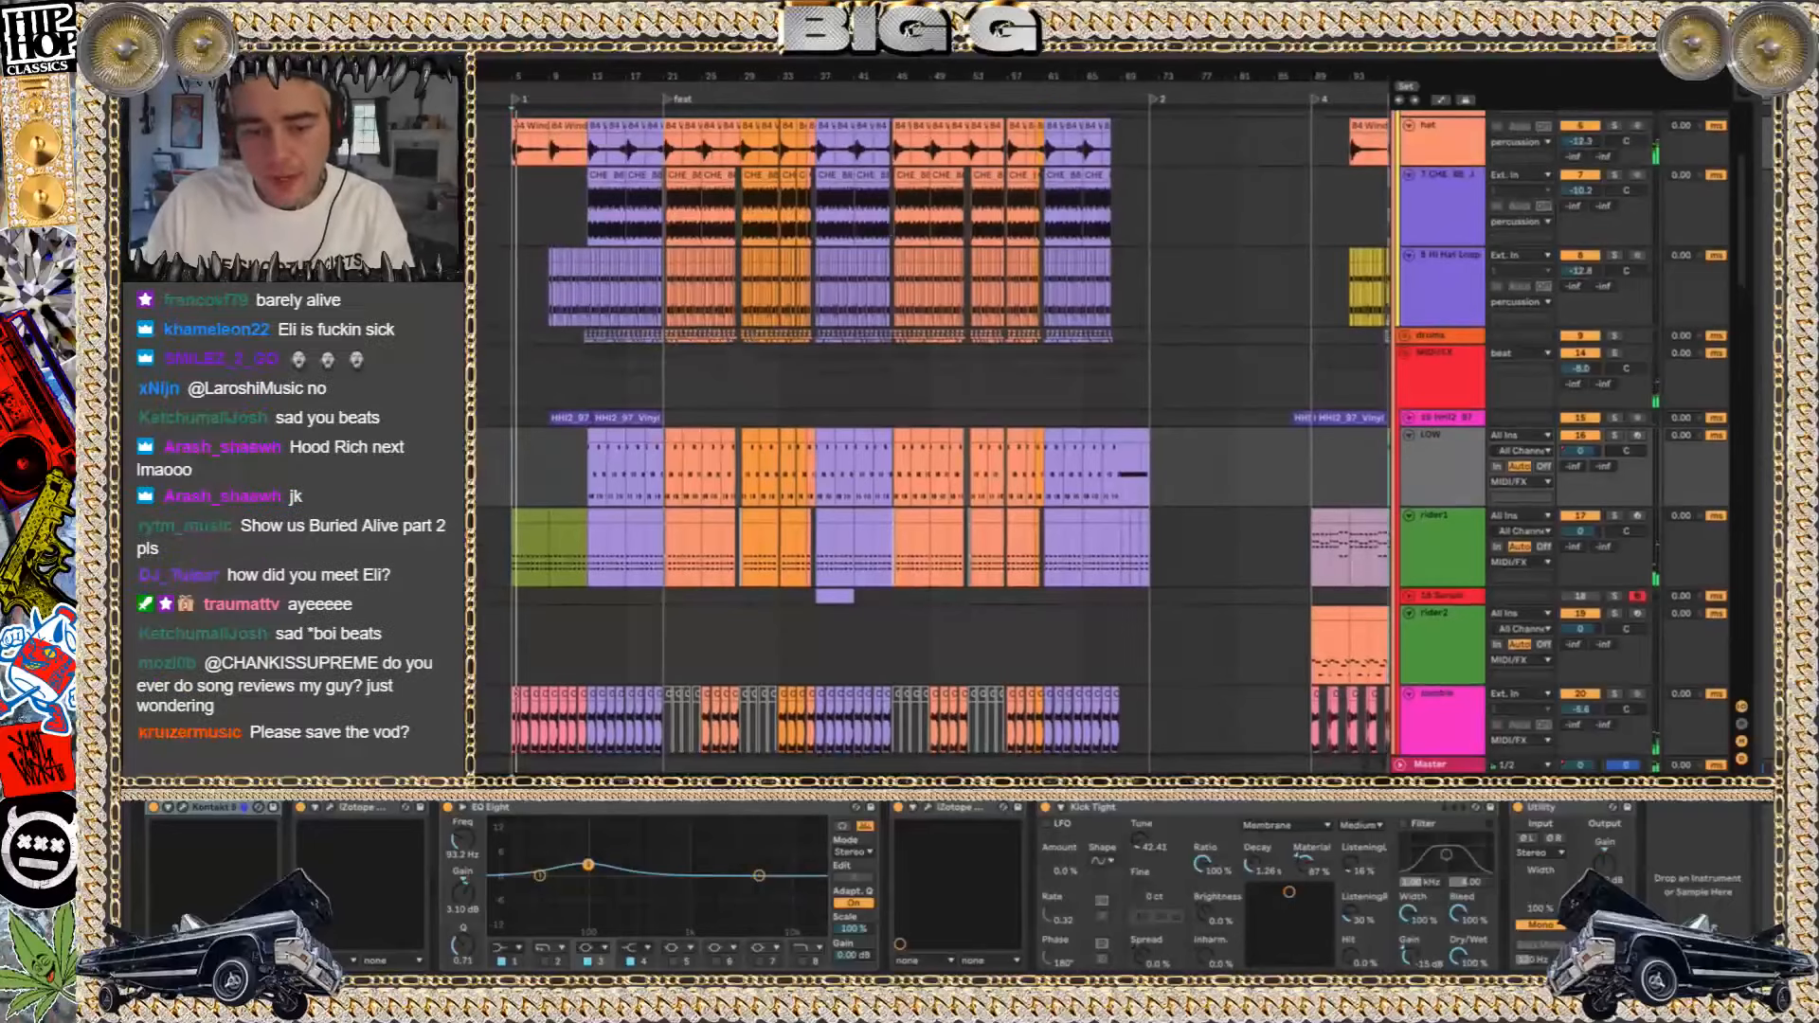
{"action": "scroll", "coordinate": [931, 426], "scroll_direction": "right", "scroll_amount": 5}
{"action": "key", "text": "ctrl+alt+l"}
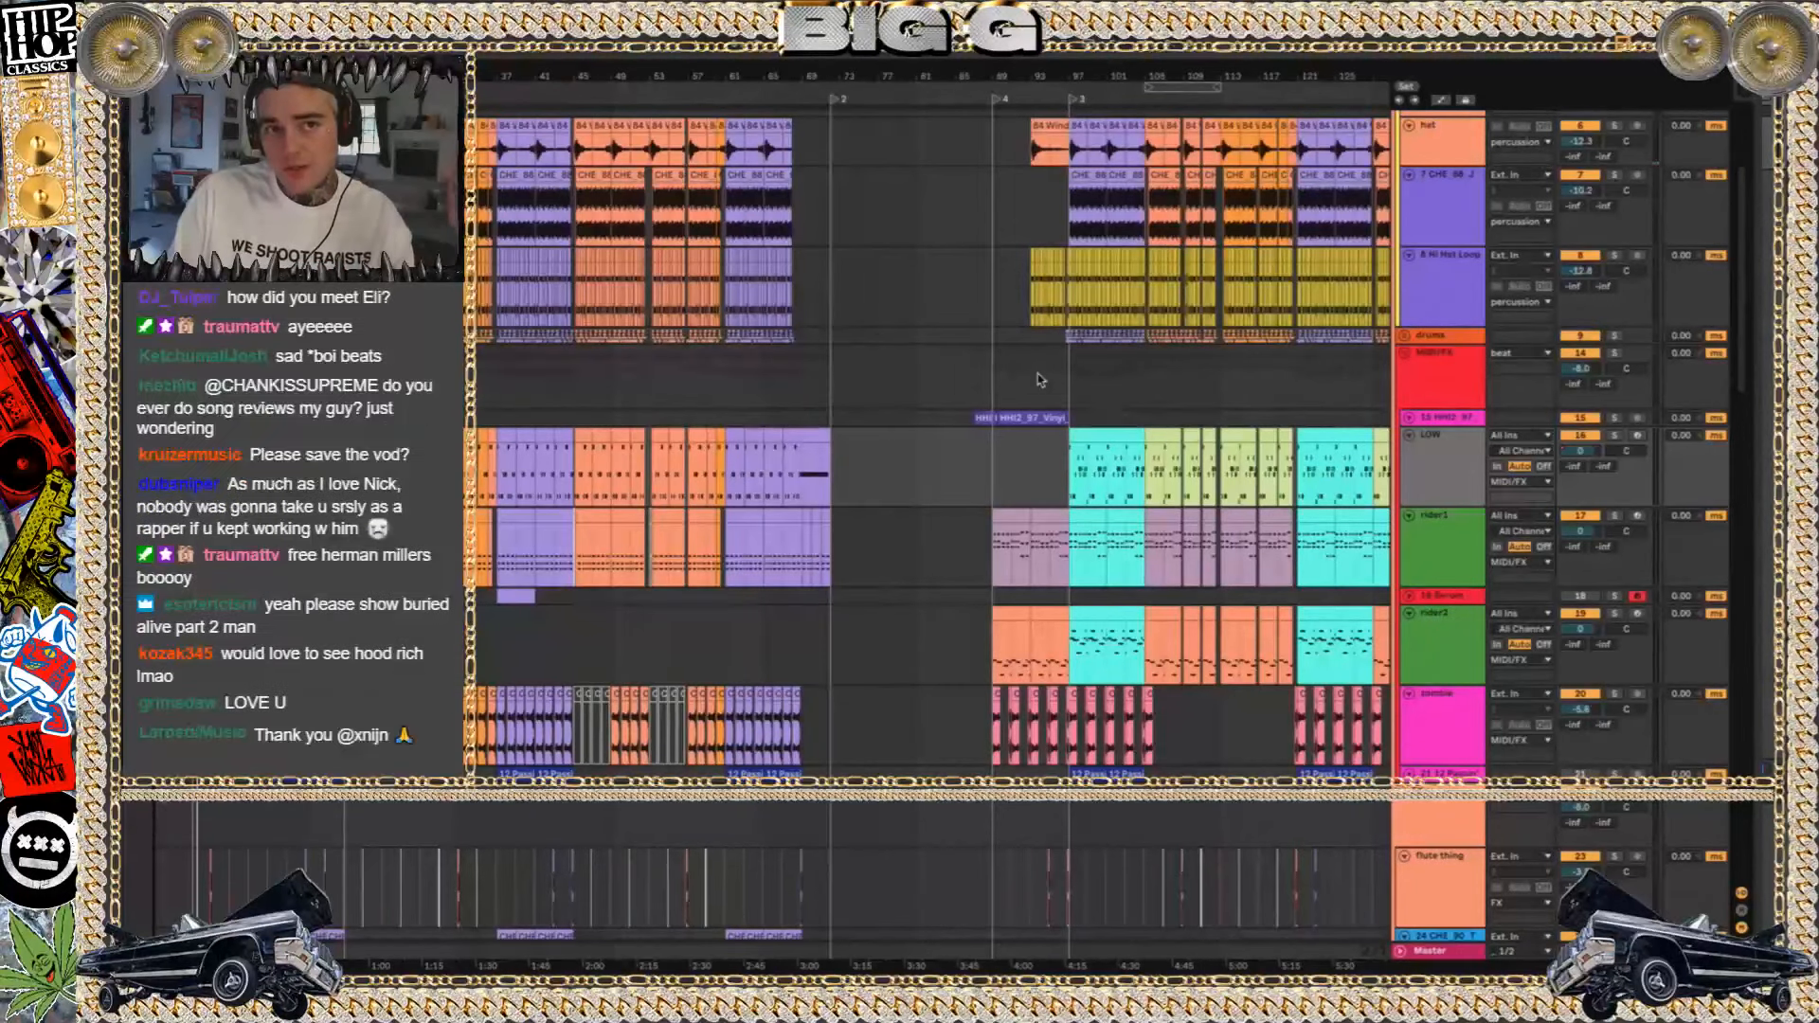
Play the song and zoom the arrangement in on the first section around the feat marker
{"action": "left_click_drag", "start_coordinate": [860, 286], "coordinate": [285, 223]}
{"action": "left_click_drag", "start_coordinate": [585, 243], "coordinate": [1590, 281]}
{"action": "left_click", "coordinate": [179, 287]}
{"action": "key", "text": "space"}
{"action": "scroll", "coordinate": [929, 436], "scroll_direction": "up", "scroll_amount": 3}
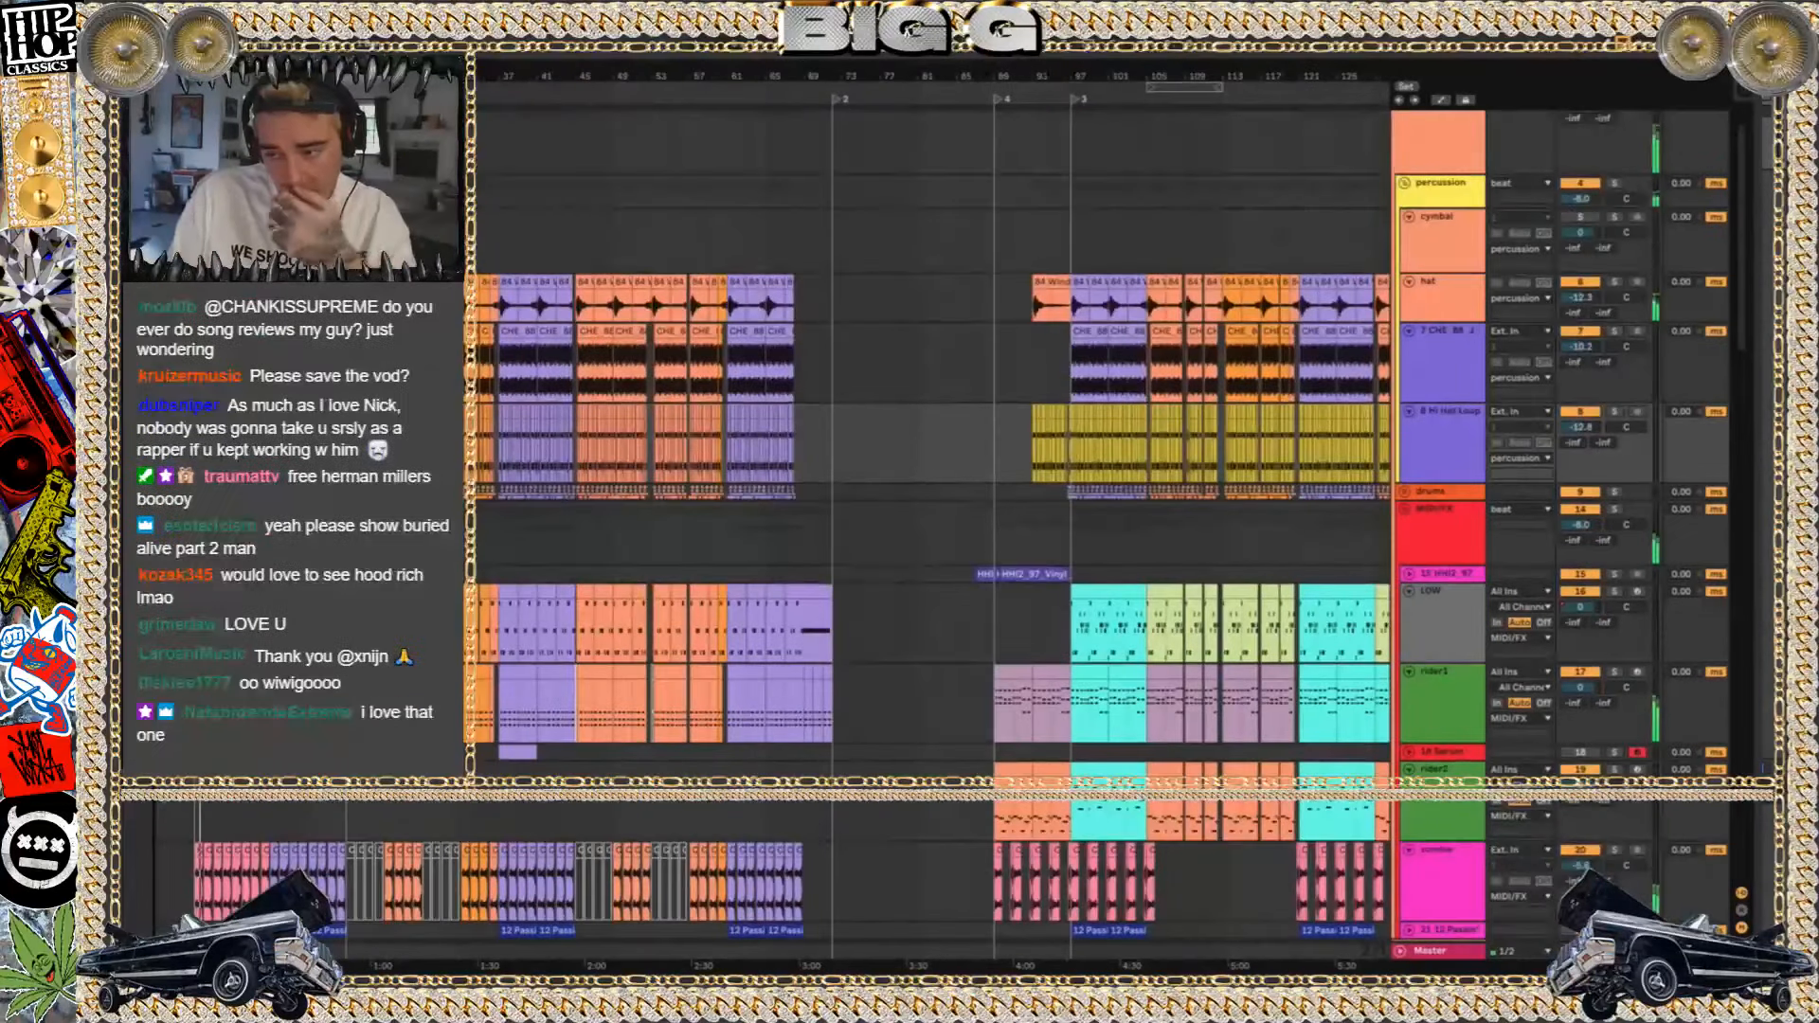
{"action": "key", "text": "plus"}
{"action": "key", "text": "plus"}
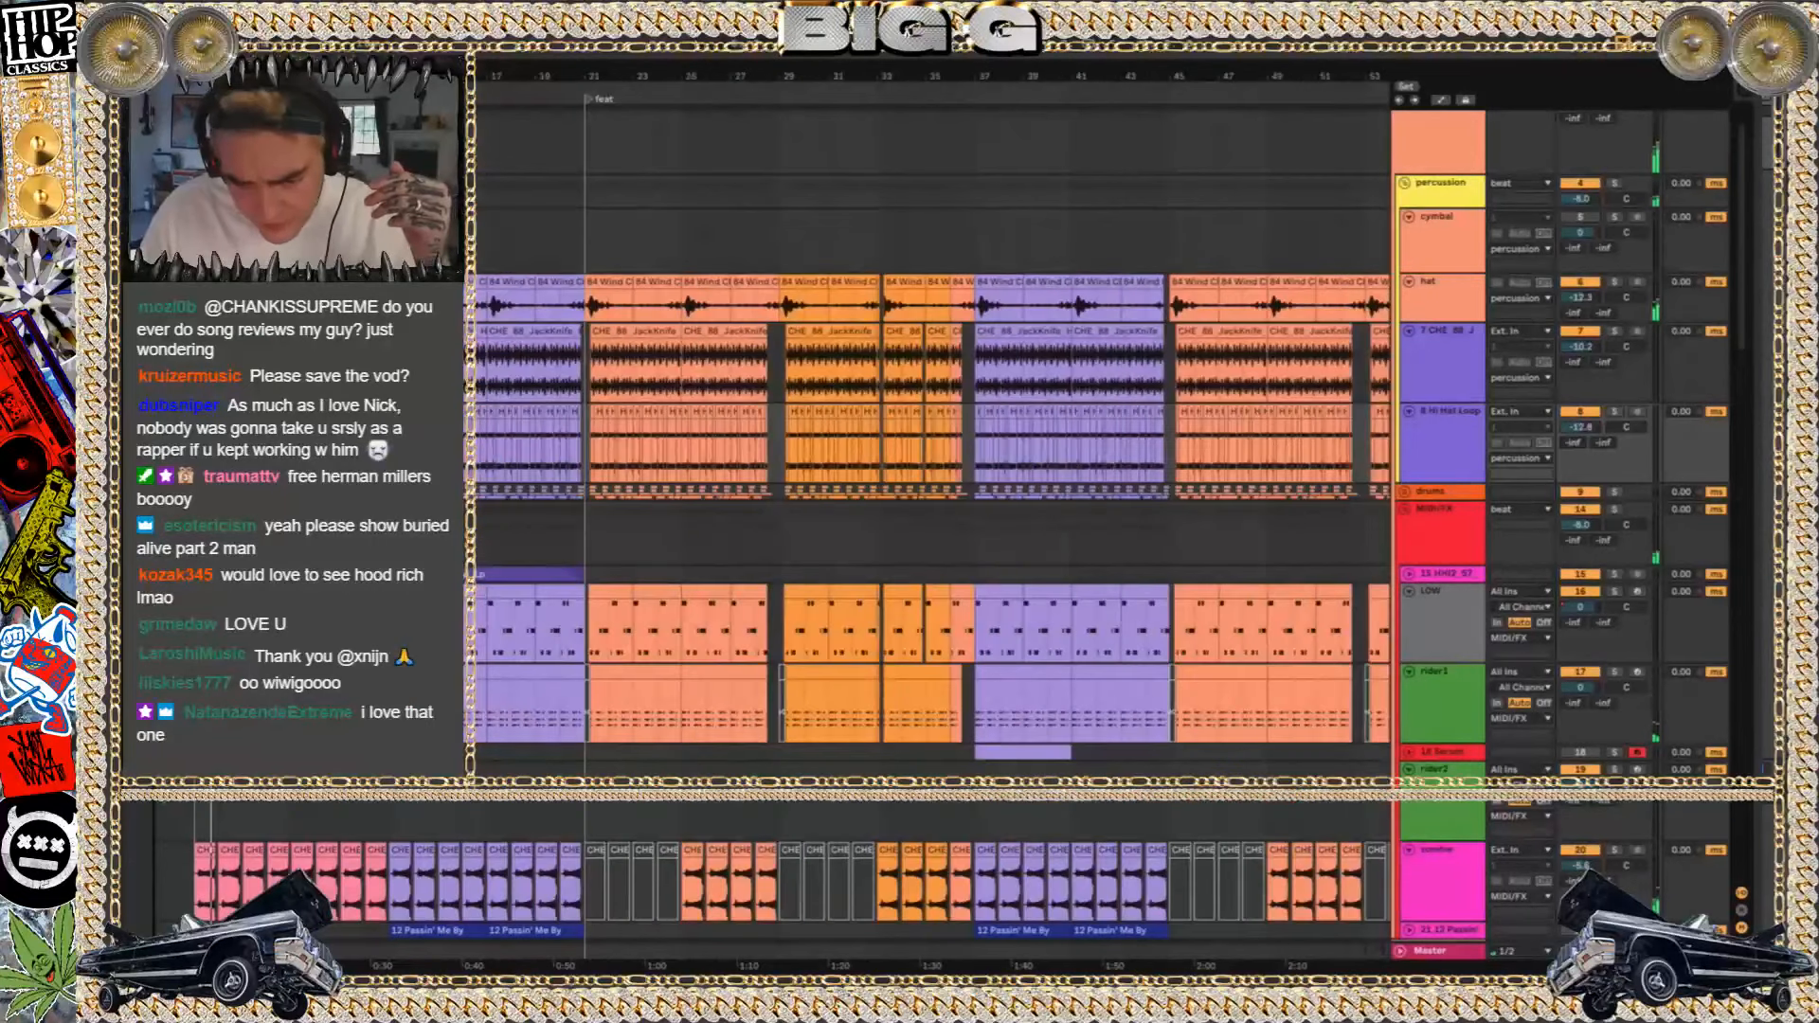
{"action": "scroll", "coordinate": [929, 436], "scroll_direction": "left", "scroll_amount": 1}
{"action": "scroll", "coordinate": [929, 436], "scroll_direction": "down", "scroll_amount": 1}
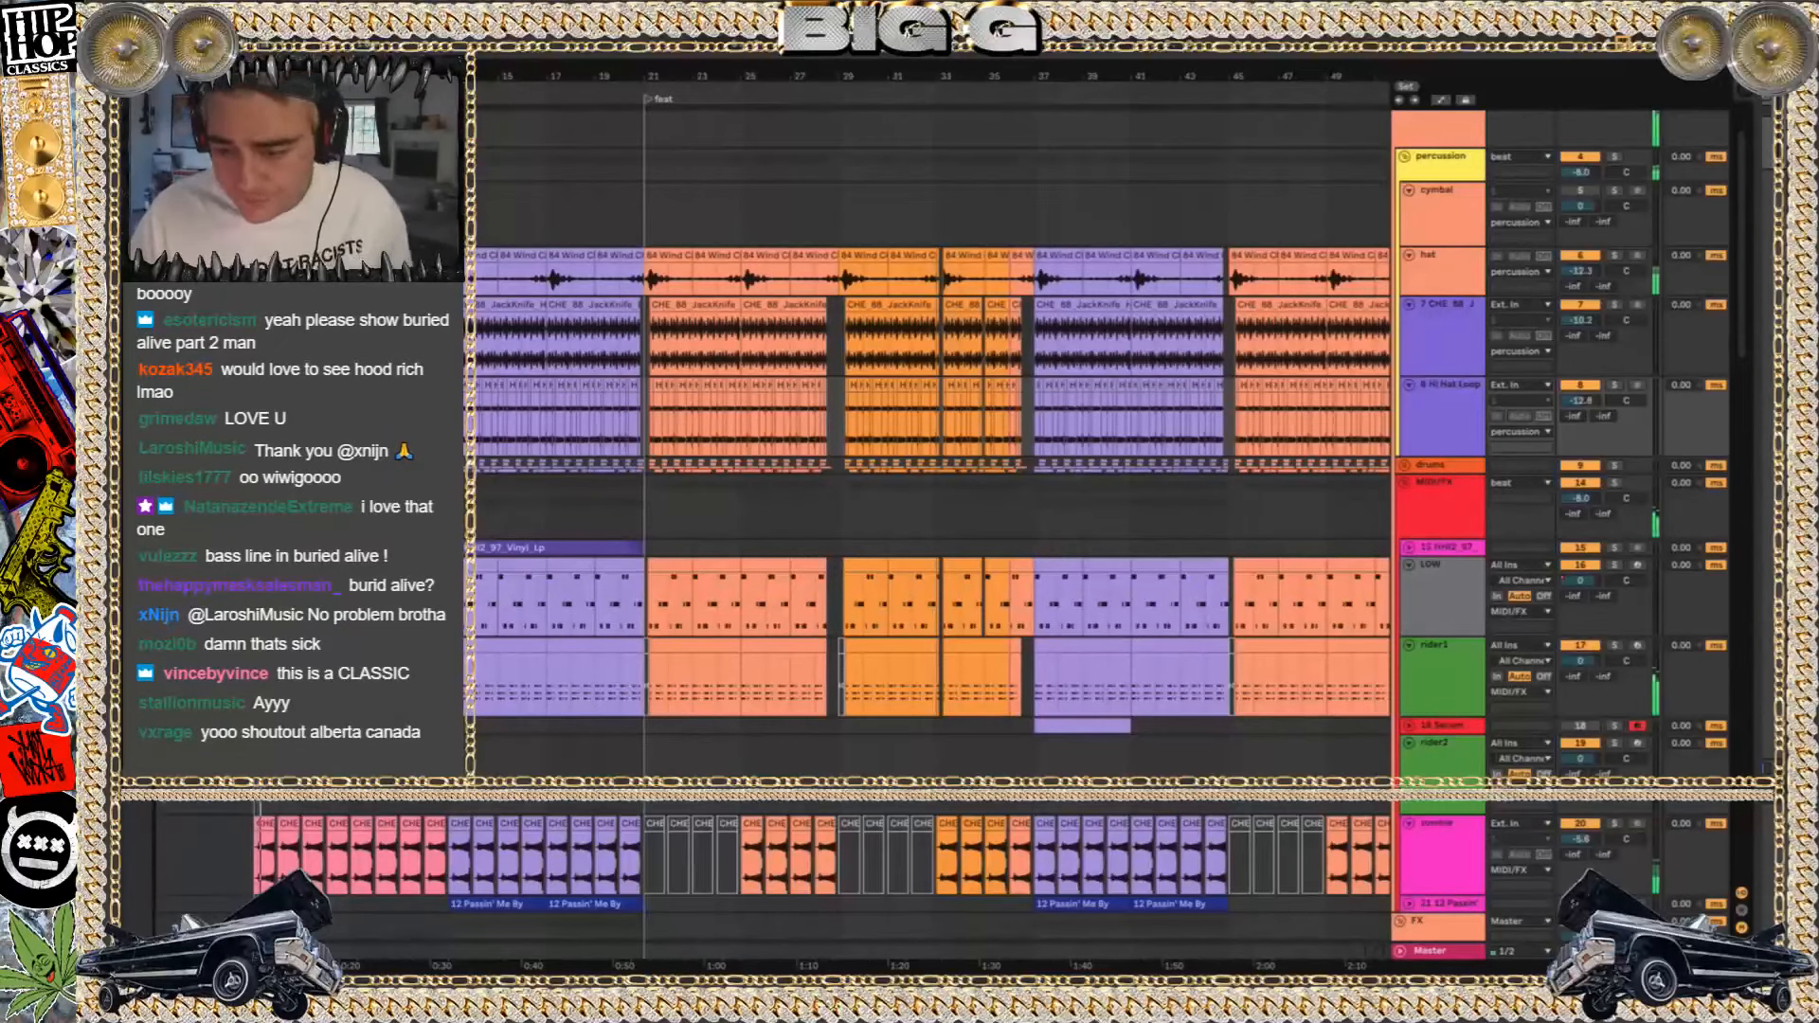
Solo the hat track, show its device chain, and toggle its bit reduction effect to compare the sound
{"action": "scroll", "coordinate": [1071, 288], "scroll_direction": "down", "scroll_amount": 3}
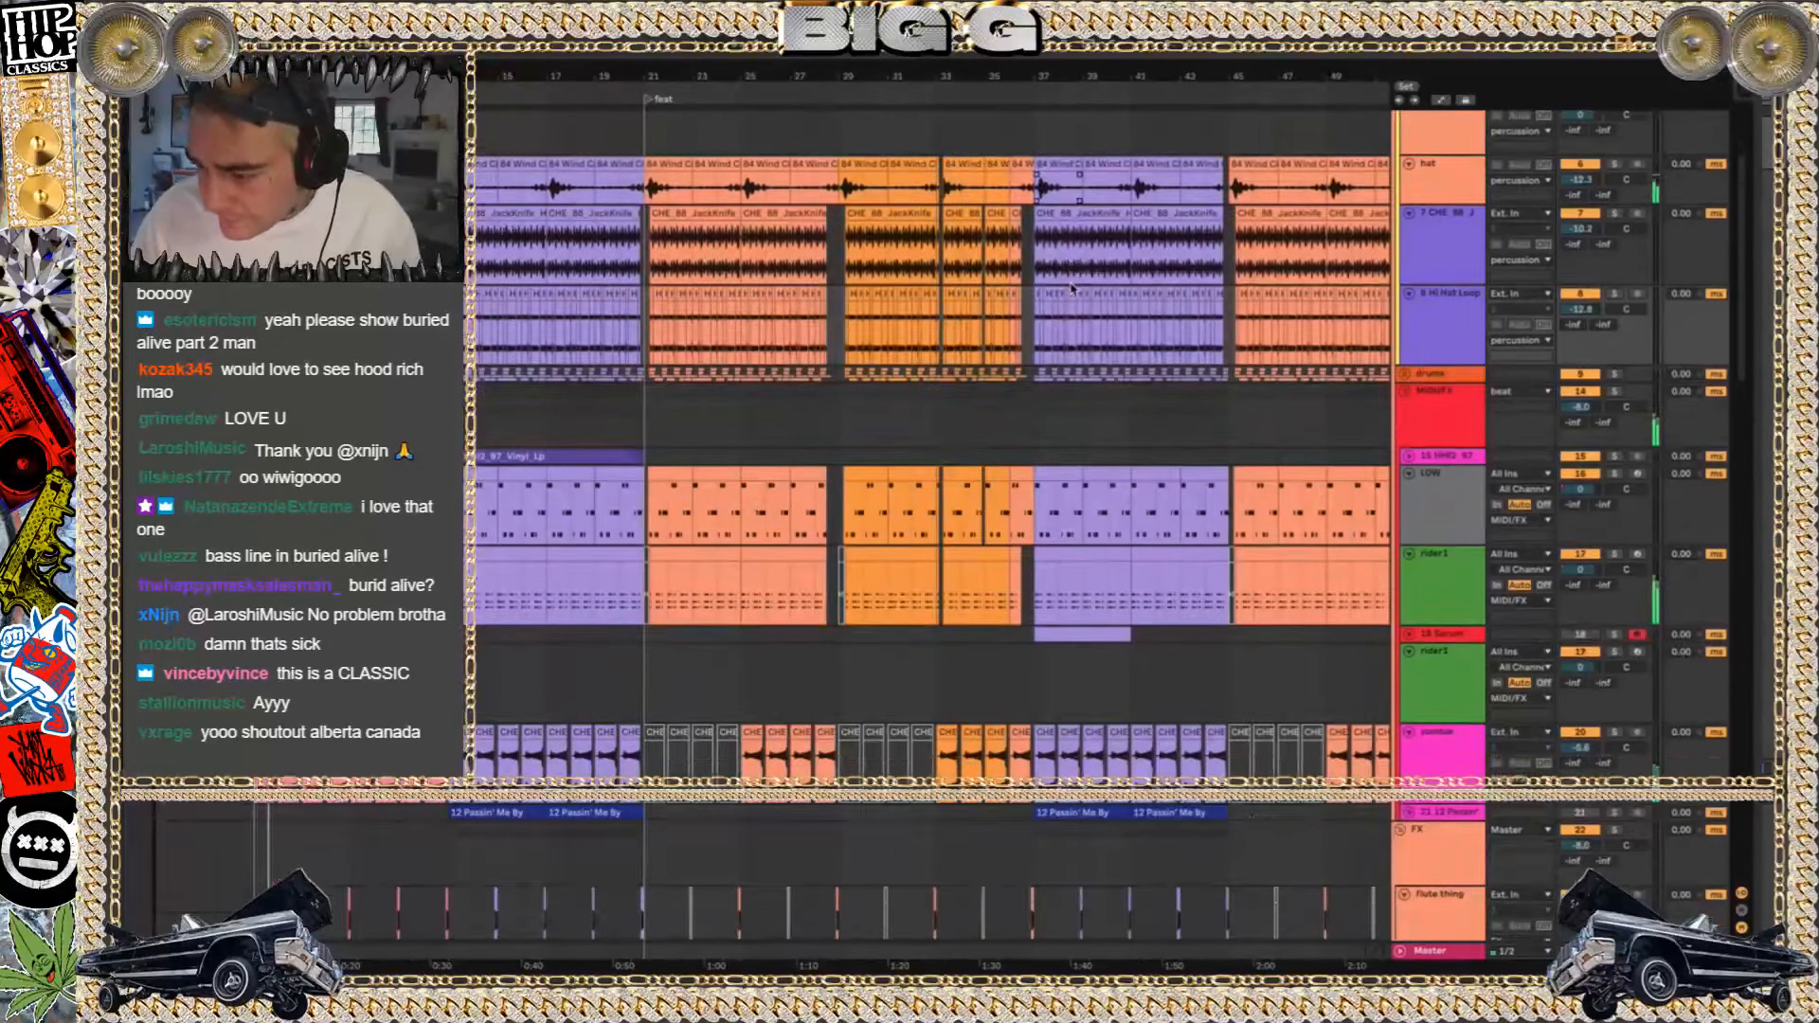
{"action": "left_click", "coordinate": [1615, 163]}
{"action": "double_click", "coordinate": [1469, 193]}
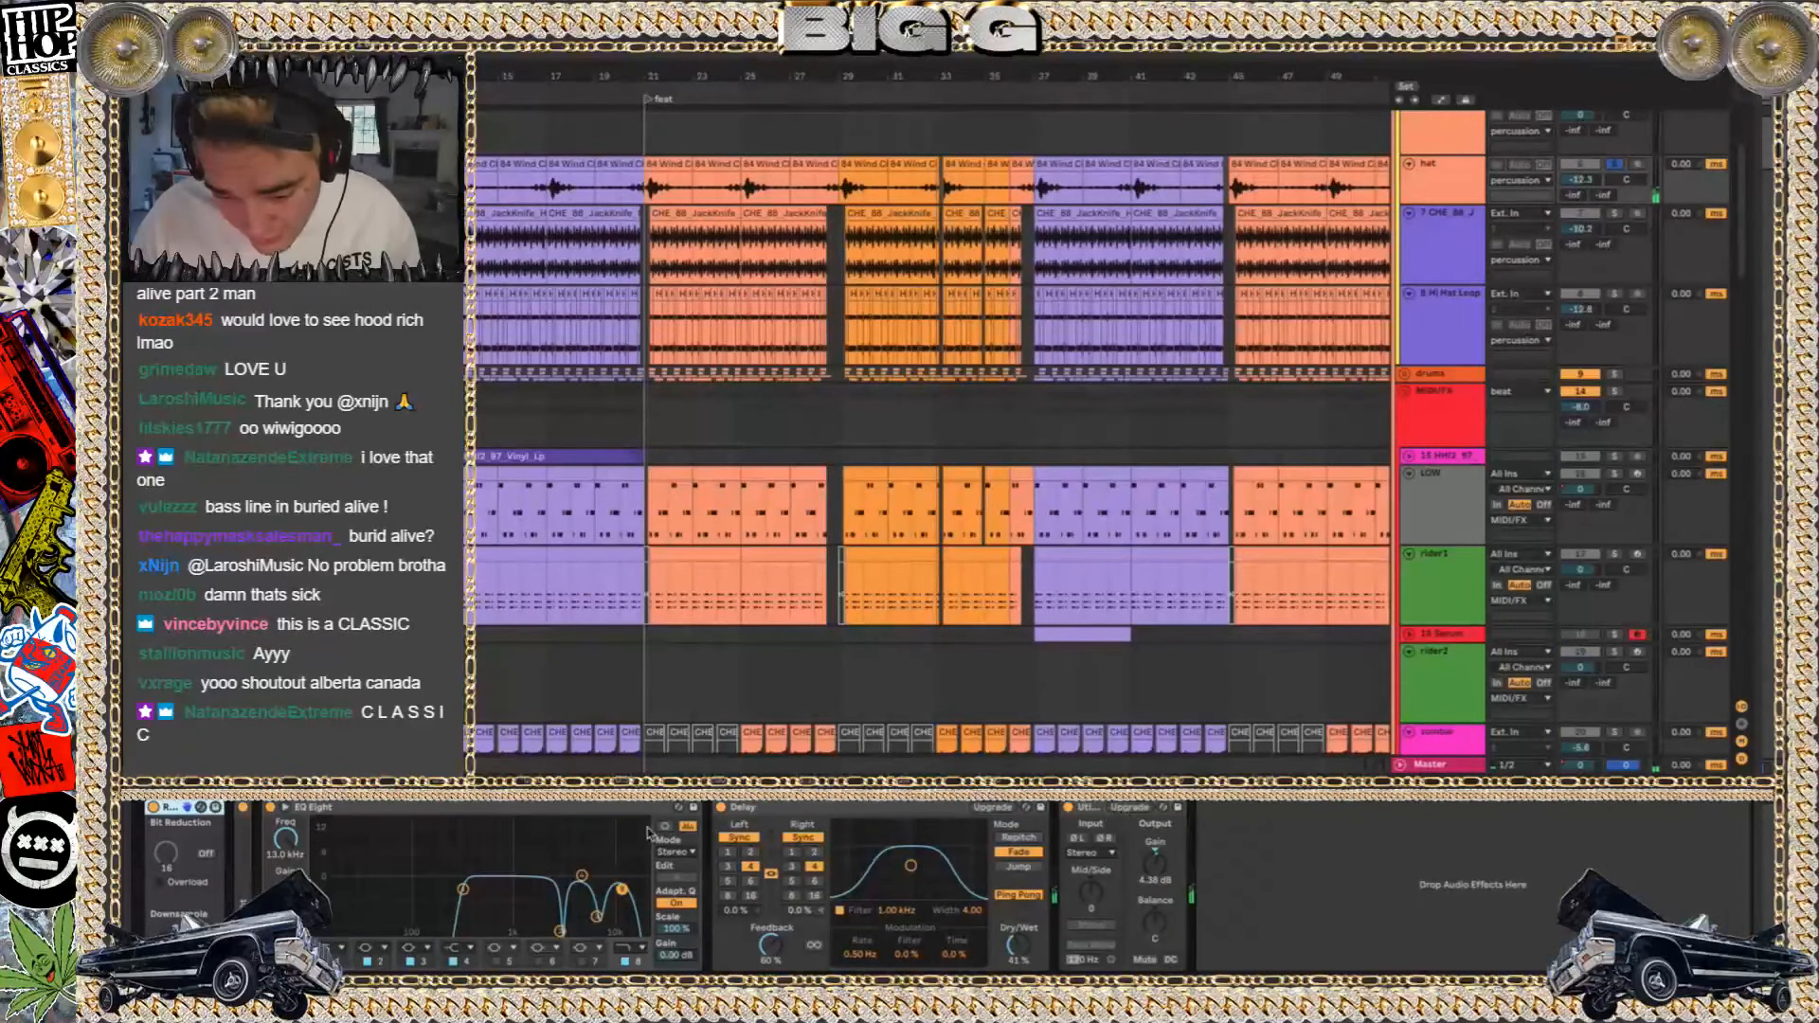
{"action": "left_click", "coordinate": [153, 807]}
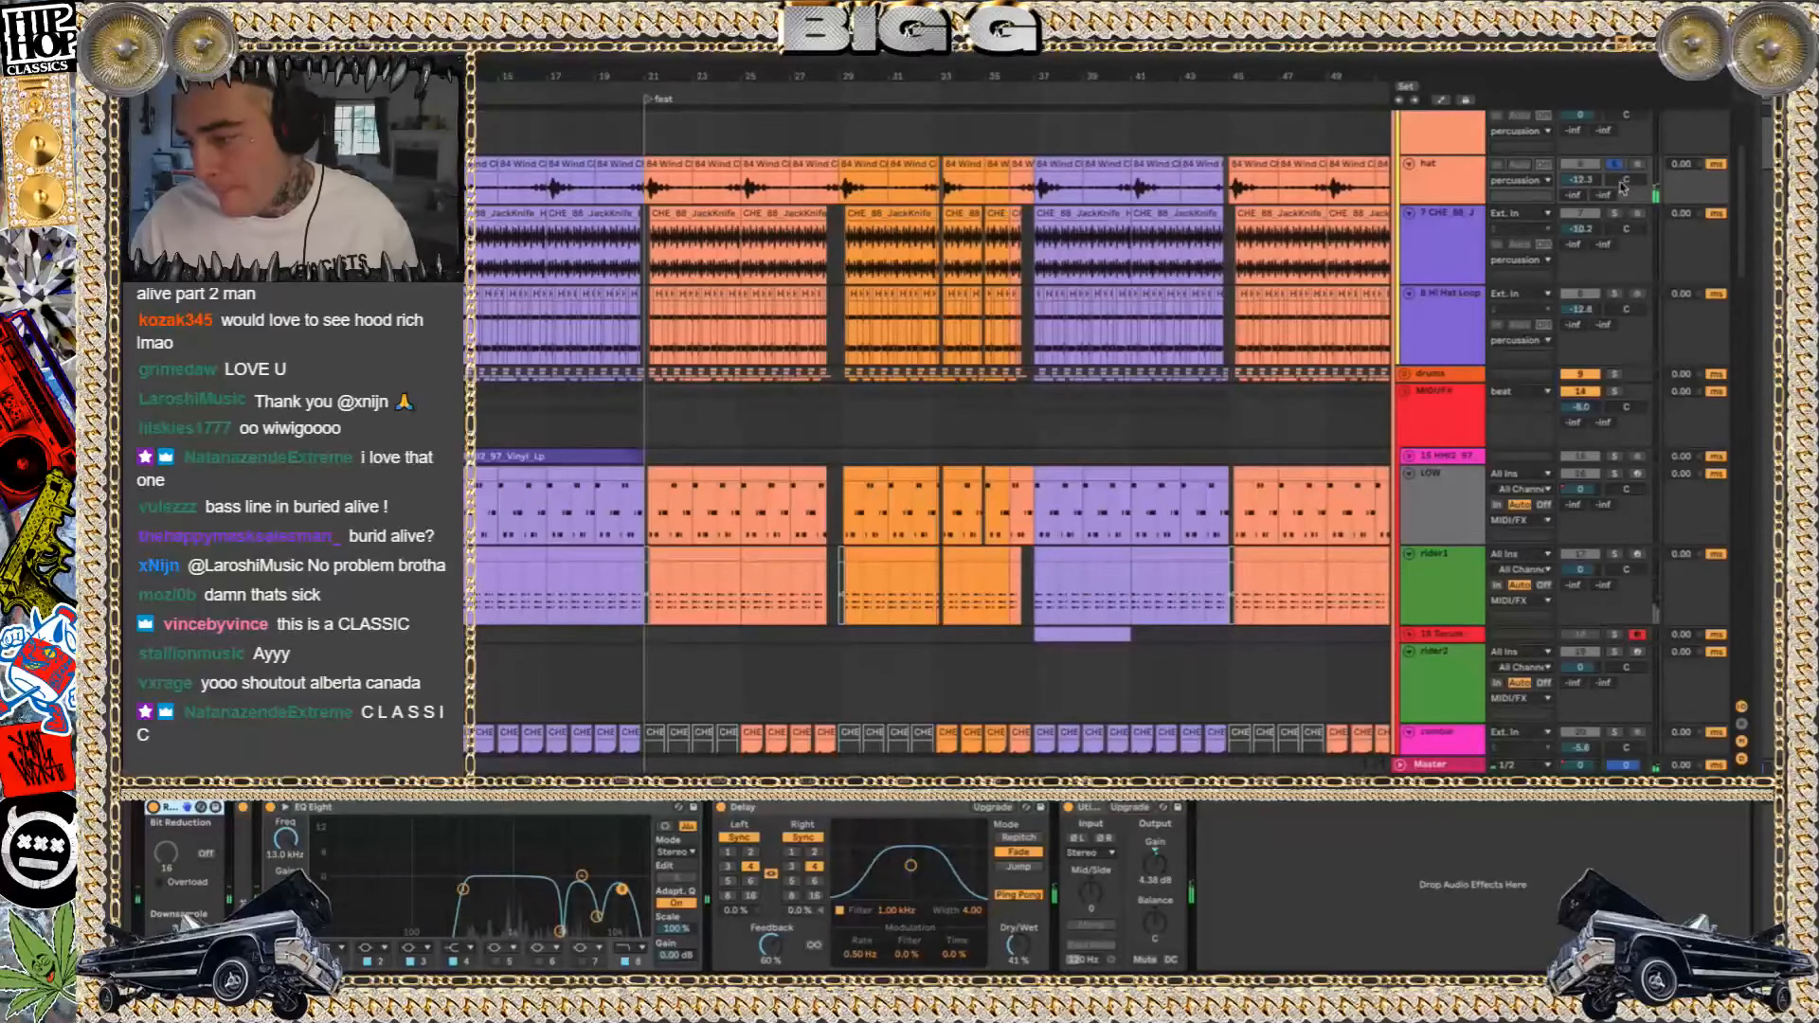
Solo the JackKnife hi-hat track, play its clip before the feat marker, and compare it with EQ Eight bypassed and enabled
{"action": "scroll", "coordinate": [1299, 259], "scroll_direction": "up", "scroll_amount": 3}
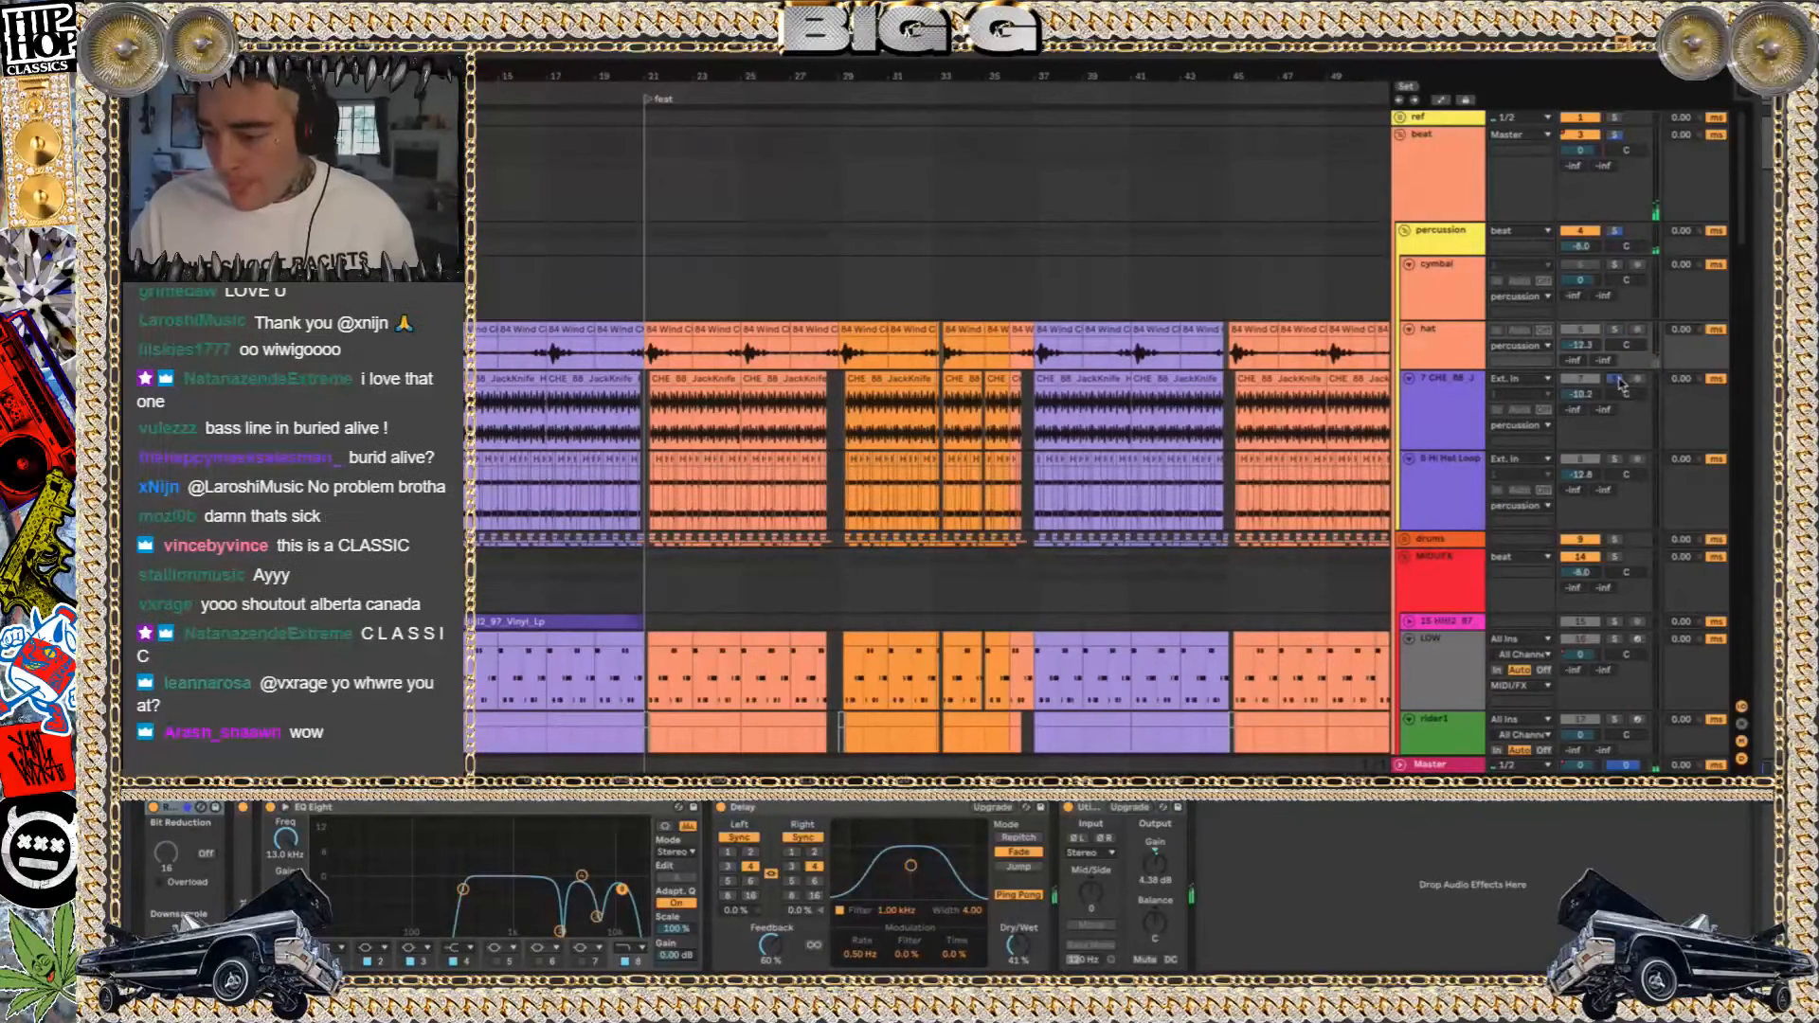
{"action": "left_click", "coordinate": [485, 381]}
{"action": "key", "text": "space"}
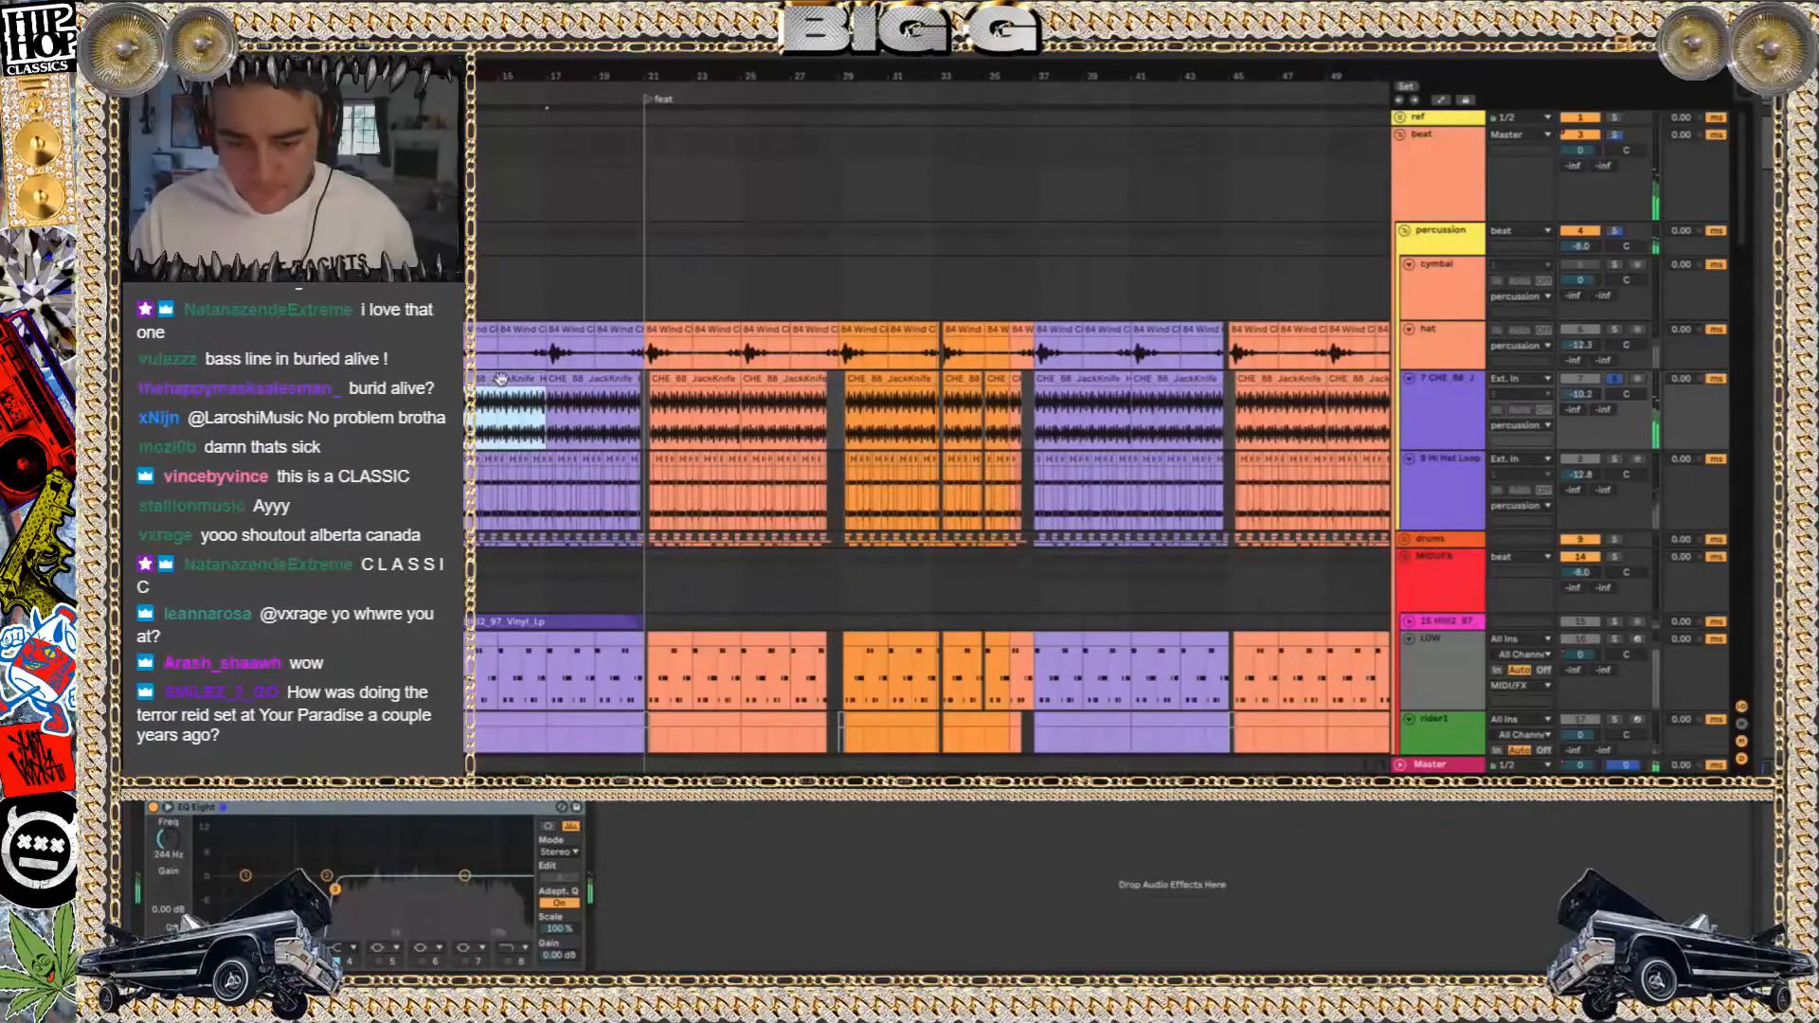
{"action": "scroll", "coordinate": [501, 379], "scroll_direction": "up", "scroll_amount": 3}
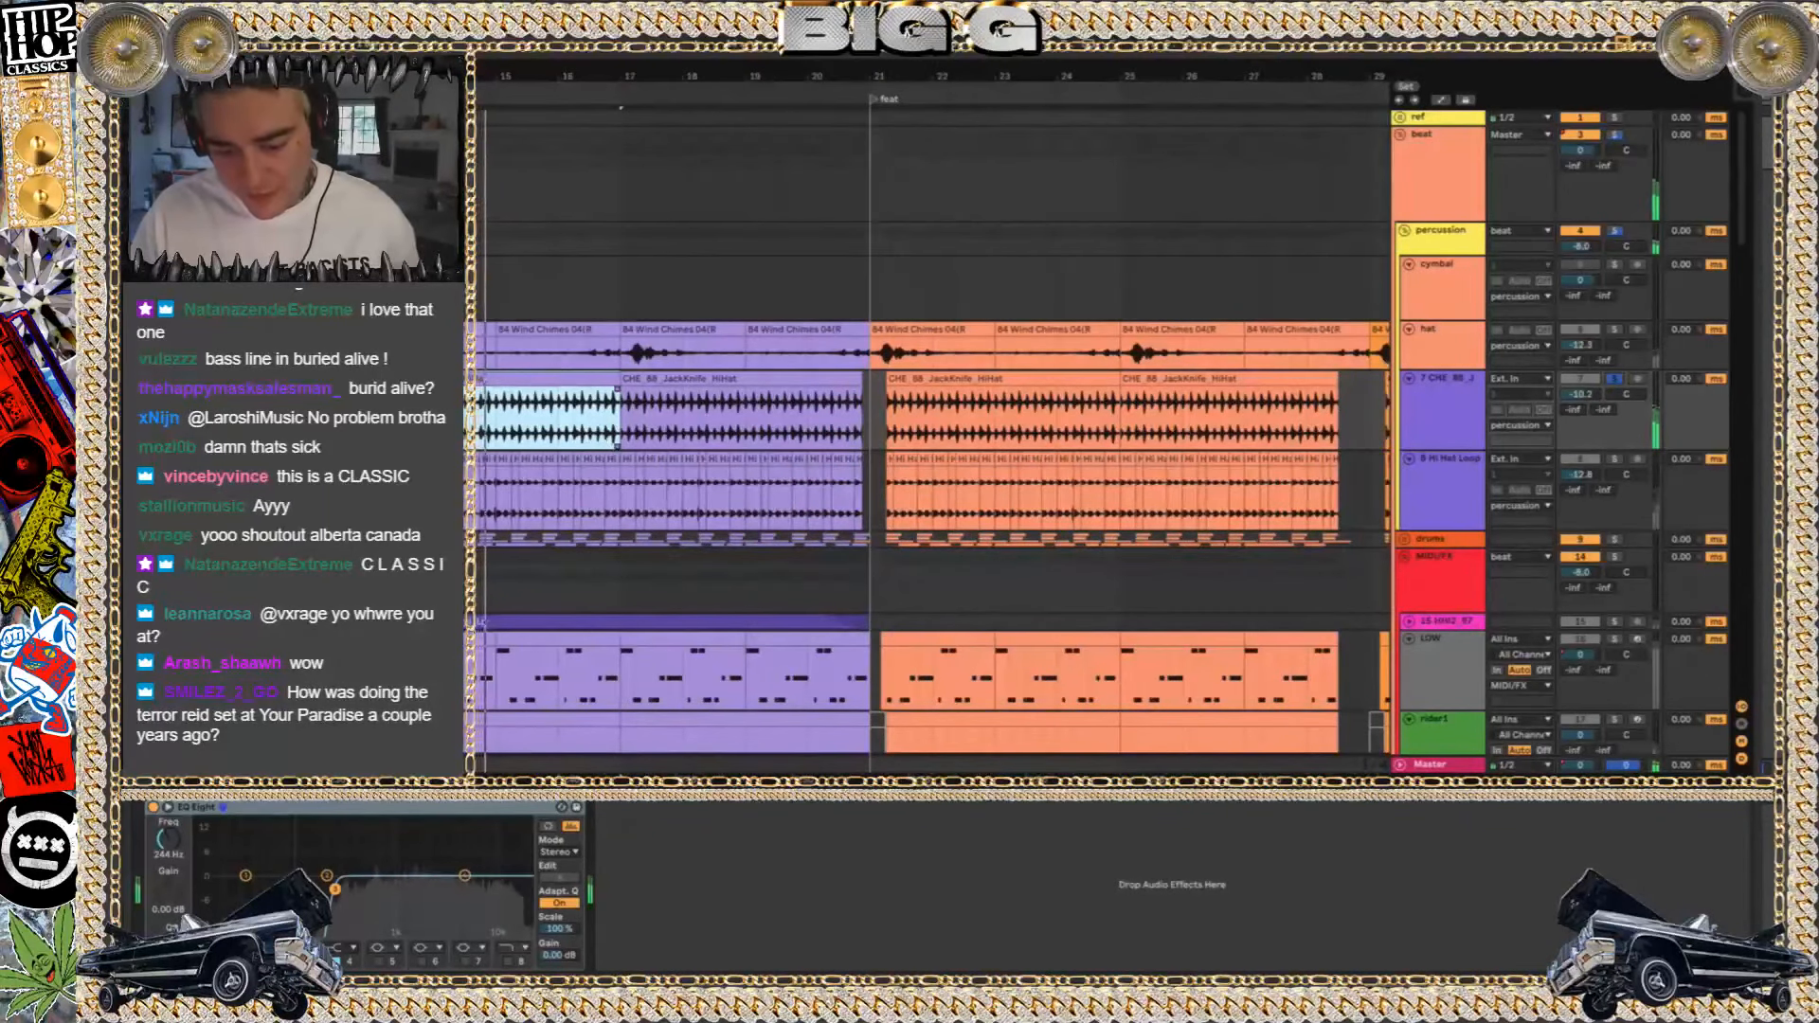
{"action": "left_click", "coordinate": [152, 808]}
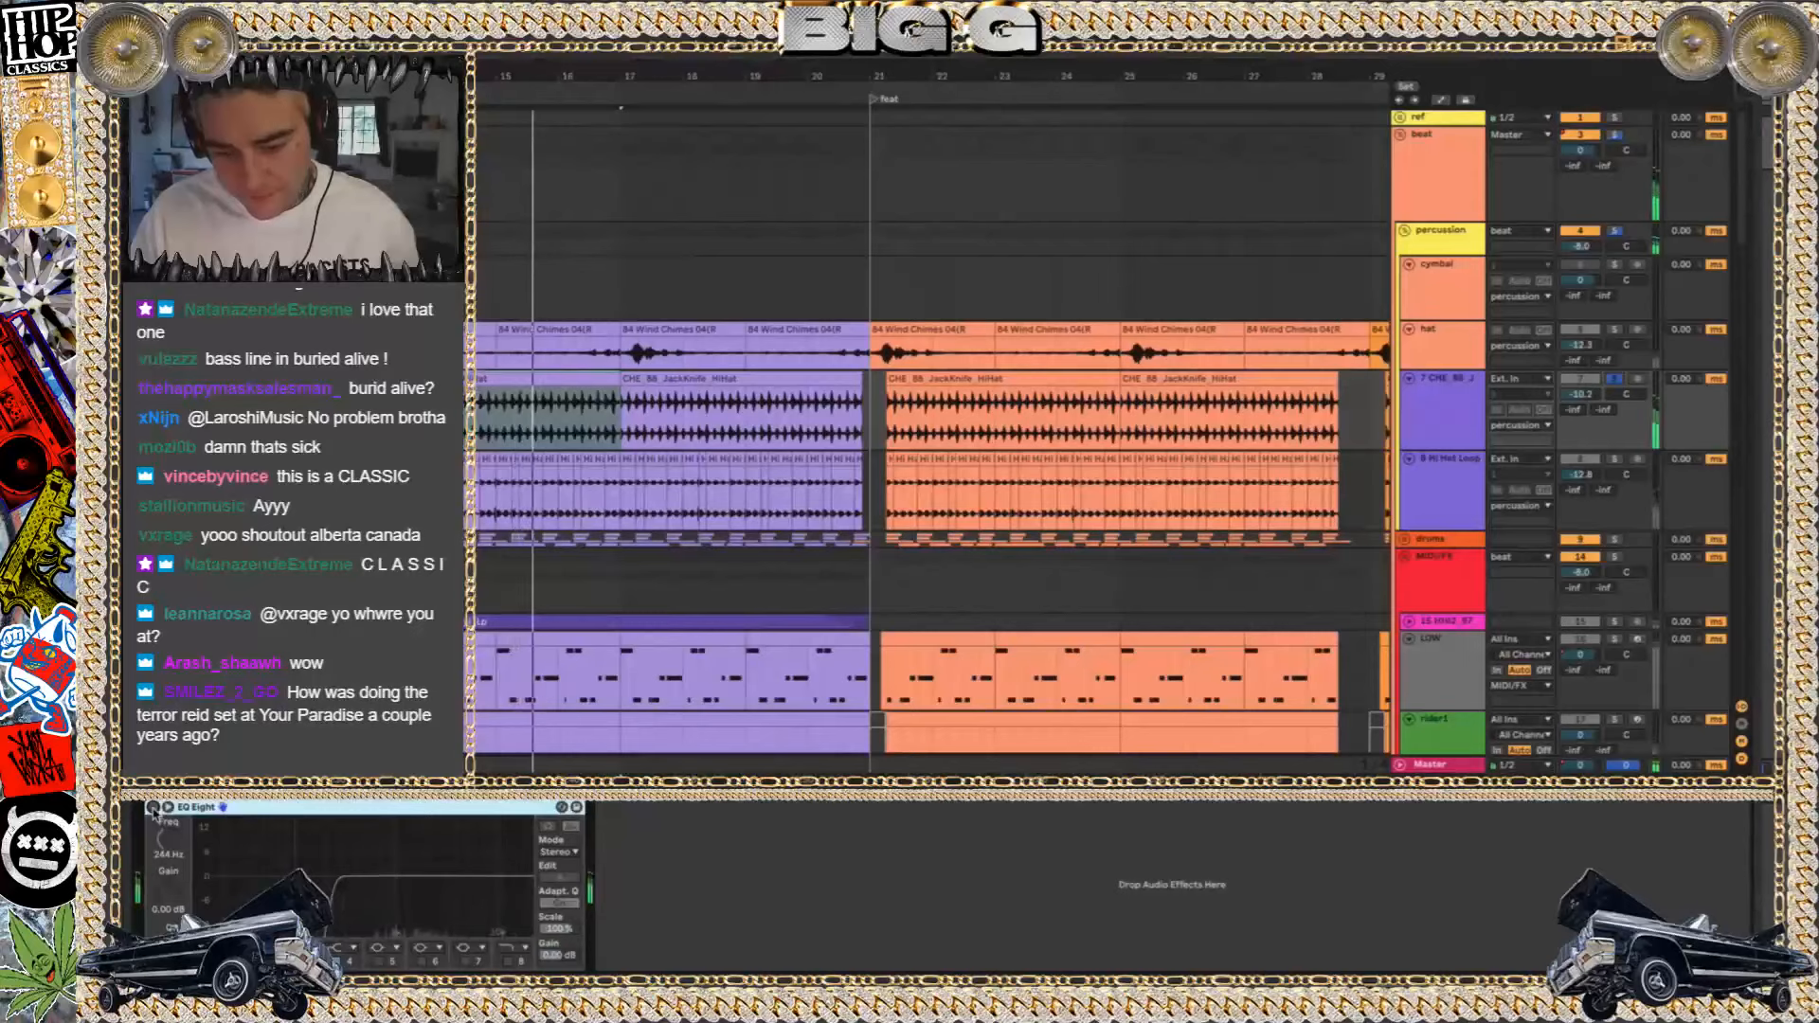
{"action": "left_click", "coordinate": [150, 807]}
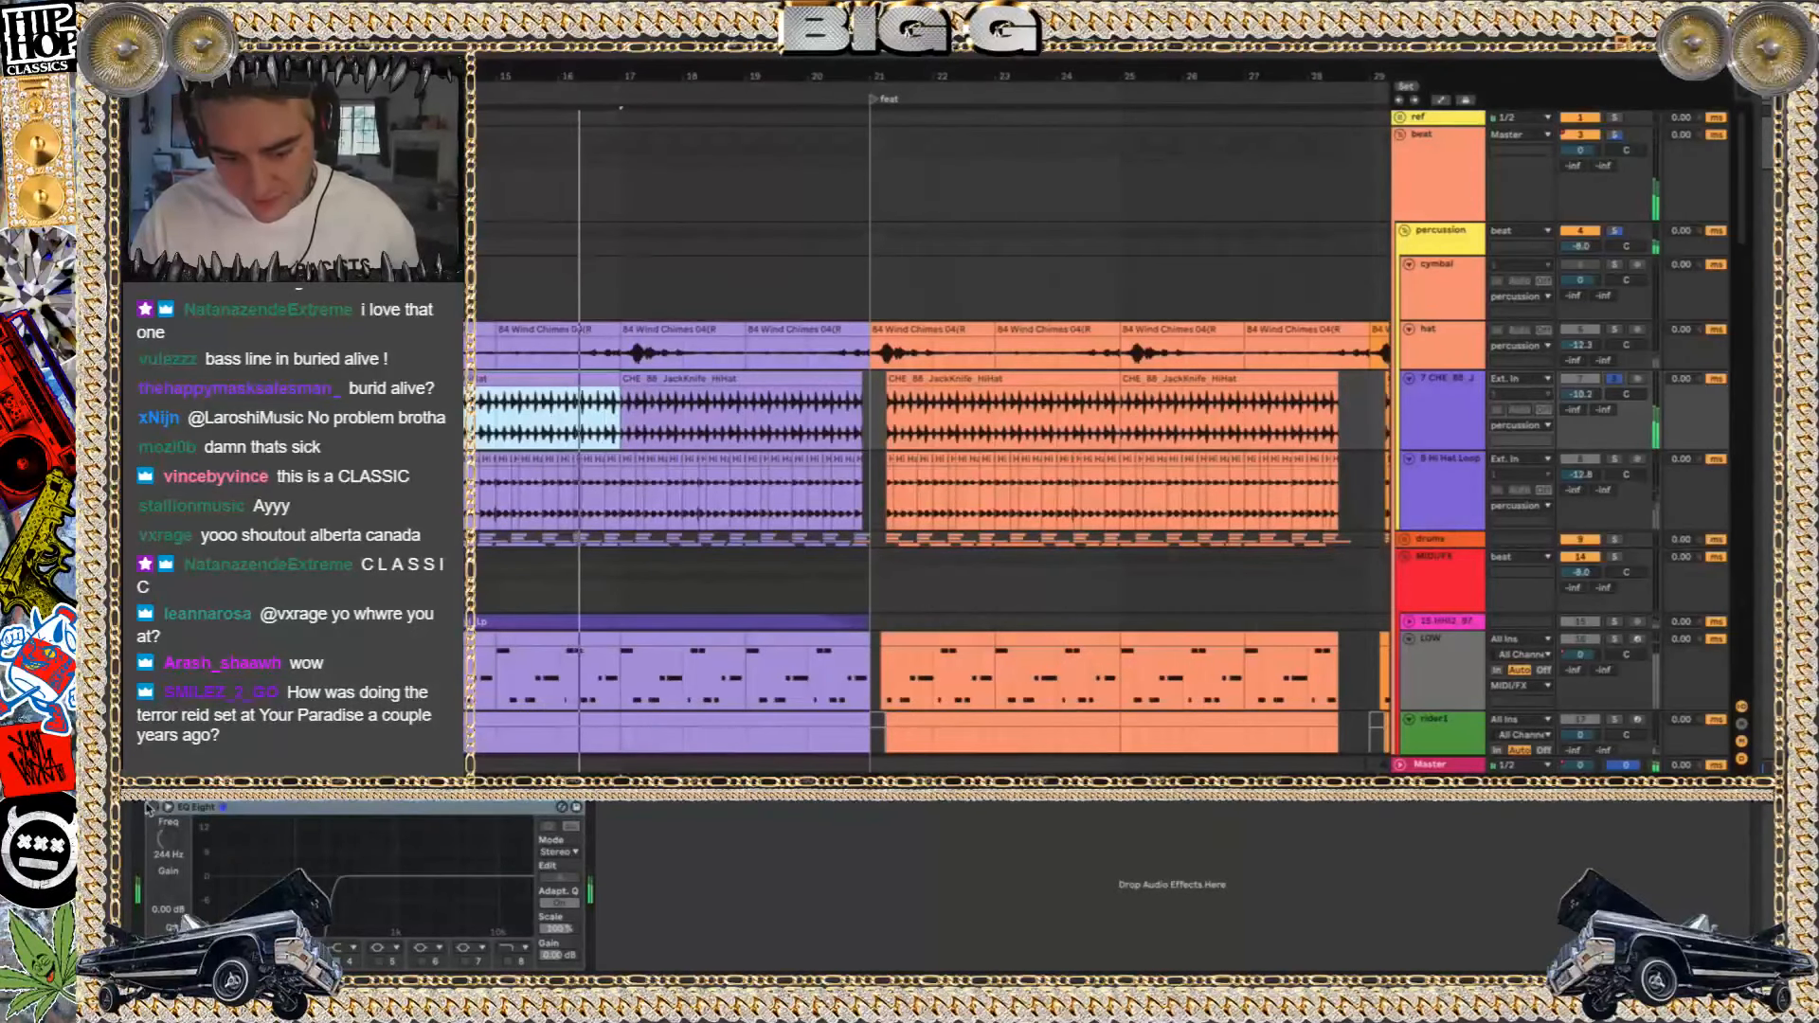
{"action": "left_click", "coordinate": [150, 807]}
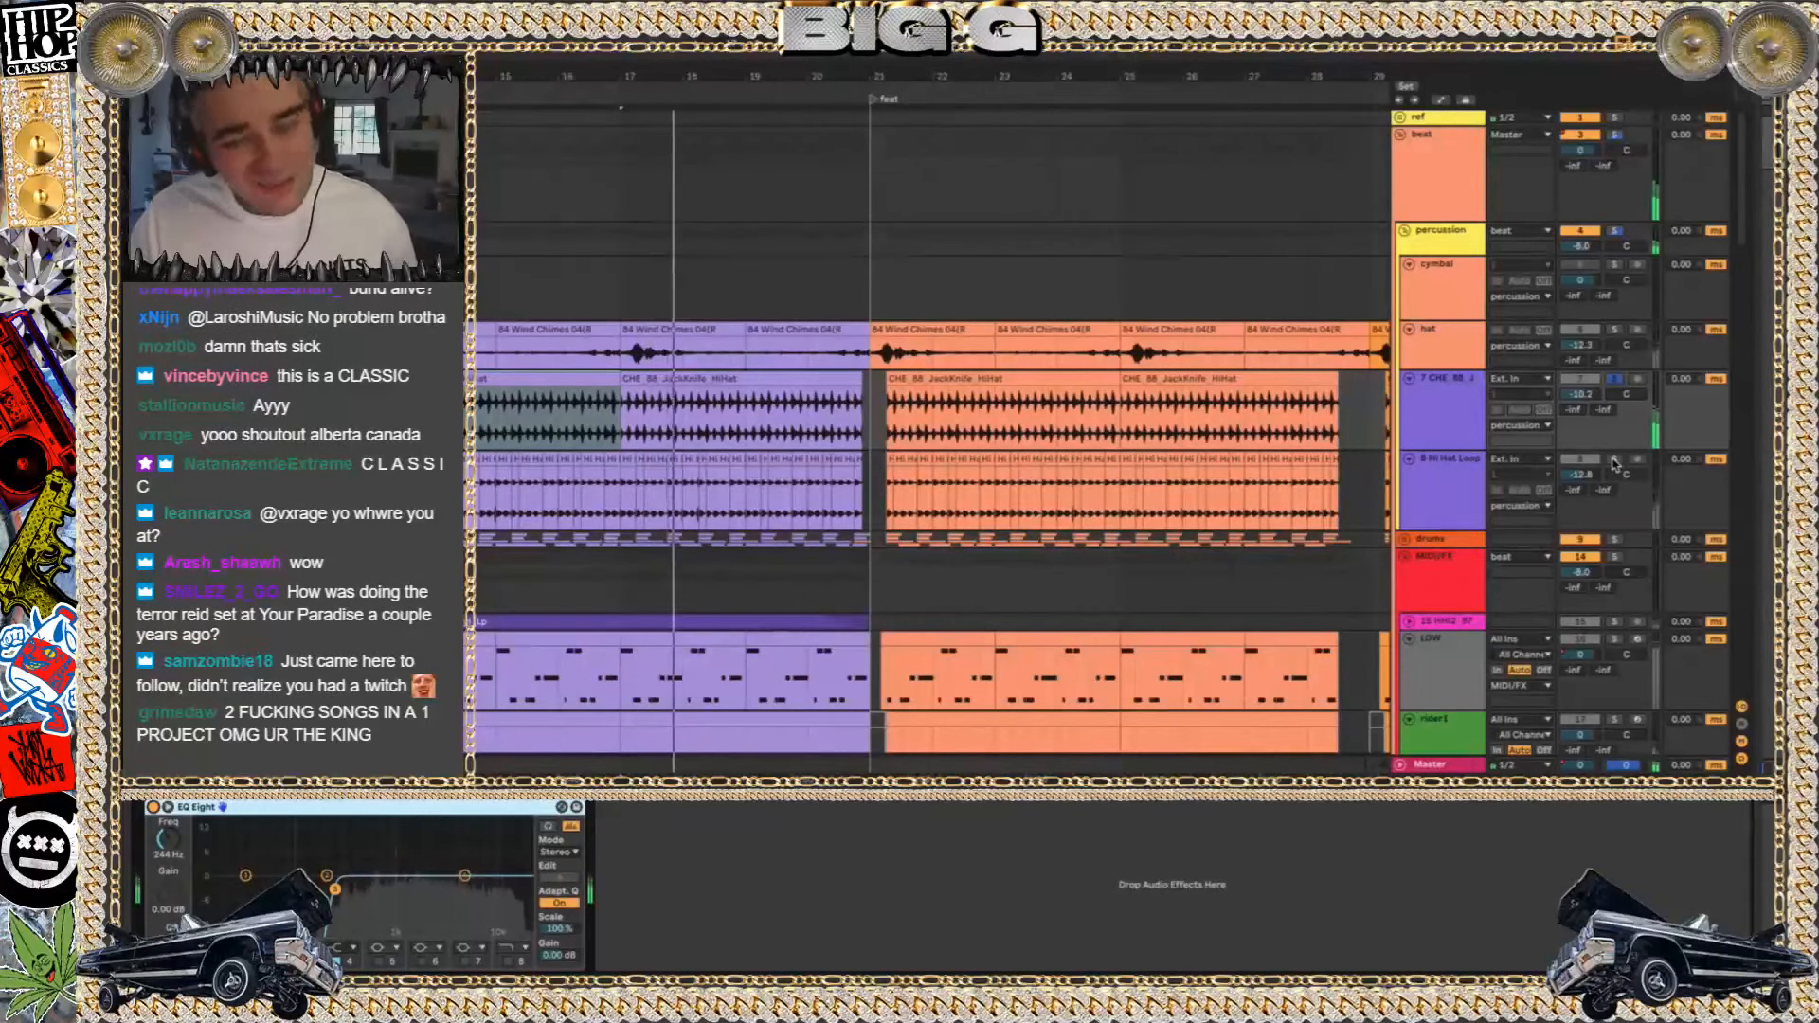
Unsolo the JackKnife hi-hat track and fold the percussion group
{"action": "left_click", "coordinate": [1616, 378]}
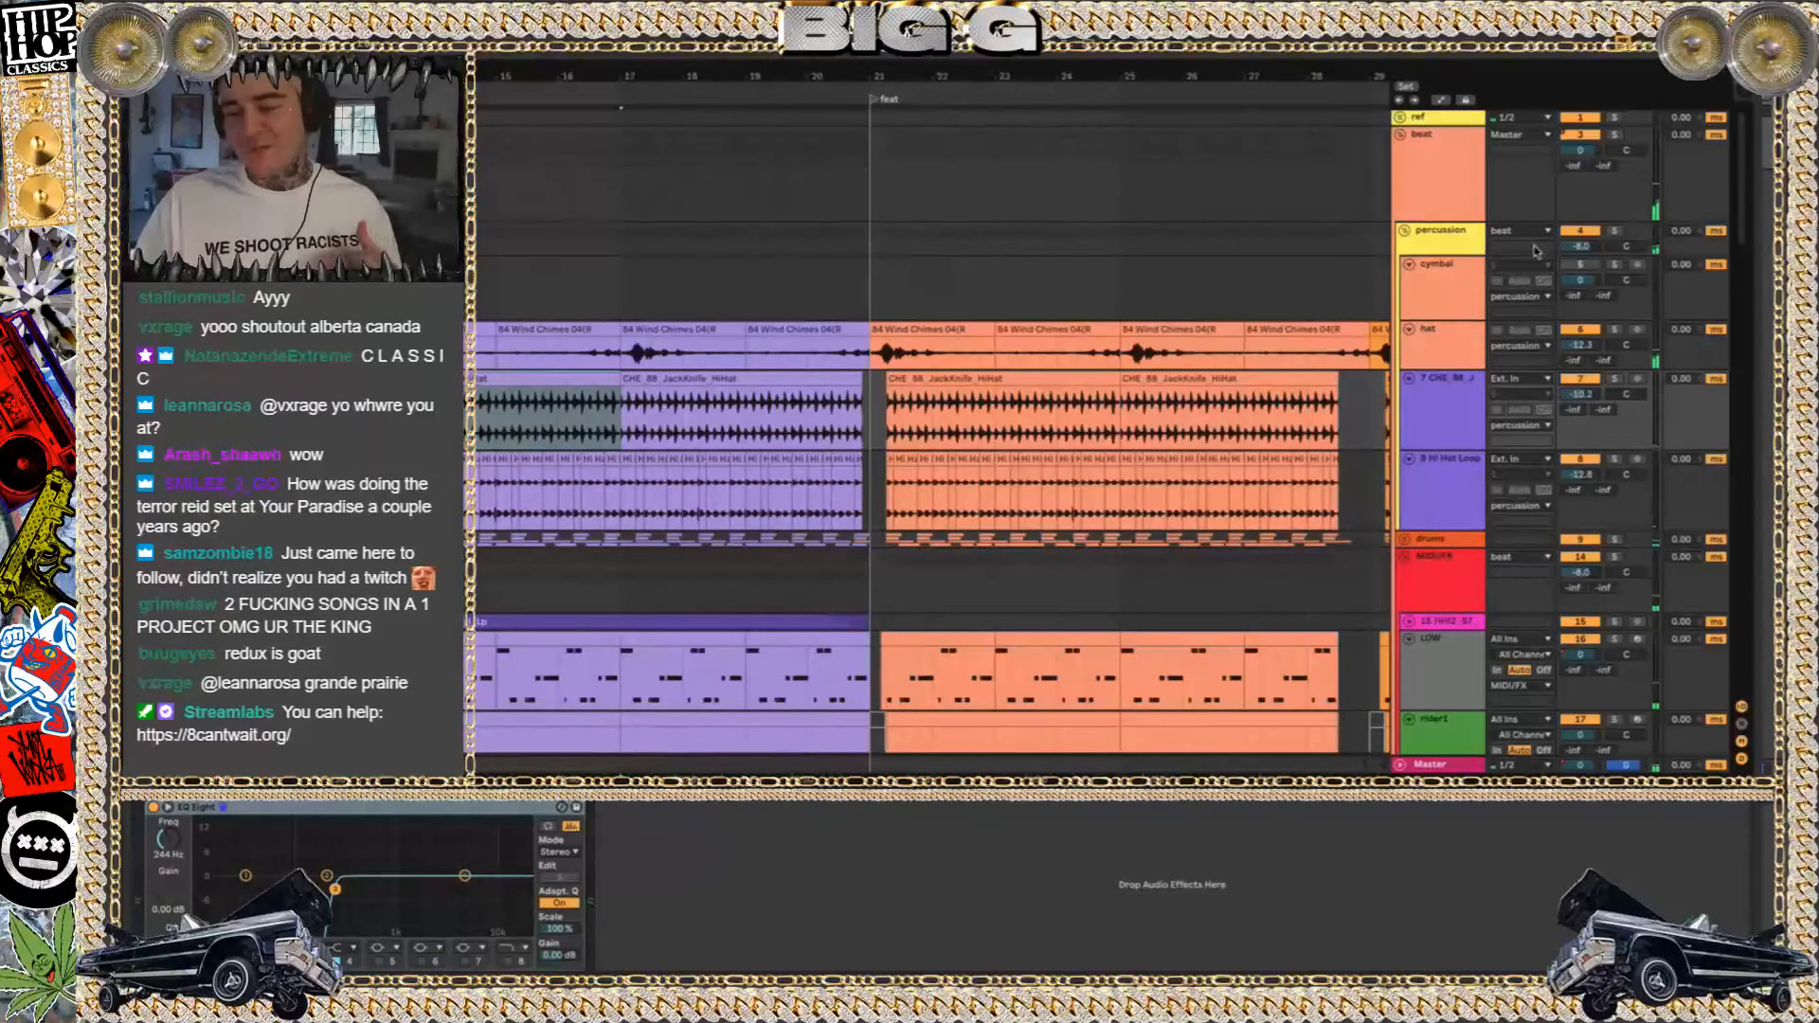
{"action": "left_click", "coordinate": [1403, 233]}
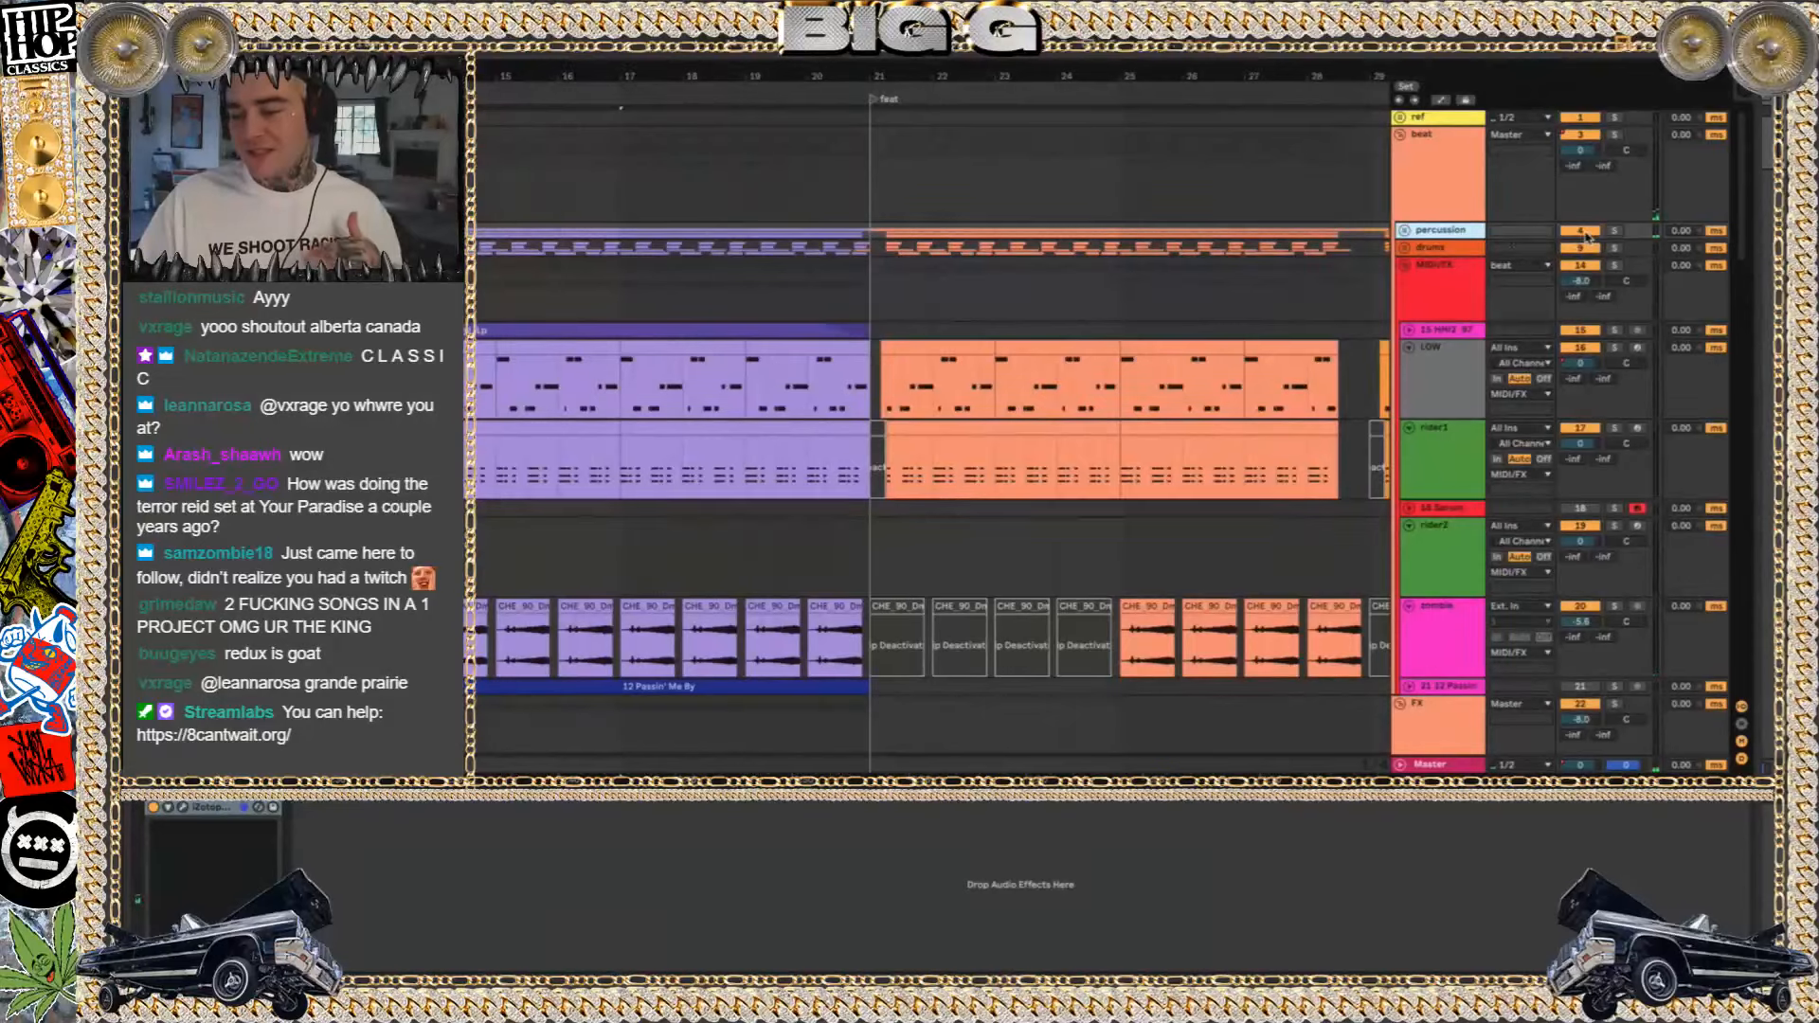
{"action": "left_click", "coordinate": [1405, 233]}
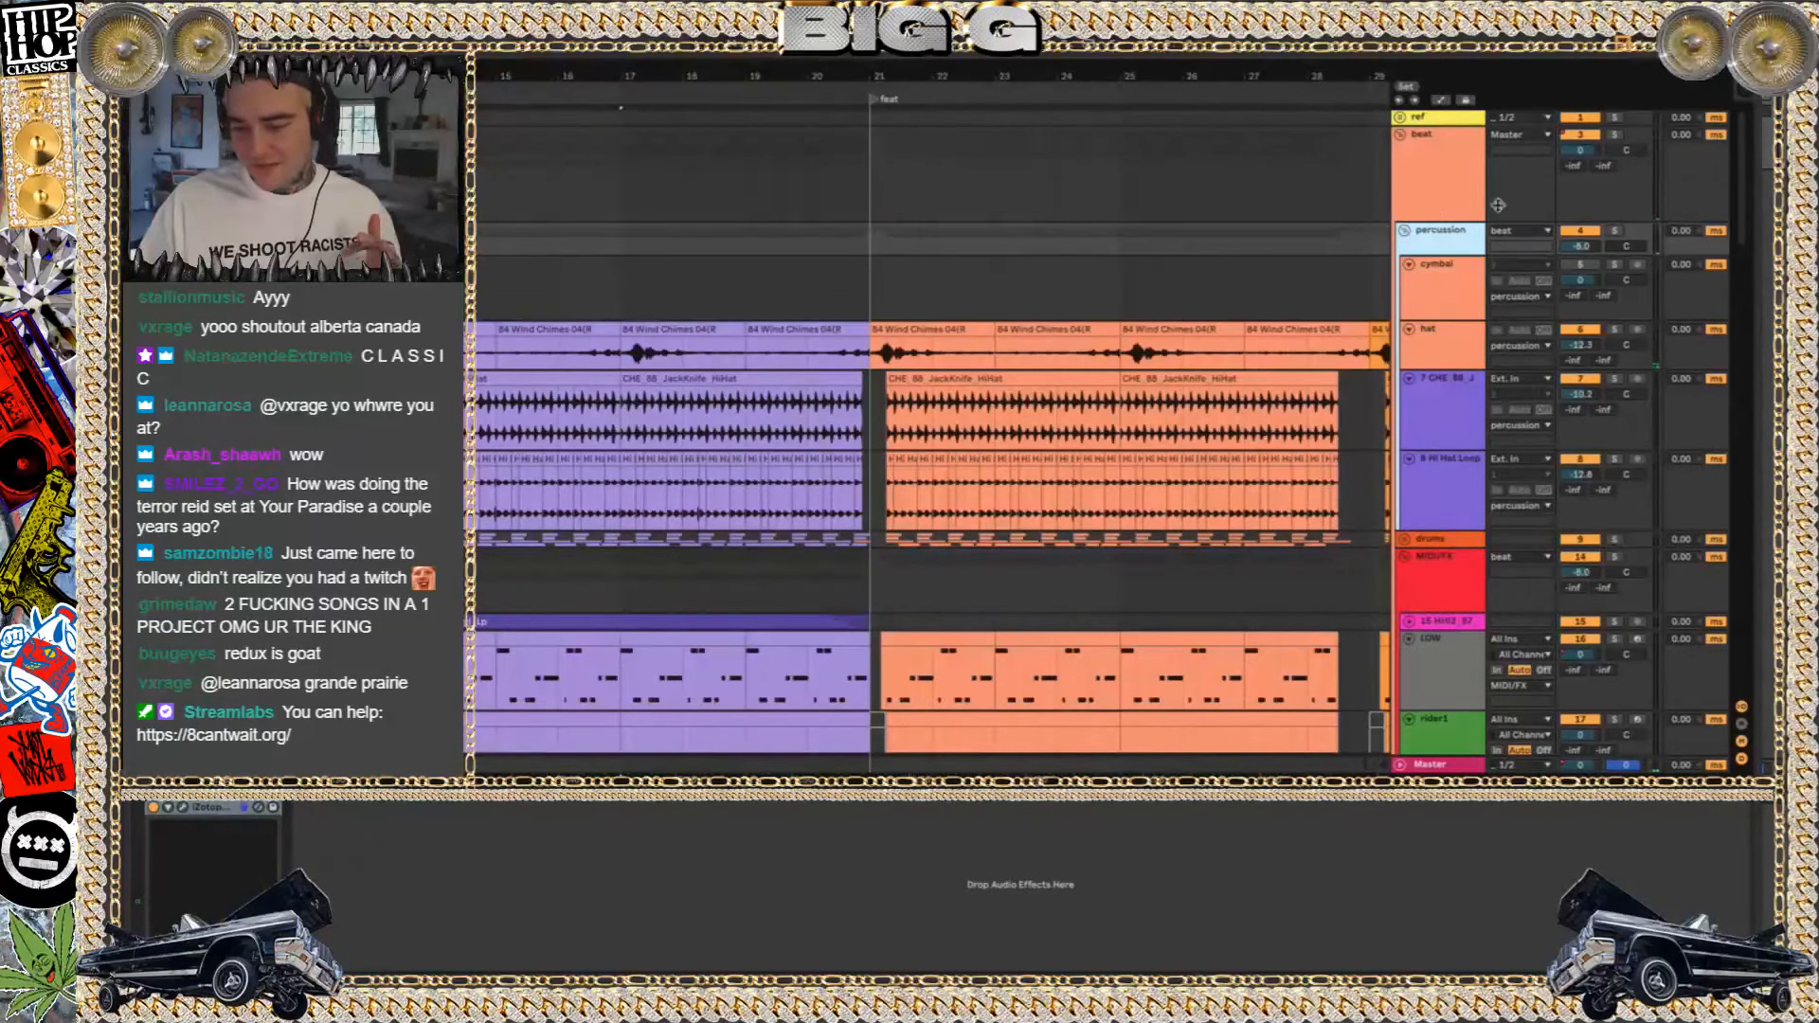
{"action": "left_click", "coordinate": [1406, 231]}
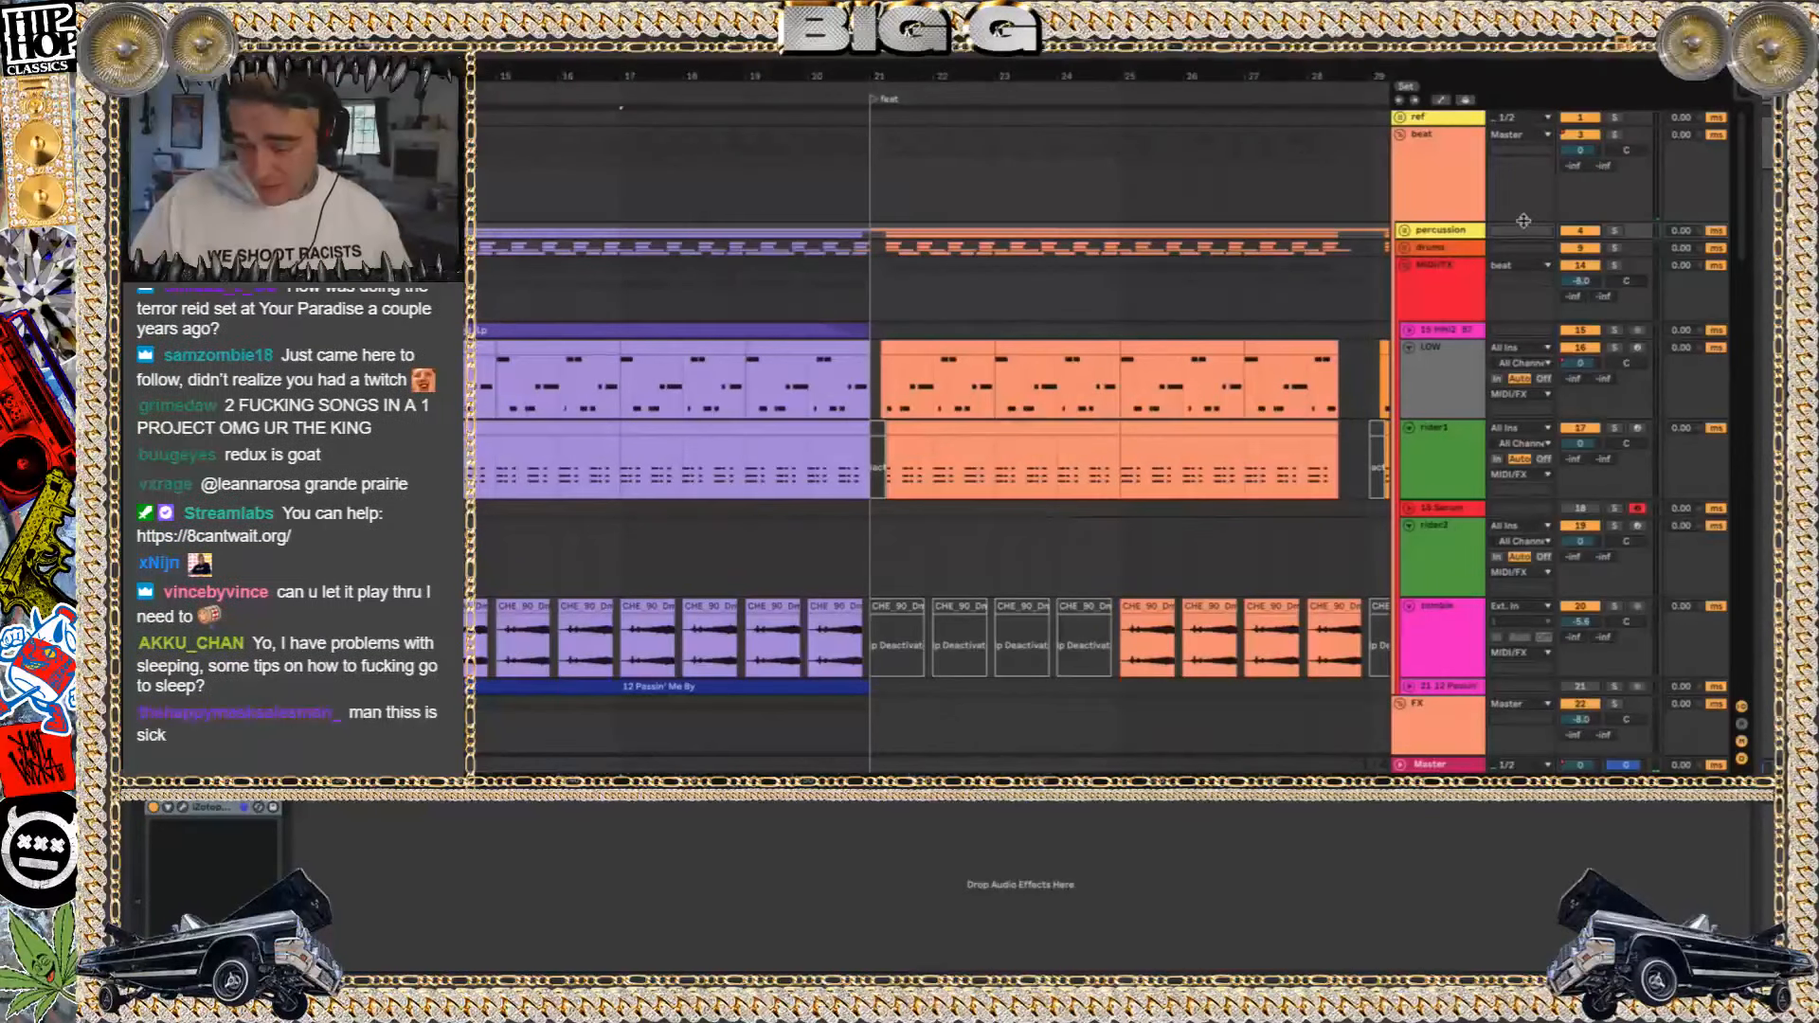
{"action": "key", "text": "super+space"}
{"action": "key", "text": "Escape"}
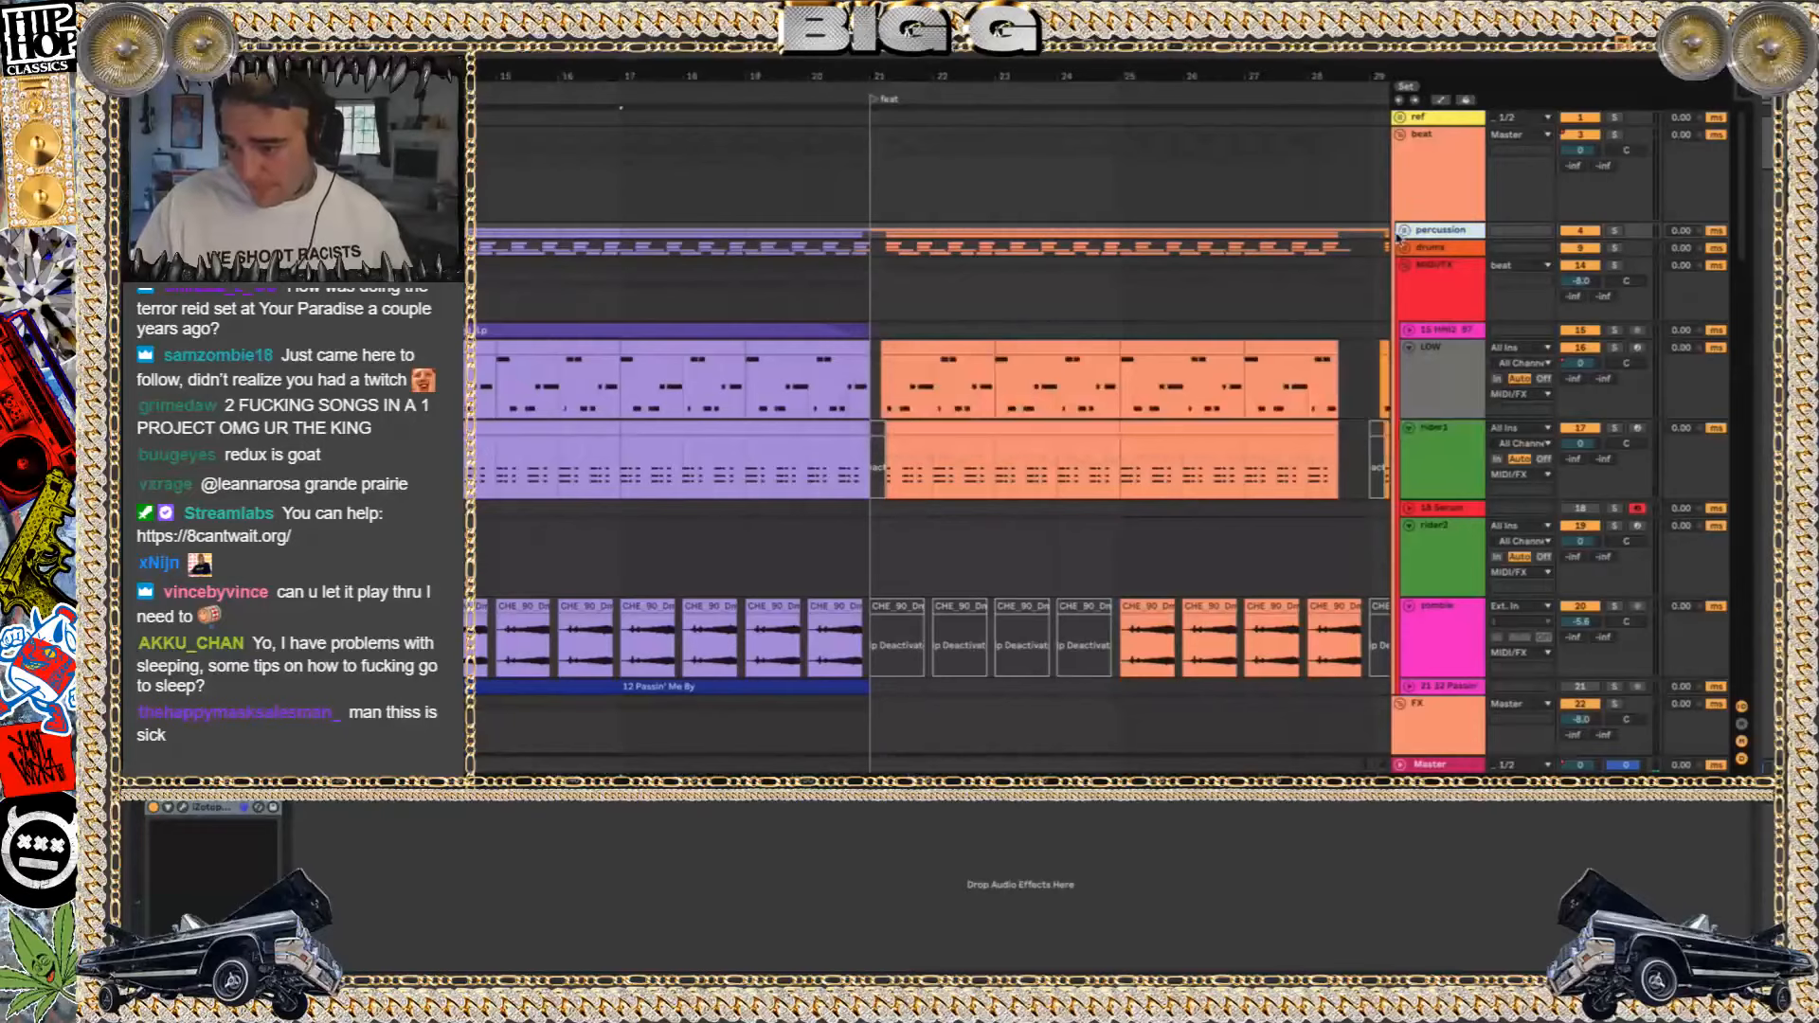
Solo the percussion and drums groups, then unfold the drums group and show the EQ Eight on one of its tracks
{"action": "left_click", "coordinate": [1616, 231]}
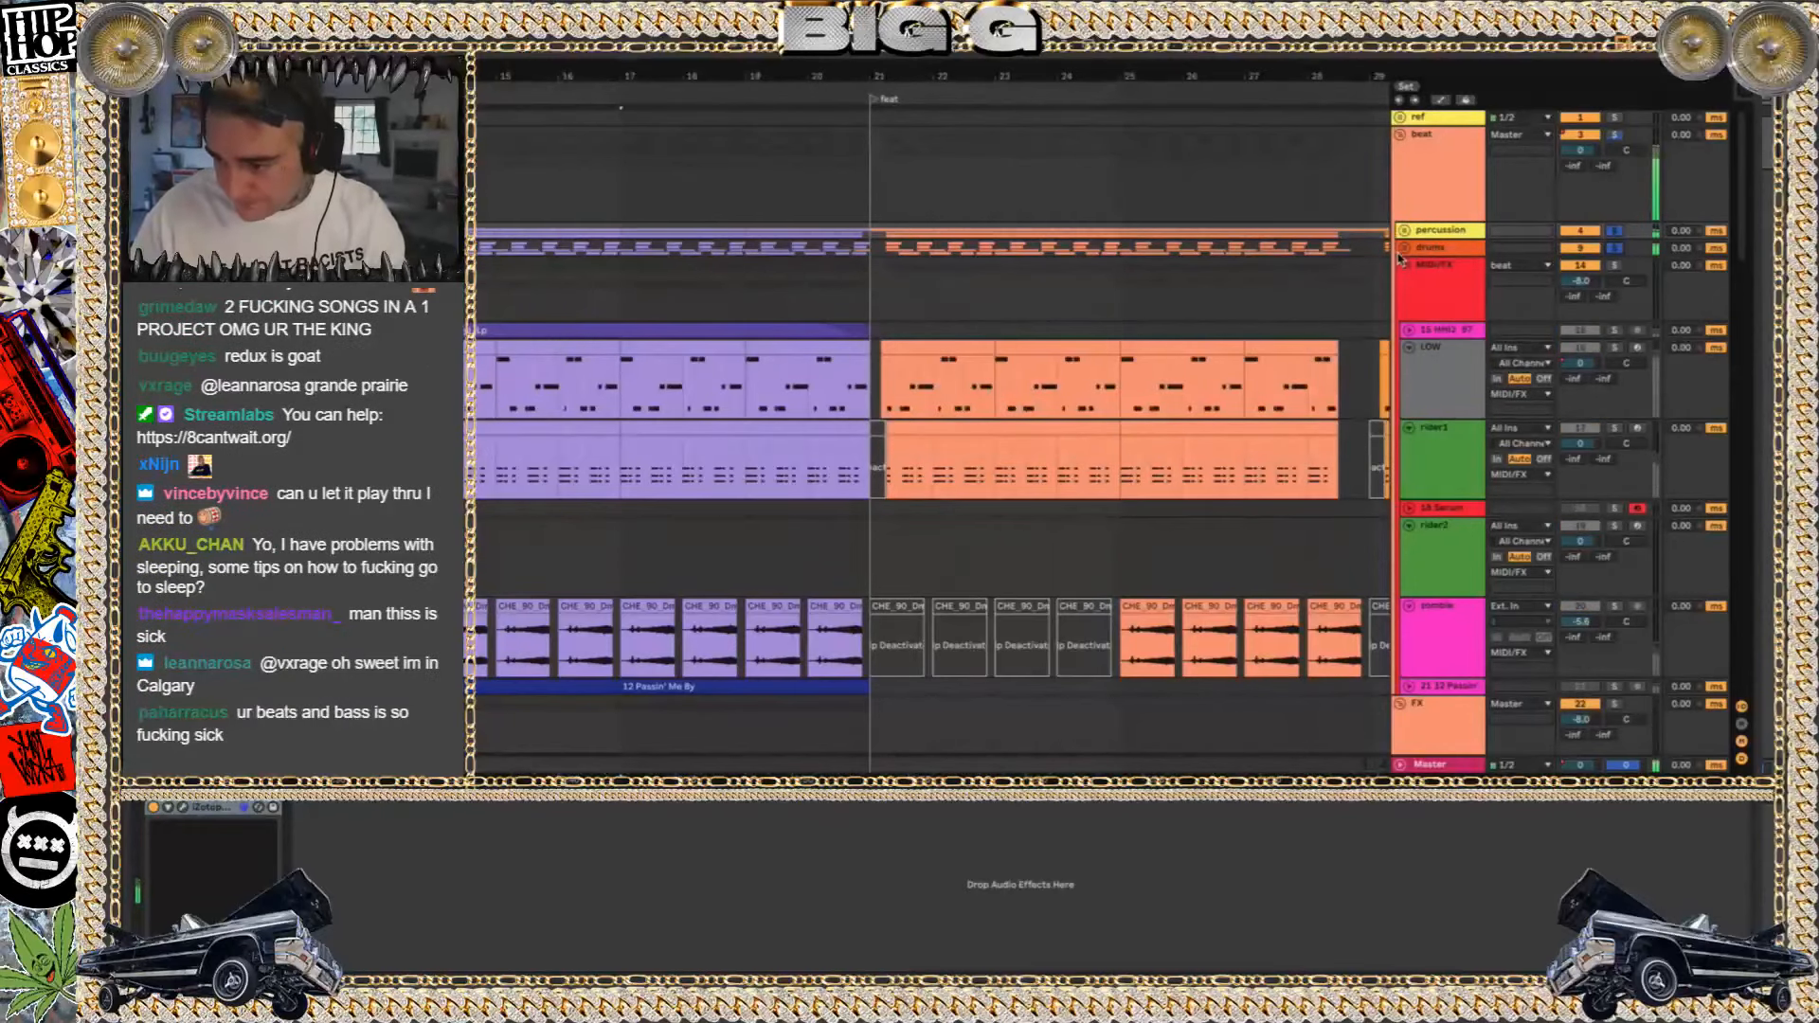
{"action": "left_click", "coordinate": [1405, 248]}
{"action": "left_click", "coordinate": [1433, 364]}
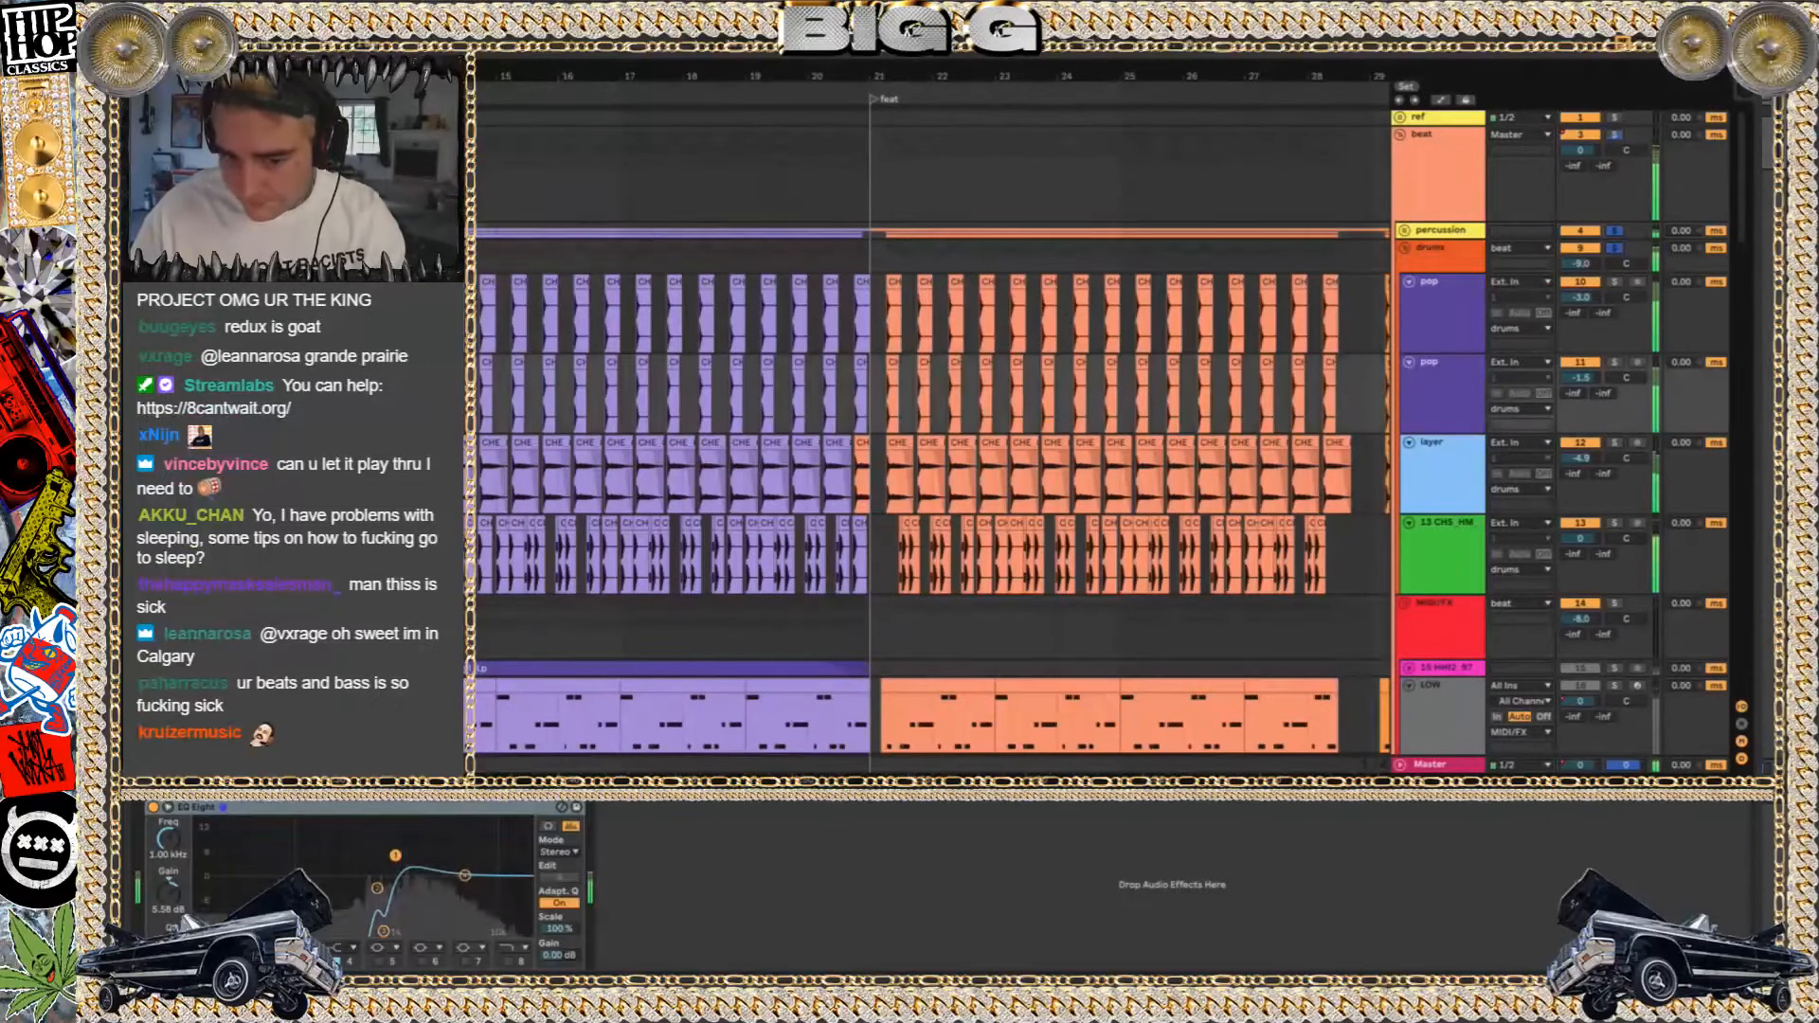
Examine the snare, layer and kick clips in the drums group from bar 13 on, briefly unfolding the percussion group
{"action": "key", "text": "minus"}
{"action": "key", "text": "minus"}
{"action": "scroll", "coordinate": [347, 445], "scroll_direction": "up", "scroll_amount": 10}
{"action": "scroll", "coordinate": [347, 445], "scroll_direction": "down", "scroll_amount": 4}
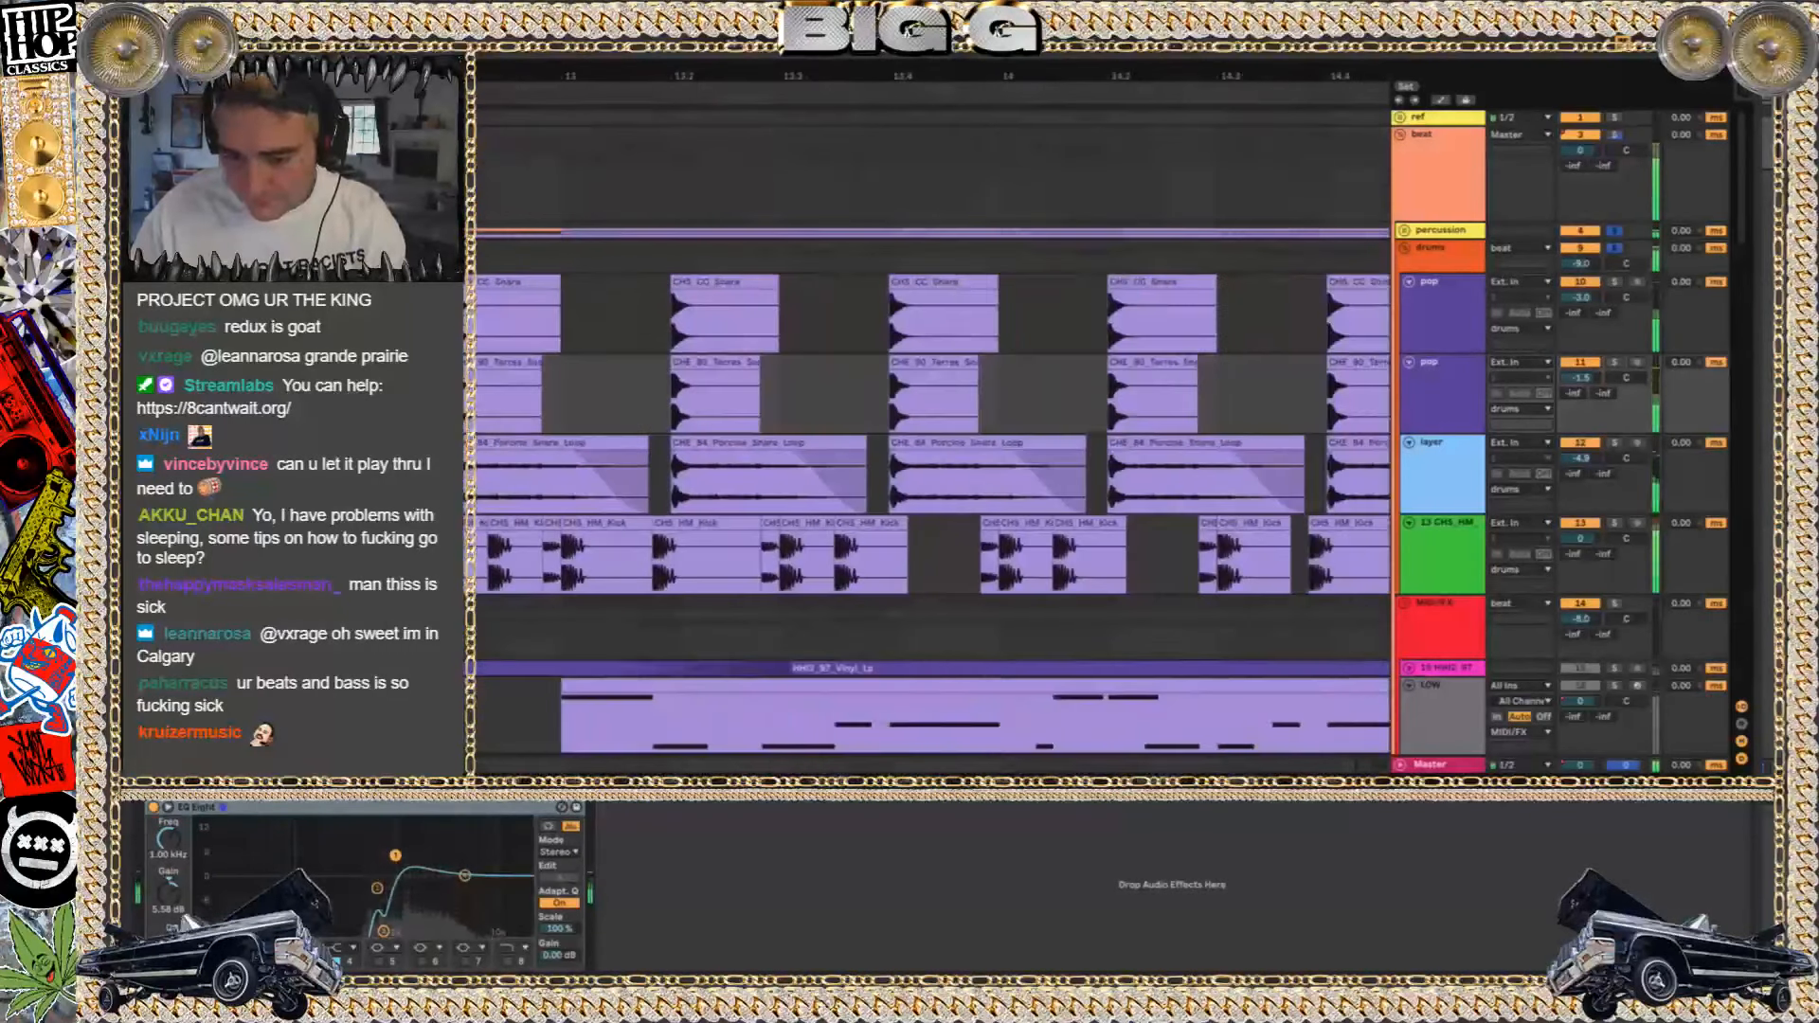
{"action": "left_click", "coordinate": [1405, 230]}
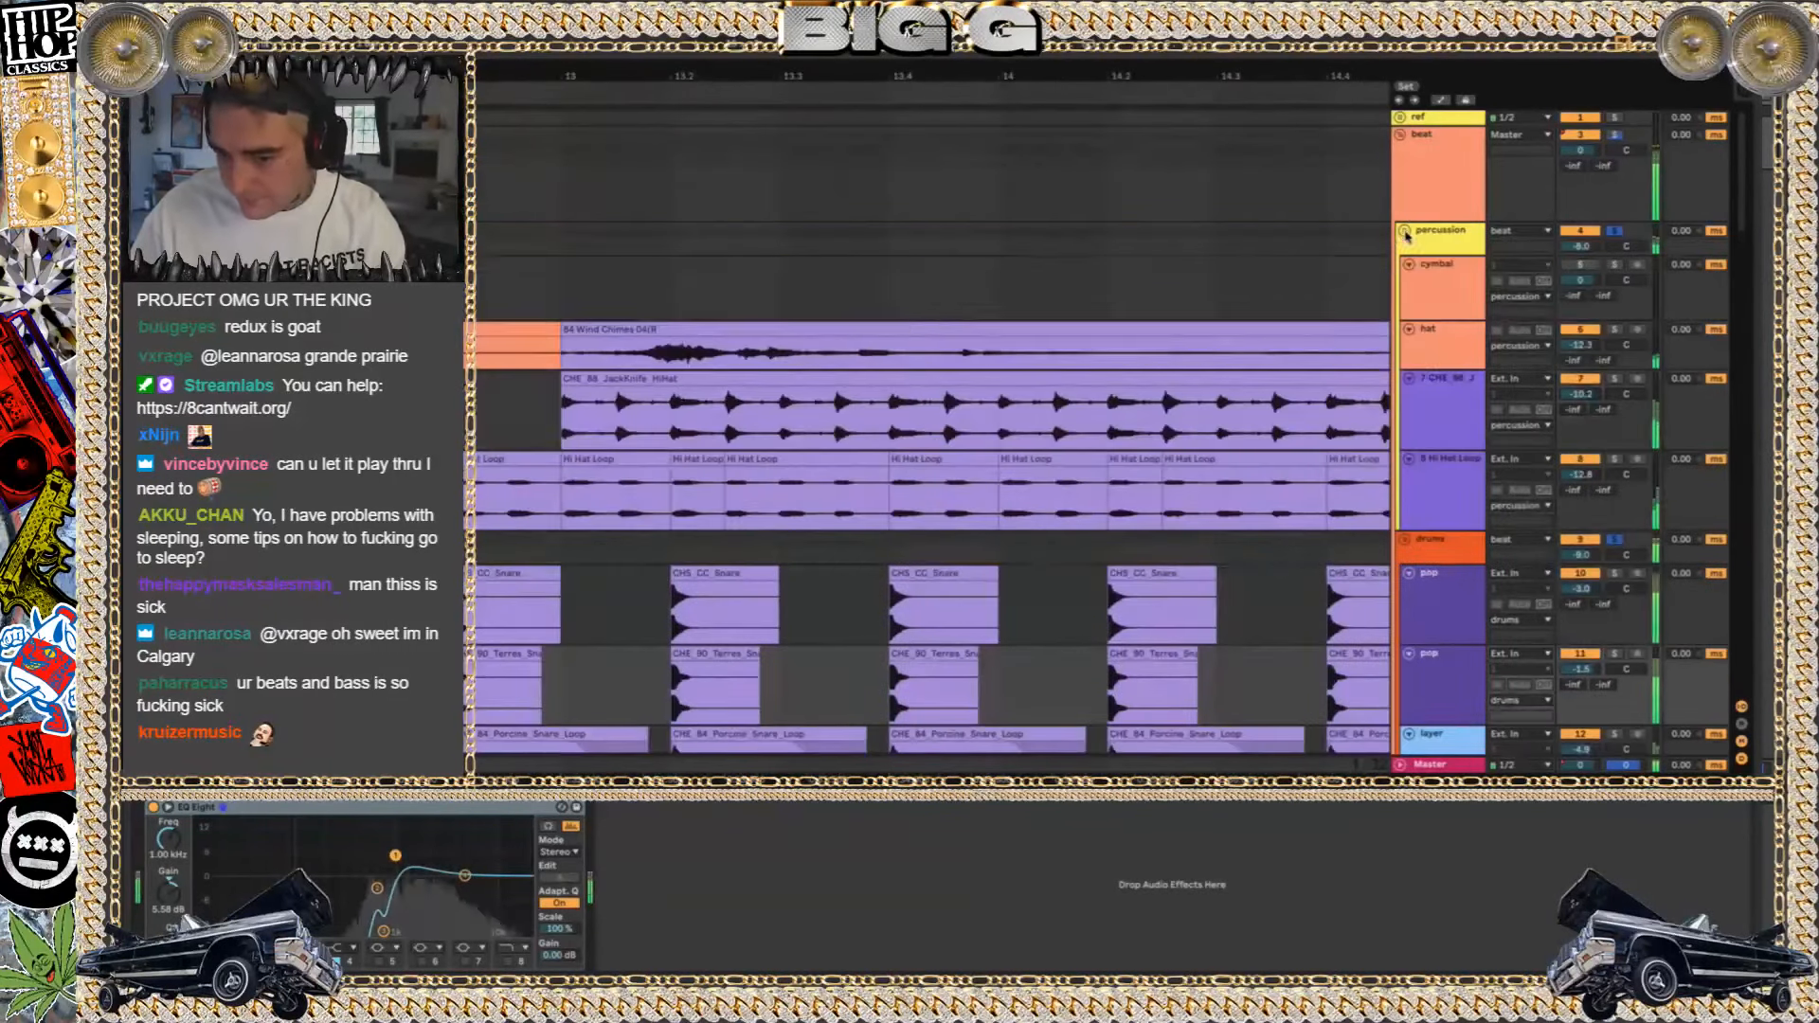
{"action": "left_click", "coordinate": [1404, 230]}
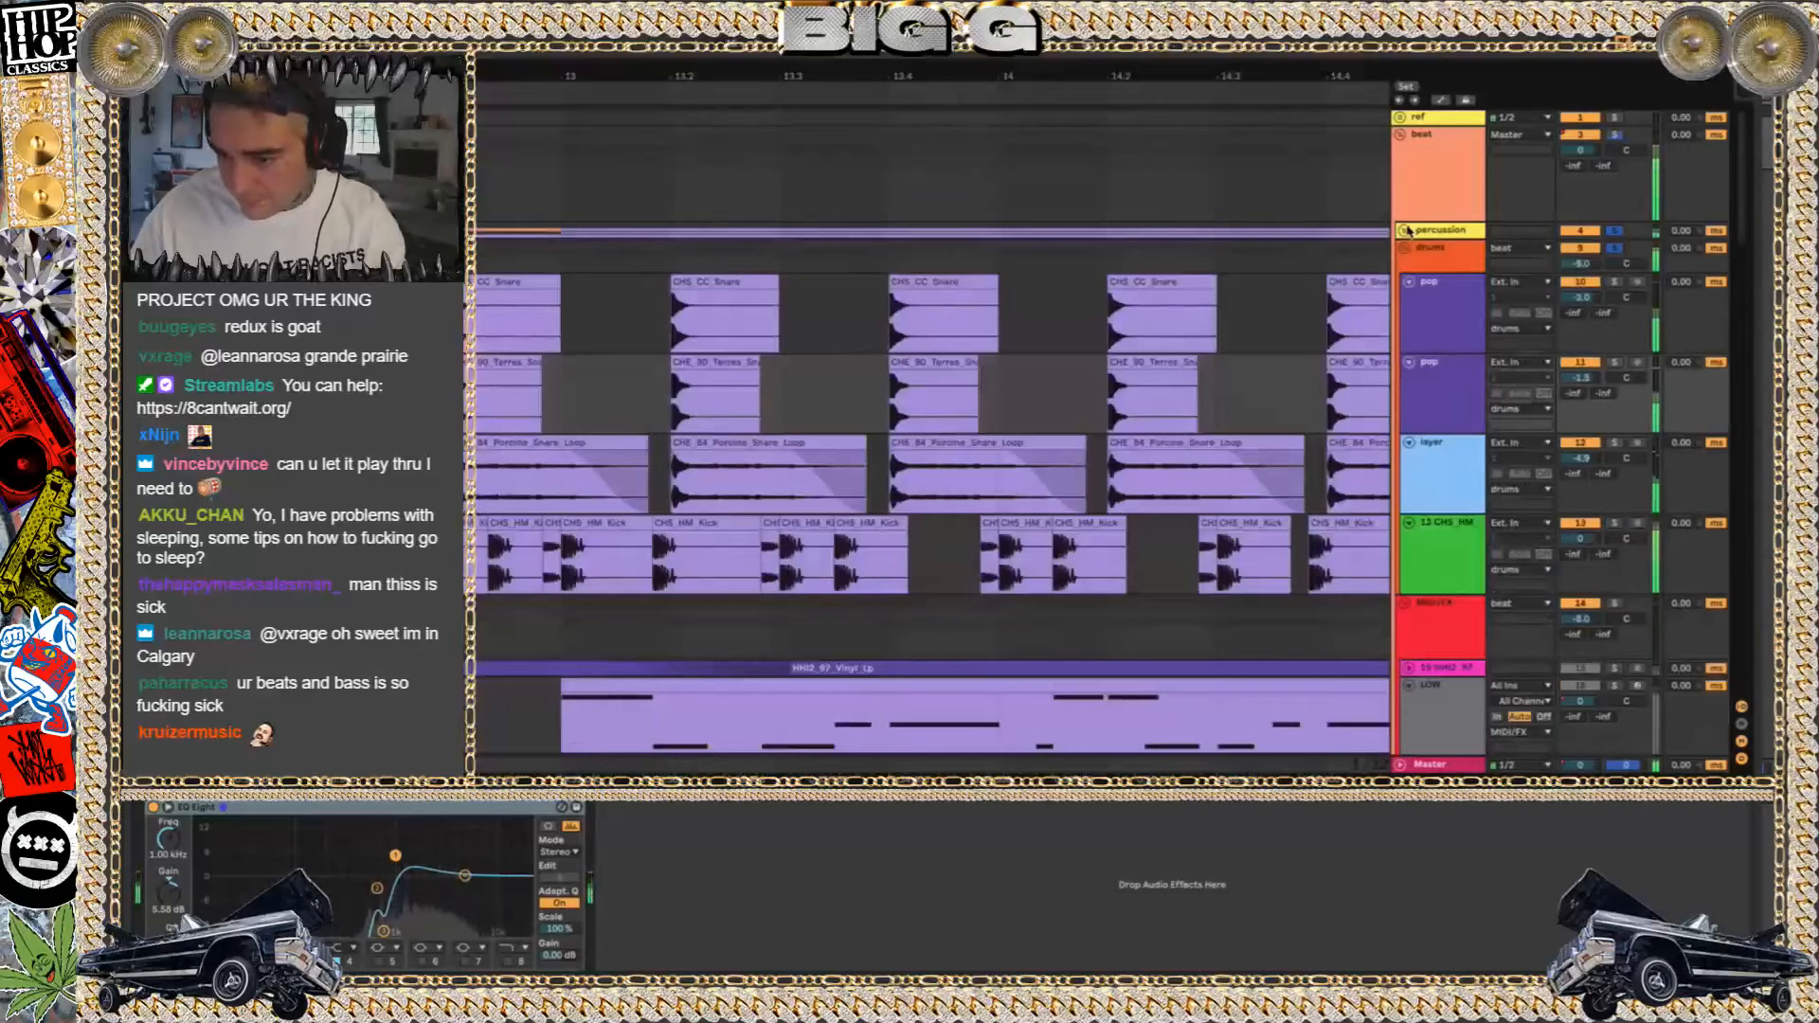
{"action": "scroll", "coordinate": [668, 311], "scroll_direction": "down", "scroll_amount": 8}
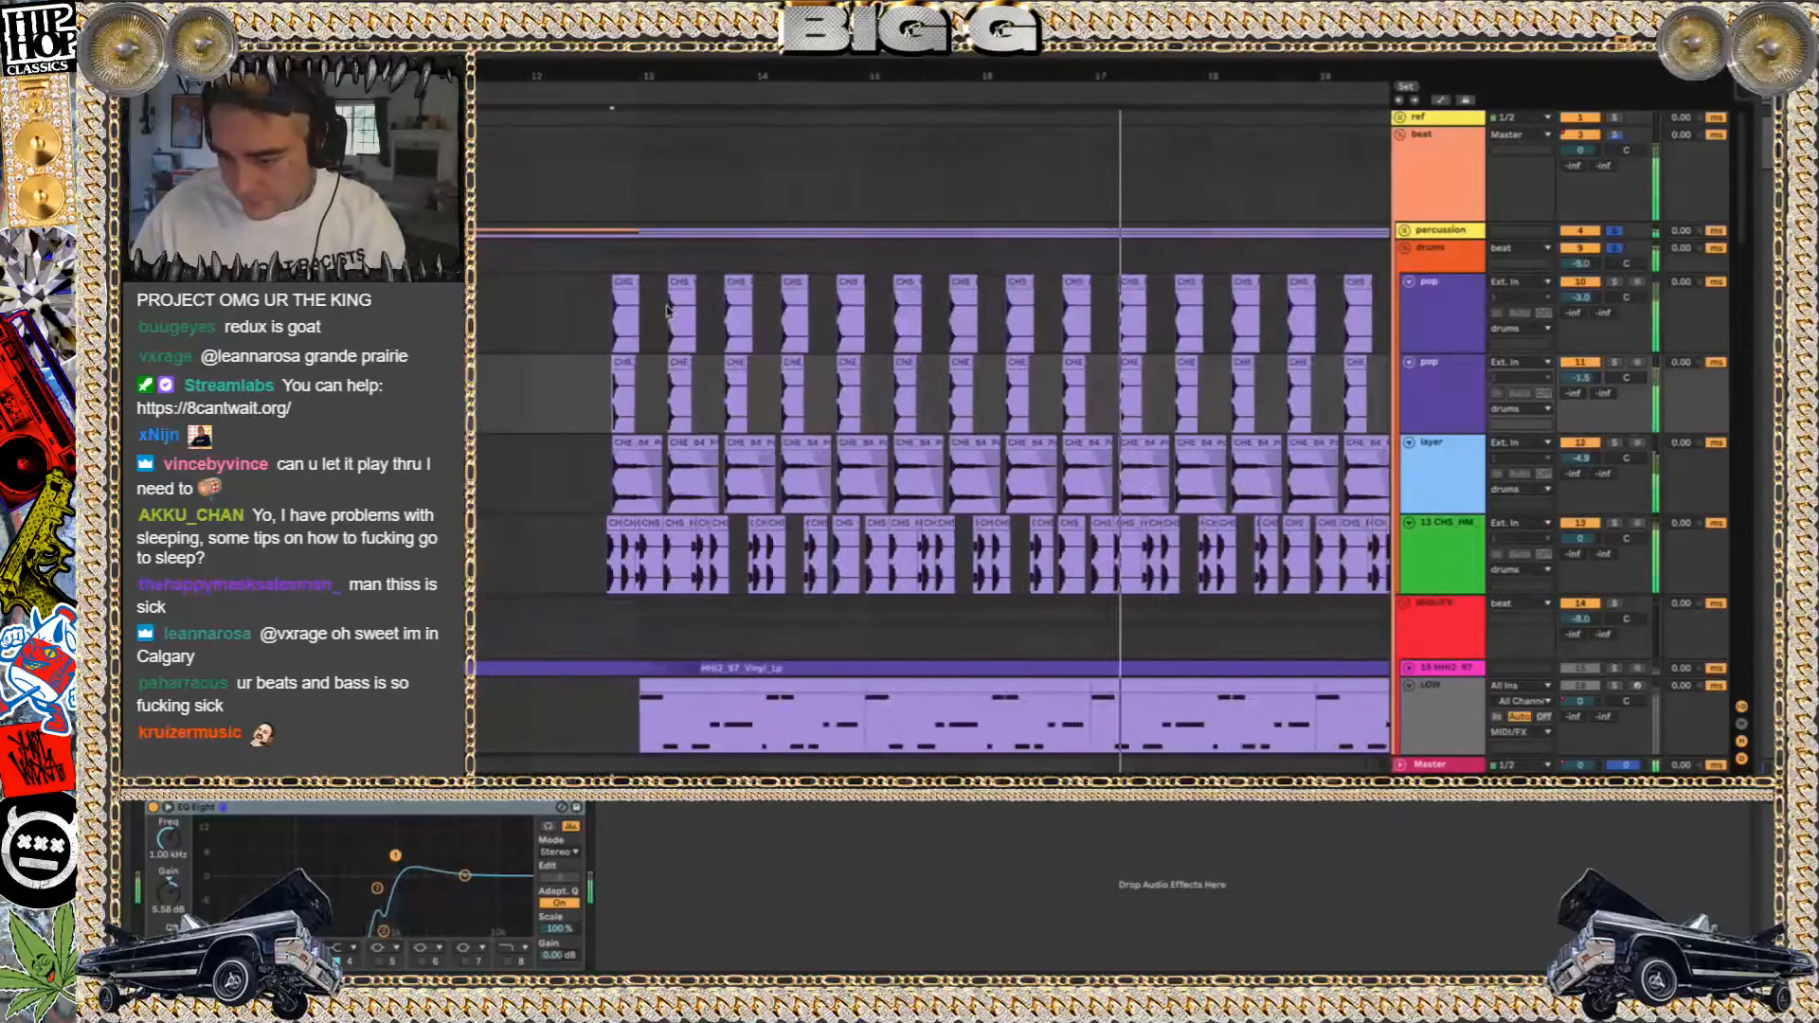
{"action": "scroll", "coordinate": [668, 310], "scroll_direction": "down", "scroll_amount": 2}
{"action": "scroll", "coordinate": [668, 311], "scroll_direction": "right", "scroll_amount": 3}
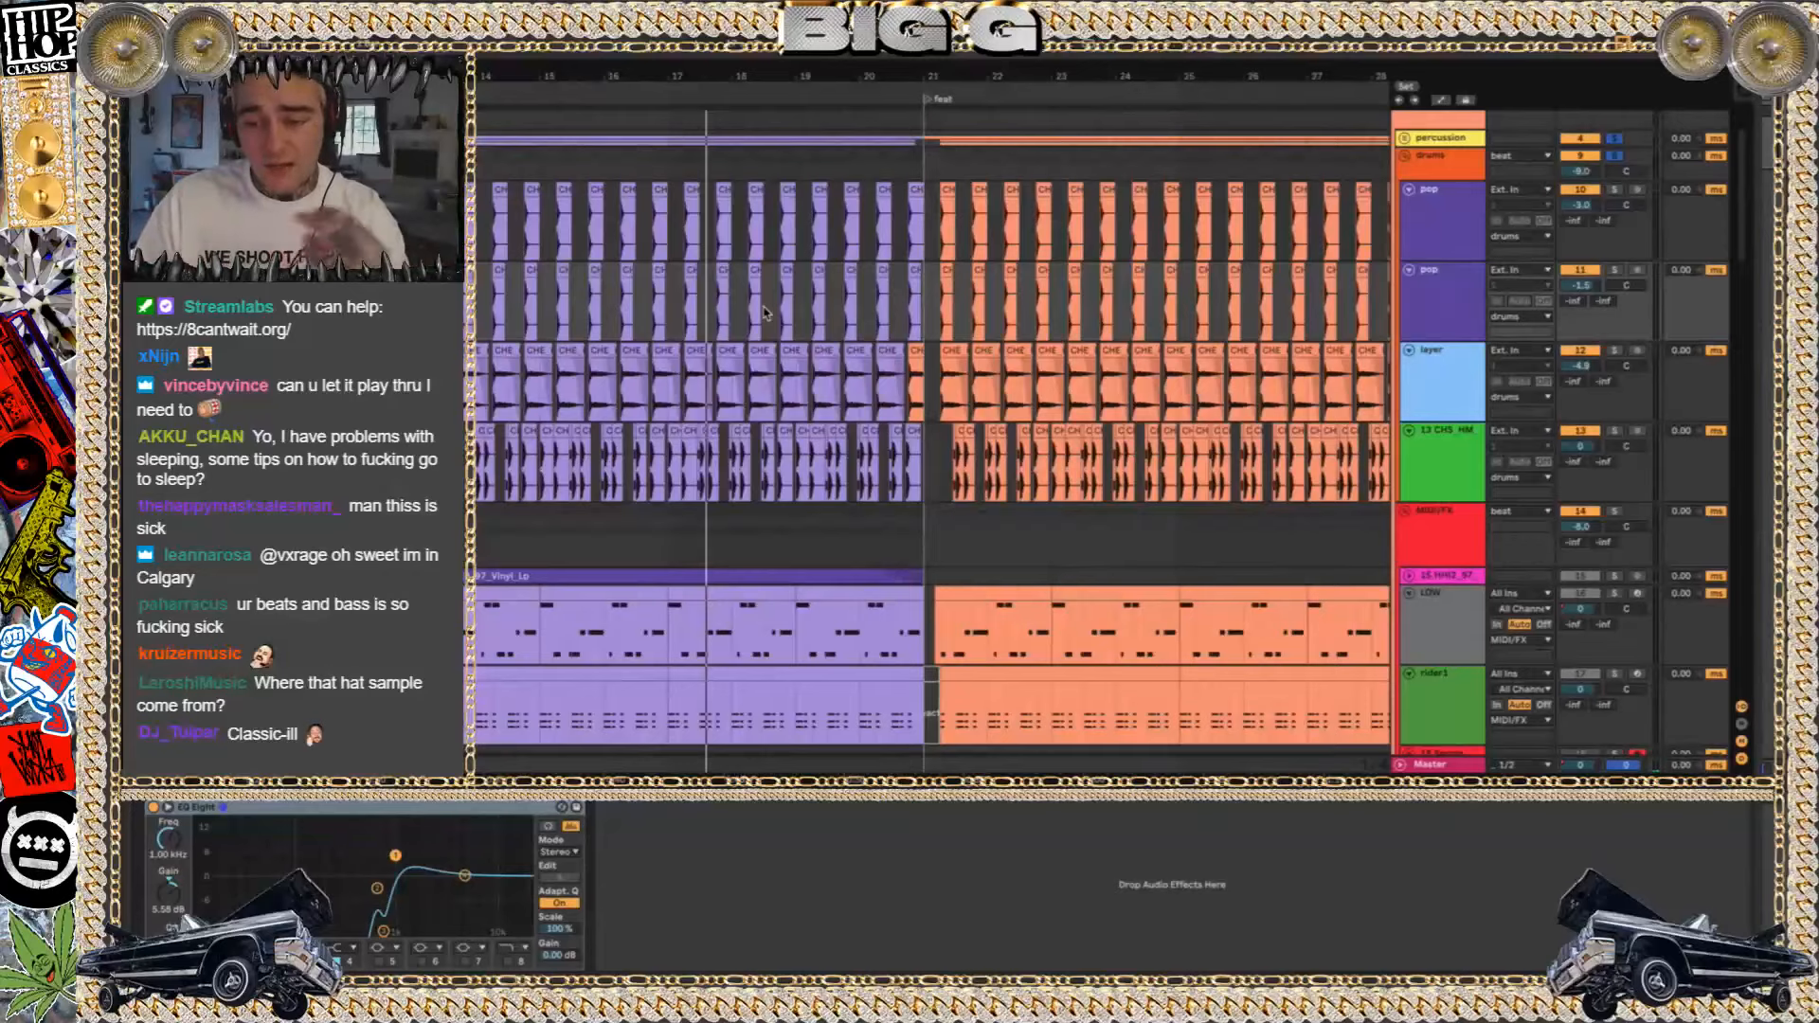
Play the soloed percussion and drums across the feat marker while looking over the vocal tracks
{"action": "left_click", "coordinate": [877, 157]}
{"action": "key", "text": "space"}
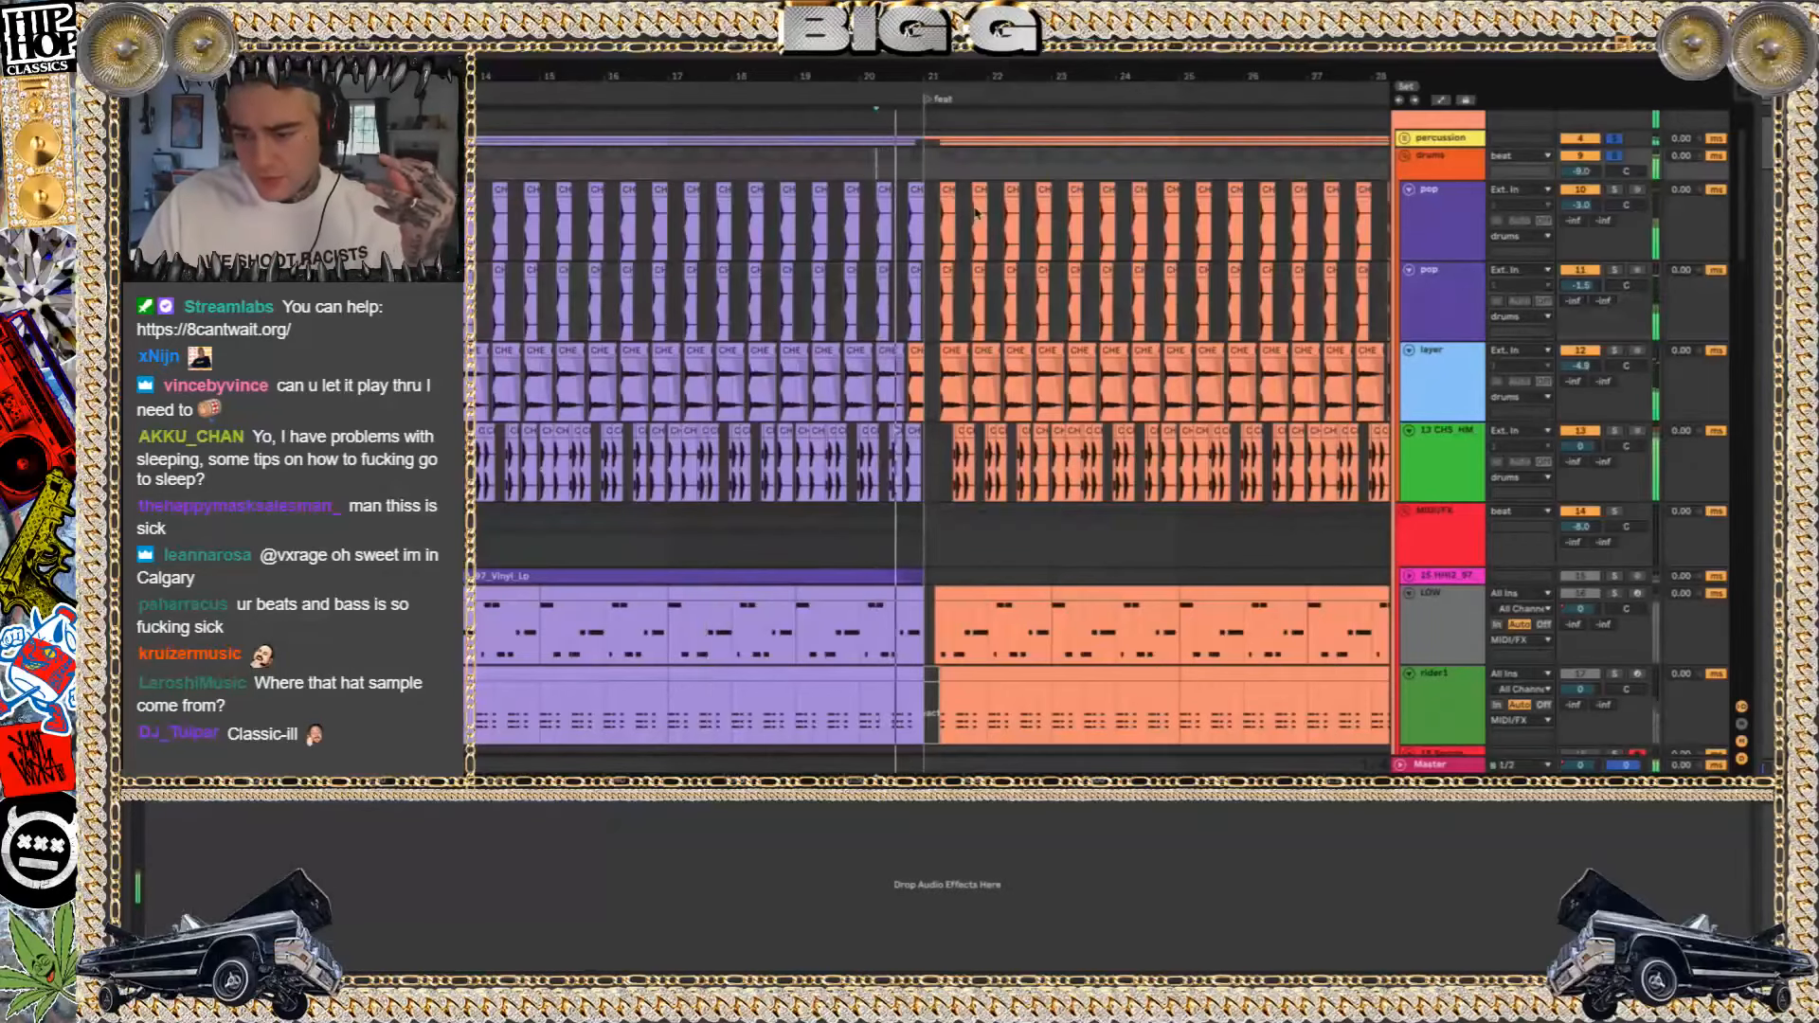
{"action": "scroll", "coordinate": [976, 212], "scroll_direction": "down", "scroll_amount": 15}
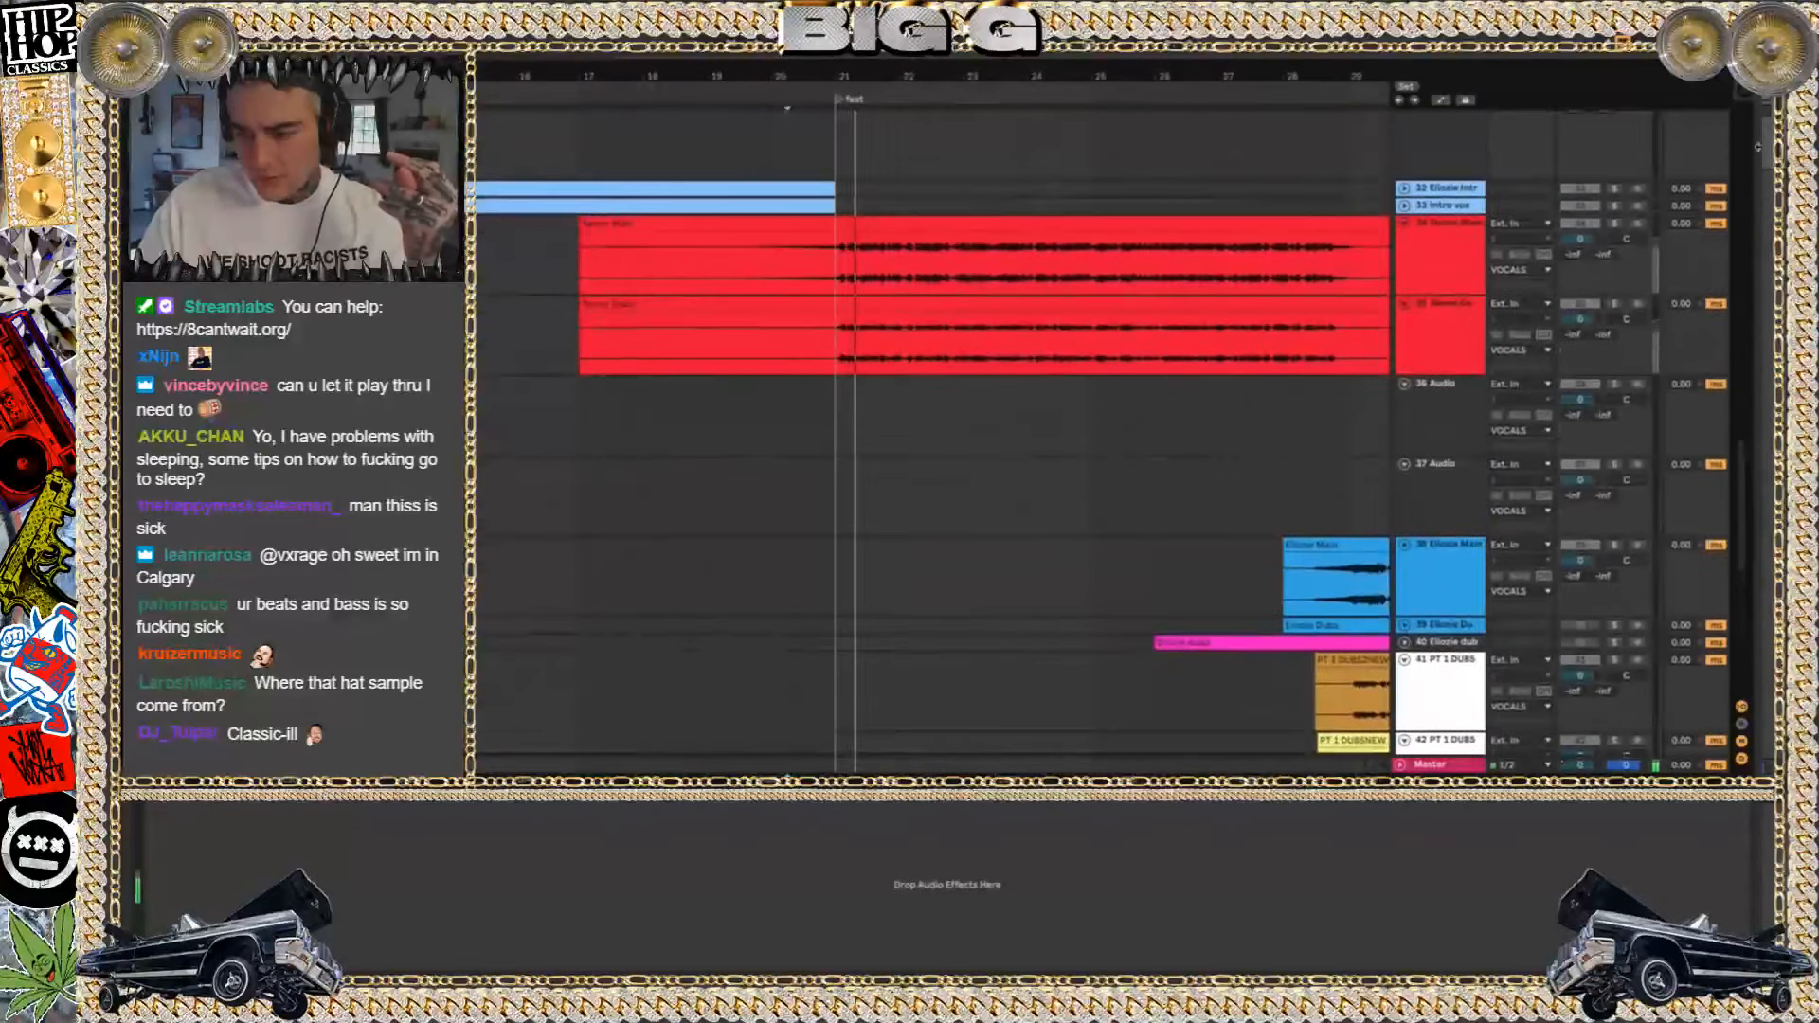
{"action": "scroll", "coordinate": [1421, 251], "scroll_direction": "up", "scroll_amount": 5}
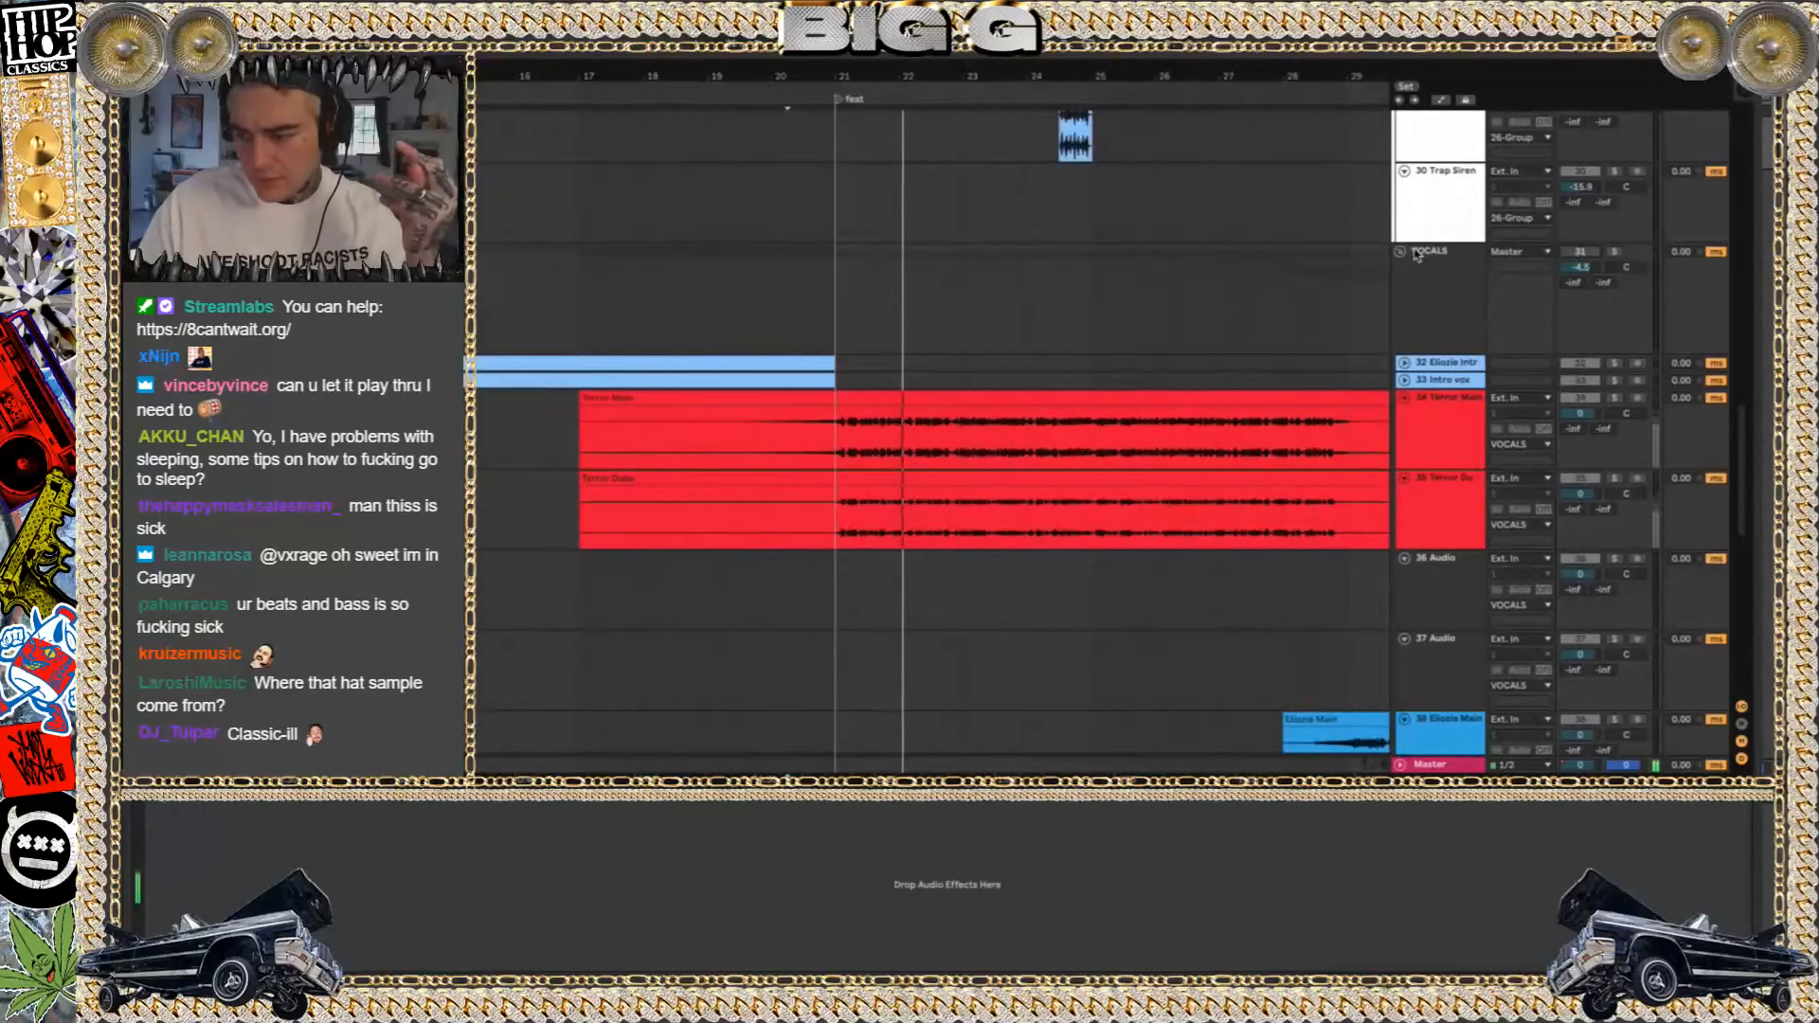
{"action": "scroll", "coordinate": [1120, 232], "scroll_direction": "up", "scroll_amount": 15}
{"action": "scroll", "coordinate": [1120, 232], "scroll_direction": "up", "scroll_amount": 2}
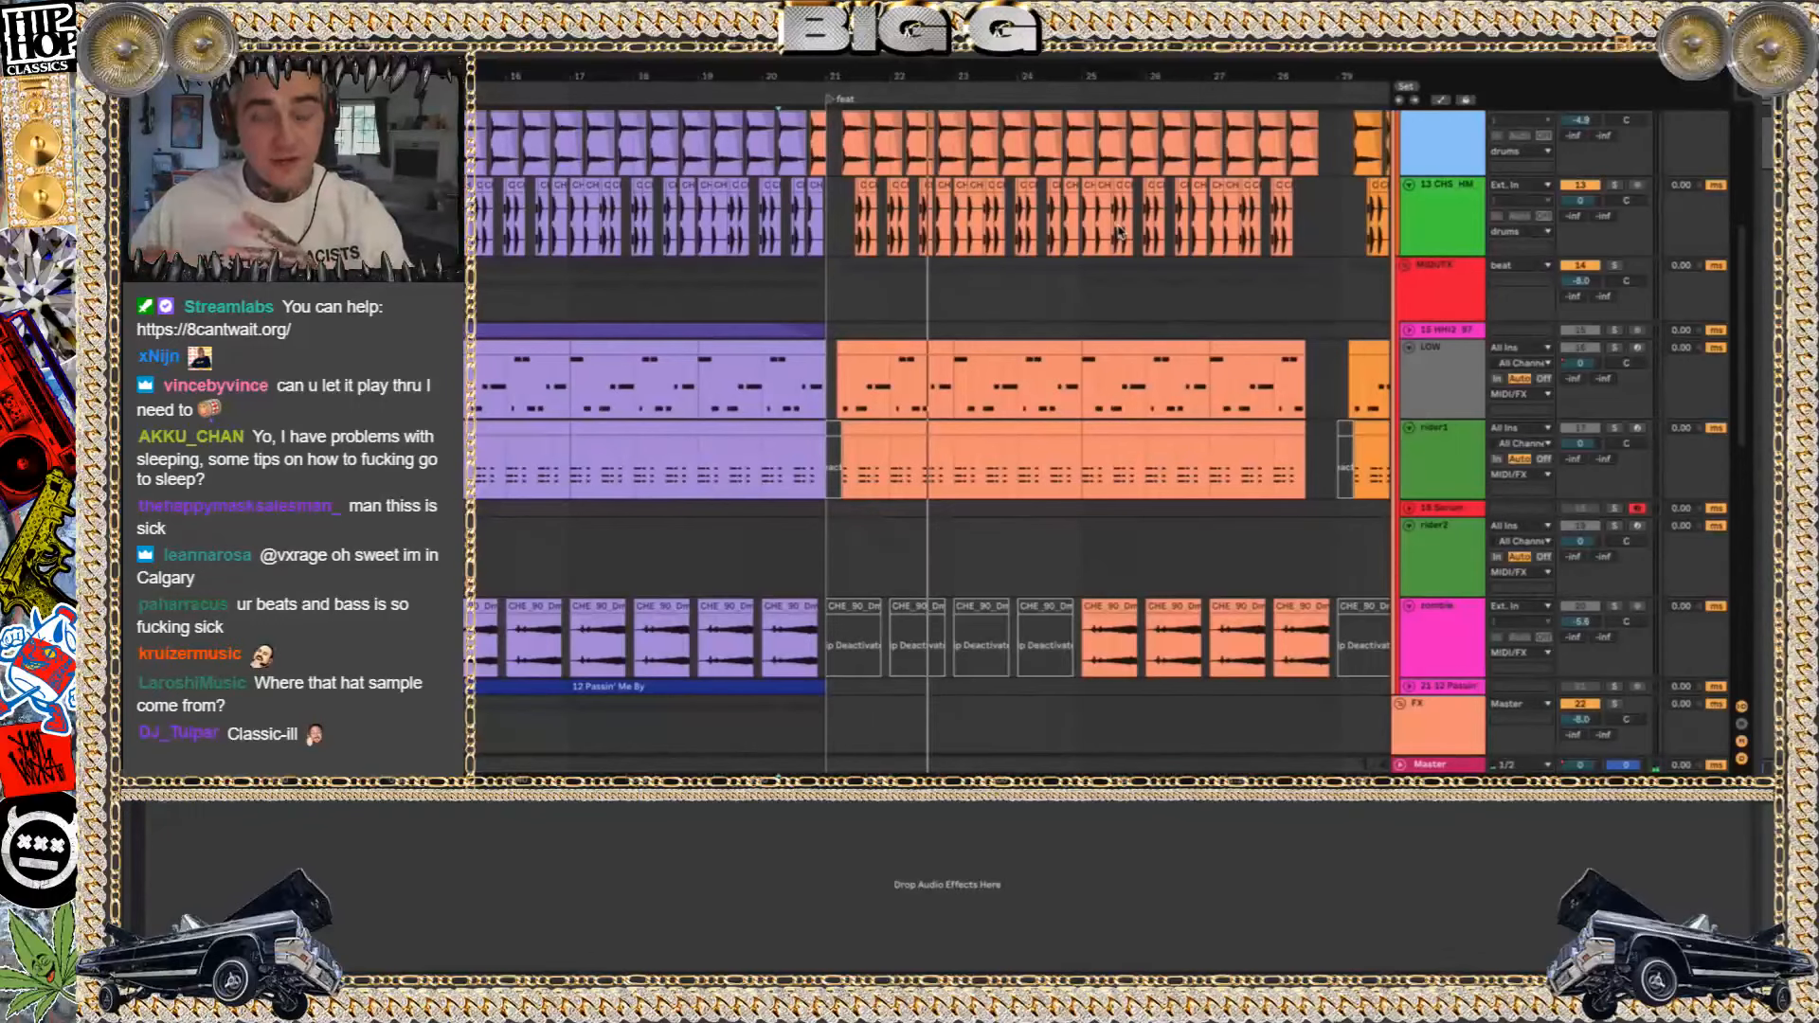
Replay the soloed percussion and drums from just before the feat marker with the drums group in view
{"action": "key", "text": "space"}
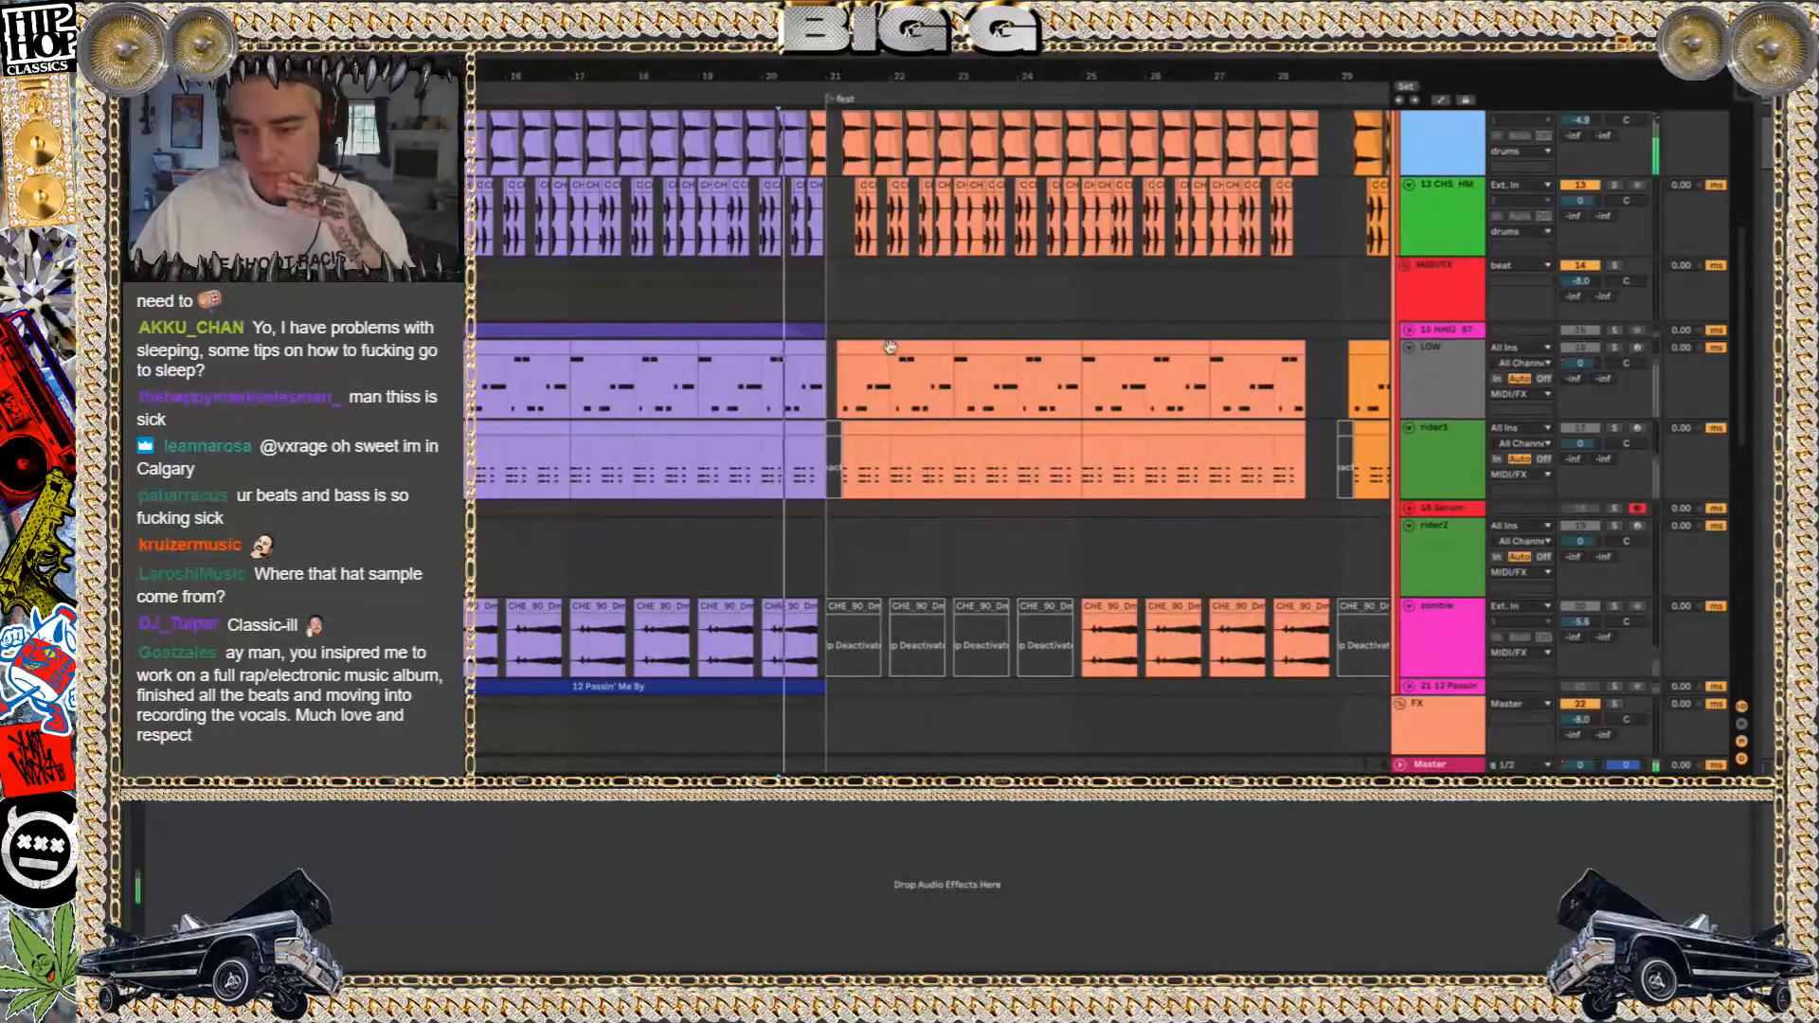
{"action": "scroll", "coordinate": [861, 277], "scroll_direction": "up", "scroll_amount": 5}
{"action": "scroll", "coordinate": [1005, 376], "scroll_direction": "up", "scroll_amount": 5}
{"action": "scroll", "coordinate": [1005, 376], "scroll_direction": "right", "scroll_amount": 5}
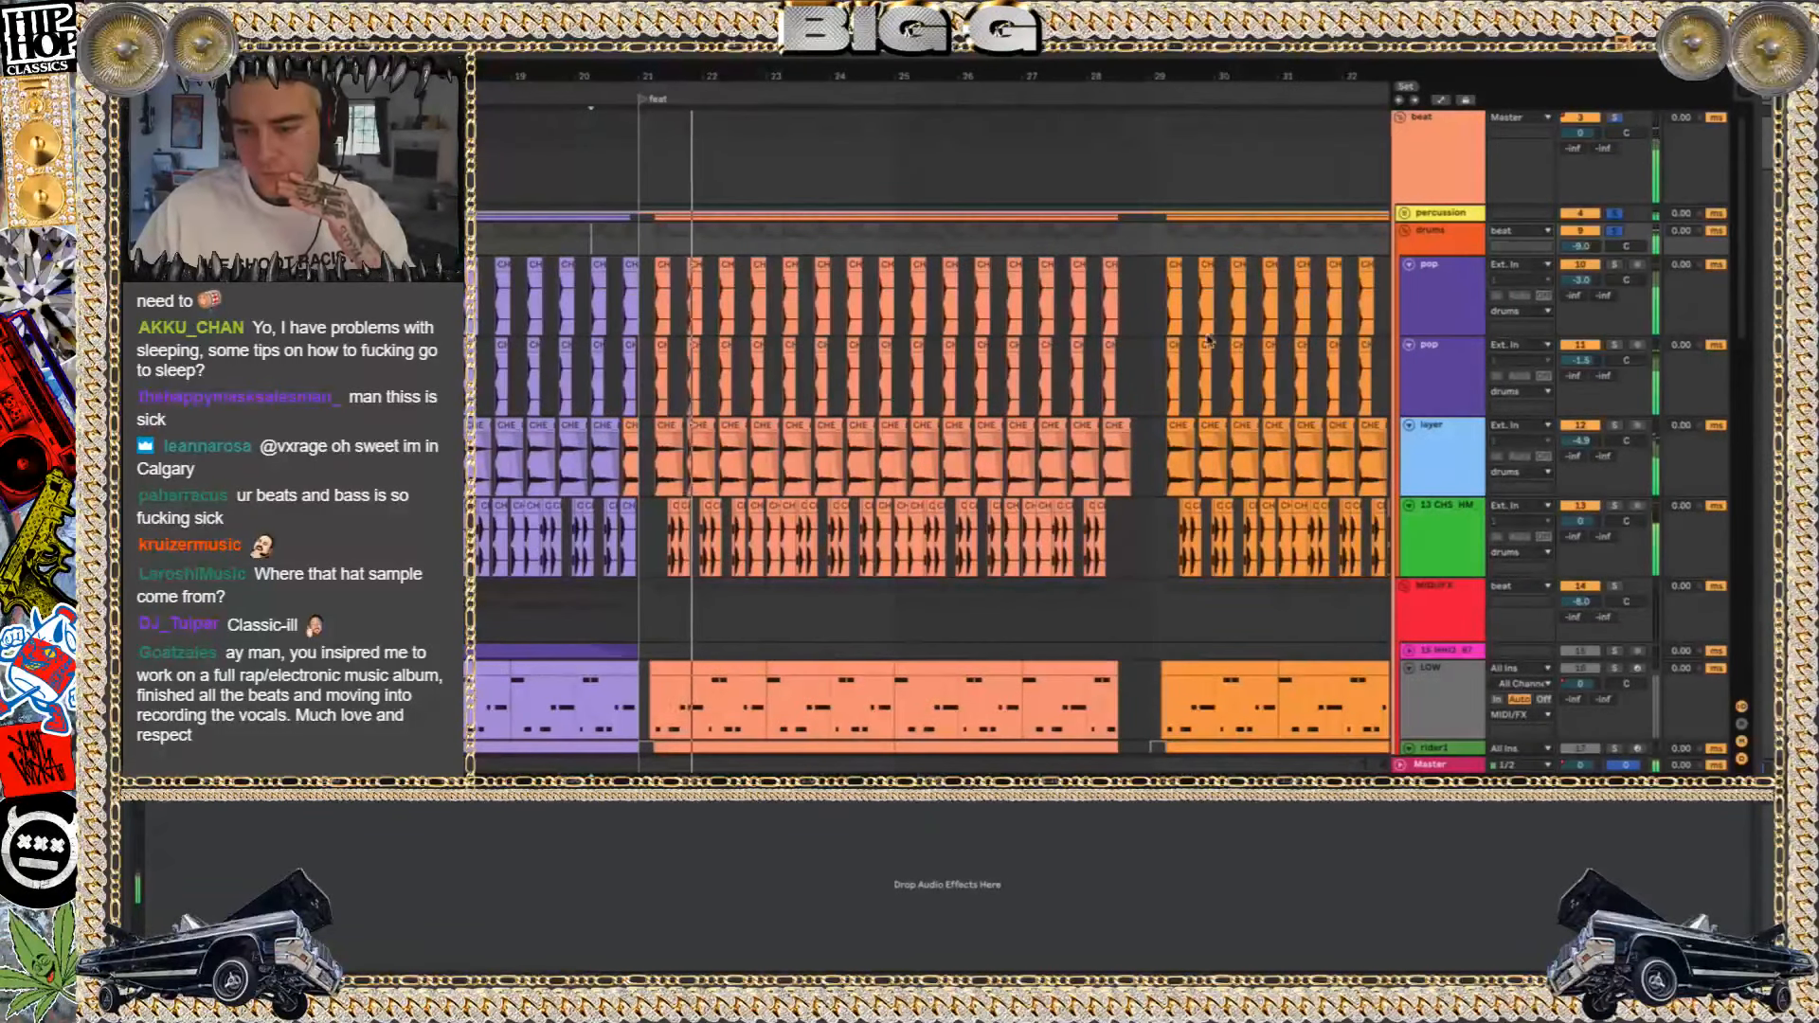
Audition the transition into bar 29, unfolding the percussion group and replaying from around bar 28
{"action": "left_click", "coordinate": [1116, 245]}
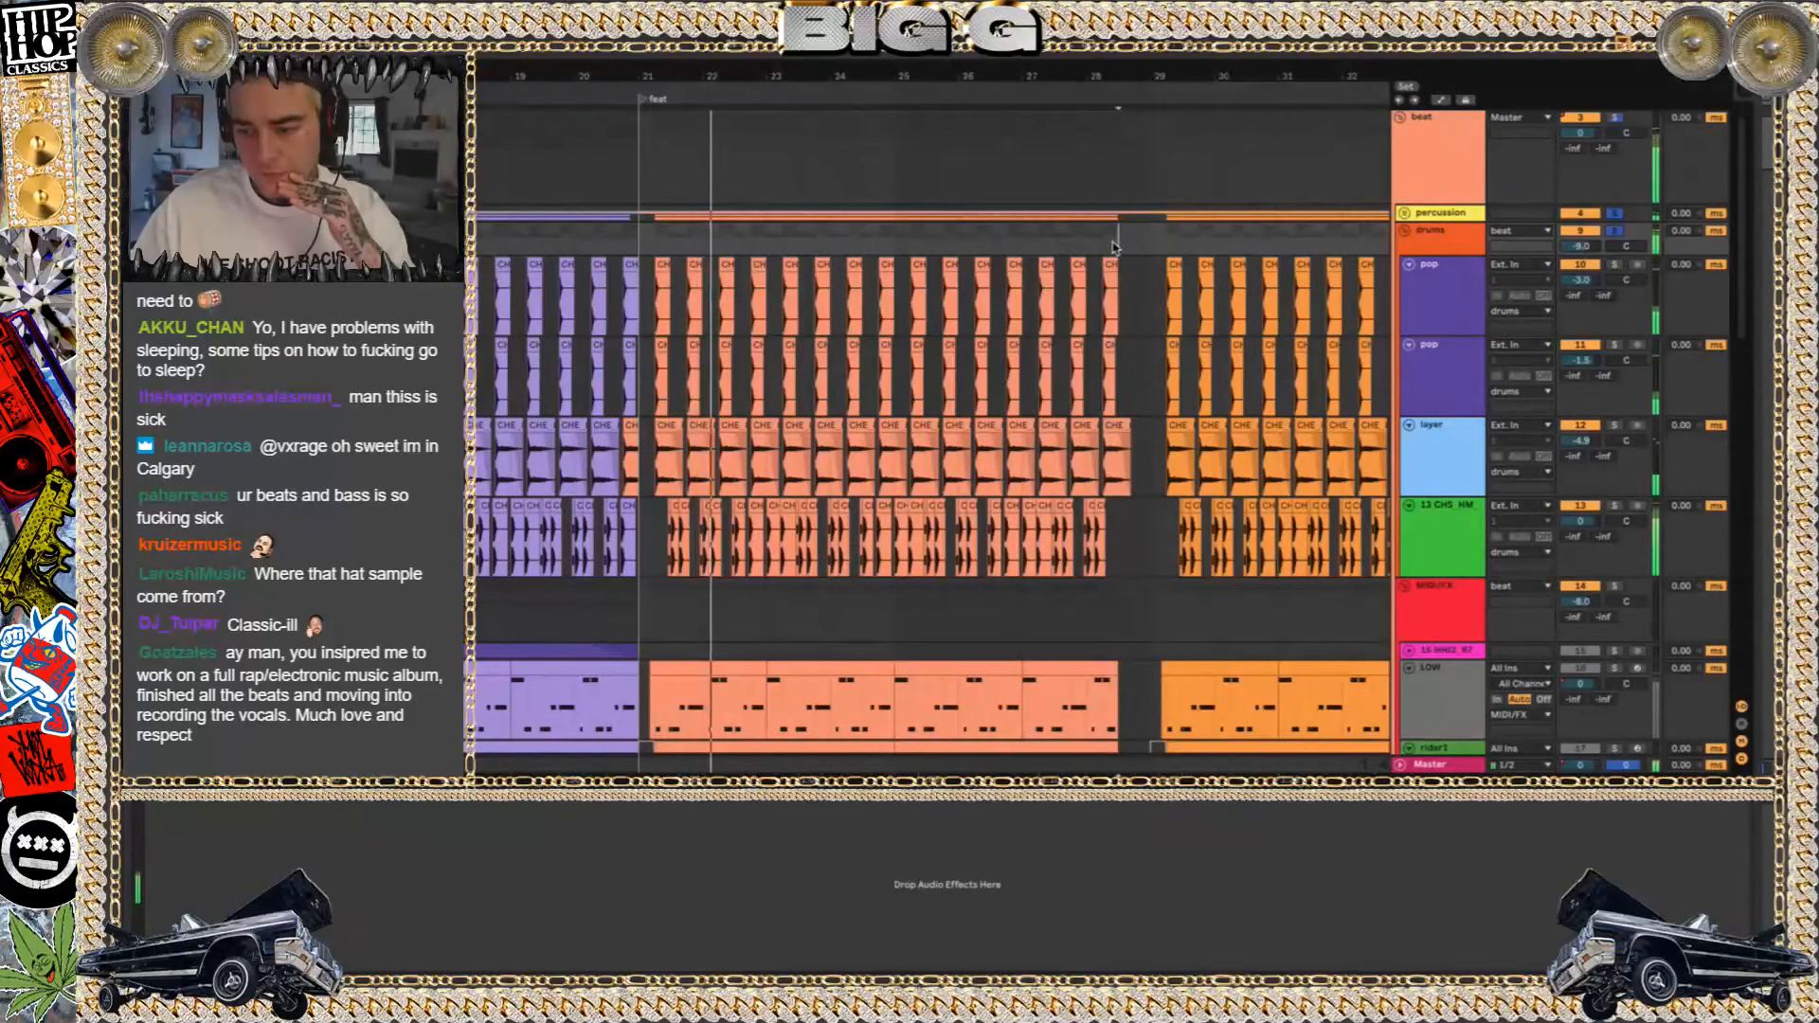
{"action": "left_click", "coordinate": [1403, 213]}
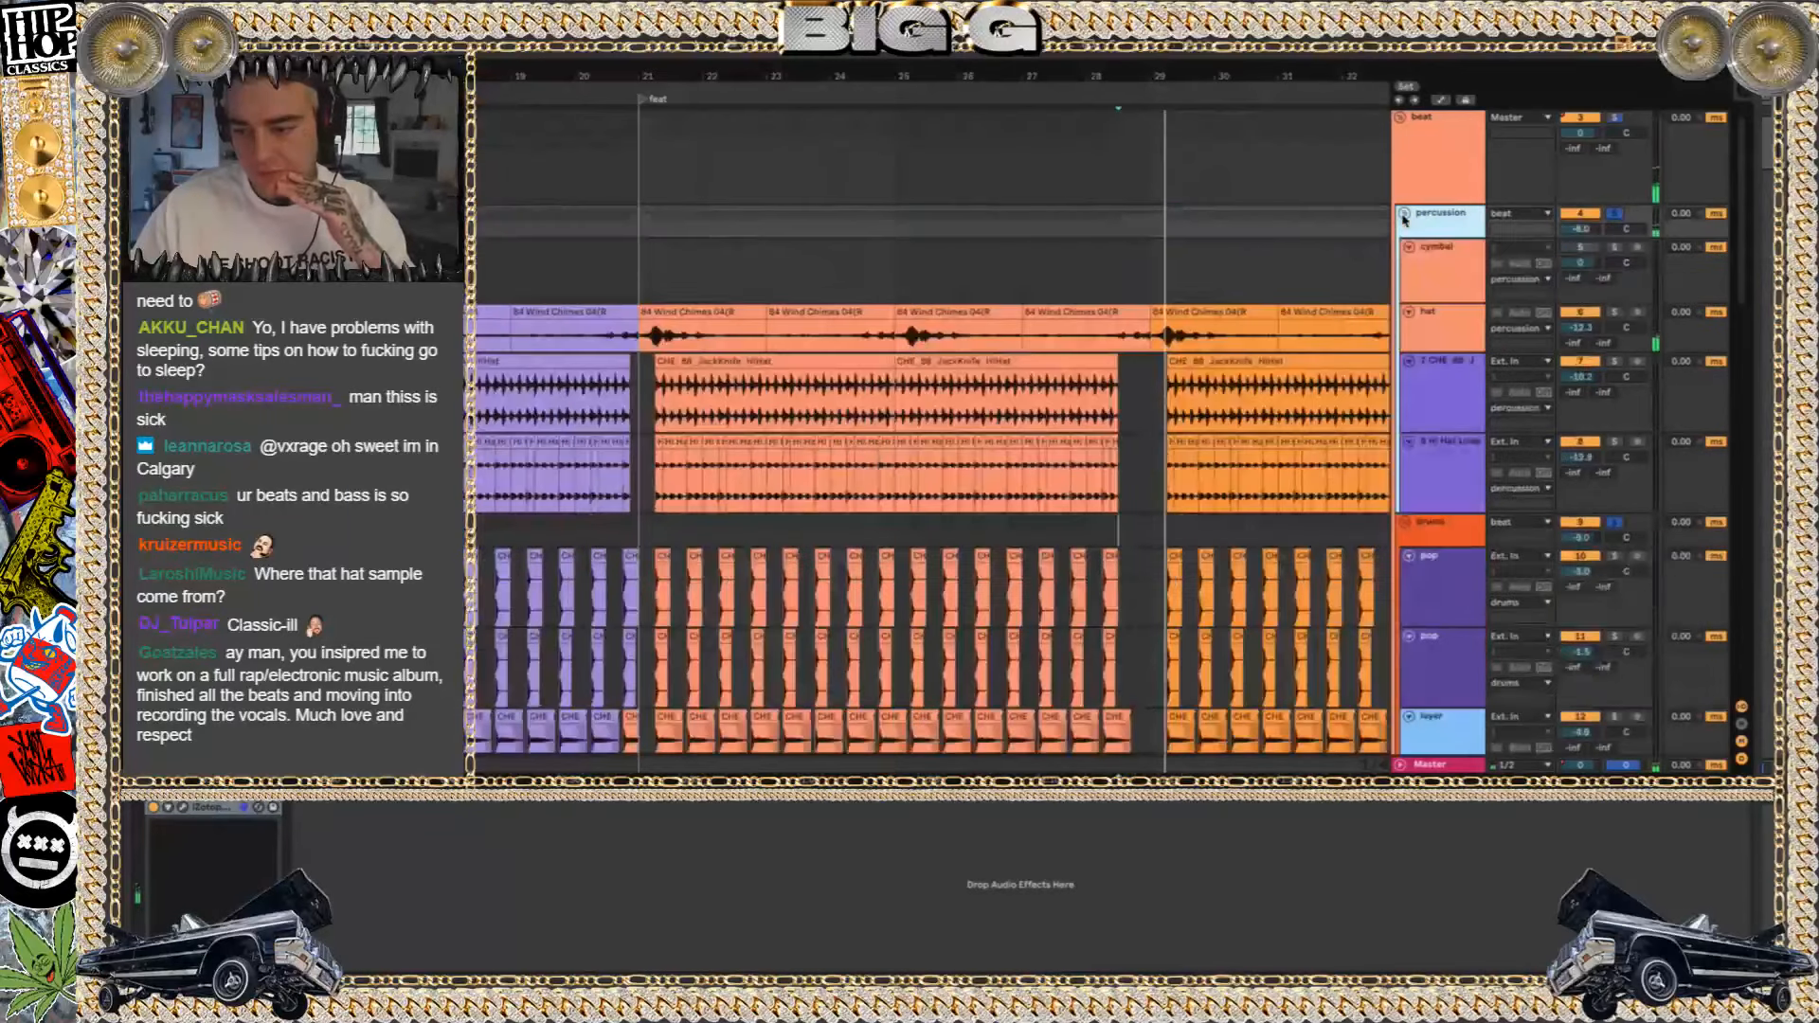
{"action": "left_click", "coordinate": [1086, 272]}
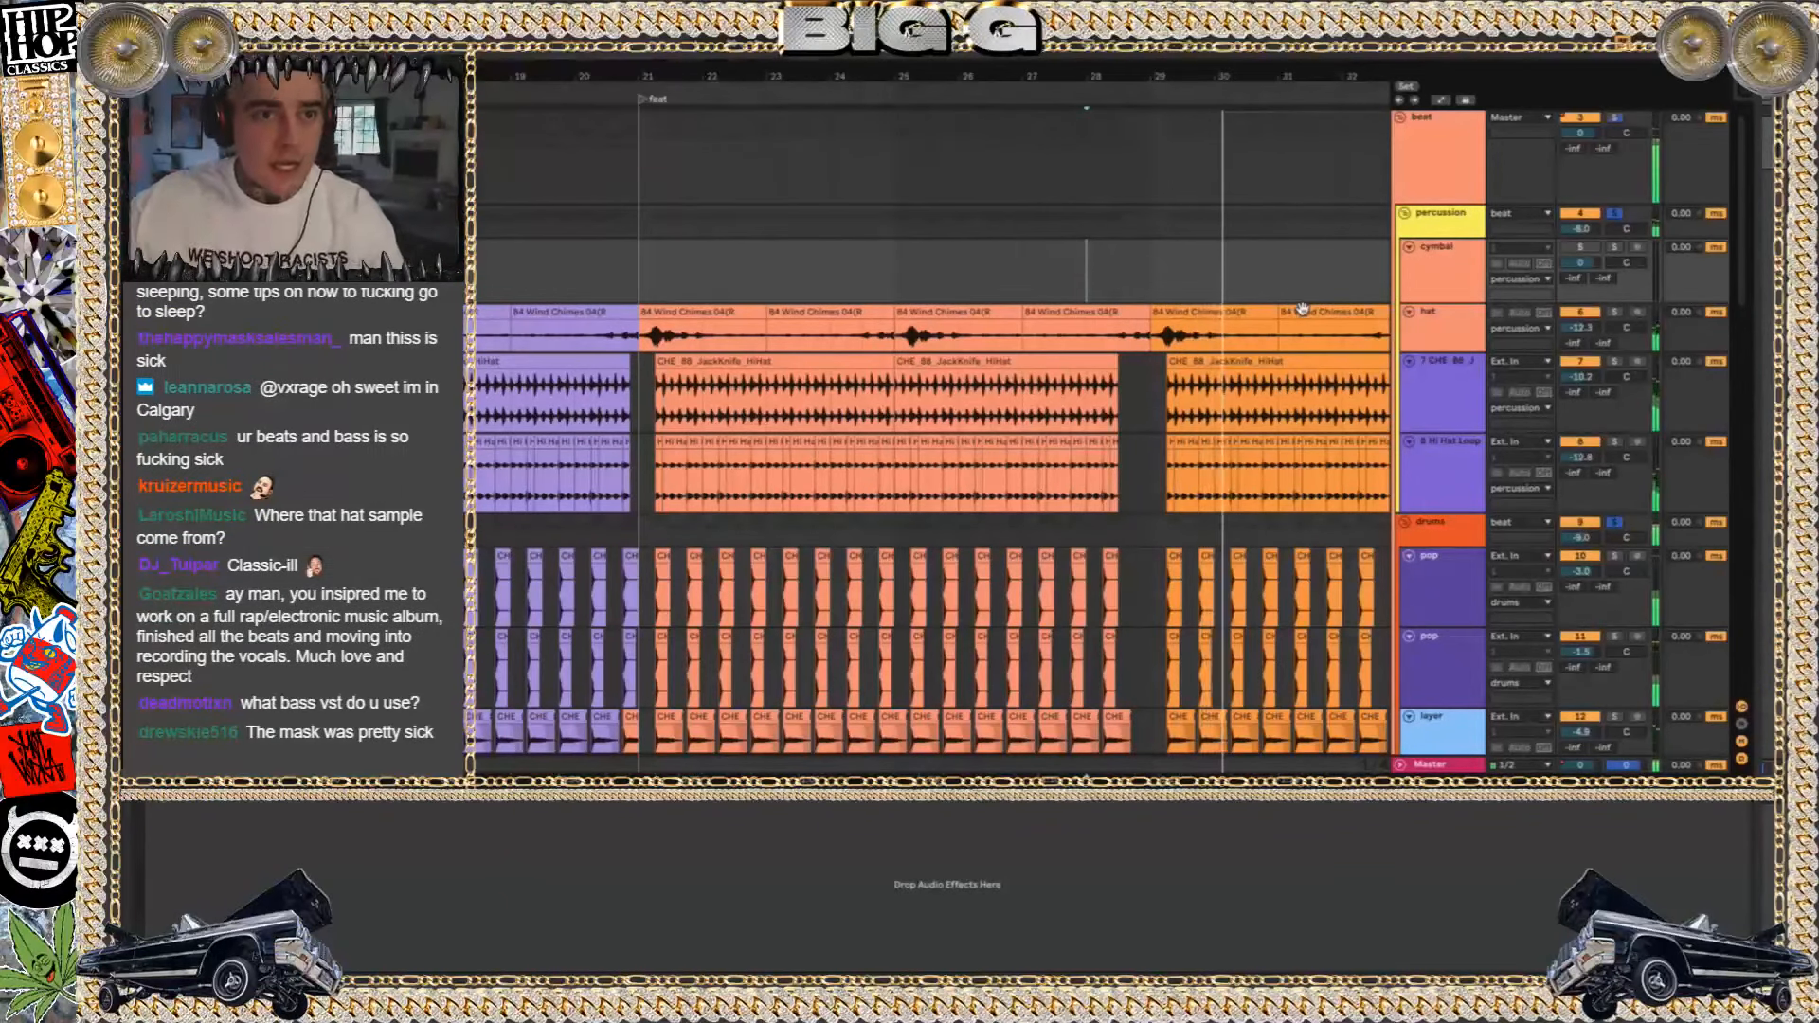
{"action": "key", "text": "space"}
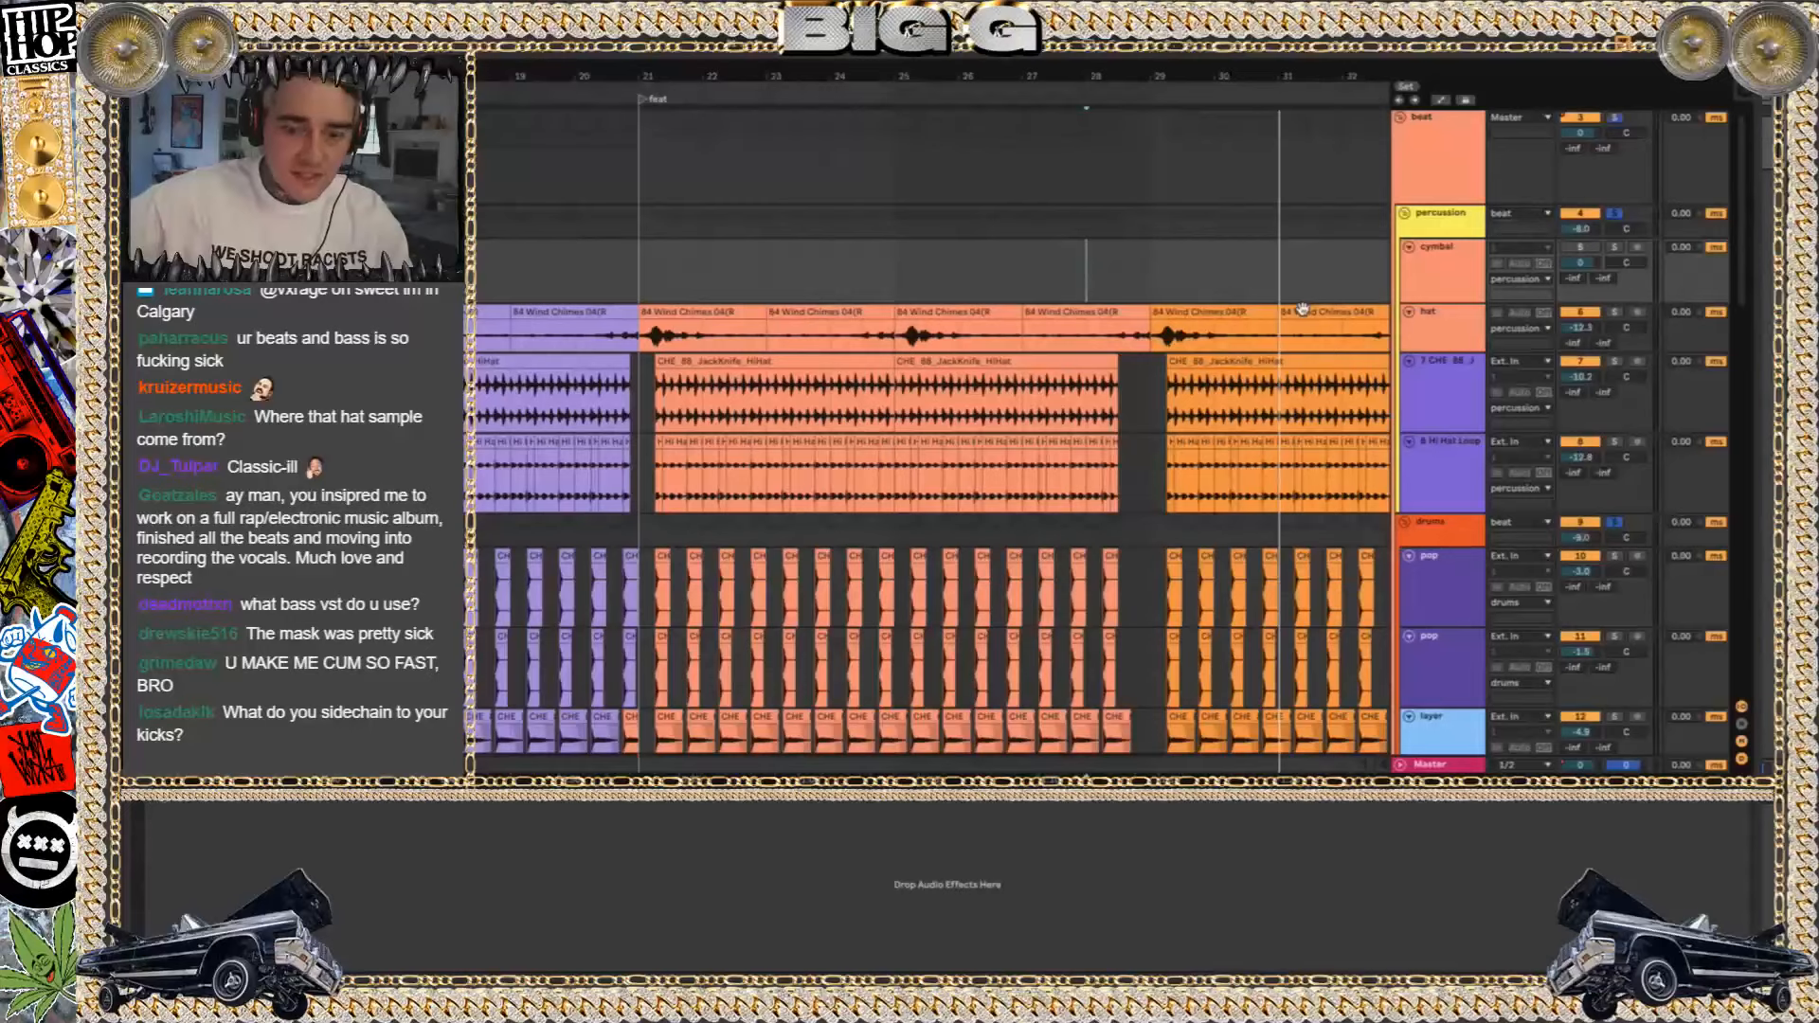
Insert a MIDI track after the beat group, load Kontakt with Scarbee Rickenbacker Bass, and solo the track
{"action": "left_click", "coordinate": [1434, 118]}
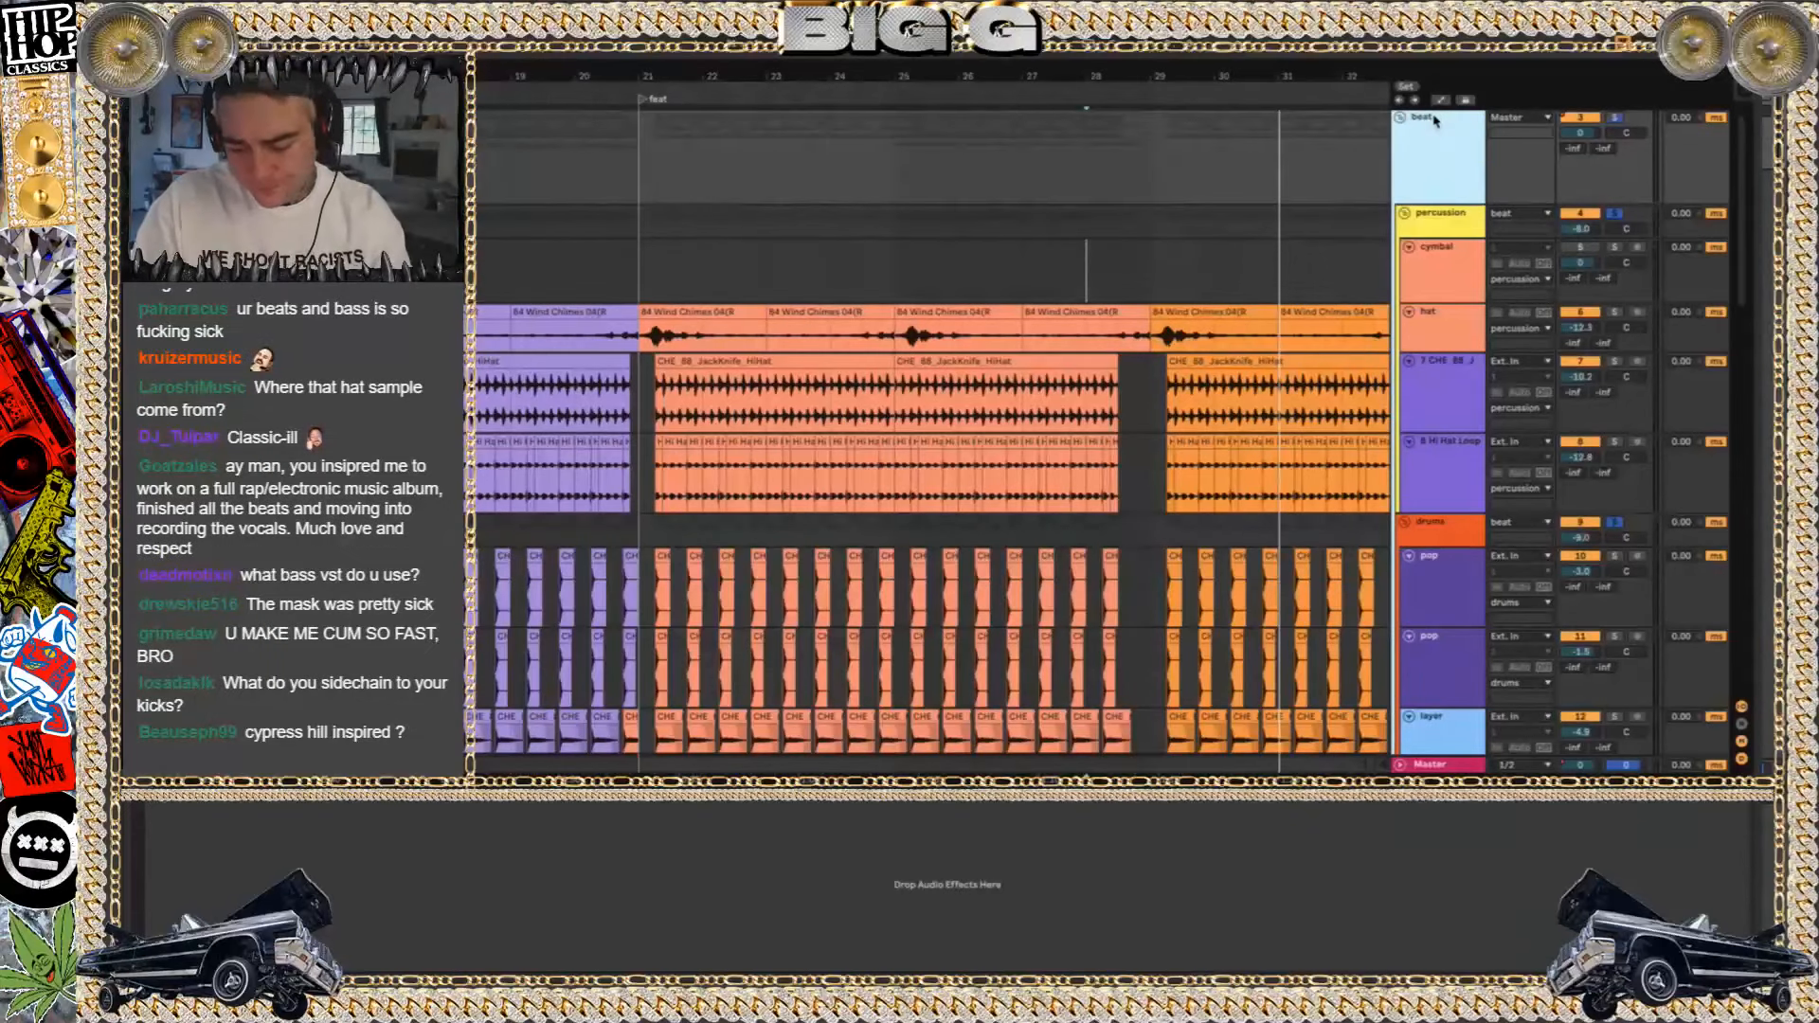
{"action": "key", "text": "super+shift+t"}
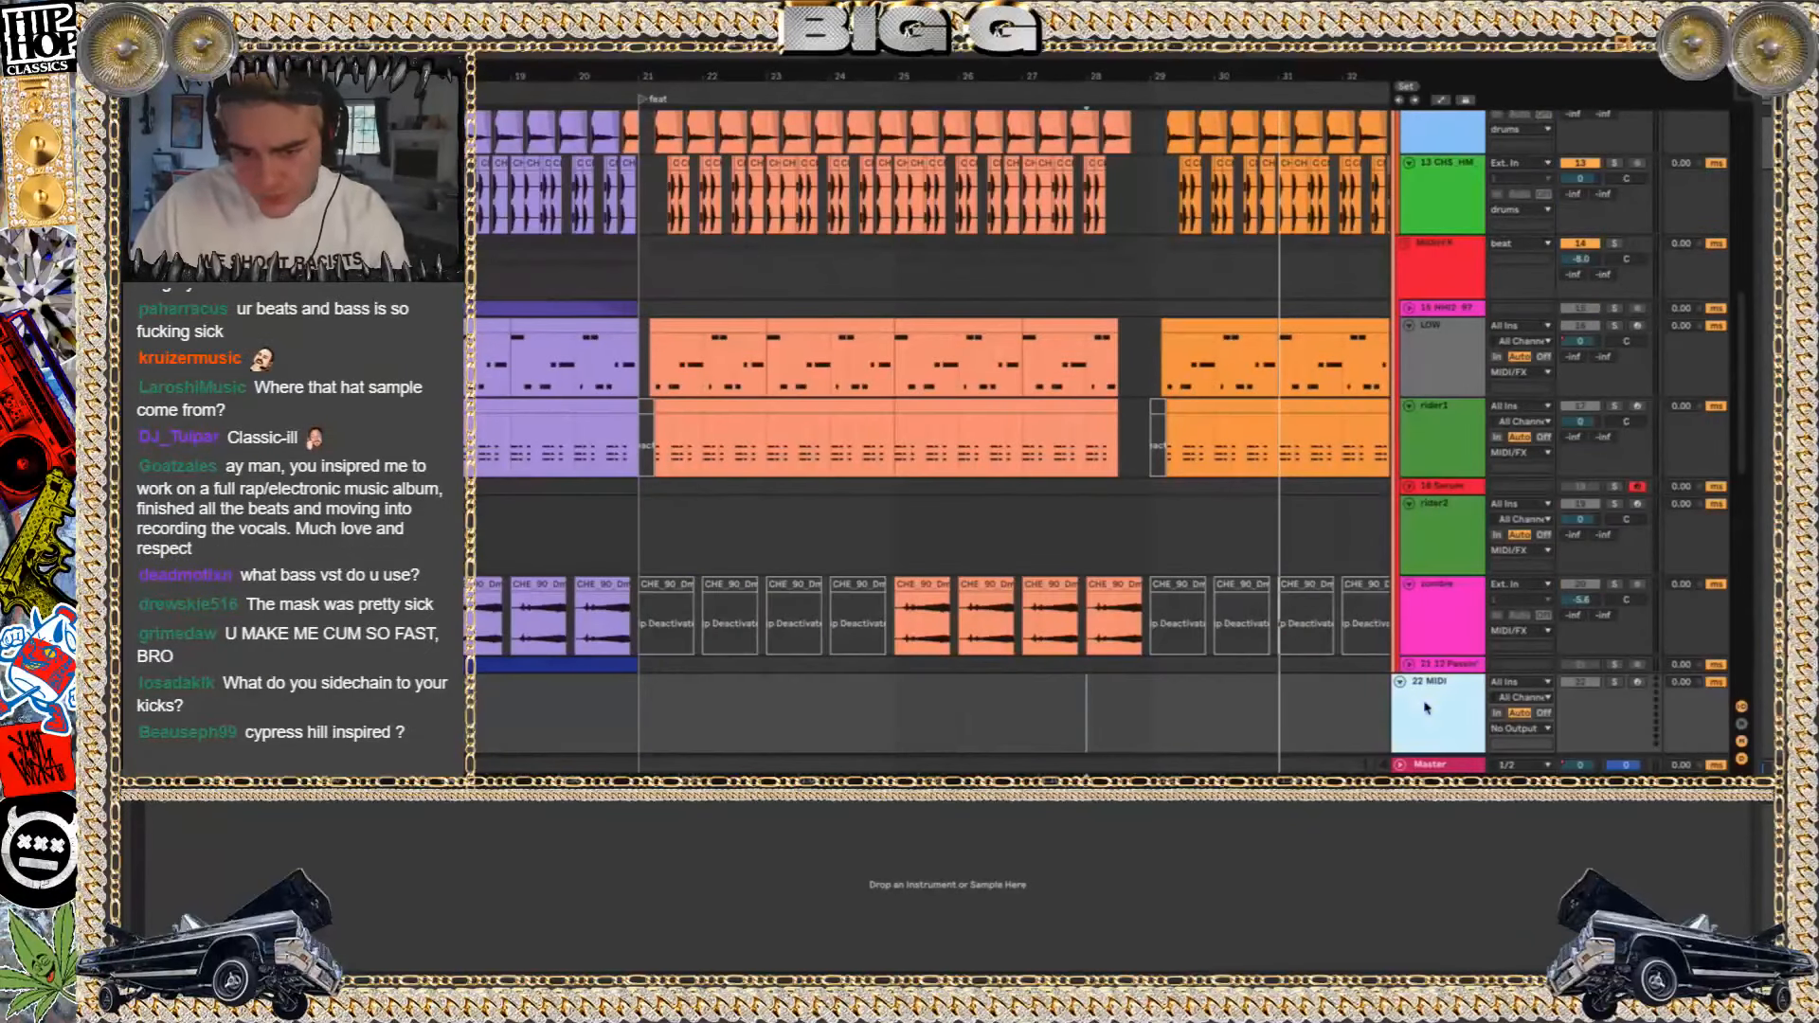
{"action": "scroll", "coordinate": [934, 427], "scroll_direction": "left", "scroll_amount": 5}
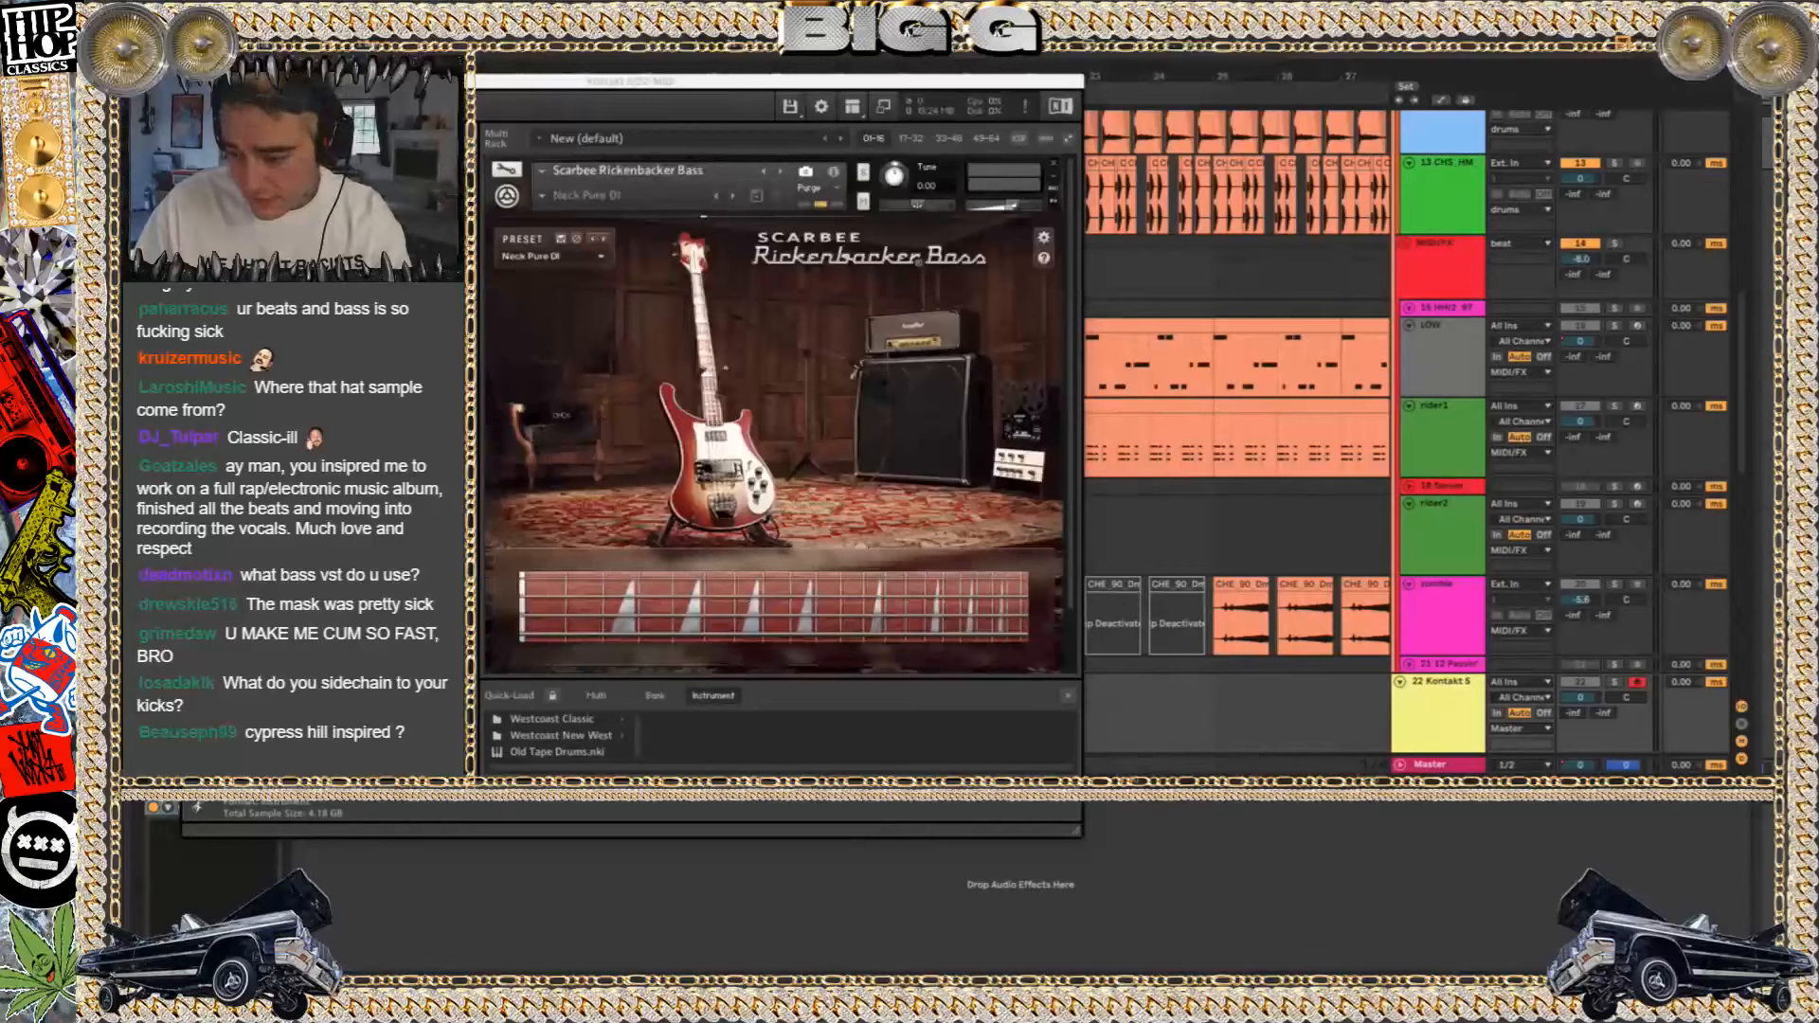
{"action": "left_click", "coordinate": [1616, 682]}
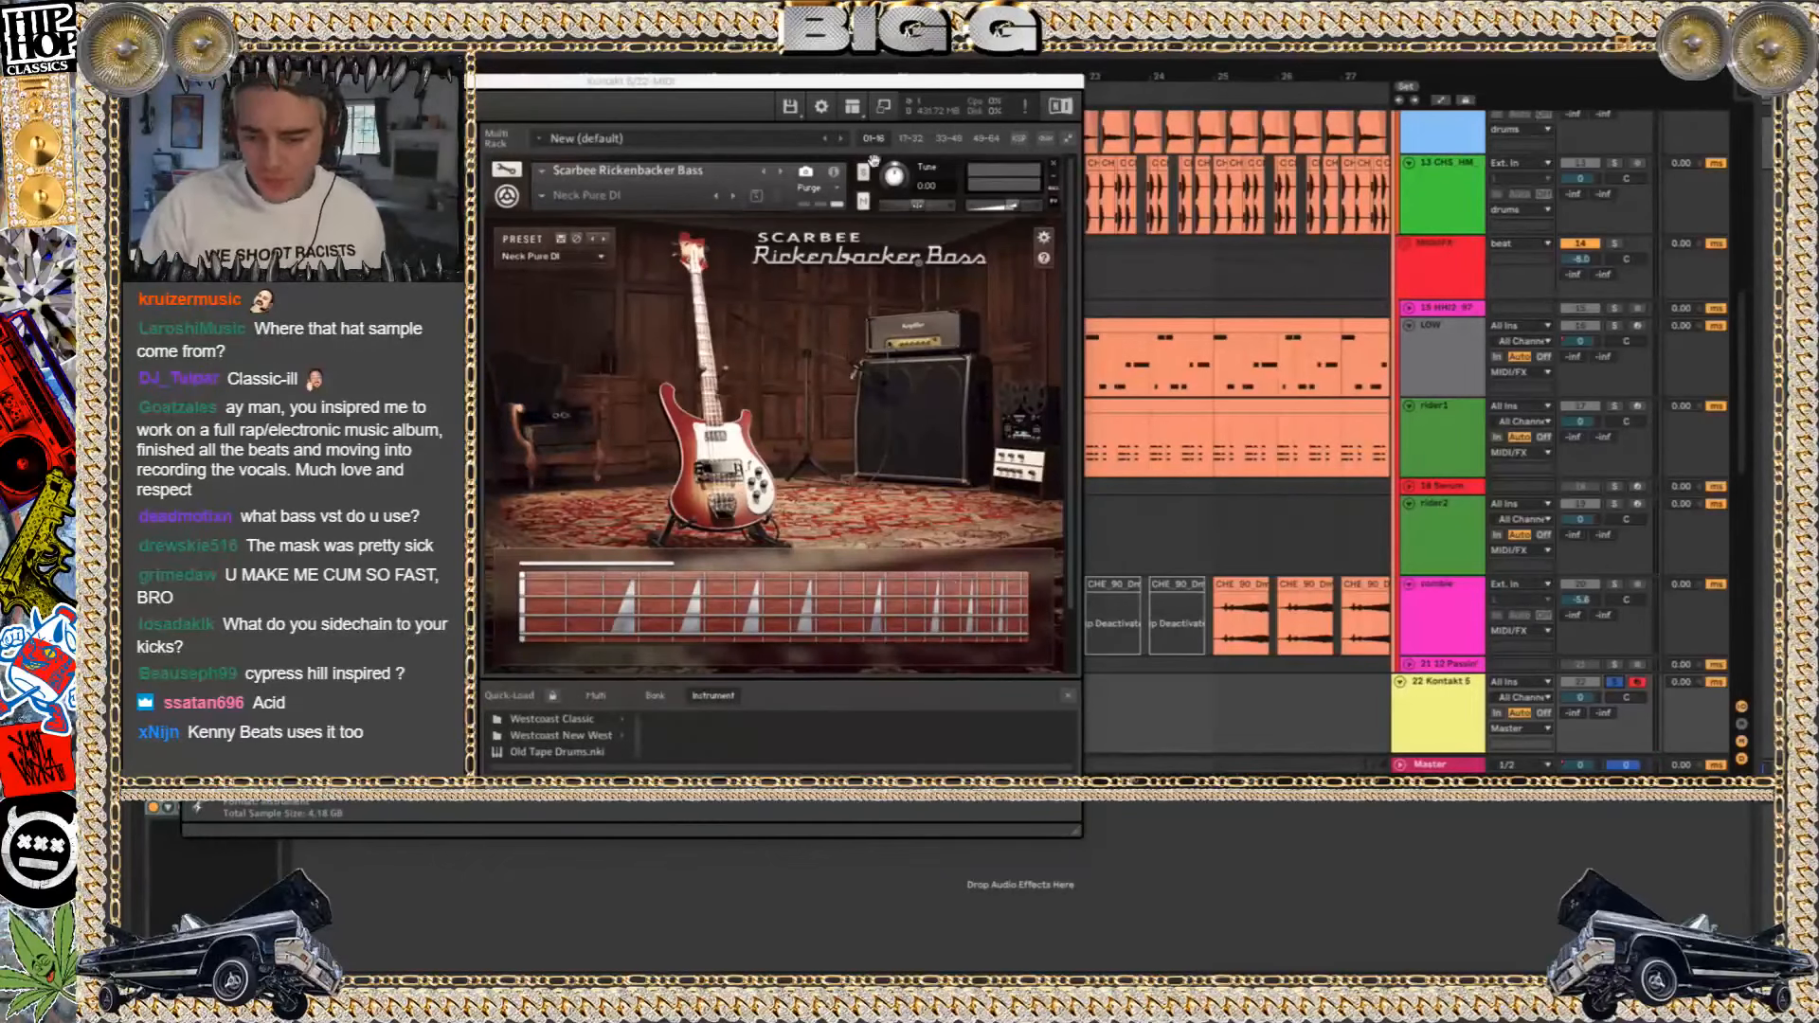
Show the Rickenbacker bass's preset list and leave it on Neck Pure DI
{"action": "left_click", "coordinate": [588, 272]}
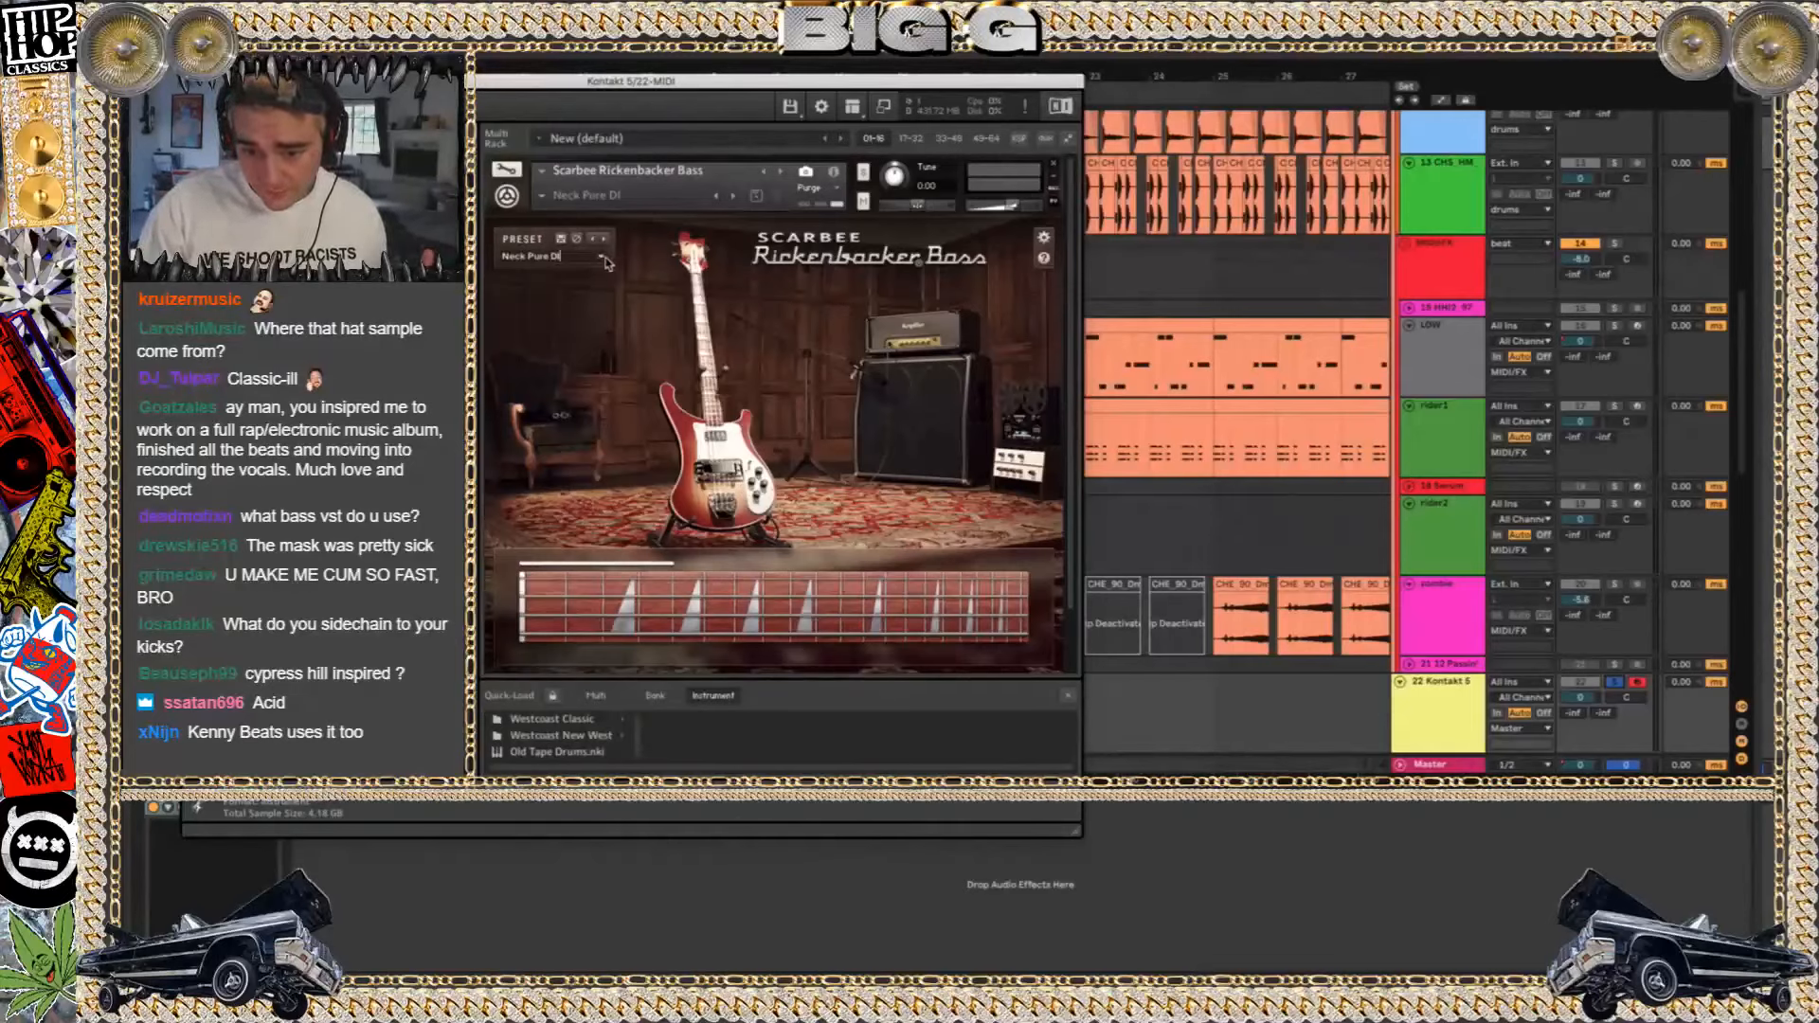
{"action": "left_click", "coordinate": [603, 258]}
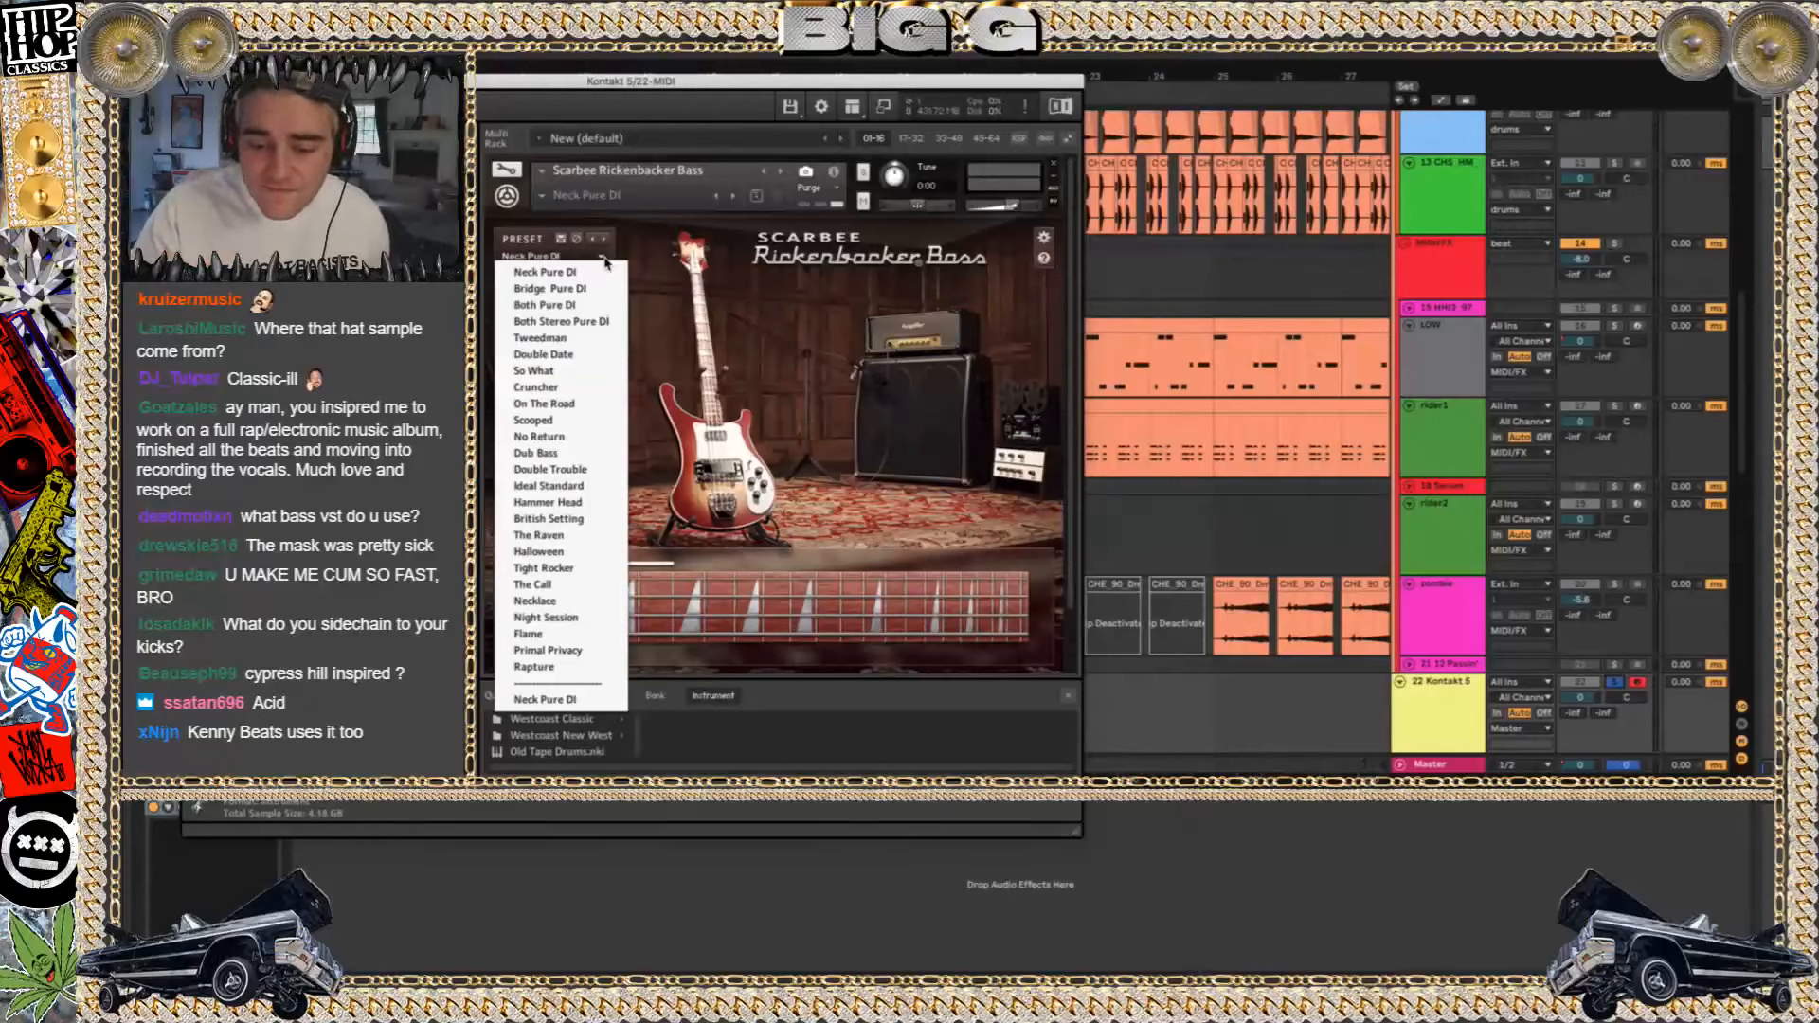
{"action": "left_click", "coordinate": [603, 261]}
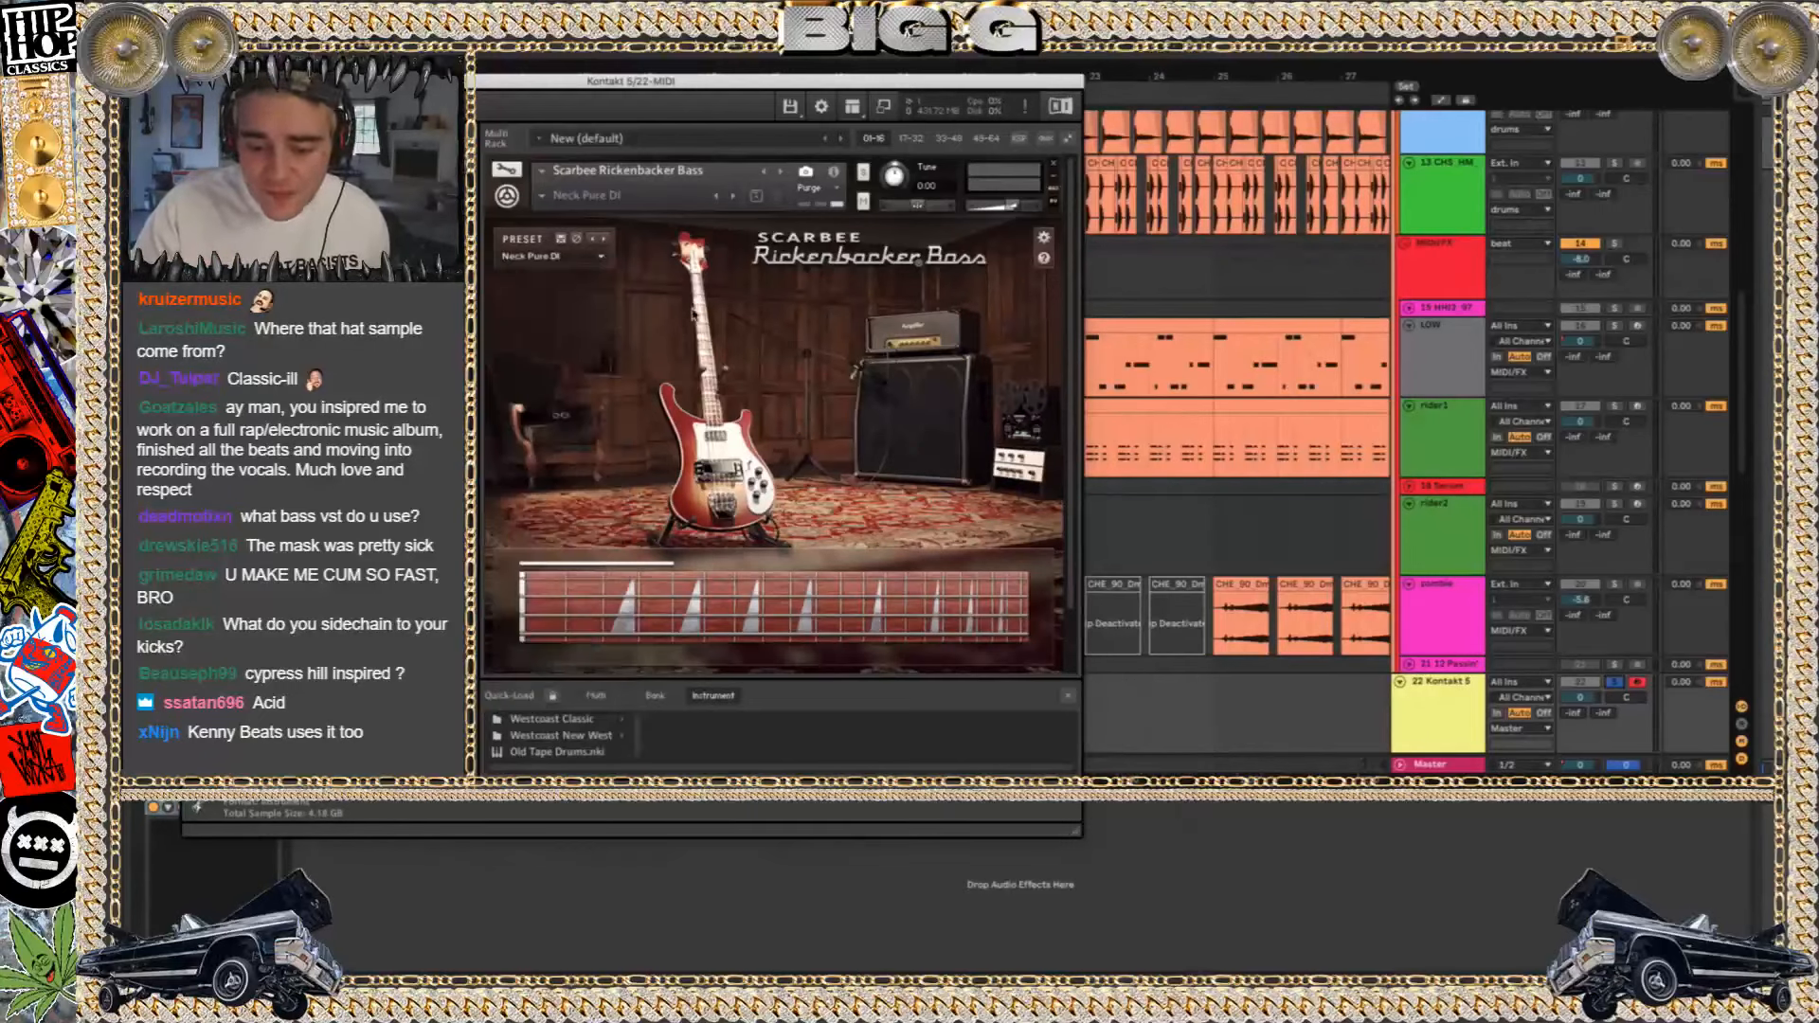
Remove the standard Scarbee Rickenbacker Bass from the Kontakt rack without saving changes, leaving only the palm-mute version loaded
{"action": "left_click", "coordinate": [497, 175]}
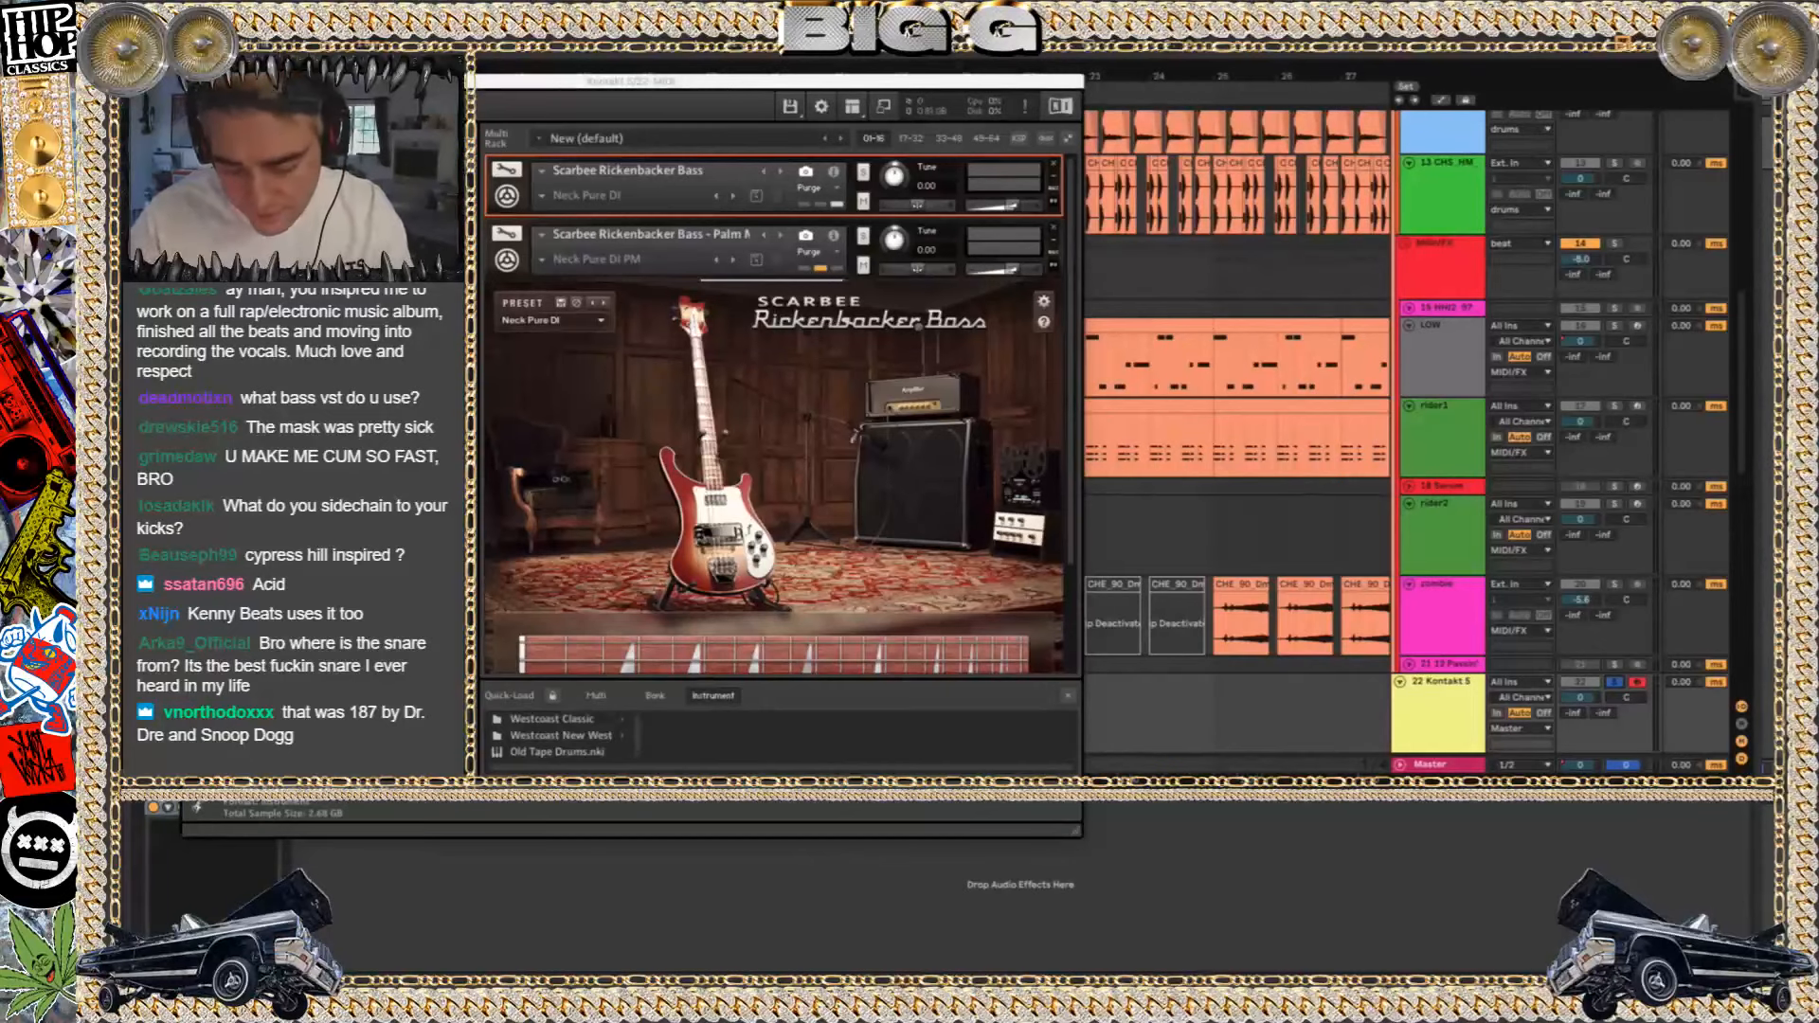
{"action": "left_click", "coordinate": [489, 228]}
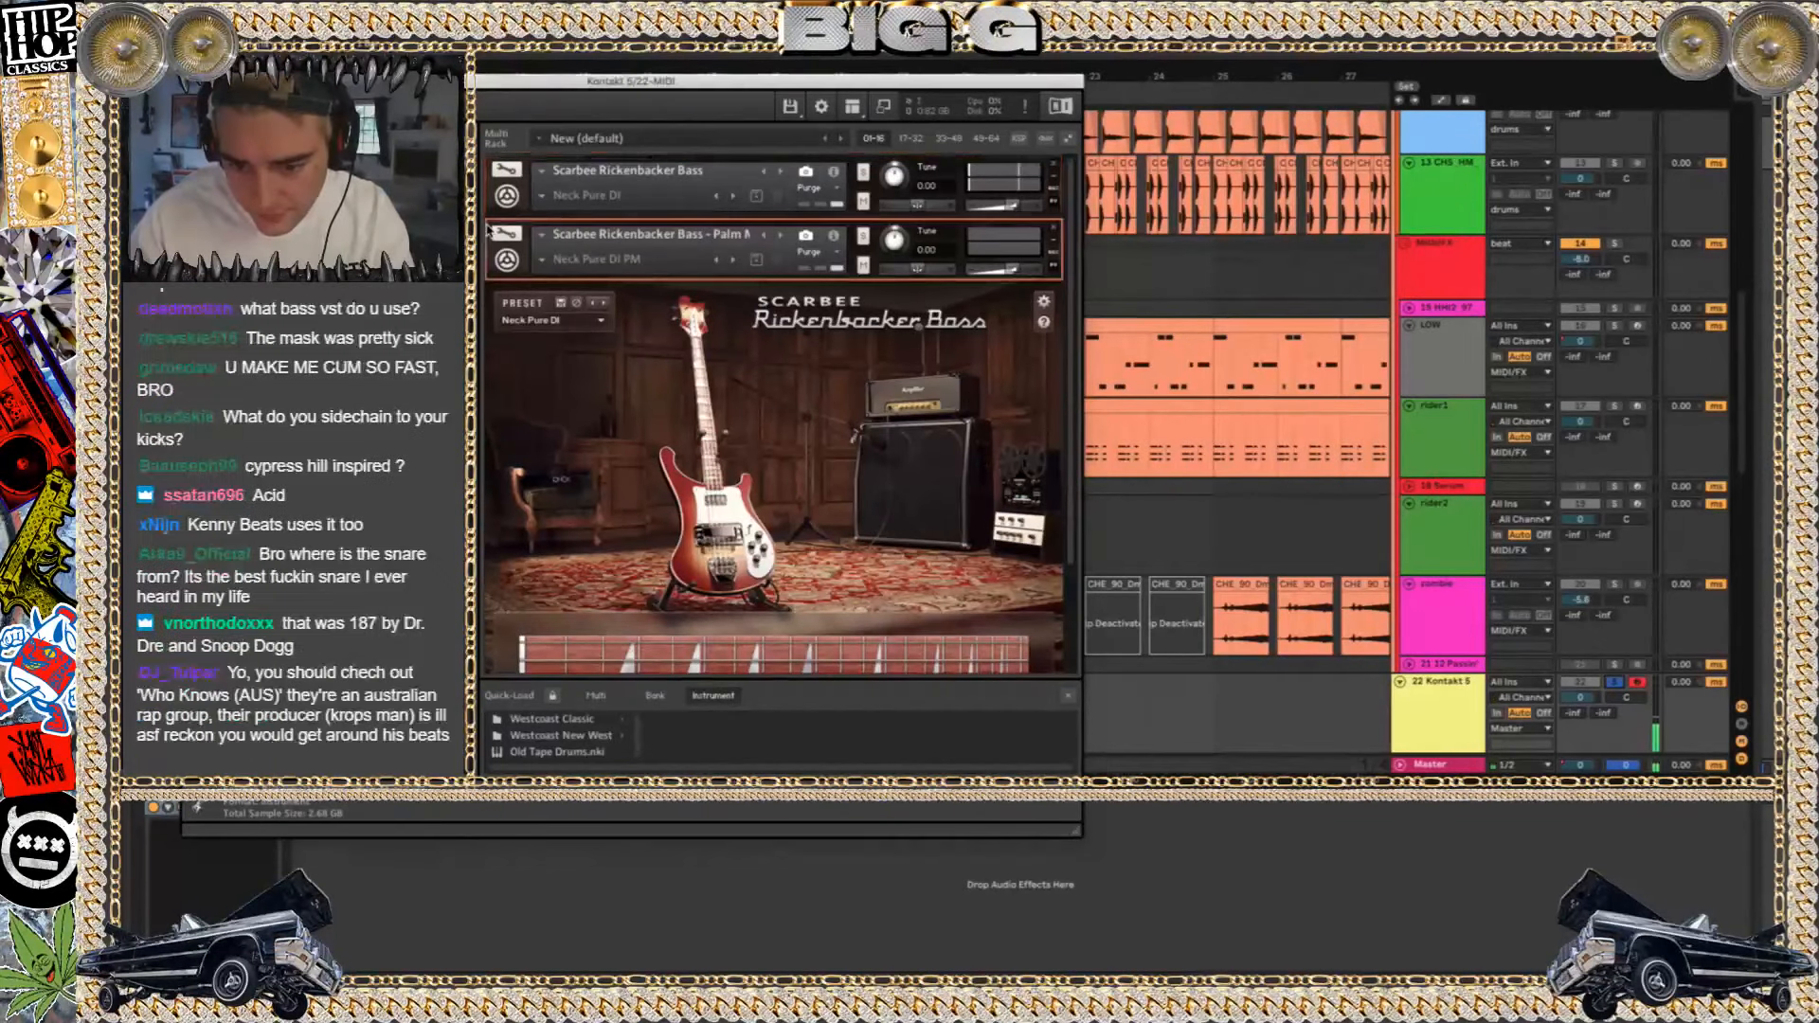
{"action": "key", "text": "Delete"}
{"action": "left_click", "coordinate": [494, 181]}
{"action": "key", "text": "Delete"}
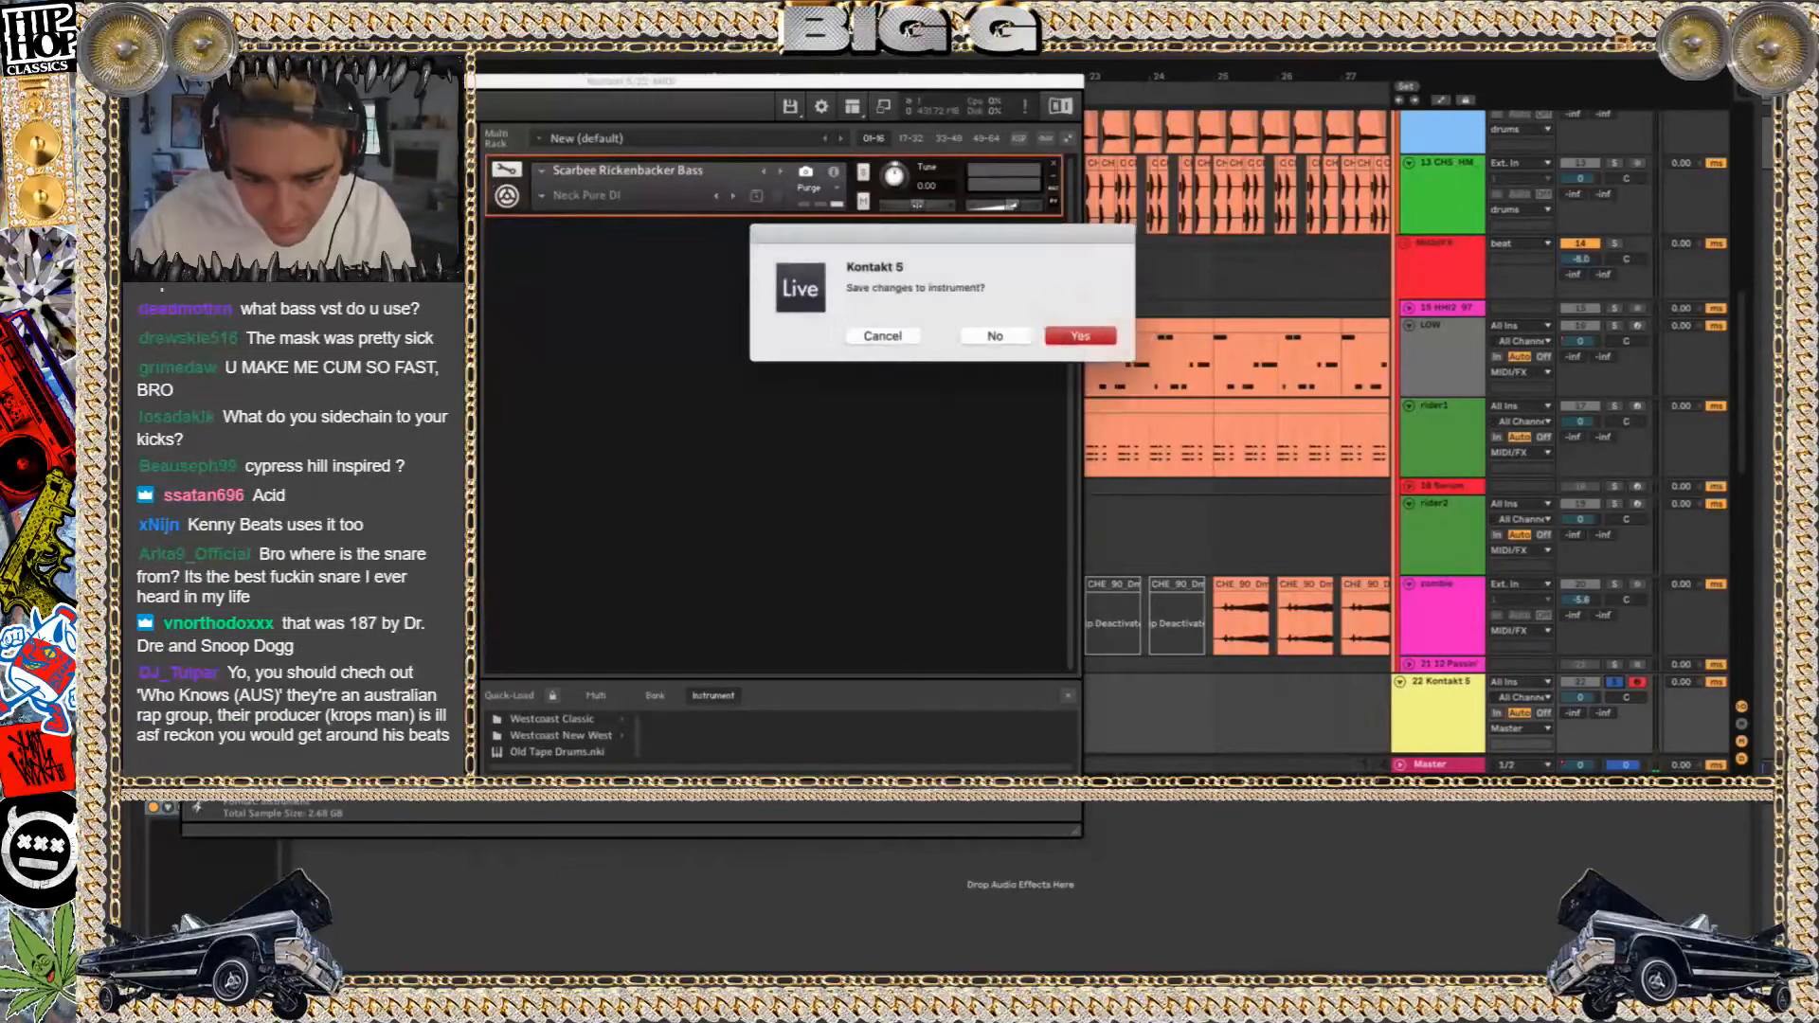
{"action": "left_click", "coordinate": [988, 341]}
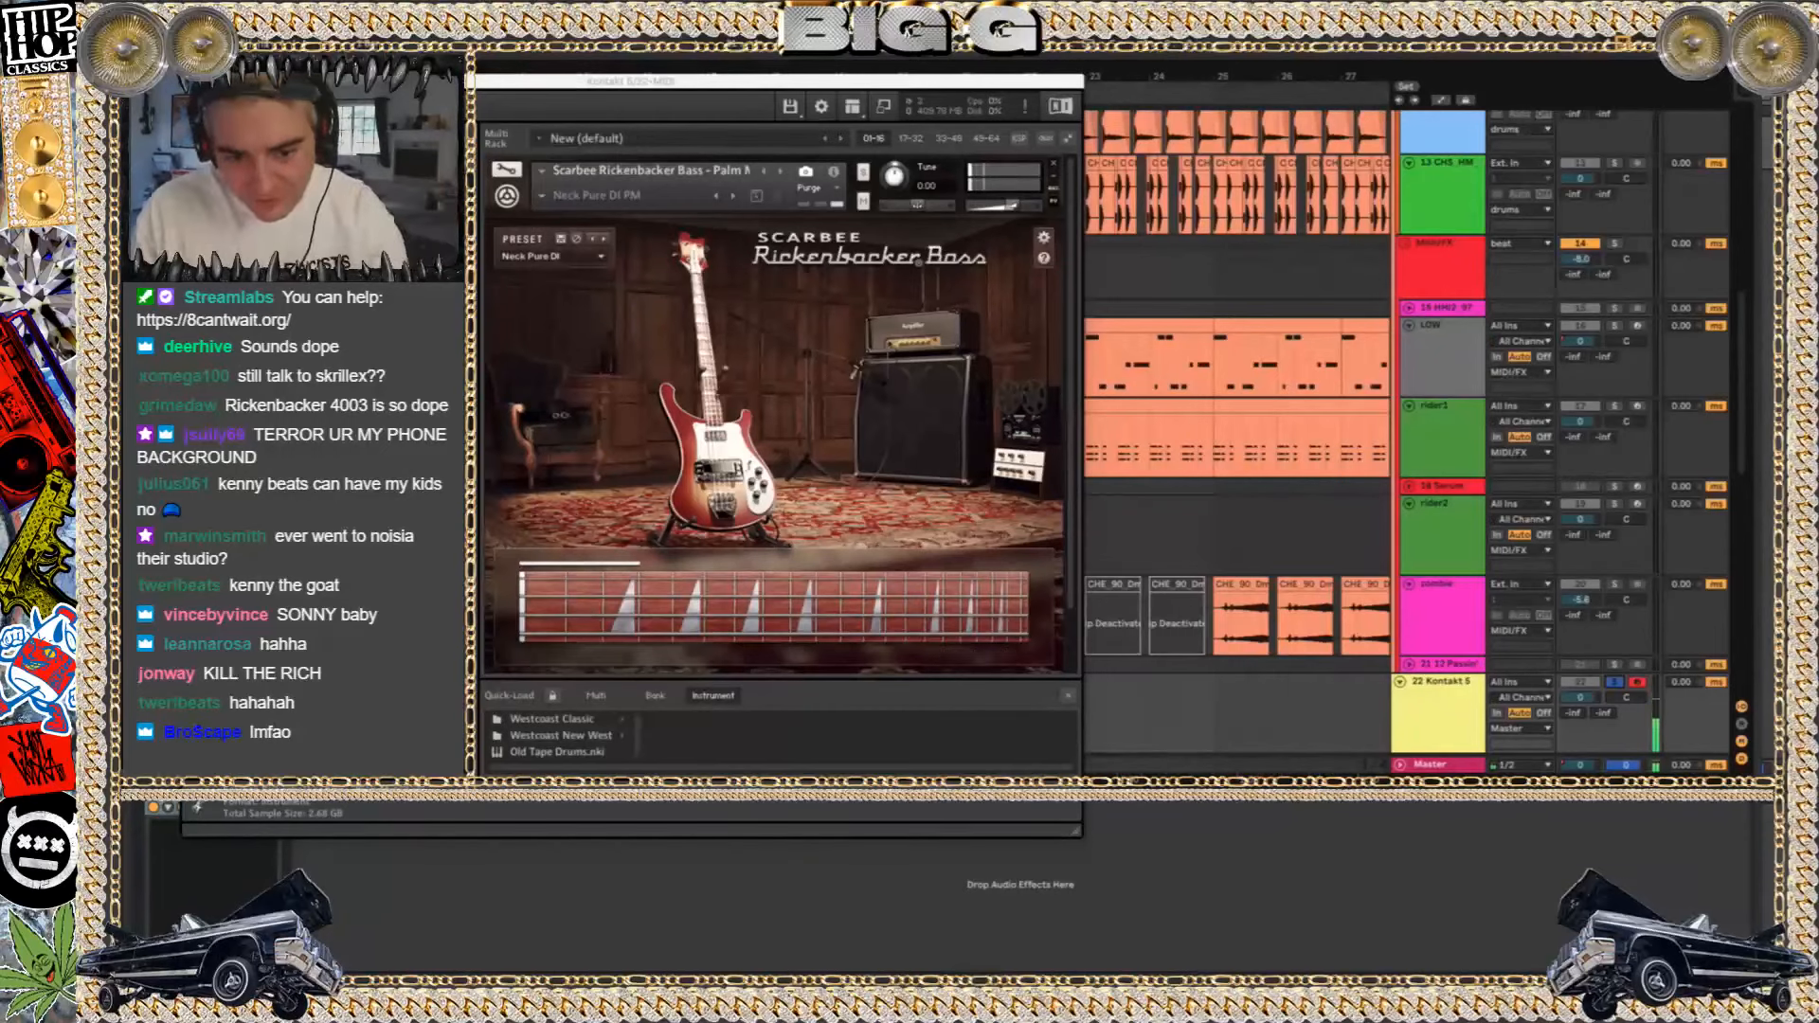
Close the Kontakt window and delete the Kontakt track below the beat group
{"action": "key", "text": "super+w"}
{"action": "left_click", "coordinate": [1435, 729]}
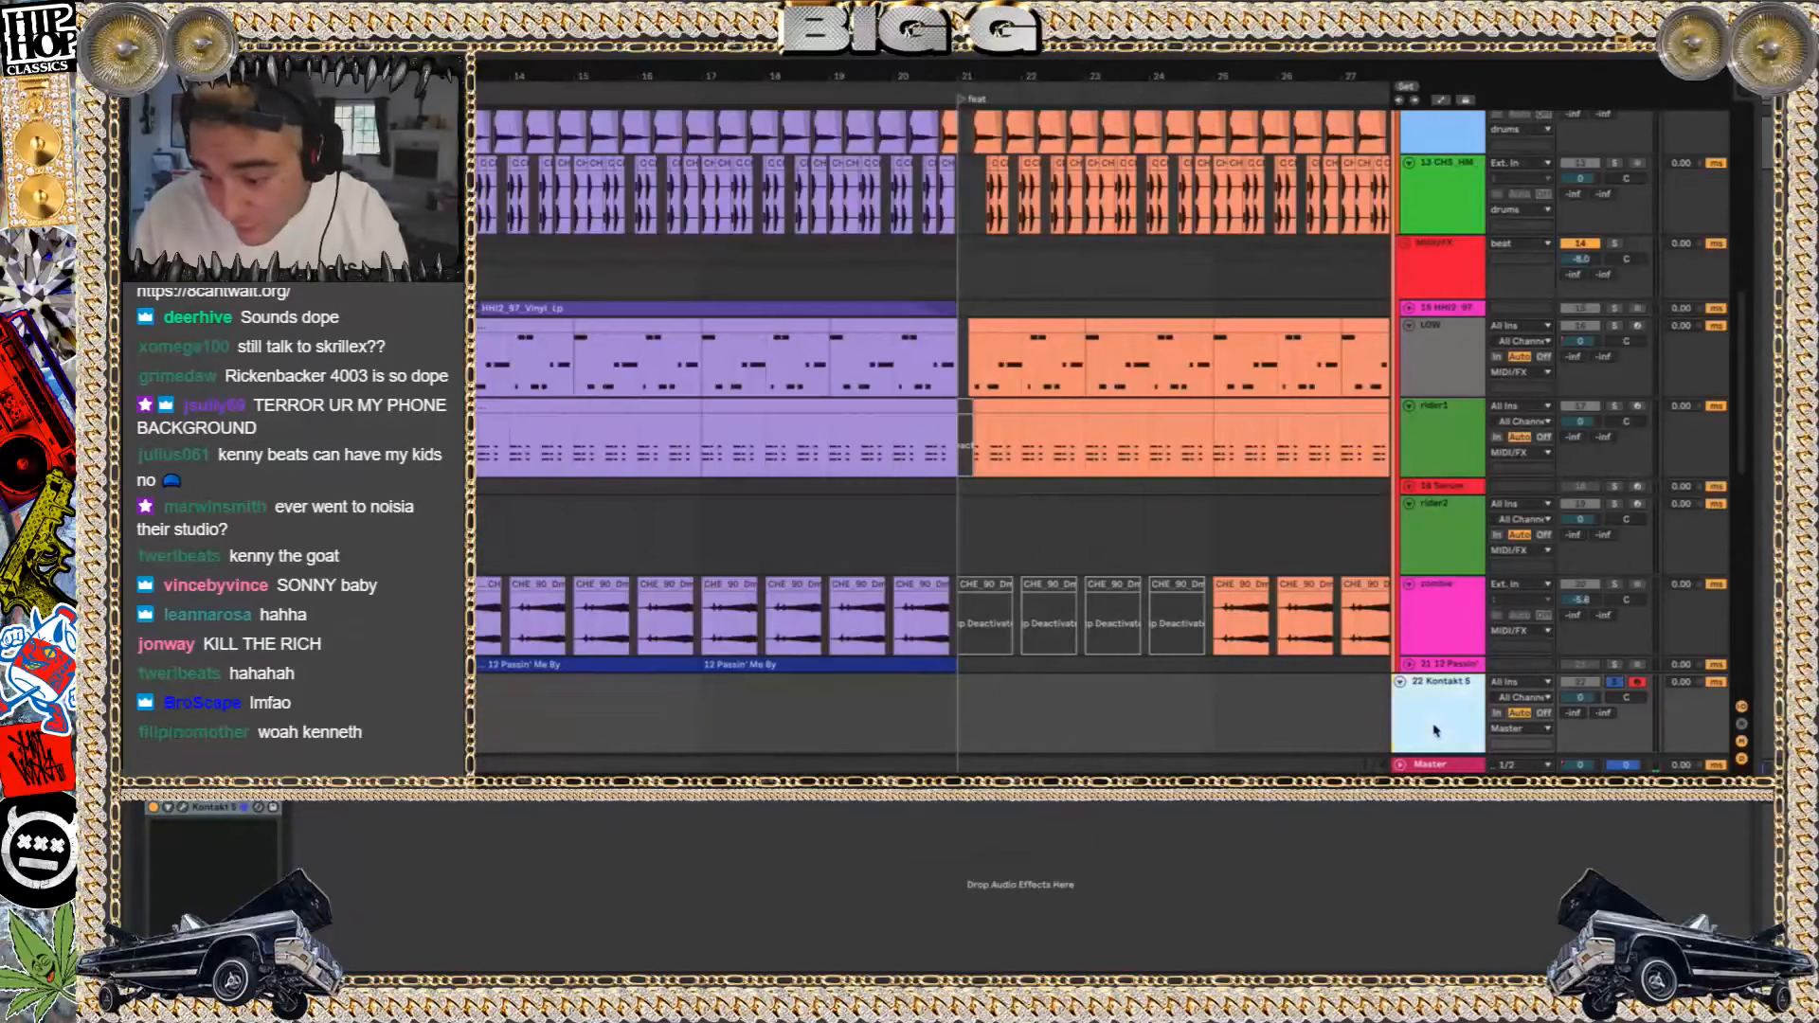
{"action": "key", "text": "Delete"}
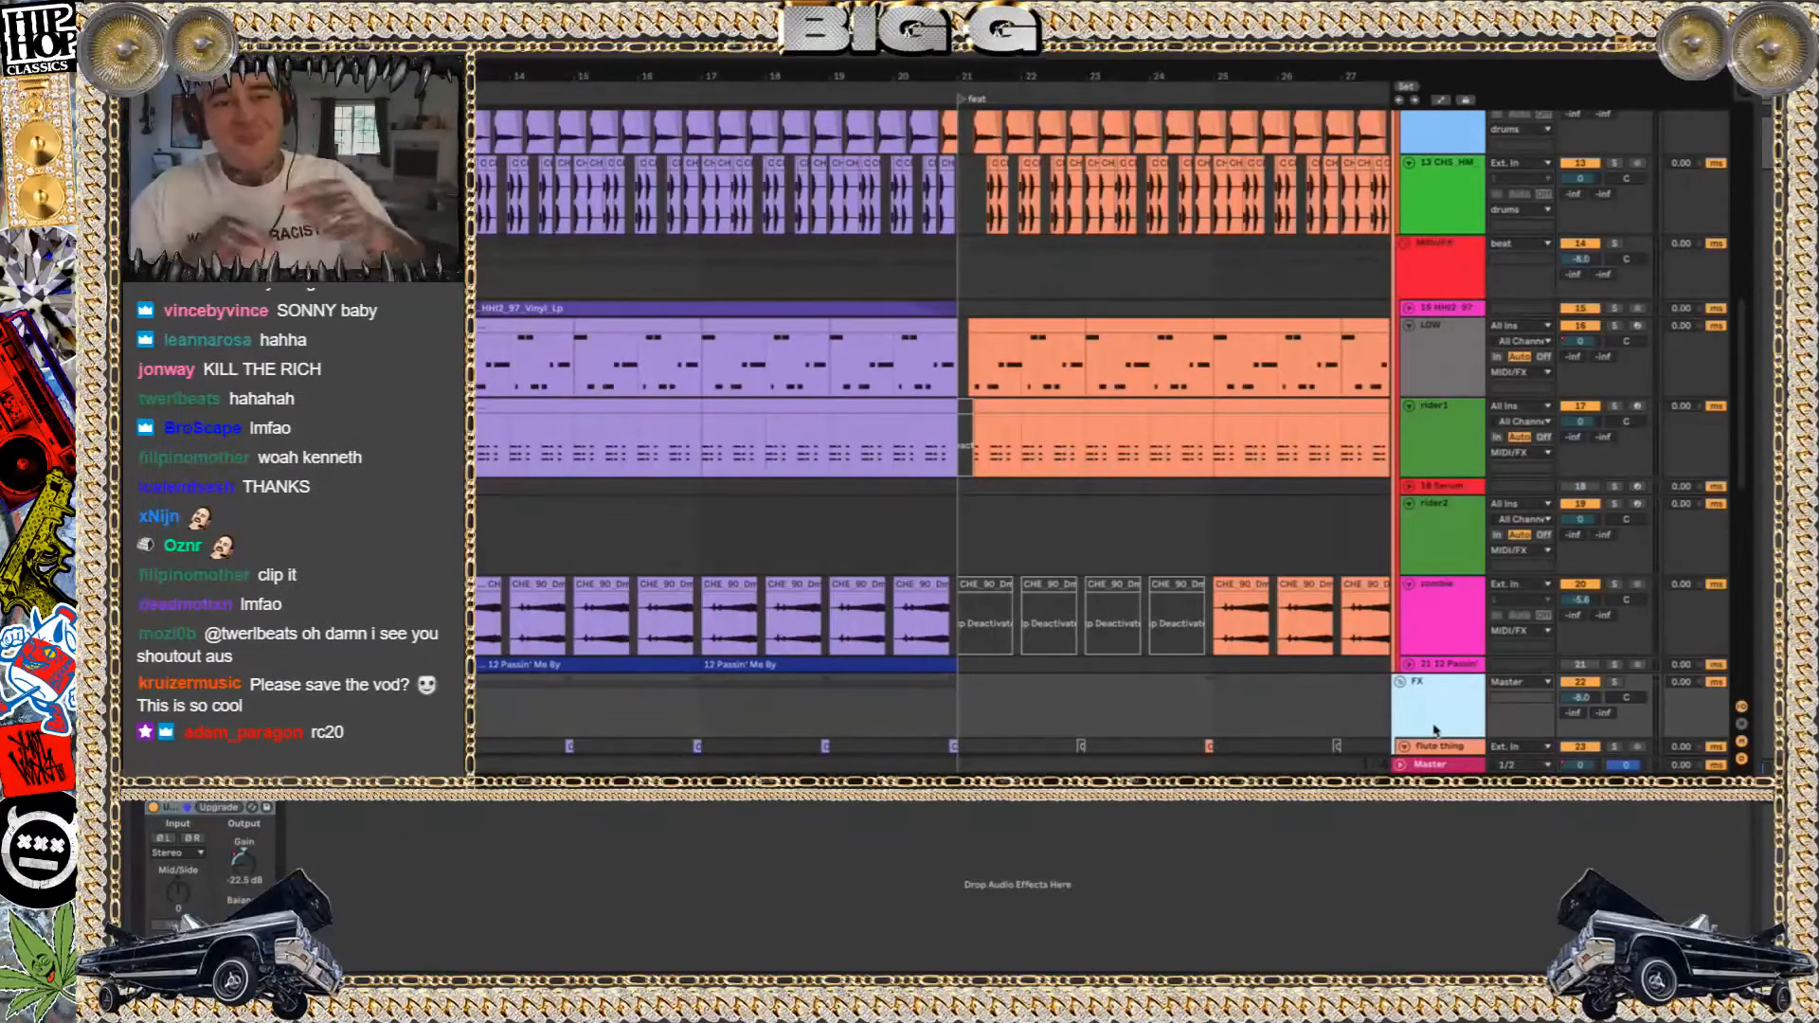
Play the beat with its drums and MIDI/FX groups while examining their clips before the feat marker
{"action": "key", "text": "space"}
{"action": "scroll", "coordinate": [1005, 354], "scroll_direction": "left", "scroll_amount": 2}
{"action": "scroll", "coordinate": [1006, 353], "scroll_direction": "down", "scroll_amount": 1}
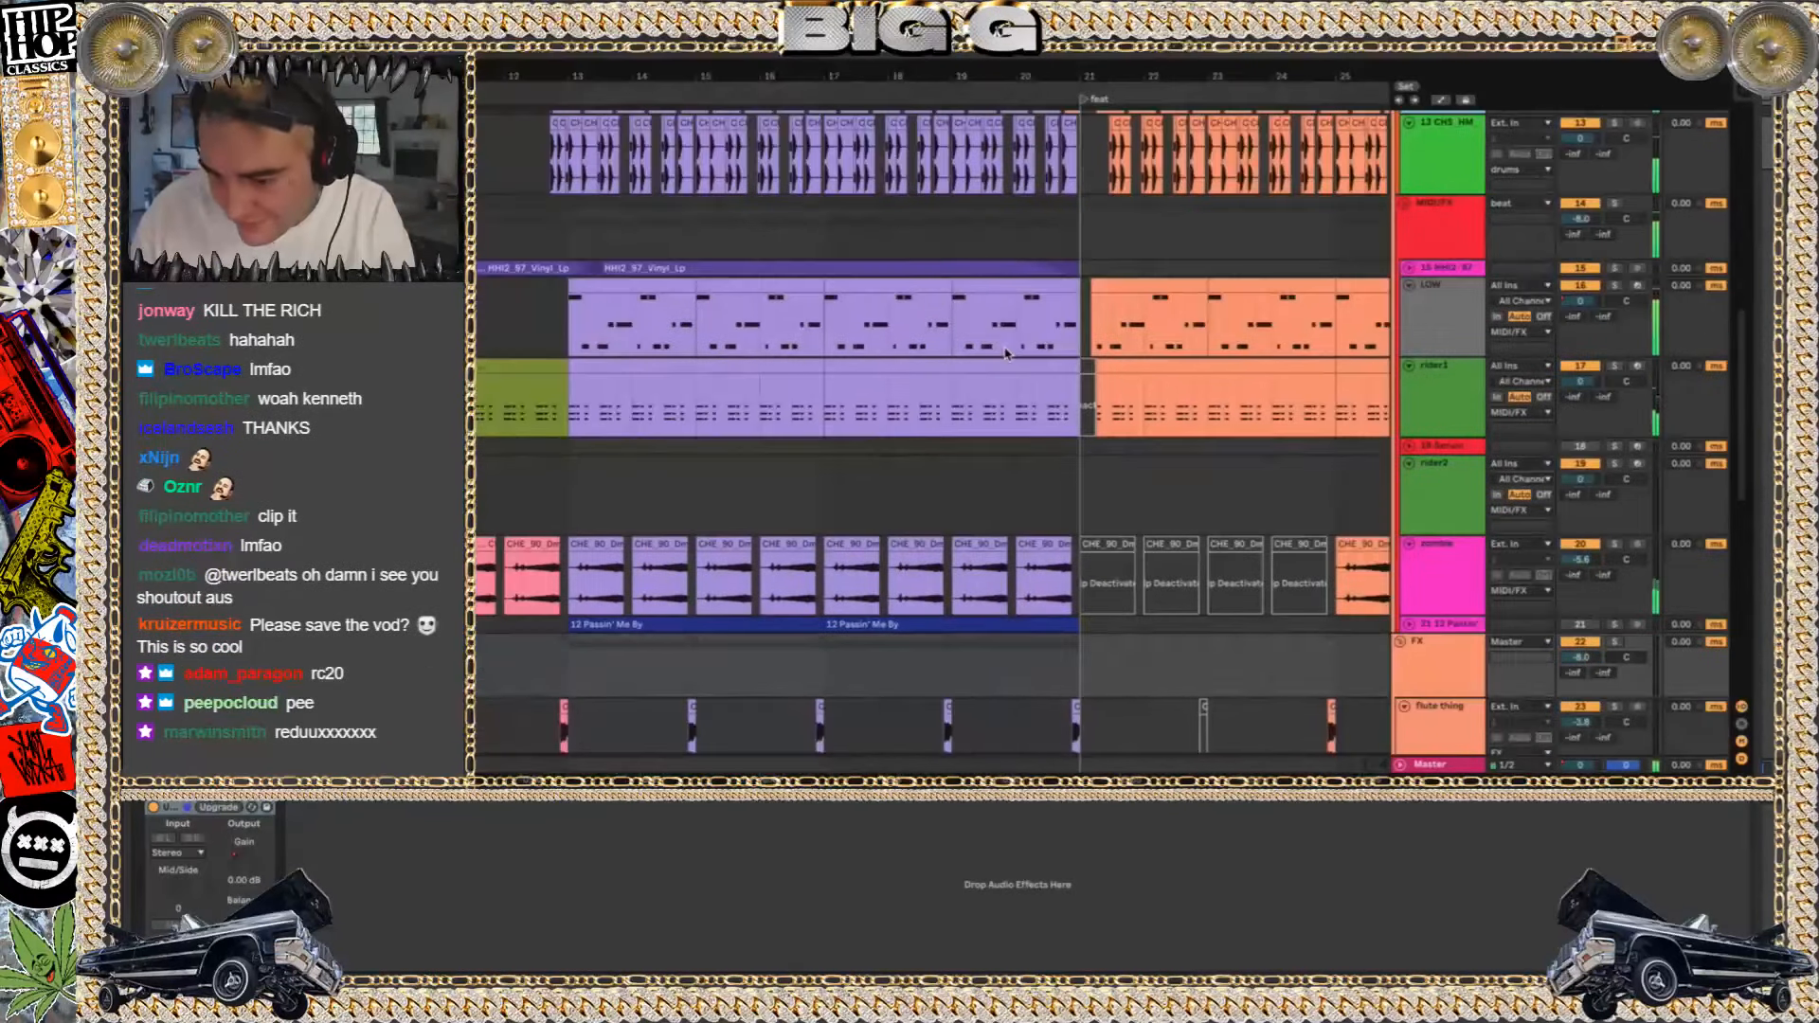
{"action": "scroll", "coordinate": [1006, 353], "scroll_direction": "left", "scroll_amount": 2}
{"action": "scroll", "coordinate": [1005, 354], "scroll_direction": "up", "scroll_amount": 1}
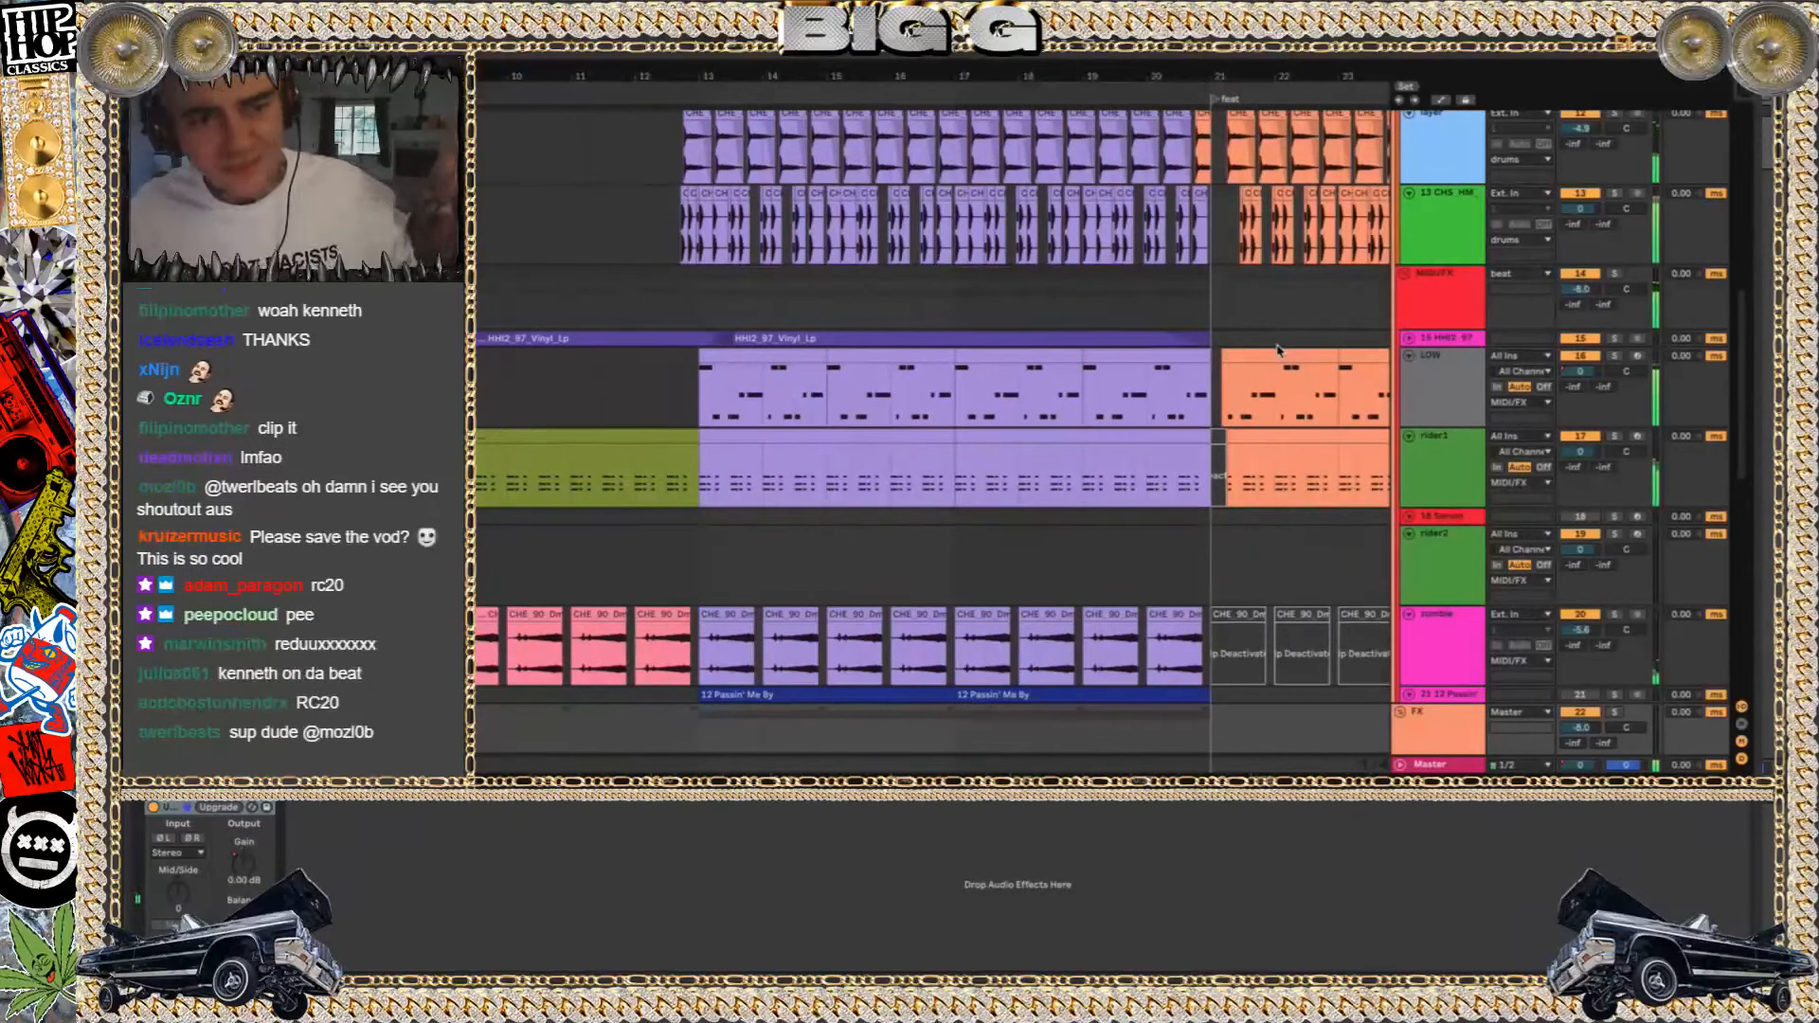
{"action": "scroll", "coordinate": [1528, 372], "scroll_direction": "up", "scroll_amount": 1}
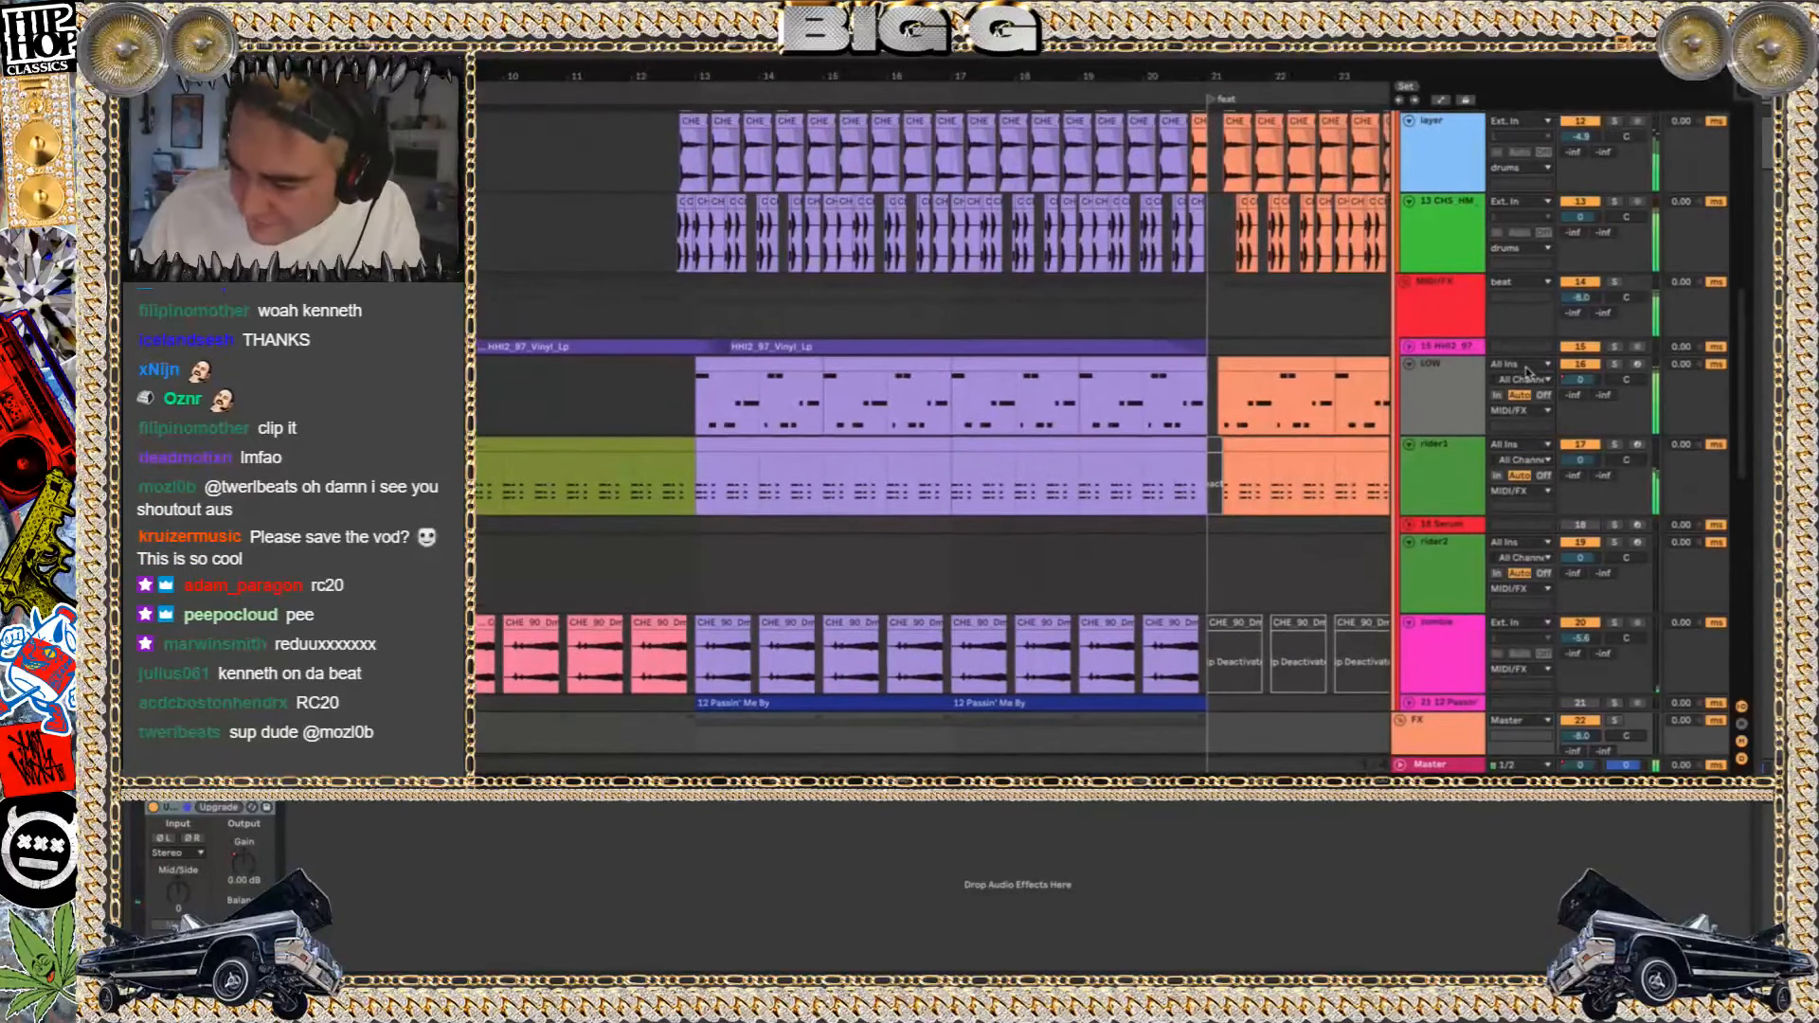
Solo the LOW track, play it from around bar 13, and show its Classic Bass instrument in Kontakt
{"action": "left_click", "coordinate": [727, 388]}
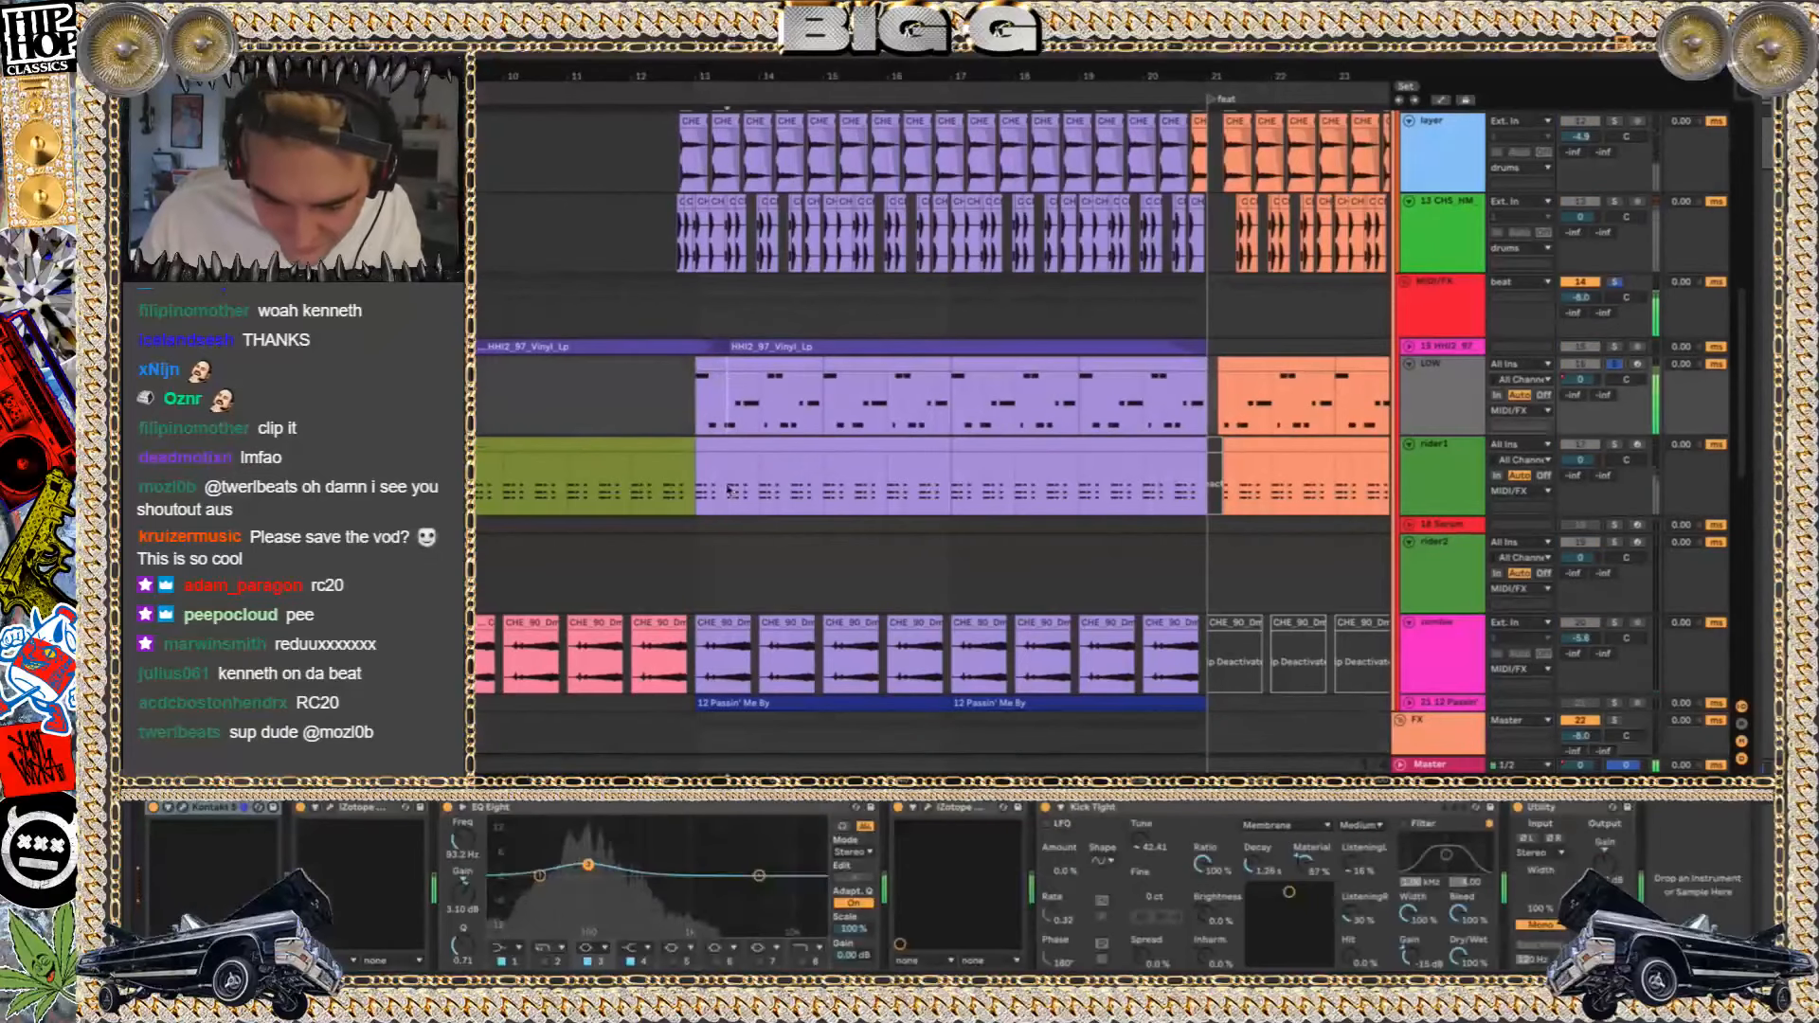
{"action": "left_click", "coordinate": [183, 808]}
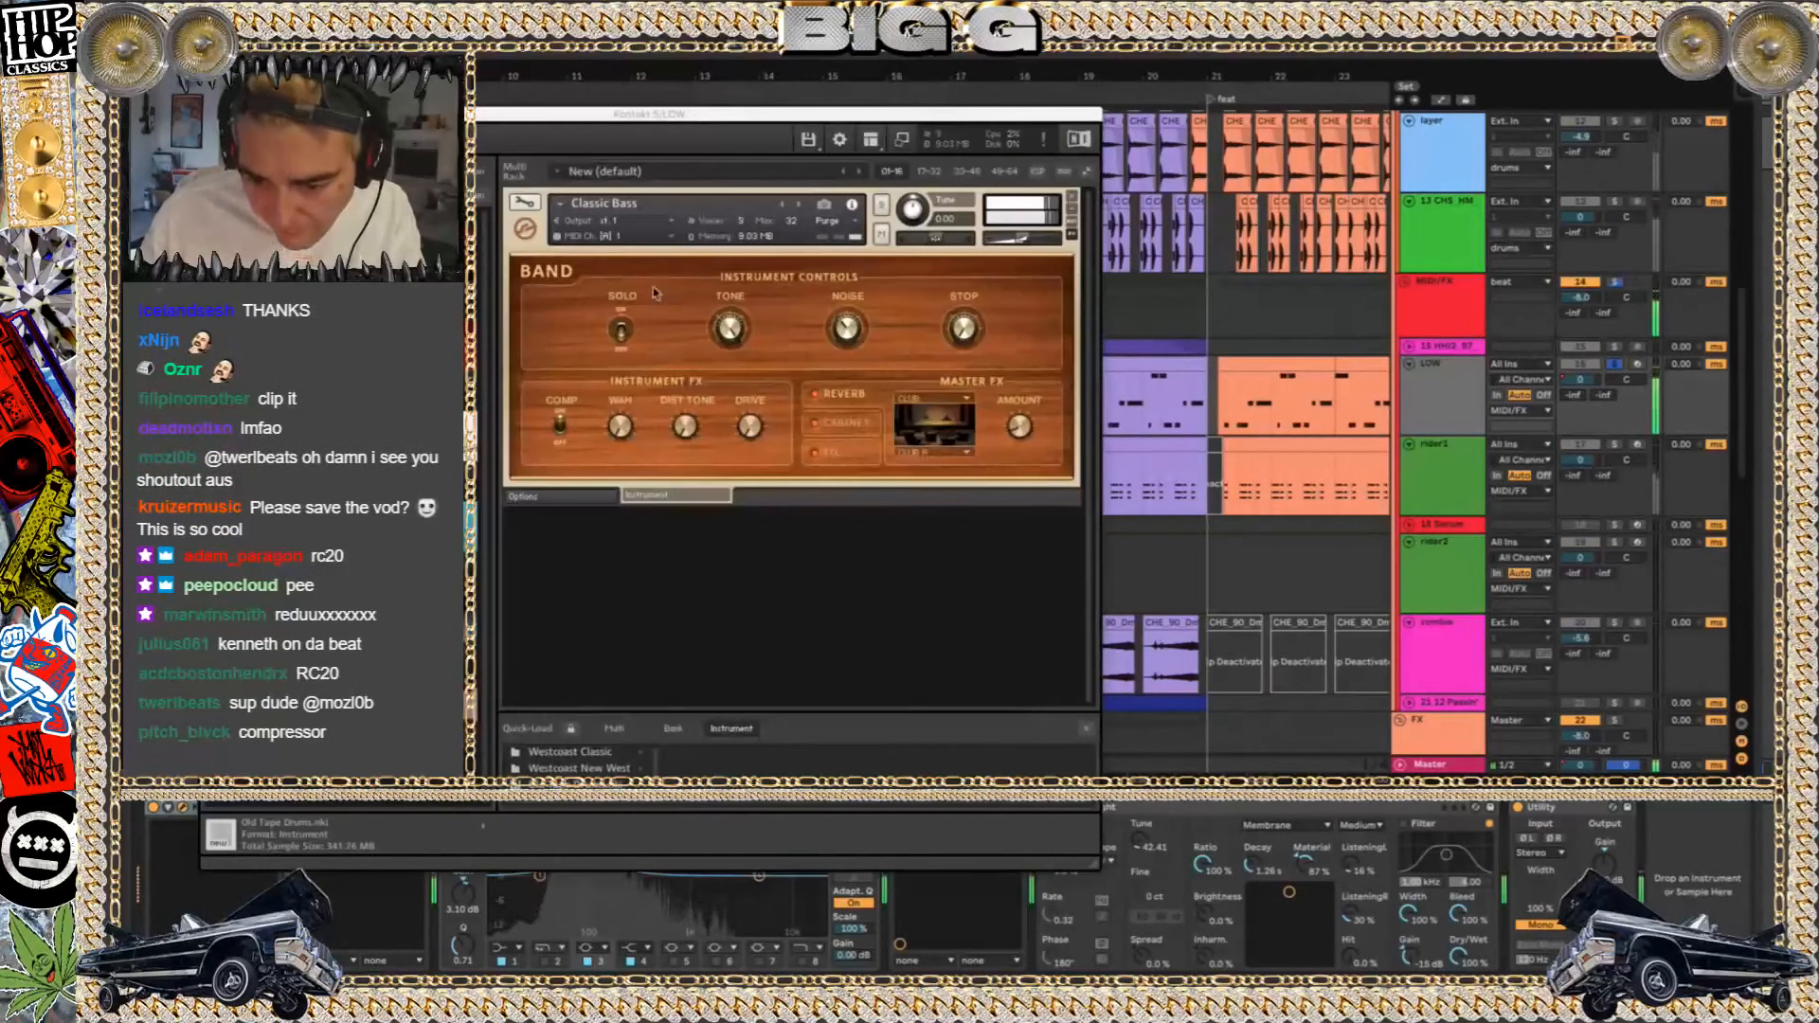
{"action": "left_click", "coordinate": [209, 113]}
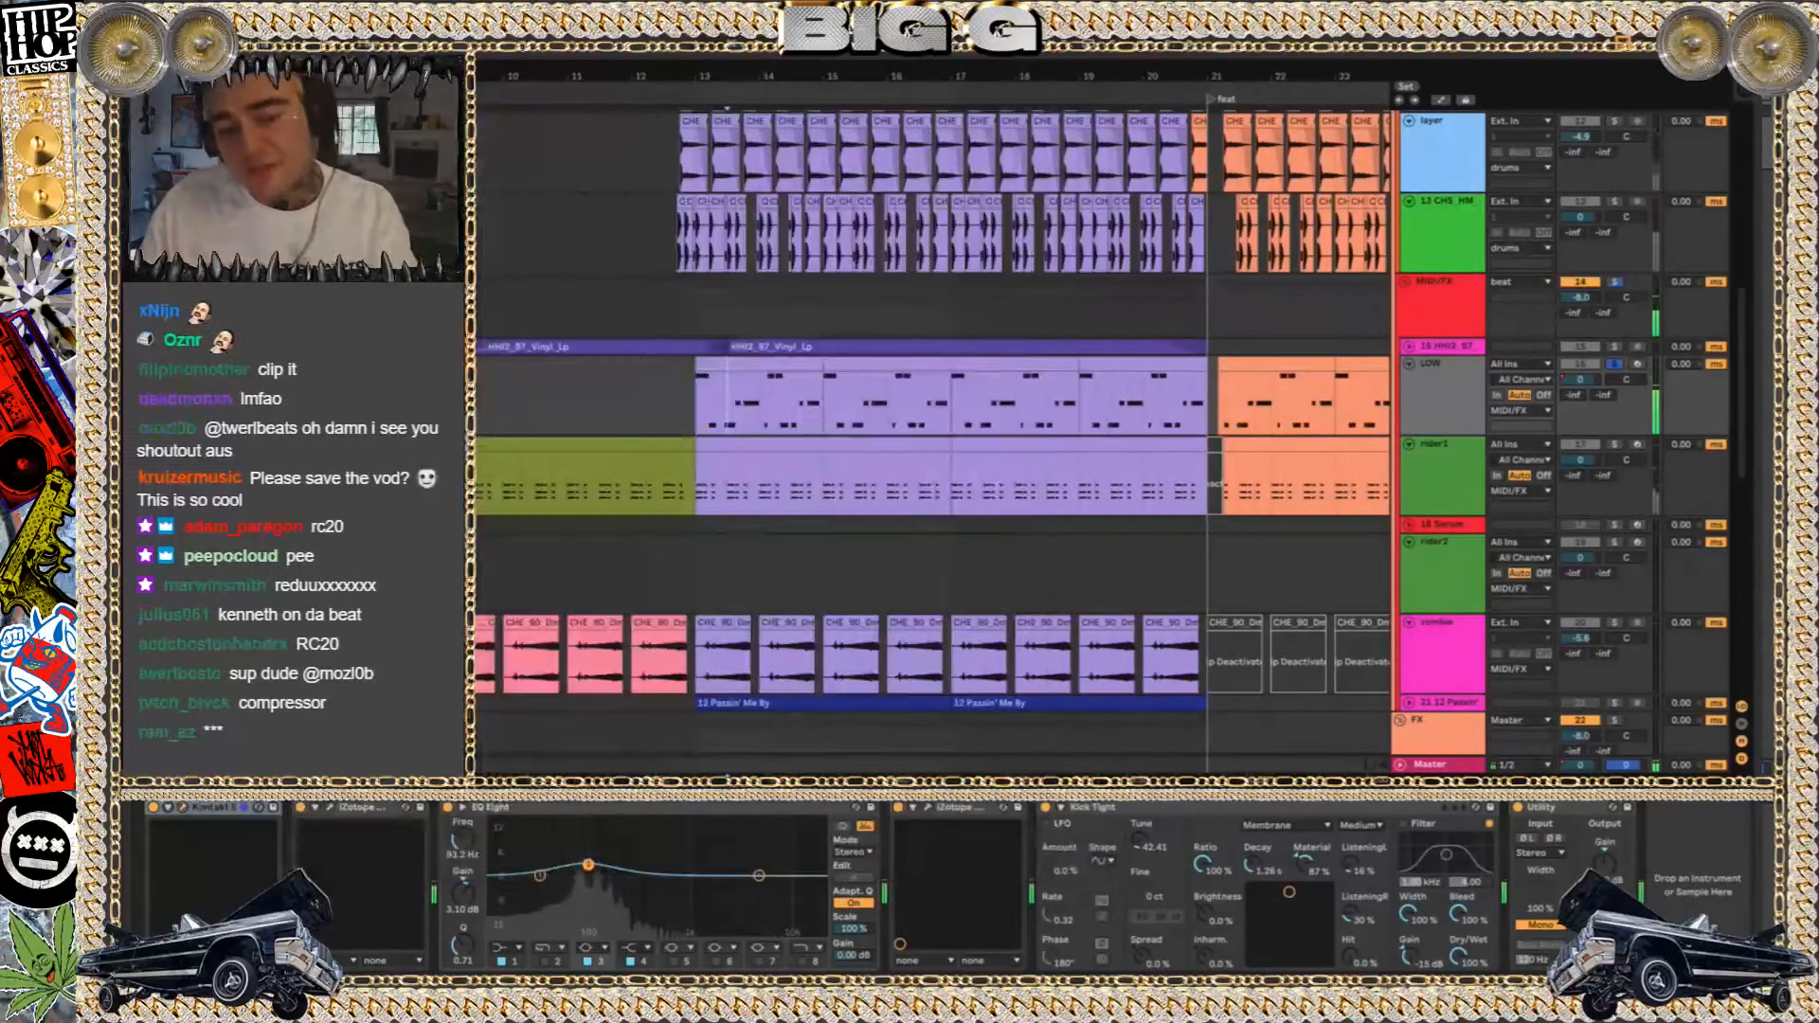
{"action": "left_click", "coordinate": [183, 809]}
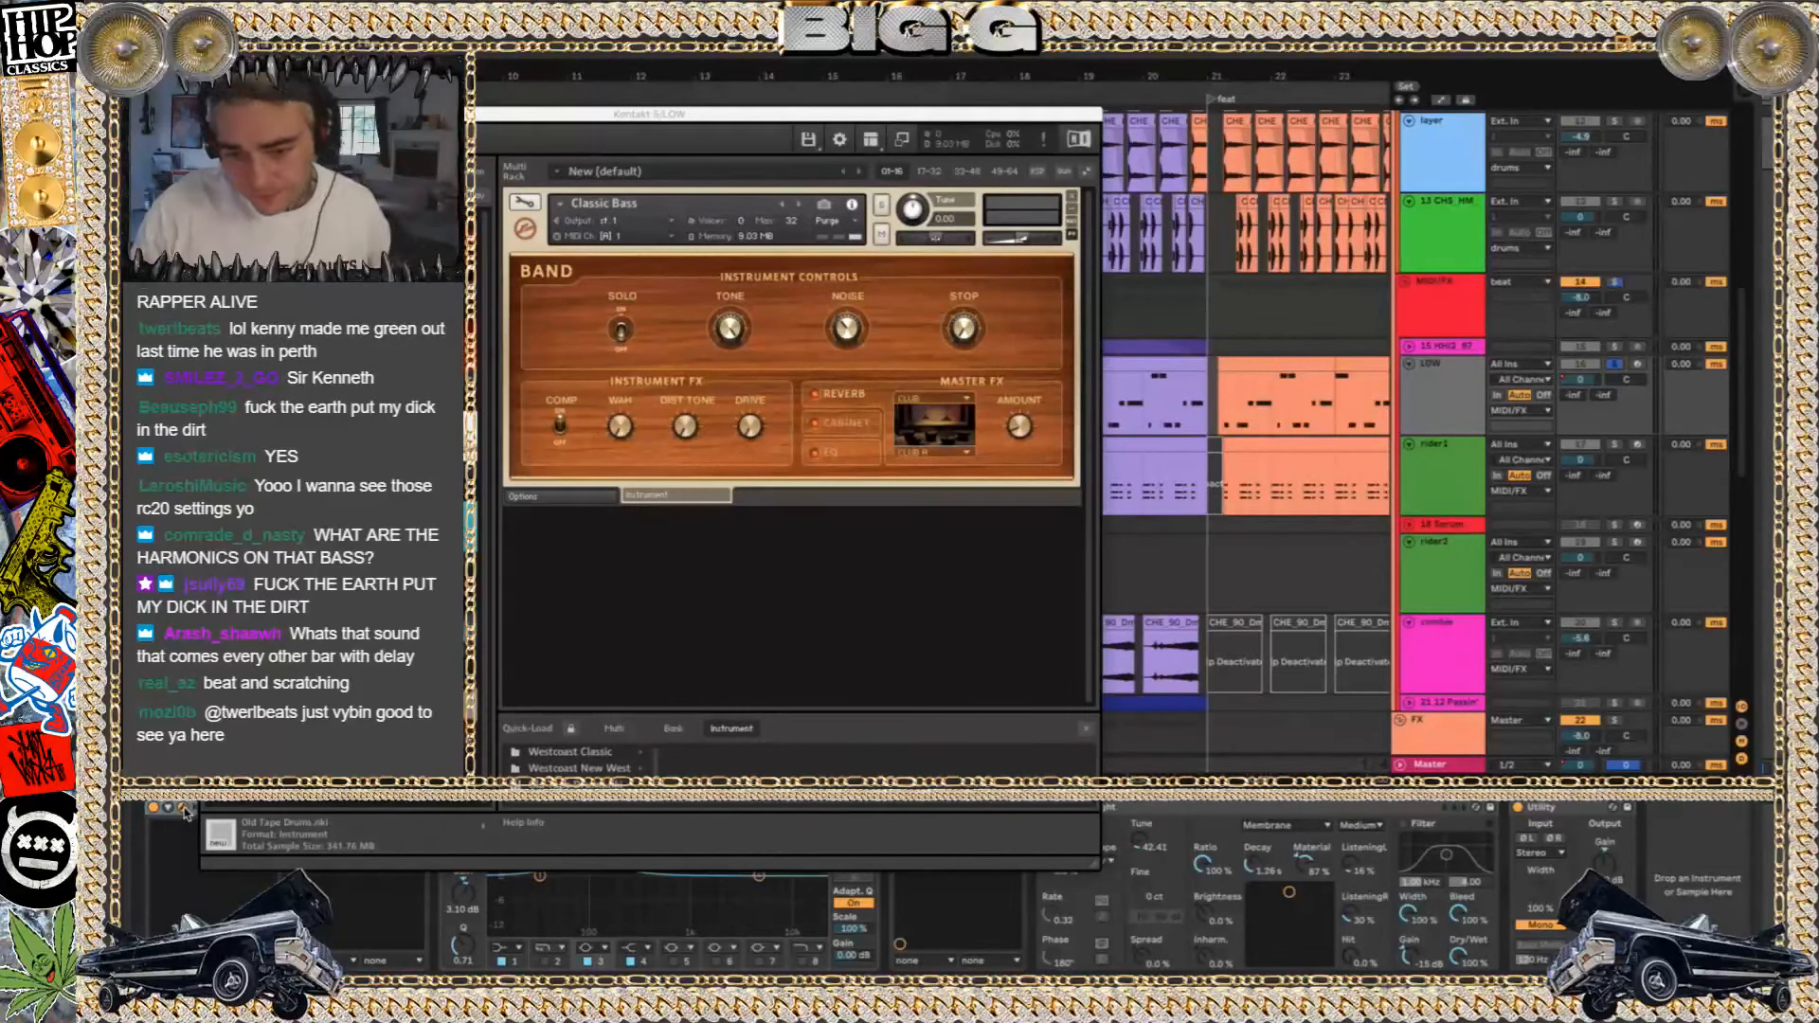
Close the Kontakt window and play the soloed LOW track's bass clip from bar 13
{"action": "left_click", "coordinate": [209, 114]}
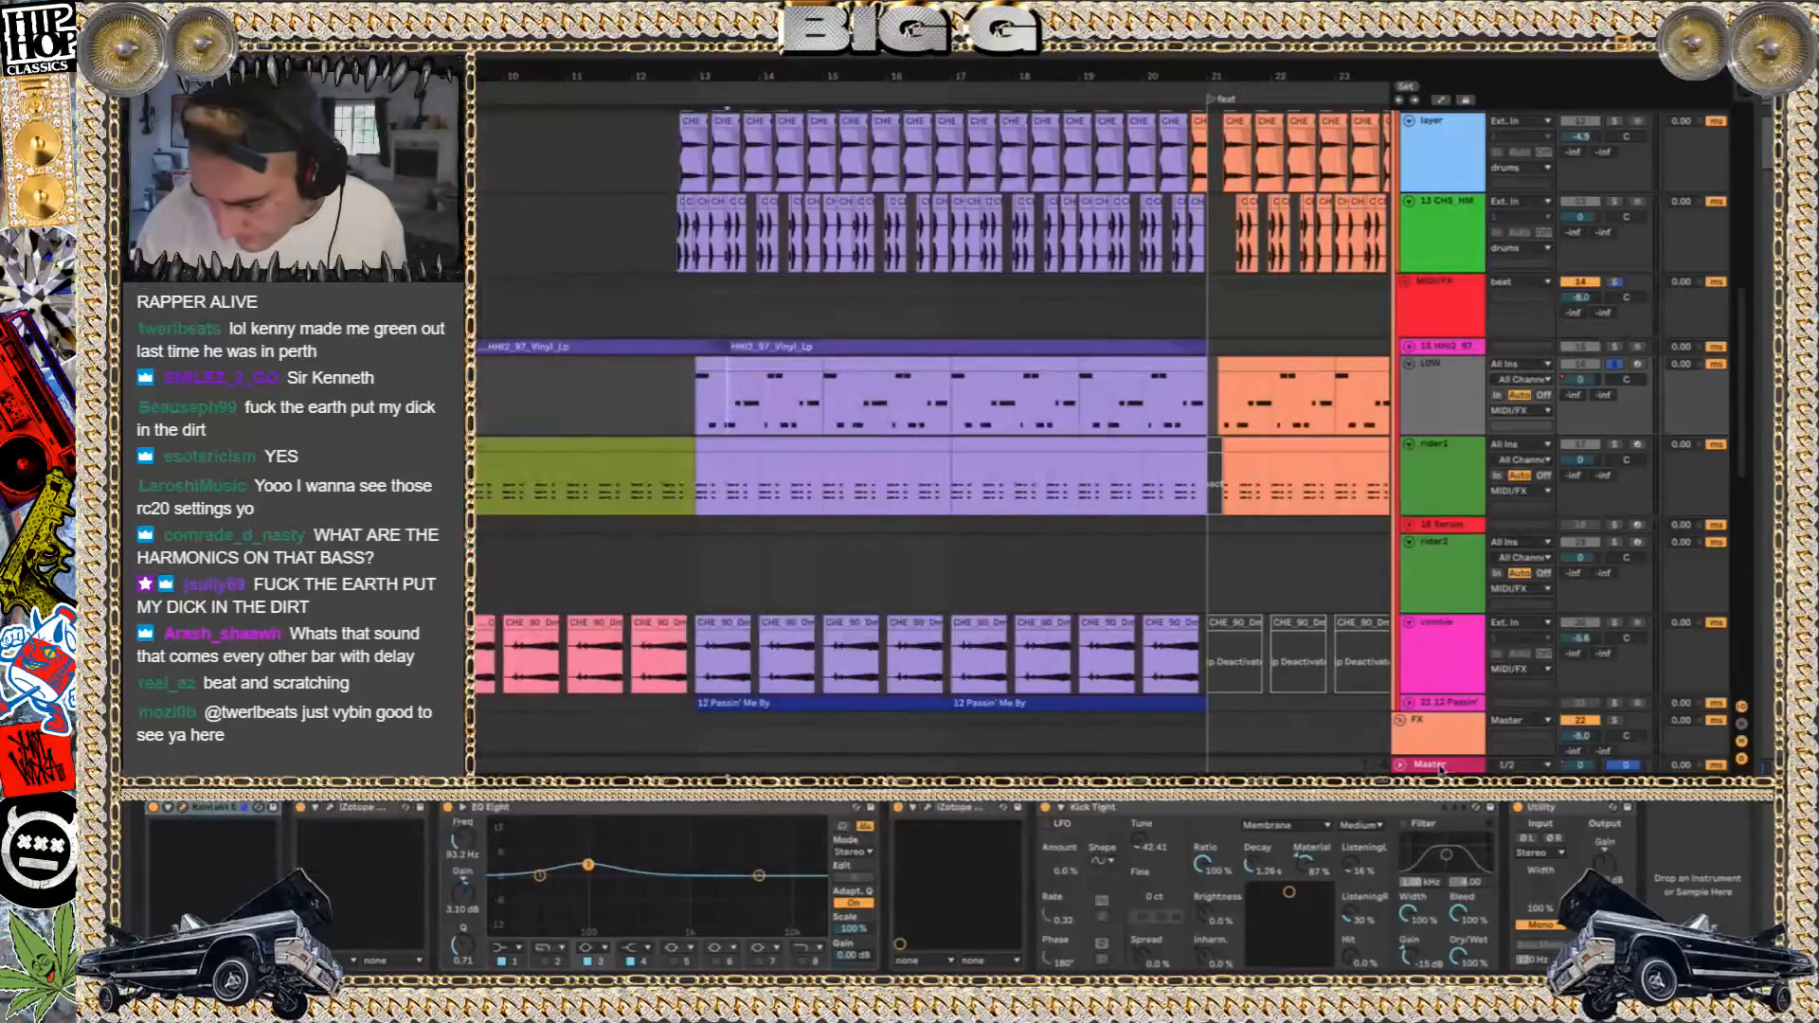
{"action": "scroll", "coordinate": [1441, 748], "scroll_direction": "down", "scroll_amount": 10}
{"action": "scroll", "coordinate": [1460, 669], "scroll_direction": "up", "scroll_amount": 3}
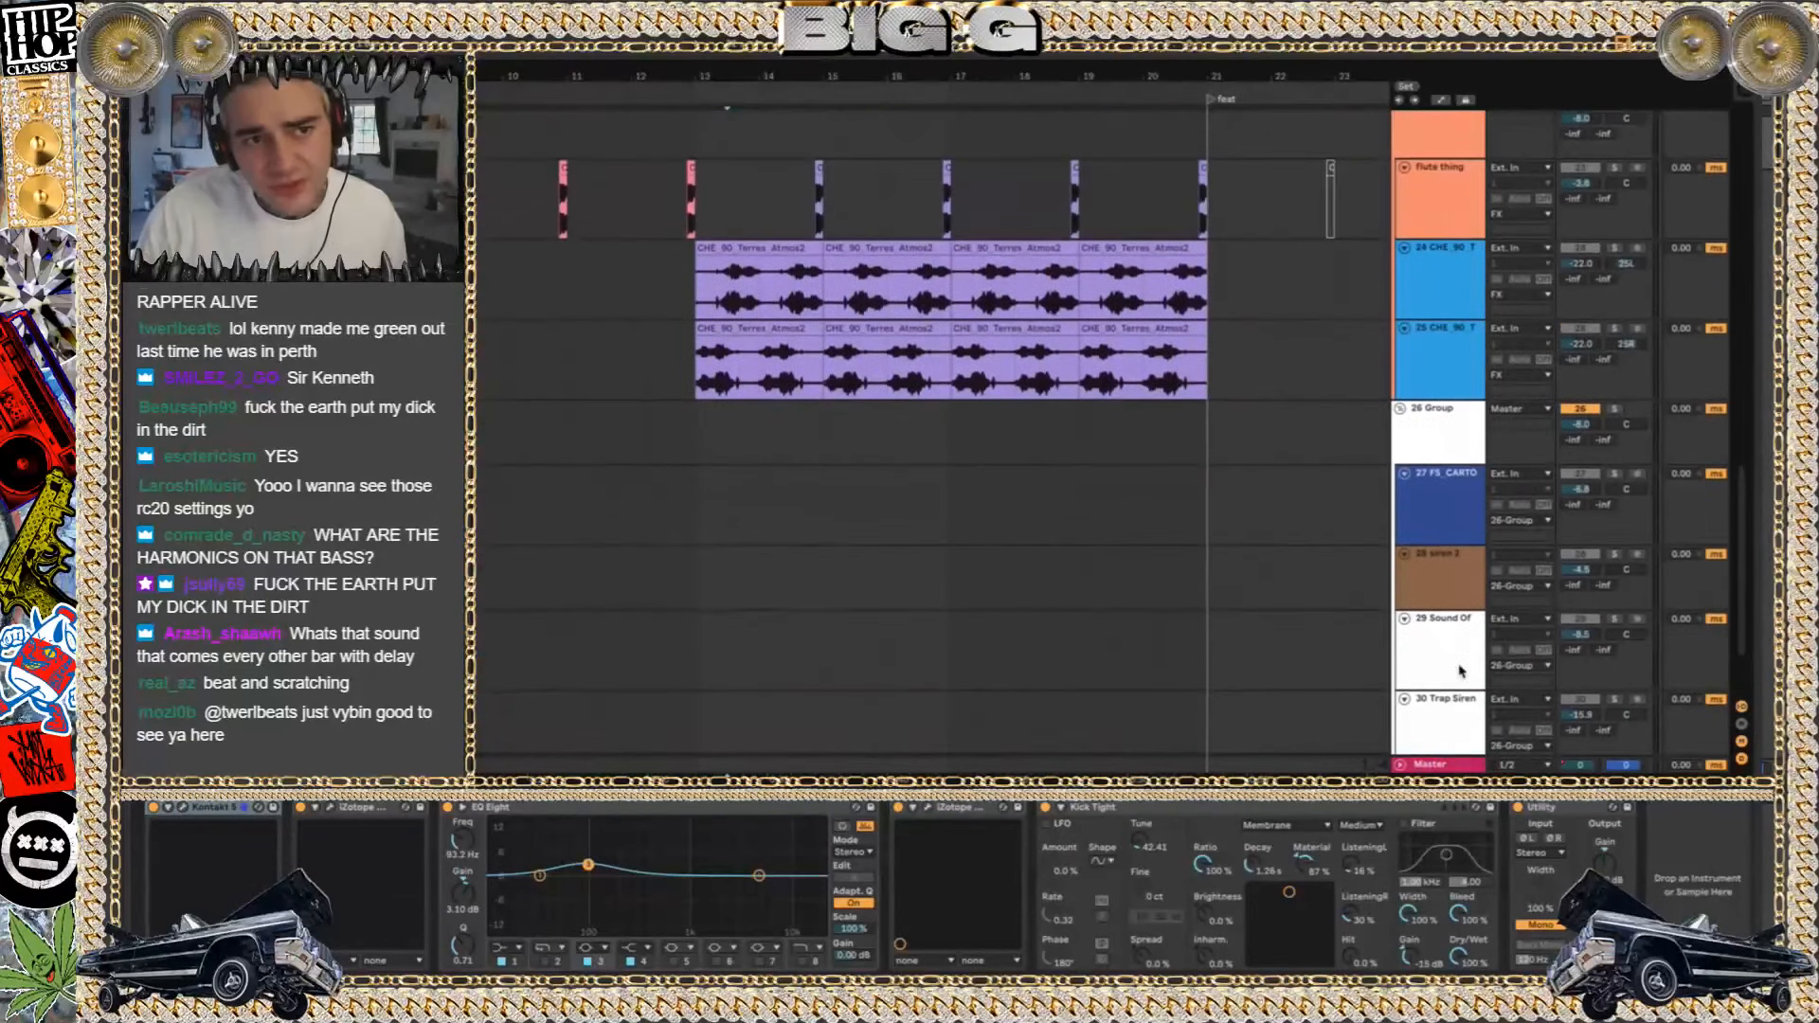
{"action": "scroll", "coordinate": [1460, 670], "scroll_direction": "up", "scroll_amount": 7}
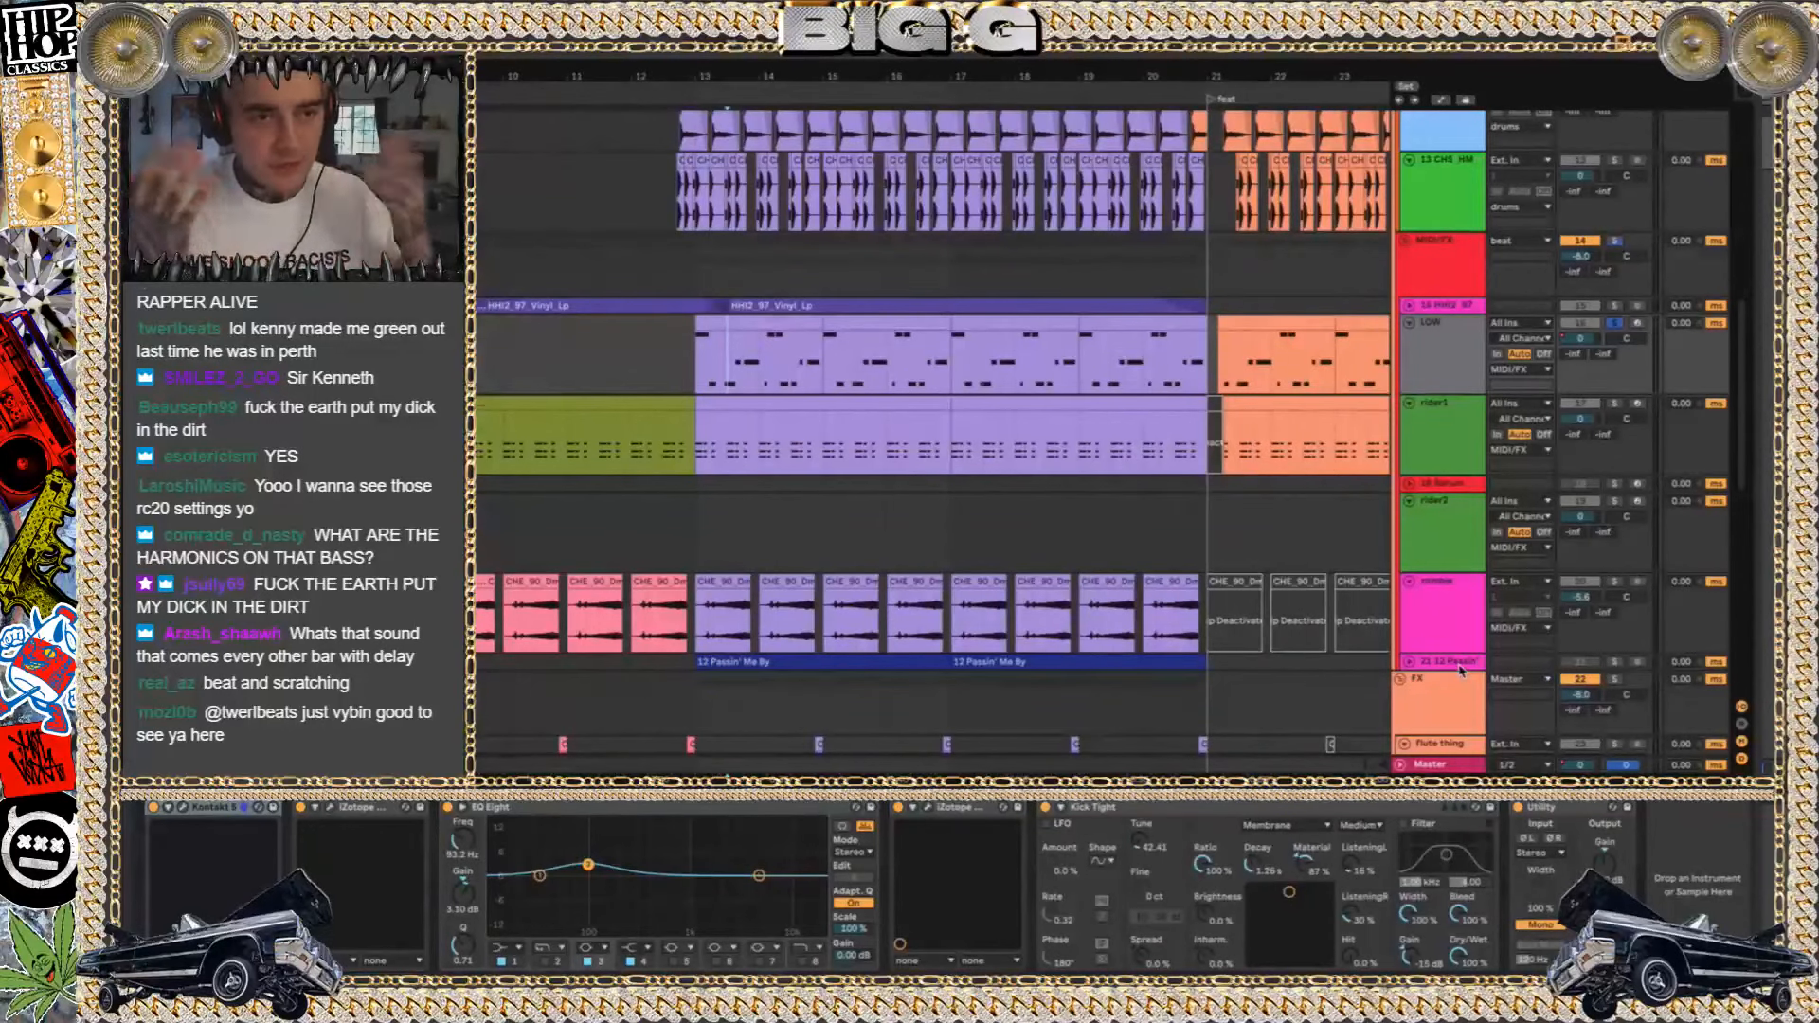
{"action": "left_click", "coordinate": [884, 322]}
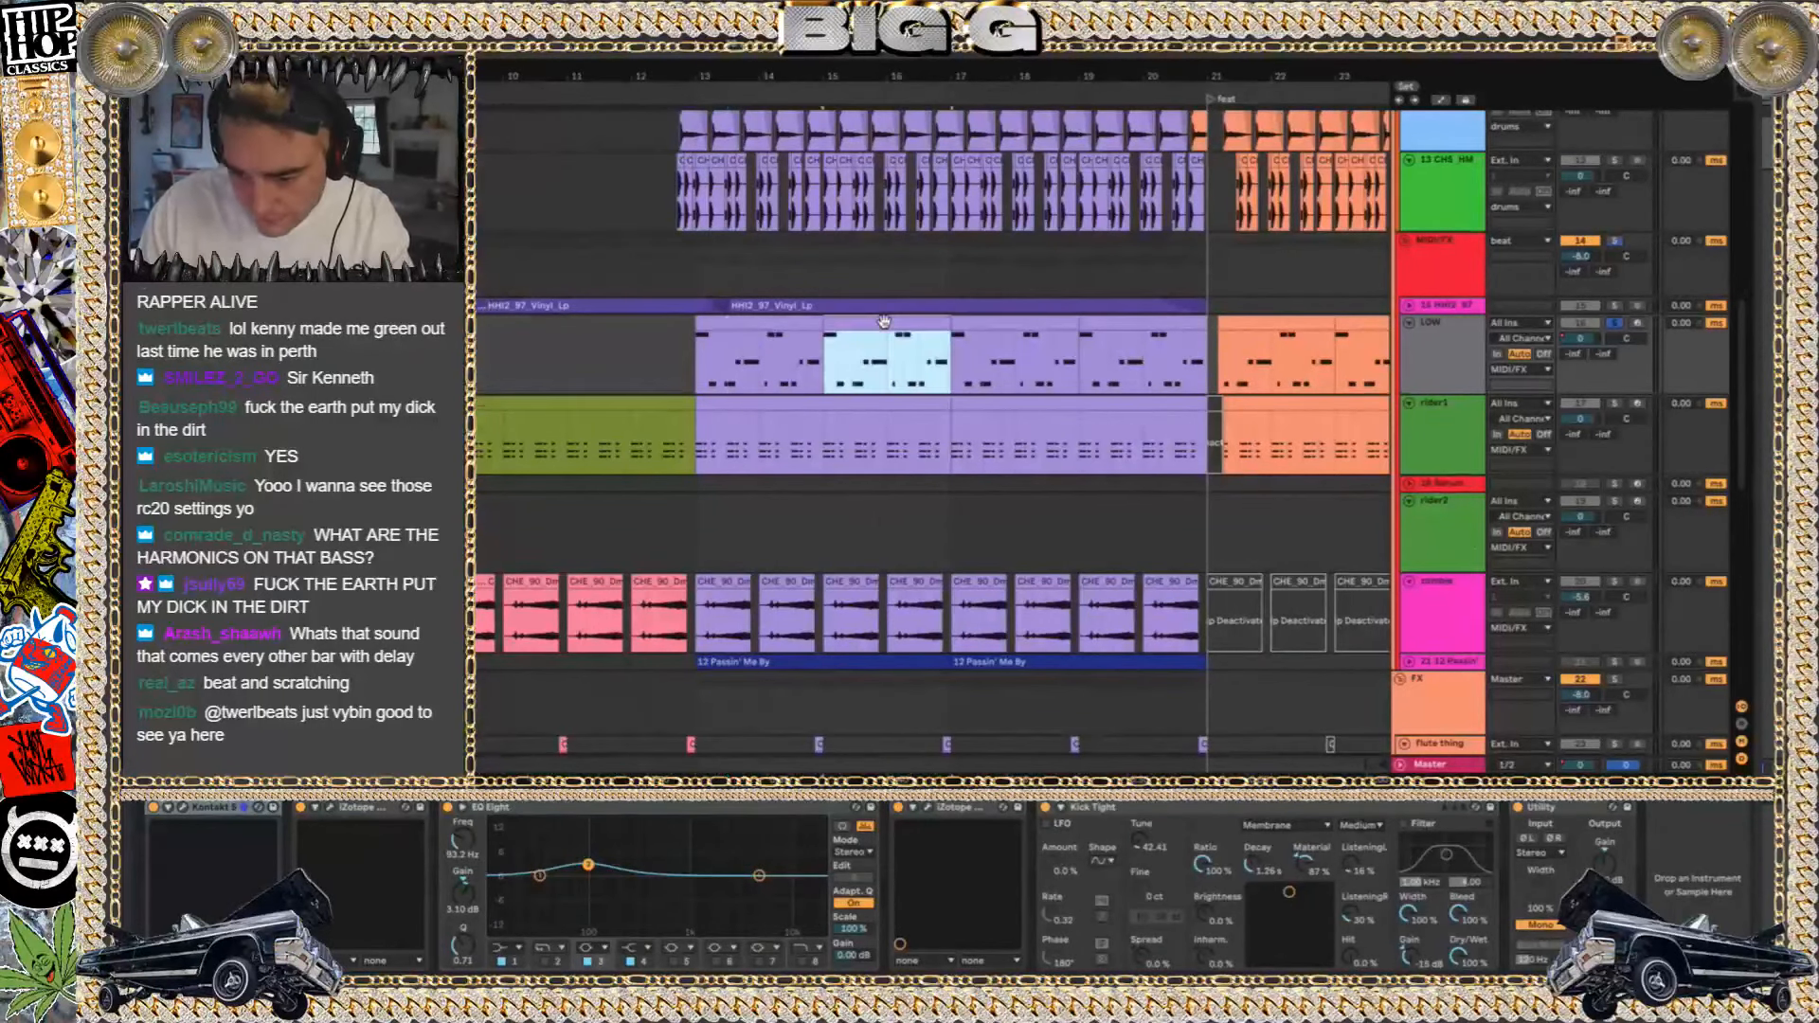
{"action": "left_click", "coordinate": [760, 320]}
{"action": "key", "text": "space"}
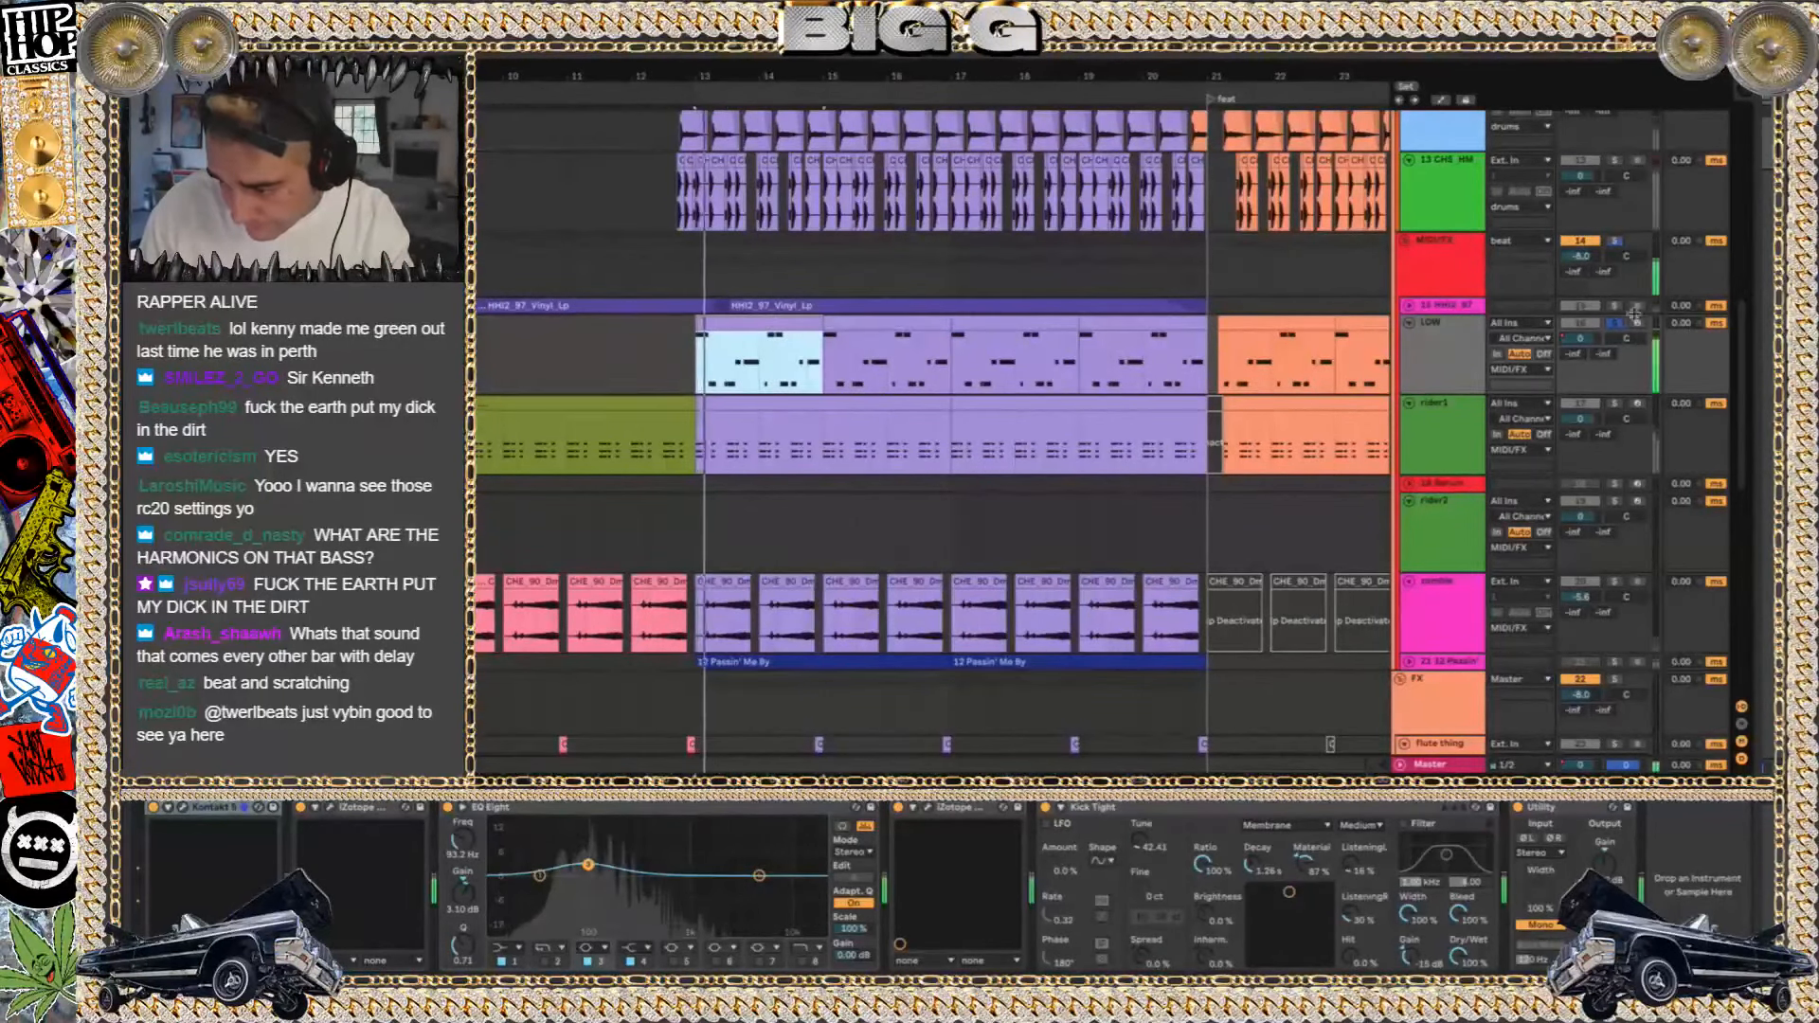
Audition the whole MIDI/FX group, solo its HH/2_97 vinyl loop track, and unfold that track to show its waveform and effects
{"action": "left_click", "coordinate": [1614, 242]}
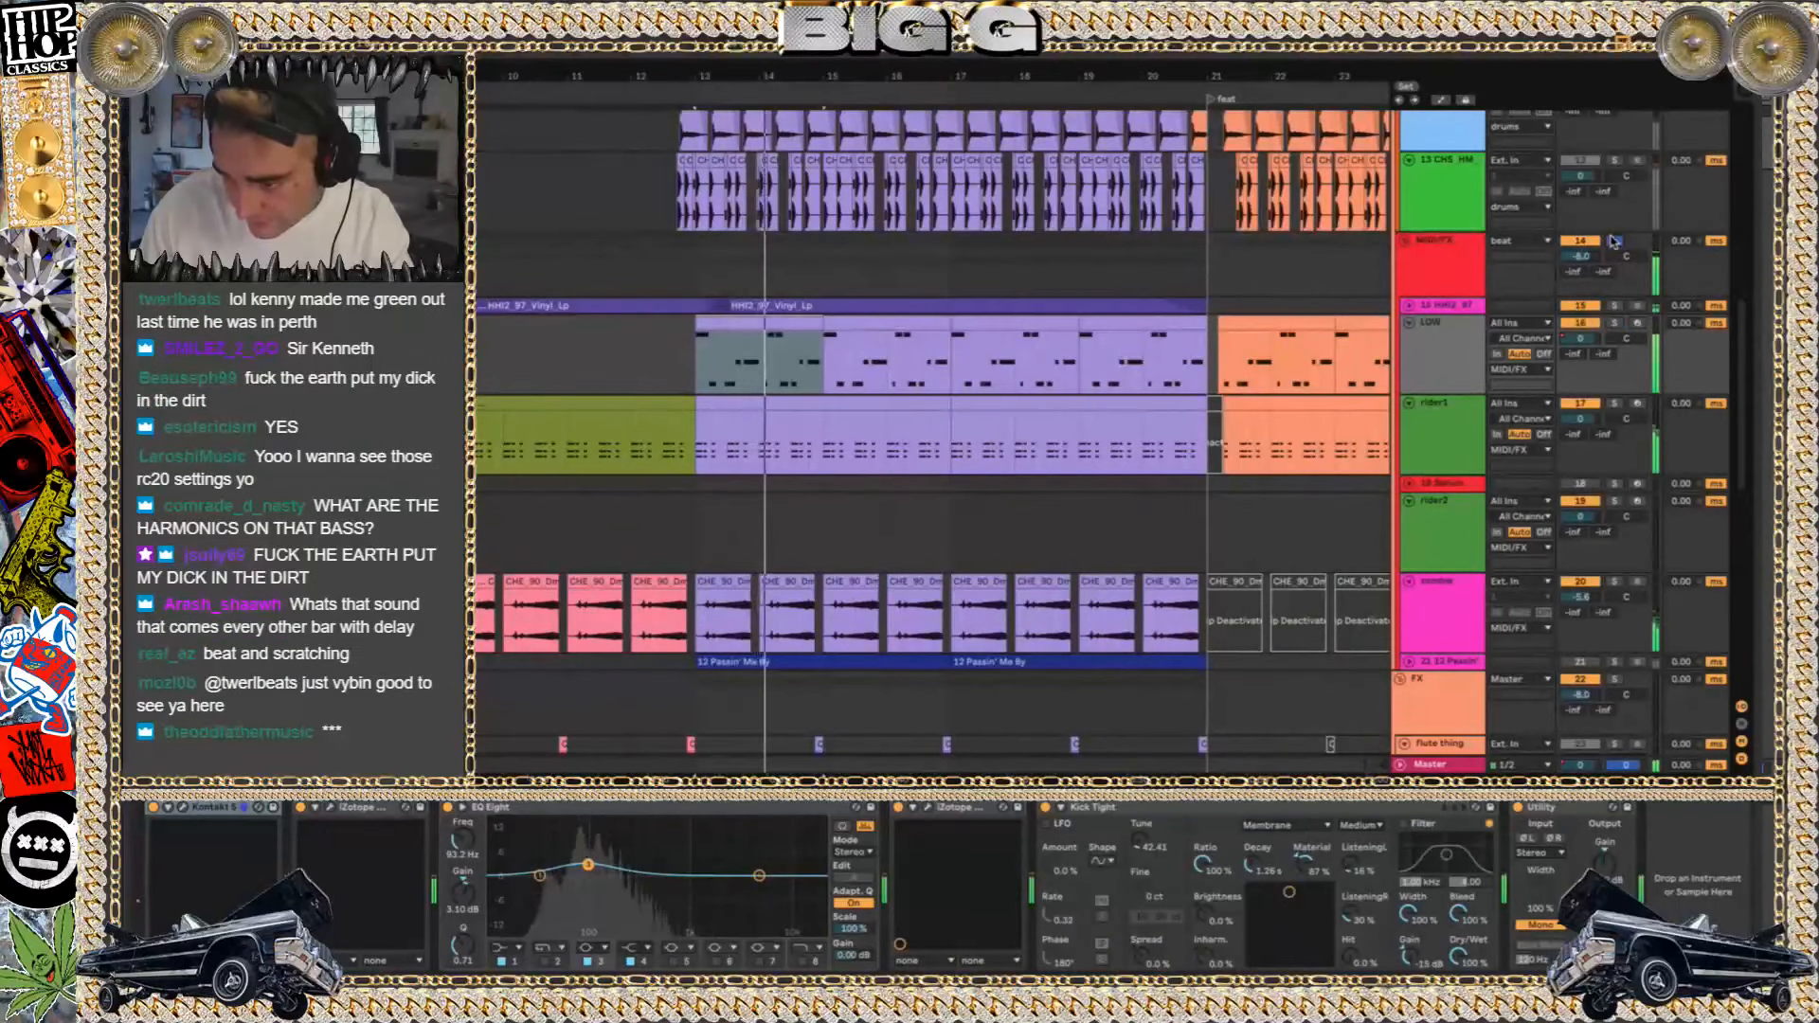
{"action": "left_click", "coordinate": [1615, 306]}
{"action": "left_click", "coordinate": [1443, 307]}
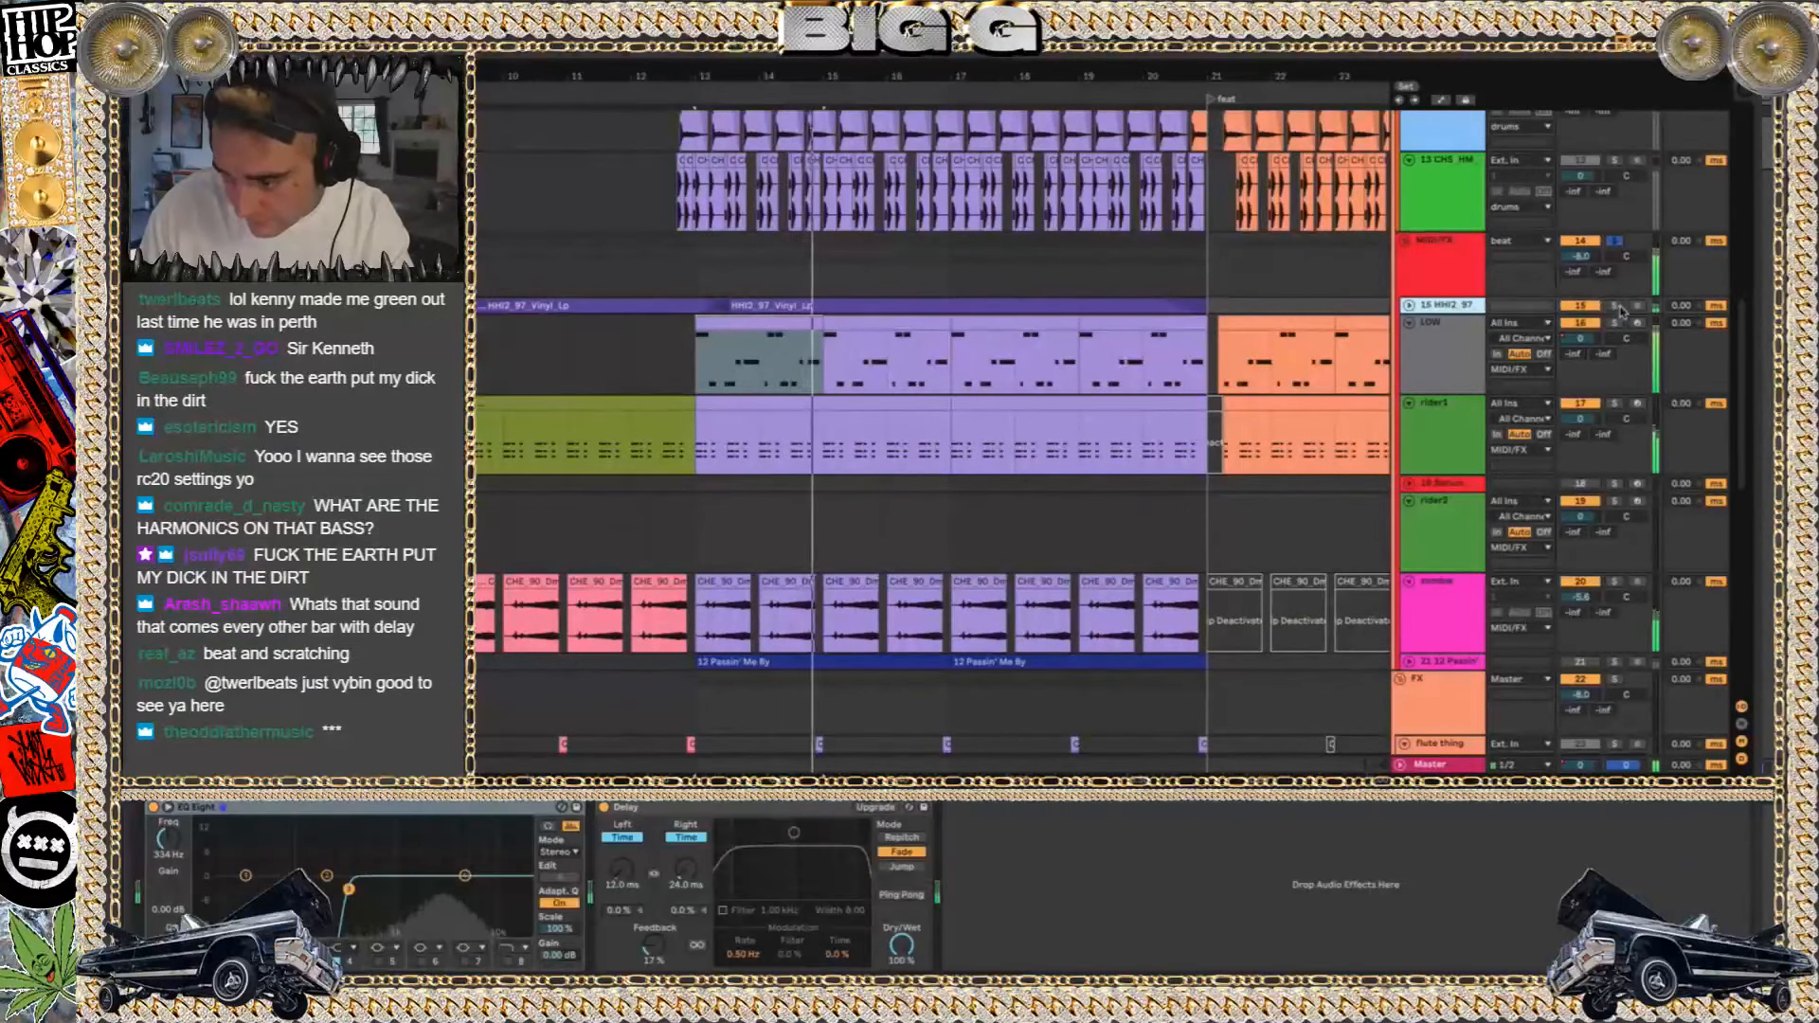
{"action": "left_click", "coordinate": [1409, 306]}
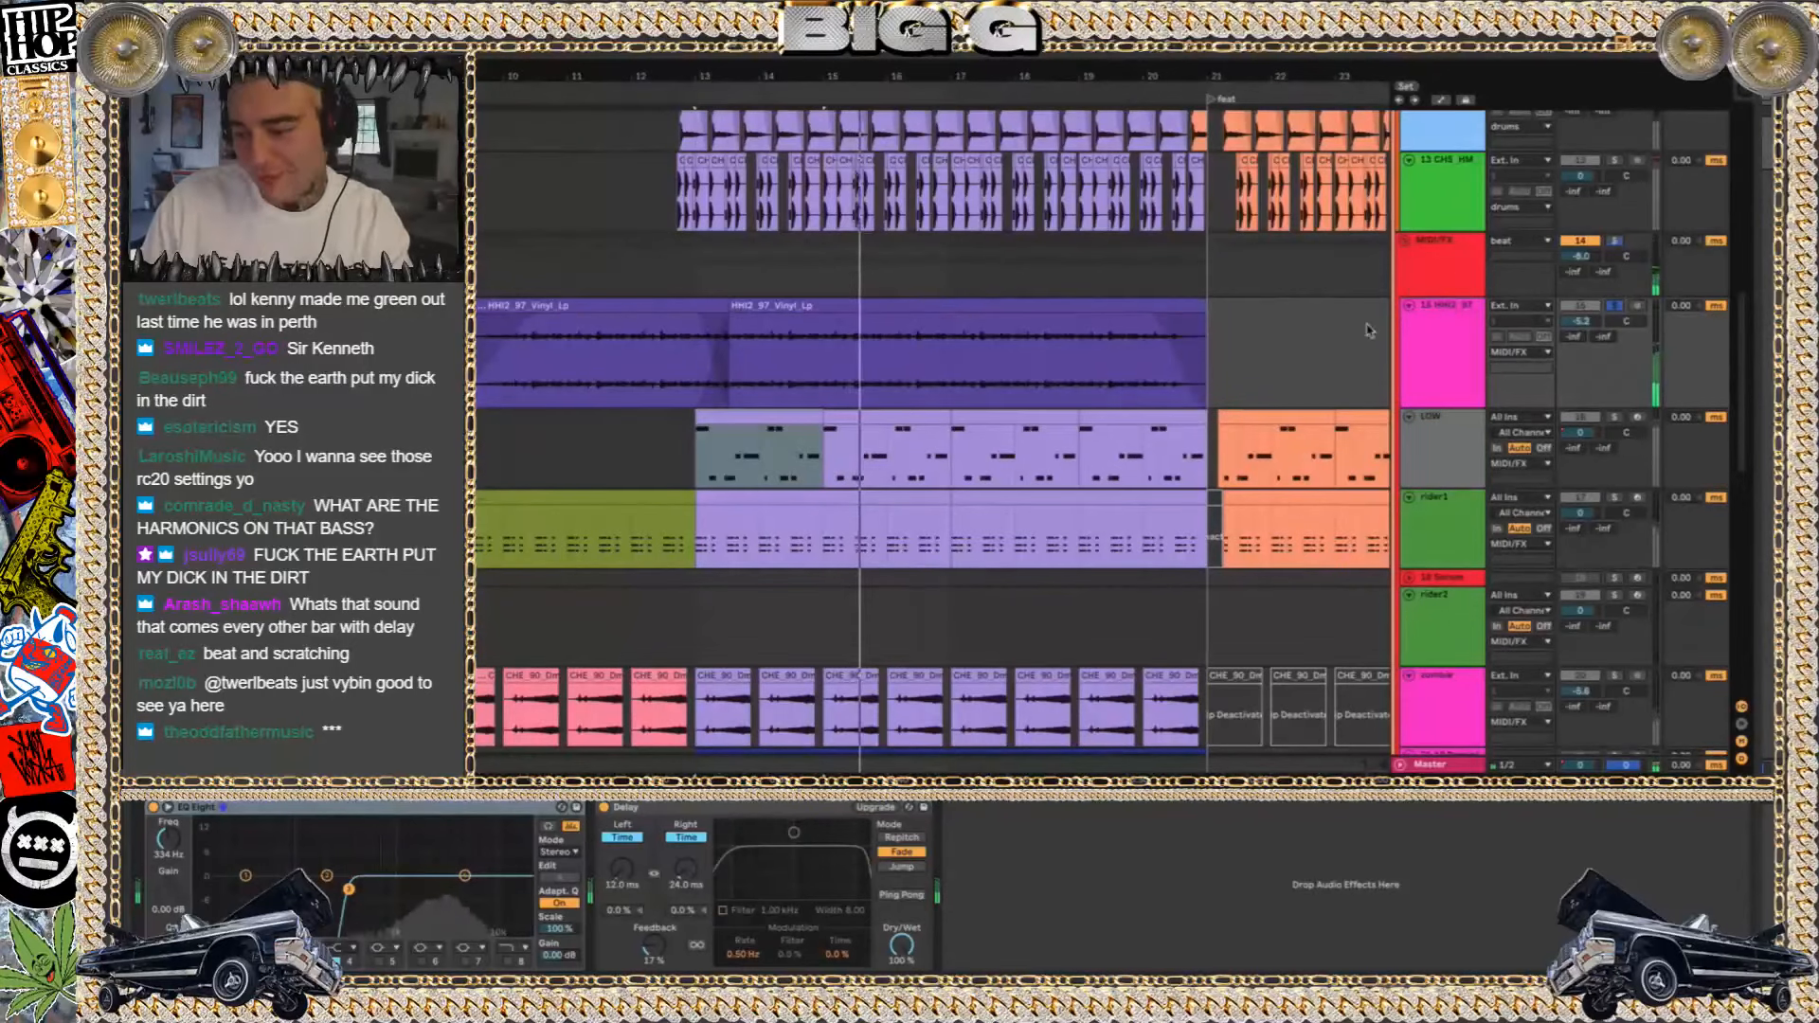
{"action": "left_click", "coordinate": [1443, 271]}
{"action": "left_click", "coordinate": [1449, 322]}
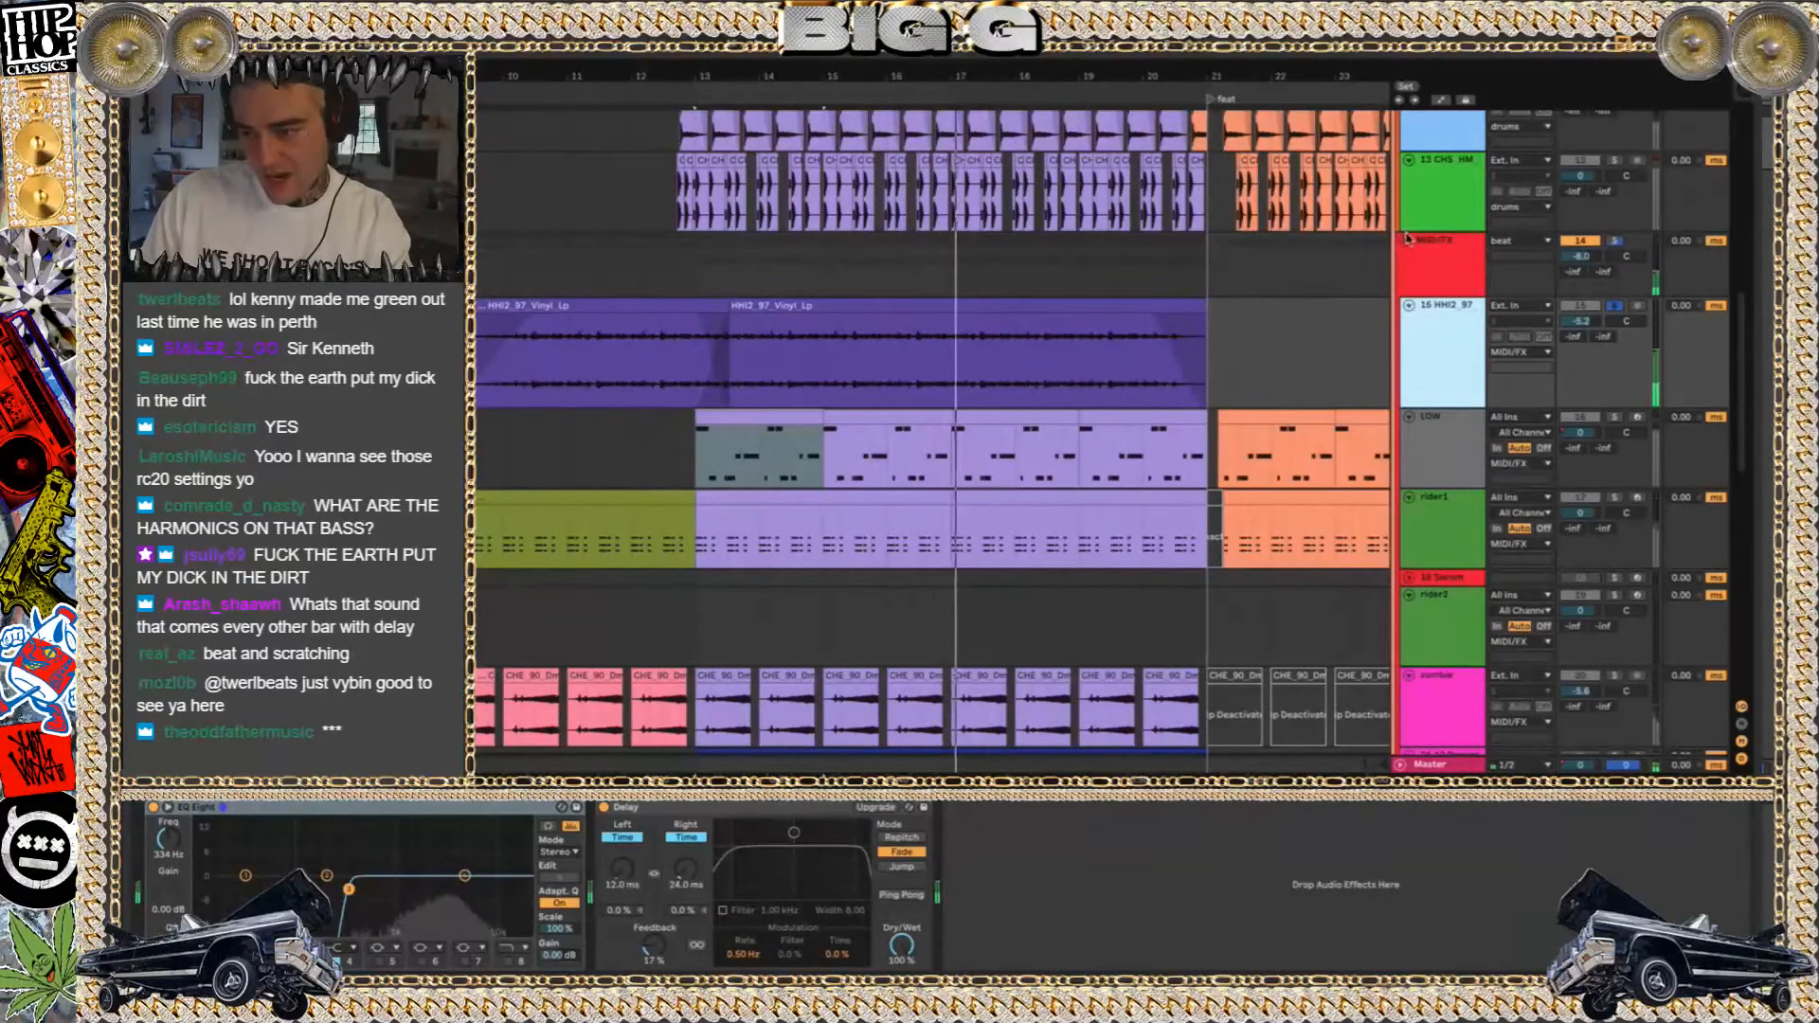
Fold the MIDI/FX group, solo the FX group, and play it from bar 13
{"action": "double_click", "coordinate": [1695, 248]}
{"action": "left_click", "coordinate": [1615, 274]}
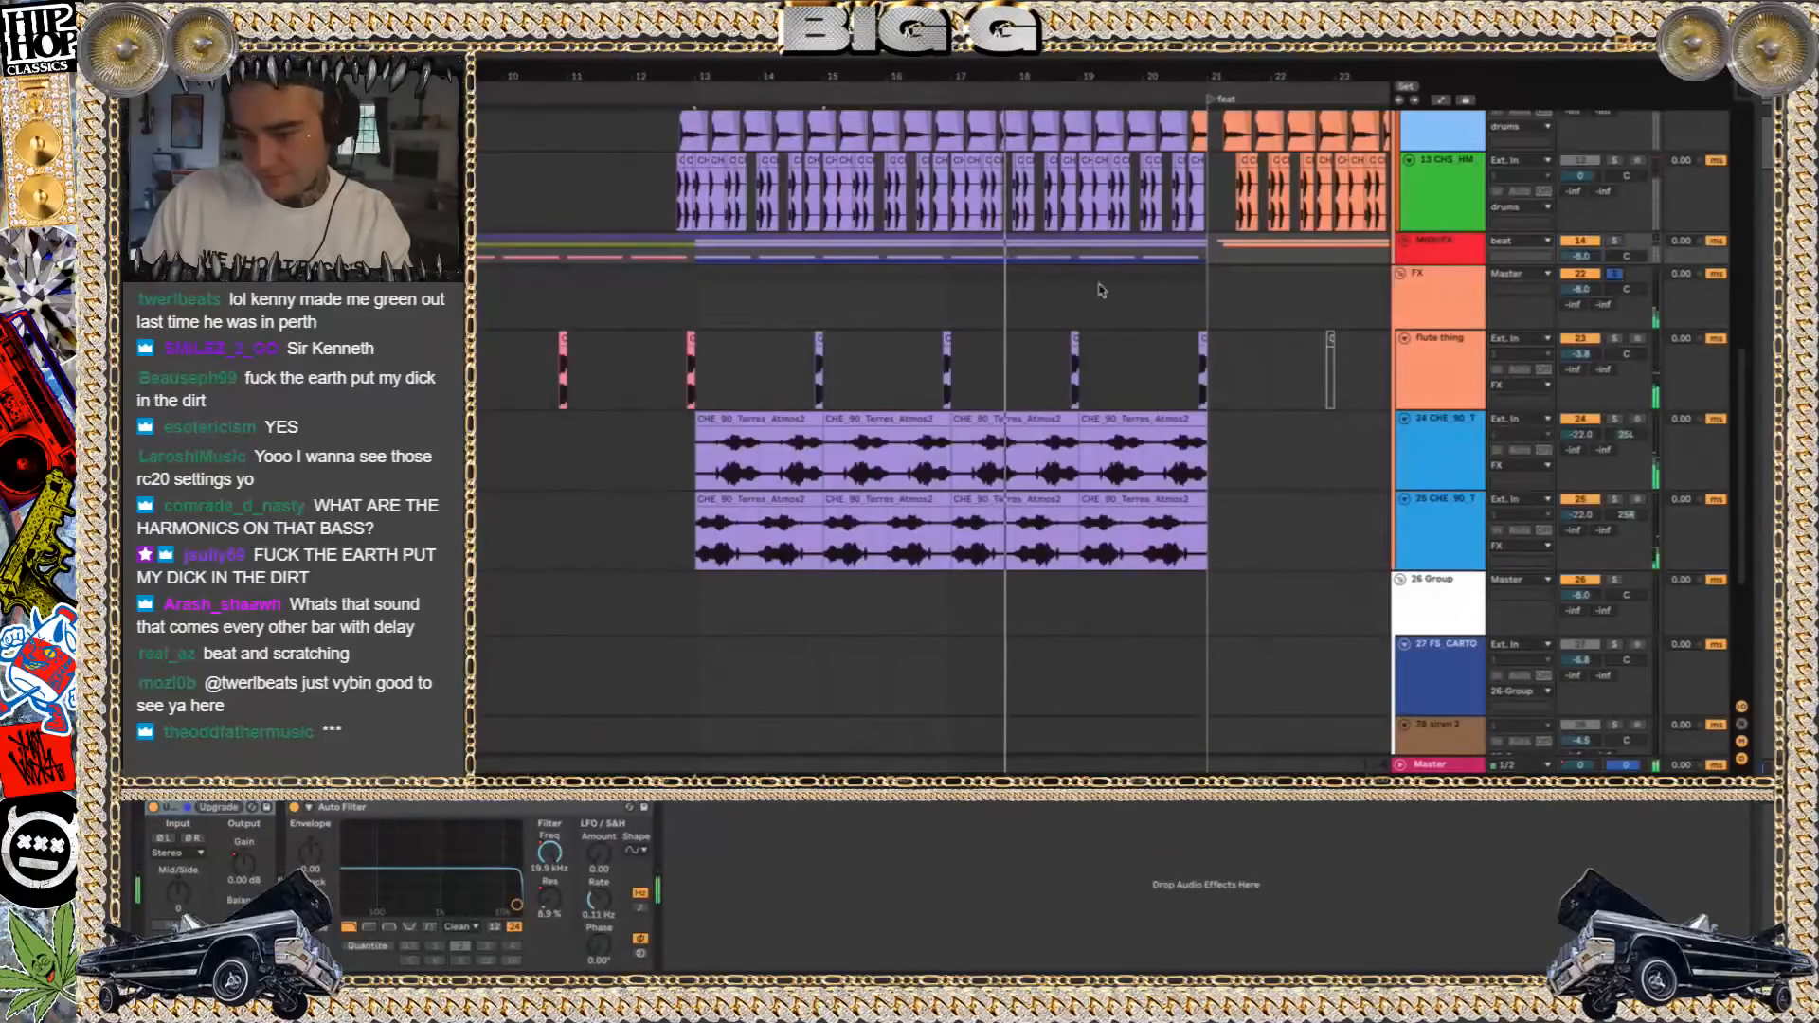
{"action": "left_click", "coordinate": [714, 313]}
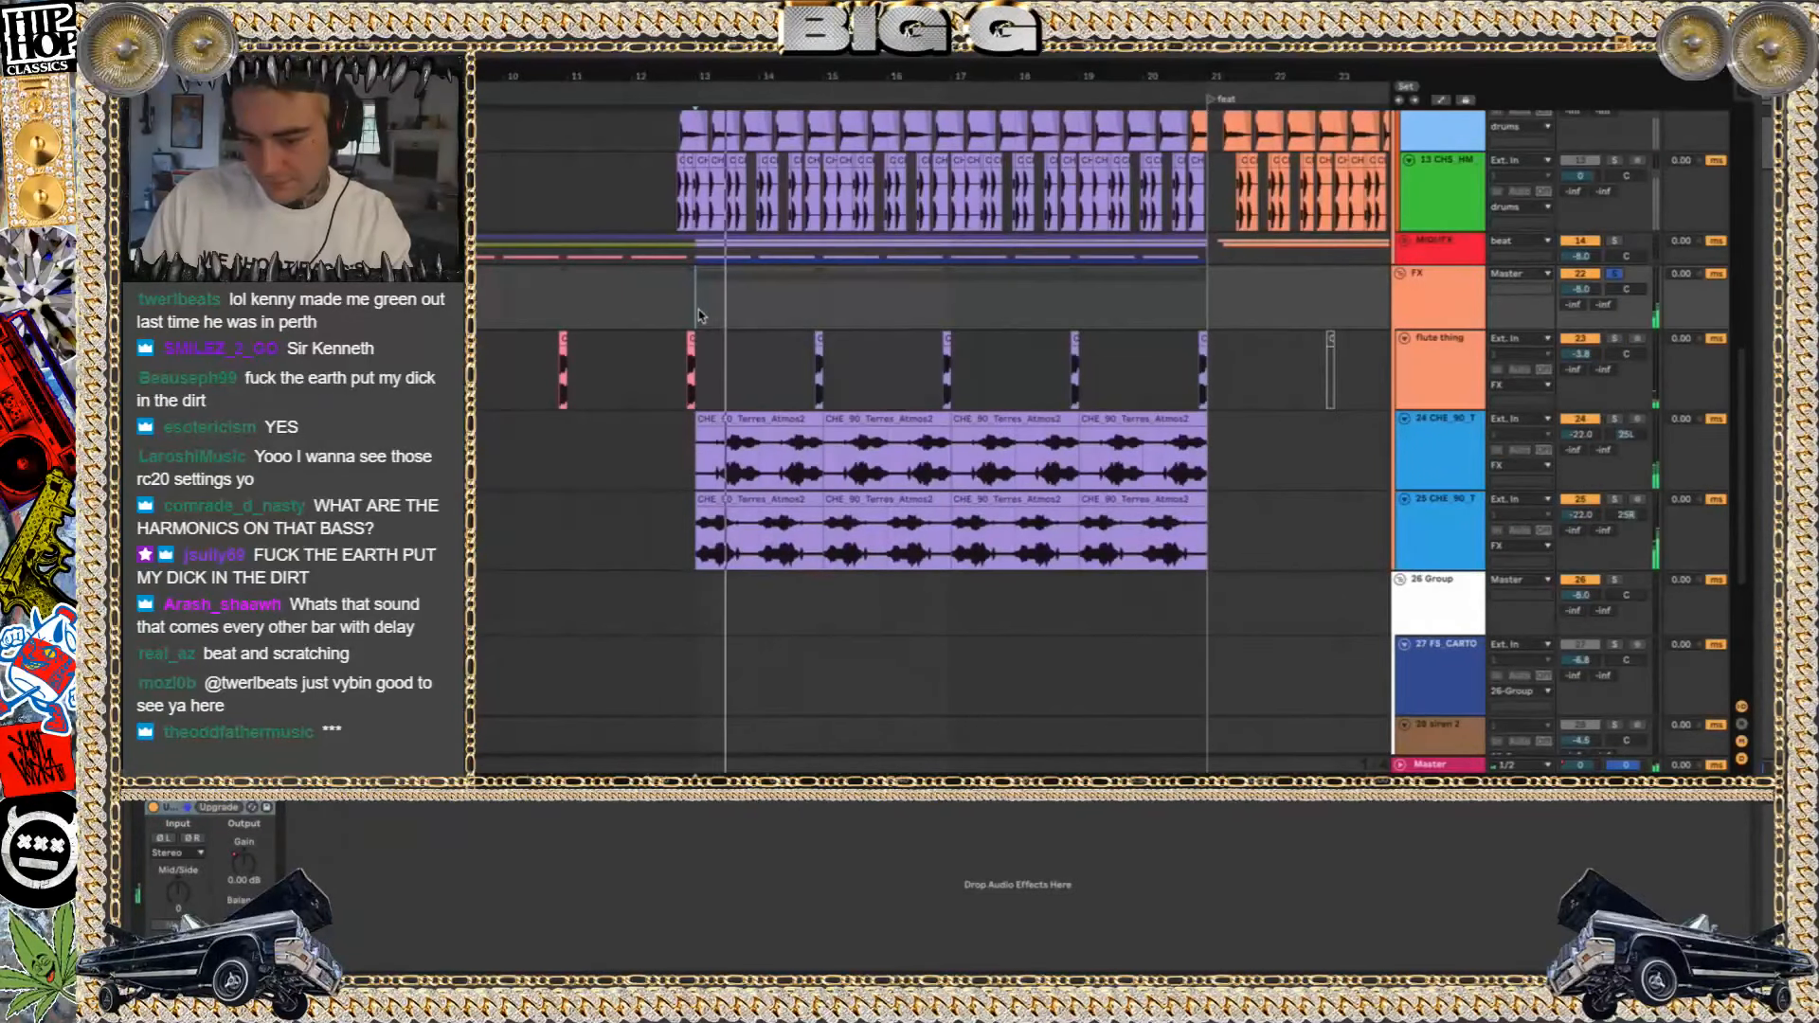
{"action": "key", "text": "space"}
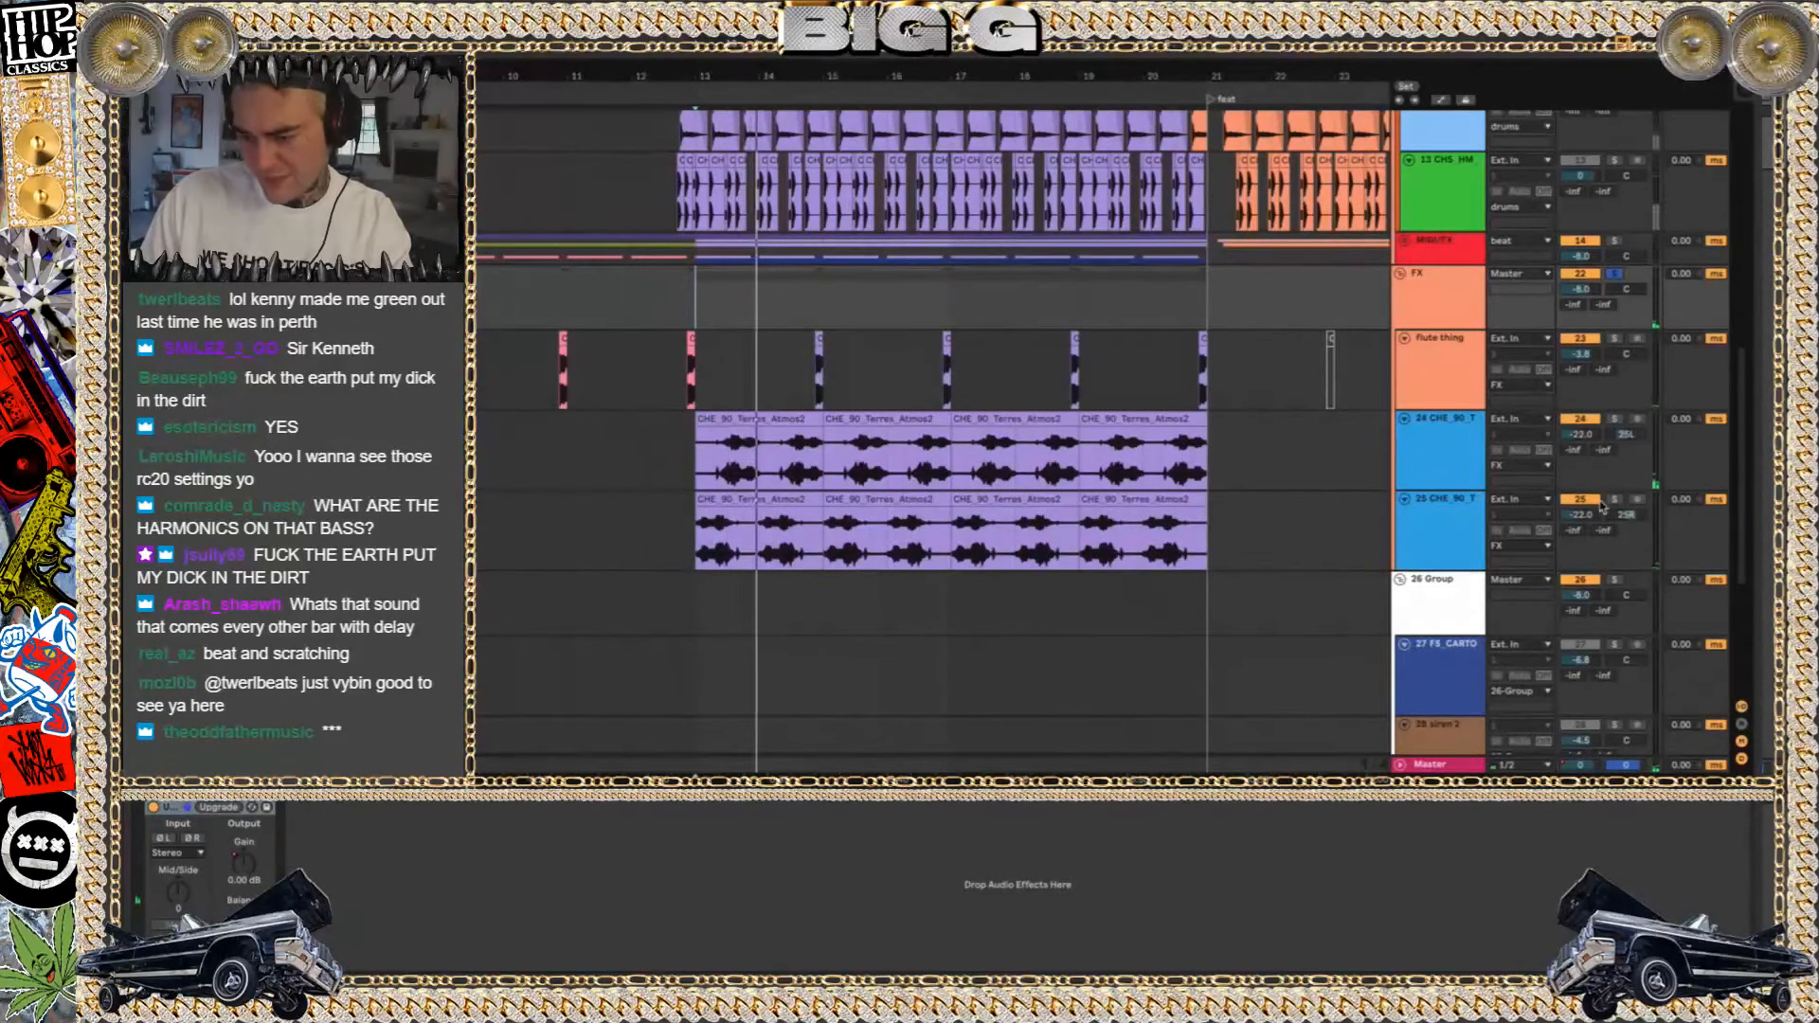
Solo track 25, check its atmosphere clip's sample settings, and play its first clip while showing the EQ Eight and Gate
{"action": "left_click", "coordinate": [1614, 499]}
{"action": "left_click", "coordinate": [740, 518]}
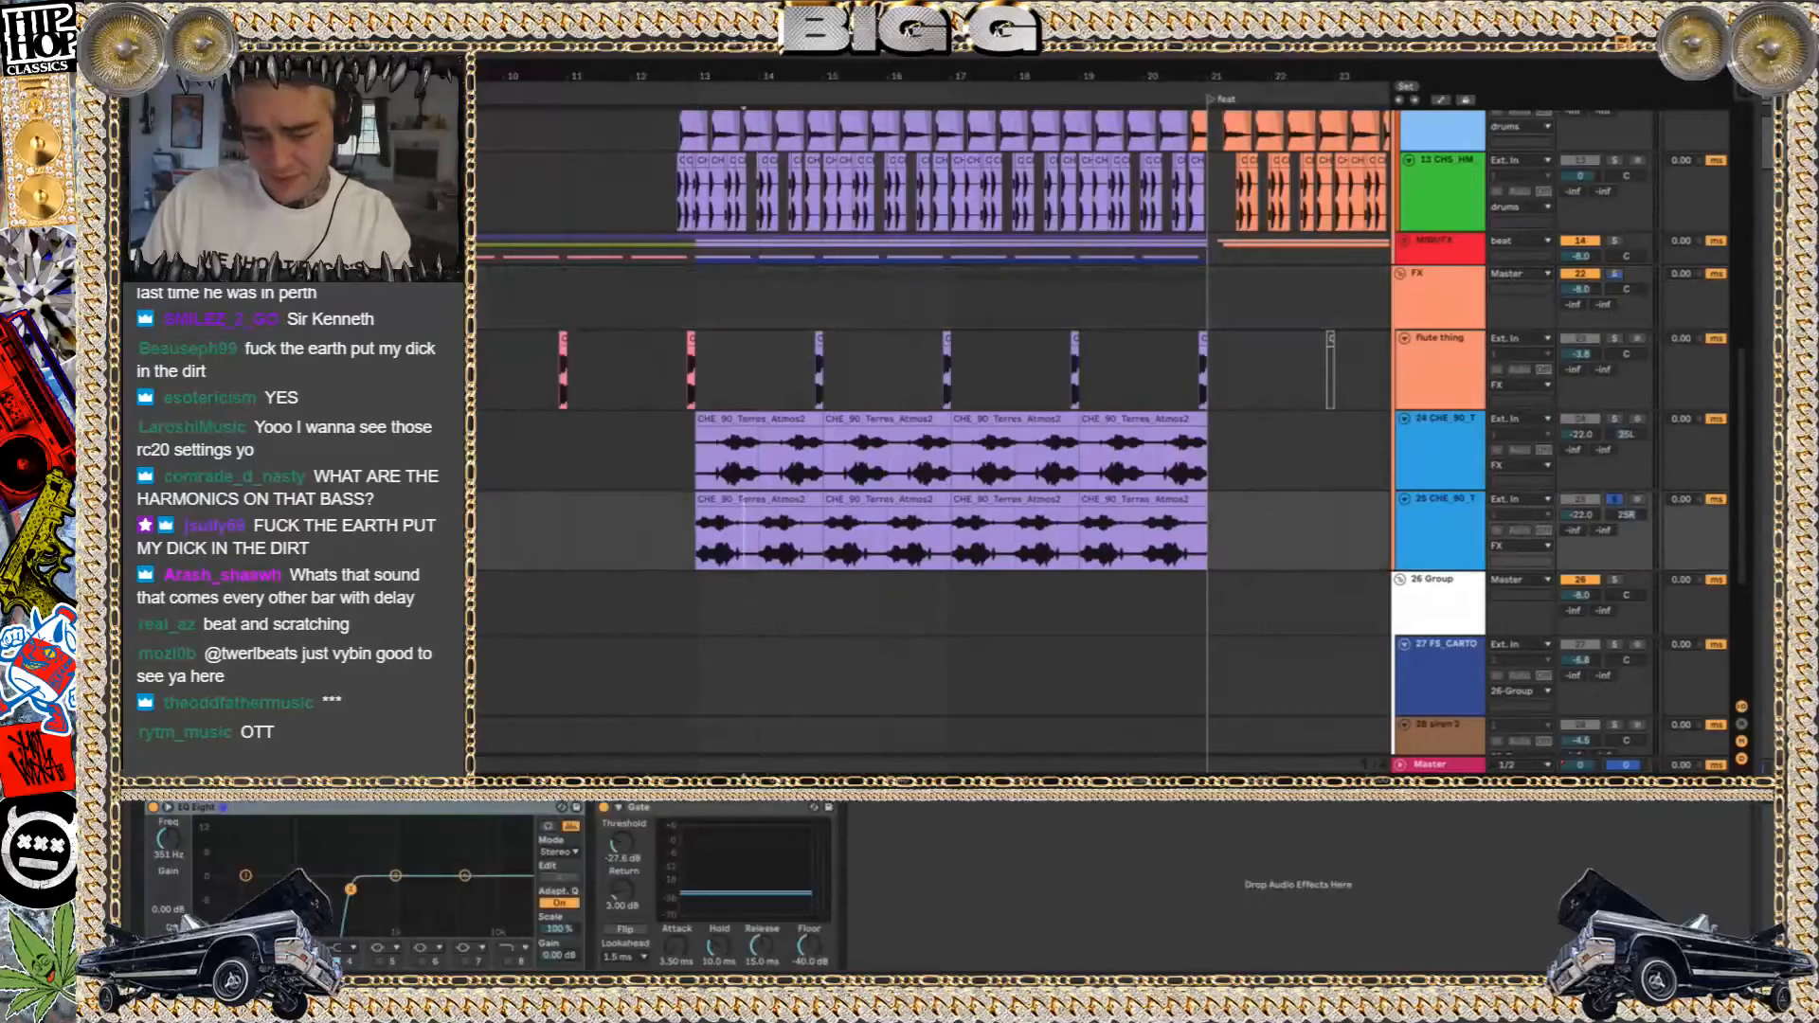
{"action": "key", "text": "shift+Tab"}
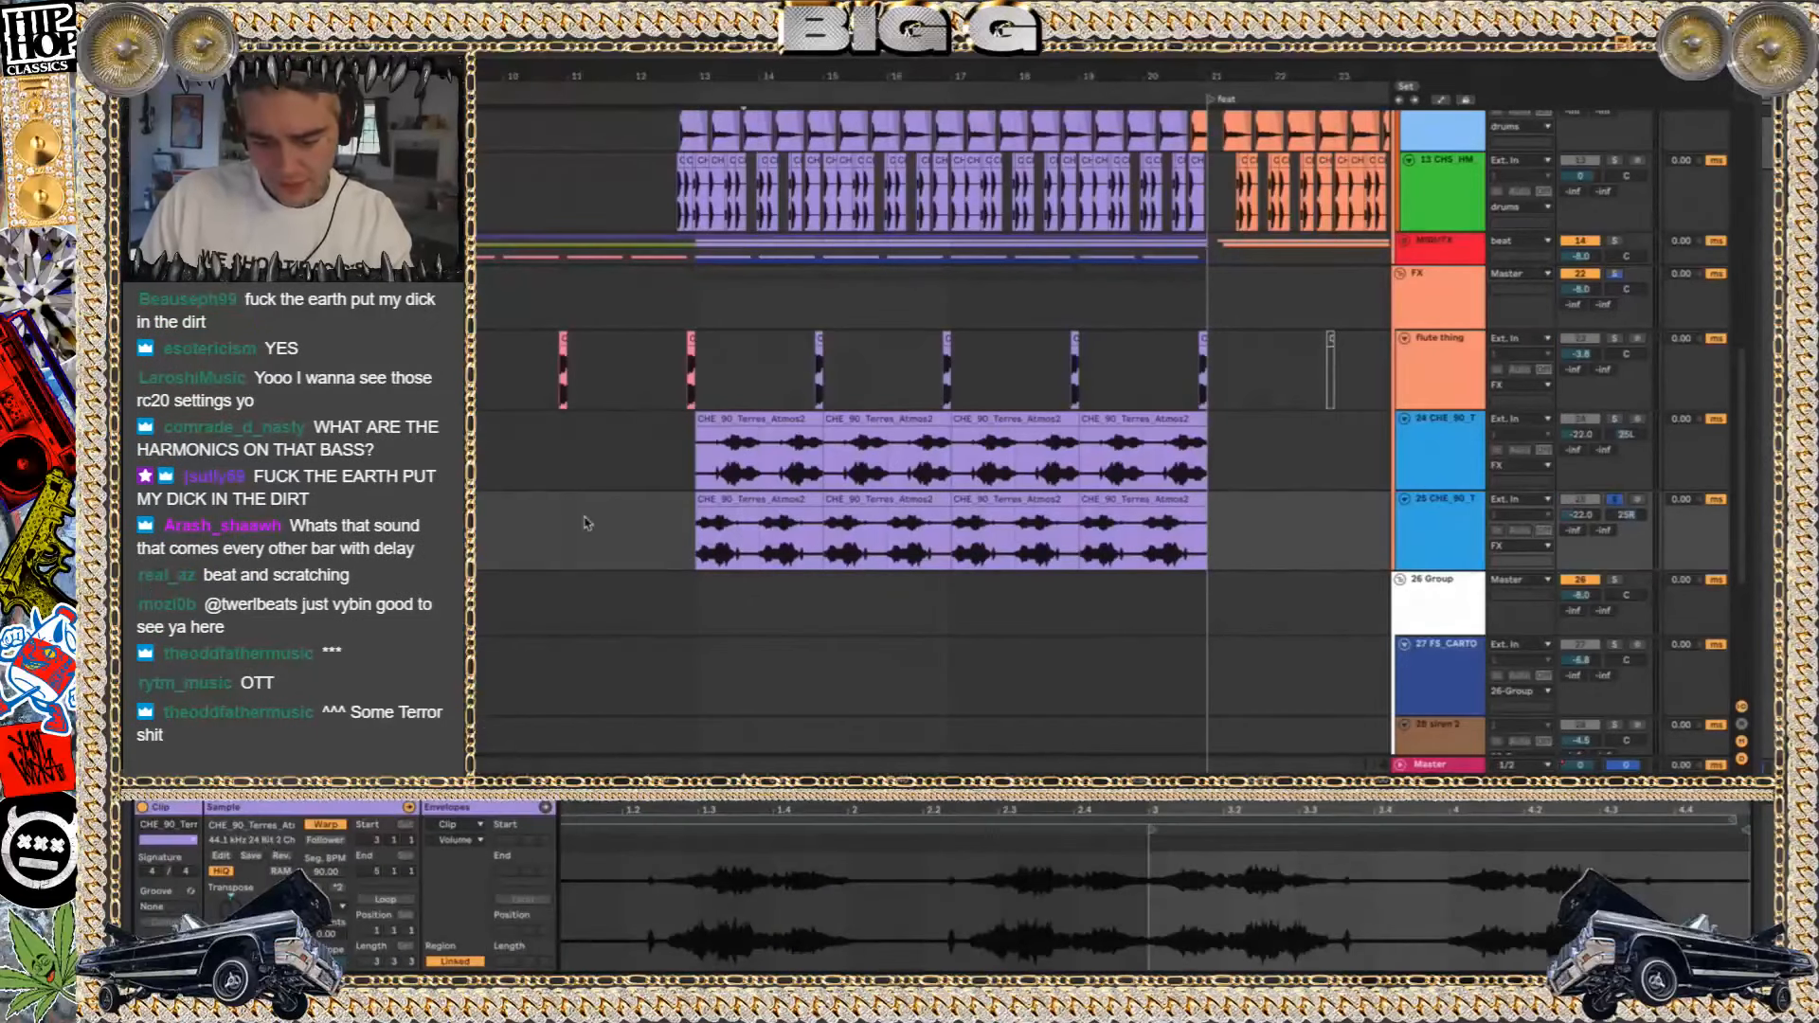
{"action": "key", "text": "shift+Tab"}
{"action": "left_click", "coordinate": [731, 496]}
{"action": "key", "text": "space"}
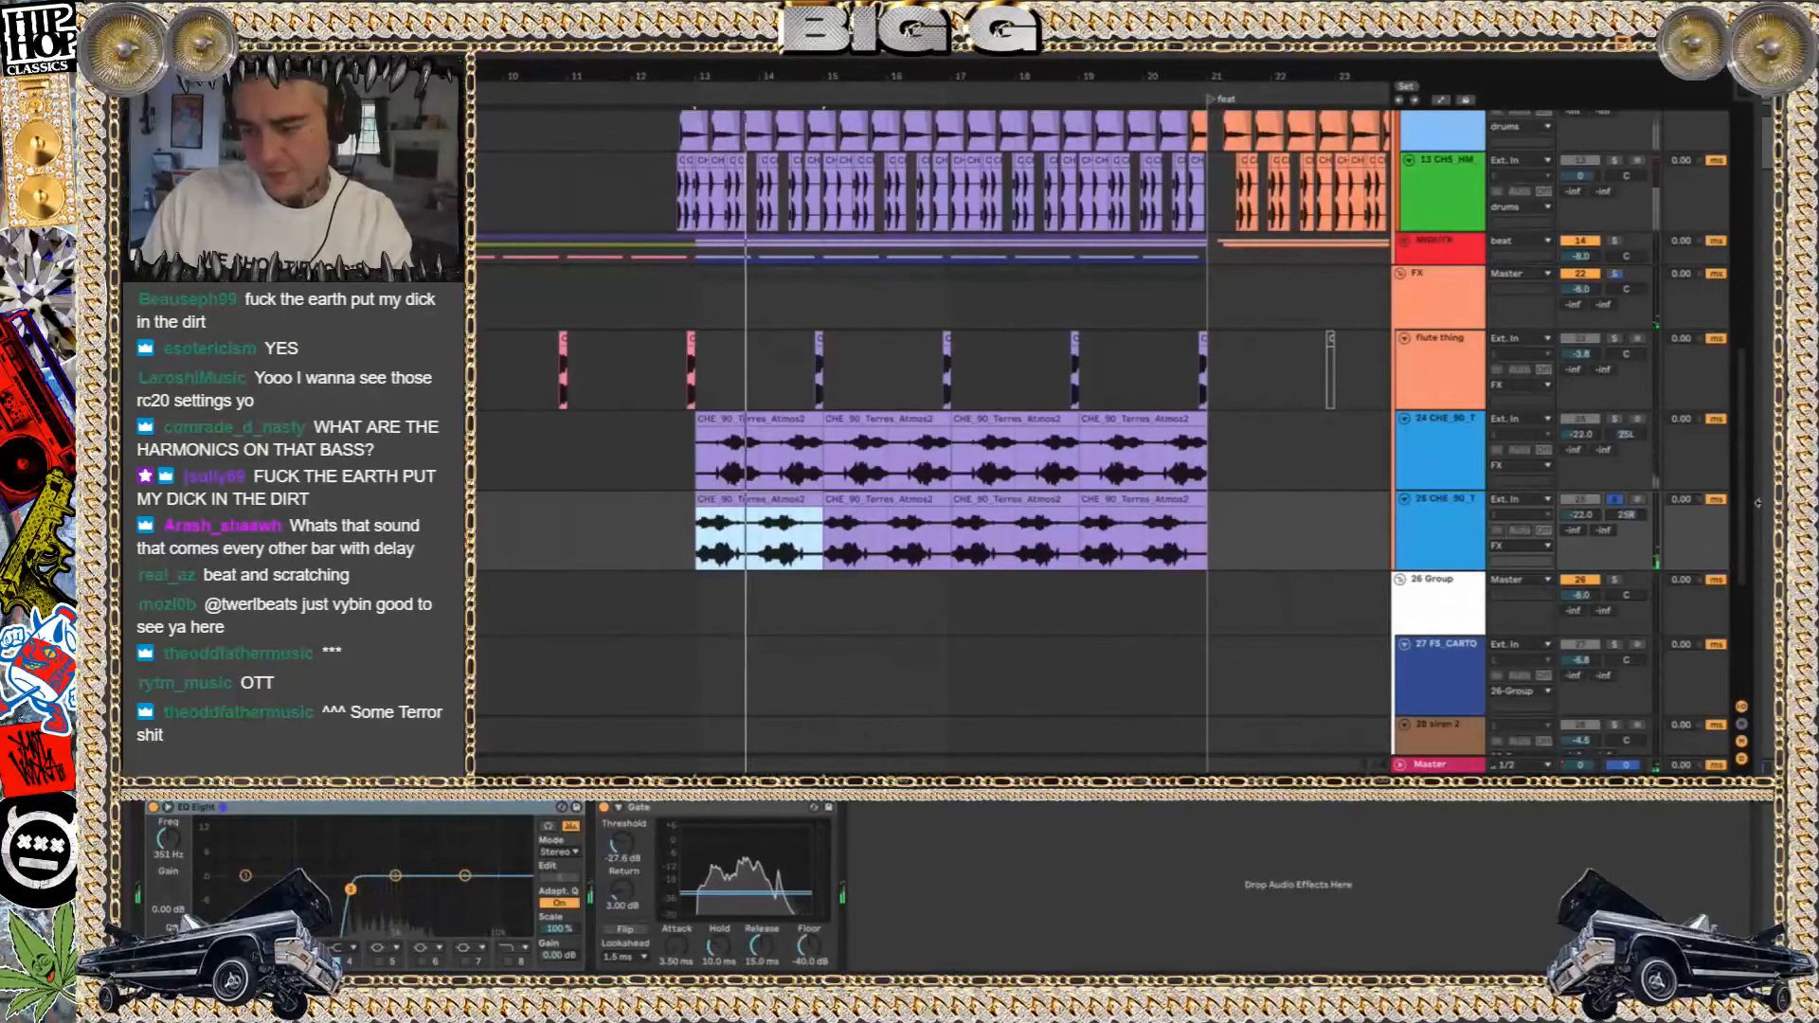
{"action": "key", "text": "space"}
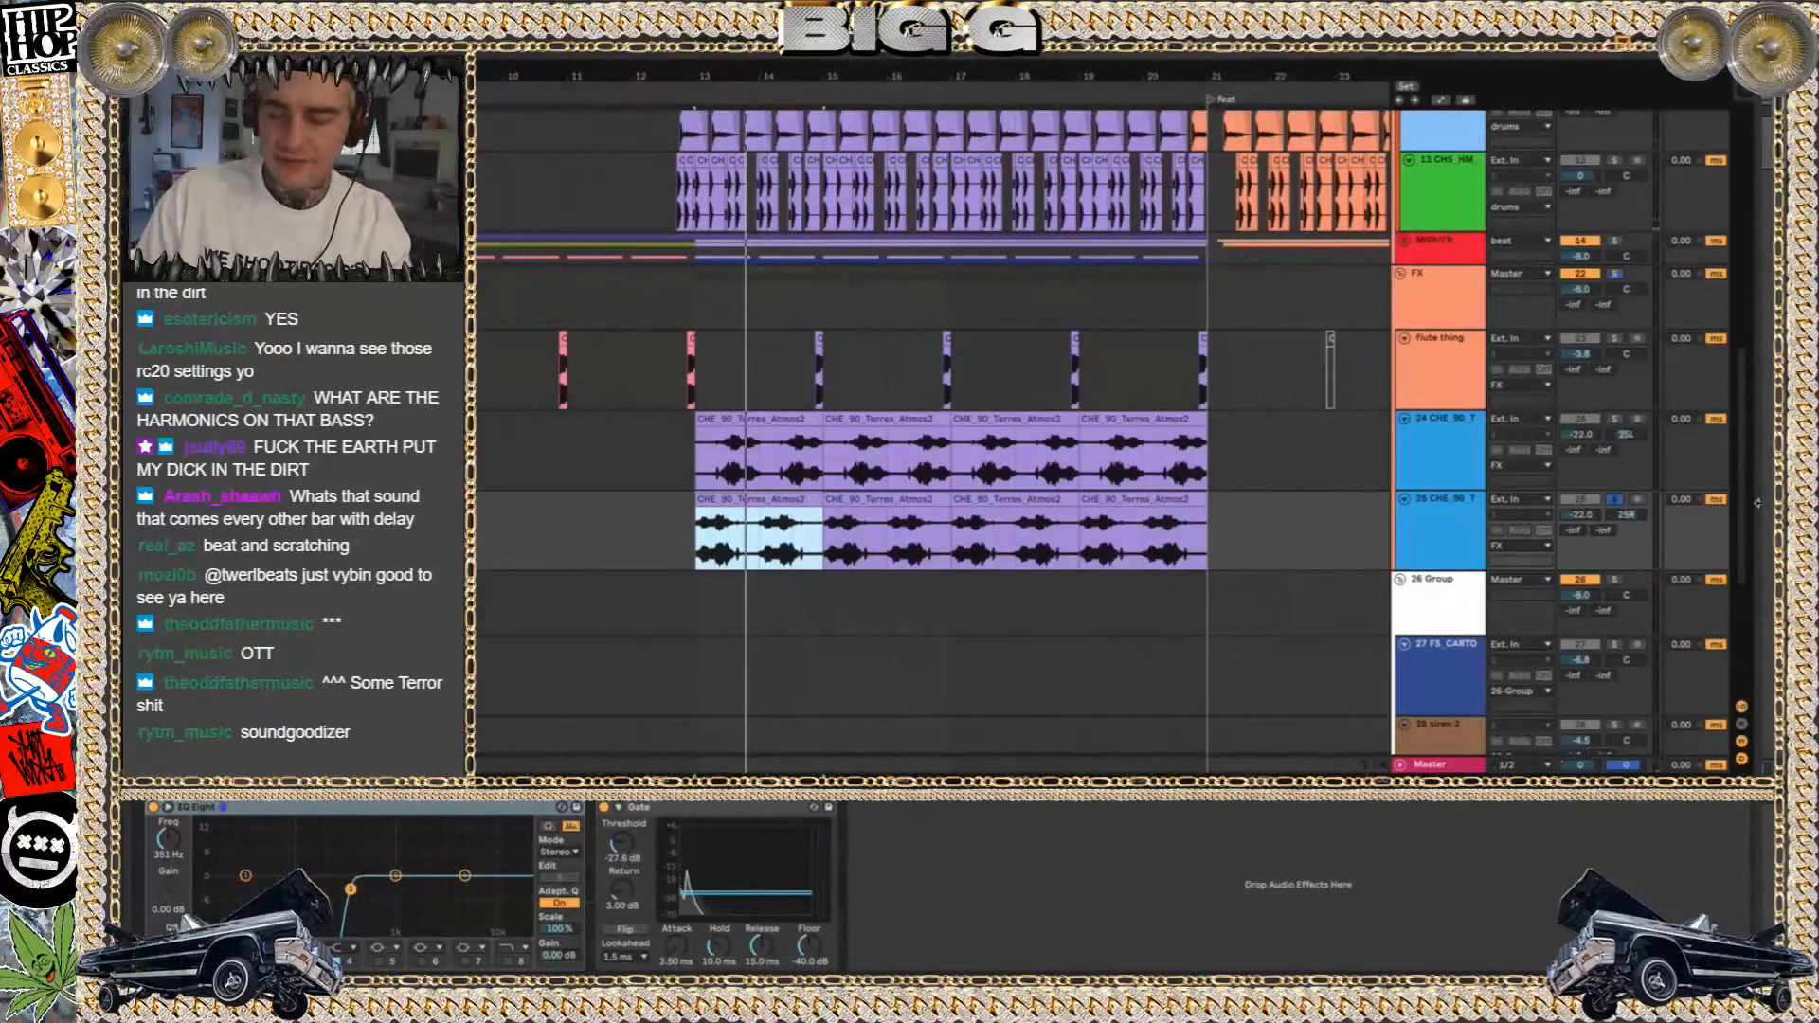
Solo track 24 together with track 25, play both atmosphere layers, and clear the solos
{"action": "left_click", "coordinate": [1616, 420]}
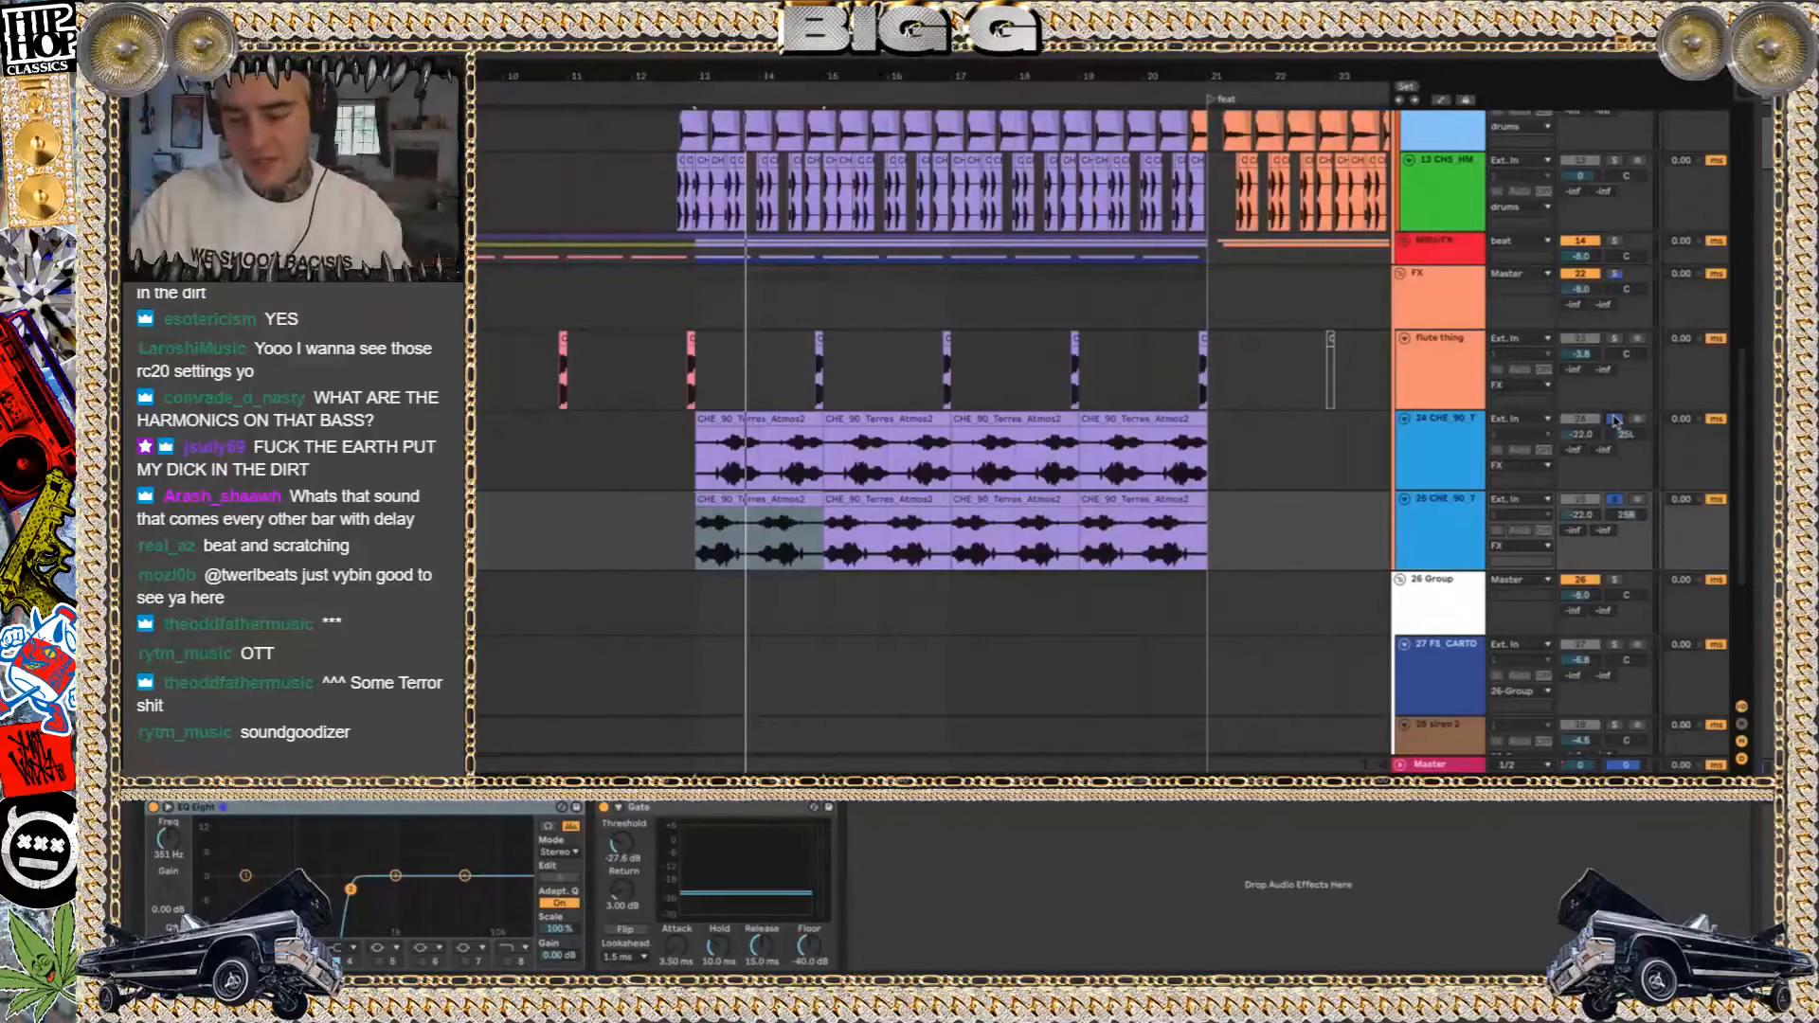
{"action": "key", "text": "space"}
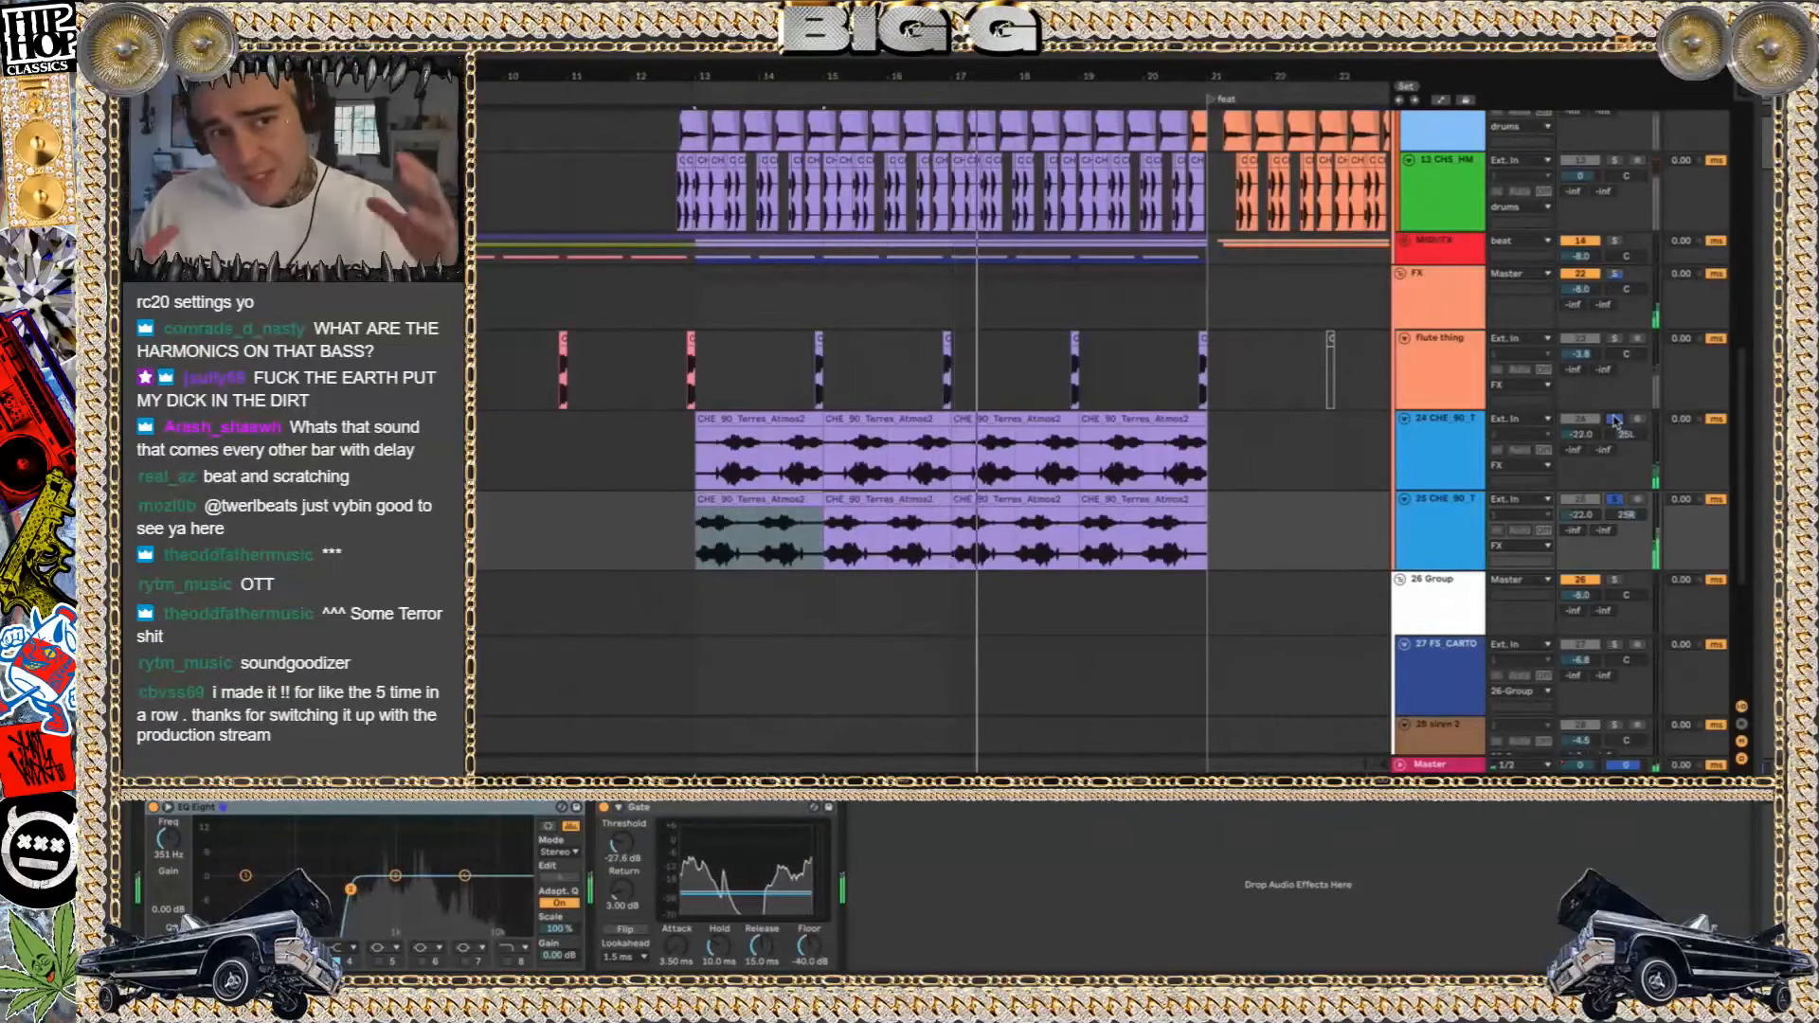
{"action": "key", "text": "space"}
{"action": "left_click", "coordinate": [1616, 421]}
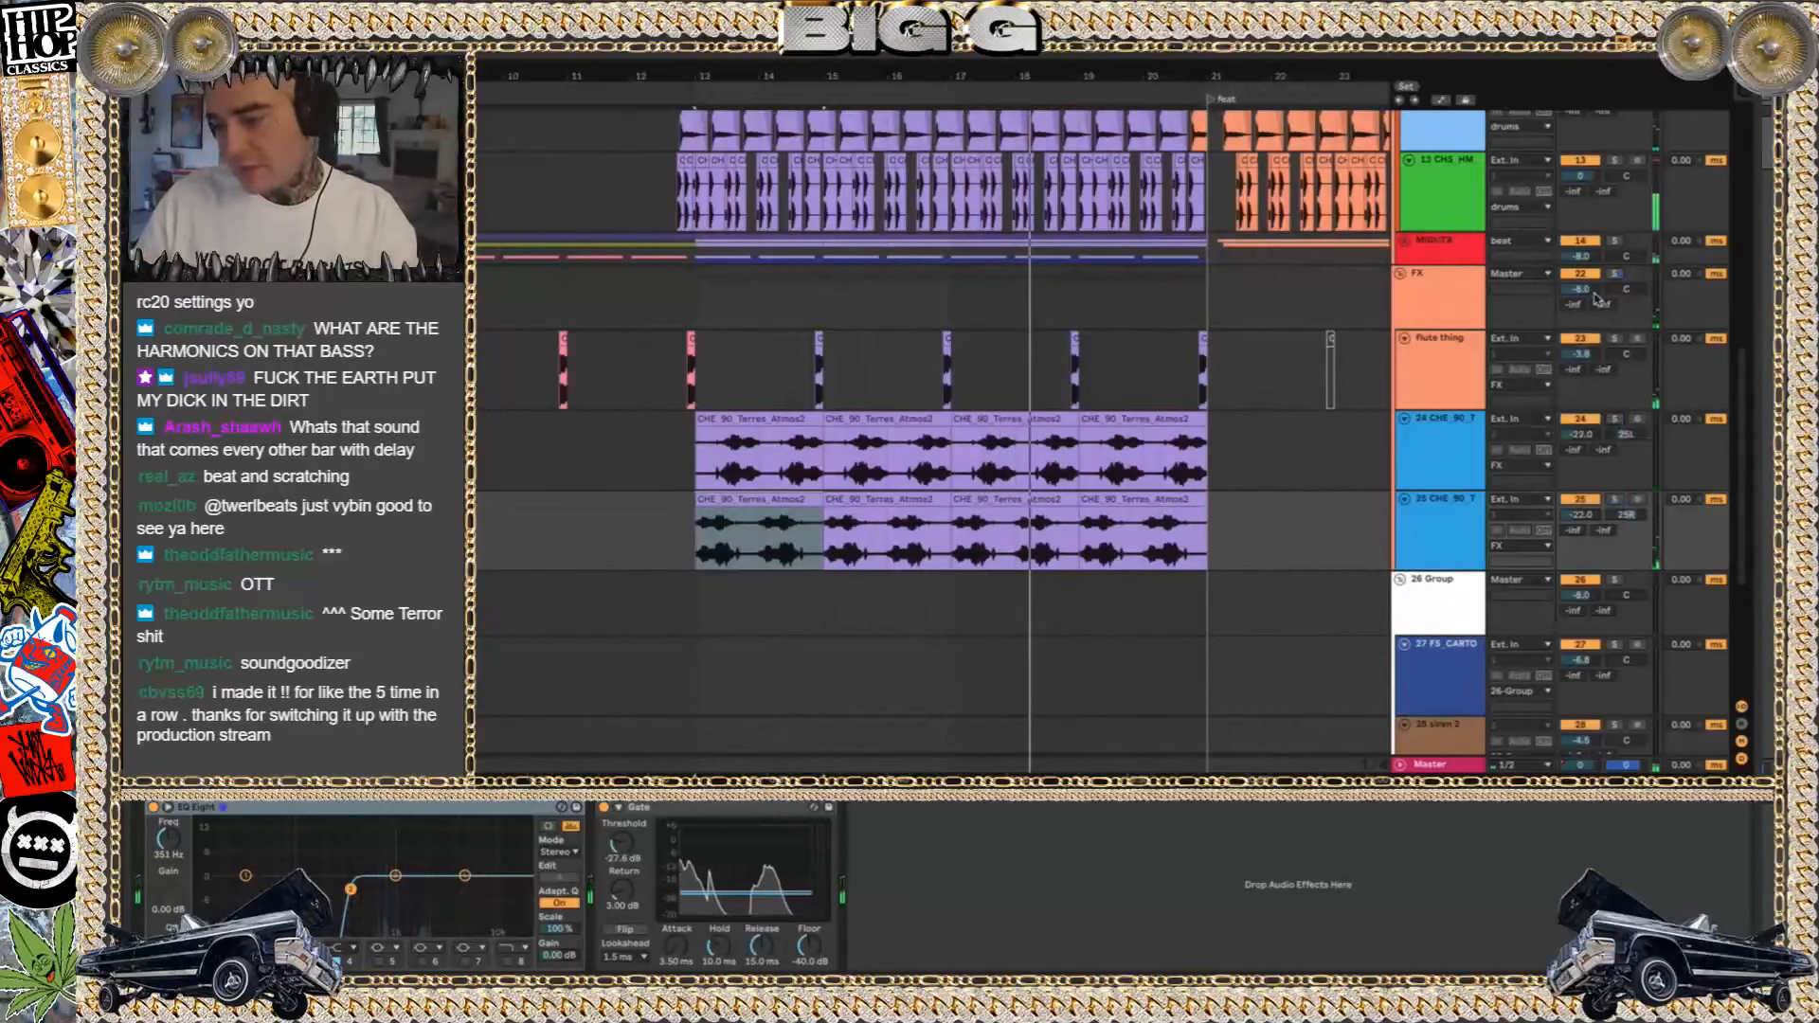
Play the flute thing clip before bar 13 within the full beat and show the track's EQ, Delay and Reverb
{"action": "left_click", "coordinate": [691, 367]}
{"action": "left_click", "coordinate": [1614, 339]}
{"action": "left_click", "coordinate": [1615, 339]}
{"action": "key", "text": "space"}
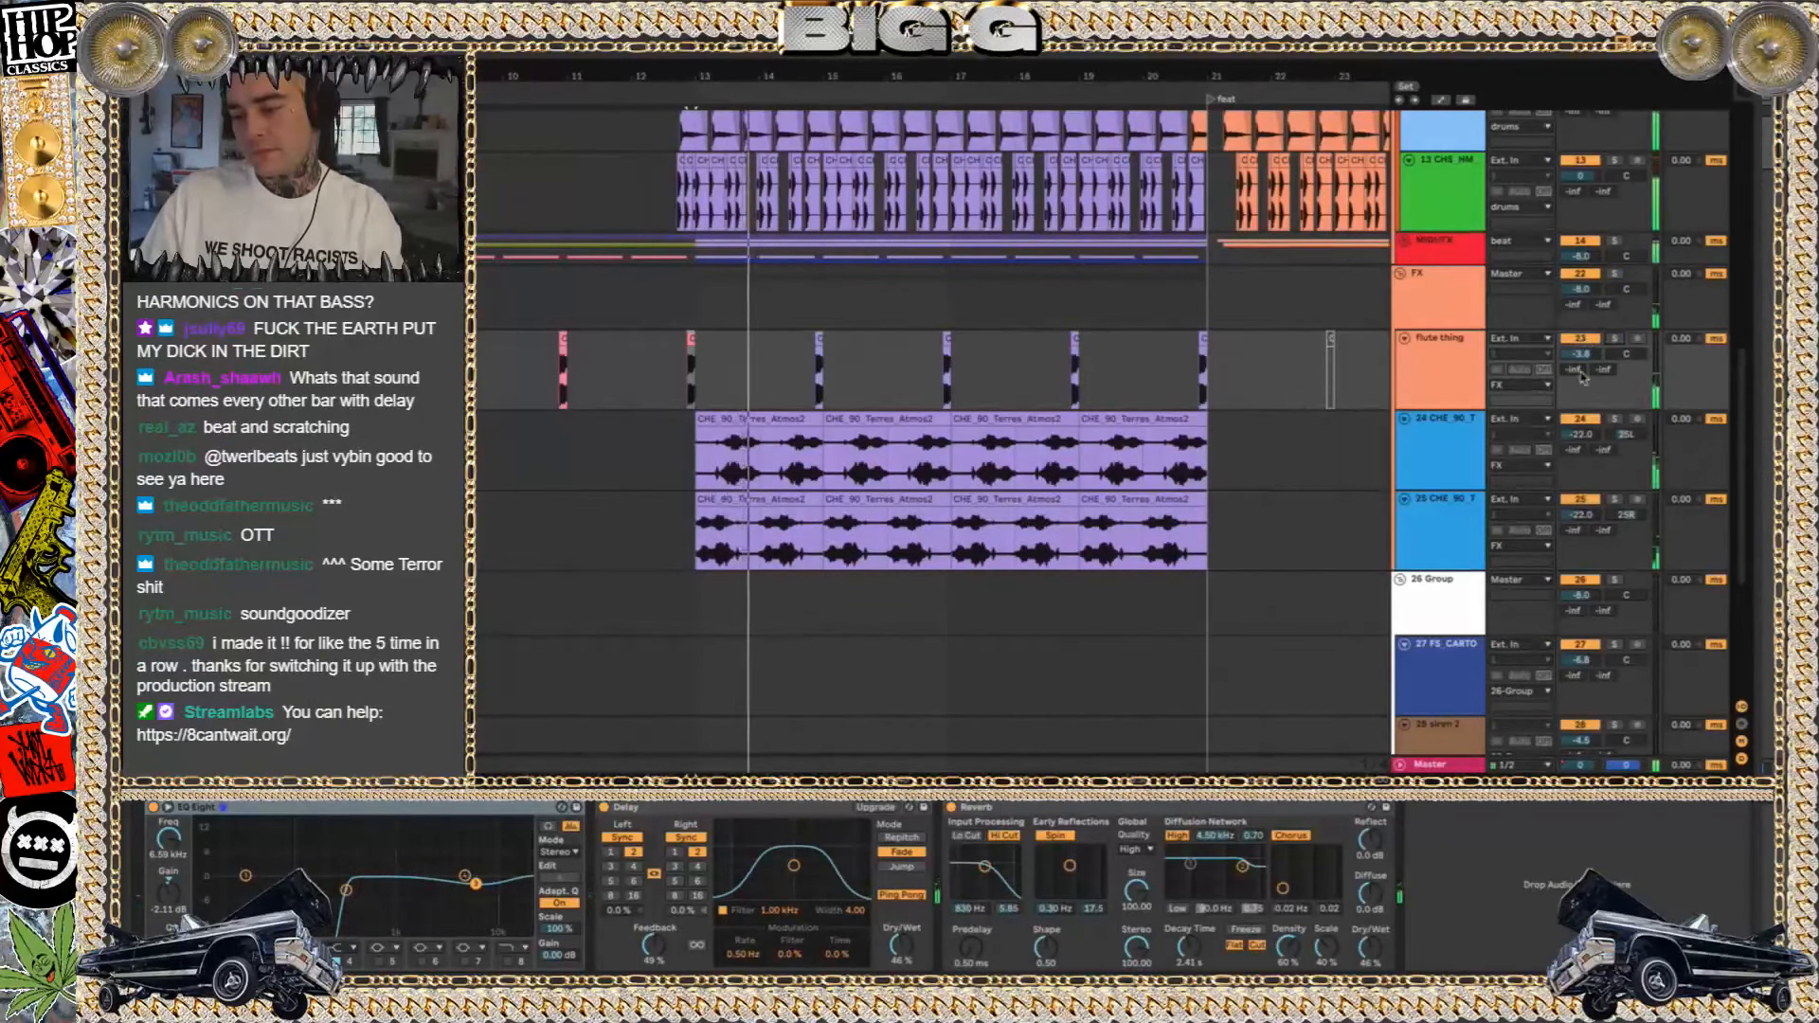
Select atmosphere tracks 24 and 25 together and toggle their track activators to compare the beat without them
{"action": "left_click", "coordinate": [1442, 455]}
{"action": "key", "text": "space"}
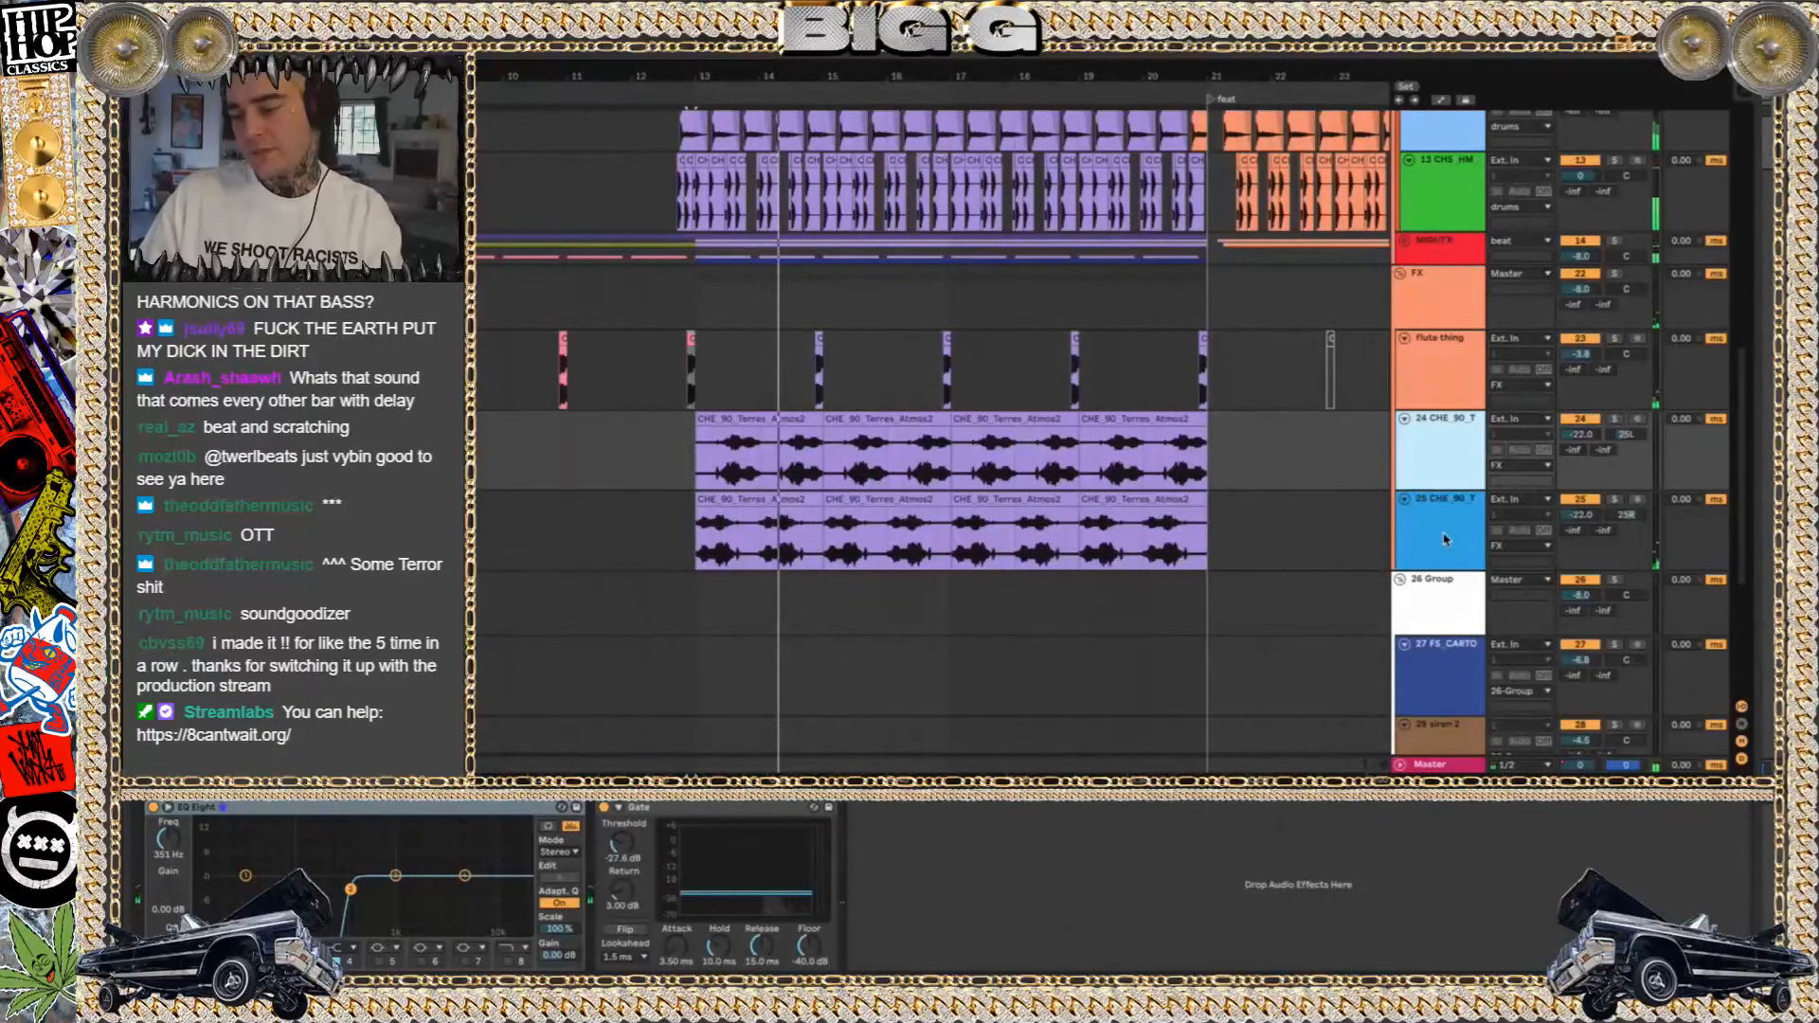
{"action": "left_click", "coordinate": [1445, 539], "text": "shift"}
{"action": "left_click", "coordinate": [1580, 419]}
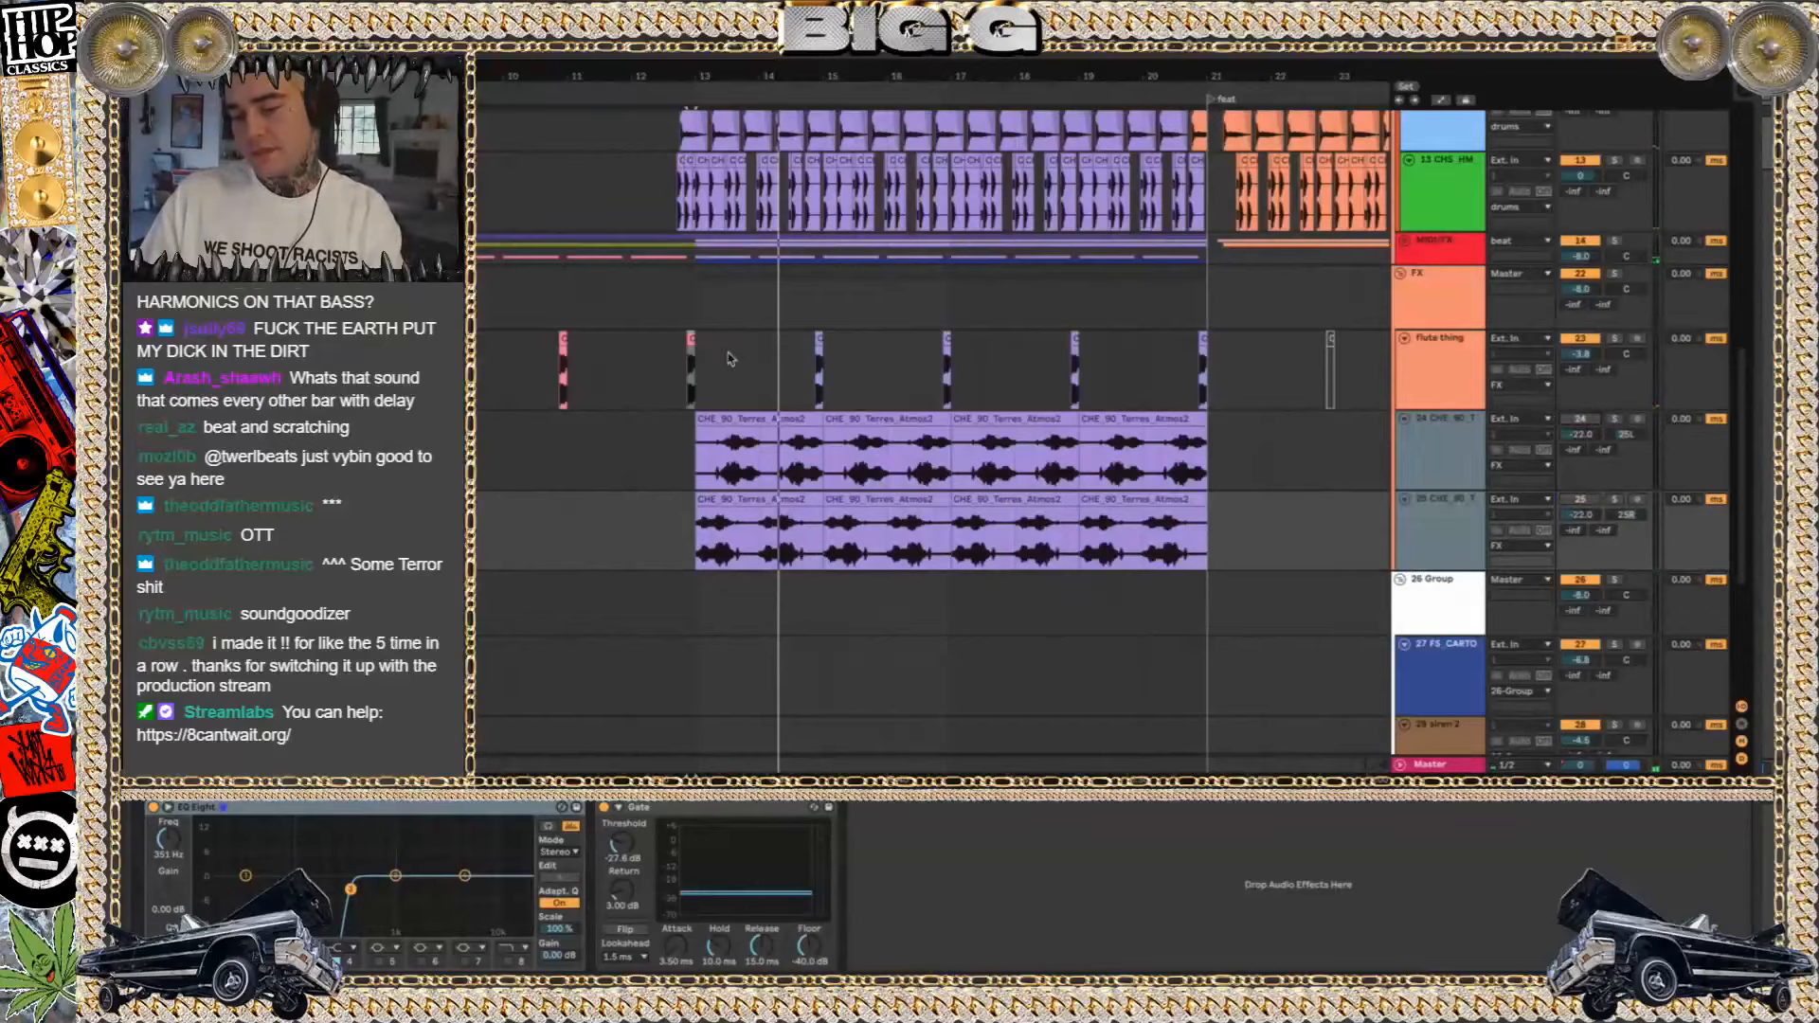
Play the full beat from bar 13 while viewing the percussion, drums and FX tracks, pausing and resuming playback
{"action": "left_click", "coordinate": [699, 308]}
{"action": "scroll", "coordinate": [696, 306], "scroll_direction": "up", "scroll_amount": 2}
{"action": "scroll", "coordinate": [693, 305], "scroll_direction": "up", "scroll_amount": 10}
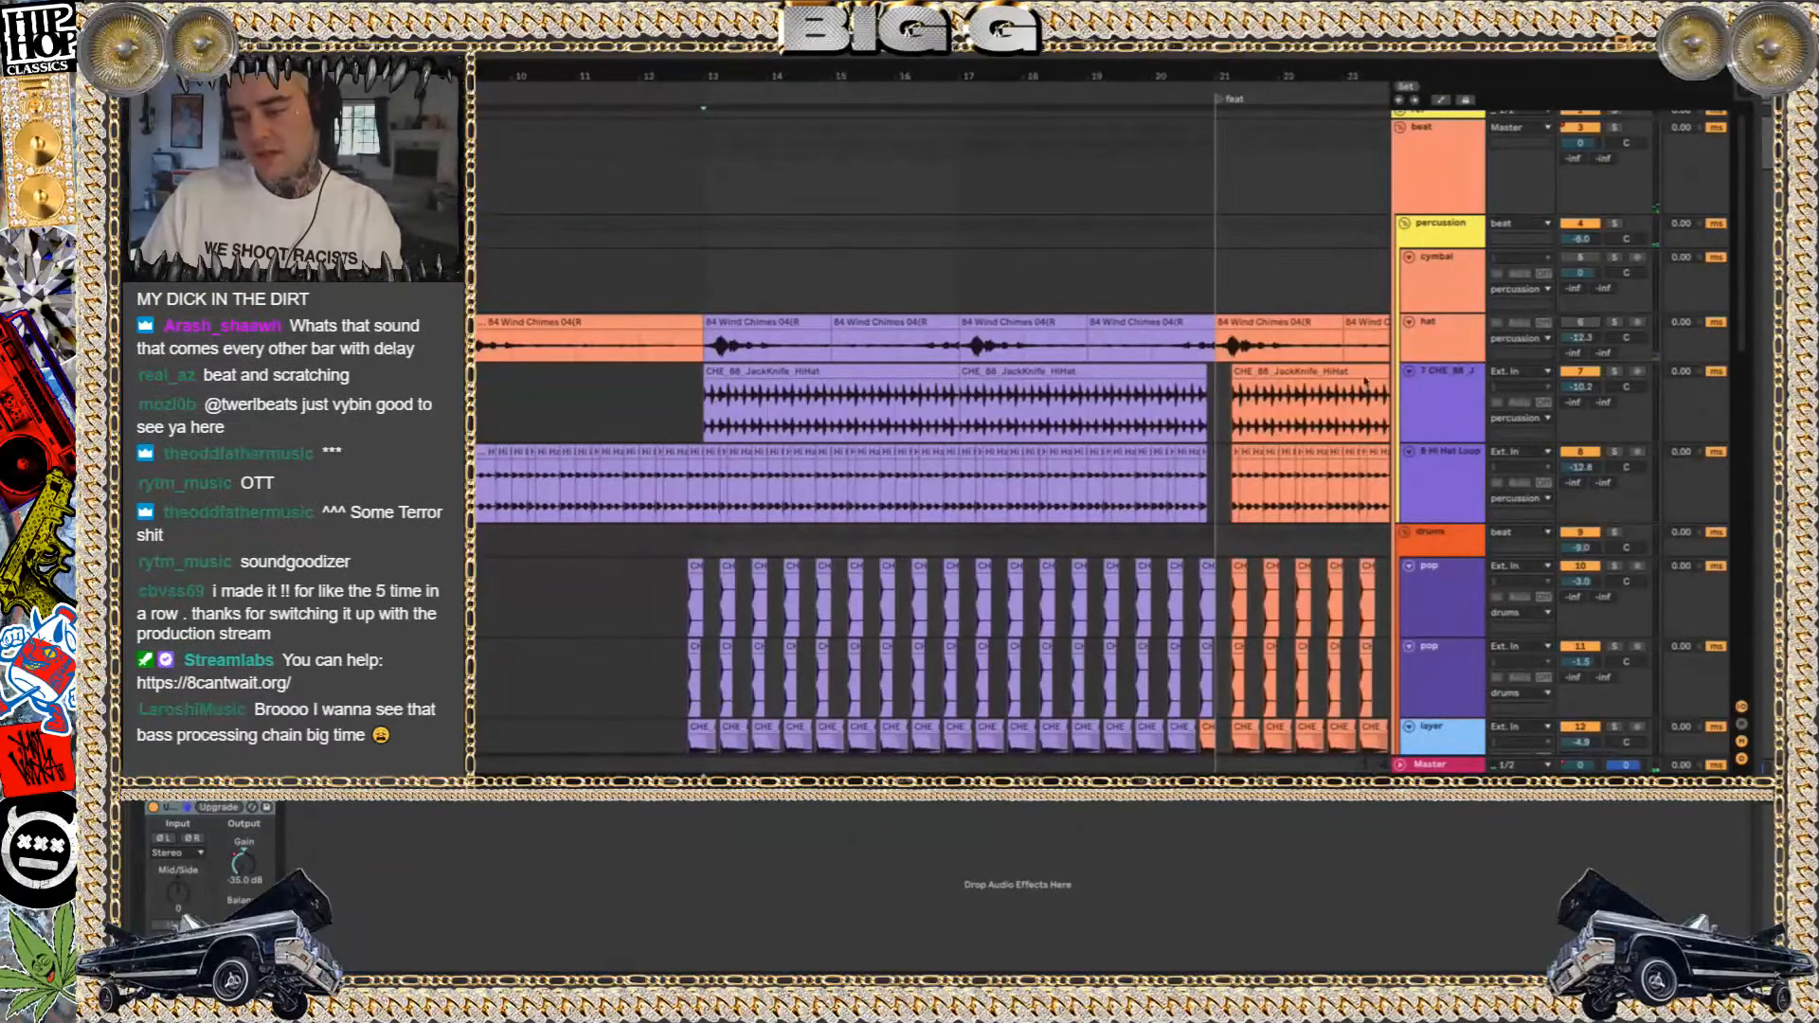
{"action": "scroll", "coordinate": [1038, 576], "scroll_direction": "down", "scroll_amount": 6}
{"action": "key", "text": "space"}
{"action": "scroll", "coordinate": [1038, 576], "scroll_direction": "down", "scroll_amount": 4}
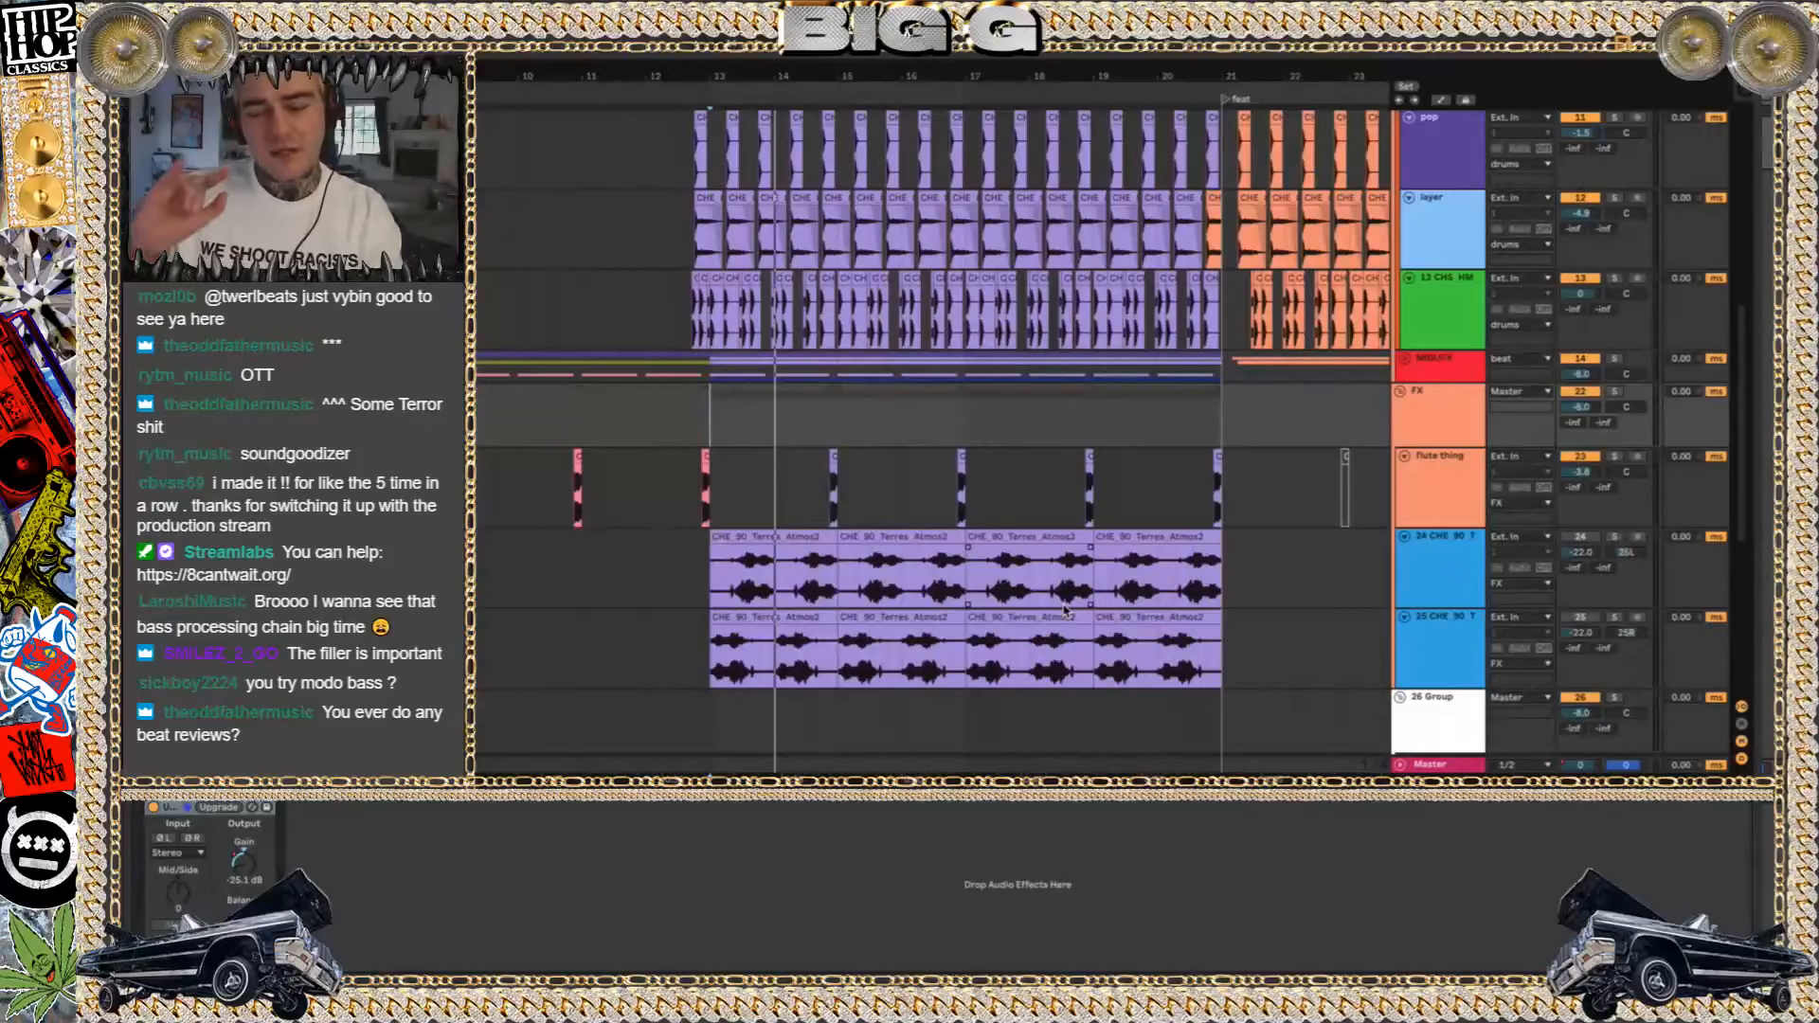
{"action": "key", "text": "space"}
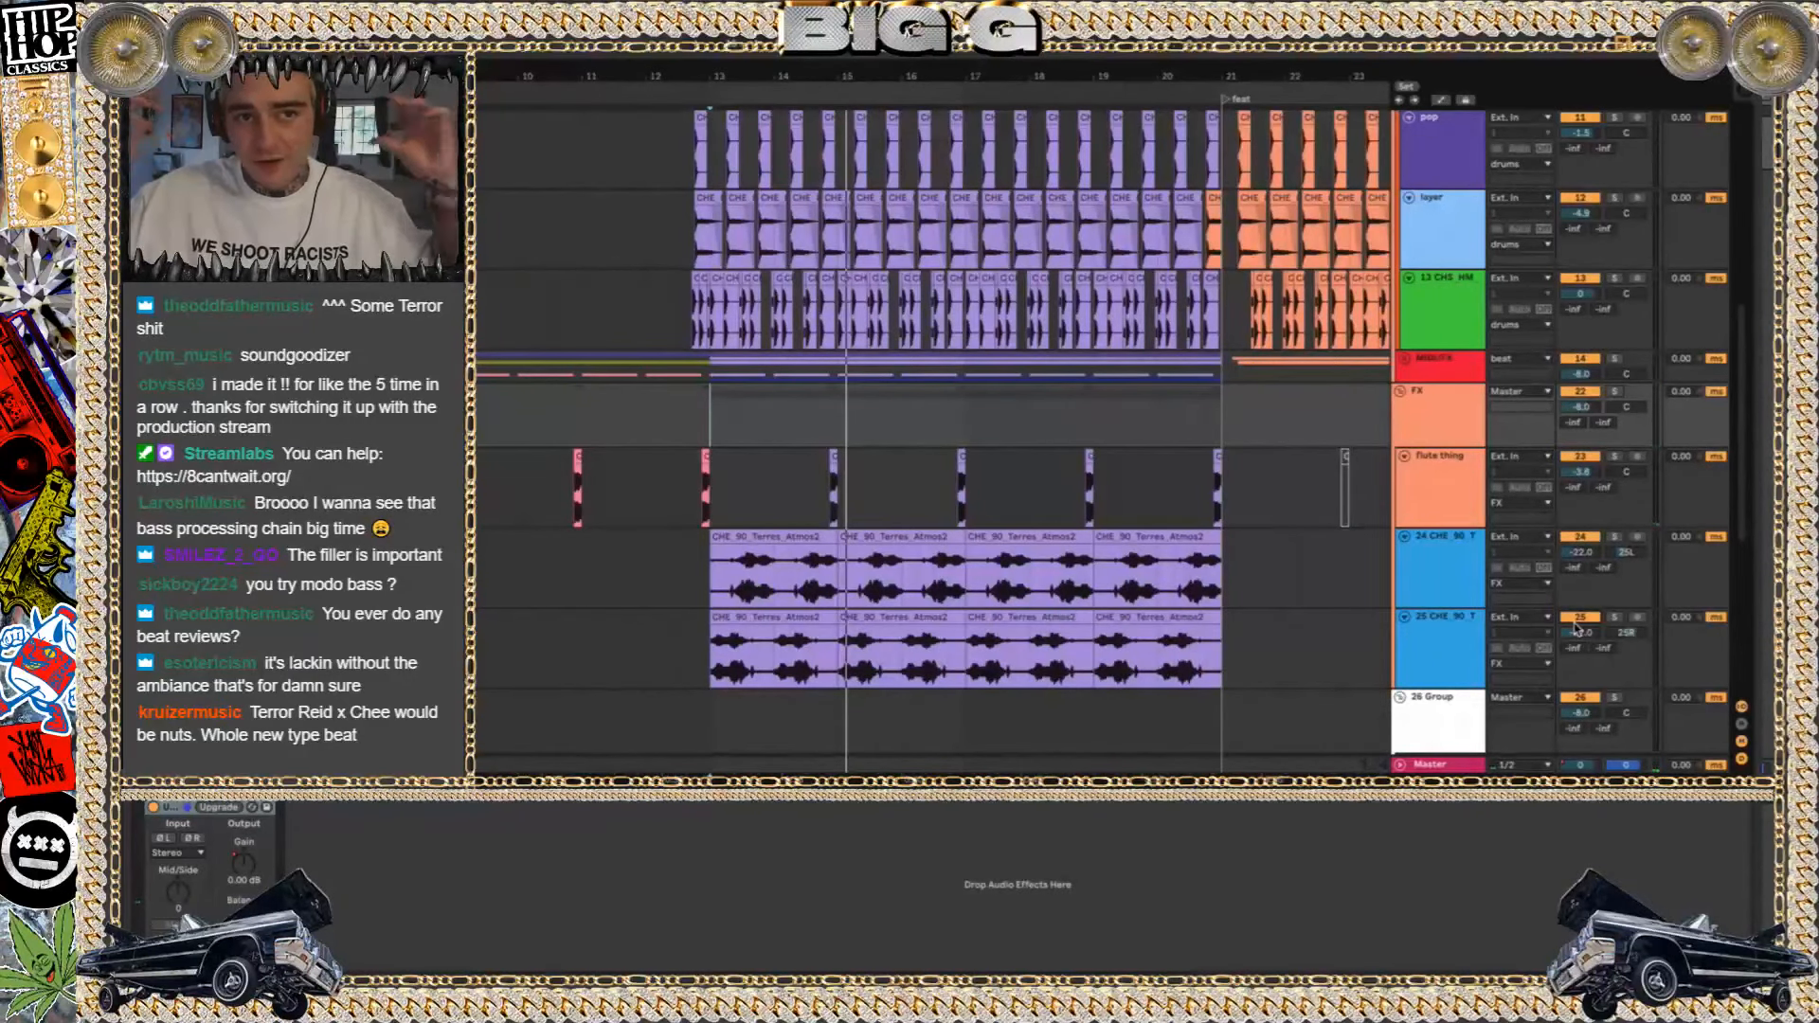
{"action": "key", "text": "space"}
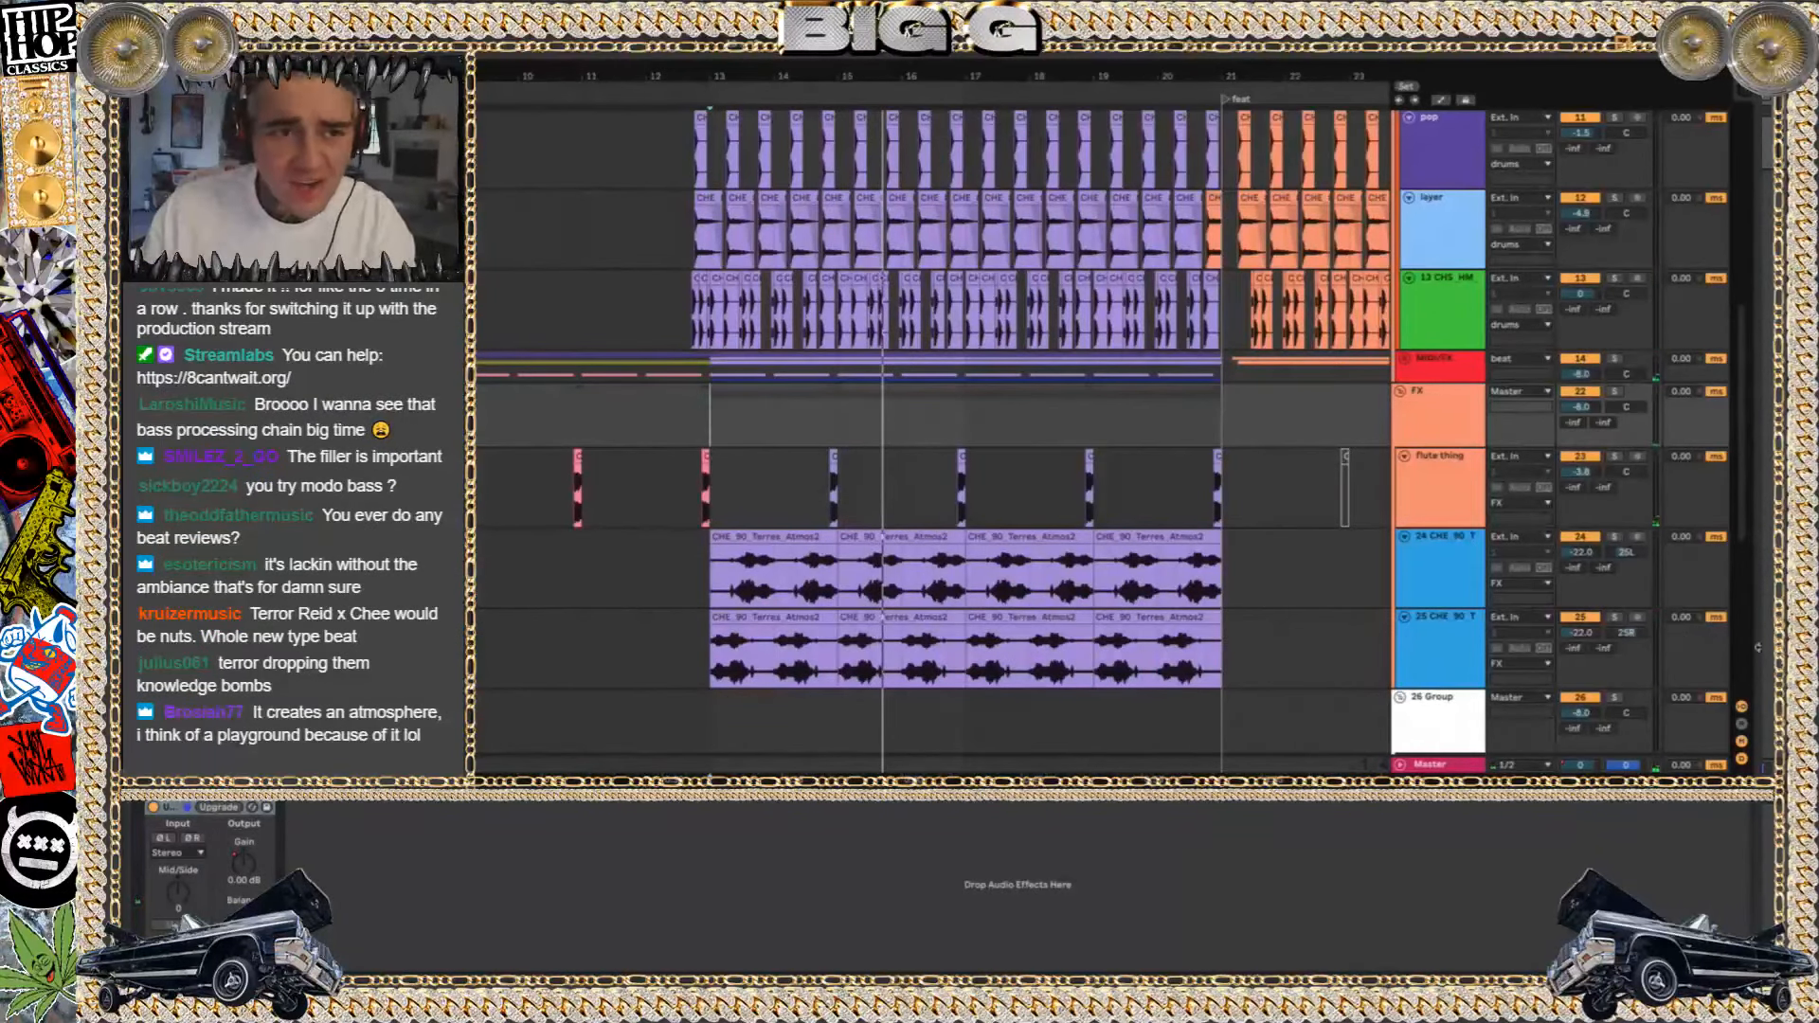
Play the beat again while looking through the tracks from the percussion group down to the siren group
{"action": "scroll", "coordinate": [1374, 325], "scroll_direction": "up", "scroll_amount": 5}
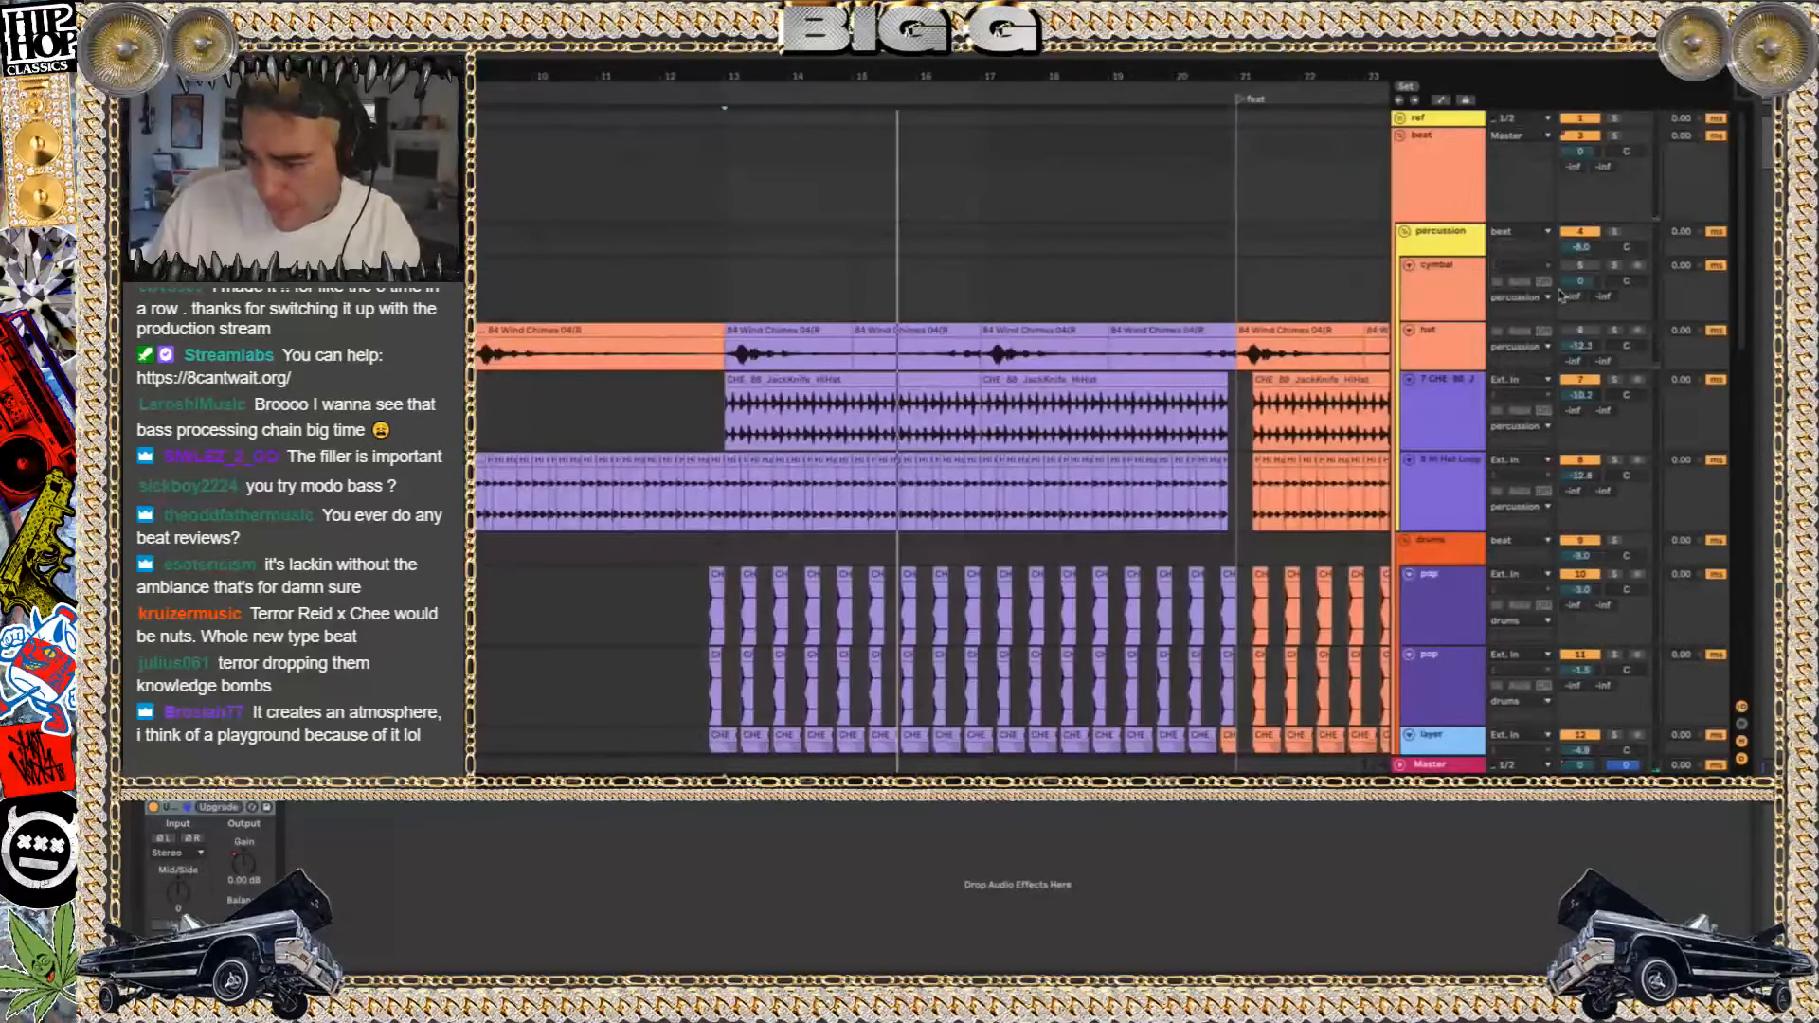
{"action": "key", "text": "space"}
{"action": "scroll", "coordinate": [596, 411], "scroll_direction": "down", "scroll_amount": 3}
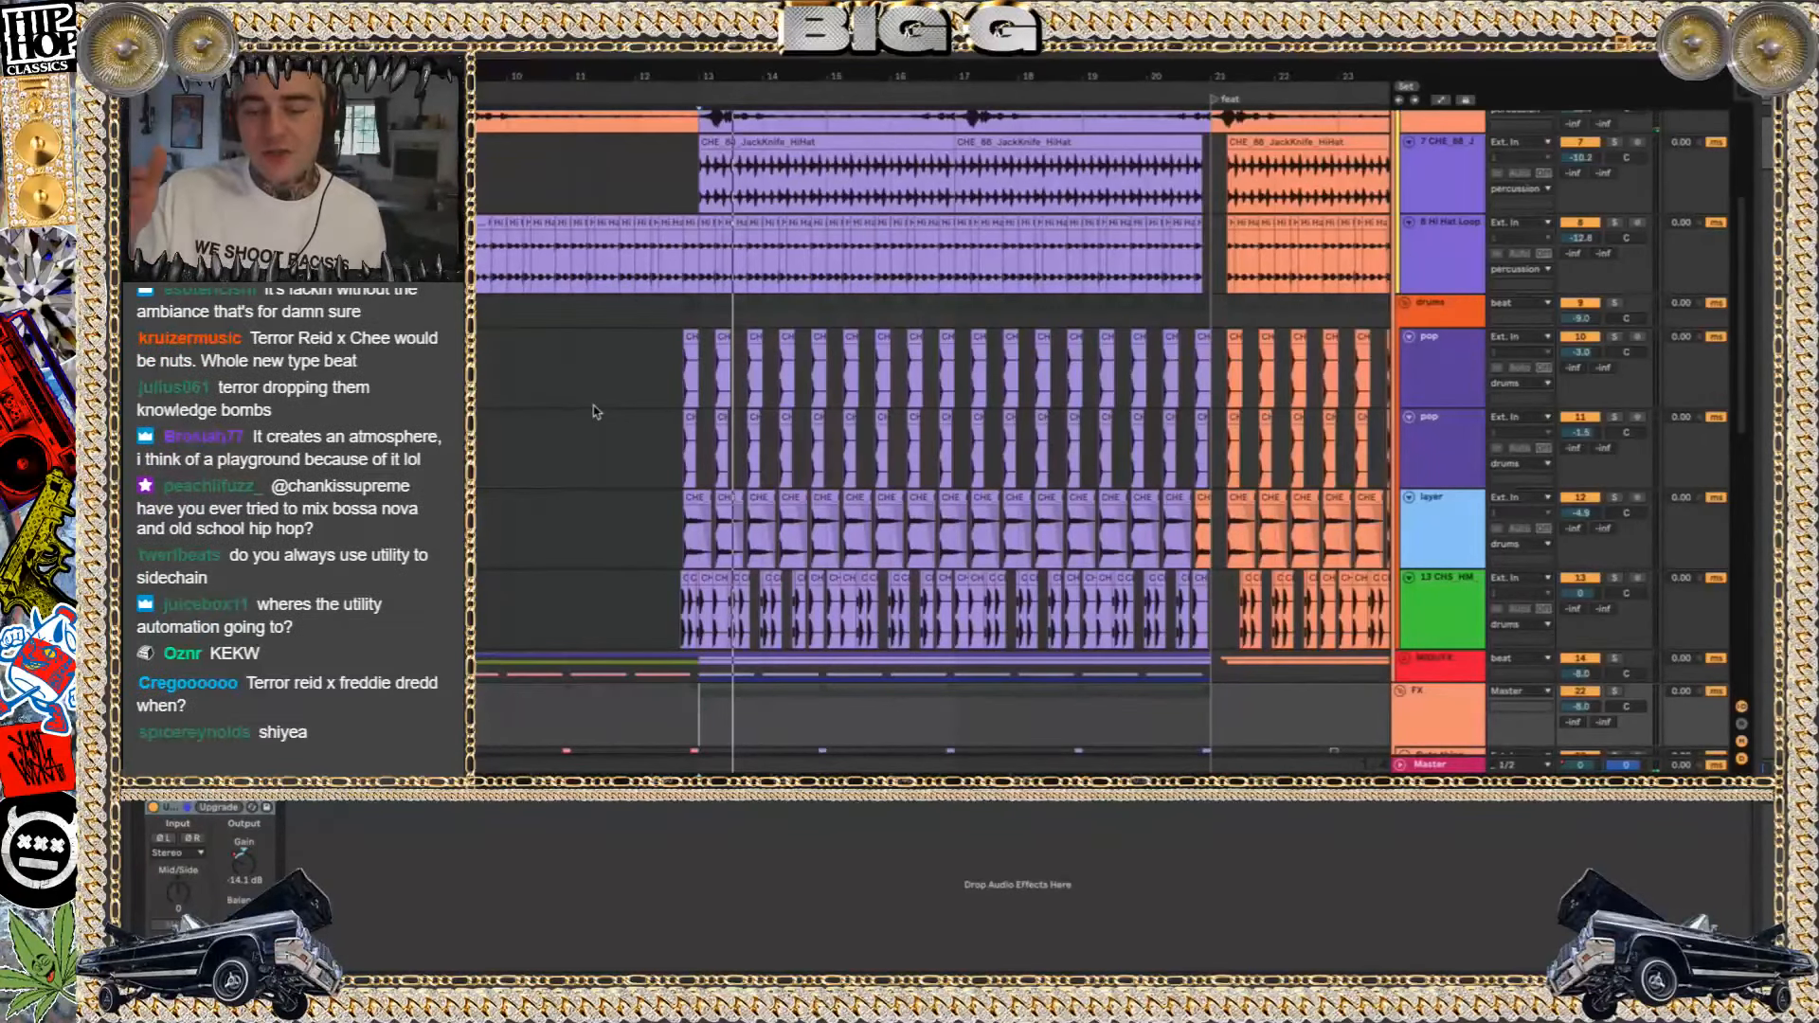
{"action": "scroll", "coordinate": [595, 411], "scroll_direction": "down", "scroll_amount": 10}
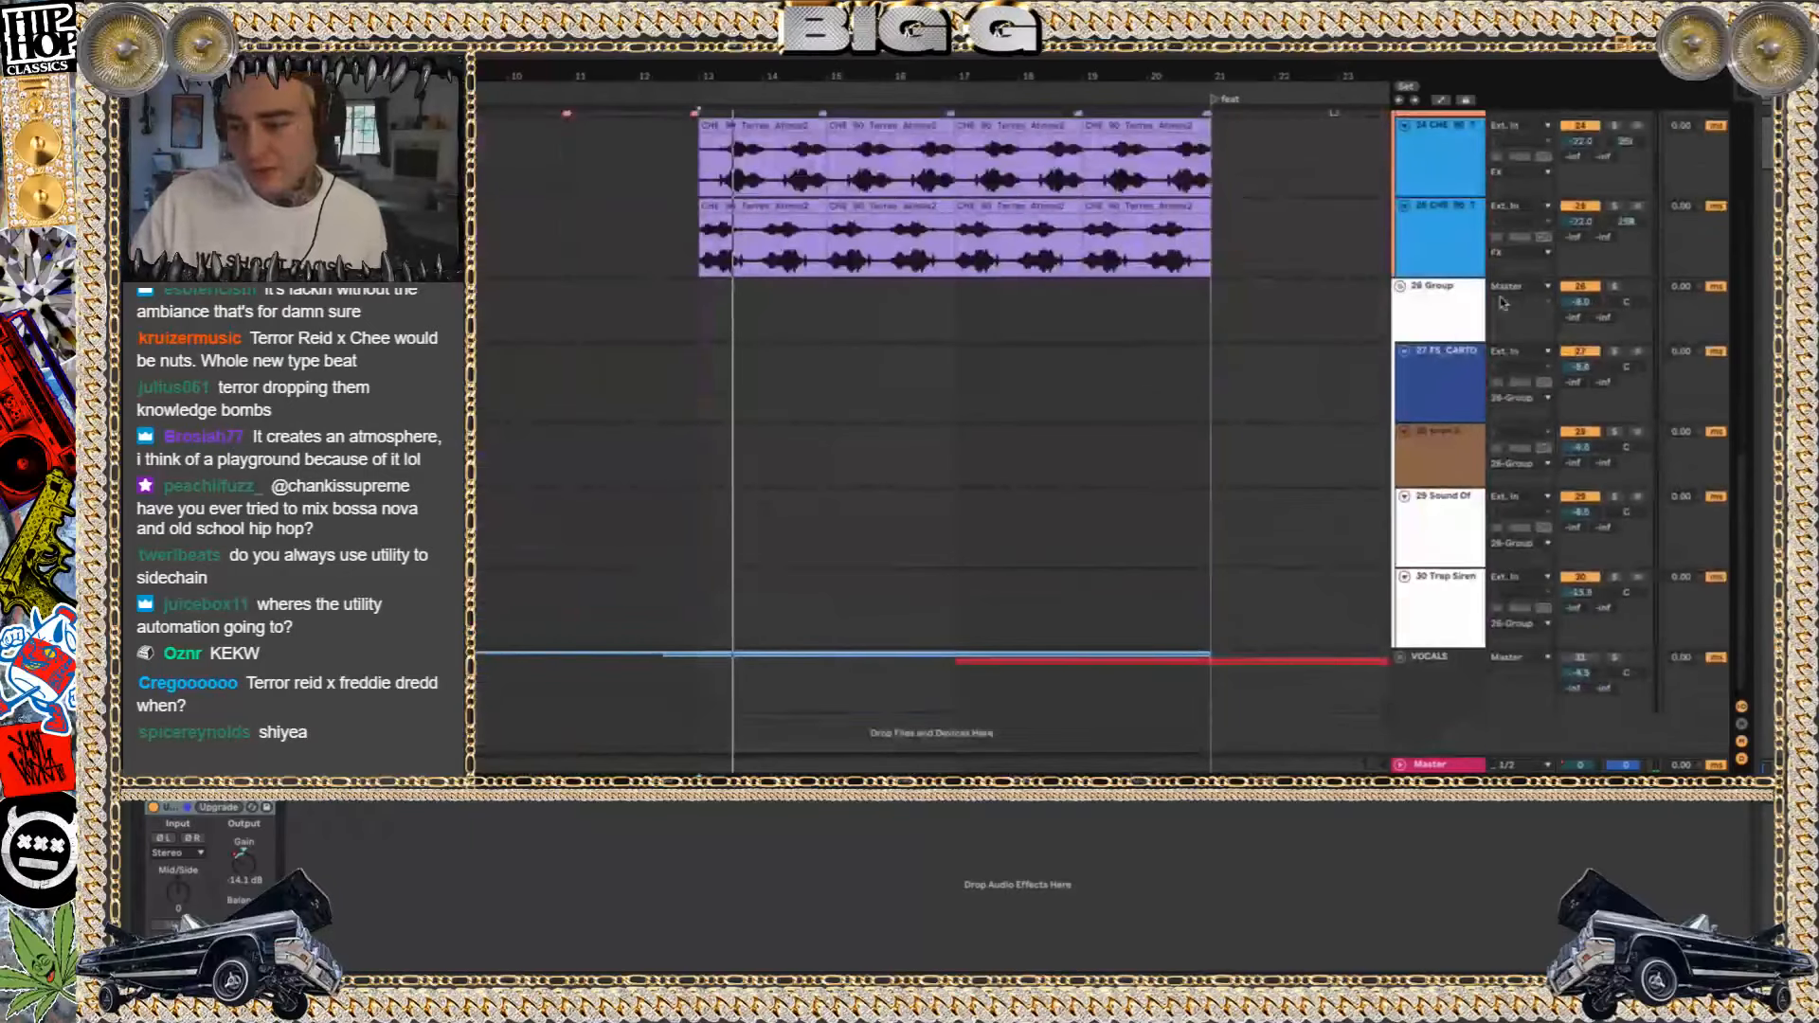
{"action": "scroll", "coordinate": [1619, 206], "scroll_direction": "up", "scroll_amount": 3}
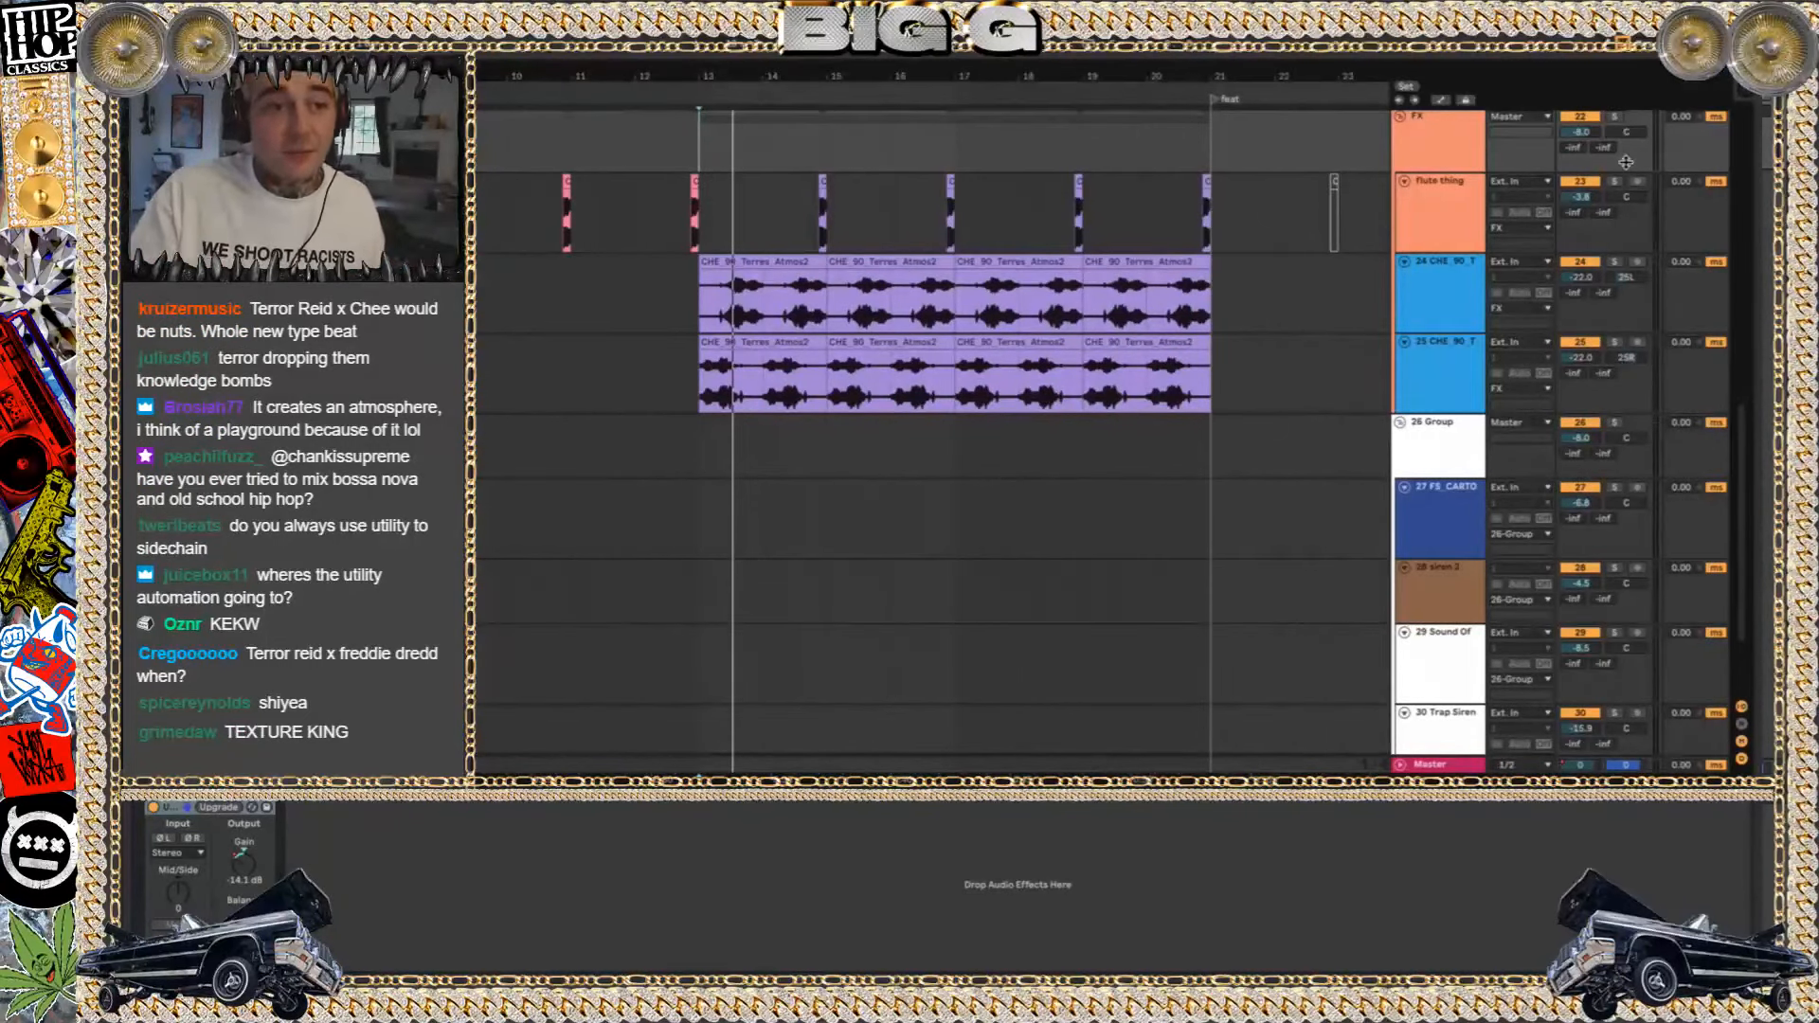
Solo and play atmosphere track 25, add track 24 to the solo, and select track 24's first clip at bar 13
{"action": "left_click", "coordinate": [1615, 344]}
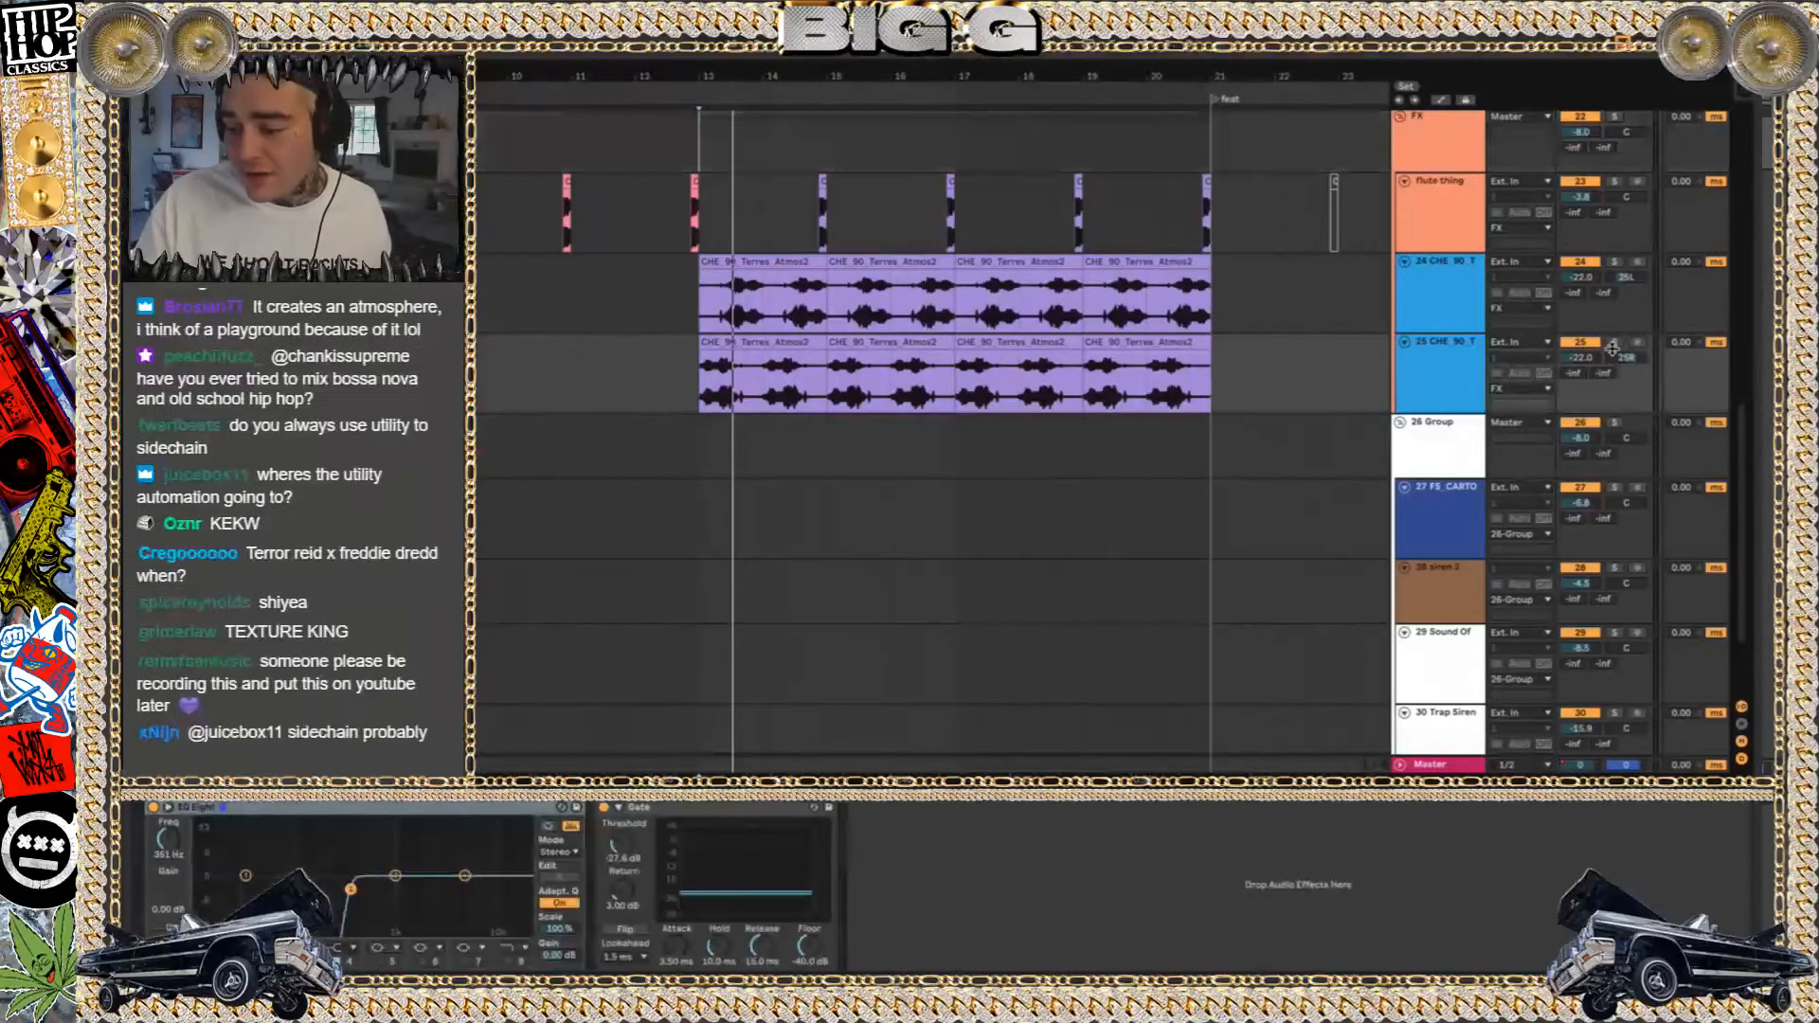
{"action": "key", "text": "space"}
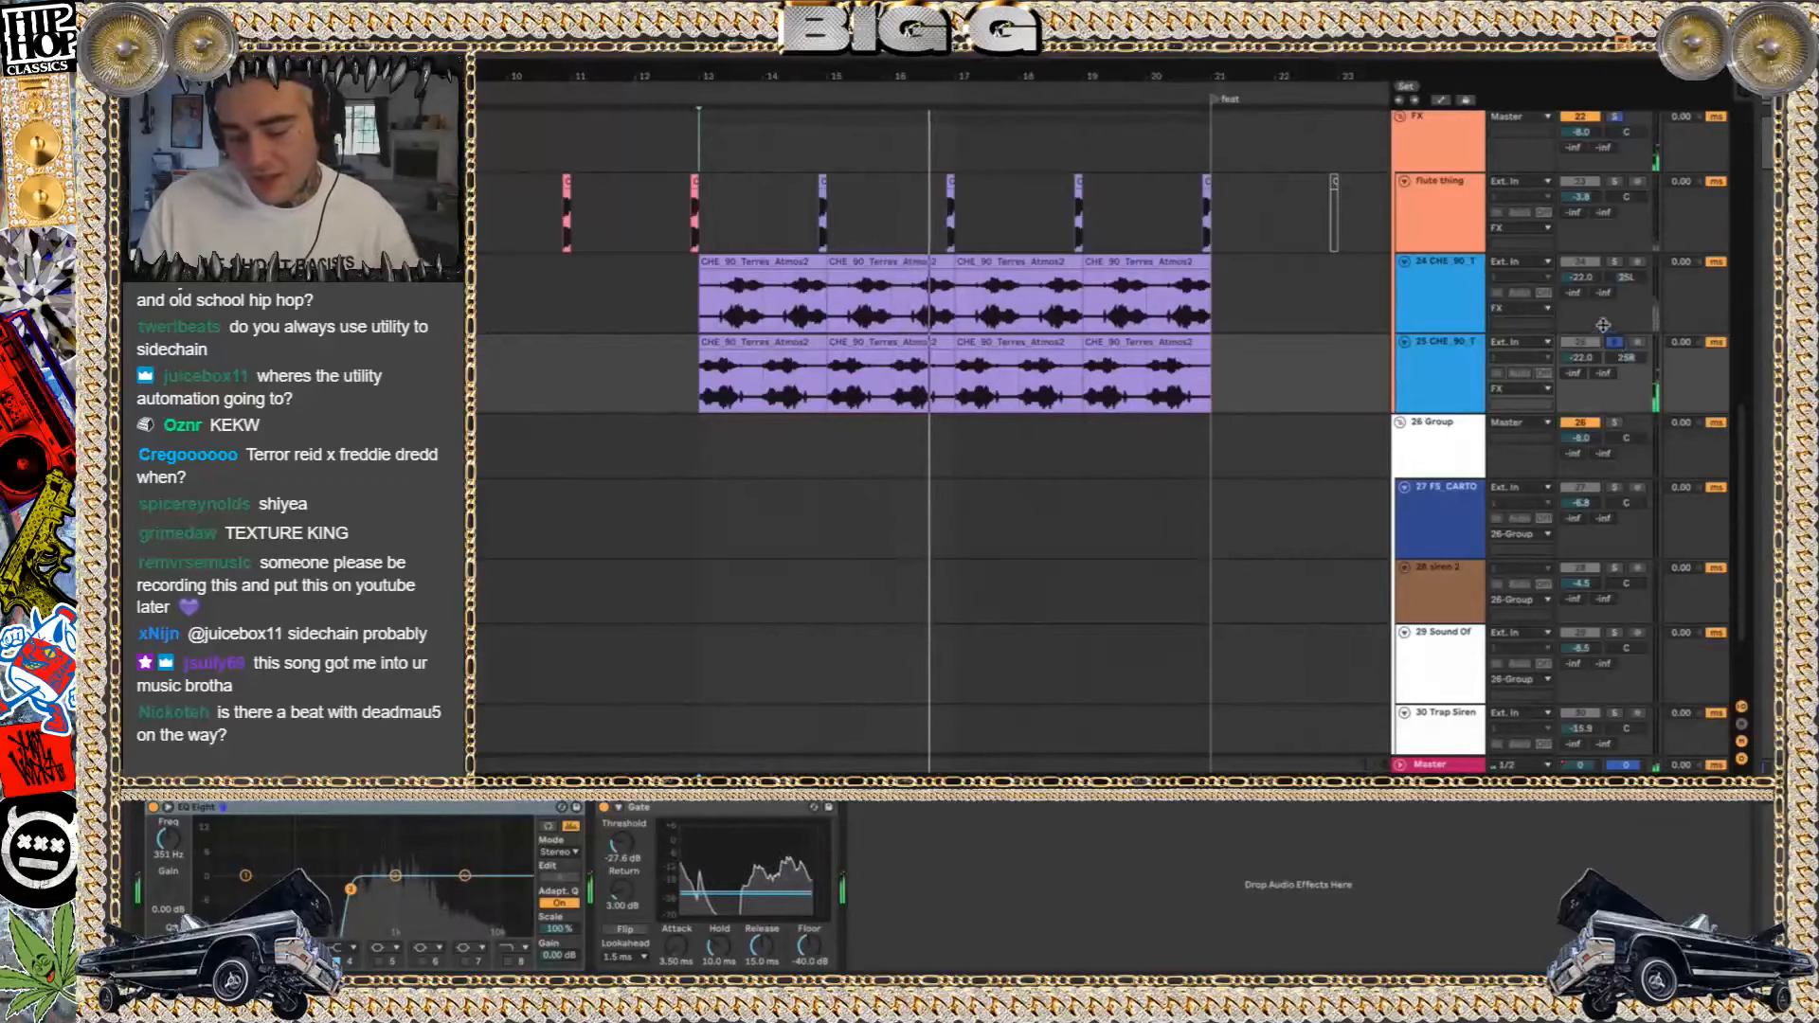
{"action": "left_click", "coordinate": [1617, 264]}
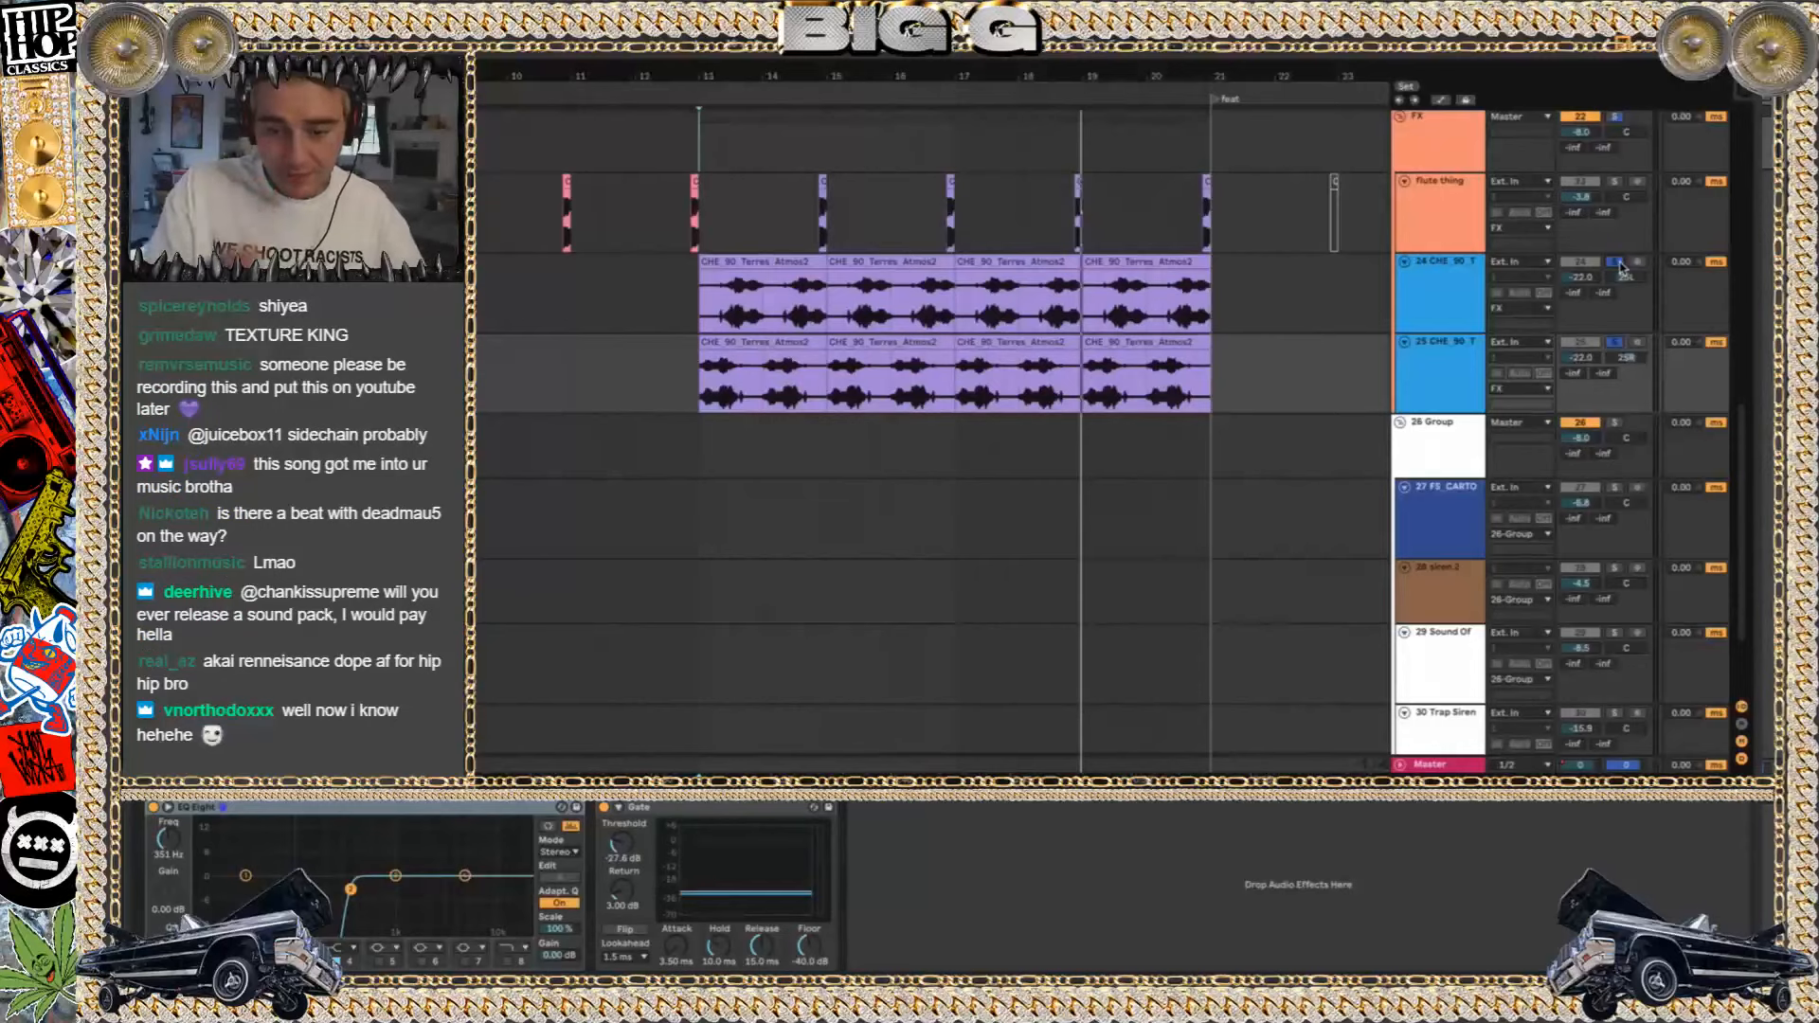
{"action": "left_click", "coordinate": [1224, 284]}
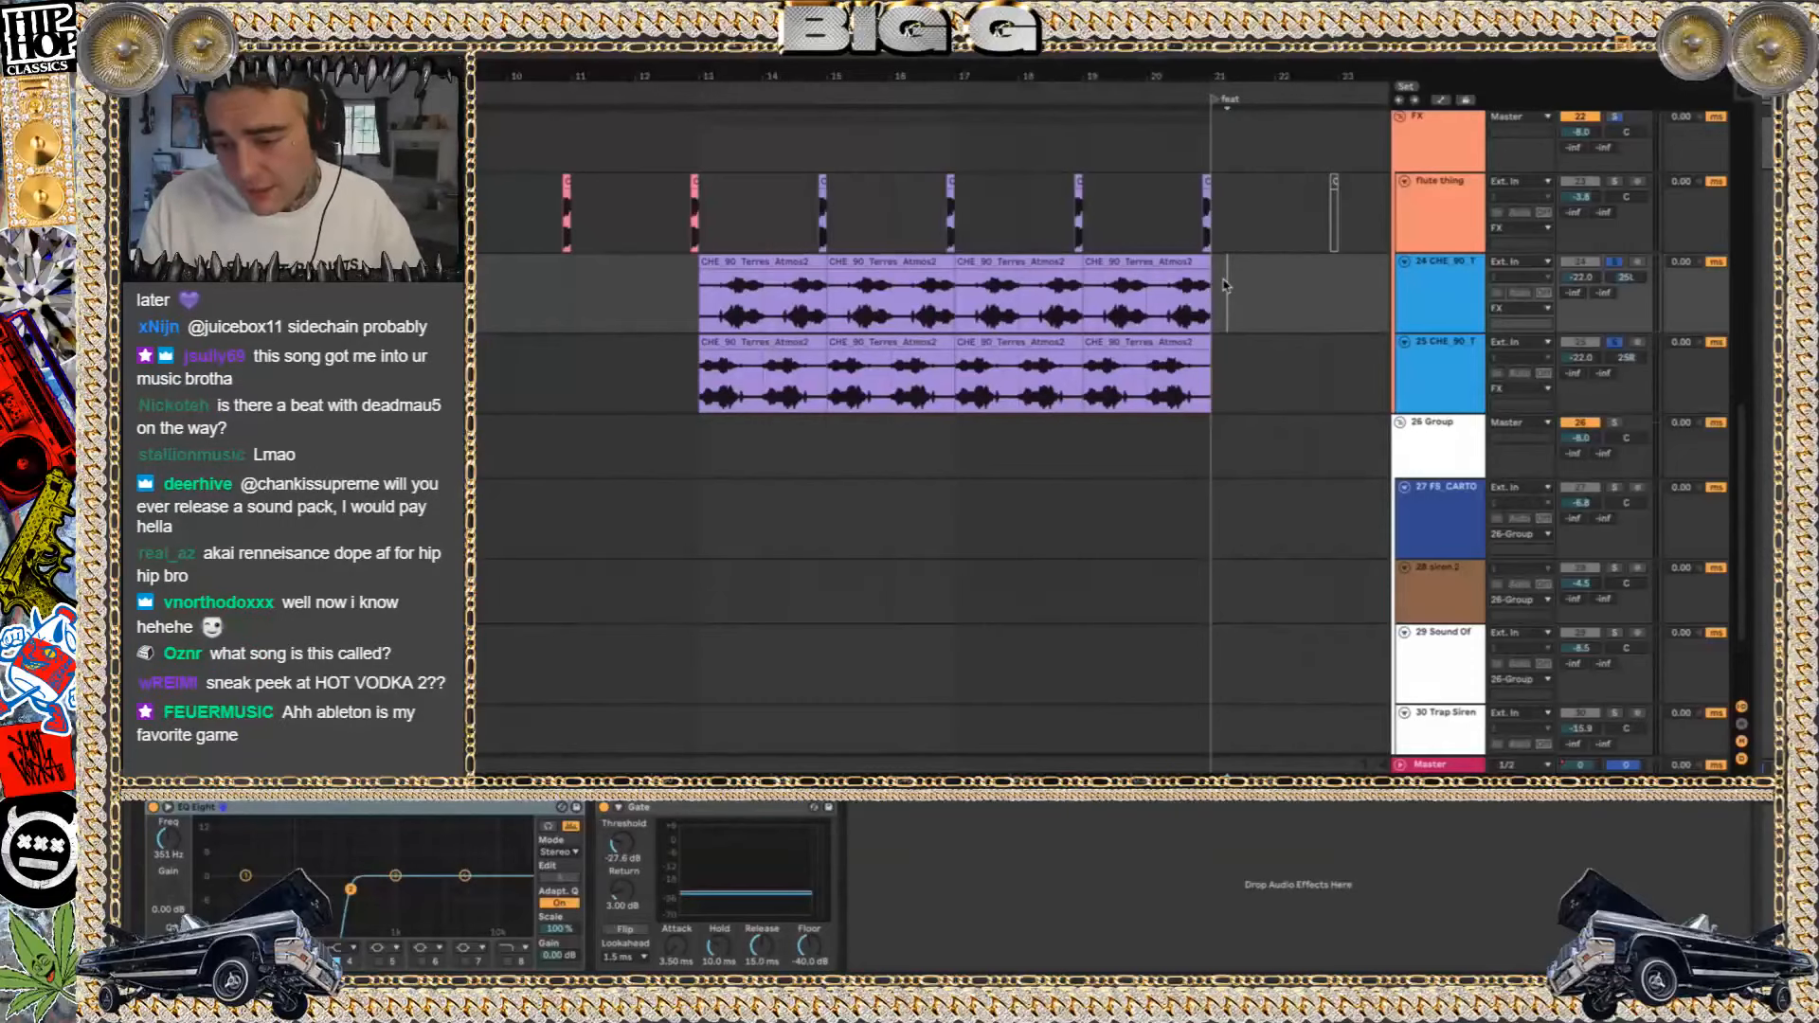
{"action": "left_click", "coordinate": [747, 262]}
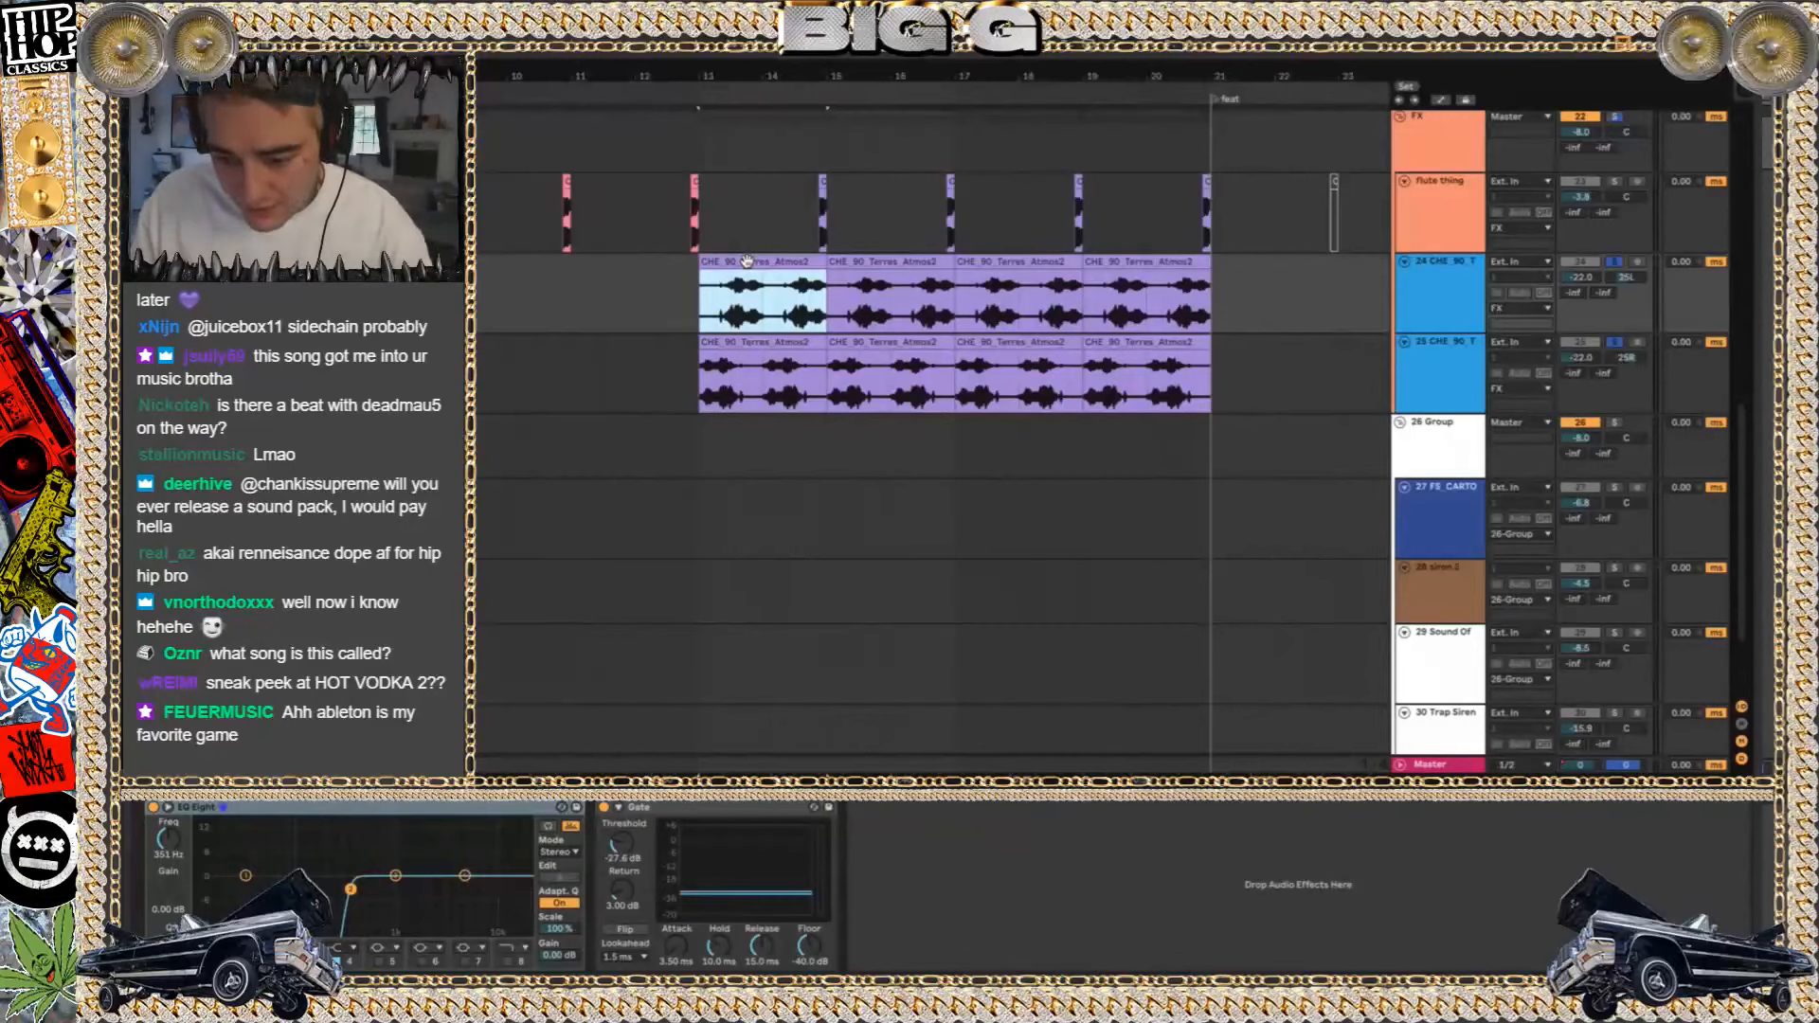
Solo the FX group in place of atmosphere tracks 24 and 25, fold it and play it from bar 13
{"action": "scroll", "coordinate": [1490, 307], "scroll_direction": "up", "scroll_amount": 3}
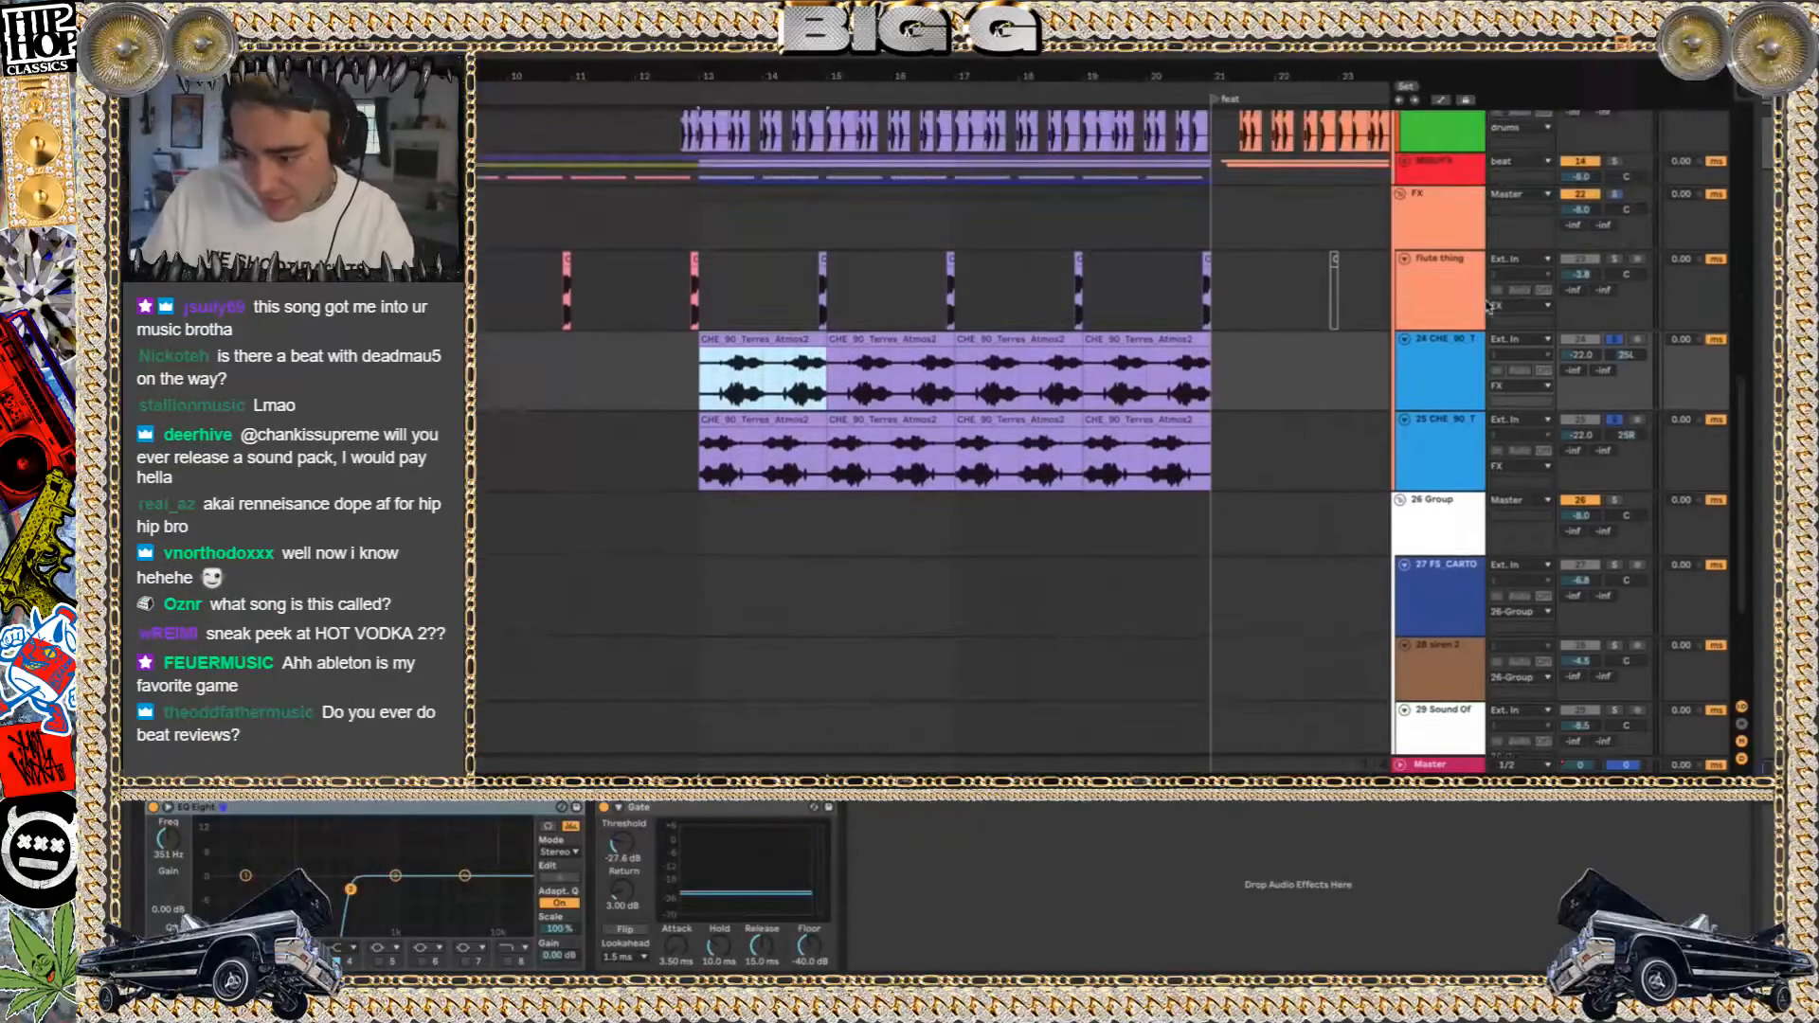
{"action": "left_click", "coordinate": [1614, 255]}
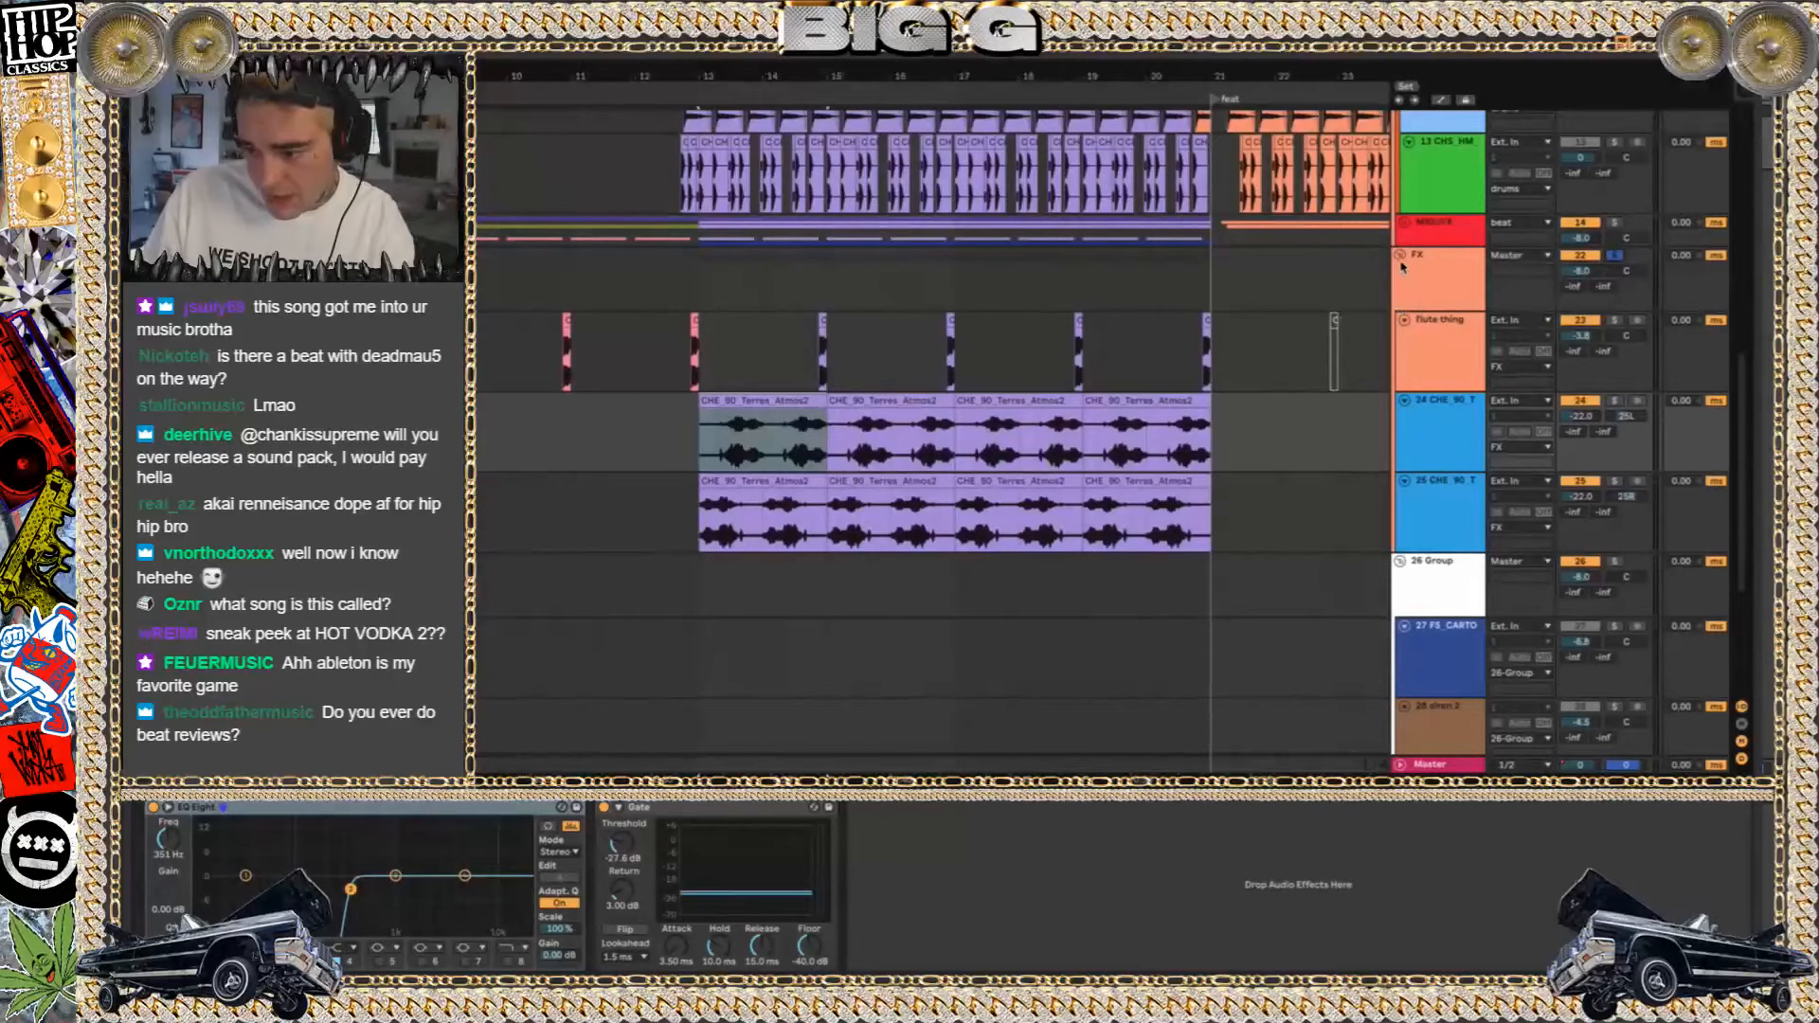
{"action": "left_click", "coordinate": [1401, 256]}
{"action": "key", "text": "space"}
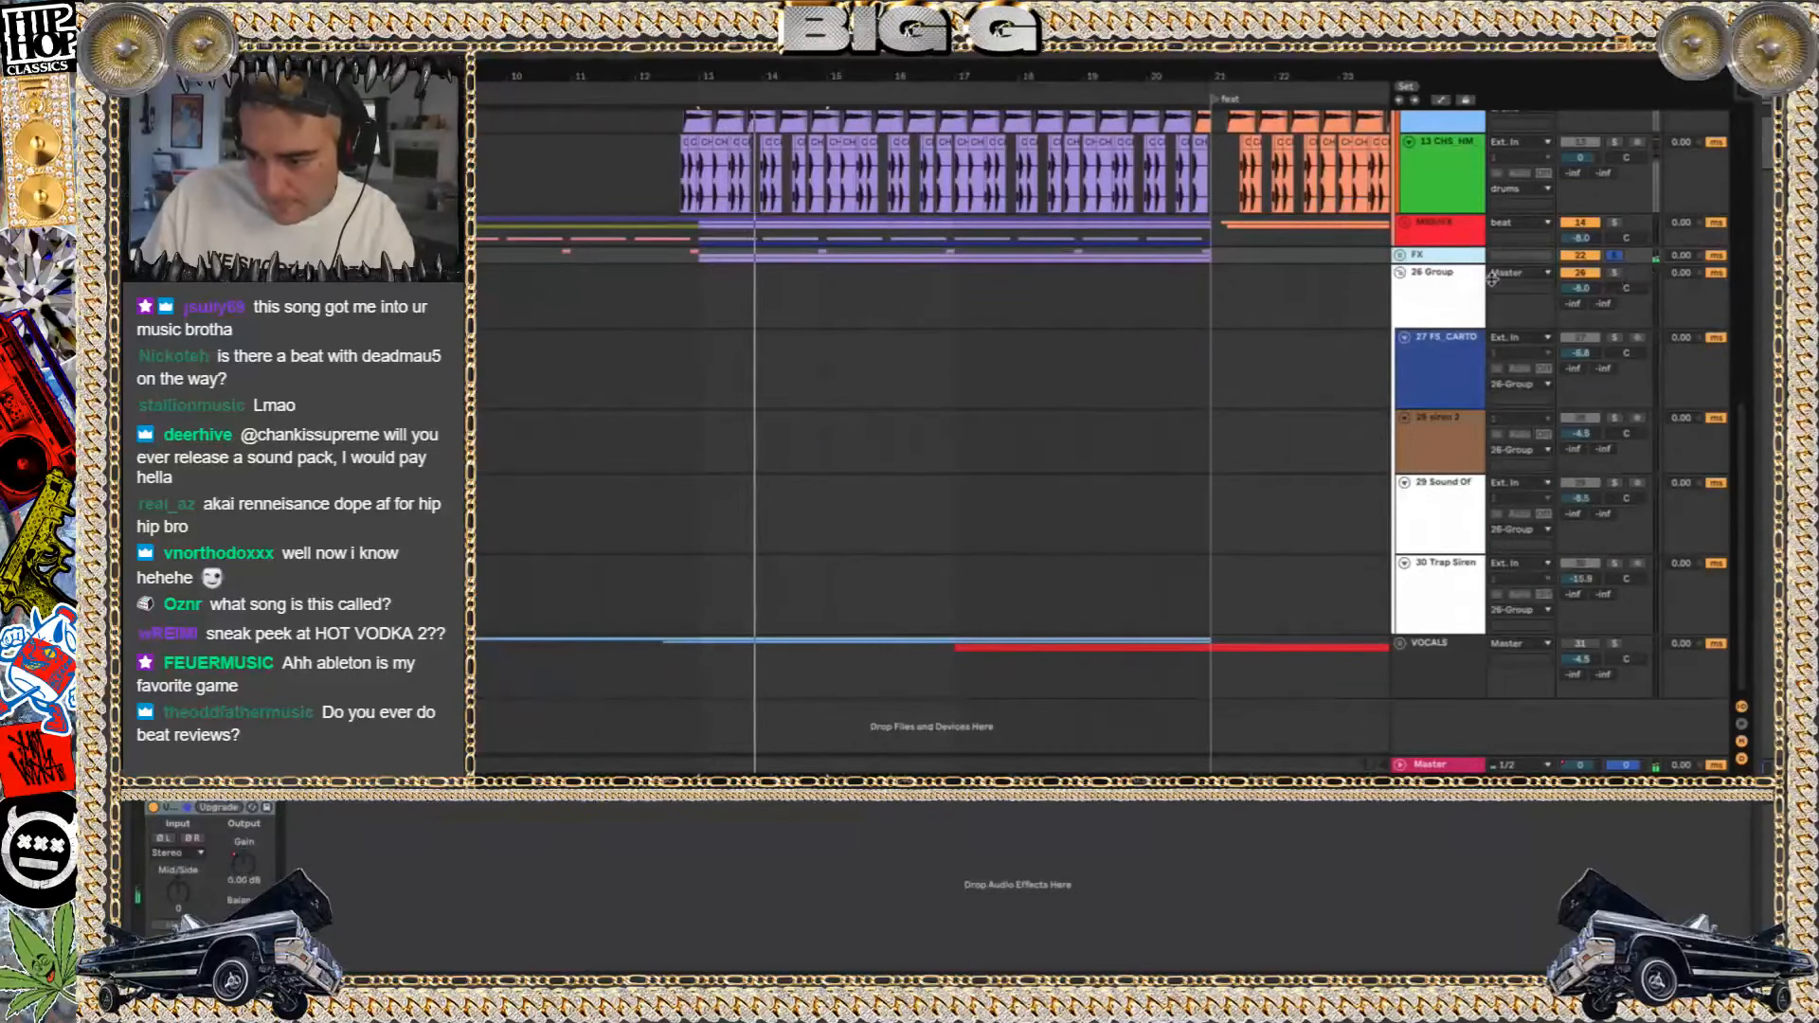
Select track 29's first clip, solo 26 Group to play it, and clear the solo to hear it within the full beat
{"action": "key", "text": "minus"}
{"action": "key", "text": "minus"}
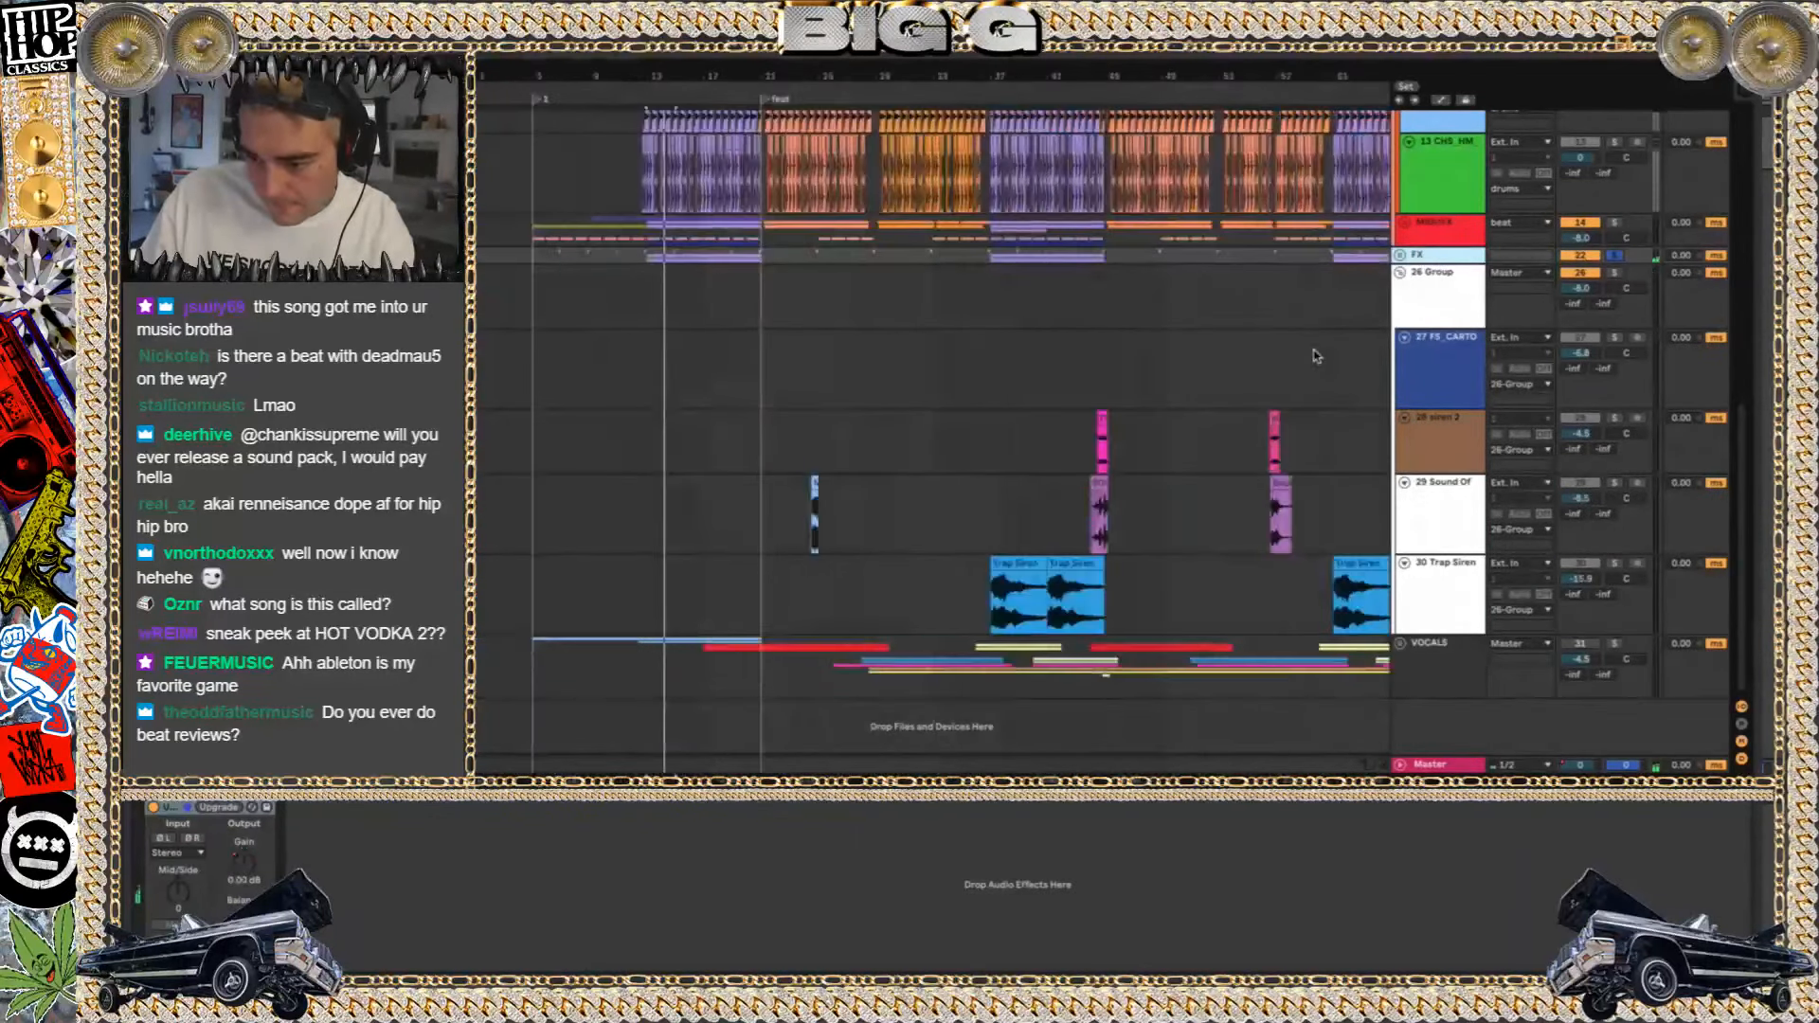
{"action": "left_click", "coordinate": [813, 484]}
{"action": "left_click", "coordinate": [1614, 275]}
{"action": "key", "text": "space"}
{"action": "key", "text": "space"}
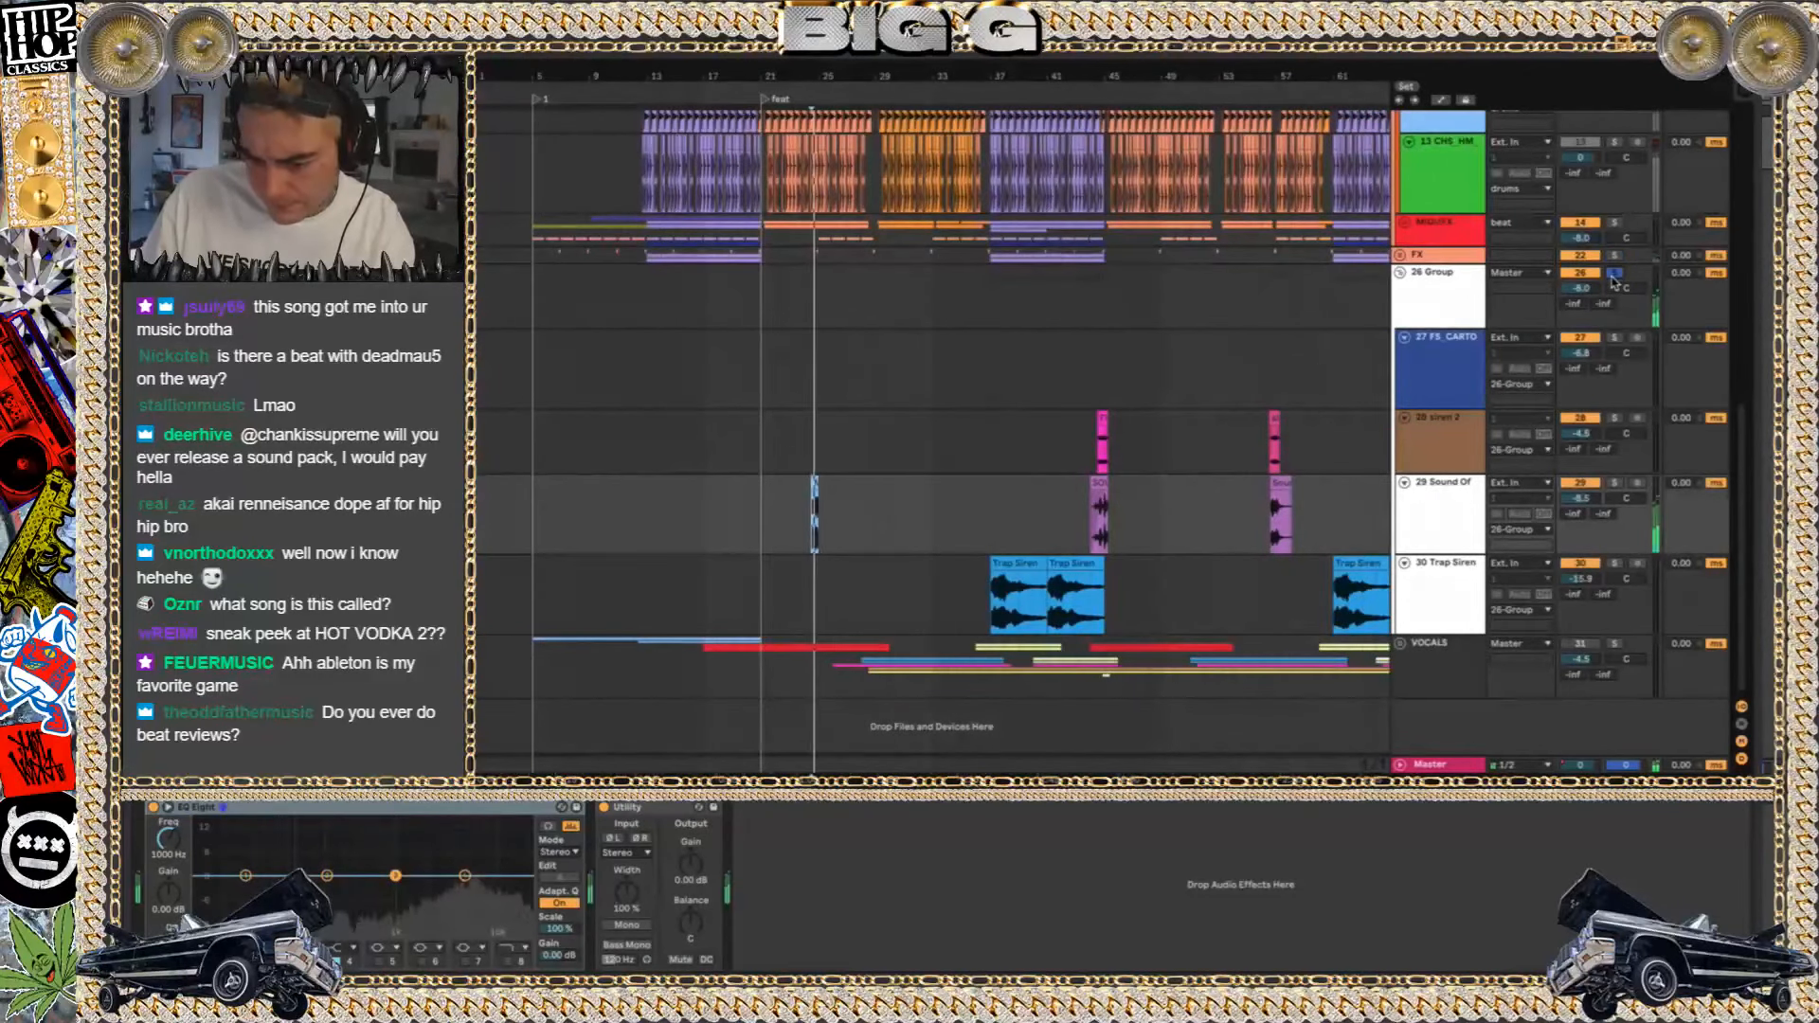
{"action": "left_click", "coordinate": [1614, 275]}
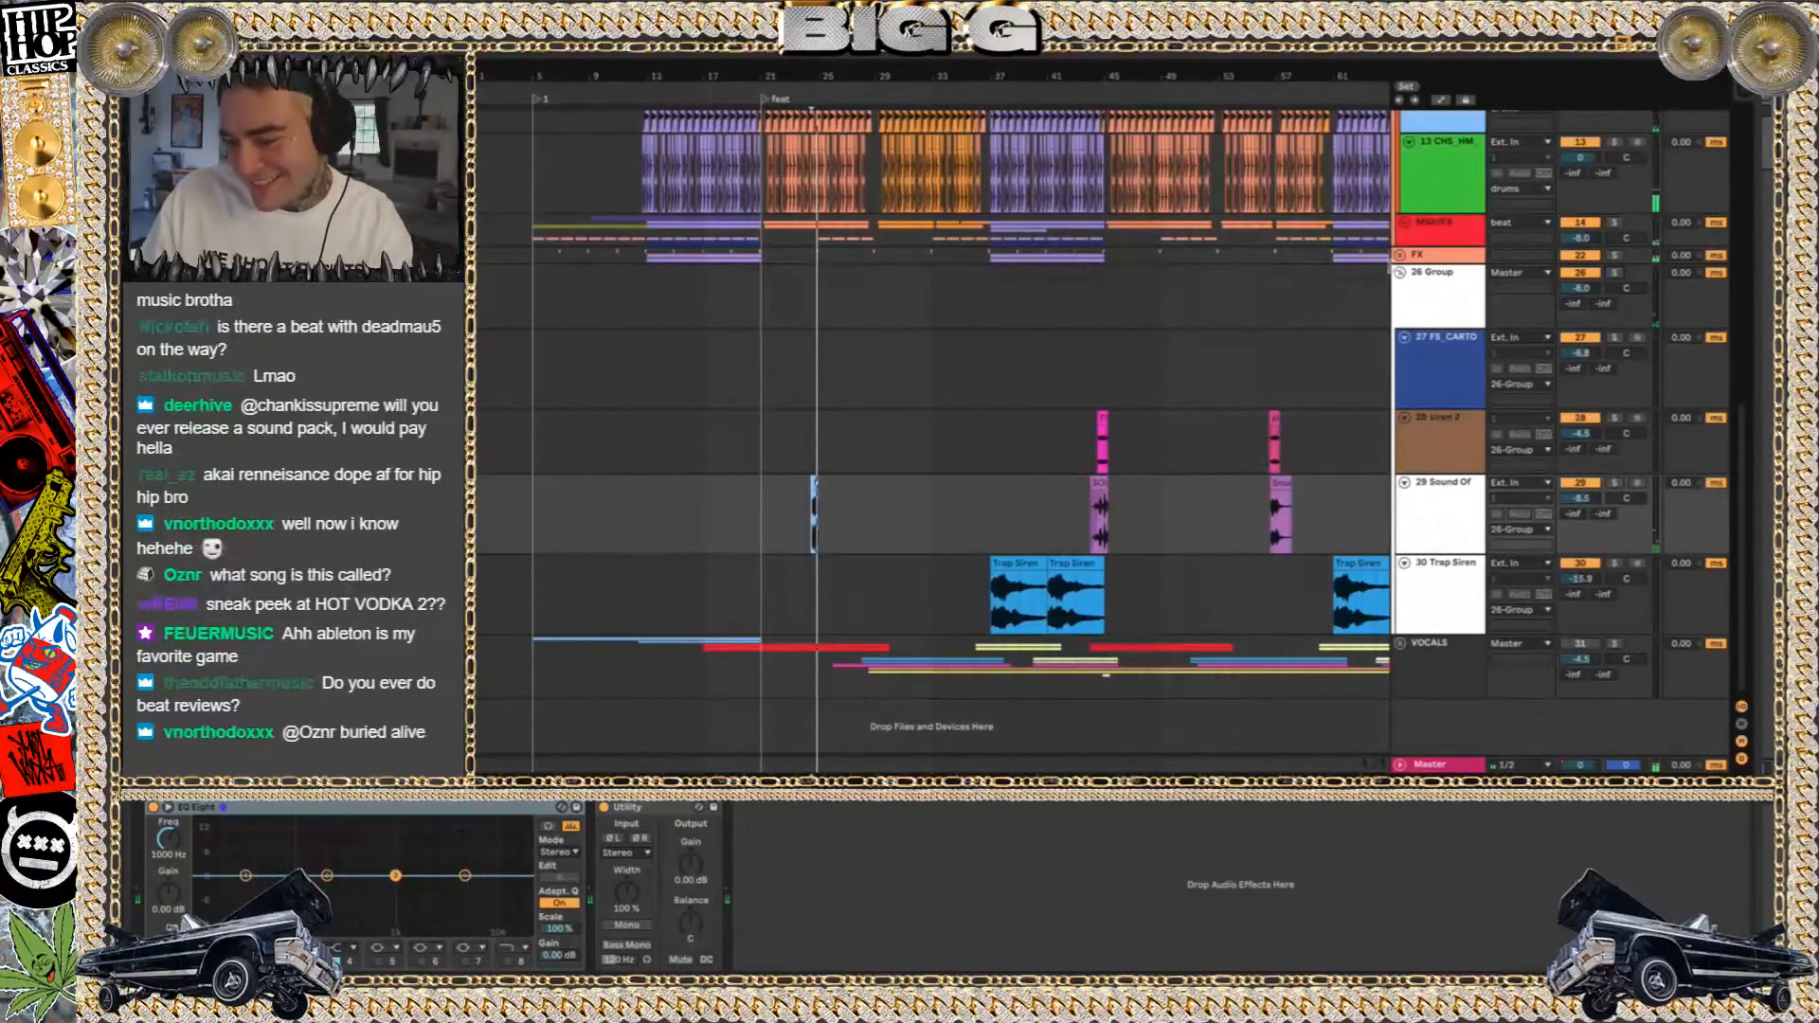
Fold 26 Group and play the full beat from about bar 24, pausing and resuming playback
{"action": "left_click", "coordinate": [1403, 284]}
{"action": "left_click", "coordinate": [1401, 274]}
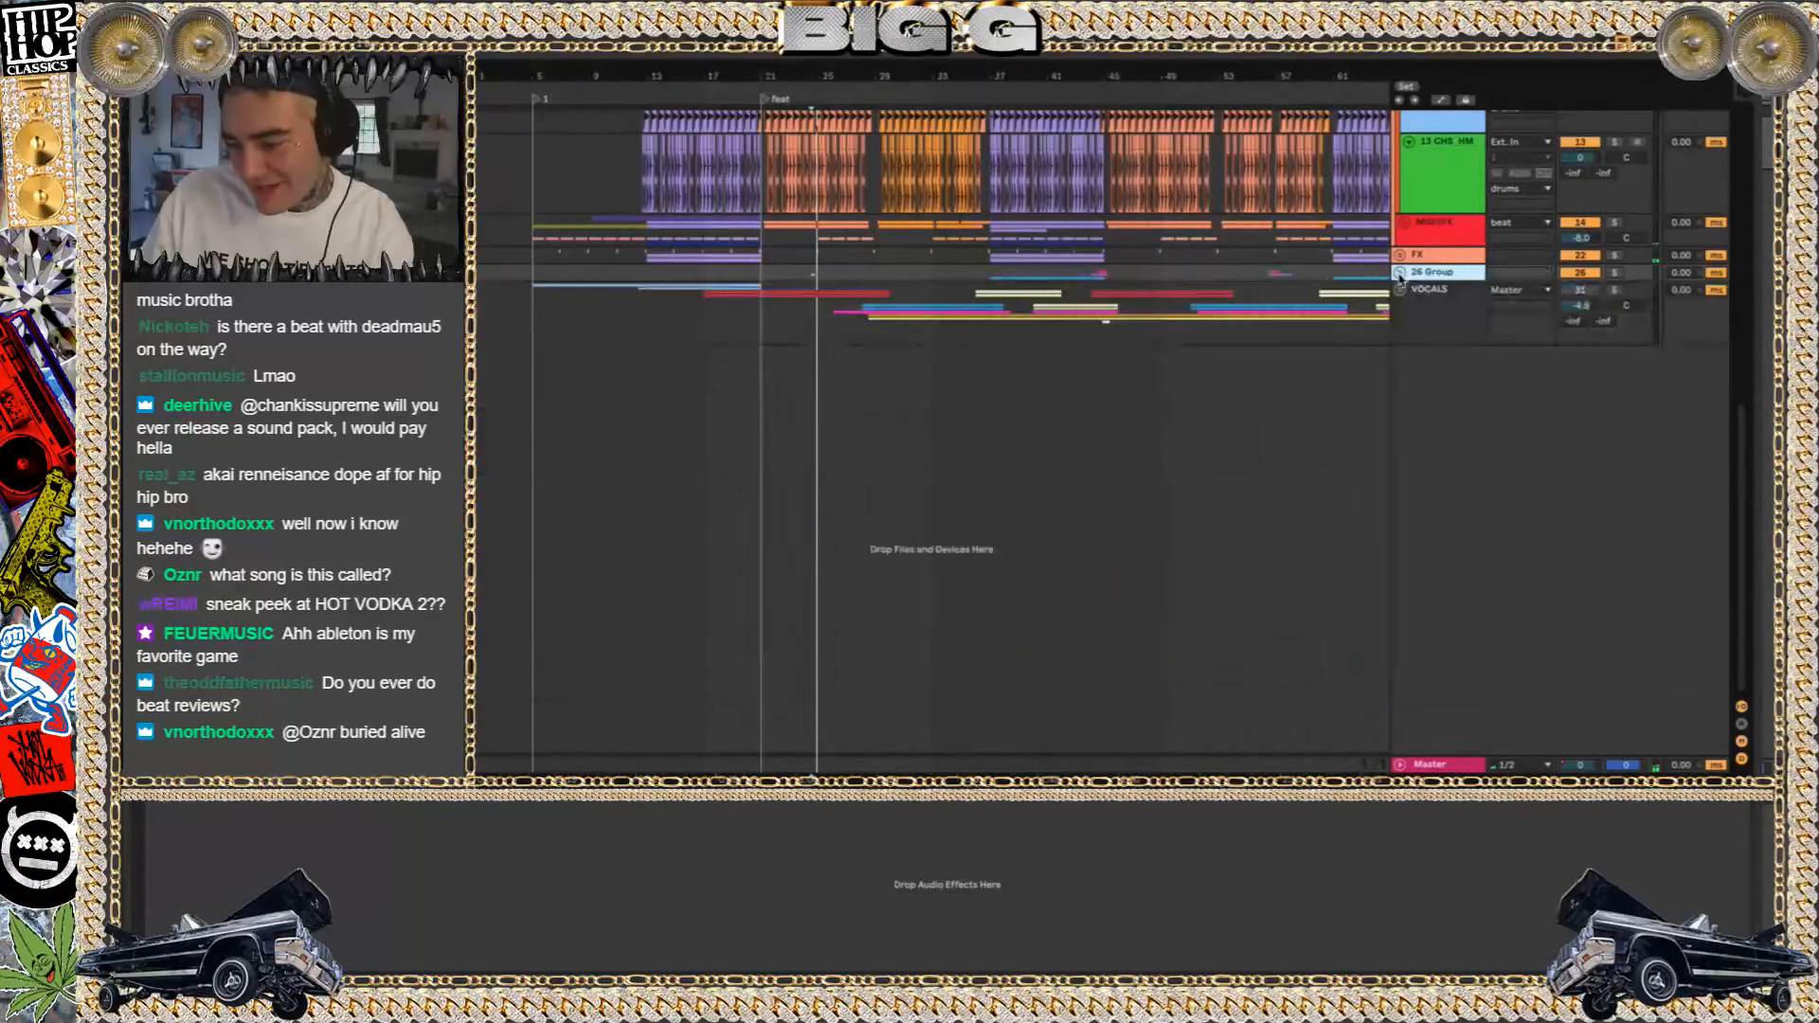
{"action": "left_click", "coordinate": [805, 274]}
{"action": "key", "text": "space"}
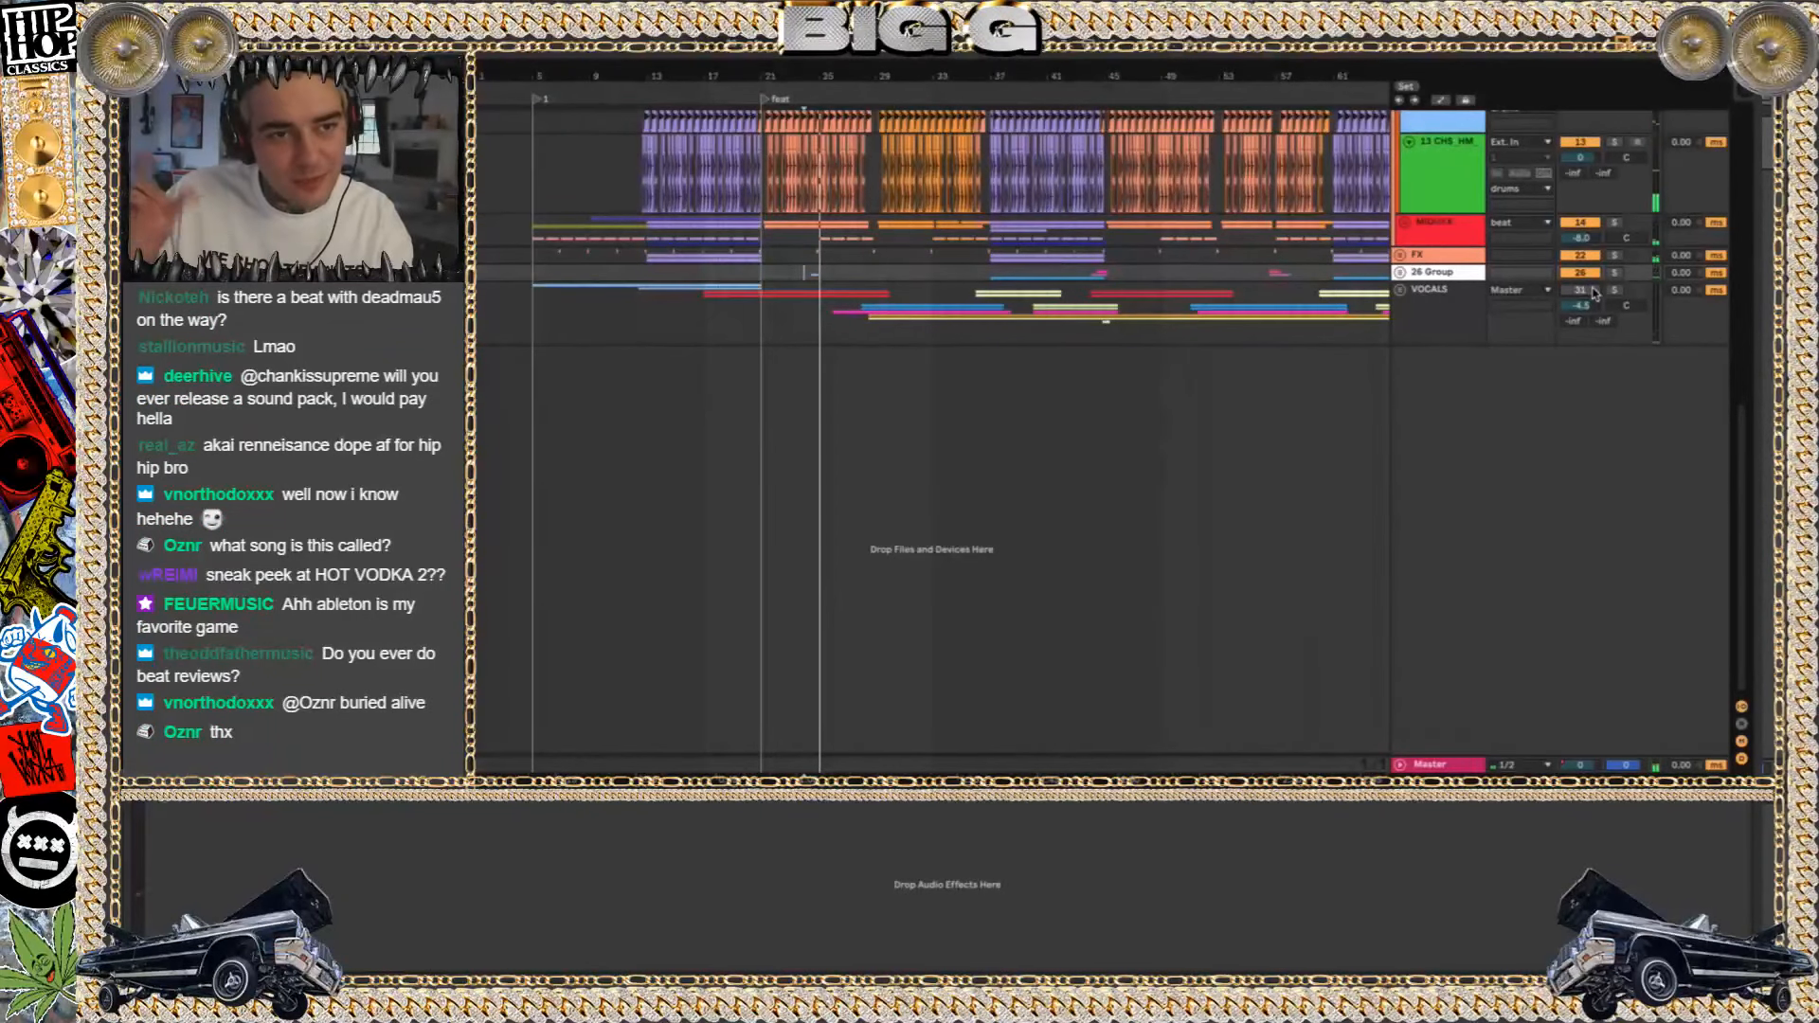
{"action": "key", "text": "space"}
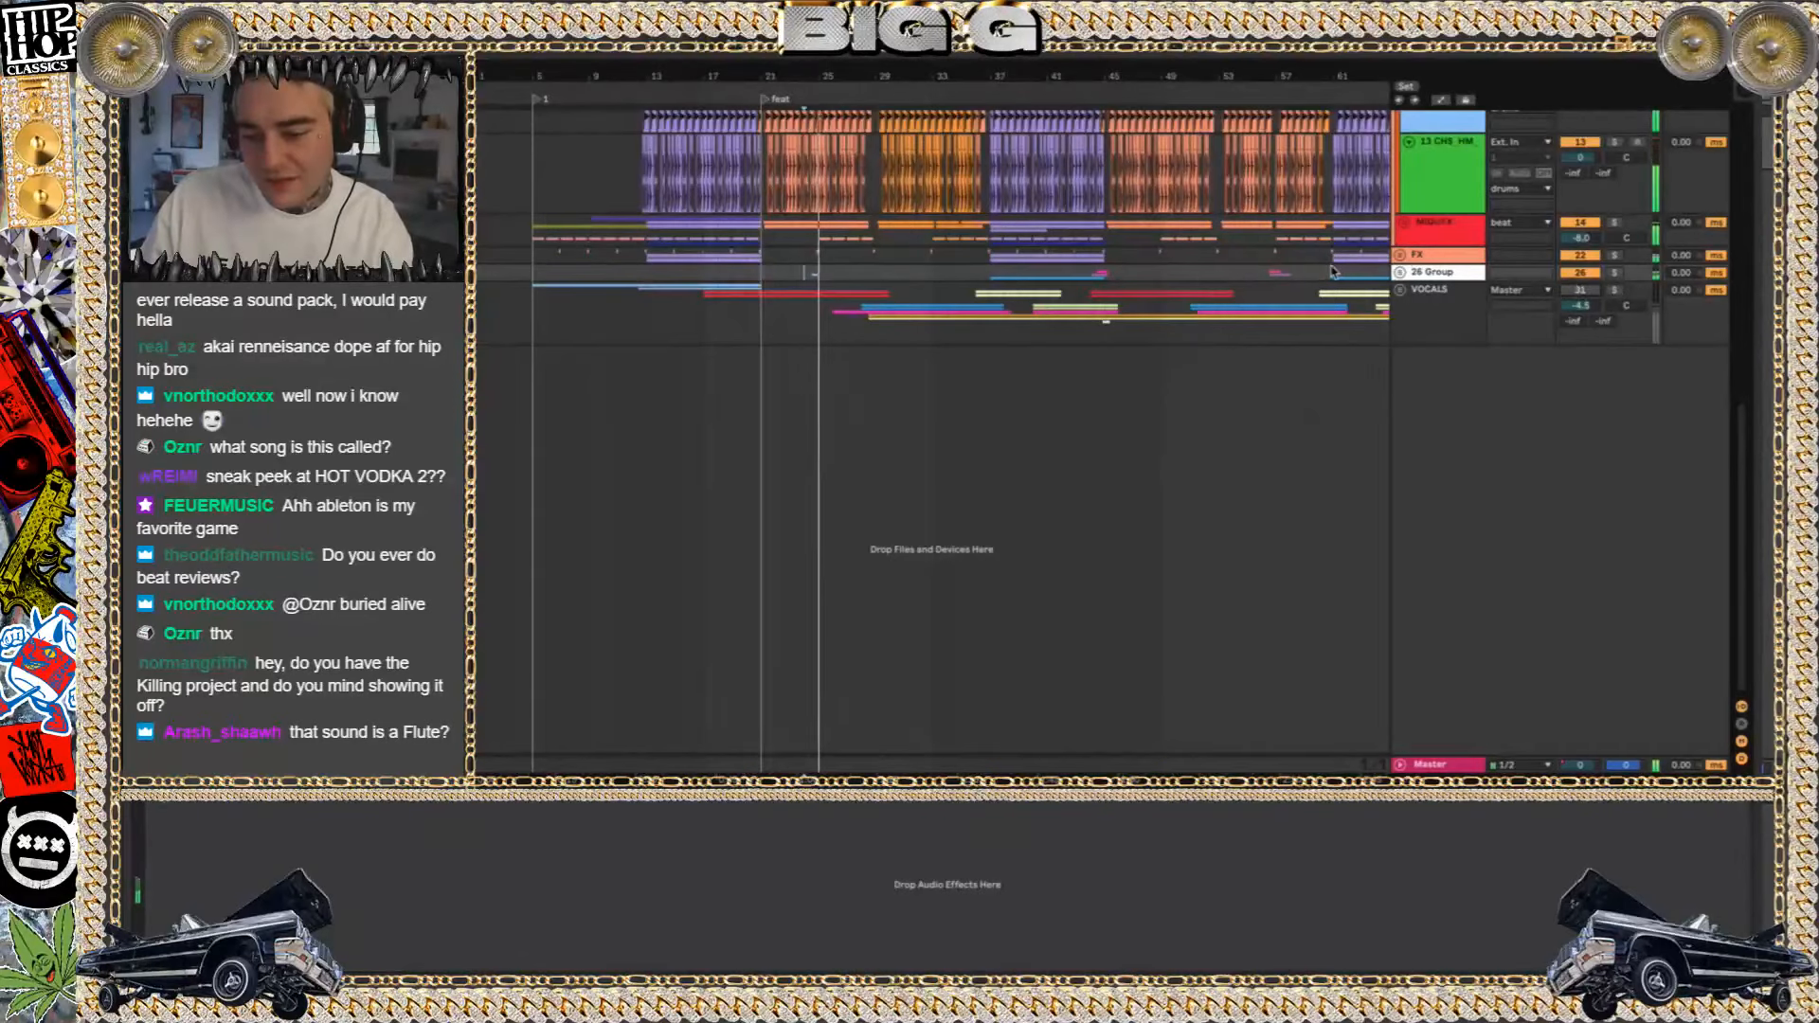
Unfold 26 Group and look through the percussion, drums and siren tracks around bar 24 while the beat plays
{"action": "scroll", "coordinate": [1022, 297], "scroll_direction": "down", "scroll_amount": 3}
{"action": "left_click", "coordinate": [1401, 273]}
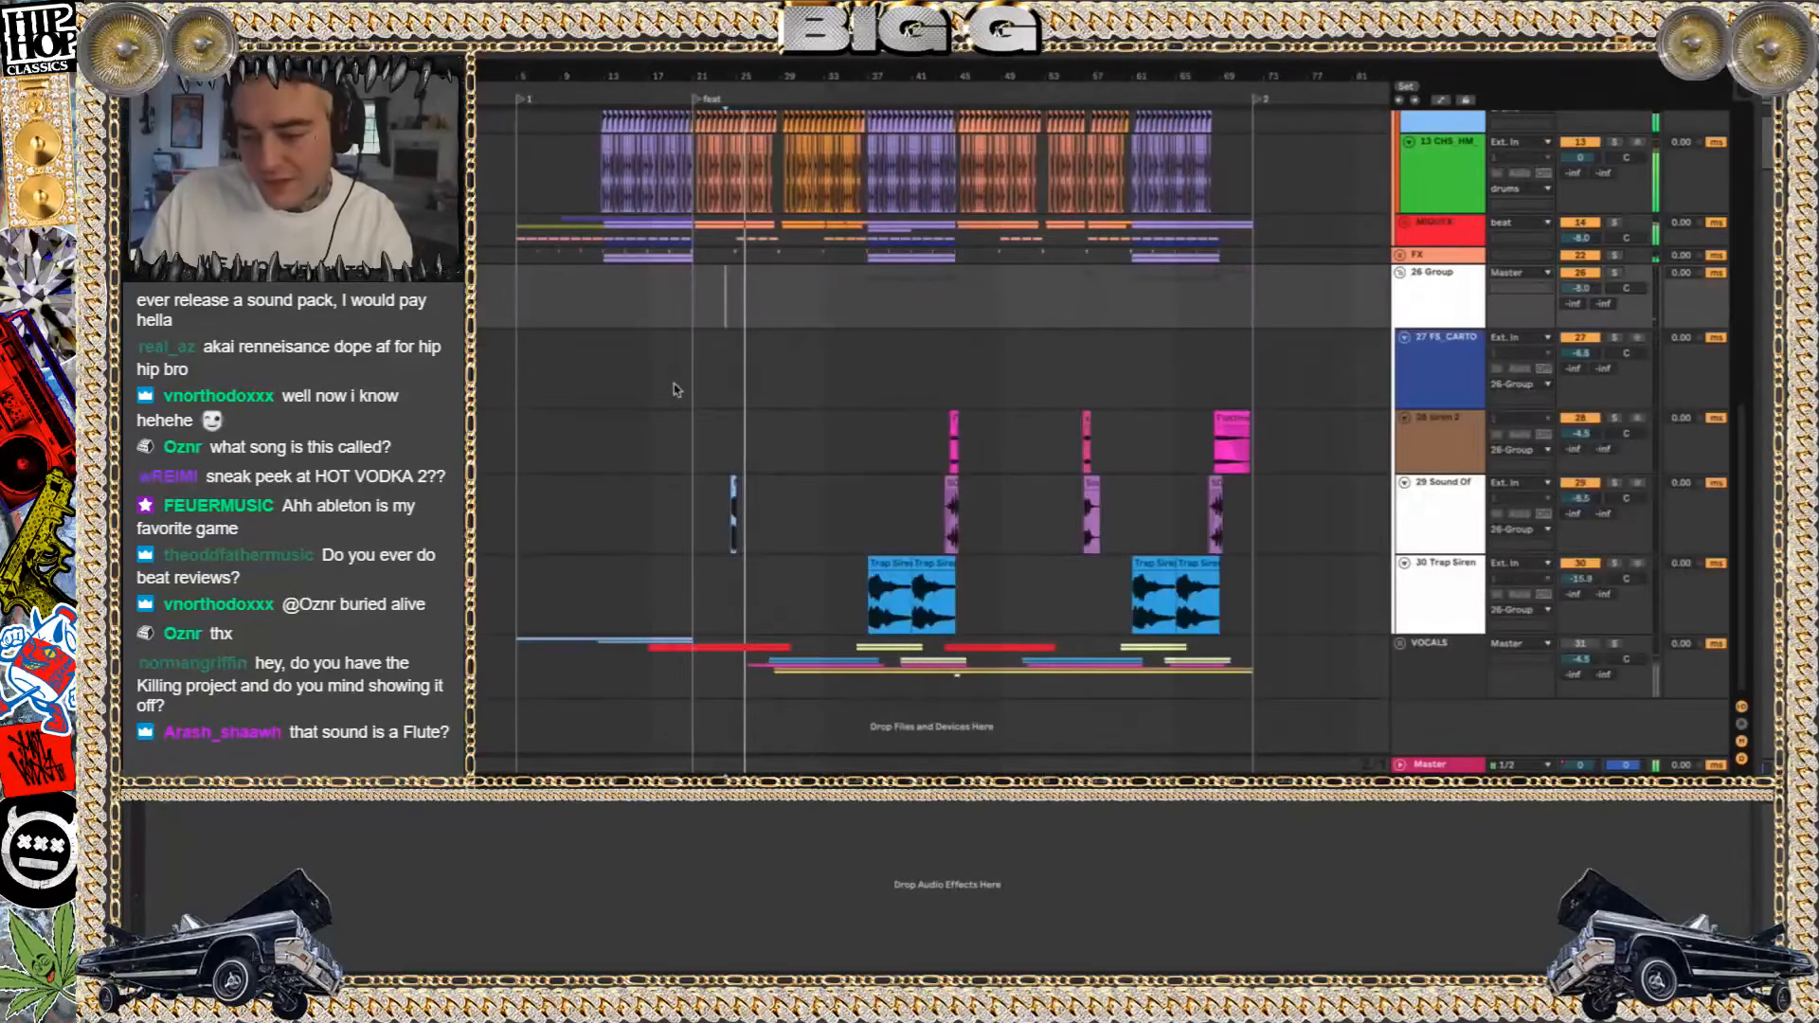
{"action": "scroll", "coordinate": [676, 389], "scroll_direction": "up", "scroll_amount": 6}
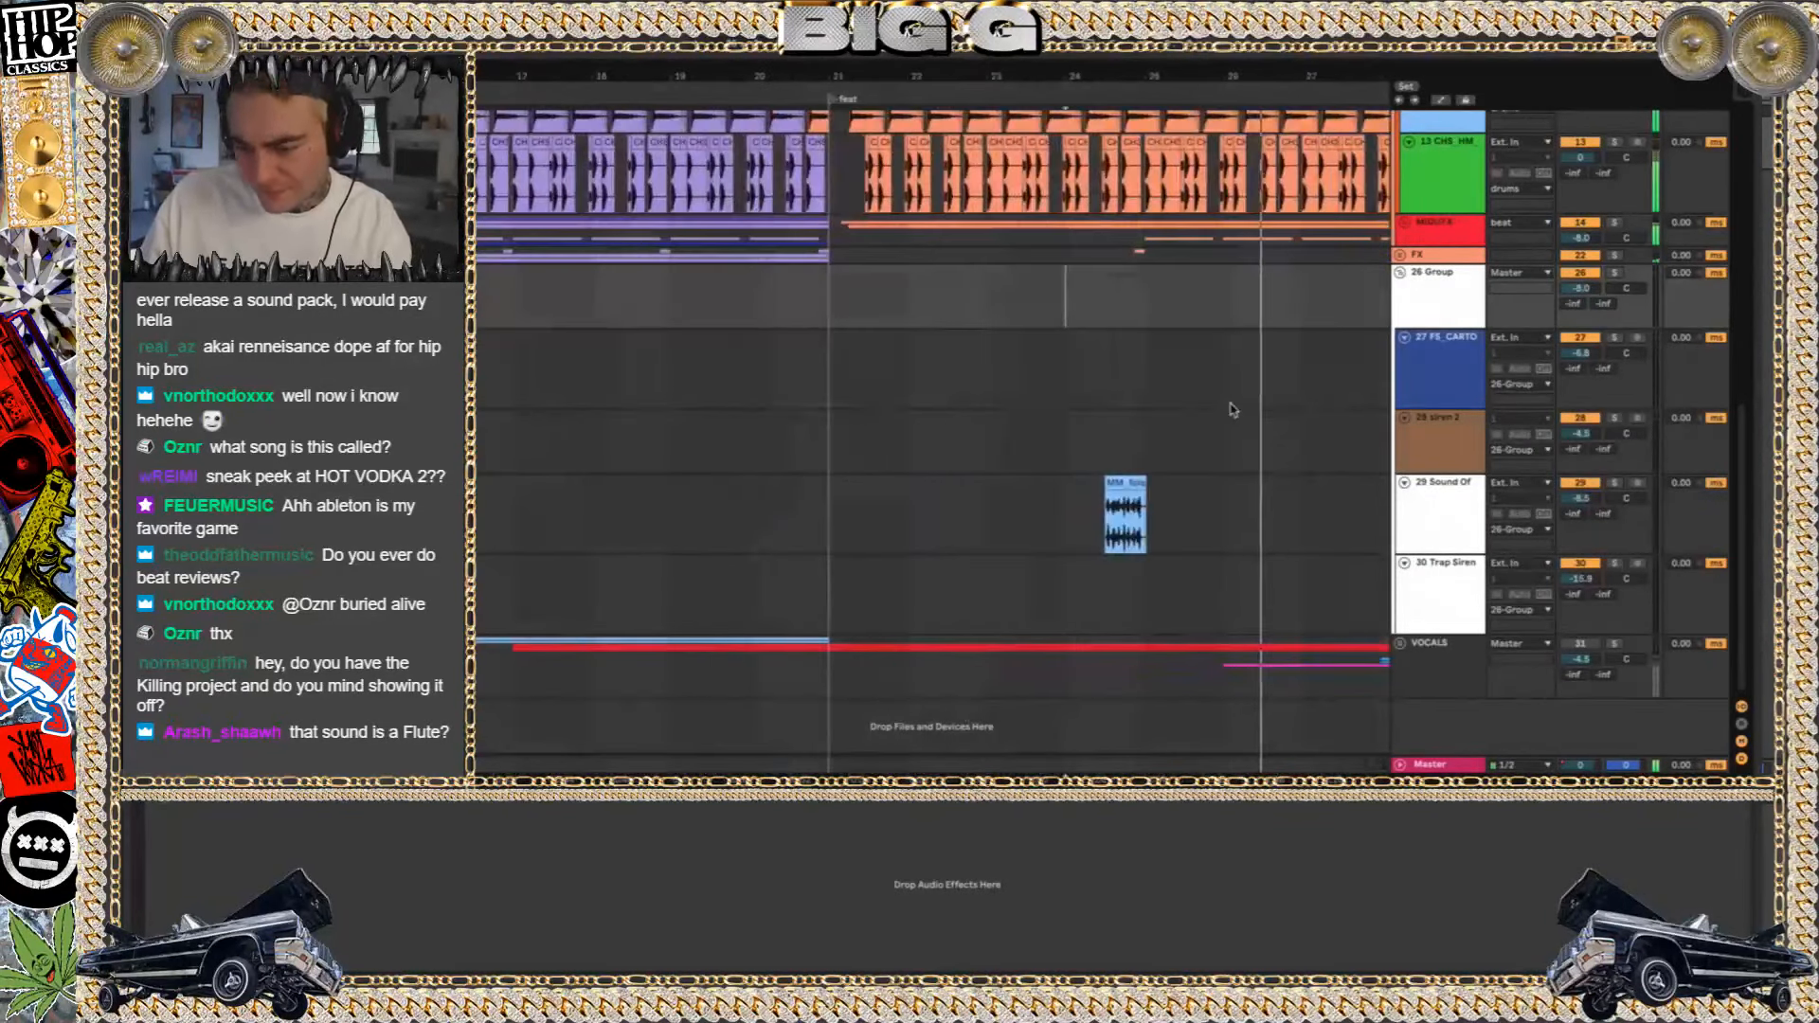
{"action": "scroll", "coordinate": [1232, 410], "scroll_direction": "up", "scroll_amount": 4}
{"action": "scroll", "coordinate": [1231, 409], "scroll_direction": "up", "scroll_amount": 5}
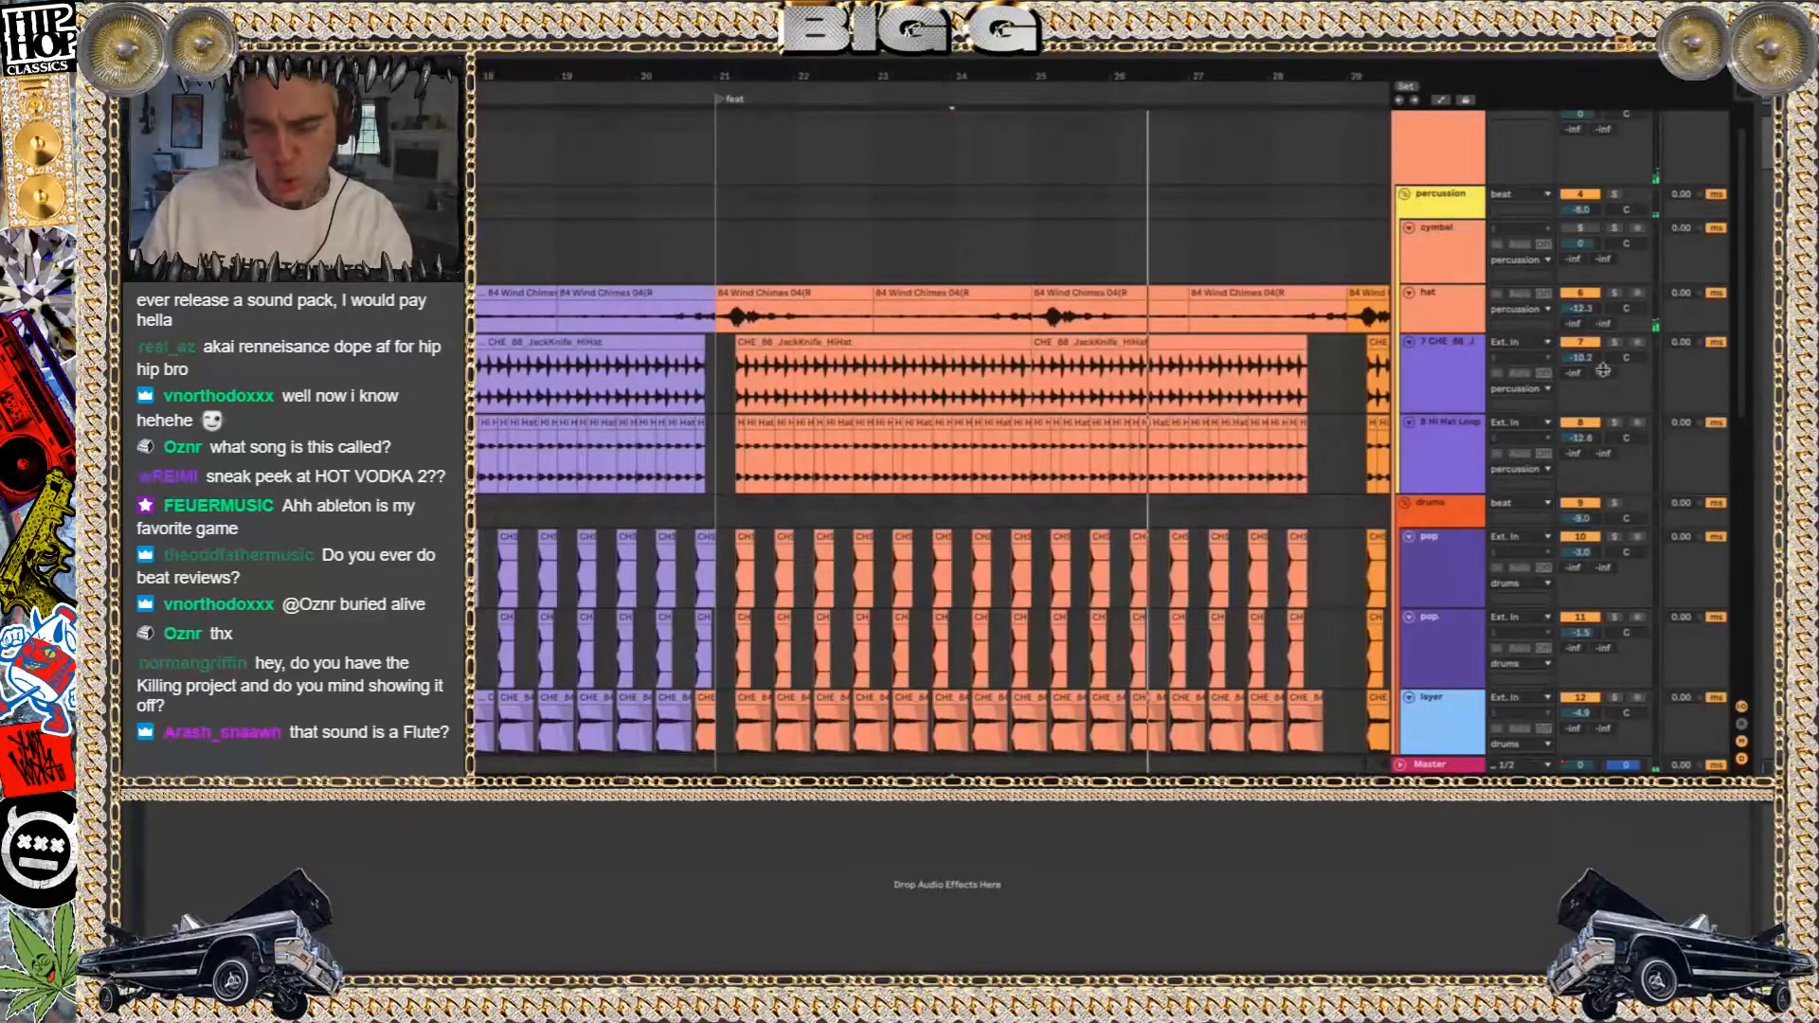
{"action": "scroll", "coordinate": [1324, 320], "scroll_direction": "down", "scroll_amount": 5}
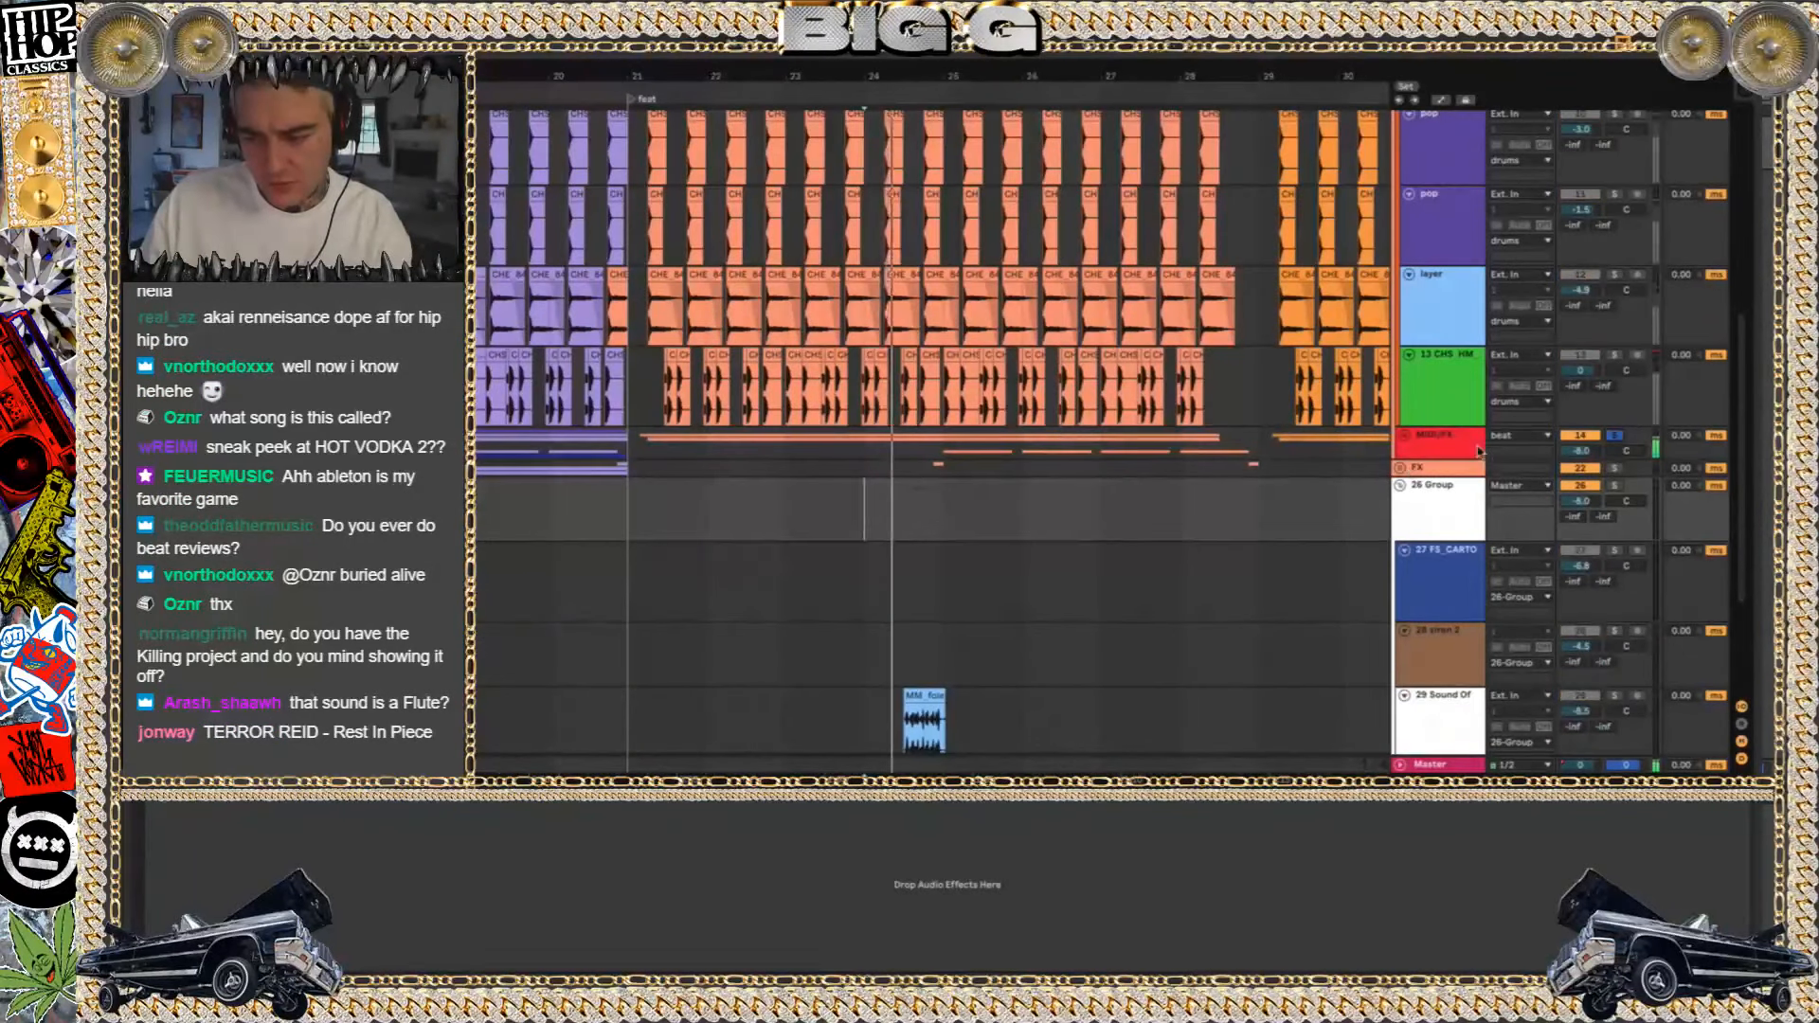
Solo and unfold the MIDI/FX group, and solo pink track 20 to audition its clip at bar 25
{"action": "left_click", "coordinate": [1436, 437]}
{"action": "left_click", "coordinate": [1403, 435]}
{"action": "scroll", "coordinate": [1090, 531], "scroll_direction": "down", "scroll_amount": 5}
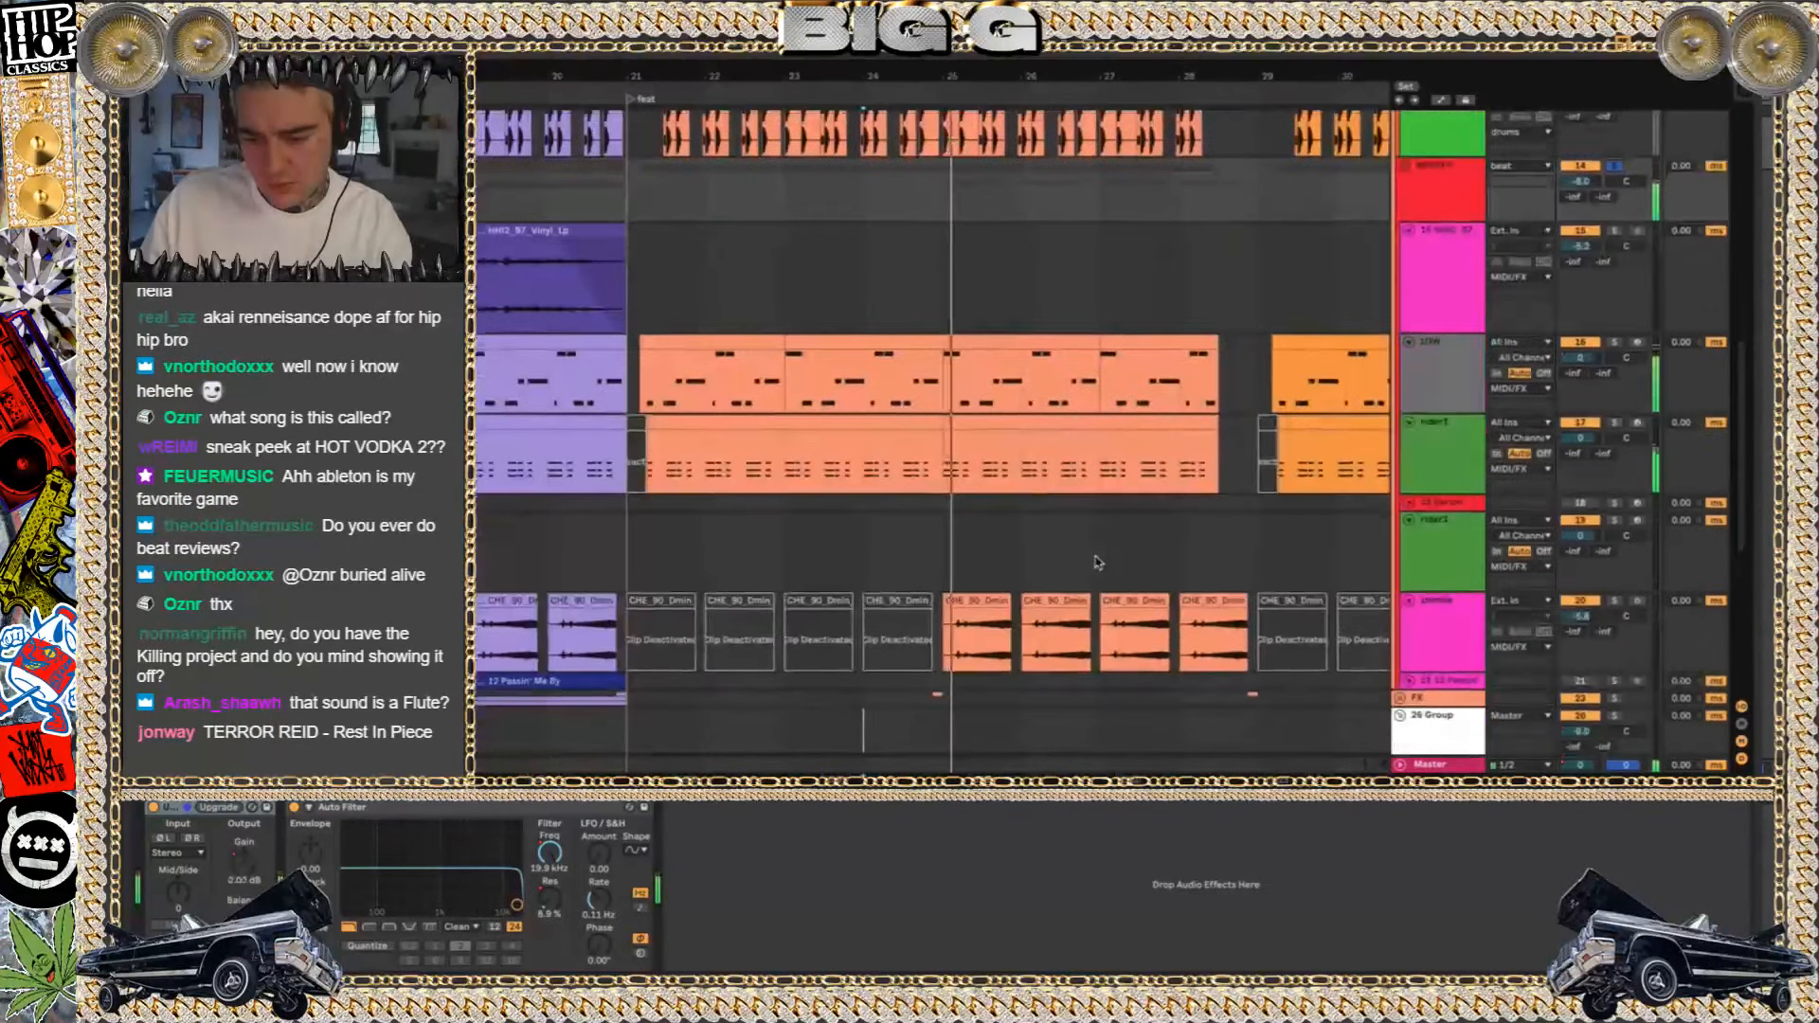
{"action": "left_click", "coordinate": [998, 495]}
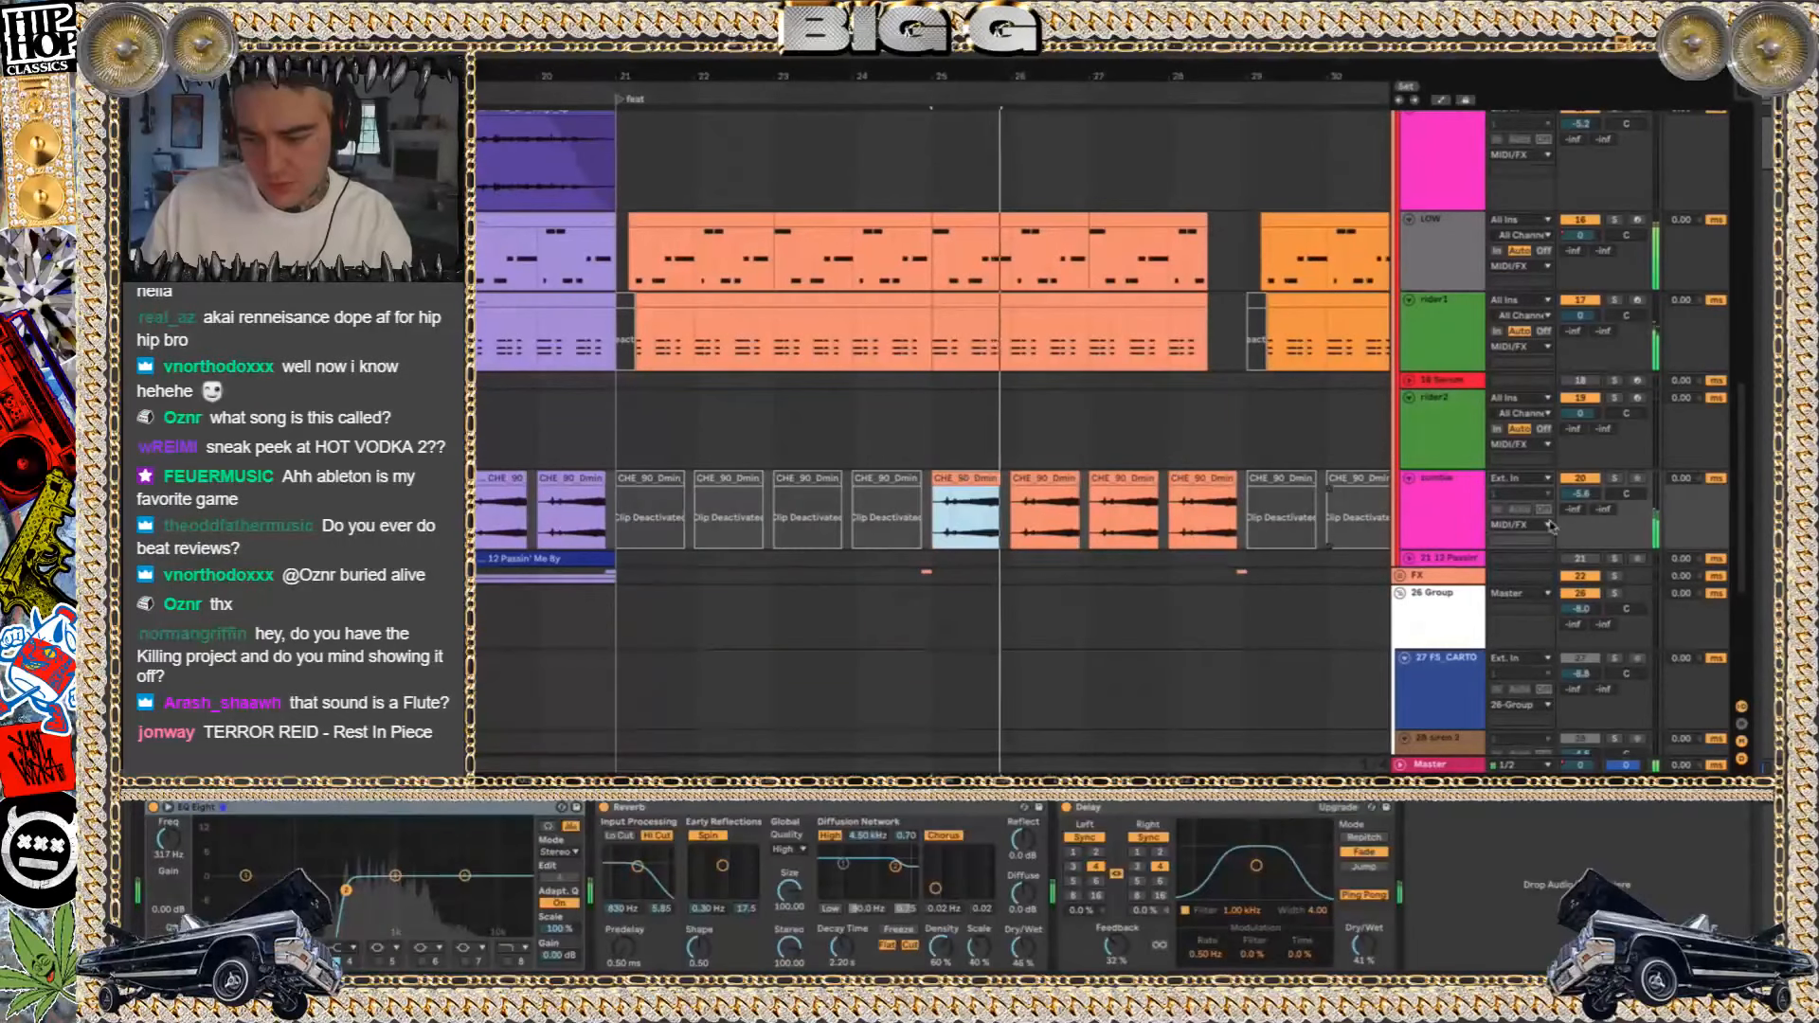
{"action": "left_click", "coordinate": [1615, 481]}
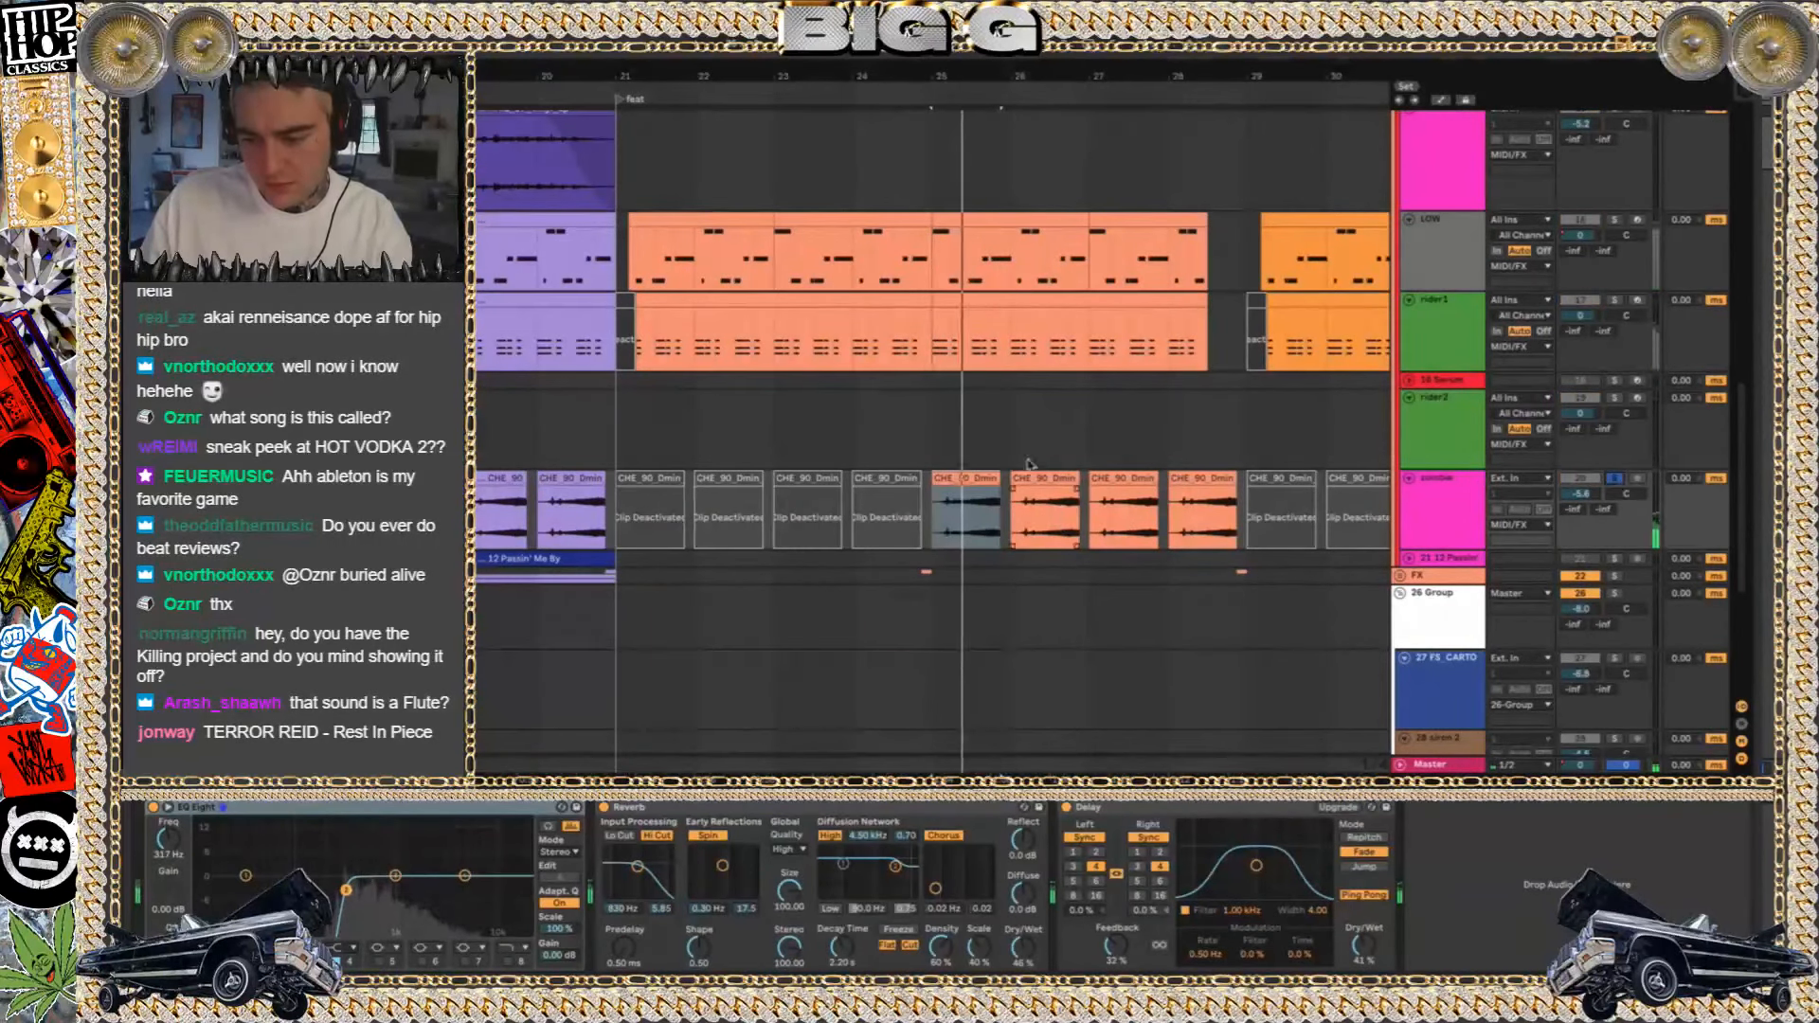
{"action": "left_click_drag", "start_coordinate": [1001, 492], "coordinate": [1011, 493]}
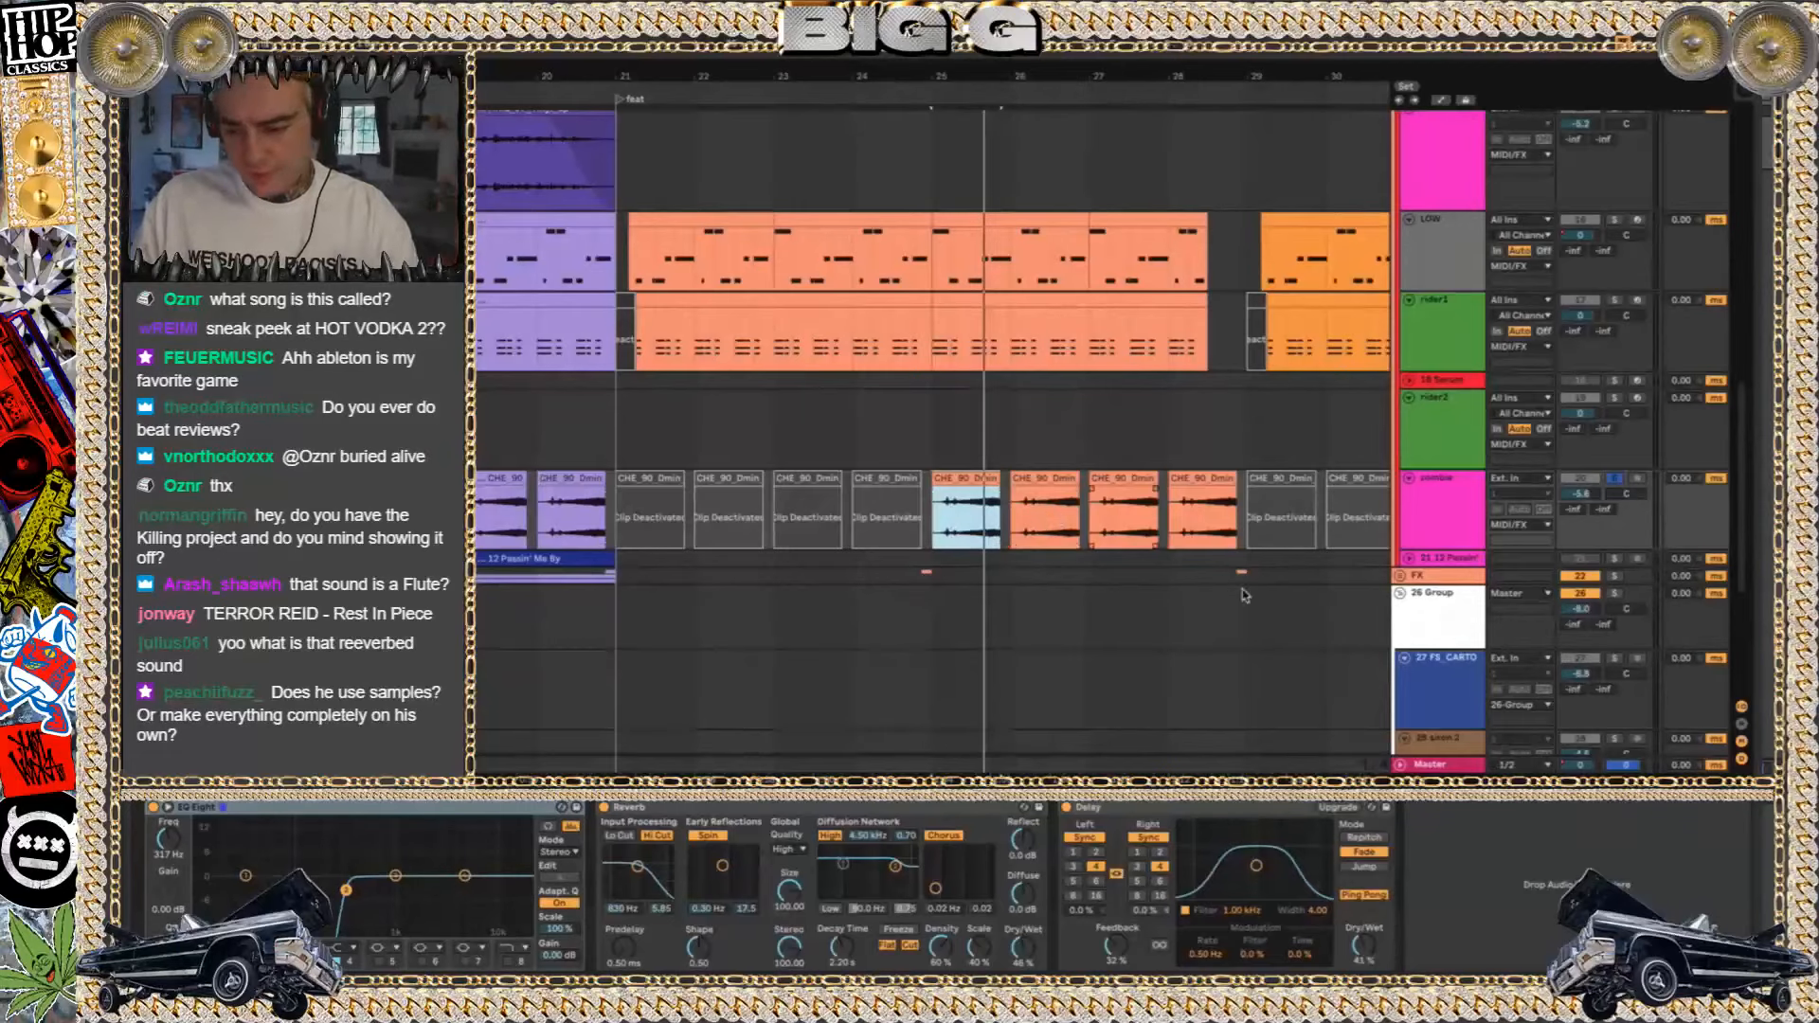
Unfold the FX group, solo the flute thing track and play its clip just before bar 19
{"action": "scroll", "coordinate": [1057, 517], "scroll_direction": "up", "scroll_amount": 10}
{"action": "scroll", "coordinate": [1137, 559], "scroll_direction": "left", "scroll_amount": 5}
{"action": "scroll", "coordinate": [1244, 595], "scroll_direction": "down", "scroll_amount": 10}
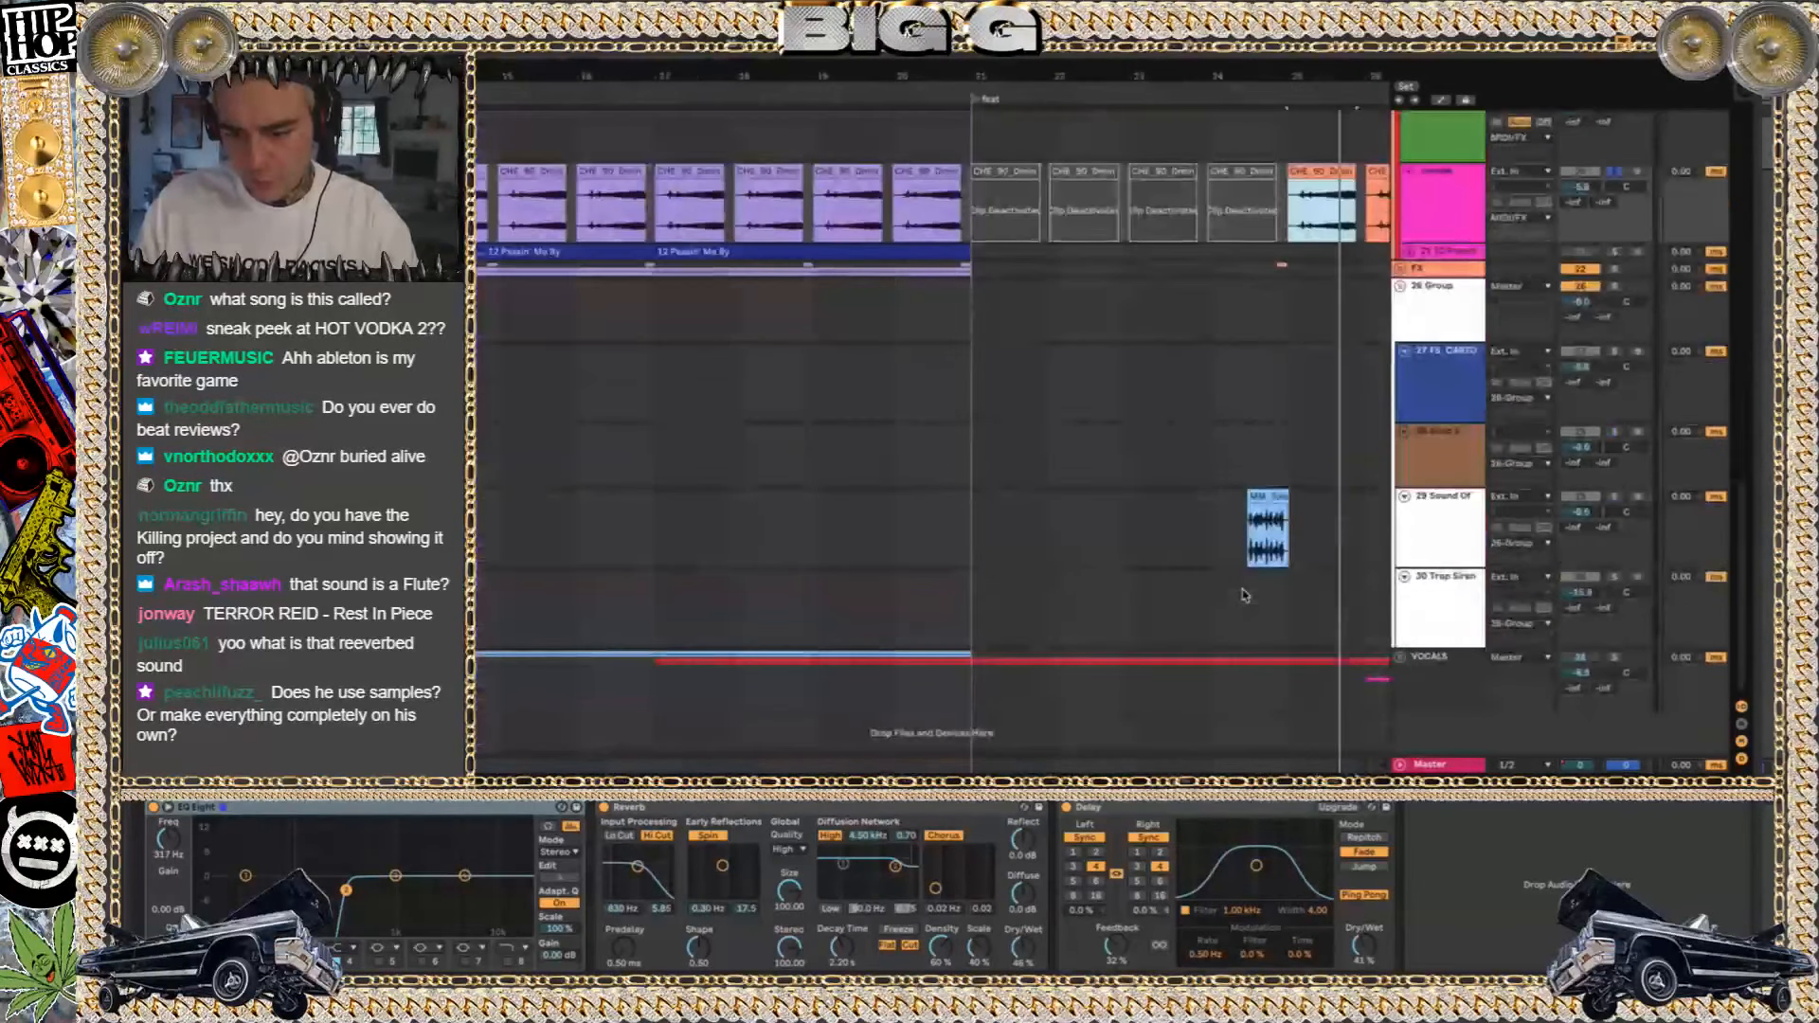
{"action": "left_click", "coordinate": [1400, 270]}
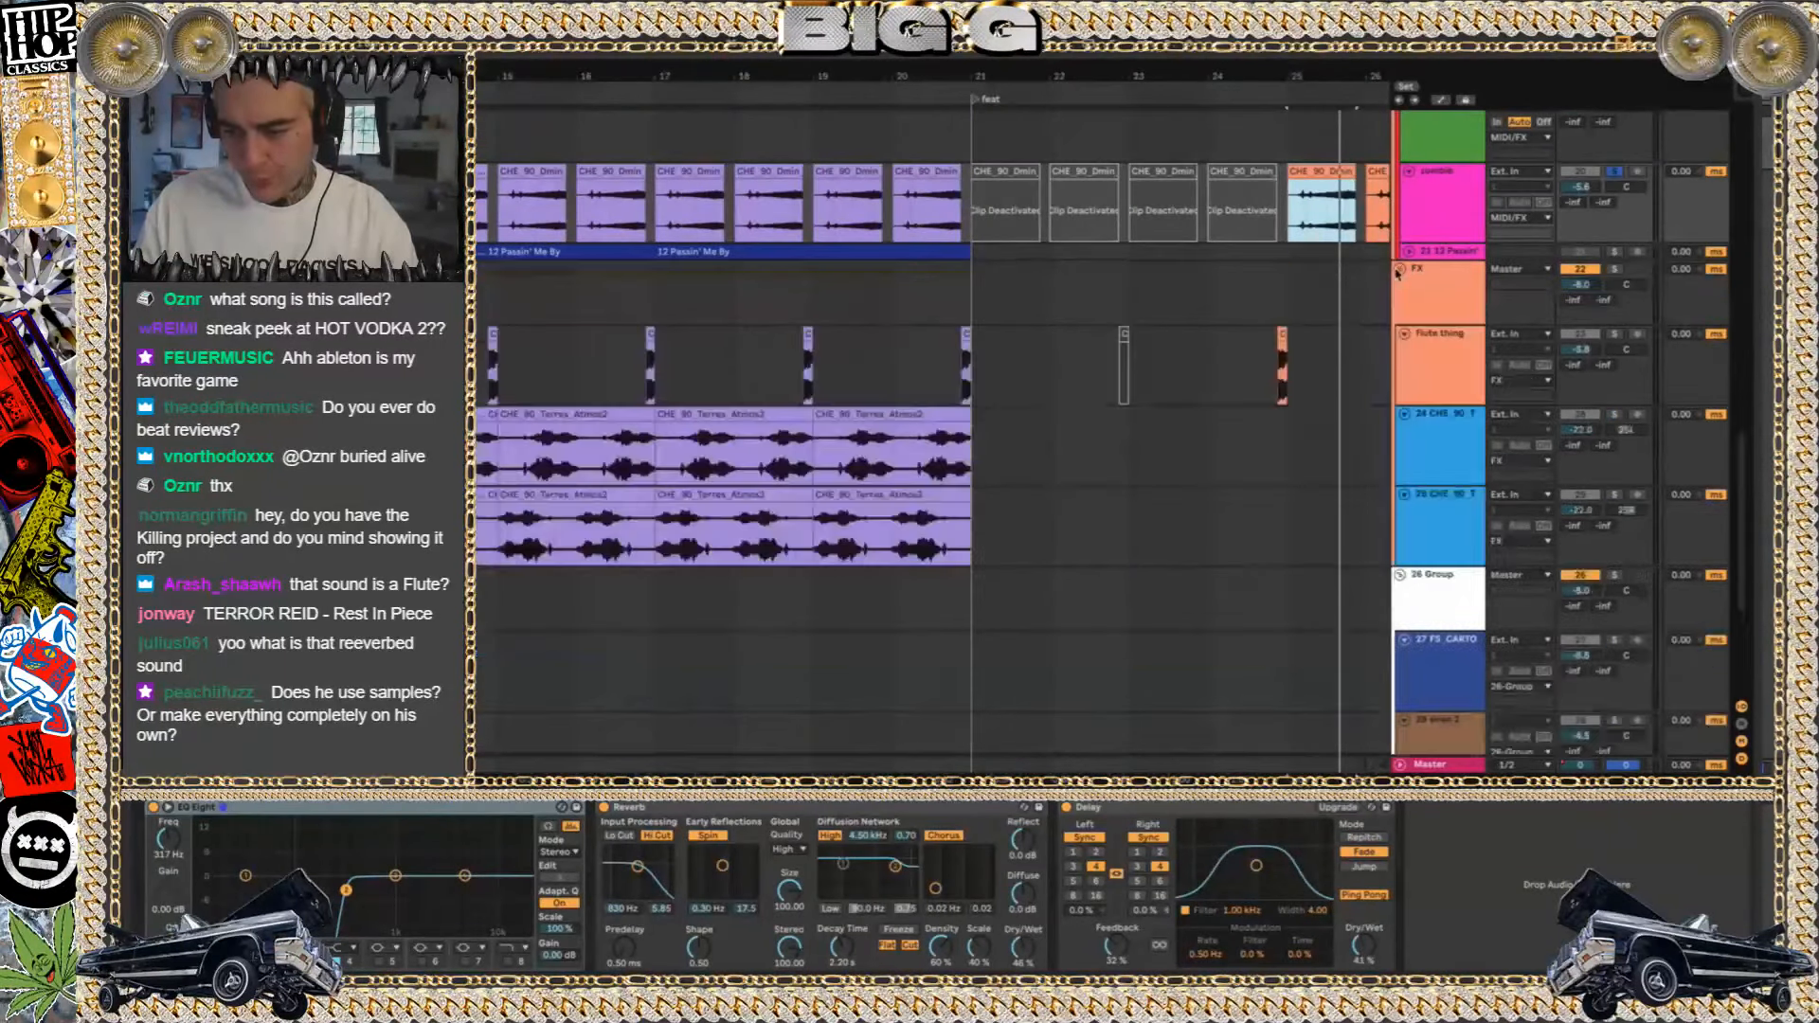
{"action": "left_click", "coordinate": [1479, 426]}
{"action": "left_click", "coordinate": [1614, 335]}
{"action": "key", "text": "space"}
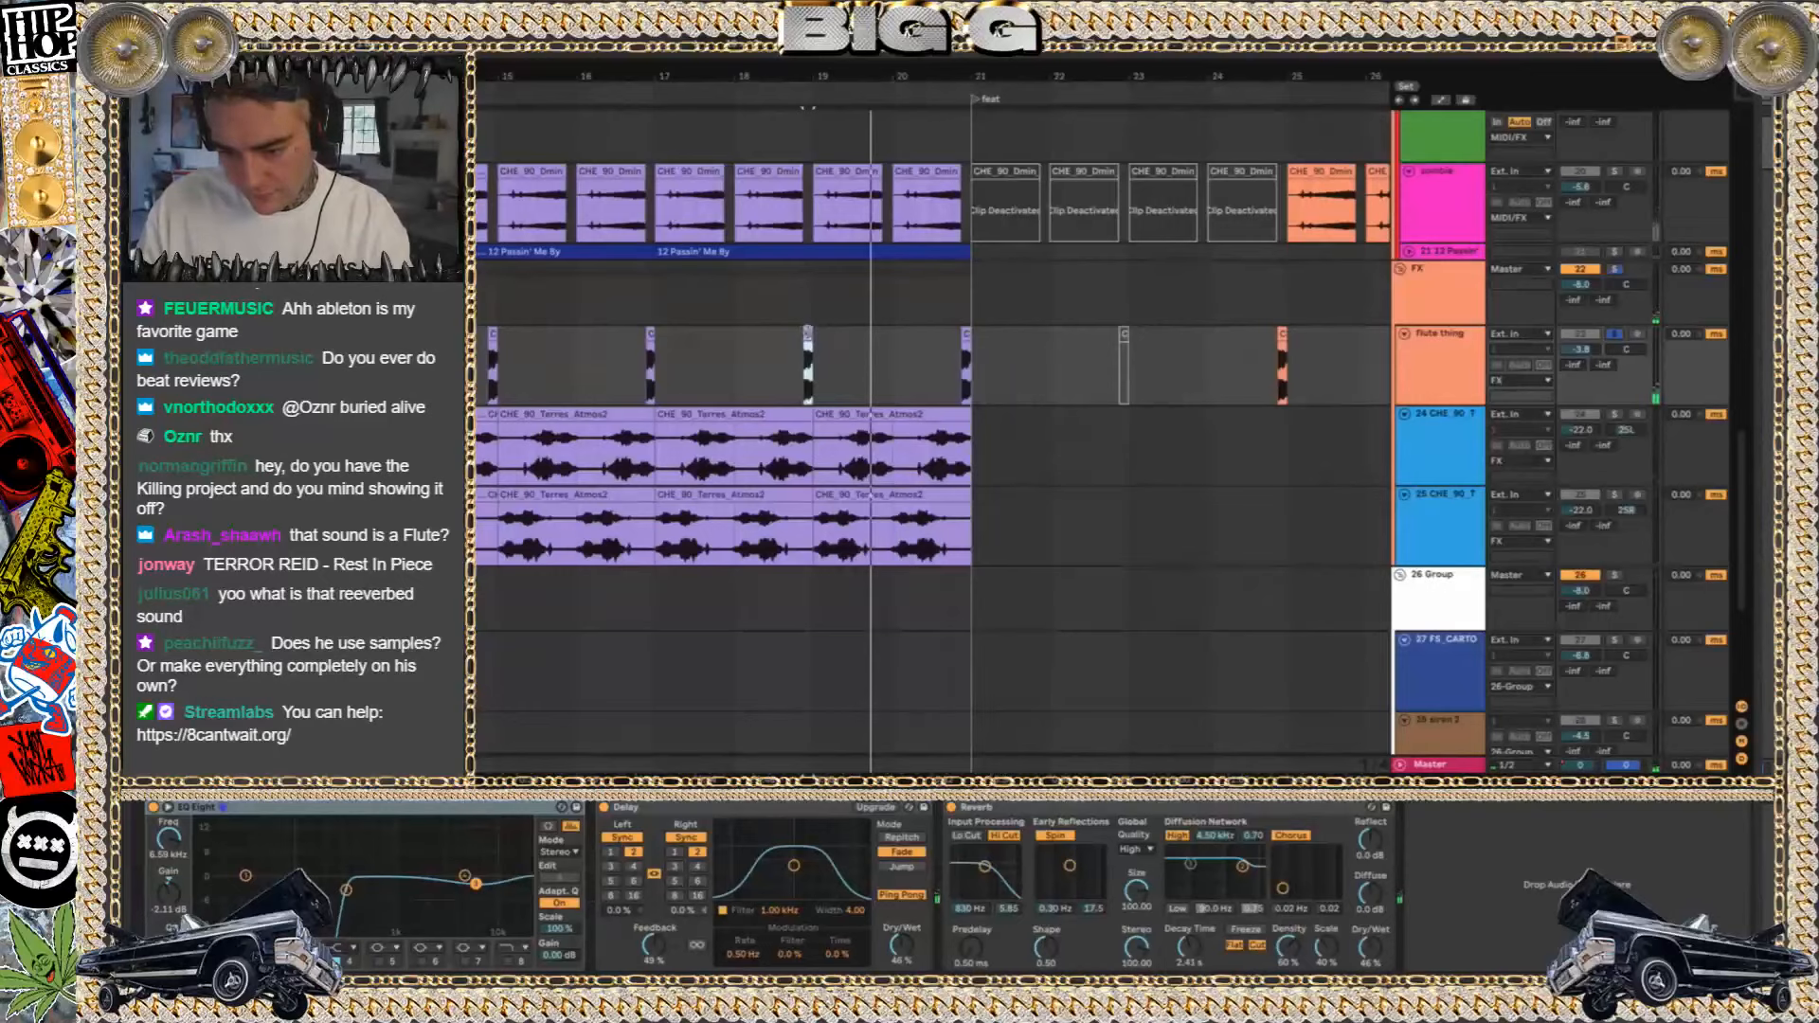
Extend the start of the flute thing clip back to bar 18, play it and inspect its sample
{"action": "left_click_drag", "start_coordinate": [807, 327], "coordinate": [738, 334]}
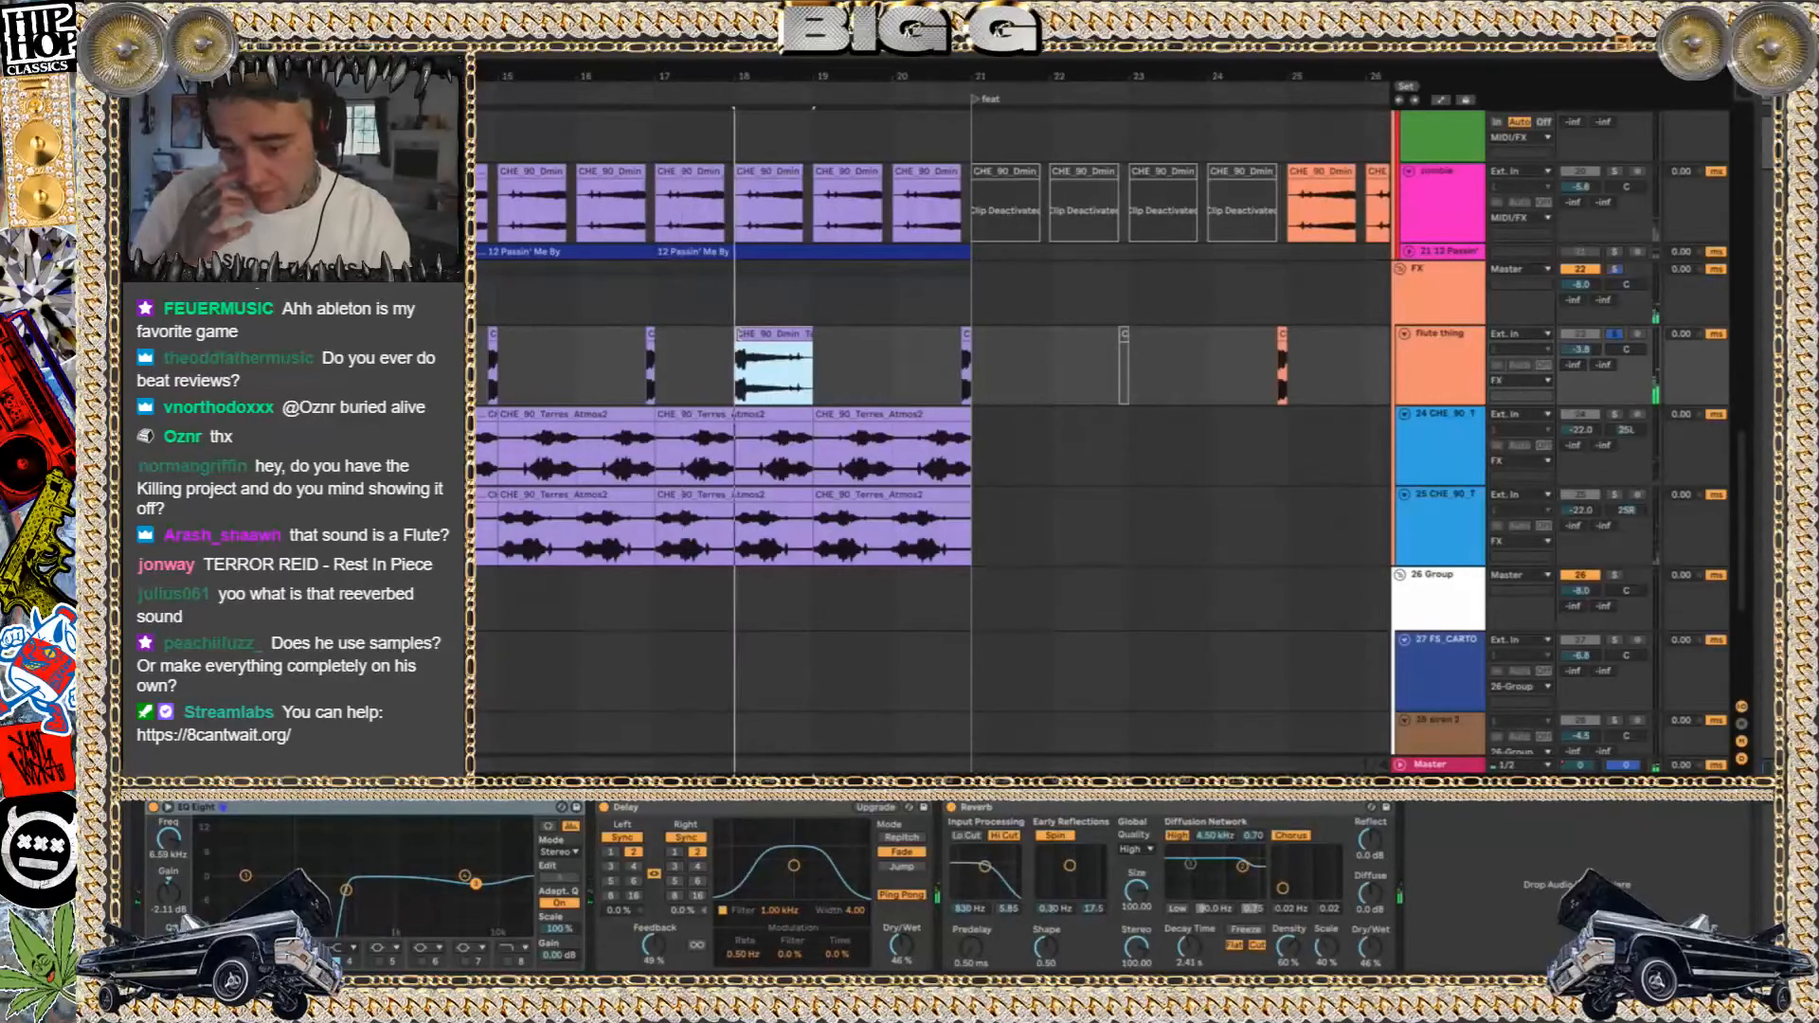
{"action": "double_click", "coordinate": [794, 334]}
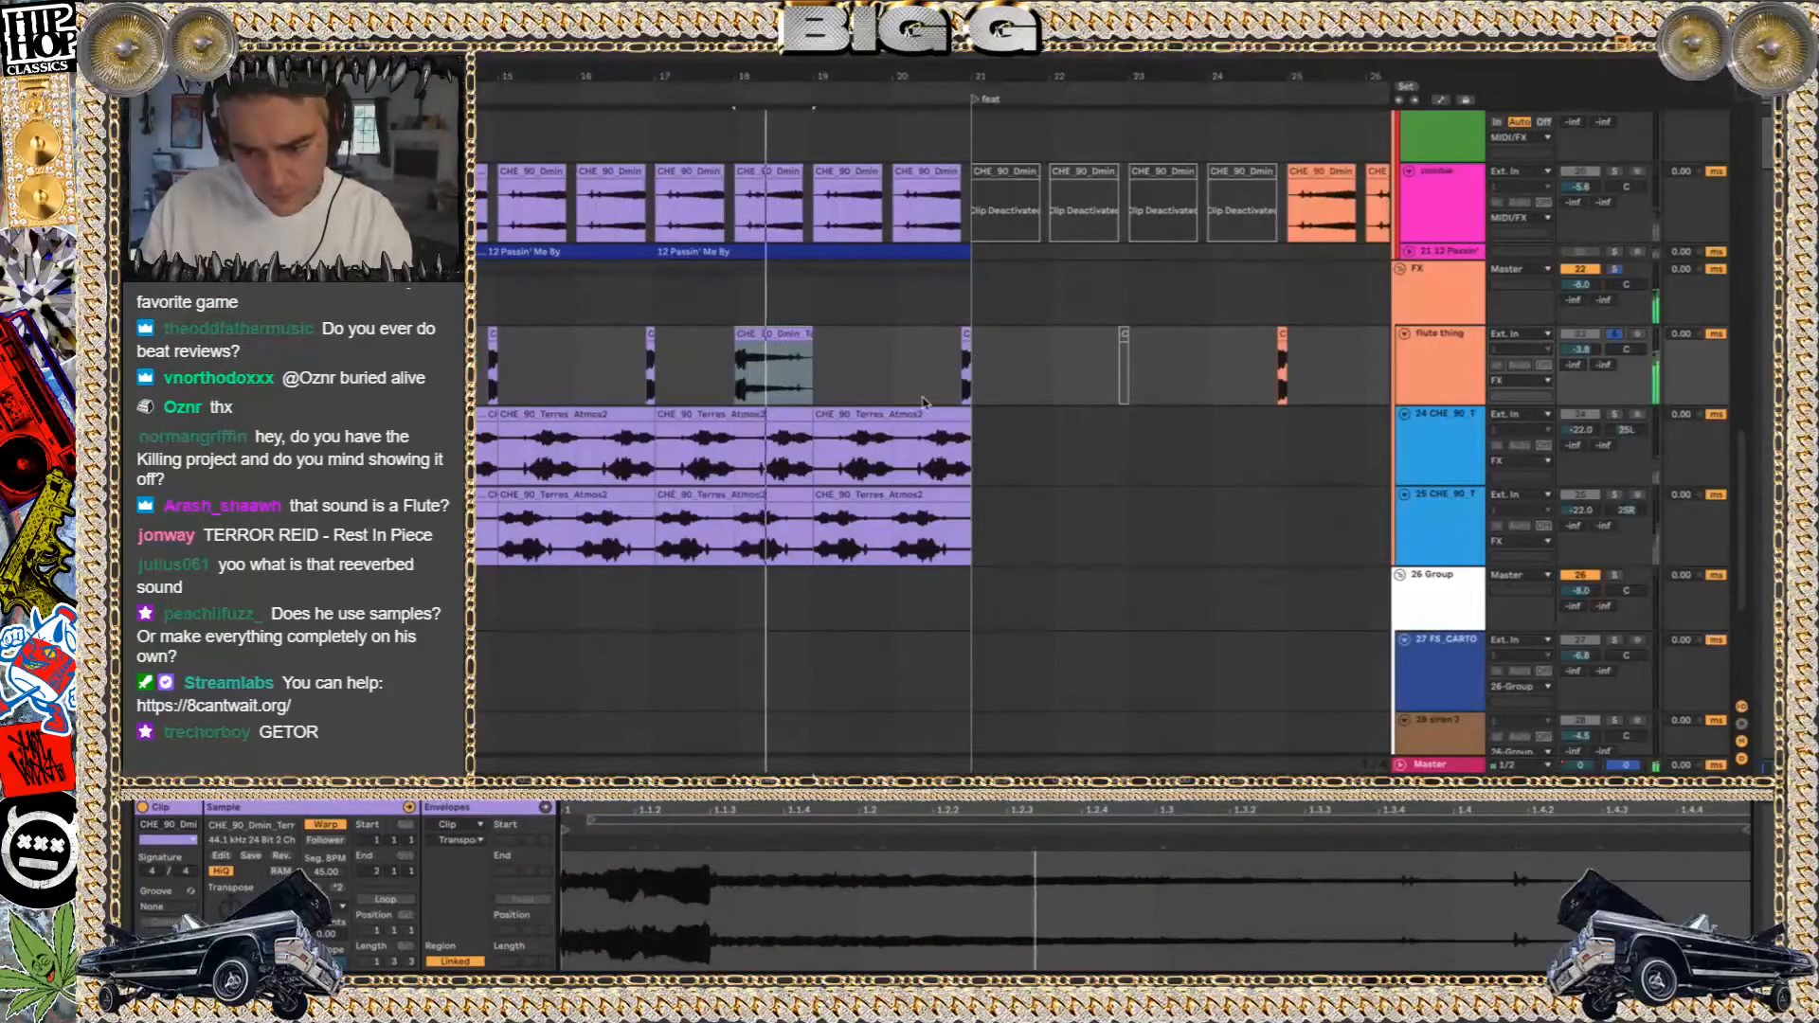
{"action": "left_click", "coordinate": [647, 333]}
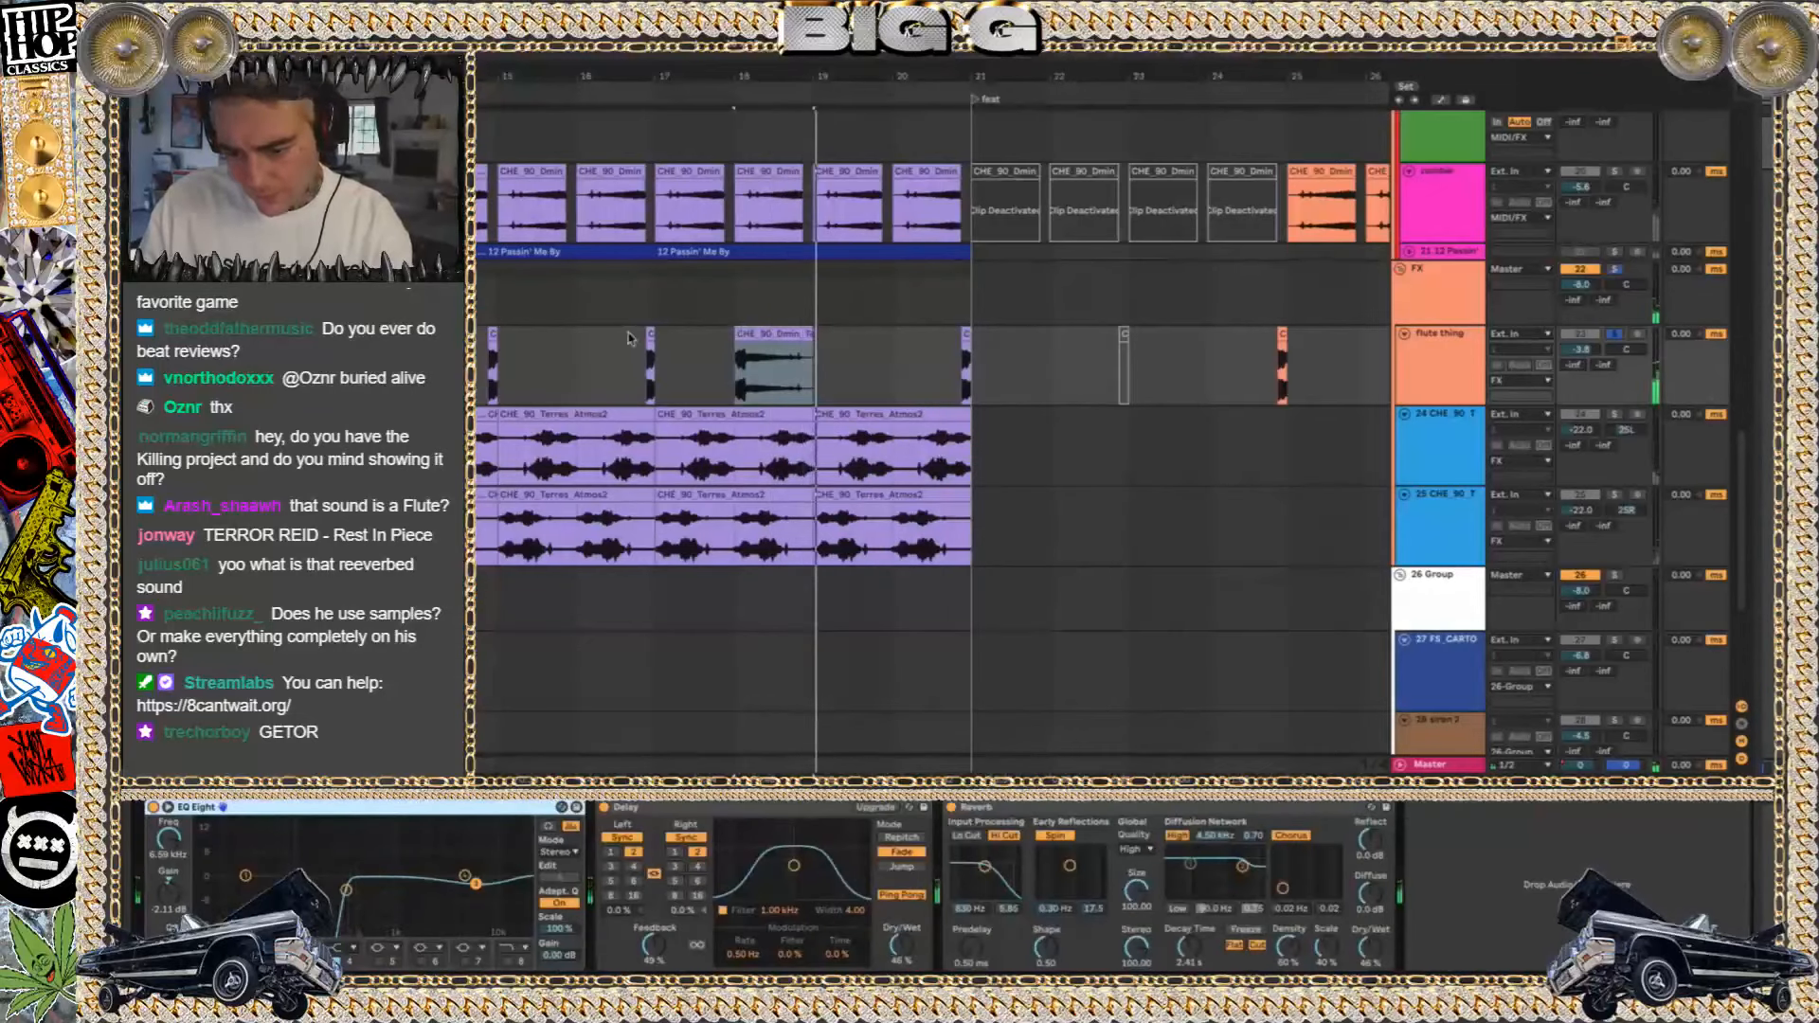
{"action": "left_click", "coordinate": [806, 333]}
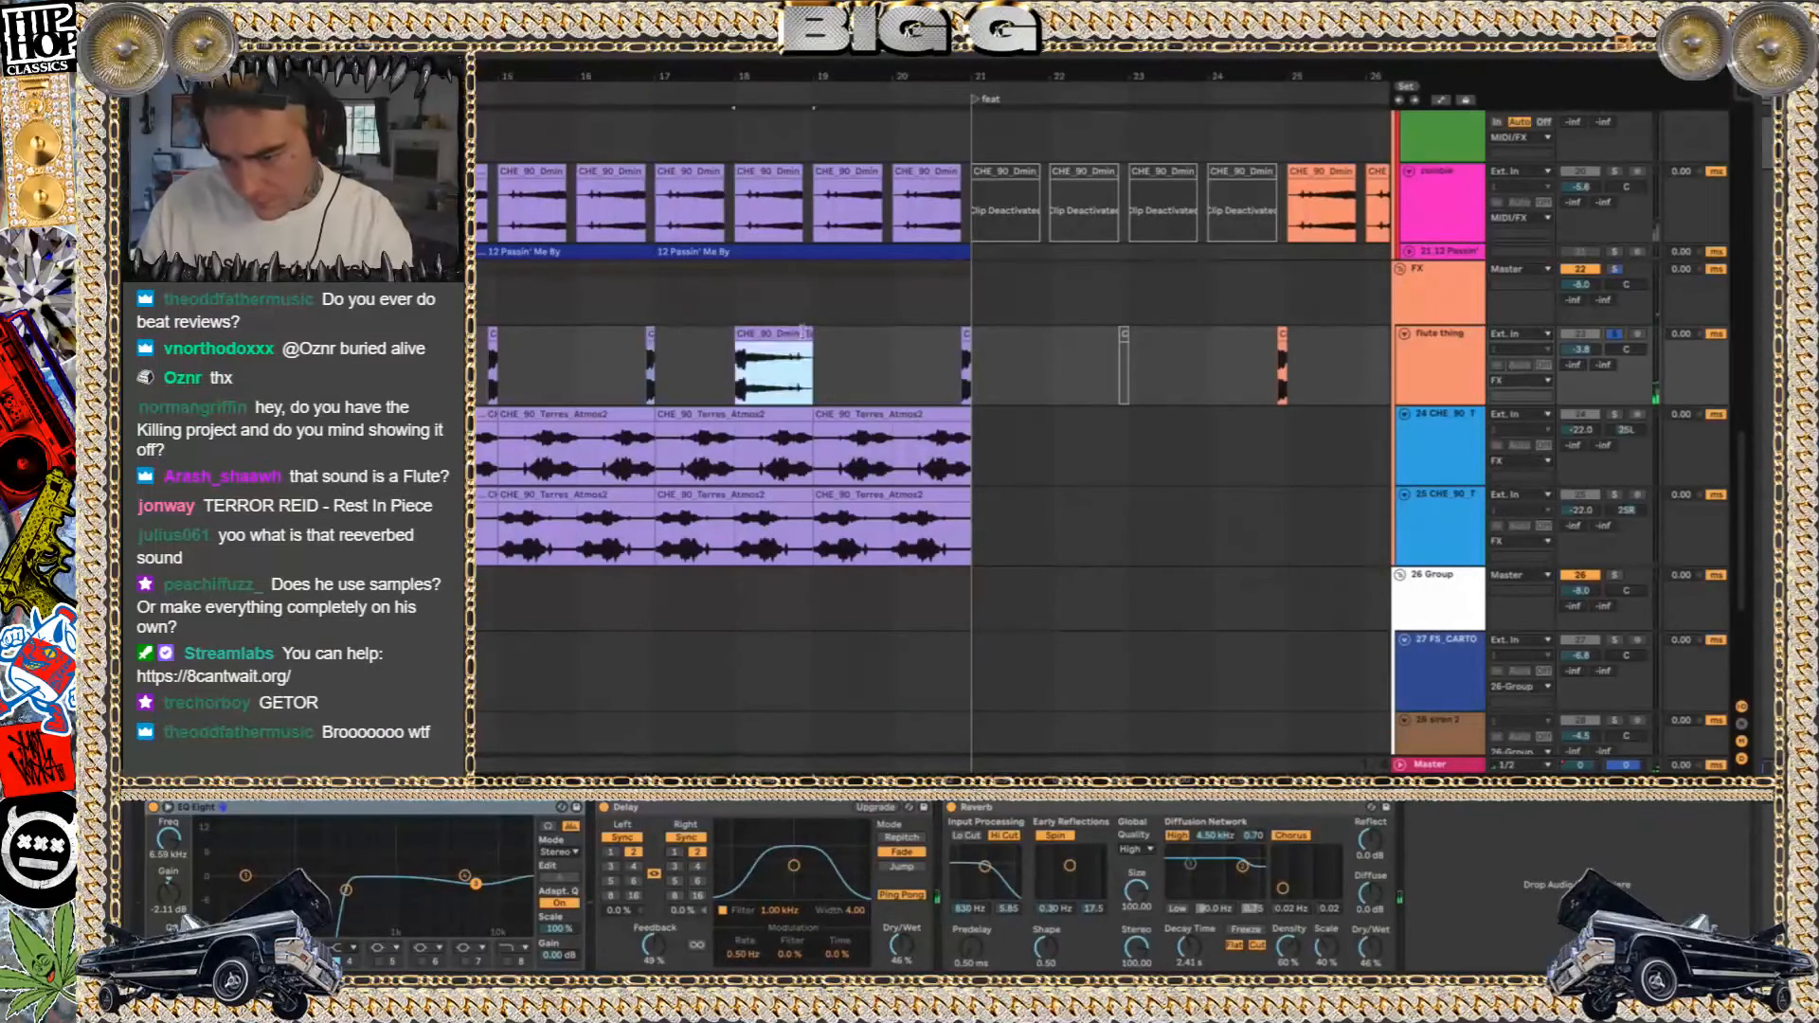
Replace the extended flute clip with a copy of the short clip ending at bar 19, and play it with its sample open
{"action": "key", "text": "Delete"}
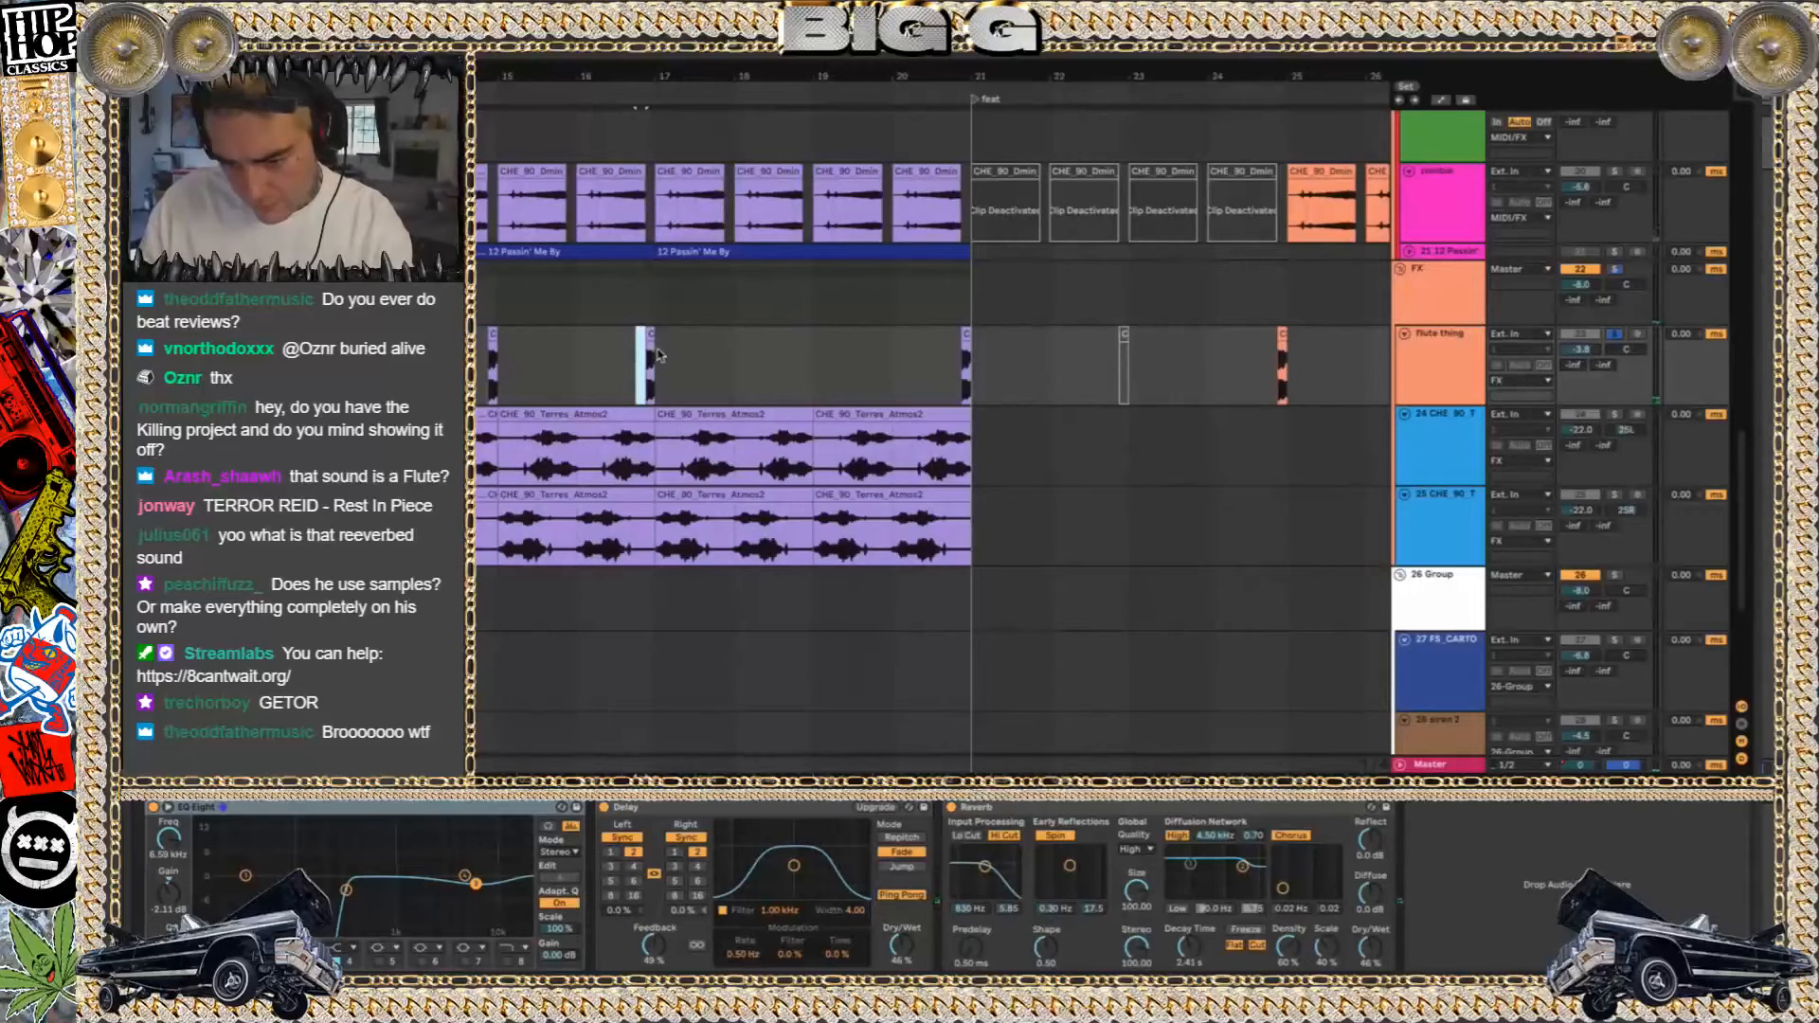
{"action": "left_click", "coordinate": [797, 357]}
{"action": "key", "text": "ctrl+v"}
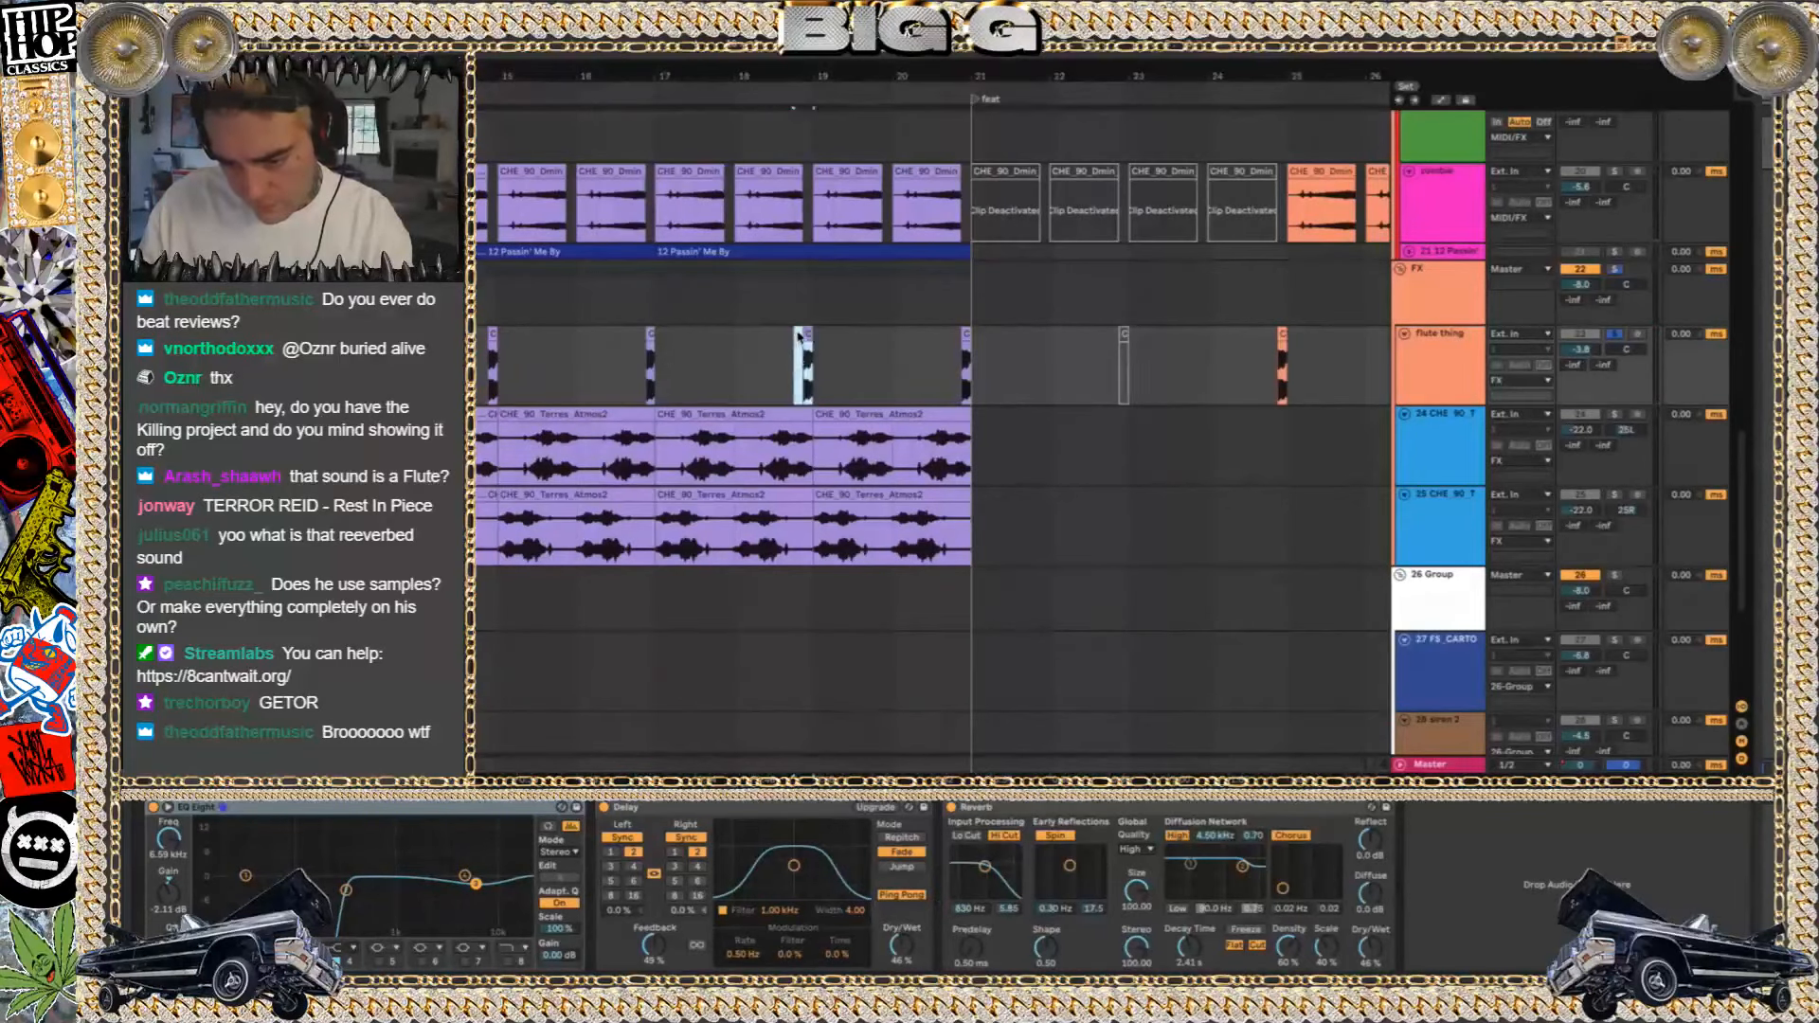
{"action": "double_click", "coordinate": [804, 336]}
{"action": "key", "text": "space"}
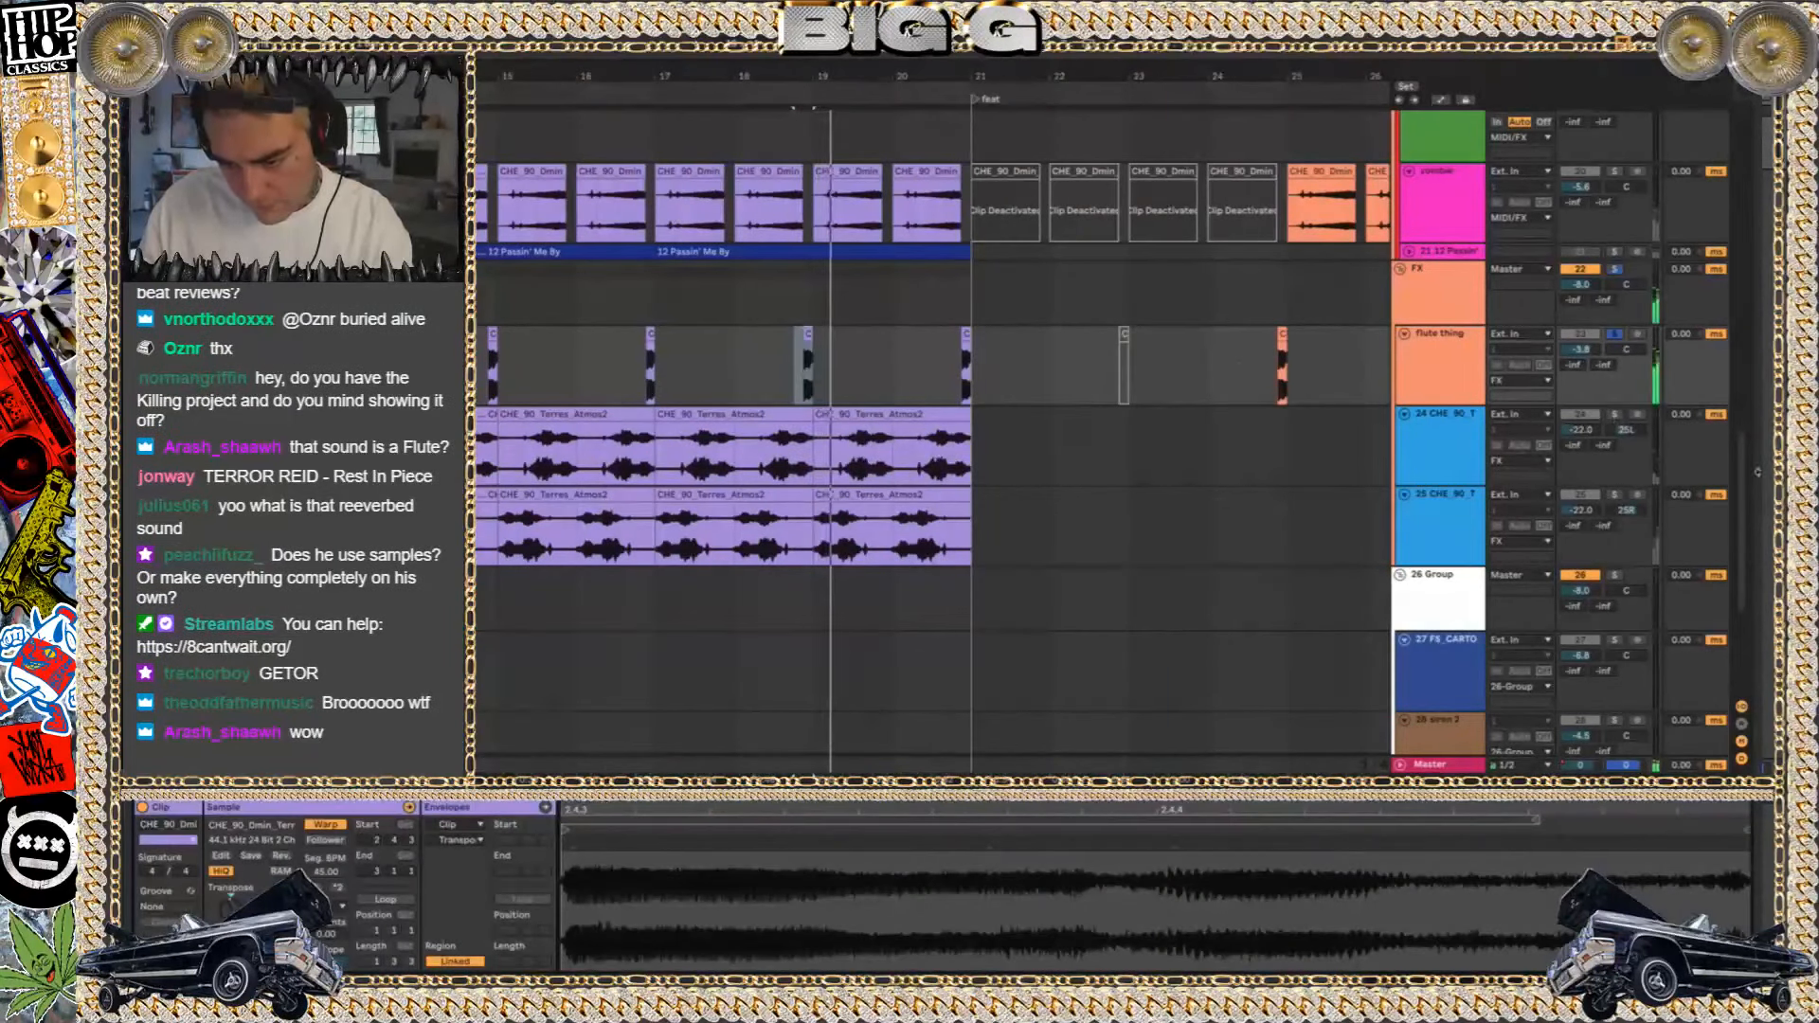
Select track 20's clip at bar 25, play it soloed, and clear the solo to hear the full beat
{"action": "scroll", "coordinate": [876, 357], "scroll_direction": "up", "scroll_amount": 3}
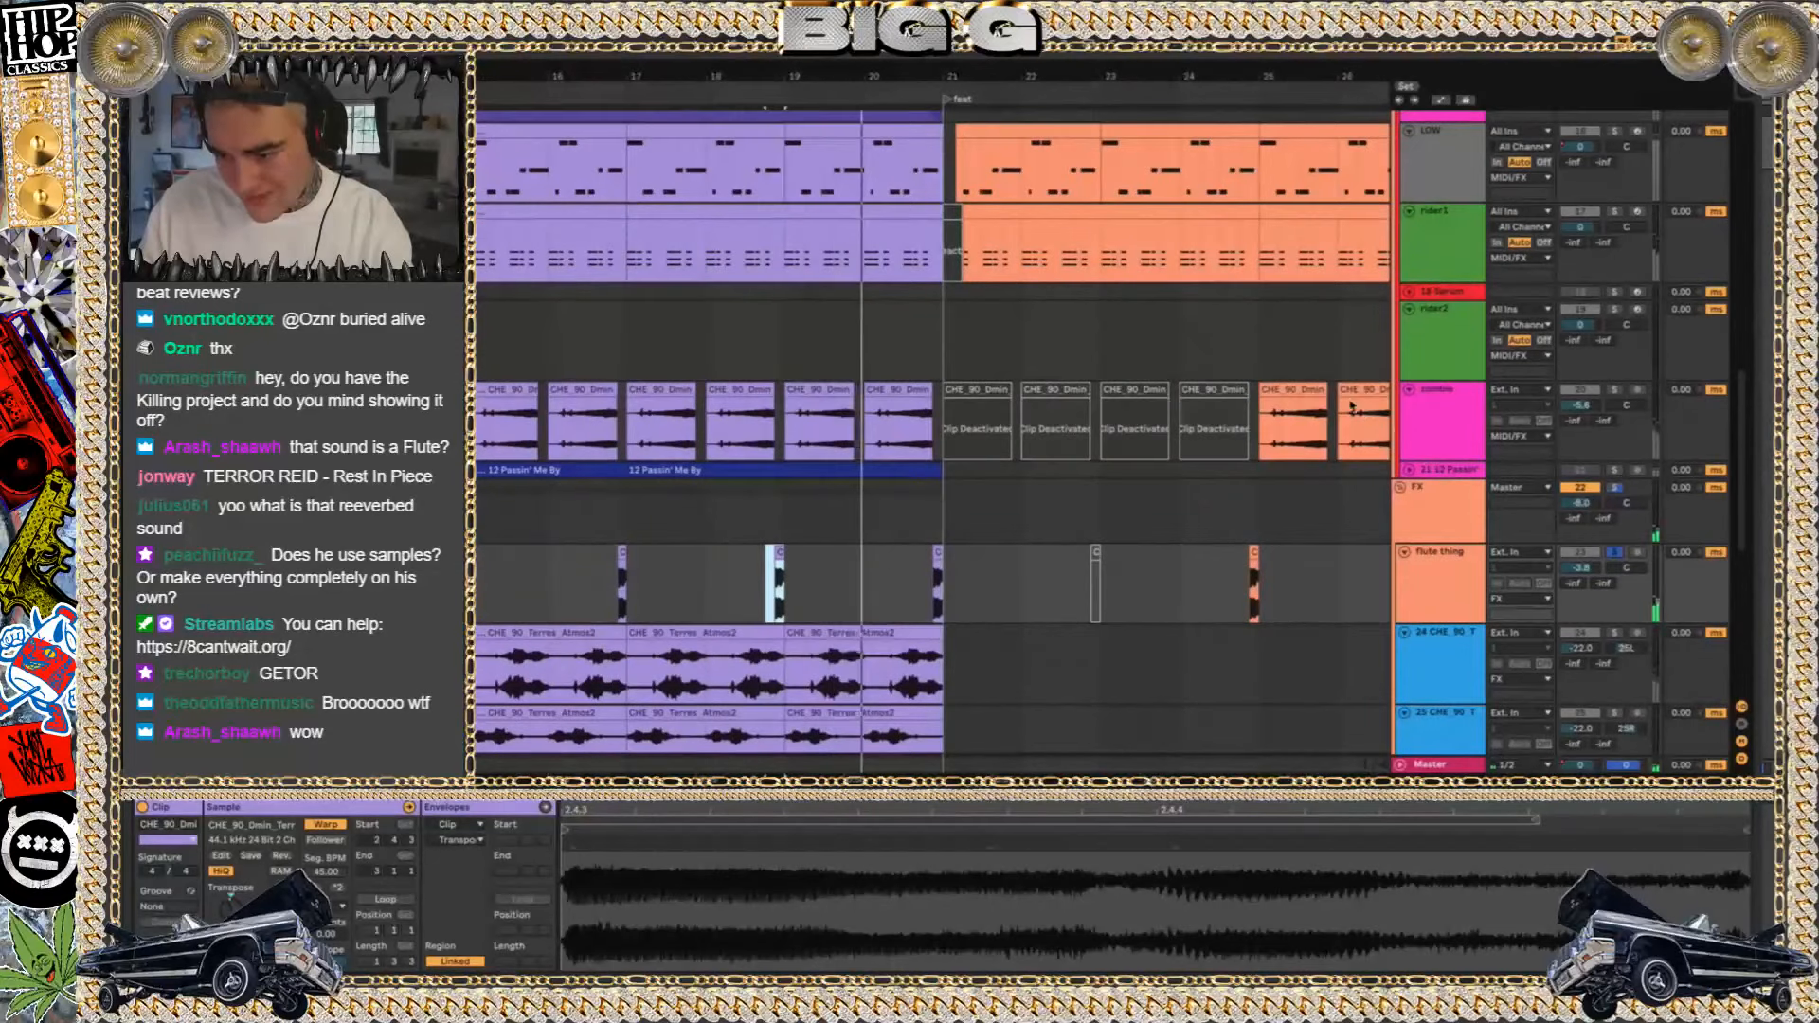
{"action": "left_click", "coordinate": [1293, 427]}
{"action": "left_click", "coordinate": [1613, 390]}
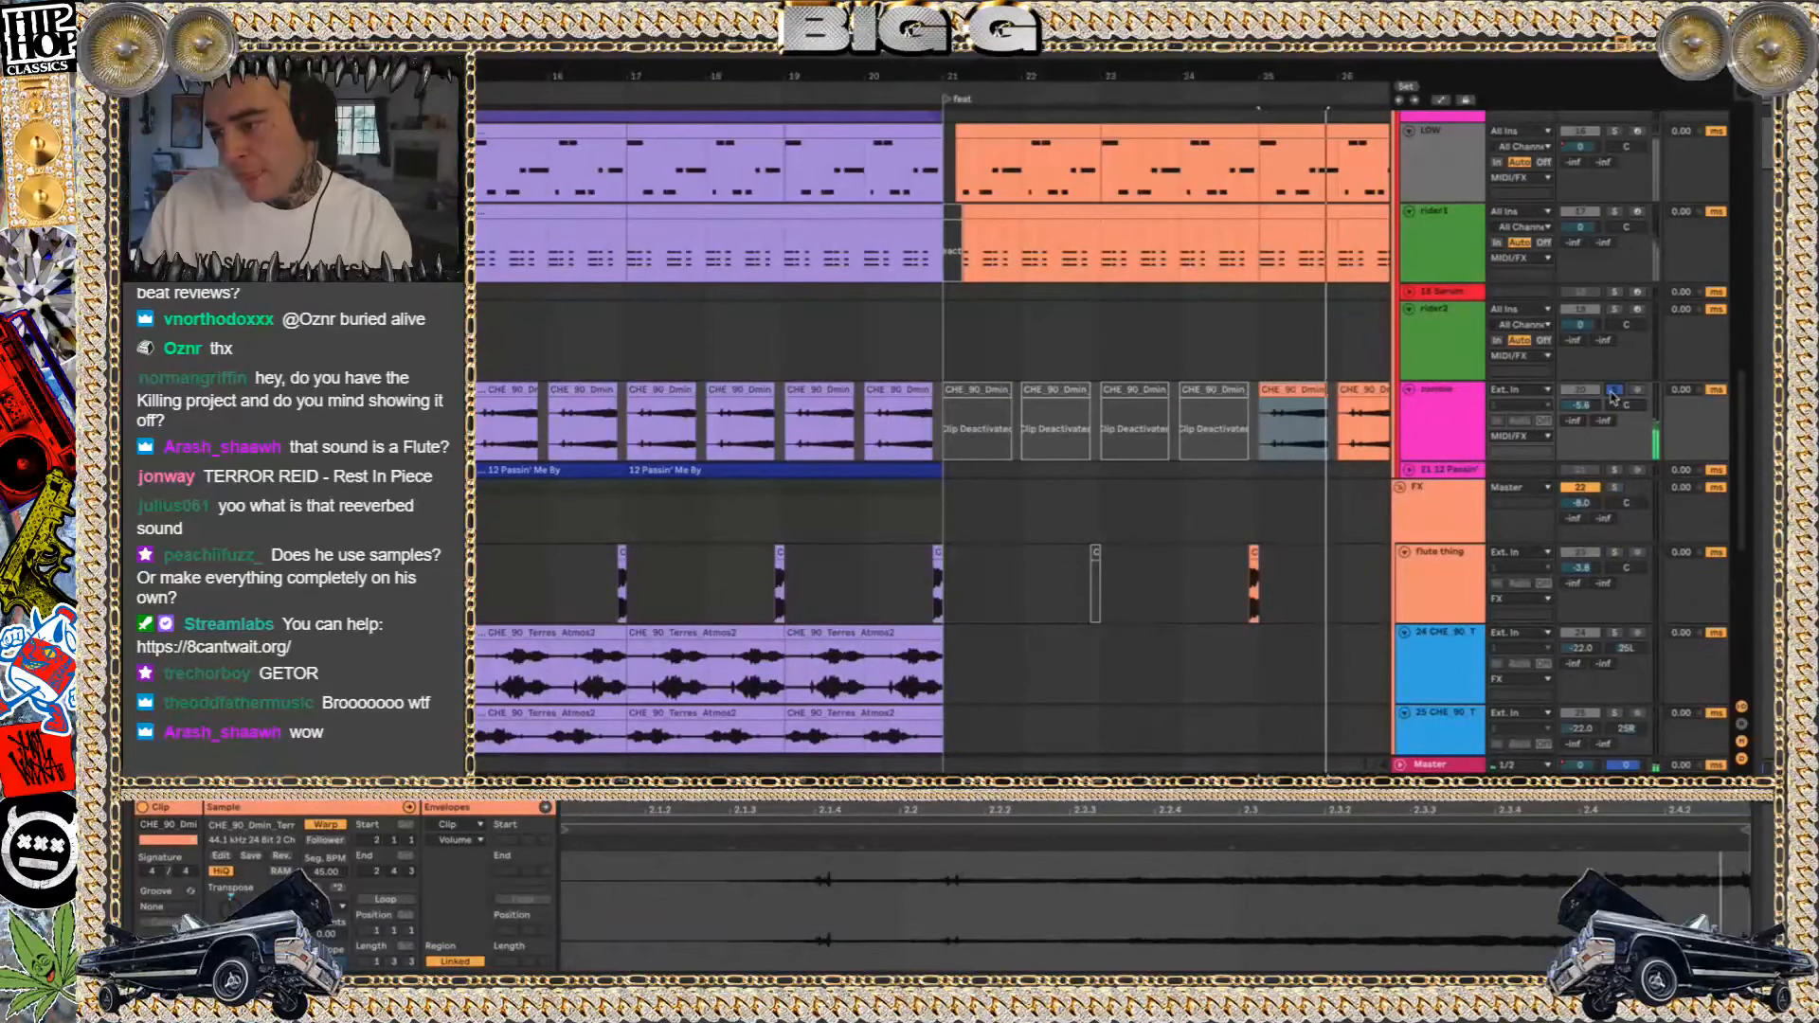
{"action": "left_click", "coordinate": [1614, 391]}
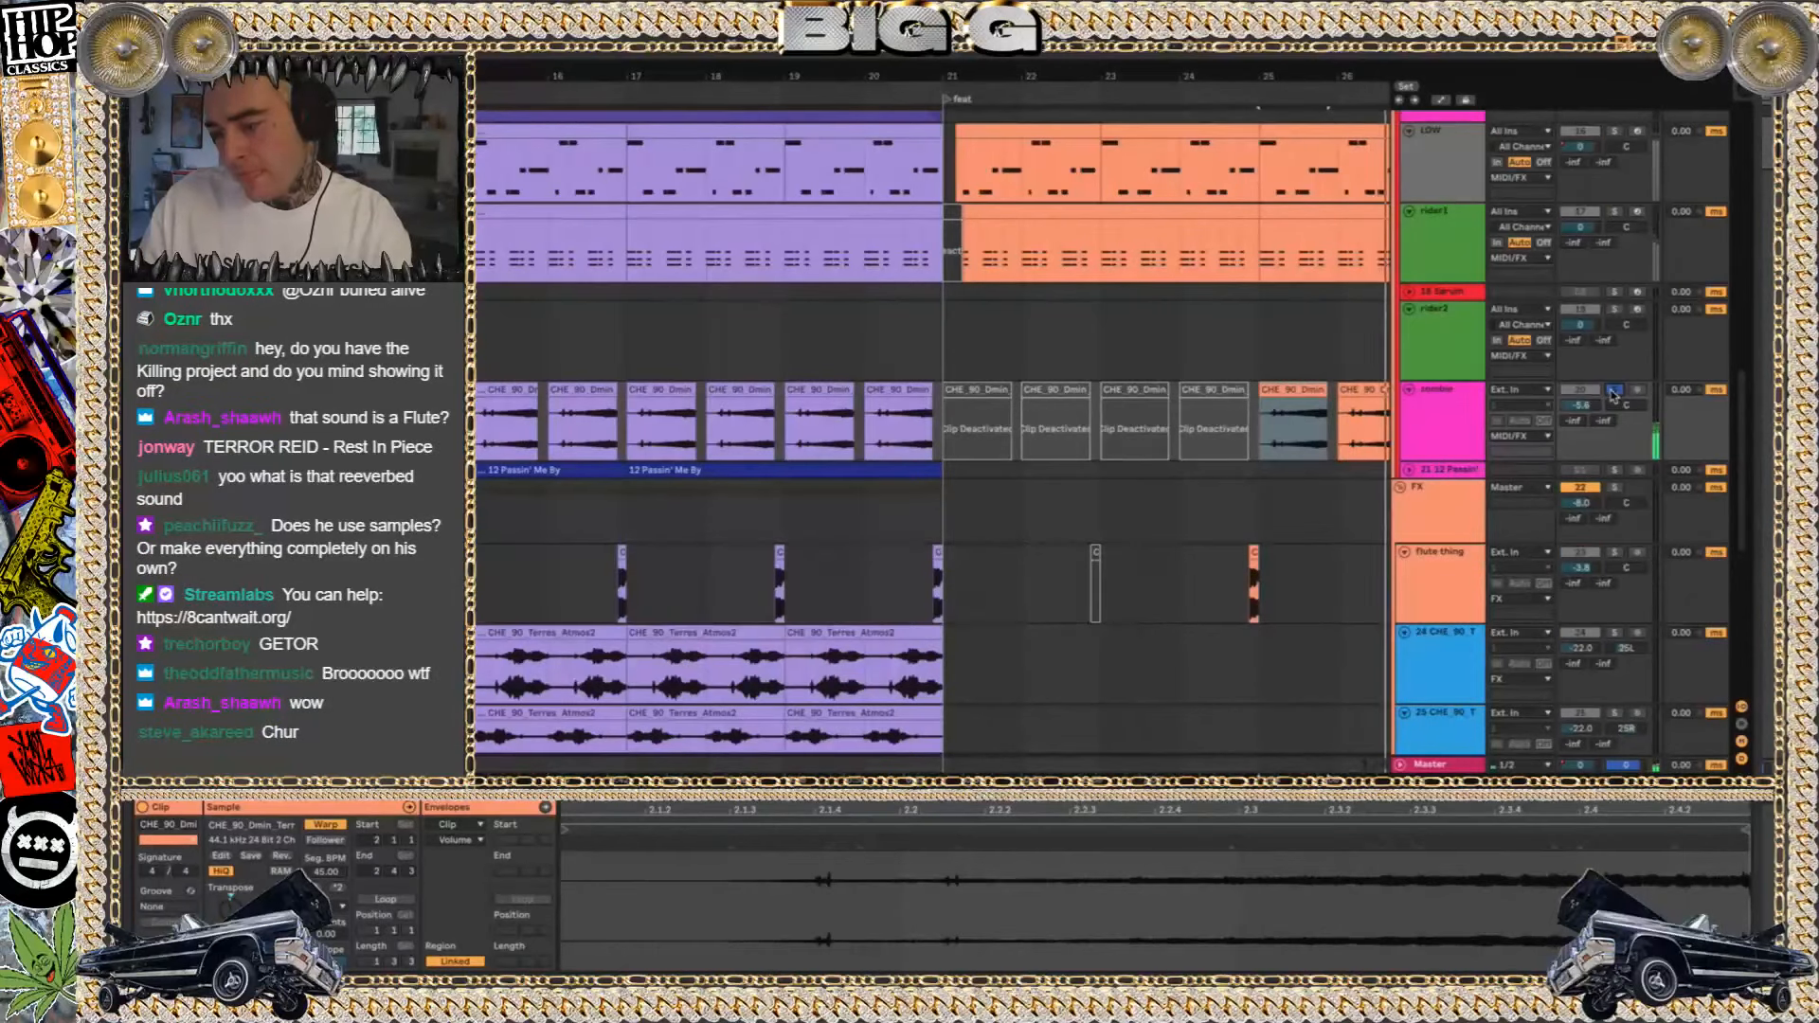
Look along the arrangement around the feat section, and audition track 20 soloed once more before clearing the solo
{"action": "scroll", "coordinate": [1155, 514], "scroll_direction": "down", "scroll_amount": 3}
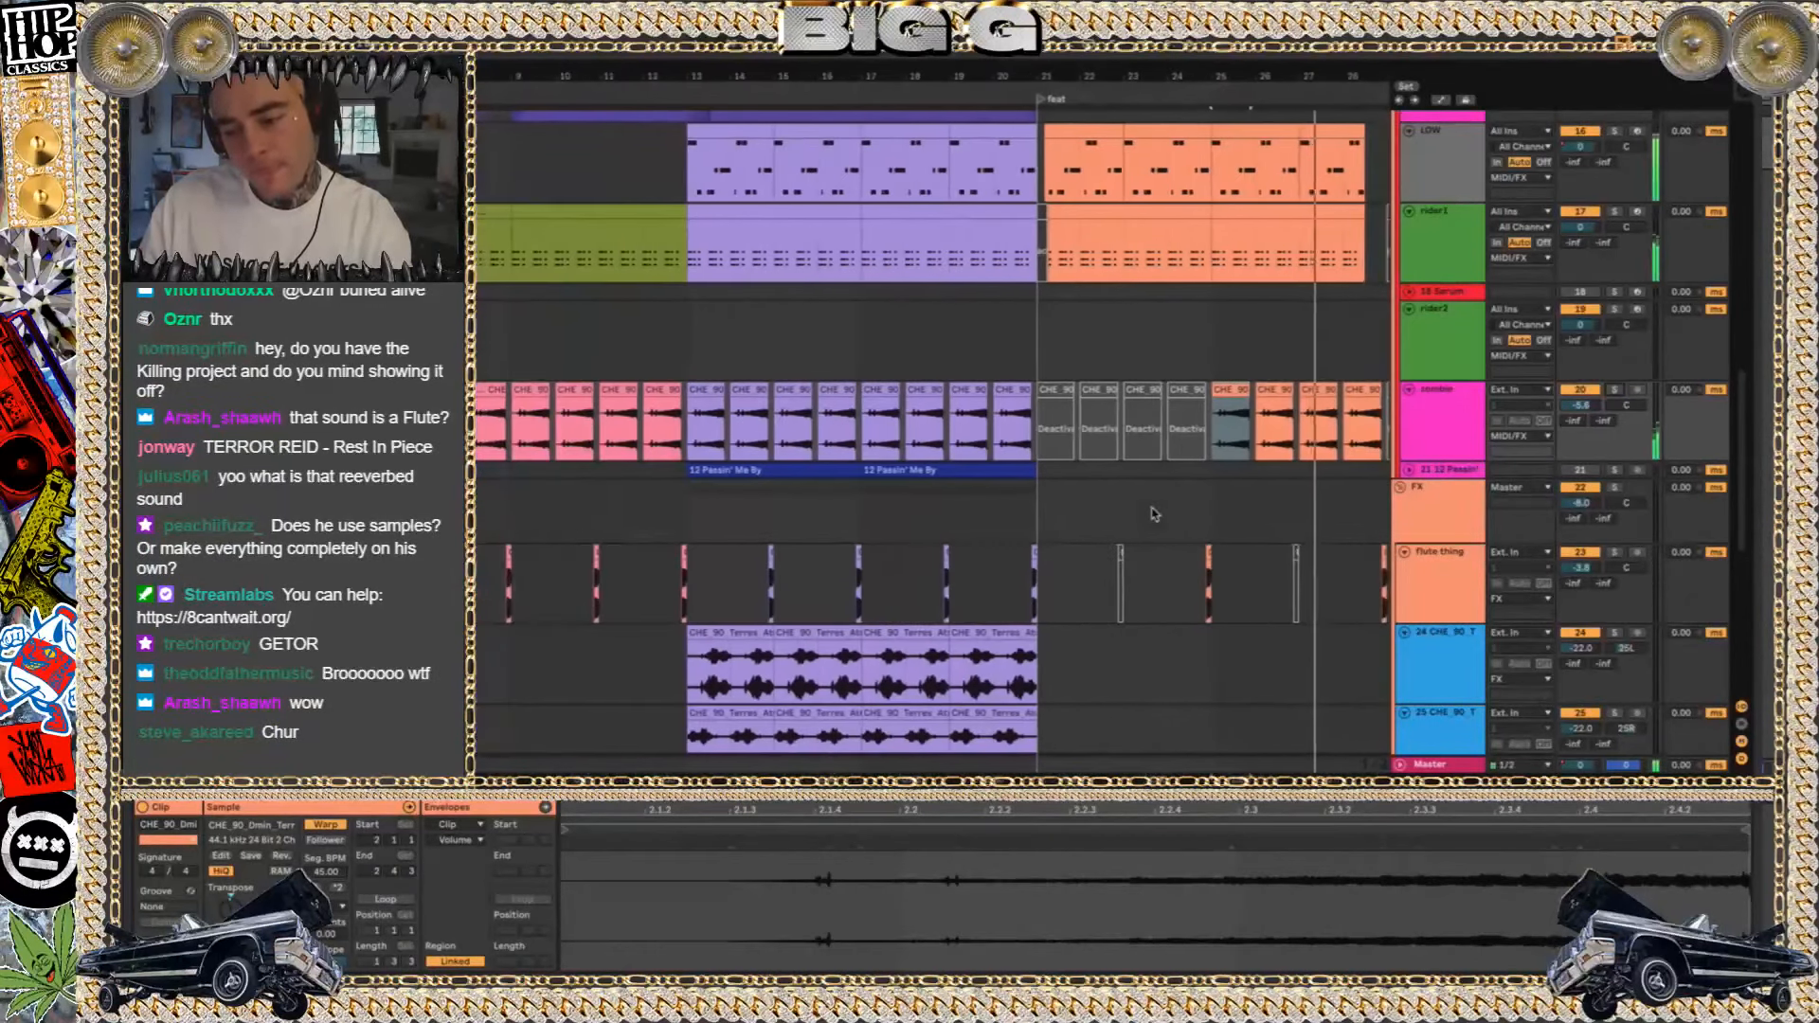
{"action": "scroll", "coordinate": [1154, 514], "scroll_direction": "right", "scroll_amount": 4}
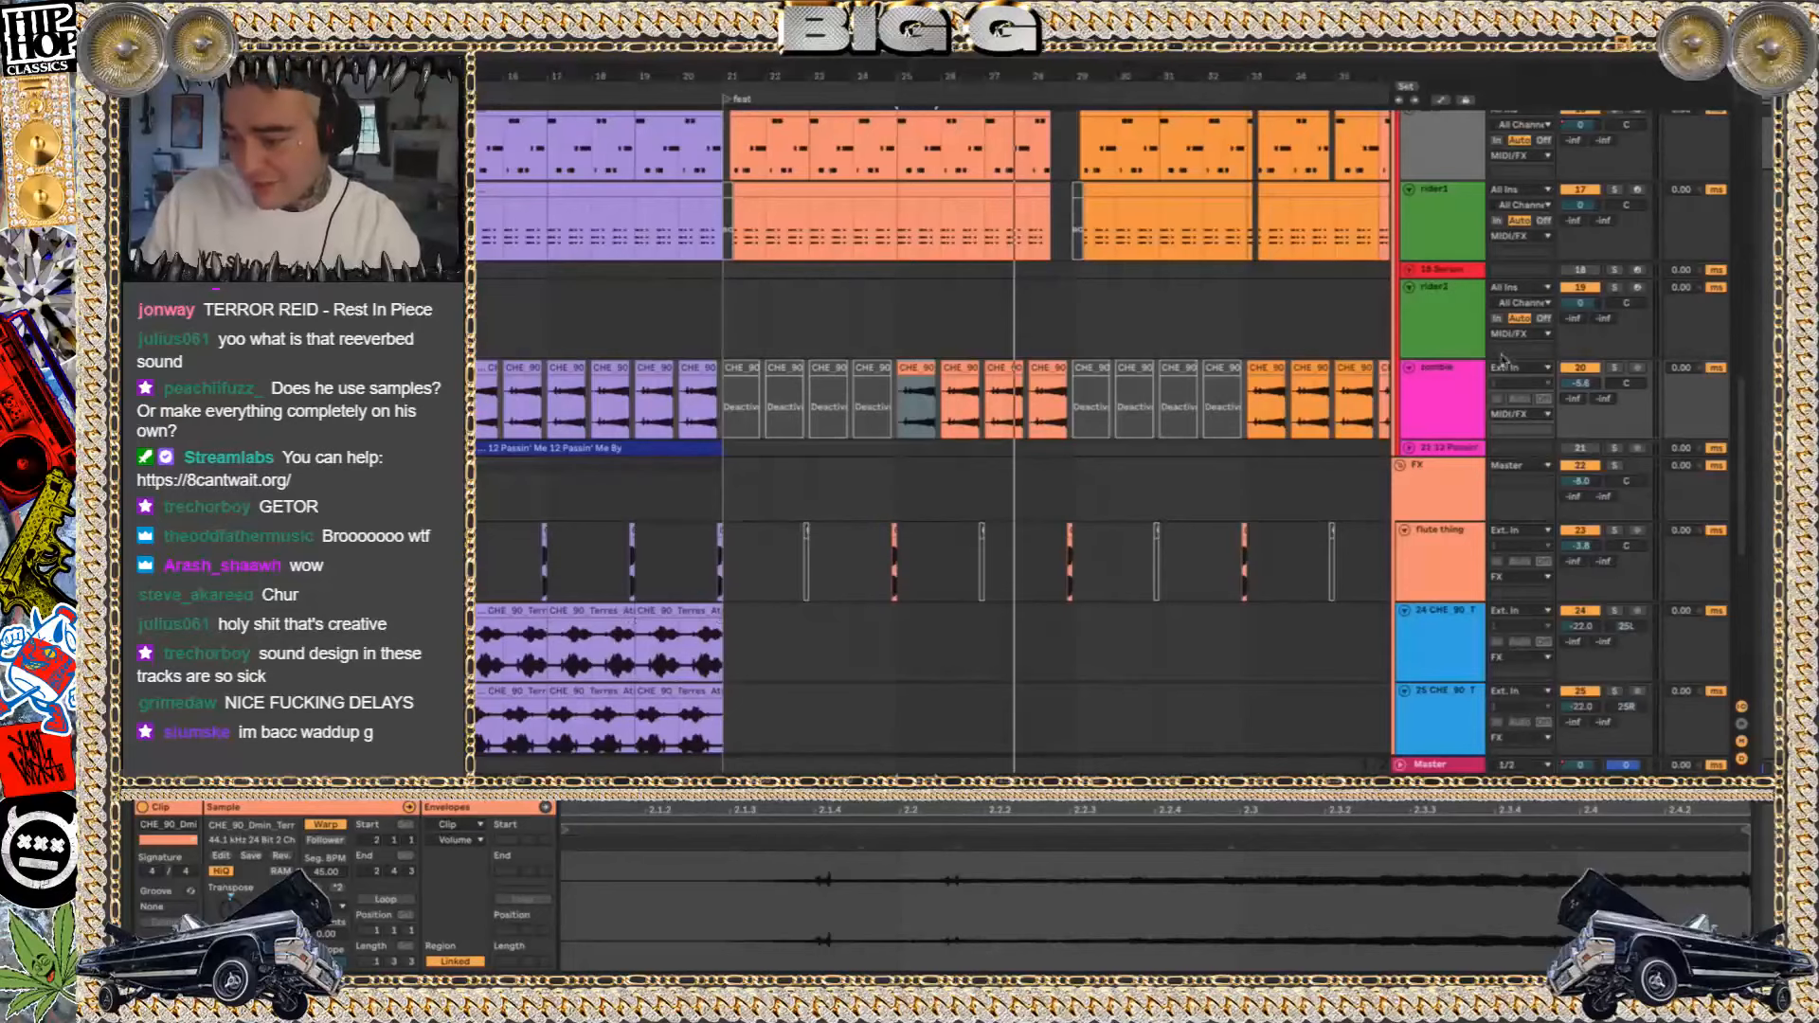
{"action": "left_click", "coordinate": [1615, 369]}
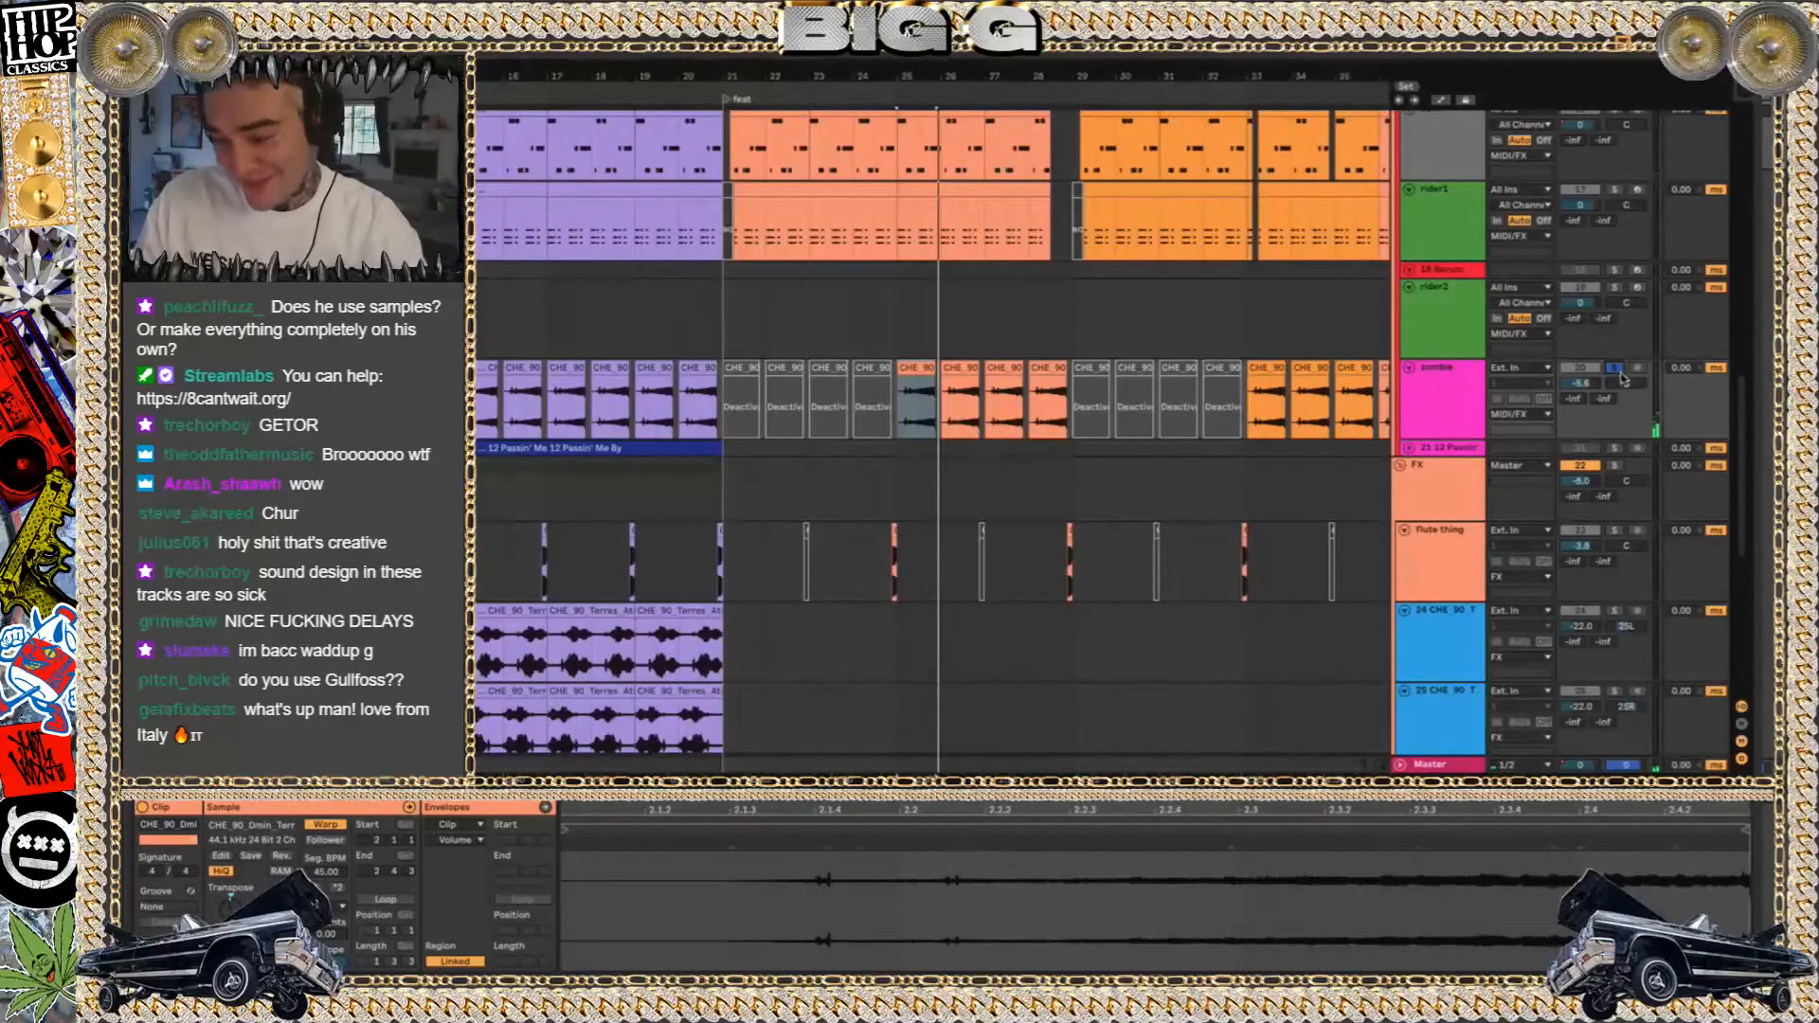
{"action": "left_click", "coordinate": [1616, 368]}
Open the rider1 clip at bar 21, select the rider1 clip at bar 13, and show the track's device chain
{"action": "scroll", "coordinate": [766, 273], "scroll_direction": "down", "scroll_amount": 1}
{"action": "scroll", "coordinate": [766, 273], "scroll_direction": "down", "scroll_amount": 1}
{"action": "left_click", "coordinate": [764, 189]}
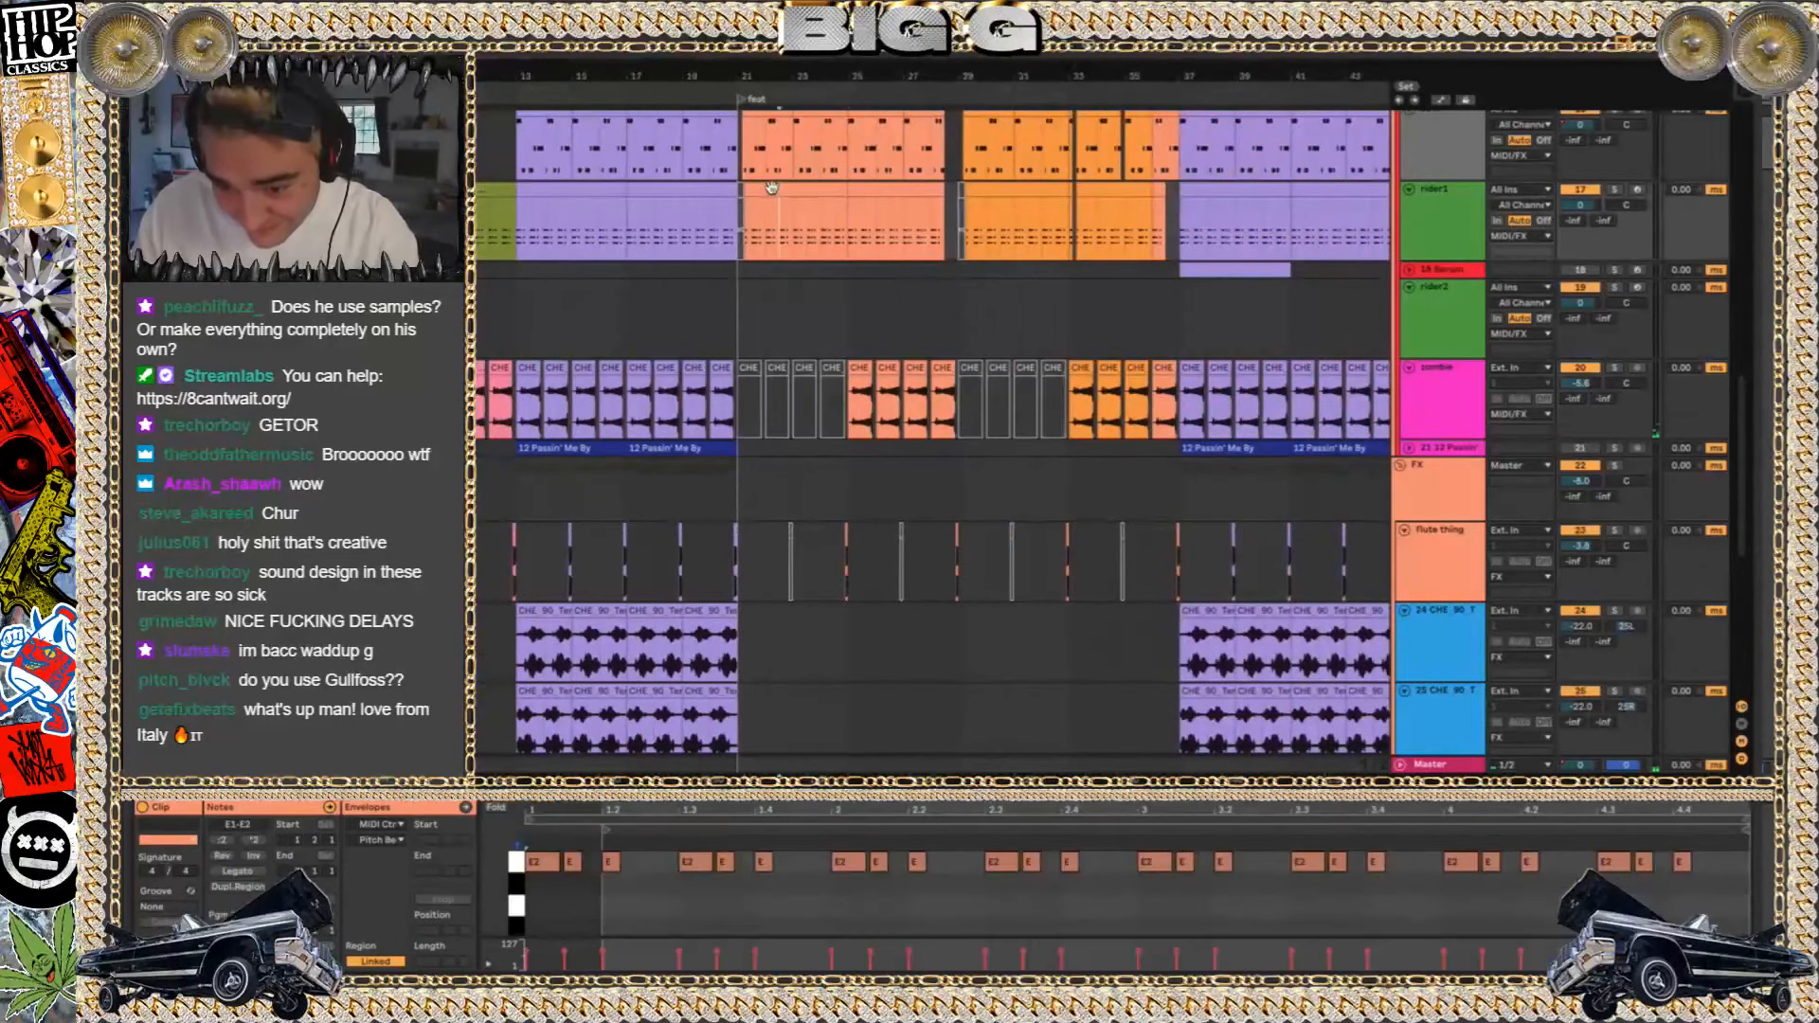
{"action": "left_click", "coordinate": [567, 190]}
{"action": "key", "text": "shift+Tab"}
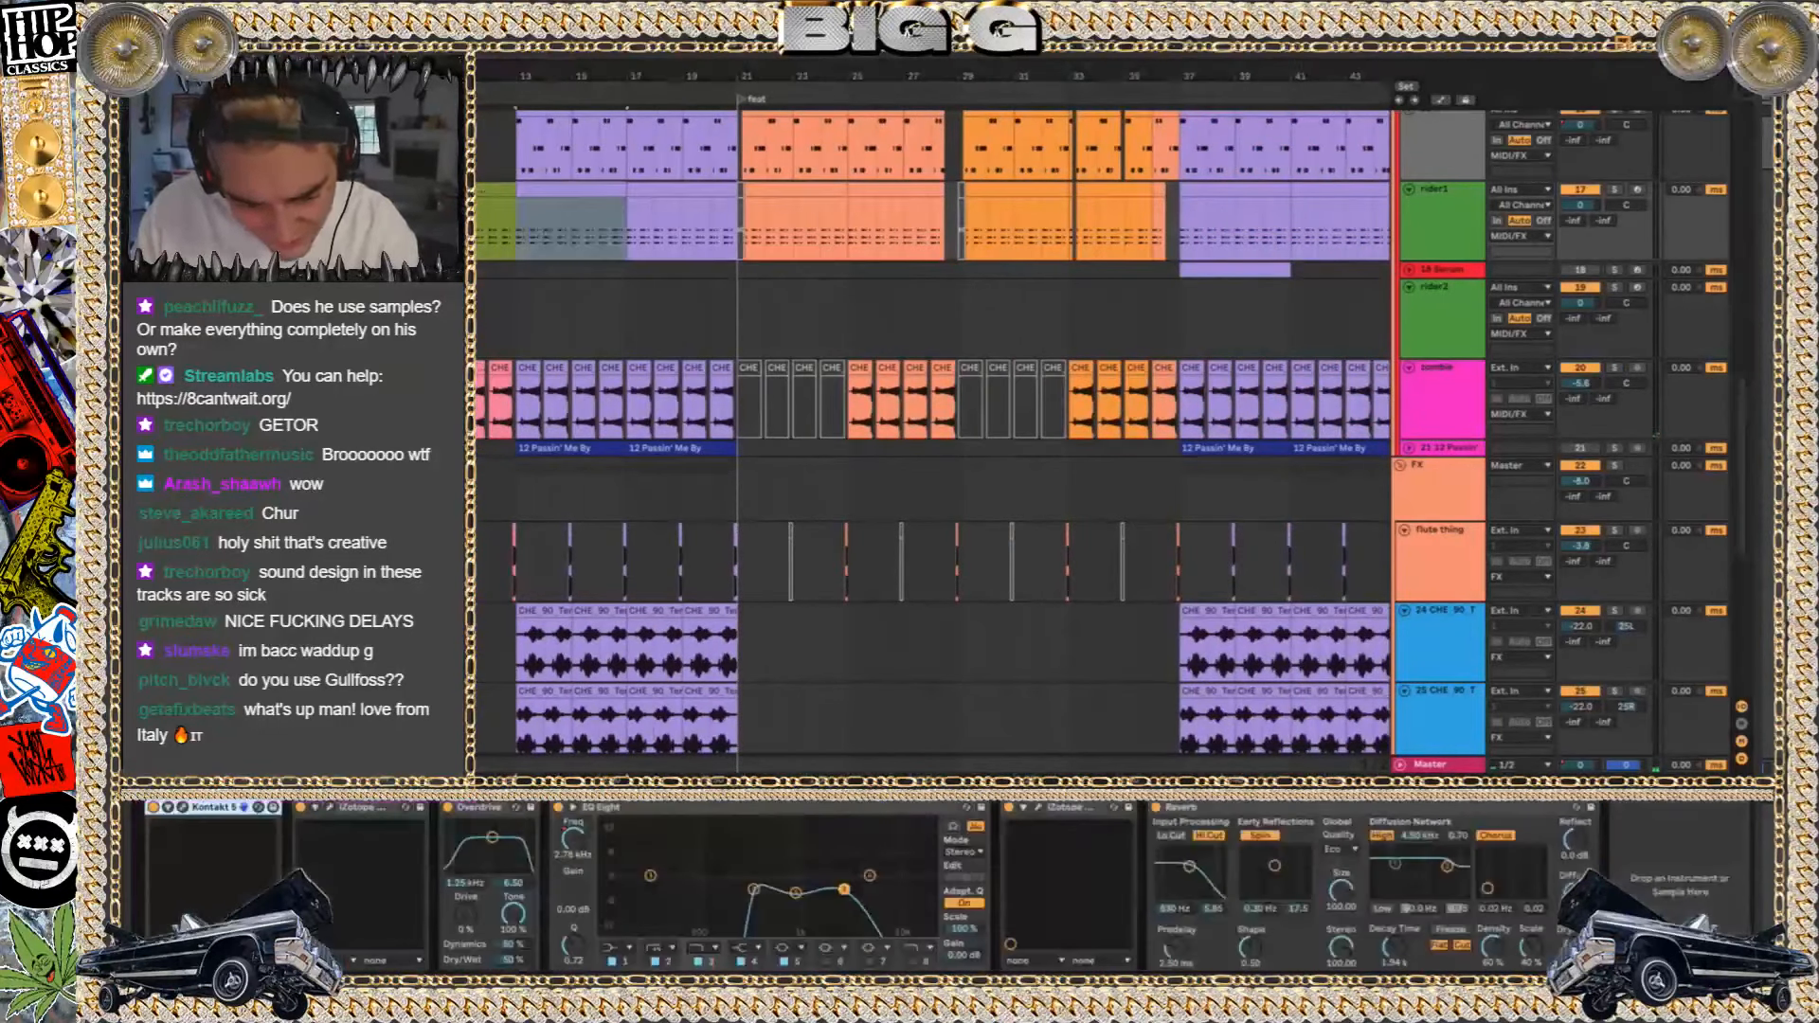
Show the Kontakt Jazz Guitar instrument on rider1, play the track soloed, and close the instrument window
{"action": "left_click", "coordinate": [183, 808]}
{"action": "left_click", "coordinate": [1616, 191]}
{"action": "key", "text": "space"}
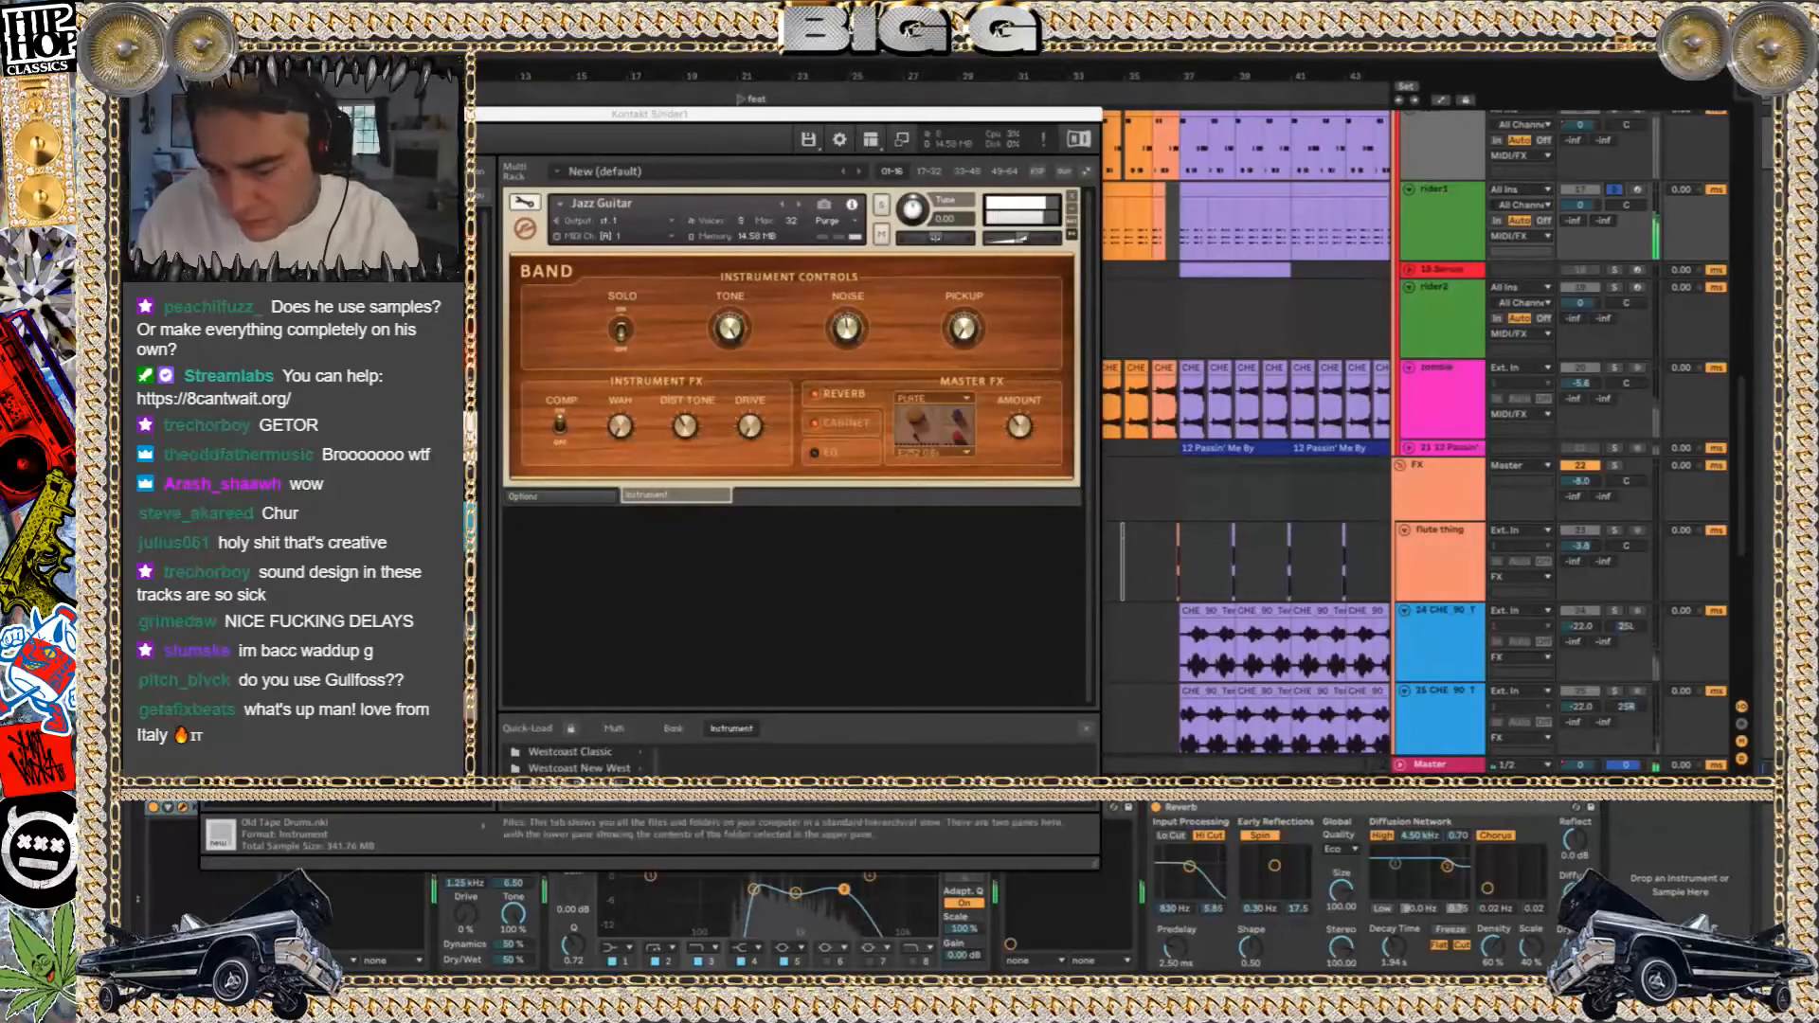
{"action": "key", "text": "super+w"}
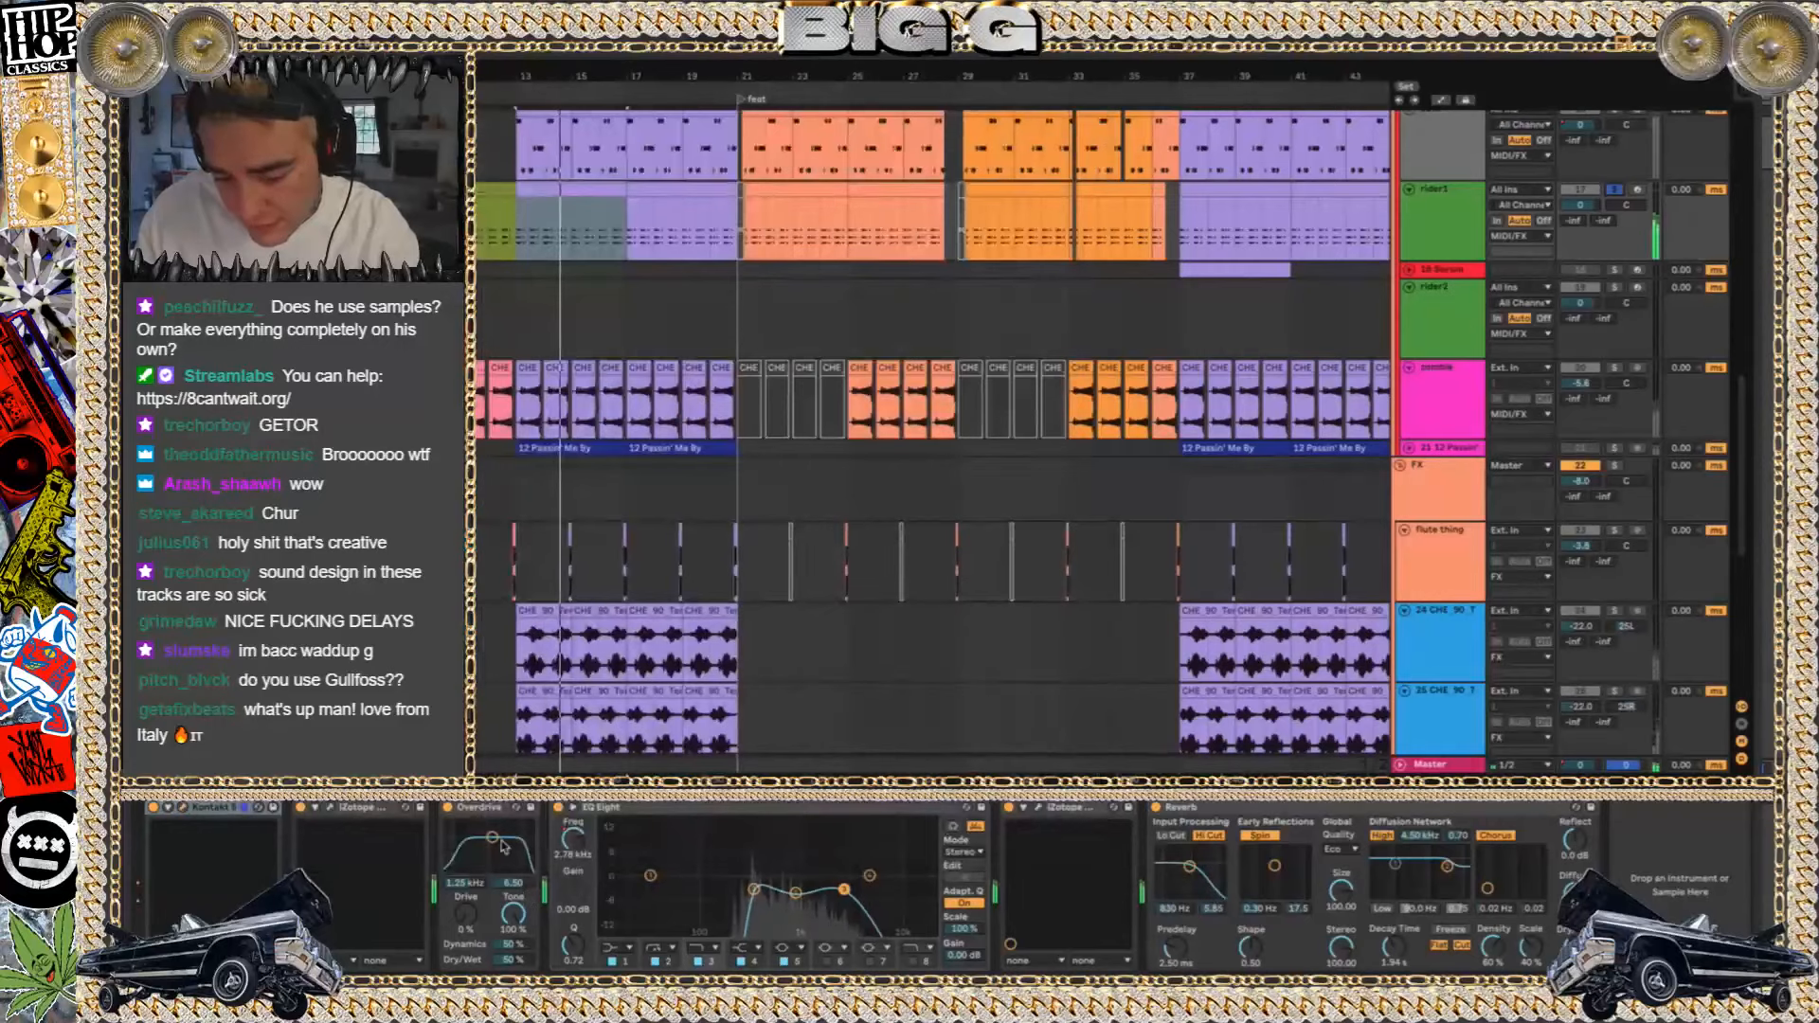
Look at rider1's Kontakt Jazz Guitar instrument again, close its window, and place the insert marker at bar 23 on the rider1 track
{"action": "left_click", "coordinate": [357, 808]}
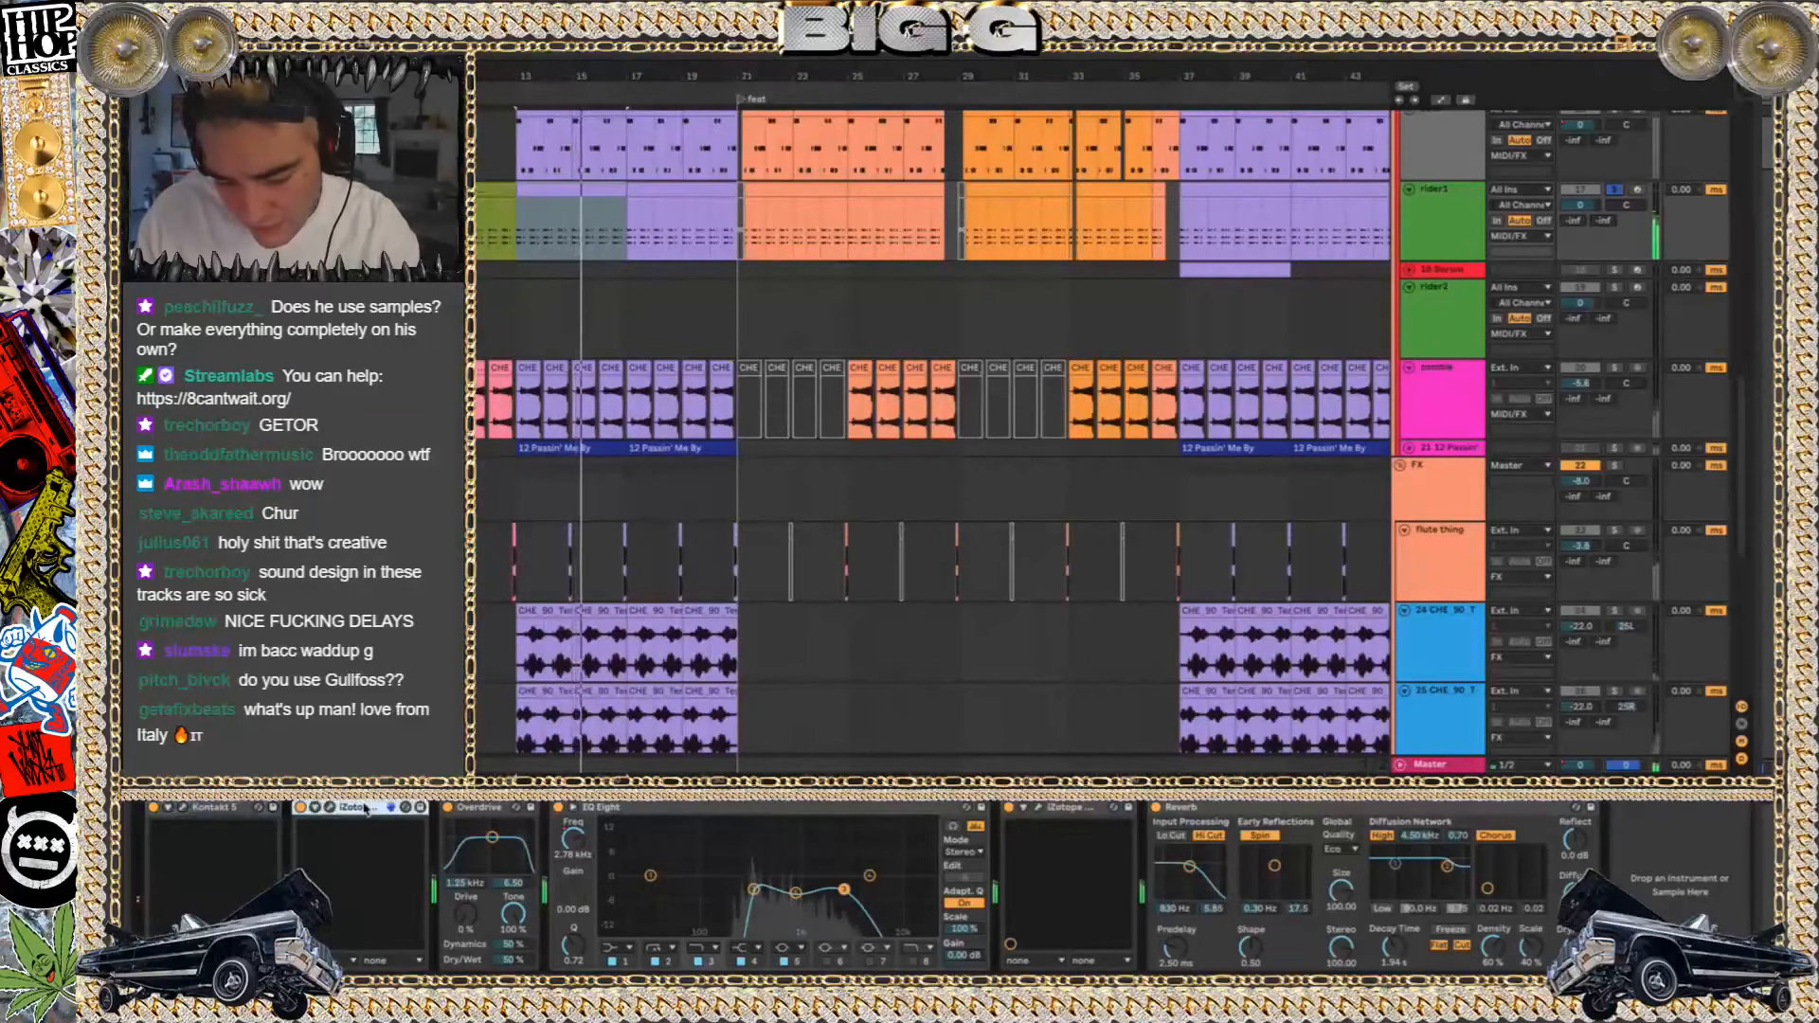
{"action": "left_click", "coordinate": [187, 808]}
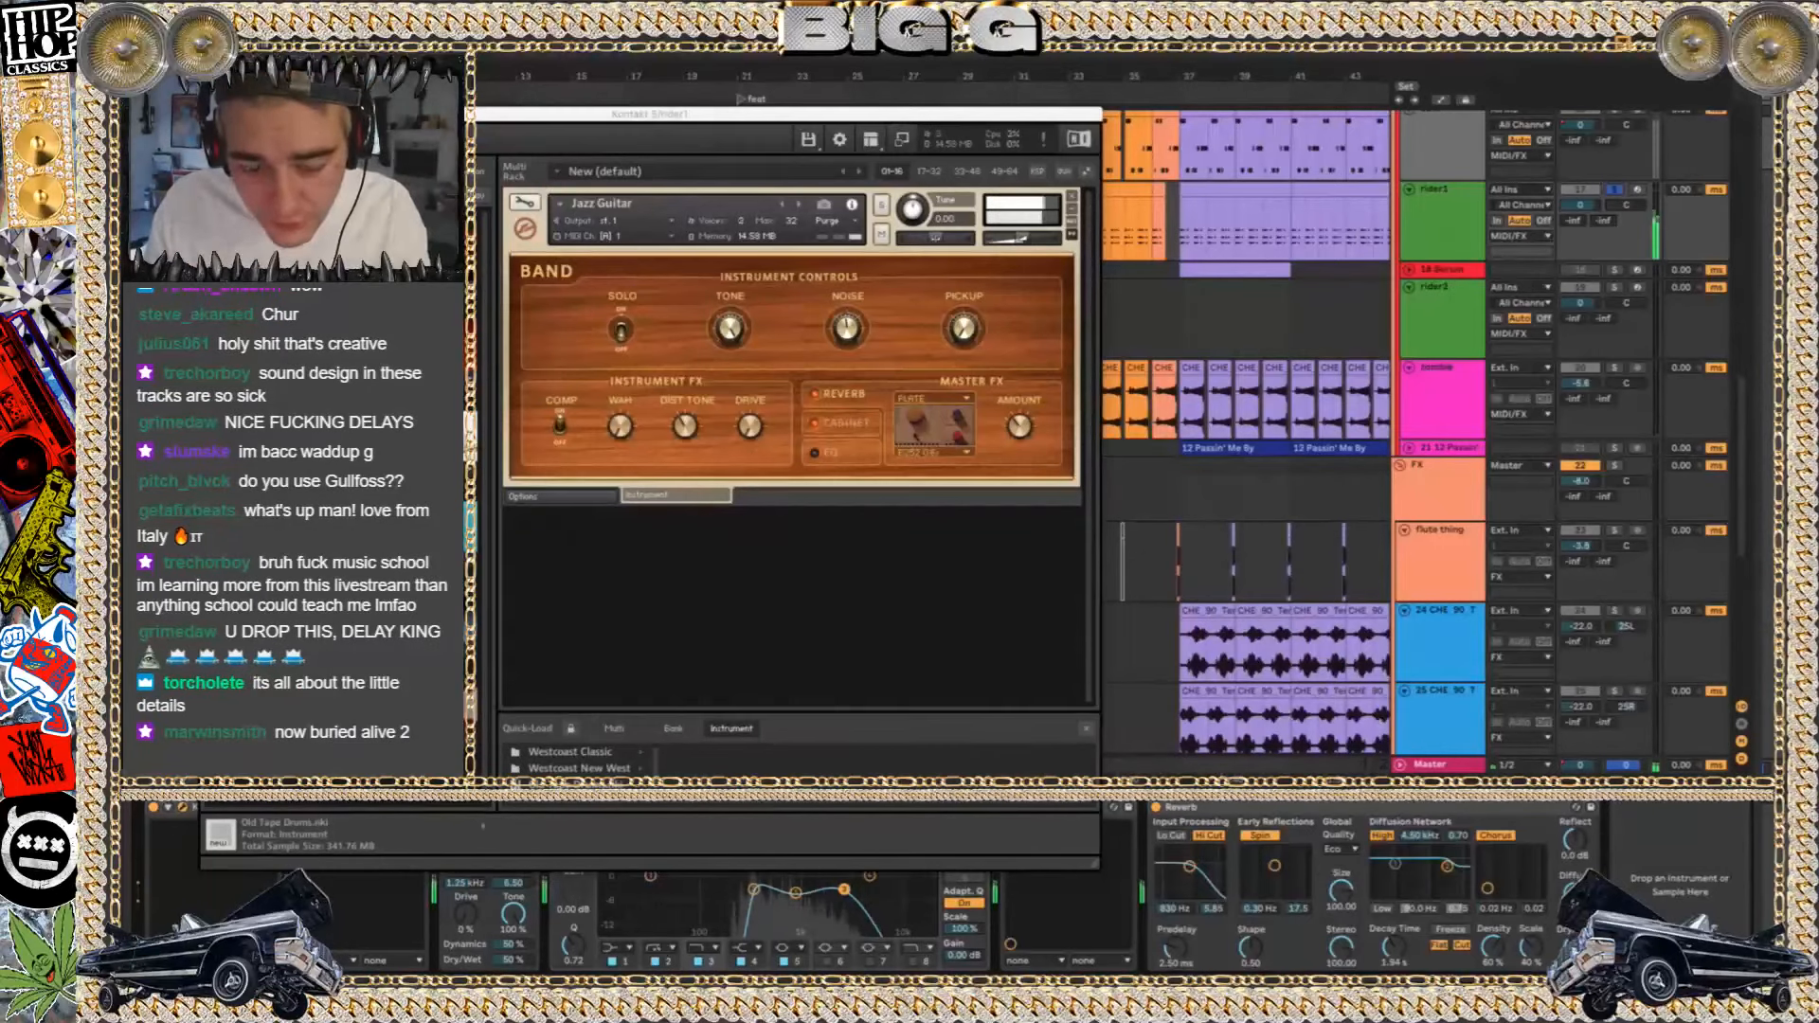
{"action": "left_click", "coordinate": [209, 113]}
{"action": "left_click", "coordinate": [795, 202]}
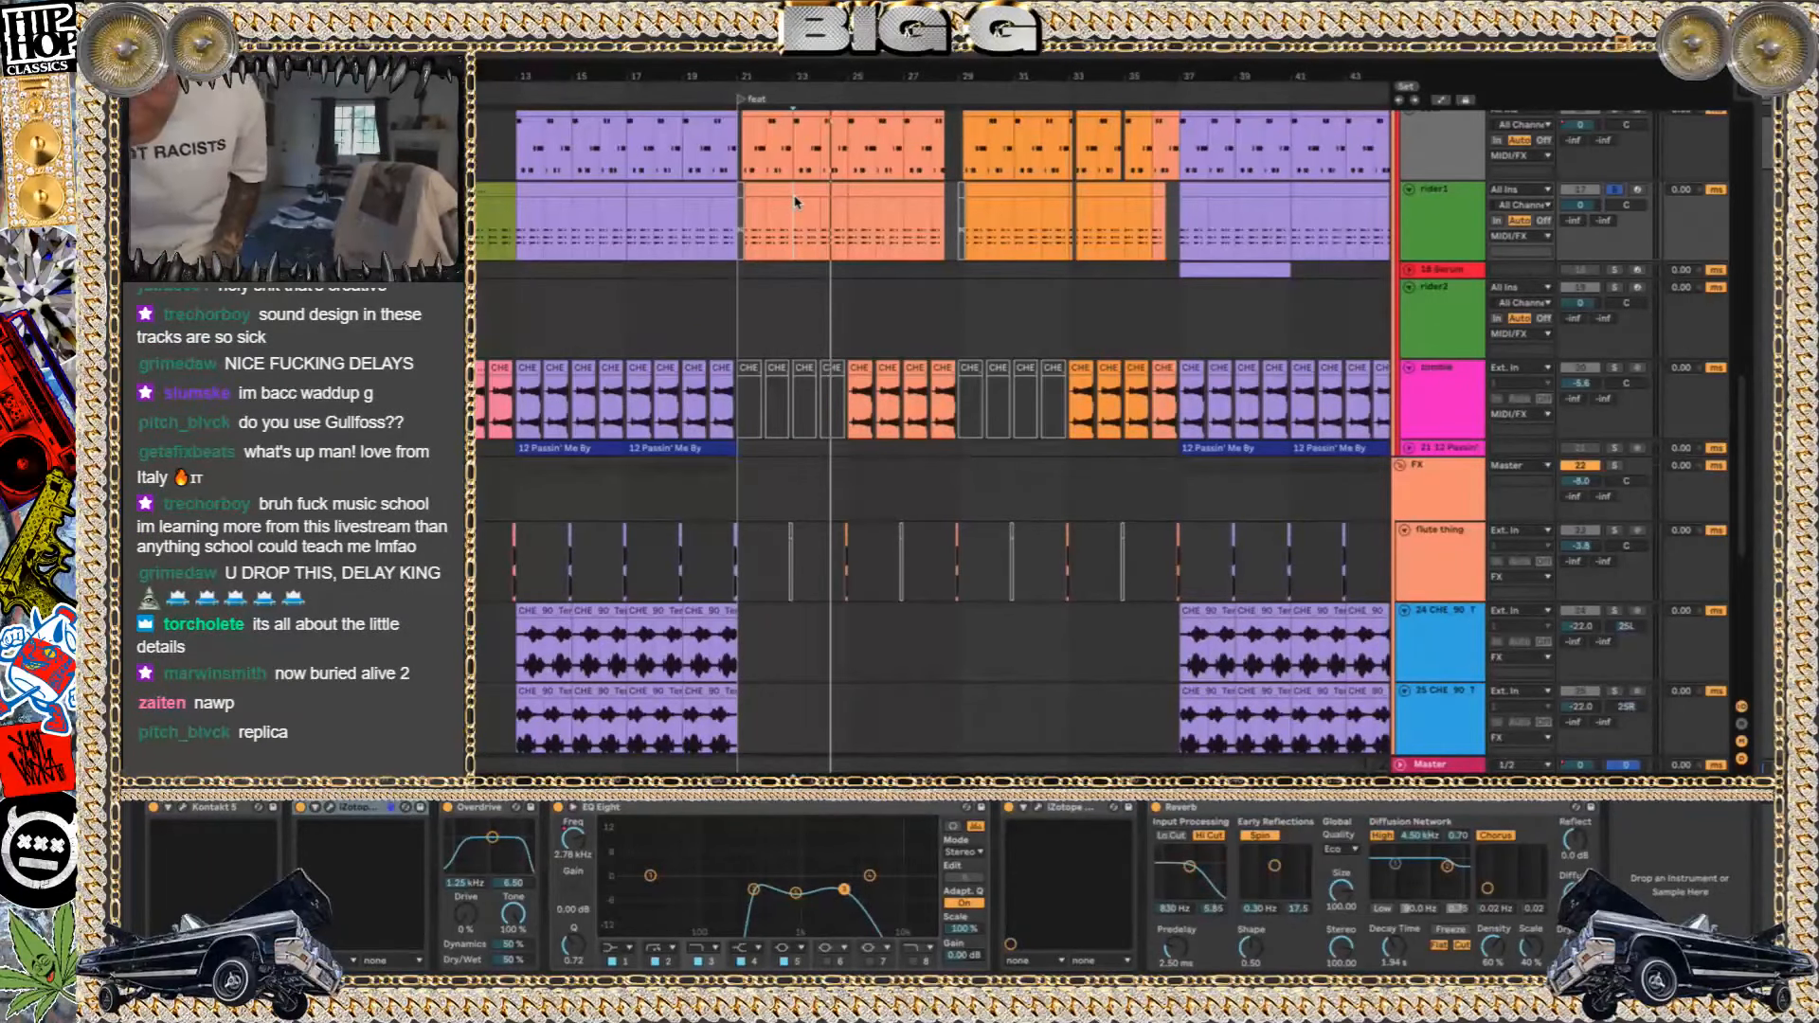
Switch to Finder, look through the sidebar locations in a new window, close it, and return to the Ableton Live arrangement
{"action": "left_click", "coordinate": [467, 959]}
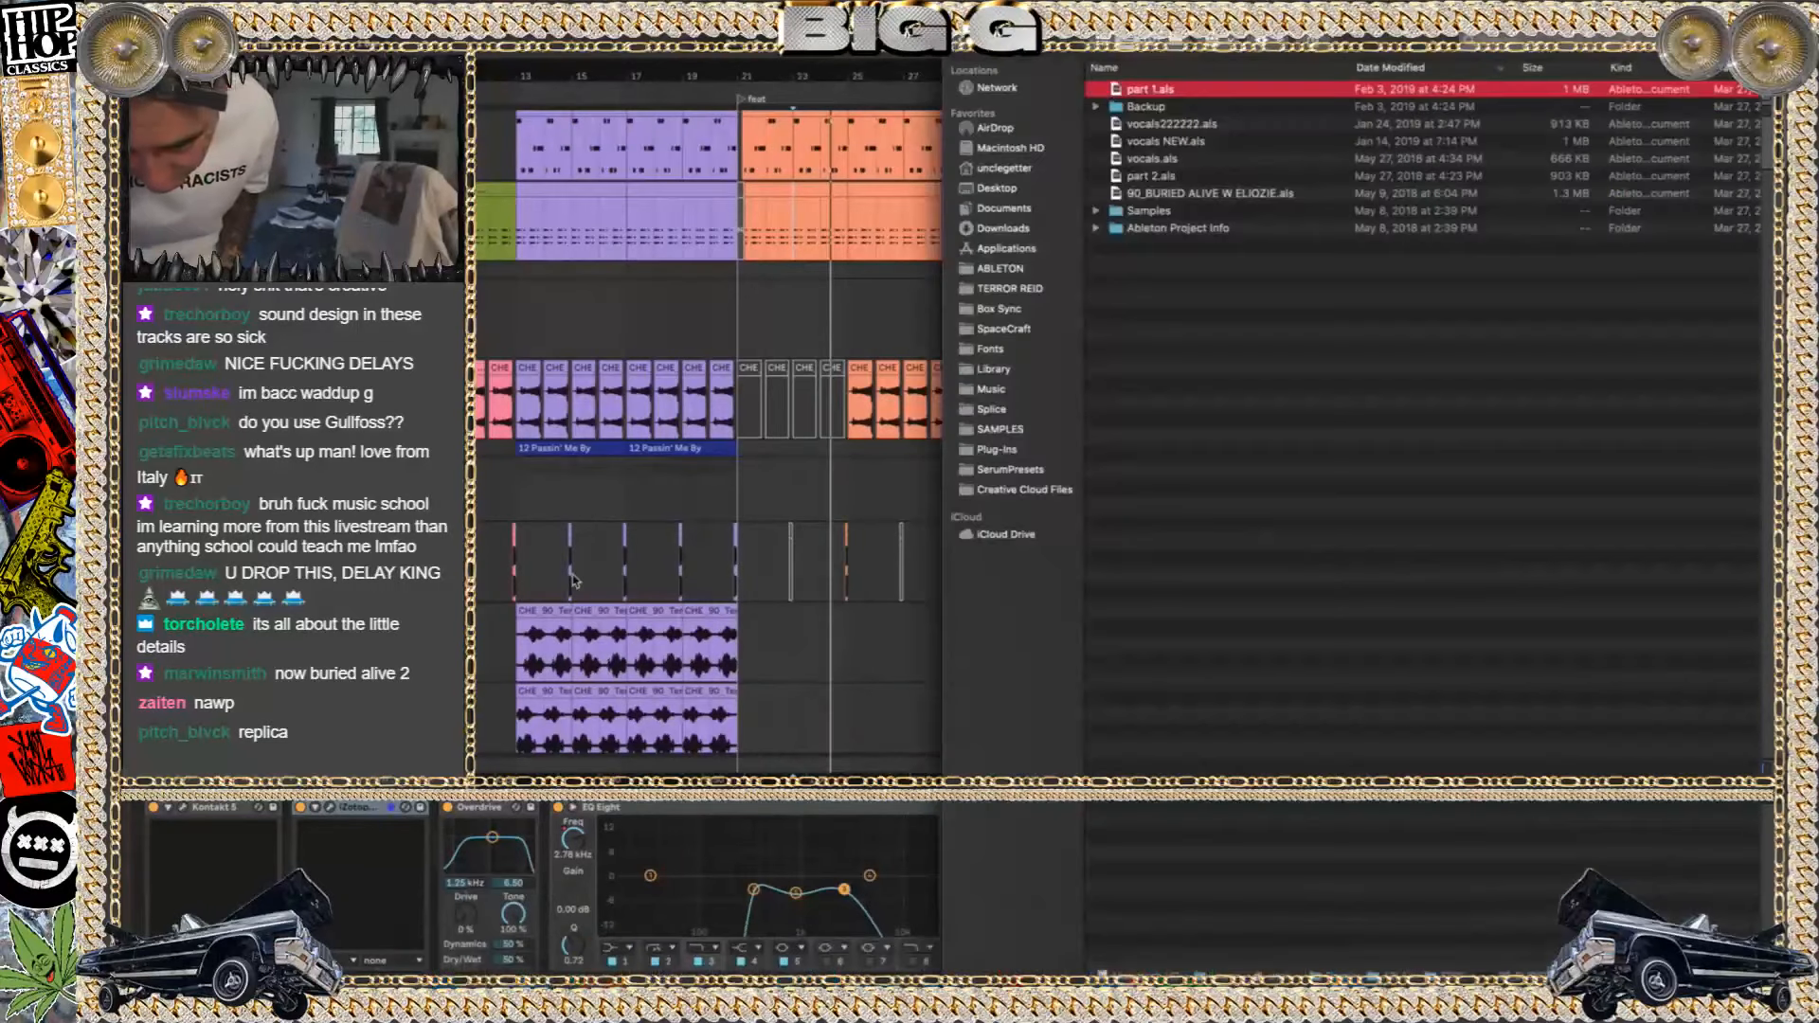
{"action": "key", "text": "super+n"}
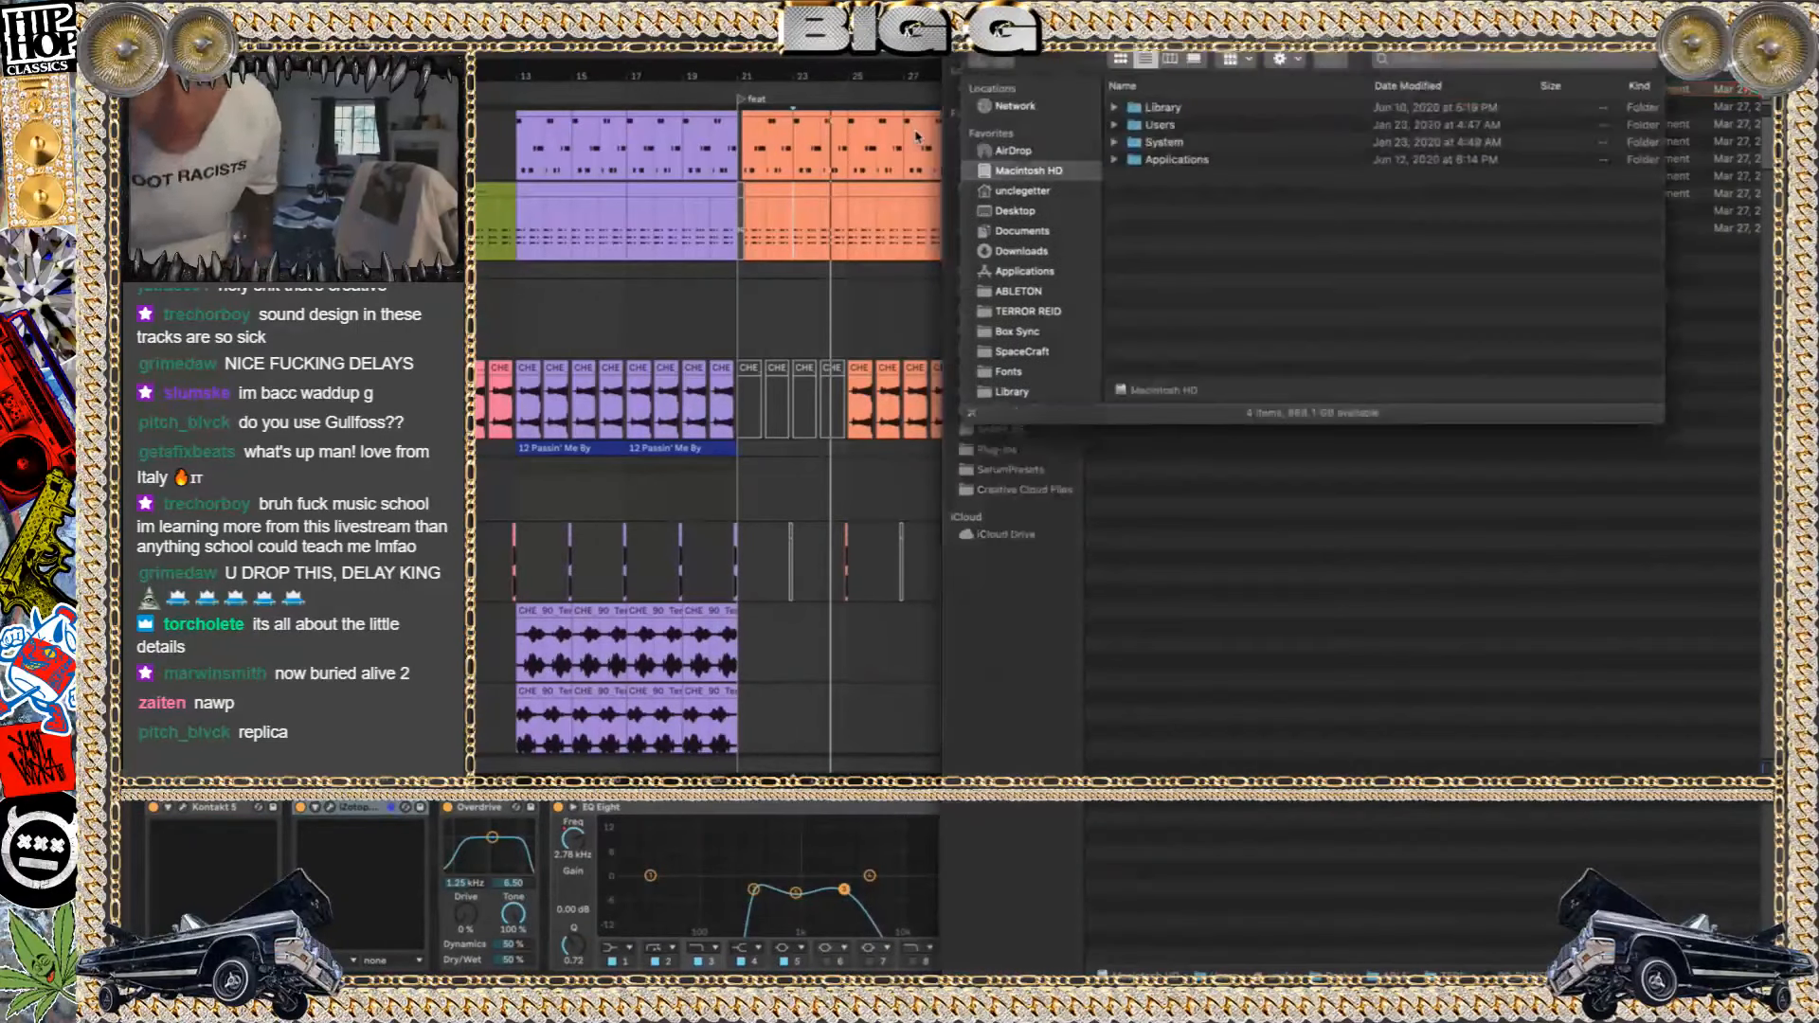
{"action": "scroll", "coordinate": [1019, 235], "scroll_direction": "down", "scroll_amount": 3}
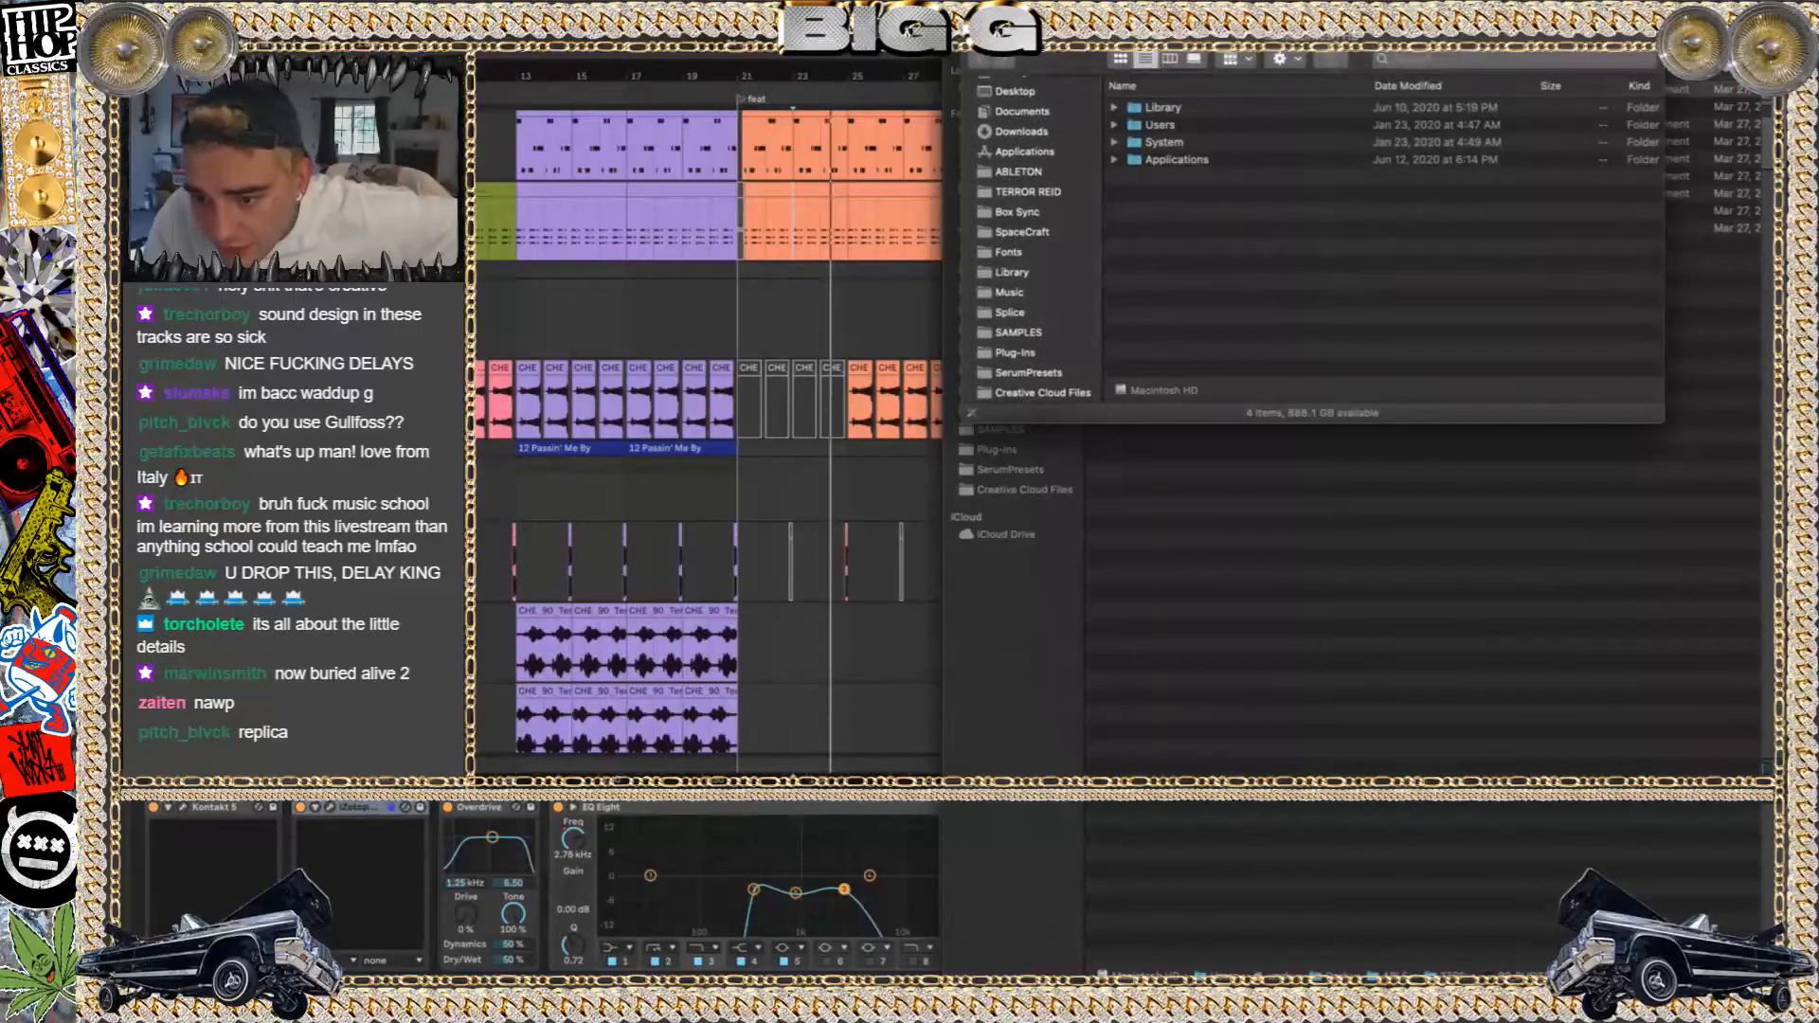
{"action": "key", "text": "super+w"}
{"action": "left_click", "coordinate": [800, 282]}
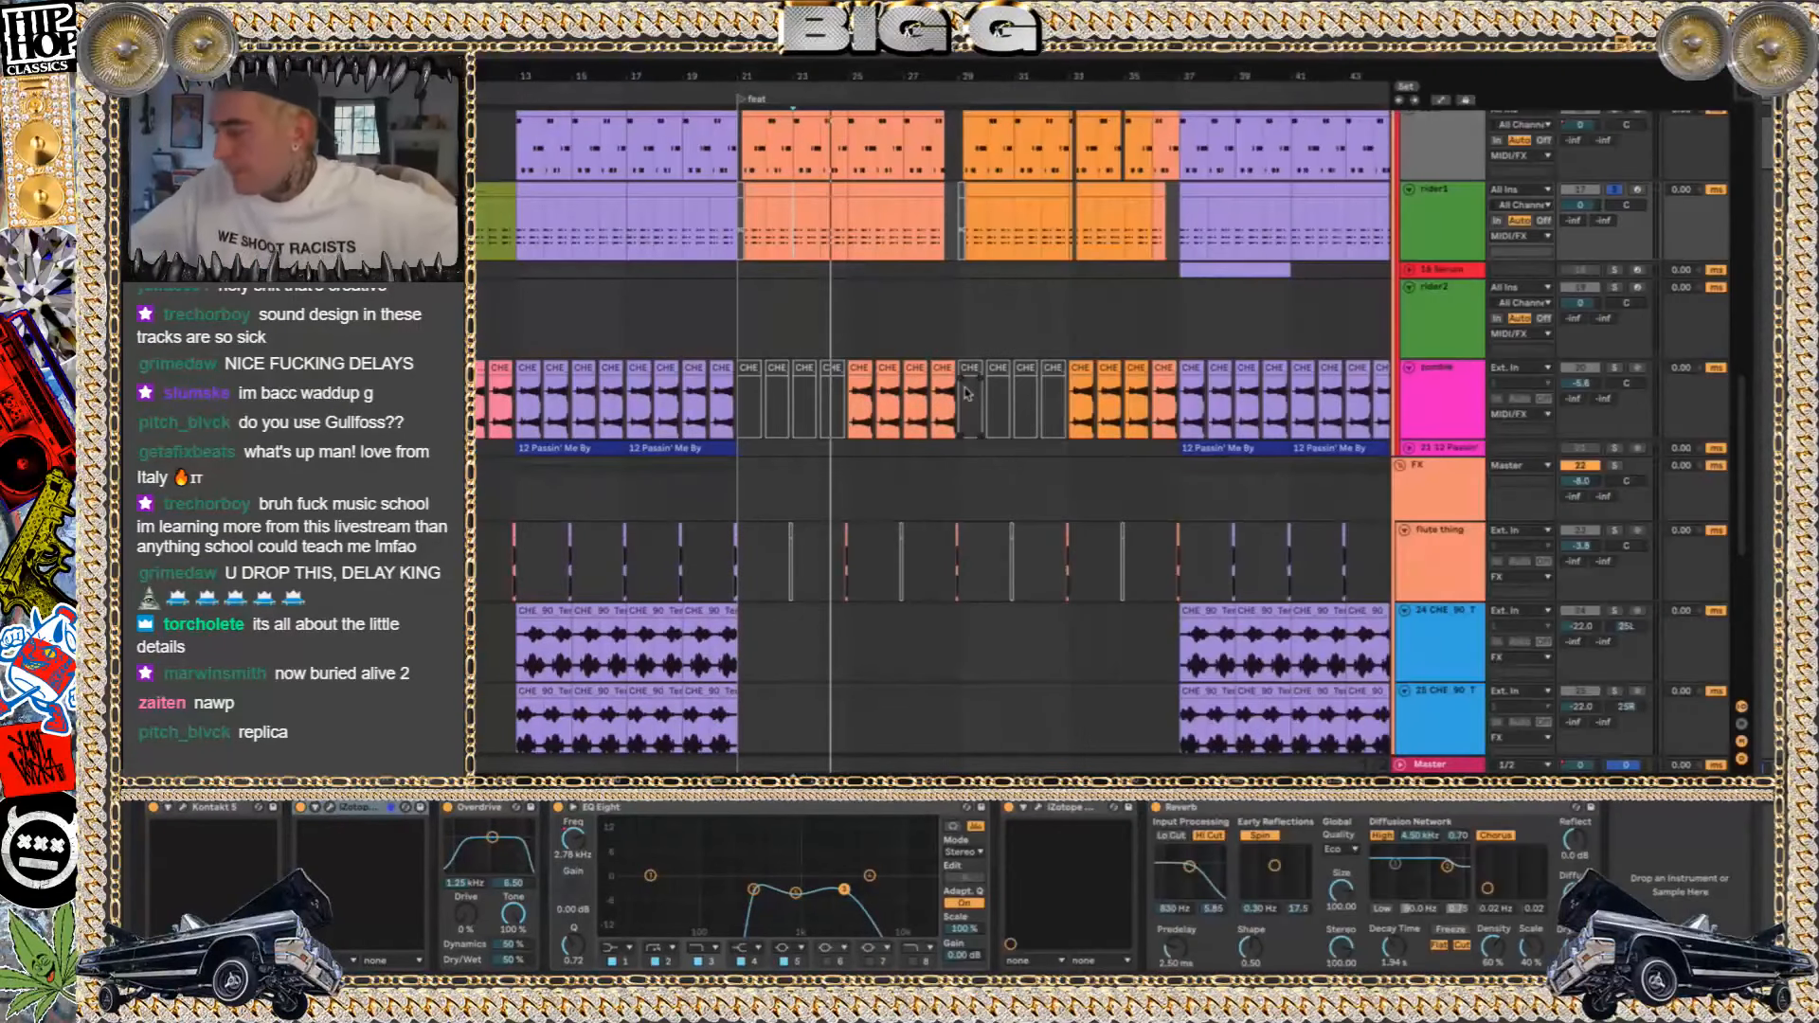
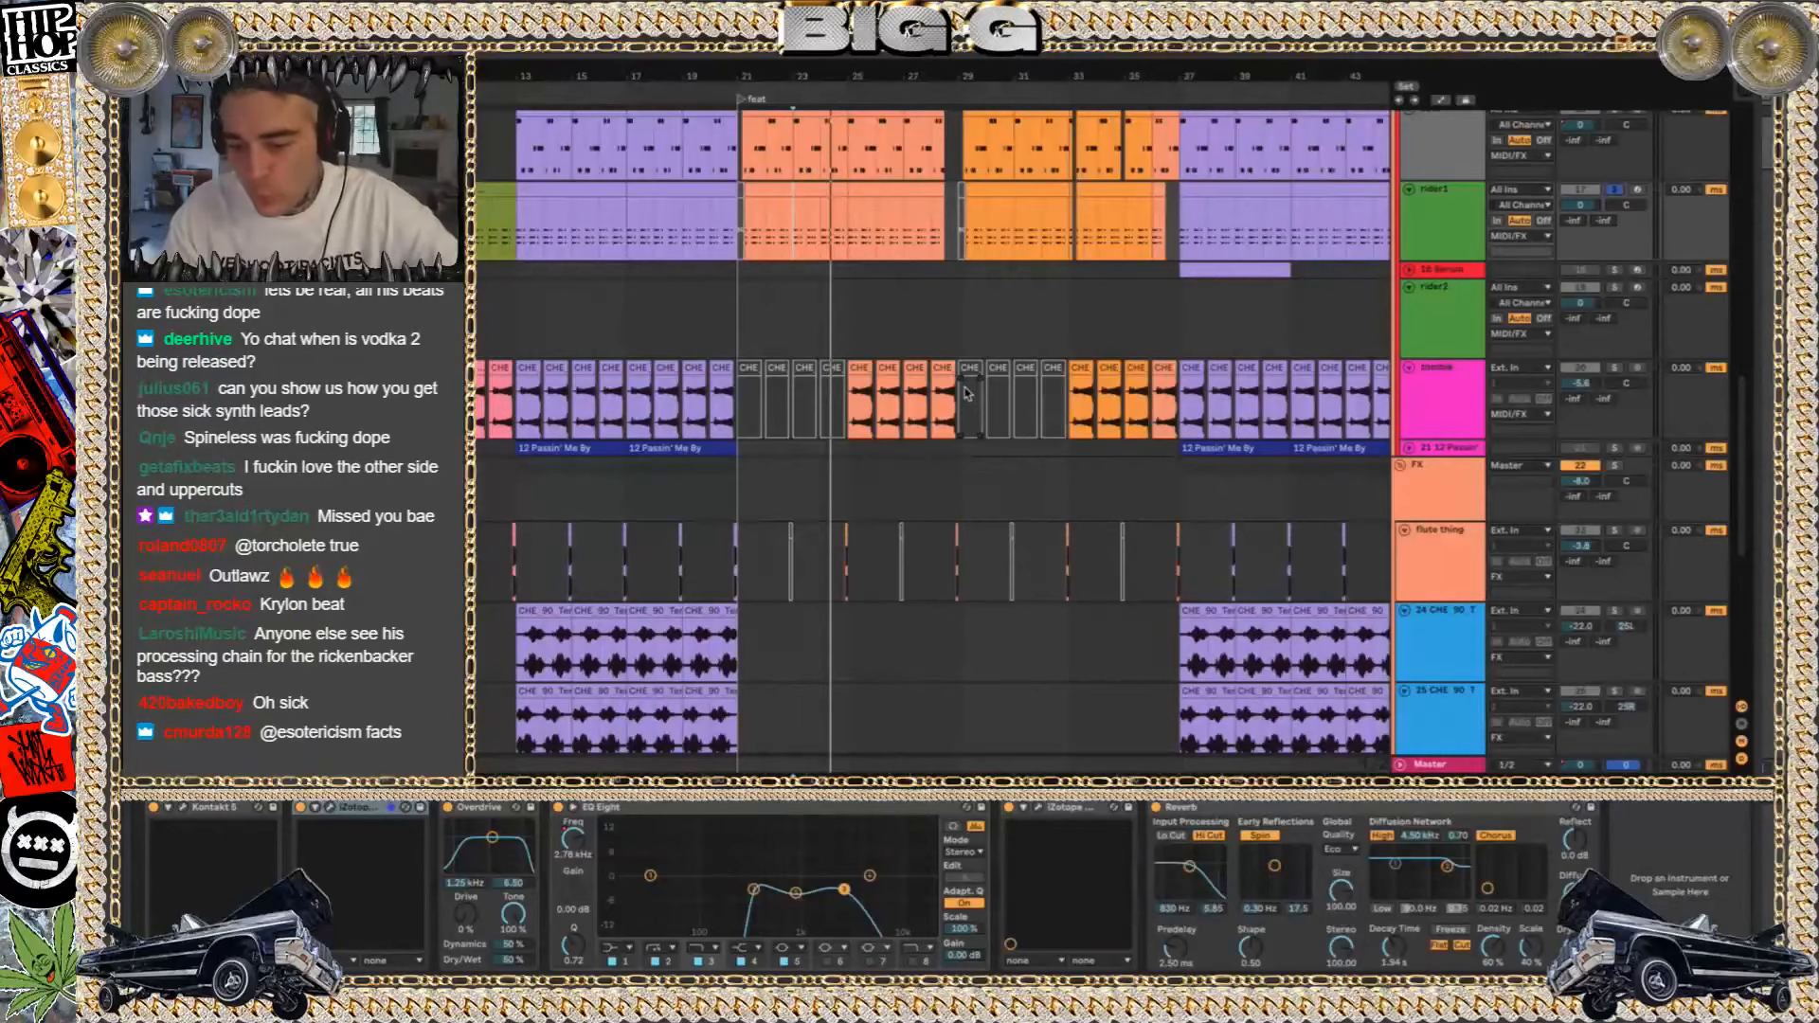
Play the soloed rider1 part starting from its clip at bar 21
{"action": "key", "text": "space"}
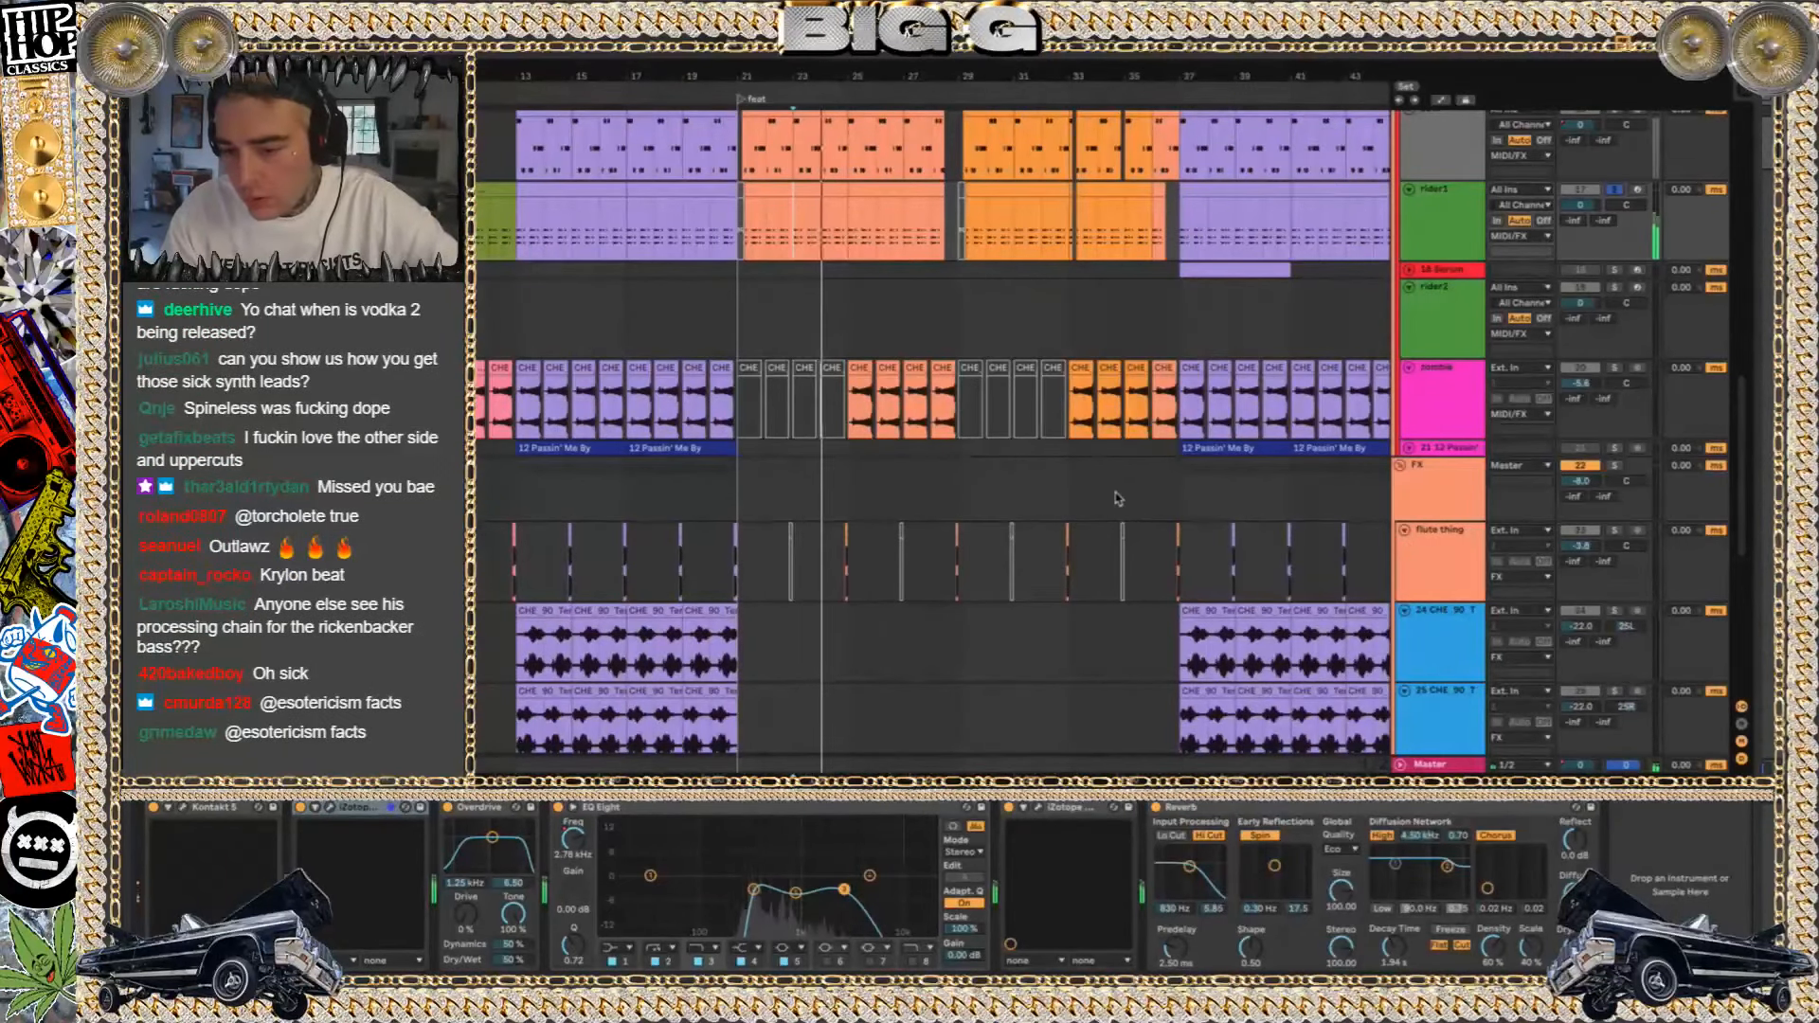
{"action": "scroll", "coordinate": [898, 311], "scroll_direction": "up", "scroll_amount": 1}
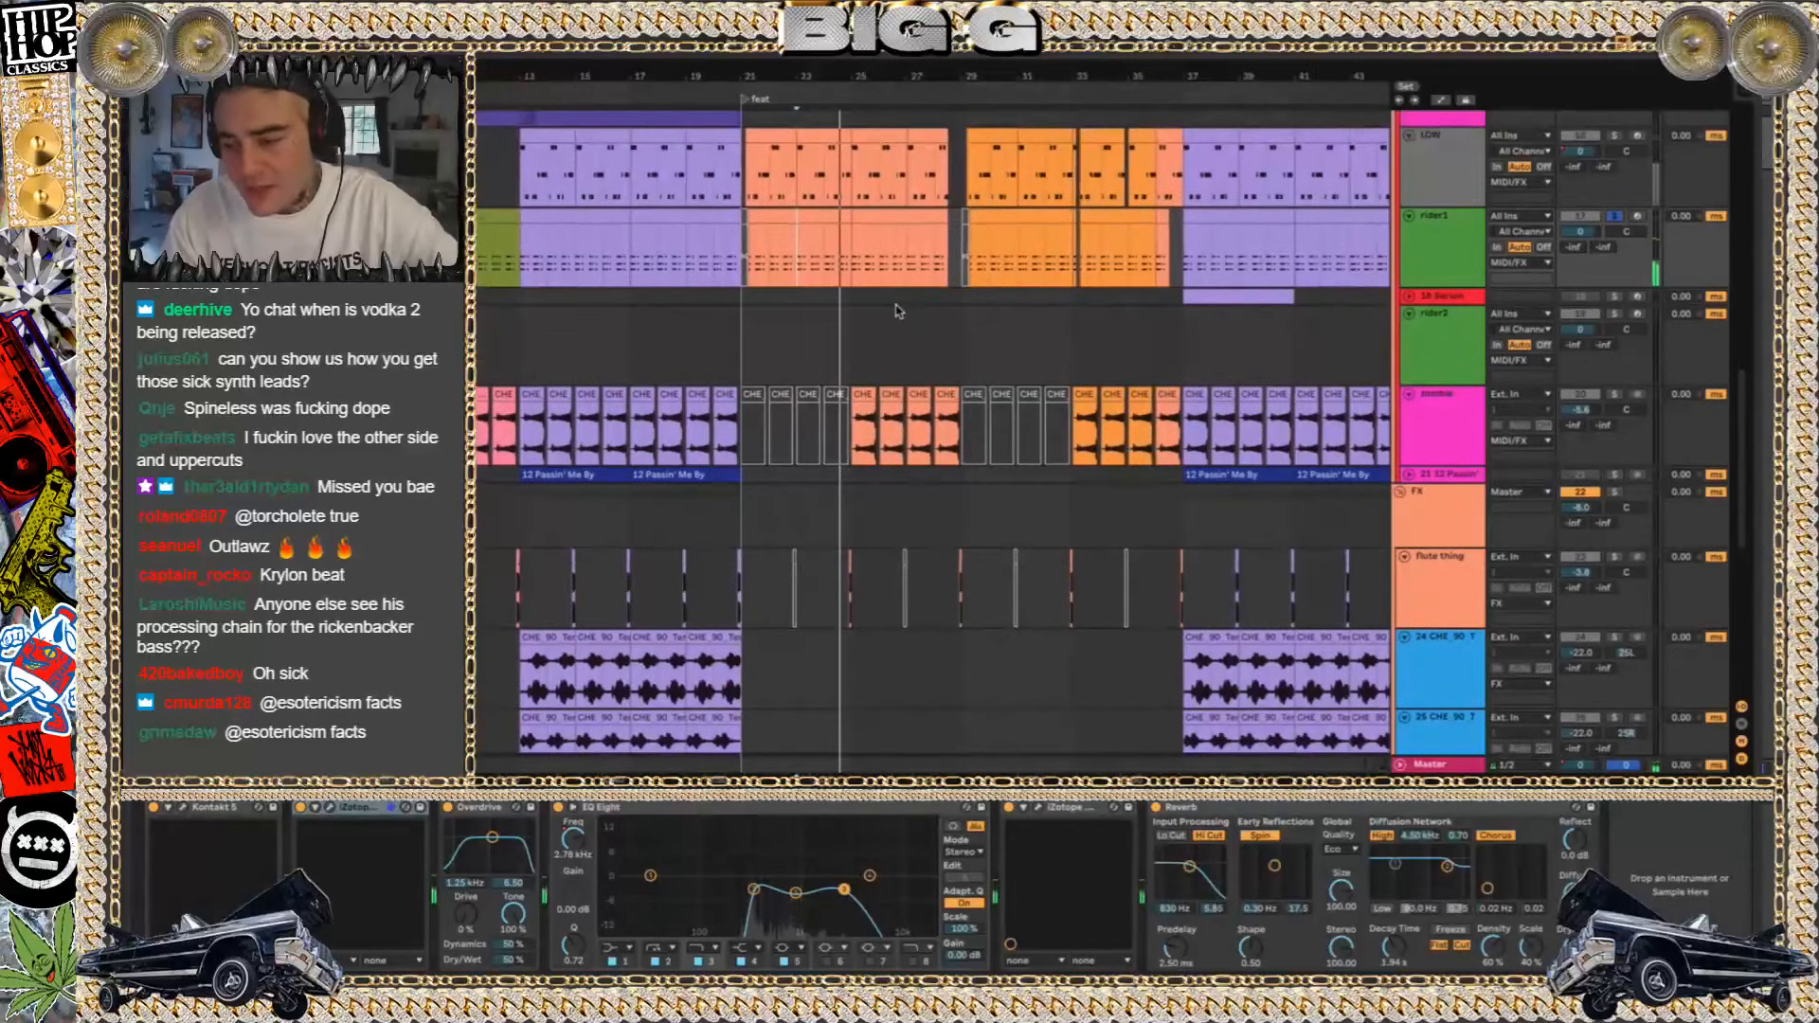
{"action": "left_click", "coordinate": [1474, 234]}
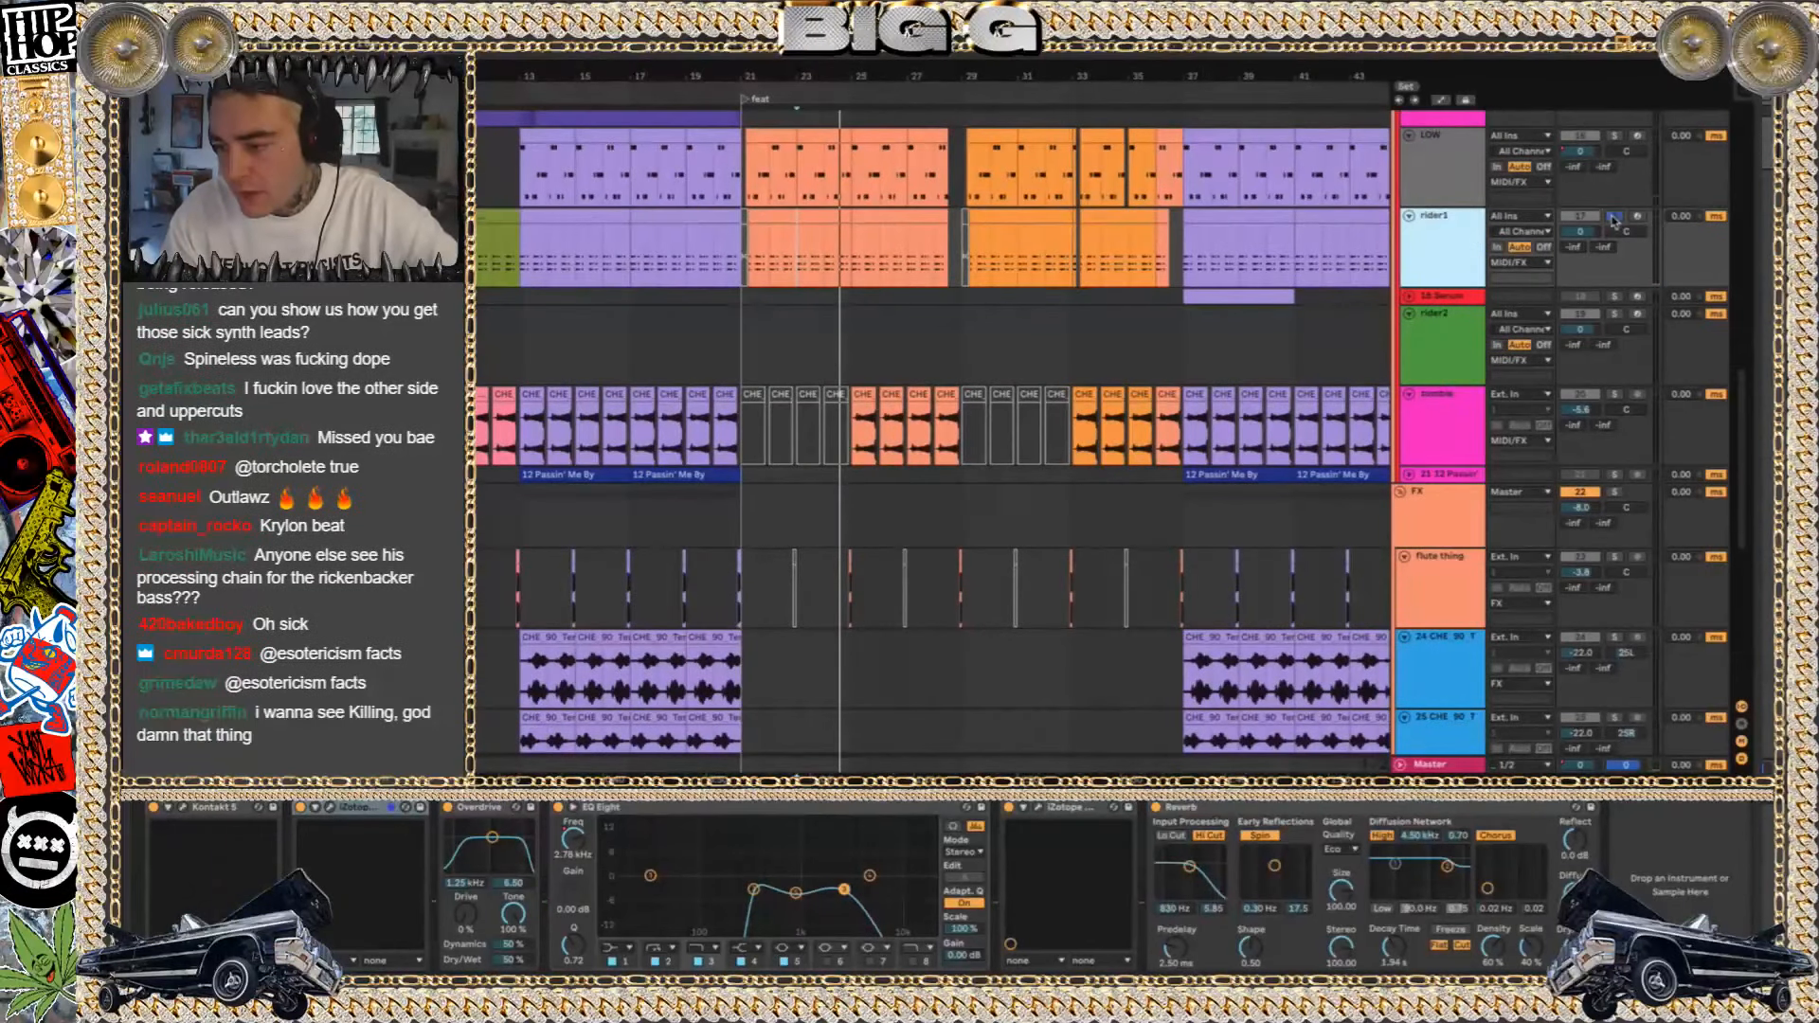
{"action": "left_click", "coordinate": [802, 219]}
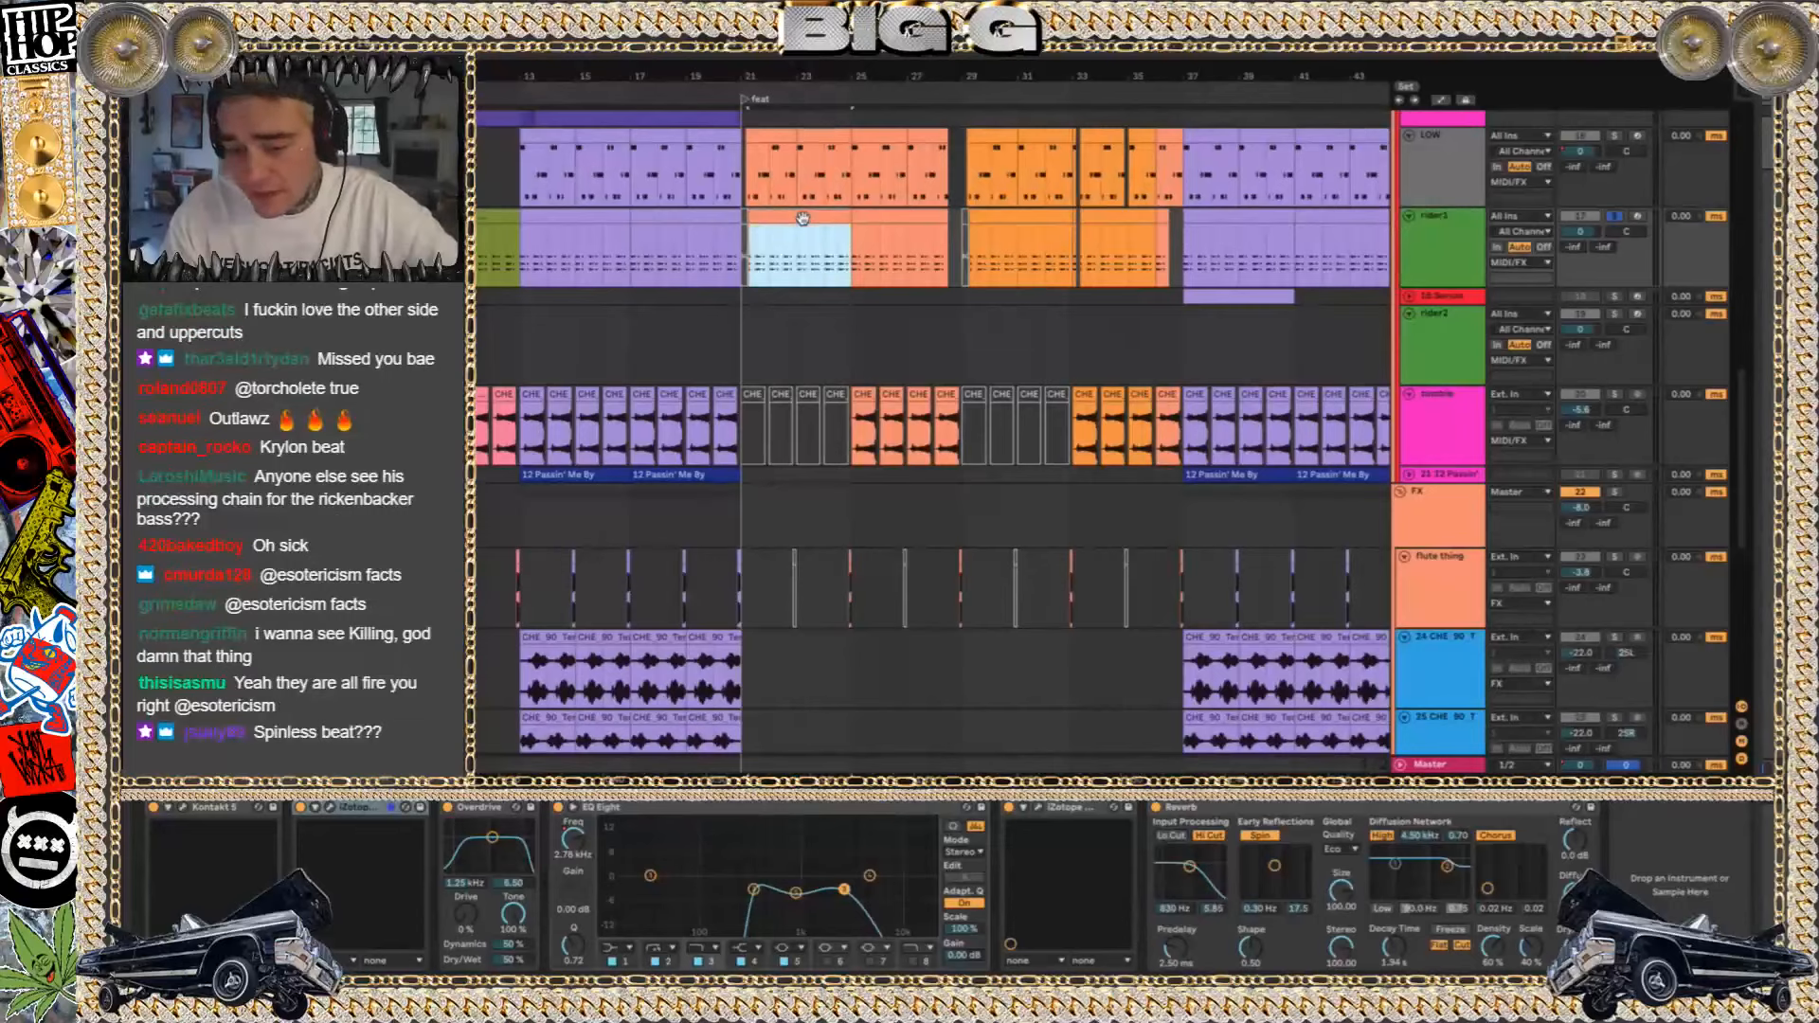
{"action": "key", "text": "space"}
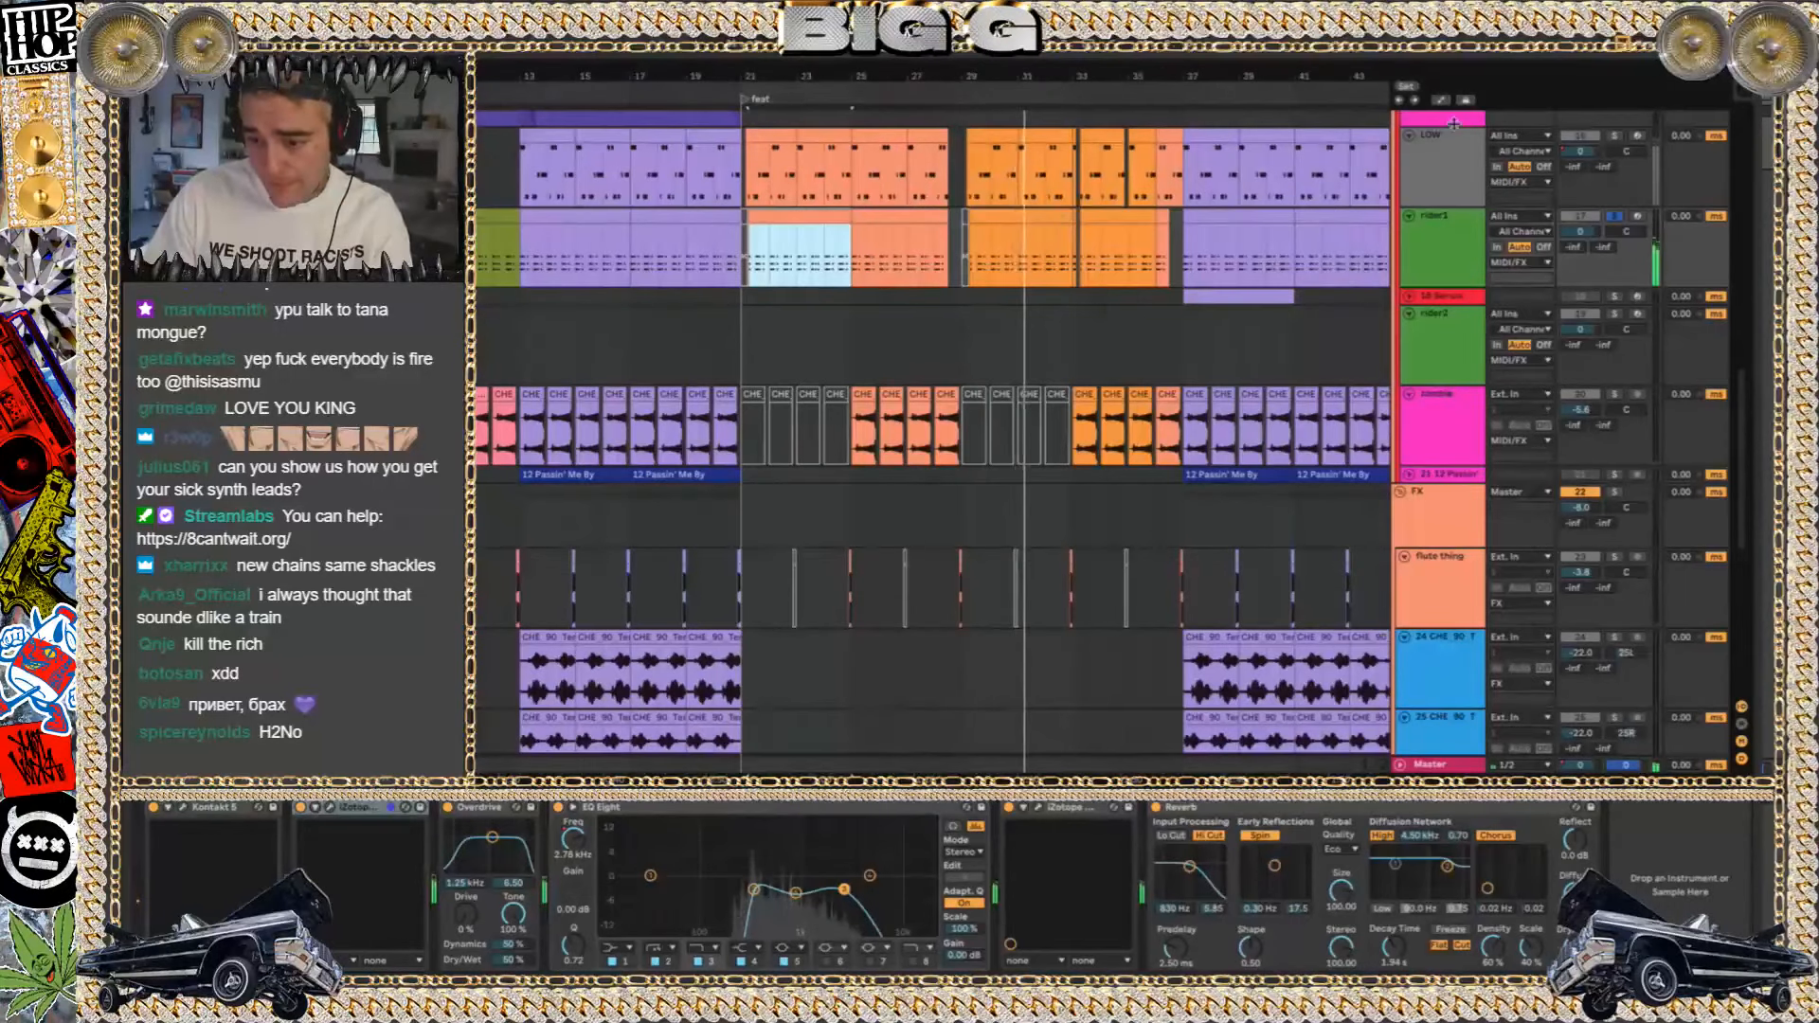
Solo the LOW track and inspect its Classic Bass instrument in Kontakt
{"action": "left_click", "coordinate": [1614, 139]}
{"action": "left_click", "coordinate": [772, 135]}
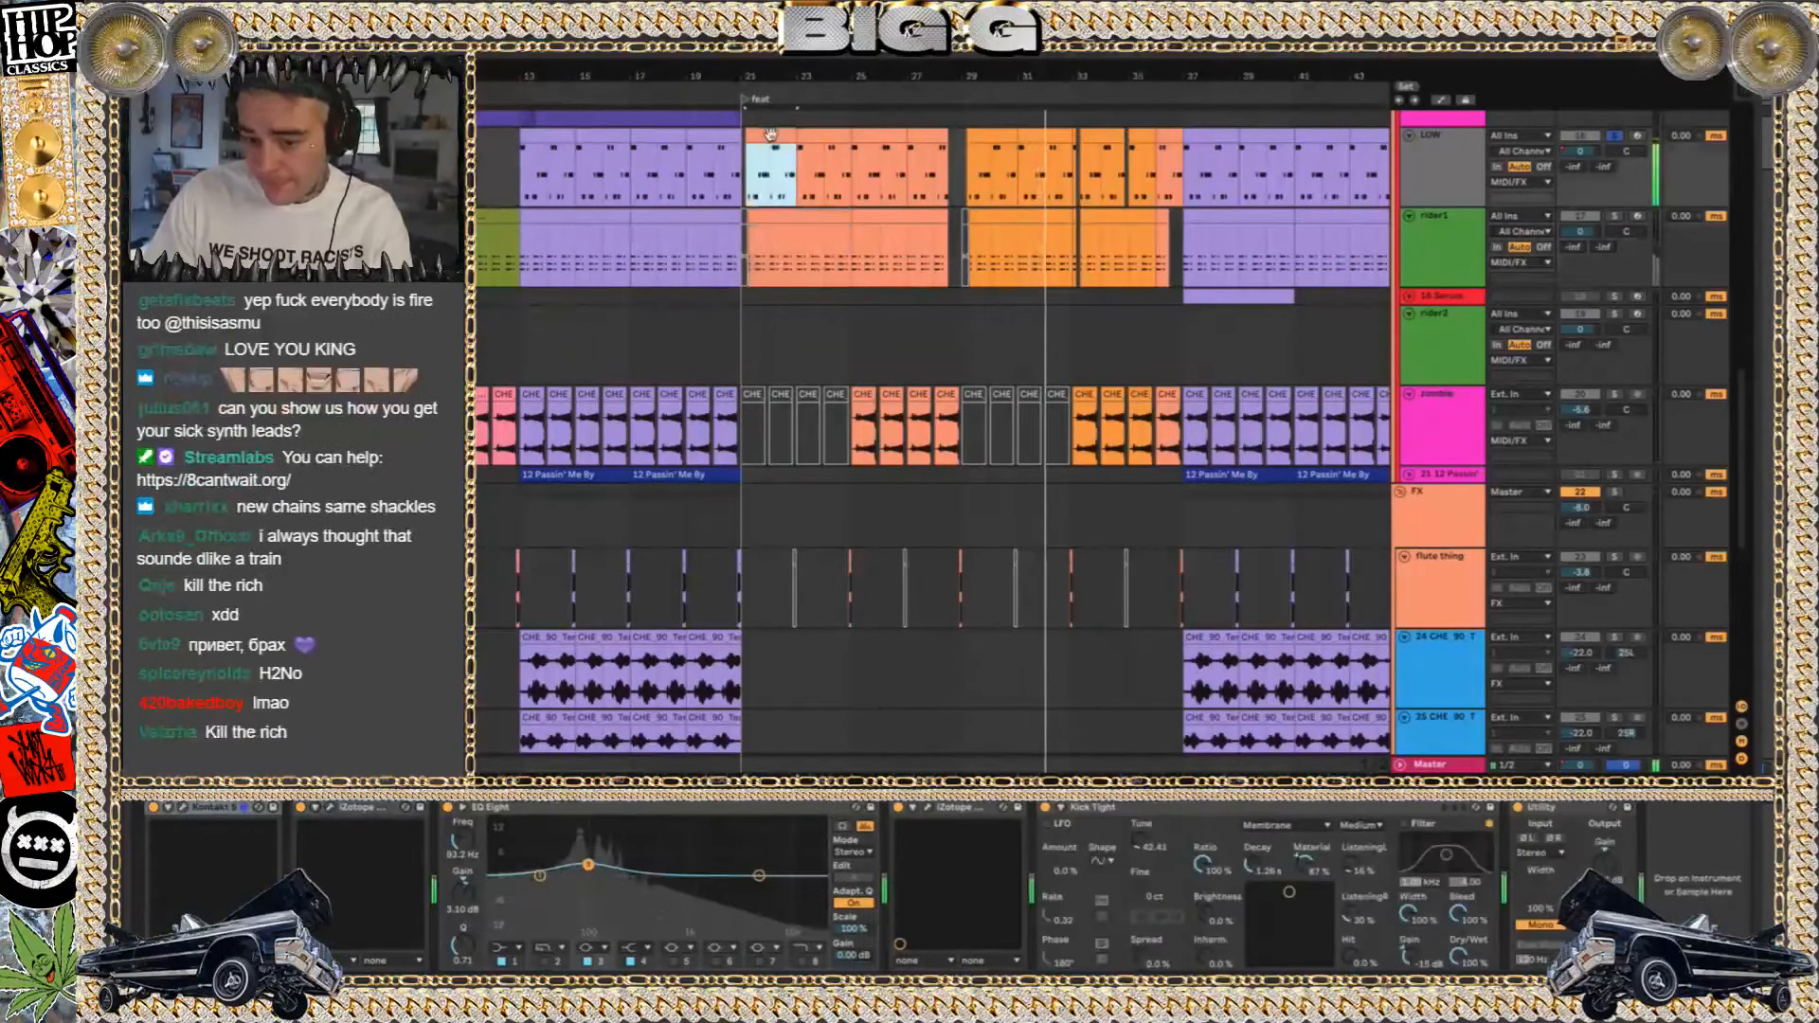
{"action": "left_click", "coordinate": [184, 808]}
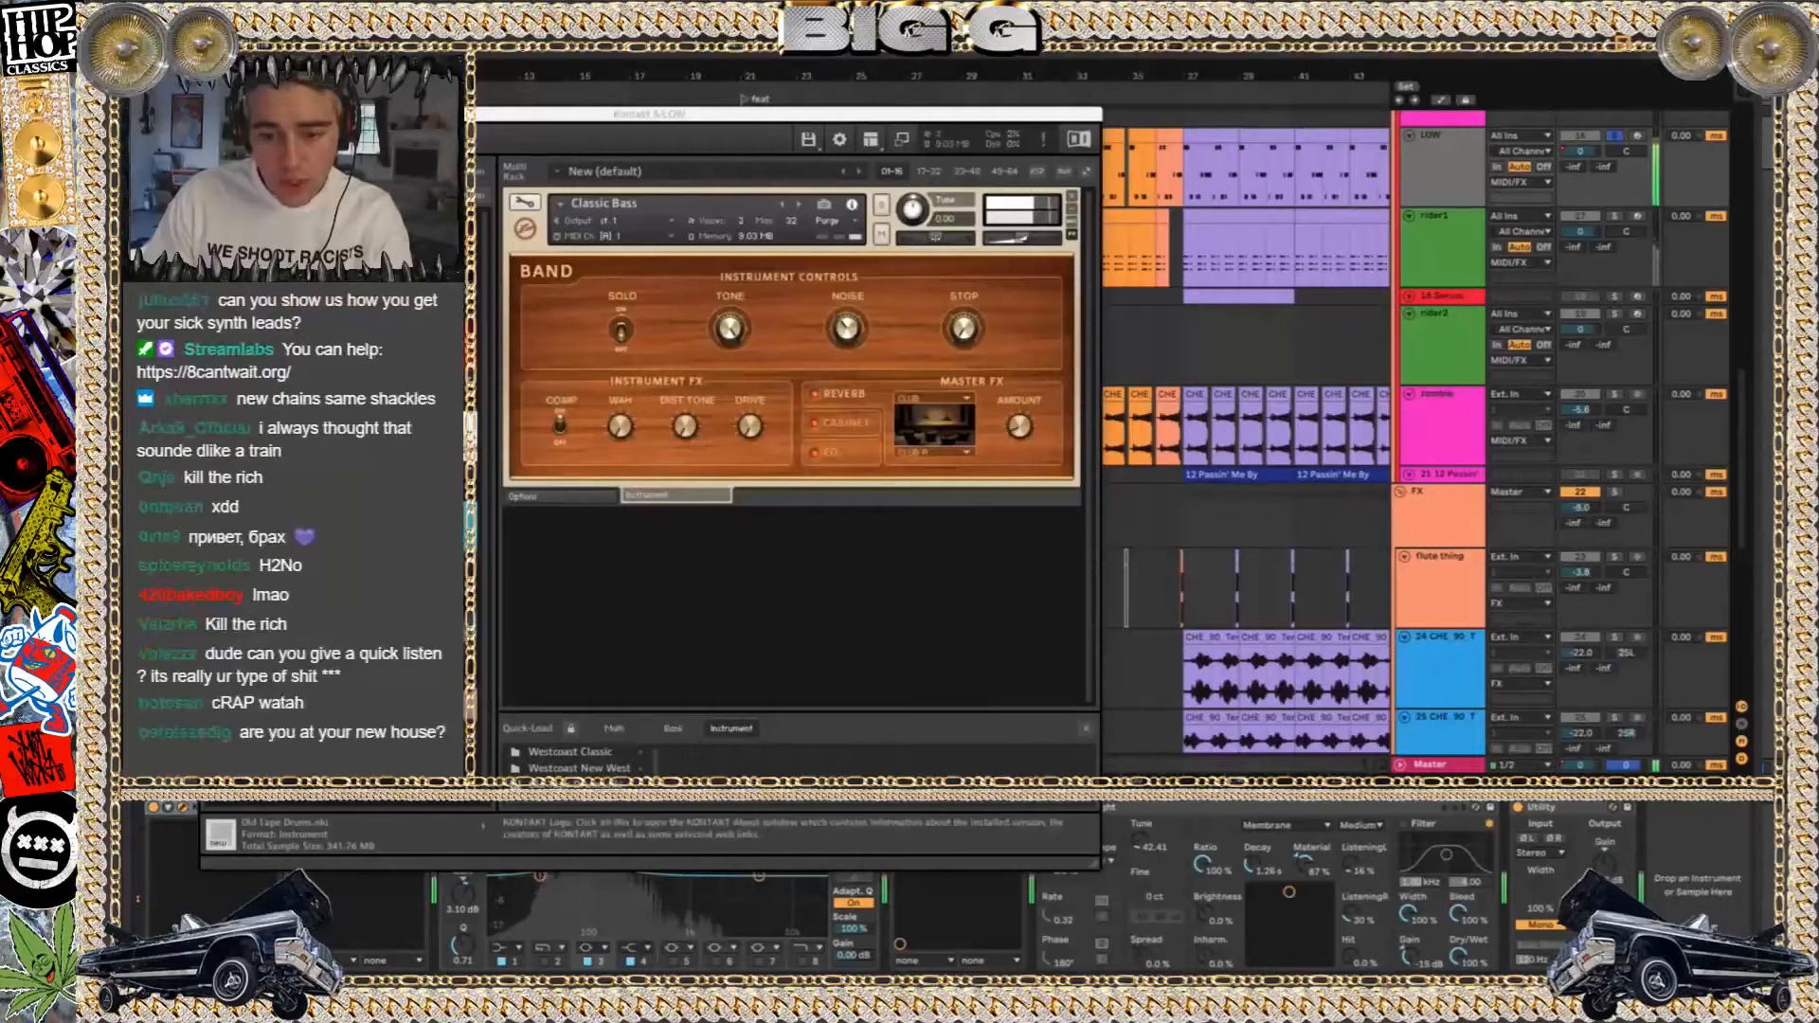
{"action": "key", "text": "super+w"}
Clear the solos through the beat group and look over the percussion and drum arrangement during full playback
{"action": "scroll", "coordinate": [895, 412], "scroll_direction": "up", "scroll_amount": 10}
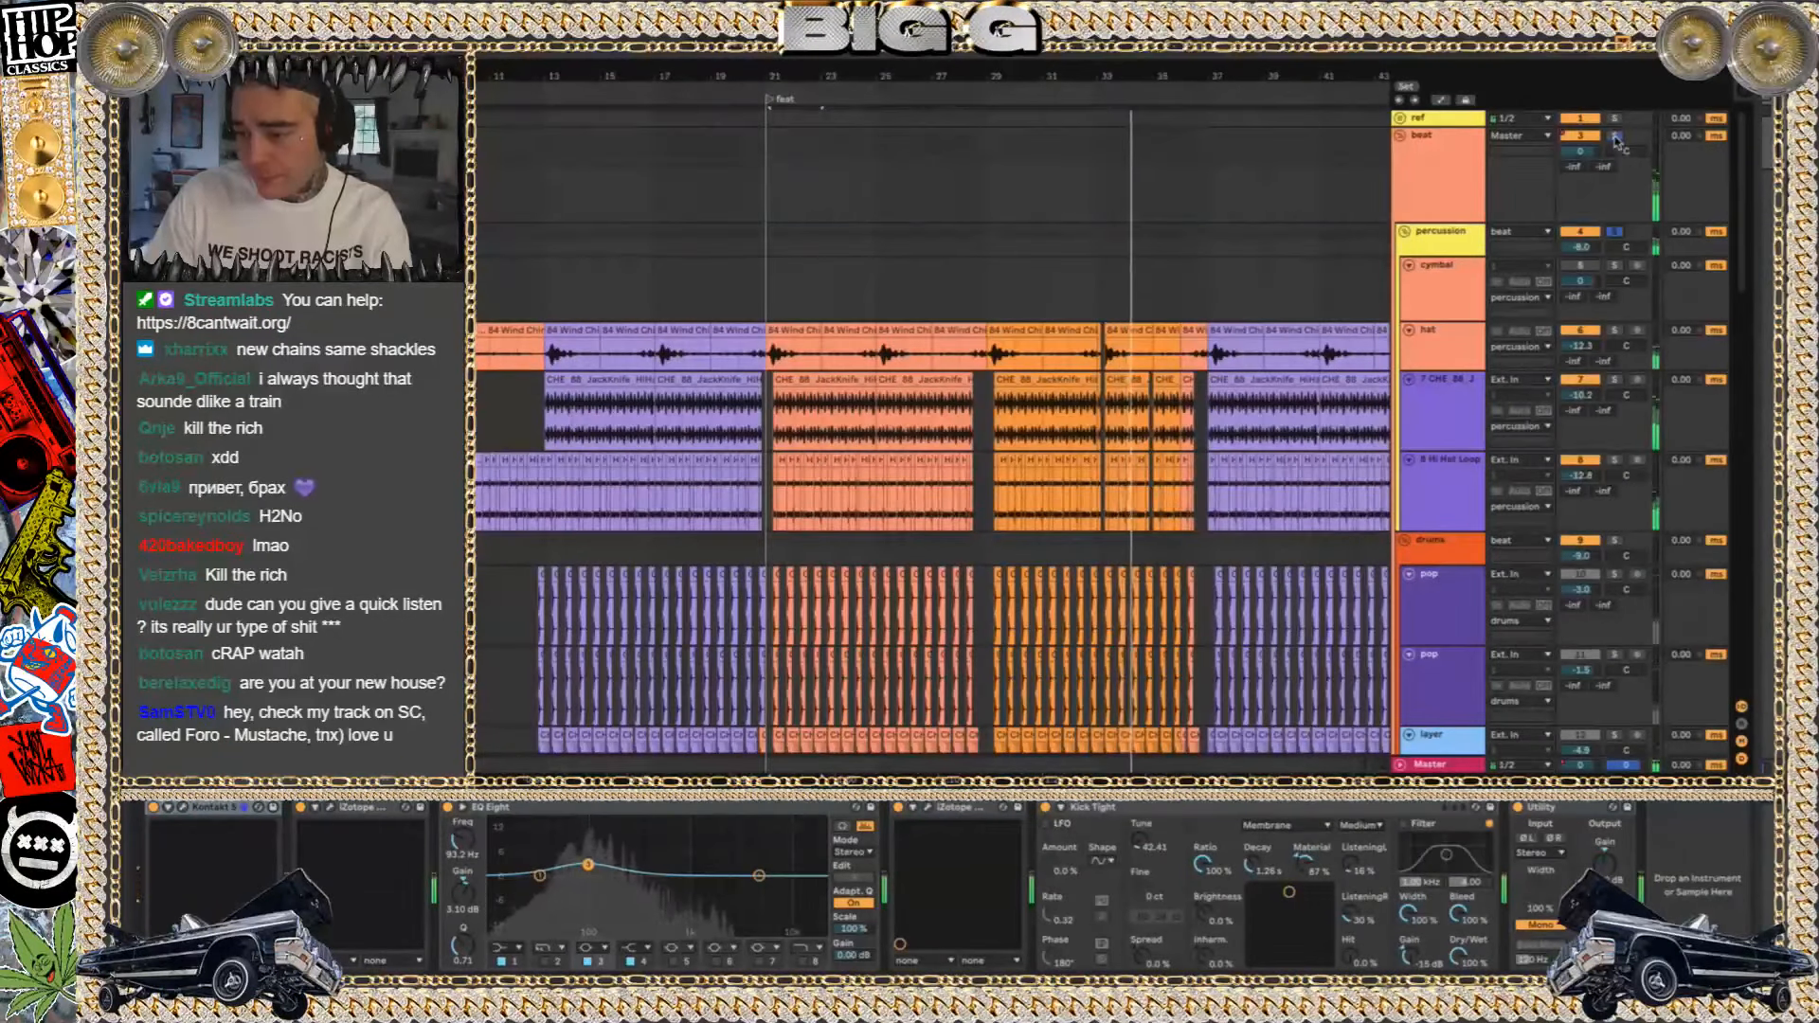
{"action": "left_click", "coordinate": [1616, 136]}
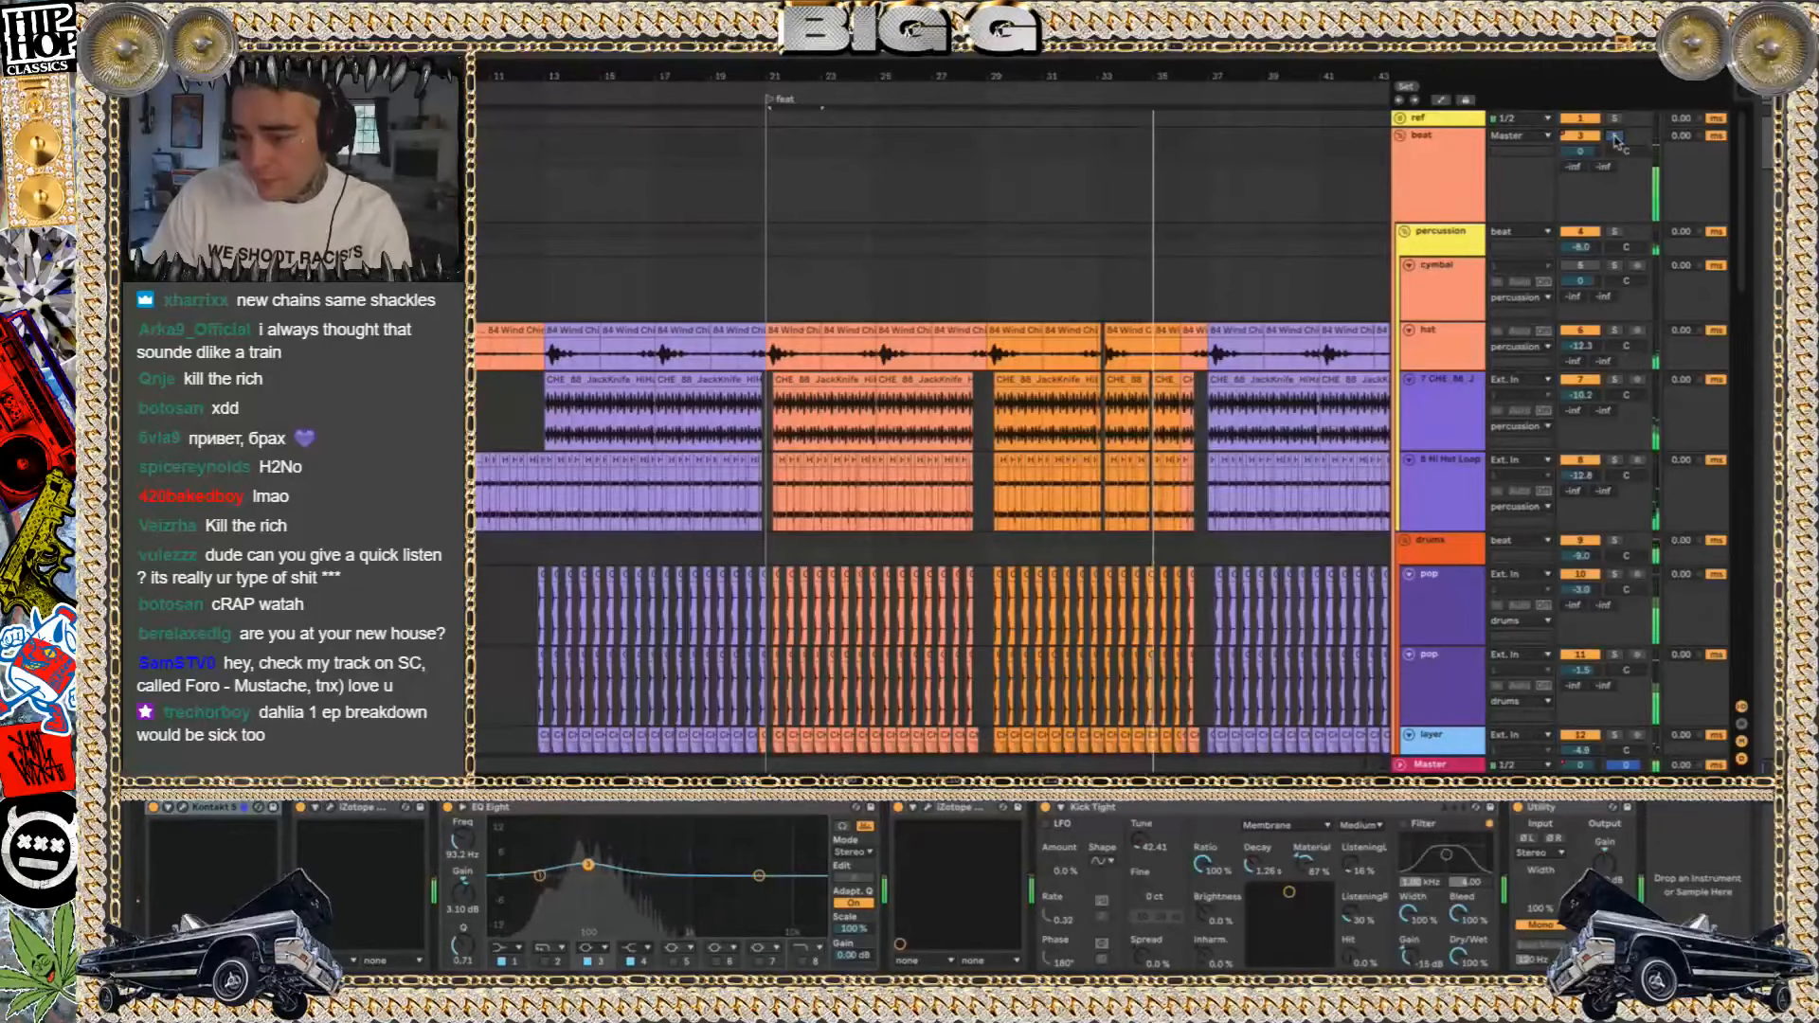
{"action": "left_click", "coordinate": [1615, 139]}
{"action": "scroll", "coordinate": [1113, 272], "scroll_direction": "down", "scroll_amount": 5}
{"action": "scroll", "coordinate": [1112, 272], "scroll_direction": "down", "scroll_amount": 3}
{"action": "scroll", "coordinate": [948, 290], "scroll_direction": "down", "scroll_amount": 3}
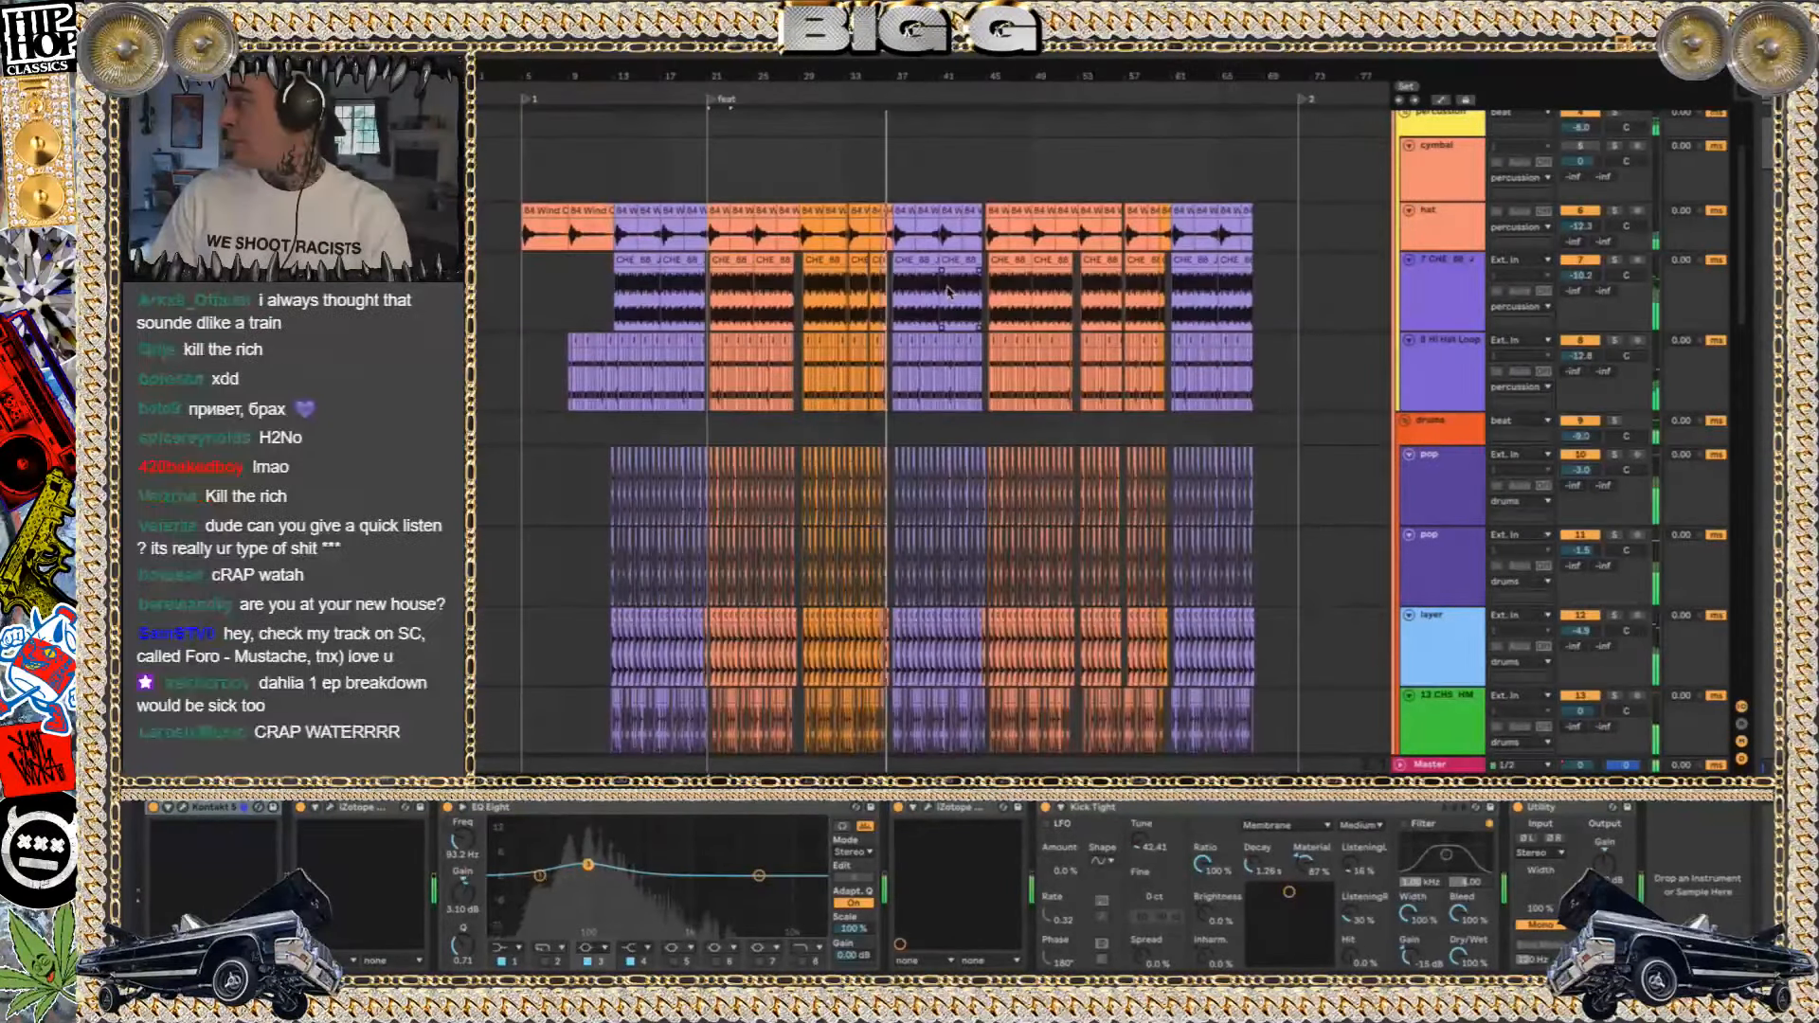
{"action": "scroll", "coordinate": [900, 313], "scroll_direction": "up", "scroll_amount": 6}
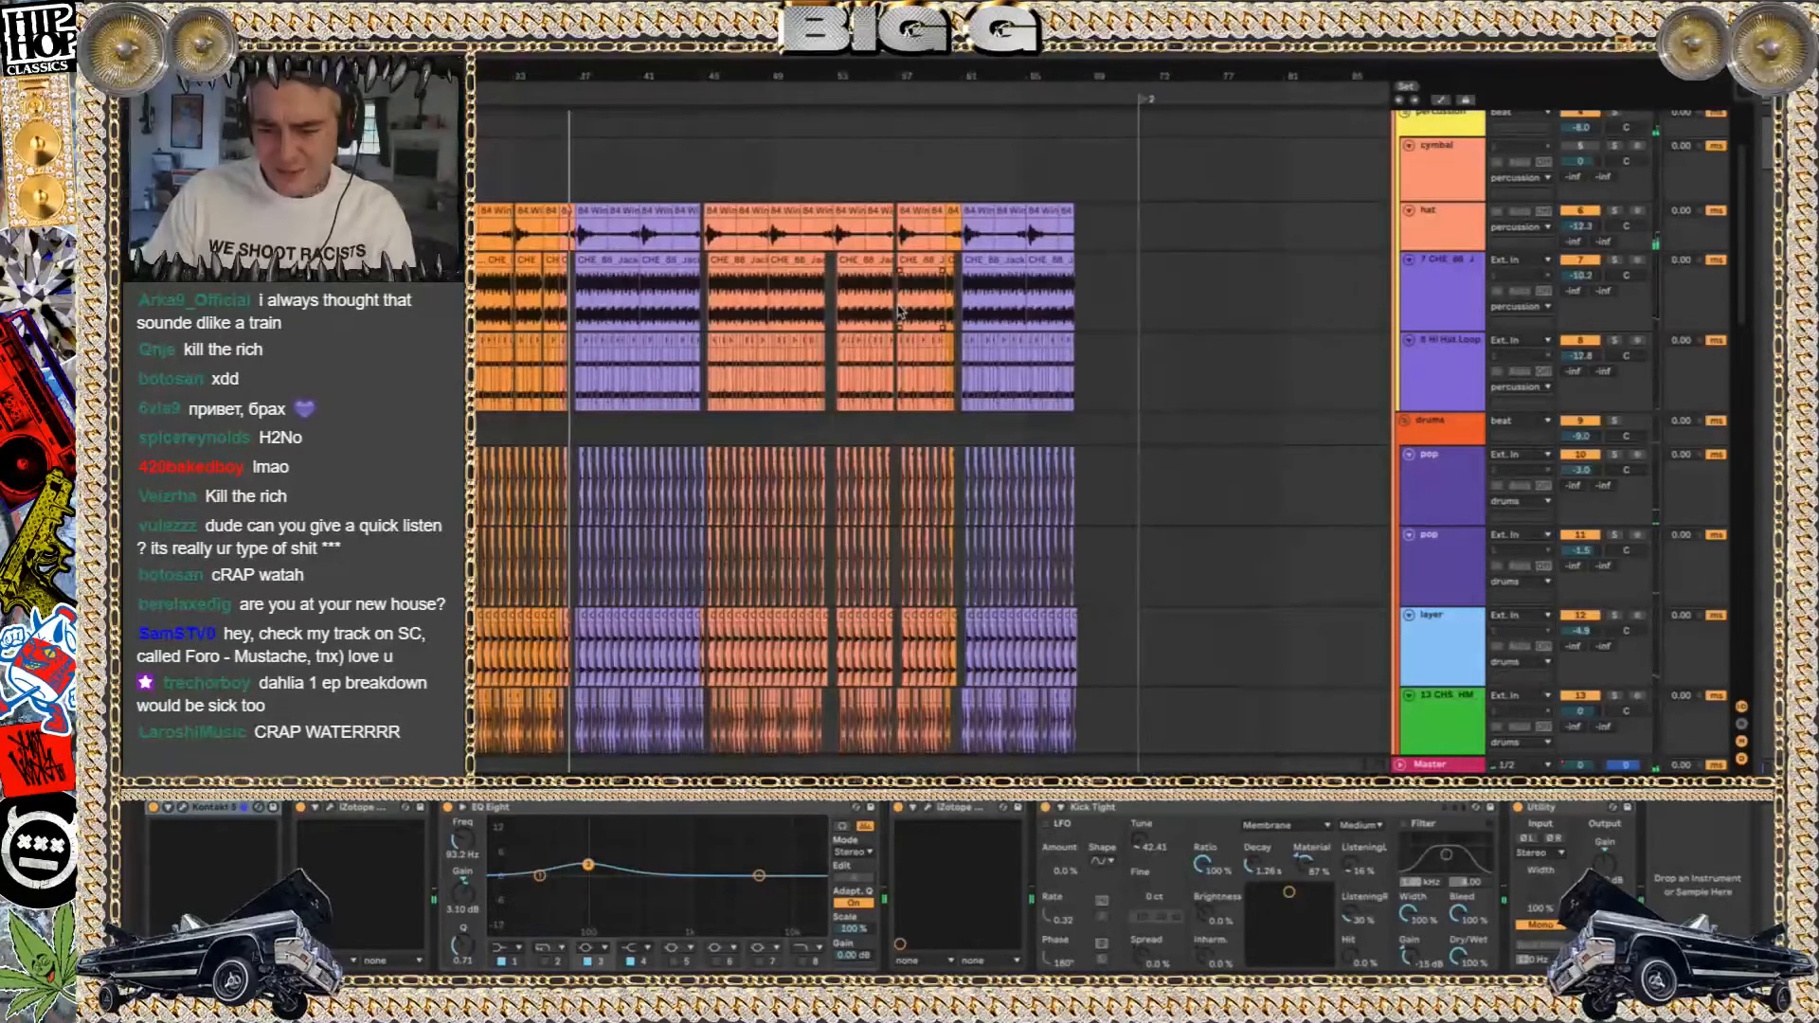
{"action": "scroll", "coordinate": [900, 308], "scroll_direction": "up", "scroll_amount": 1}
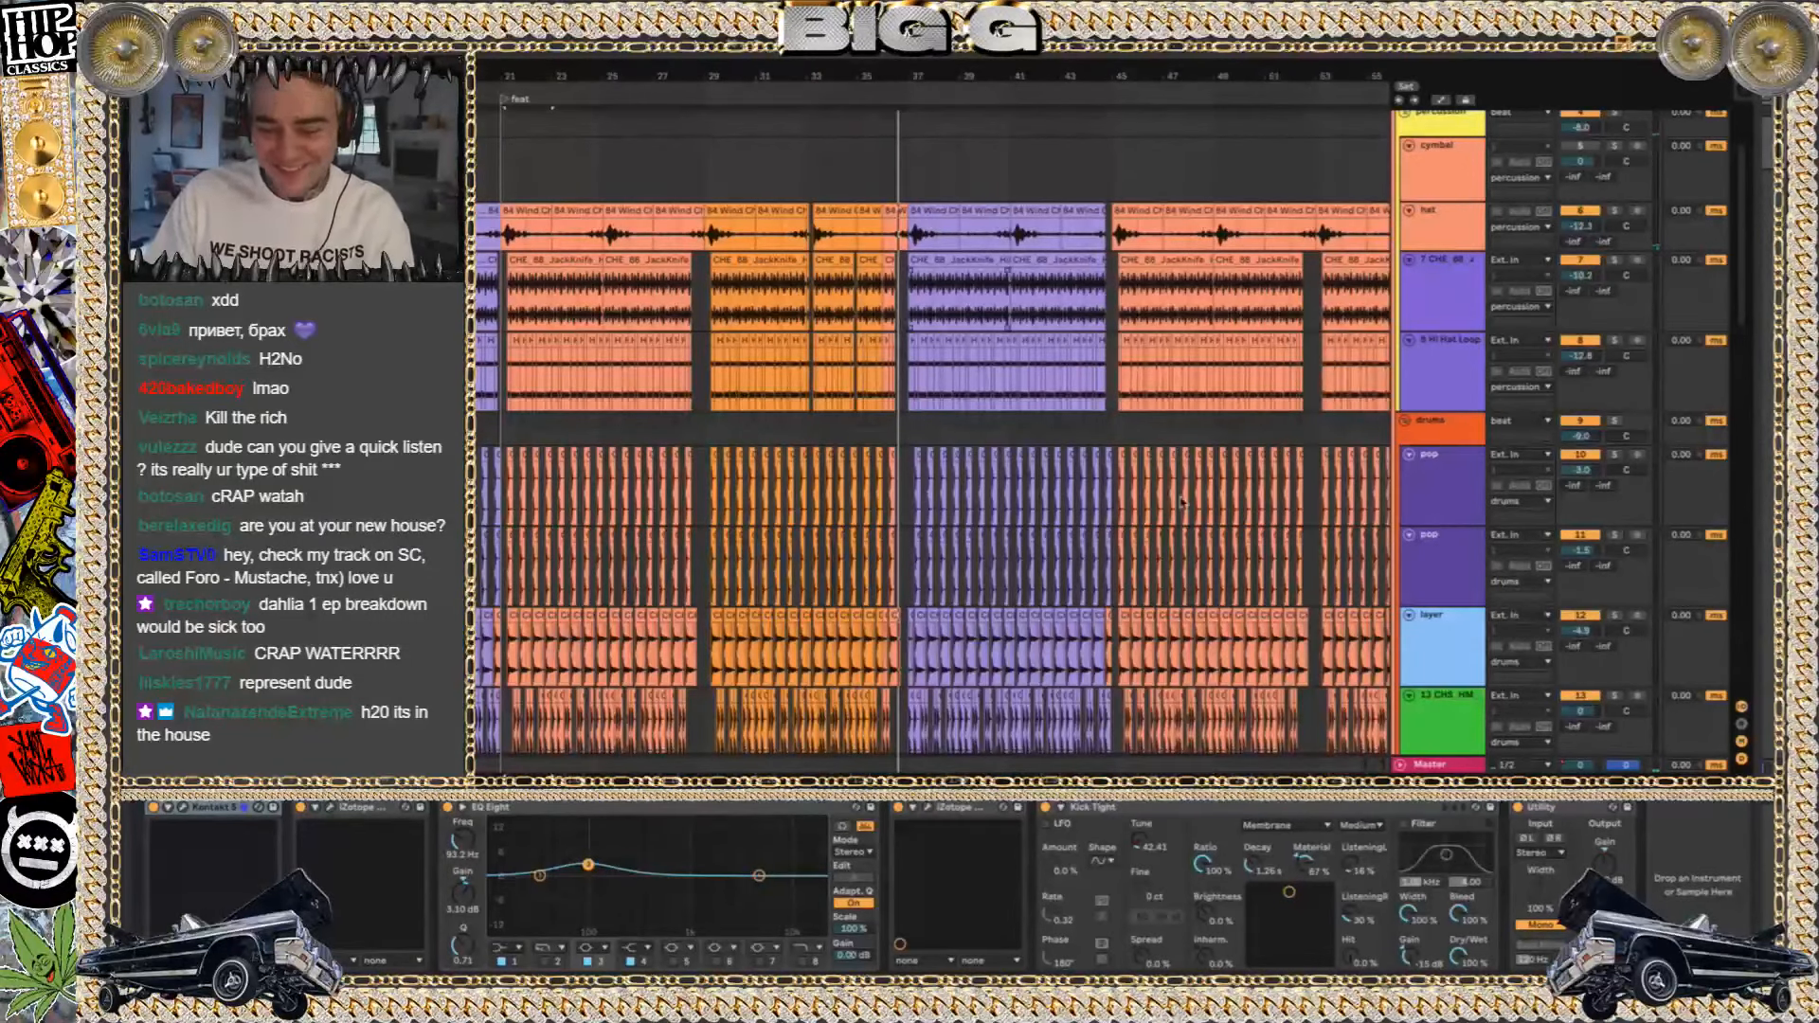
Examine the gap in the arrangement just before bar 29 across the percussion and melodic tracks
{"action": "left_click", "coordinate": [694, 286]}
{"action": "scroll", "coordinate": [694, 287], "scroll_direction": "up", "scroll_amount": 8}
{"action": "left_click_drag", "start_coordinate": [694, 287], "coordinate": [808, 703]}
{"action": "scroll", "coordinate": [808, 665], "scroll_direction": "down", "scroll_amount": 10}
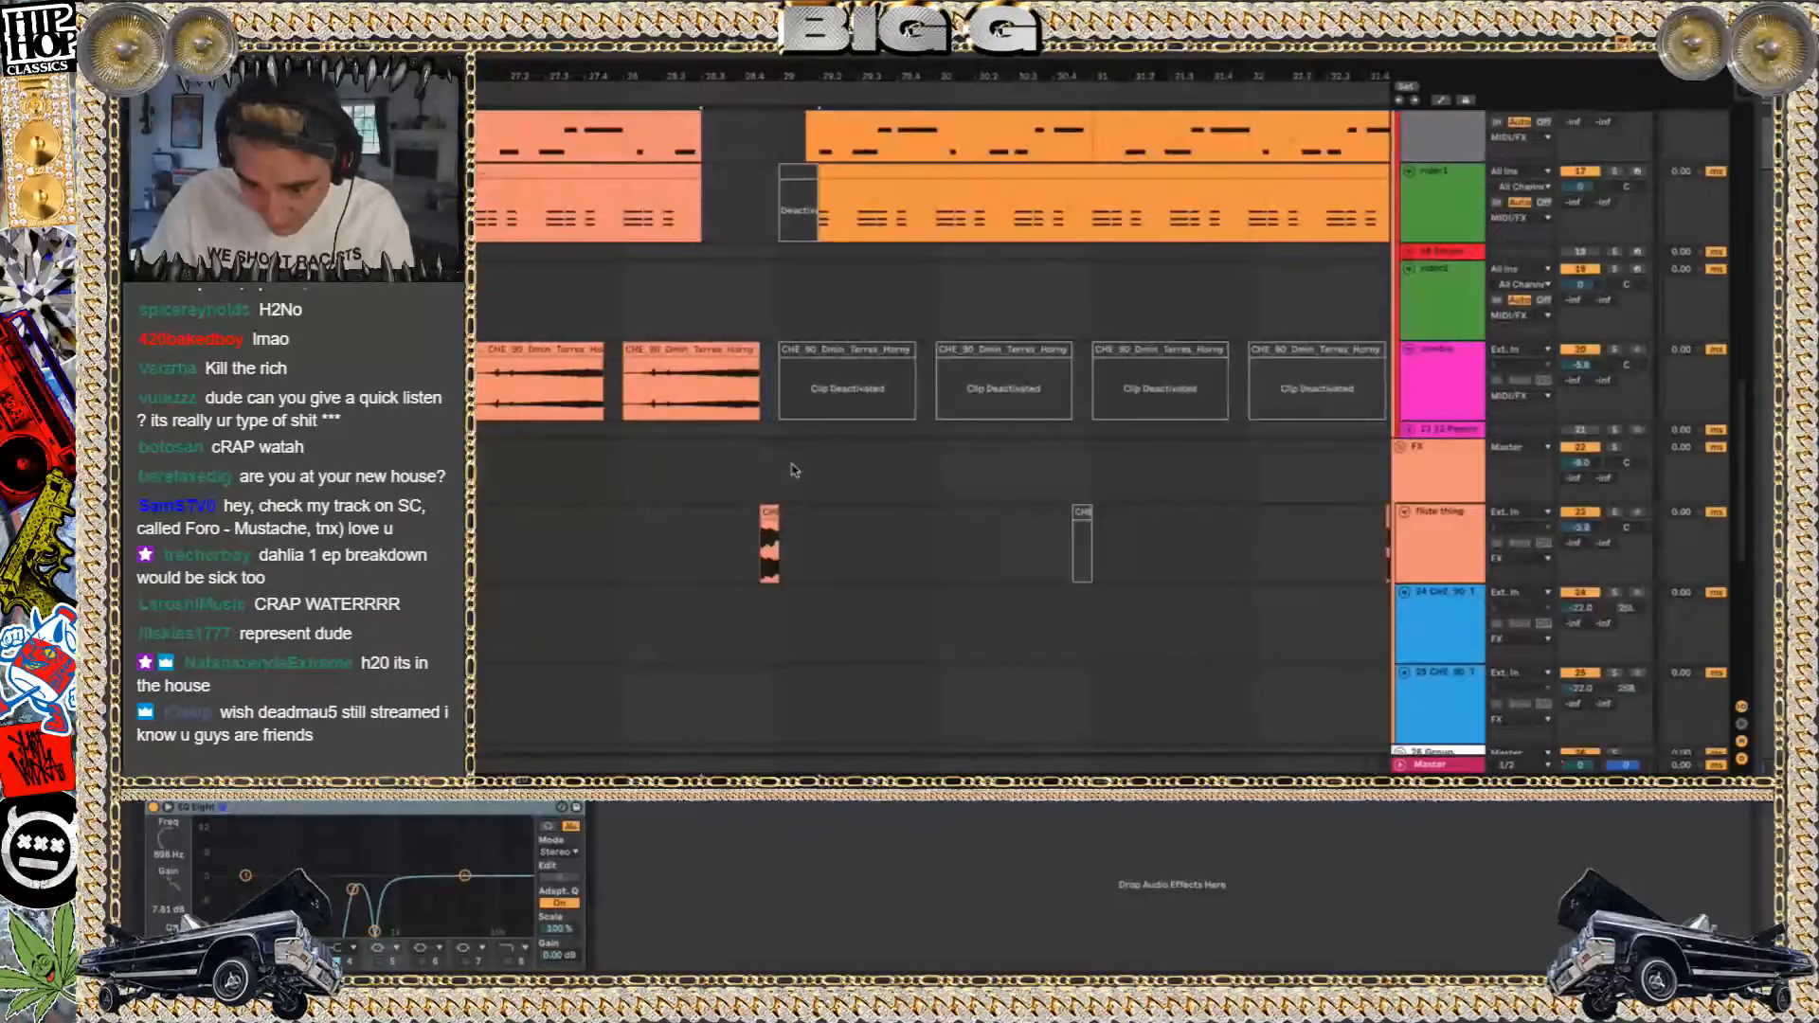
{"action": "scroll", "coordinate": [794, 470], "scroll_direction": "down", "scroll_amount": 10}
Play the full arrangement from bar 37 and look over the melodic and sample tracks
{"action": "left_click", "coordinate": [948, 284]}
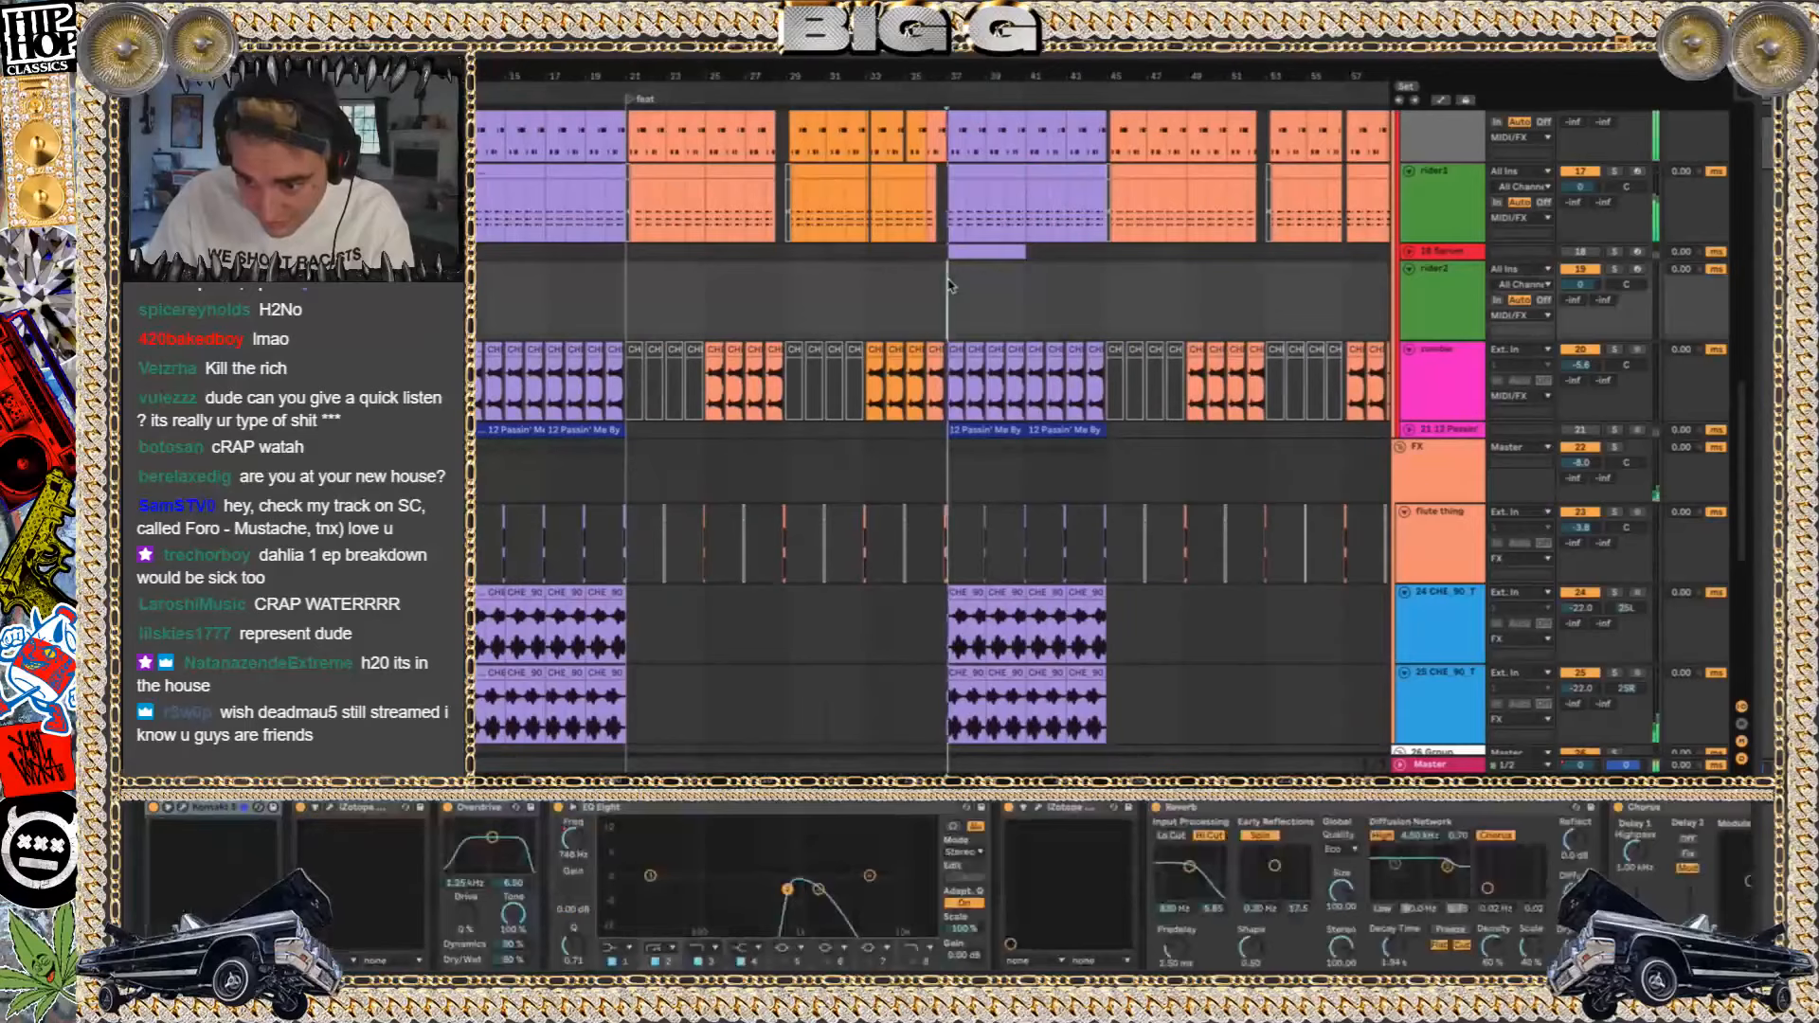
{"action": "scroll", "coordinate": [948, 285], "scroll_direction": "up", "scroll_amount": 3}
{"action": "scroll", "coordinate": [942, 277], "scroll_direction": "down", "scroll_amount": 5}
{"action": "scroll", "coordinate": [945, 284], "scroll_direction": "up", "scroll_amount": 3}
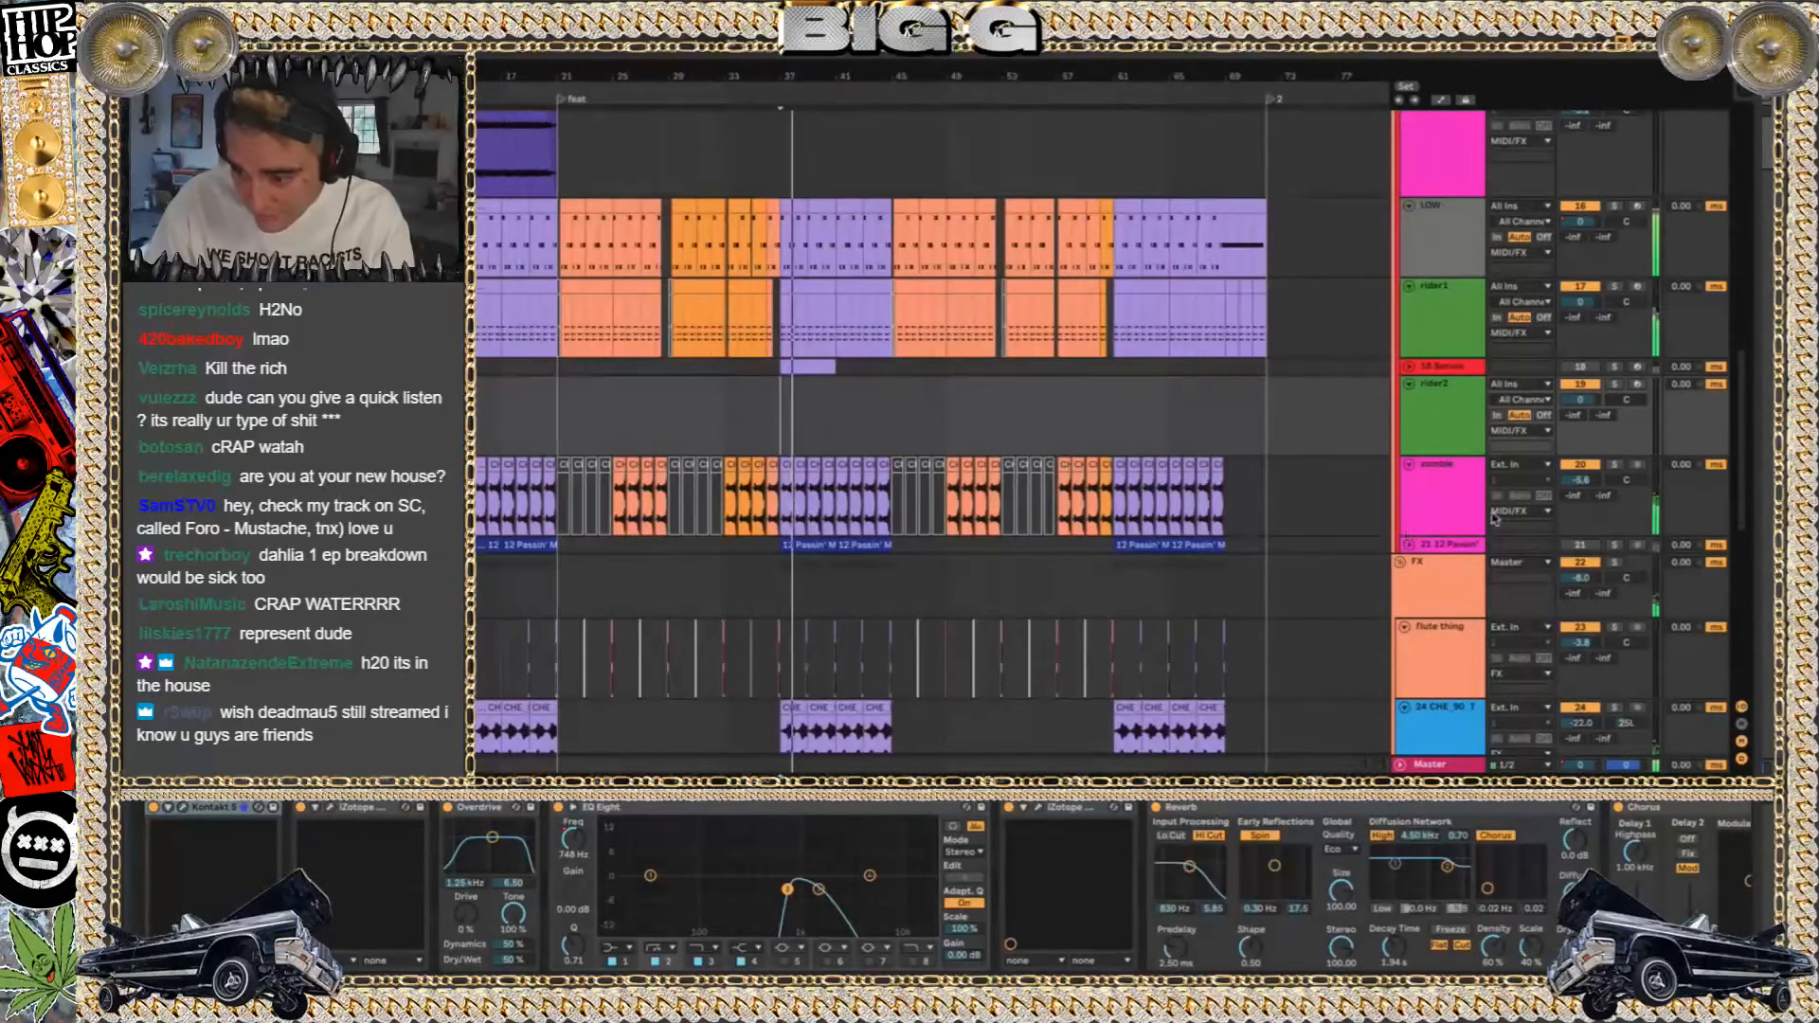
{"action": "scroll", "coordinate": [853, 558], "scroll_direction": "left", "scroll_amount": 4}
Activate the muted 12 Passin' Me By sample track and control playback to audition its clip
{"action": "key", "text": "space"}
{"action": "left_click", "coordinate": [688, 533]}
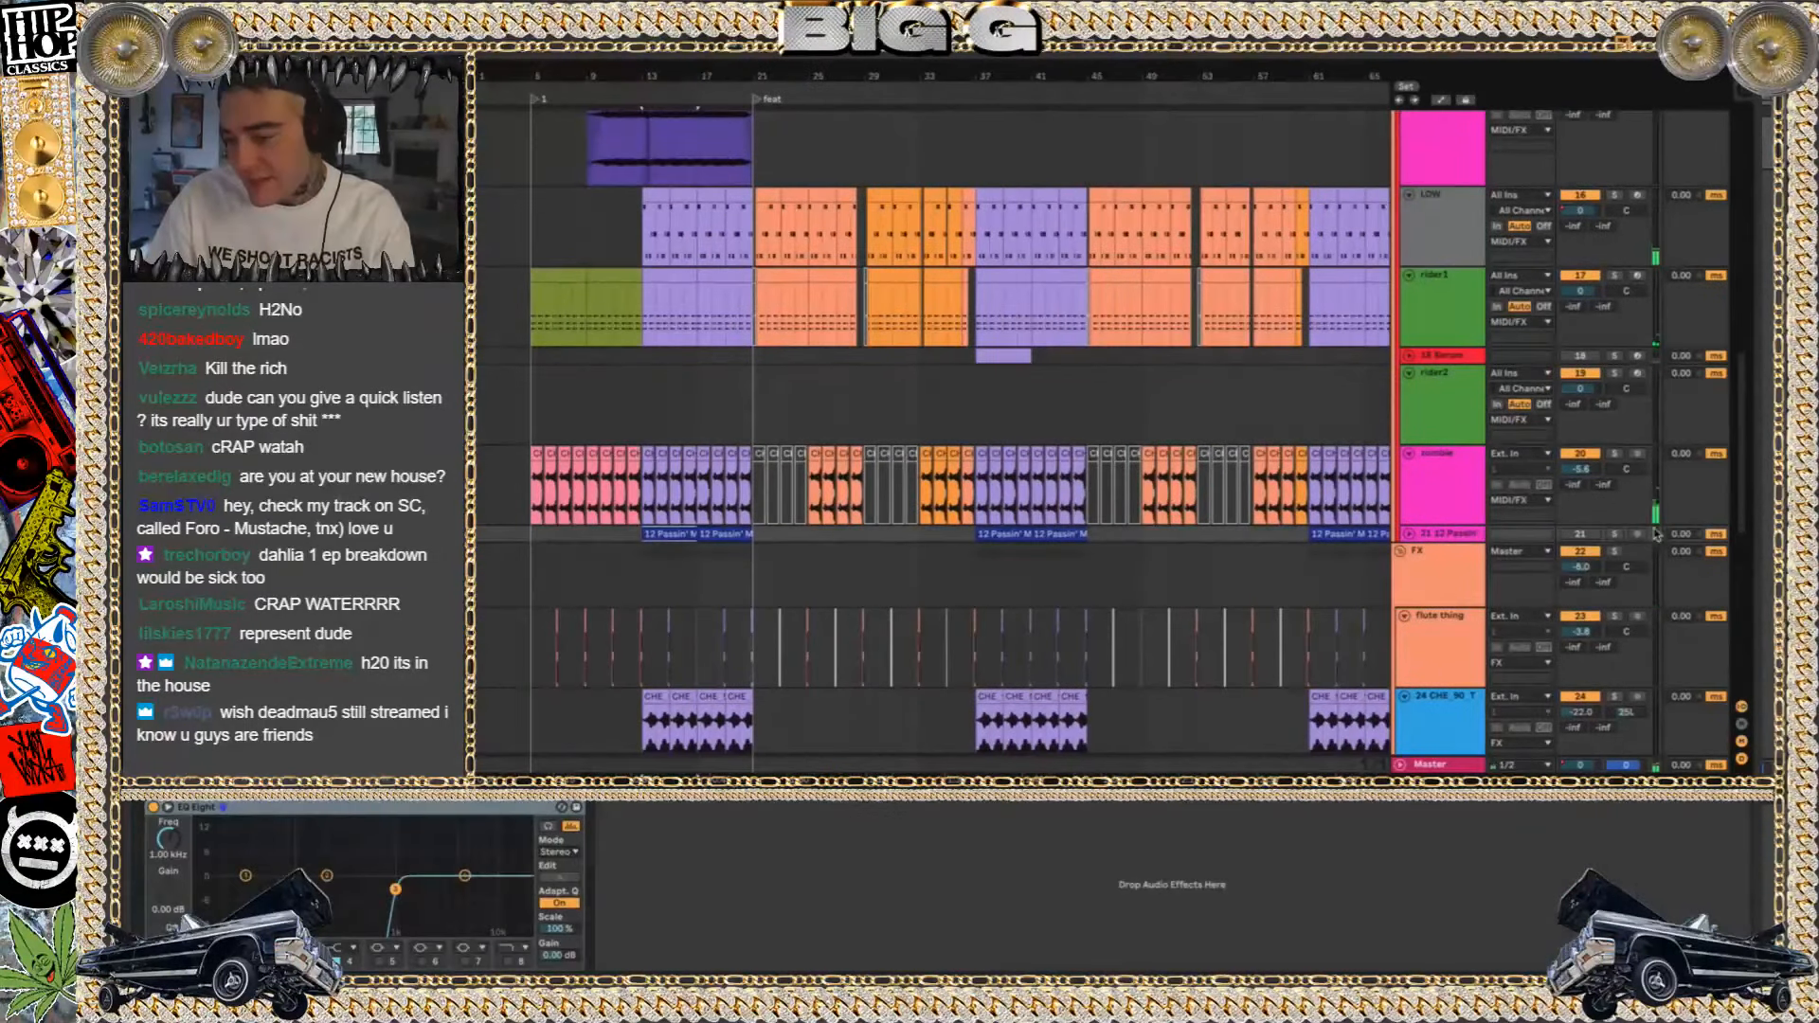
{"action": "left_click", "coordinate": [1596, 536]}
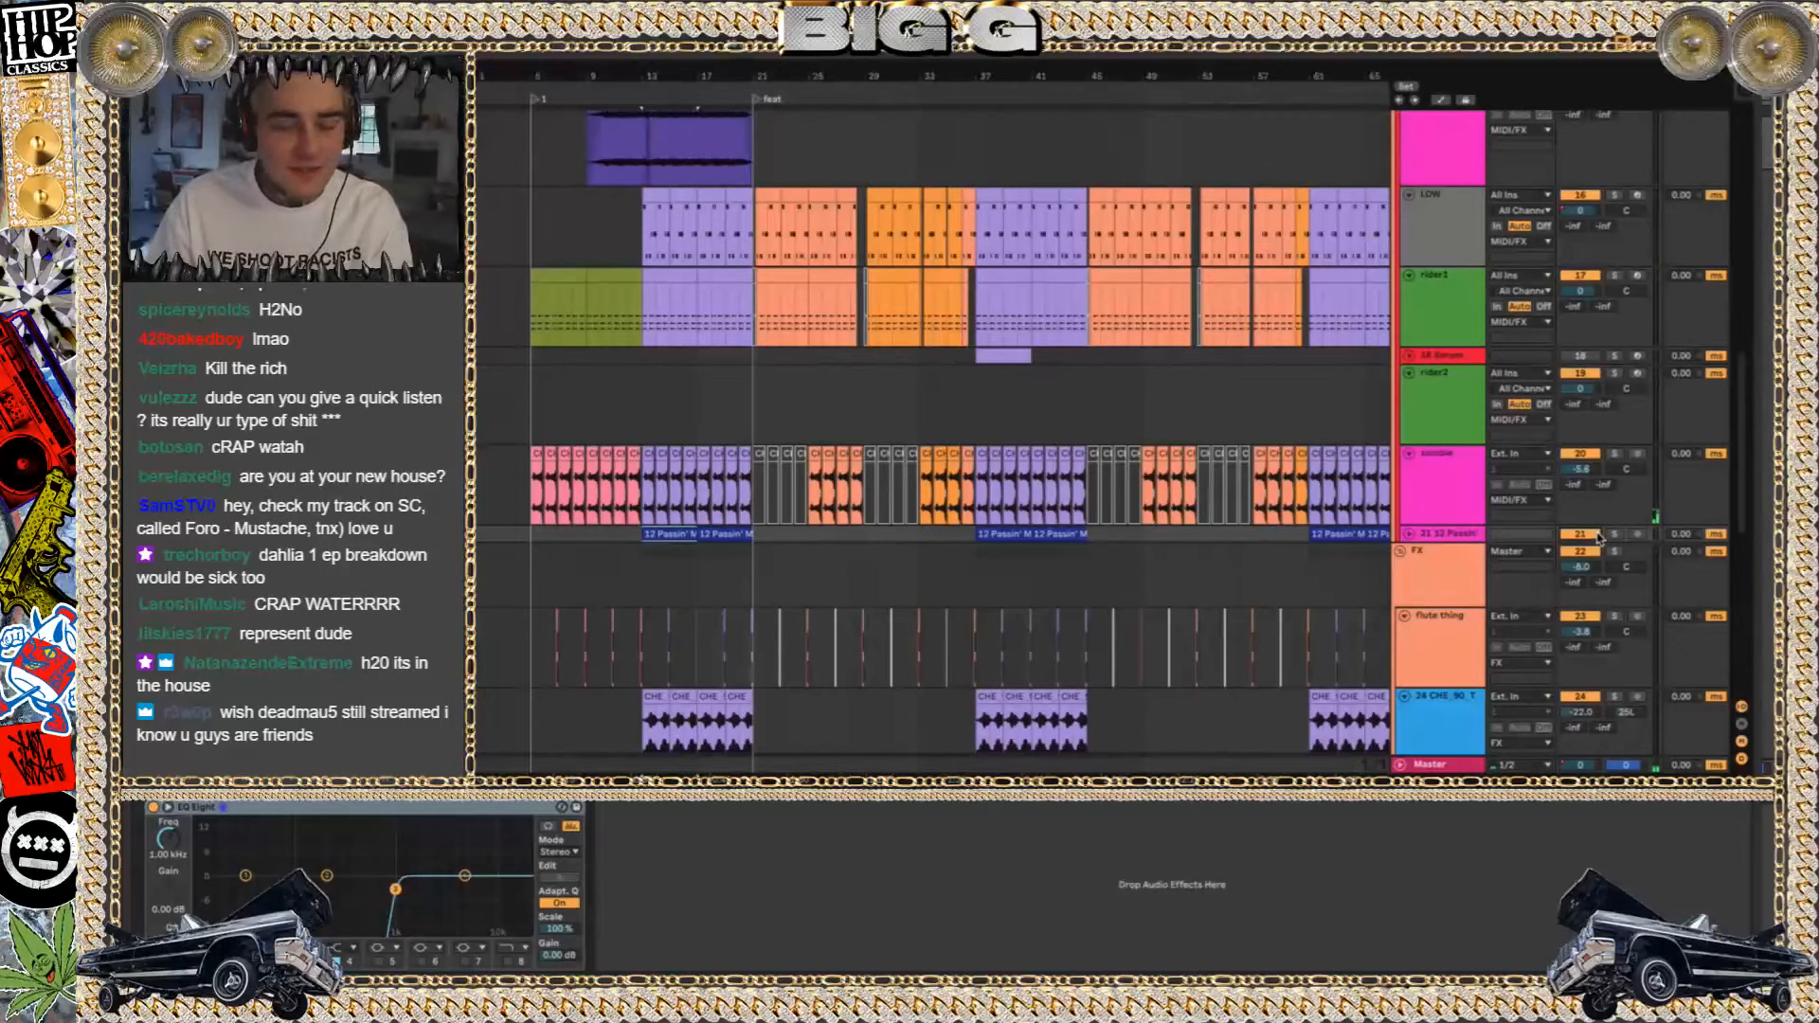
{"action": "key", "text": "space"}
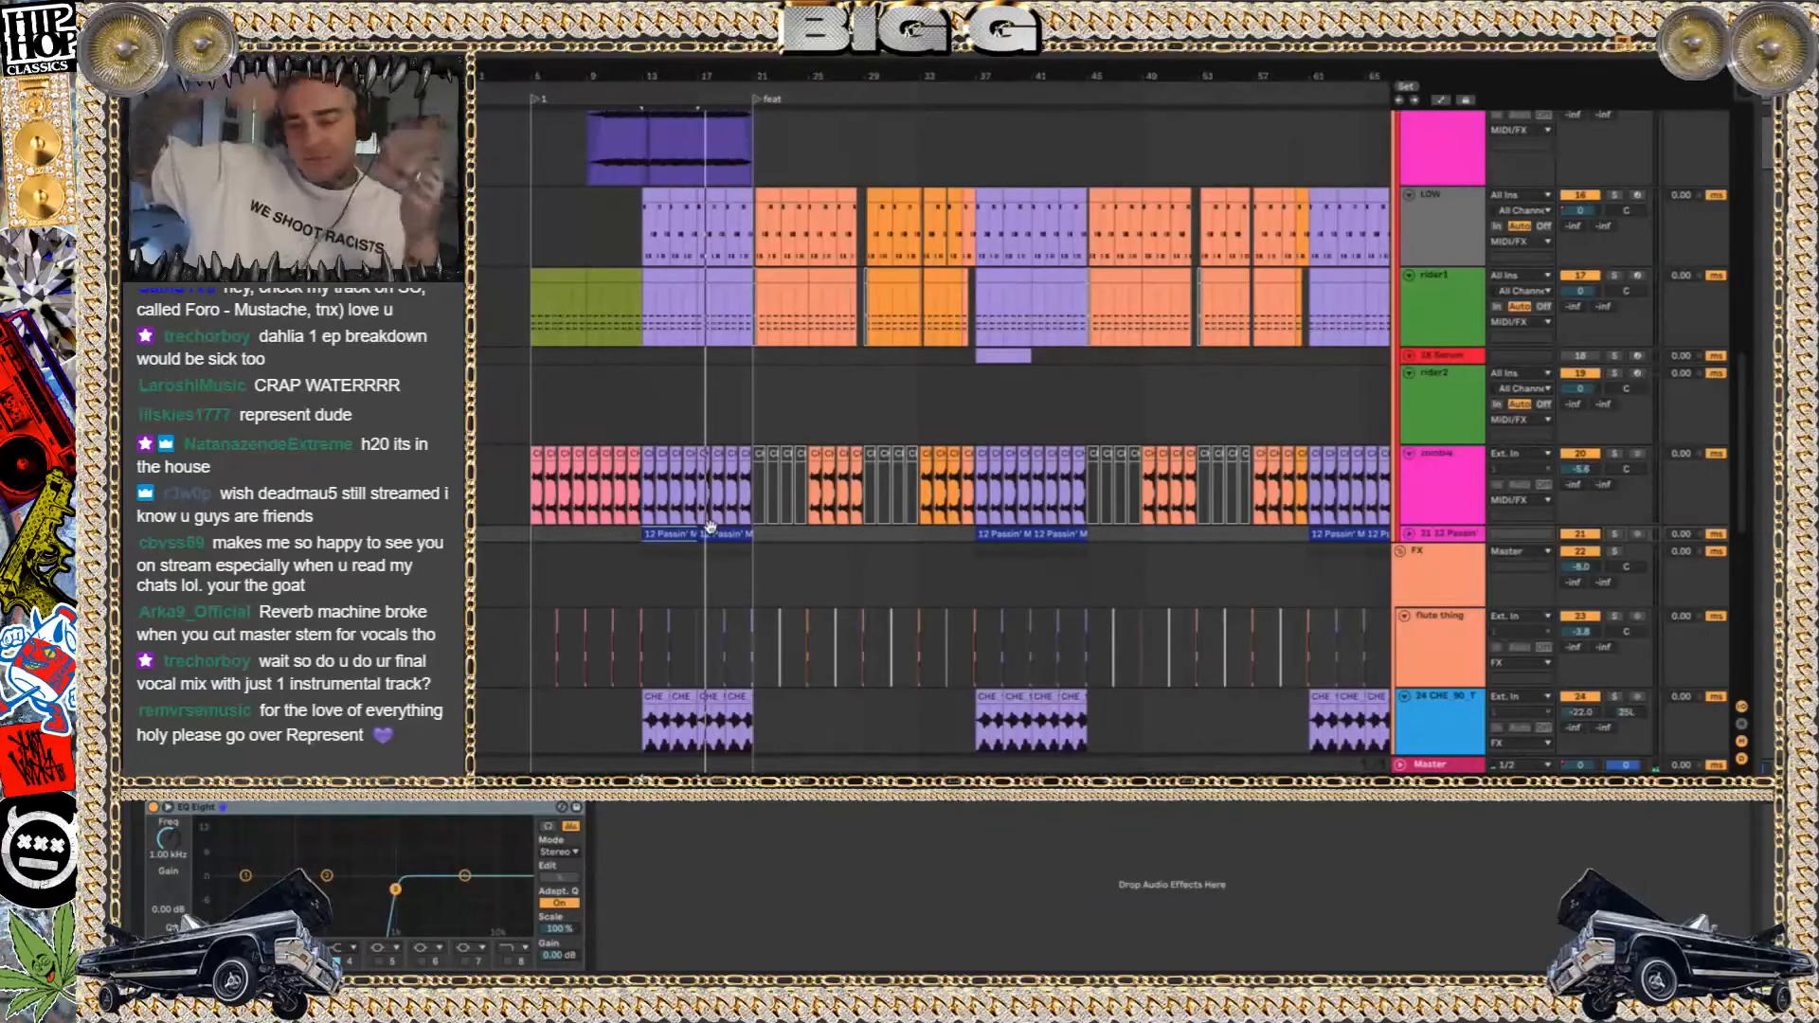
Play the Trap Siren clip at bar 37 with its track soloed, and clear the solo
{"action": "scroll", "coordinate": [890, 556], "scroll_direction": "down", "scroll_amount": 6}
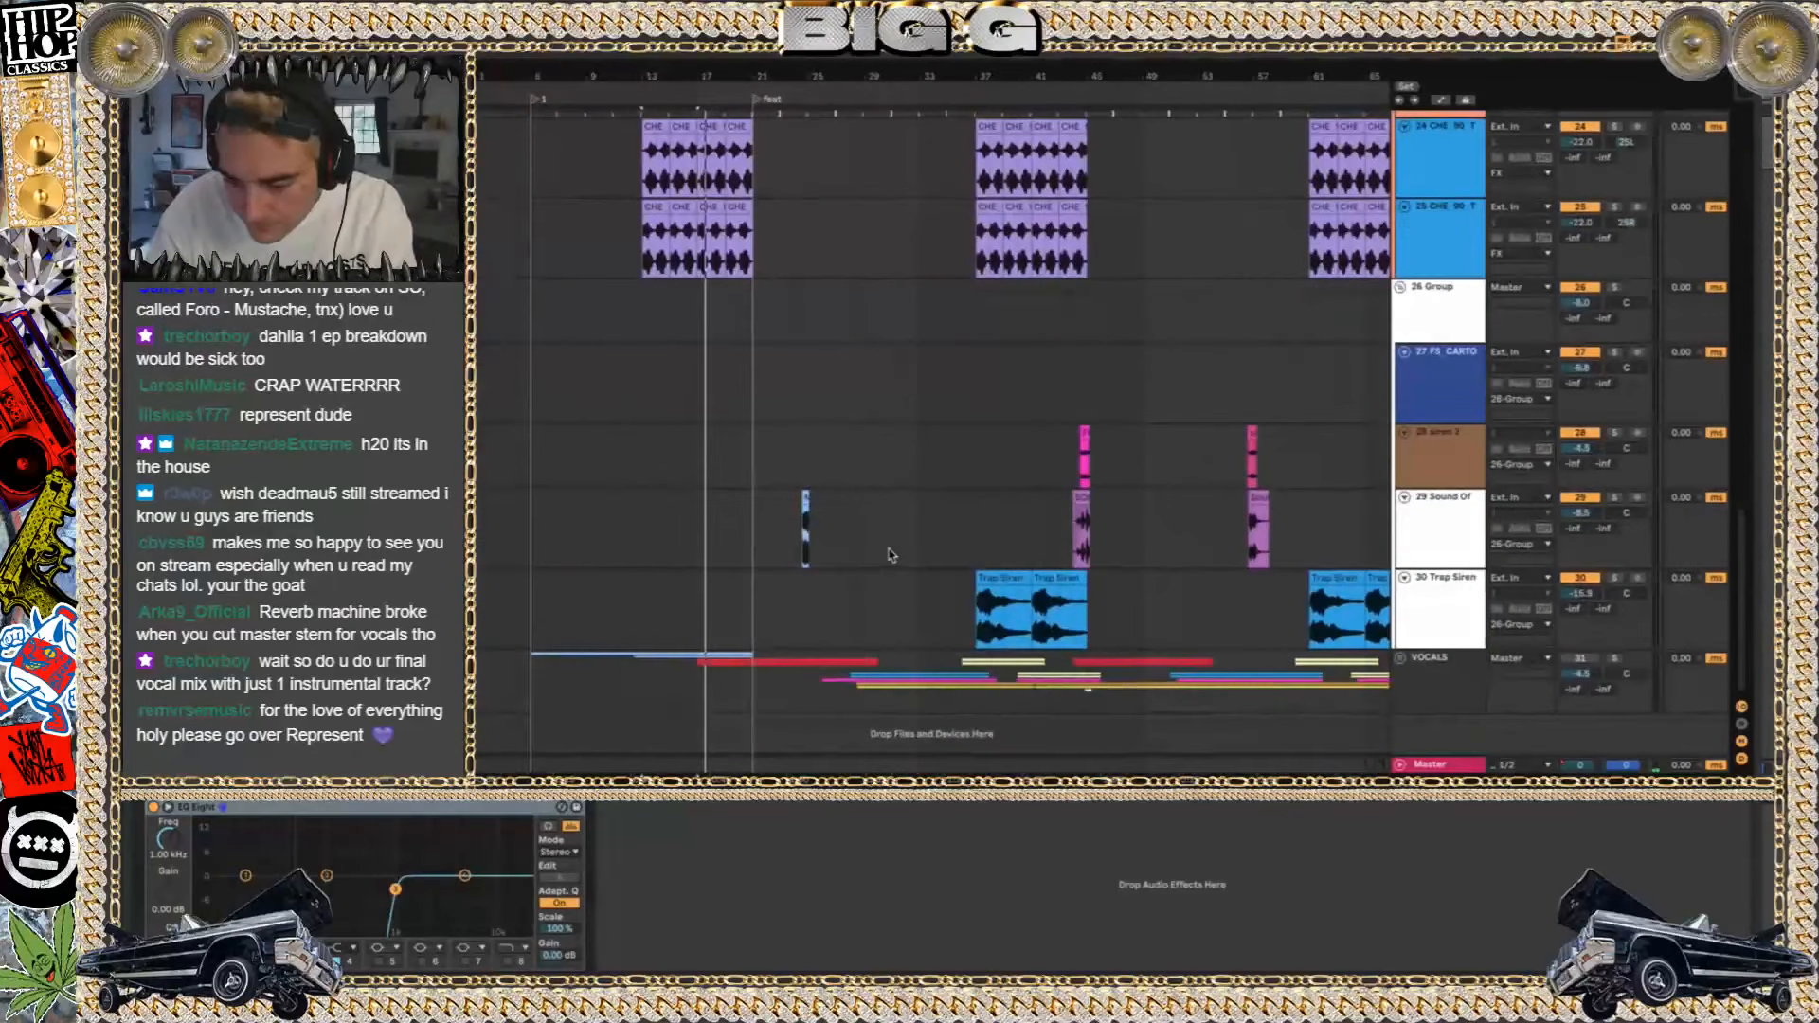
{"action": "left_click", "coordinate": [1019, 581]}
{"action": "key", "text": "space"}
{"action": "left_click", "coordinate": [1616, 579]}
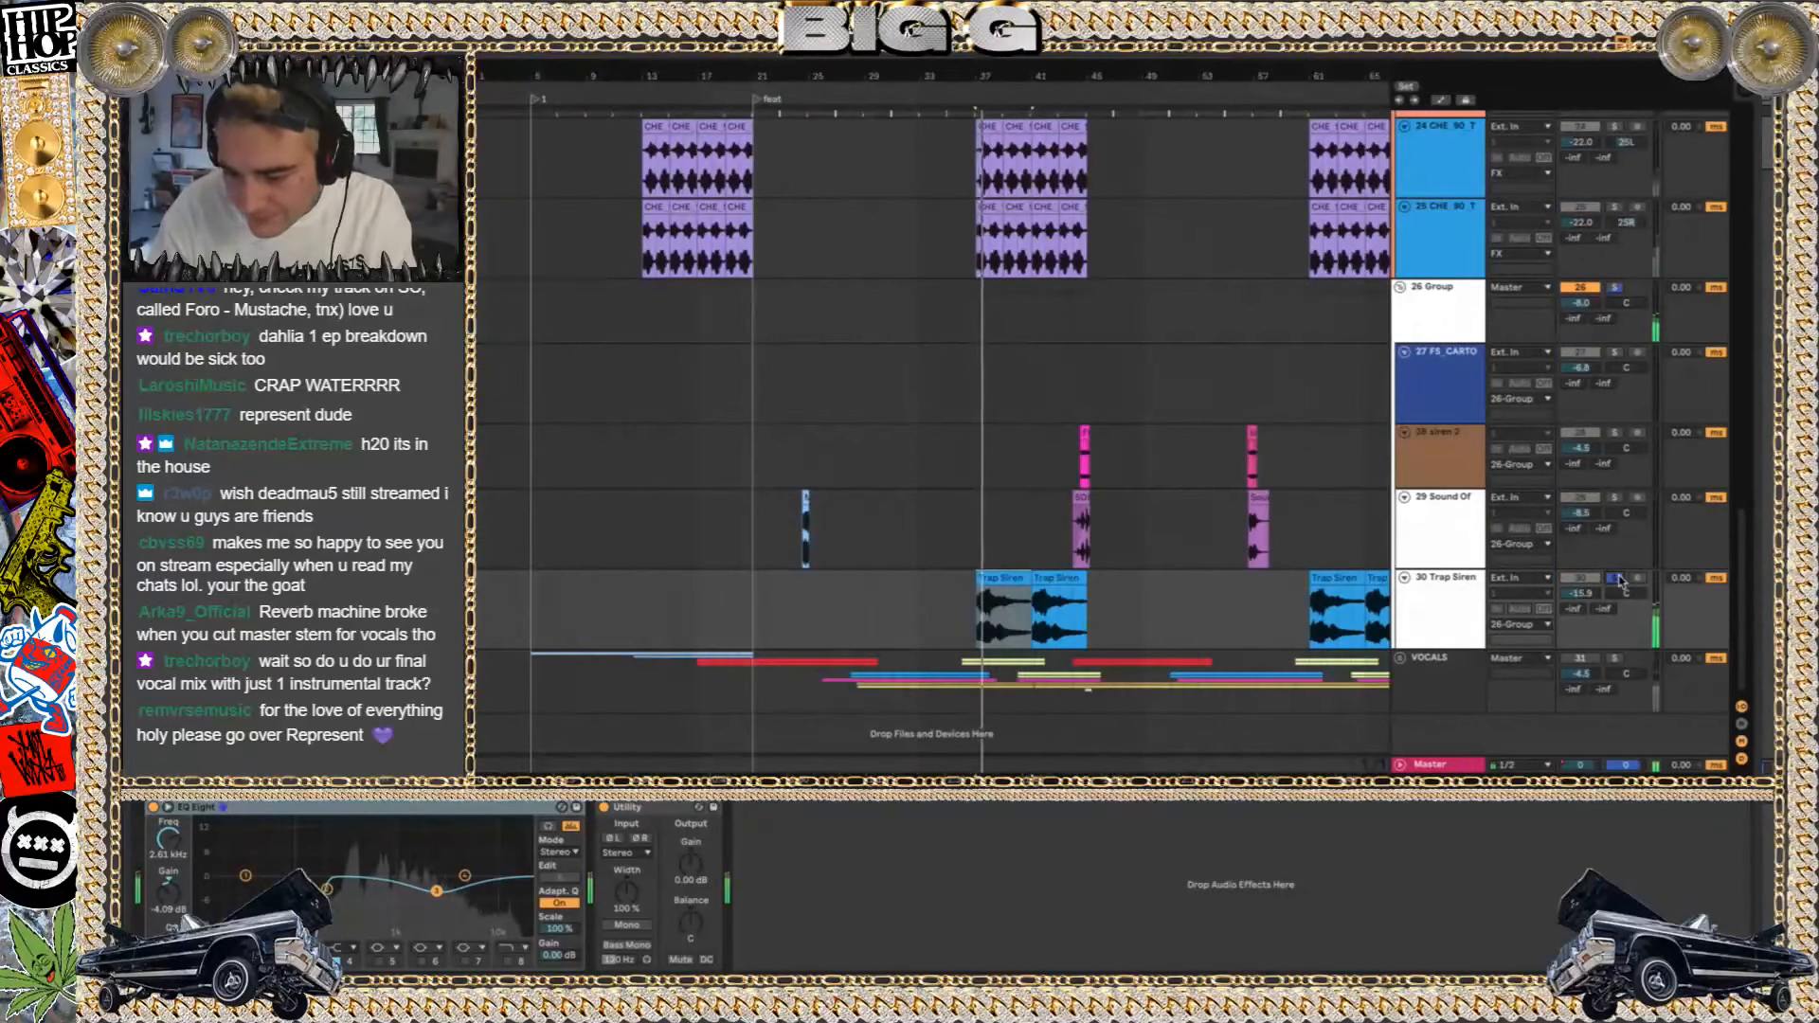
{"action": "left_click", "coordinate": [1617, 579]}
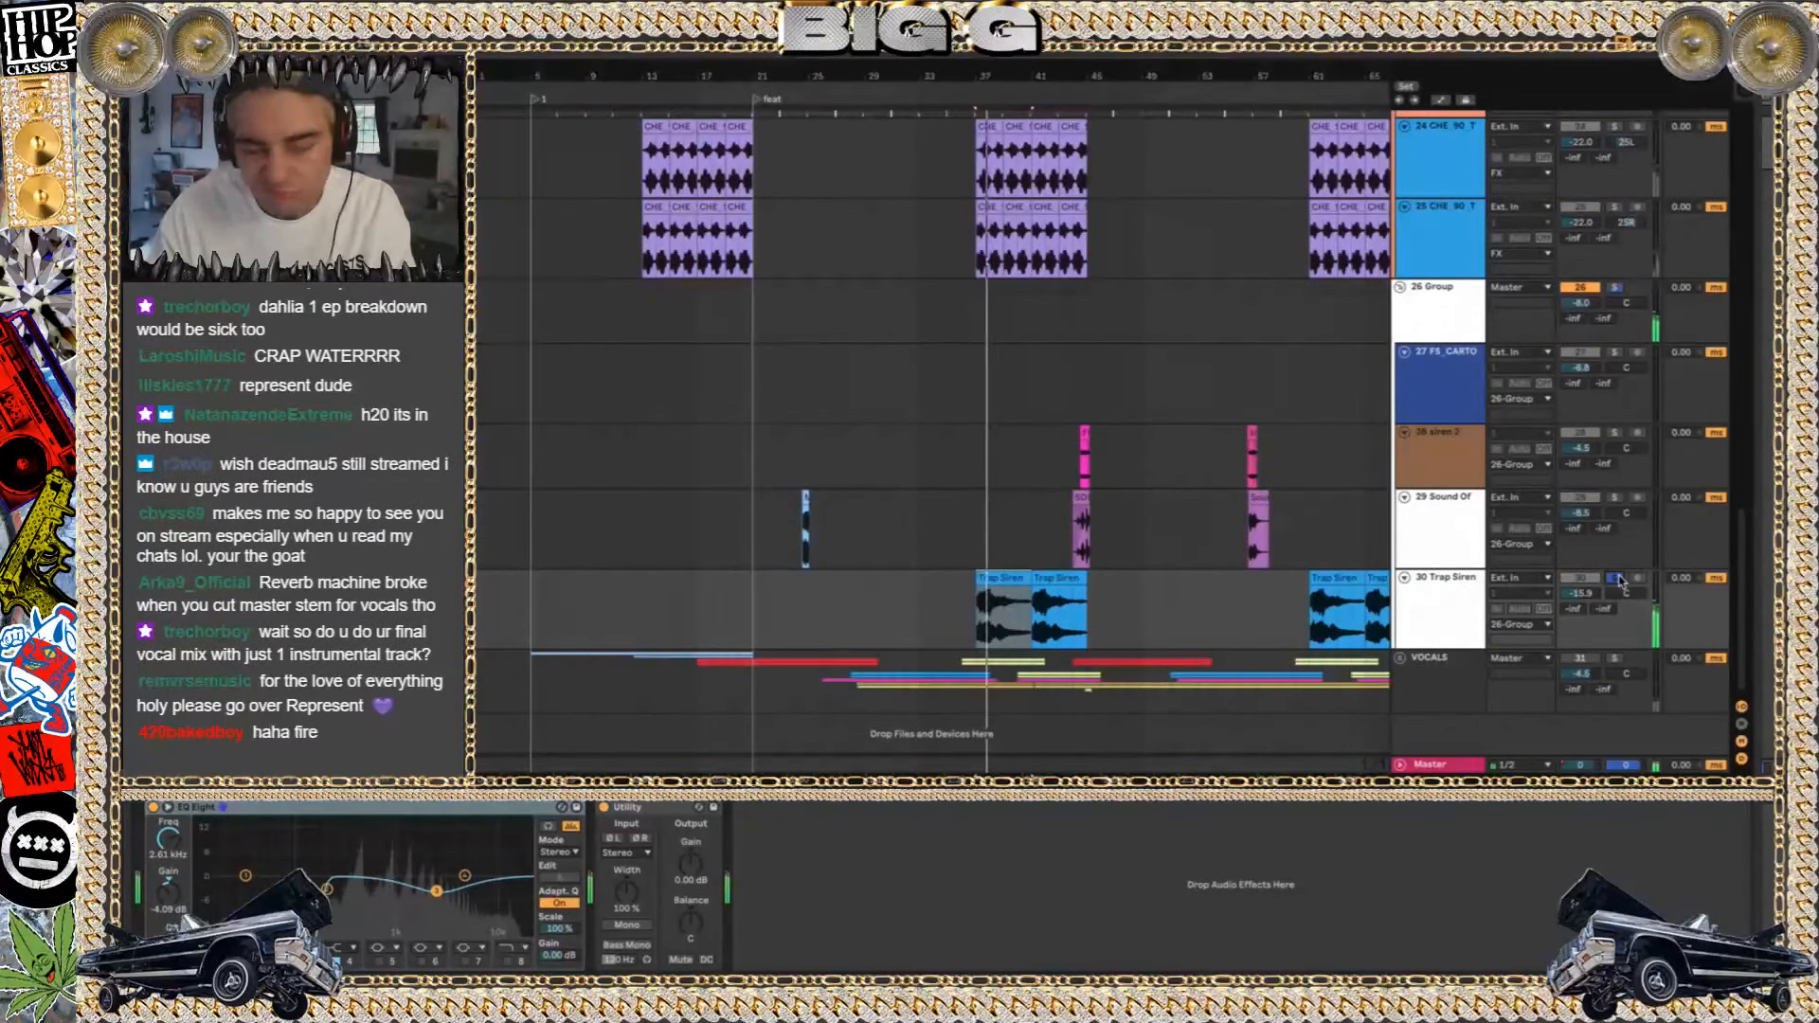
Solo the Sound Of track and play its effect clip just before bar 45
{"action": "left_click", "coordinate": [1077, 486]}
{"action": "left_click", "coordinate": [1079, 500]}
{"action": "left_click", "coordinate": [1614, 498]}
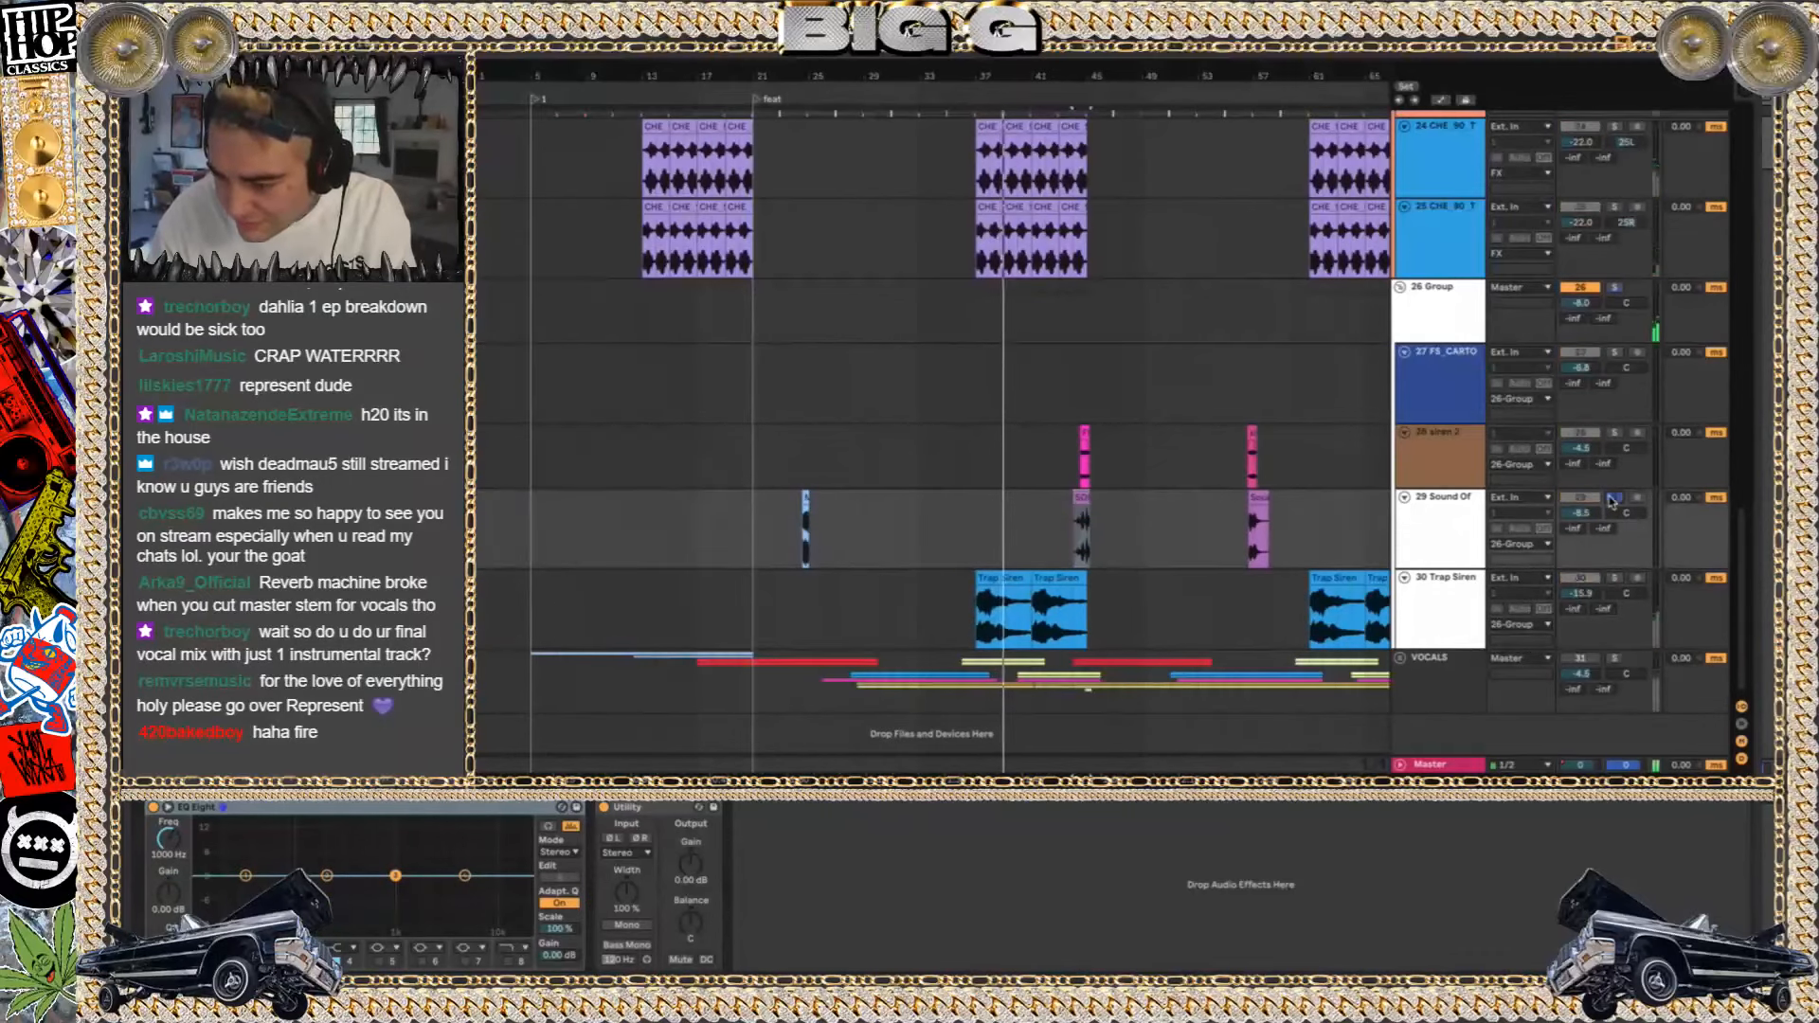
{"action": "key", "text": "space"}
{"action": "key", "text": "space"}
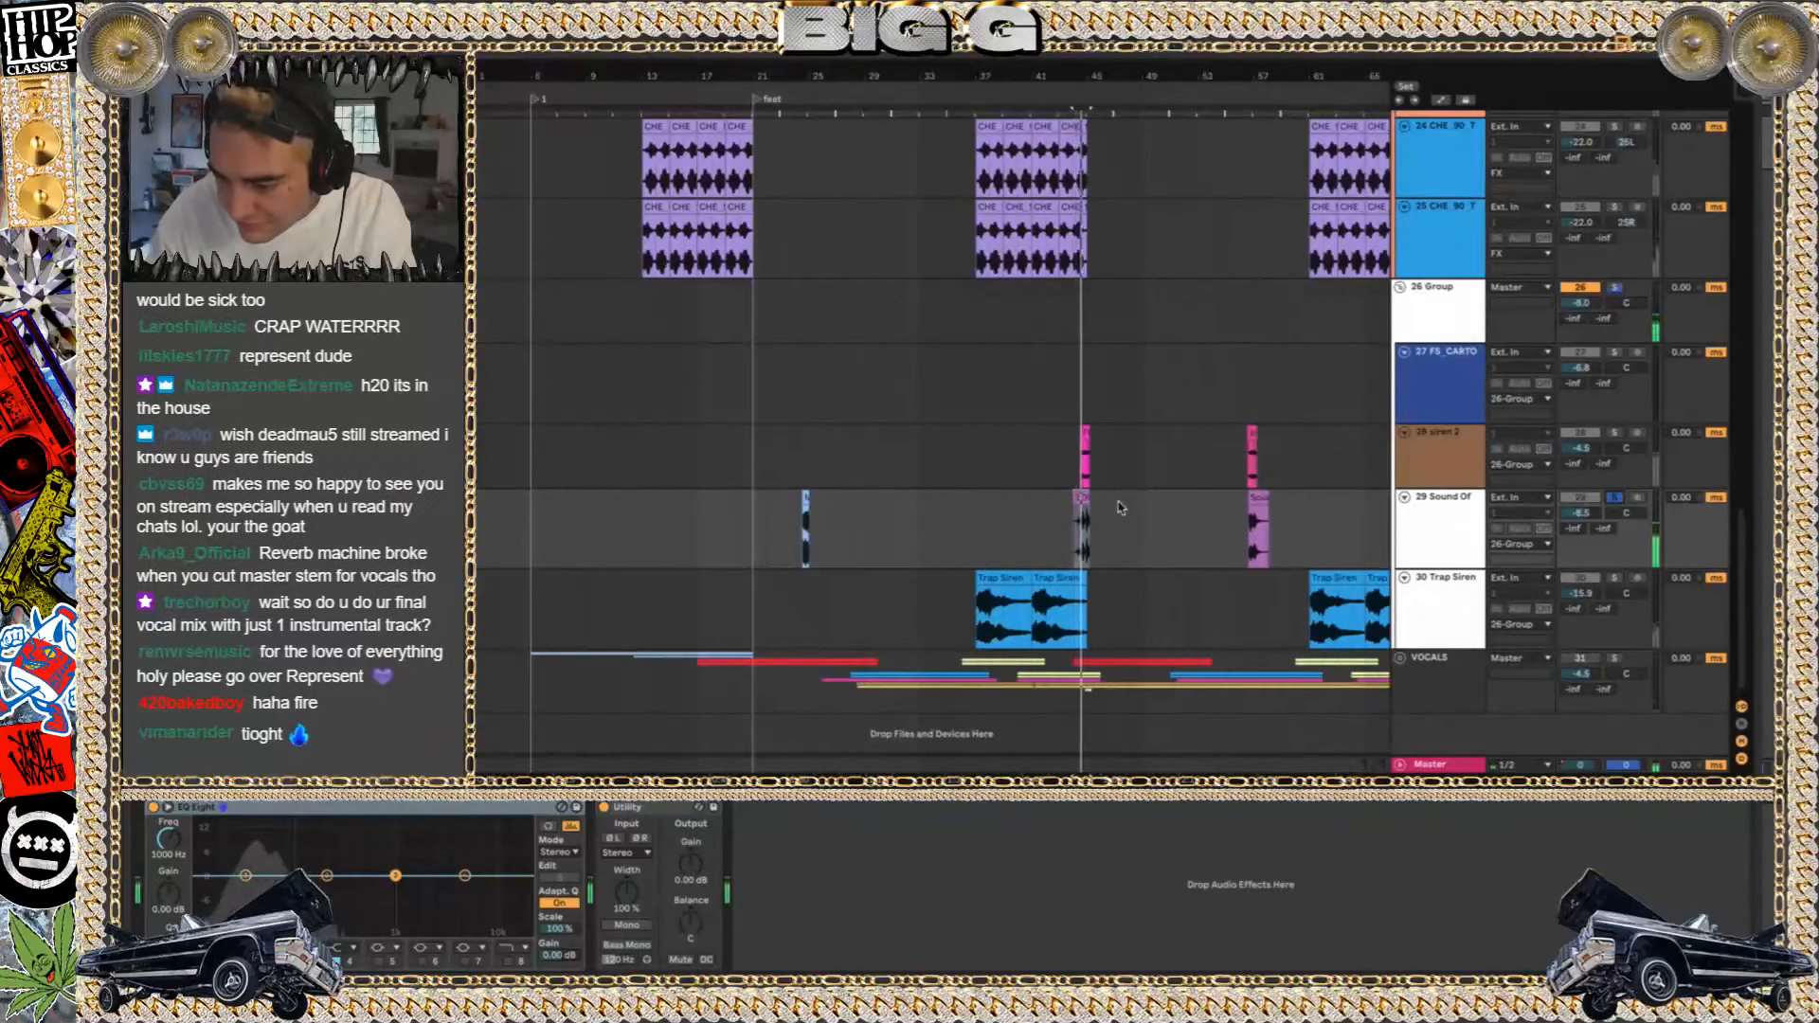
Audition the siren 2 clip just before bar 57
{"action": "scroll", "coordinate": [1095, 514], "scroll_direction": "down", "scroll_amount": 3}
{"action": "scroll", "coordinate": [1096, 514], "scroll_direction": "up", "scroll_amount": 8}
{"action": "scroll", "coordinate": [1095, 513], "scroll_direction": "down", "scroll_amount": 3}
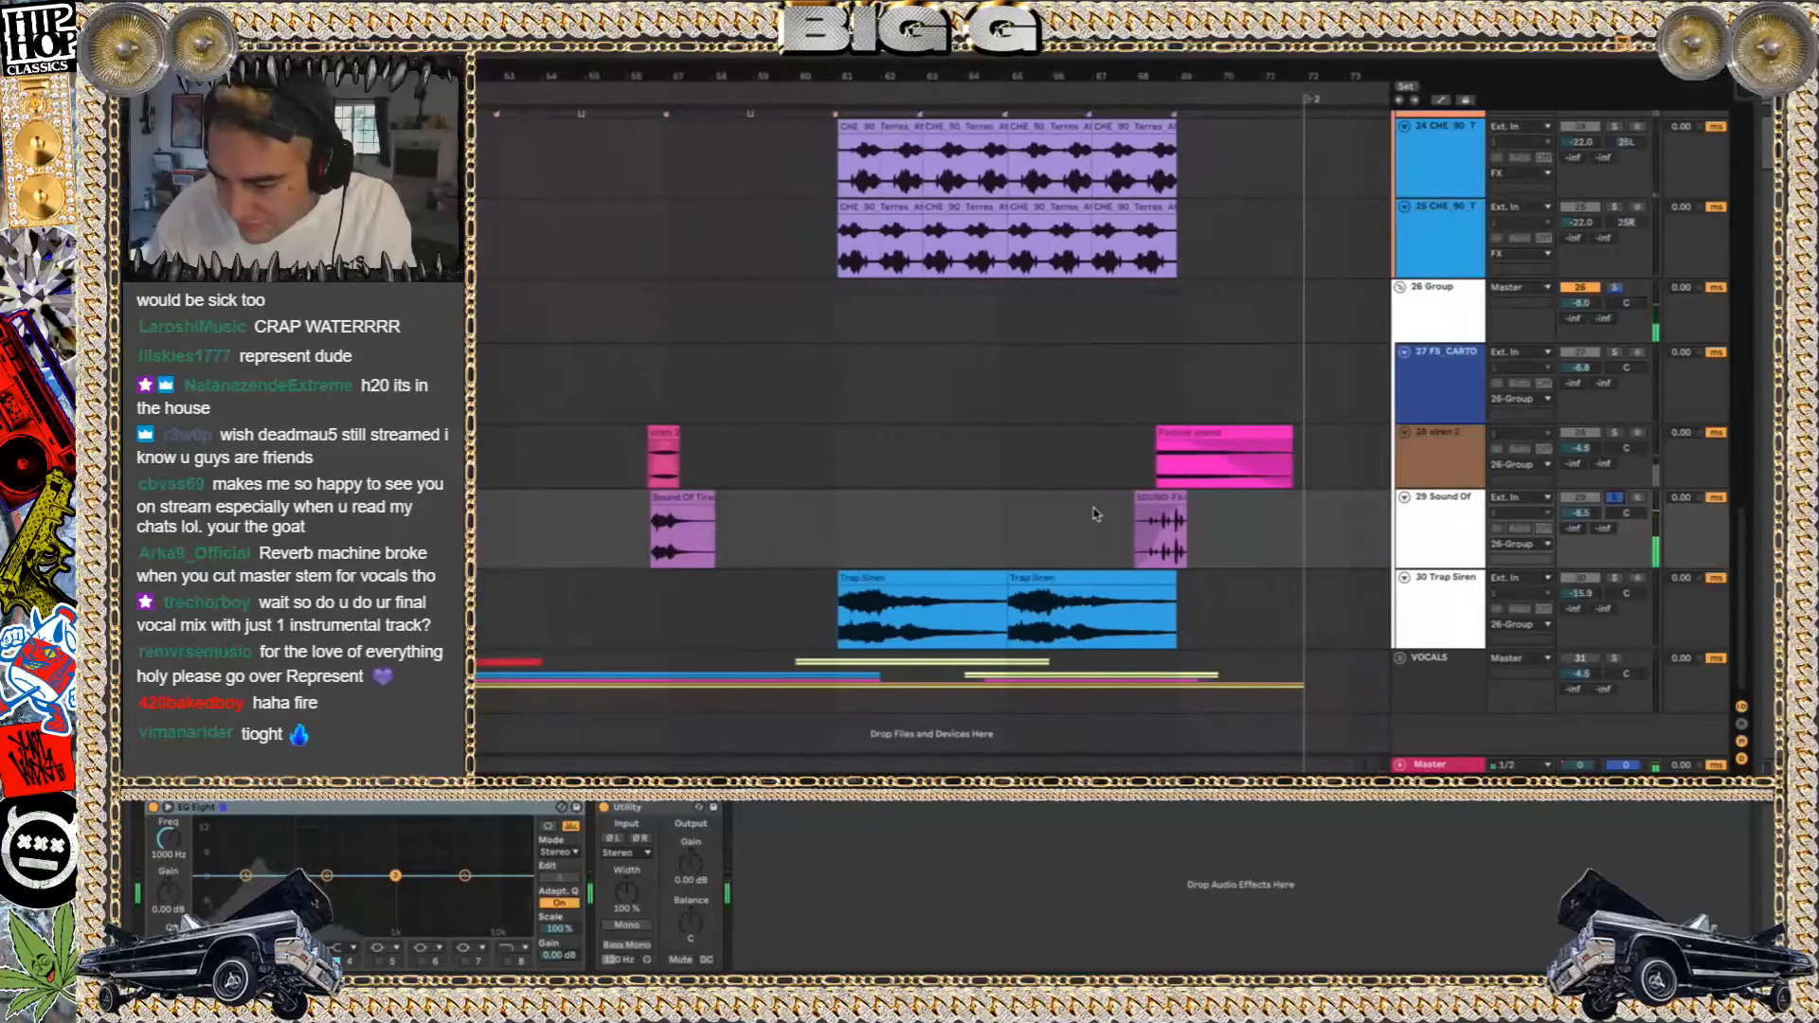
{"action": "left_click", "coordinate": [663, 432]}
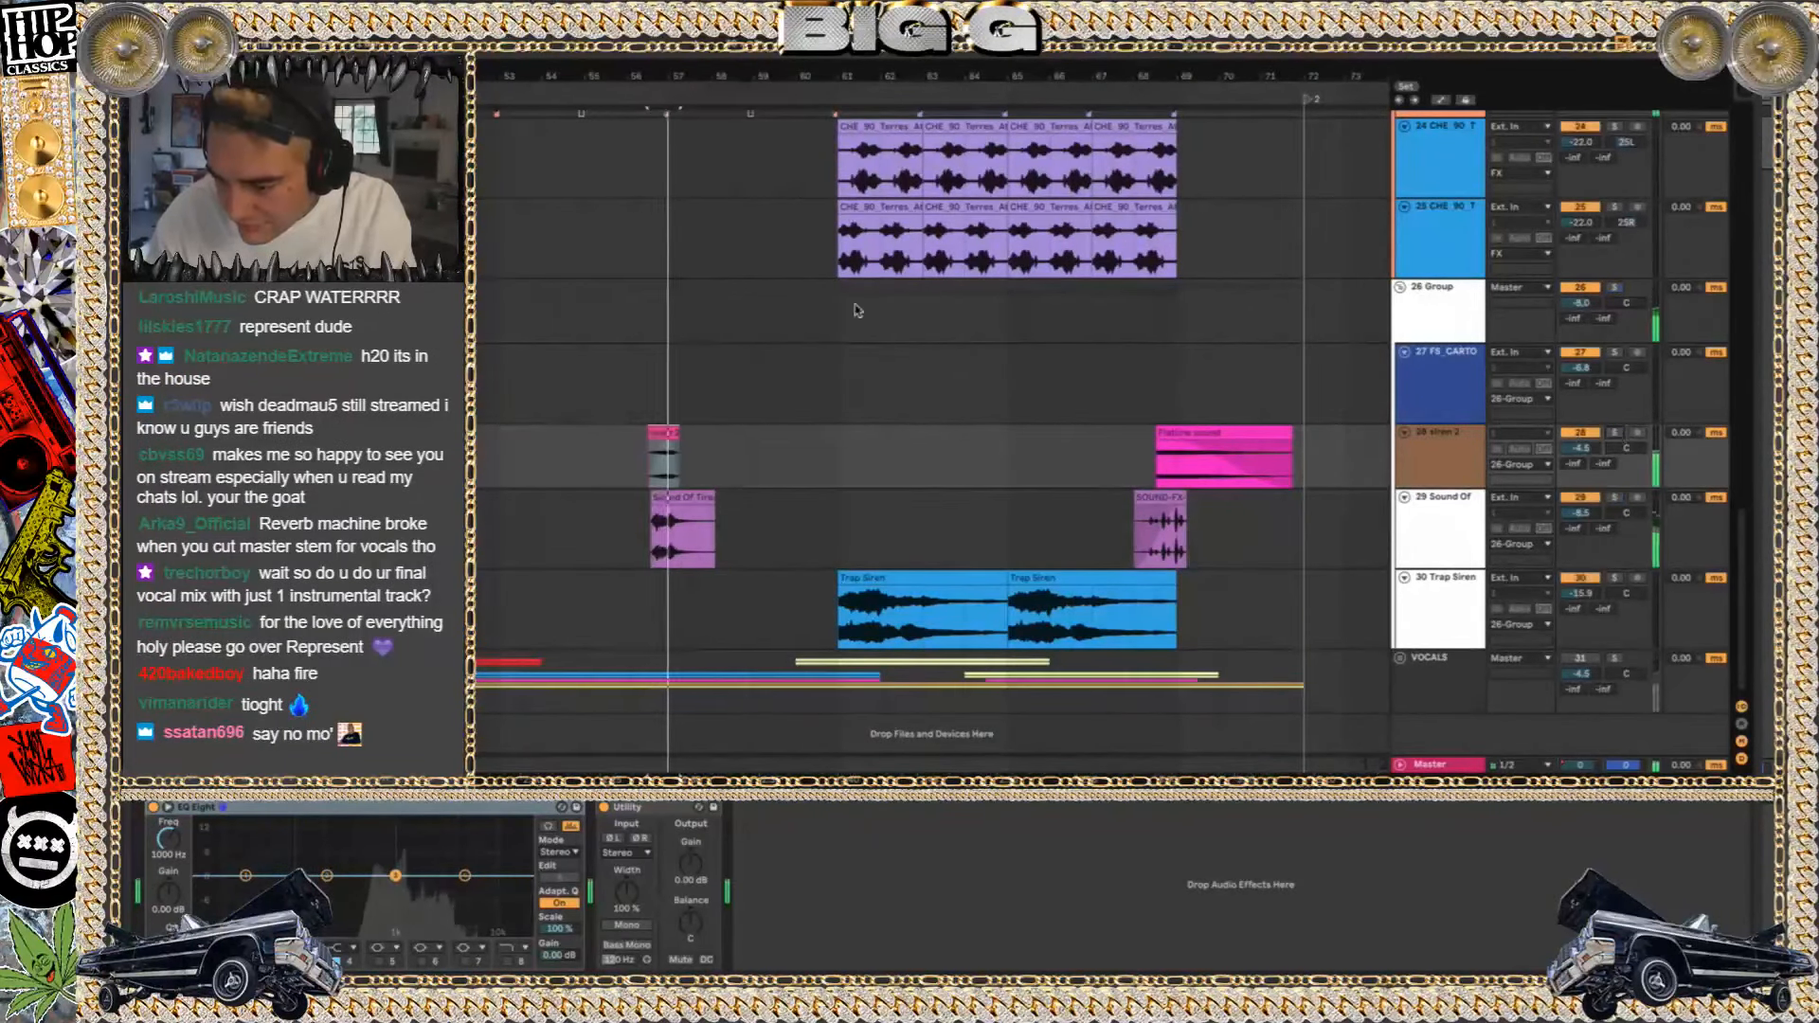
Look over the next section of the arrangement from bar 89 across its effect, drum and MIDI tracks
{"action": "scroll", "coordinate": [856, 310], "scroll_direction": "down", "scroll_amount": 3}
{"action": "scroll", "coordinate": [856, 309], "scroll_direction": "right", "scroll_amount": 5}
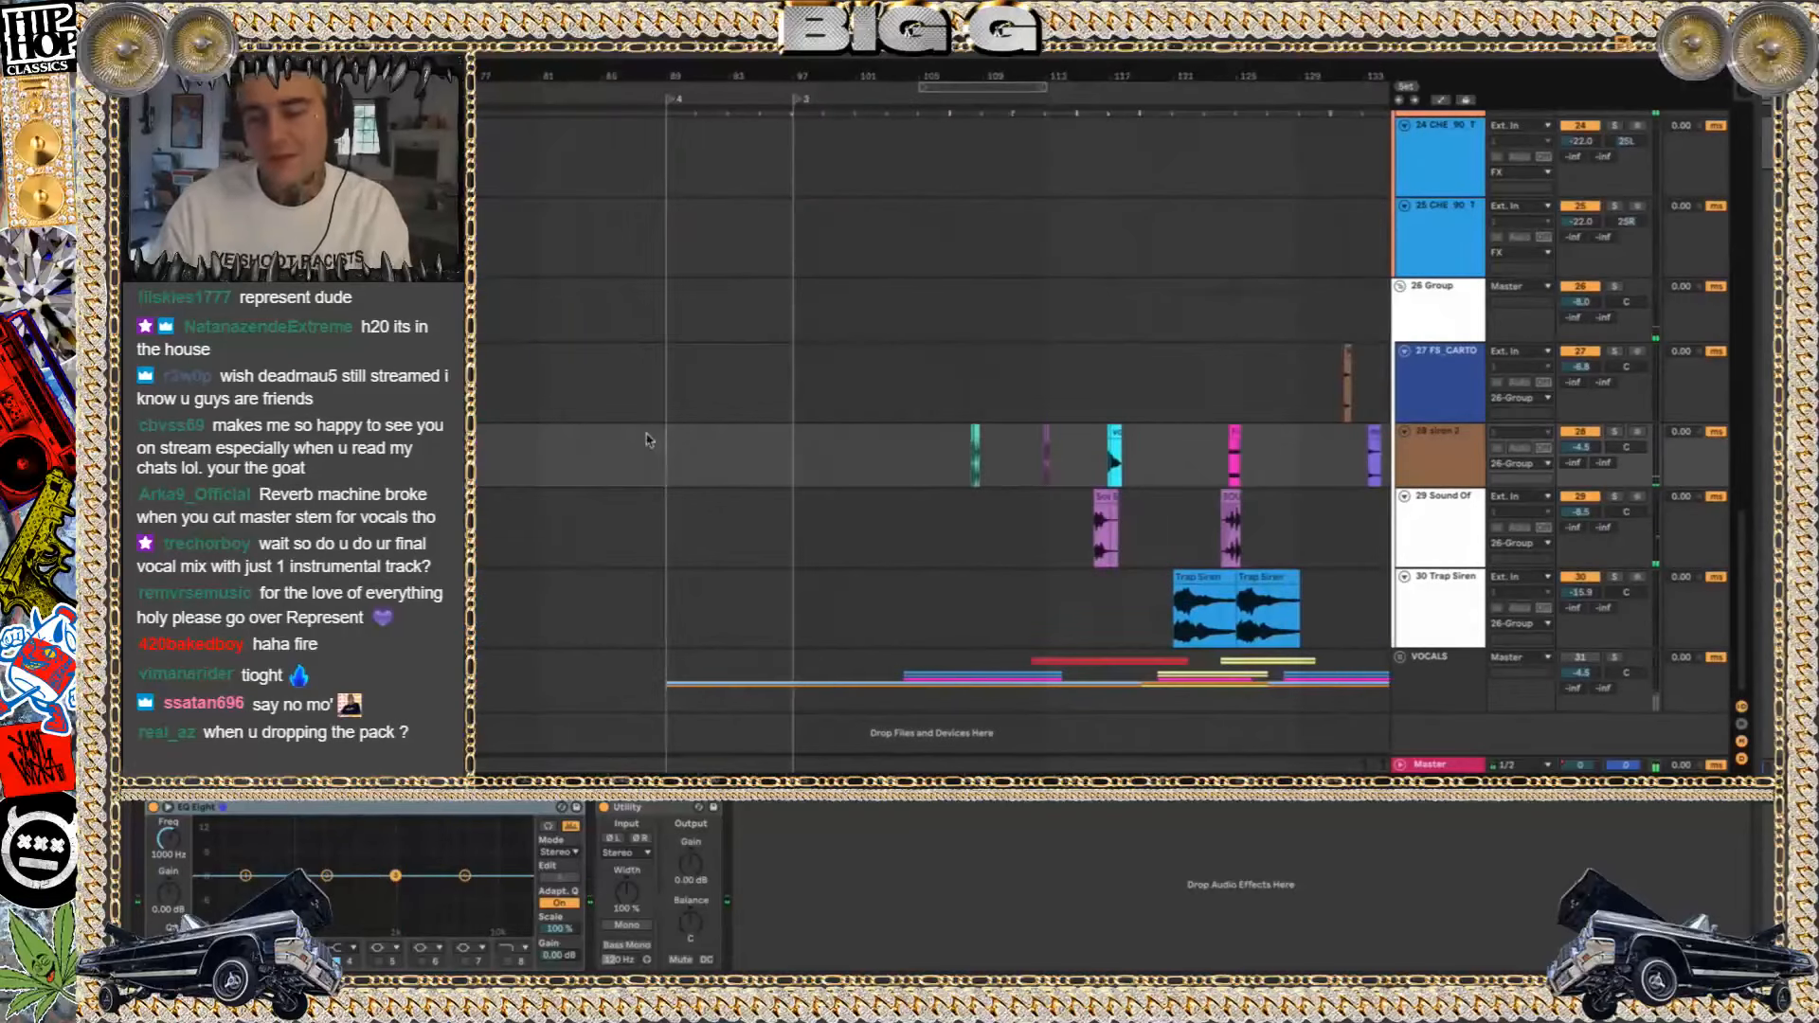
{"action": "scroll", "coordinate": [672, 452], "scroll_direction": "up", "scroll_amount": 10}
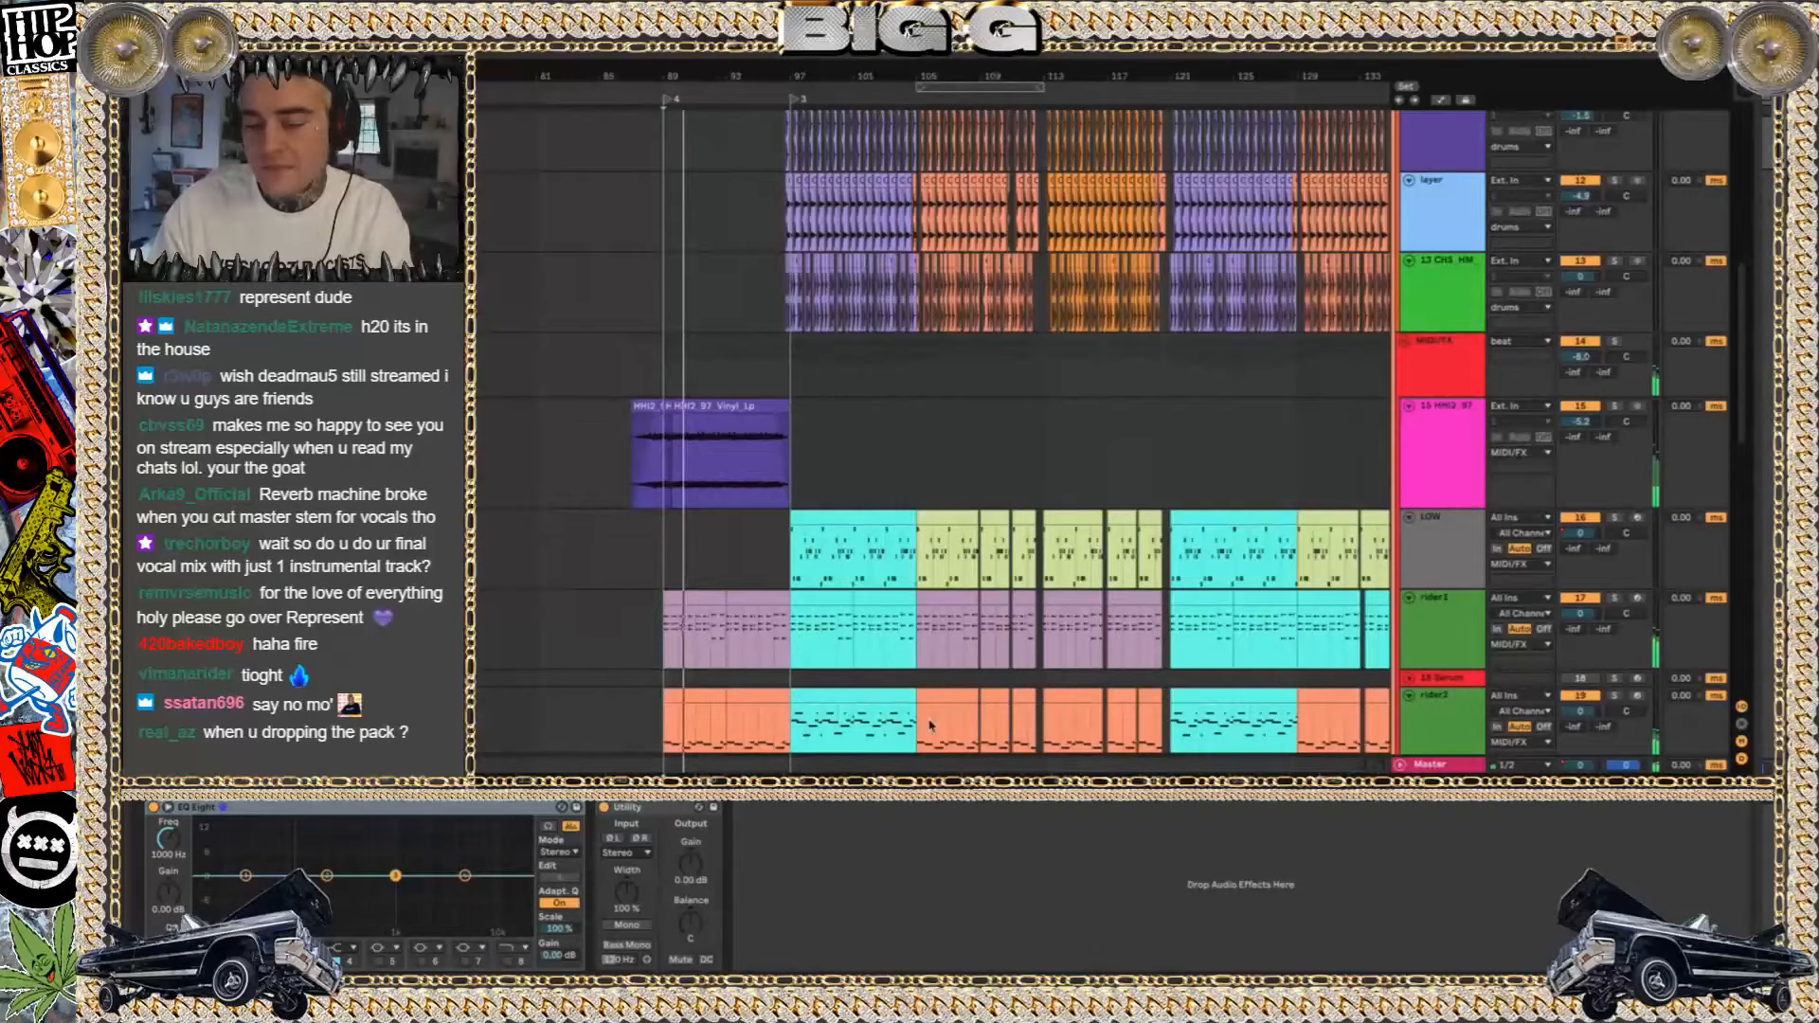
{"action": "scroll", "coordinate": [827, 593], "scroll_direction": "left", "scroll_amount": 5}
{"action": "scroll", "coordinate": [947, 593], "scroll_direction": "down", "scroll_amount": 2}
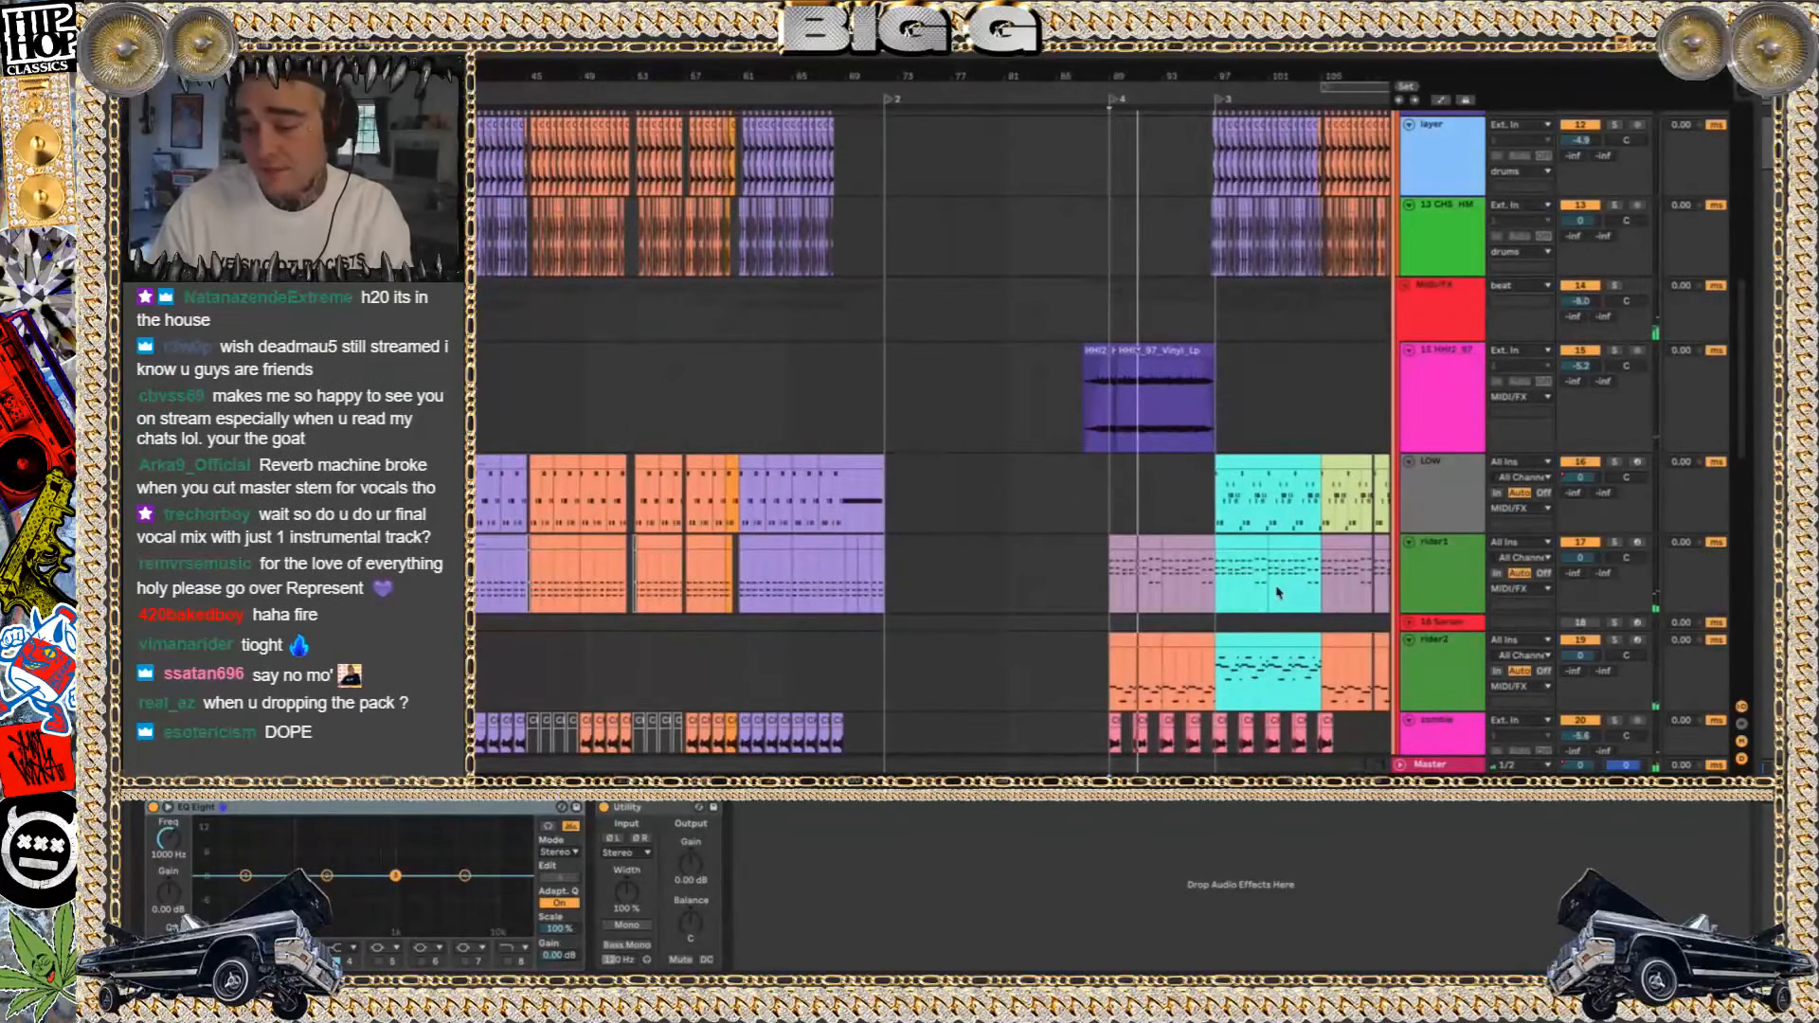
Solo the rider1 track, open its clip at bar 89 and fold the note view to the used pitches
{"action": "left_click", "coordinate": [1127, 555]}
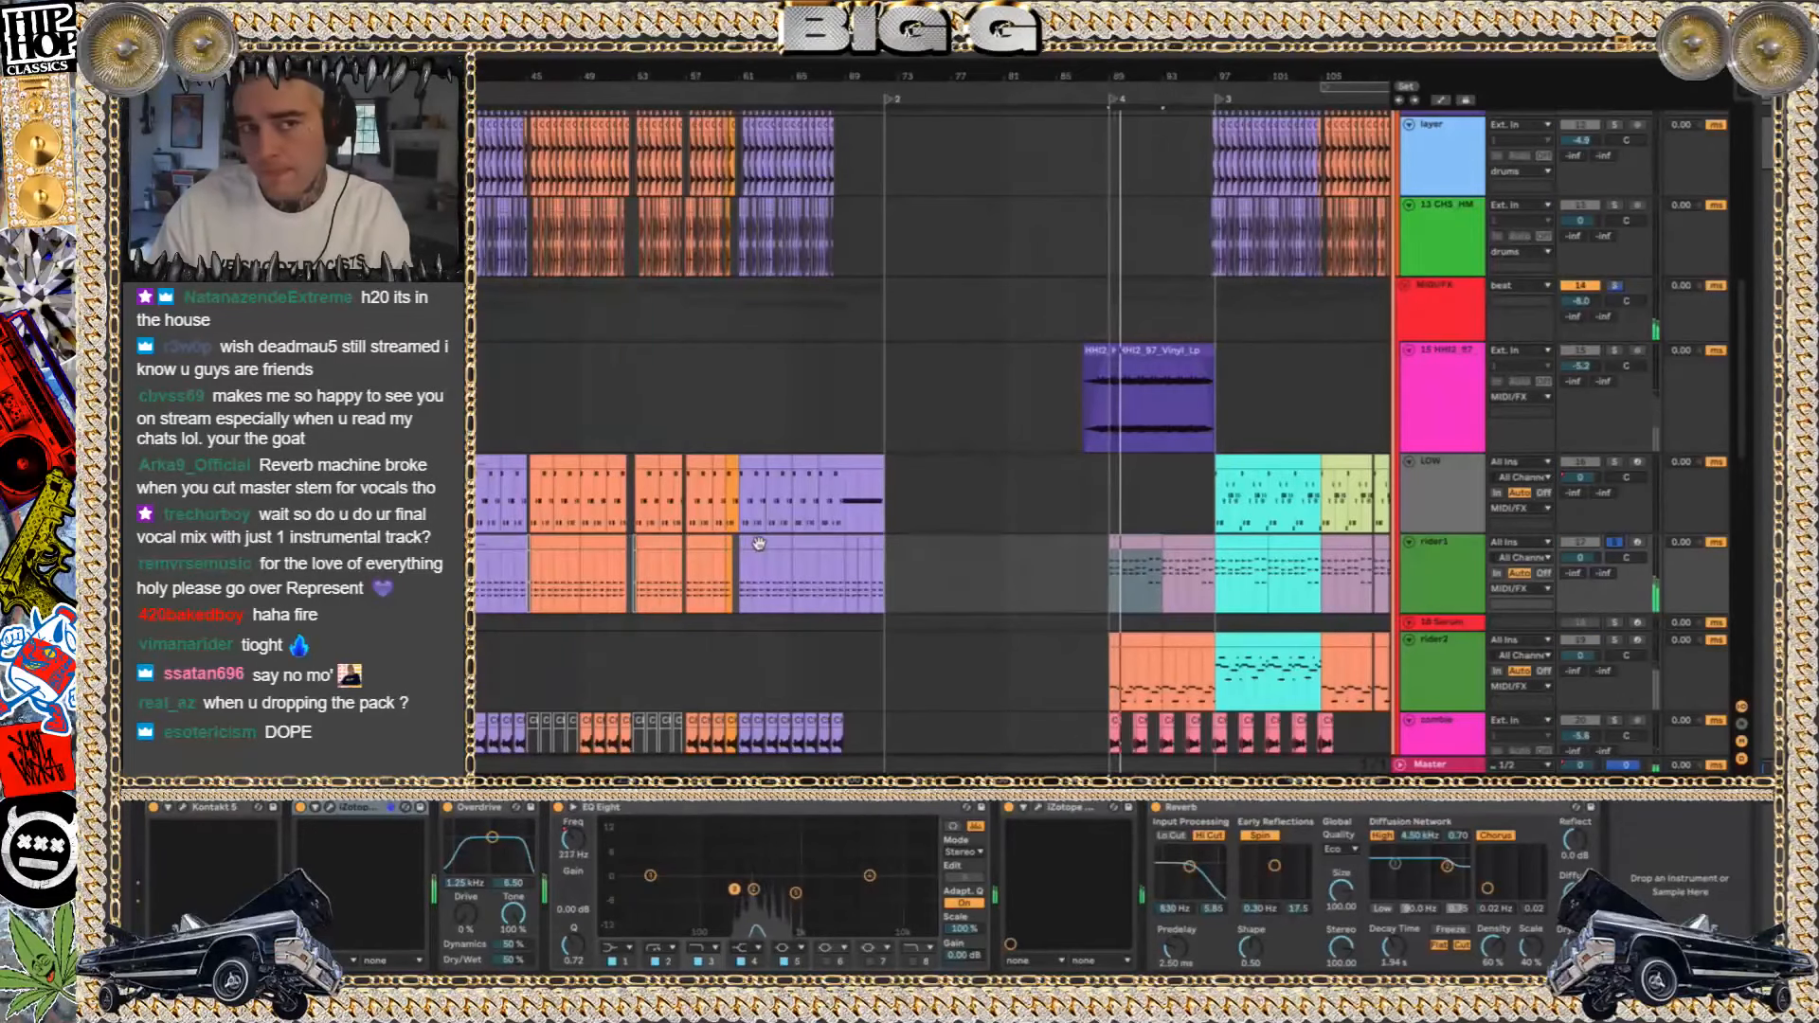
{"action": "left_click", "coordinate": [1139, 544]}
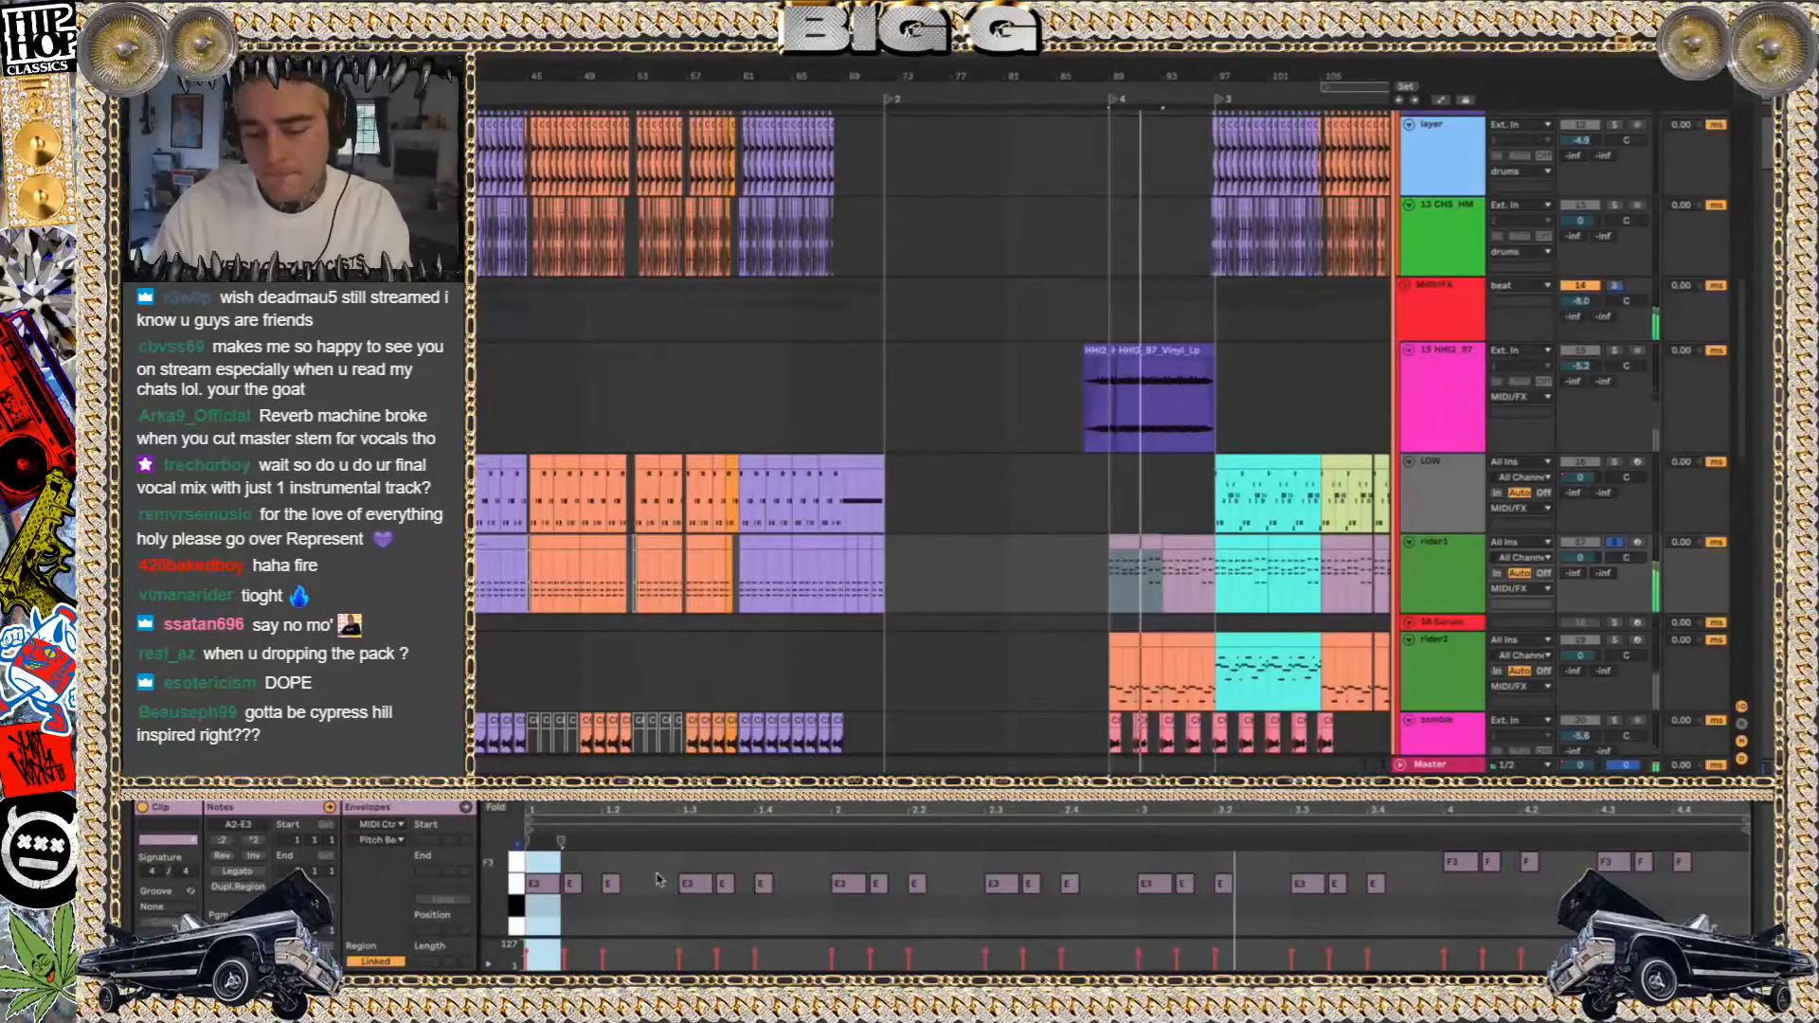
{"action": "left_click", "coordinate": [495, 808]}
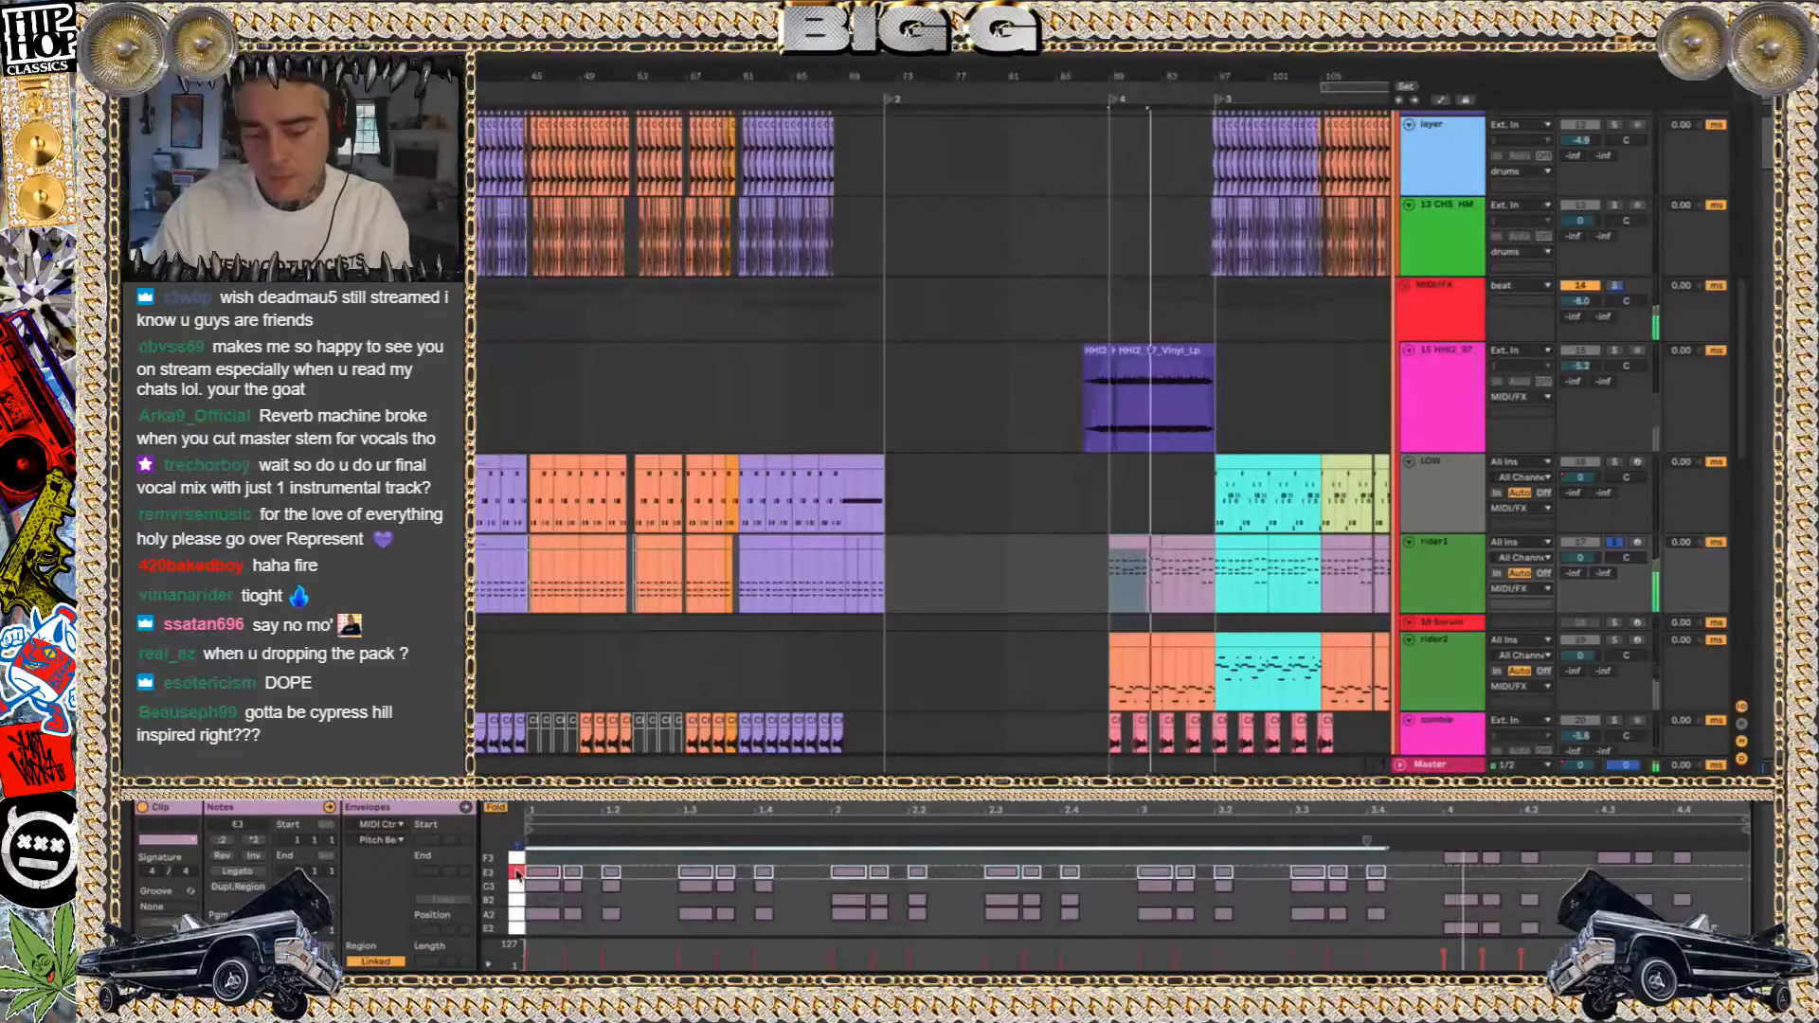
Audition the selected E3 notes of the rider1 clip an octave lower and return them to E3
{"action": "key", "text": "shift+Down"}
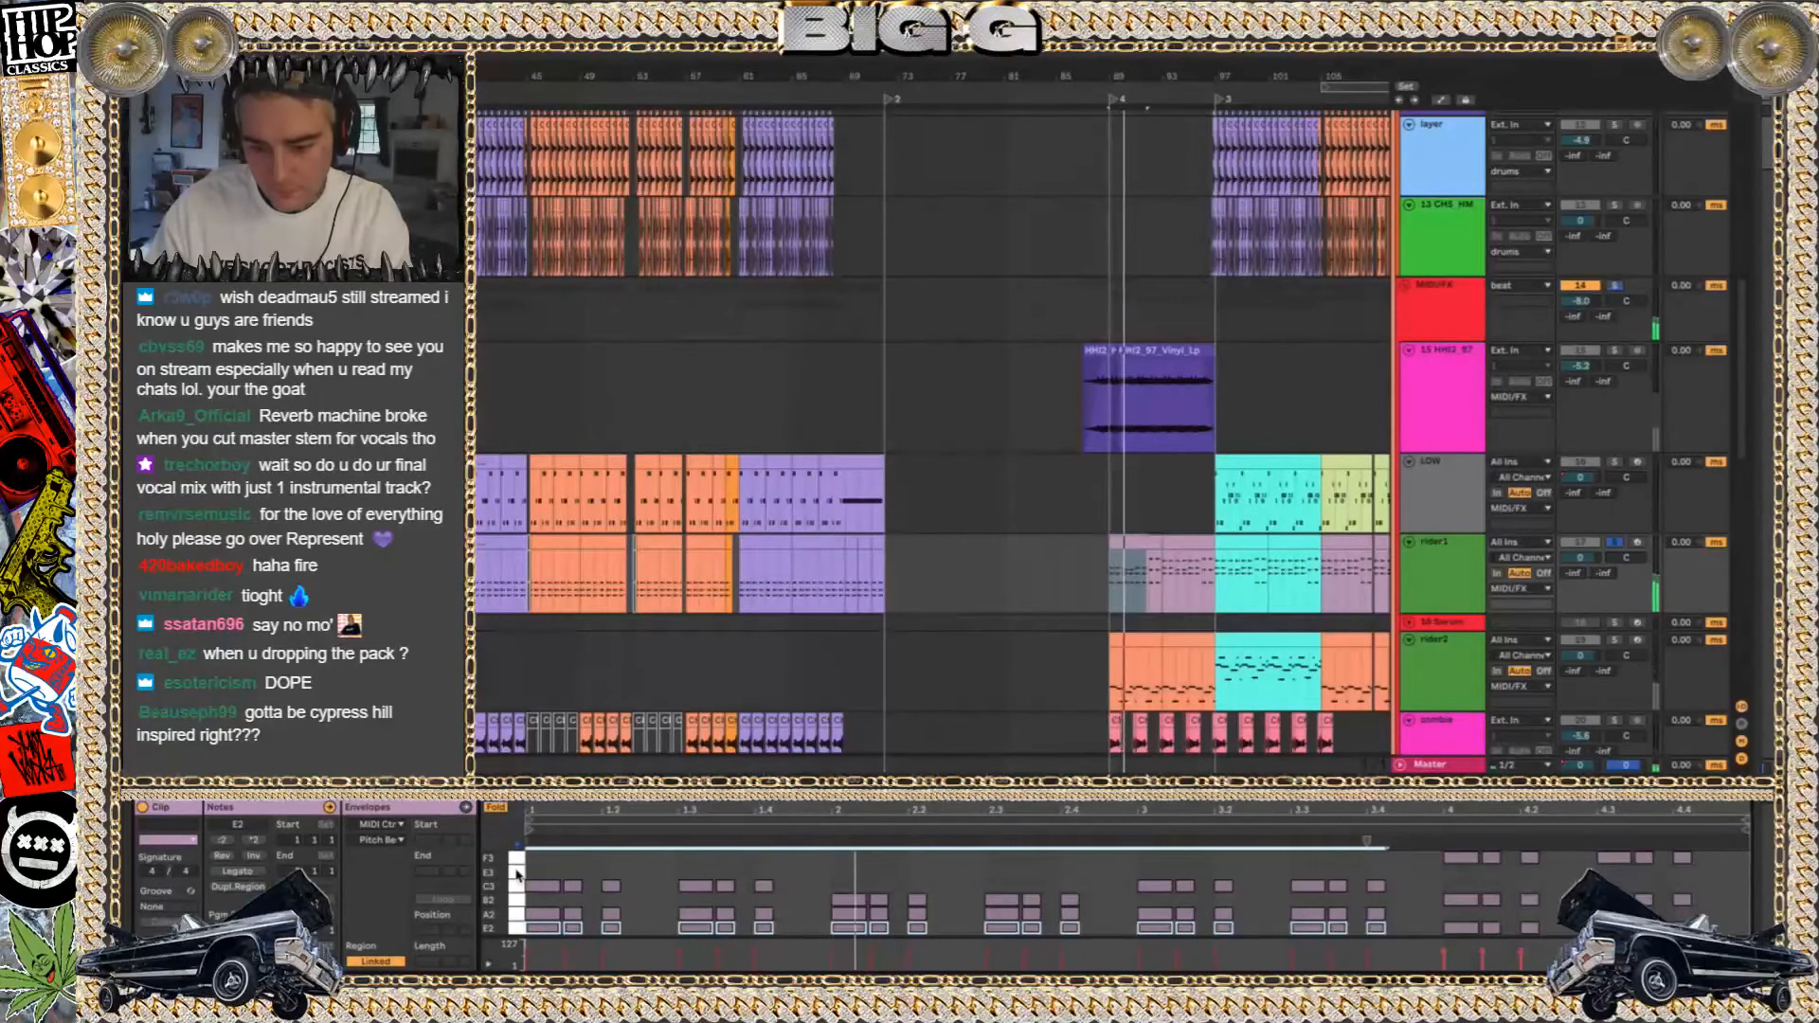
{"action": "key", "text": "shift+Up"}
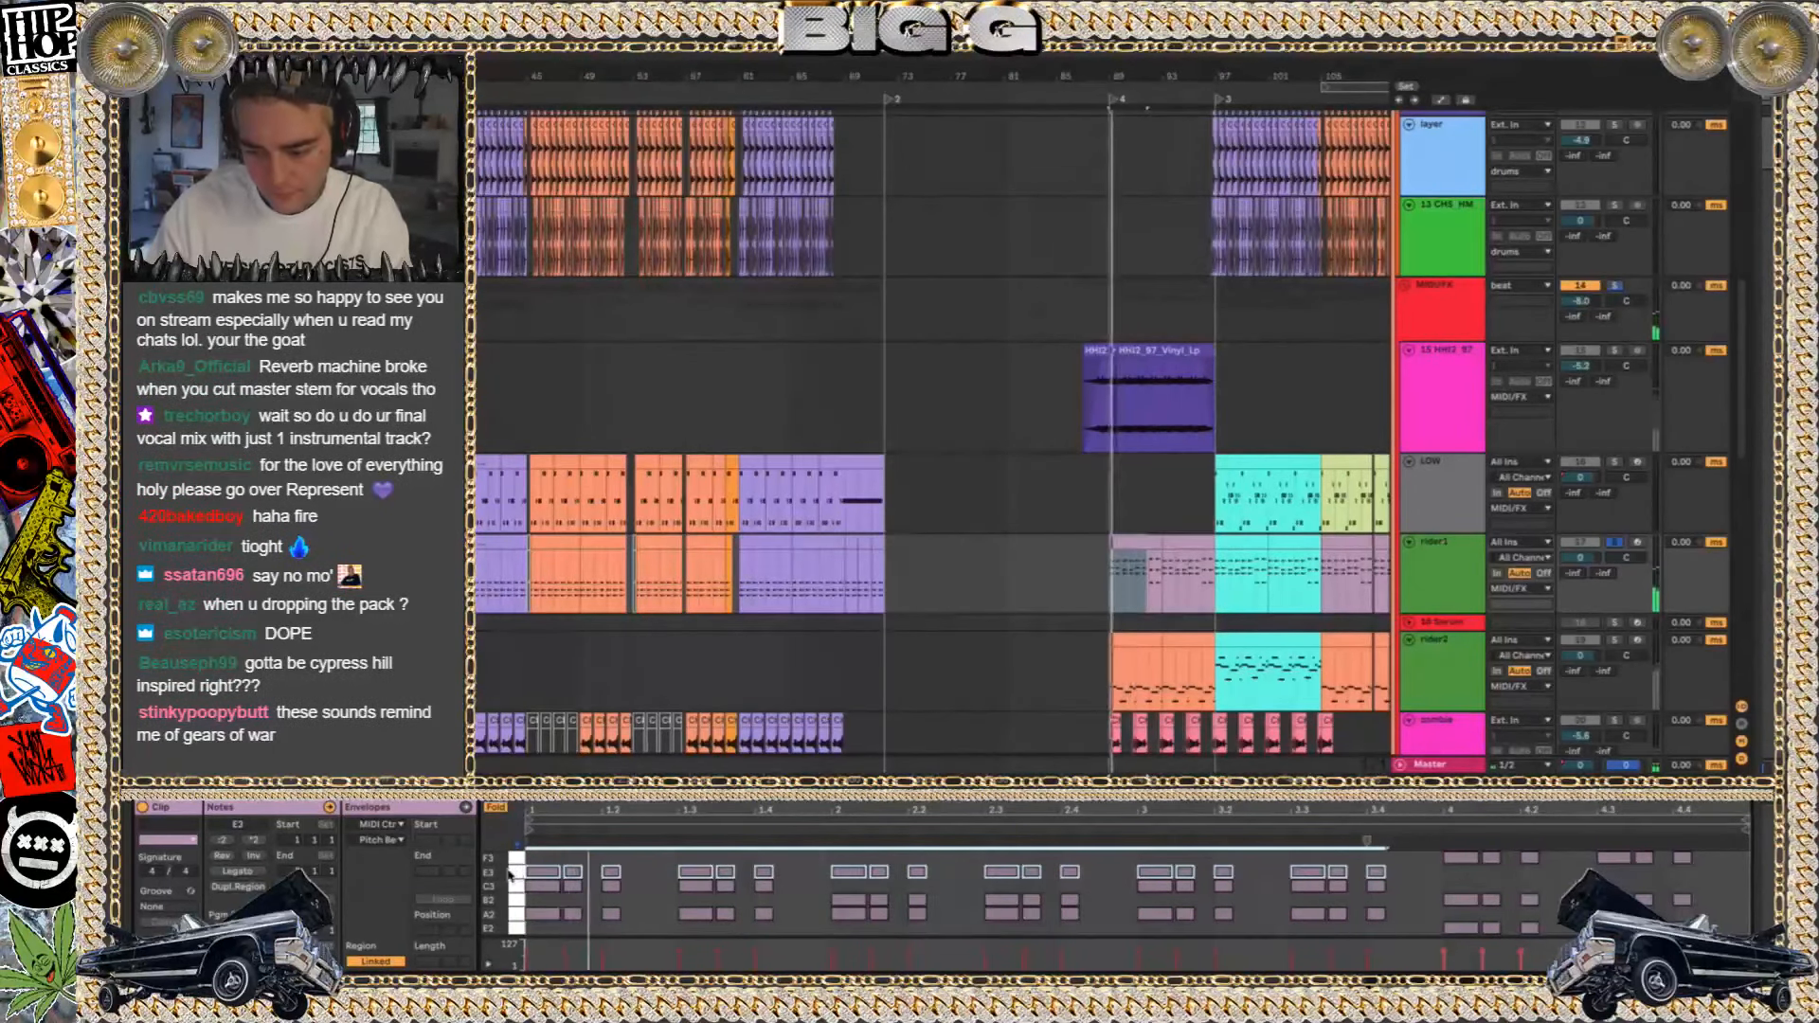
View the notes of the rider1 clip at bar 97 and play the soloed LOW clip at the same bar
{"action": "left_click", "coordinate": [1225, 577]}
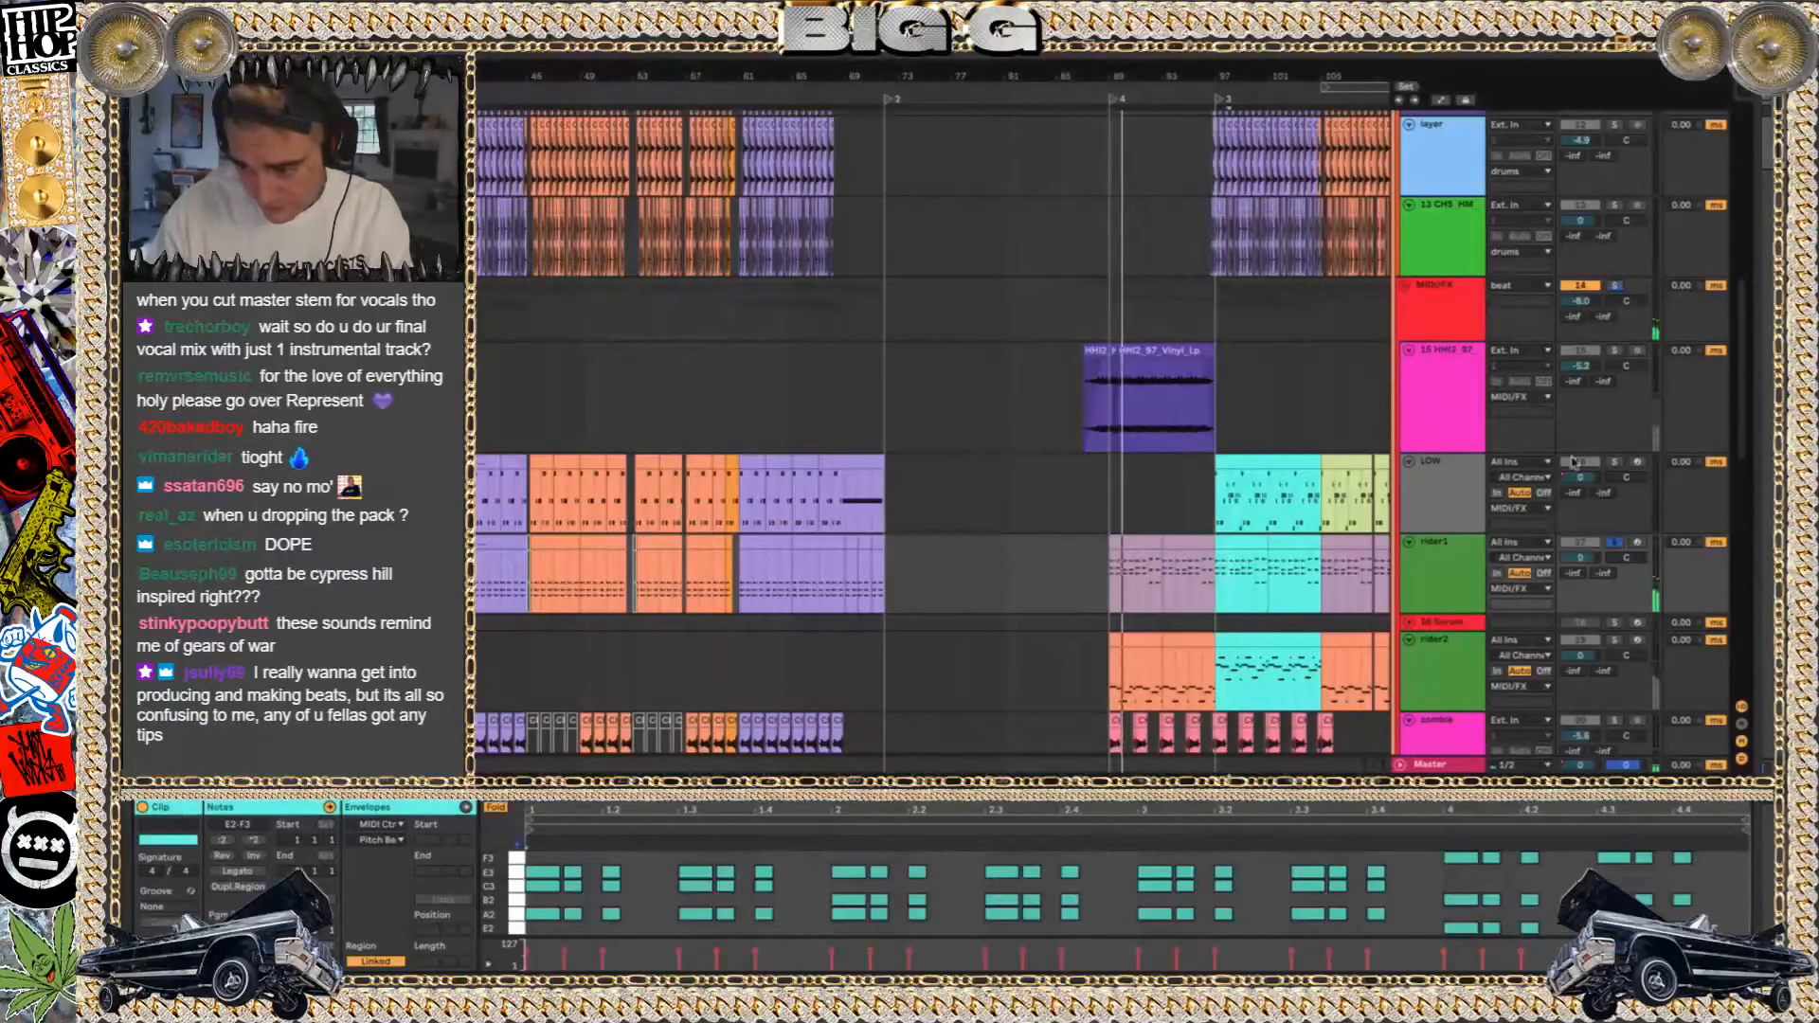
{"action": "left_click", "coordinate": [1270, 493]}
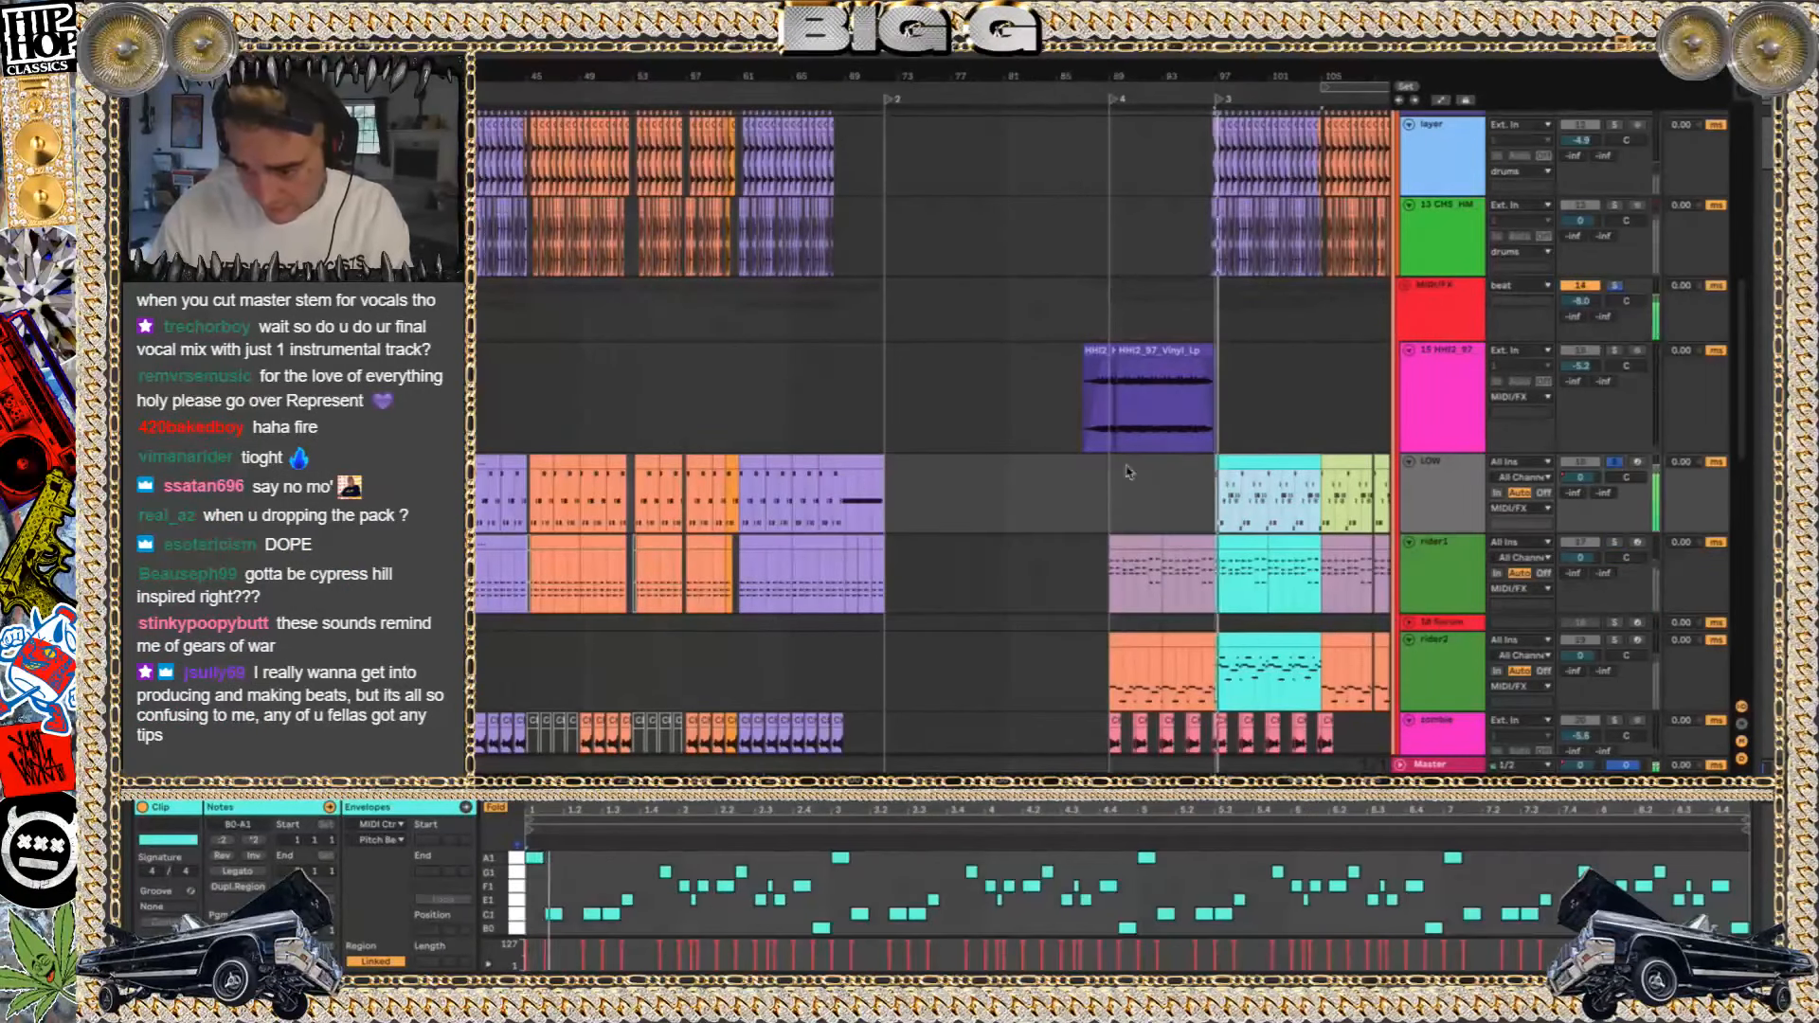
Clear the solo on the LOW track, solo rider2 and view the notes of its clip at bar 97
{"action": "left_click", "coordinate": [1614, 462]}
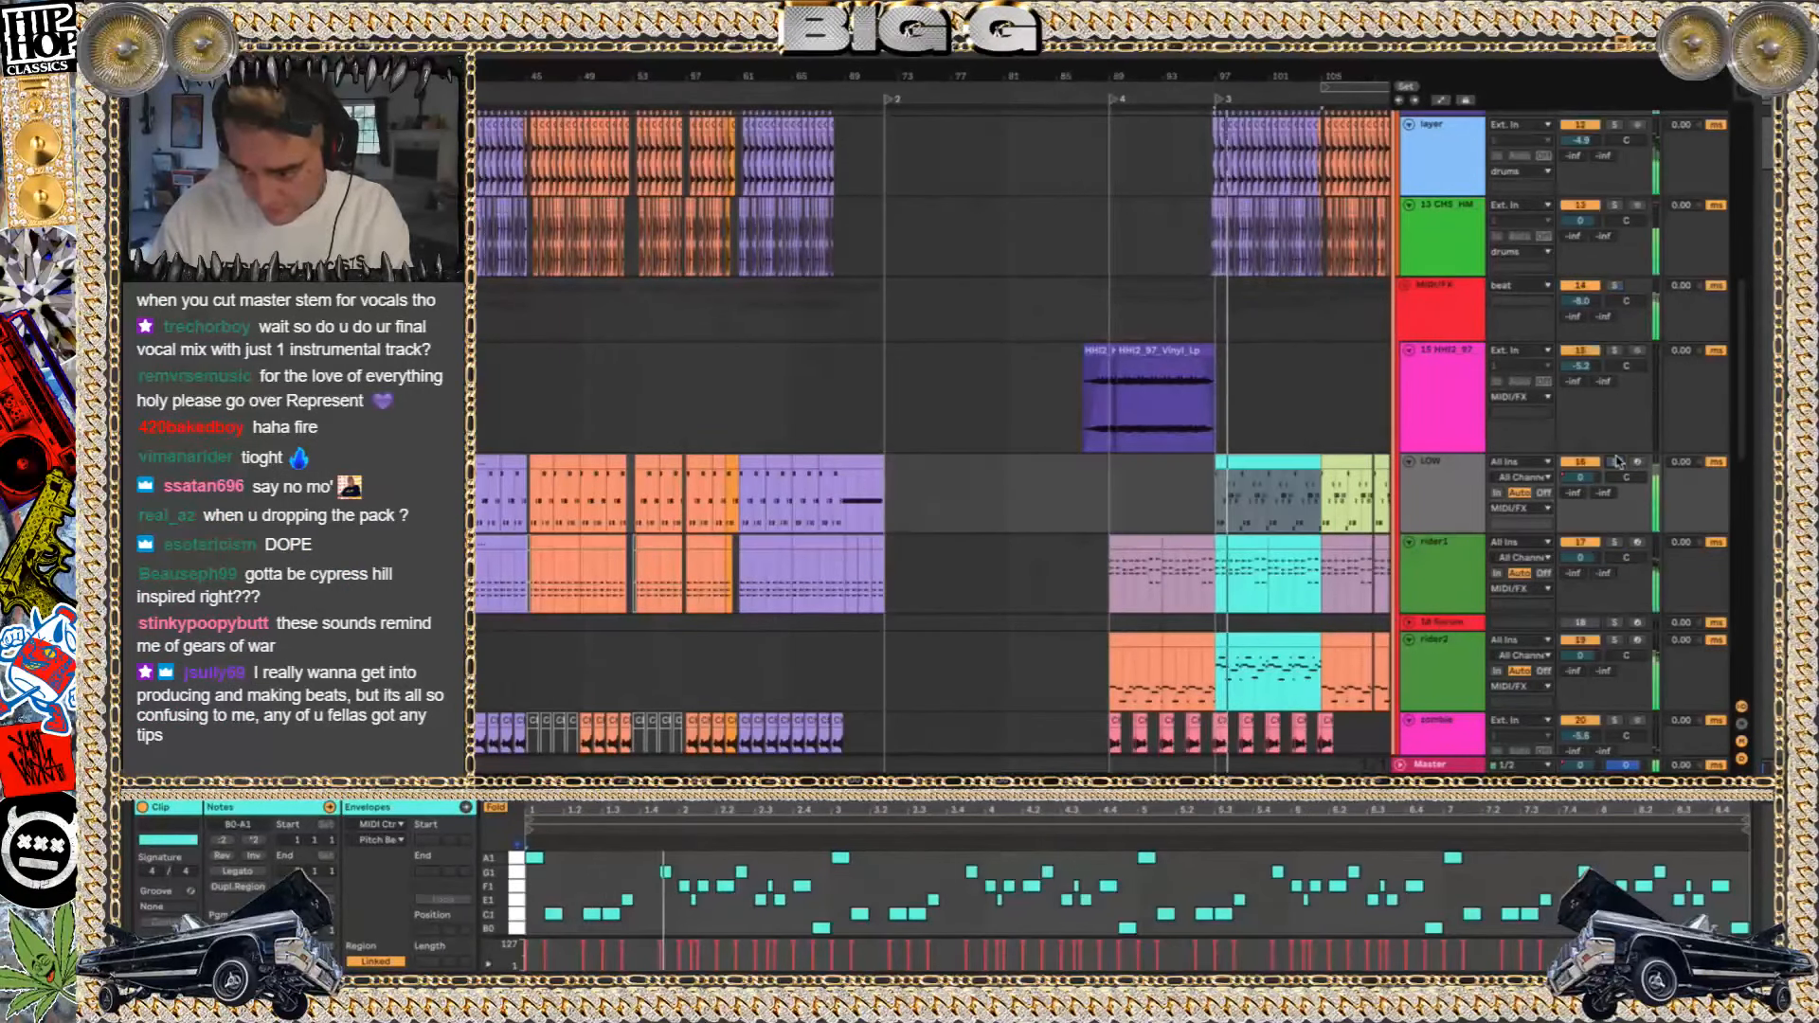
{"action": "scroll", "coordinate": [1232, 455], "scroll_direction": "down", "scroll_amount": 5}
{"action": "scroll", "coordinate": [1231, 455], "scroll_direction": "right", "scroll_amount": 5}
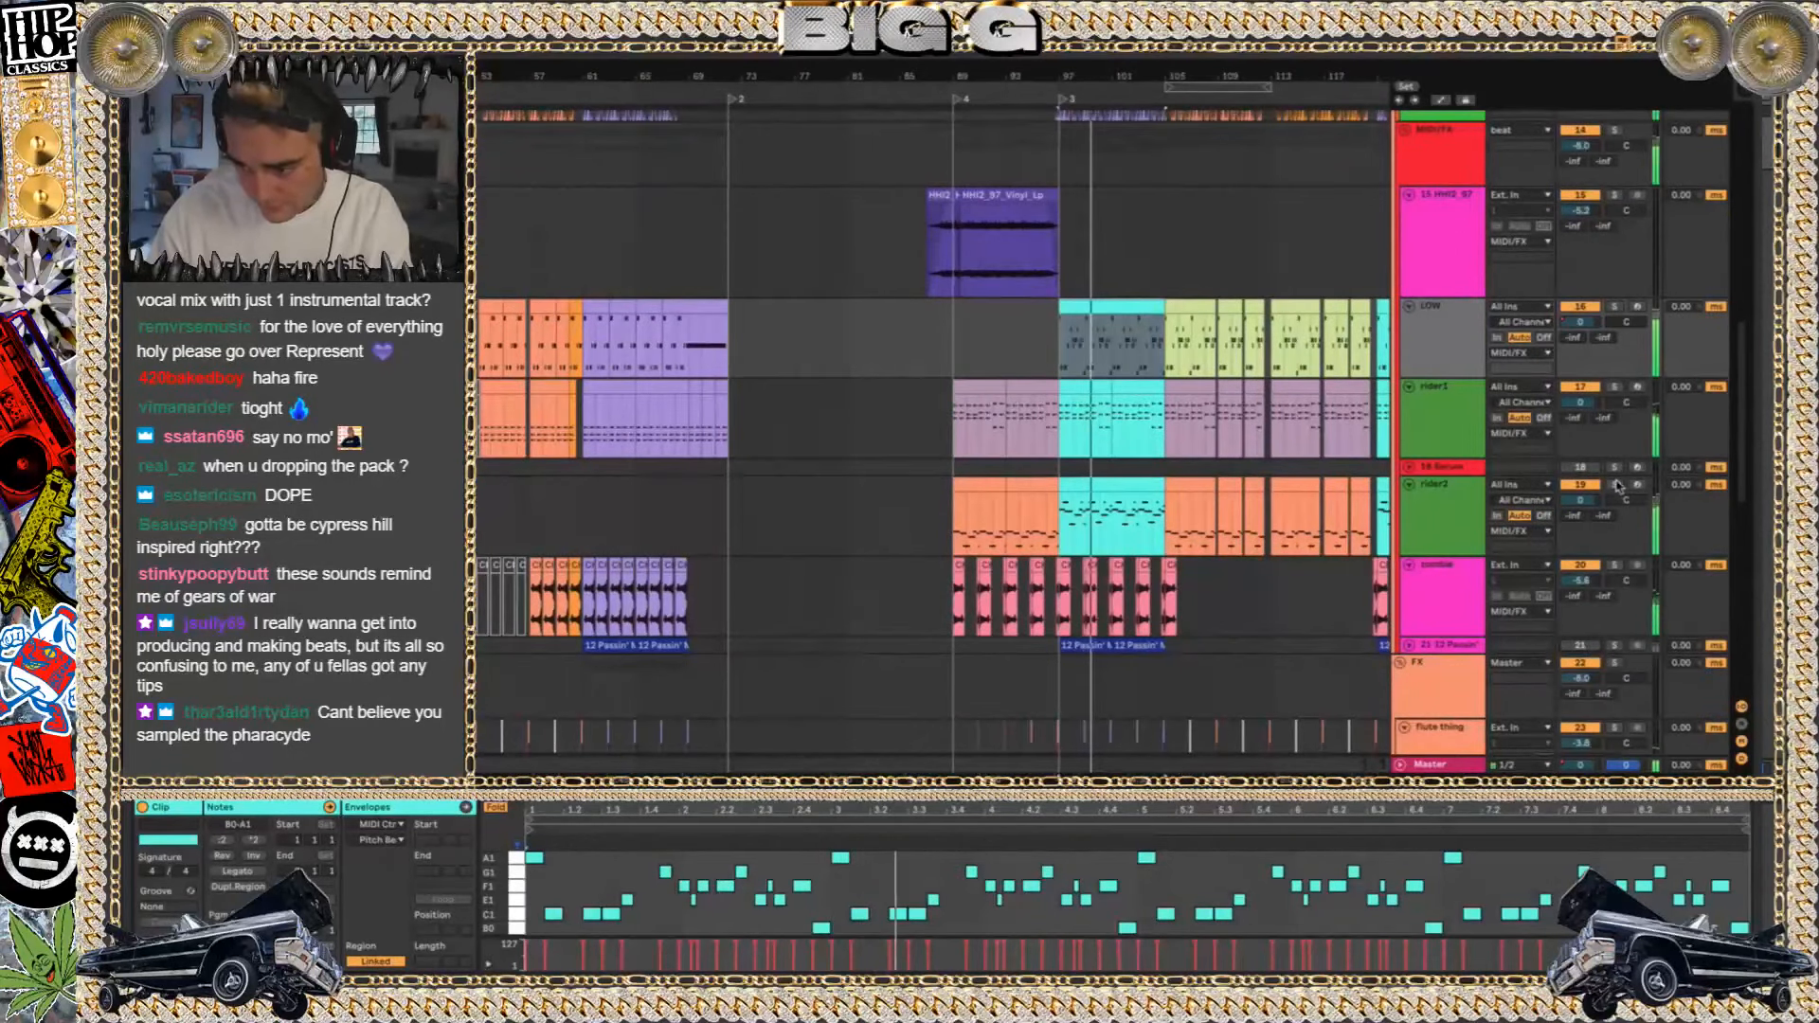
{"action": "scroll", "coordinate": [1071, 493], "scroll_direction": "left", "scroll_amount": 15}
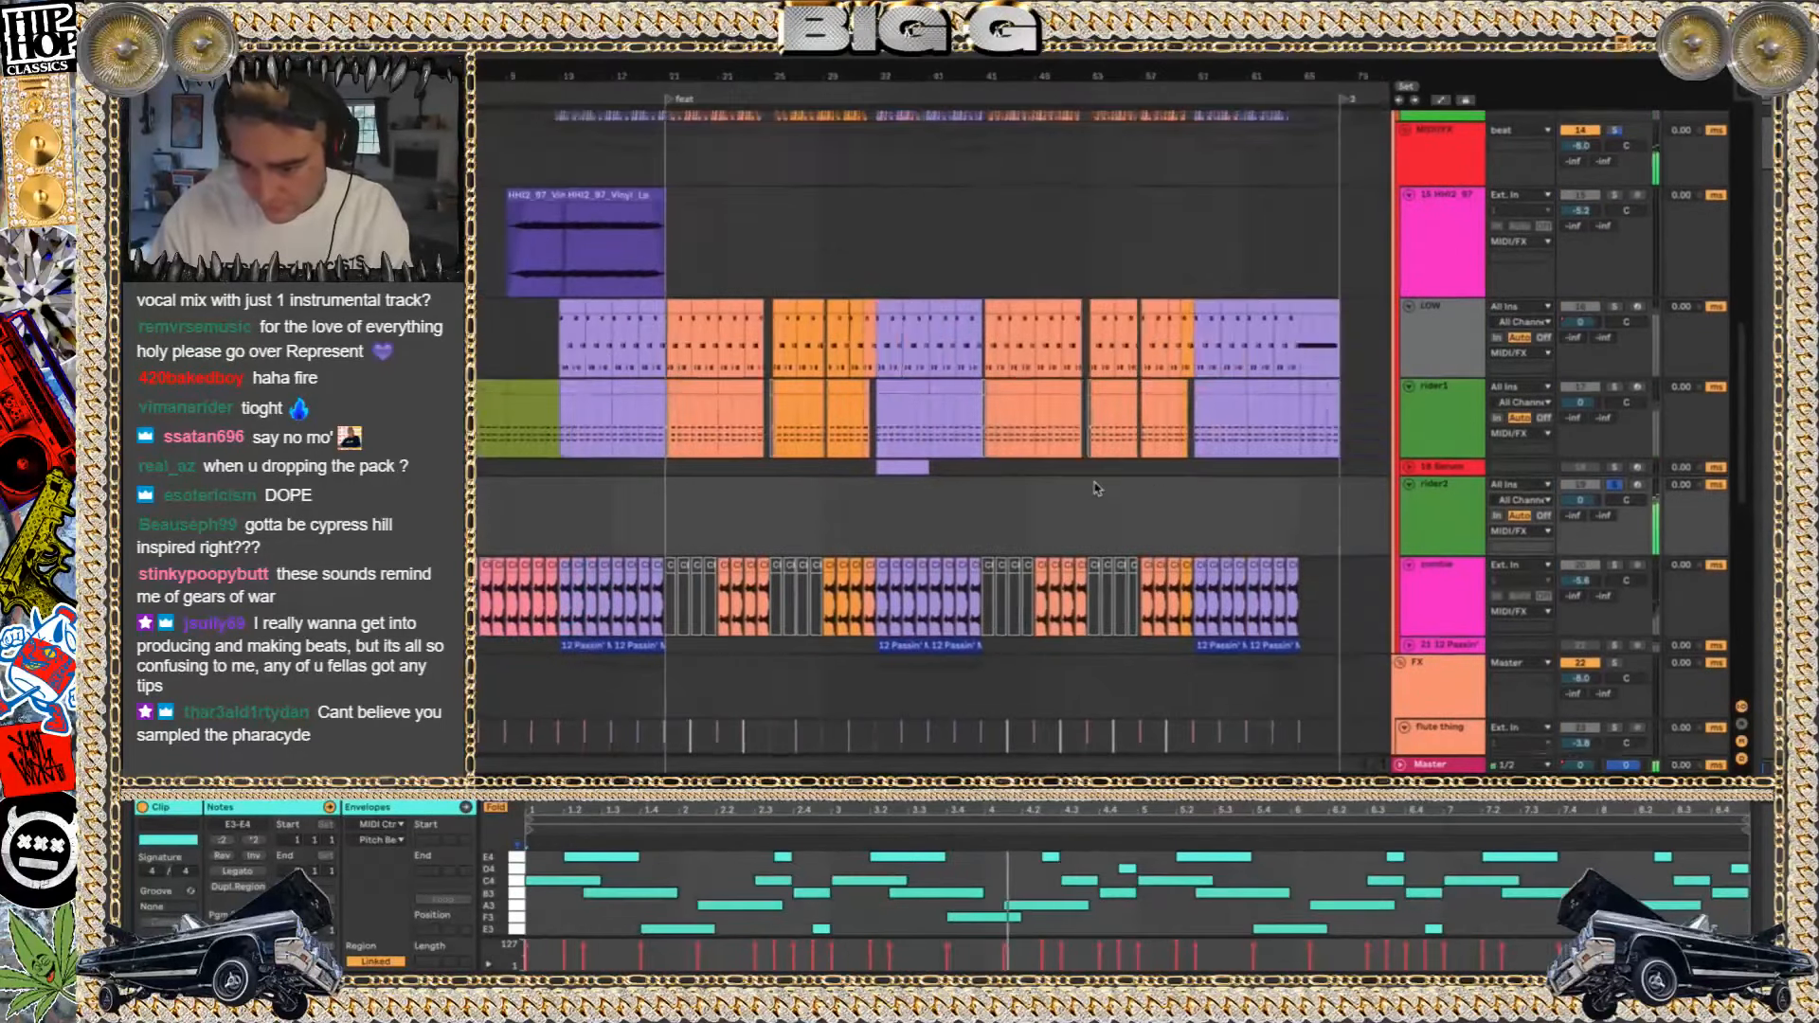
{"action": "scroll", "coordinate": [1094, 489], "scroll_direction": "right", "scroll_amount": 6}
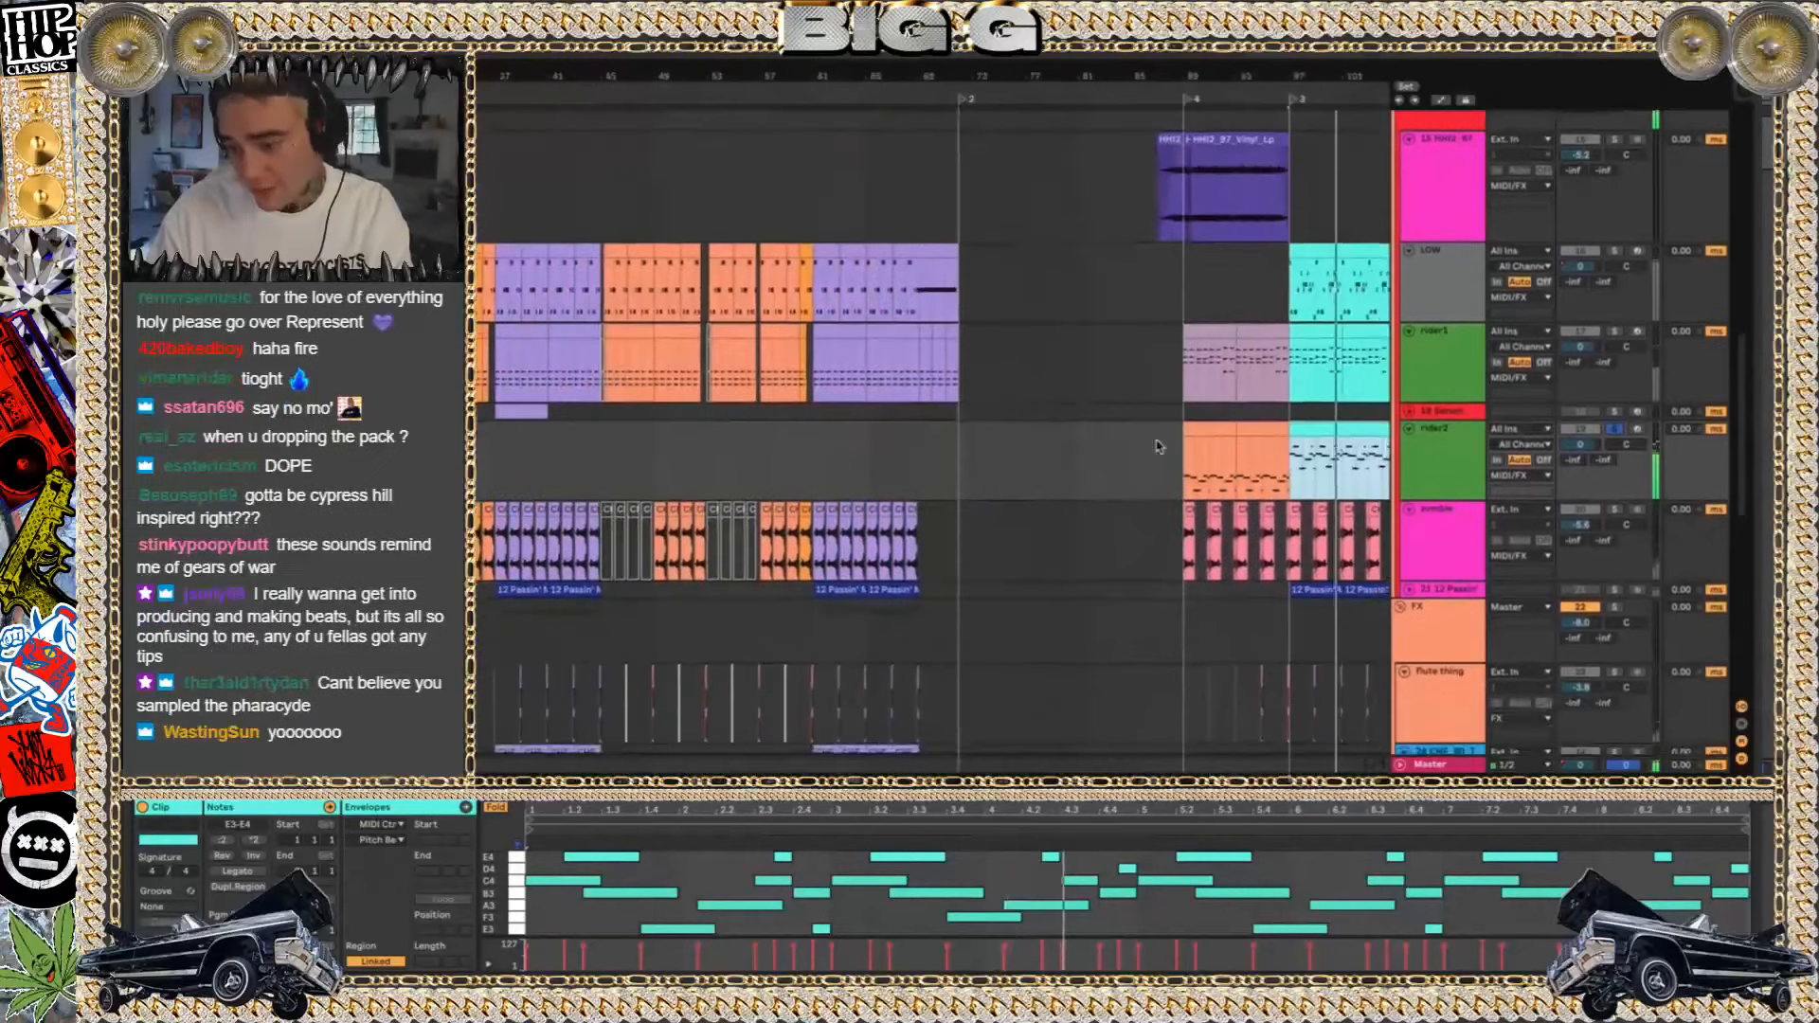
Show the rider2 track's device chain, view its Kontakt 5 instrument and close the instrument window
{"action": "left_click", "coordinate": [1440, 468]}
{"action": "double_click", "coordinate": [1440, 469]}
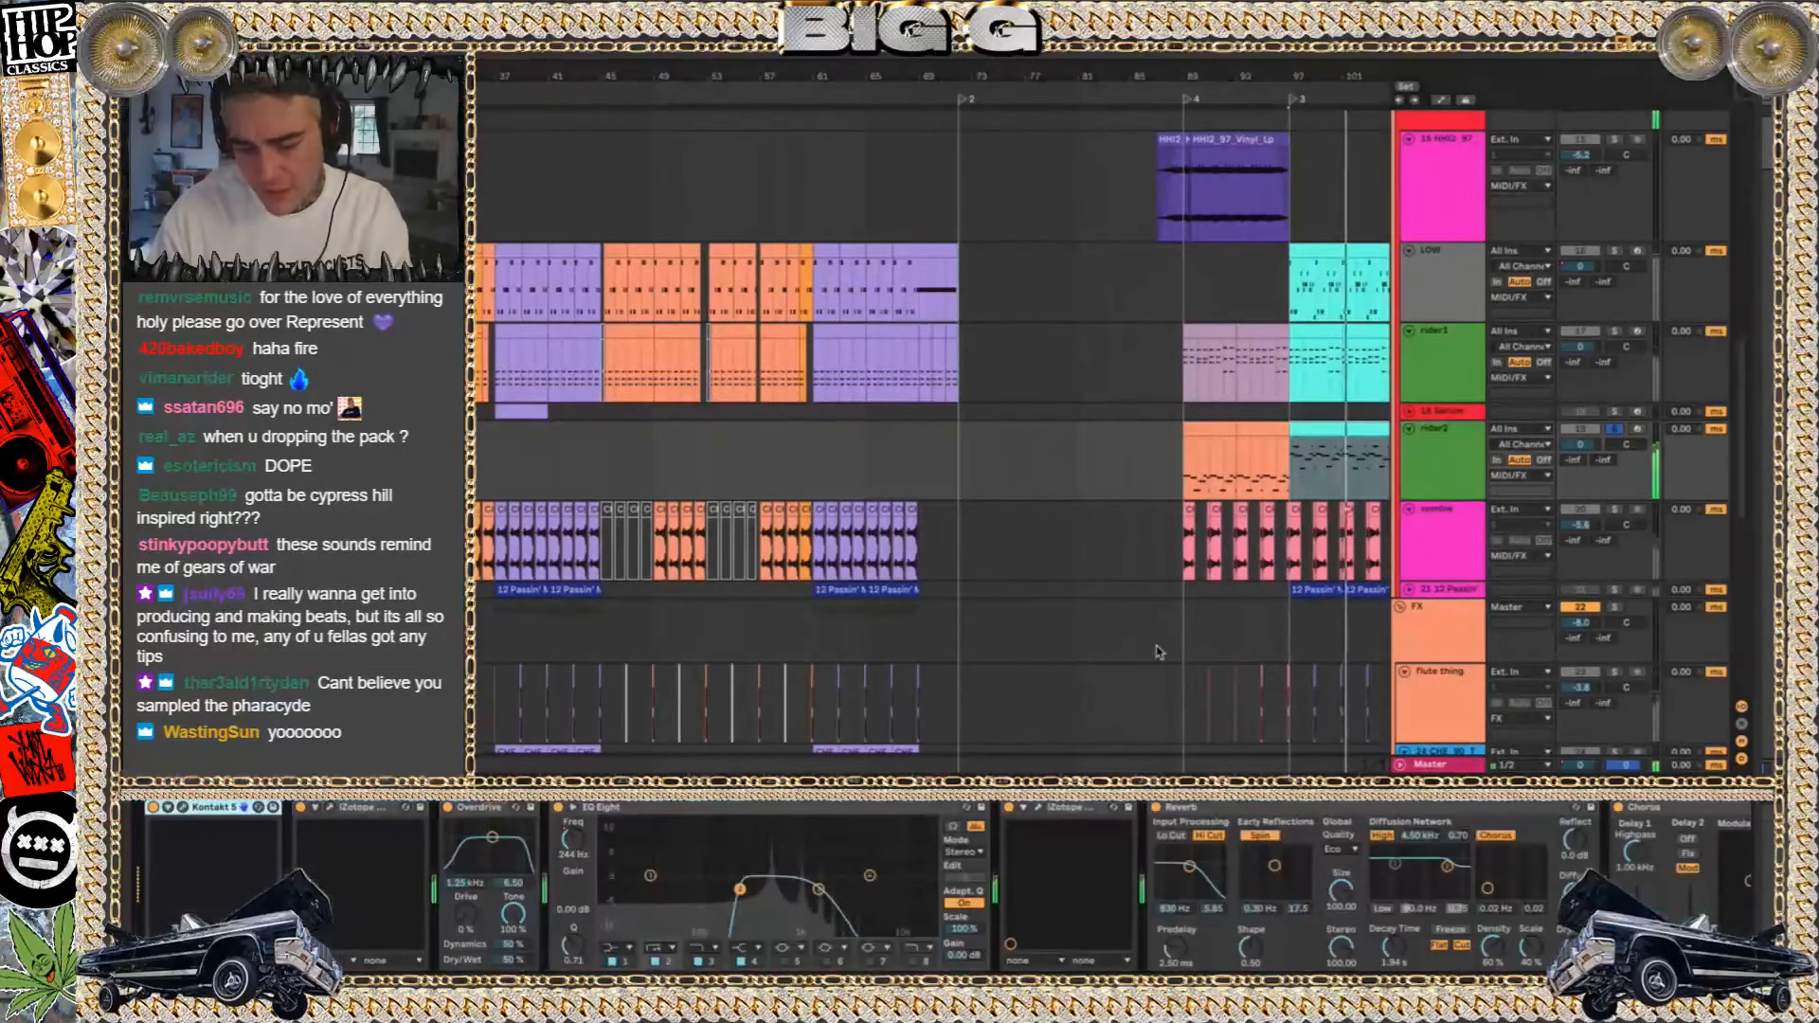
{"action": "left_click", "coordinate": [182, 808]}
{"action": "left_click", "coordinate": [210, 114]}
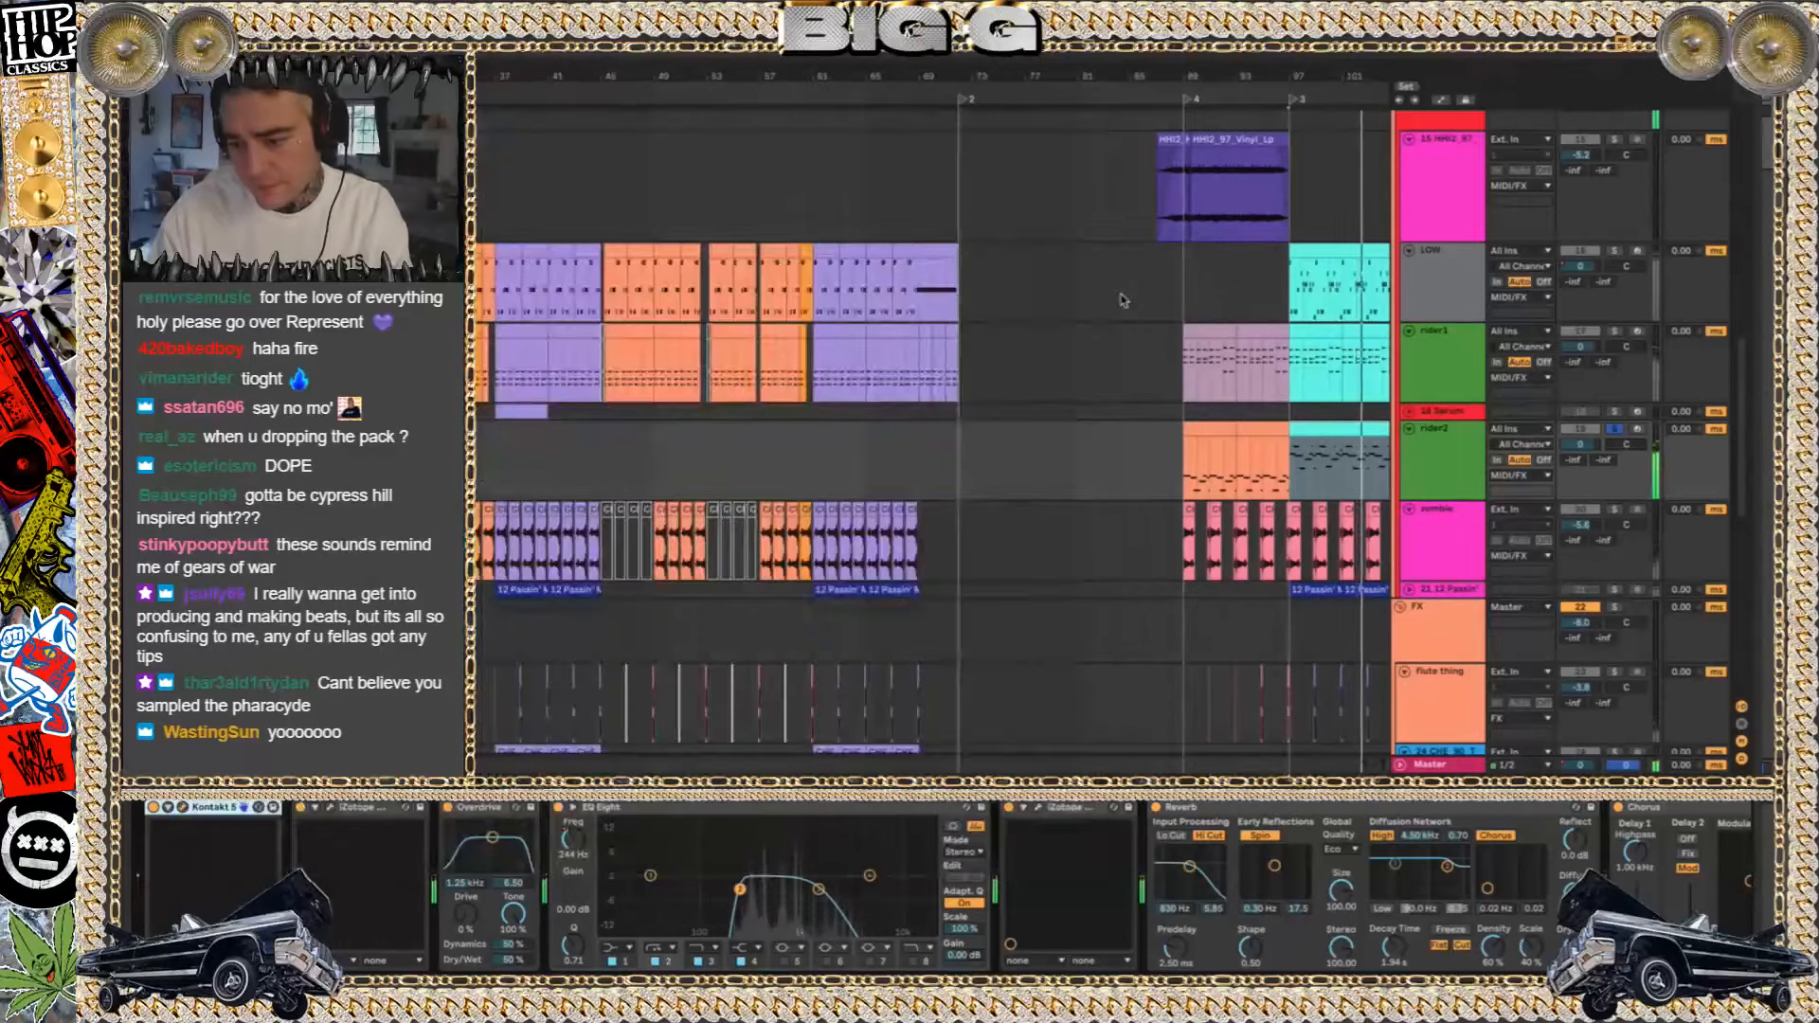
Audition the pink sample track below rider2 in solo, together with the 12 Passin' track beneath it
{"action": "scroll", "coordinate": [1120, 294], "scroll_direction": "right", "scroll_amount": 8}
{"action": "scroll", "coordinate": [1120, 294], "scroll_direction": "right", "scroll_amount": 6}
{"action": "left_click", "coordinate": [1616, 434]}
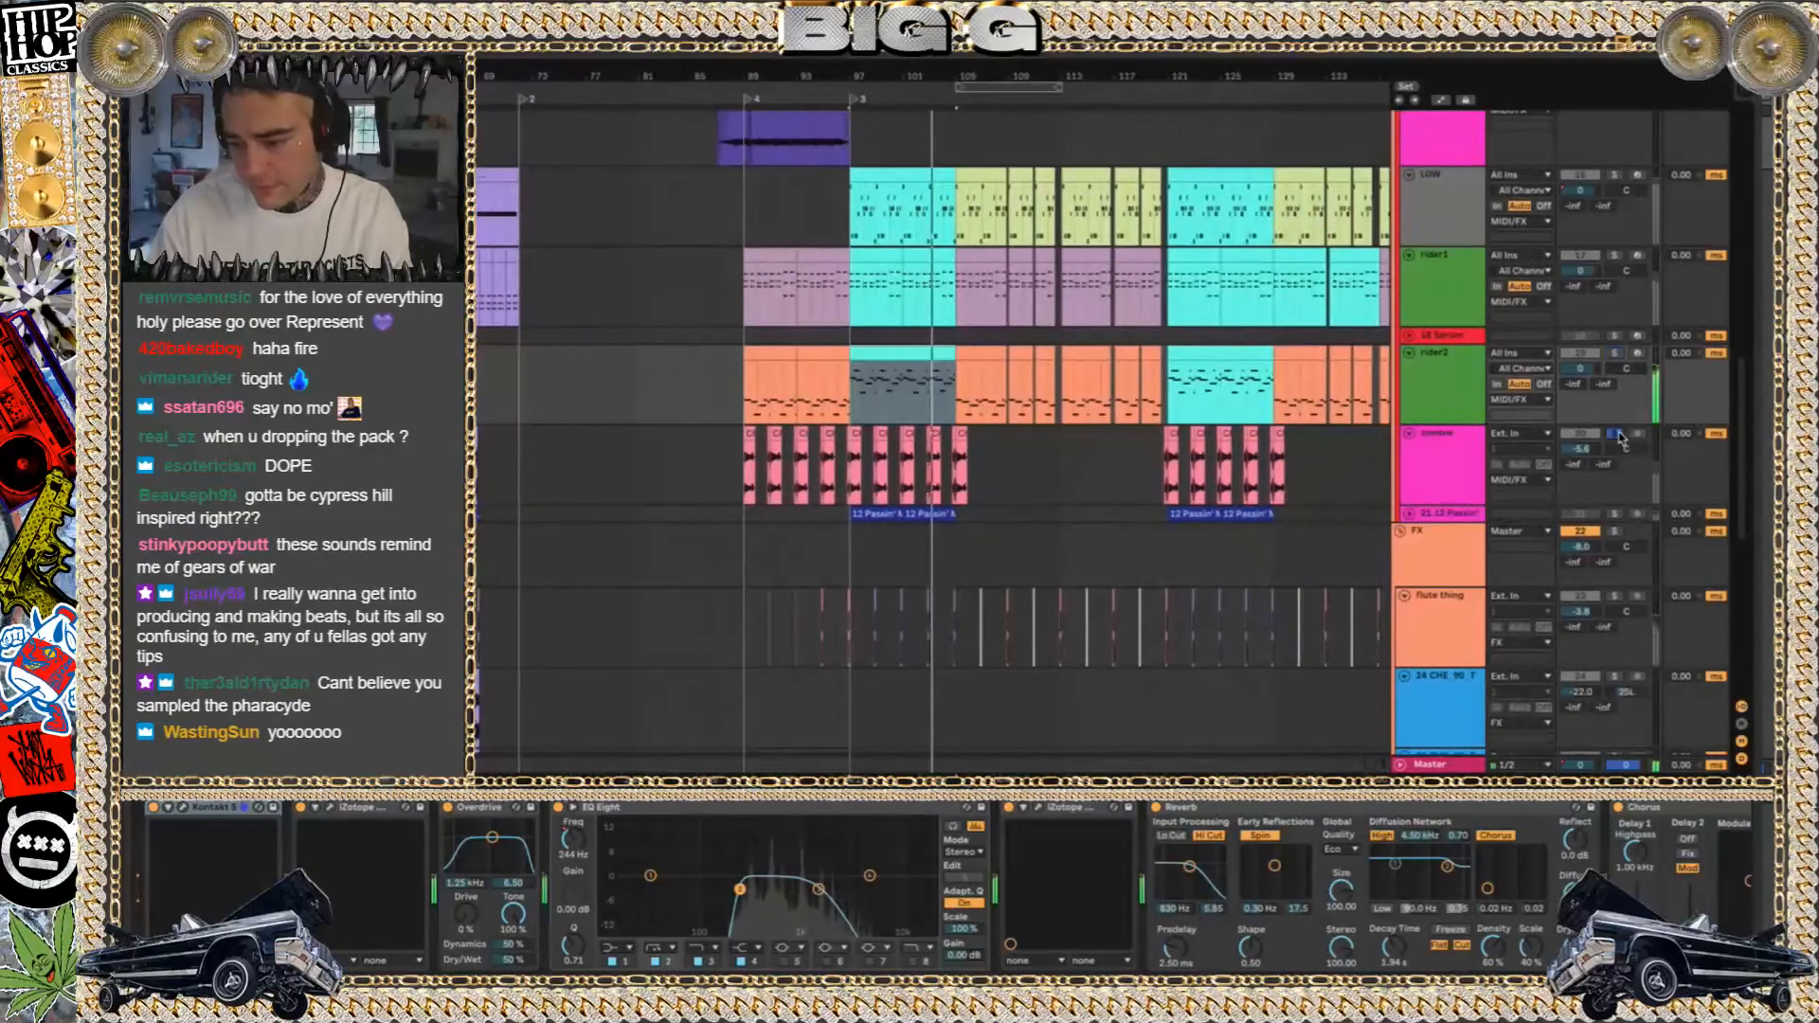
{"action": "left_click", "coordinate": [1613, 513]}
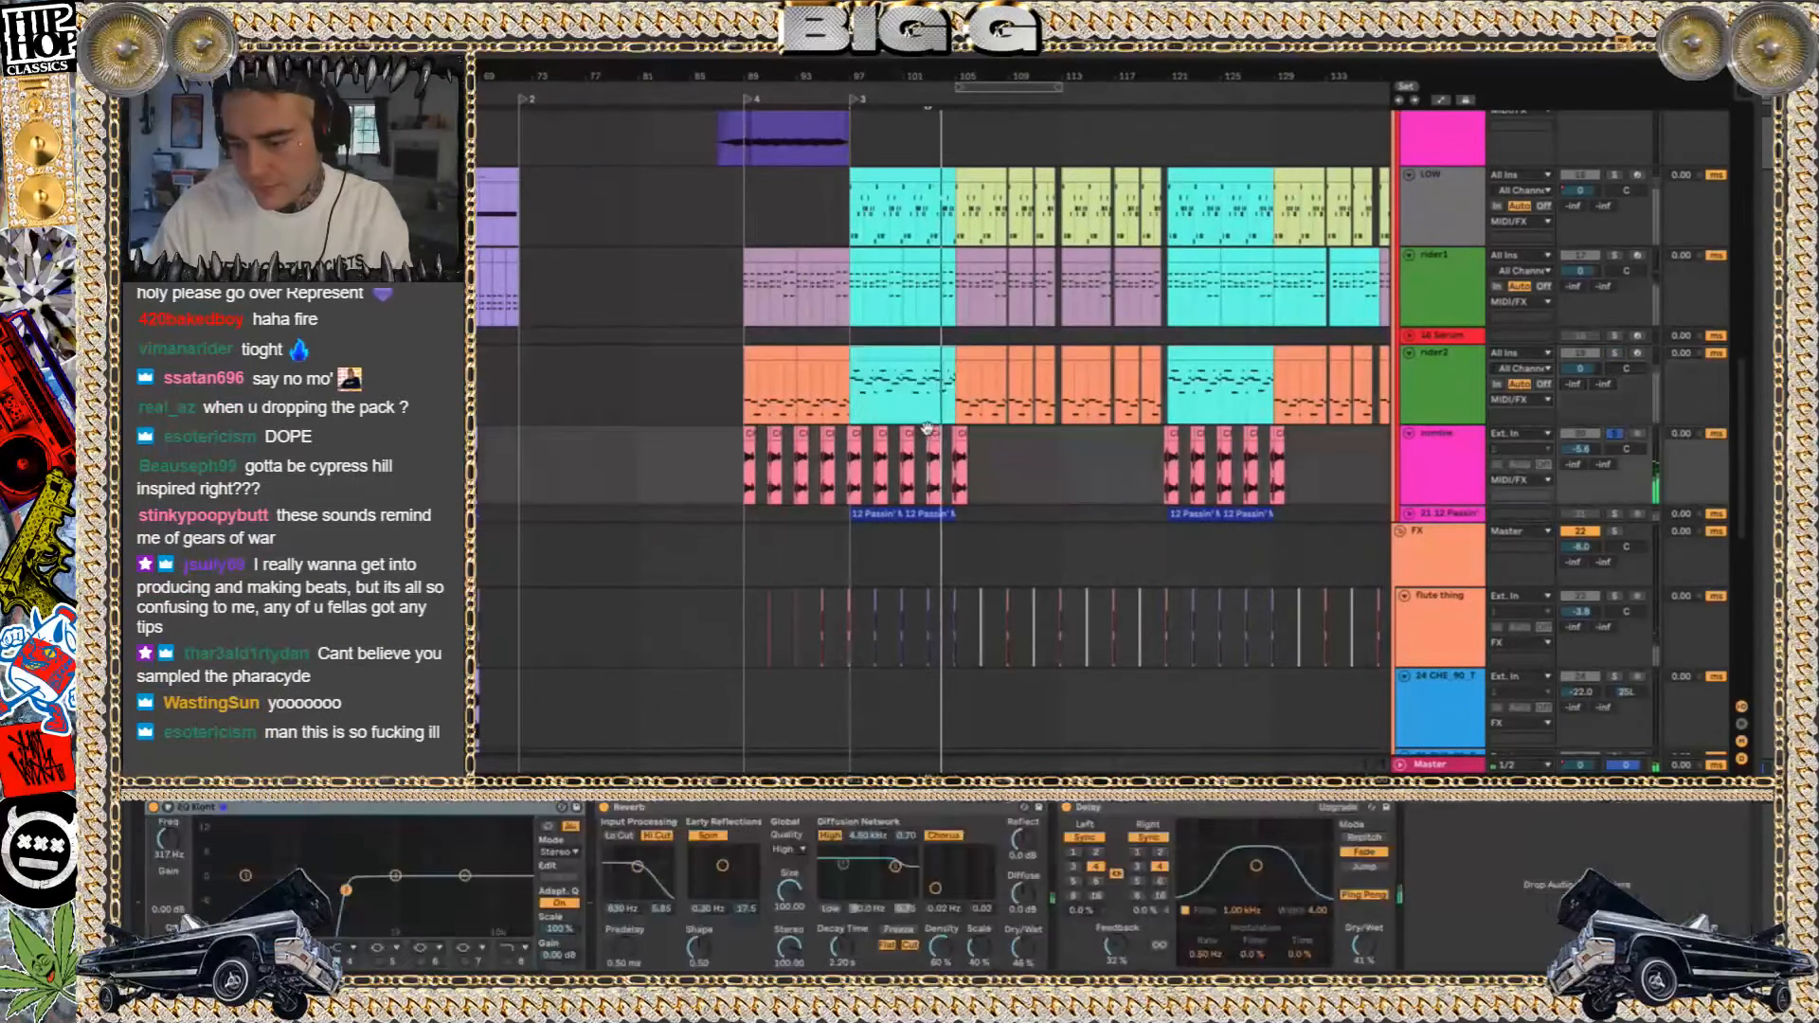
{"action": "scroll", "coordinate": [858, 489], "scroll_direction": "down", "scroll_amount": 3}
{"action": "scroll", "coordinate": [858, 490], "scroll_direction": "down", "scroll_amount": 3}
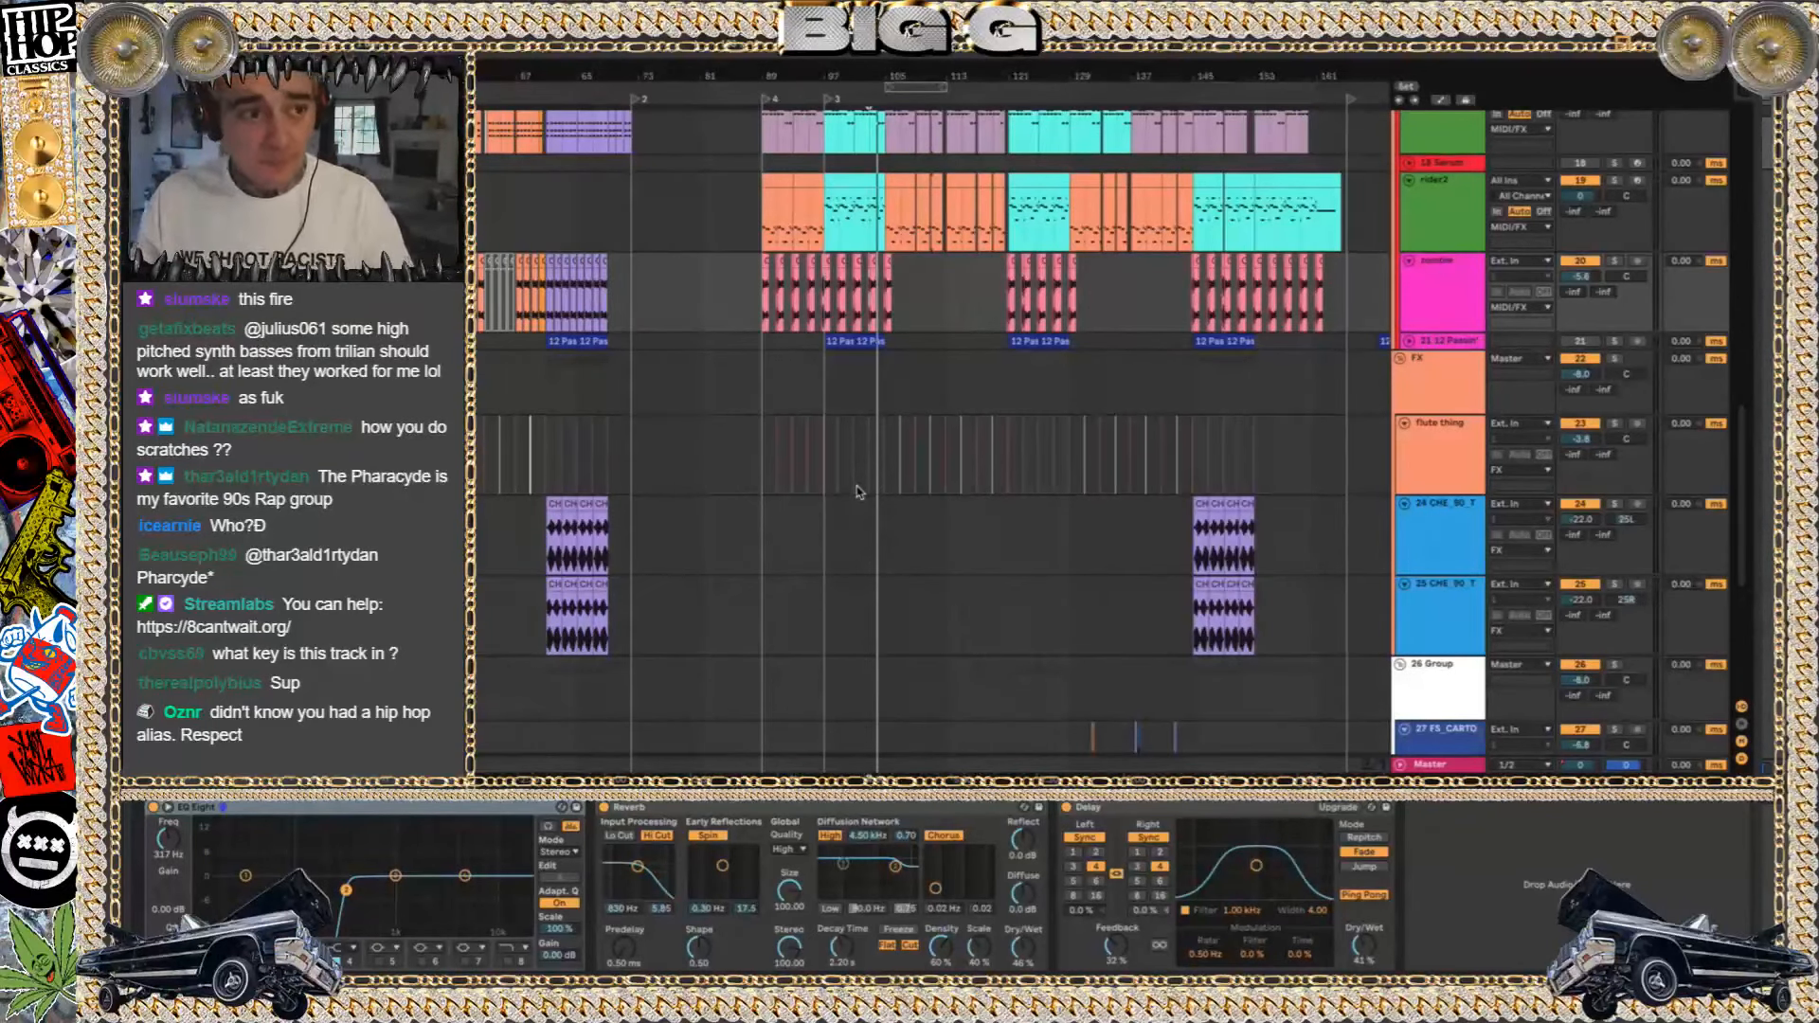
Play the full beat from bar 89, from bar 97 and from the section marker near bar 21
{"action": "left_click", "coordinate": [766, 381]}
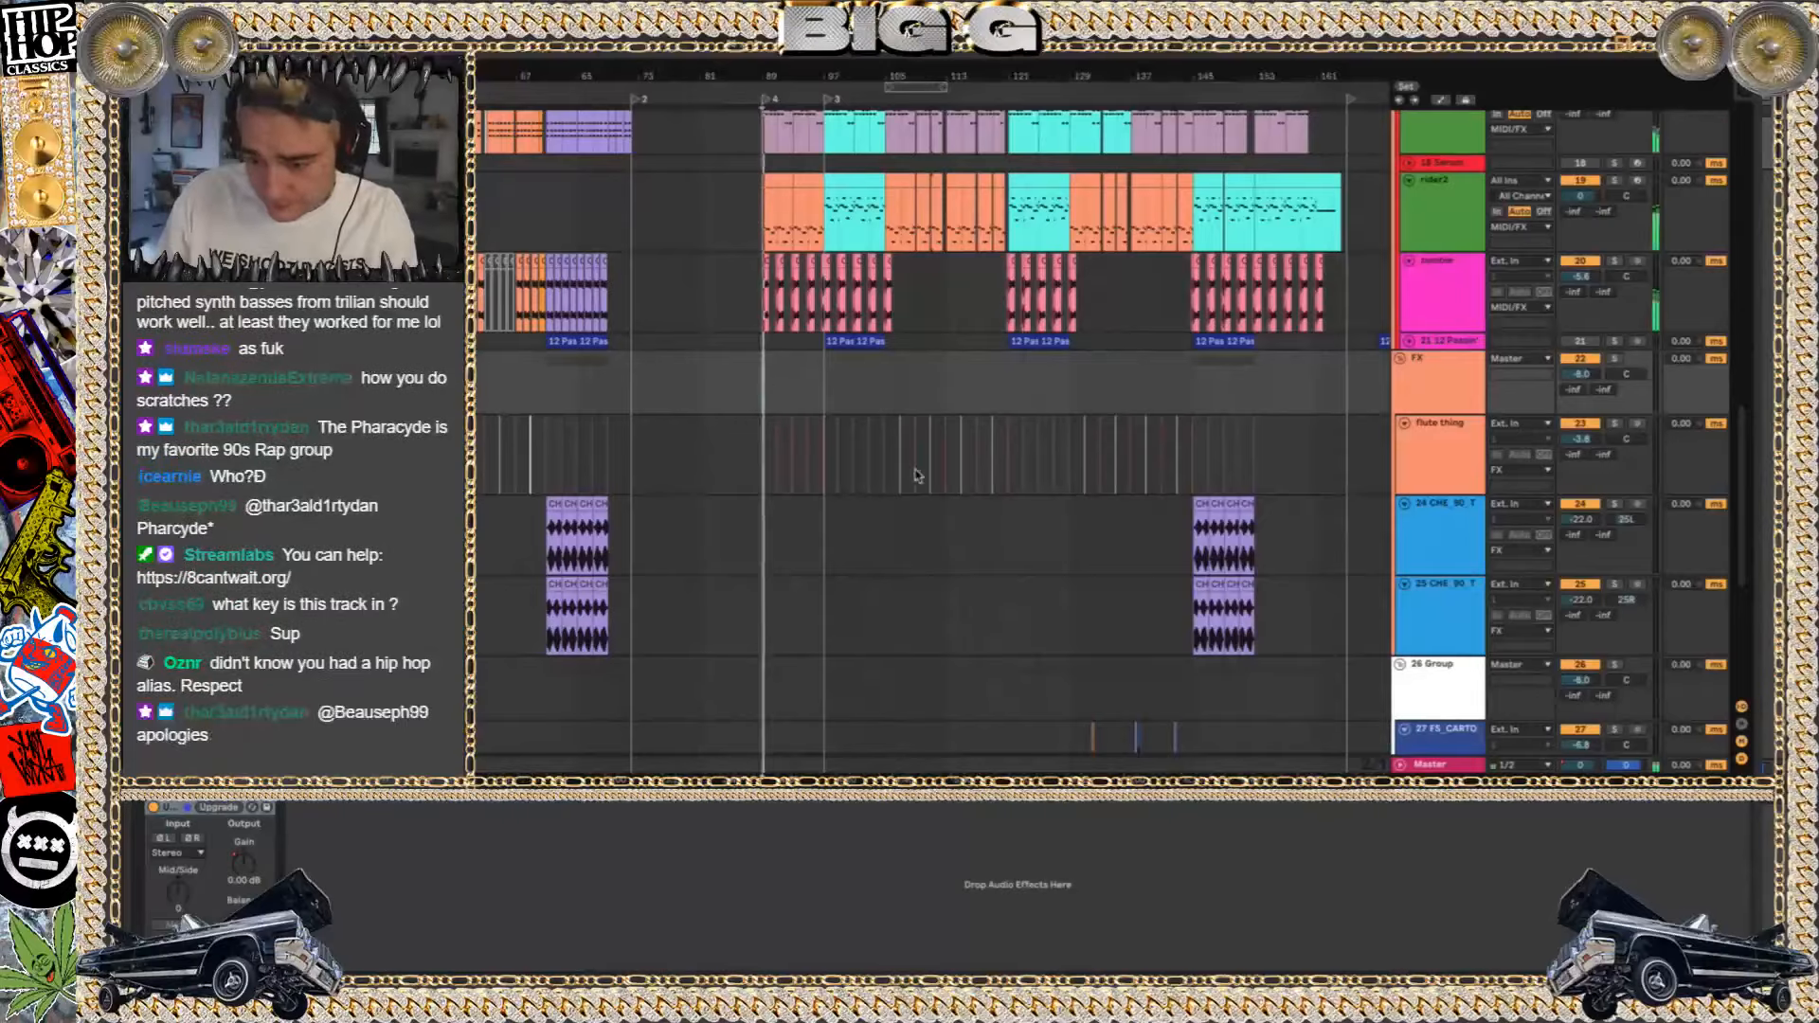
{"action": "scroll", "coordinate": [853, 445], "scroll_direction": "up", "scroll_amount": 8}
{"action": "scroll", "coordinate": [917, 474], "scroll_direction": "up", "scroll_amount": 5}
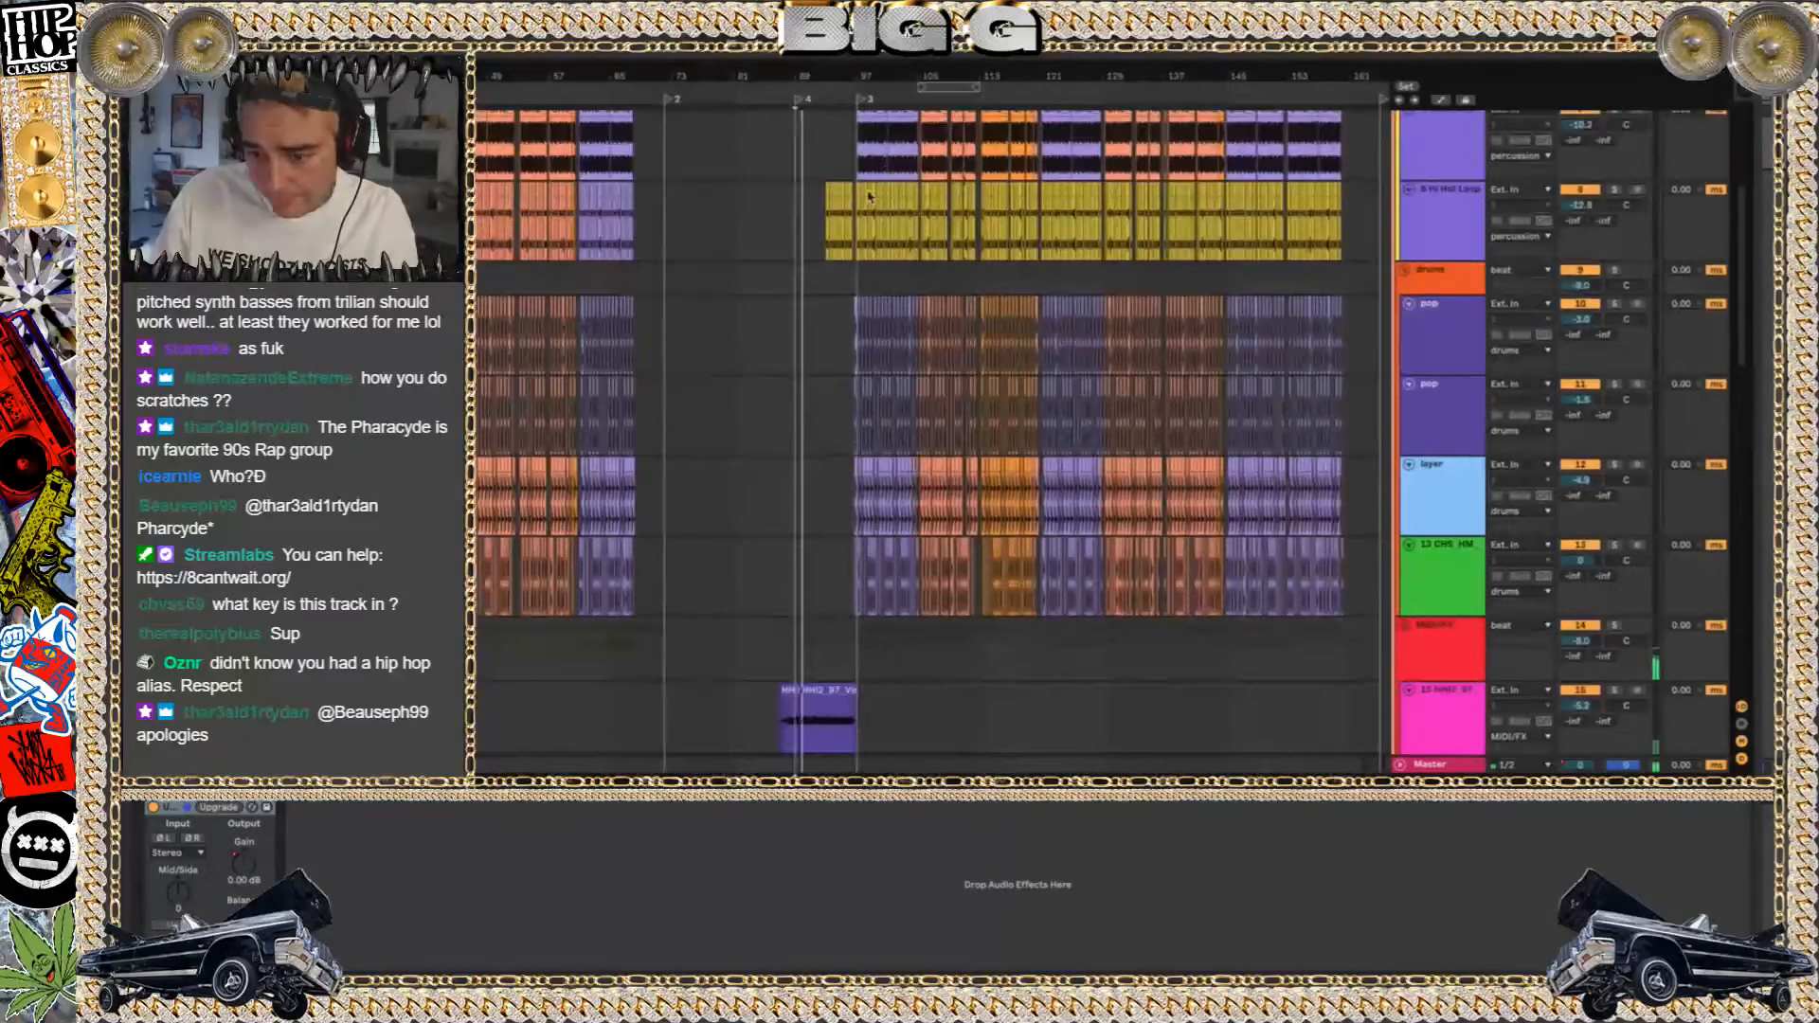
{"action": "left_click", "coordinate": [861, 284]}
{"action": "scroll", "coordinate": [861, 285], "scroll_direction": "left", "scroll_amount": 10}
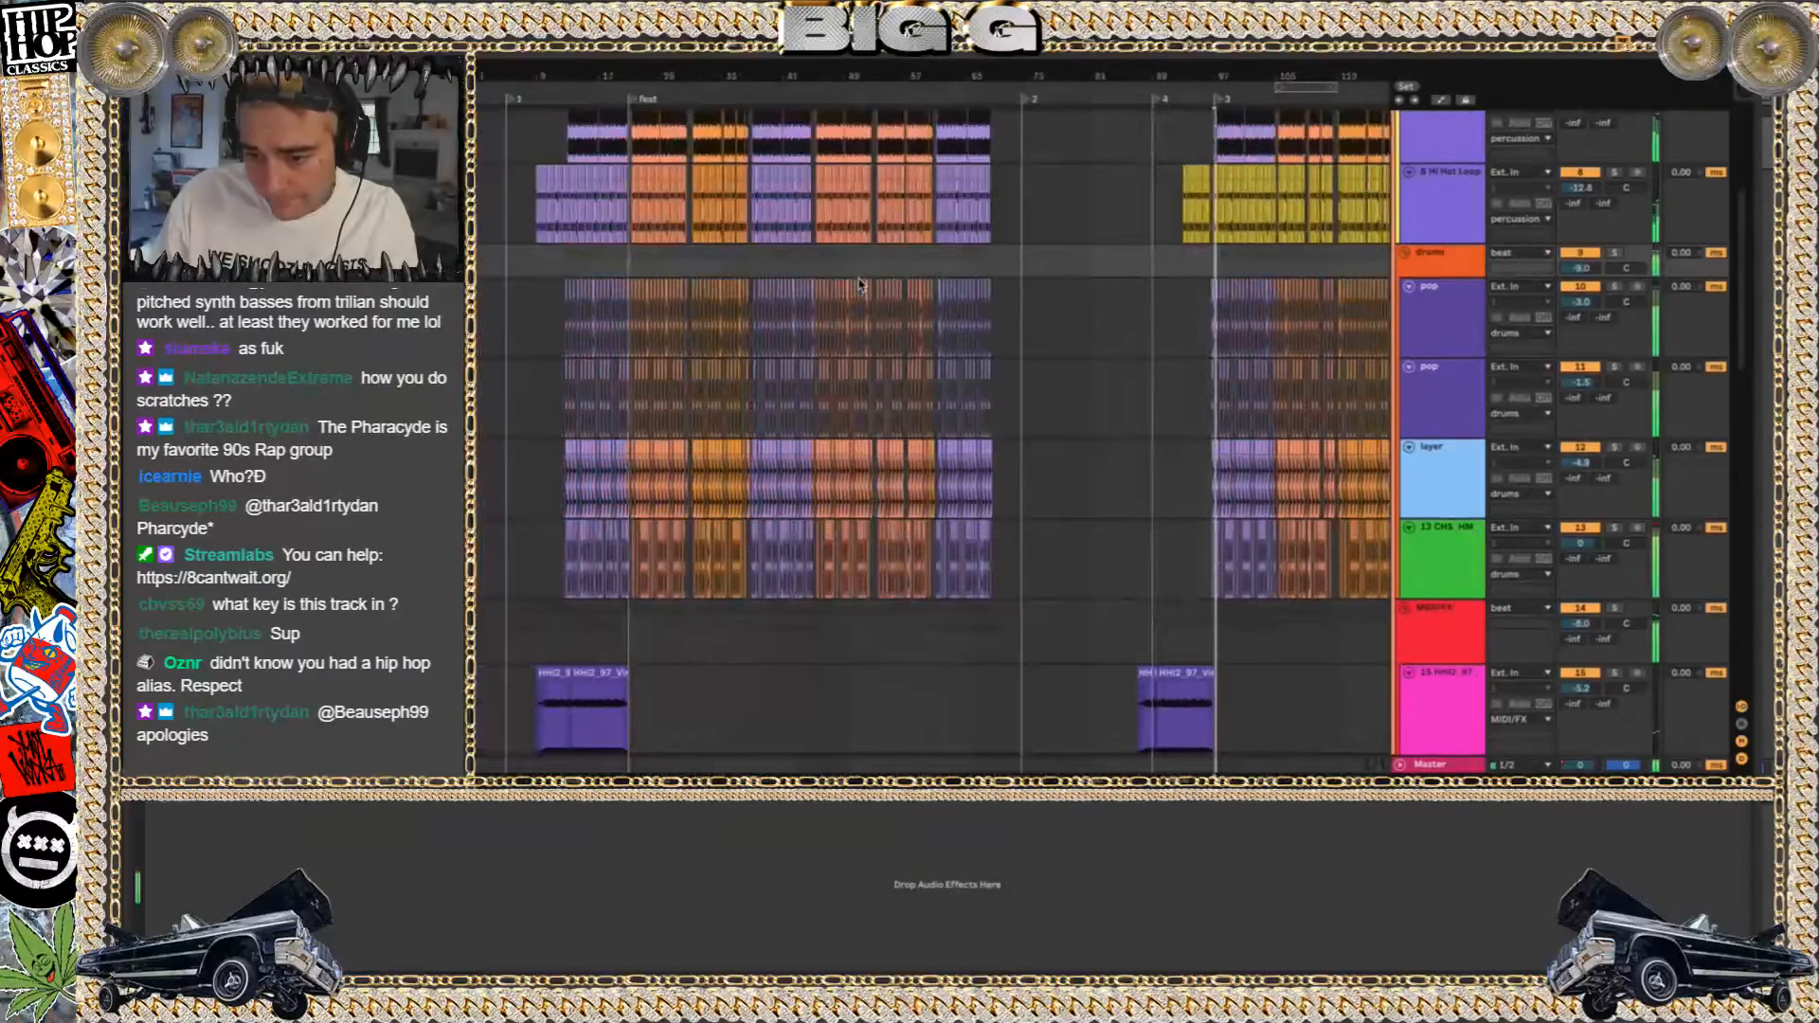
{"action": "left_click", "coordinate": [633, 265]}
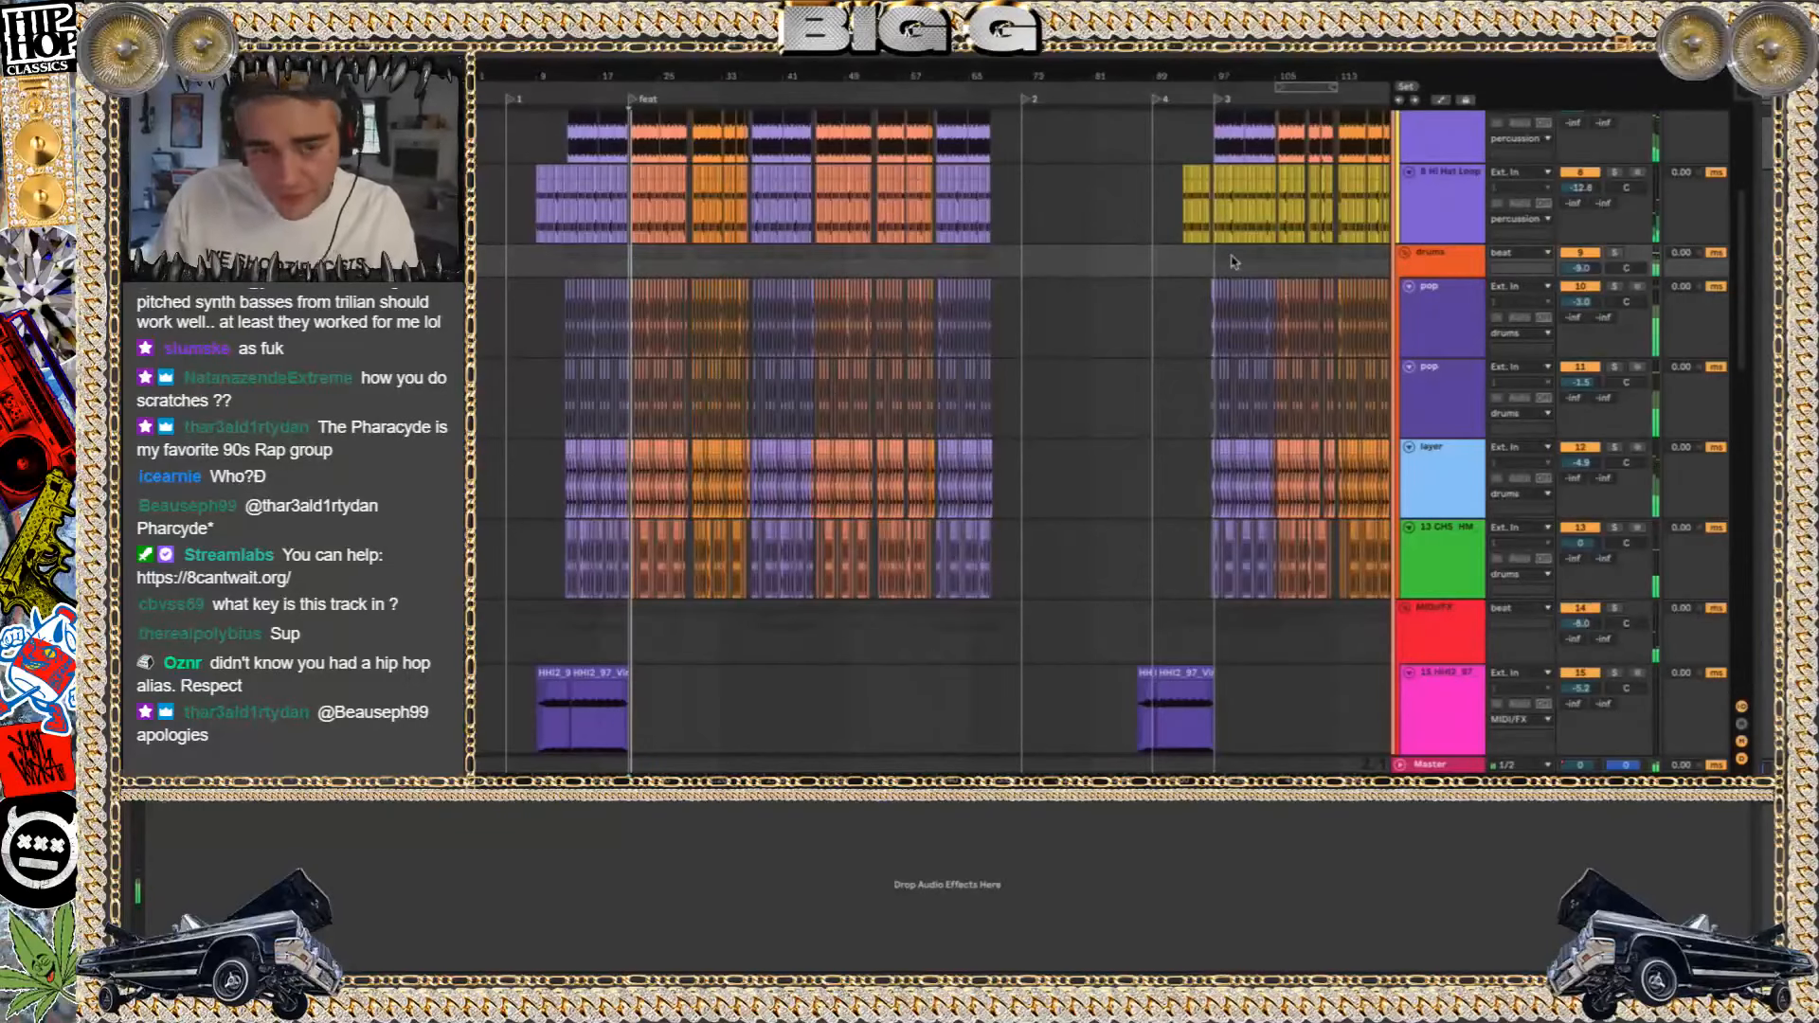
{"action": "scroll", "coordinate": [1088, 377], "scroll_direction": "right", "scroll_amount": 5}
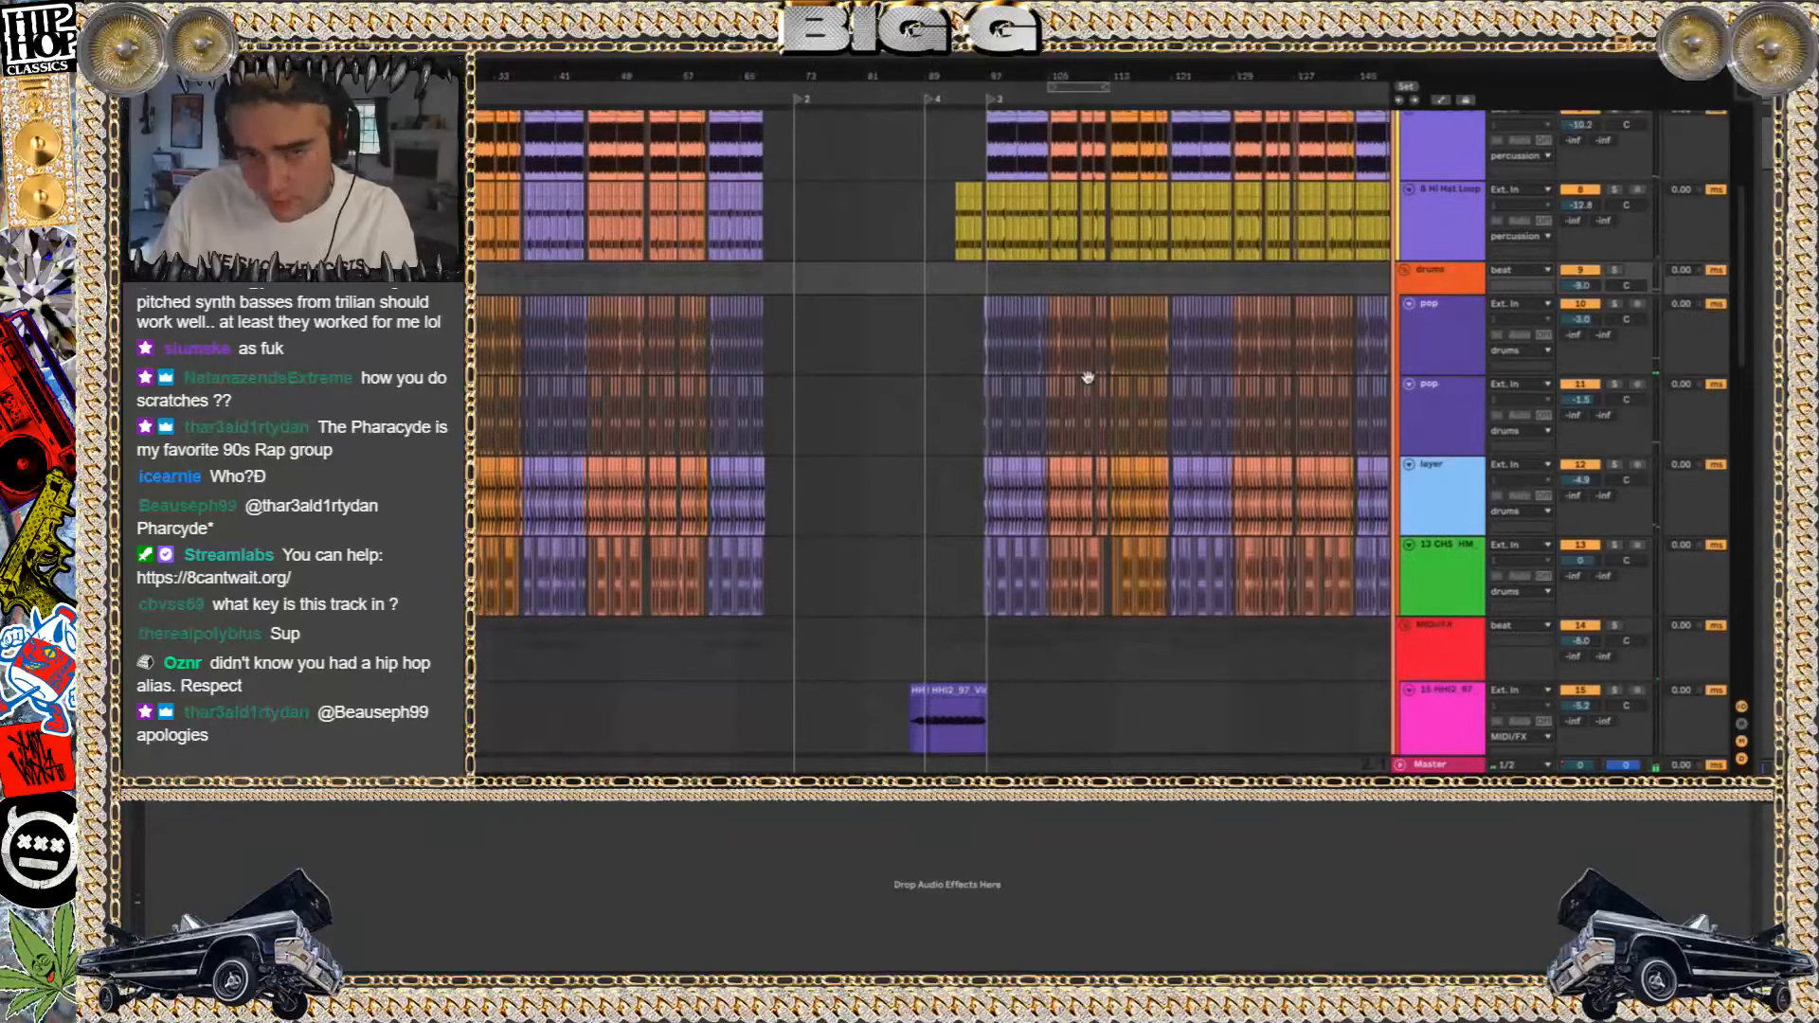
Switch to Finder and search this Mac for file names matching "othaside" and "other side"
{"action": "key", "text": "super+o"}
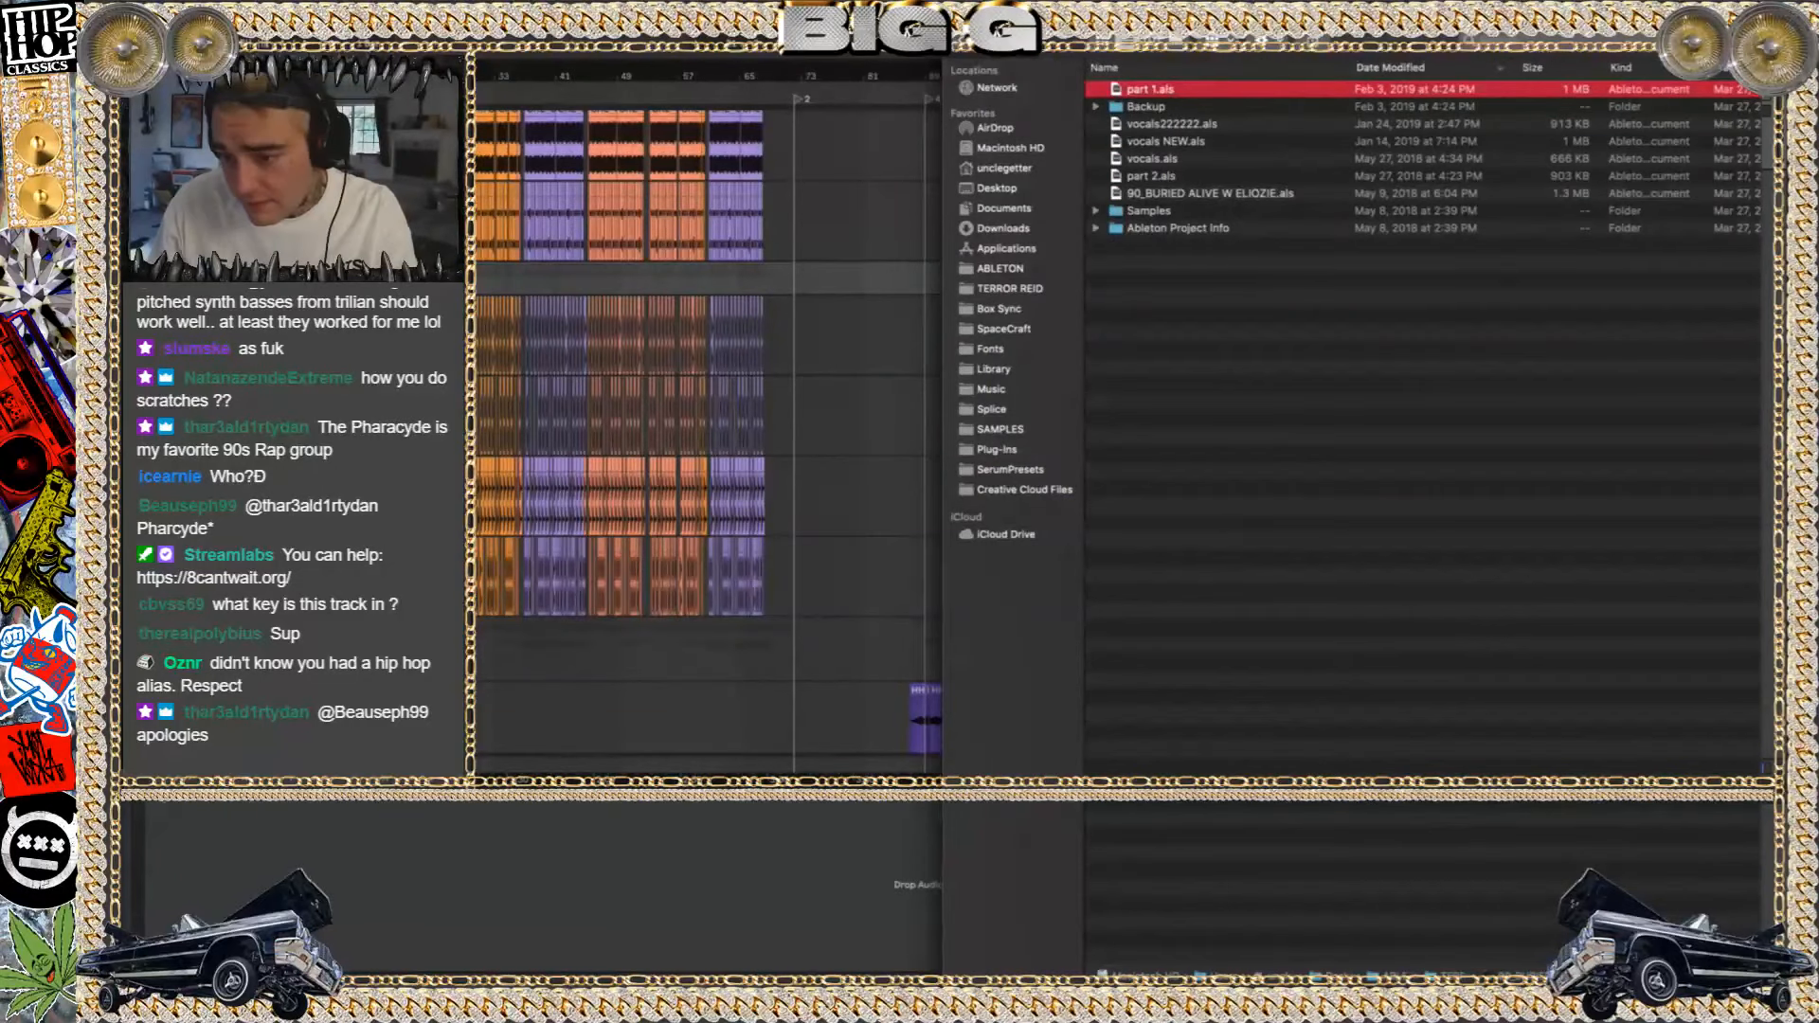
{"action": "left_click", "coordinate": [1569, 43]}
{"action": "type", "text": "otha si"}
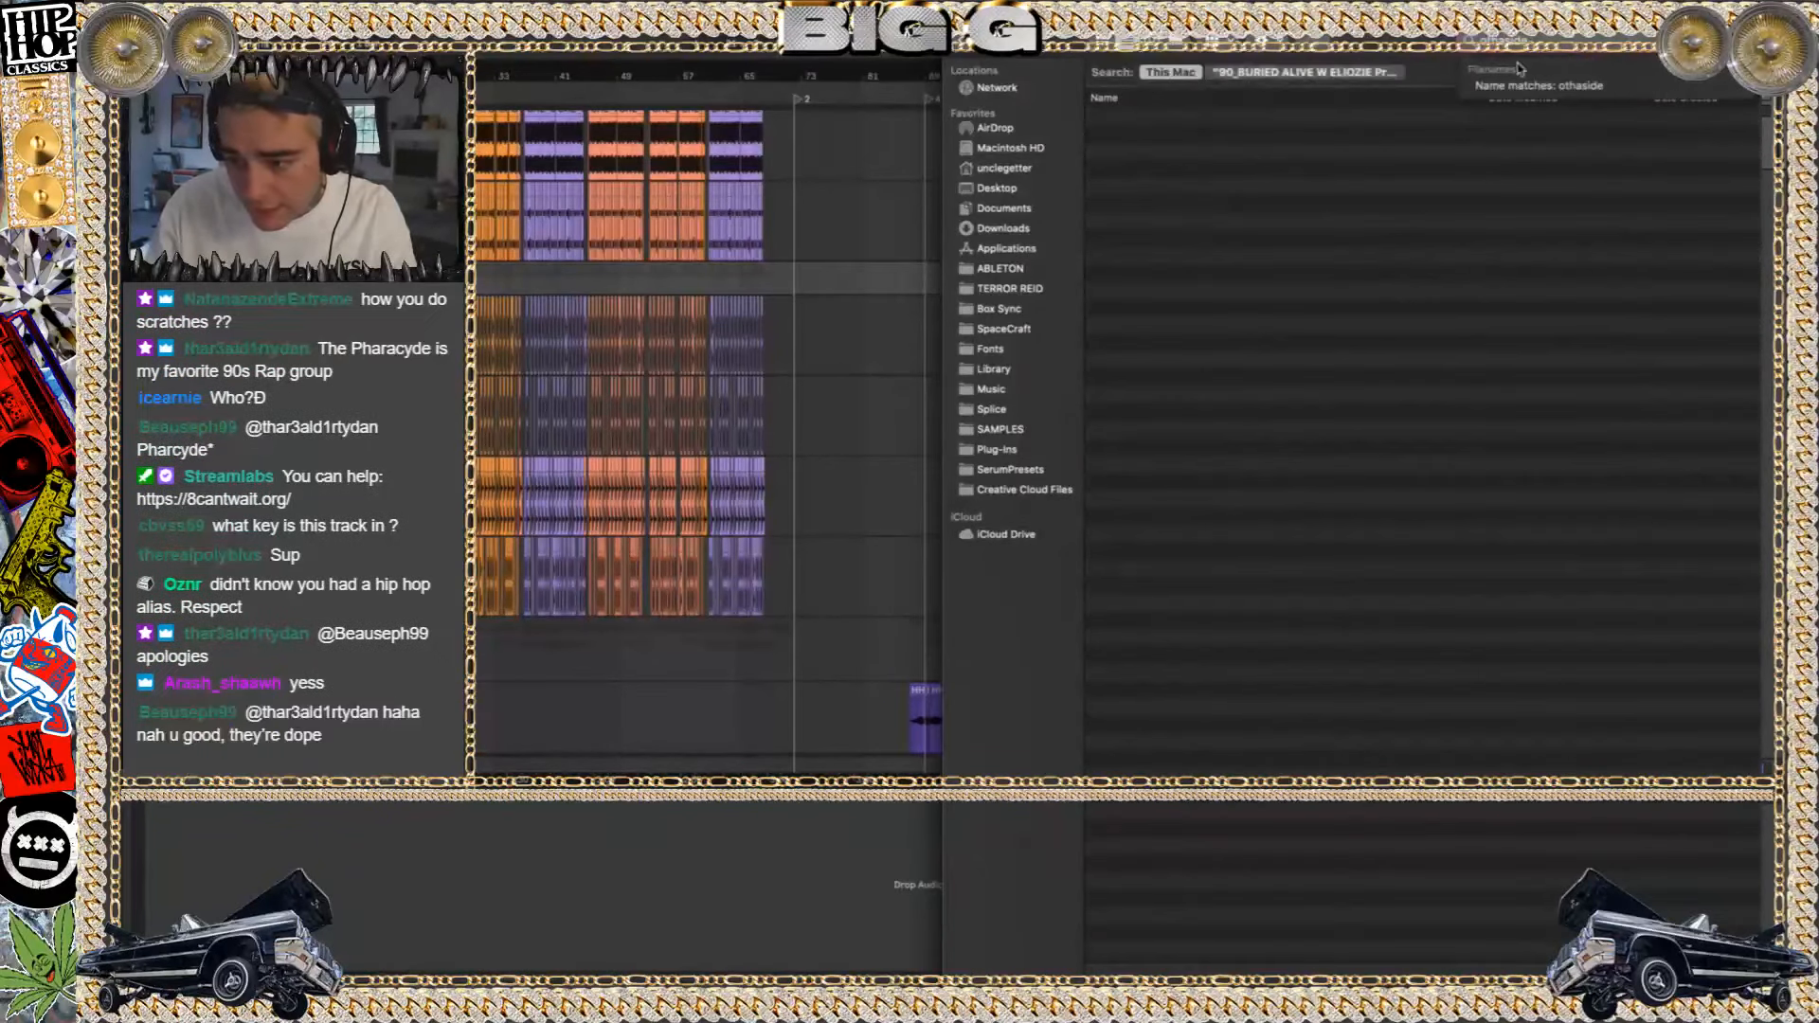
{"action": "key", "text": "BackSpace"}
{"action": "type", "text": "er"}
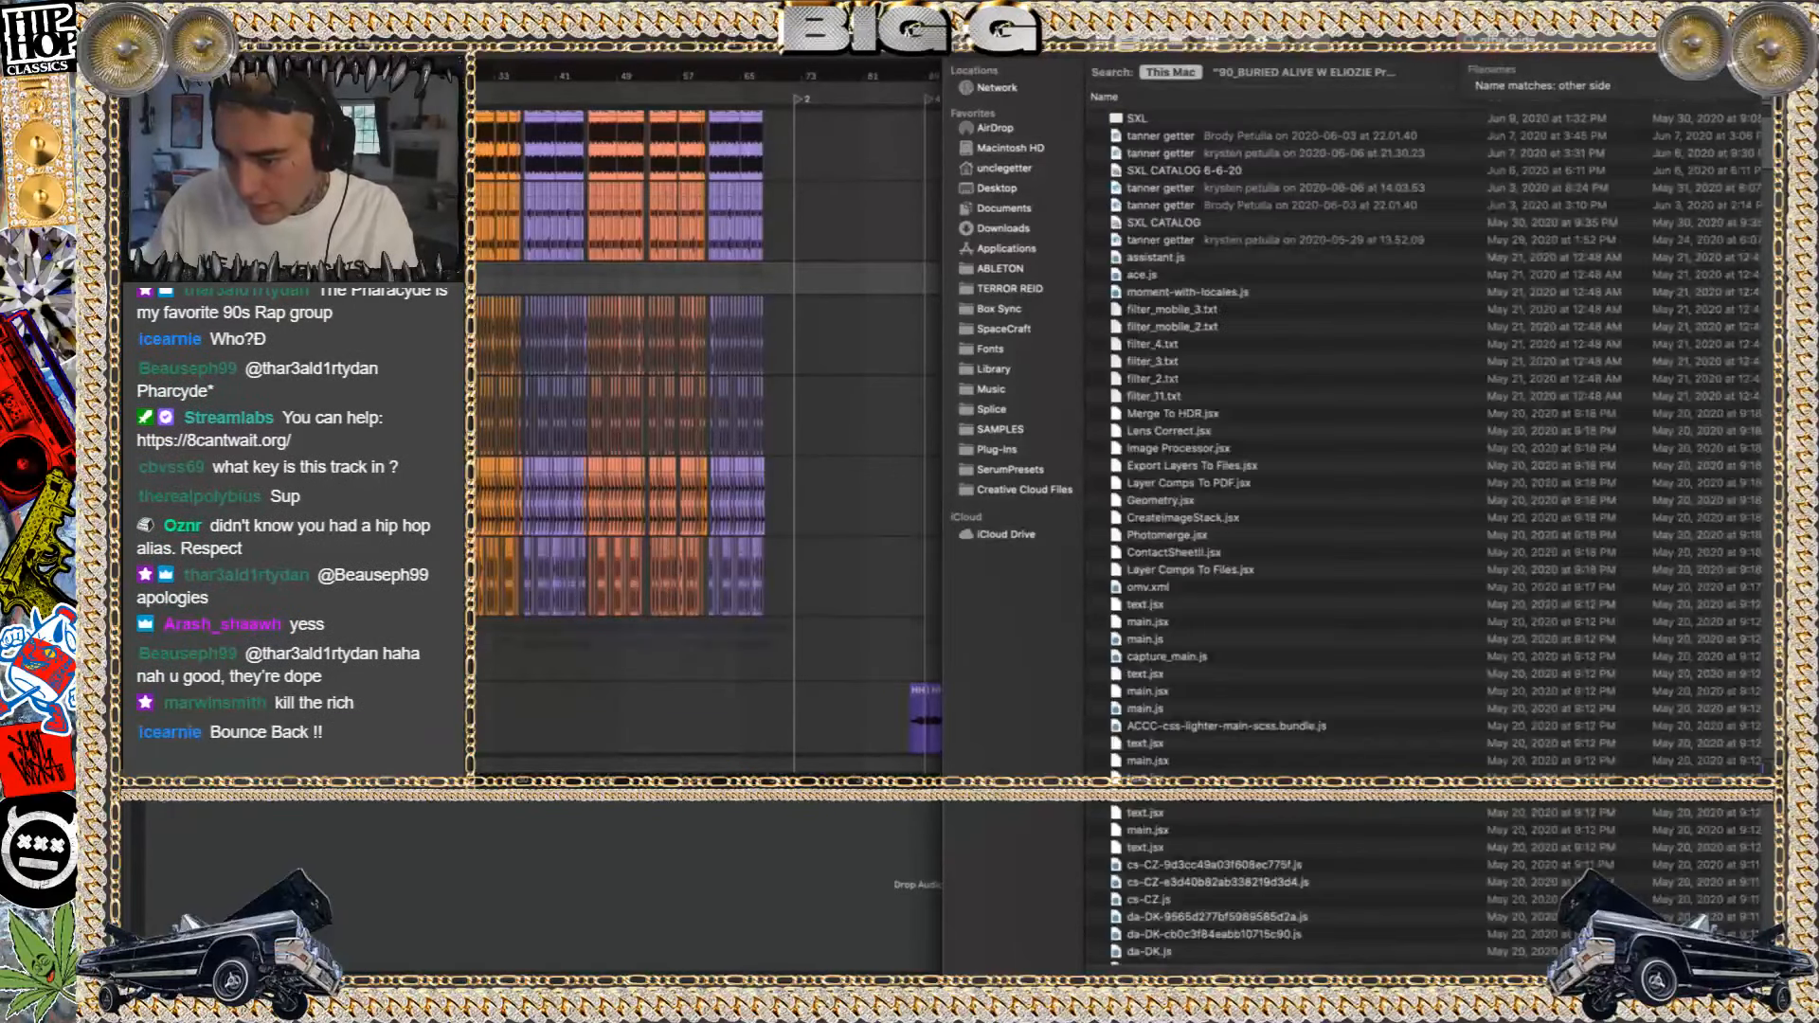
{"action": "scroll", "coordinate": [1409, 747], "scroll_direction": "down", "scroll_amount": 10}
{"action": "scroll", "coordinate": [1407, 748], "scroll_direction": "down", "scroll_amount": 20}
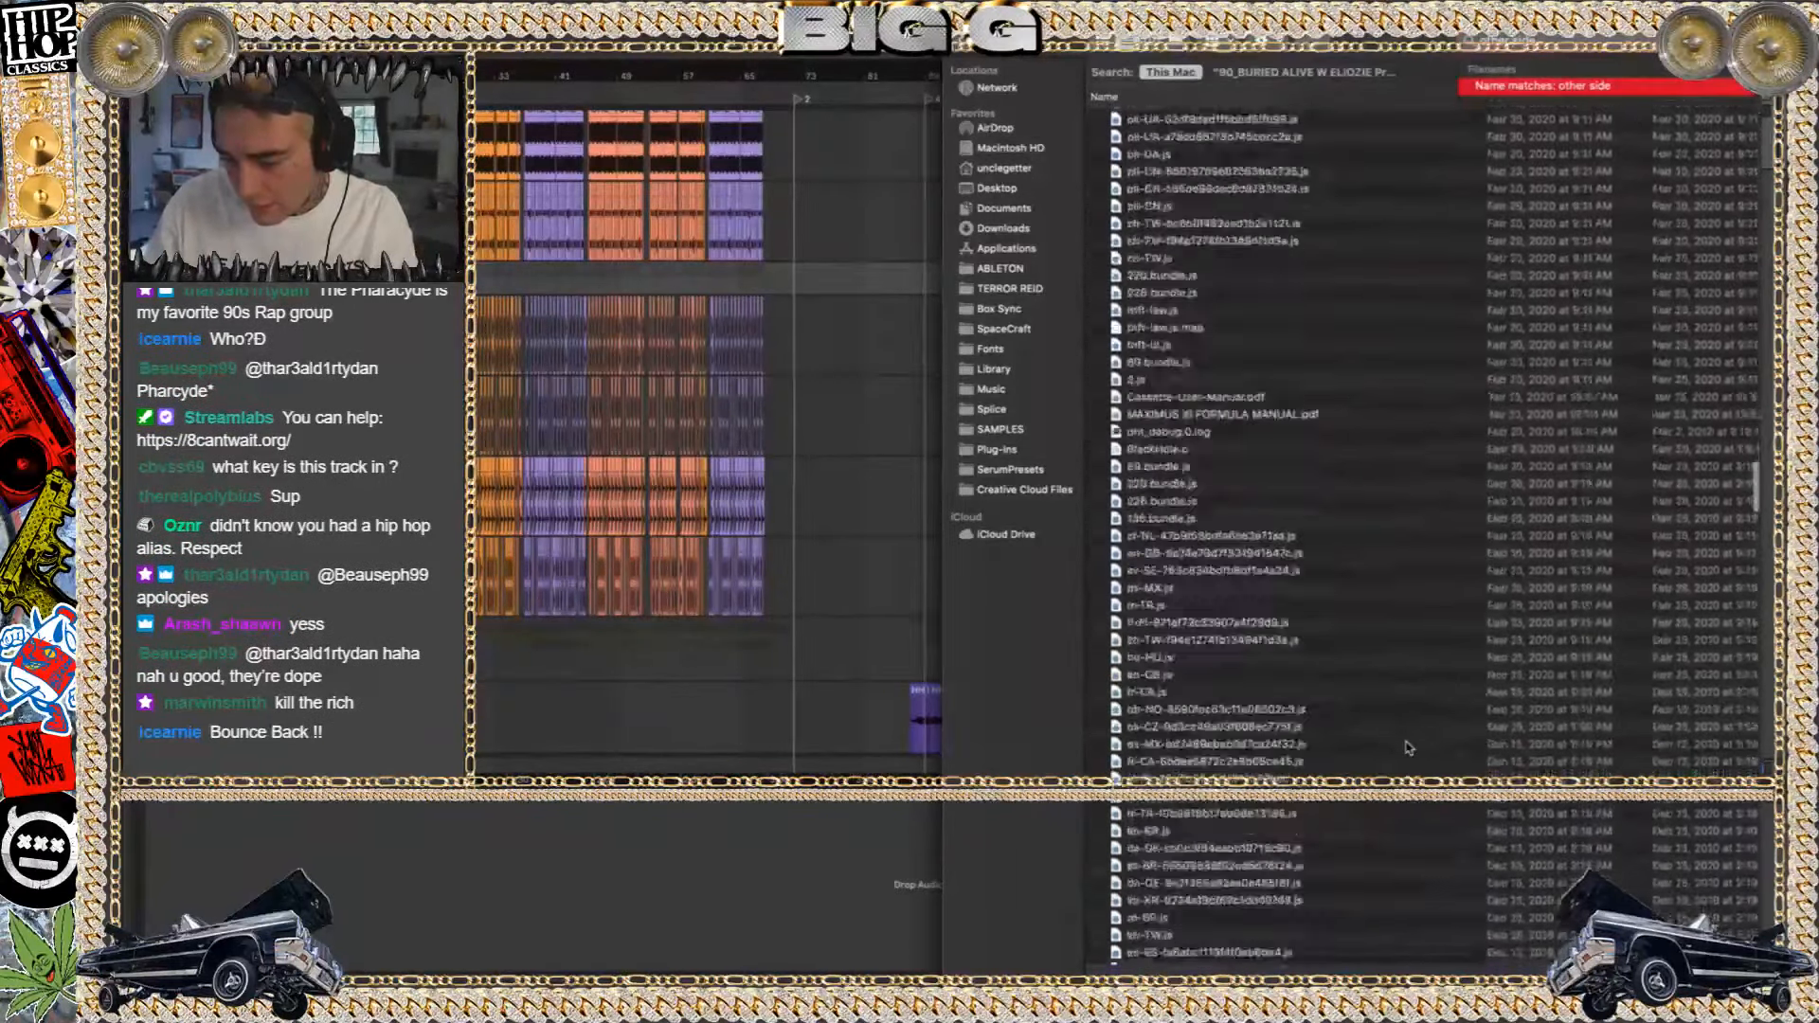
Search this Mac for file names matching "tha otha" and clear the search
{"action": "left_click_drag", "start_coordinate": [1548, 40], "coordinate": [1331, 38]}
{"action": "type", "text": "the"}
{"action": "key", "text": "BackSpace"}
{"action": "type", "text": "a otha"}
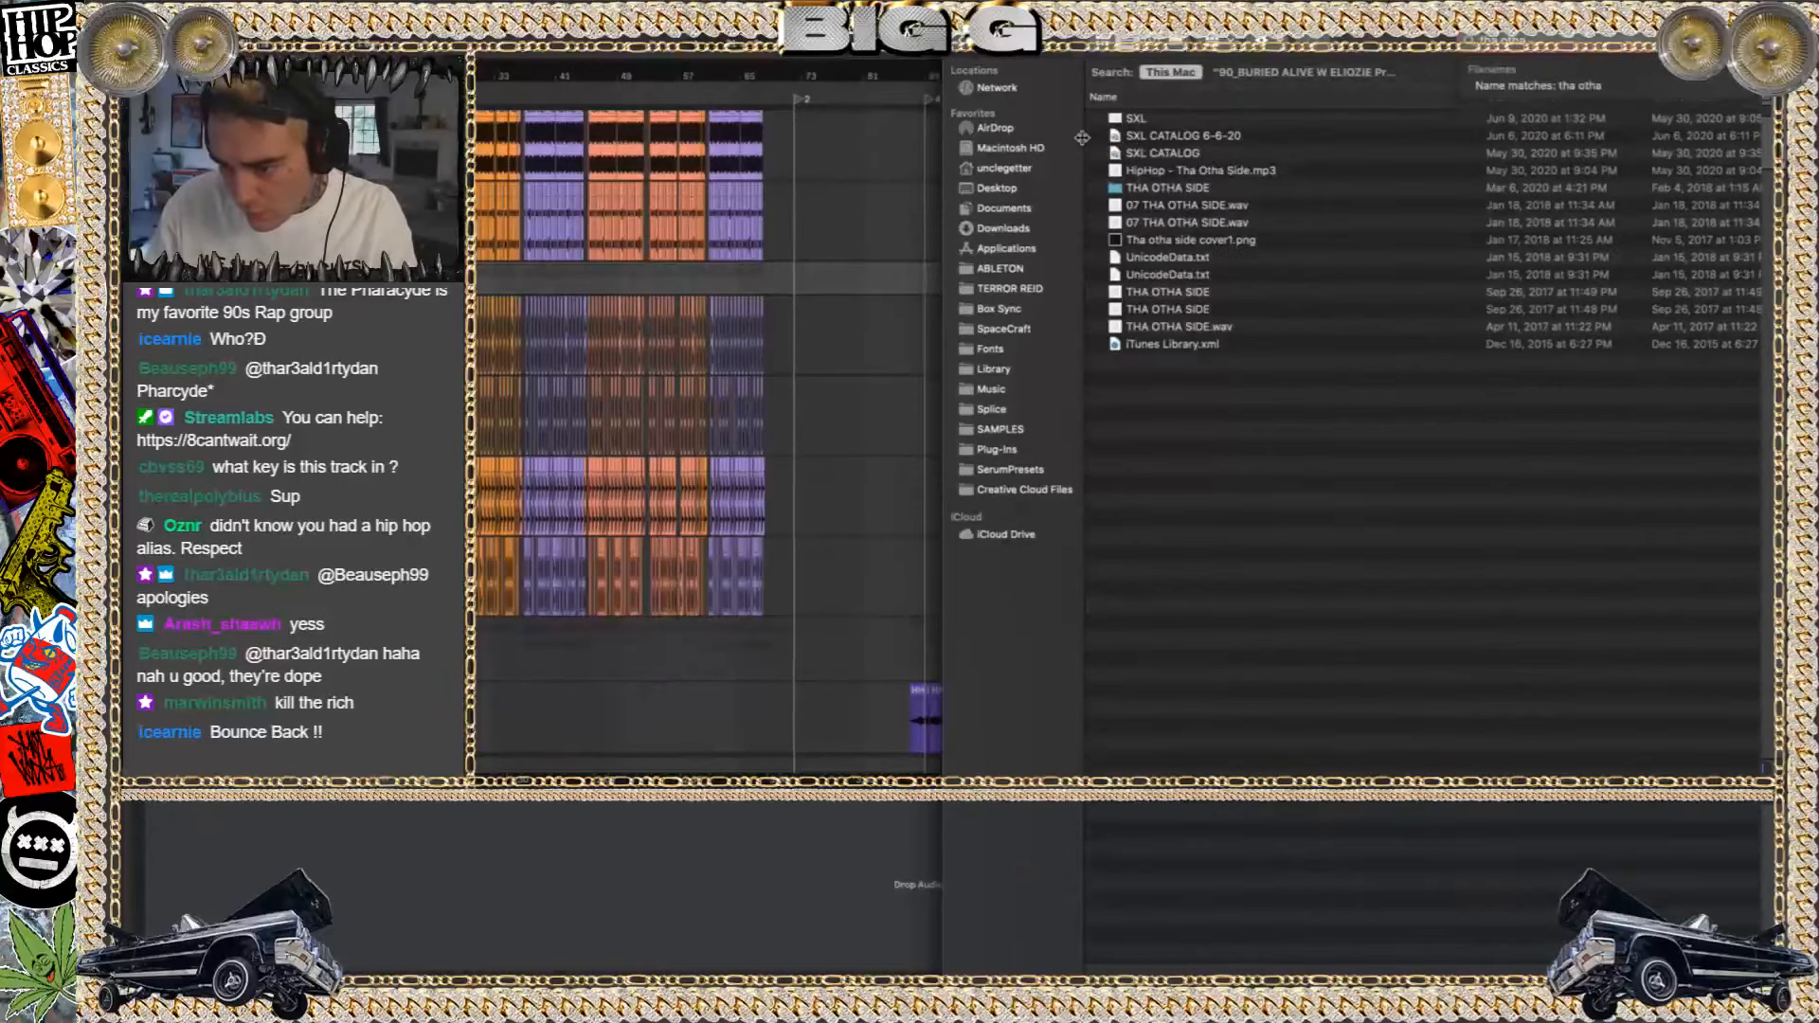
{"action": "left_click", "coordinate": [1740, 40]}
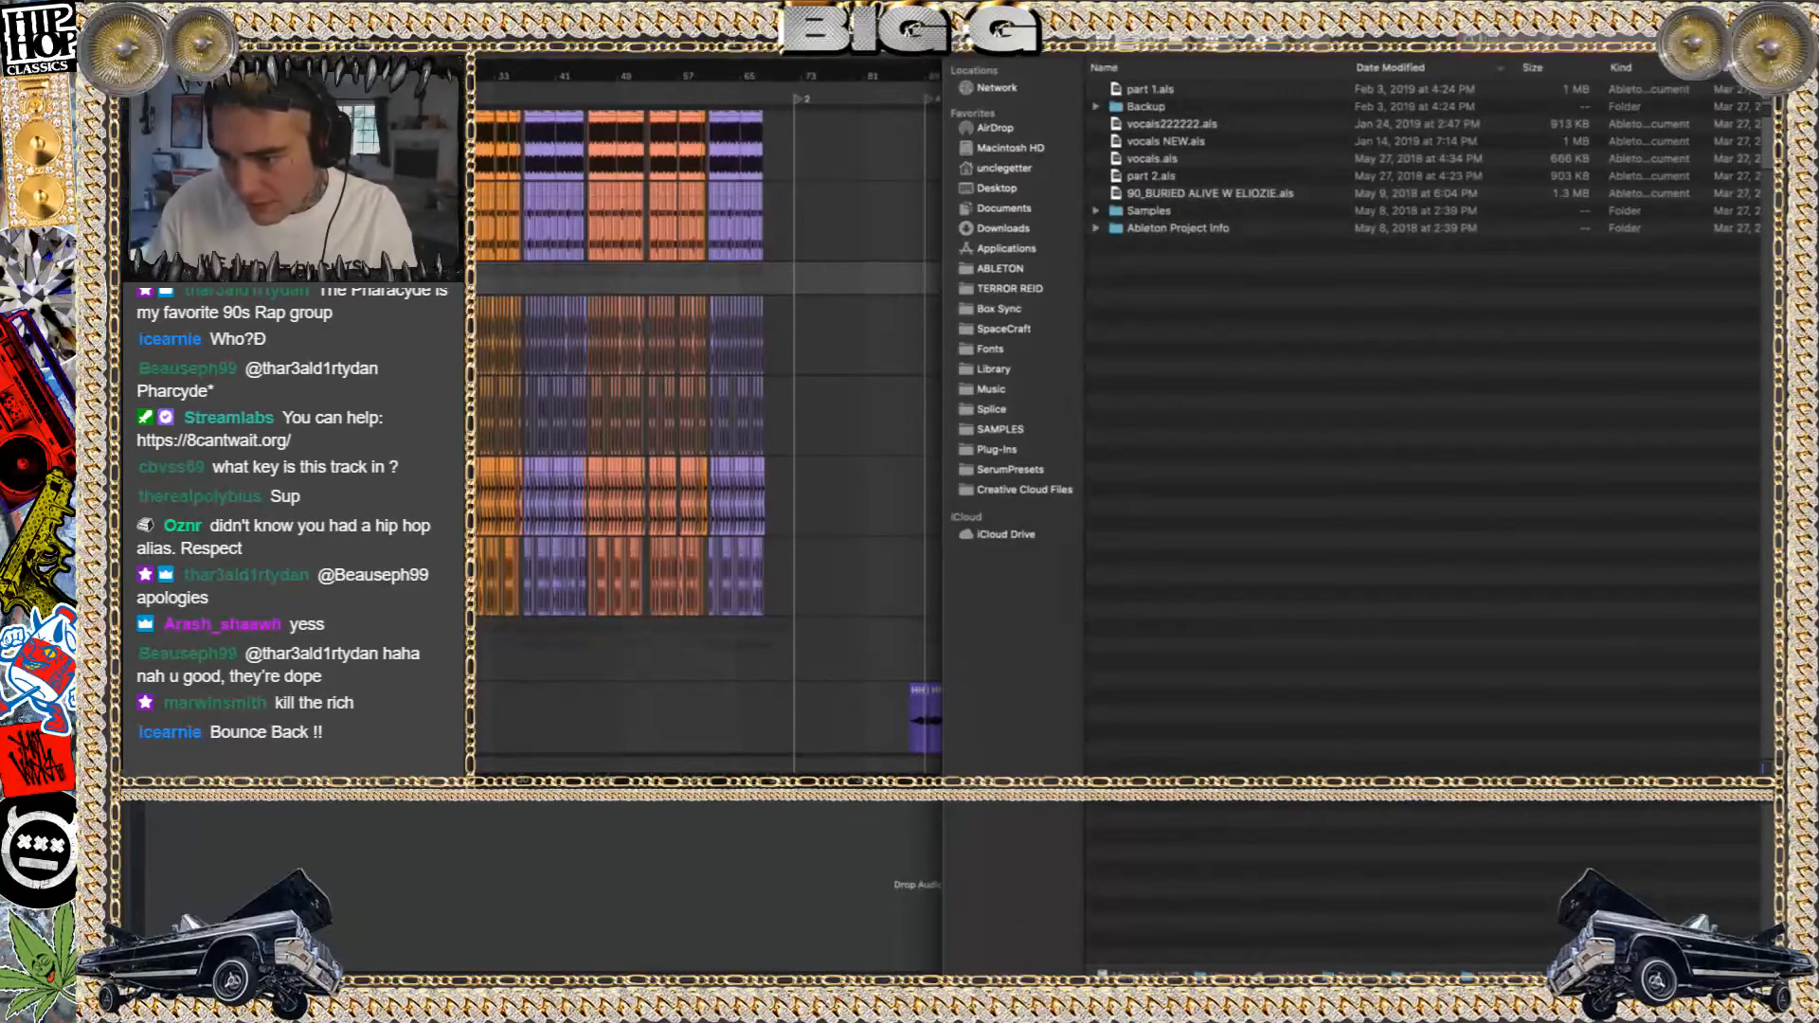
Go to the ABLETON folder and open its TERROR REID project folder
{"action": "left_click", "coordinate": [957, 40]}
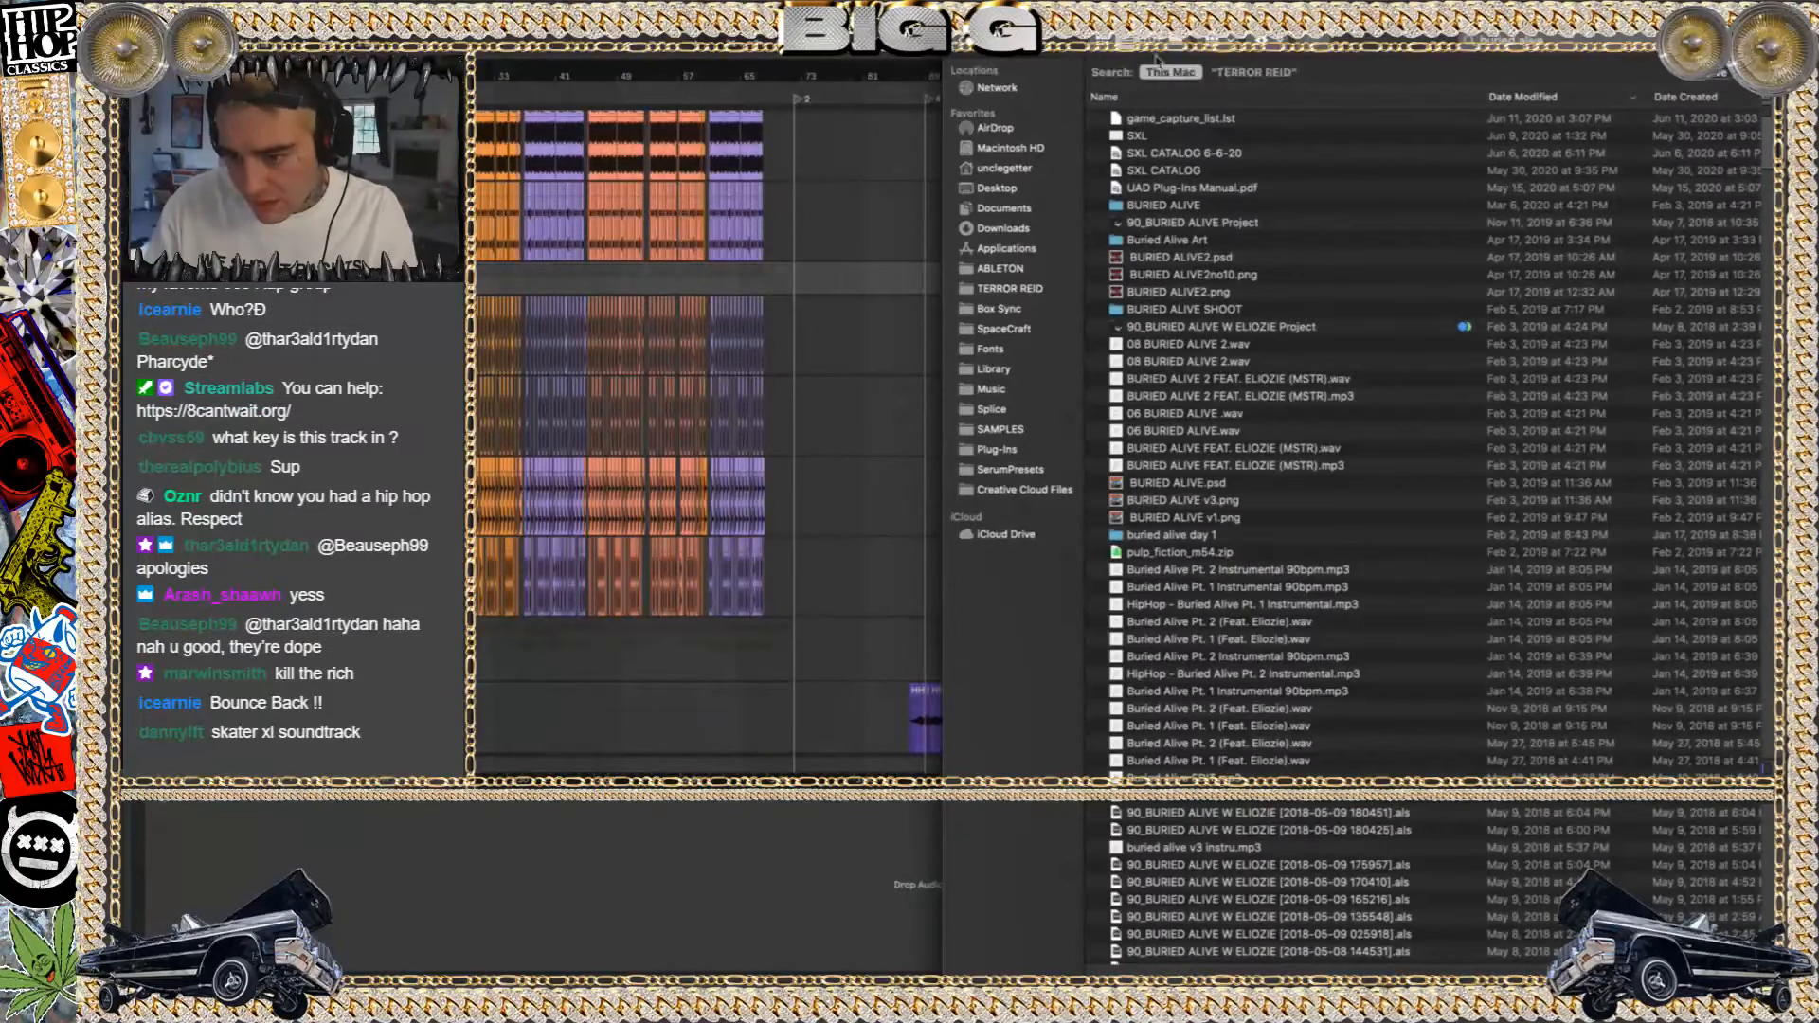
{"action": "left_click", "coordinate": [1007, 288]}
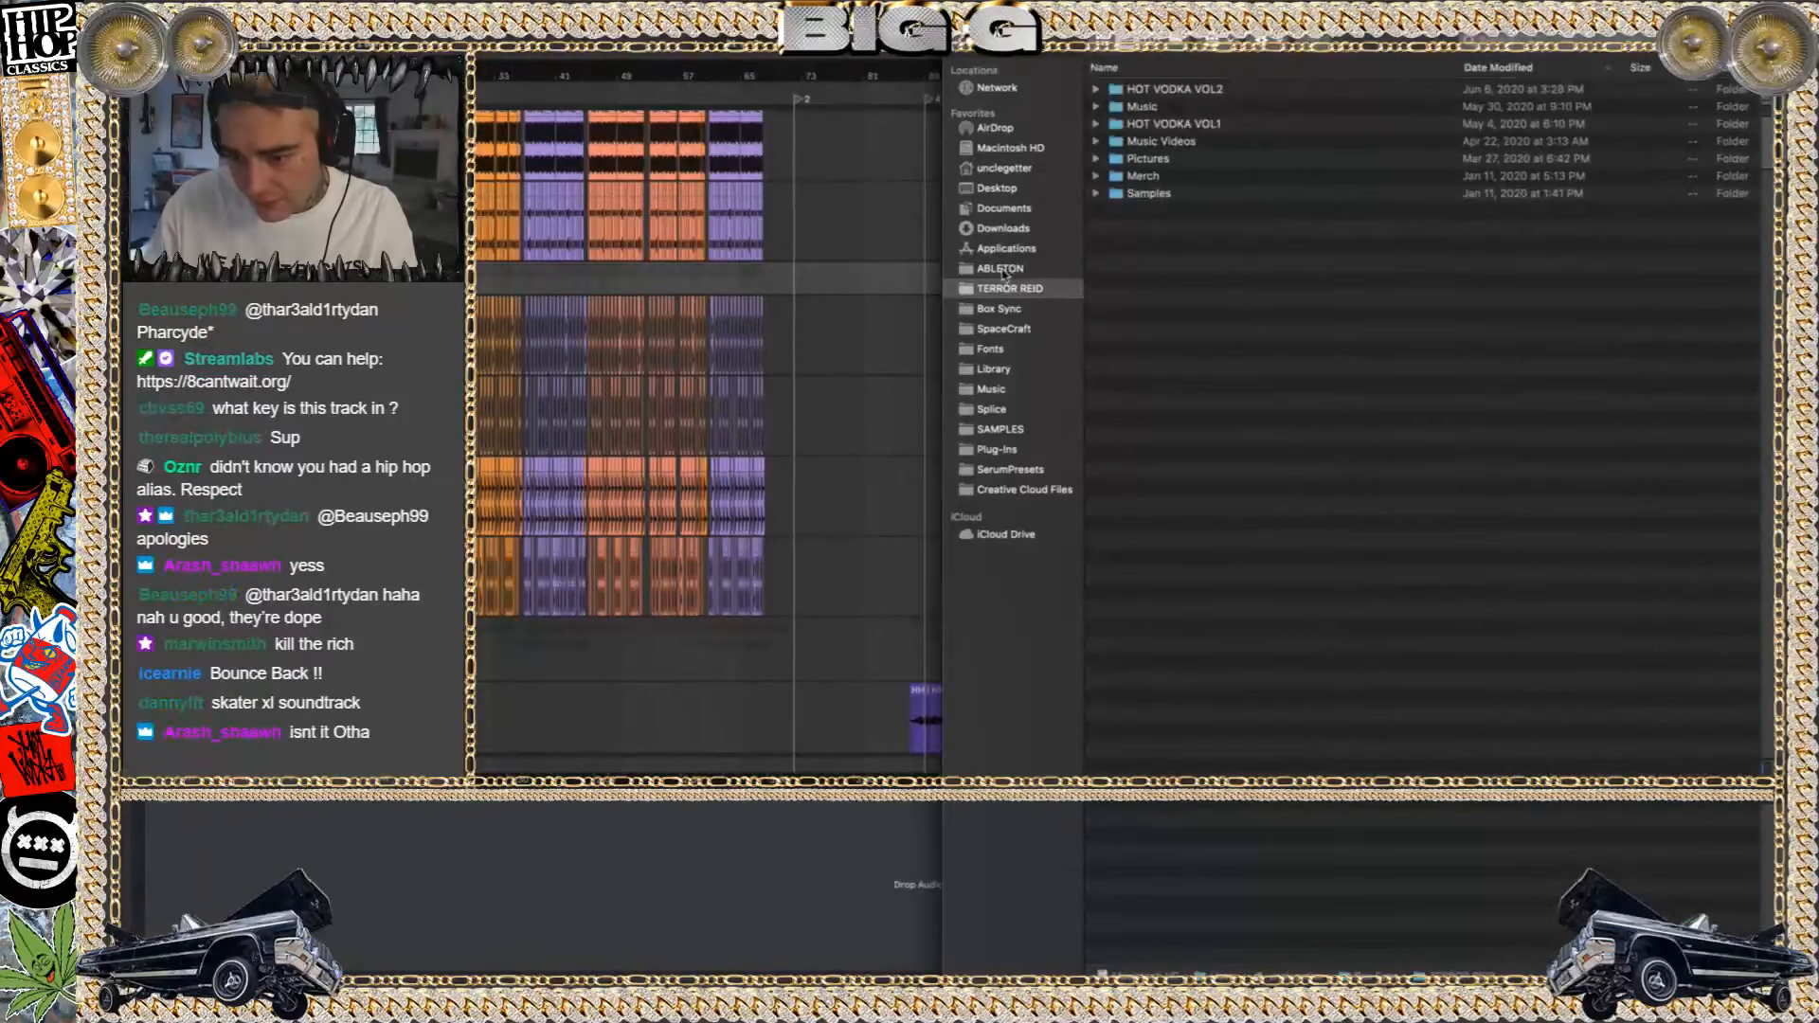
{"action": "left_click", "coordinate": [1002, 270]}
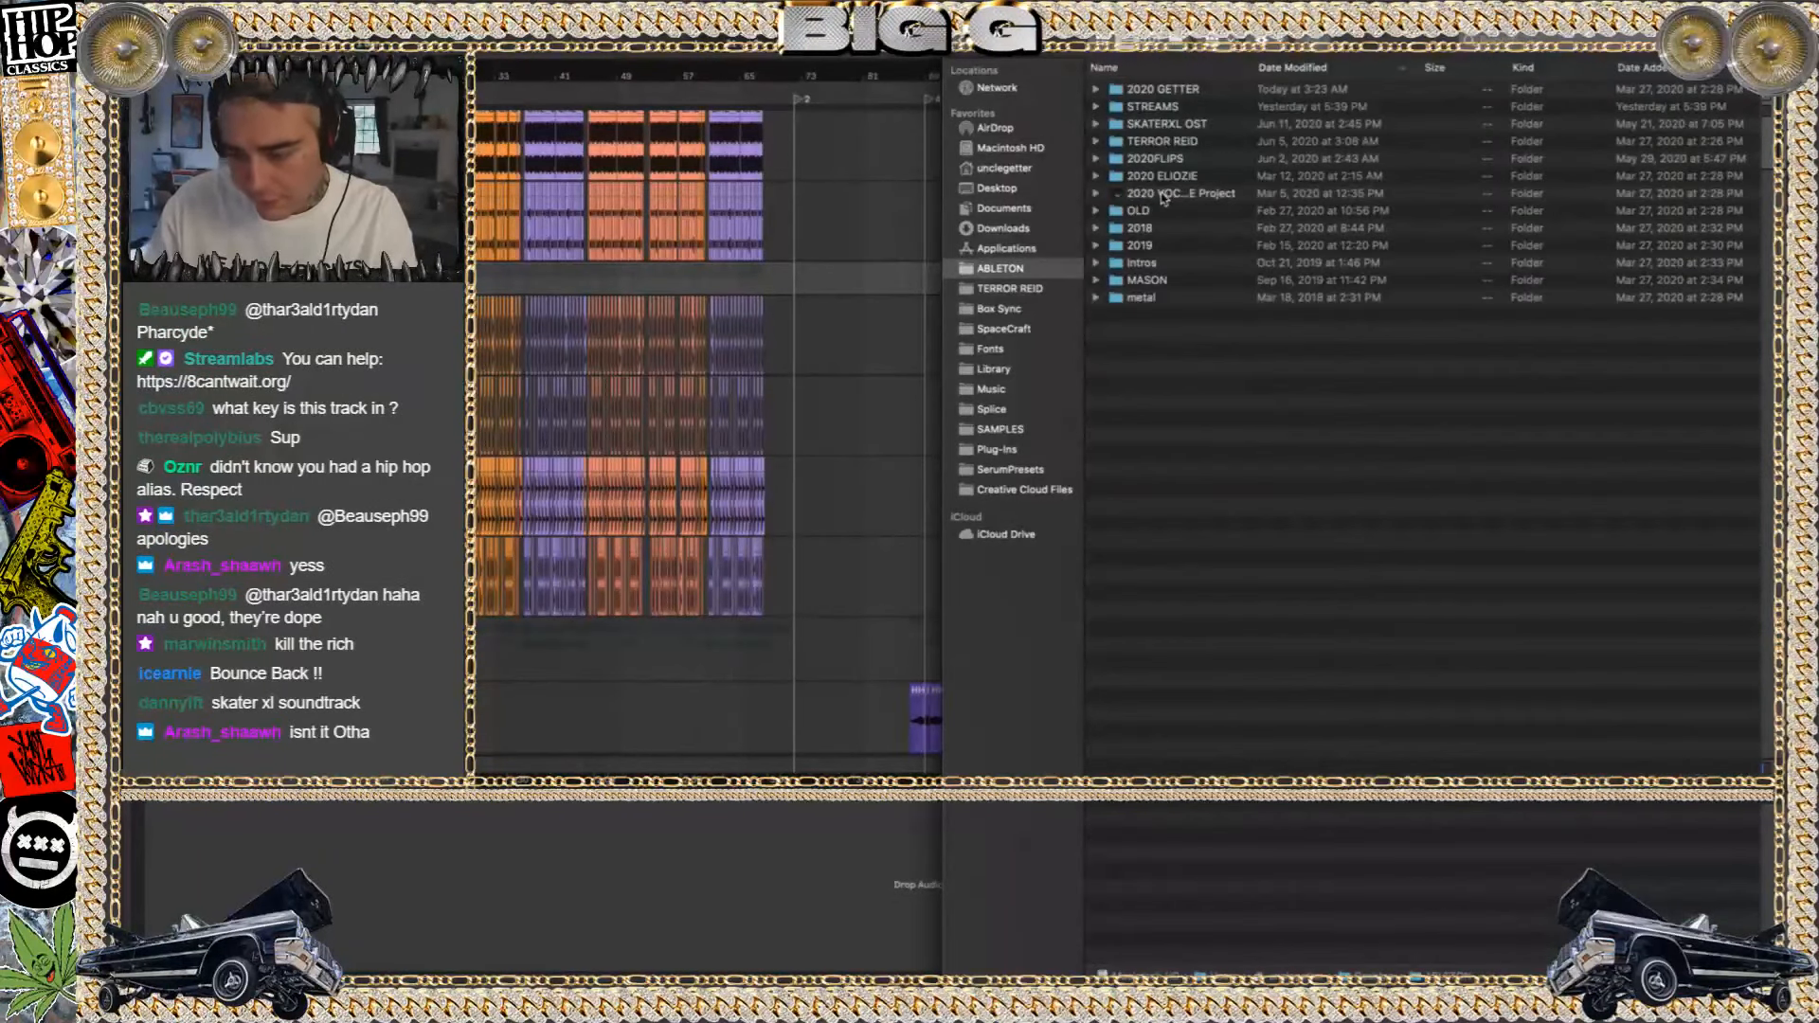
{"action": "left_click", "coordinate": [1165, 141]}
{"action": "double_click", "coordinate": [1166, 141]}
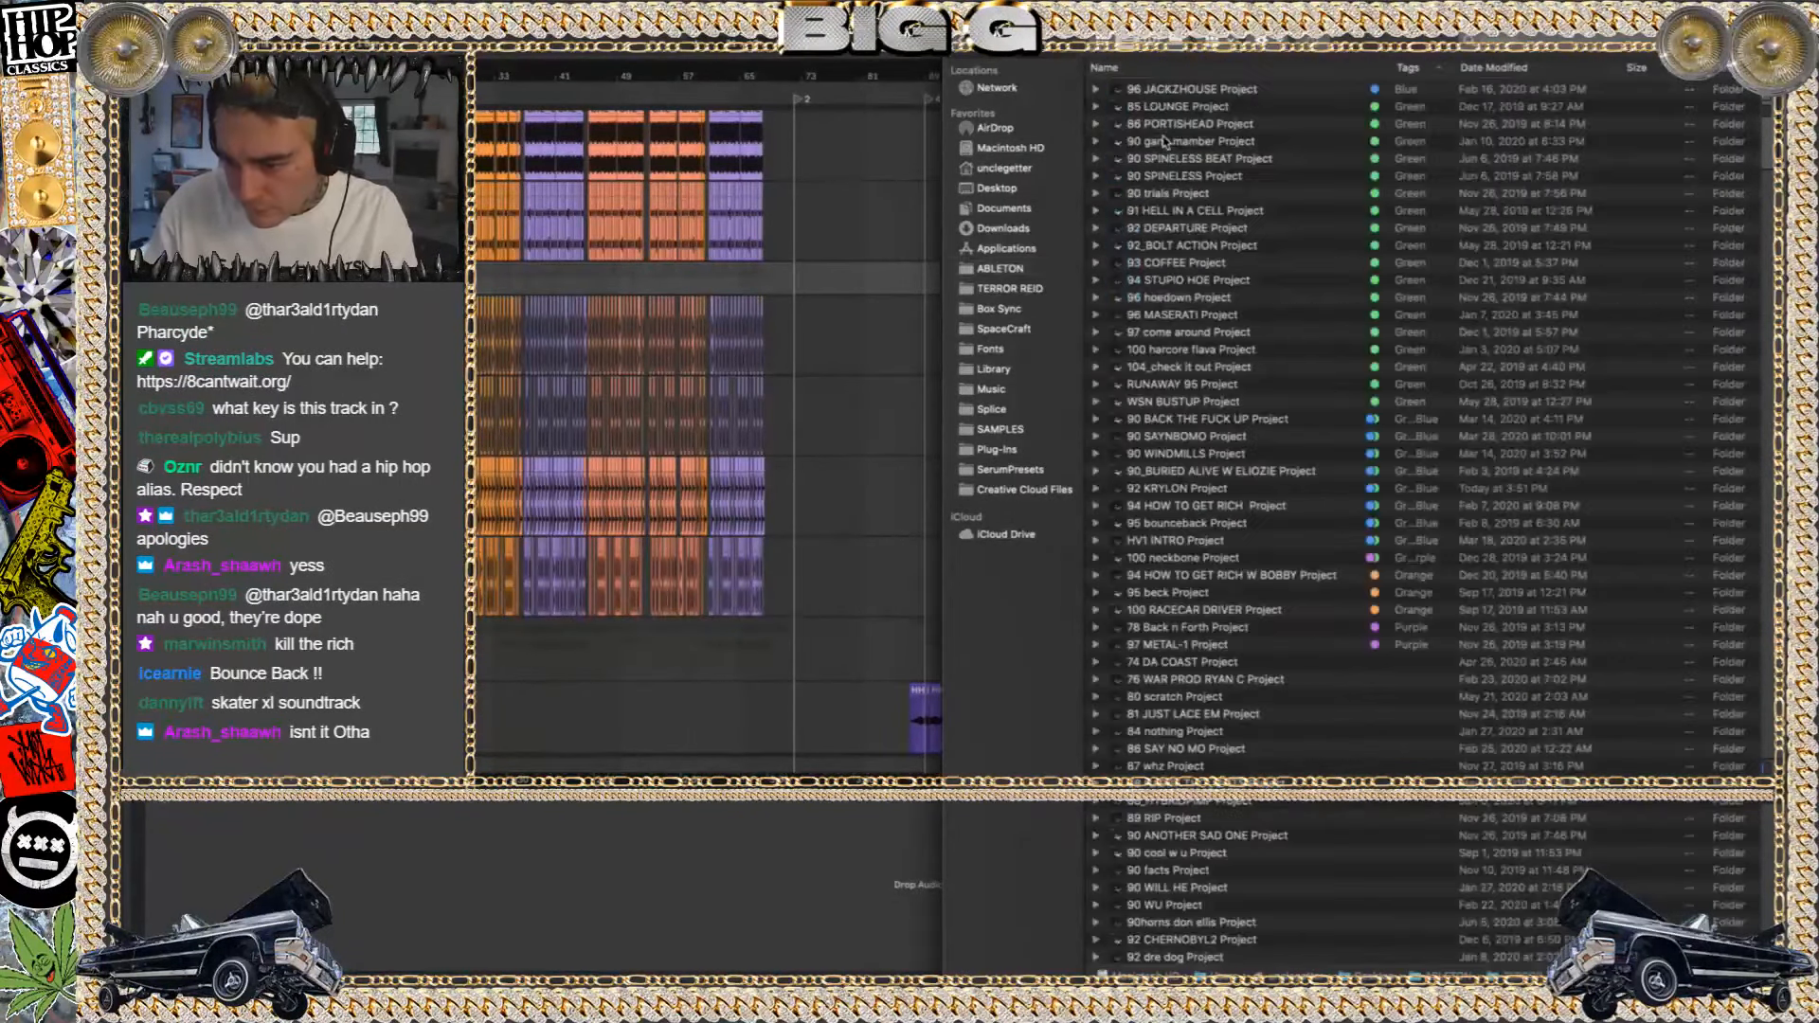
Find the 100 closin curtains Project folder and open 100 closin curtains.als, discarding the changes to part 1
{"action": "scroll", "coordinate": [1202, 295], "scroll_direction": "down", "scroll_amount": 15}
{"action": "scroll", "coordinate": [1202, 294], "scroll_direction": "up", "scroll_amount": 5}
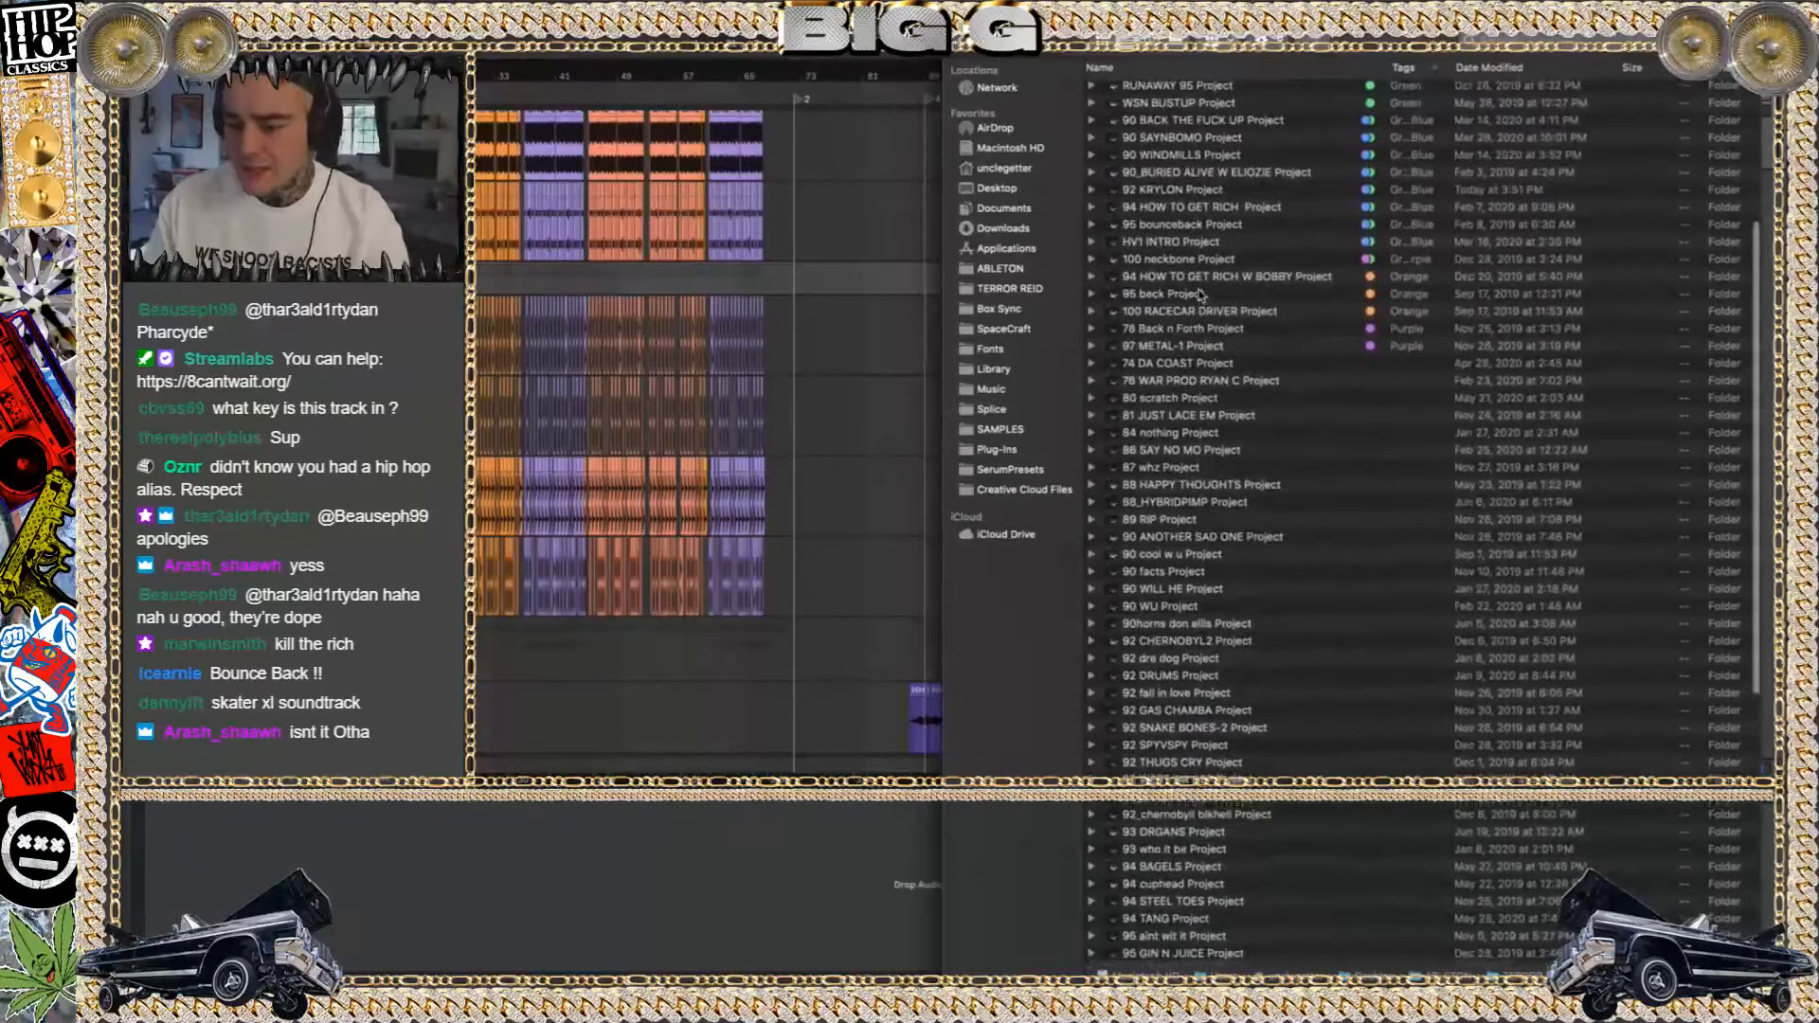
{"action": "scroll", "coordinate": [1201, 294], "scroll_direction": "up", "scroll_amount": 3}
{"action": "scroll", "coordinate": [1202, 294], "scroll_direction": "up", "scroll_amount": 3}
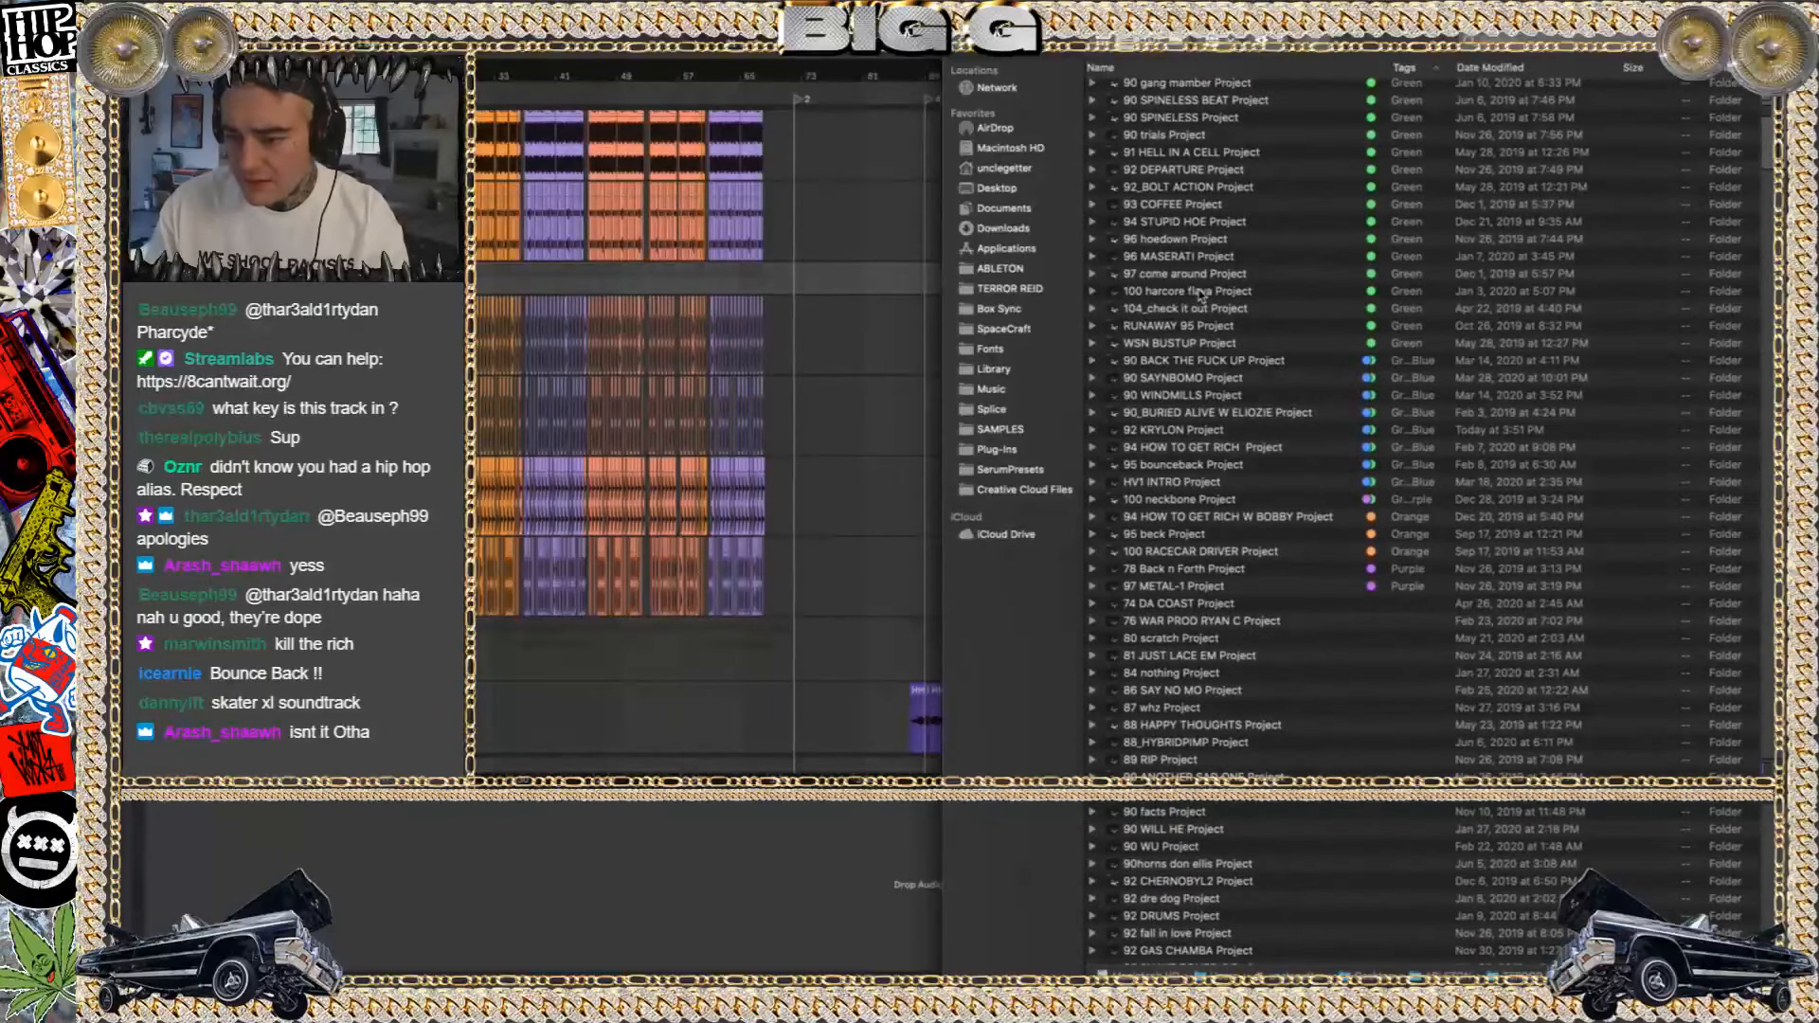
{"action": "scroll", "coordinate": [1201, 295], "scroll_direction": "down", "scroll_amount": 5}
{"action": "scroll", "coordinate": [1201, 295], "scroll_direction": "down", "scroll_amount": 7}
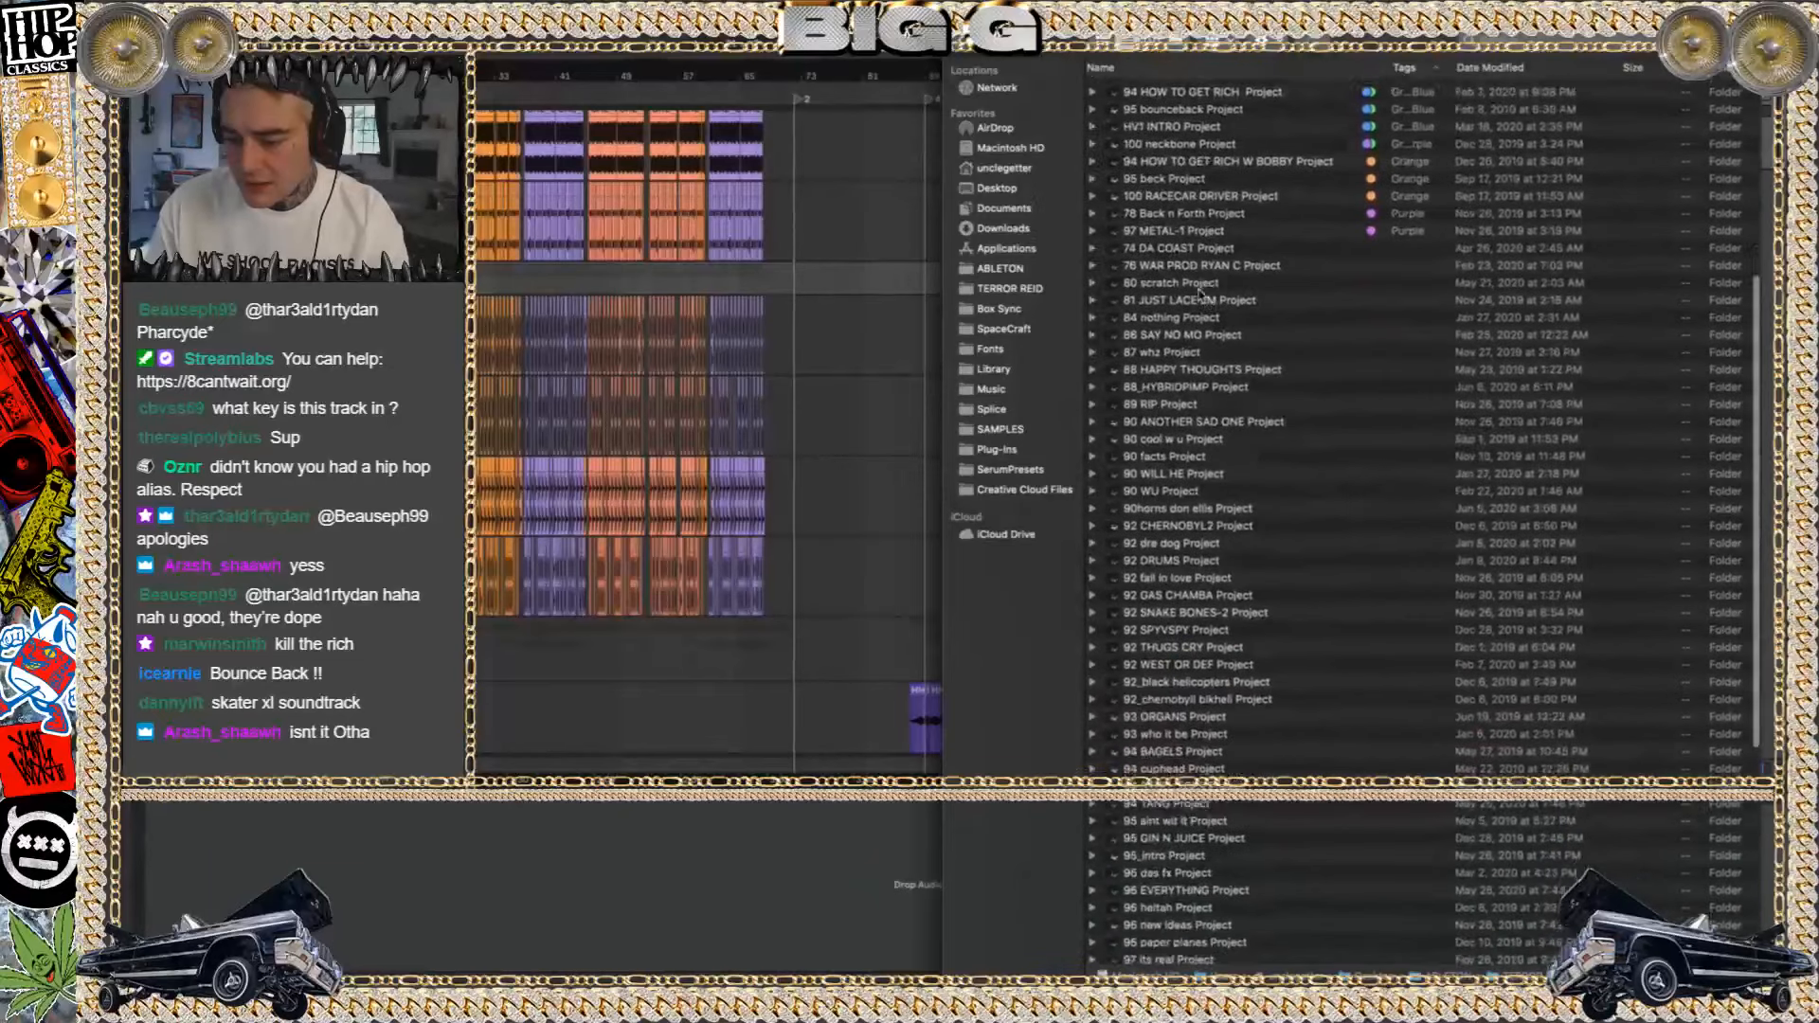
{"action": "scroll", "coordinate": [1202, 295], "scroll_direction": "down", "scroll_amount": 4}
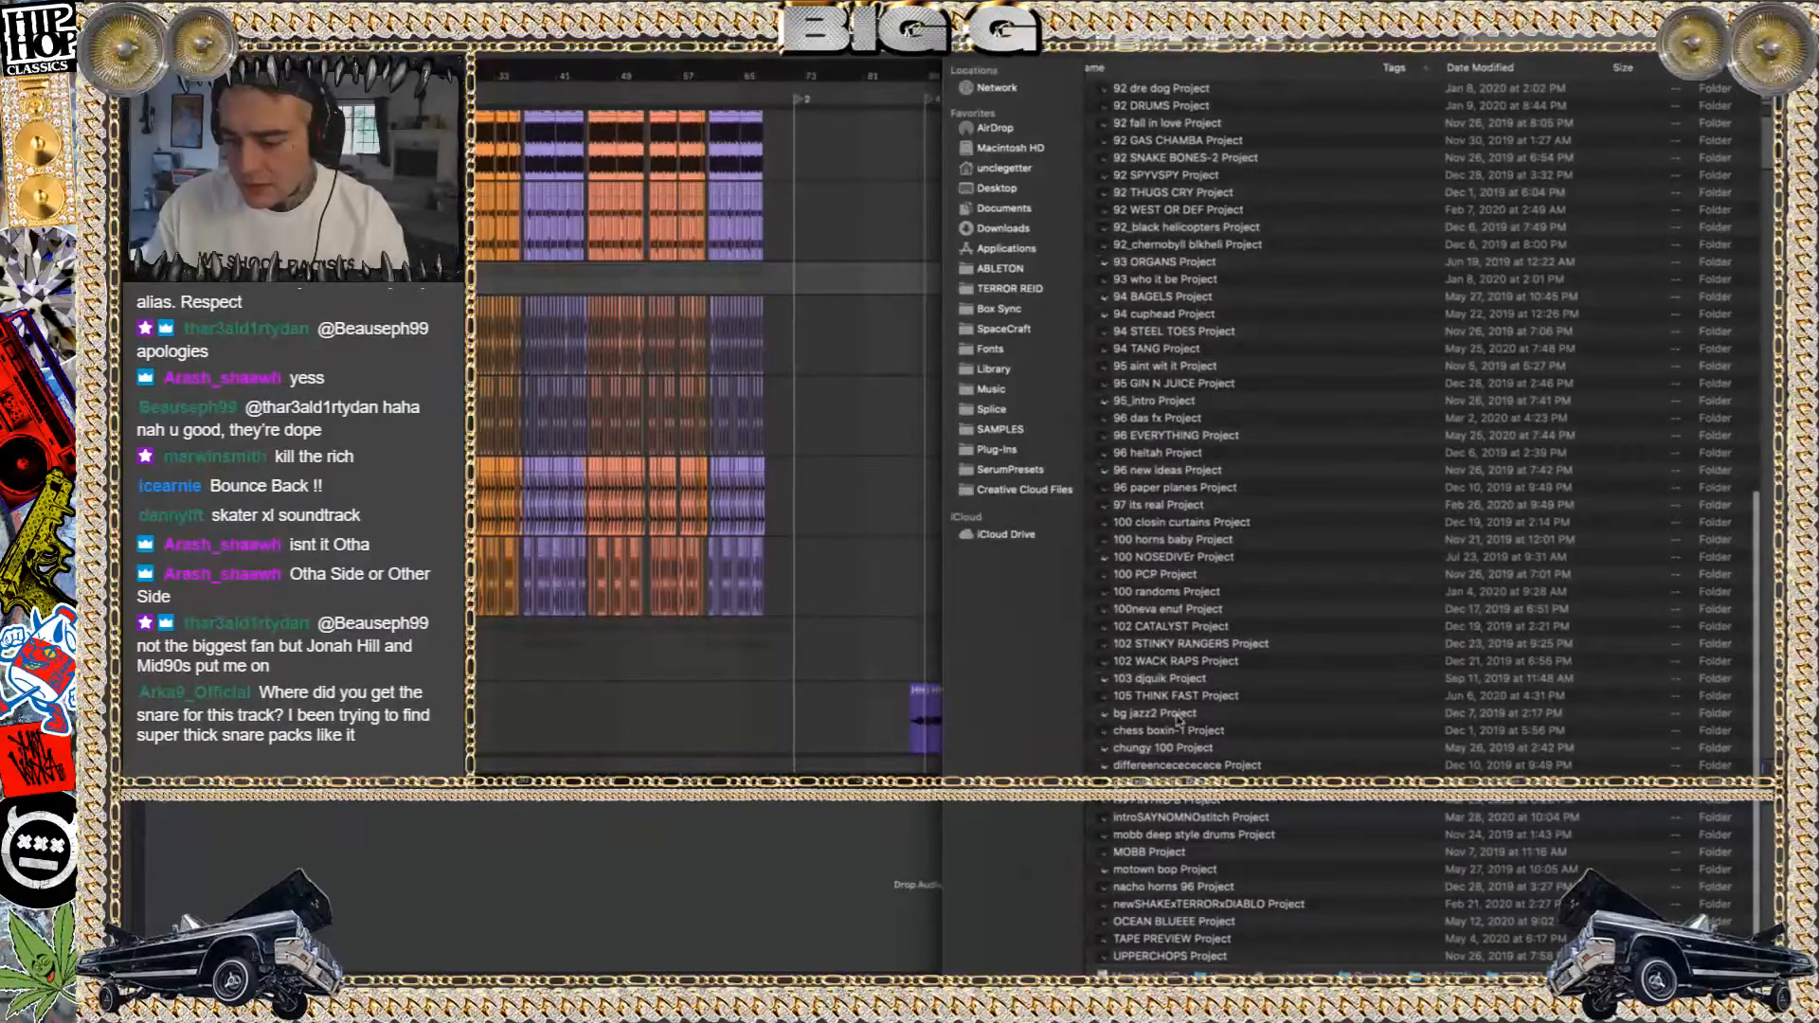
{"action": "left_click", "coordinate": [1168, 526]}
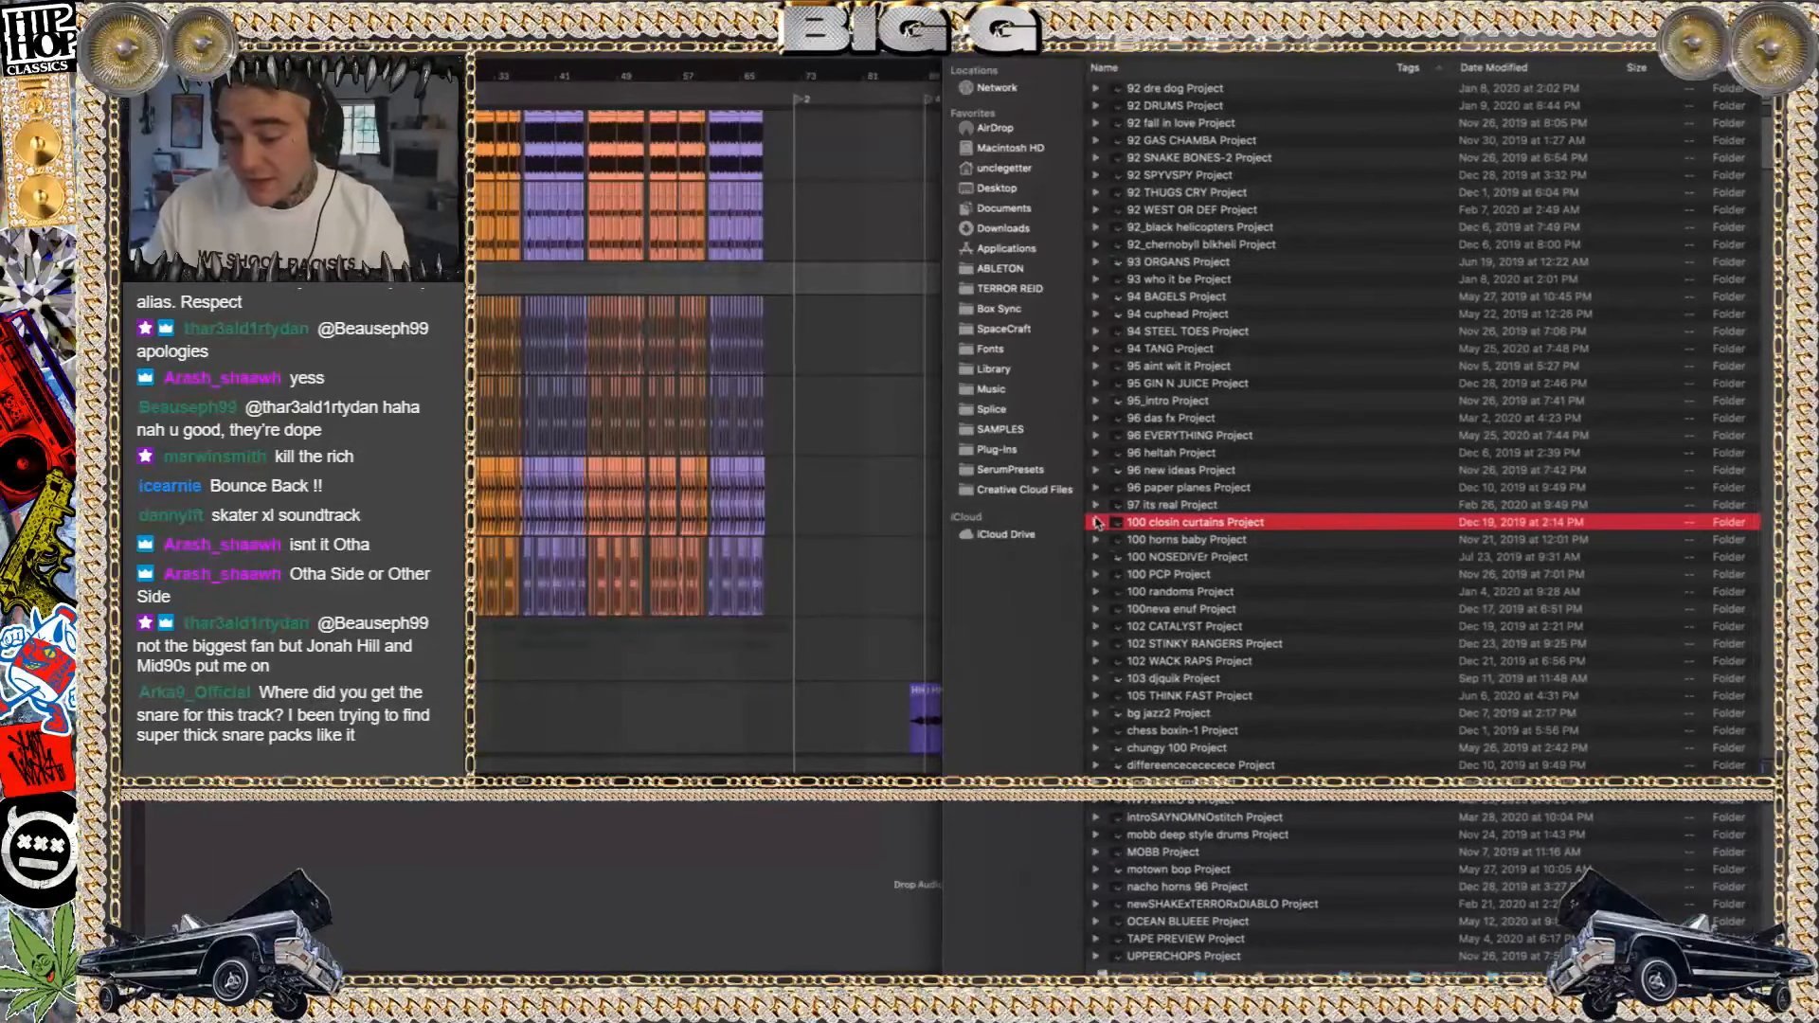
{"action": "left_click", "coordinate": [1097, 523]}
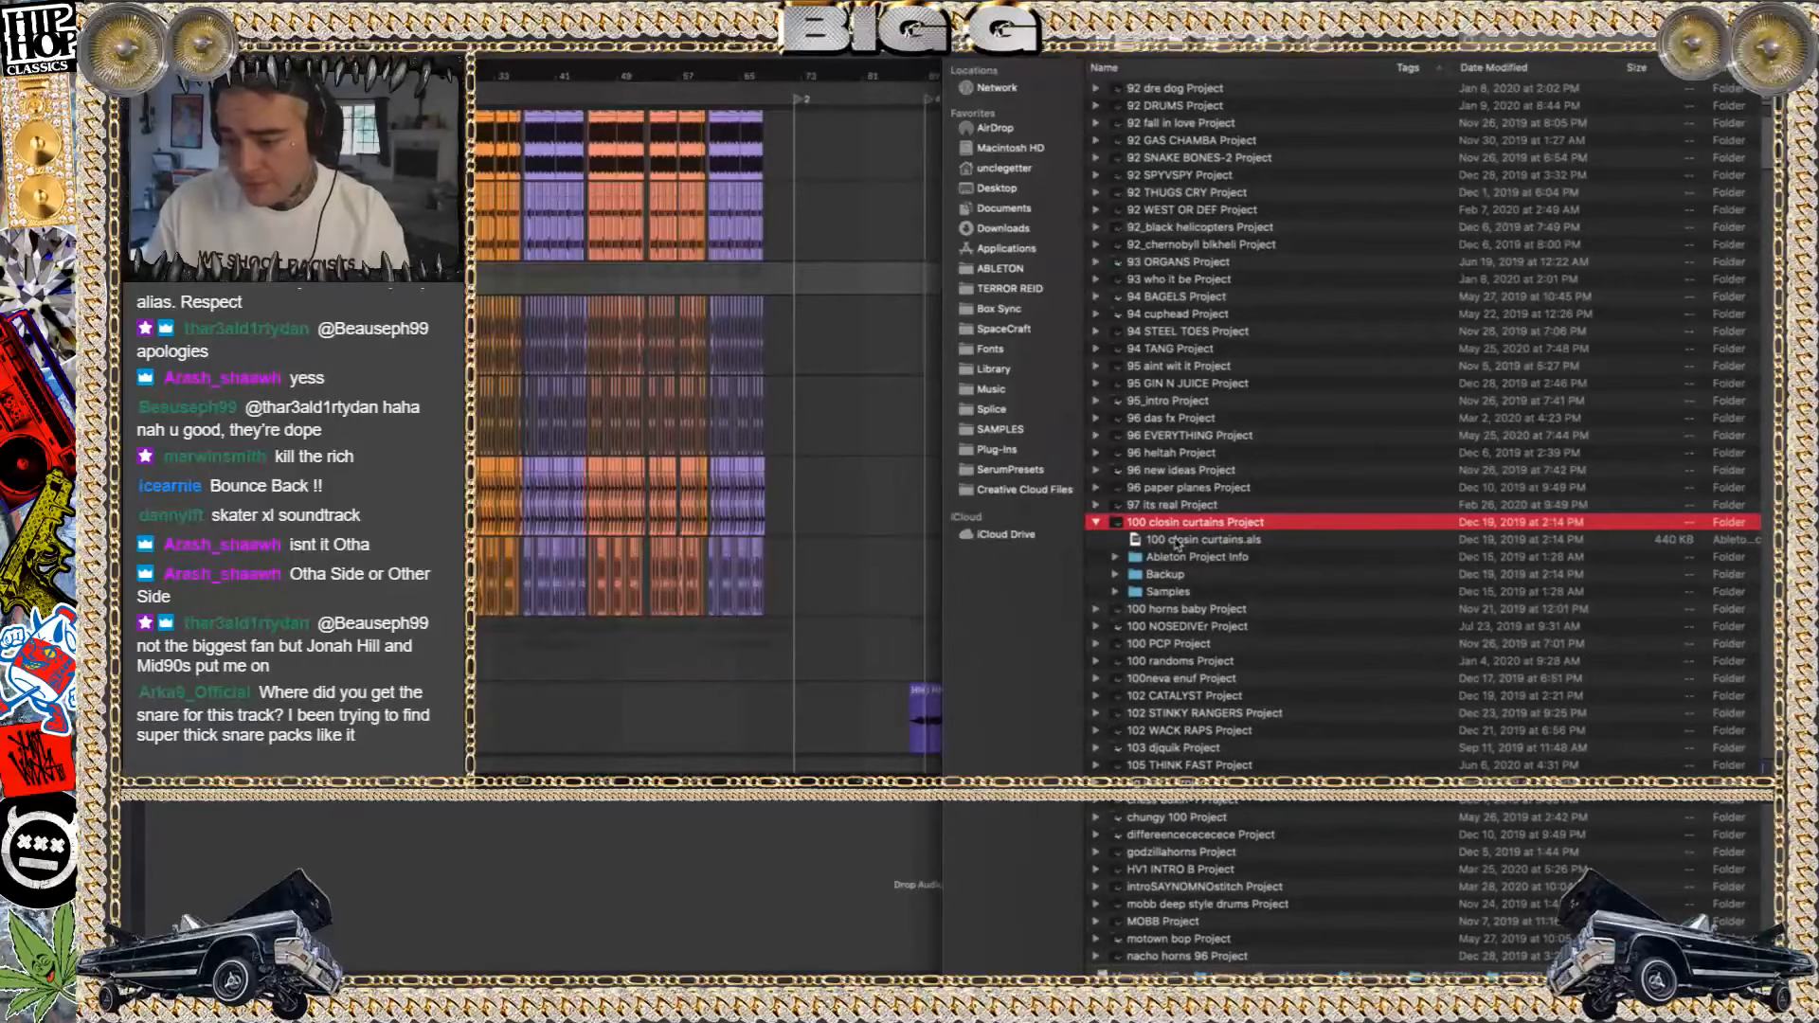
{"action": "double_click", "coordinate": [1175, 540]}
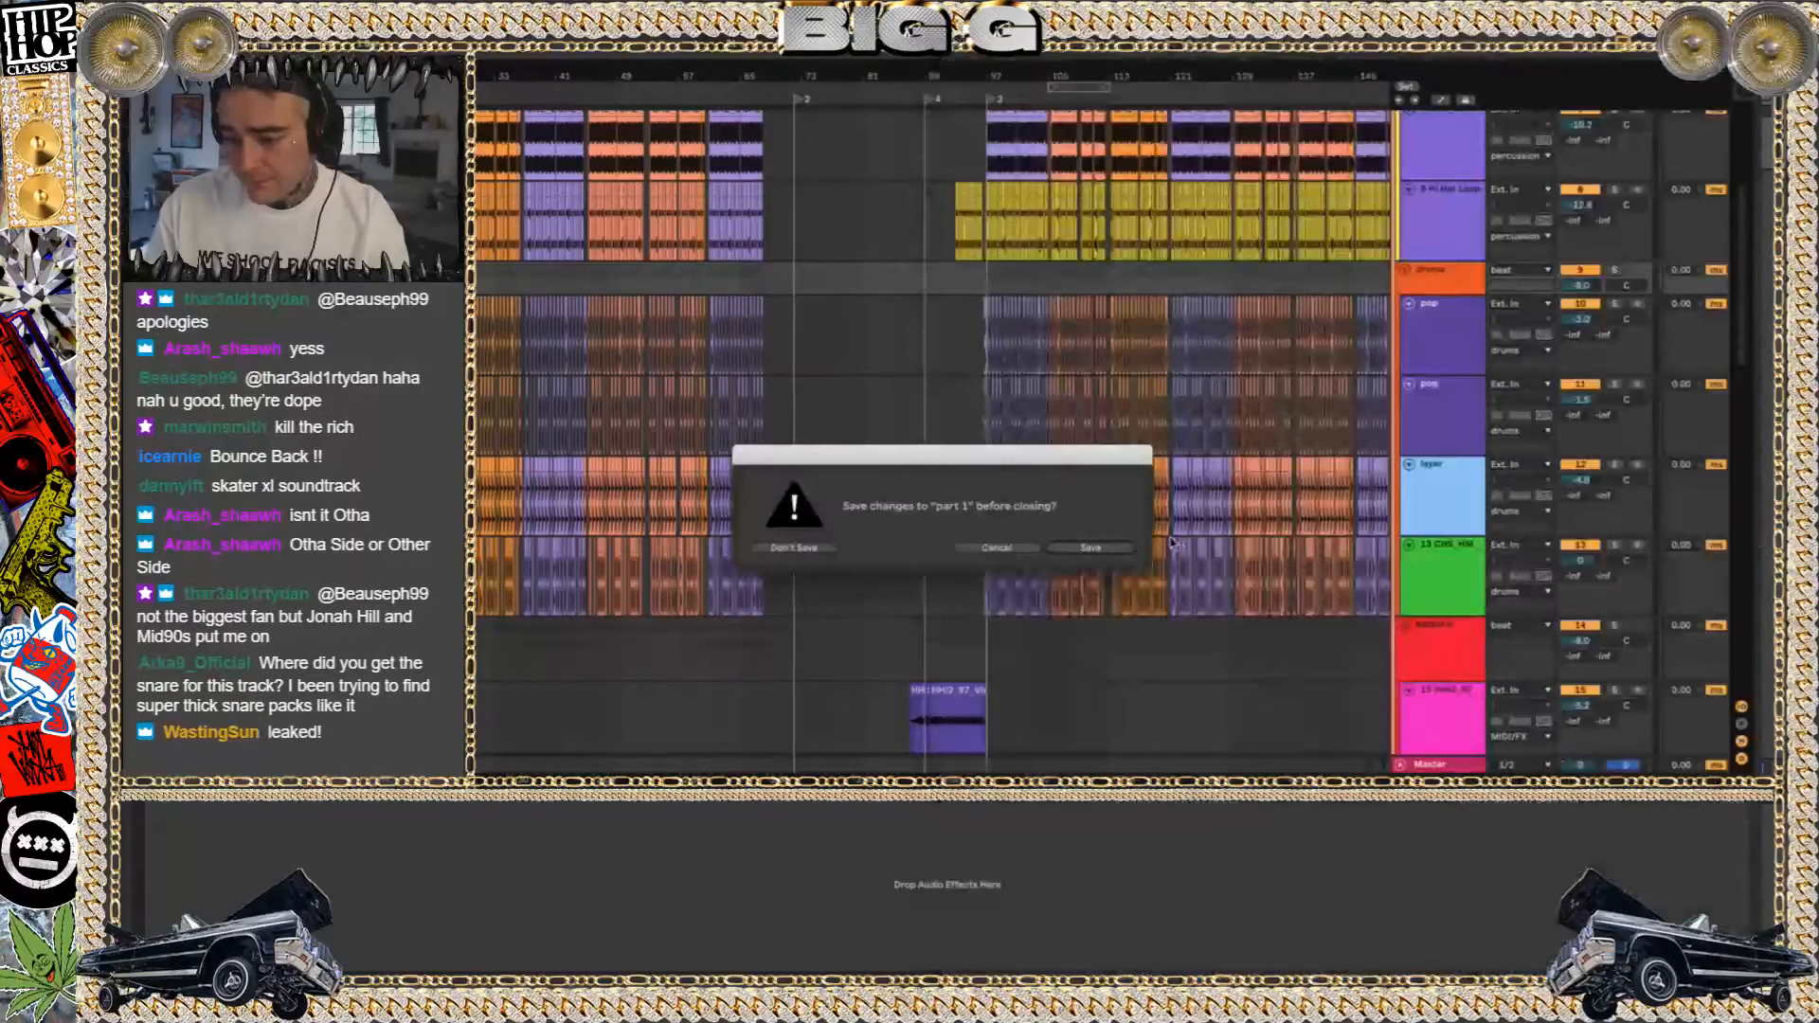
{"action": "left_click", "coordinate": [796, 549]}
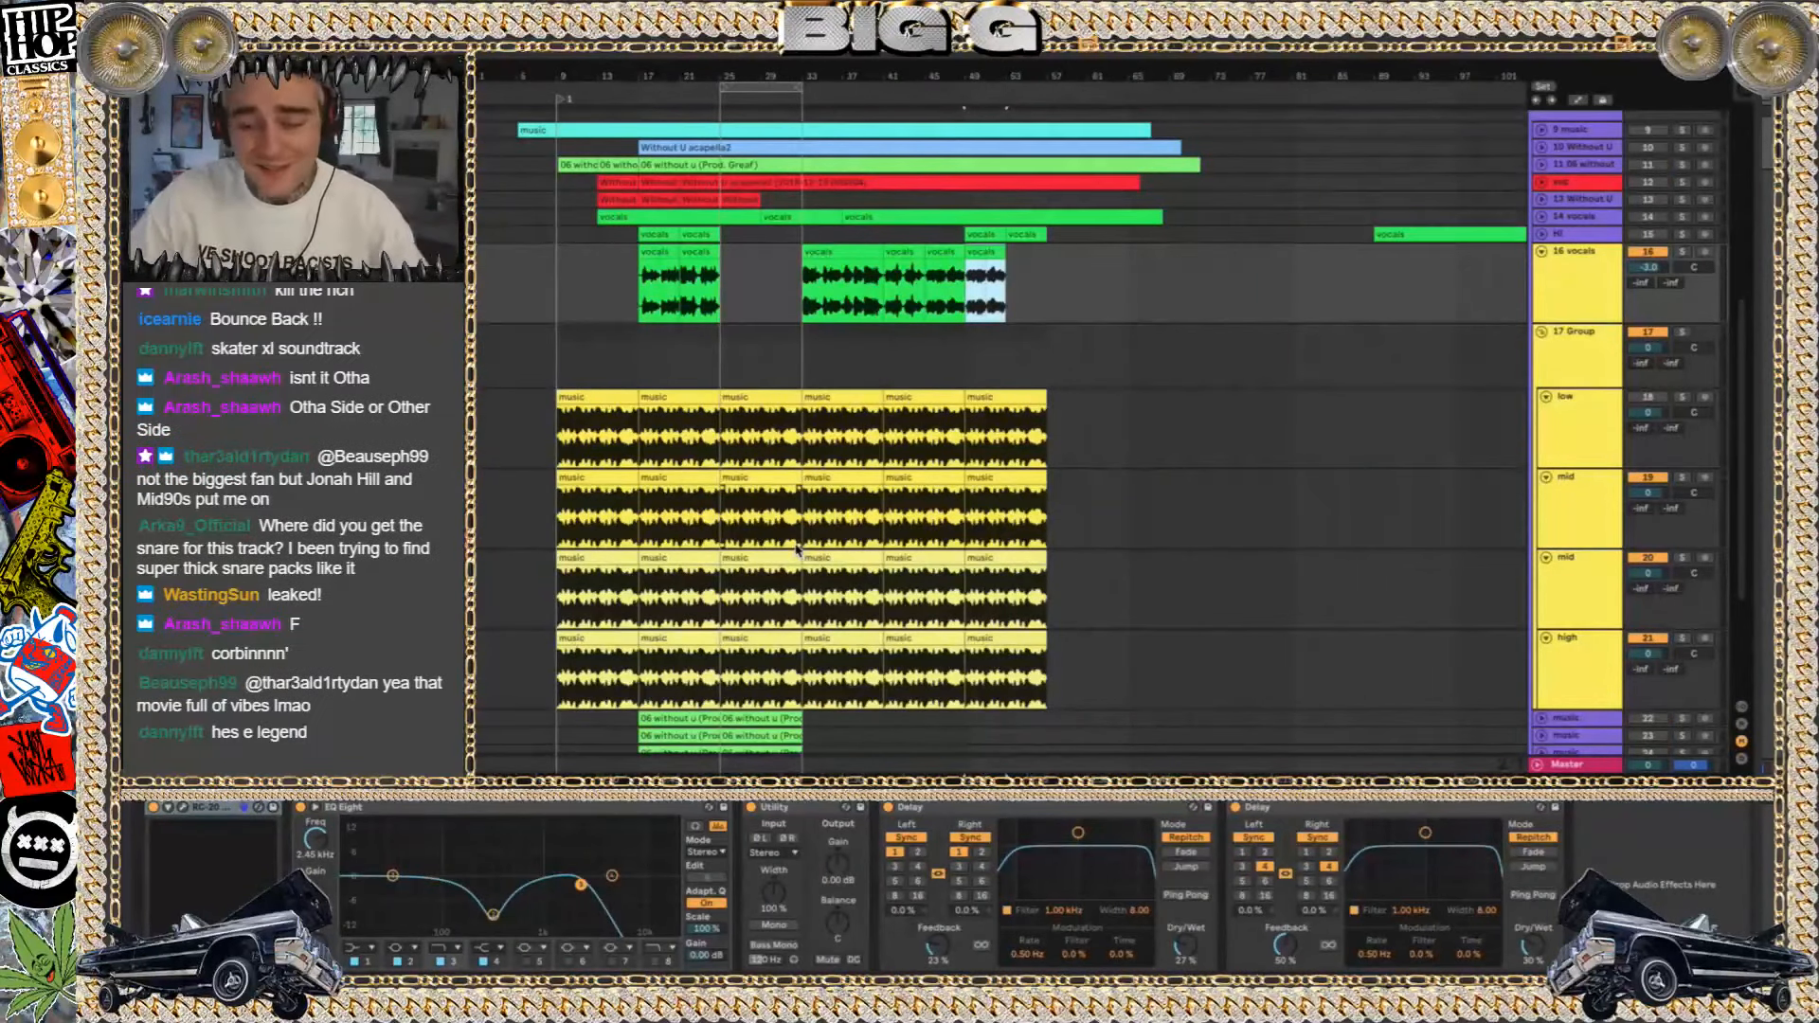
Open the first music clip on the low track to view its sample
{"action": "left_click", "coordinate": [581, 415]}
{"action": "double_click", "coordinate": [581, 415]}
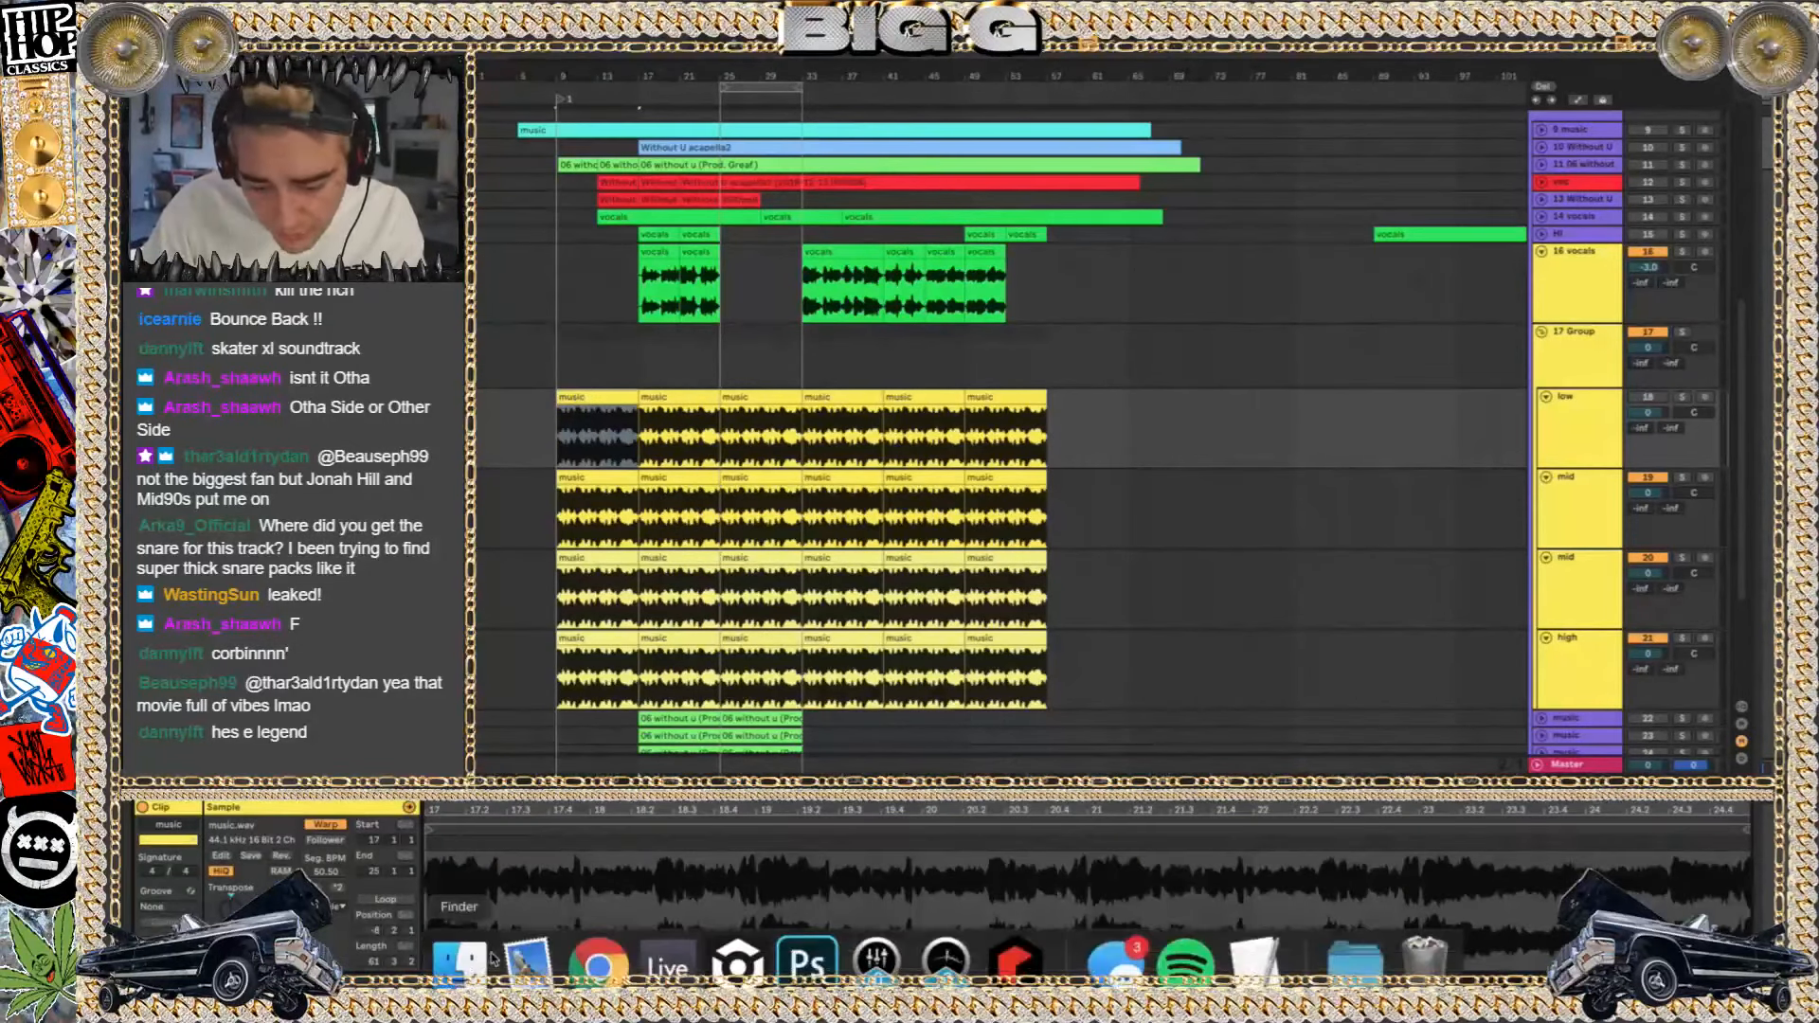
Switch to XTRAX STEMS 2 and move its window over the upper part of the arrangement
{"action": "left_click", "coordinate": [491, 960]}
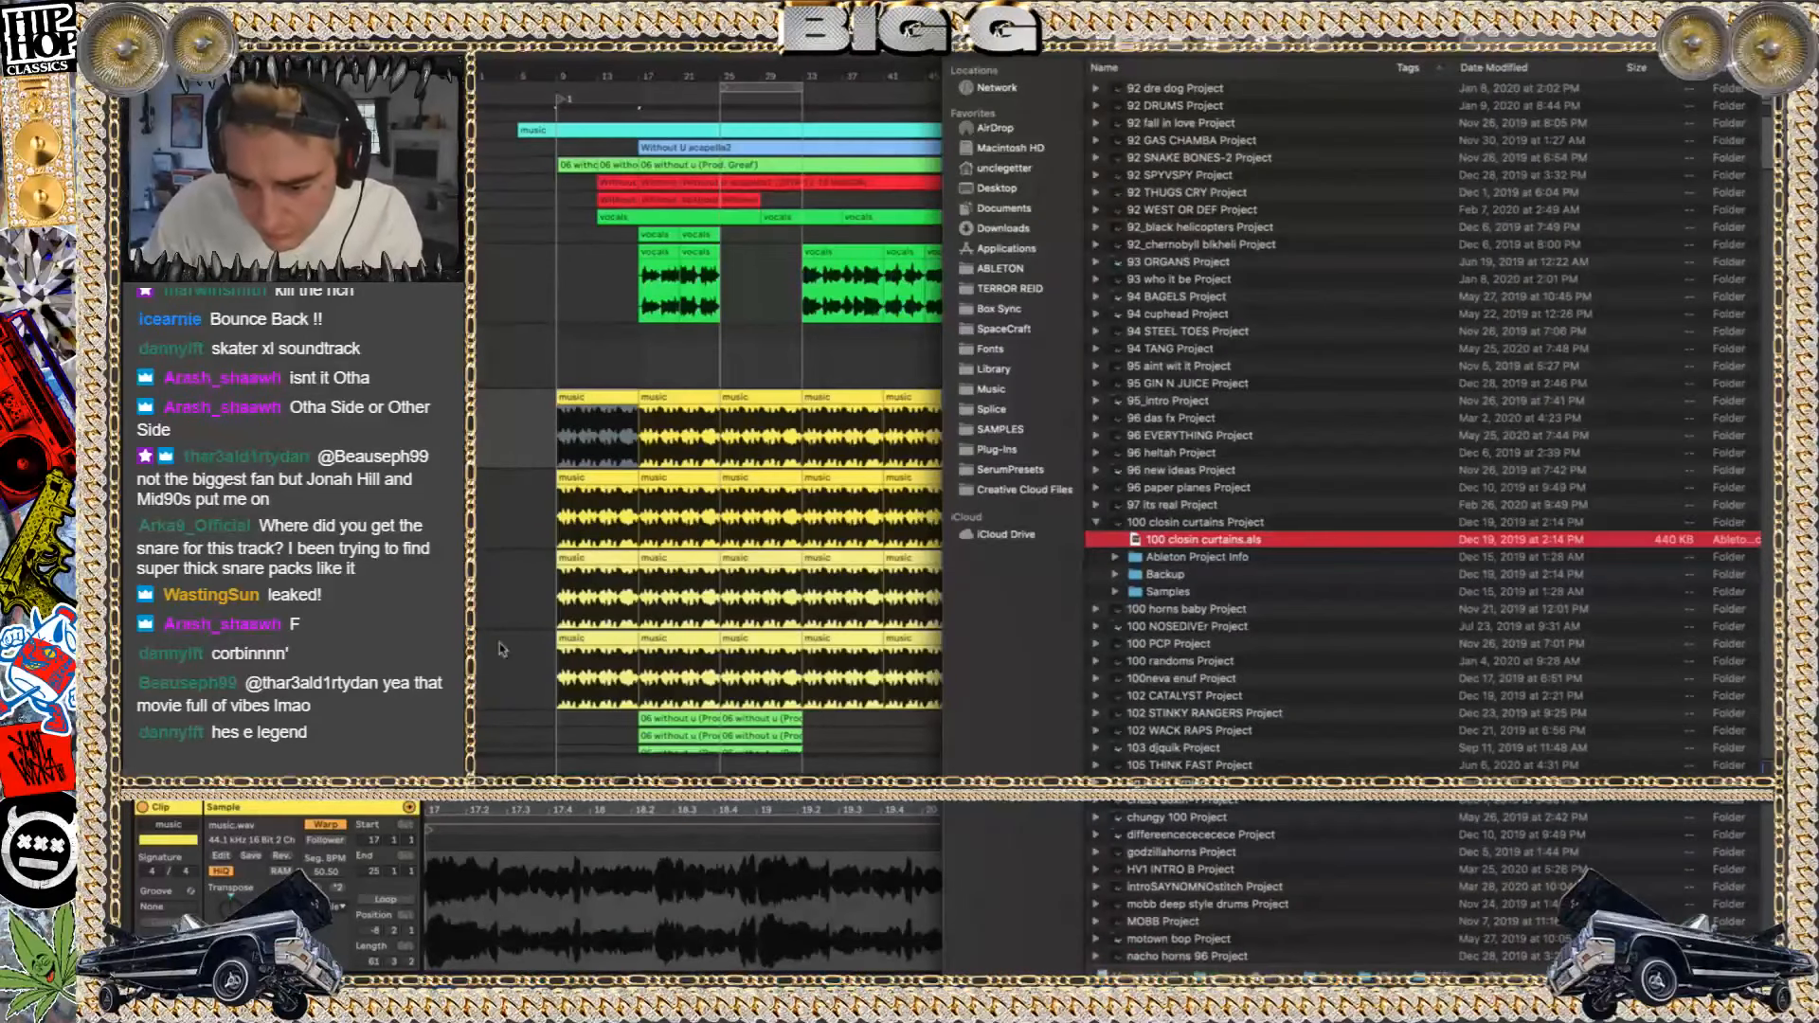
{"action": "key", "text": "super+w"}
{"action": "key", "text": "super+space"}
{"action": "type", "text": "x"}
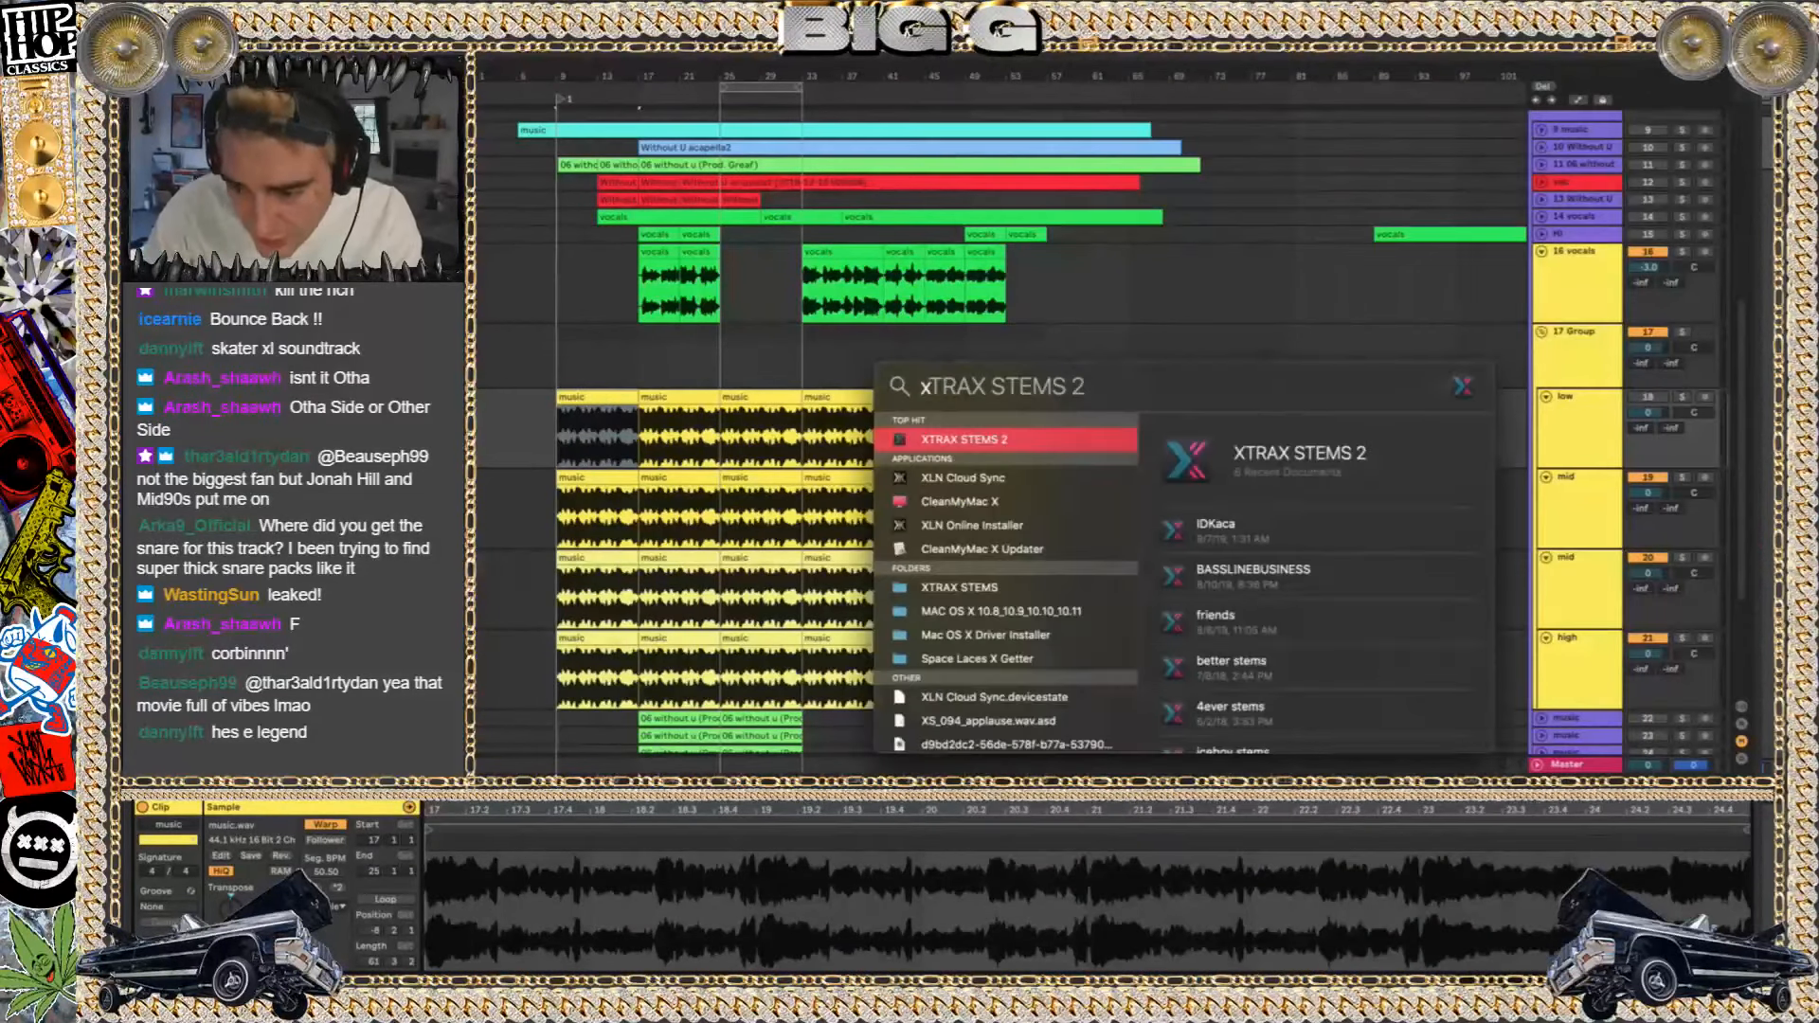
{"action": "key", "text": "Return"}
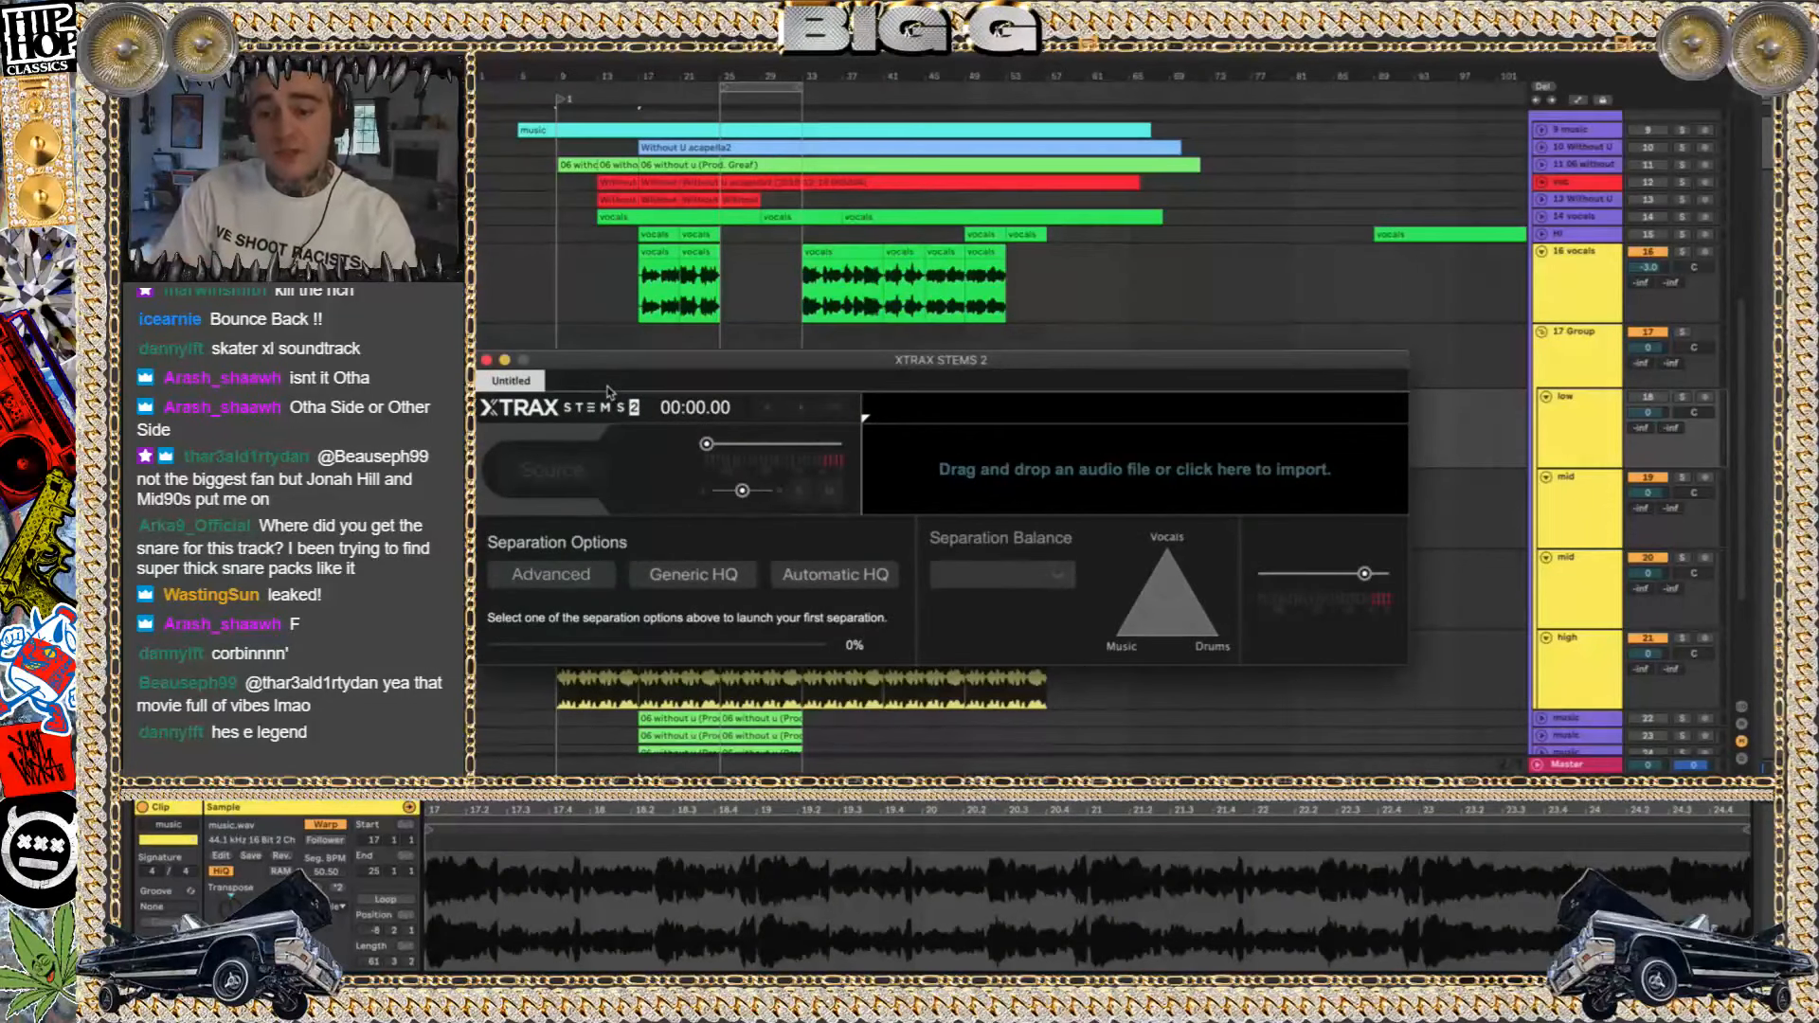
{"action": "left_click_drag", "start_coordinate": [699, 364], "coordinate": [914, 272]}
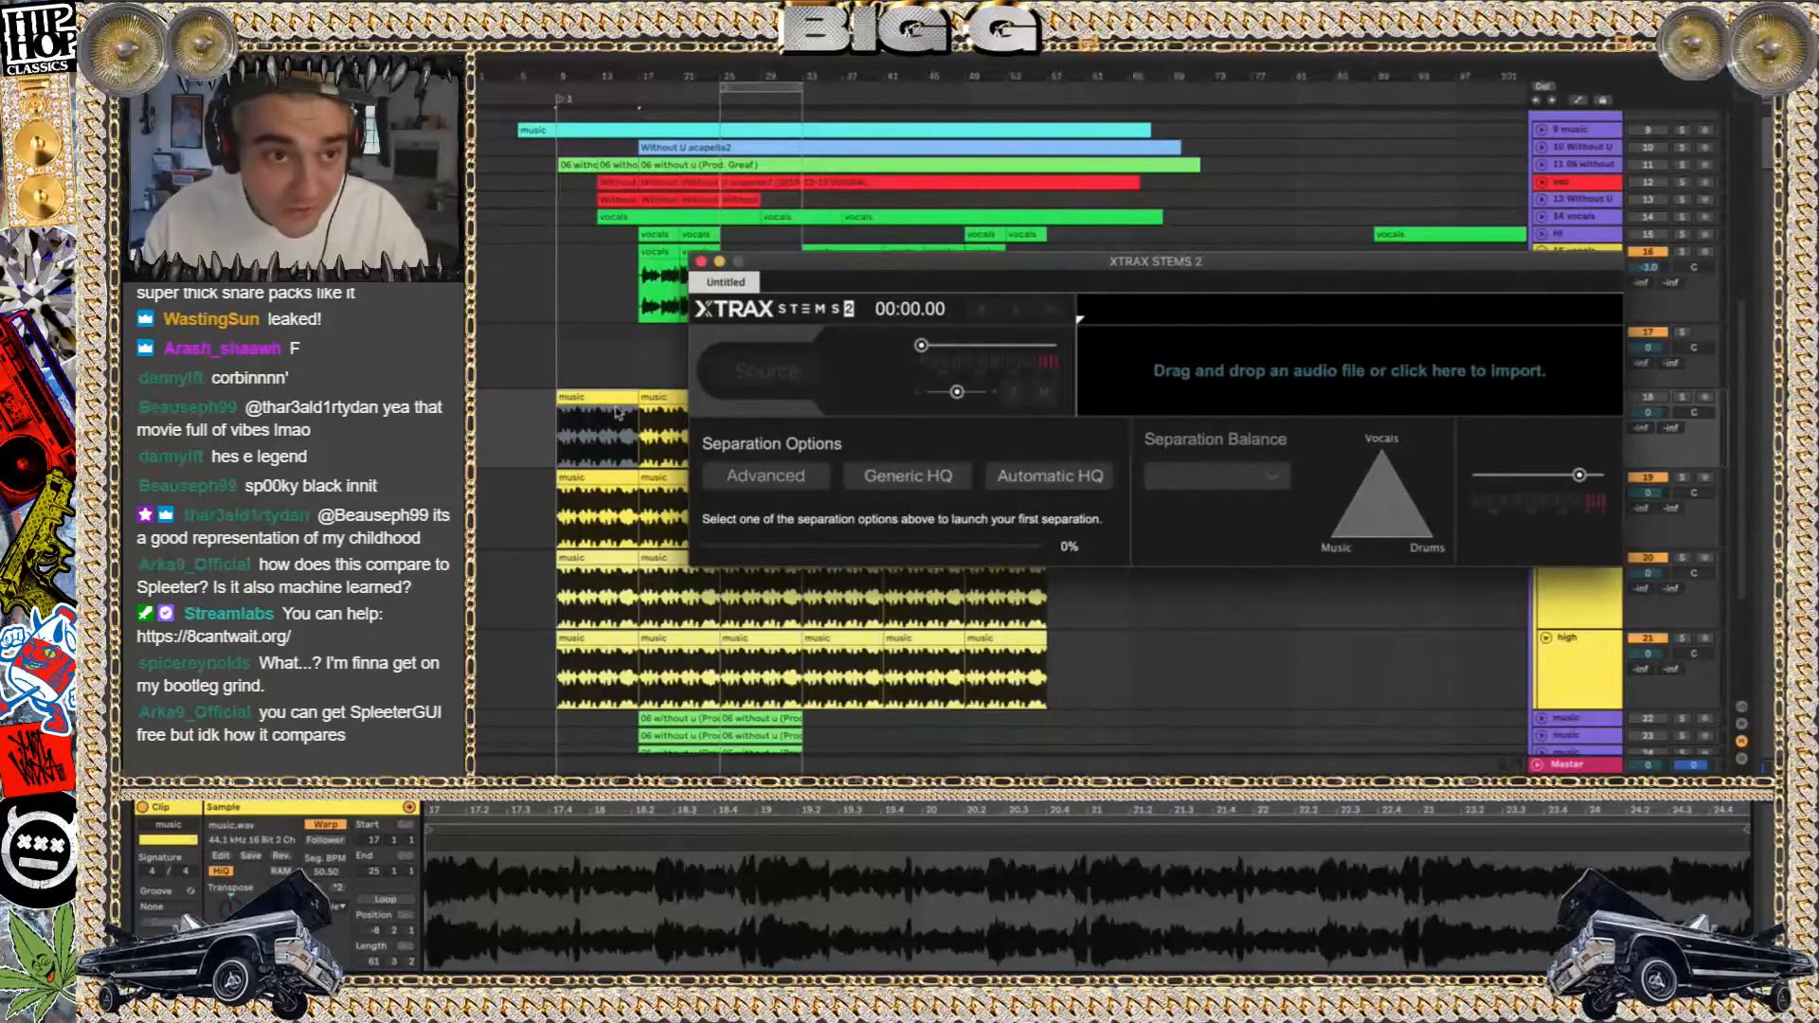
Return to the arrangement and solo the first mid track in the music stem group
{"action": "left_click", "coordinate": [585, 406]}
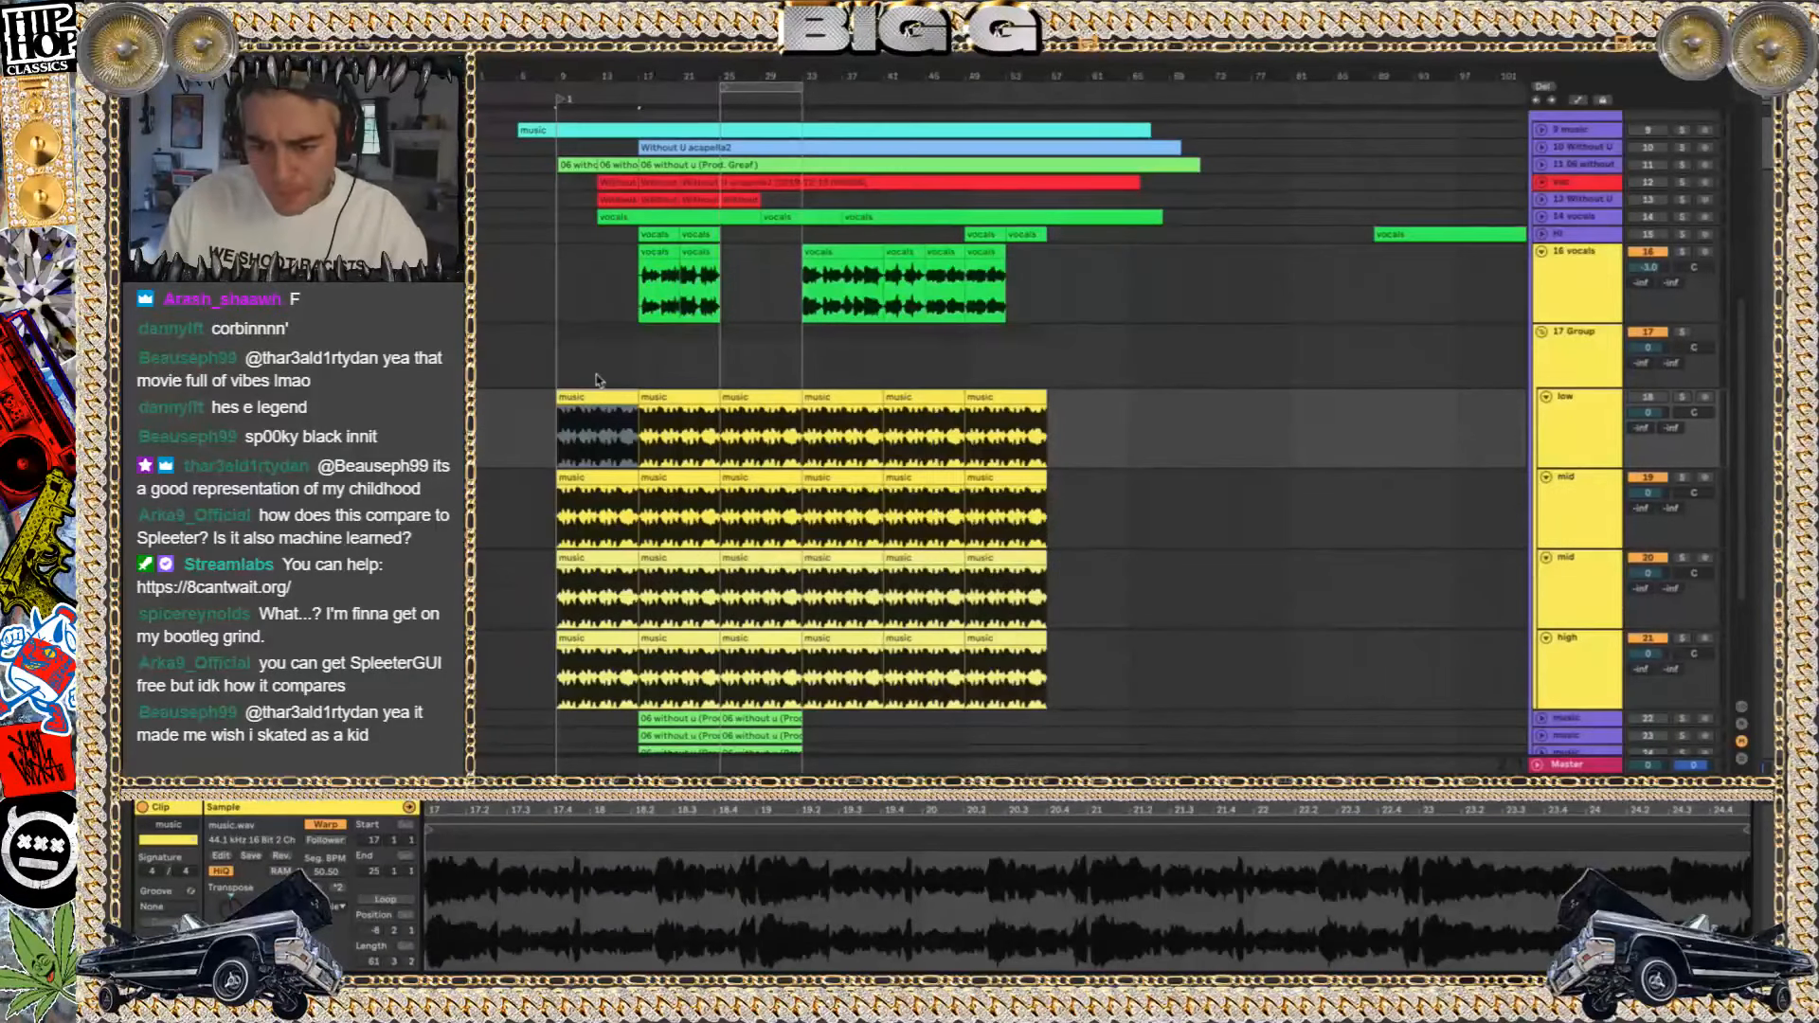
{"action": "scroll", "coordinate": [597, 379], "scroll_direction": "up", "scroll_amount": 2}
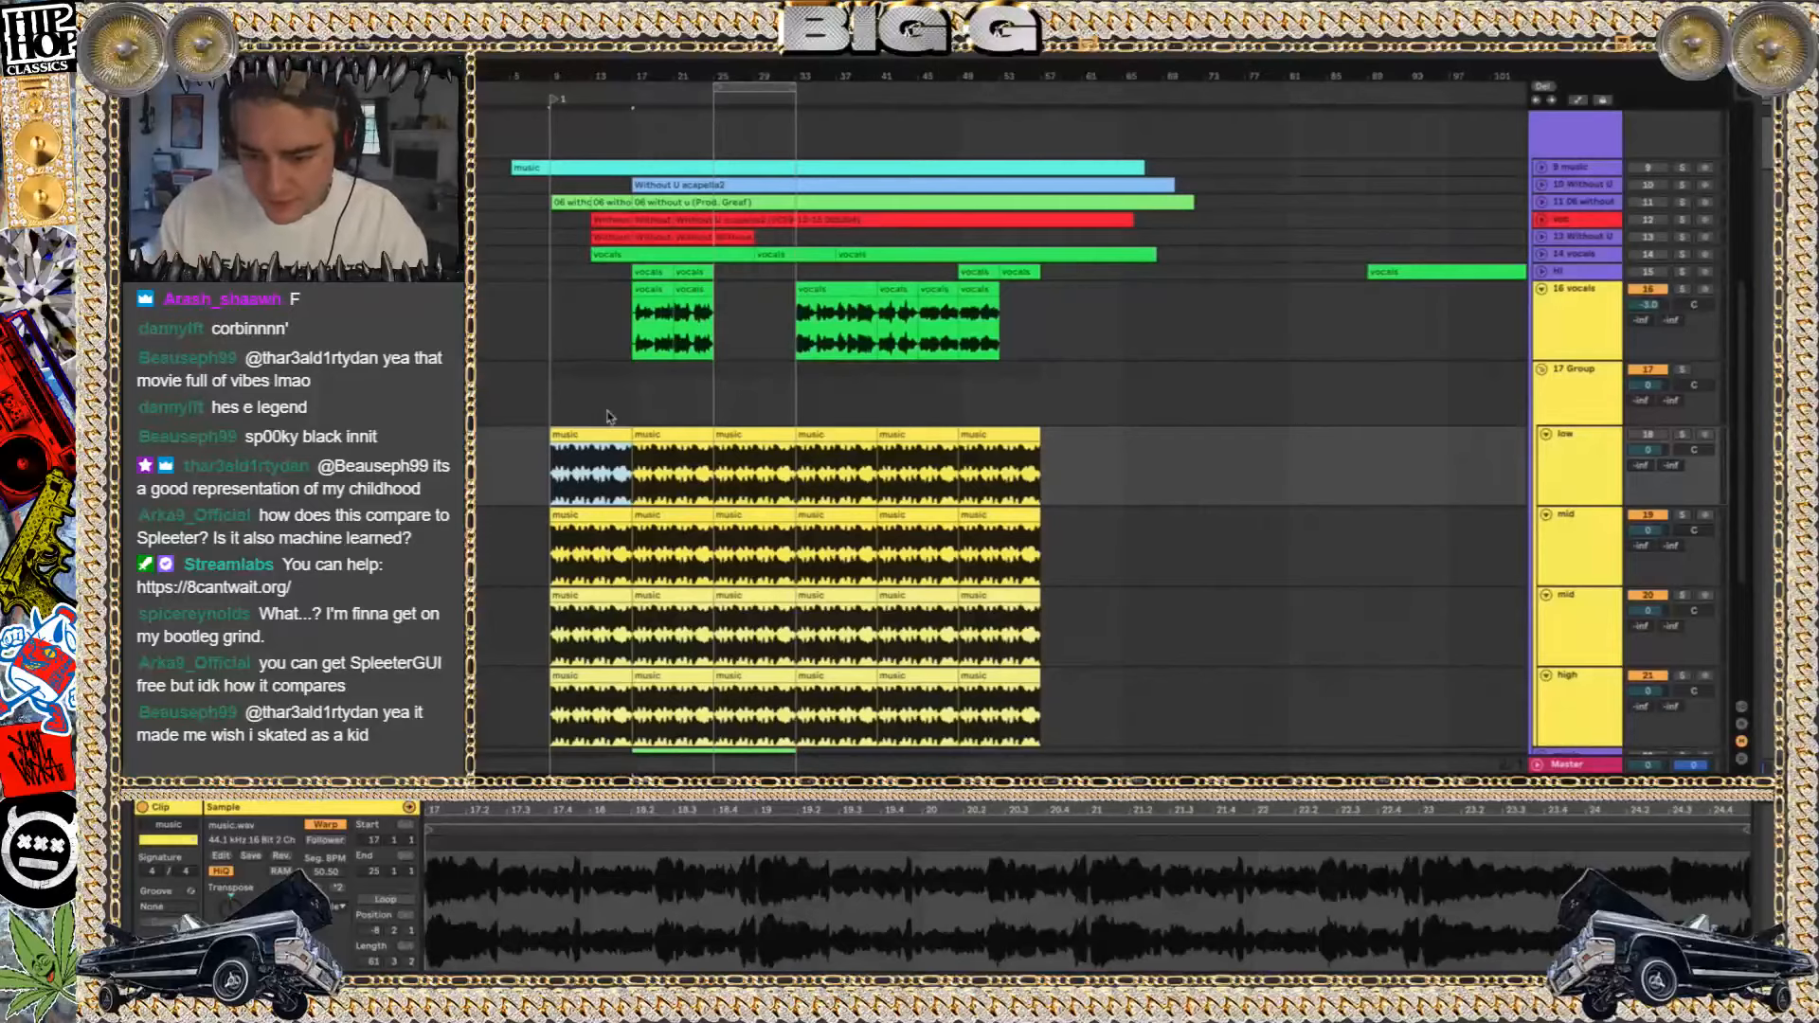
{"action": "scroll", "coordinate": [607, 360], "scroll_direction": "up", "scroll_amount": 1}
{"action": "scroll", "coordinate": [608, 353], "scroll_direction": "down", "scroll_amount": 8}
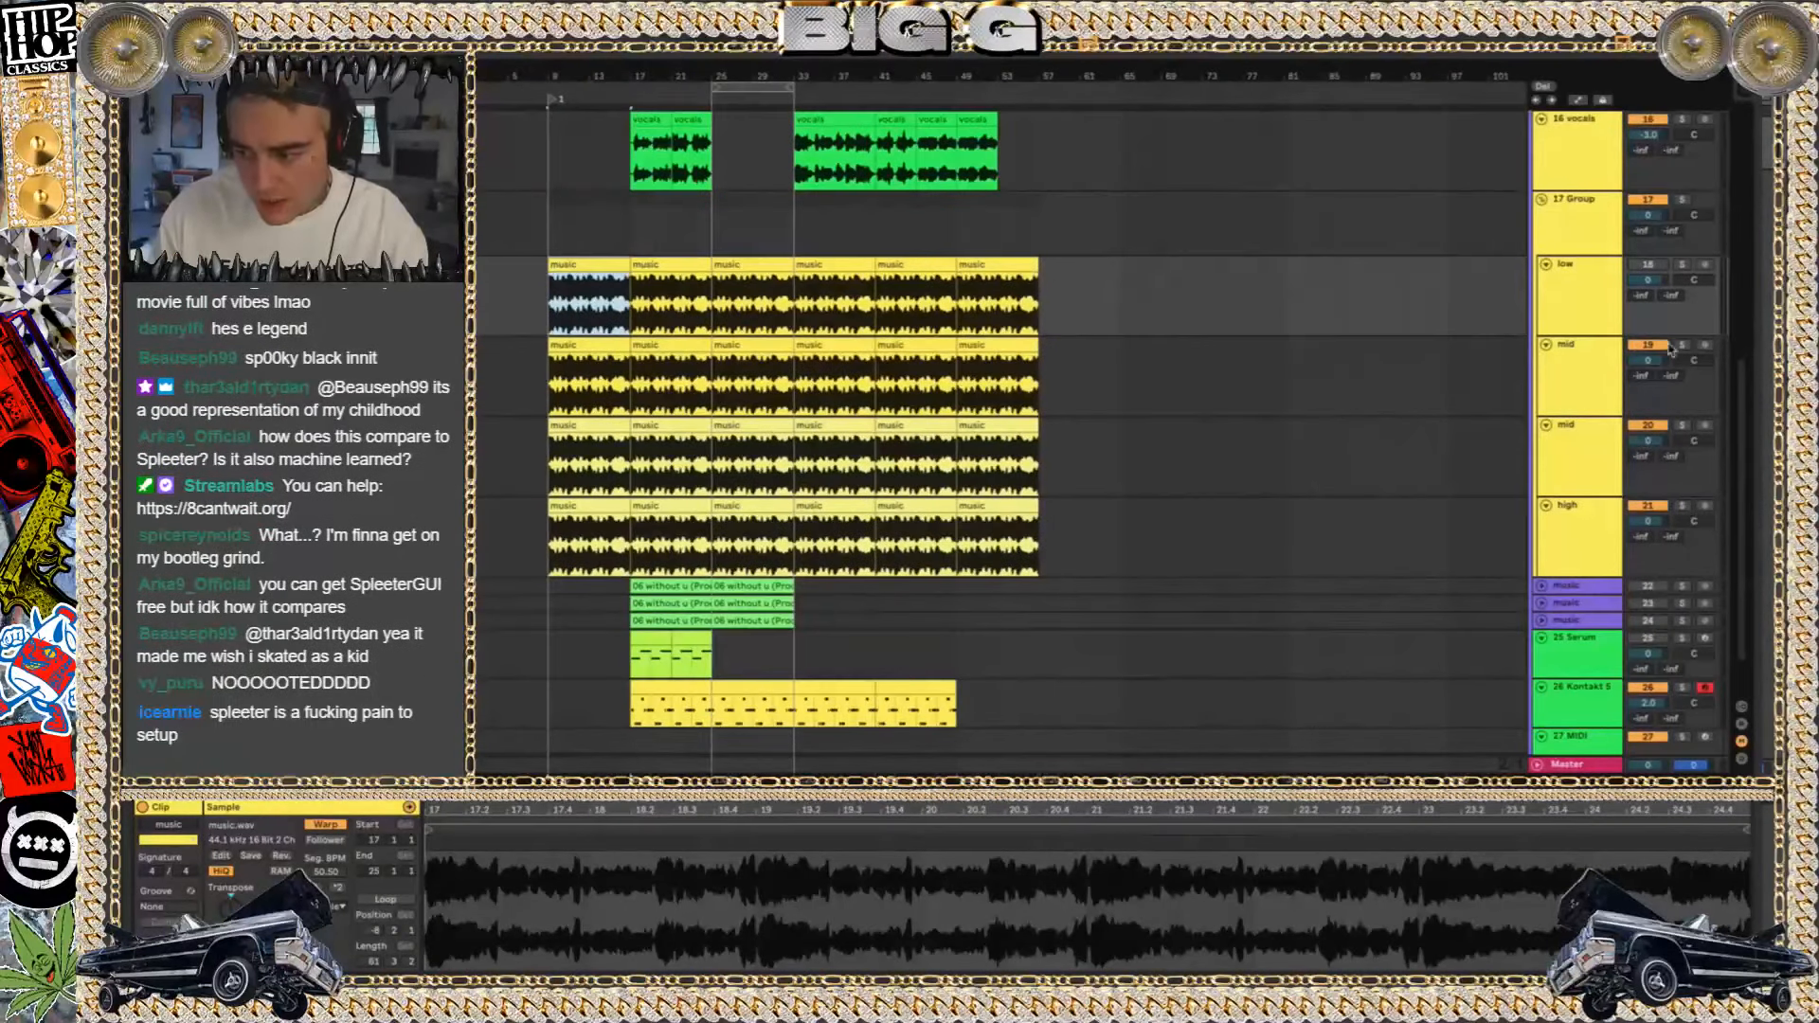
{"action": "left_click", "coordinate": [1539, 269]}
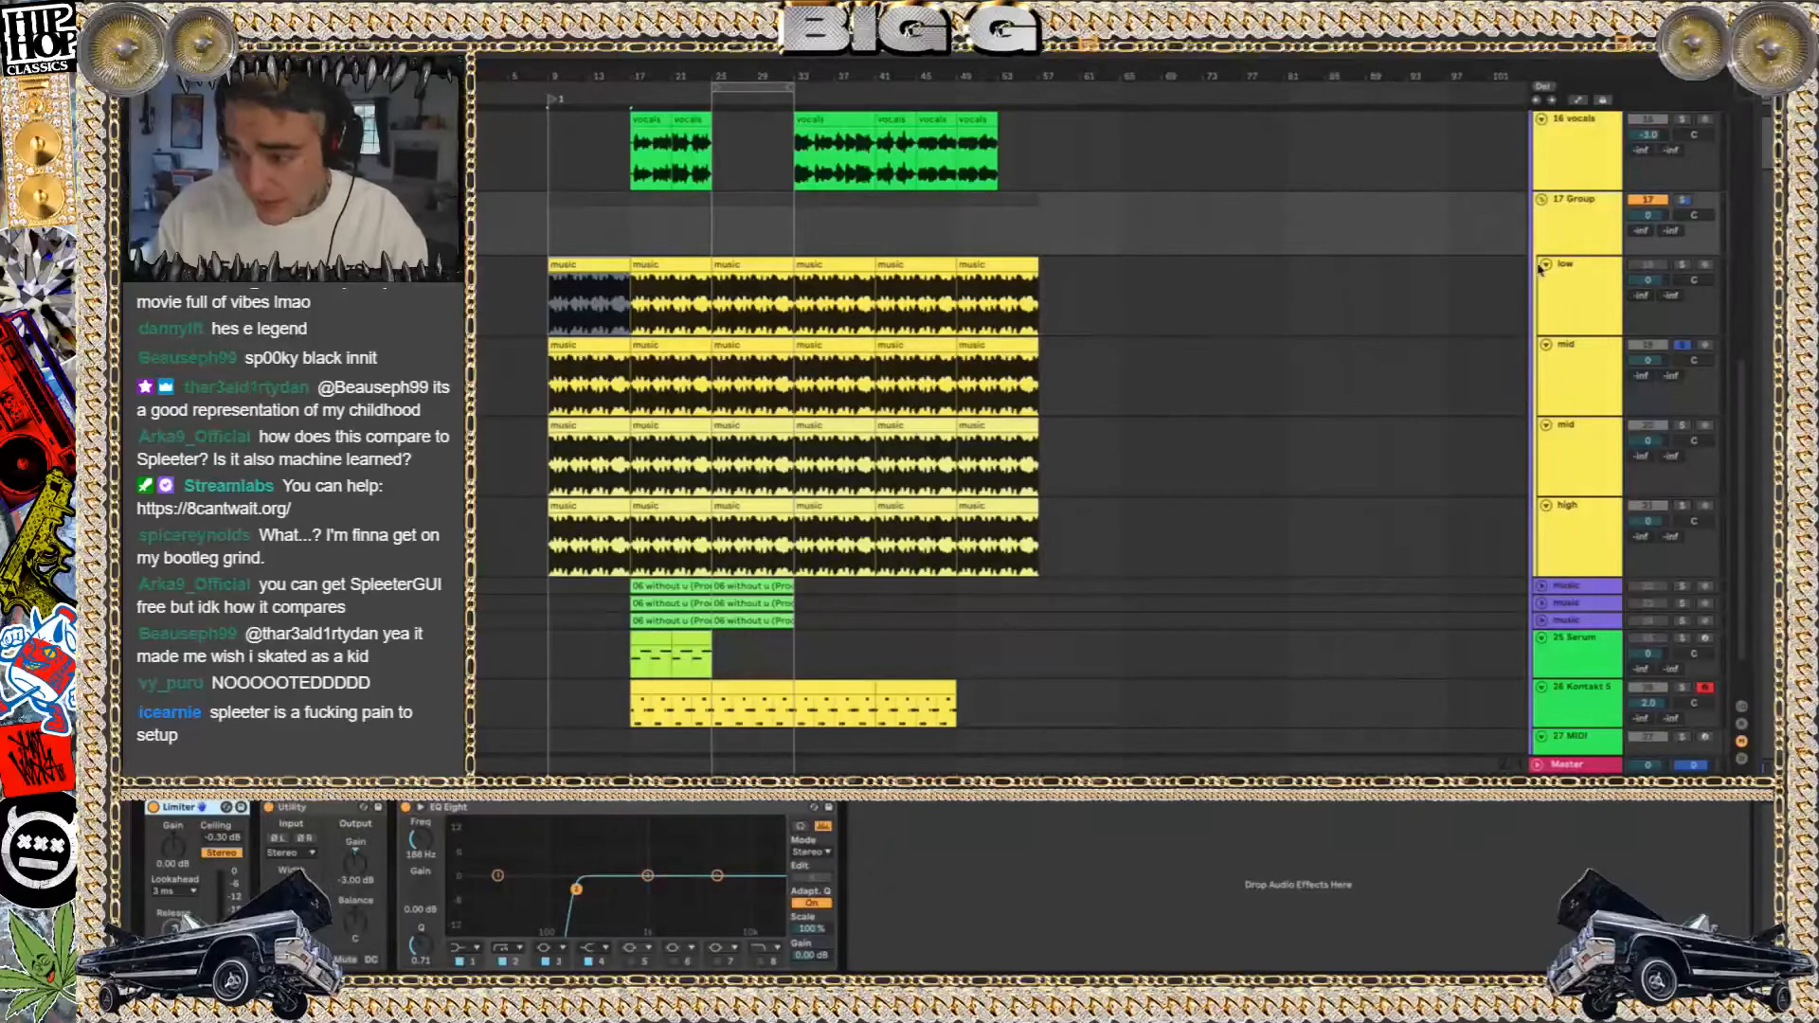
{"action": "scroll", "coordinate": [1573, 144], "scroll_direction": "up", "scroll_amount": 12}
From the desktop's Stems folder, go through XTRAX STEMS and the without u project to its Resources subfolder Advanced
{"action": "key", "text": "F11"}
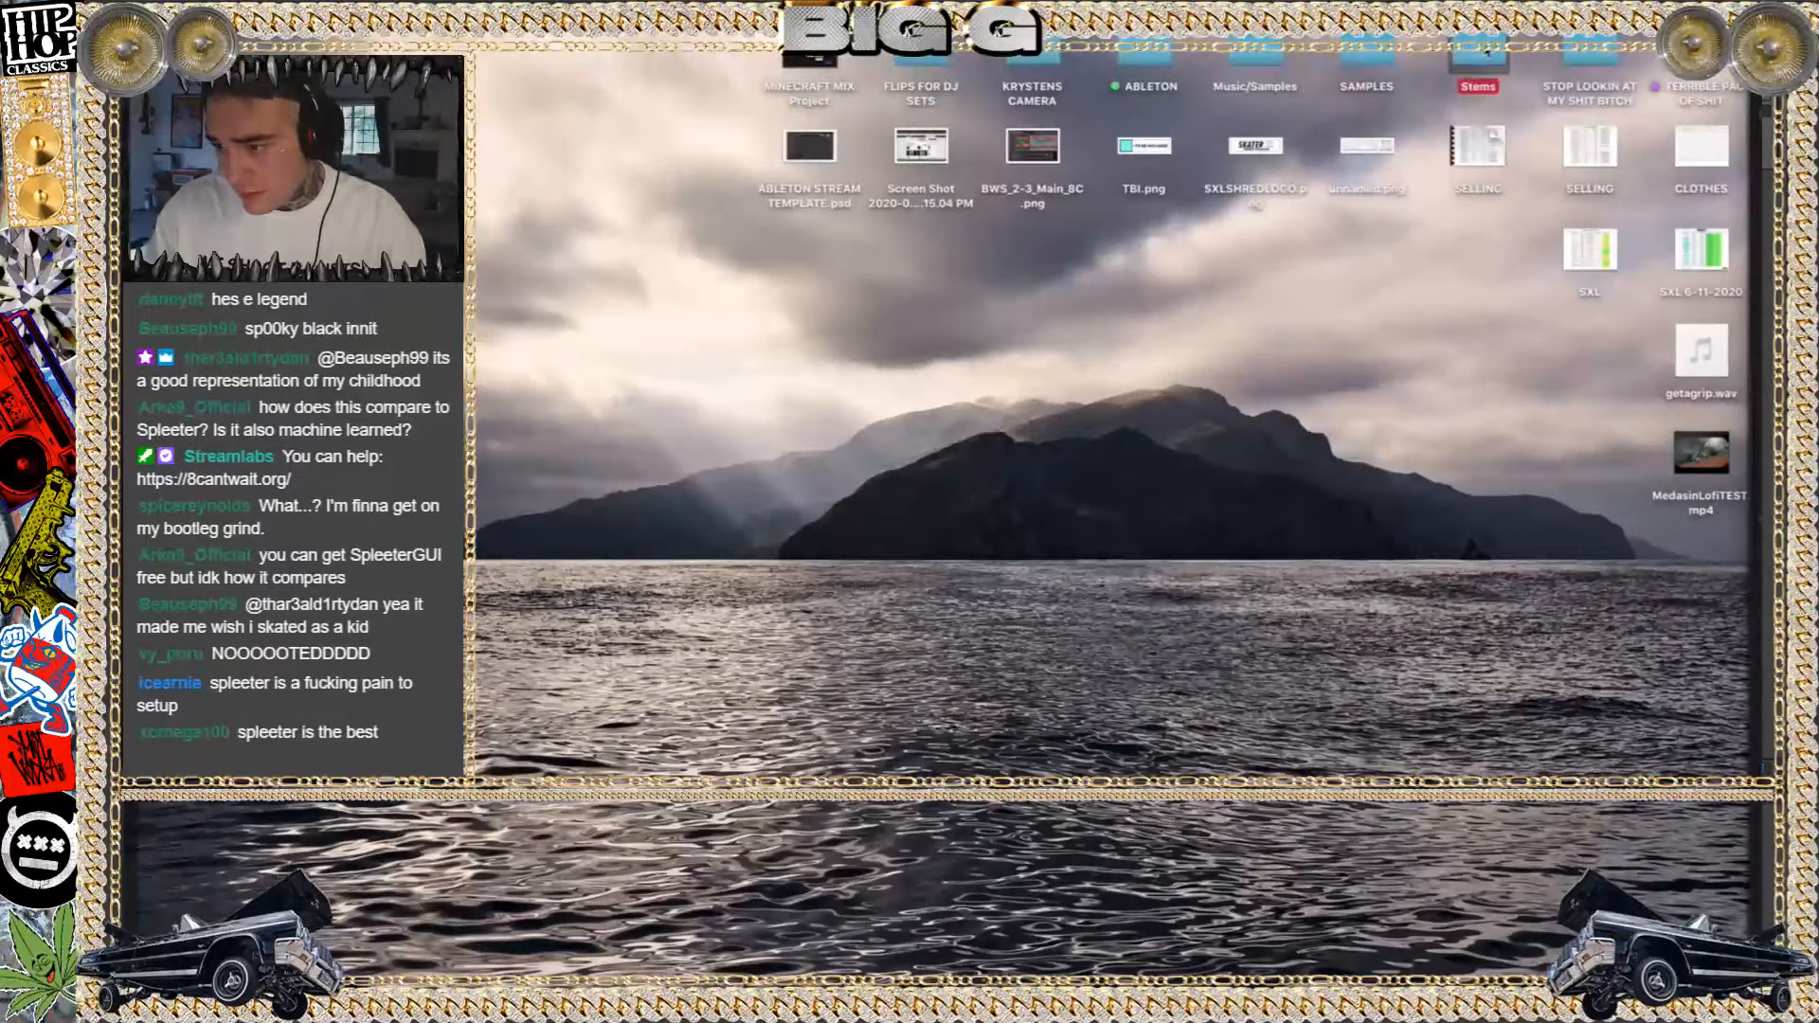
{"action": "double_click", "coordinate": [1481, 52]}
{"action": "left_click", "coordinate": [1058, 369]}
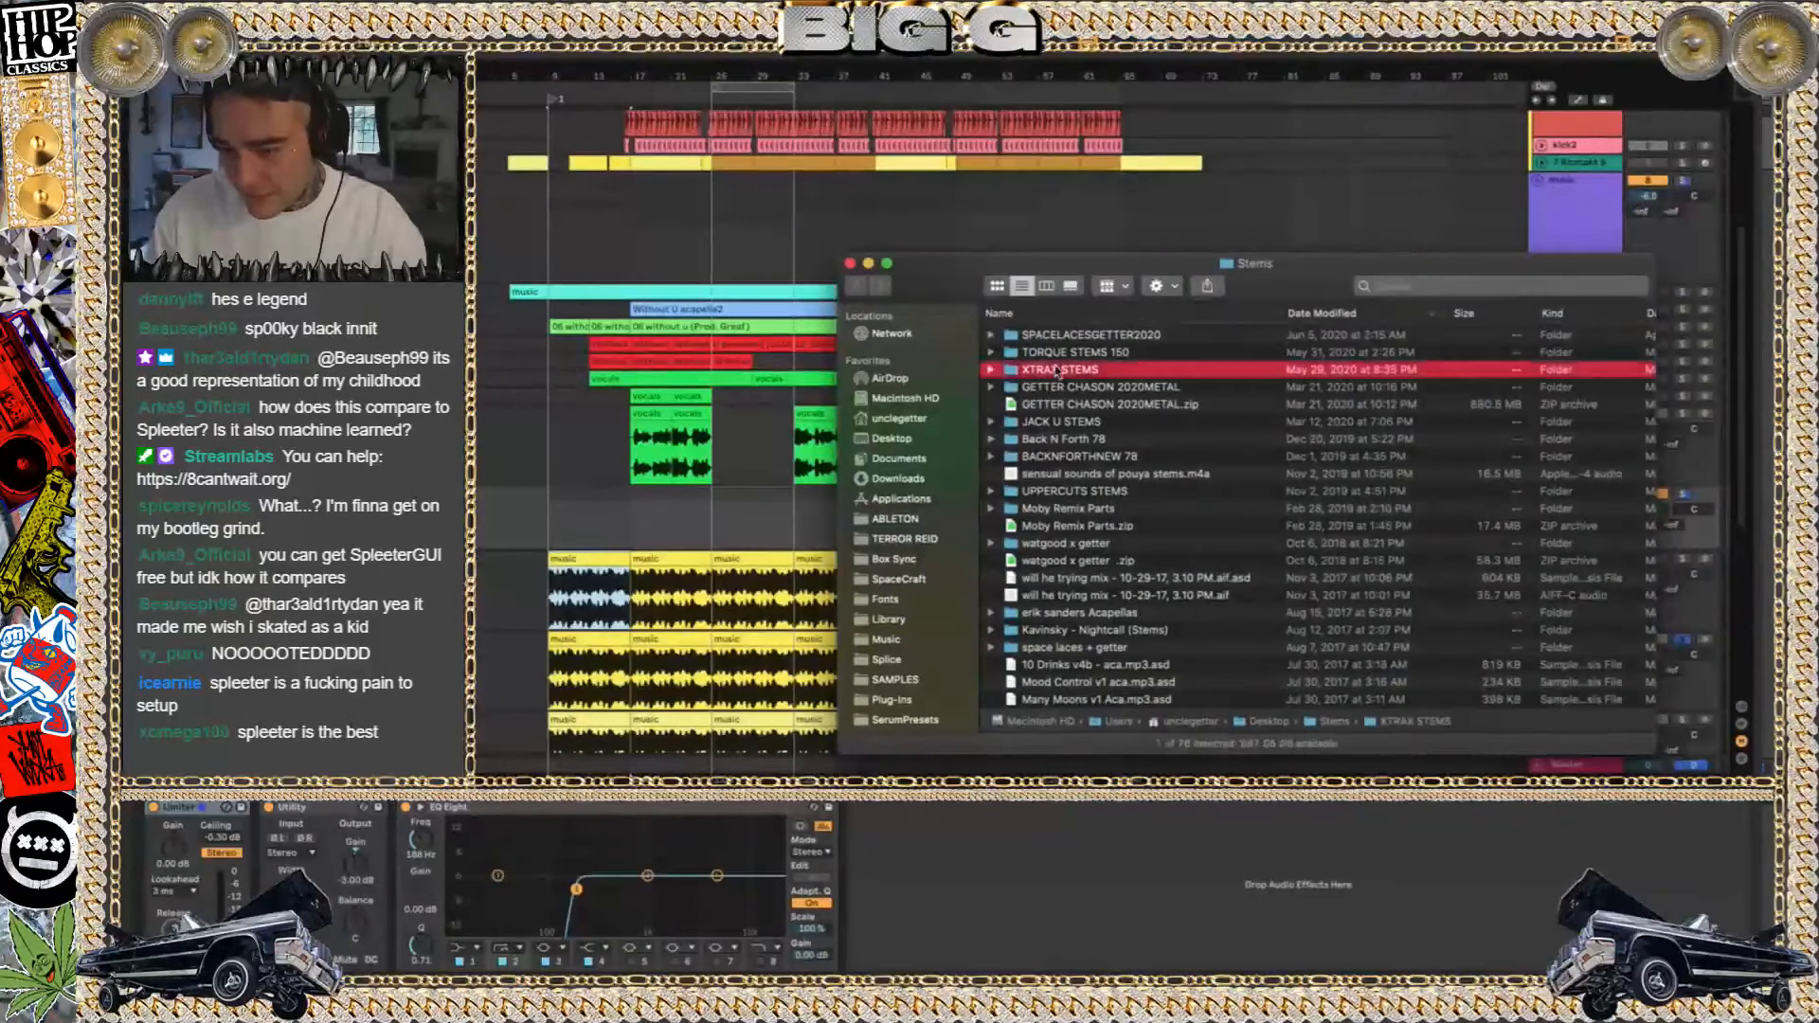
{"action": "double_click", "coordinate": [1058, 369]}
{"action": "scroll", "coordinate": [1084, 566], "scroll_direction": "down", "scroll_amount": 3}
{"action": "double_click", "coordinate": [1067, 580]}
{"action": "double_click", "coordinate": [1040, 353]}
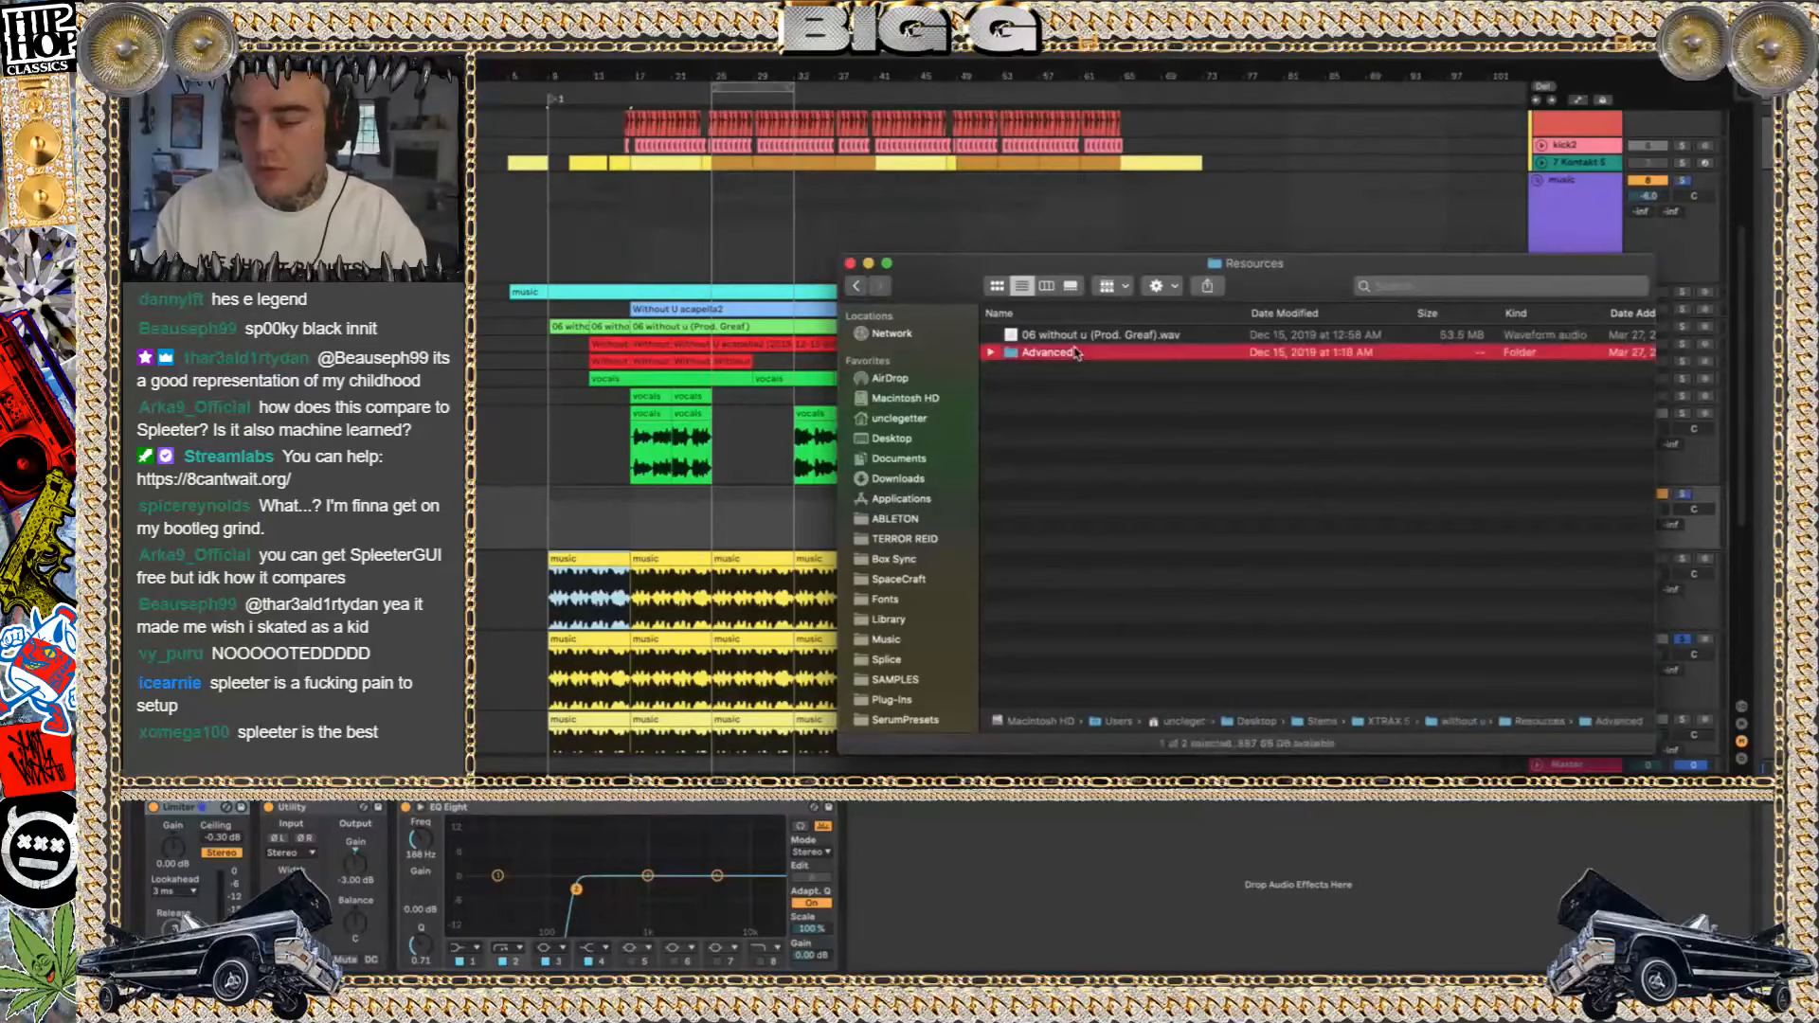
{"action": "double_click", "coordinate": [1075, 353]}
Preview vocals.wav, skipping ahead to the sung part, and close the preview
{"action": "left_click", "coordinate": [1060, 354]}
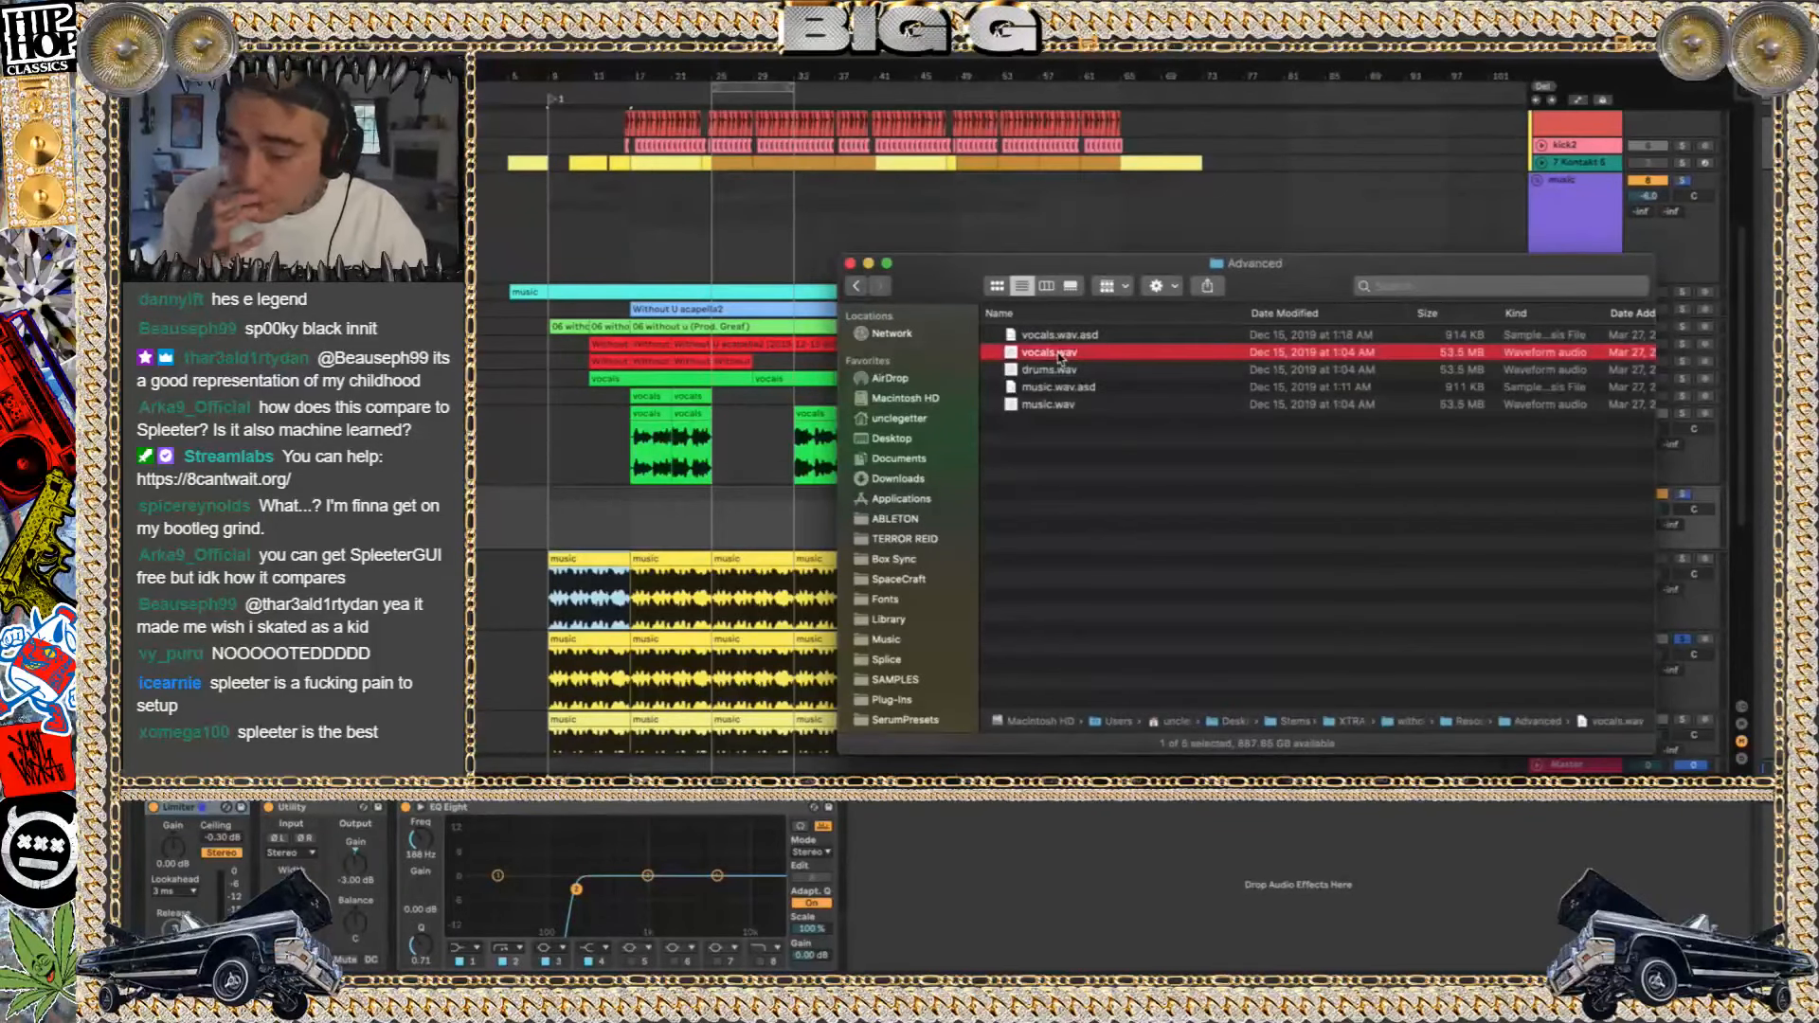
{"action": "key", "text": "space"}
{"action": "left_click", "coordinate": [828, 641]}
{"action": "left_click", "coordinate": [850, 645]}
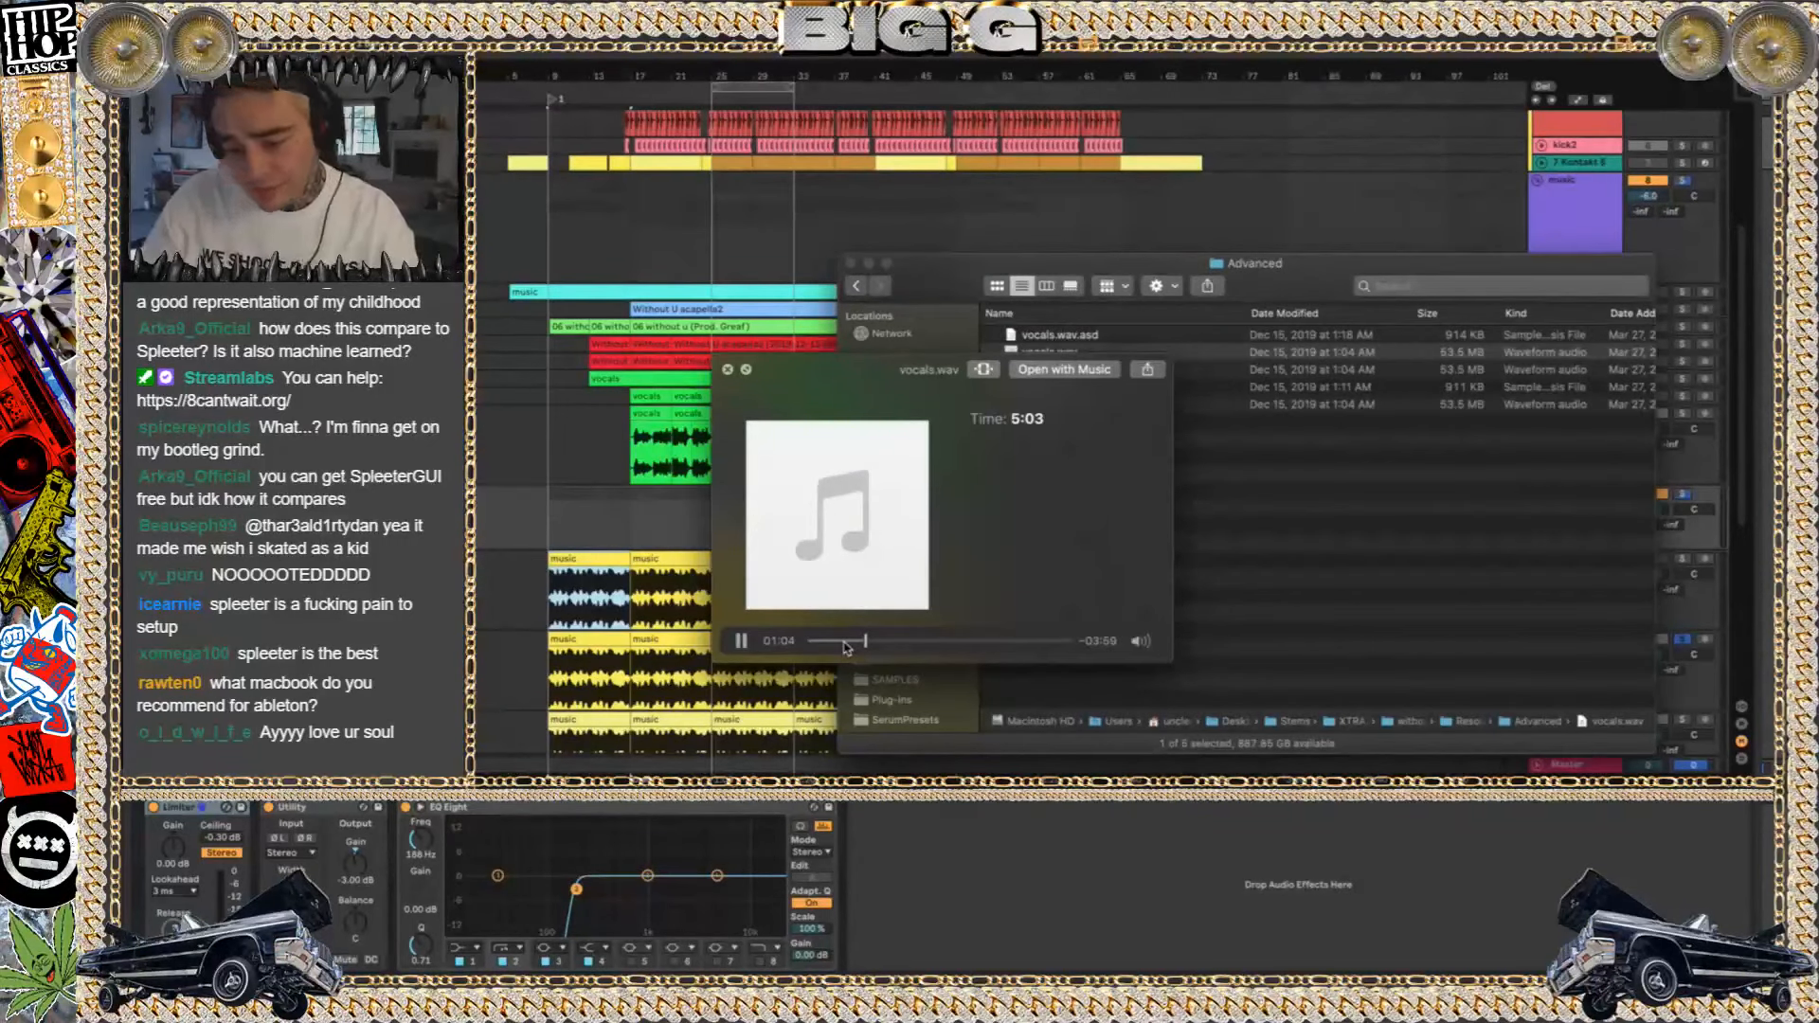
{"action": "key", "text": "space"}
Preview music.wav from about the one-minute mark and close the preview
{"action": "key", "text": "Down"}
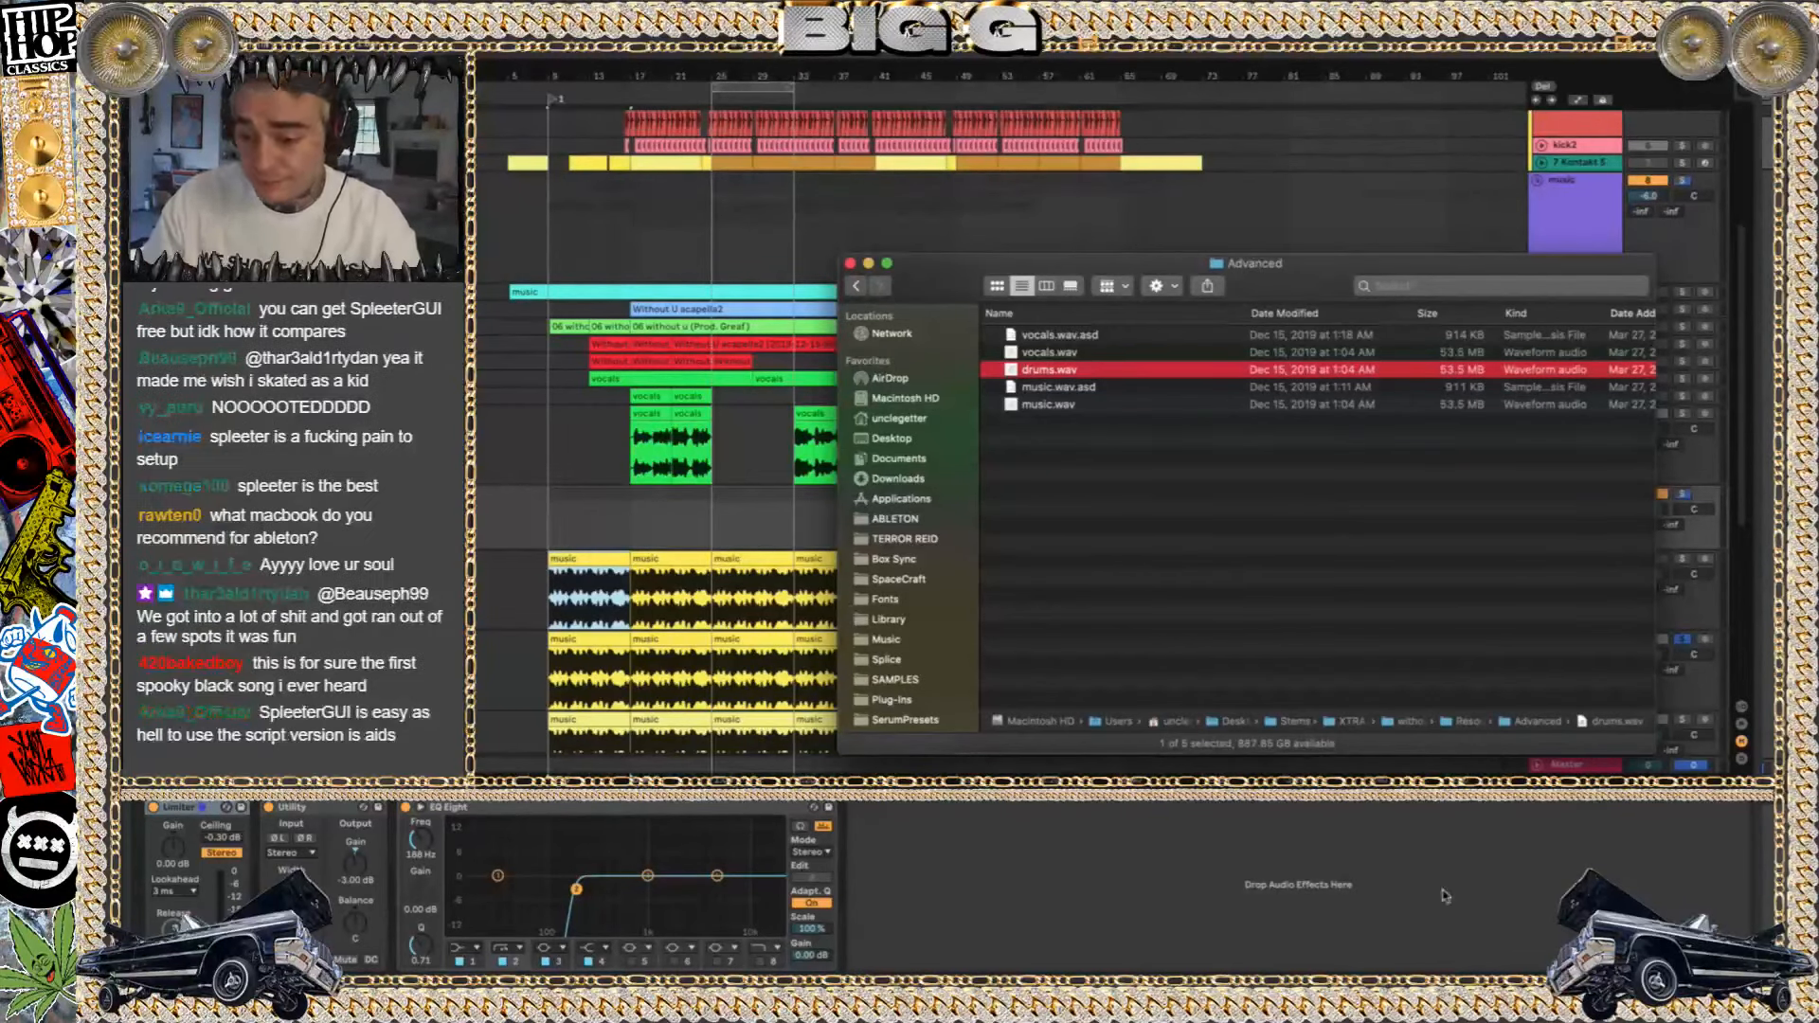
{"action": "left_click", "coordinate": [1048, 407]}
{"action": "key", "text": "space"}
{"action": "left_click", "coordinate": [860, 641]}
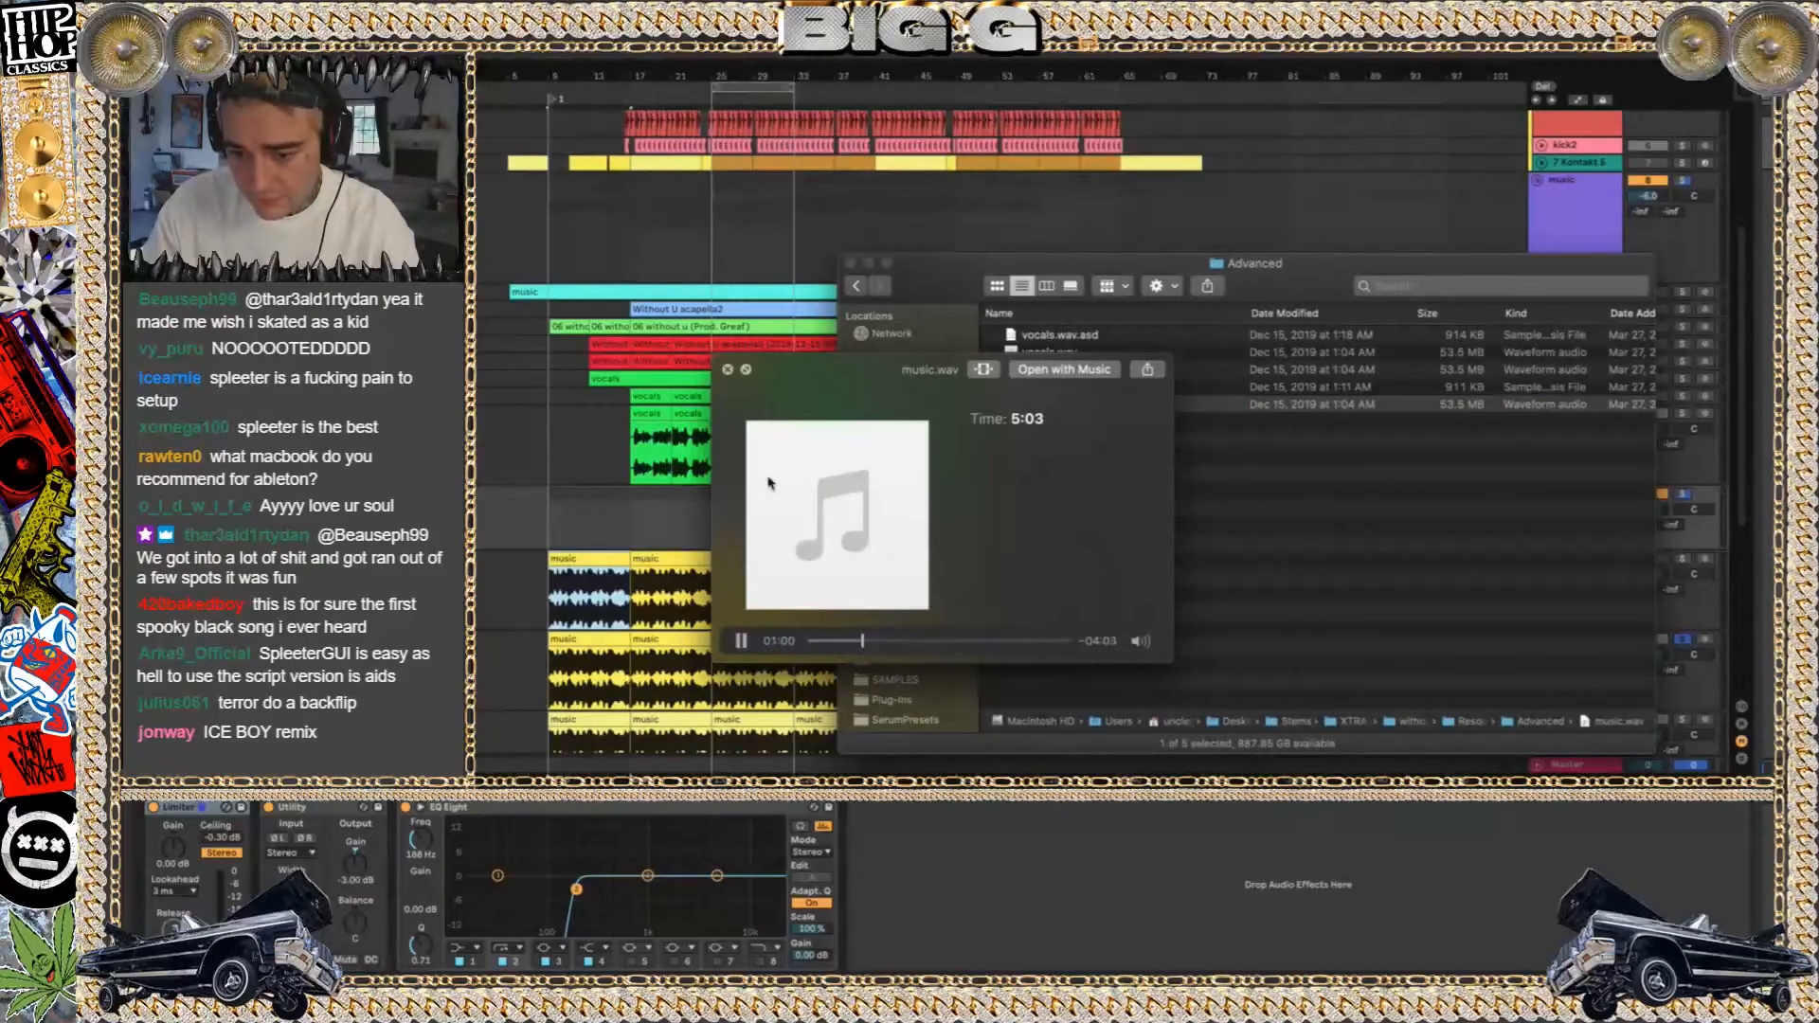
{"action": "key", "text": "space"}
Fold the drum group, add three audio tracks below the reference track and group them
{"action": "left_click", "coordinate": [1534, 195]}
{"action": "scroll", "coordinate": [1534, 188], "scroll_direction": "up", "scroll_amount": 5}
{"action": "left_click", "coordinate": [1537, 152]}
{"action": "left_click", "coordinate": [1585, 121]}
{"action": "key", "text": "ctrl+t"}
{"action": "key", "text": "ctrl+t"}
{"action": "key", "text": "ctrl+t"}
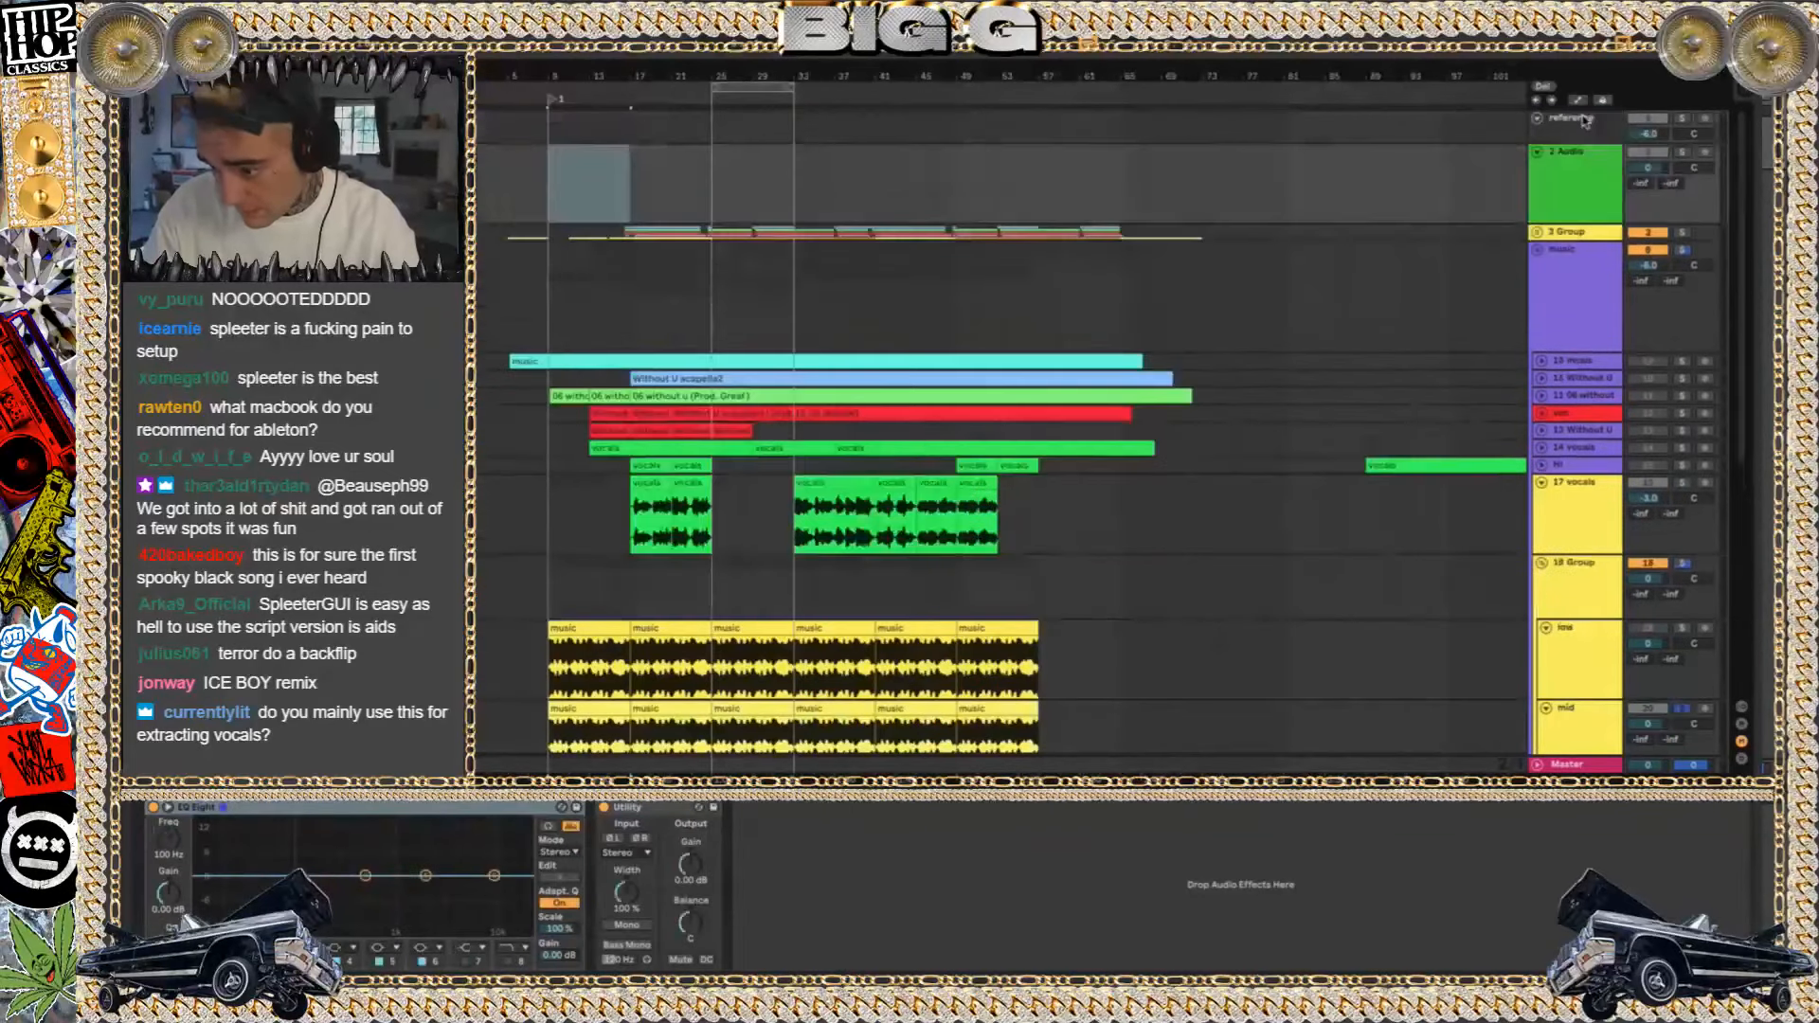
{"action": "key", "text": "ctrl+g"}
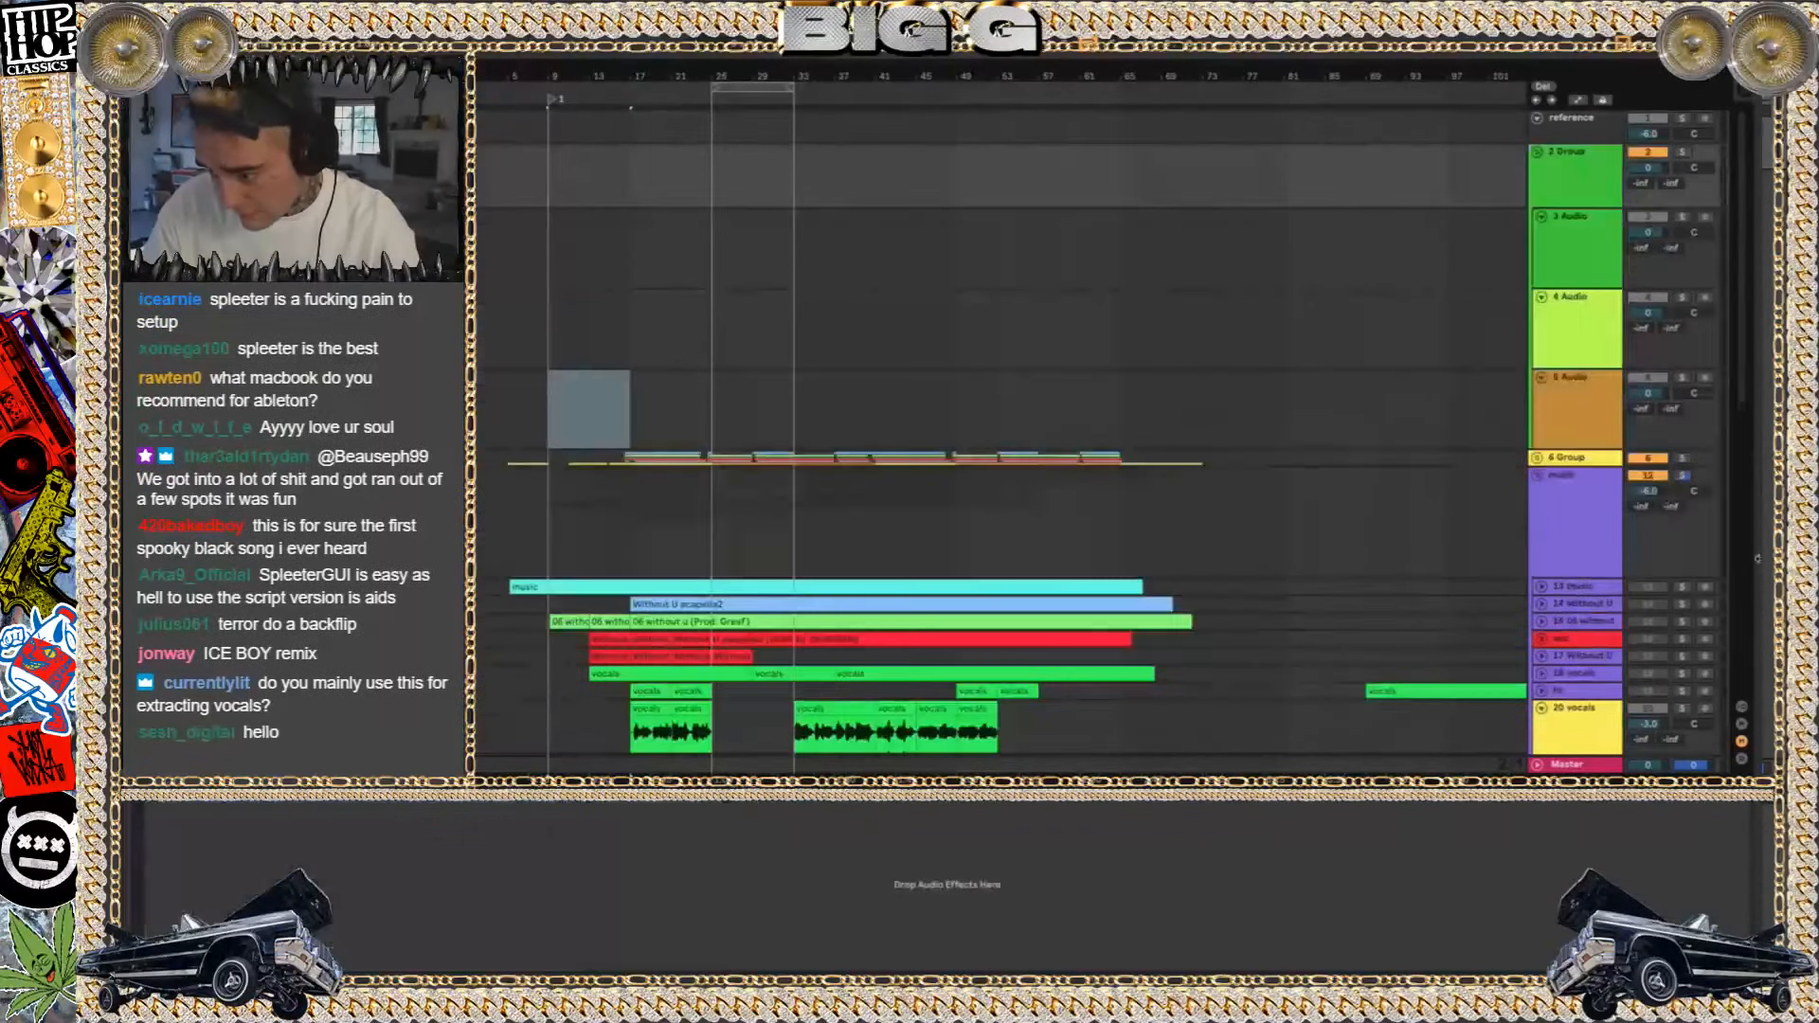
Switch off the first Utility effect on the Master track and select the new group
{"action": "left_click", "coordinate": [1464, 767]}
{"action": "left_click", "coordinate": [153, 807]}
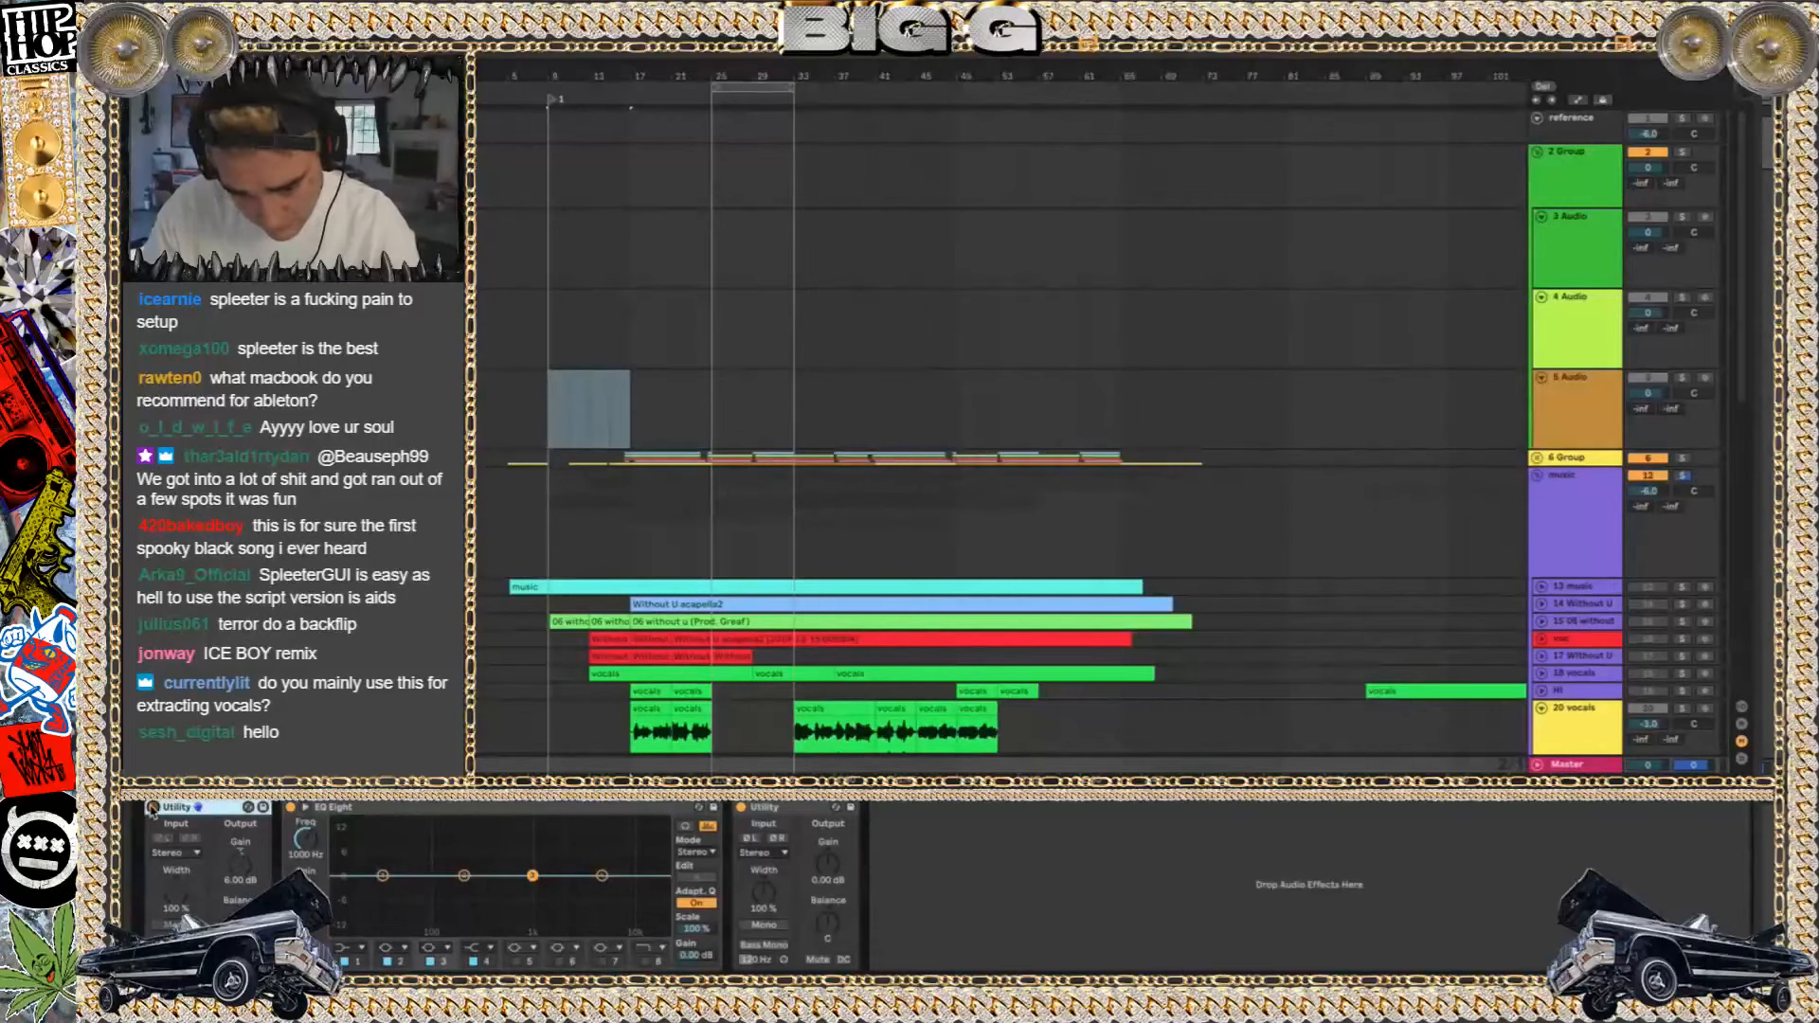
{"action": "left_click", "coordinate": [1559, 190]}
Place vocals.wav, drums.wav and music.wav from the Advanced folder on the three new tracks, starting at bar 9
{"action": "key", "text": "super+Tab"}
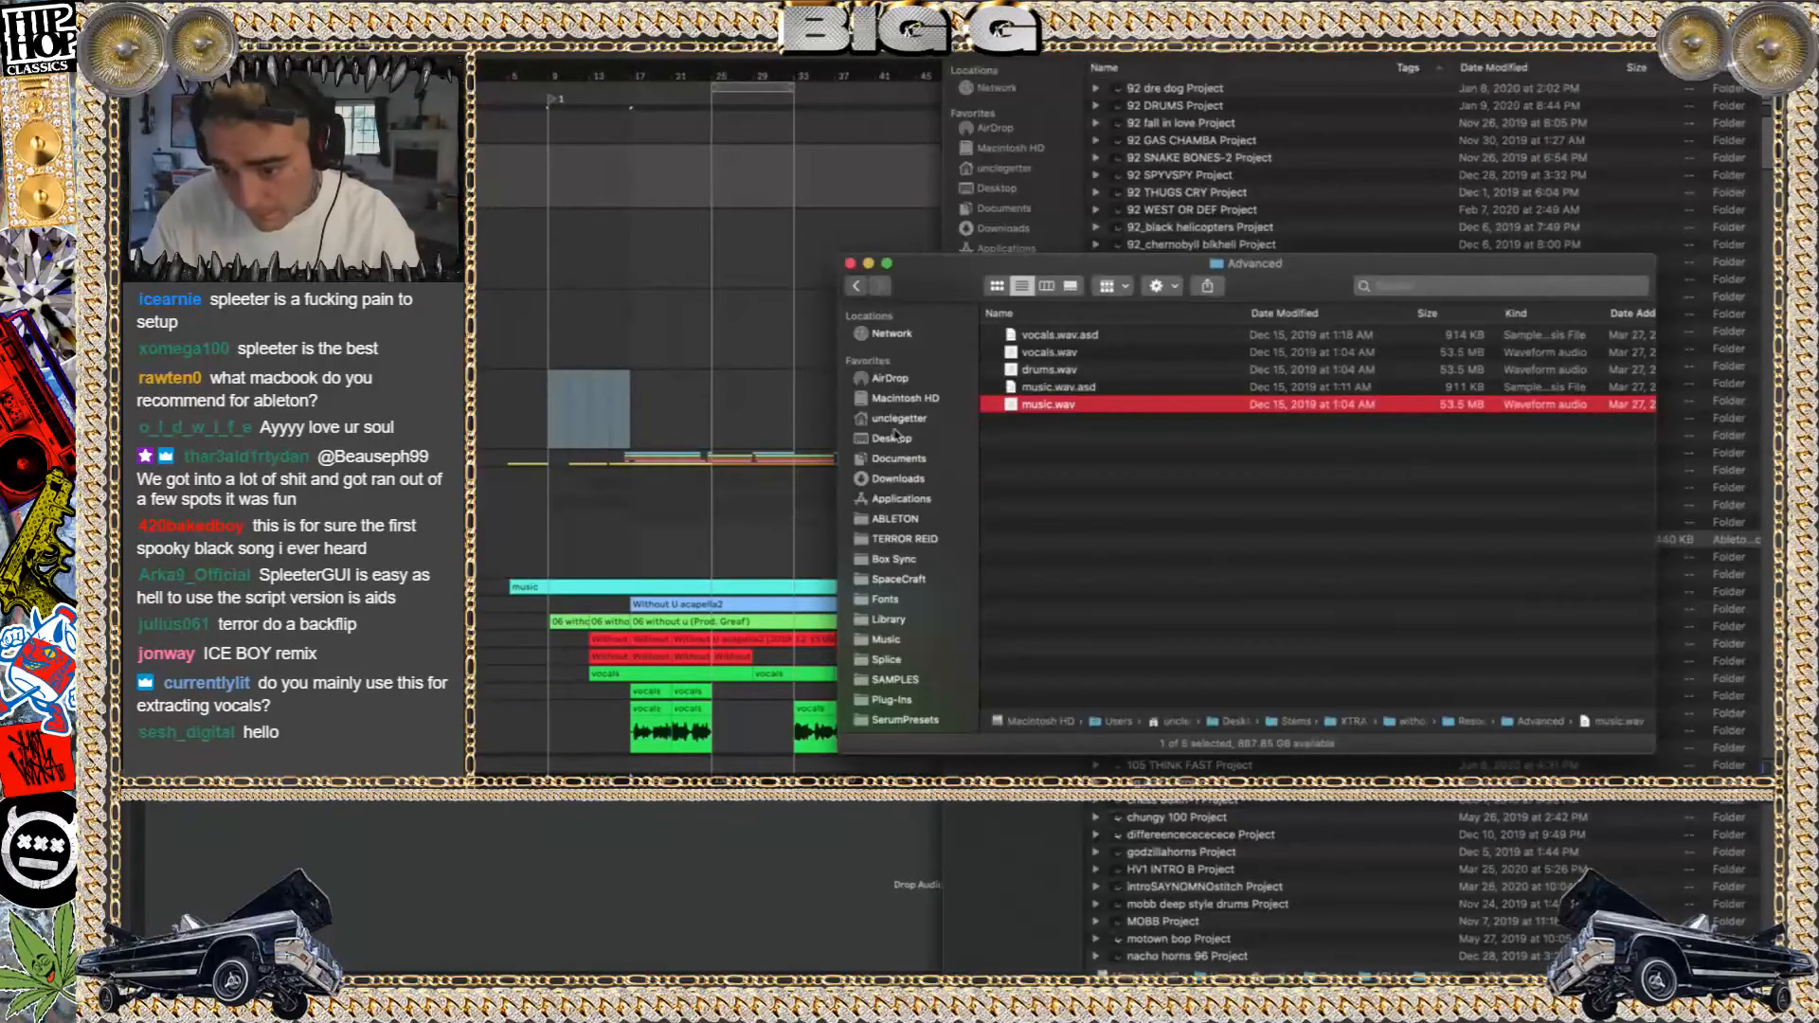
{"action": "left_click", "coordinate": [1051, 353]}
{"action": "left_click", "coordinate": [1053, 376], "text": "super"}
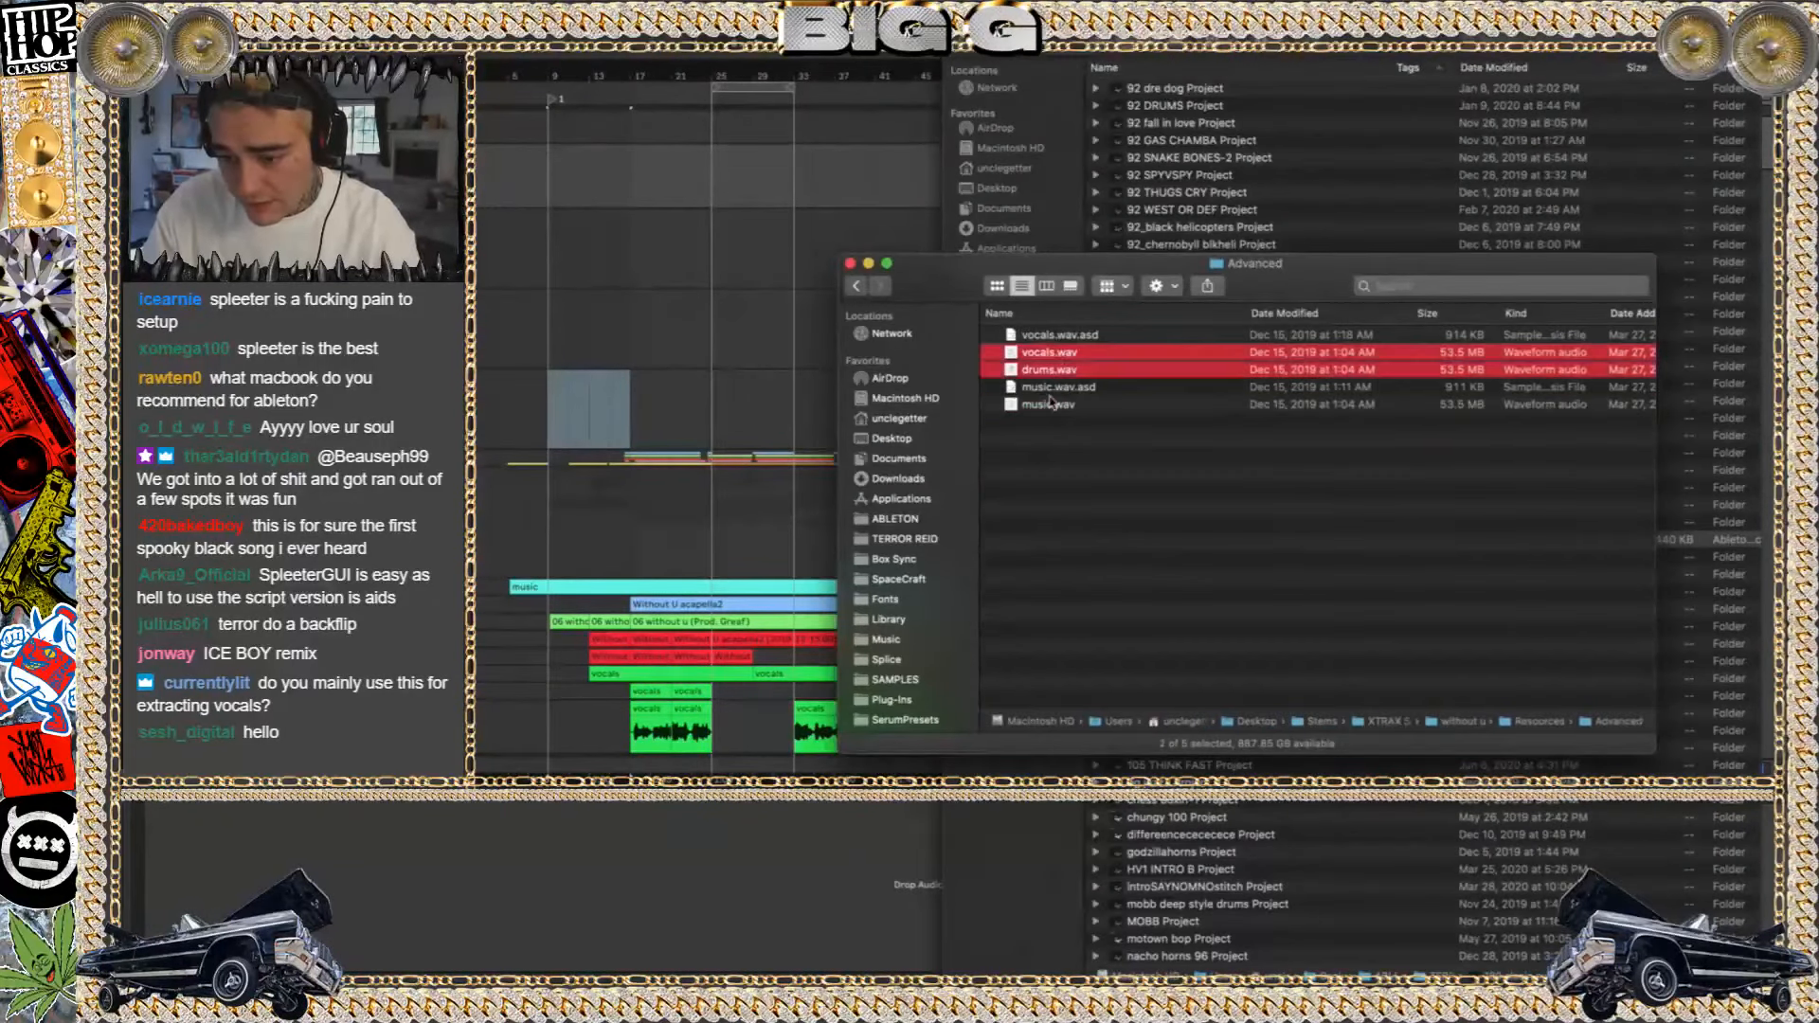
{"action": "left_click", "coordinate": [1046, 404], "text": "super"}
{"action": "left_click_drag", "start_coordinate": [1039, 352], "coordinate": [611, 221]}
{"action": "left_click", "coordinate": [588, 222]}
Solo the new stem group and listen to the separated stems from bar 9 and from bar 25
{"action": "left_click", "coordinate": [1682, 152]}
{"action": "key", "text": "space"}
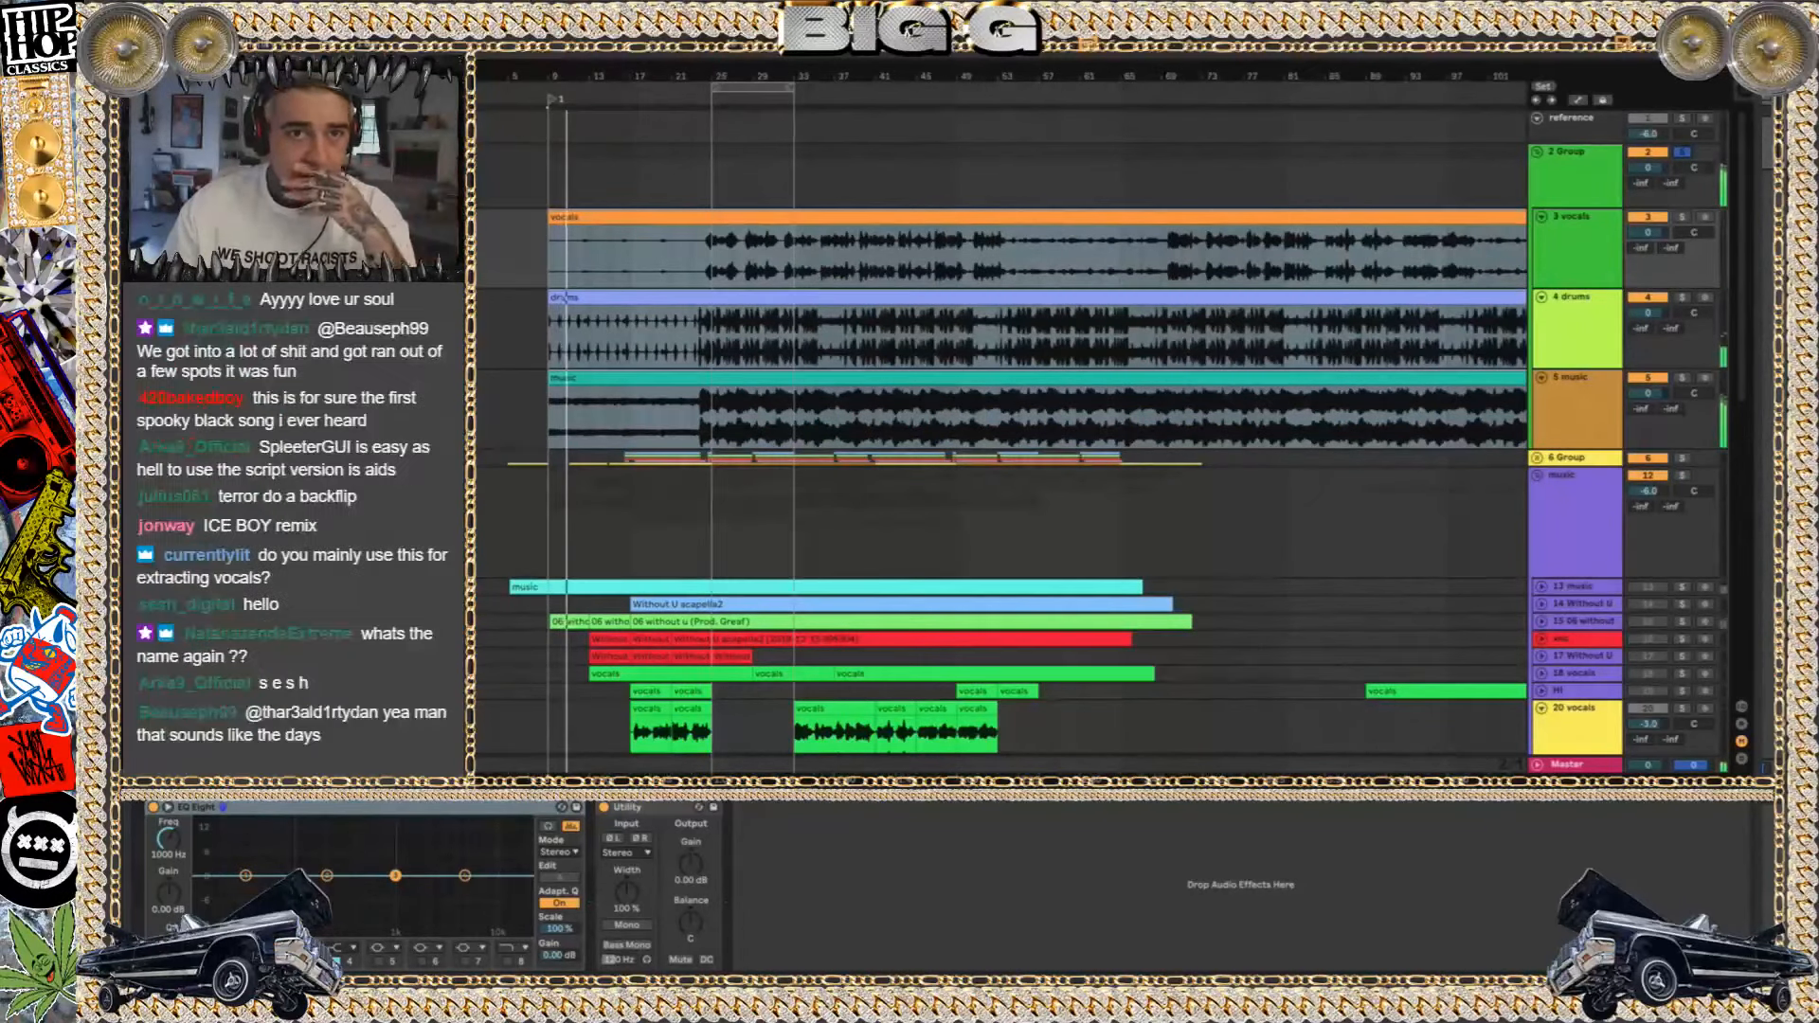
{"action": "key", "text": "super+space"}
{"action": "type", "text": "x"}
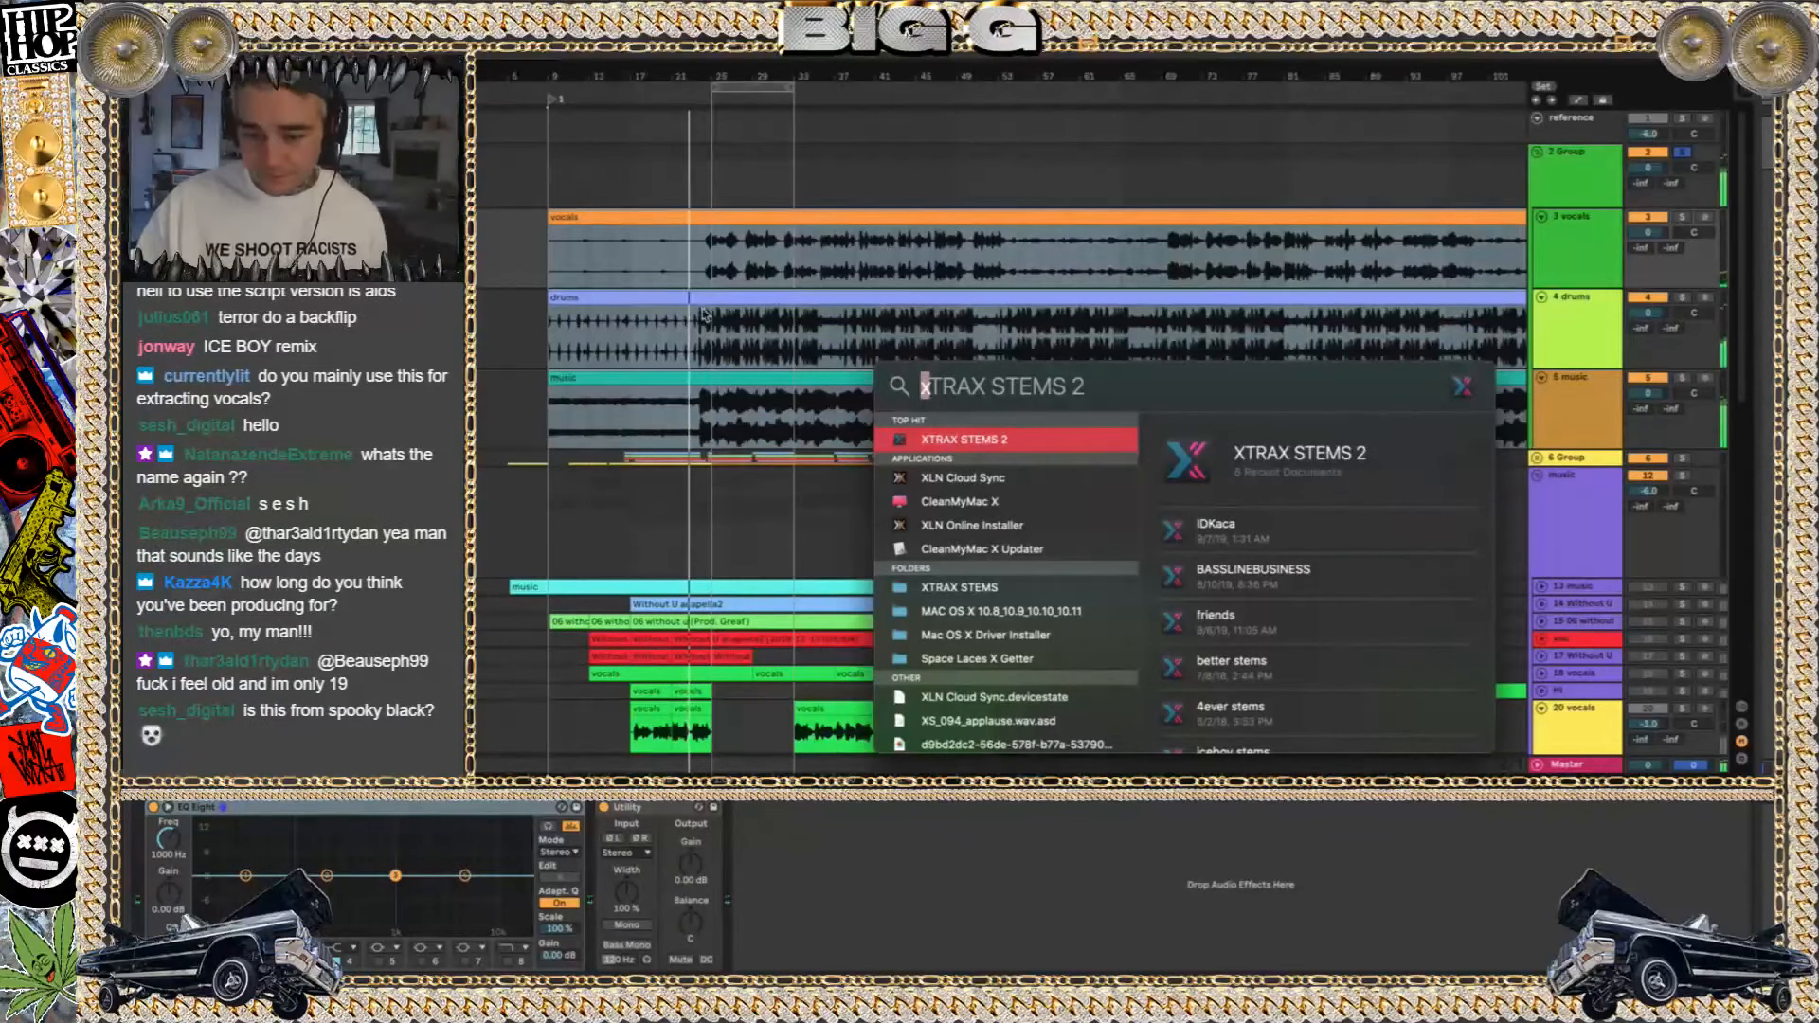
{"action": "left_click", "coordinate": [715, 264]}
{"action": "key", "text": "space"}
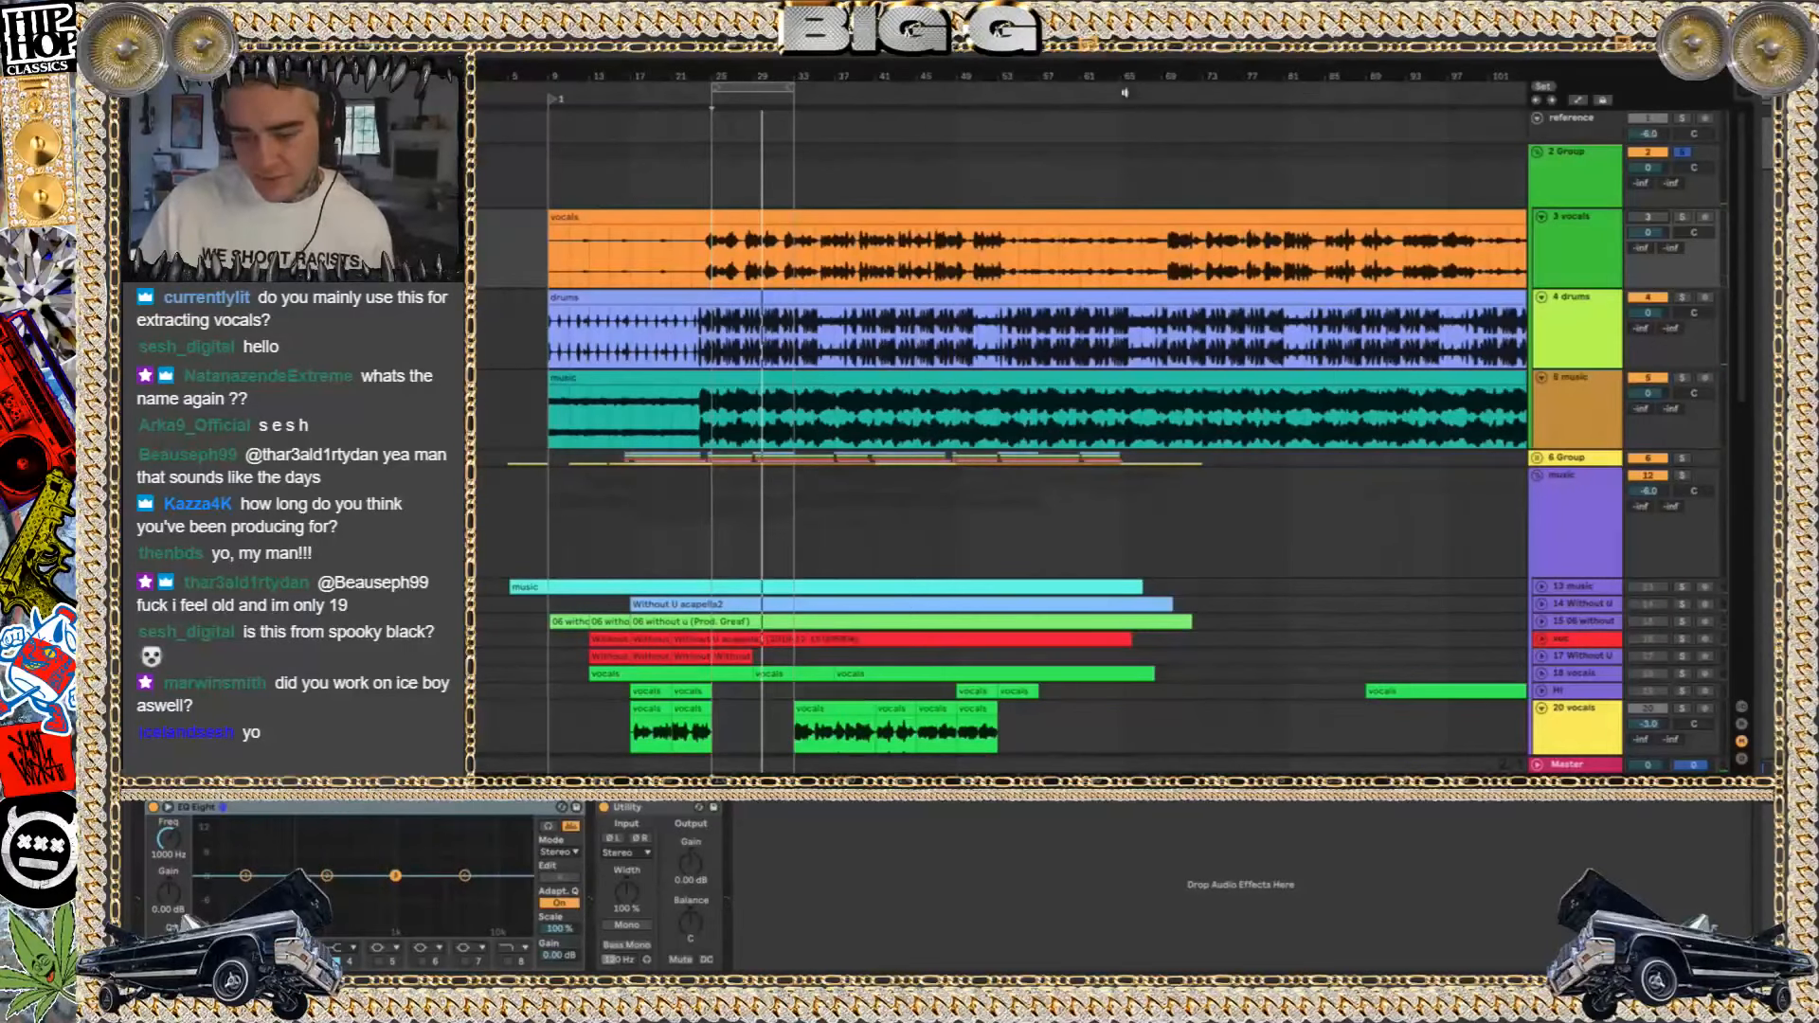
Mute the drums stem track and play the remaining music stem from bar 25
{"action": "left_click", "coordinate": [1603, 316]}
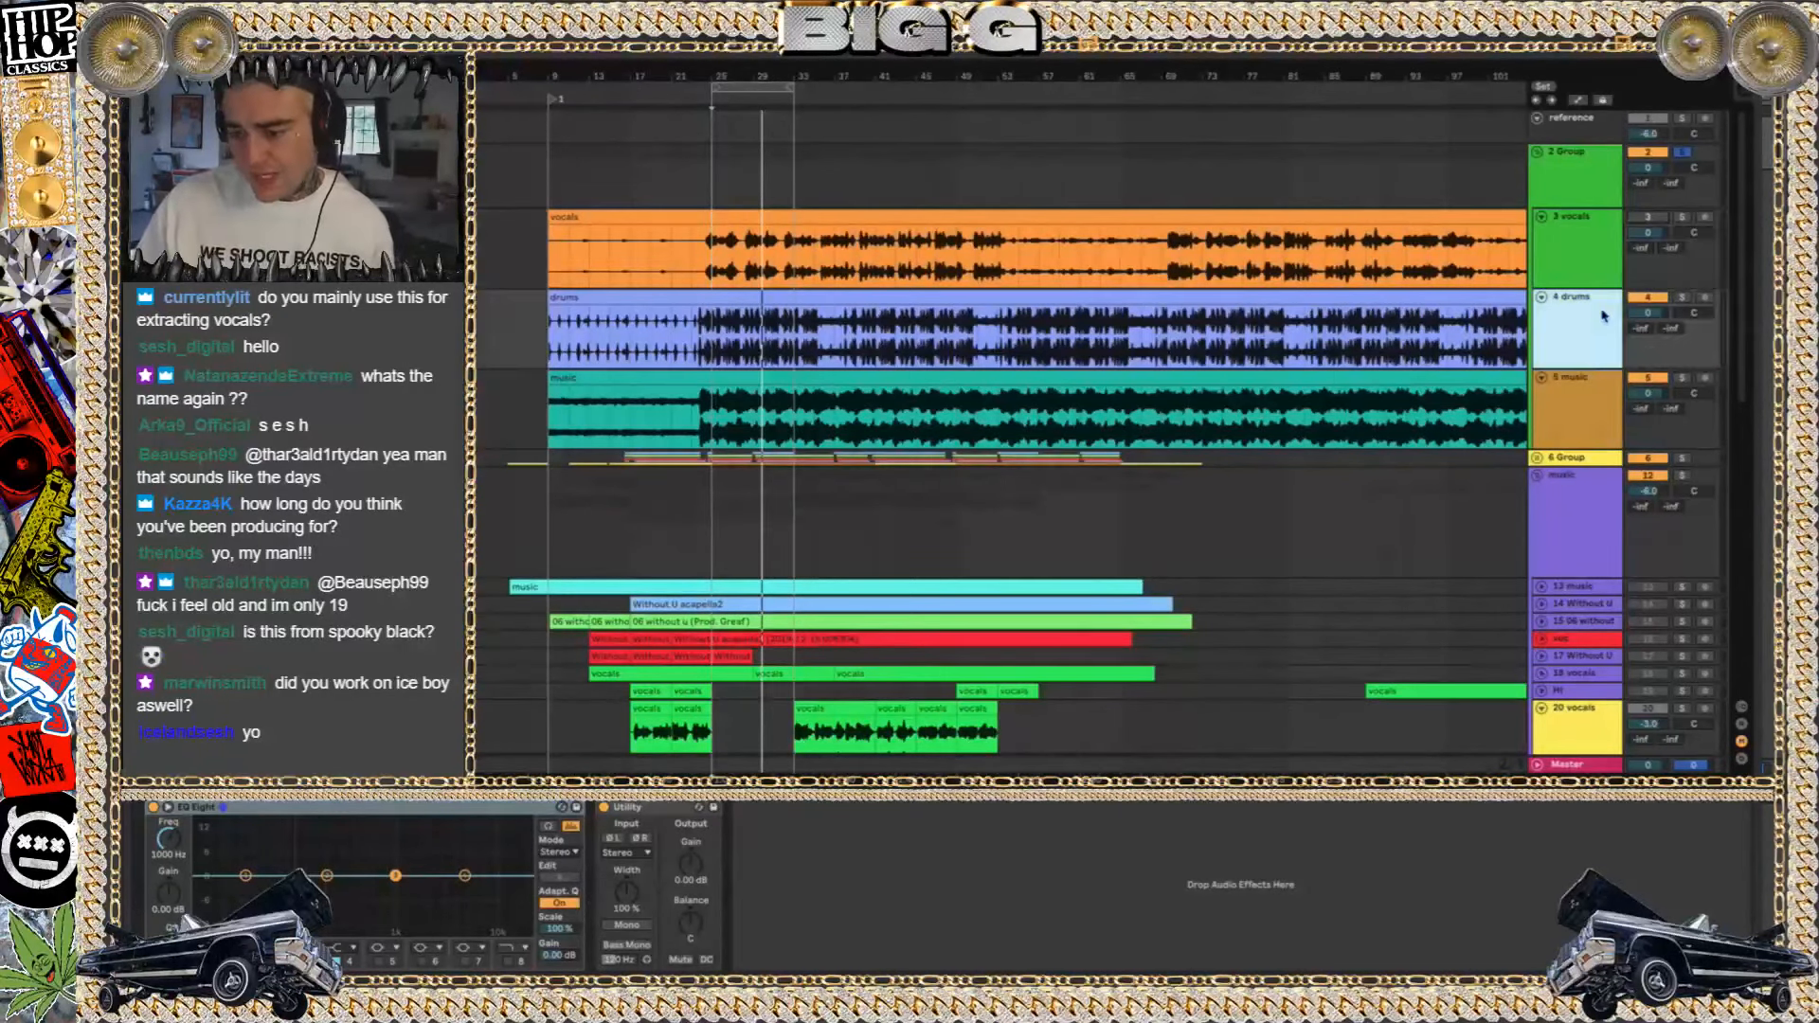
{"action": "left_click", "coordinate": [1634, 298]}
{"action": "key", "text": "space"}
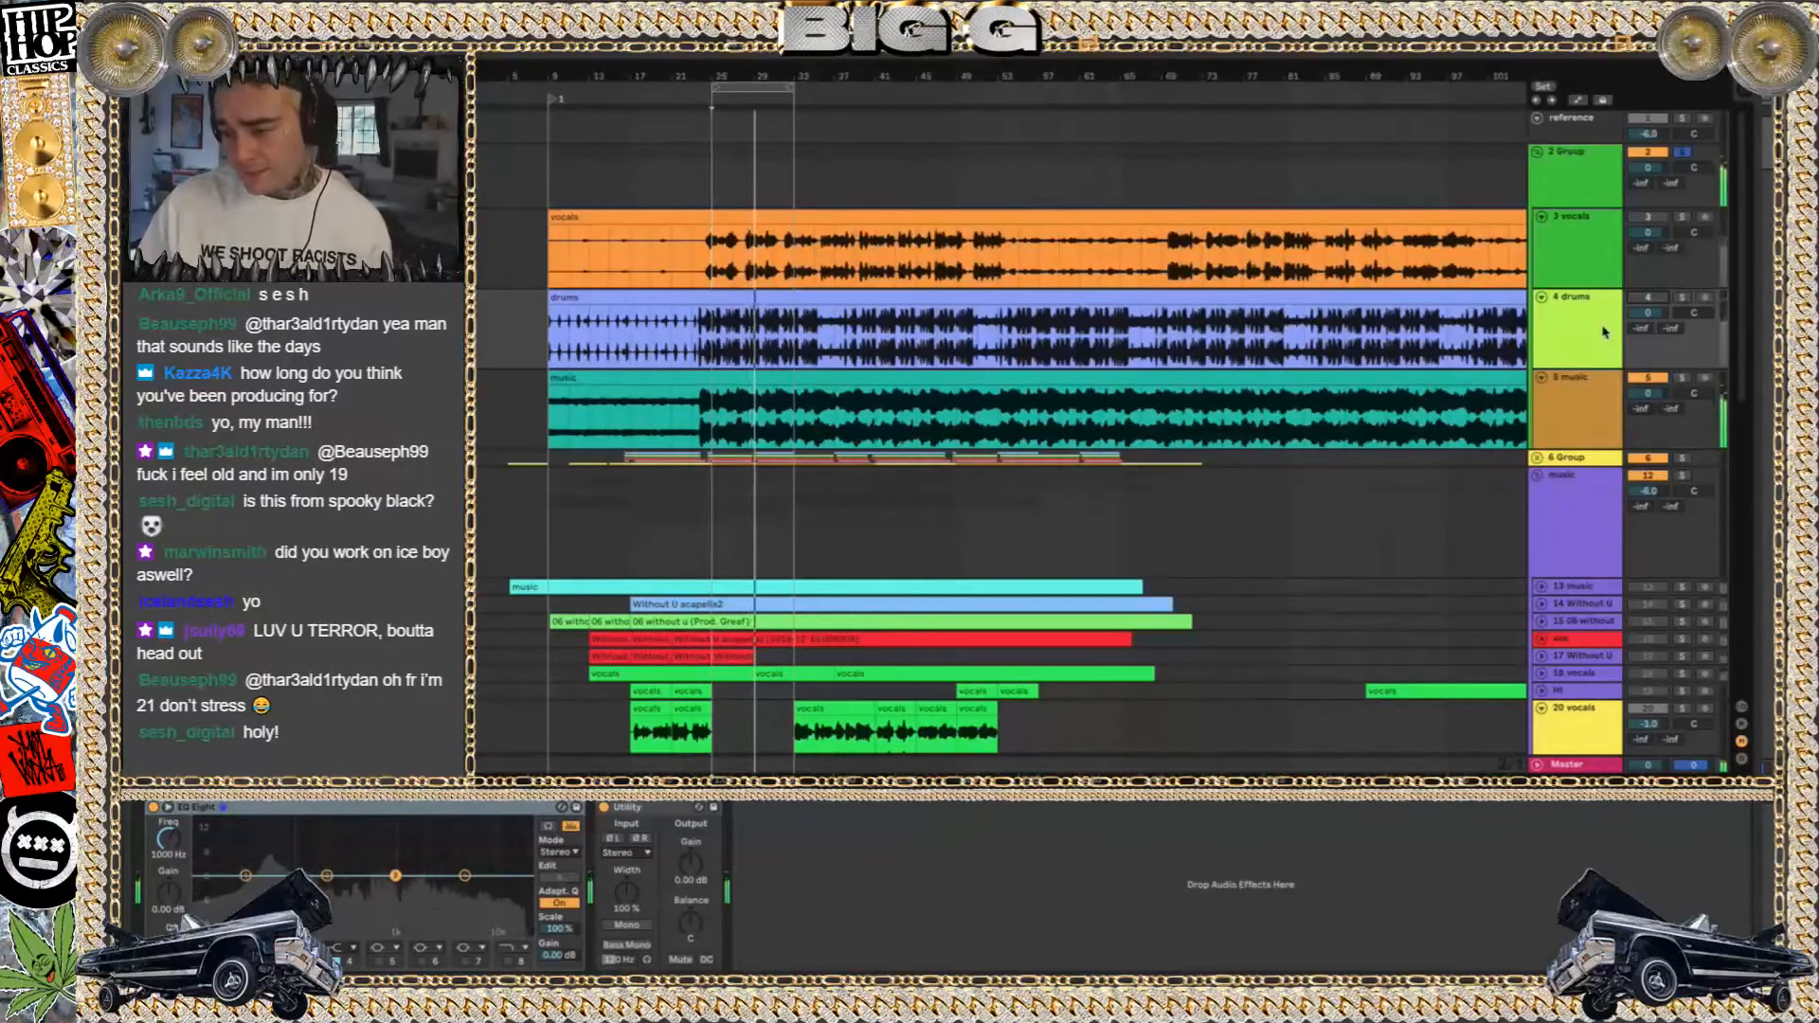
Delete the group holding the vocals, drums and music stem tracks
{"action": "left_click", "coordinate": [1579, 180]}
{"action": "key", "text": "Delete"}
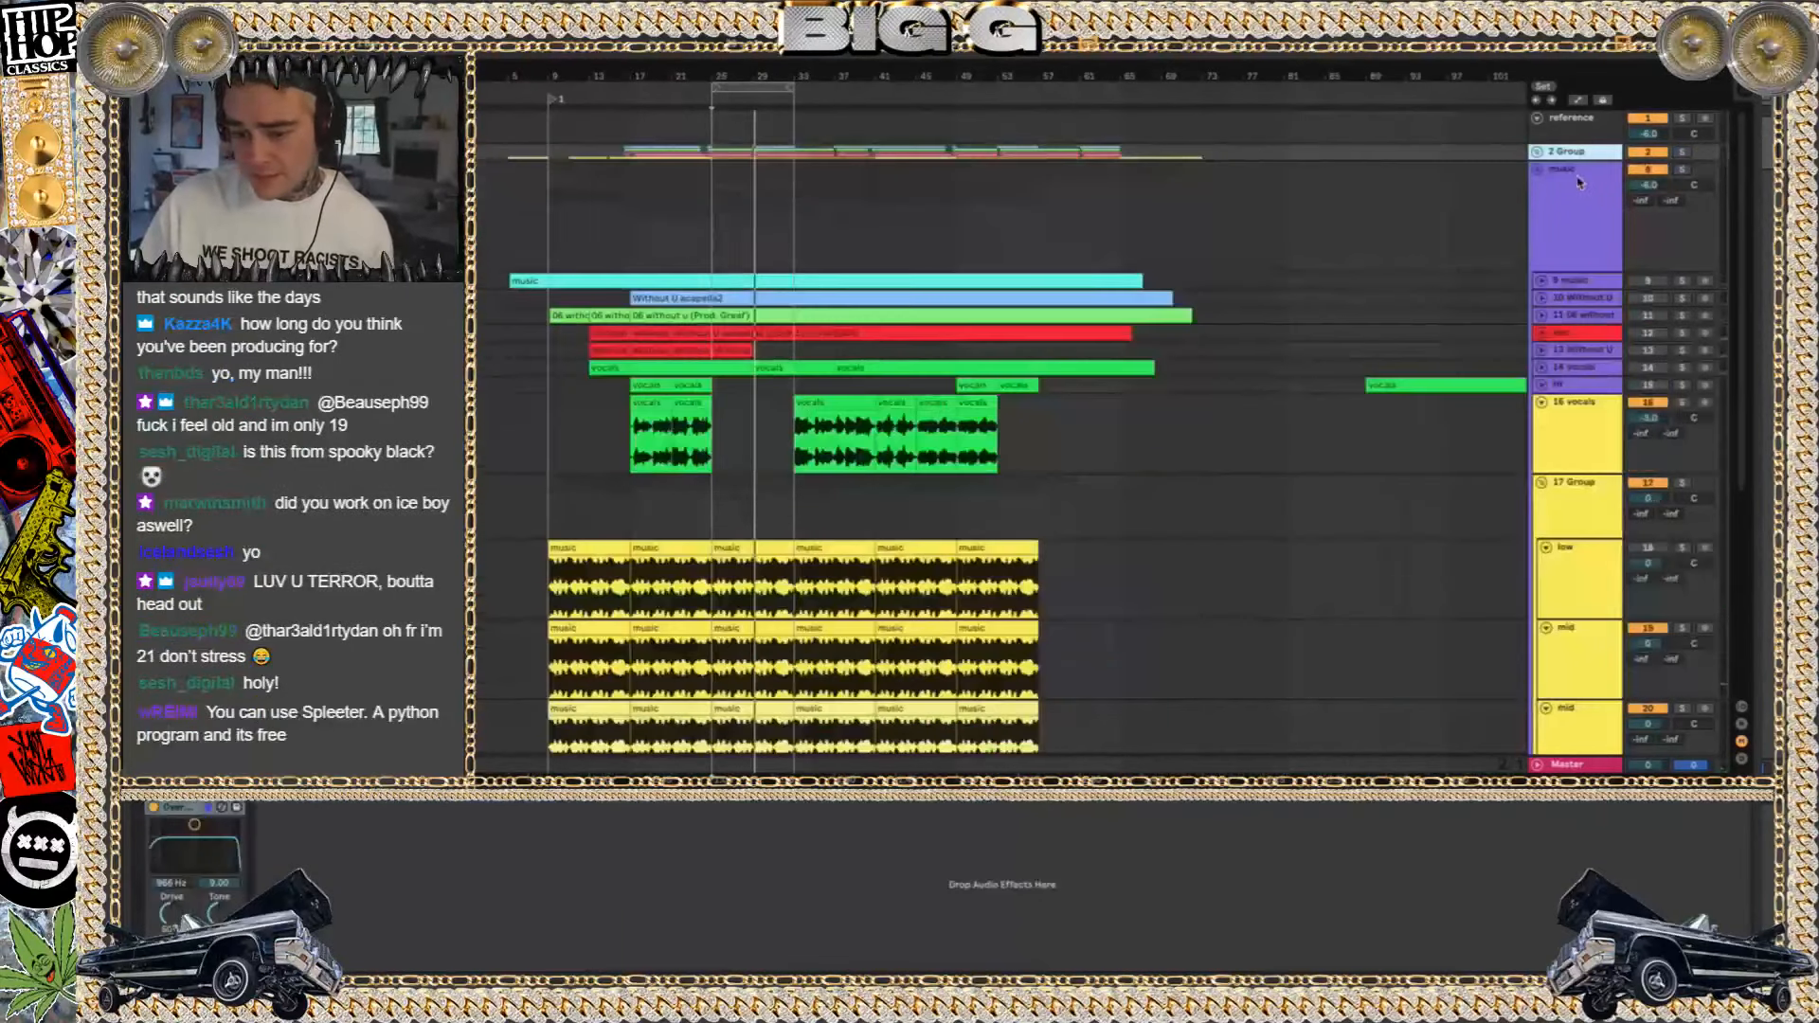
Play the full beat from bar 9 at a higher volume, looking over the drum group and the stem tracks
{"action": "left_click", "coordinate": [535, 241]}
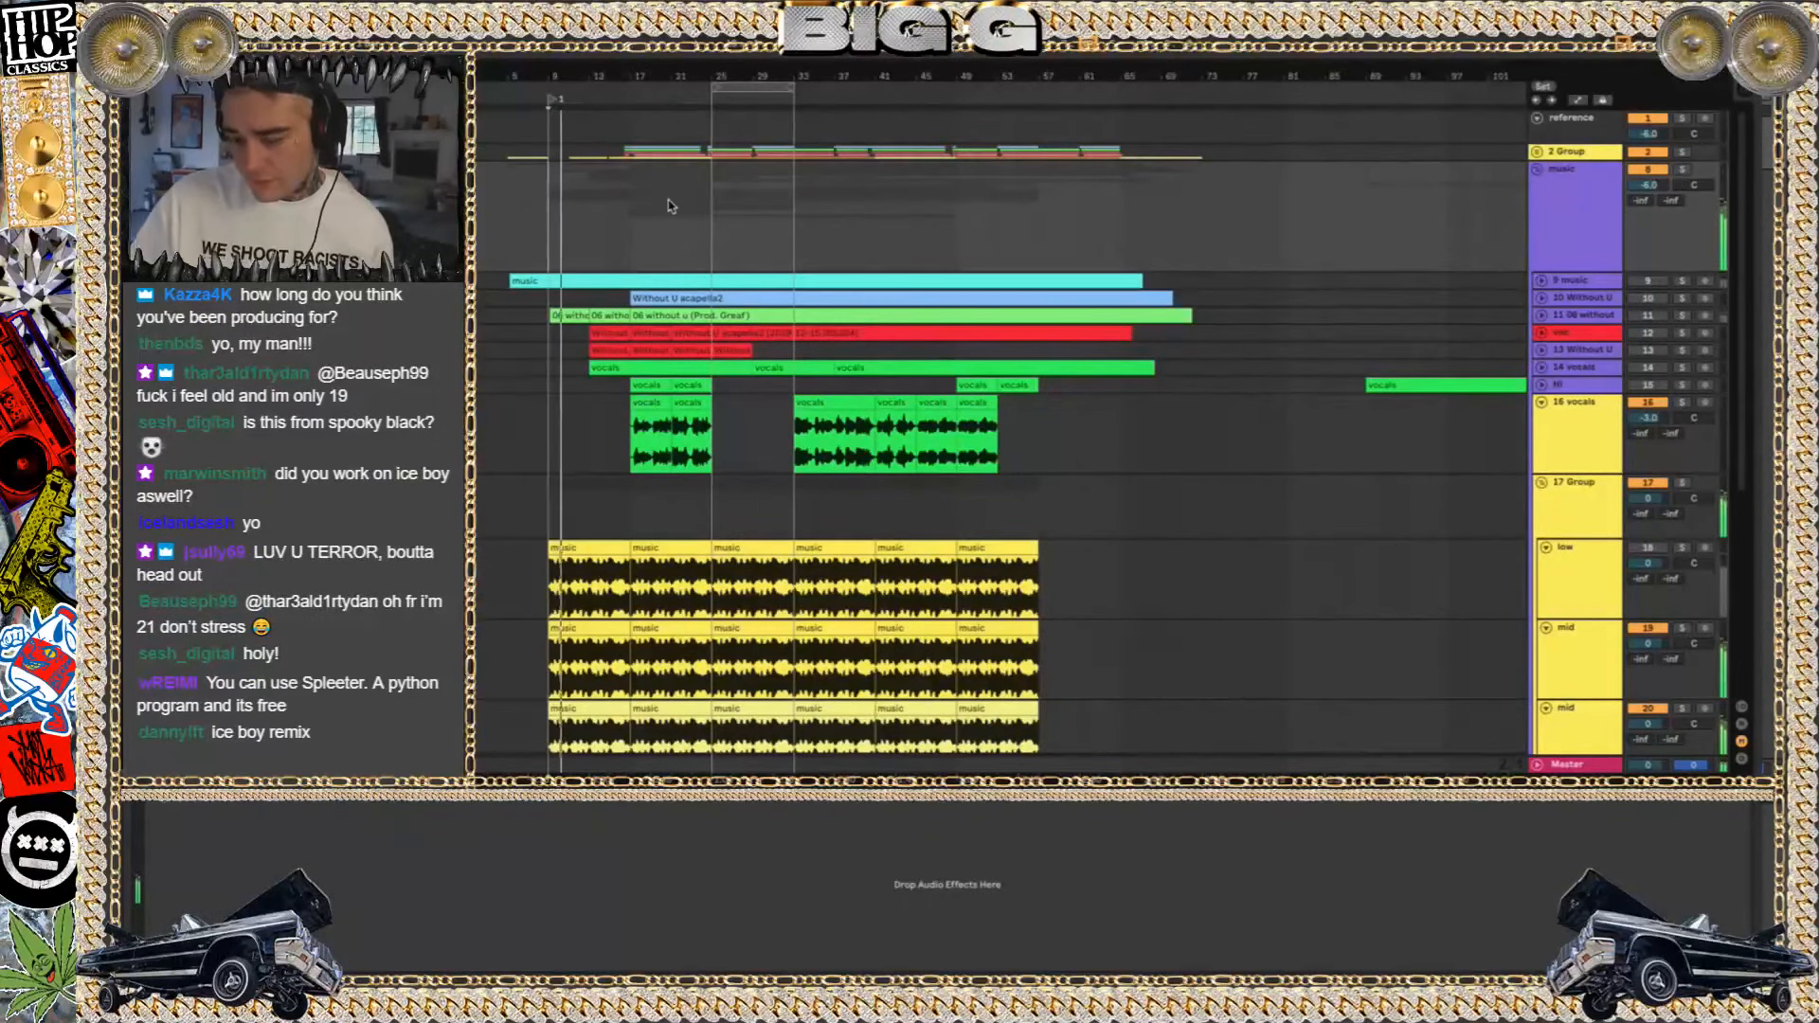
{"action": "key", "text": "XF86AudioRaiseVolume"}
{"action": "key", "text": "XF86AudioRaiseVolume"}
{"action": "left_click", "coordinate": [1538, 152]}
{"action": "left_click", "coordinate": [1538, 153]}
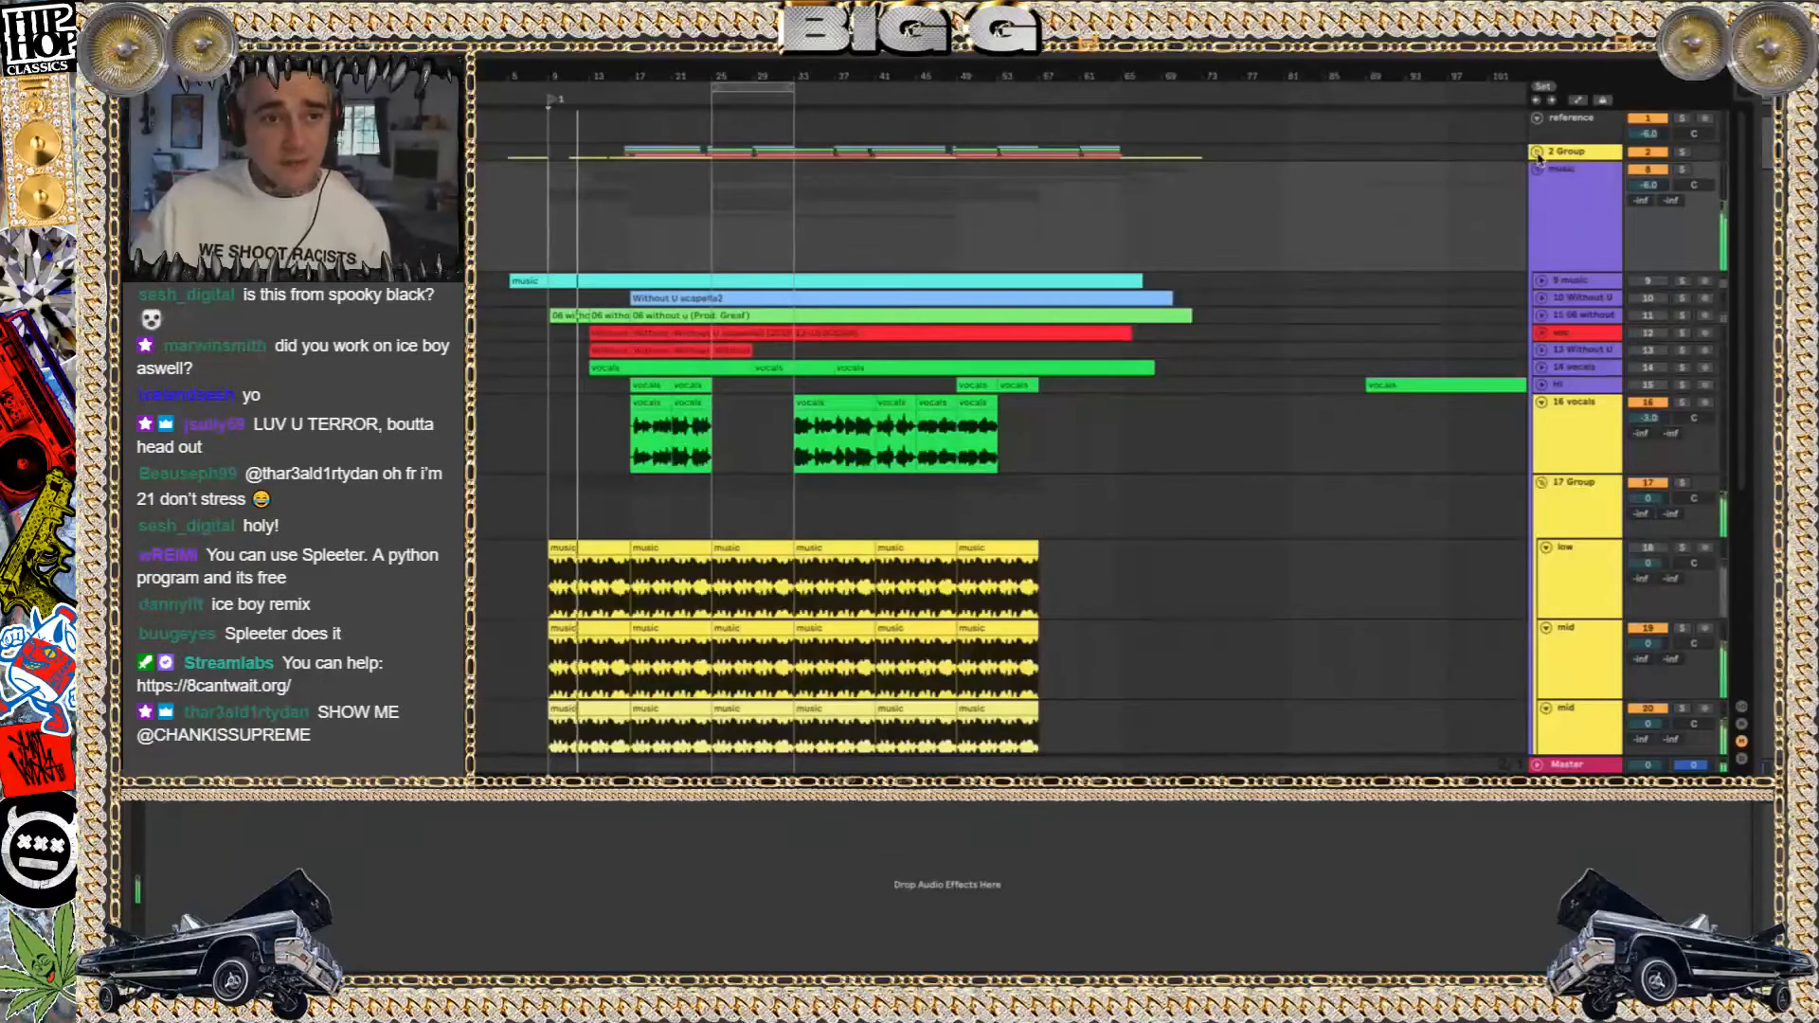
{"action": "scroll", "coordinate": [632, 538], "scroll_direction": "down", "scroll_amount": 5}
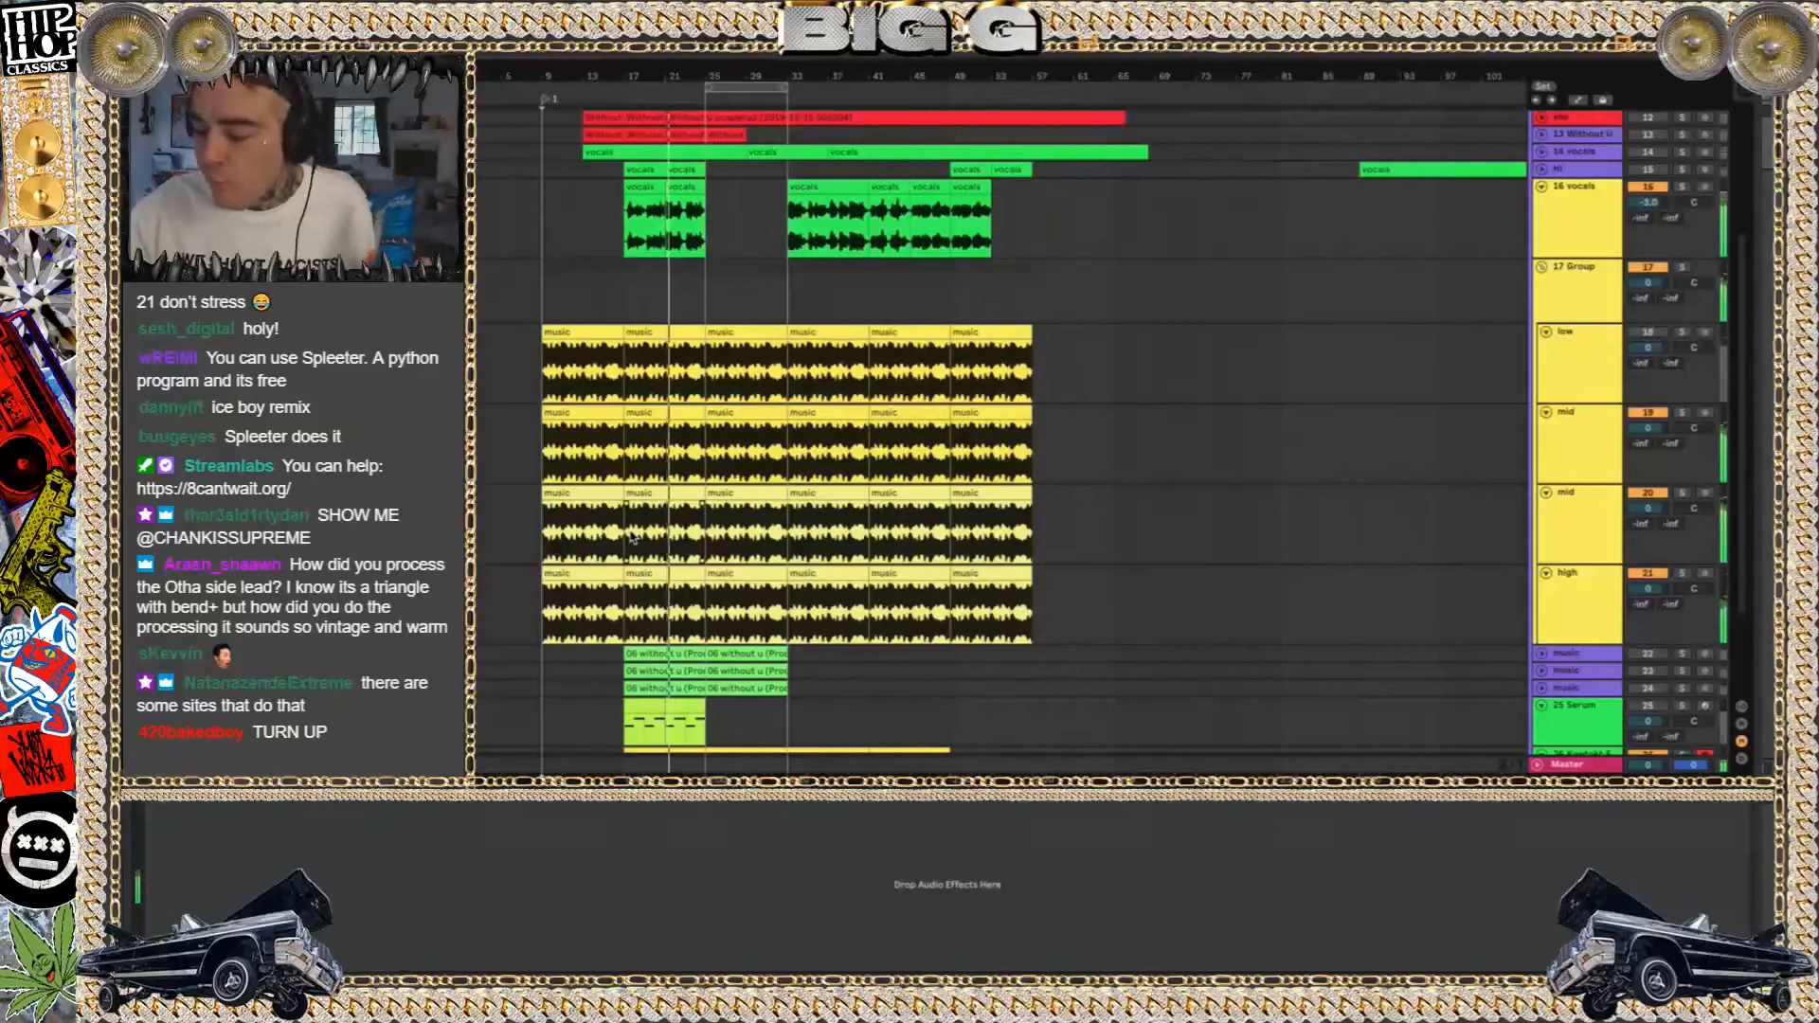
{"action": "key", "text": "XF86AudioRaiseVolume"}
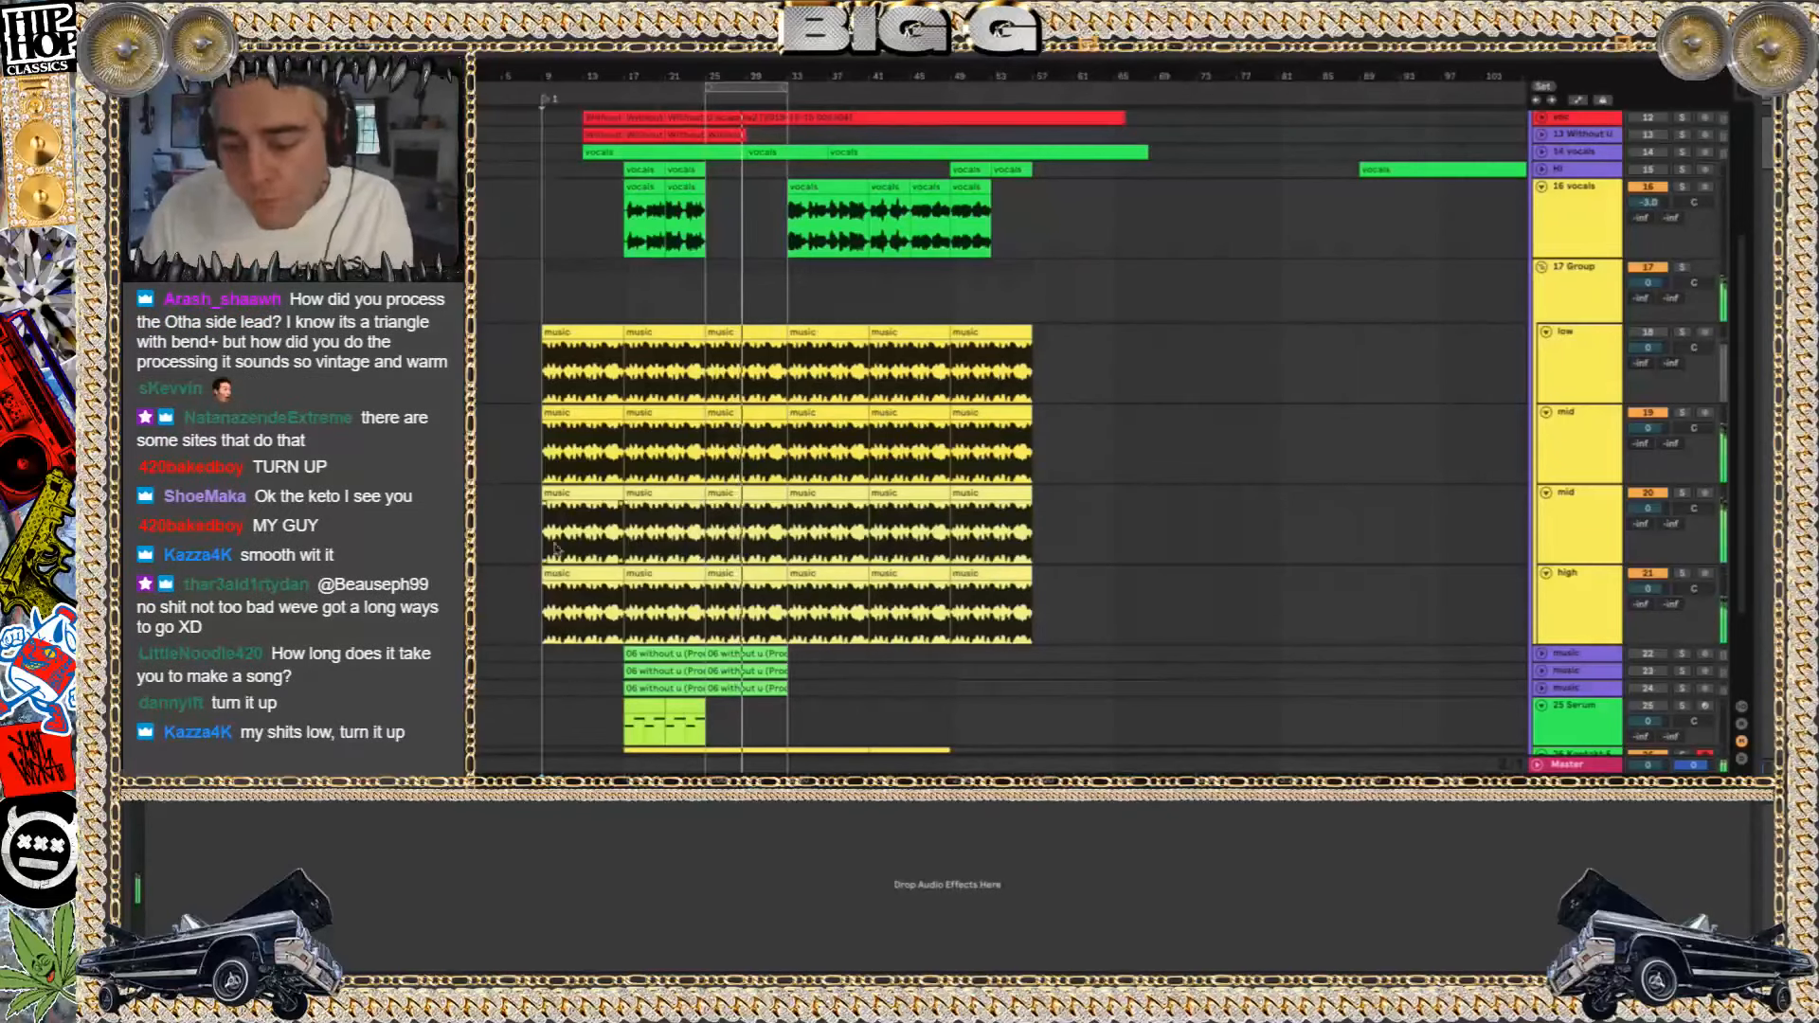
Solo the two mid tracks and the high track together to audition the layered music stems
{"action": "scroll", "coordinate": [729, 306], "scroll_direction": "down", "scroll_amount": 3}
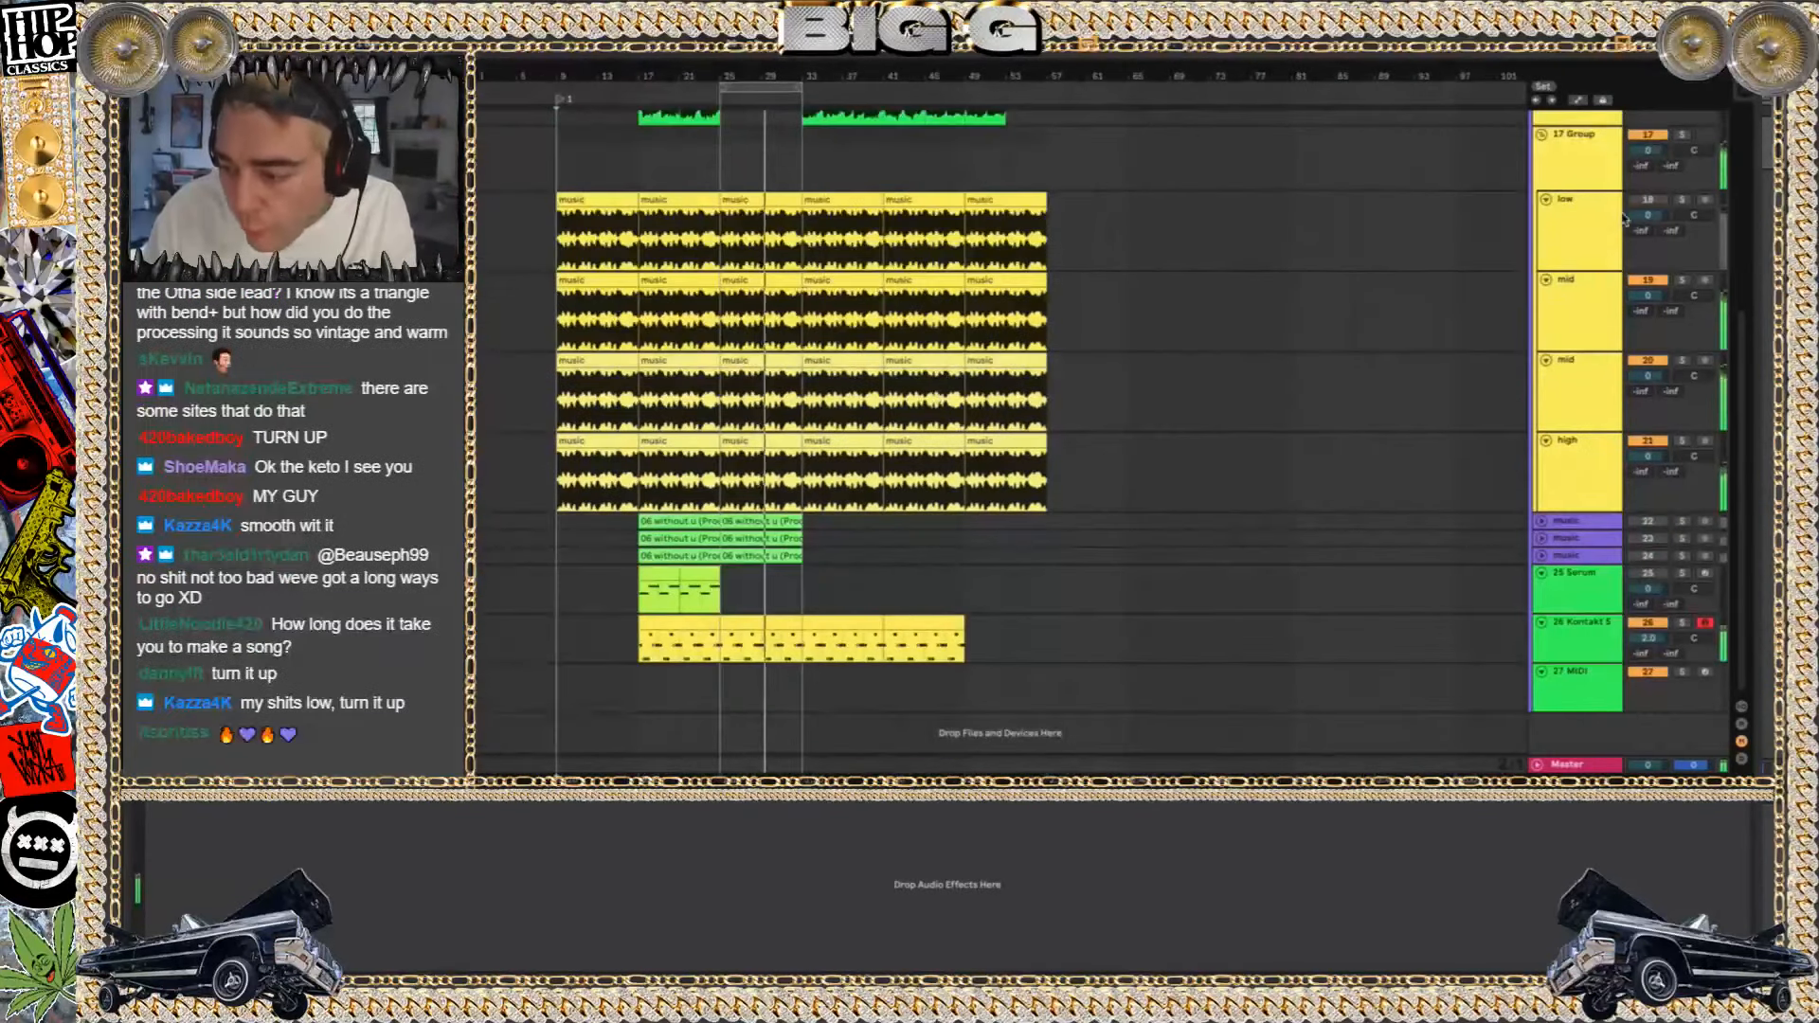
{"action": "left_click", "coordinate": [1679, 280]}
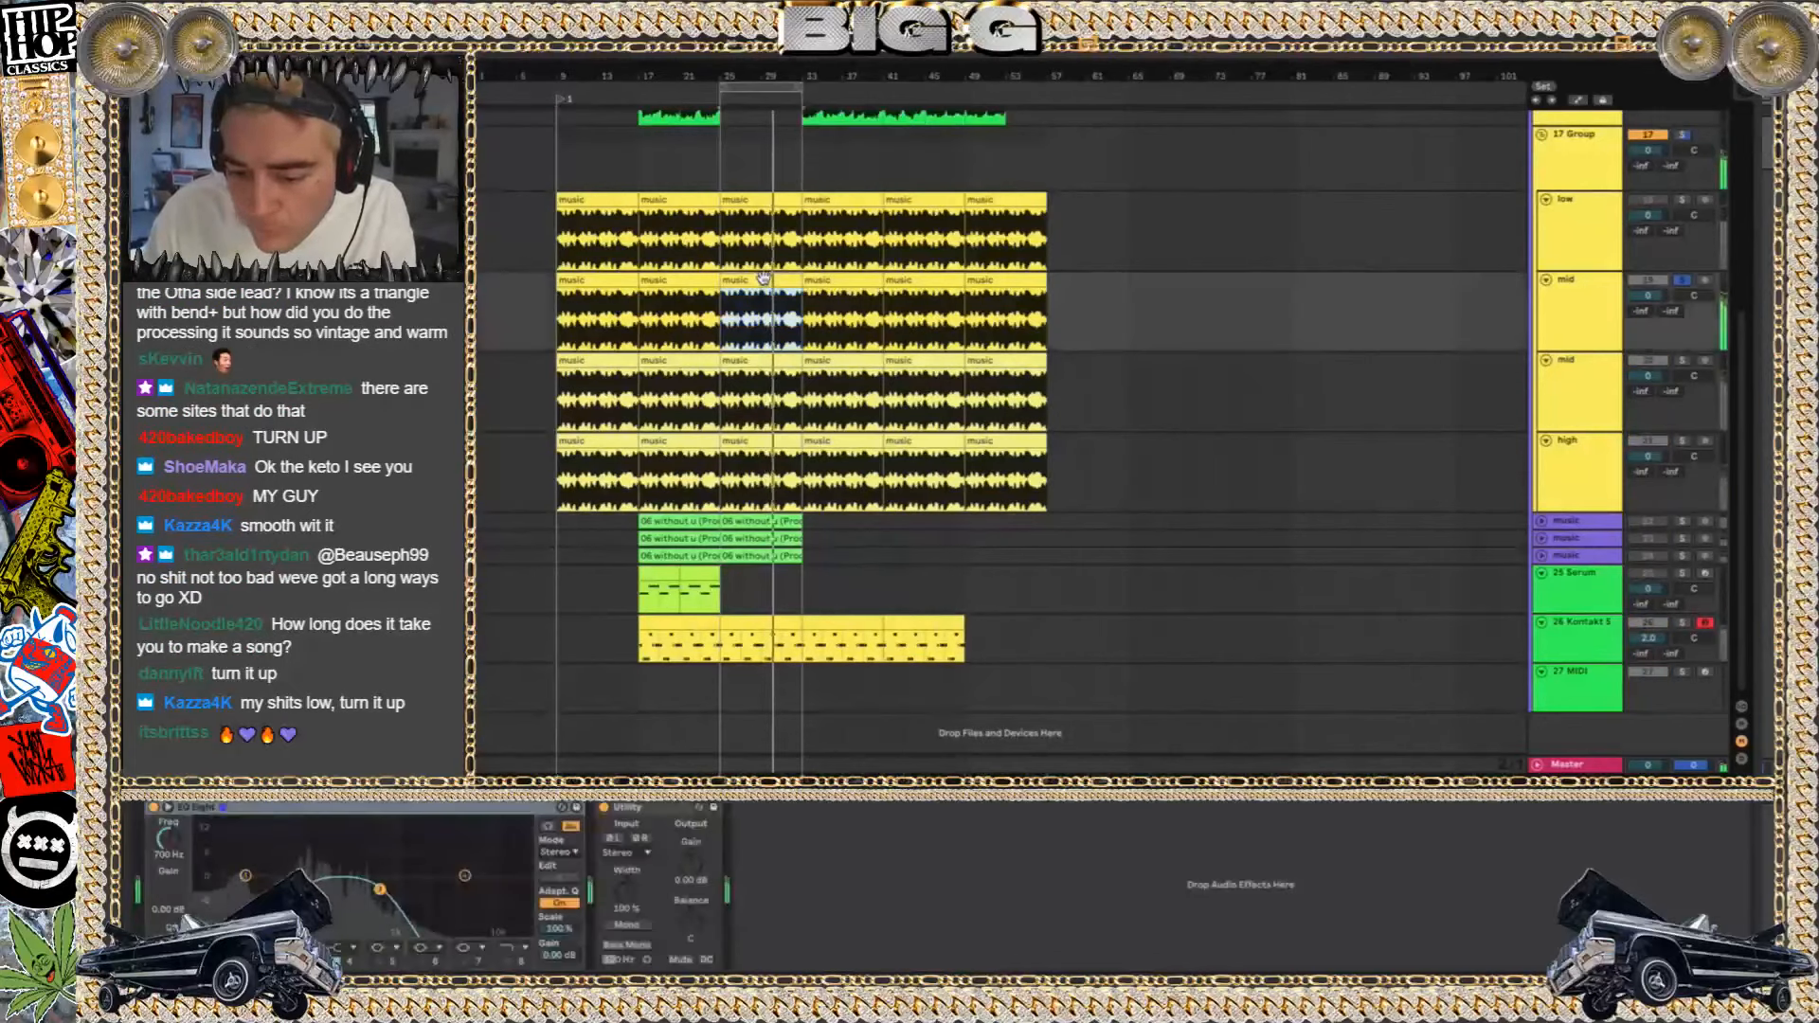
{"action": "left_click", "coordinate": [1682, 361]}
{"action": "left_click", "coordinate": [1682, 441]}
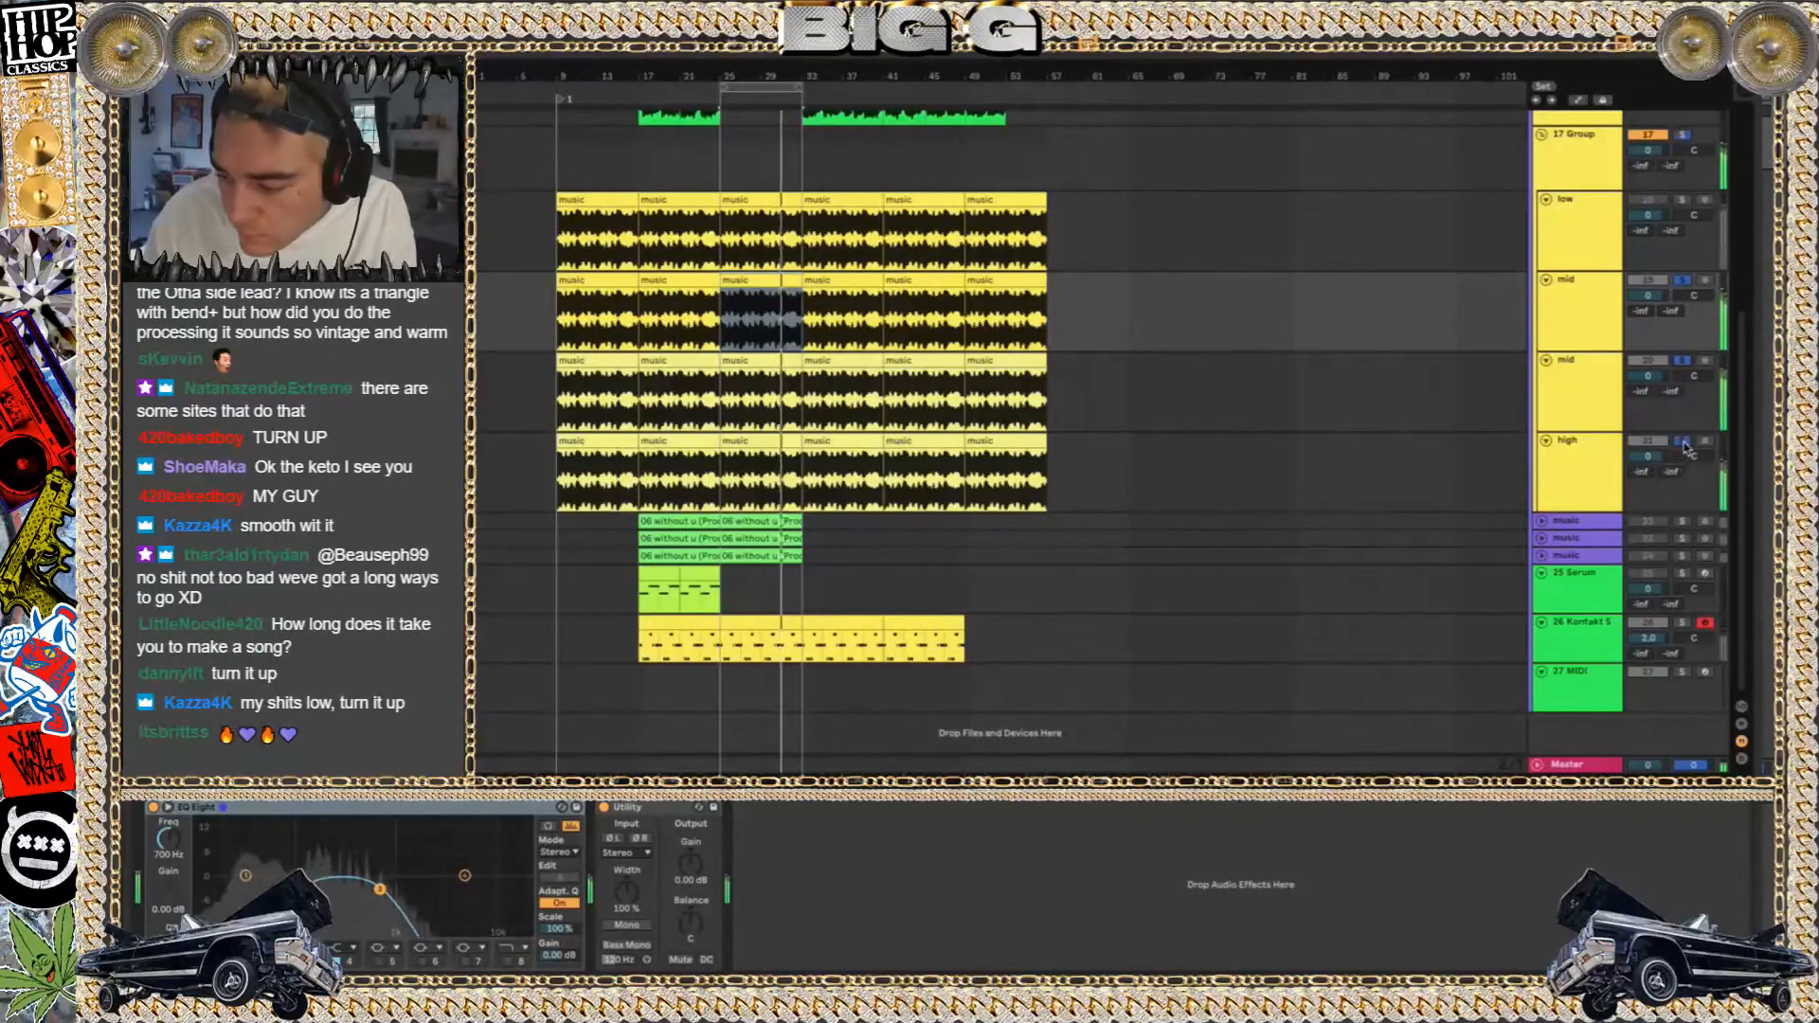
Solo only the first mid track and show the sample of its selected music clip
{"action": "left_click", "coordinate": [1578, 462]}
{"action": "left_click", "coordinate": [1583, 305]}
{"action": "left_click", "coordinate": [1683, 281]}
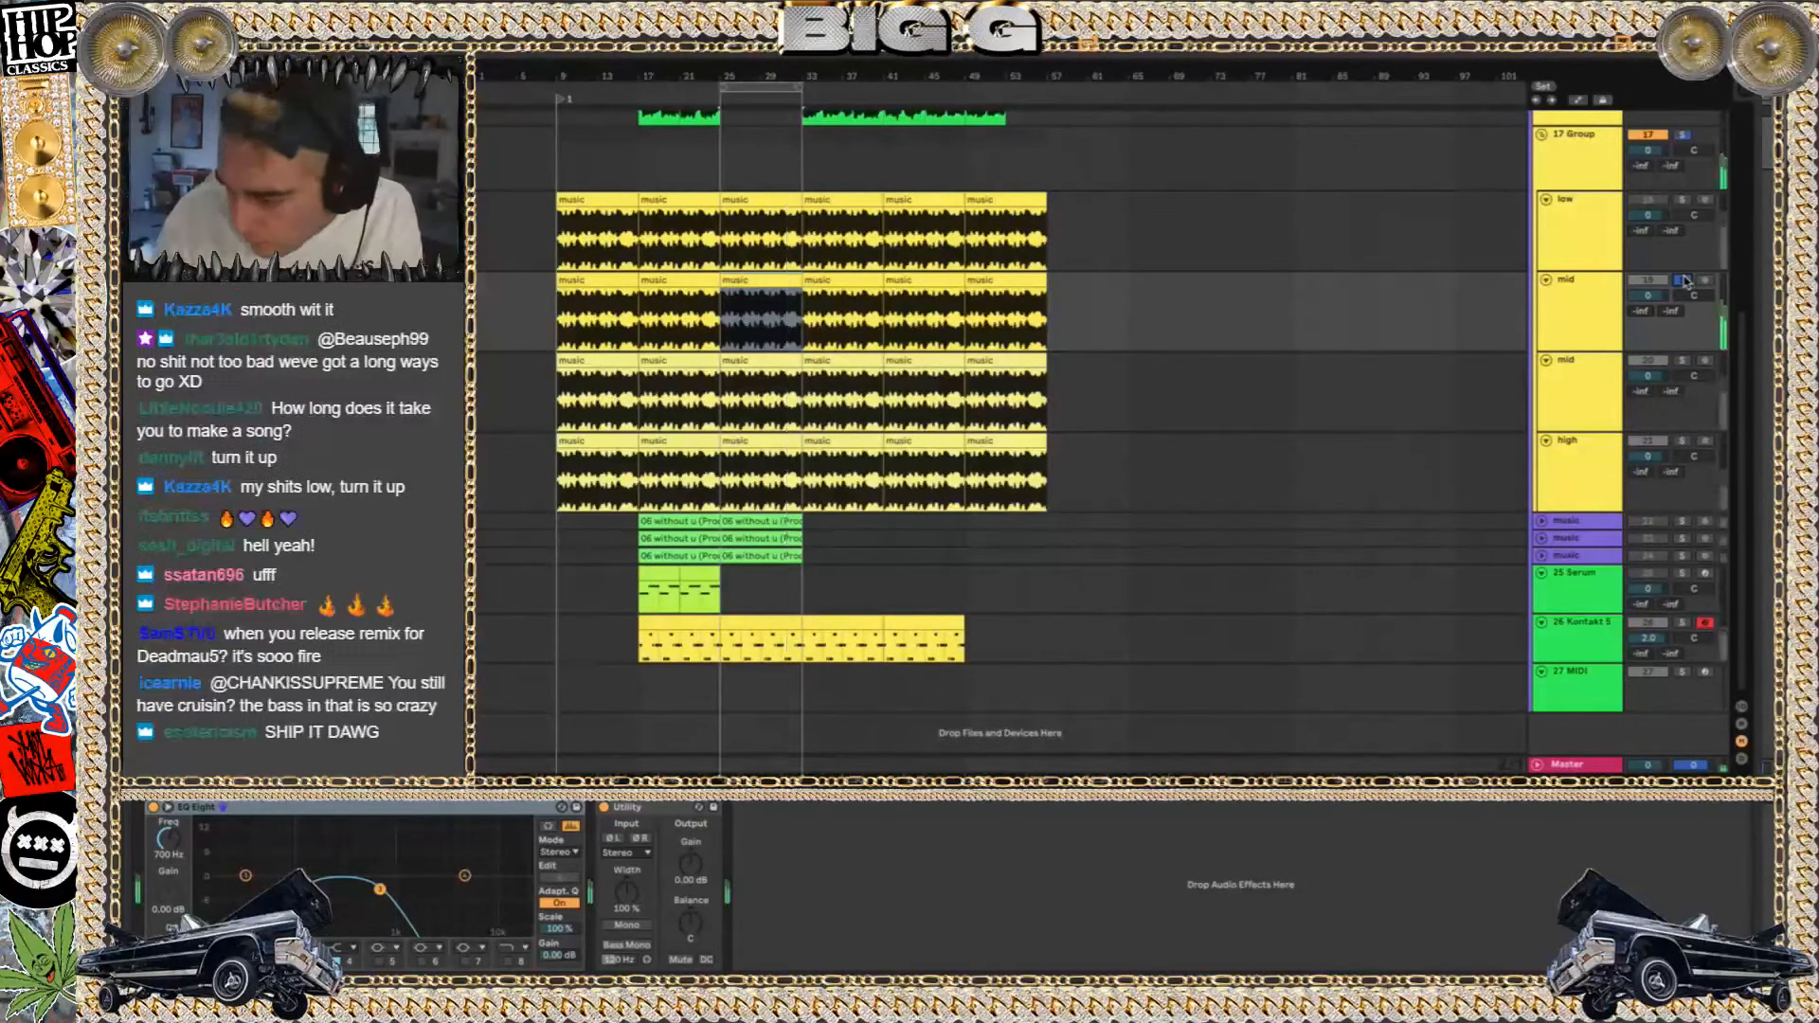
{"action": "key", "text": "shift+Tab"}
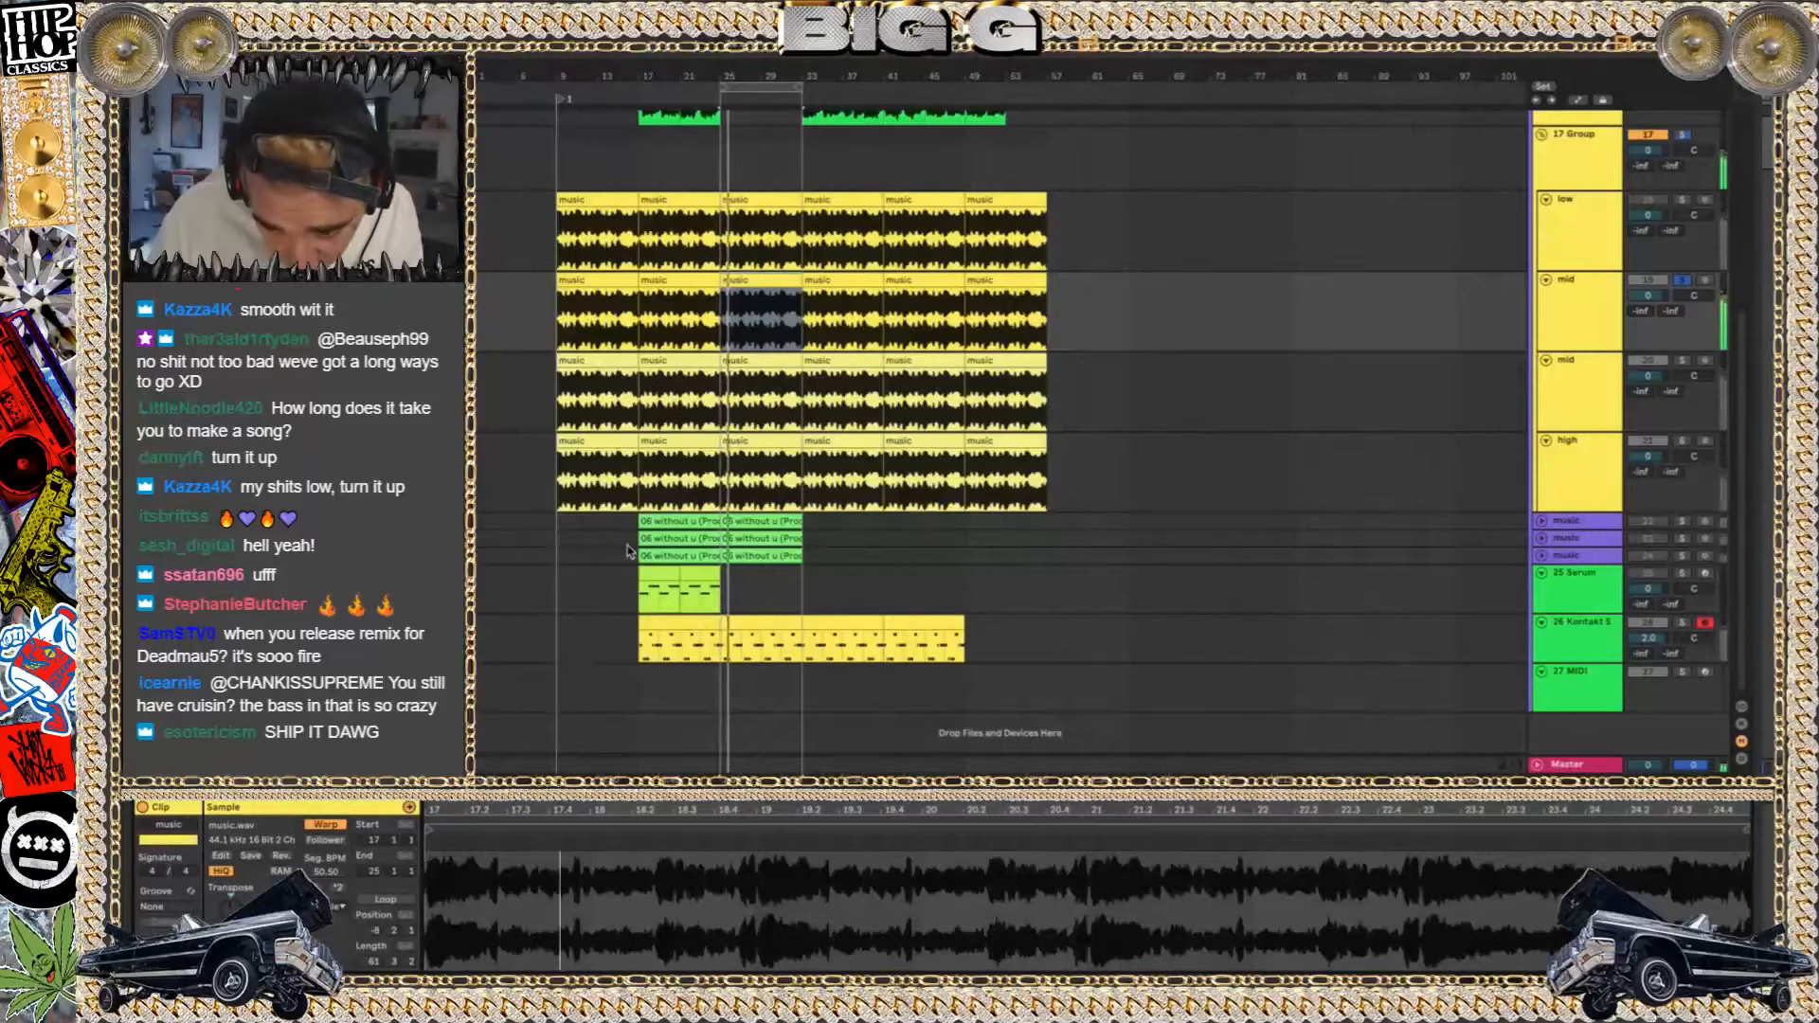
Audition the second mid track and the high track soloed in turn, viewing their EQ and music clip, and clear the solo
{"action": "key", "text": "shift+Tab"}
{"action": "key", "text": "Down"}
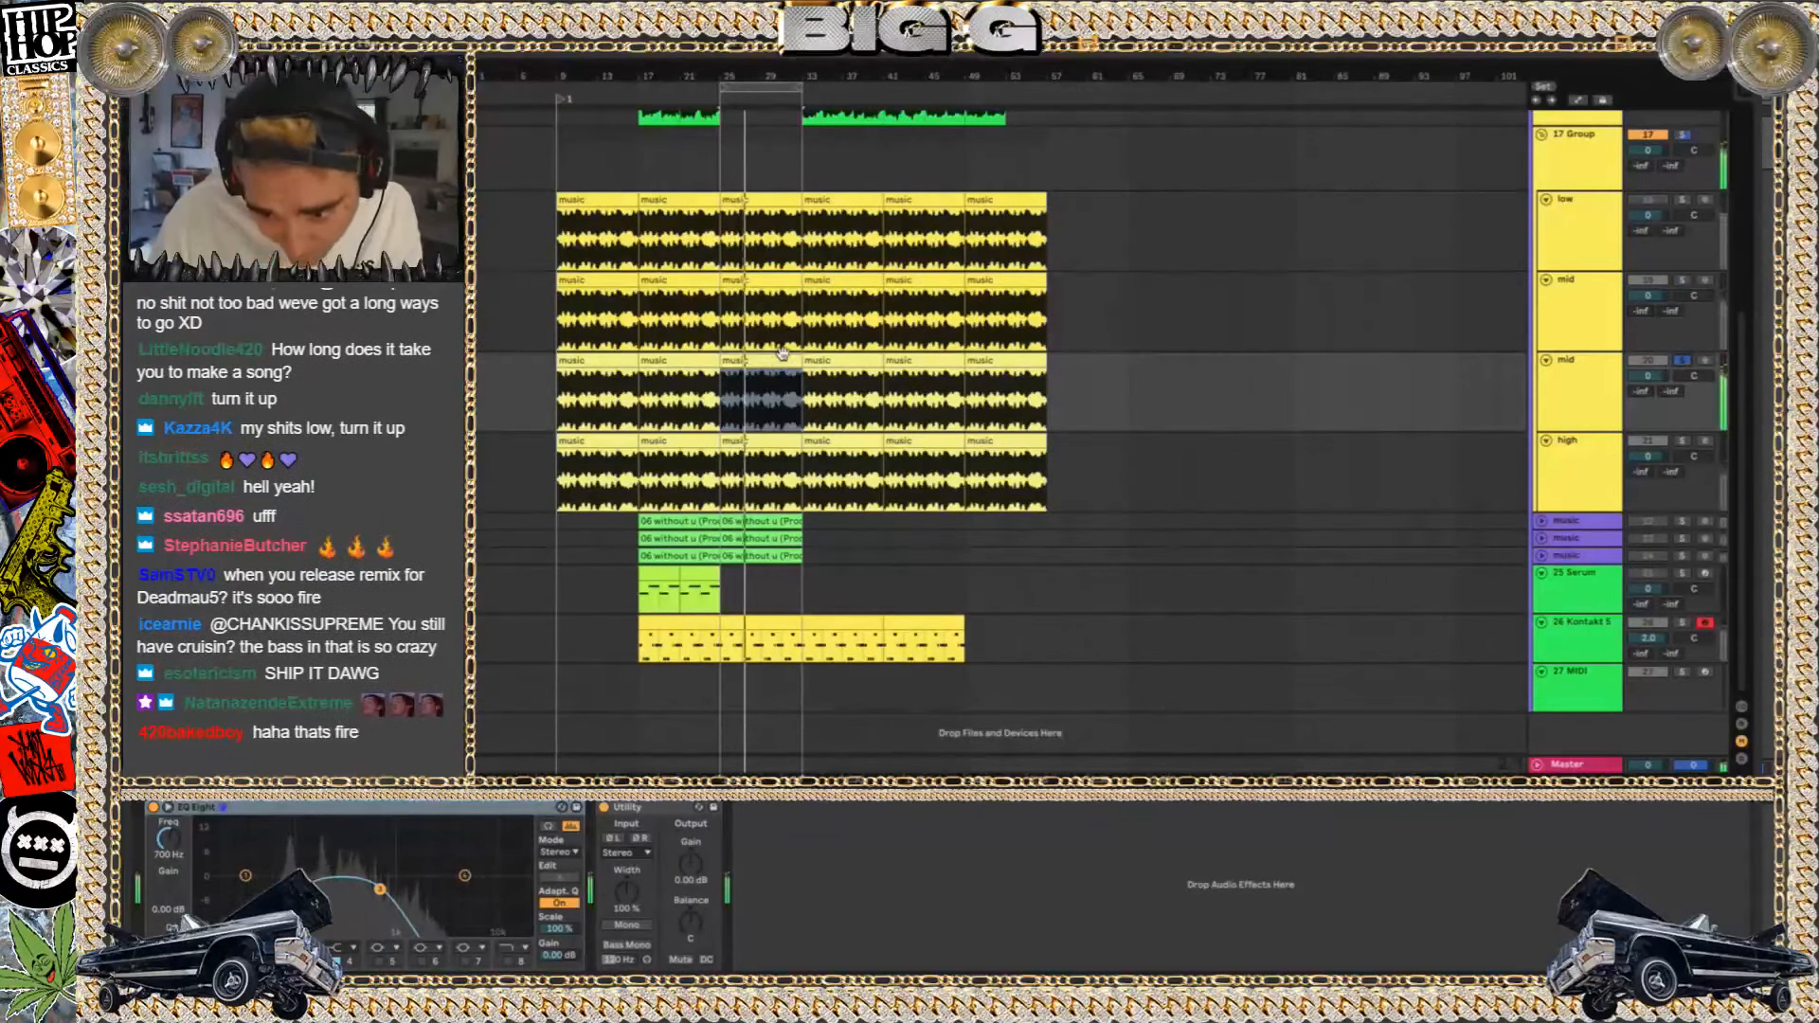
{"action": "left_click", "coordinate": [760, 350]}
{"action": "double_click", "coordinate": [760, 359]}
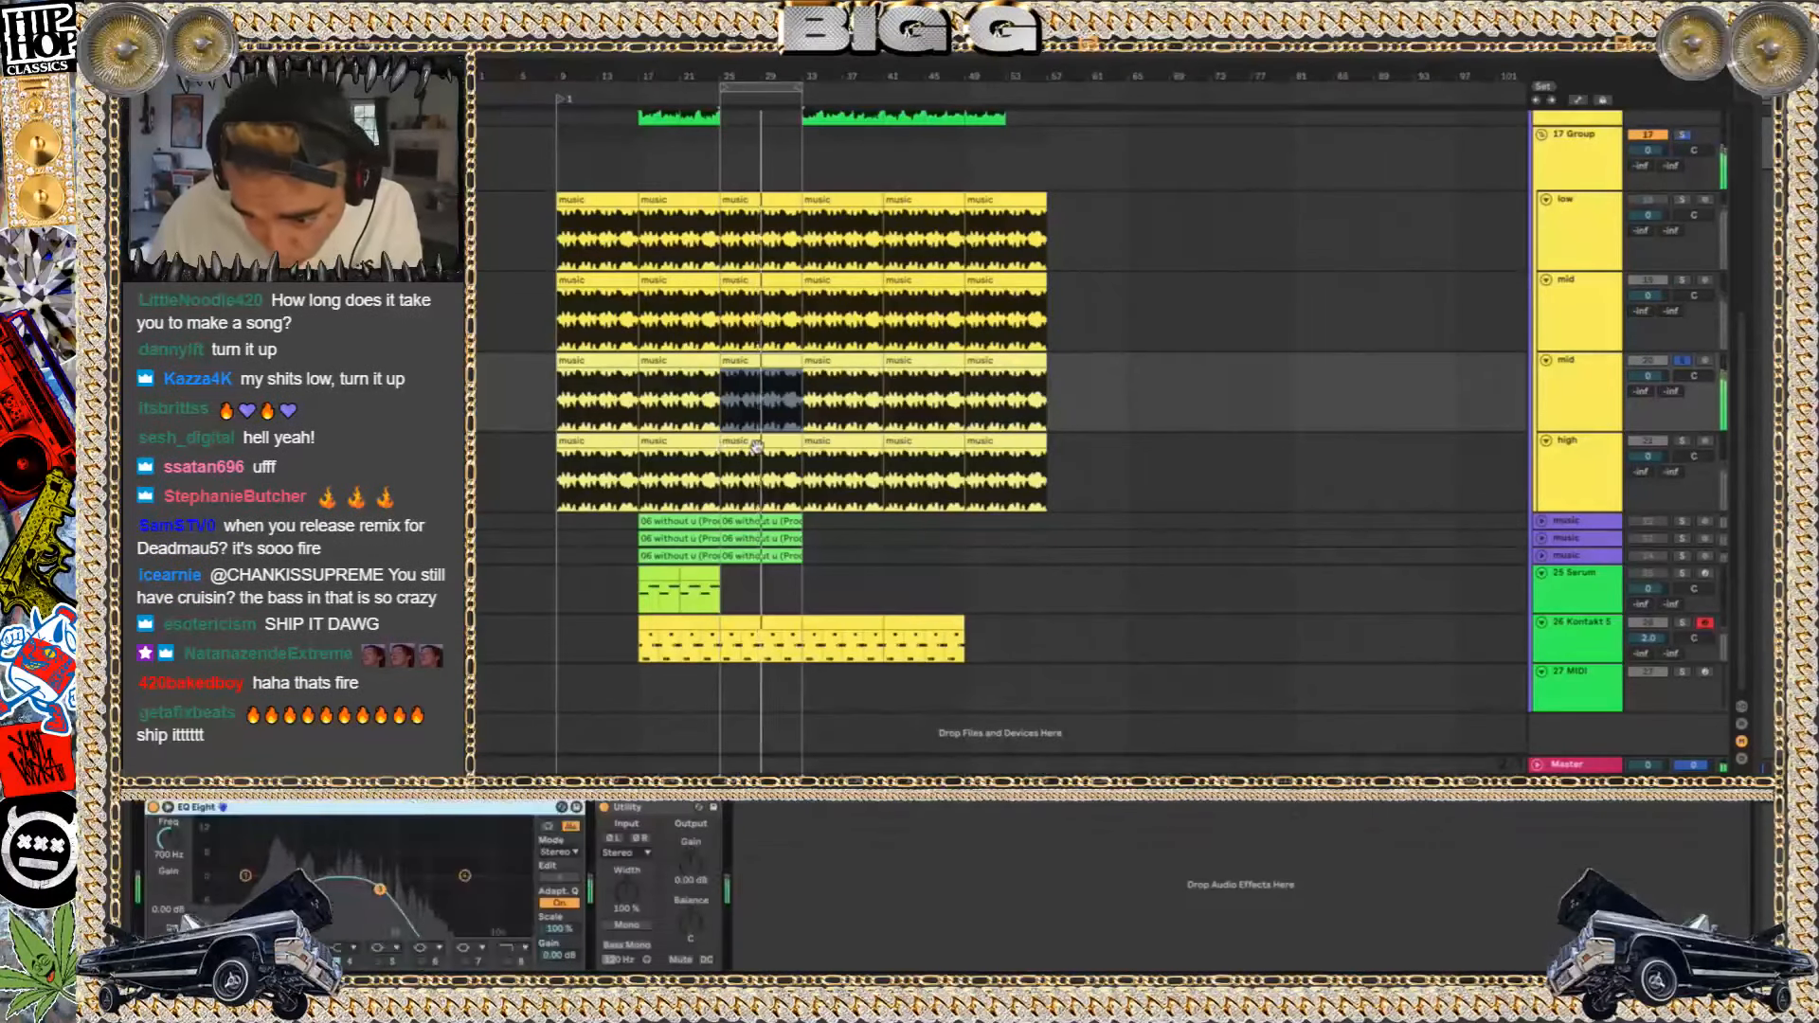
{"action": "key", "text": "Down"}
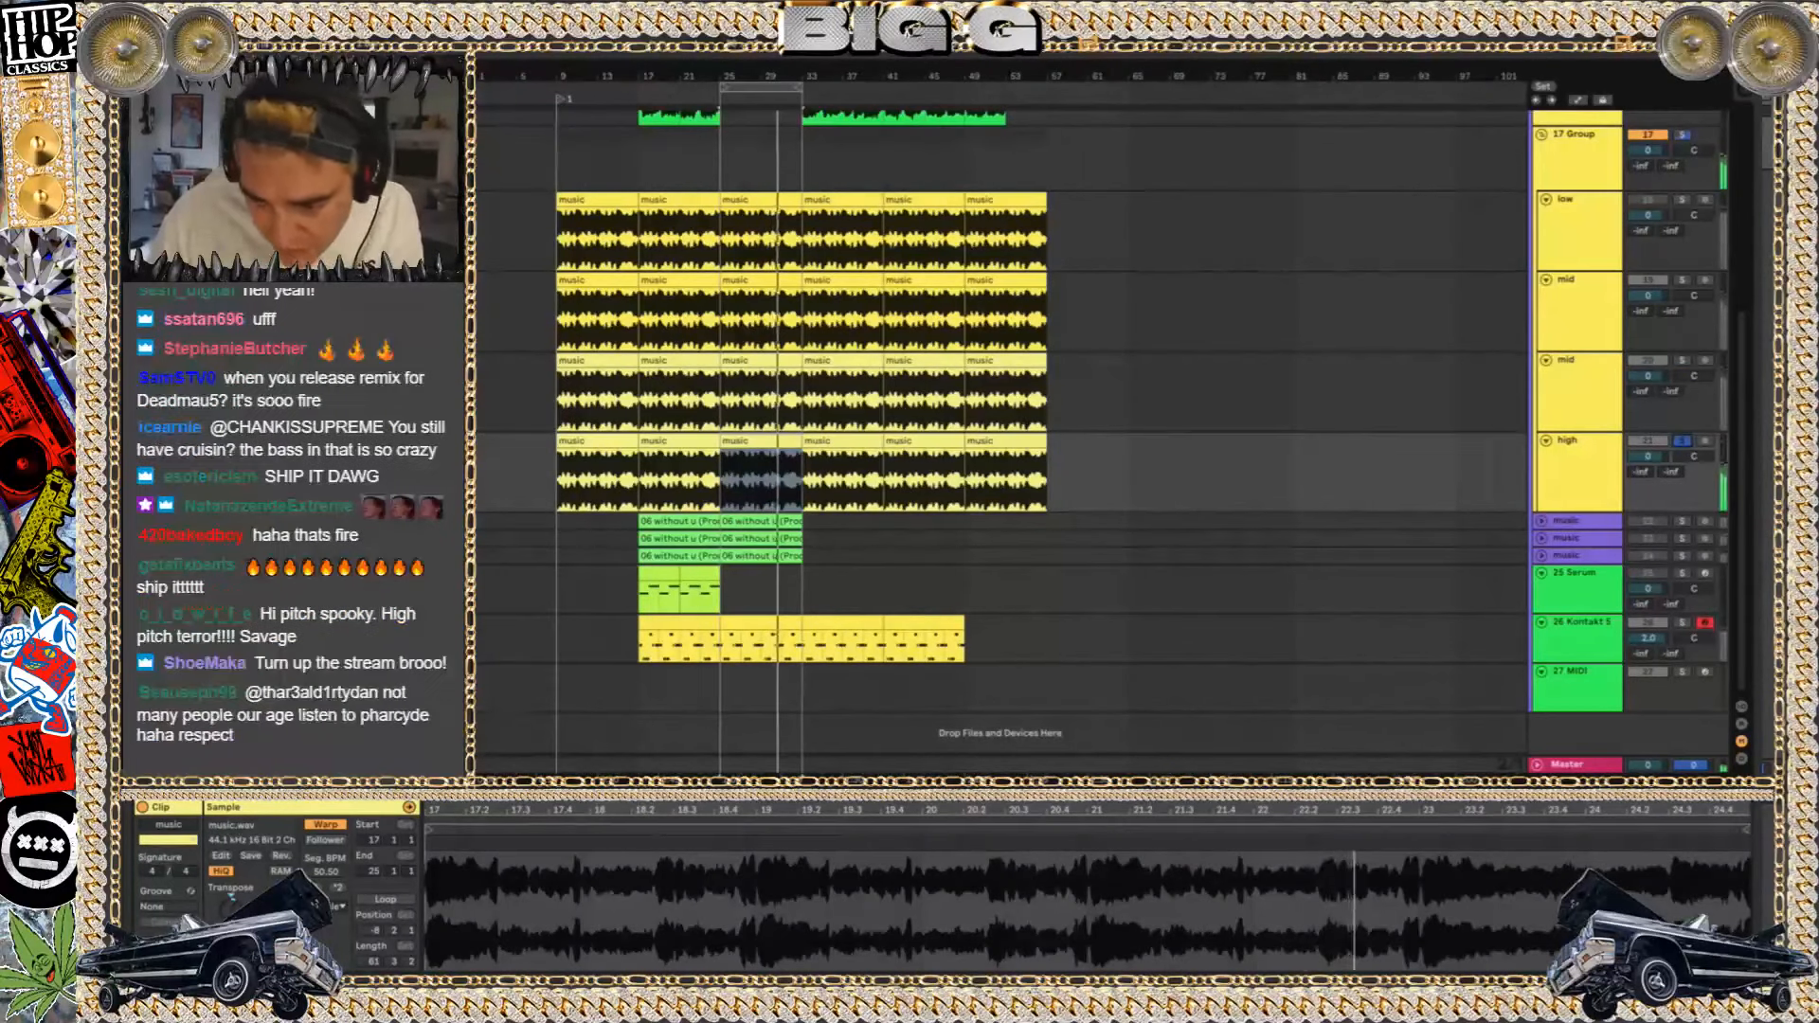
{"action": "left_click", "coordinate": [1683, 441]}
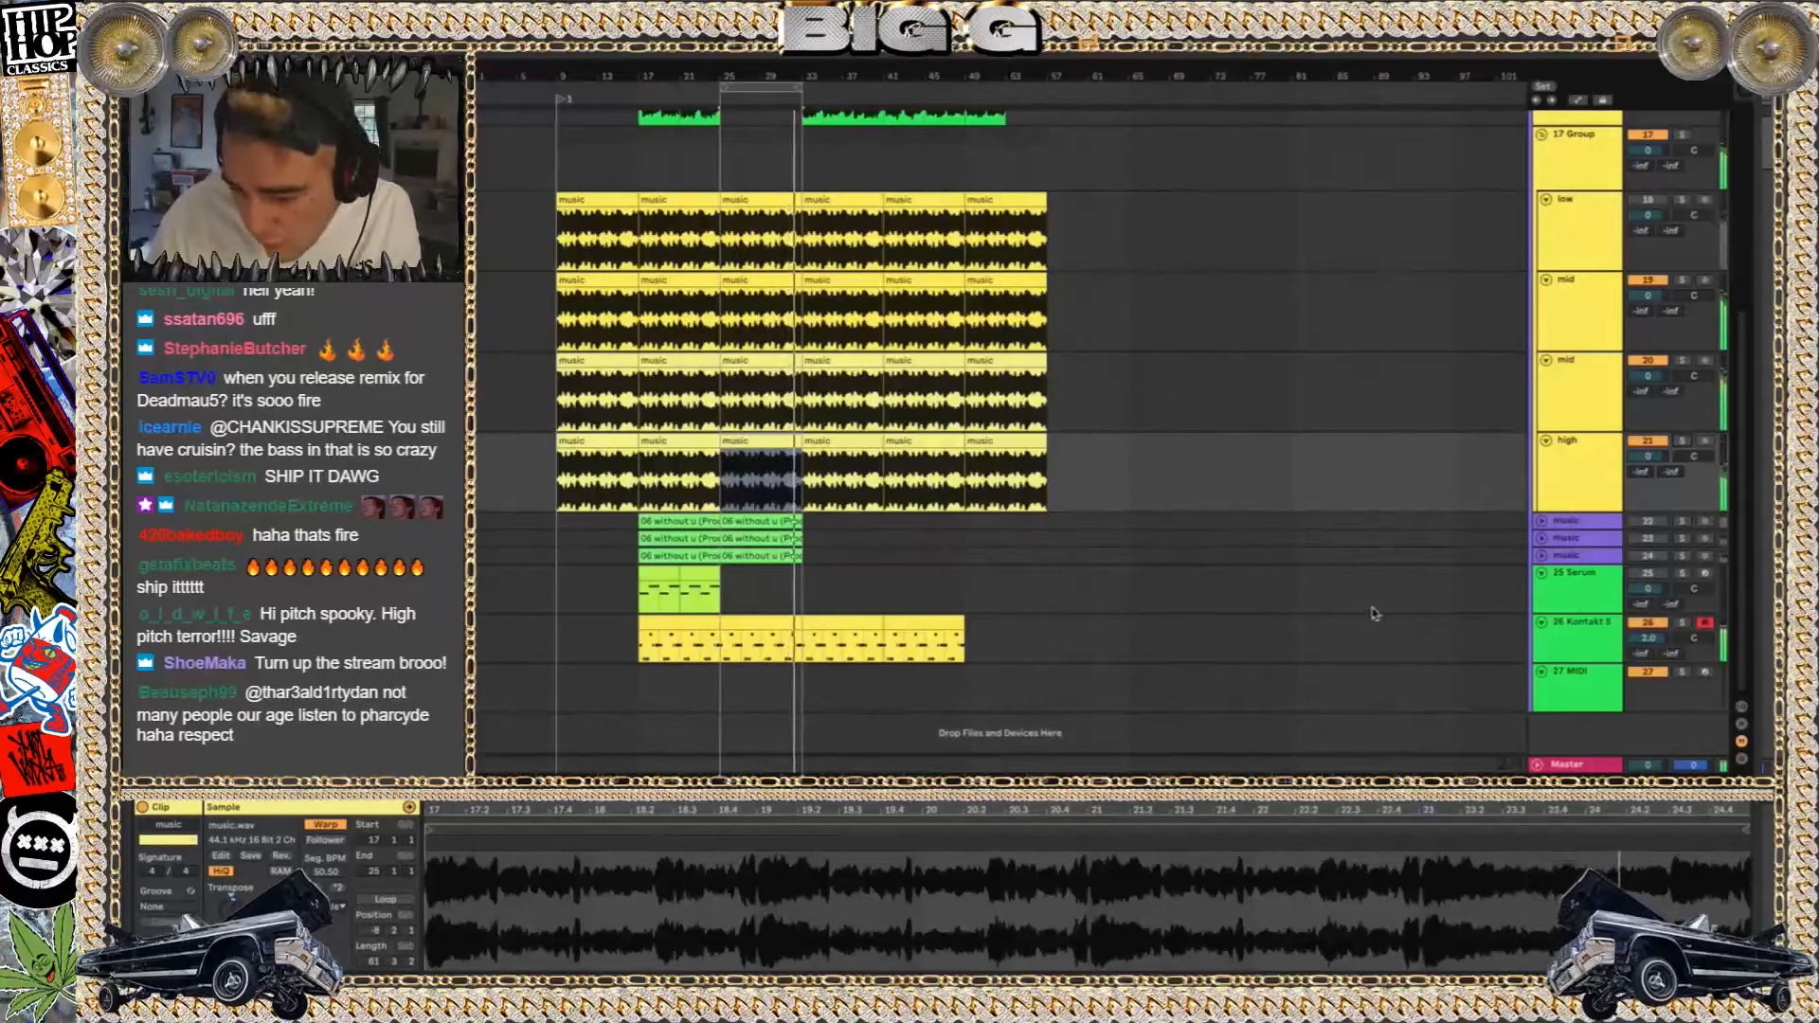
Solo the Kontakt 5 track and look at its Upright Bass instrument and effects chain
{"action": "left_click", "coordinate": [1608, 653]}
{"action": "left_click", "coordinate": [1683, 624]}
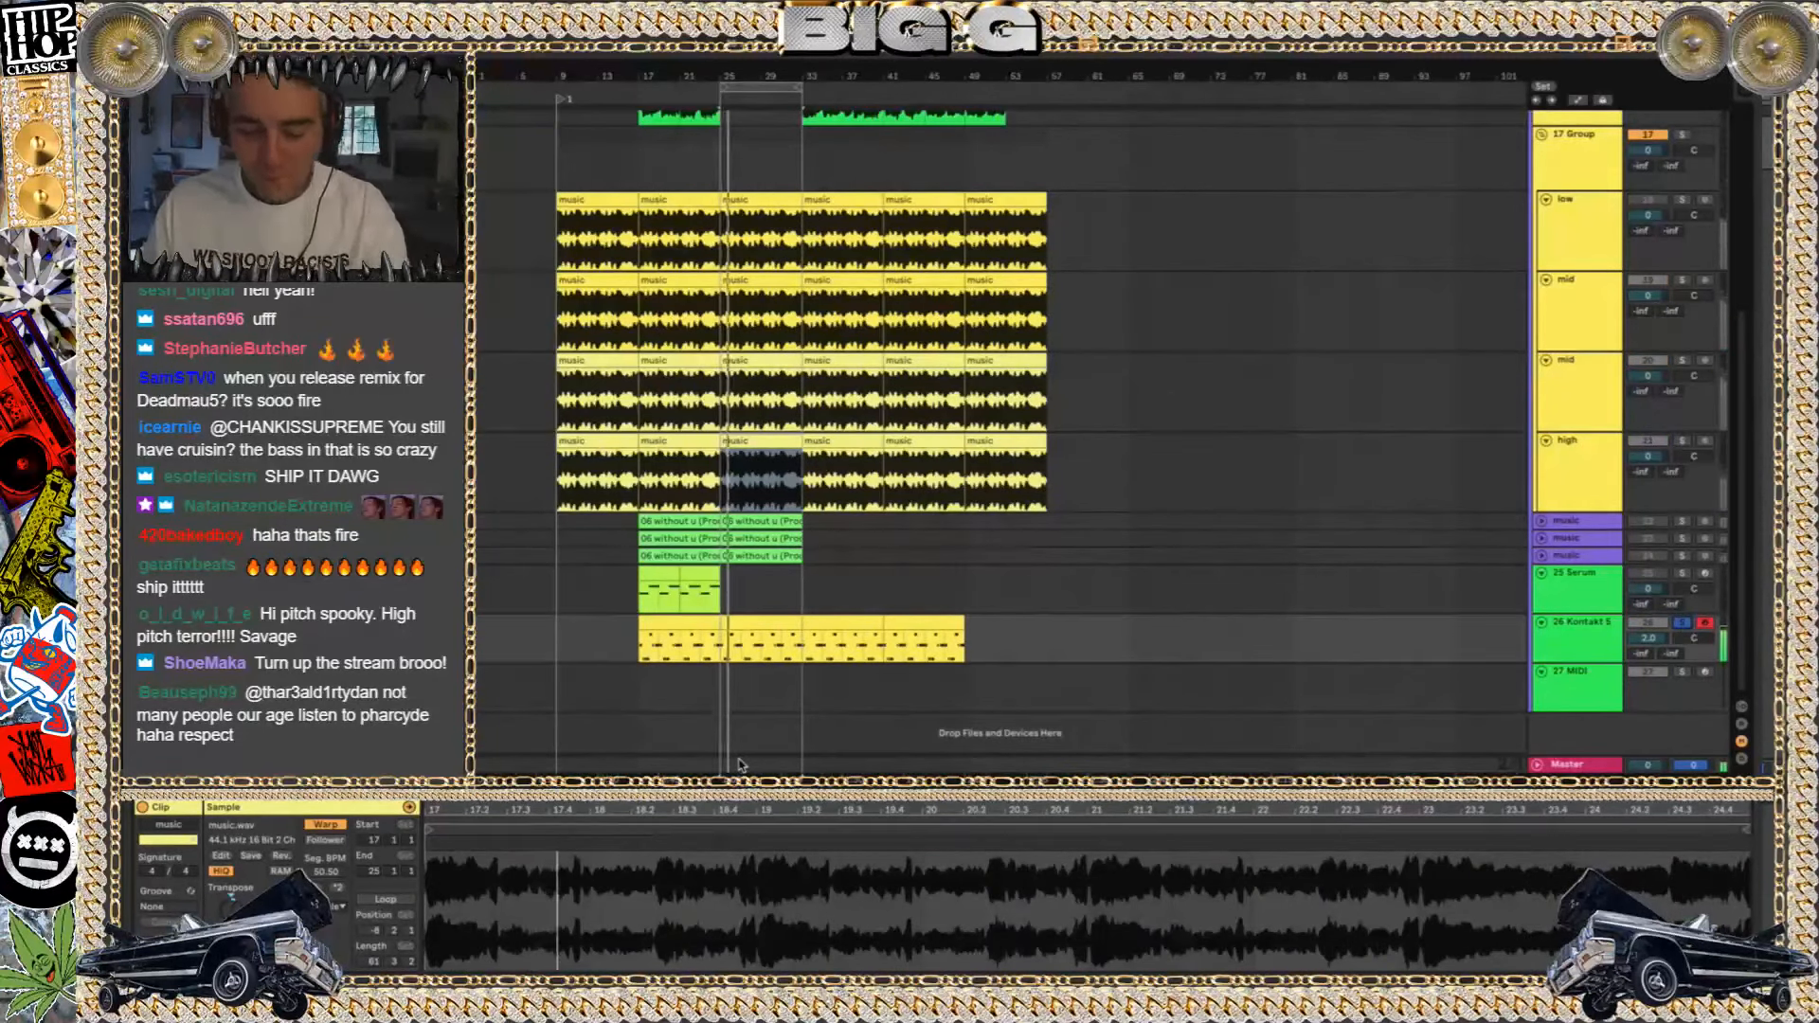
{"action": "key", "text": "shift+Tab"}
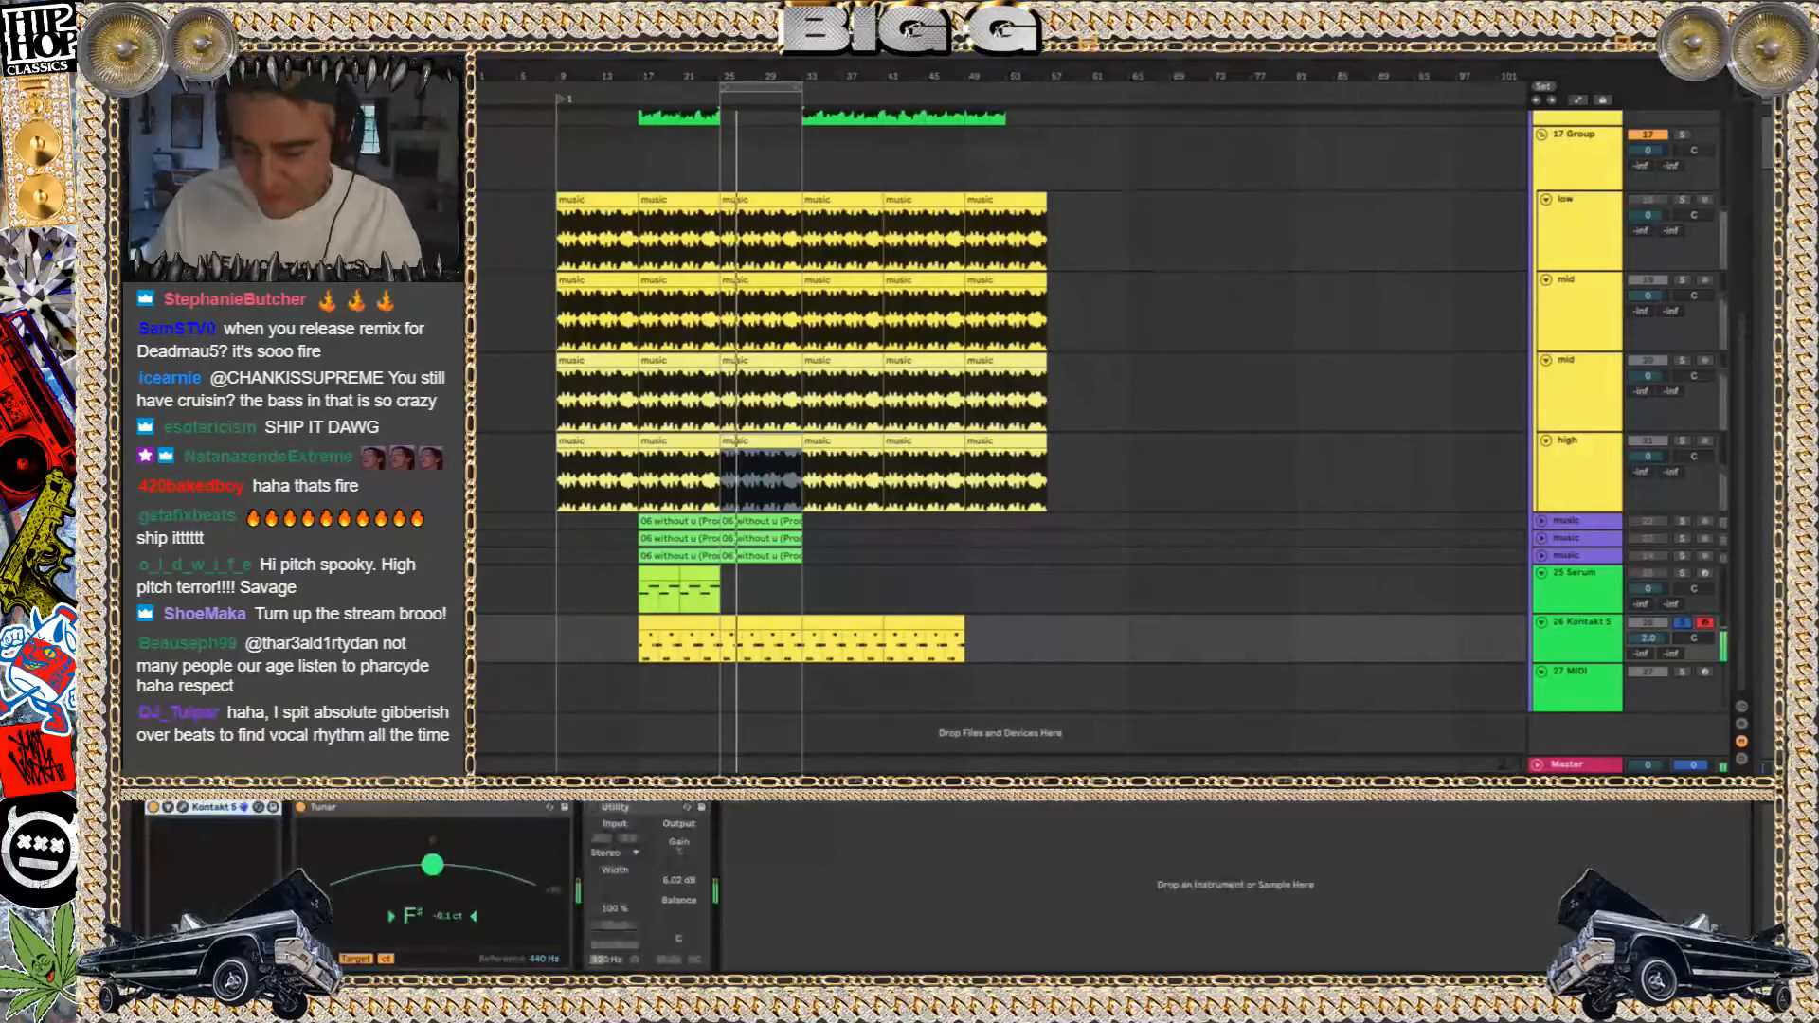
{"action": "left_click", "coordinate": [750, 624]}
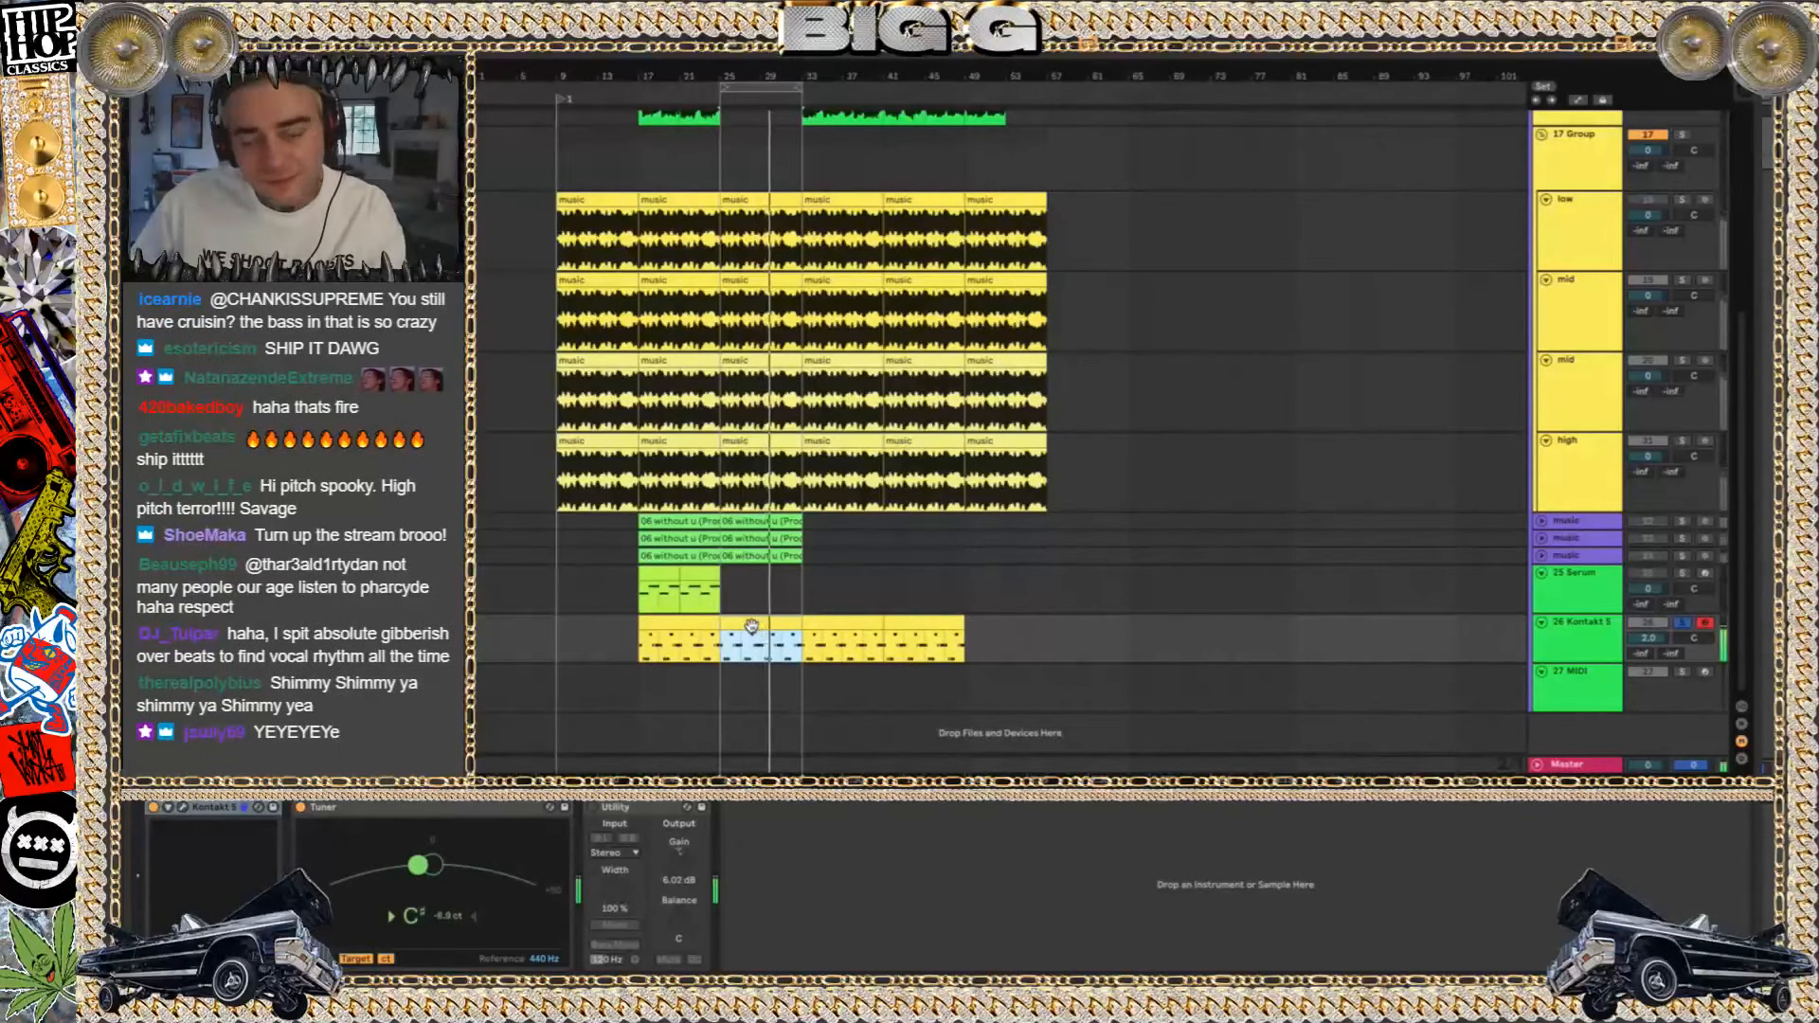
{"action": "left_click", "coordinate": [183, 807]}
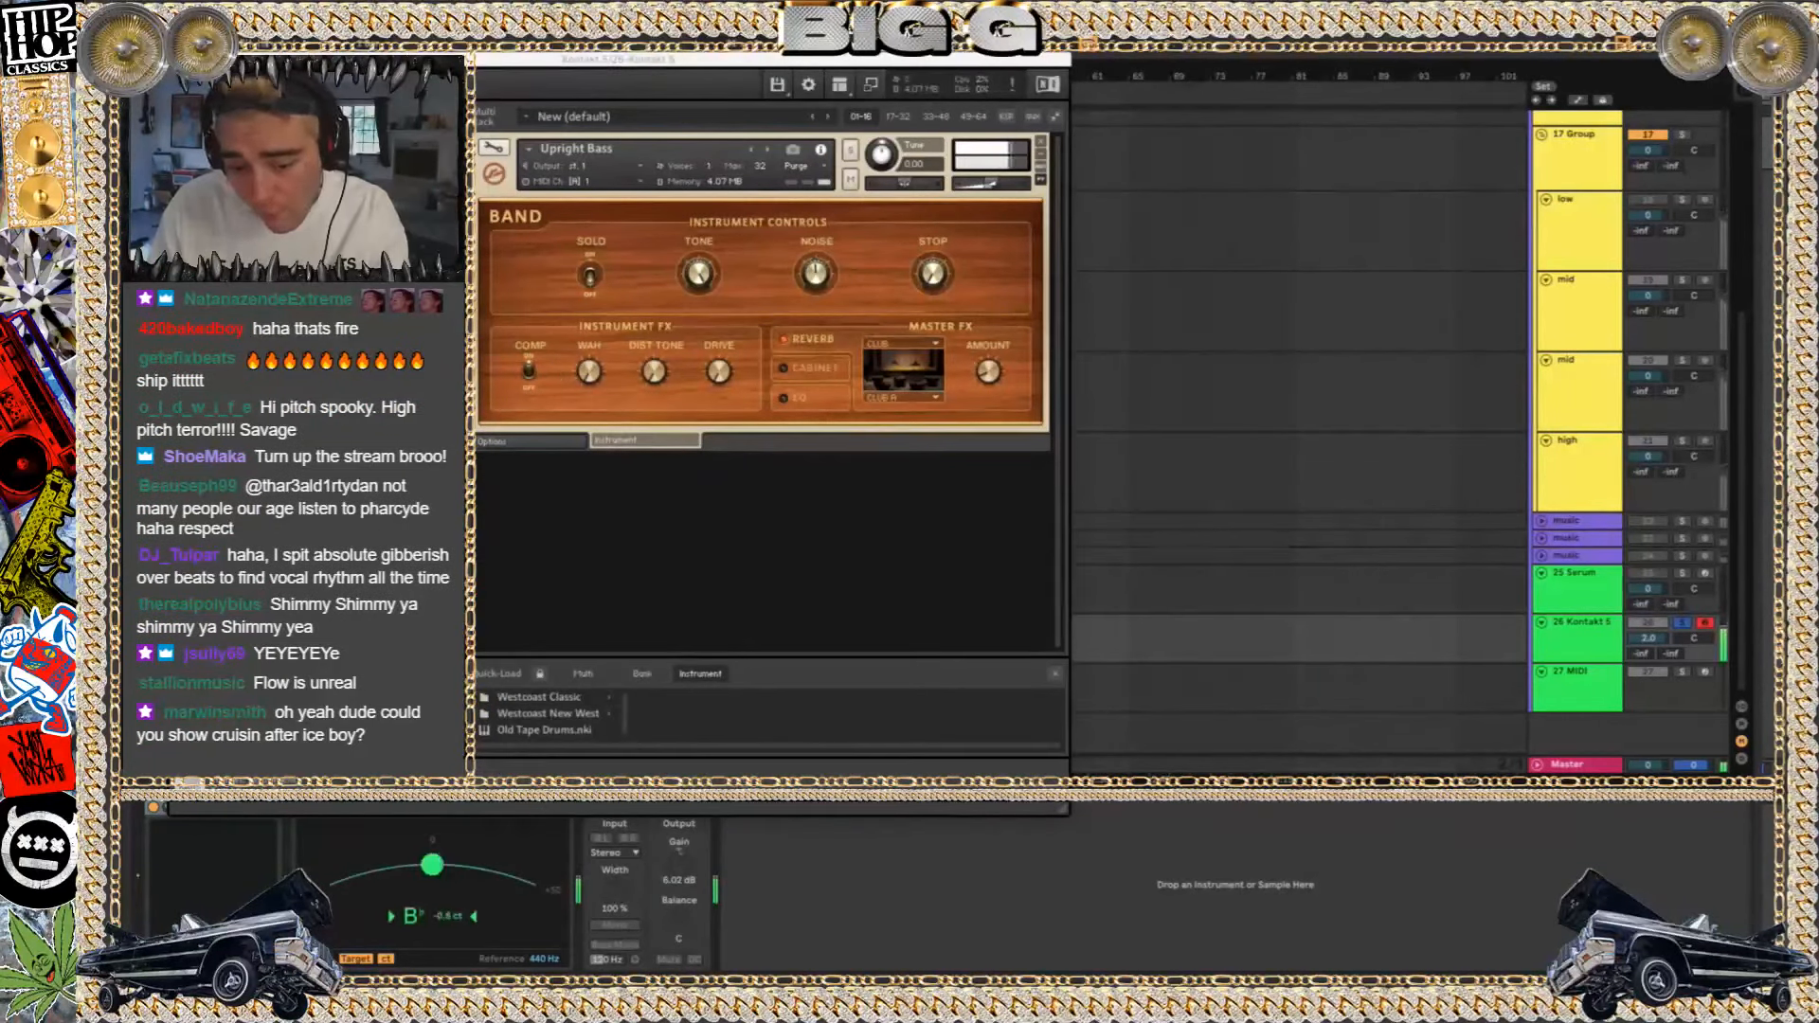
{"action": "left_click", "coordinate": [175, 59]}
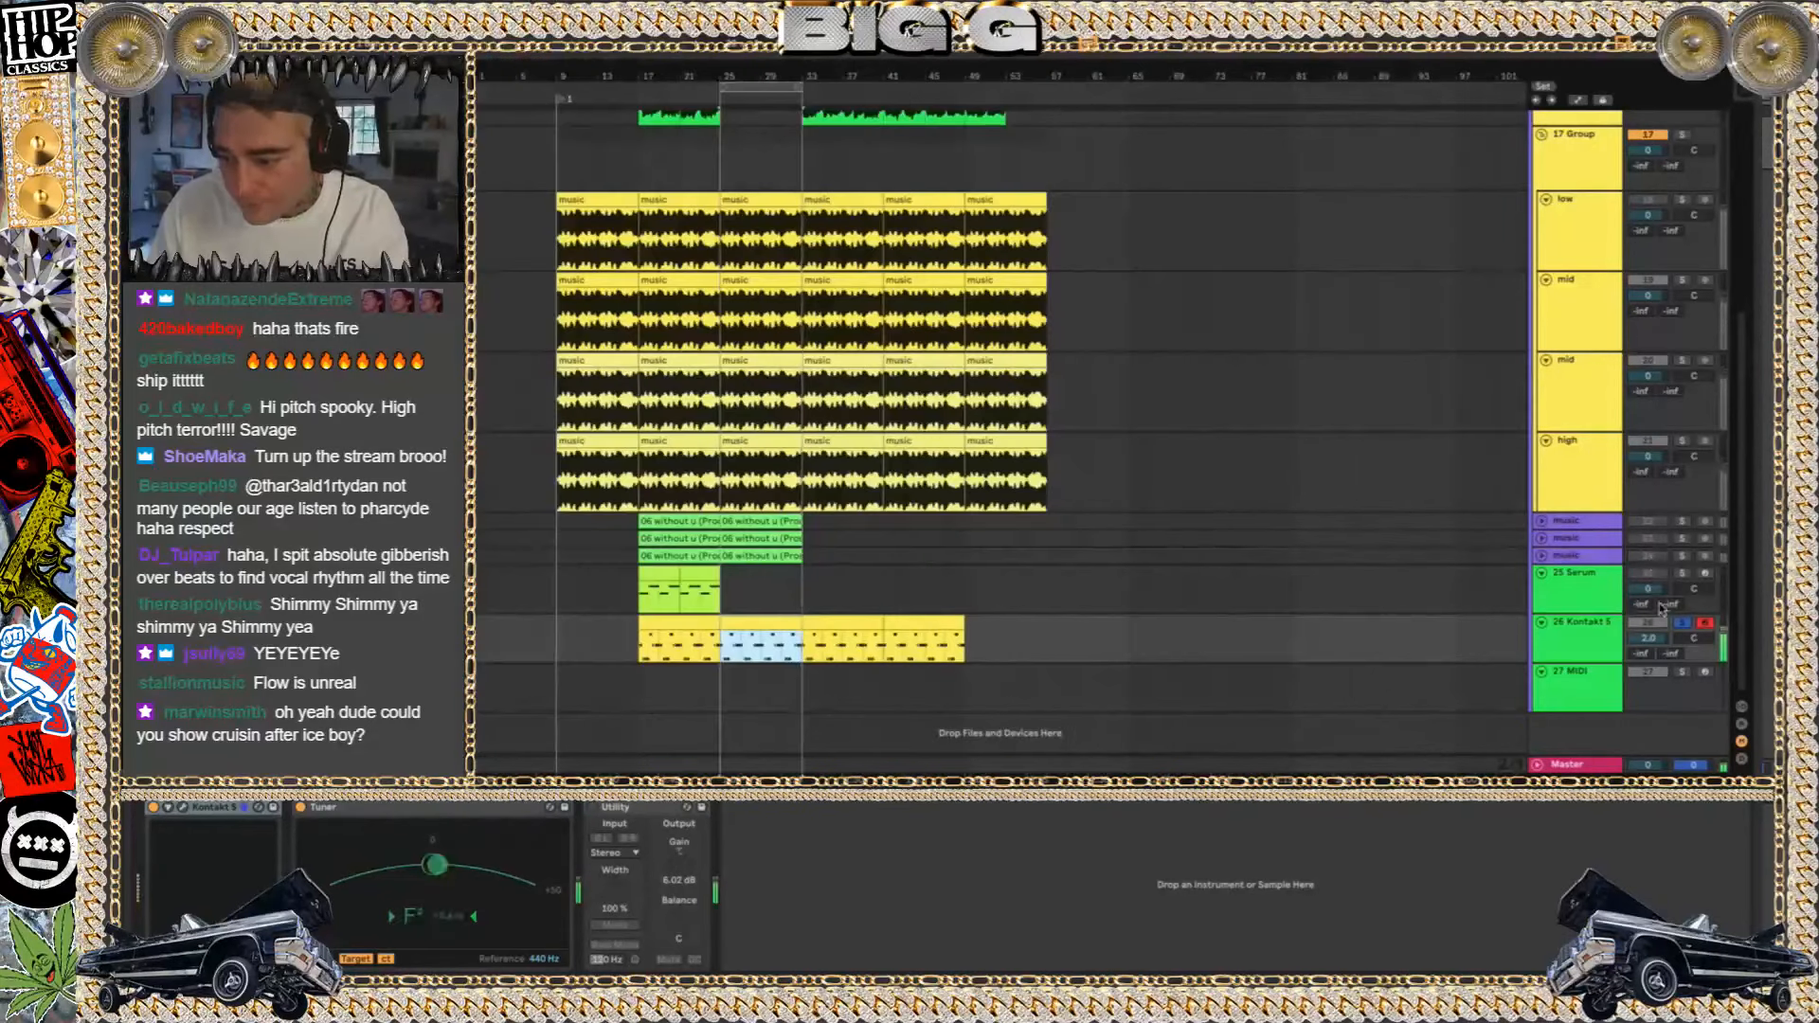
Unsolo the Kontakt 5 track and briefly audition the Serum track on its own from bar 17
{"action": "left_click", "coordinate": [1682, 622]}
{"action": "left_click", "coordinate": [652, 574]}
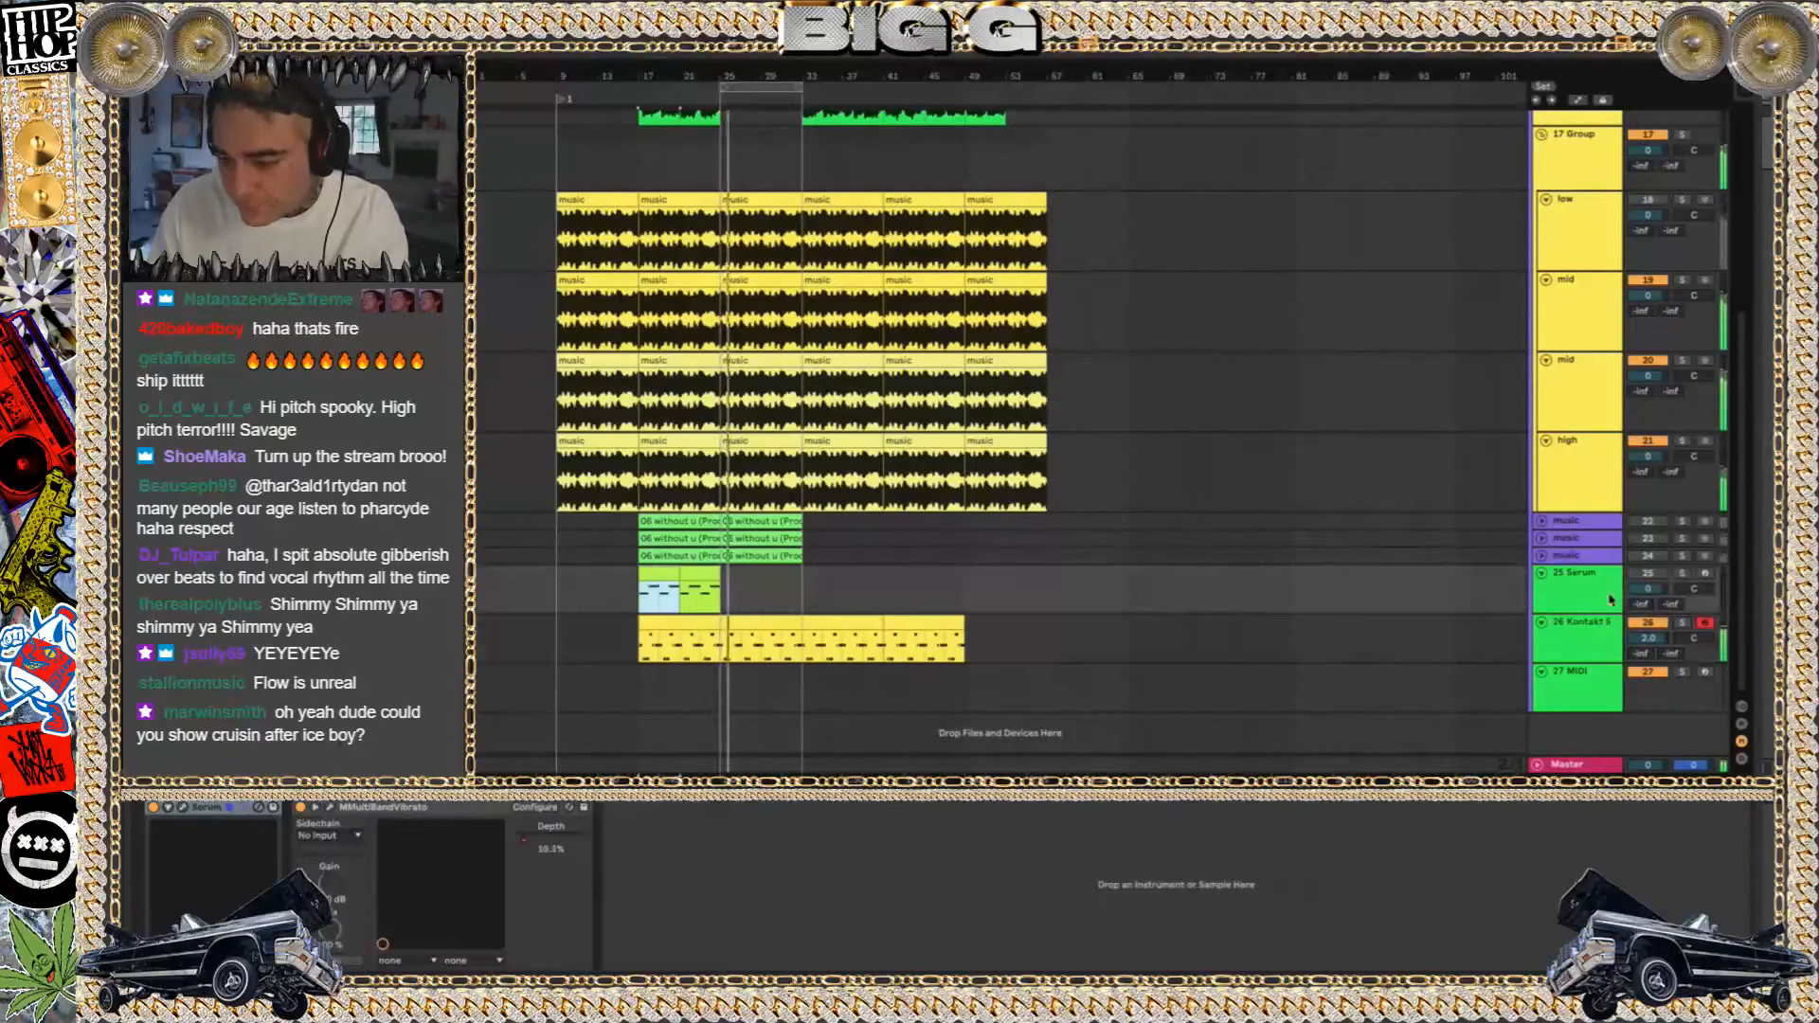
{"action": "left_click", "coordinate": [1679, 561]}
{"action": "left_click", "coordinate": [1679, 573]}
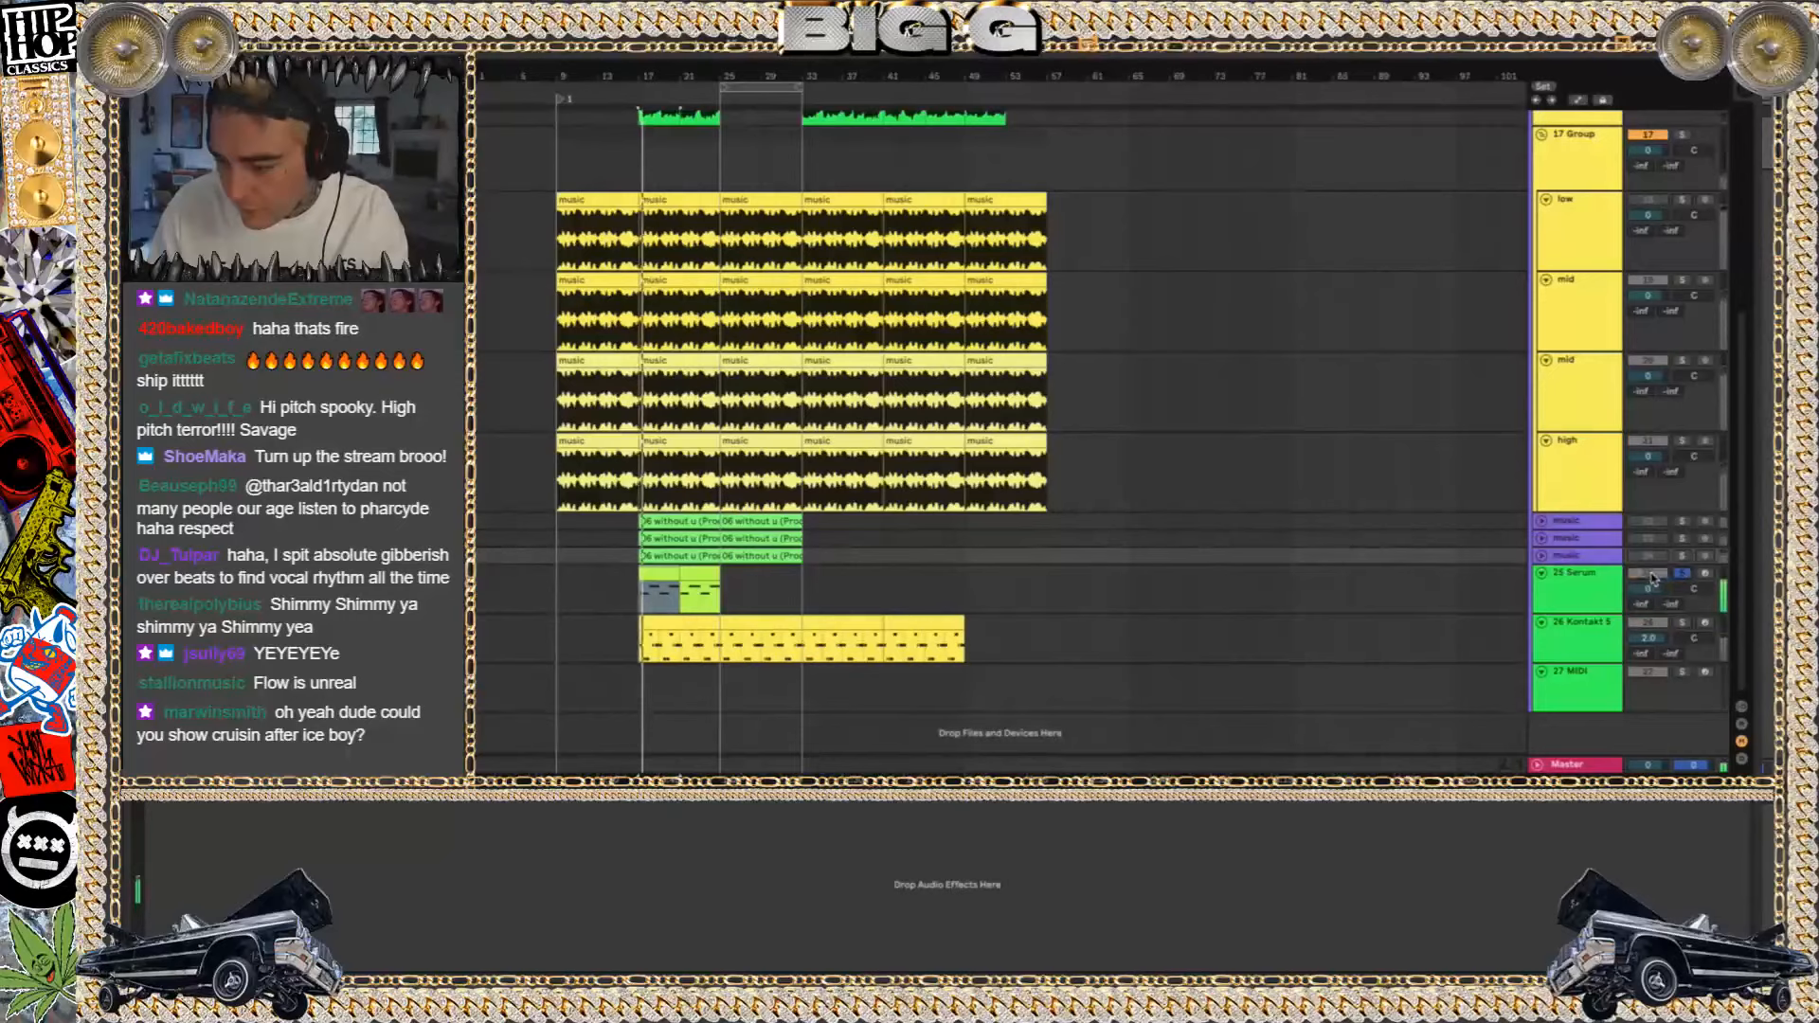
{"action": "left_click", "coordinate": [1680, 573]}
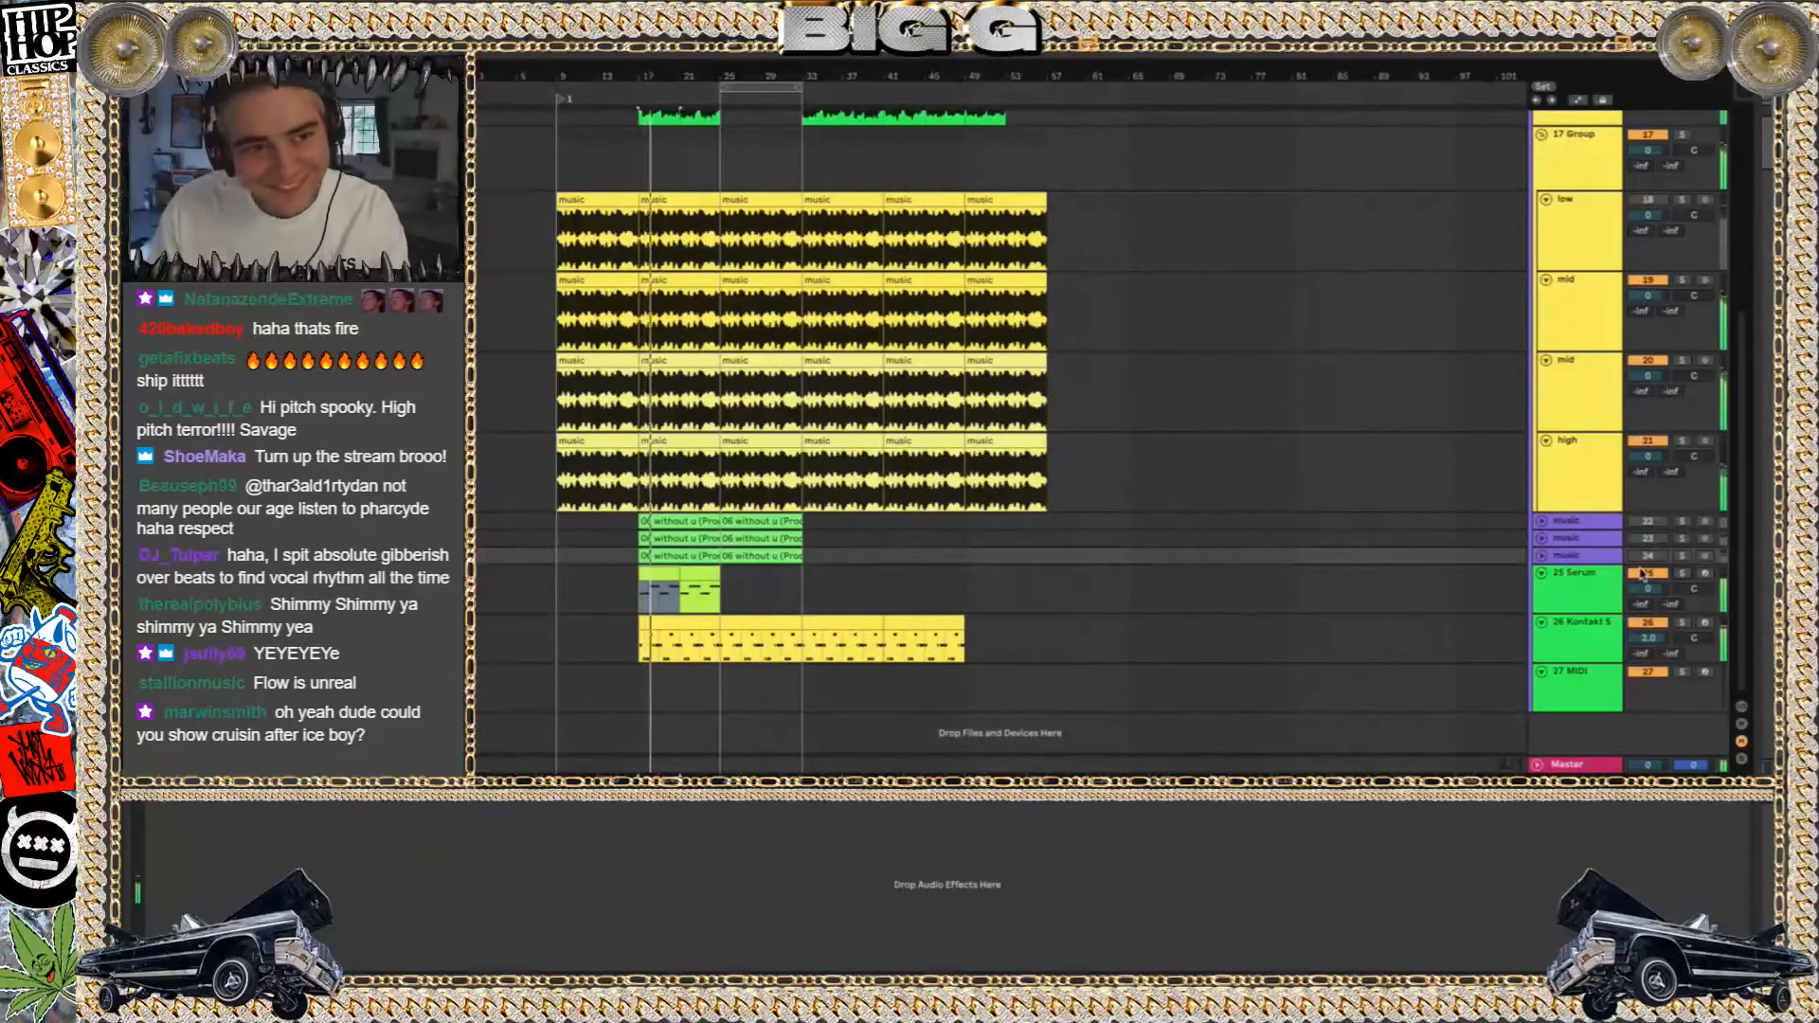
Play the beat from the 16 vocals clip at bar 33 and show that track's EQ Eight and delay effects
{"action": "scroll", "coordinate": [1247, 569], "scroll_direction": "up", "scroll_amount": 5}
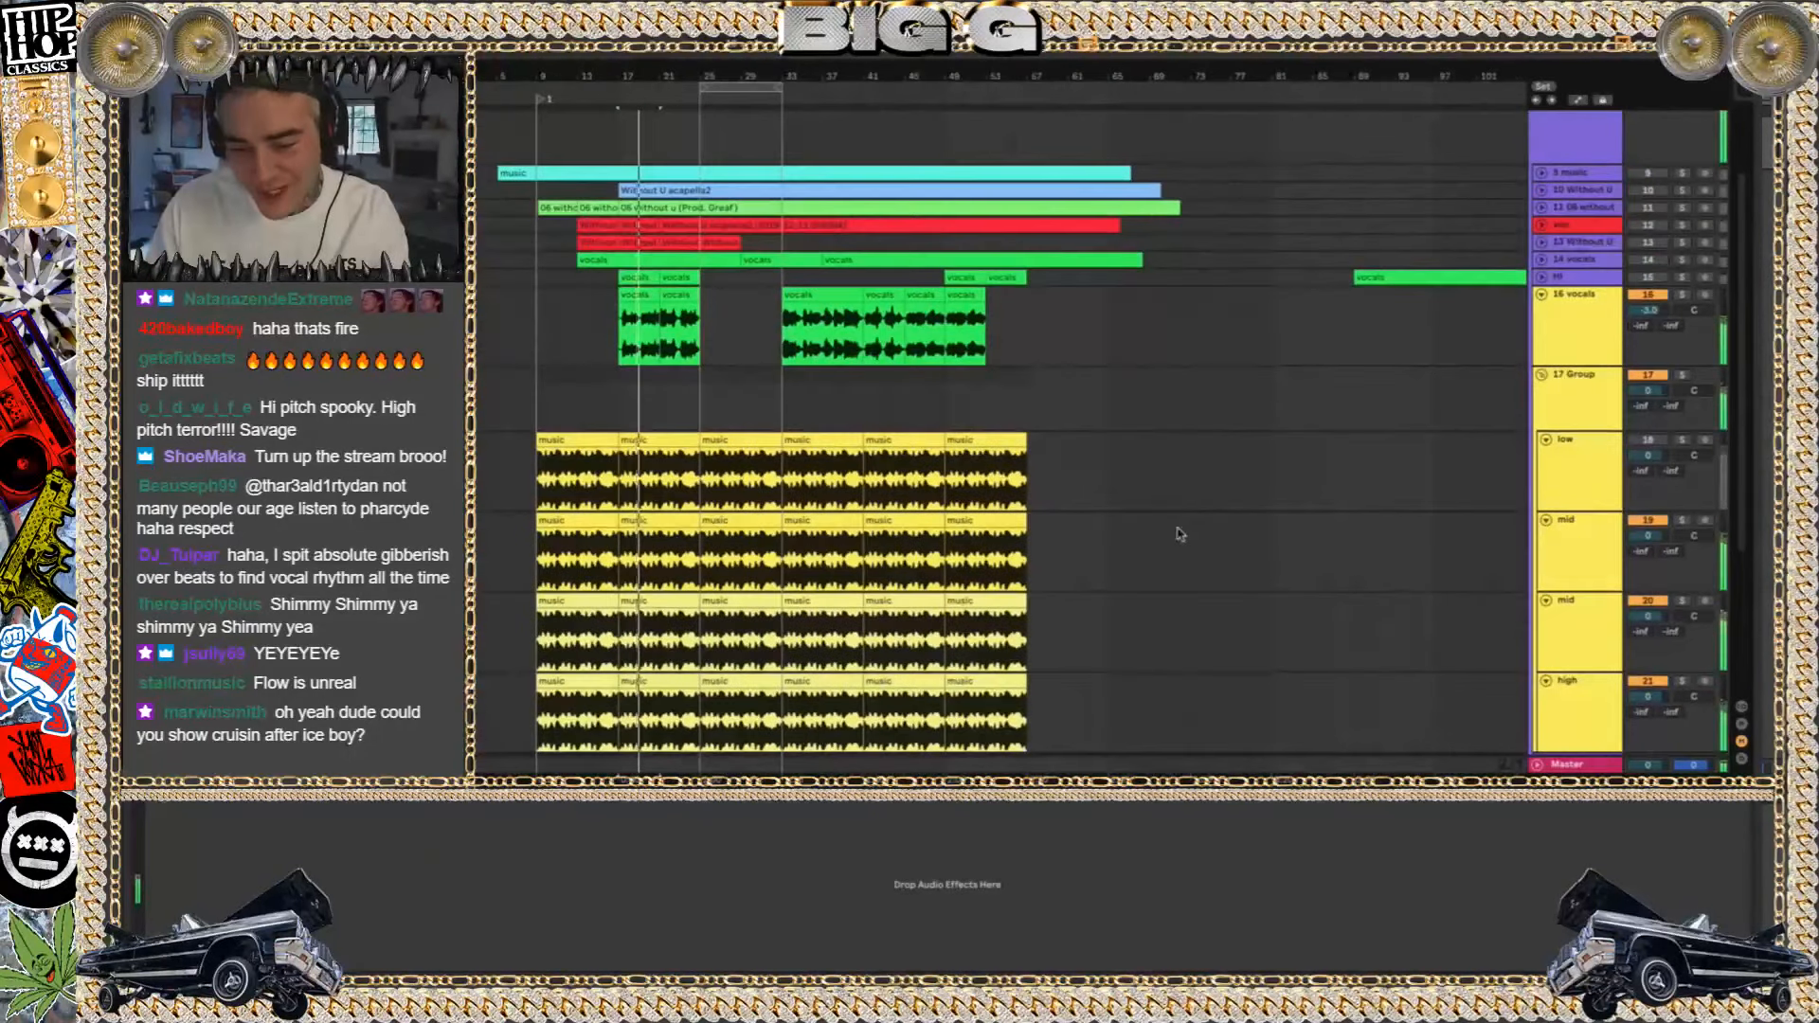
{"action": "scroll", "coordinate": [1758, 433], "scroll_direction": "up", "scroll_amount": 3}
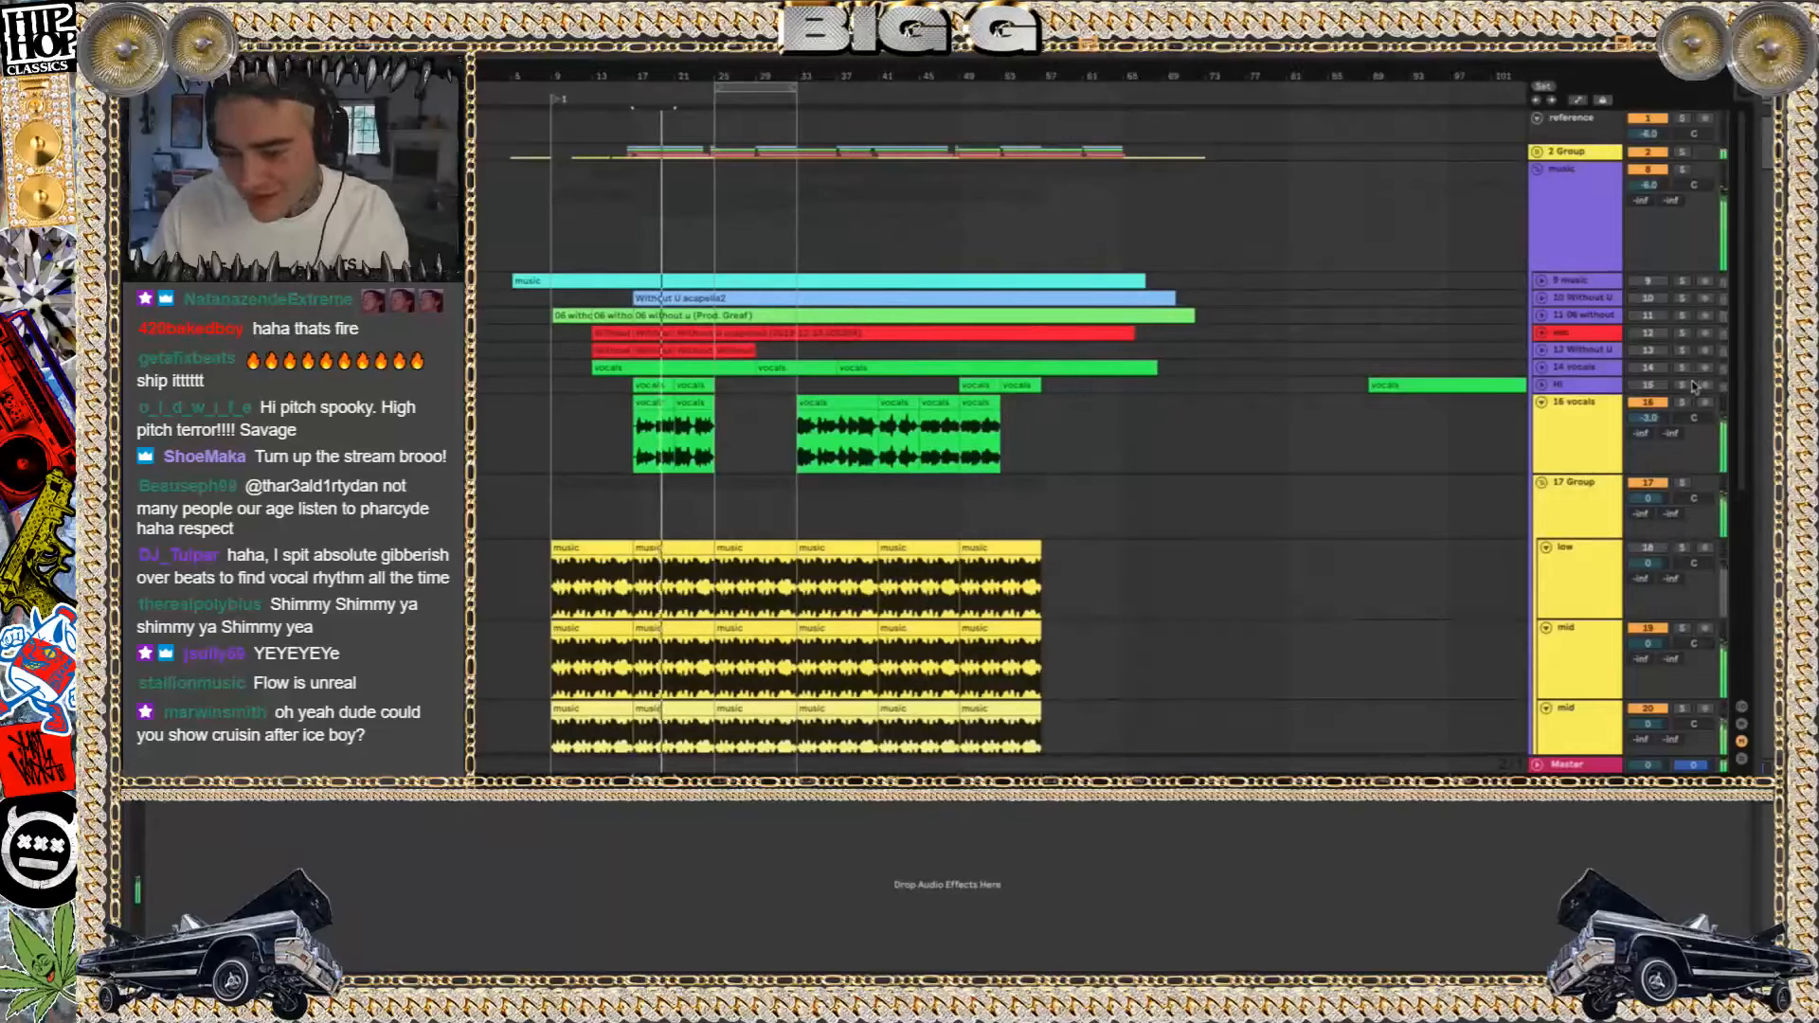
{"action": "left_click", "coordinate": [844, 403]}
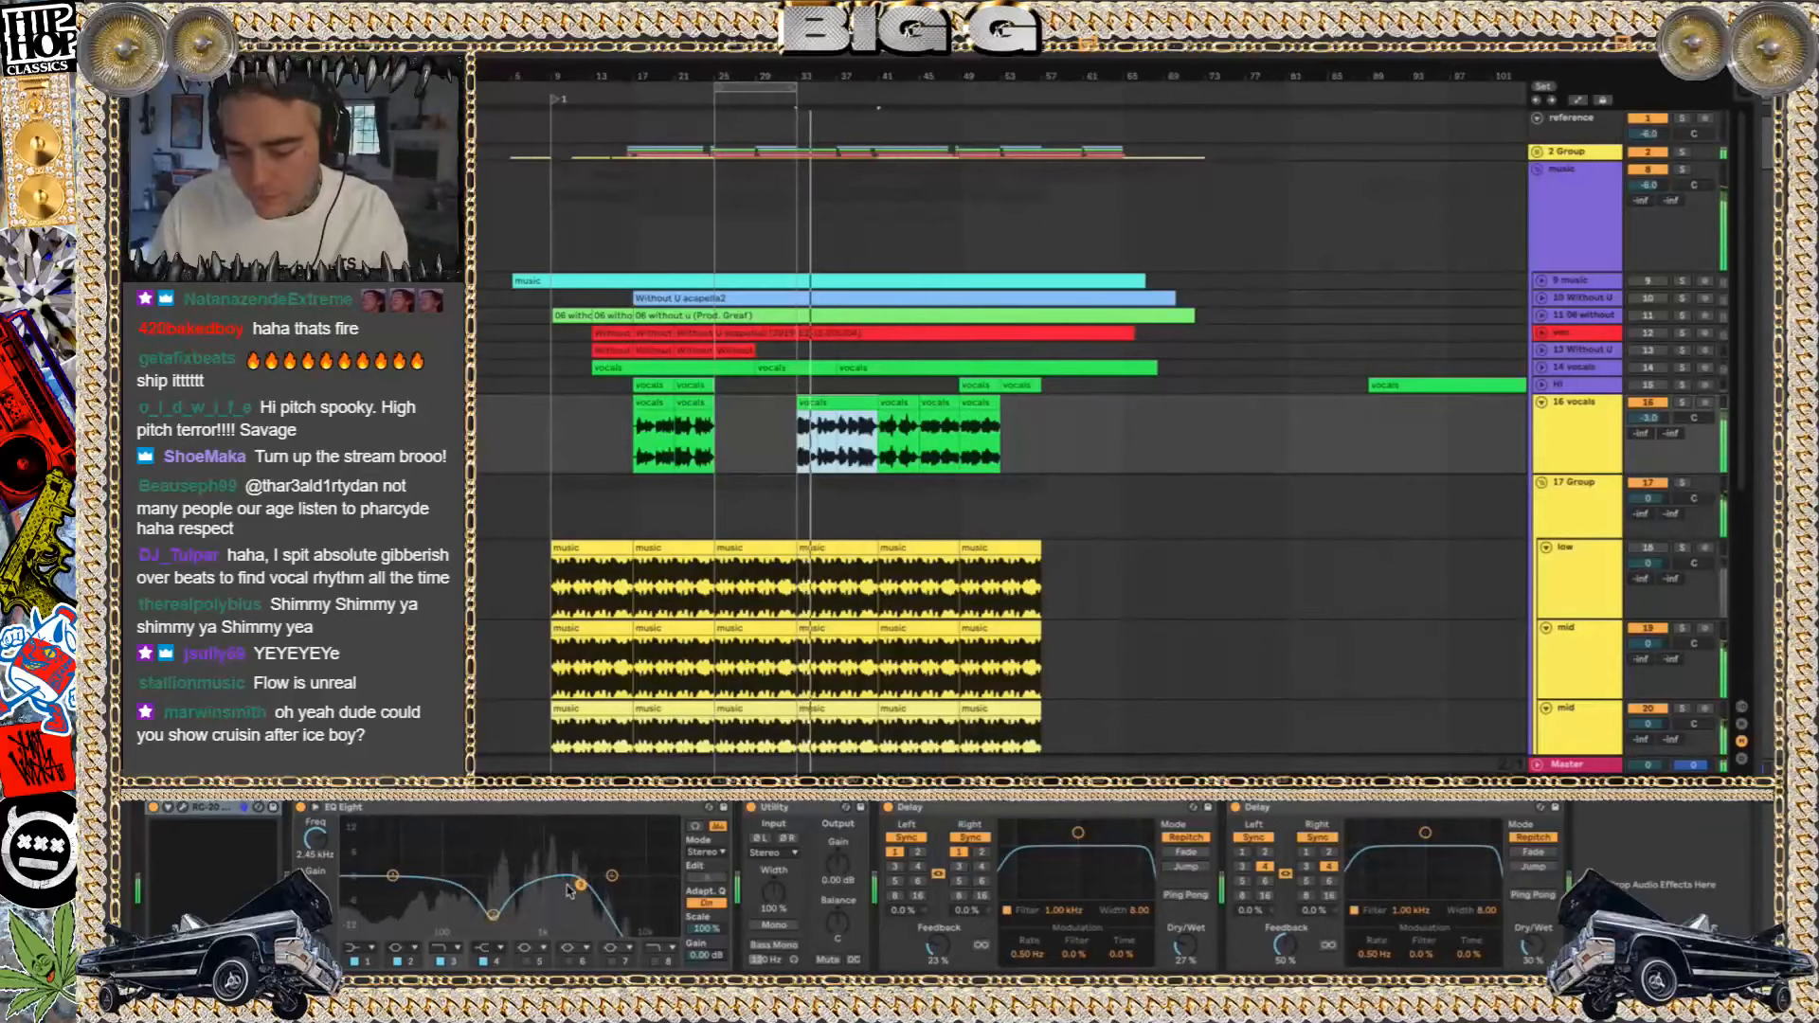
{"action": "left_click_drag", "start_coordinate": [580, 885], "coordinate": [581, 889]}
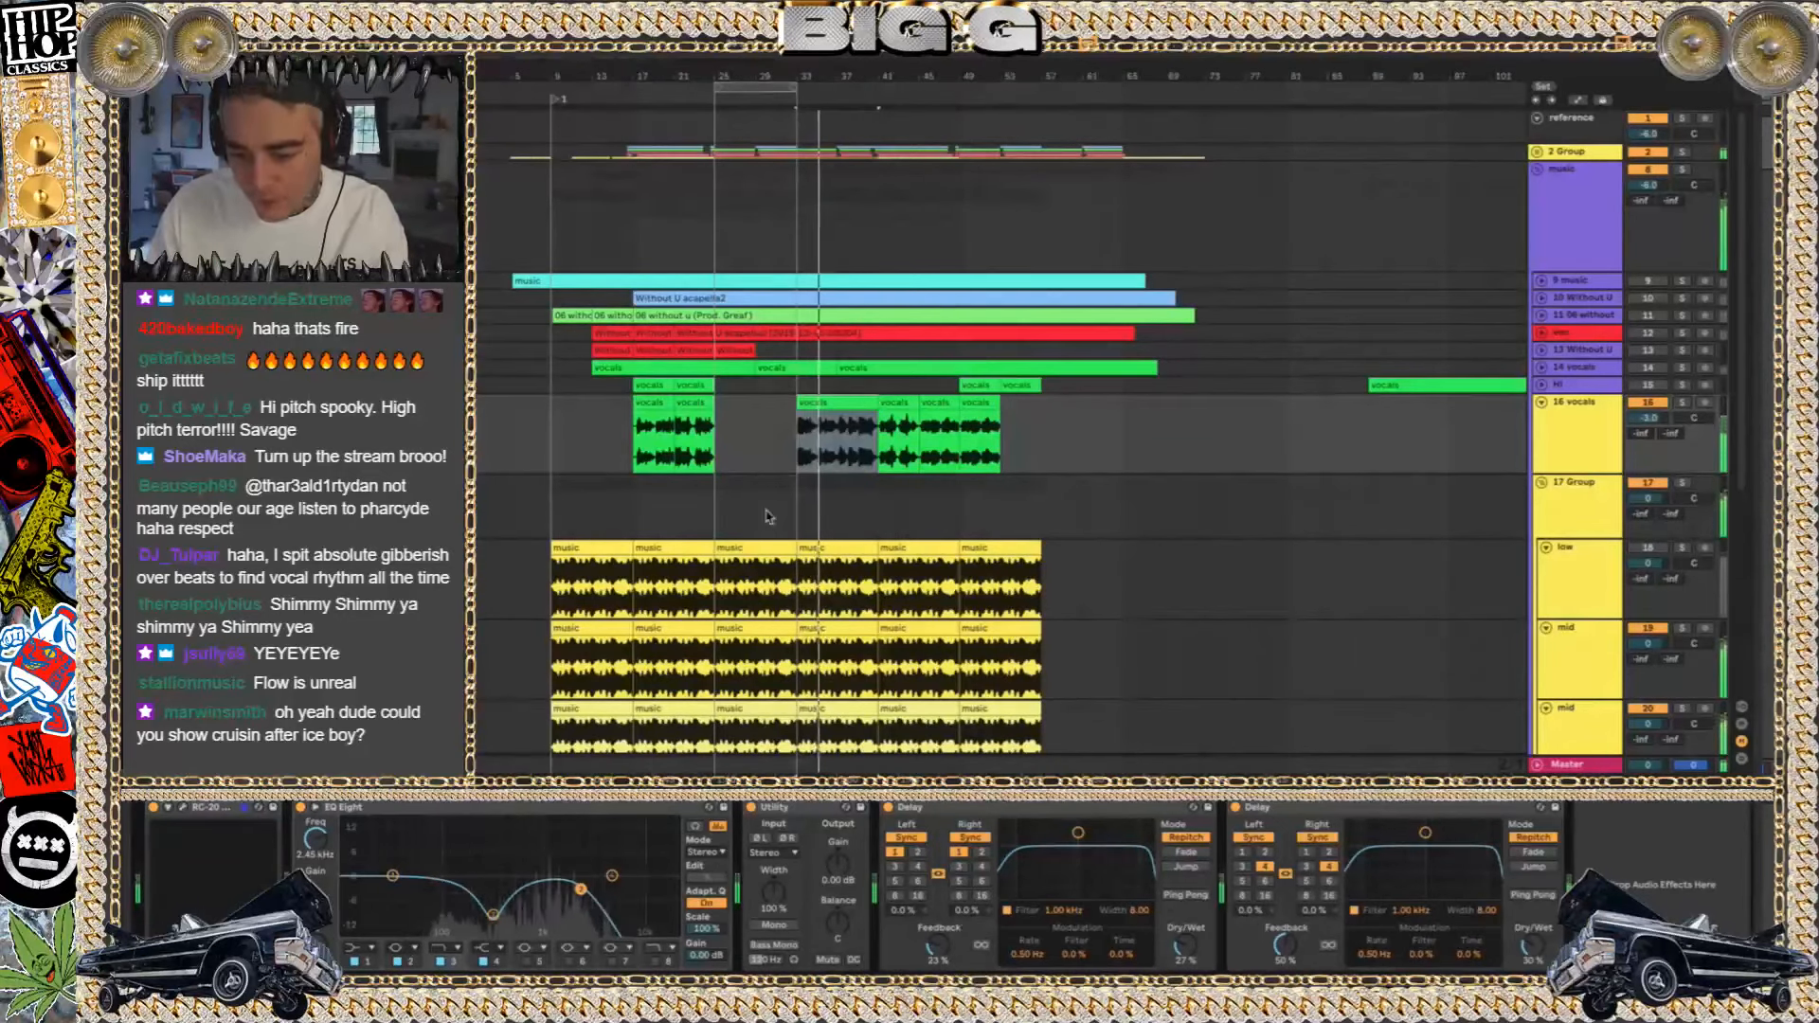
Play the beat from the vocals clips at bars 41 and 45, and stop playback
{"action": "scroll", "coordinate": [820, 443], "scroll_direction": "down", "scroll_amount": 2}
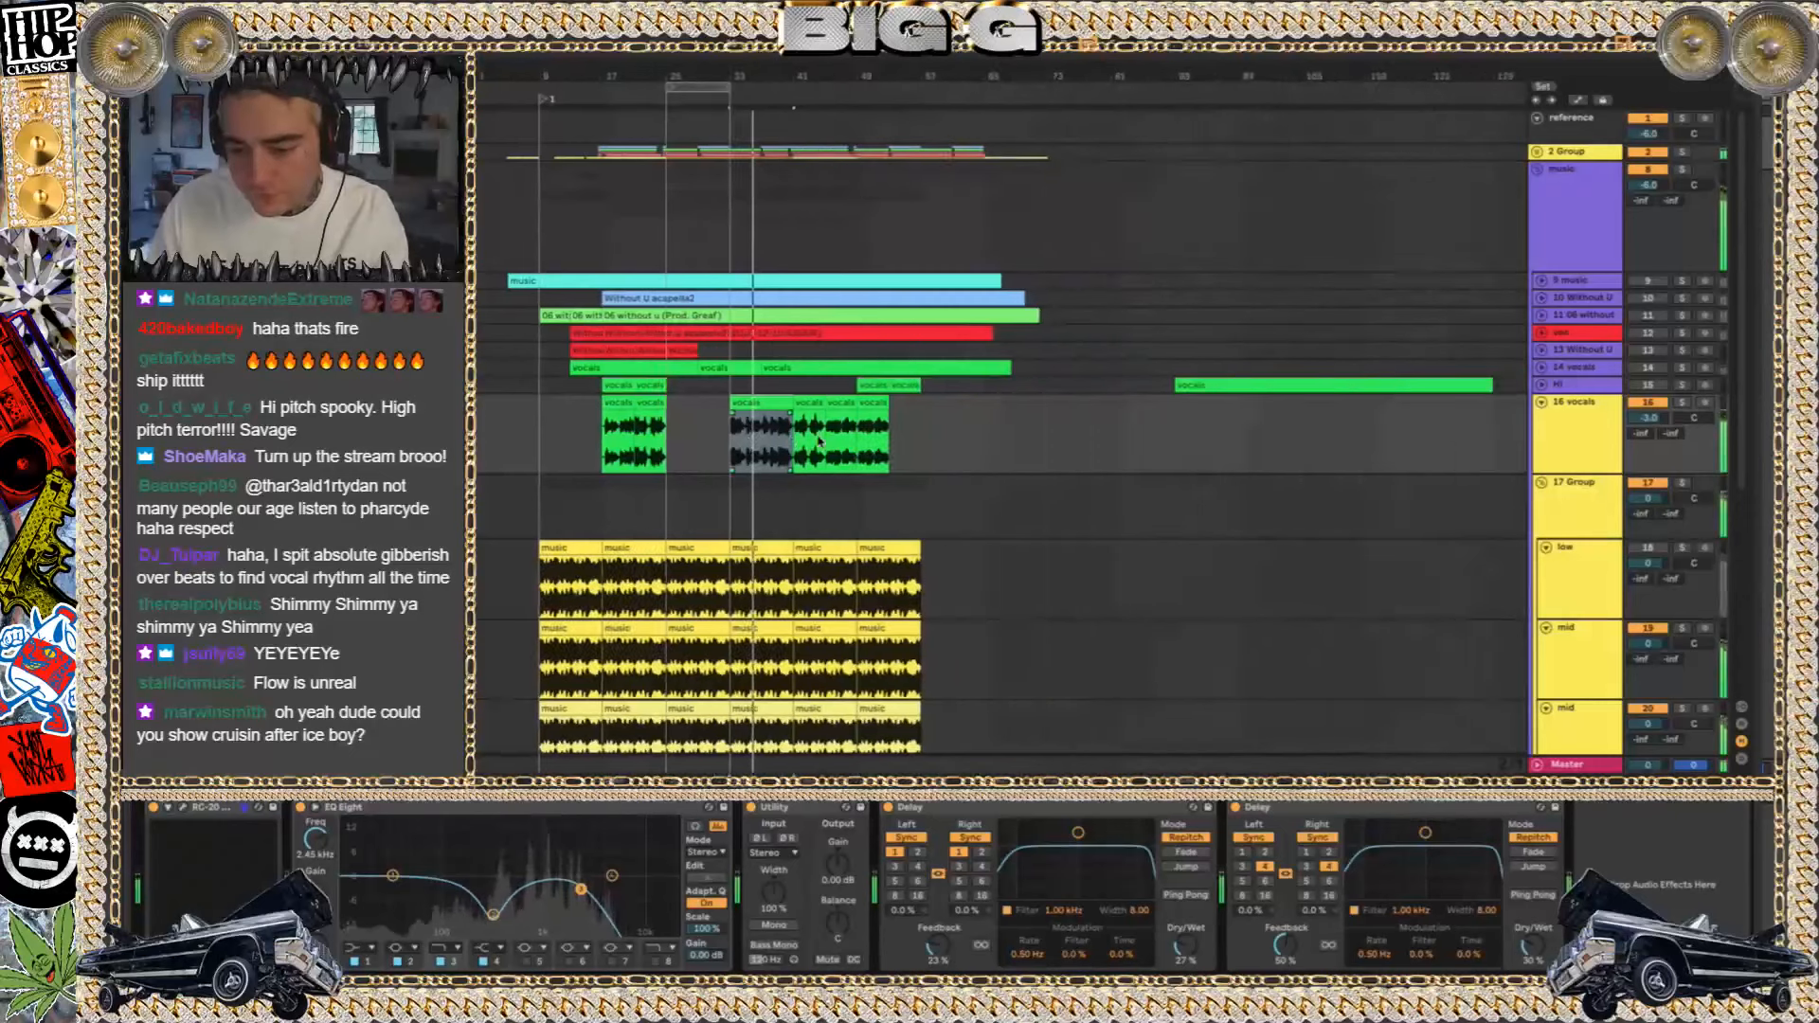
{"action": "scroll", "coordinate": [822, 440], "scroll_direction": "up", "scroll_amount": 4}
{"action": "left_click", "coordinate": [788, 403]}
{"action": "key", "text": "space"}
{"action": "key", "text": "space"}
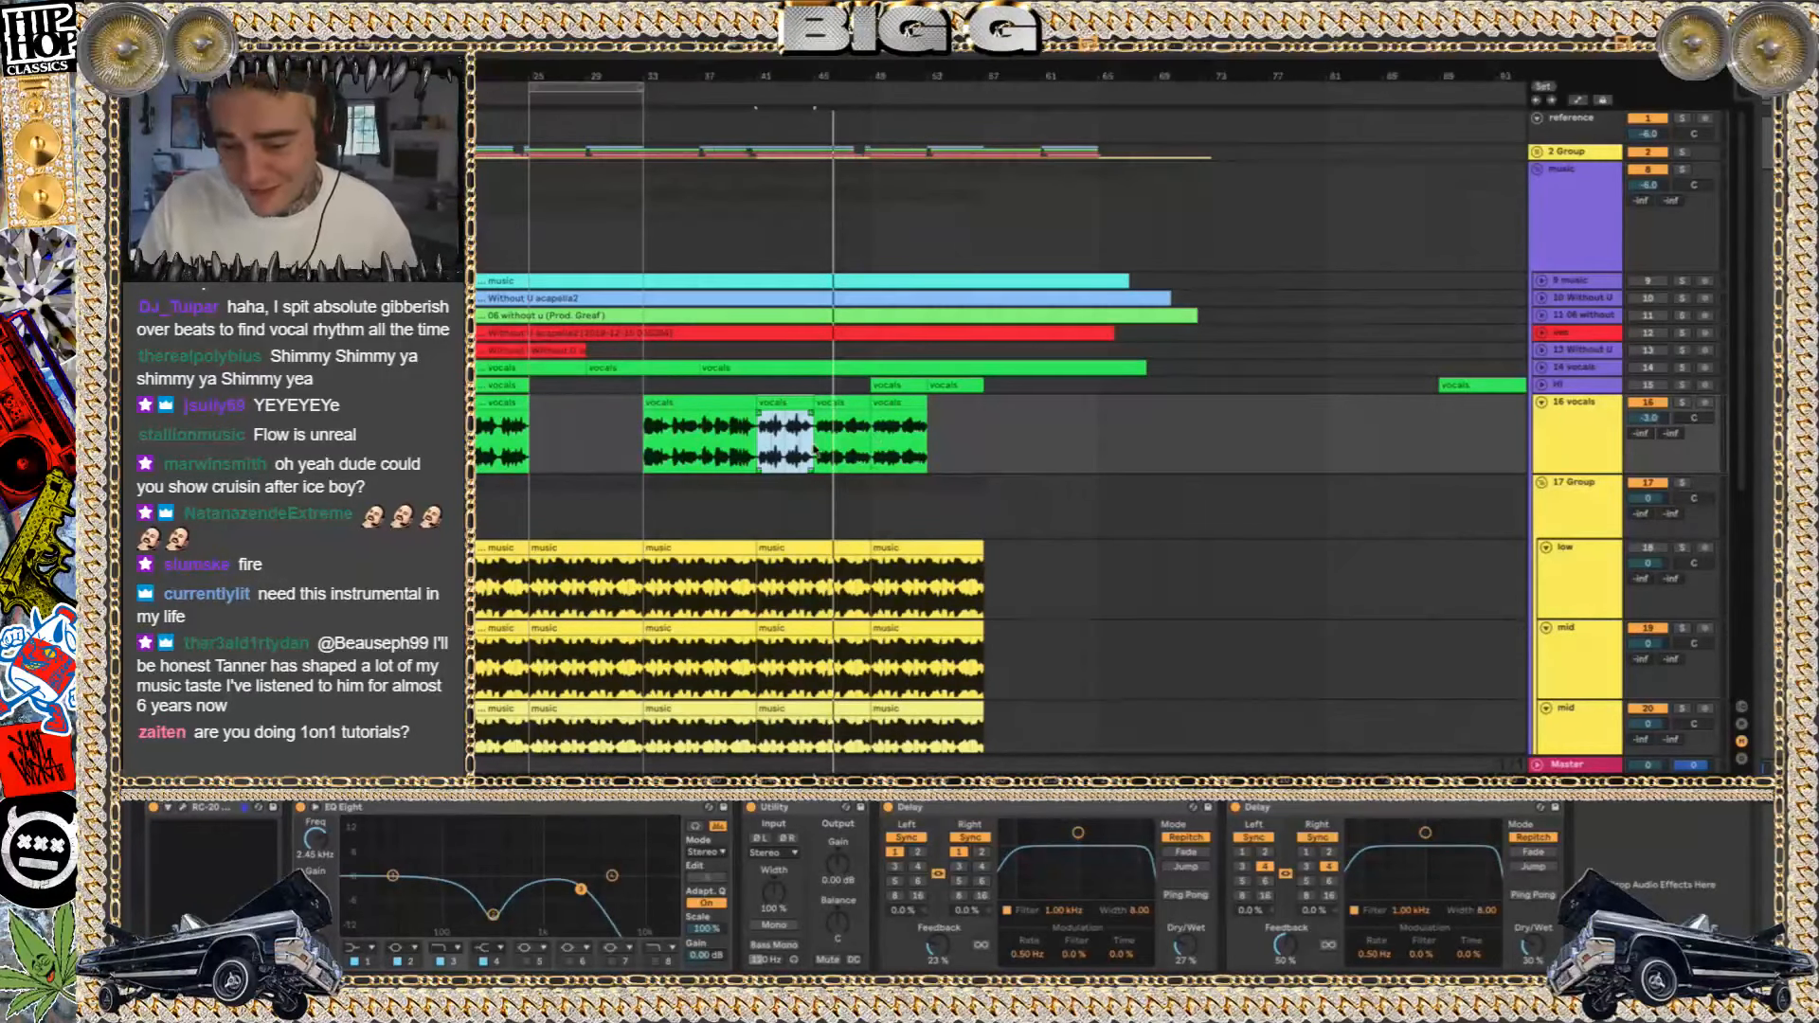
{"action": "left_click", "coordinate": [831, 402]}
{"action": "key", "text": "space"}
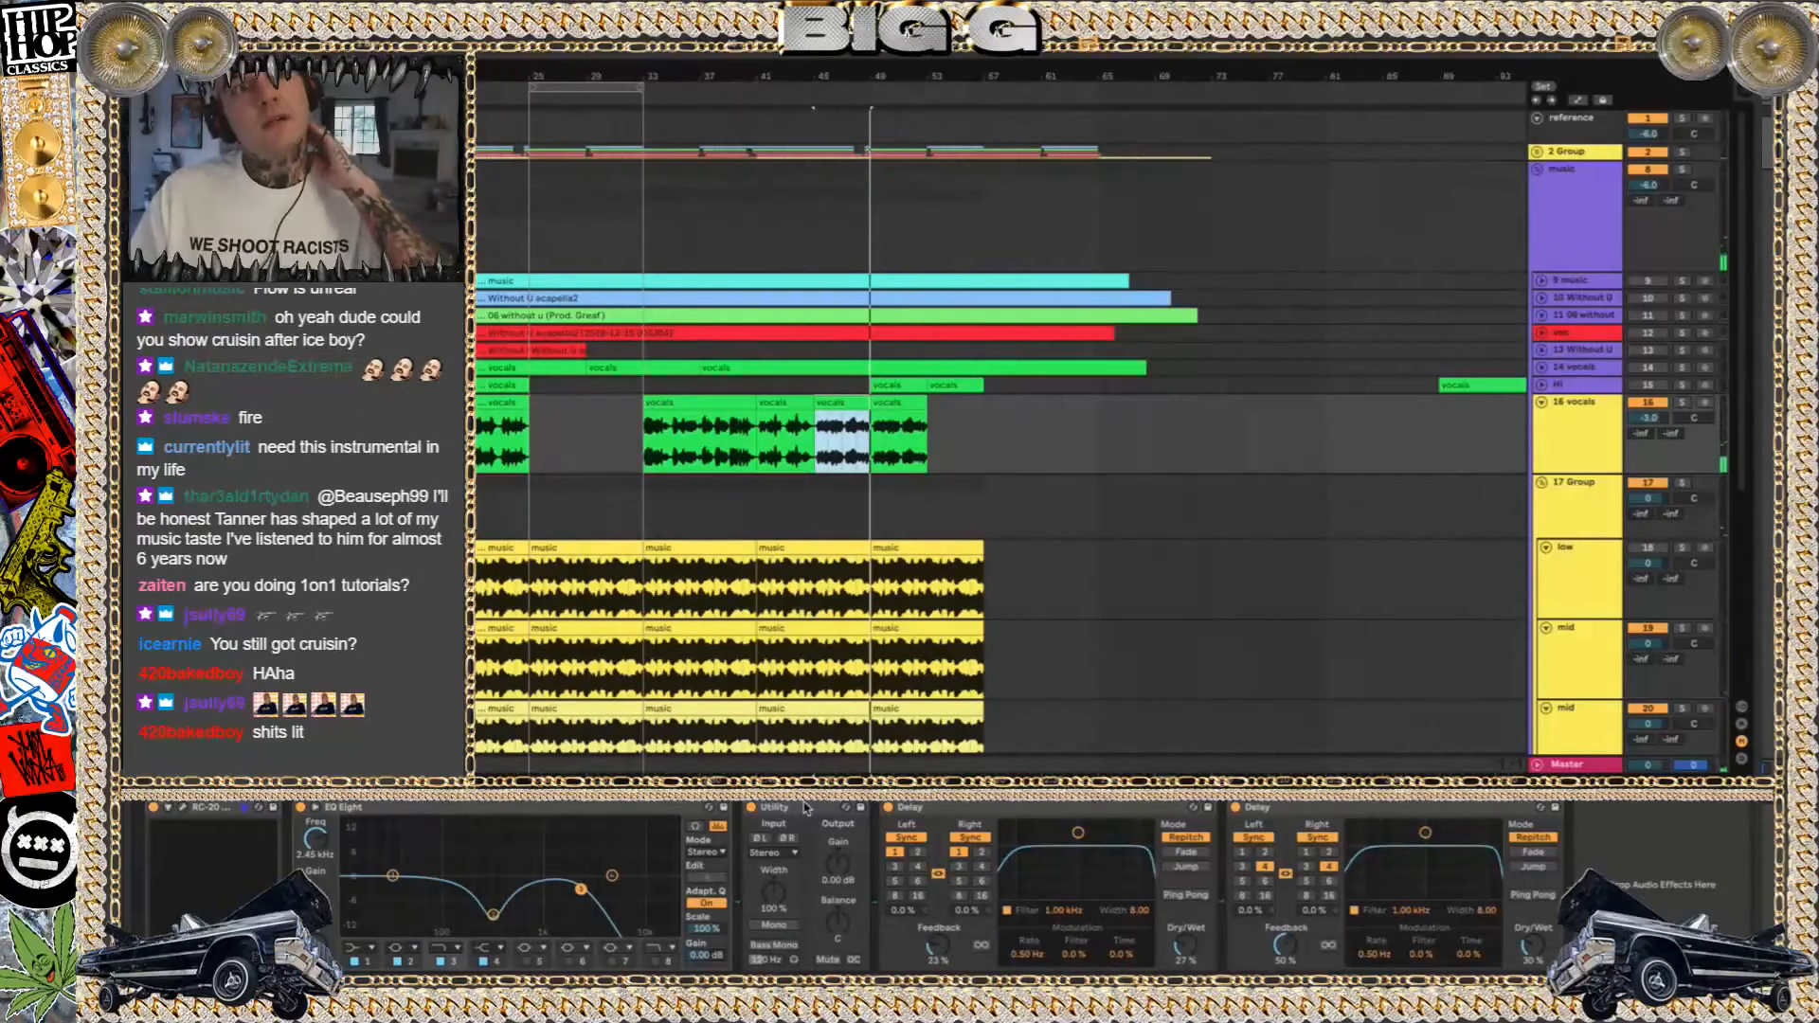
Switch to Finder, close the Advanced stems folder window and collapse the 100 closin curtains Project folder
{"action": "mouse_move", "coordinate": [805, 988]}
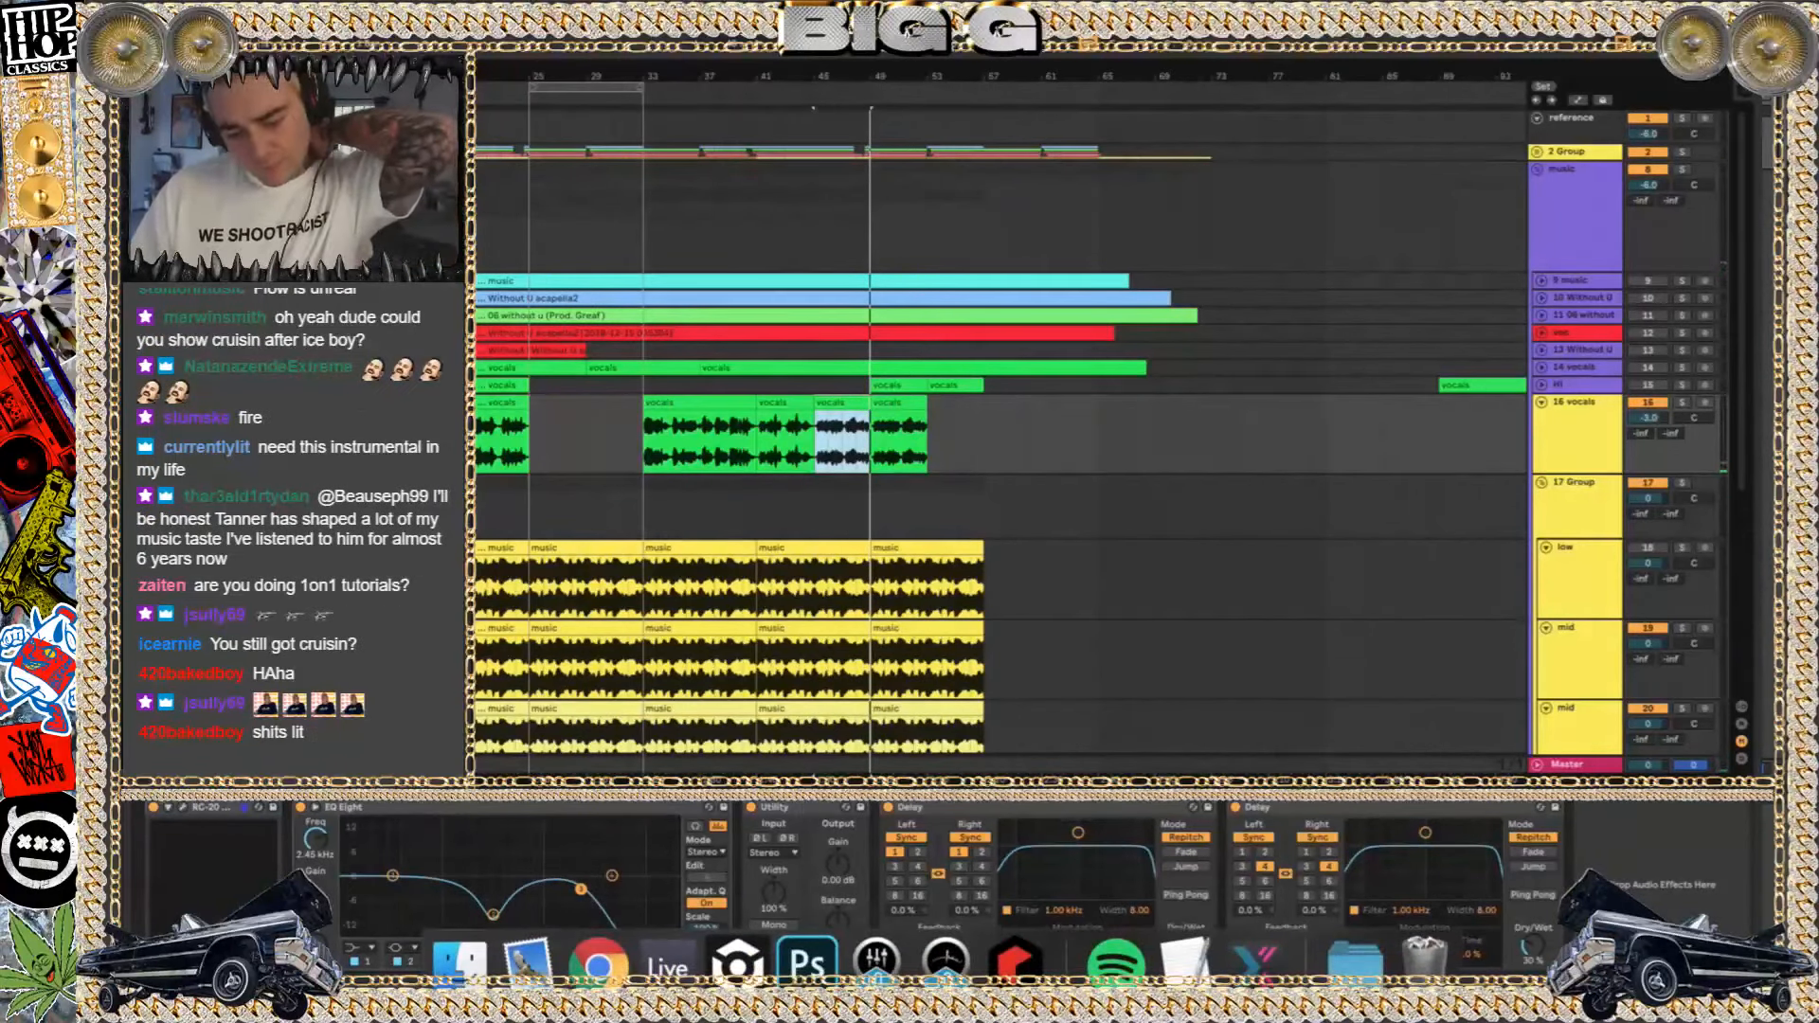
{"action": "left_click", "coordinate": [459, 959]}
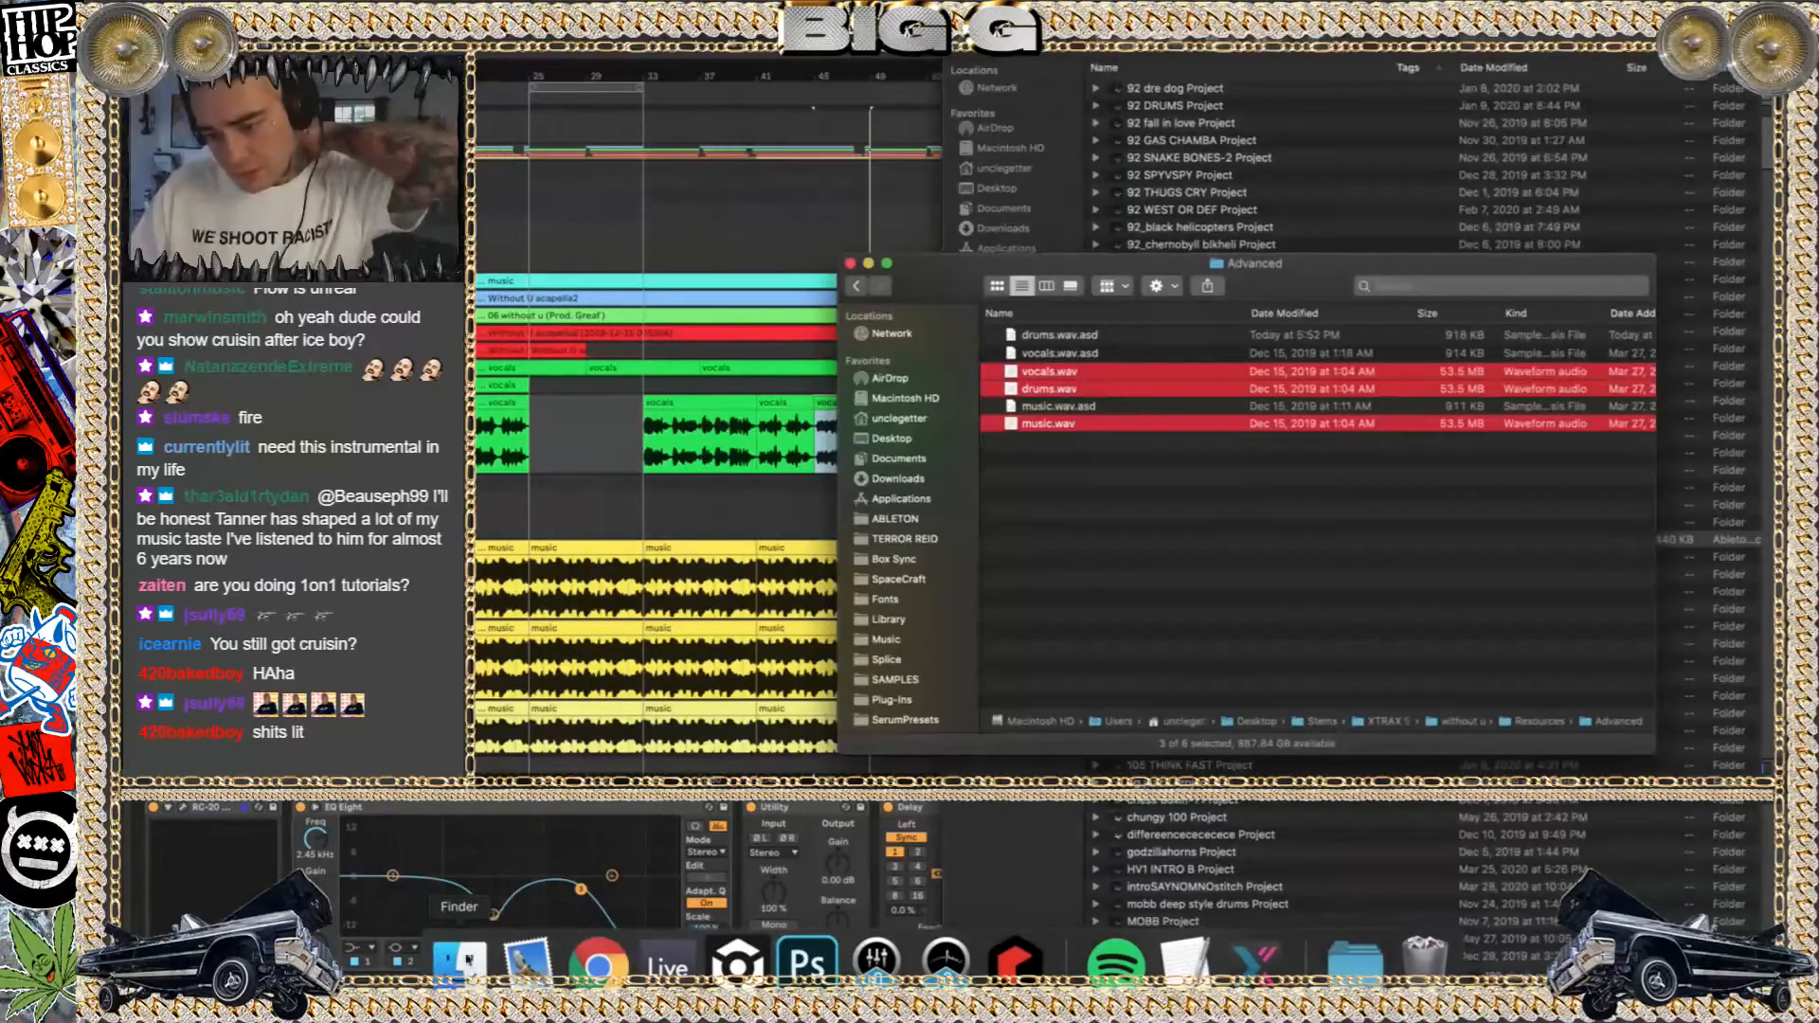
{"action": "key", "text": "super+w"}
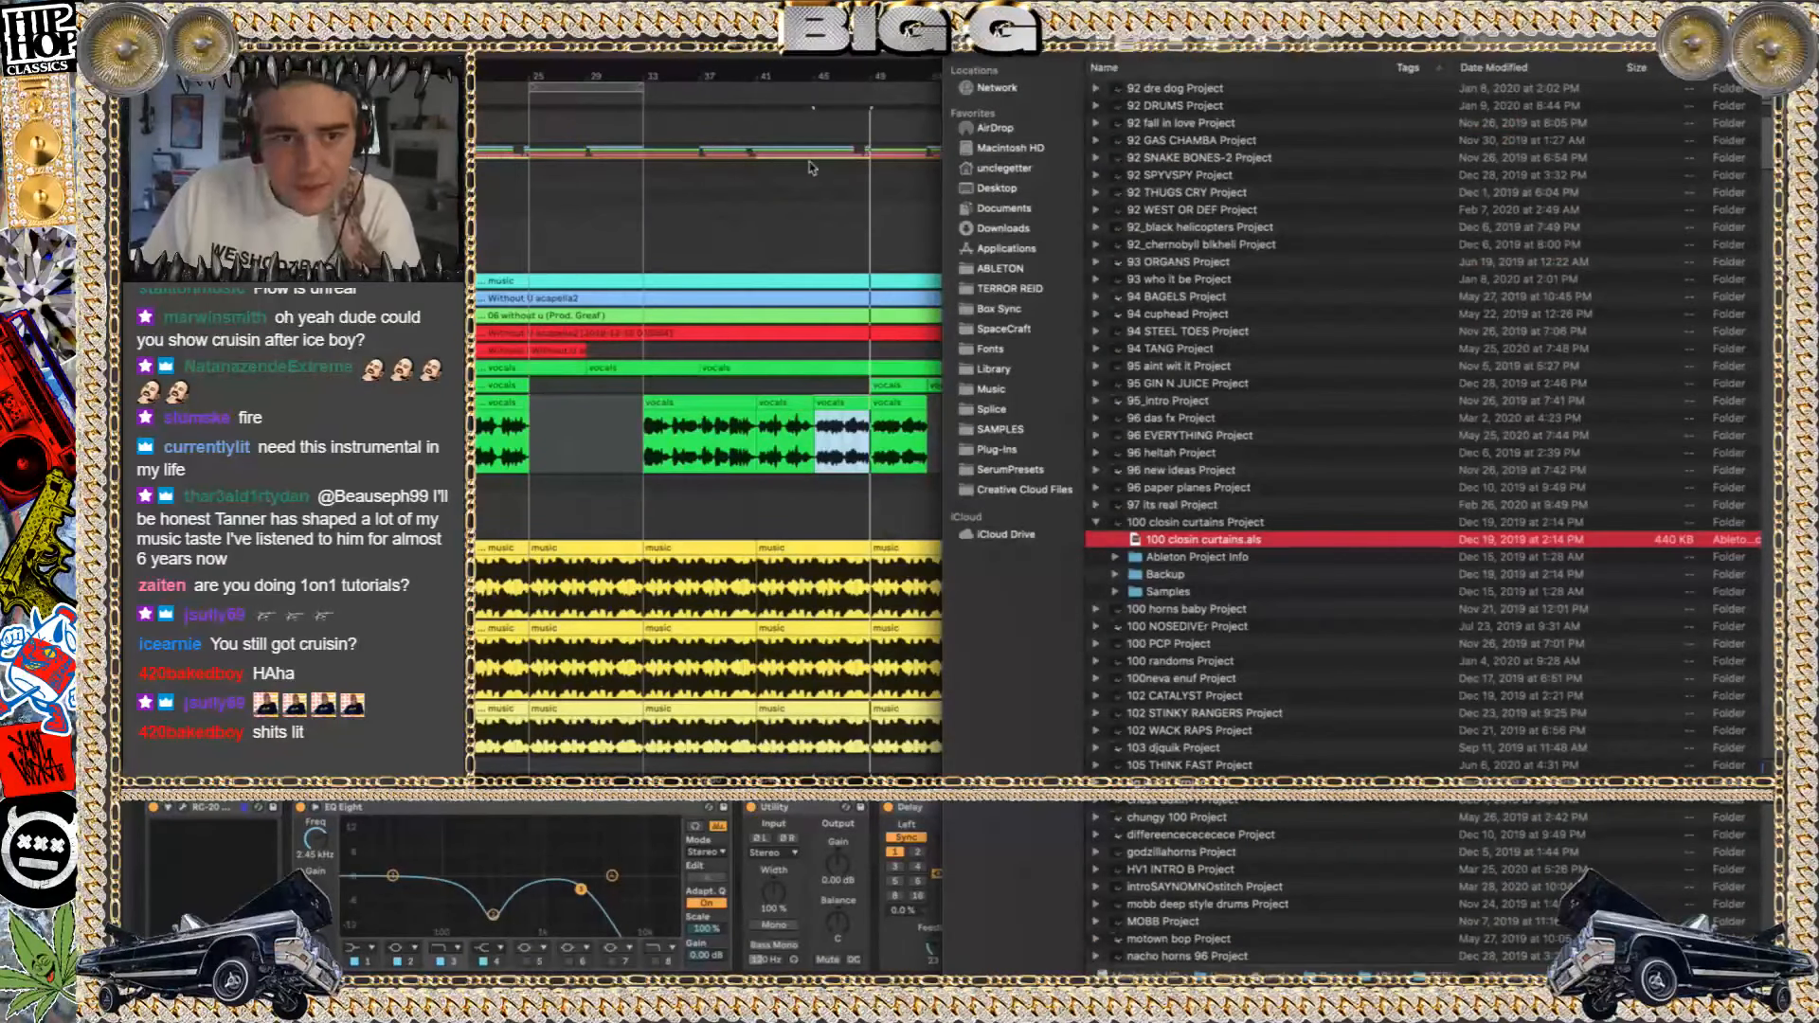
{"action": "left_click", "coordinate": [1096, 523]}
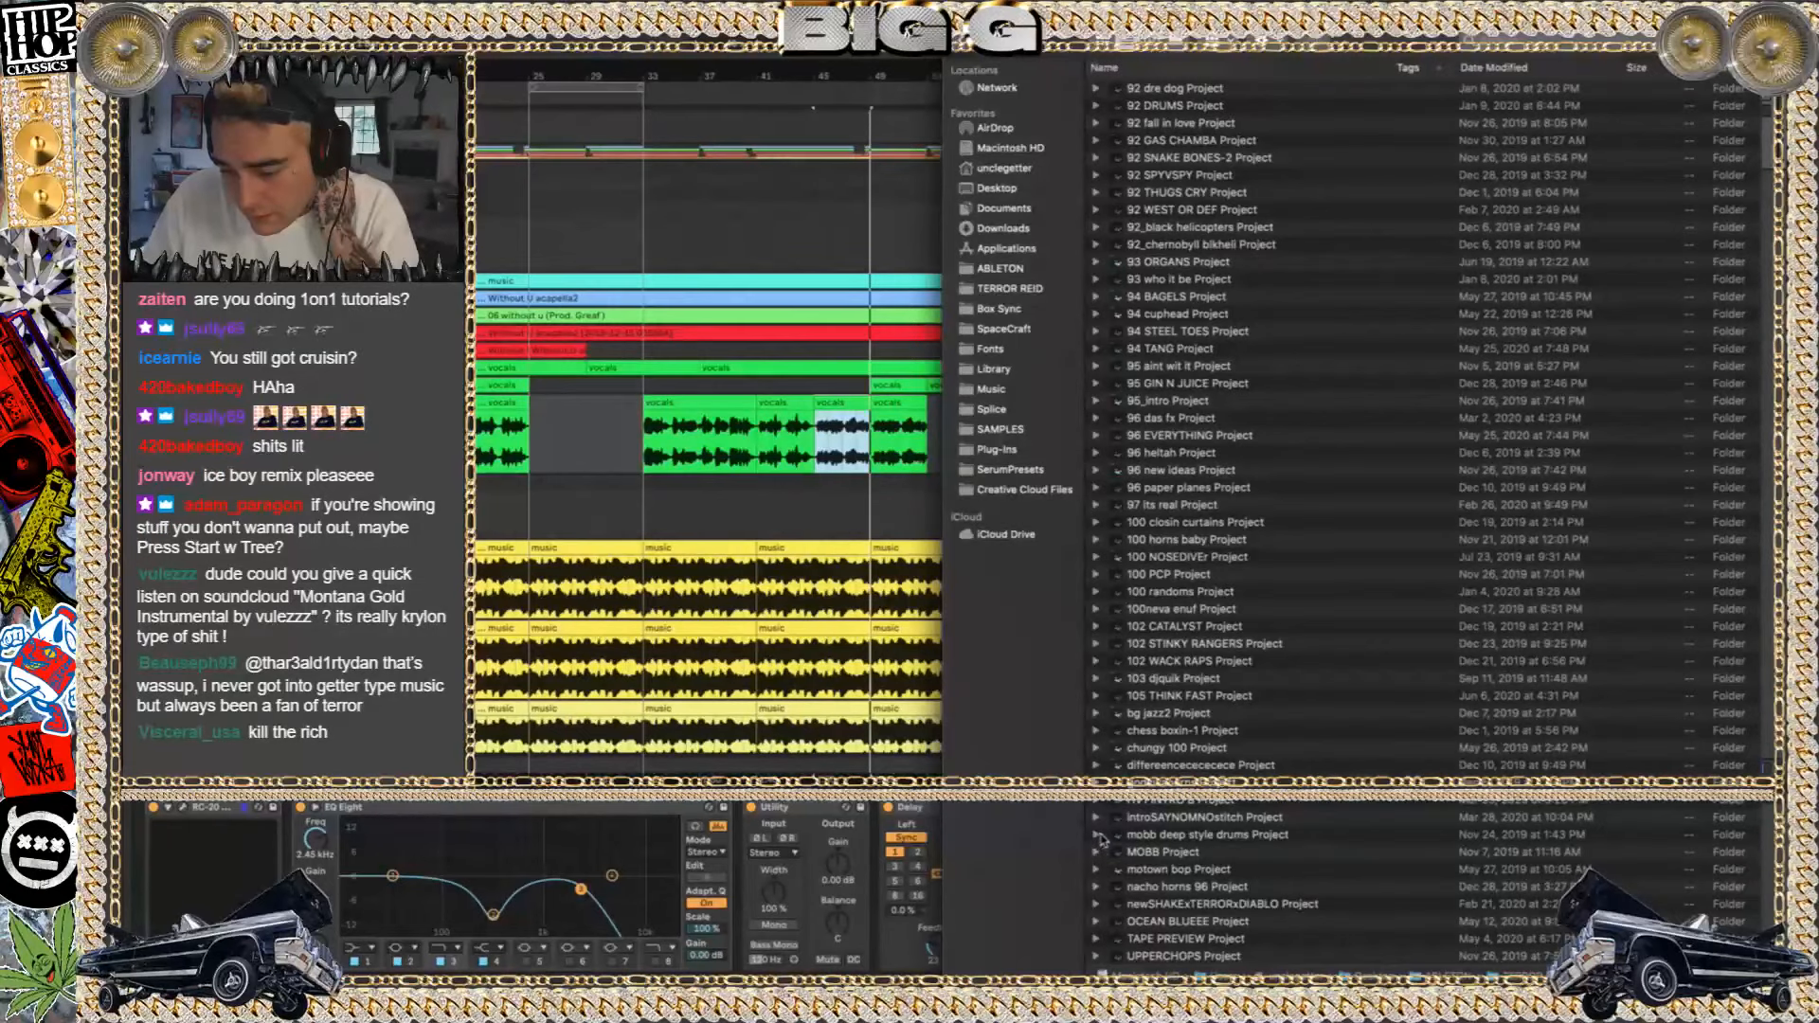
Open the mobb deep style drums.als set from its project folder, replacing the current set
{"action": "left_click", "coordinate": [1099, 836]}
{"action": "double_click", "coordinate": [1175, 887]}
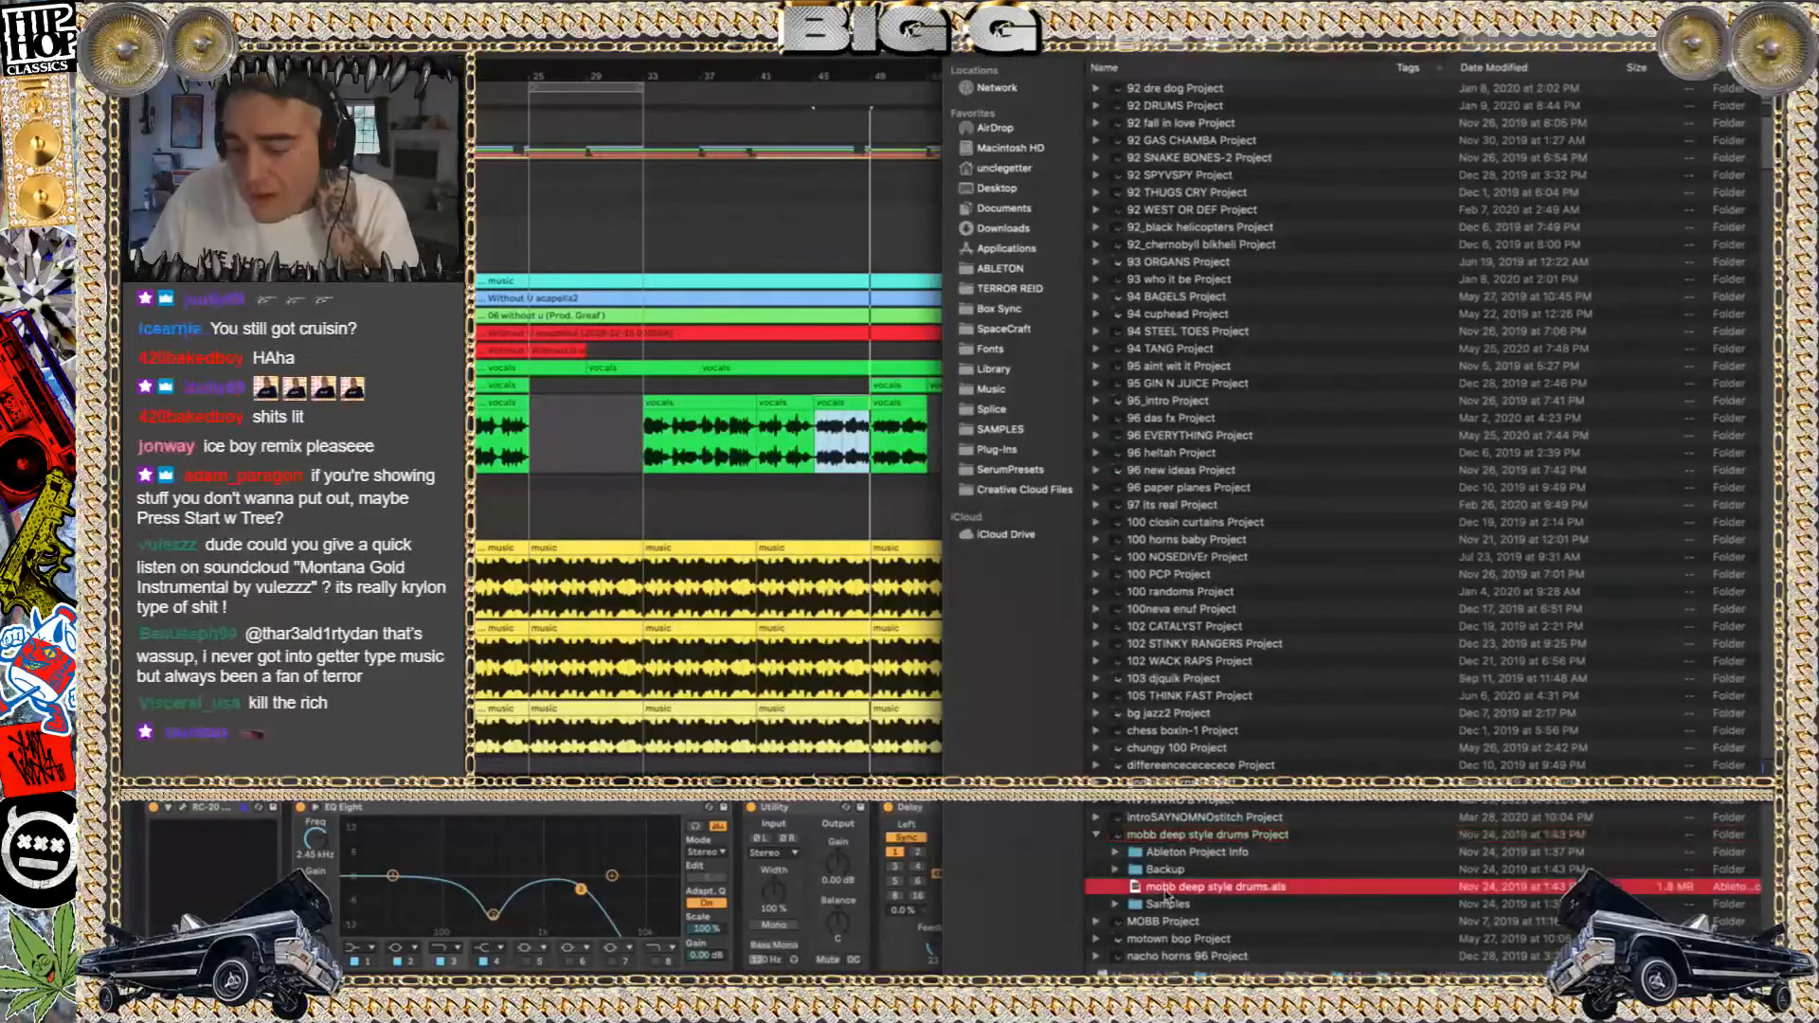
{"action": "left_click", "coordinate": [820, 549]}
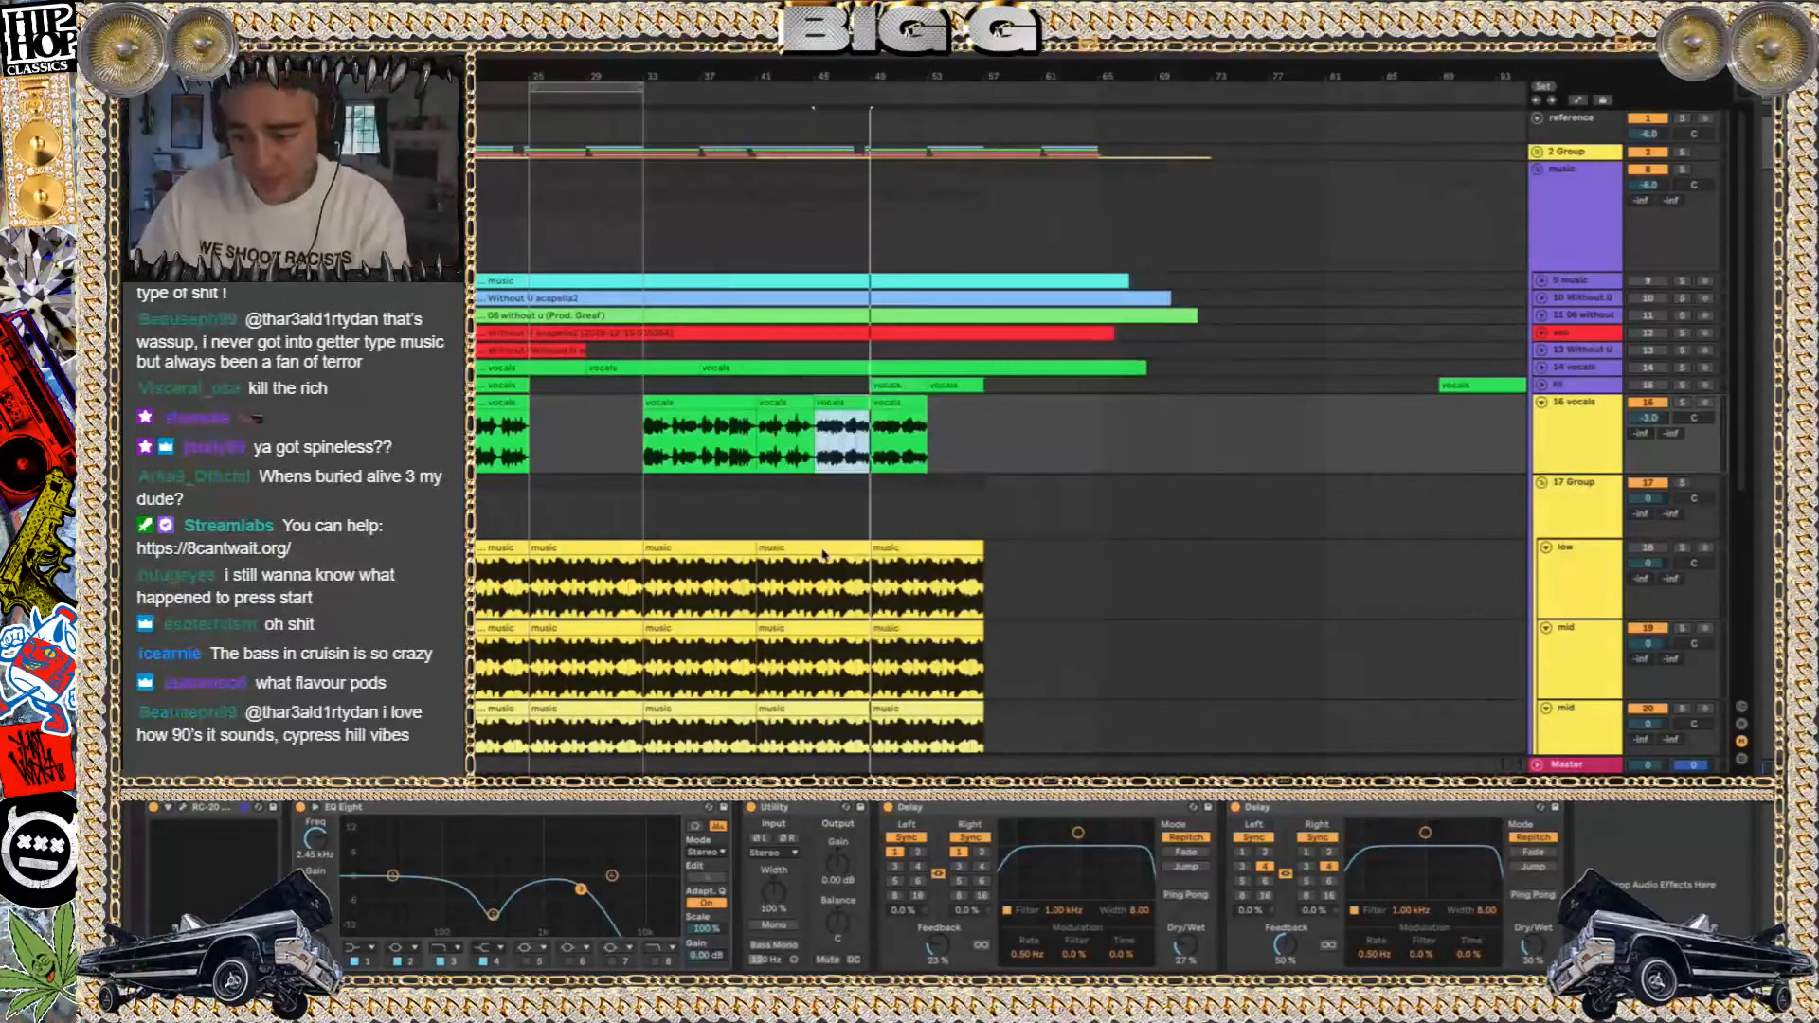
{"action": "key", "text": "Return"}
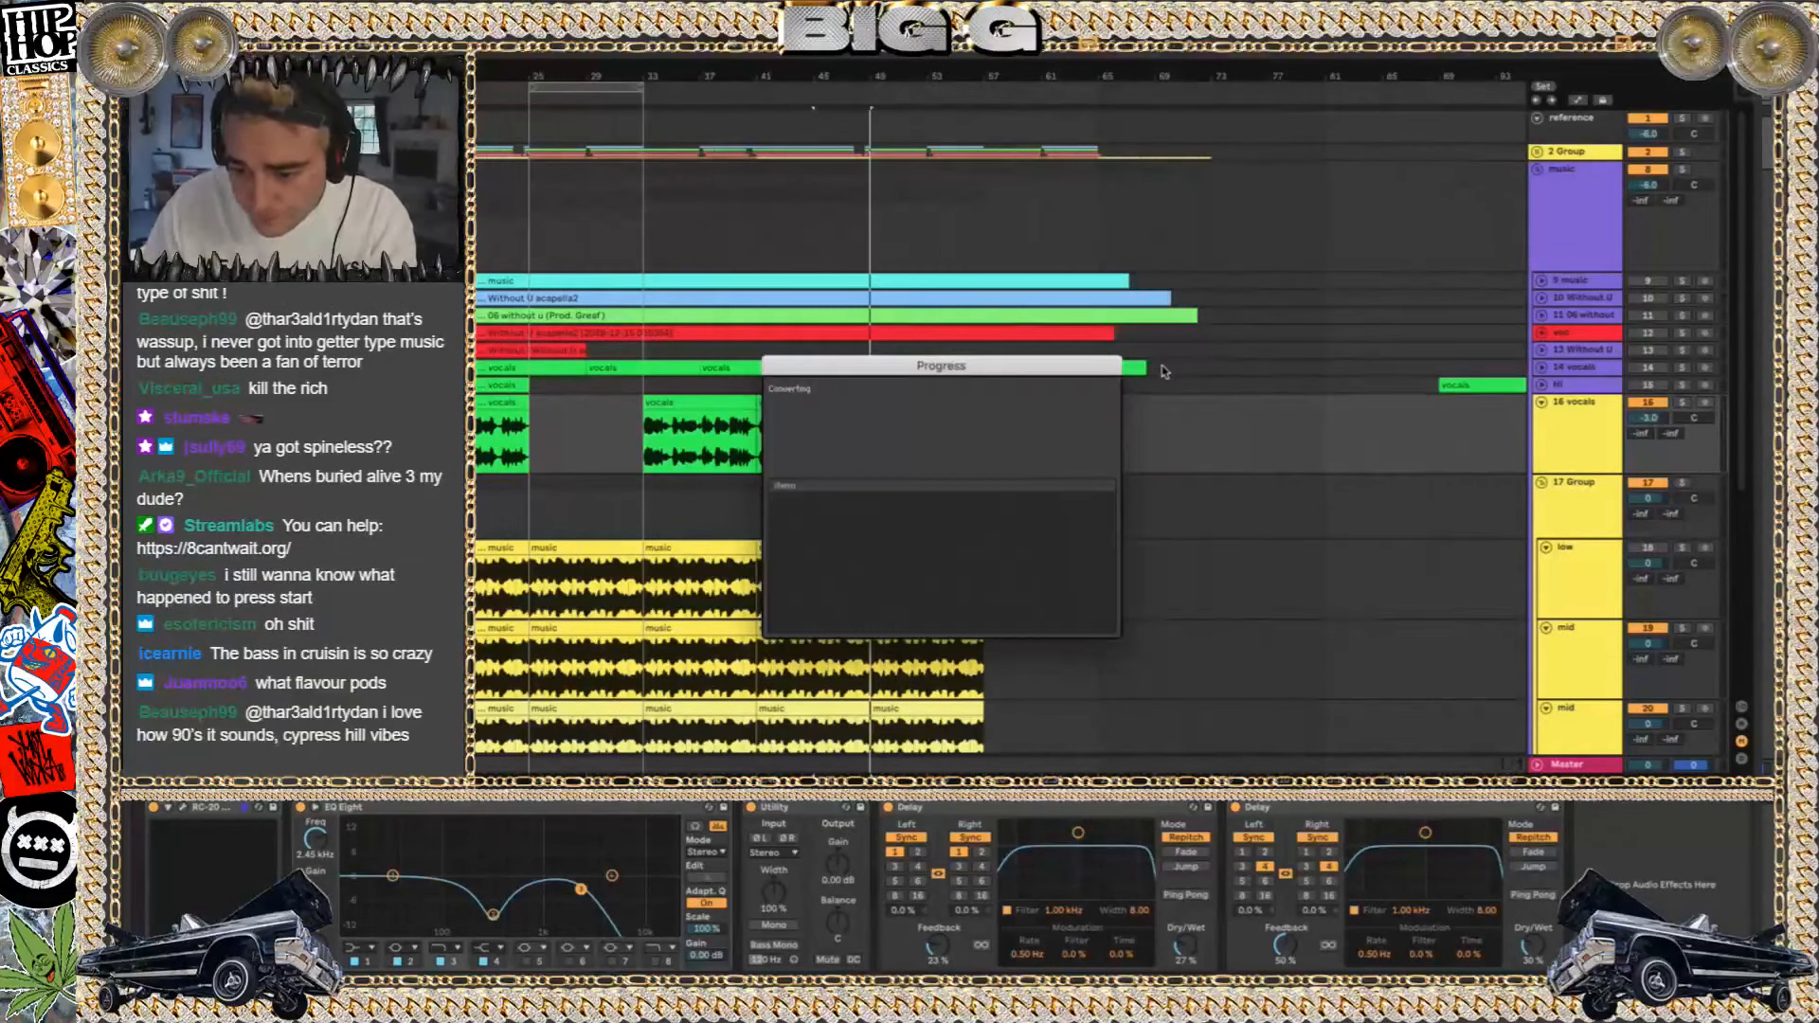
{"action": "key", "text": "Return"}
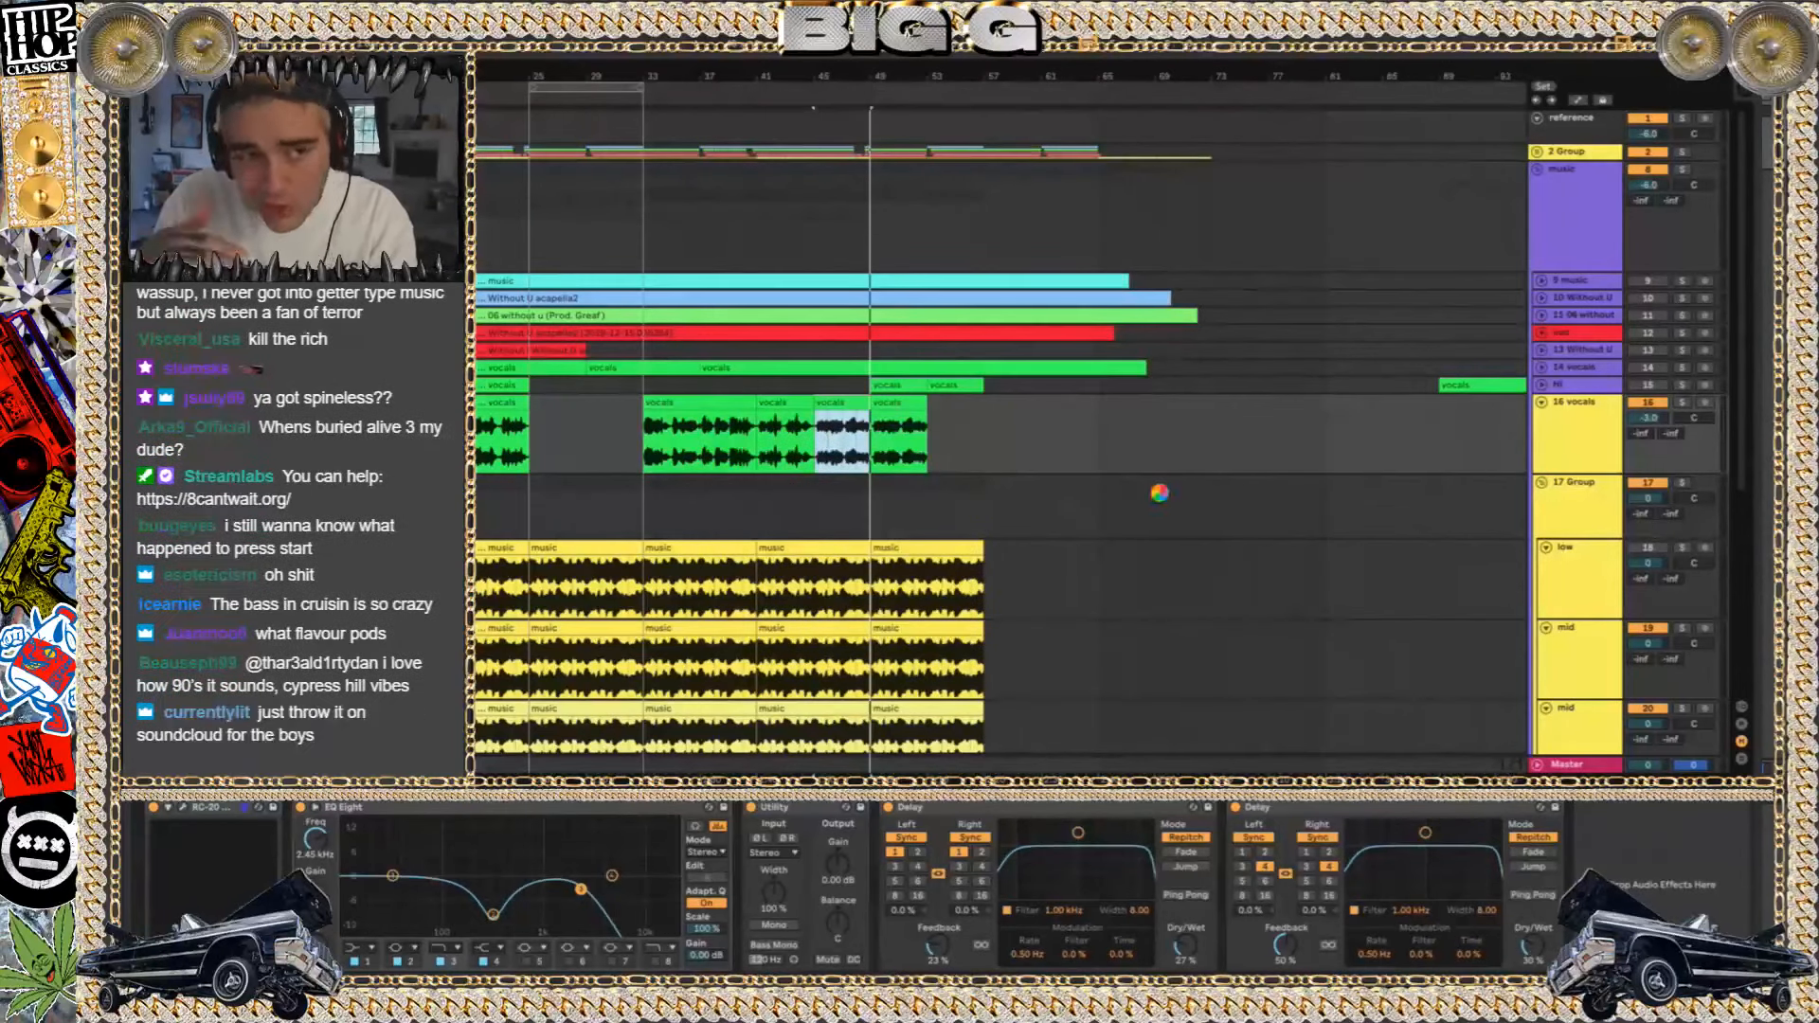
Play the shook drums group soloed and unfold it to look over its hat, snare and audio tracks from bar 17
{"action": "key", "text": "space"}
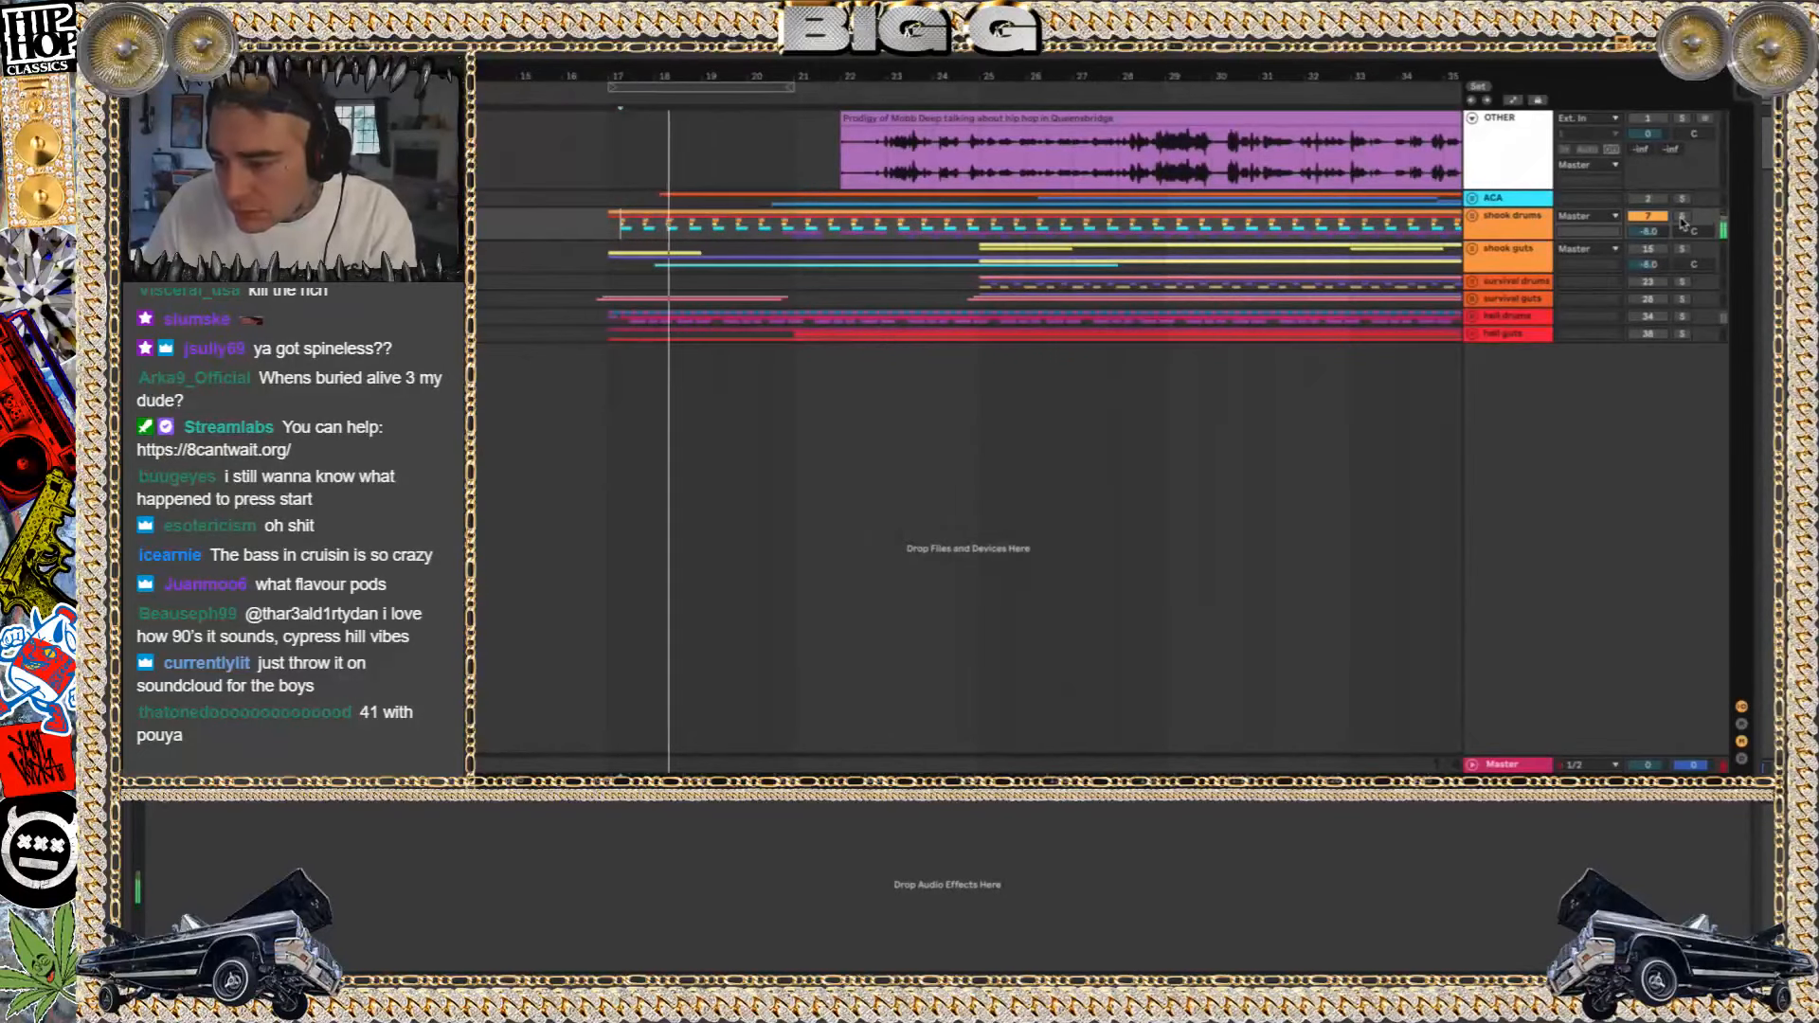
{"action": "left_click", "coordinate": [1472, 216]}
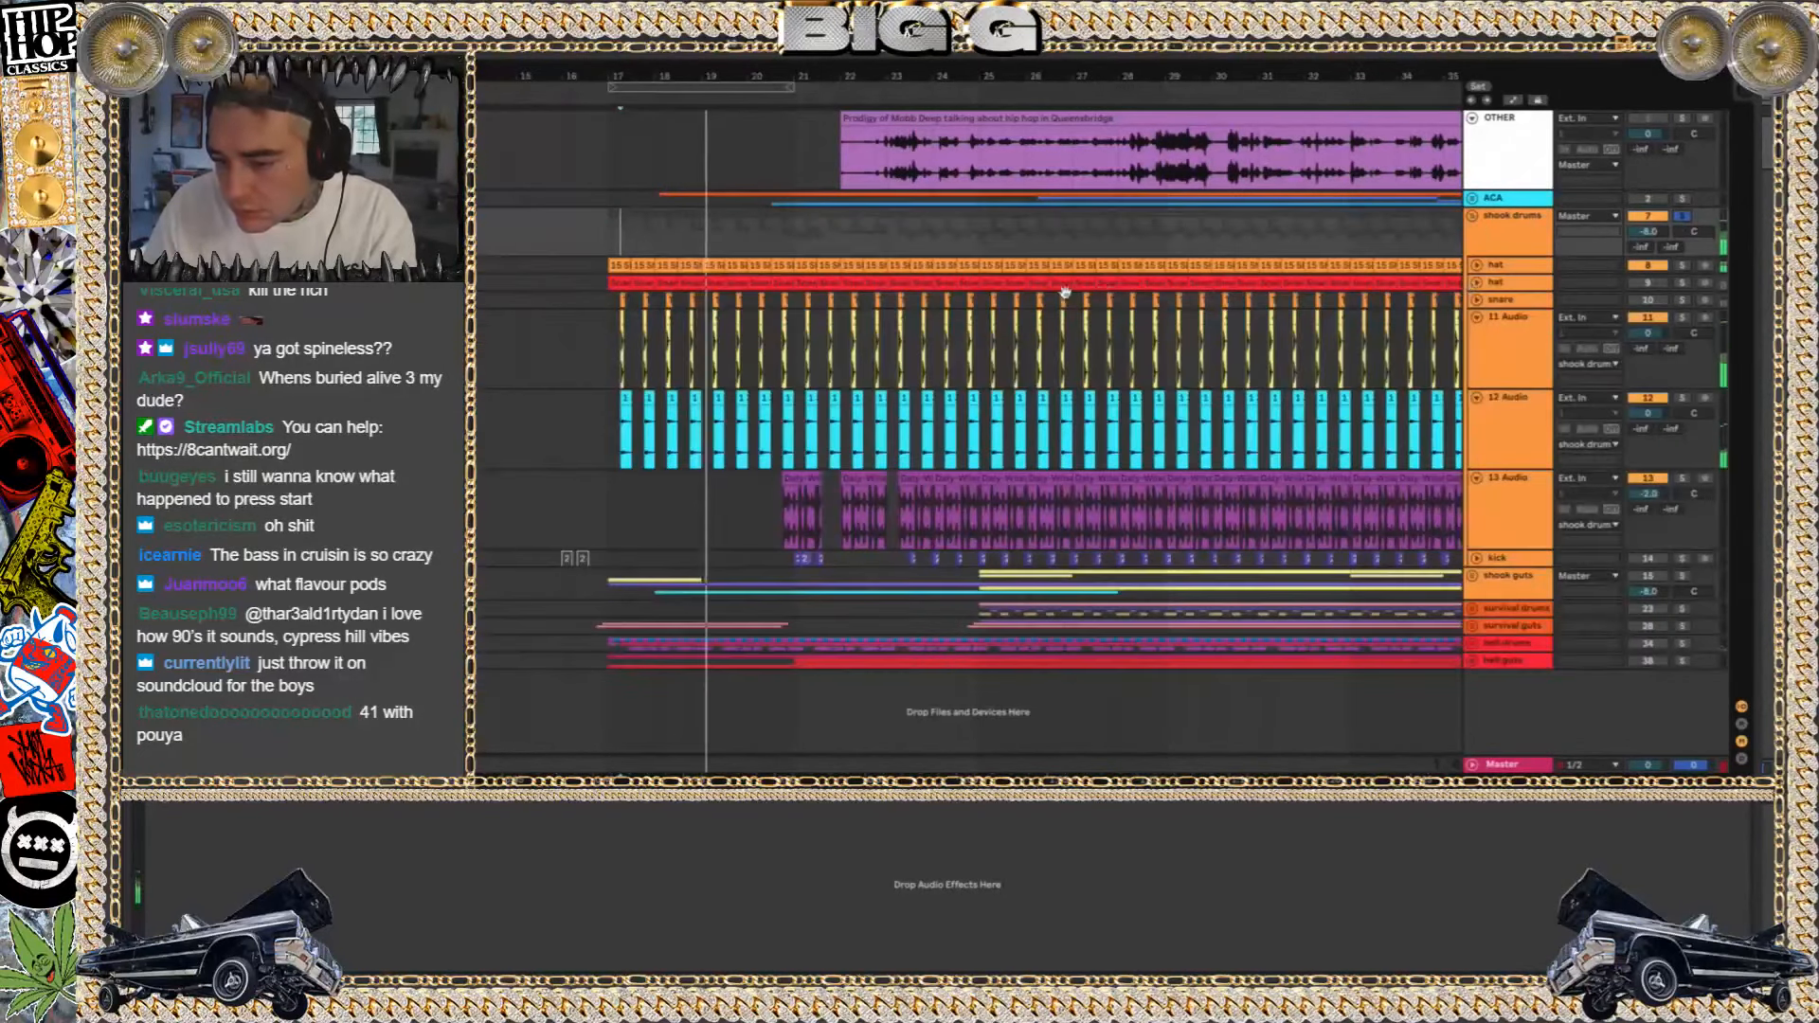
{"action": "scroll", "coordinate": [773, 327], "scroll_direction": "down", "scroll_amount": 1}
{"action": "scroll", "coordinate": [774, 327], "scroll_direction": "up", "scroll_amount": 8}
{"action": "scroll", "coordinate": [773, 327], "scroll_direction": "left", "scroll_amount": 10}
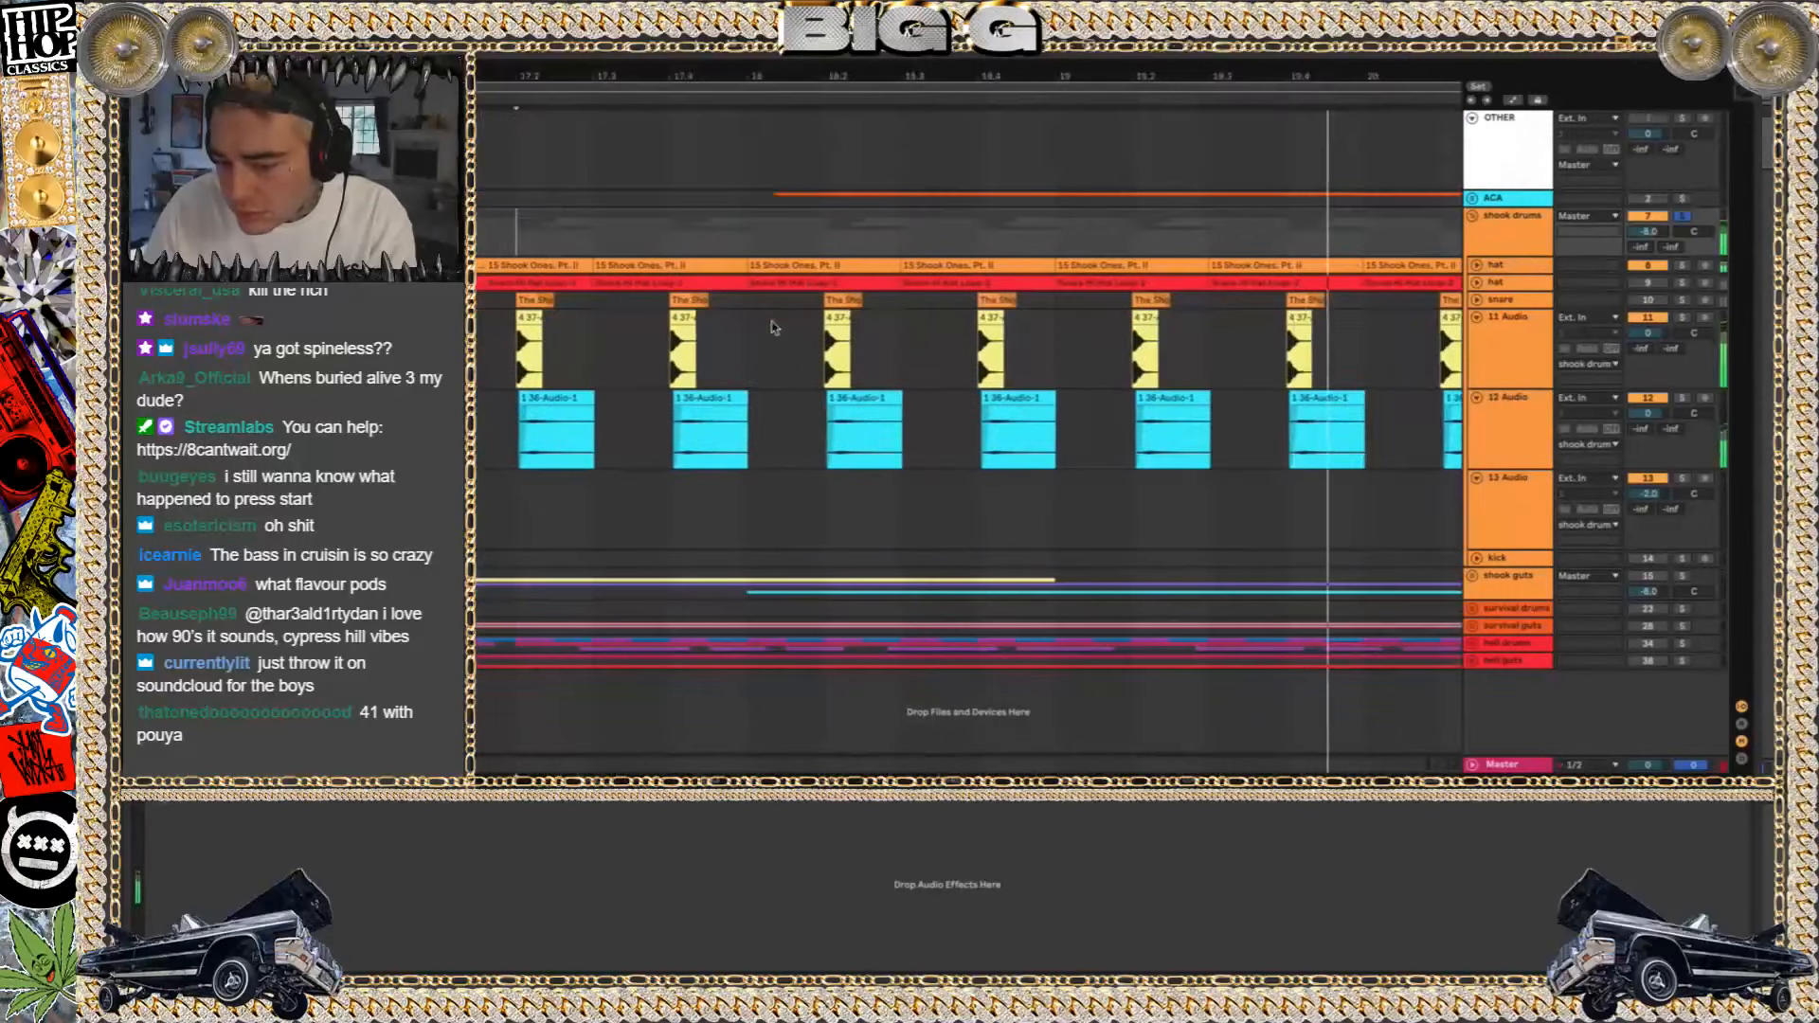
{"action": "scroll", "coordinate": [1045, 311], "scroll_direction": "down", "scroll_amount": 2}
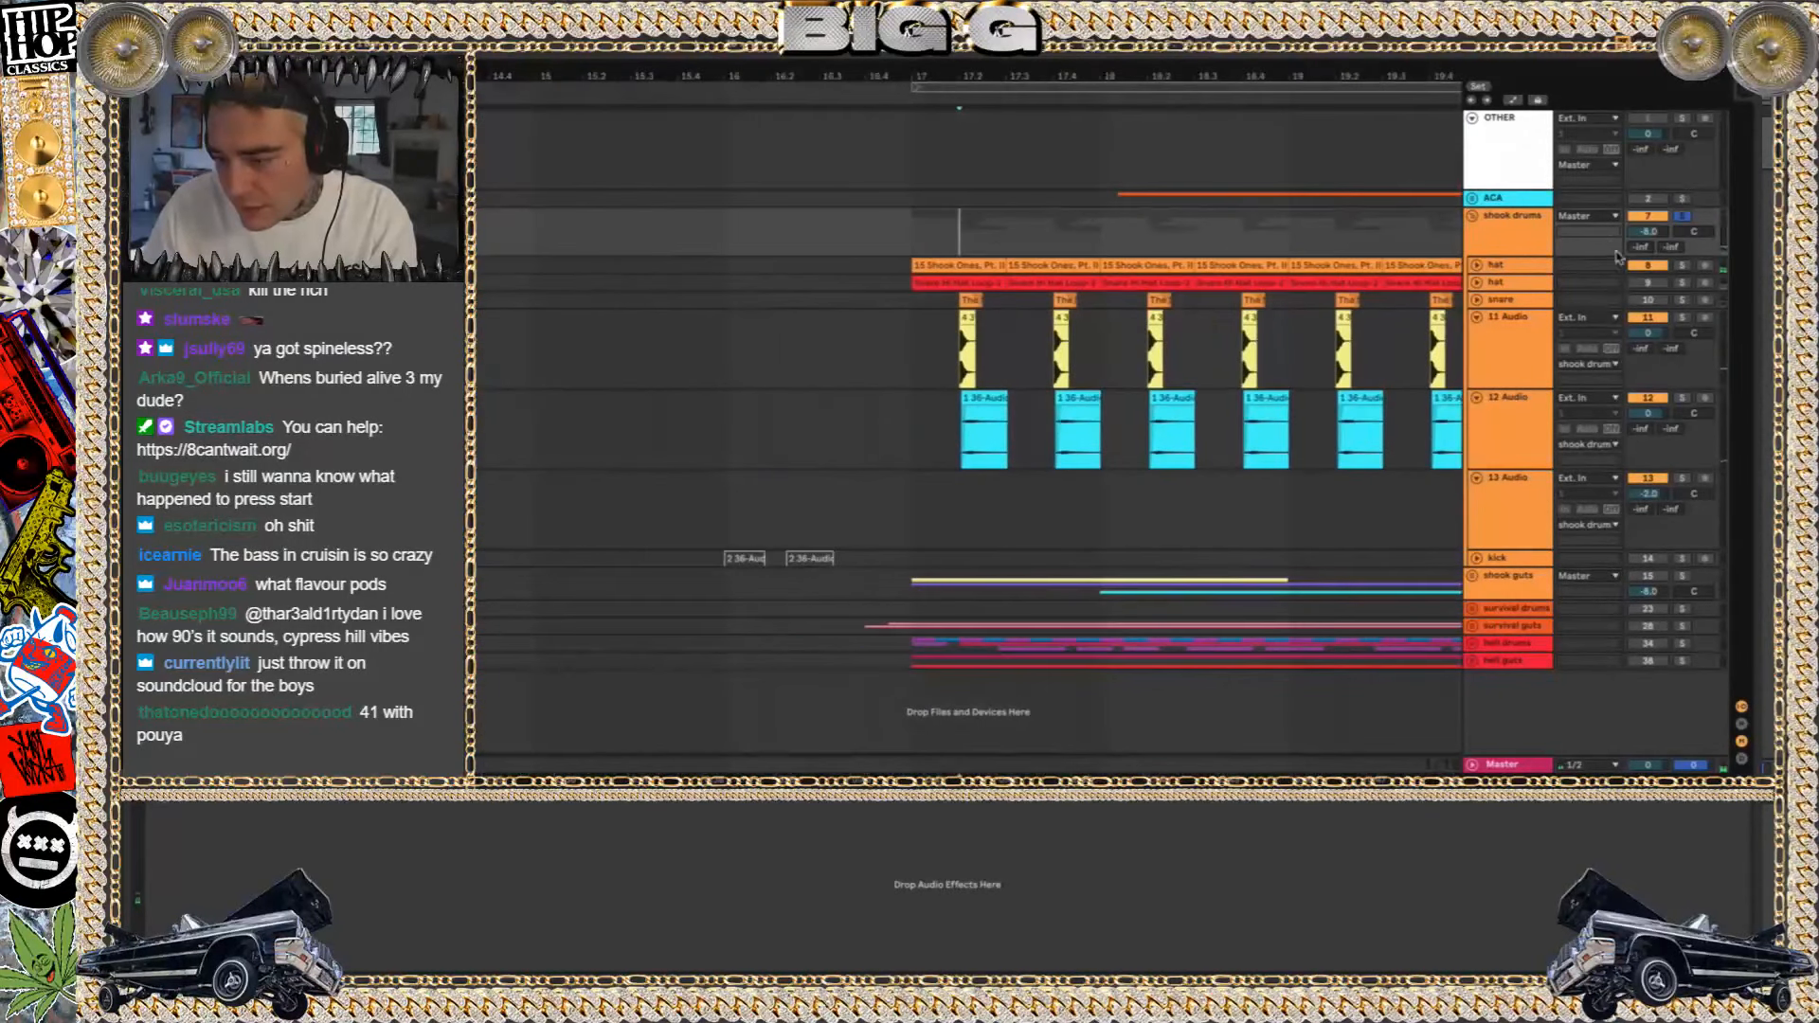
Audition the first hat track of the shook drums group soloed from bar 17, clear its solo and select the track
{"action": "left_click", "coordinate": [969, 264]}
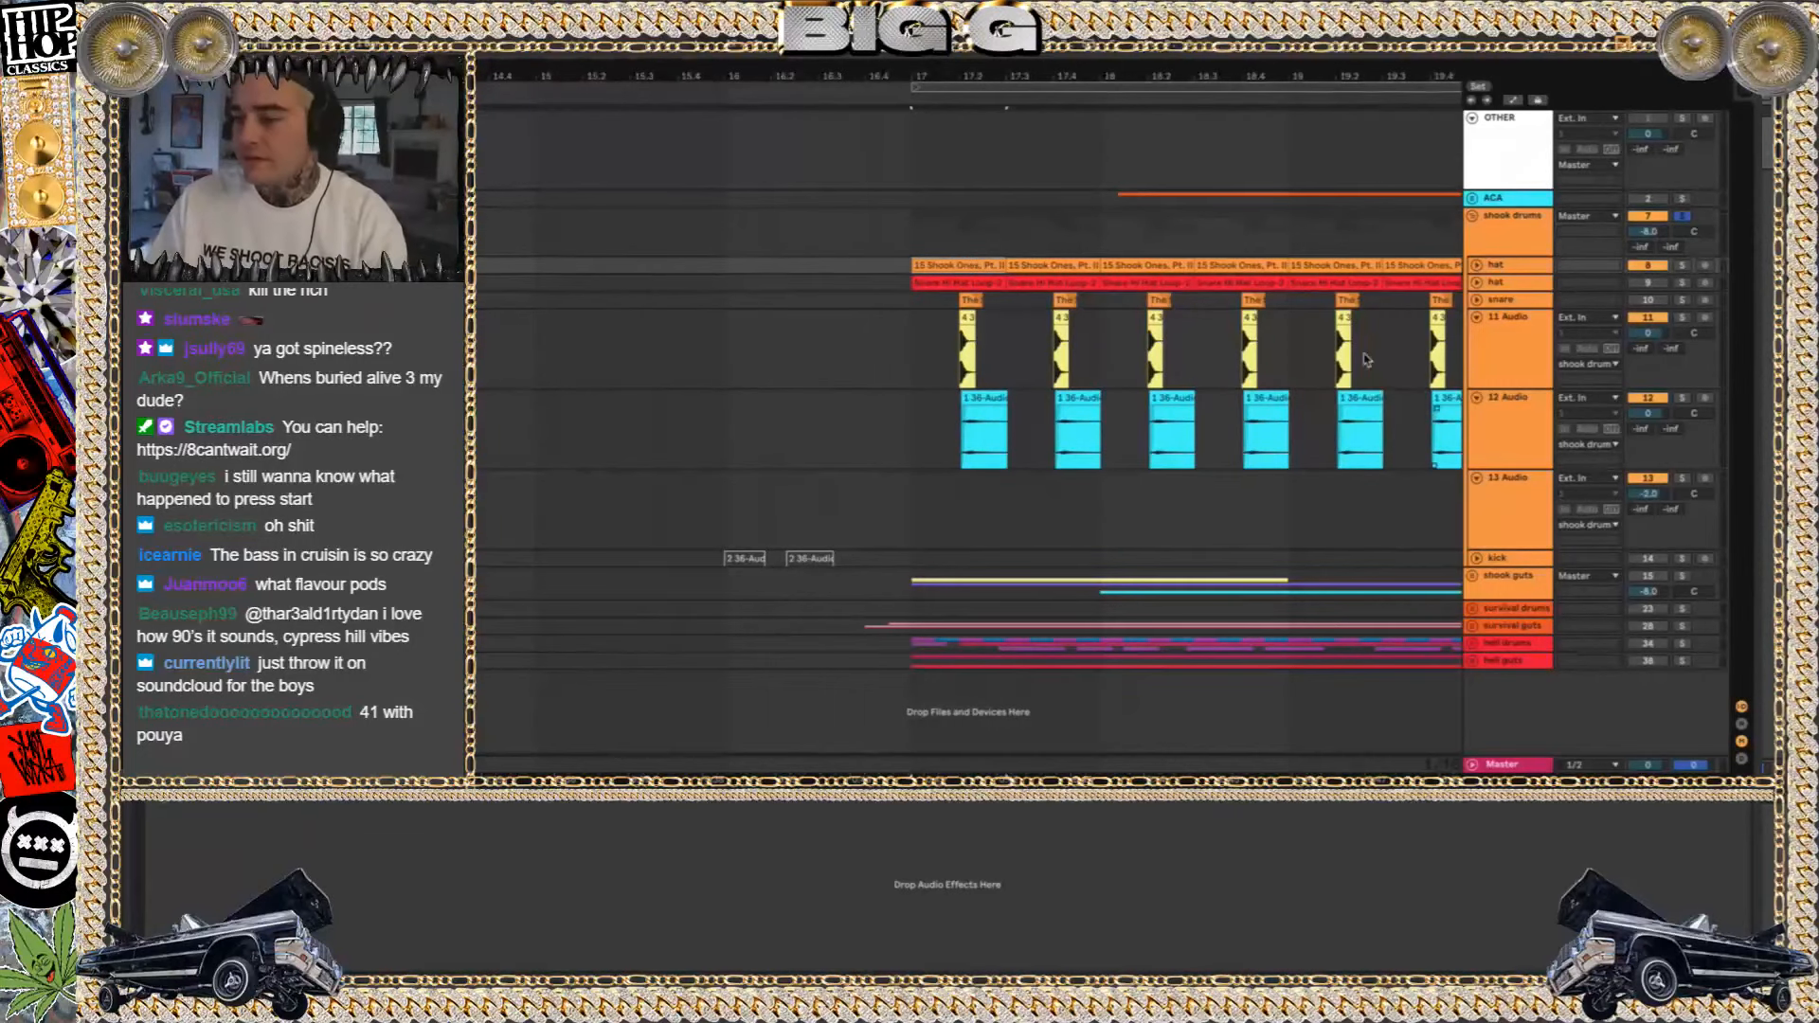
{"action": "left_click", "coordinate": [1682, 267]}
{"action": "key", "text": "space"}
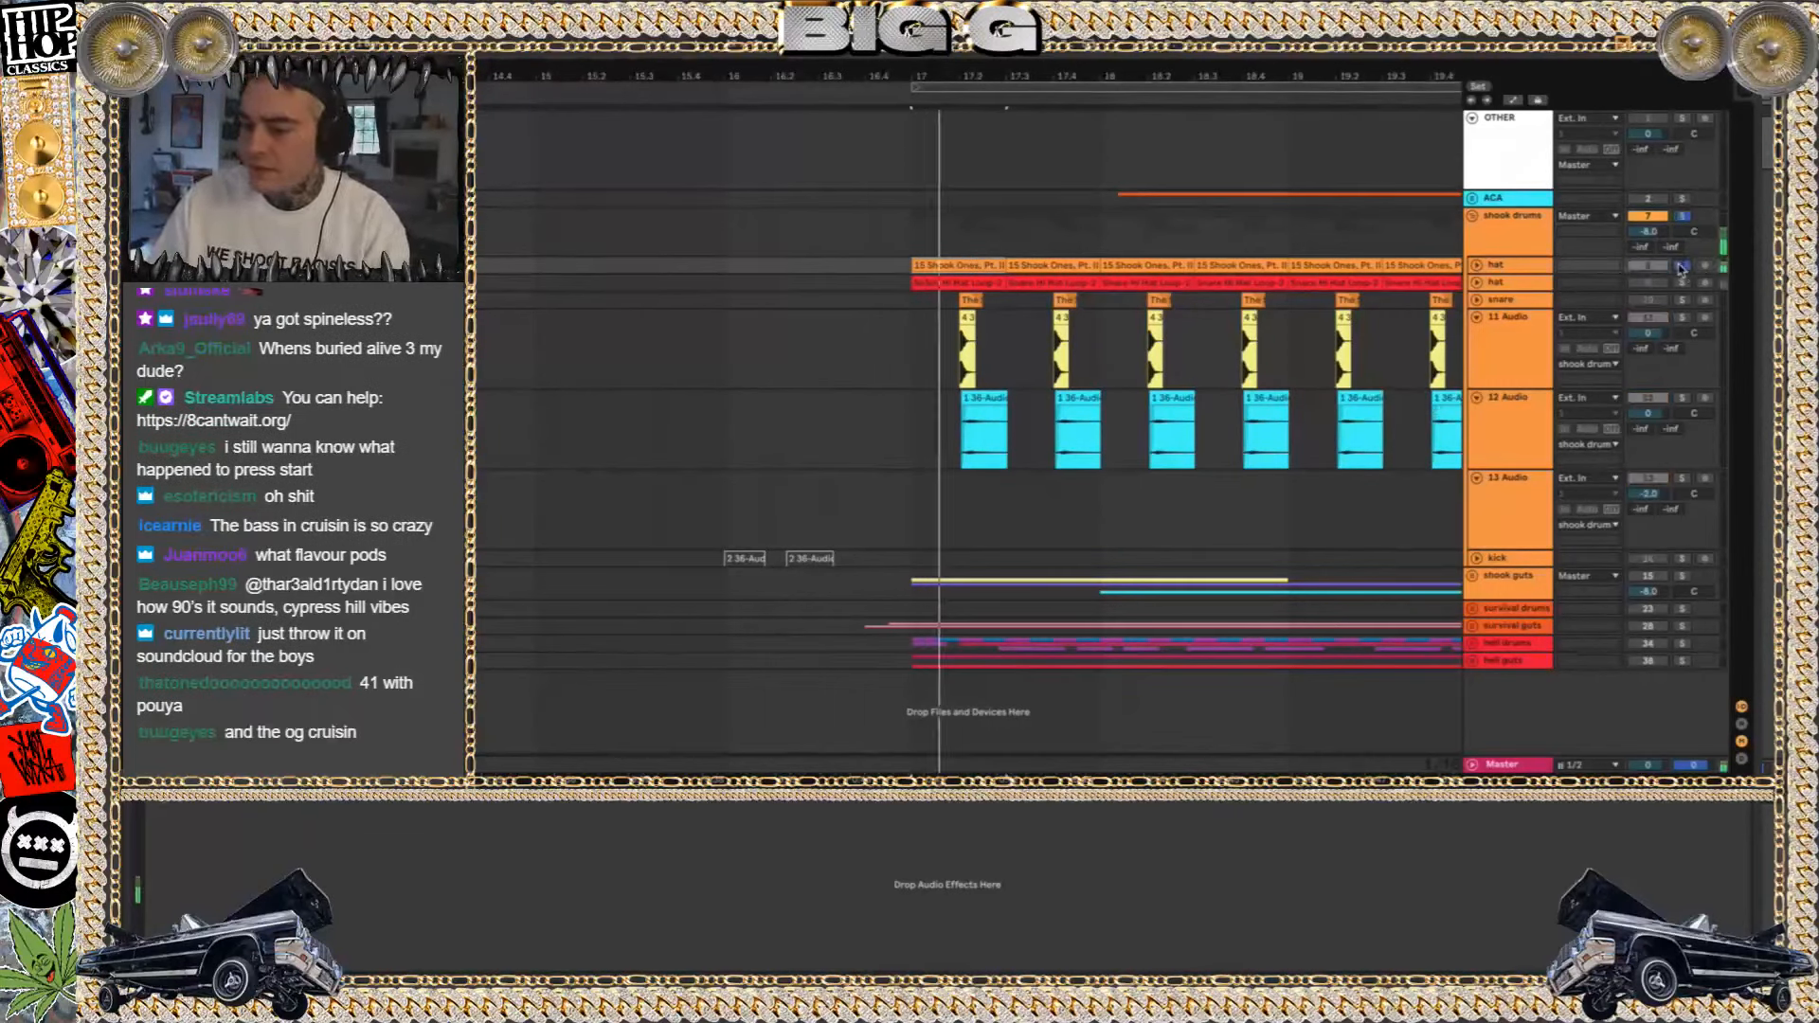
{"action": "left_click", "coordinate": [1680, 267]}
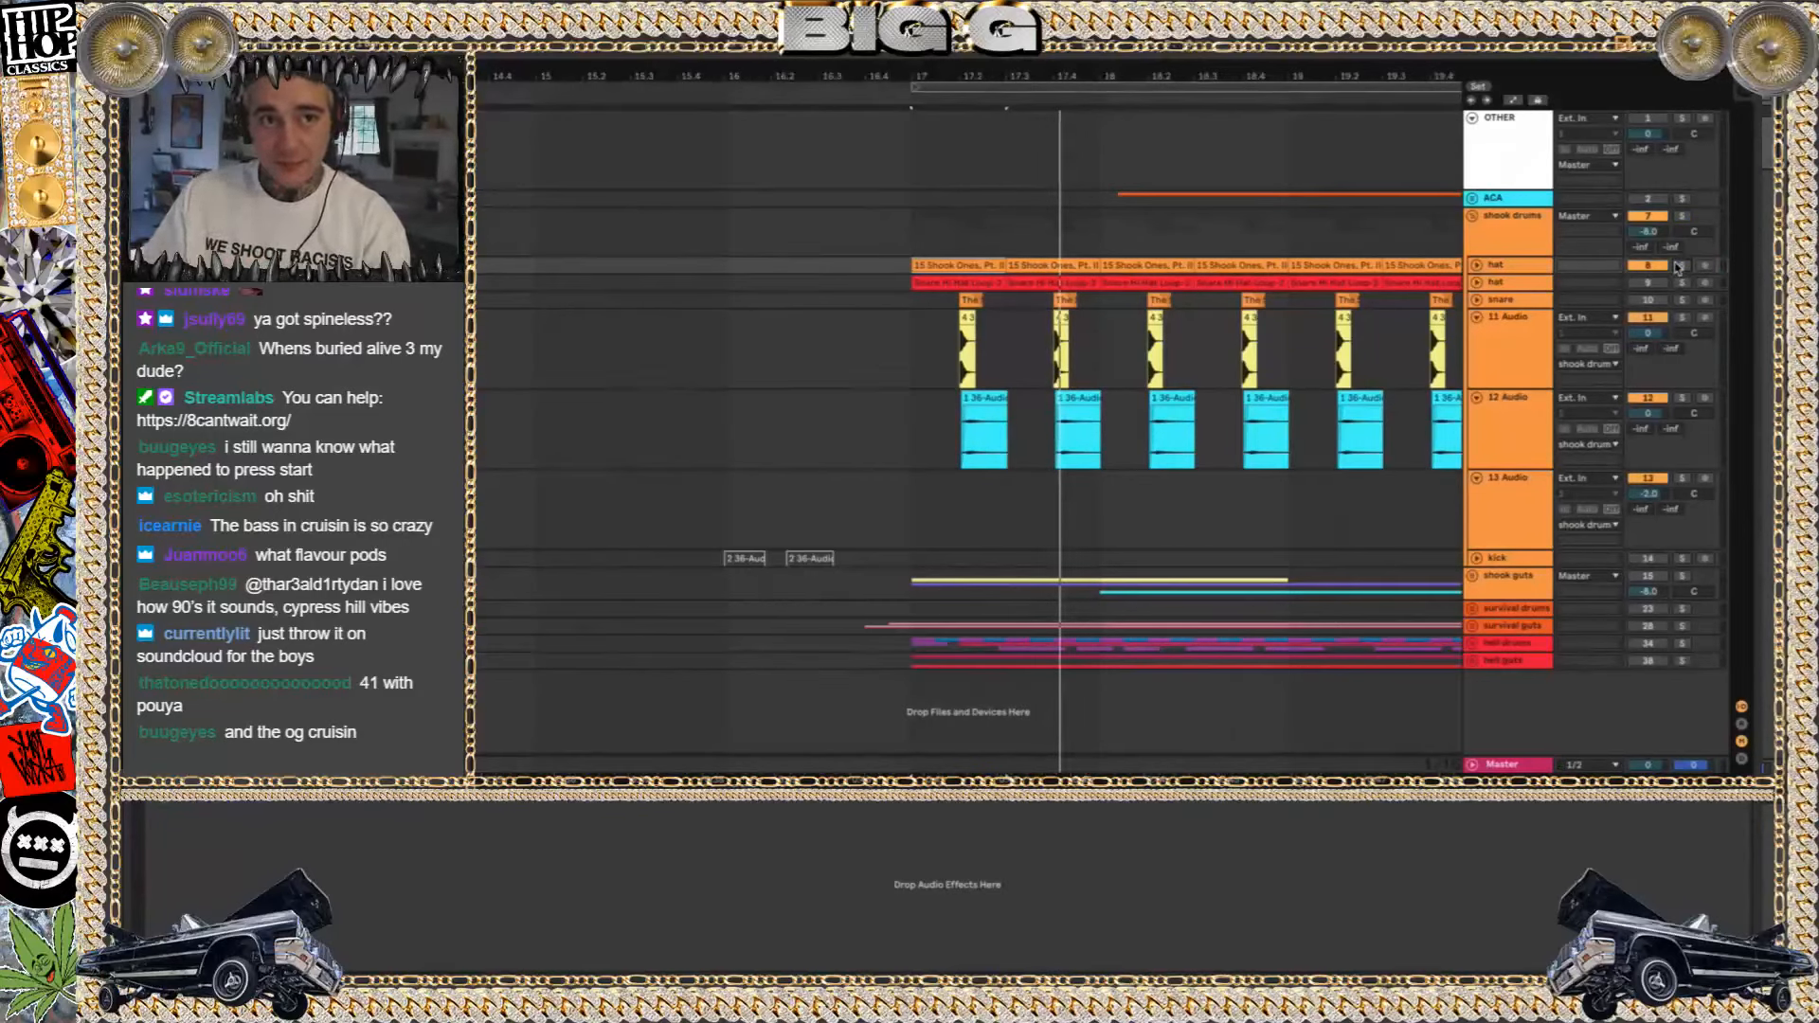
{"action": "left_click", "coordinate": [1512, 266]}
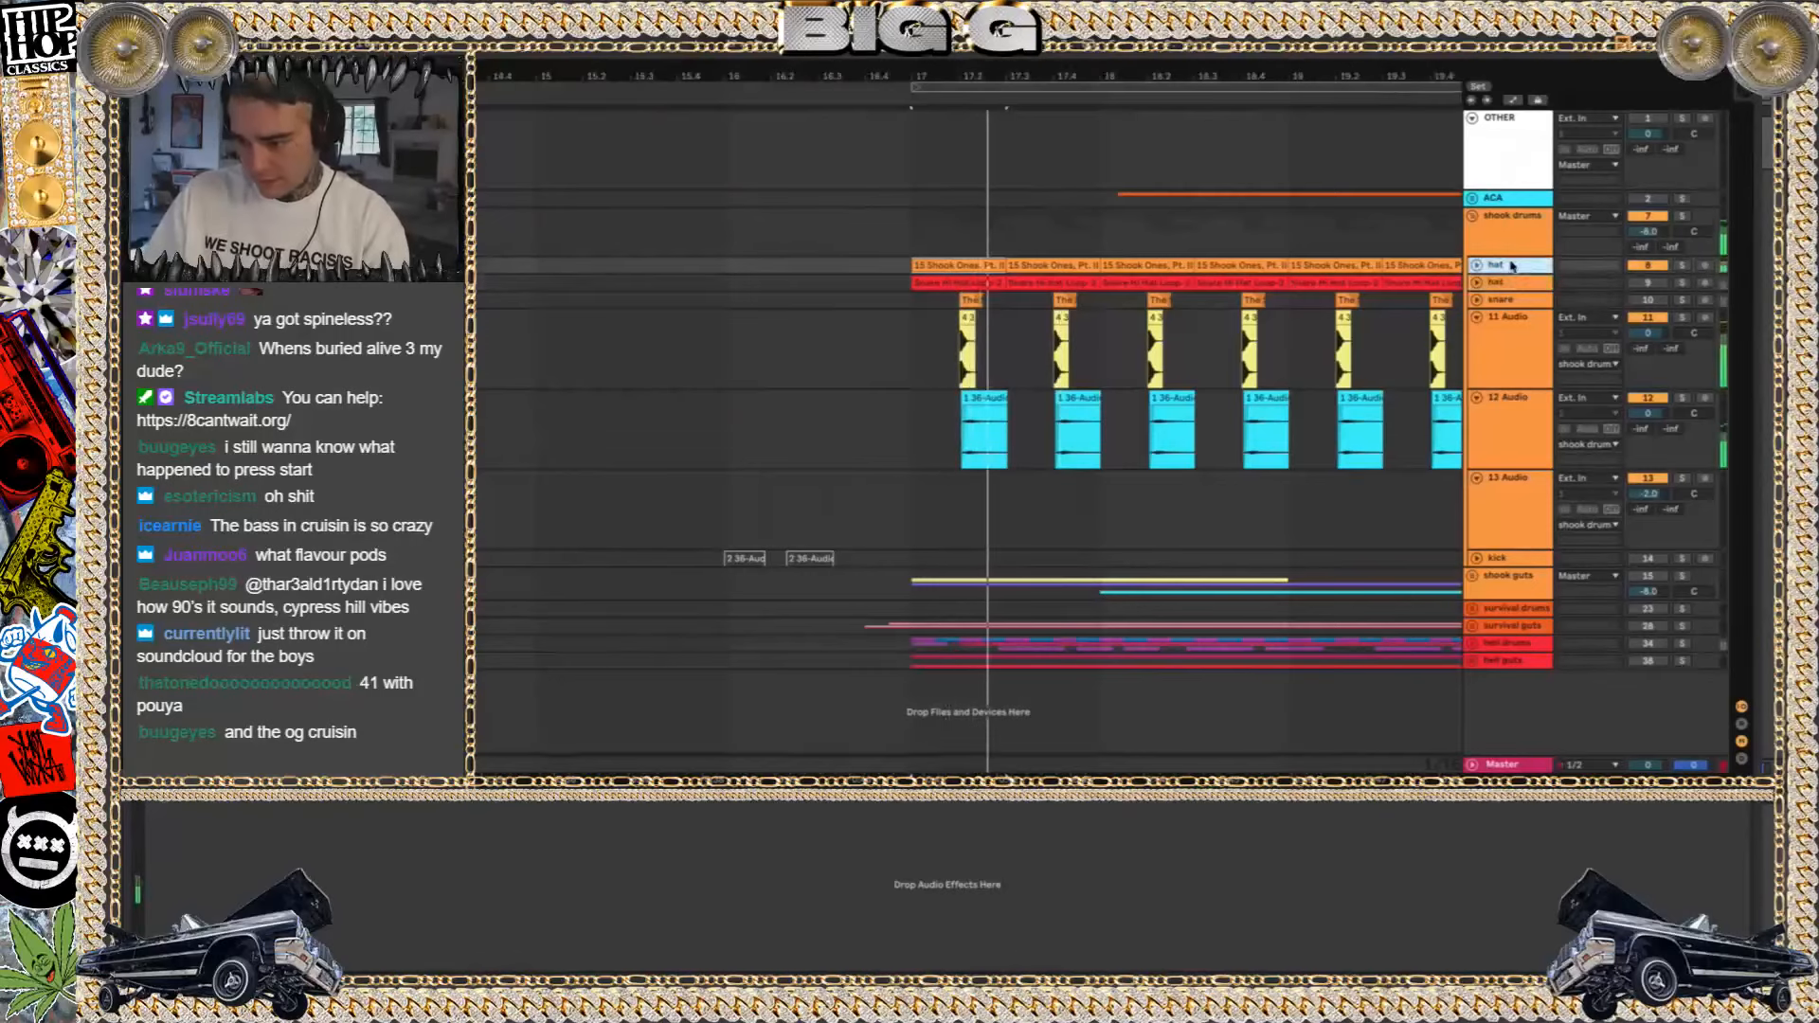
Audition the second hat track of the shook drums group and the snare track soloed, raising the playback volume
{"action": "left_click", "coordinate": [1684, 282]}
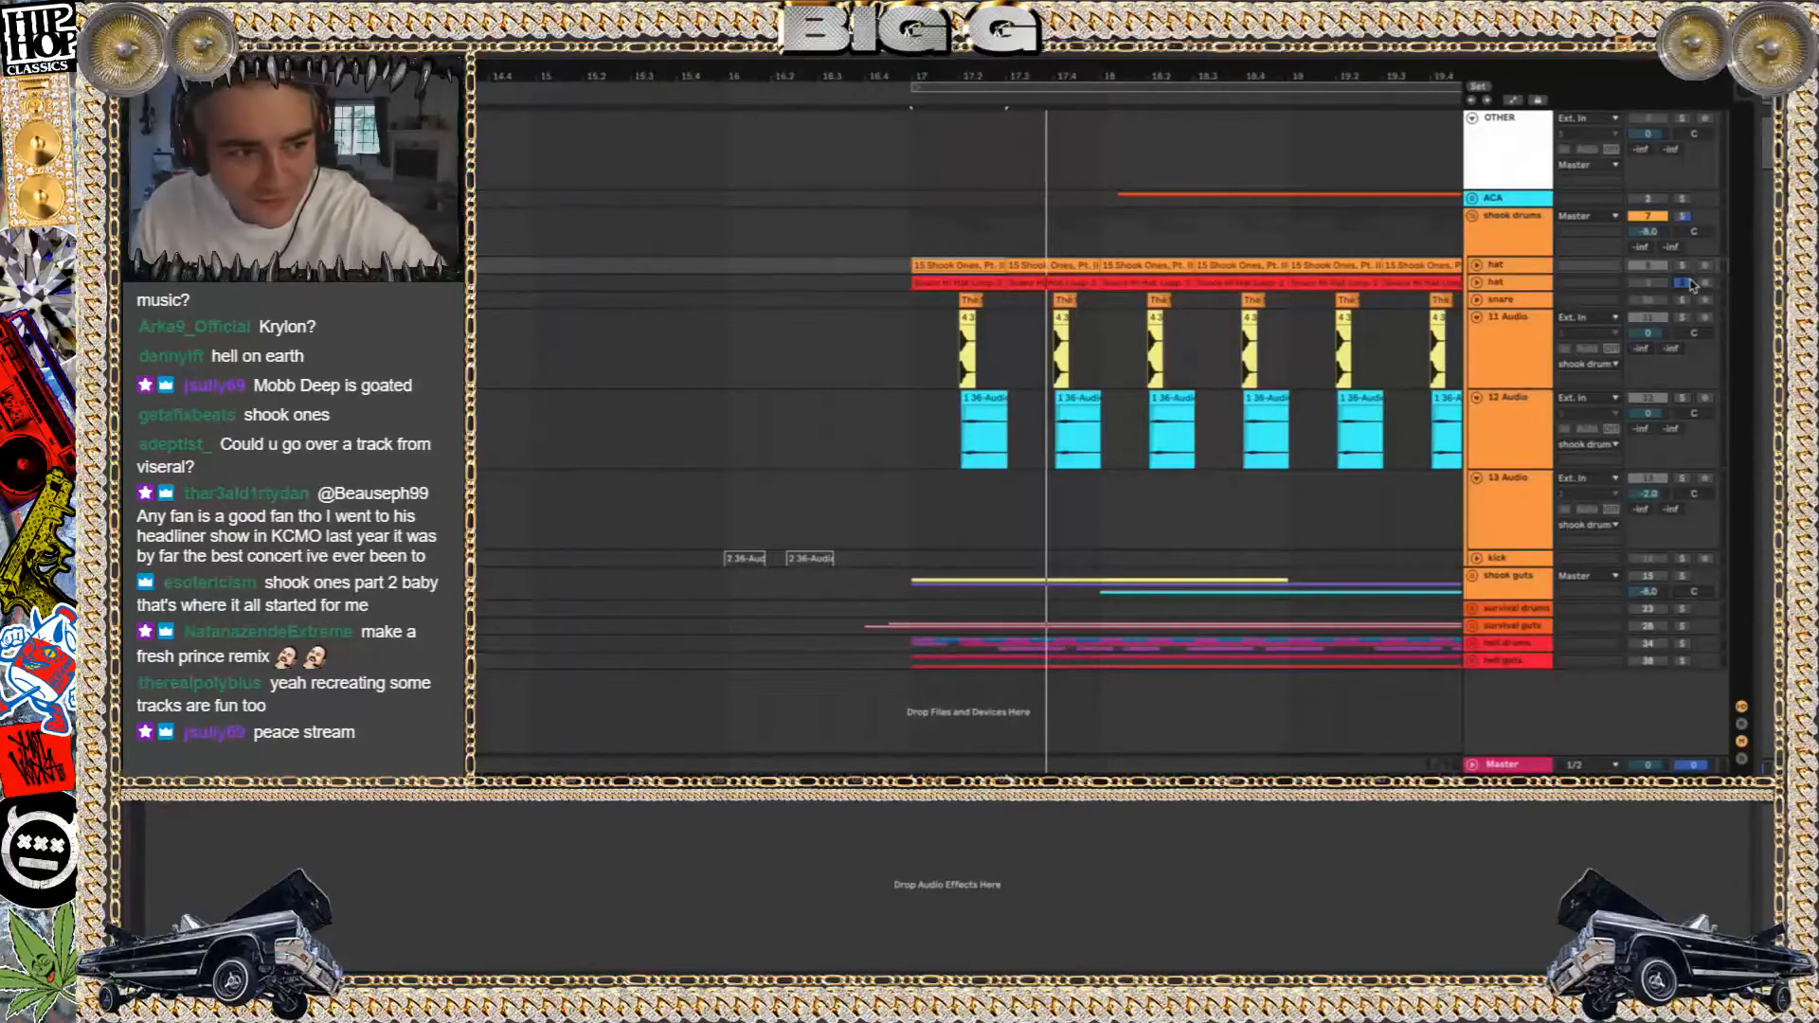
{"action": "key", "text": "space"}
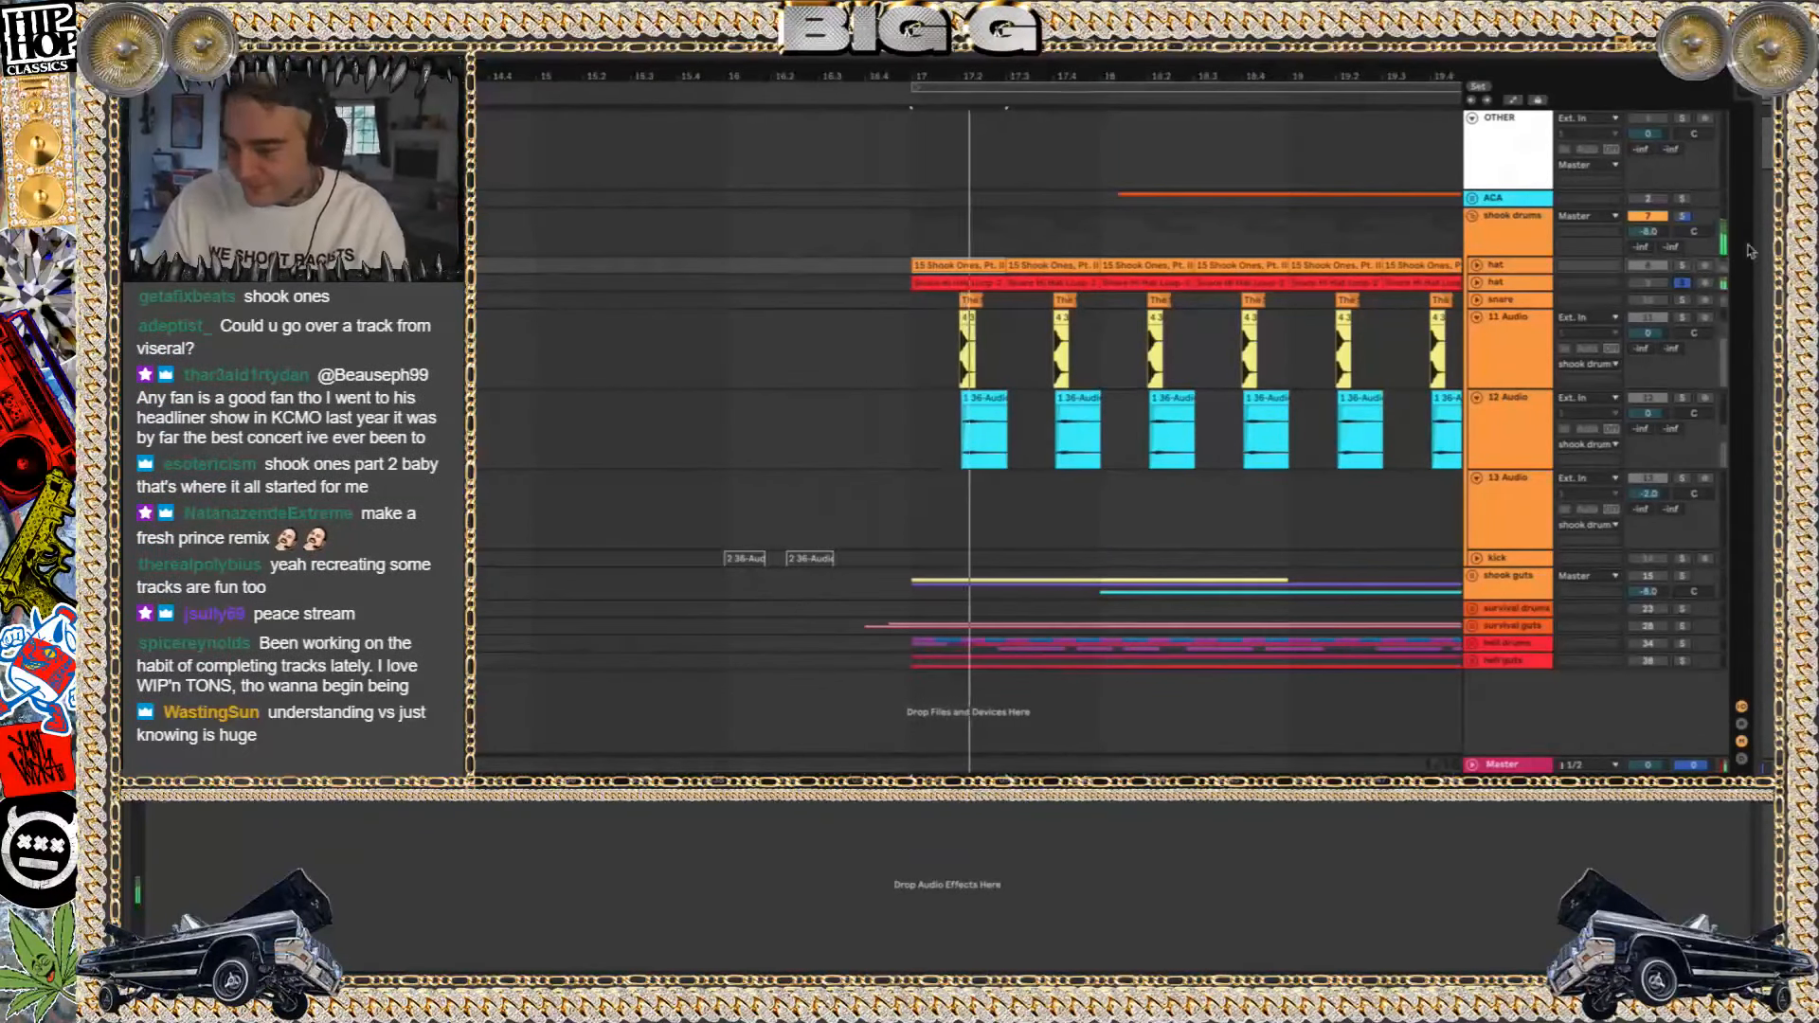
{"action": "key", "text": "XF86AudioRaiseVolume"}
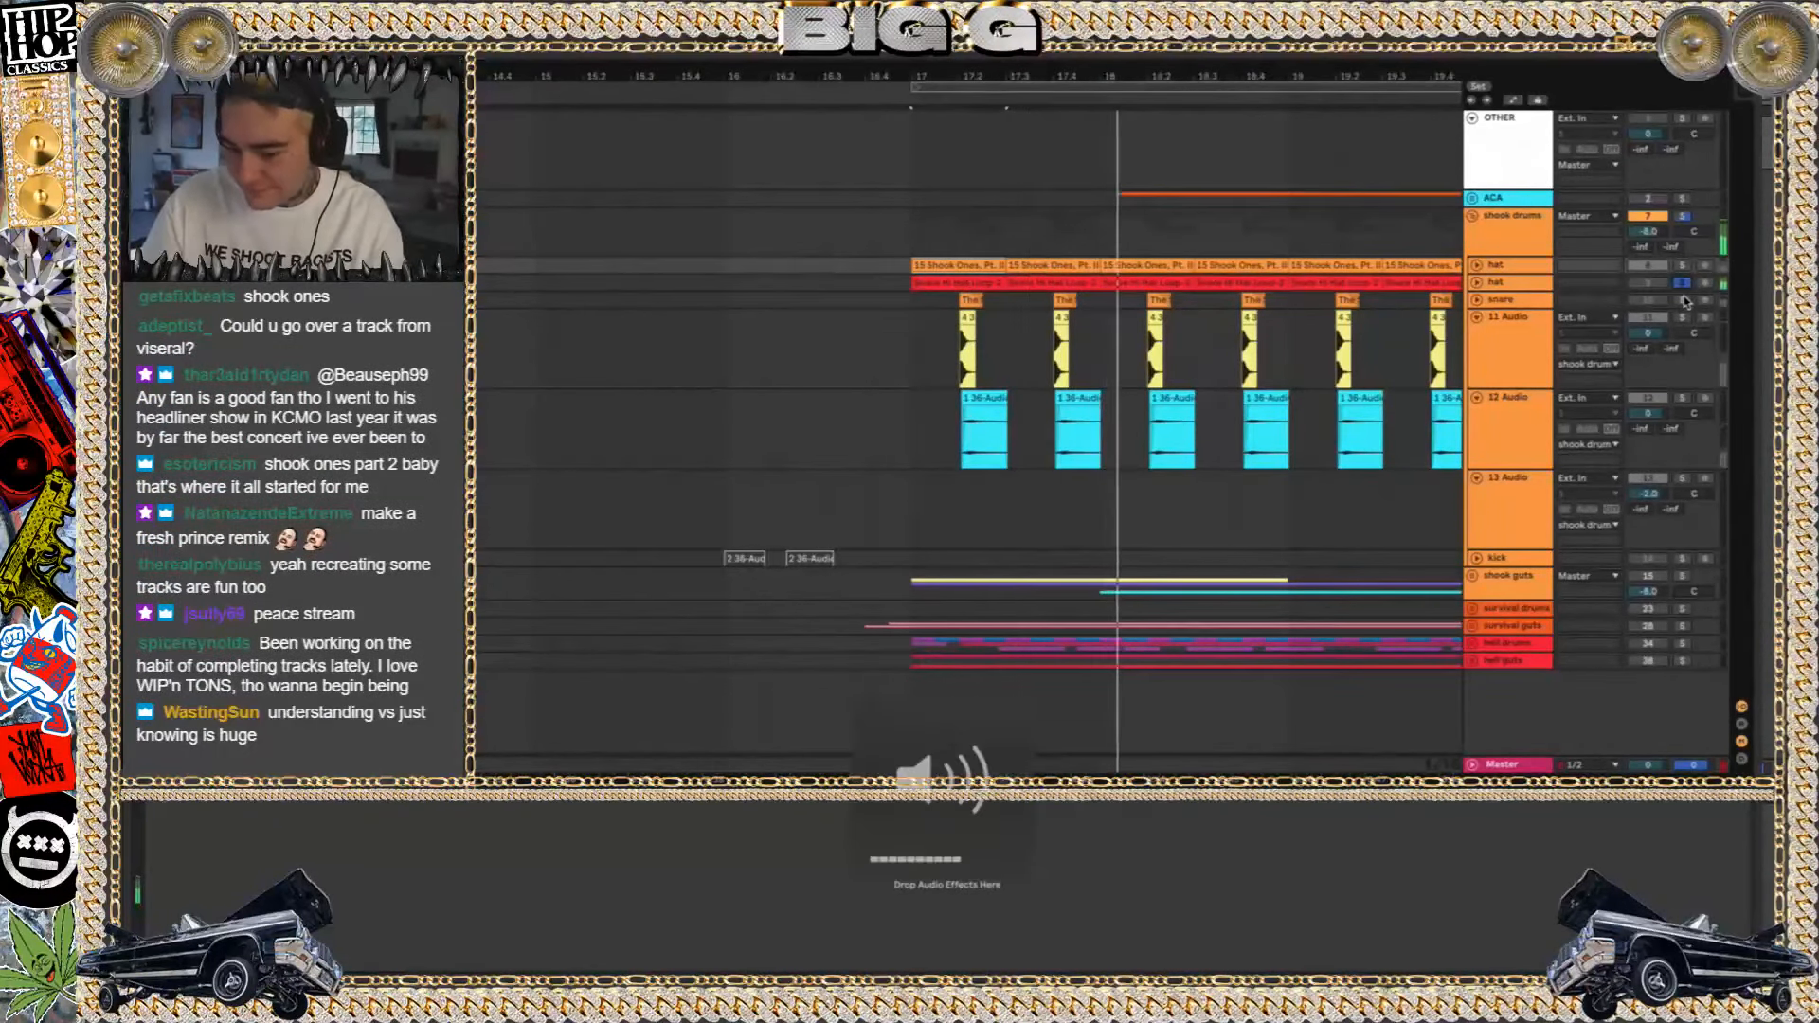
{"action": "left_click", "coordinate": [1682, 300]}
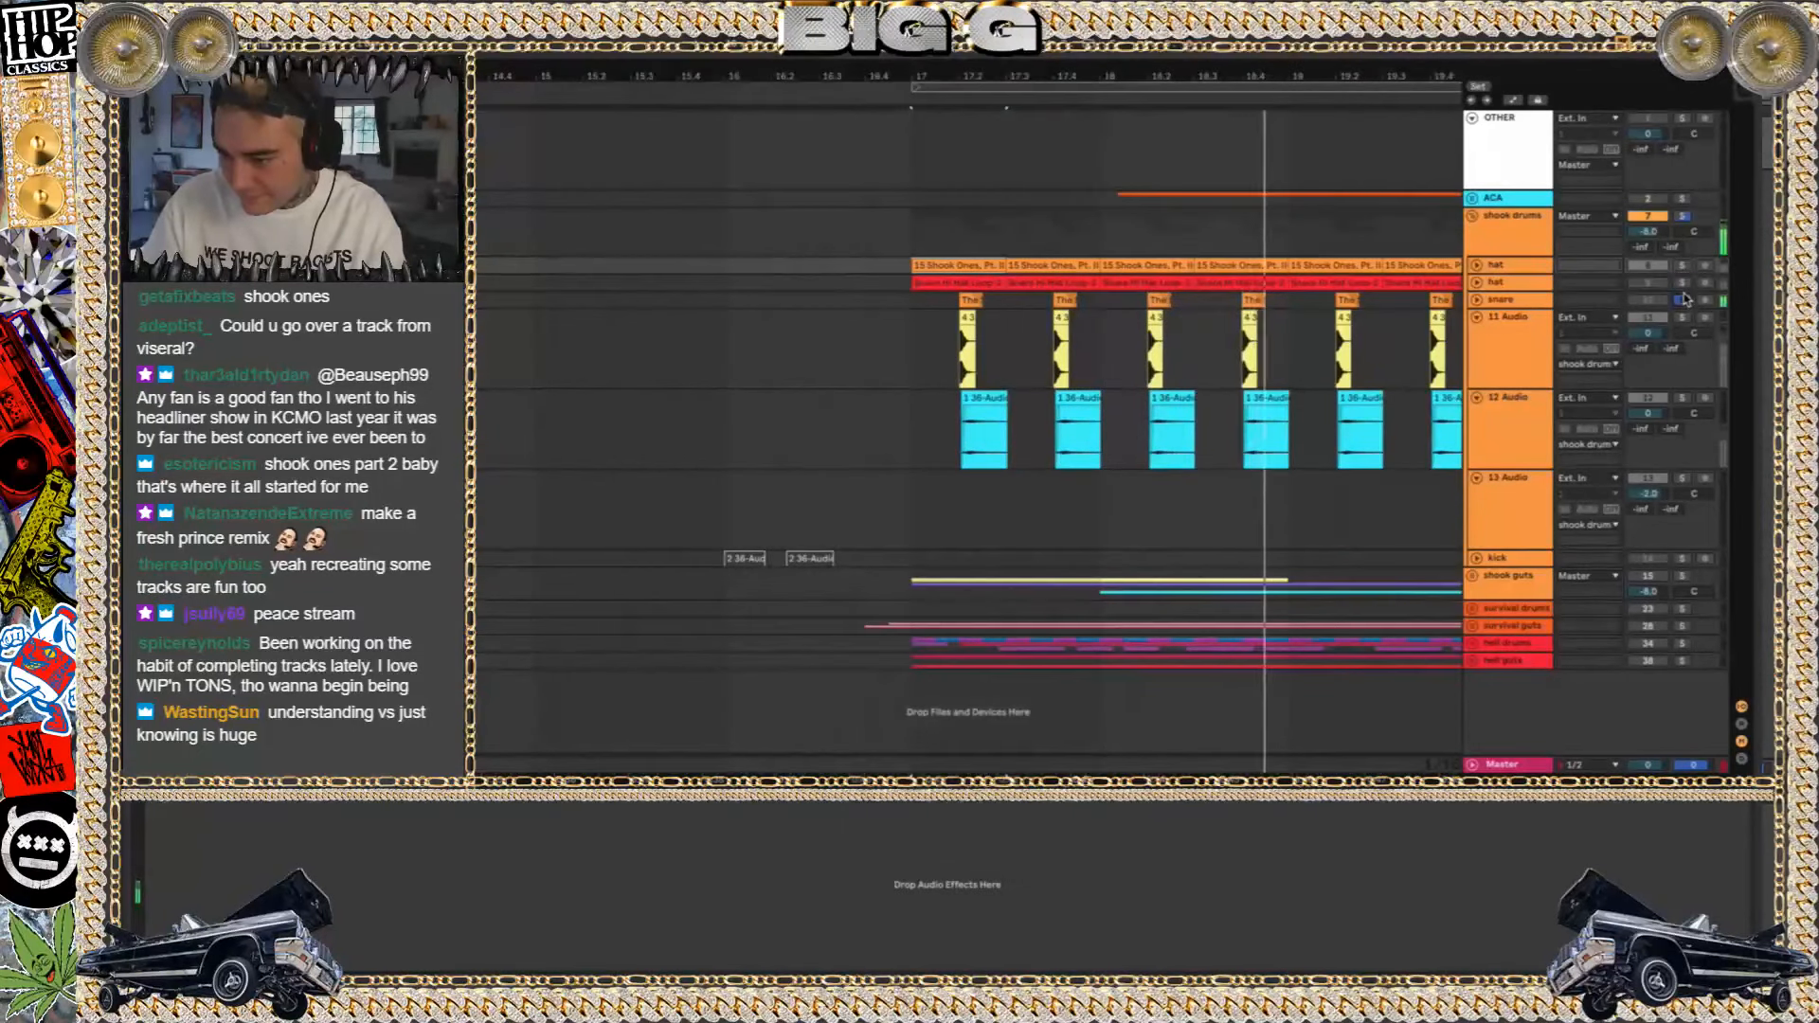
{"action": "left_click", "coordinate": [949, 281]}
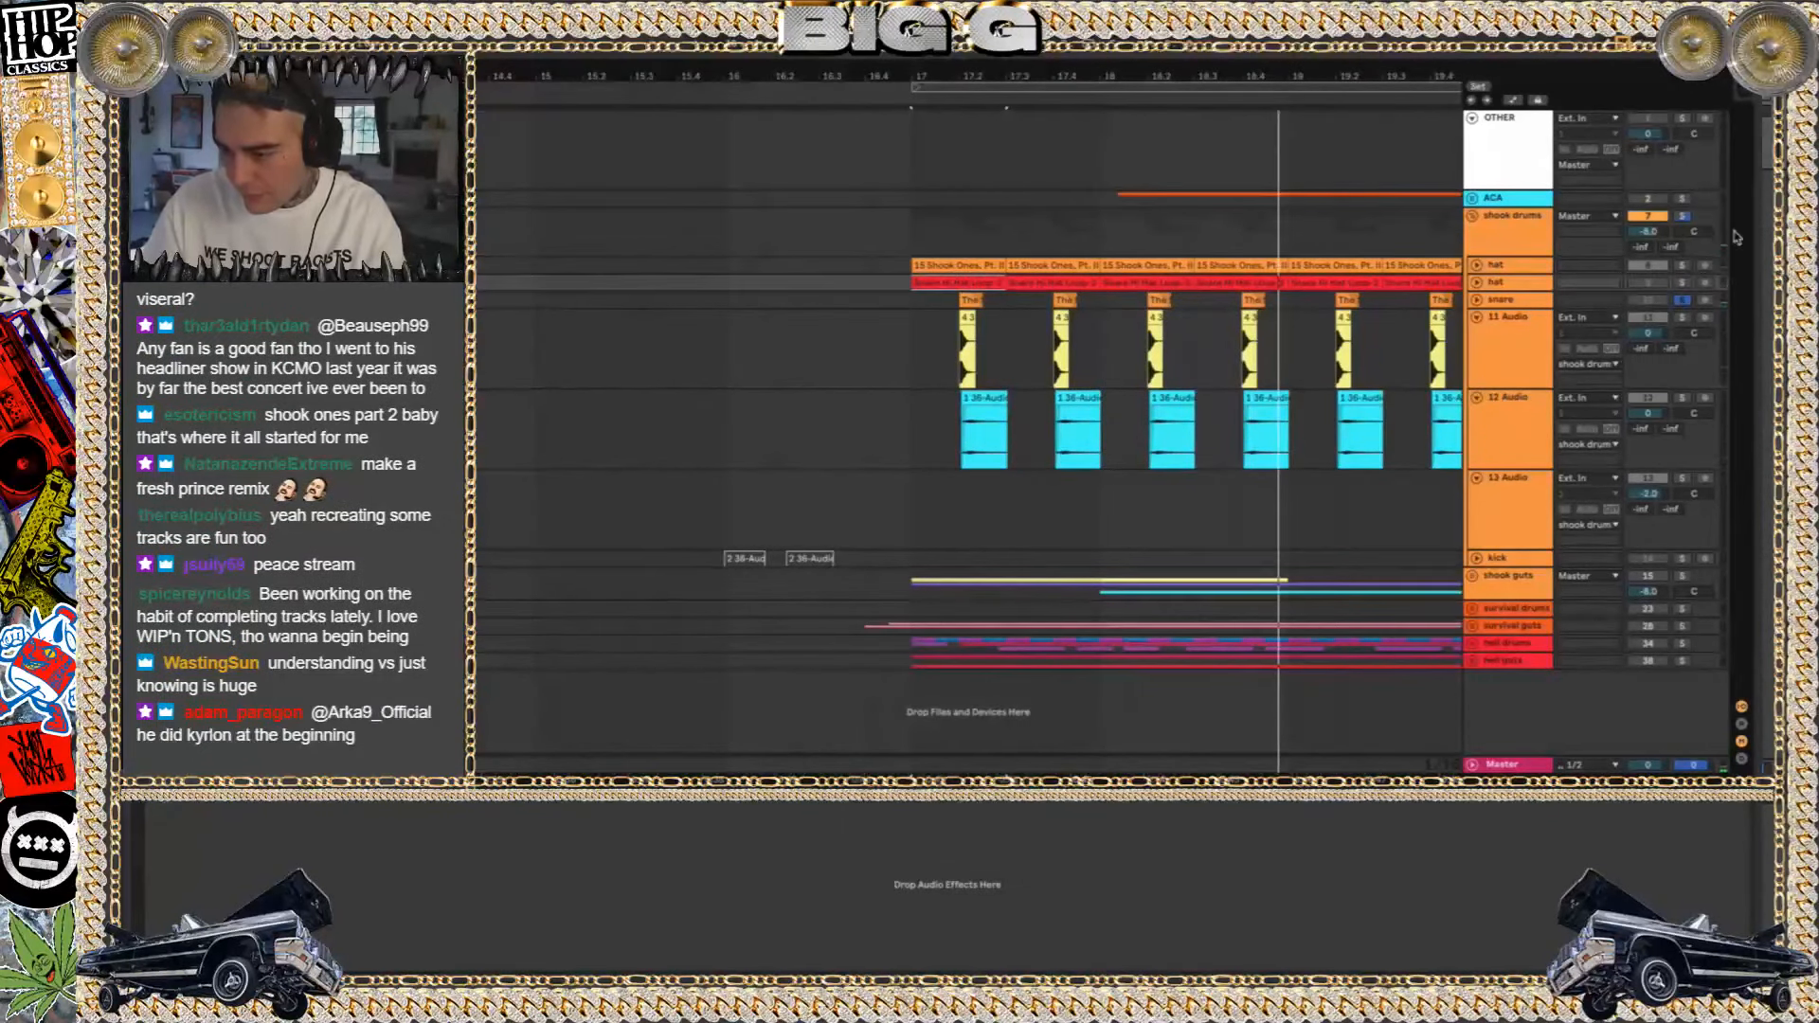
Compare the second hat track with the first hat track by playing each one soloed from bar 17
{"action": "left_click", "coordinate": [1685, 283]}
{"action": "key", "text": "space"}
{"action": "left_click", "coordinate": [1683, 267]}
{"action": "key", "text": "space"}
Unfold the second hat track and play its loop soloed against the first hat track
{"action": "key", "text": "space"}
{"action": "left_click", "coordinate": [1477, 282]}
{"action": "left_click", "coordinate": [1682, 284]}
{"action": "key", "text": "space"}
{"action": "key", "text": "space"}
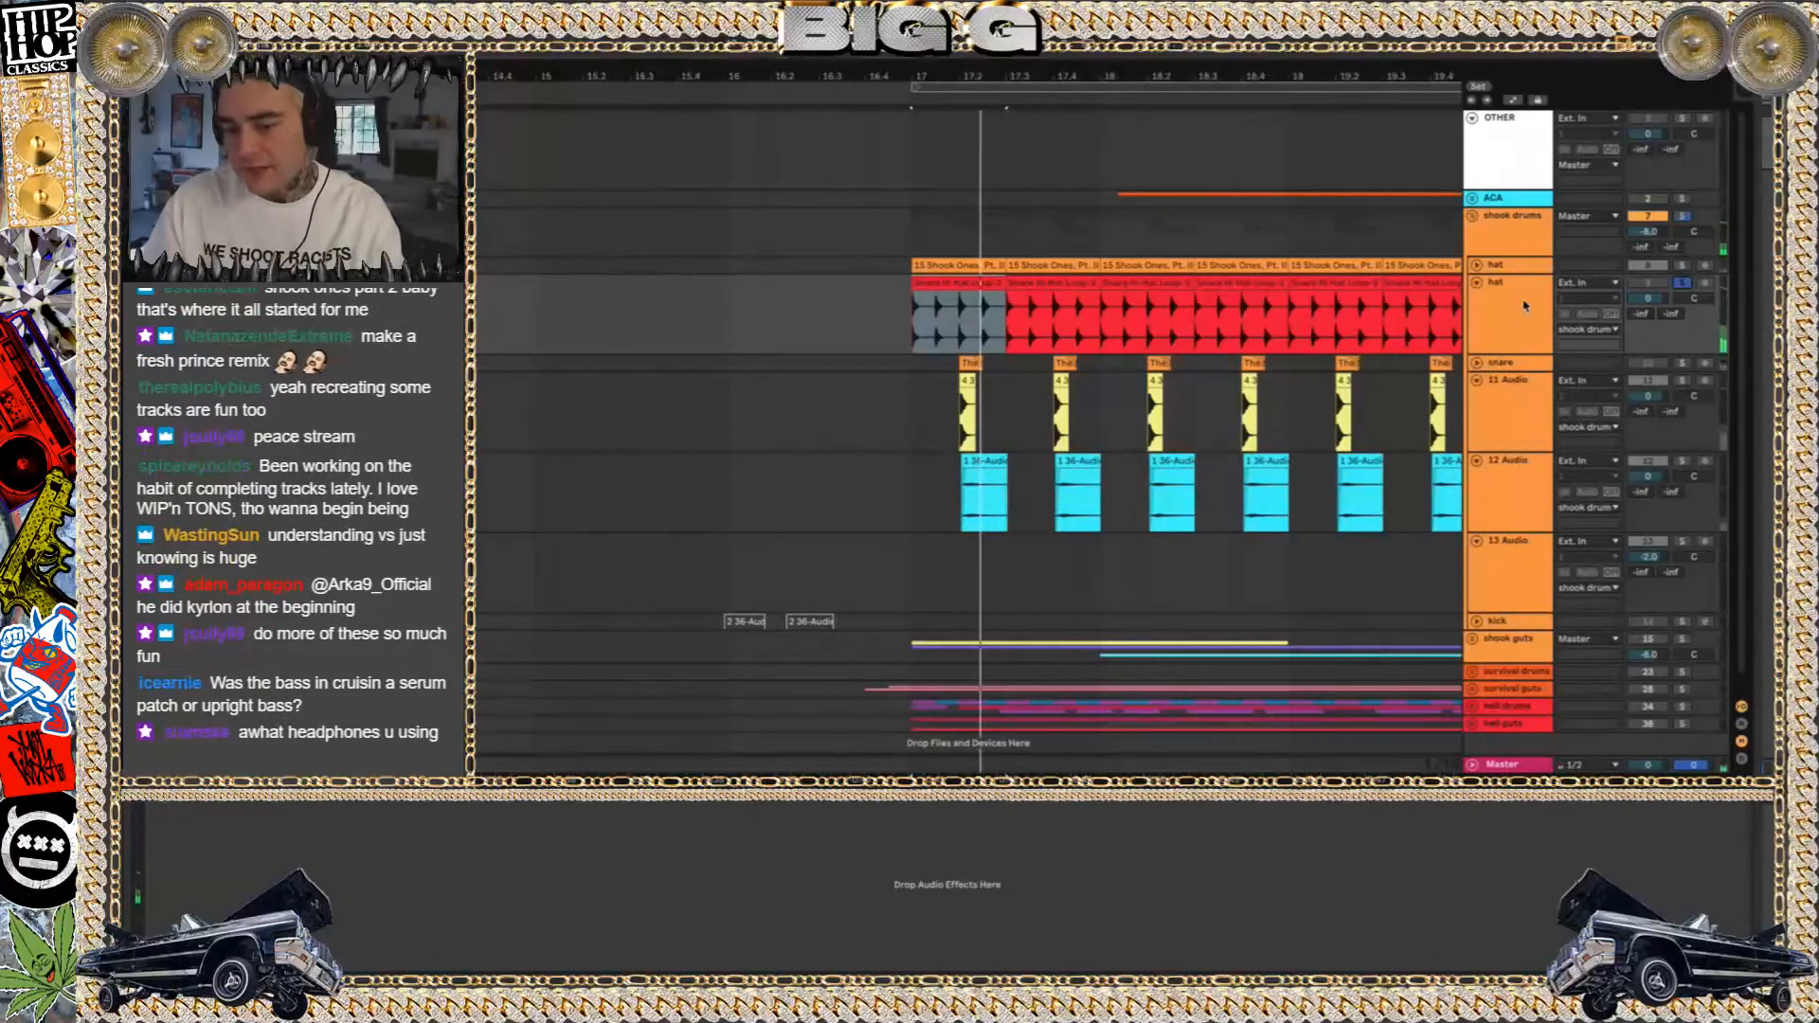
{"action": "key", "text": "space"}
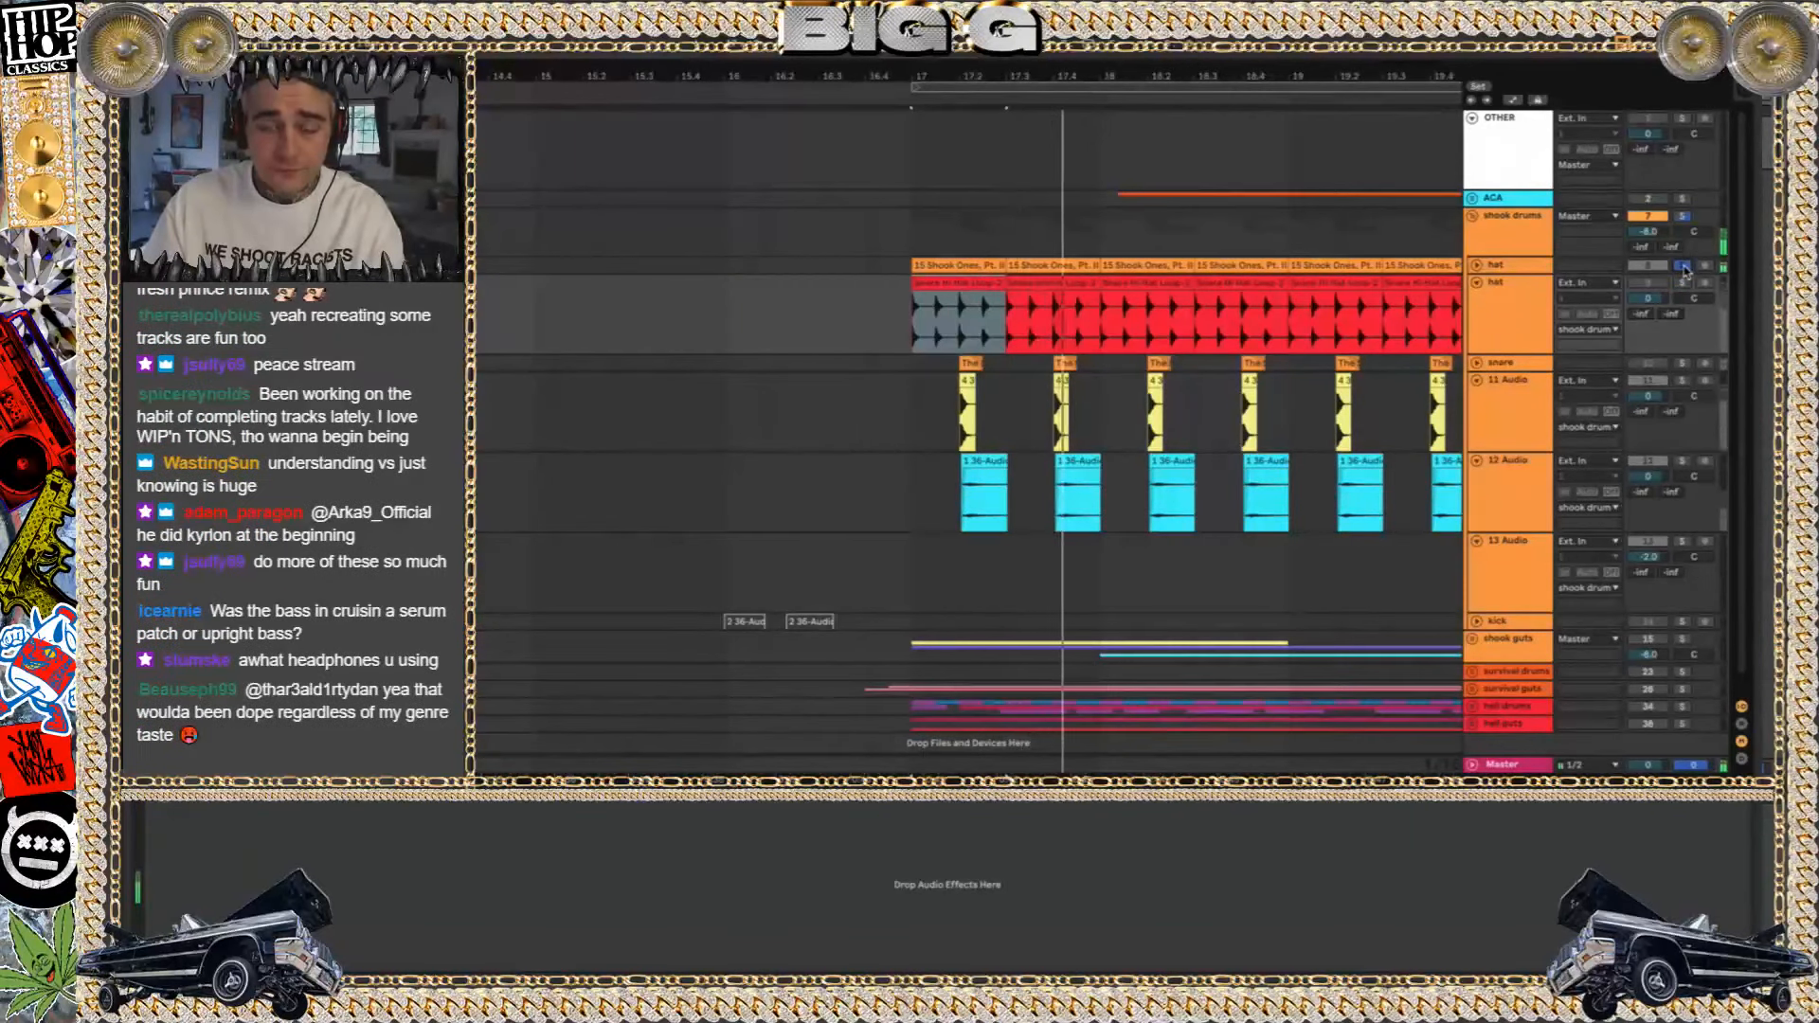
{"action": "key", "text": "space"}
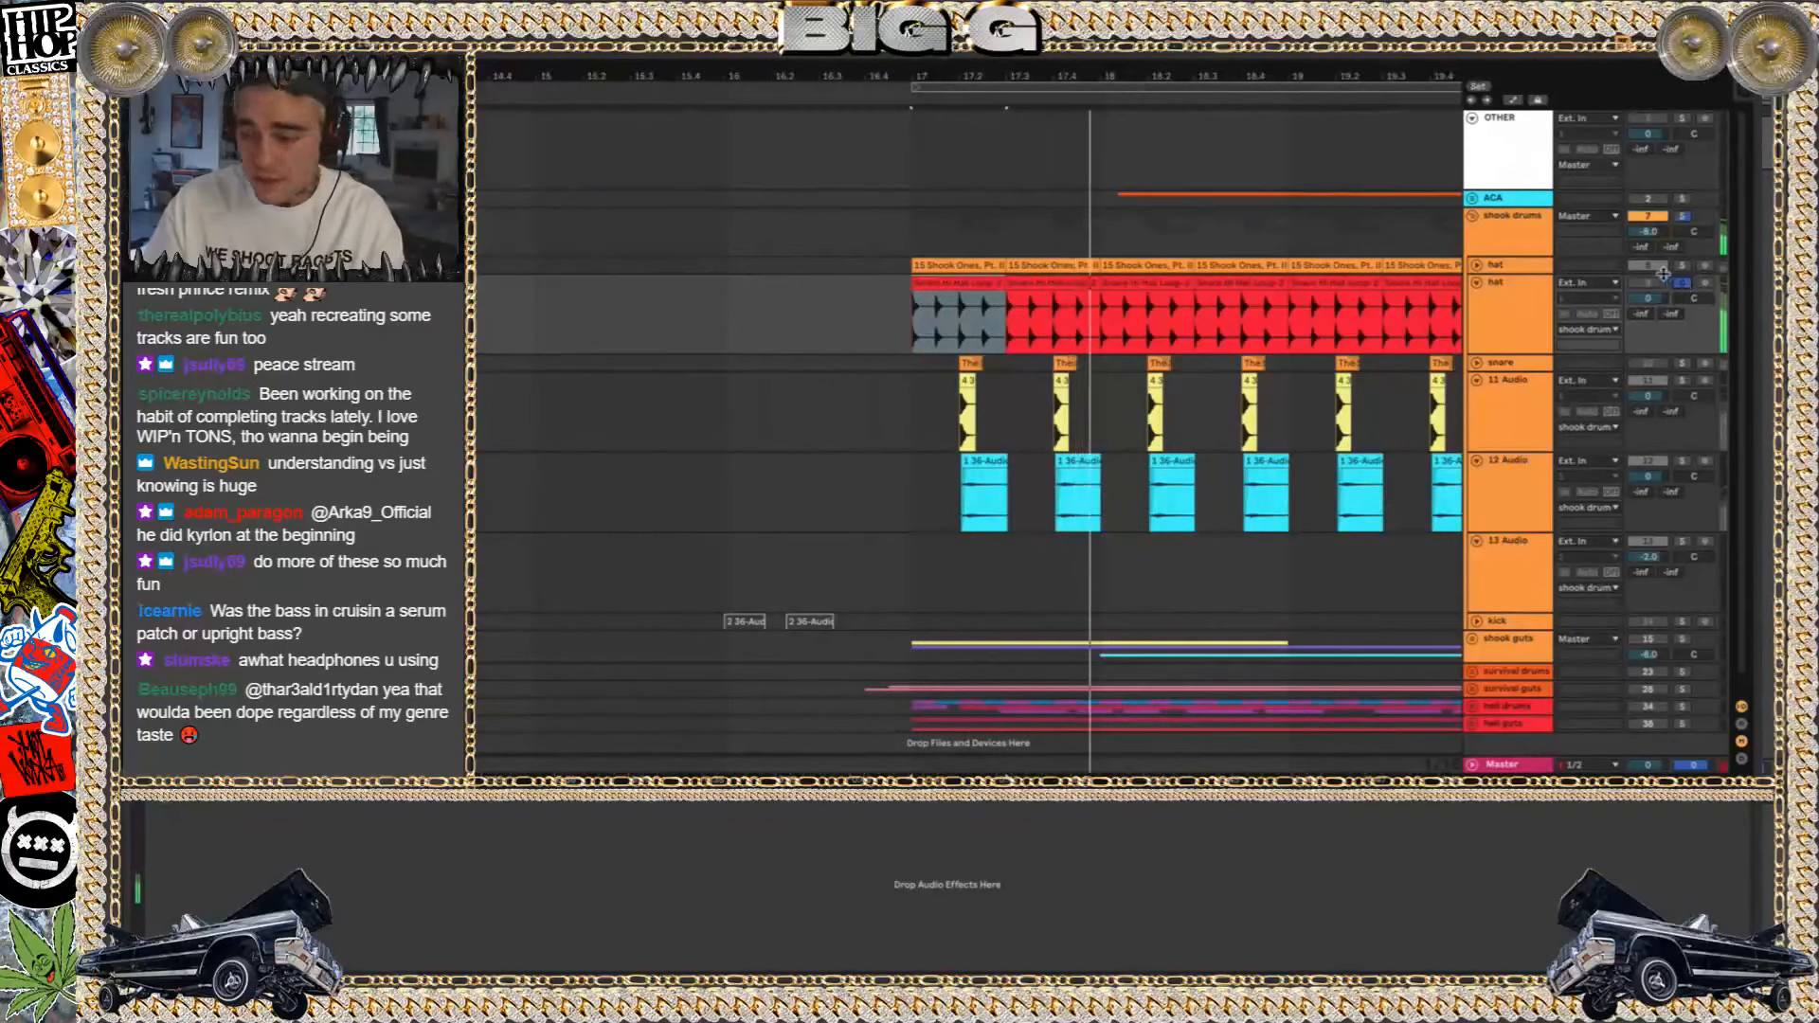
Fold the second hat track, clear its solo and briefly unfold the first hat track
{"action": "left_click", "coordinate": [1477, 283]}
{"action": "left_click", "coordinate": [1683, 285]}
{"action": "left_click", "coordinate": [1477, 266]}
{"action": "left_click", "coordinate": [1477, 266]}
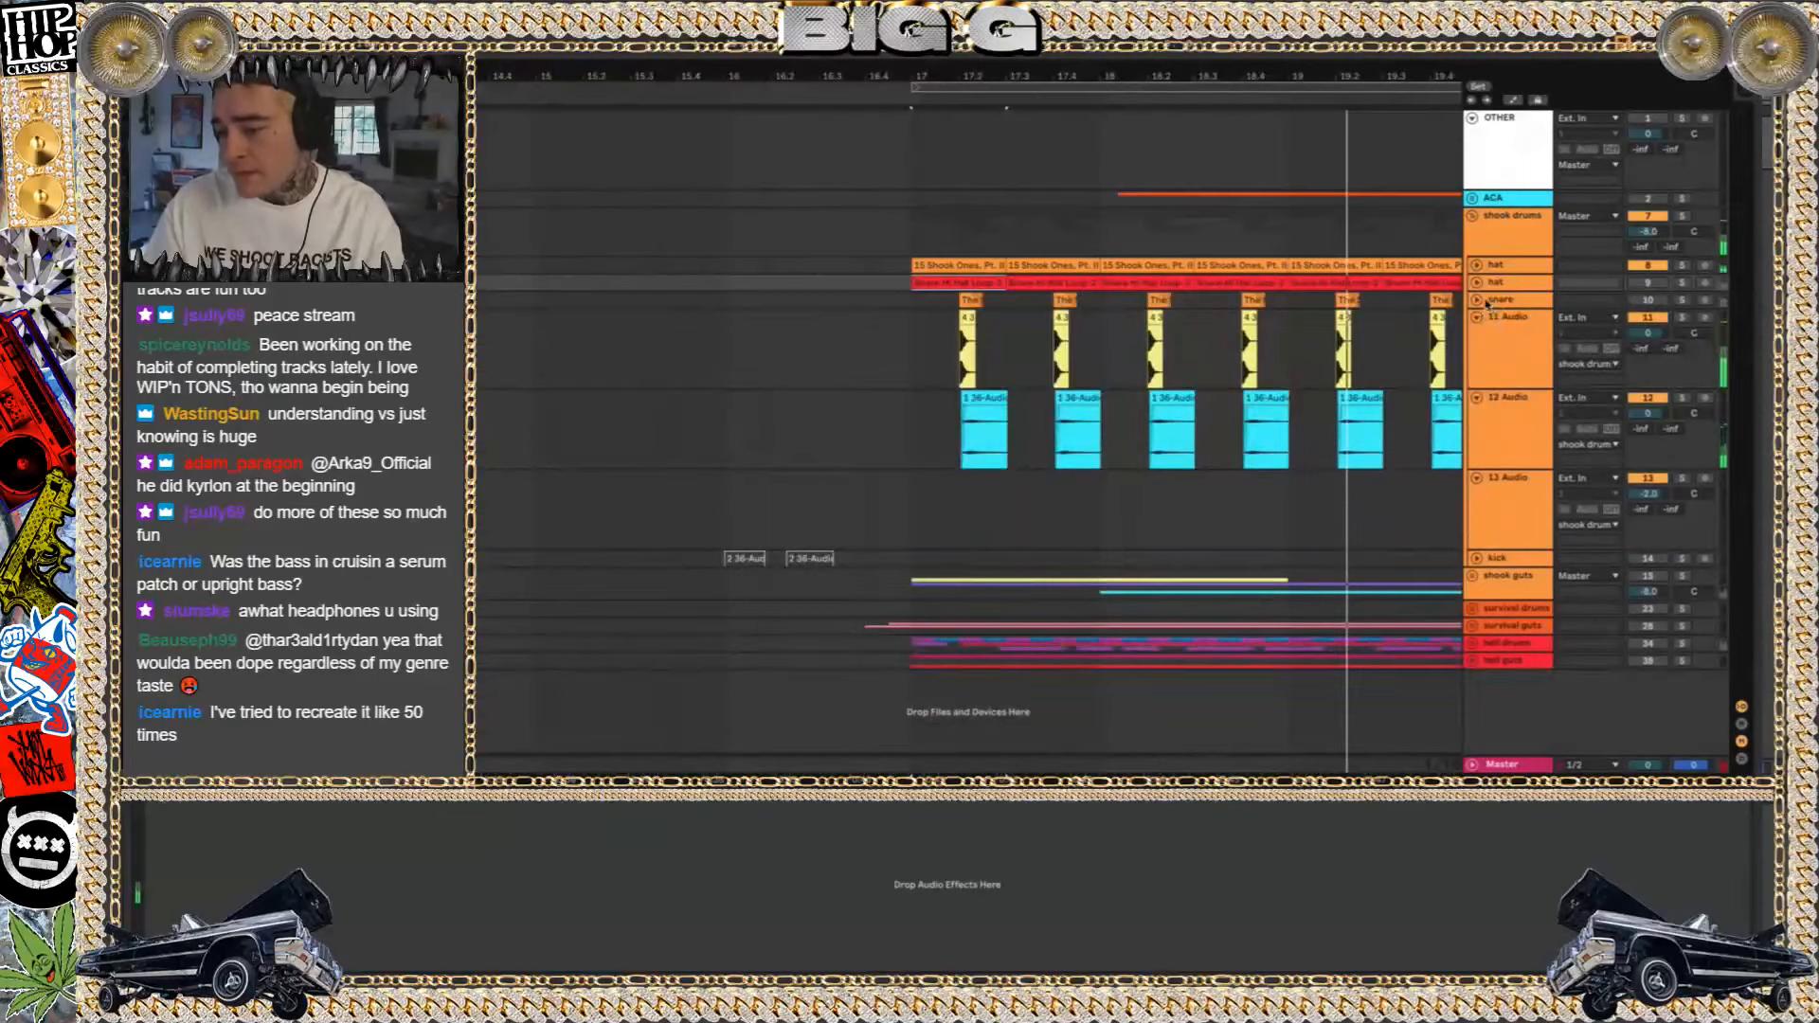
Unfold the snare track, select its first clip at 17.2 and hide the tracks' input/output routing section
{"action": "left_click", "coordinate": [1477, 300]}
{"action": "scroll", "coordinate": [983, 358], "scroll_direction": "up", "scroll_amount": 2}
{"action": "scroll", "coordinate": [982, 358], "scroll_direction": "up", "scroll_amount": 2}
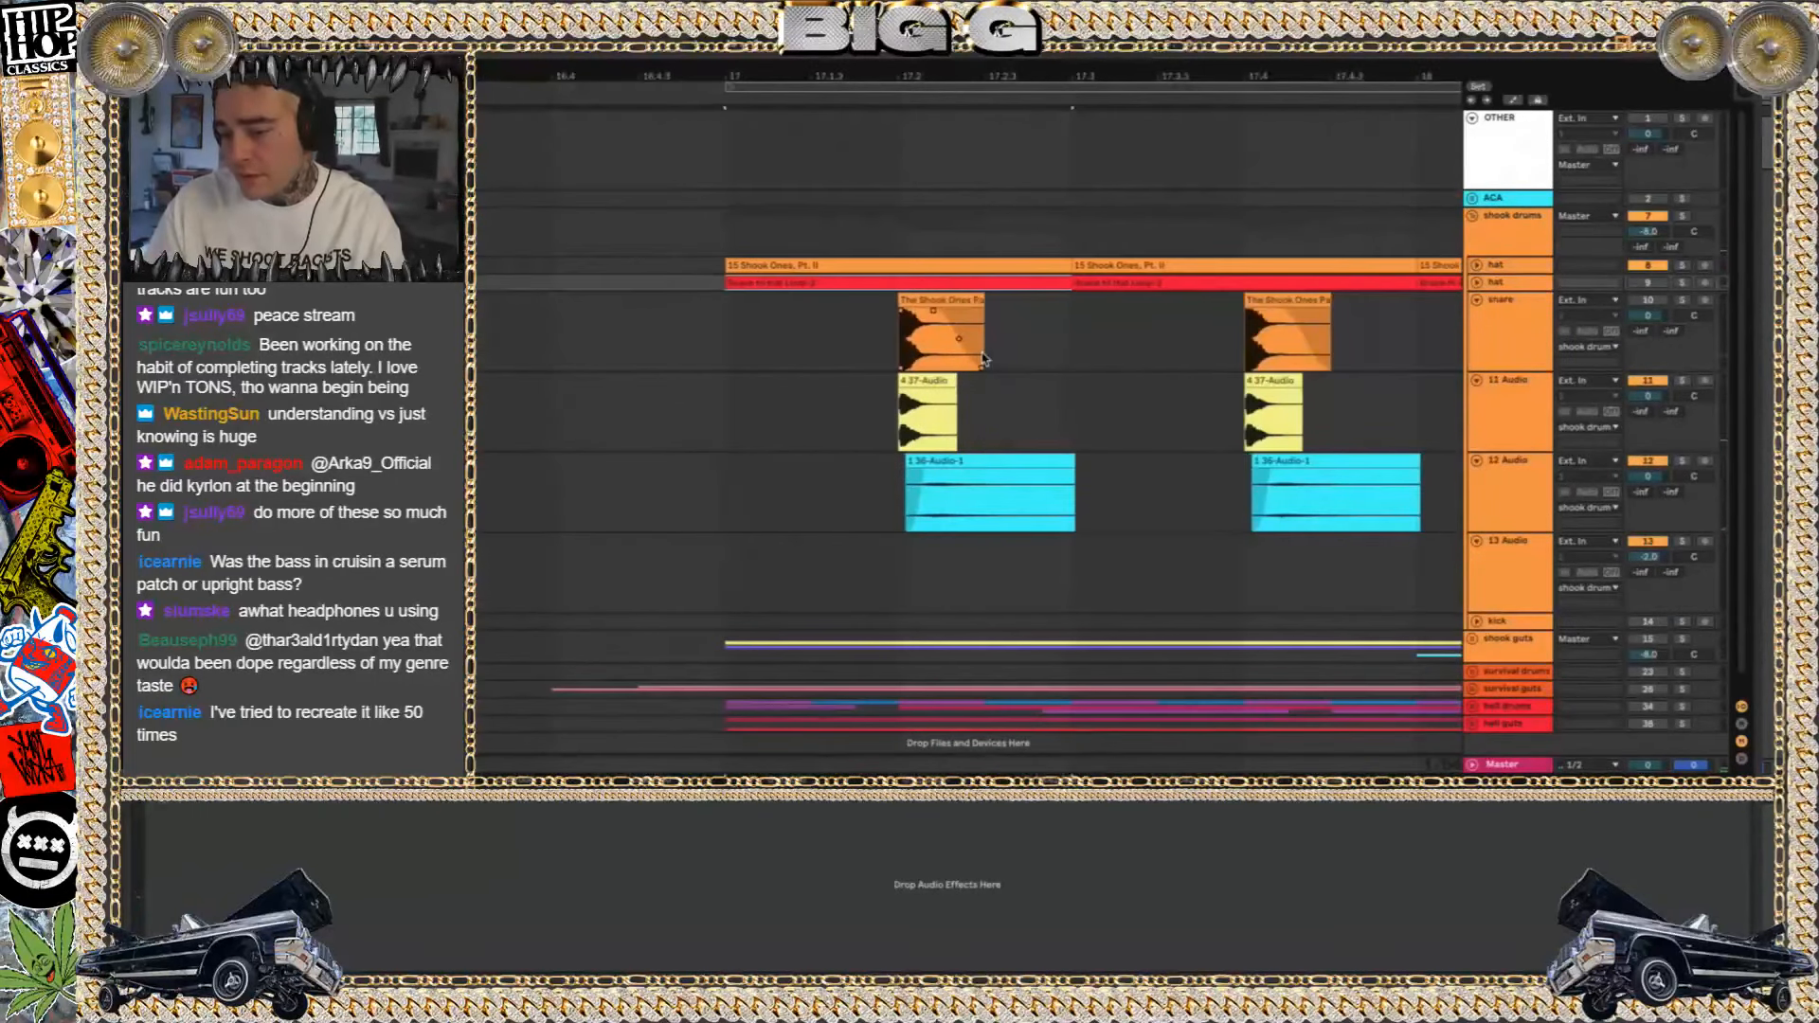
{"action": "left_click", "coordinate": [945, 303]}
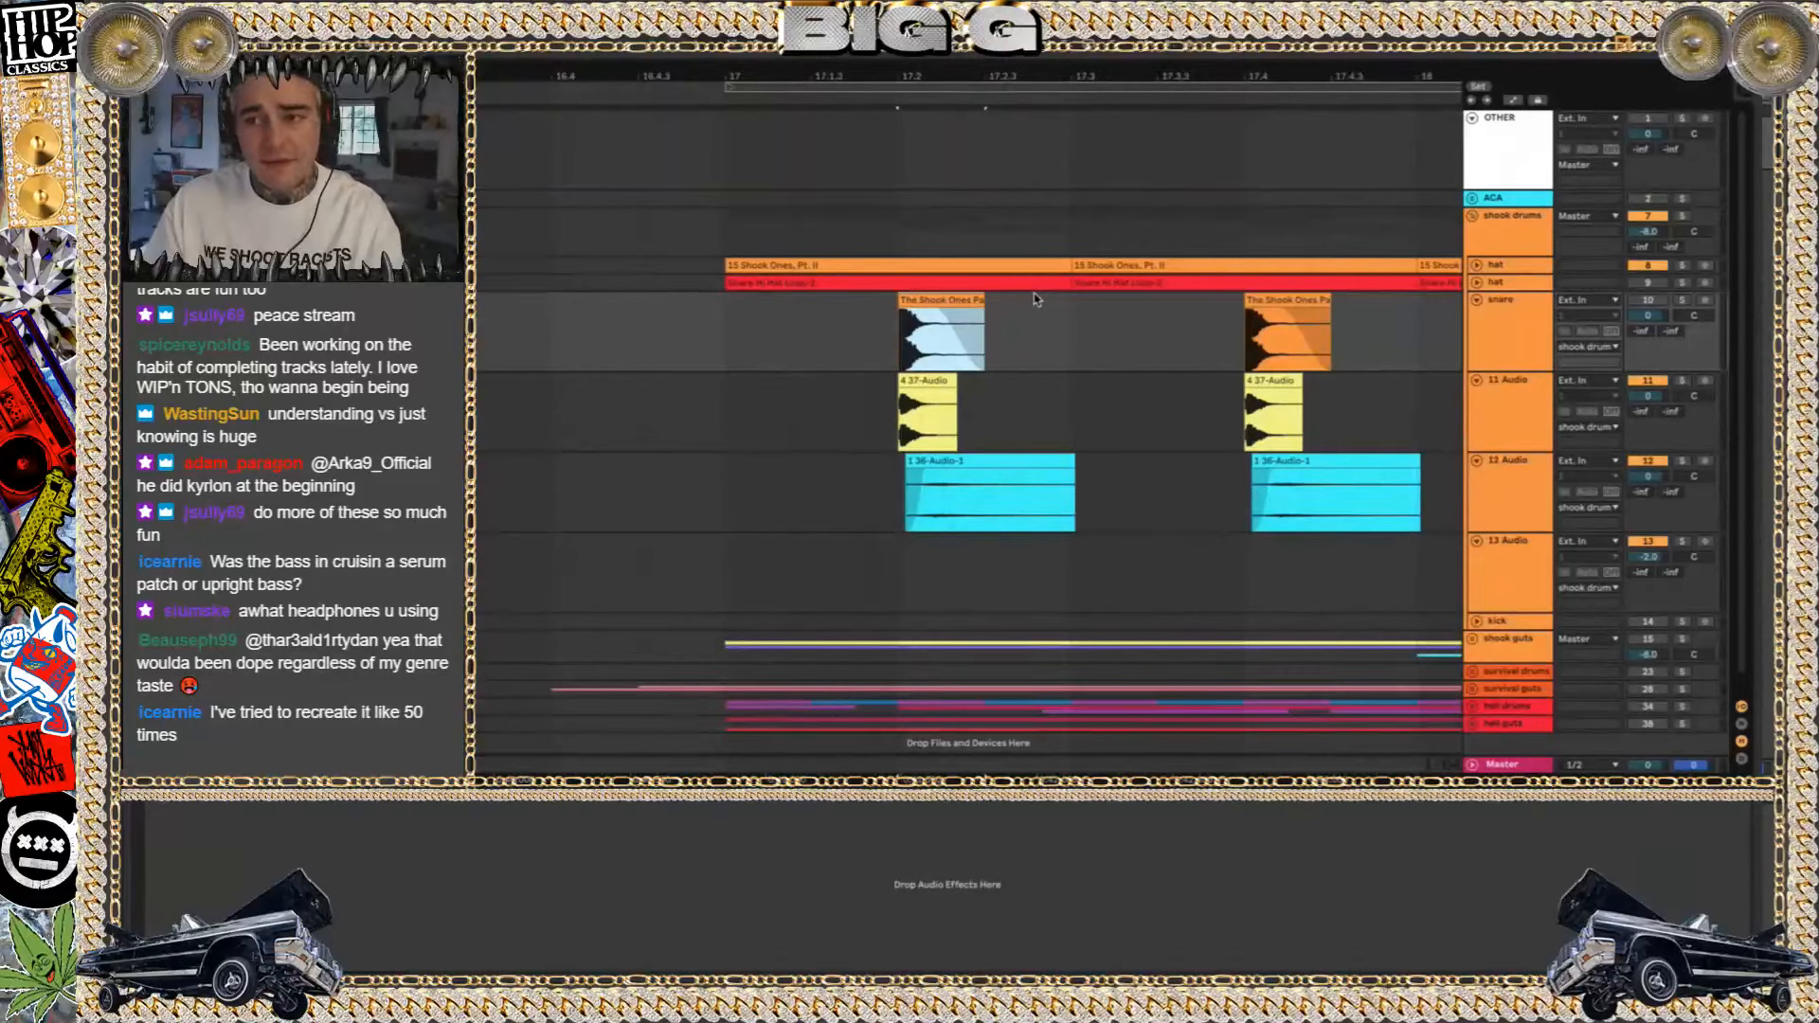
{"action": "left_click", "coordinate": [1740, 705]}
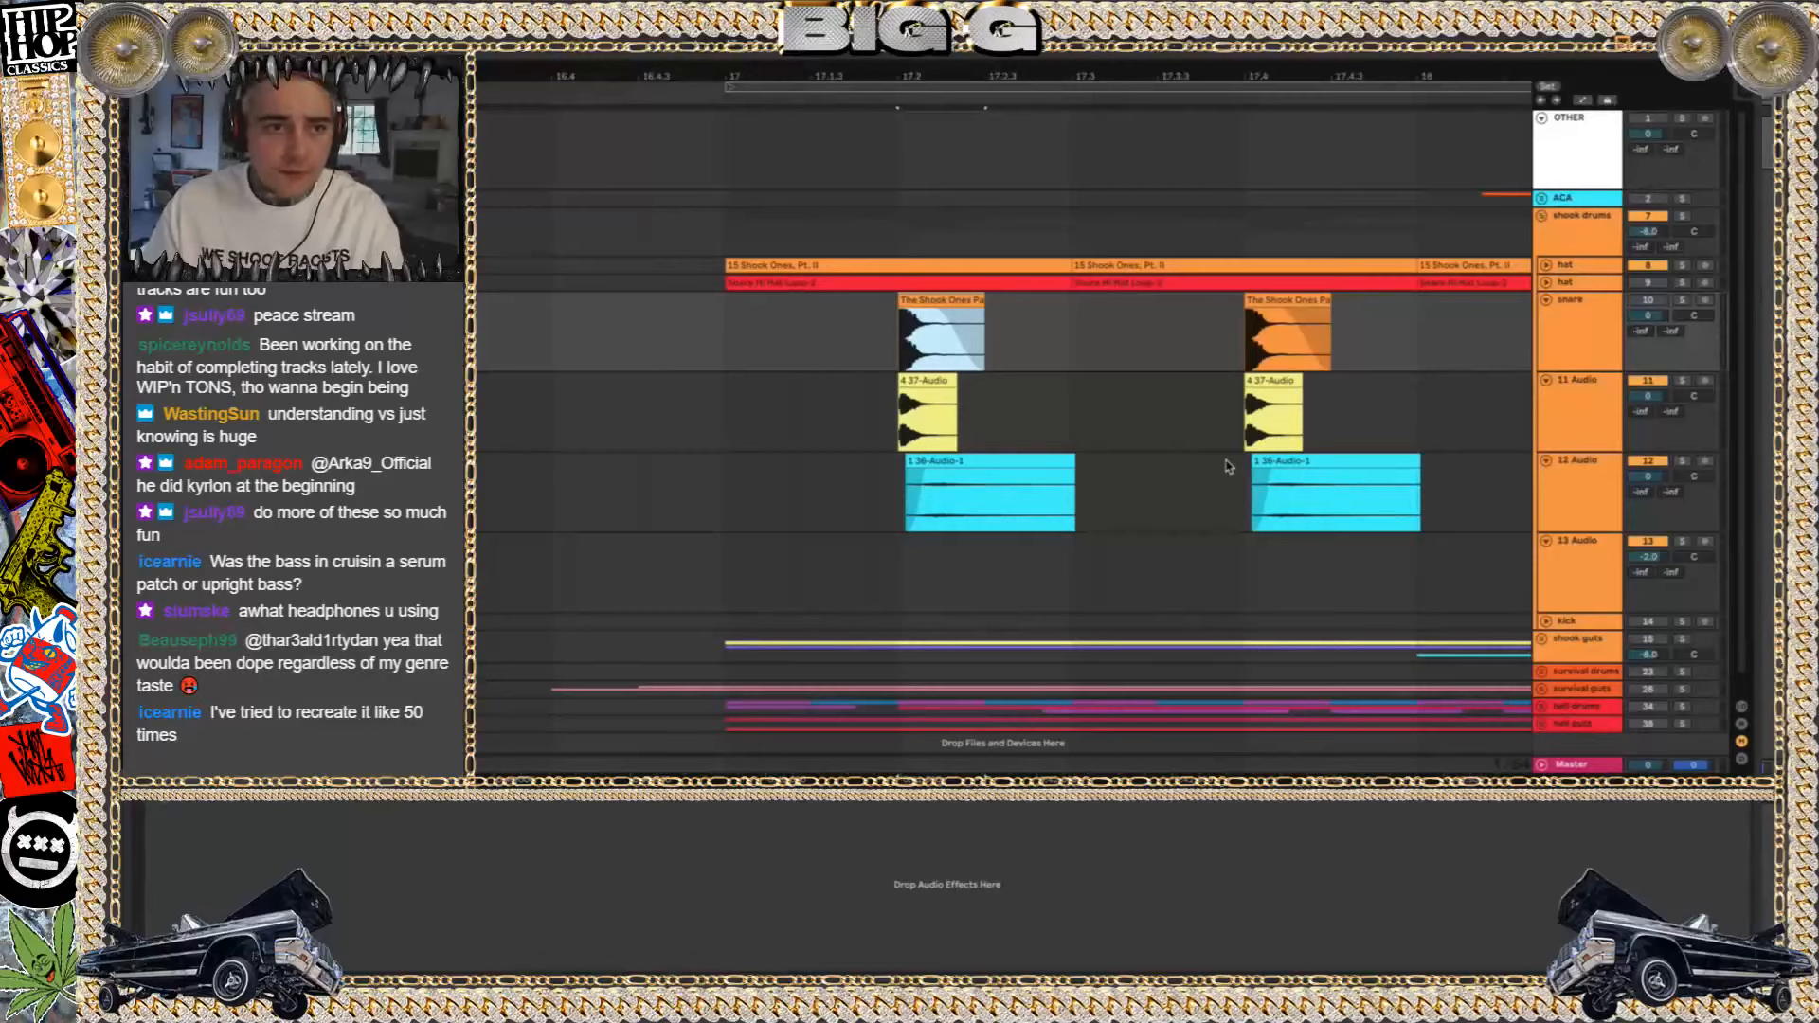
Audition the first snare clip soloed, followed by the first clip of the 12 Audio track soloed
{"action": "key", "text": "space"}
{"action": "left_click", "coordinate": [1683, 299]}
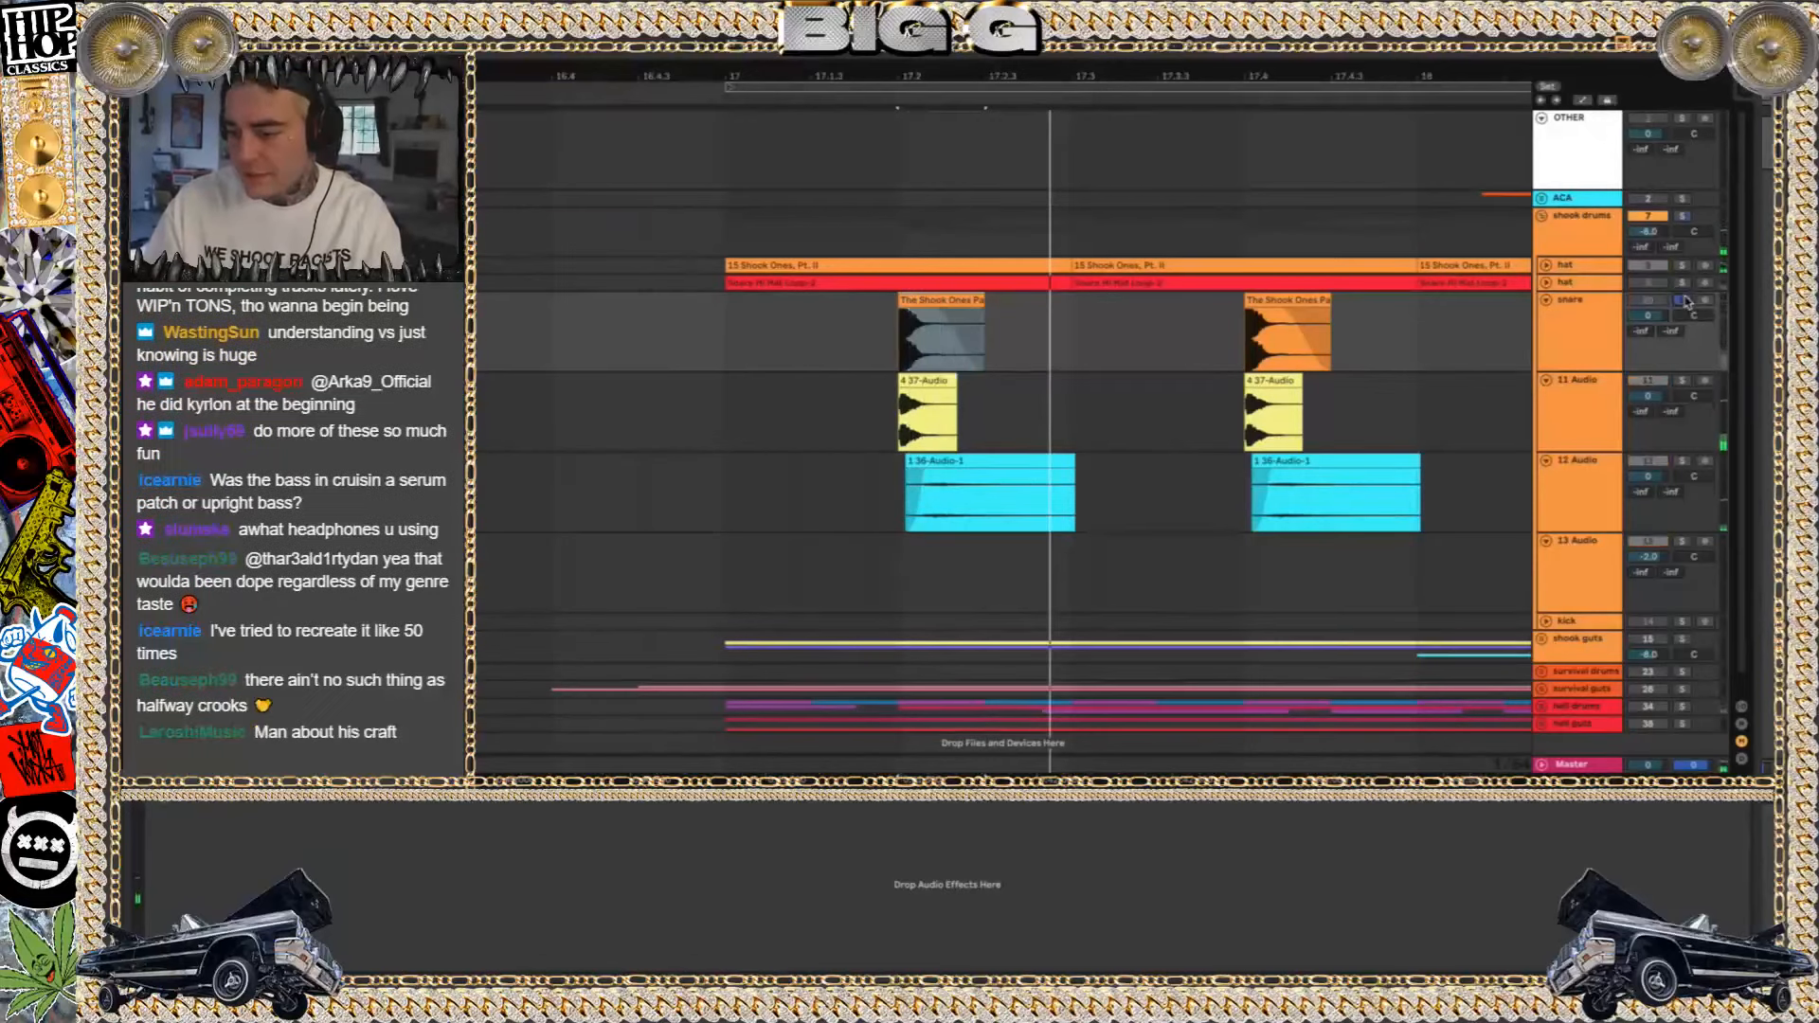
{"action": "left_click", "coordinate": [1682, 460]}
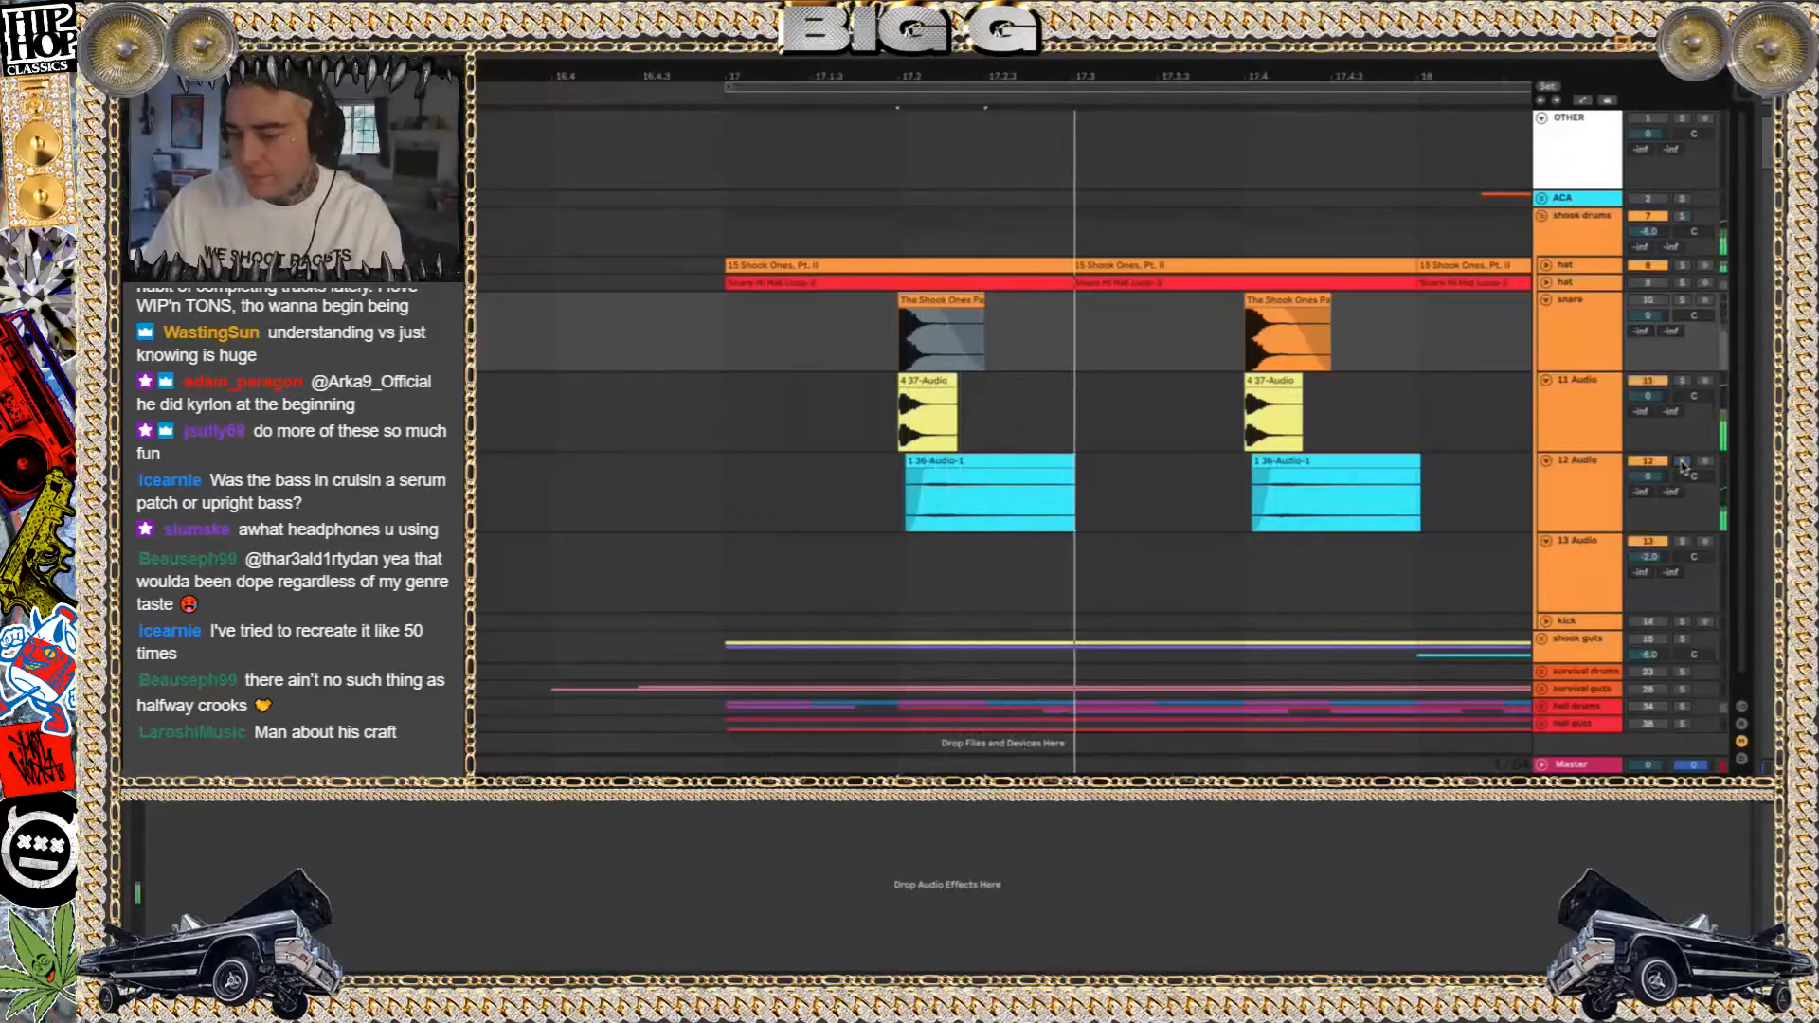
{"action": "left_click", "coordinate": [1008, 460]}
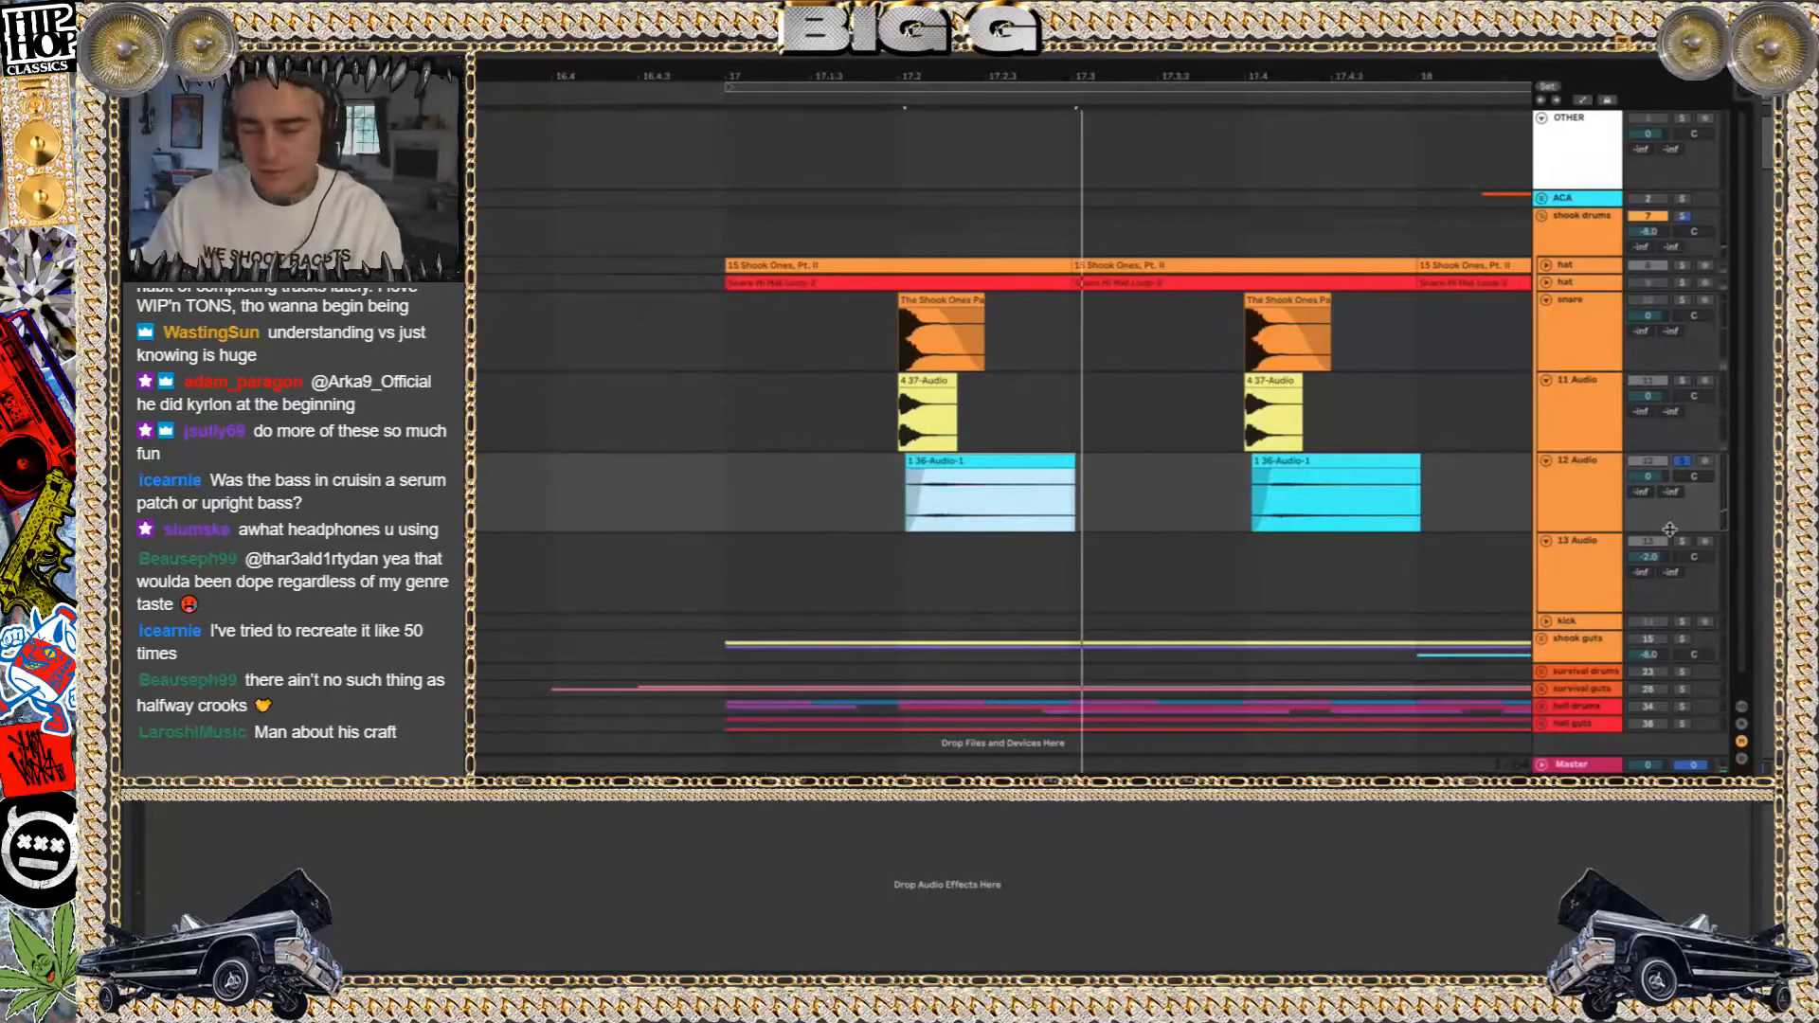
{"action": "left_click", "coordinate": [1198, 468]}
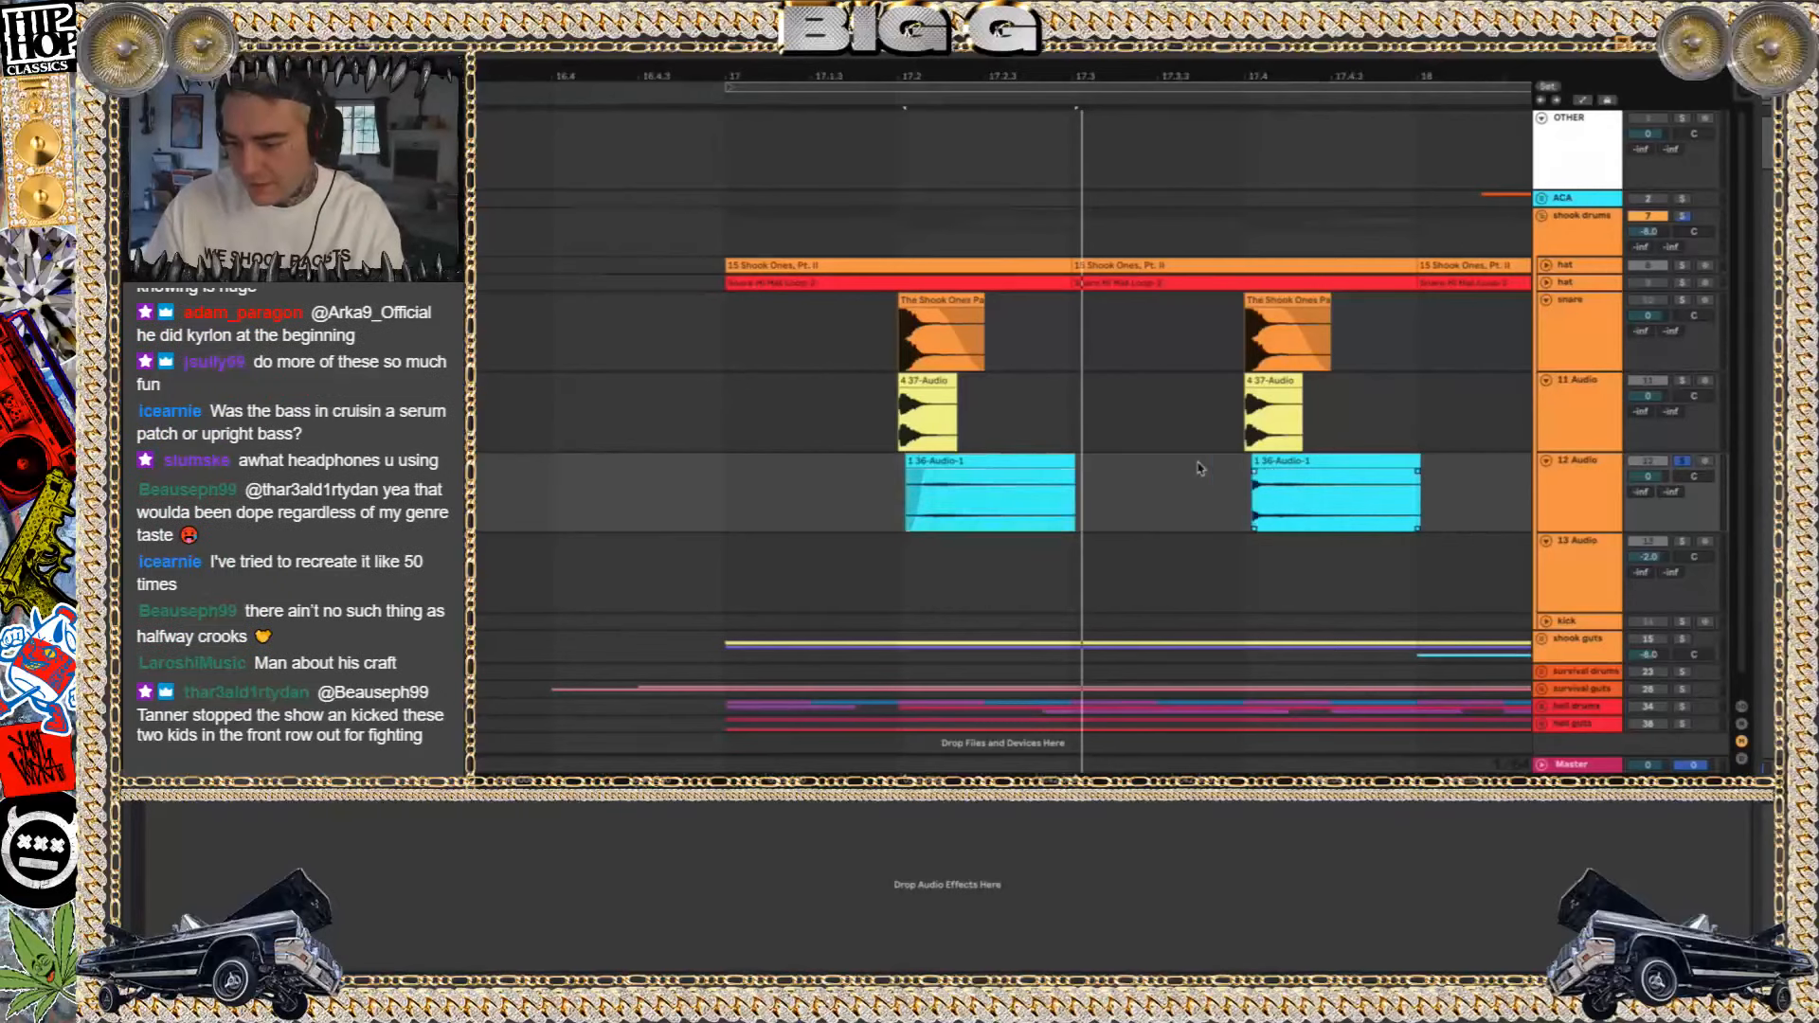
Audition the first 4 37-Audio clip with the 11 Audio track soloed
{"action": "left_click", "coordinate": [1720, 394]}
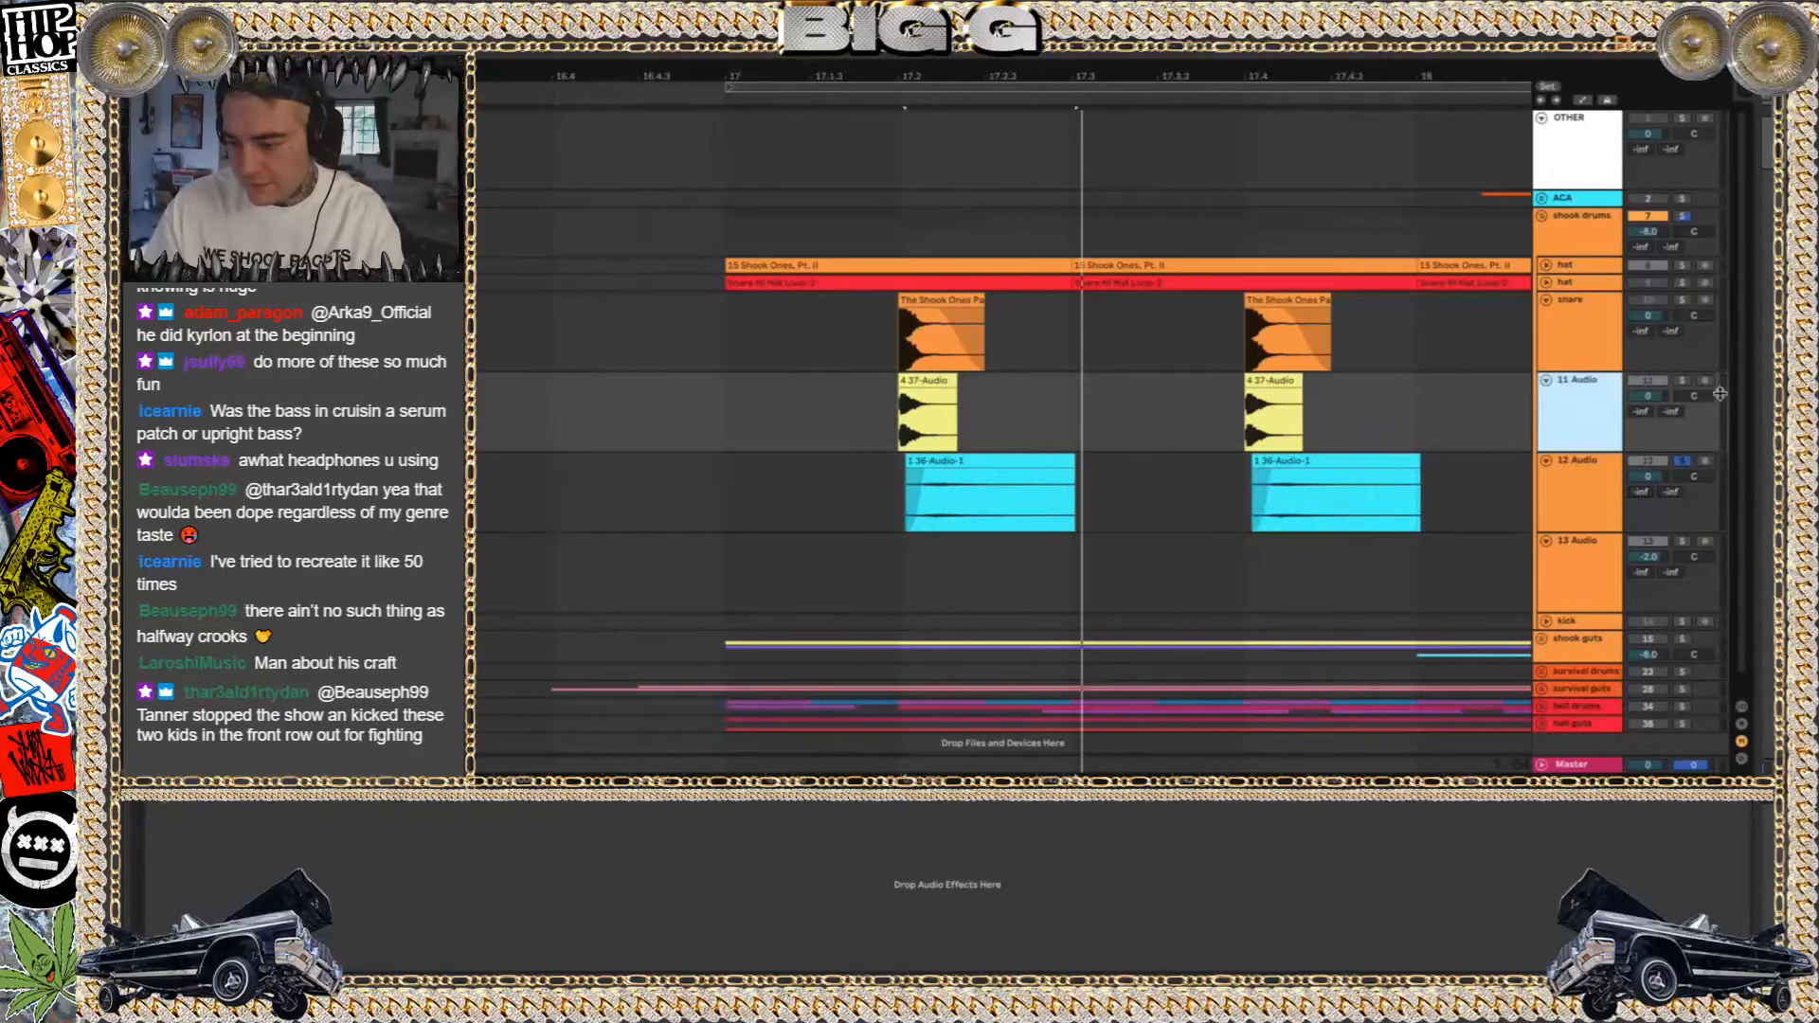
{"action": "left_click", "coordinate": [928, 379]}
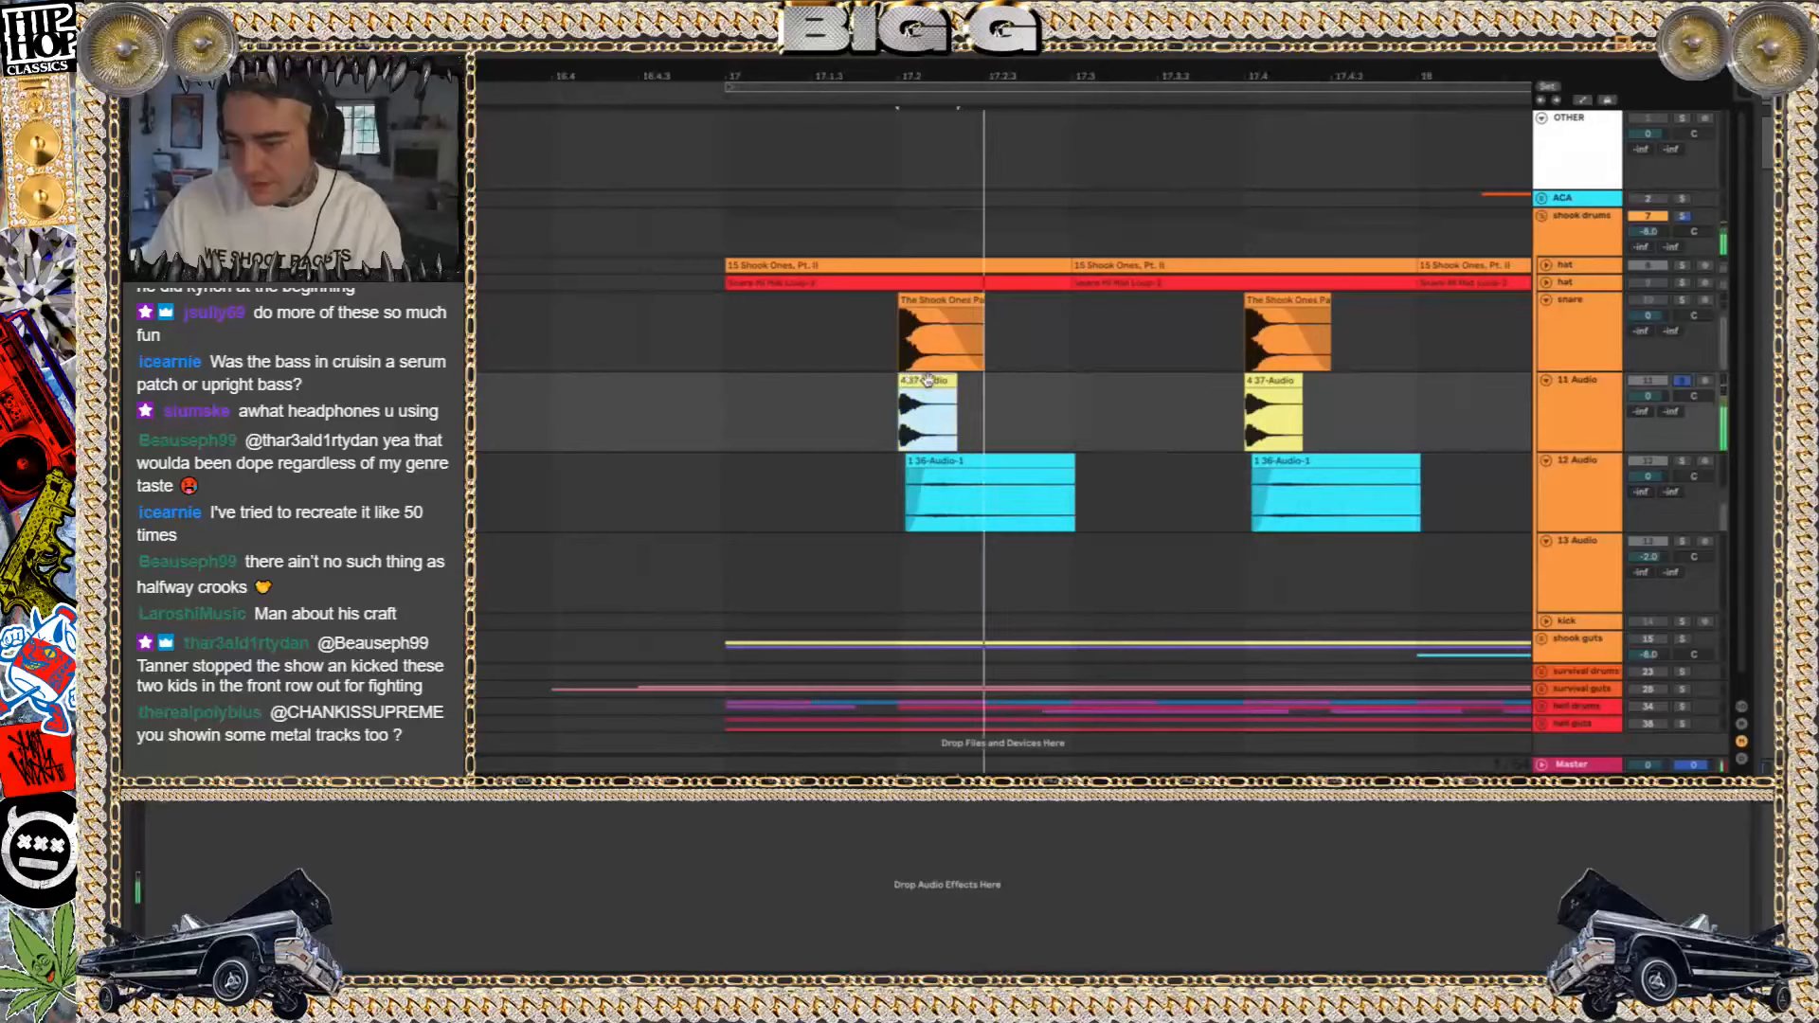
{"action": "left_click", "coordinate": [1605, 425]}
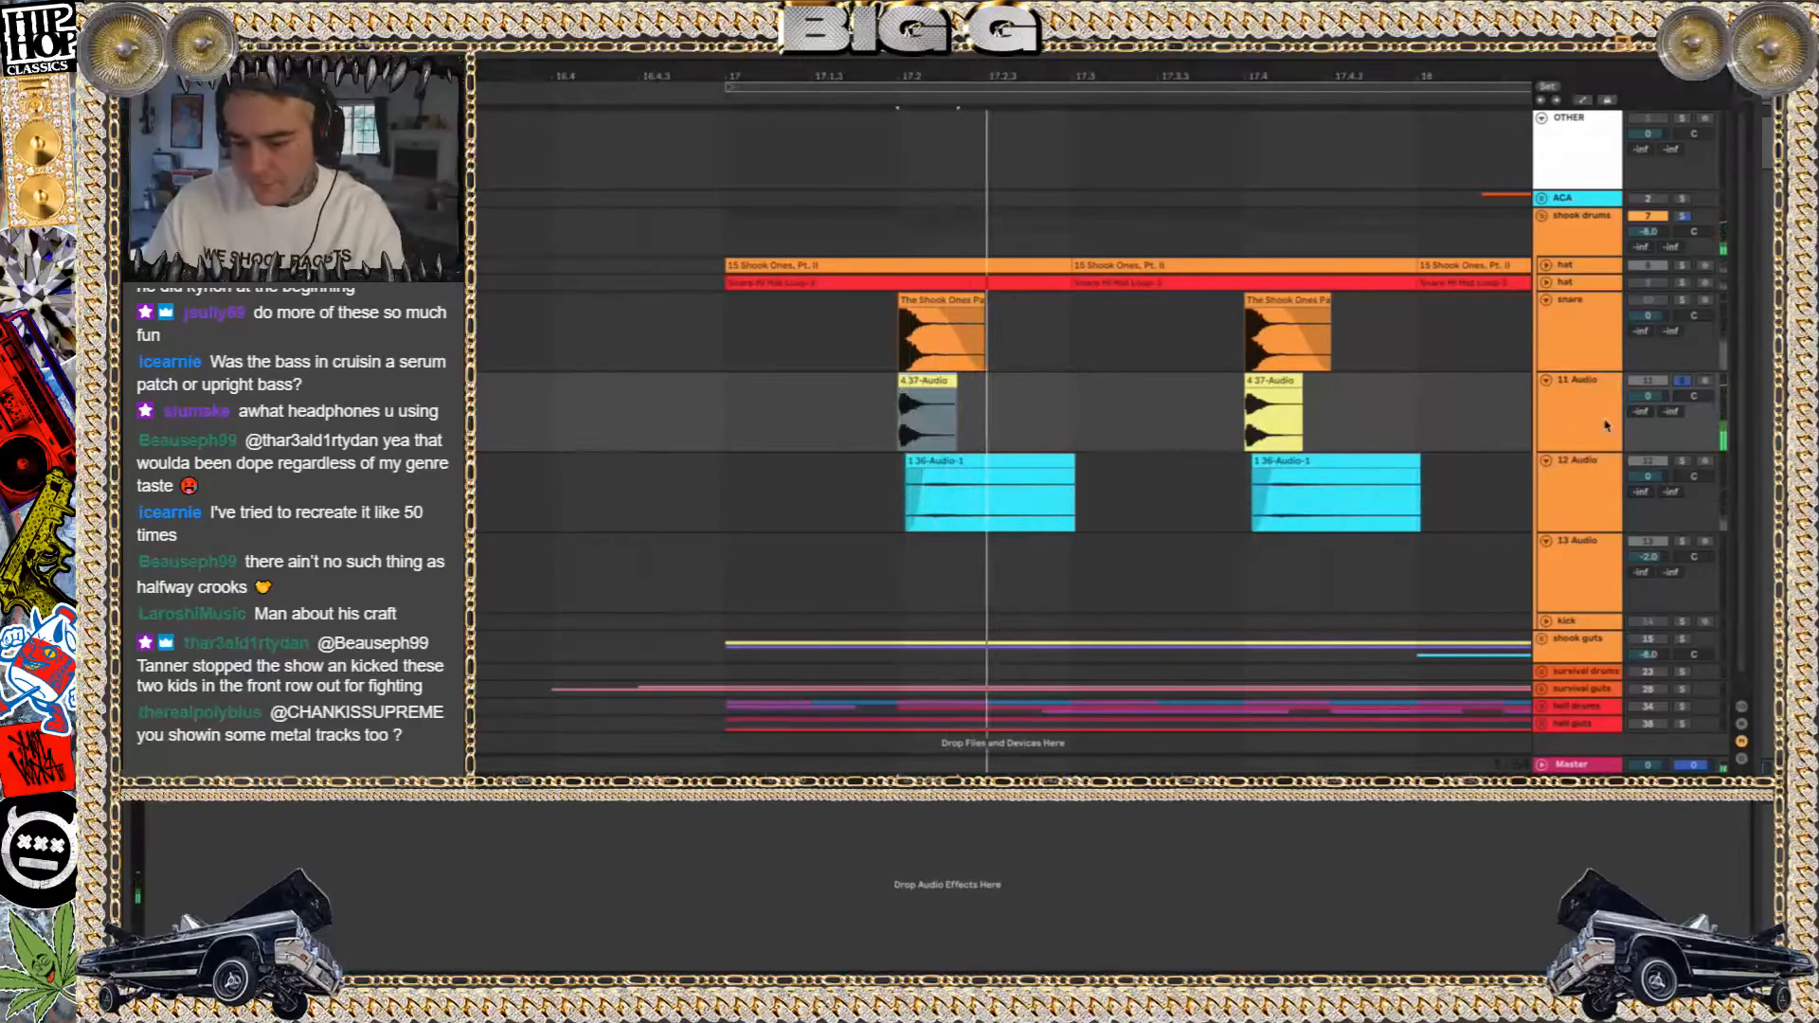
Compare the snare and 11 Audio layers, clear their solos and select the first clip of each in turn
{"action": "left_click", "coordinate": [1690, 299]}
{"action": "left_click", "coordinate": [1684, 381]}
{"action": "left_click", "coordinate": [1685, 382]}
{"action": "left_click", "coordinate": [946, 300]}
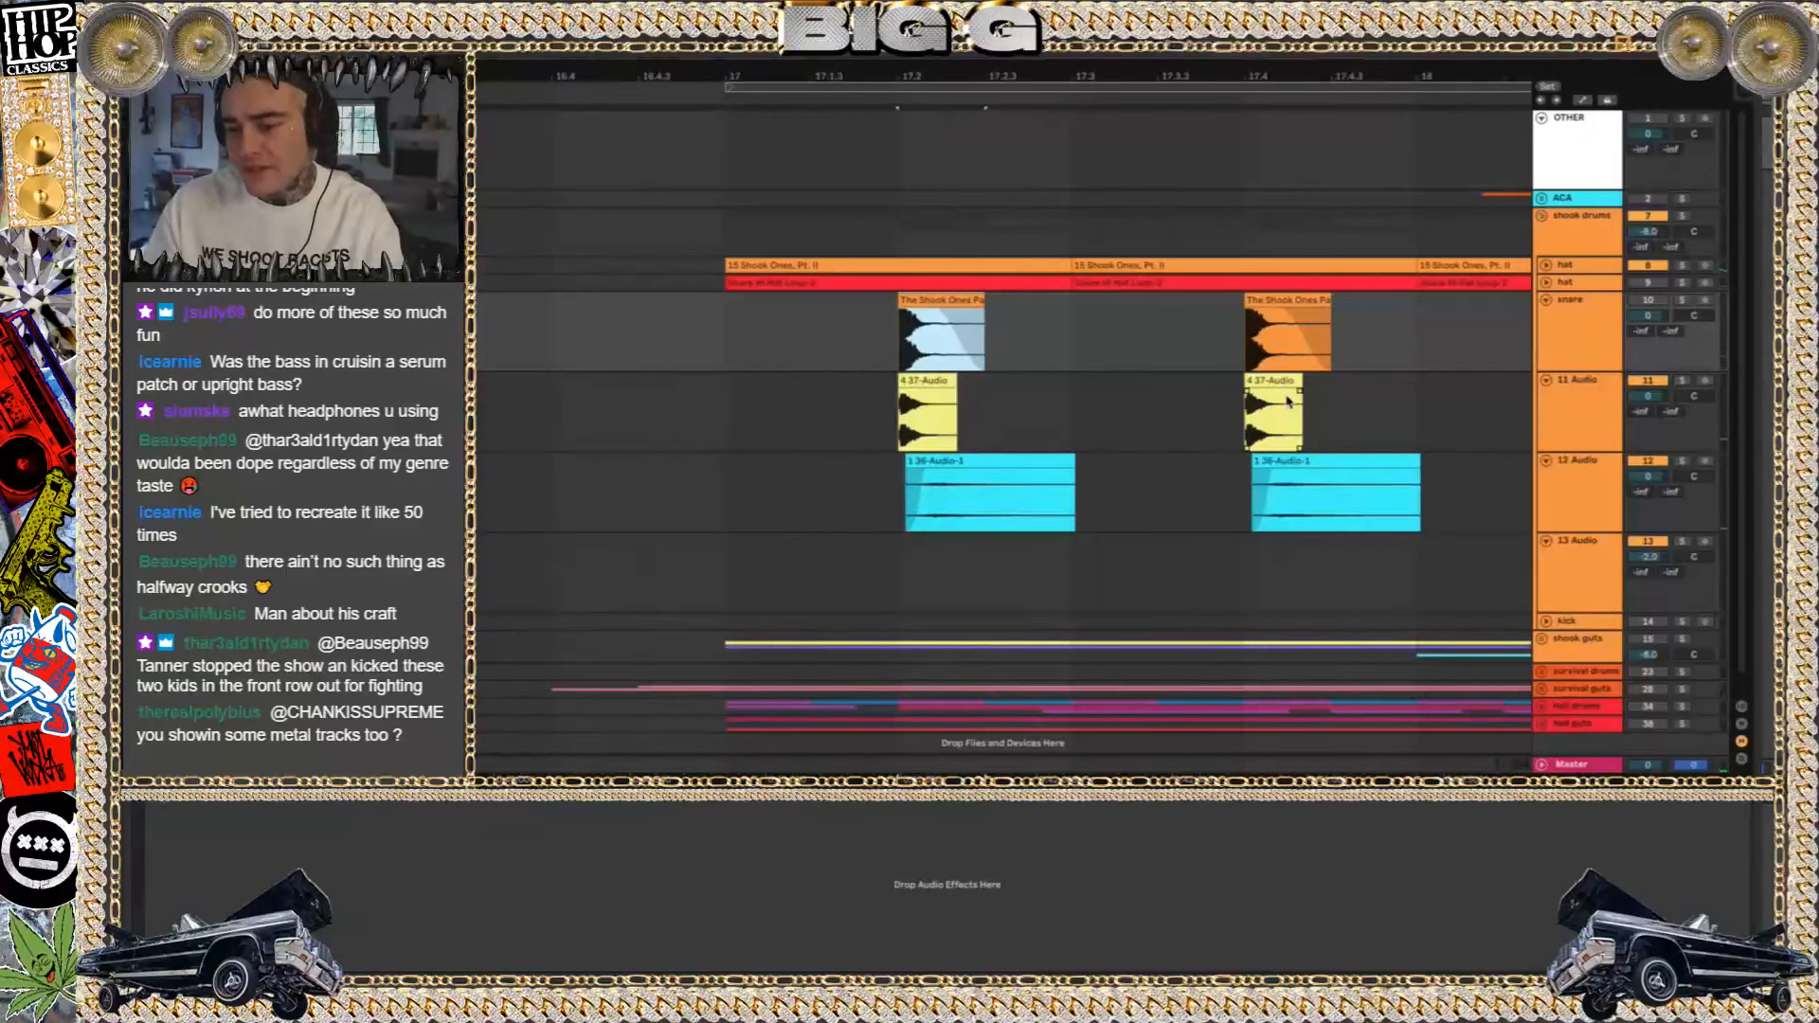
{"action": "key", "text": "Down"}
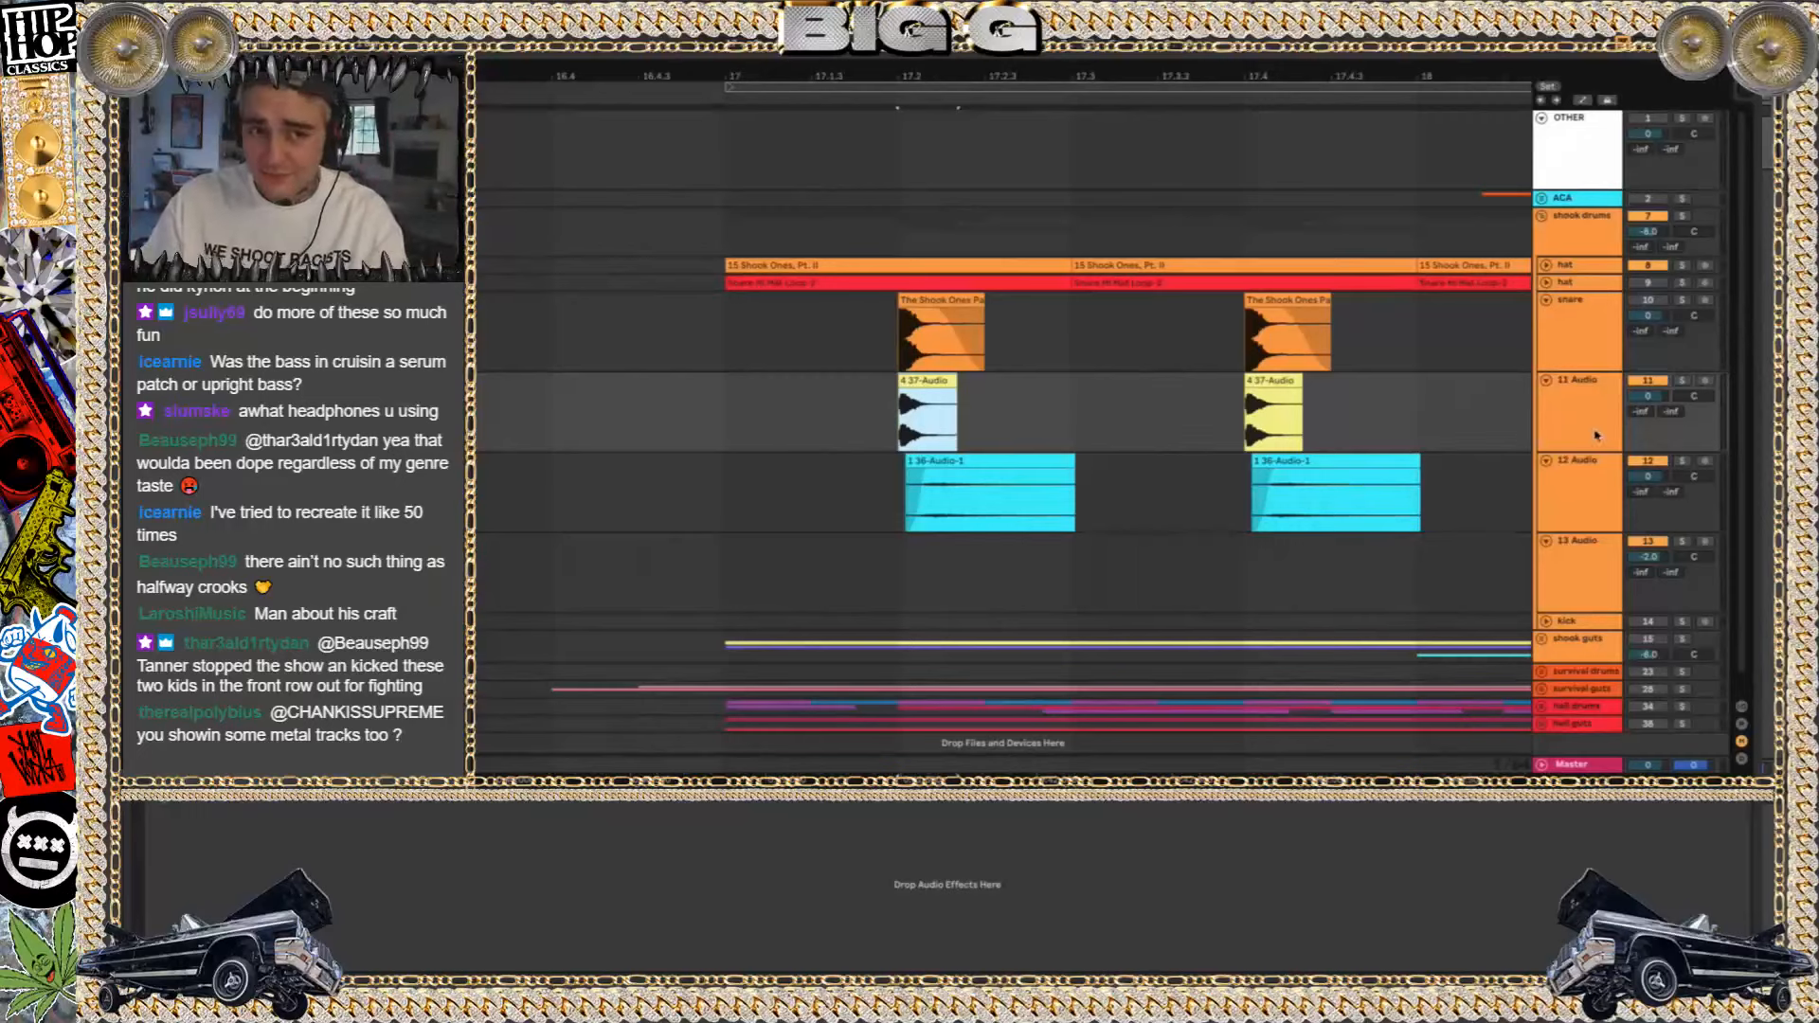
Solo the snare track and add a Delay effect to it
{"action": "left_click", "coordinate": [1593, 352]}
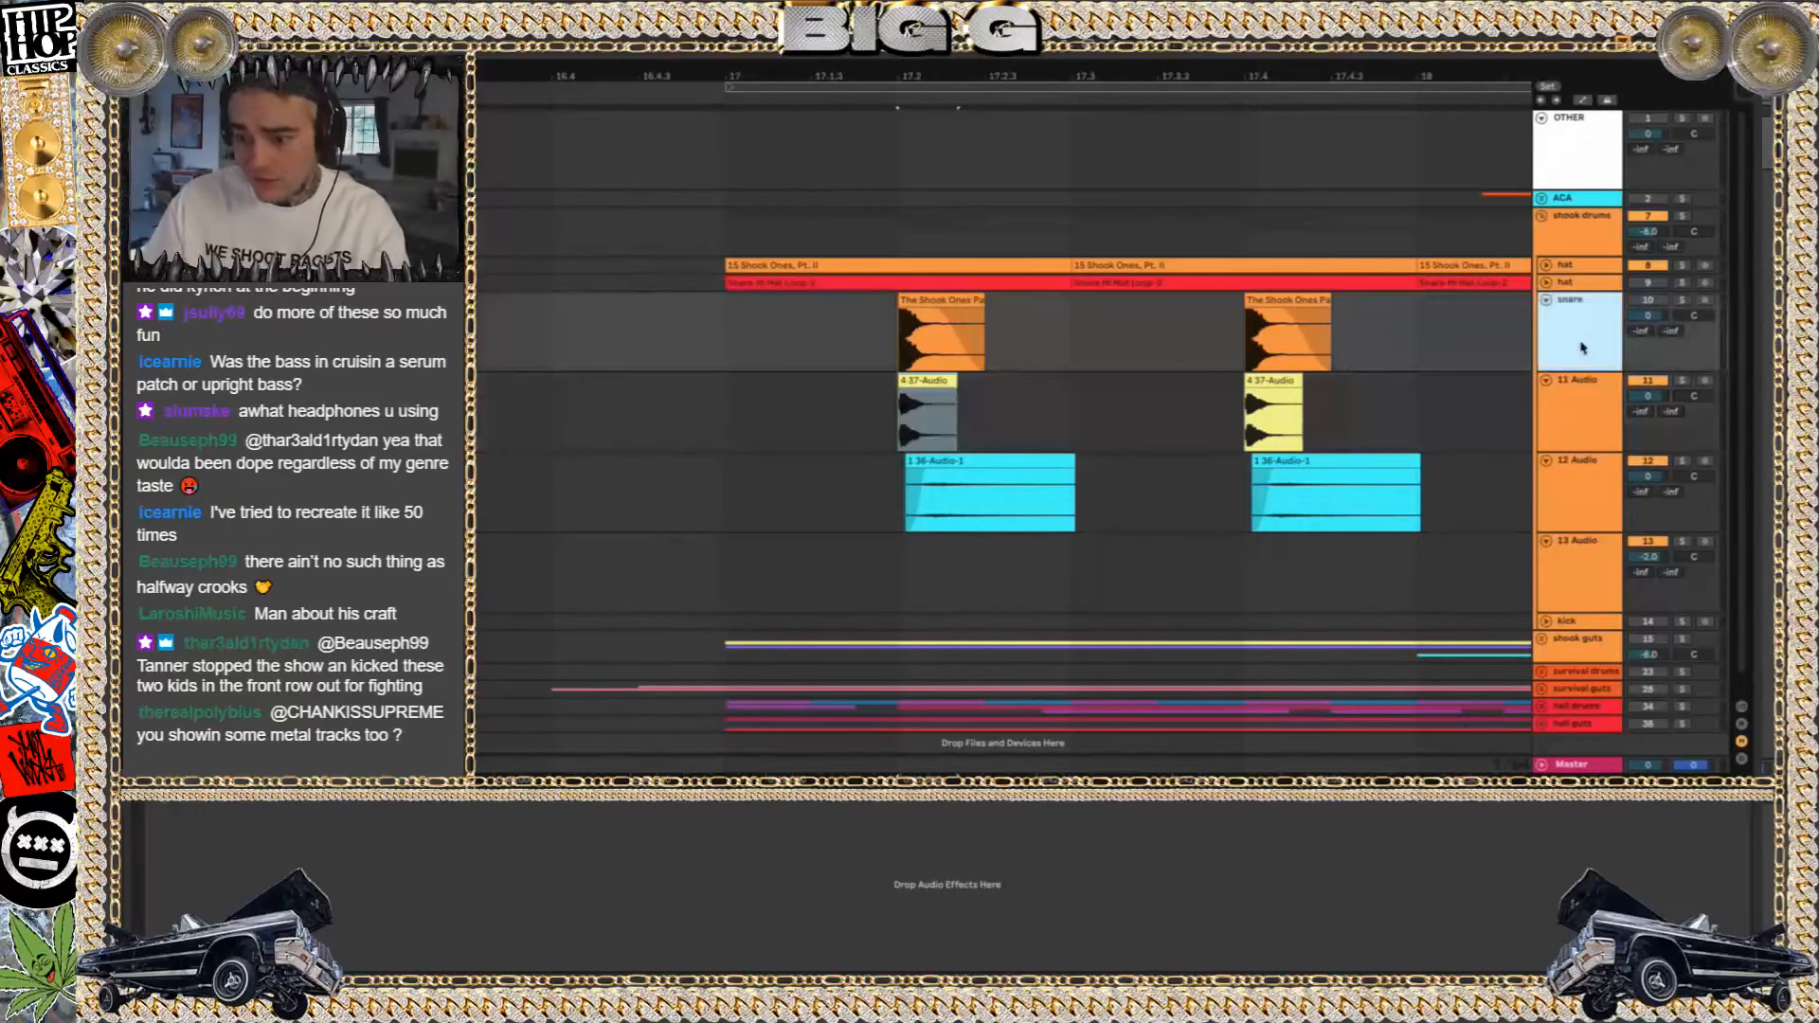
{"action": "left_click", "coordinate": [1682, 300]}
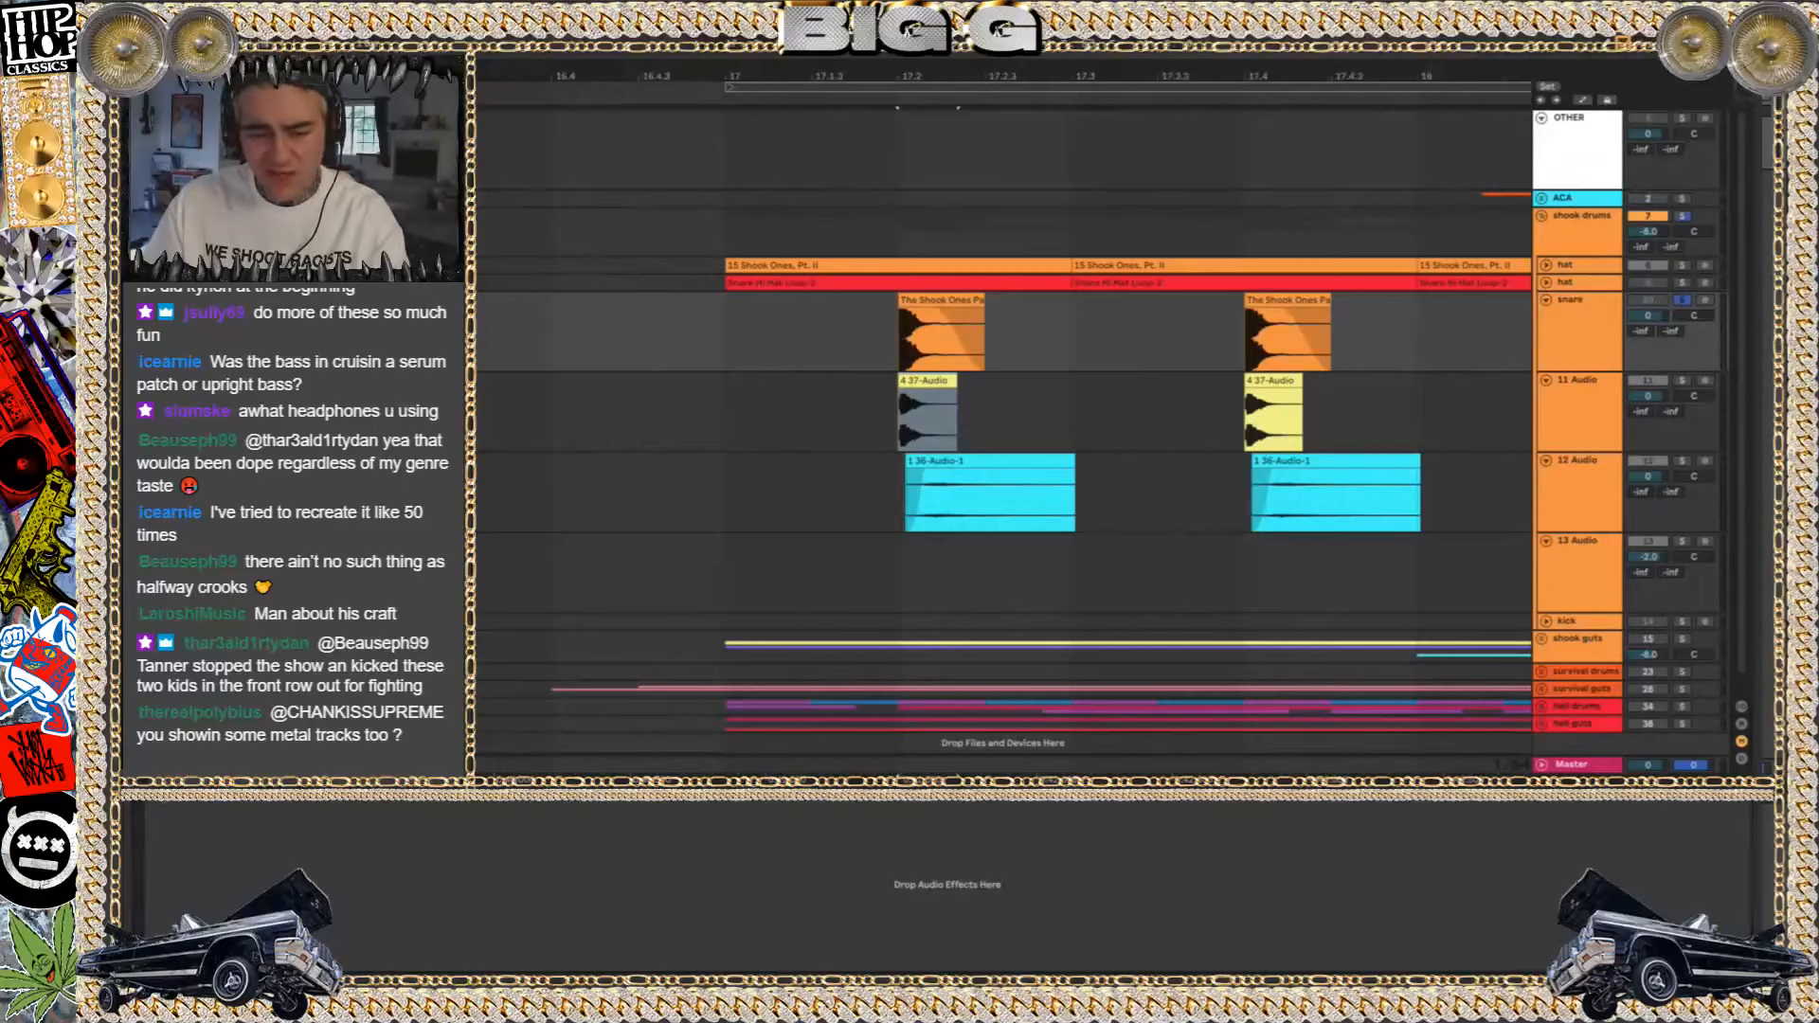
{"action": "left_click", "coordinate": [677, 560]}
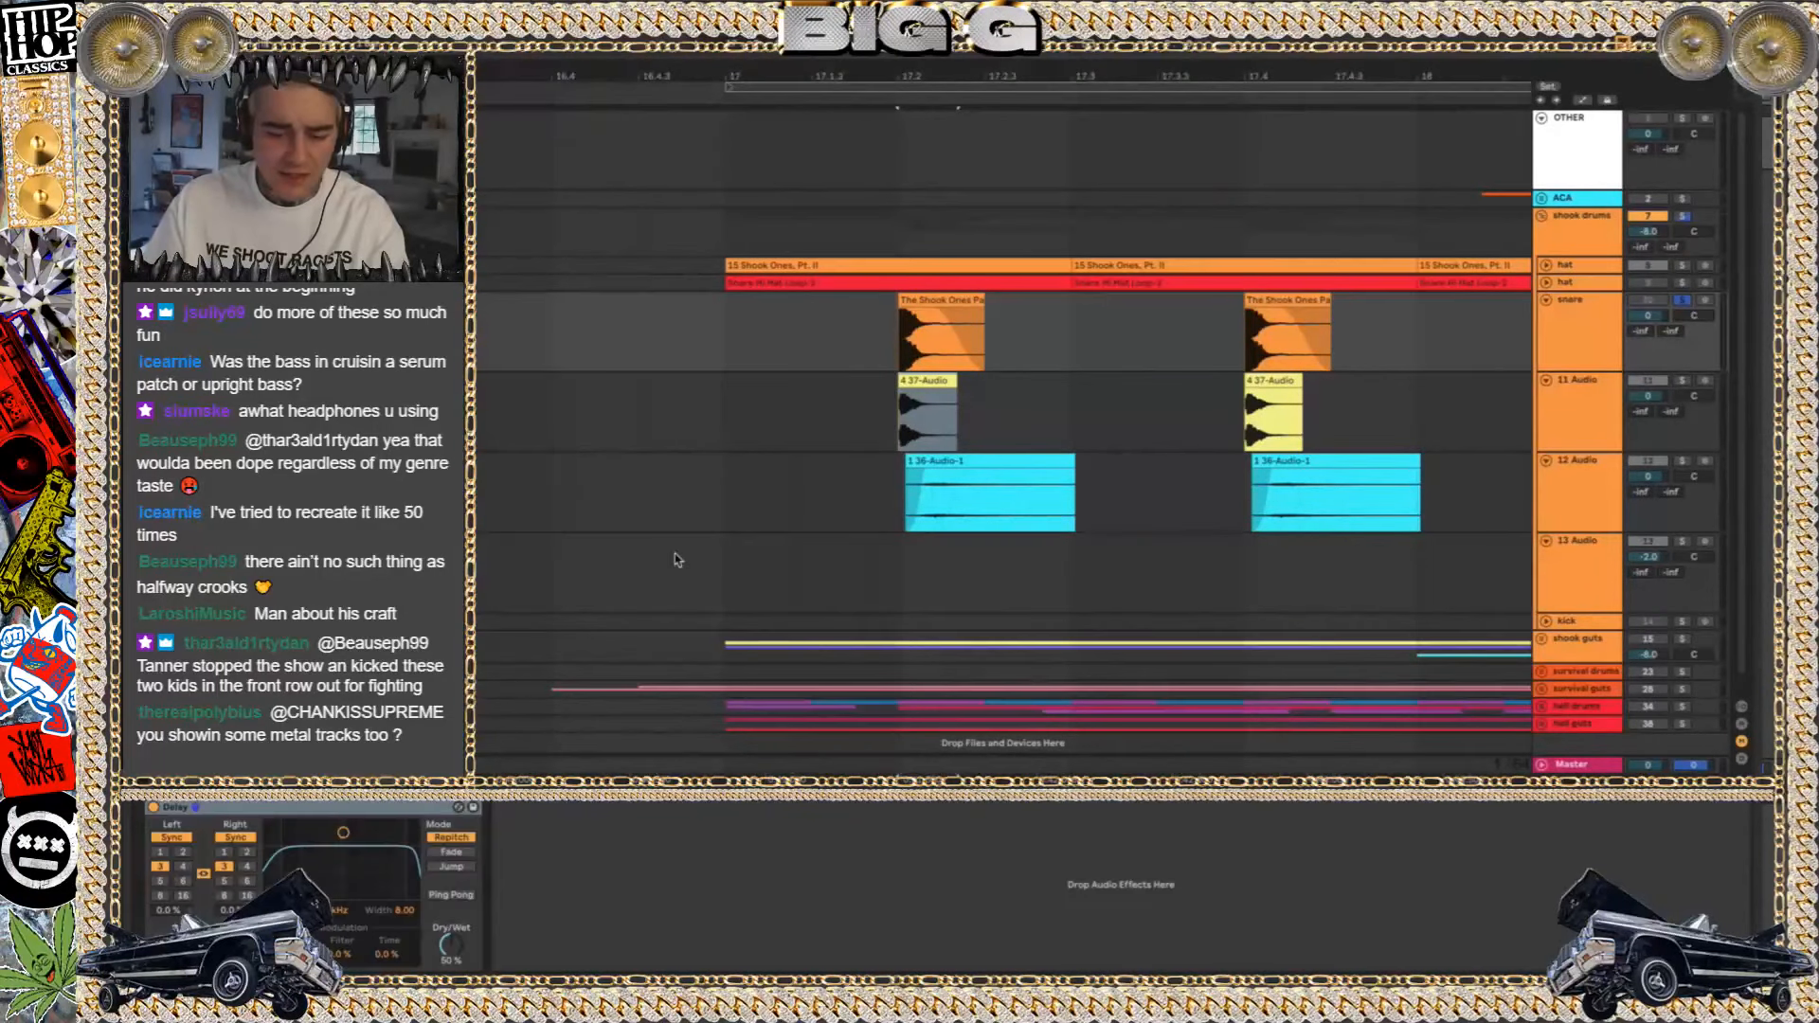
Unlink the Delay's channels in Time mode, setting left to 1.00 ms, right to 12.0 ms and Dry/Wet to 100%
{"action": "left_click", "coordinate": [235, 838]}
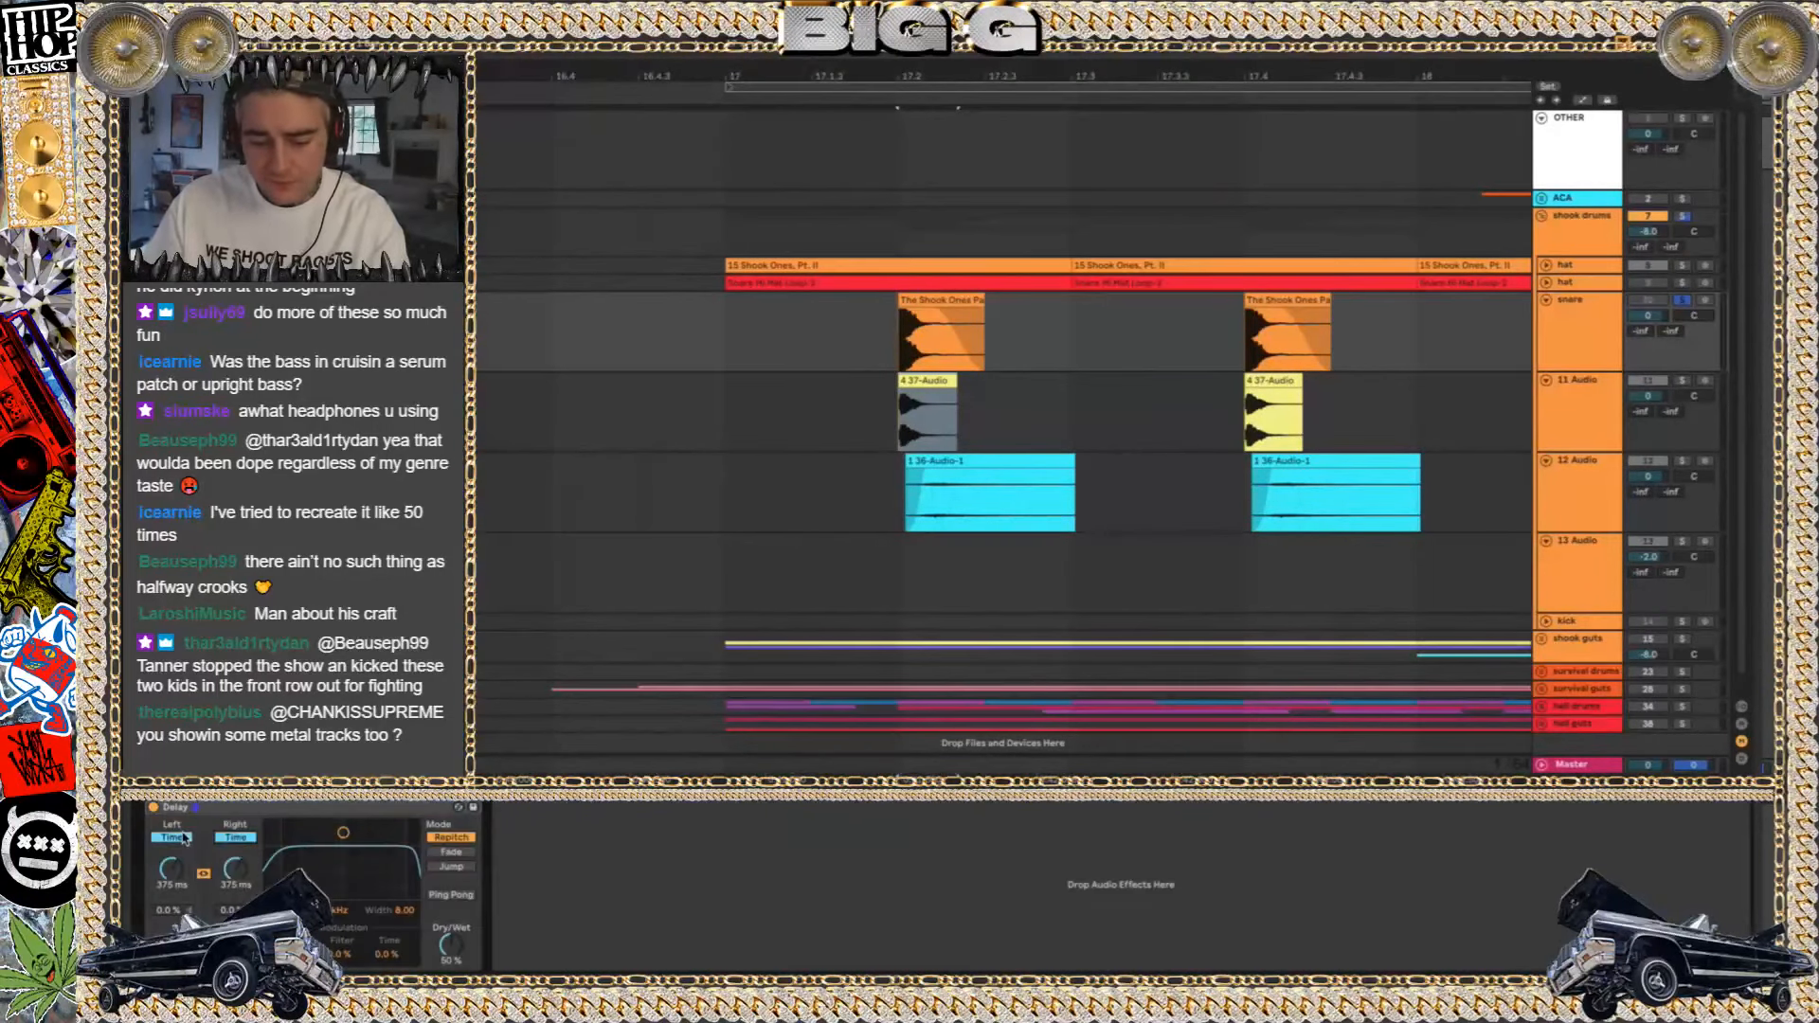
{"action": "left_click", "coordinate": [202, 874]}
{"action": "left_click_drag", "start_coordinate": [177, 871], "coordinate": [177, 987]}
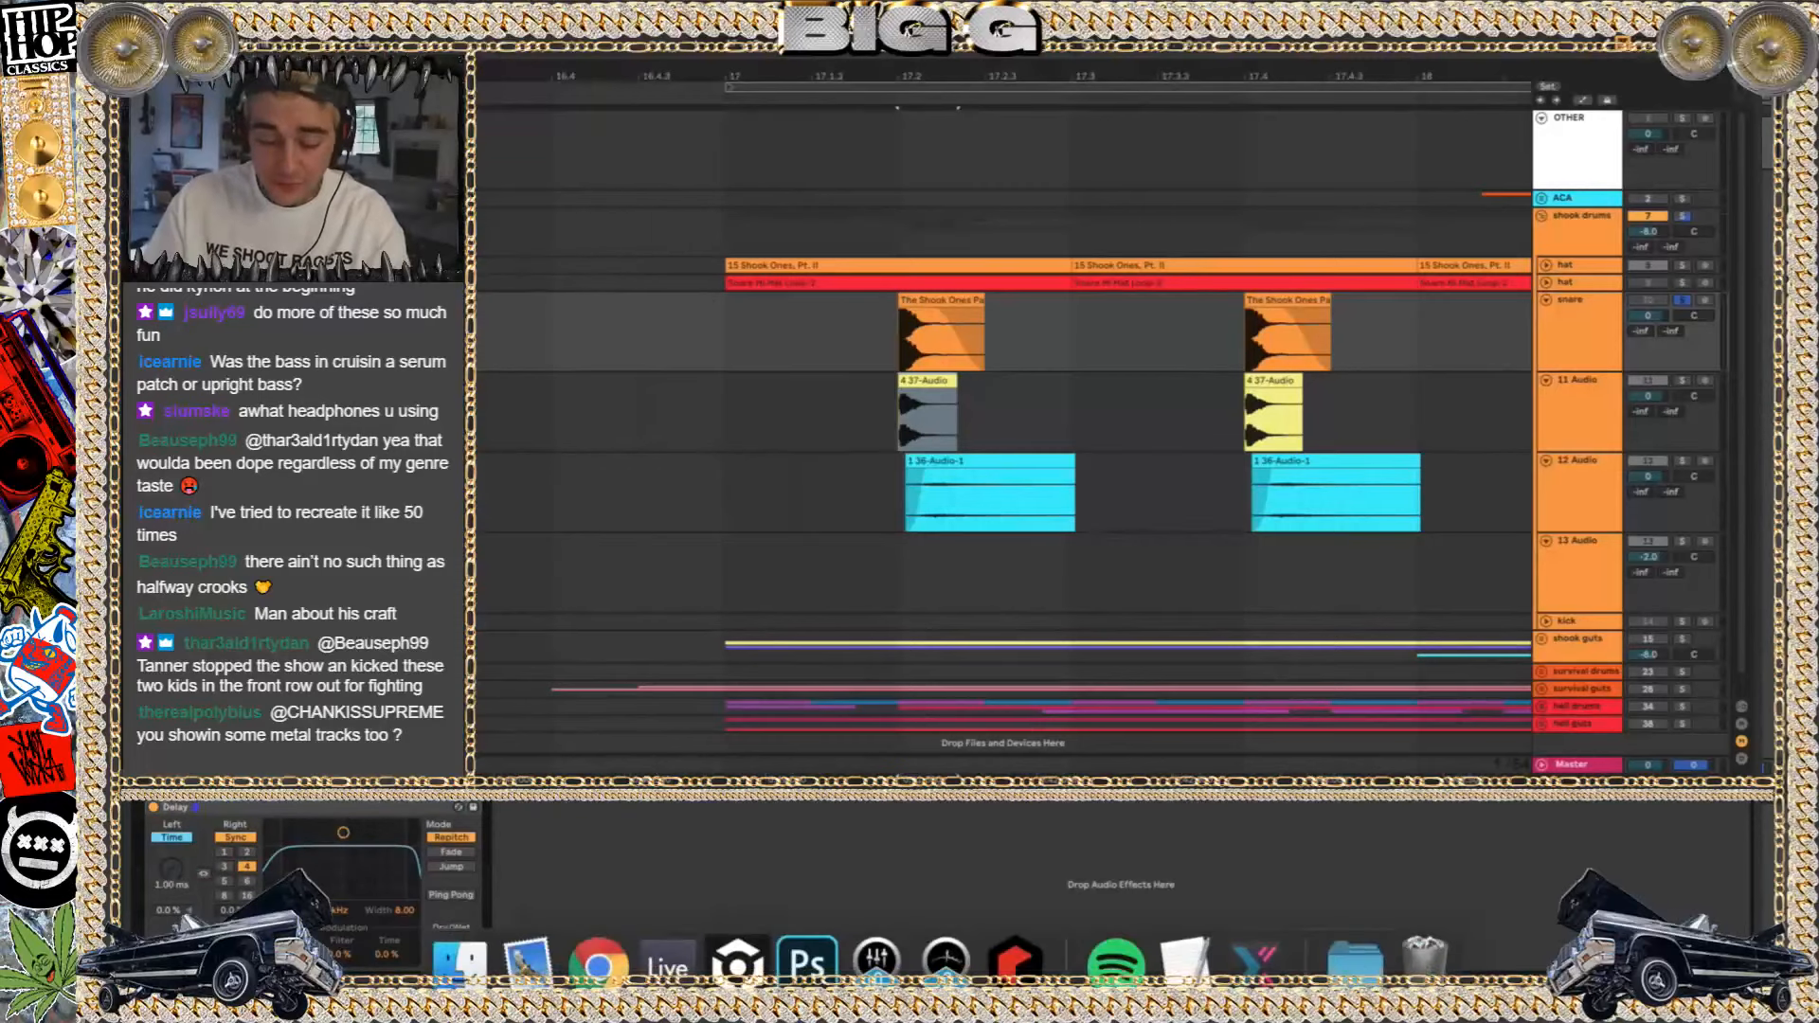
{"action": "left_click", "coordinate": [235, 837]}
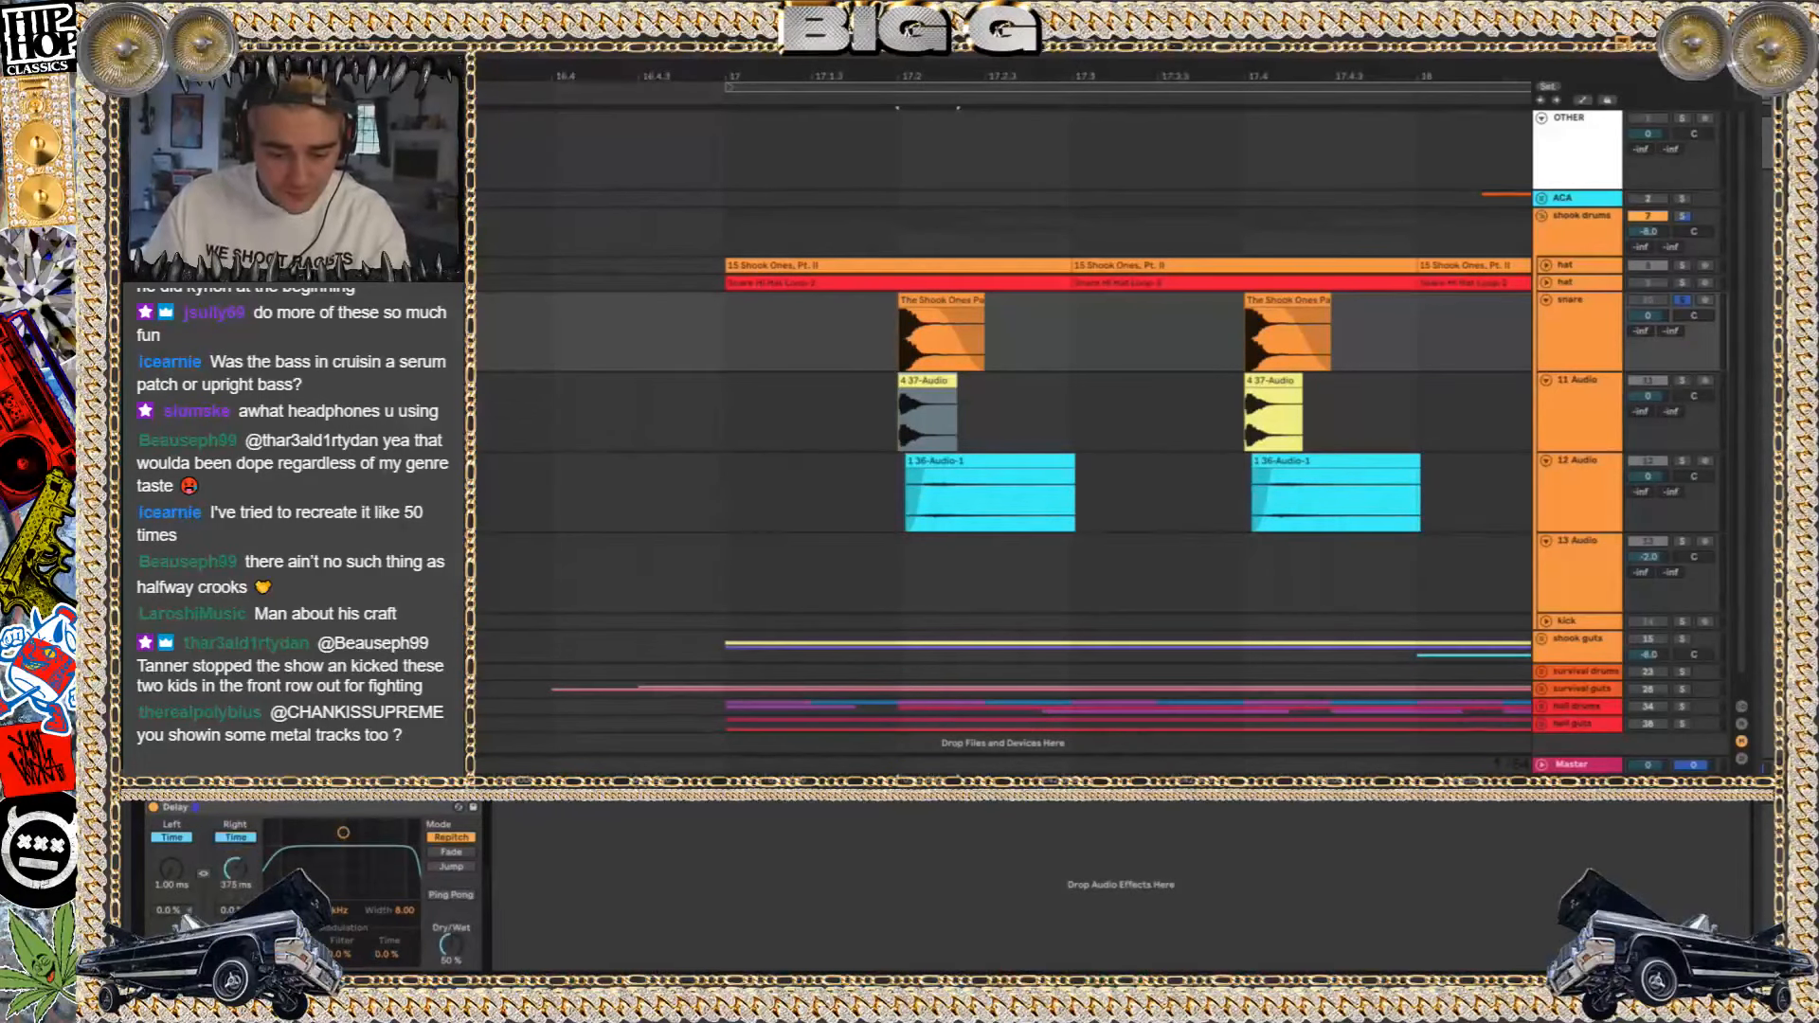
{"action": "left_click_drag", "start_coordinate": [452, 946], "coordinate": [452, 900]}
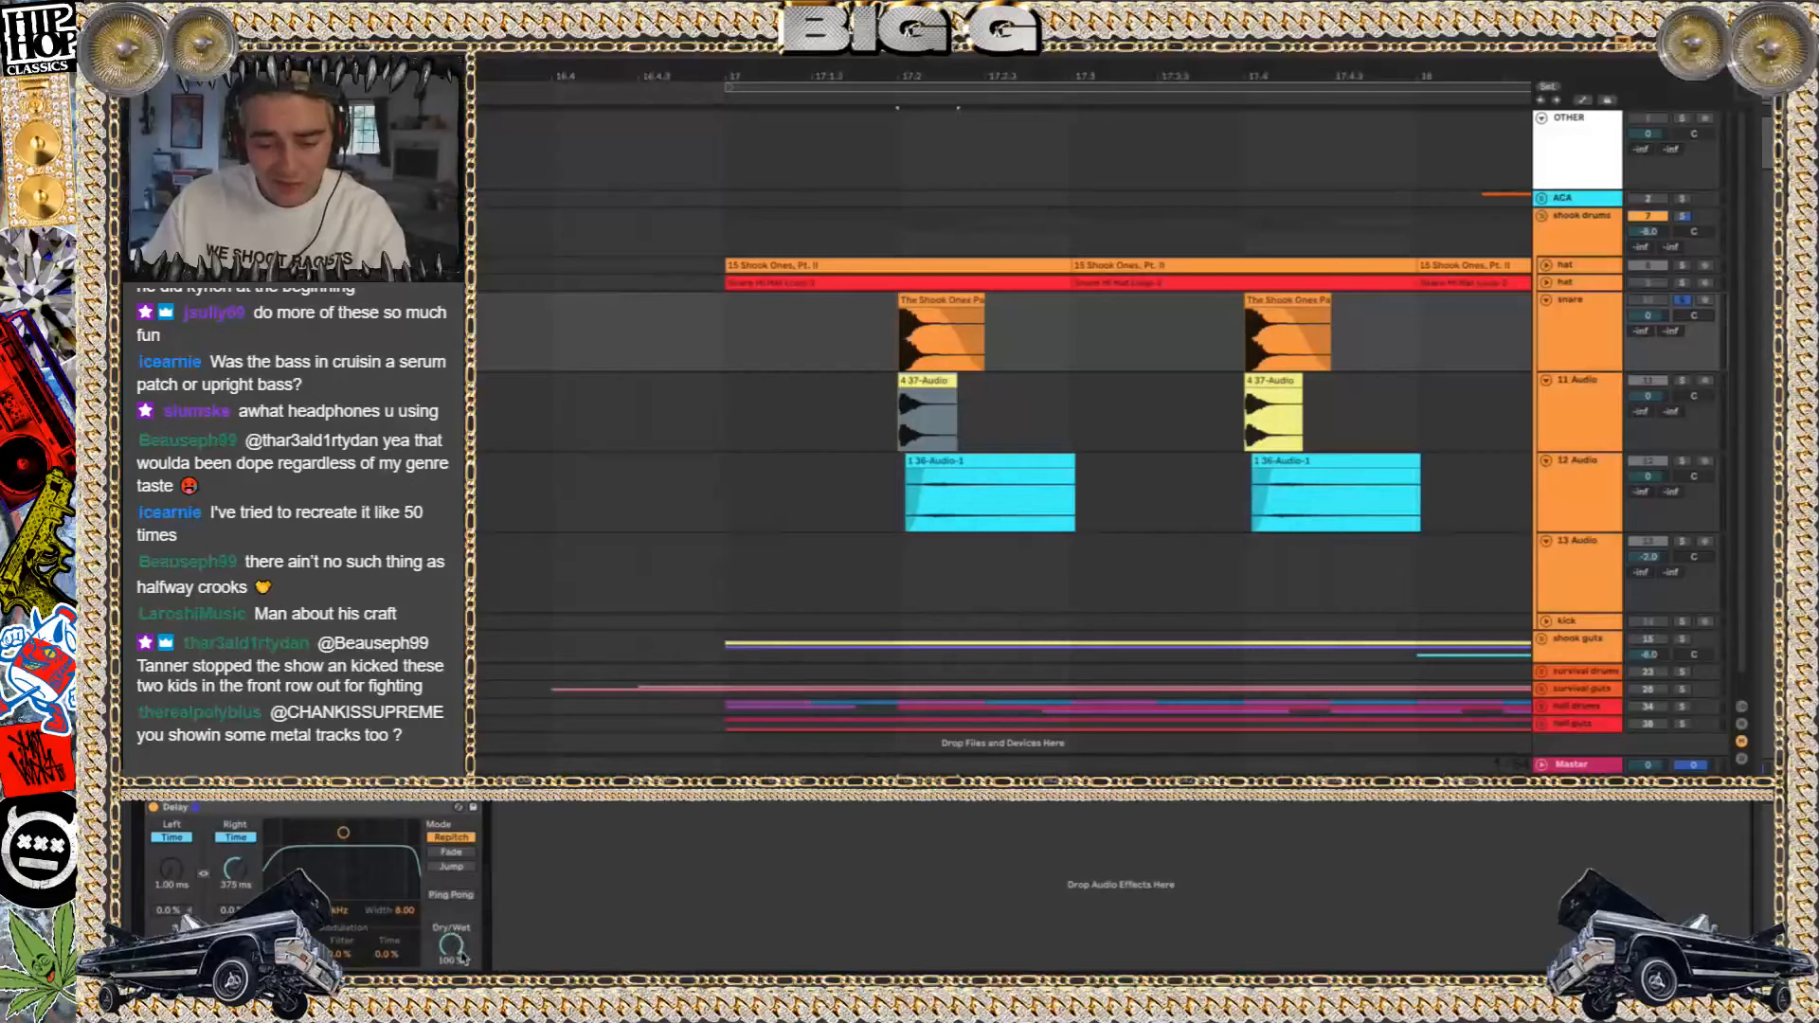
{"action": "left_click_drag", "start_coordinate": [241, 883], "coordinate": [240, 938]}
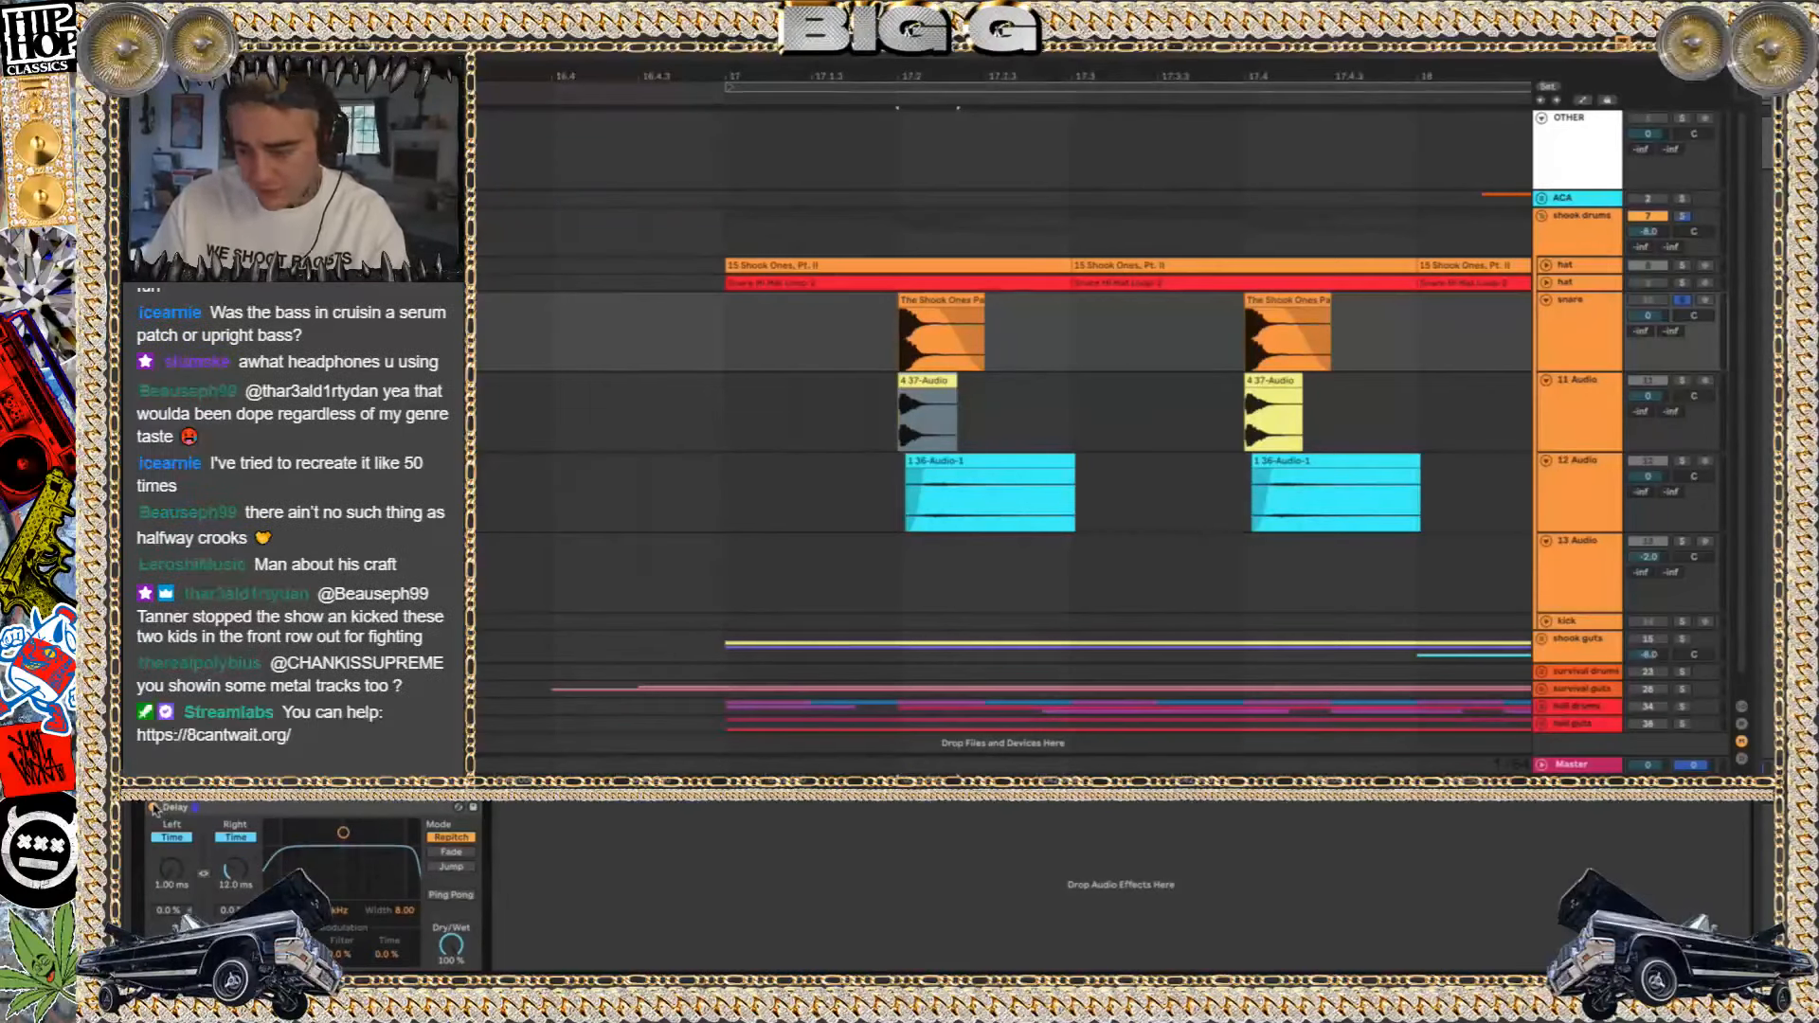
Play the first snare clip soloed while switching the Delay off and on to compare, leaving it enabled and selected
{"action": "left_click", "coordinate": [916, 300]}
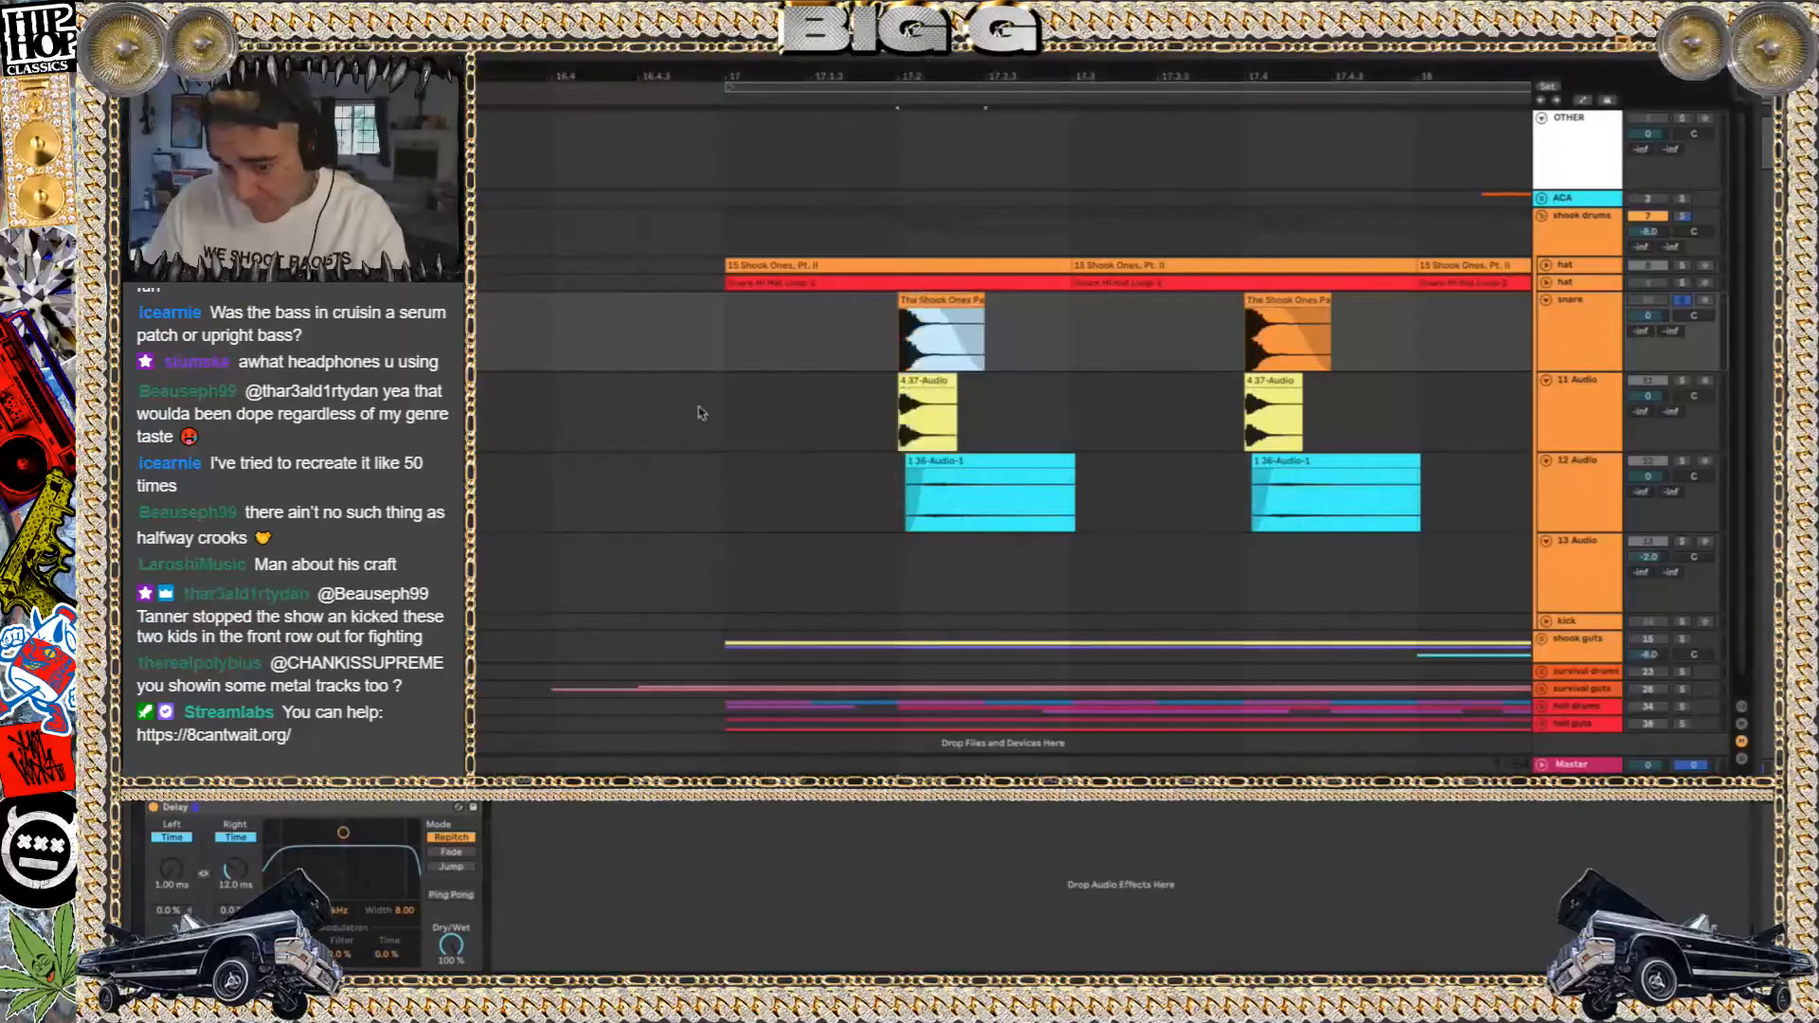
{"action": "left_click", "coordinate": [154, 808]}
{"action": "key", "text": "space"}
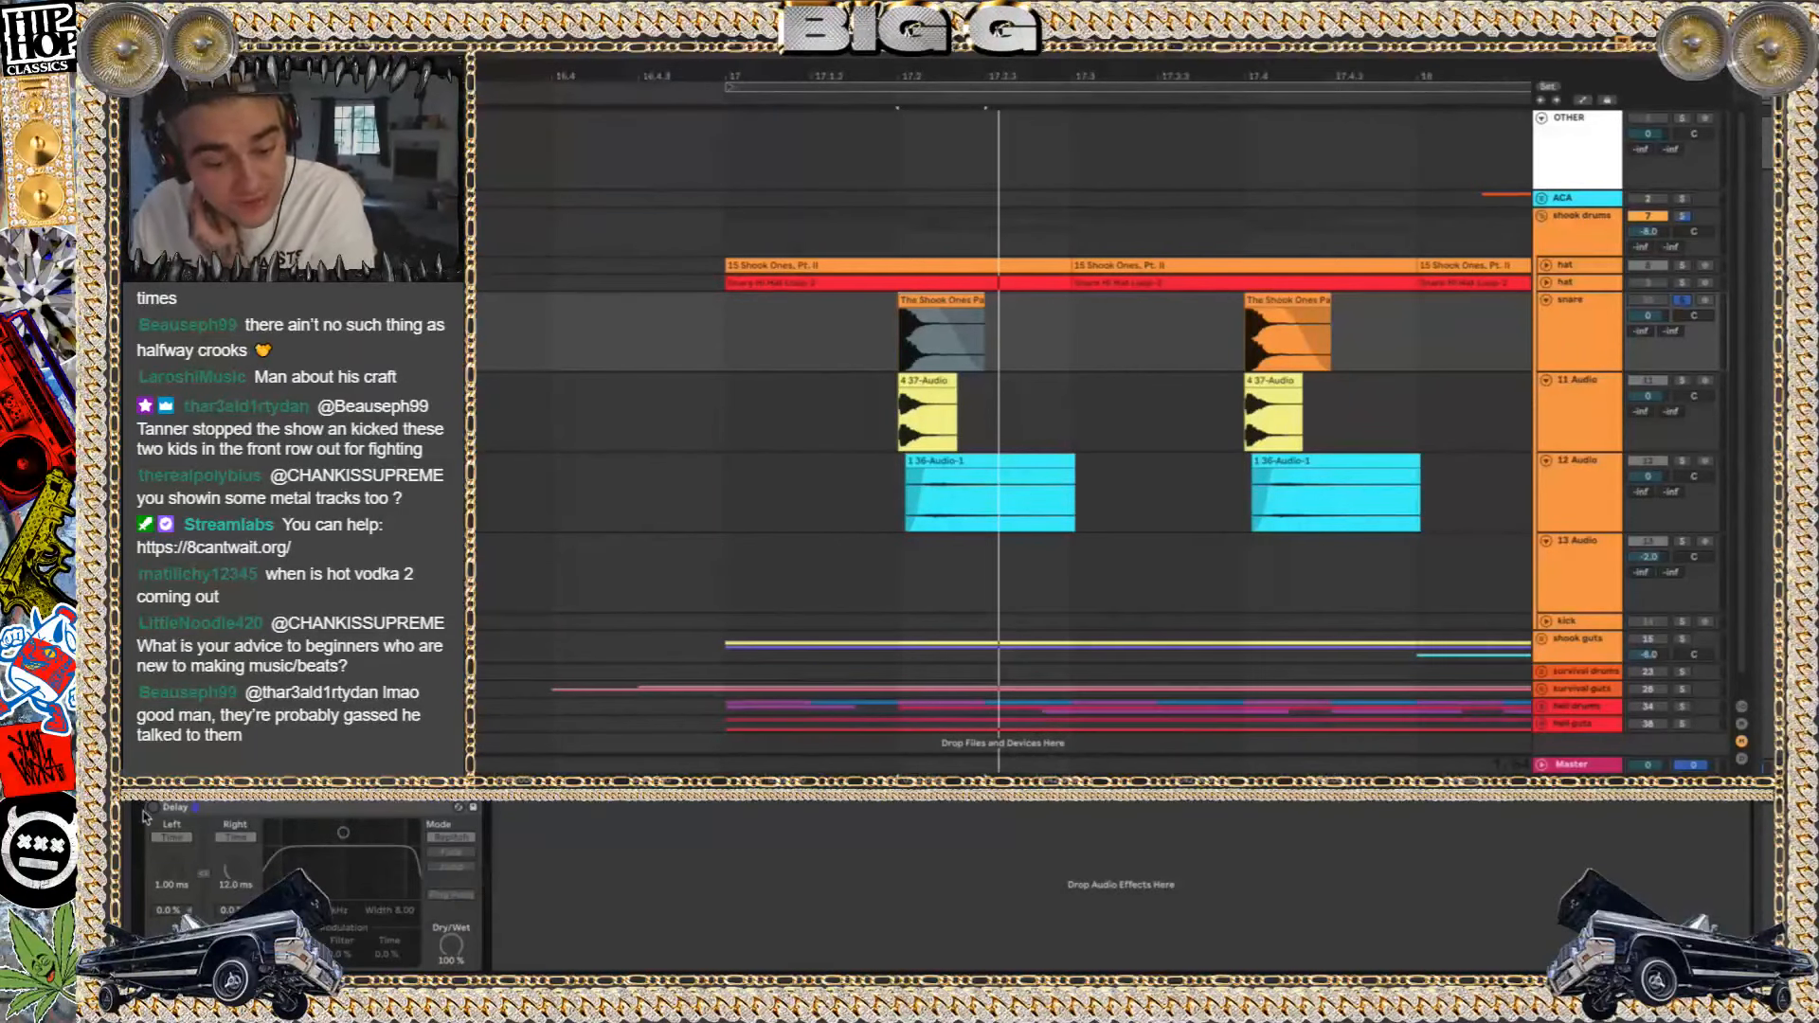
{"action": "left_click", "coordinate": [153, 807]}
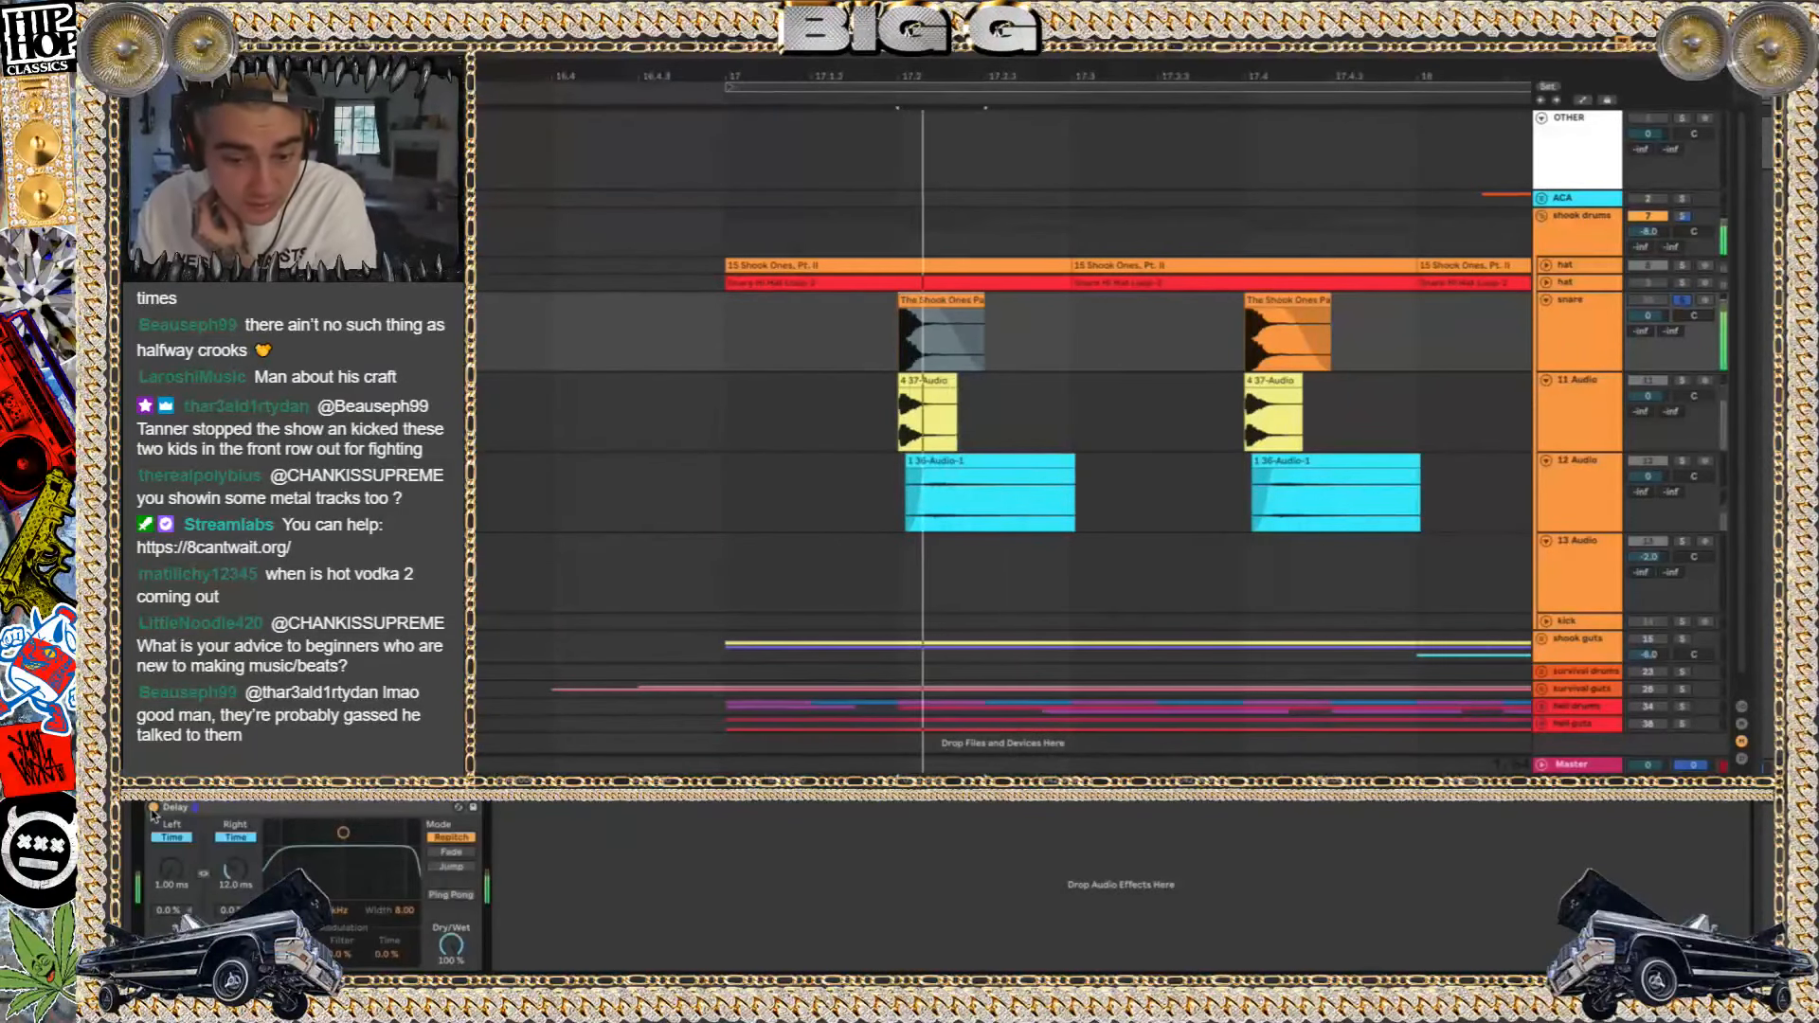
{"action": "left_click", "coordinate": [153, 807]}
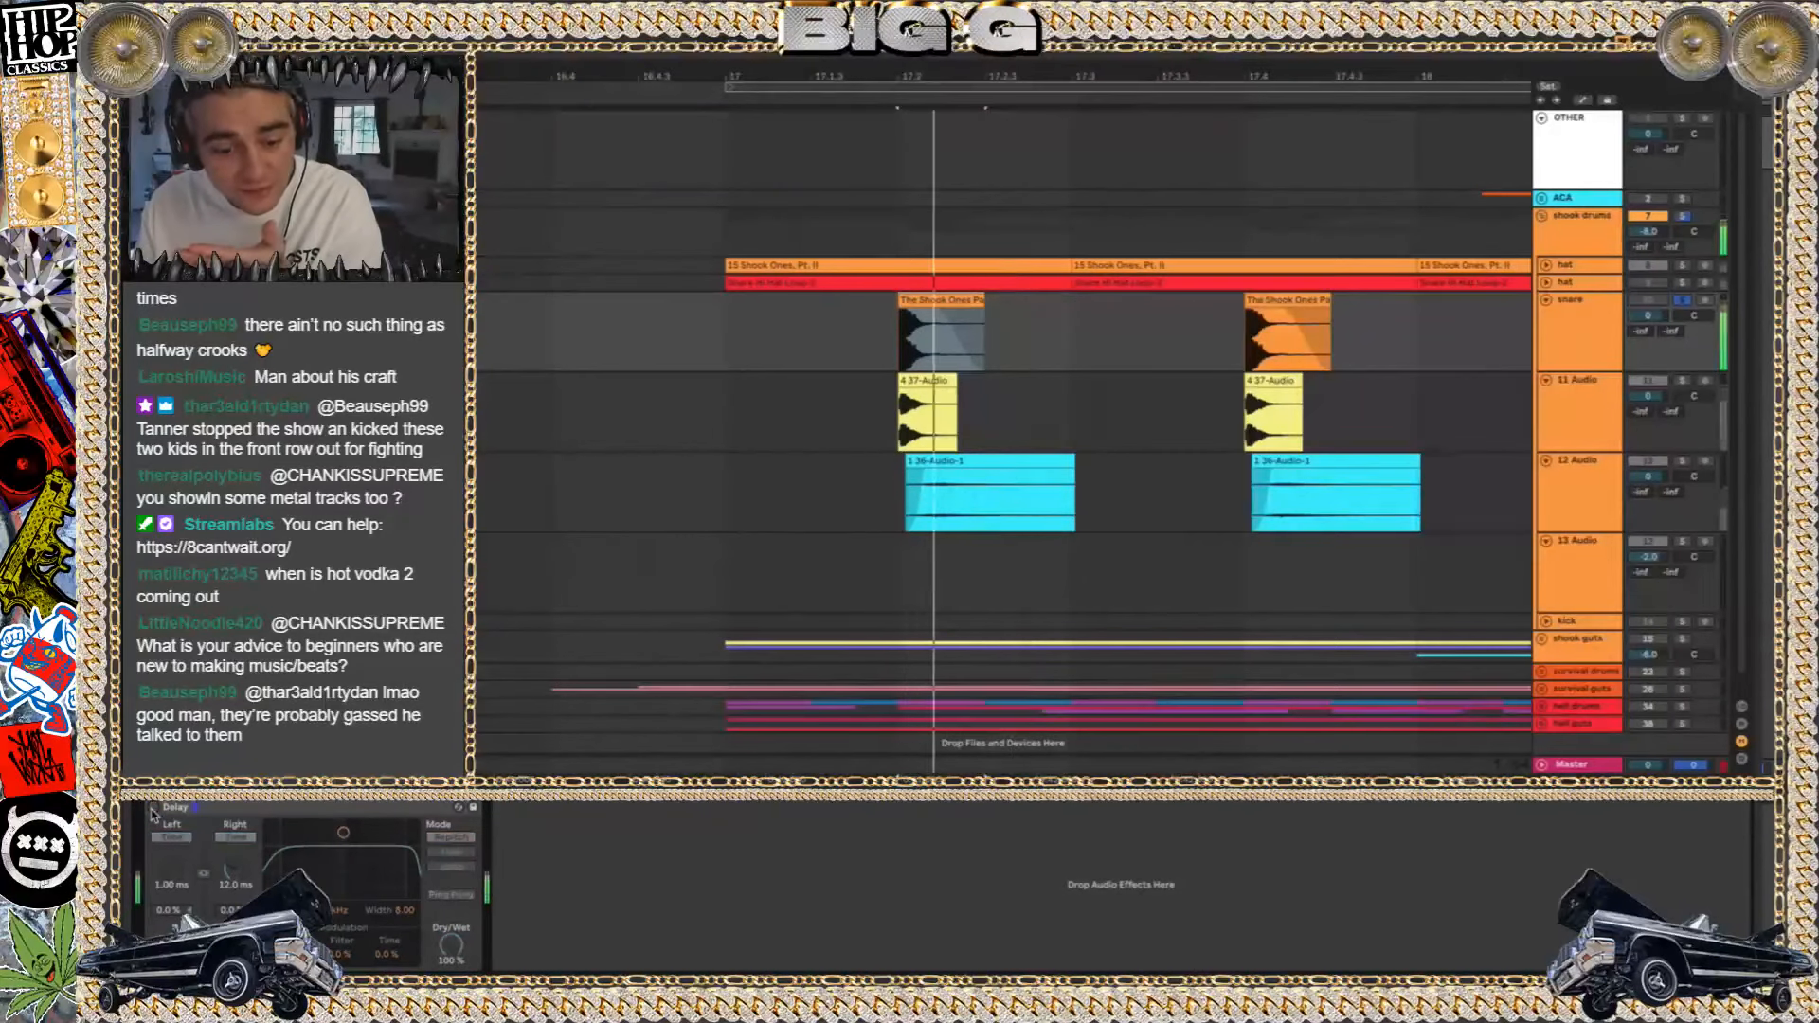
{"action": "left_click", "coordinate": [152, 807]}
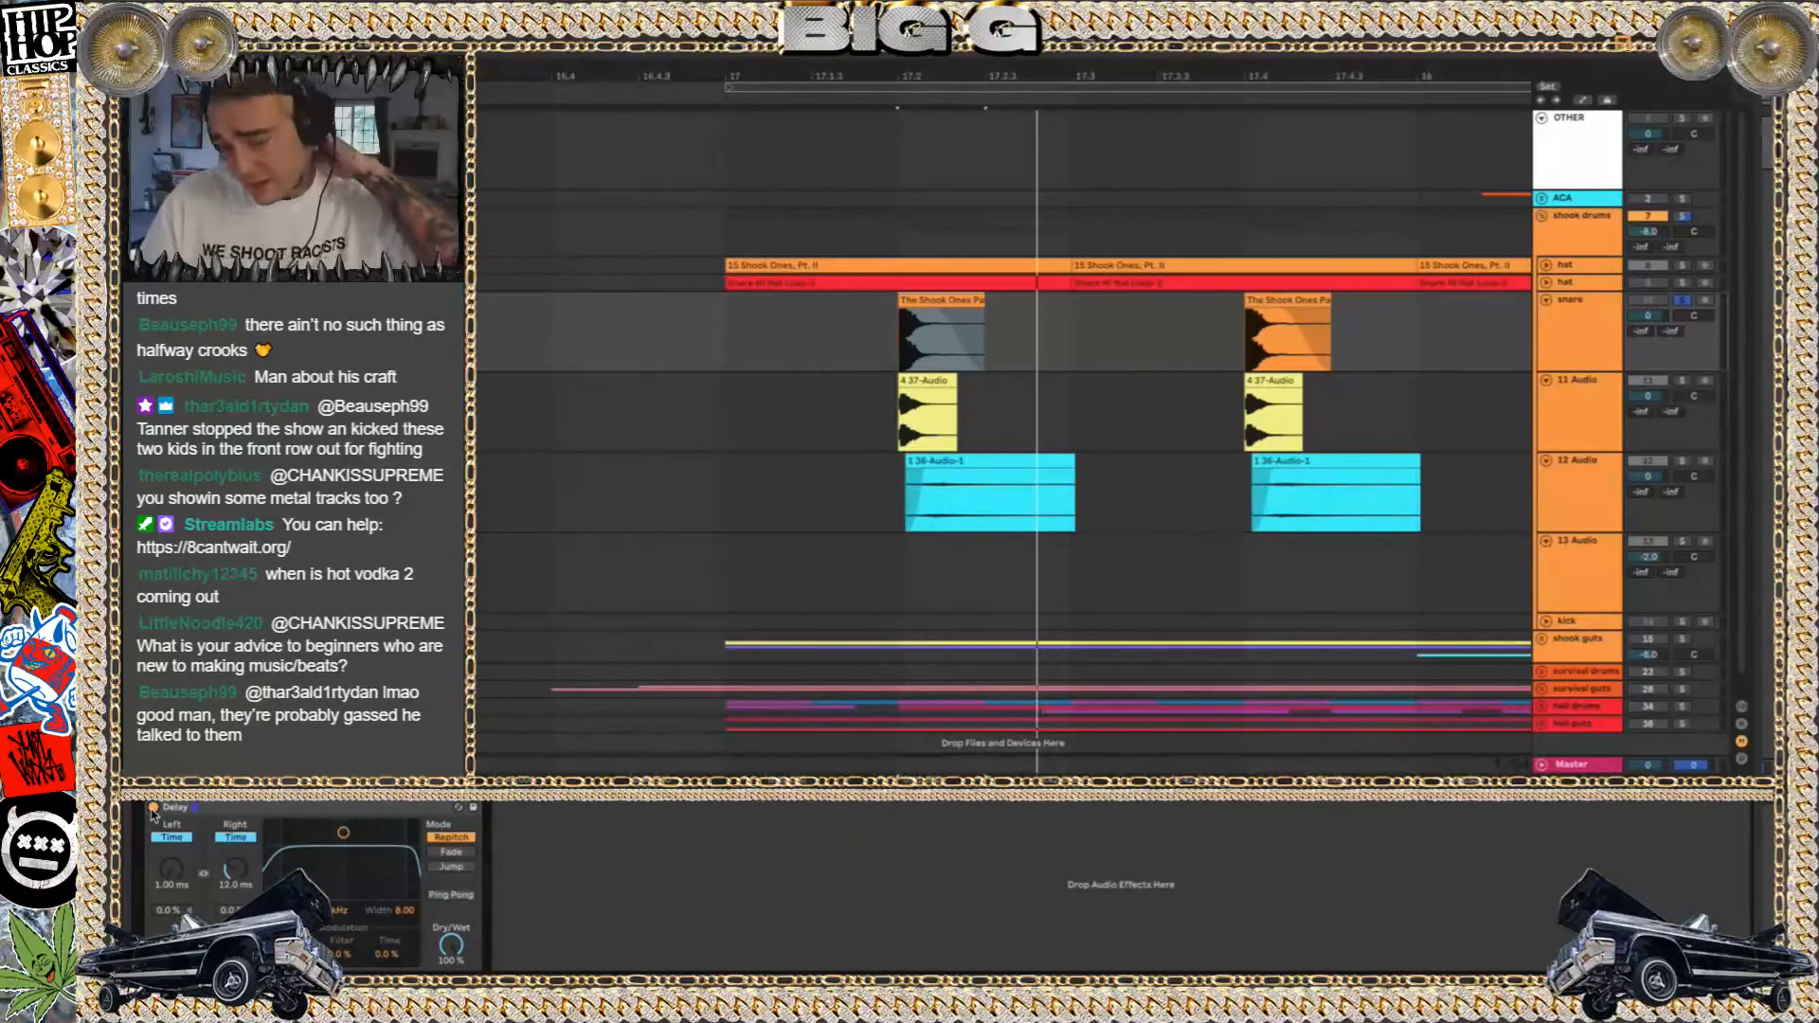
{"action": "left_click", "coordinate": [361, 810]}
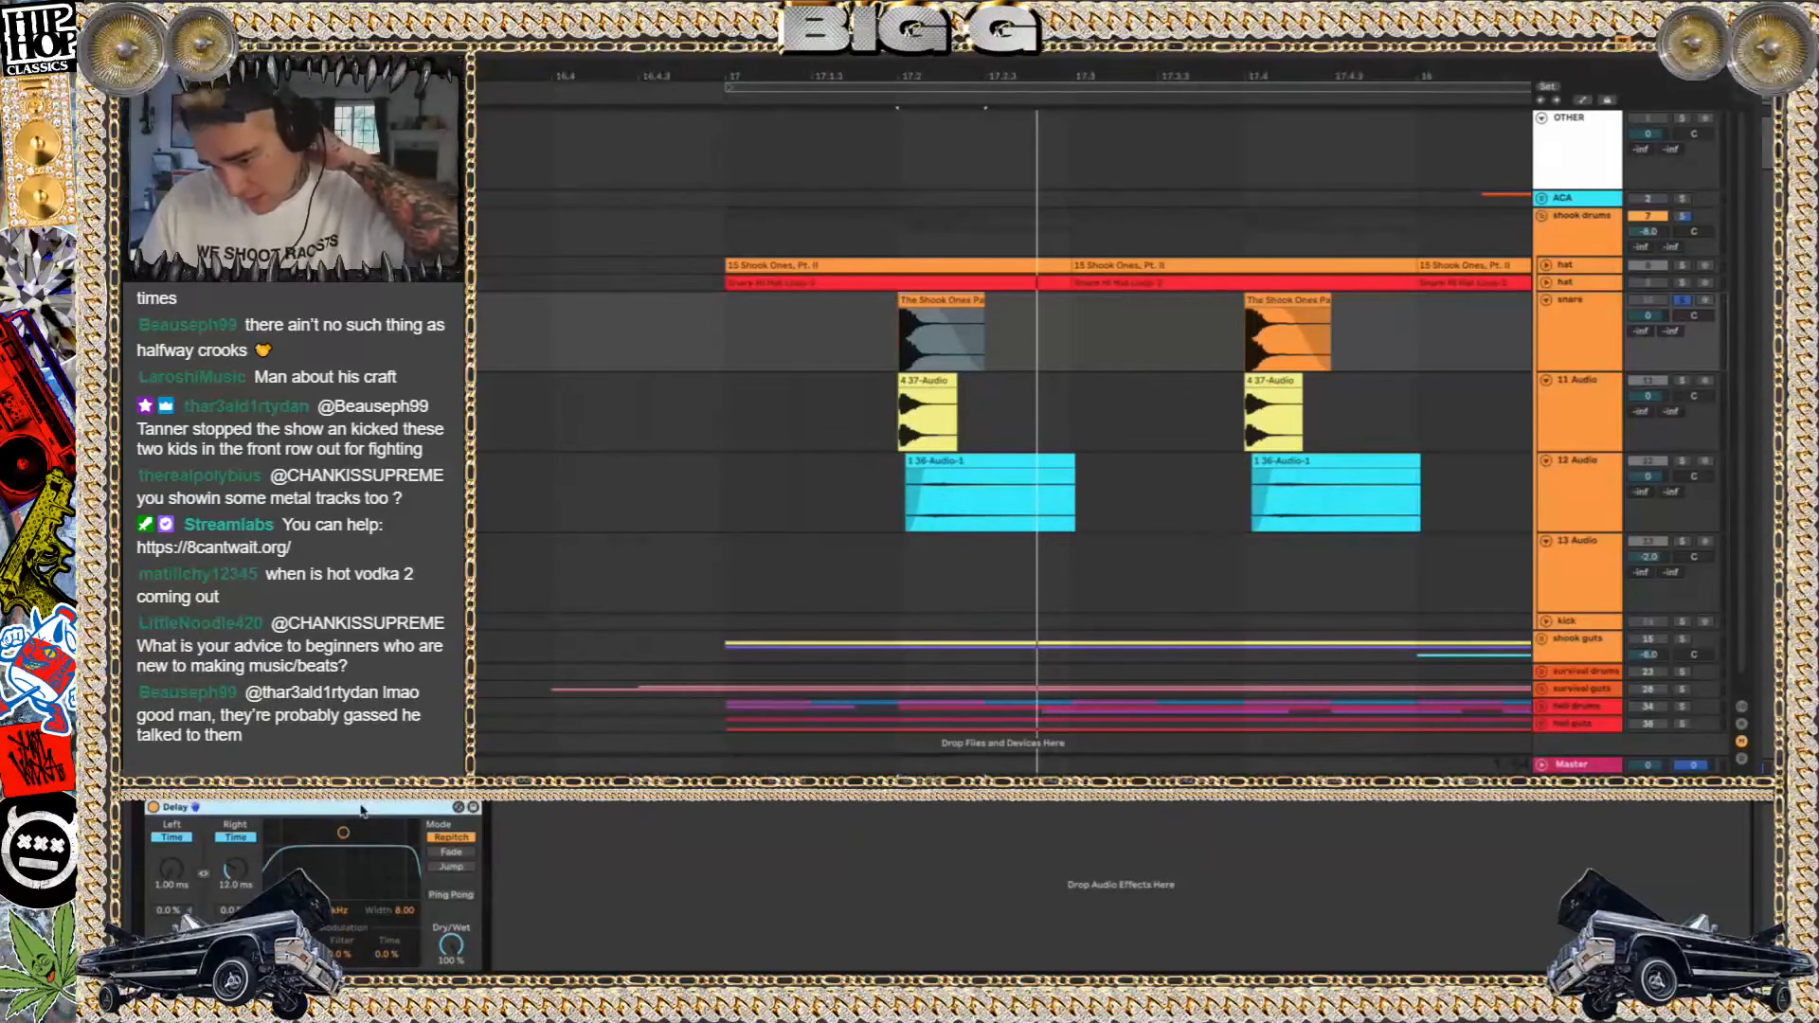
Remove the Delay from the snare track, clear the track's solo and play the drum layers together
{"action": "key", "text": "Delete"}
{"action": "left_click", "coordinate": [1684, 300]}
{"action": "key", "text": "space"}
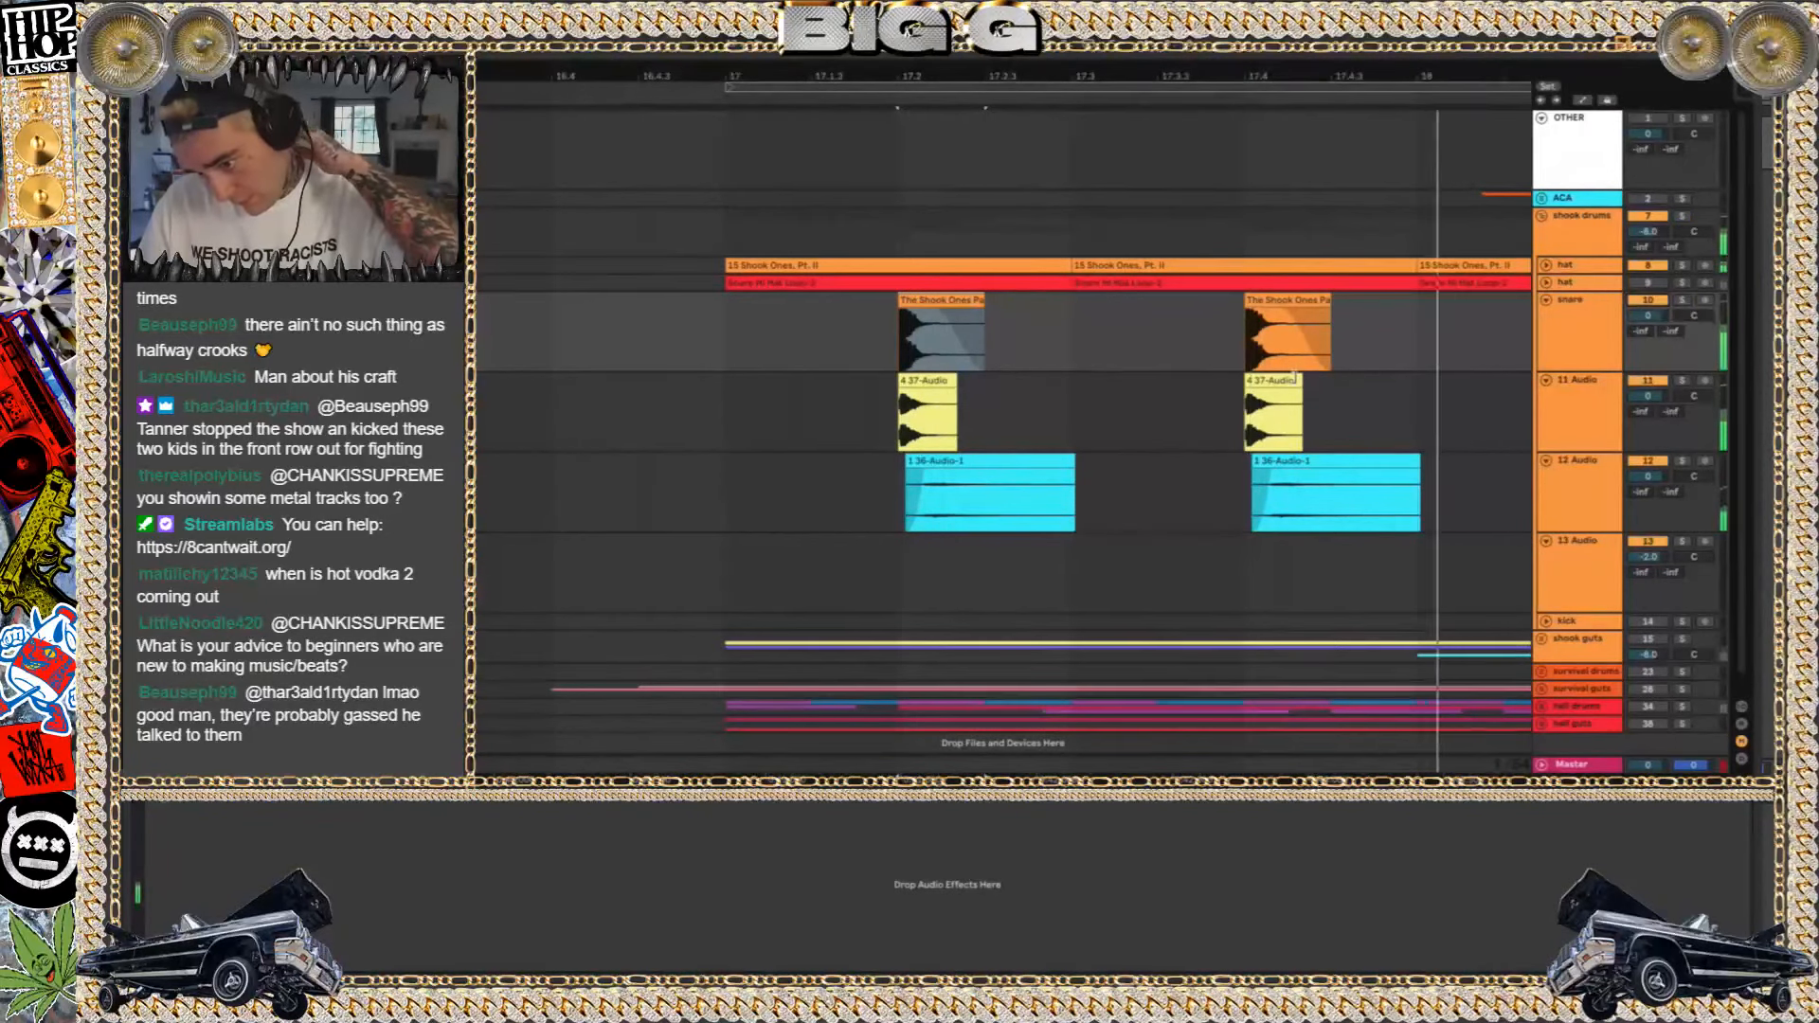
Select the first clip on 13 Audio and play from it with the other drum layers
{"action": "scroll", "coordinate": [1648, 663], "scroll_direction": "down", "scroll_amount": 1}
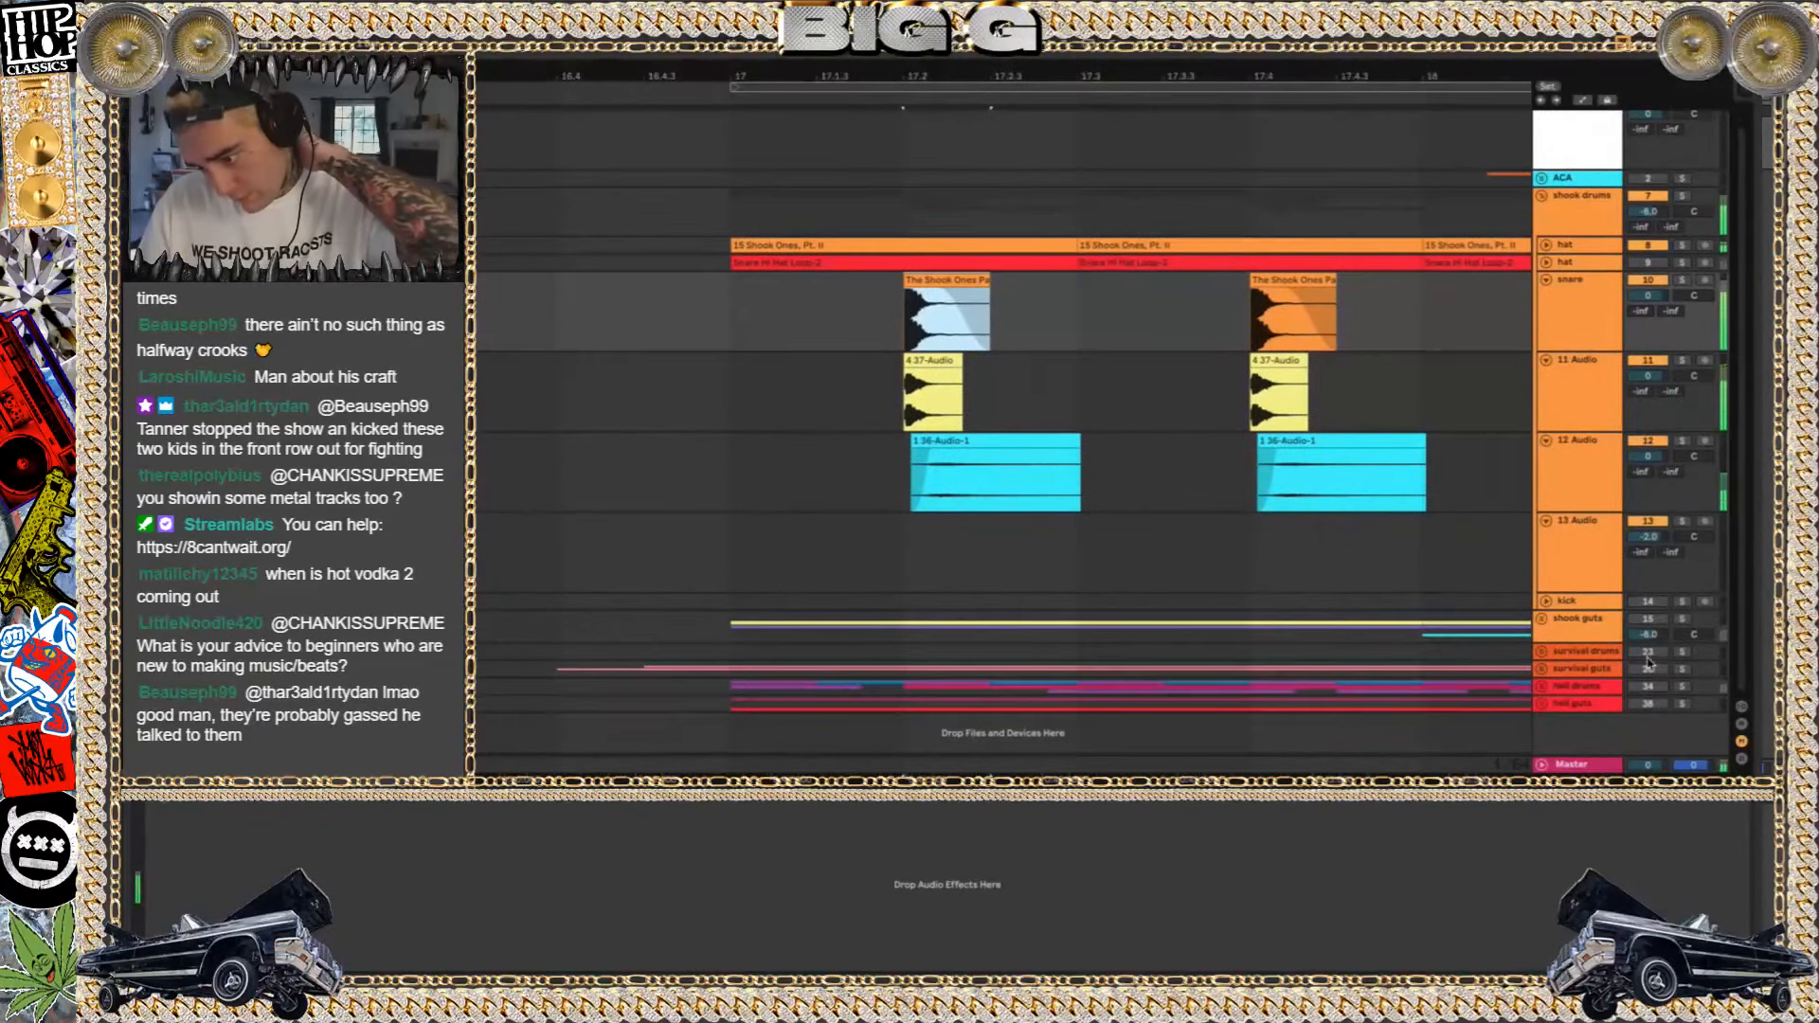
{"action": "left_click", "coordinate": [1093, 533]}
{"action": "key", "text": "minus"}
{"action": "key", "text": "minus"}
{"action": "key", "text": "minus"}
{"action": "key", "text": "minus"}
{"action": "key", "text": "minus"}
{"action": "key", "text": "minus"}
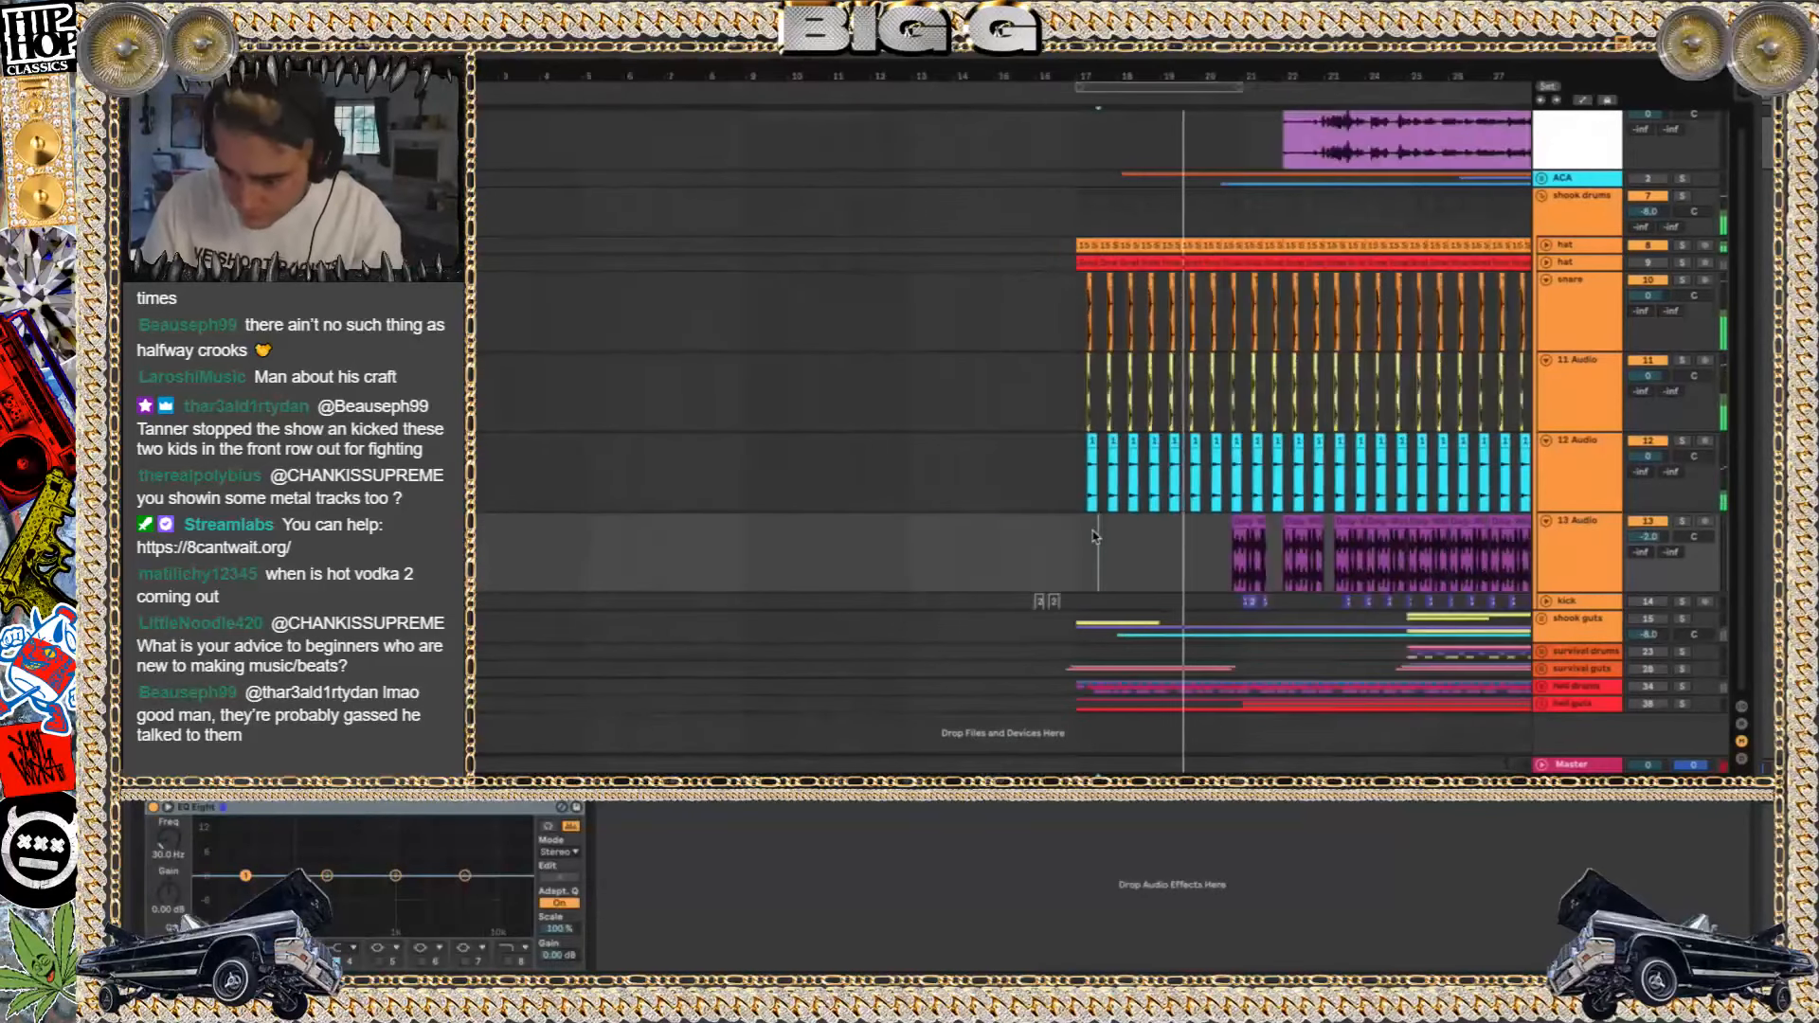
{"action": "left_click", "coordinate": [1248, 523]}
{"action": "key", "text": "space"}
{"action": "key", "text": "space"}
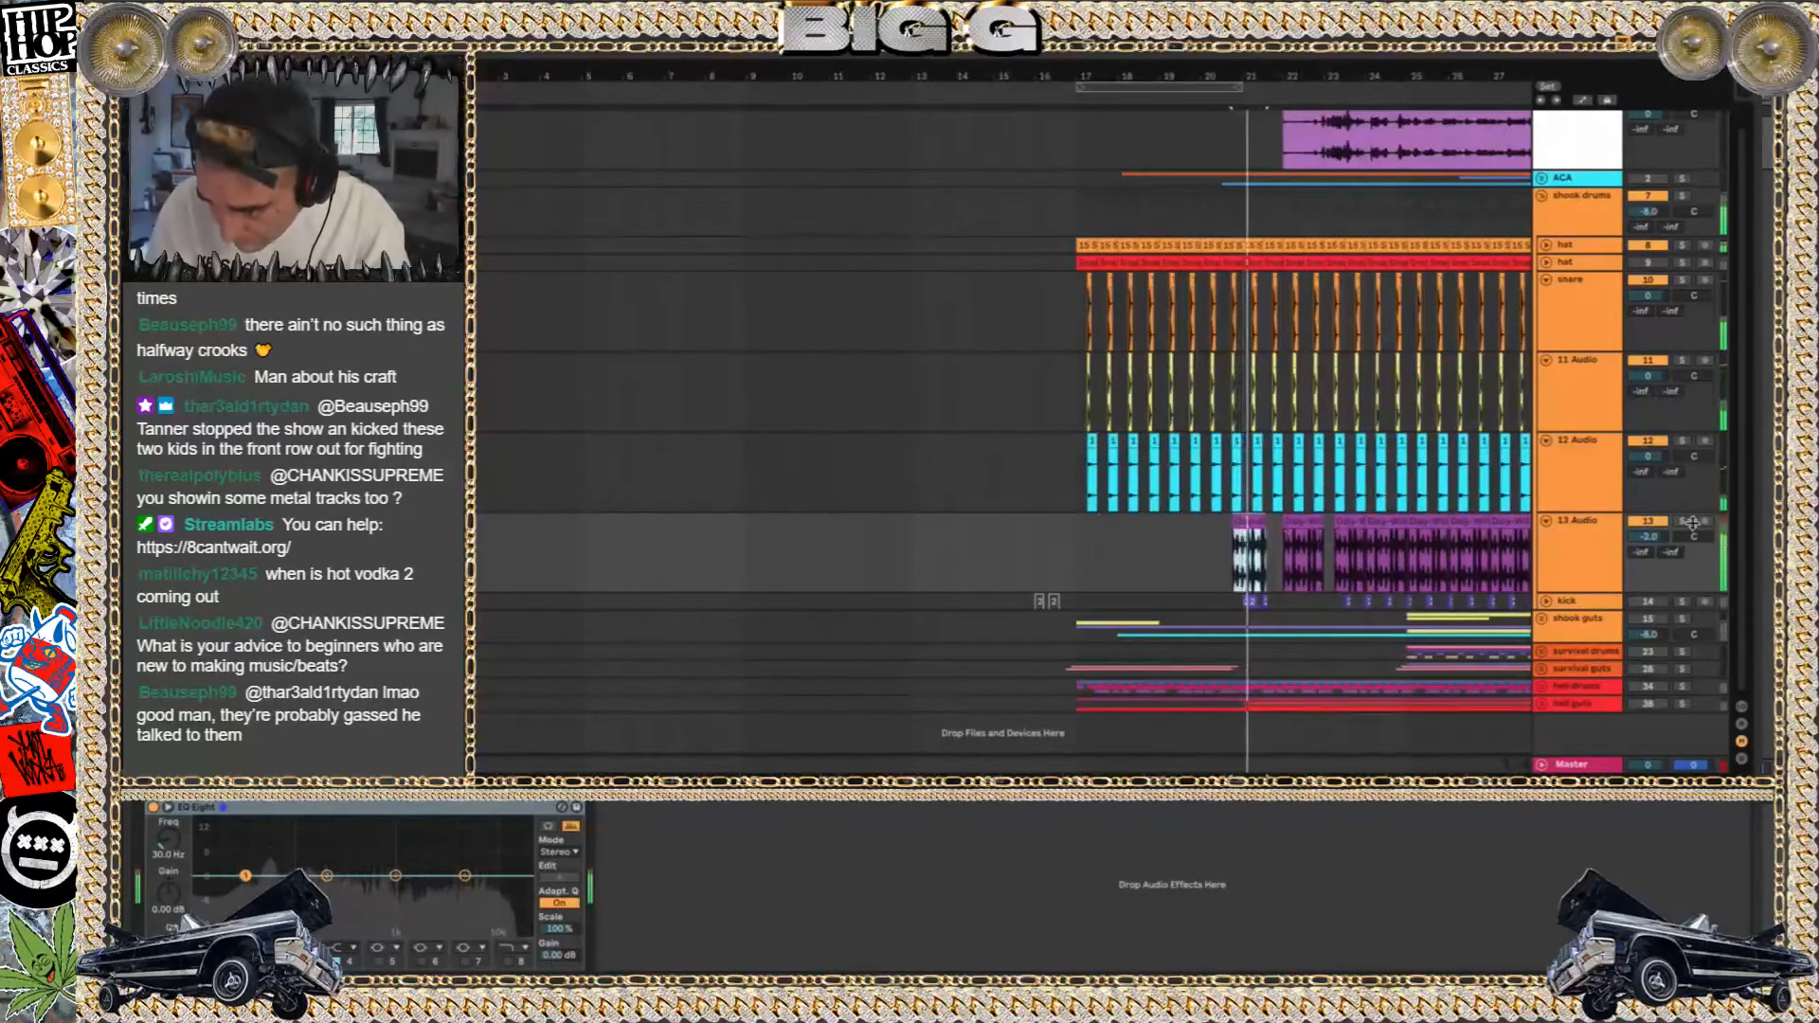
Solo the 13 Audio track and listen to its first clip alone
{"action": "left_click", "coordinate": [1684, 521]}
{"action": "left_click", "coordinate": [1557, 524]}
{"action": "key", "text": "space"}
{"action": "scroll", "coordinate": [1288, 502], "scroll_direction": "down", "scroll_amount": 3}
{"action": "scroll", "coordinate": [1288, 502], "scroll_direction": "up", "scroll_amount": 5}
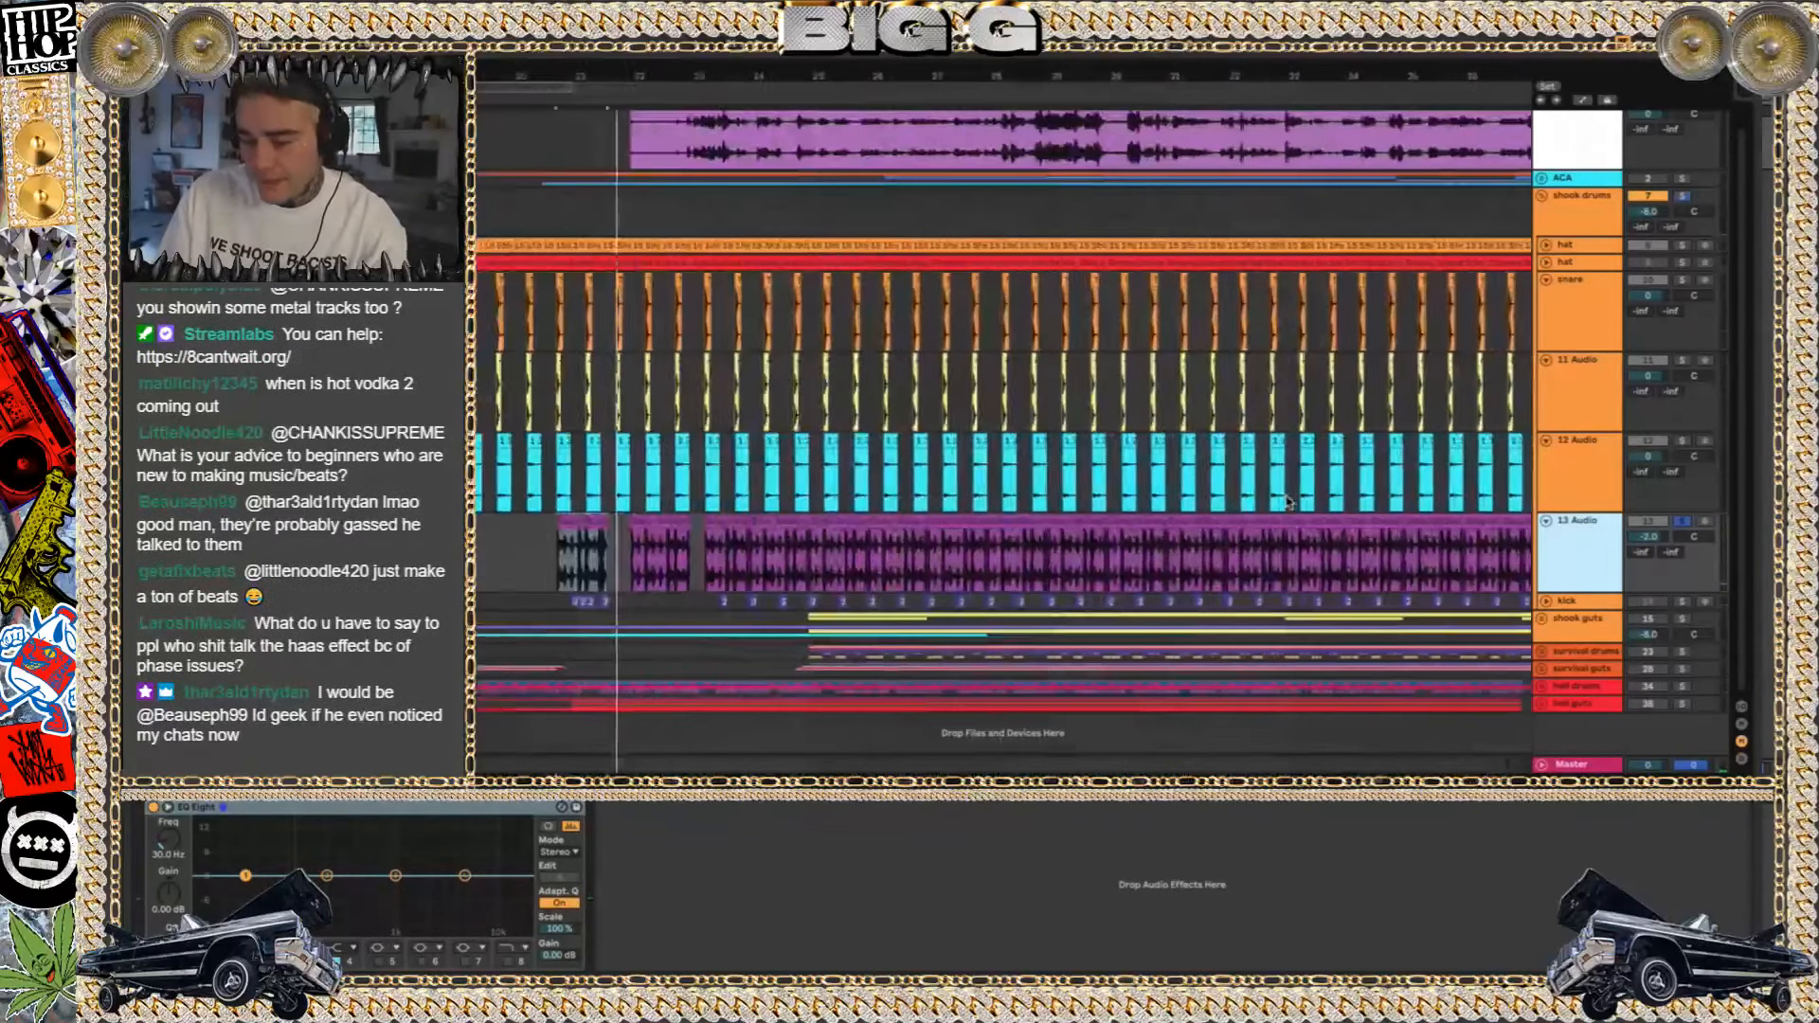
{"action": "scroll", "coordinate": [1288, 502], "scroll_direction": "up", "scroll_amount": 5}
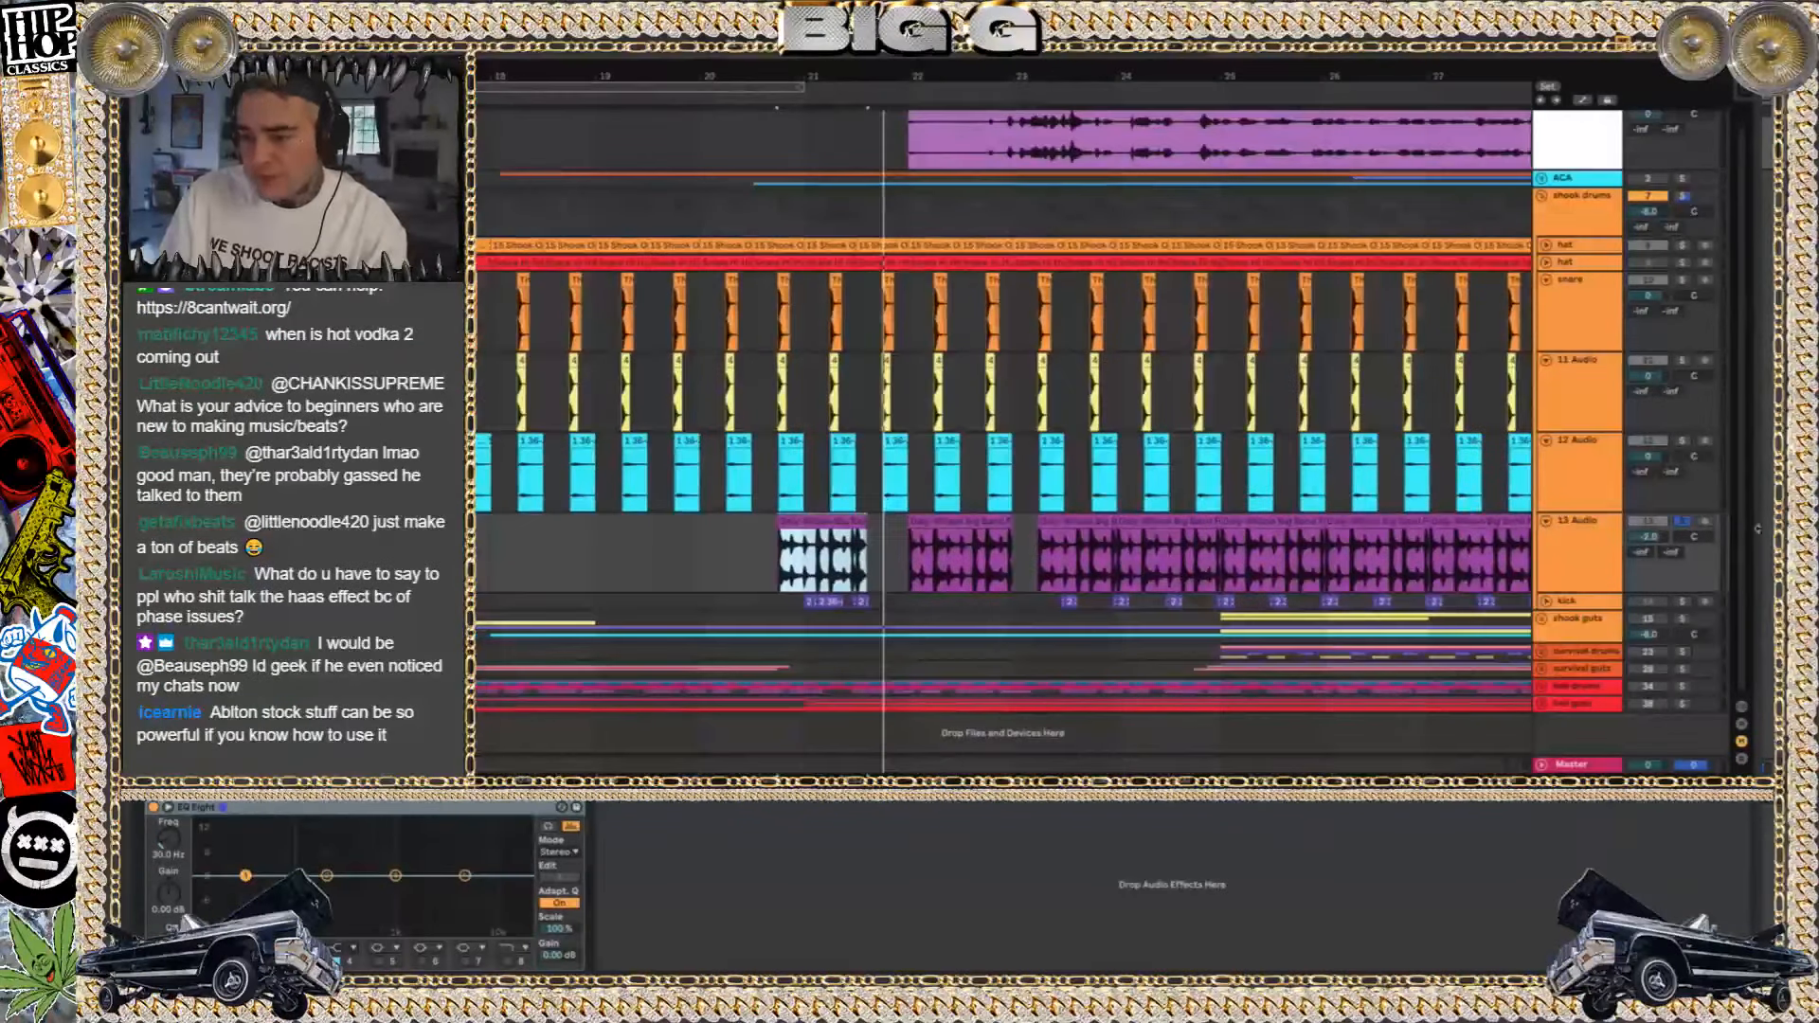
Switch the solo to the whole shook drums group, play from 13 Audio's third clip and lower 13 Audio's volume to -5.8
{"action": "left_click", "coordinate": [1685, 196]}
{"action": "key", "text": "space"}
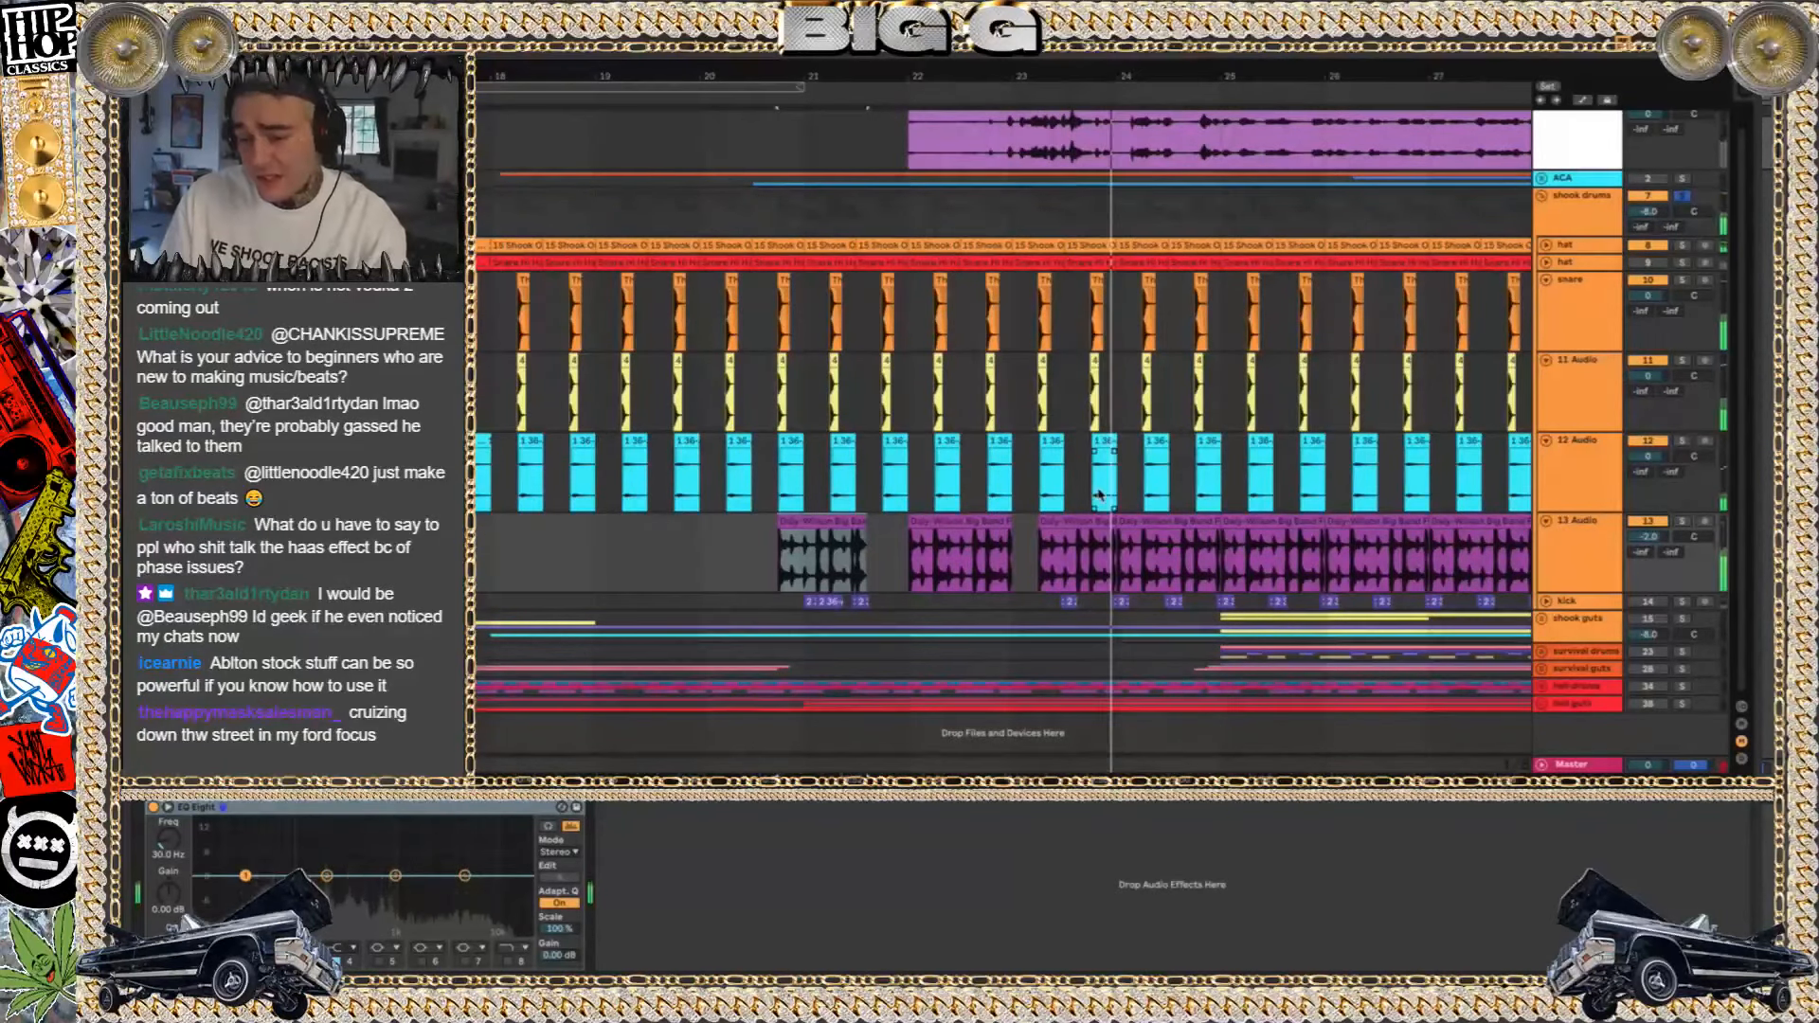
{"action": "left_click", "coordinate": [1055, 521]}
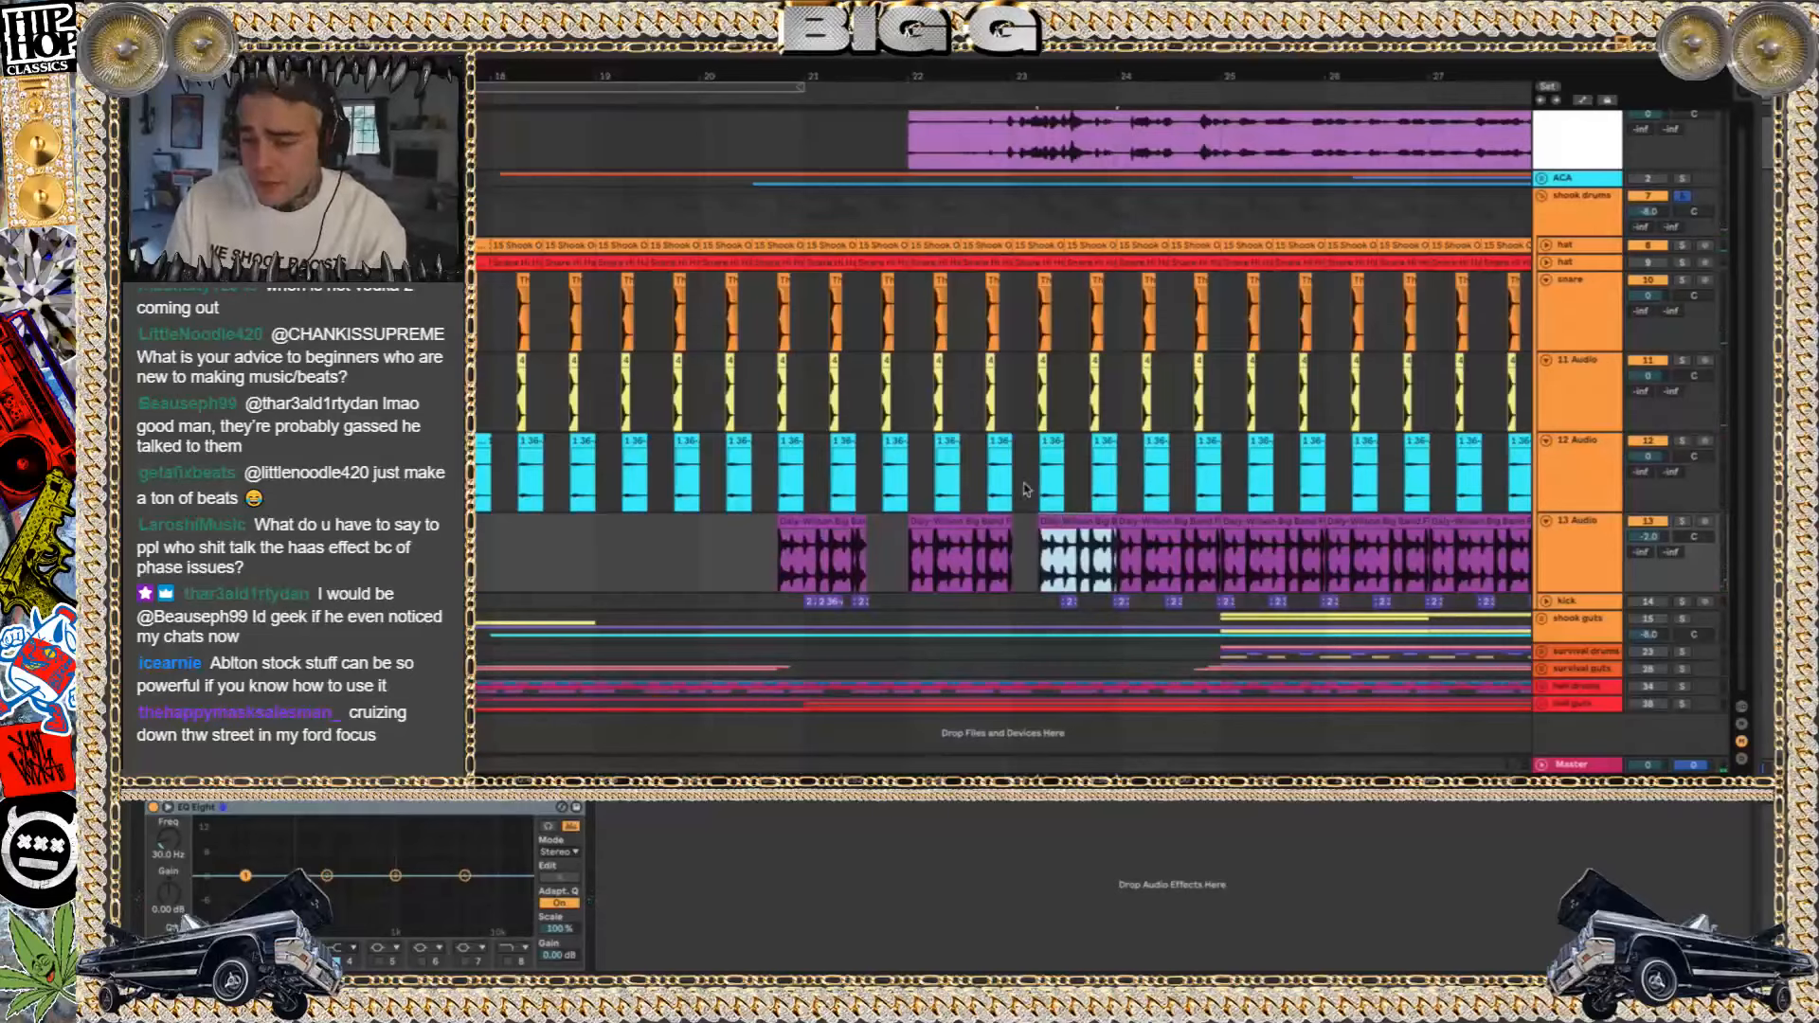
{"action": "scroll", "coordinate": [886, 242], "scroll_direction": "up", "scroll_amount": 1}
{"action": "scroll", "coordinate": [887, 244], "scroll_direction": "down", "scroll_amount": 1}
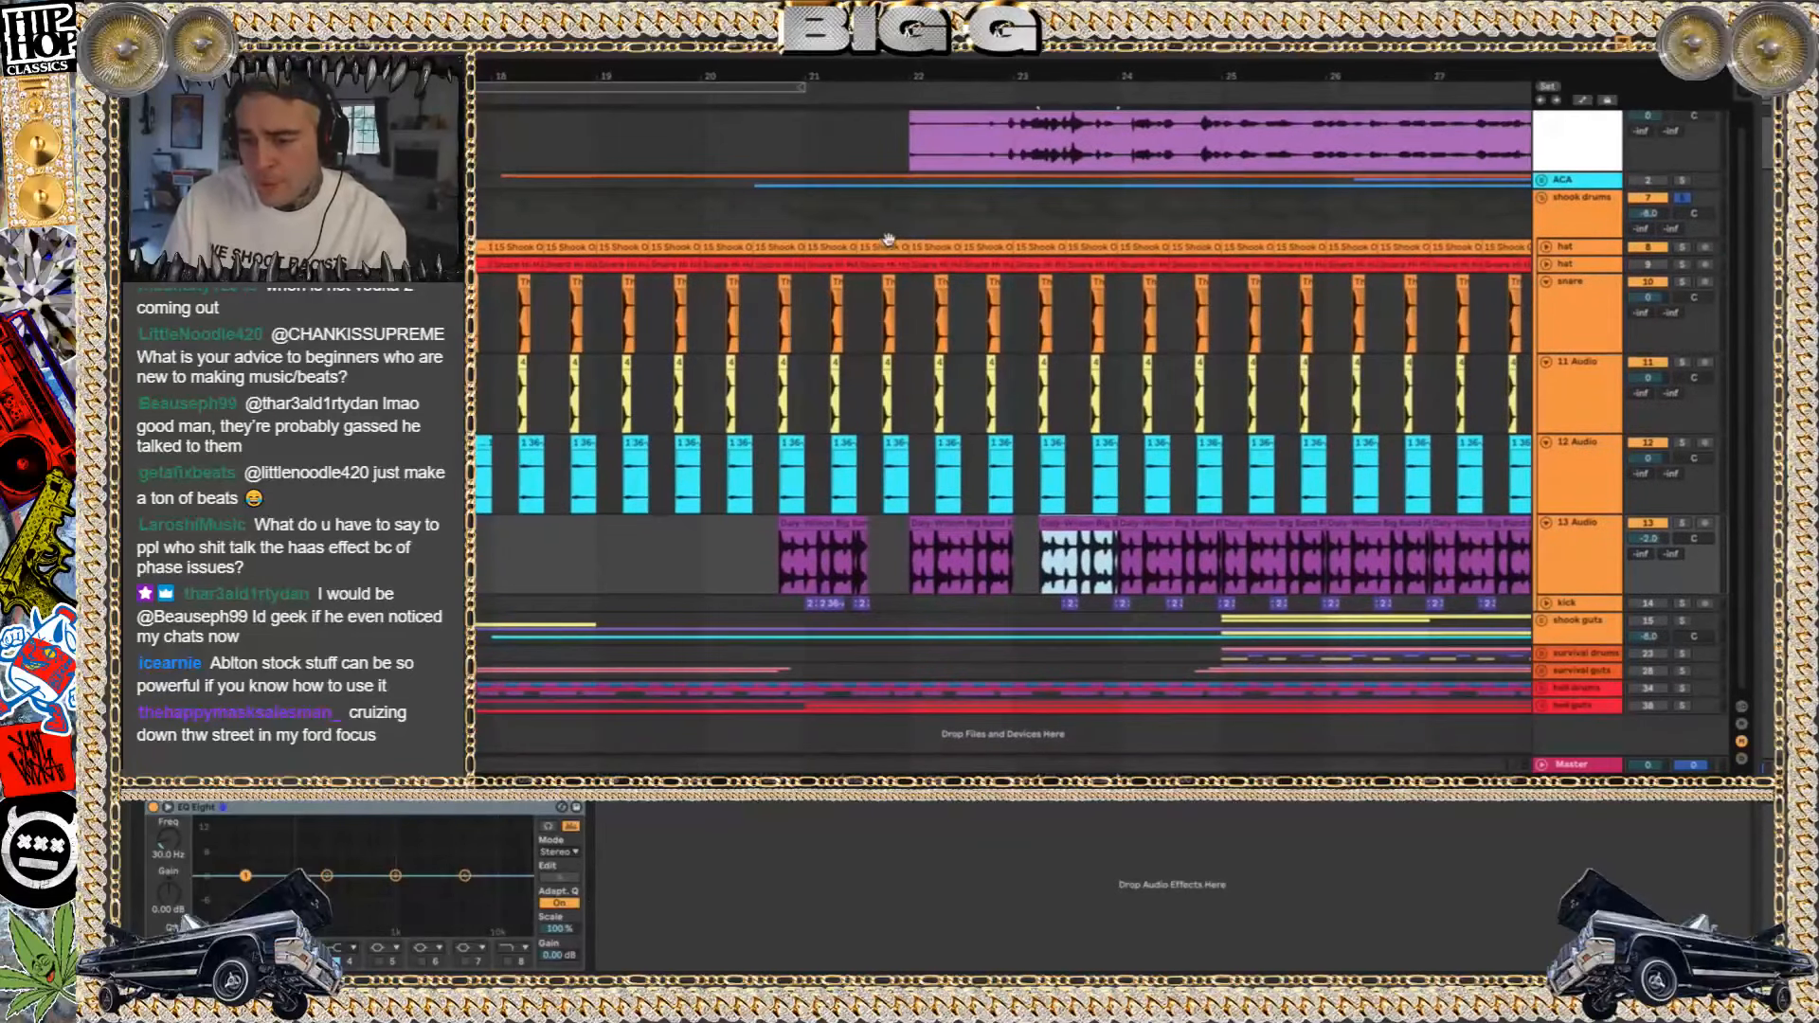
{"action": "key", "text": "space"}
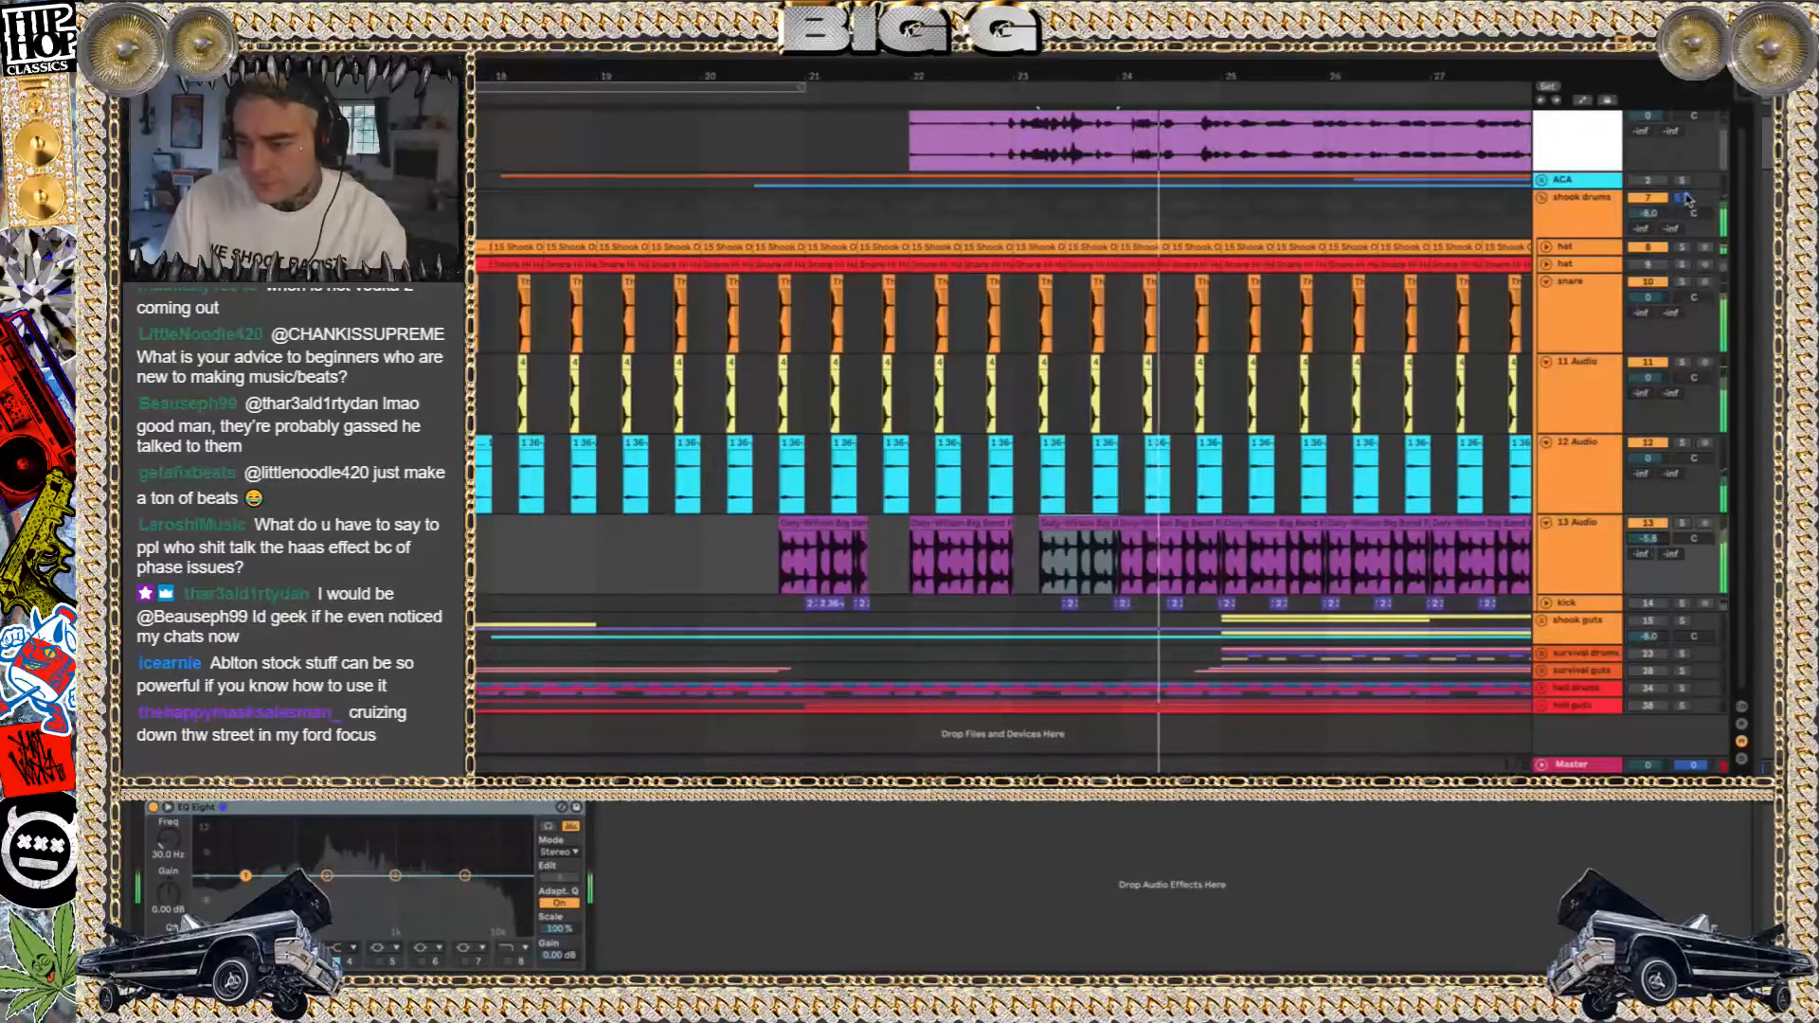
Clear the shook drums solo during playback and unfold the shook guts group to show its tracks
{"action": "left_click", "coordinate": [1647, 621]}
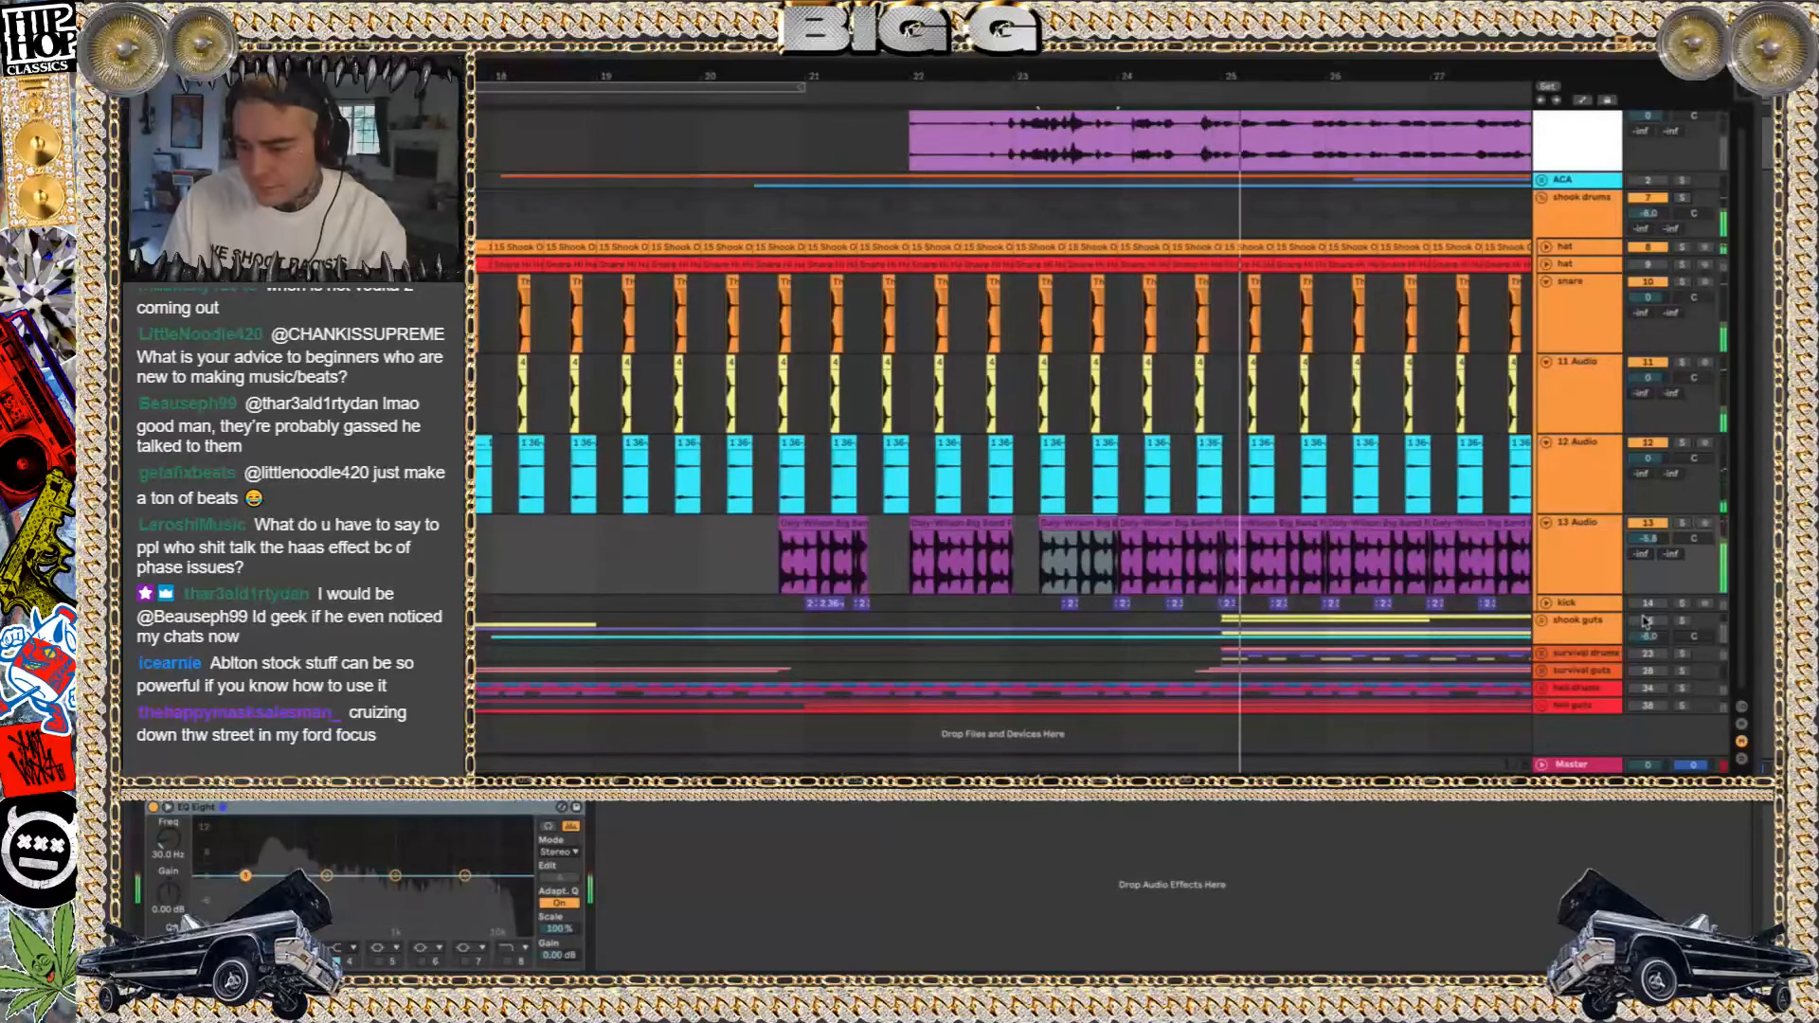
{"action": "left_click", "coordinate": [1543, 620]}
{"action": "scroll", "coordinate": [1234, 518], "scroll_direction": "down", "scroll_amount": 1}
{"action": "scroll", "coordinate": [1234, 518], "scroll_direction": "down", "scroll_amount": 4}
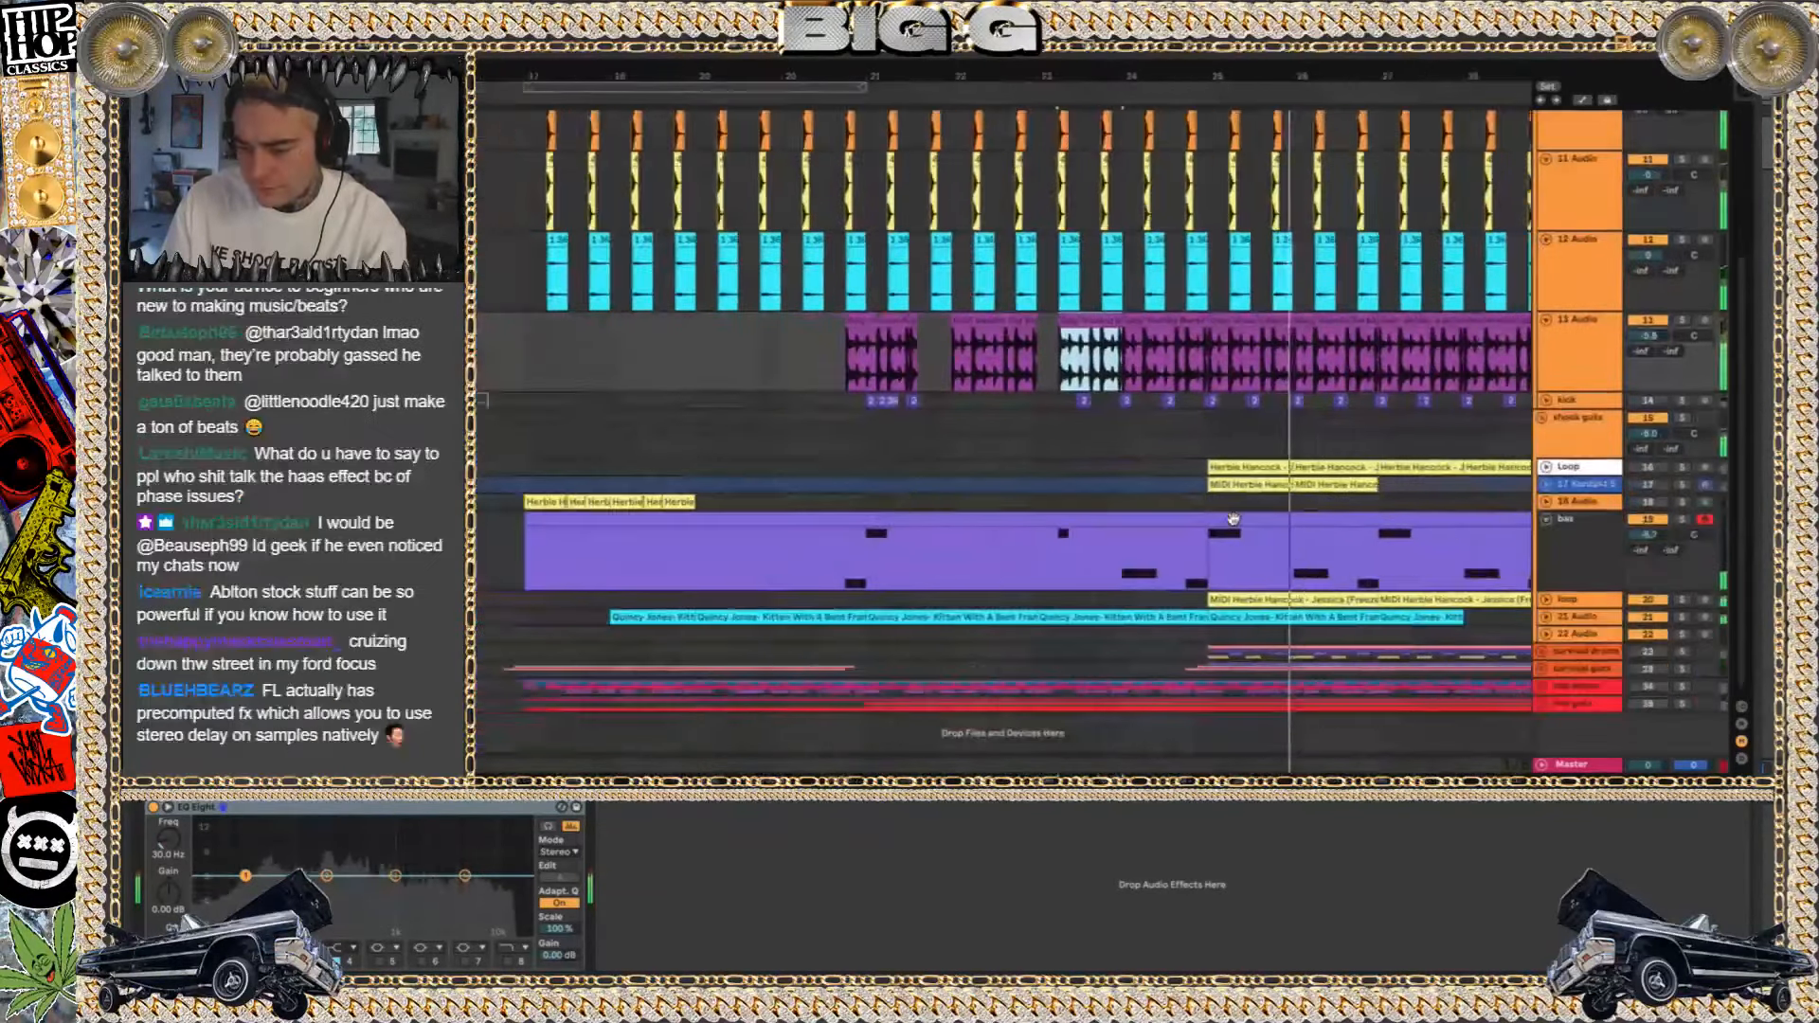
{"action": "scroll", "coordinate": [1233, 520], "scroll_direction": "down", "scroll_amount": 4}
{"action": "scroll", "coordinate": [1236, 523], "scroll_direction": "up", "scroll_amount": 1}
{"action": "scroll", "coordinate": [1236, 525], "scroll_direction": "right", "scroll_amount": 2}
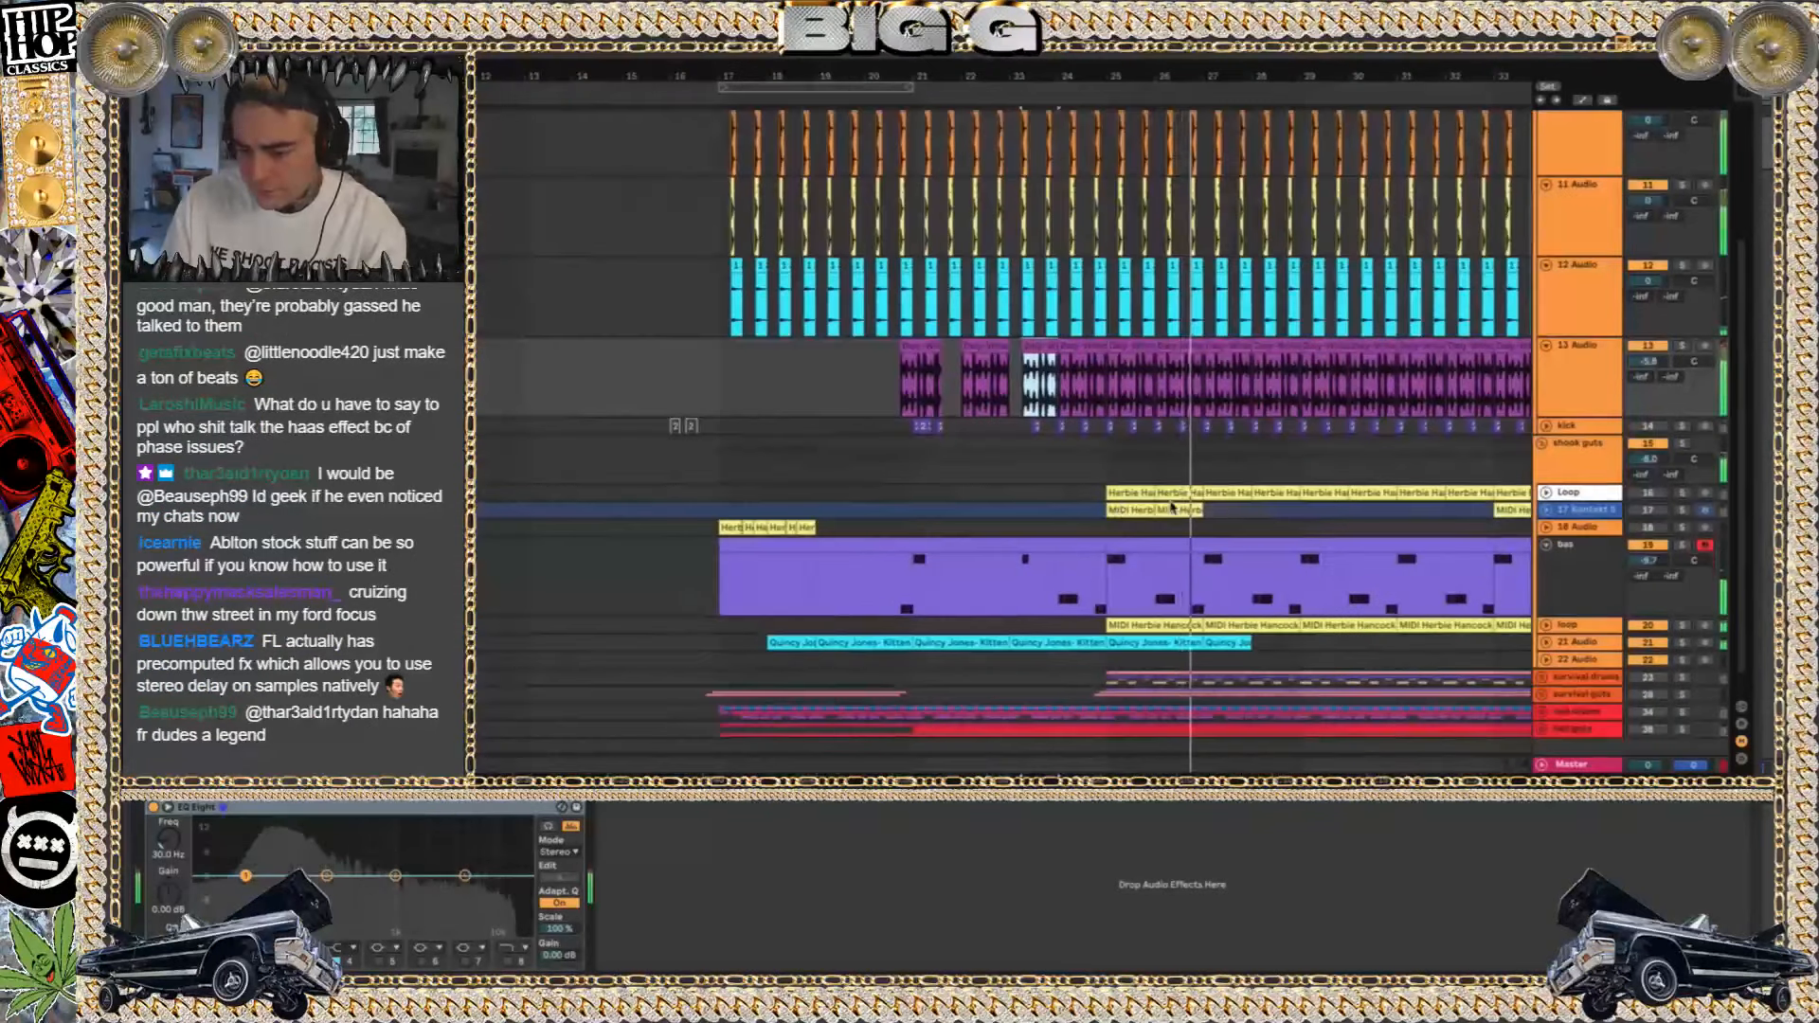
Solo and unsolo the OTHER track, fold it and place the playback start at bar 17 in shook drums
{"action": "scroll", "coordinate": [1236, 525], "scroll_direction": "up", "scroll_amount": 3}
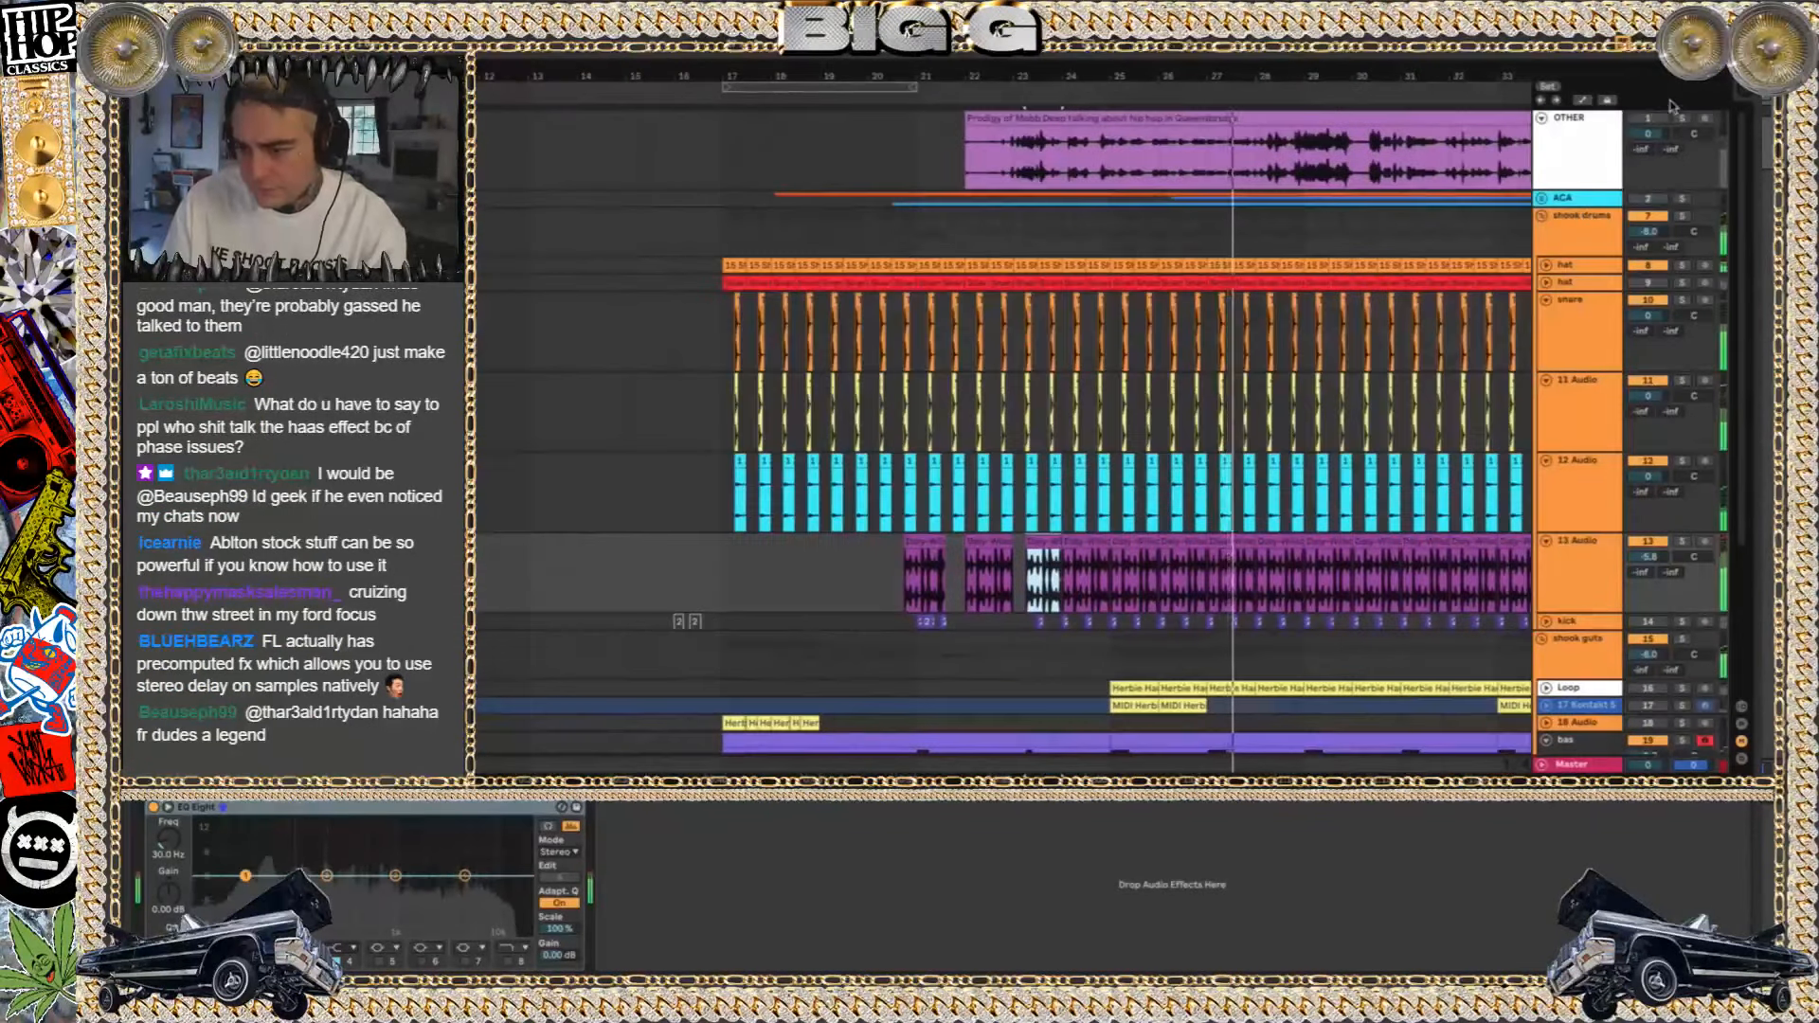
{"action": "left_click", "coordinate": [1682, 119]}
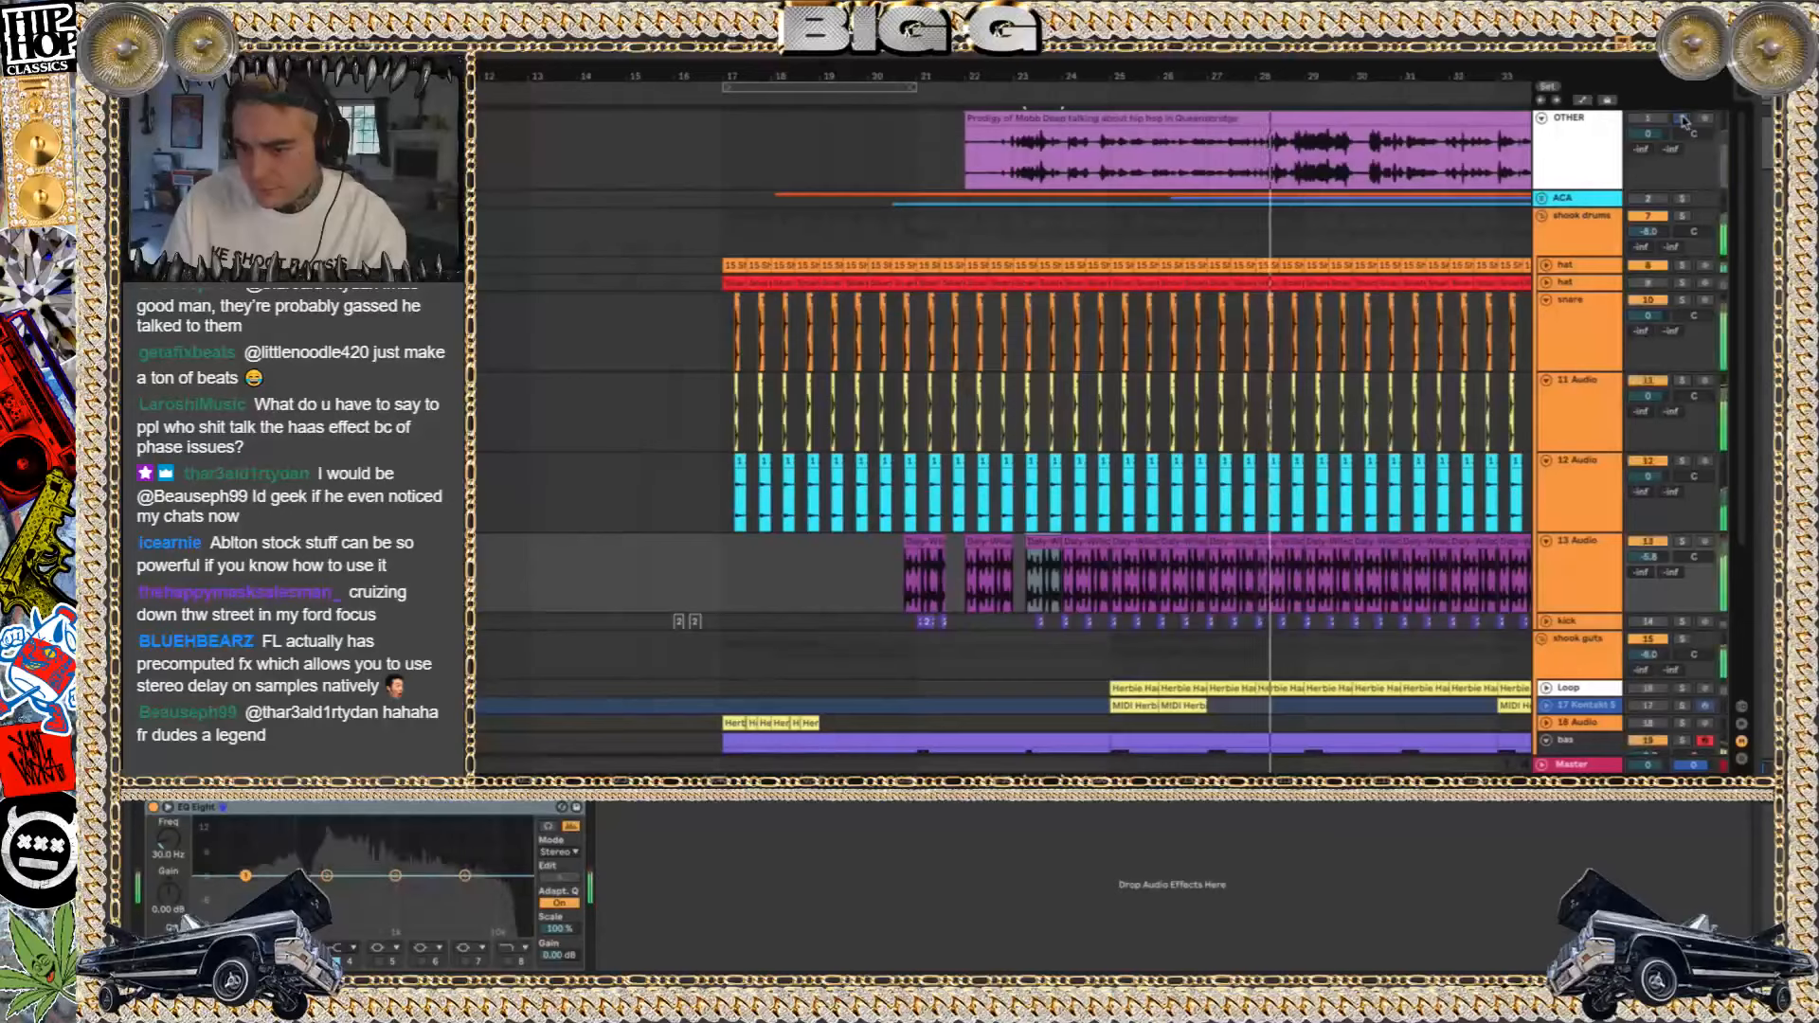
{"action": "left_click", "coordinate": [1685, 119]}
{"action": "double_click", "coordinate": [1687, 182]}
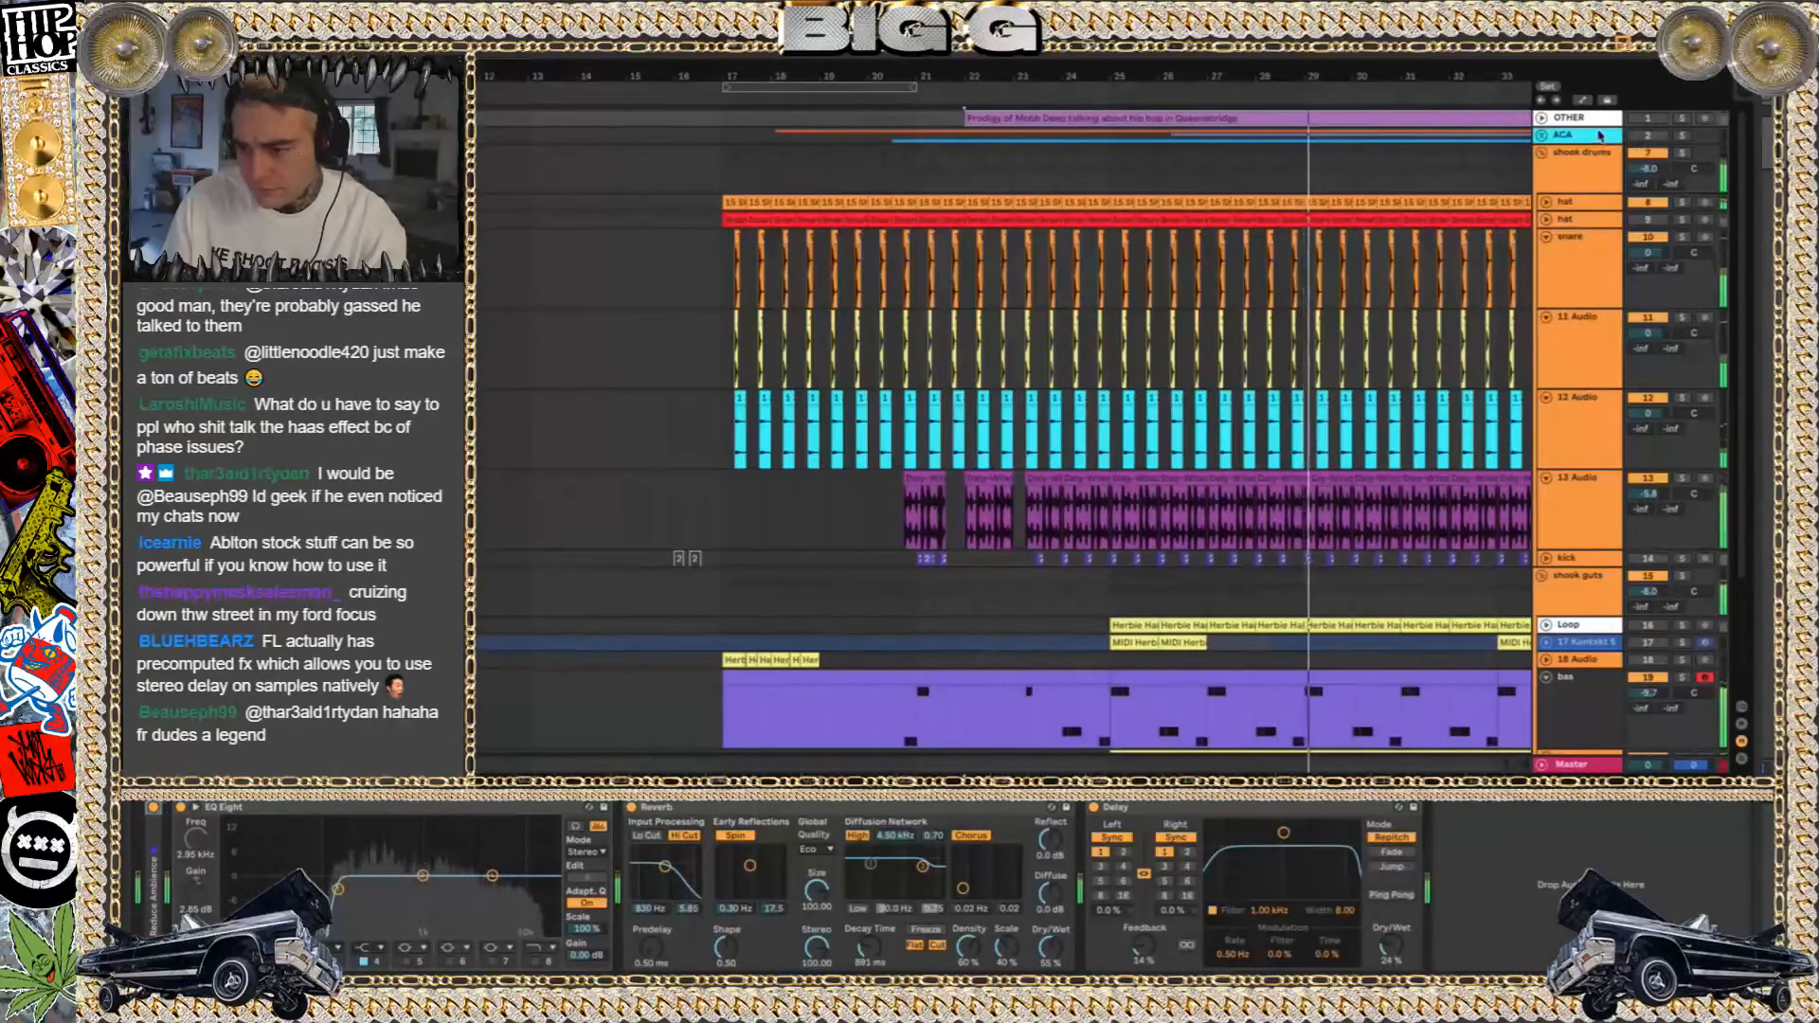
{"action": "left_click", "coordinate": [726, 174]}
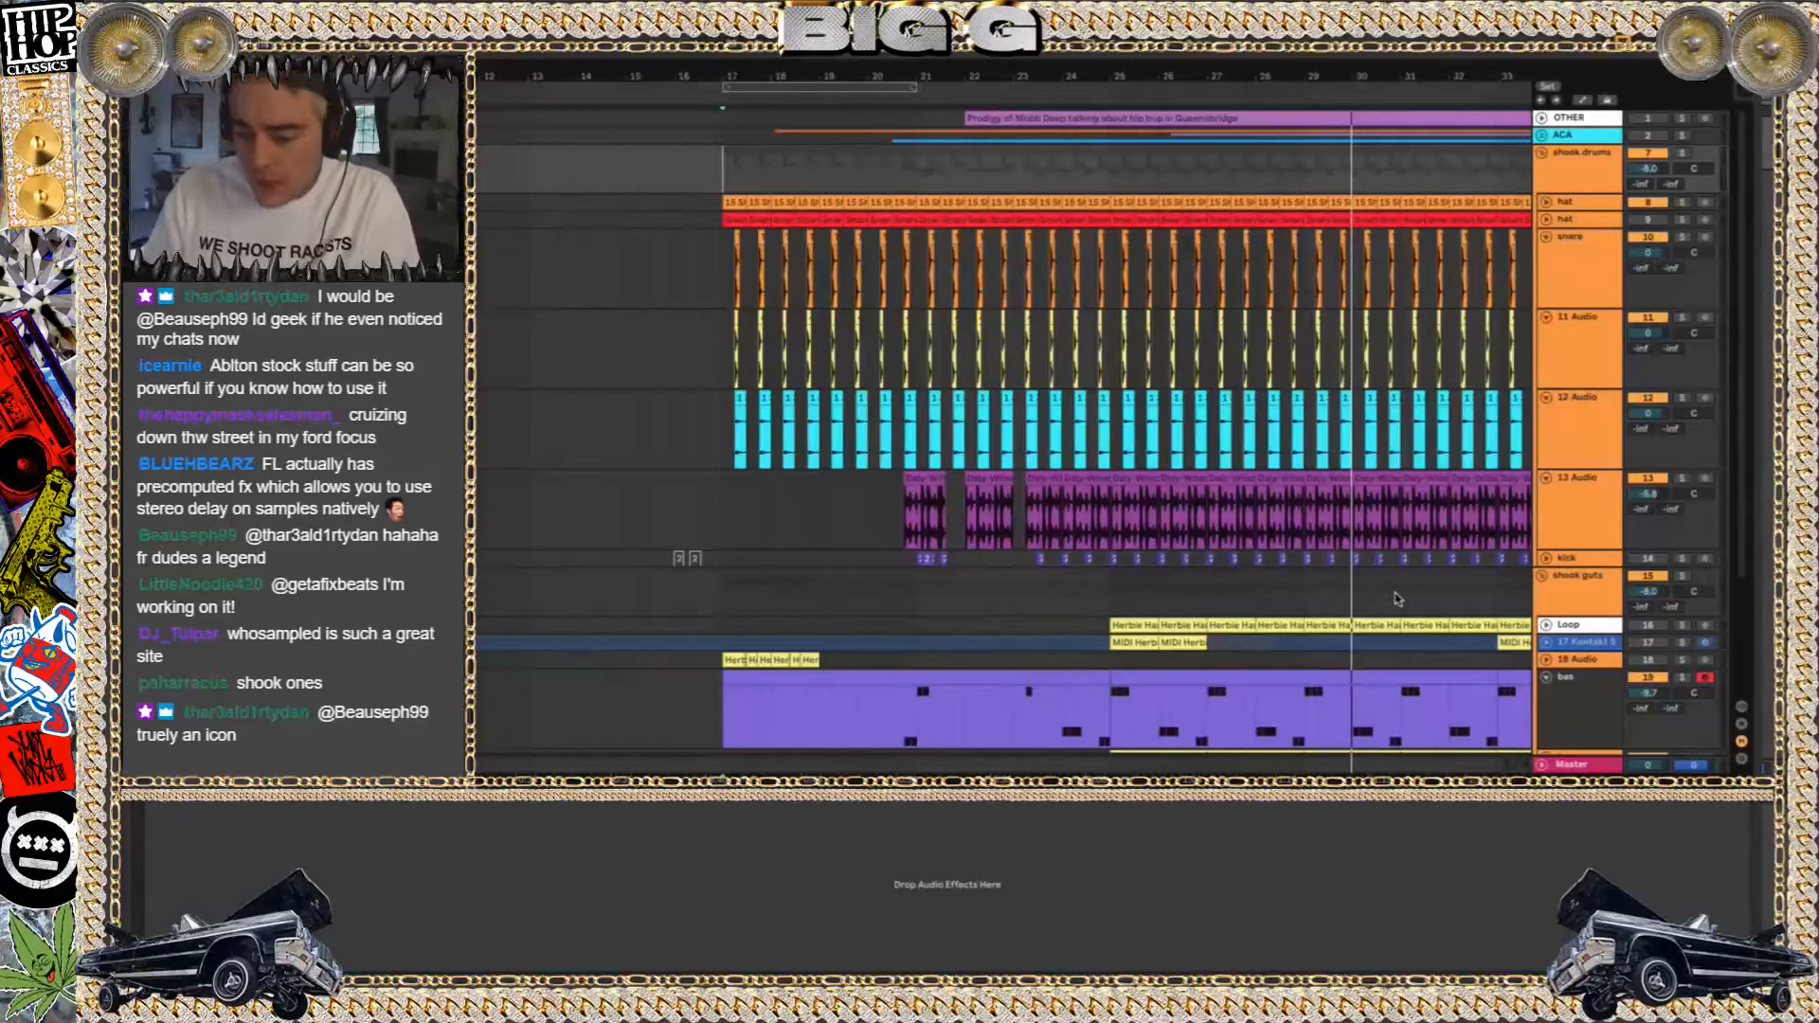
Play from the first 13 Audio clip with shook drums soloed, switching the solo over to shook guts
{"action": "left_click", "coordinate": [925, 480]}
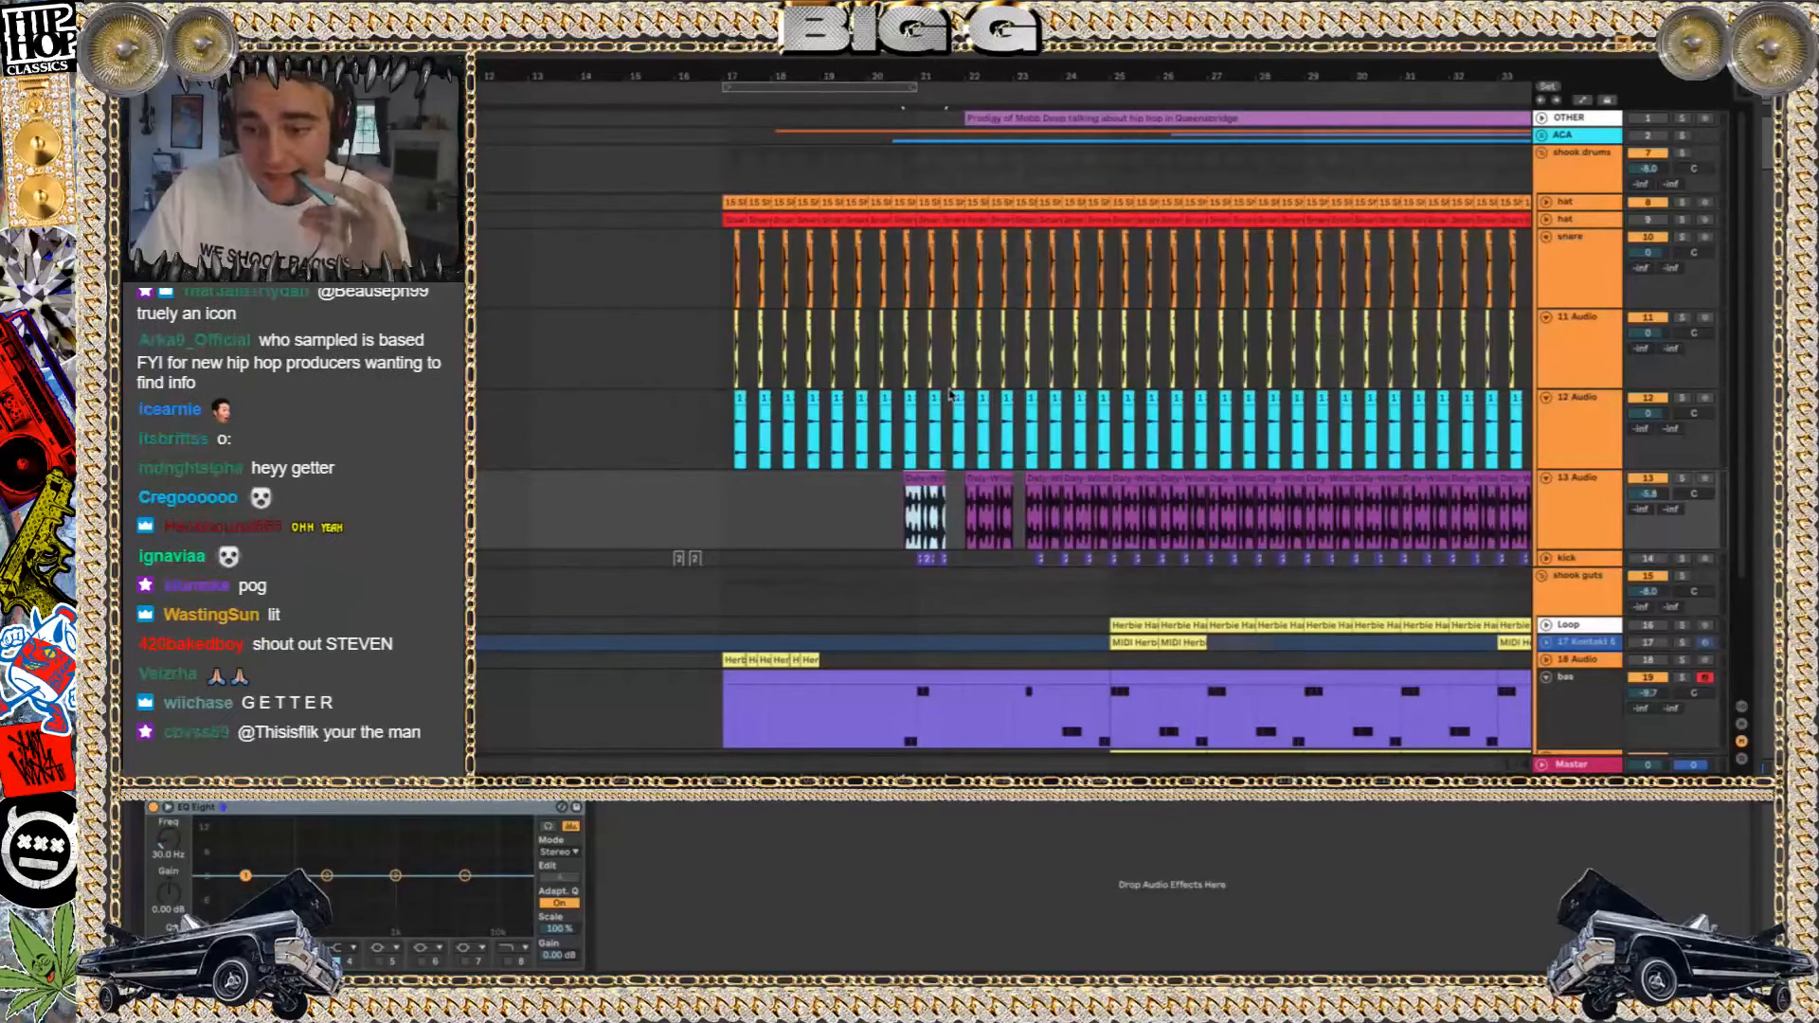
{"action": "scroll", "coordinate": [950, 394], "scroll_direction": "right", "scroll_amount": 5}
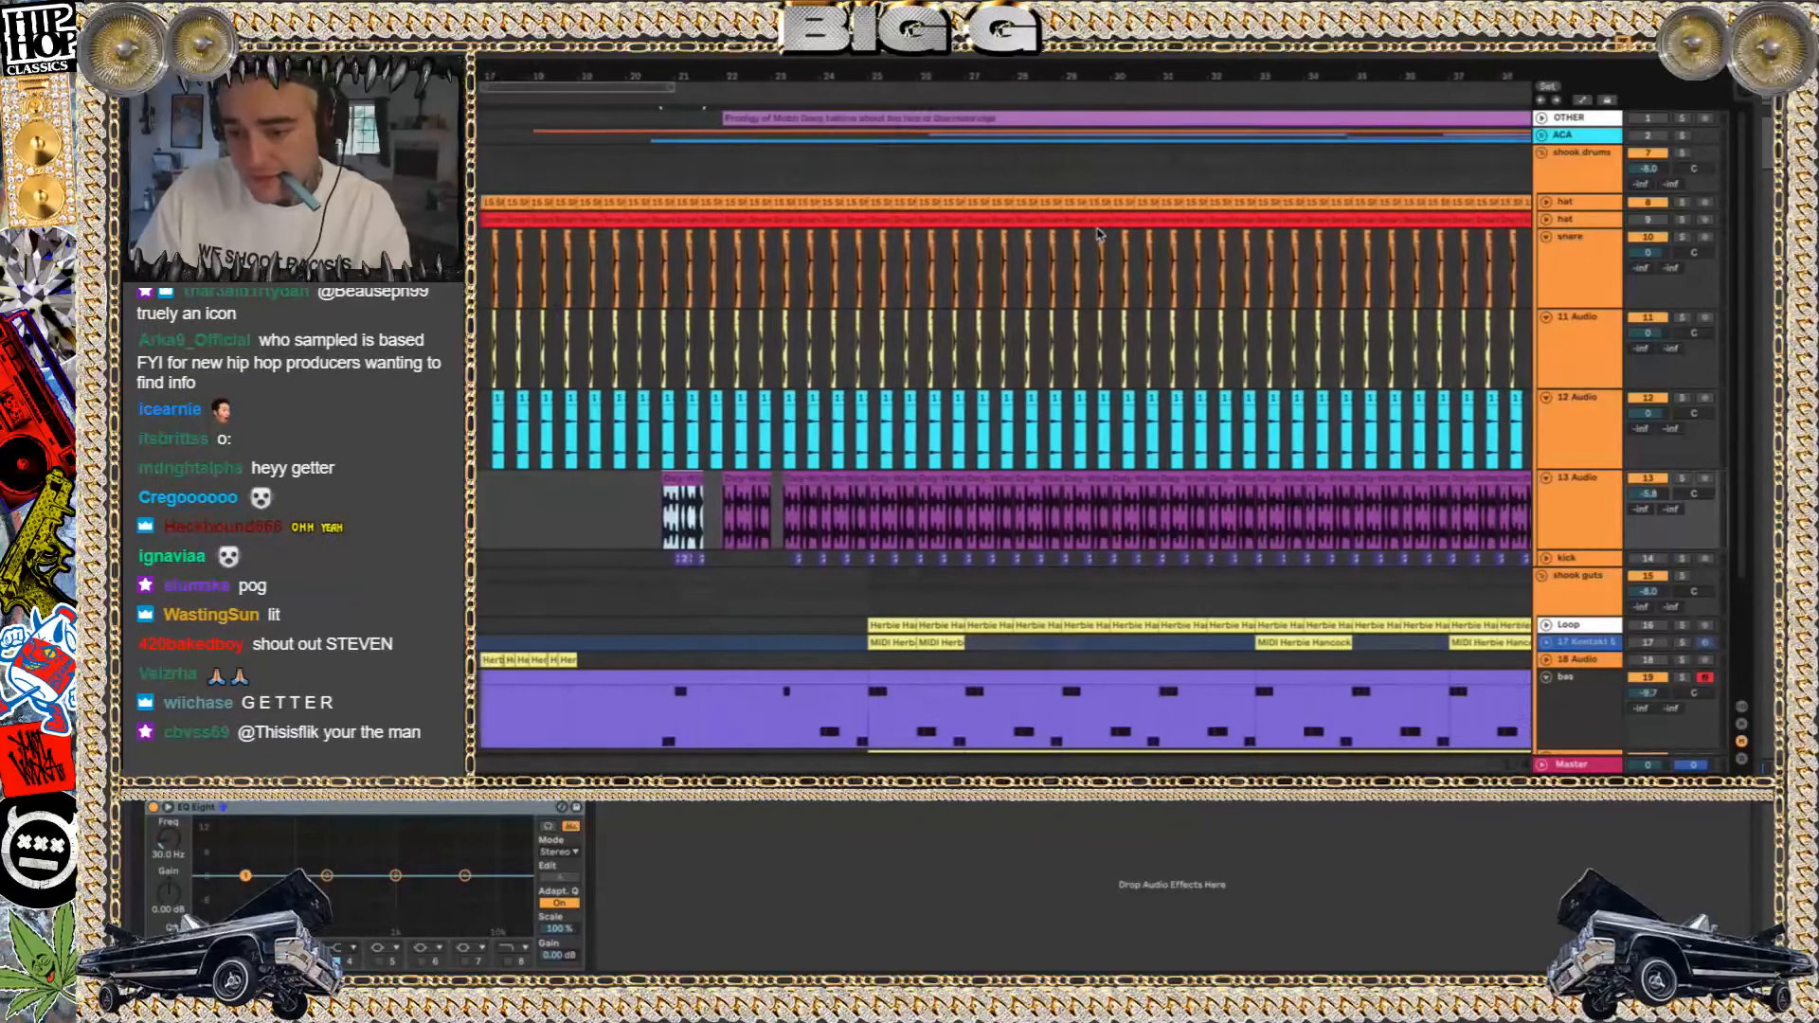
{"action": "scroll", "coordinate": [1539, 173], "scroll_direction": "down", "scroll_amount": 1}
{"action": "key", "text": "space"}
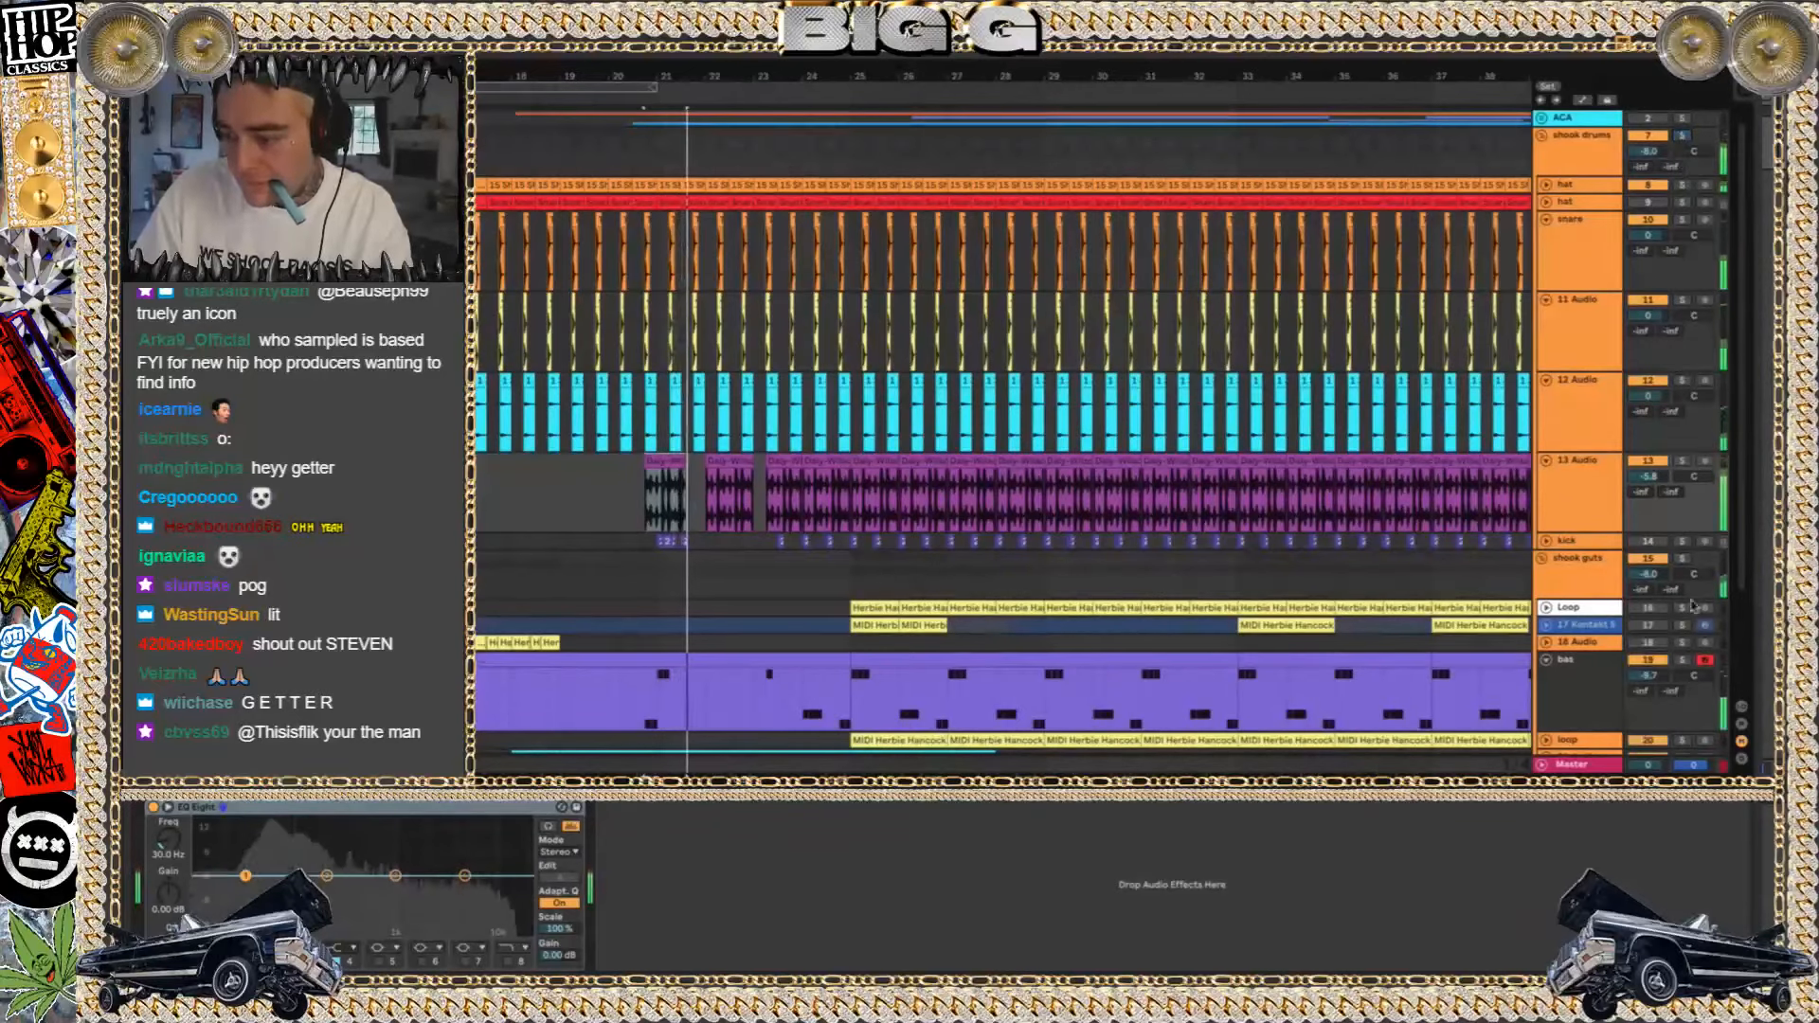
{"action": "scroll", "coordinate": [1498, 575], "scroll_direction": "down", "scroll_amount": 3}
{"action": "scroll", "coordinate": [1498, 575], "scroll_direction": "left", "scroll_amount": 1}
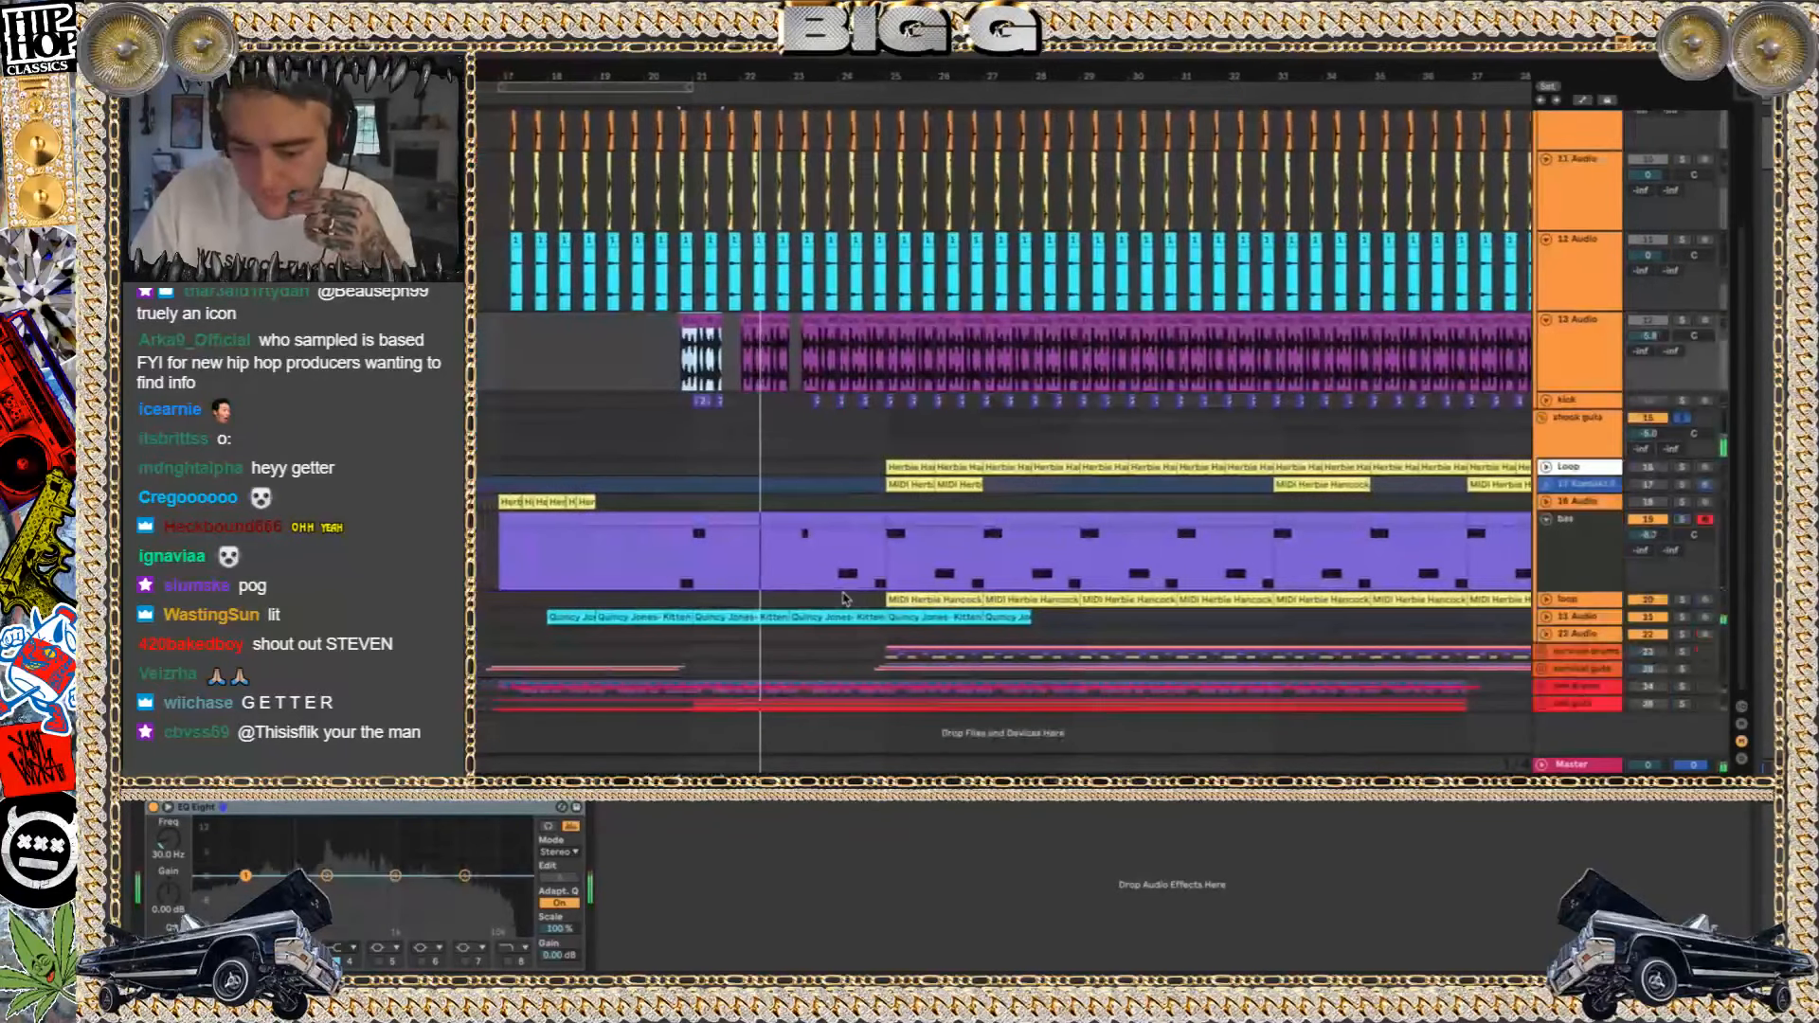
Unfold the lower loop and 21 Audio tracks and play the Quincy Jones clip starting at bar 21 with its track soloed
{"action": "left_click", "coordinate": [1546, 600]}
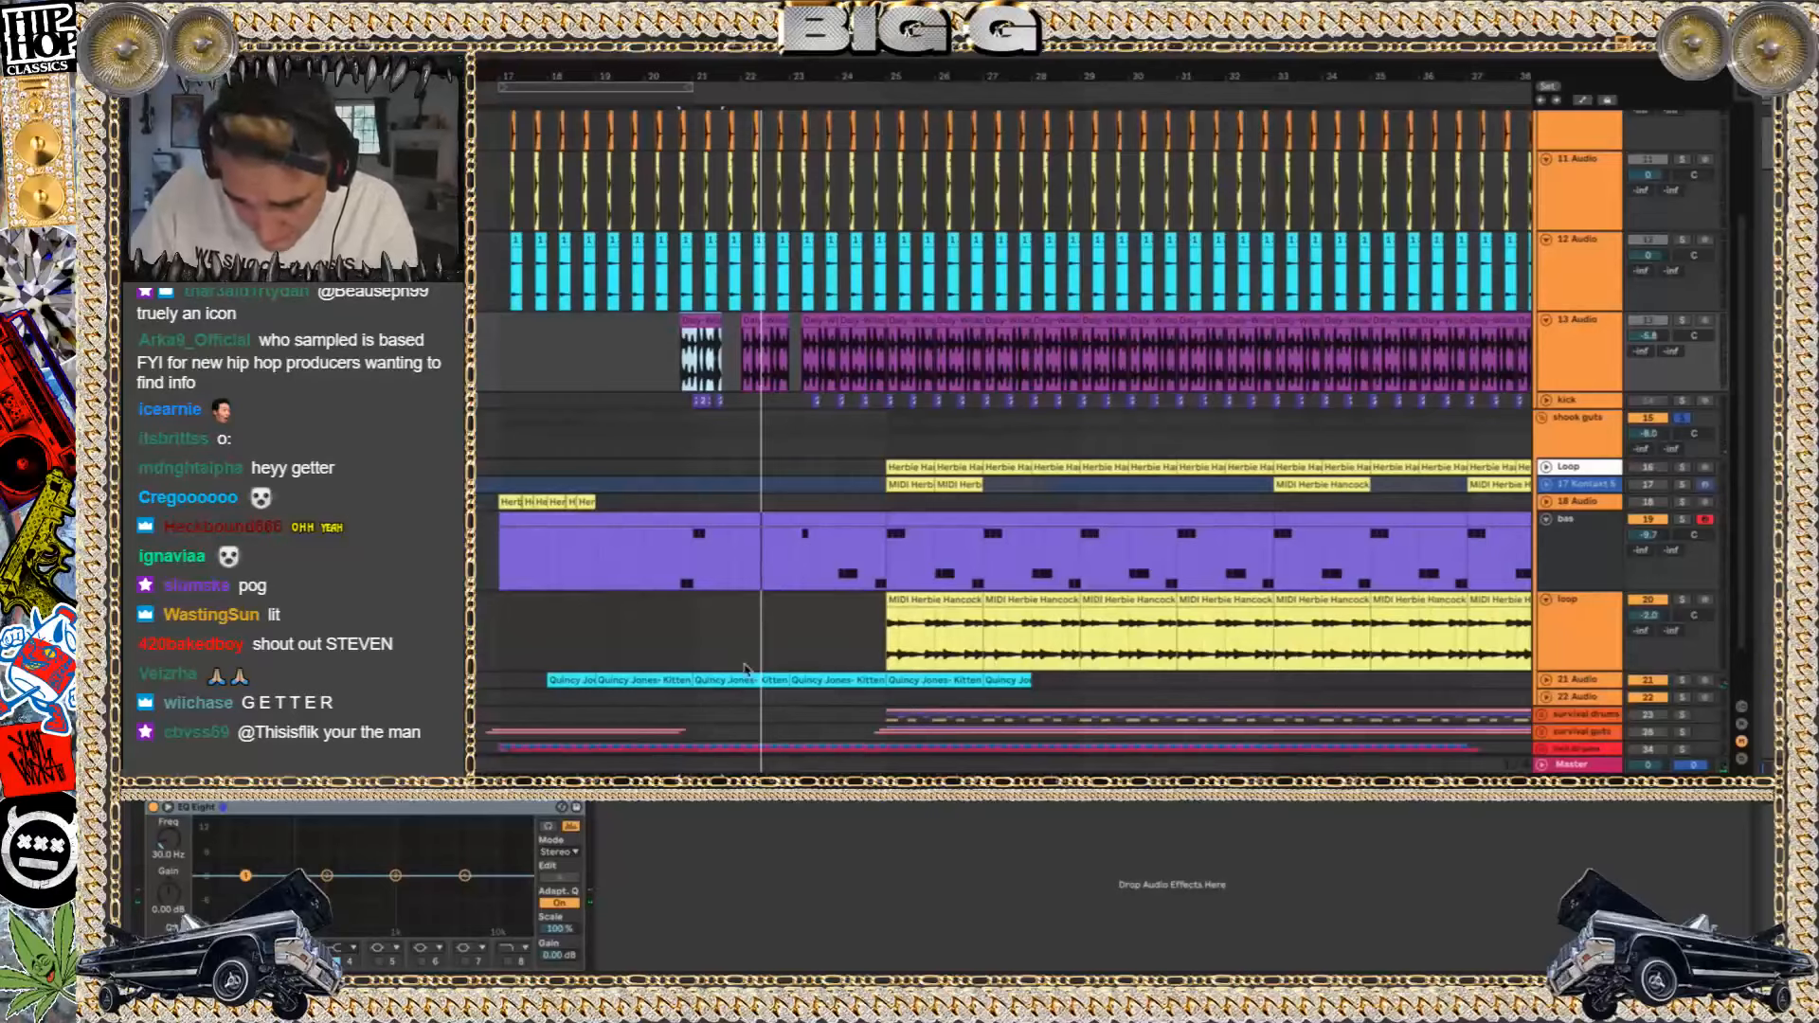
{"action": "left_click", "coordinate": [1546, 679]}
{"action": "scroll", "coordinate": [619, 682], "scroll_direction": "up", "scroll_amount": 3}
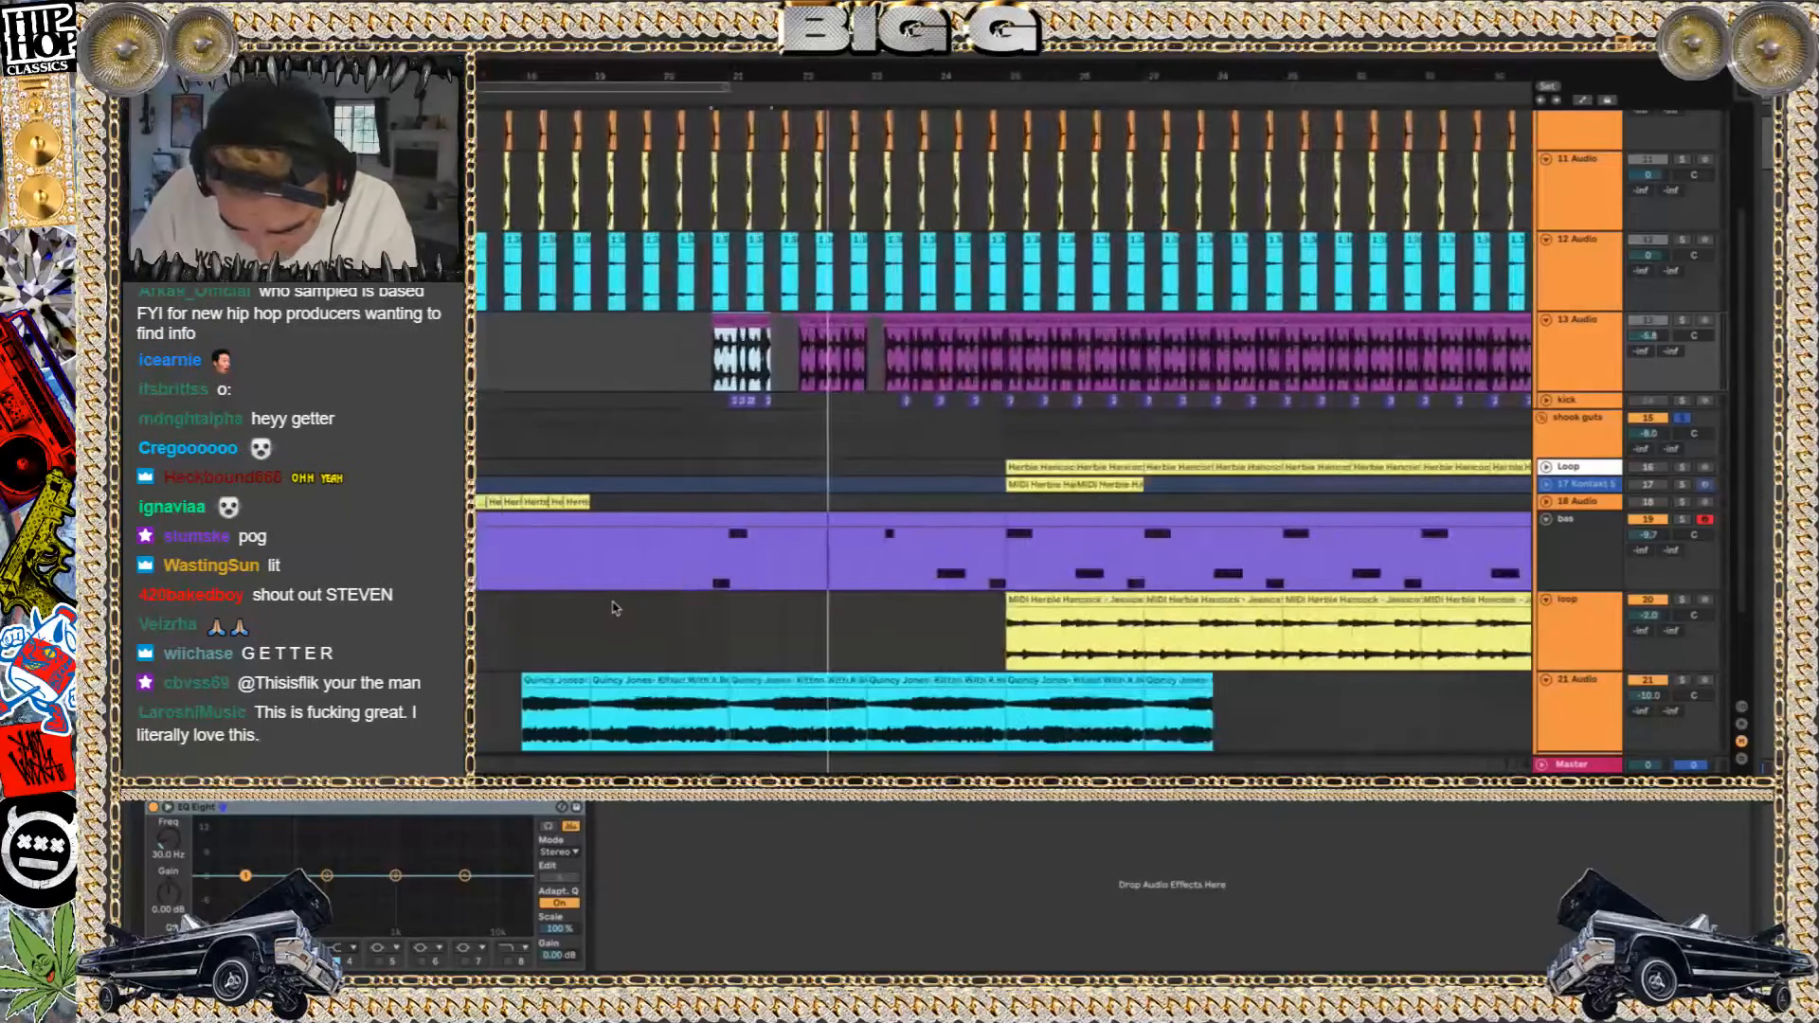
{"action": "left_click", "coordinate": [859, 683]}
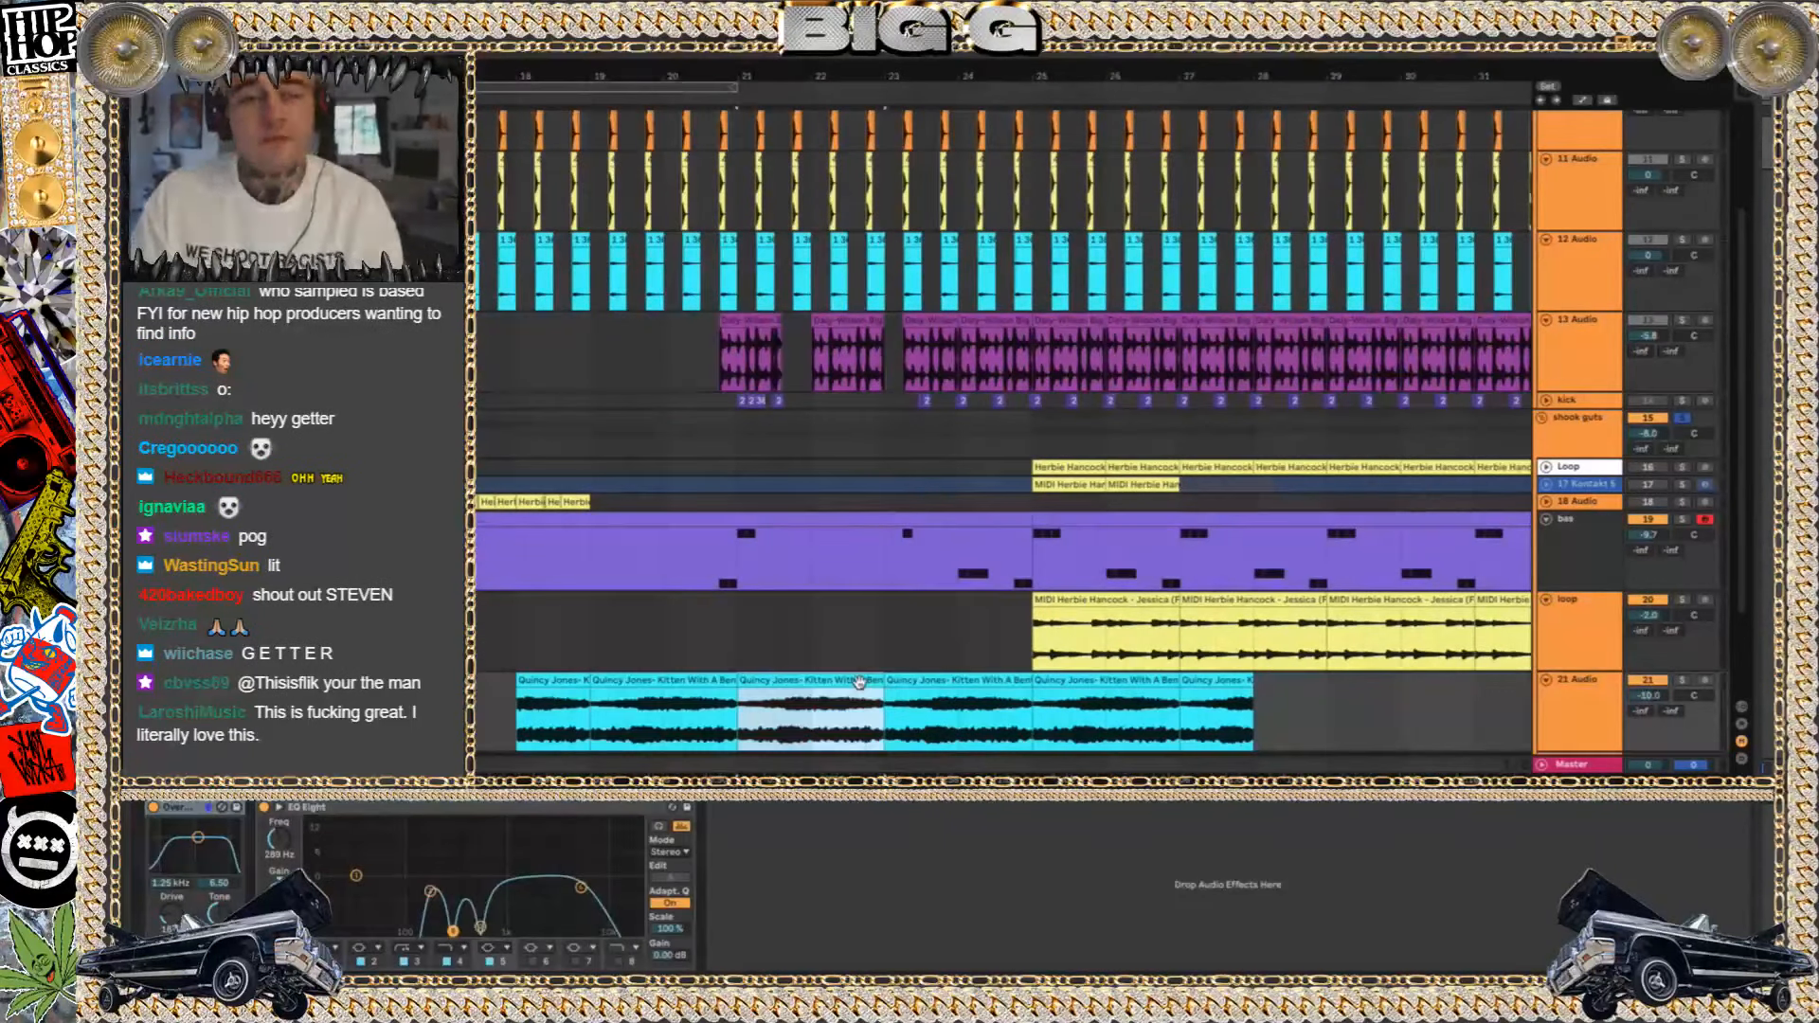
{"action": "key", "text": "space"}
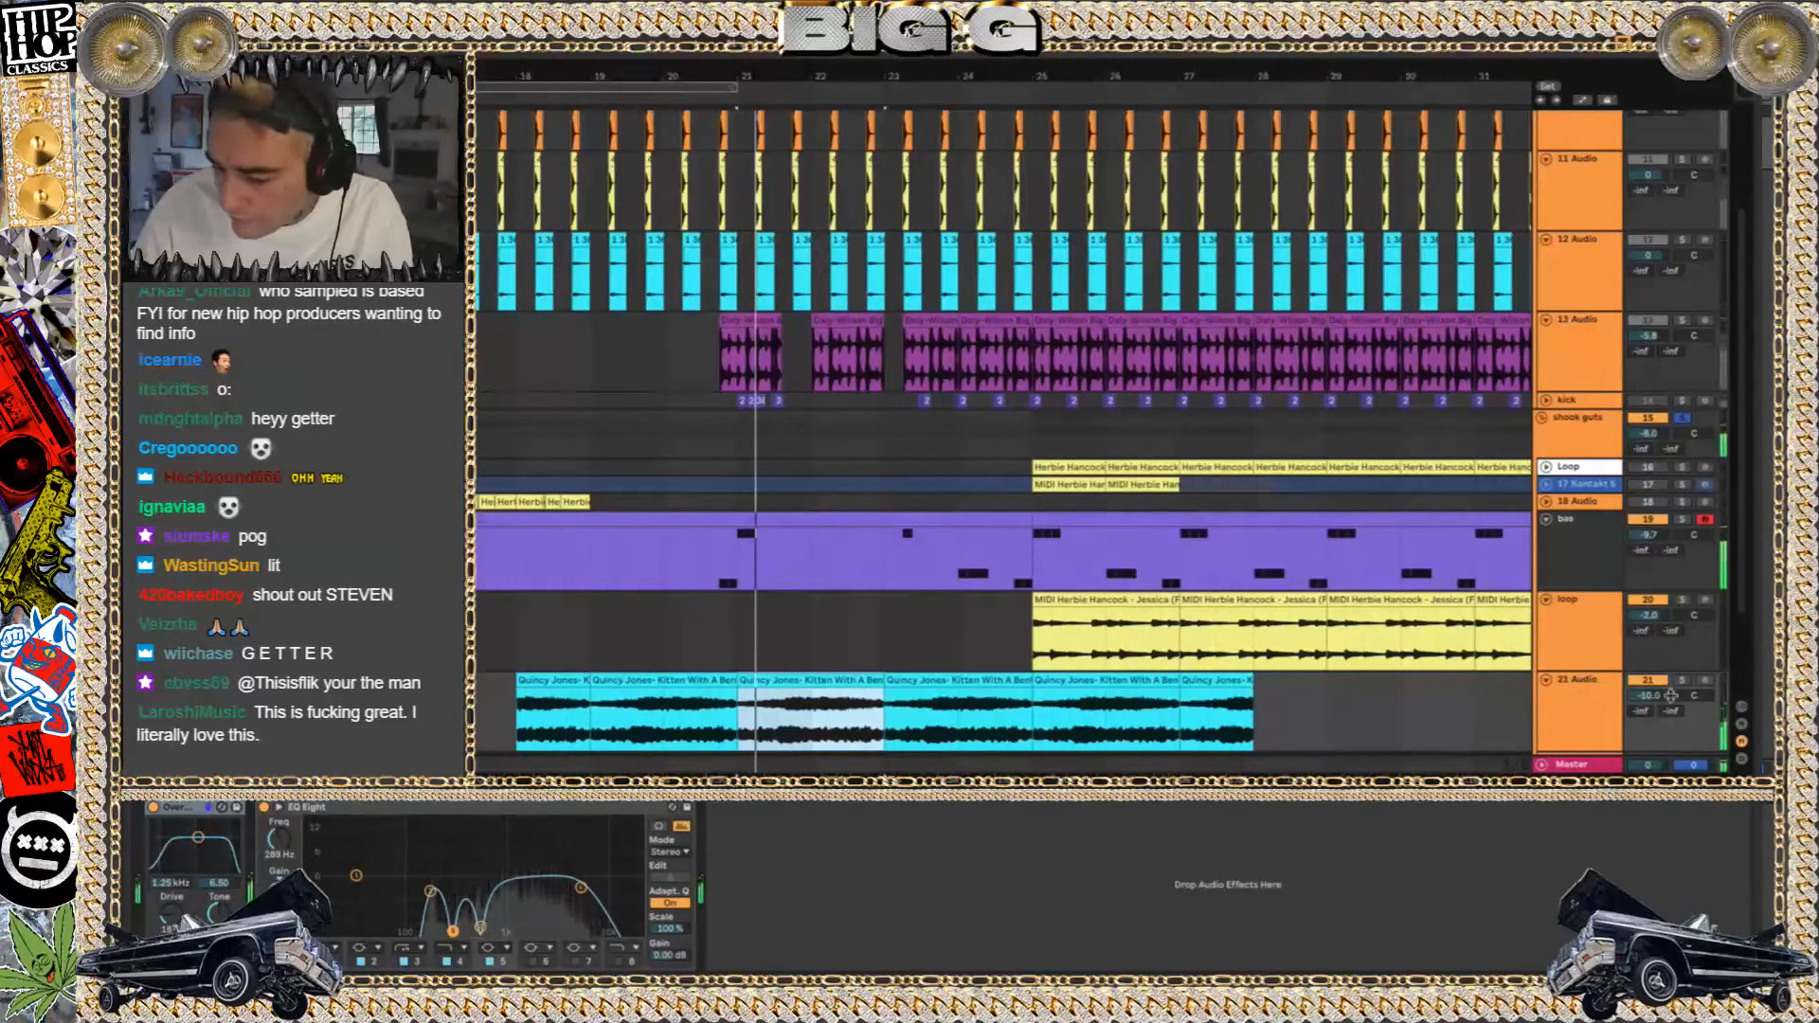
Try extending the bar 21 Quincy Jones clip over the clips that follow it, and undo the extension
{"action": "left_click_drag", "start_coordinate": [884, 717], "coordinate": [1253, 718]}
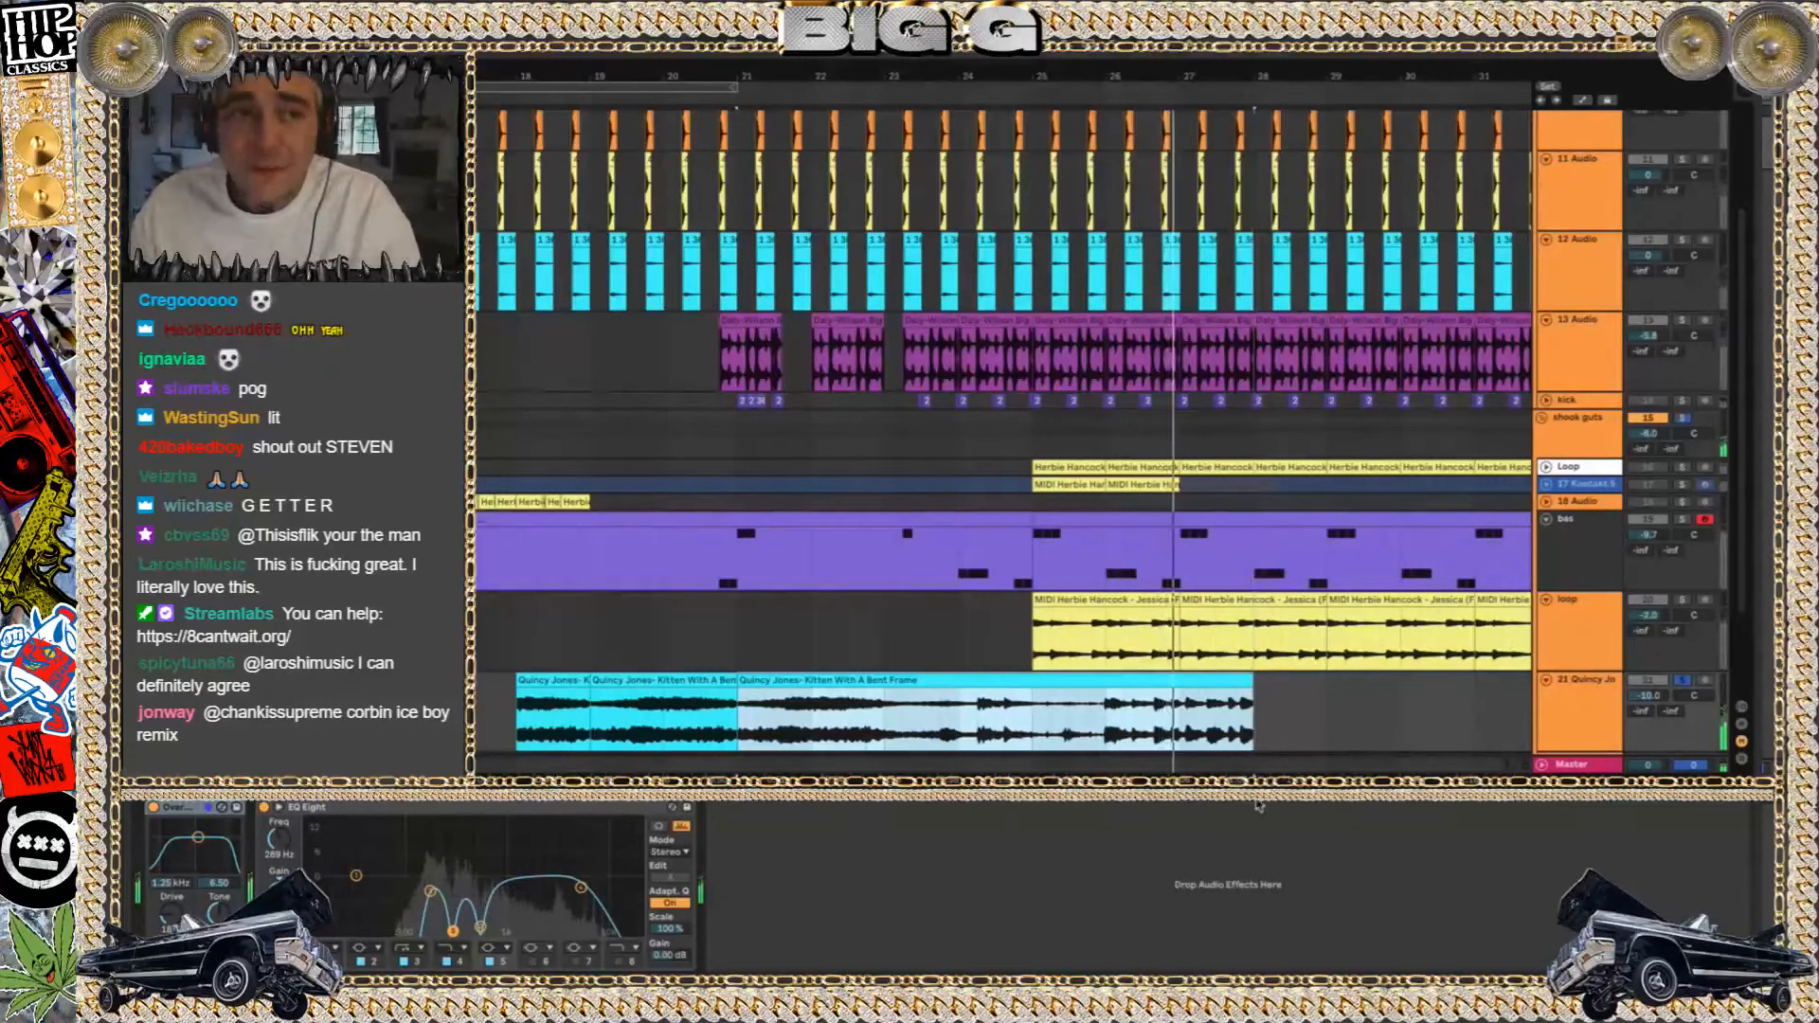
{"action": "key", "text": "ctrl+z"}
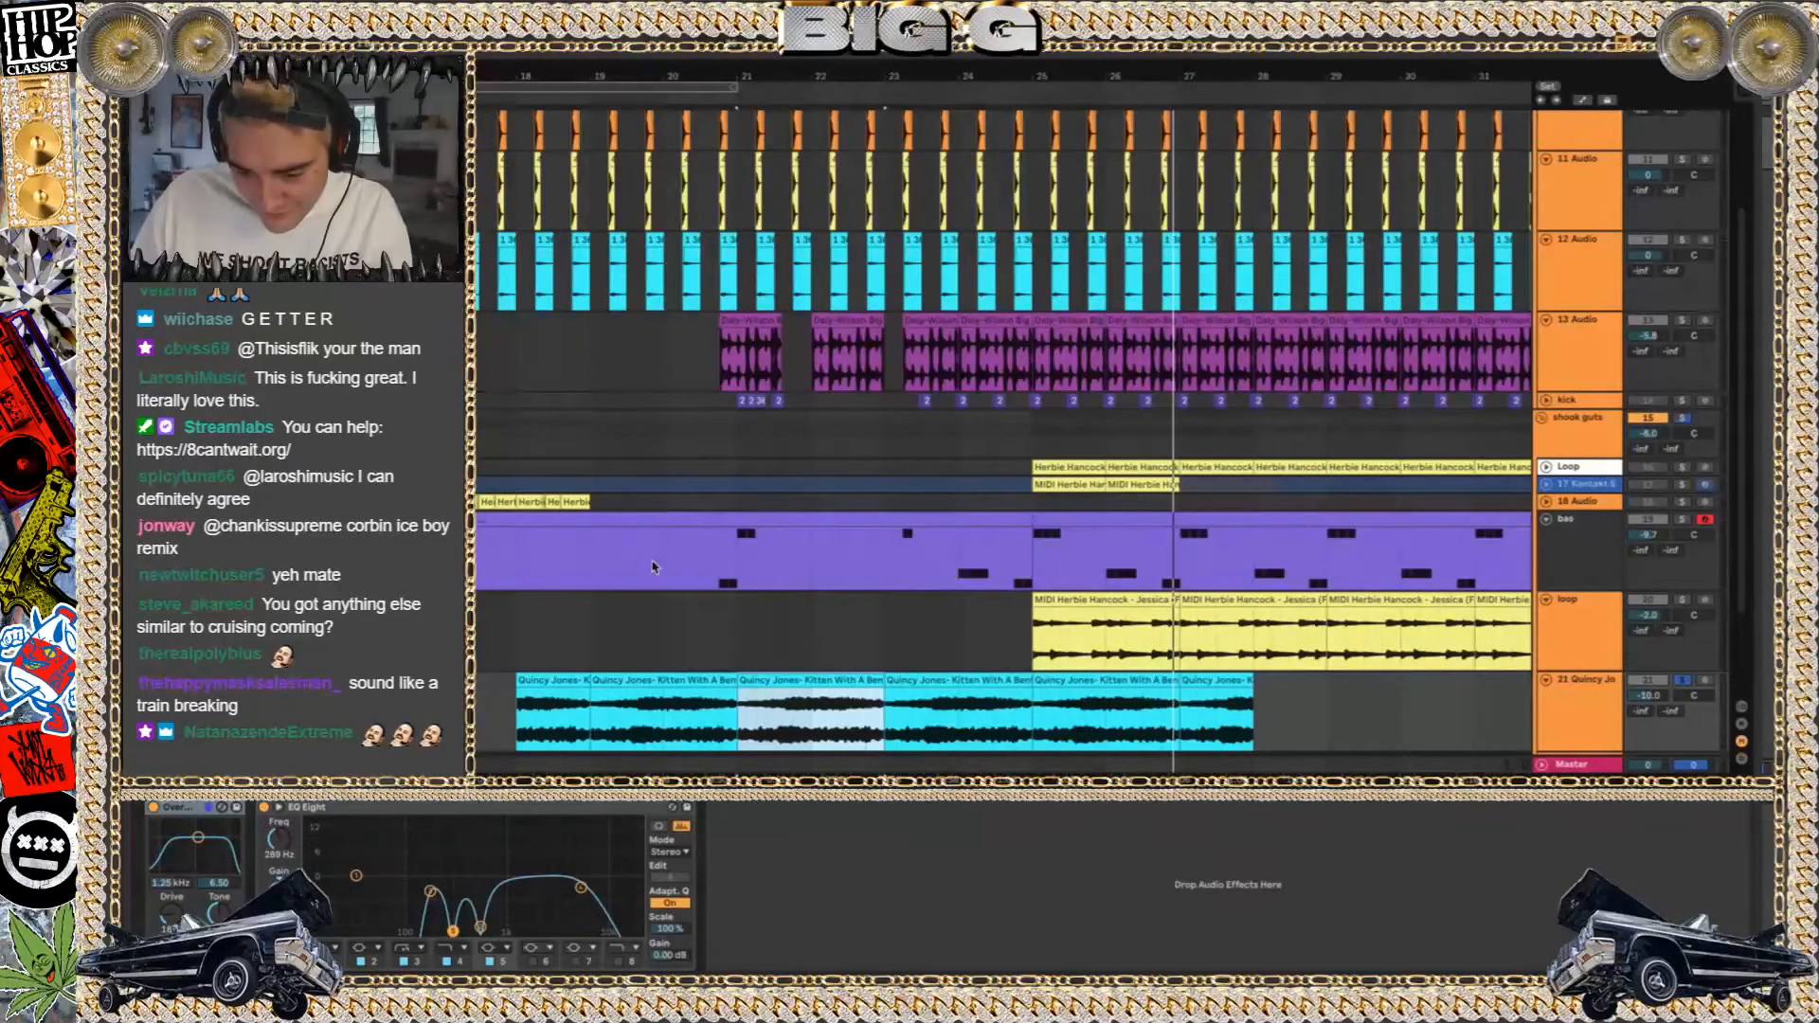
Play from the bas note just before bar 21 and clear the solos on the Quincy Jones track and shook guts
{"action": "left_click", "coordinate": [721, 572]}
{"action": "key", "text": "space"}
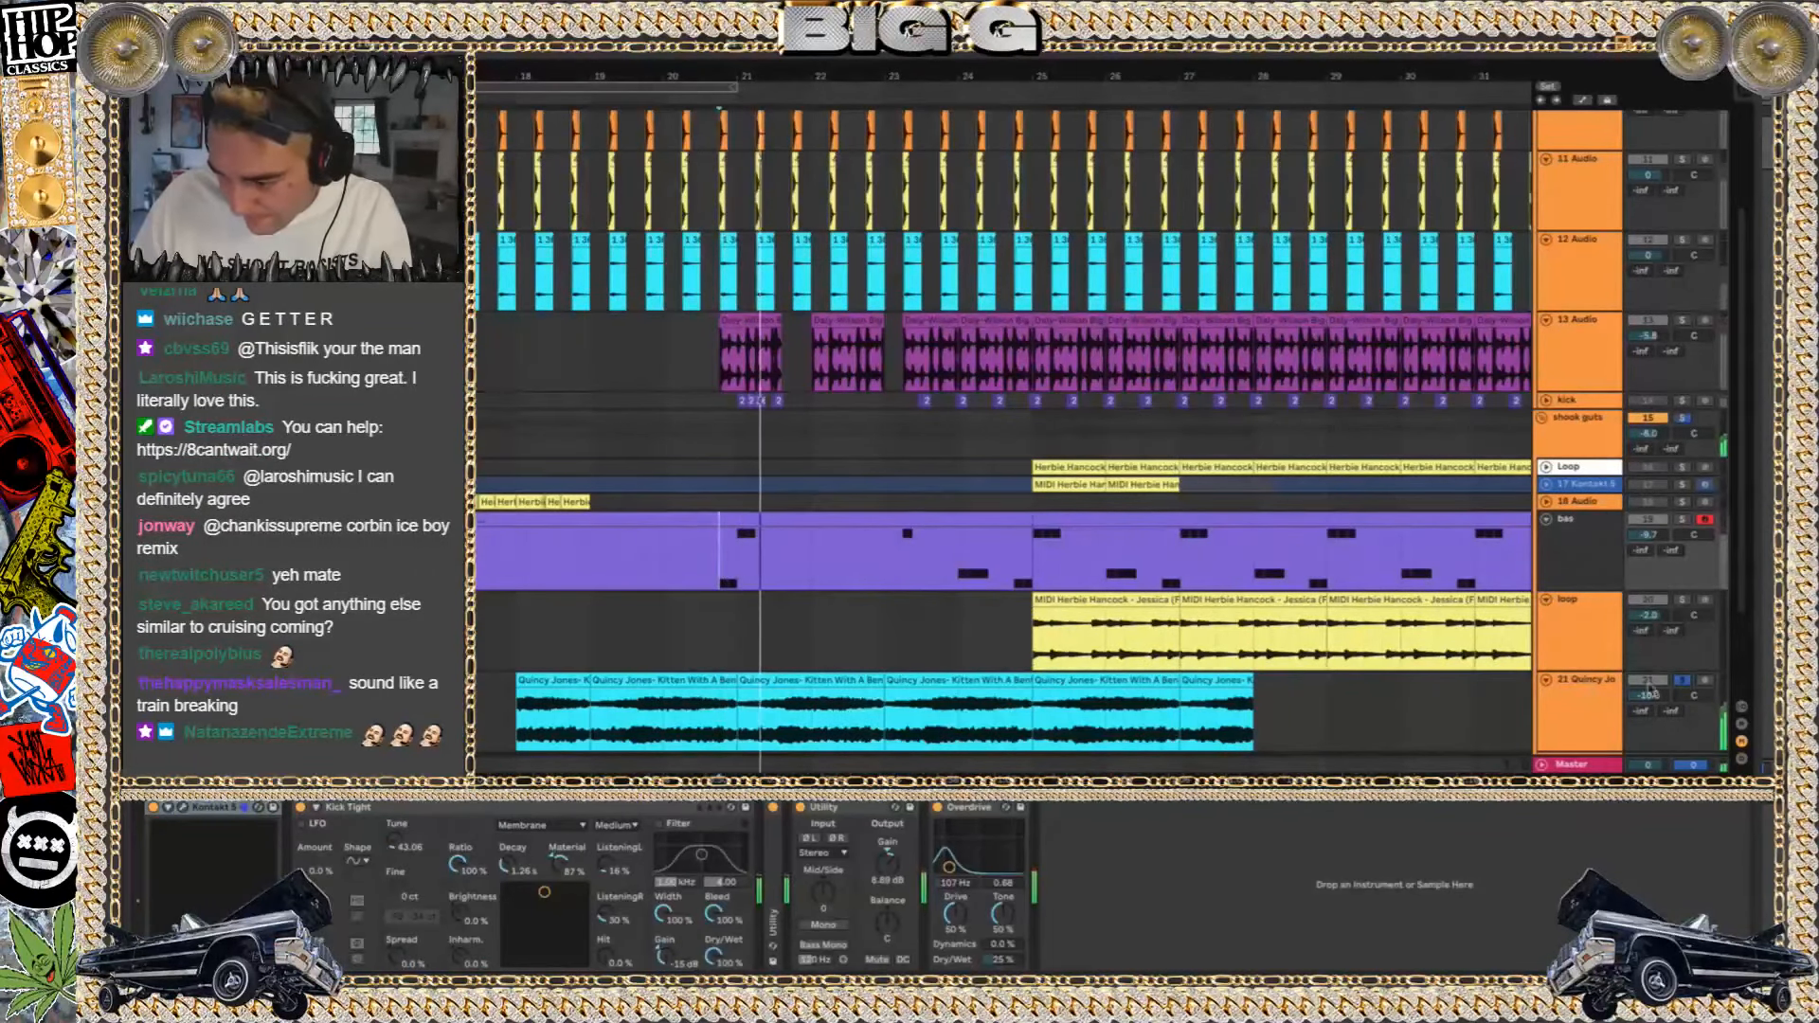
{"action": "scroll", "coordinate": [1236, 609], "scroll_direction": "down", "scroll_amount": 3}
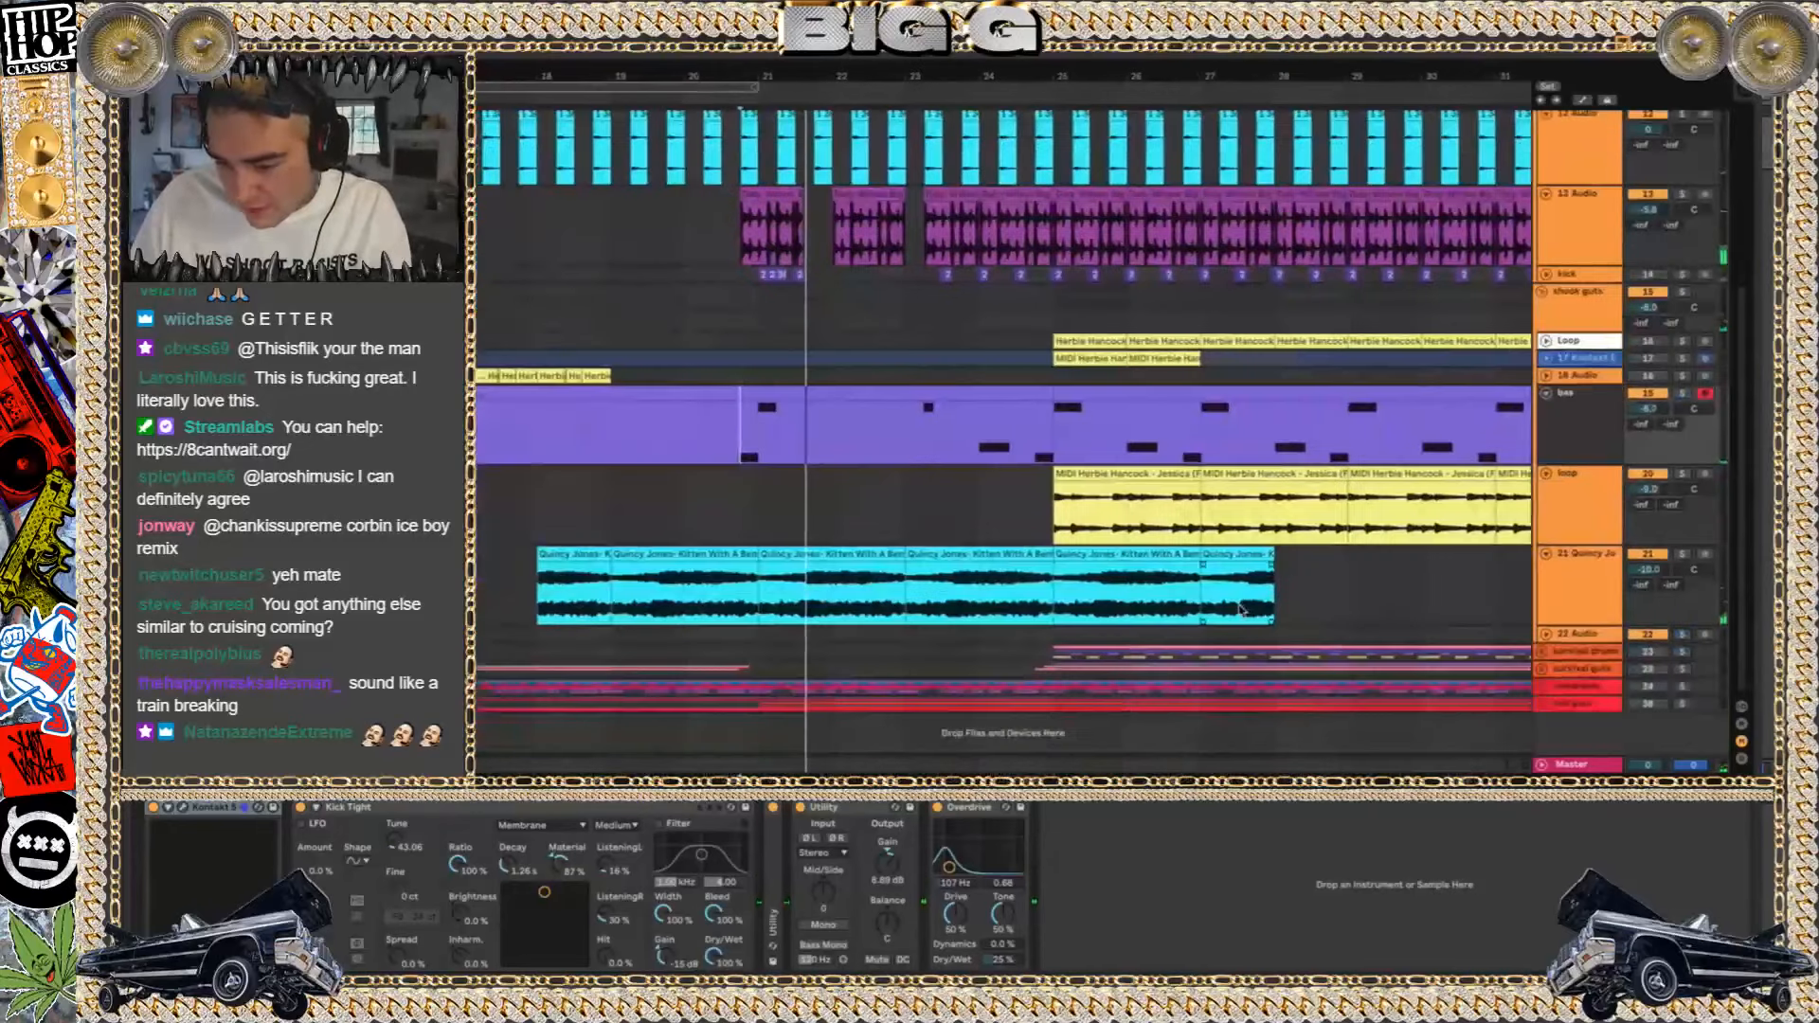
Select the first MIDI Herbie Hancock - Jessica (Freeze) clip on the lower loop track and play it soloed
{"action": "left_click", "coordinate": [1119, 471]}
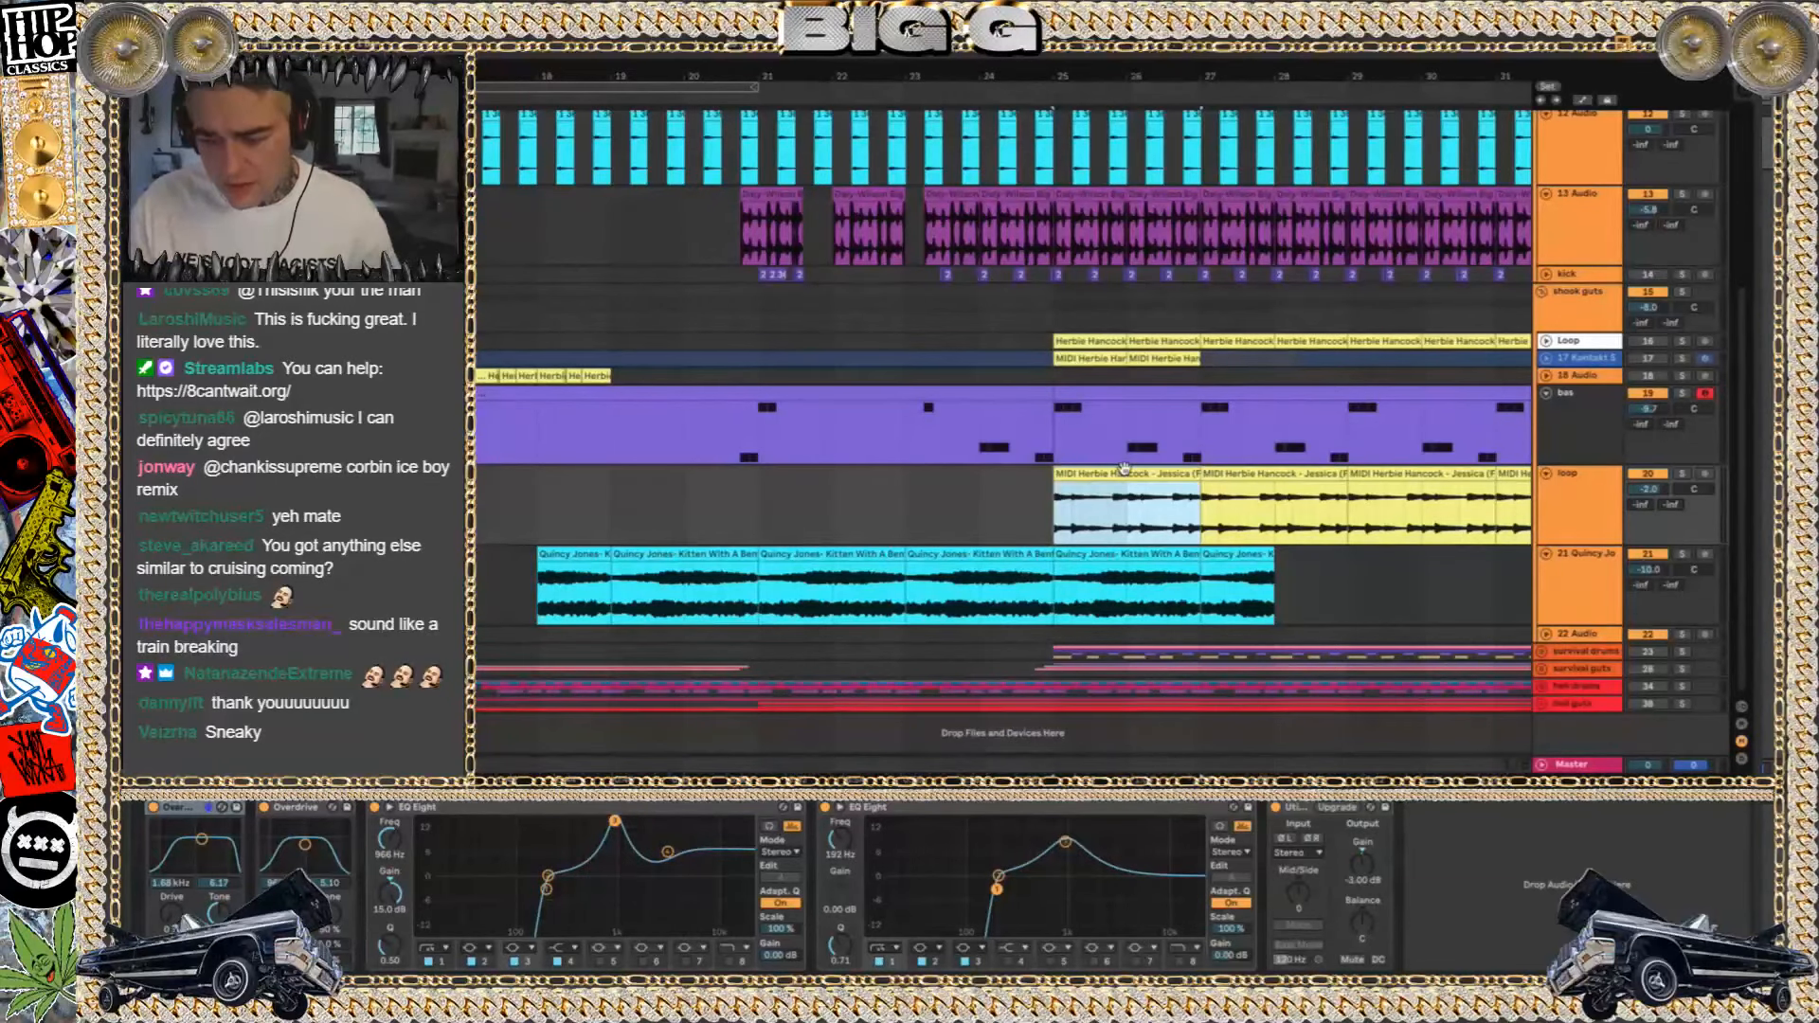
{"action": "scroll", "coordinate": [1124, 468], "scroll_direction": "up", "scroll_amount": 10}
{"action": "scroll", "coordinate": [1124, 468], "scroll_direction": "down", "scroll_amount": 4}
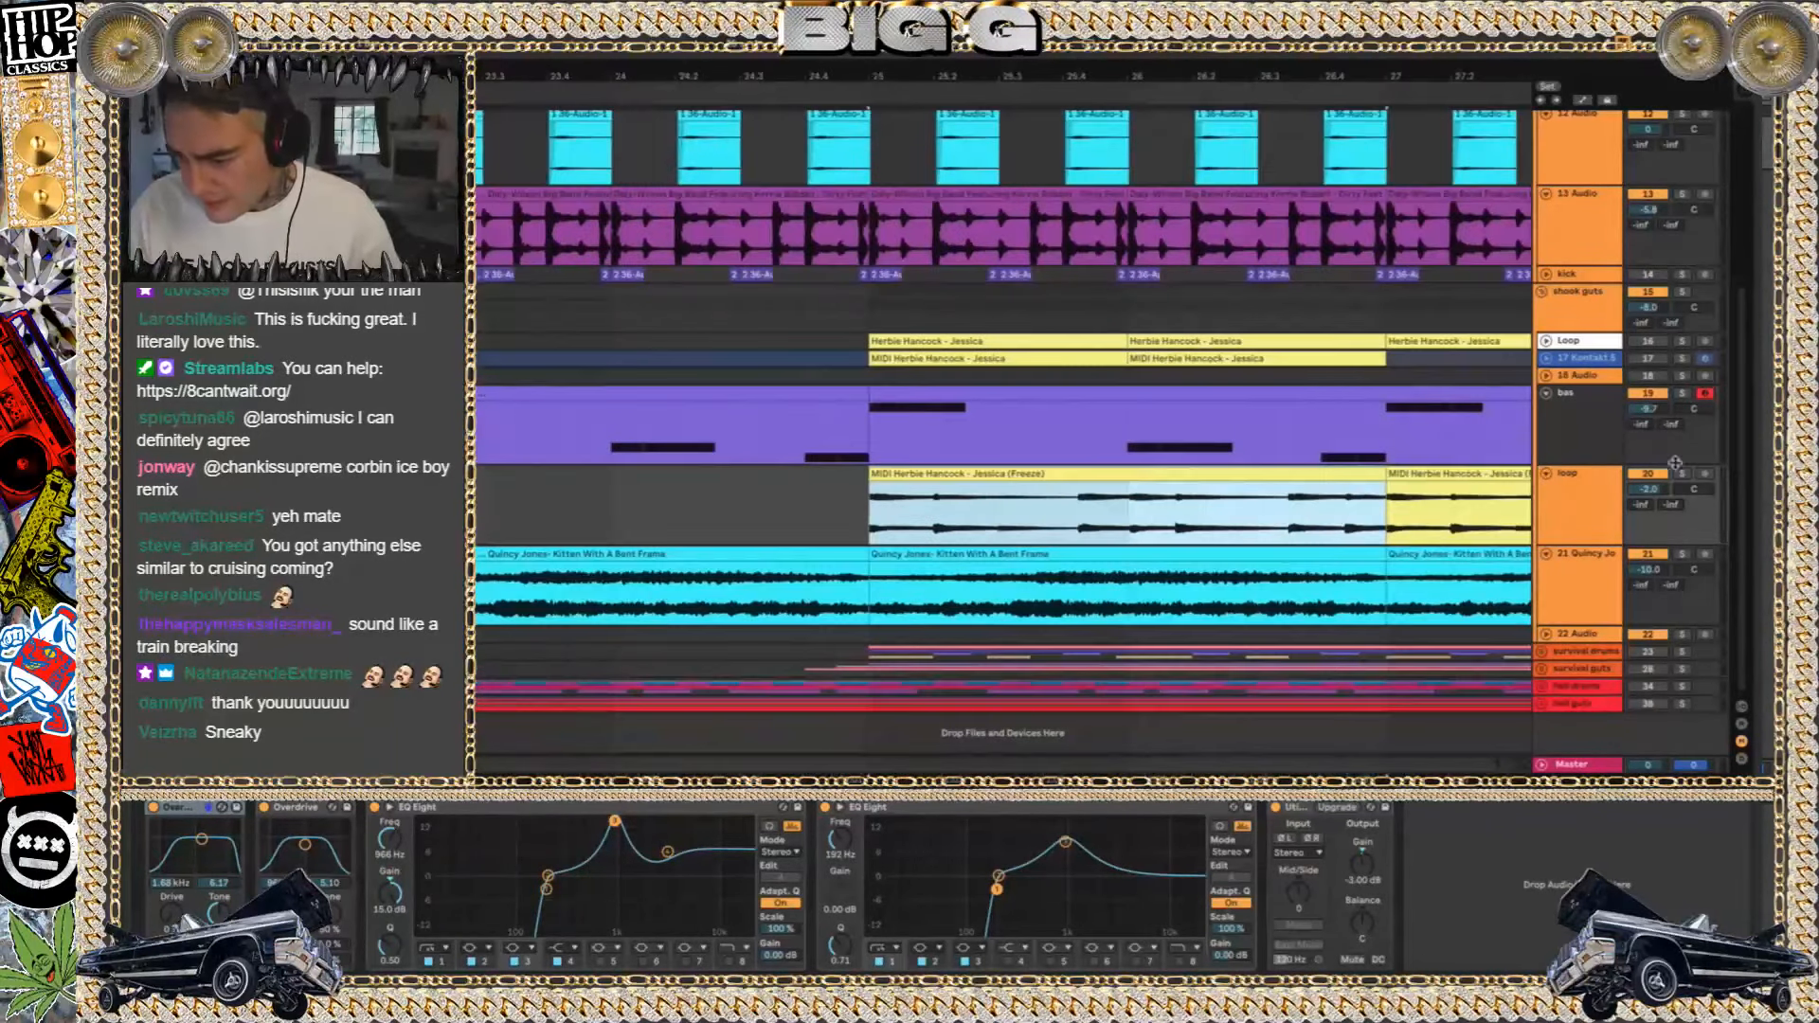
{"action": "left_click", "coordinate": [1681, 472]}
{"action": "key", "text": "space"}
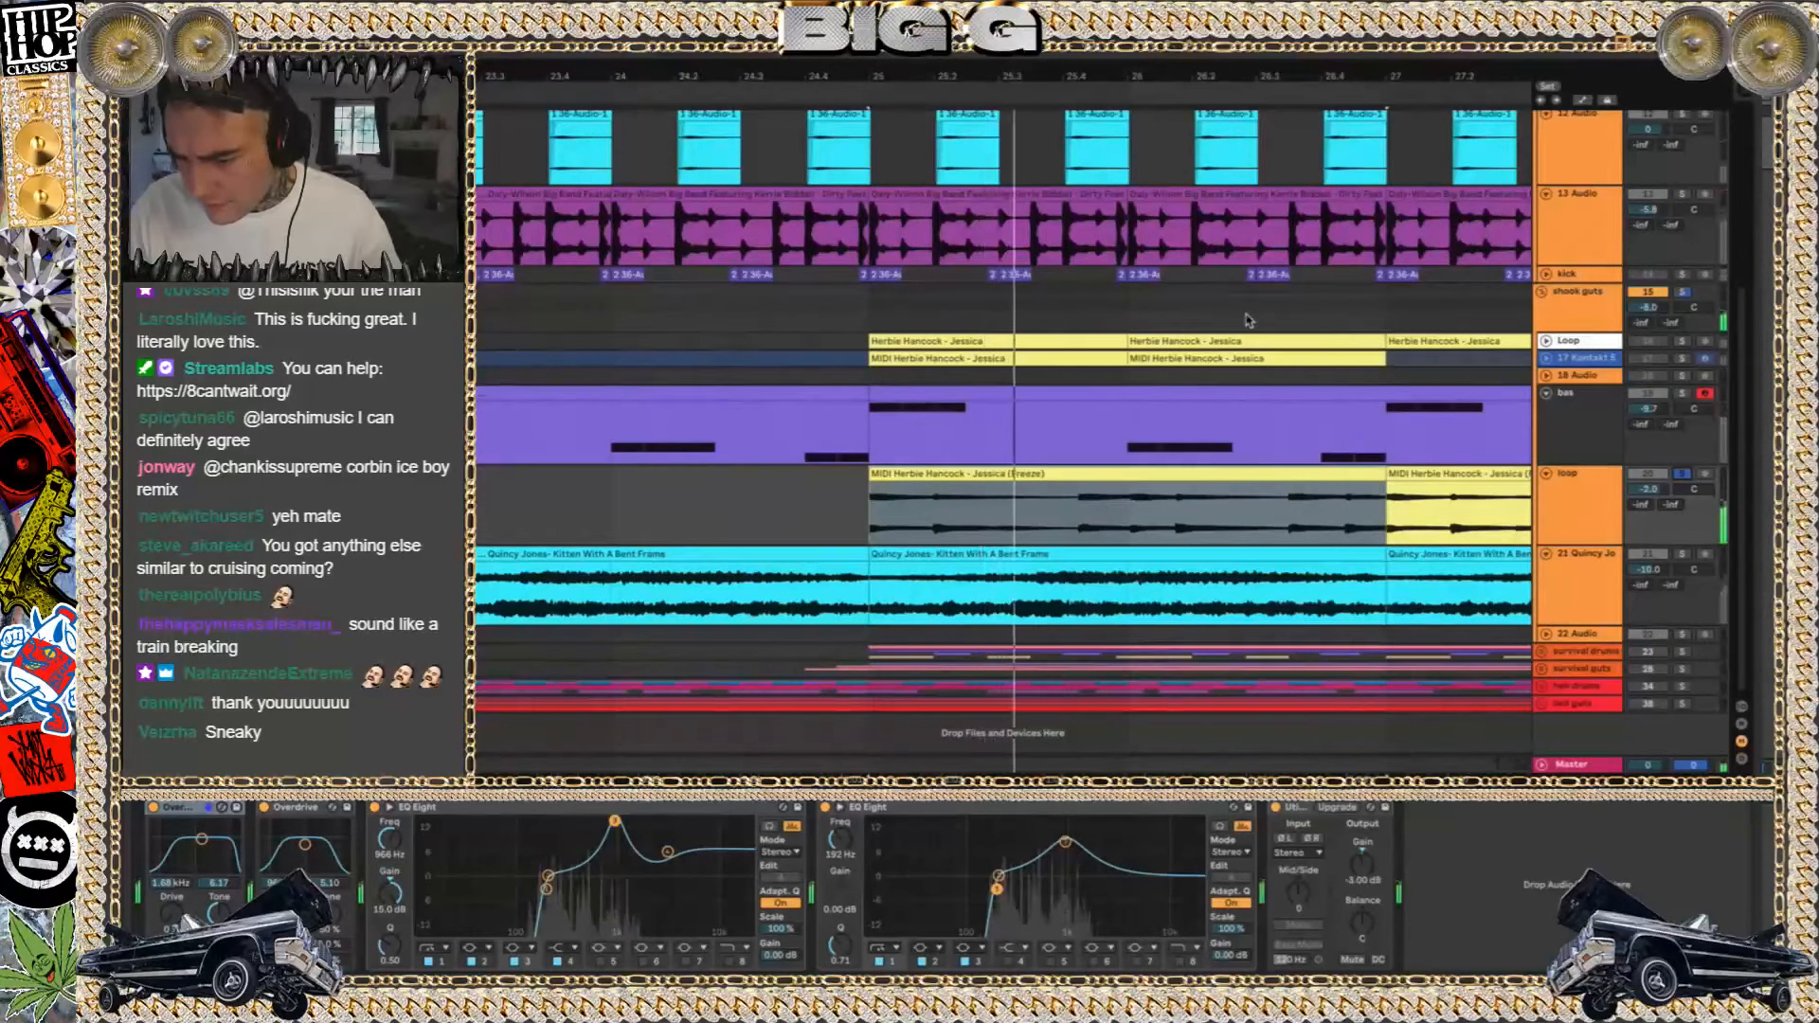
Switch the solo to the upper Loop track, unfold it and select its first Herbie Hancock - Jessica clip
{"action": "left_click", "coordinate": [1547, 343]}
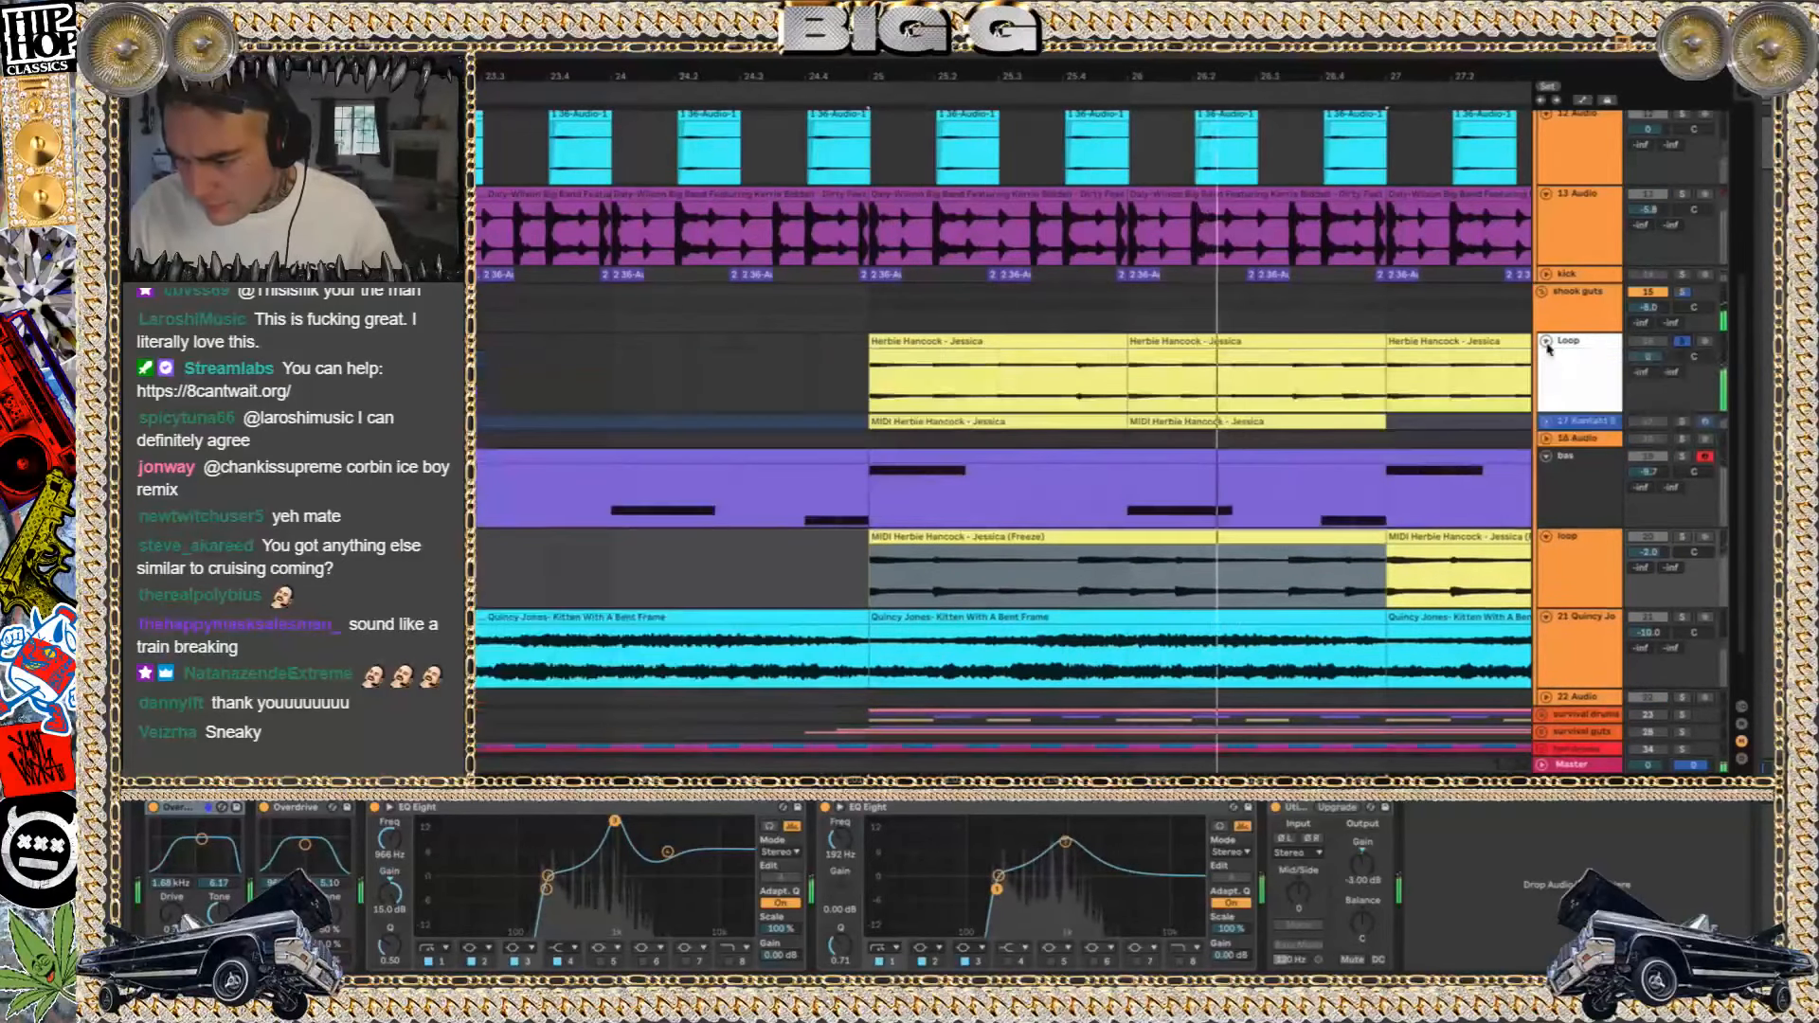
{"action": "left_click", "coordinate": [1027, 341]}
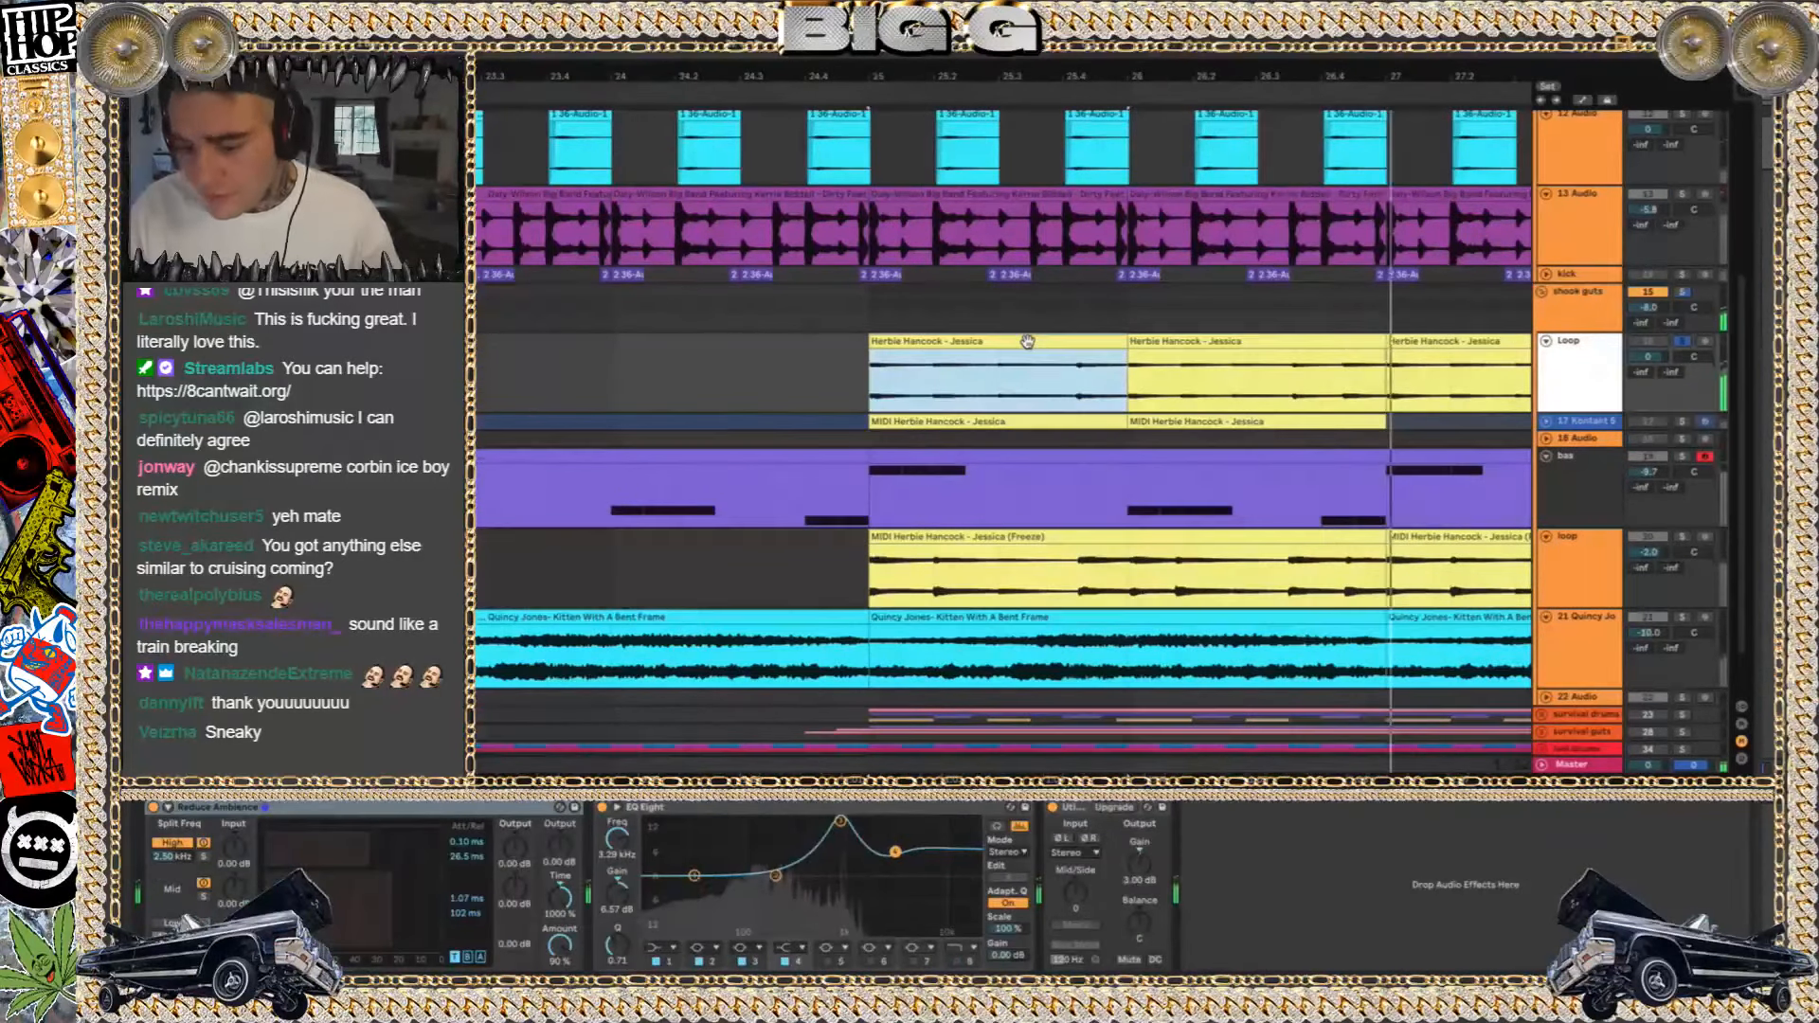
{"action": "key", "text": "space"}
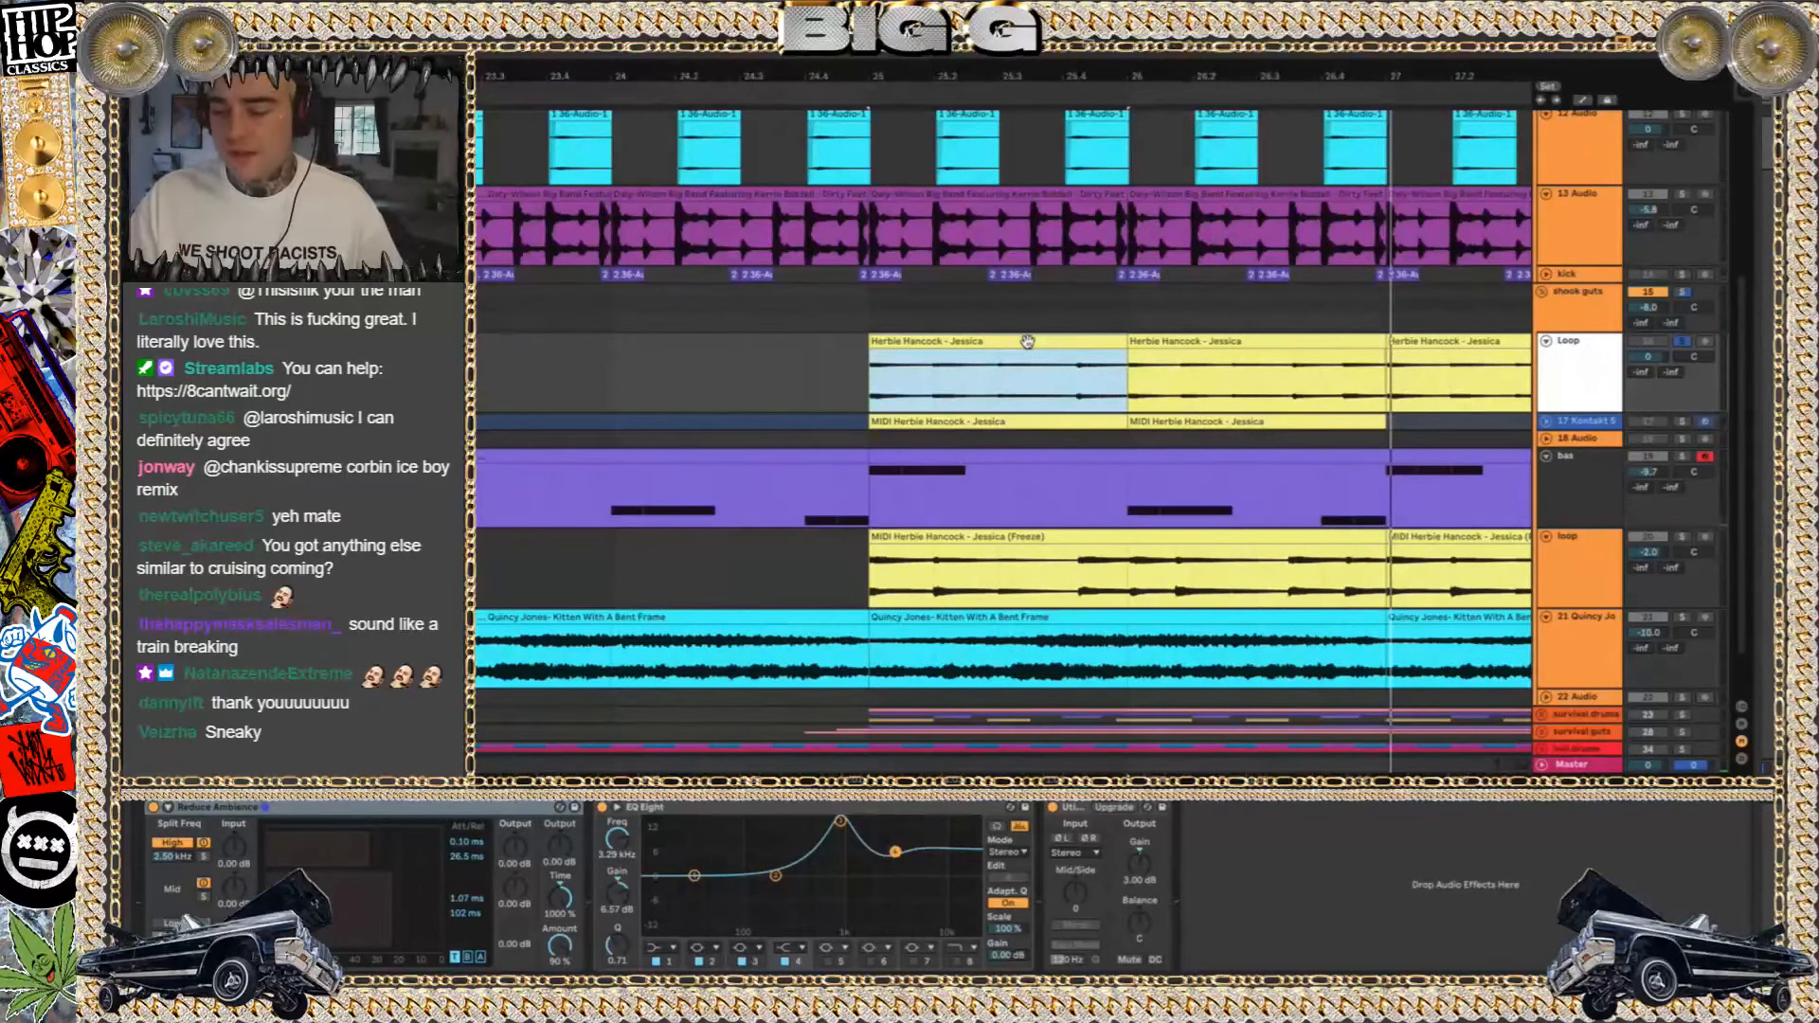
Solo the lower loop track and play it, and switch the solo back to the upper Loop track
{"action": "left_click", "coordinate": [1685, 536]}
{"action": "key", "text": "space"}
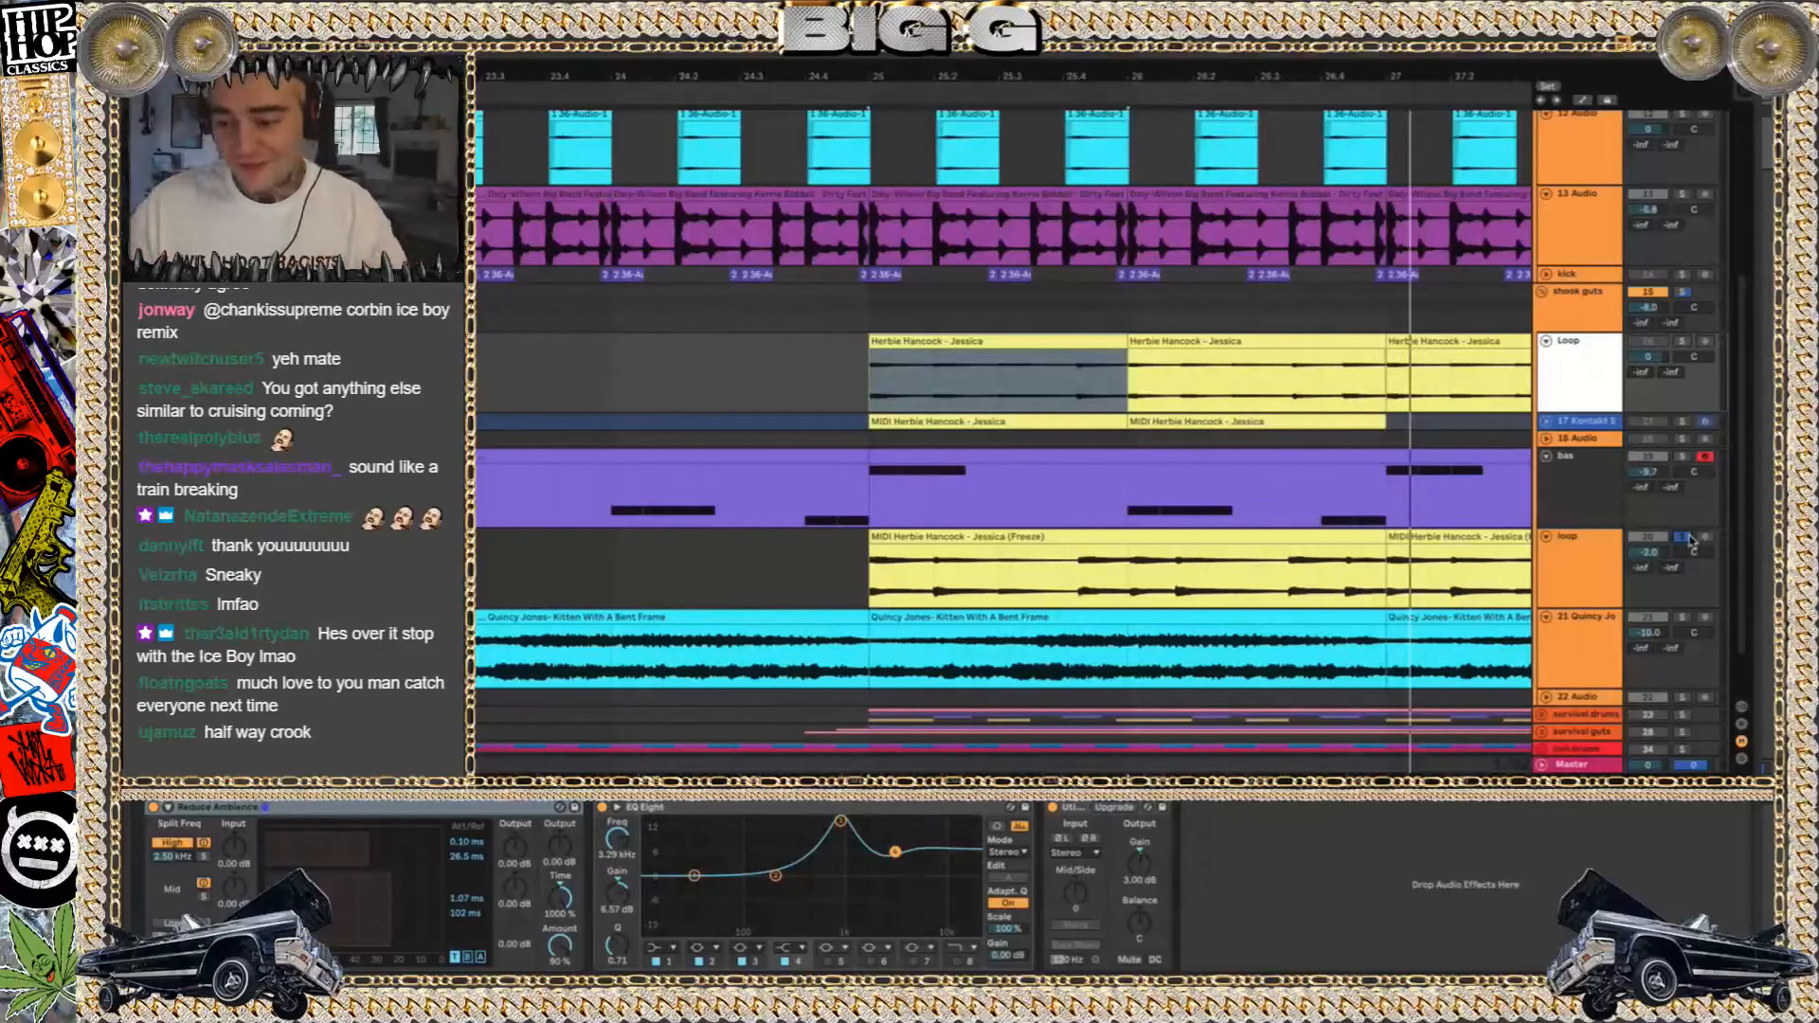
{"action": "key", "text": "space"}
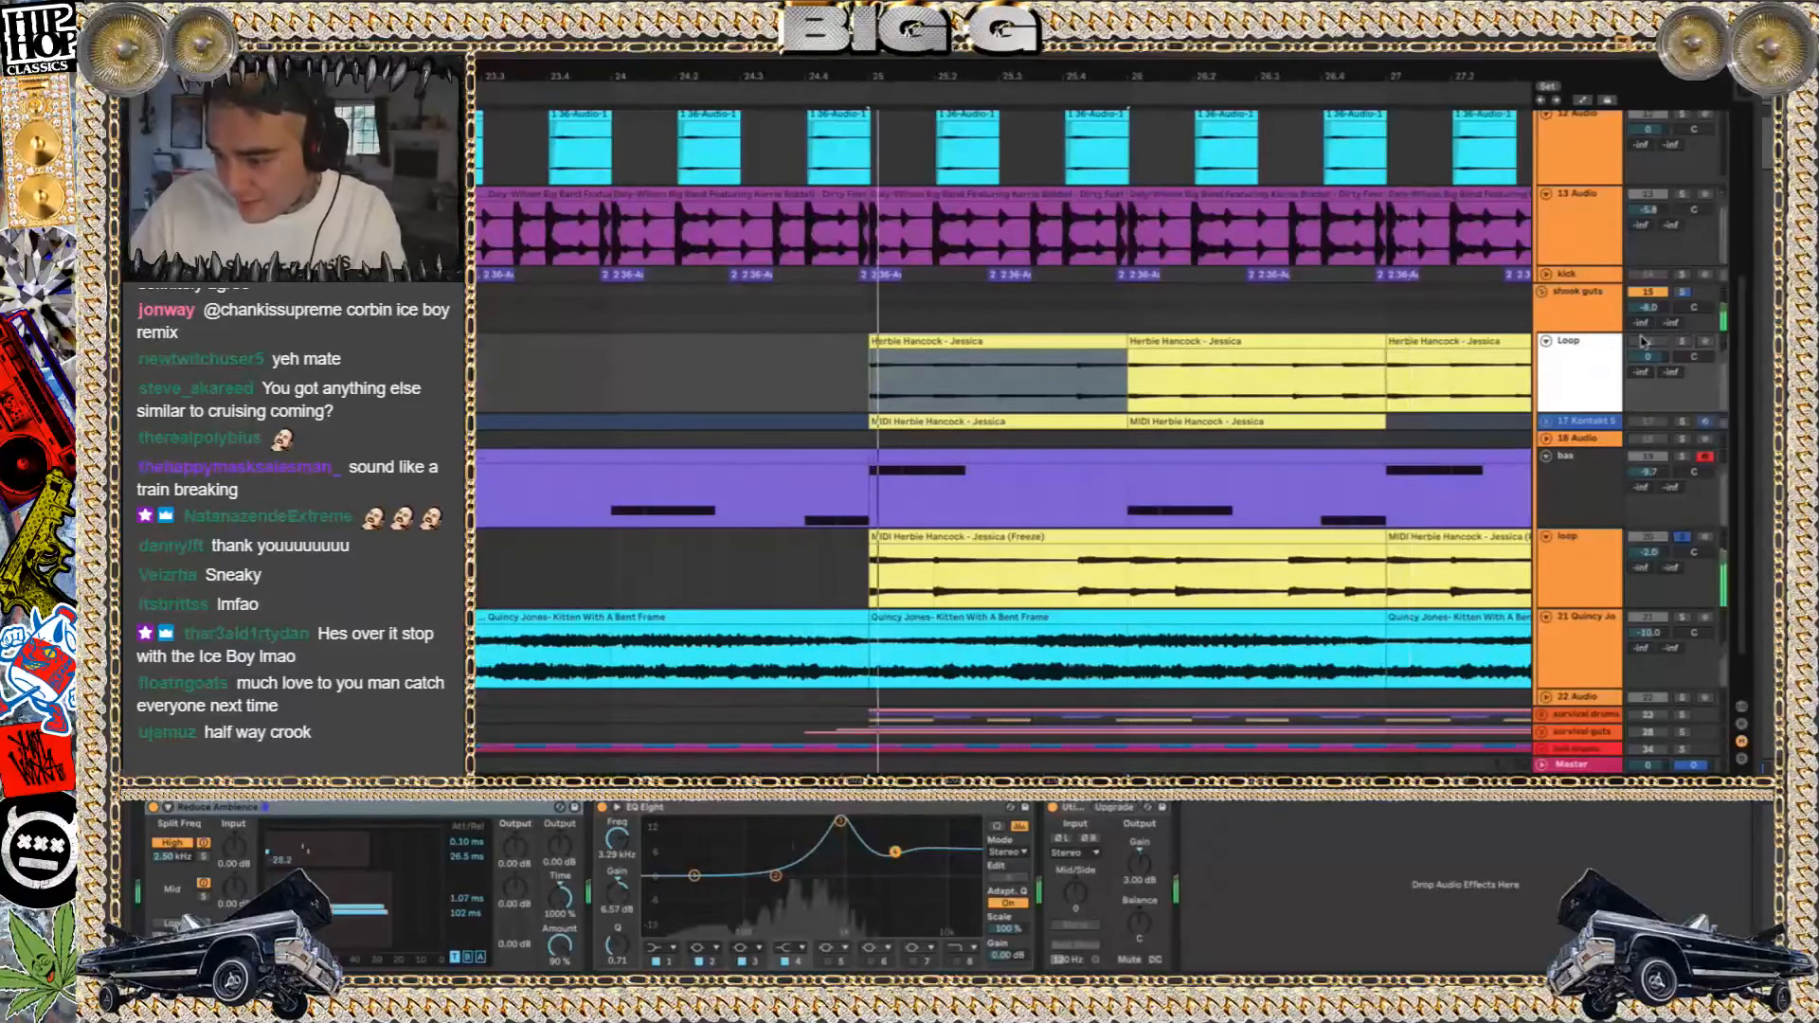
{"action": "left_click", "coordinate": [1681, 341]}
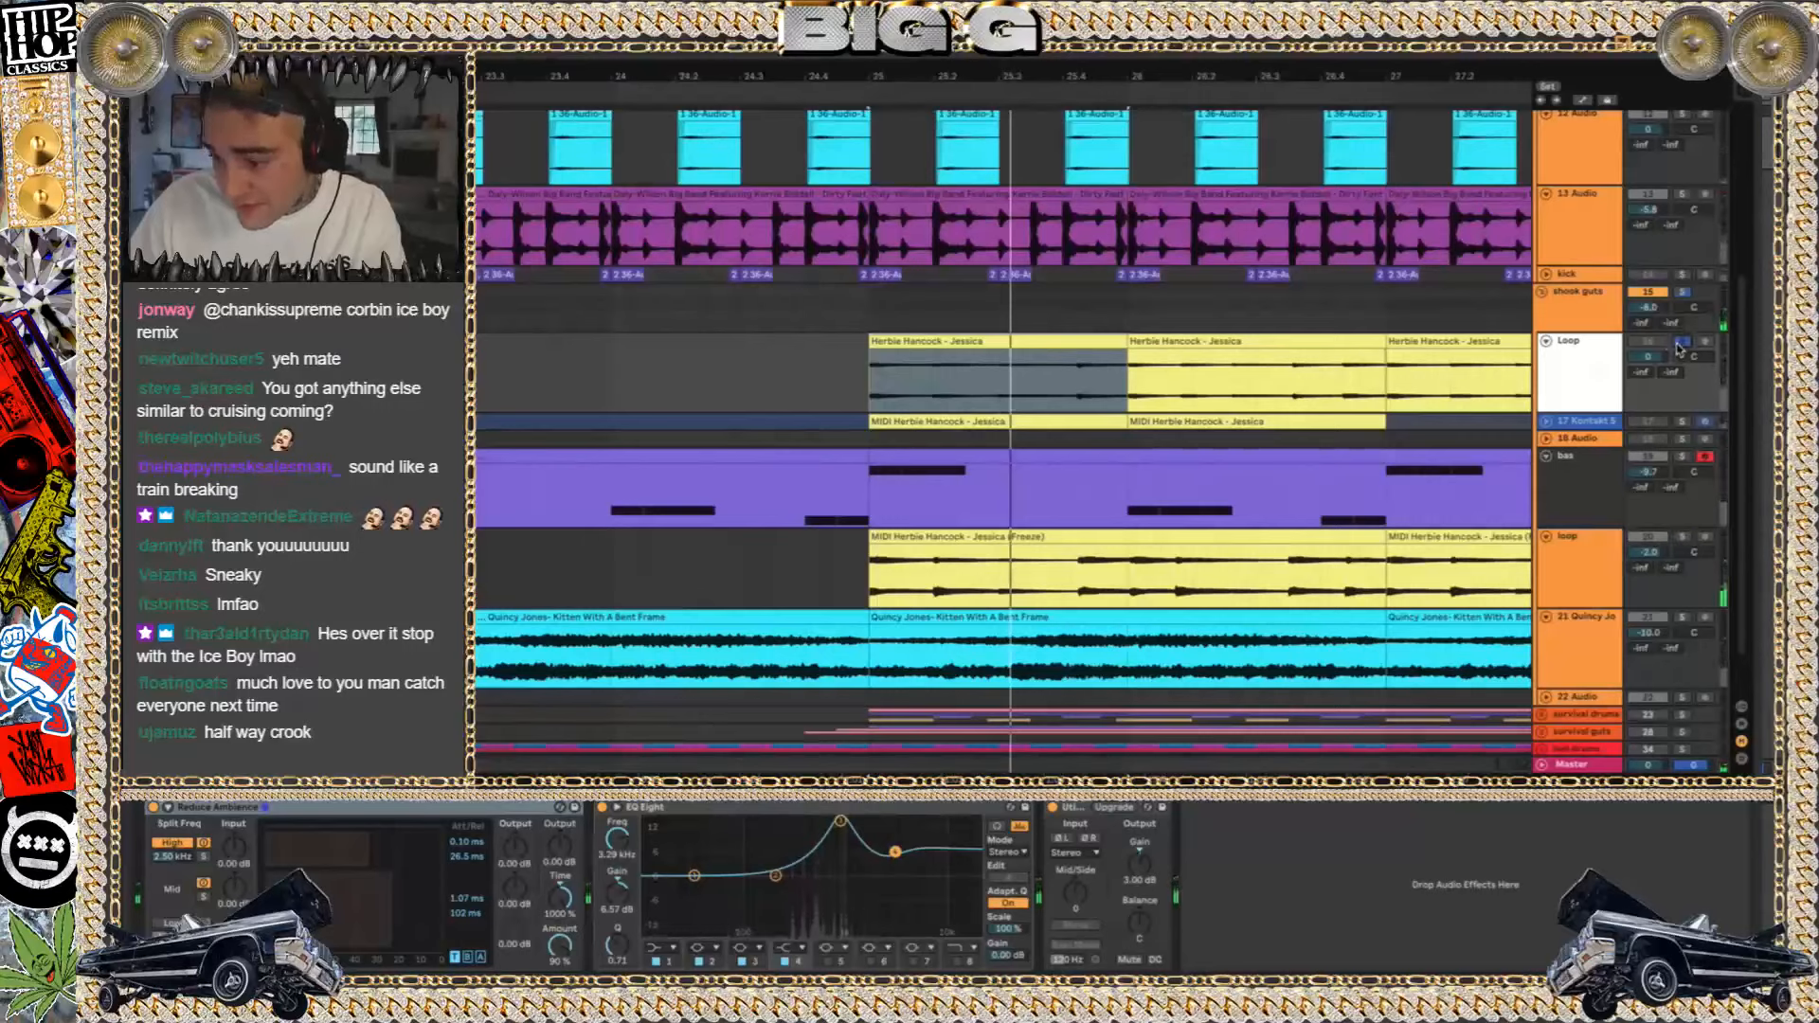
Show the clip details of the first two Herbie Hancock - Jessica clips on the soloed Loop track during playback
{"action": "key", "text": "shift+Tab"}
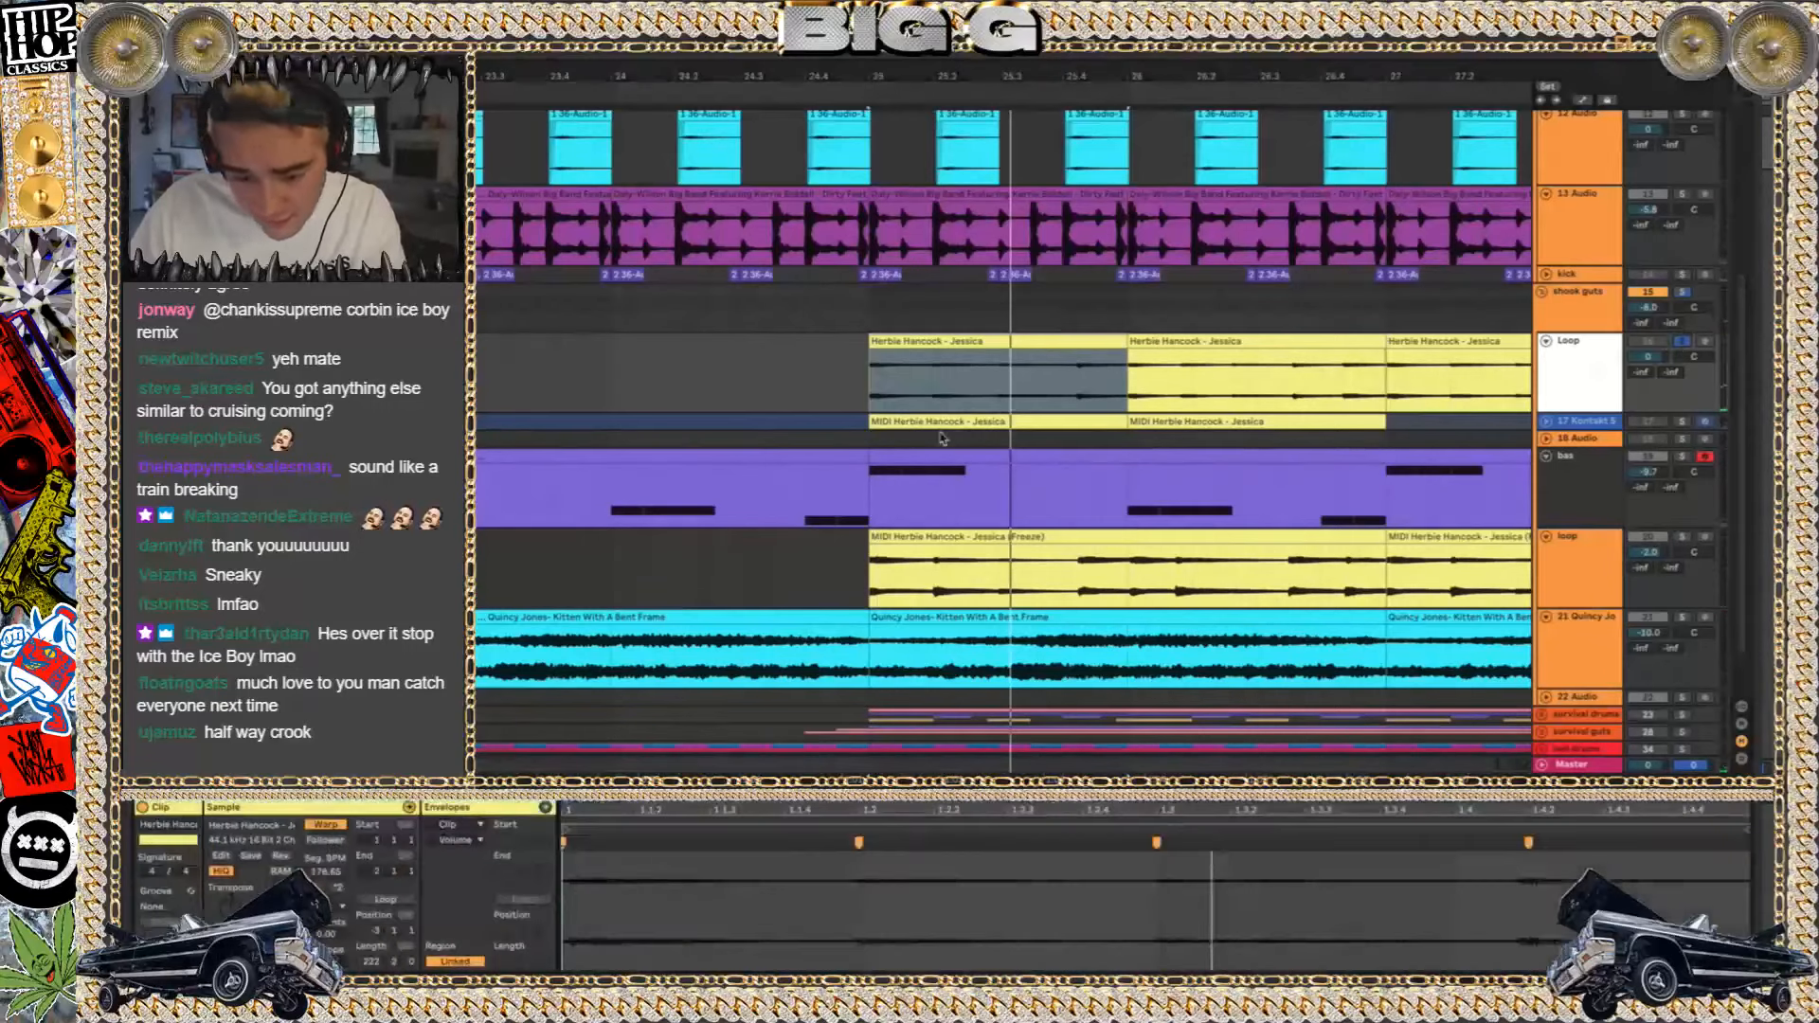
{"action": "left_click", "coordinate": [923, 340]}
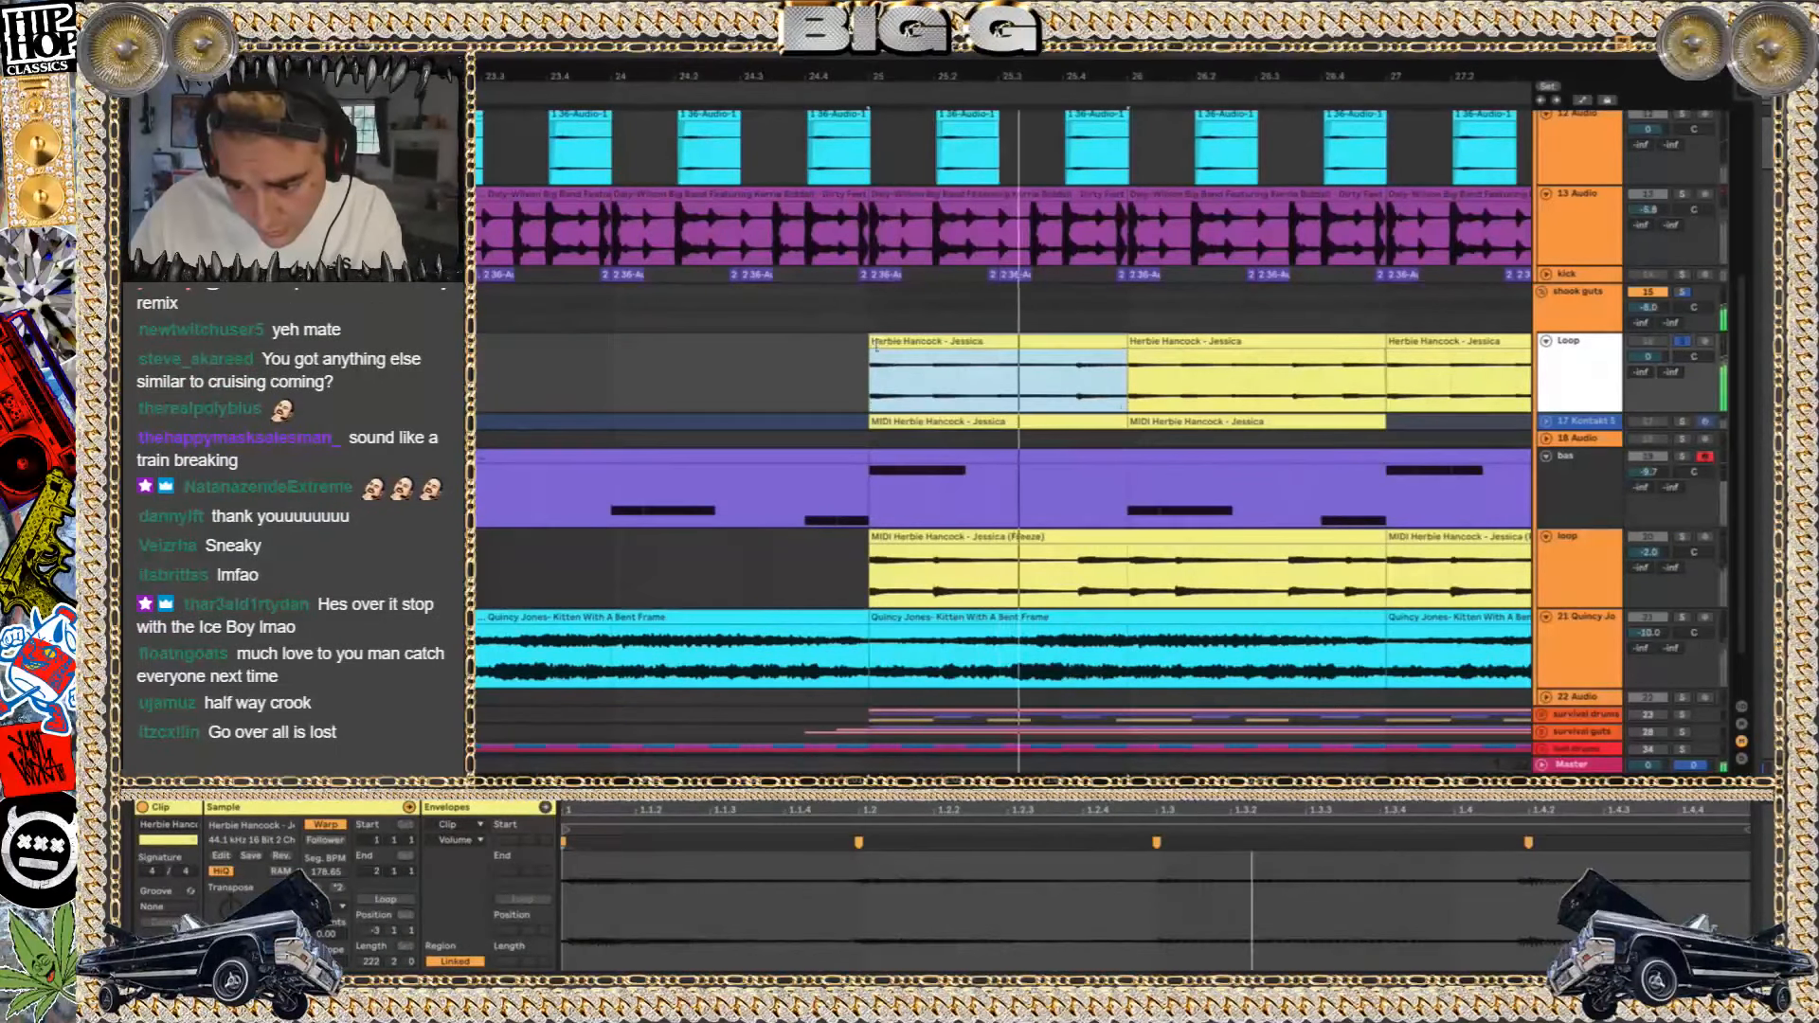
{"action": "left_click", "coordinate": [1132, 340]}
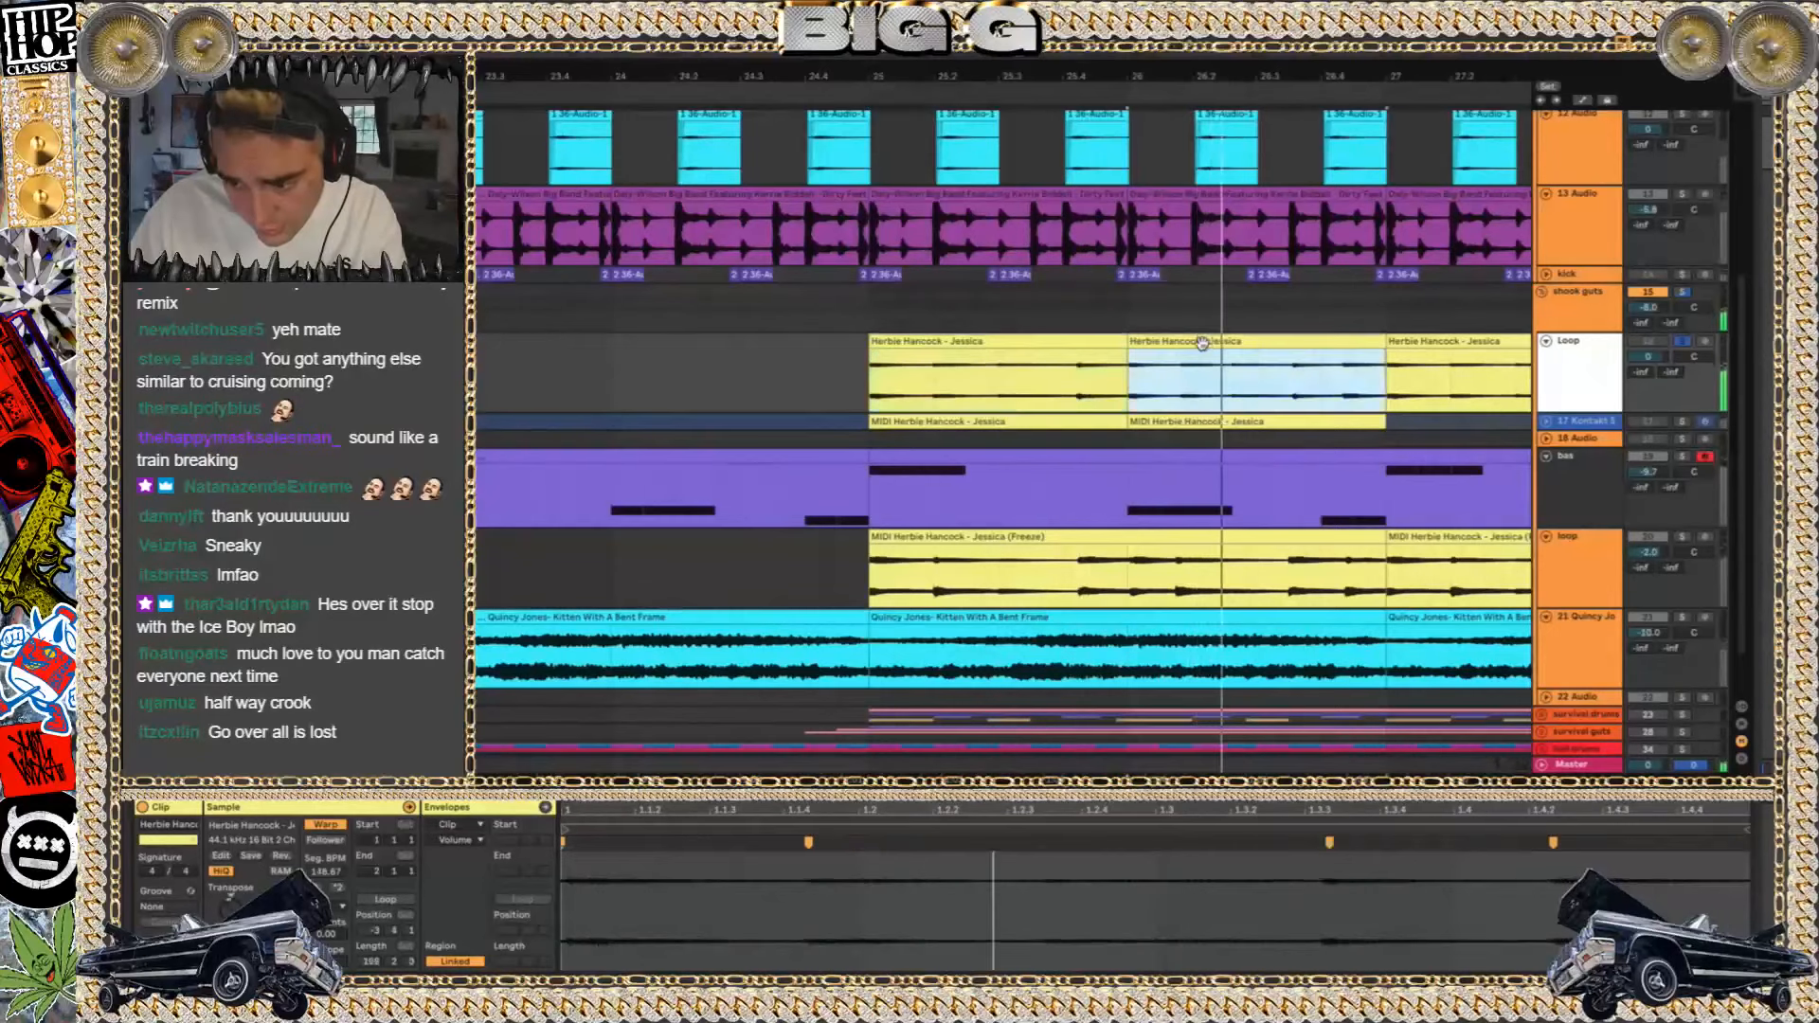
{"action": "left_click_drag", "start_coordinate": [1125, 340], "coordinate": [1130, 344]}
{"action": "key", "text": "space"}
{"action": "left_click", "coordinate": [1165, 342]}
{"action": "left_click", "coordinate": [1149, 345]}
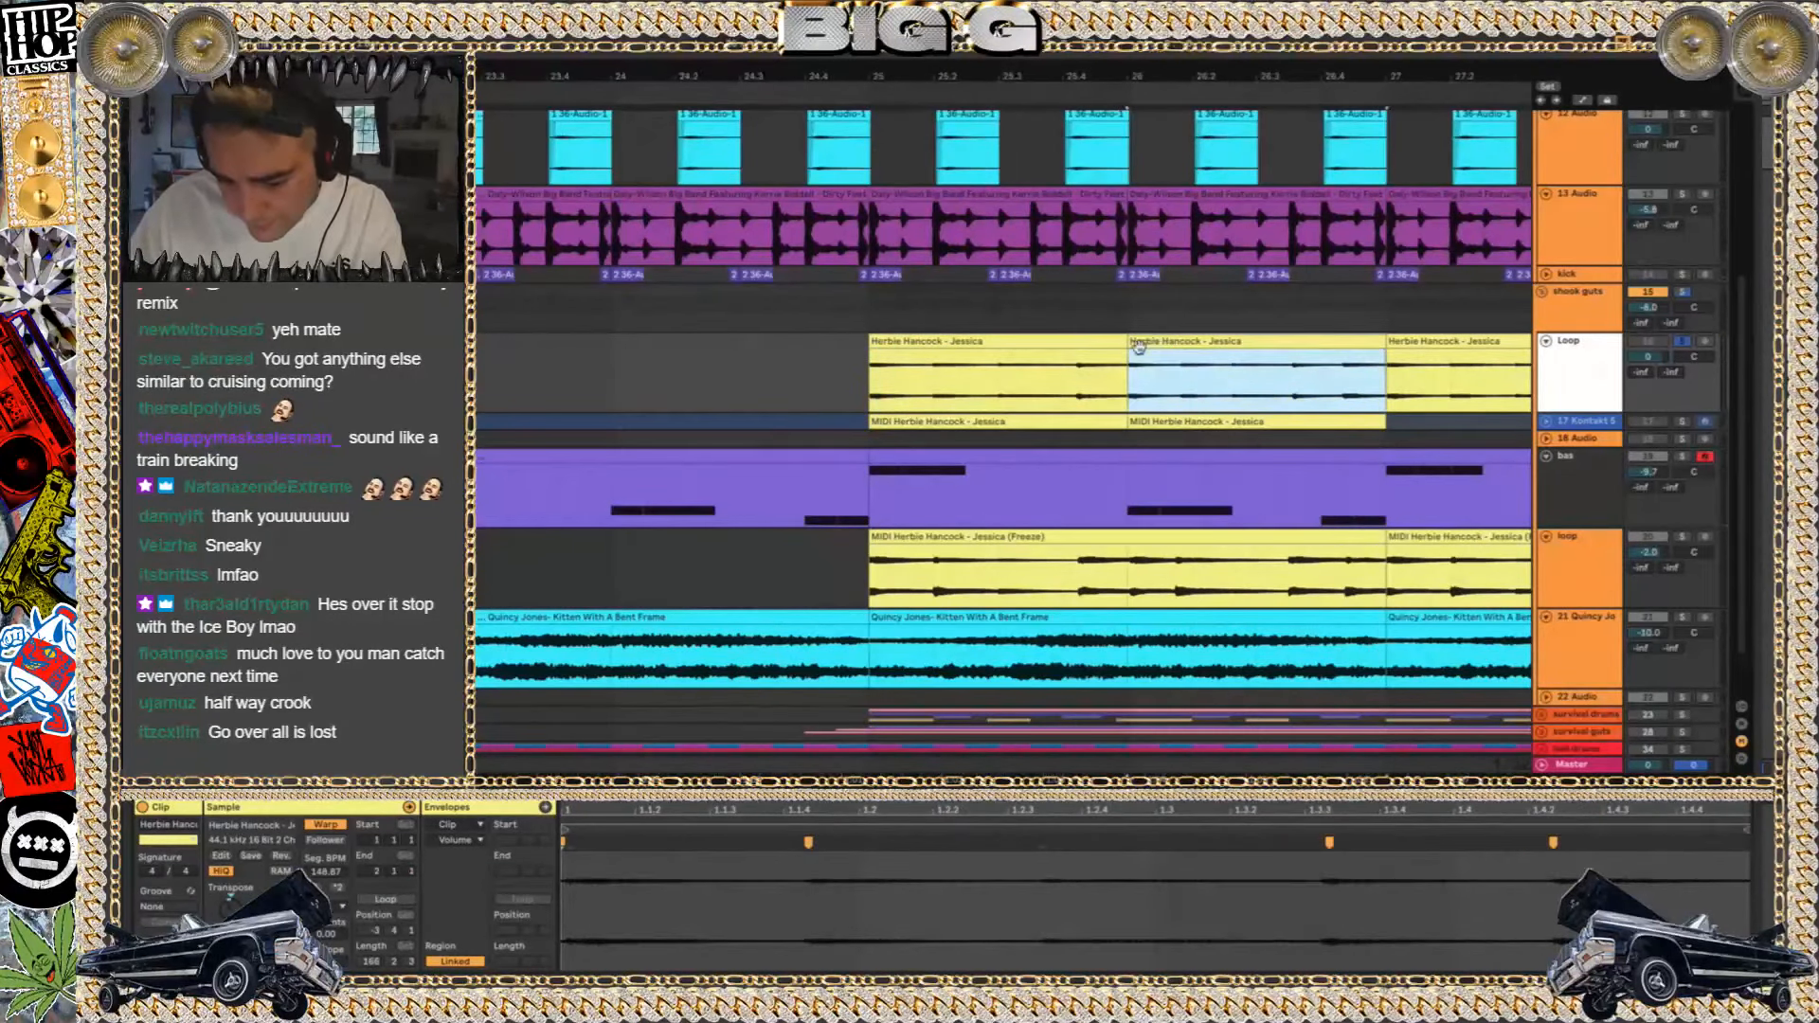
Try extending the first Herbie Hancock - Jessica clip over the clips that follow it, play it, and undo the extension
{"action": "left_click", "coordinate": [1074, 341]}
{"action": "left_click_drag", "start_coordinate": [1124, 343], "coordinate": [1706, 348]}
{"action": "key", "text": "space"}
{"action": "scroll", "coordinate": [1171, 356], "scroll_direction": "down", "scroll_amount": 3}
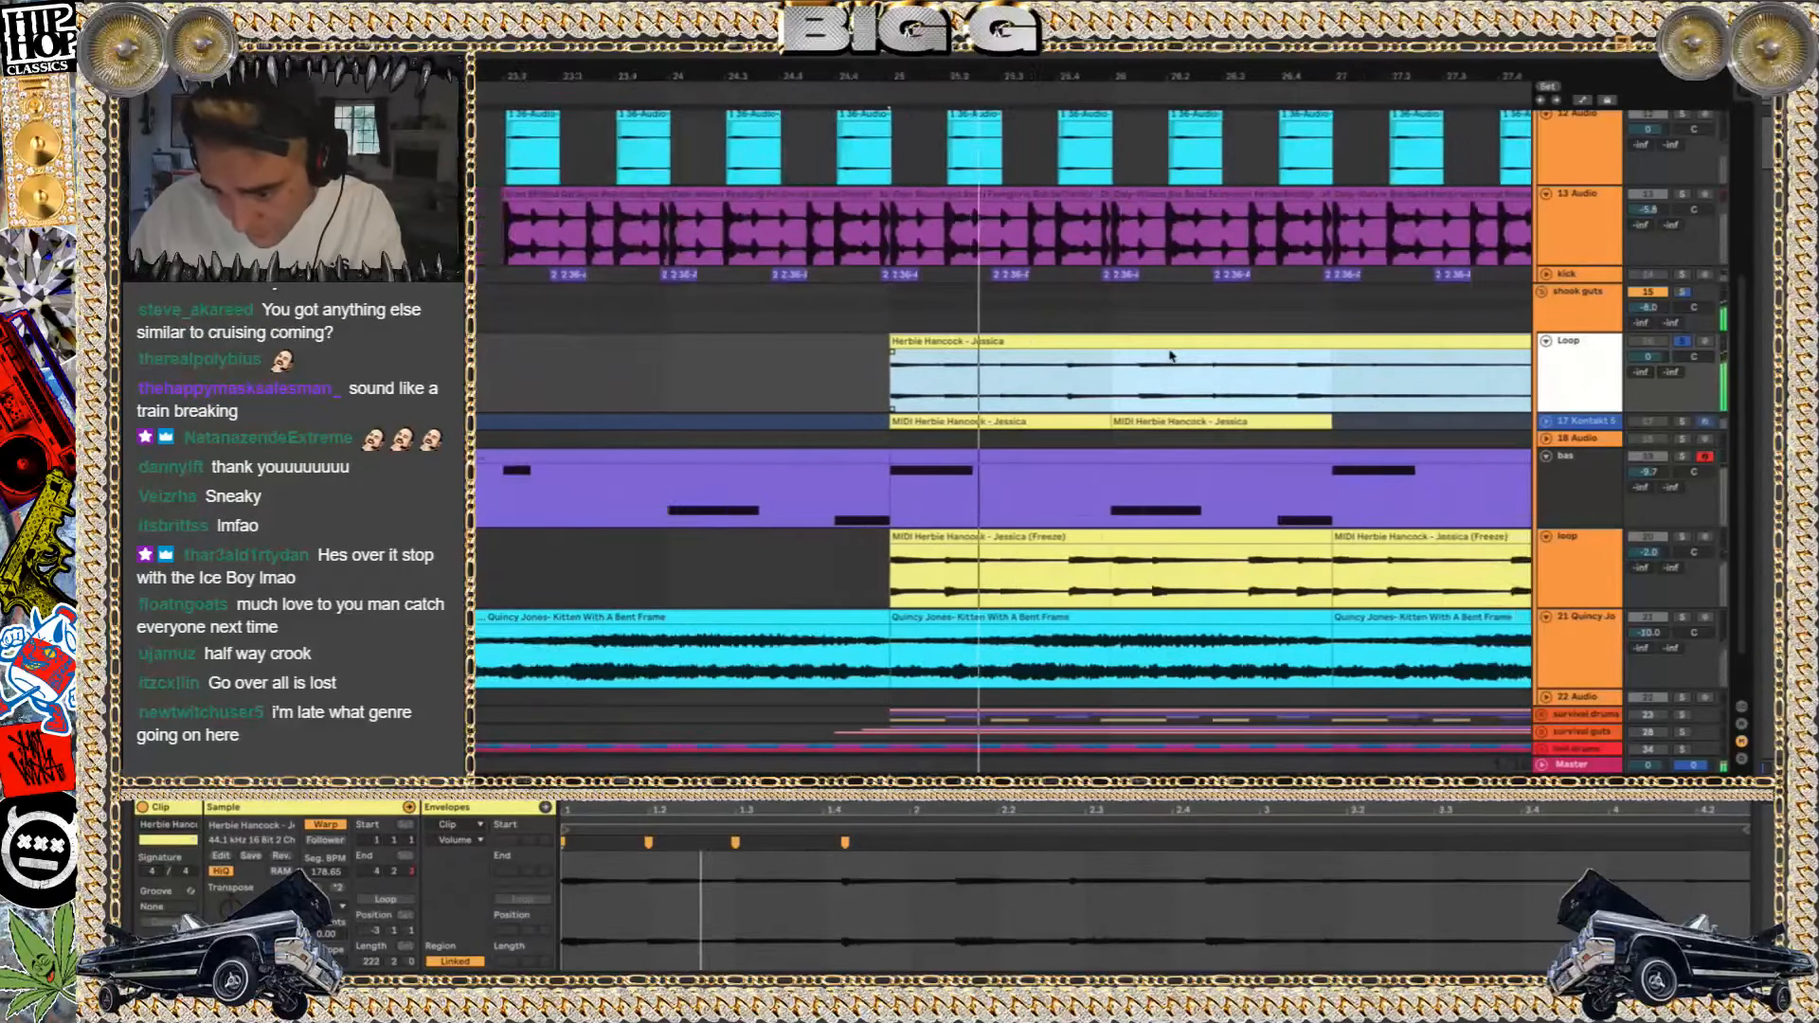
{"action": "scroll", "coordinate": [1171, 355], "scroll_direction": "right", "scroll_amount": 3}
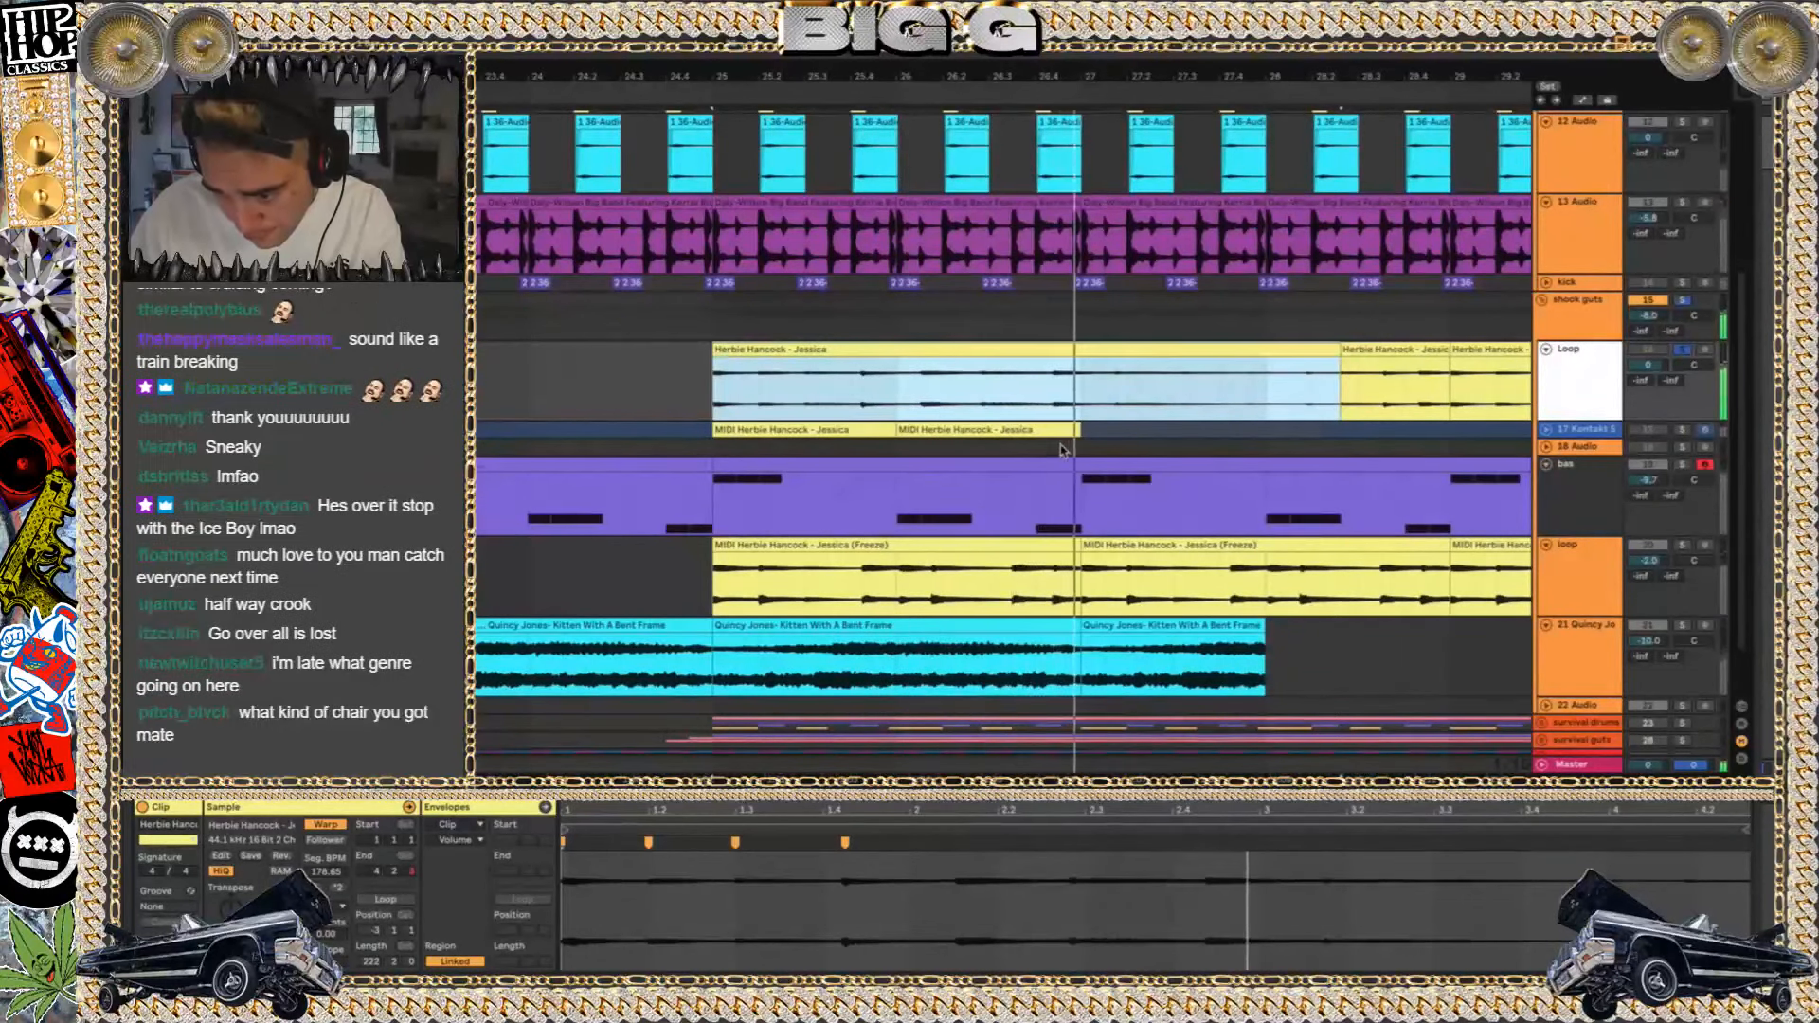
{"action": "key", "text": "ctrl+z"}
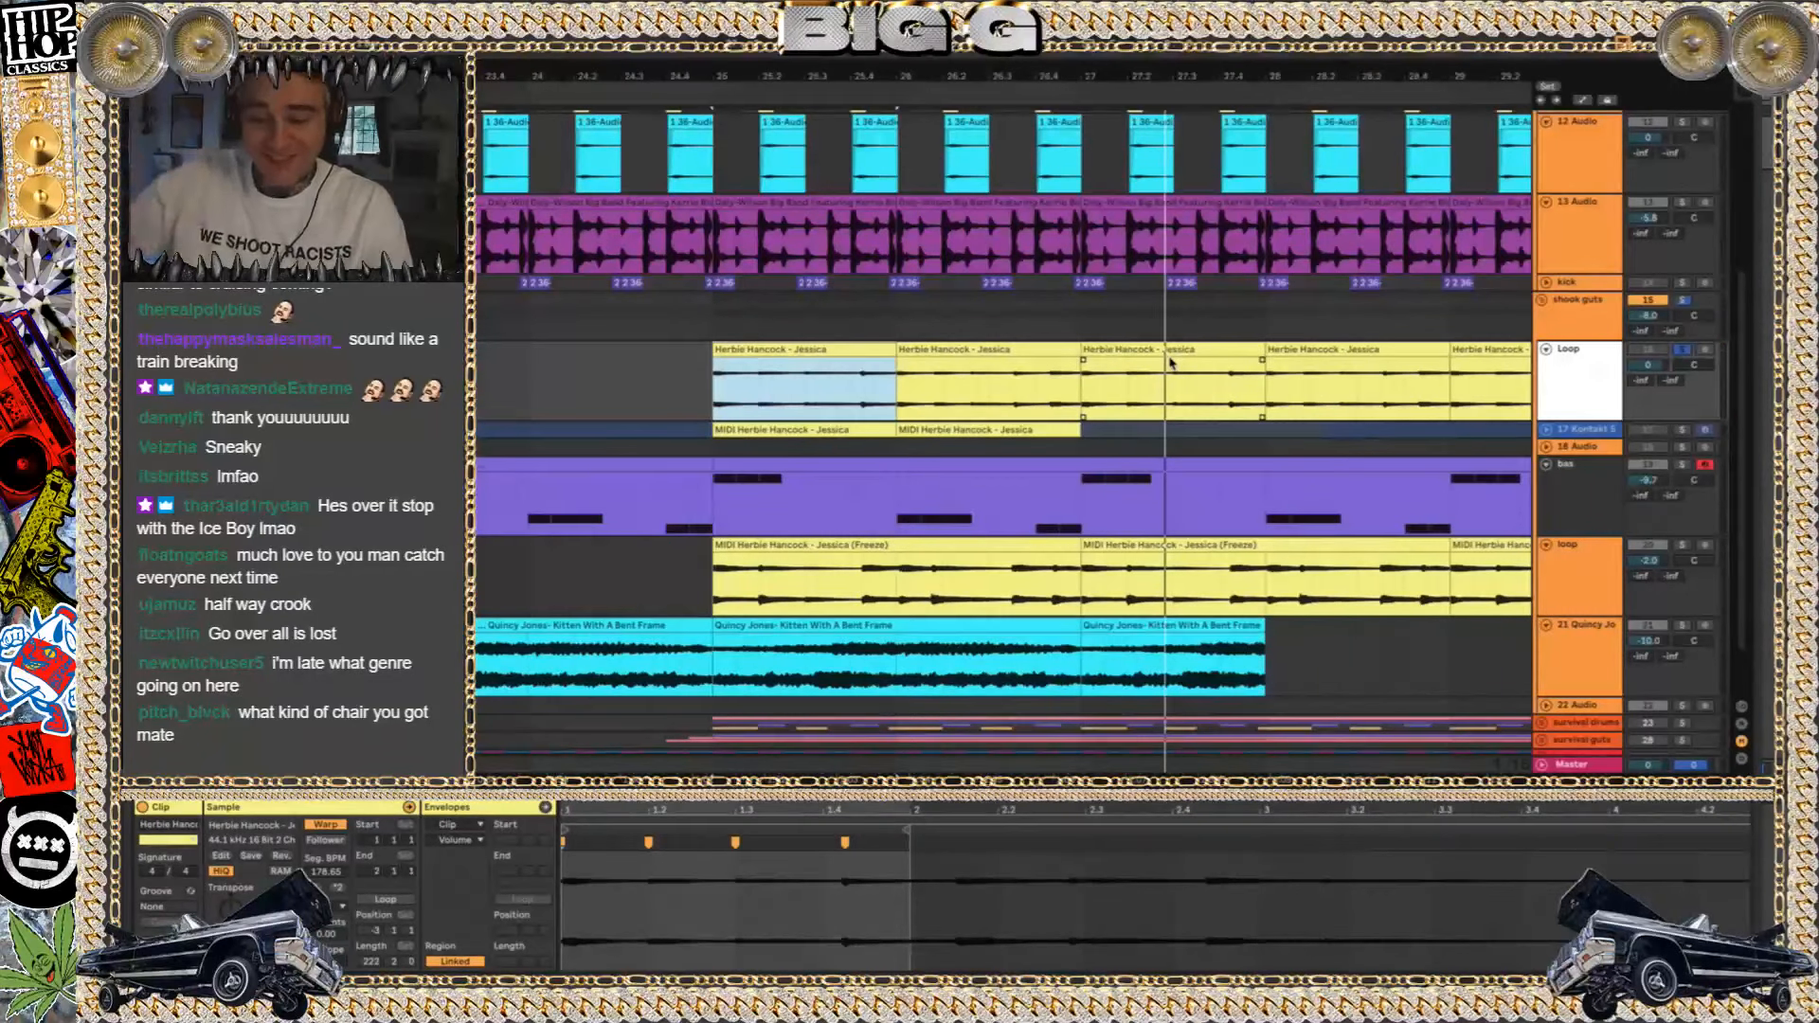
Select the two Herbie Hancock - Jessica clips between bars 25 and 27 on the Loop track and play them soloed
{"action": "left_click", "coordinate": [1010, 353], "text": "shift"}
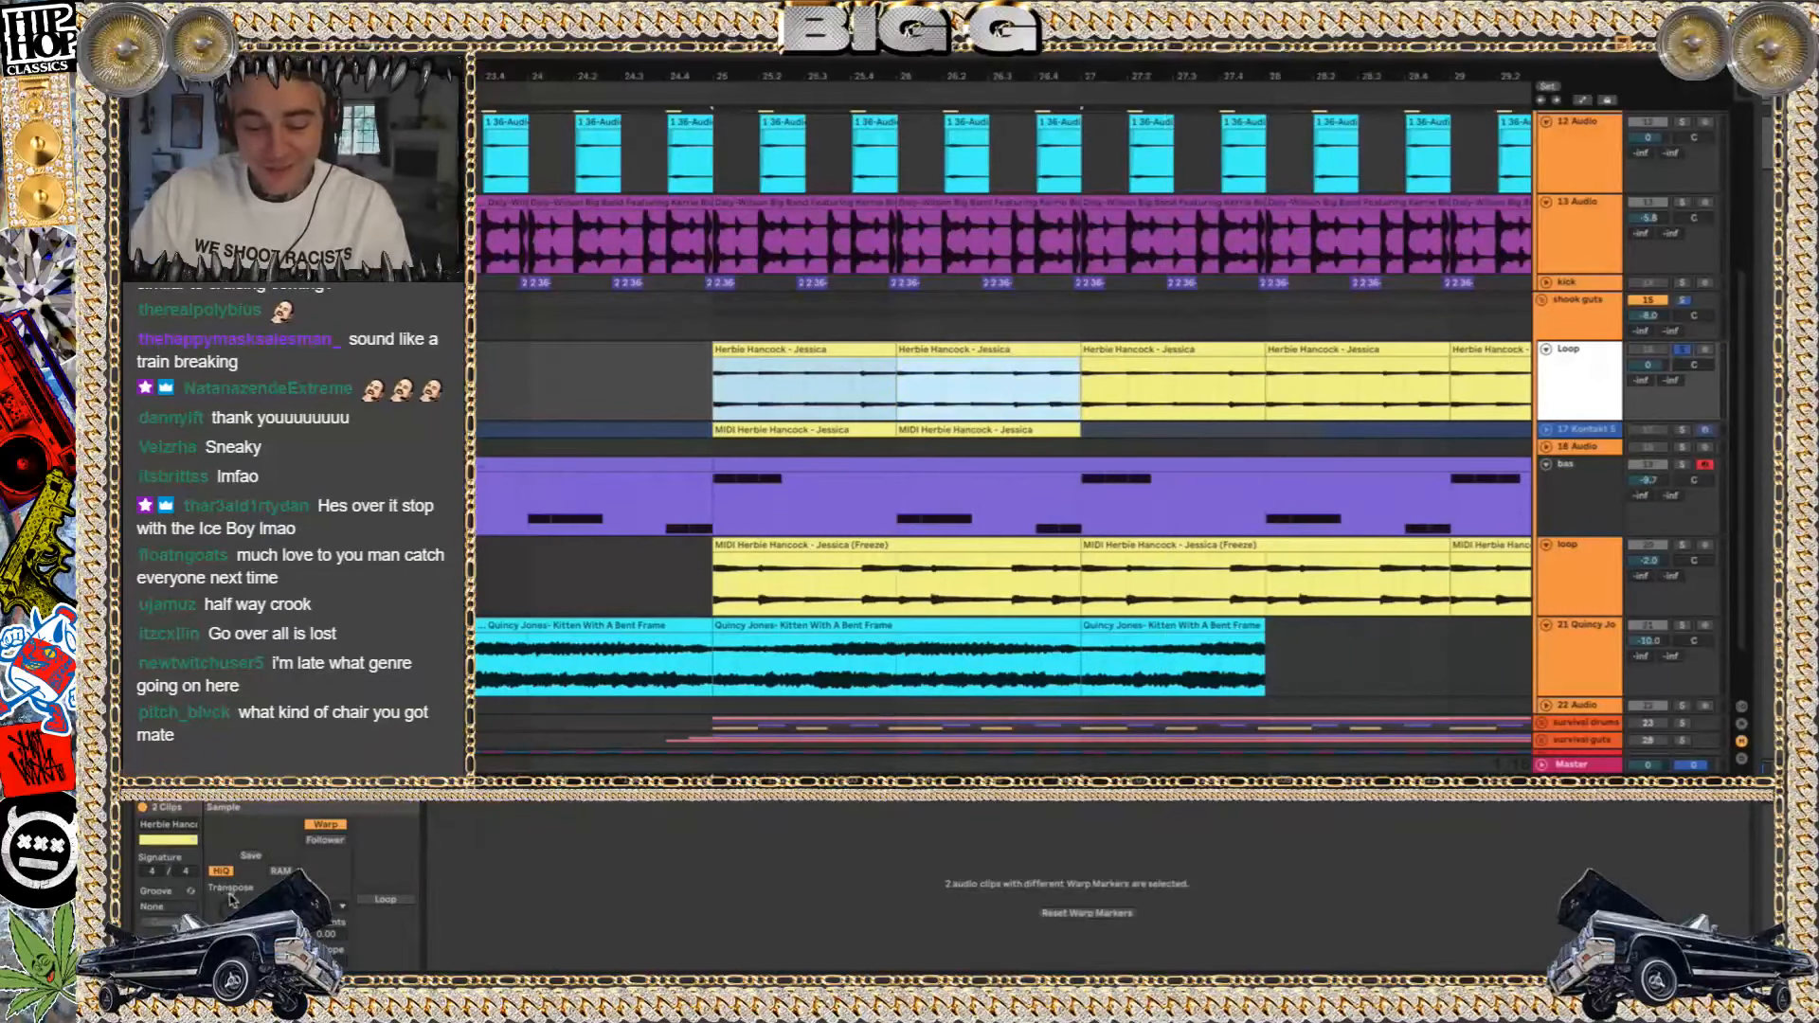
{"action": "left_click", "coordinate": [232, 906]}
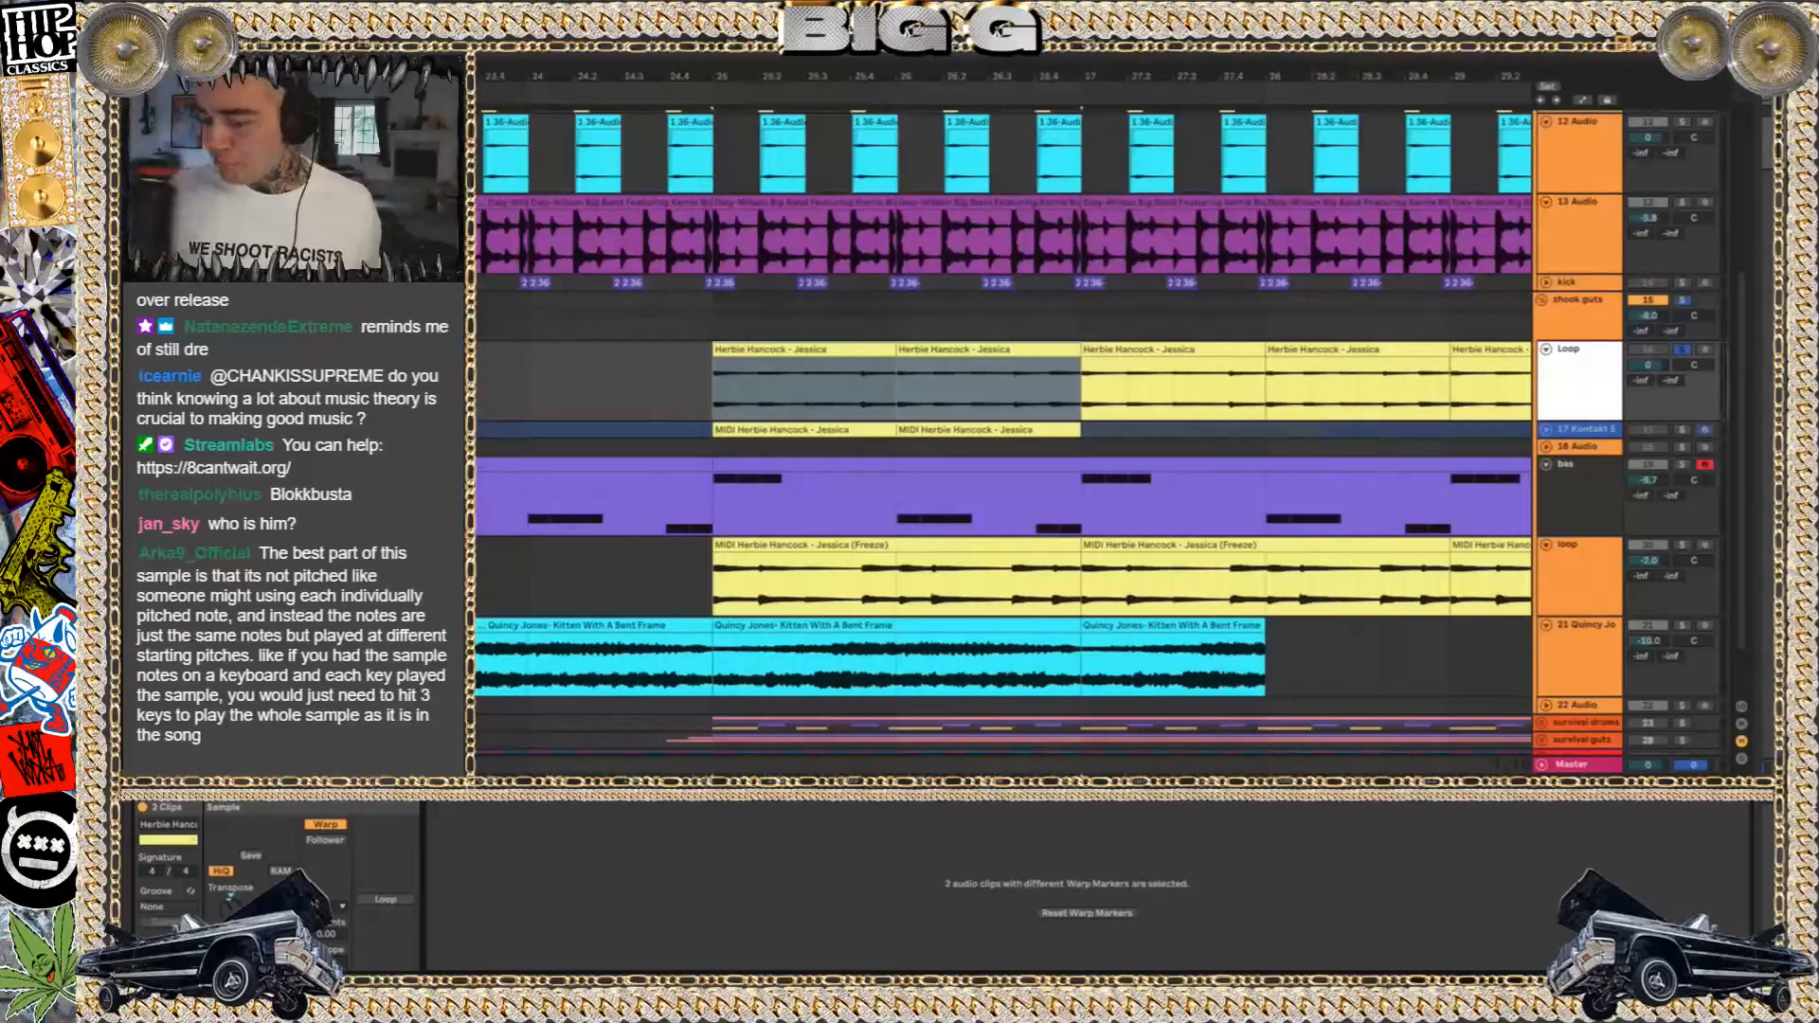
{"action": "key", "text": "space"}
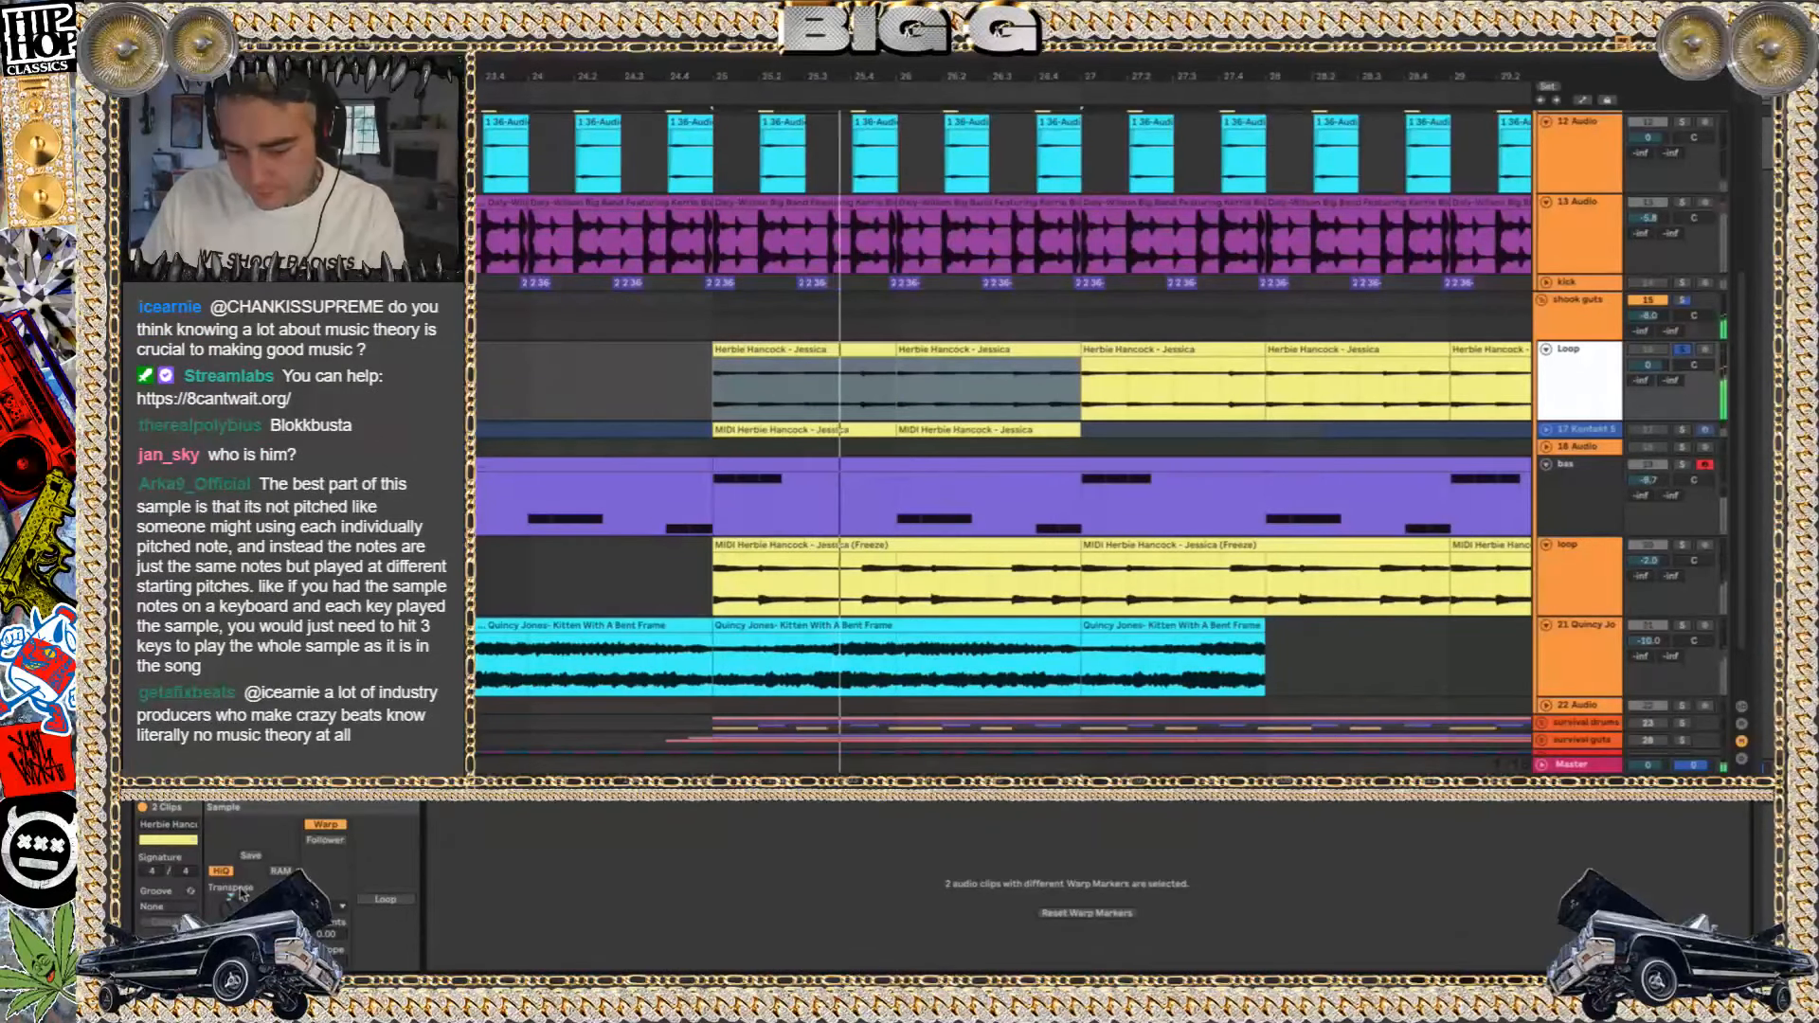
{"action": "key", "text": "space"}
Turn Warp off for the two selected clips, stretch the first out to bar 27 for playback, and remove both
{"action": "left_click", "coordinate": [328, 825]}
{"action": "key", "text": "space"}
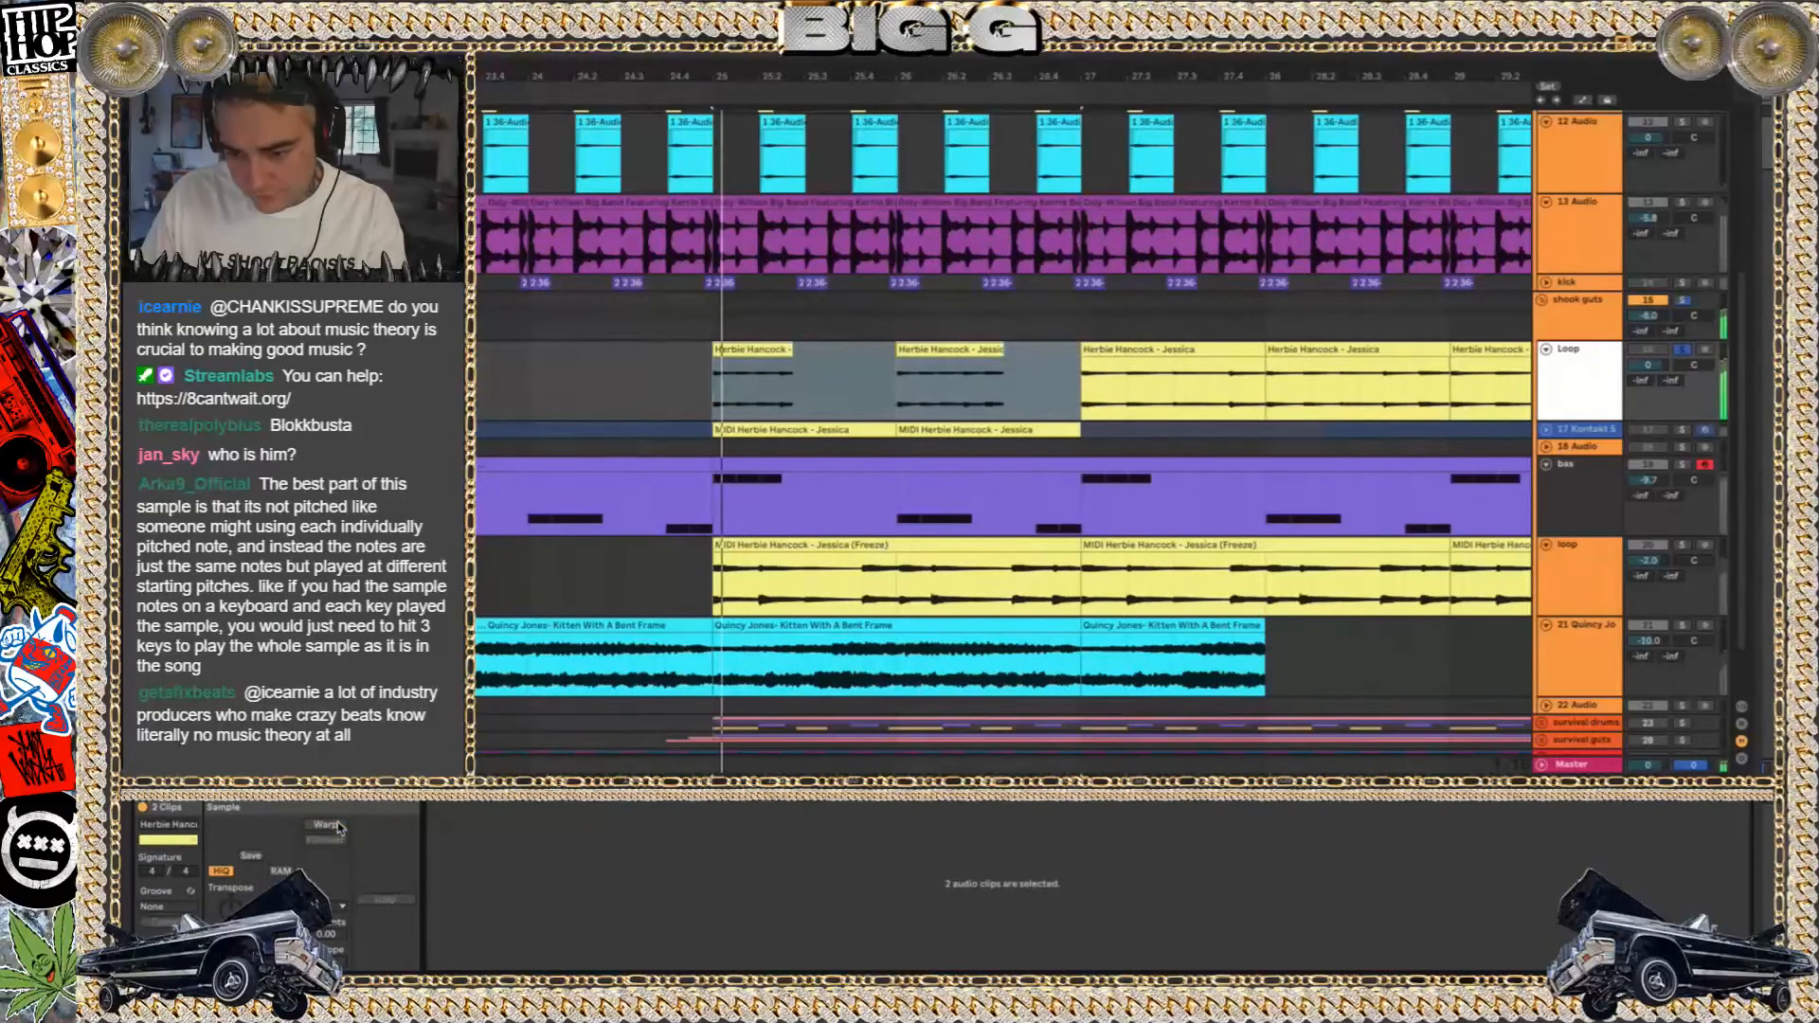
{"action": "left_click_drag", "start_coordinate": [791, 348], "coordinate": [1080, 350]}
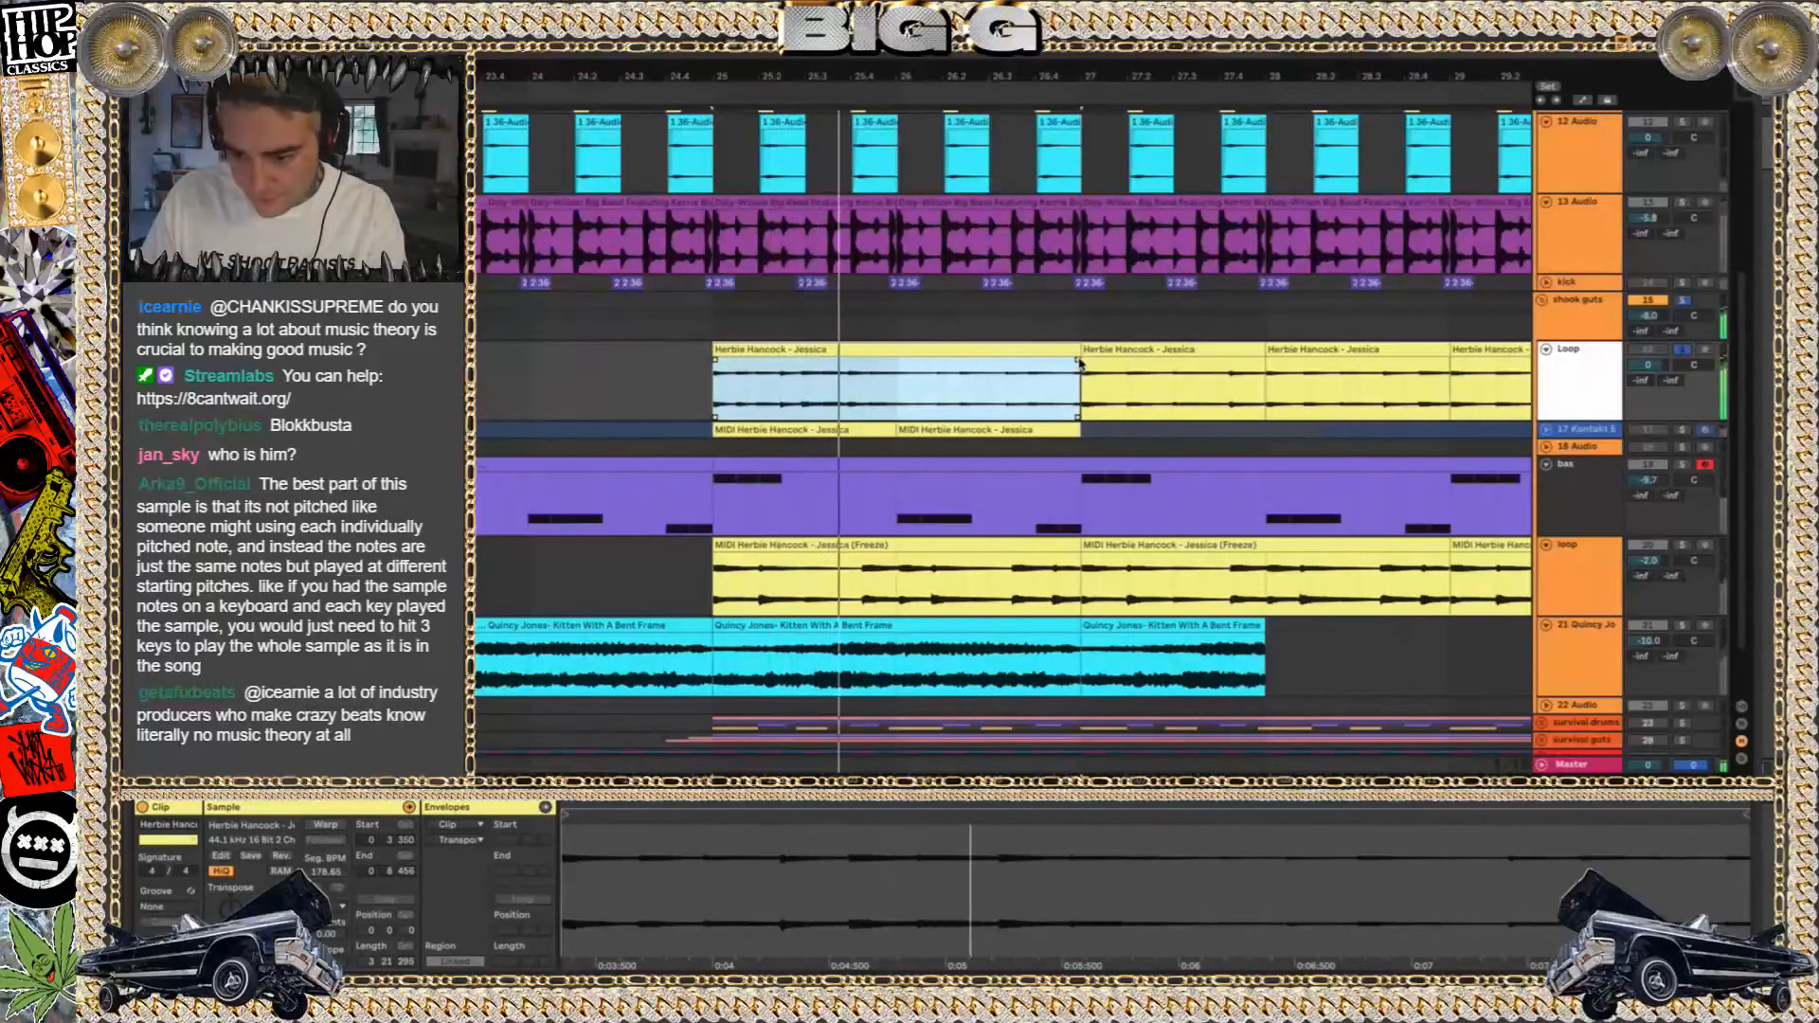
{"action": "left_click", "coordinate": [1030, 357]}
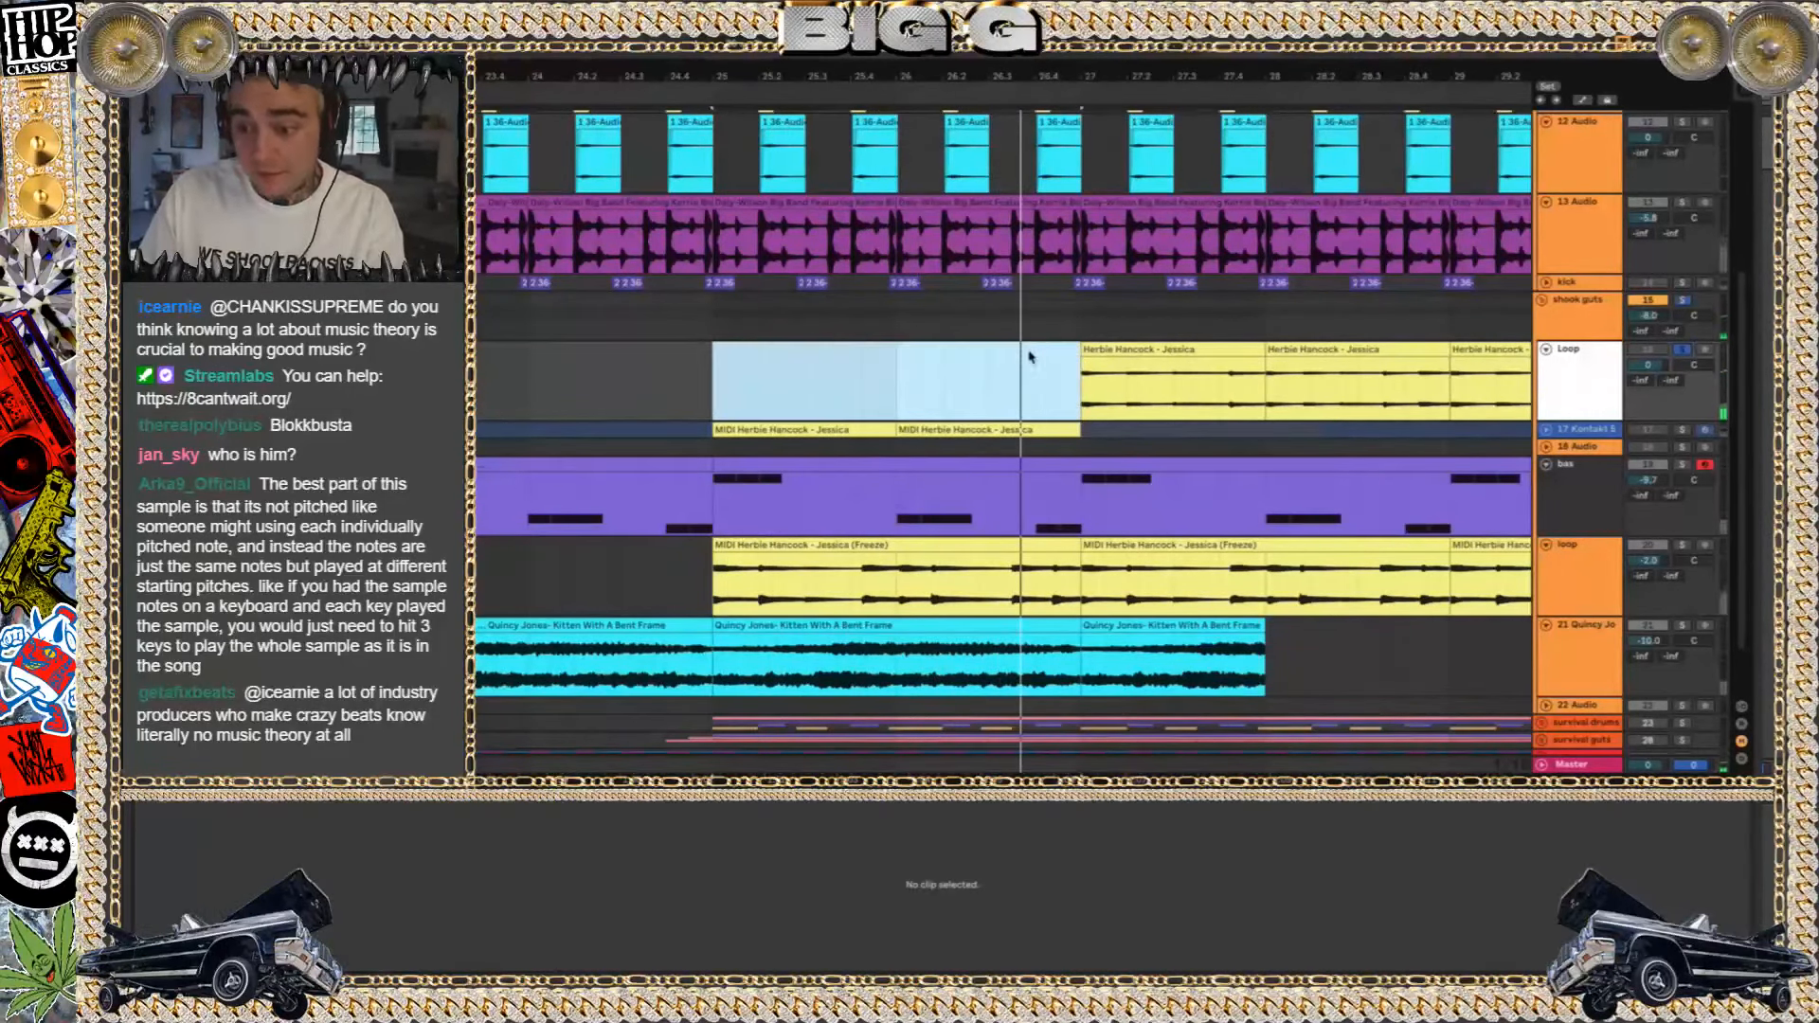
Copy the two Herbie Hancock - Jessica clips starting at bar 27 and paste them at bar 25 on the Loop track
{"action": "left_click", "coordinate": [1318, 351]}
{"action": "scroll", "coordinate": [1317, 351], "scroll_direction": "right", "scroll_amount": 2}
{"action": "left_click", "coordinate": [1096, 358], "text": "shift"}
{"action": "key", "text": "ctrl+c"}
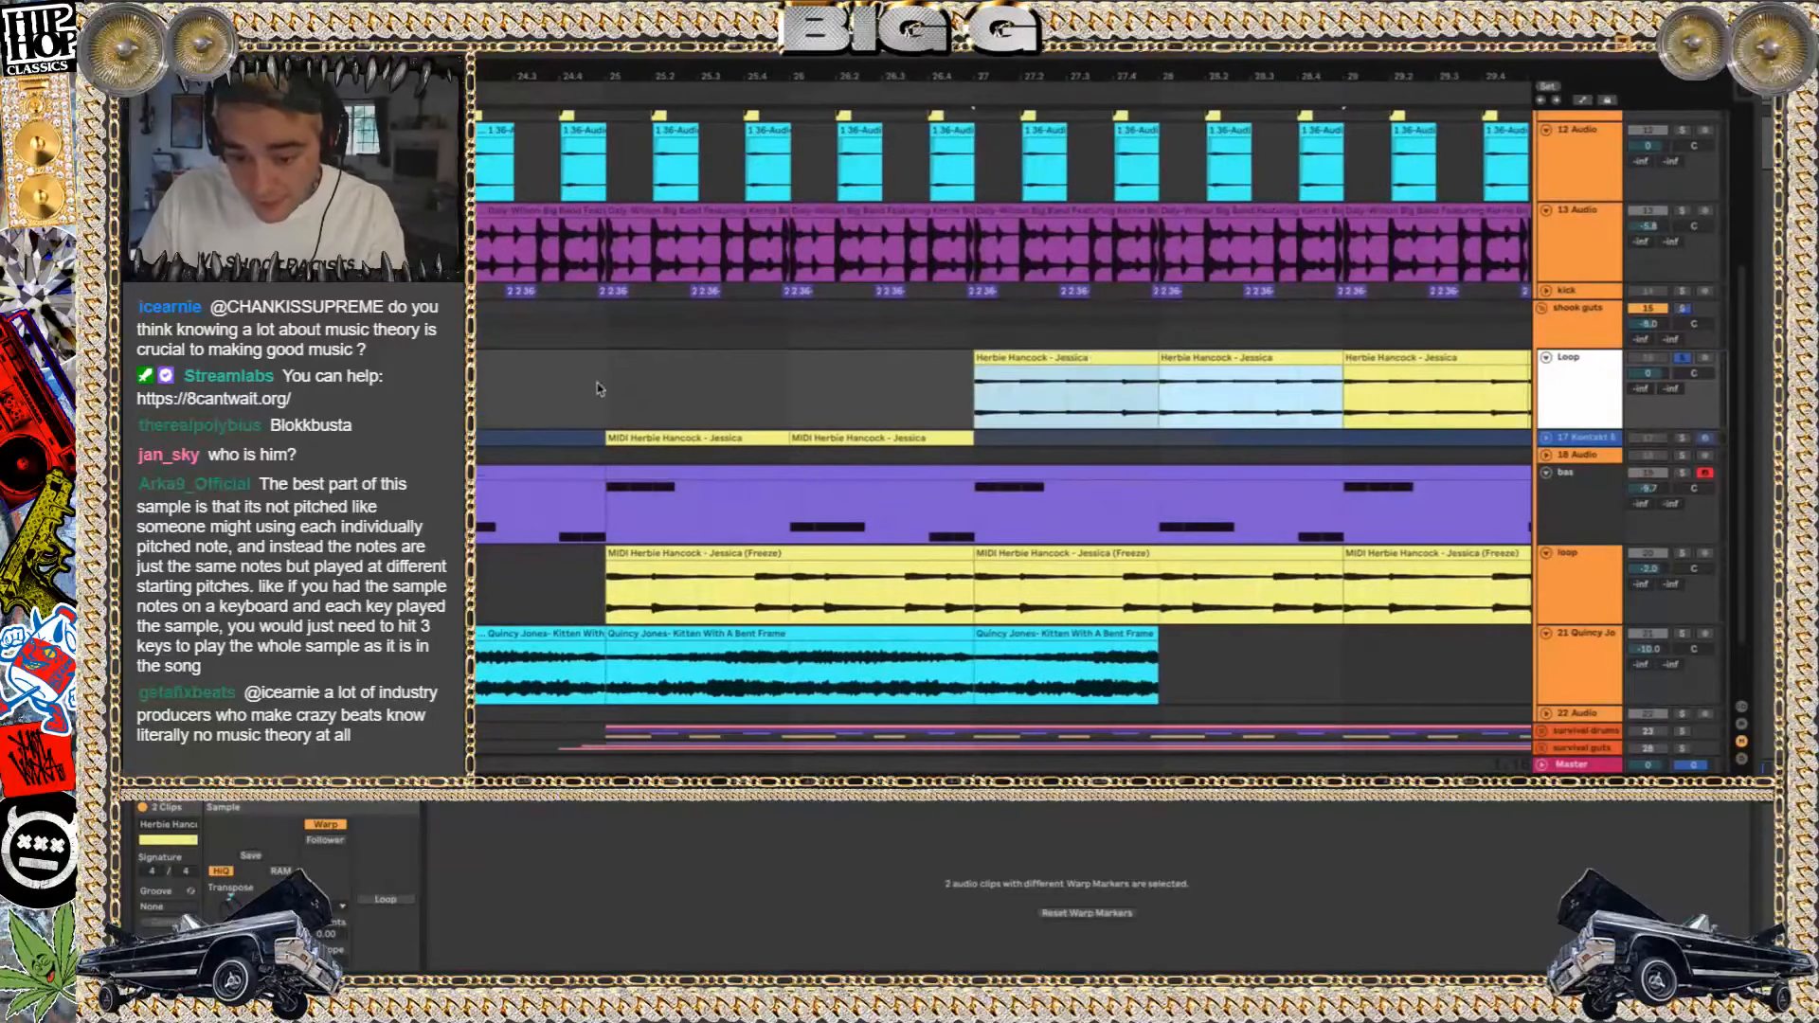
{"action": "left_click", "coordinate": [603, 388]}
{"action": "key", "text": "ctrl+v"}
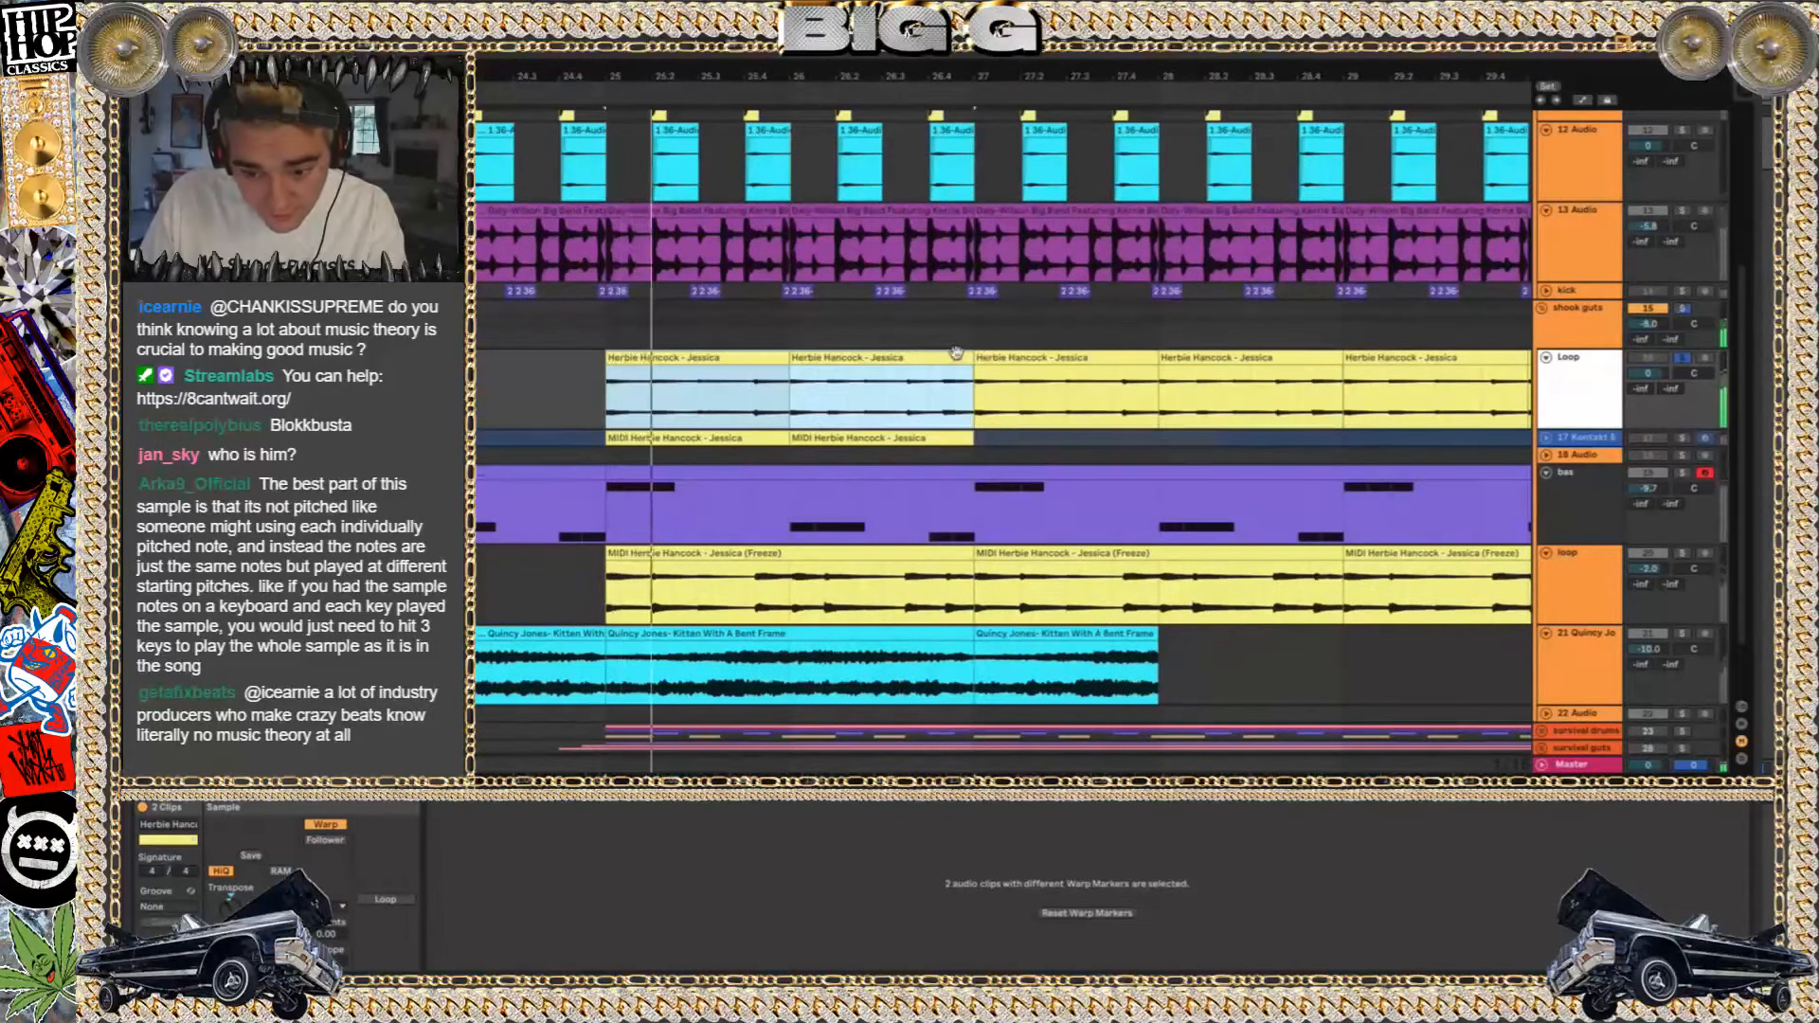
Unfold and solo the 17 Kontakt track, and play it from the start of the first Loop clip at bar 25
{"action": "left_click", "coordinate": [757, 358]}
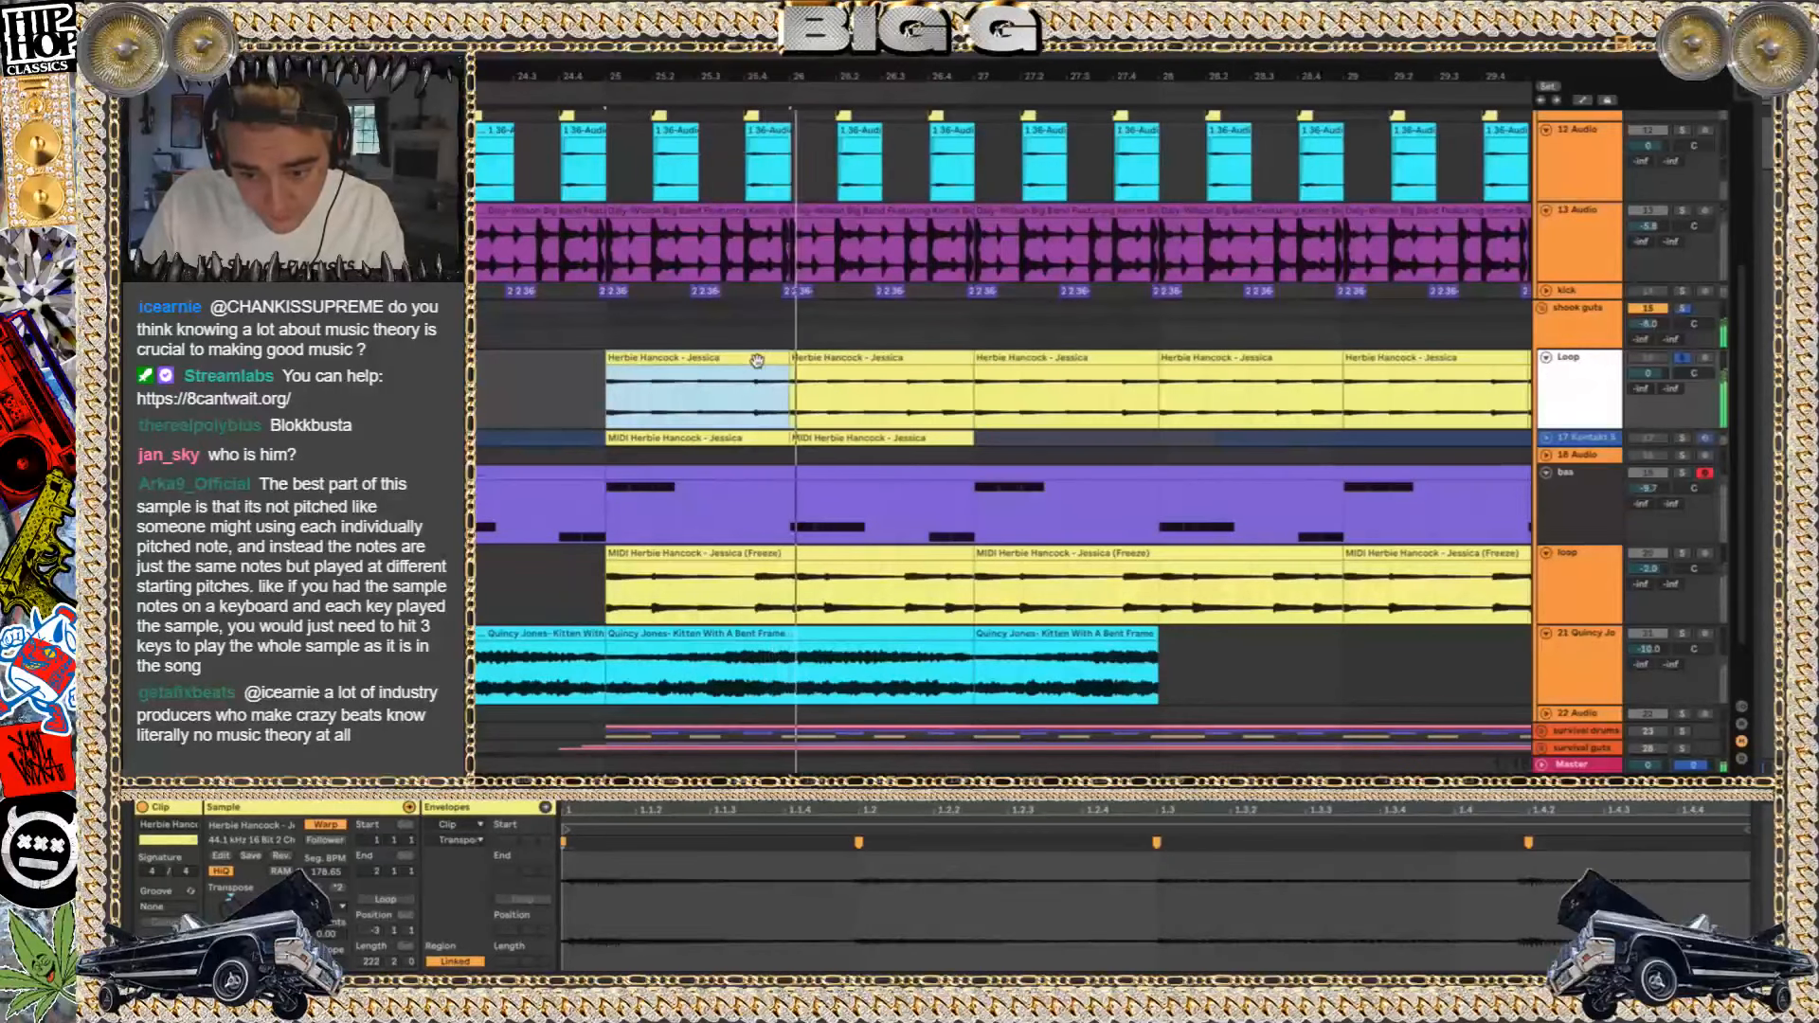
{"action": "left_click", "coordinate": [1545, 439]}
{"action": "left_click", "coordinate": [1581, 441]}
{"action": "left_click", "coordinate": [1683, 438]}
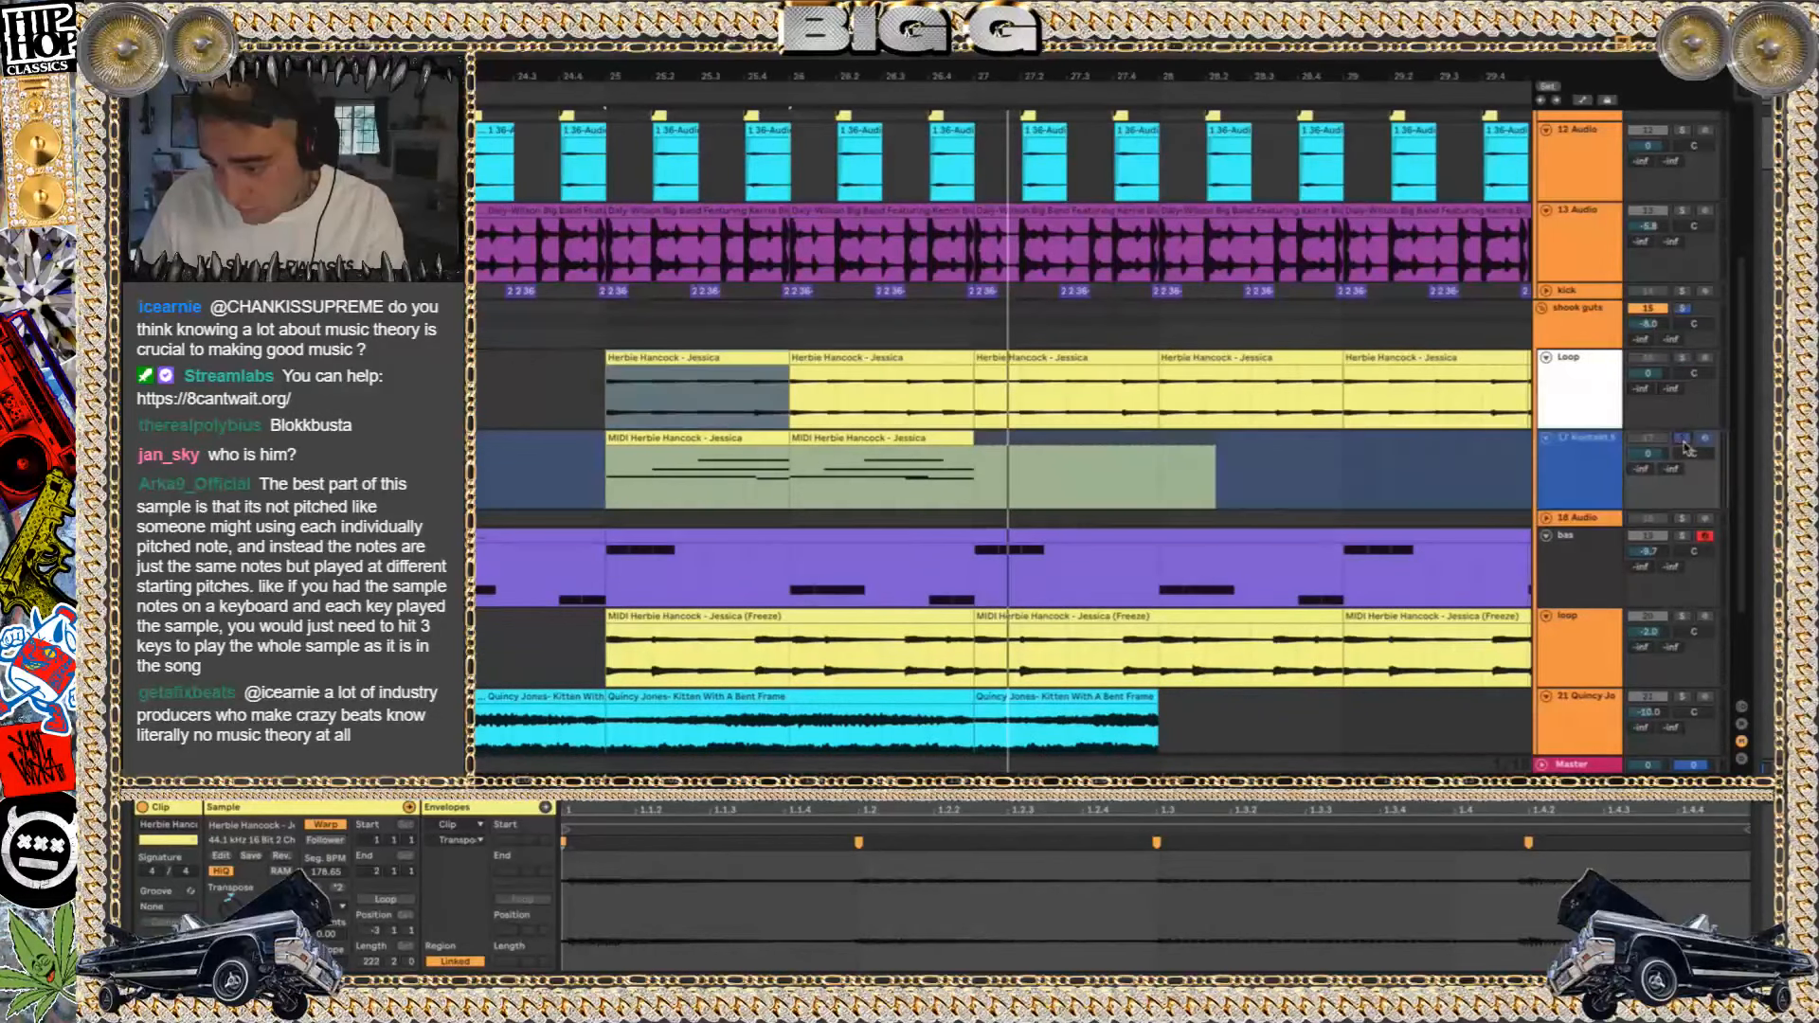
{"action": "key", "text": "space"}
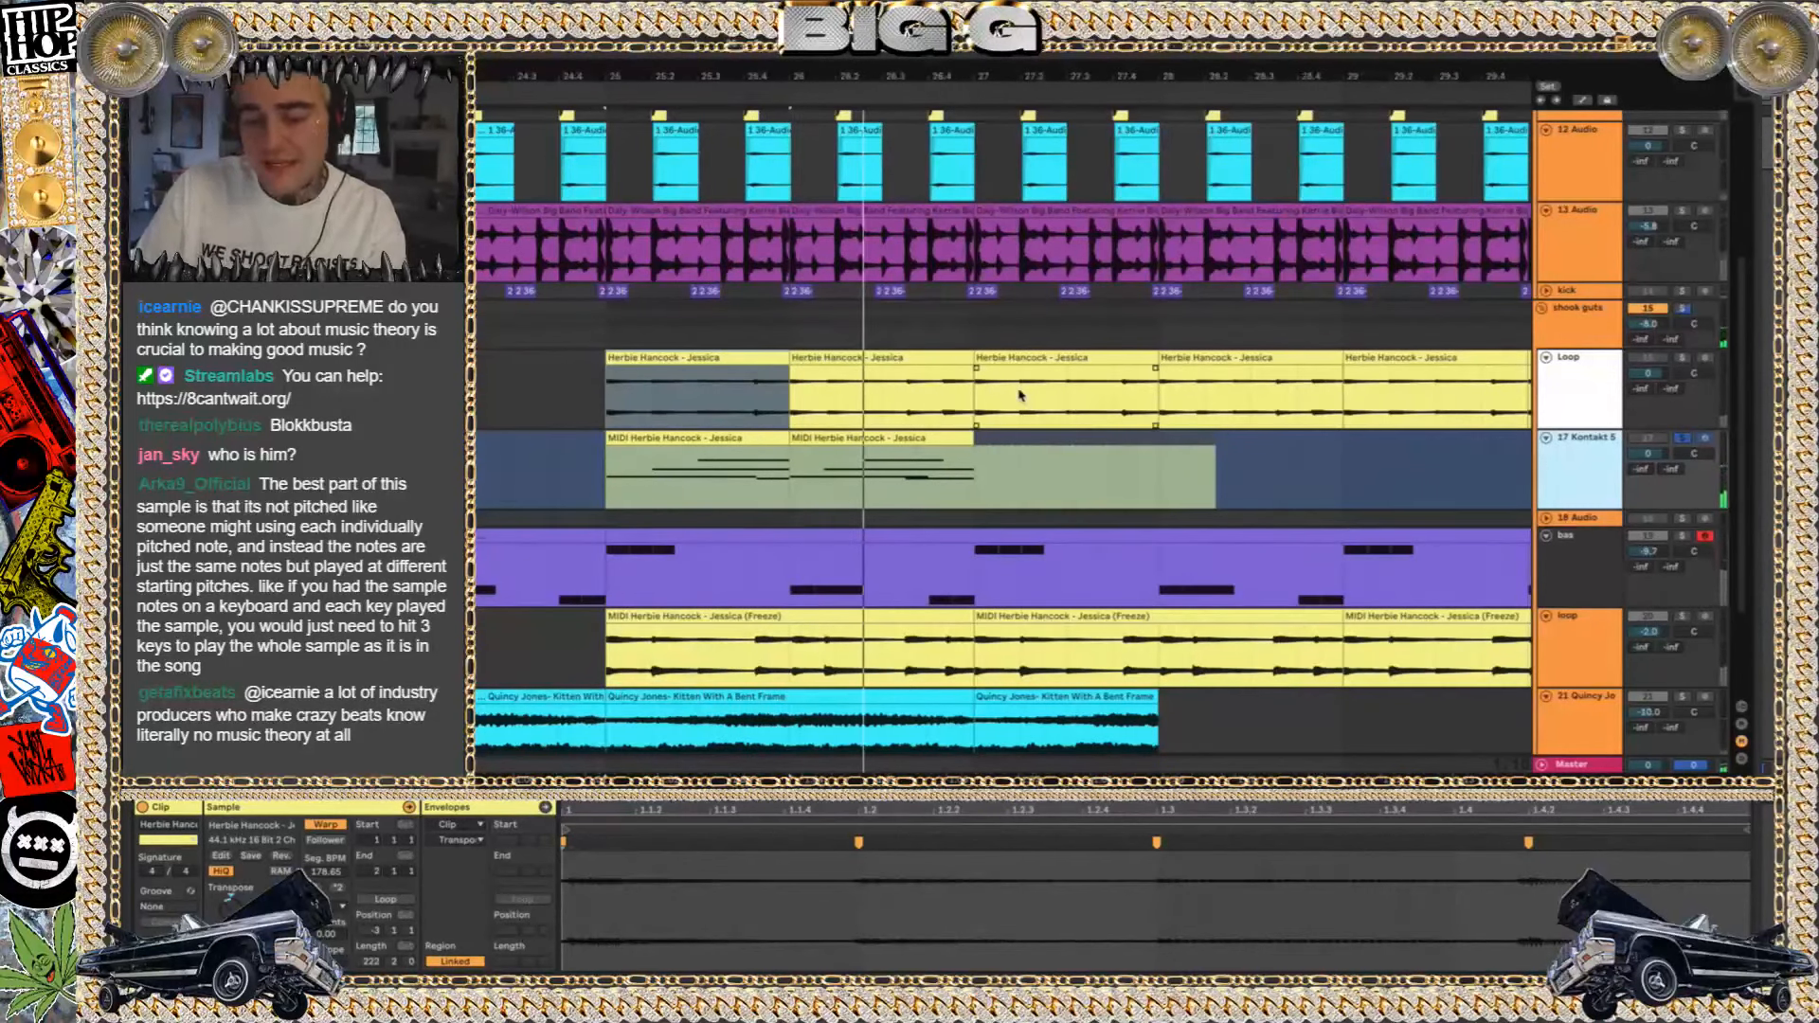
{"action": "left_click", "coordinate": [711, 371]}
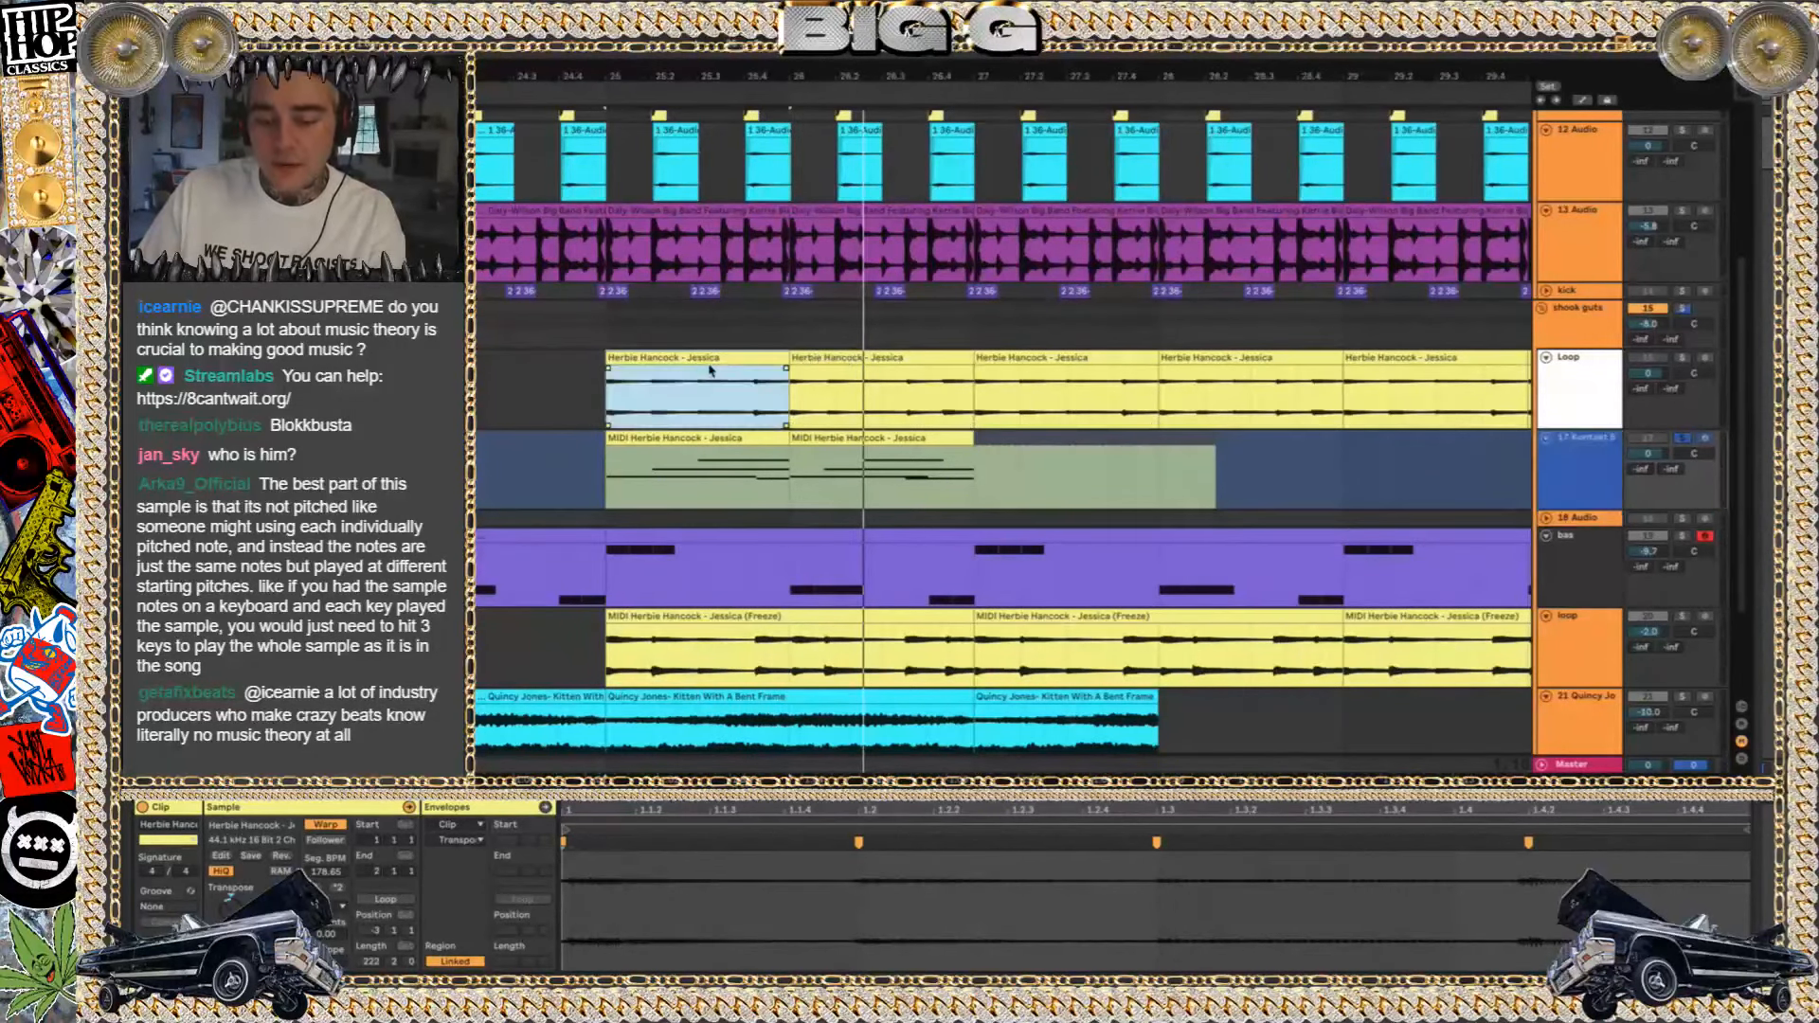
{"action": "key", "text": "space"}
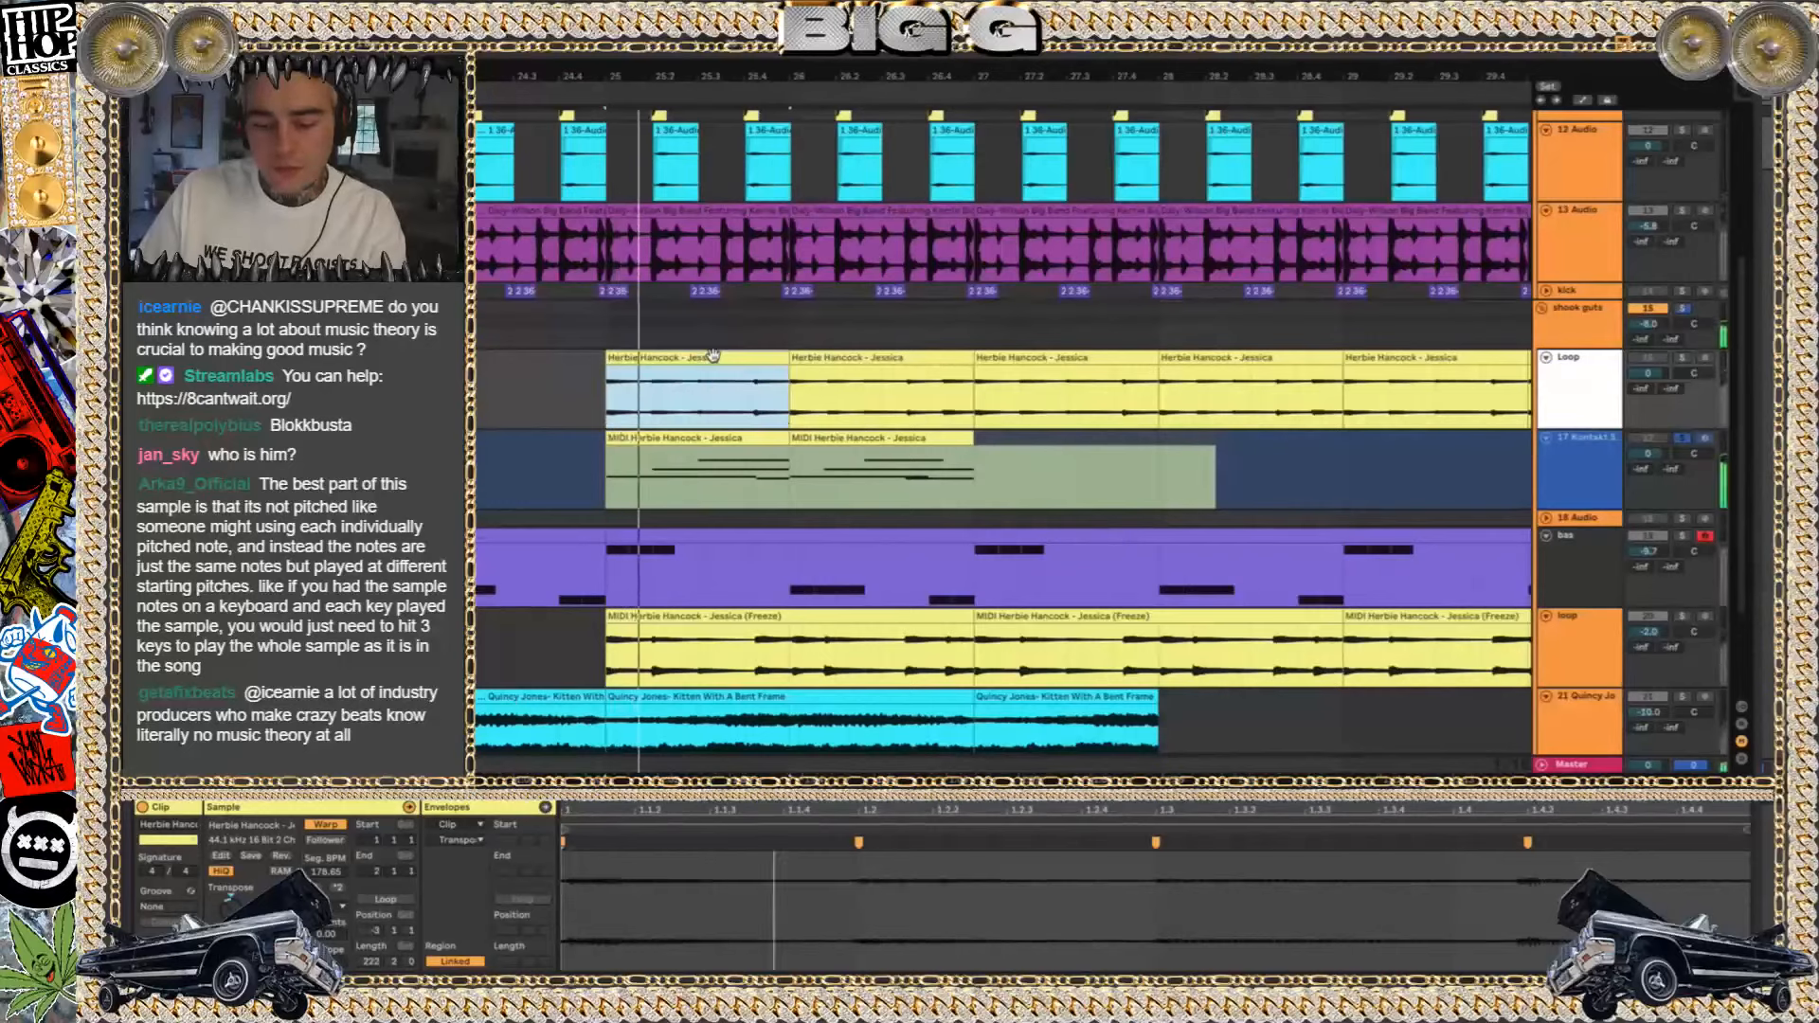
Switch the solo to the Loop track, play its bar 25 clip and select the bar 26 clip
{"action": "key", "text": "space"}
{"action": "left_click", "coordinate": [1683, 358]}
{"action": "key", "text": "space"}
{"action": "key", "text": "space"}
{"action": "left_click", "coordinate": [902, 358]}
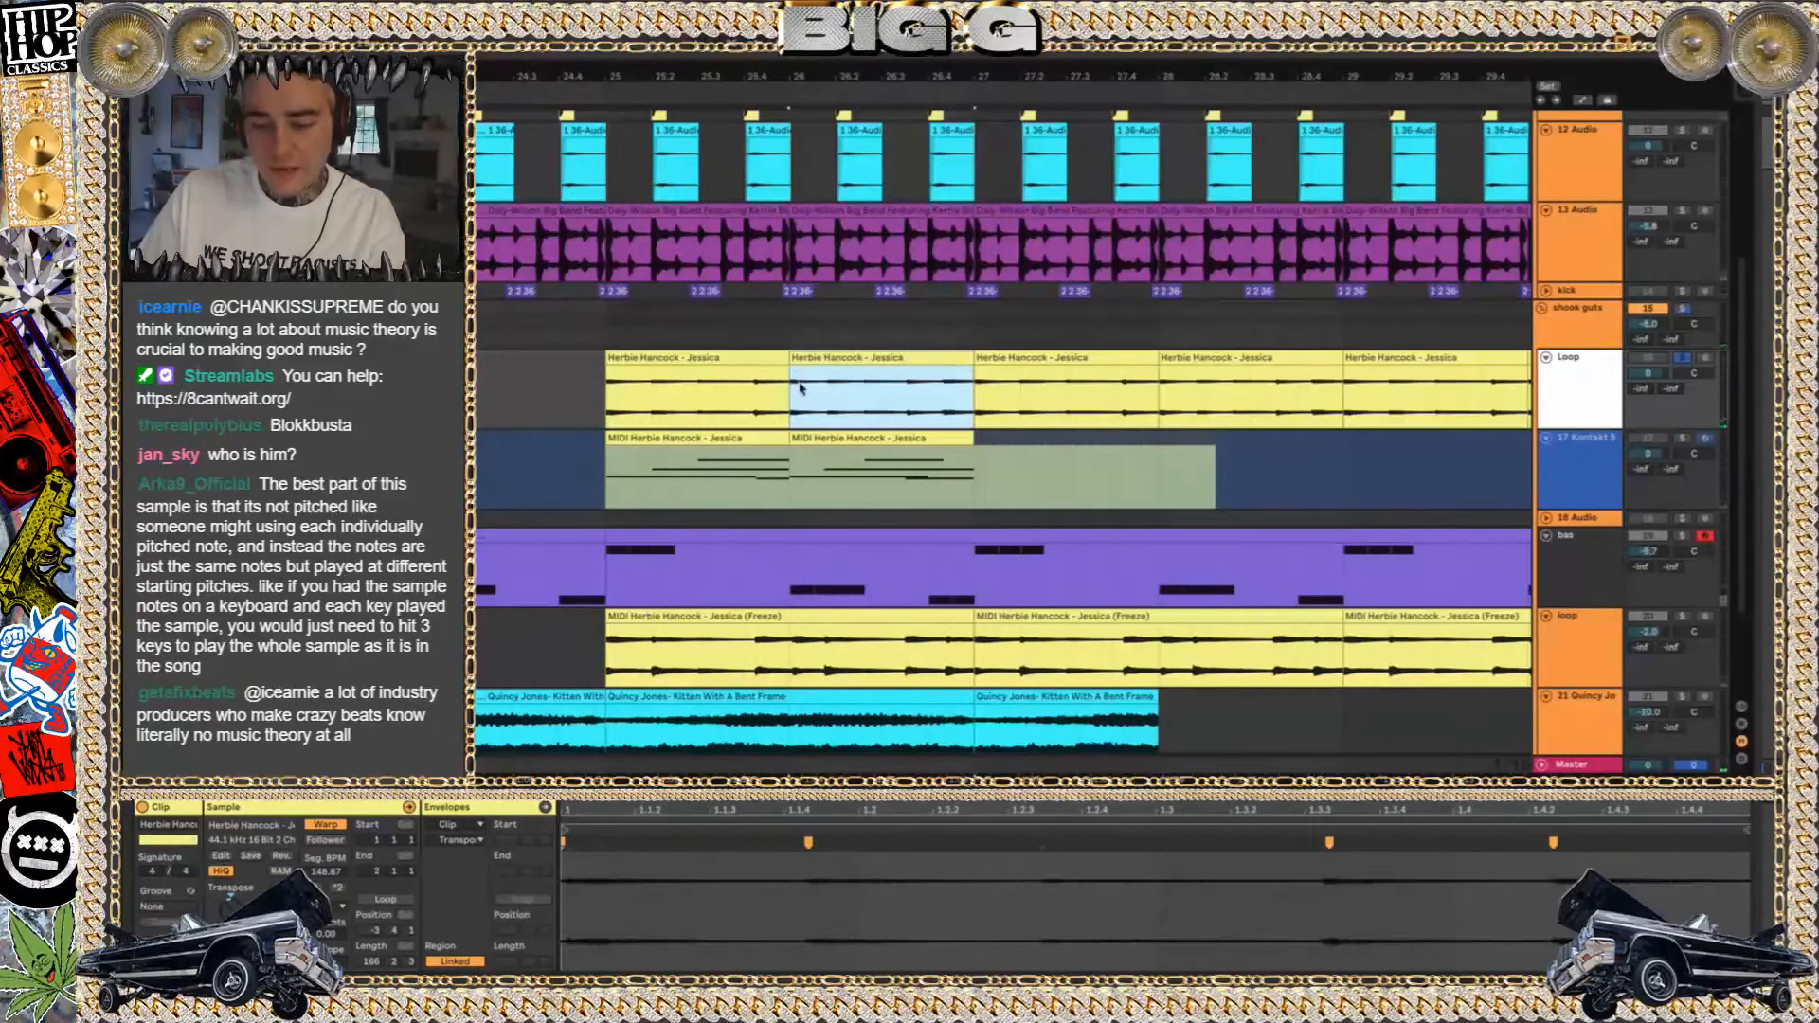
Select the first MIDI Herbie Hancock - Jessica clip, switch the selection to the first two Loop clips and play them
{"action": "left_click", "coordinate": [749, 432]}
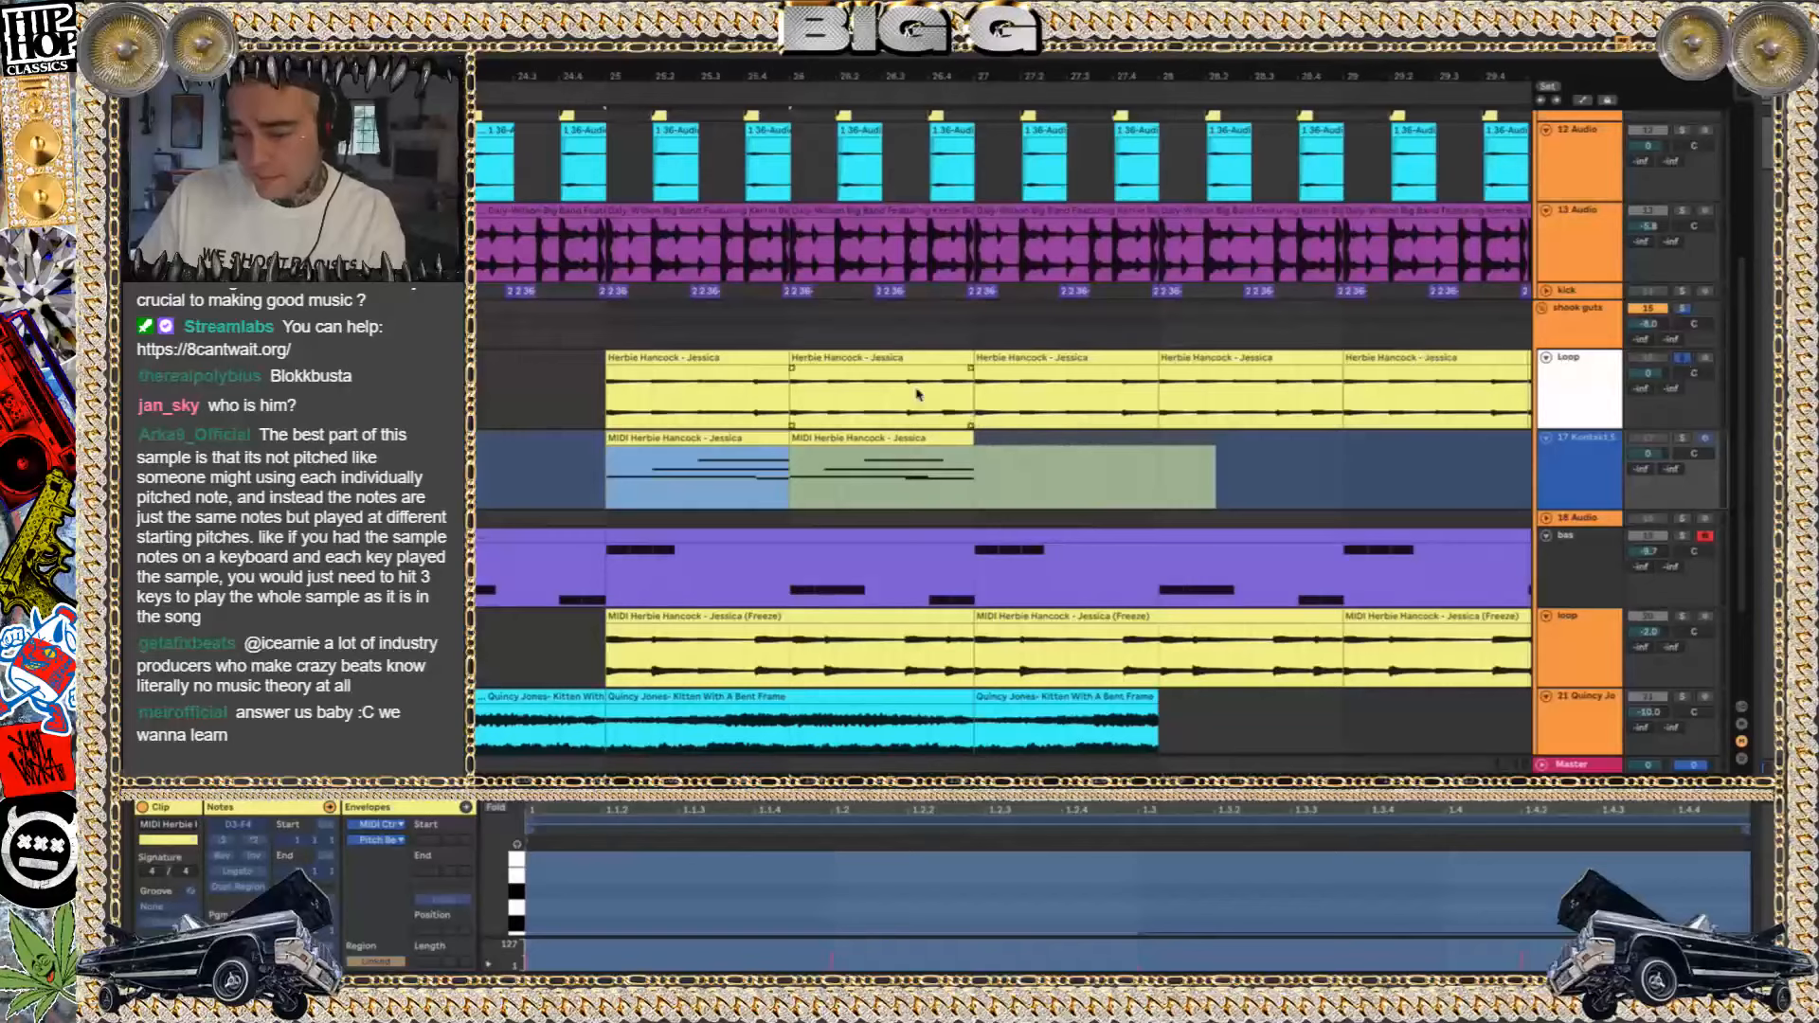
{"action": "left_click", "coordinate": [749, 360]}
{"action": "left_click", "coordinate": [869, 351], "text": "shift"}
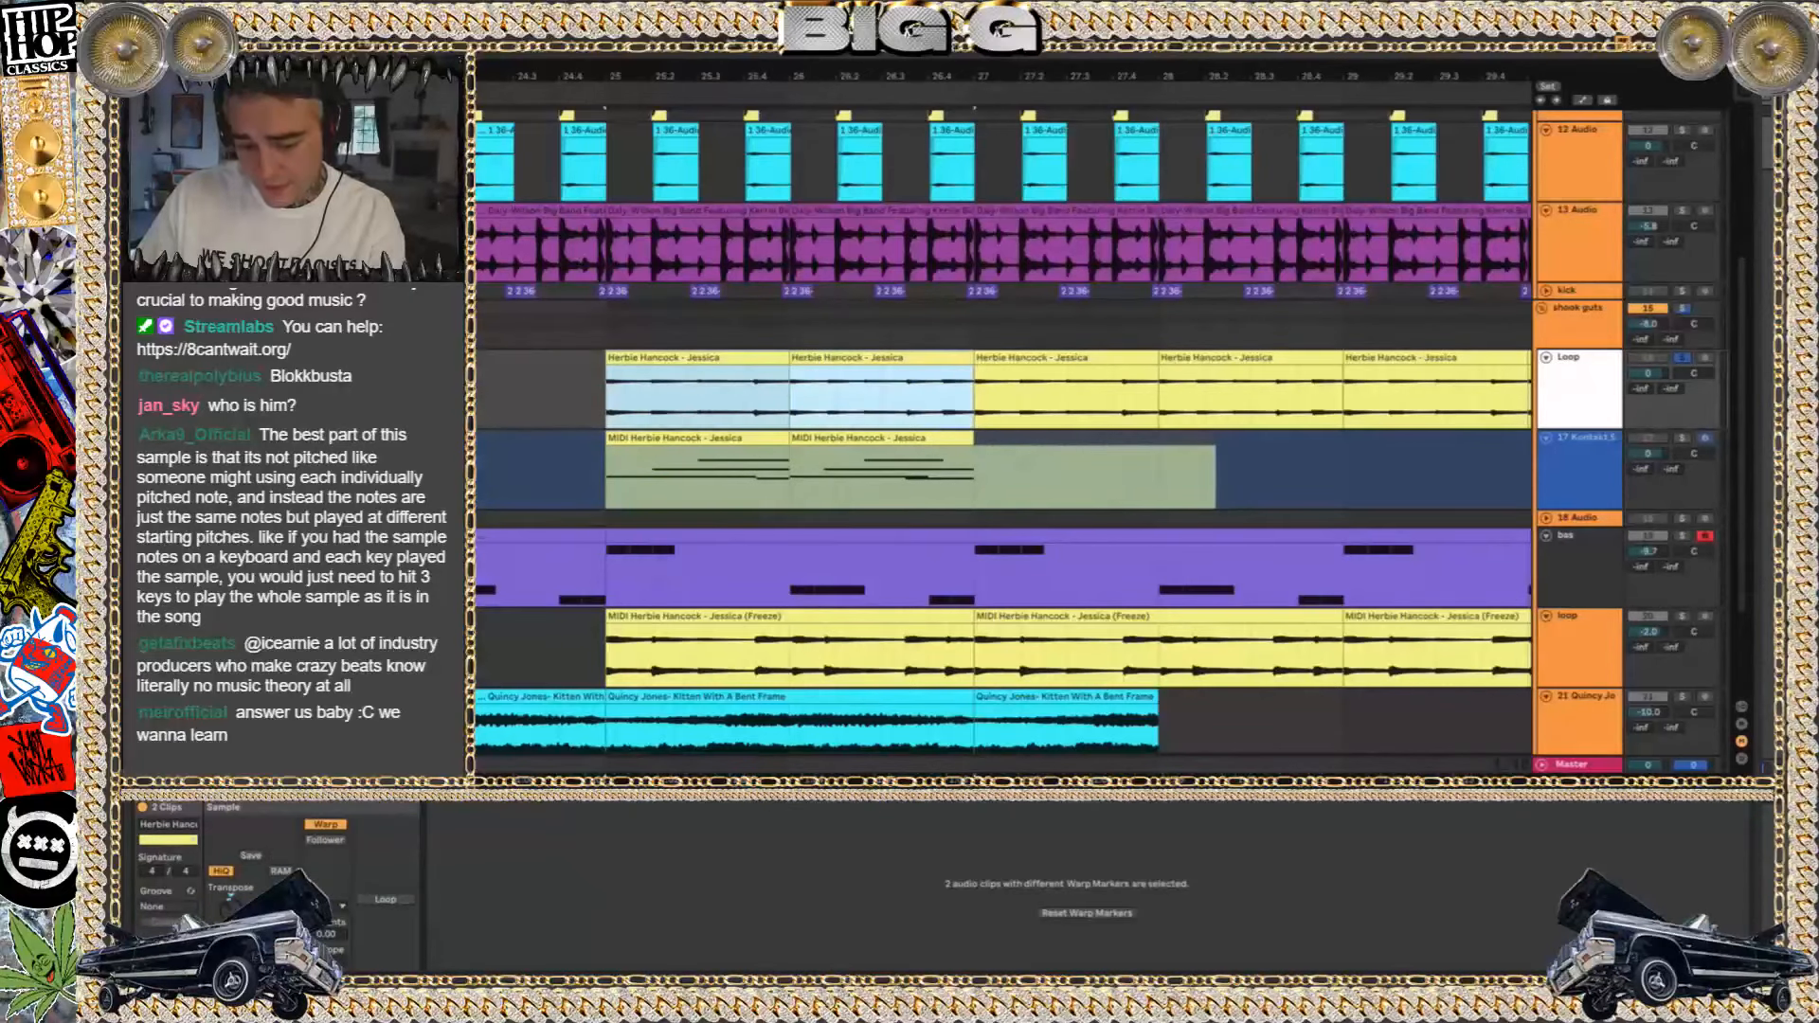
{"action": "key", "text": "space"}
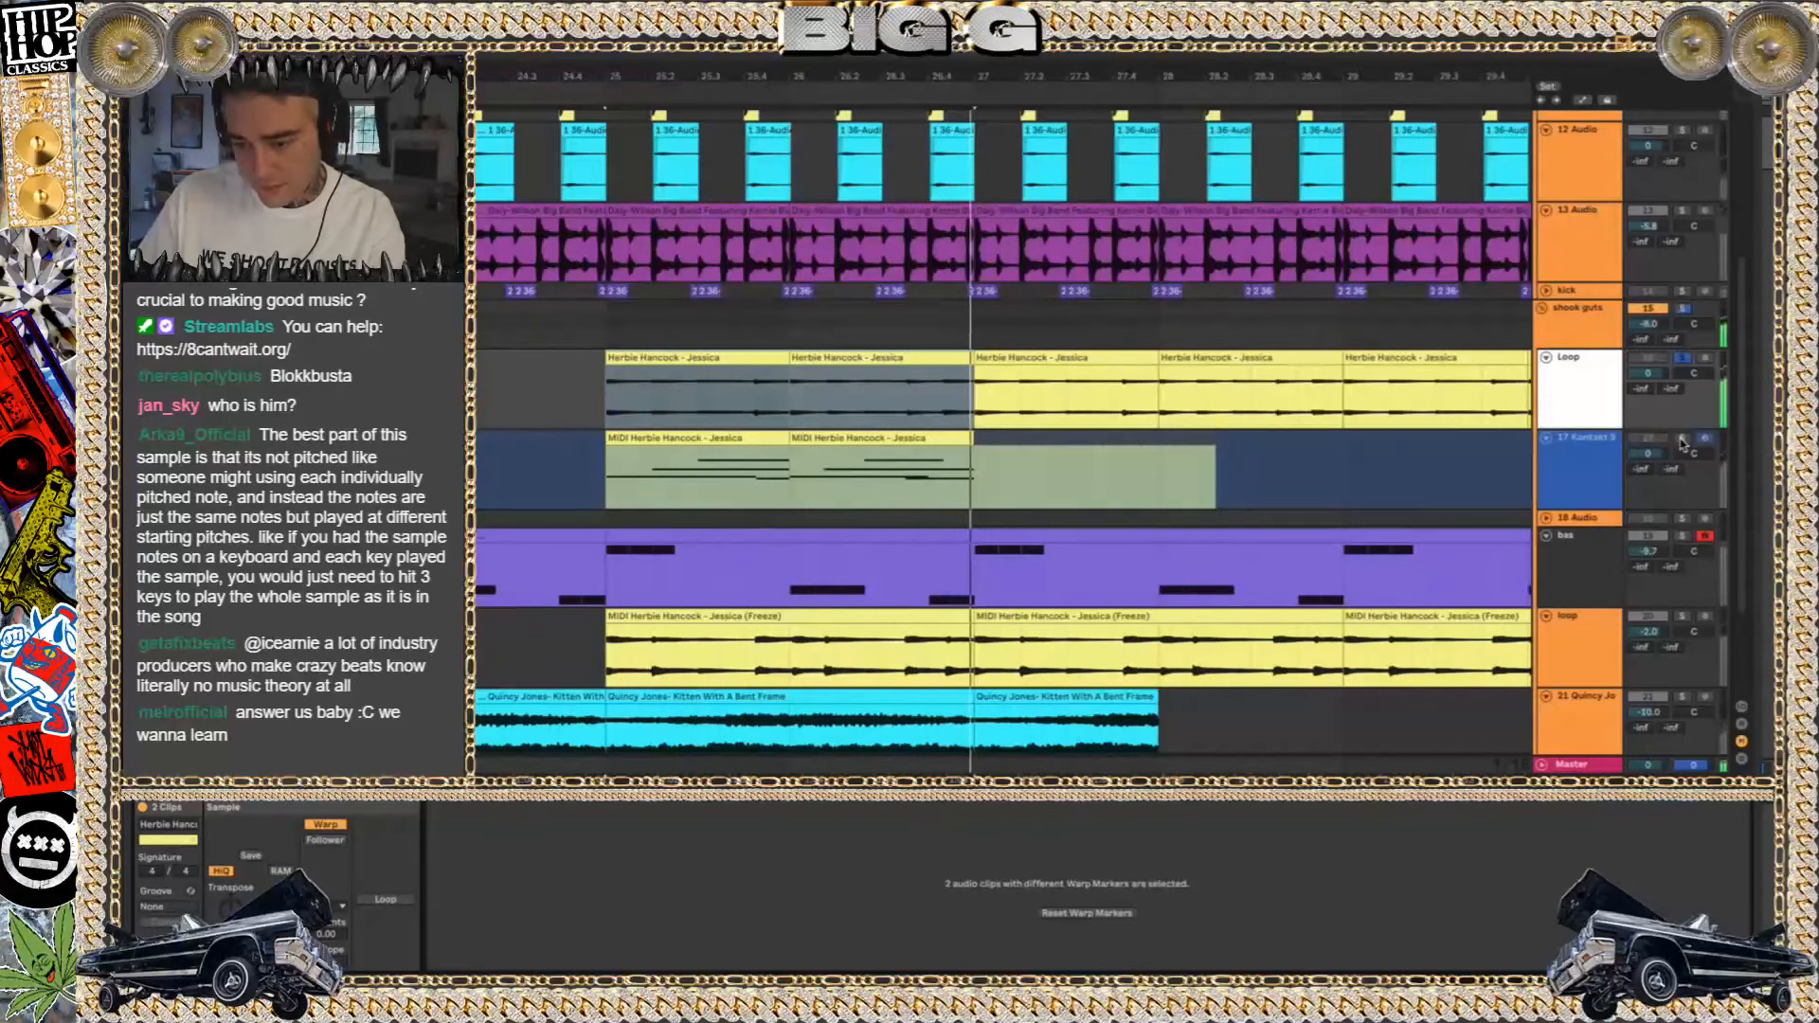
Solo the 17 Kontakt track, play its first MIDI Herbie Hancock - Jessica clip and show the track's devices
{"action": "key", "text": "space"}
{"action": "left_click", "coordinate": [751, 436]}
{"action": "key", "text": "space"}
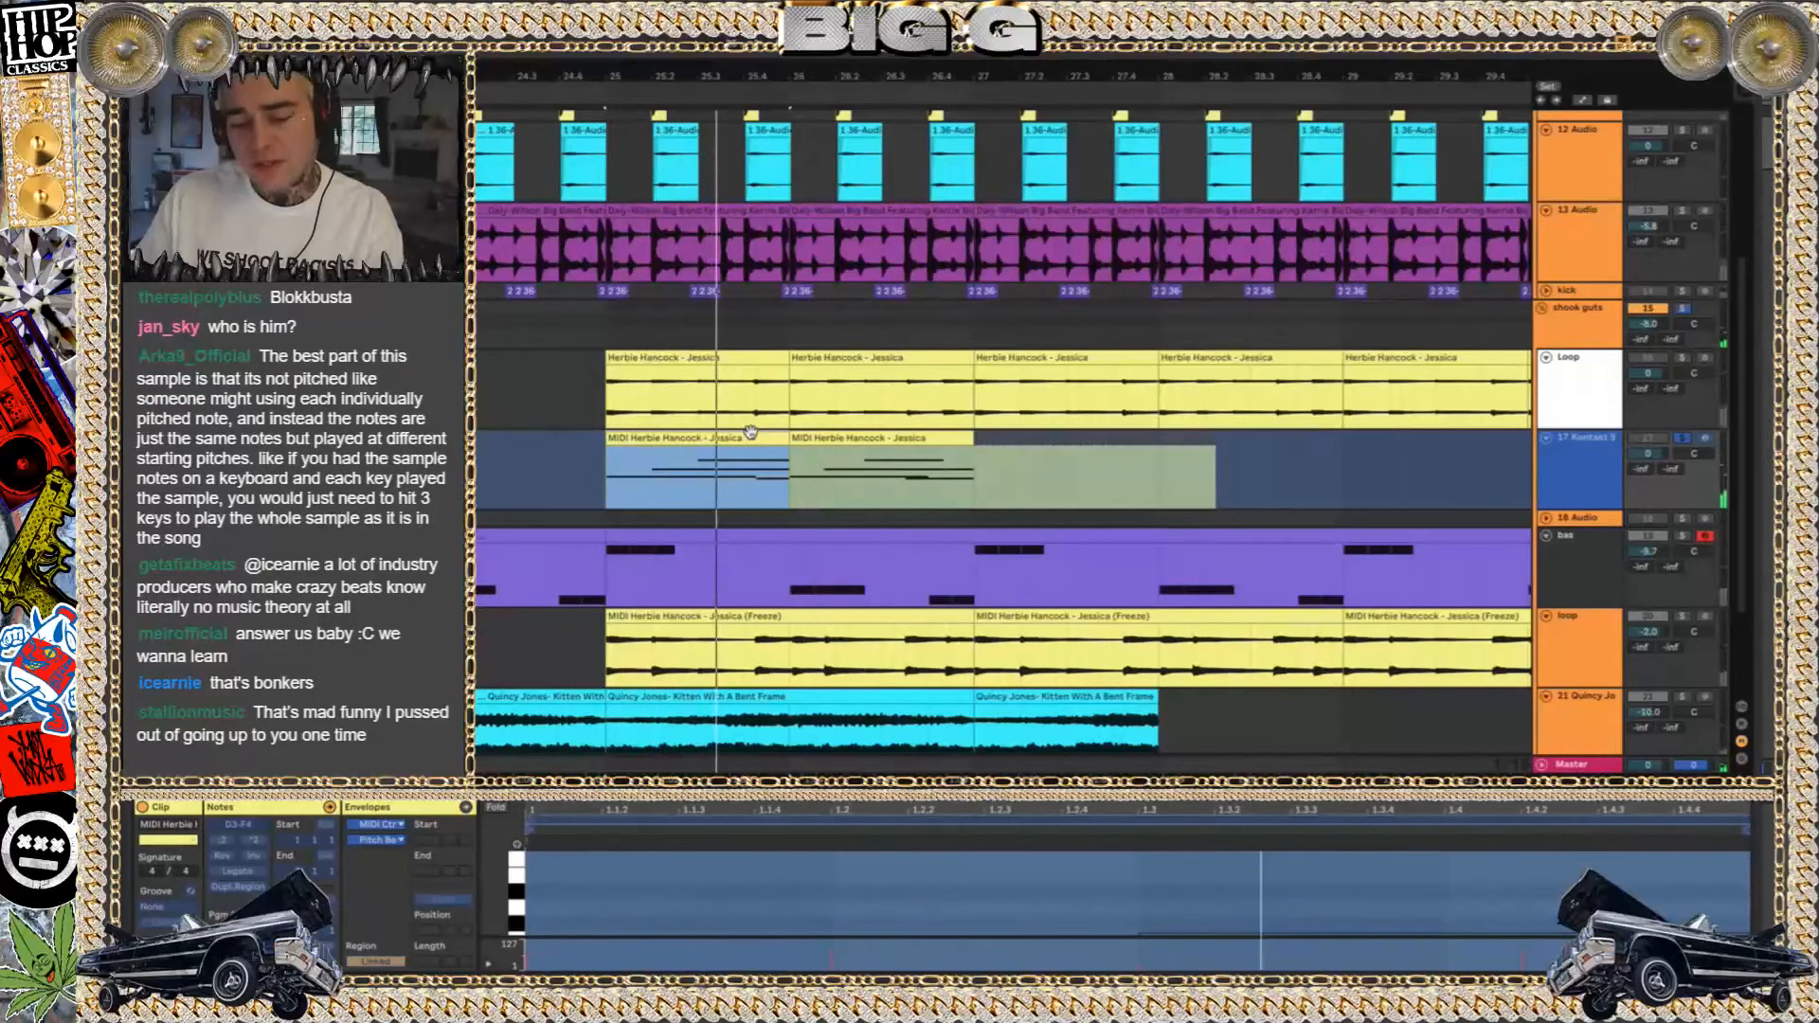
{"action": "key", "text": "shift+Tab"}
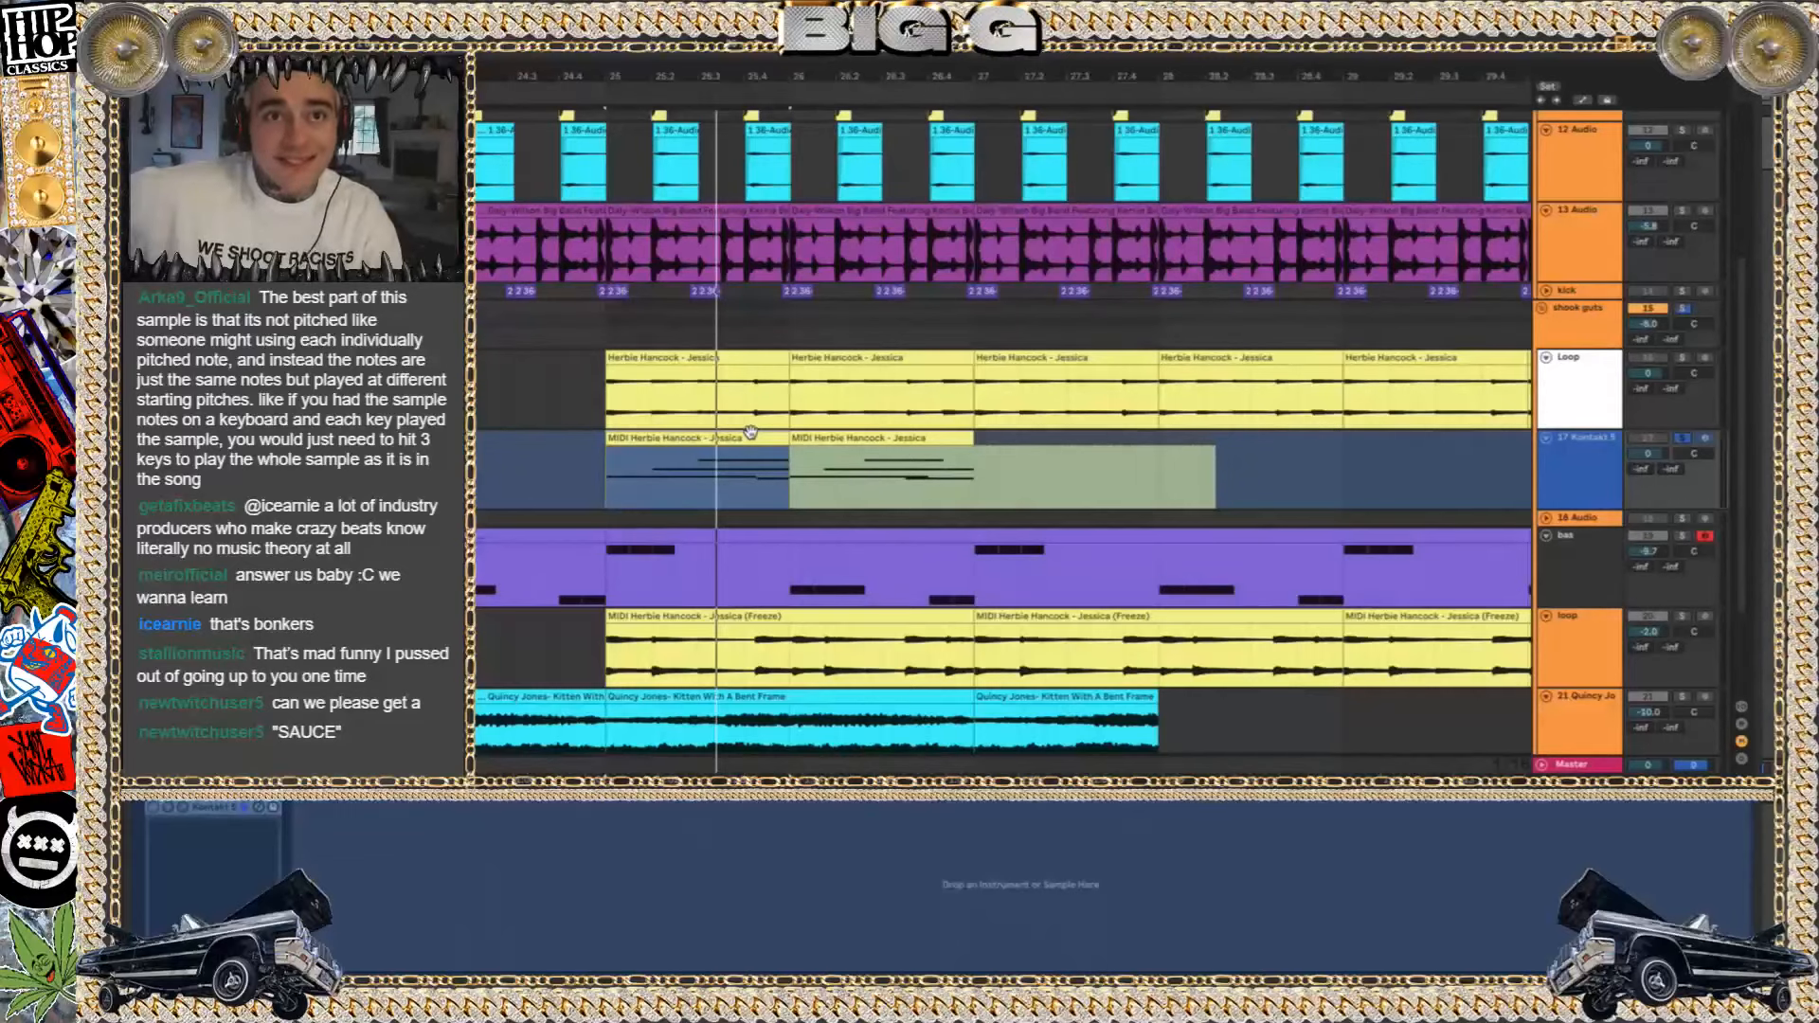
{"action": "key", "text": "space"}
{"action": "key", "text": "space"}
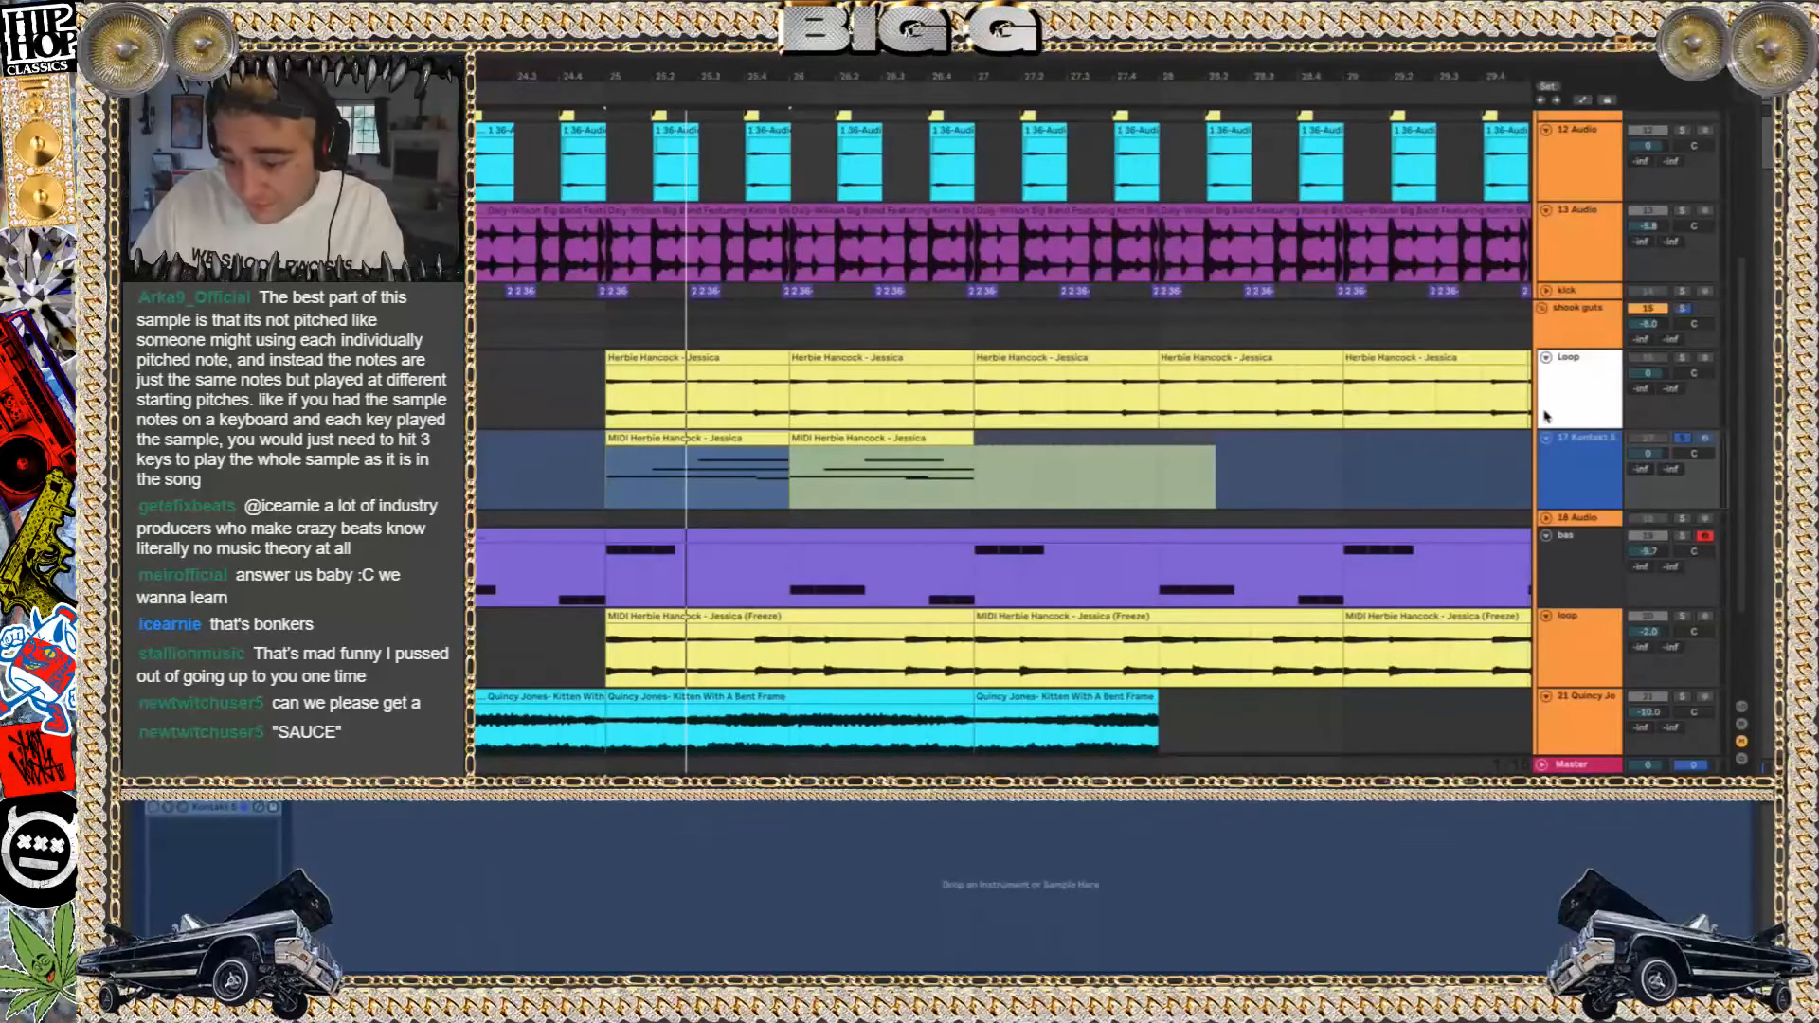
{"action": "left_click", "coordinate": [1590, 445]}
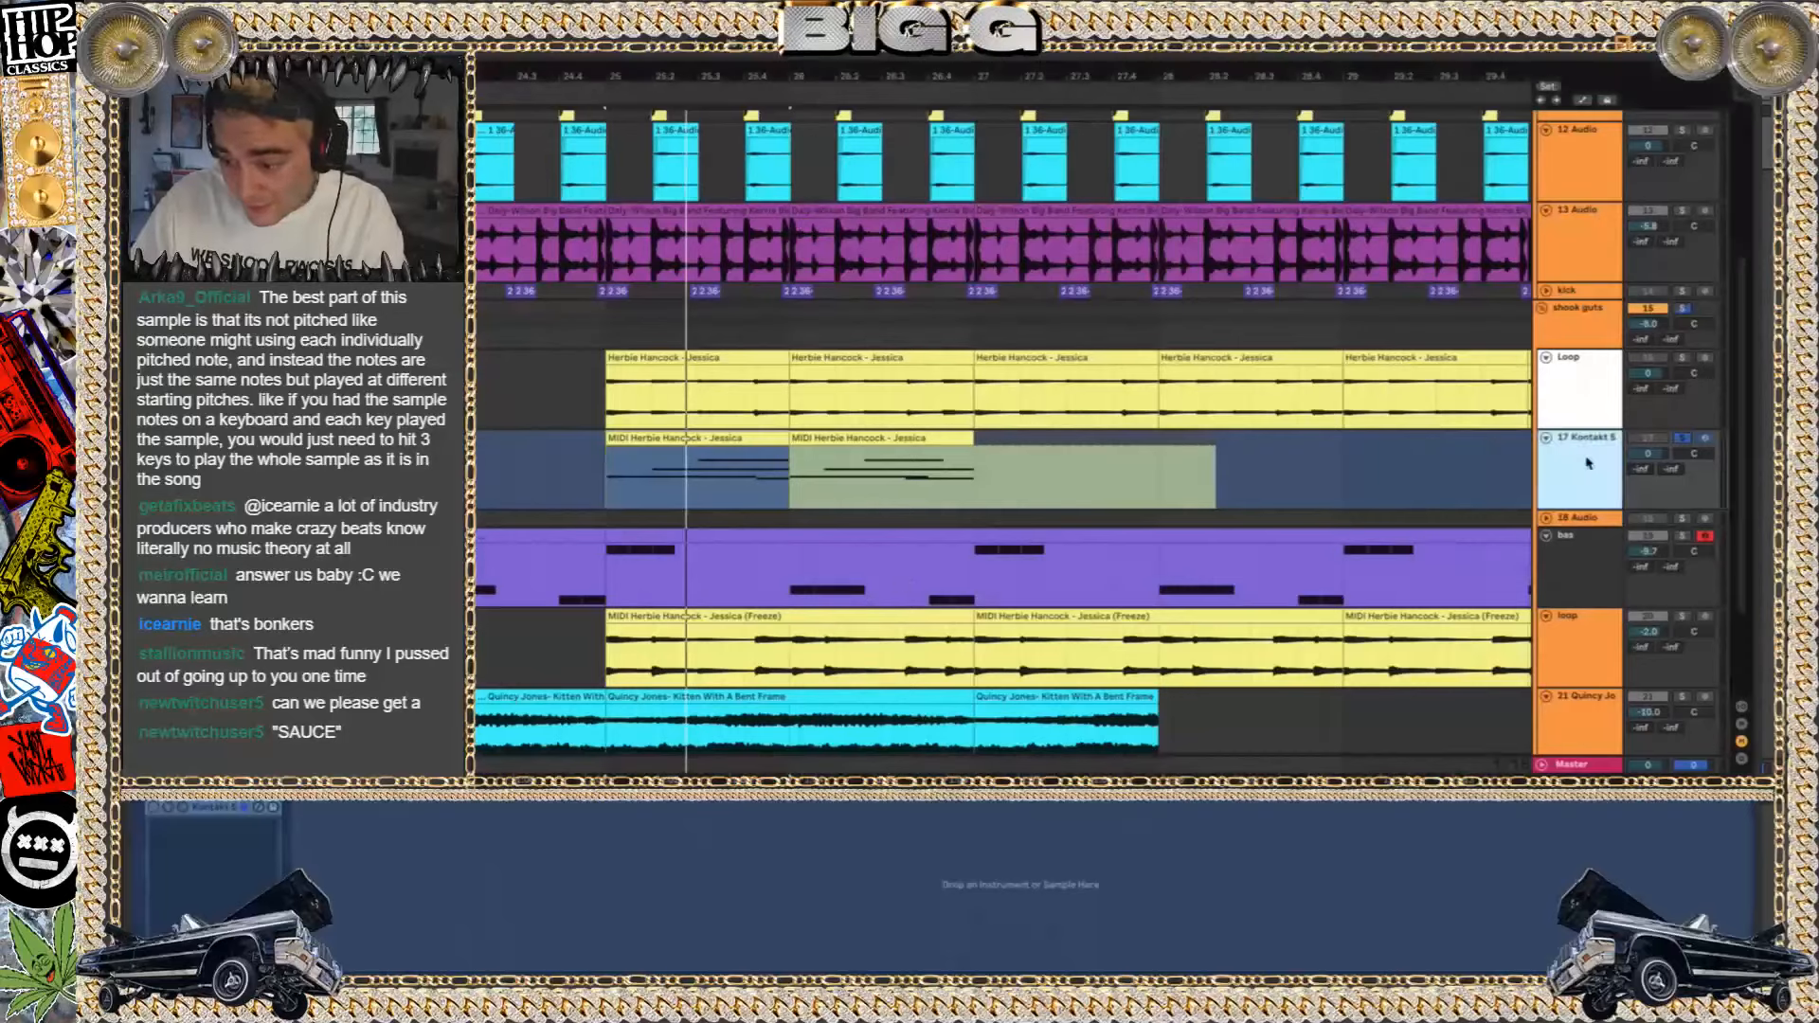
Switch the solo to the lower loop track and play its first MIDI Herbie Hancock - Jessica (Freeze) clip
{"action": "left_click", "coordinate": [1643, 663]}
{"action": "left_click", "coordinate": [1684, 616]}
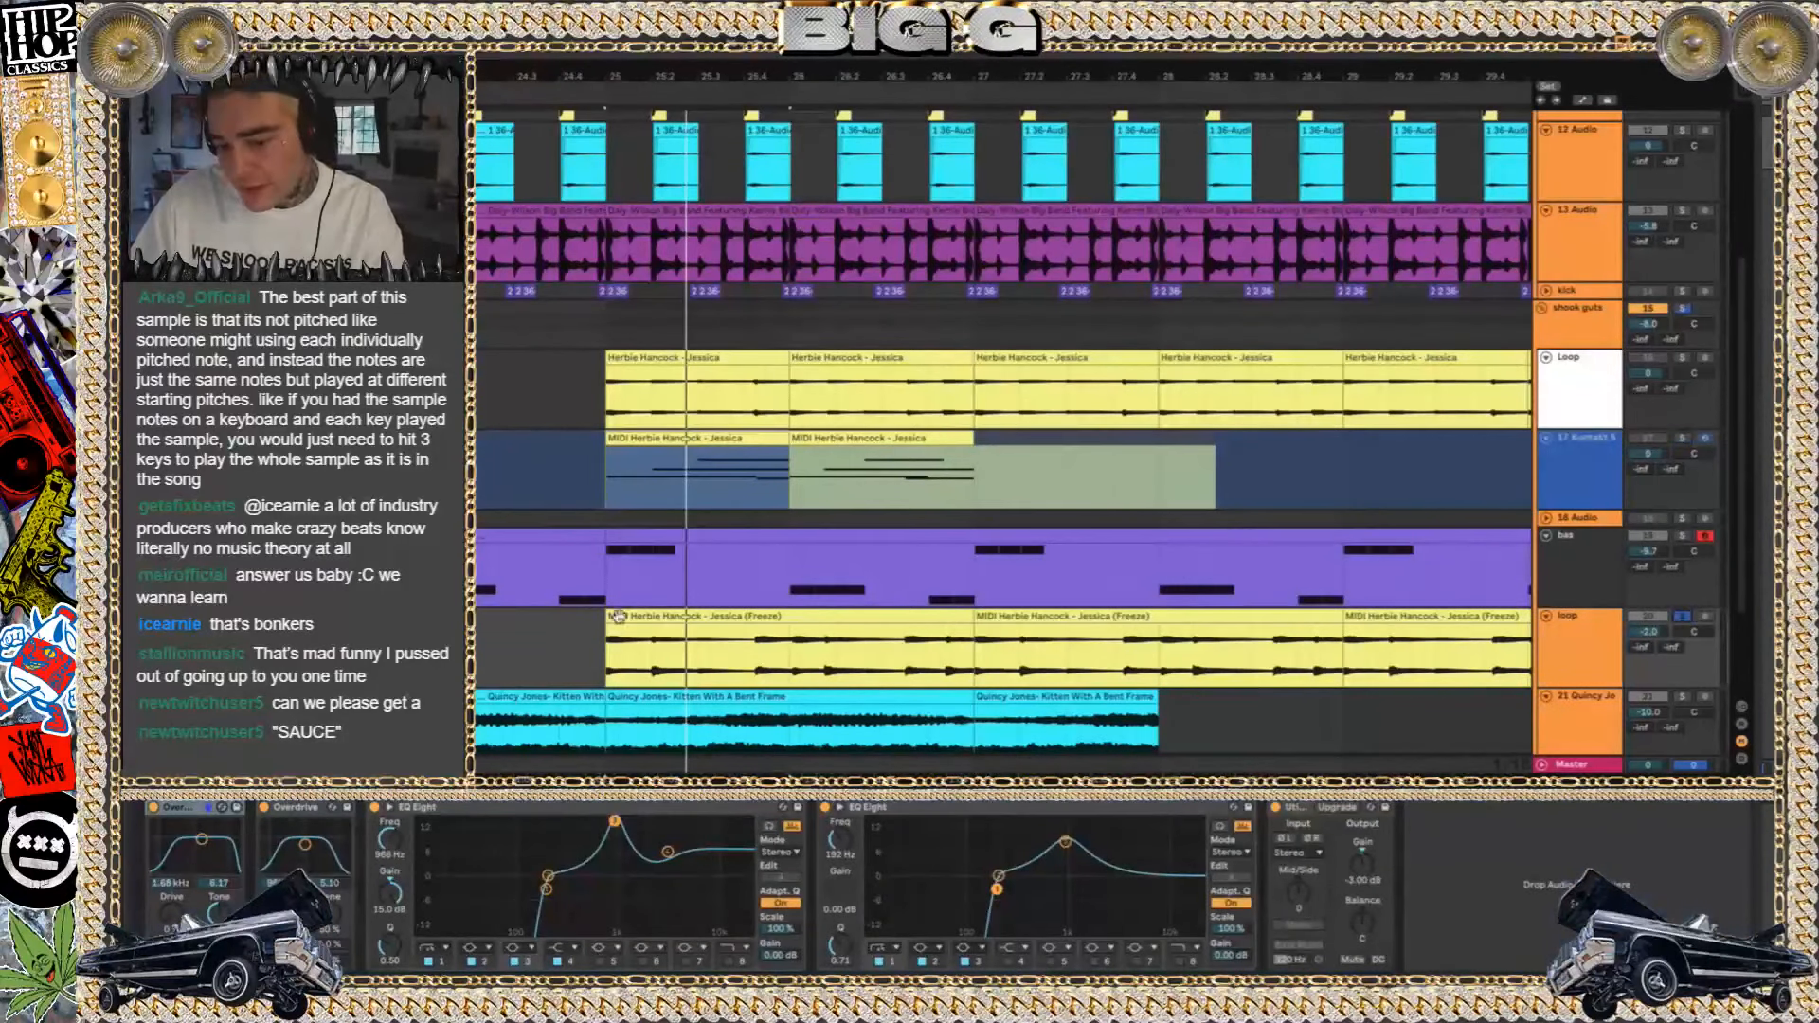
{"action": "left_click", "coordinate": [680, 616]}
{"action": "key", "text": "space"}
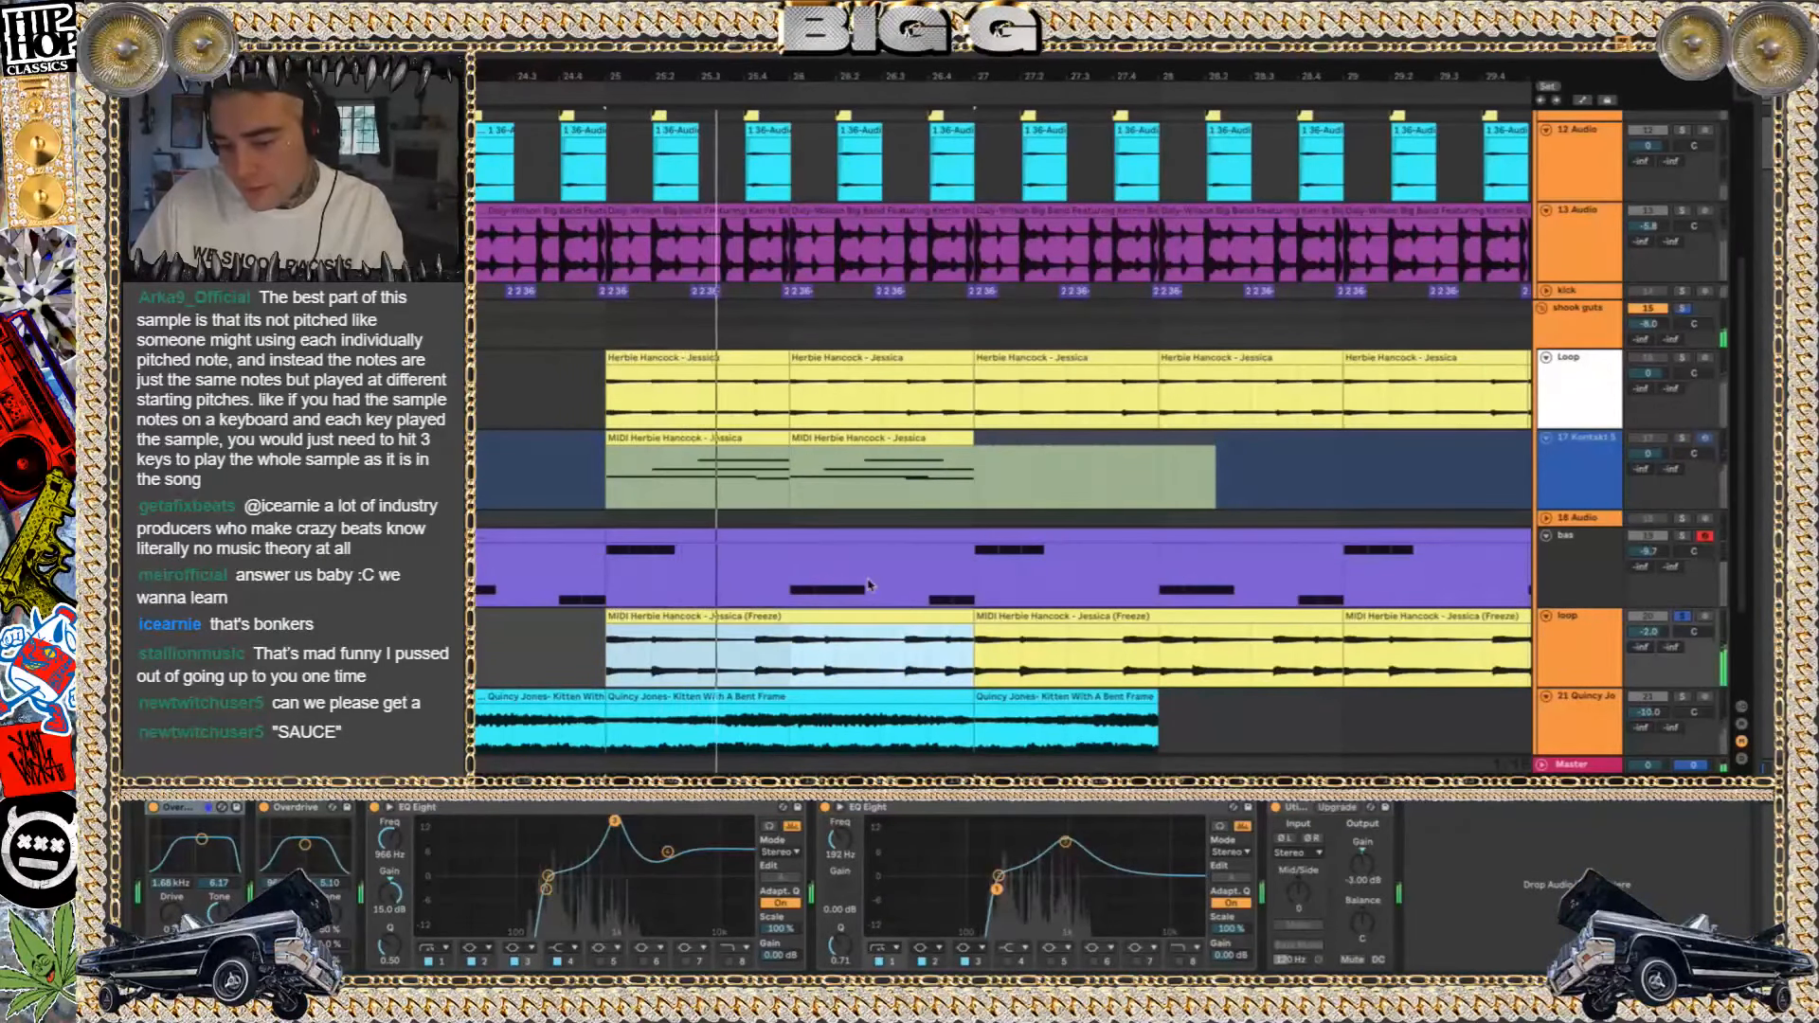
Highlight the Loop track clips from bar 27 and the pair between bars 25 and 27 while the lower loop plays
{"action": "left_click", "coordinate": [1141, 357]}
{"action": "left_click", "coordinate": [1217, 358], "text": "shift"}
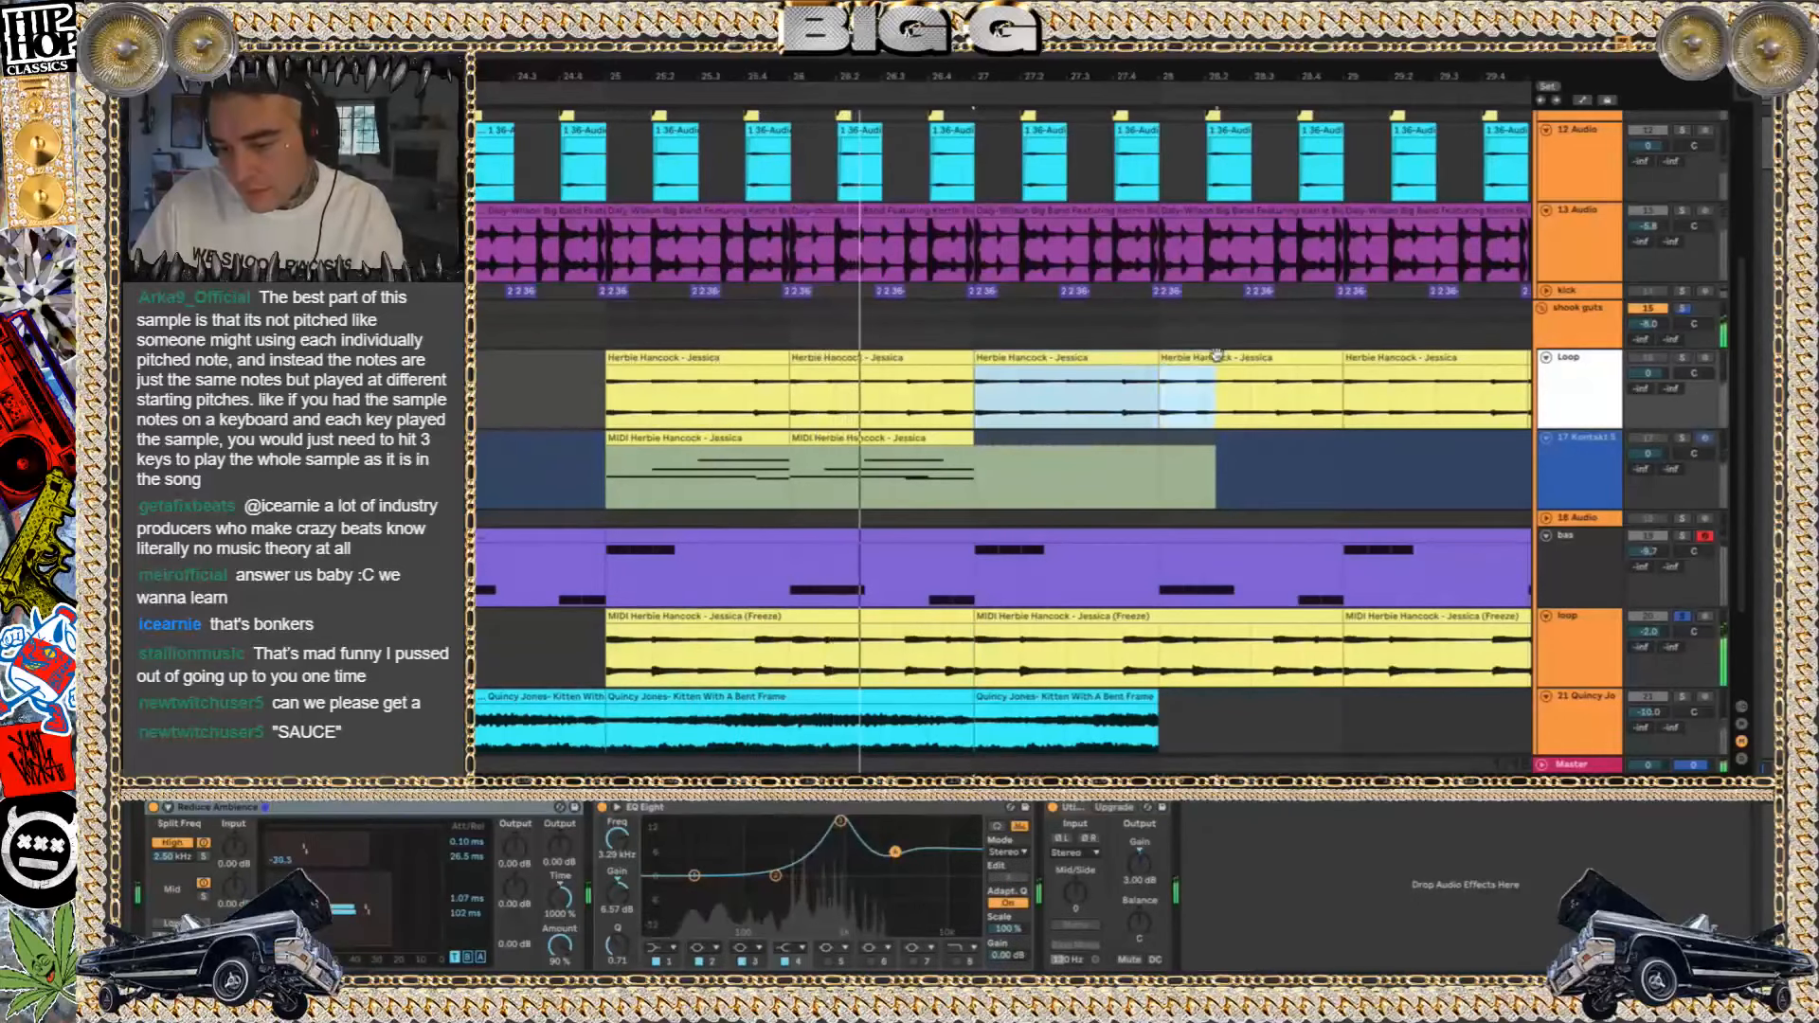
{"action": "left_click", "coordinate": [723, 358]}
{"action": "left_click", "coordinate": [834, 358], "text": "shift"}
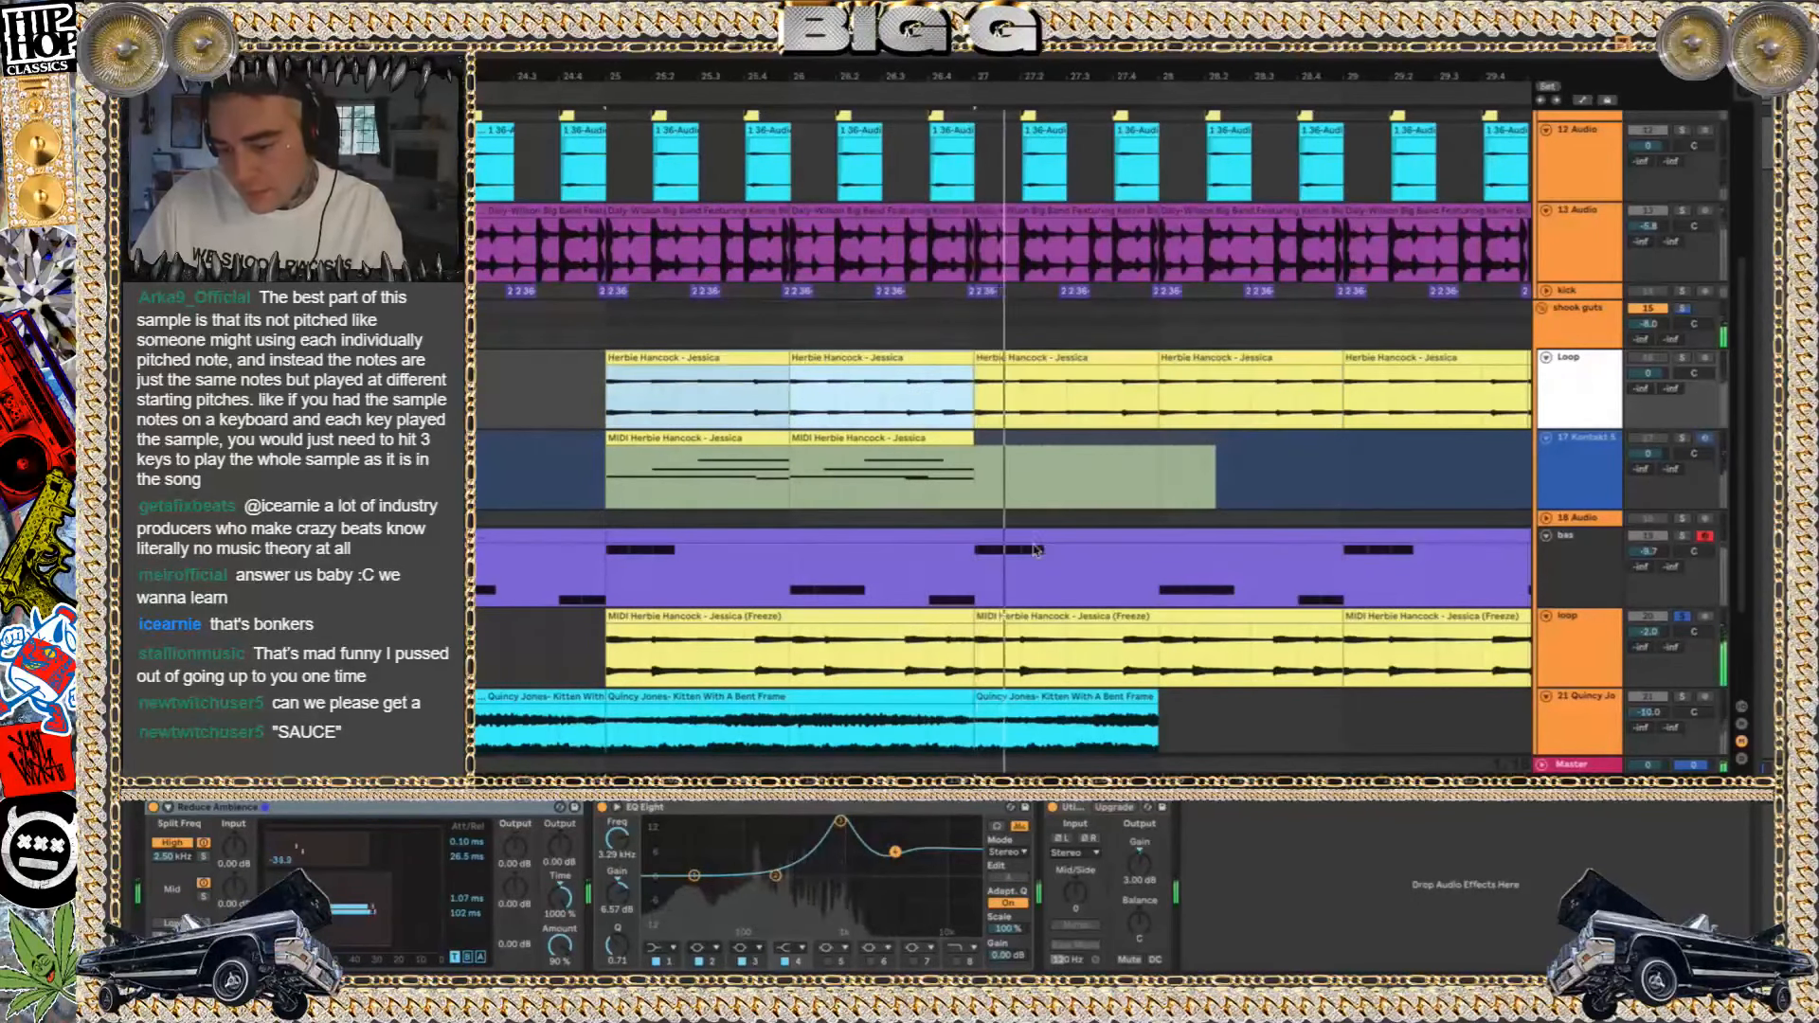
Stop playback and display the Transpose envelope of the first MIDI Herbie Hancock - Jessica (Freeze) clip
{"action": "key", "text": "space"}
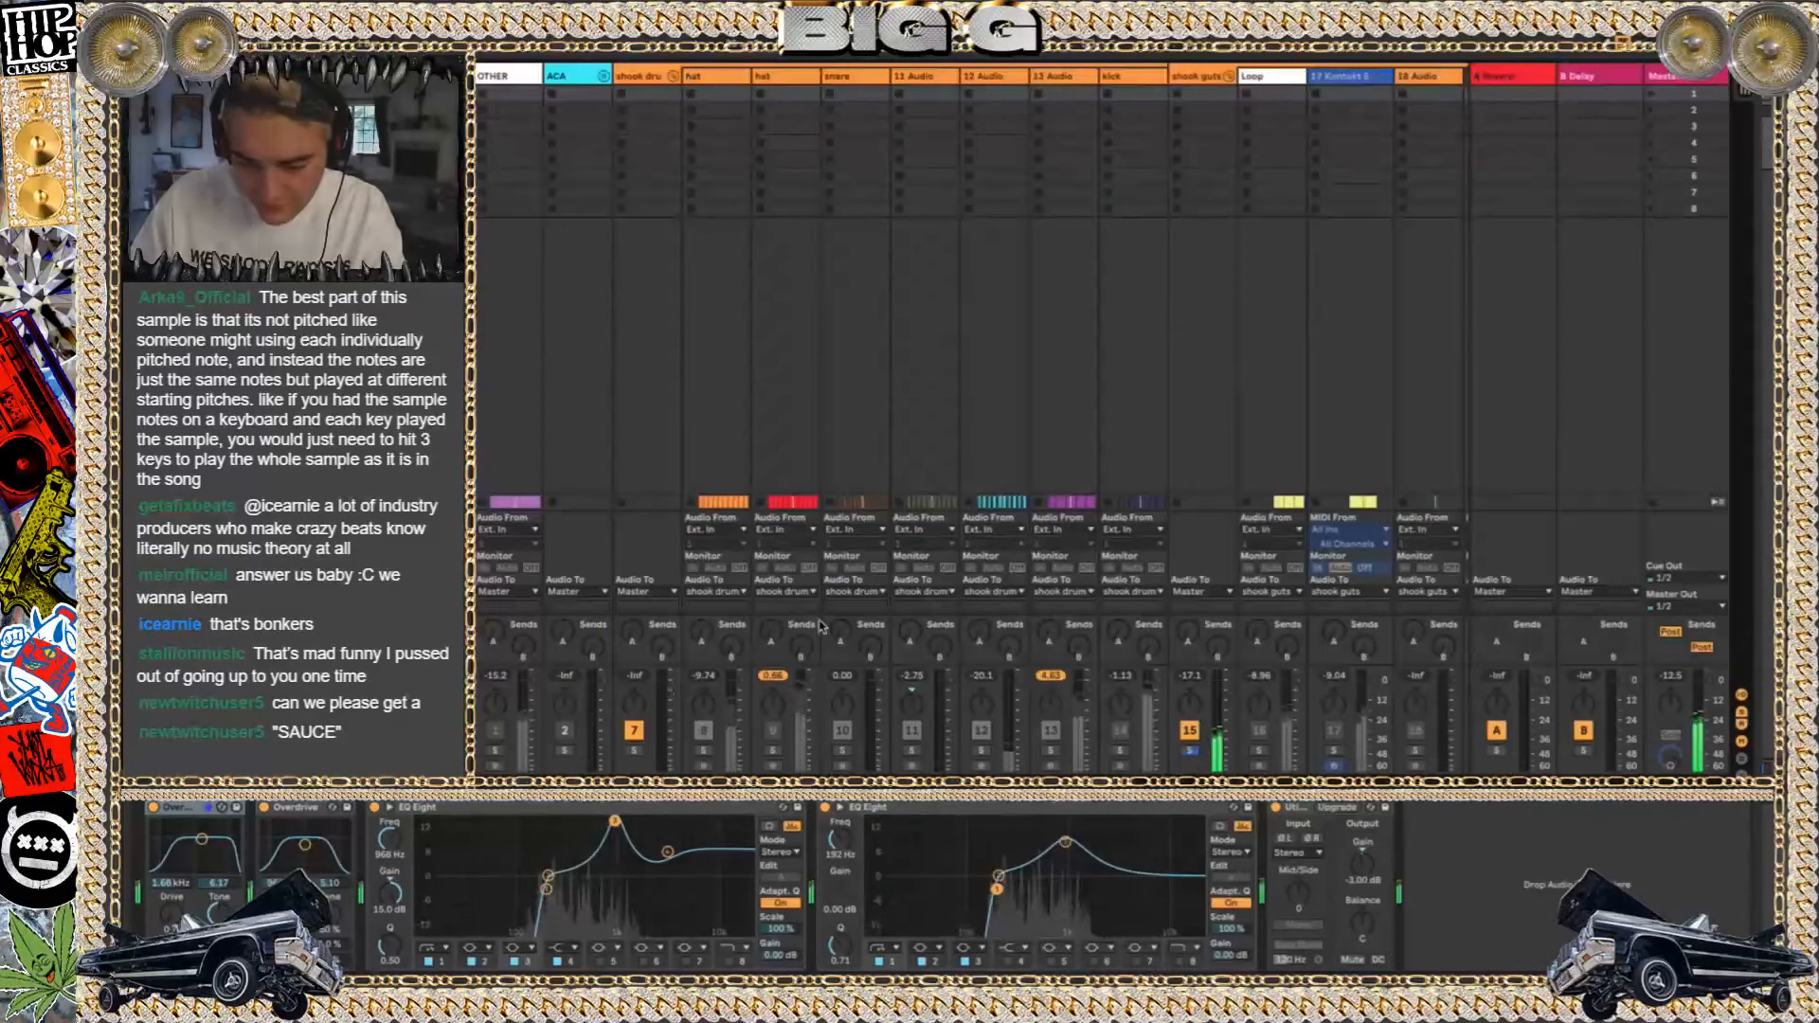
{"action": "key", "text": "Tab"}
{"action": "key", "text": "Tab"}
{"action": "key", "text": "shift+Tab"}
{"action": "key", "text": "shift+Tab"}
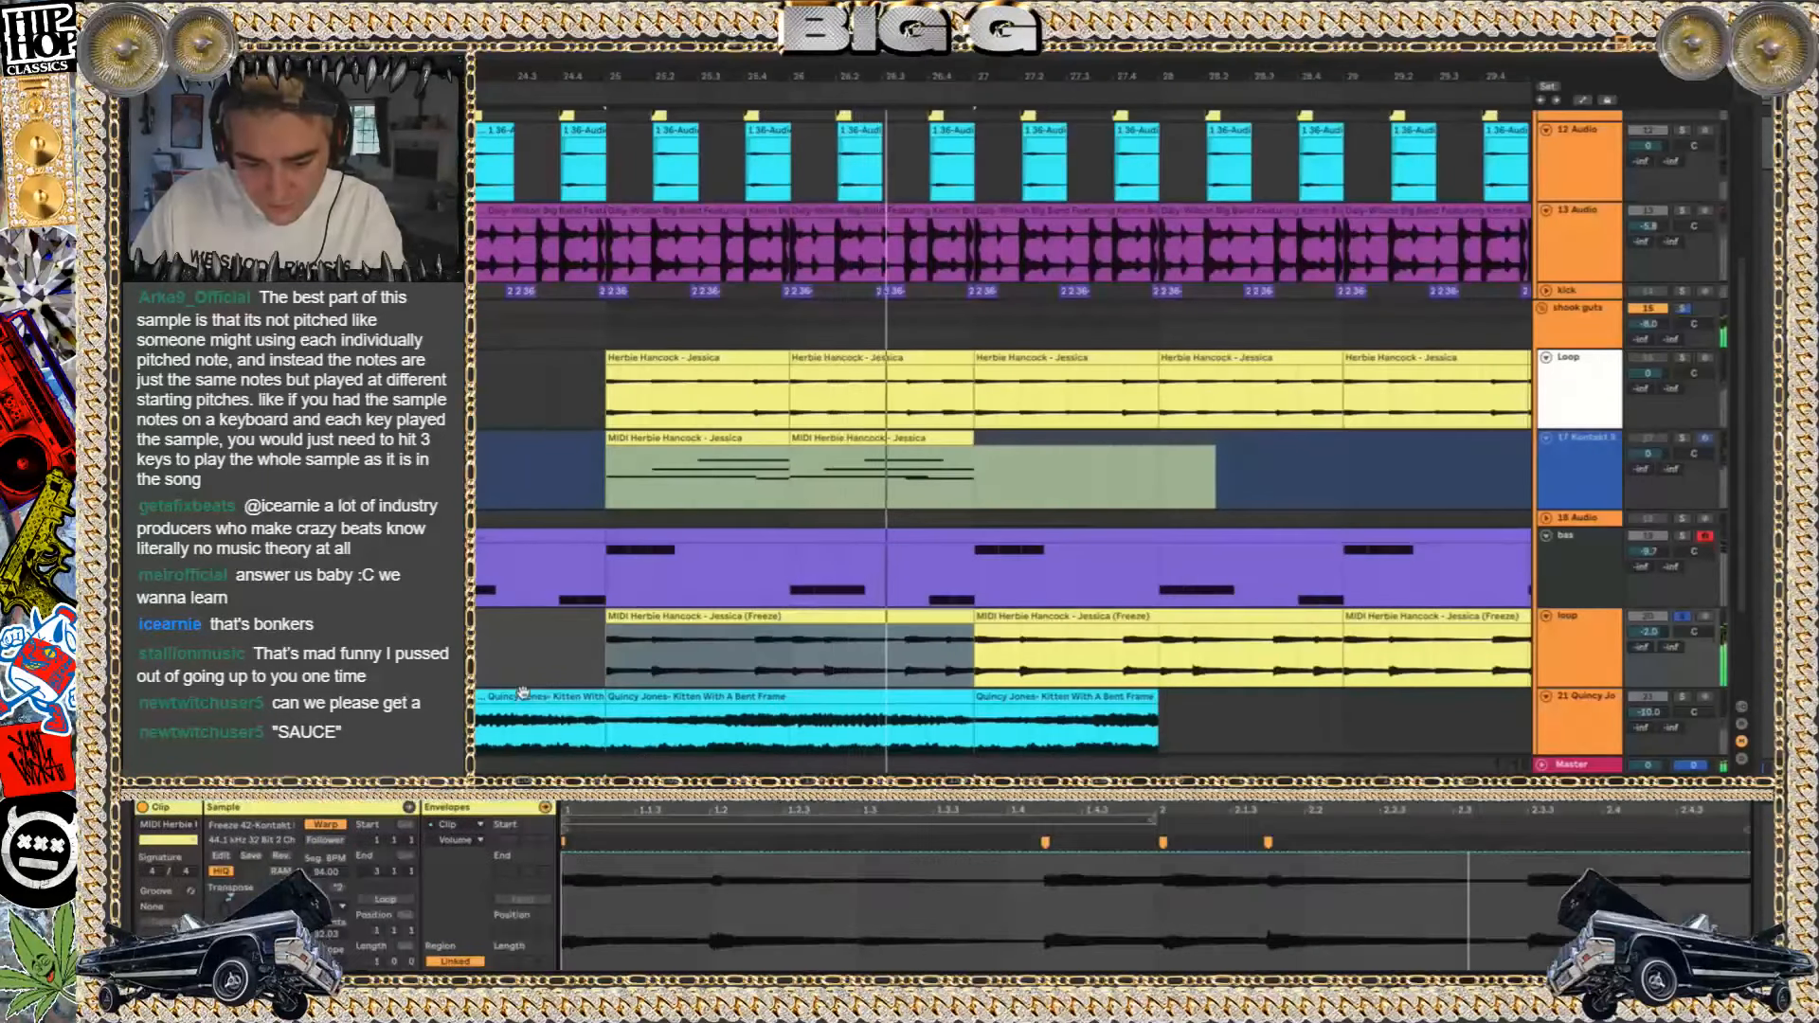
{"action": "left_click", "coordinate": [232, 902]}
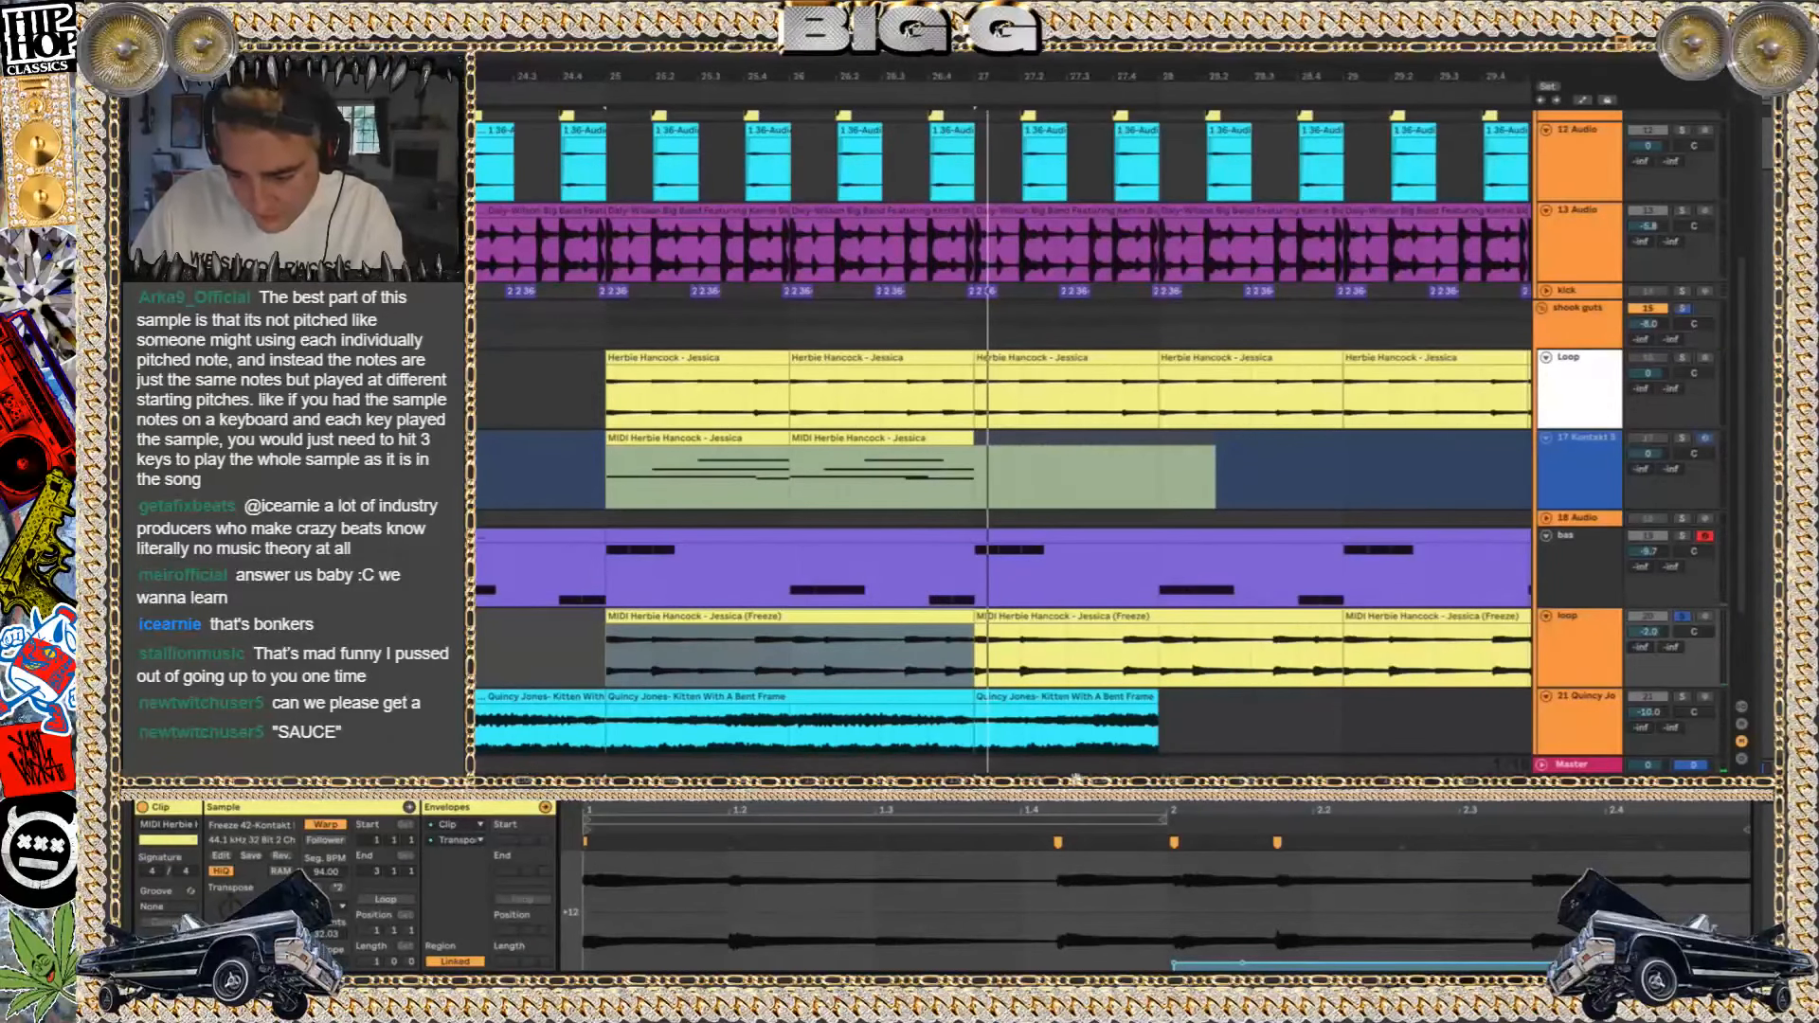
{"action": "scroll", "coordinate": [1204, 935], "scroll_direction": "down", "scroll_amount": 3}
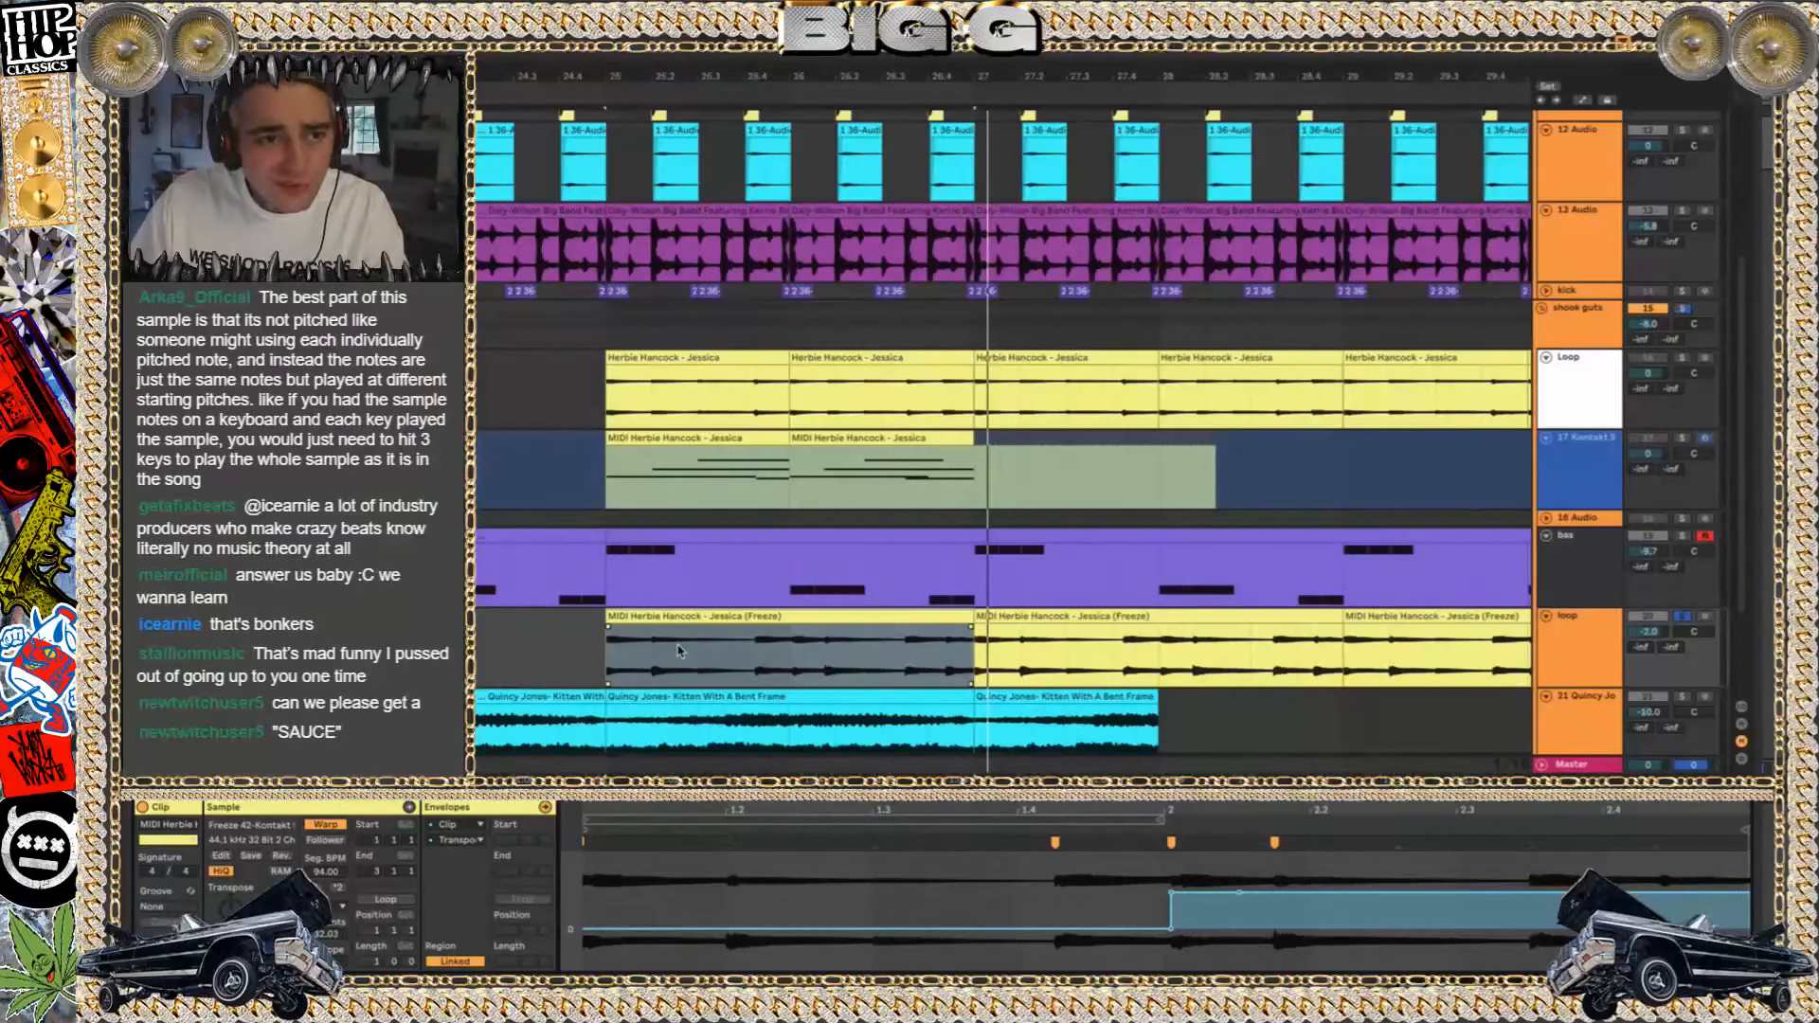
Play from bar 25, solo the bas track and view its Kontakt Classic Bass instrument, closing the instrument window again
{"action": "key", "text": "space"}
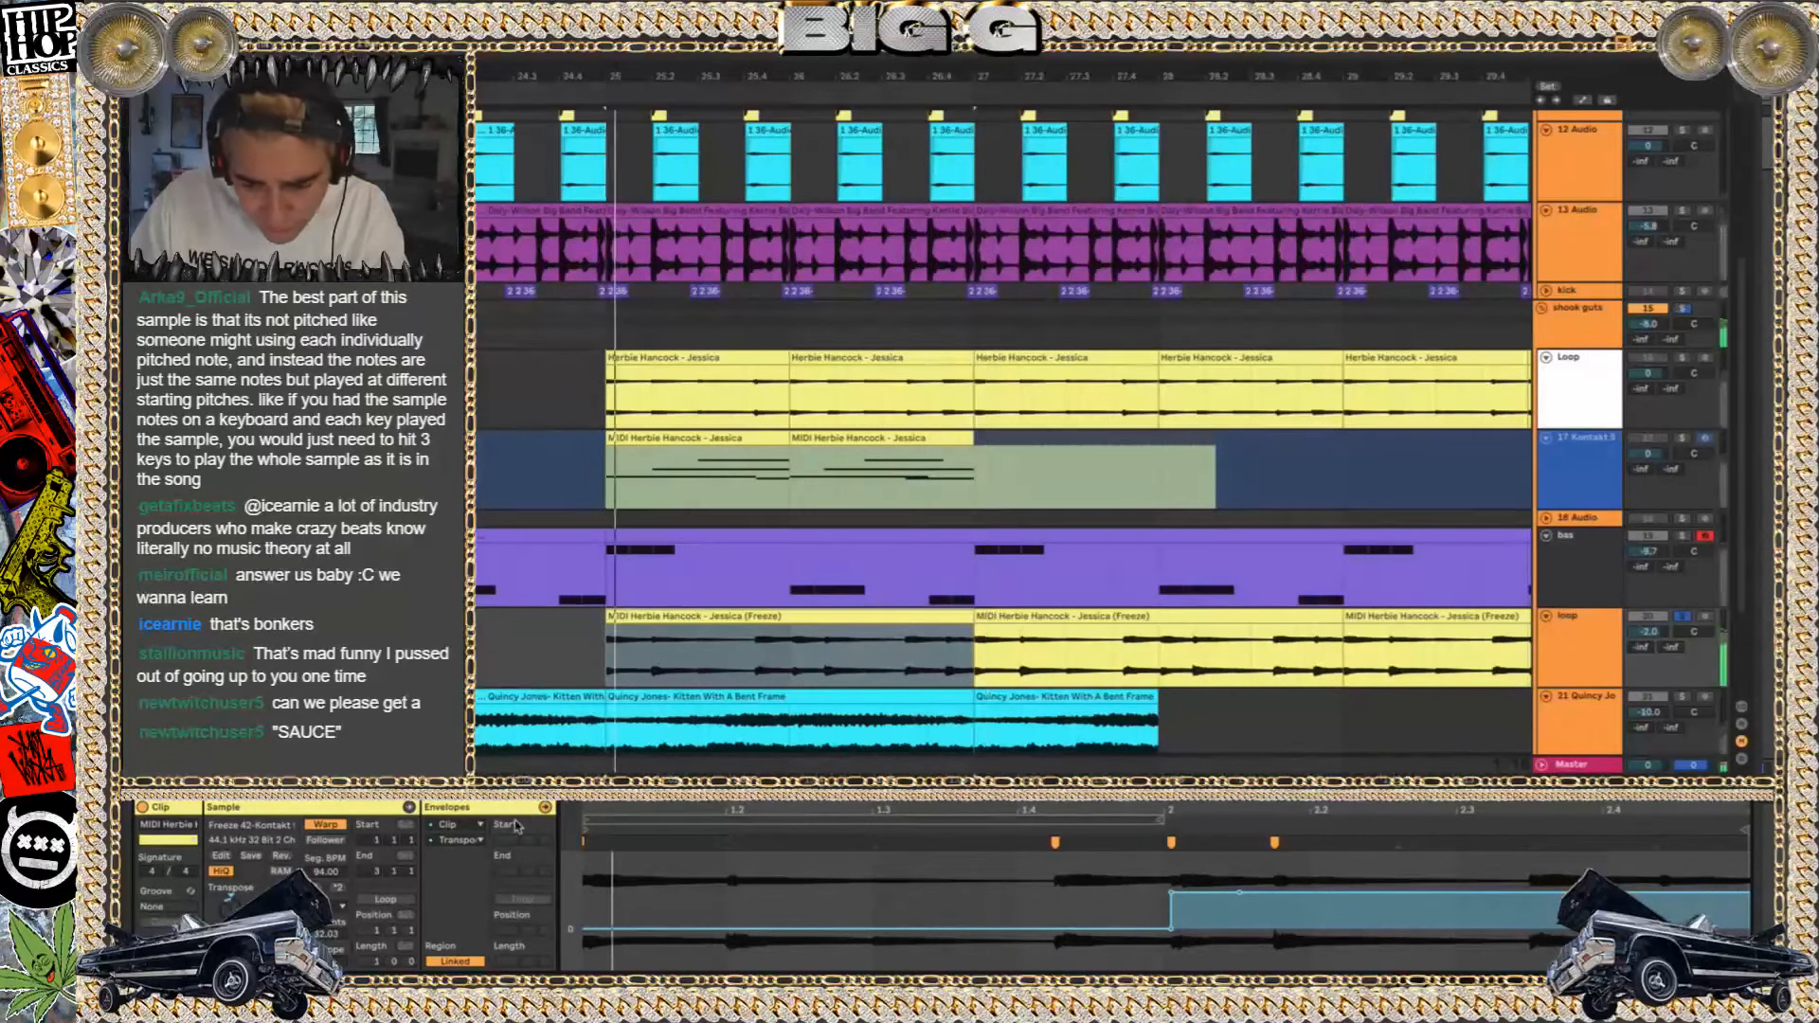
{"action": "left_click", "coordinate": [1578, 652]}
{"action": "left_click", "coordinate": [1682, 537]}
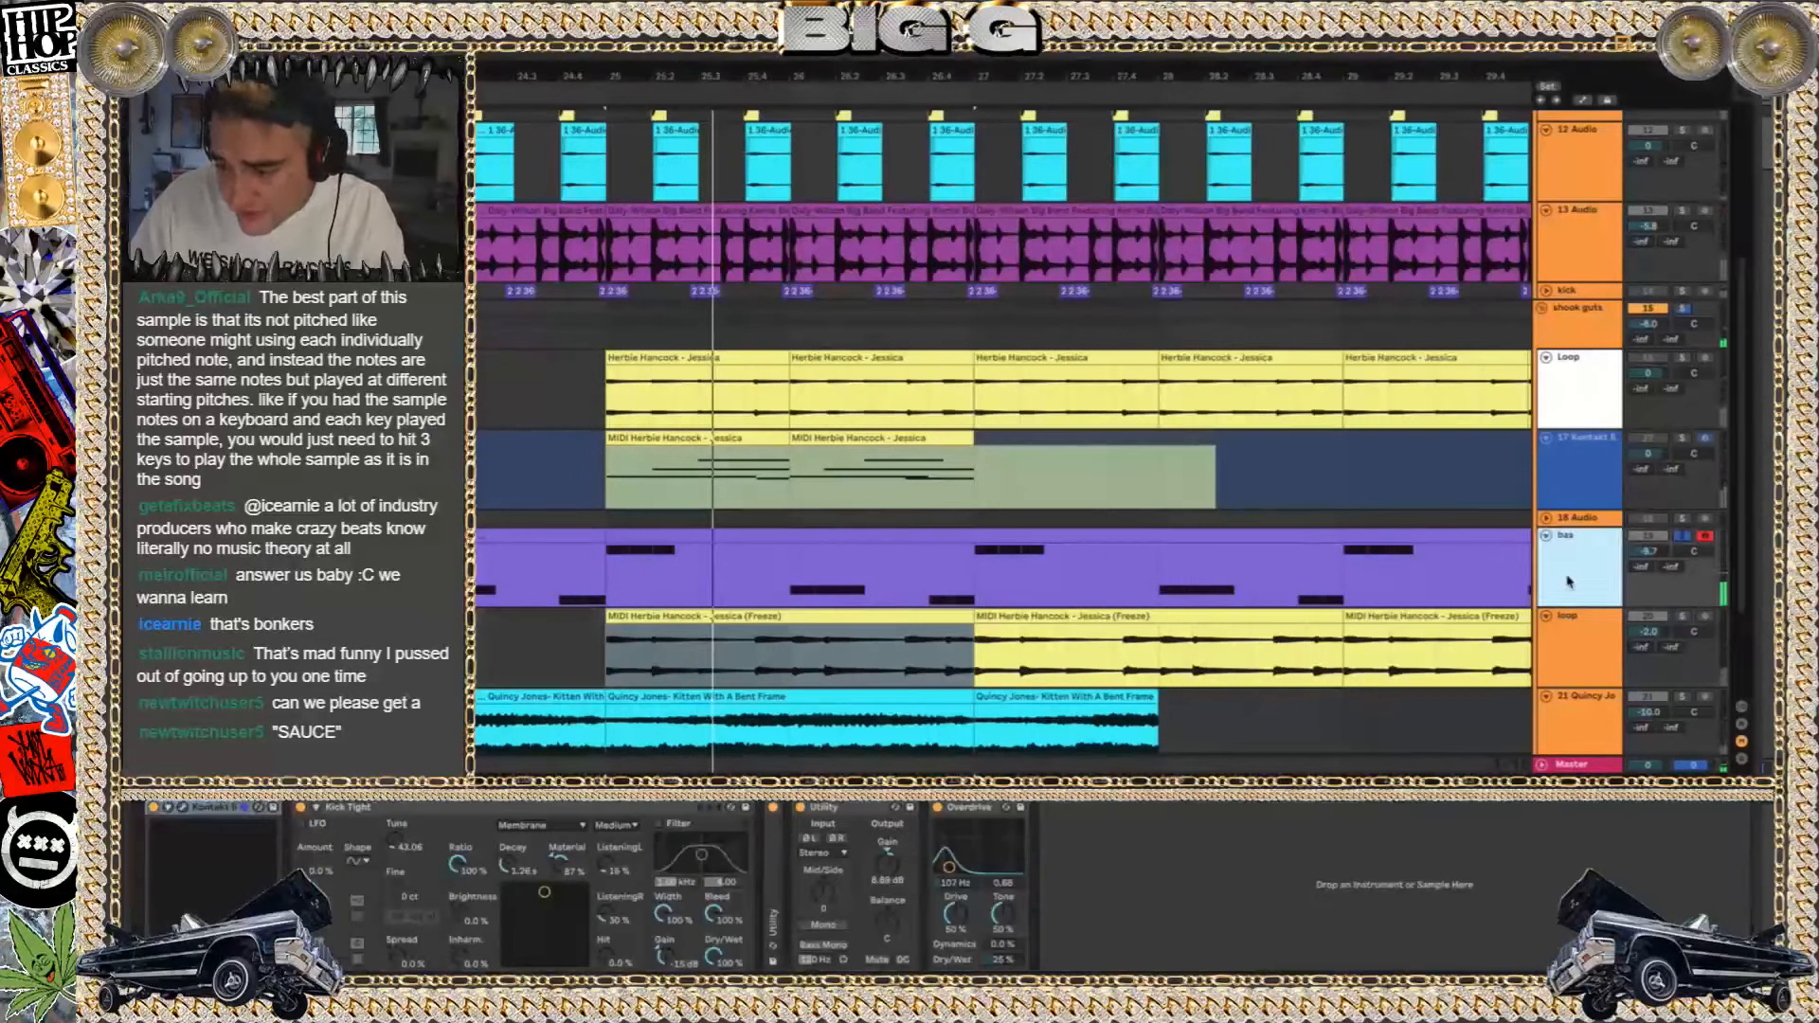
{"action": "left_click", "coordinate": [183, 809]}
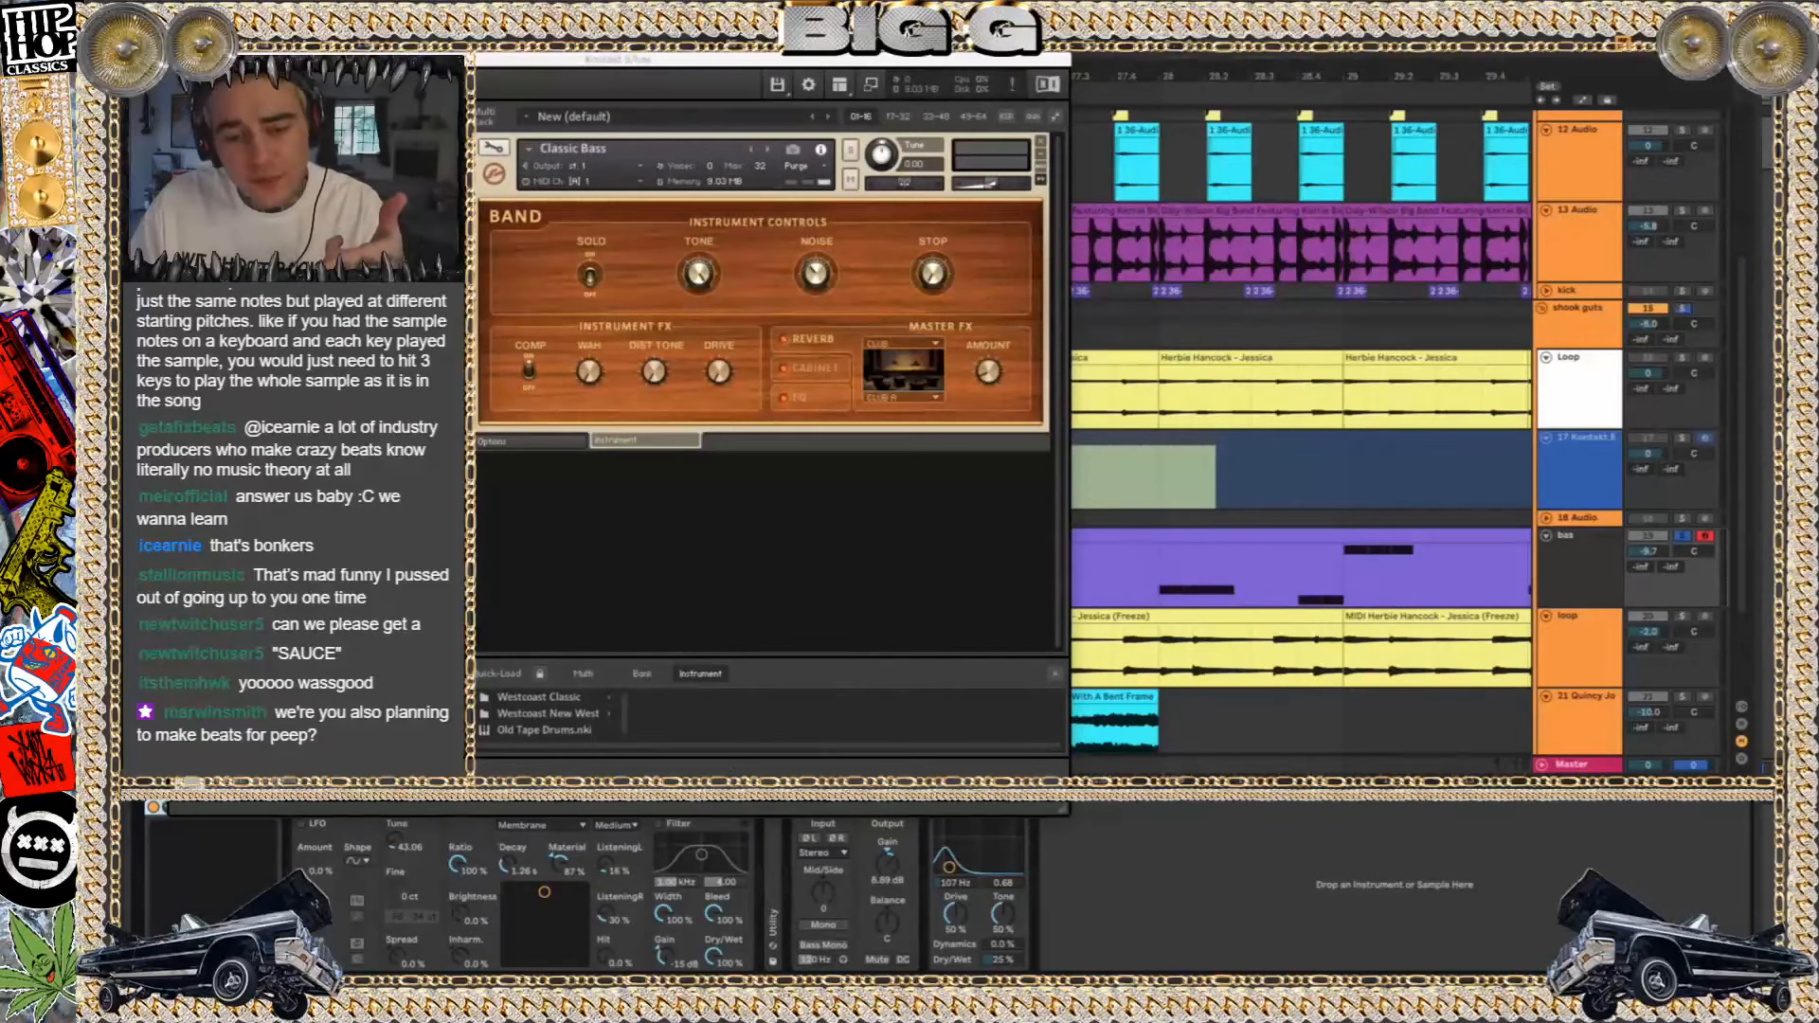
{"action": "left_click", "coordinate": [183, 809]}
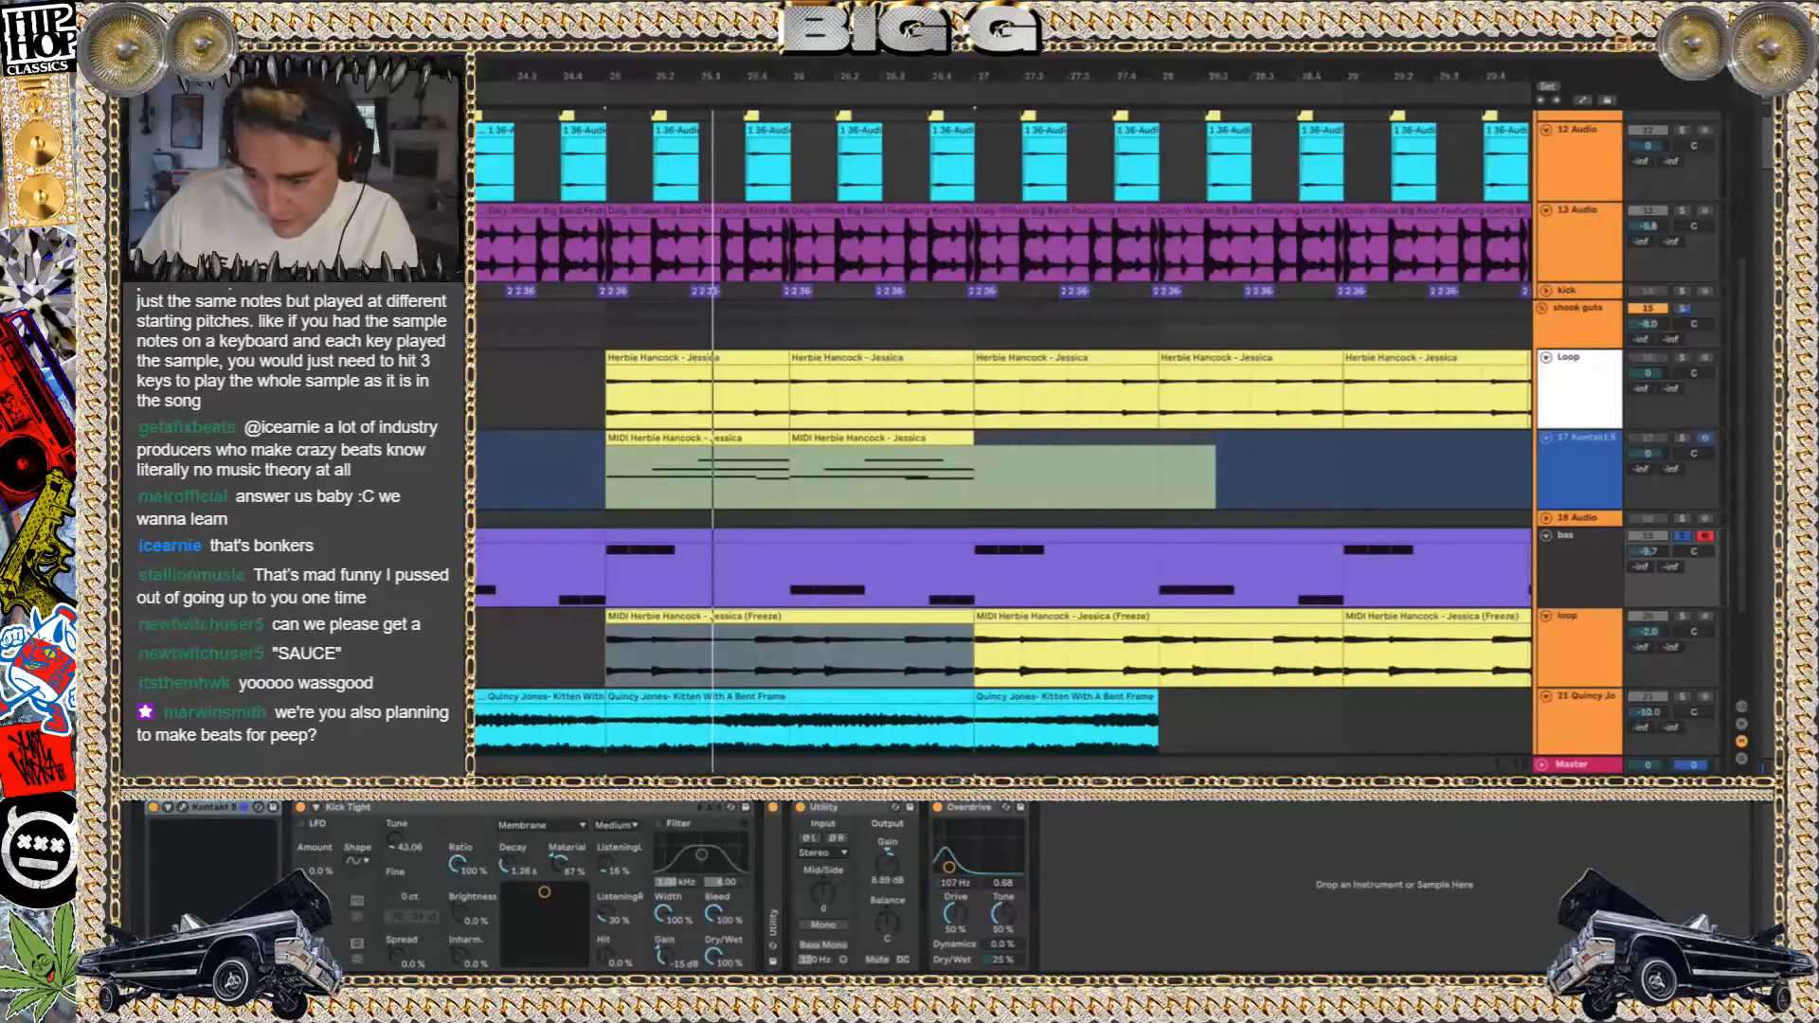
Play the bas track soloed, and remove the solo during playback so the whole beat is heard
{"action": "scroll", "coordinate": [756, 360], "scroll_direction": "down", "scroll_amount": 3}
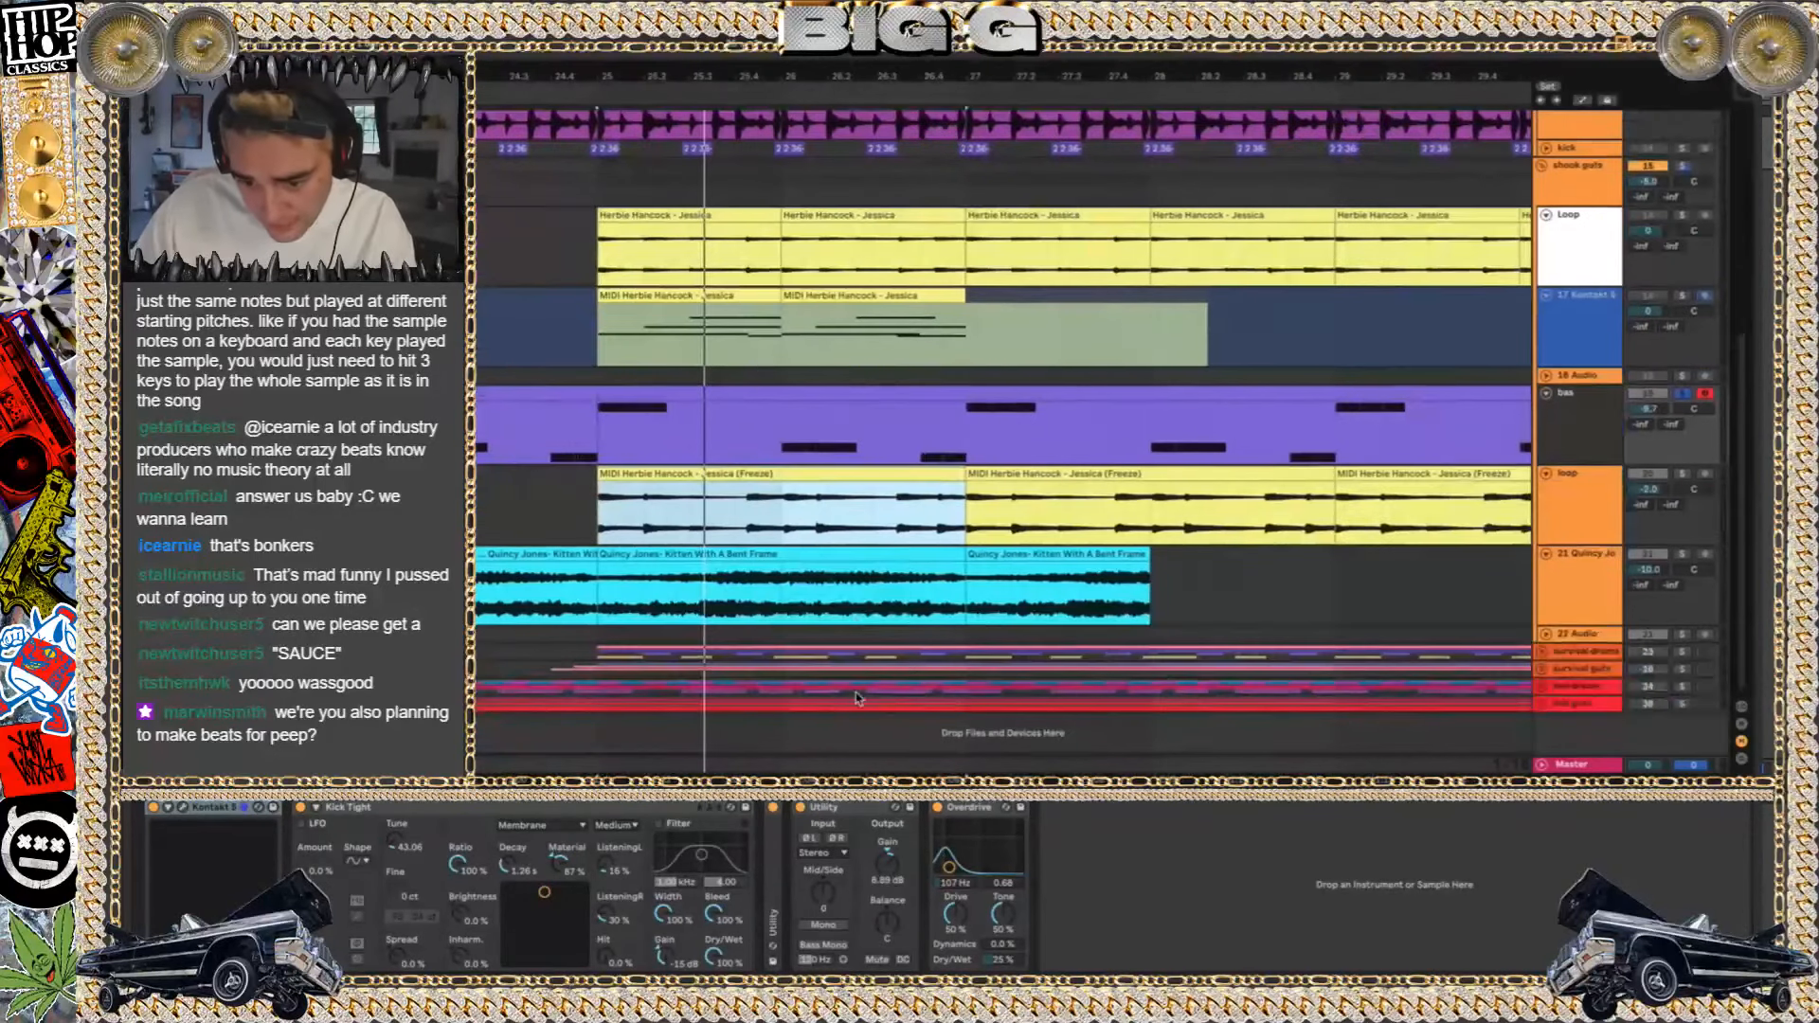
{"action": "left_click", "coordinate": [1652, 391]}
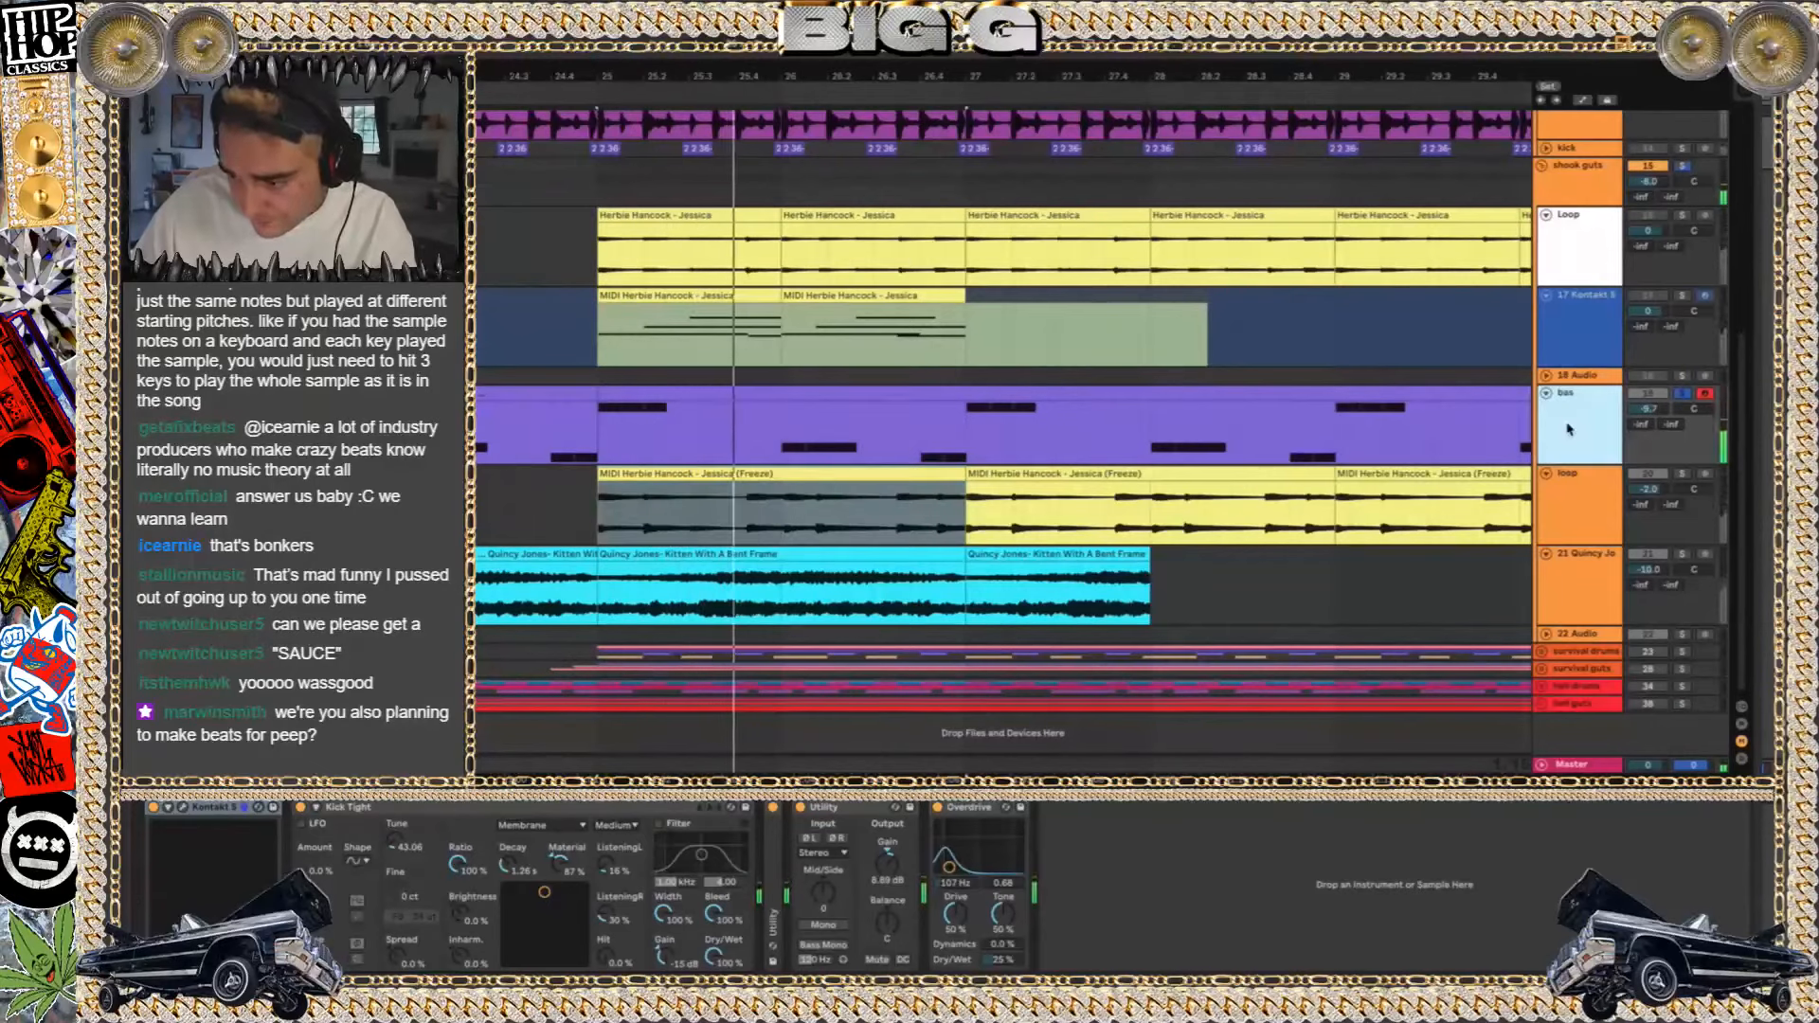
{"action": "left_click", "coordinate": [1652, 391]}
{"action": "left_click", "coordinate": [1682, 392]}
{"action": "key", "text": "space"}
{"action": "left_click", "coordinate": [746, 410]}
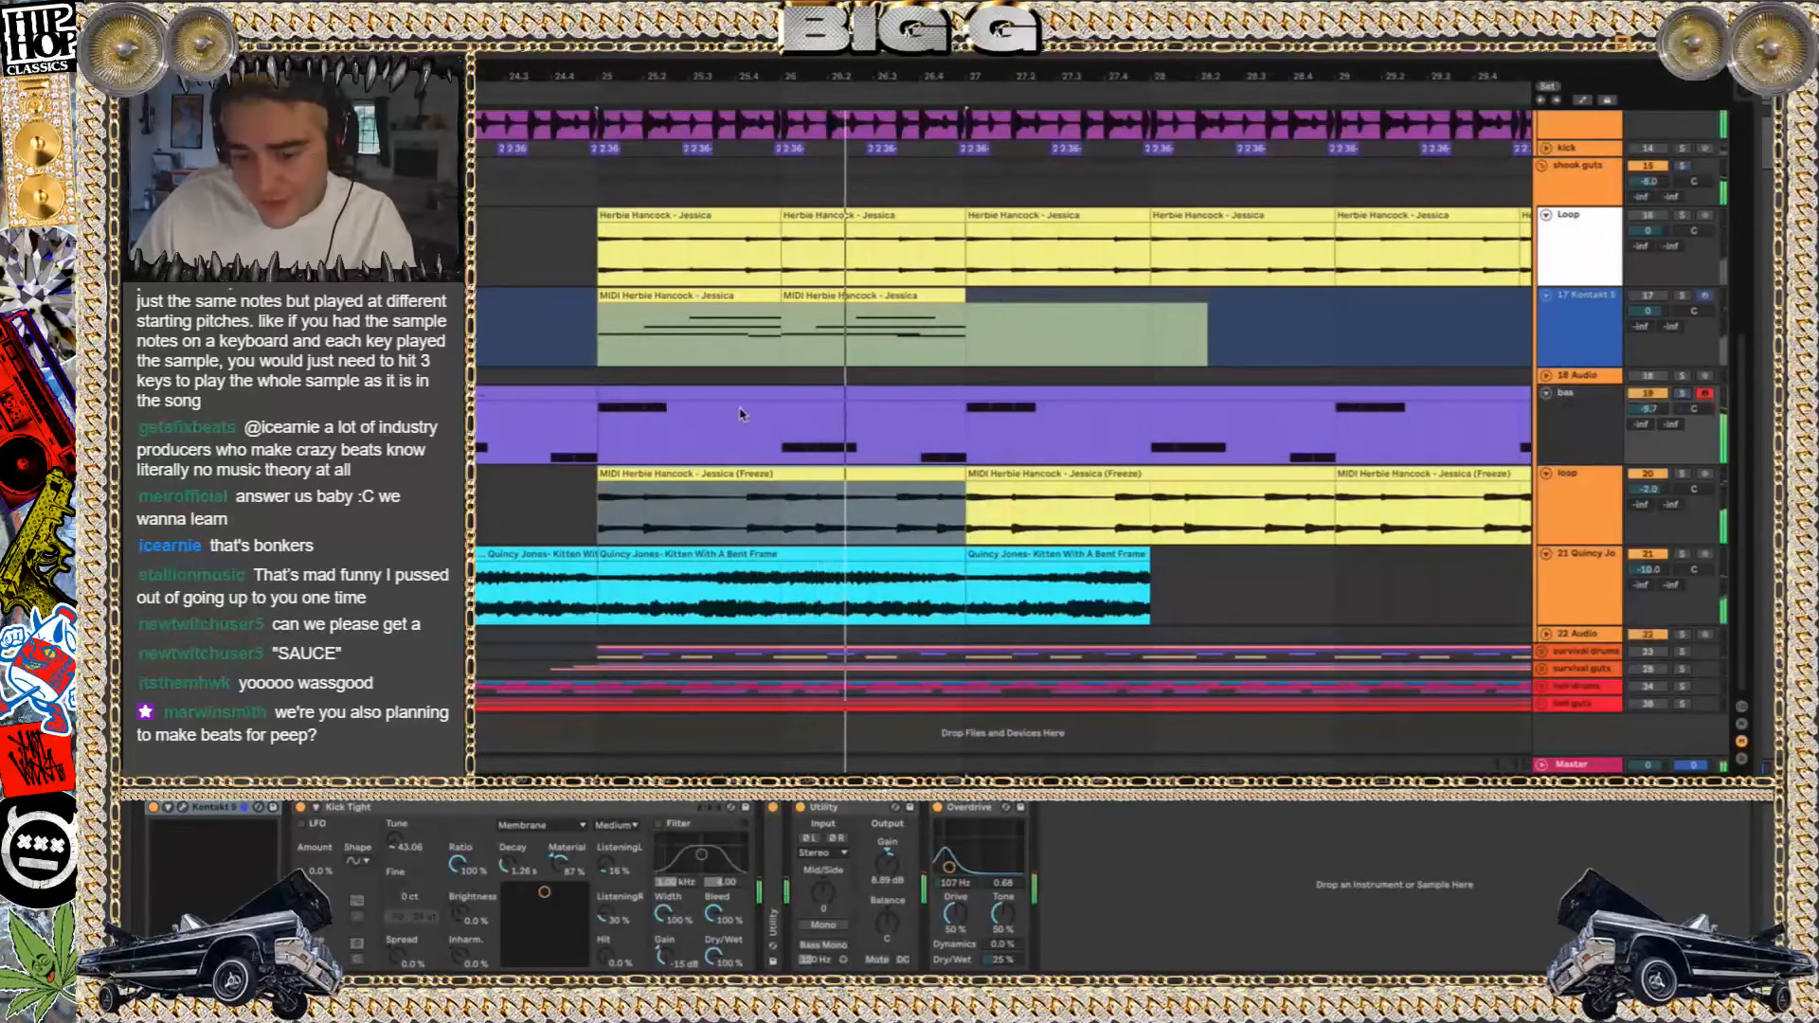
Fold the Loop and 17 Kontakt tracks and play the full beat from just before bar 23
{"action": "scroll", "coordinate": [744, 411], "scroll_direction": "down", "scroll_amount": 3}
{"action": "scroll", "coordinate": [1232, 331], "scroll_direction": "up", "scroll_amount": 2}
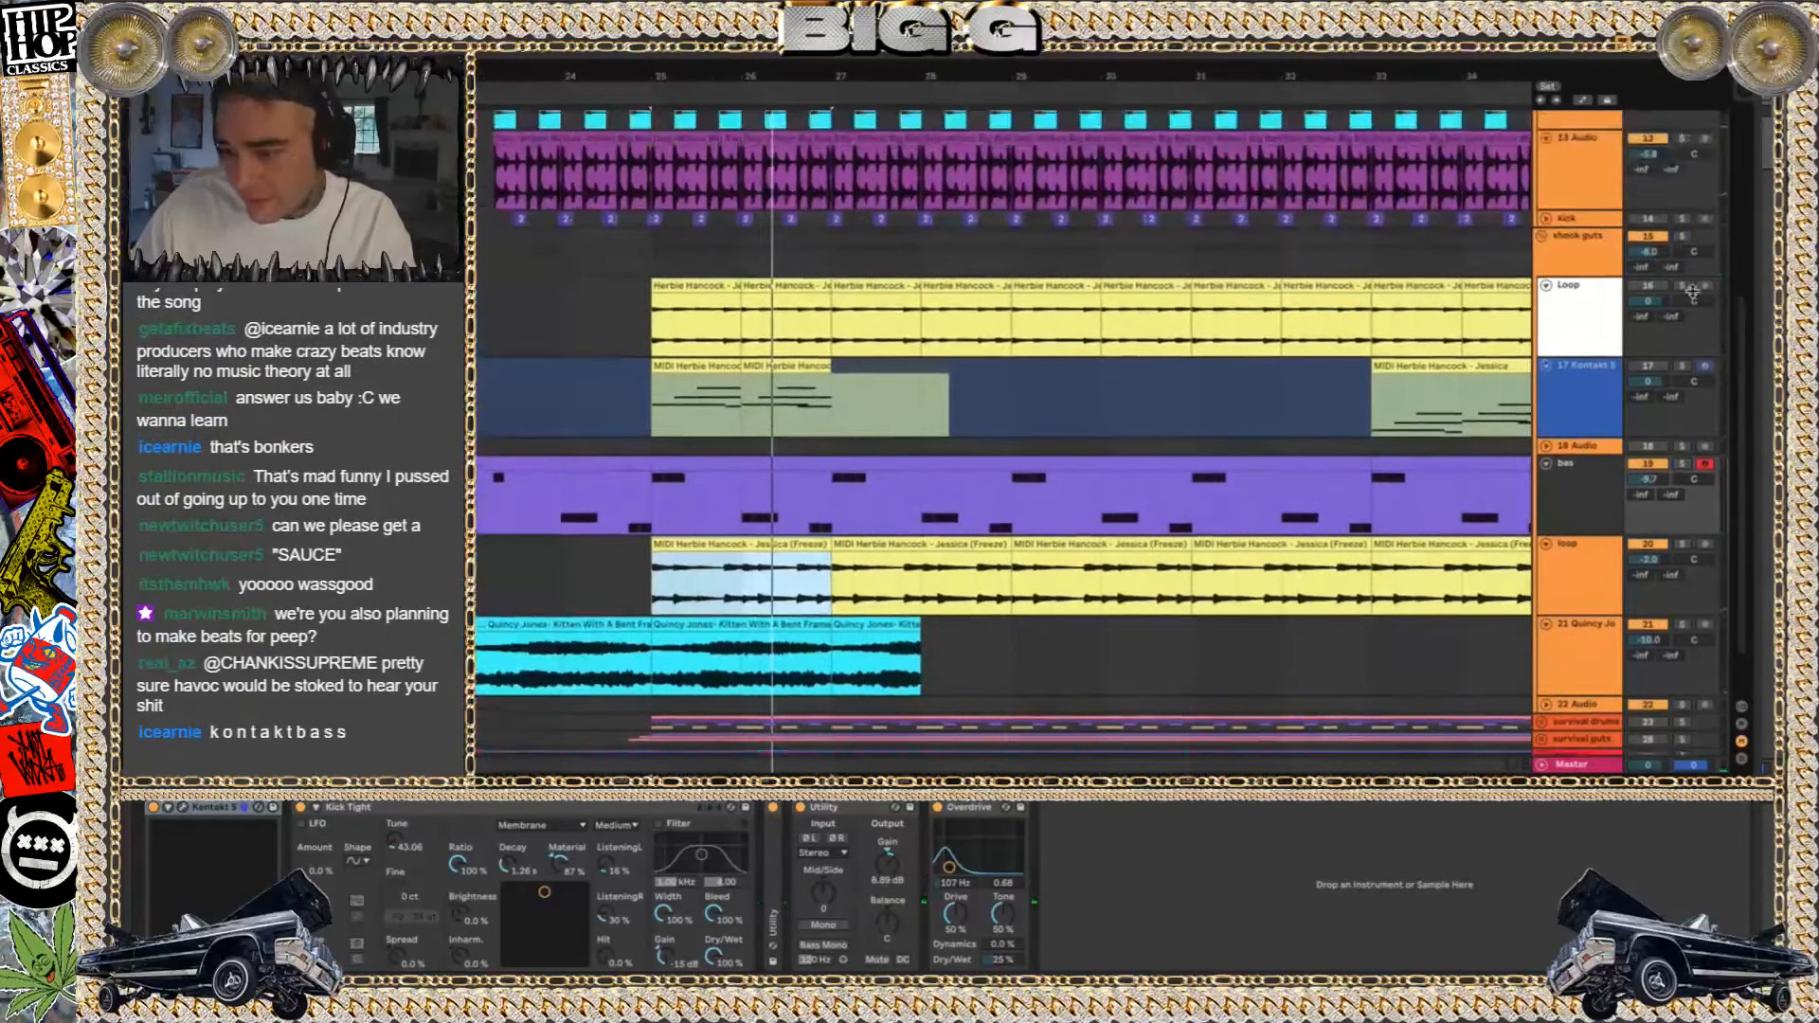
{"action": "left_click", "coordinate": [1547, 285]}
{"action": "left_click", "coordinate": [1546, 301]}
{"action": "left_click", "coordinate": [888, 457]}
{"action": "scroll", "coordinate": [888, 457], "scroll_direction": "left", "scroll_amount": 3}
{"action": "left_click", "coordinate": [684, 444]}
{"action": "key", "text": "space"}
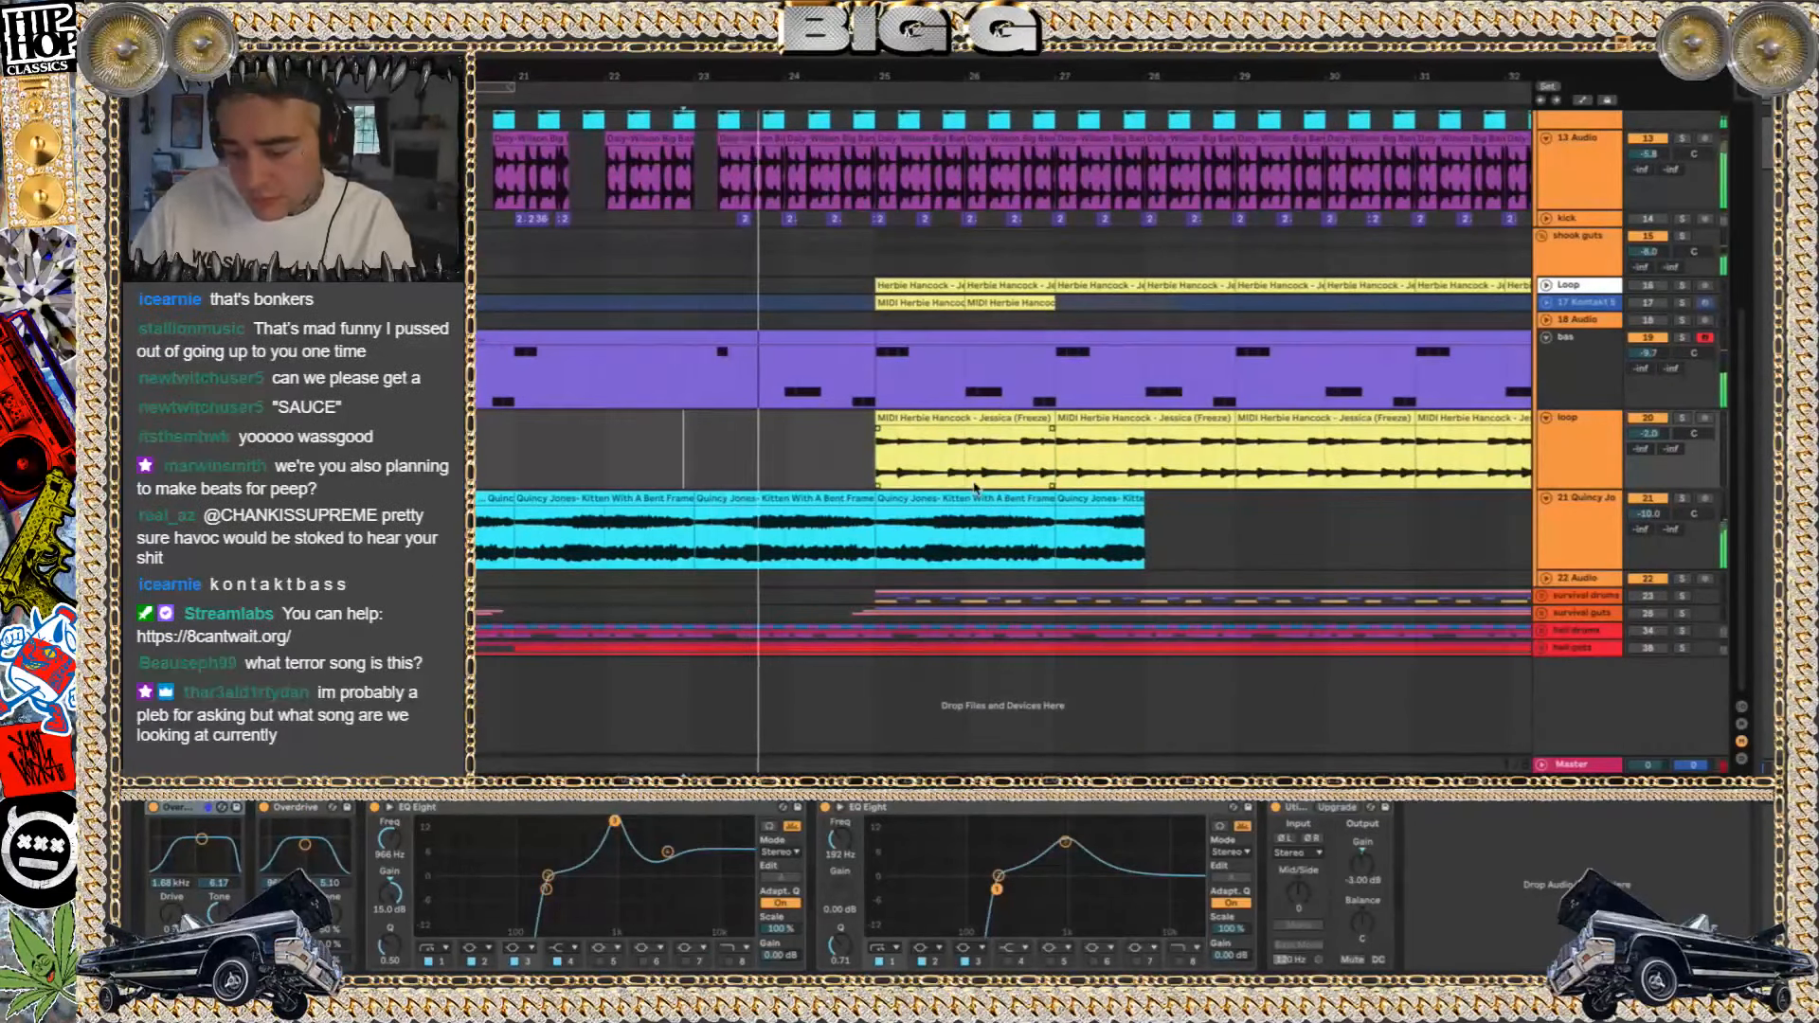
Reset the lower loop track's volume to 0 dB while the beat plays
{"action": "key", "text": "XF86AudioRaiseVolume"}
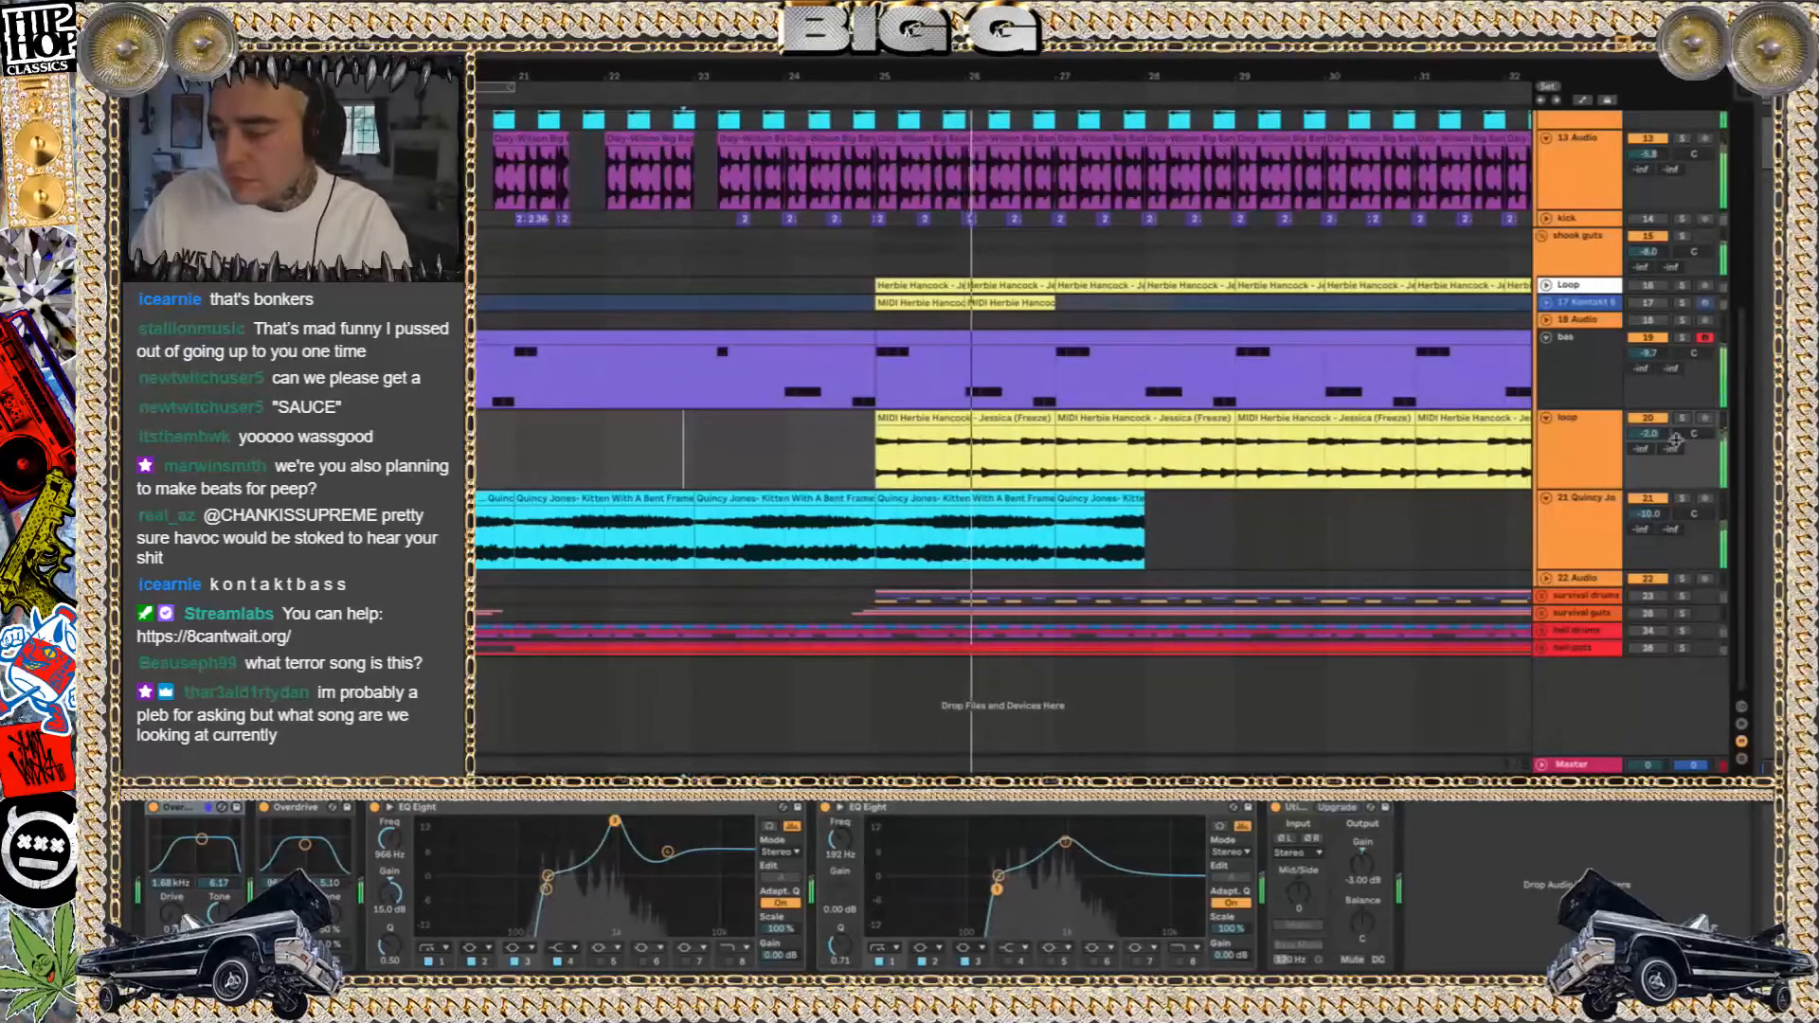
{"action": "double_click", "coordinate": [1665, 435]}
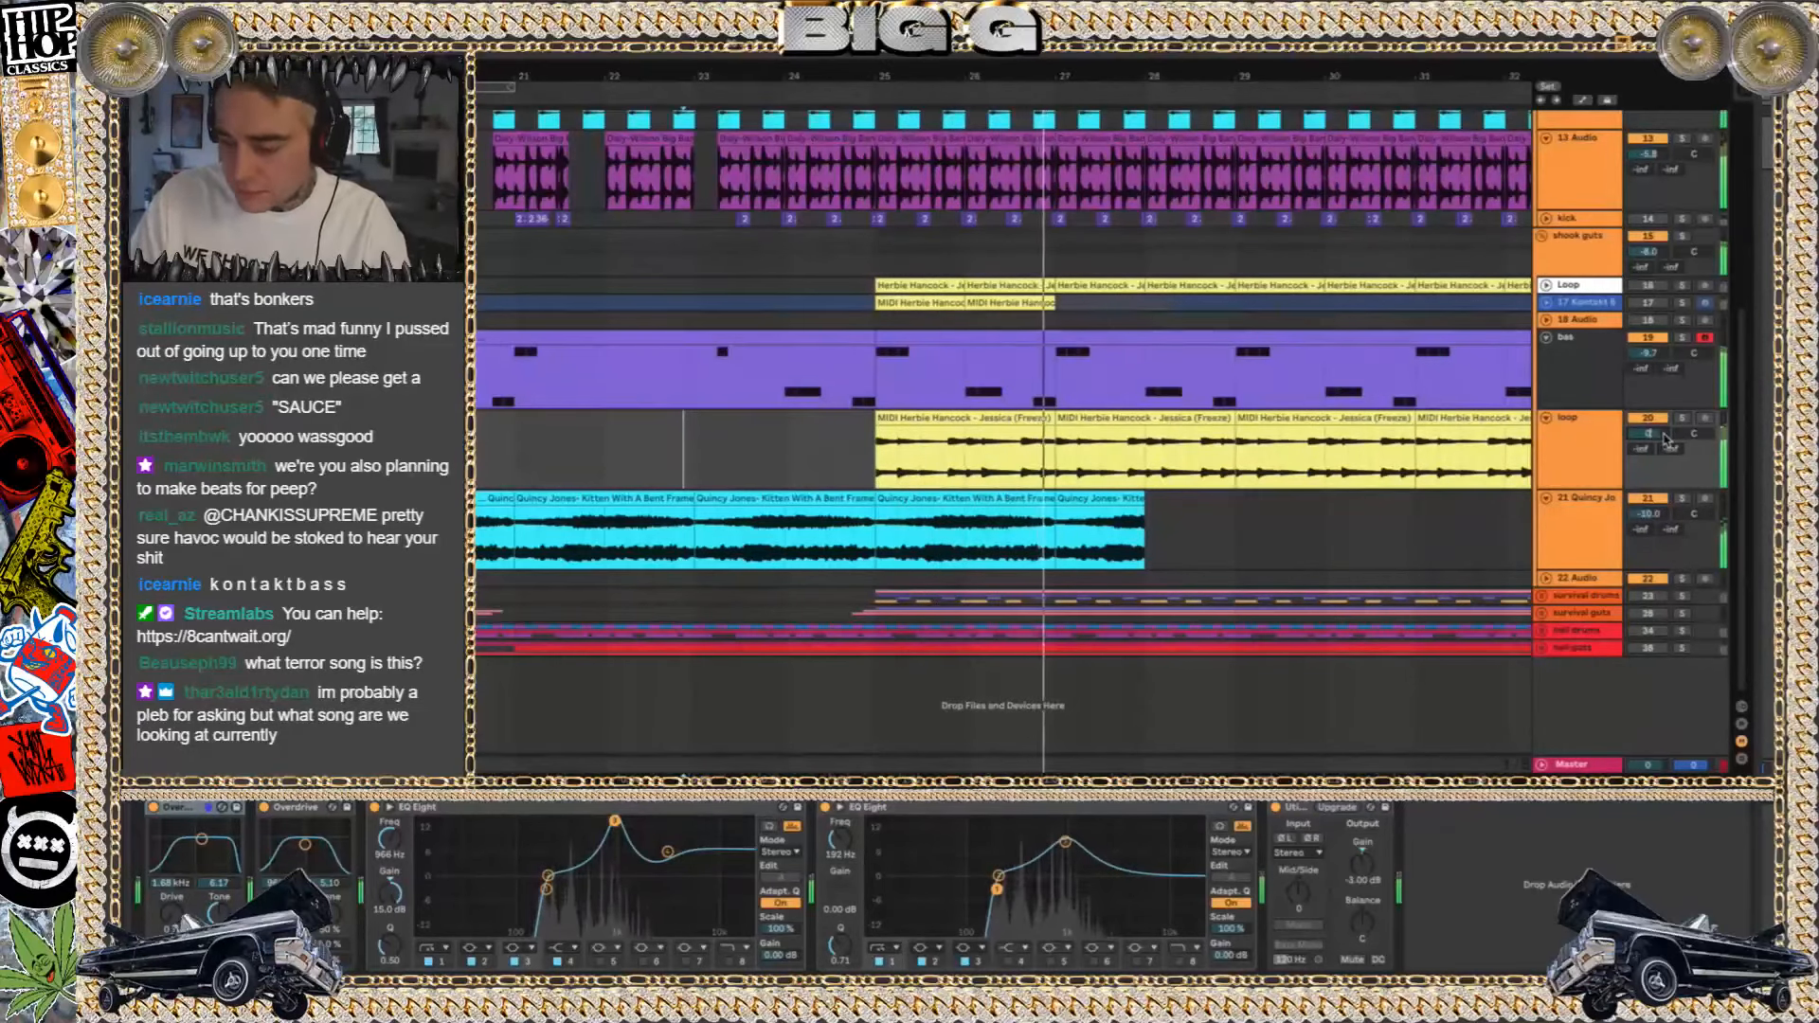
{"action": "scroll", "coordinate": [1145, 412], "scroll_direction": "down", "scroll_amount": 2}
{"action": "scroll", "coordinate": [1146, 412], "scroll_direction": "up", "scroll_amount": 2}
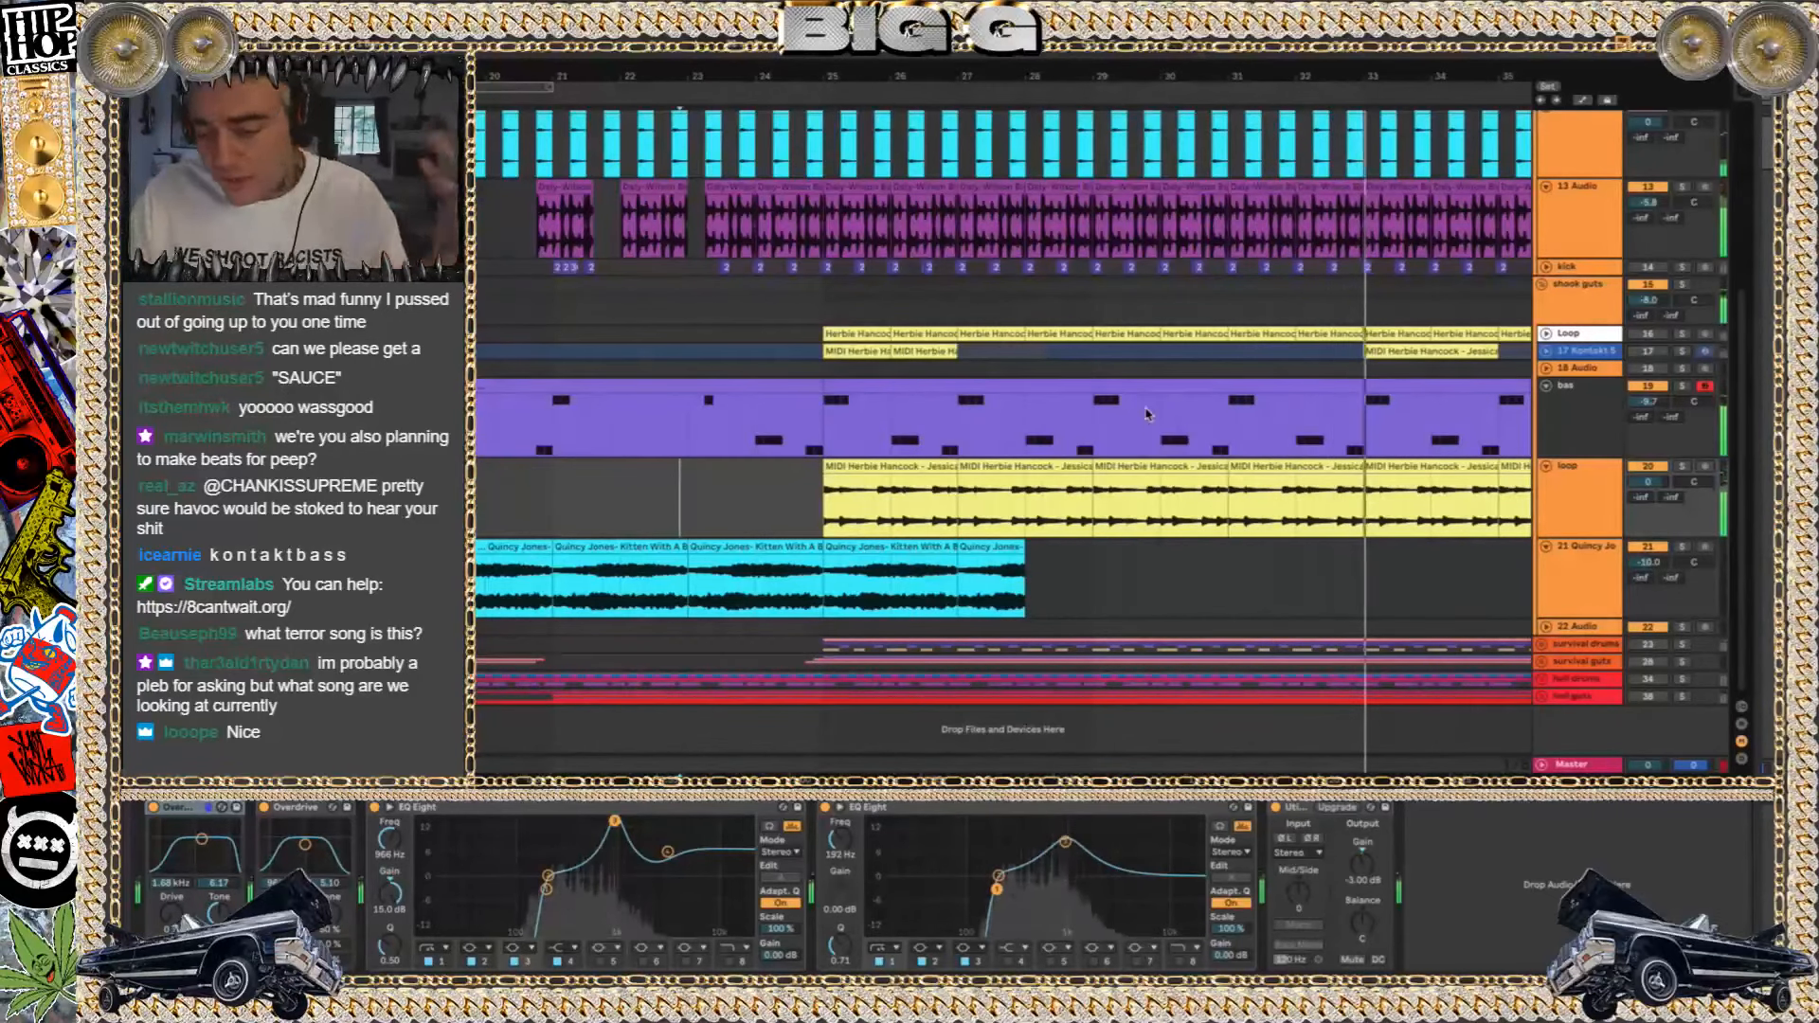
Fold the shook guts group and bring the shook drums tracks into view around bar 33
{"action": "scroll", "coordinate": [855, 271], "scroll_direction": "down", "scroll_amount": 3}
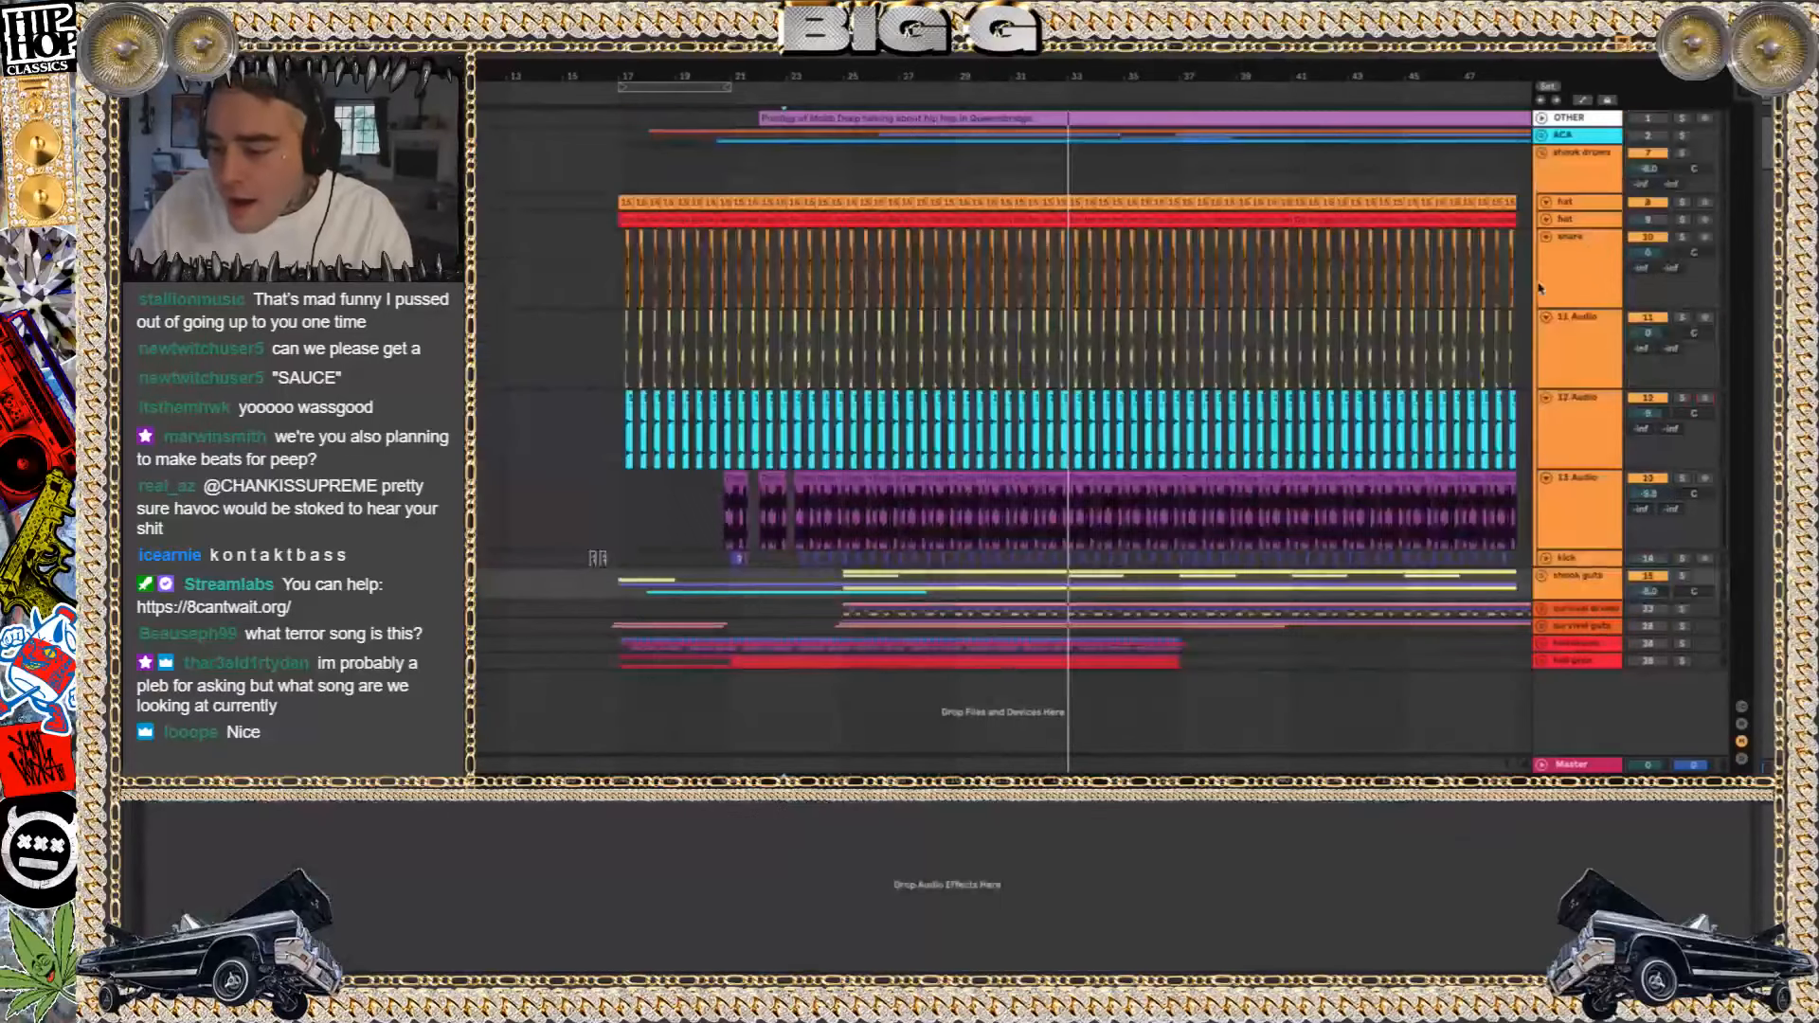
{"action": "left_click", "coordinate": [1541, 284]}
{"action": "scroll", "coordinate": [1095, 217], "scroll_direction": "up", "scroll_amount": 4}
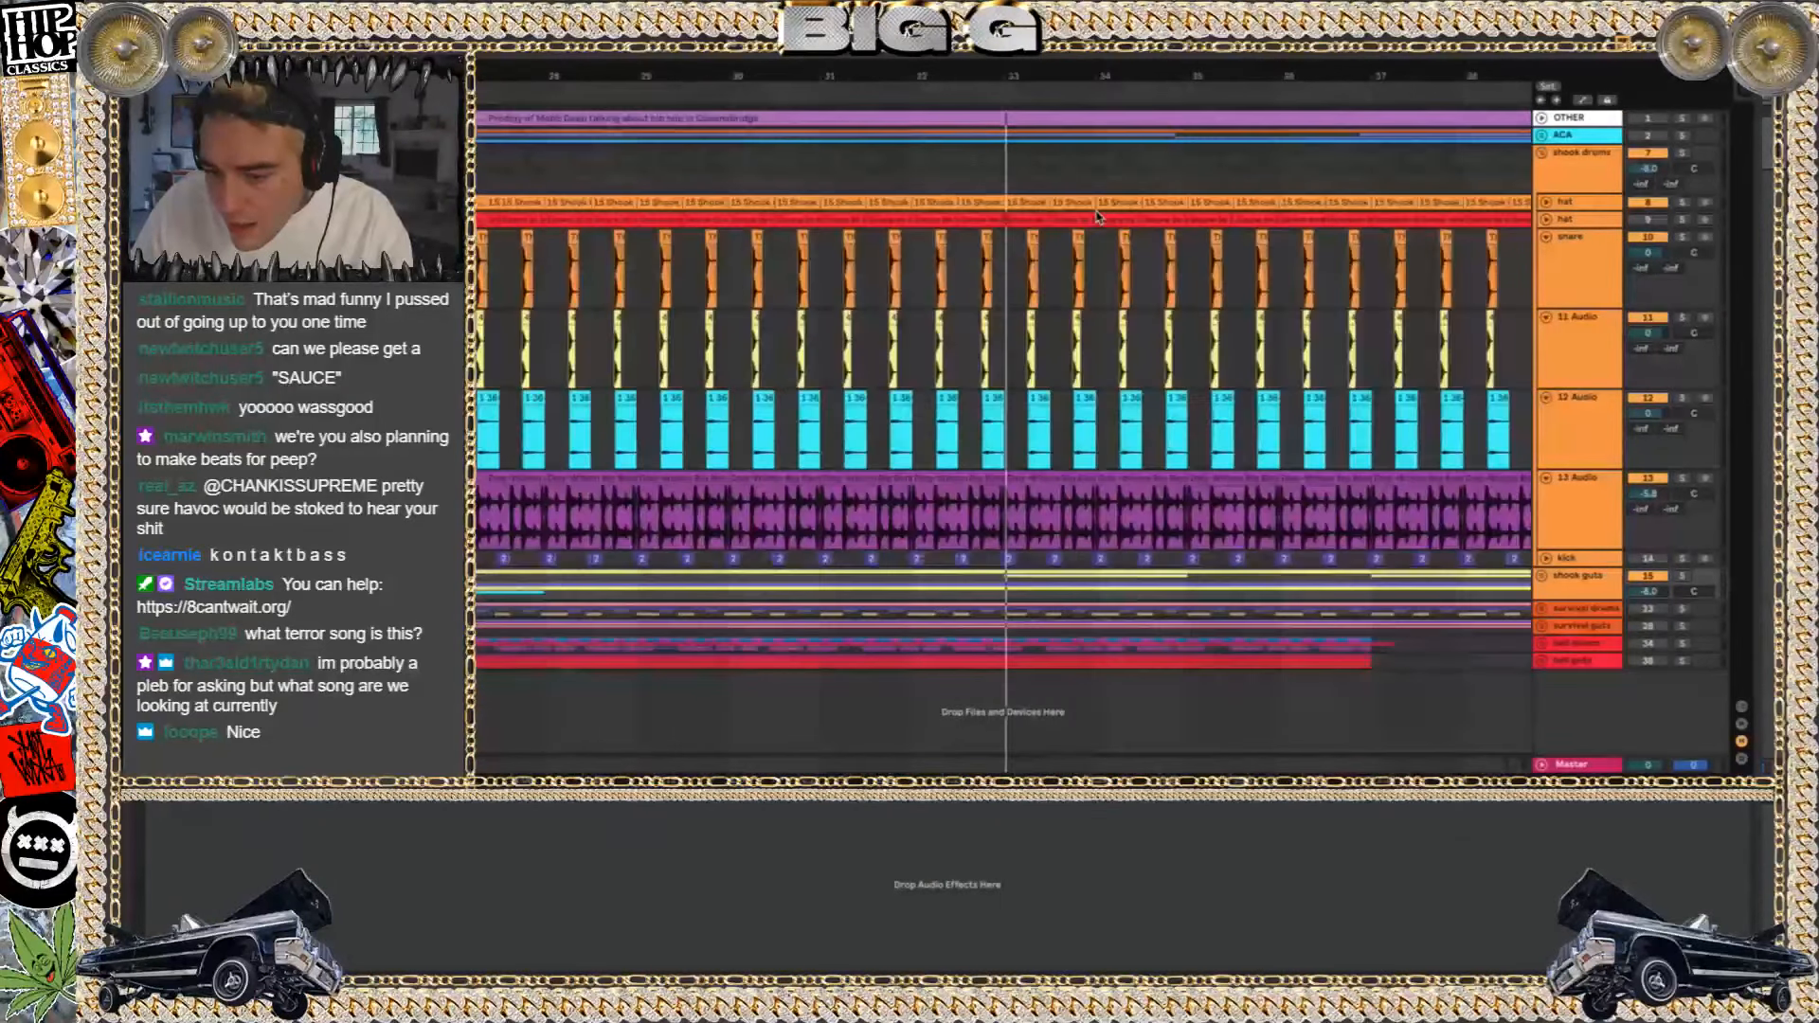
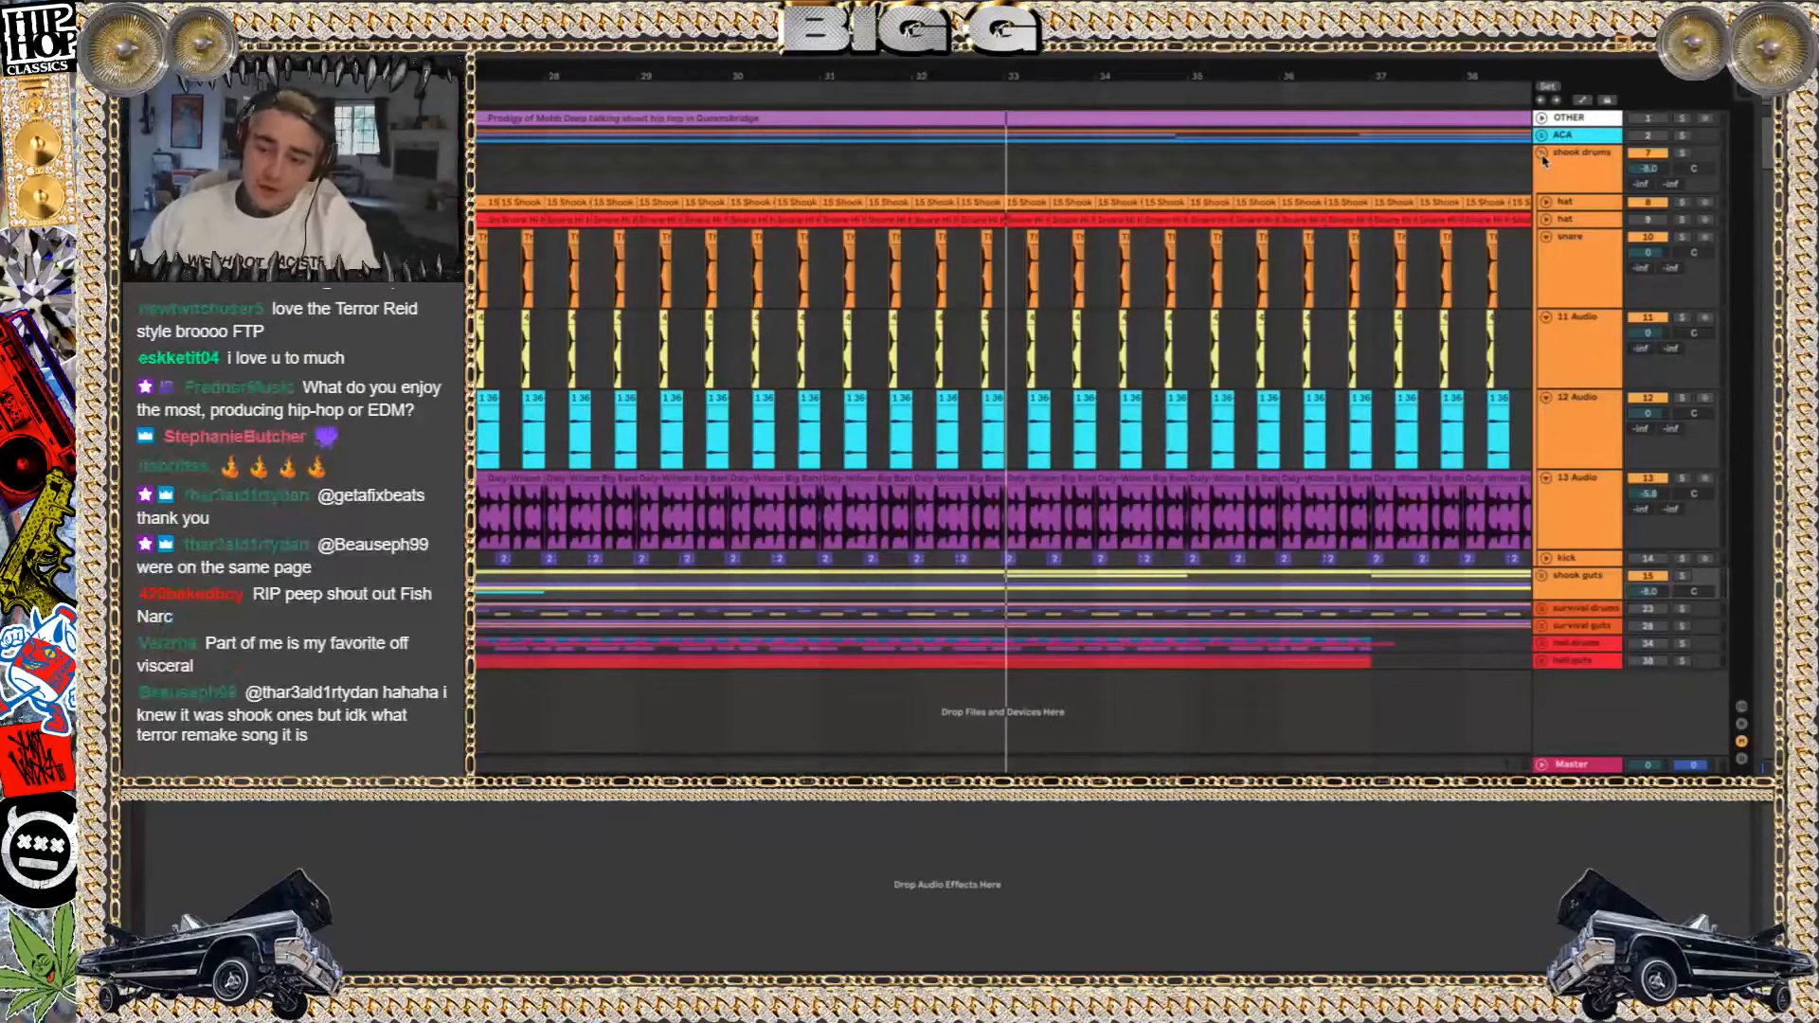
Fold the shook drums group, then activate and unfold the survival drums and survival guts groups
{"action": "scroll", "coordinate": [926, 454], "scroll_direction": "down", "scroll_amount": 3}
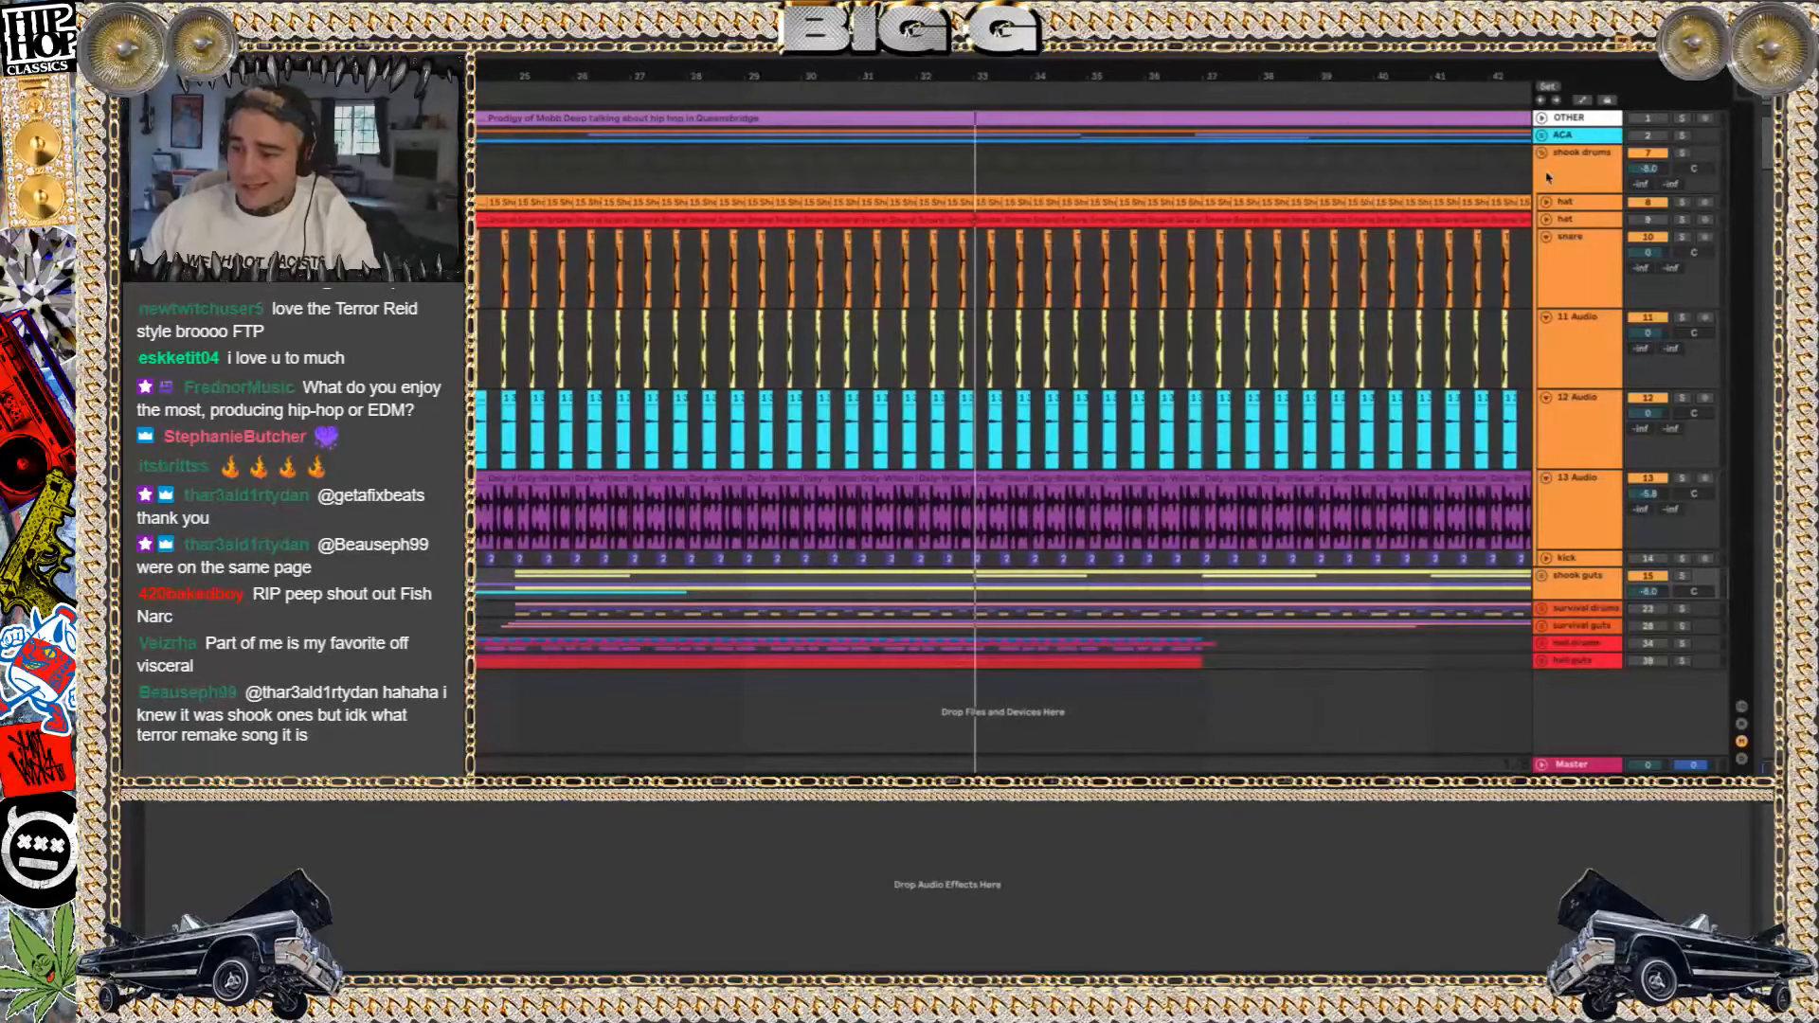
{"action": "left_click", "coordinate": [1543, 153]}
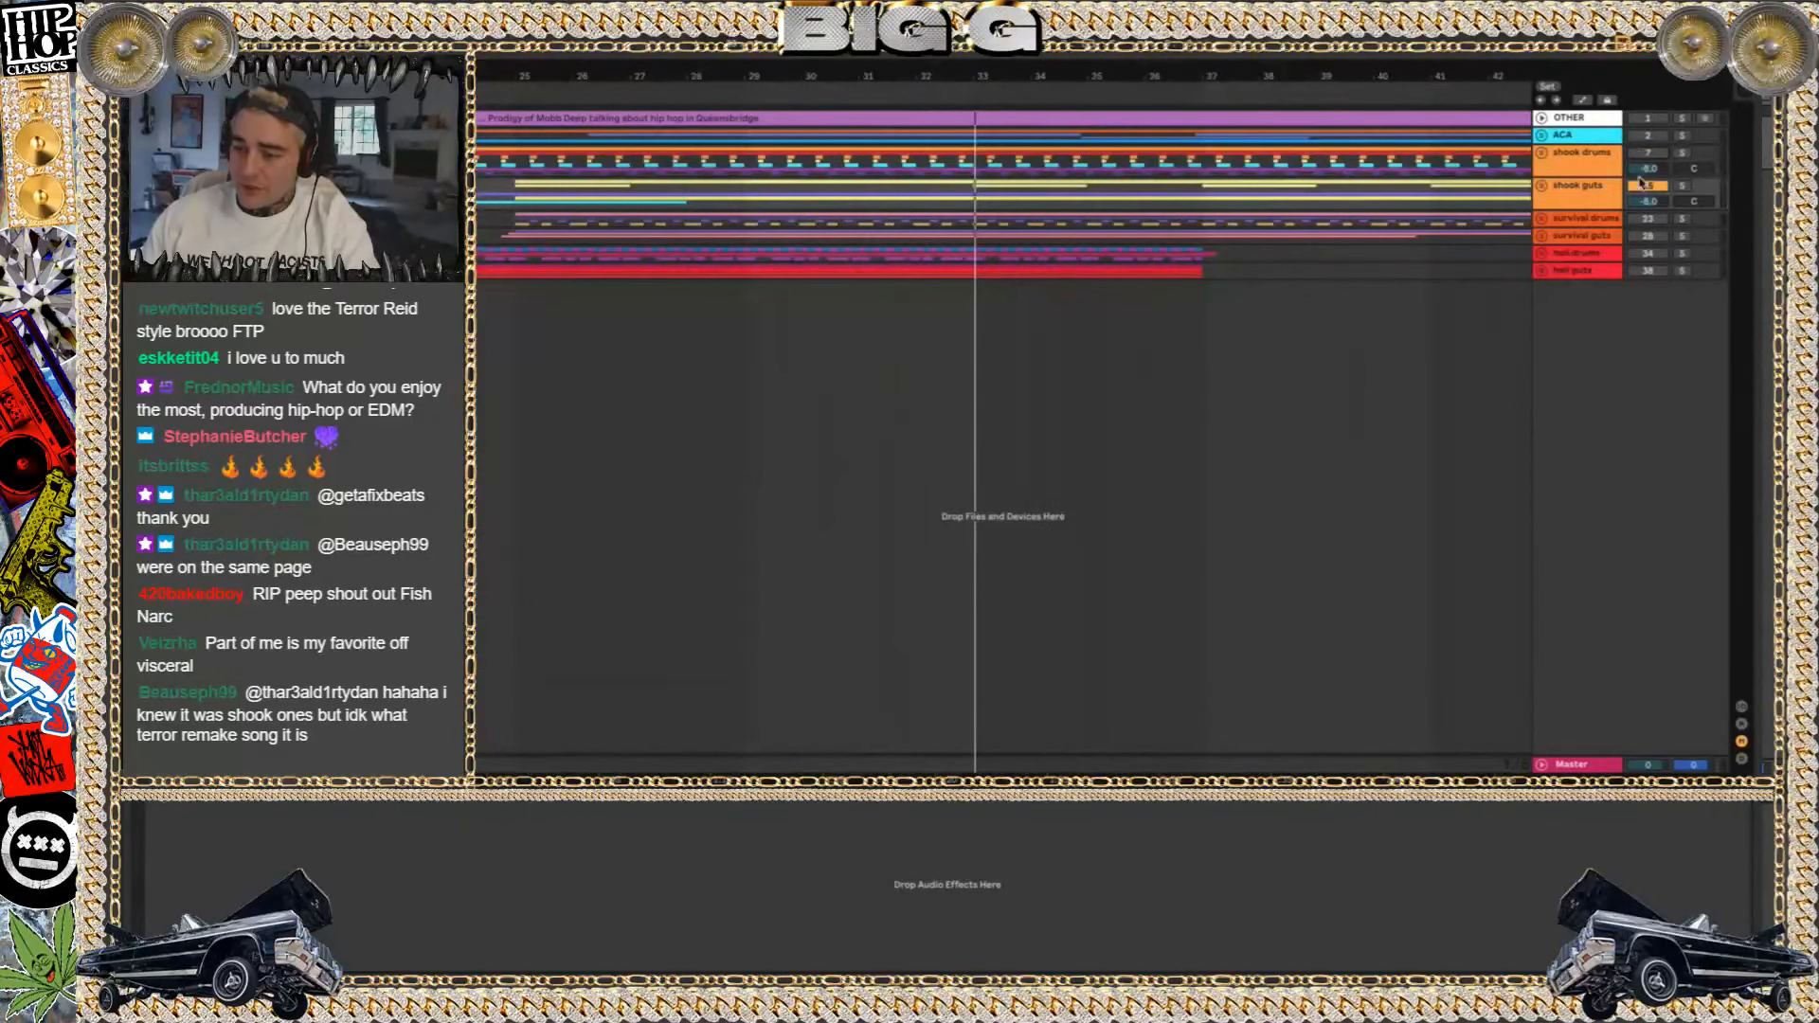
{"action": "left_click", "coordinate": [1592, 221]}
{"action": "left_click", "coordinate": [1590, 235], "text": "shift"}
{"action": "left_click", "coordinate": [1648, 223]}
{"action": "left_click", "coordinate": [1541, 219]}
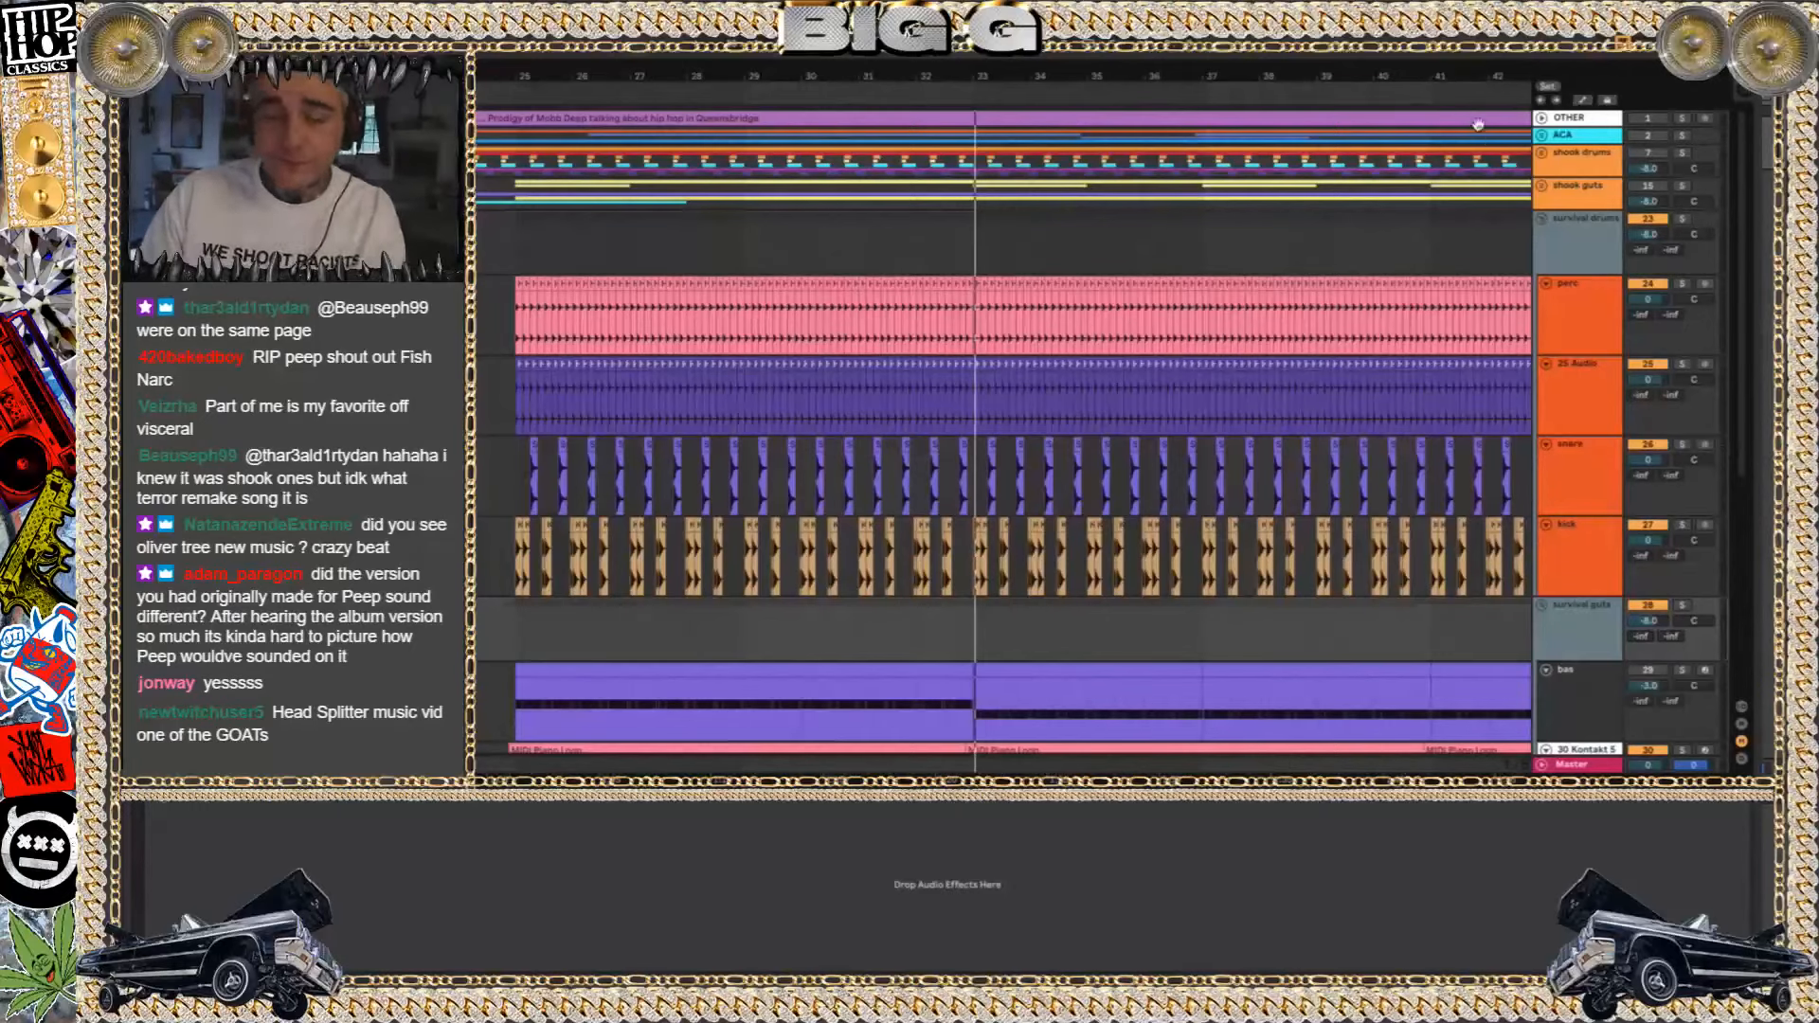
Play the survival drums group soloed from bar 25 and look over its tracks and the survival guts tracks
{"action": "scroll", "coordinate": [1007, 236], "scroll_direction": "left", "scroll_amount": 3}
{"action": "scroll", "coordinate": [1010, 235], "scroll_direction": "down", "scroll_amount": 3}
{"action": "scroll", "coordinate": [1012, 235], "scroll_direction": "down", "scroll_amount": 5}
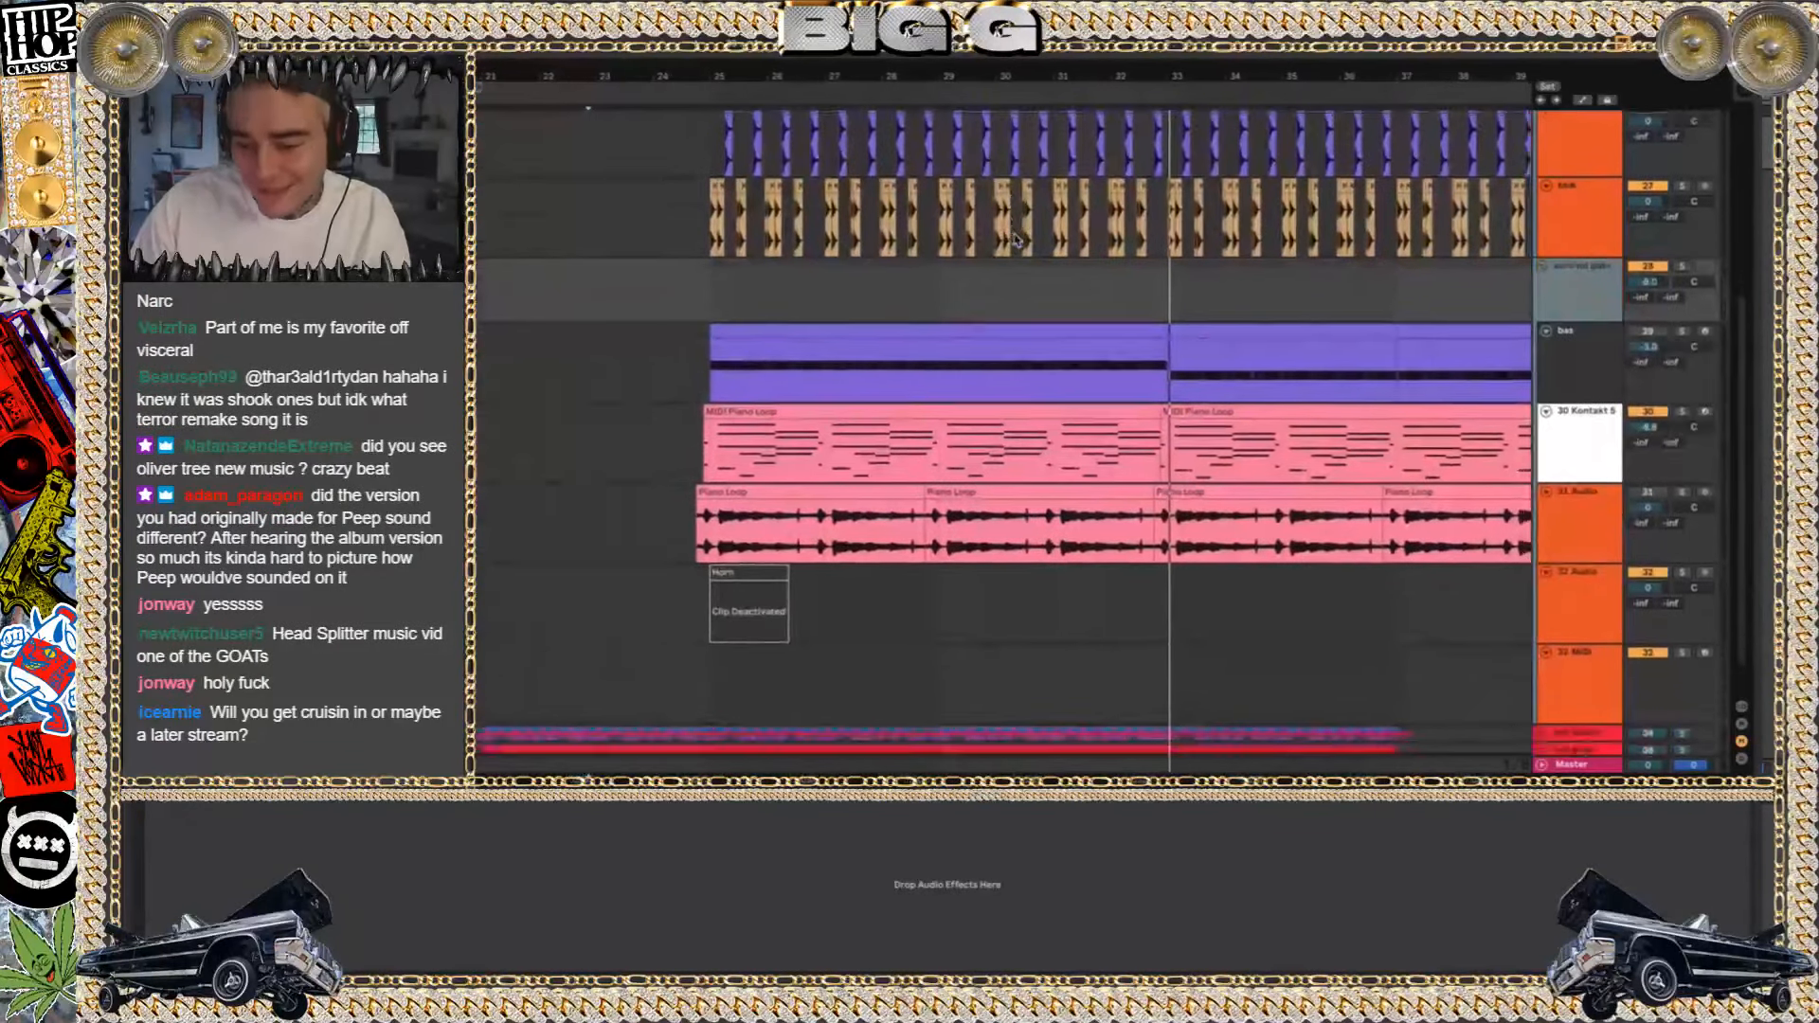
{"action": "scroll", "coordinate": [1016, 240], "scroll_direction": "up", "scroll_amount": 5}
{"action": "scroll", "coordinate": [1016, 240], "scroll_direction": "up", "scroll_amount": 1}
{"action": "left_click", "coordinate": [699, 142]}
{"action": "key", "text": "space"}
{"action": "left_click", "coordinate": [1682, 116]}
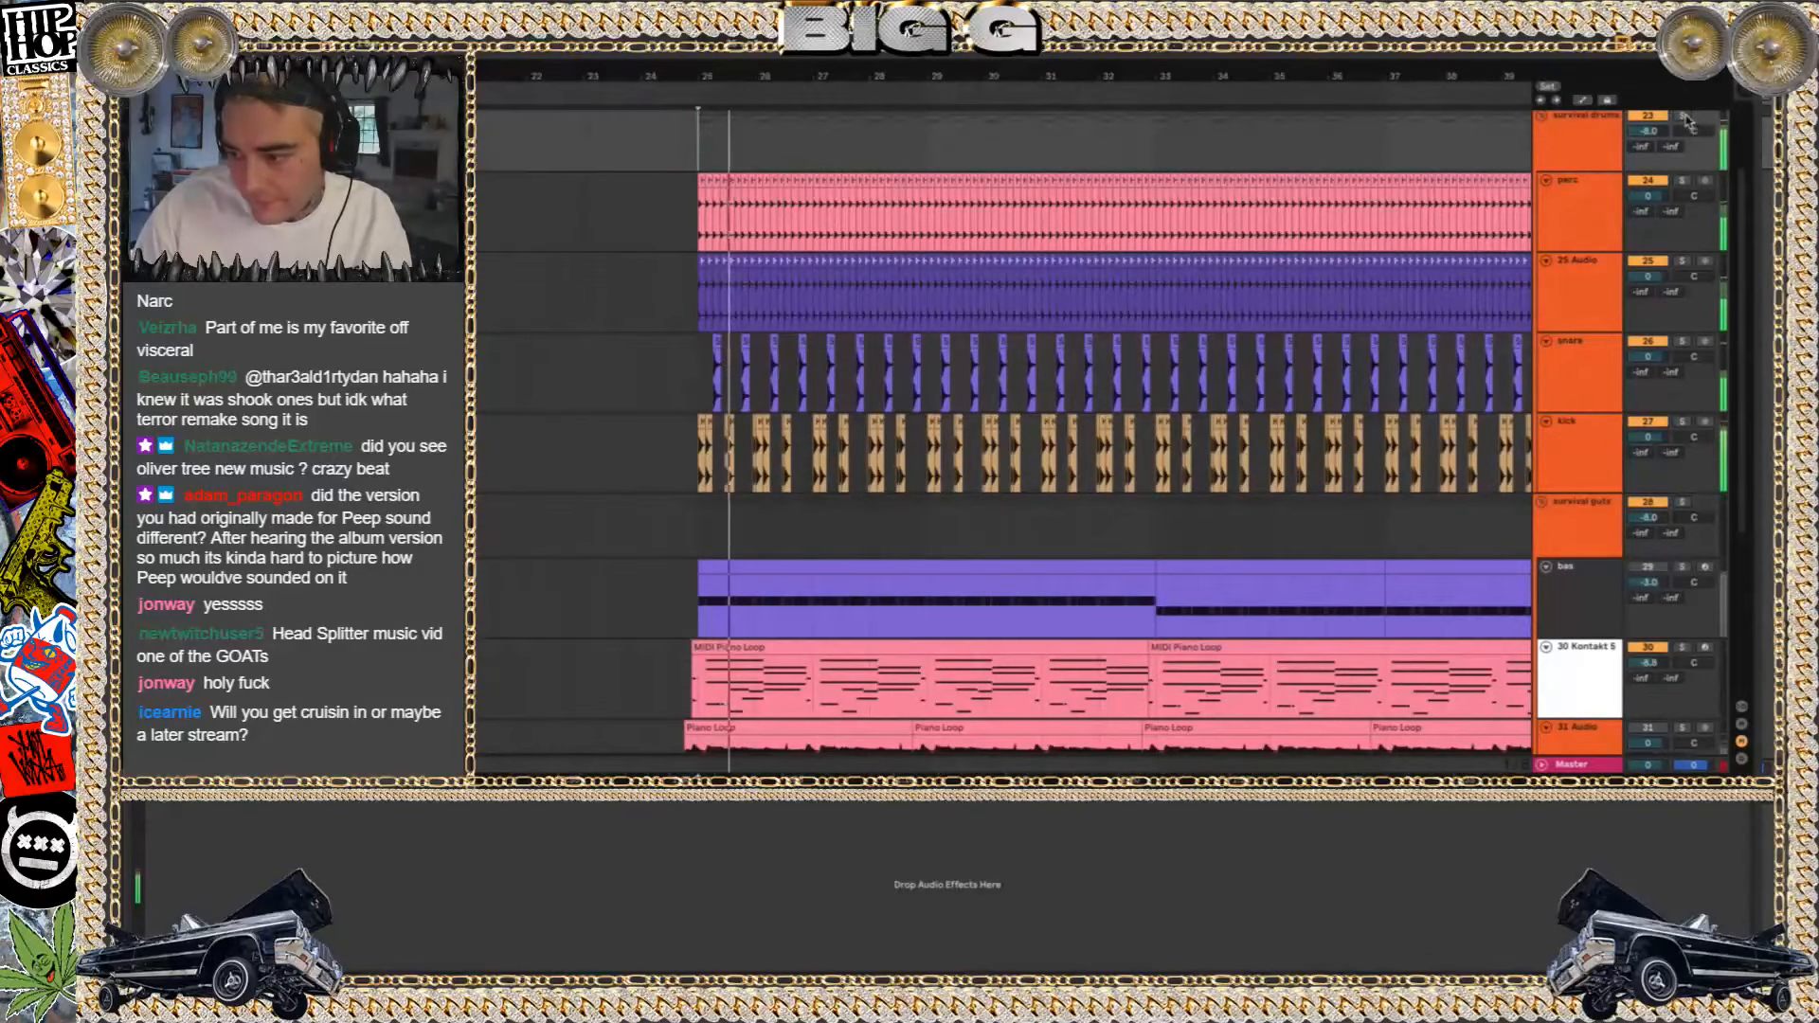
{"action": "scroll", "coordinate": [709, 366], "scroll_direction": "down", "scroll_amount": 3}
{"action": "scroll", "coordinate": [708, 366], "scroll_direction": "up", "scroll_amount": 4}
{"action": "scroll", "coordinate": [705, 360], "scroll_direction": "up", "scroll_amount": 3}
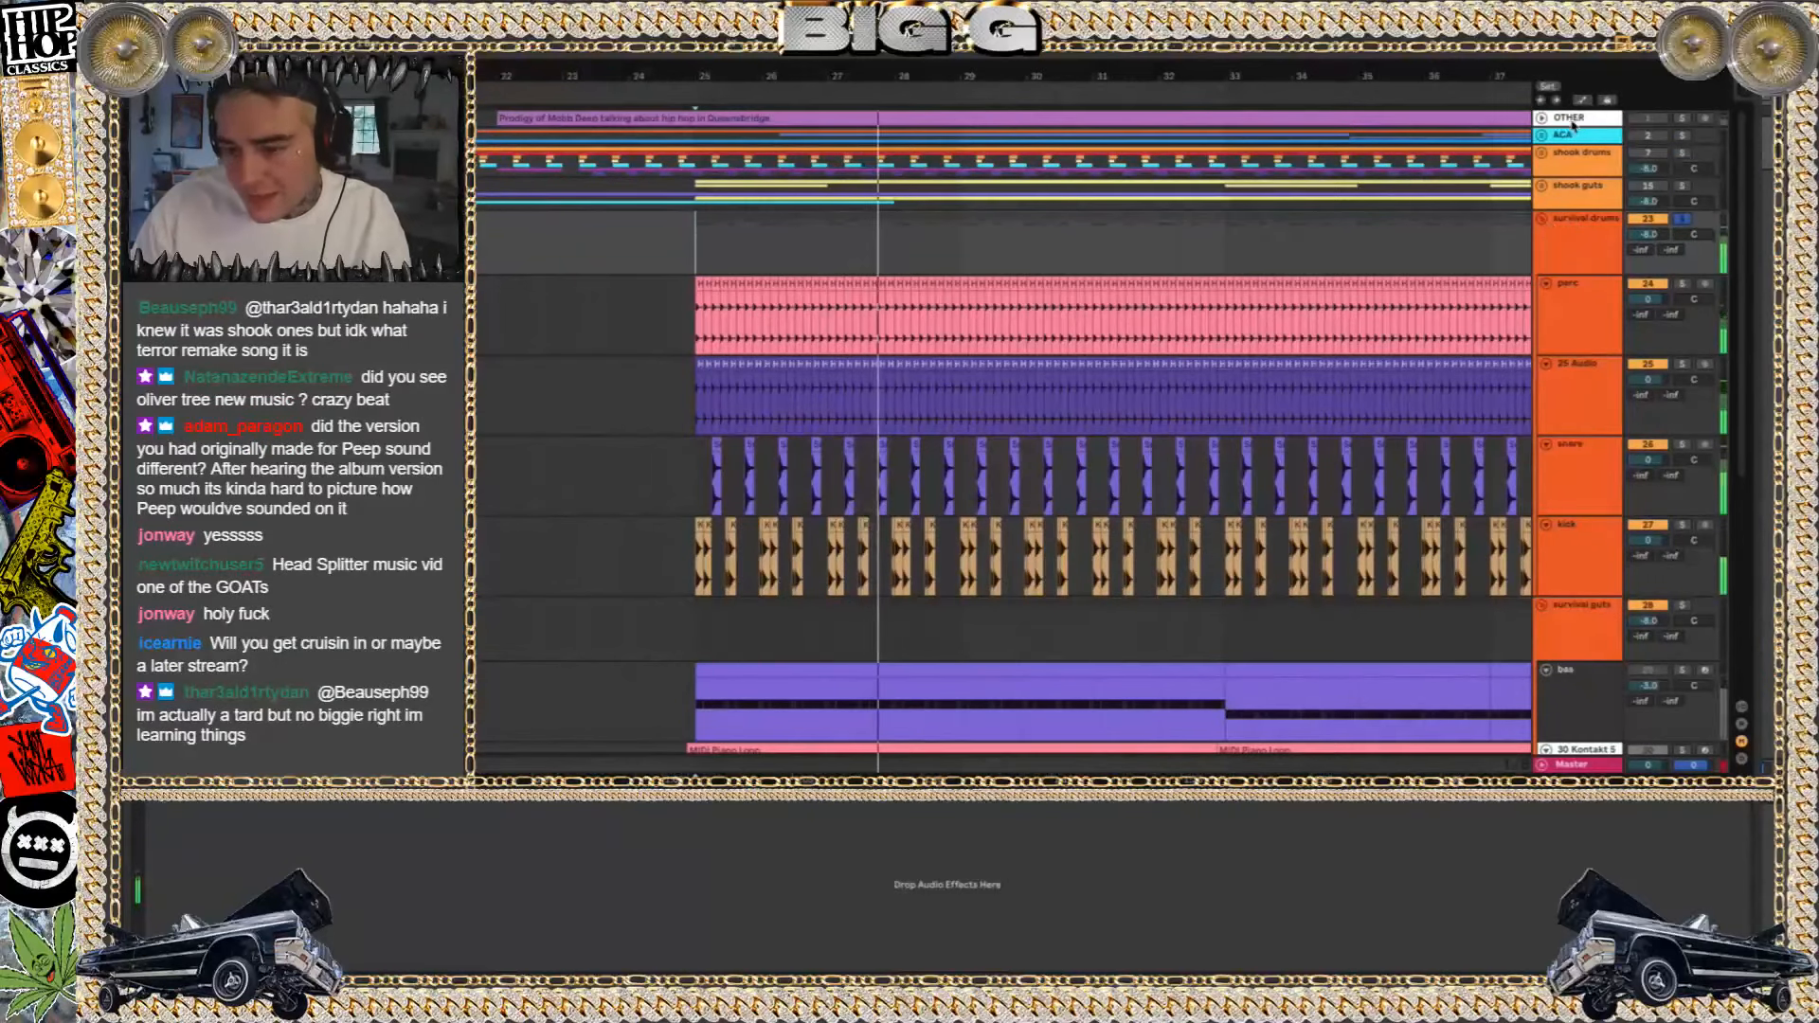
{"action": "scroll", "coordinate": [1198, 275], "scroll_direction": "down", "scroll_amount": 5}
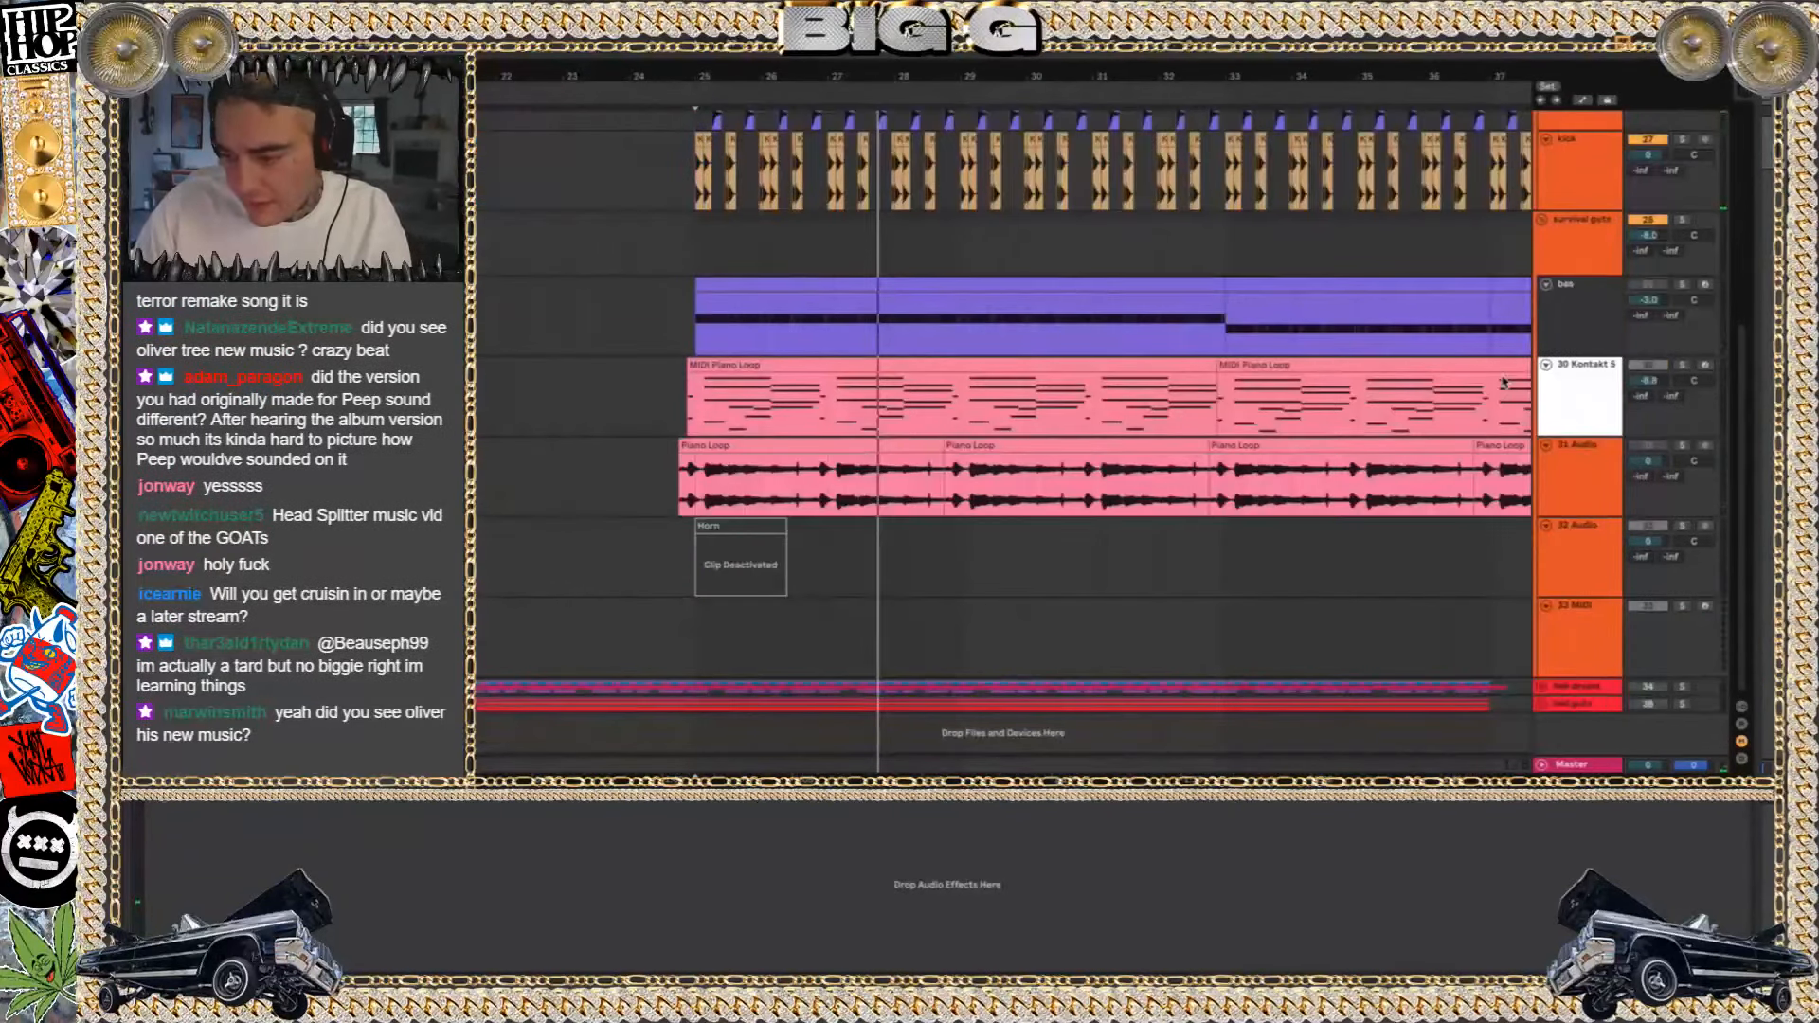
{"action": "scroll", "coordinate": [1503, 382], "scroll_direction": "up", "scroll_amount": 5}
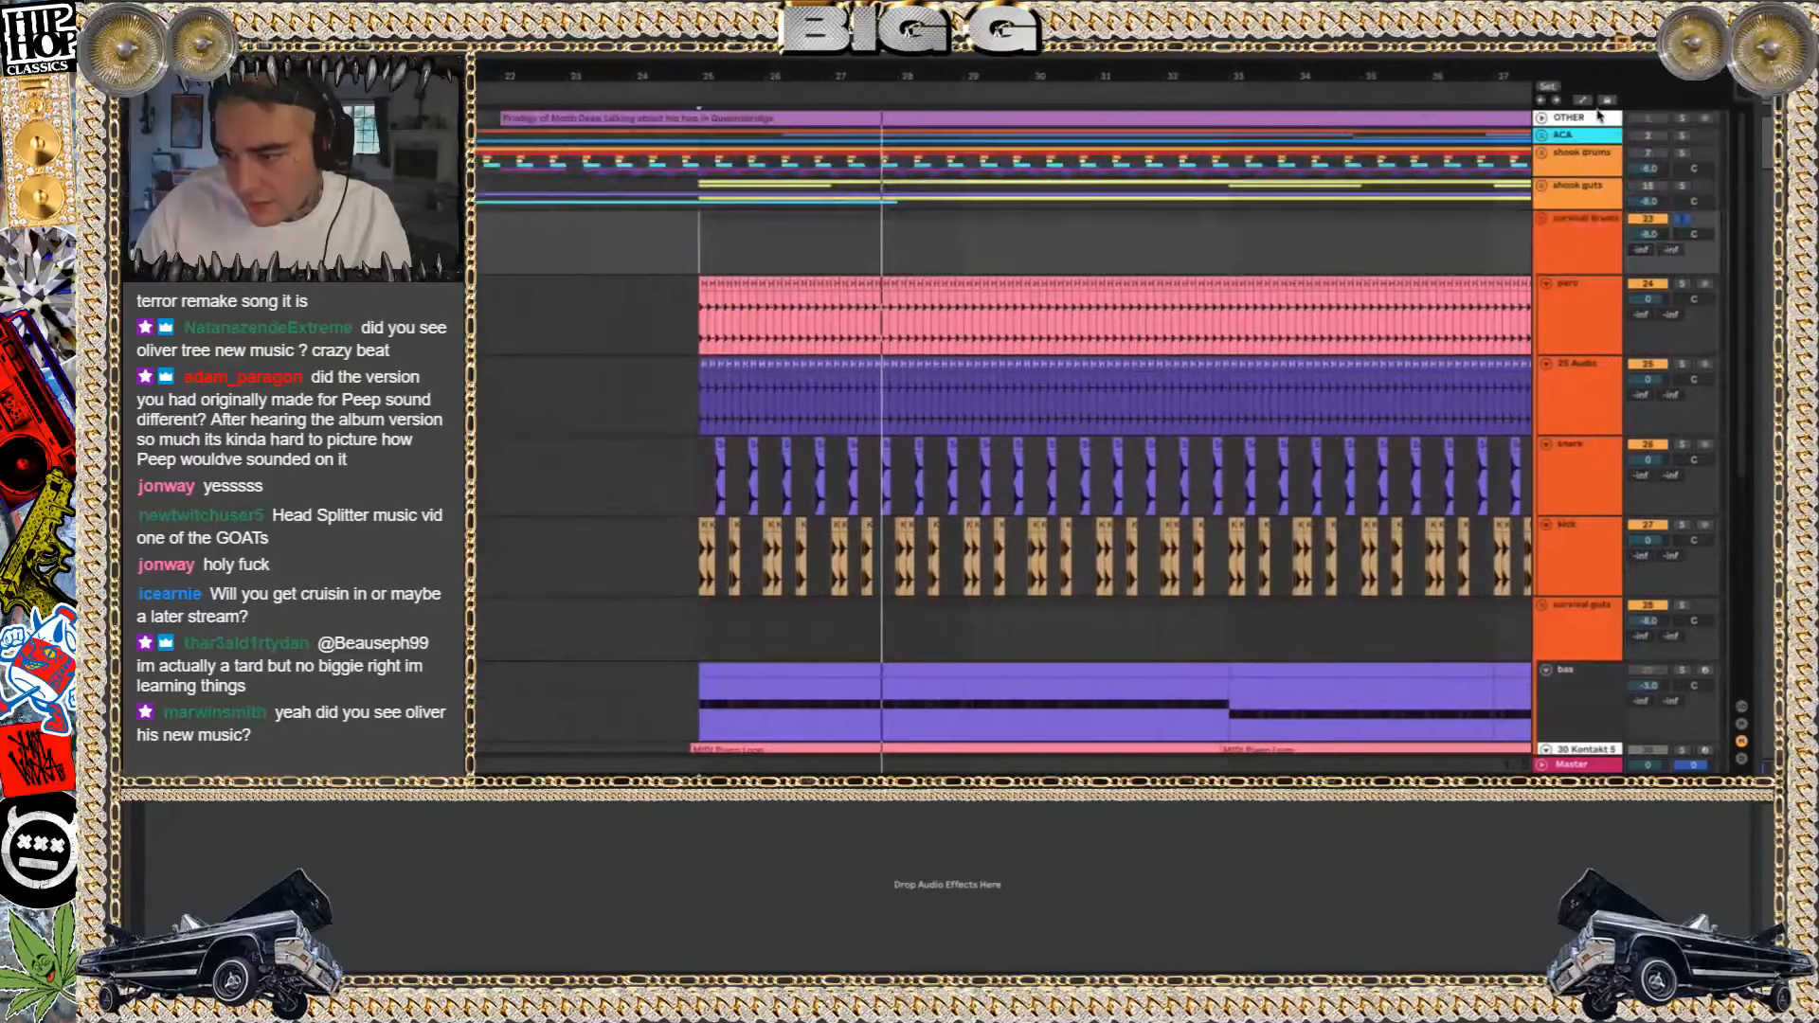
Insert three audio tracks below the OTHER track and move them to the top of the arrangement
{"action": "left_click", "coordinate": [1599, 116]}
{"action": "key", "text": "ctrl+t"}
{"action": "key", "text": "ctrl+t"}
{"action": "key", "text": "ctrl+t"}
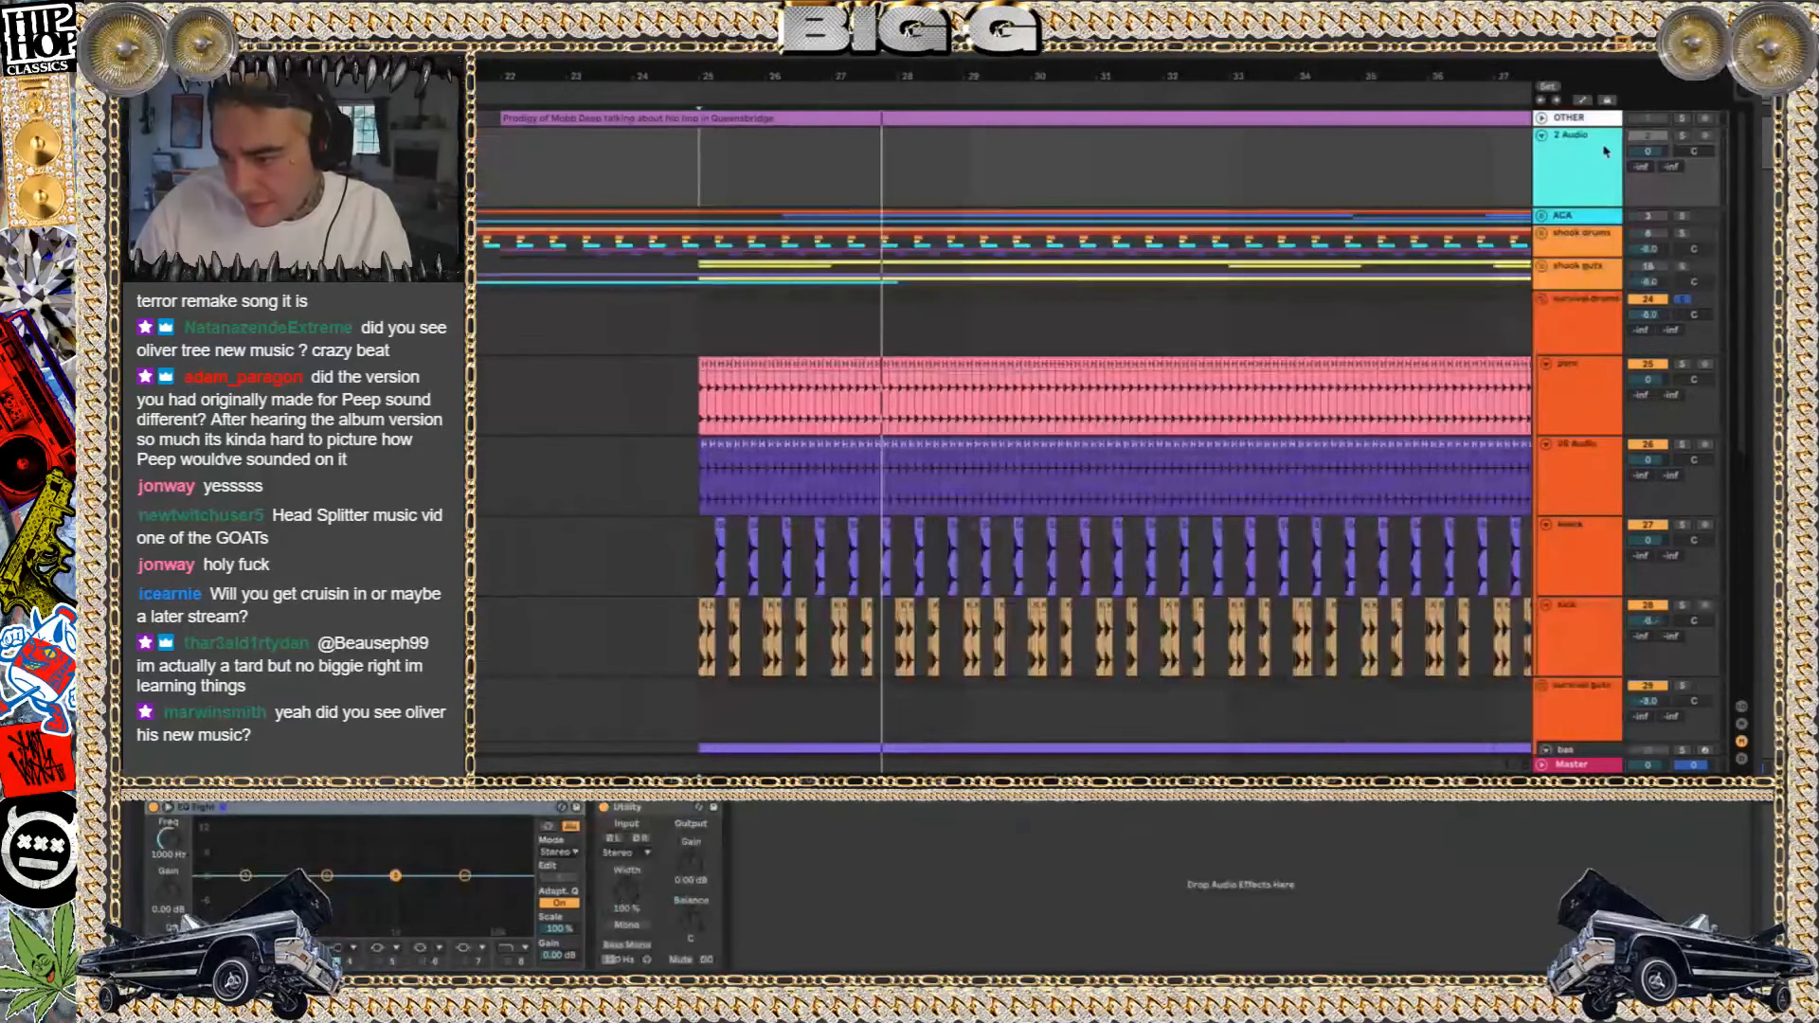
{"action": "left_click", "coordinate": [1574, 275]}
{"action": "left_click", "coordinate": [1574, 305]}
{"action": "left_click", "coordinate": [1575, 149], "text": "shift"}
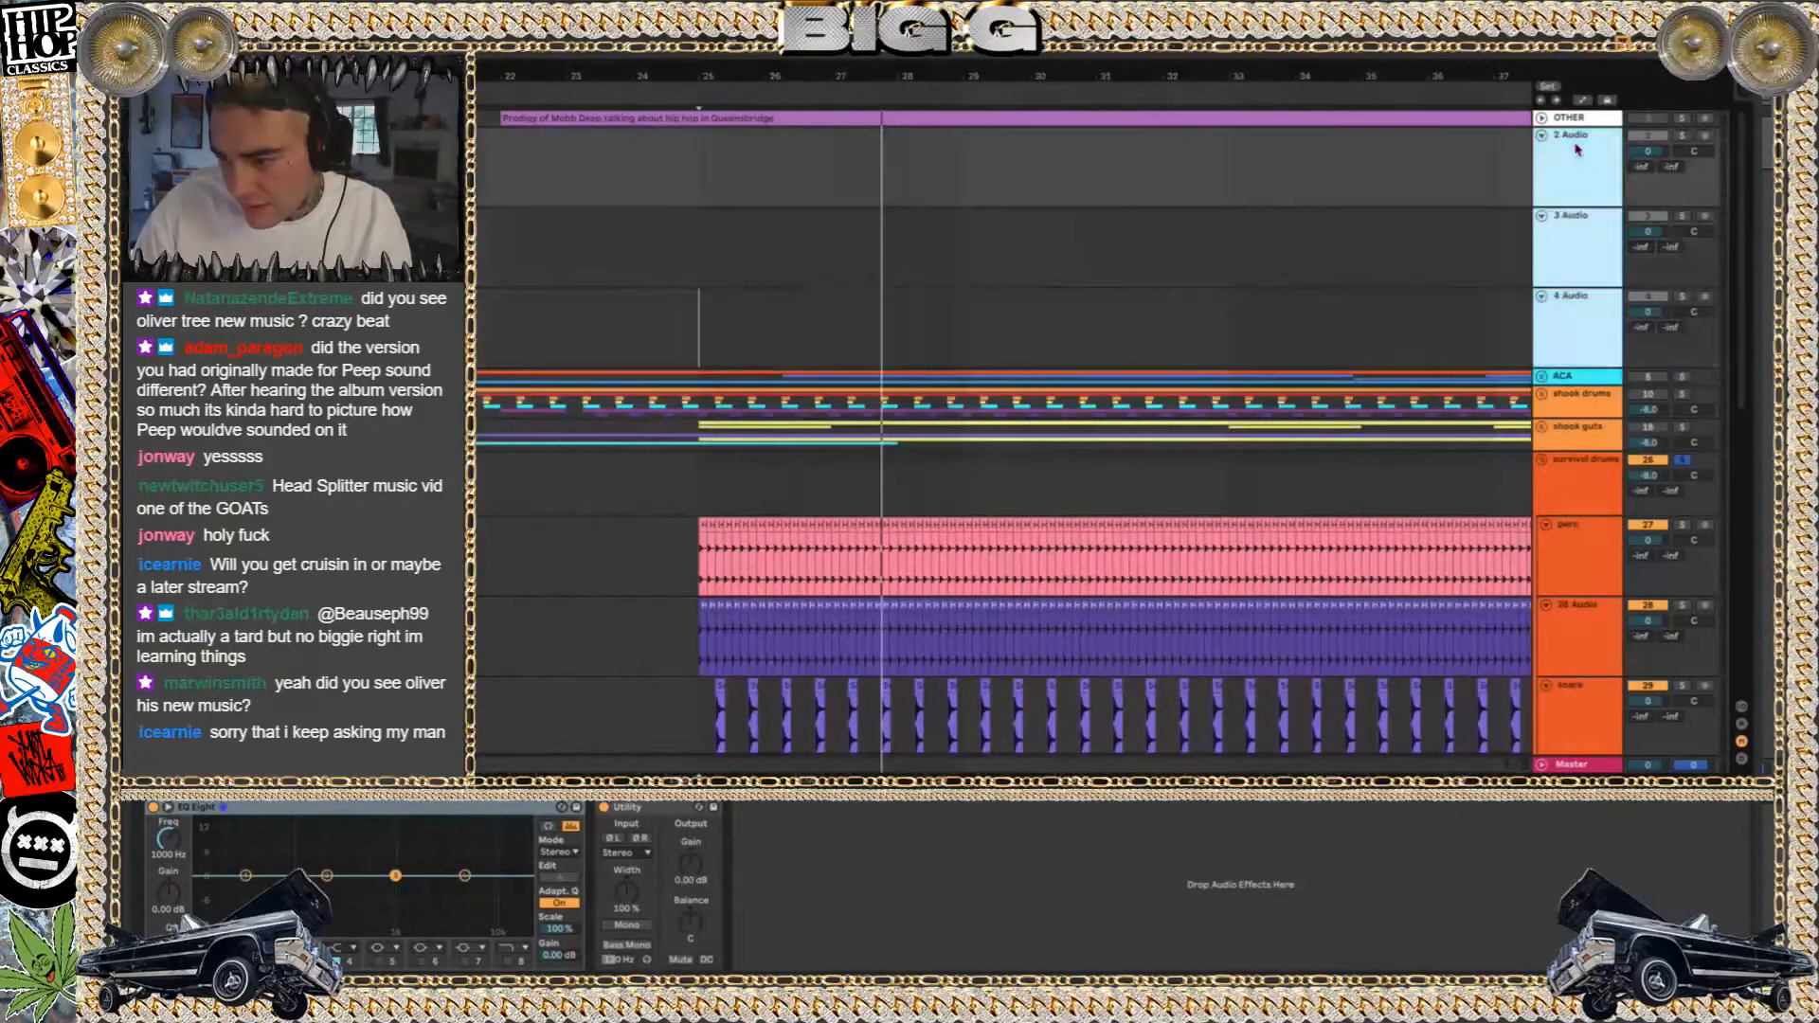
{"action": "left_click_drag", "start_coordinate": [1576, 149], "coordinate": [1558, 114]}
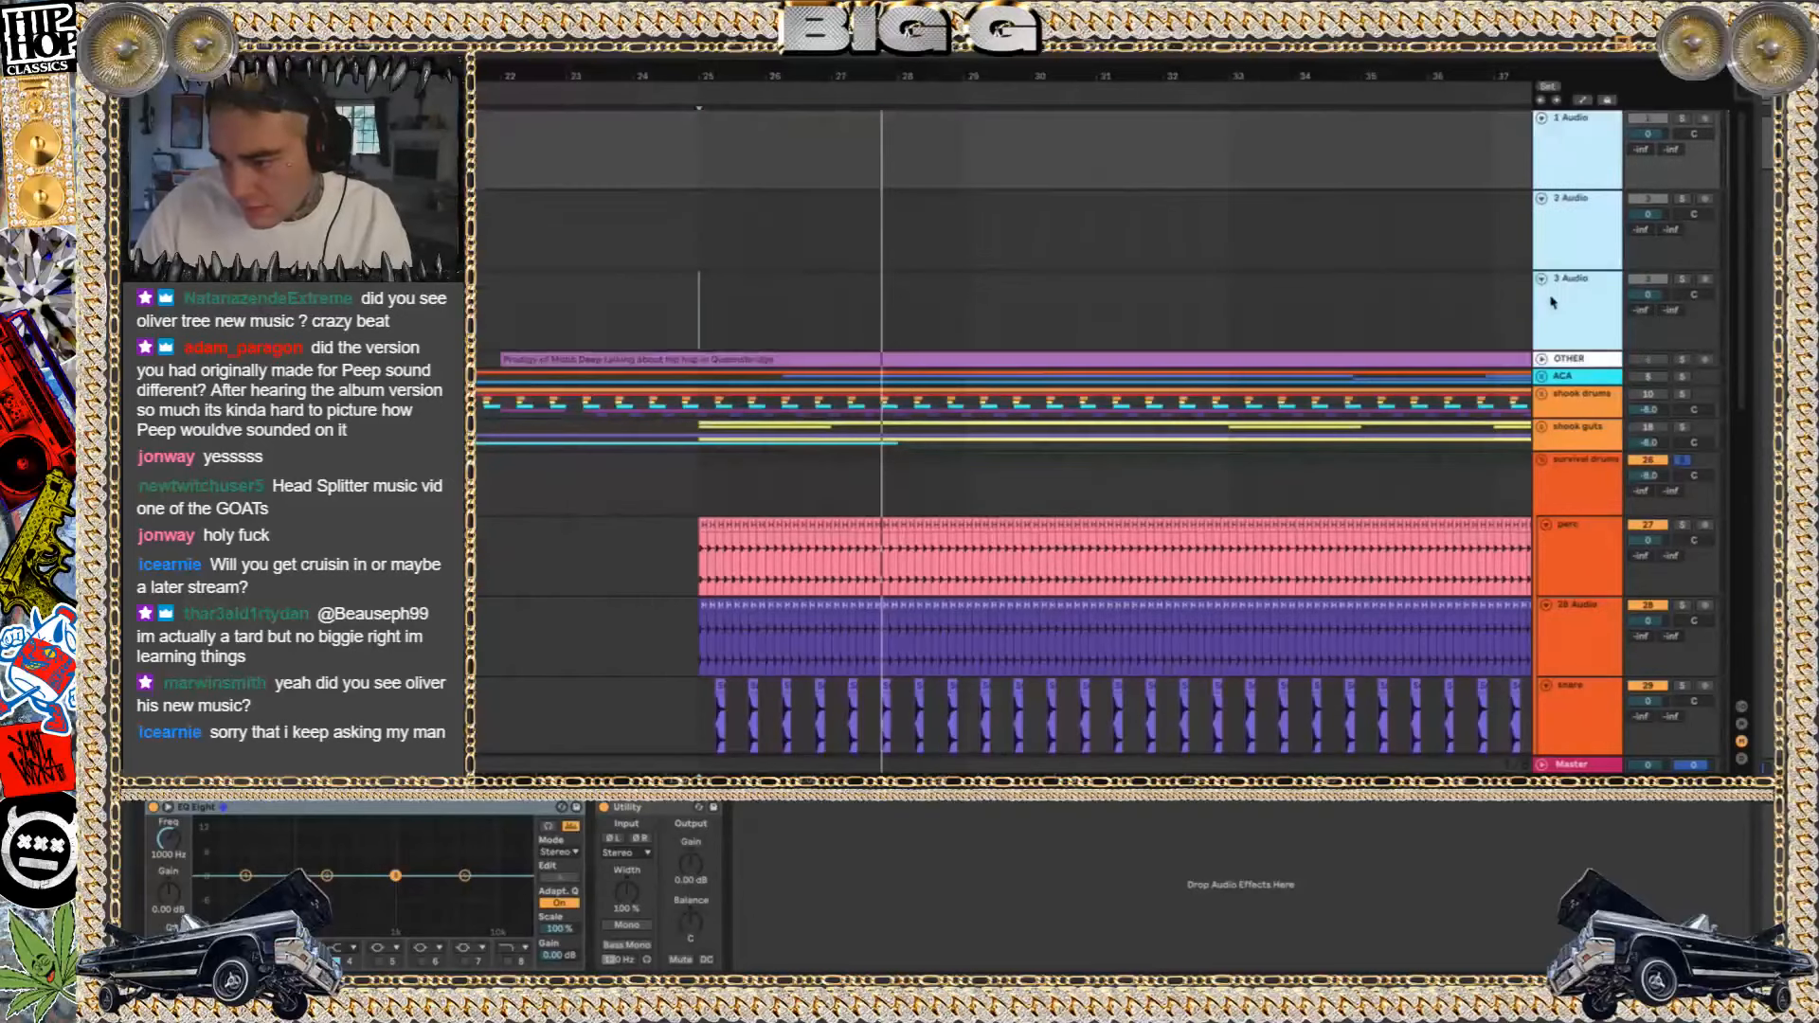
{"action": "mouse_move", "coordinate": [1355, 982]}
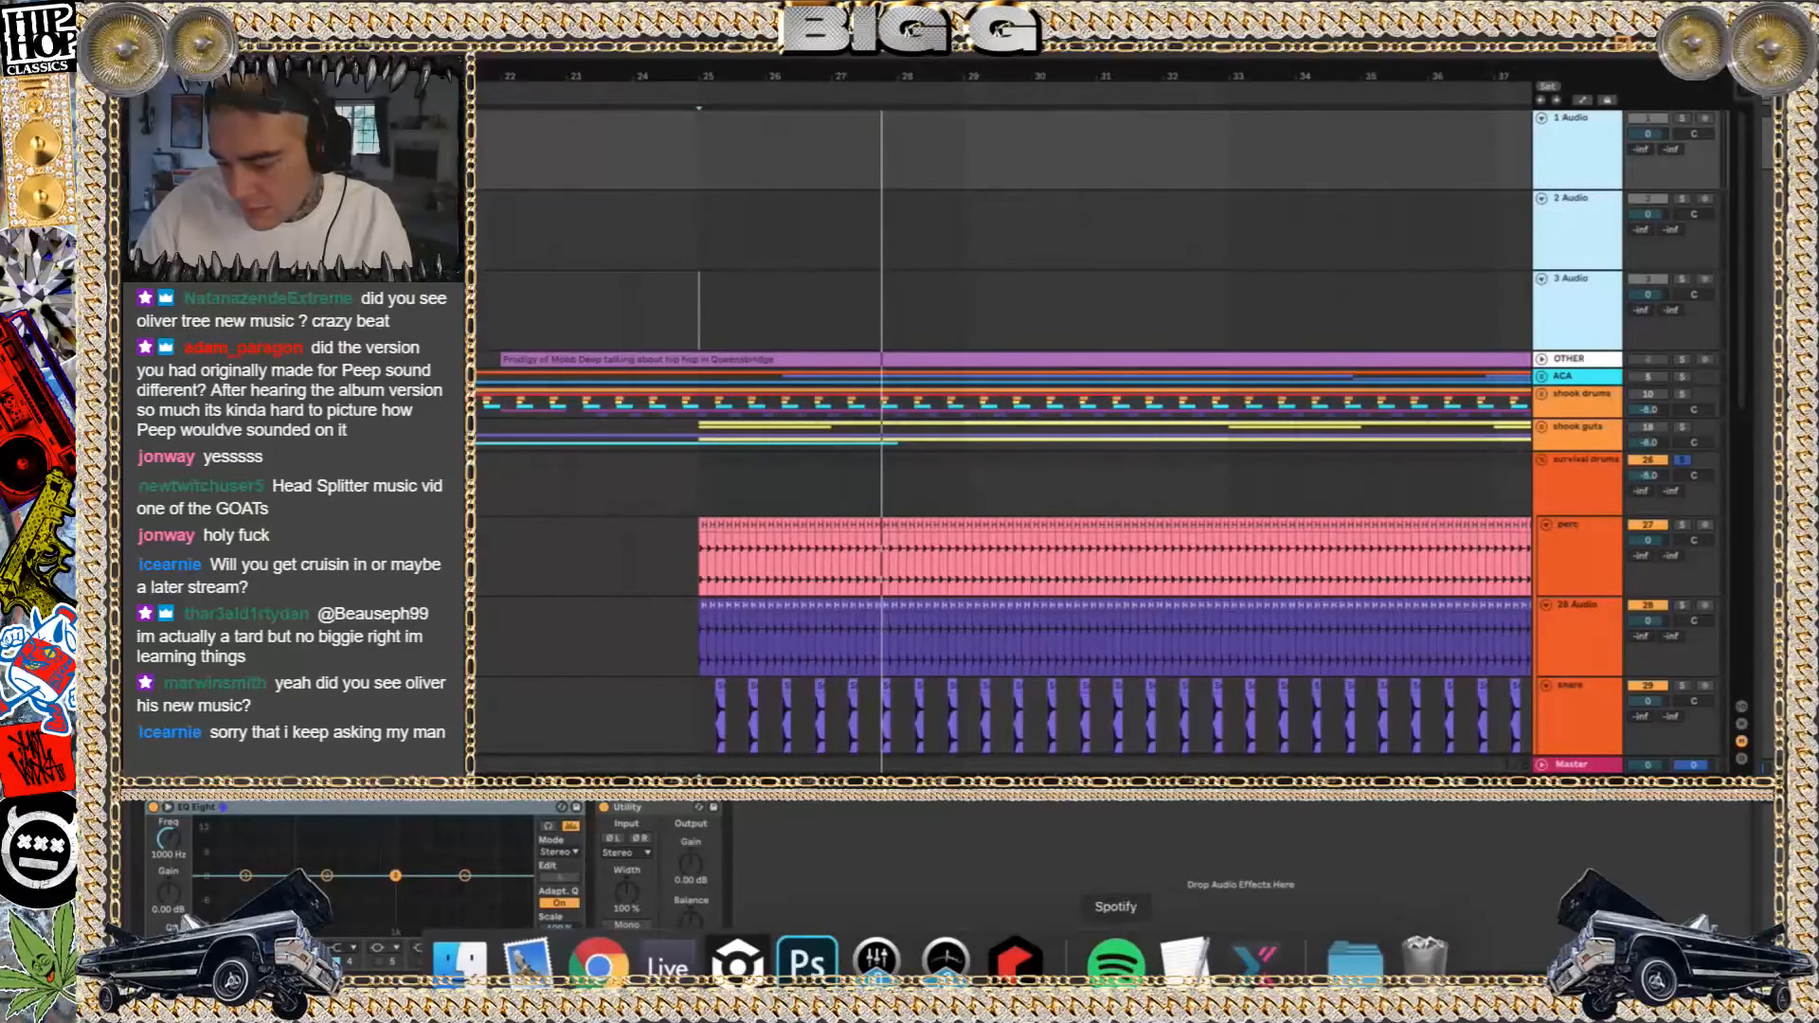
{"action": "left_click", "coordinate": [1355, 961]}
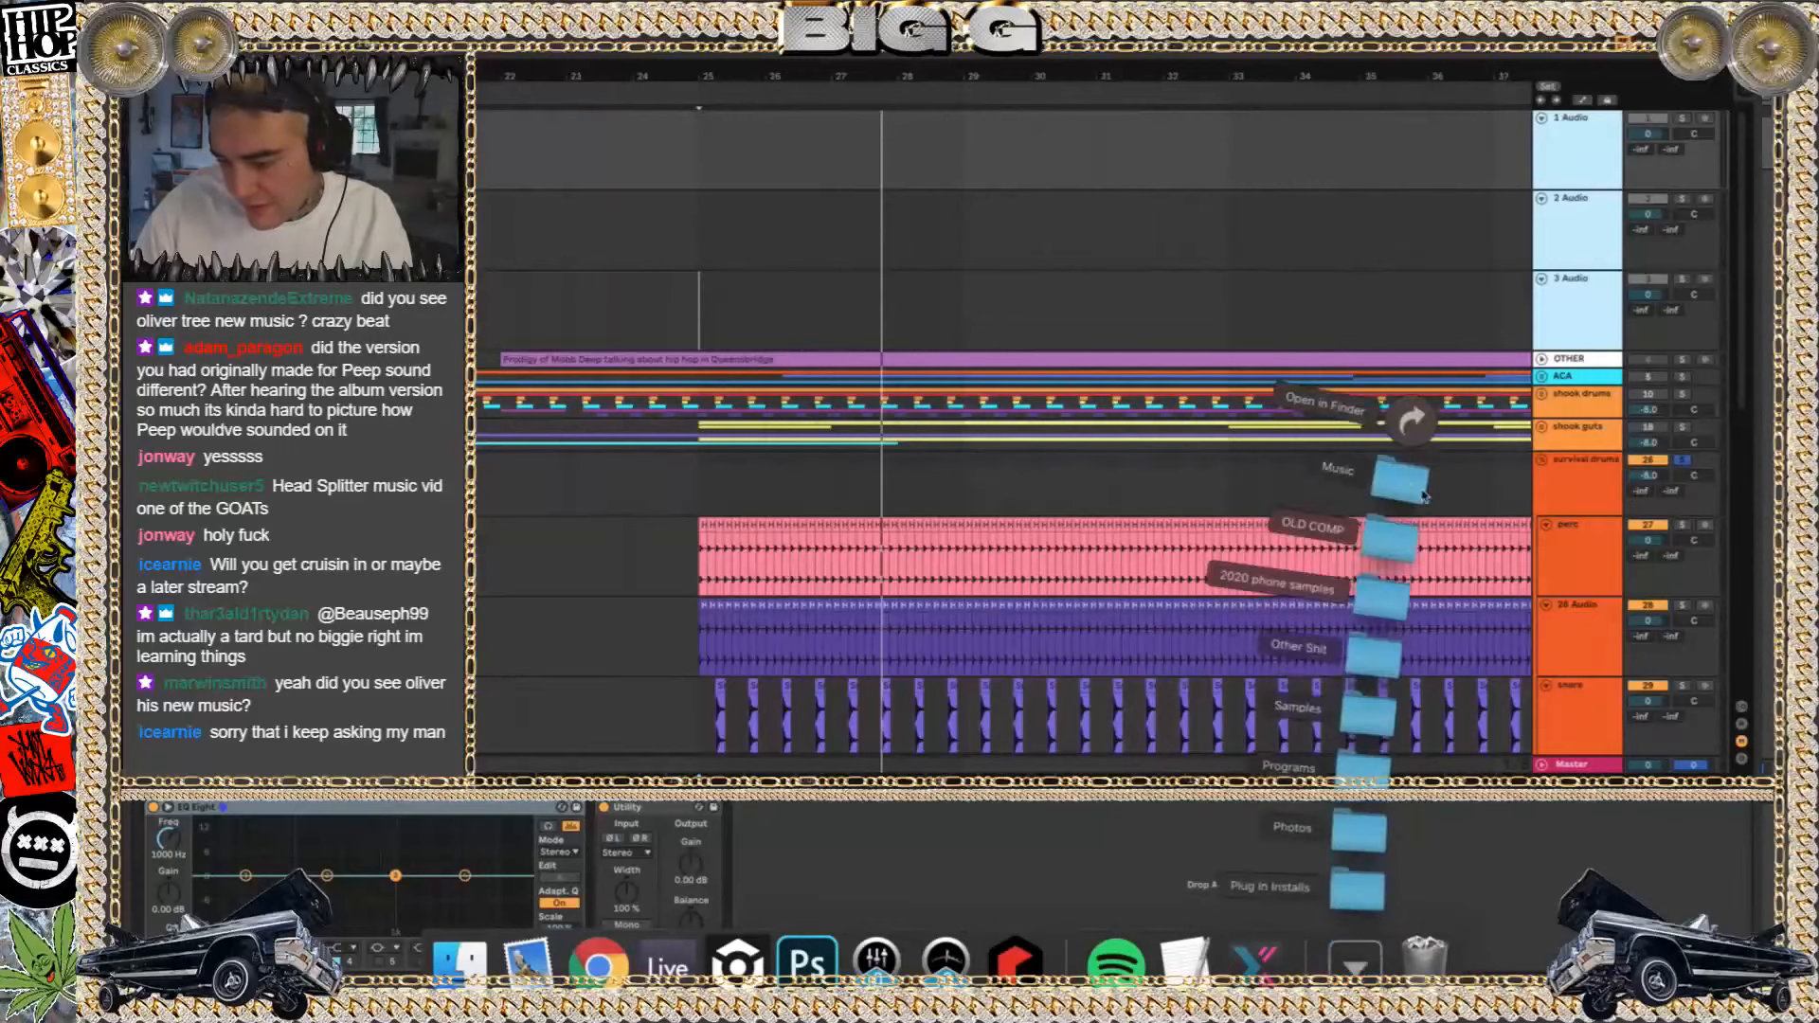
{"action": "left_click", "coordinate": [1453, 230]}
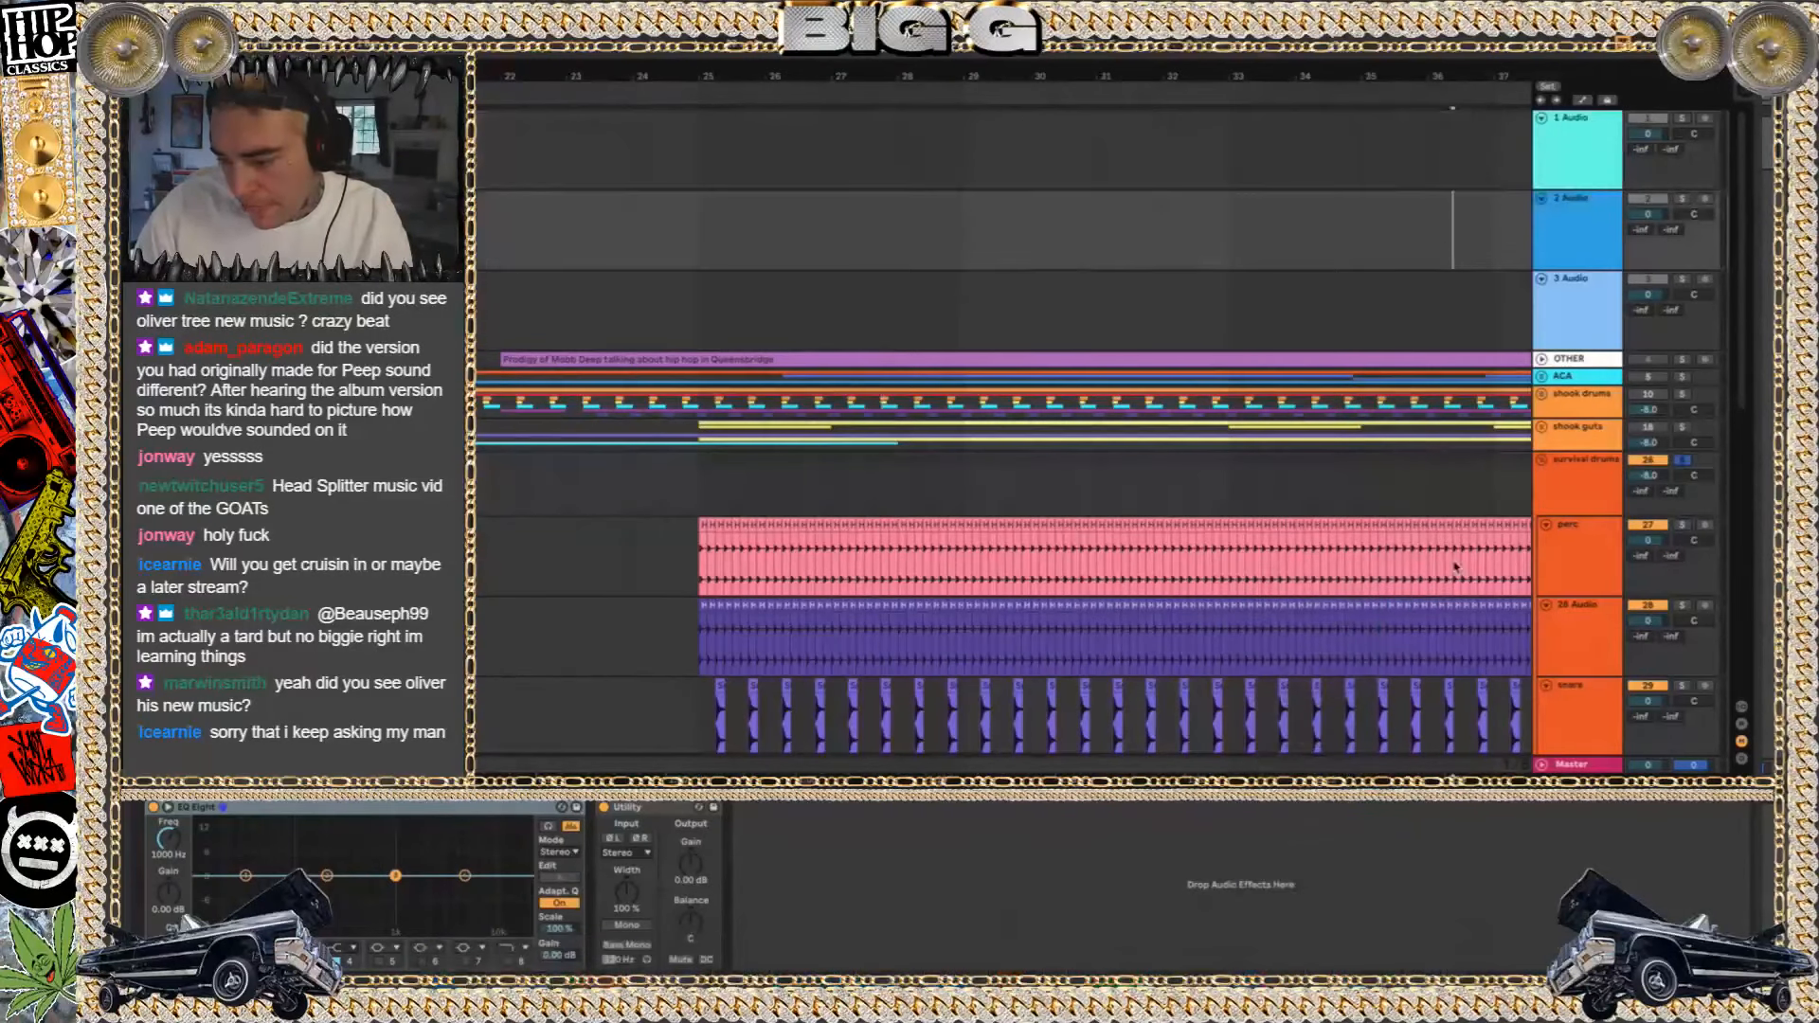
Turn off the Utility device on the Master track and switch the detail area to clip view
{"action": "left_click", "coordinate": [1589, 767]}
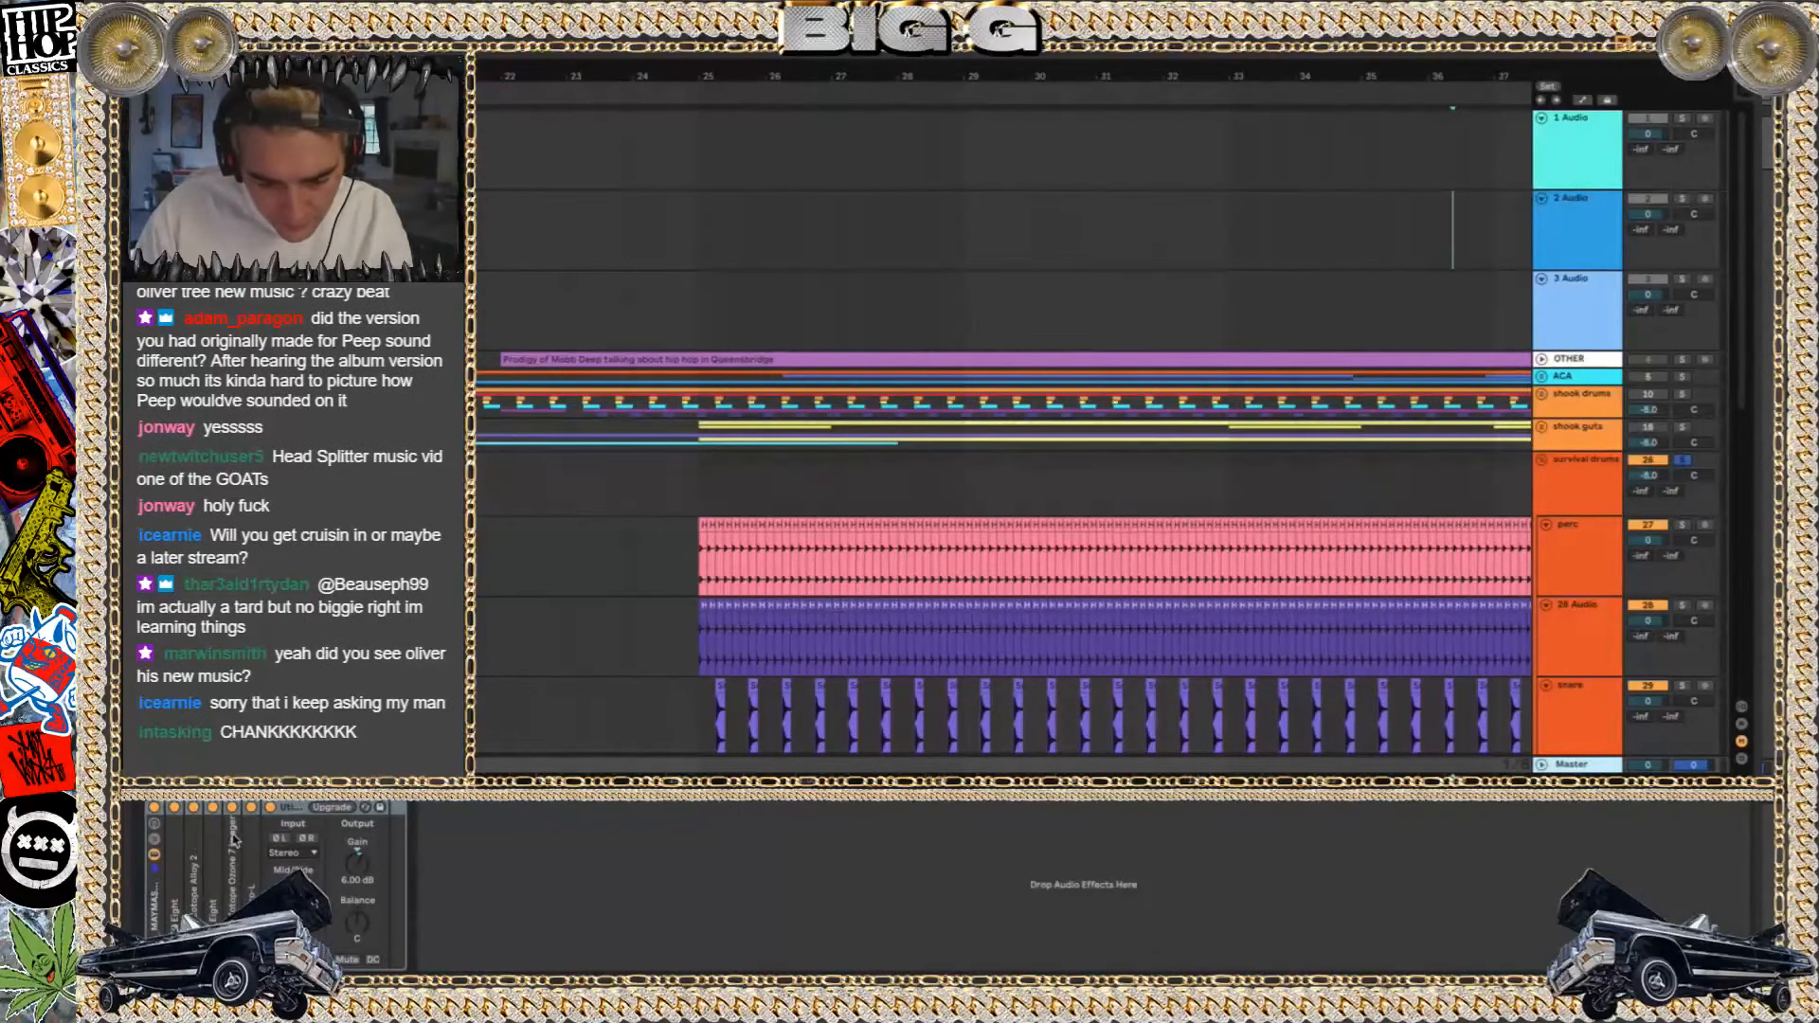
{"action": "left_click", "coordinate": [268, 809]}
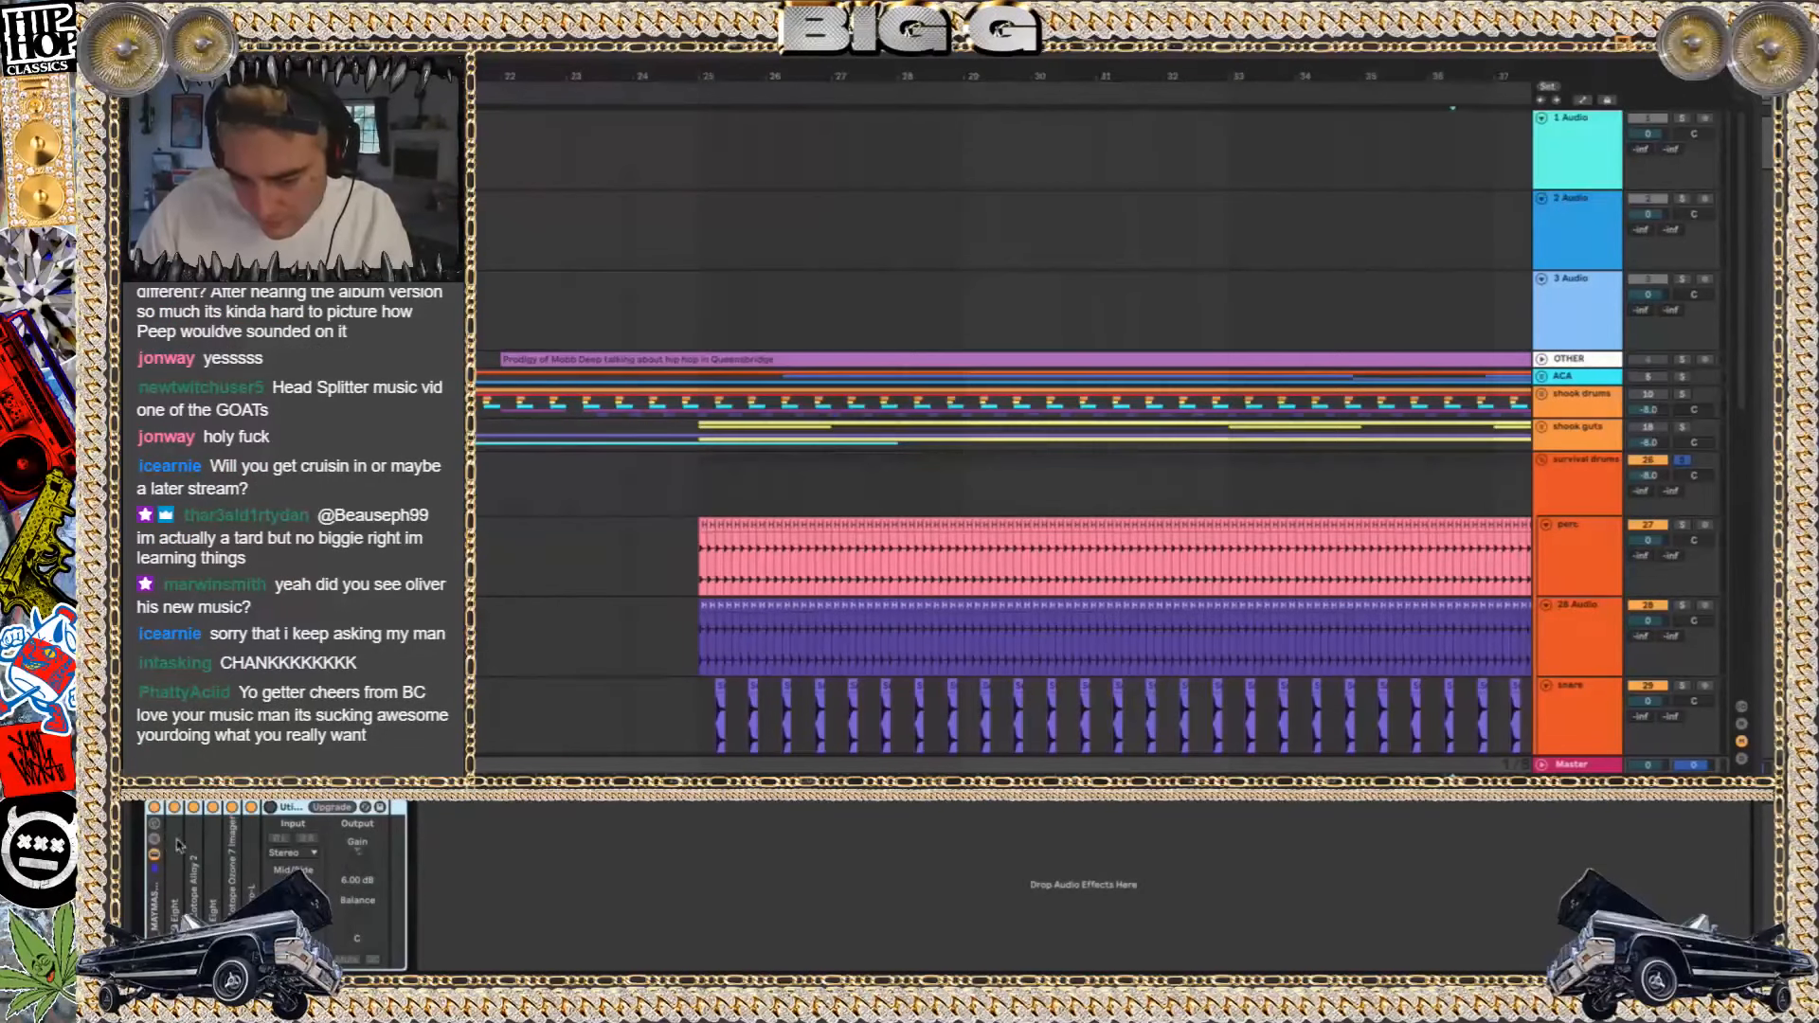
{"action": "key", "text": "shift+Tab"}
{"action": "key", "text": "shift+Tab"}
{"action": "key", "text": "shift+Tab"}
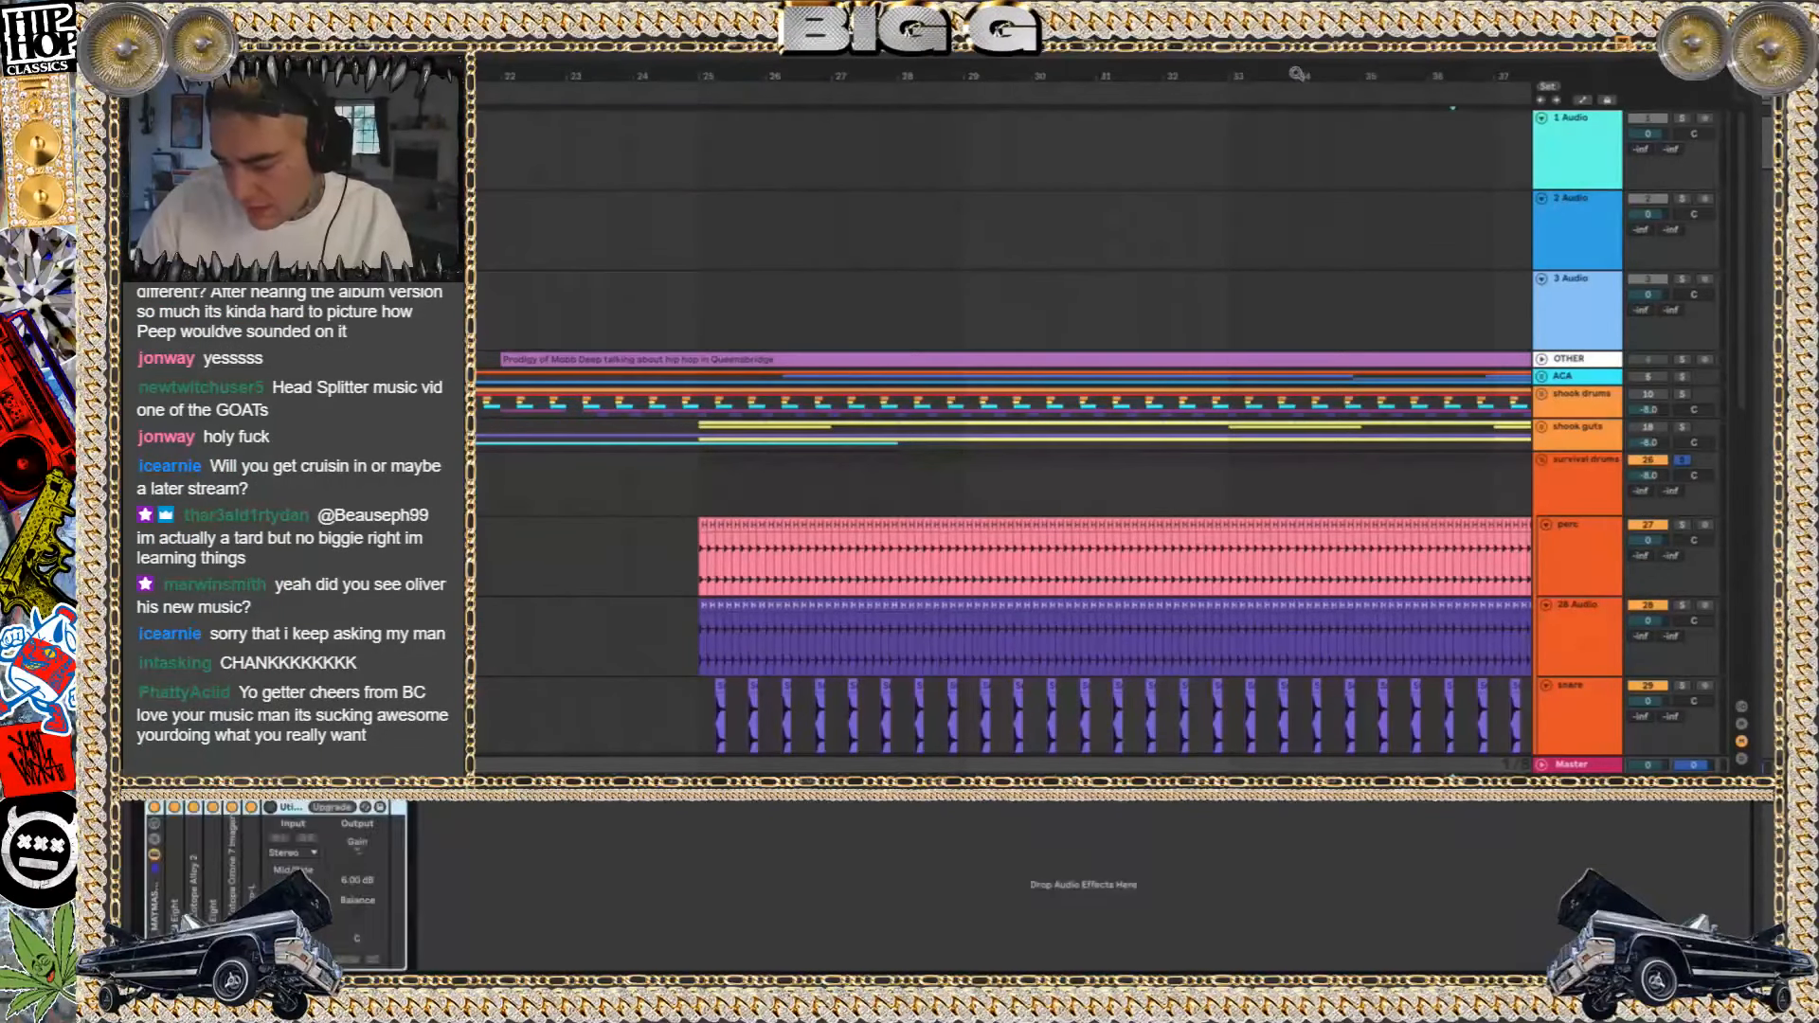
Replay the soloed survival drums from bar 25 with the Master Utility off
{"action": "key", "text": "space"}
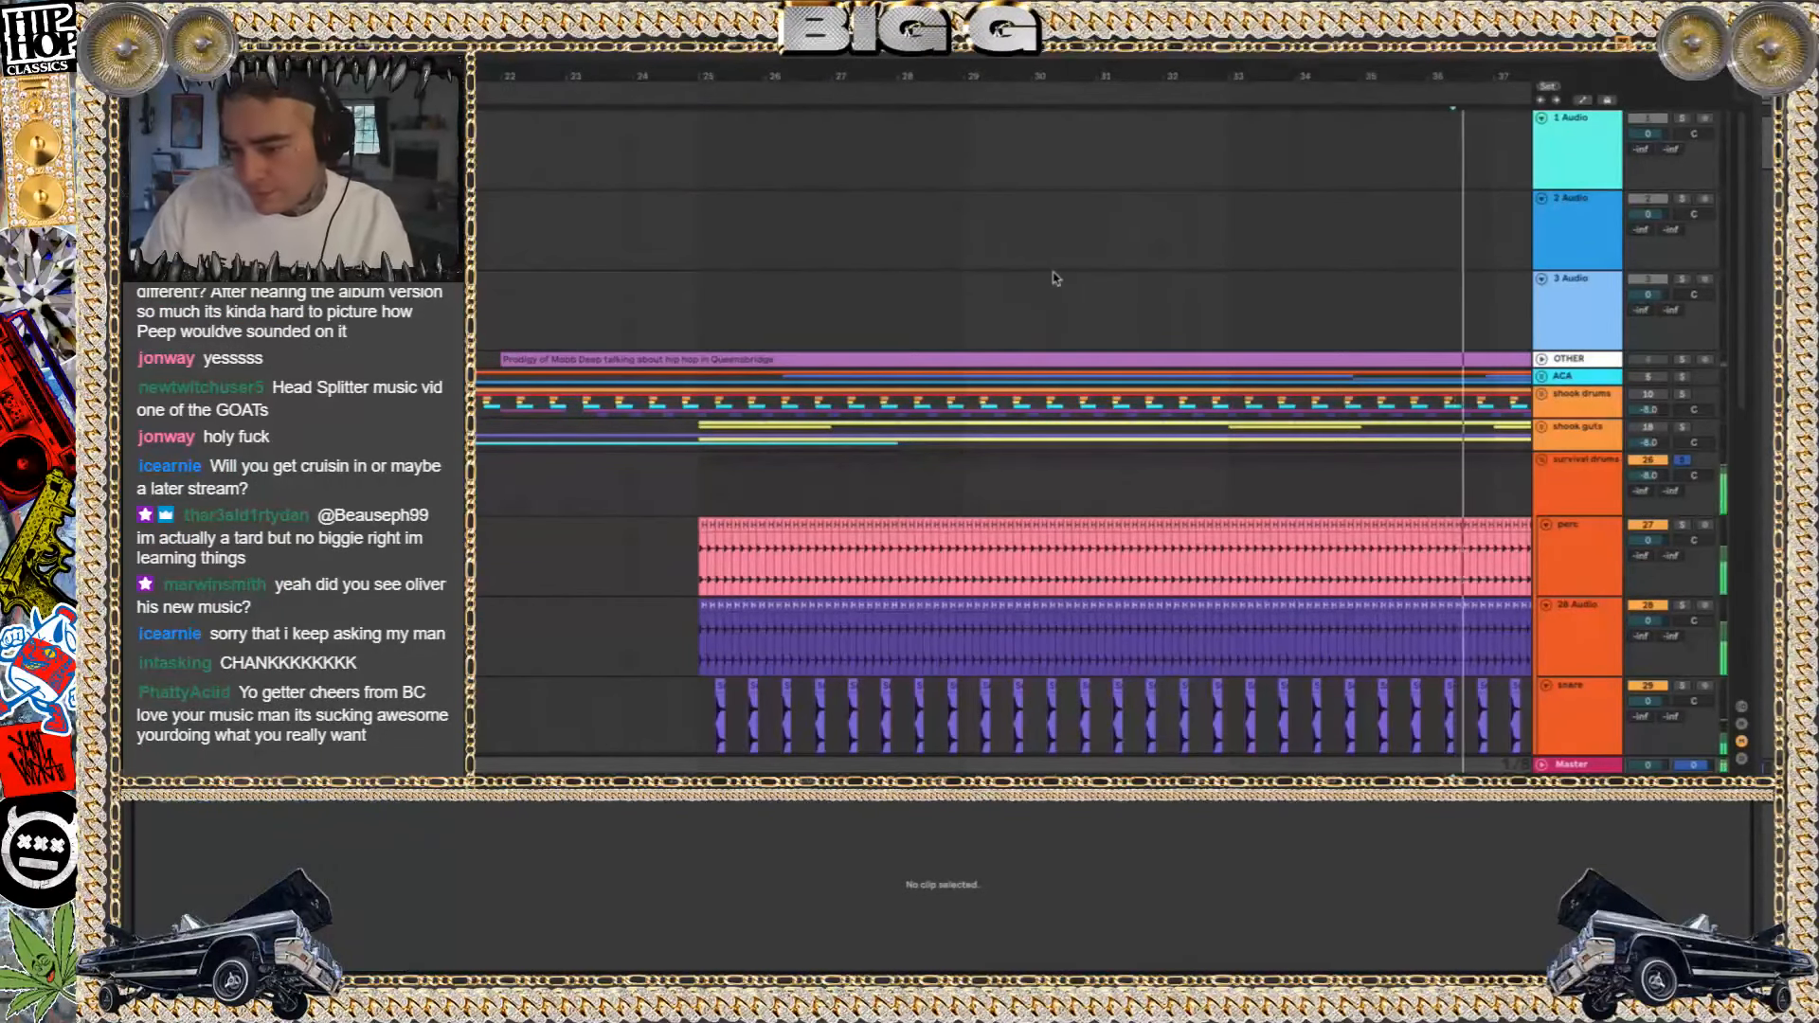
{"action": "left_click", "coordinate": [697, 270]}
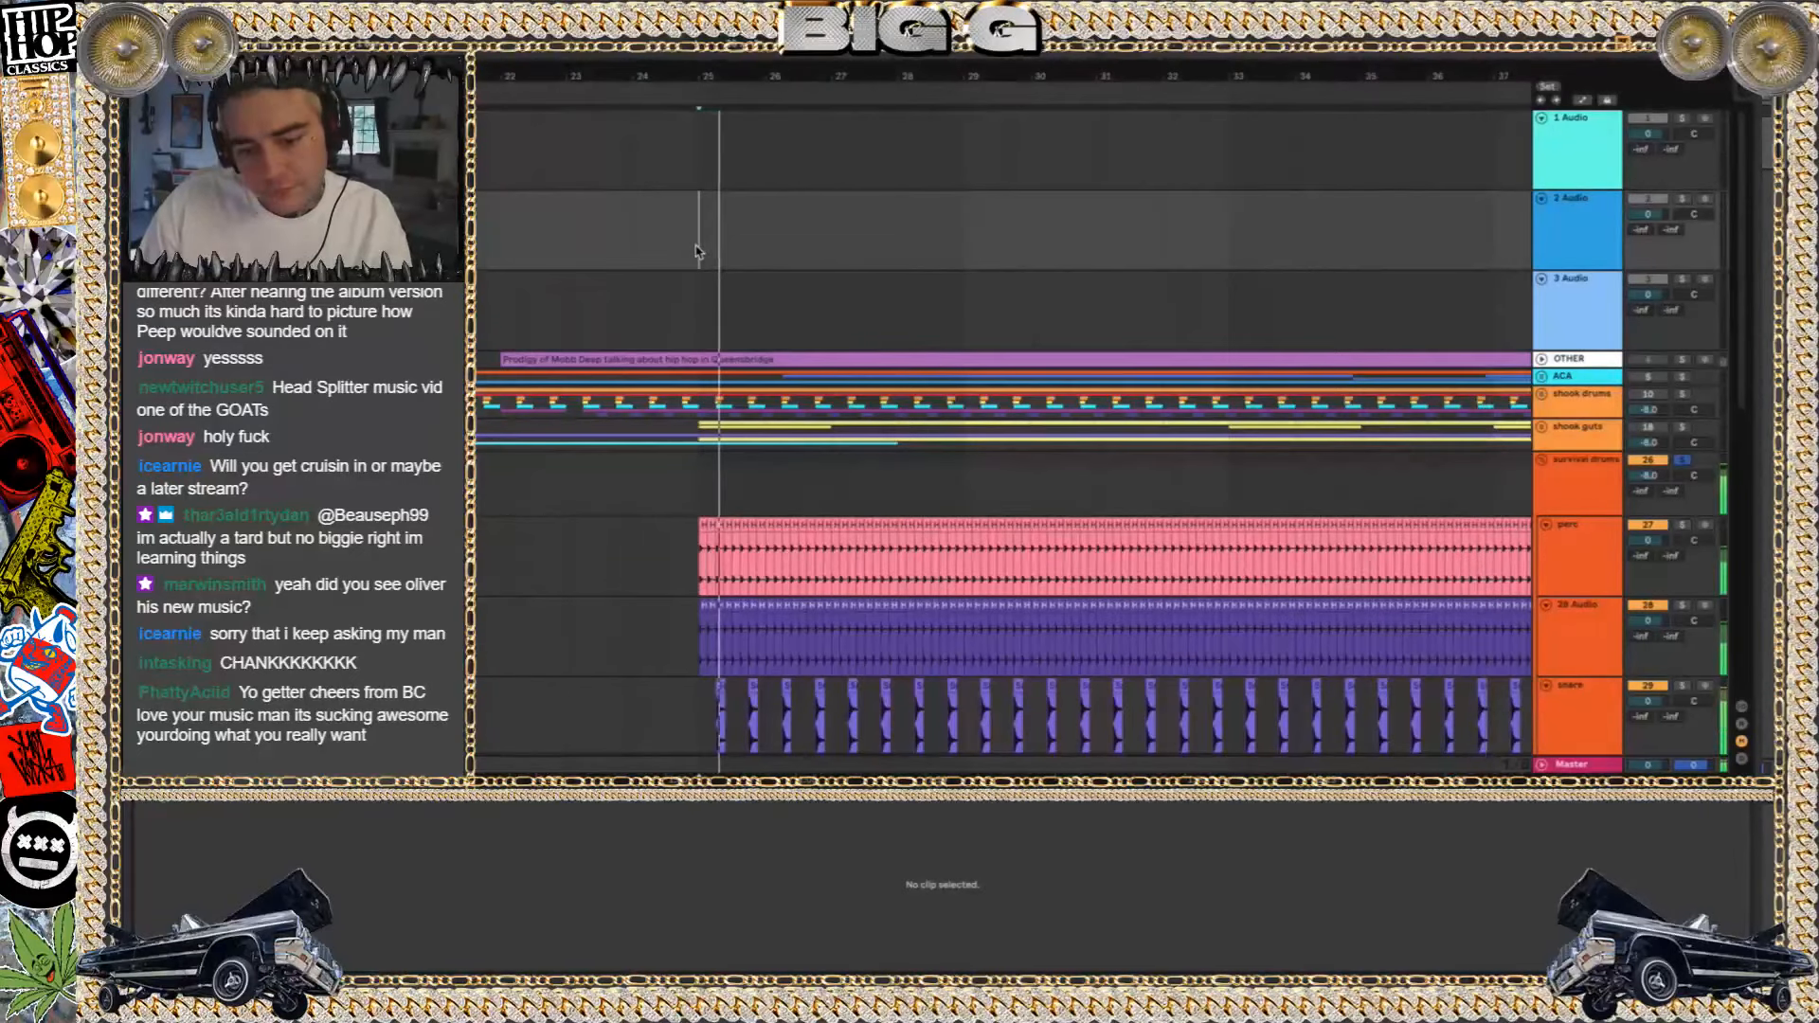
{"action": "scroll", "coordinate": [621, 432], "scroll_direction": "down", "scroll_amount": 5}
{"action": "scroll", "coordinate": [620, 432], "scroll_direction": "up", "scroll_amount": 4}
Search the computer for "survi" and place Survival of the Fittest on the 2 Audio track at bar 25
{"action": "key", "text": "super+space"}
{"action": "type", "text": "survi"}
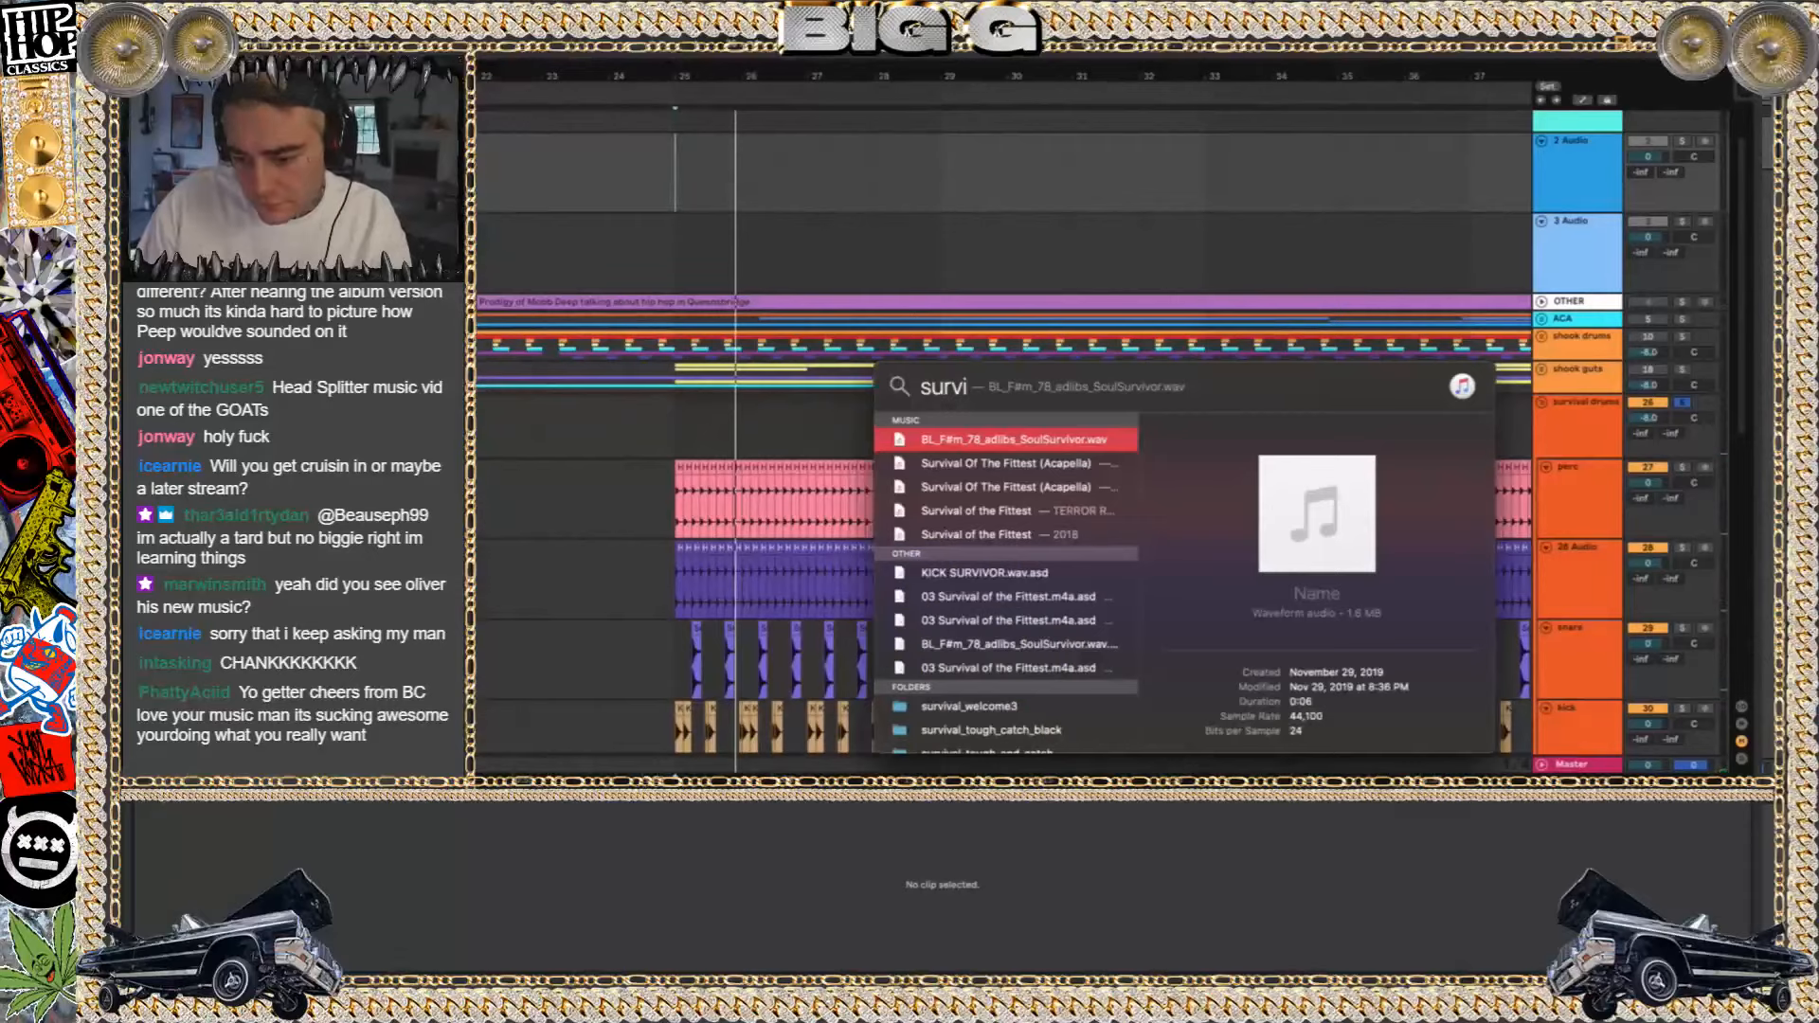
{"action": "key", "text": "Down"}
{"action": "key", "text": "Down"}
{"action": "key", "text": "Down"}
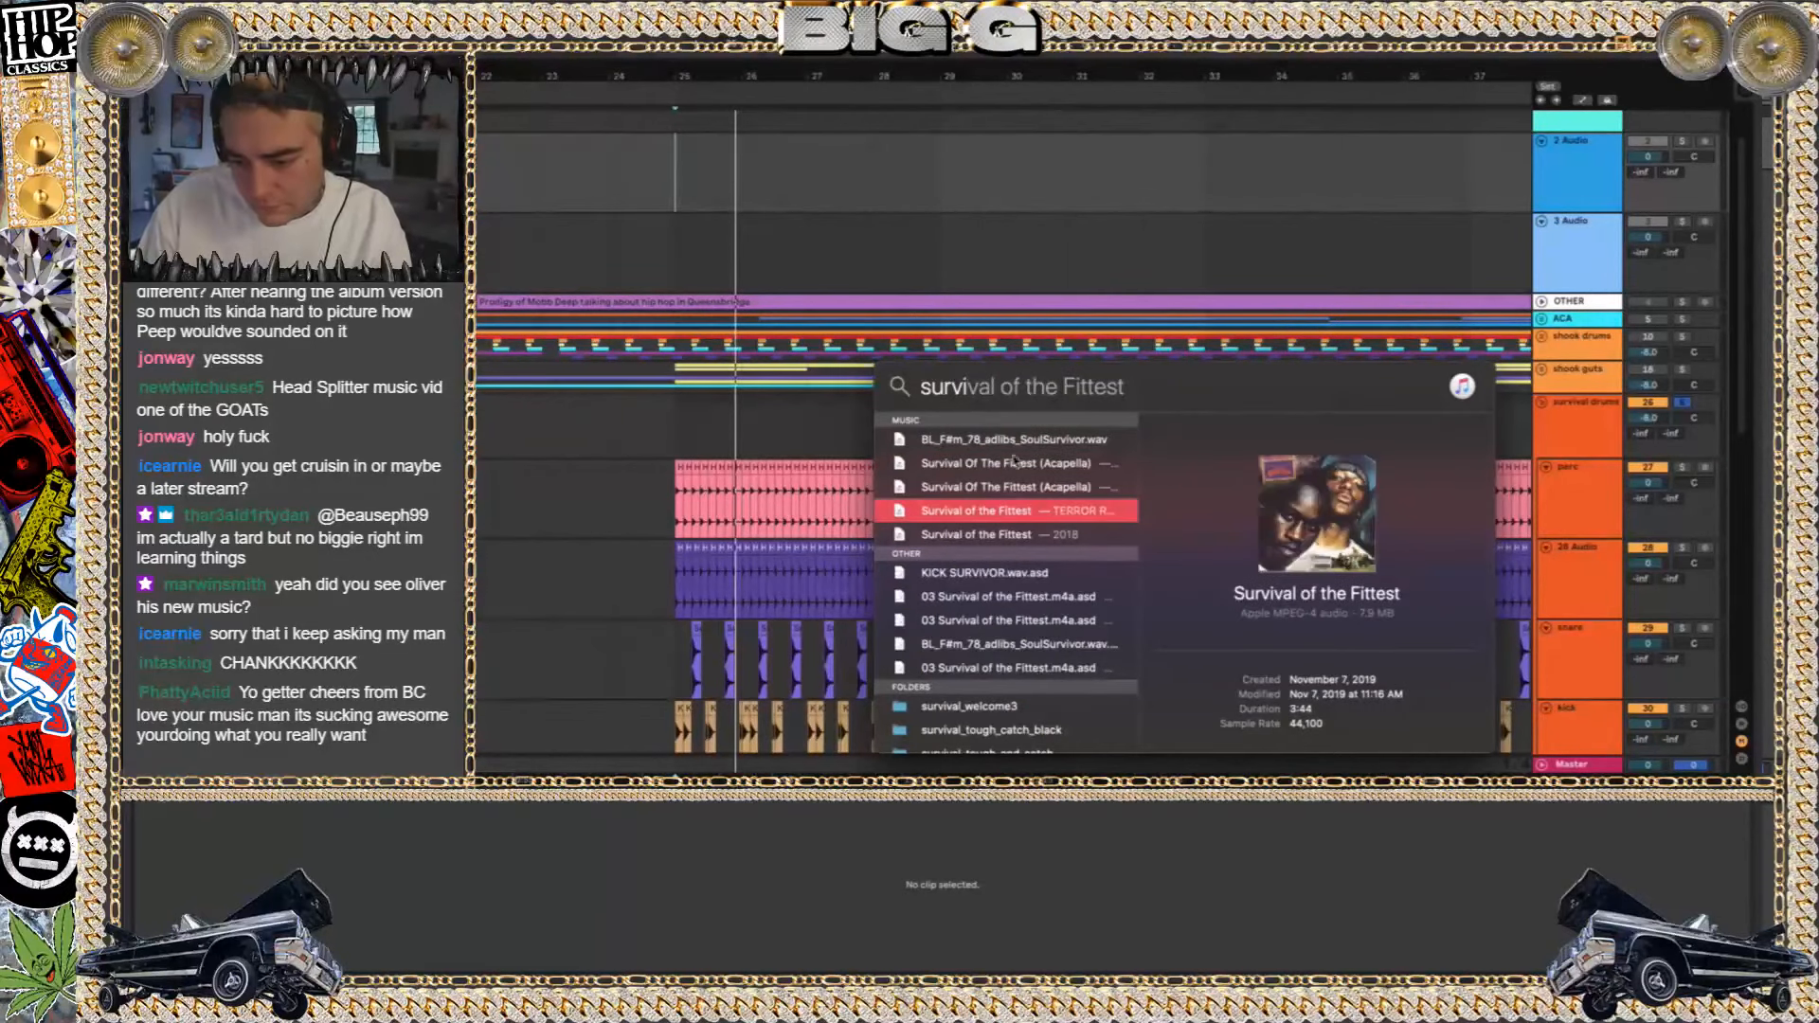
{"action": "left_click_drag", "start_coordinate": [1023, 515], "coordinate": [682, 174]}
{"action": "scroll", "coordinate": [682, 173], "scroll_direction": "up", "scroll_amount": 2}
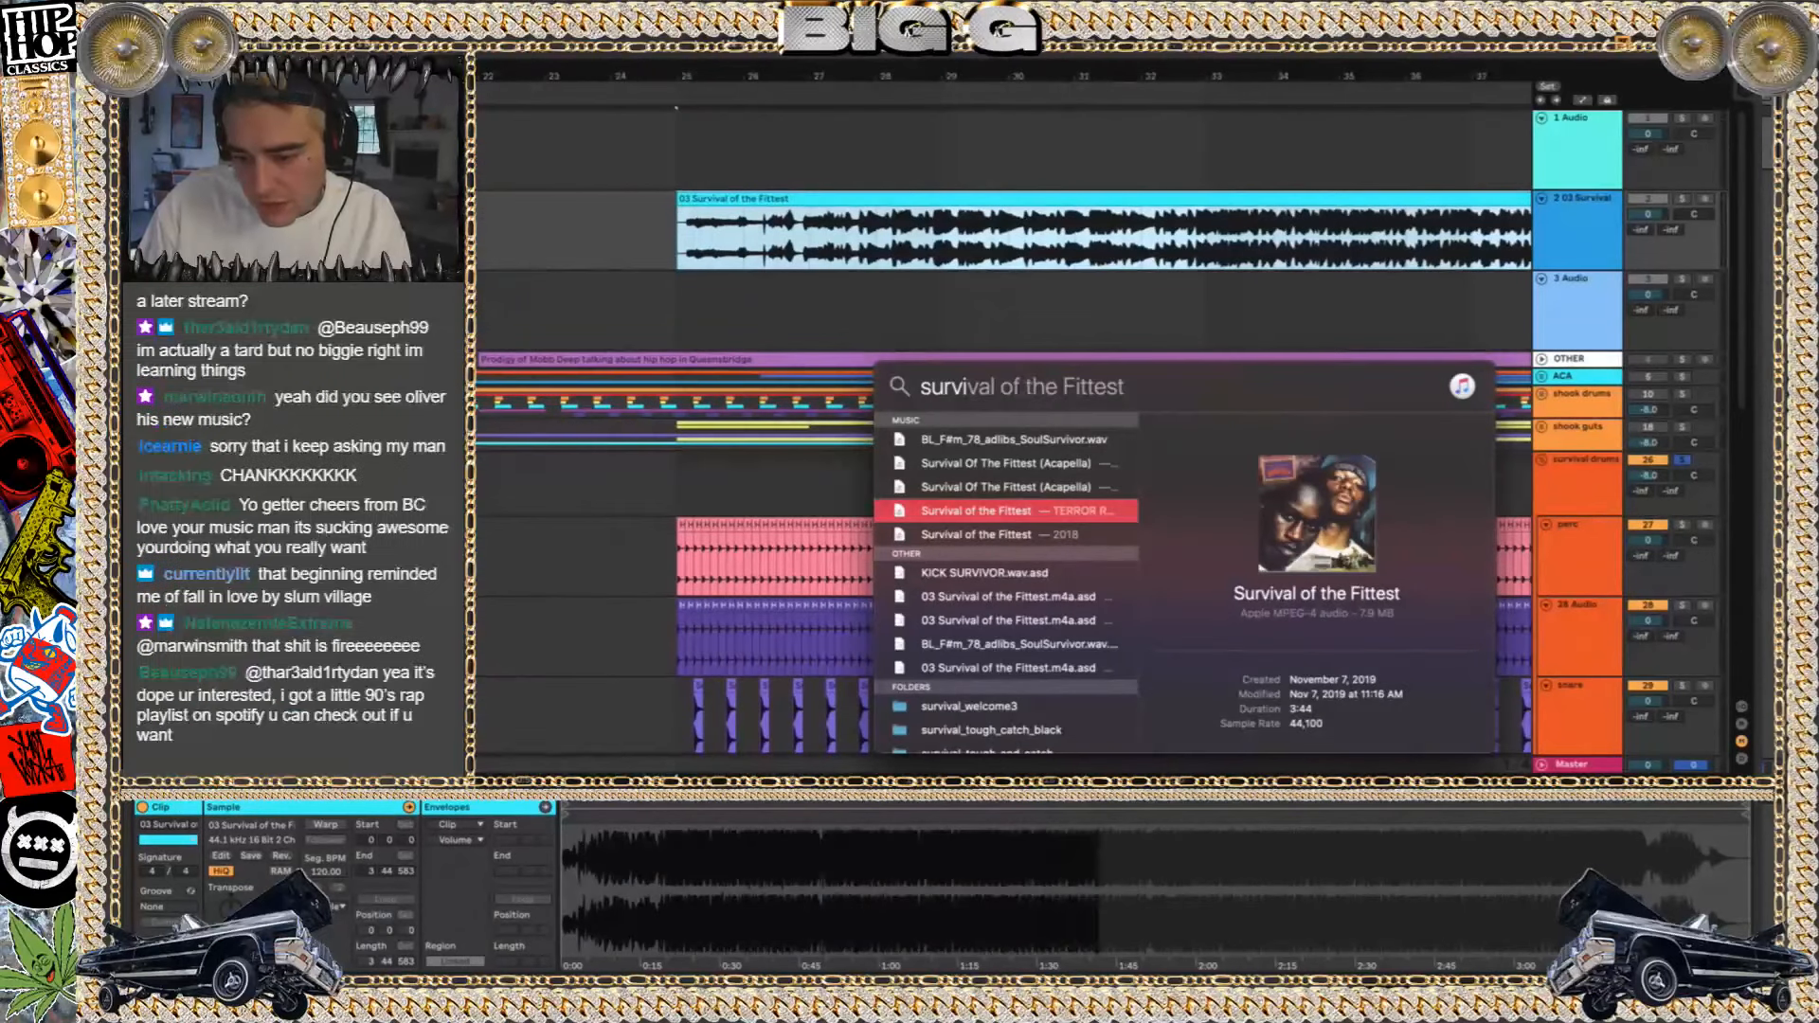
Search the computer for "shook" and move the search window aside
{"action": "key", "text": "BackSpace"}
{"action": "key", "text": "BackSpace"}
{"action": "key", "text": "BackSpace"}
{"action": "key", "text": "BackSpace"}
{"action": "type", "text": "hook"}
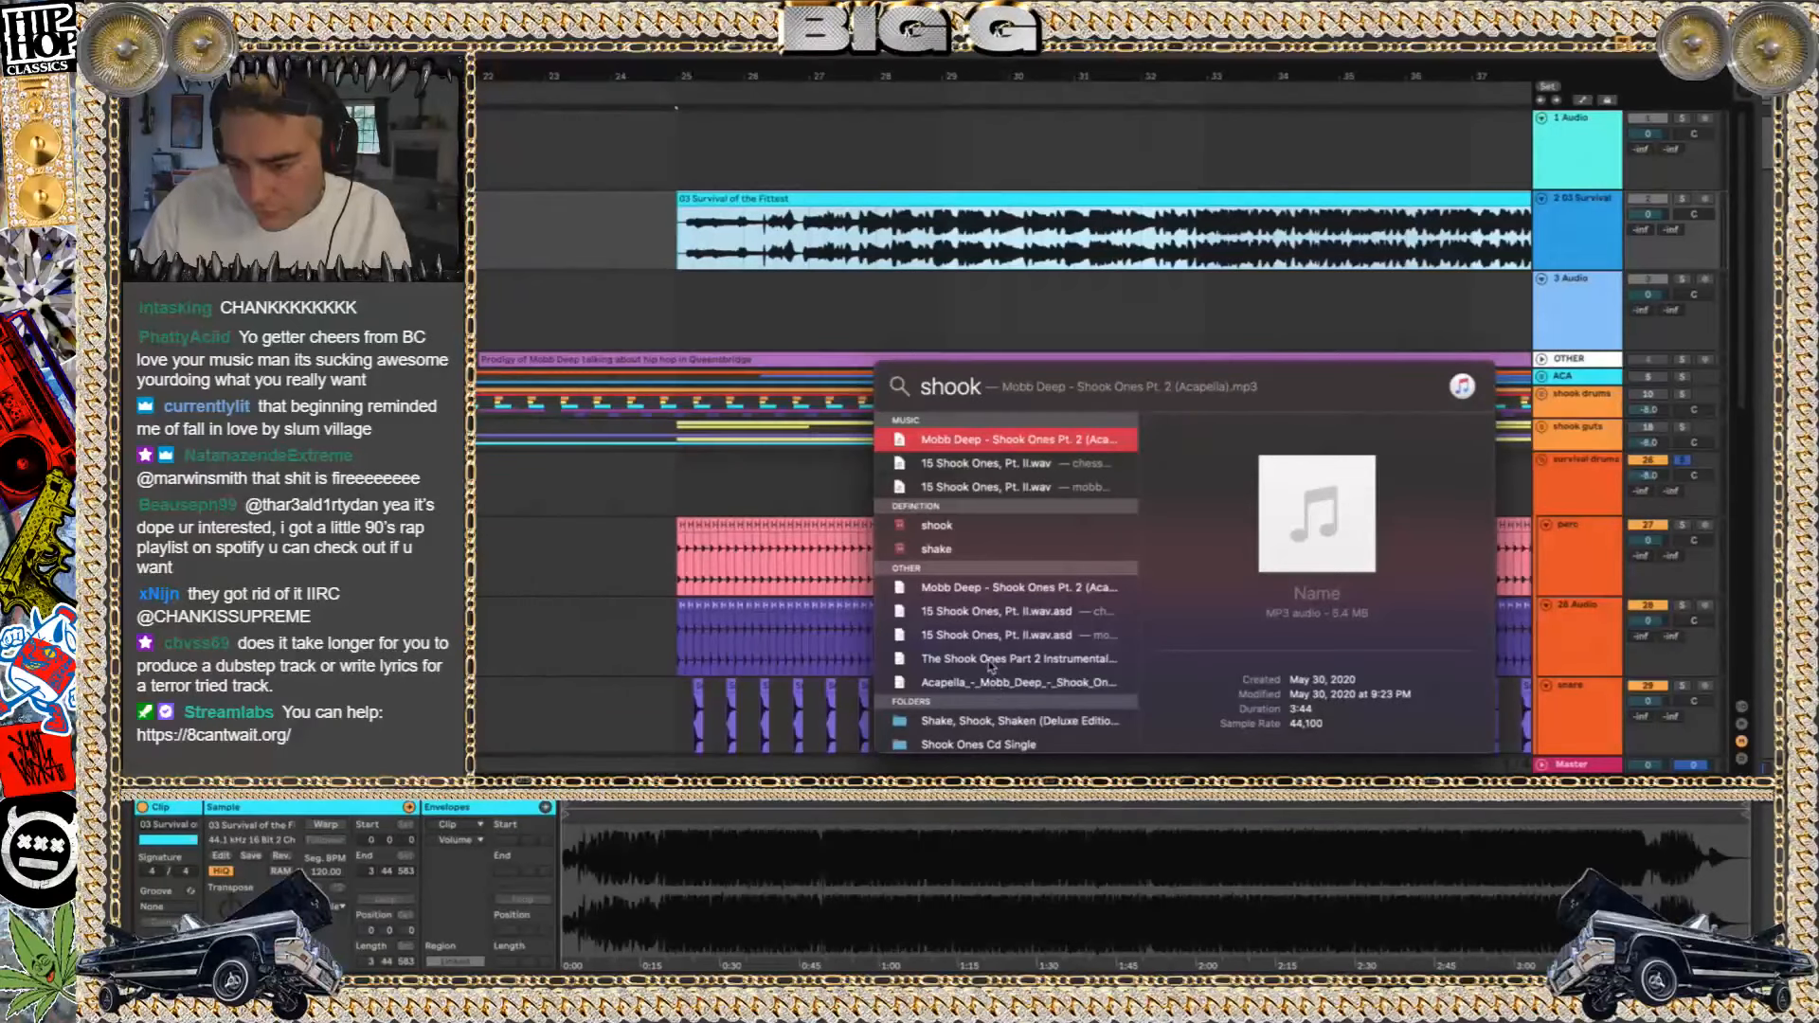
{"action": "left_click_drag", "start_coordinate": [1006, 393], "coordinate": [868, 387]}
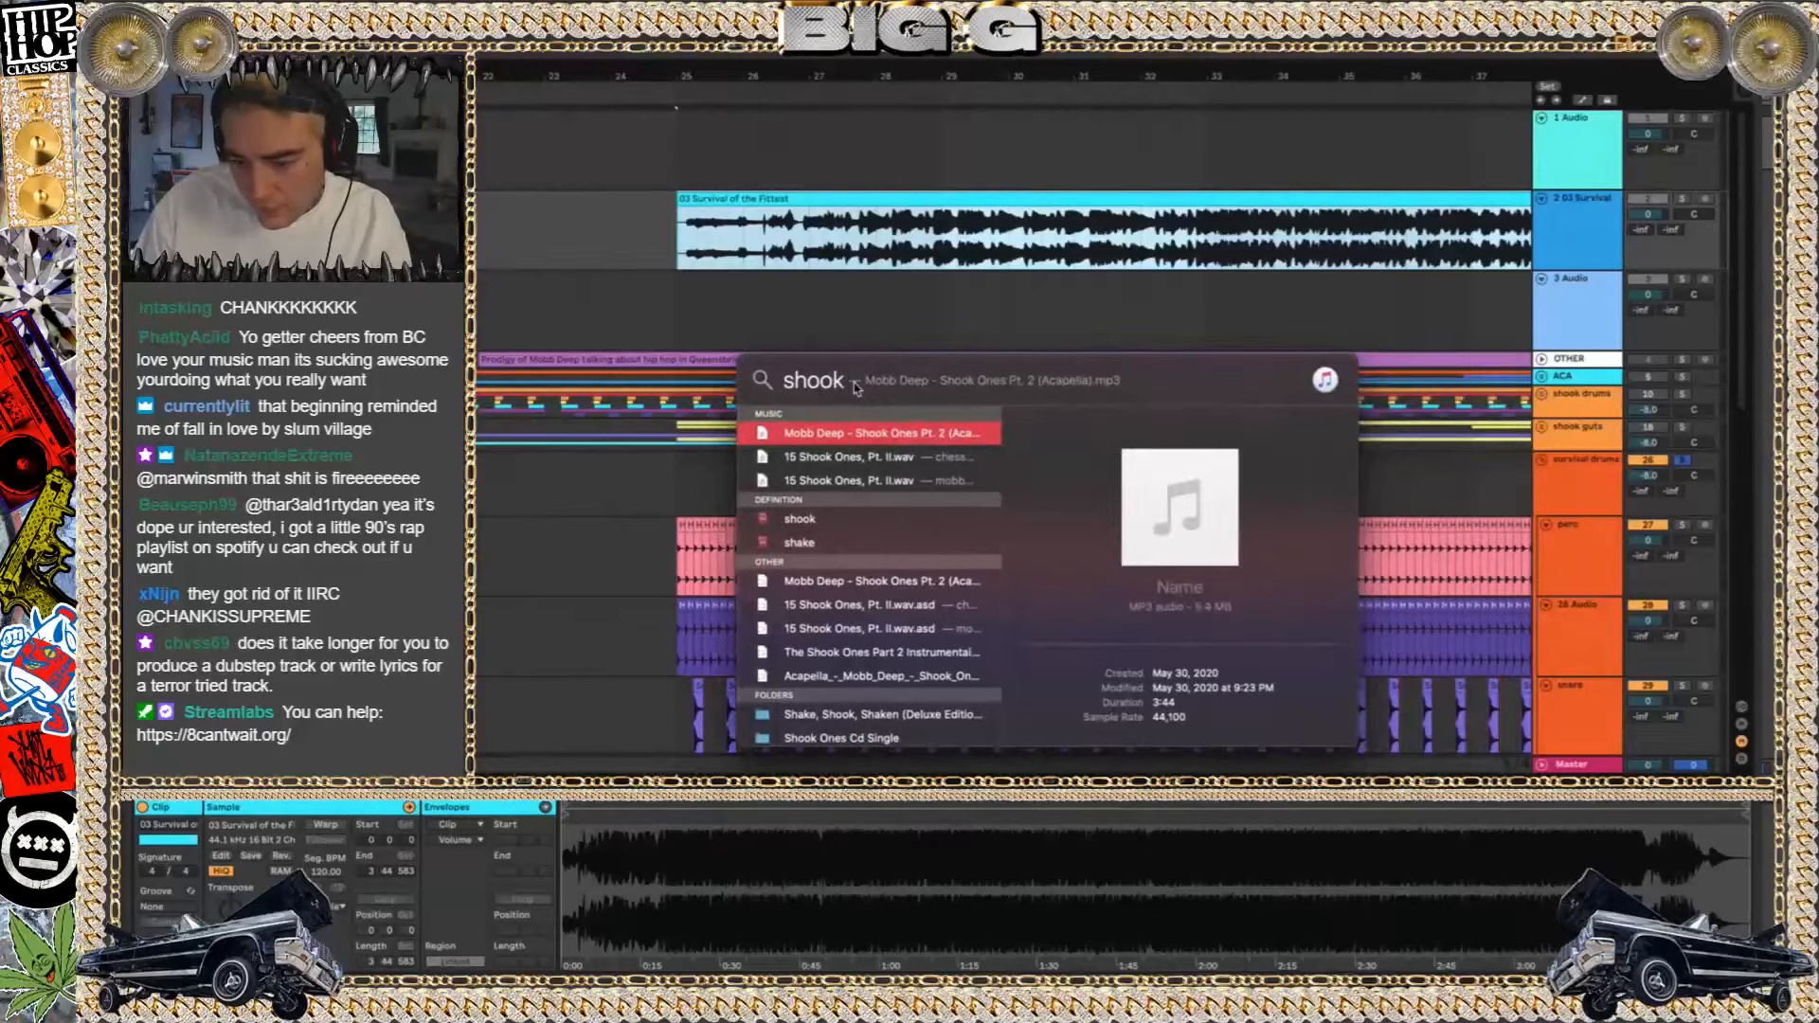
Search the computer for "hell on earth"
{"action": "key", "text": "BackSpace"}
{"action": "key", "text": "BackSpace"}
{"action": "key", "text": "BackSpace"}
{"action": "key", "text": "BackSpace"}
{"action": "key", "text": "BackSpace"}
{"action": "type", "text": "hell o"}
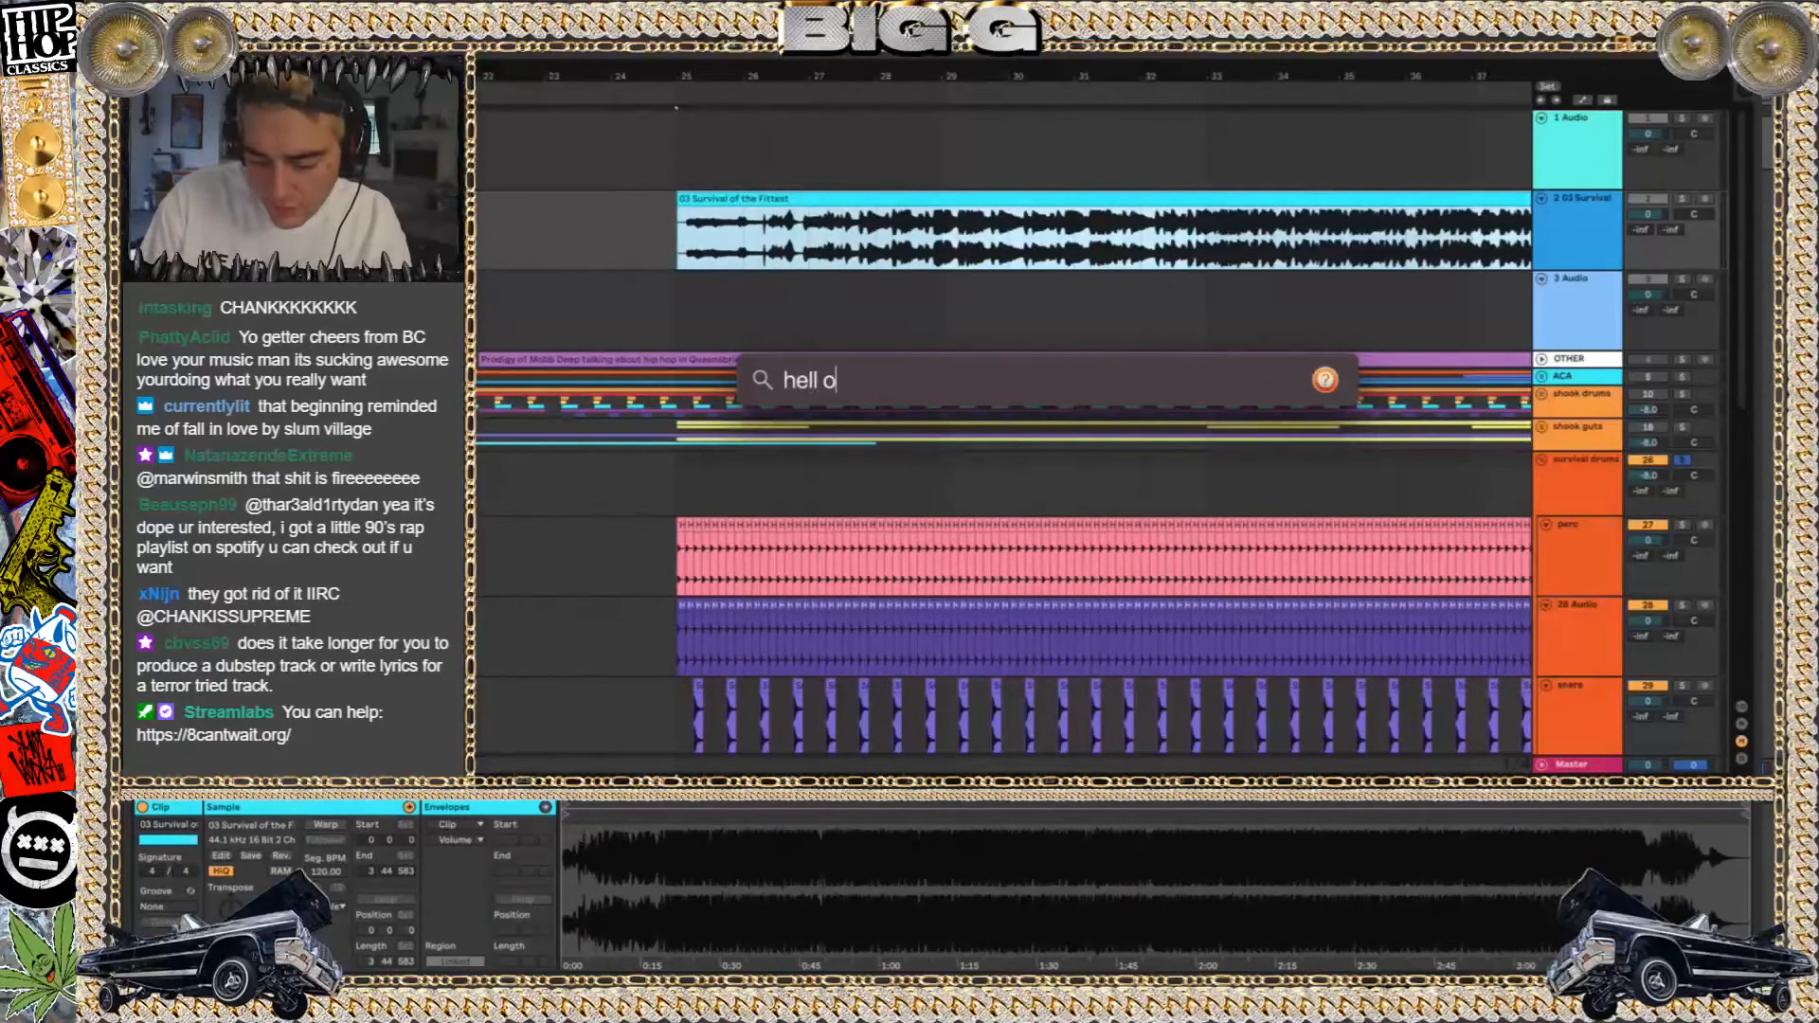
{"action": "type", "text": "n earth"}
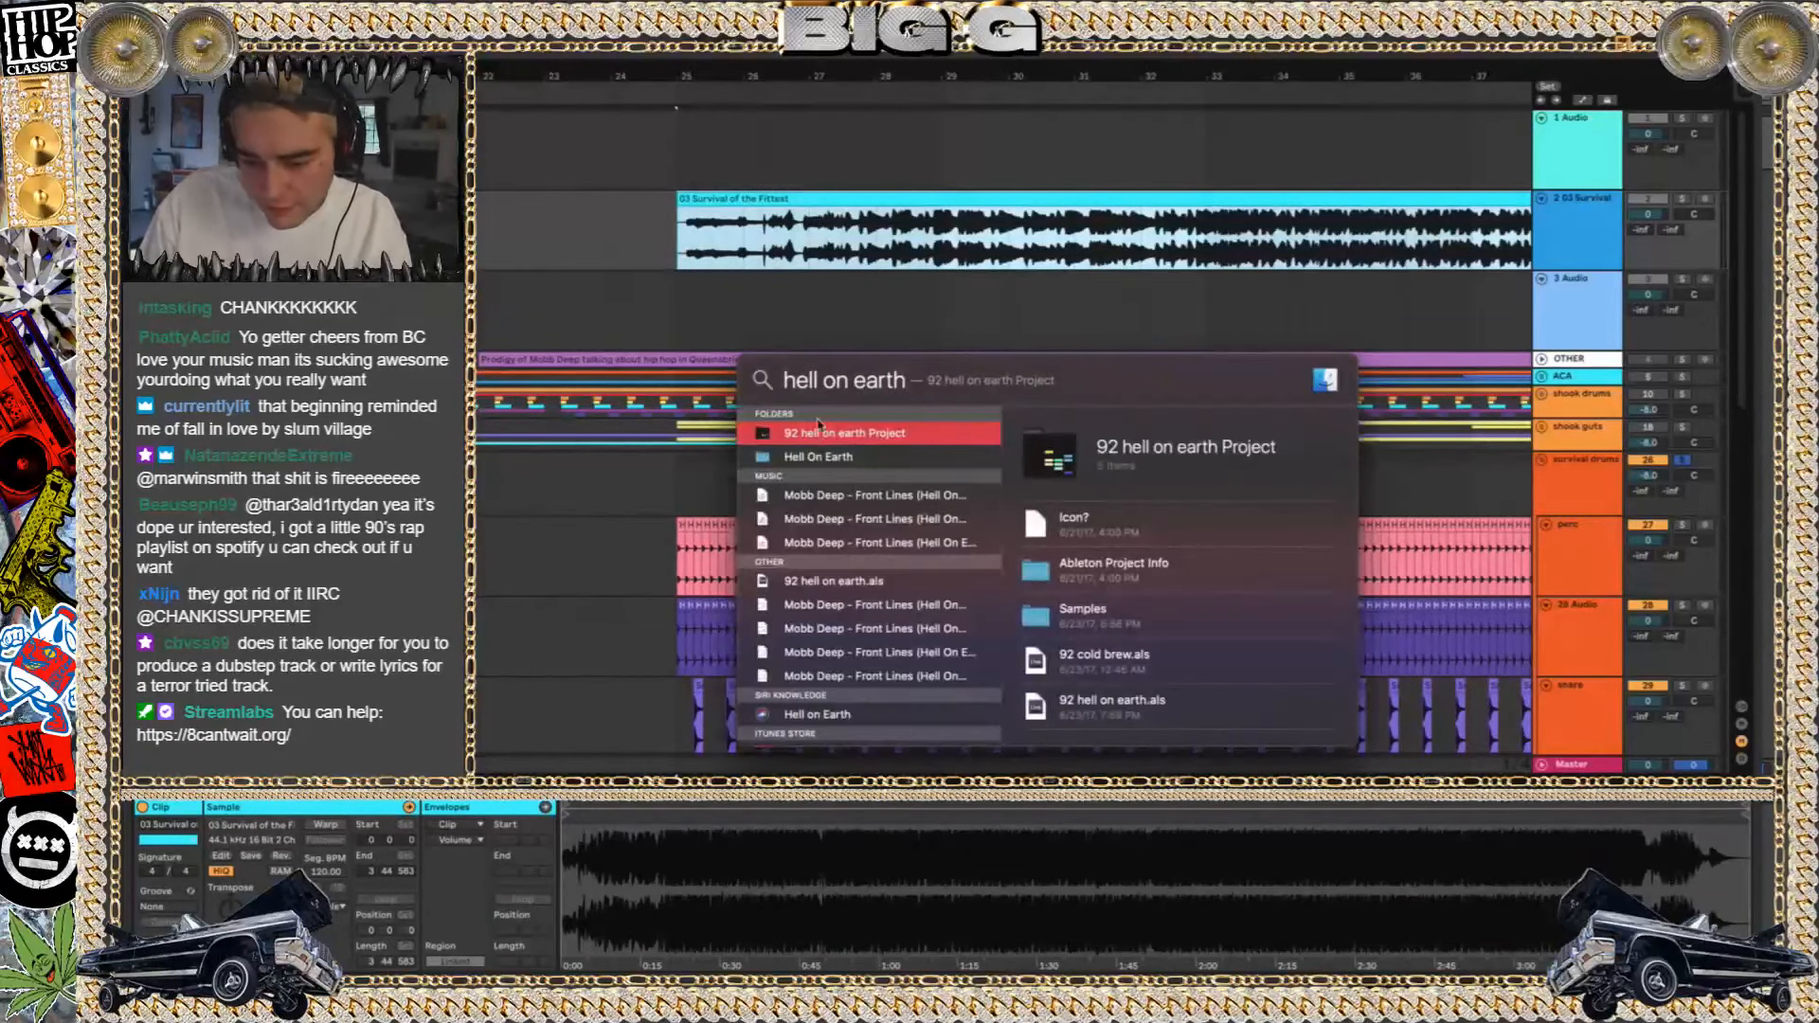
Compare the Mobb Deep results and place Front Lines (Hell On Earth) (Instrumental) (1996) HQ on the 1 Audio track at bar 25
{"action": "left_click", "coordinate": [839, 493]}
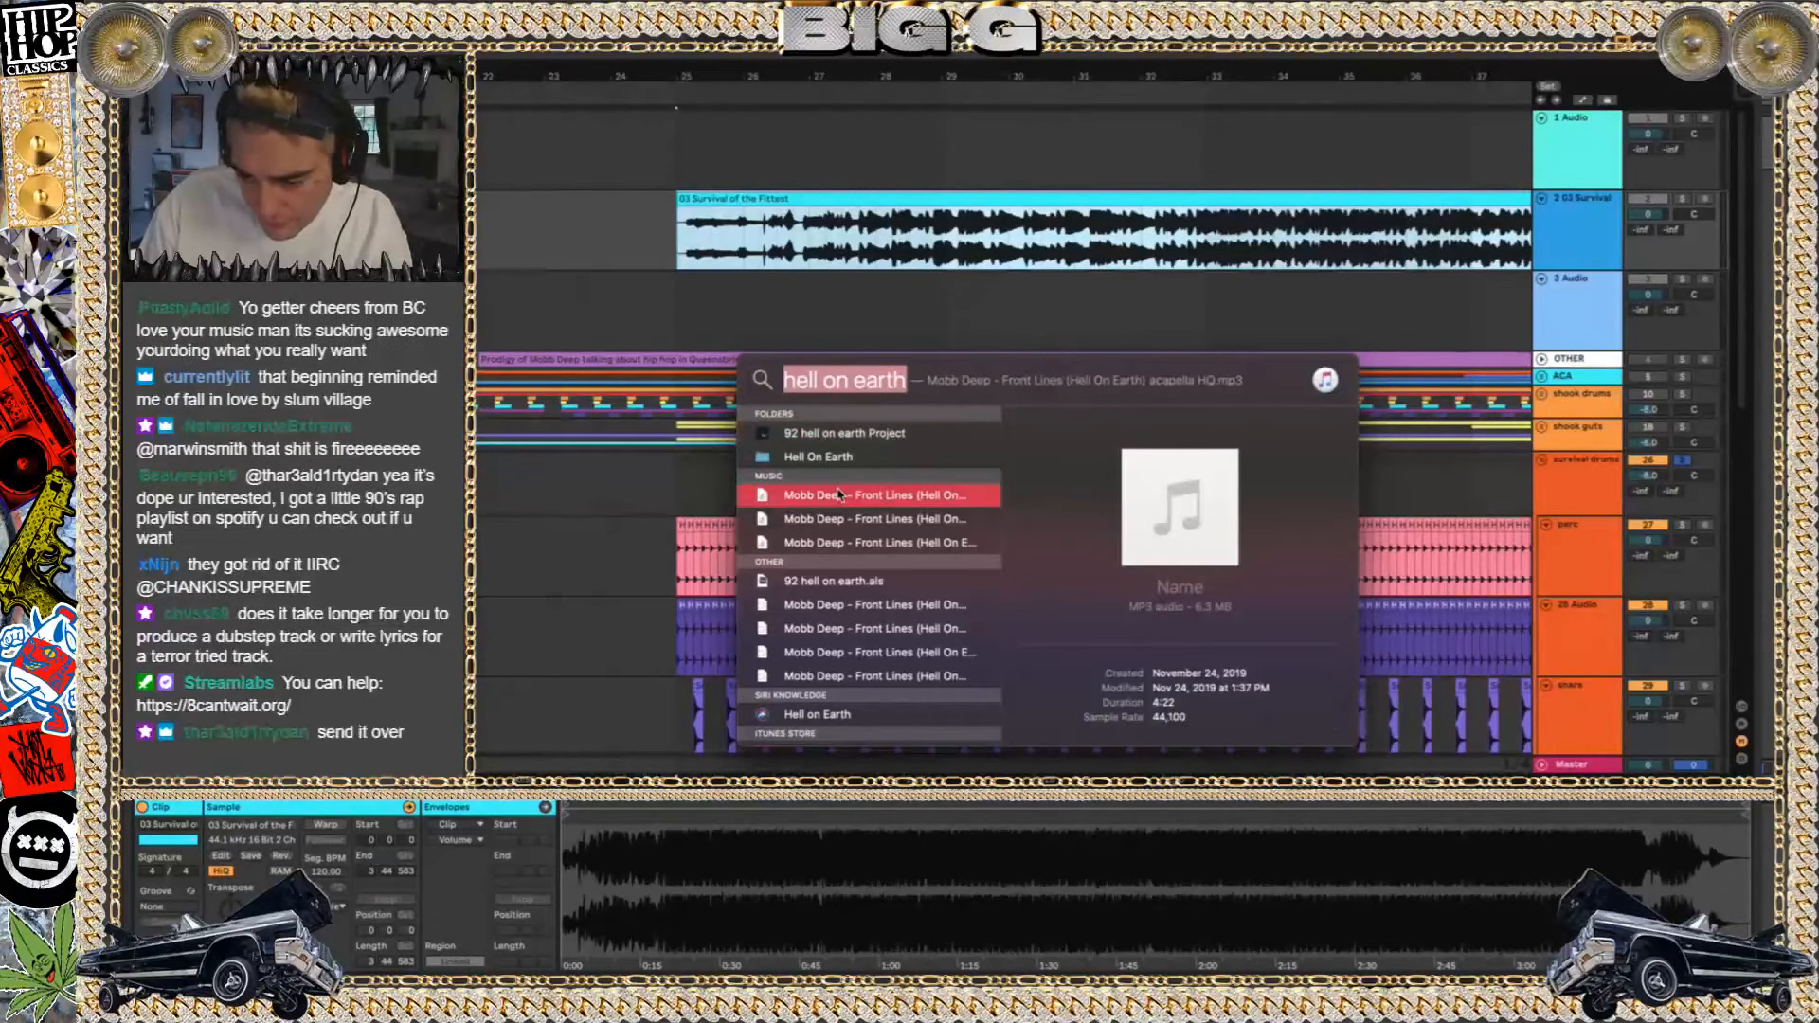
{"action": "key", "text": "Down"}
{"action": "key", "text": "Down"}
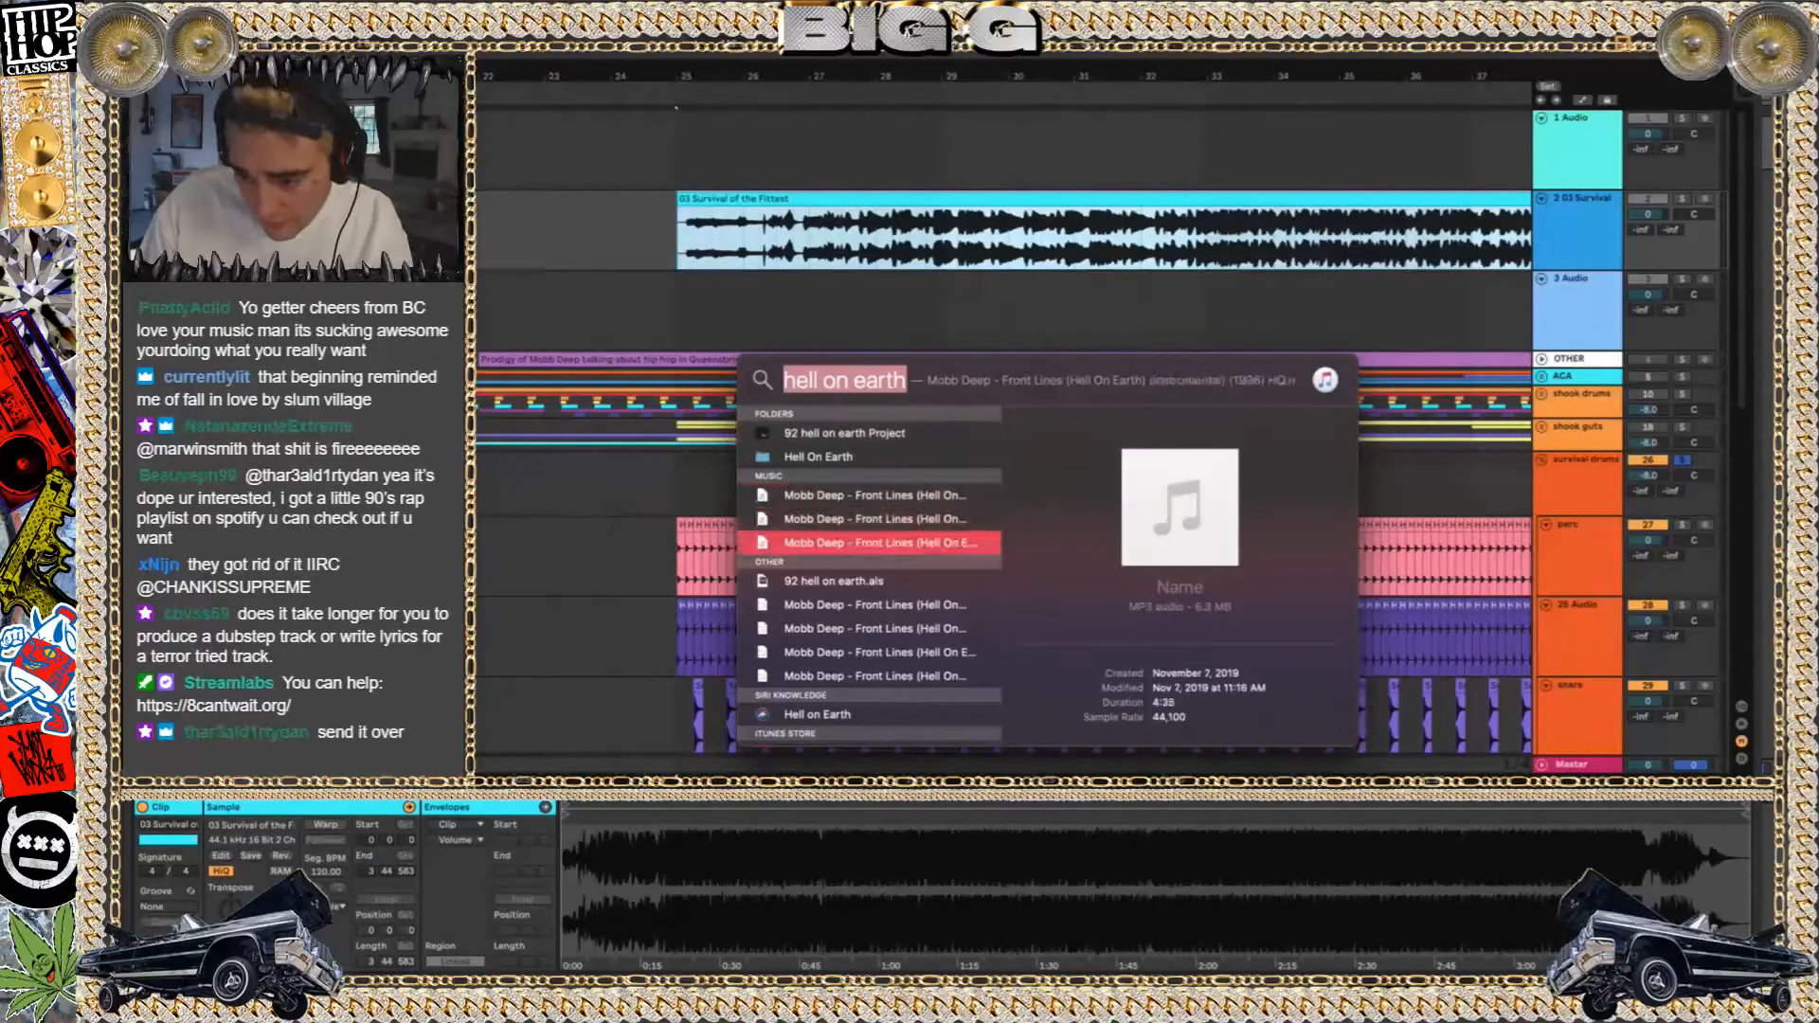
{"action": "key", "text": "Down"}
{"action": "key", "text": "Up"}
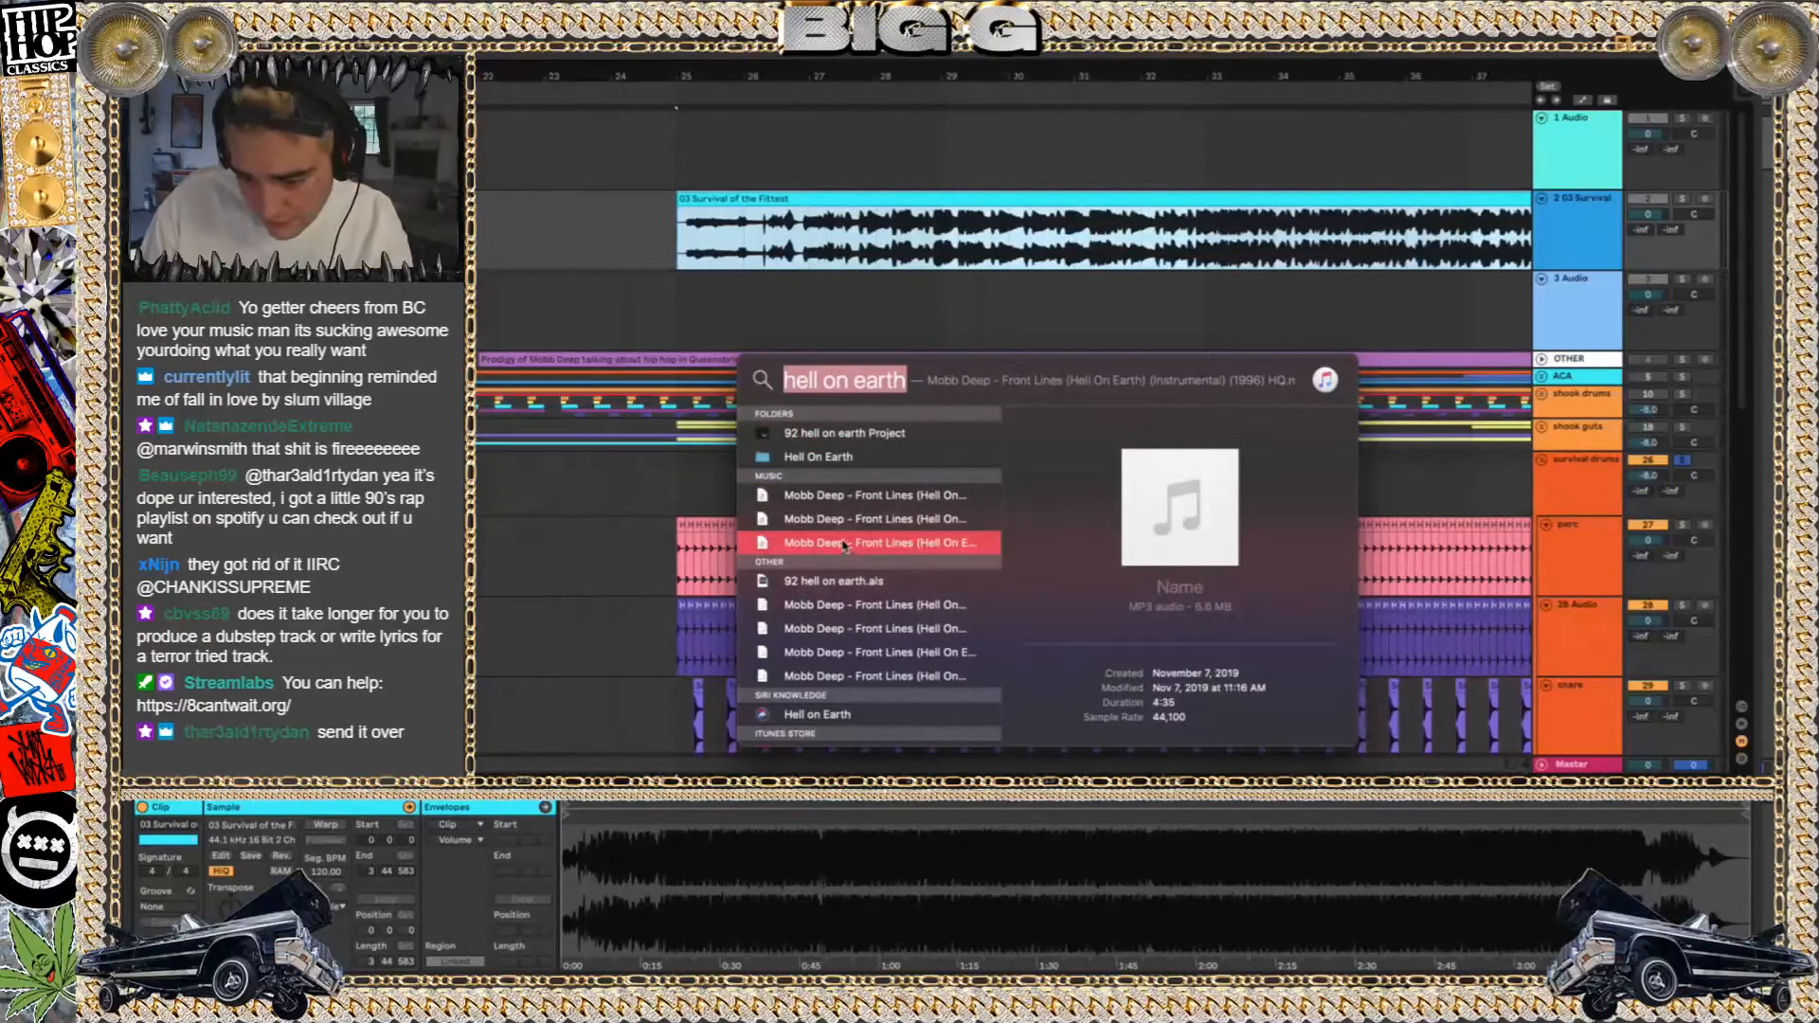
{"action": "left_click_drag", "start_coordinate": [833, 540], "coordinate": [678, 150]}
Switch the solo from survival drums to the Survival of the Fittest track and play its clip from the start
{"action": "left_click", "coordinate": [1682, 459]}
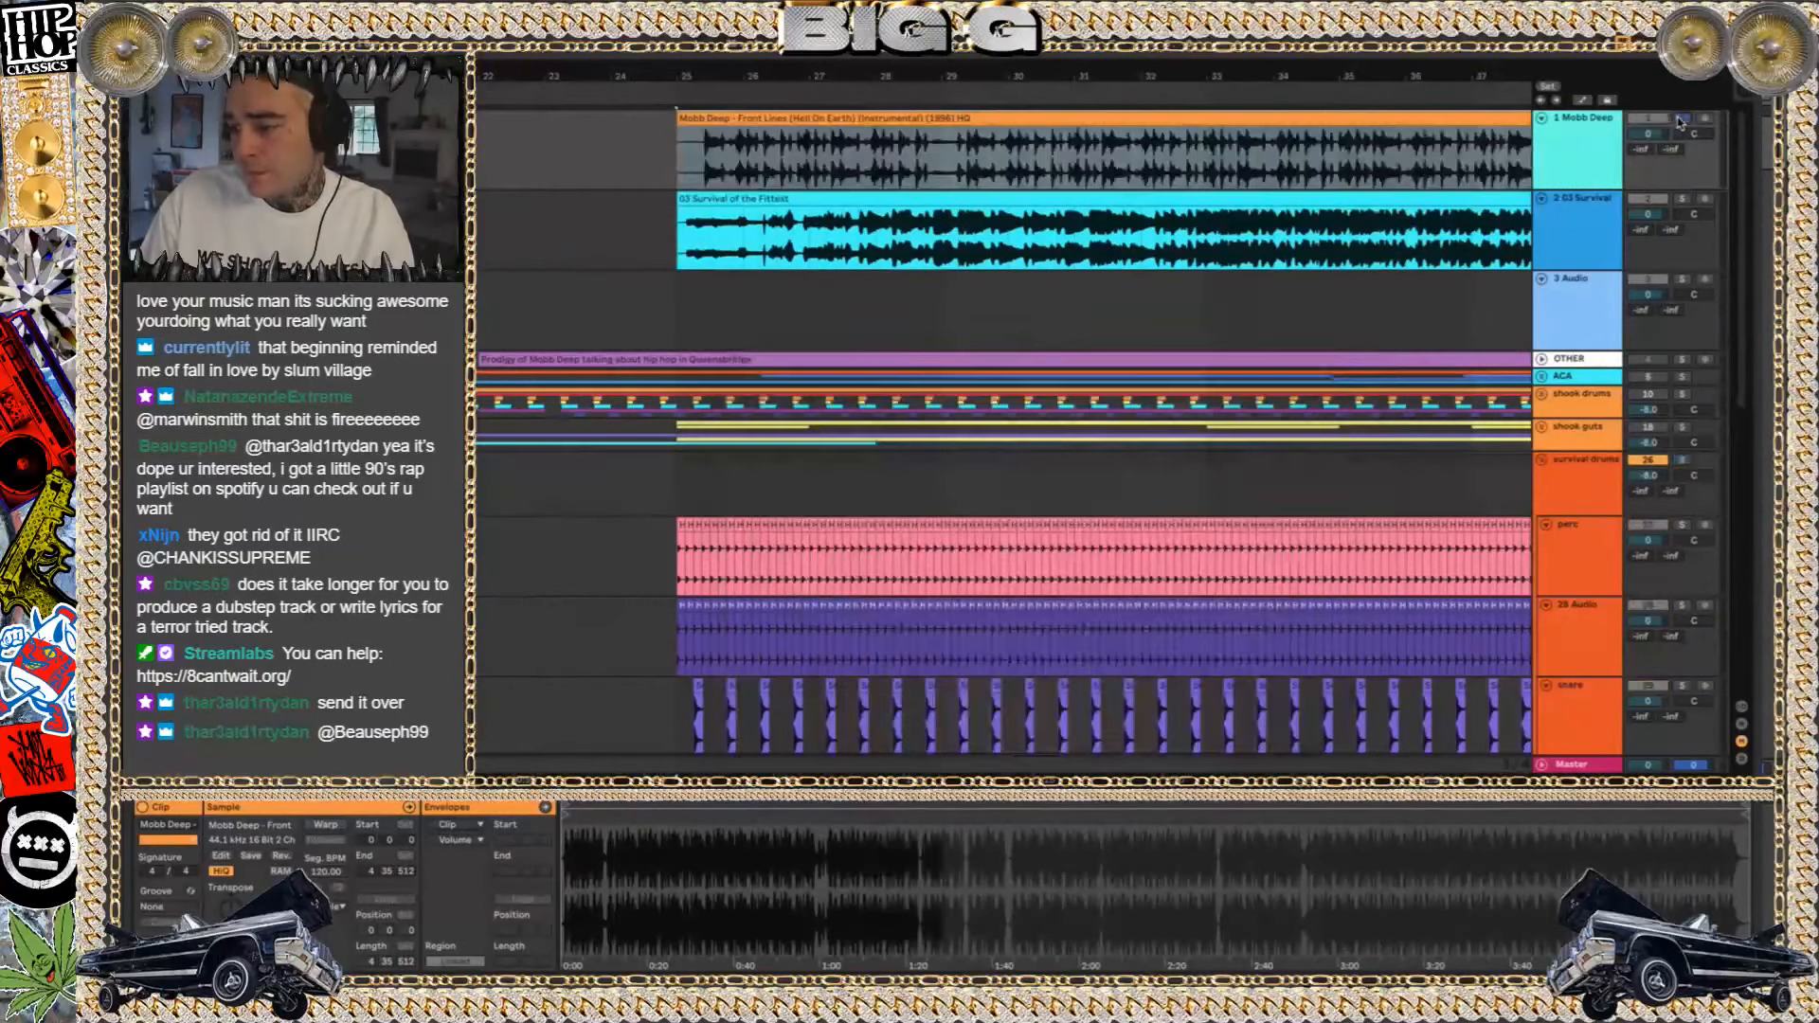
{"action": "left_click", "coordinate": [1681, 198]}
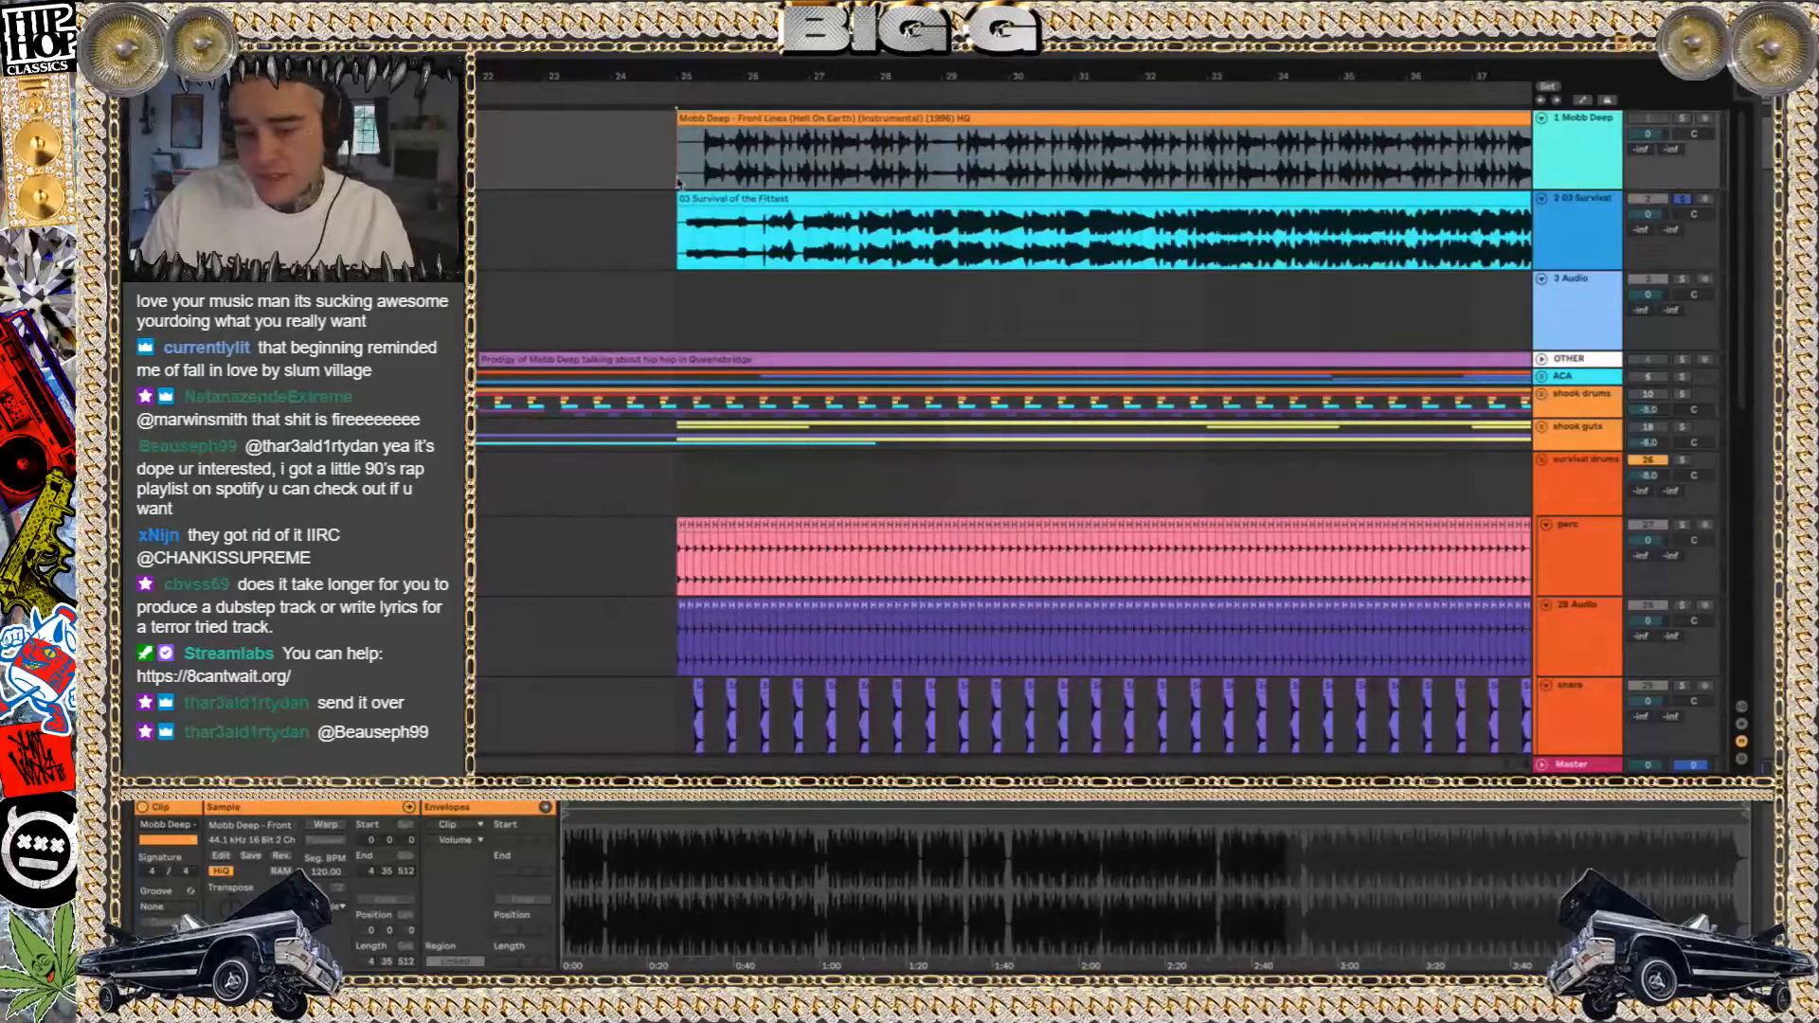
{"action": "left_click", "coordinate": [718, 215]}
{"action": "left_click", "coordinate": [713, 197]}
{"action": "key", "text": "space"}
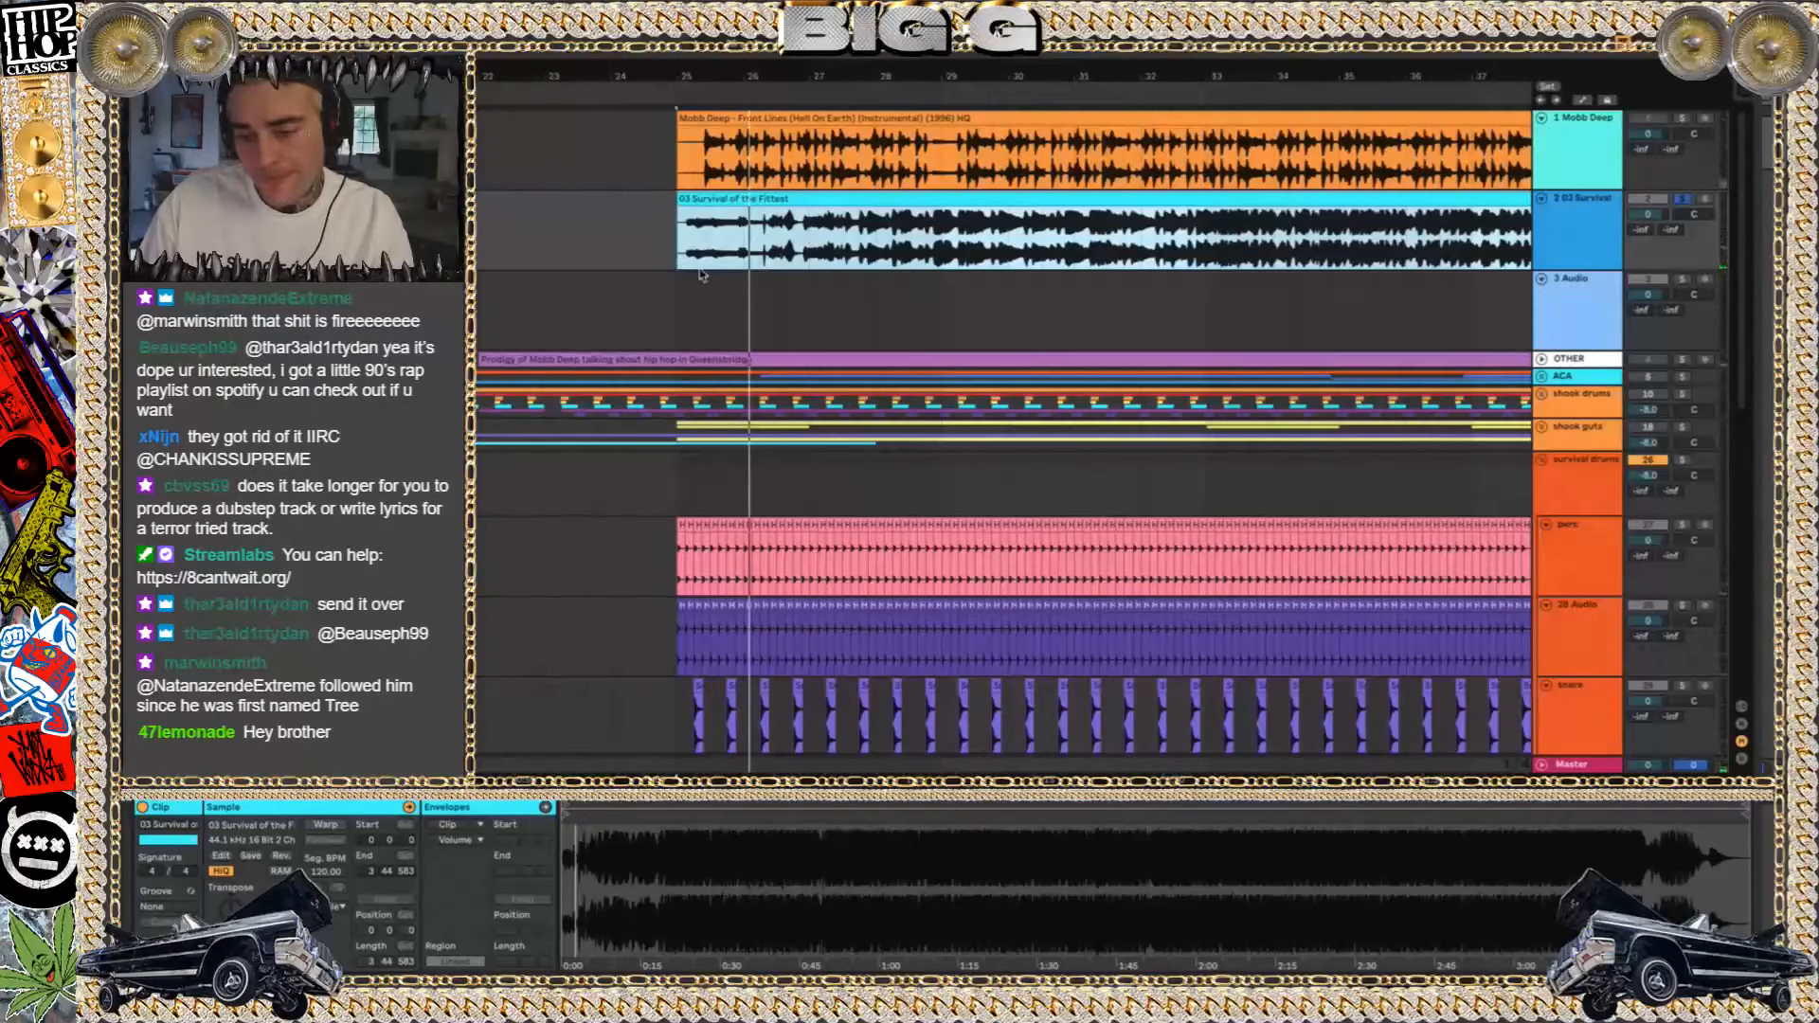
Play the soloed Survival of the Fittest clip from about bar 28, then from just after bar 32
{"action": "left_click", "coordinate": [887, 249]}
{"action": "key", "text": "space"}
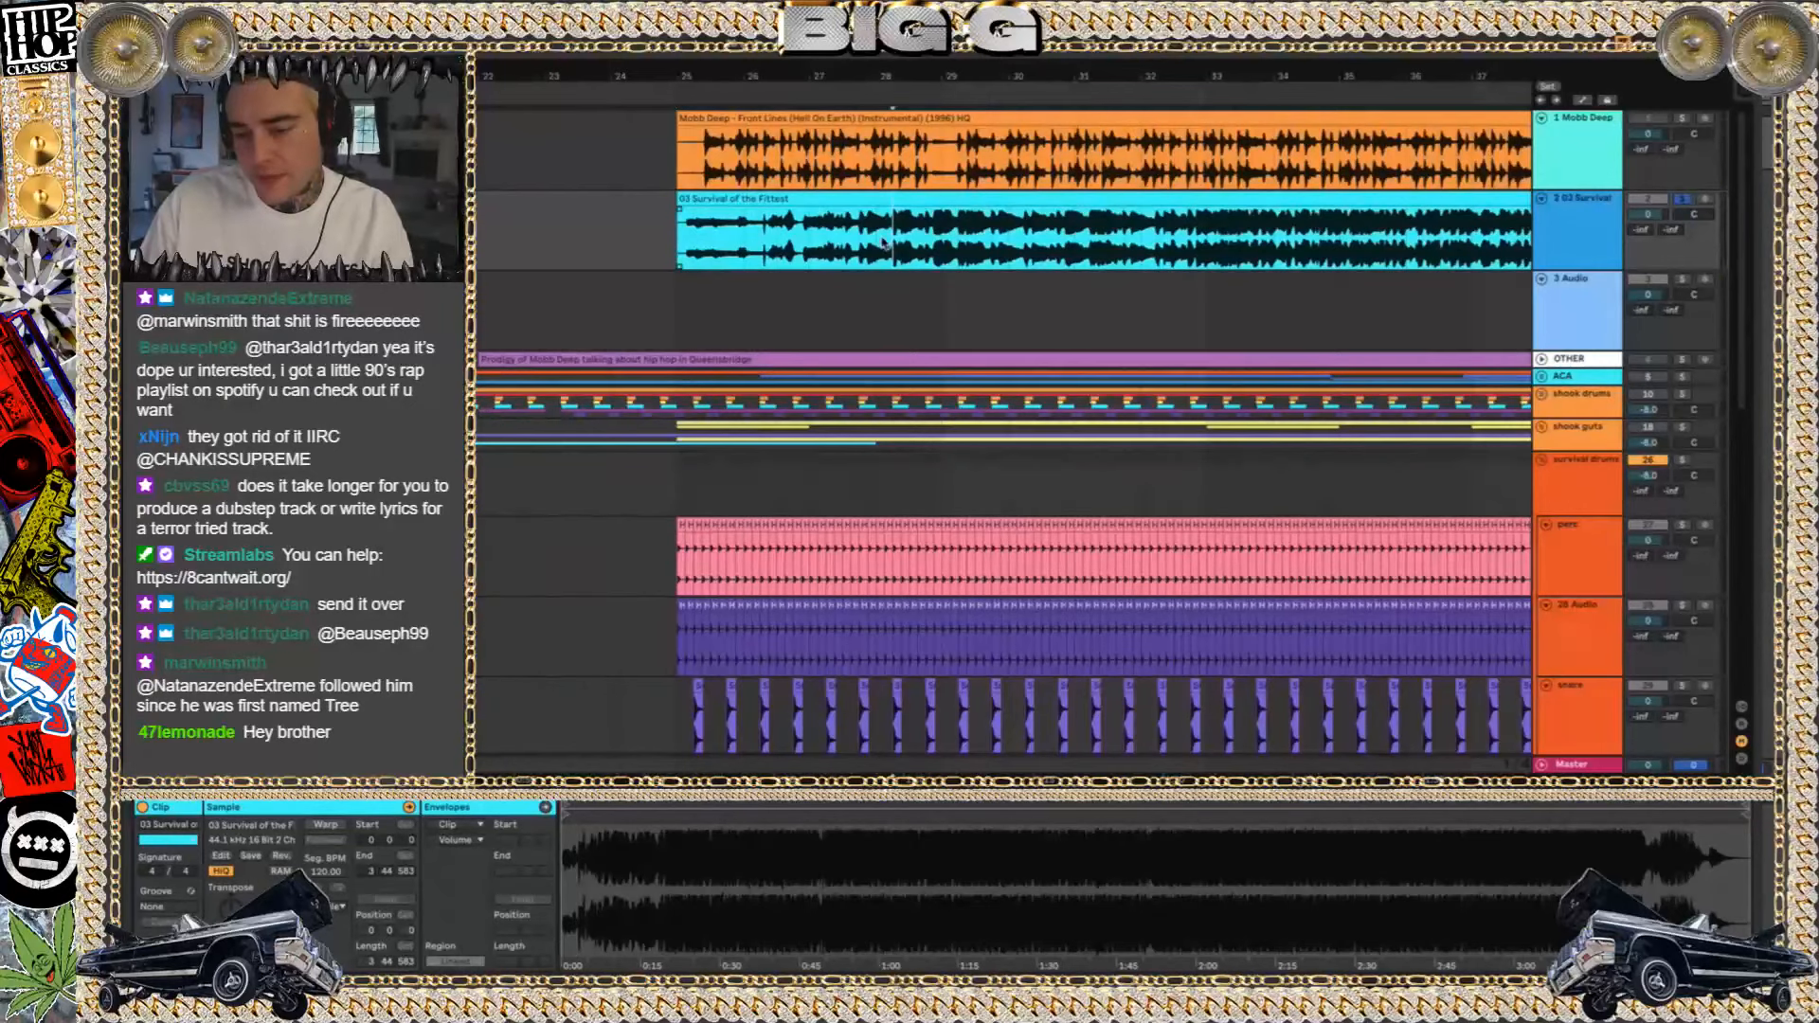
{"action": "left_click", "coordinate": [1175, 252]}
{"action": "key", "text": "space"}
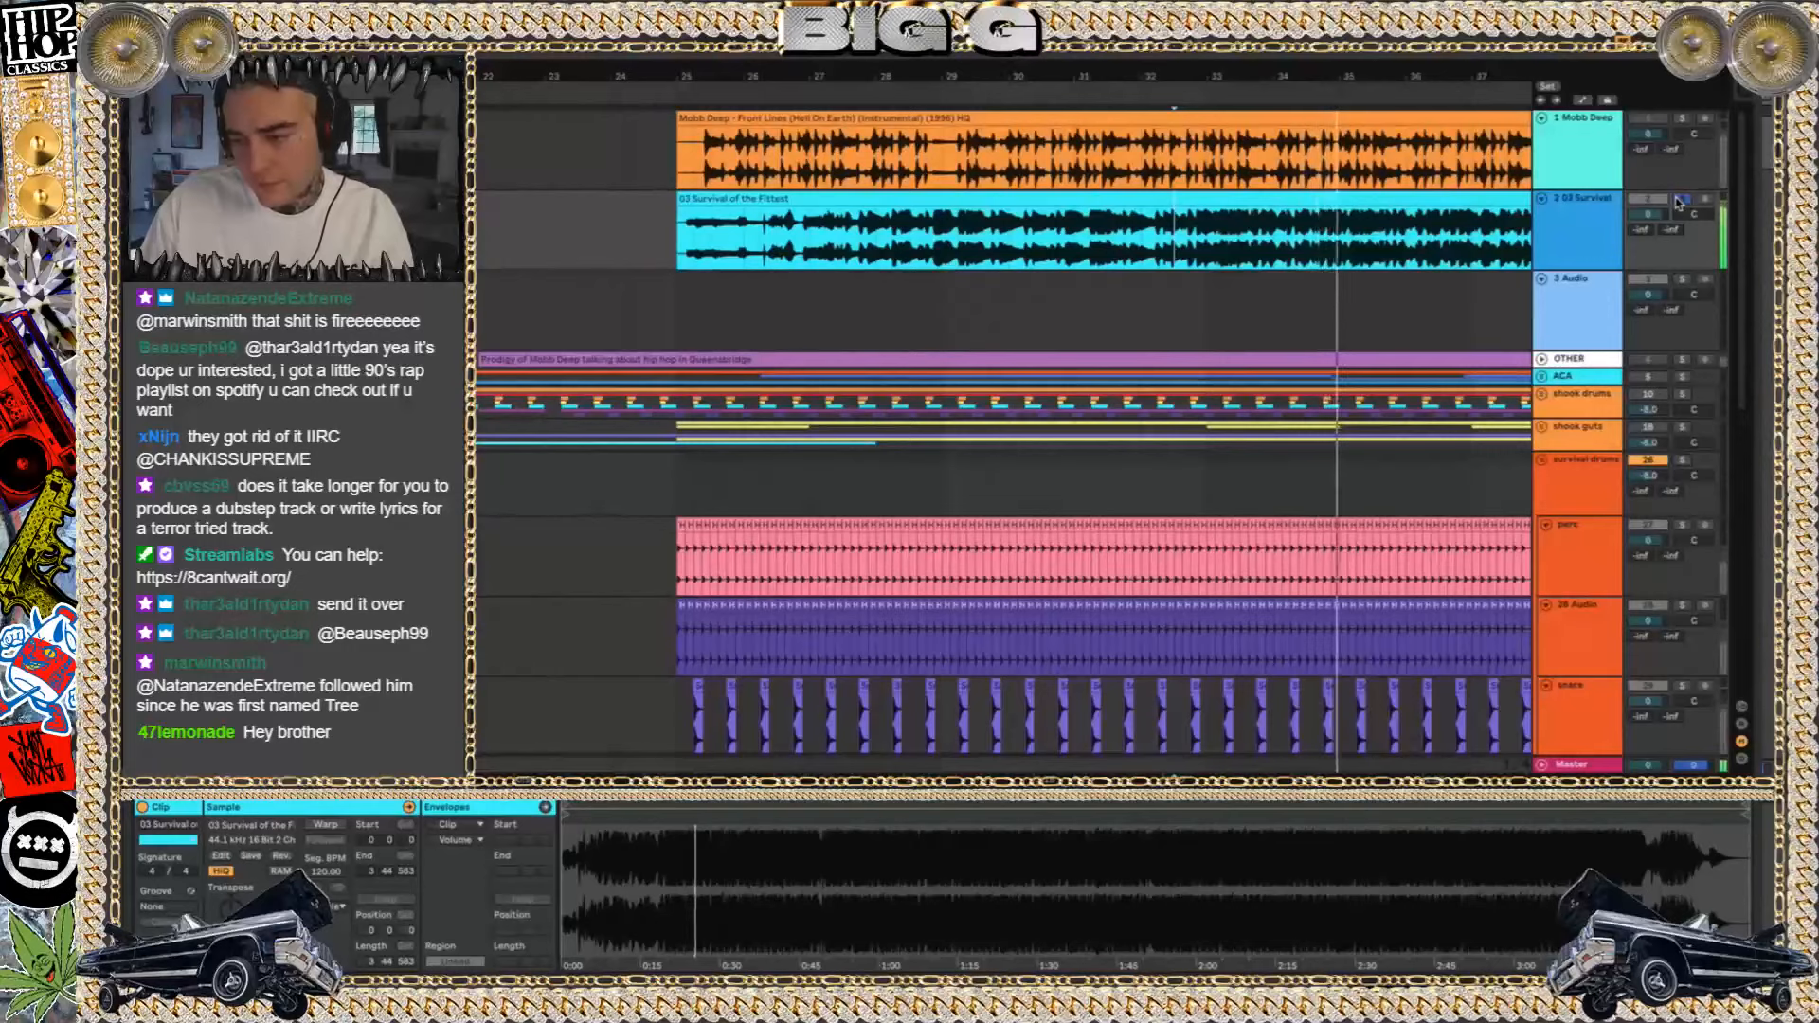
Remove the solo from the Survival of the Fittest track and mute both reference song tracks
{"action": "left_click", "coordinate": [1638, 199]}
{"action": "left_click", "coordinate": [1637, 199]}
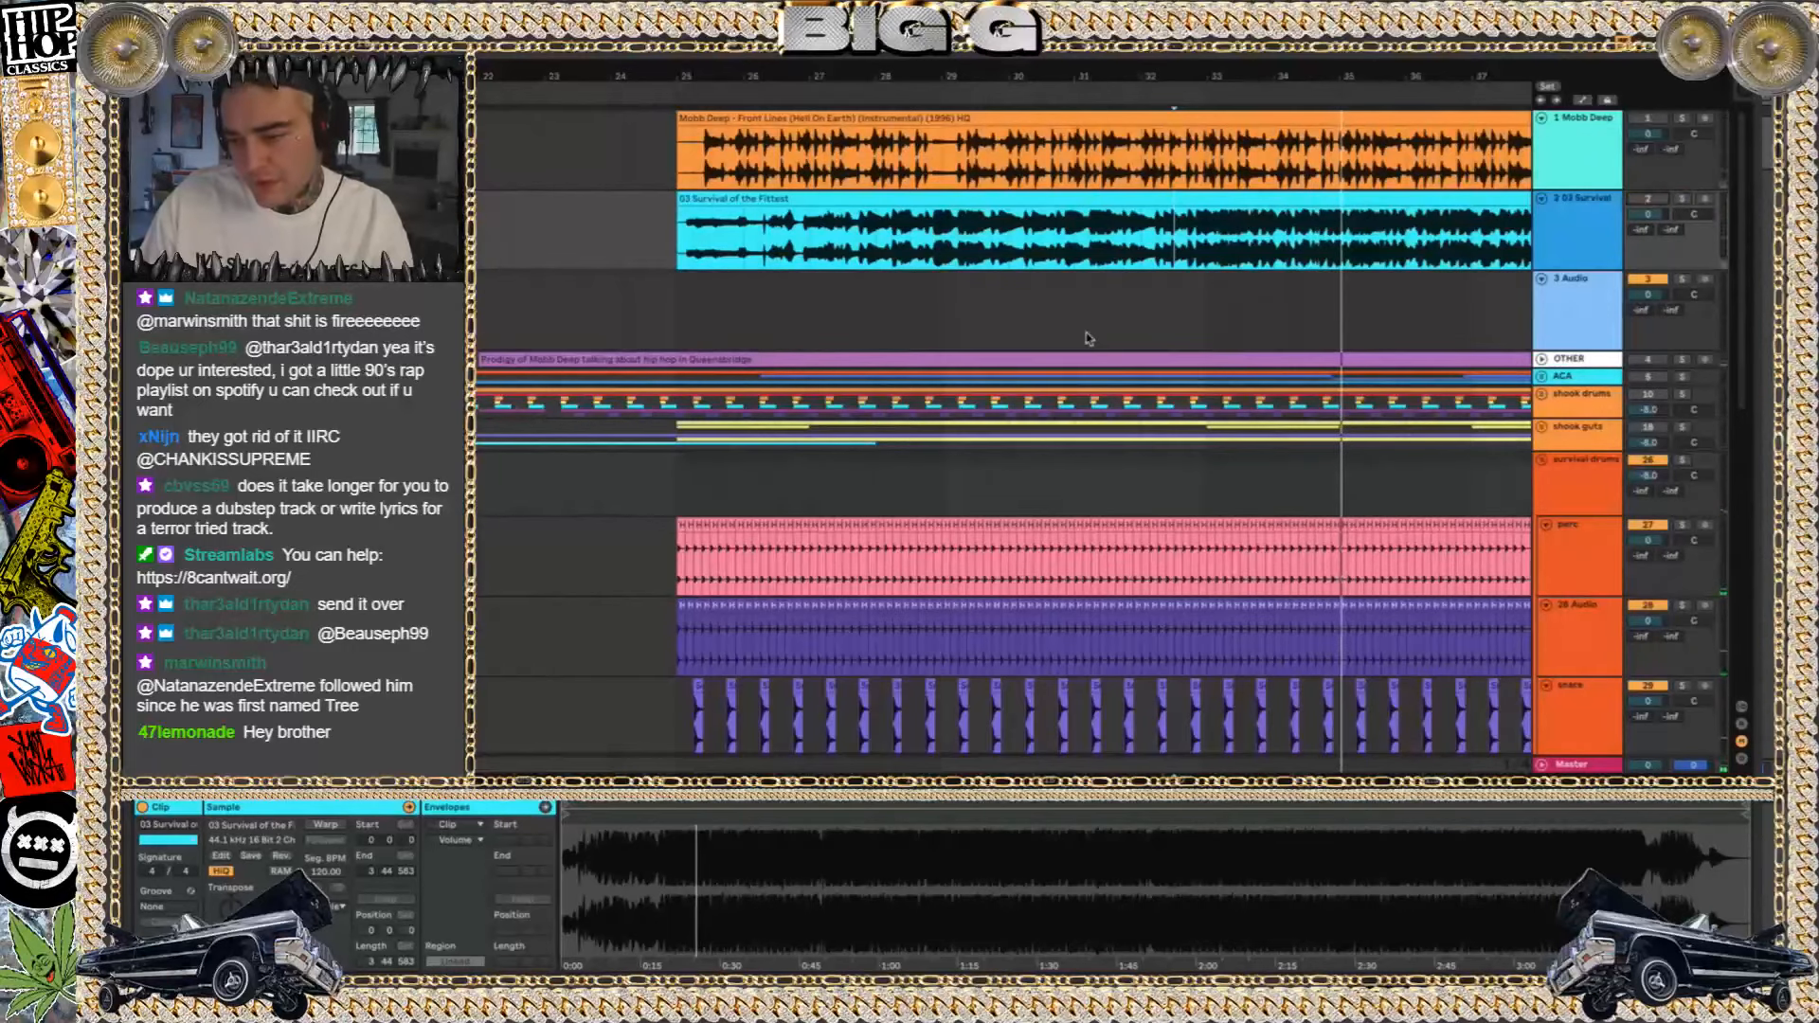
Select the Front Lines, Survival of the Fittest and 3 Audio tracks together and lower their volumes to -4.0 dB
{"action": "scroll", "coordinate": [1088, 338], "scroll_direction": "down", "scroll_amount": 1}
{"action": "left_click", "coordinate": [1585, 160]}
{"action": "left_click", "coordinate": [1588, 342]}
{"action": "left_click", "coordinate": [1602, 153]}
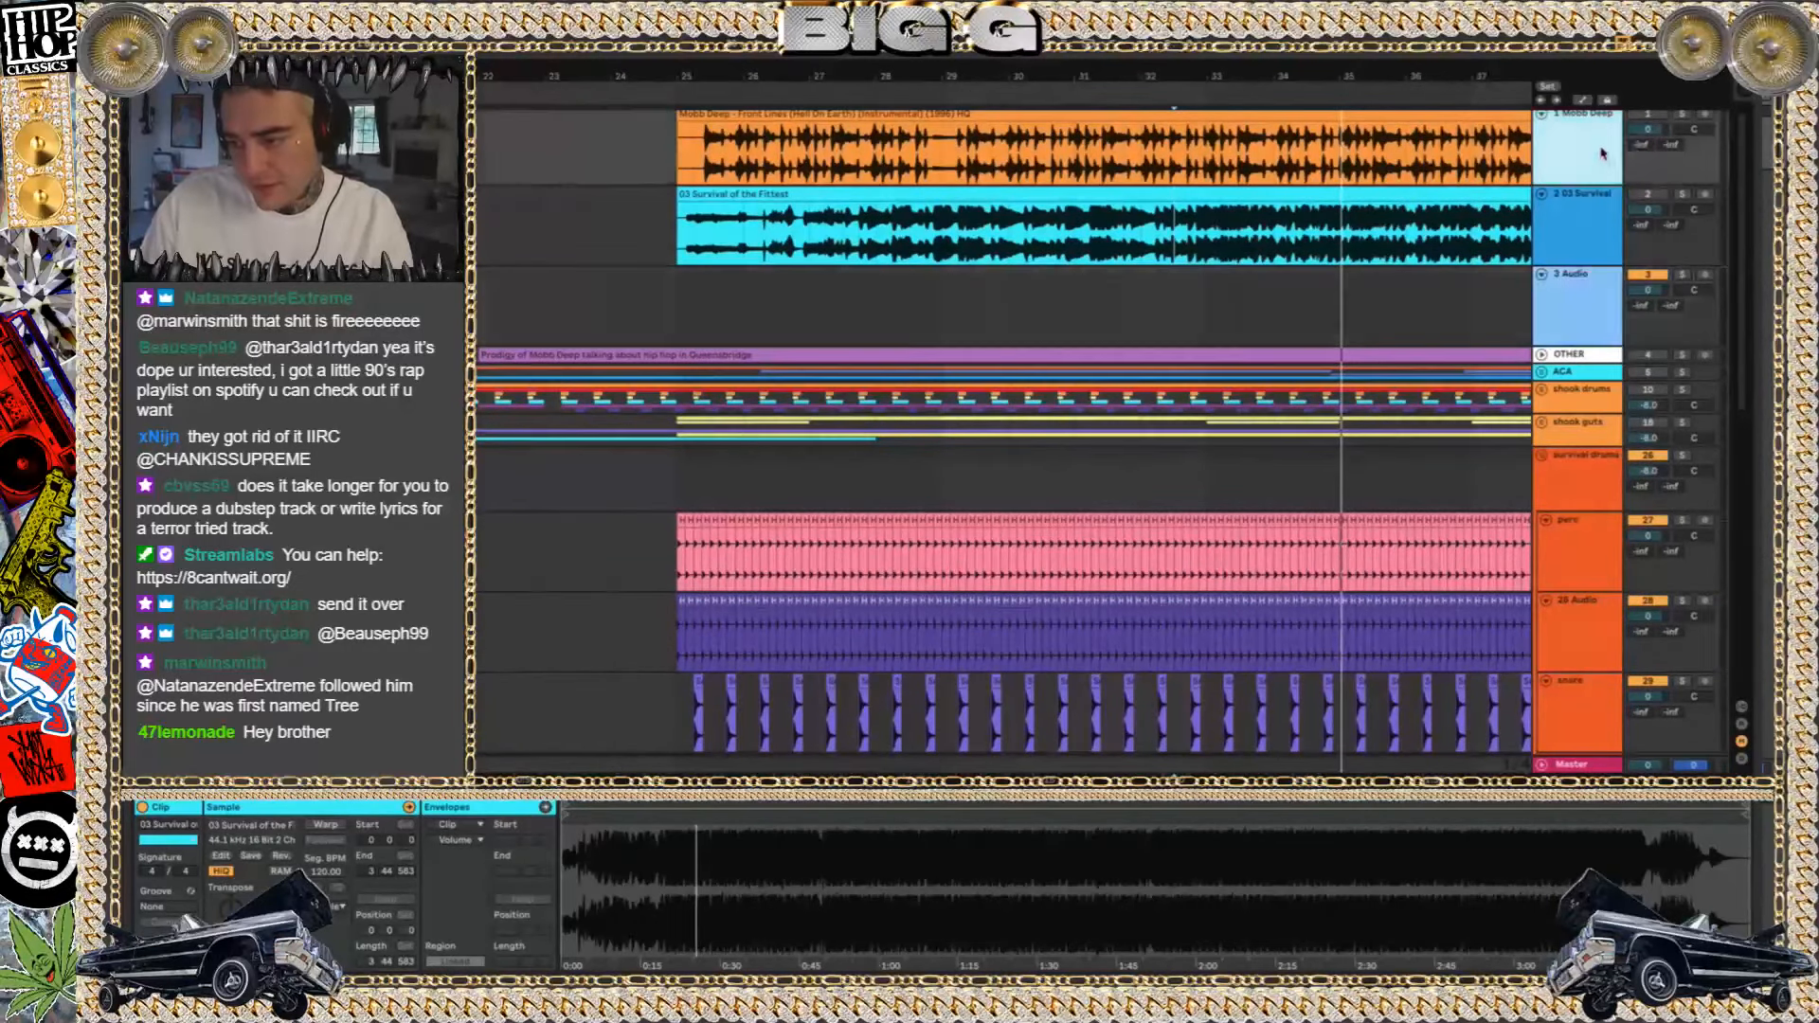
{"action": "left_click", "coordinate": [1605, 241]}
{"action": "left_click_drag", "start_coordinate": [1653, 141], "coordinate": [1654, 156]}
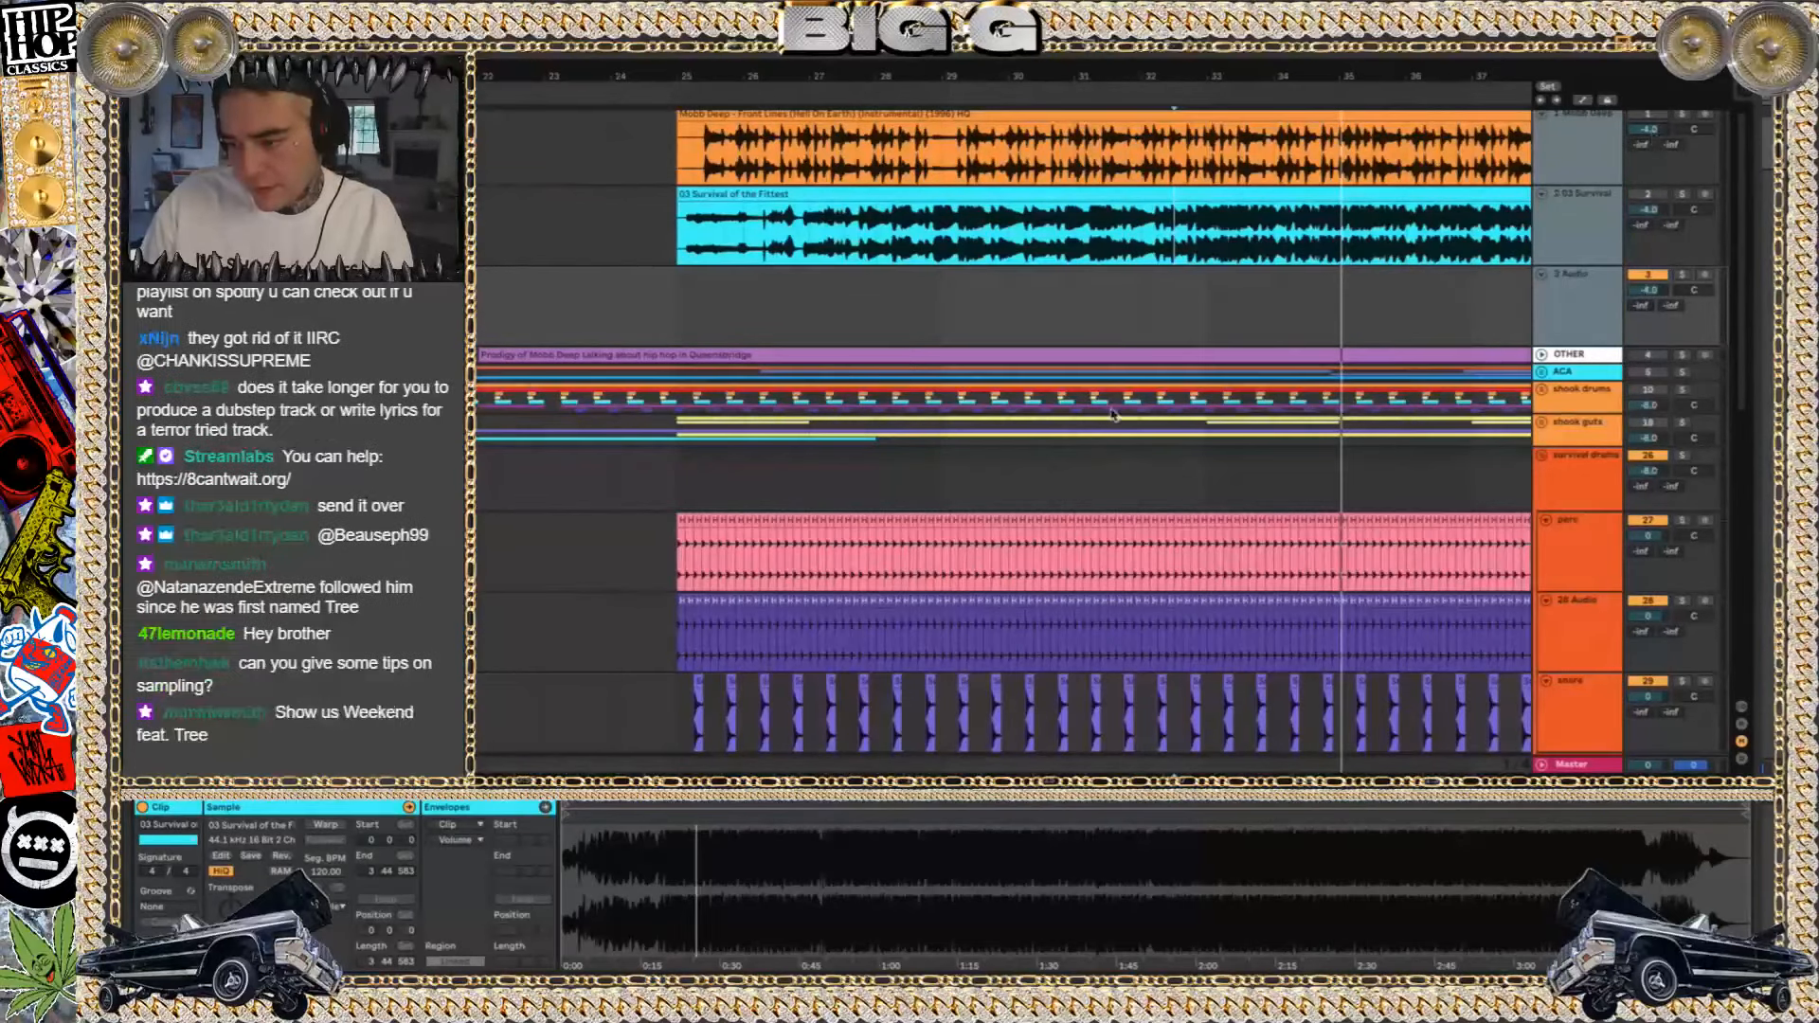
Play the survival beat from bar 25 and view its drum and guts tracks alongside the reference songs
{"action": "scroll", "coordinate": [1108, 414], "scroll_direction": "down", "scroll_amount": 5}
{"action": "scroll", "coordinate": [1108, 415], "scroll_direction": "down", "scroll_amount": 1}
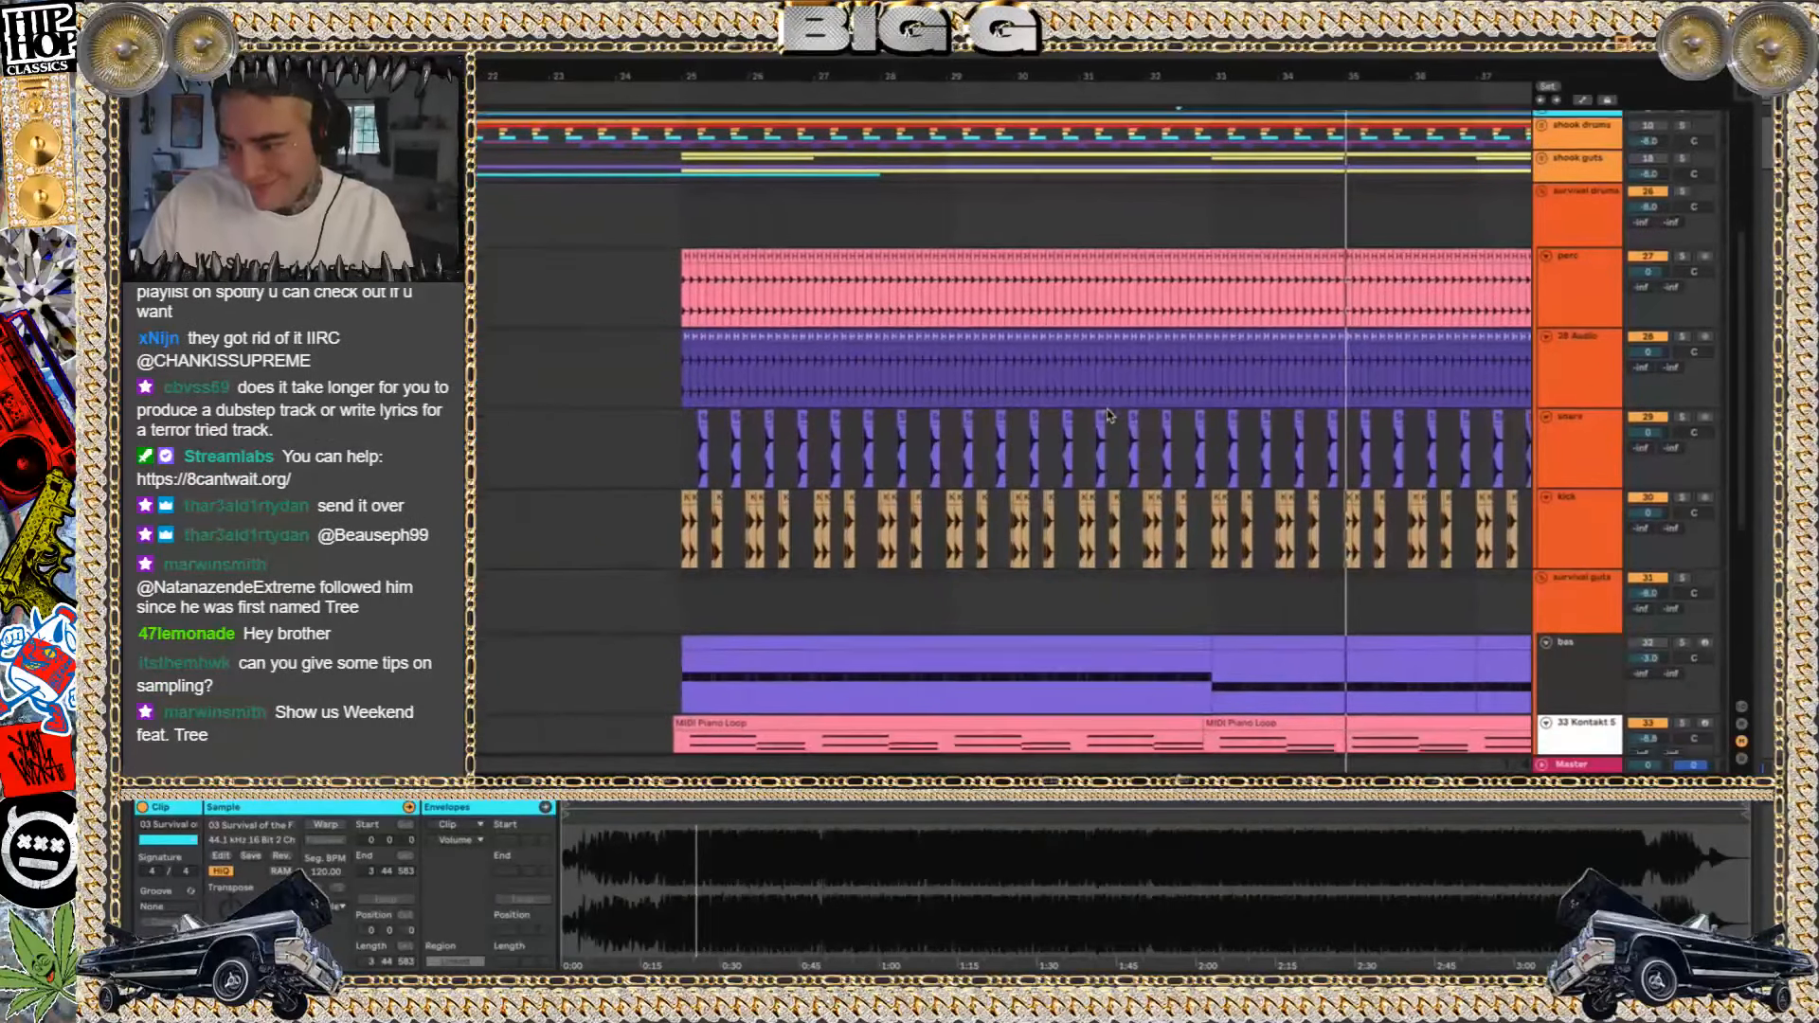
{"action": "left_click", "coordinate": [676, 214]}
{"action": "key", "text": "space"}
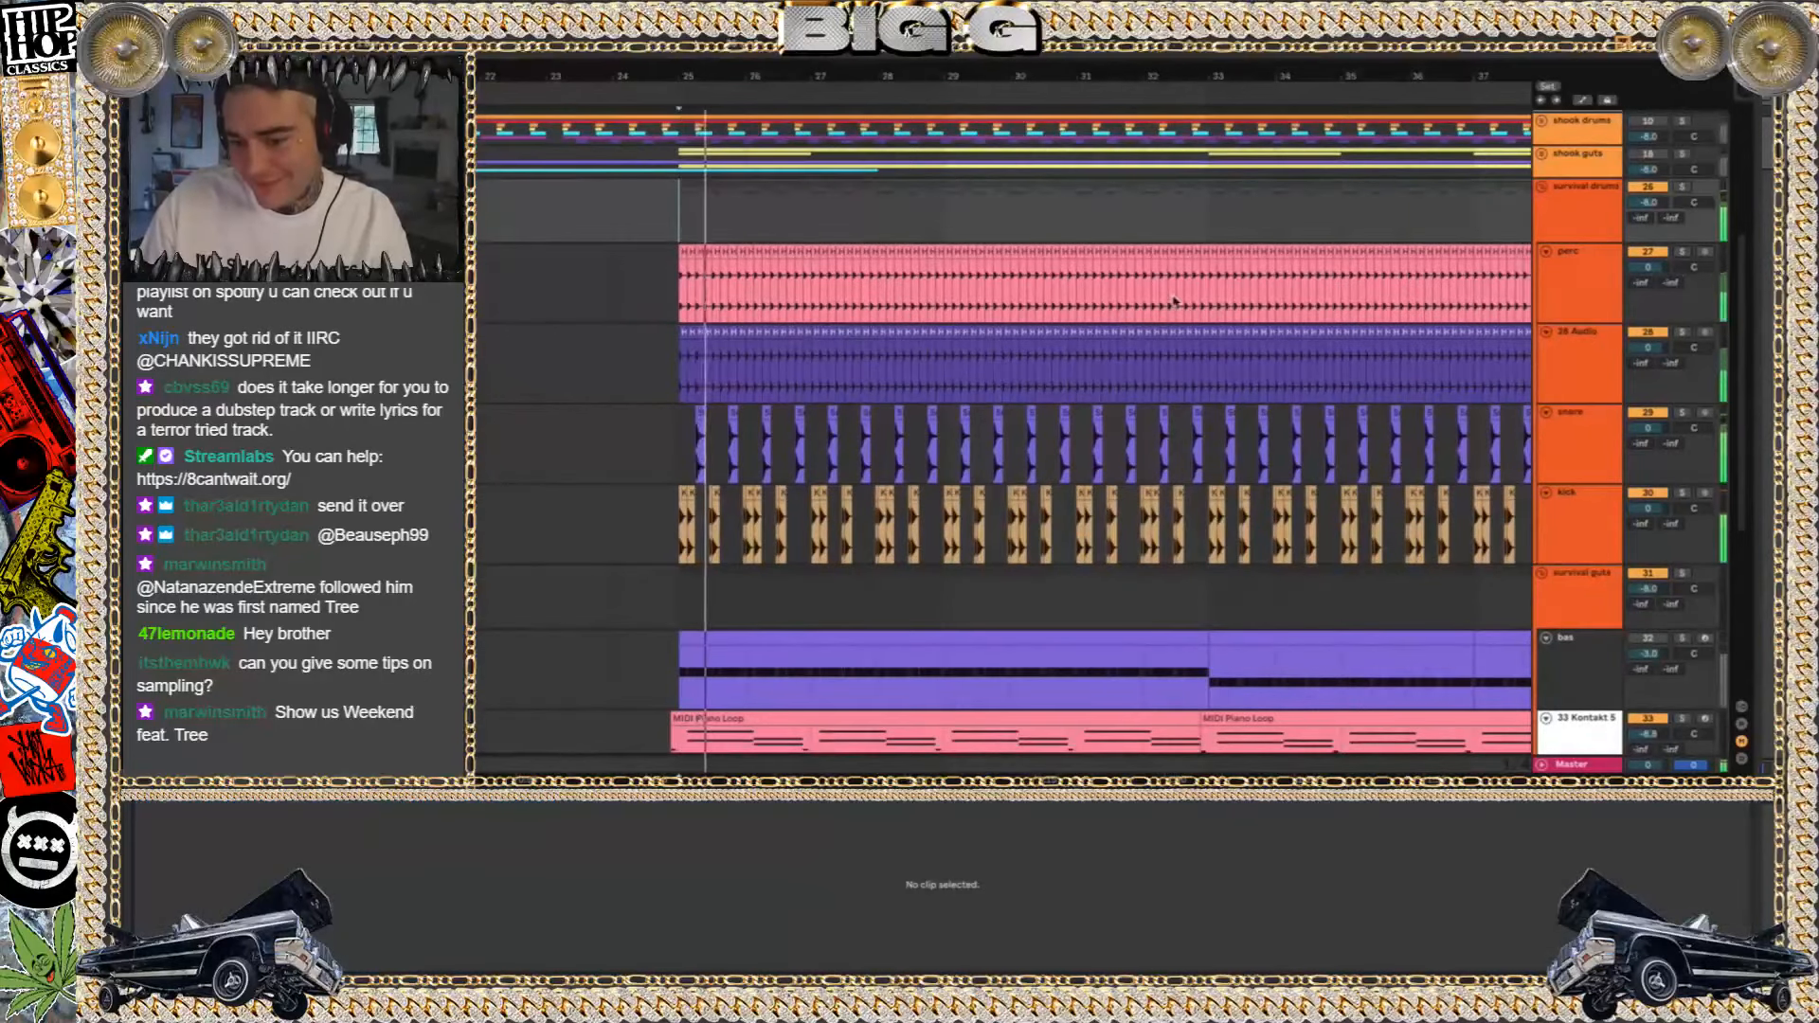
{"action": "scroll", "coordinate": [1178, 293], "scroll_direction": "up", "scroll_amount": 5}
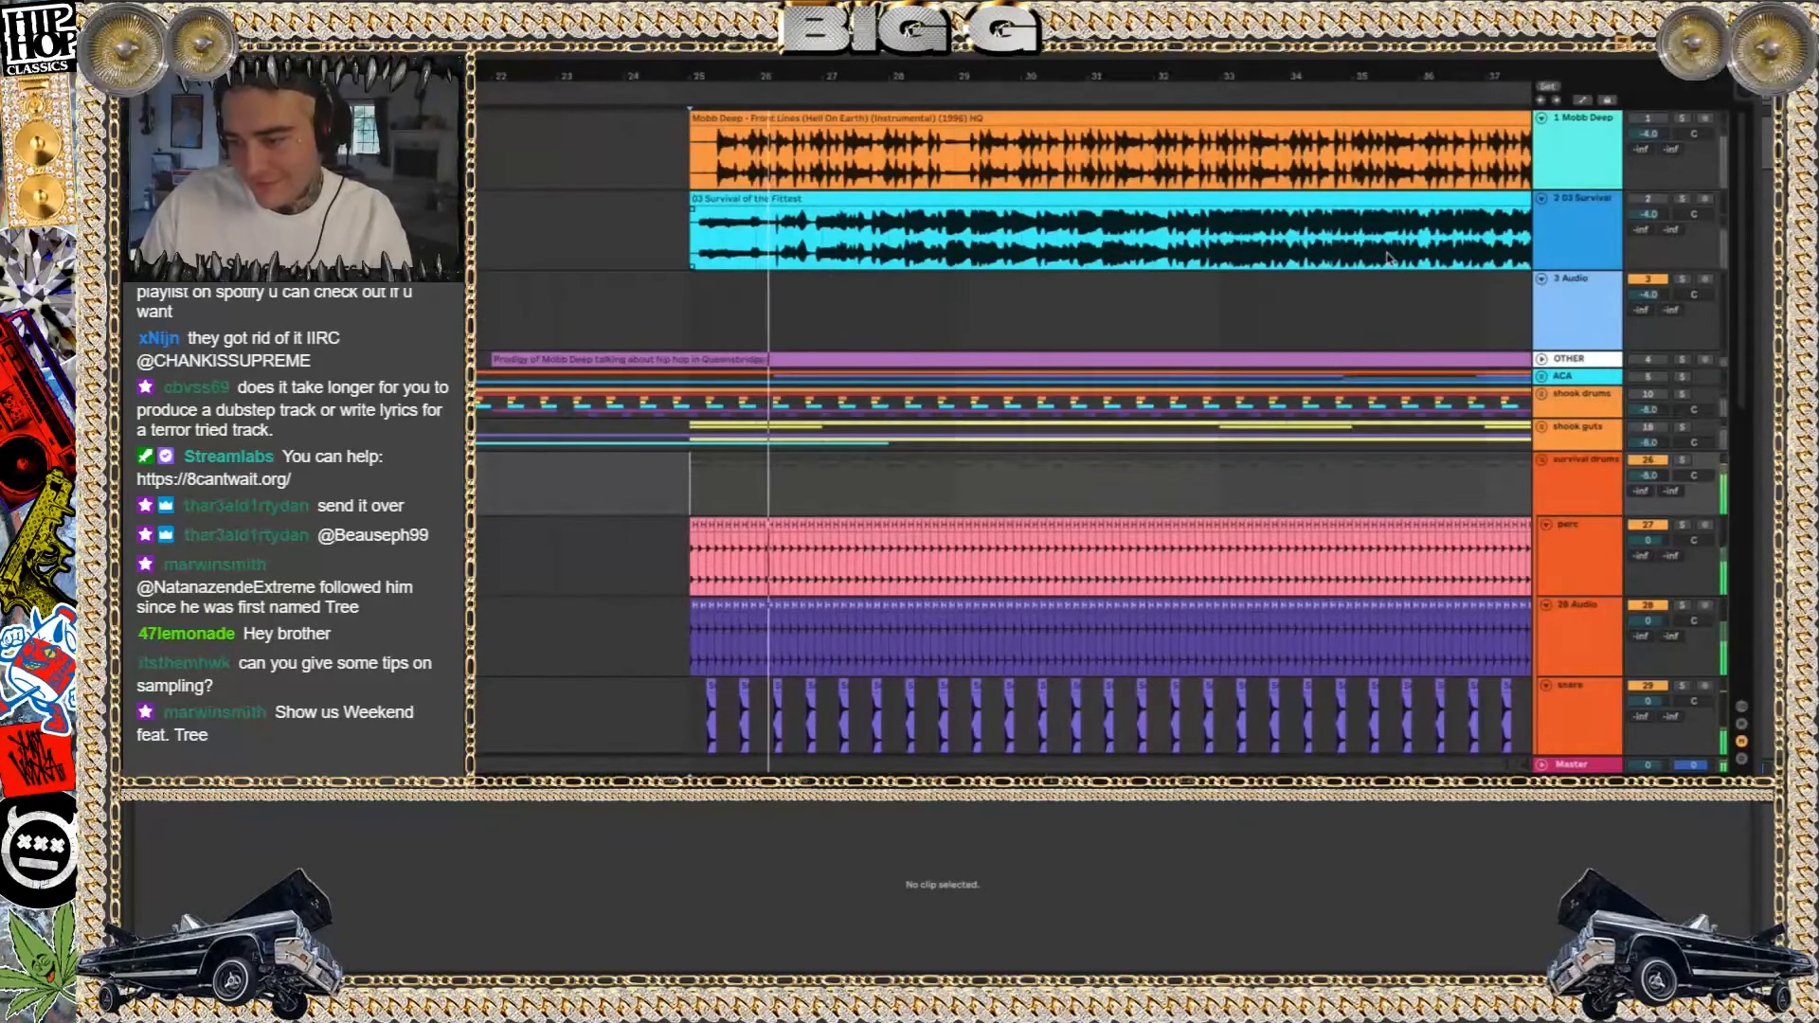
{"action": "scroll", "coordinate": [990, 540], "scroll_direction": "down", "scroll_amount": 5}
{"action": "scroll", "coordinate": [734, 442], "scroll_direction": "down", "scroll_amount": 2}
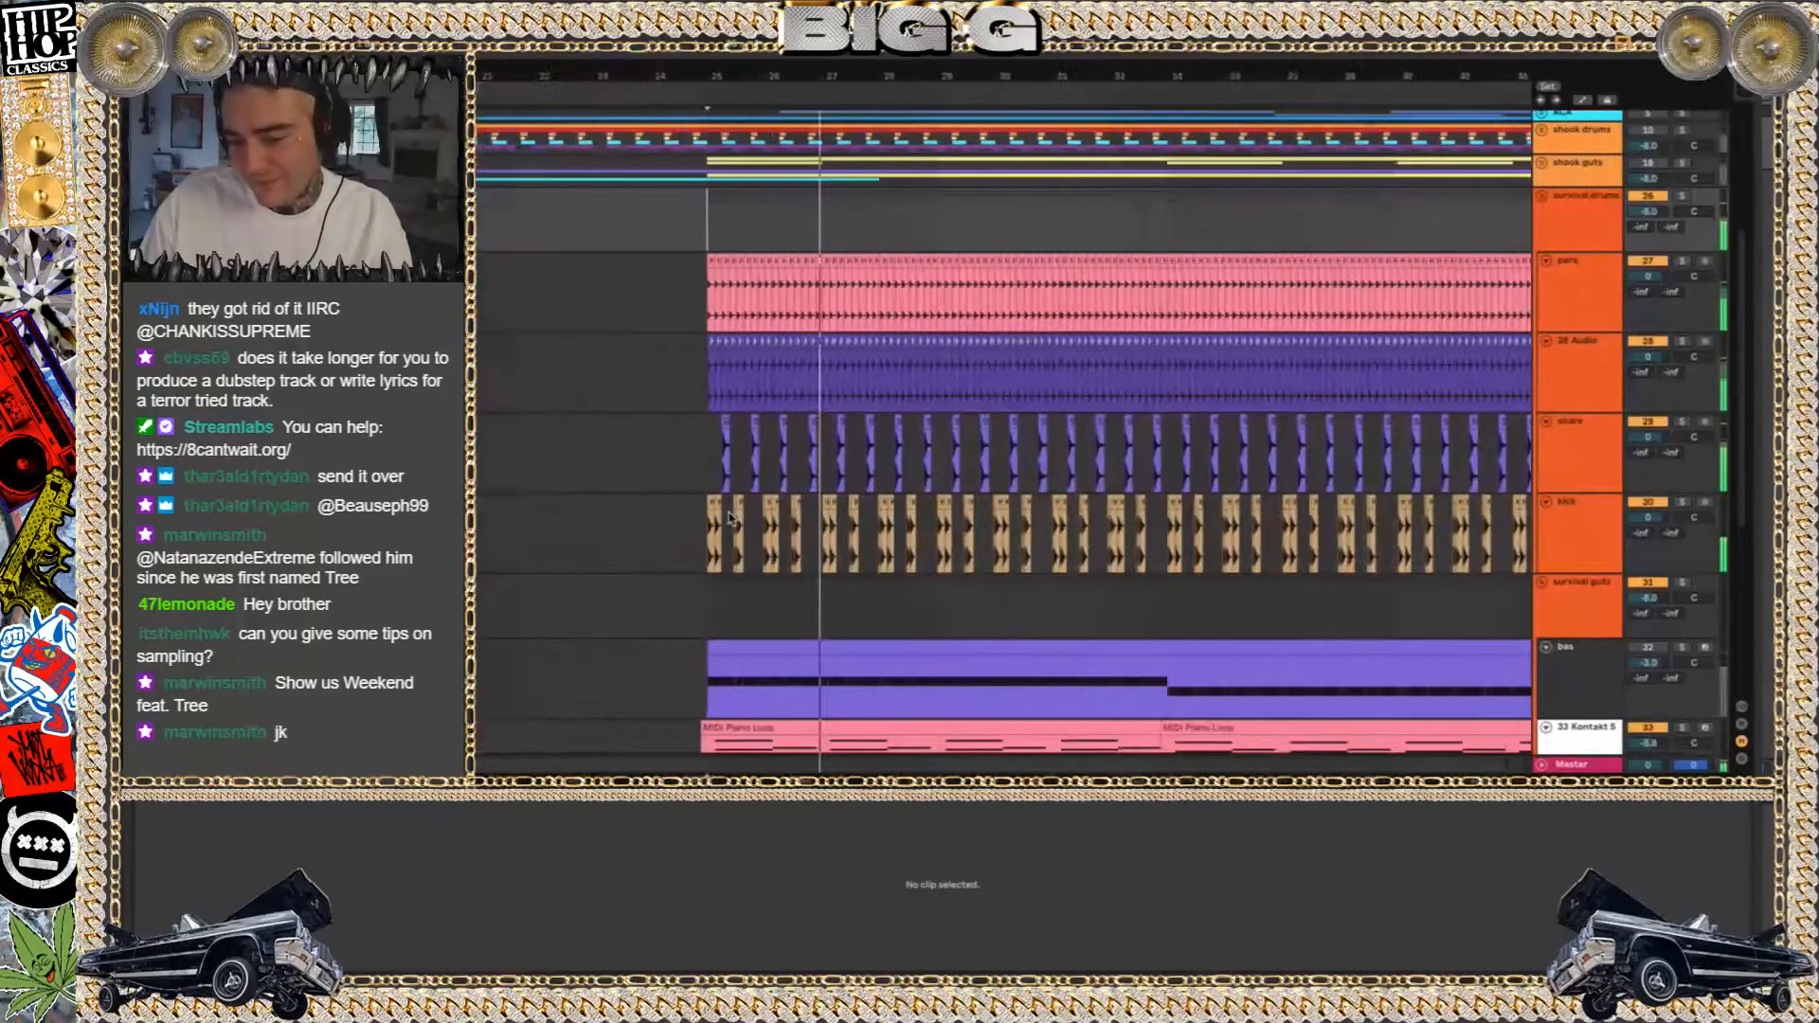
Audition the snare and kick tracks in solo from bar 25 and check the kick track's effect chain
{"action": "scroll", "coordinate": [734, 441], "scroll_direction": "up", "scroll_amount": 10}
{"action": "left_click", "coordinate": [672, 418]}
{"action": "left_click", "coordinate": [1682, 422]}
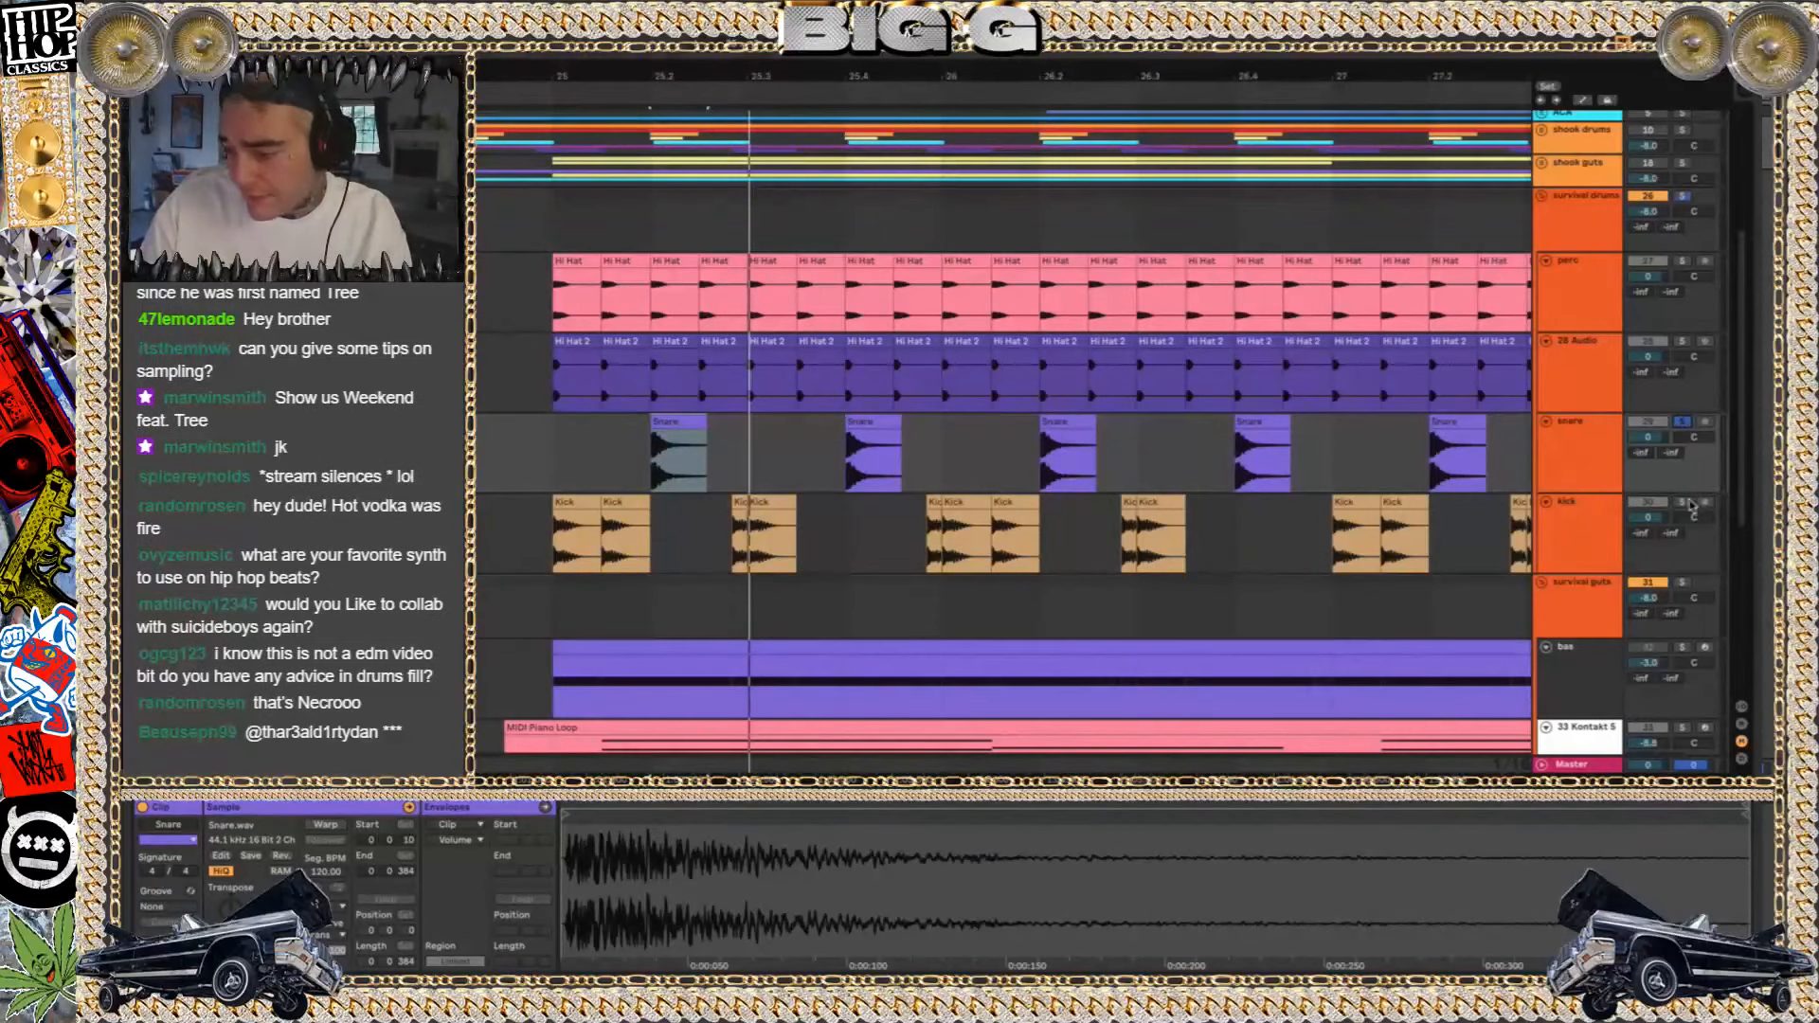
{"action": "key", "text": "space"}
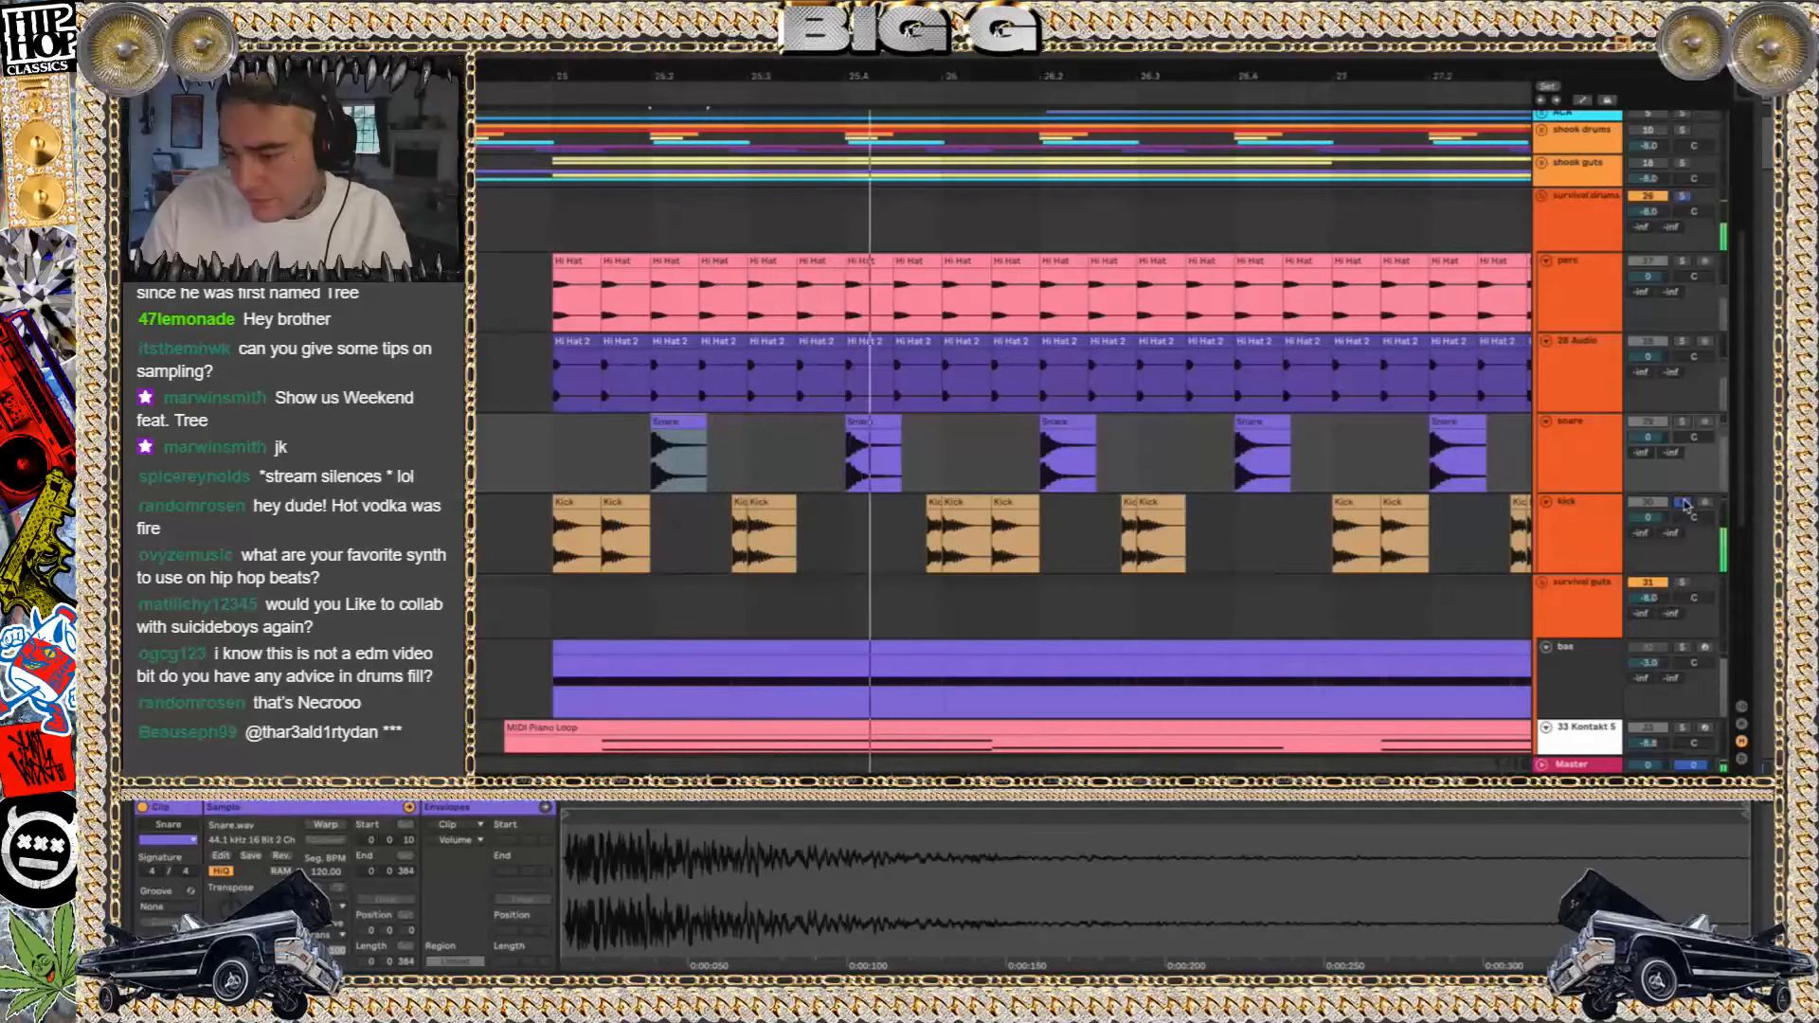
{"action": "left_click", "coordinate": [964, 504]}
{"action": "key", "text": "shift+Tab"}
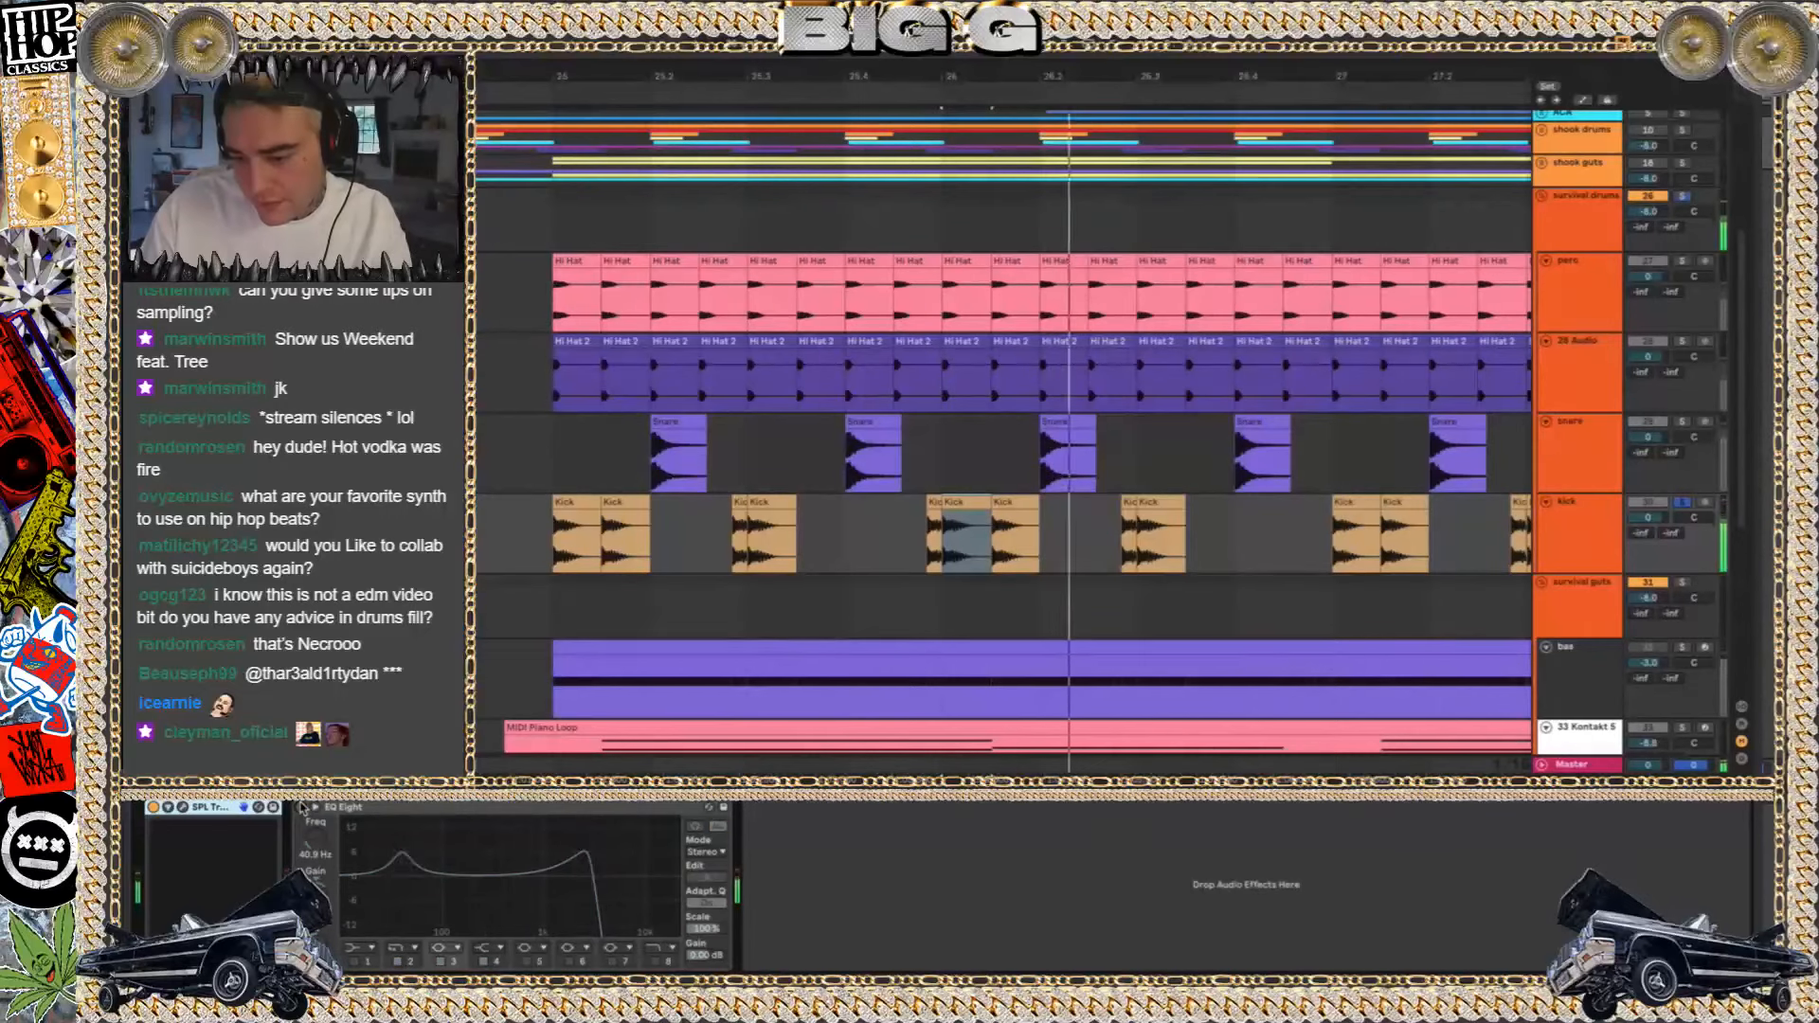
{"action": "key", "text": "super+alt+l"}
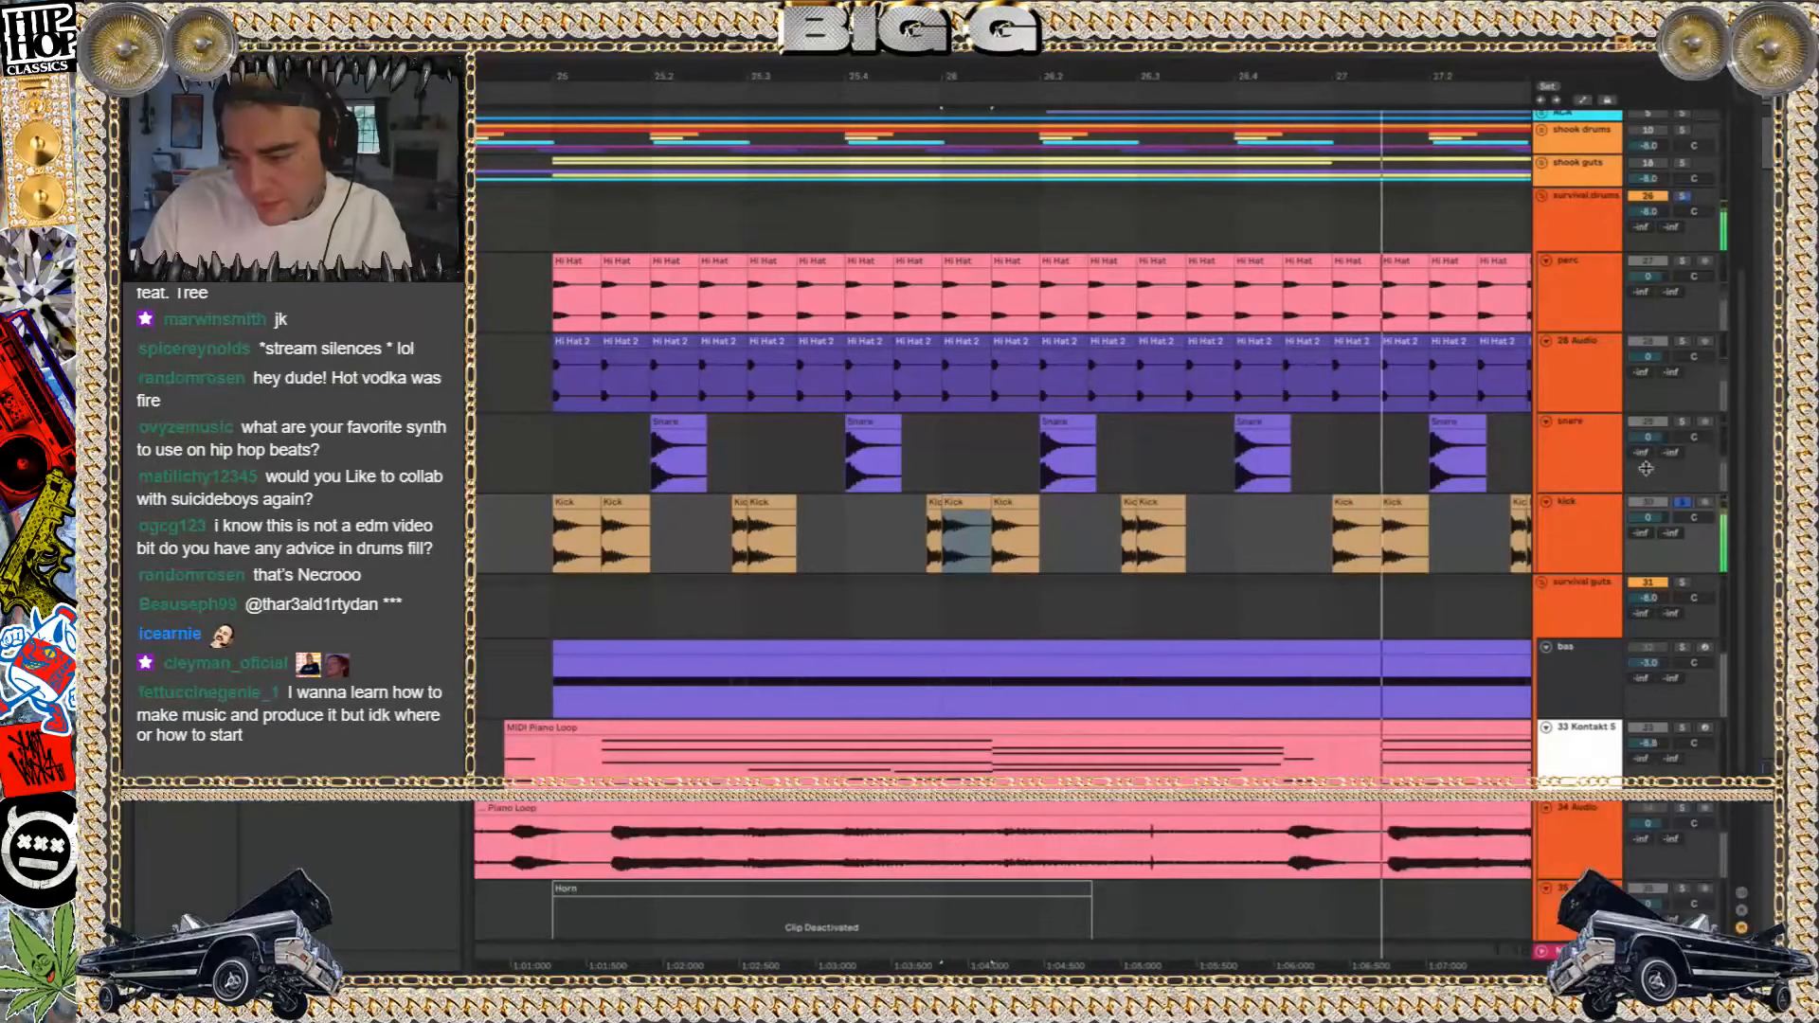
Listen to the Hi Hat 2 clips on the 28 Audio track in solo, and remove its solo
{"action": "key", "text": "space"}
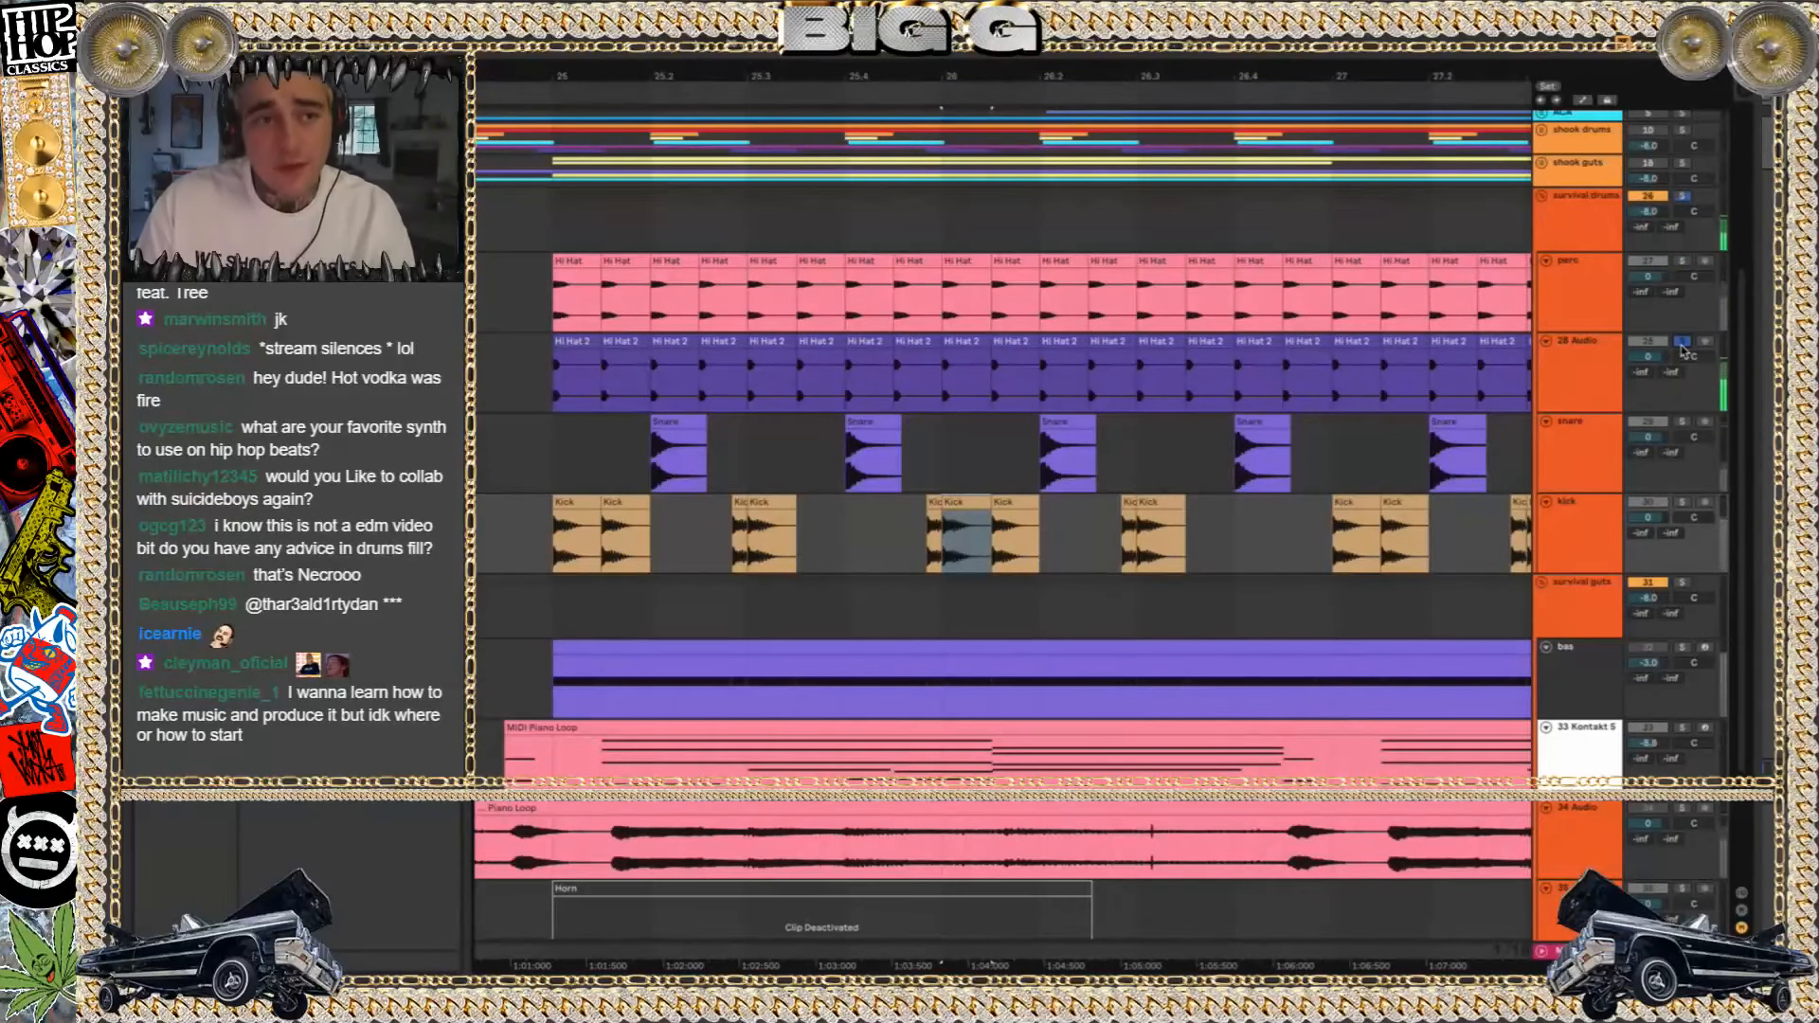
{"action": "left_click", "coordinate": [1681, 343]}
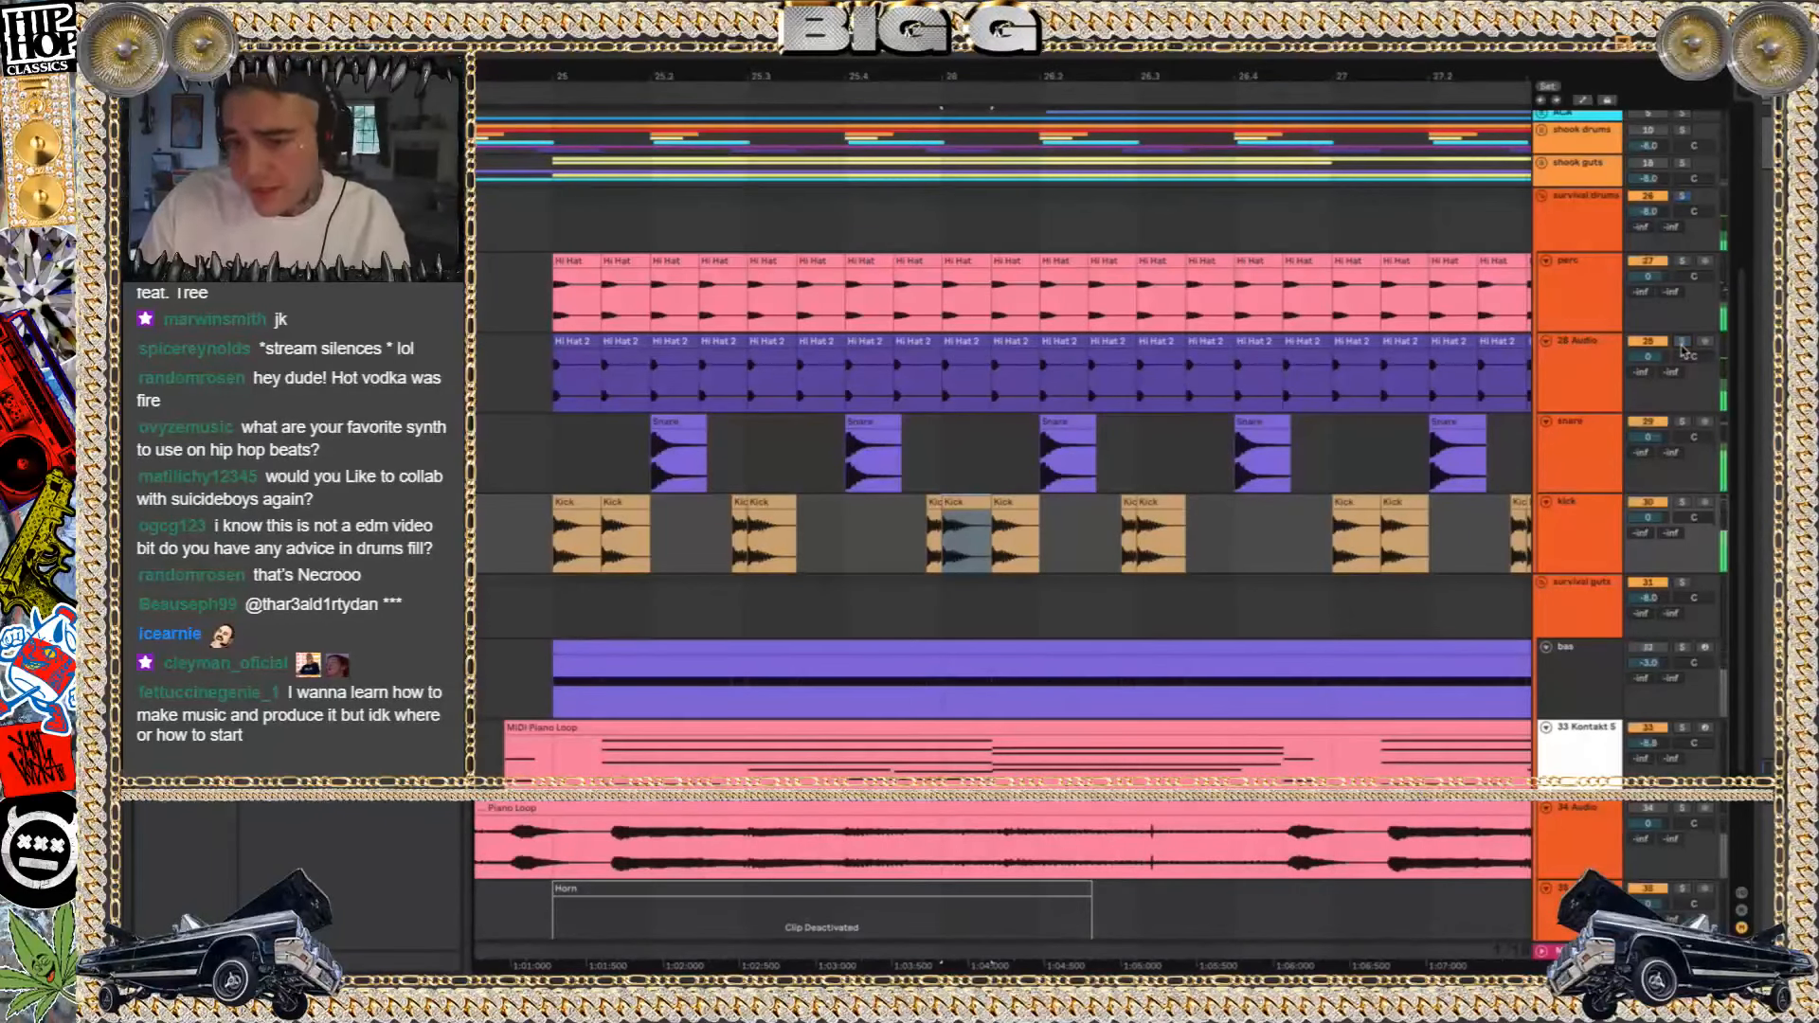
{"action": "scroll", "coordinate": [963, 252], "scroll_direction": "down", "scroll_amount": 3}
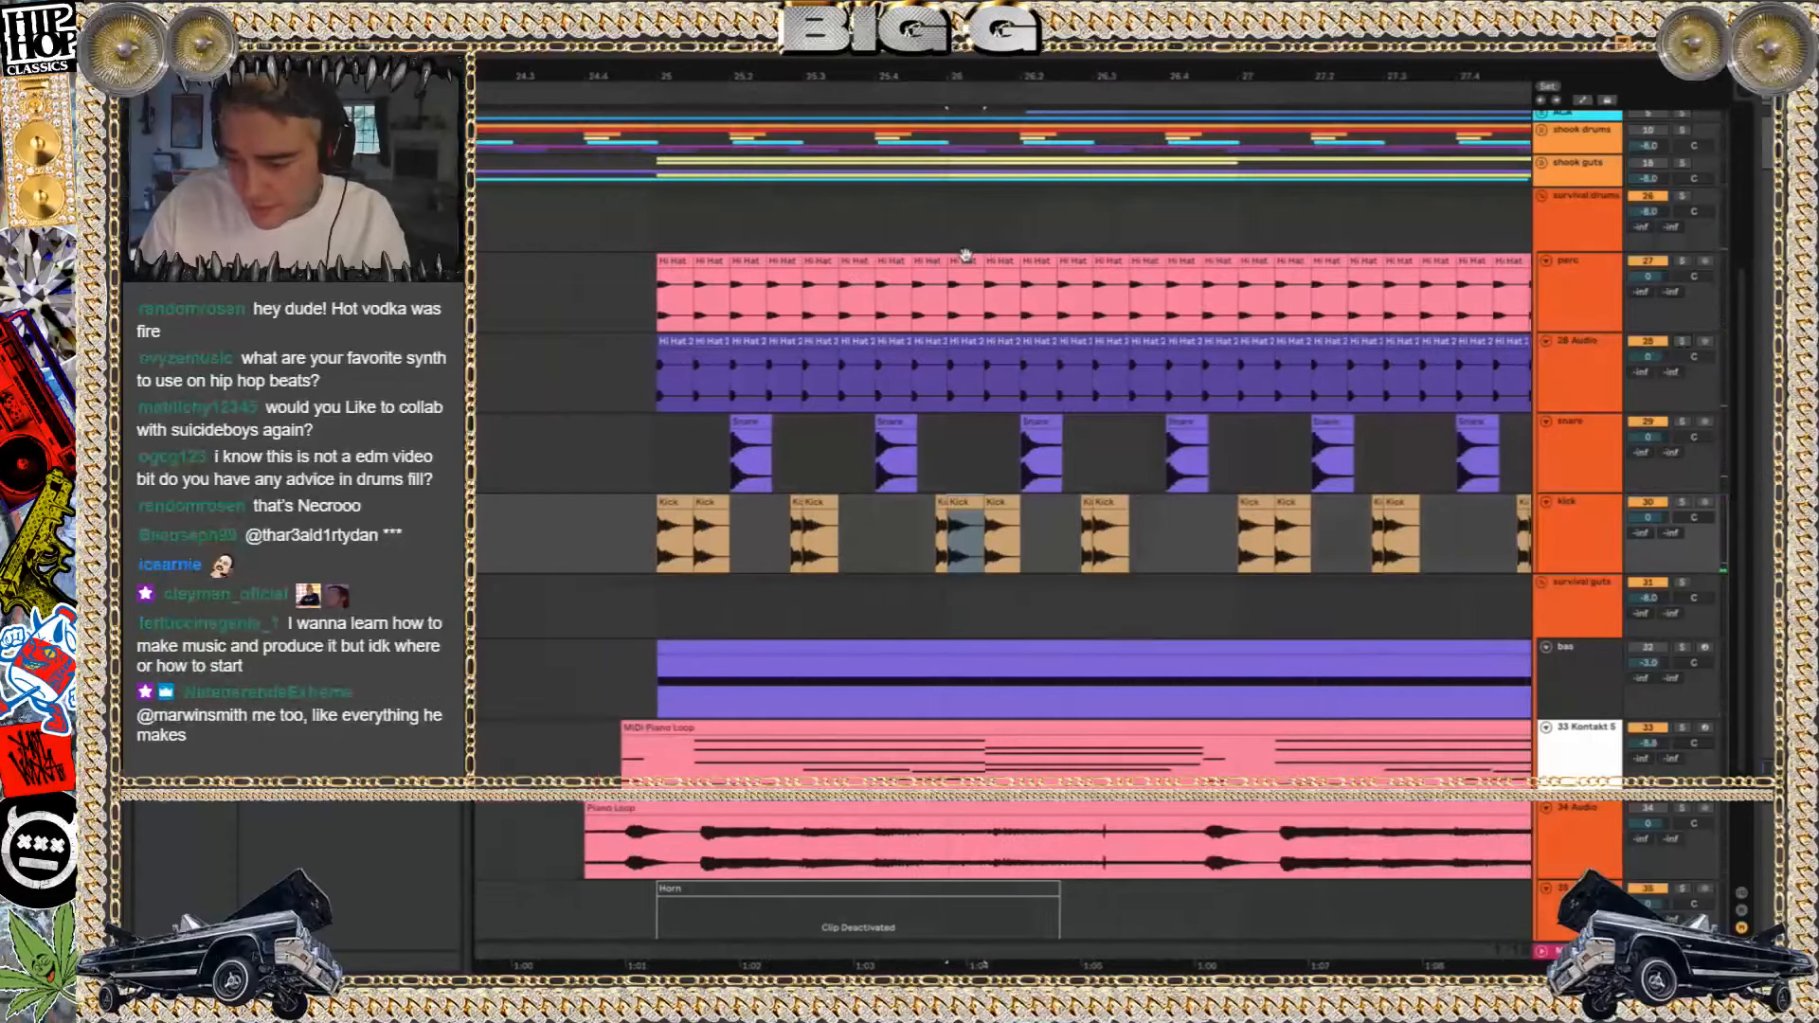
Play the bas track in solo from bar 25, and remove its solo
{"action": "left_click", "coordinate": [963, 646]}
{"action": "left_click", "coordinate": [1682, 647]}
{"action": "key", "text": "space"}
{"action": "left_click", "coordinate": [1684, 647]}
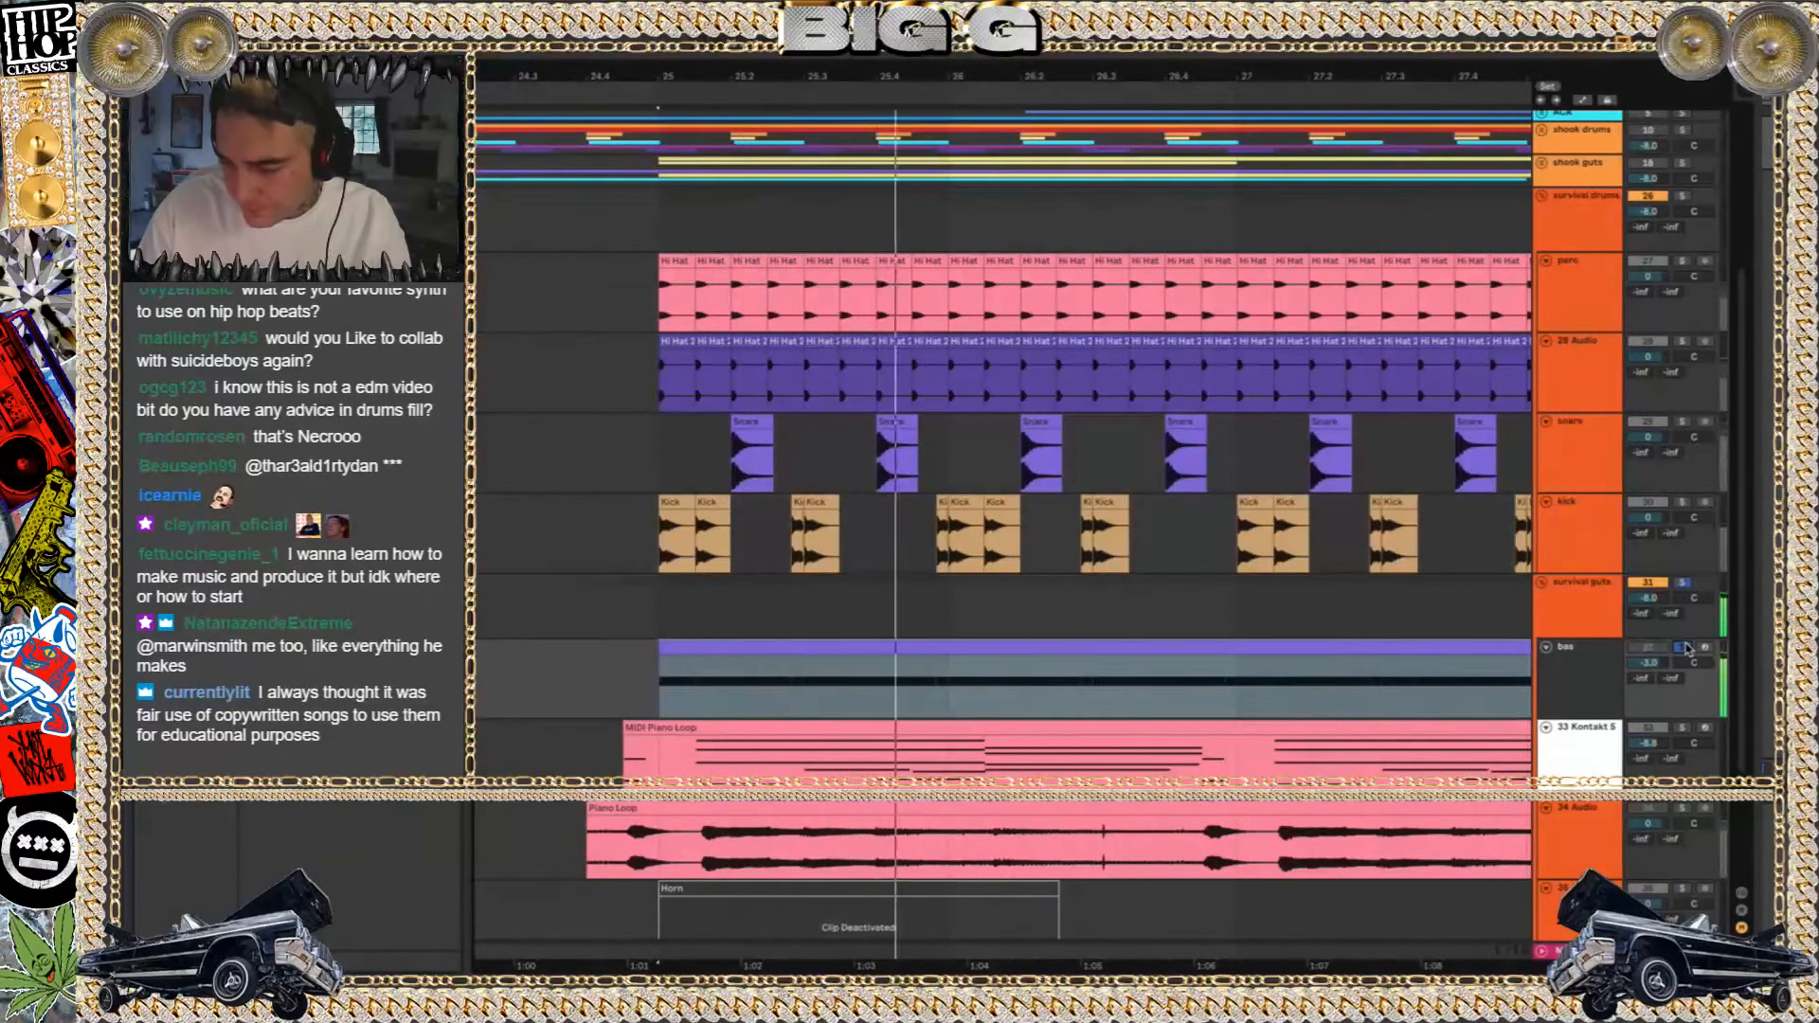
Solo the 33 Kontakt 5 track, play the first MIDI Piano Loop clip and show the track's device chain
{"action": "left_click", "coordinate": [1682, 728]}
{"action": "double_click", "coordinate": [898, 730]}
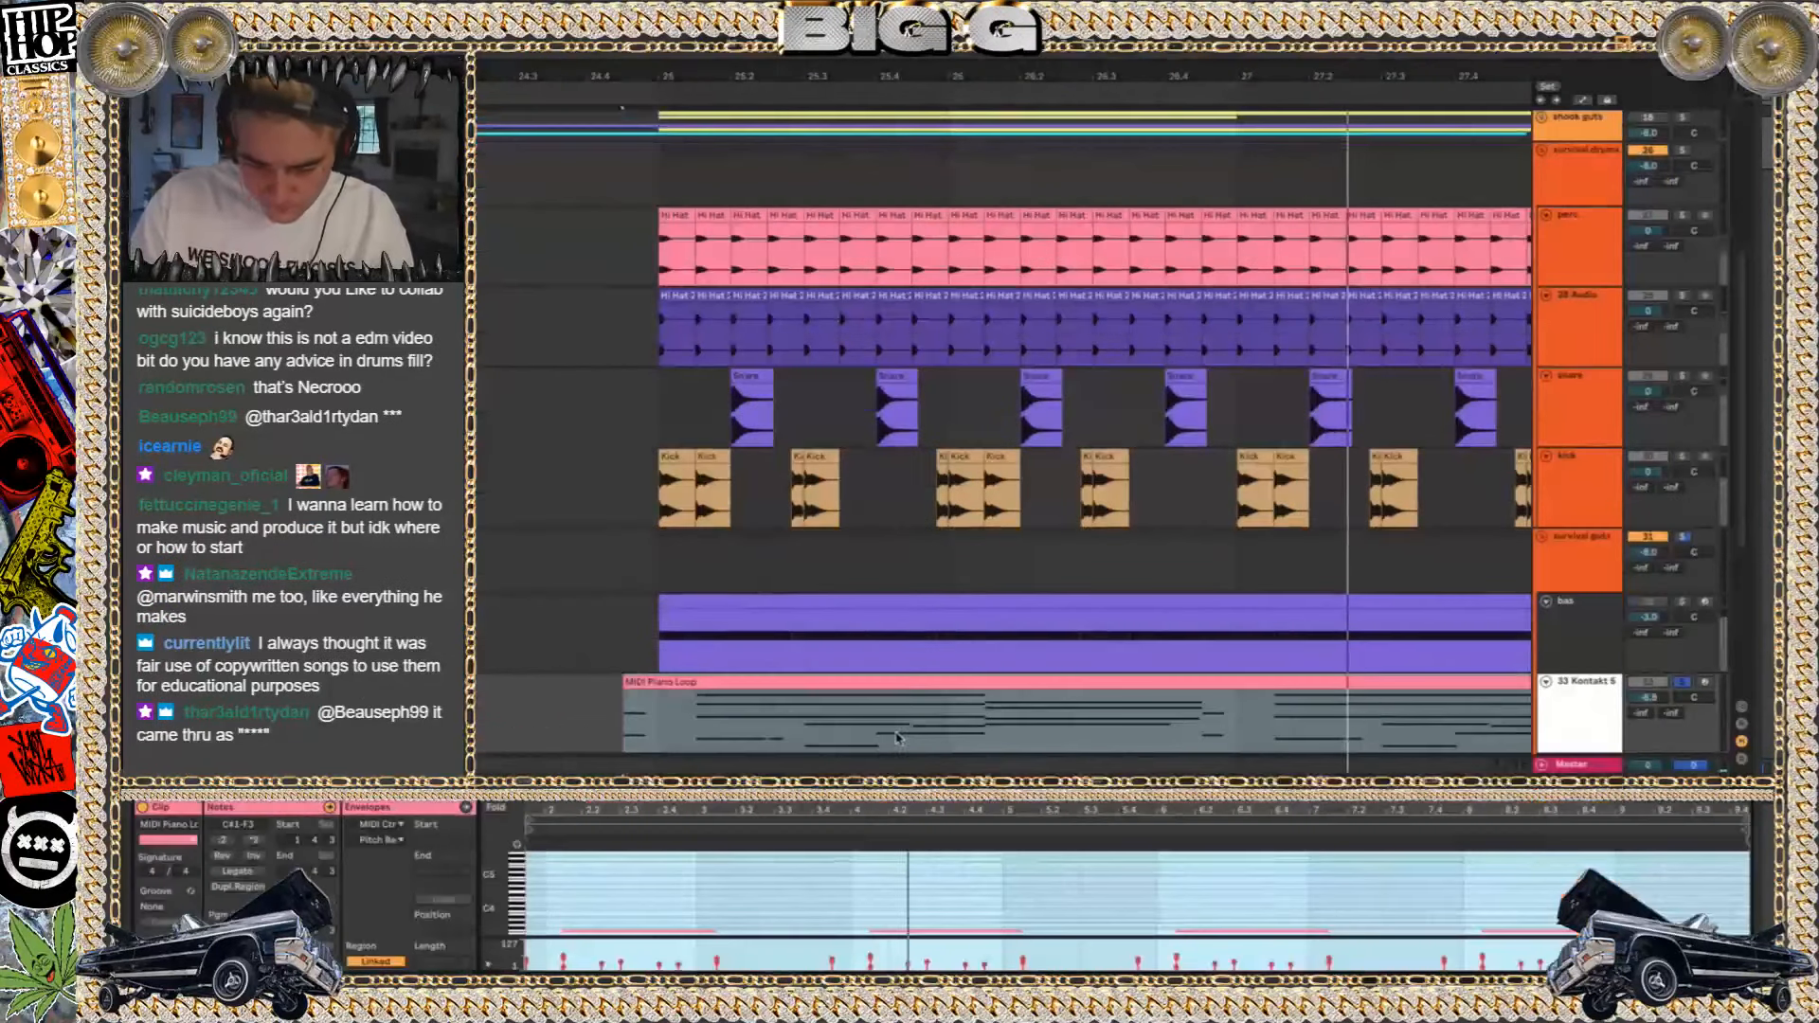
{"action": "key", "text": "shift+Tab"}
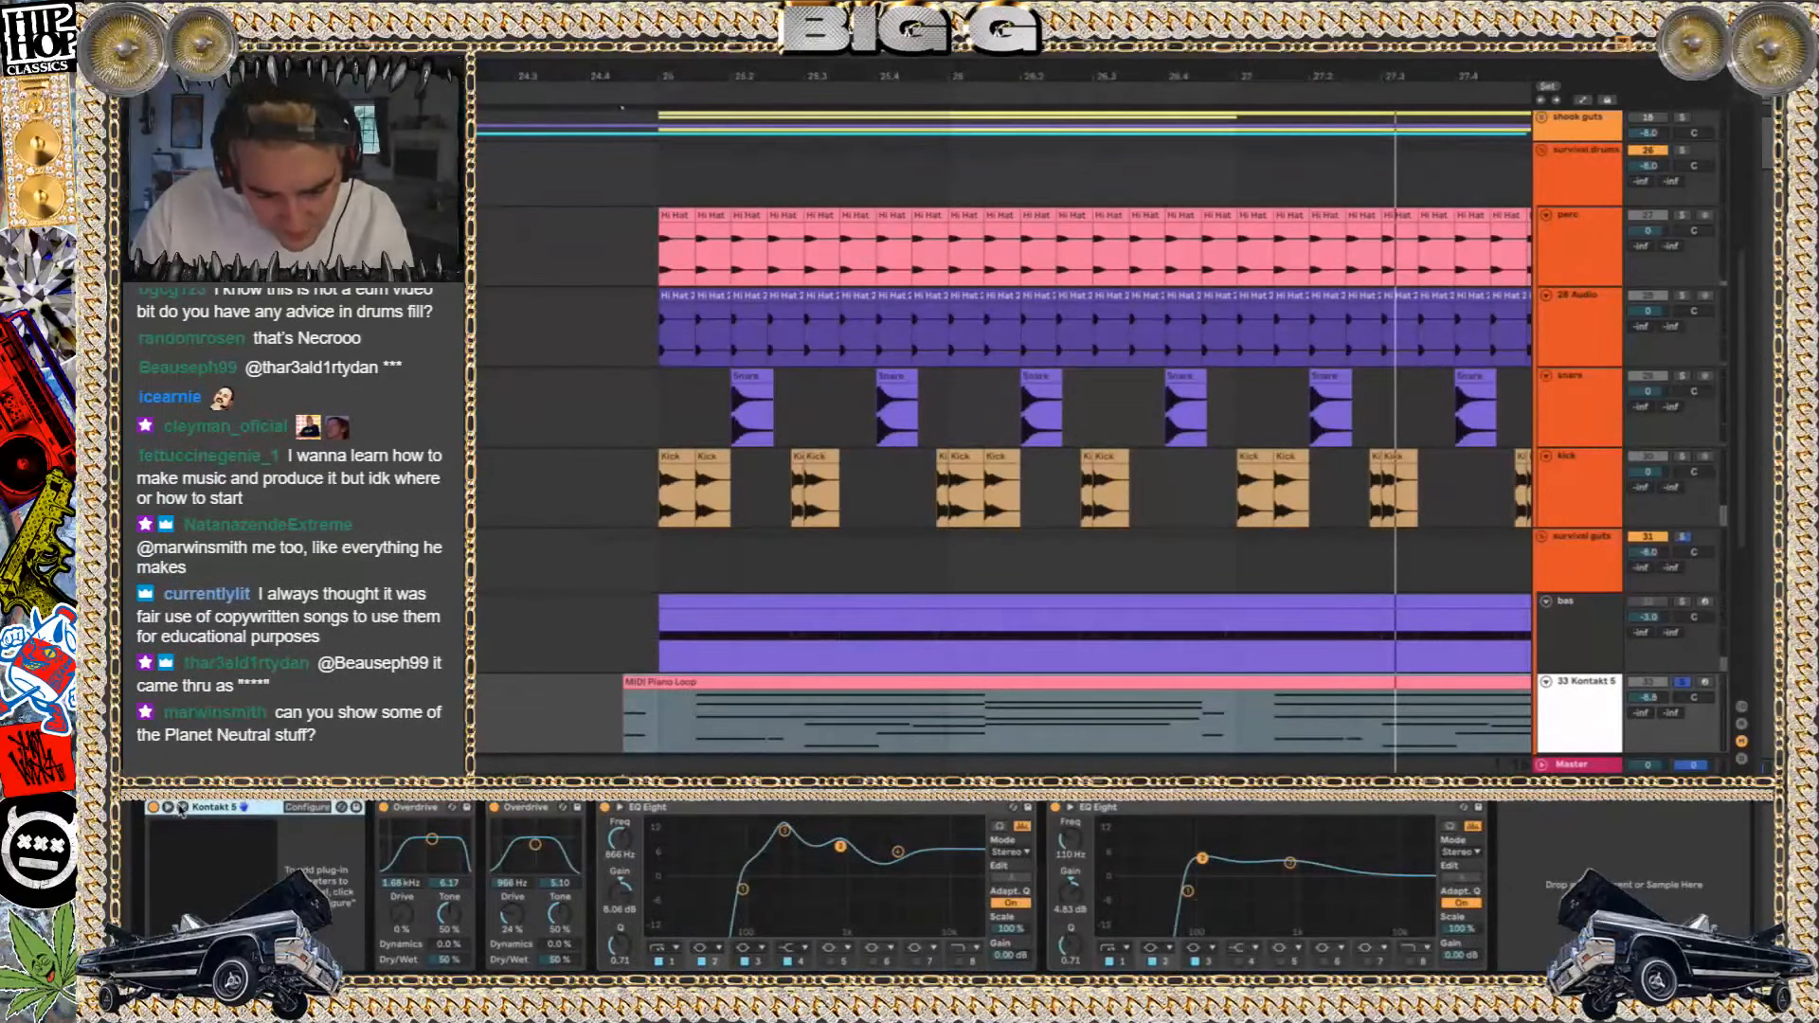
Open the Kontakt 5 instrument, switch its preset to Ragtime Piano and close the plug-in window
{"action": "left_click", "coordinate": [180, 808]}
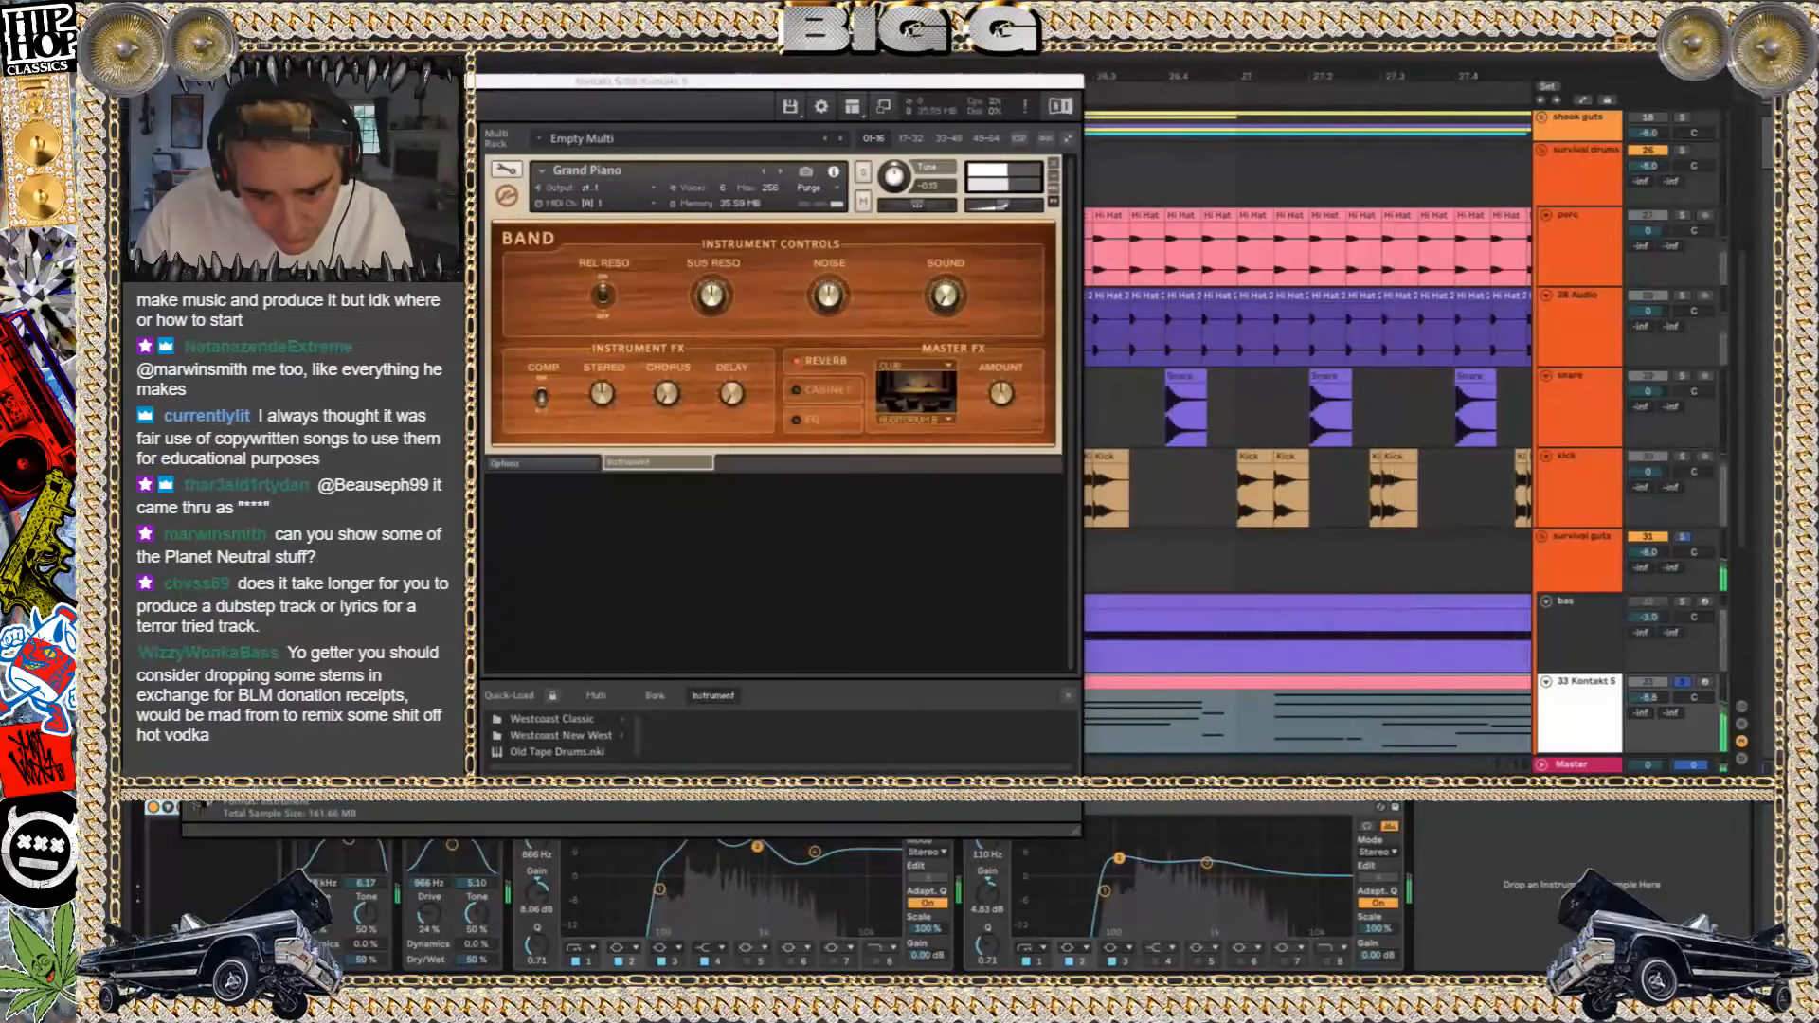
{"action": "left_click", "coordinate": [783, 172]}
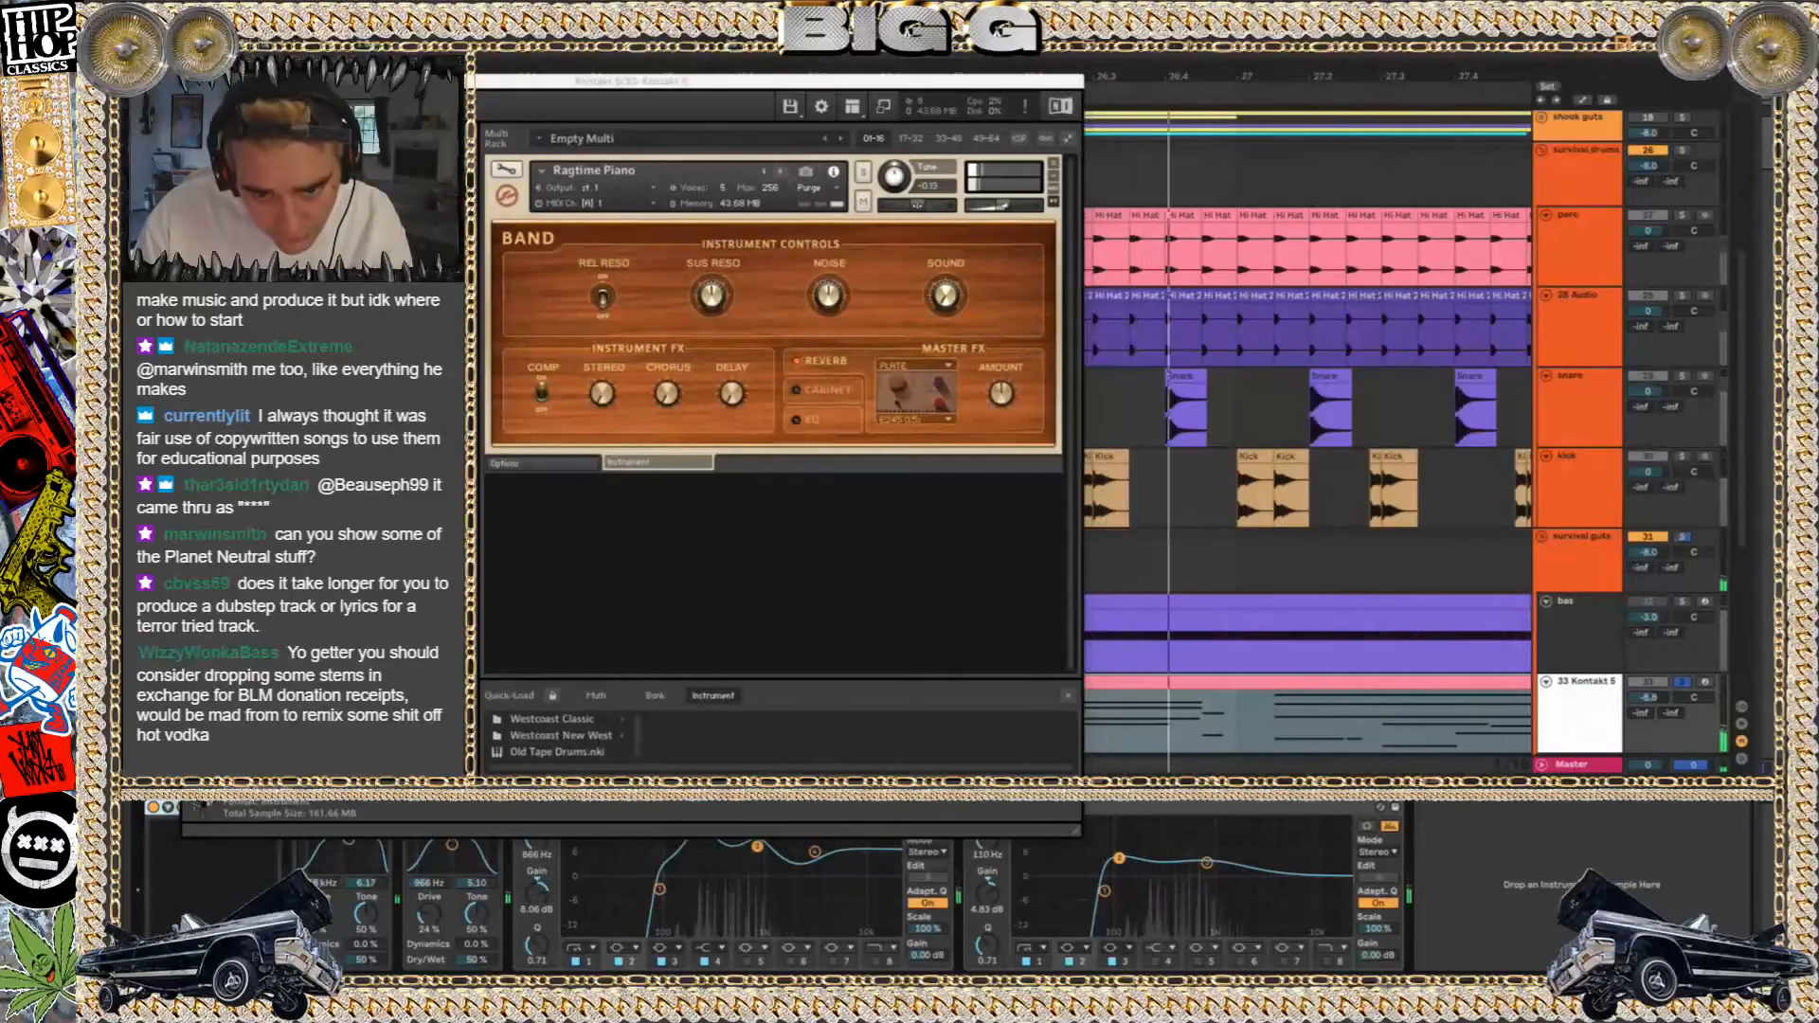
{"action": "key", "text": "super+w"}
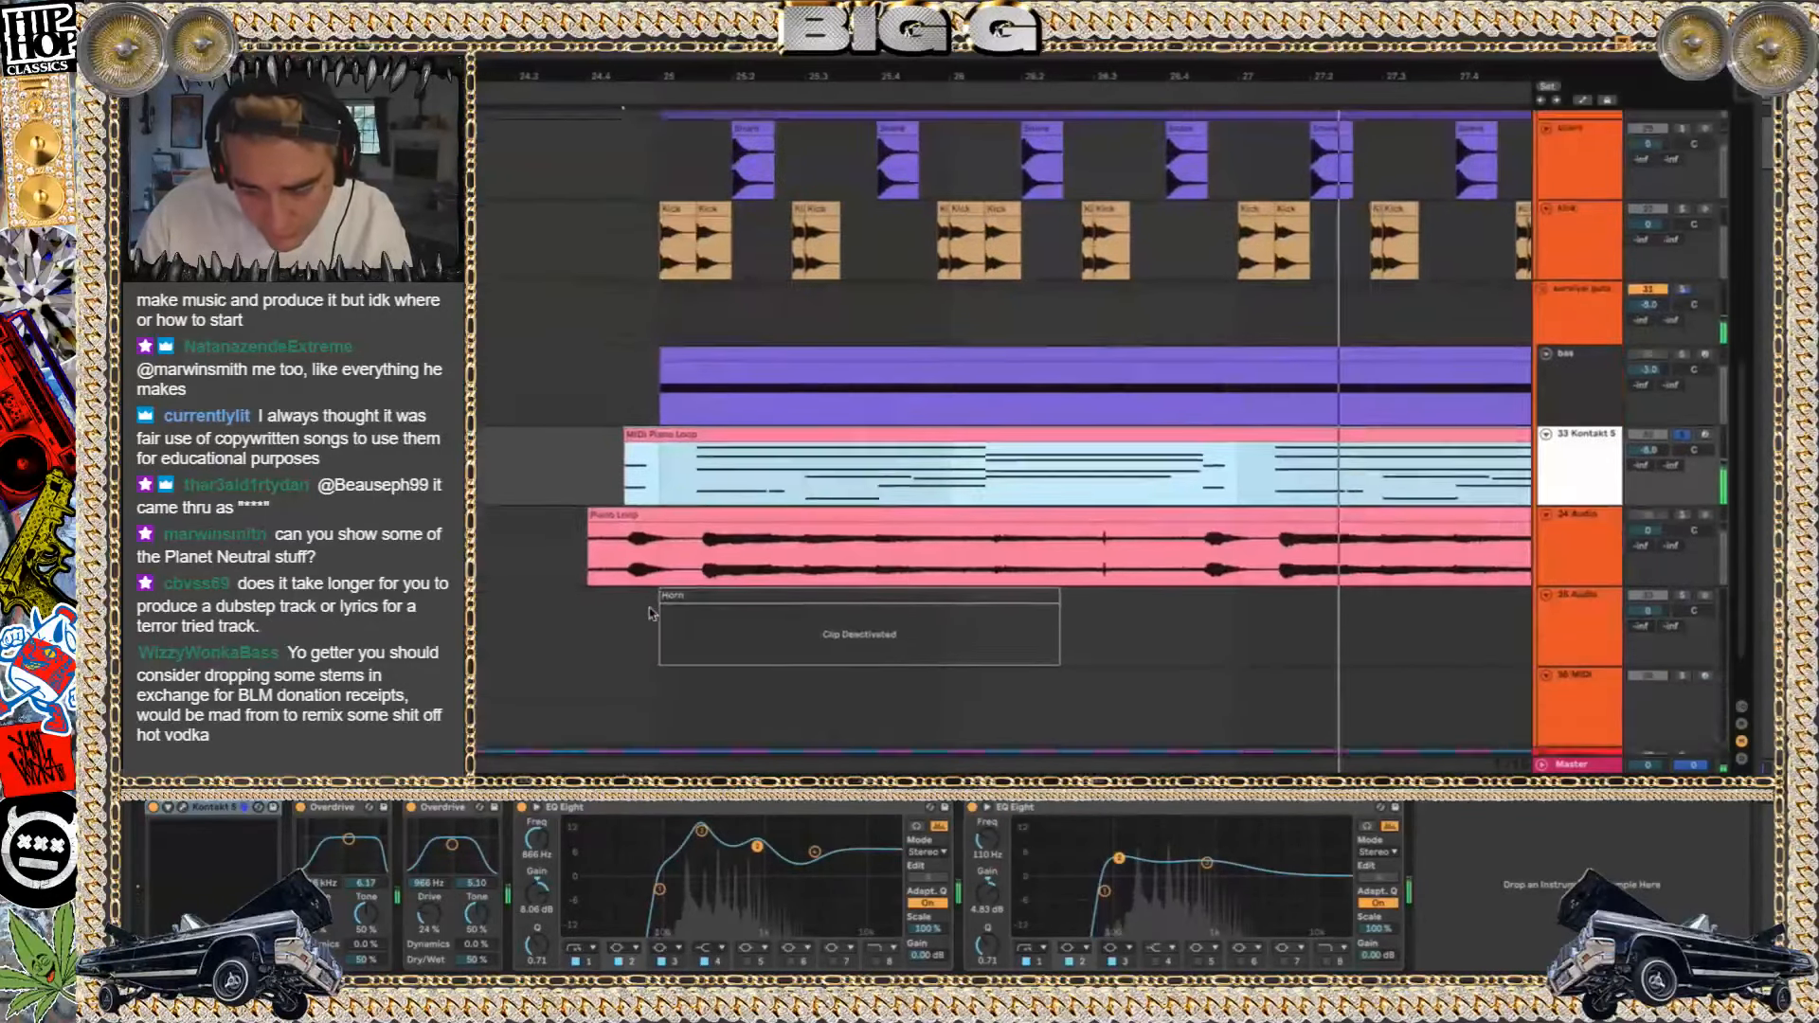
Trim the first MIDI Piano Loop clip to start at bar 25 and raise the 33 Kontakt 5 track volume to 3.0 dB
{"action": "scroll", "coordinate": [645, 467], "scroll_direction": "down", "scroll_amount": 5}
{"action": "left_click", "coordinate": [646, 466]}
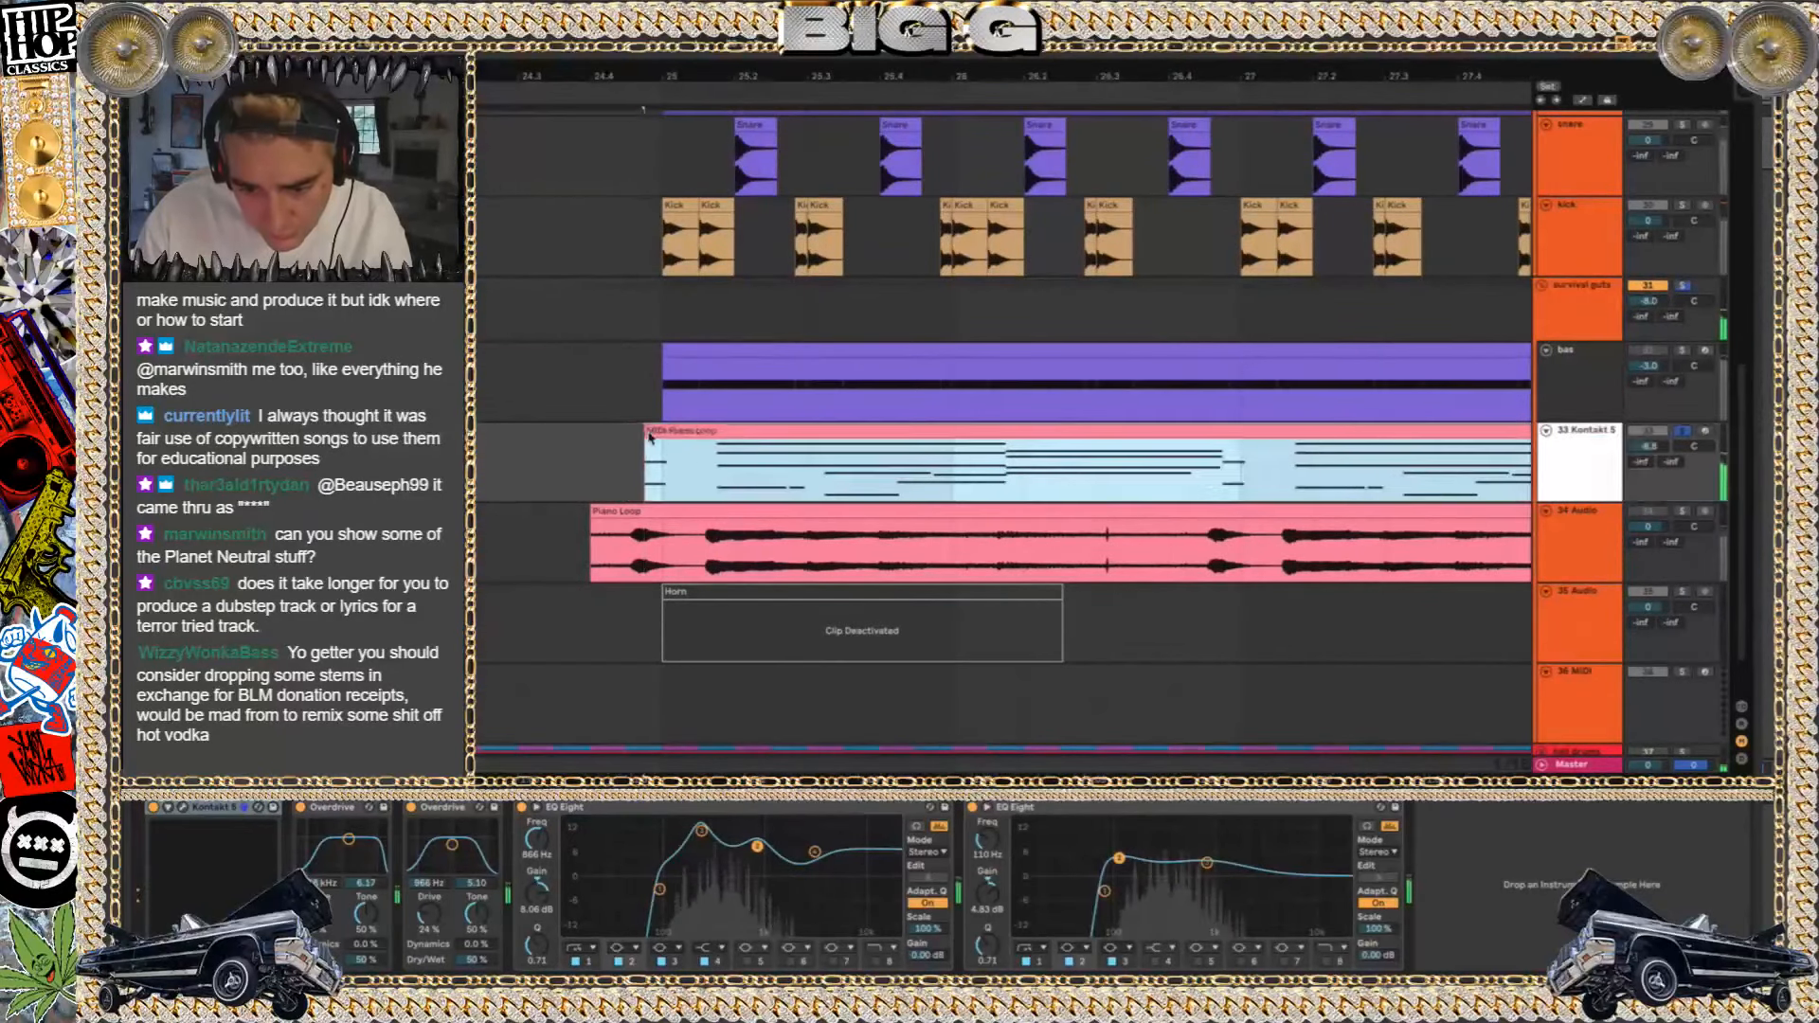
{"action": "left_click_drag", "start_coordinate": [633, 426], "coordinate": [662, 428]}
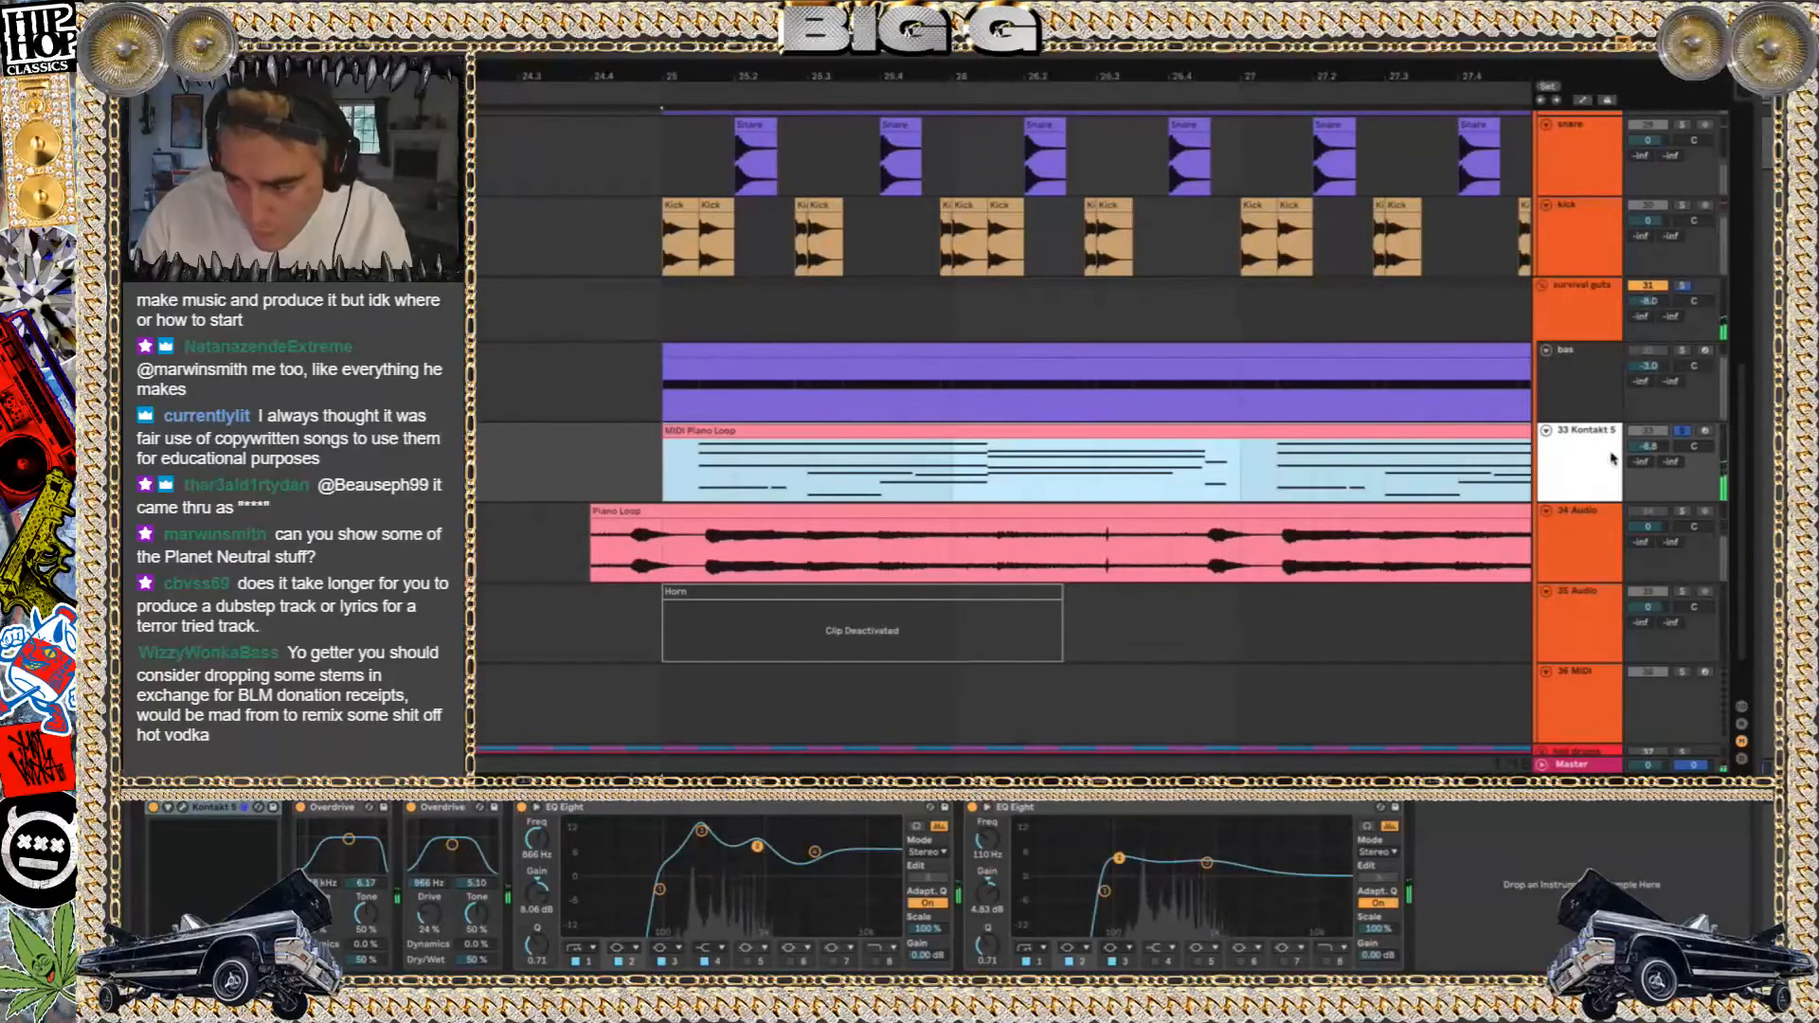
{"action": "left_click_drag", "start_coordinate": [1652, 447], "coordinate": [1651, 438]}
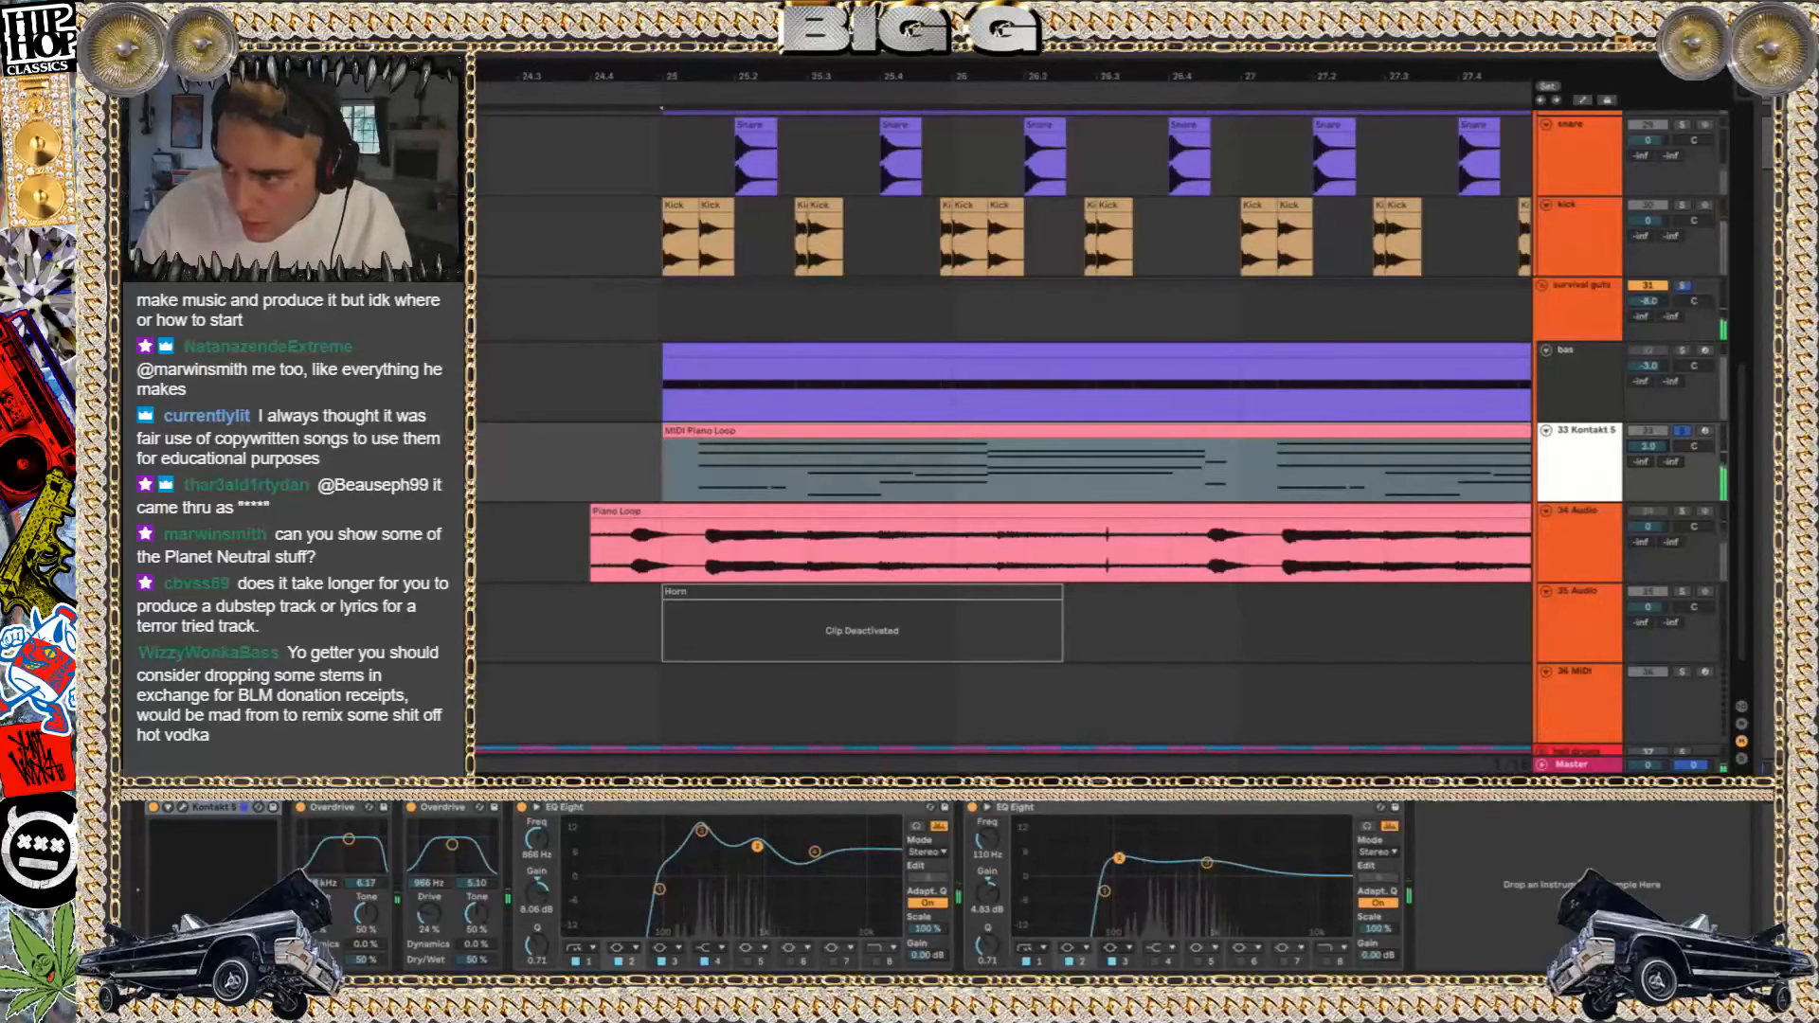
Examine how the soloed MIDI Piano Loop clips line up with the Piano Loop audio from bar 25 past bar 33
{"action": "scroll", "coordinate": [1157, 480], "scroll_direction": "down", "scroll_amount": 3}
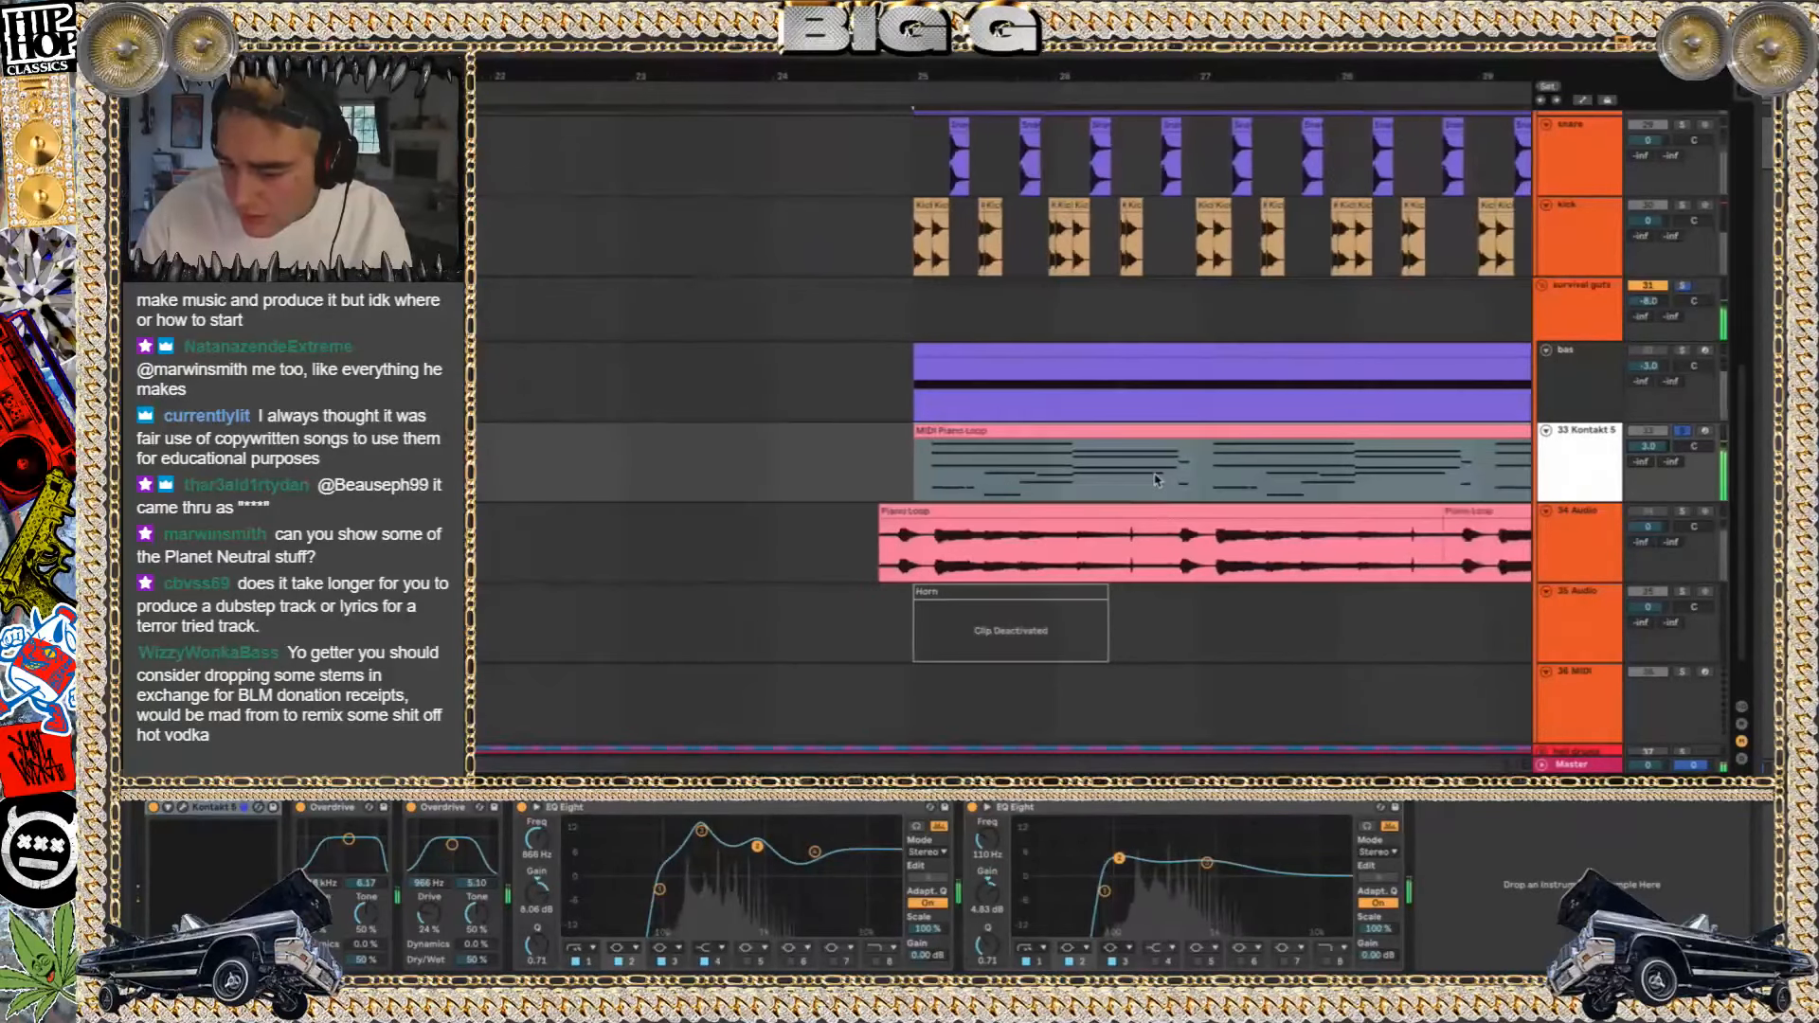
{"action": "scroll", "coordinate": [1156, 480], "scroll_direction": "right", "scroll_amount": 1}
{"action": "scroll", "coordinate": [1156, 481], "scroll_direction": "down", "scroll_amount": 2}
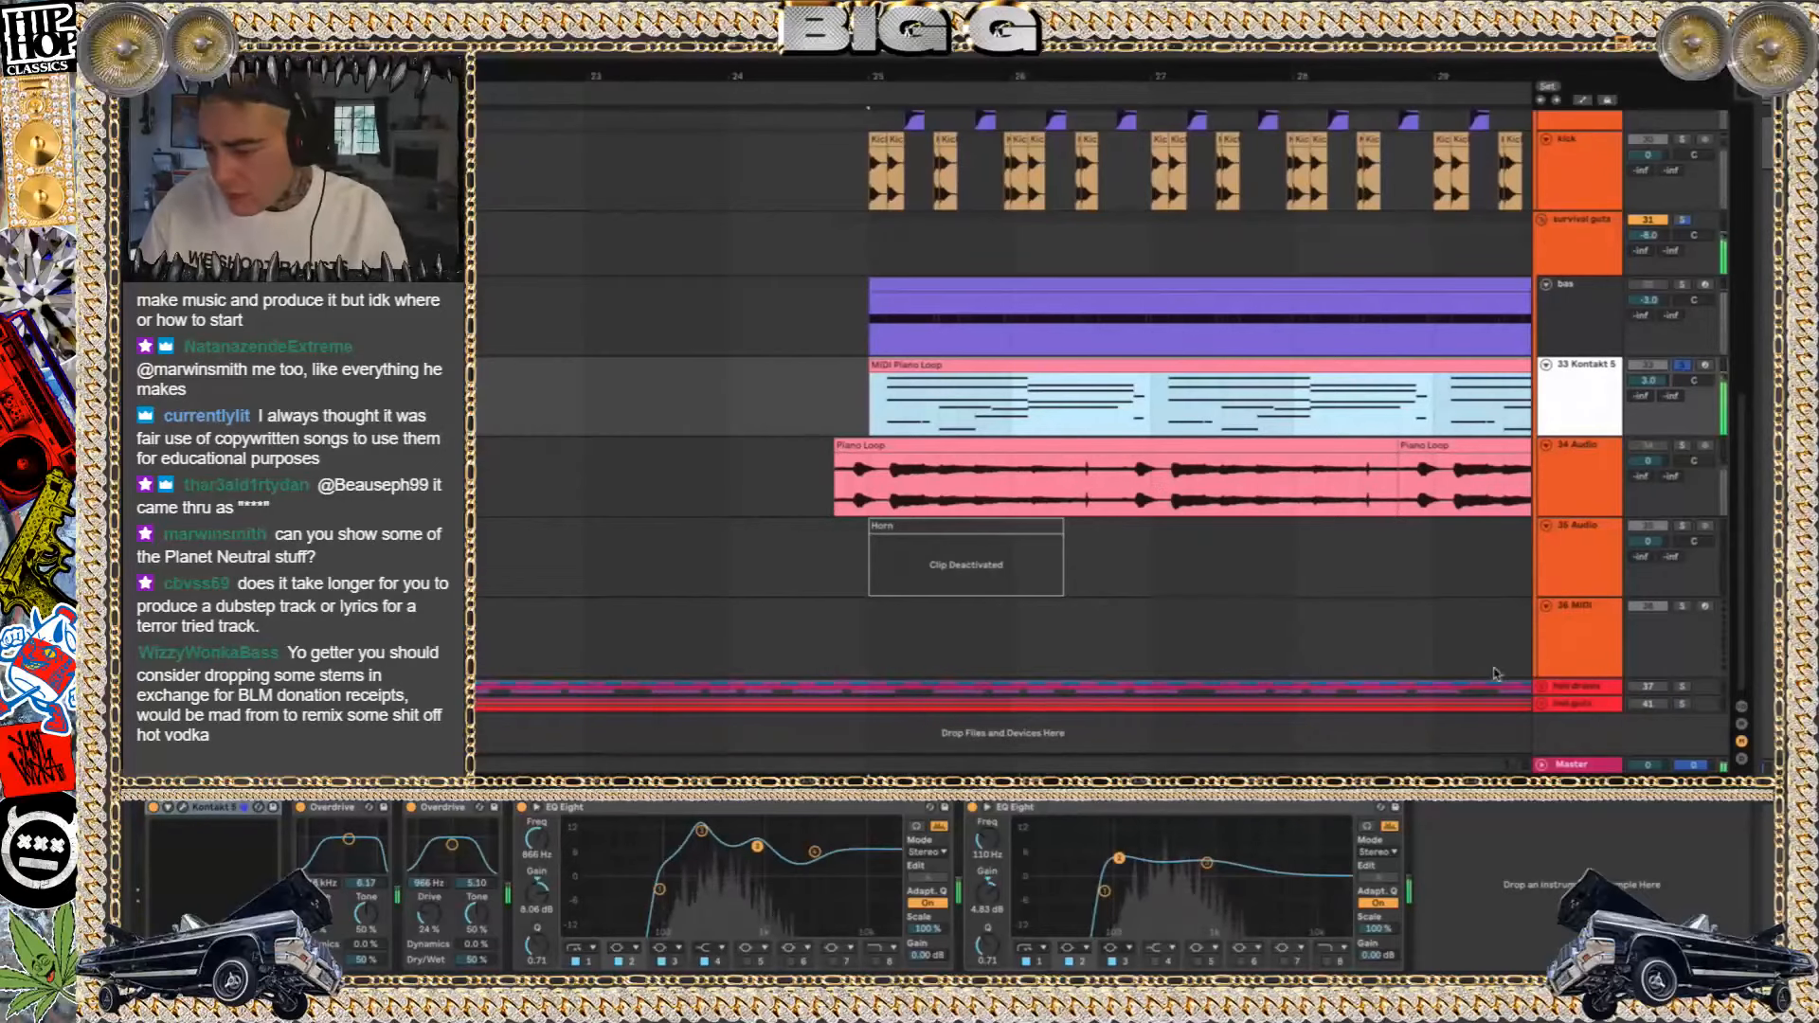
{"action": "scroll", "coordinate": [1391, 474], "scroll_direction": "up", "scroll_amount": 1}
{"action": "scroll", "coordinate": [1391, 473], "scroll_direction": "right", "scroll_amount": 1}
{"action": "scroll", "coordinate": [1391, 474], "scroll_direction": "down", "scroll_amount": 5}
{"action": "scroll", "coordinate": [1391, 474], "scroll_direction": "up", "scroll_amount": 1}
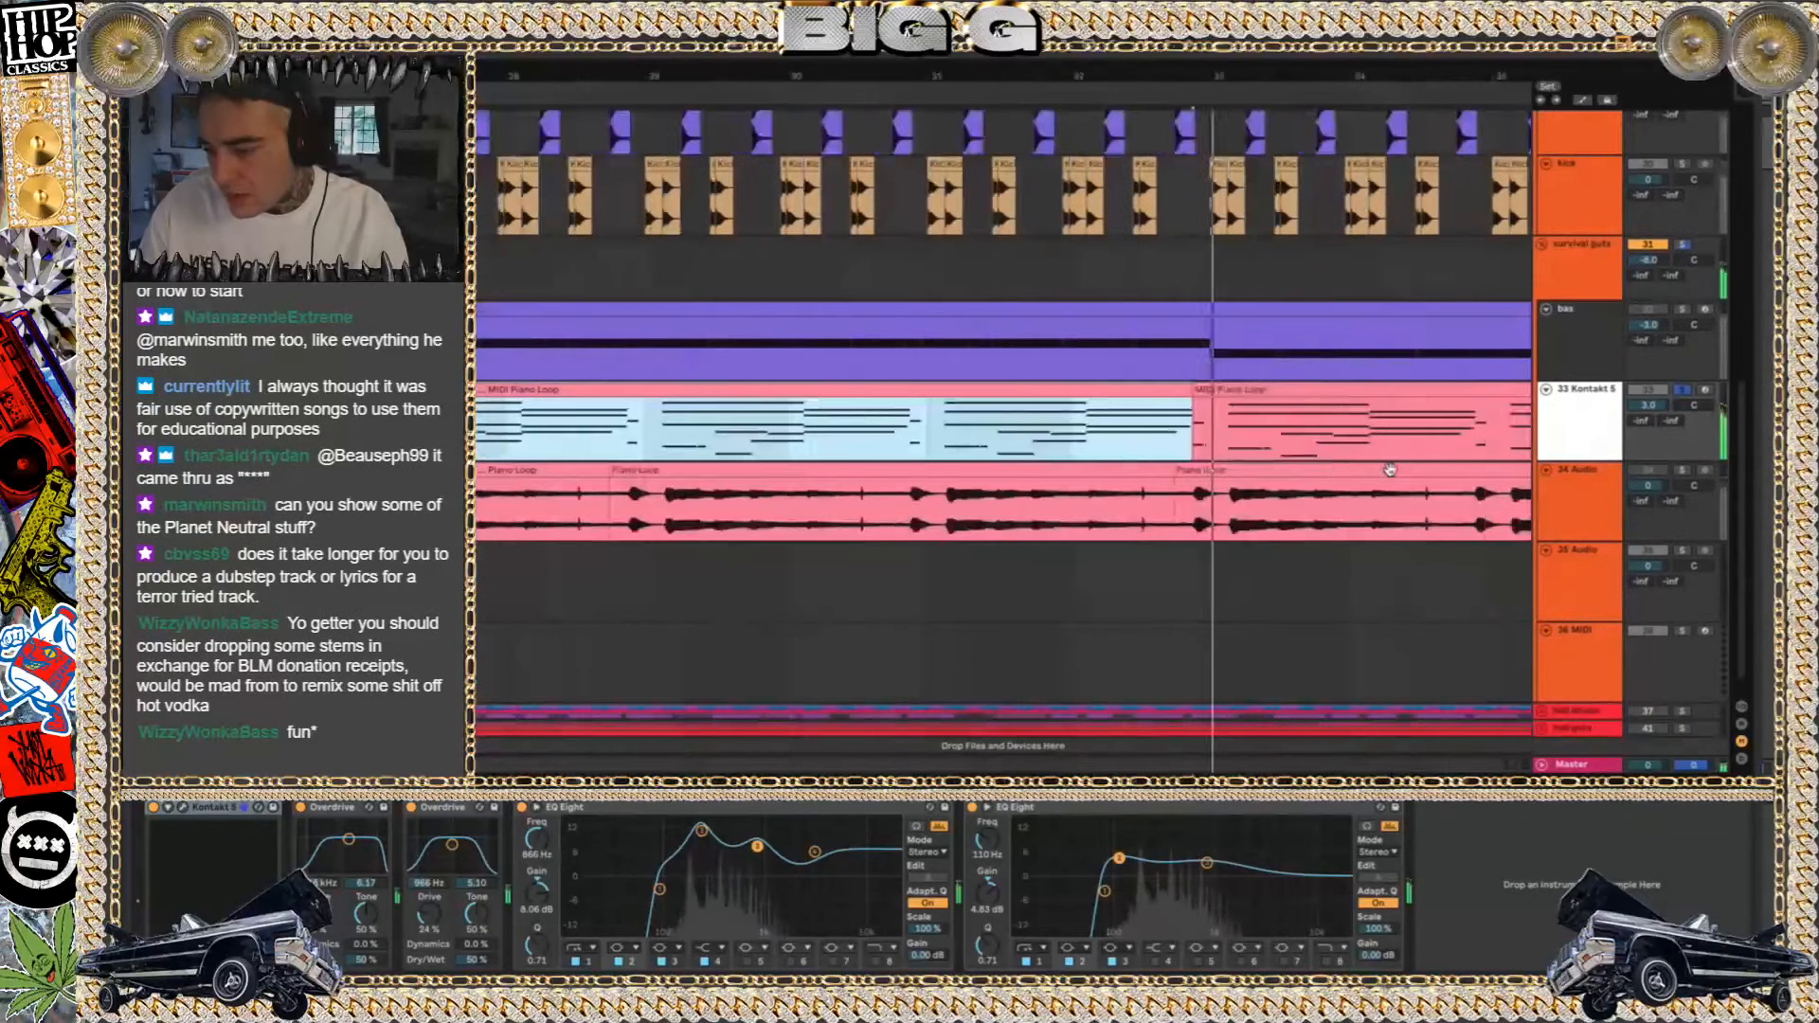
{"action": "scroll", "coordinate": [1390, 470], "scroll_direction": "up", "scroll_amount": 3}
{"action": "scroll", "coordinate": [1390, 470], "scroll_direction": "right", "scroll_amount": 1}
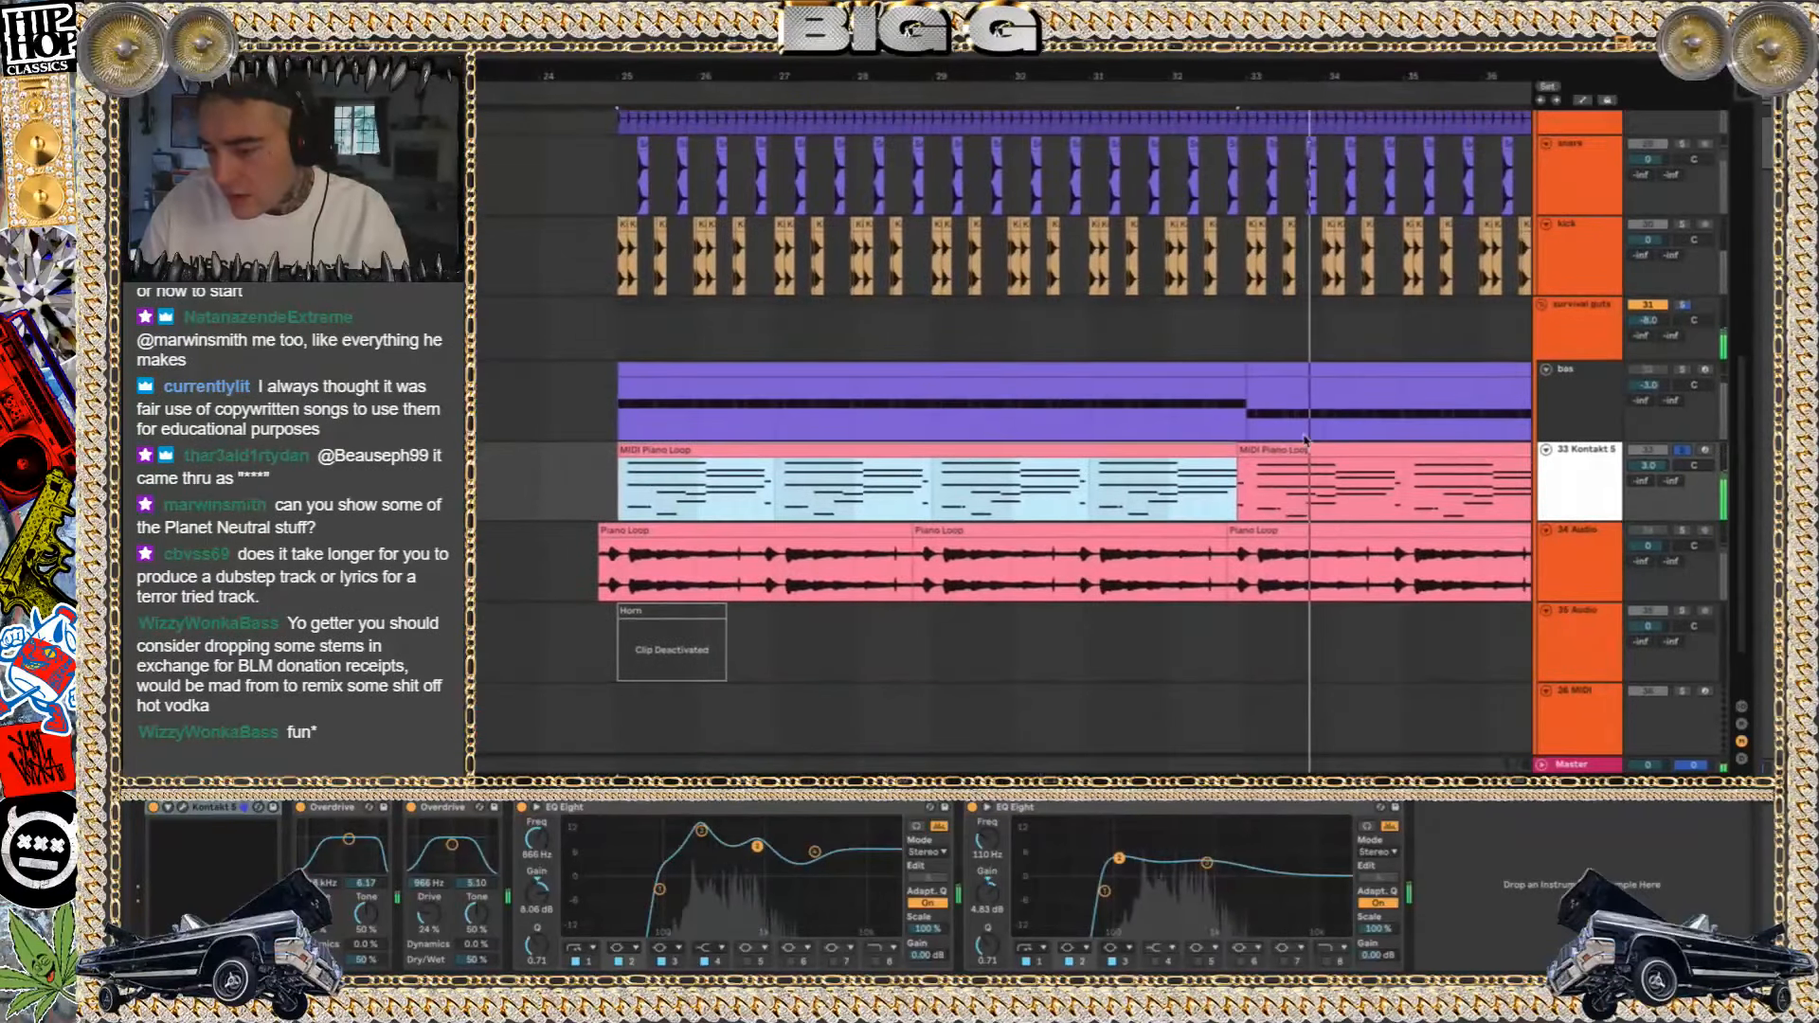
{"action": "left_click", "coordinate": [1252, 487]}
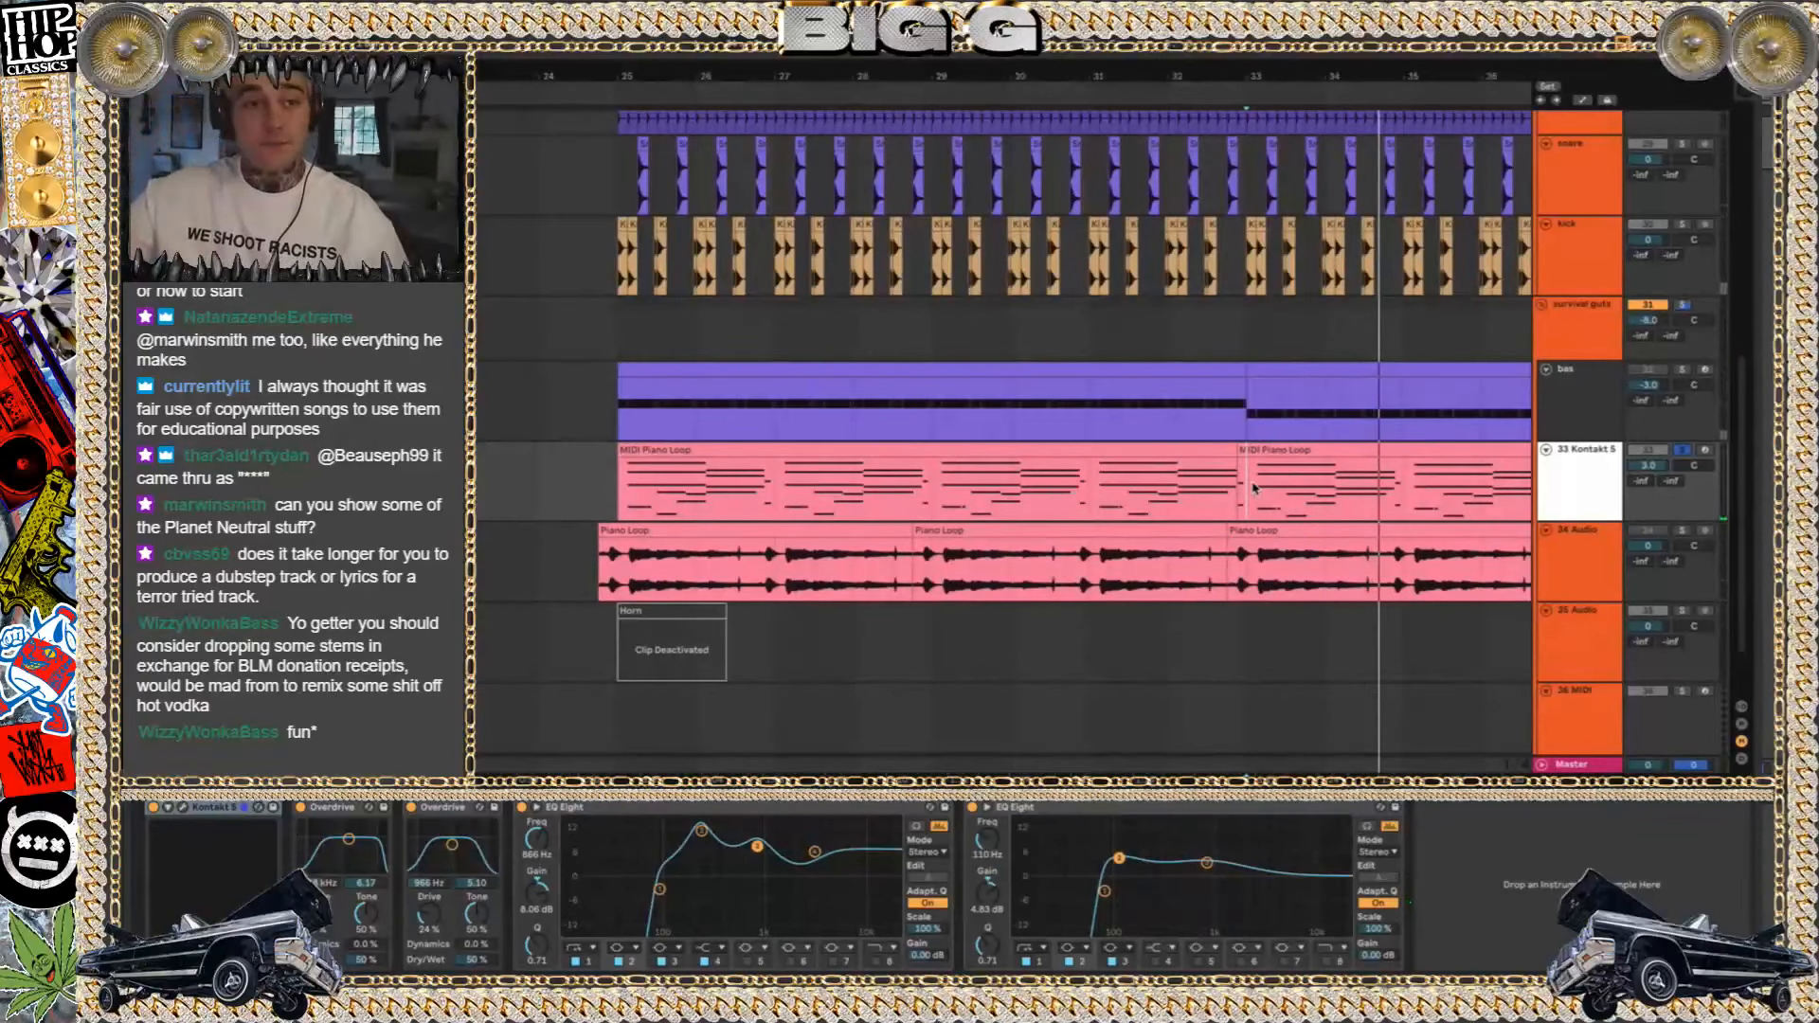
Convert the harmony of the first Piano Loop audio clip on 34 Audio to a new MIDI track
{"action": "left_click", "coordinate": [634, 531]}
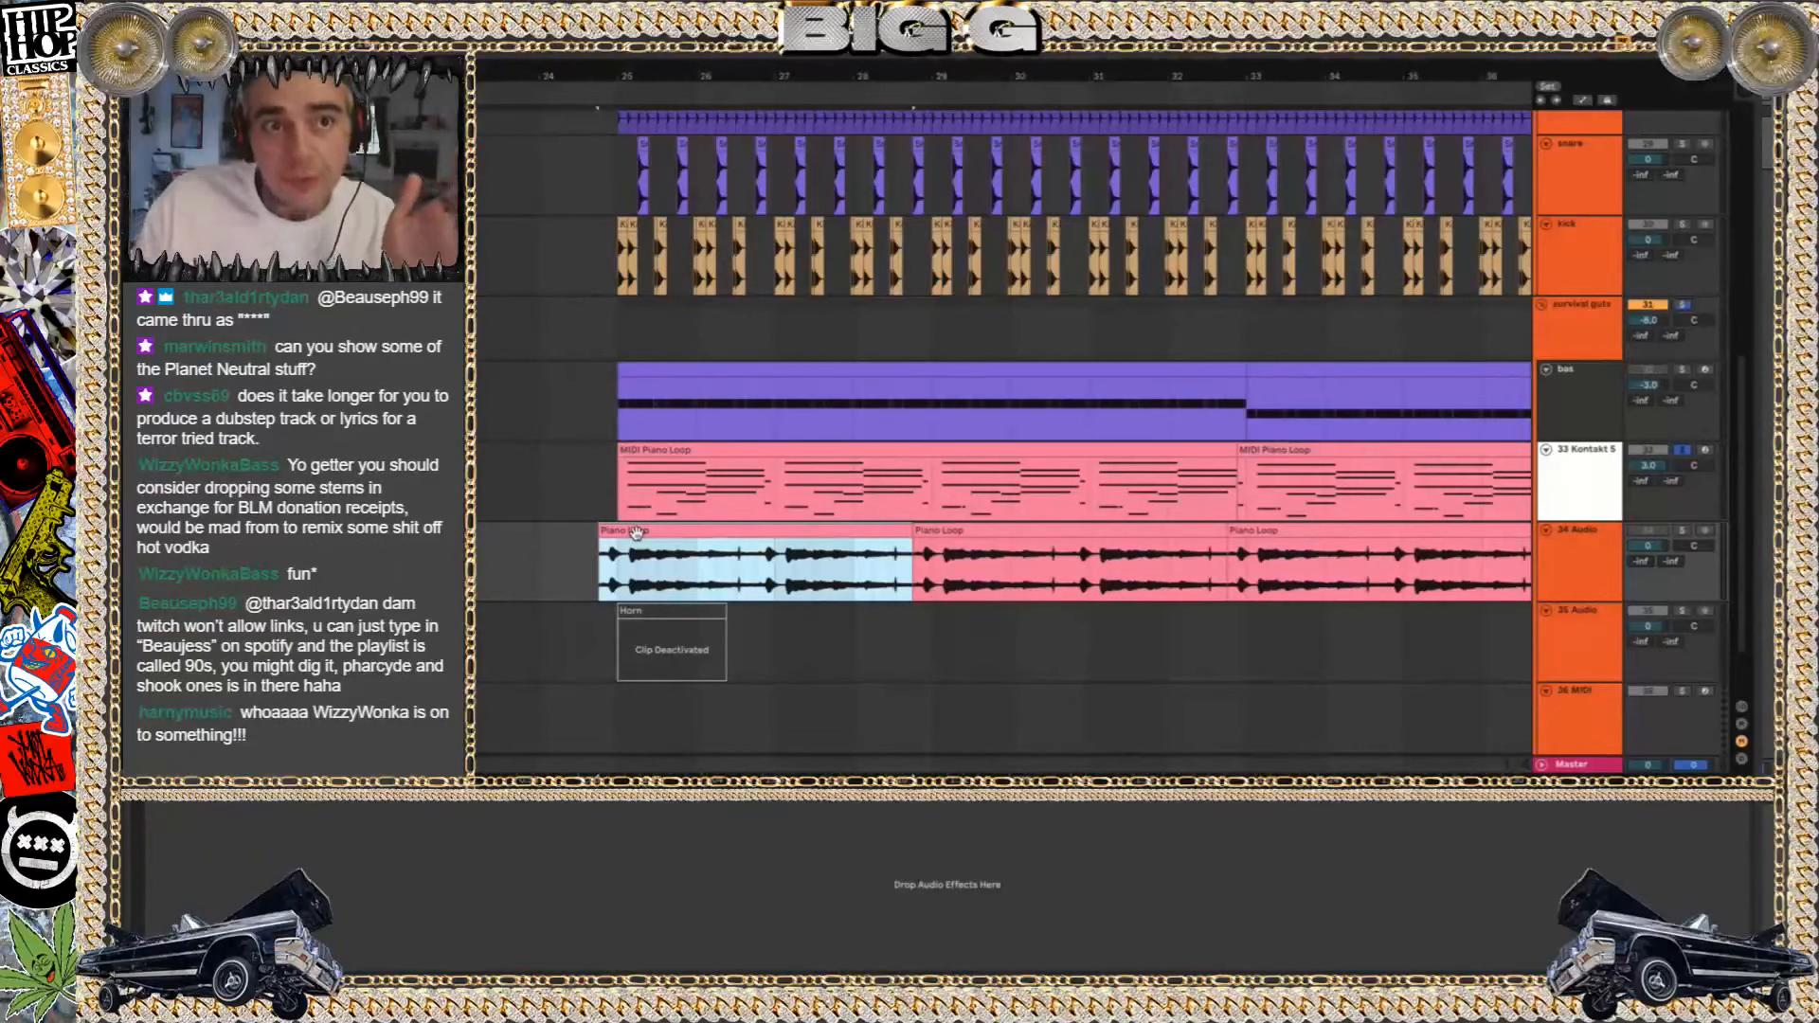
{"action": "right_click", "coordinate": [636, 532]}
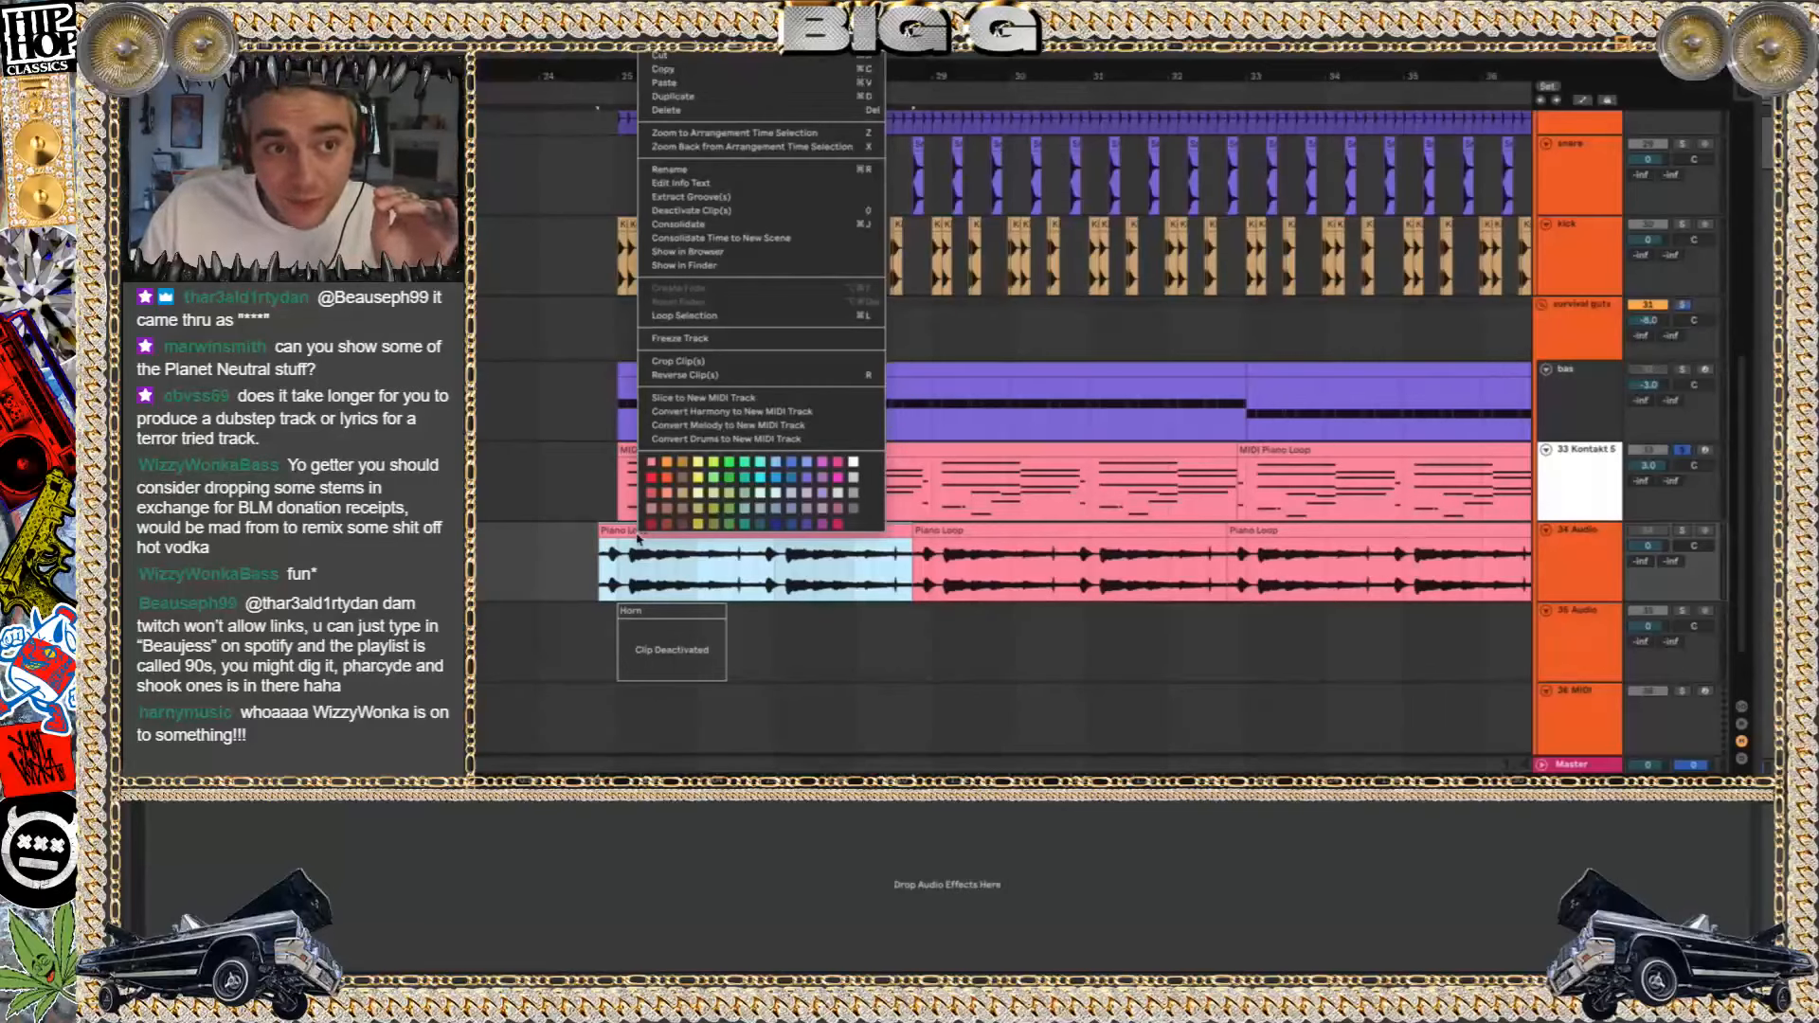
{"action": "left_click", "coordinate": [735, 412]}
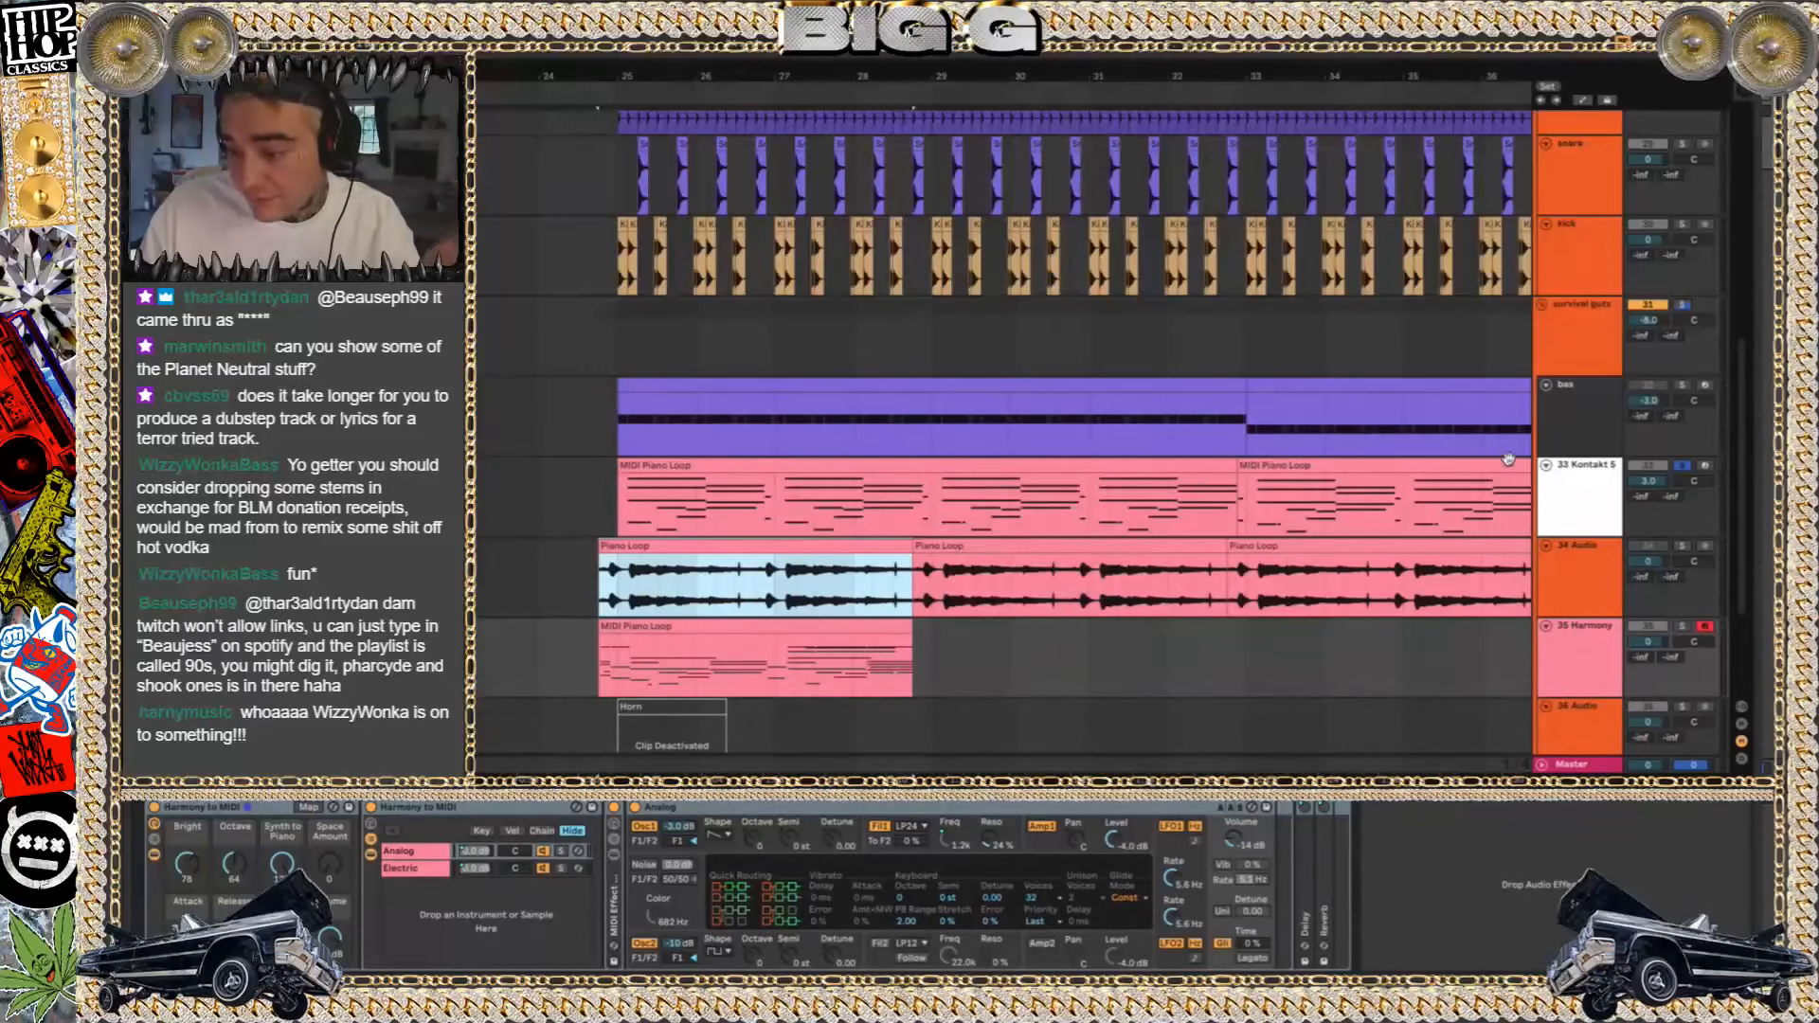
Compare the 34 Audio and 35 Harmony tracks in solo, and delete the 35 Harmony track
{"action": "left_click", "coordinate": [1683, 547]}
{"action": "key", "text": "space"}
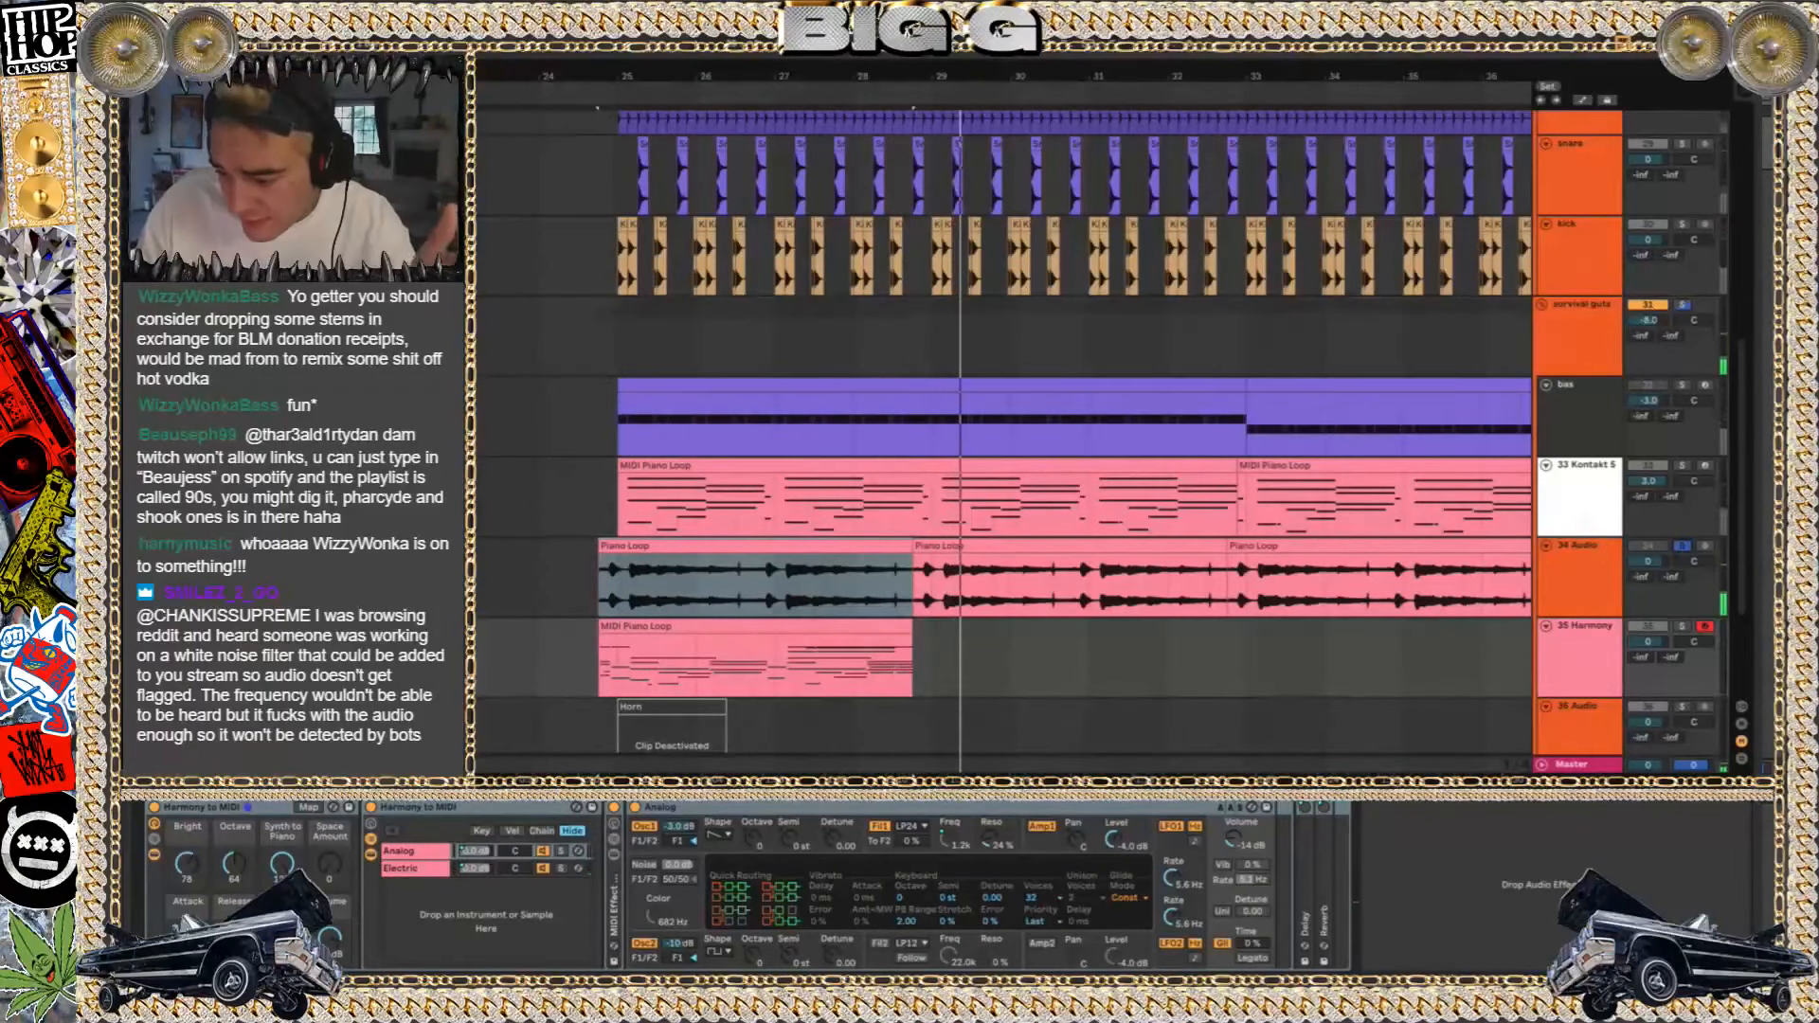
{"action": "left_click", "coordinate": [1675, 628]}
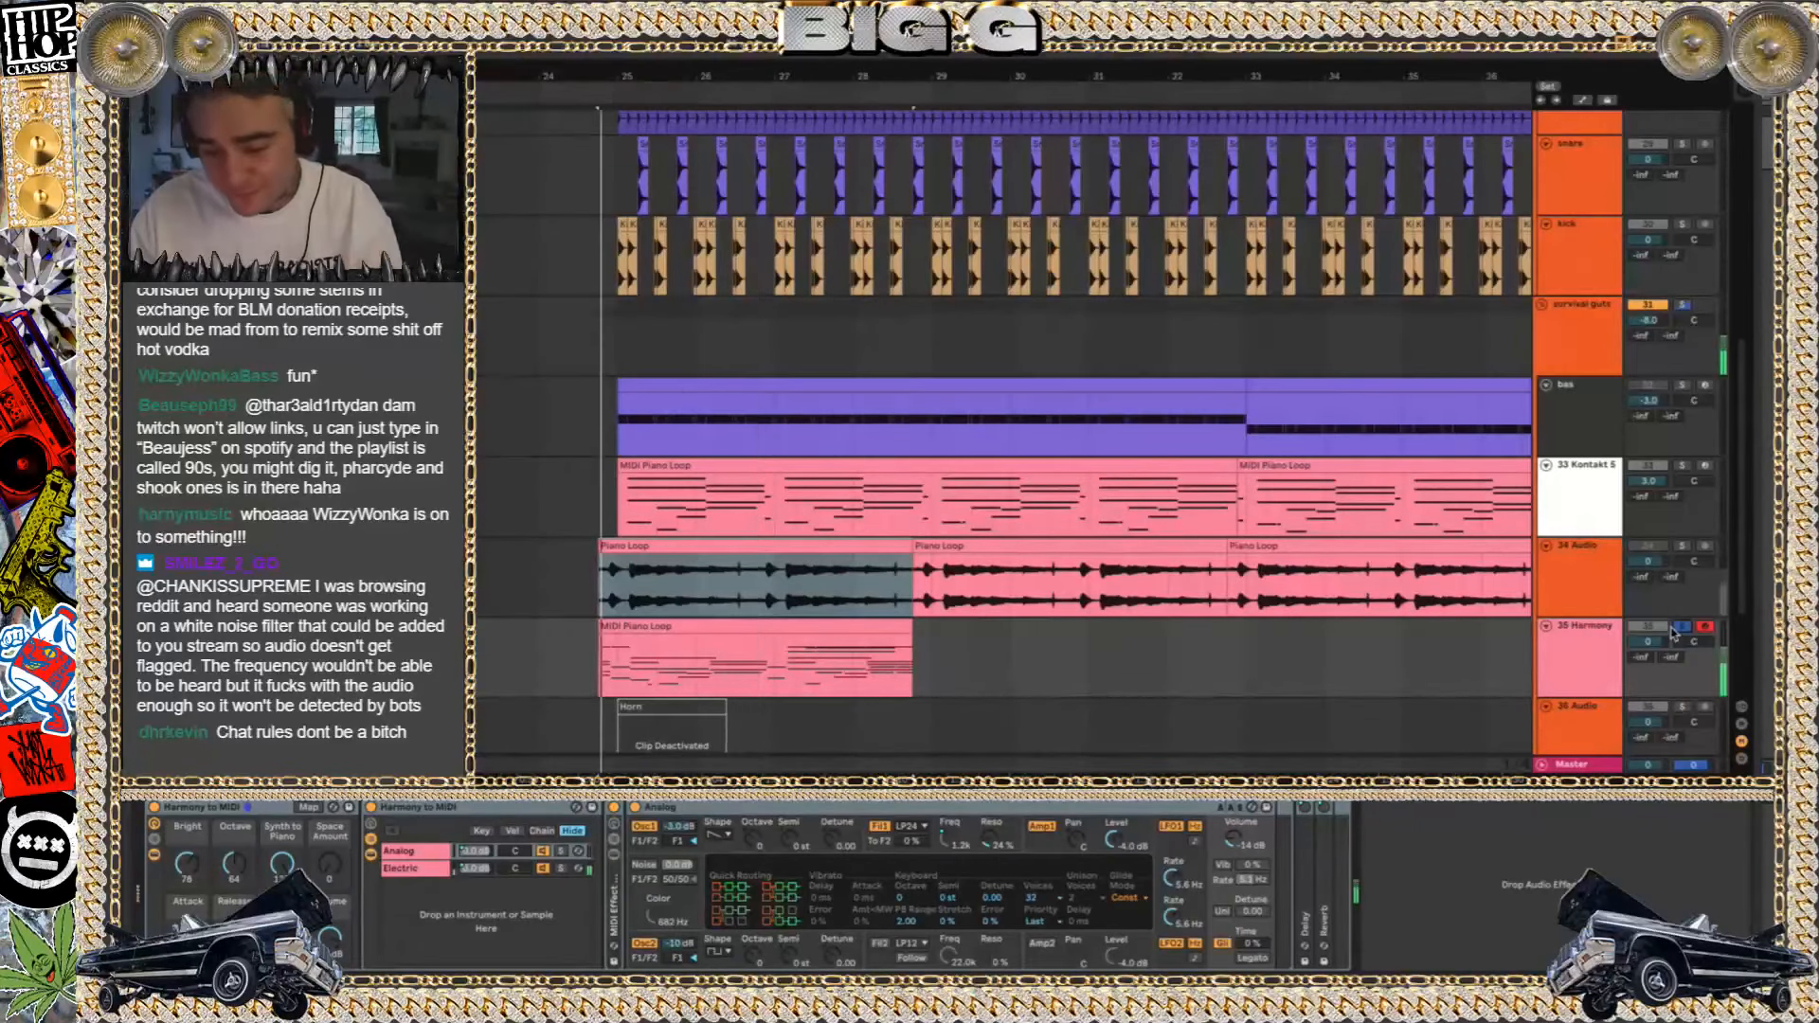
{"action": "left_click", "coordinate": [1581, 661]}
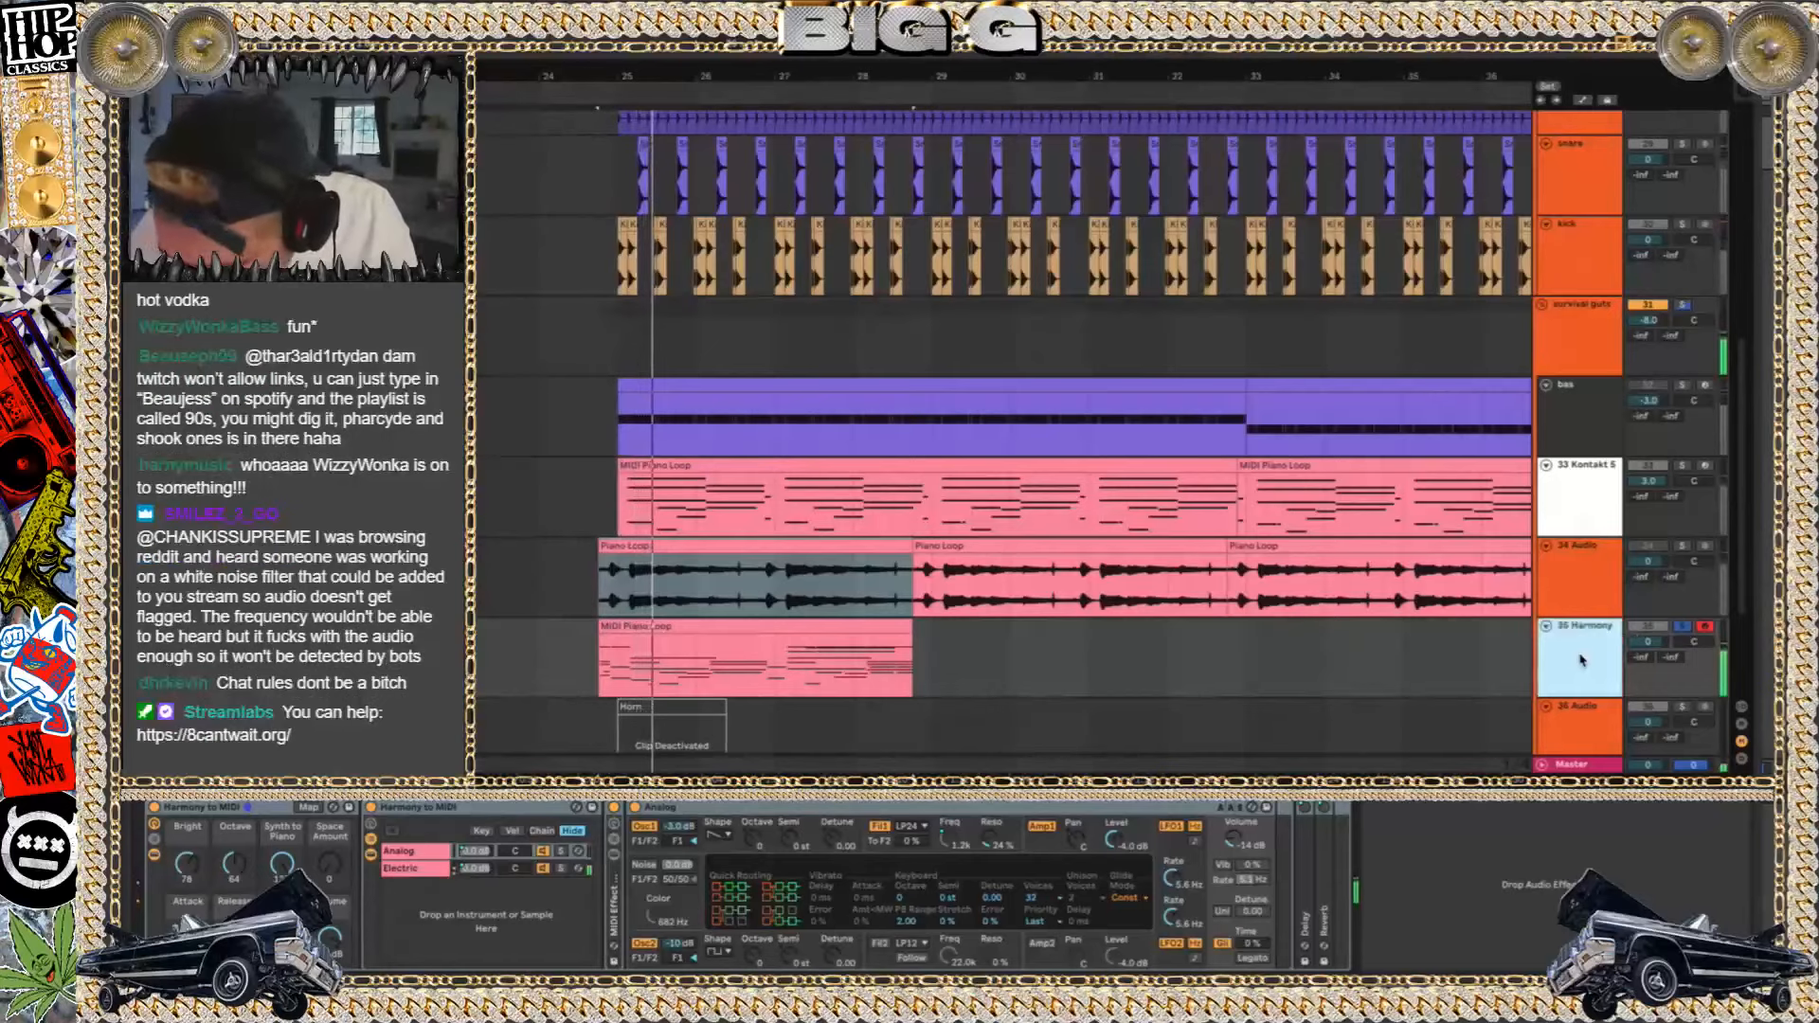
{"action": "key", "text": "Delete"}
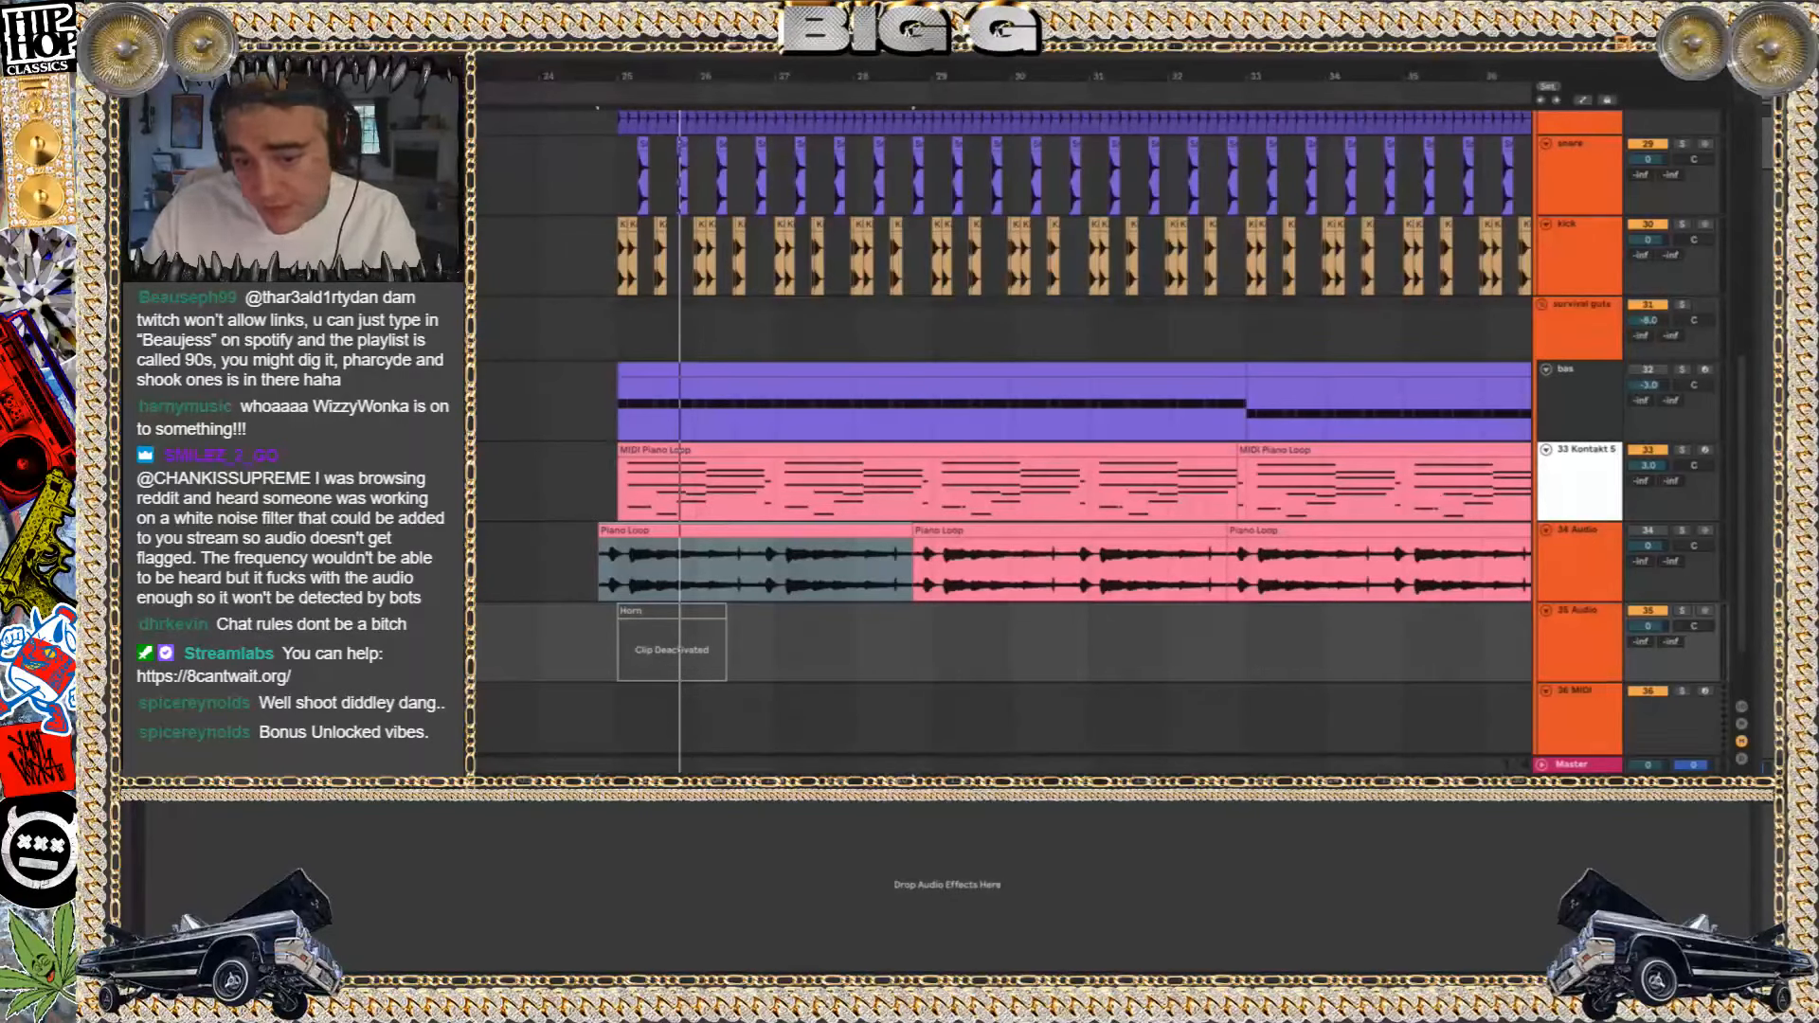
Play the beat with the 33 Kontakt 5 track muted and the 34 Audio piano loop active
{"action": "key", "text": "space"}
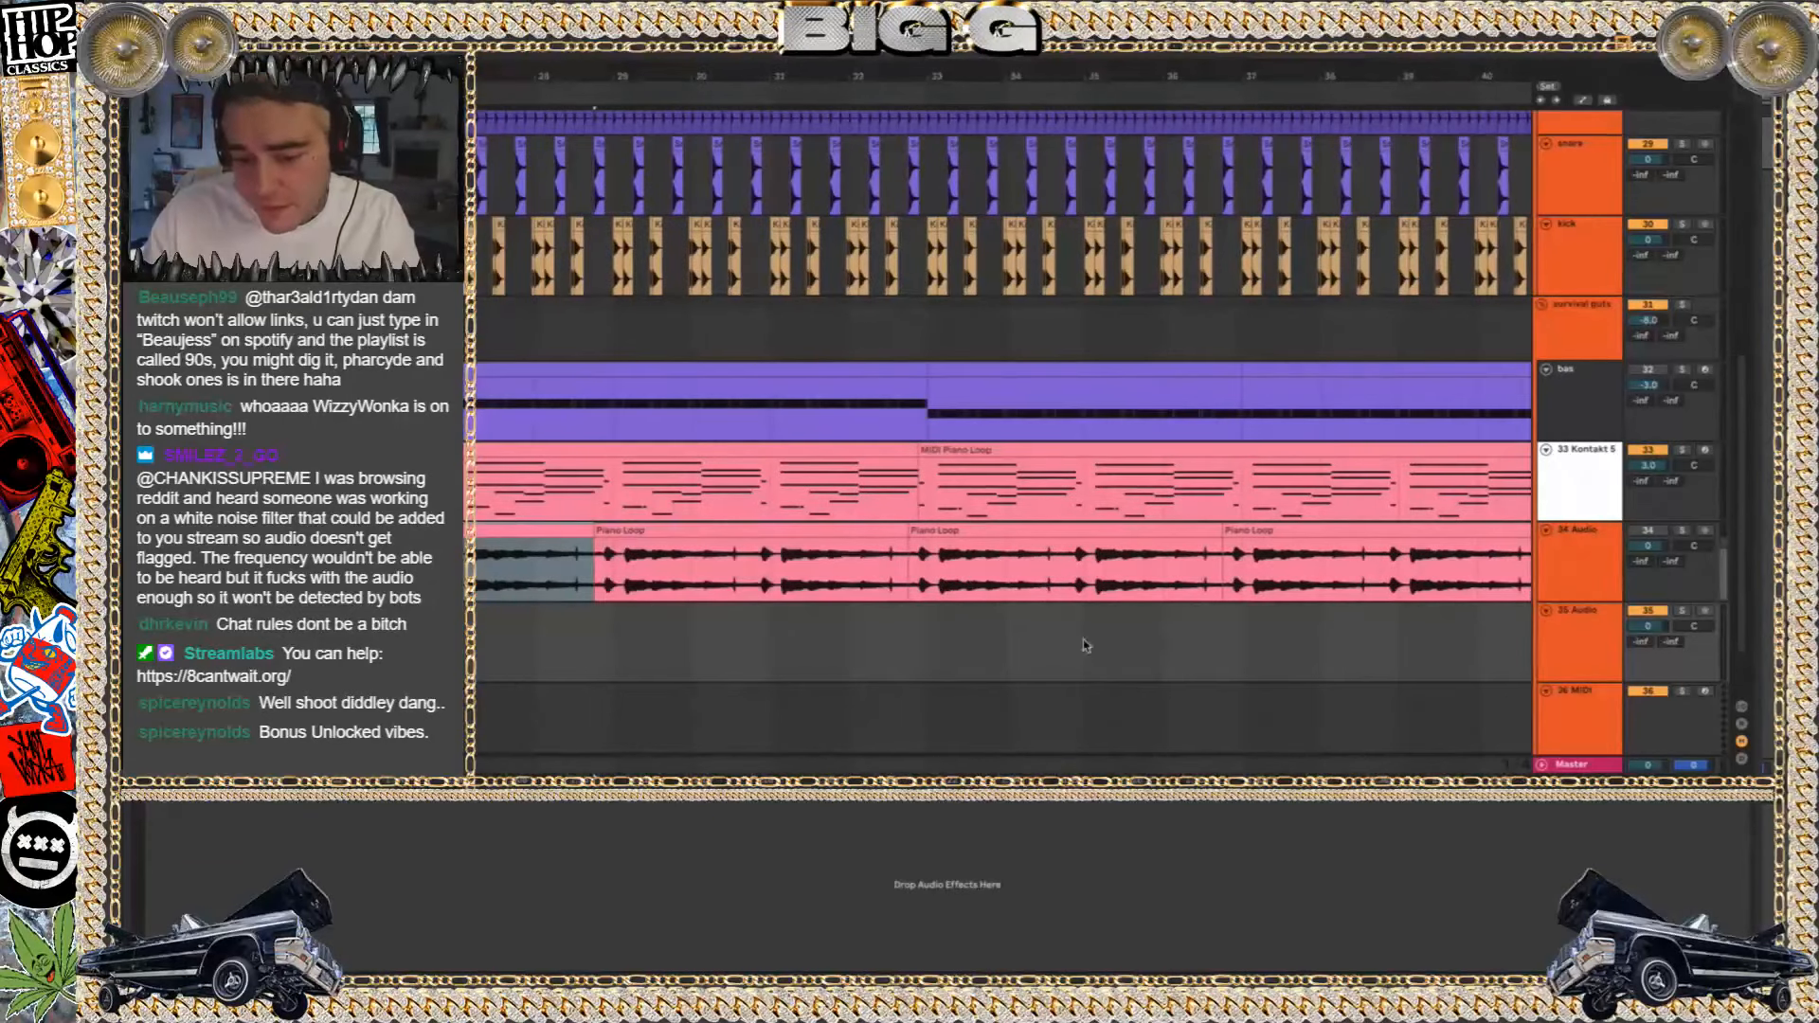
{"action": "left_click", "coordinate": [1648, 450]}
{"action": "left_click", "coordinate": [1647, 530]}
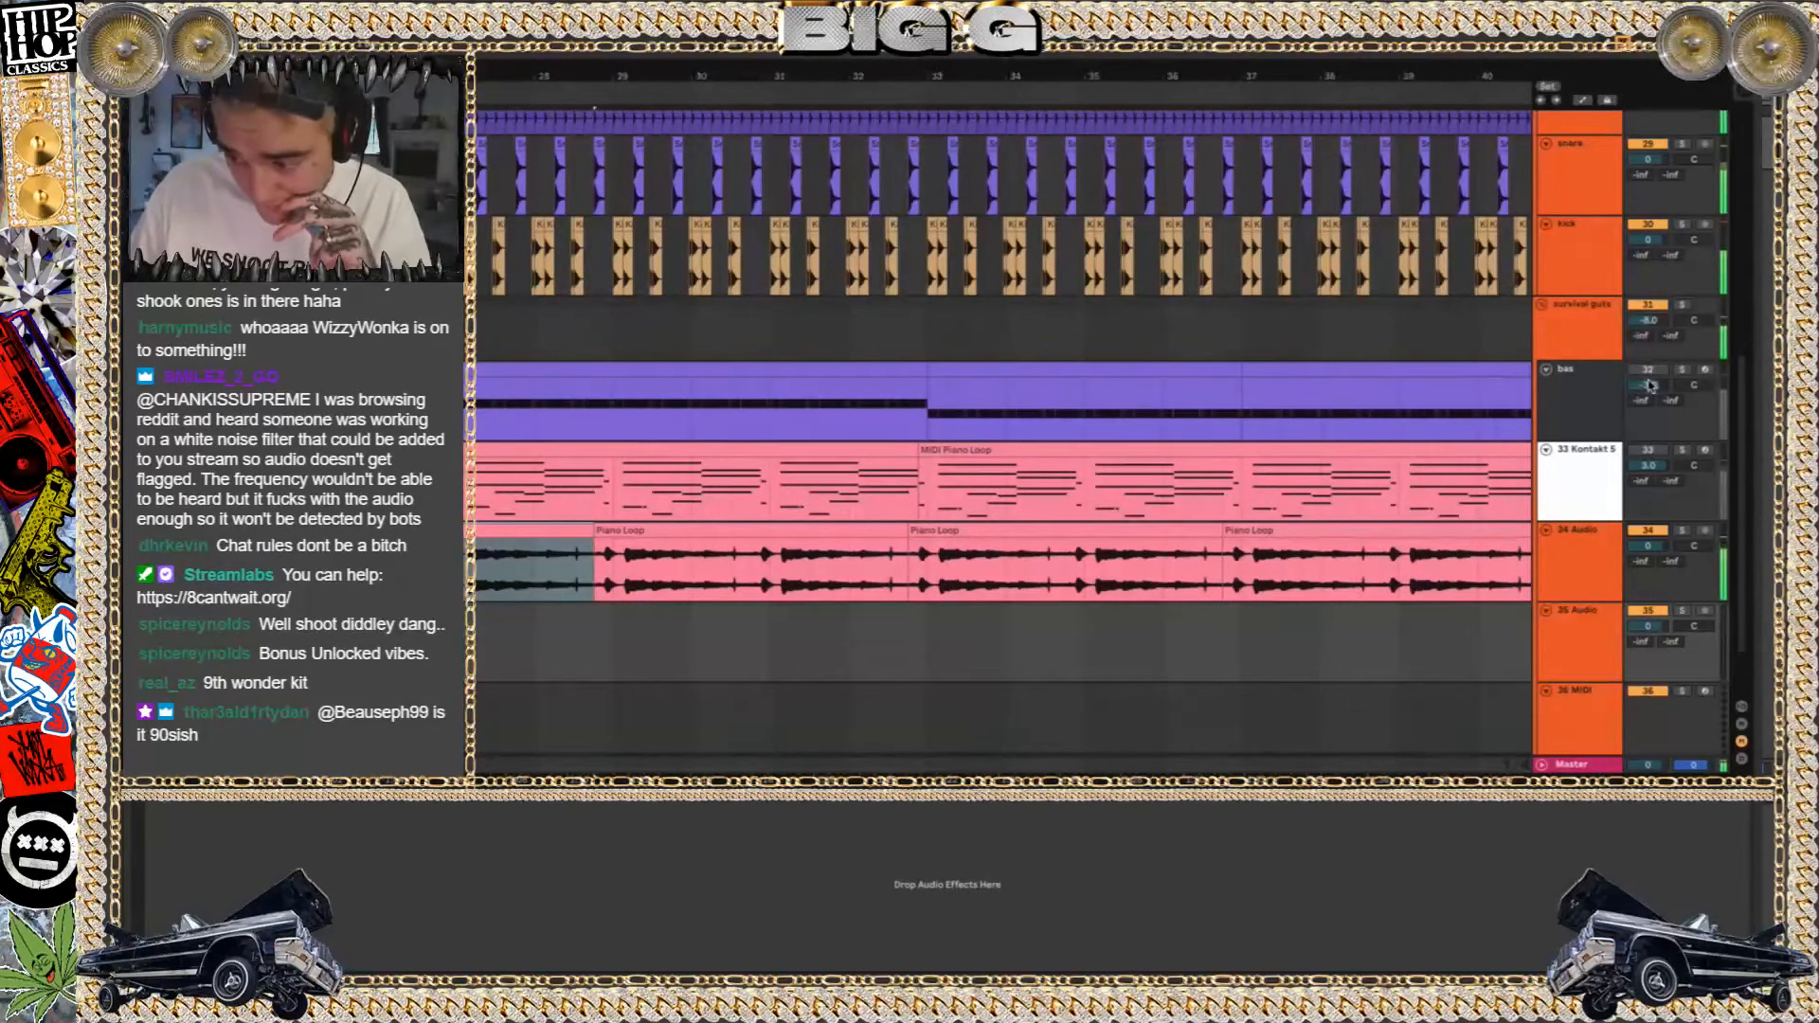
Play the survival beat with the bas track active, and select its bass clip ending at bar 33
{"action": "left_click", "coordinate": [1648, 370]}
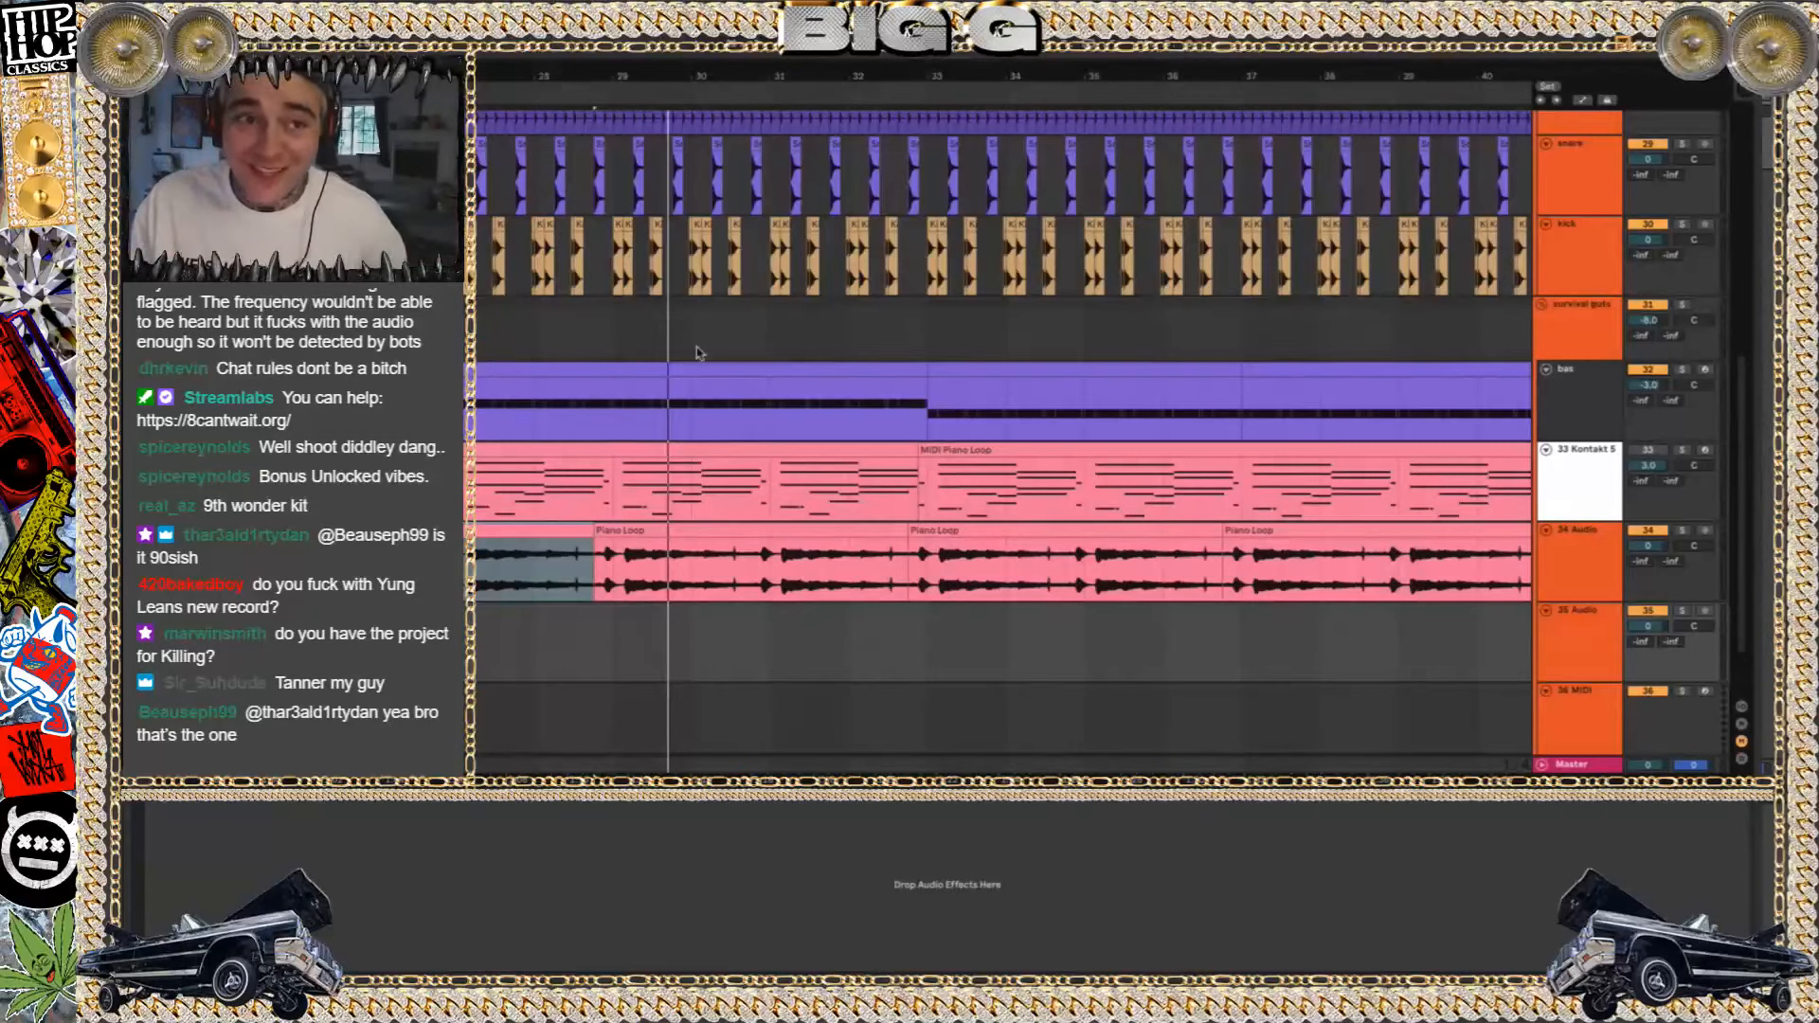
{"action": "left_click", "coordinate": [469, 369]}
{"action": "key", "text": "space"}
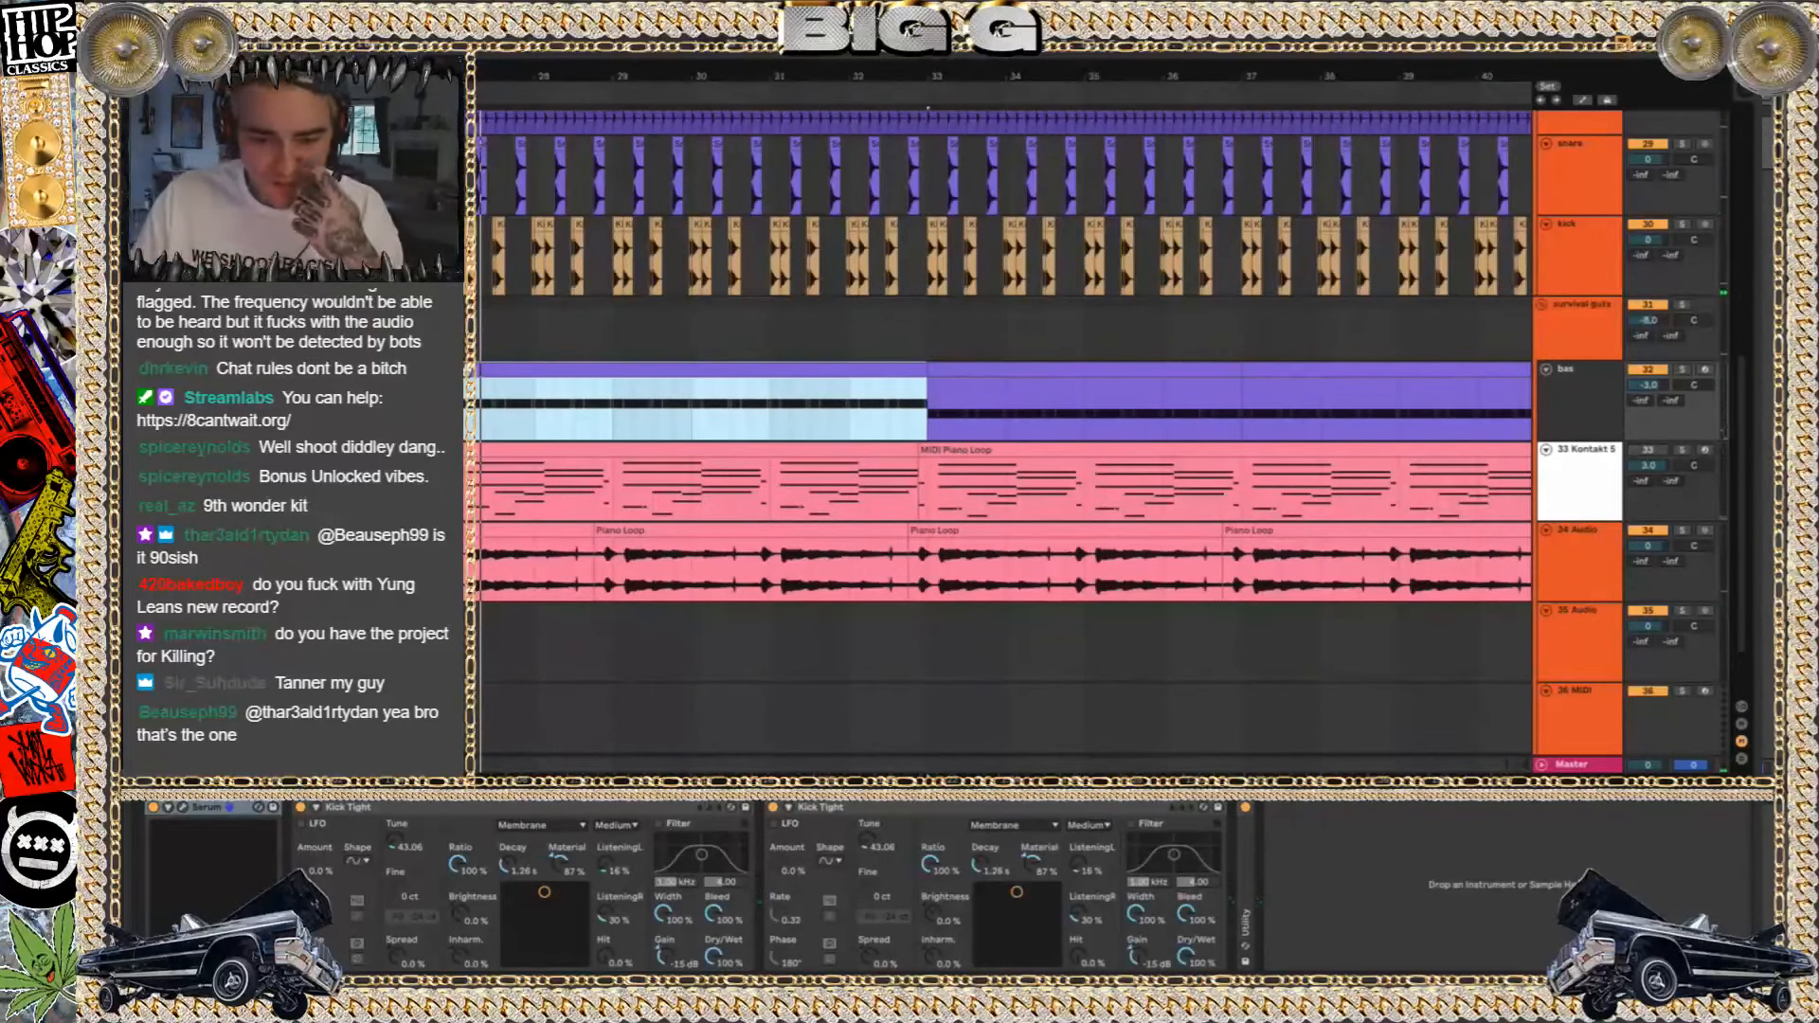
Fold the survival drums and survival guts groups and deactivate both of them
{"action": "scroll", "coordinate": [1004, 436], "scroll_direction": "up", "scroll_amount": 3}
{"action": "scroll", "coordinate": [1522, 148], "scroll_direction": "up", "scroll_amount": 1}
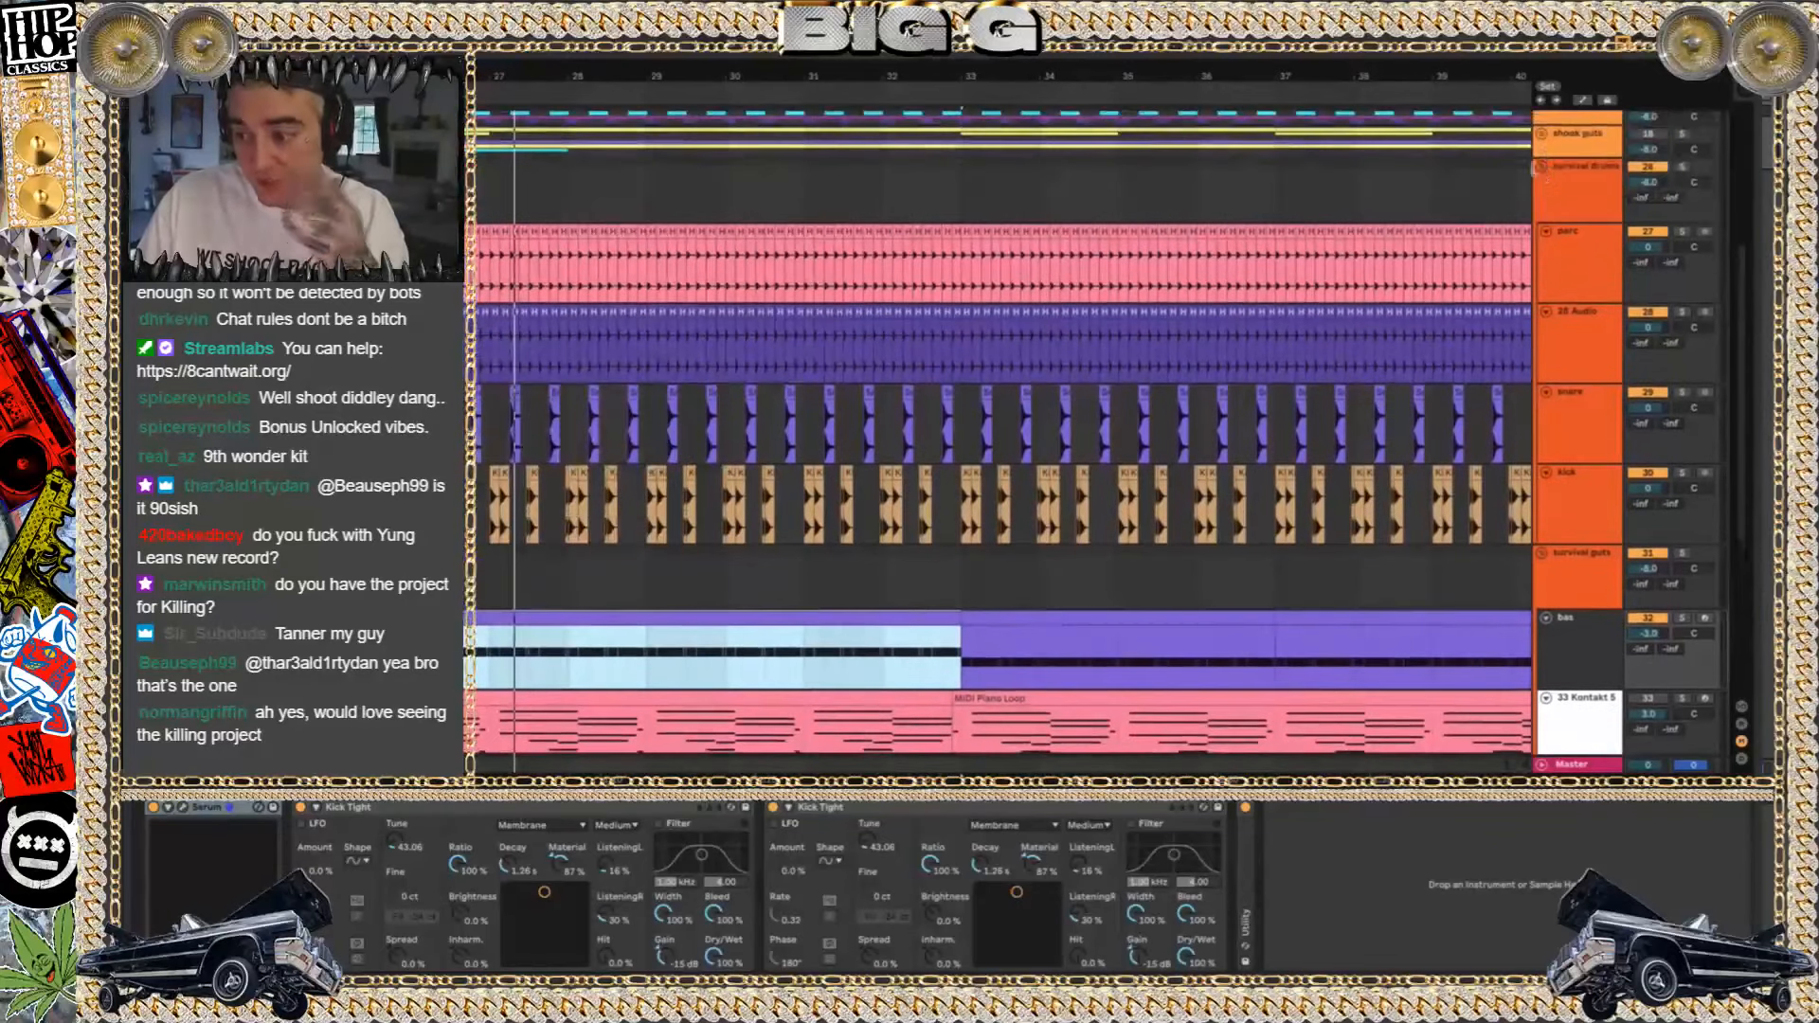
{"action": "left_click", "coordinate": [1542, 169]}
{"action": "left_click", "coordinate": [1543, 186]}
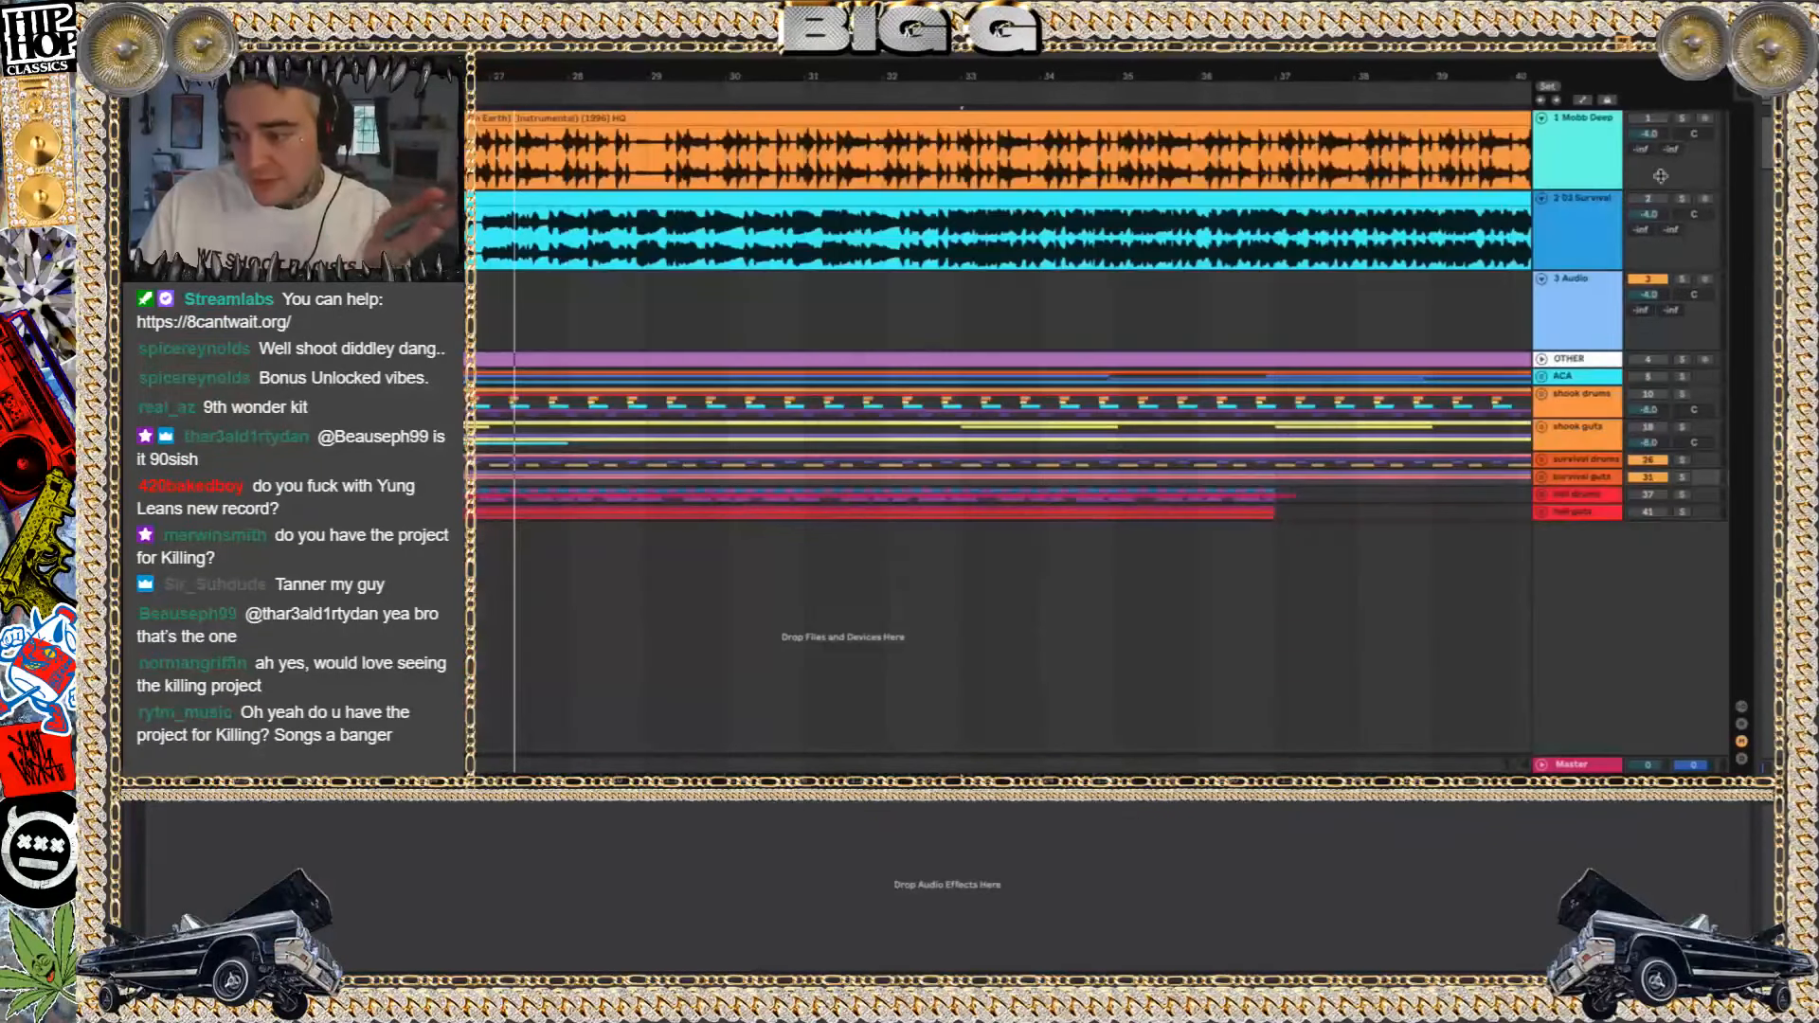
{"action": "left_click", "coordinate": [1649, 477]}
{"action": "scroll", "coordinate": [1470, 414], "scroll_direction": "left", "scroll_amount": 1}
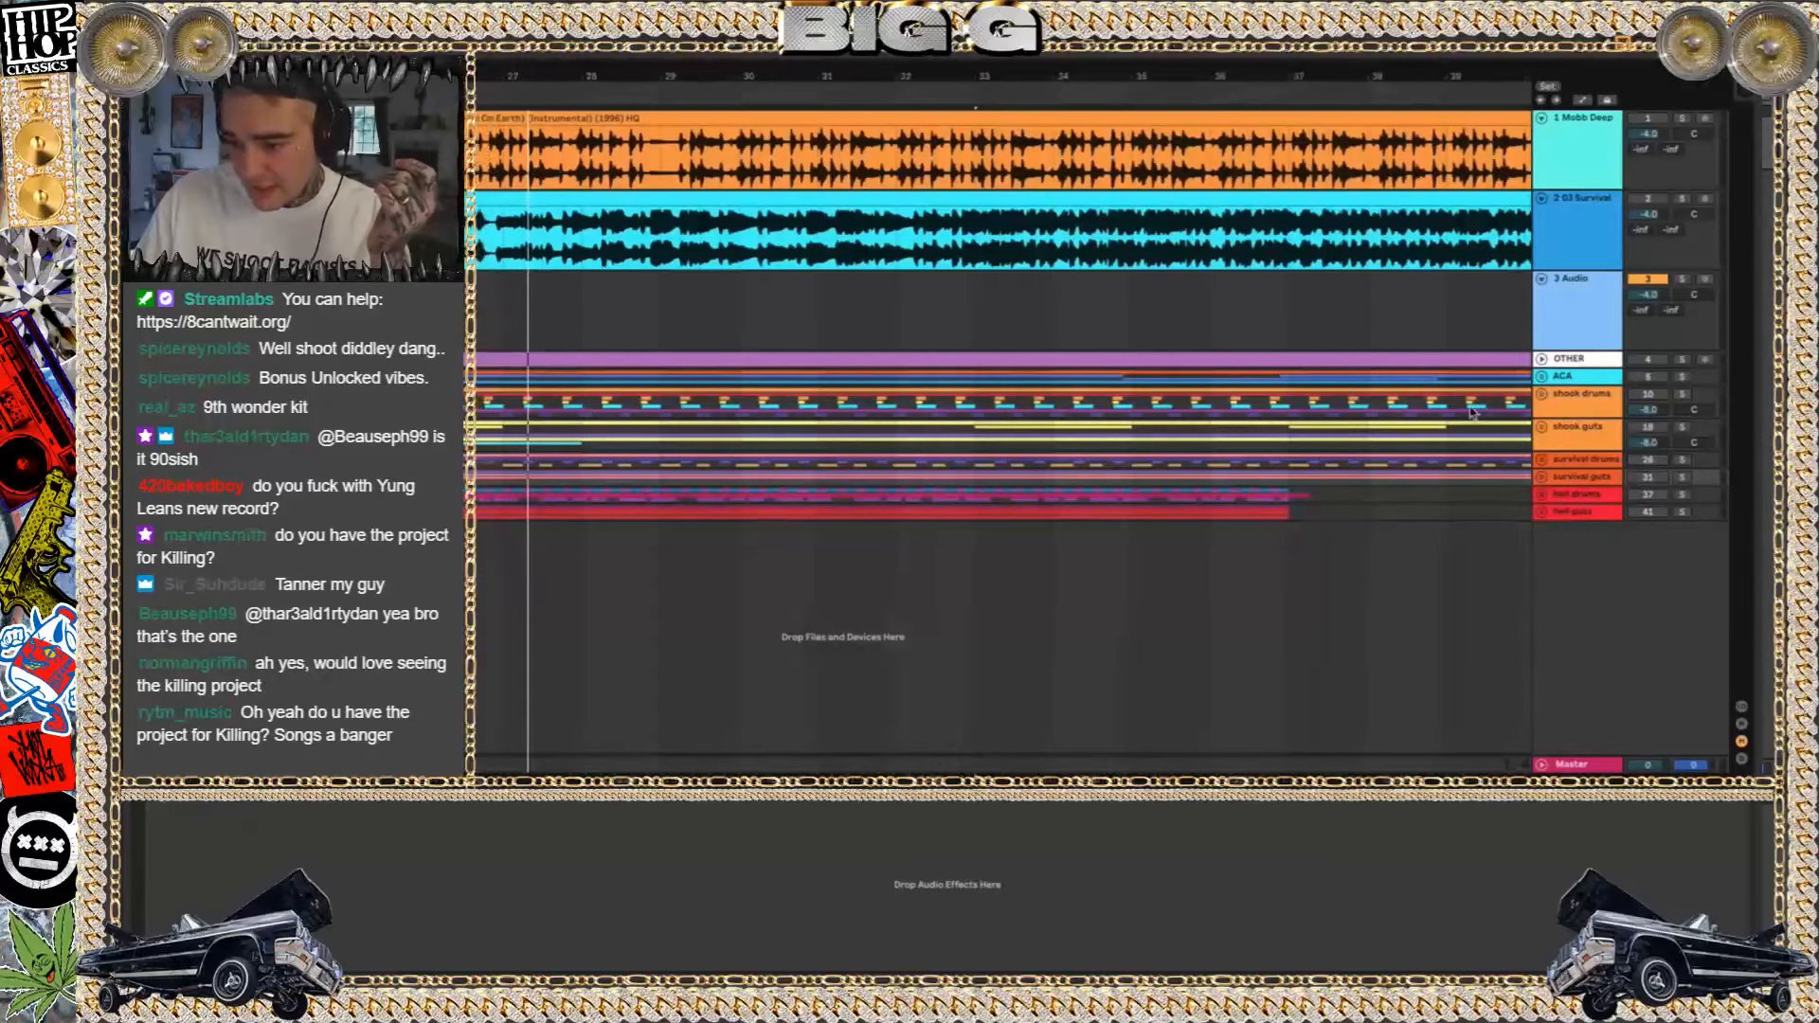
Play the Mobb Deep Front Lines instrumental in solo from about bar 27
{"action": "left_click", "coordinate": [507, 192]}
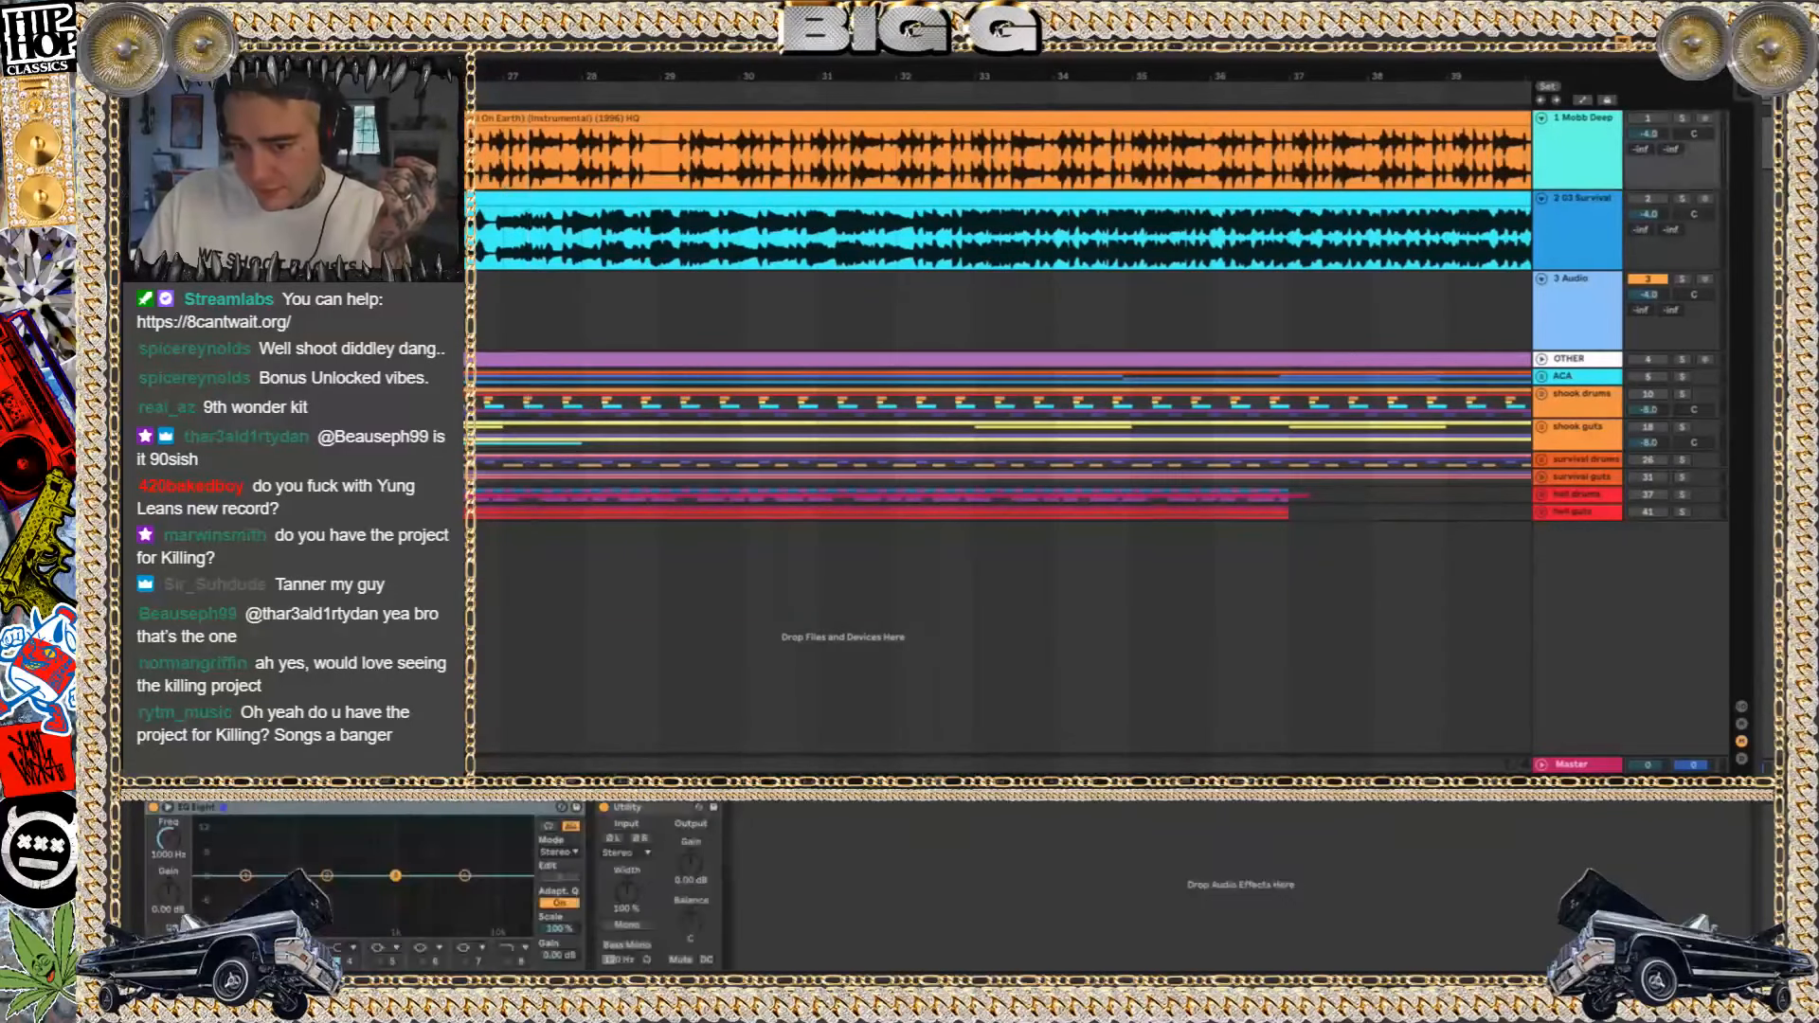
{"action": "left_click", "coordinate": [1682, 119]}
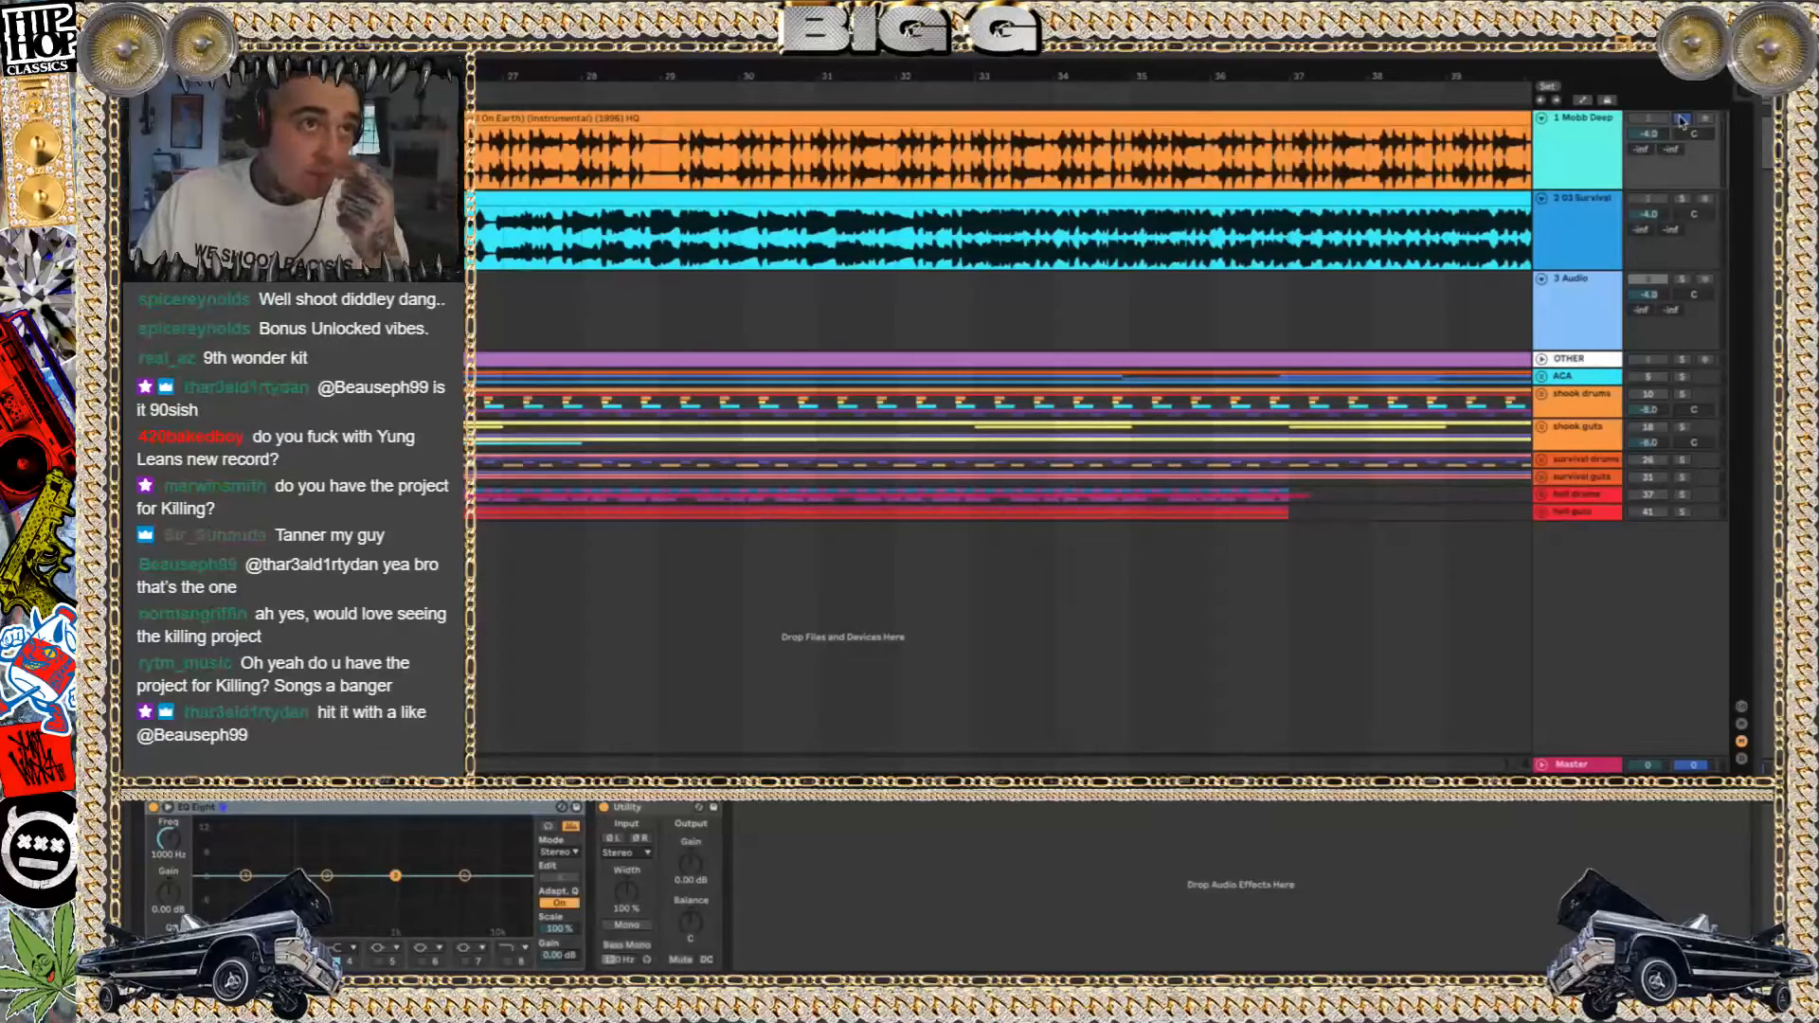
{"action": "key", "text": "space"}
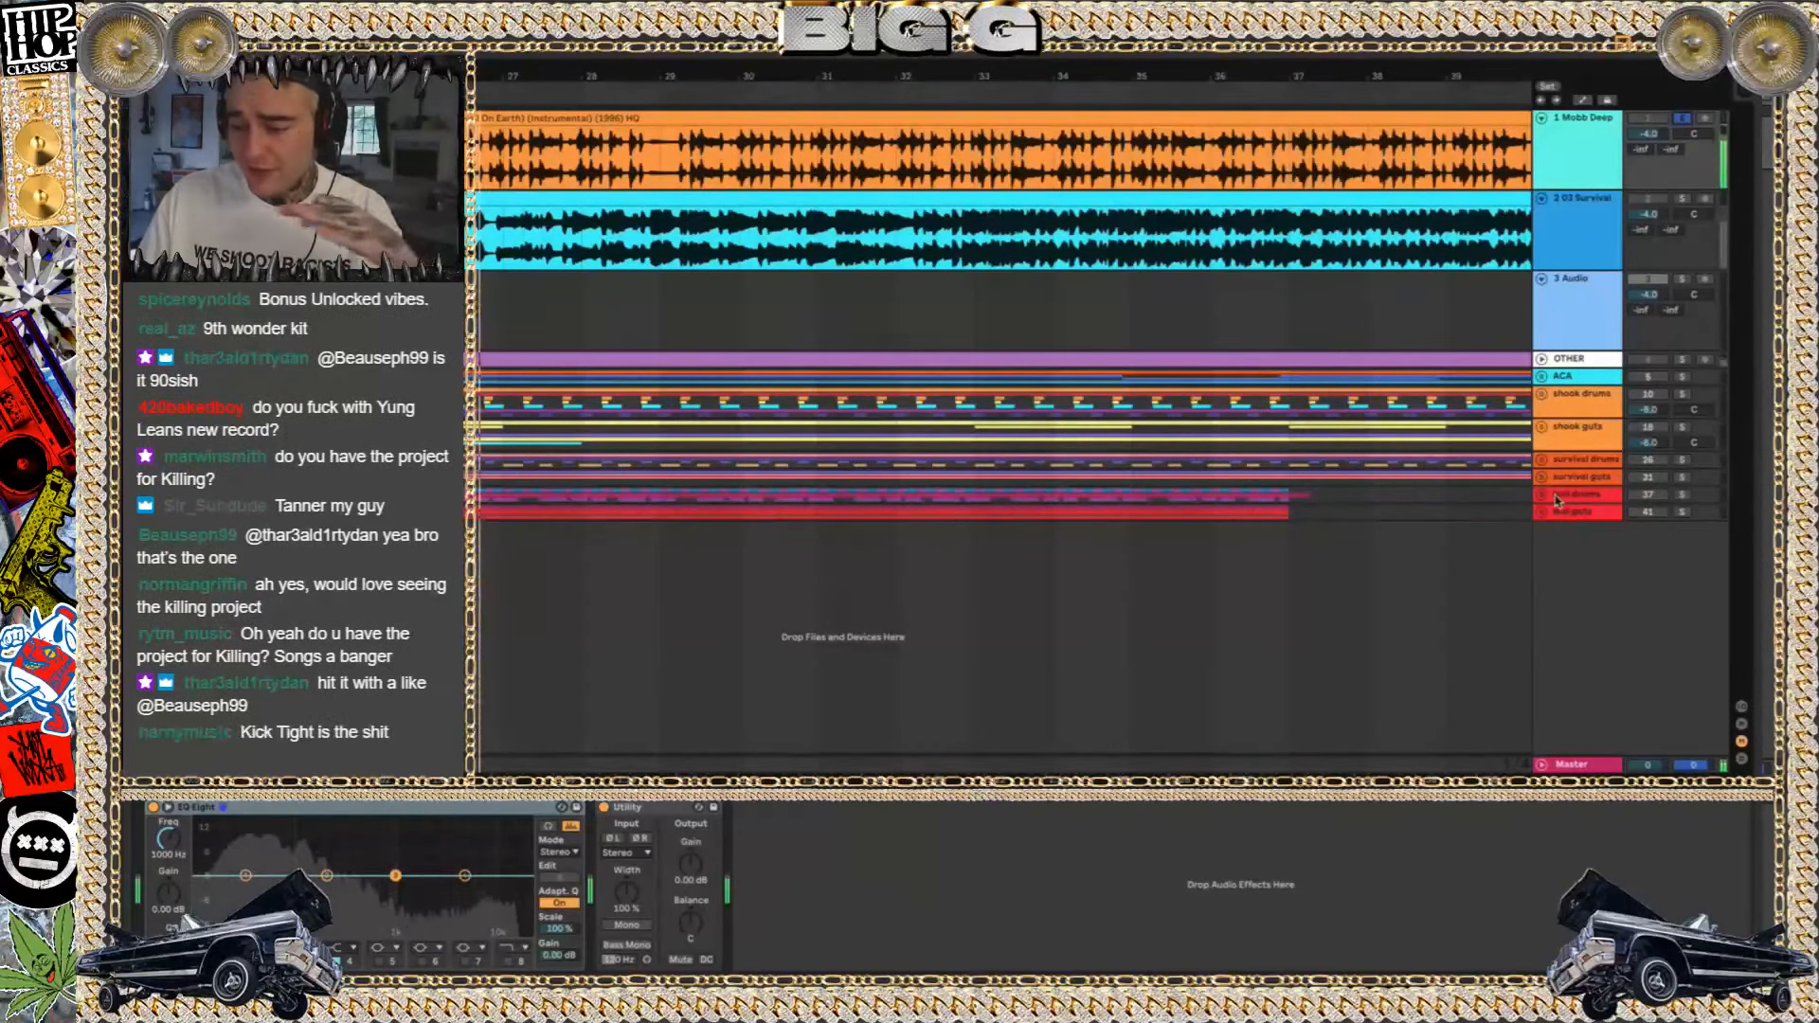
Unfold the hell drums and hell guts groups and the perc track inside hell drums
{"action": "left_click", "coordinate": [1572, 512]}
{"action": "left_click", "coordinate": [1542, 493]}
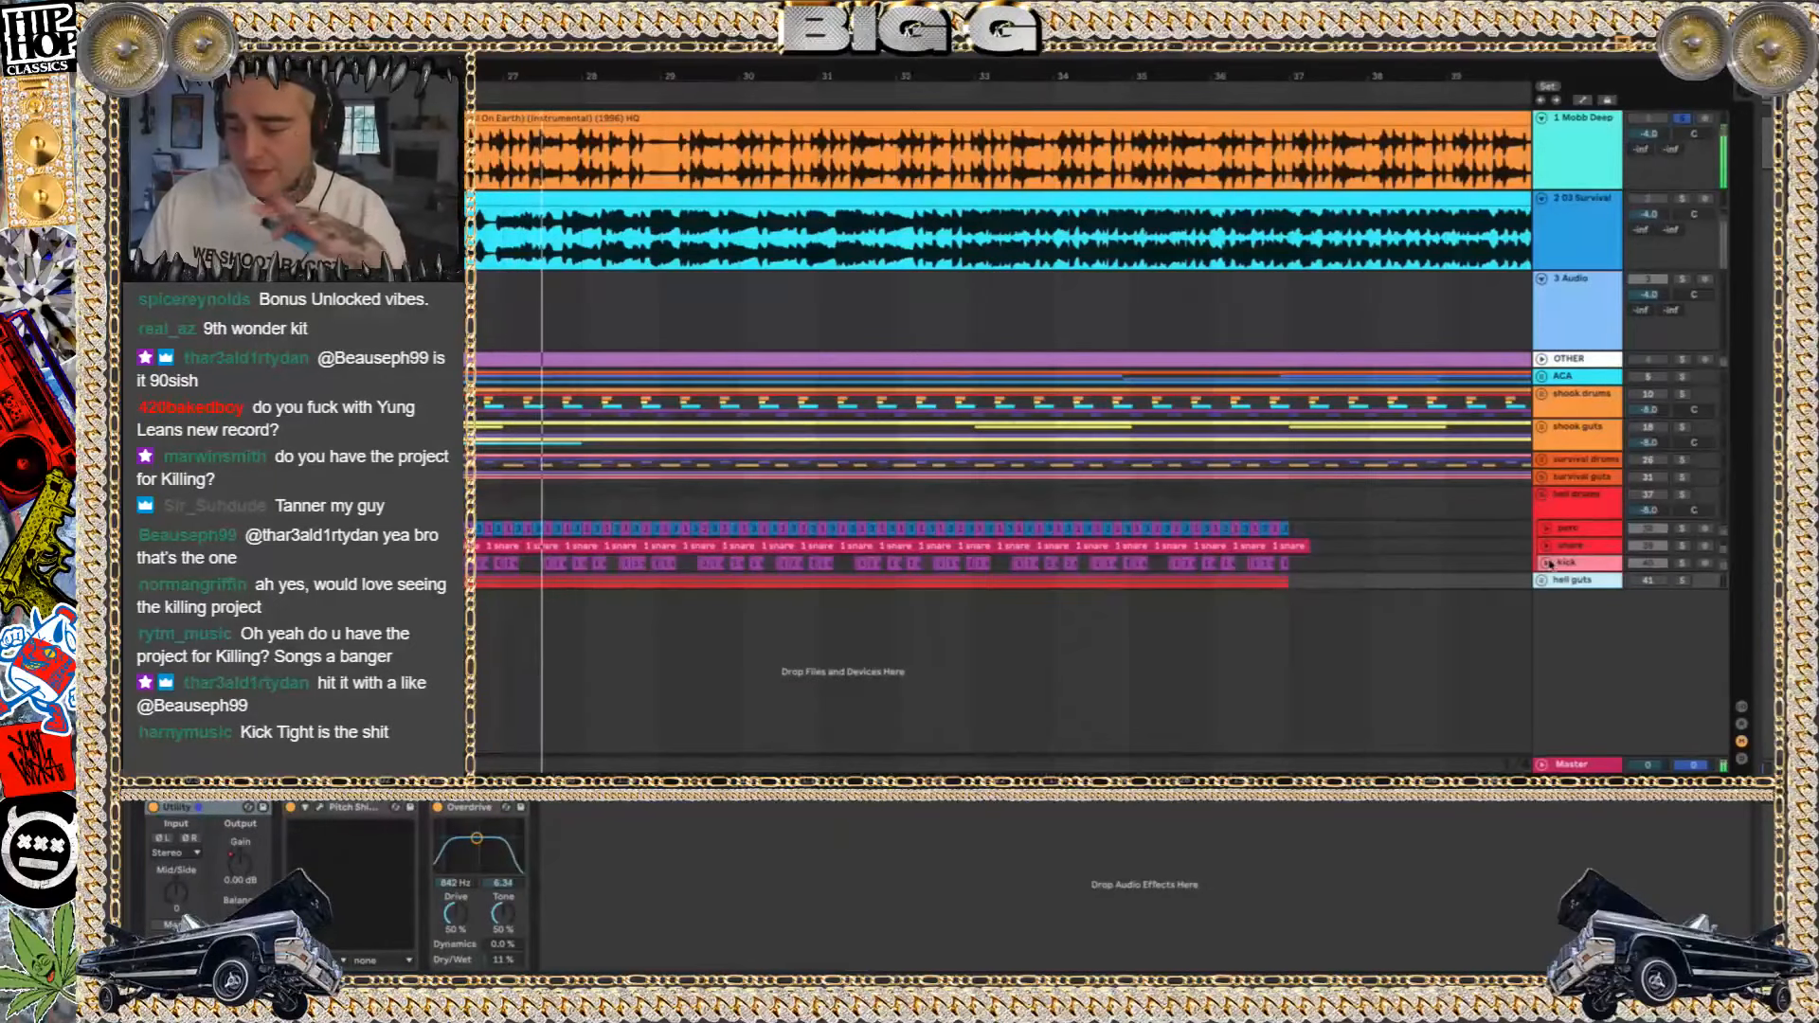
{"action": "left_click", "coordinate": [1541, 581]}
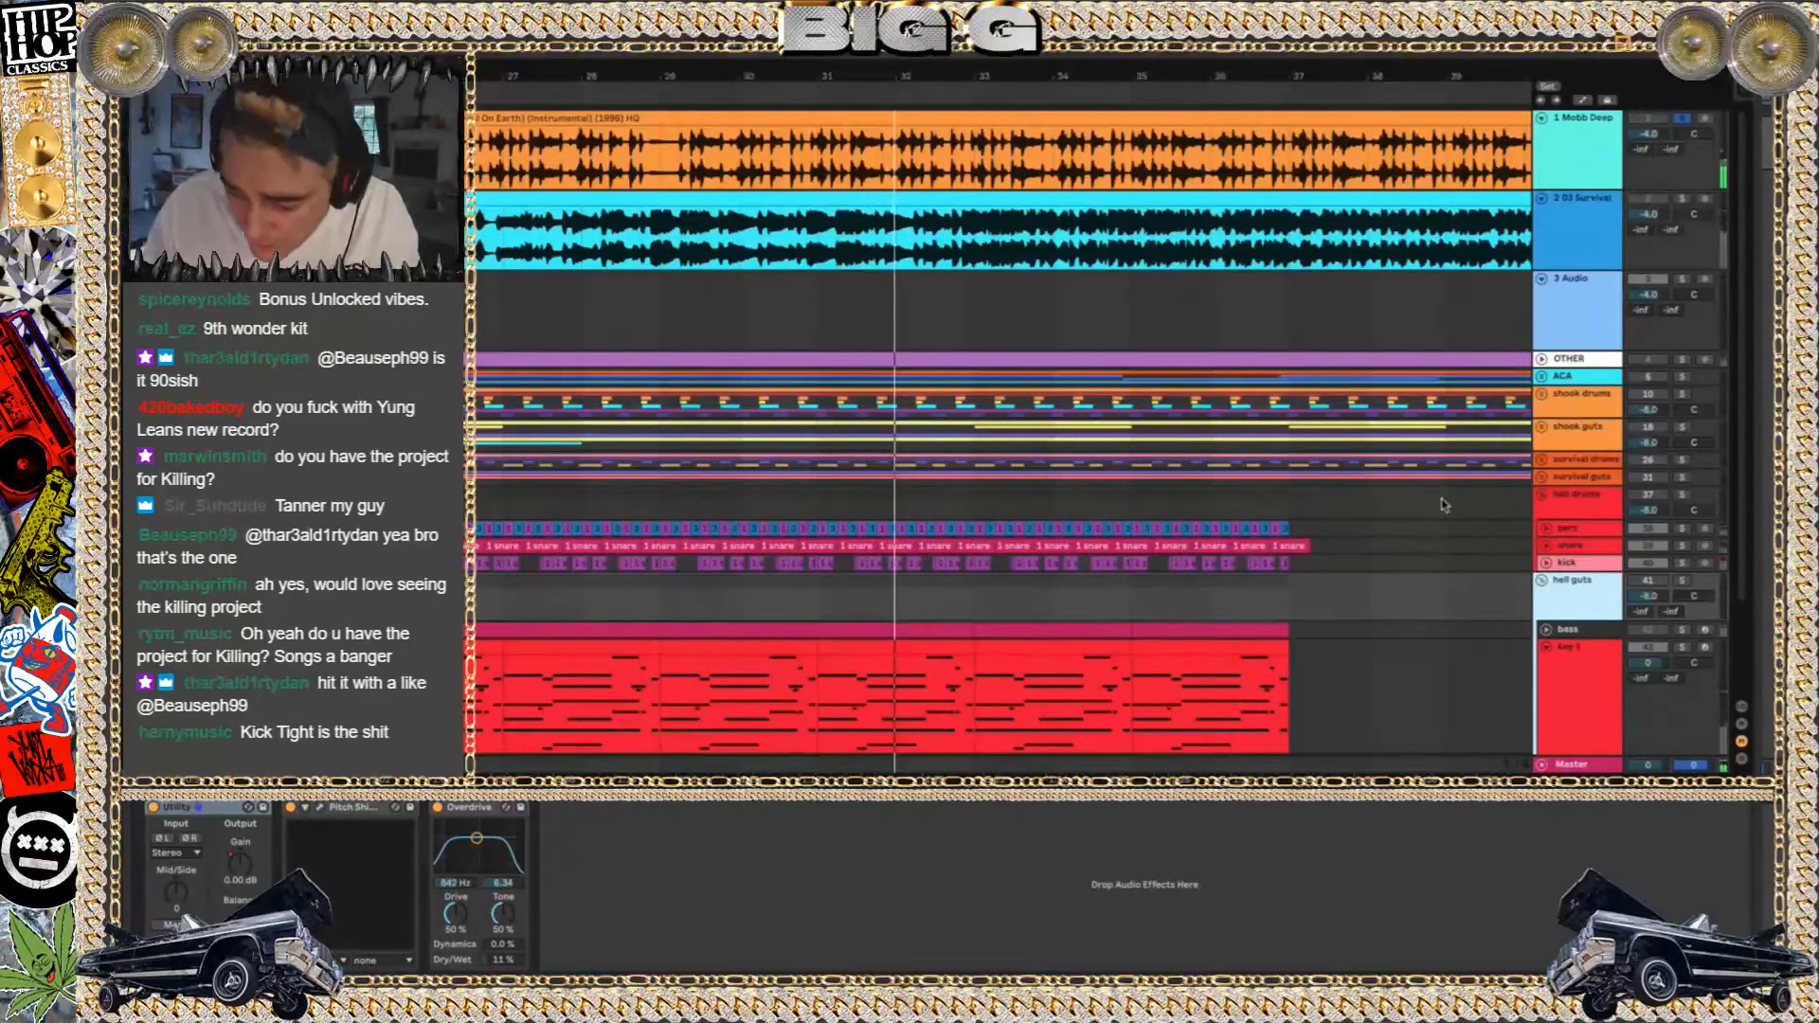
{"action": "scroll", "coordinate": [1443, 505], "scroll_direction": "down", "scroll_amount": 3}
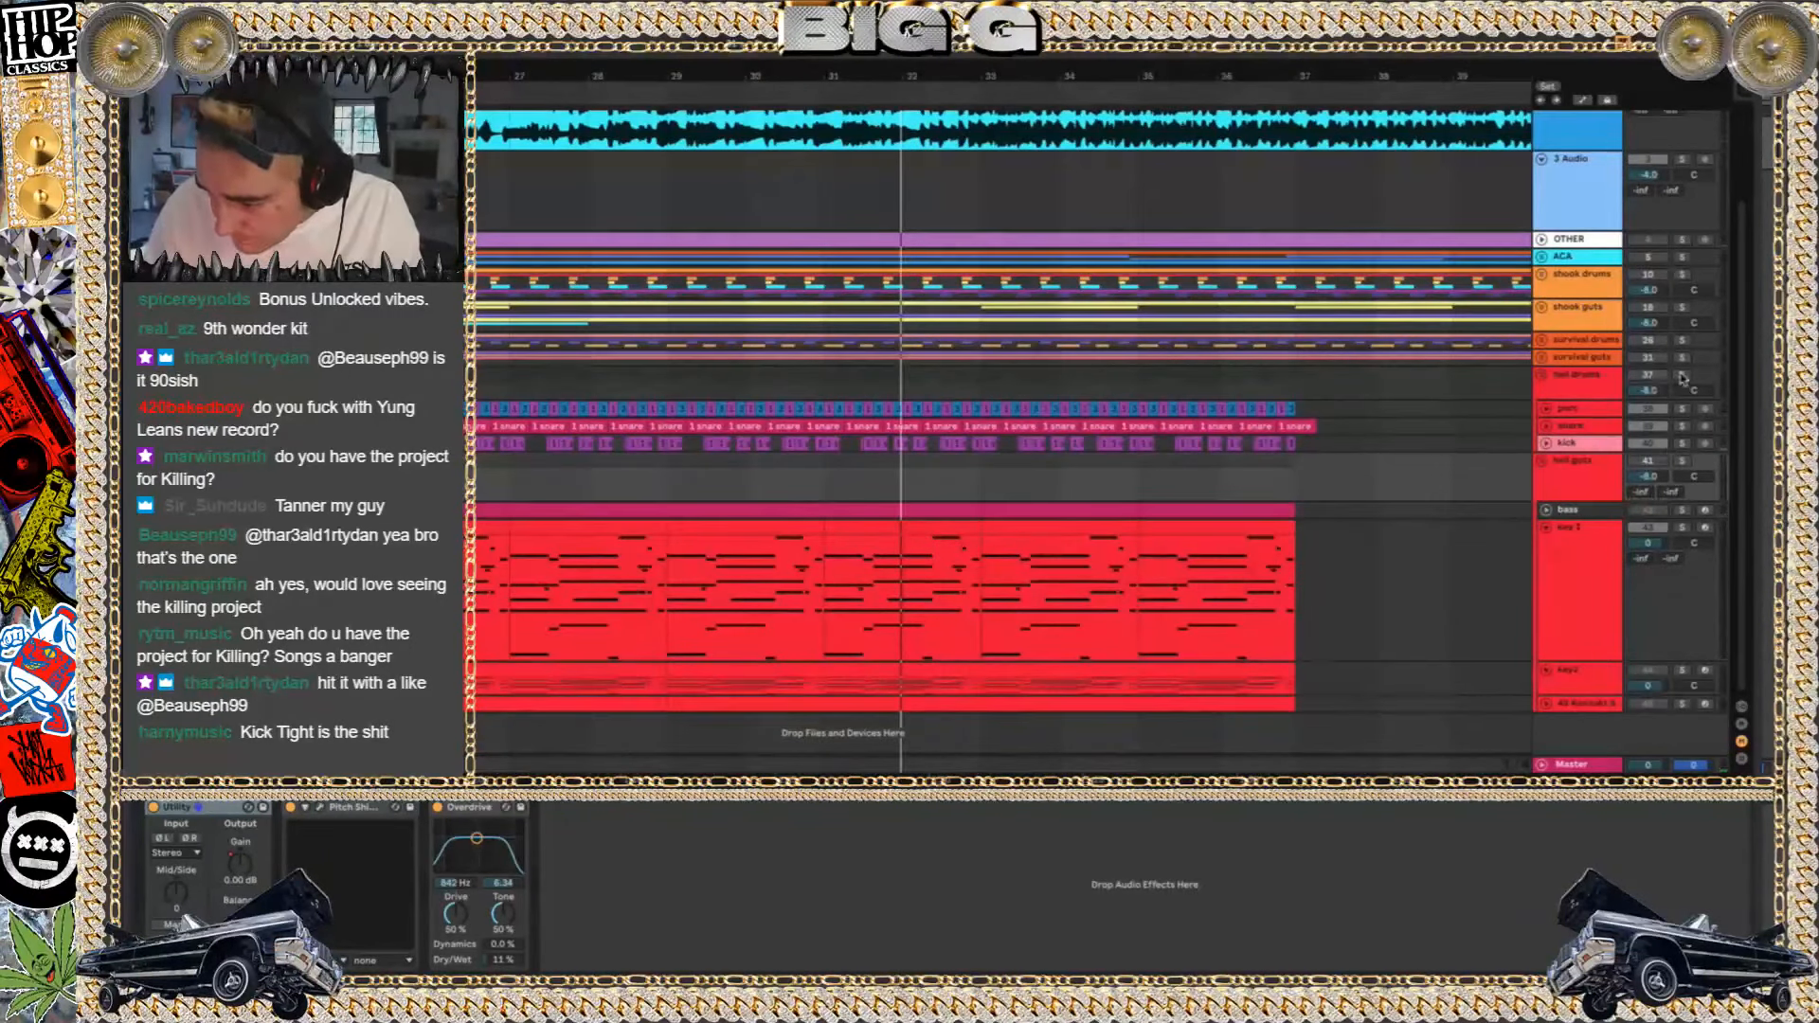
{"action": "left_click", "coordinate": [1581, 427]}
{"action": "left_click", "coordinate": [1551, 410]}
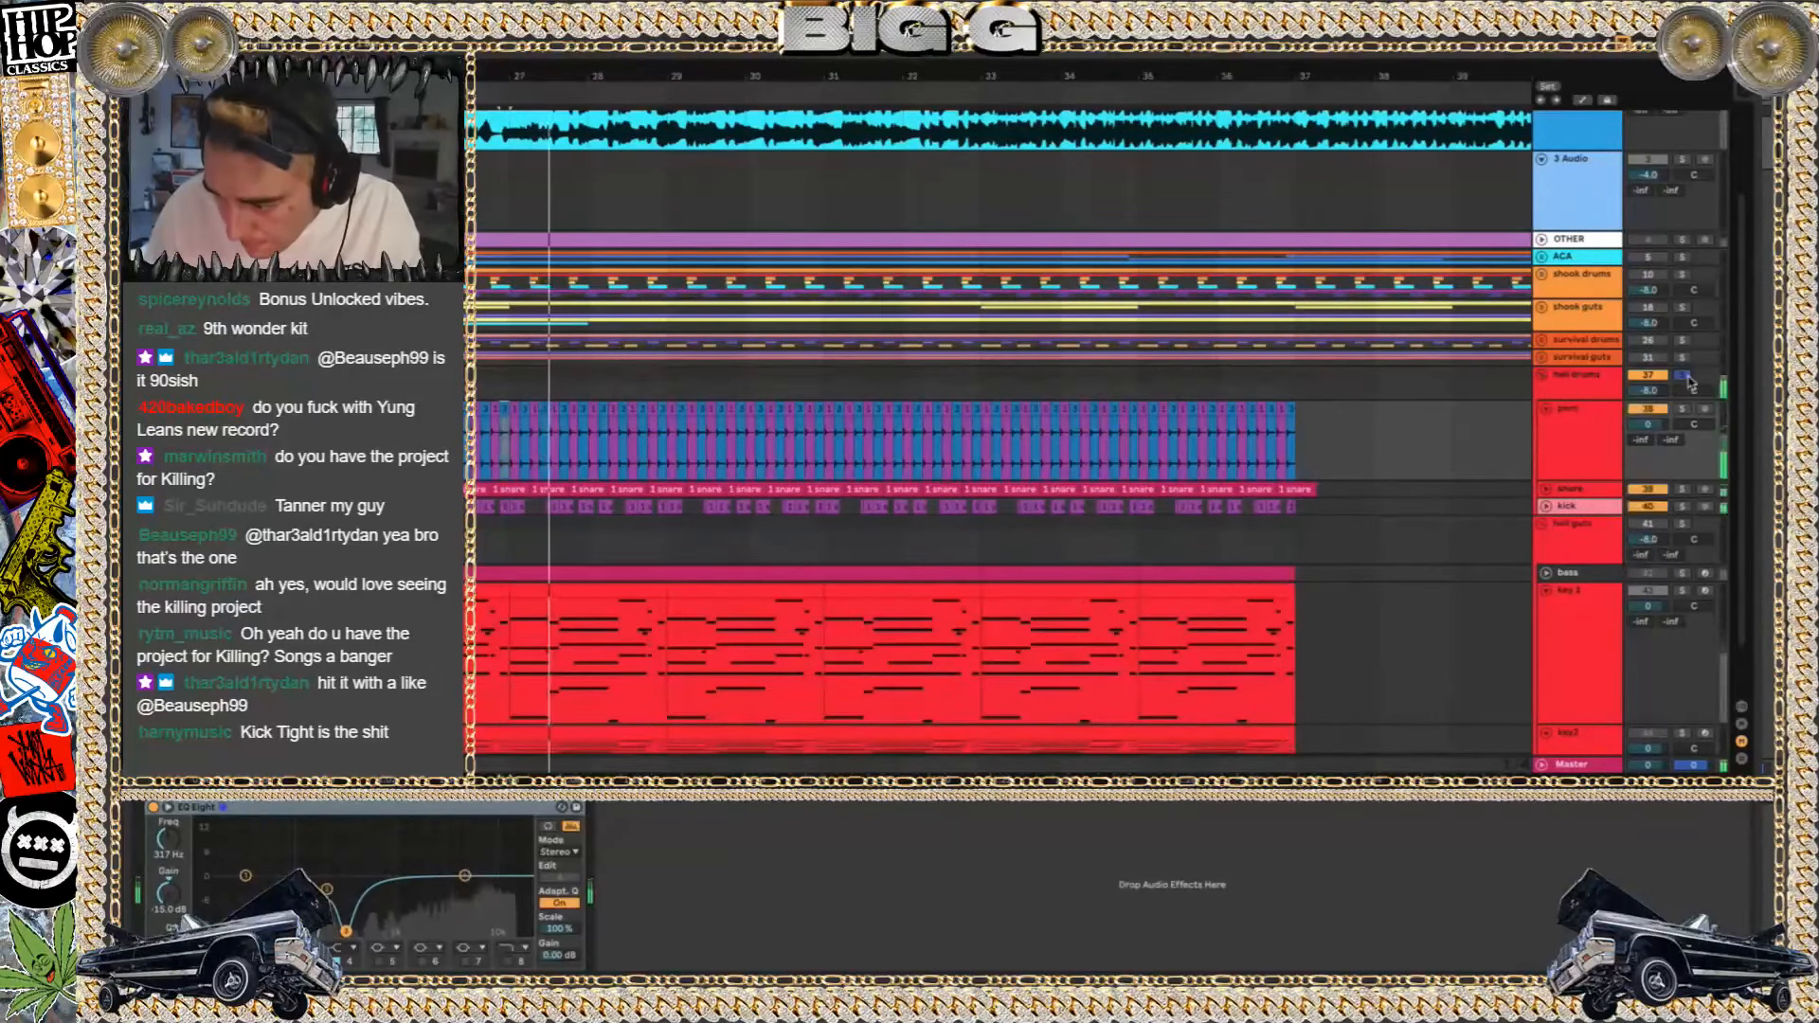
Listen to the hell drums group in solo, and place the insert marker at bar 17, where its clips start
{"action": "scroll", "coordinate": [927, 383], "scroll_direction": "left", "scroll_amount": 5}
{"action": "scroll", "coordinate": [927, 382], "scroll_direction": "left", "scroll_amount": 4}
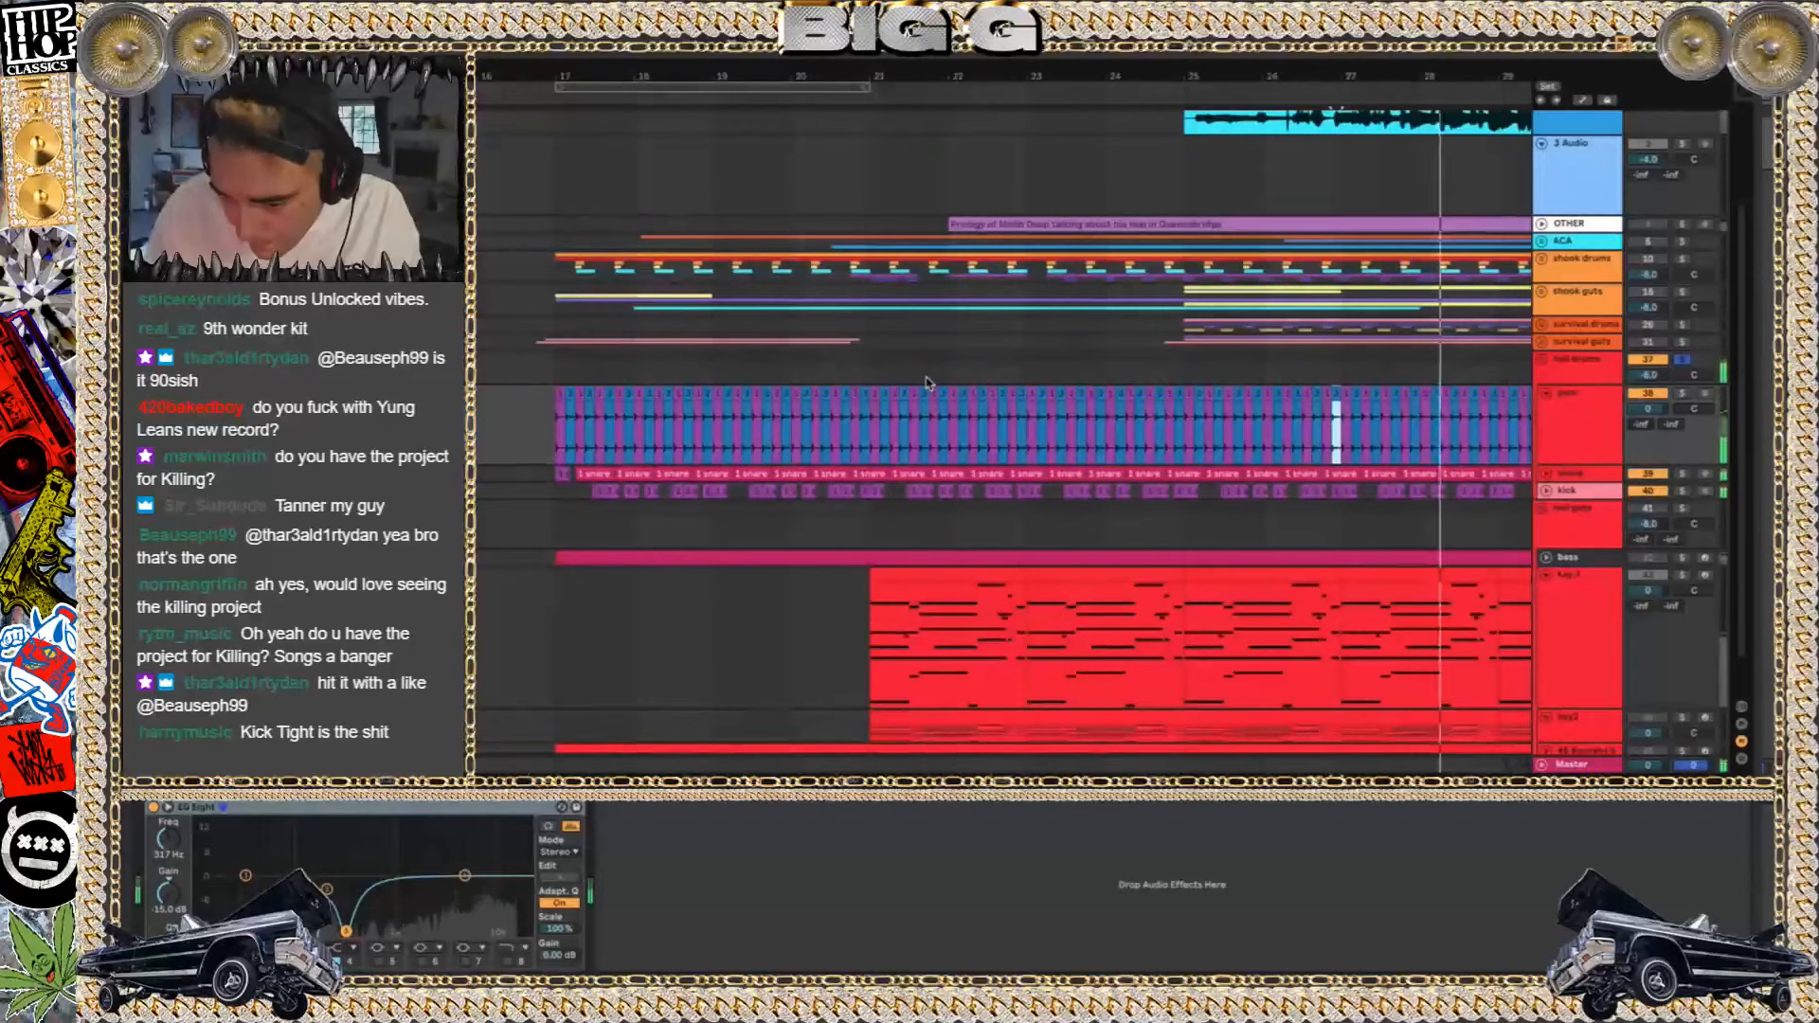
{"action": "left_click", "coordinate": [1652, 377]}
{"action": "scroll", "coordinate": [1649, 323], "scroll_direction": "up", "scroll_amount": 3}
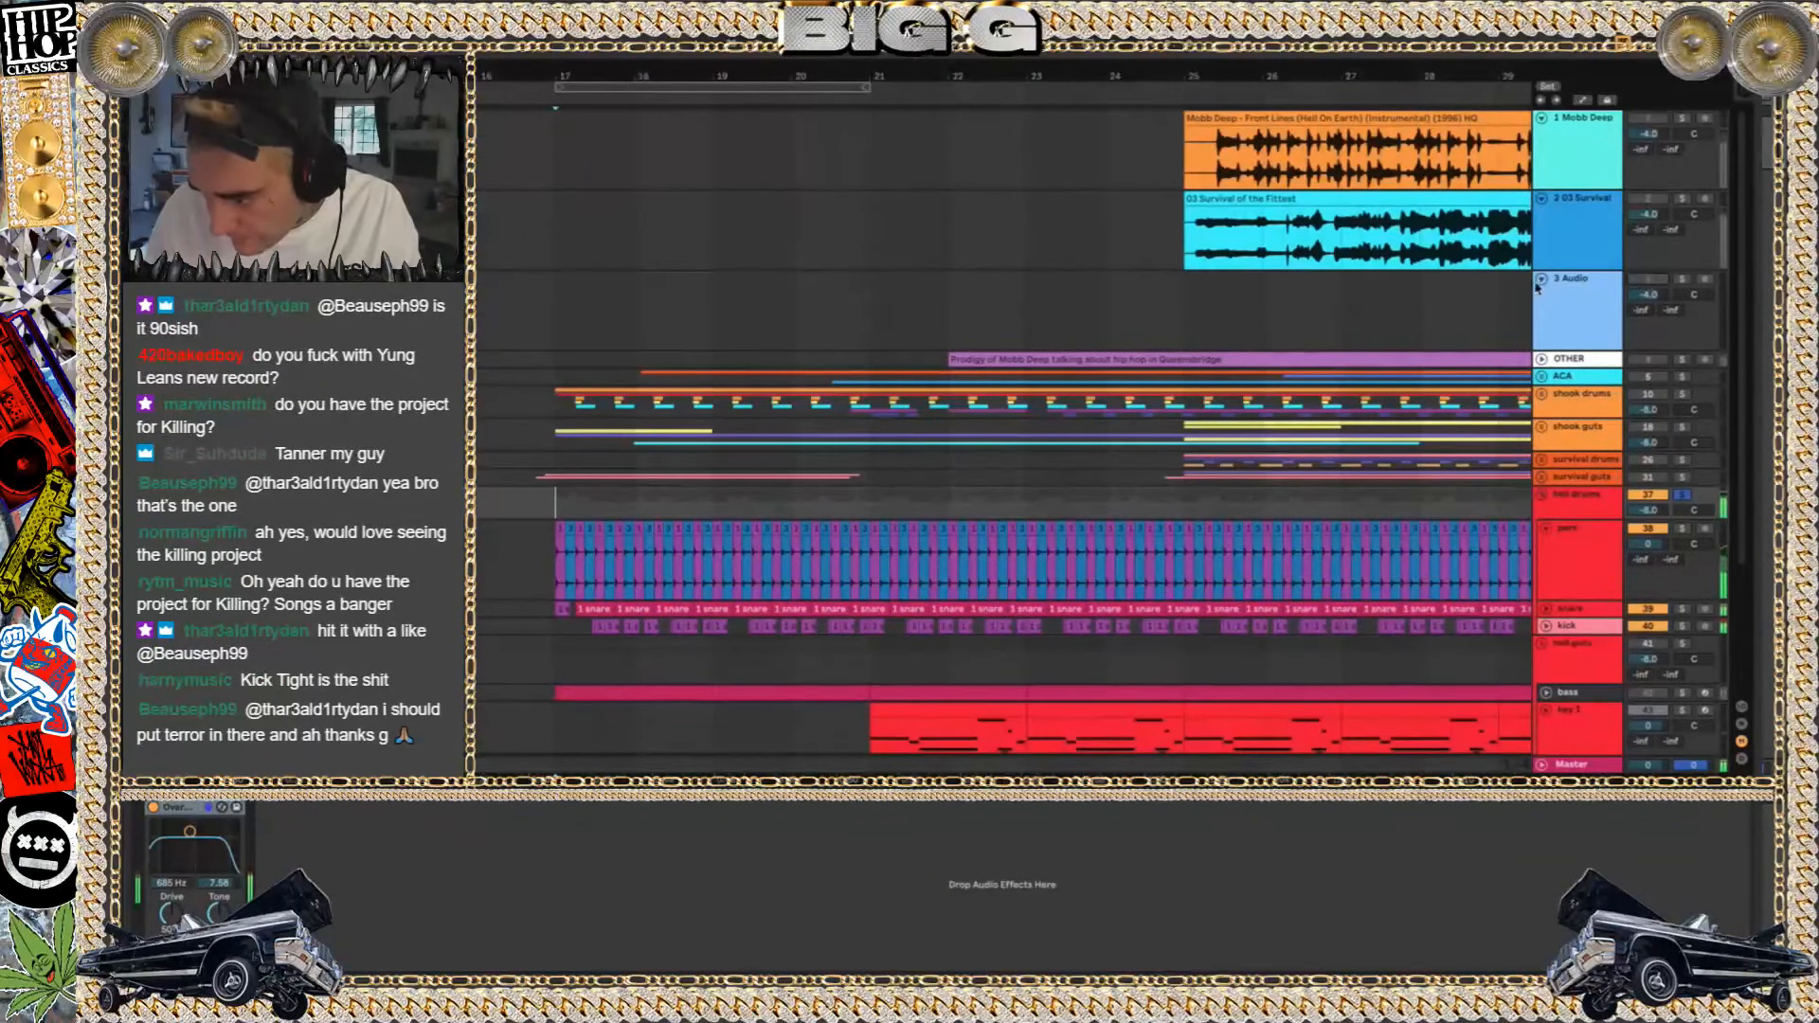
Fold the 1 Mobb Deep, 2 03 Survival and 3 Audio tracks, and clear the active solos
{"action": "left_click", "coordinate": [1542, 279]}
{"action": "left_click", "coordinate": [1542, 198]}
{"action": "left_click", "coordinate": [1542, 118]}
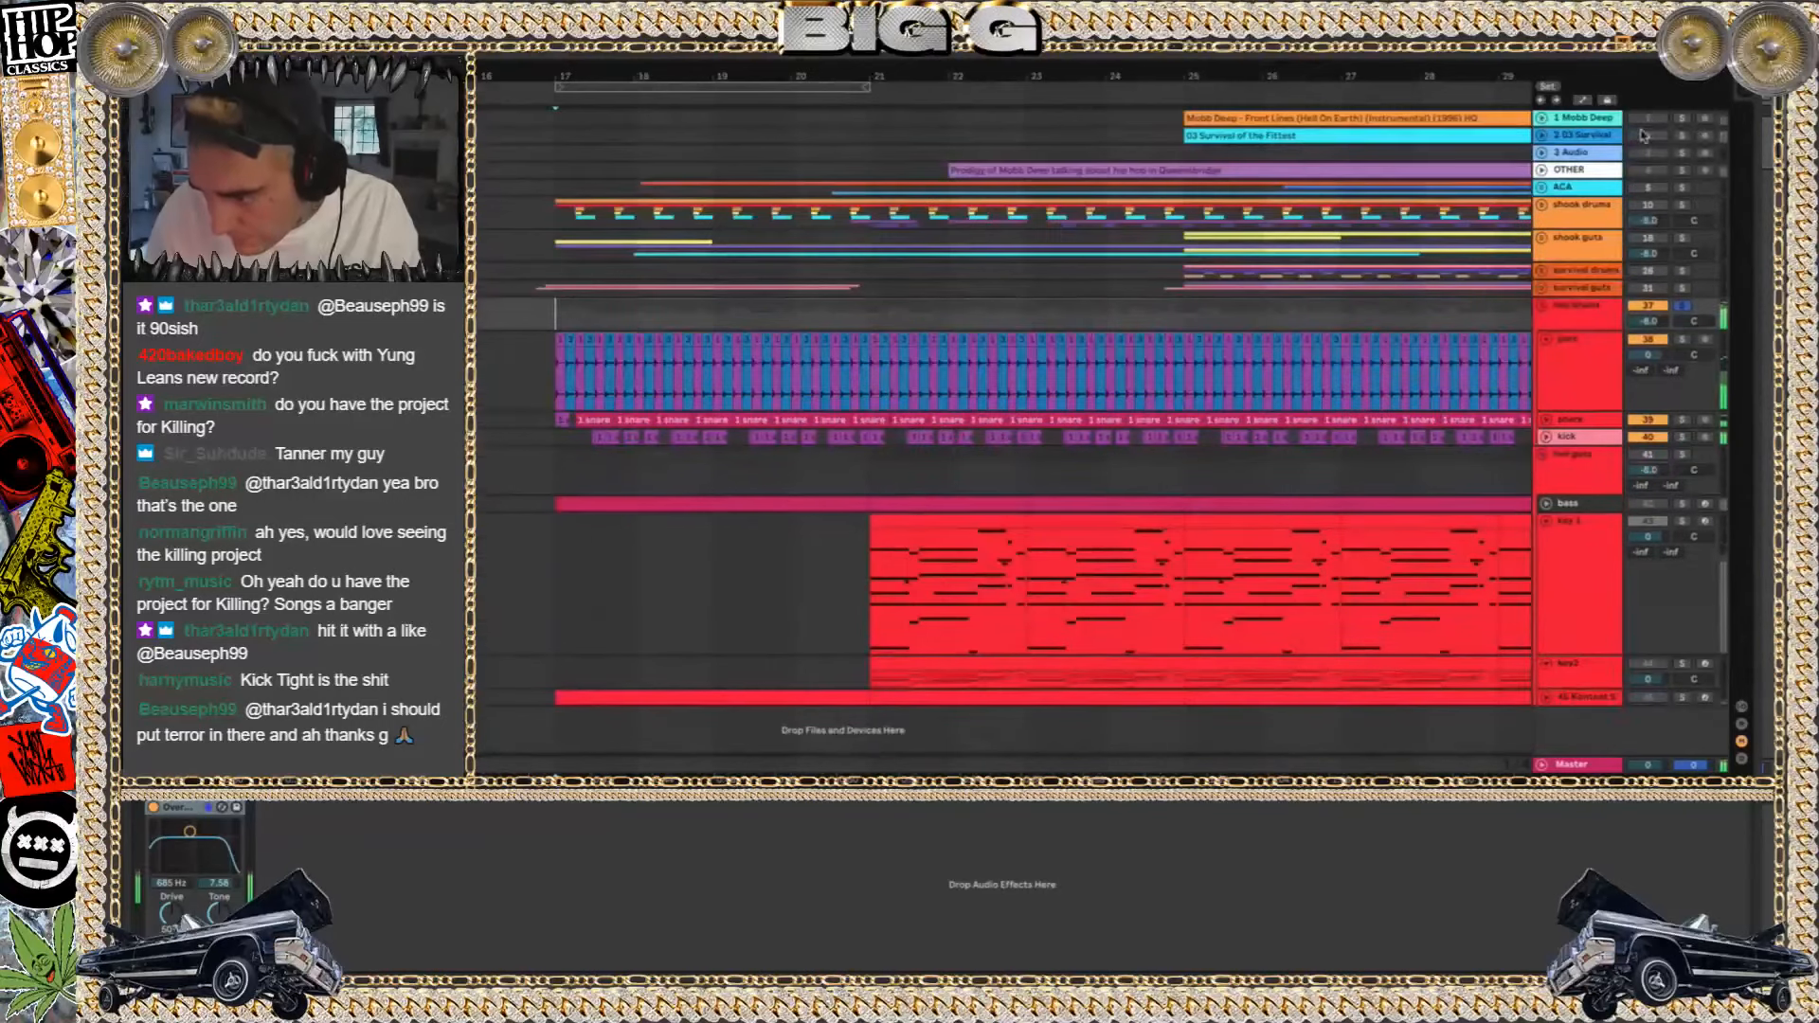
{"action": "left_click", "coordinate": [1683, 119]}
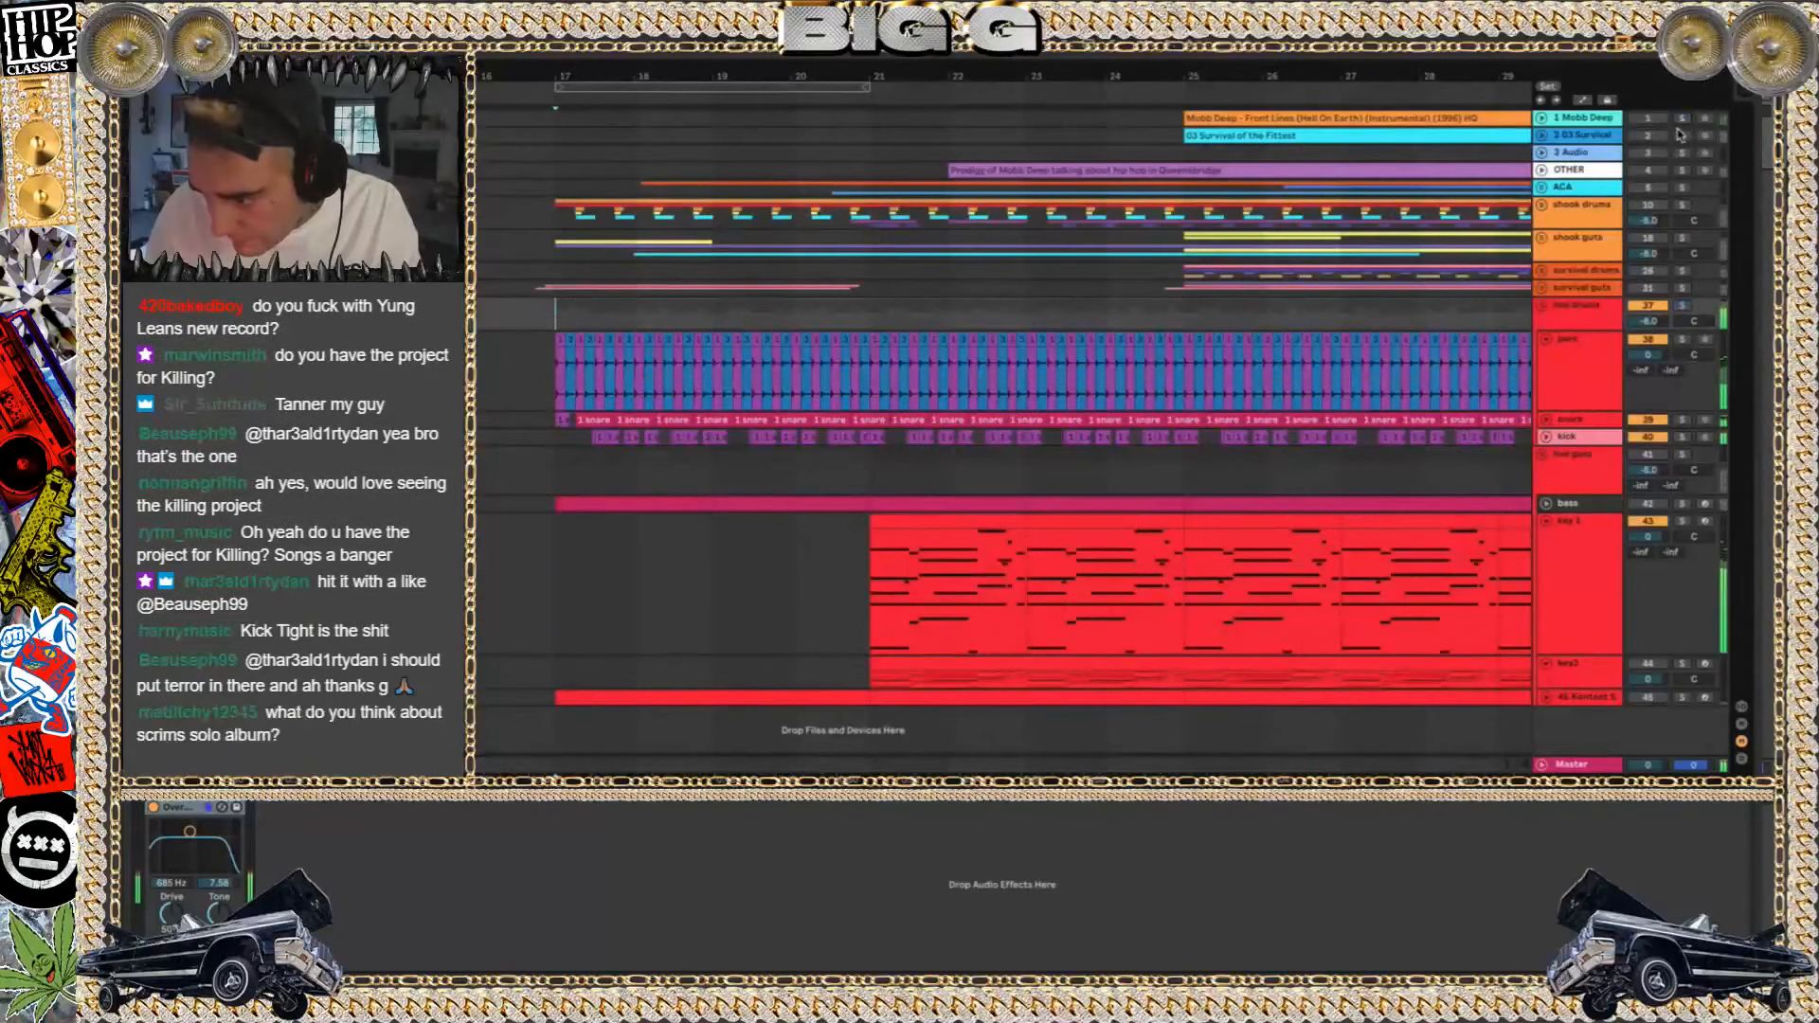
Listen to the hell drums on their own with the hell guts group deactivated
{"action": "left_click", "coordinate": [1654, 453]}
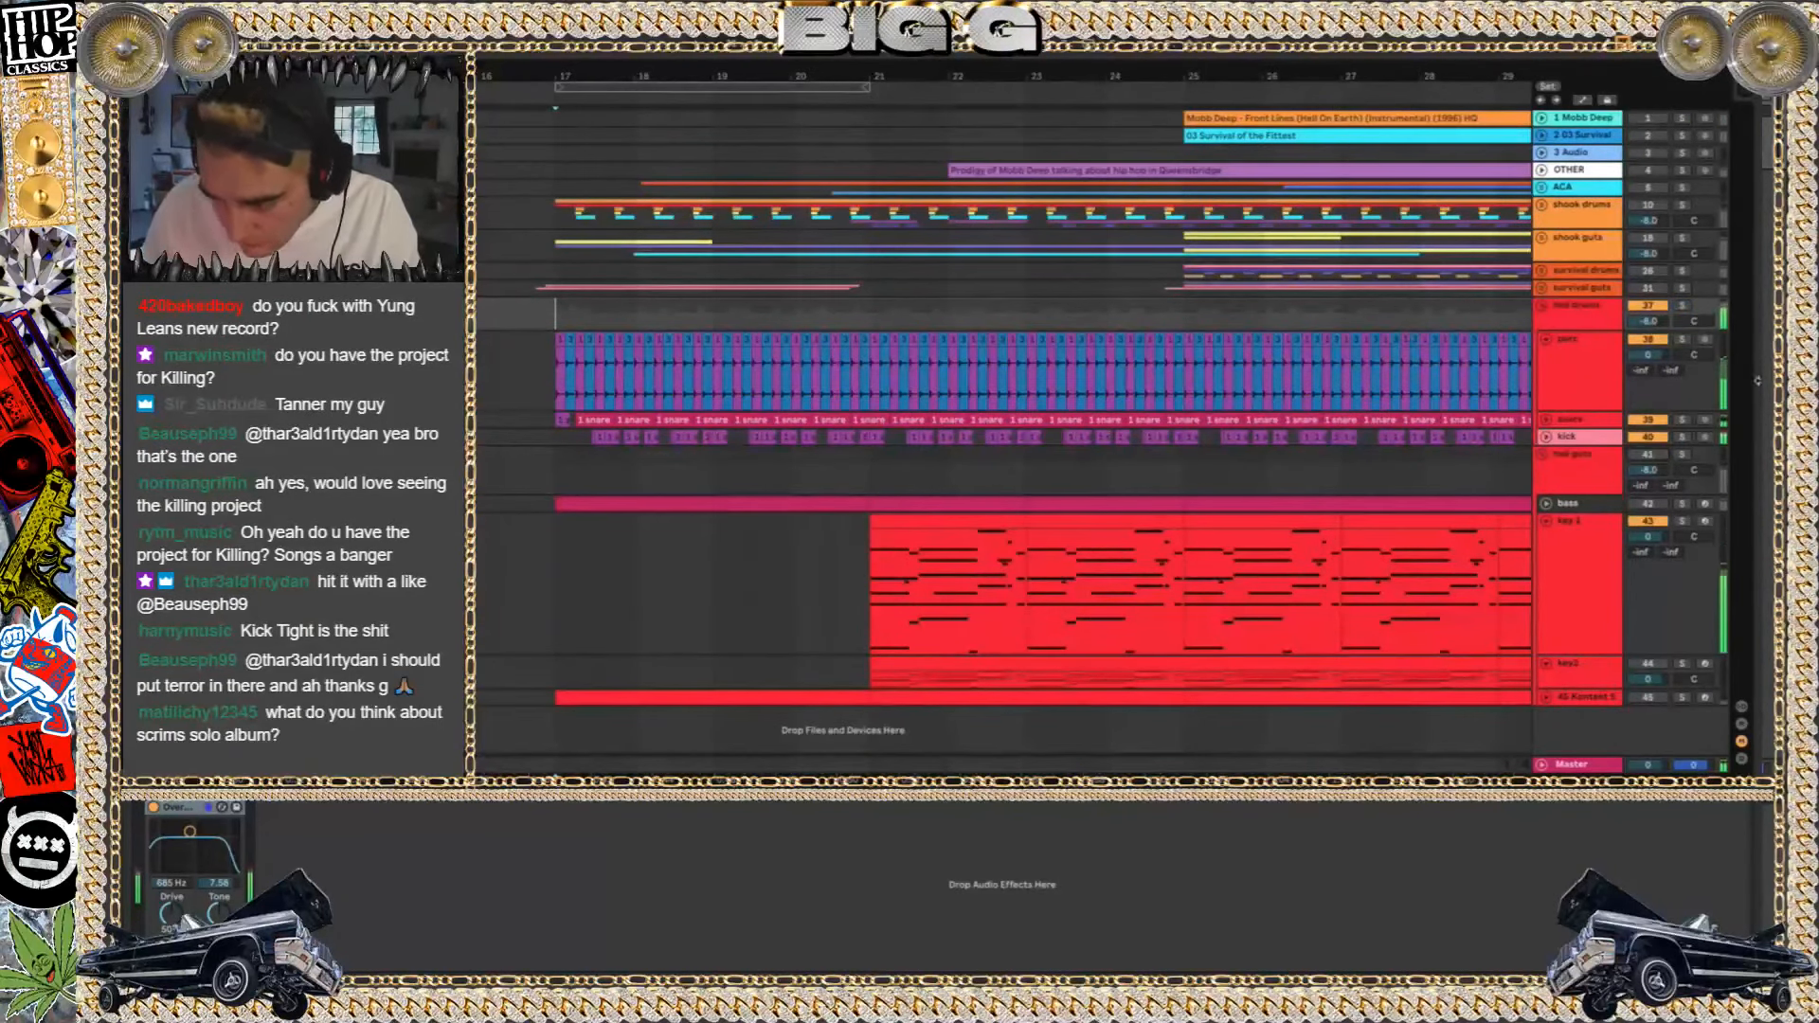
{"action": "left_click", "coordinate": [1687, 295]}
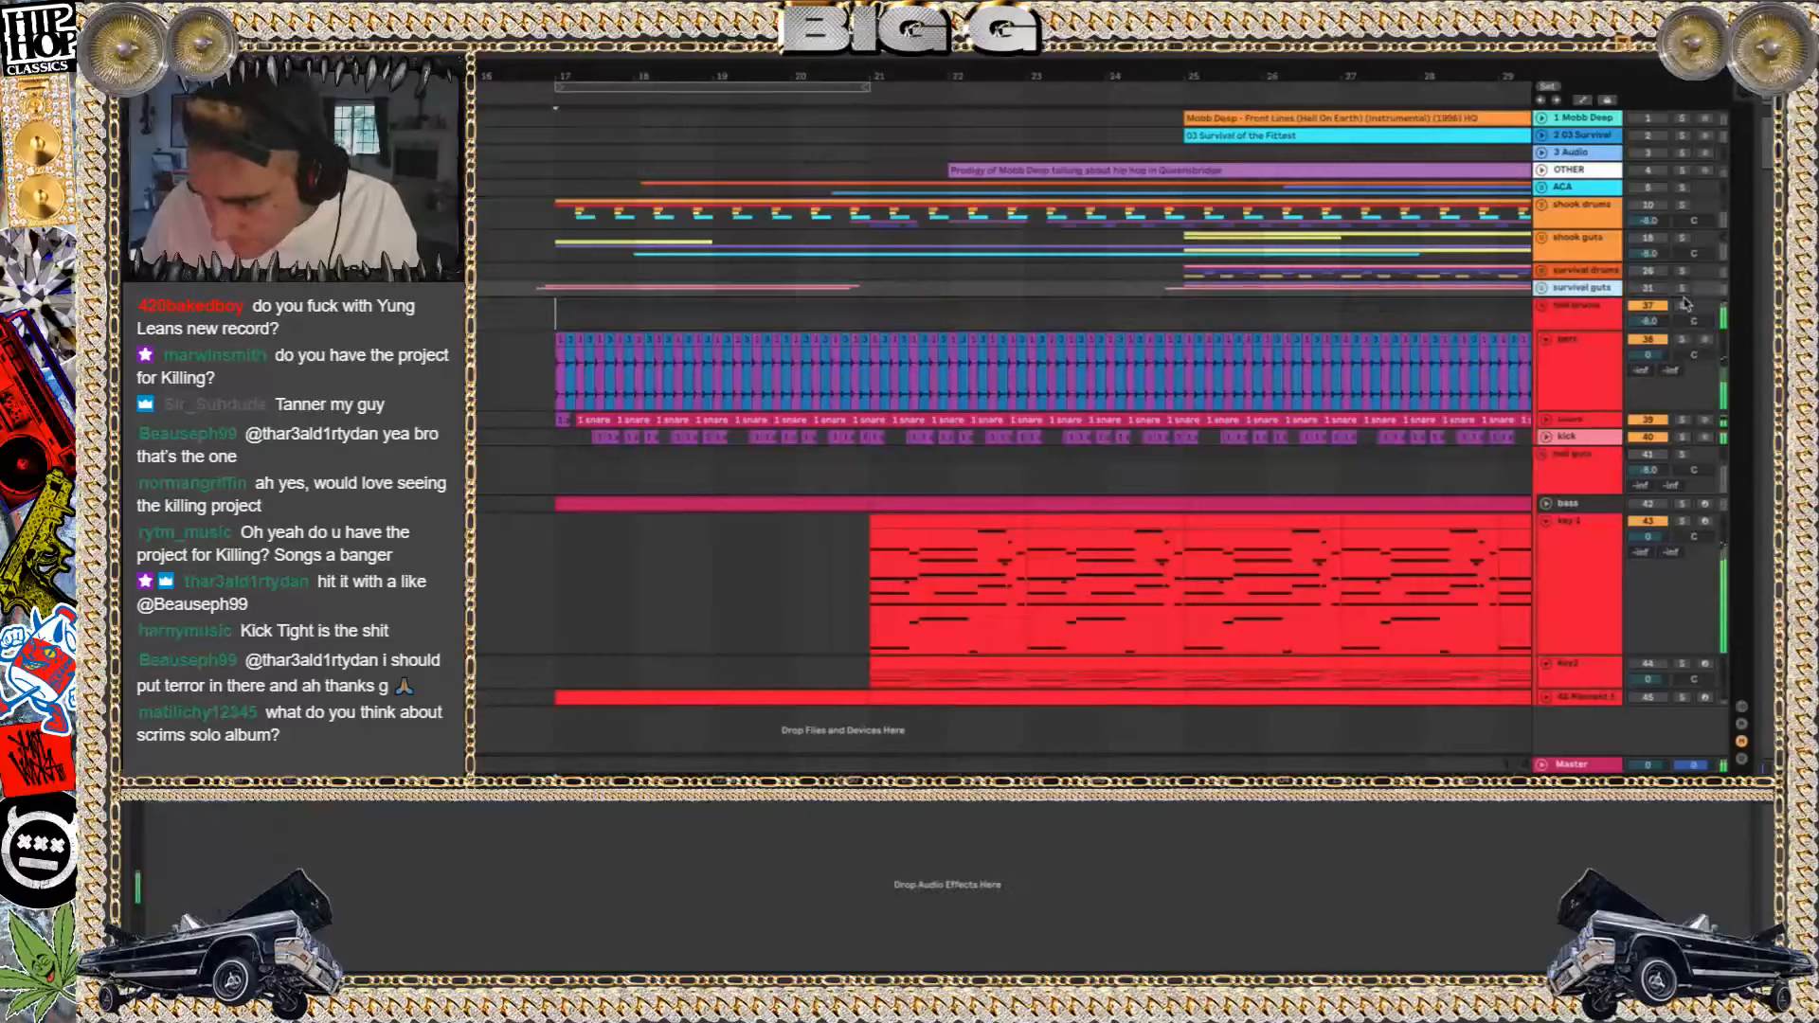
{"action": "left_click", "coordinate": [824, 467]}
{"action": "scroll", "coordinate": [824, 467], "scroll_direction": "right", "scroll_amount": 5}
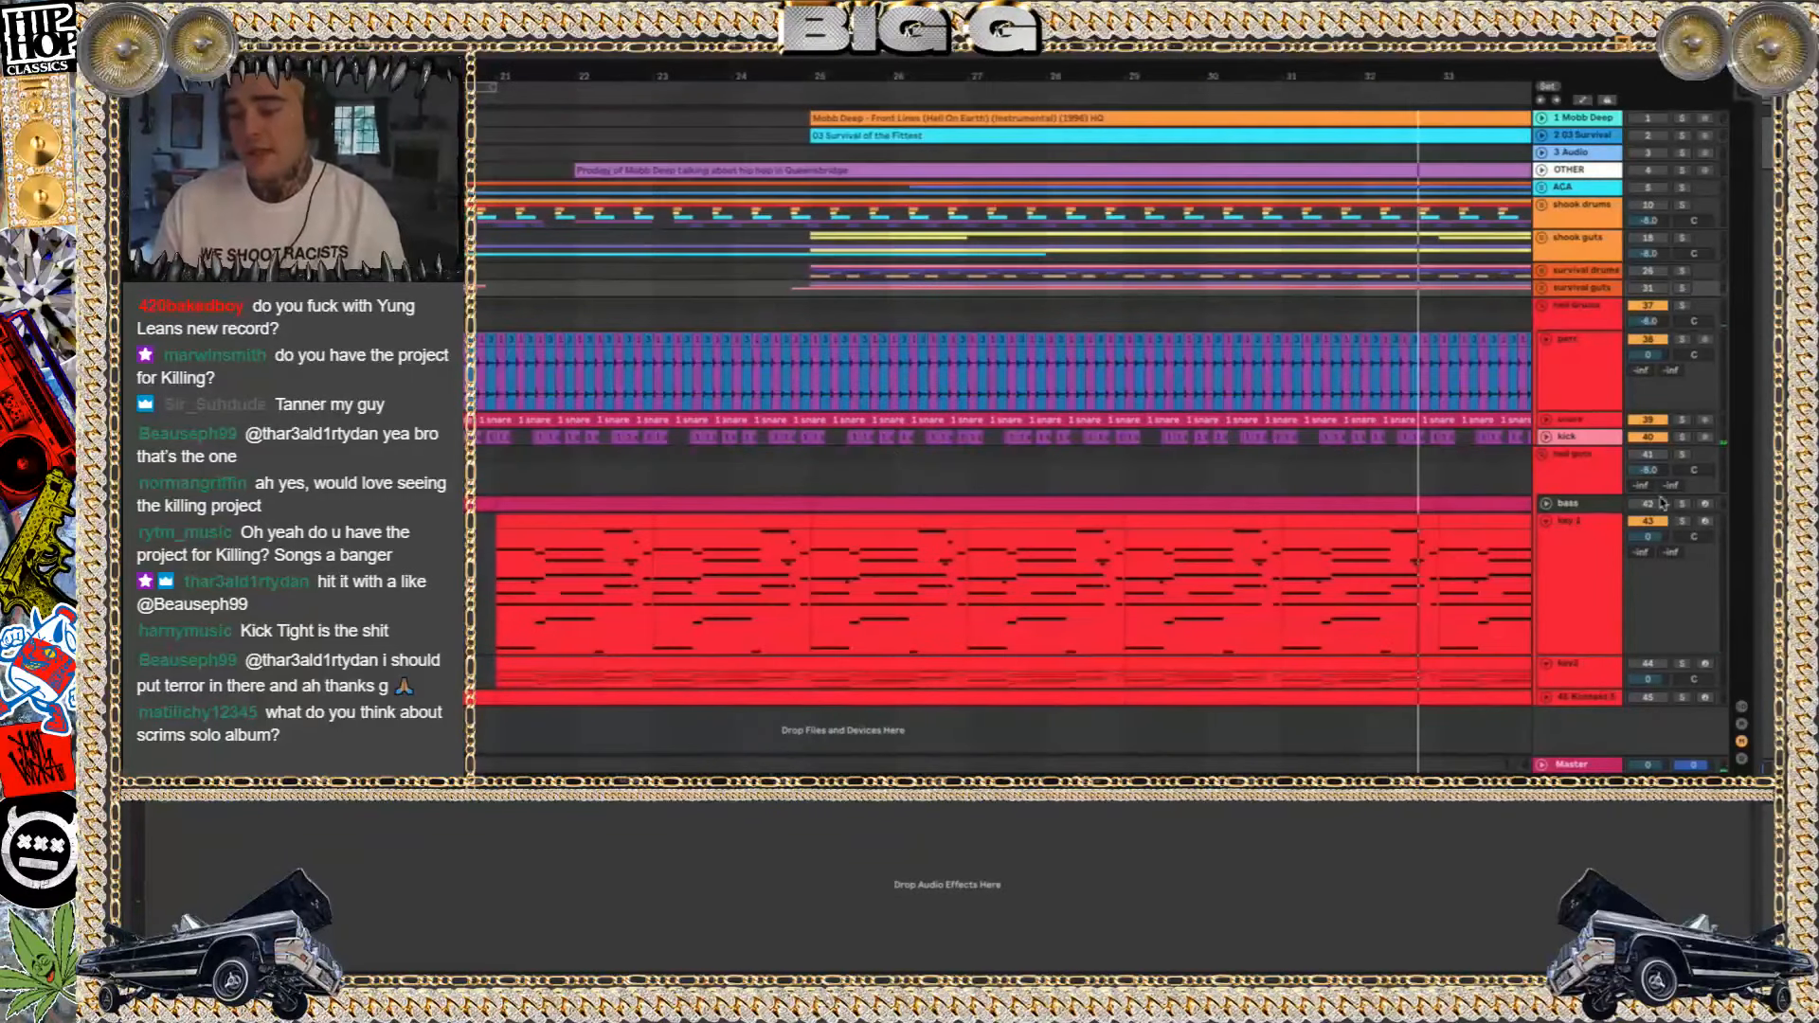
Activate the bass track in the hell guts group and unfold it
{"action": "left_click", "coordinate": [1570, 481]}
{"action": "left_click", "coordinate": [1571, 507]}
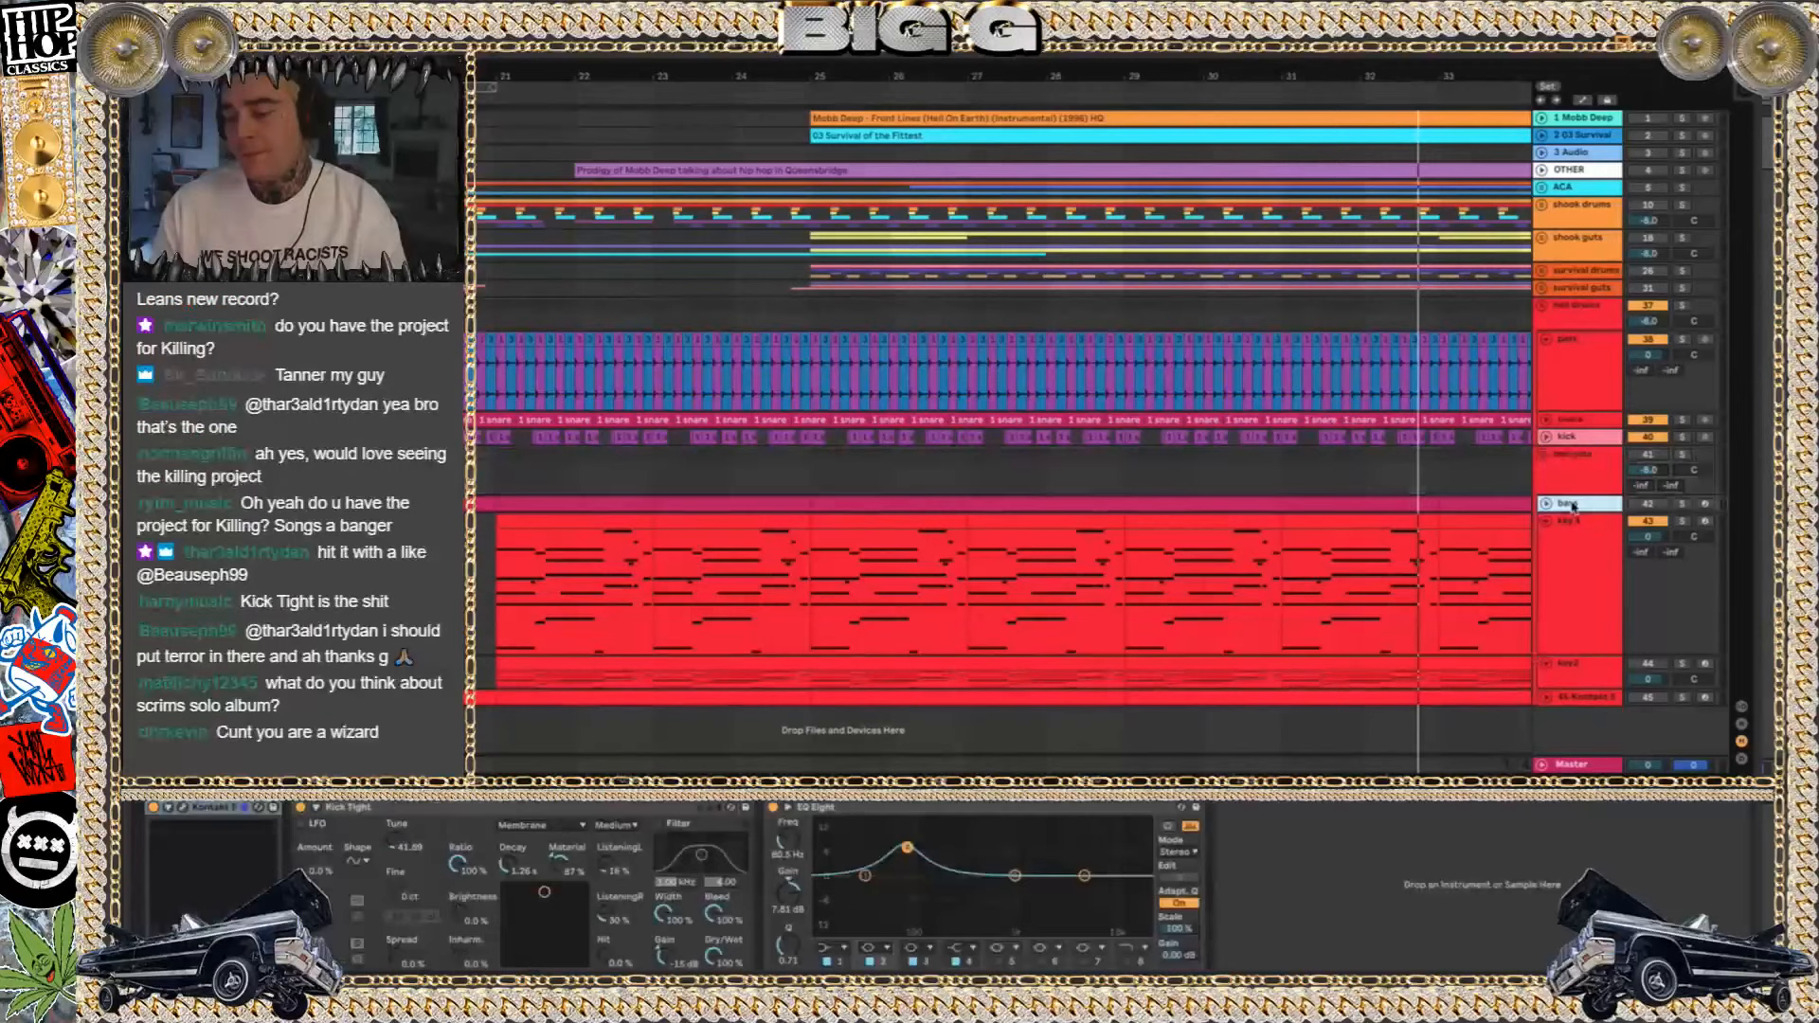
{"action": "left_click", "coordinate": [1650, 505]}
{"action": "left_click", "coordinate": [1547, 506]}
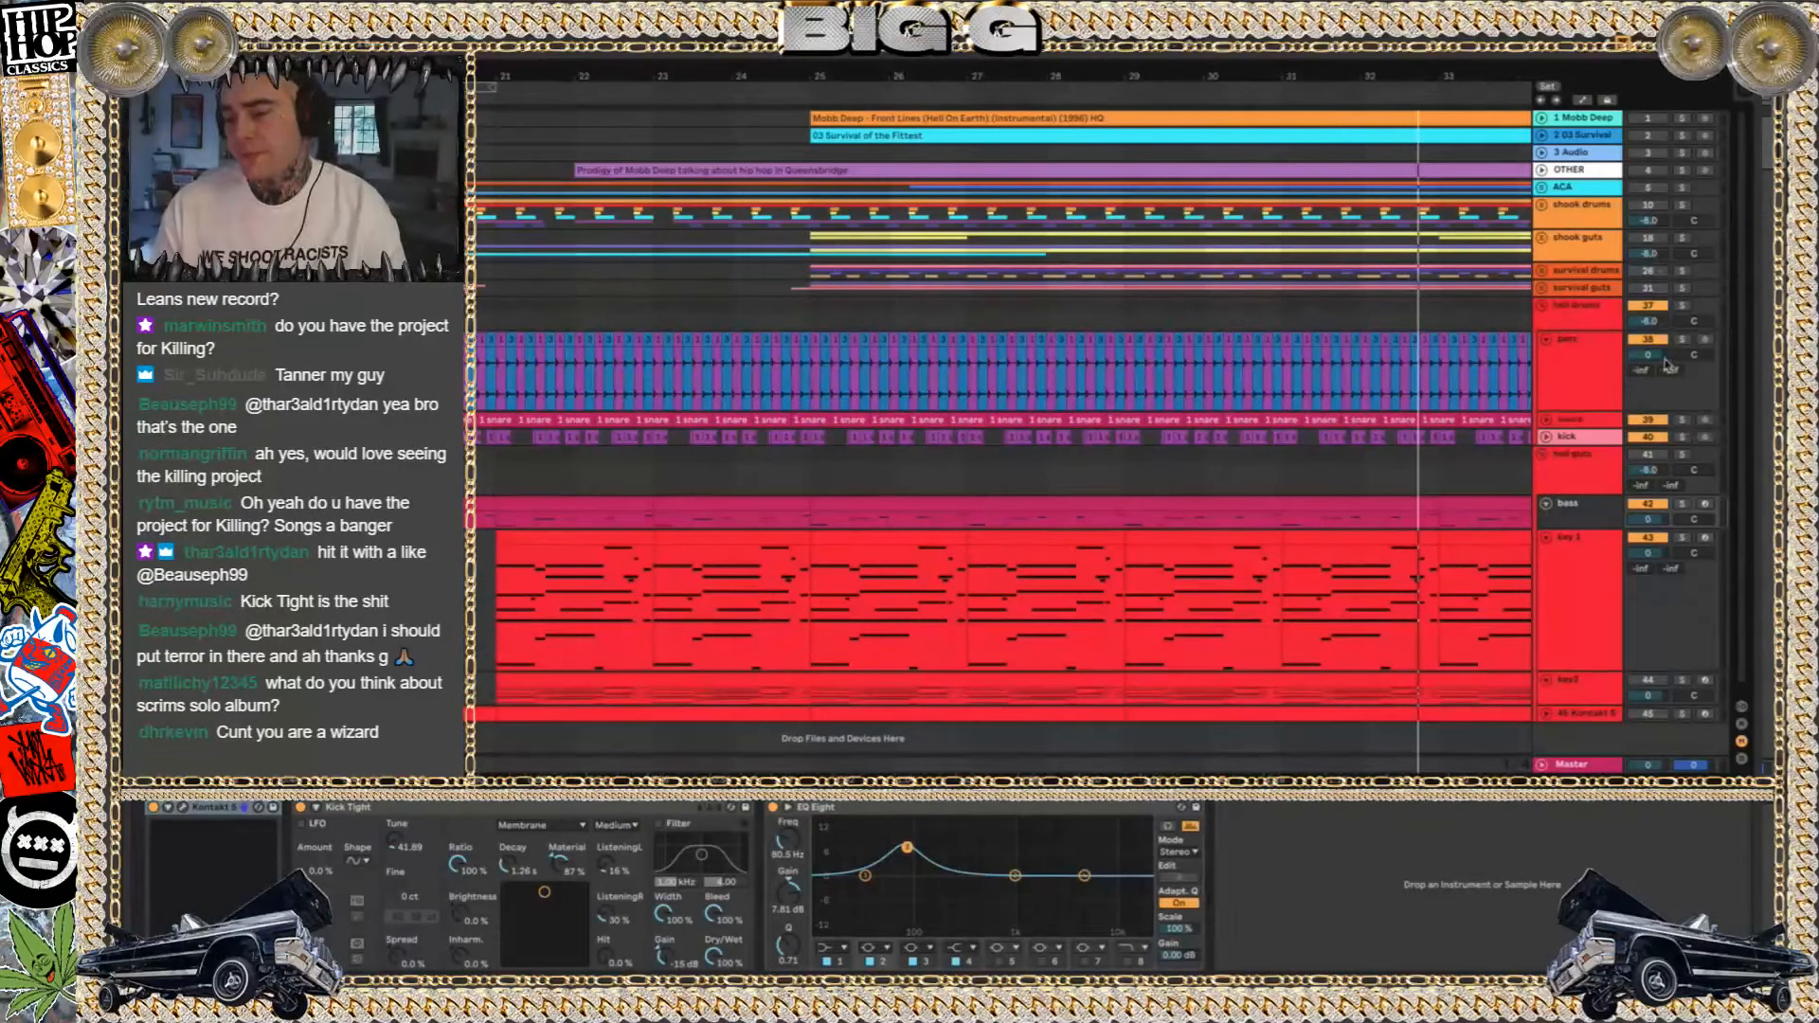
Play the Front Lines reference in solo from bar 25, and clear its solo
{"action": "left_click", "coordinate": [1684, 121]}
{"action": "key", "text": "space"}
{"action": "left_click", "coordinate": [1102, 115]}
{"action": "key", "text": "space"}
{"action": "key", "text": "space"}
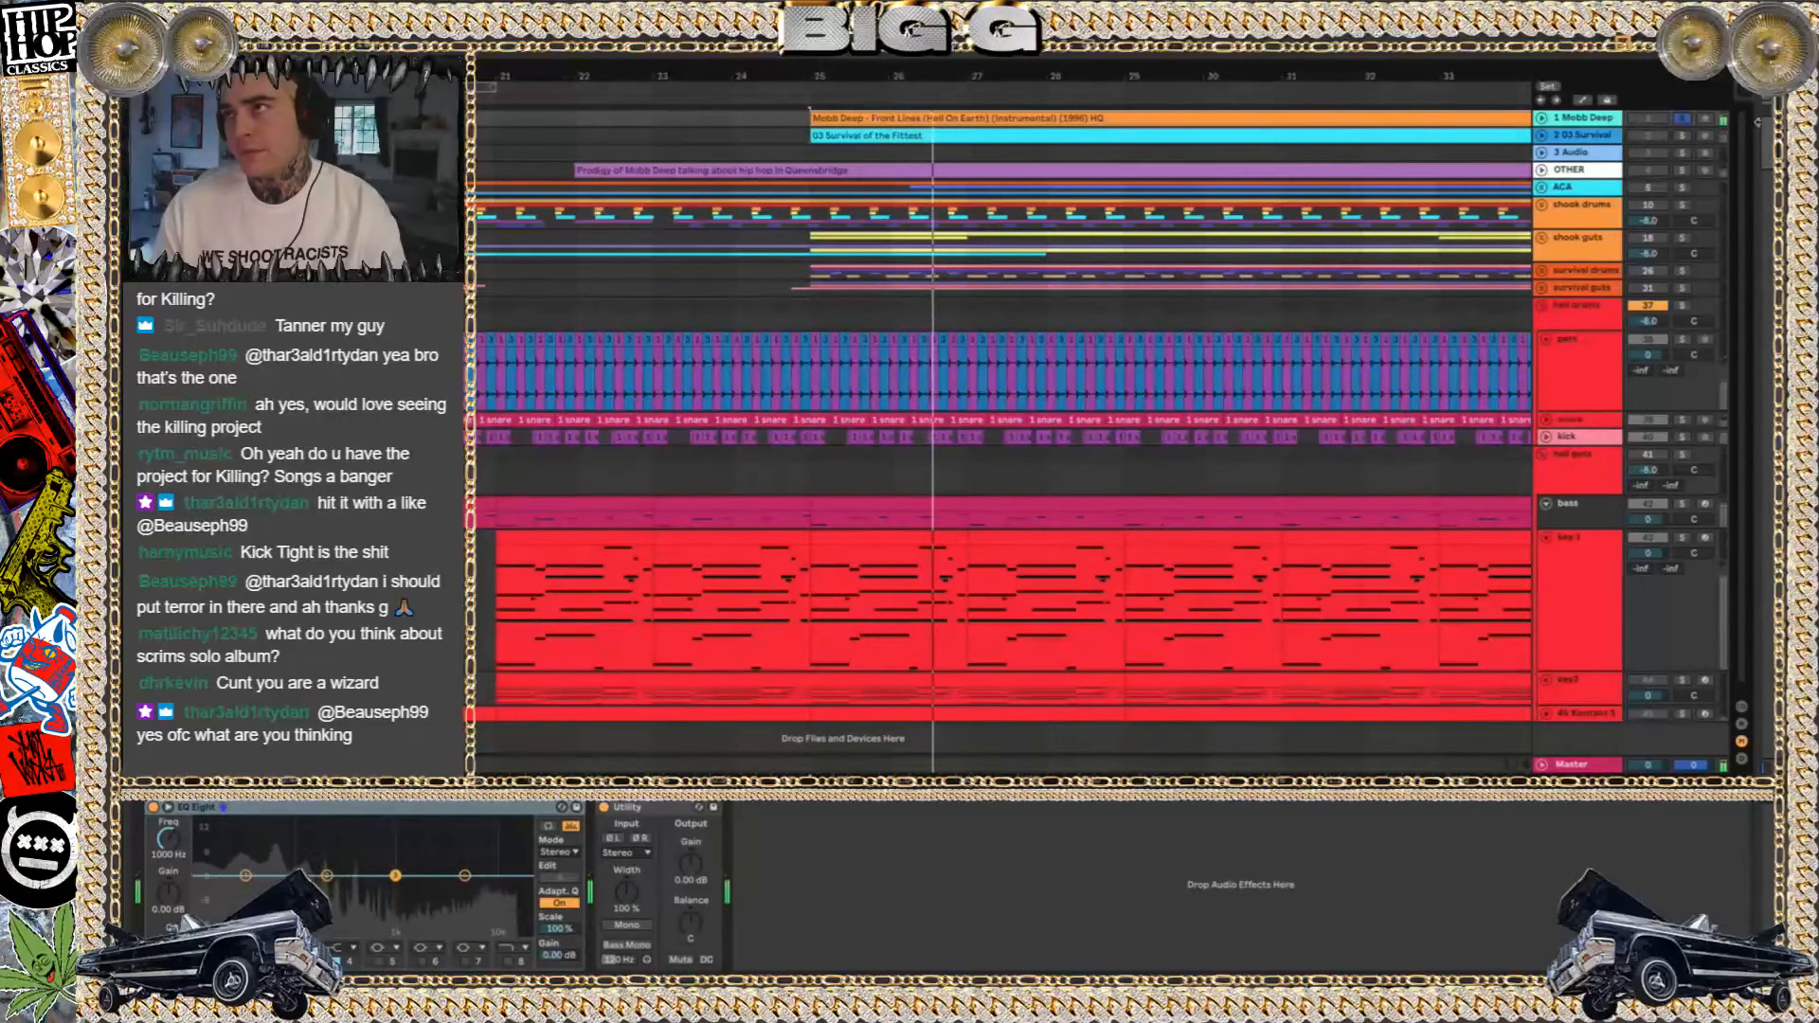
{"action": "key", "text": "space"}
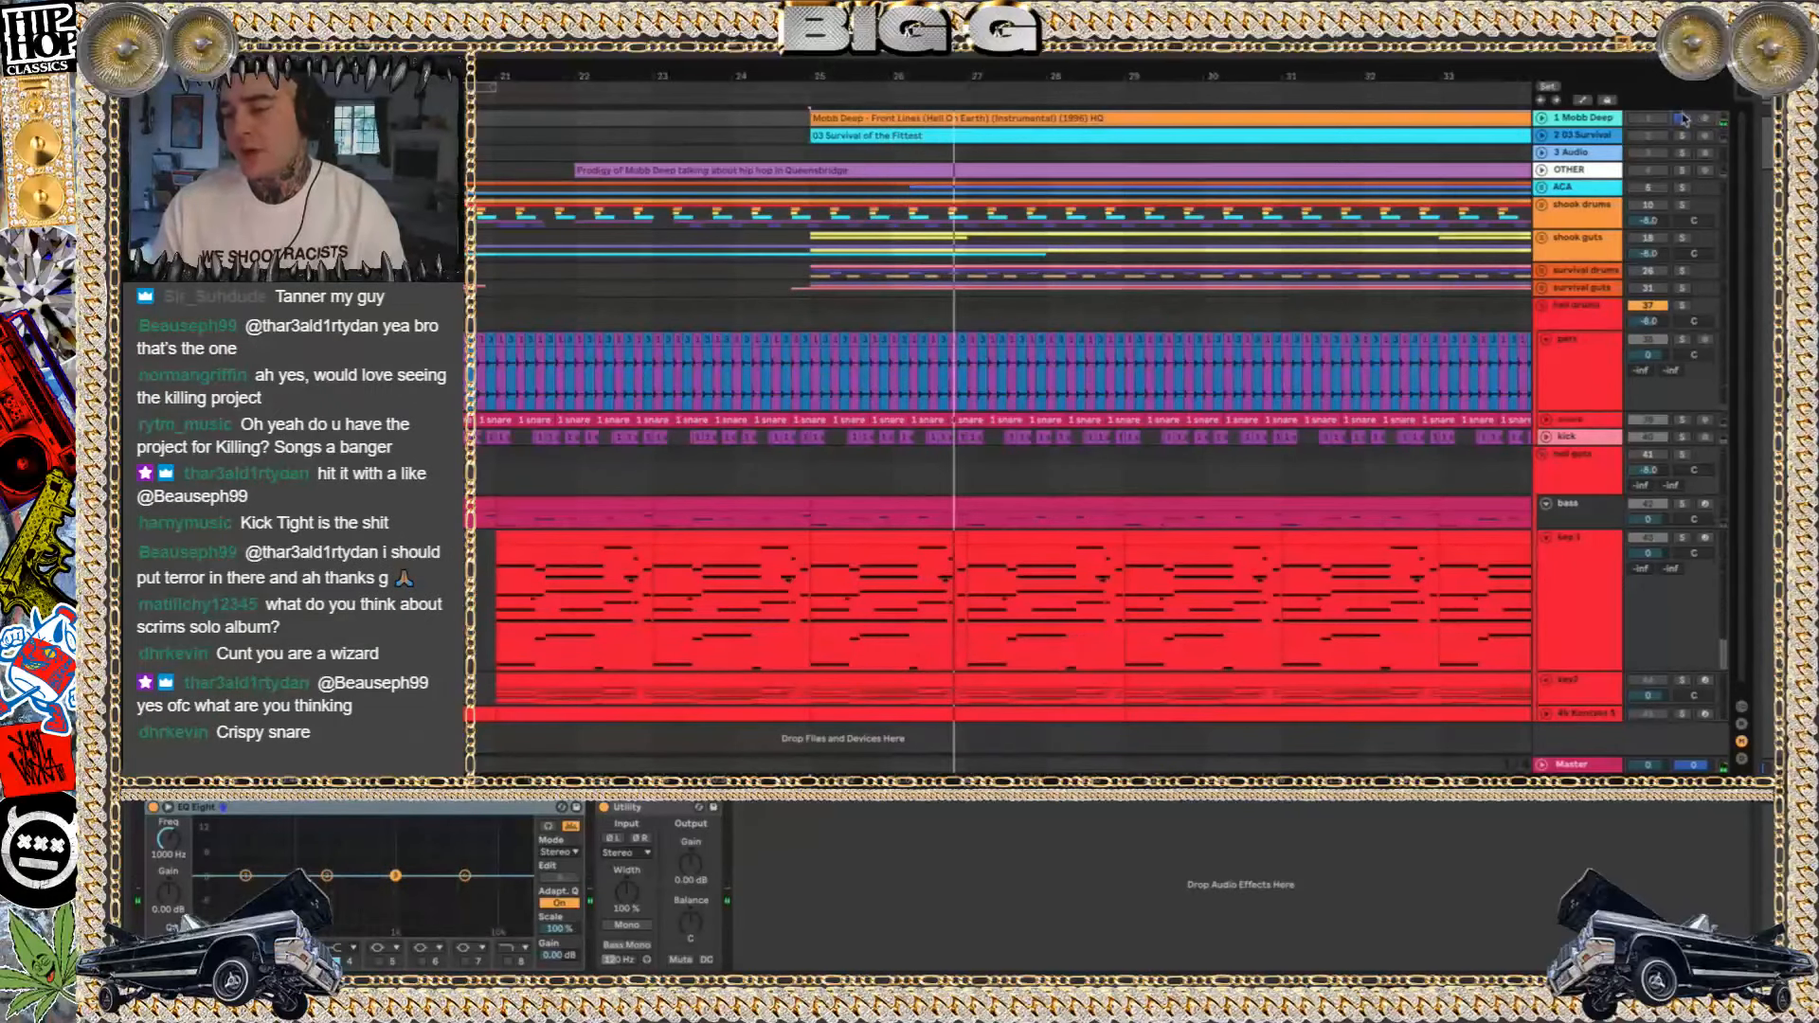
{"action": "left_click", "coordinate": [1683, 118]}
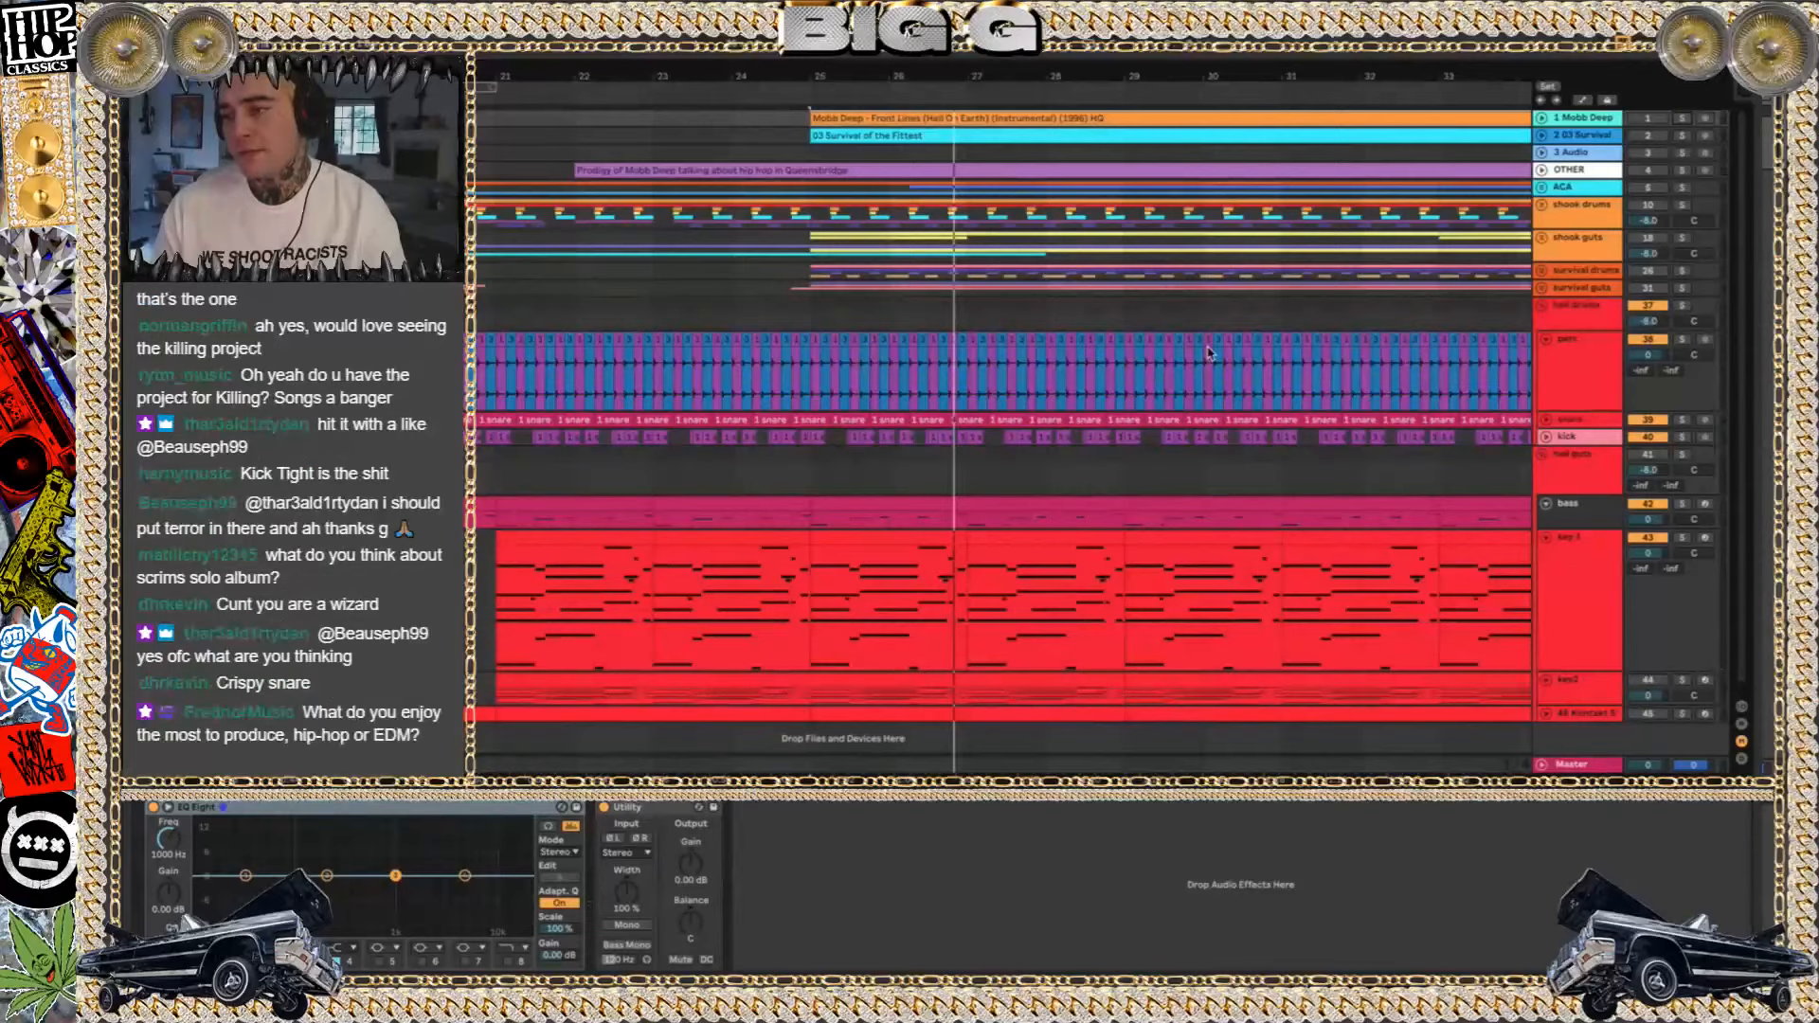
Solo the key 1 track, activate the hell guts group, and play the keys from bar 23
{"action": "scroll", "coordinate": [1209, 353], "scroll_direction": "right", "scroll_amount": 1}
{"action": "scroll", "coordinate": [1209, 353], "scroll_direction": "down", "scroll_amount": 1}
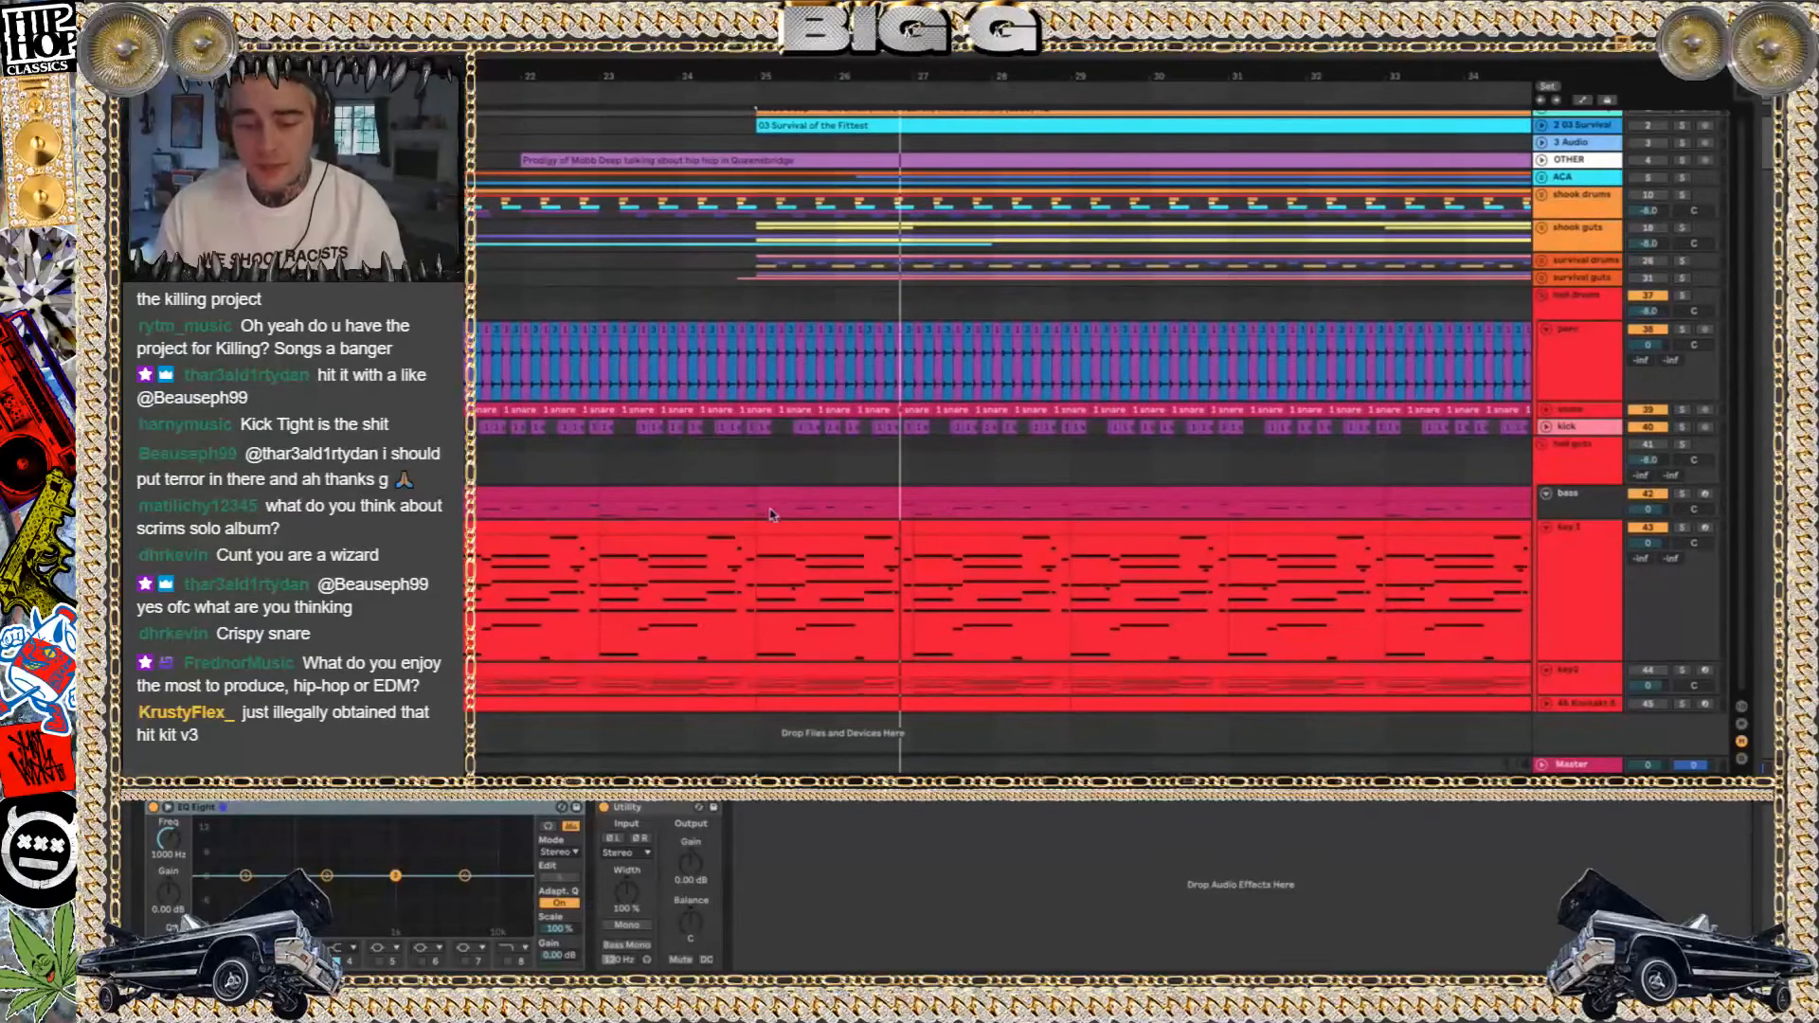
{"action": "left_click", "coordinate": [560, 519]}
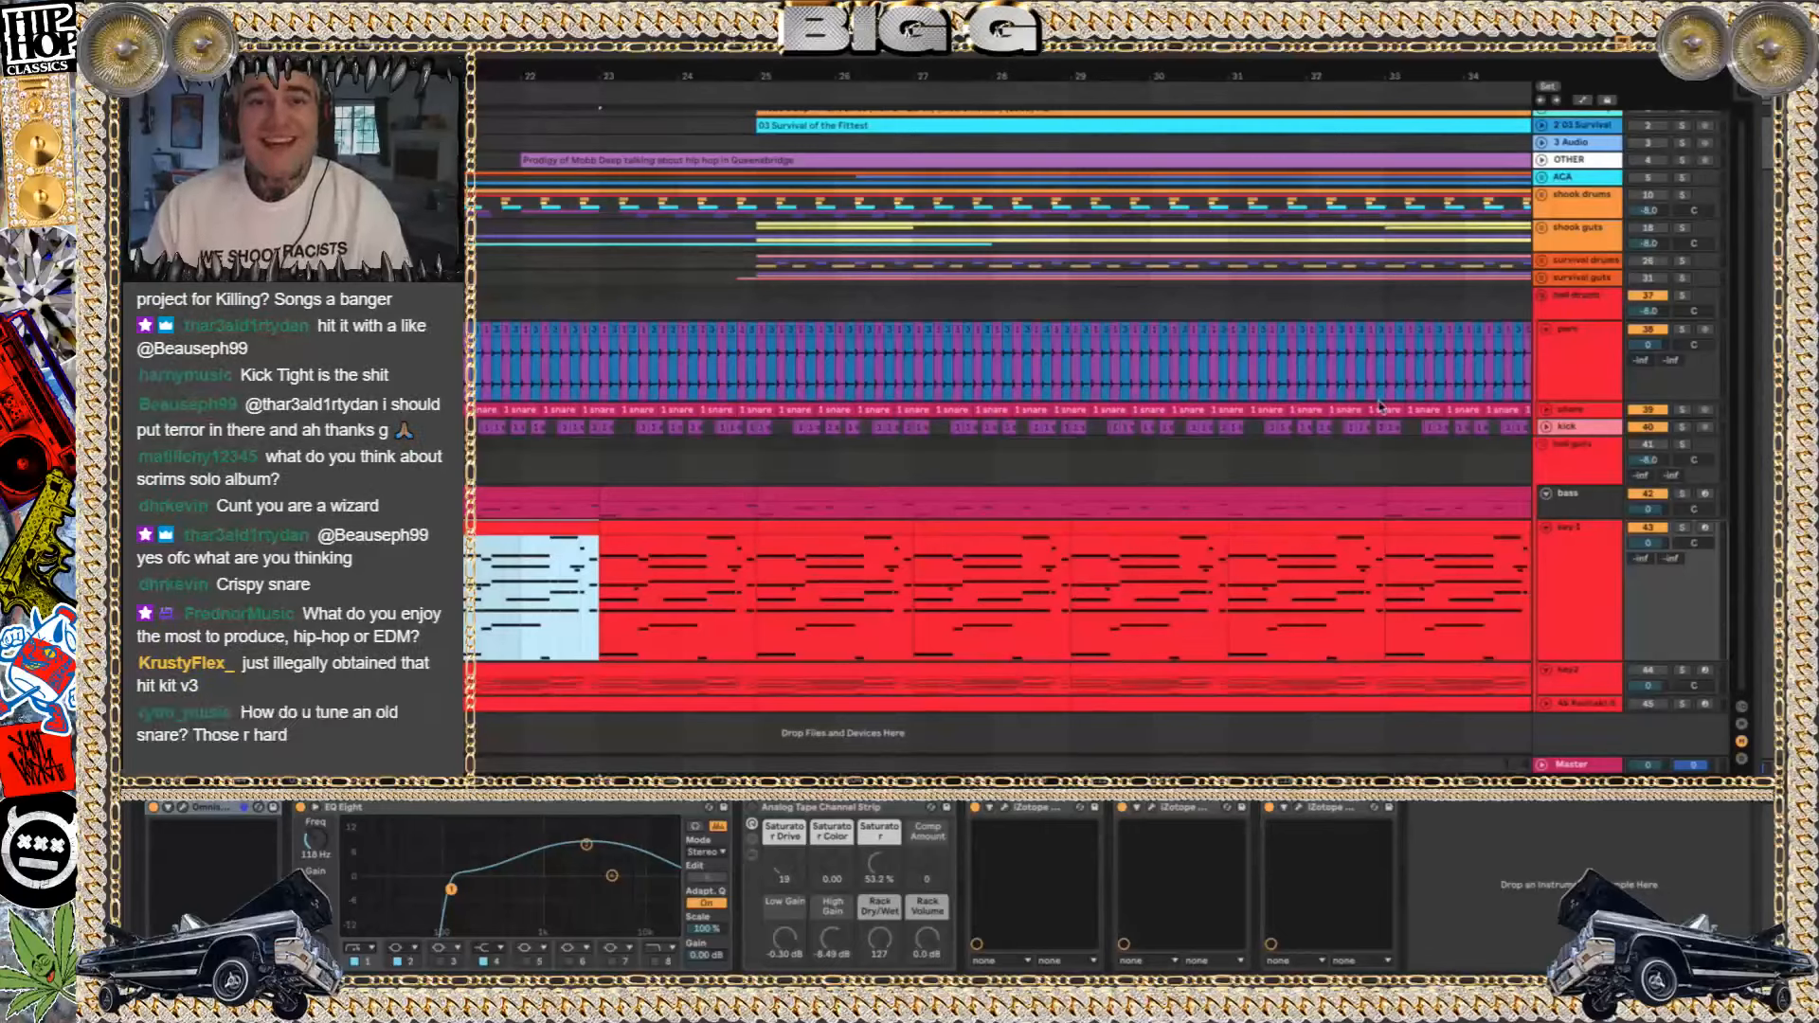
{"action": "left_click", "coordinate": [1682, 528]}
{"action": "key", "text": "space"}
{"action": "left_click", "coordinate": [1649, 445]}
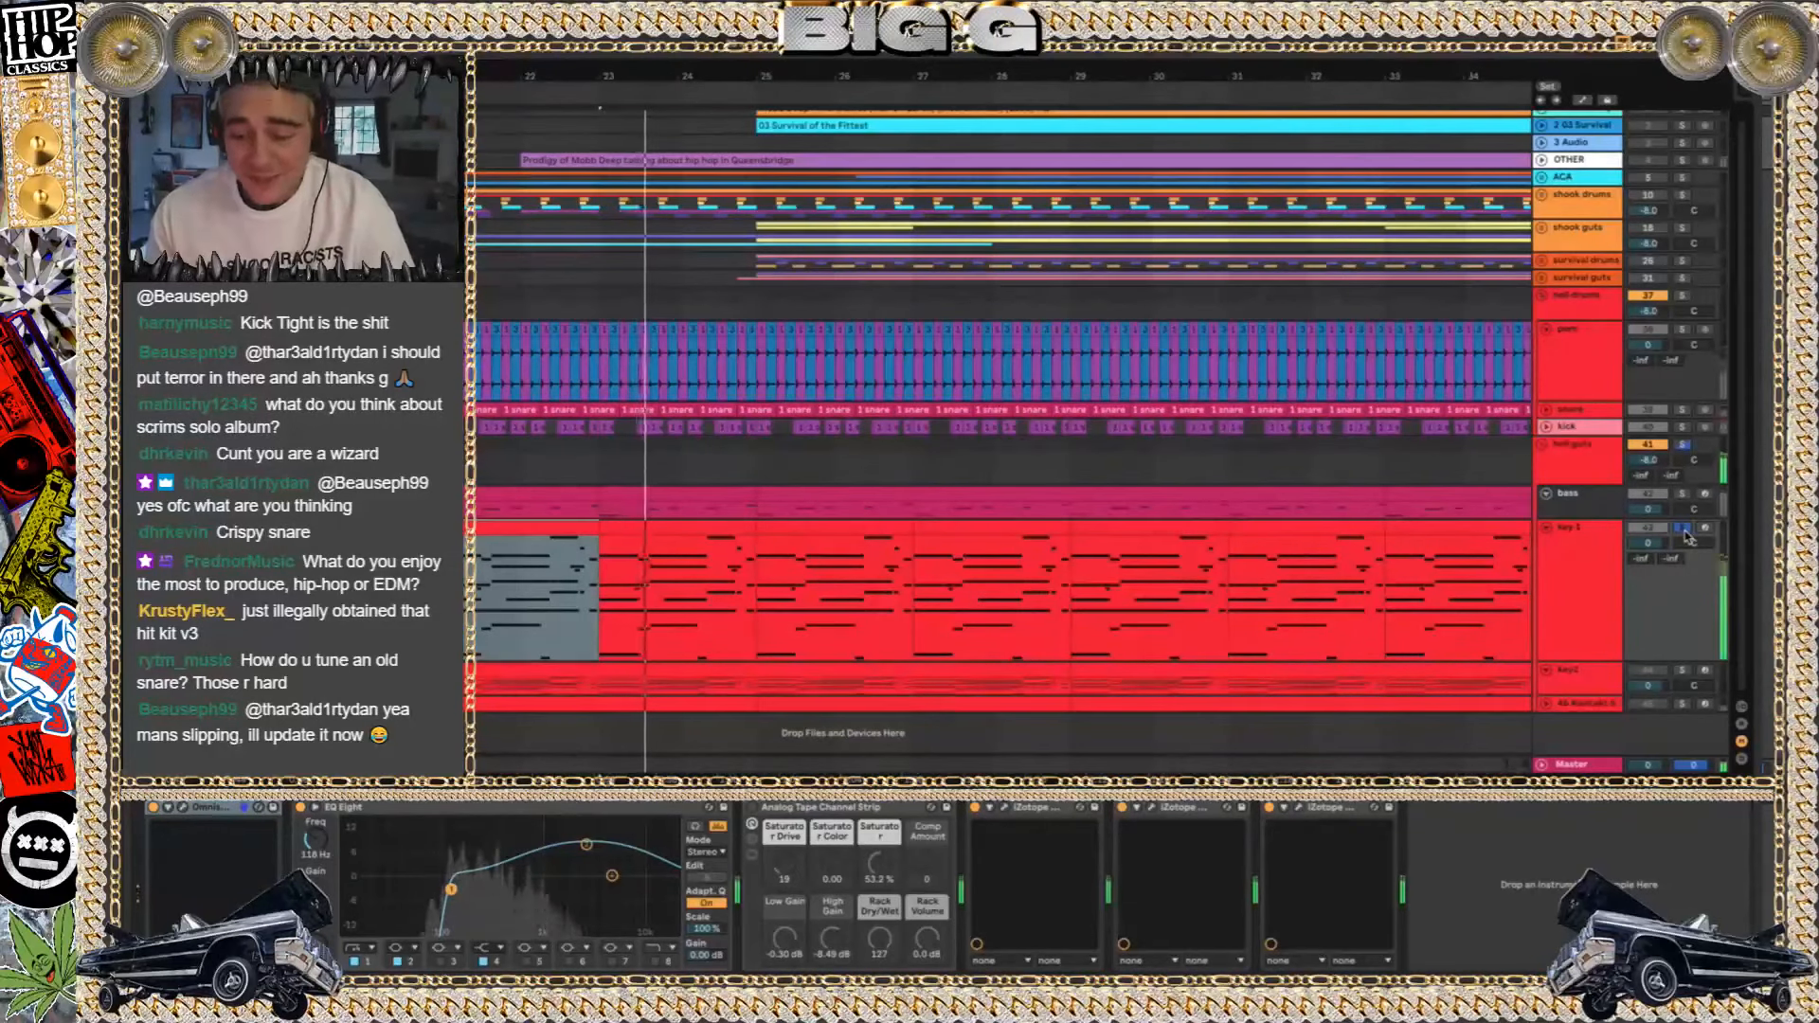
Audition key2, 45 Kontakt 5 and key 1 separately in solo, fold key2, and return to the full hell beat
{"action": "left_click", "coordinate": [1681, 671]}
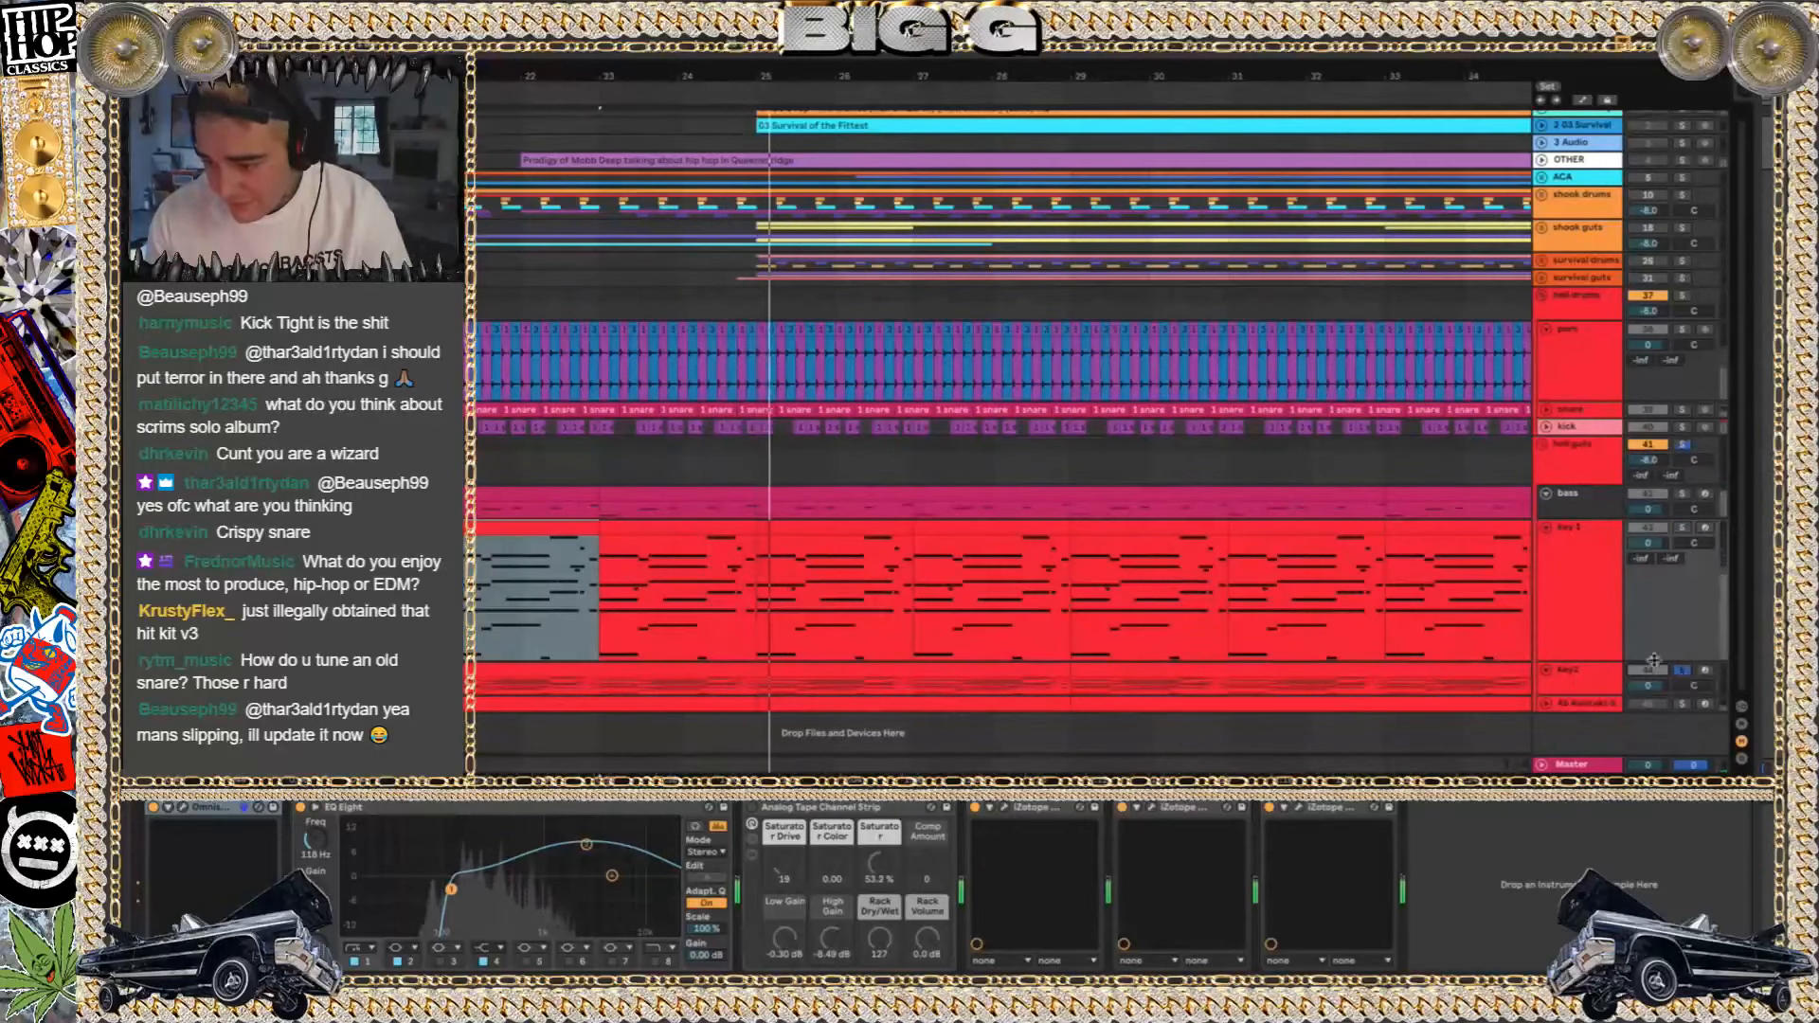
{"action": "left_click", "coordinate": [1546, 670]}
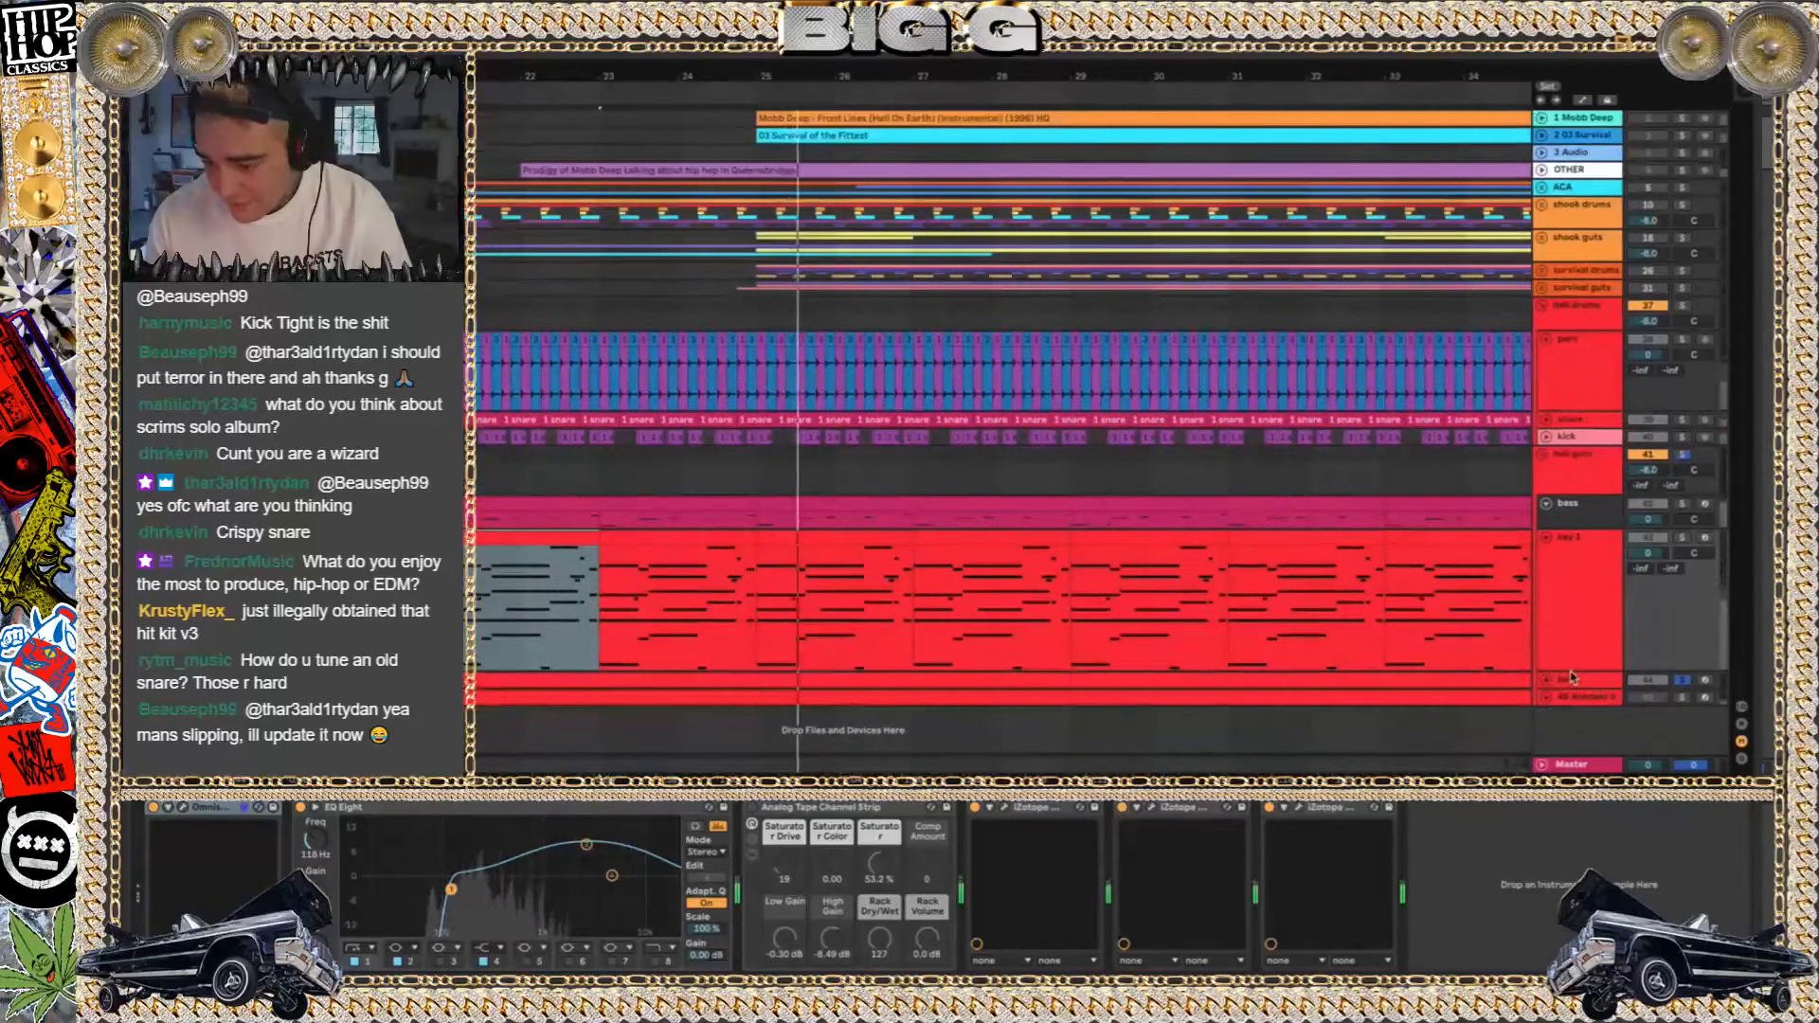
{"action": "left_click", "coordinate": [1681, 679]}
{"action": "left_click", "coordinate": [1682, 697]}
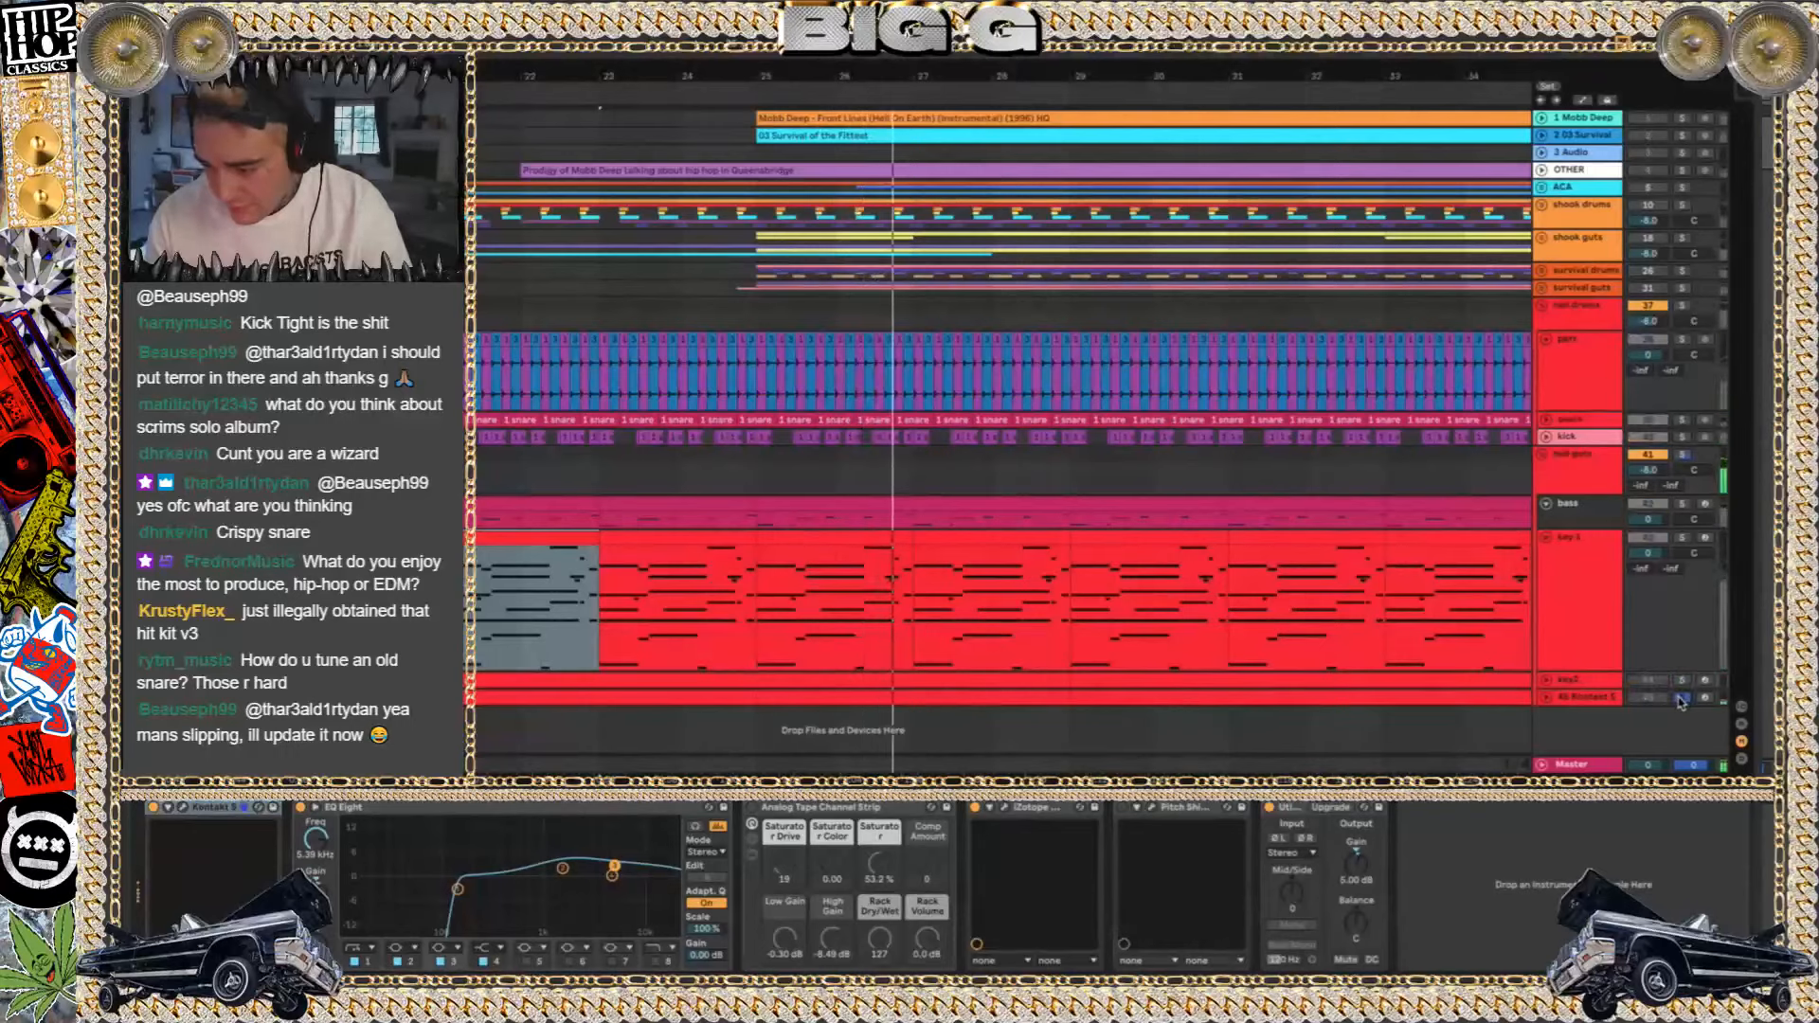
{"action": "left_click", "coordinate": [1682, 537]}
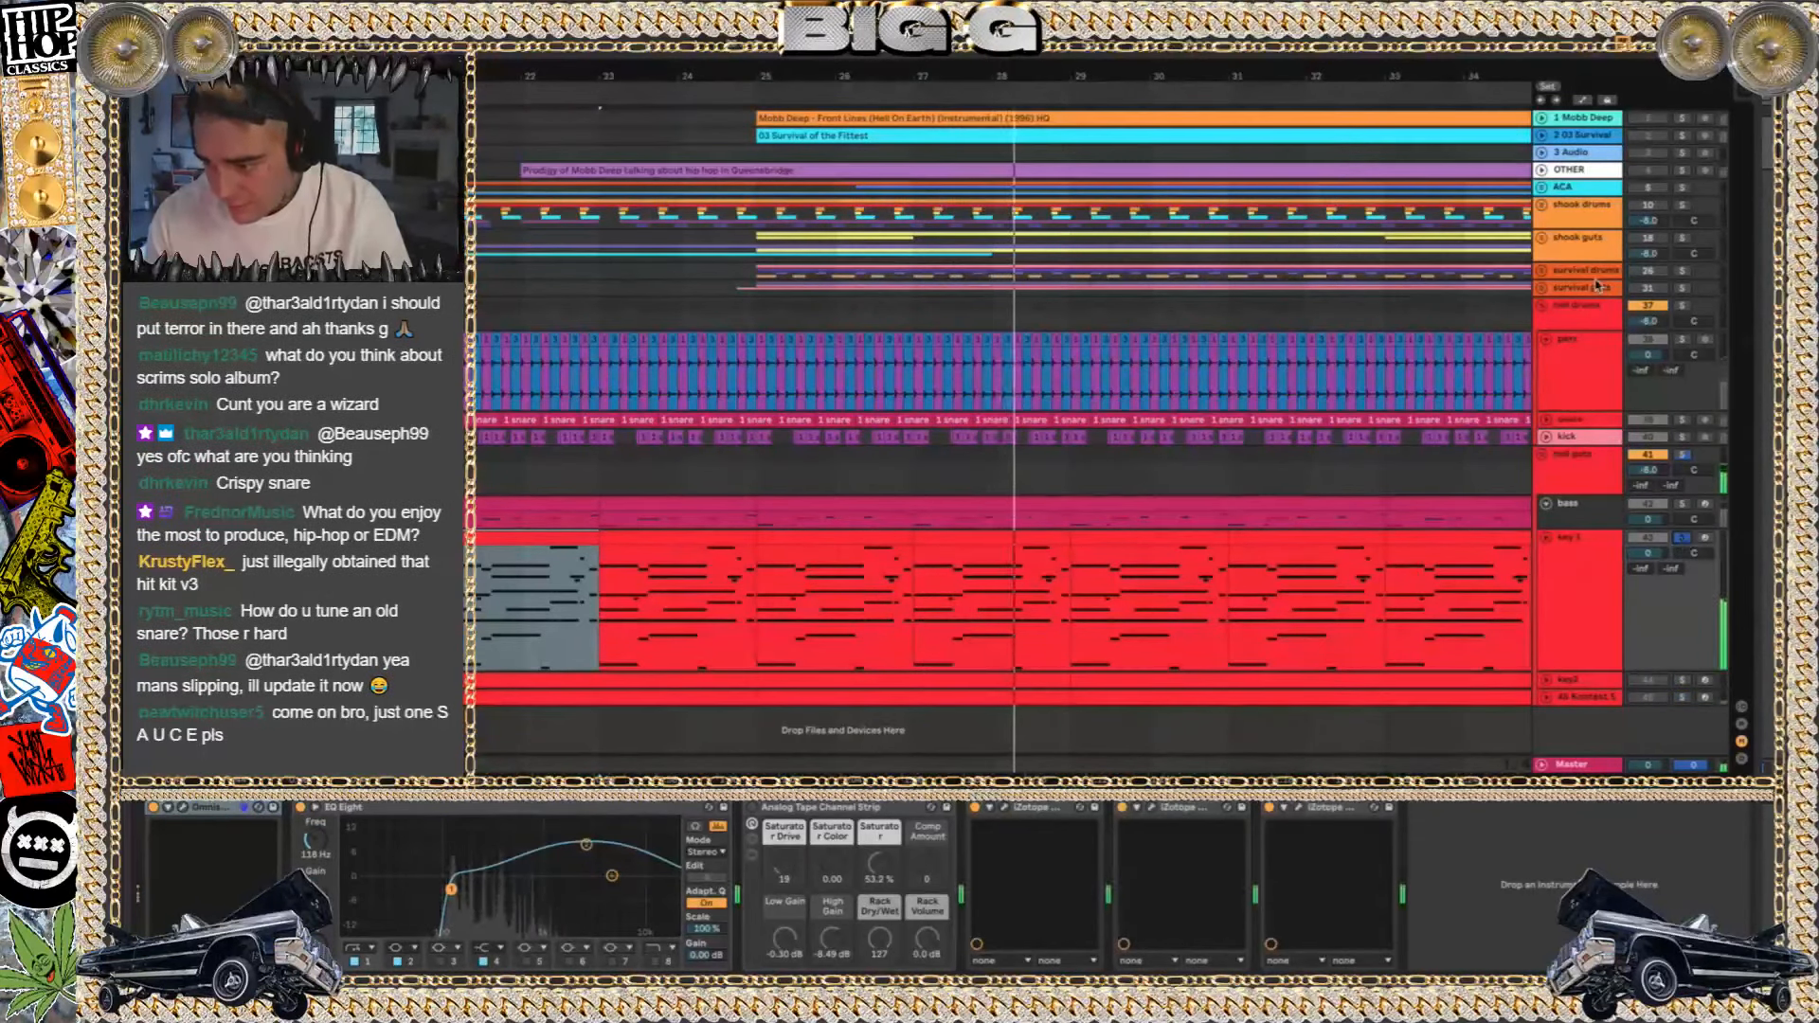
{"action": "left_click", "coordinate": [1681, 537]}
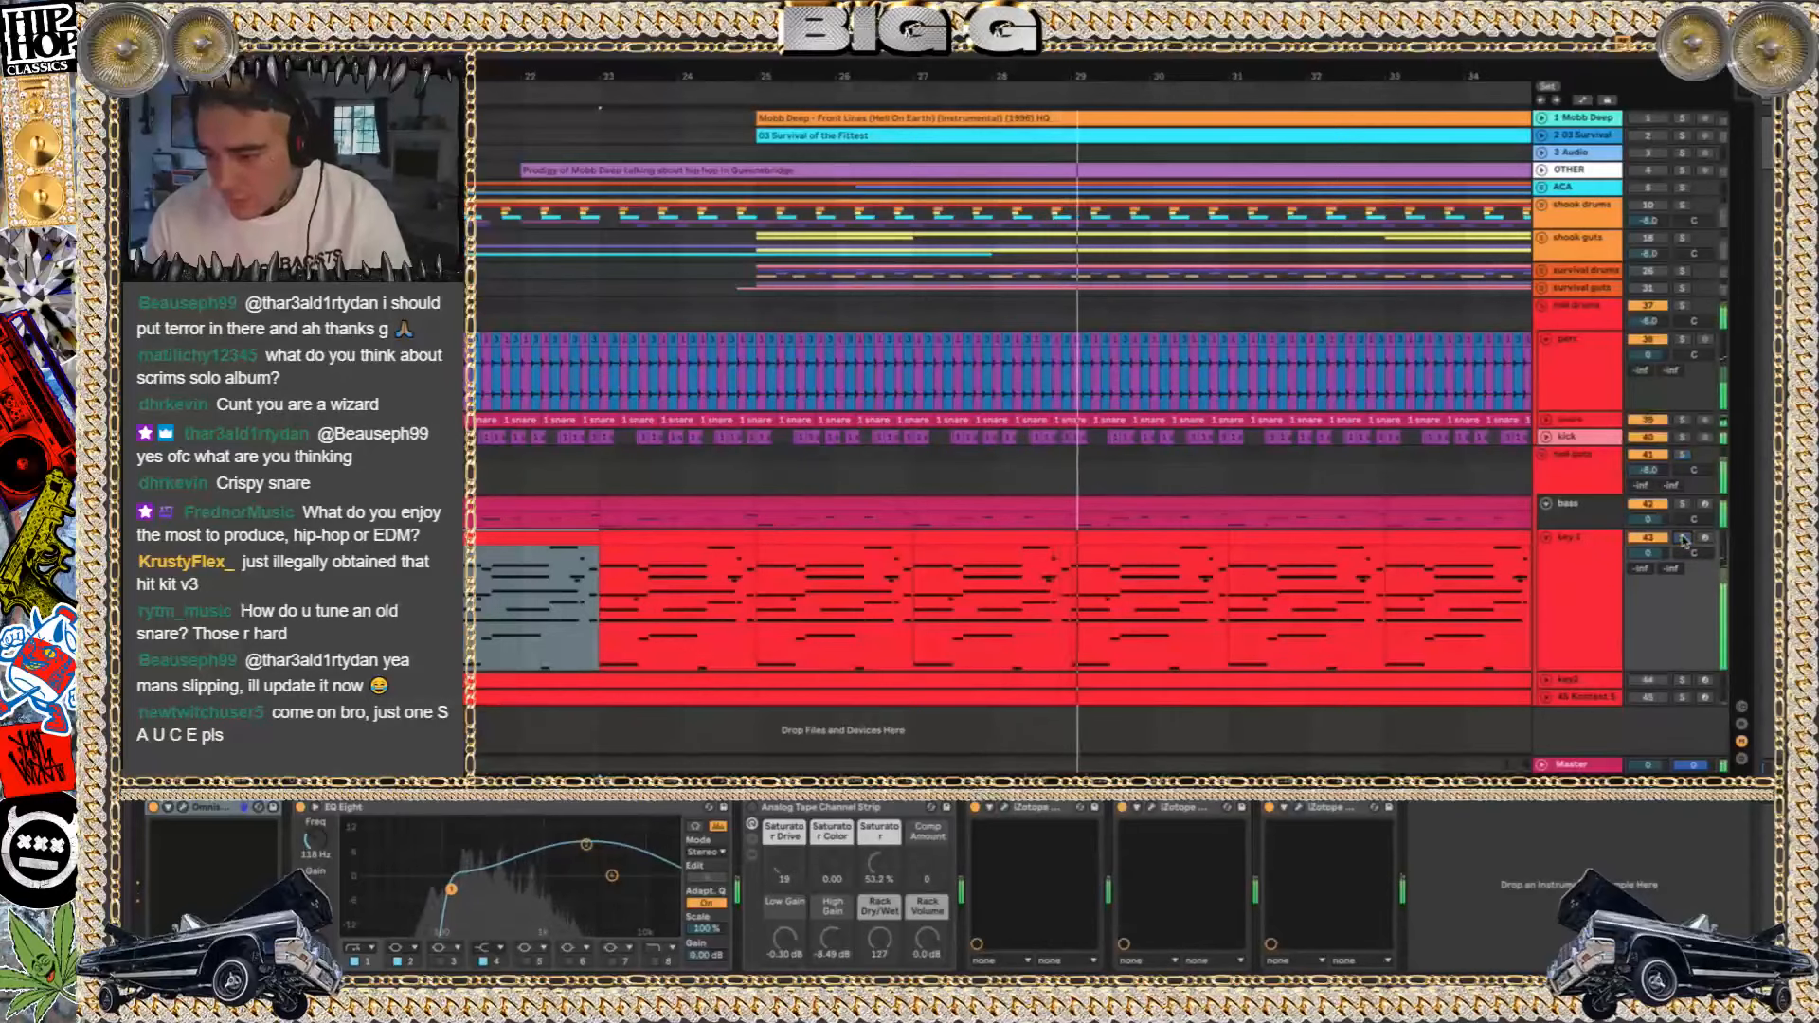
Lower the upper boost in key 1's EQ Eight with the bass muted, and turn off the 80.5 Hz boost in the reactivated bass track's EQ Eight
{"action": "left_click", "coordinate": [1650, 504]}
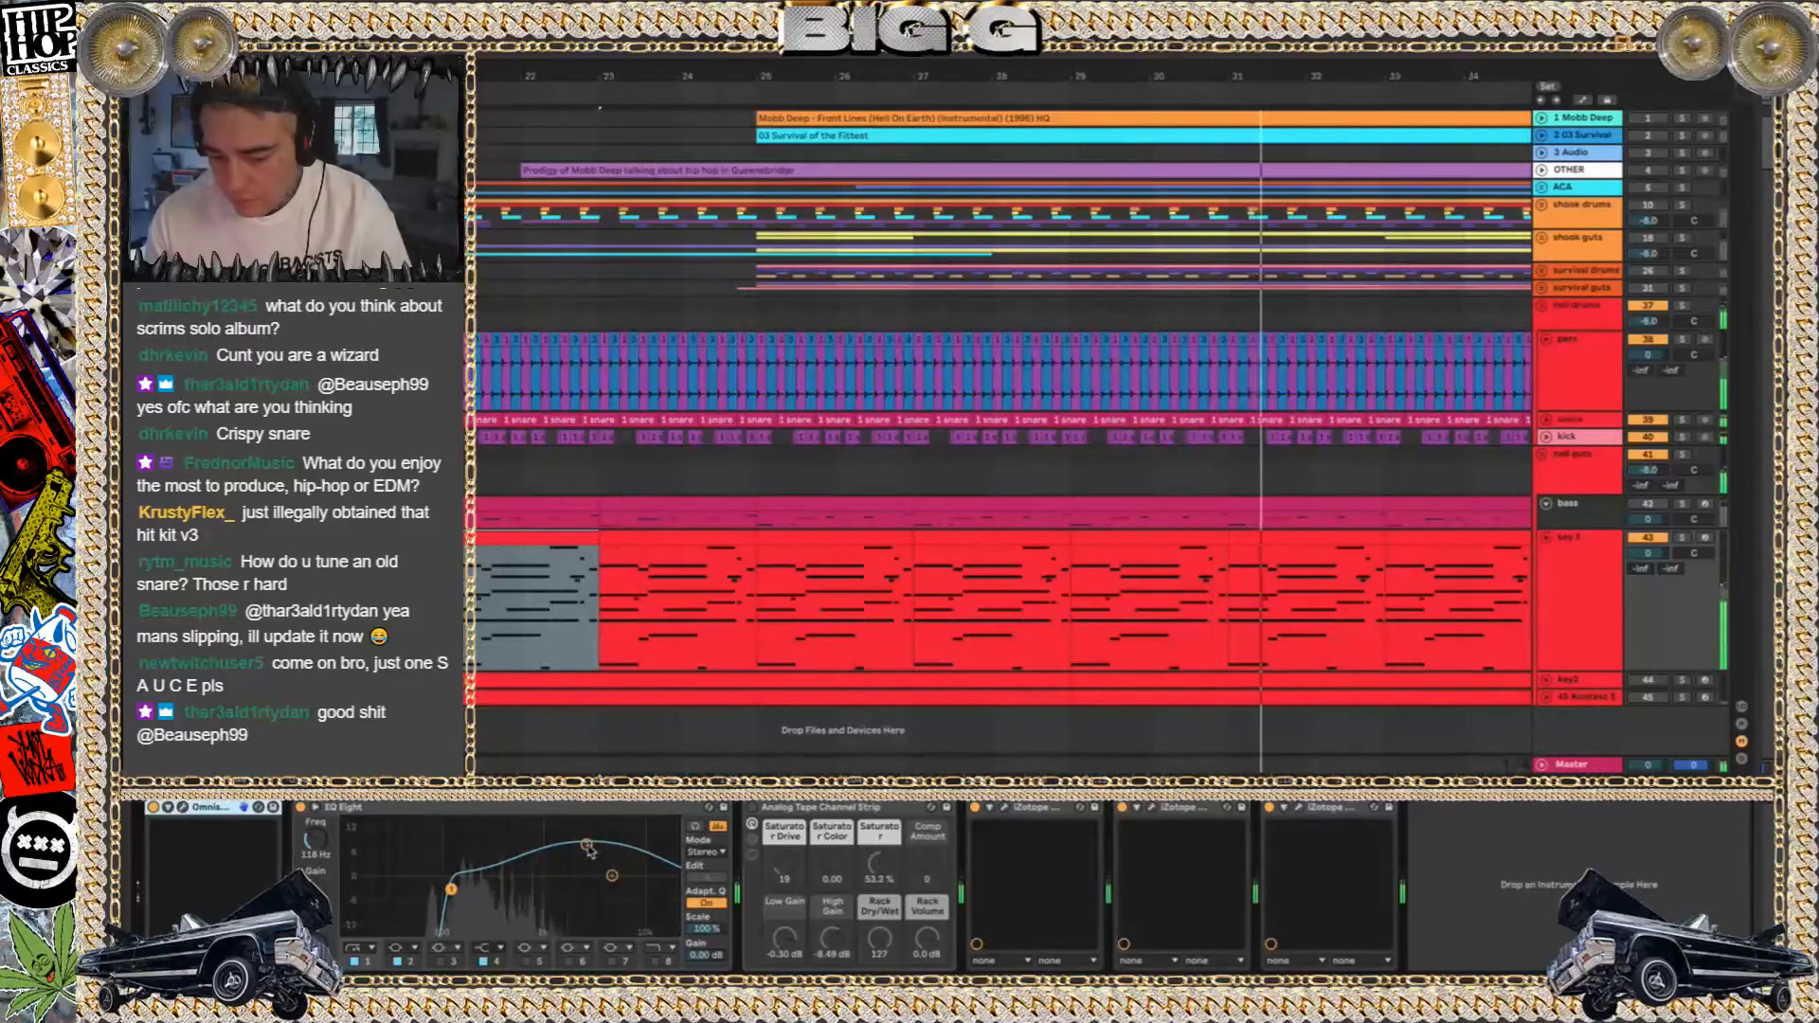
{"action": "left_click", "coordinate": [1647, 505]}
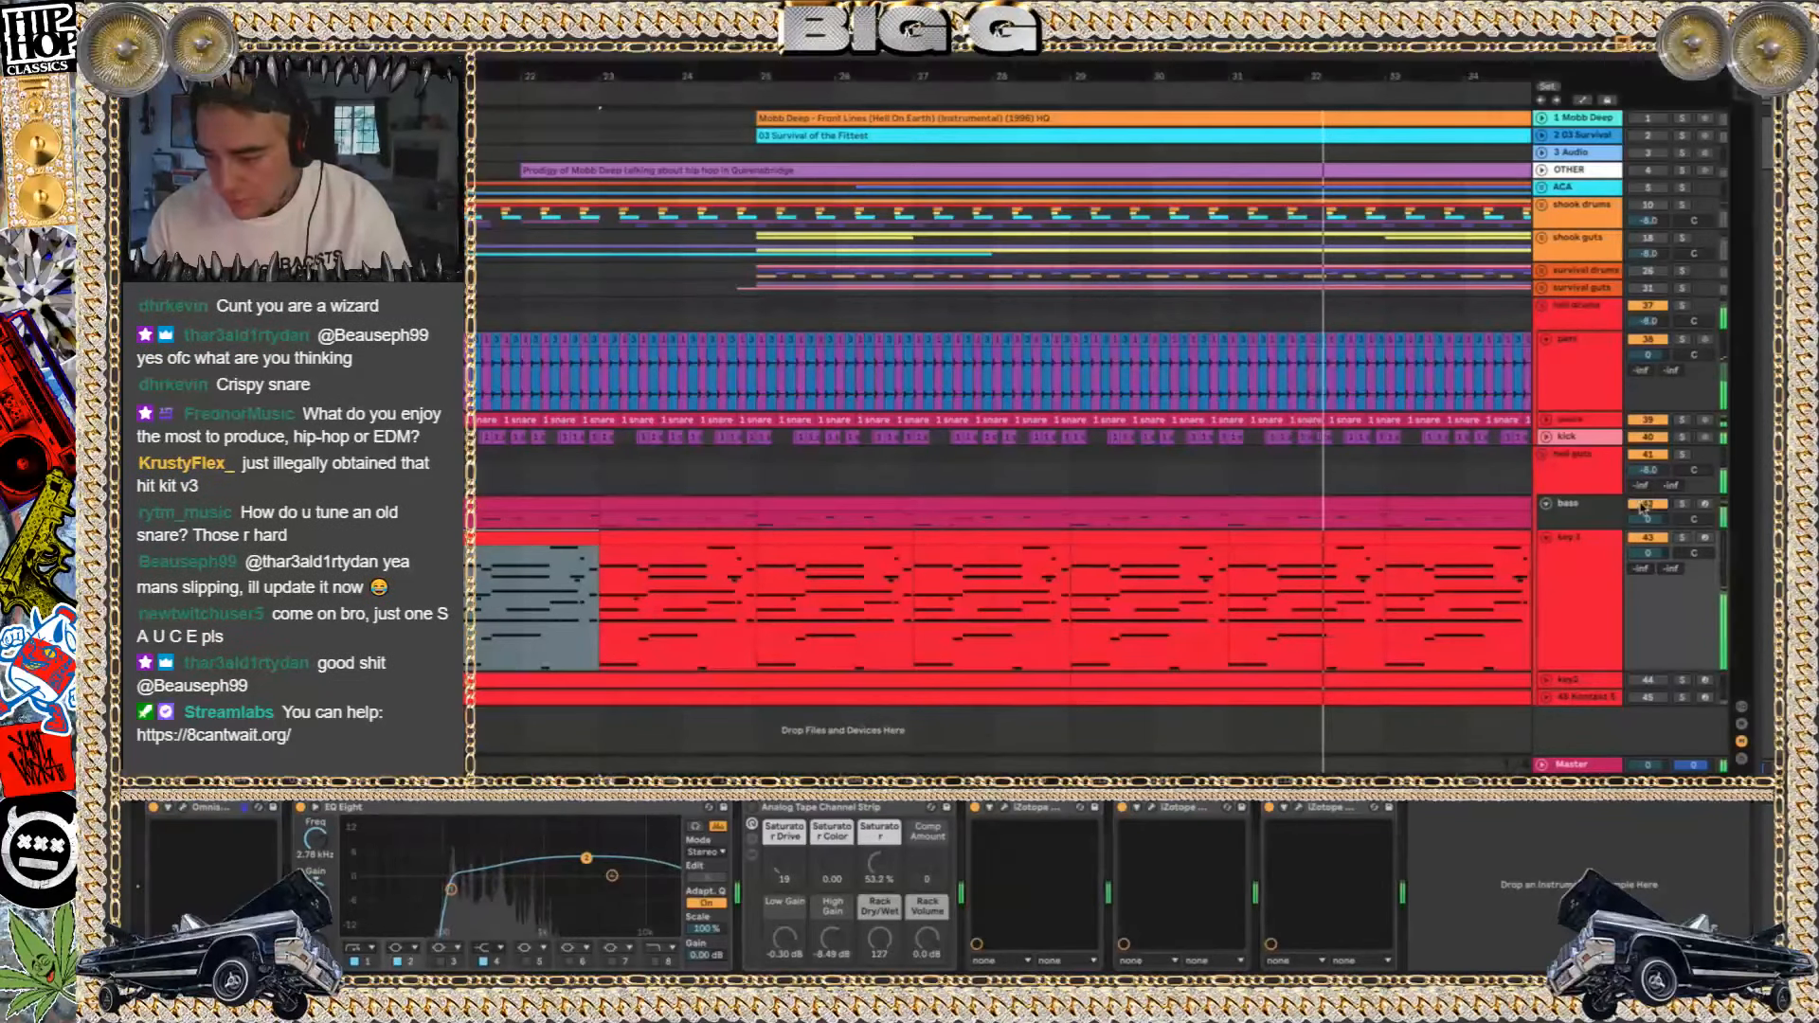
{"action": "left_click", "coordinate": [1581, 505]}
{"action": "left_click", "coordinate": [869, 961]}
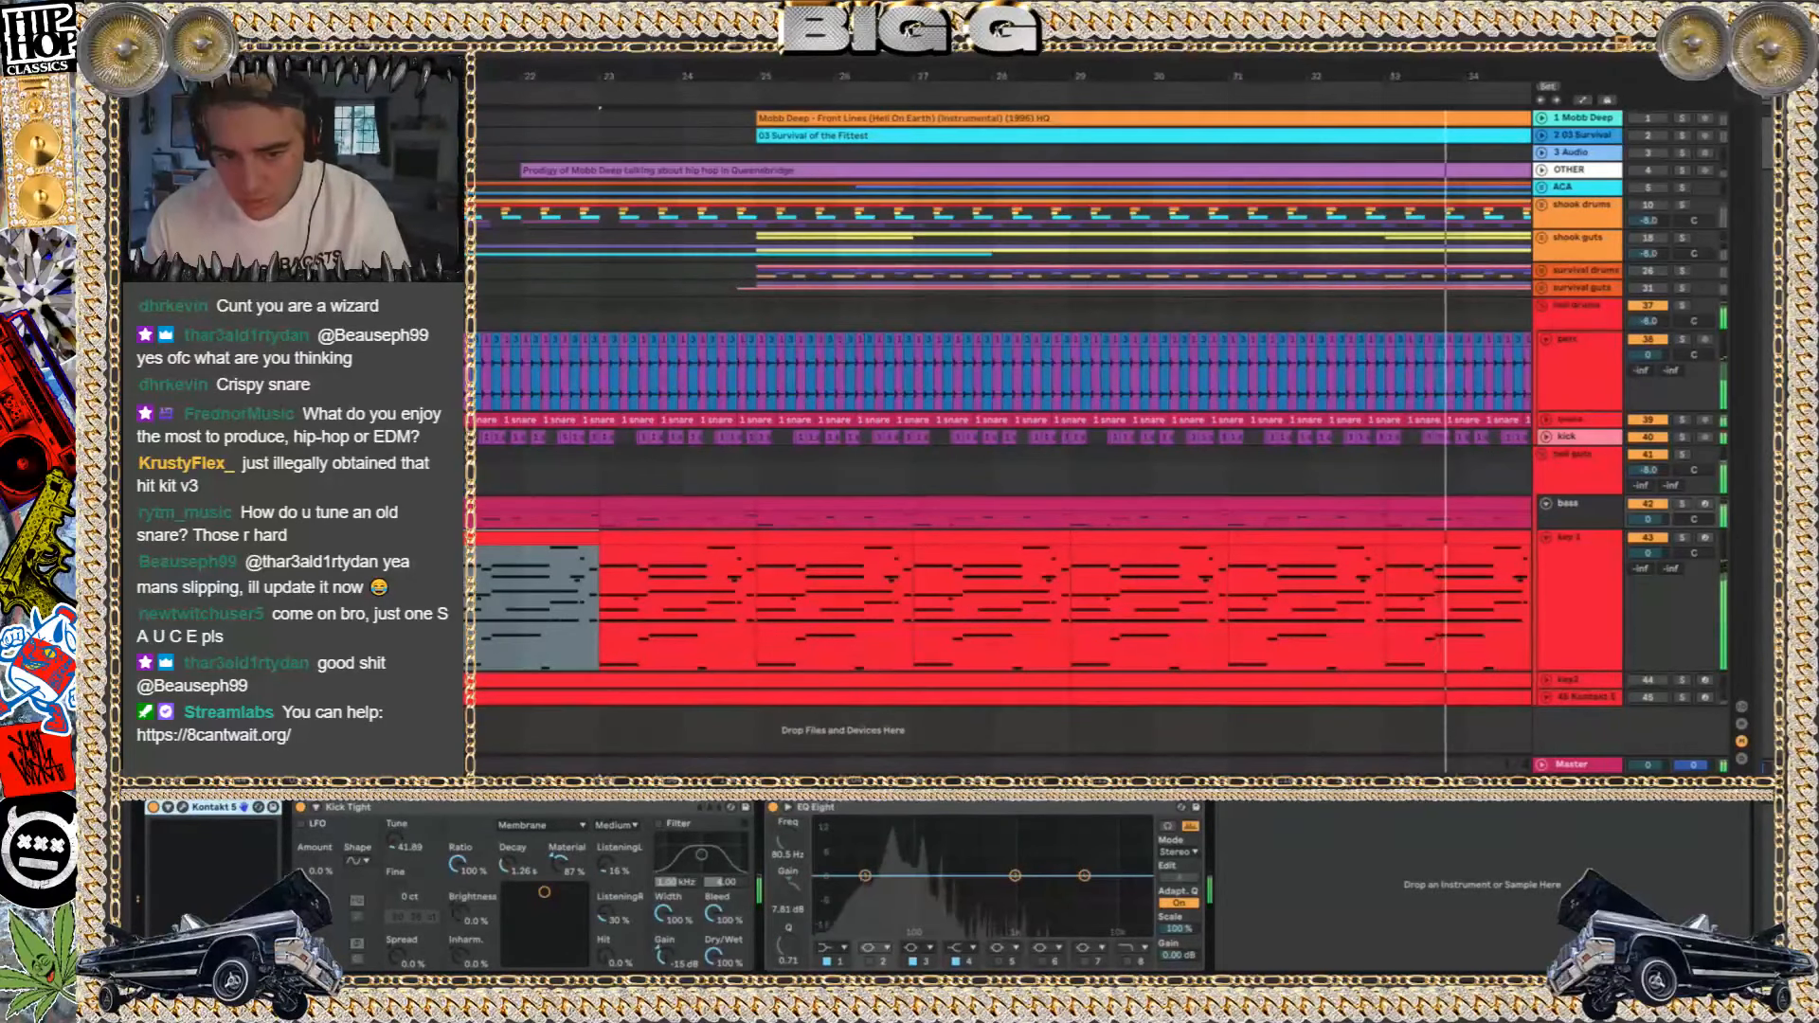
Add a Utility after EQ Eight on the bass track with Mono on, and play the hell beat from bar 21
{"action": "scroll", "coordinate": [1004, 427], "scroll_direction": "left", "scroll_amount": 3}
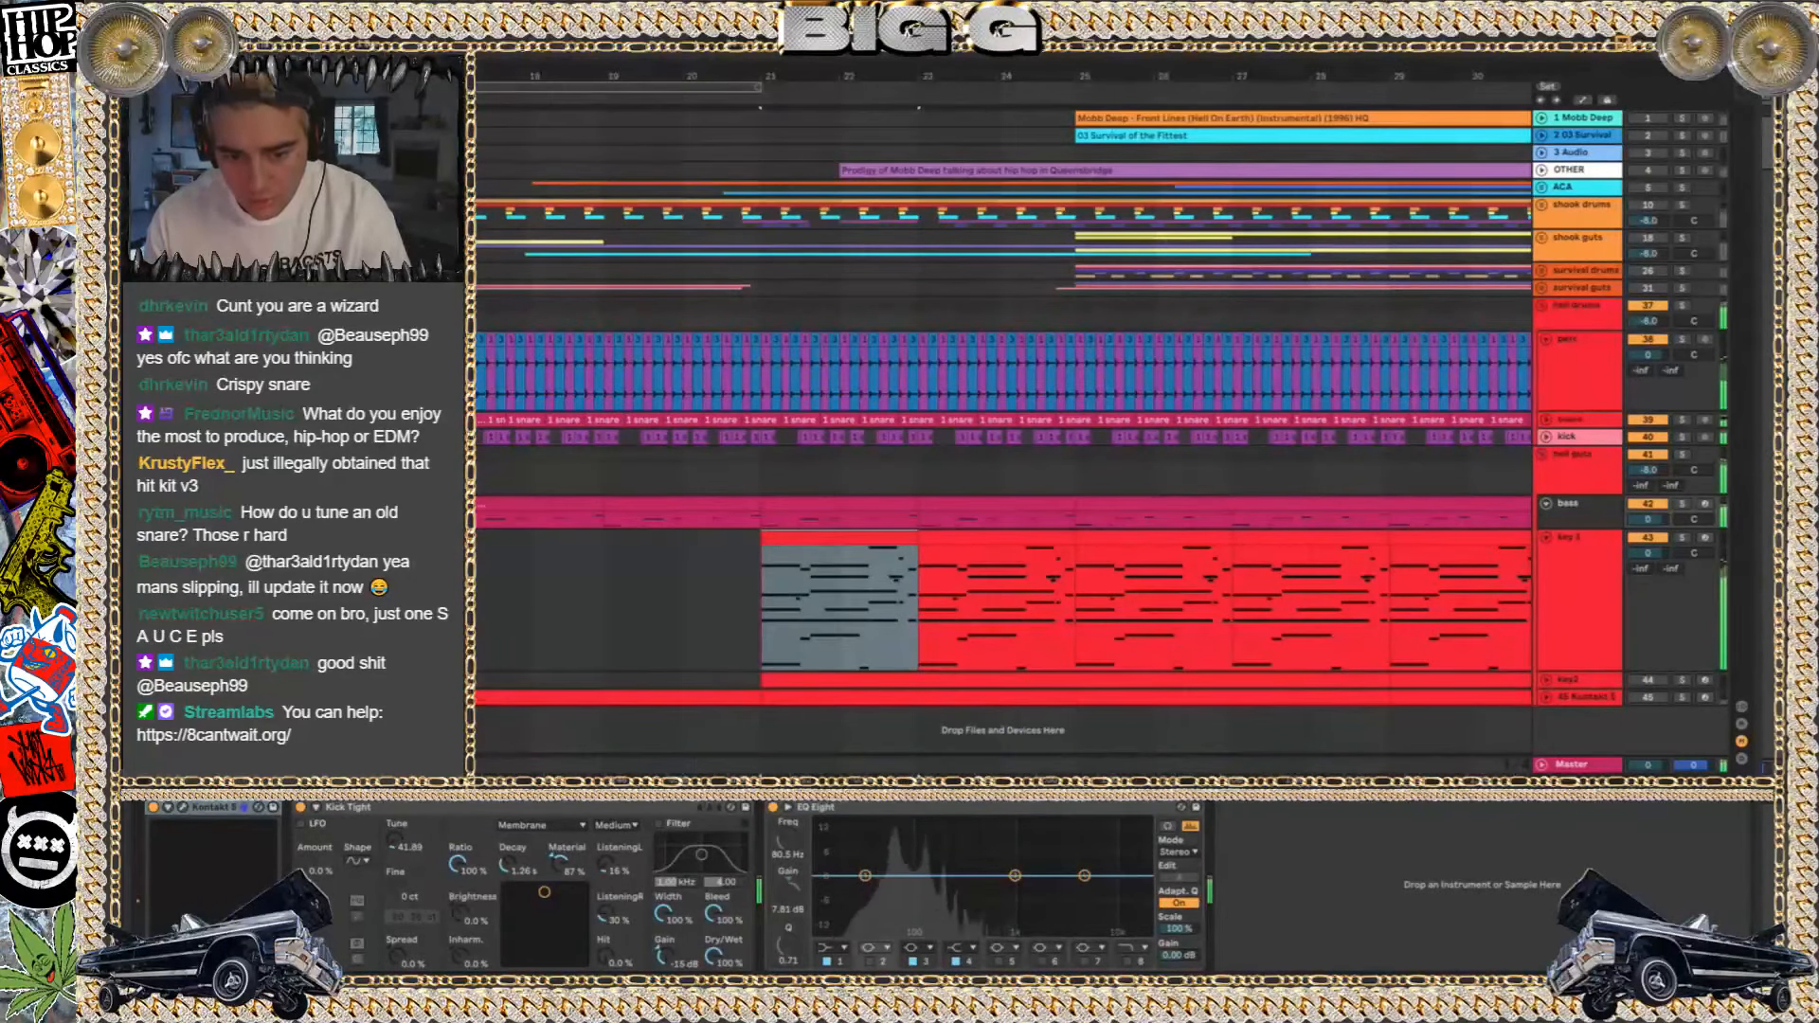
{"action": "left_click_drag", "start_coordinate": [313, 190], "coordinate": [1289, 883]}
{"action": "left_click", "coordinate": [1246, 925]}
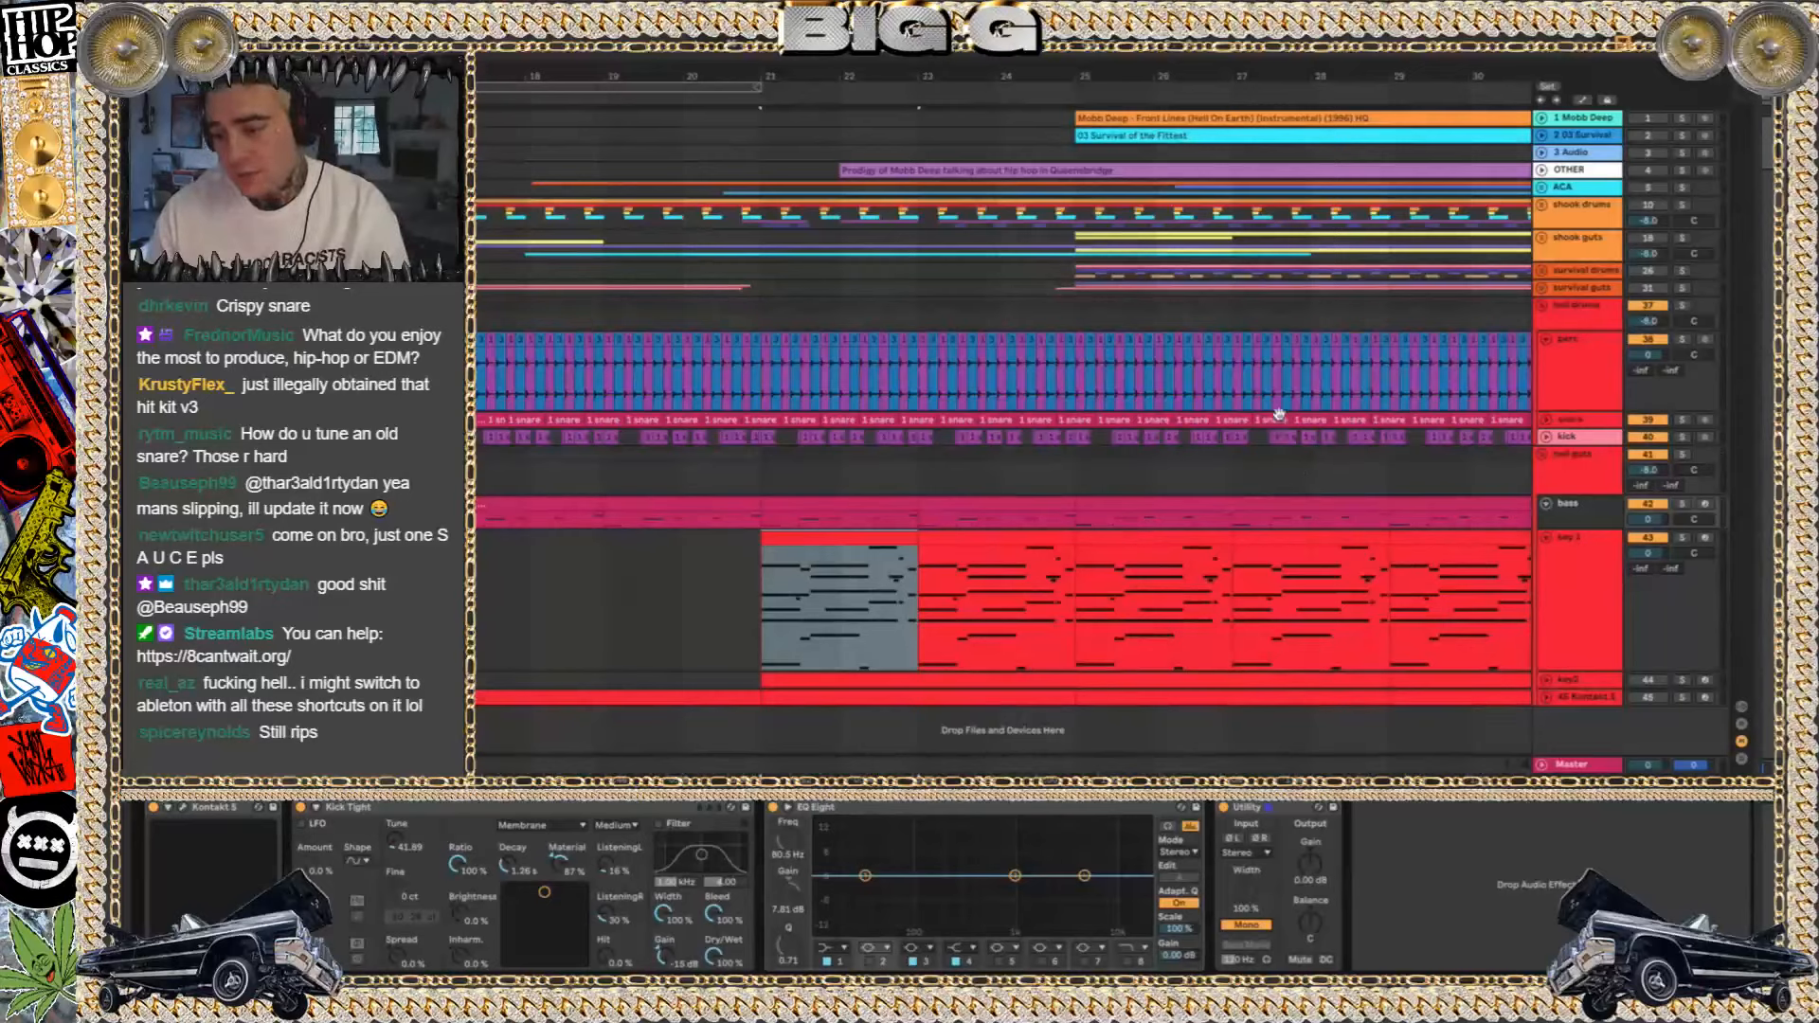
{"action": "key", "text": "space"}
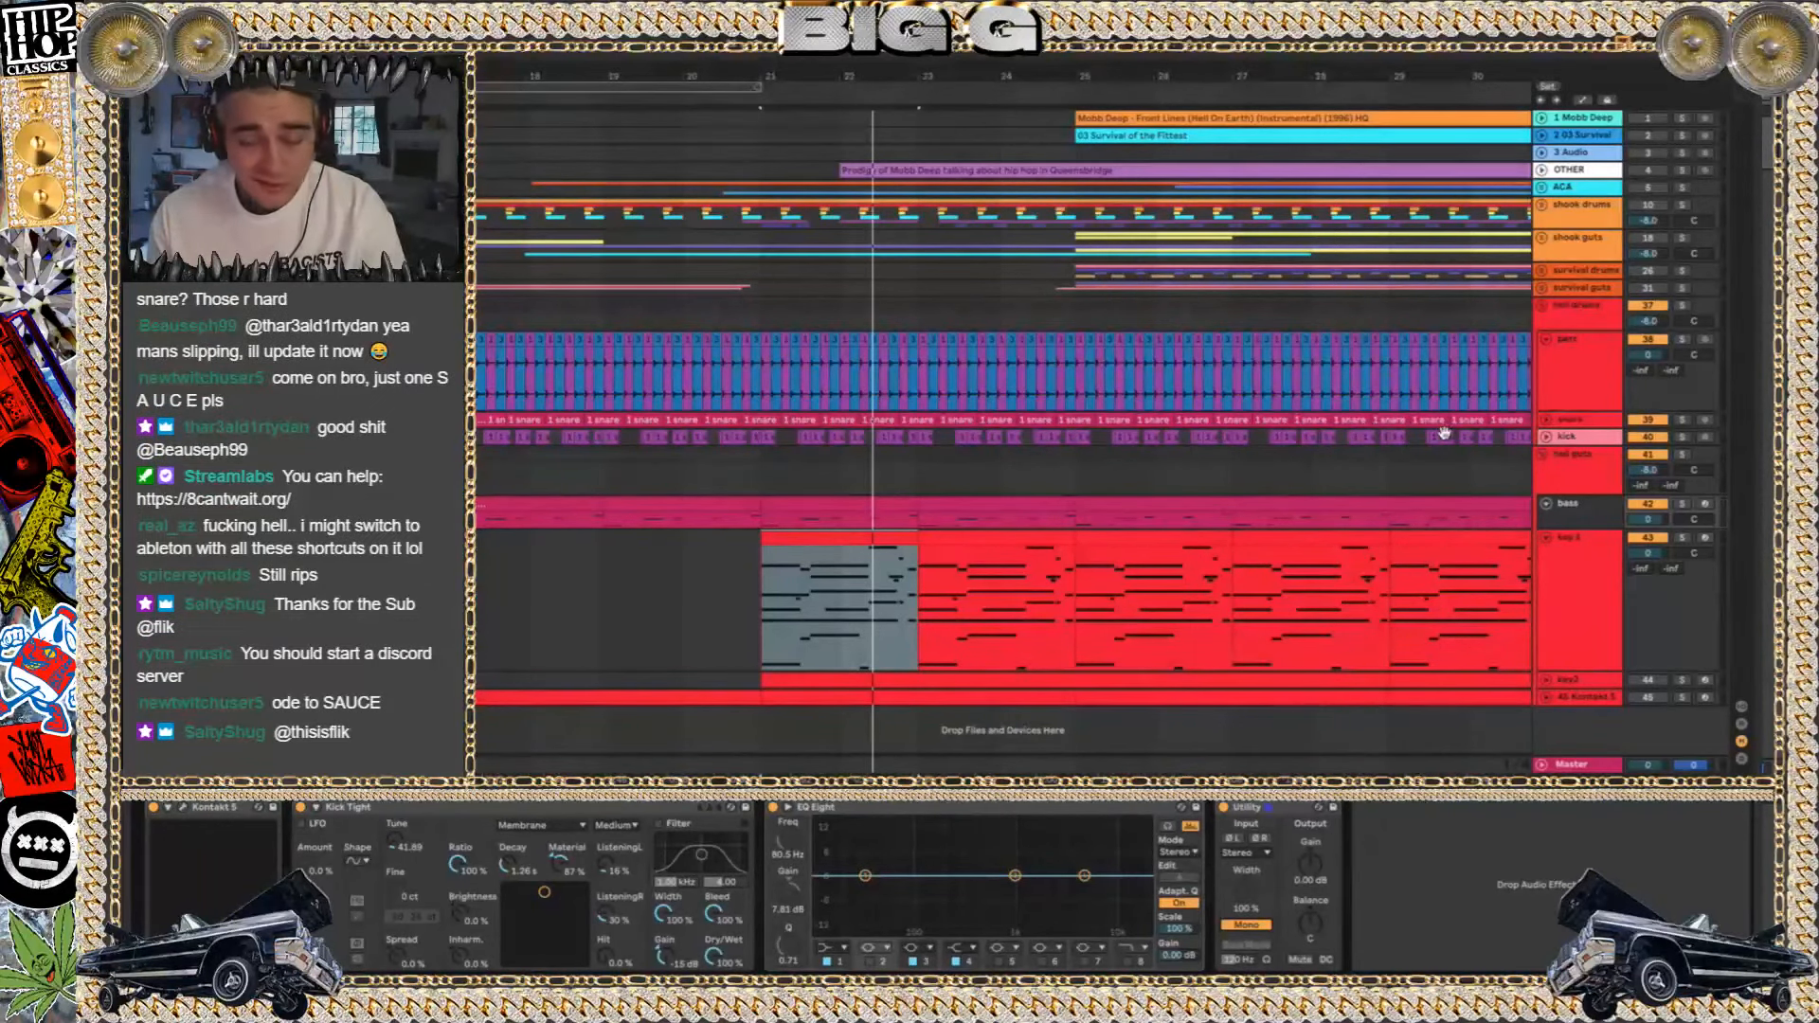
Switch to Finder, collapse the mobb deep style drums Project folder, and search the ABLETON folder for "ice boy"
{"action": "key", "text": "super+o"}
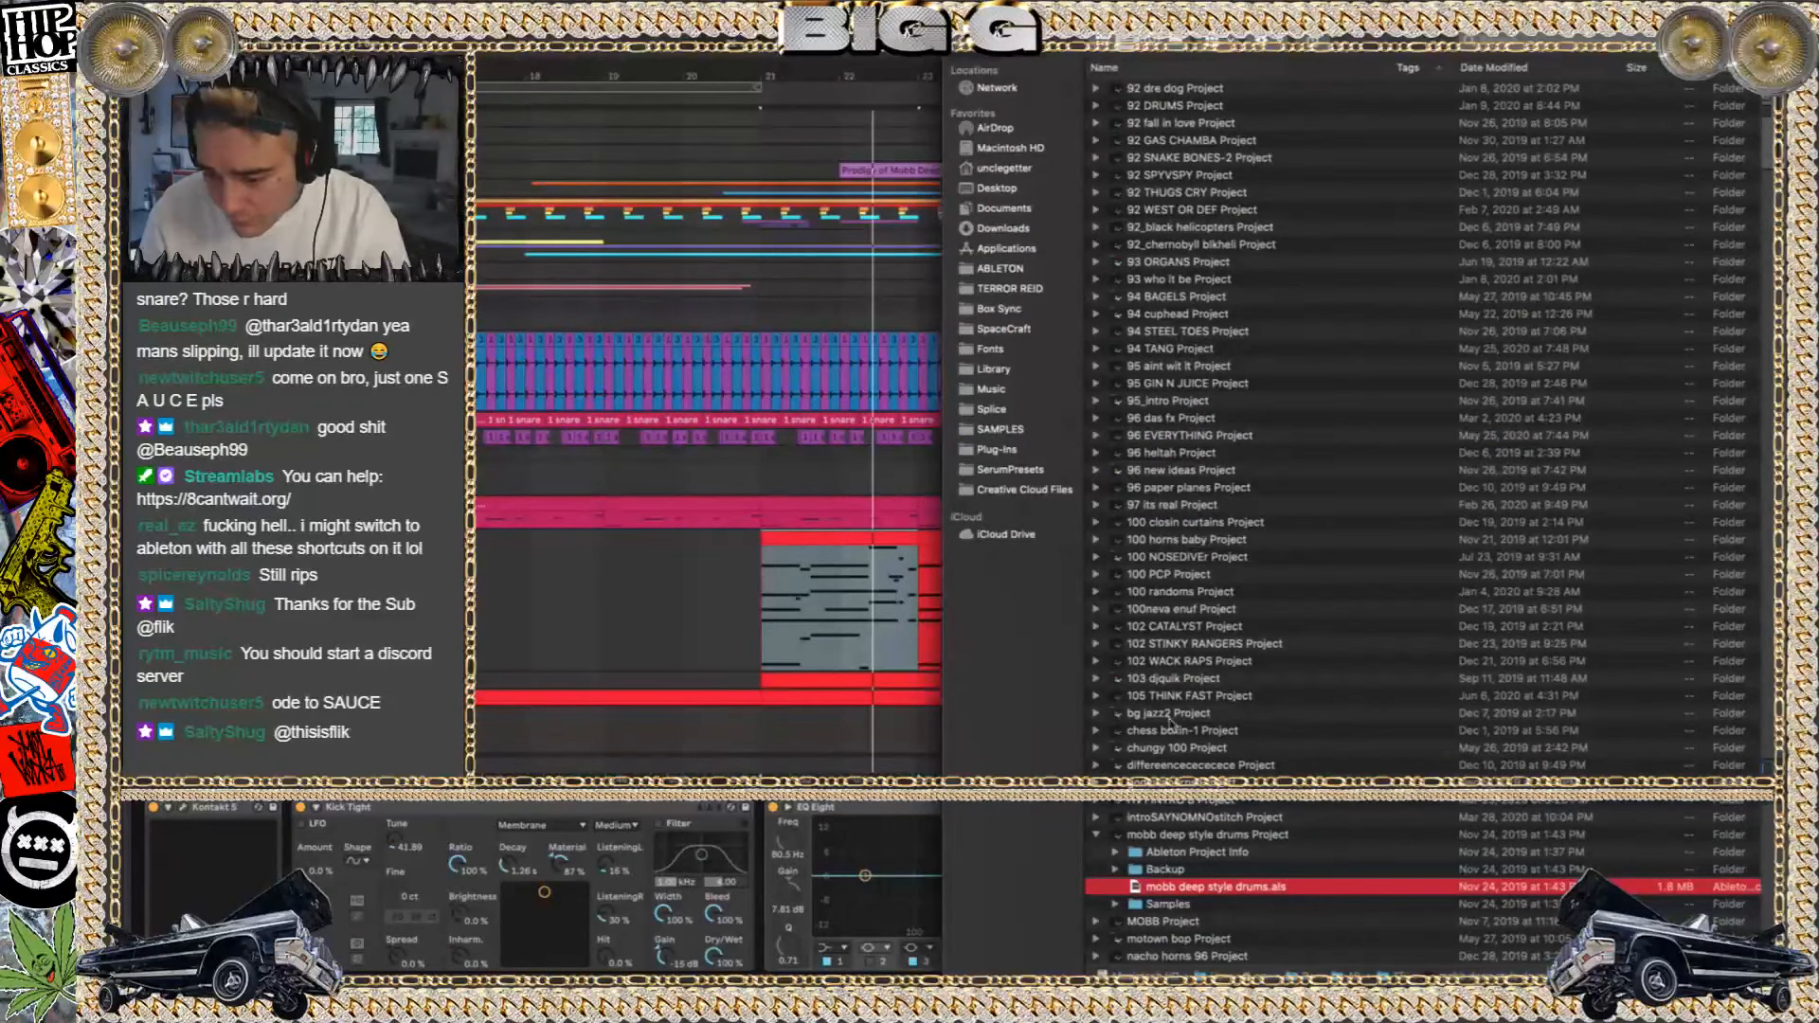
{"action": "left_click", "coordinate": [1094, 835]}
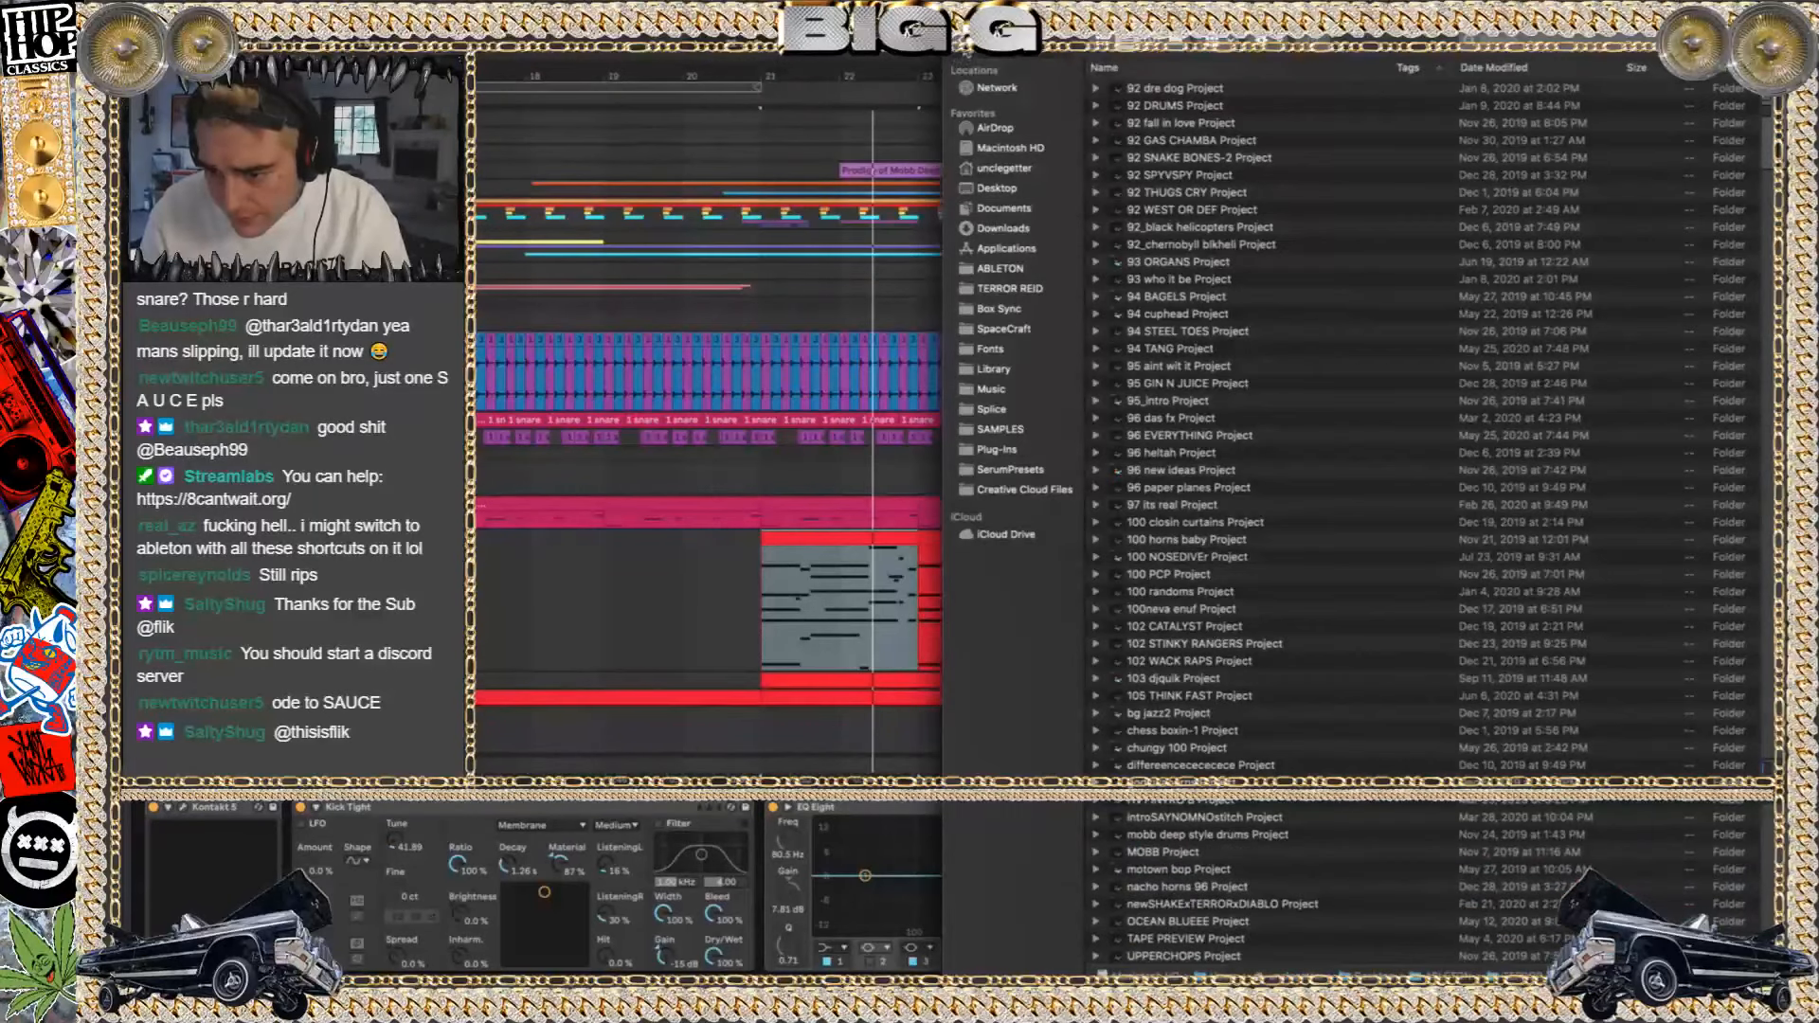
{"action": "left_click", "coordinate": [999, 268]}
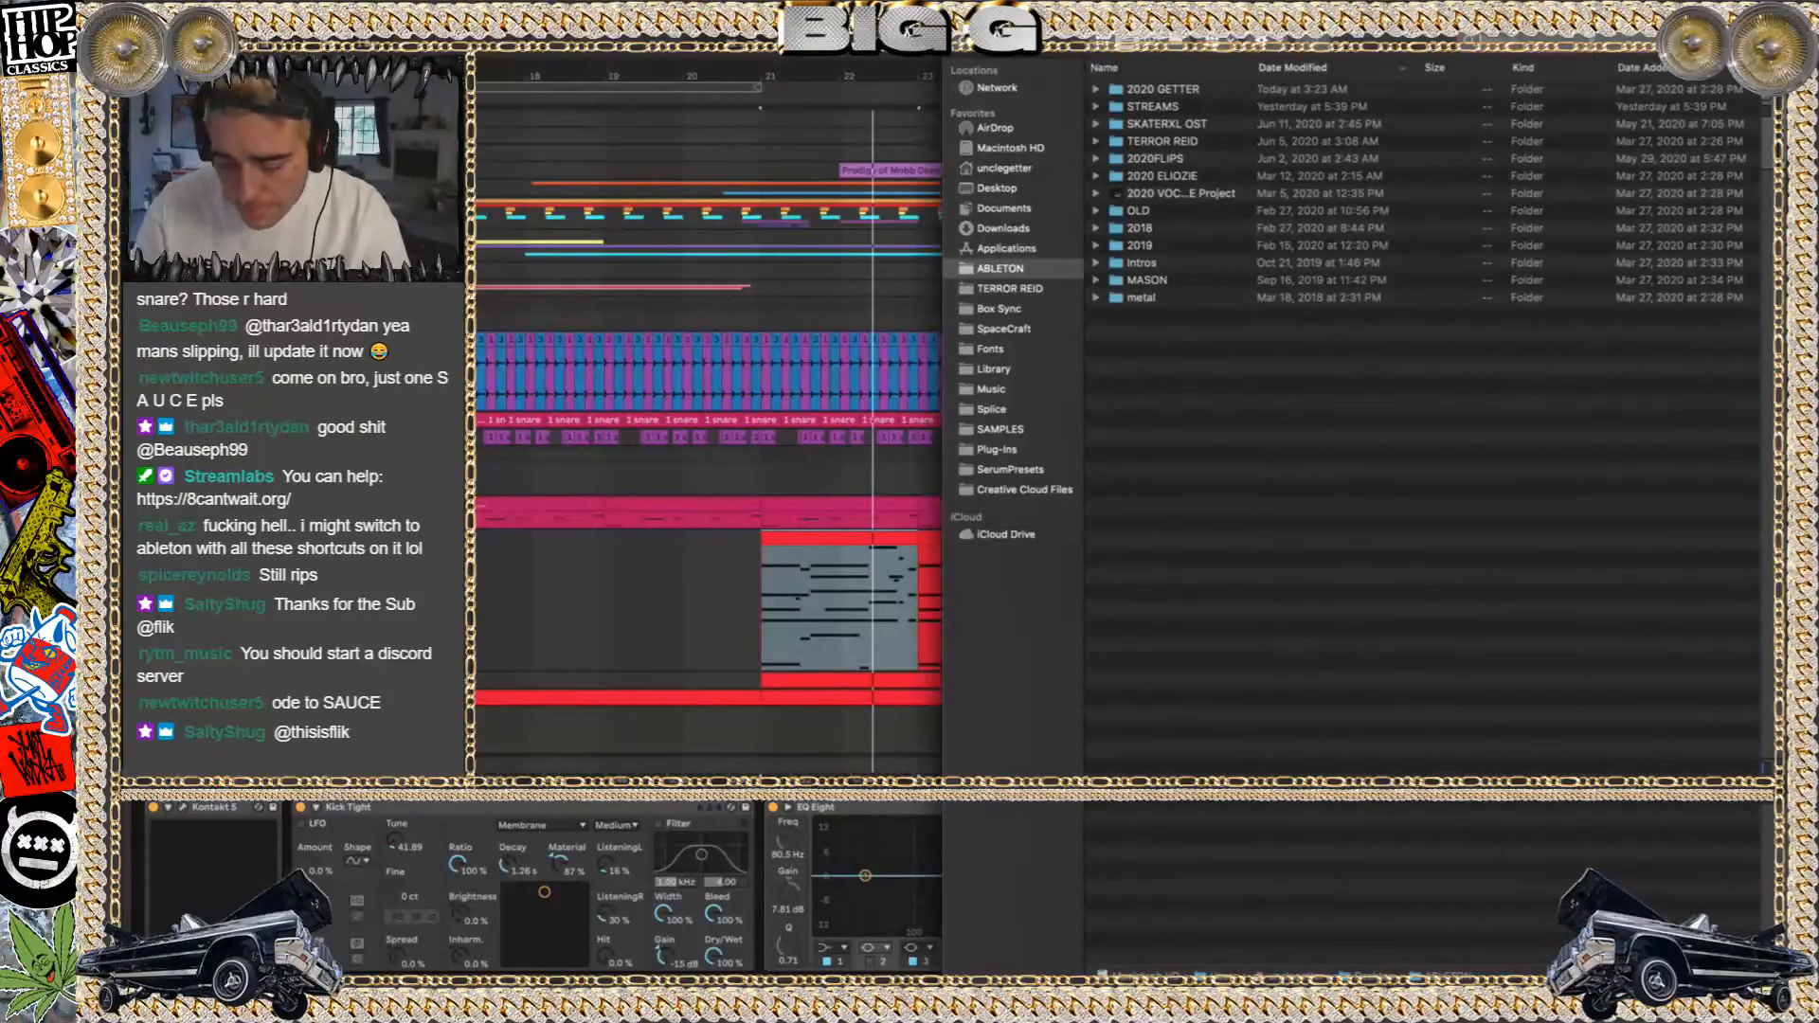
{"action": "type", "text": "ice boy"}
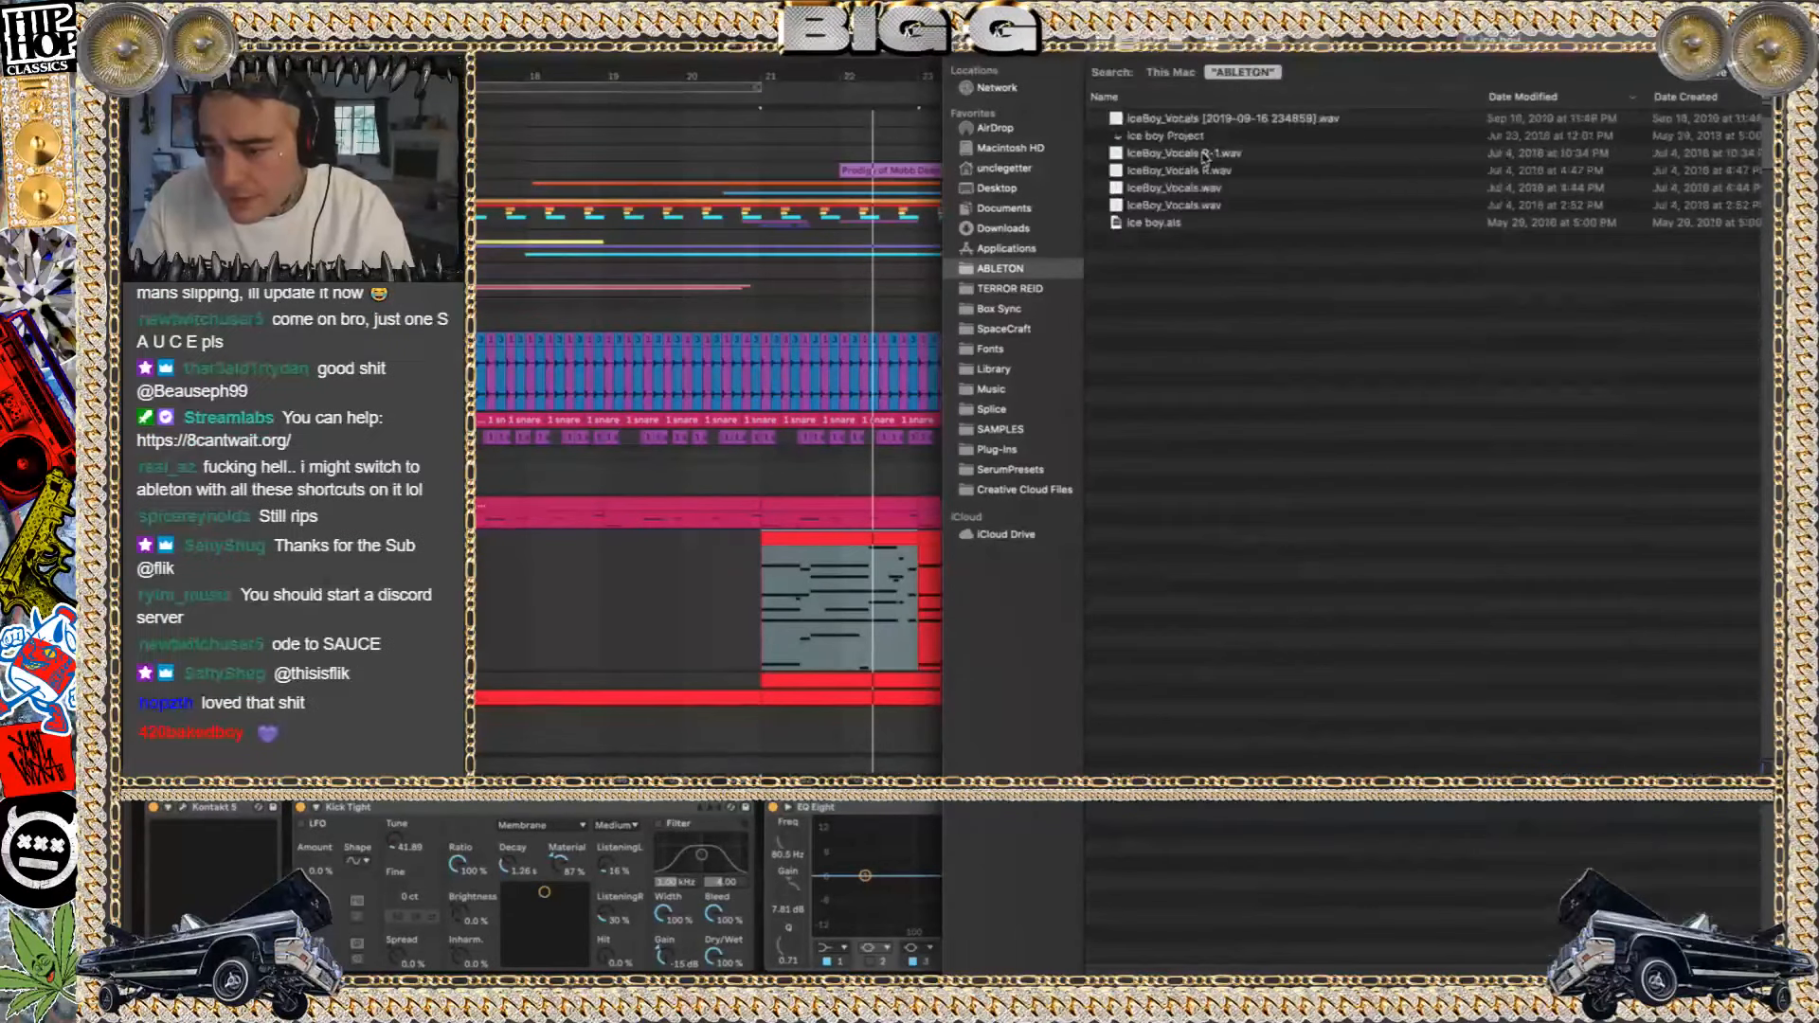
Open the most recently modified Live set in the ice boy Project without saving changes to mobb deep style drums
{"action": "double_click", "coordinate": [1190, 137]}
{"action": "left_click", "coordinate": [1190, 142]}
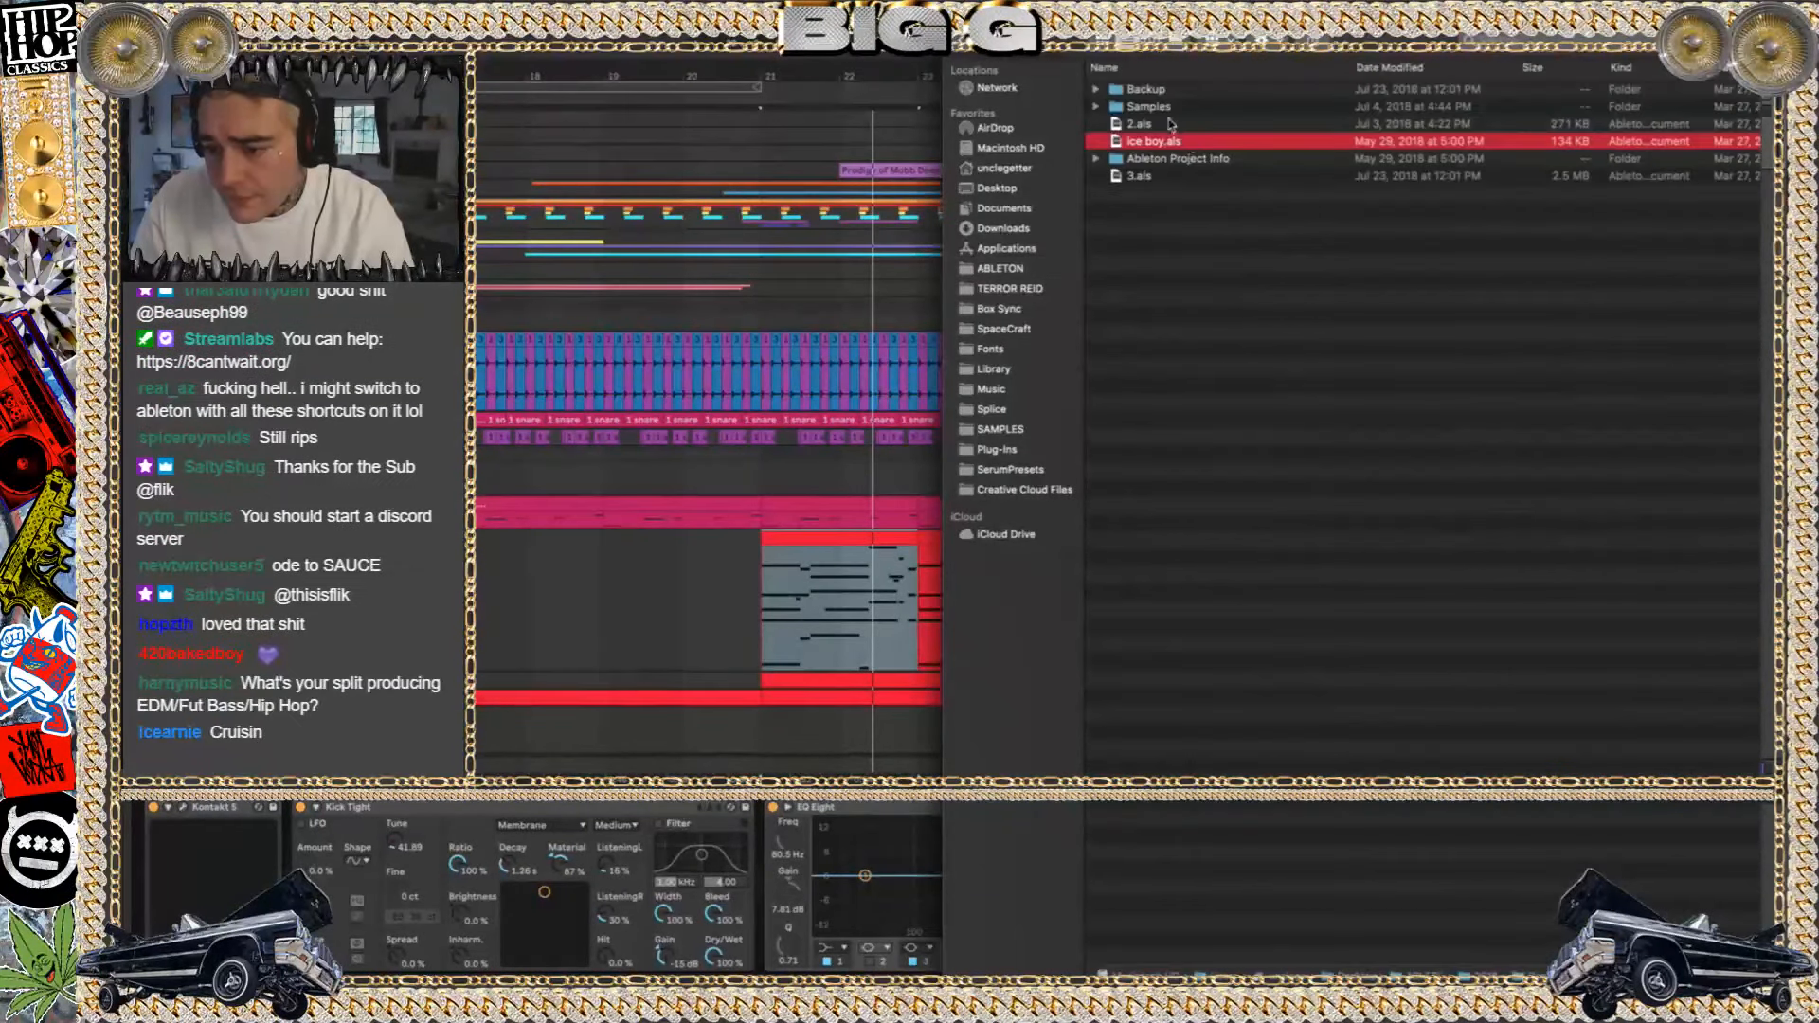
{"action": "left_click", "coordinate": [1161, 125]}
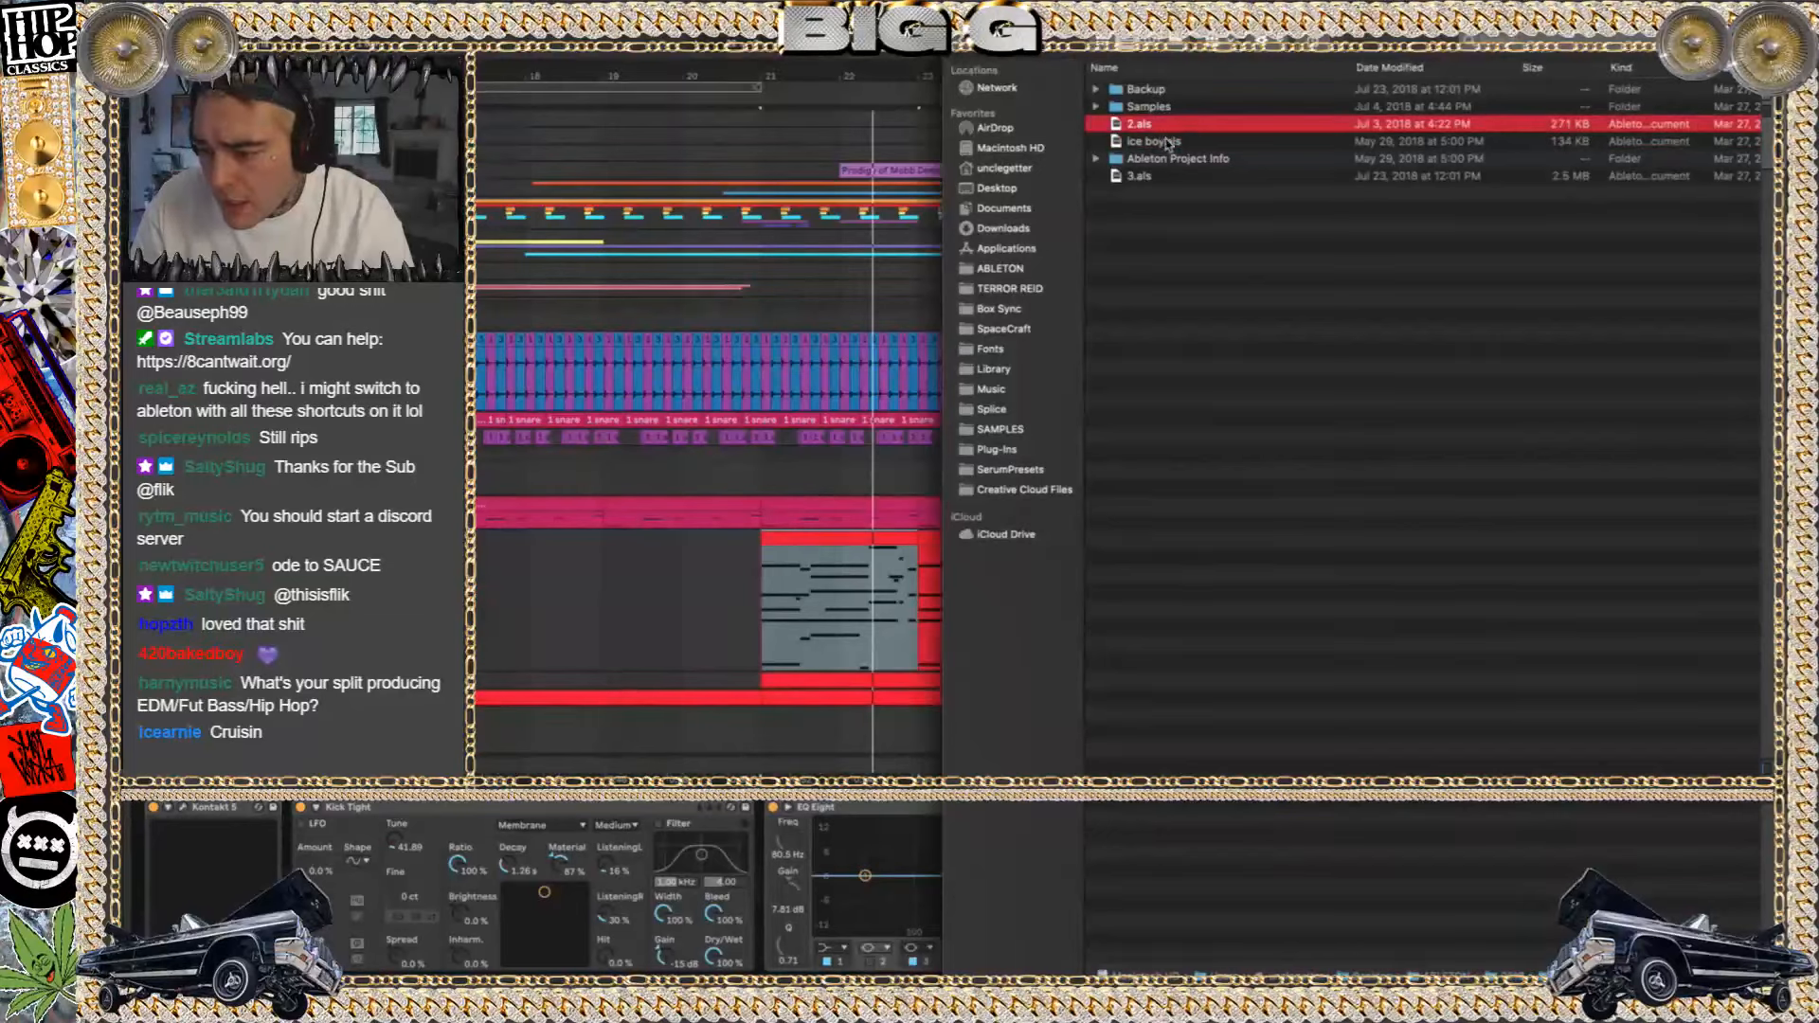
{"action": "left_click", "coordinate": [1168, 142]}
{"action": "left_click", "coordinate": [1172, 176]}
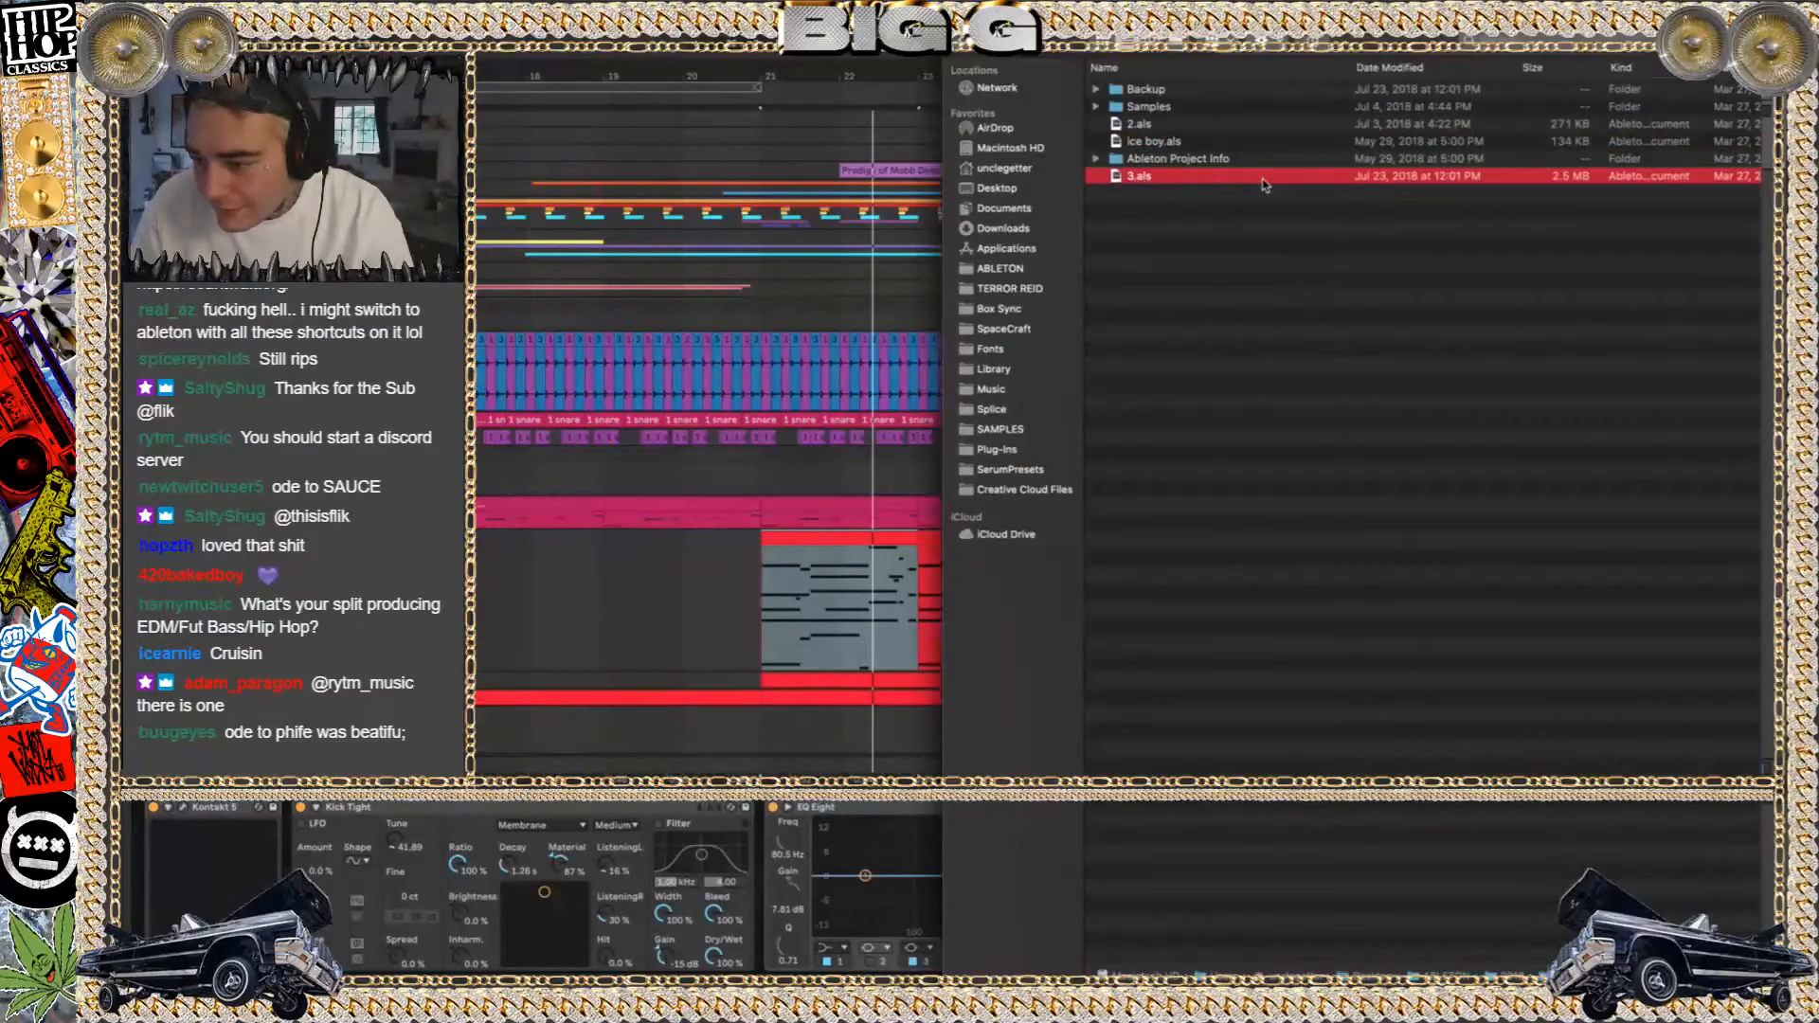
{"action": "left_click", "coordinate": [1427, 76]}
{"action": "double_click", "coordinate": [1172, 90]}
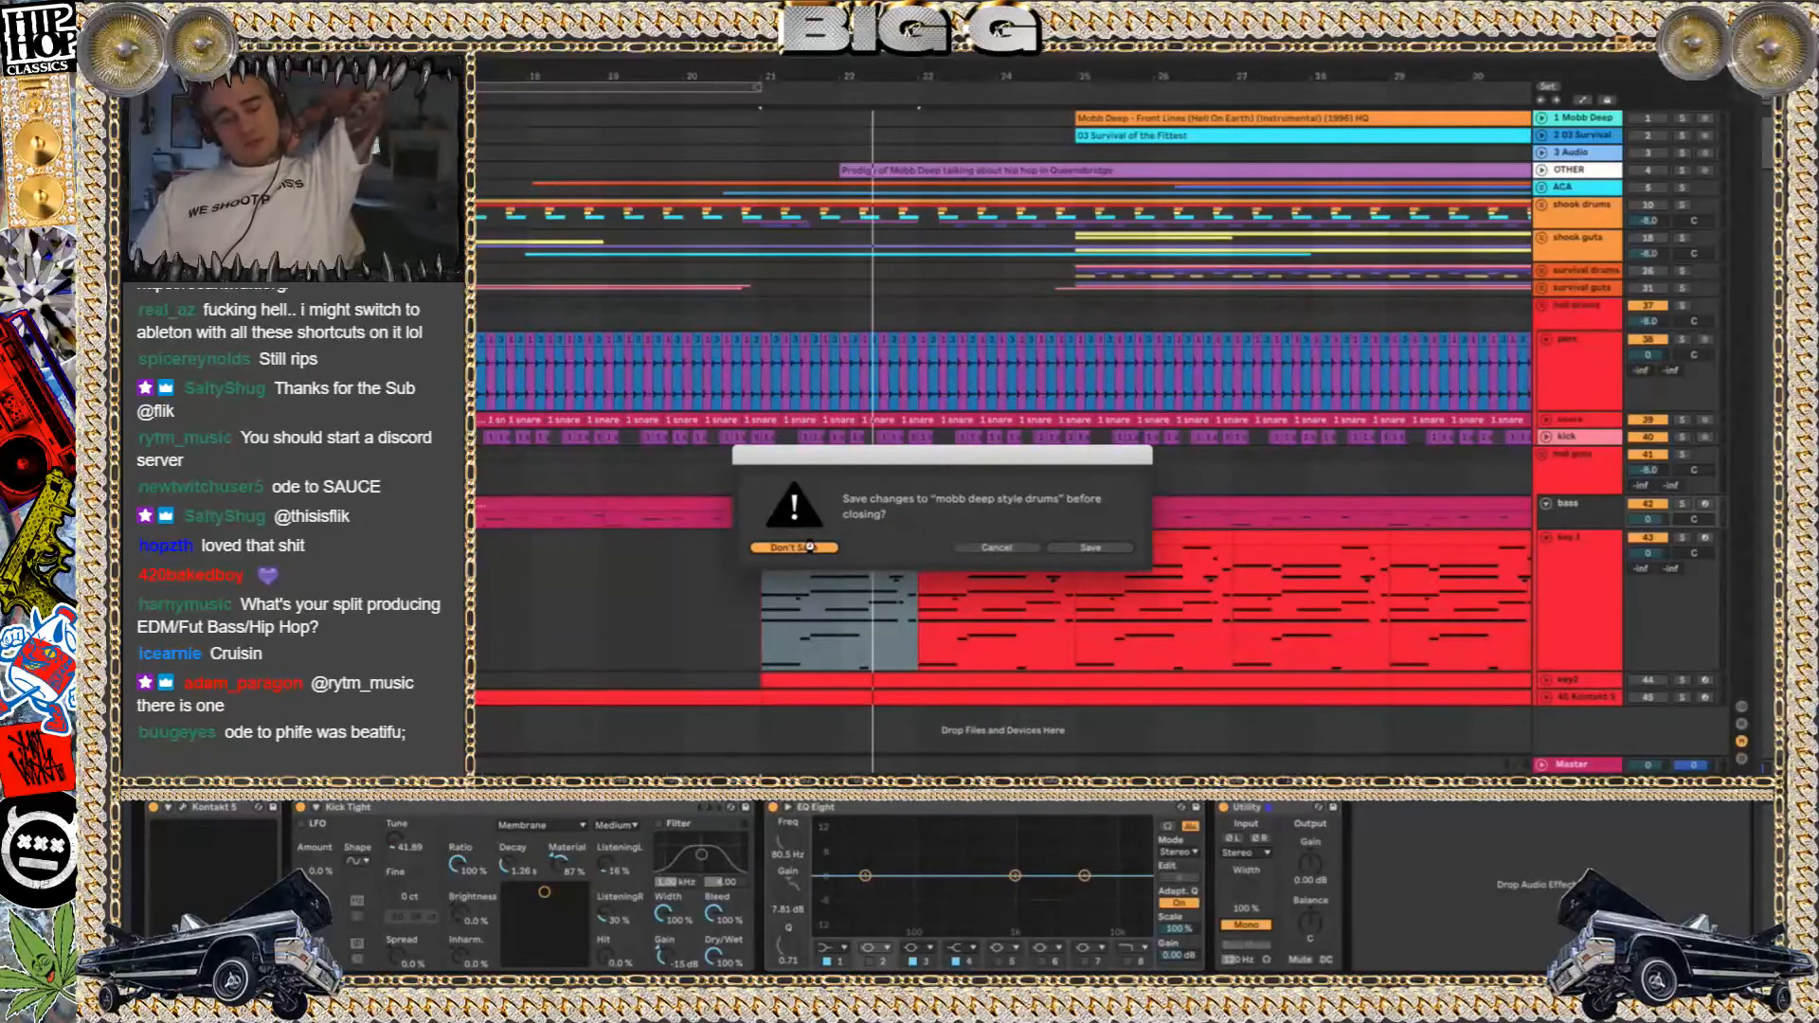
{"action": "left_click", "coordinate": [791, 547]}
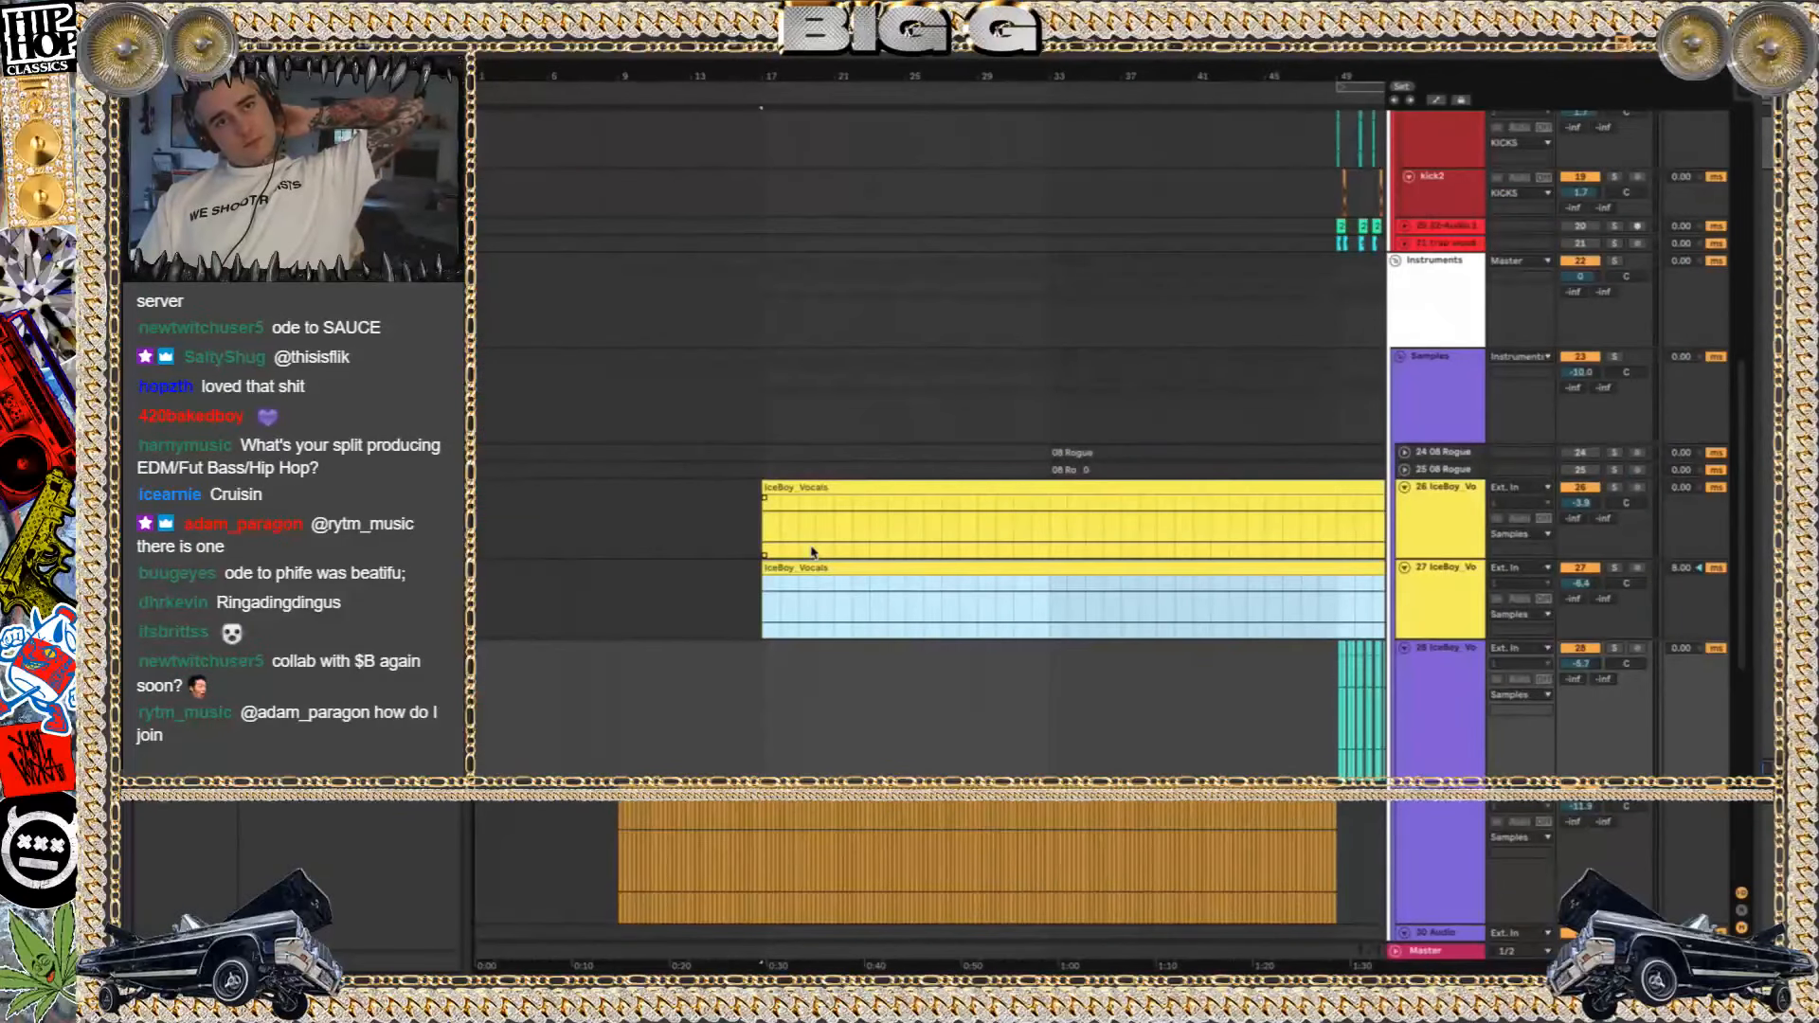
Play the ice boy arrangement from bar 17, audition the 29 IceBoy track in solo, and mute the system sound
{"action": "key", "text": "space"}
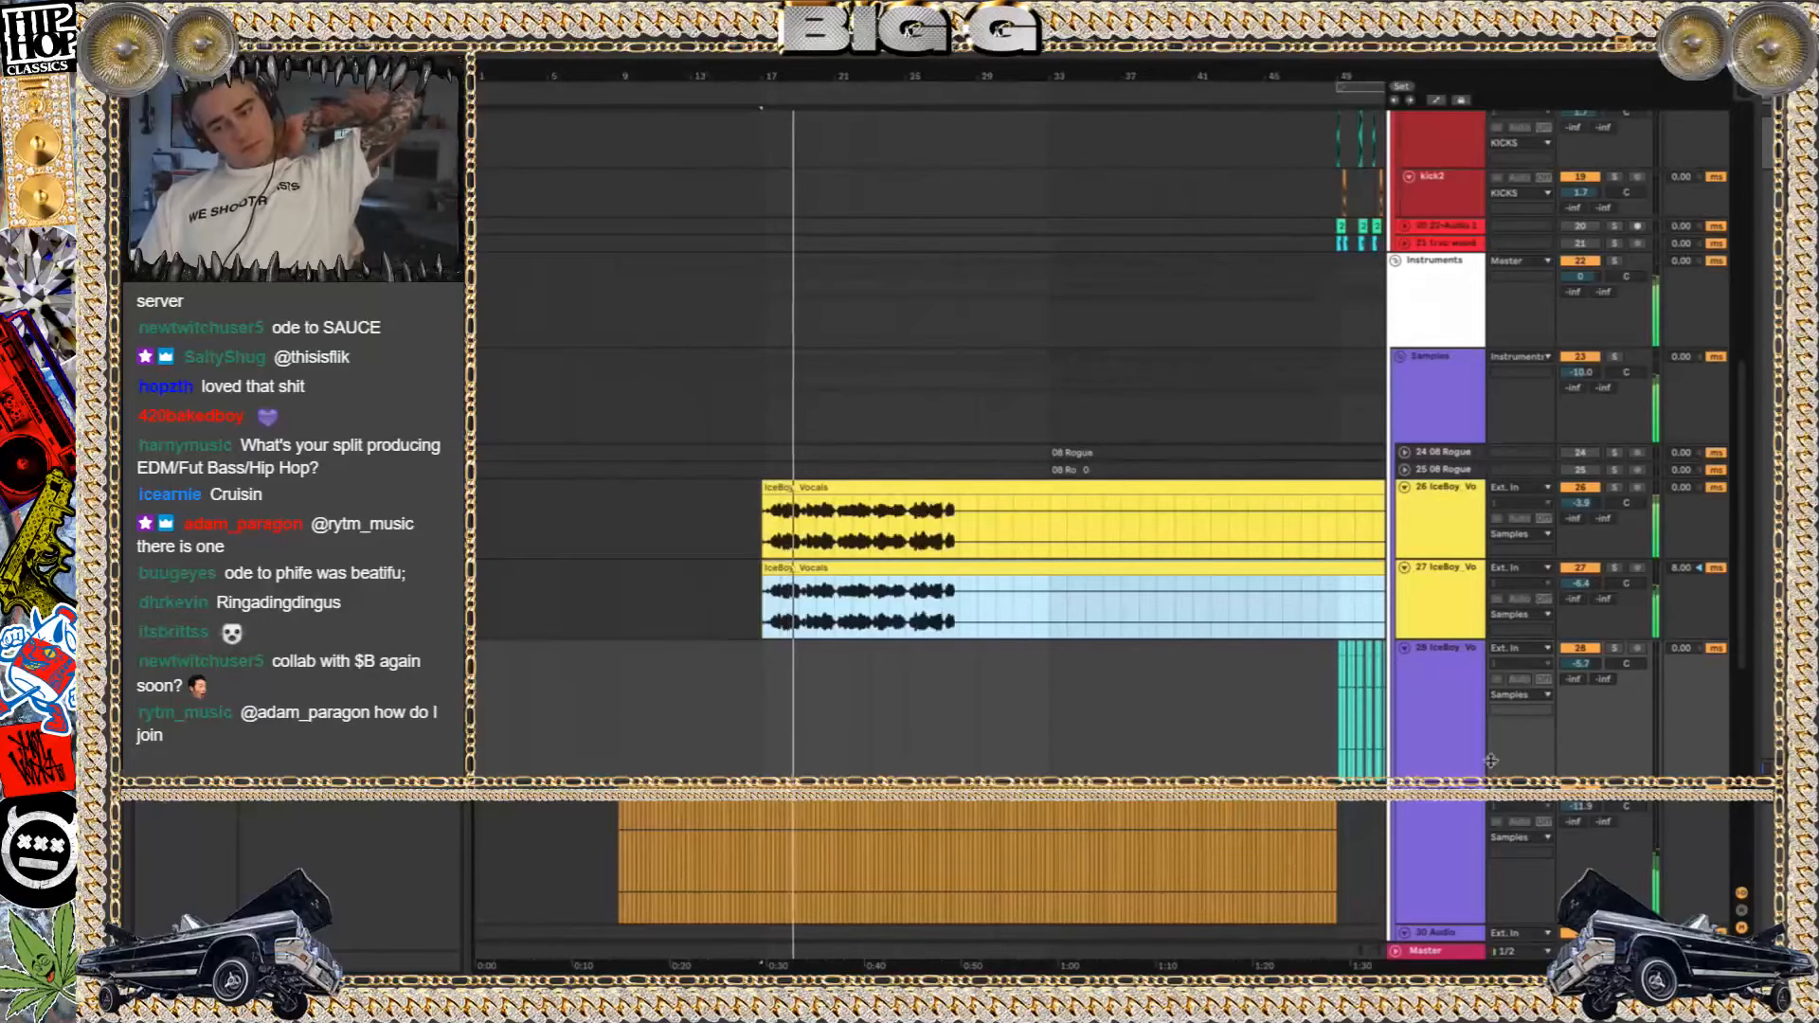
{"action": "left_click", "coordinate": [1614, 790]}
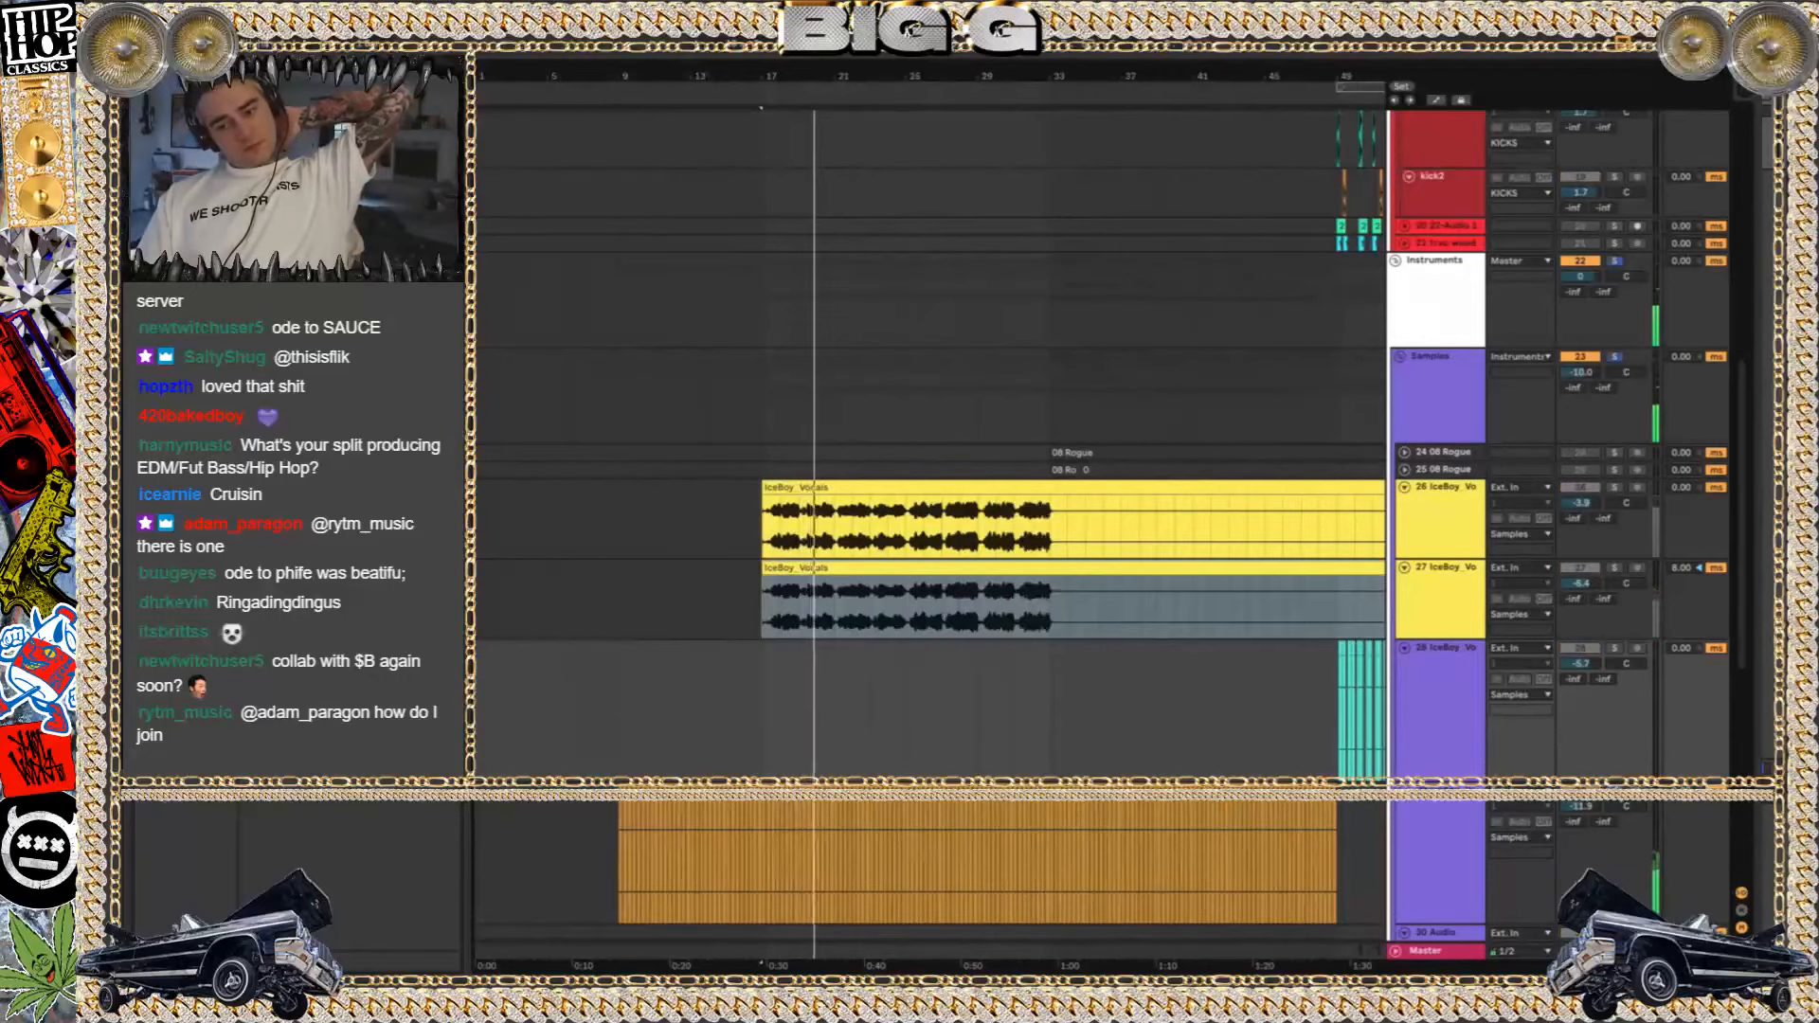
{"action": "scroll", "coordinate": [914, 557], "scroll_direction": "right", "scroll_amount": 5}
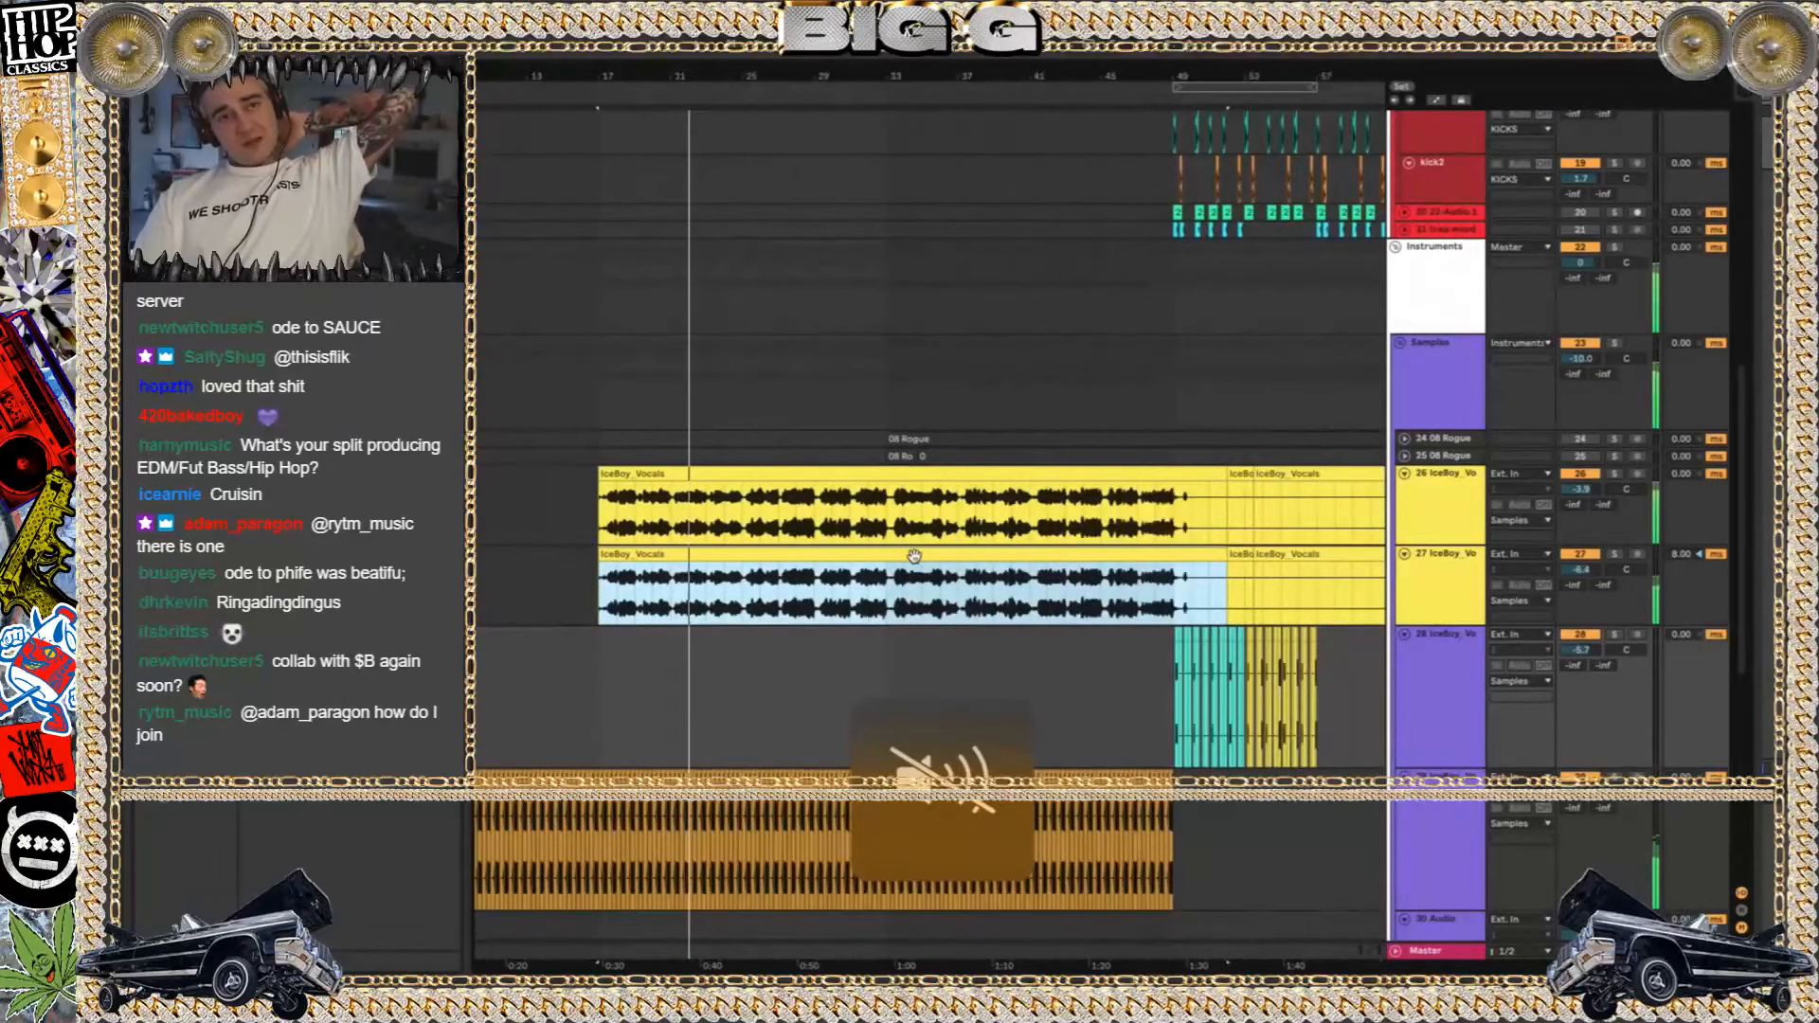
{"action": "key", "text": "XF86AudioMute"}
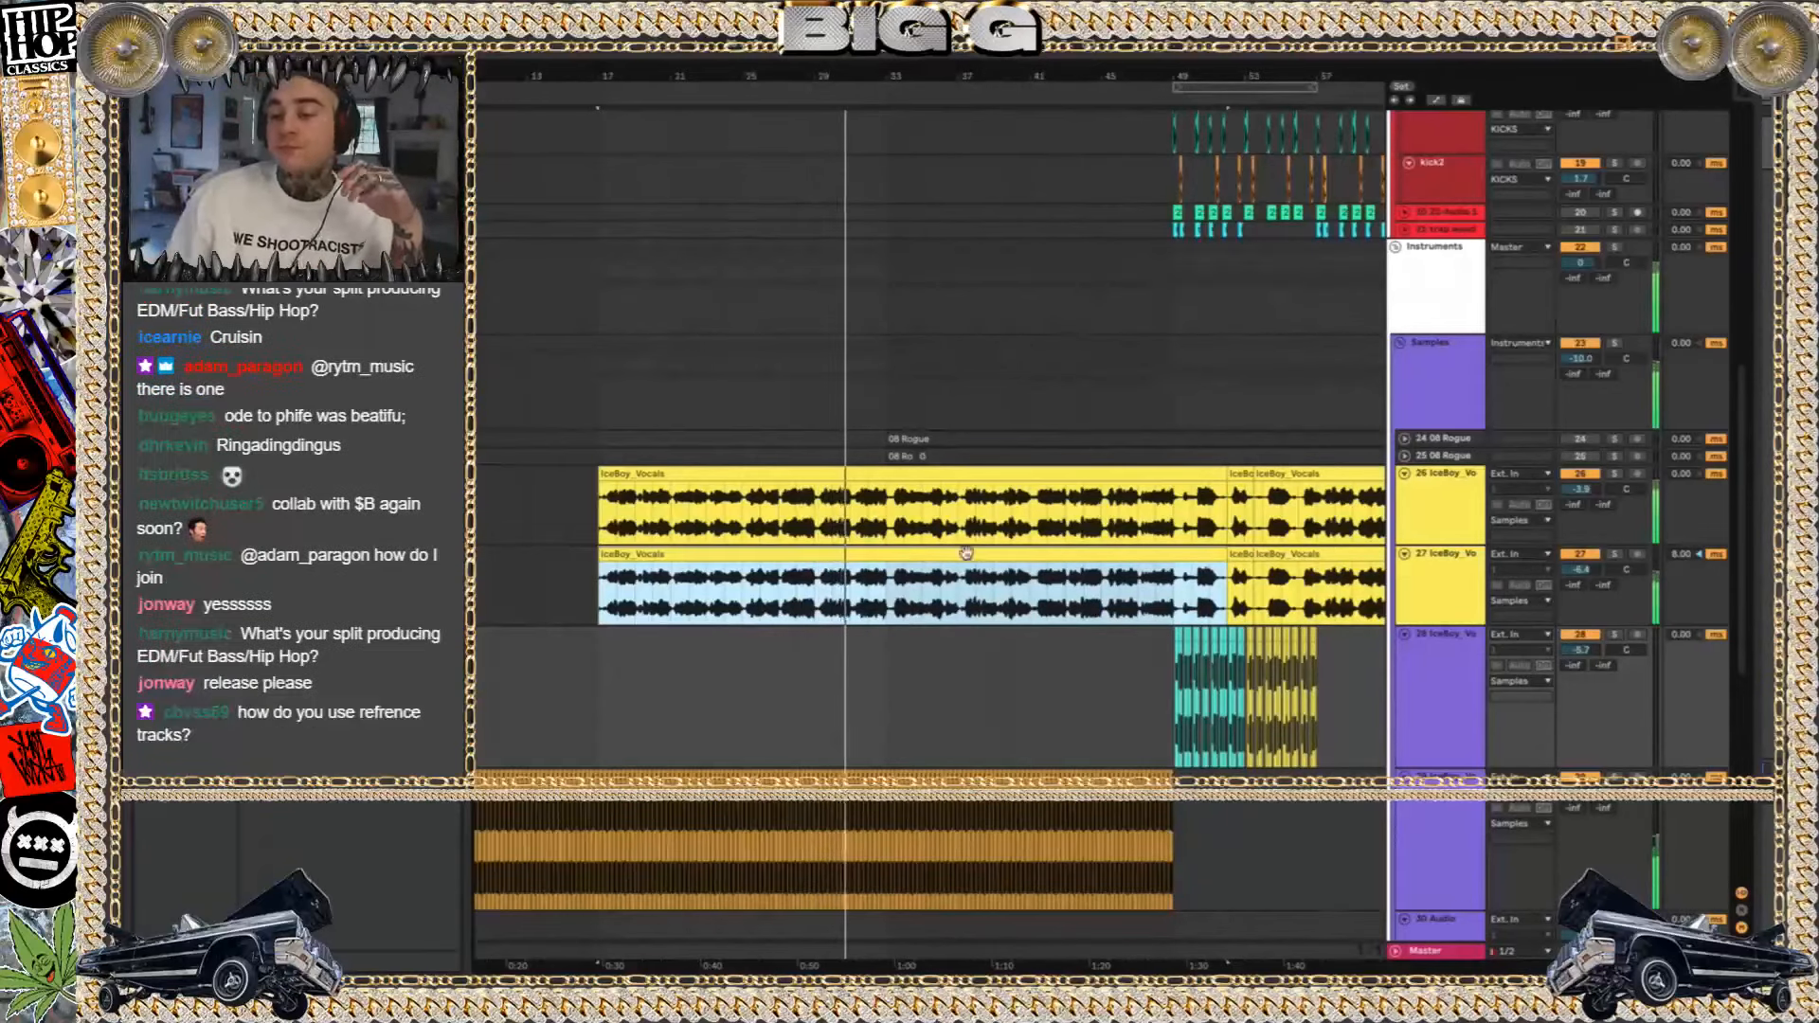
Fold the percussion group, the 12 08 Rogue track and the red drums group
{"action": "scroll", "coordinate": [1061, 409], "scroll_direction": "up", "scroll_amount": 5}
{"action": "scroll", "coordinate": [1061, 409], "scroll_direction": "down", "scroll_amount": 5}
{"action": "scroll", "coordinate": [1062, 409], "scroll_direction": "up", "scroll_amount": 5}
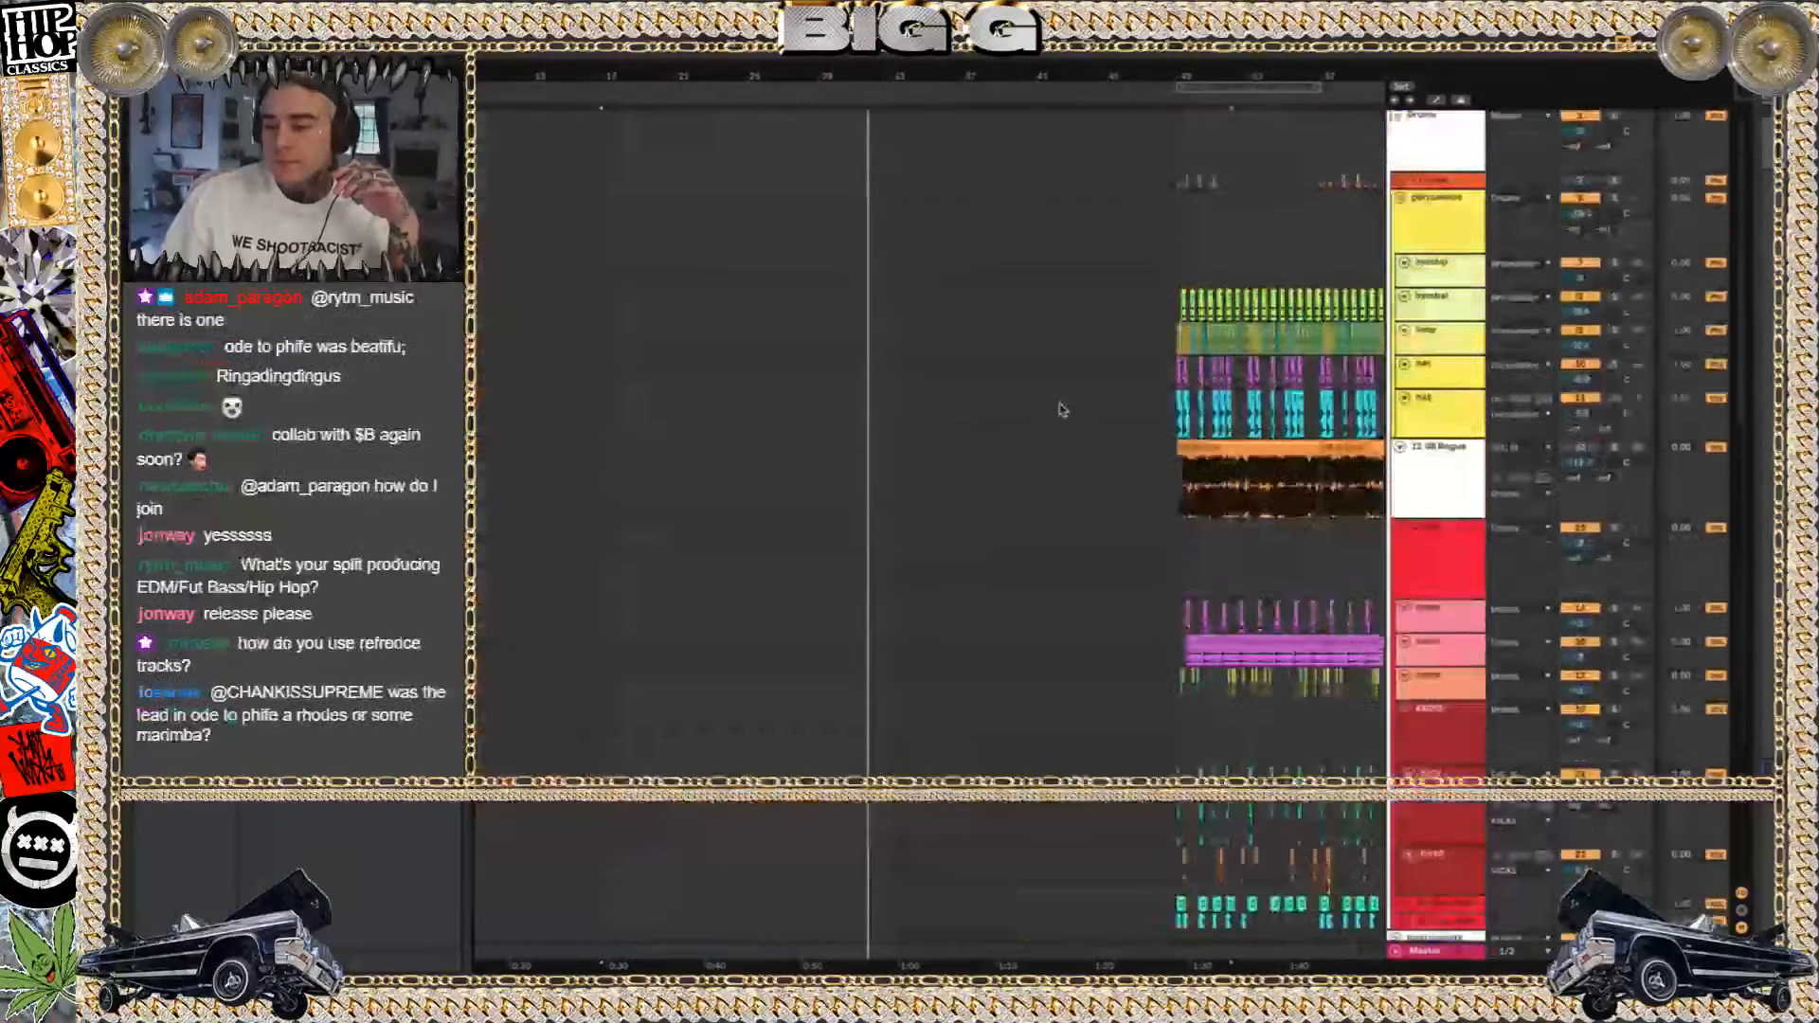
{"action": "left_click", "coordinate": [1400, 201]}
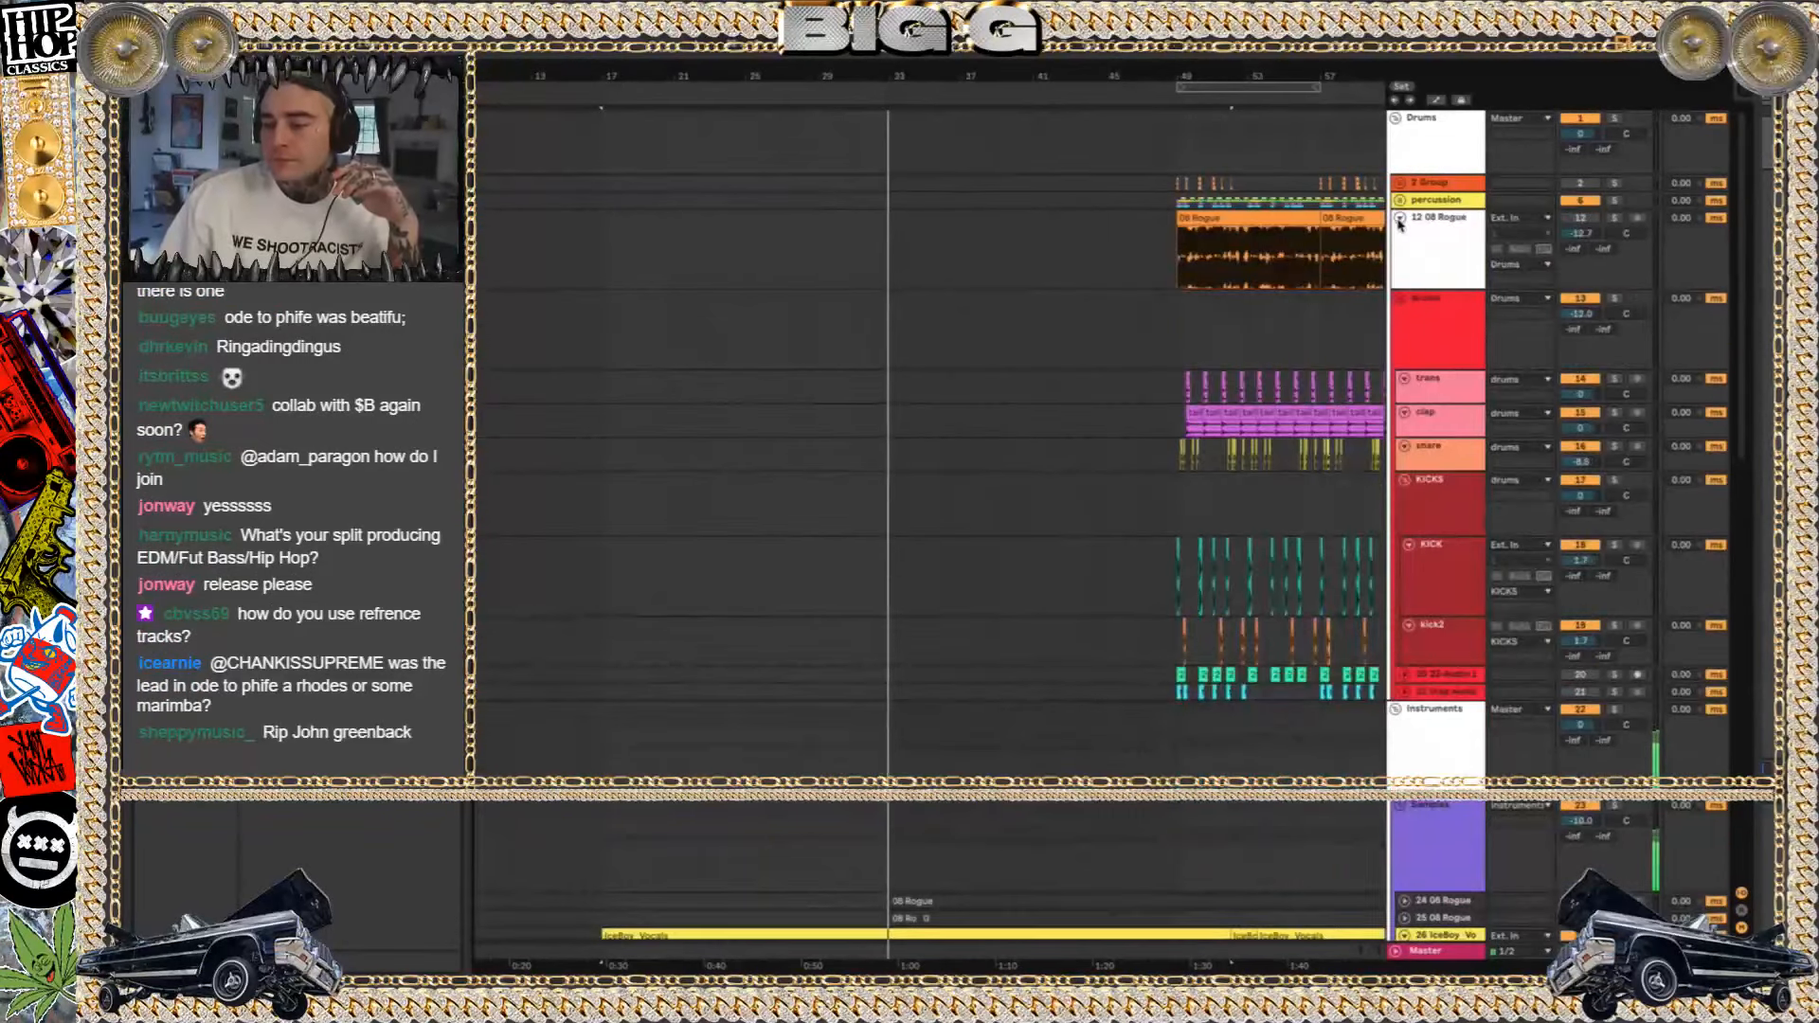
{"action": "left_click", "coordinate": [1399, 218]}
{"action": "left_click", "coordinate": [1400, 235]}
{"action": "scroll", "coordinate": [1231, 355], "scroll_direction": "down", "scroll_amount": 5}
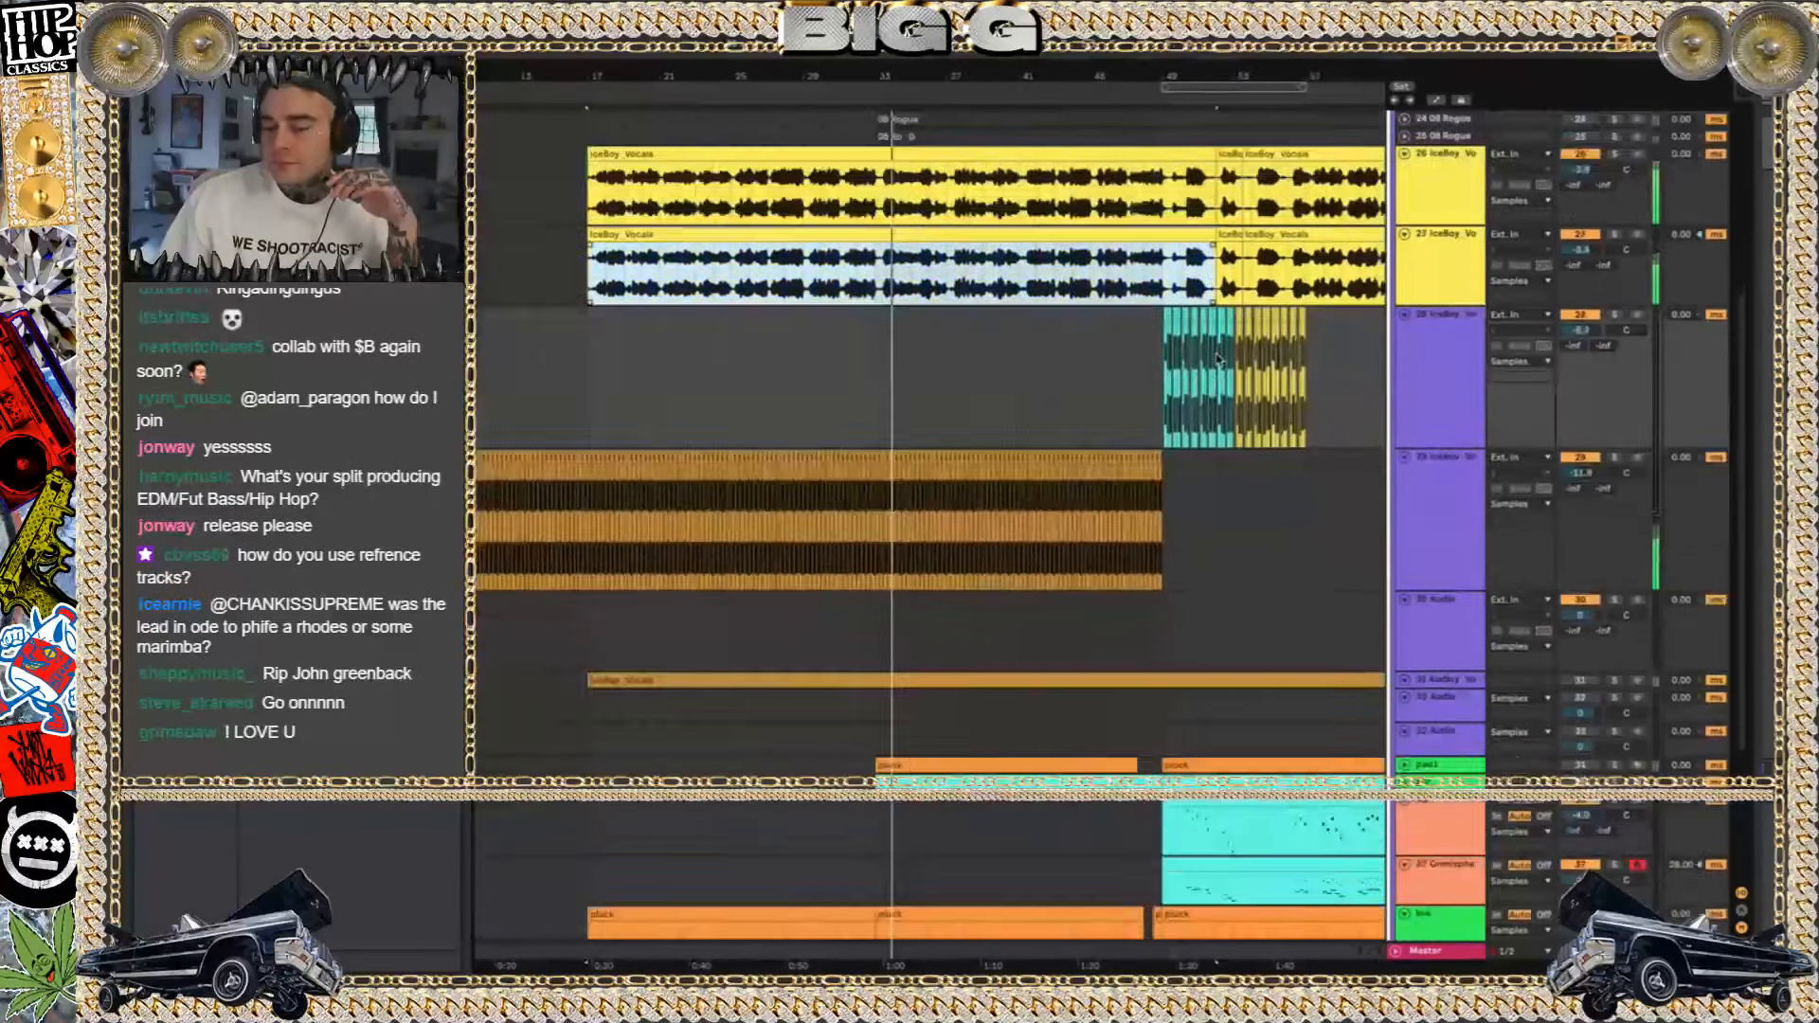
Try the pad1 track, activate and unfold the green sqr track, and play its clip from bar 33 in solo
{"action": "left_click", "coordinate": [1592, 713]}
{"action": "left_click", "coordinate": [1617, 713]}
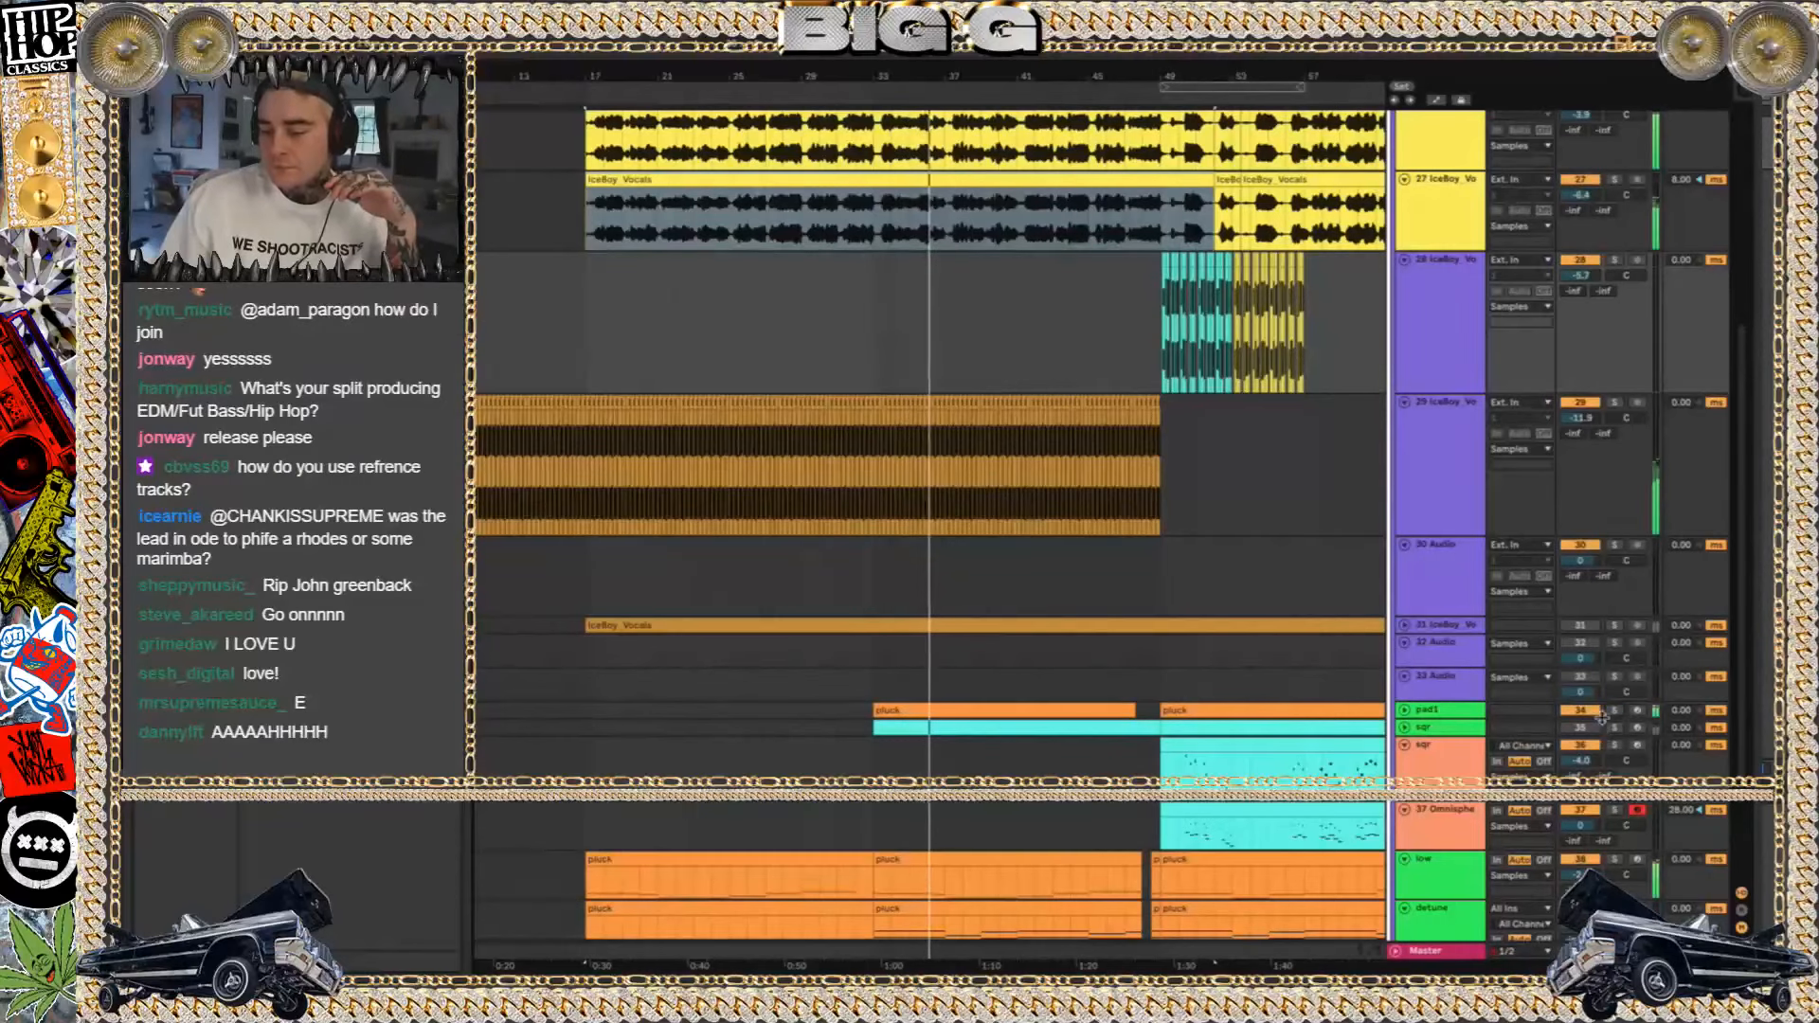
{"action": "left_click", "coordinate": [1582, 728]}
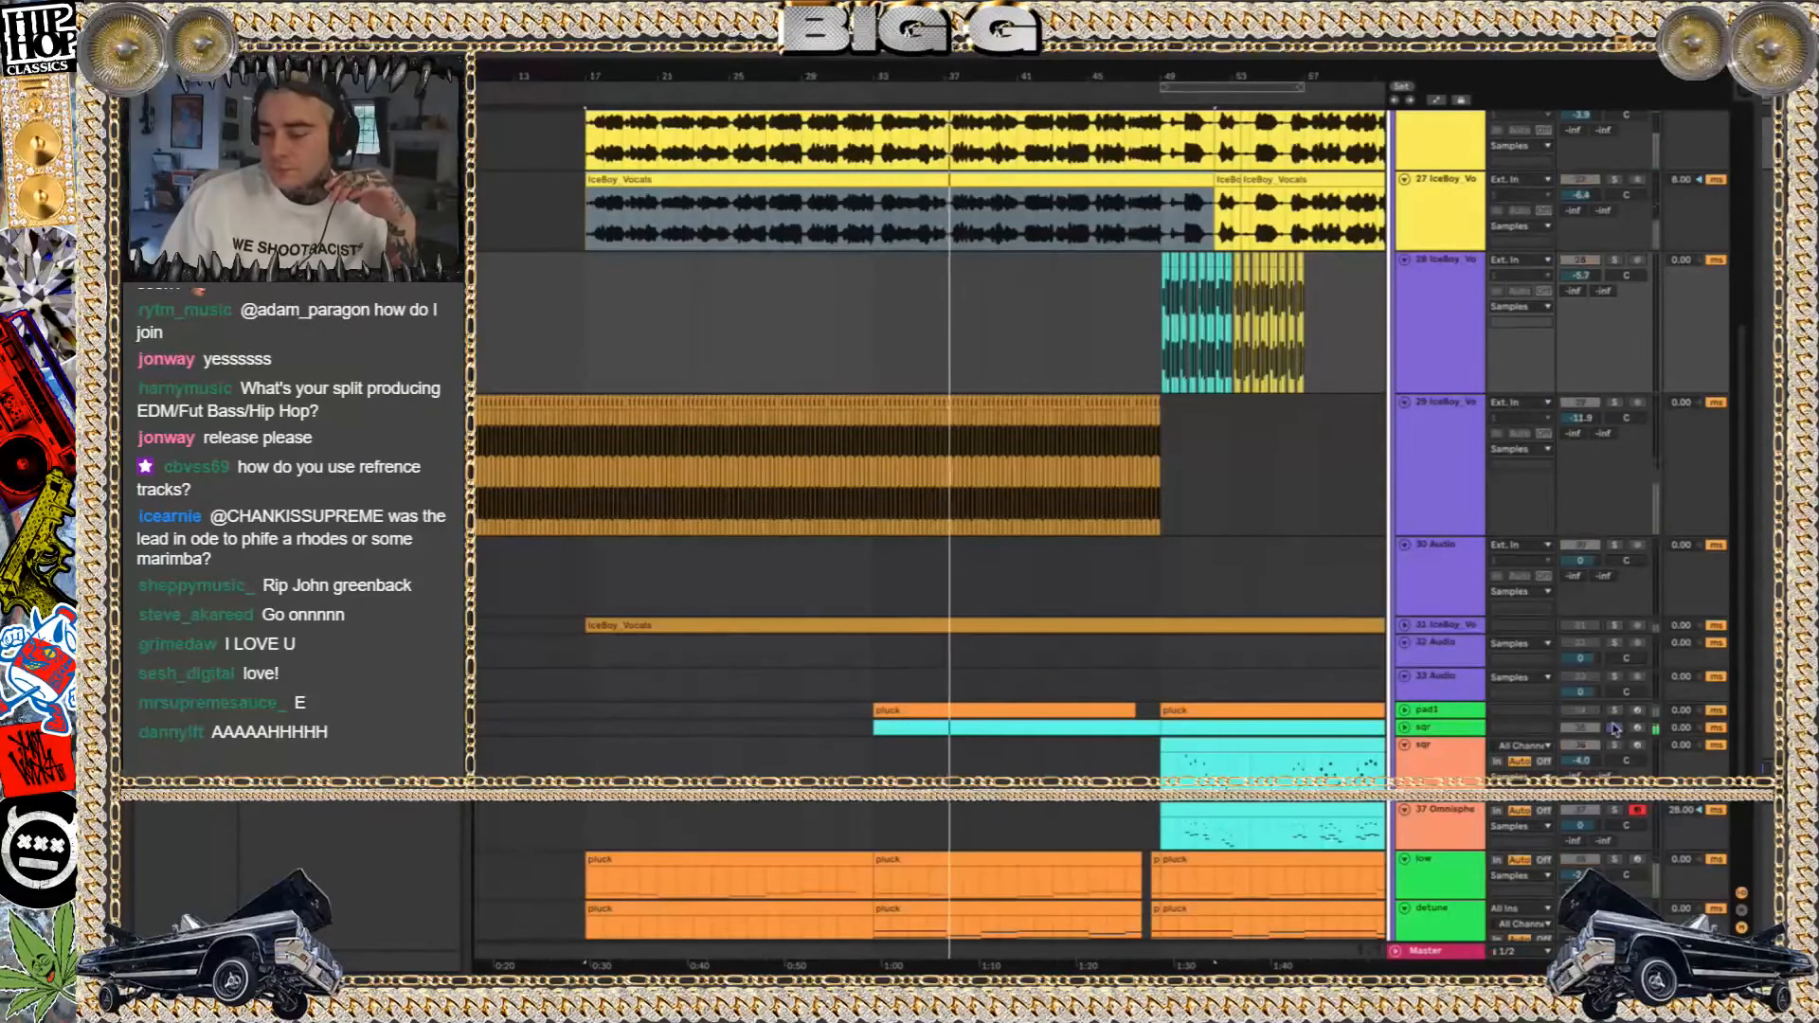
{"action": "left_click", "coordinate": [1406, 728]}
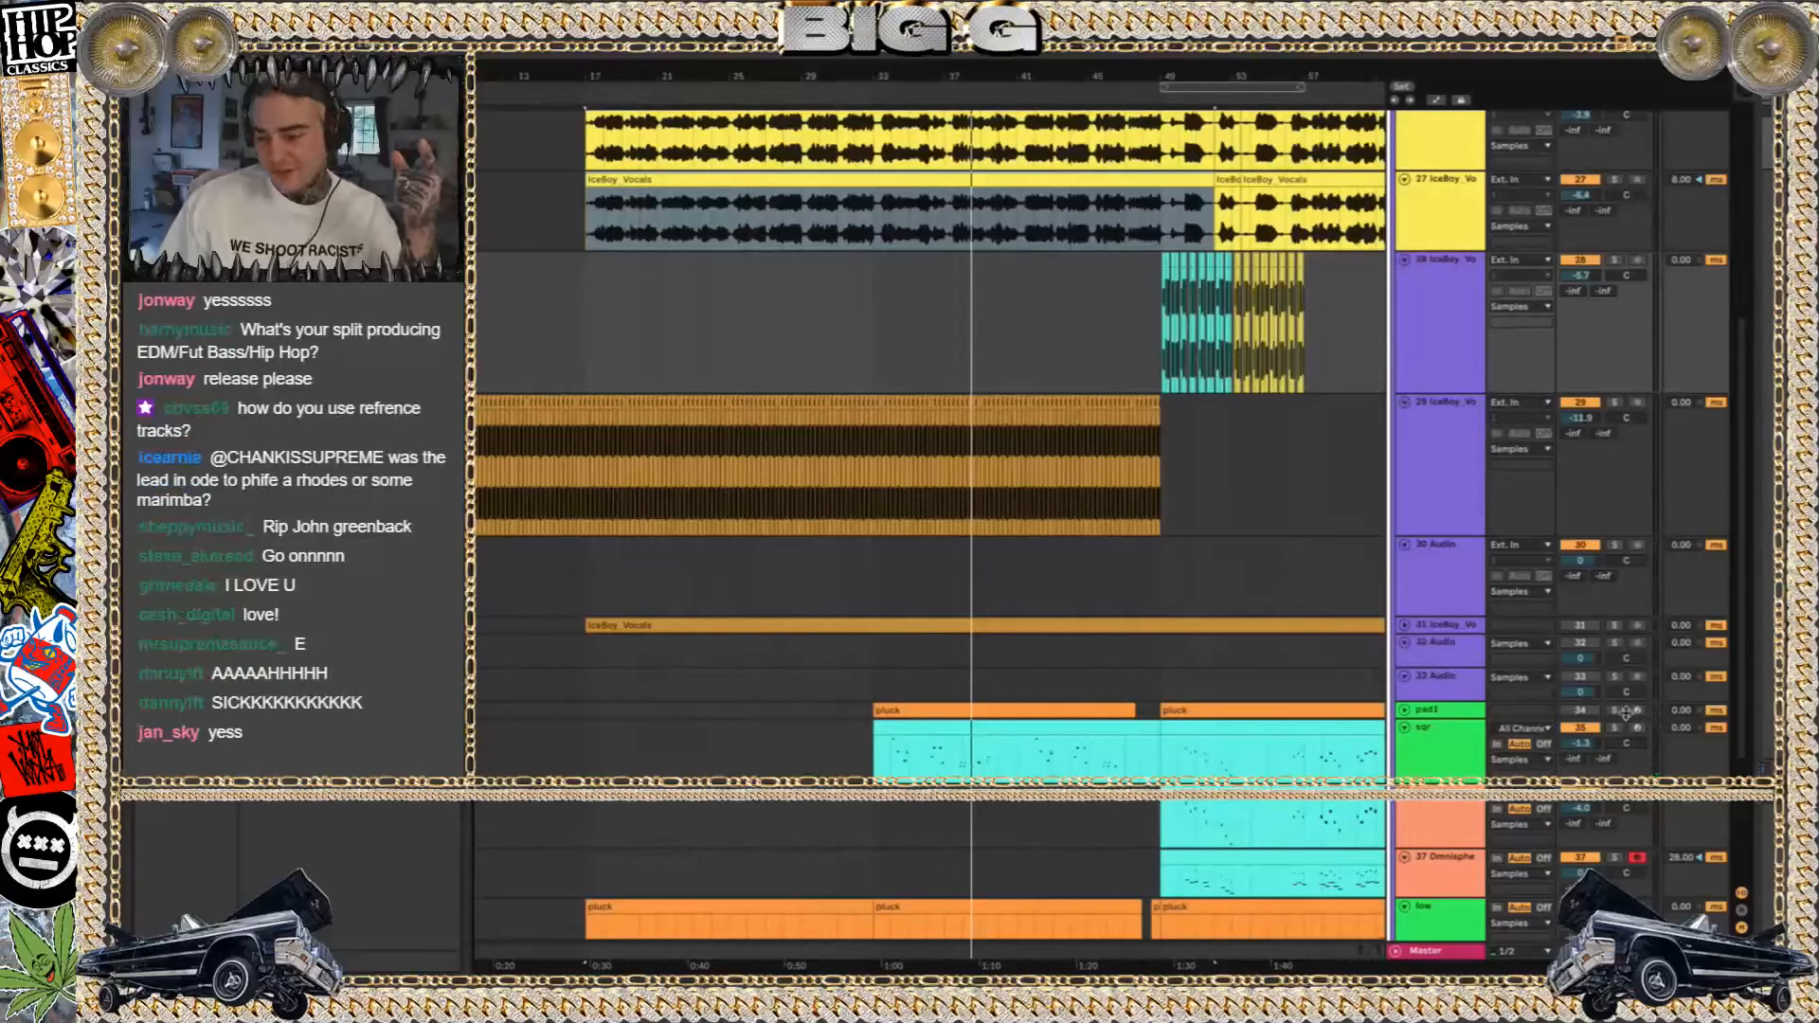
{"action": "left_click", "coordinate": [1615, 728]}
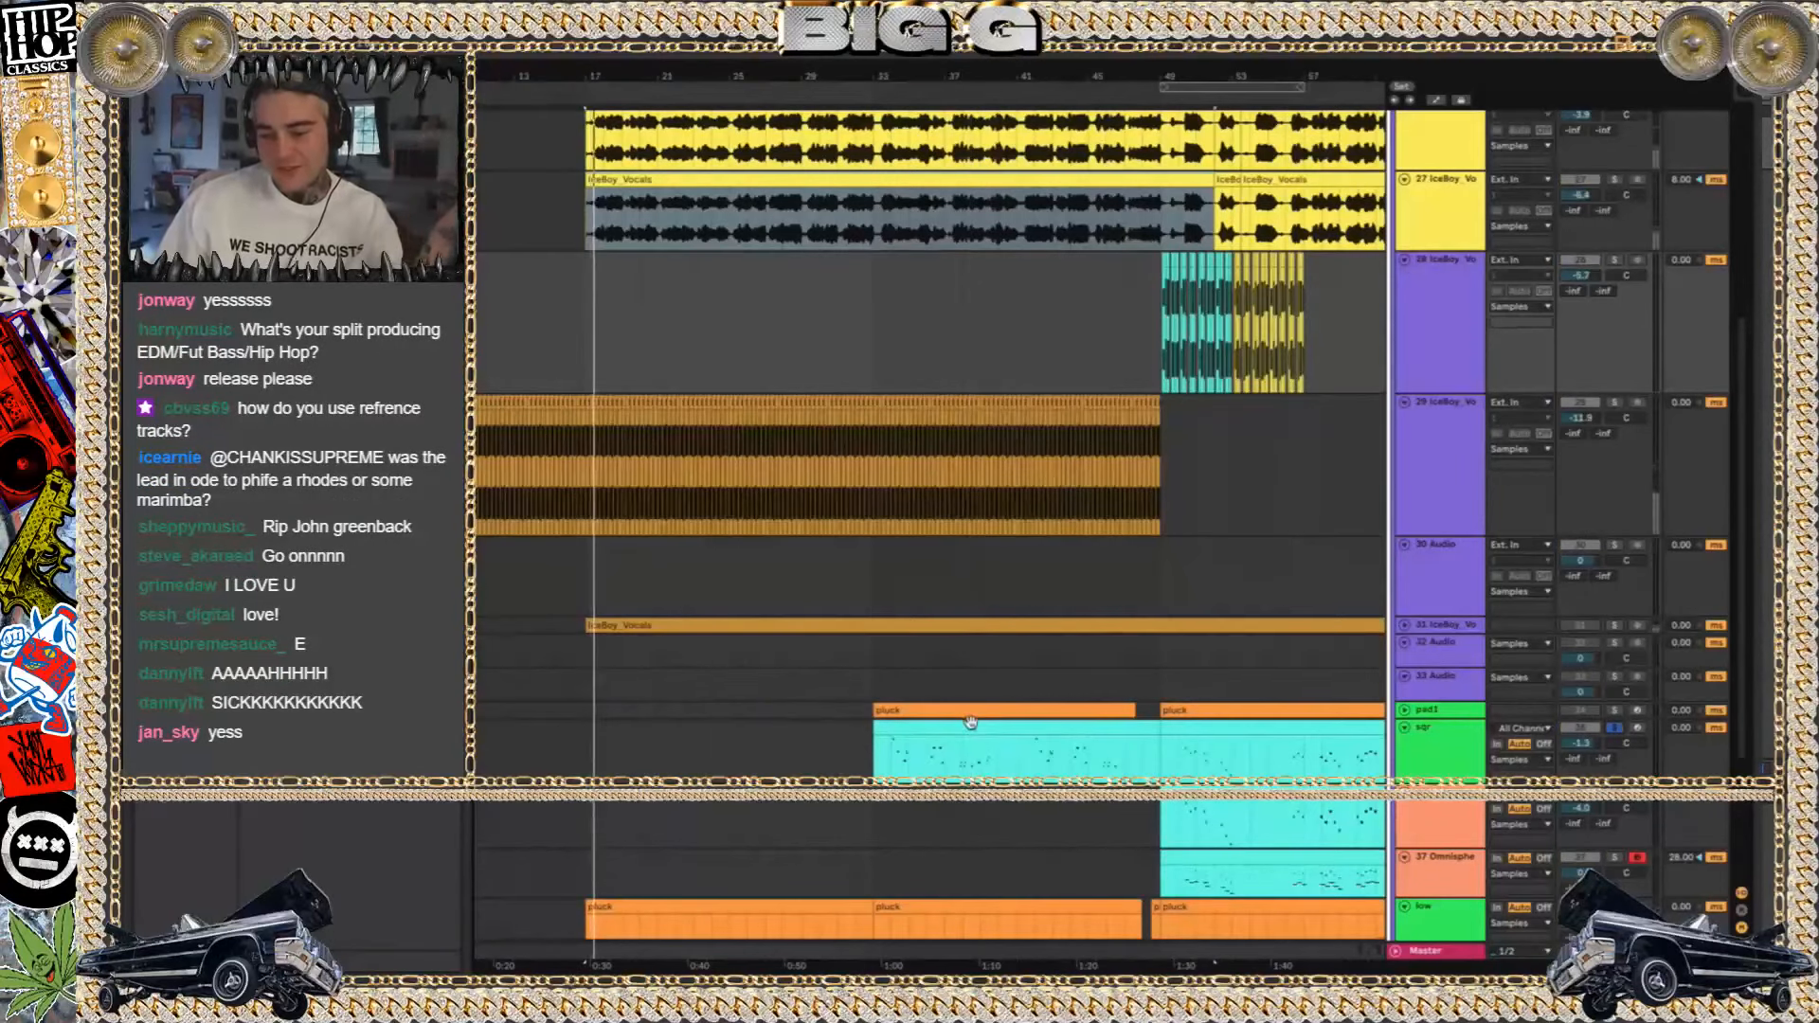
{"action": "left_click", "coordinate": [971, 722]}
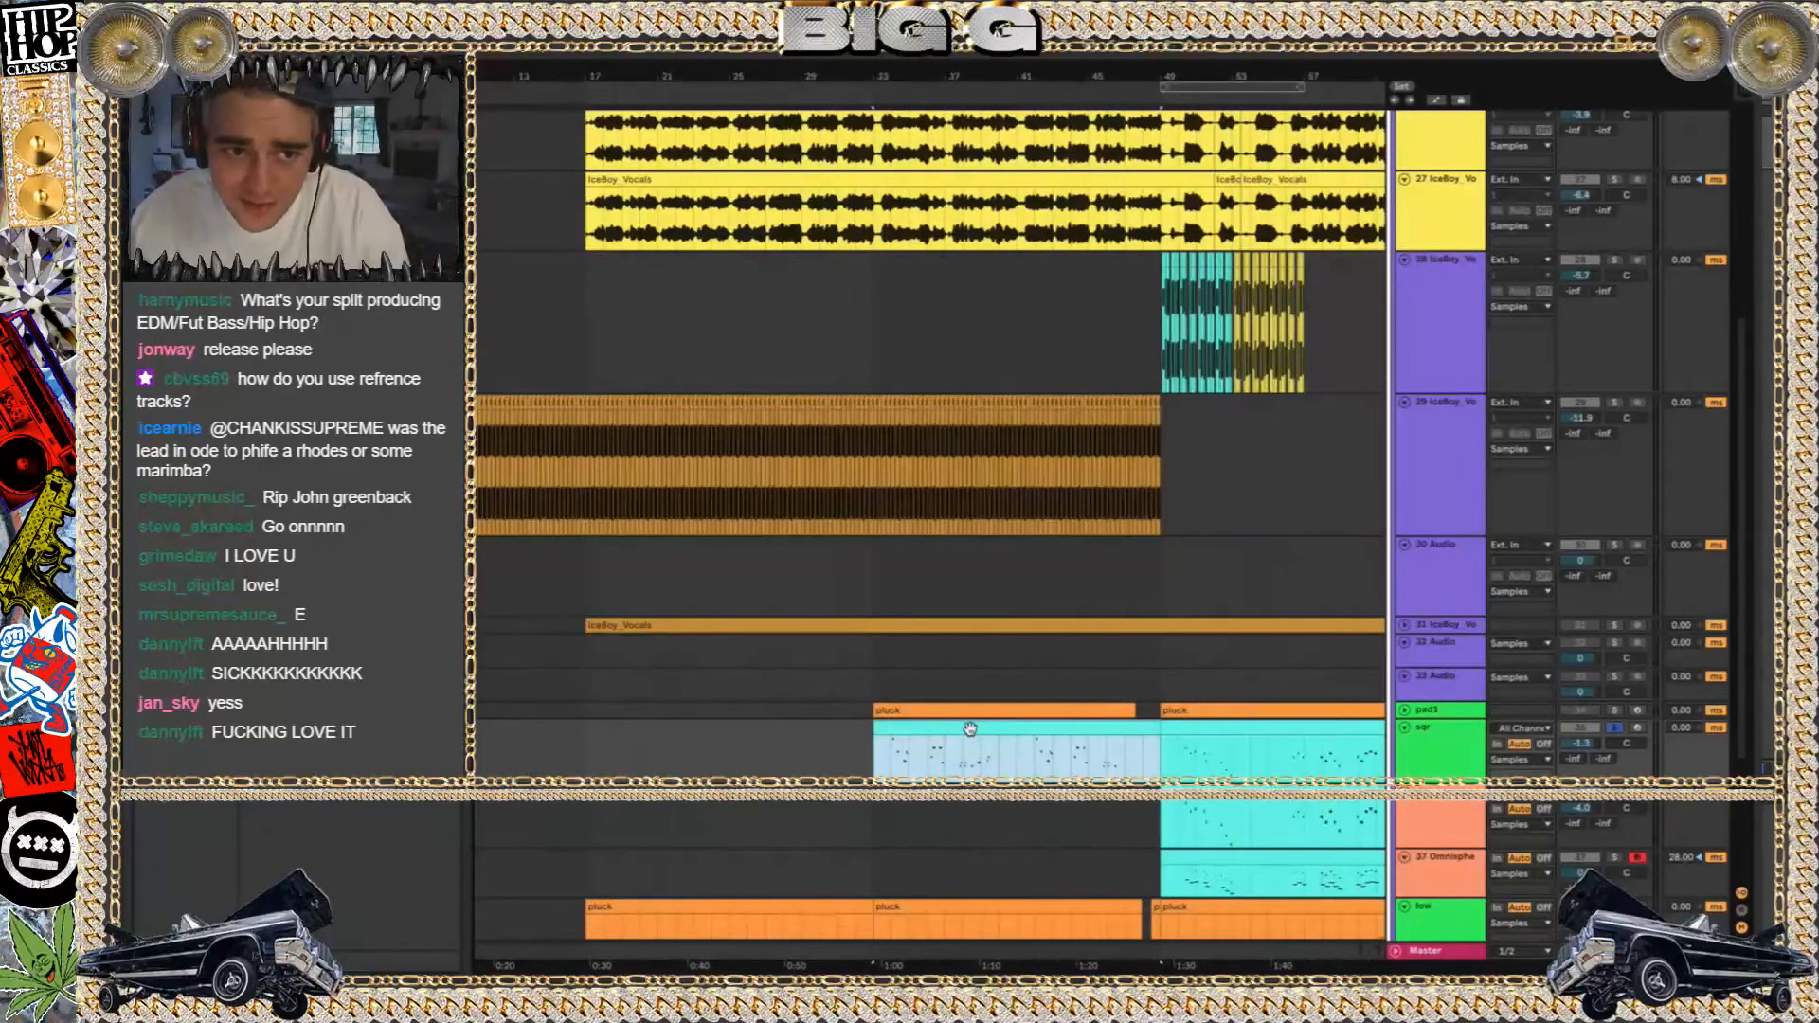
{"action": "key", "text": "space"}
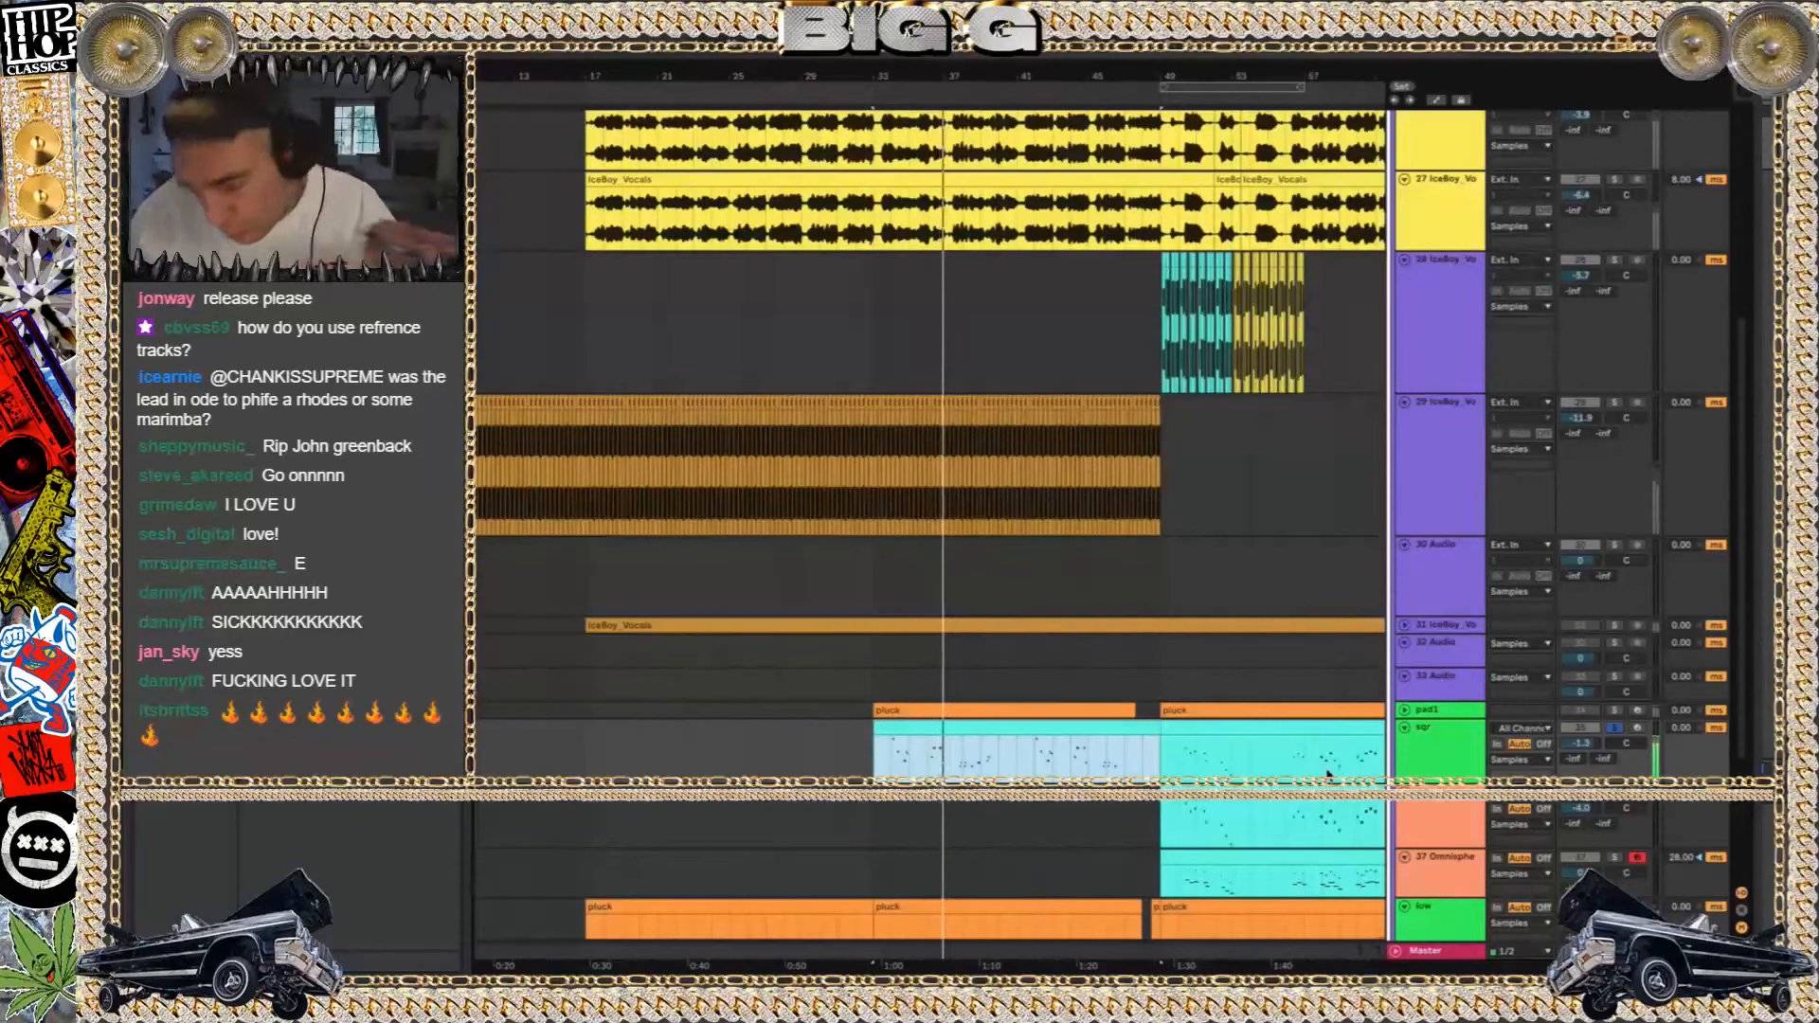
Clear the green sqr track's solo, replay from bar 33, and deactivate and fold that track
{"action": "left_click", "coordinate": [1612, 727]}
{"action": "key", "text": "space"}
{"action": "left_click", "coordinate": [1578, 730]}
{"action": "key", "text": "space"}
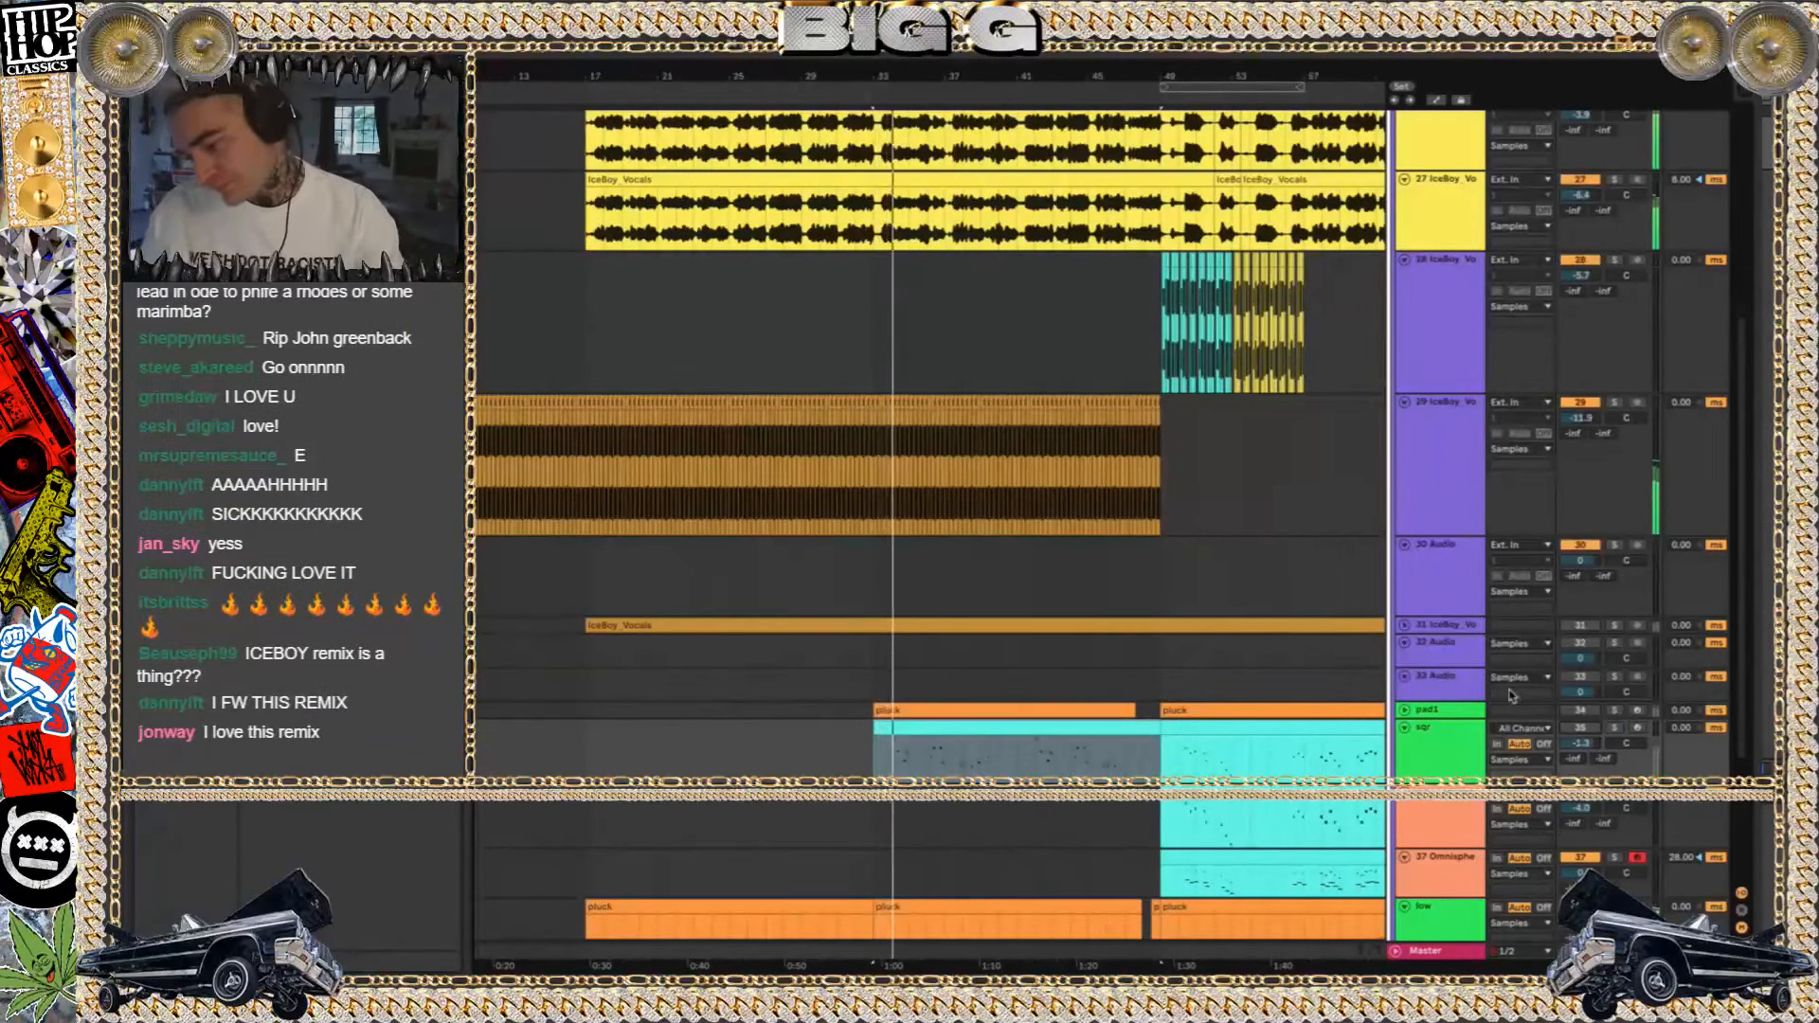
{"action": "left_click", "coordinate": [1405, 728]}
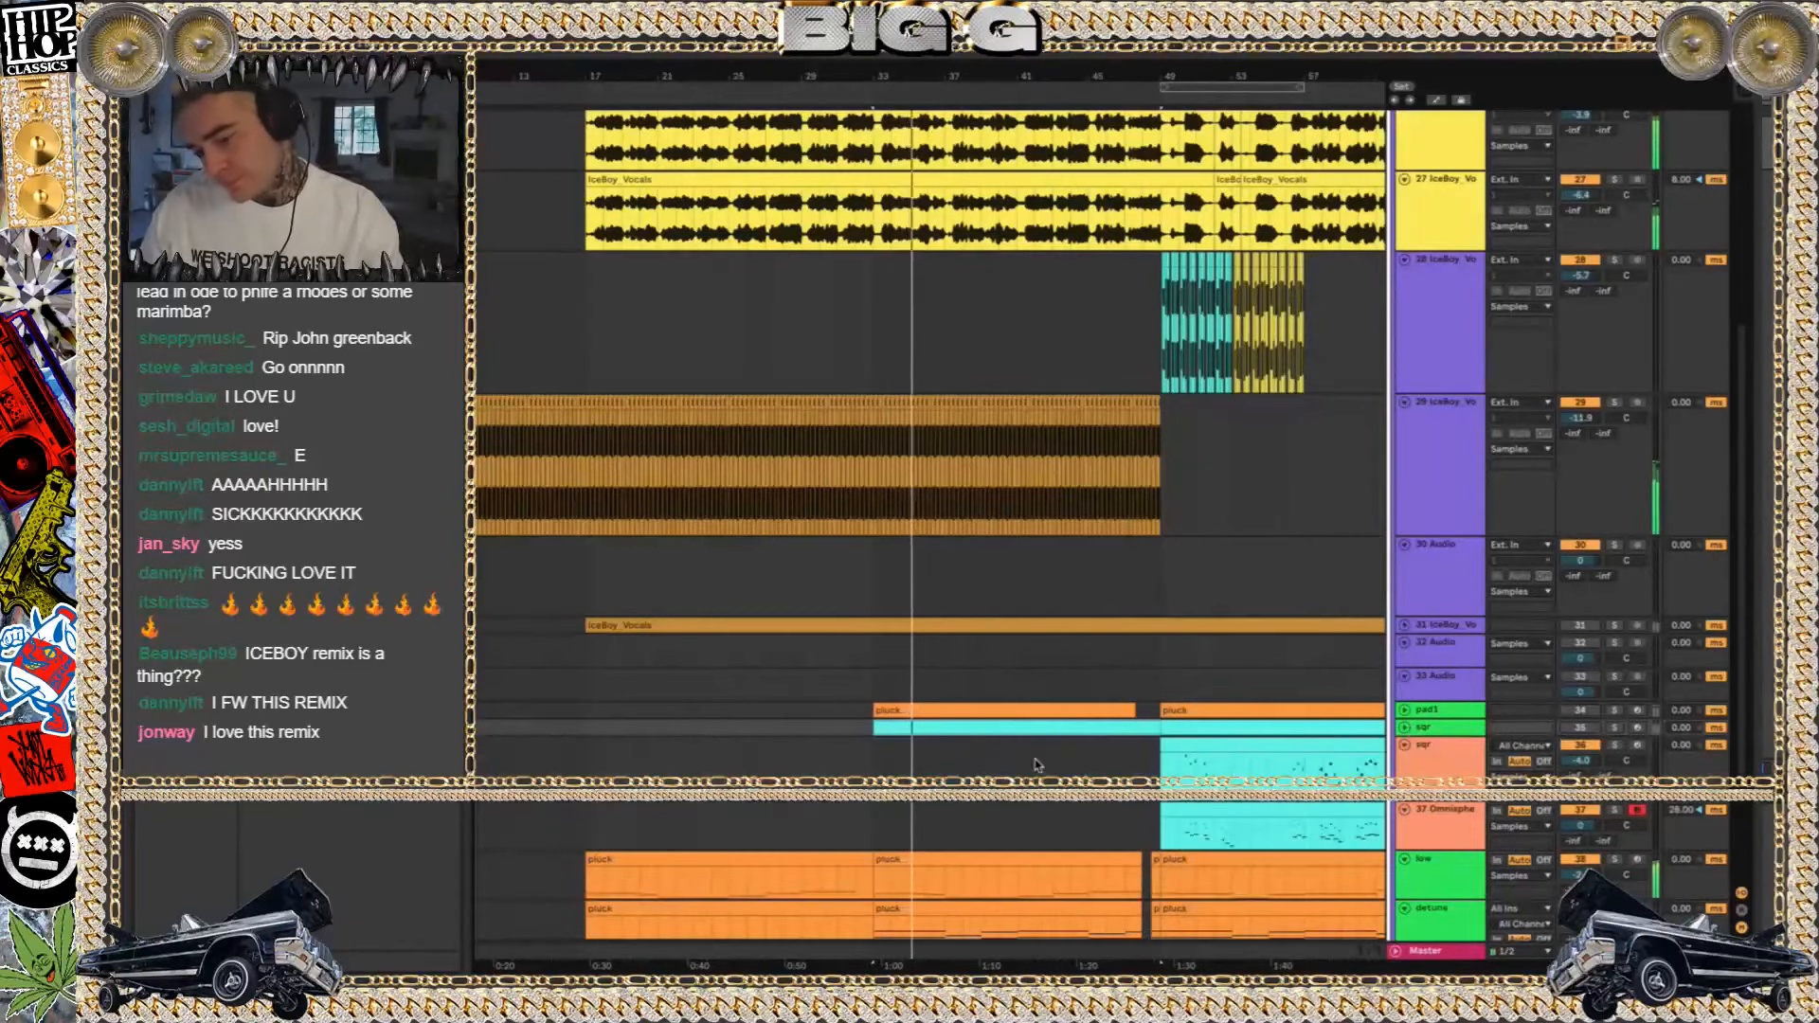
Play the ice boy arrangement from bar 47 into the drop at bar 49, and look over the drop's instrument tracks
{"action": "scroll", "coordinate": [1018, 499], "scroll_direction": "up", "scroll_amount": 5}
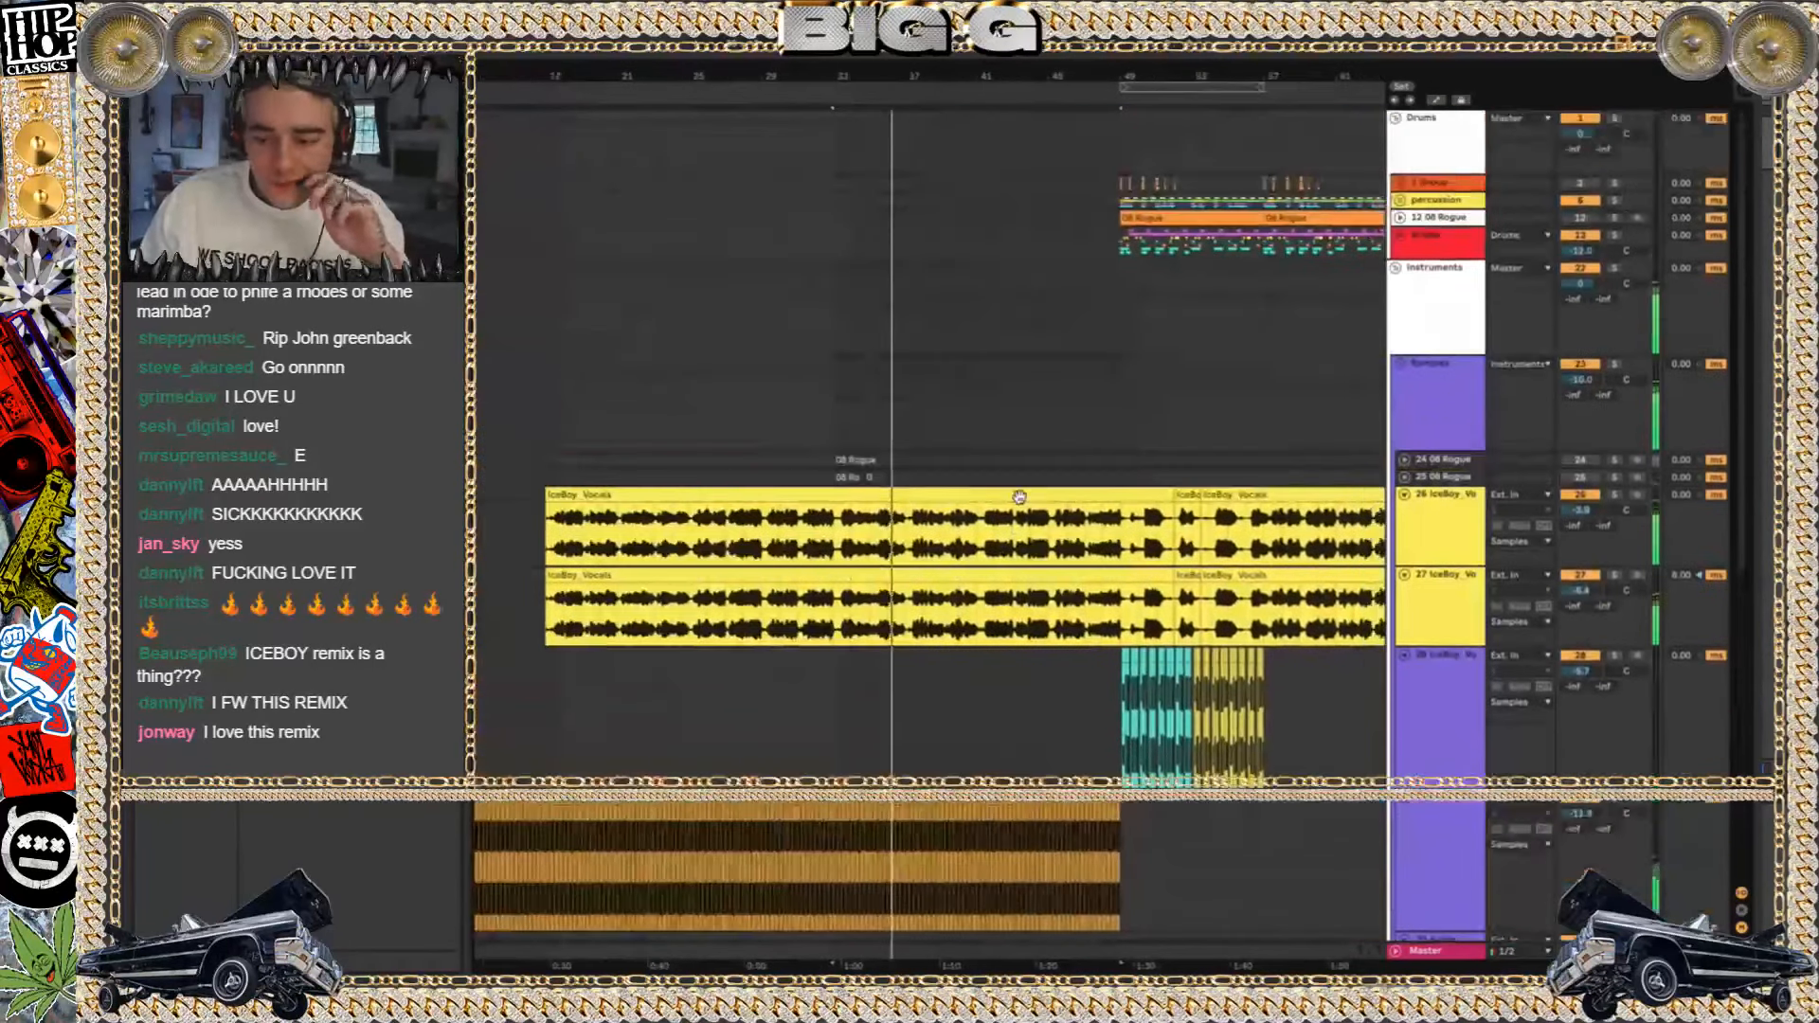
{"action": "left_click", "coordinate": [1085, 424]}
{"action": "key", "text": "space"}
{"action": "key", "text": "space"}
{"action": "scroll", "coordinate": [1084, 423], "scroll_direction": "right", "scroll_amount": 8}
{"action": "scroll", "coordinate": [1084, 423], "scroll_direction": "down", "scroll_amount": 7}
{"action": "scroll", "coordinate": [1085, 424], "scroll_direction": "left", "scroll_amount": 2}
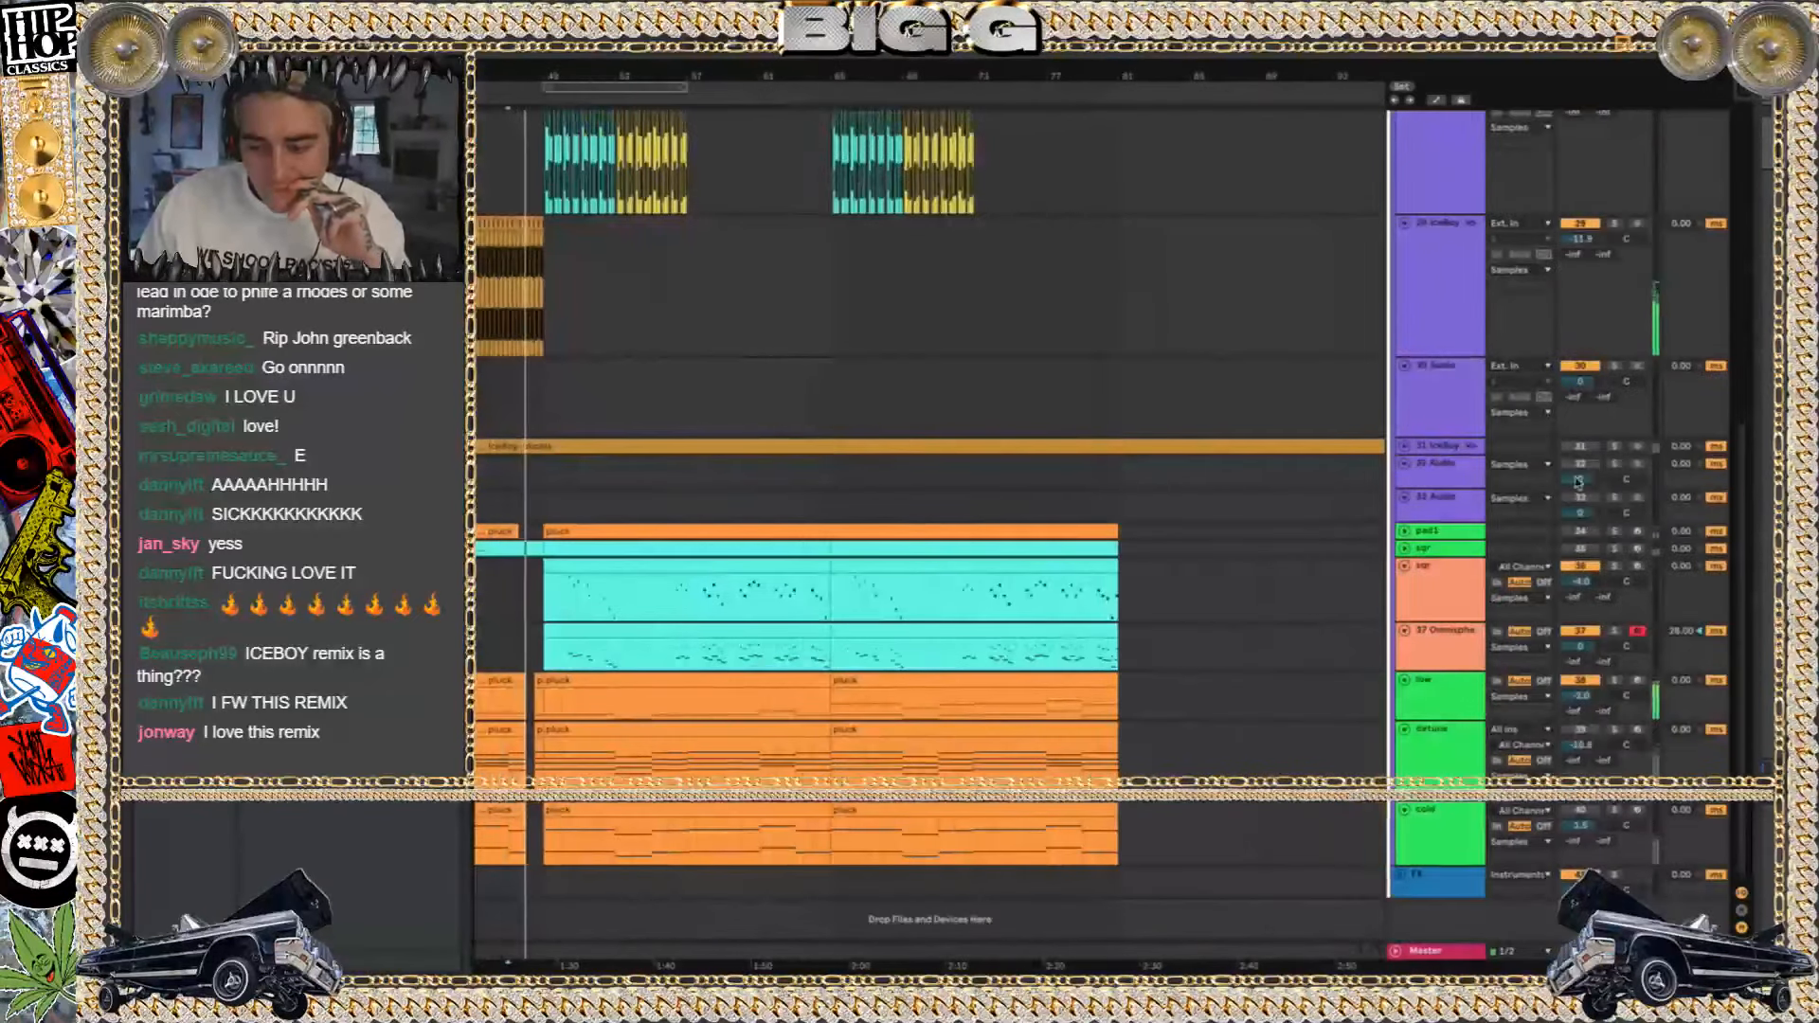
{"action": "scroll", "coordinate": [908, 457], "scroll_direction": "left", "scroll_amount": 2}
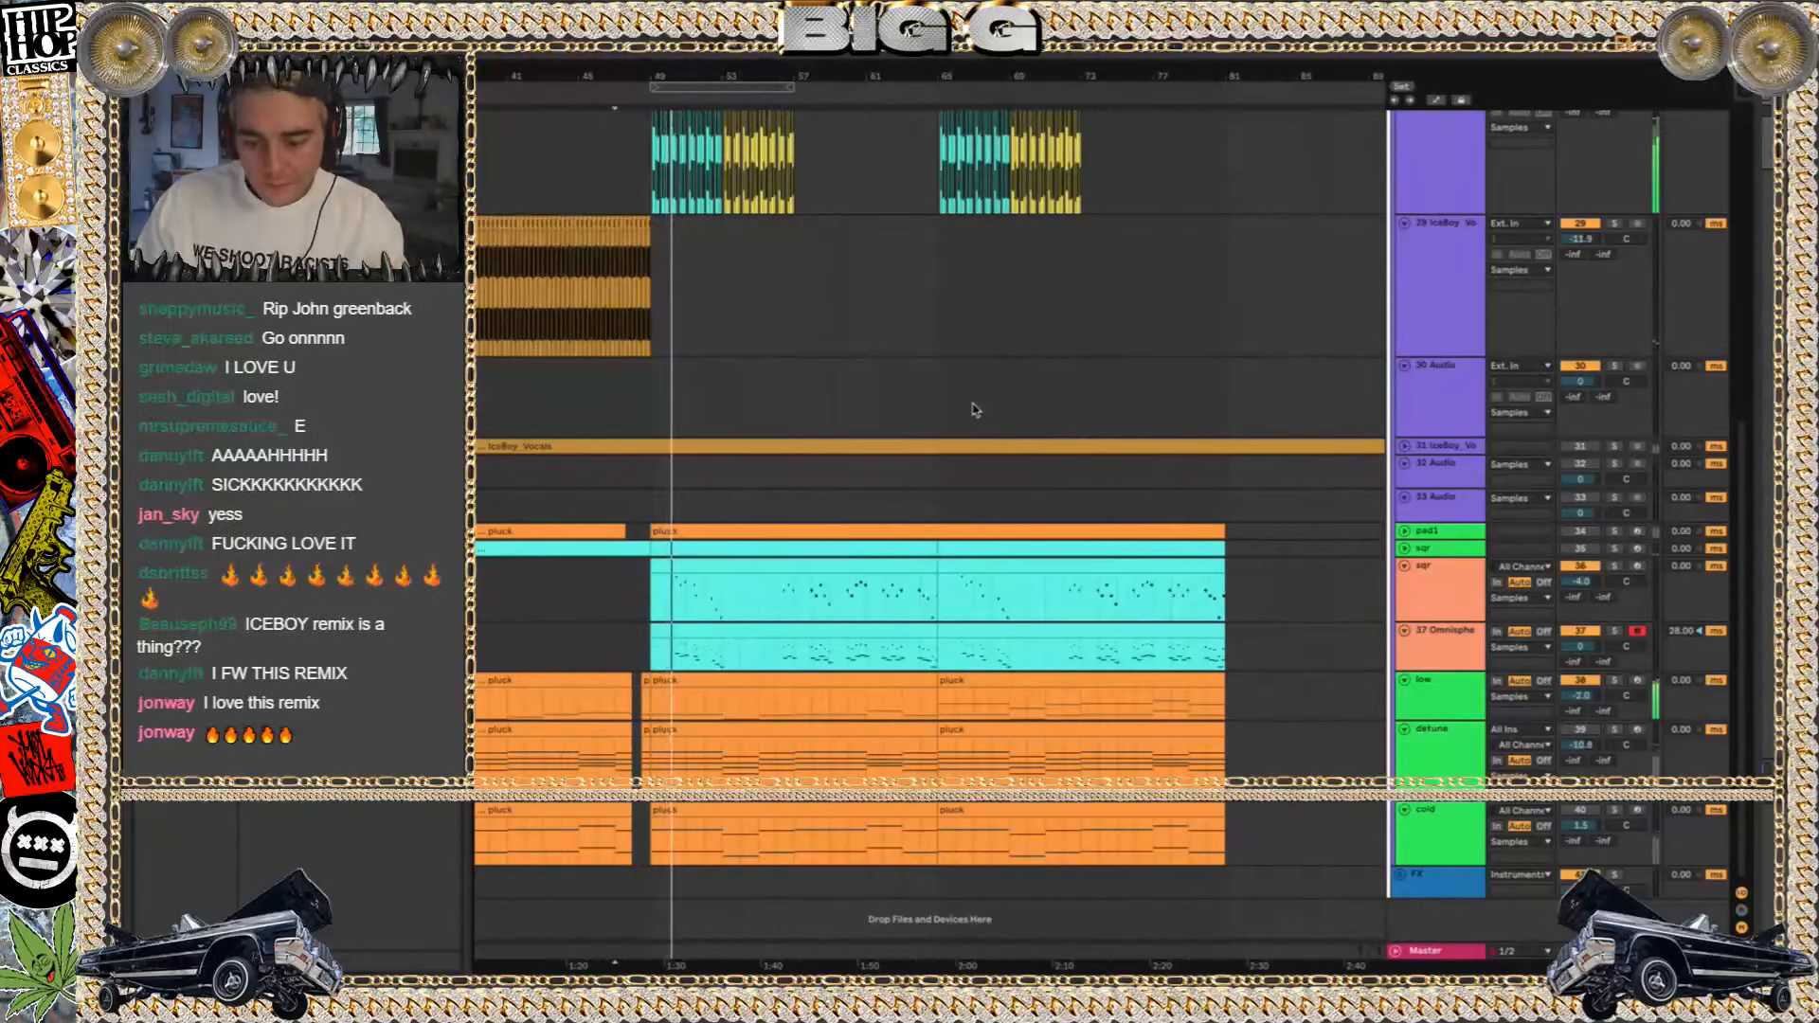
Deactivate the IceBoy_Vocals clips from bar 49 to 67 on tracks 26 and 27, and duplicate track 28's chopped clips from bars 49–57 to bar 57
{"action": "scroll", "coordinate": [987, 337], "scroll_direction": "up", "scroll_amount": 2}
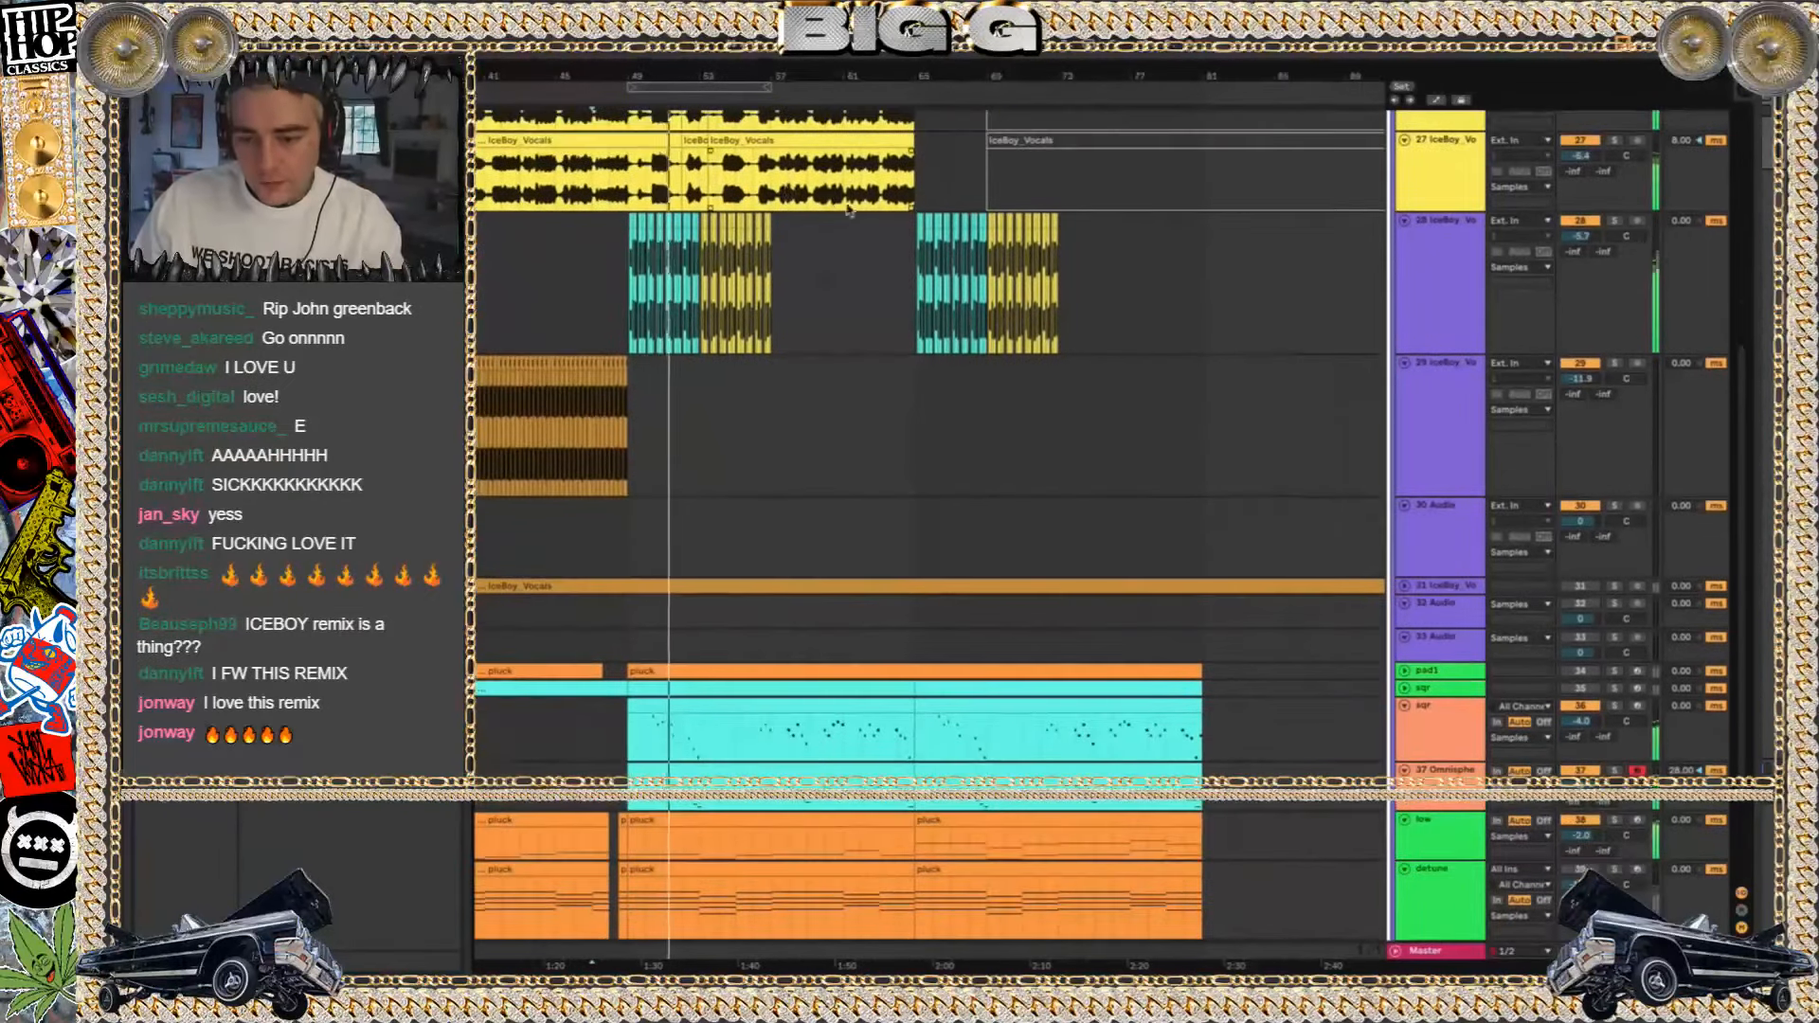
{"action": "scroll", "coordinate": [848, 210], "scroll_direction": "up", "scroll_amount": 4}
{"action": "left_click_drag", "start_coordinate": [965, 346], "coordinate": [645, 249]}
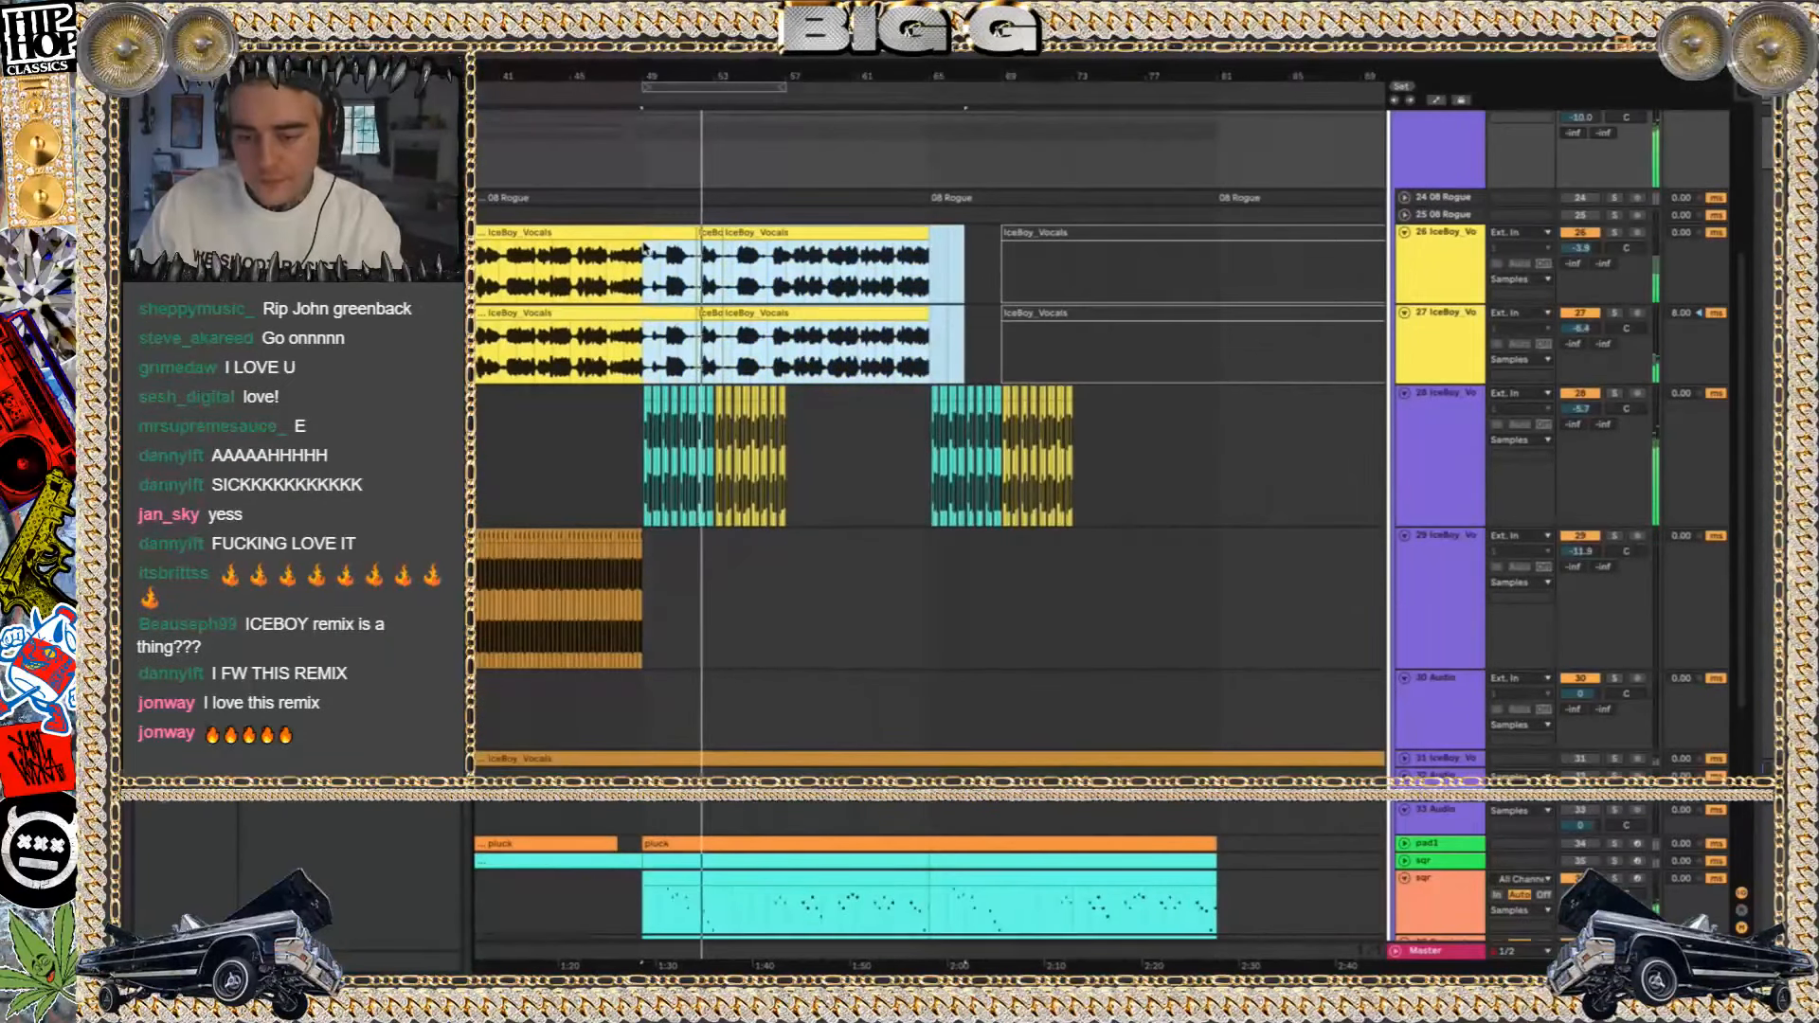
{"action": "key", "text": "Delete"}
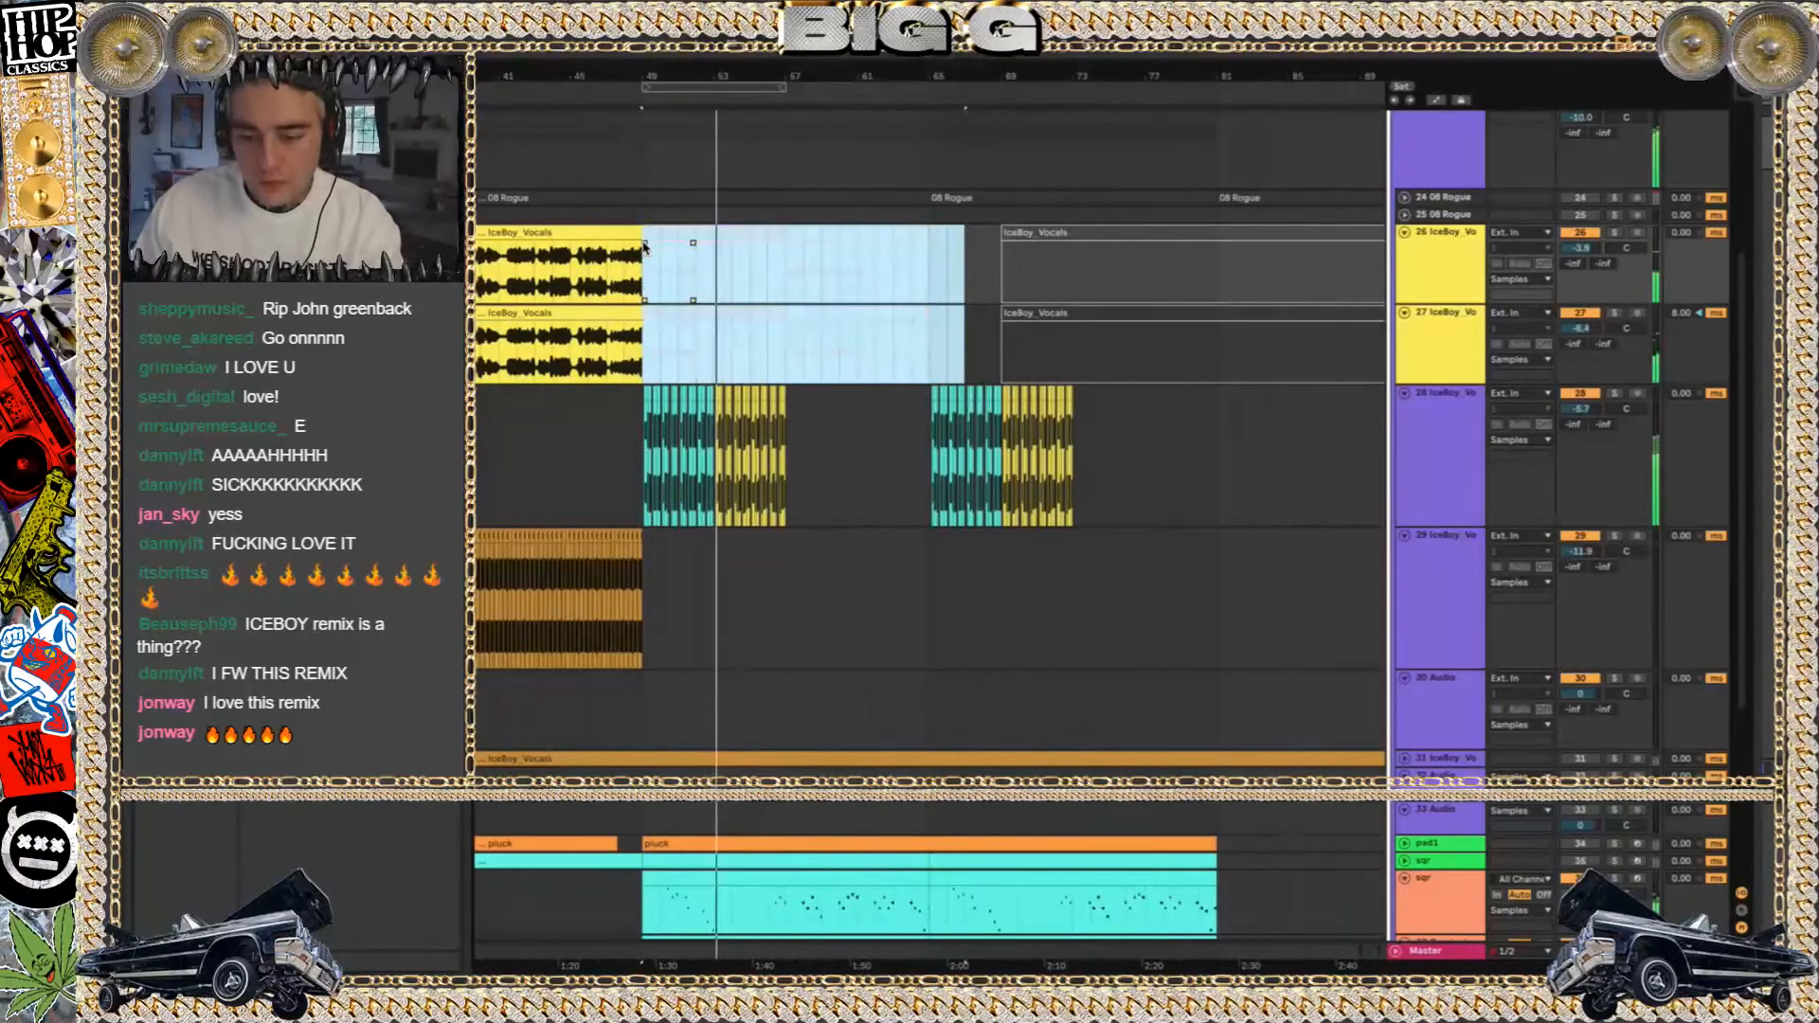
{"action": "left_click", "coordinate": [793, 489]}
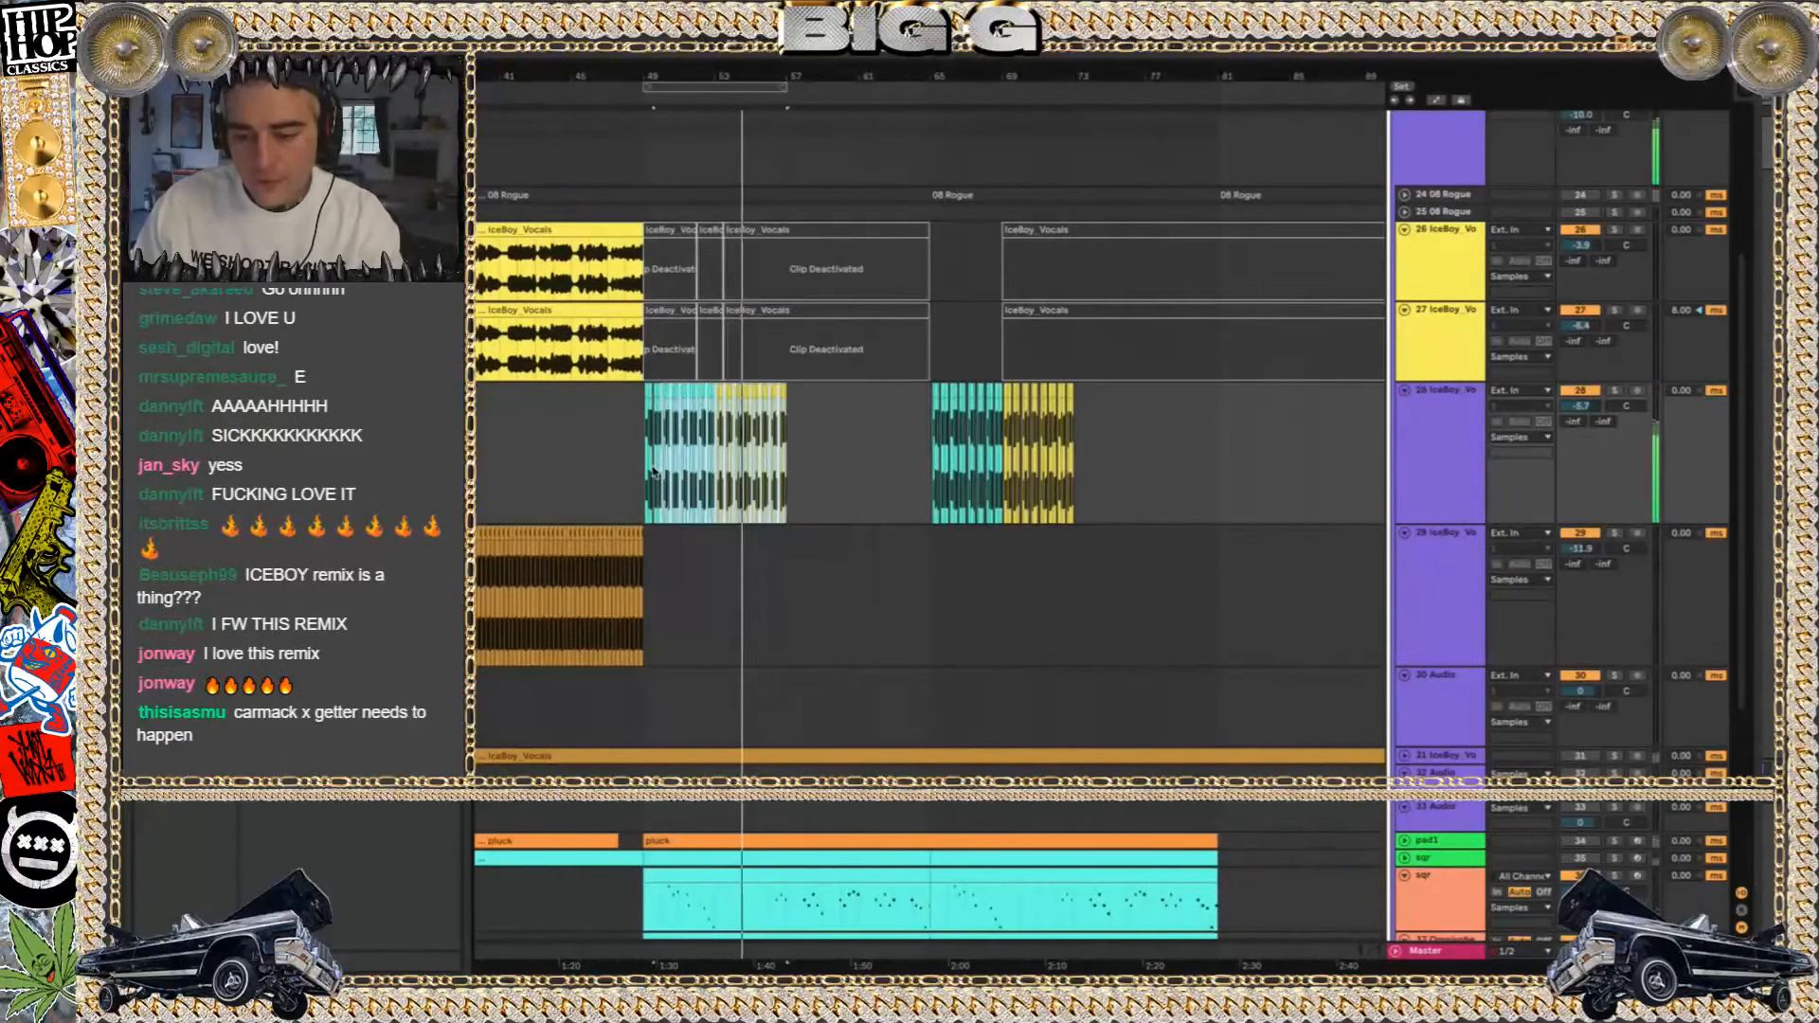
{"action": "key", "text": "ctrl+v"}
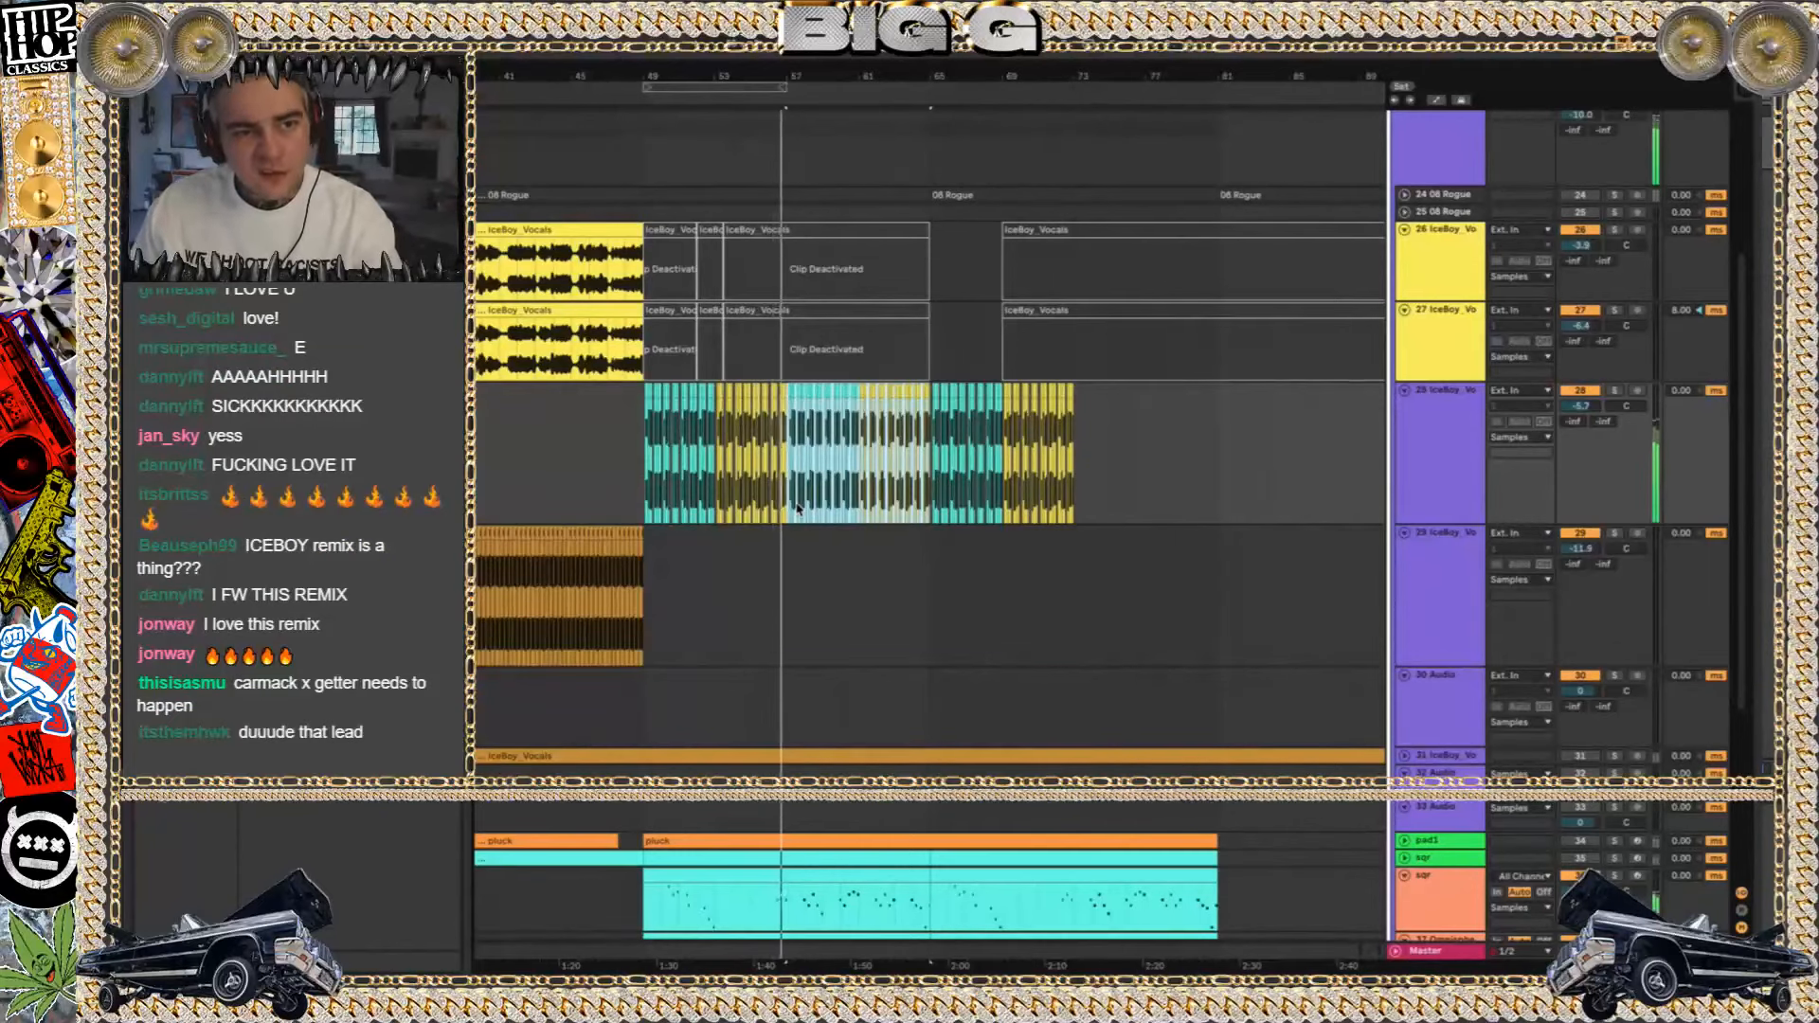
Deactivate and fold track 28 with the chopped vocal clips
{"action": "scroll", "coordinate": [892, 519], "scroll_direction": "down", "scroll_amount": 4}
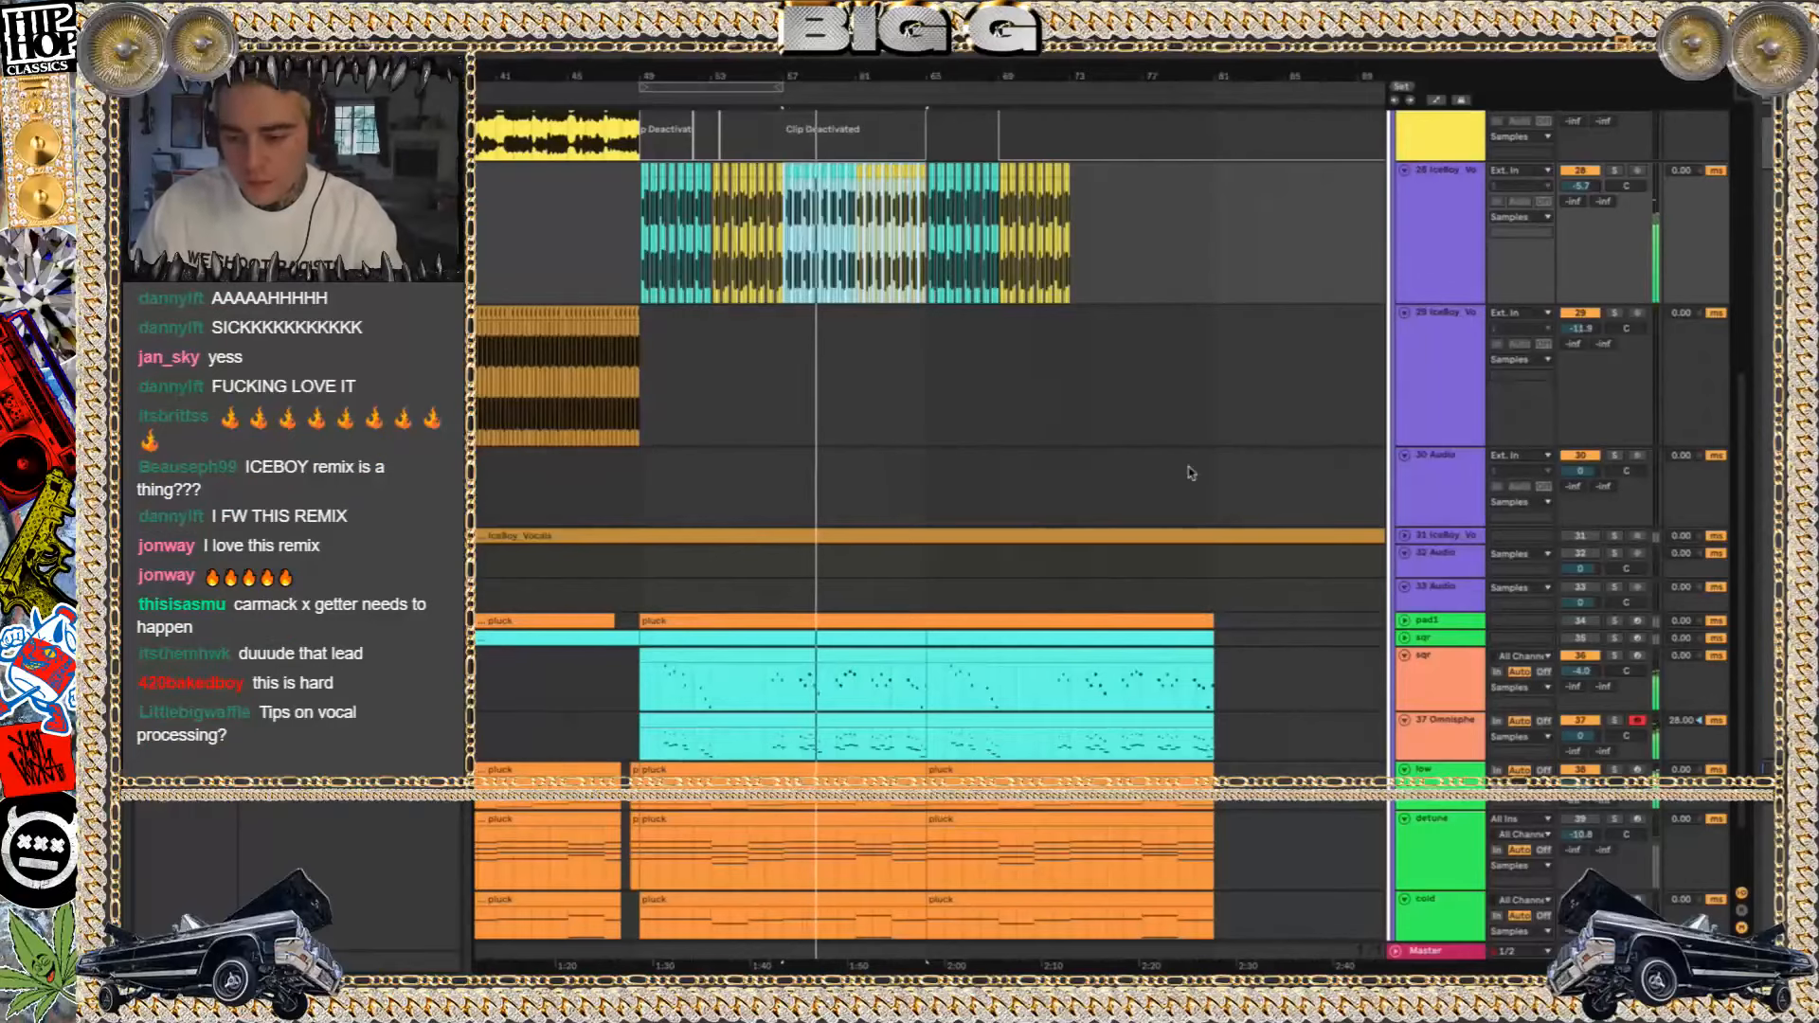
{"action": "left_click", "coordinate": [1581, 170]}
{"action": "left_click", "coordinate": [1406, 171]}
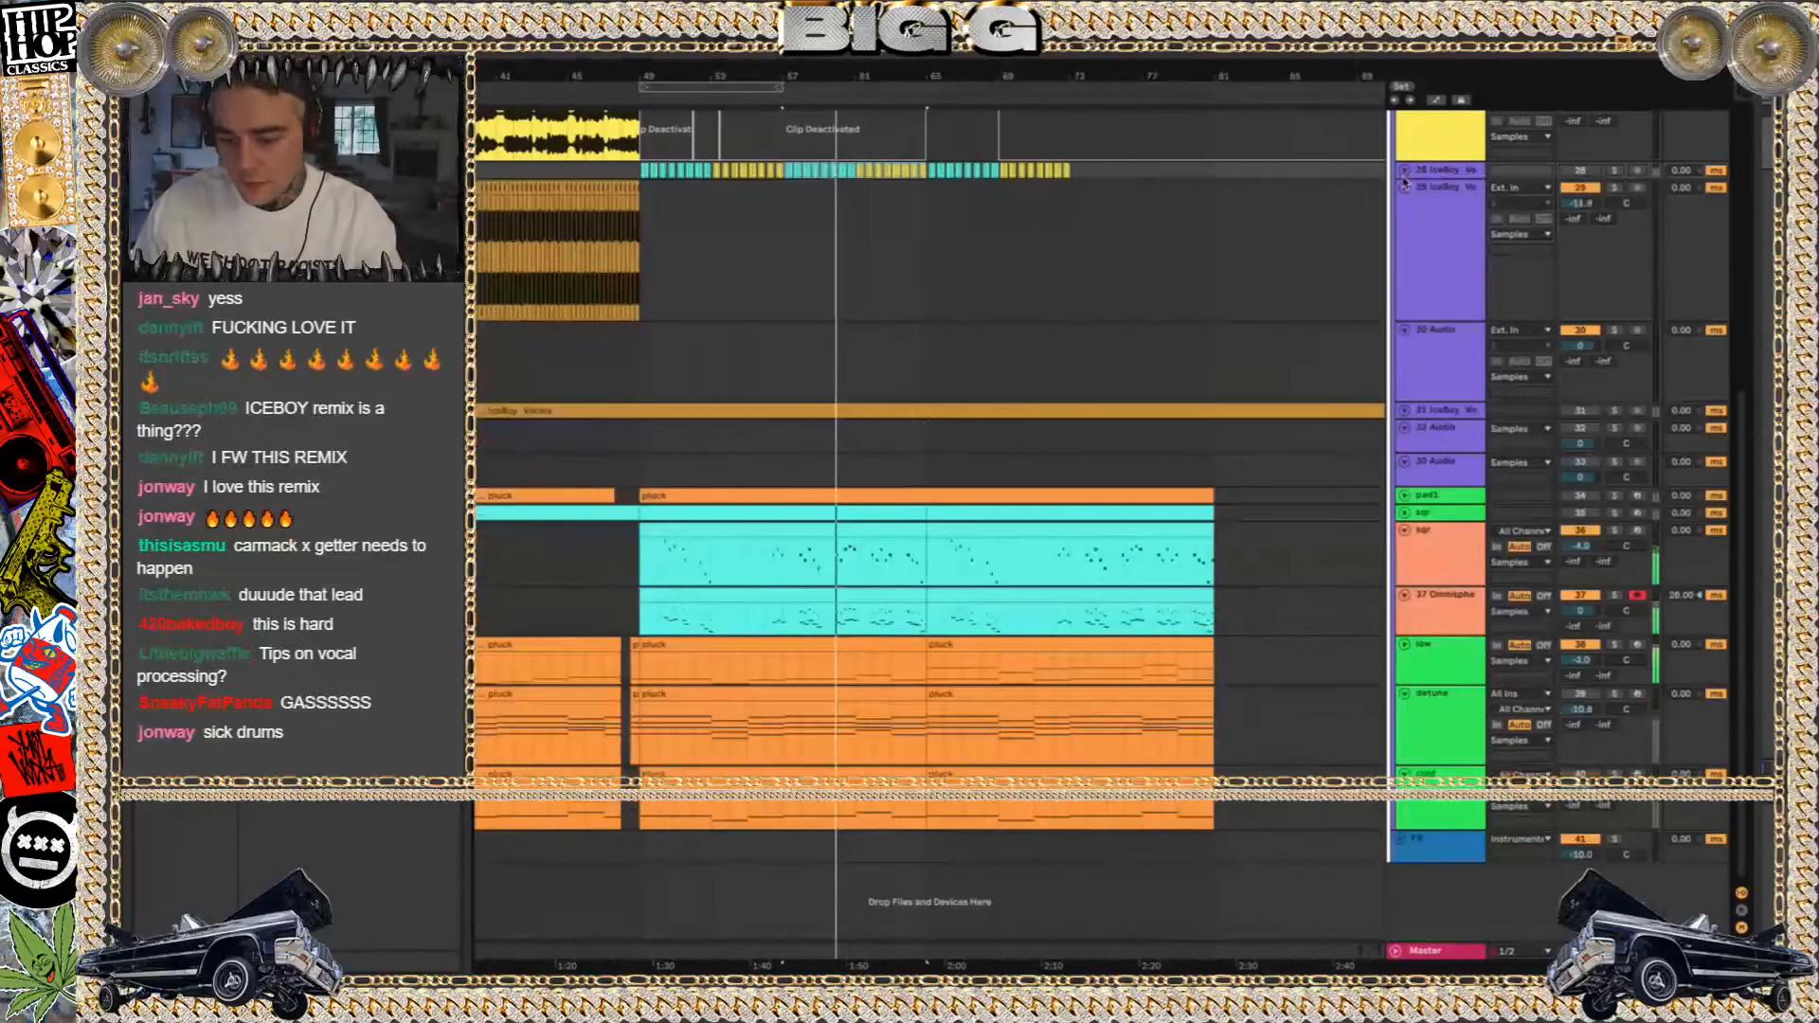
Select the clip section from bar 49 on sqr track 36 for a closer view of its notes
{"action": "scroll", "coordinate": [927, 429], "scroll_direction": "left", "scroll_amount": 3}
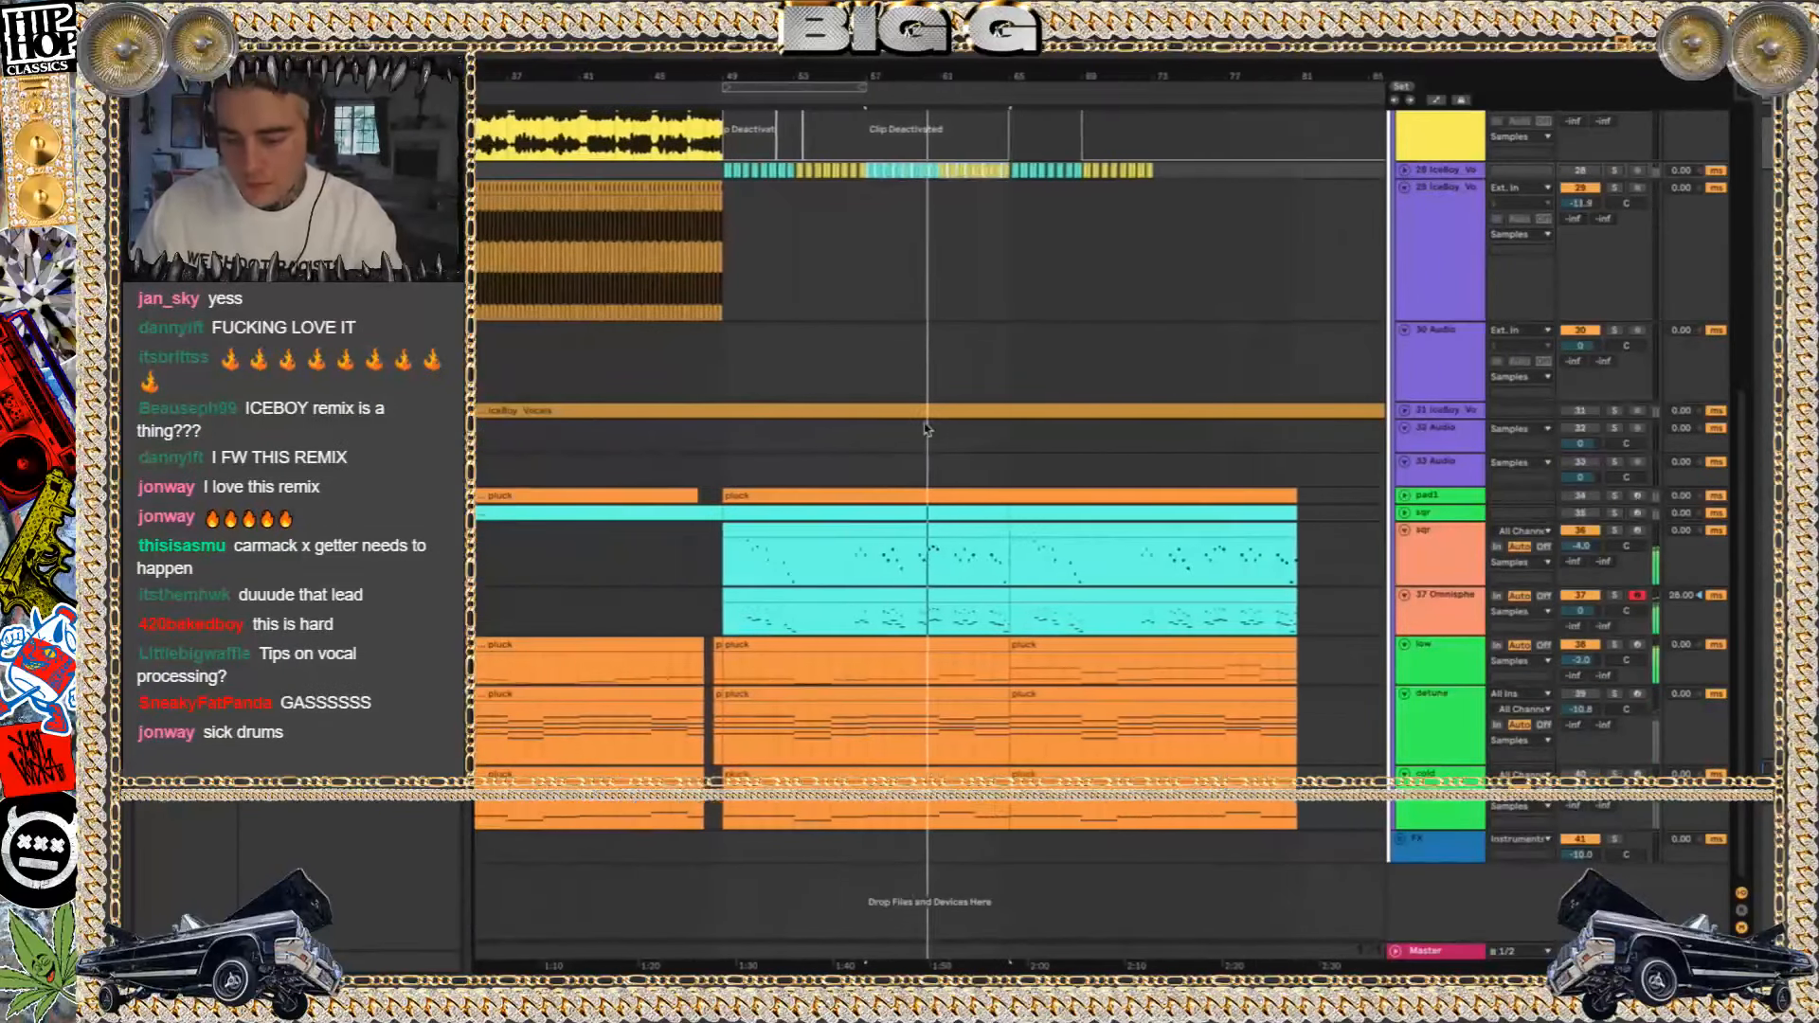
{"action": "left_click", "coordinate": [782, 534]}
{"action": "scroll", "coordinate": [781, 533], "scroll_direction": "down", "scroll_amount": 3}
{"action": "scroll", "coordinate": [782, 534], "scroll_direction": "up", "scroll_amount": 5}
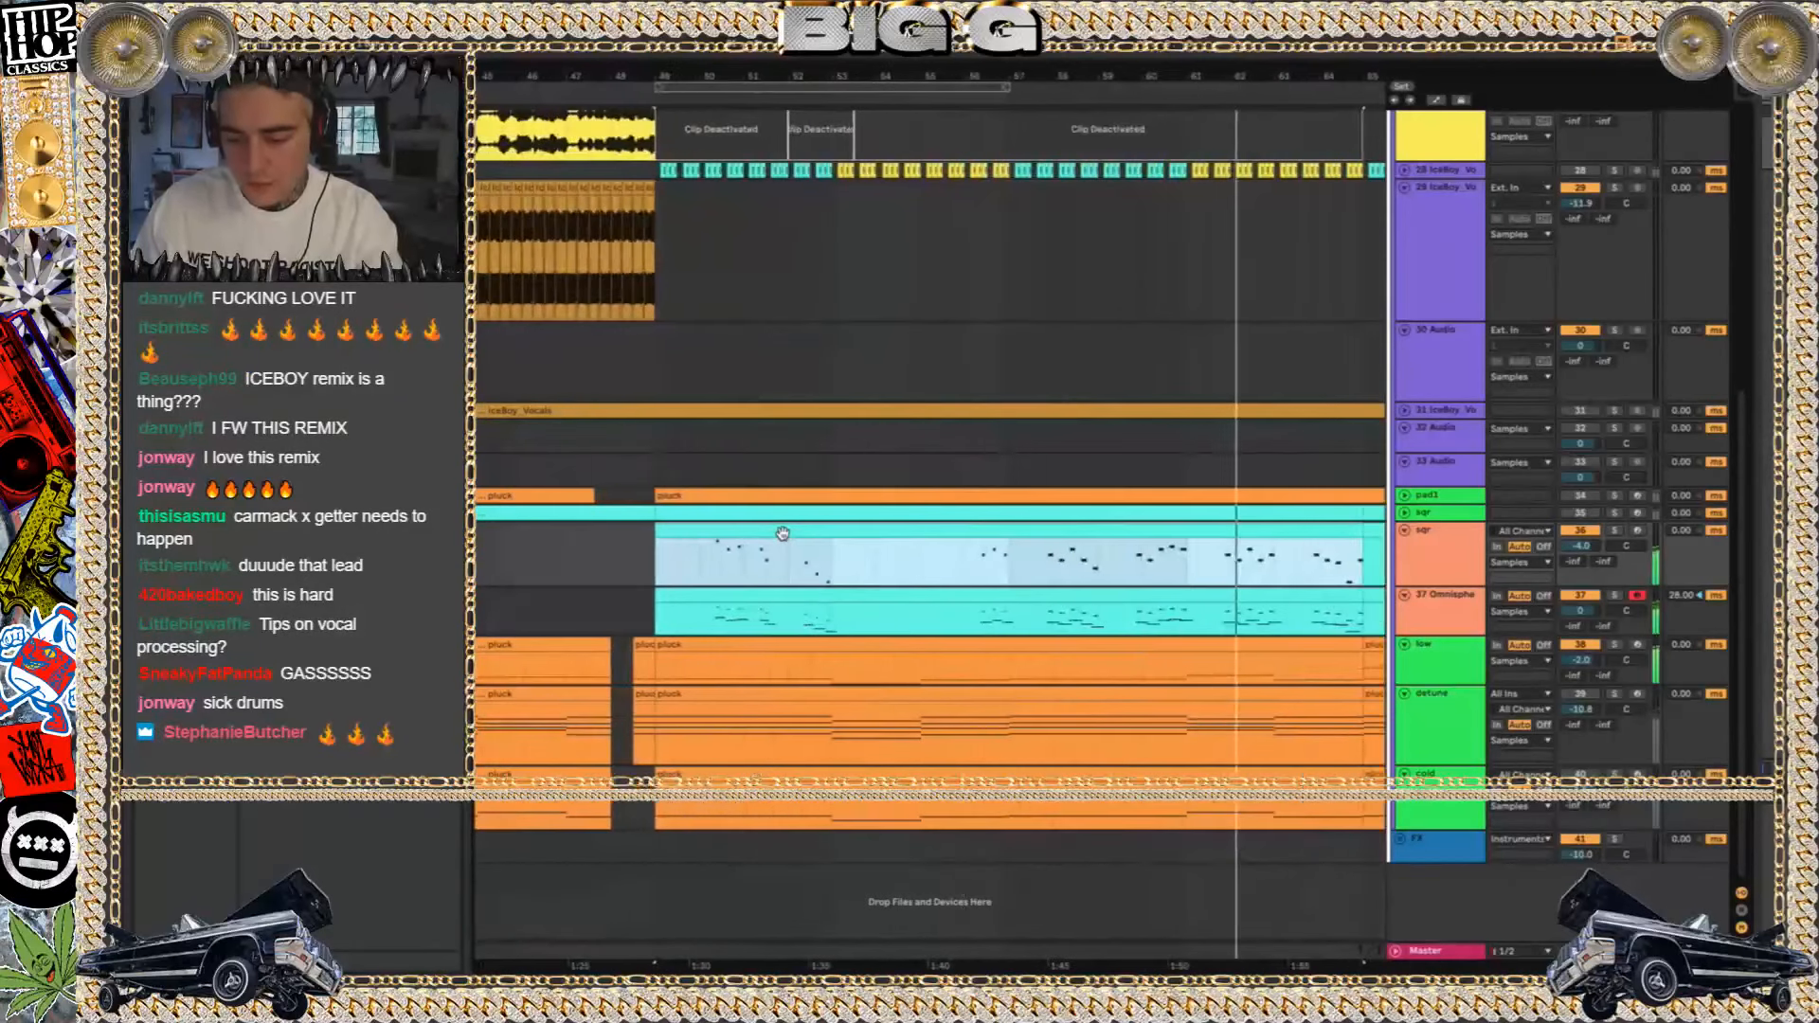
Display the Master track's device chain and hide the arrangement's In/Out and Track Delay sections
{"action": "double_click", "coordinate": [1426, 951]}
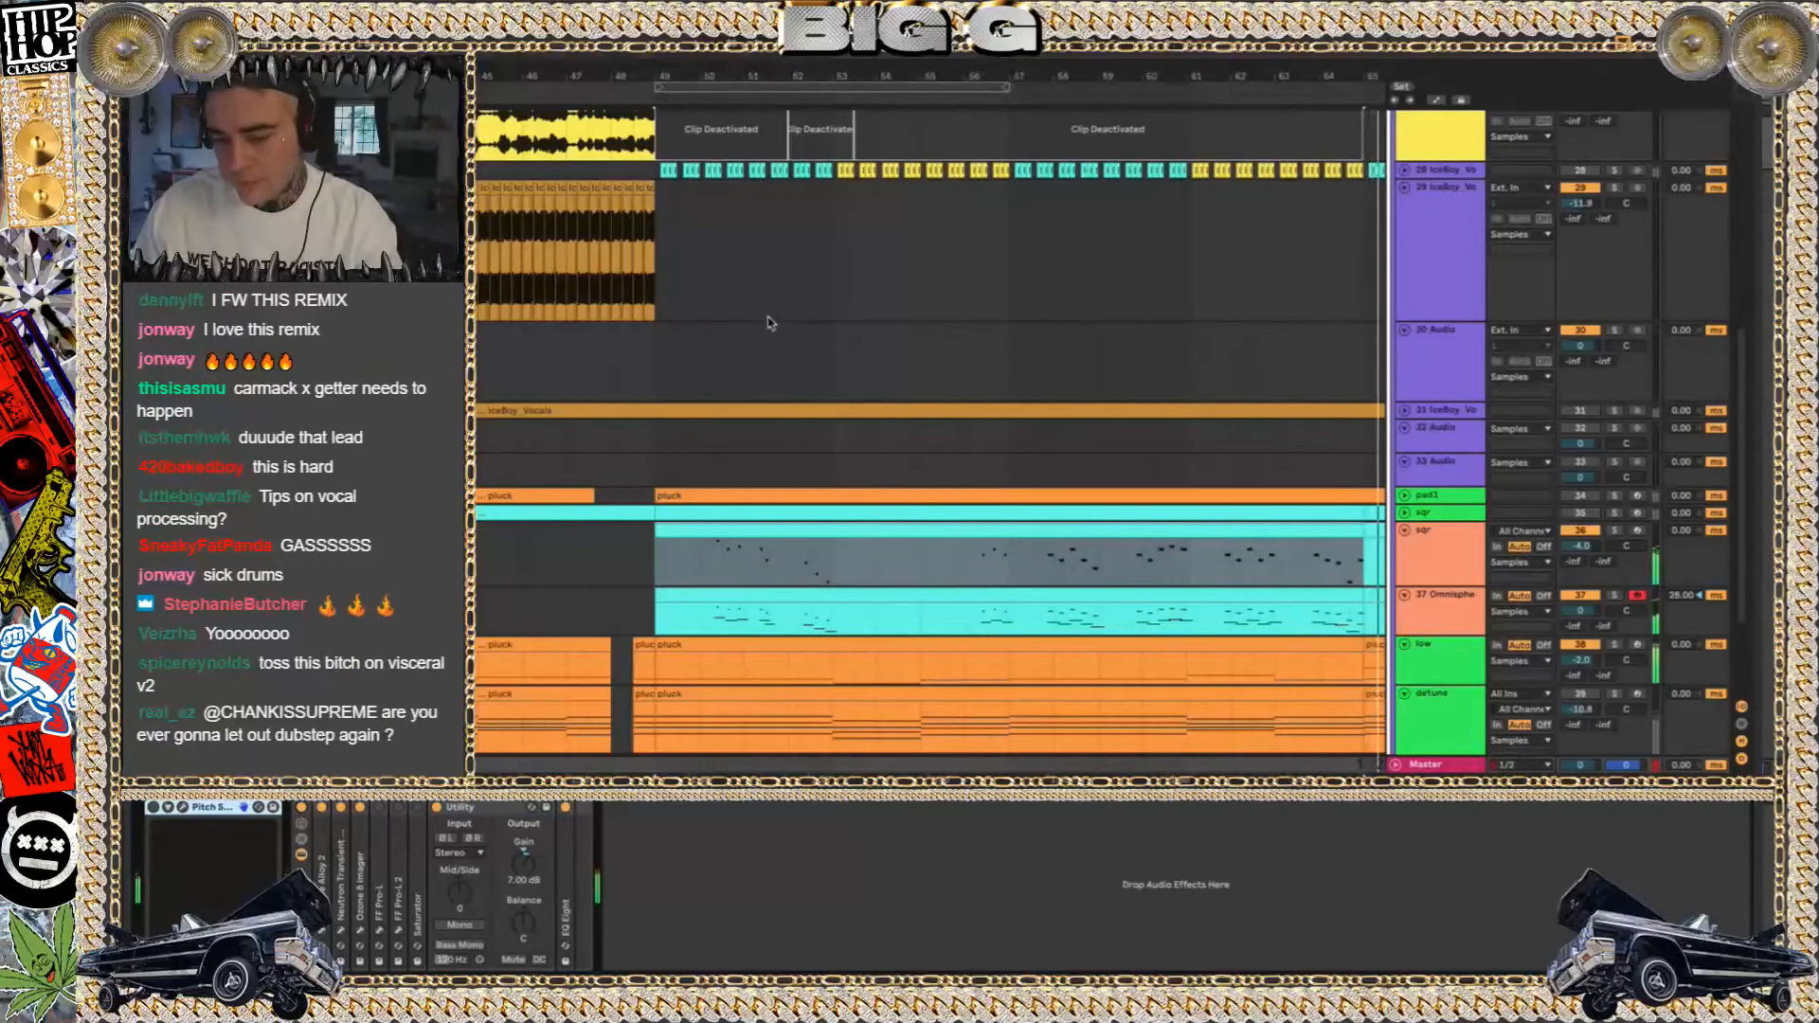
{"action": "left_click", "coordinate": [1742, 759]}
{"action": "left_click", "coordinate": [1741, 707]}
Examine the device chains of the low track's pluck clip from bar 49 and of track 29's chopped vocals near bar 45
{"action": "scroll", "coordinate": [1126, 550], "scroll_direction": "down", "scroll_amount": 5}
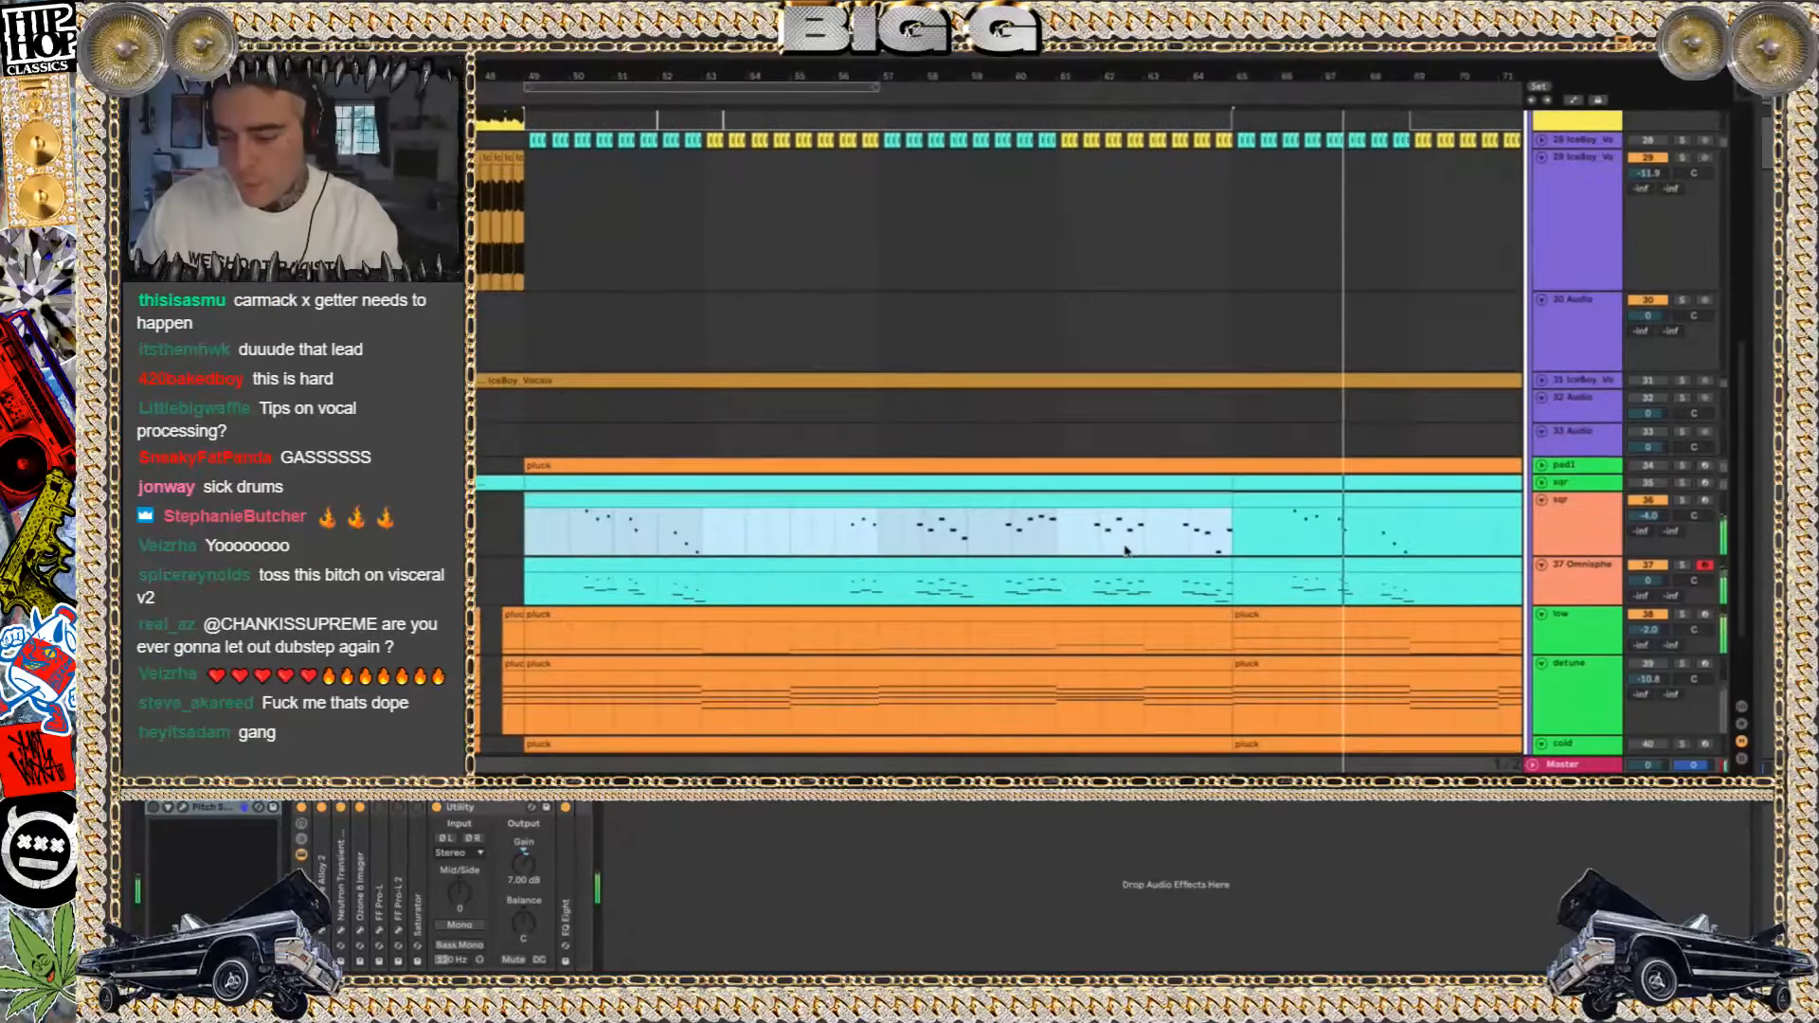
{"action": "scroll", "coordinate": [1125, 544], "scroll_direction": "left", "scroll_amount": 3}
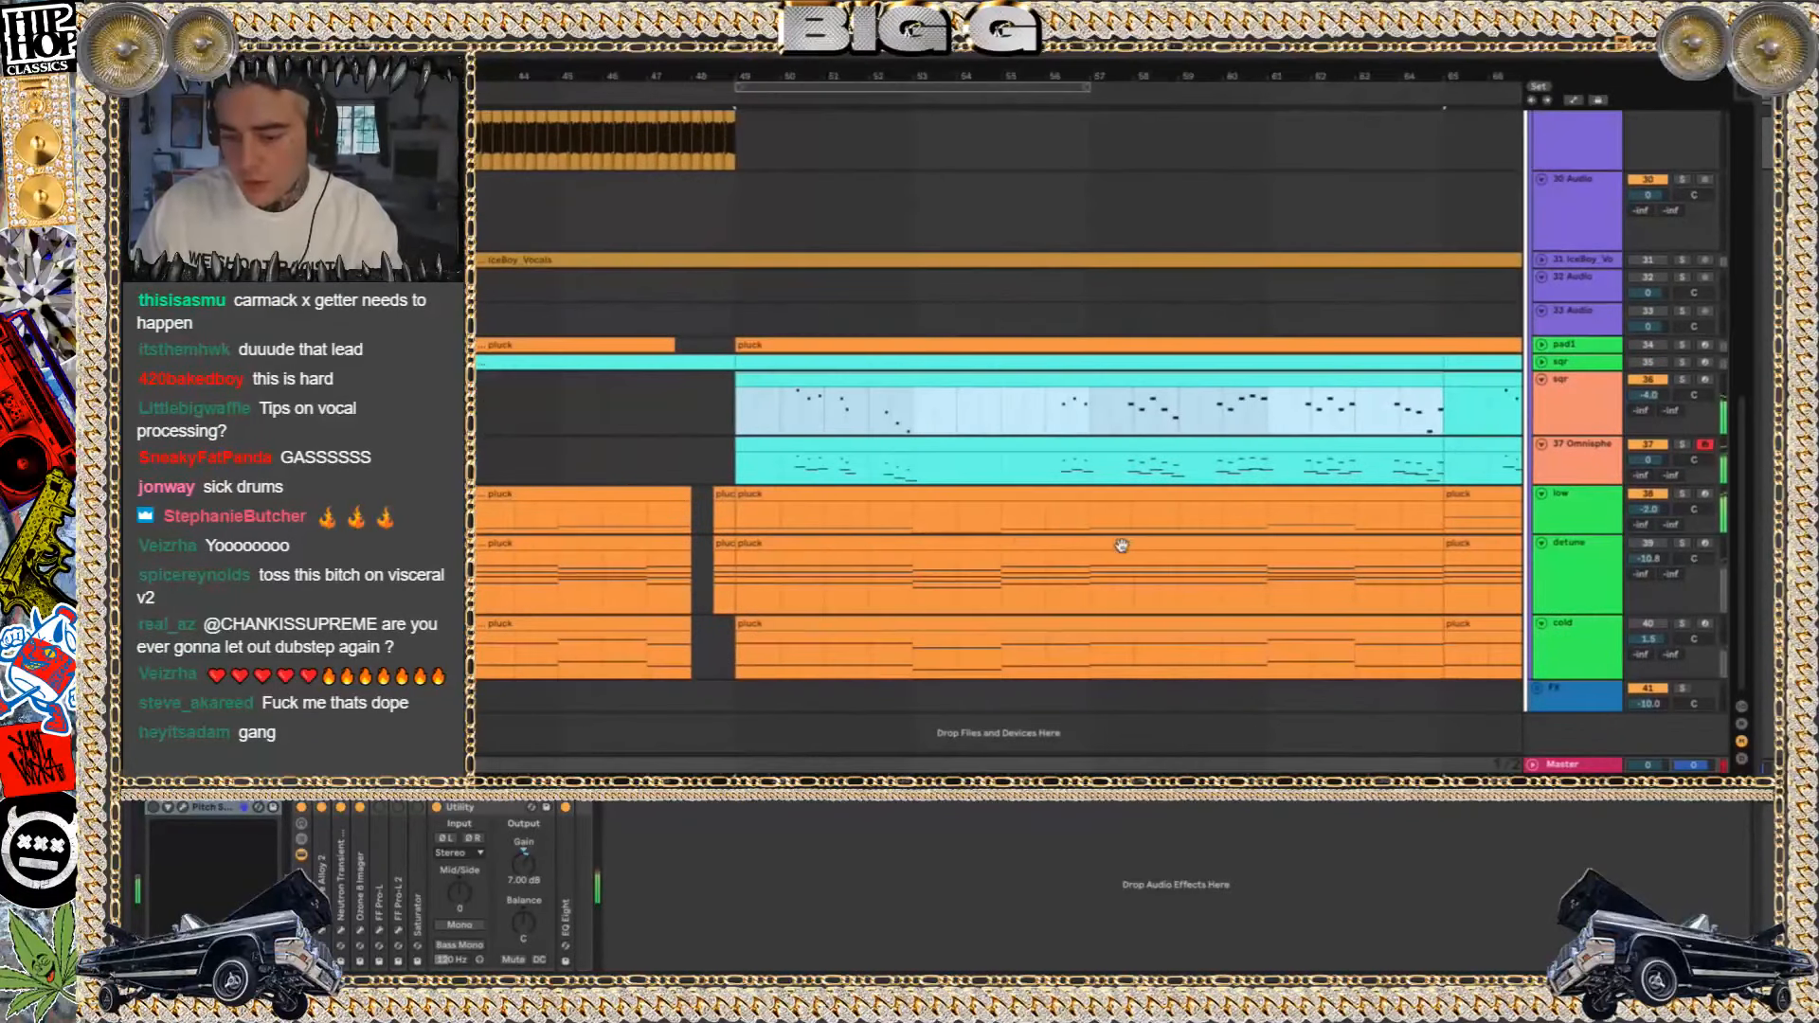
{"action": "left_click", "coordinate": [1124, 538]}
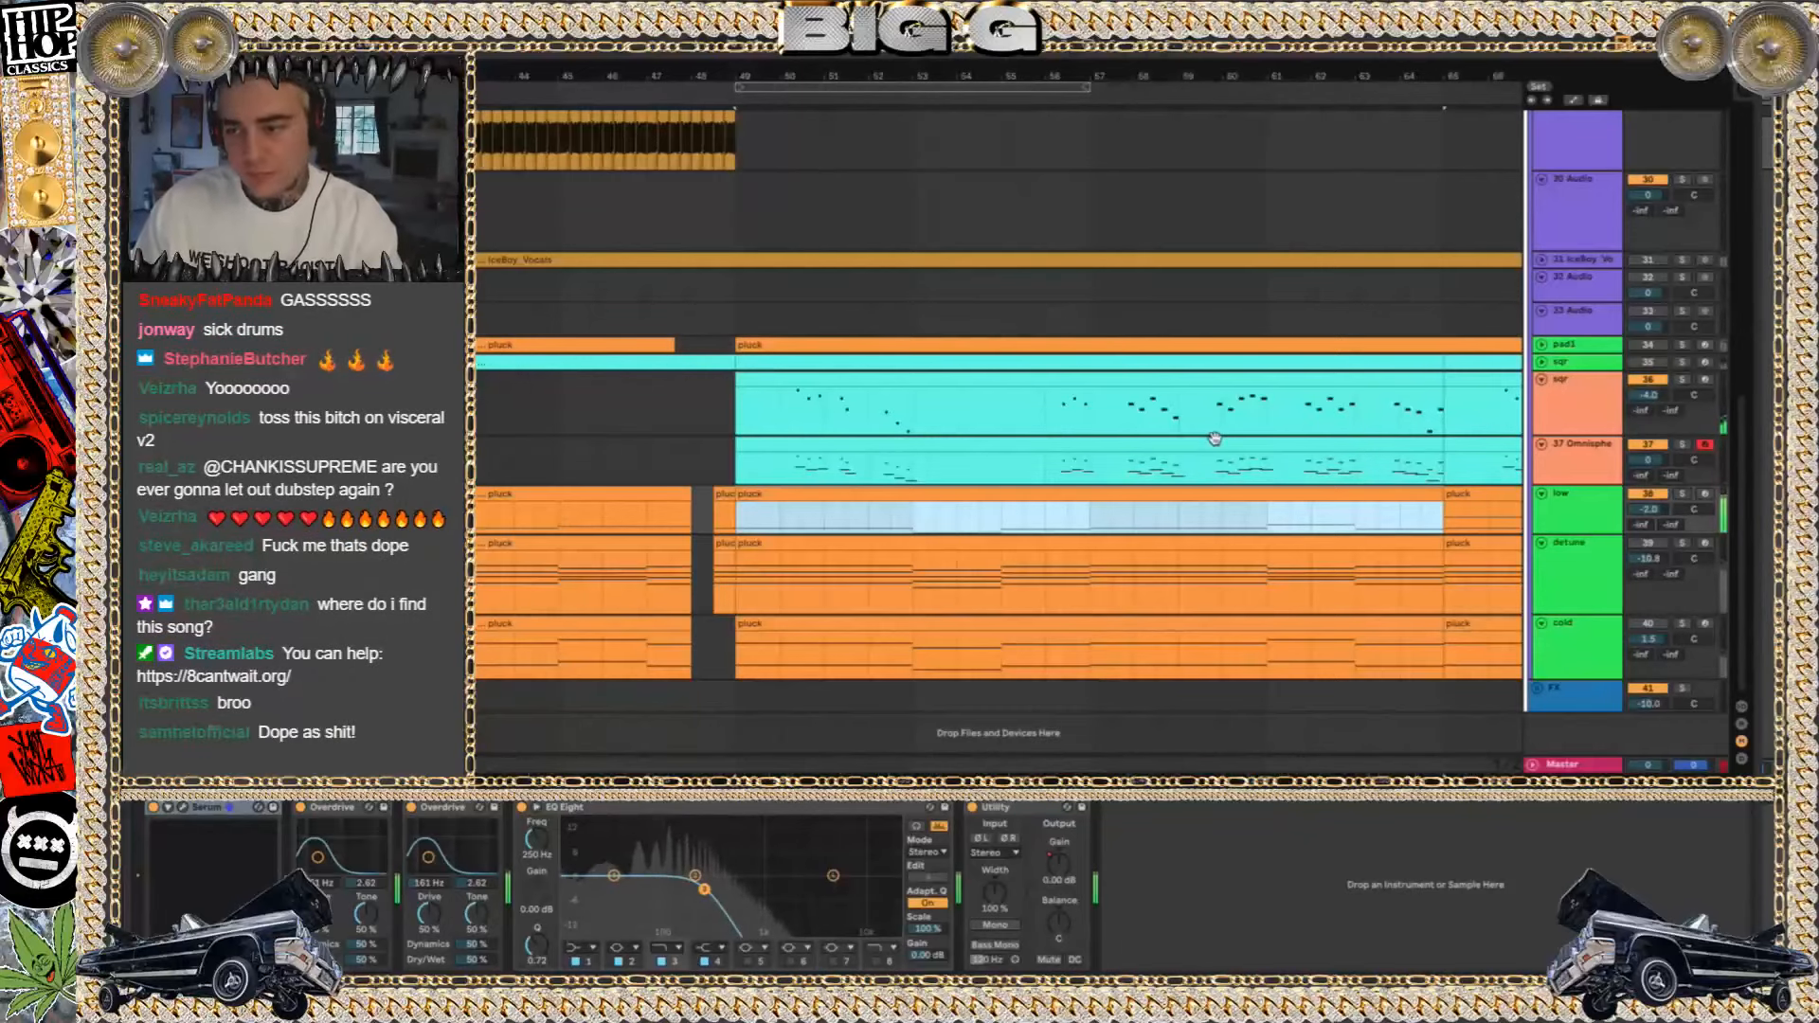
{"action": "scroll", "coordinate": [1215, 438], "scroll_direction": "up", "scroll_amount": 3}
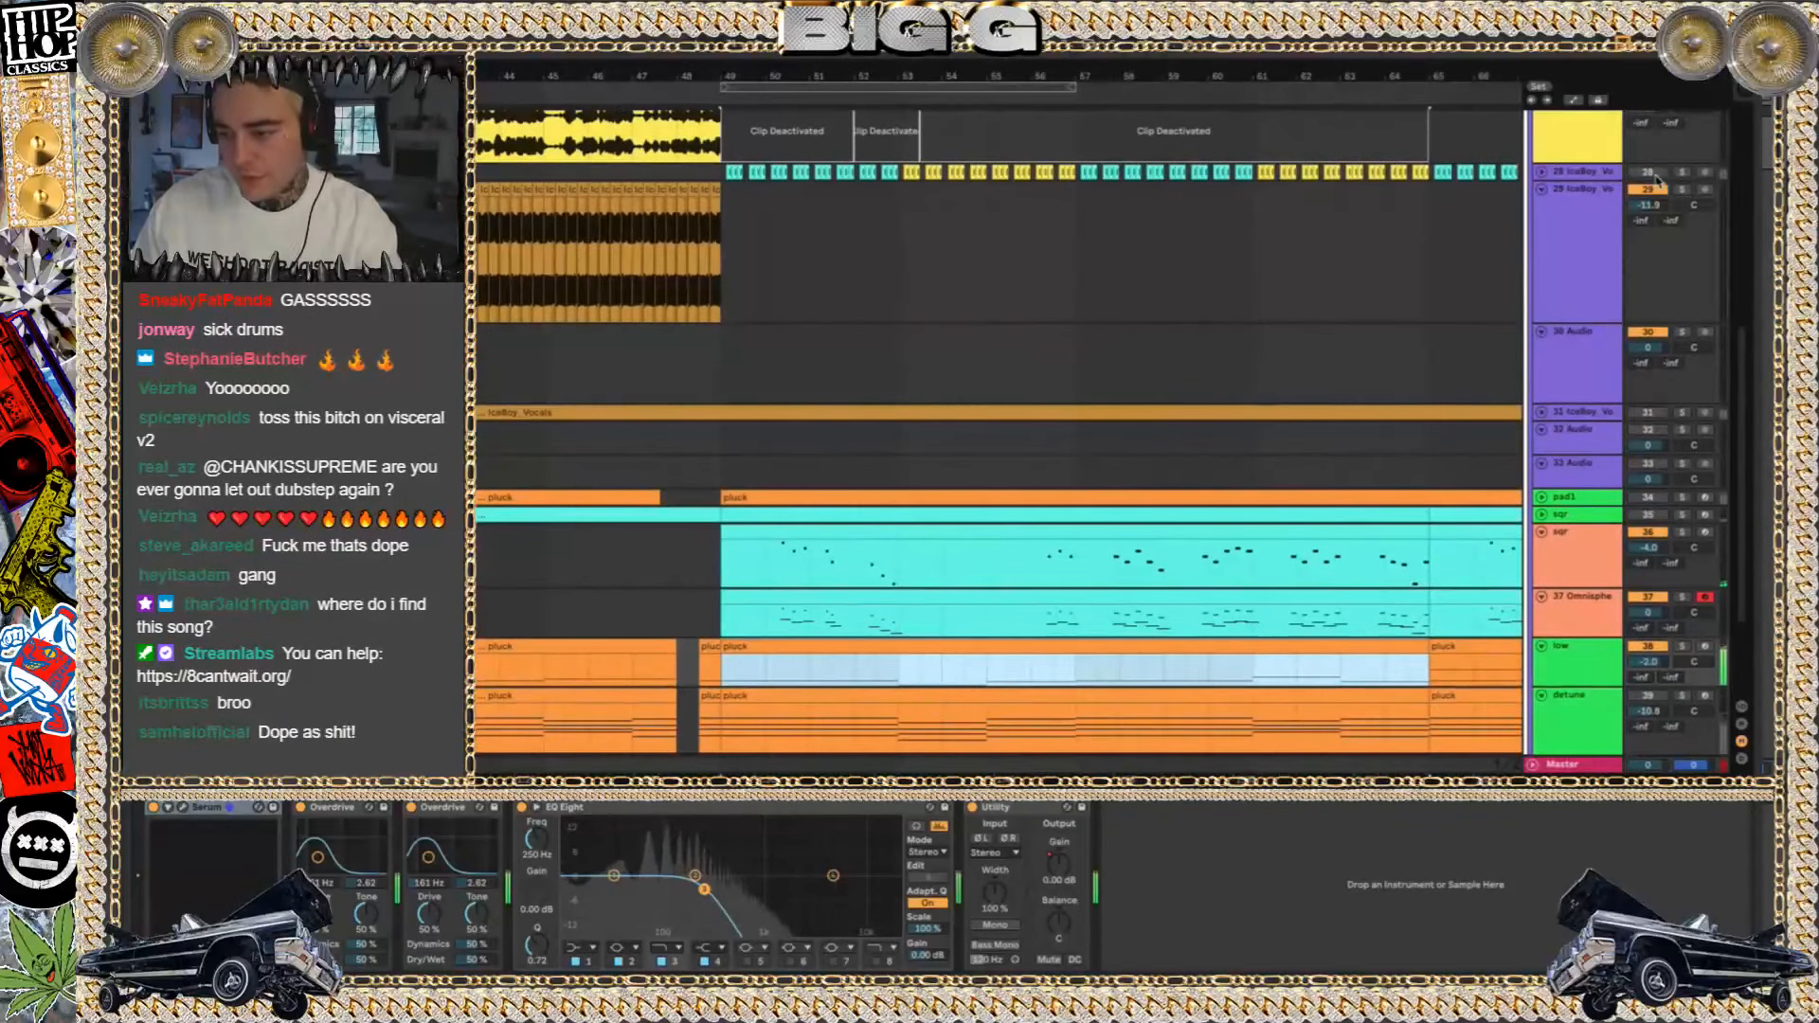
{"action": "left_click", "coordinate": [1649, 172]}
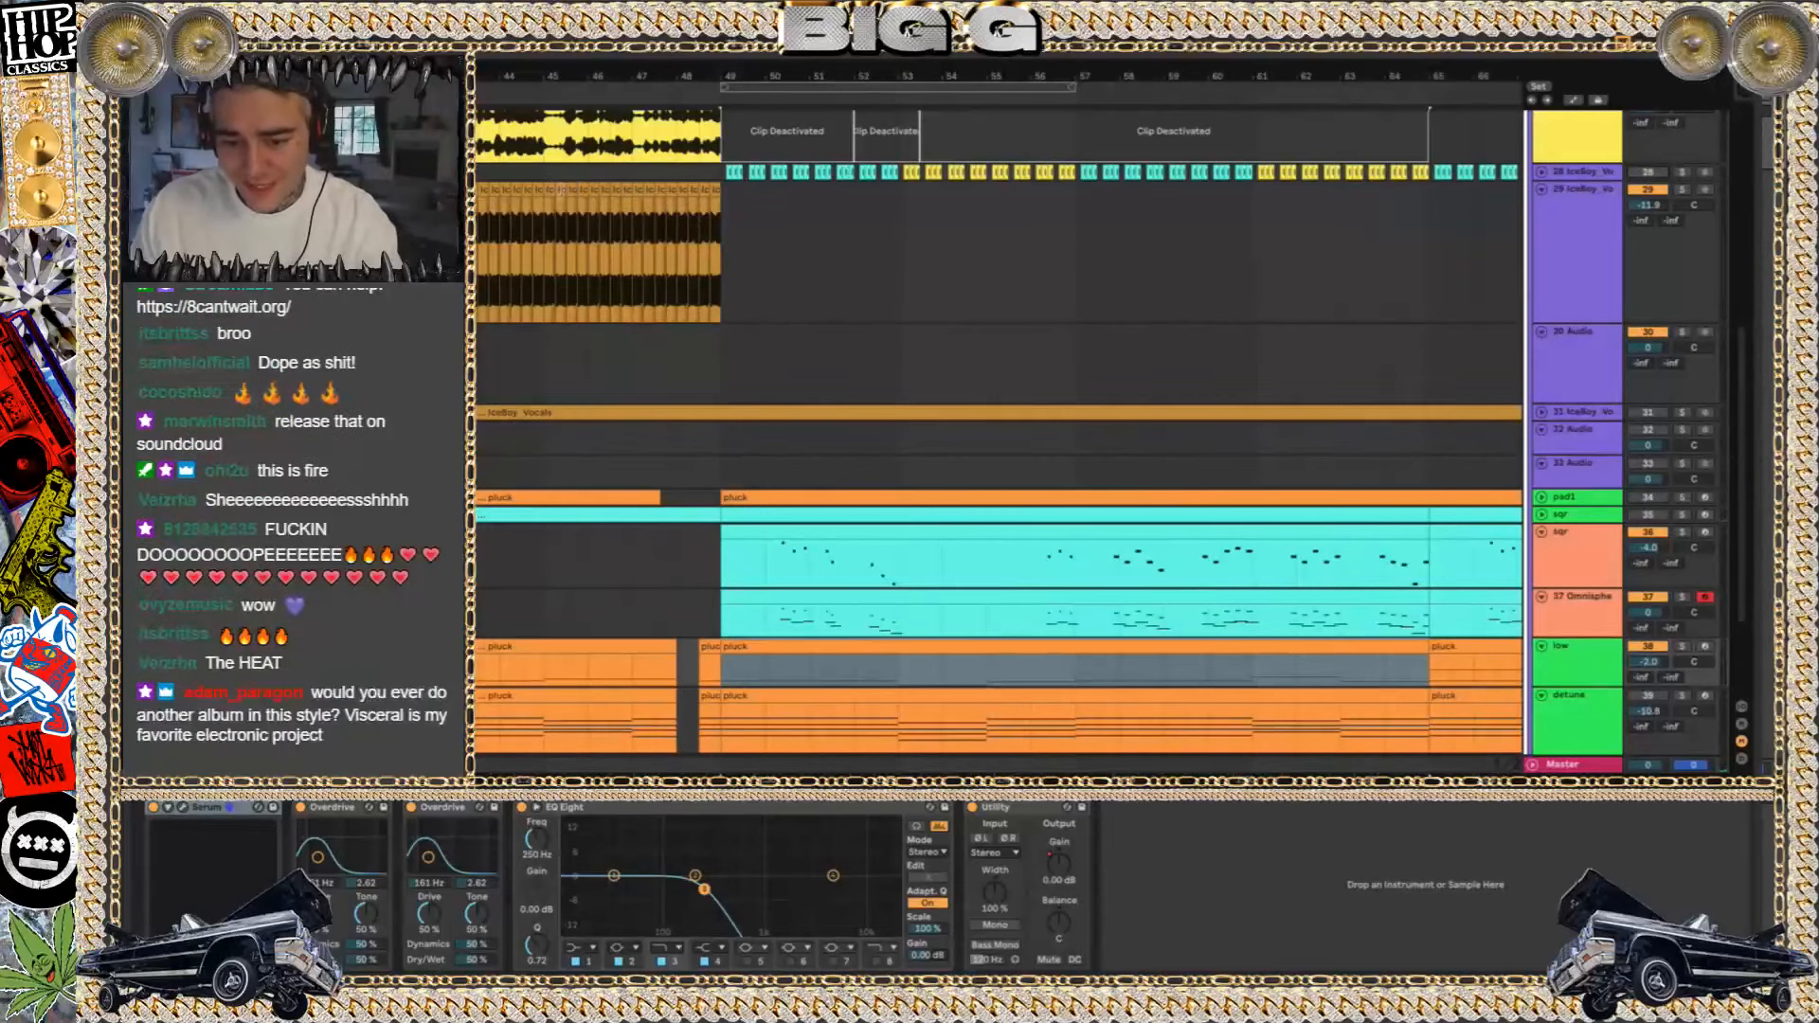
{"action": "left_click", "coordinate": [550, 188]}
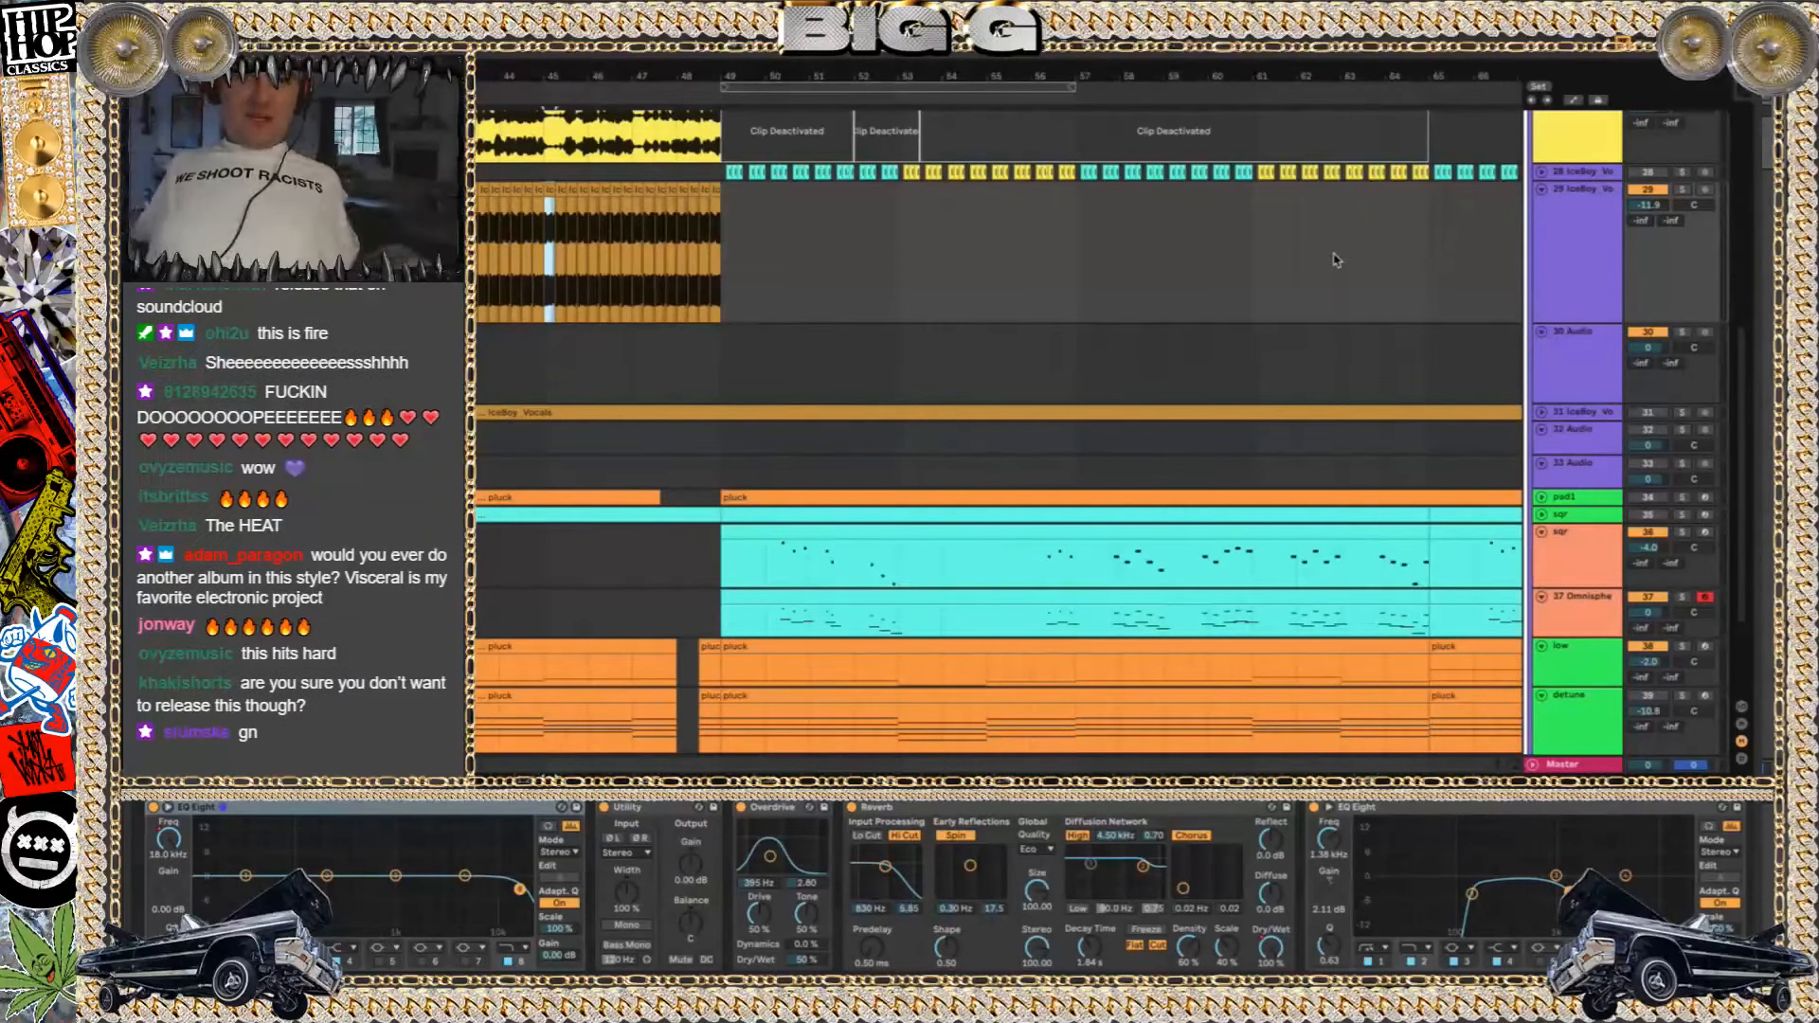
Unfold the drums group and play the drop from bar 49
{"action": "scroll", "coordinate": [834, 220], "scroll_direction": "up", "scroll_amount": 5}
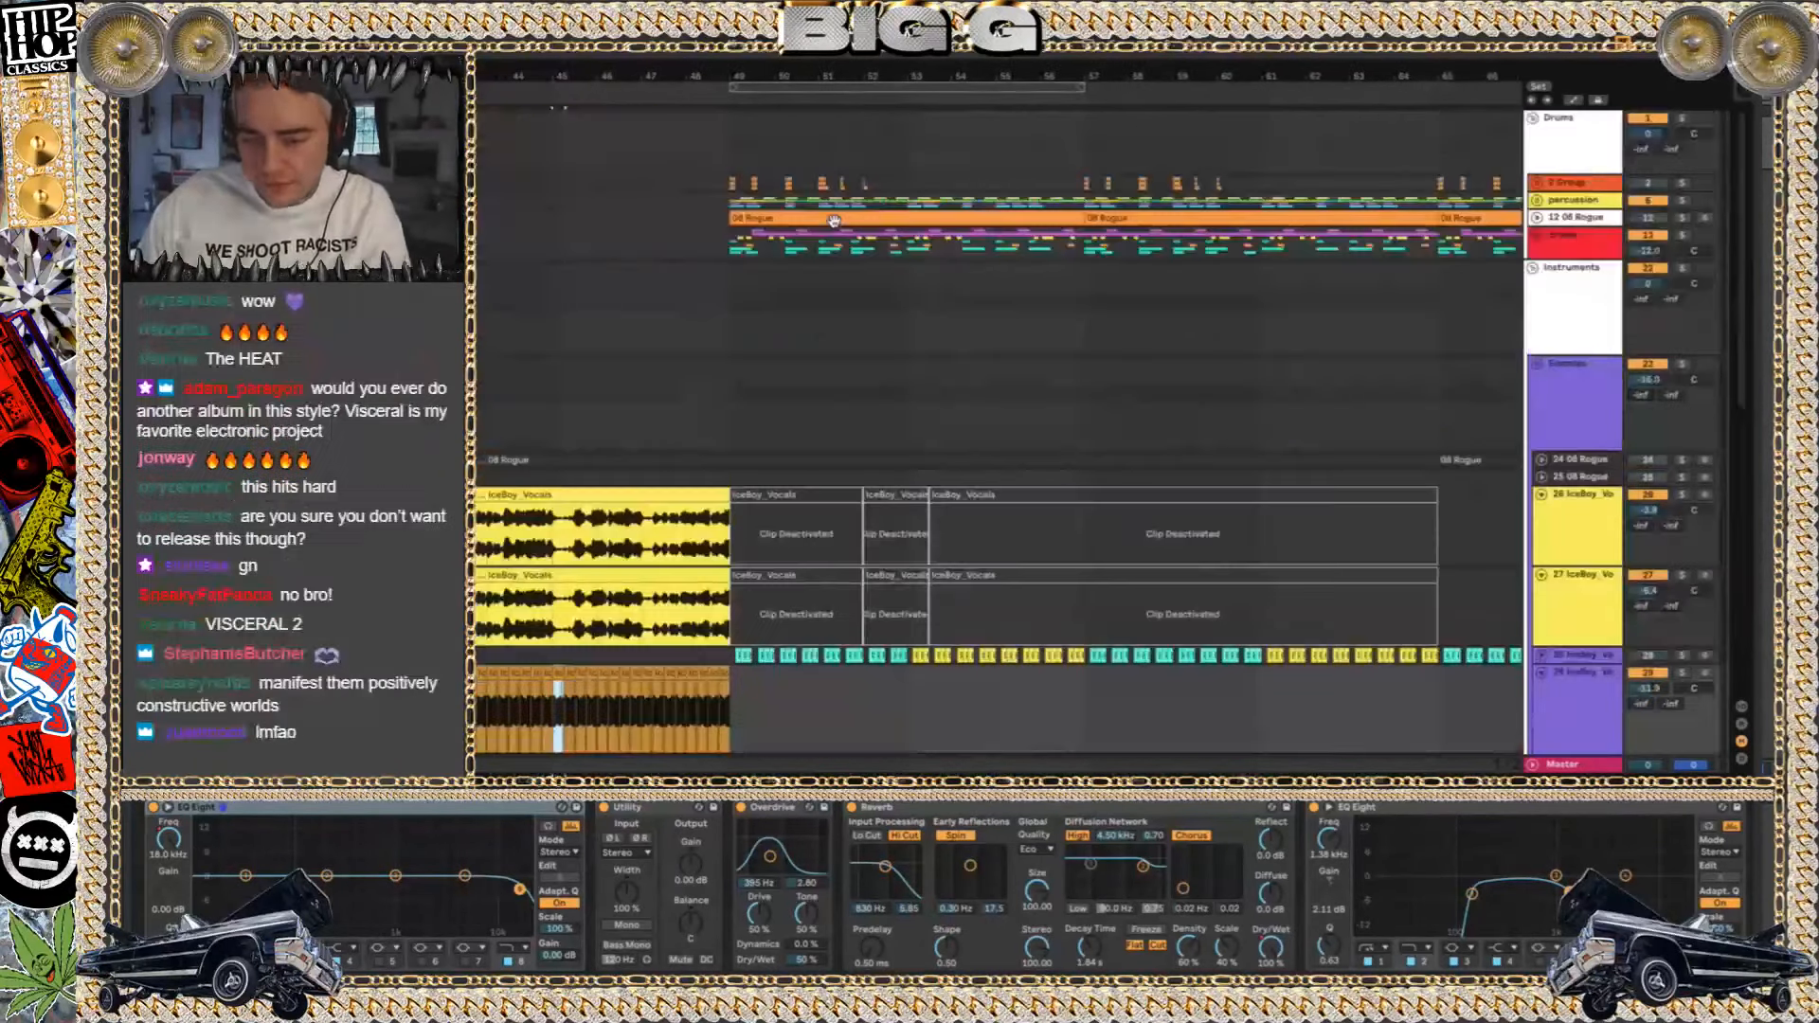
{"action": "left_click", "coordinate": [1535, 234]}
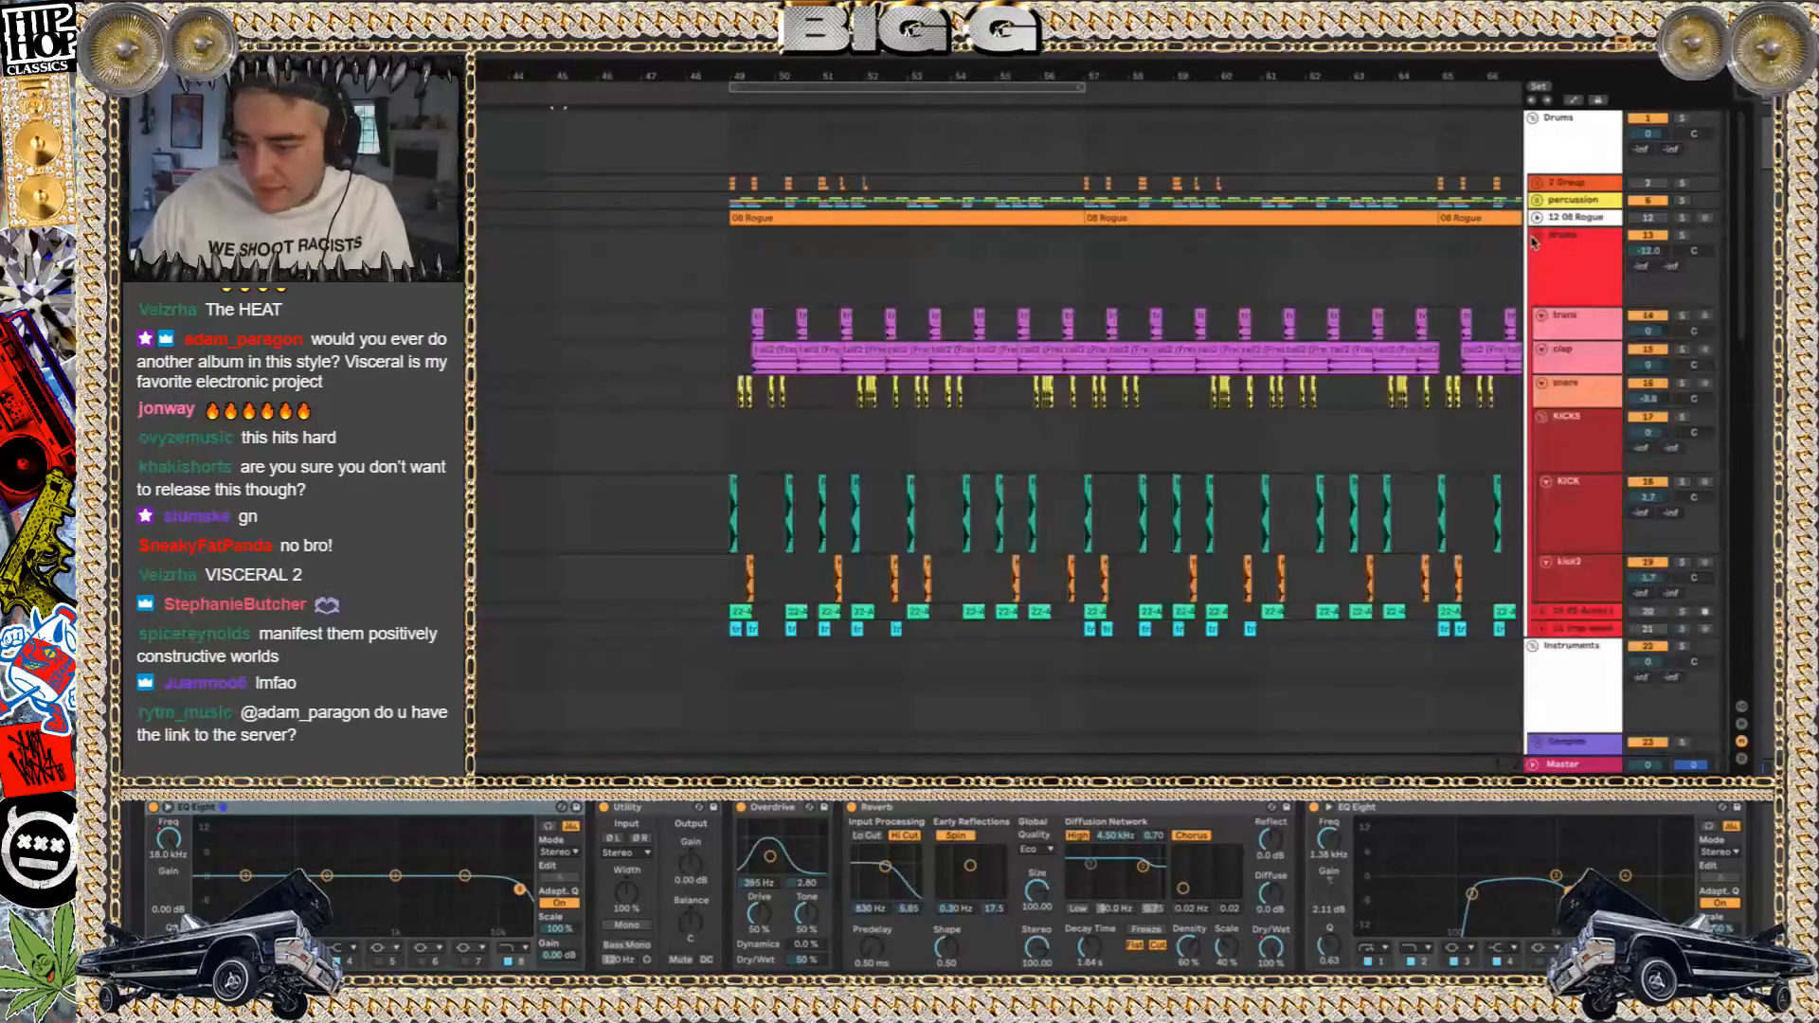
{"action": "left_click", "coordinate": [735, 275]}
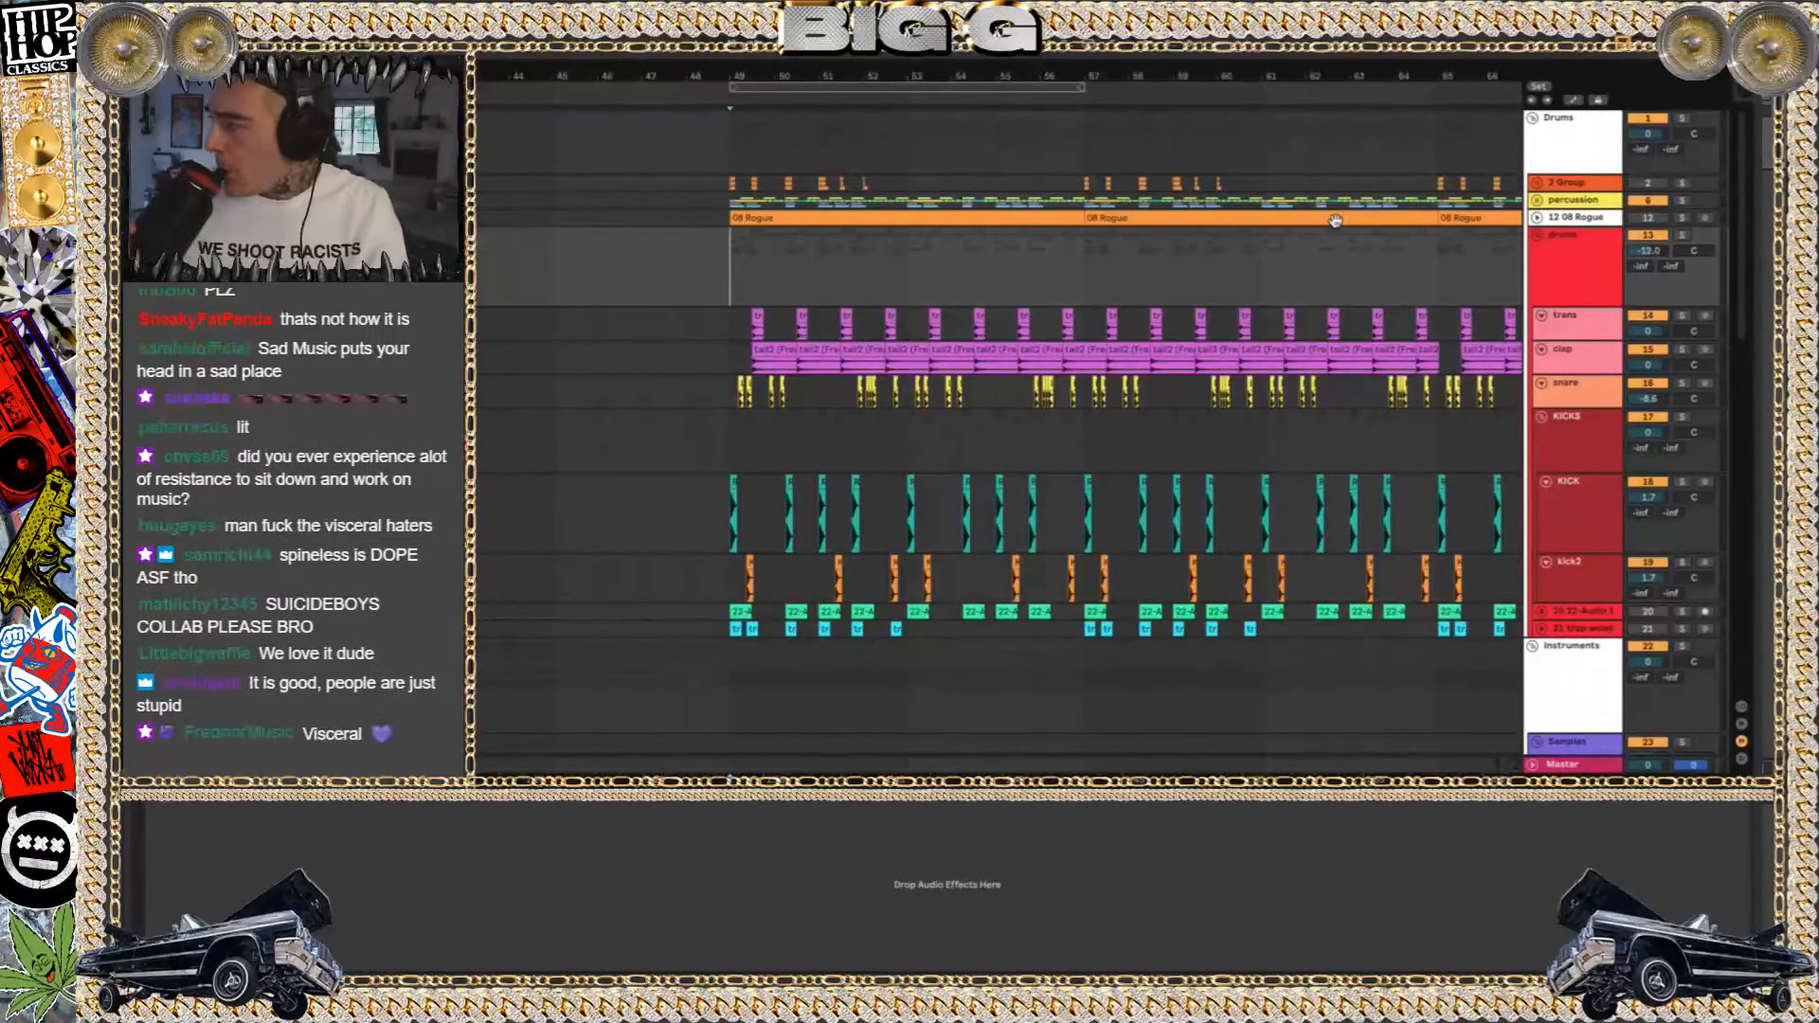
{"action": "key", "text": "space"}
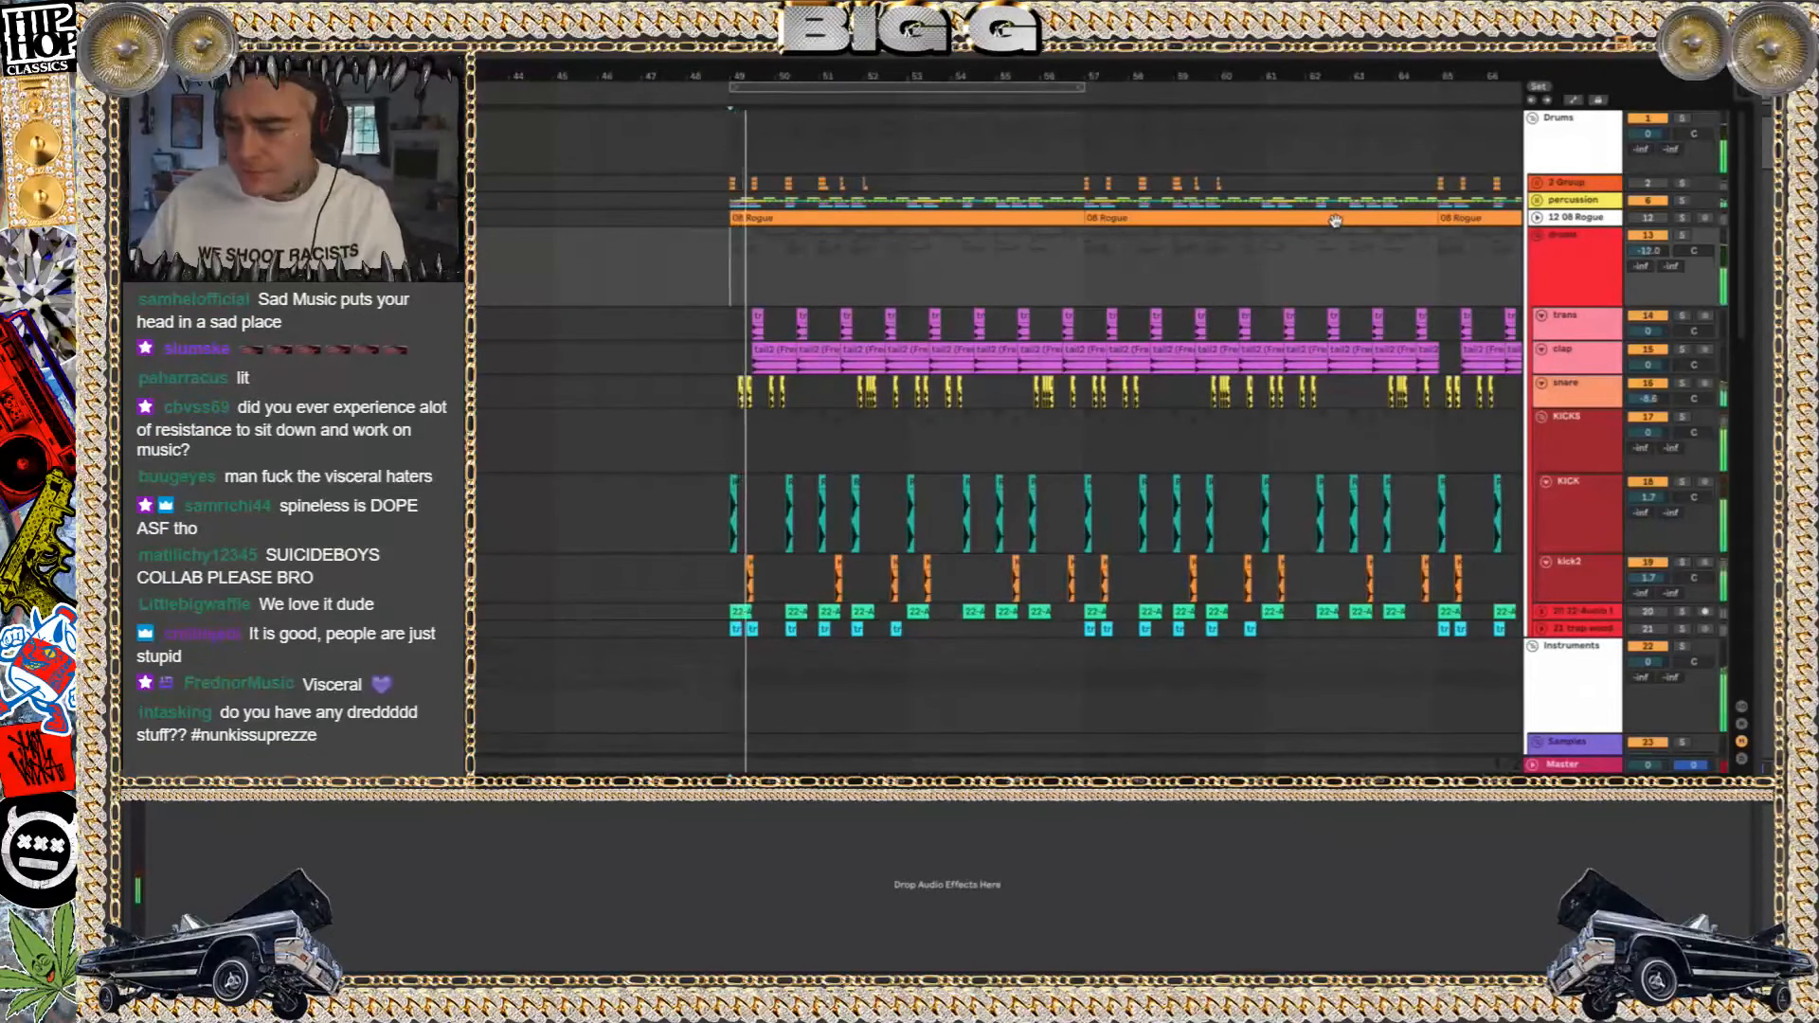
Solo the drums and percussion groups during playback and unfold the percussion group to examine its clips
{"action": "left_click", "coordinate": [1685, 236]}
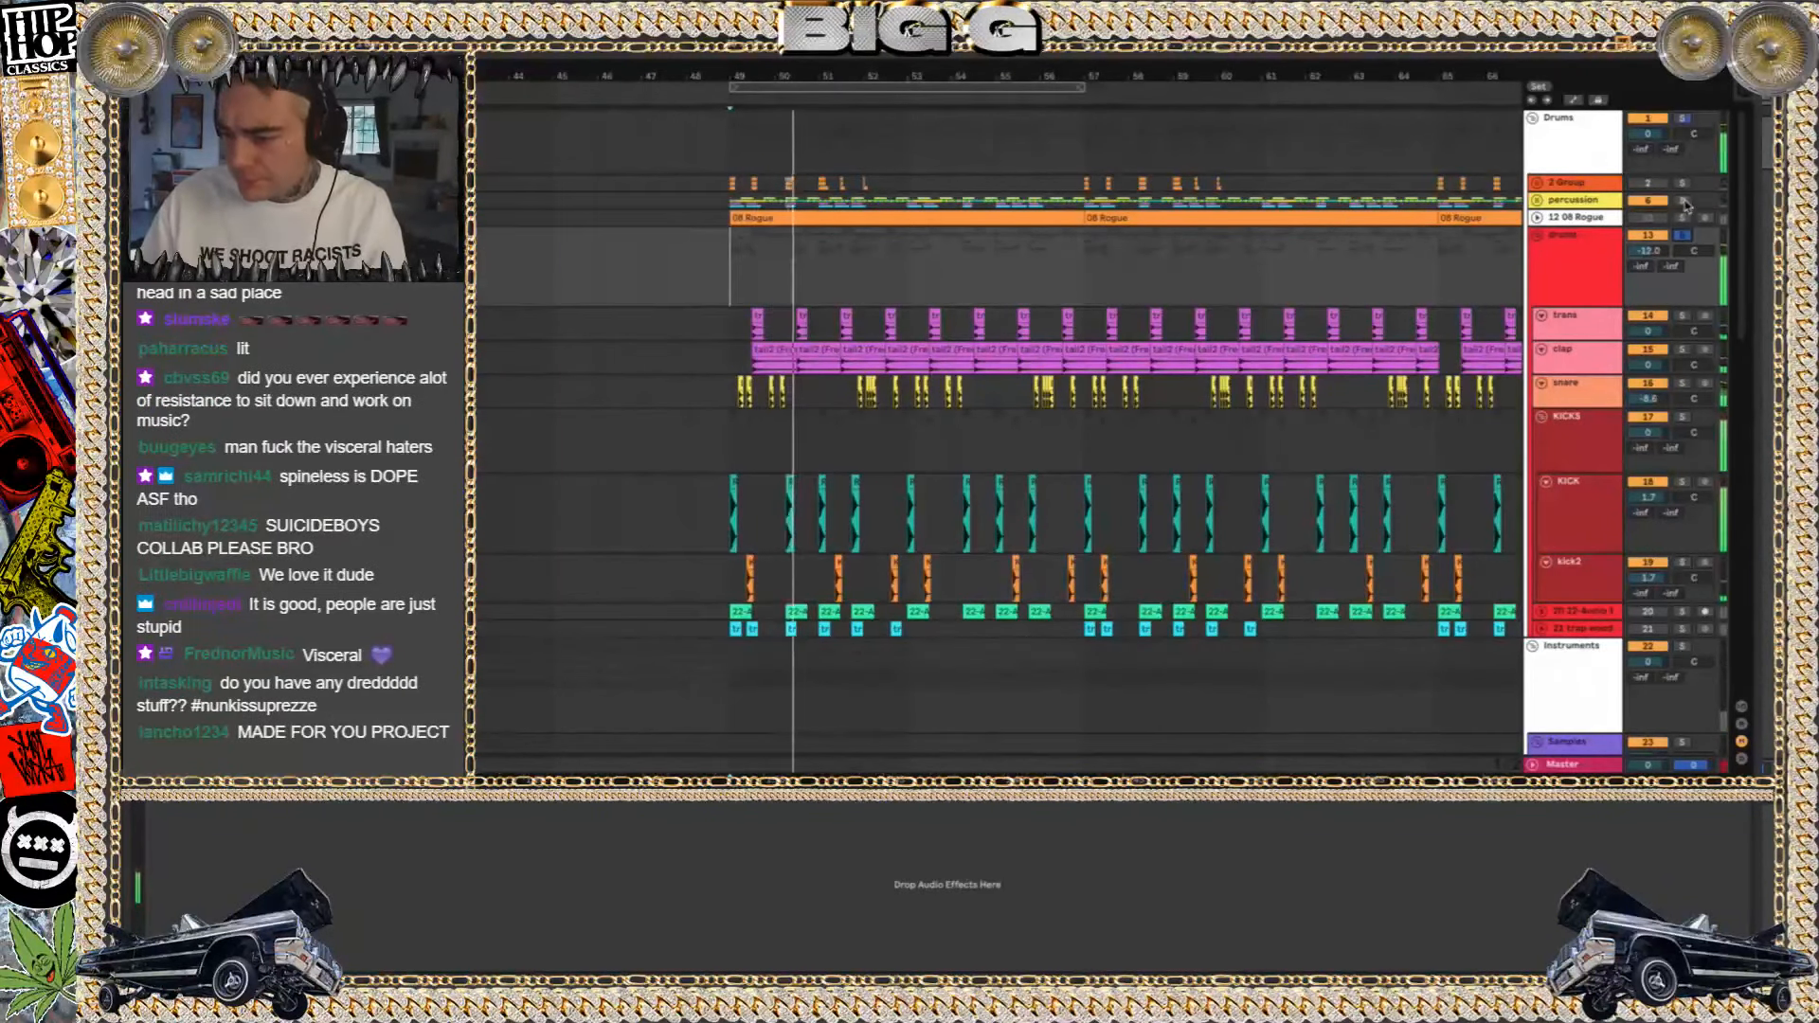
{"action": "left_click", "coordinate": [1686, 201]}
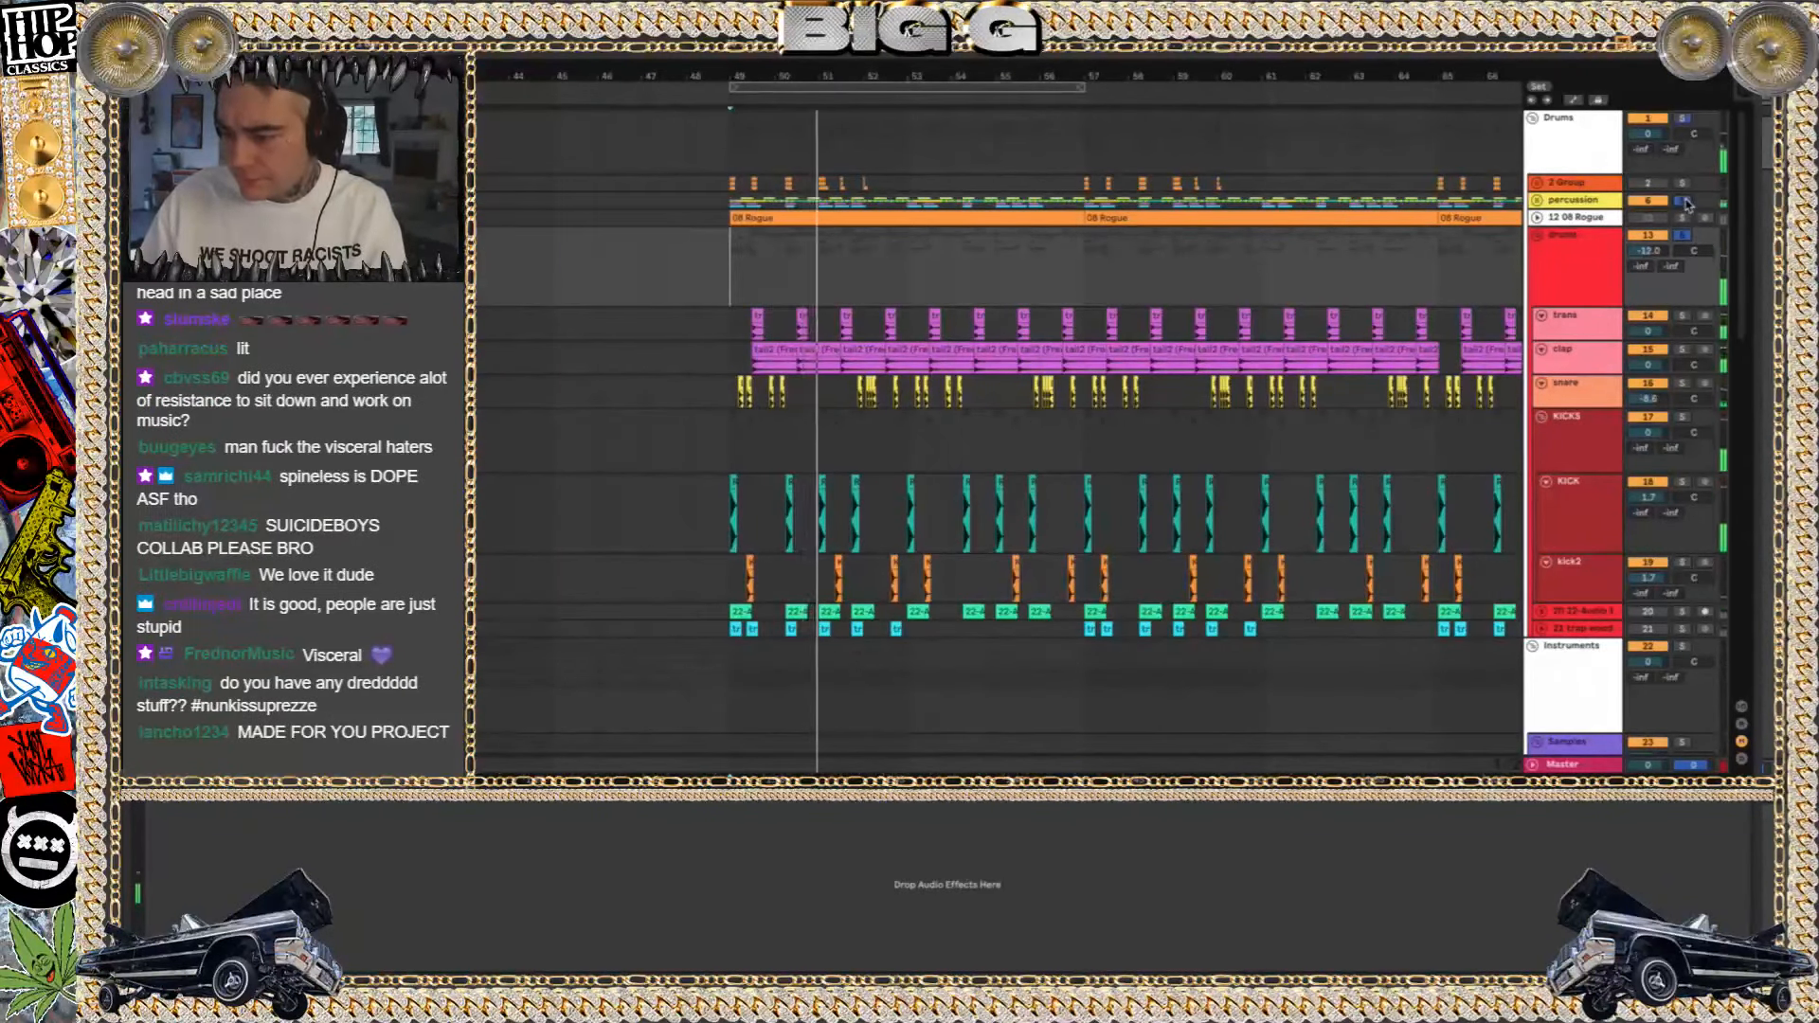
{"action": "left_click", "coordinate": [1537, 200]}
{"action": "scroll", "coordinate": [808, 329], "scroll_direction": "down", "scroll_amount": 3}
{"action": "scroll", "coordinate": [808, 329], "scroll_direction": "up", "scroll_amount": 7}
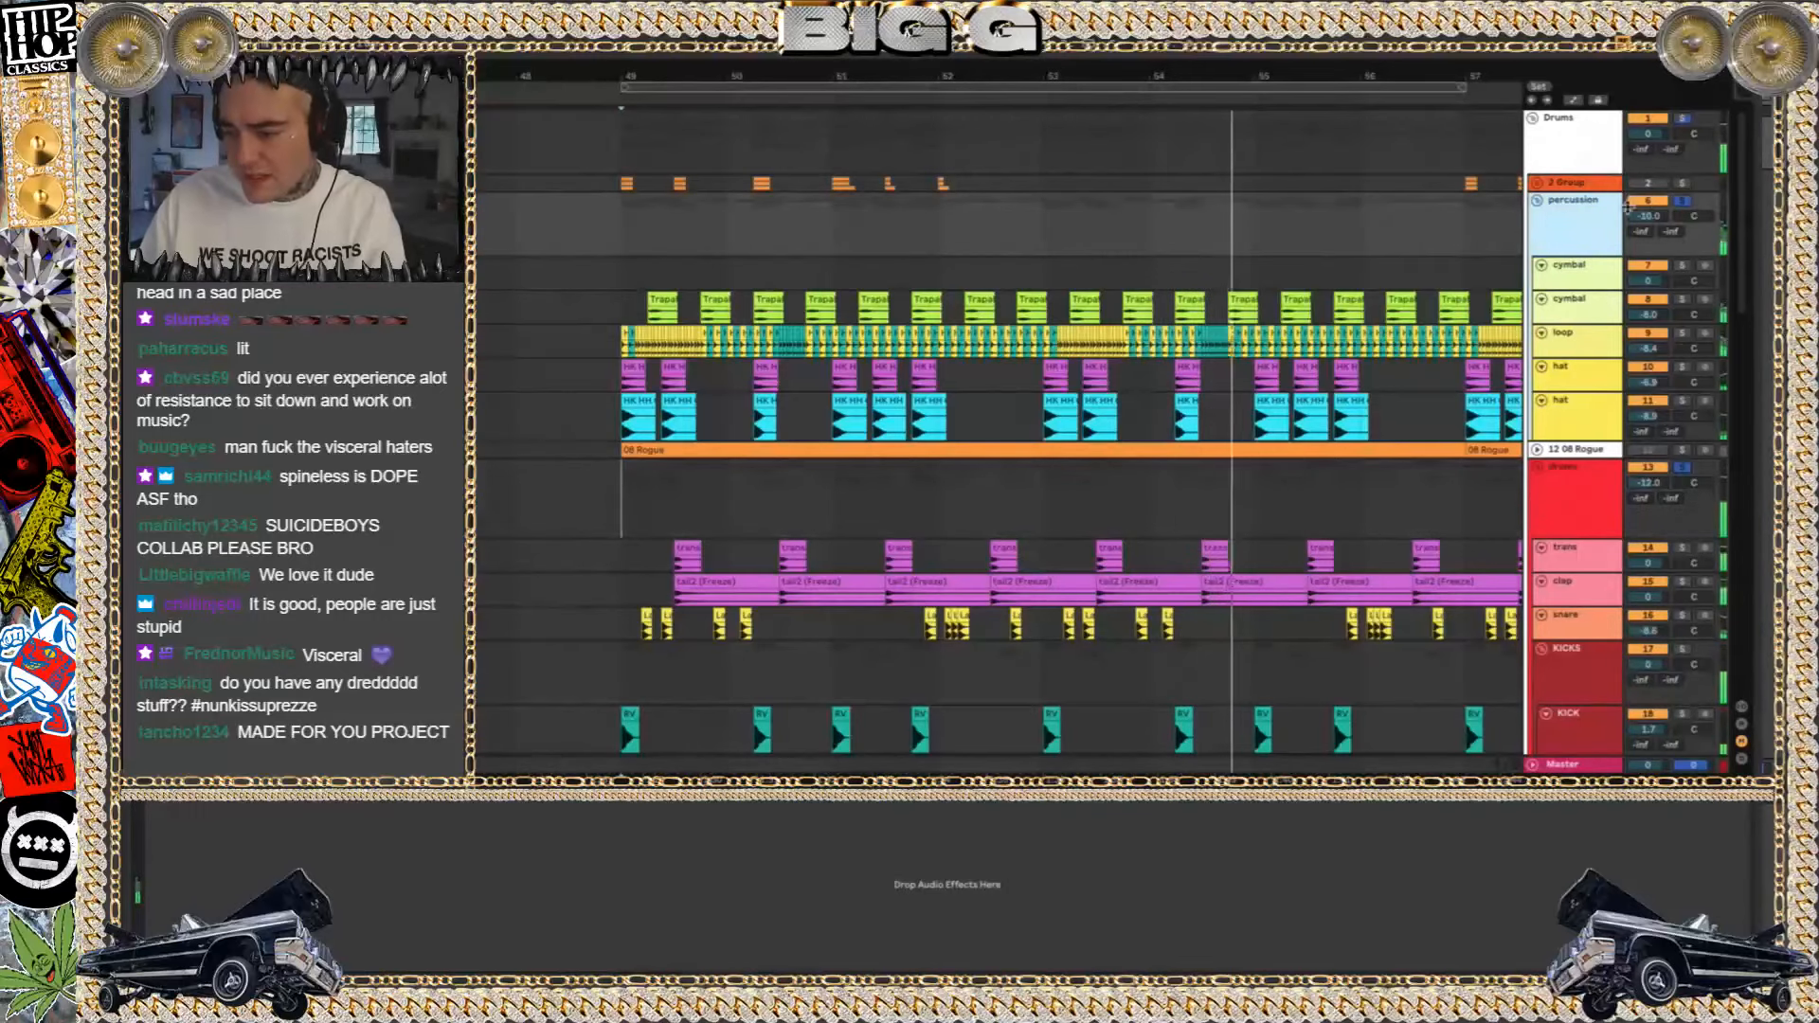
Fold the percussion group and play the 2 Group track in solo from bar 49
{"action": "left_click", "coordinate": [1537, 200]}
{"action": "left_click", "coordinate": [641, 180]}
{"action": "left_click", "coordinate": [1683, 186]}
{"action": "key", "text": "space"}
{"action": "key", "text": "space"}
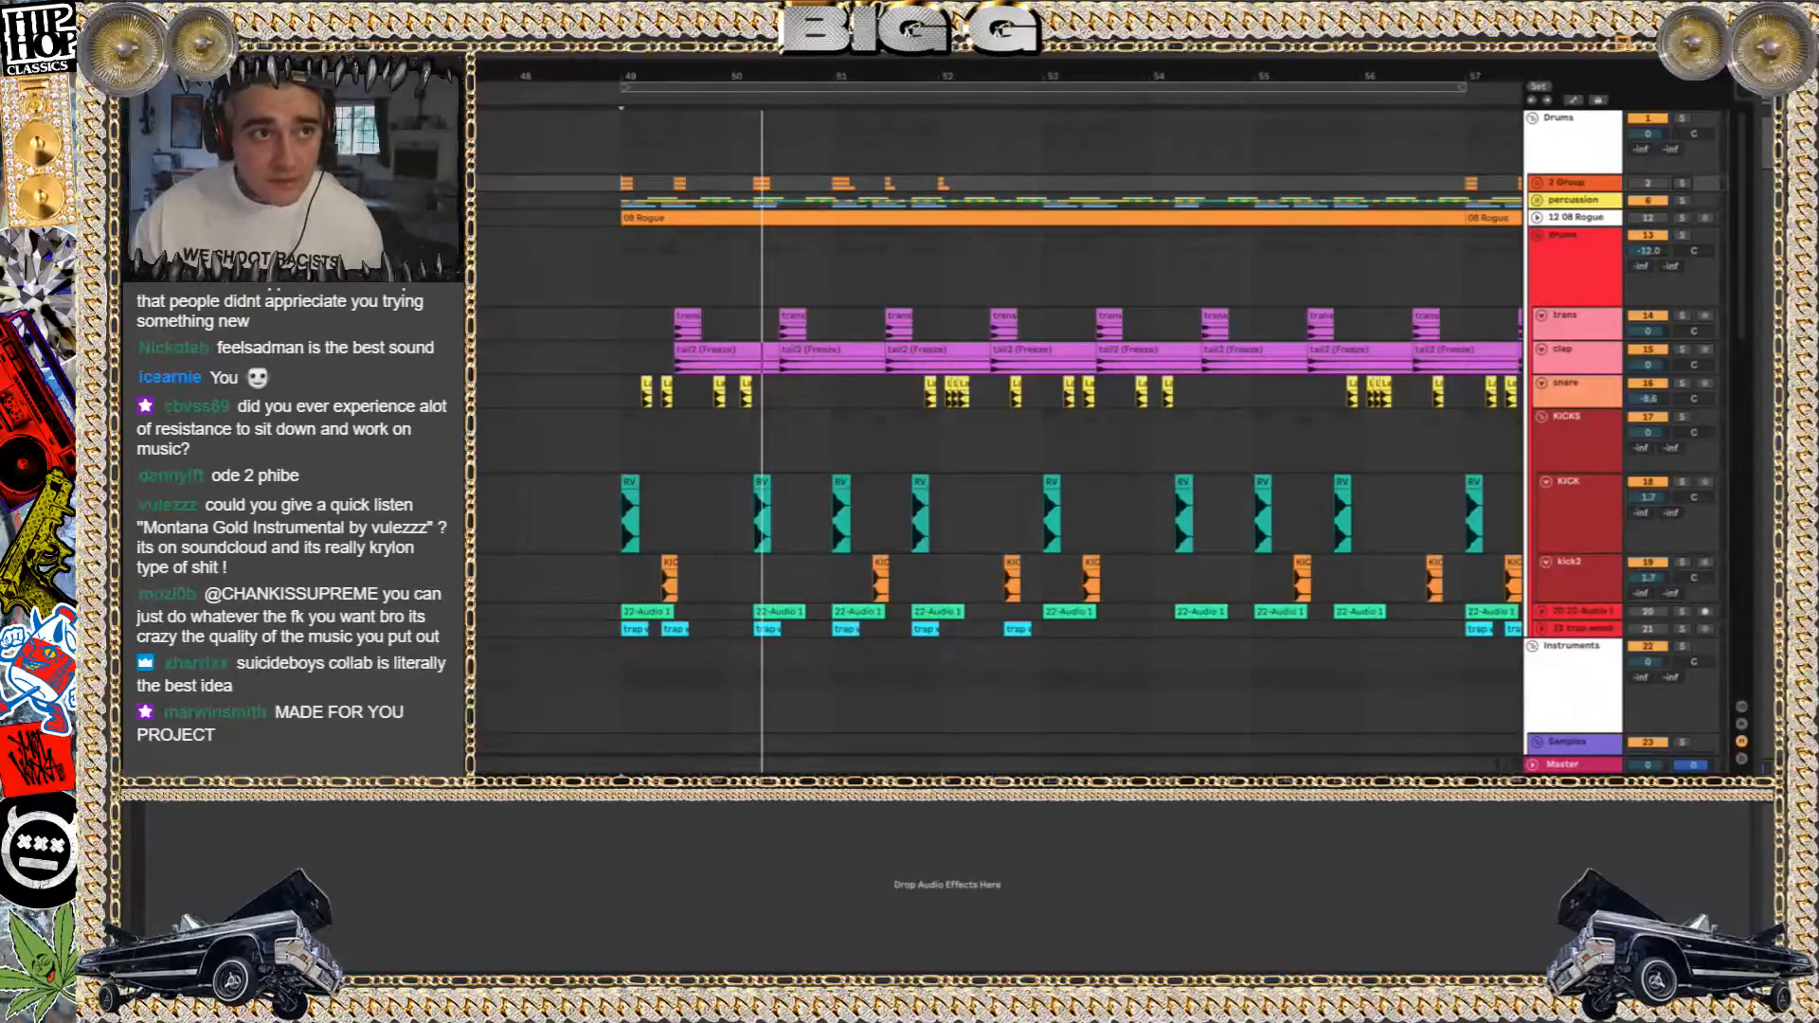
Replay the drop from bar 49, audition the detune, cold and Omnisphere tracks in solo one after another, and clear the solo
{"action": "left_click", "coordinate": [623, 442]}
{"action": "key", "text": "space"}
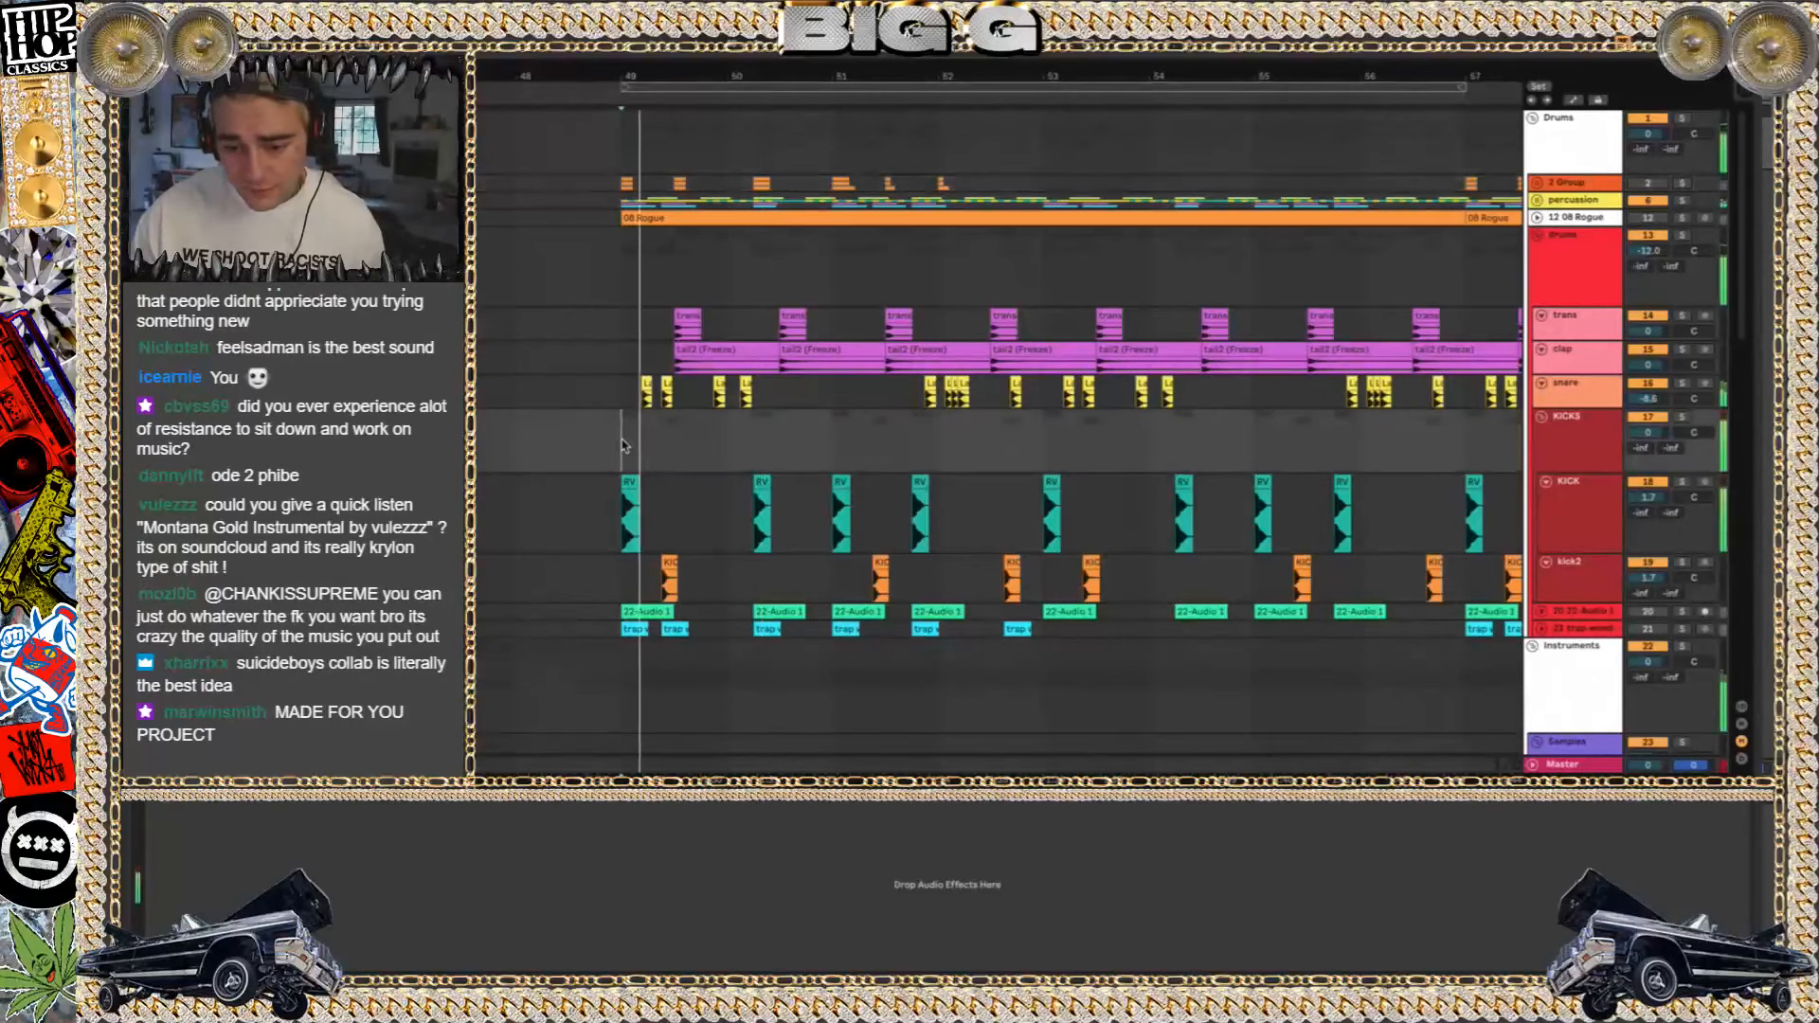
{"action": "scroll", "coordinate": [1363, 488], "scroll_direction": "down", "scroll_amount": 1}
{"action": "scroll", "coordinate": [1362, 488], "scroll_direction": "down", "scroll_amount": 10}
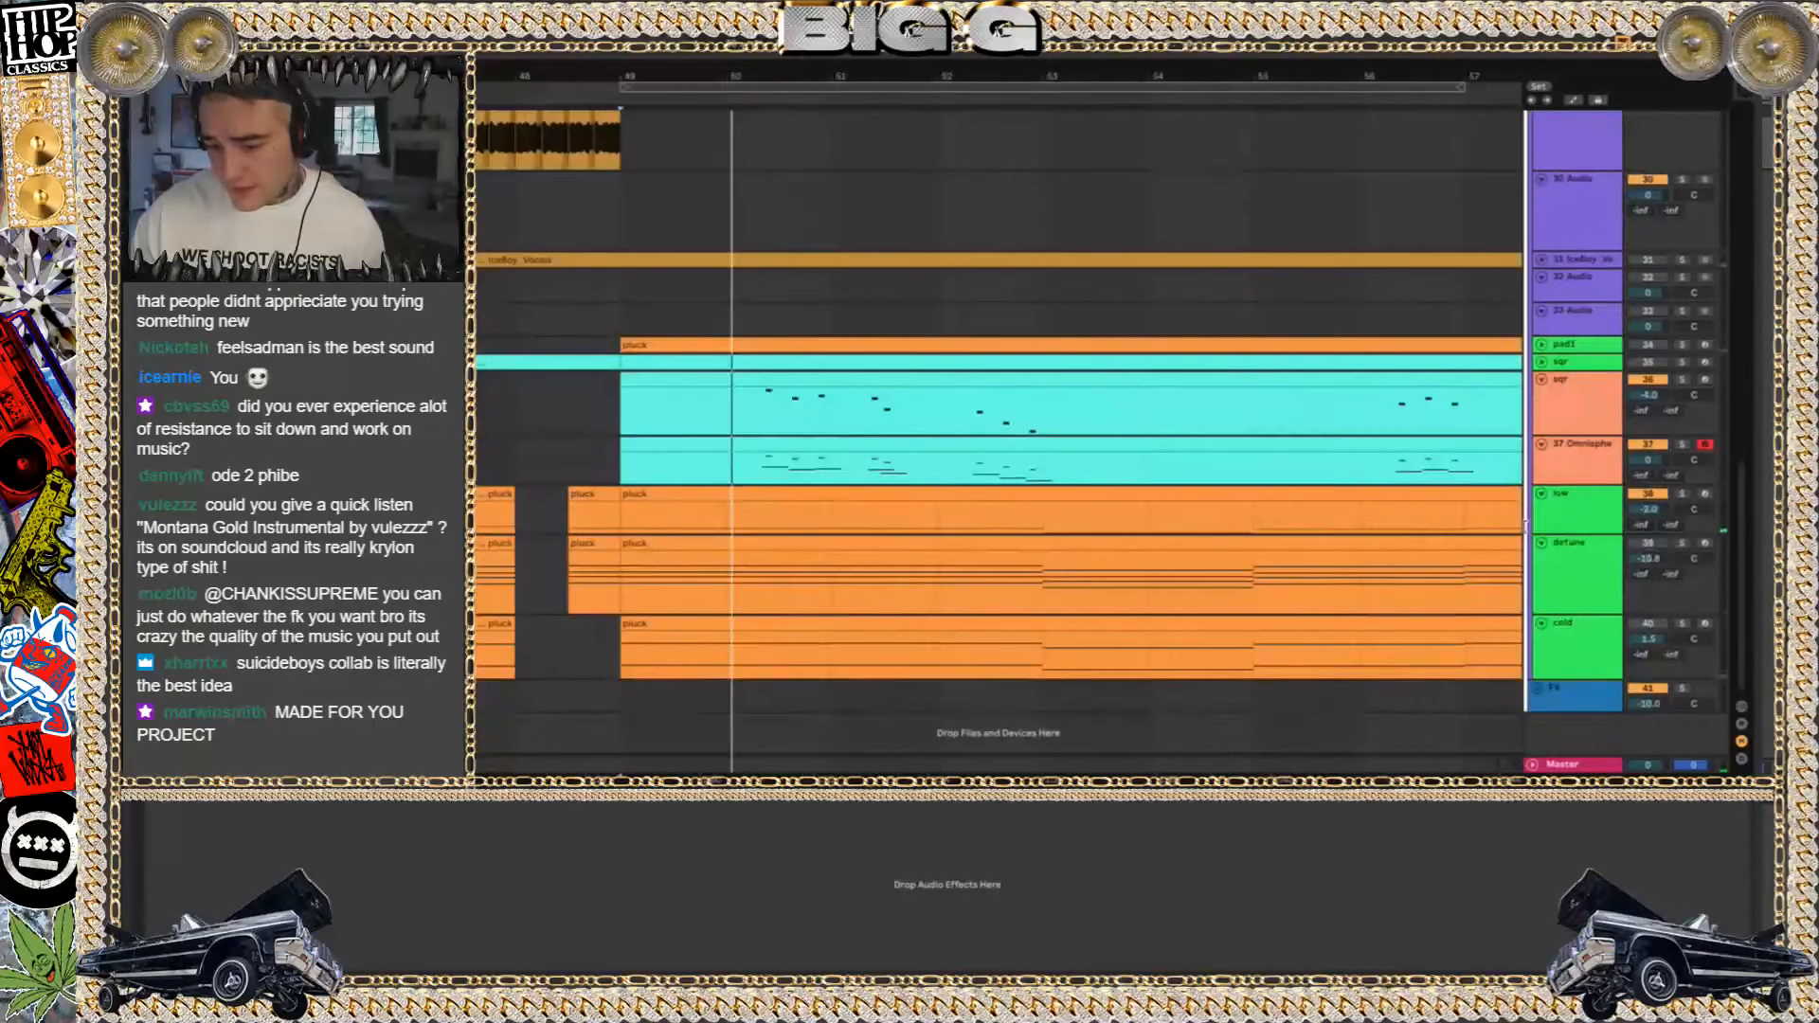
{"action": "left_click", "coordinate": [1682, 543]}
{"action": "key", "text": "space"}
{"action": "key", "text": "space"}
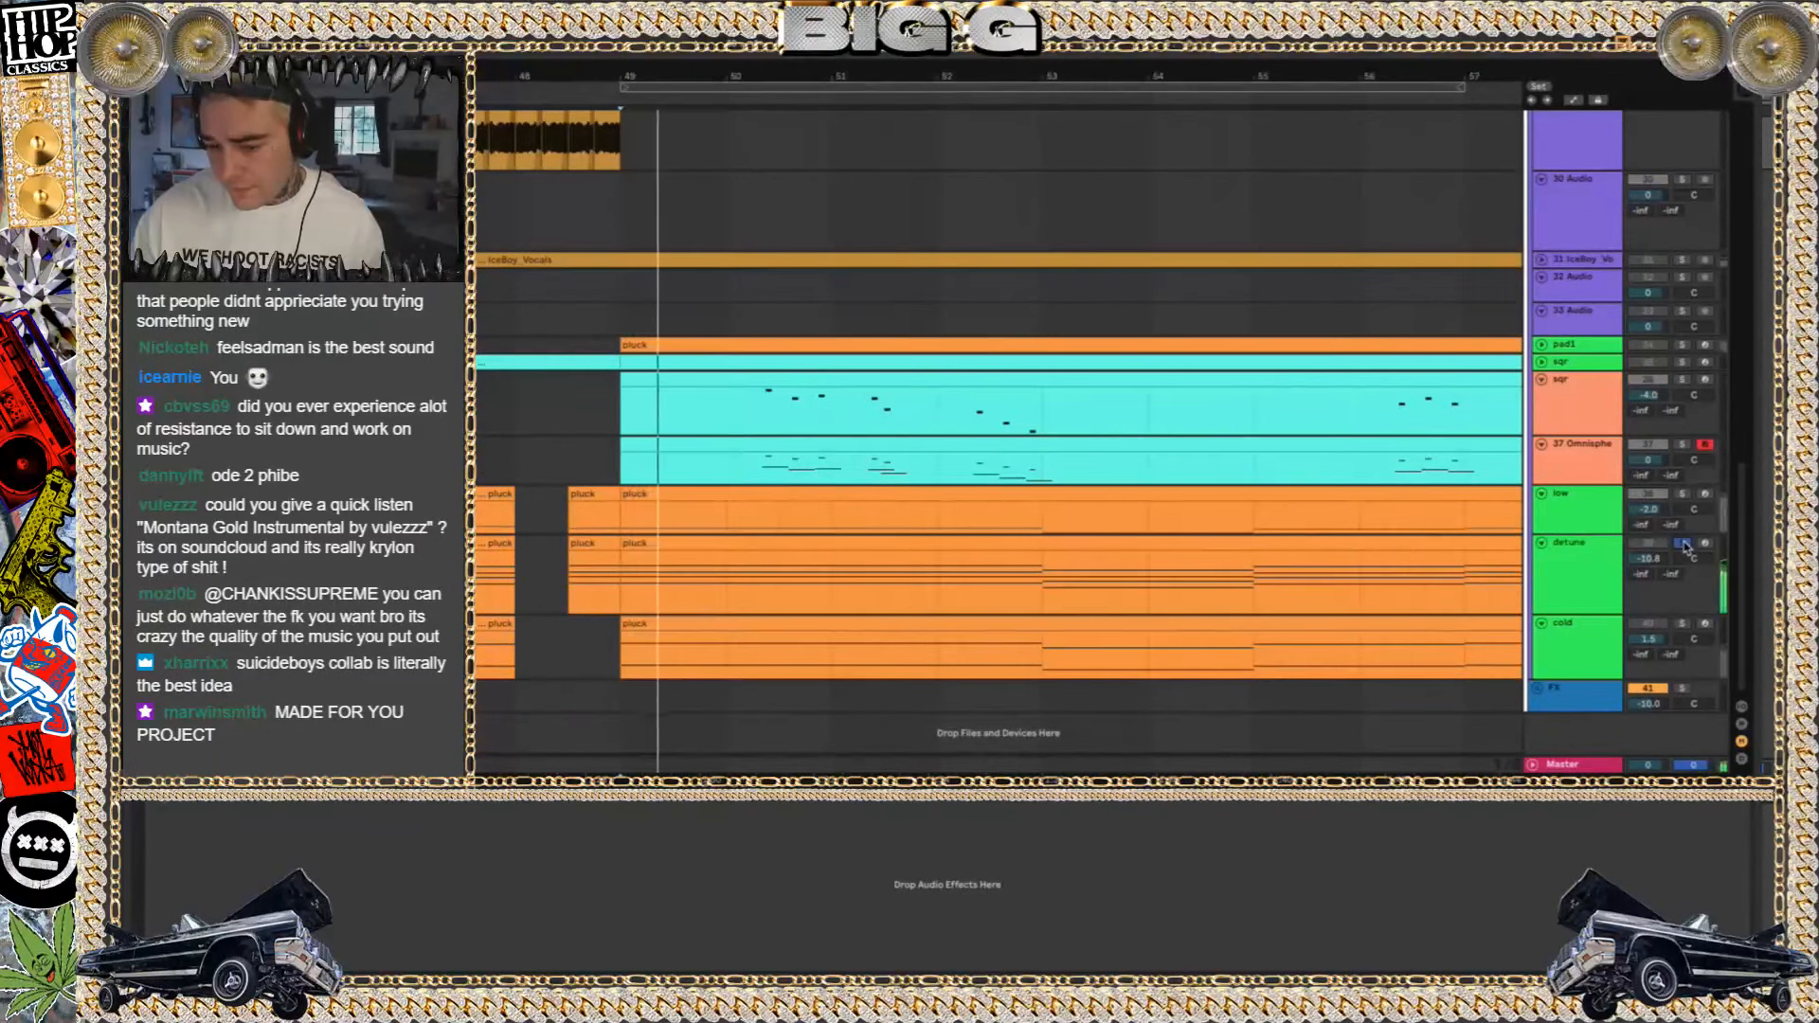
{"action": "left_click", "coordinate": [1682, 623]}
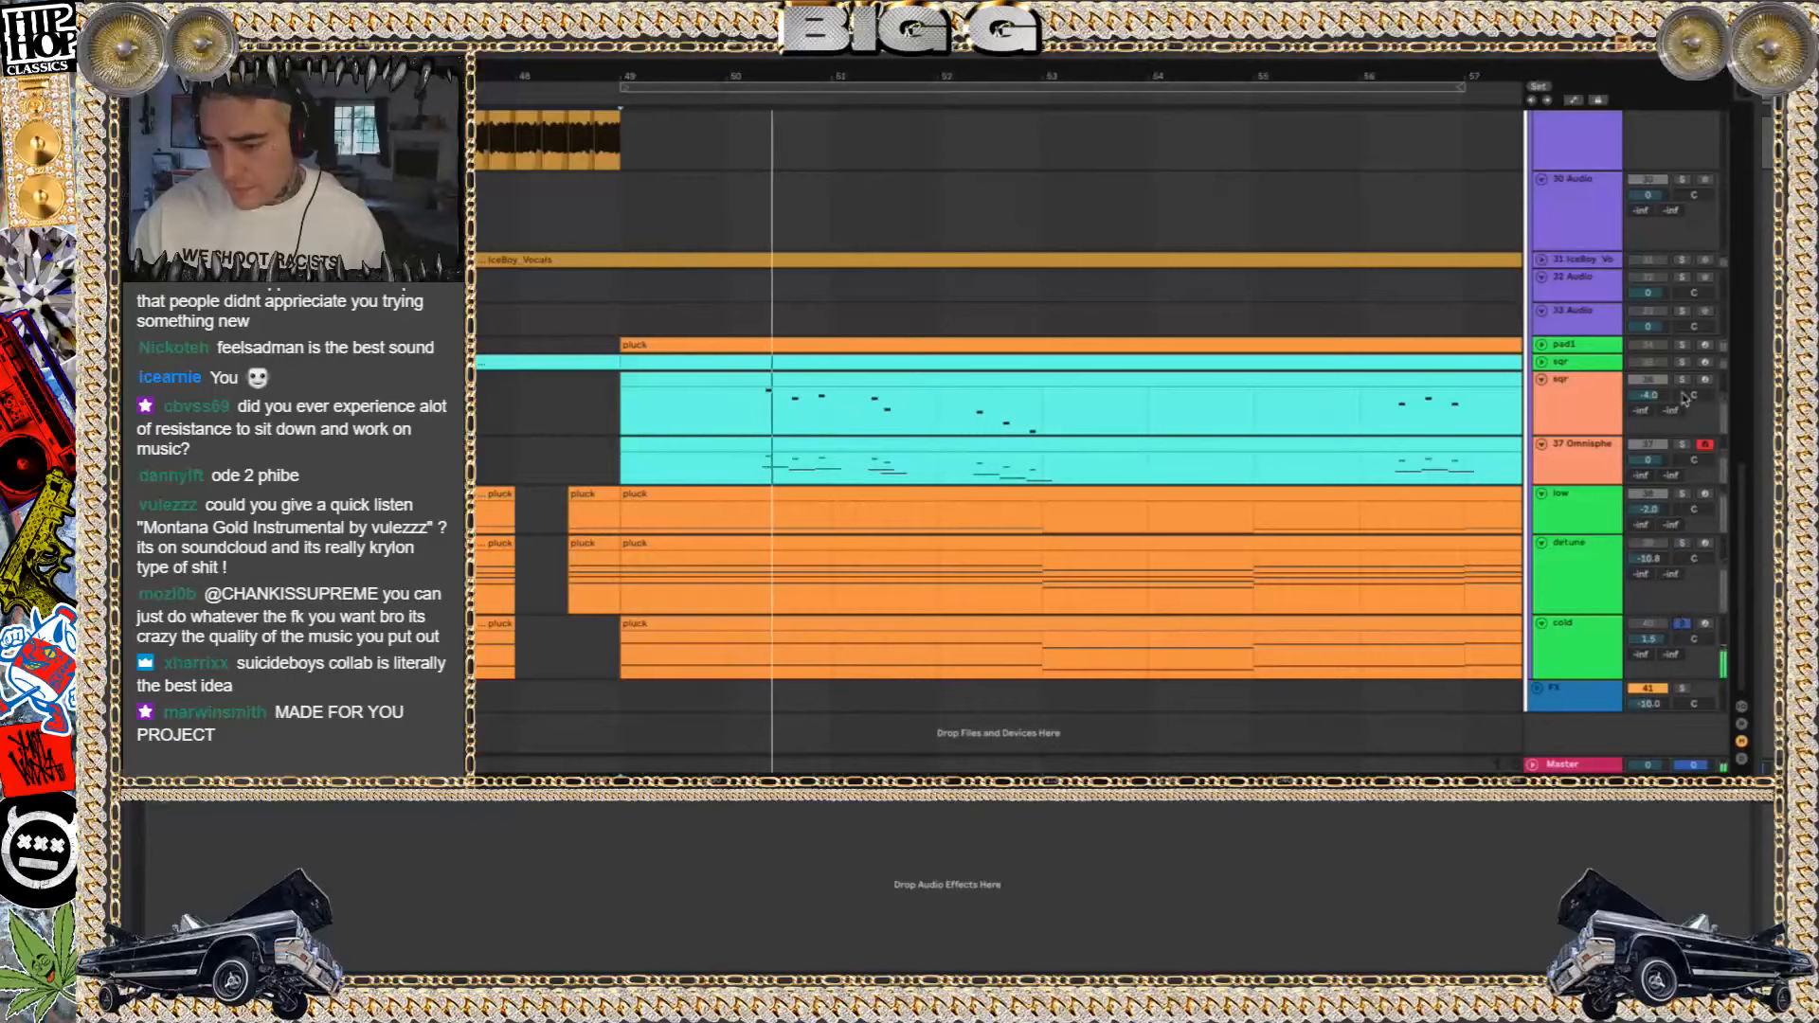
{"action": "left_click", "coordinate": [1681, 444]}
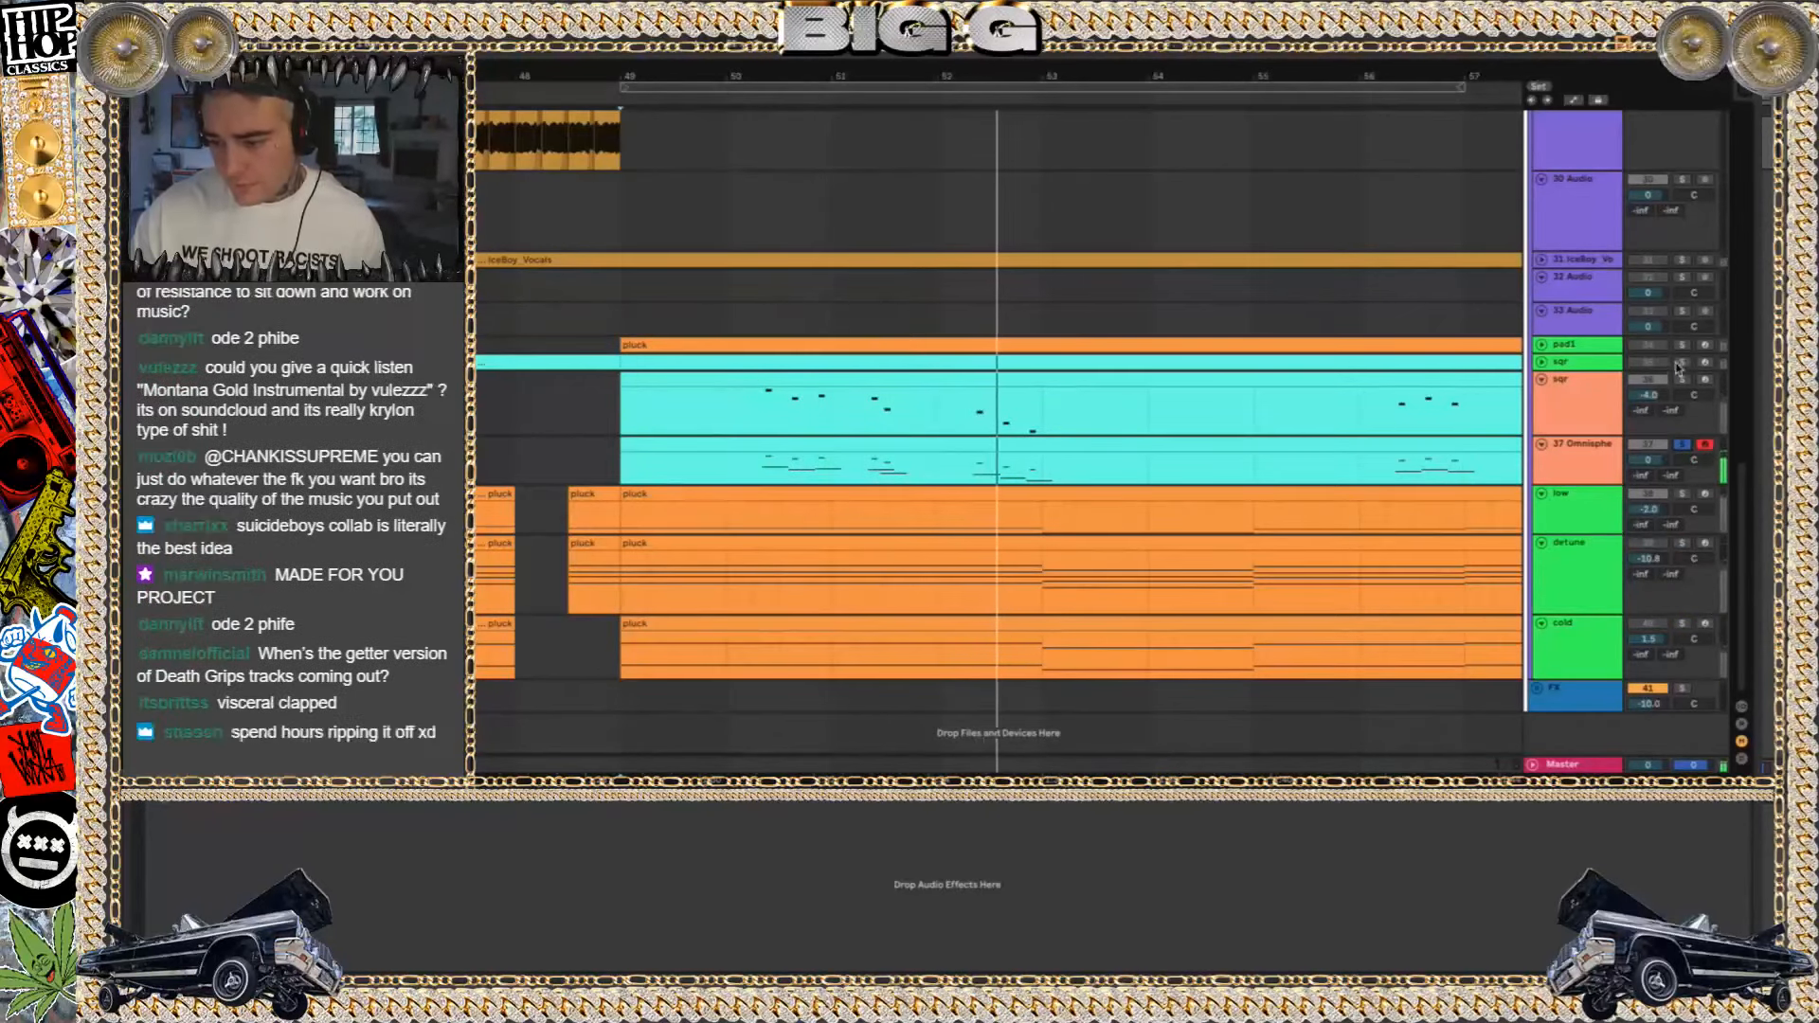
{"action": "scroll", "coordinate": [1202, 372], "scroll_direction": "down", "scroll_amount": 3}
{"action": "left_click", "coordinate": [1683, 260]}
{"action": "scroll", "coordinate": [1165, 202], "scroll_direction": "up", "scroll_amount": 5}
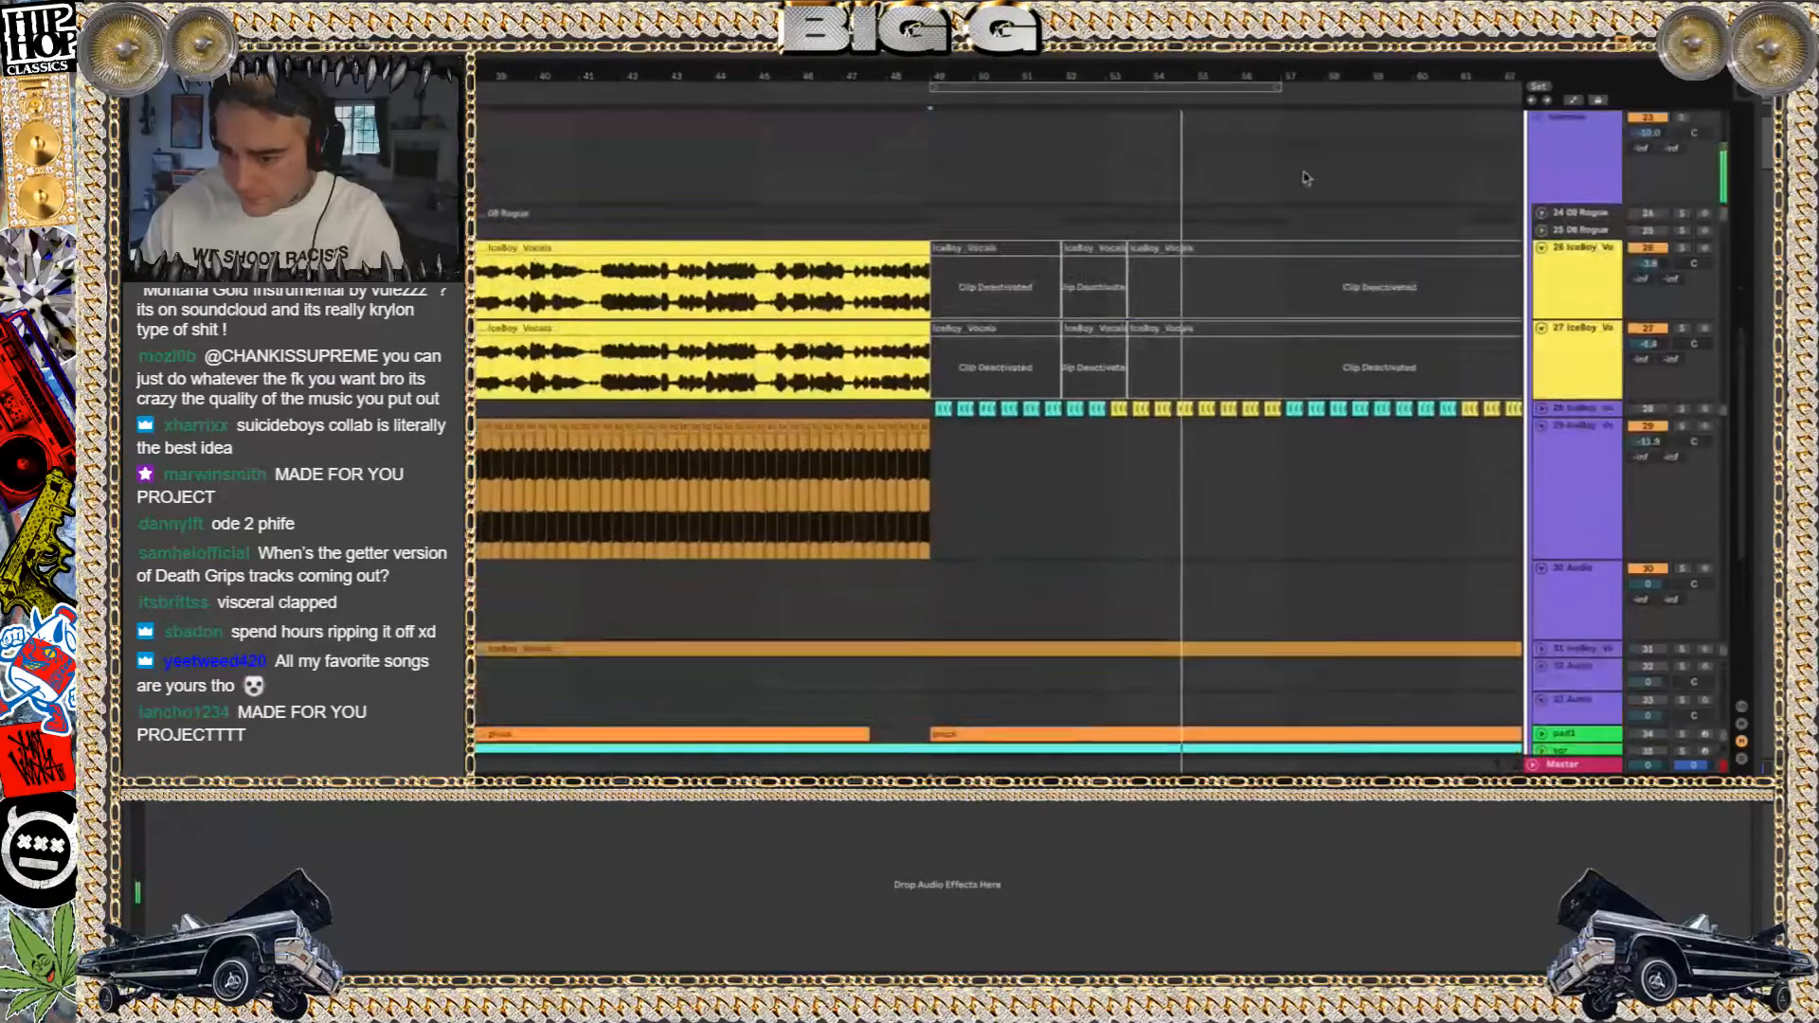
Reactivate the IceBoy_Vocals clips between bars 49 and 65 on tracks 26 and 27, and play them from bar 49
{"action": "scroll", "coordinate": [1314, 312], "scroll_direction": "right", "scroll_amount": 4}
{"action": "left_click", "coordinate": [1258, 347]}
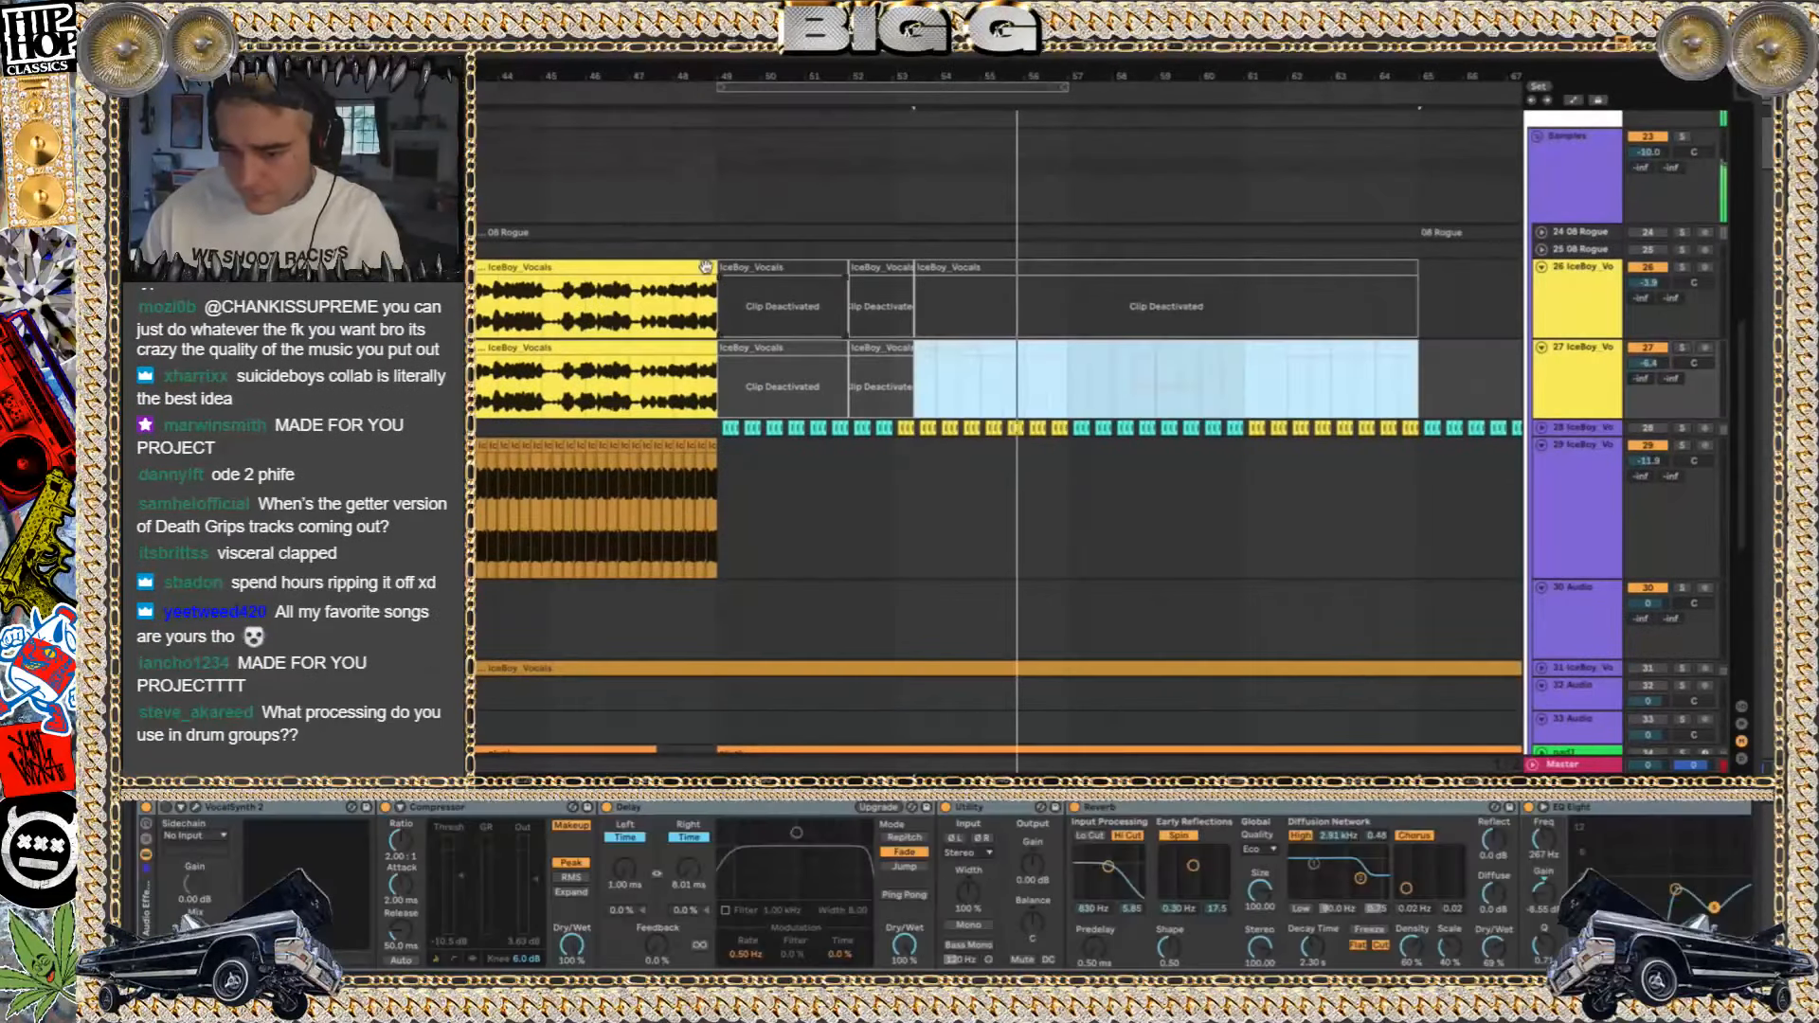
{"action": "left_click", "coordinate": [744, 267], "text": "shift"}
{"action": "key", "text": "0"}
{"action": "key", "text": "space"}
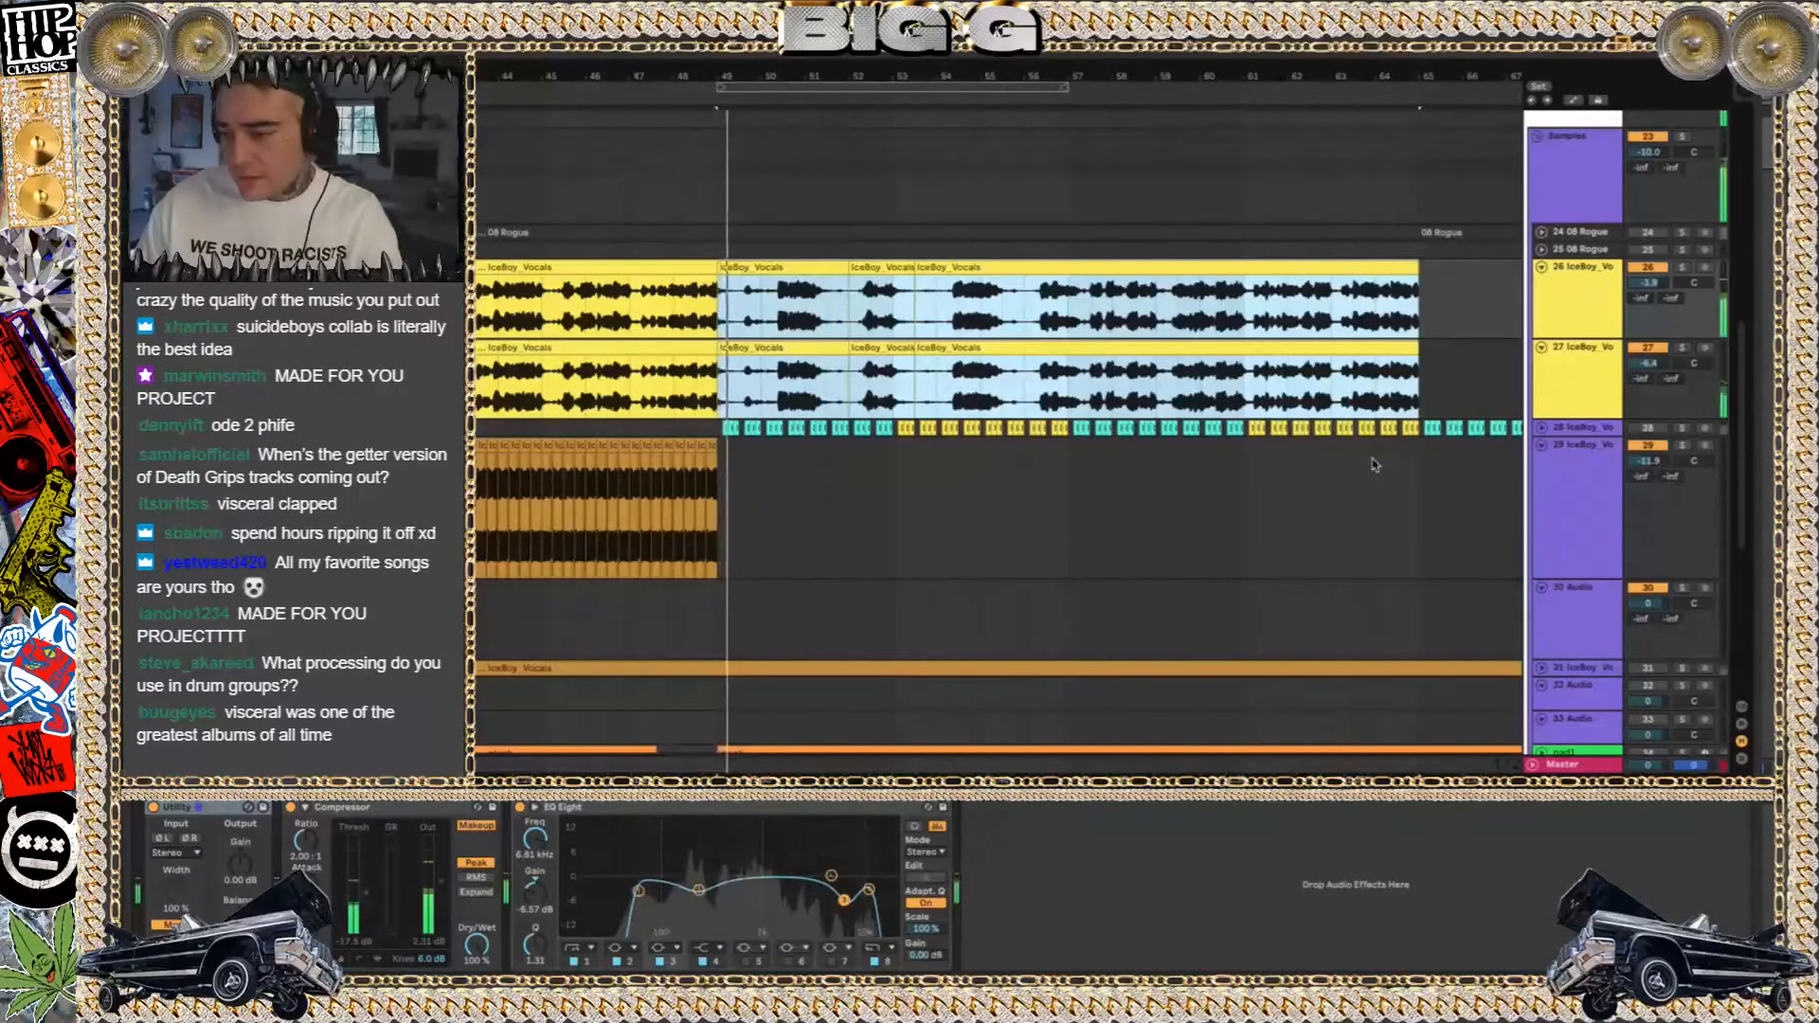
{"action": "left_click", "coordinate": [1551, 287]}
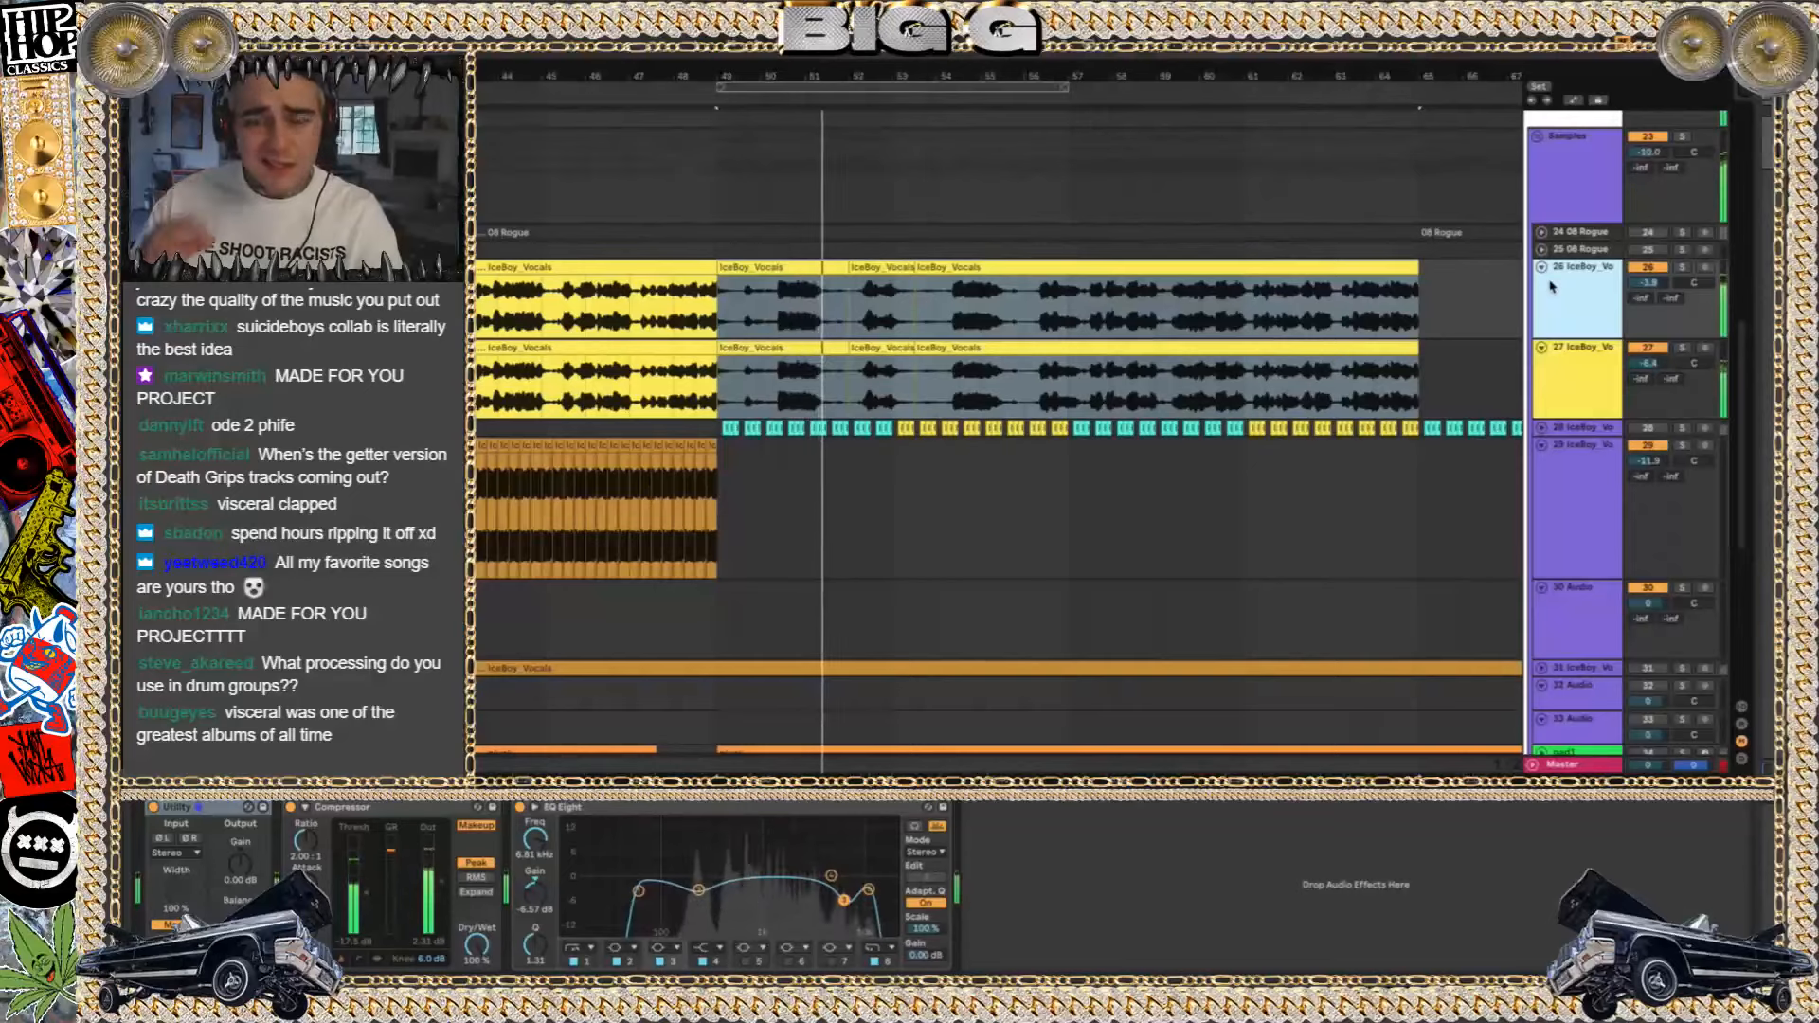
Play the arrangement from bar 65, look over its instrument tracks, and briefly unfold the green sqr track
{"action": "scroll", "coordinate": [1343, 512], "scroll_direction": "down", "scroll_amount": 3}
{"action": "scroll", "coordinate": [1344, 512], "scroll_direction": "down", "scroll_amount": 2}
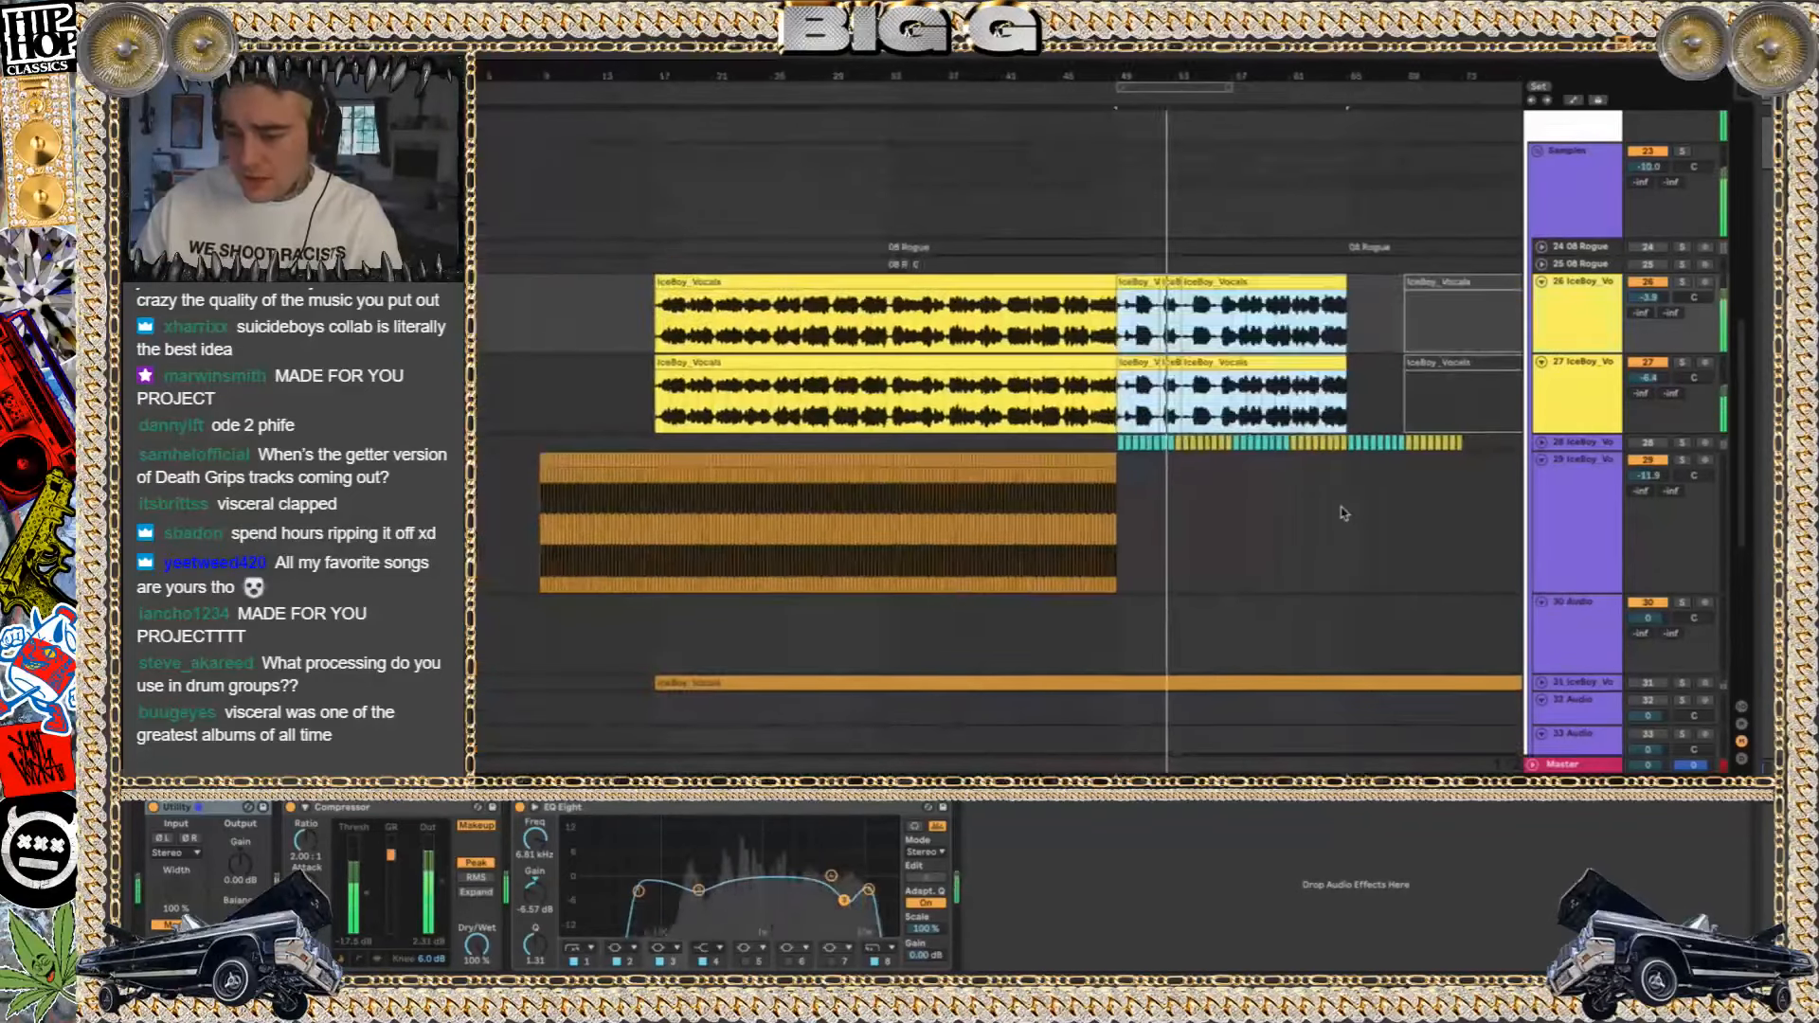
{"action": "scroll", "coordinate": [1343, 512], "scroll_direction": "right", "scroll_amount": 6}
{"action": "scroll", "coordinate": [1343, 513], "scroll_direction": "up", "scroll_amount": 7}
{"action": "scroll", "coordinate": [1344, 512], "scroll_direction": "left", "scroll_amount": 2}
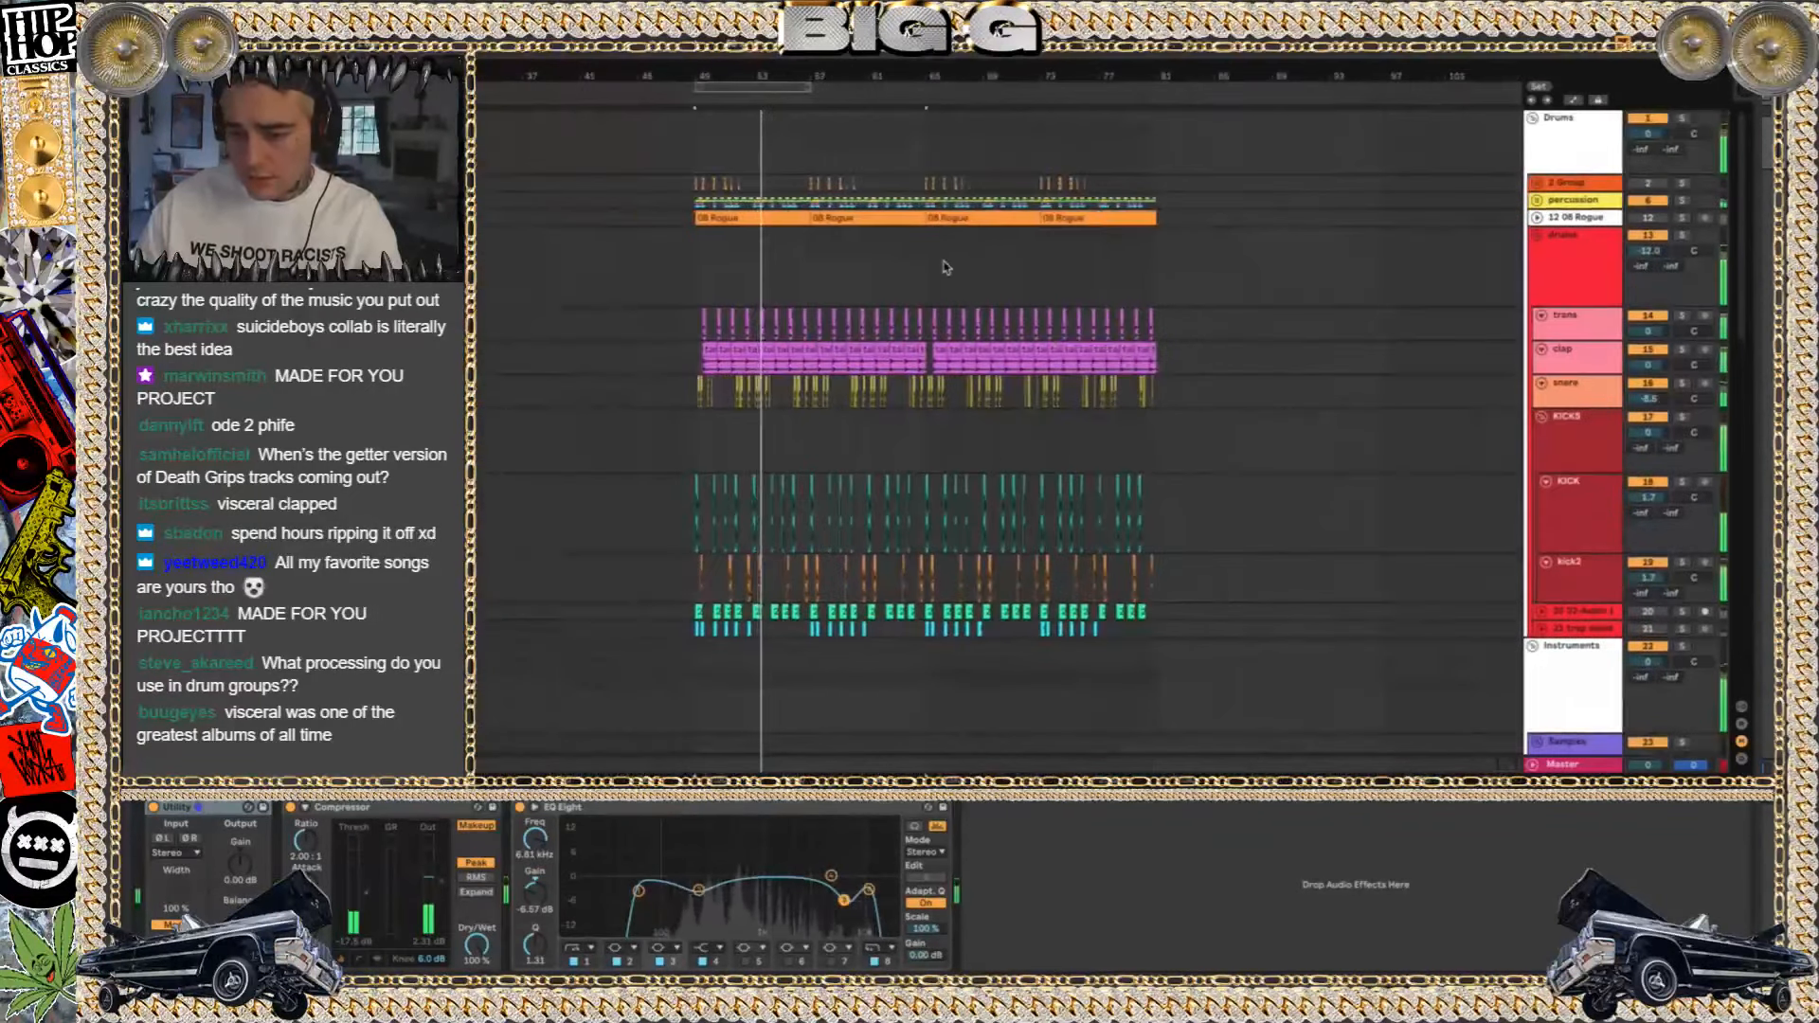
{"action": "left_click", "coordinate": [926, 270]}
{"action": "scroll", "coordinate": [1154, 462], "scroll_direction": "down", "scroll_amount": 5}
{"action": "scroll", "coordinate": [1155, 462], "scroll_direction": "down", "scroll_amount": 5}
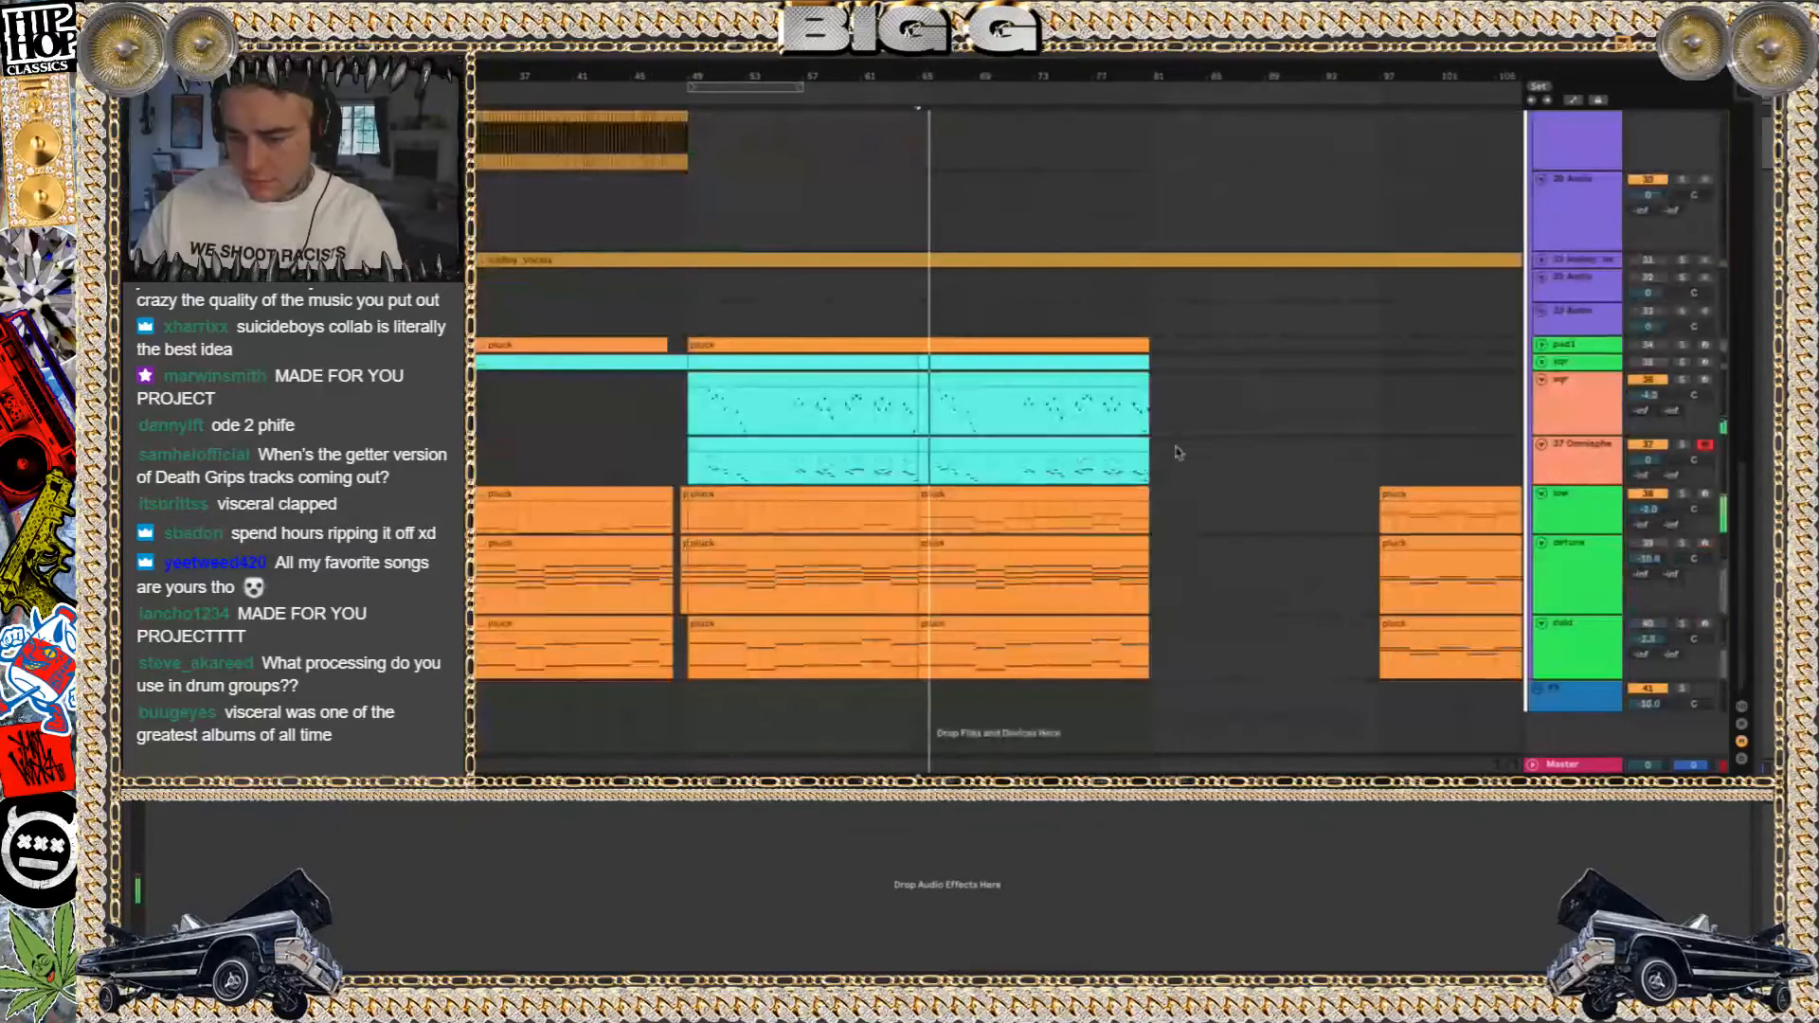
{"action": "left_click", "coordinate": [1541, 361]}
{"action": "left_click", "coordinate": [1541, 361]}
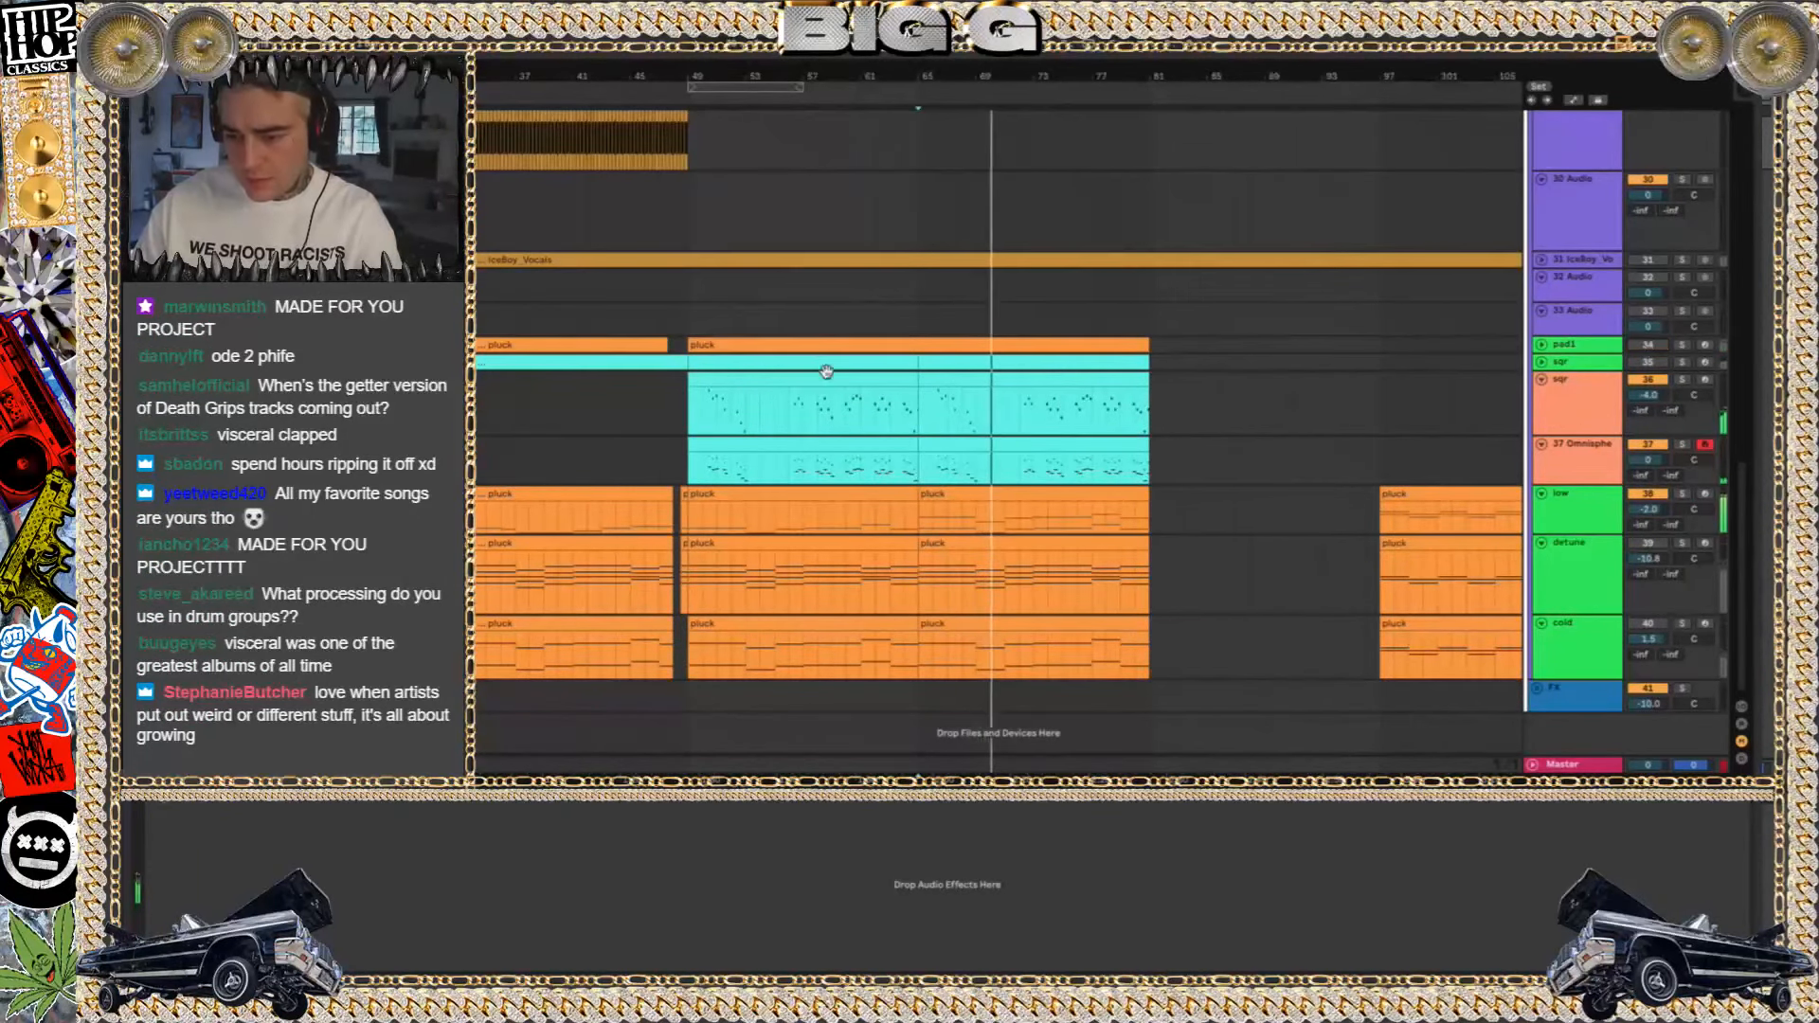
Switch to the project file browser, go back up to the ABLETON folder, and widen the Name column
{"action": "key", "text": "super+o"}
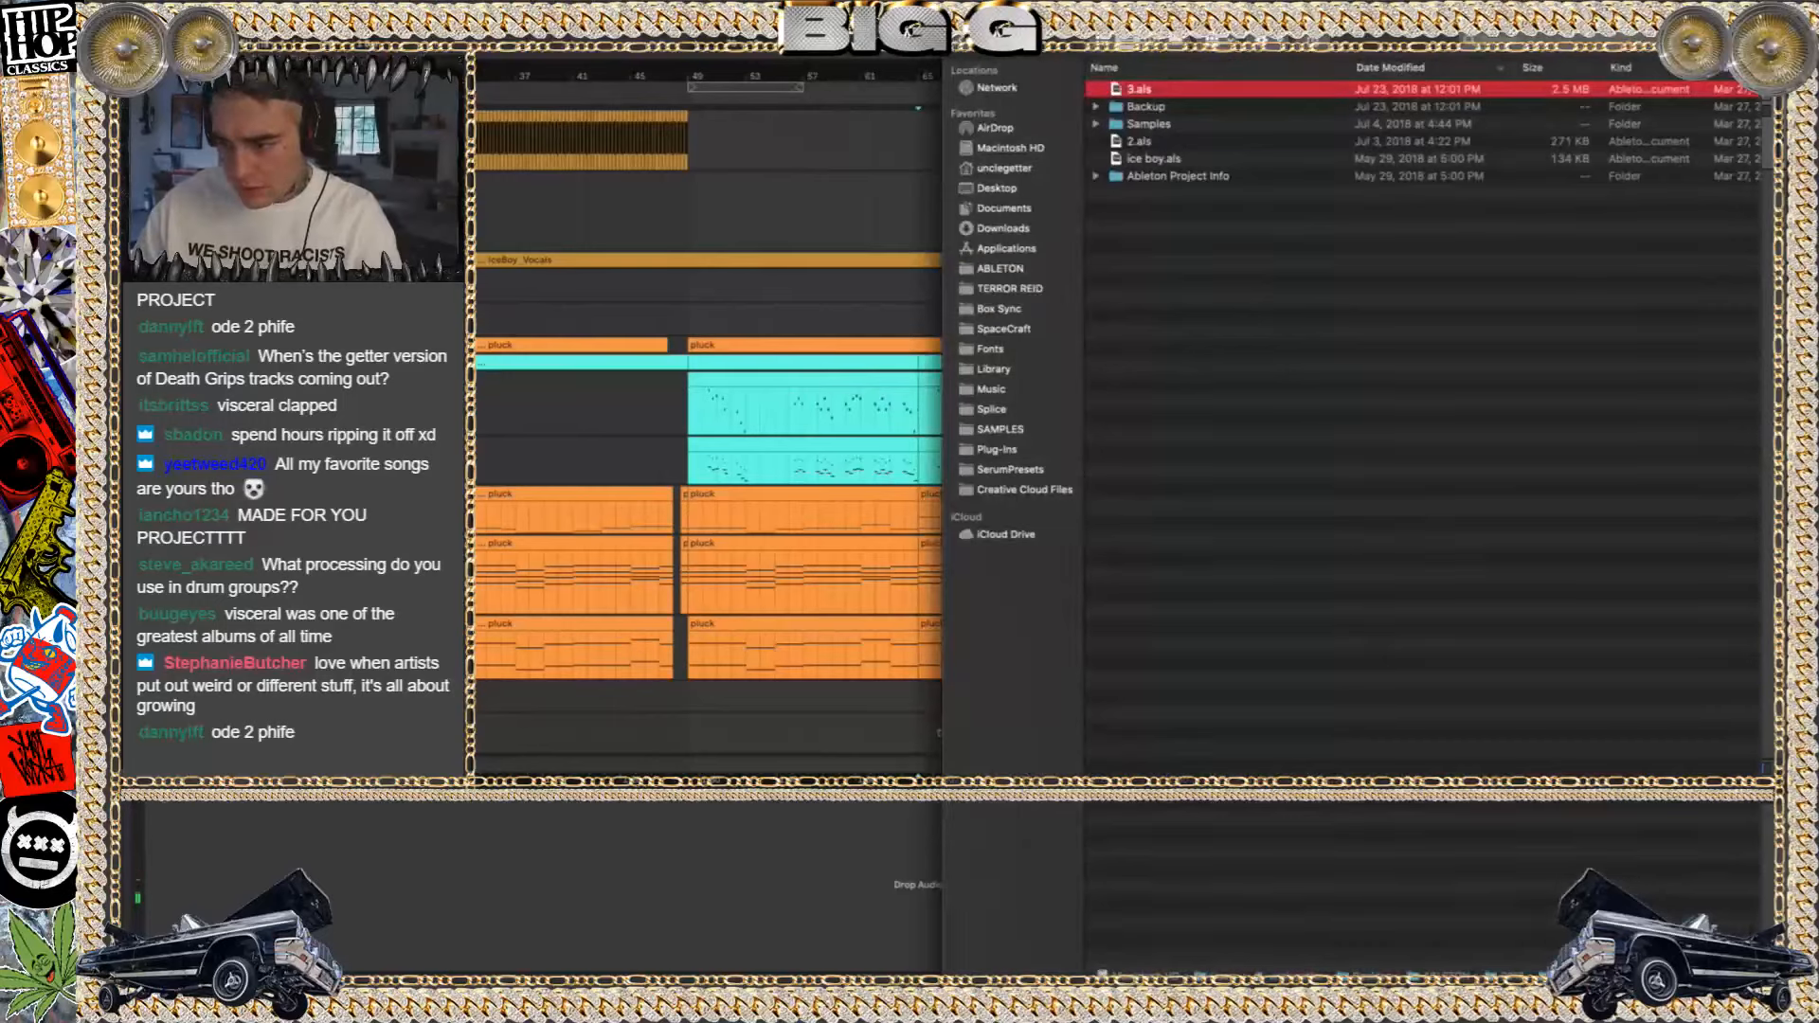
{"action": "key", "text": "super+["}
{"action": "key", "text": "super+["}
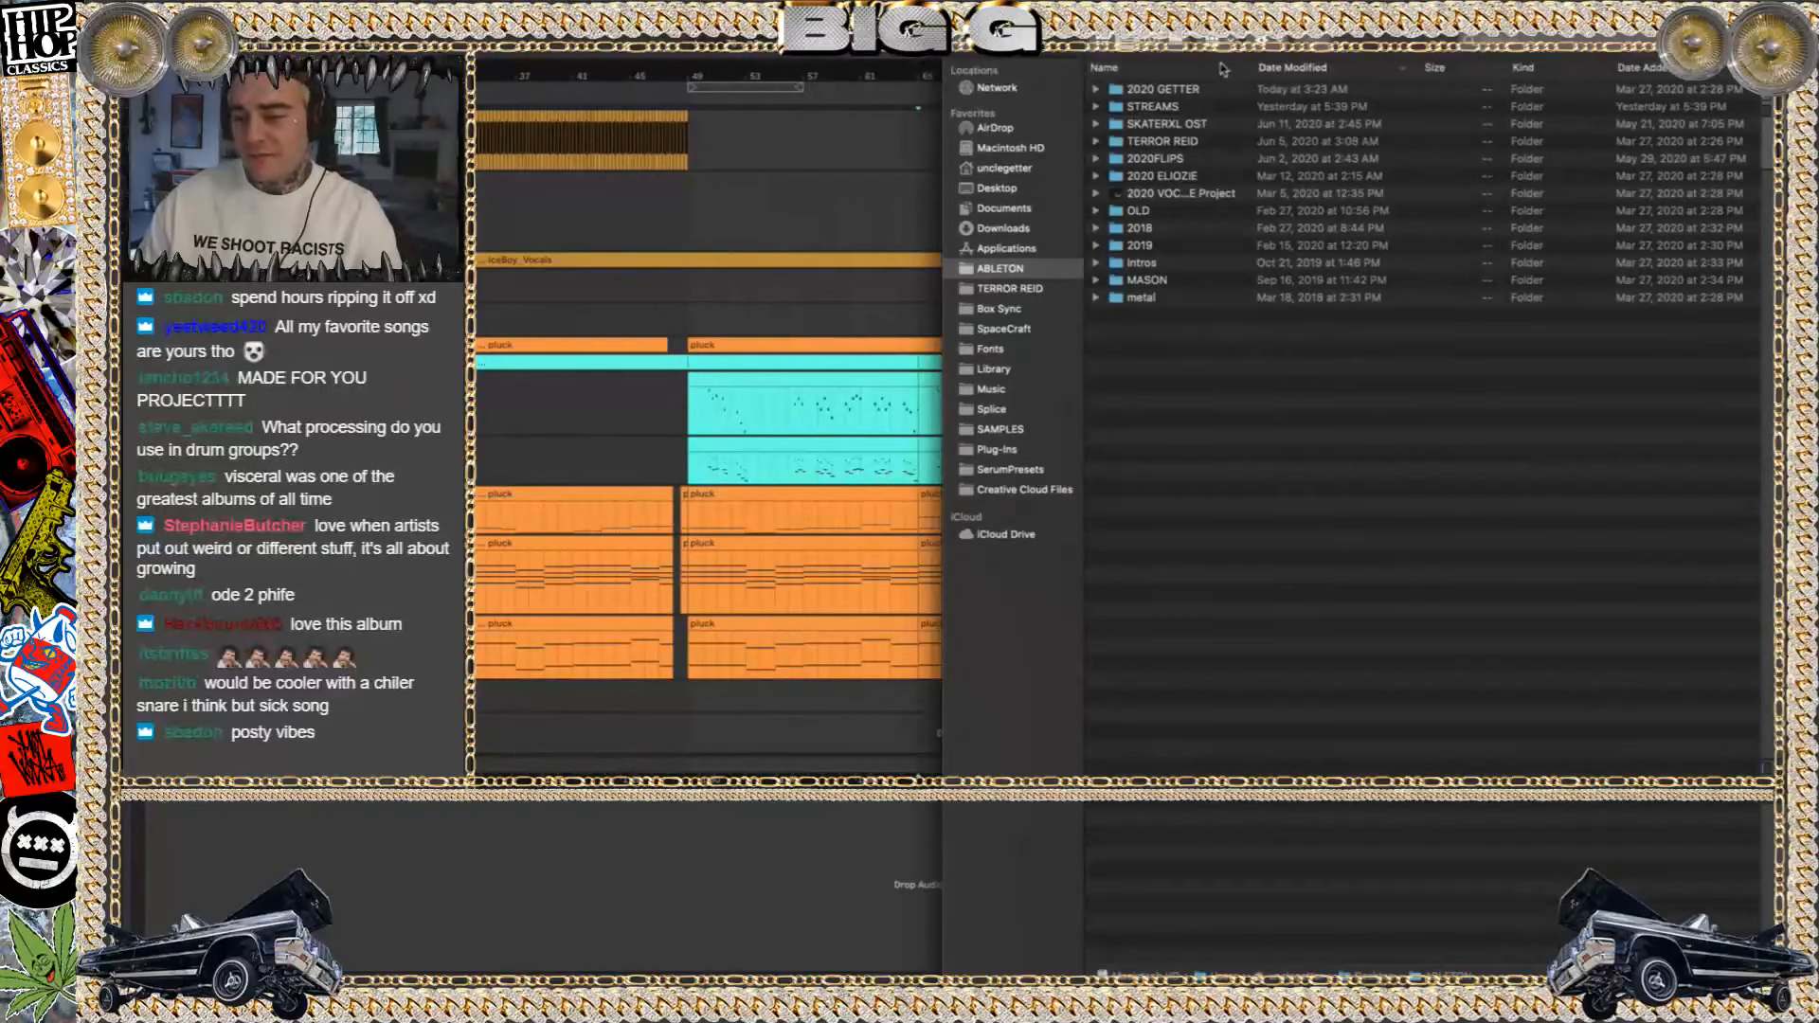
{"action": "left_click_drag", "start_coordinate": [1247, 68], "coordinate": [1333, 75]}
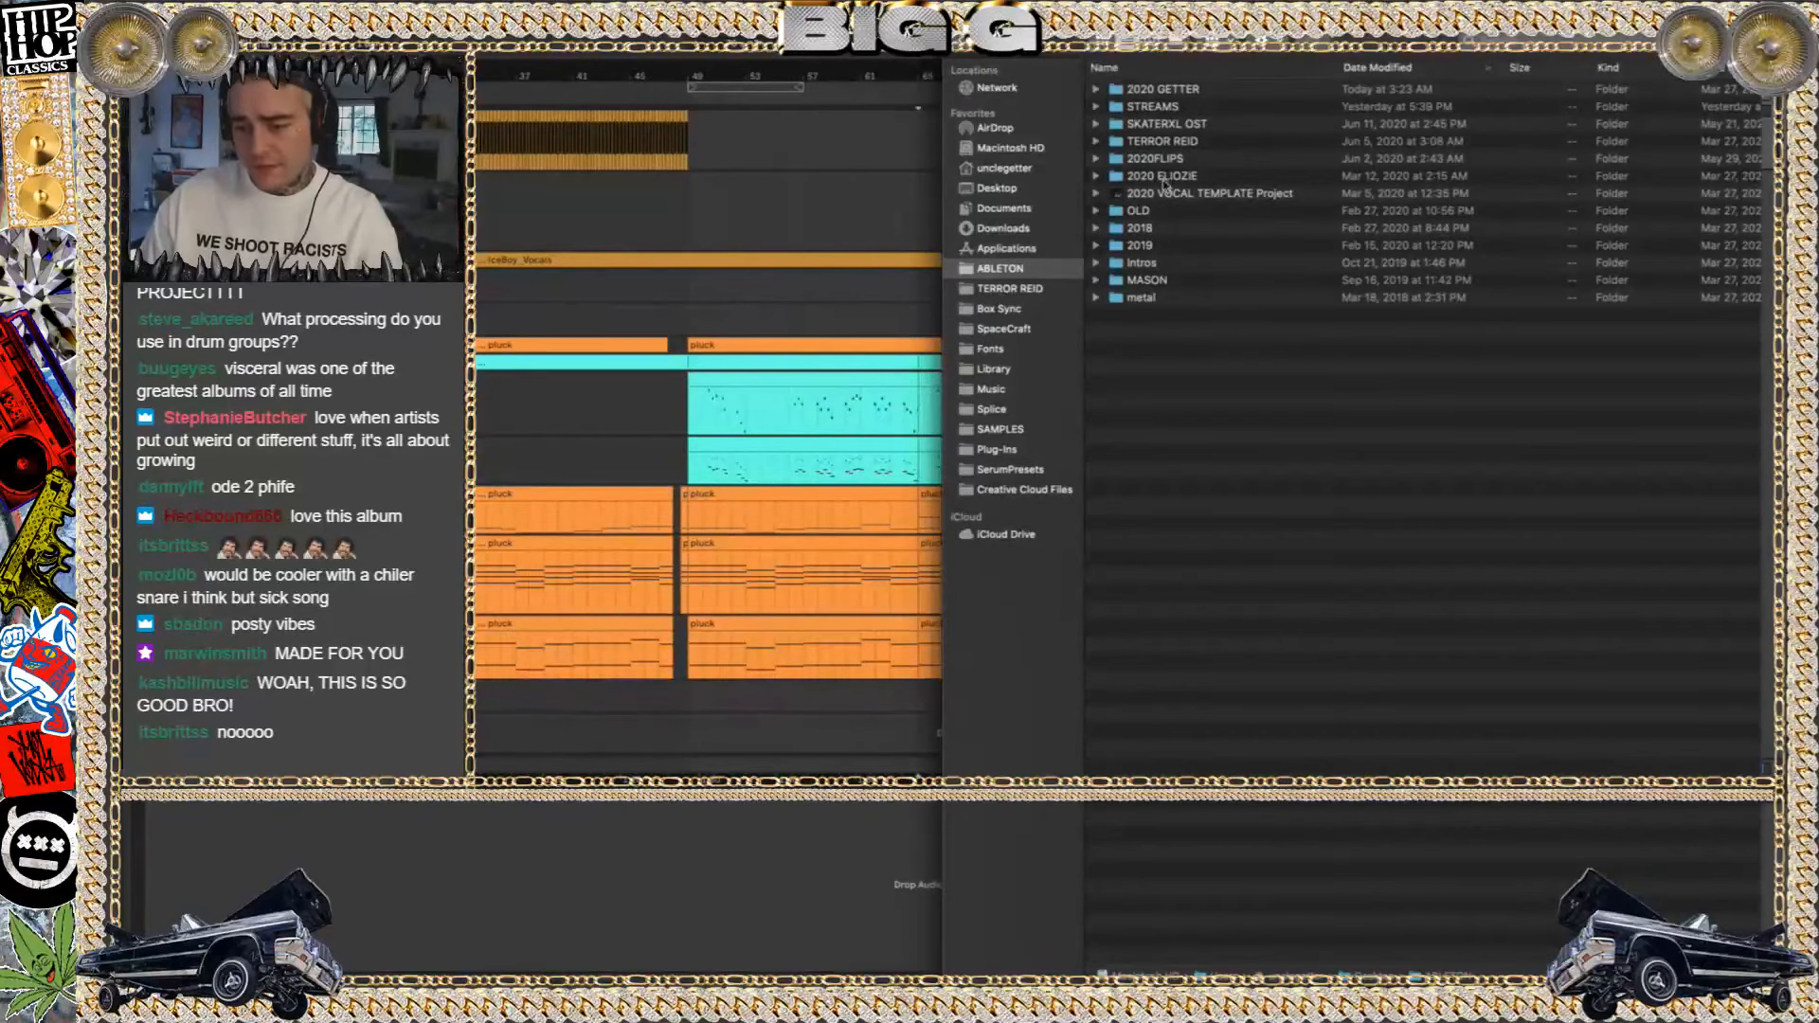
Browse the ABLETON folder's contents, then go into the 2019 folder and its Remakes subfolder
{"action": "double_click", "coordinate": [1148, 209]}
{"action": "left_click", "coordinate": [971, 50]}
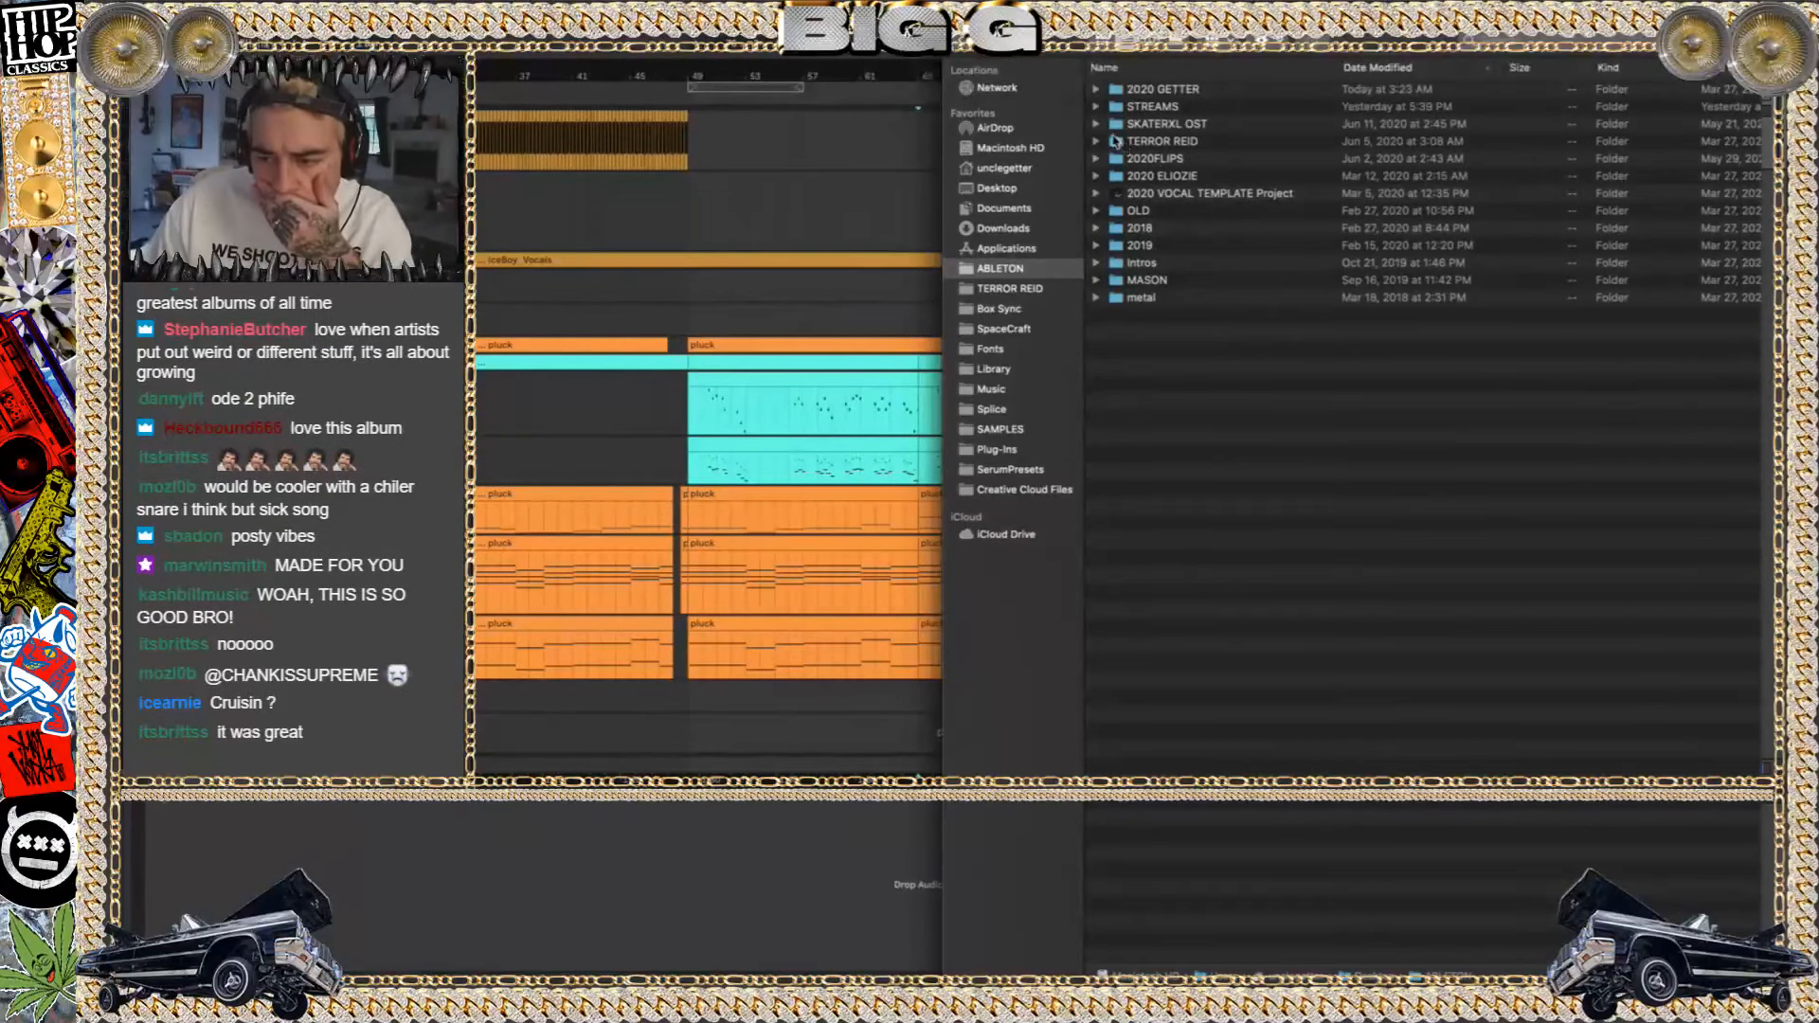
{"action": "left_click", "coordinate": [1133, 264]}
{"action": "left_click", "coordinate": [1128, 244]}
{"action": "double_click", "coordinate": [1129, 245]}
{"action": "left_click", "coordinate": [1146, 125]}
{"action": "left_click", "coordinate": [1148, 108]}
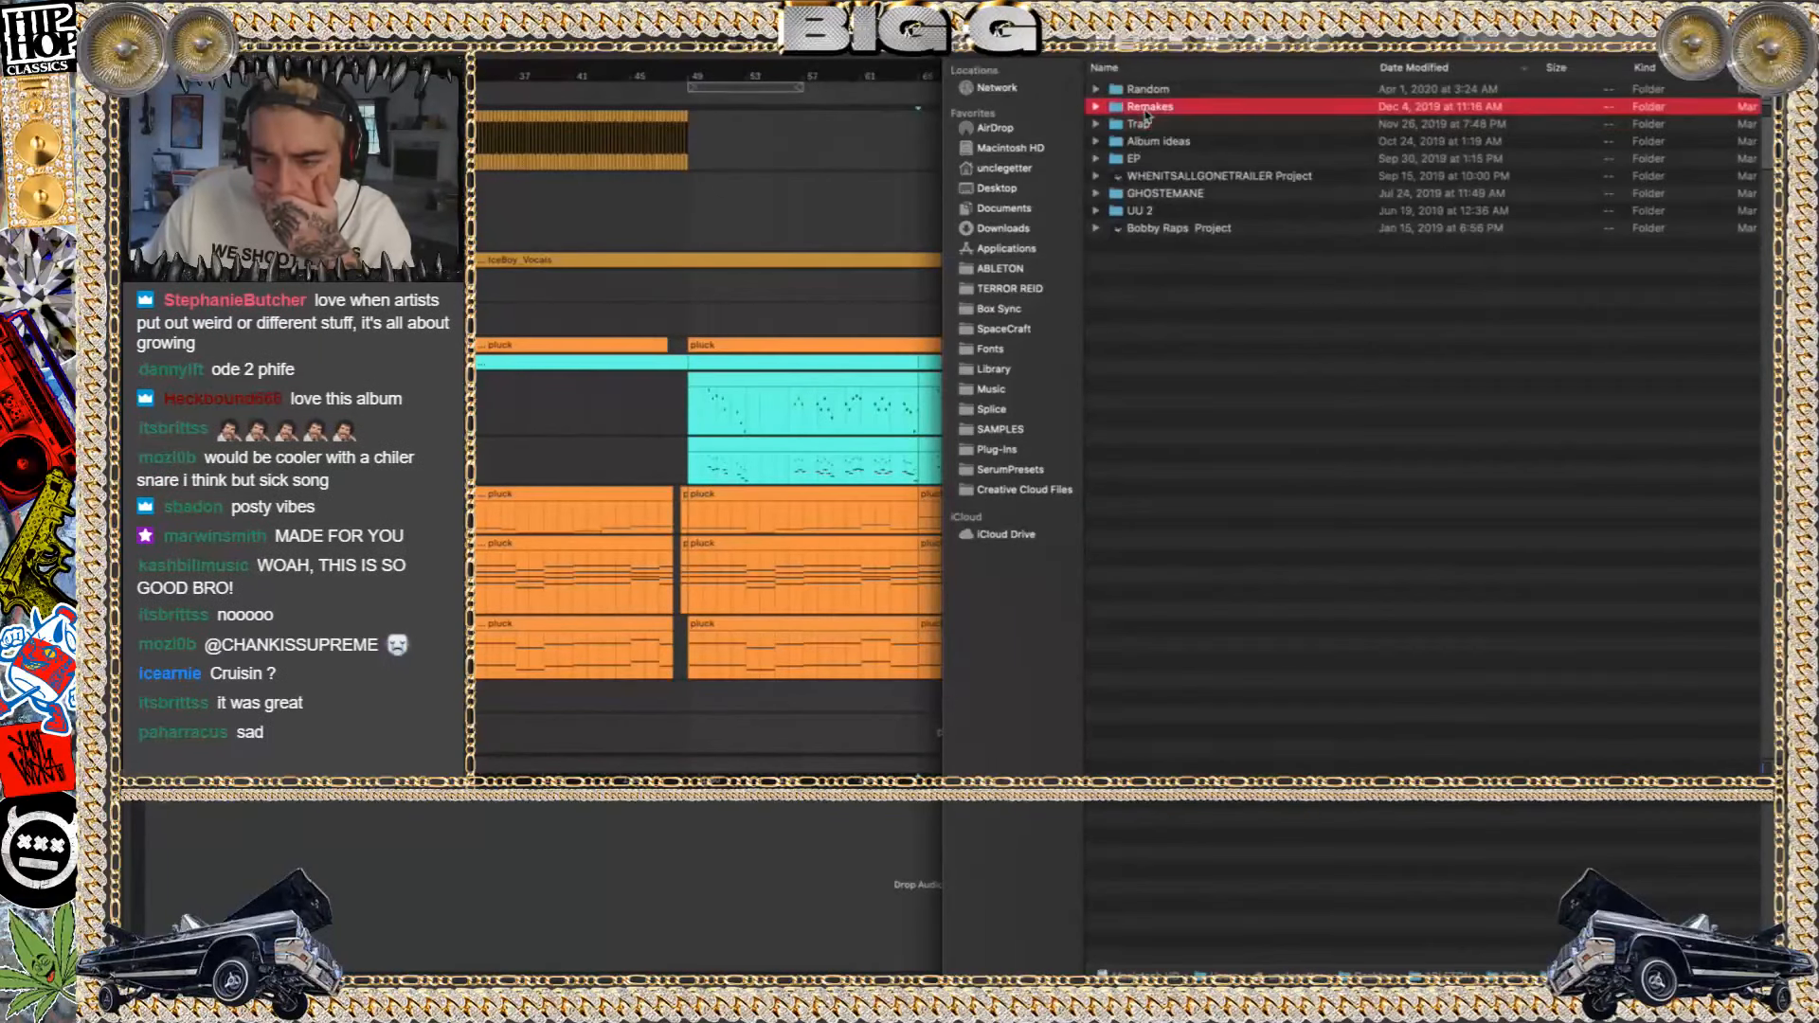
{"action": "left_click", "coordinate": [1144, 90]}
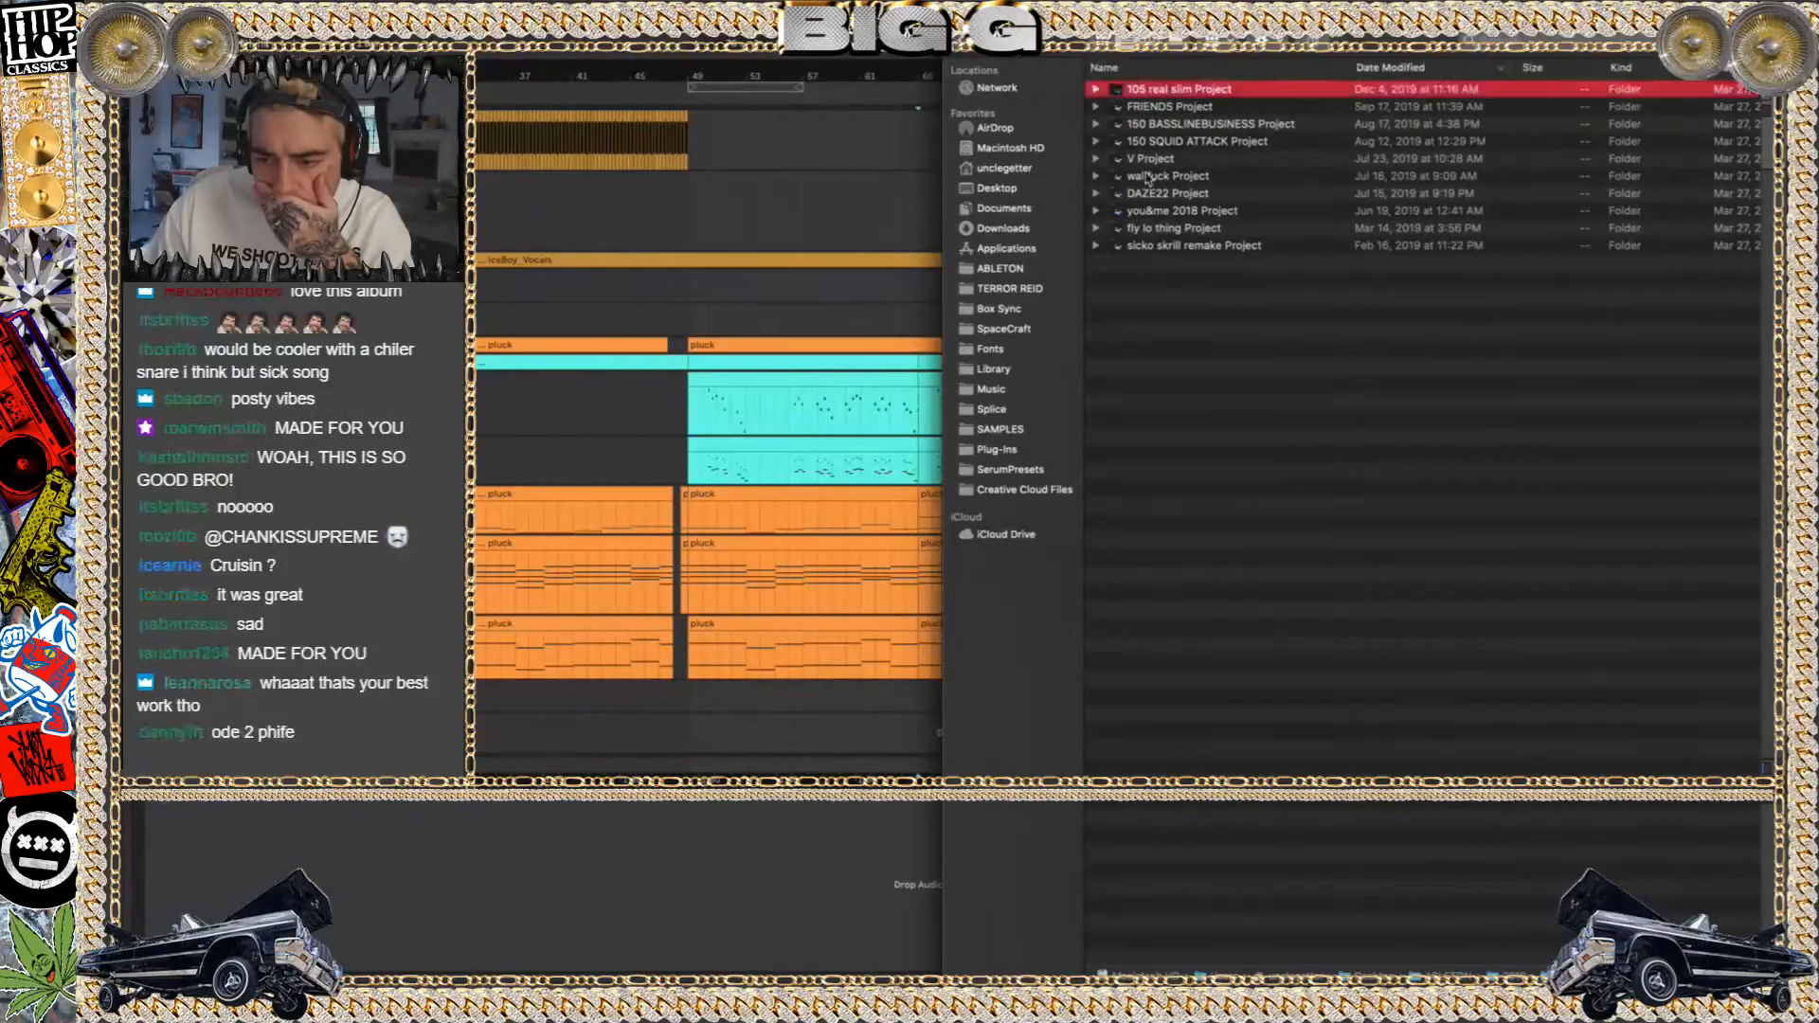
Open the set in the sicko skrill remake Project folder, discarding the changes to the "3" set
{"action": "left_click", "coordinate": [1158, 246]}
{"action": "left_click", "coordinate": [1096, 246]}
{"action": "double_click", "coordinate": [1185, 265]}
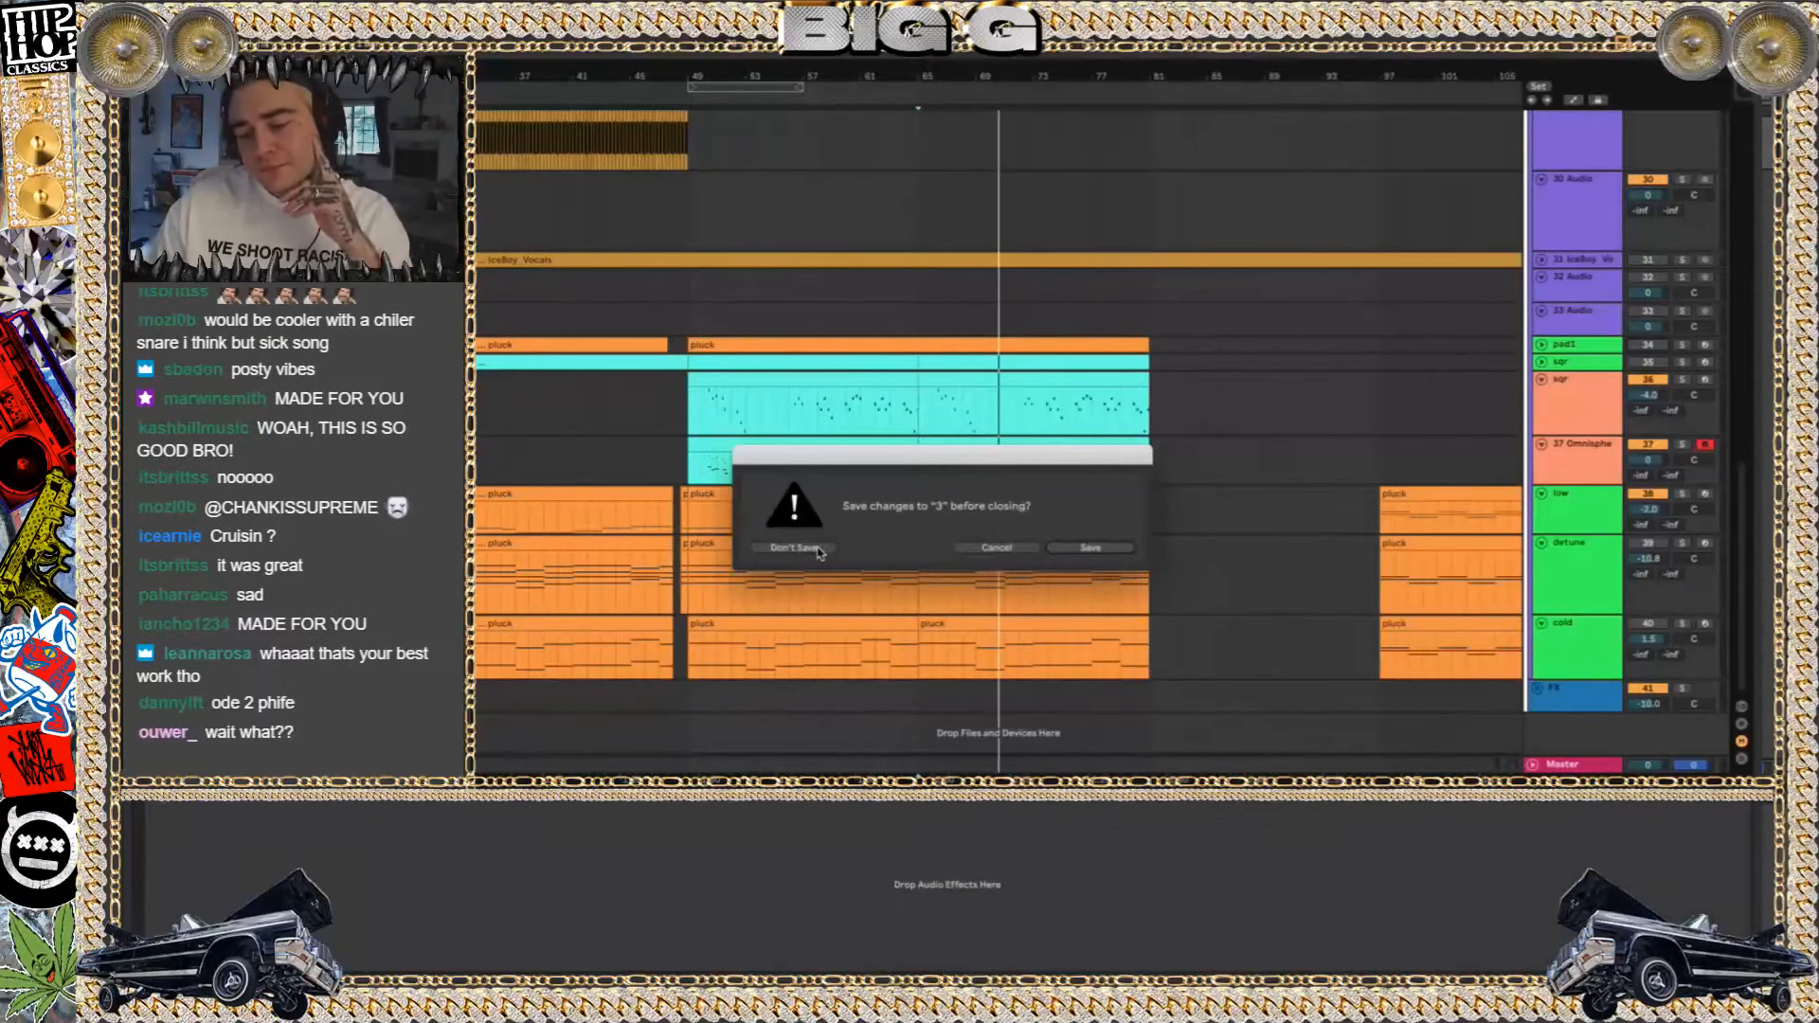
{"action": "left_click", "coordinate": [816, 547]}
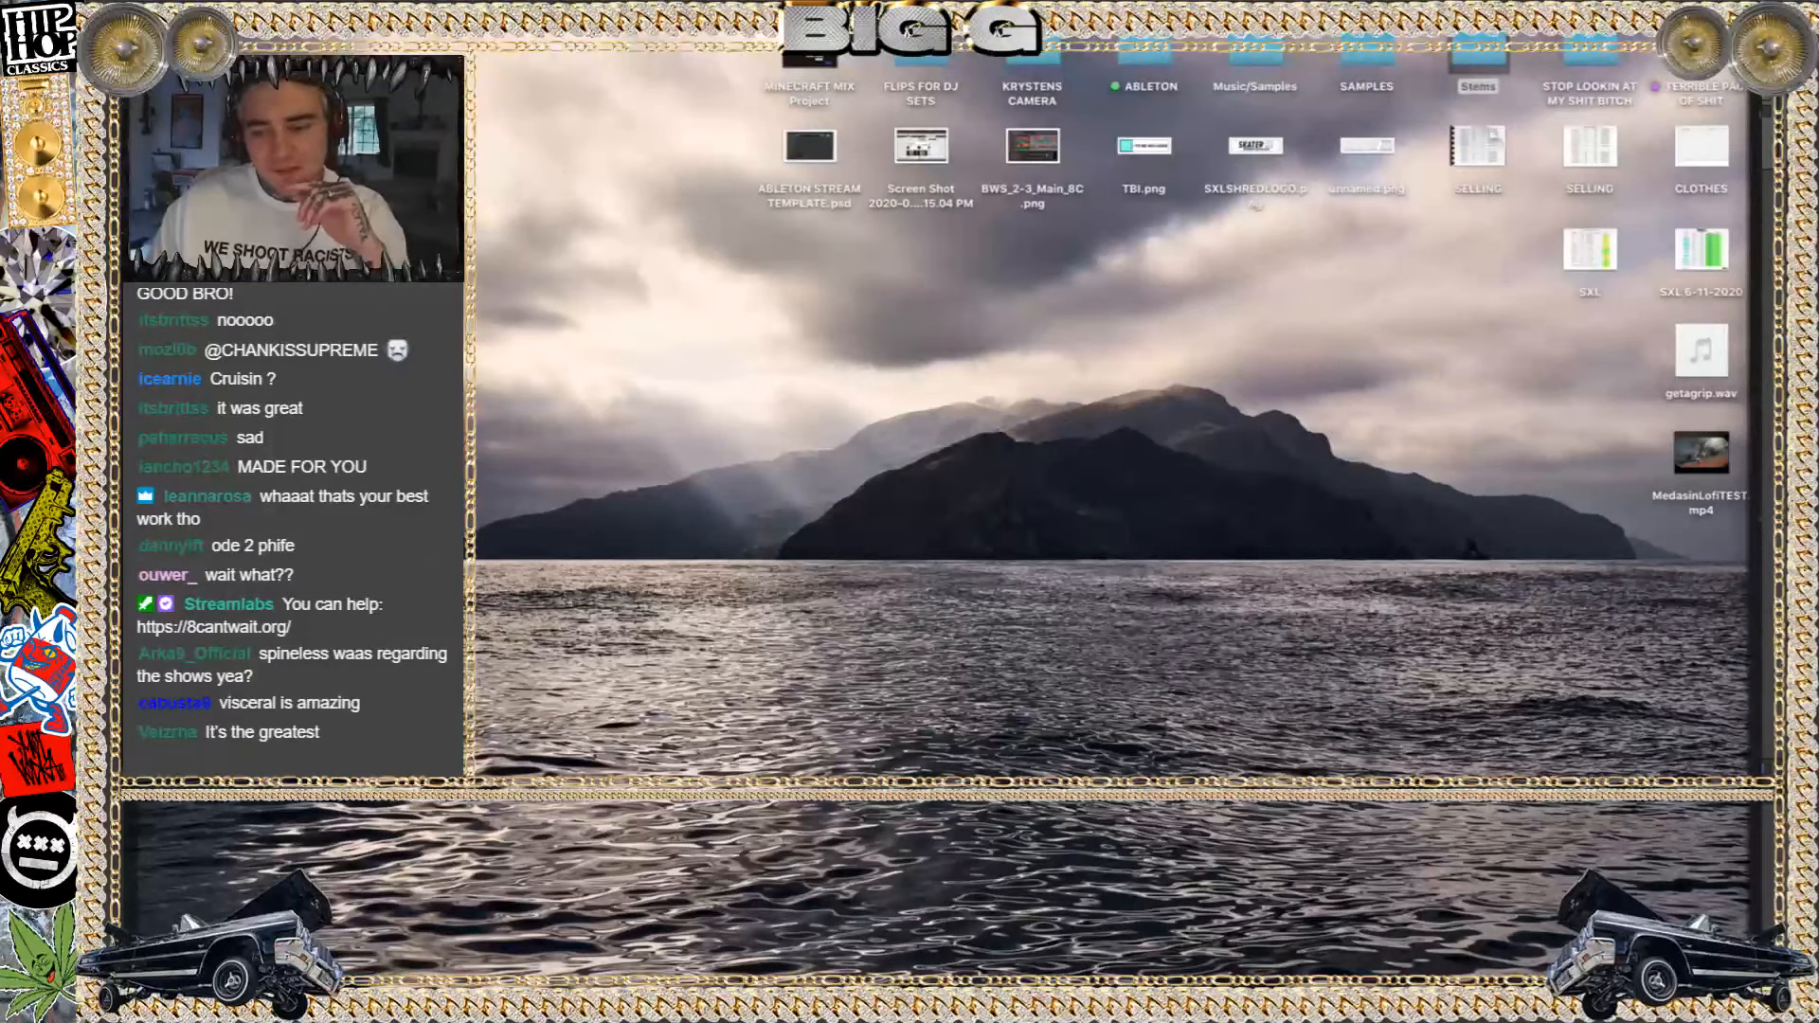
{"action": "key", "text": "ctrl+Right"}
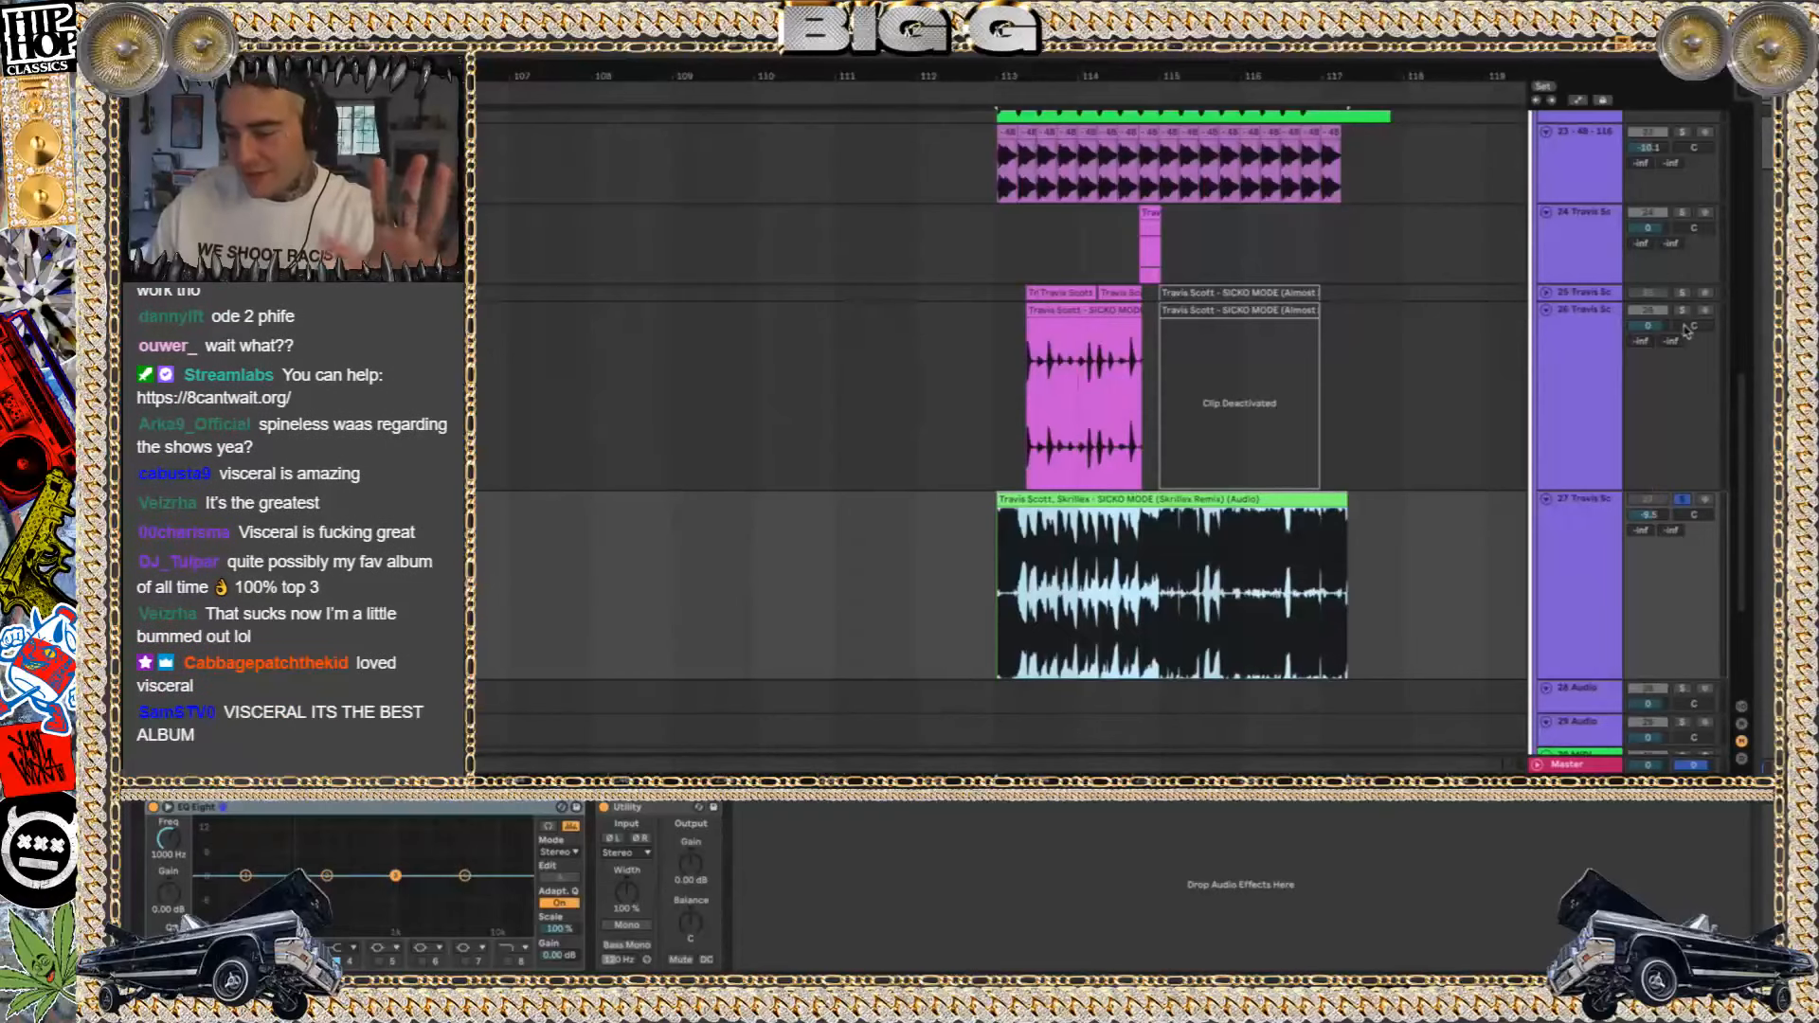
Solo the Travis Scott vocal track 26 and play its clip, then solo track 25 and unfold it
{"action": "left_click", "coordinate": [1680, 313]}
{"action": "left_click", "coordinate": [1073, 312]}
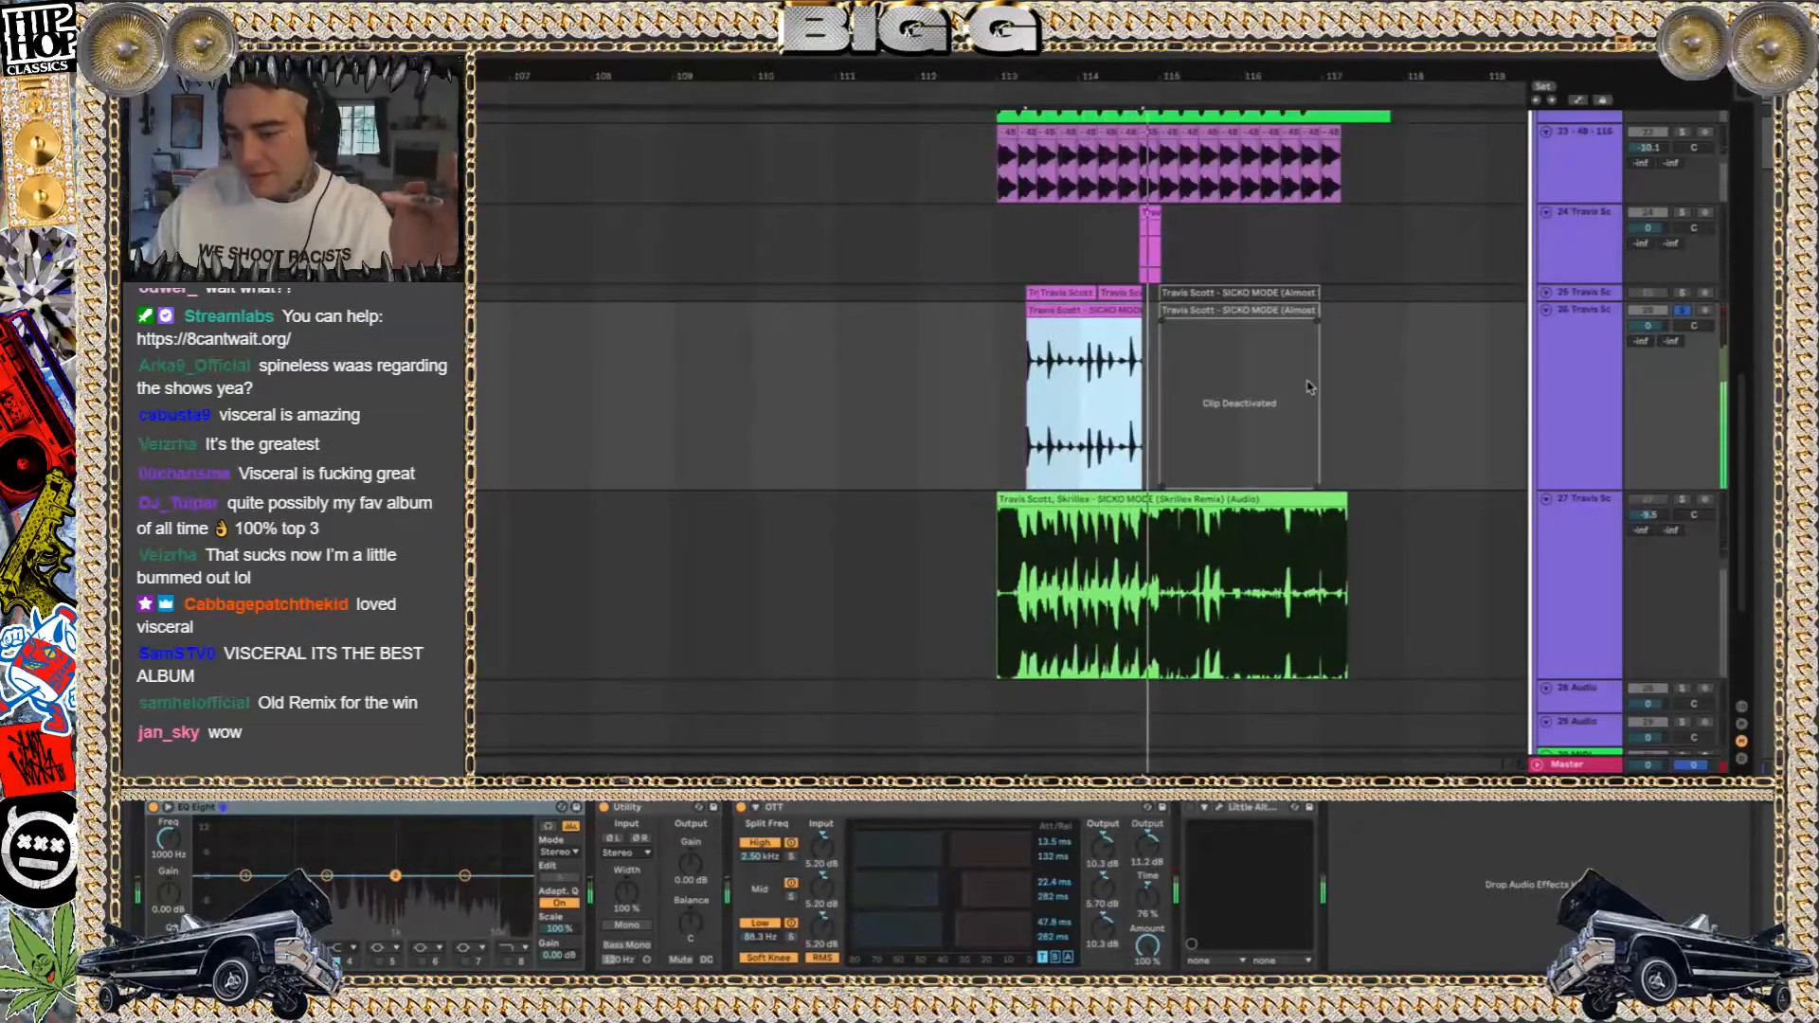
{"action": "left_click", "coordinate": [1681, 293]}
{"action": "key", "text": "space"}
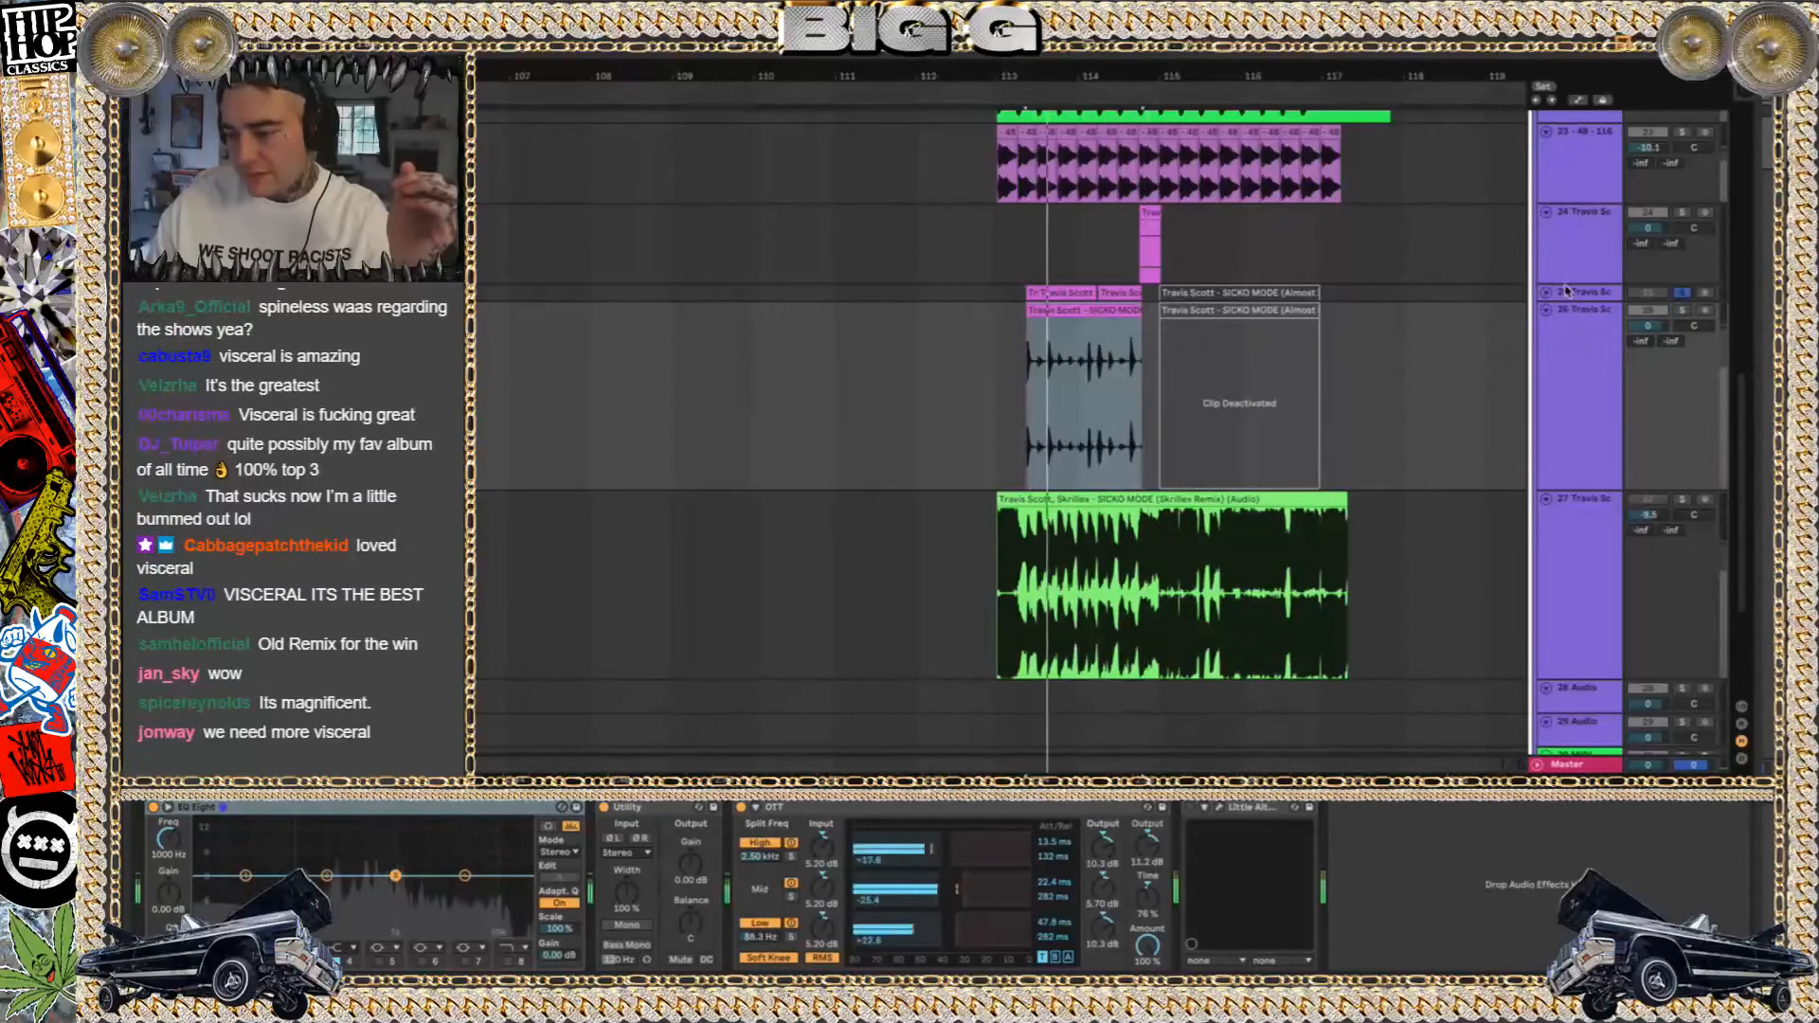
{"action": "left_click", "coordinate": [1551, 296]}
{"action": "left_click", "coordinate": [1547, 294]}
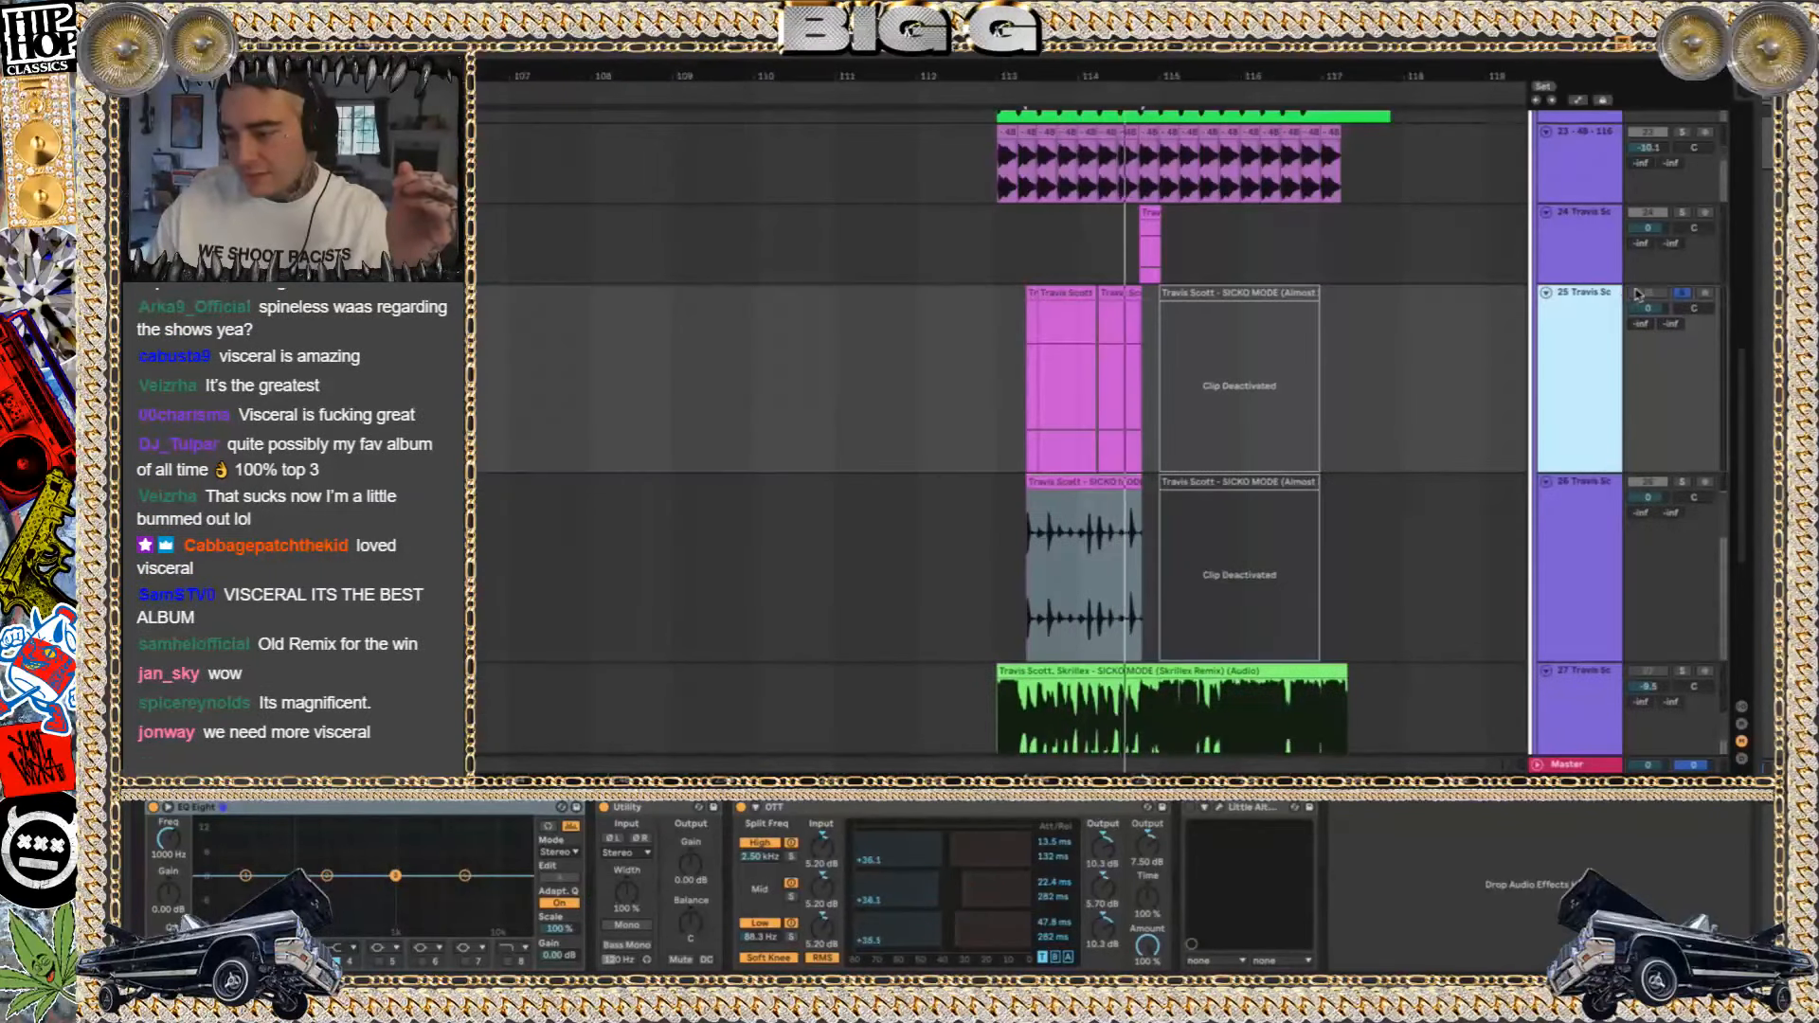
Clear the solo on track 25, fold the track, and play the arrangement around bar 113
{"action": "left_click", "coordinate": [1684, 295]}
{"action": "key", "text": "space"}
{"action": "key", "text": "space"}
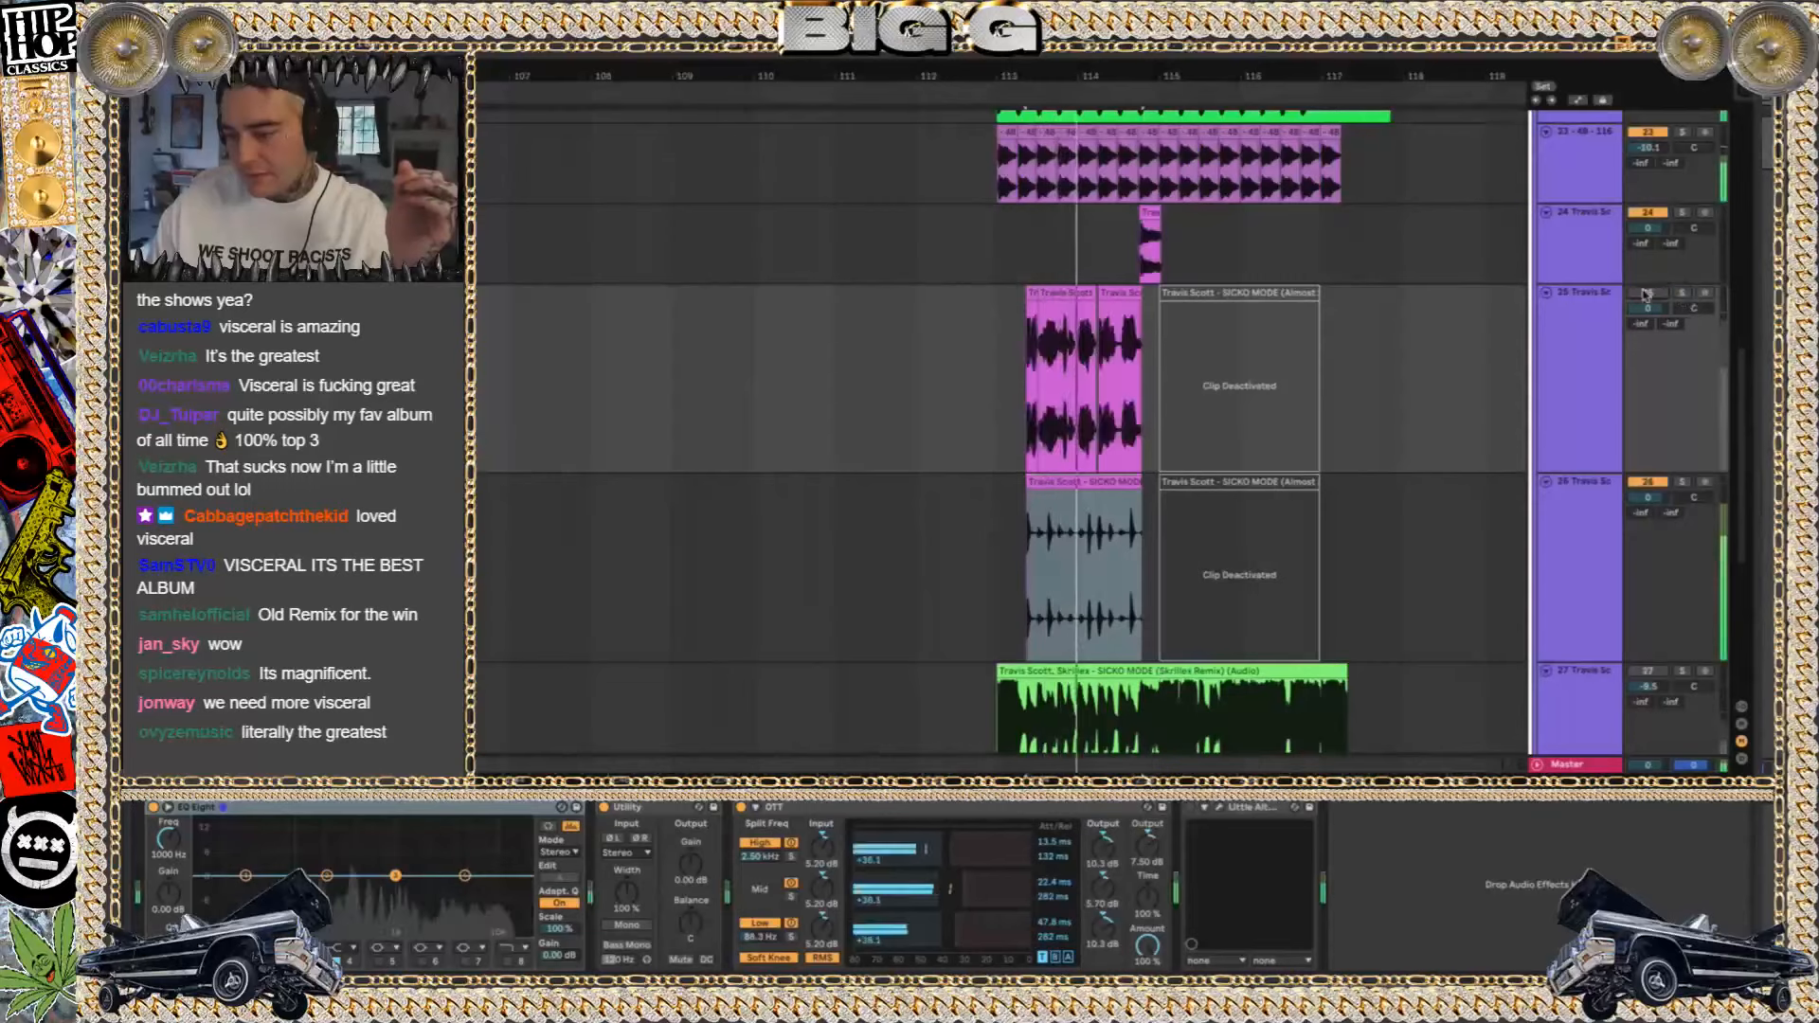
{"action": "left_click", "coordinate": [1547, 293]}
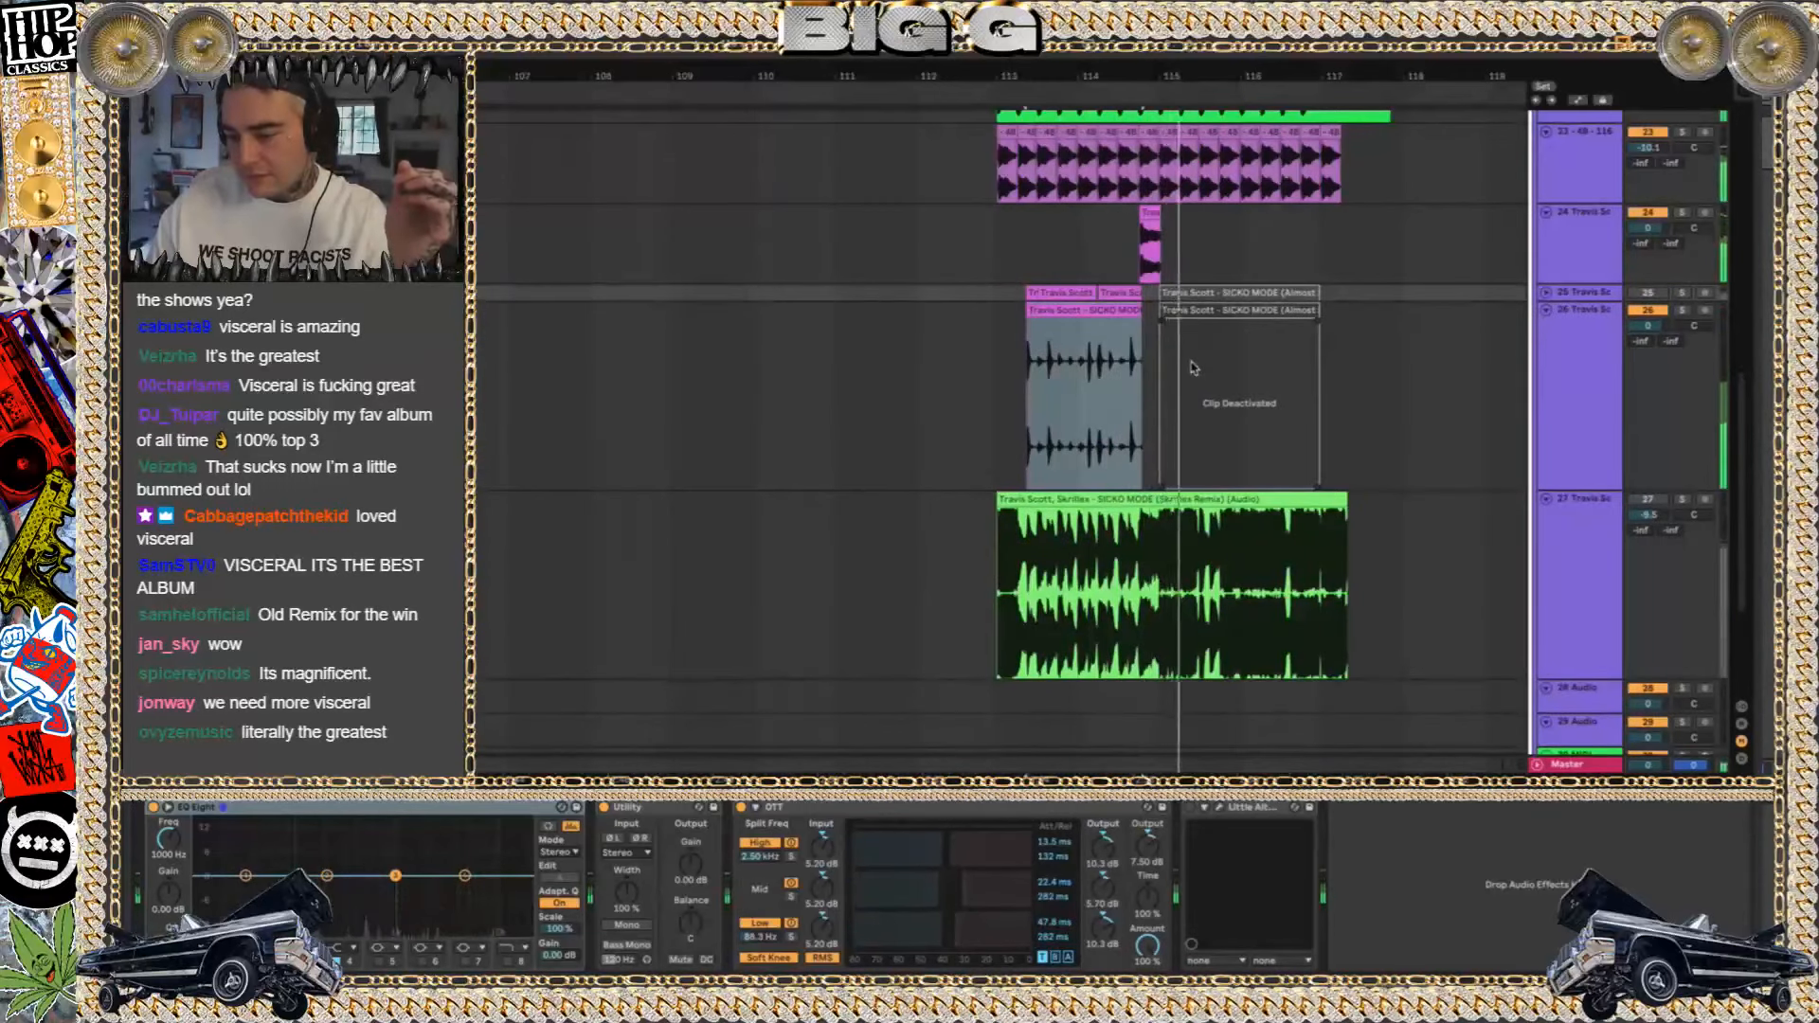
{"action": "key", "text": "space"}
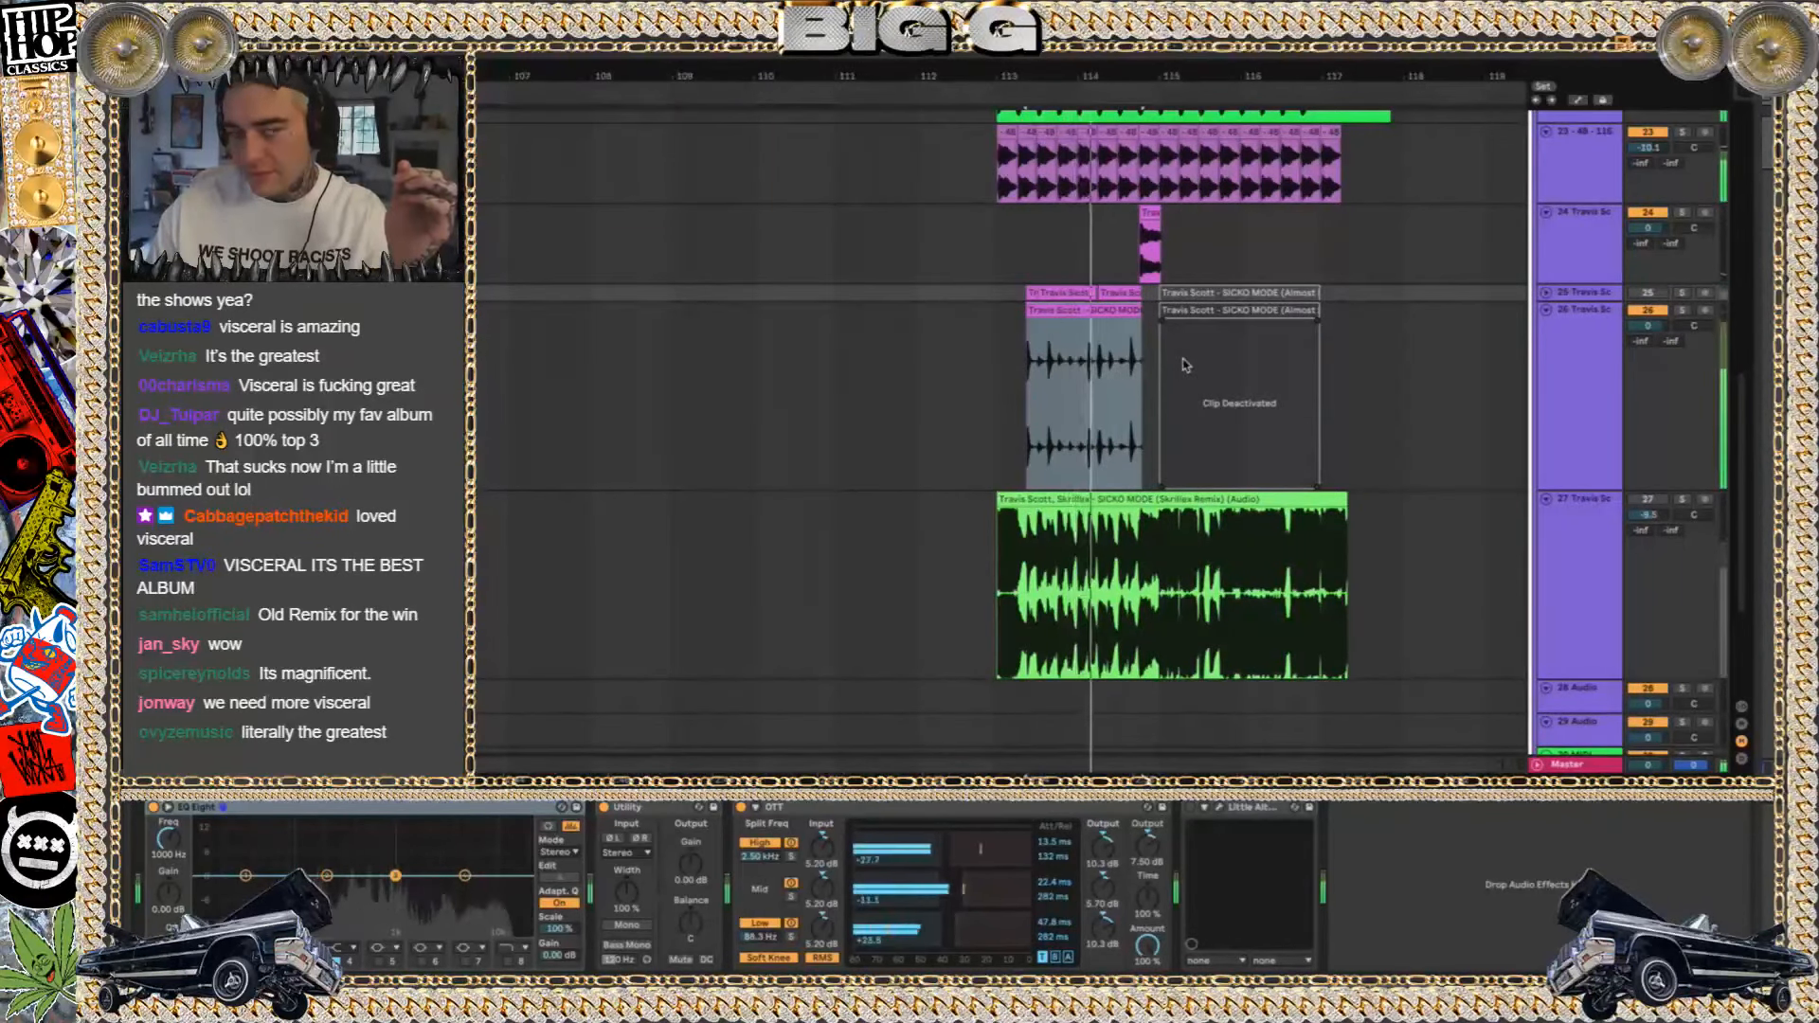
{"action": "key", "text": "space"}
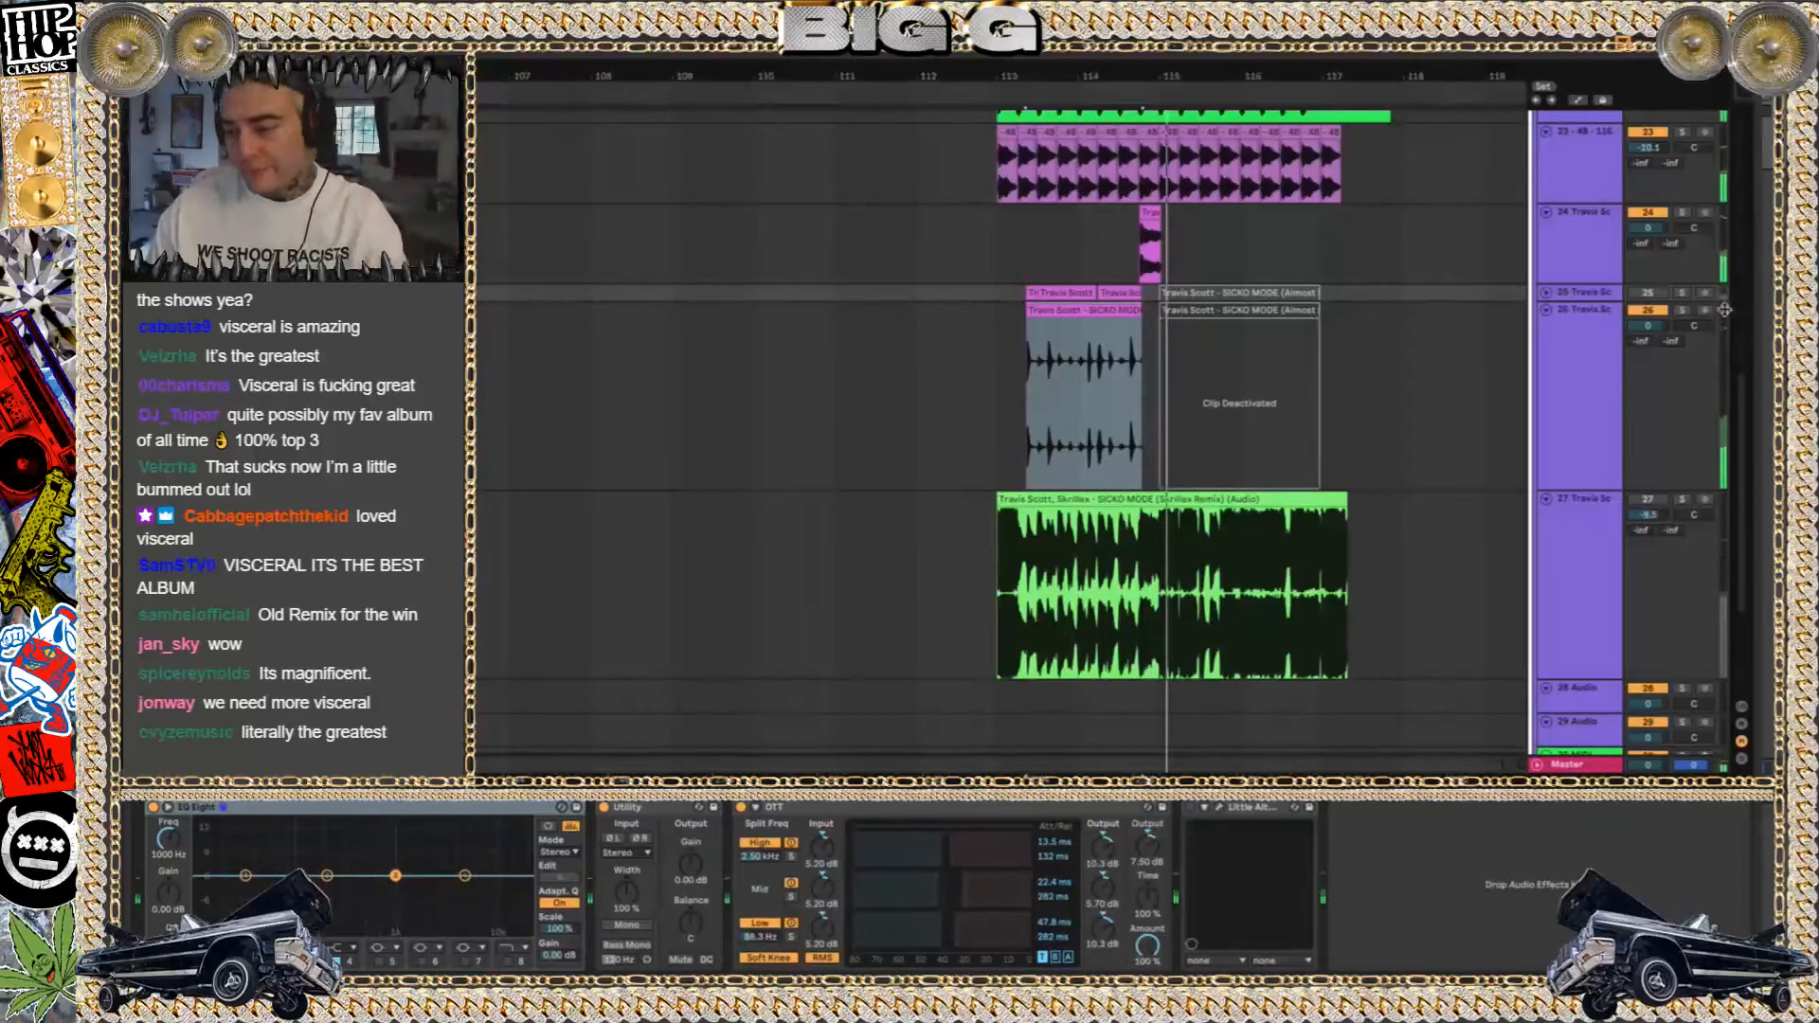
Solo vocal track 25 again, replay it, and unfold the track to show its waveforms
{"action": "left_click", "coordinate": [1682, 294]}
{"action": "key", "text": "space"}
{"action": "left_click", "coordinate": [1548, 293]}
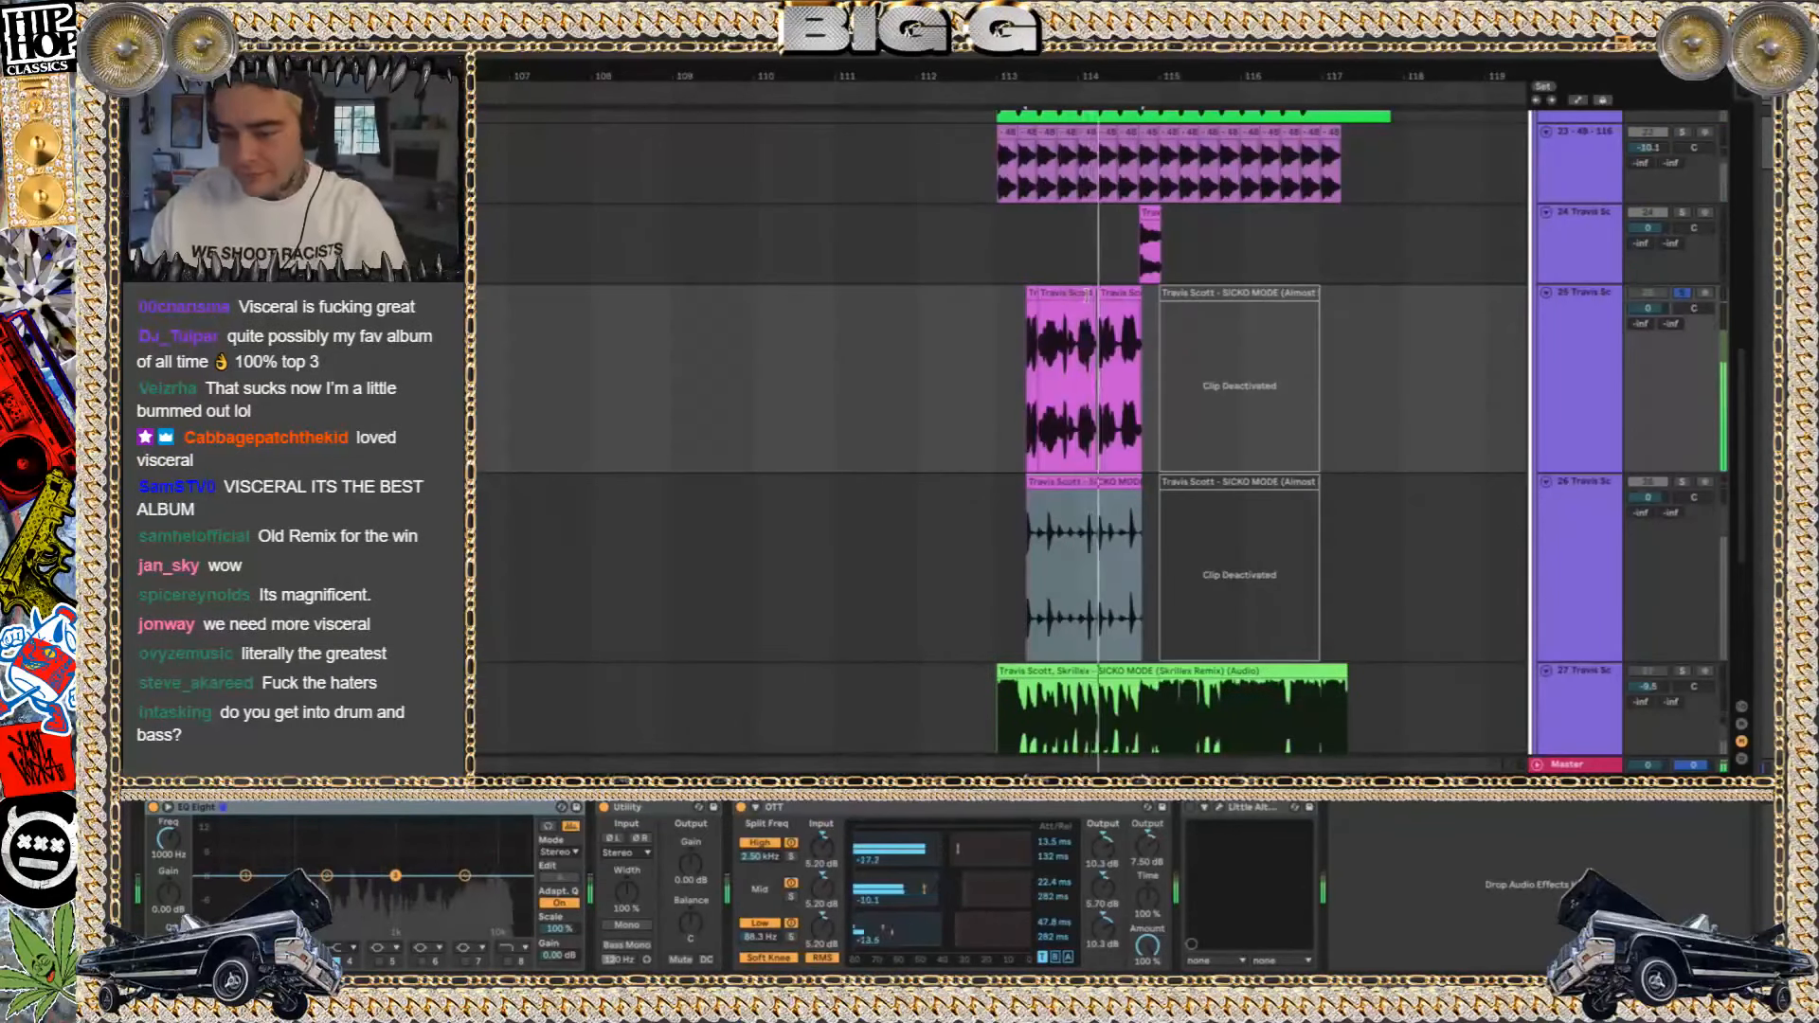
Select the three SICKO MODE acapella clips on track 25, switch their warp mode, and examine their waveforms up close
{"action": "left_click", "coordinate": [1113, 295]}
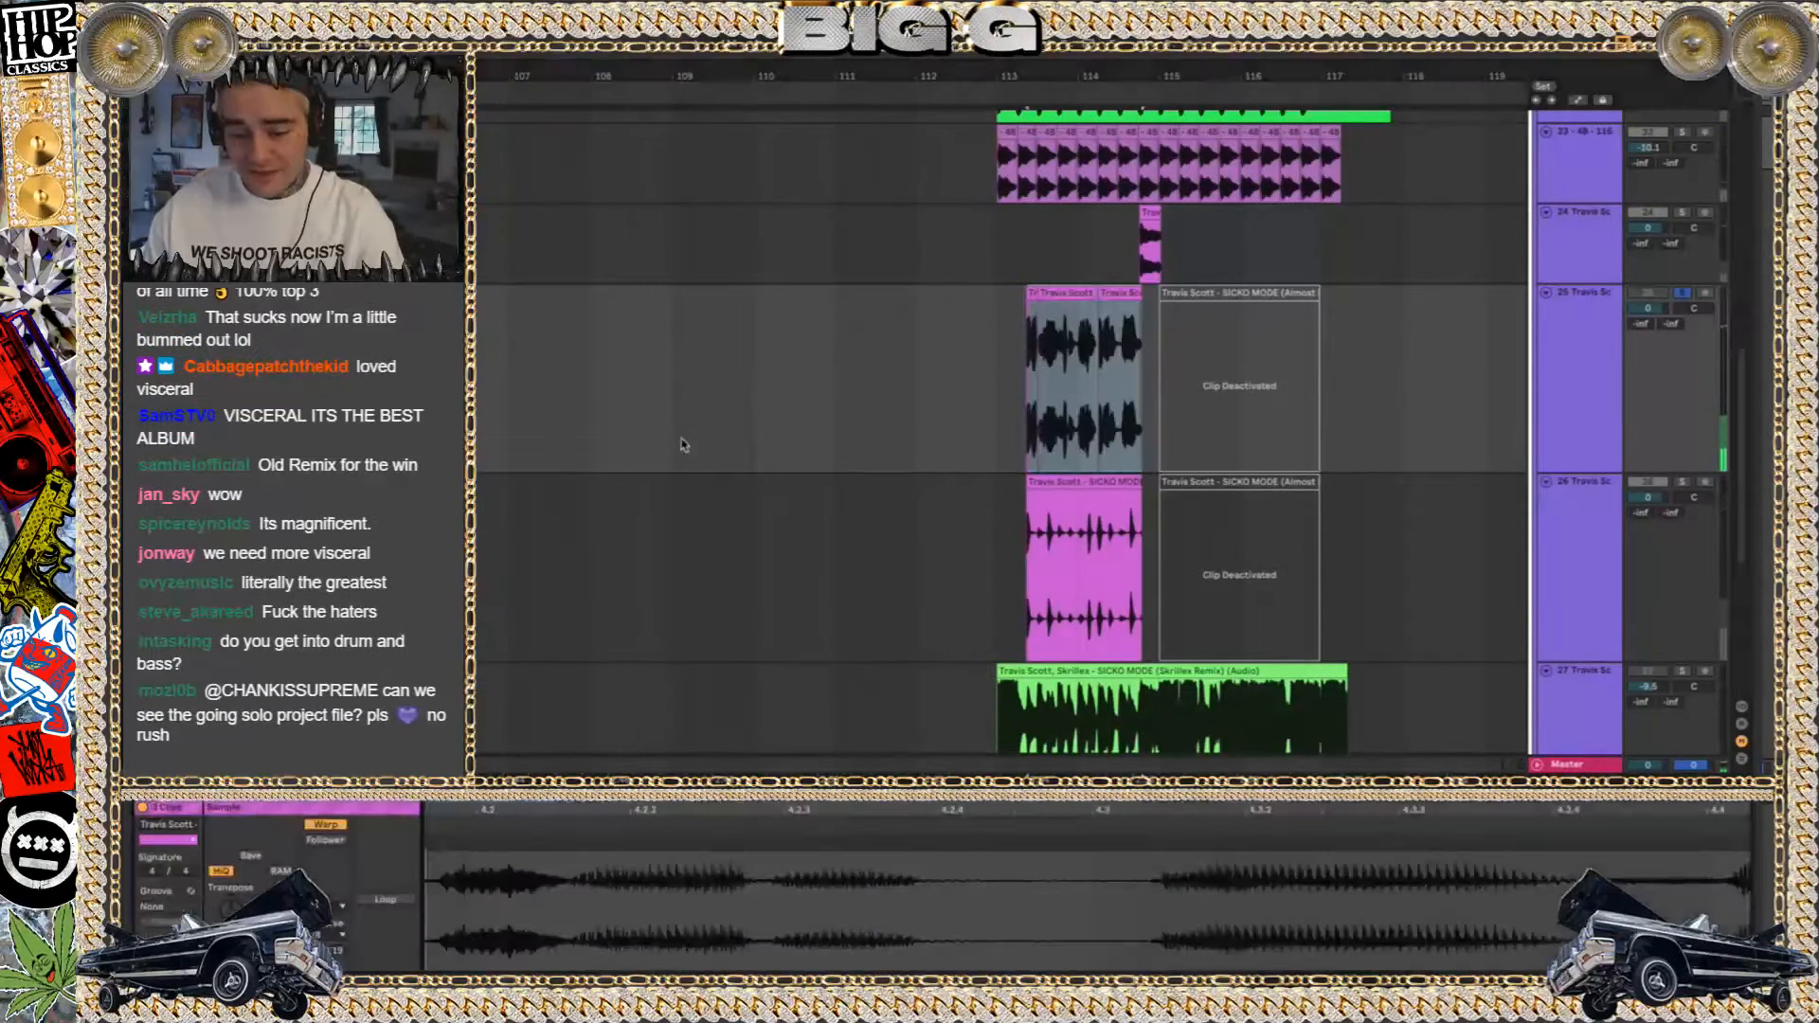
{"action": "left_click", "coordinate": [336, 907]}
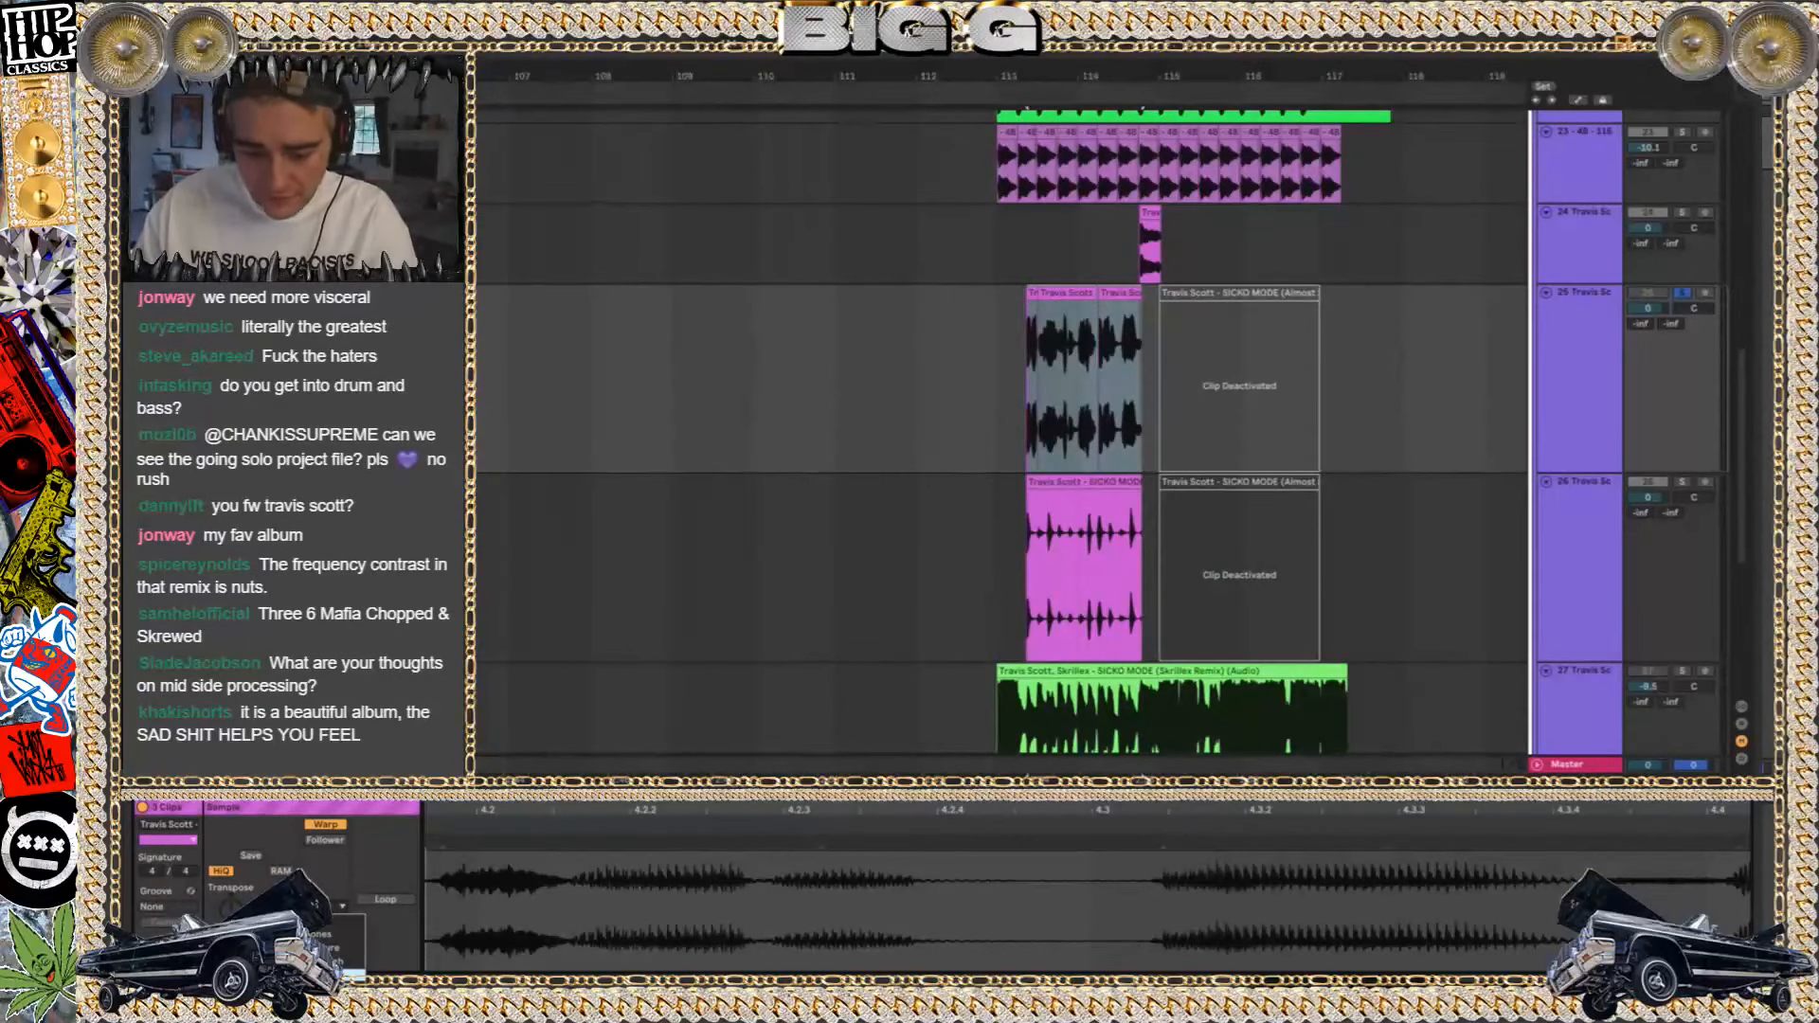
{"action": "left_click", "coordinate": [332, 974]}
{"action": "scroll", "coordinate": [1107, 326], "scroll_direction": "up", "scroll_amount": 10}
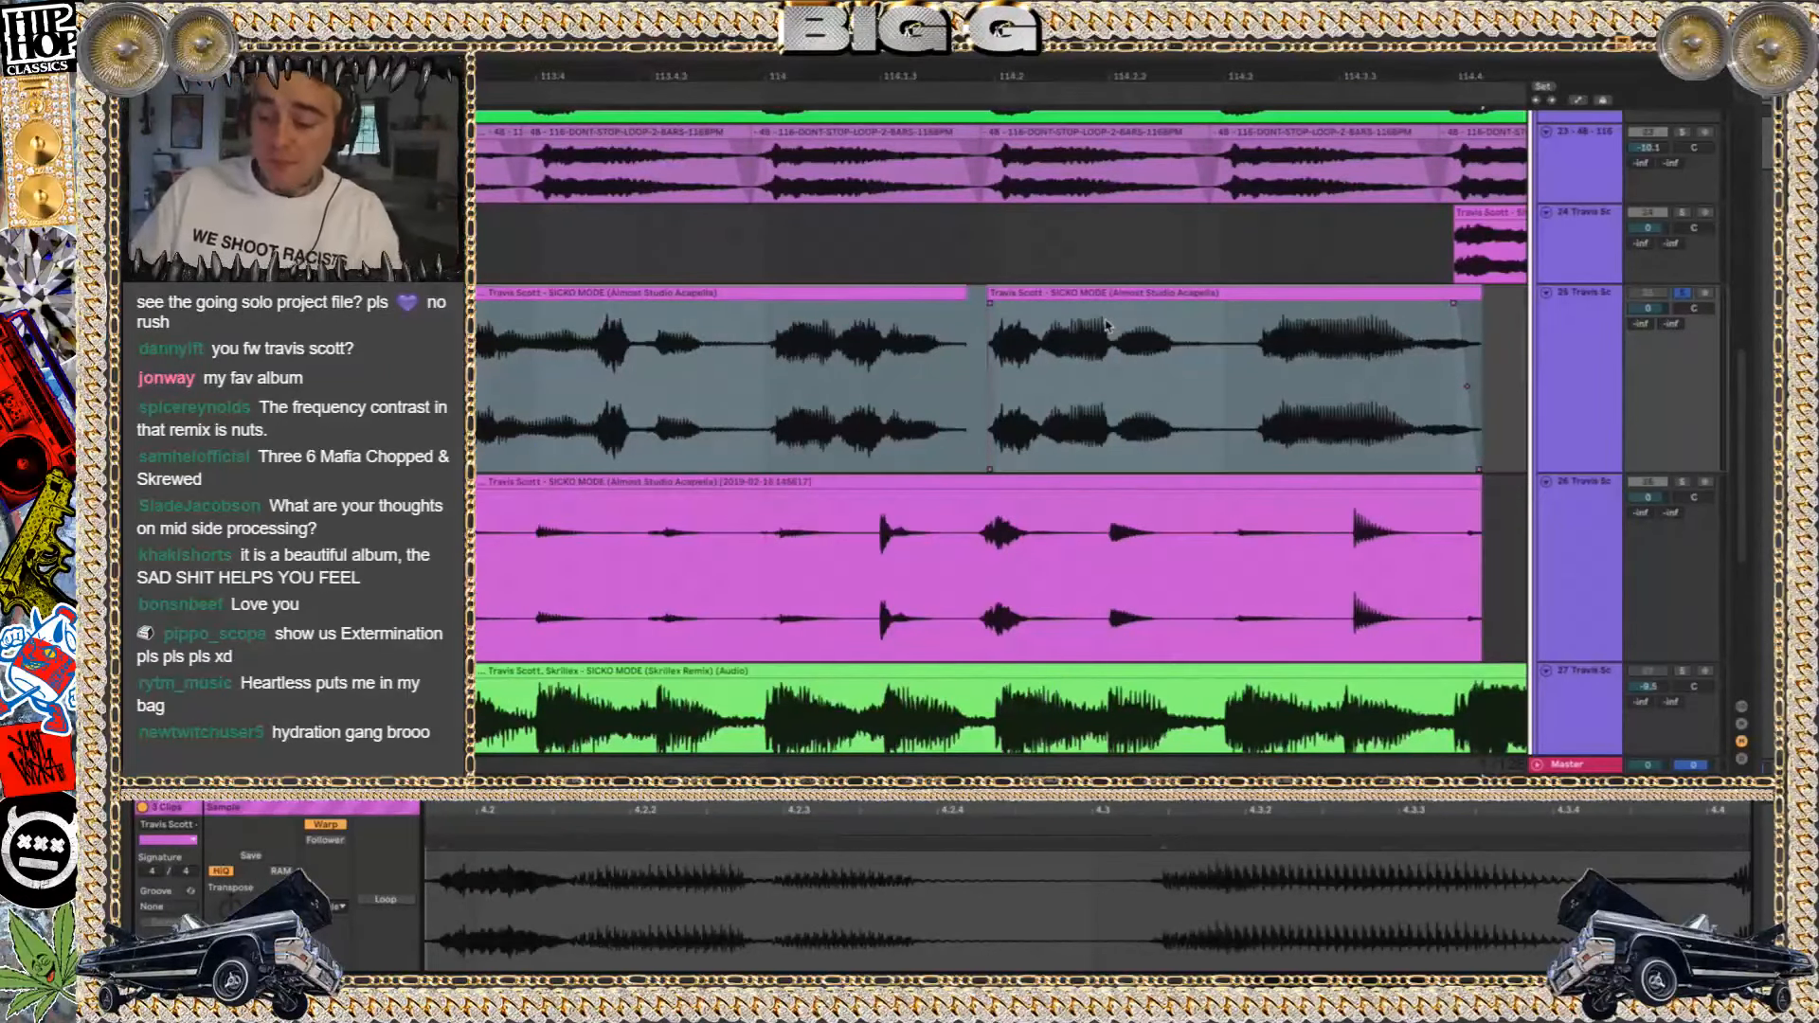
{"action": "key", "text": "minus"}
{"action": "key", "text": "minus"}
{"action": "left_click", "coordinate": [1017, 334]}
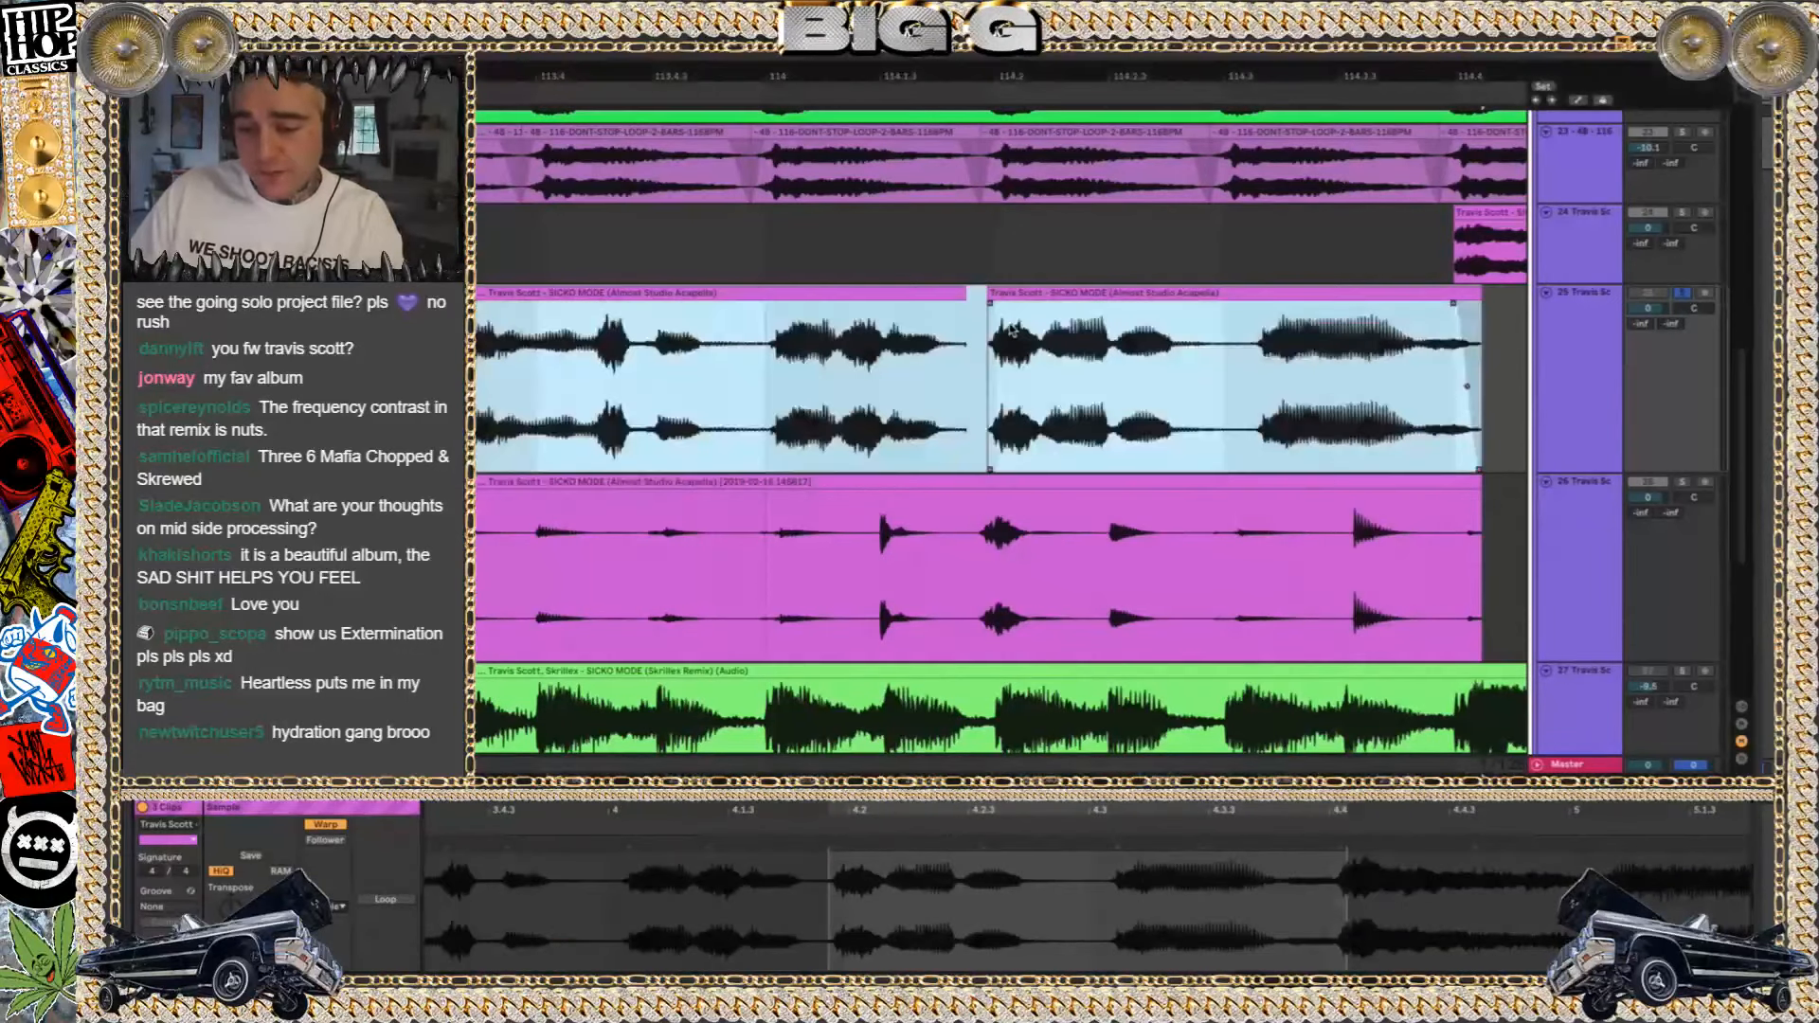
{"action": "key", "text": "minus"}
{"action": "key", "text": "minus"}
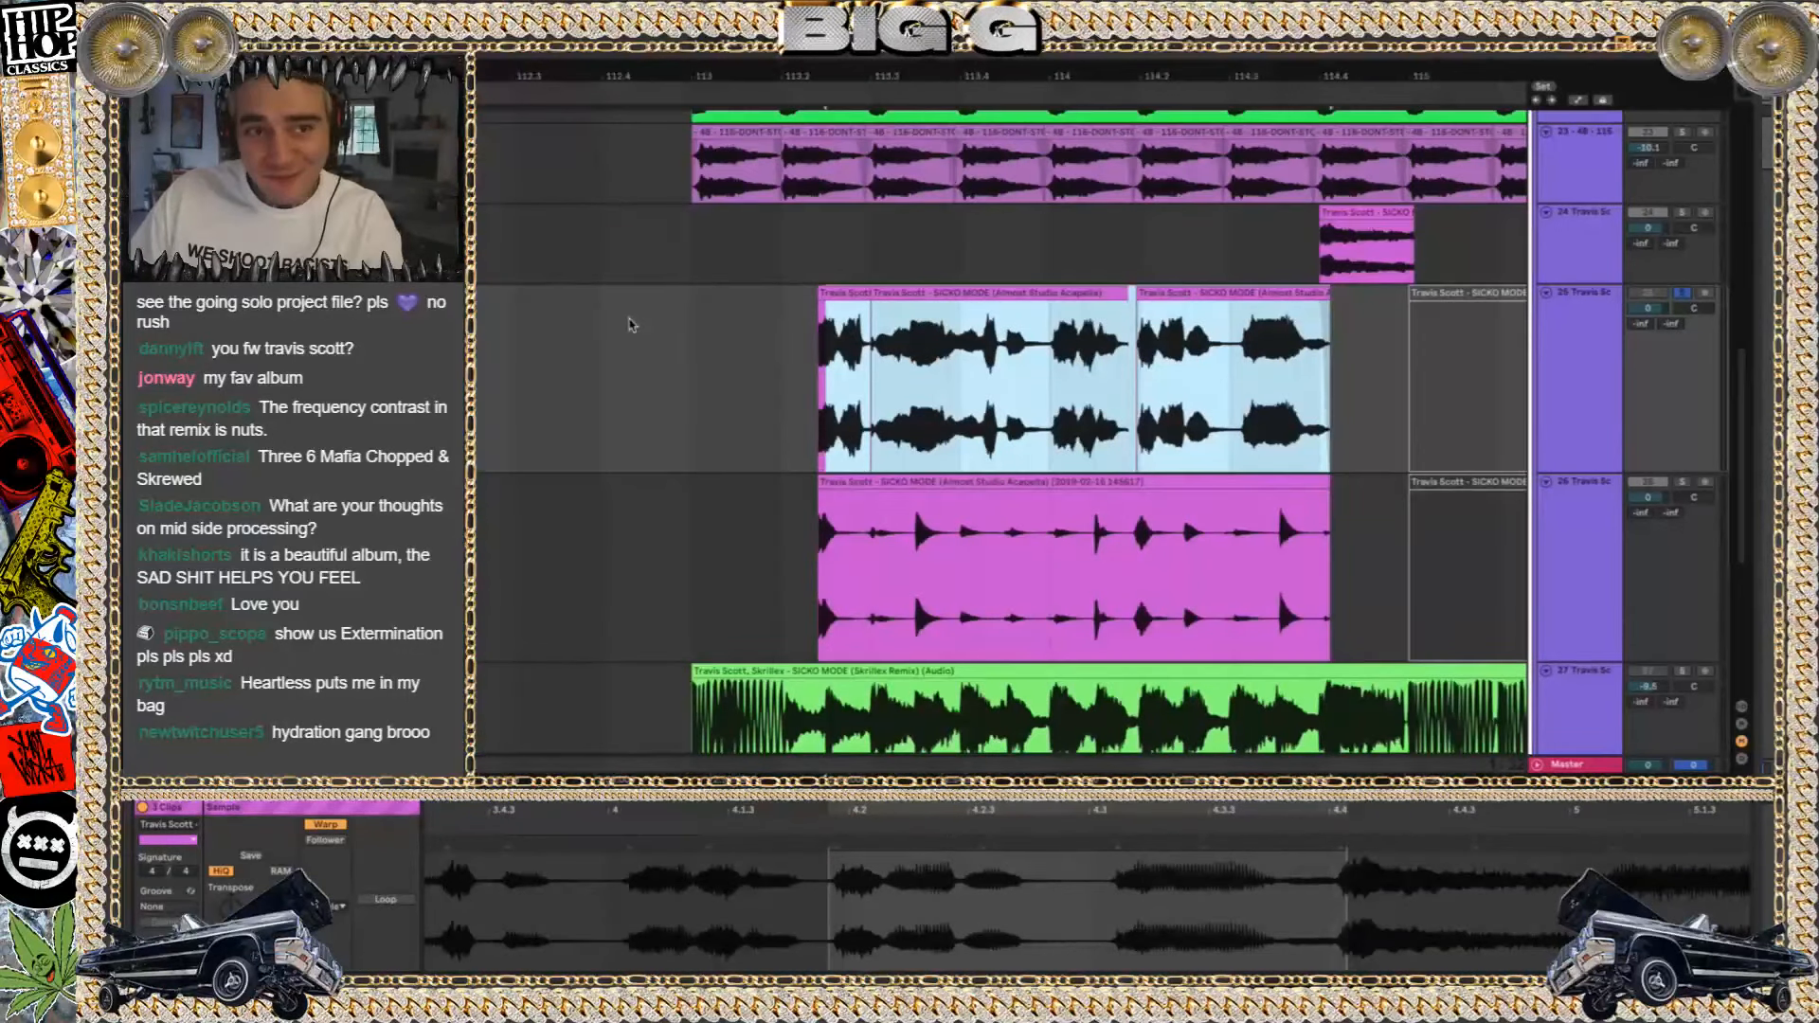
Reselect the three acapella clips on track 25, set their warp mode to Beats, and play them in solo
{"action": "left_click", "coordinate": [1269, 294]}
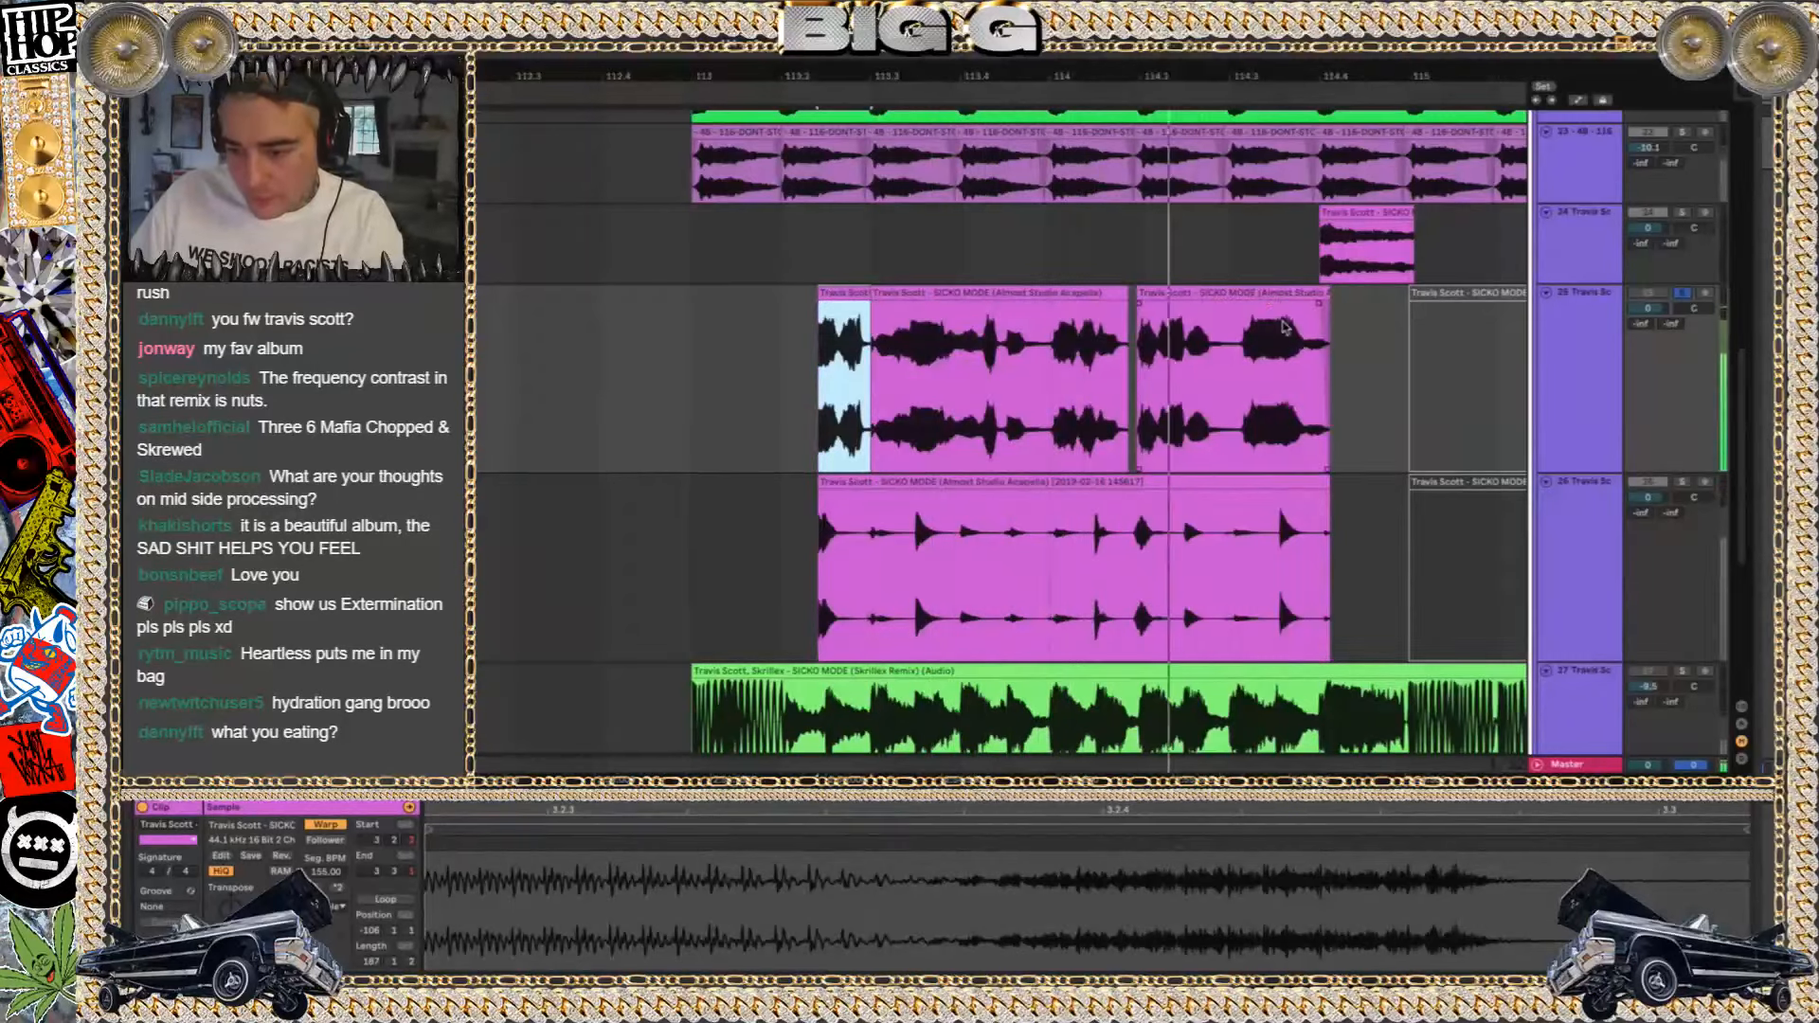
{"action": "left_click", "coordinate": [1269, 294], "text": "shift"}
{"action": "key", "text": "space"}
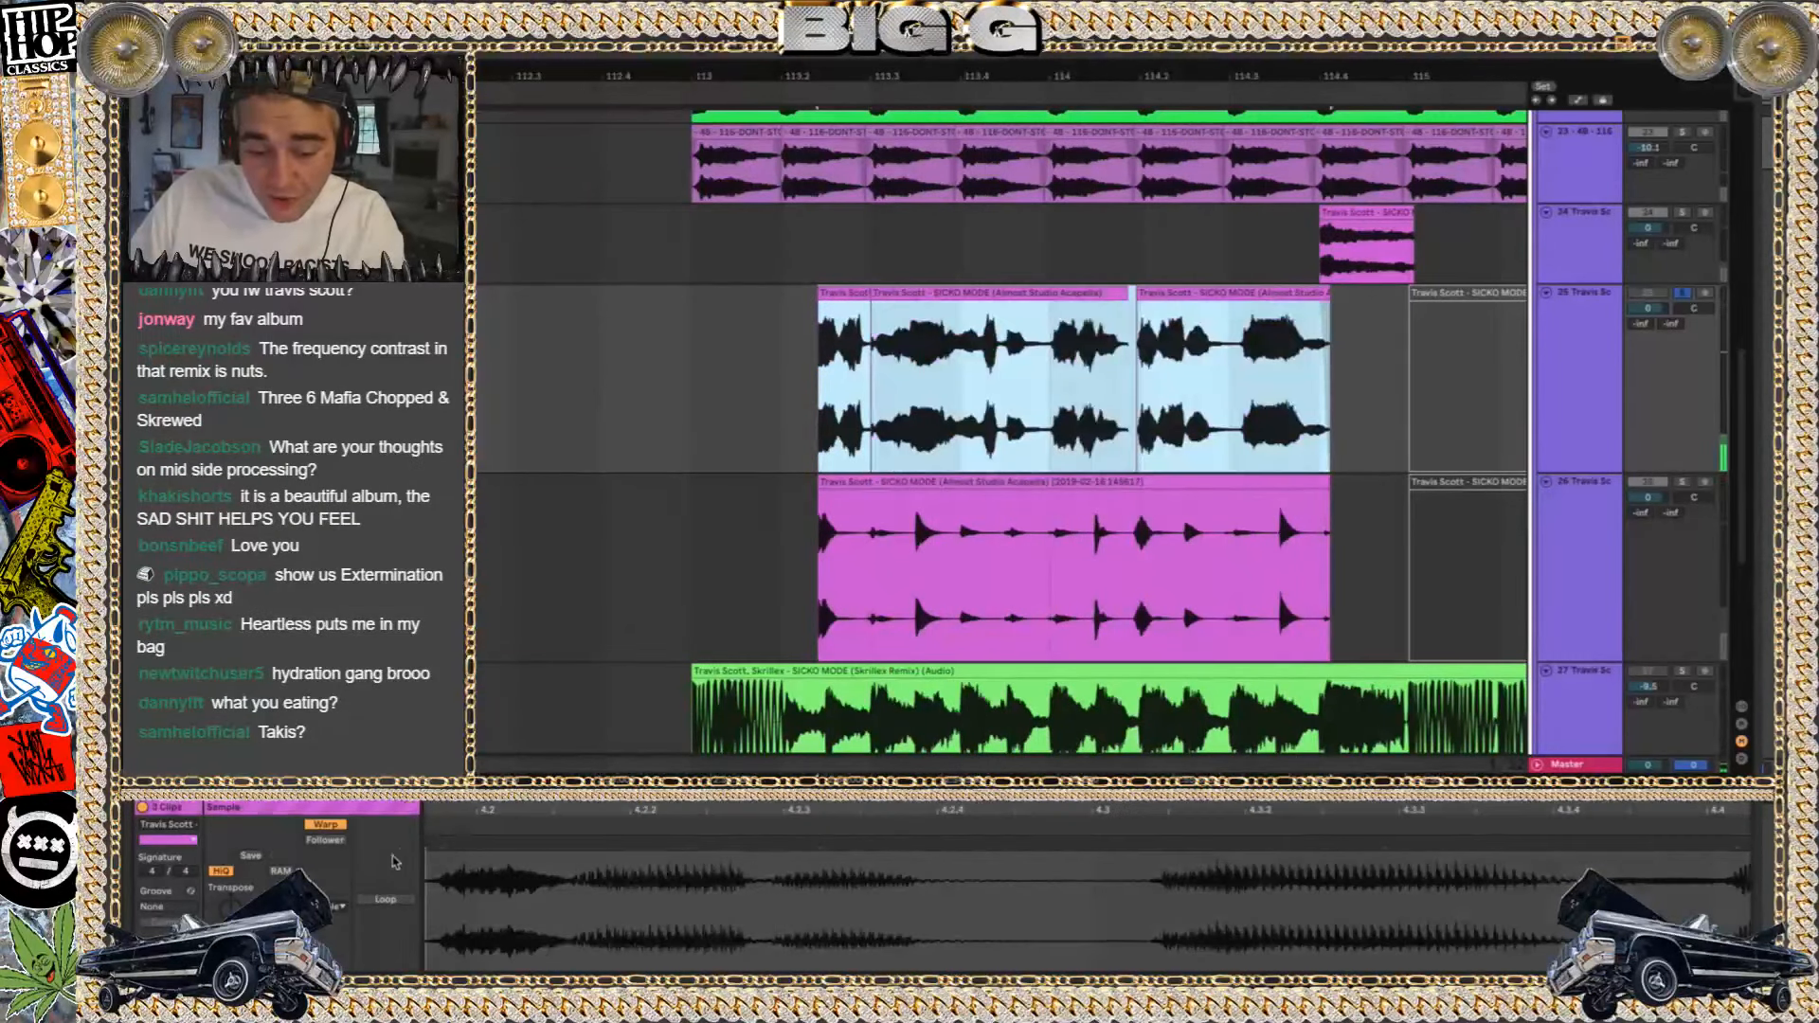
{"action": "left_click", "coordinate": [332, 910]}
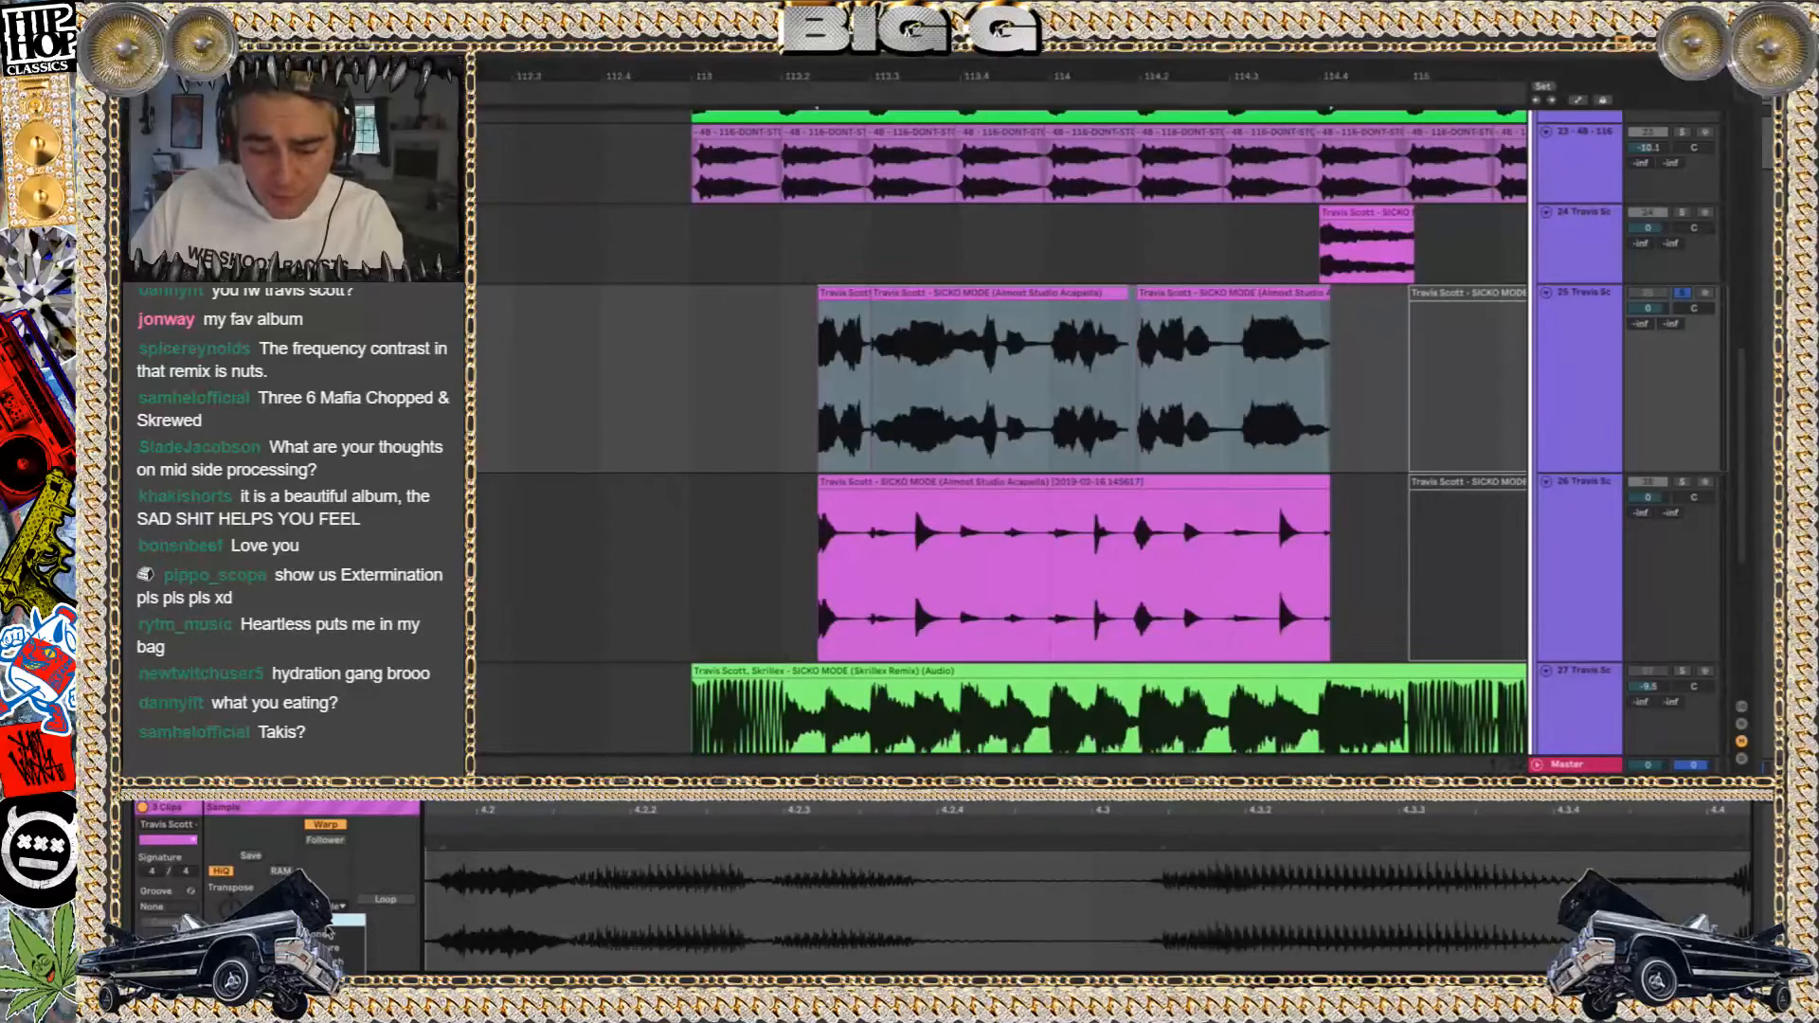
{"action": "left_click", "coordinate": [326, 925]}
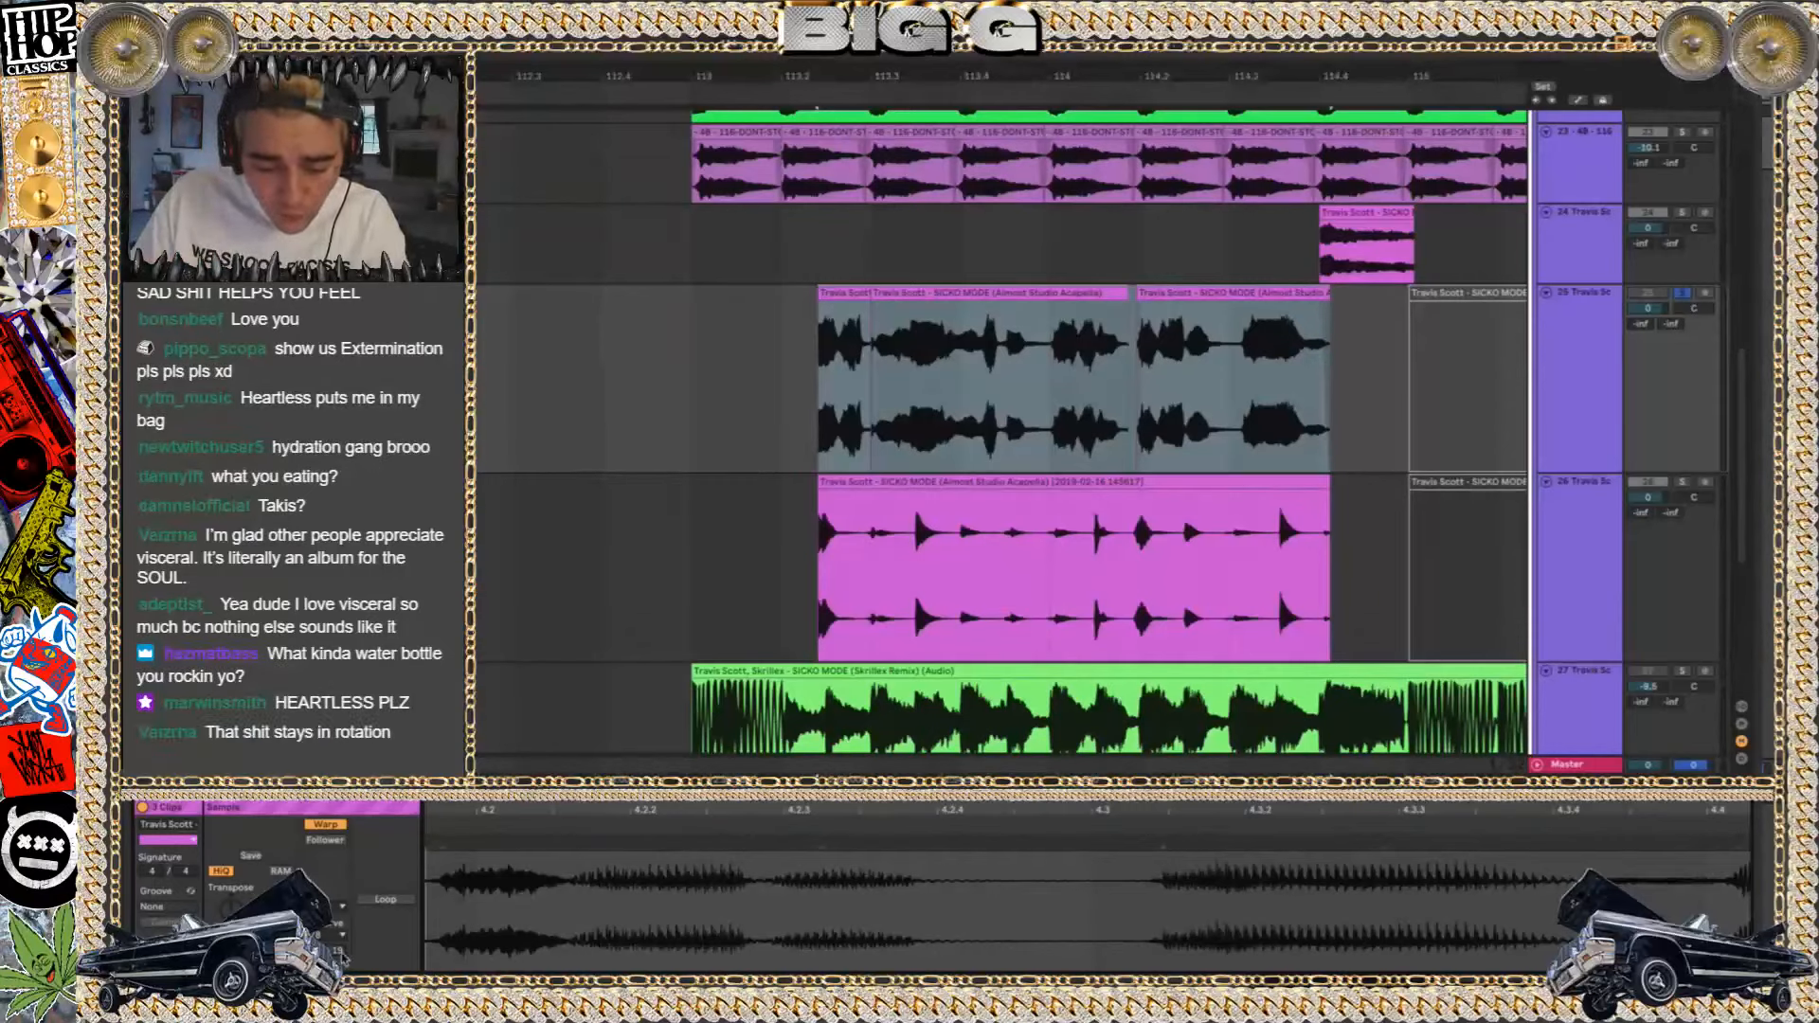
{"action": "key", "text": "space"}
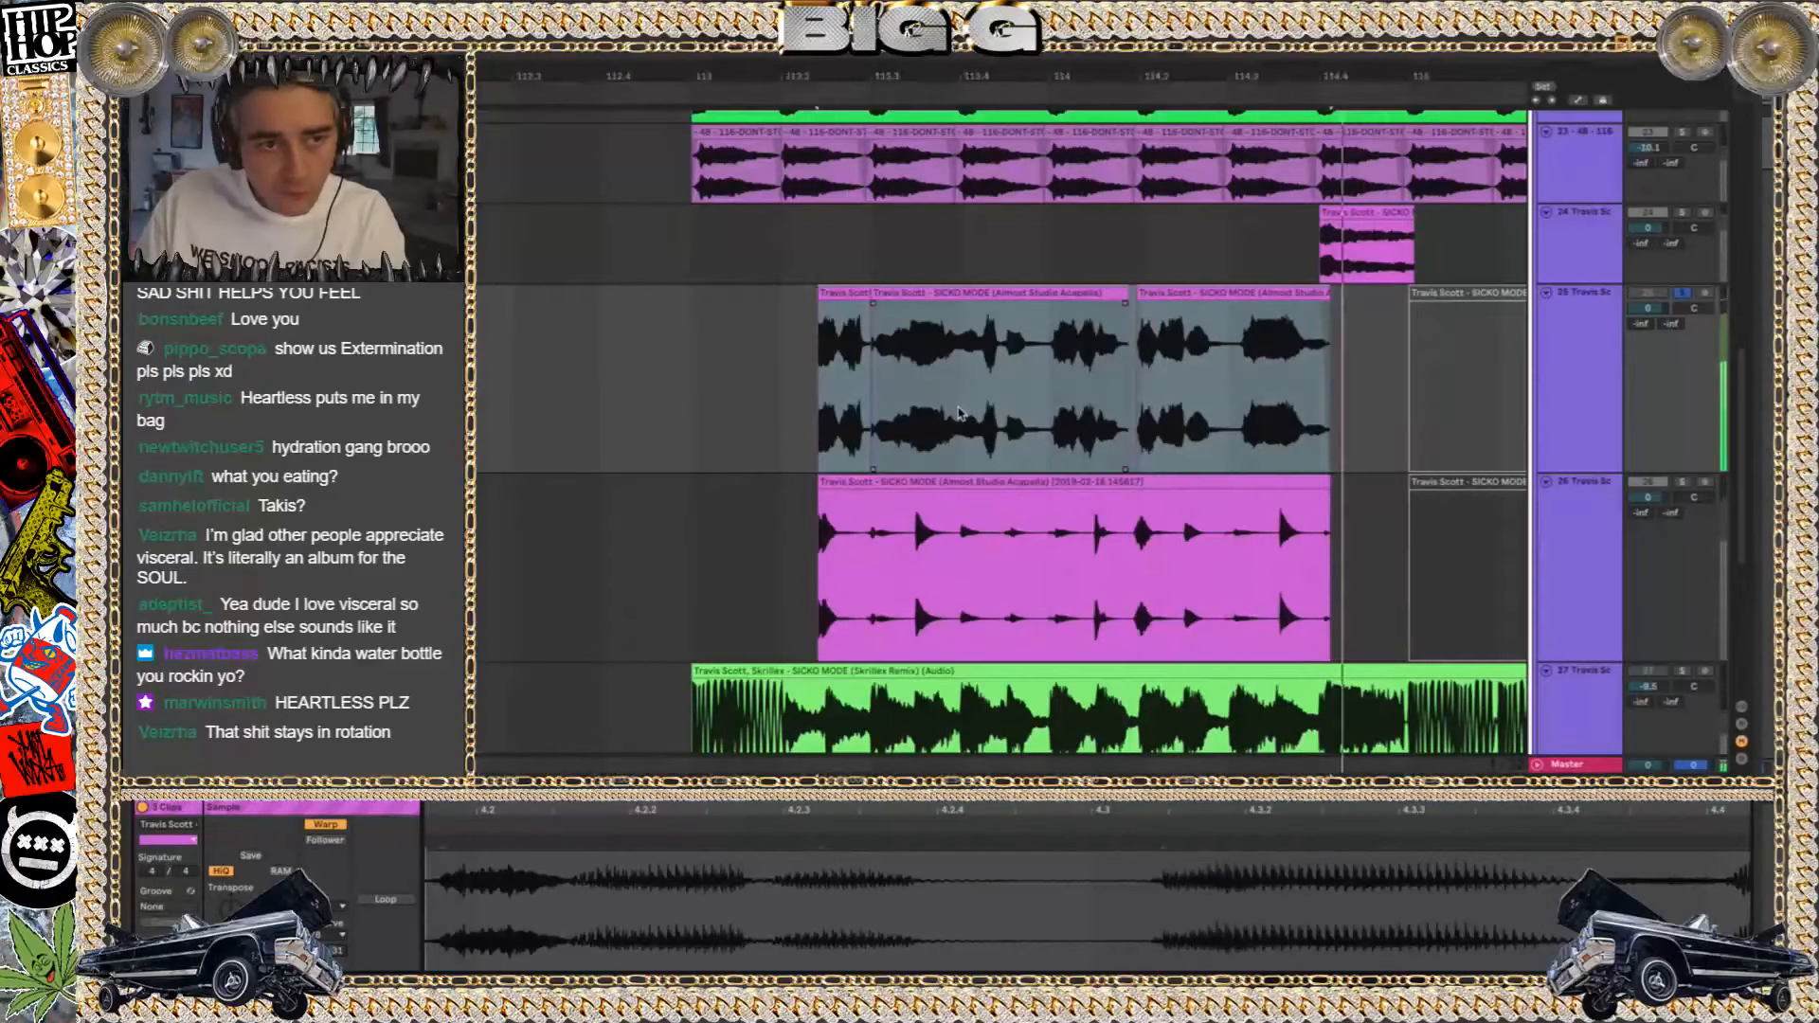
Set the three clips' Beats preserve option to Transients and replay the soloed vocal
{"action": "left_click", "coordinate": [327, 934]}
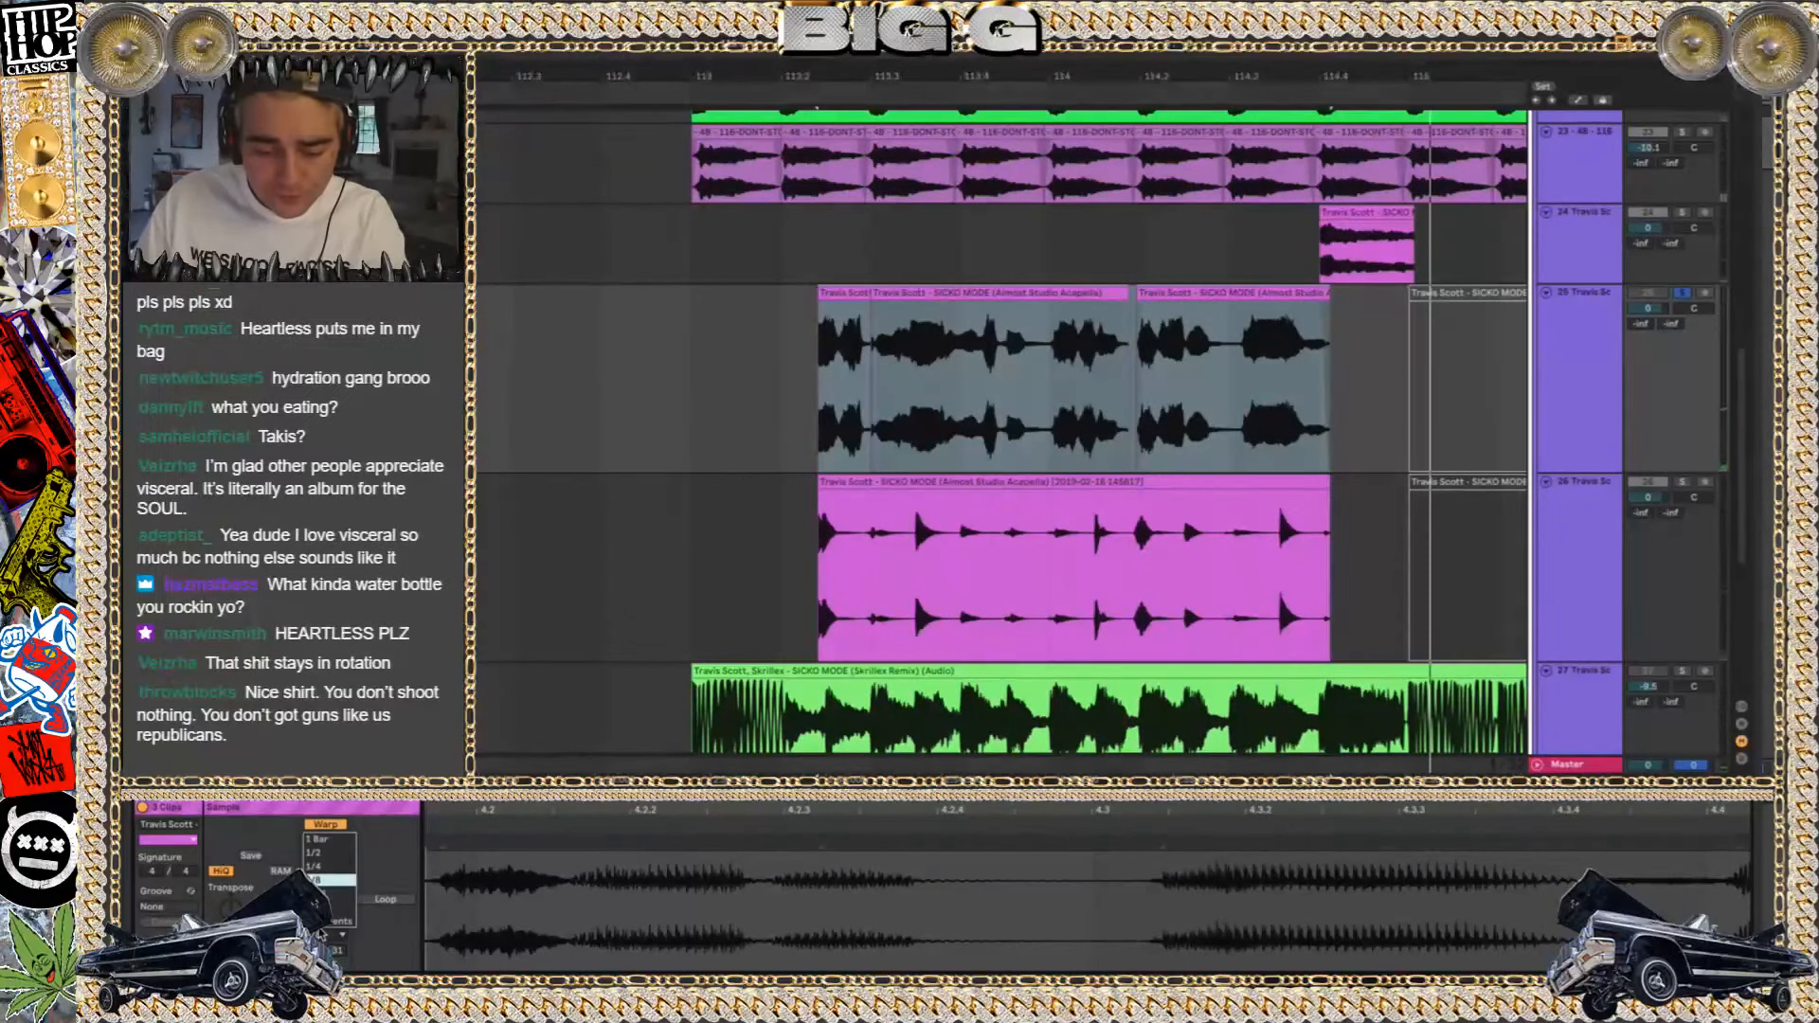
{"action": "left_click", "coordinate": [327, 924]}
{"action": "key", "text": "space"}
{"action": "key", "text": "space"}
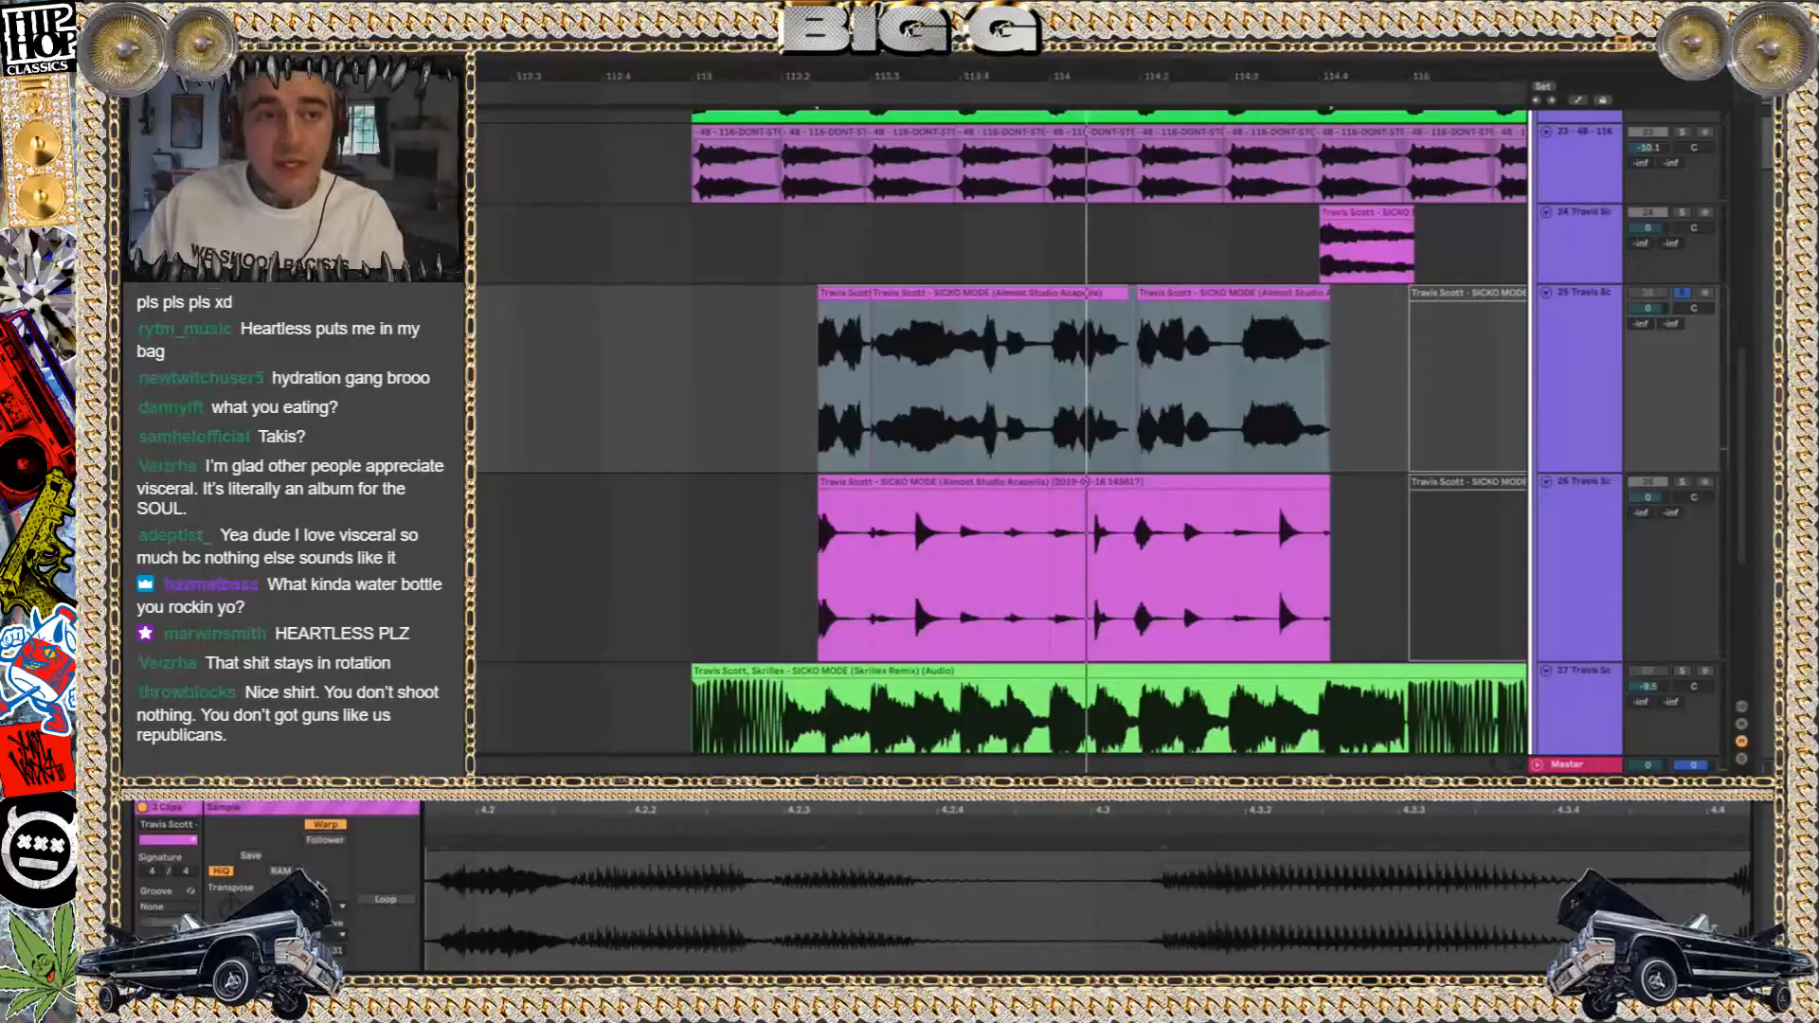
{"action": "key", "text": "space"}
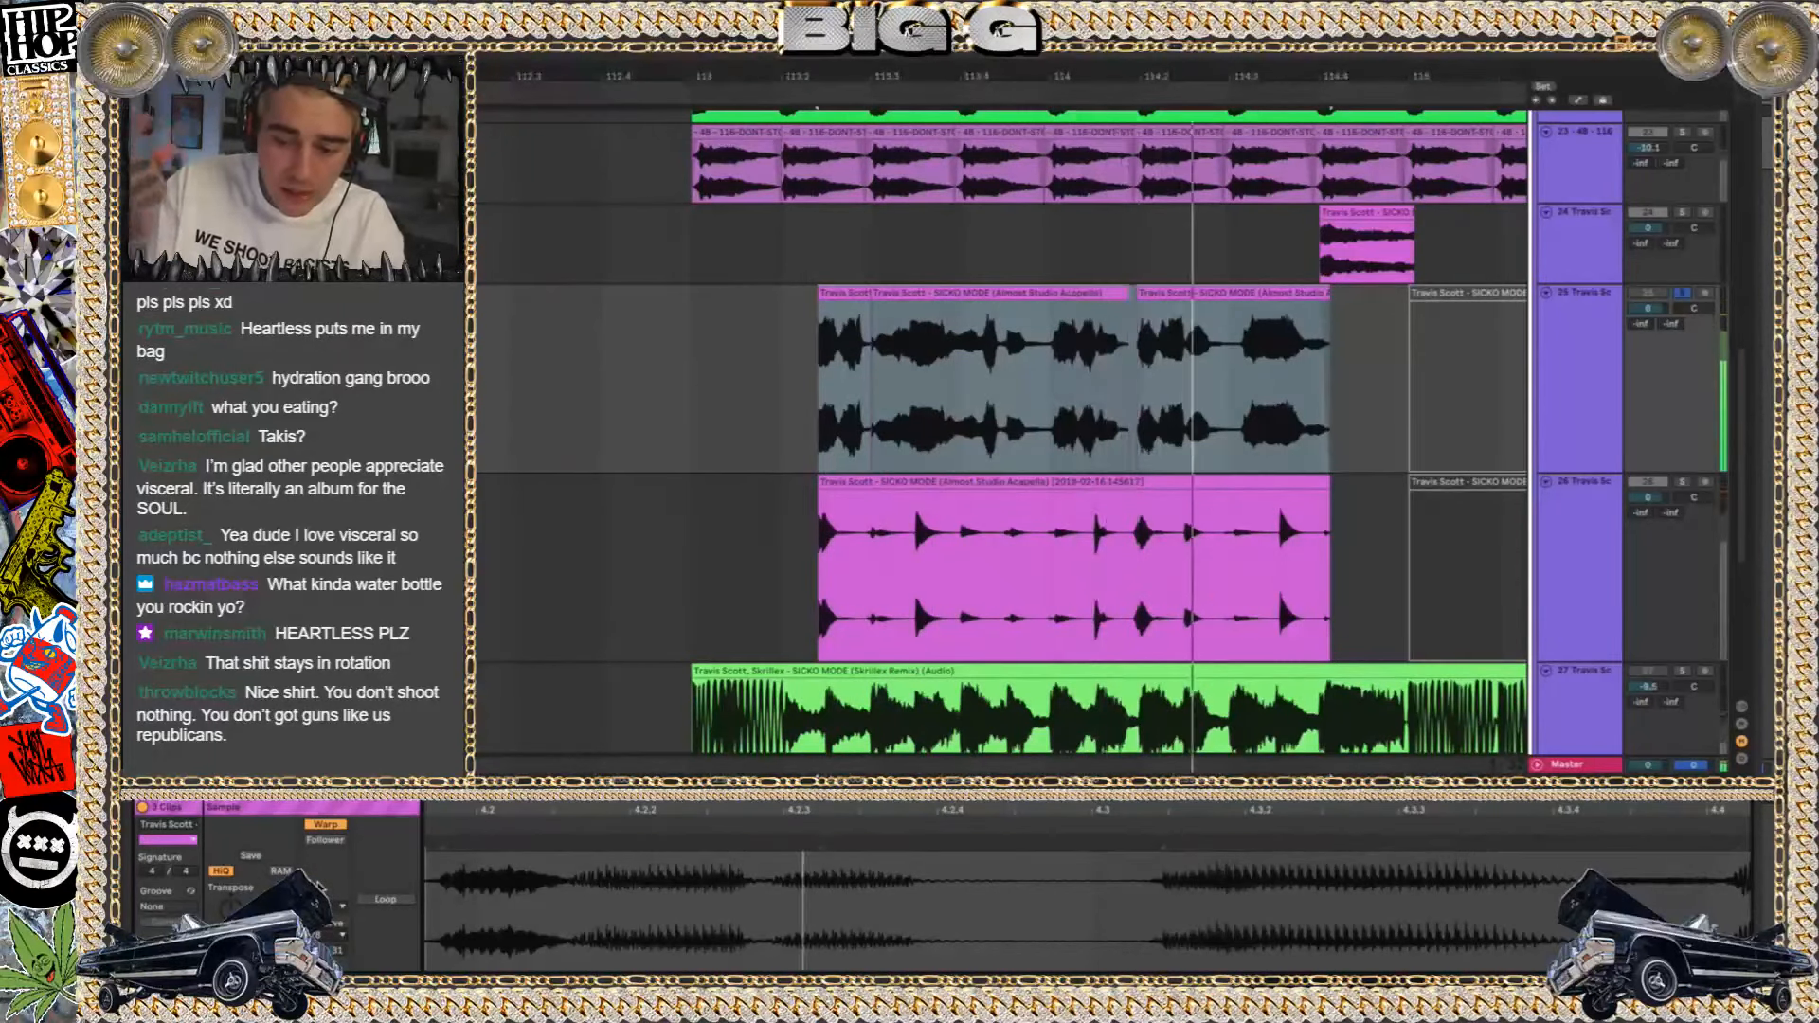
{"action": "key", "text": "space"}
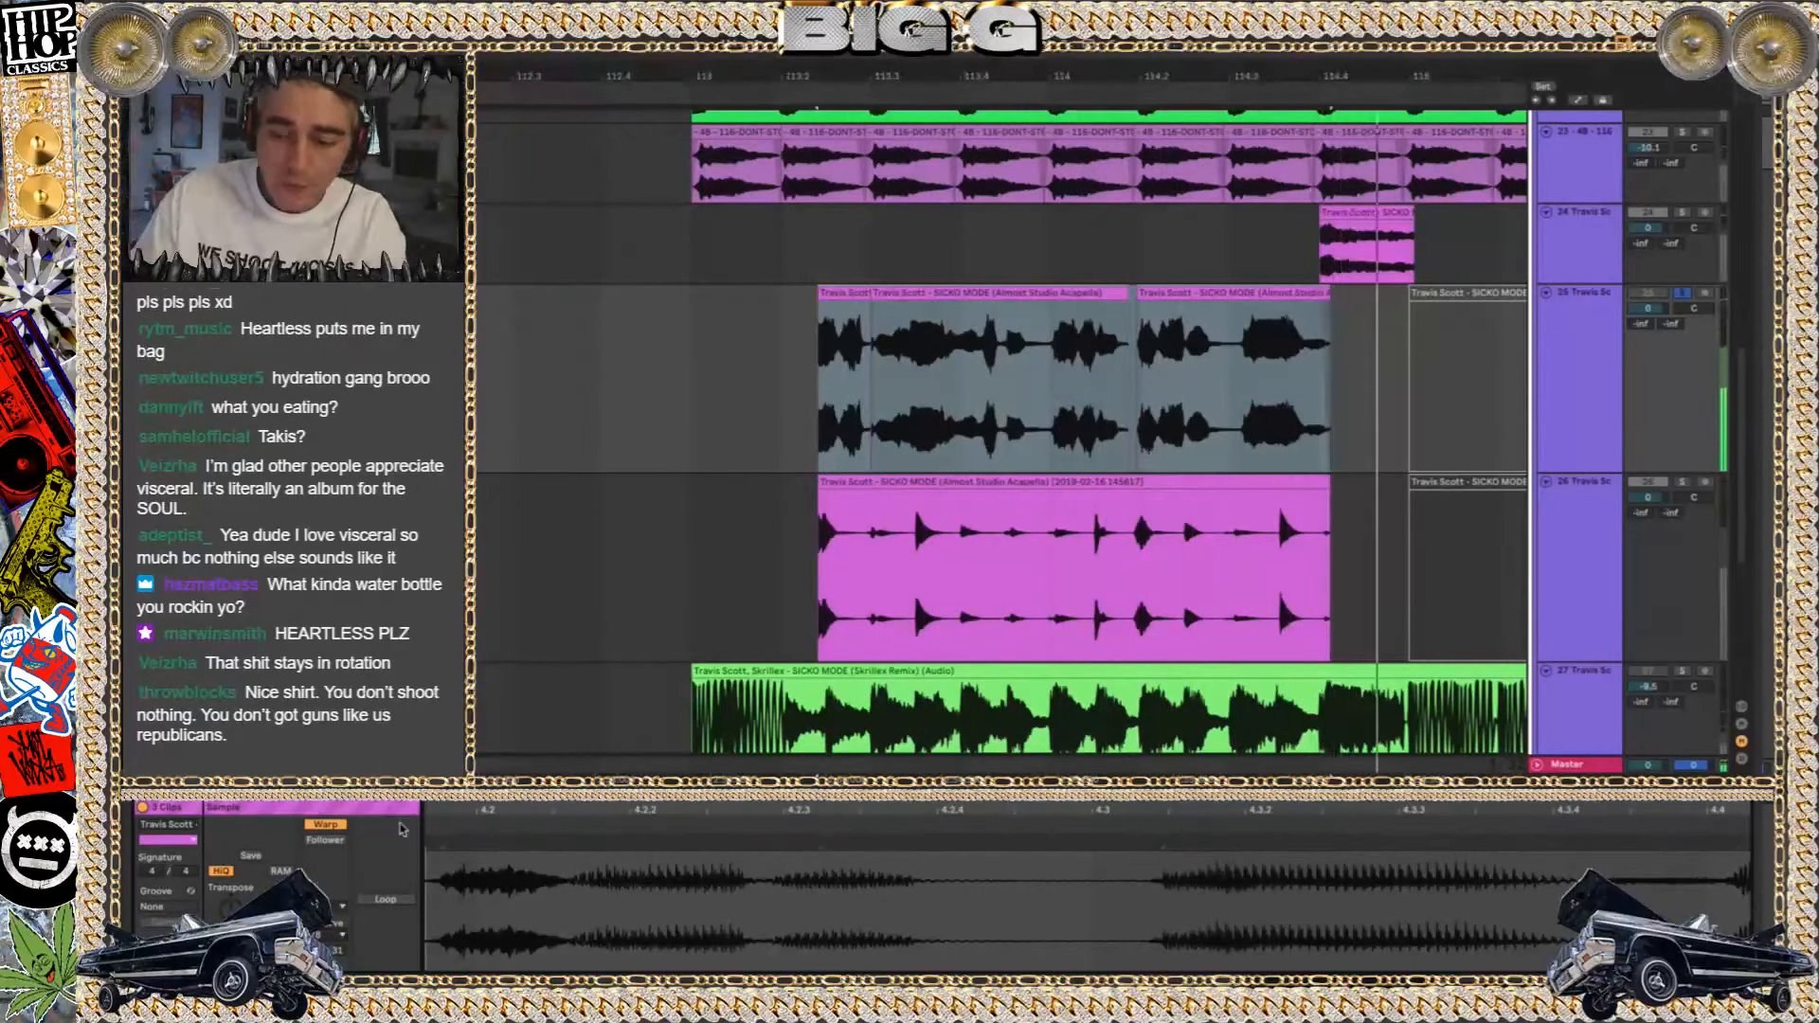
Change the warp setting of the resampled acapella clip on track 26 and play it with the track soloed
{"action": "left_click", "coordinate": [917, 476]}
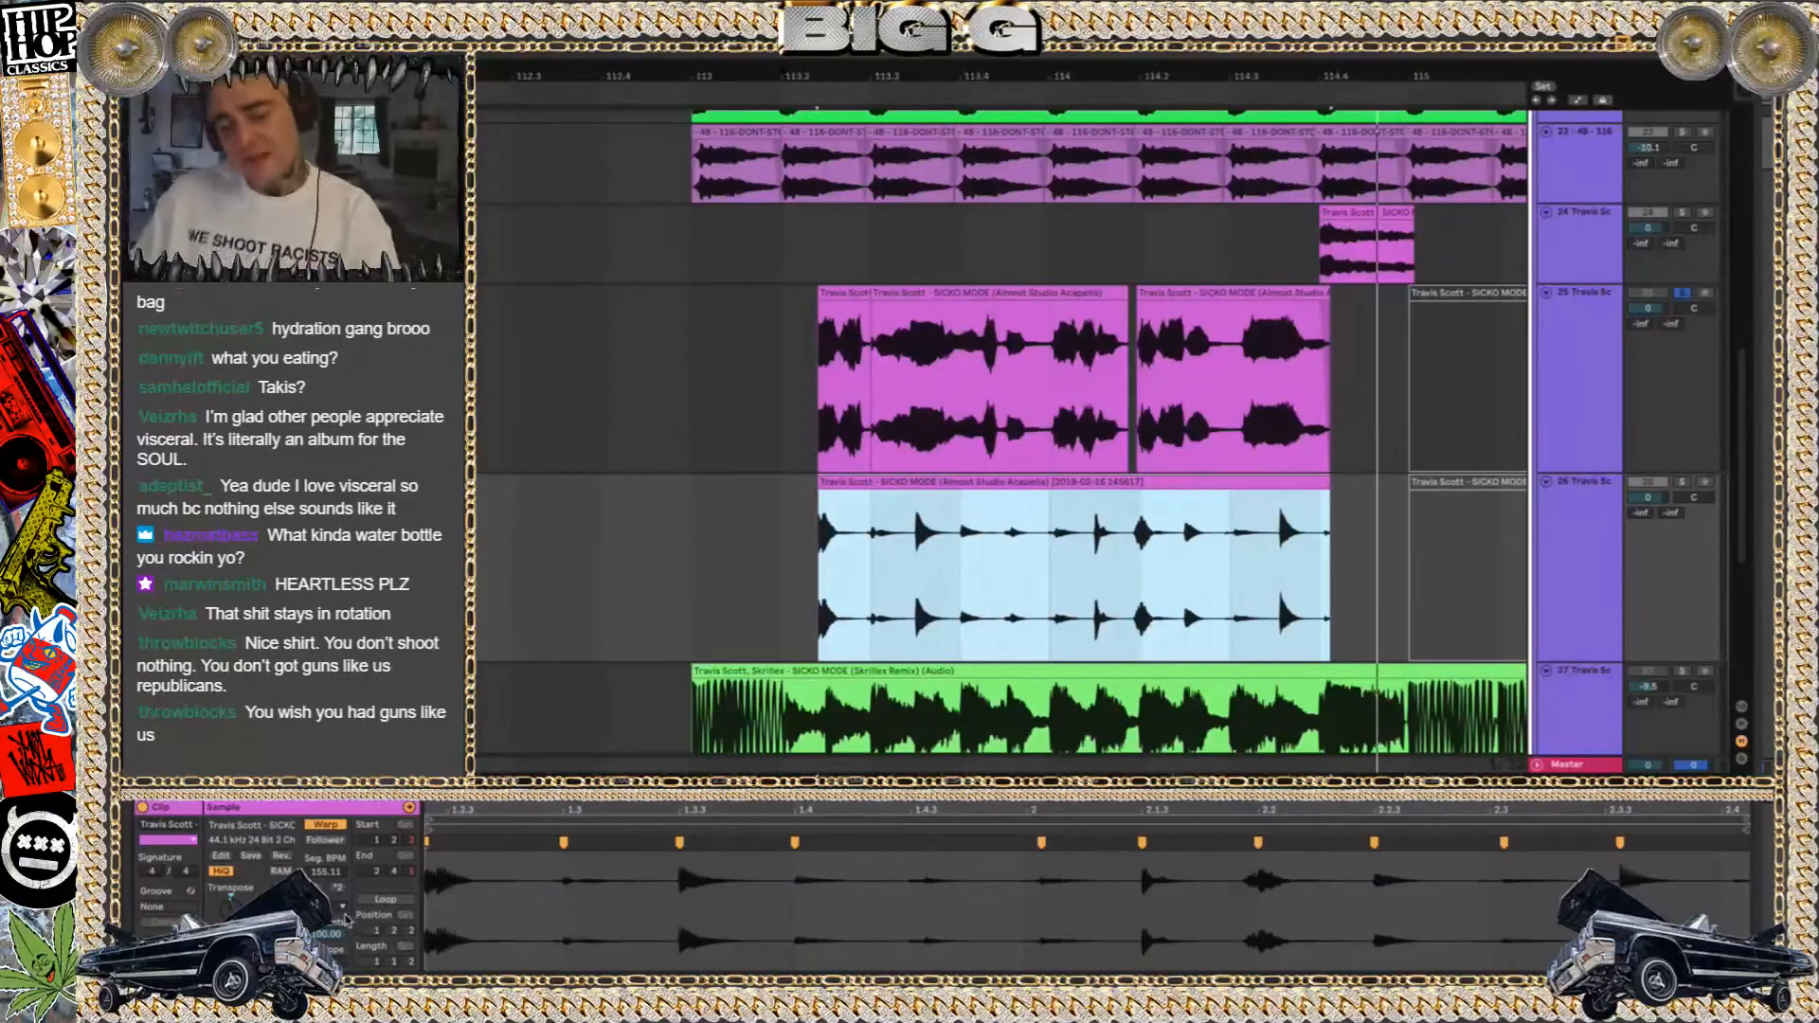
{"action": "left_click", "coordinate": [343, 915]}
{"action": "left_click", "coordinate": [352, 974]}
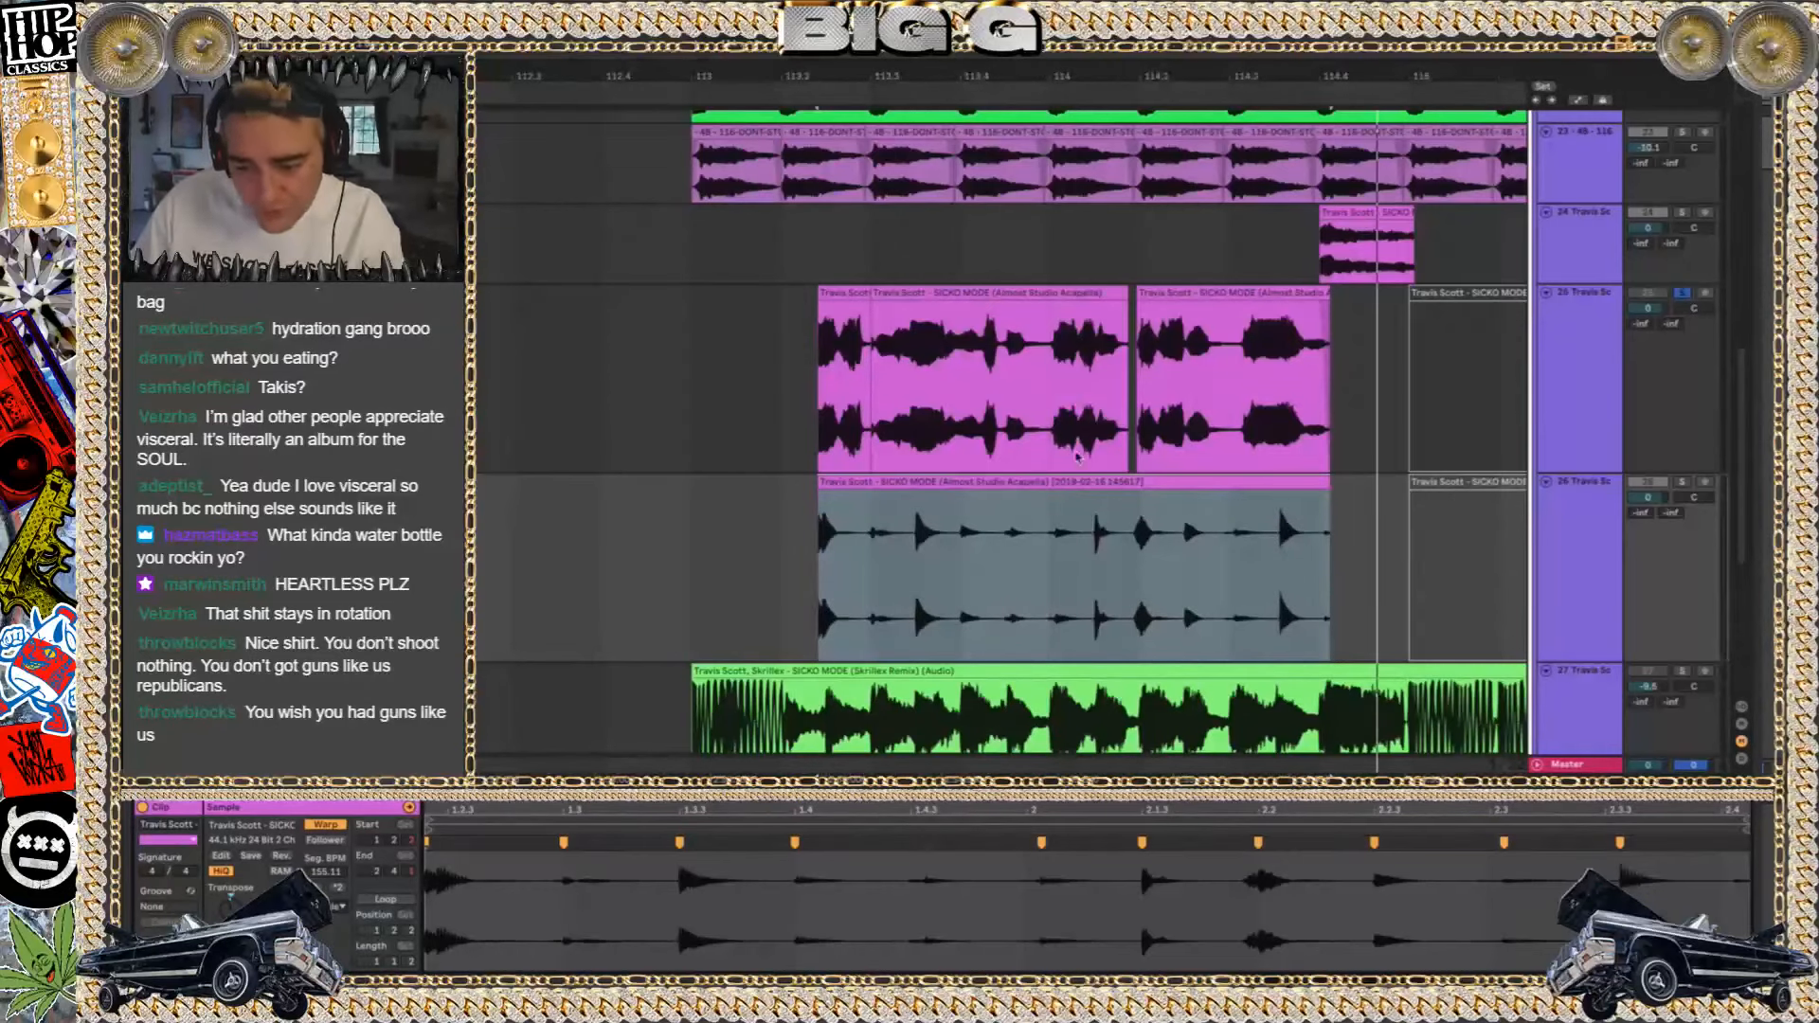
{"action": "left_click", "coordinate": [950, 481]}
{"action": "left_click", "coordinate": [1682, 484]}
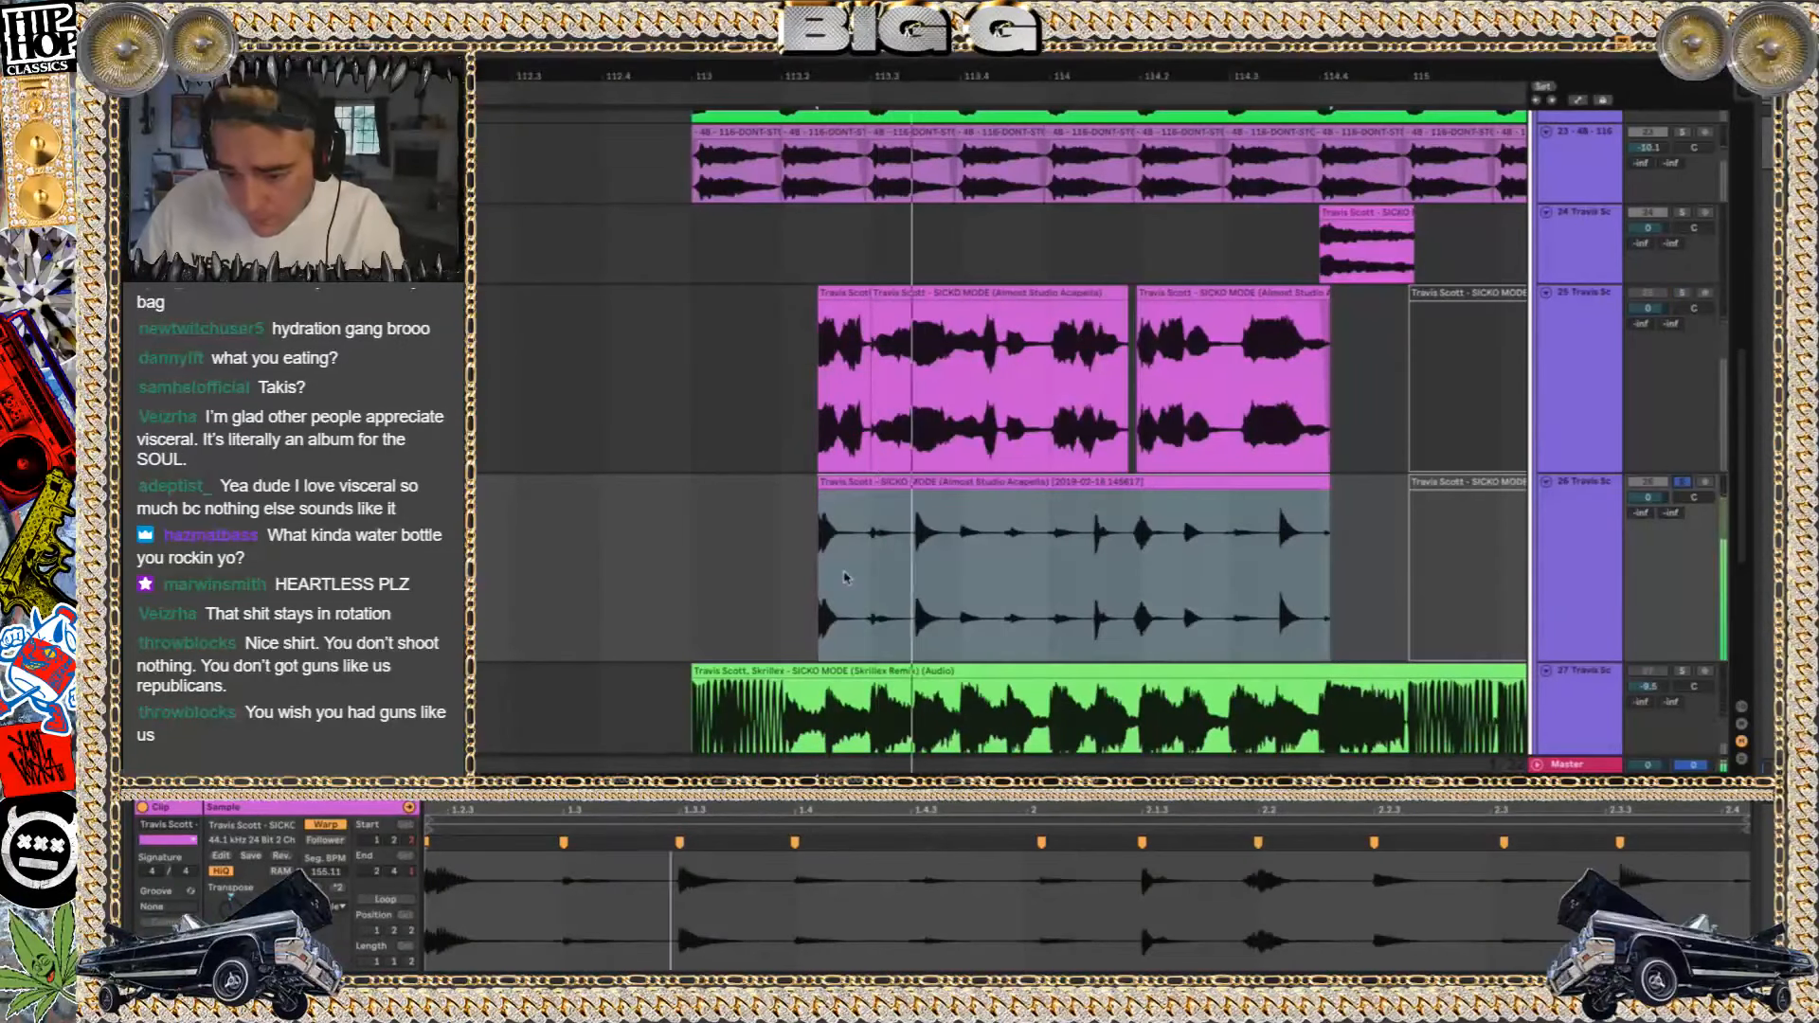
{"action": "left_click", "coordinate": [900, 483]}
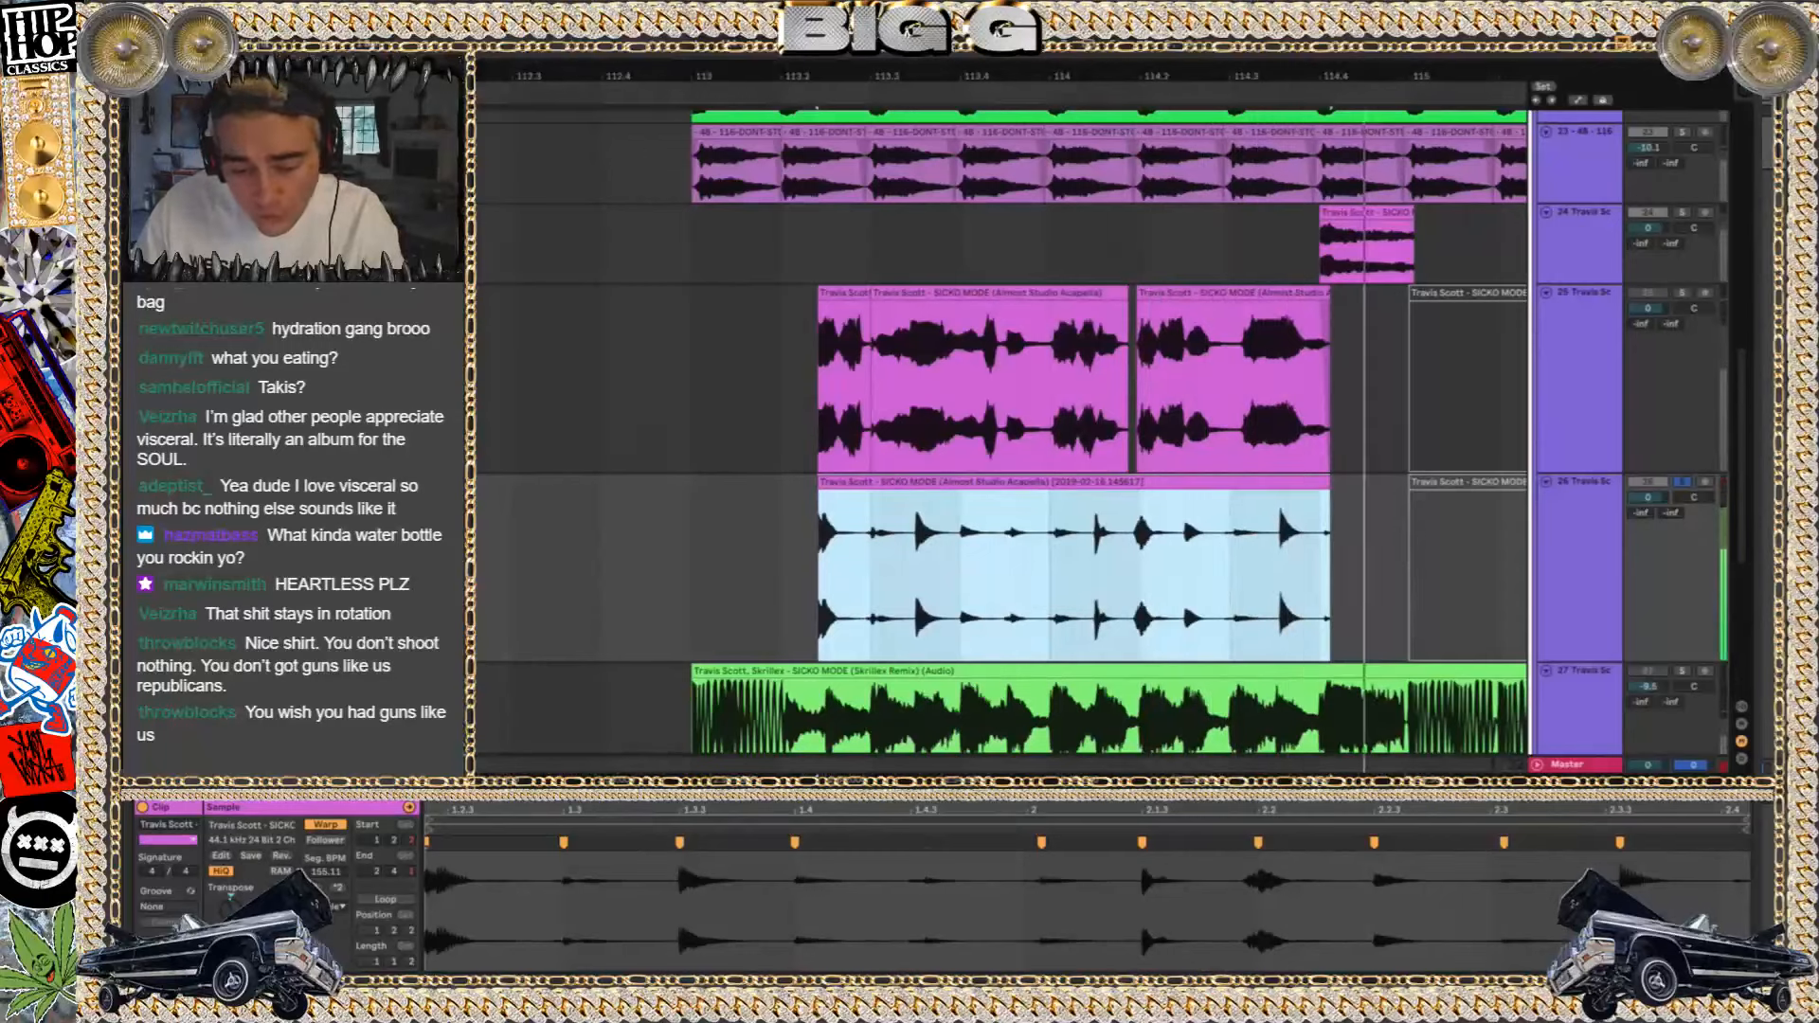
Choose another warp option for the resampled clip on track 26 and replay it in solo
{"action": "left_click", "coordinate": [343, 915]}
{"action": "left_click", "coordinate": [351, 983]}
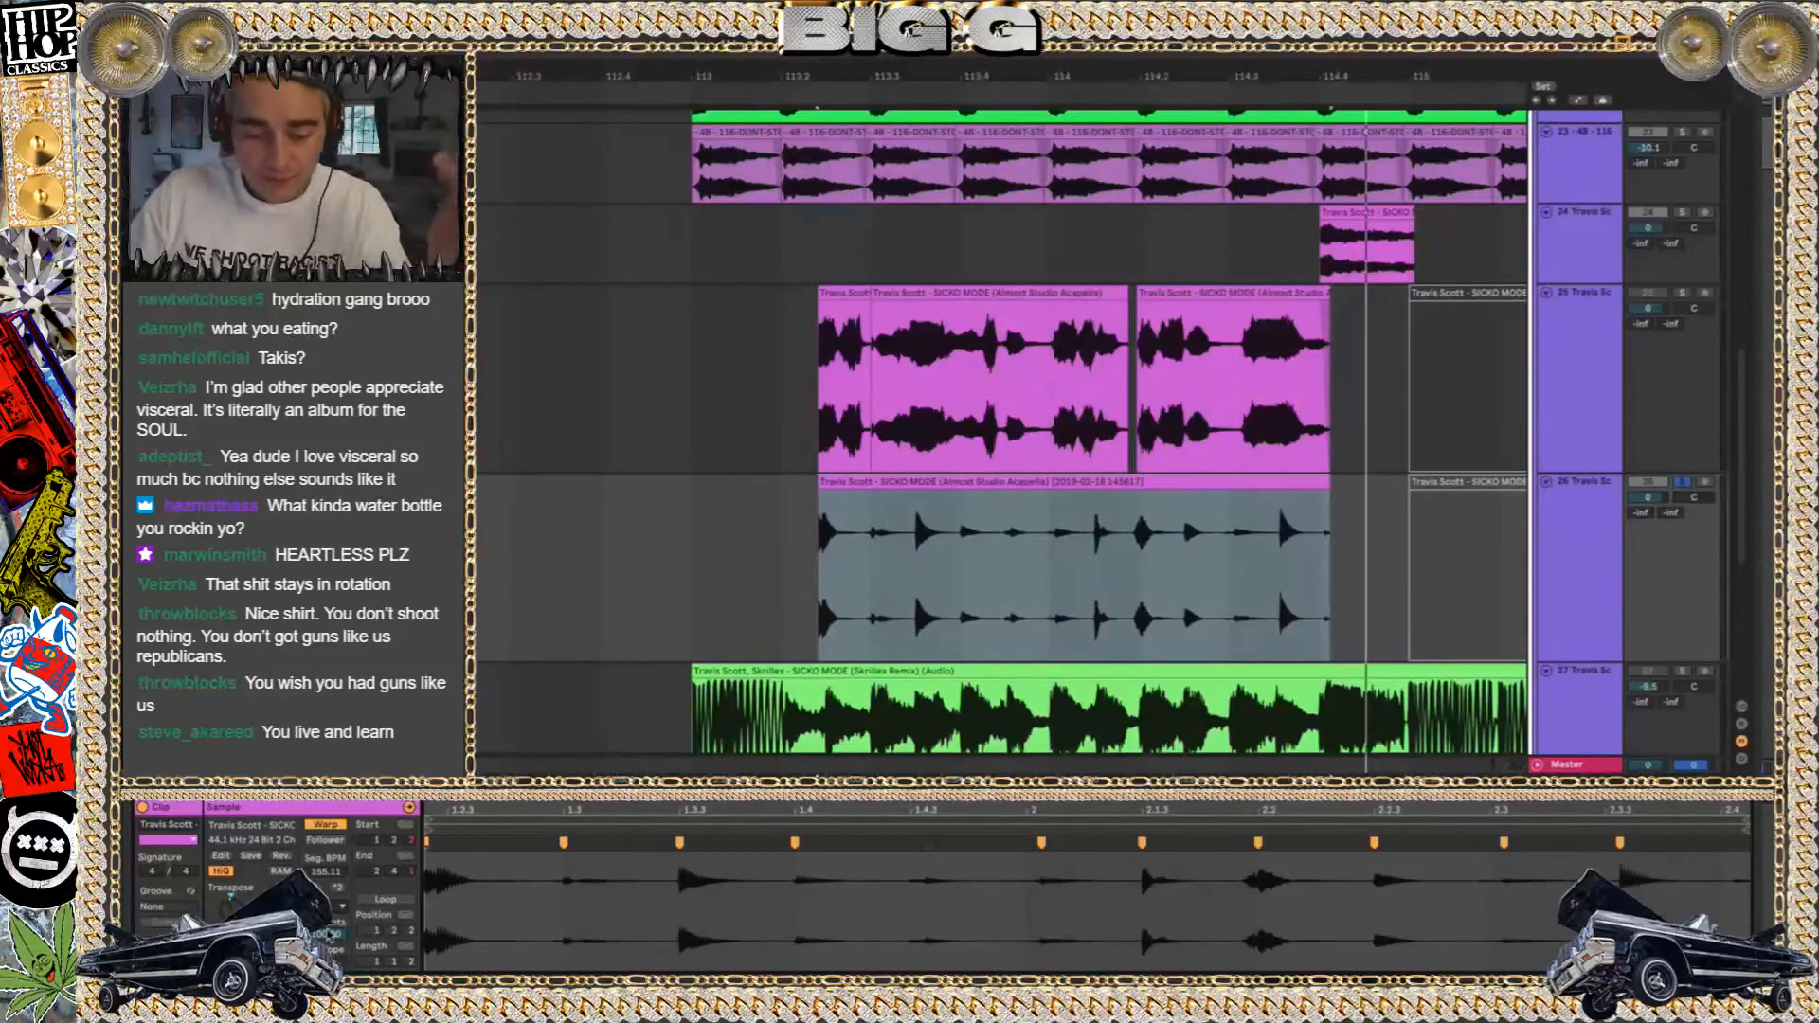
{"action": "key", "text": "space"}
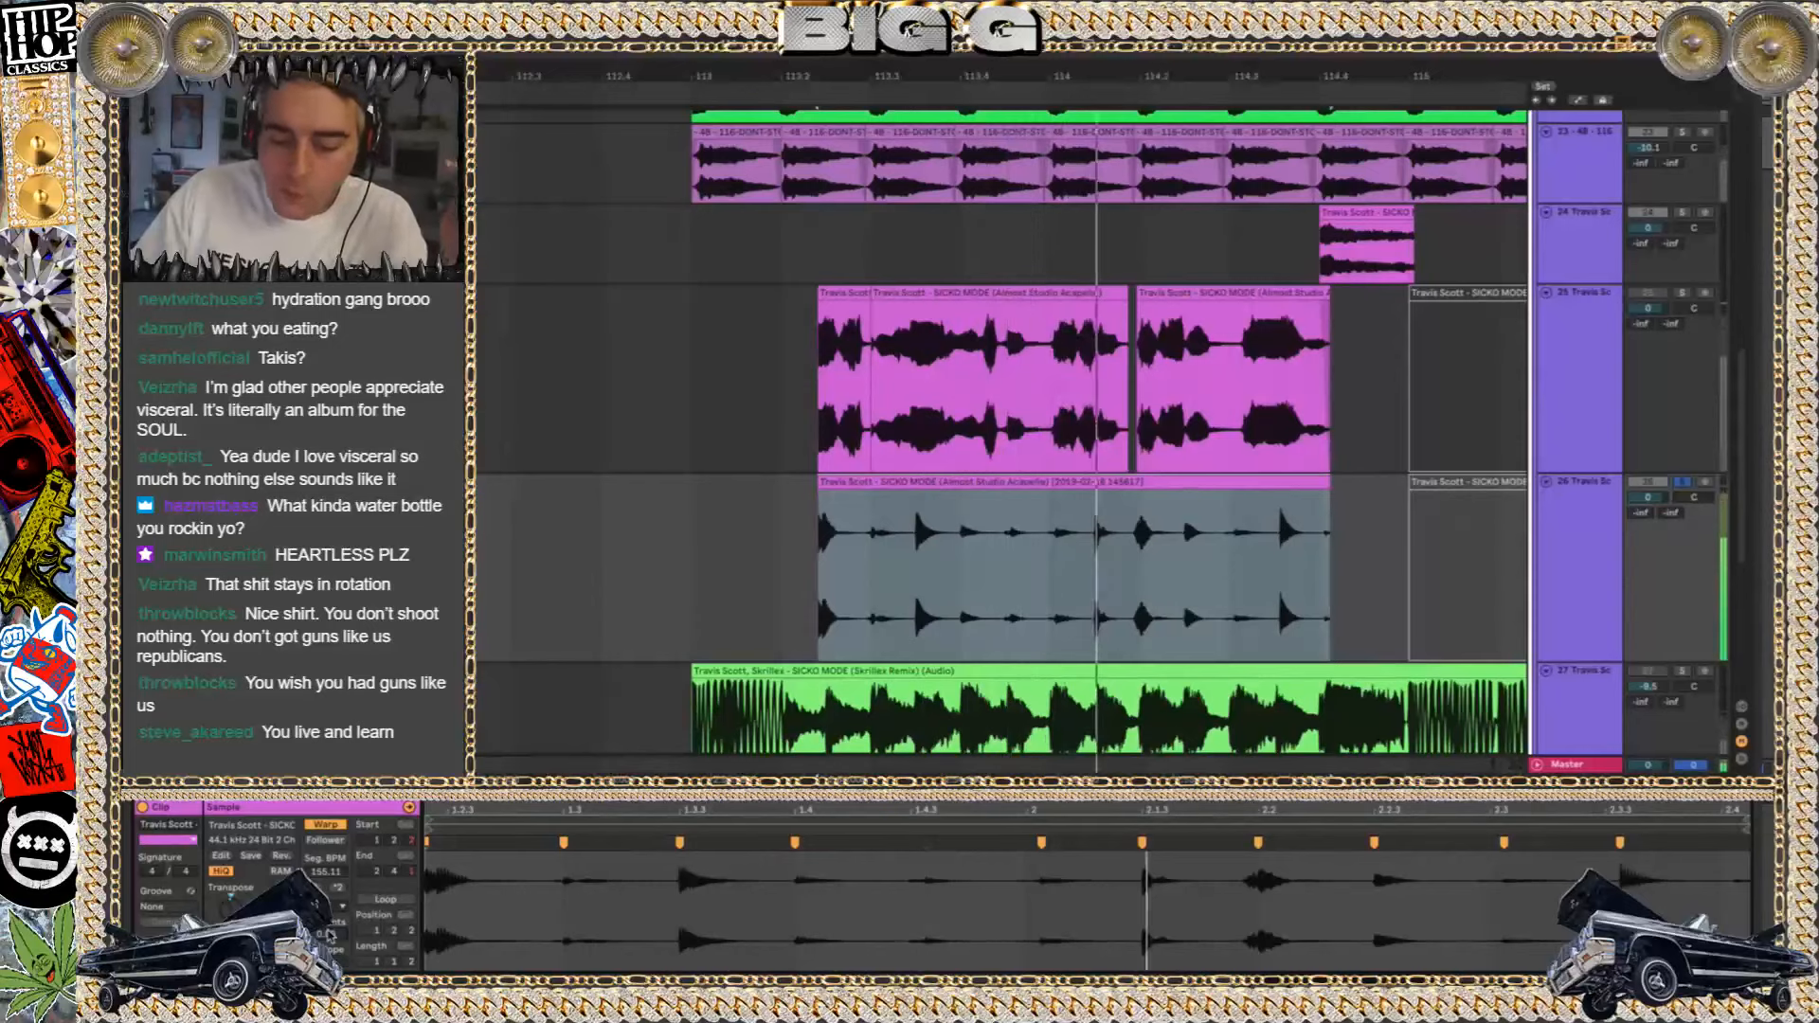
{"action": "key", "text": "space"}
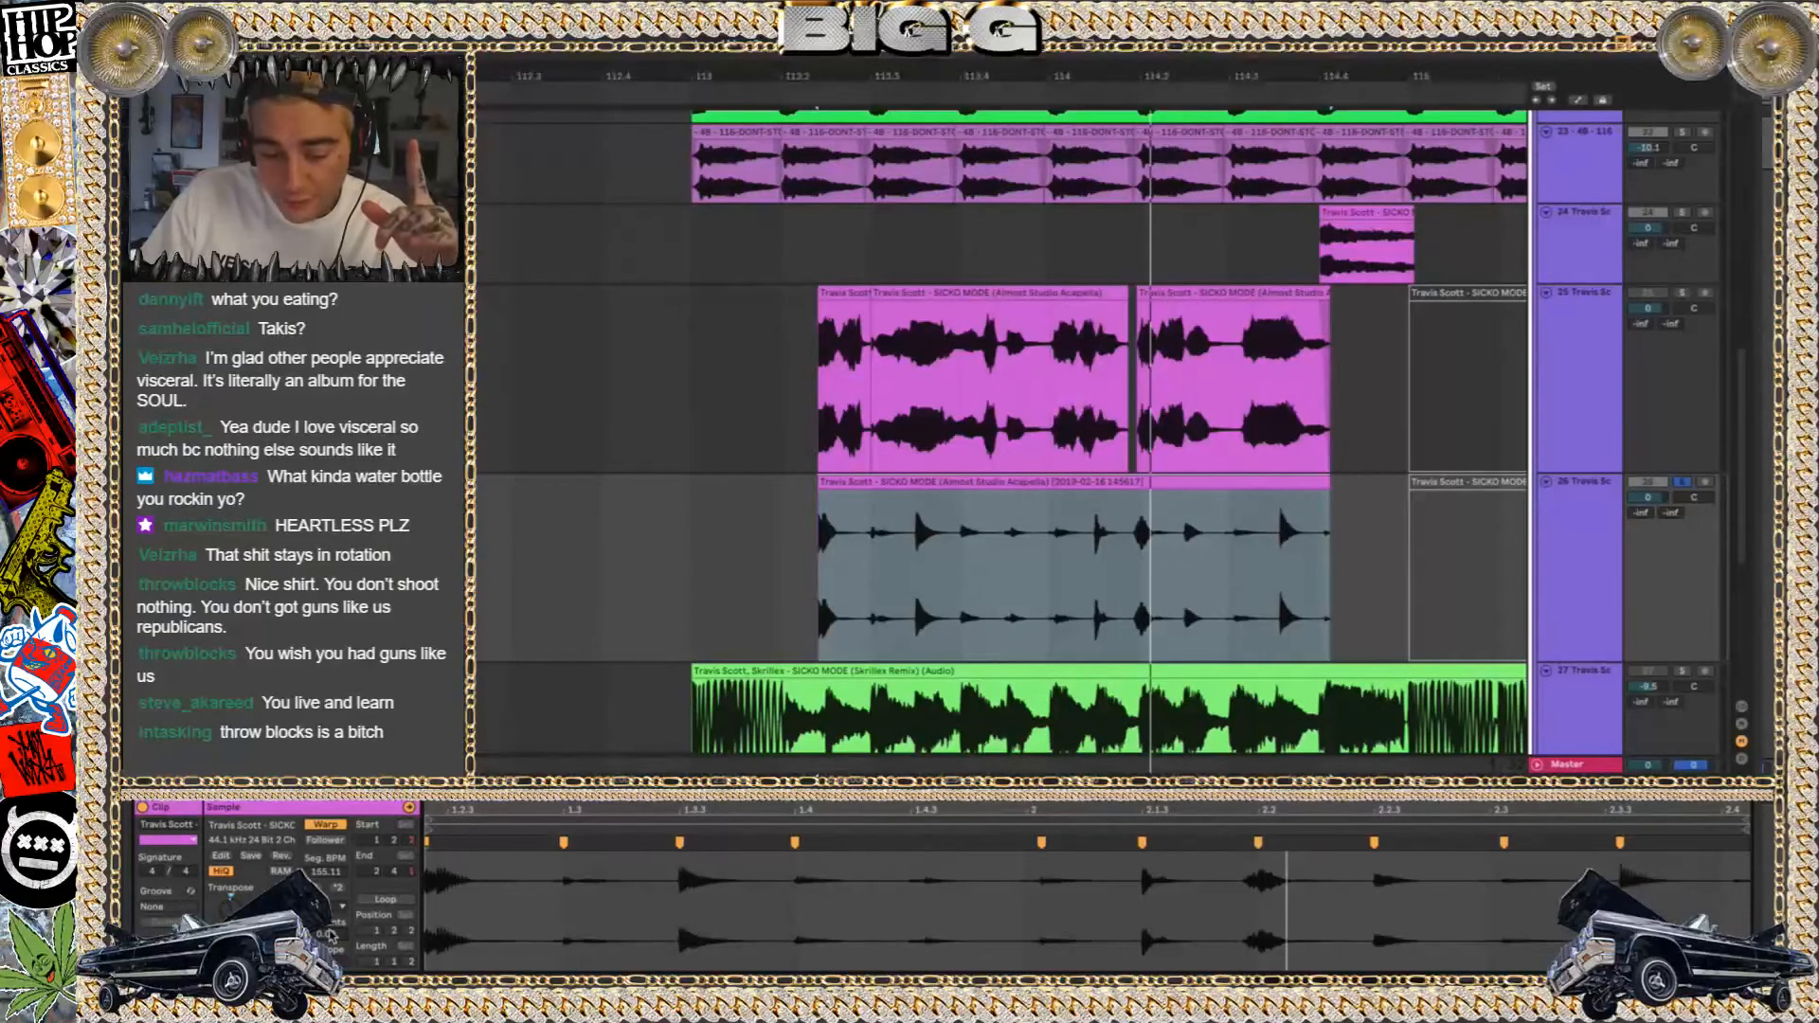
Undo the last warp change on the resampled acapella clip on track 26 and replay it in solo
{"action": "key", "text": "space"}
{"action": "key", "text": "space"}
{"action": "key", "text": "ctrl+z"}
{"action": "key", "text": "space"}
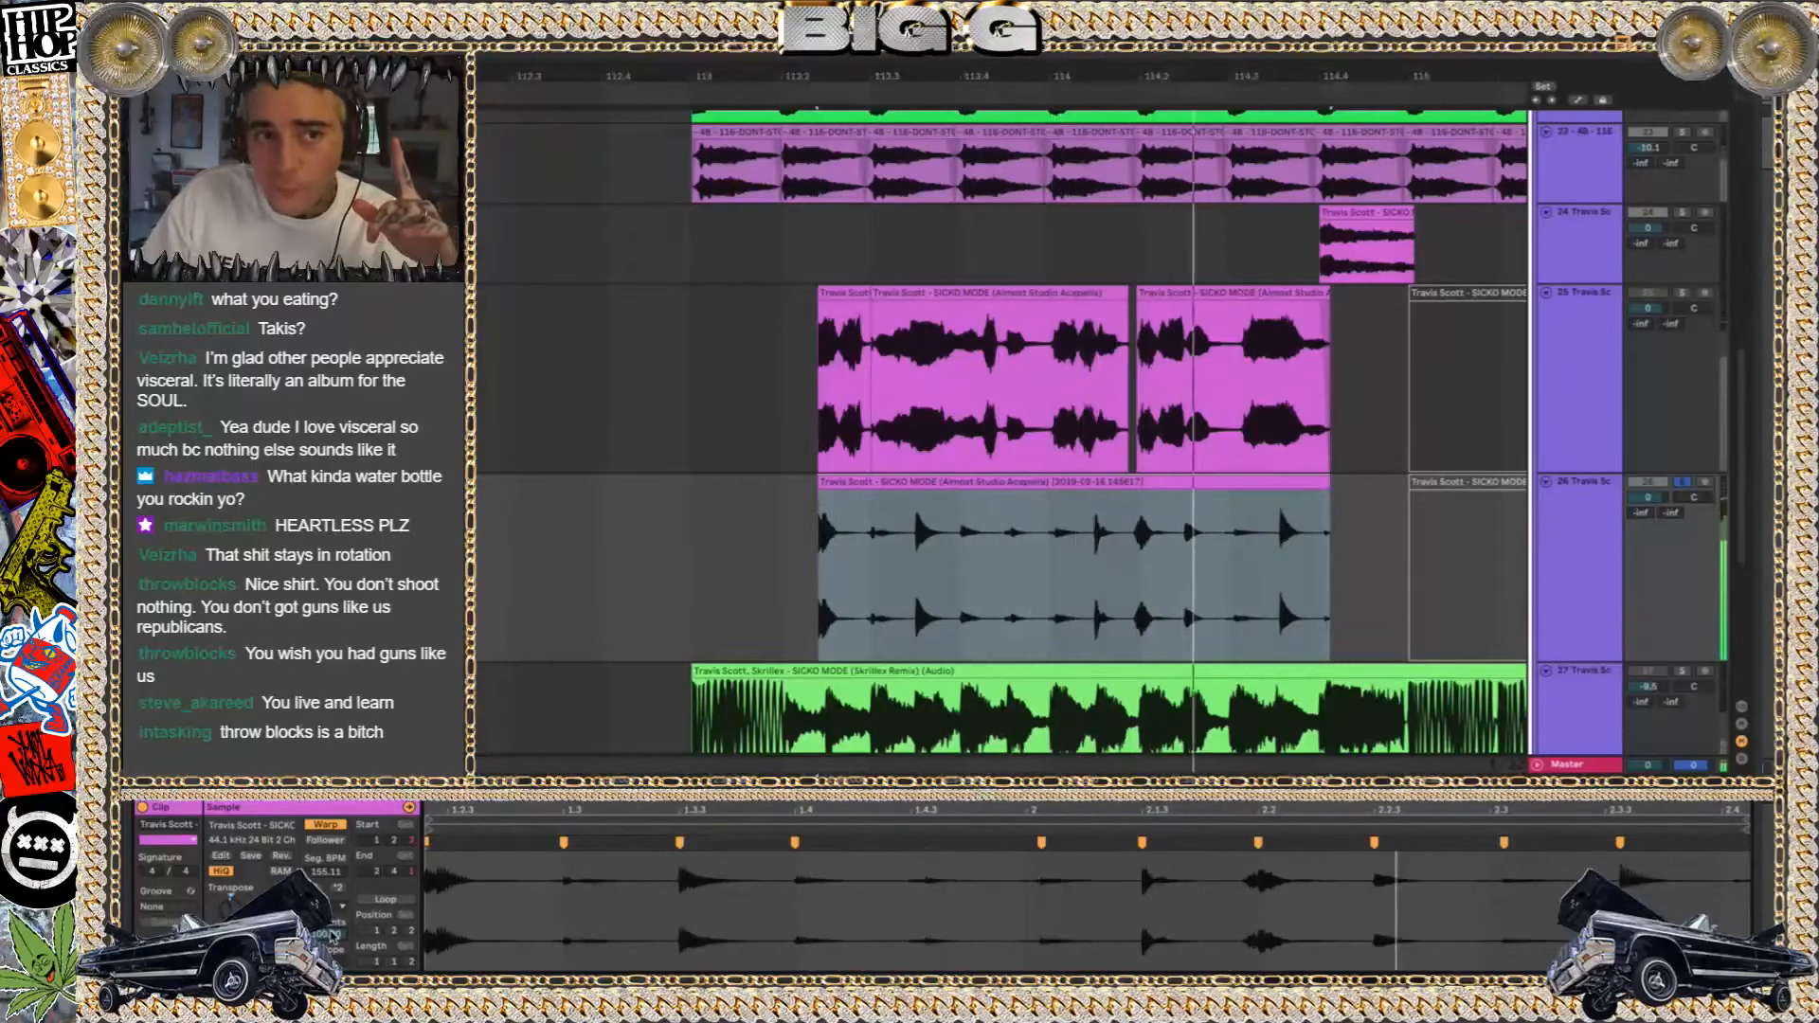
{"action": "key", "text": "space"}
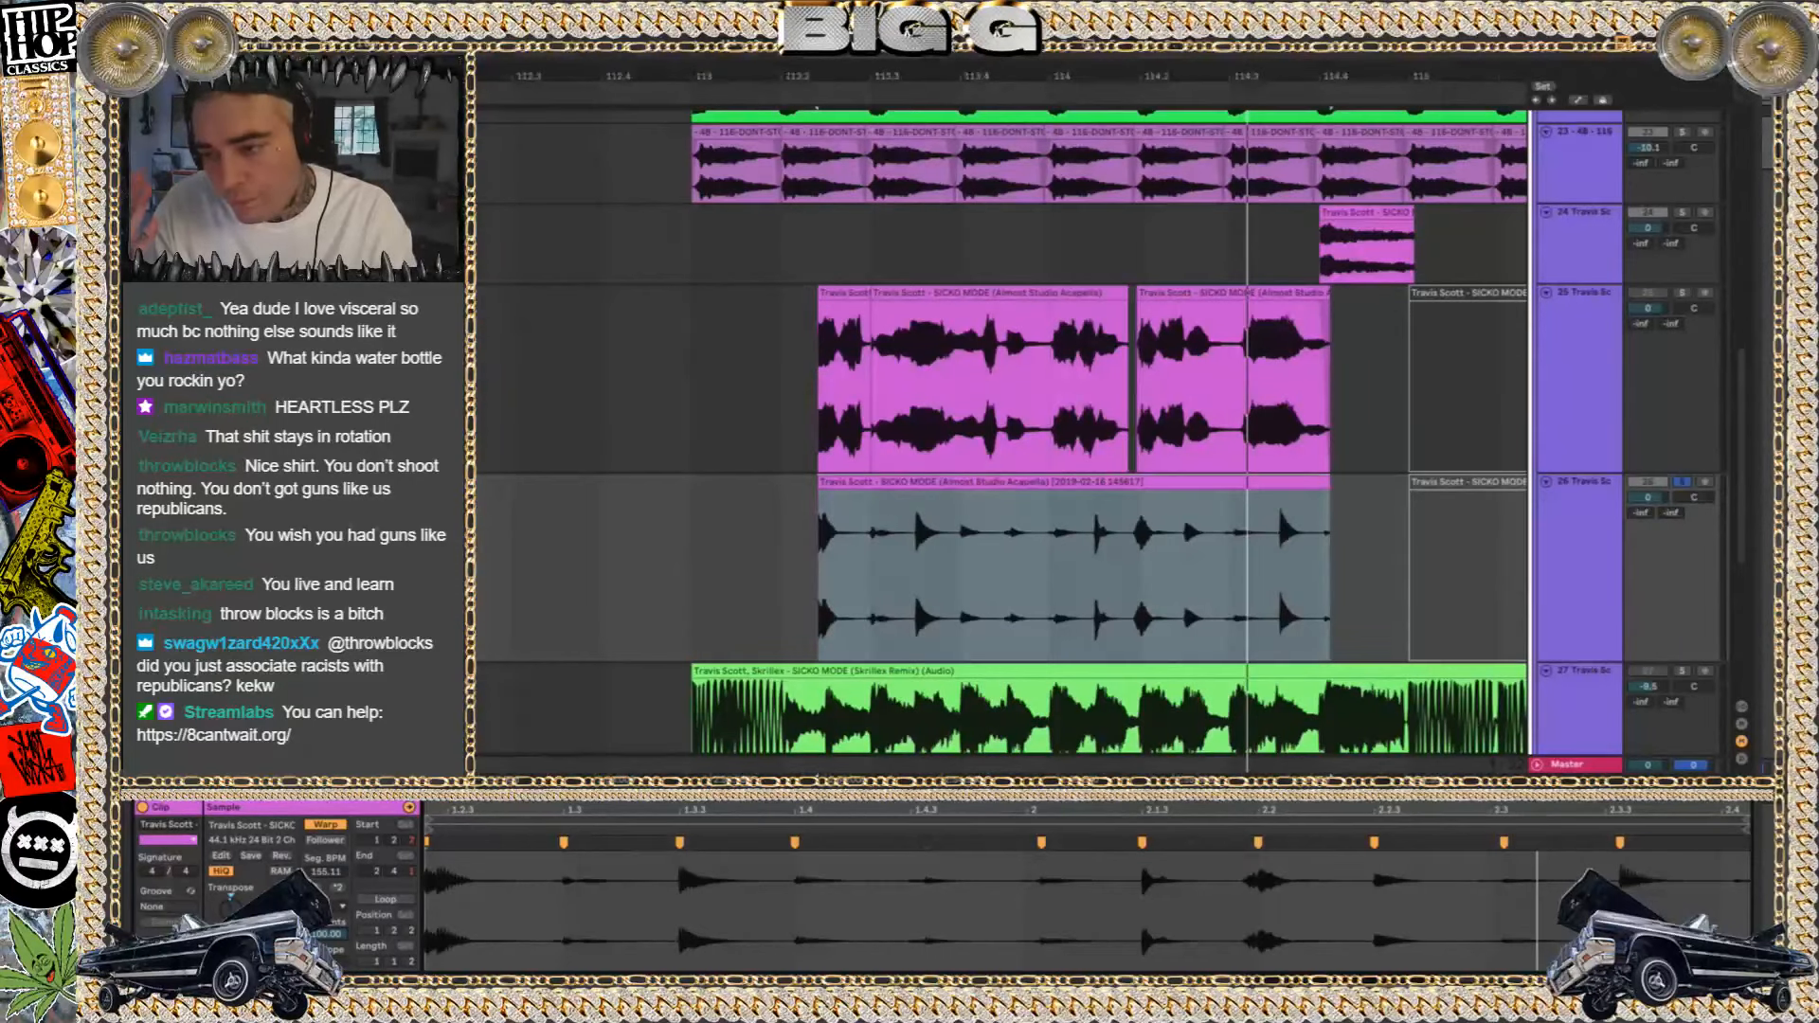
{"action": "key", "text": "space"}
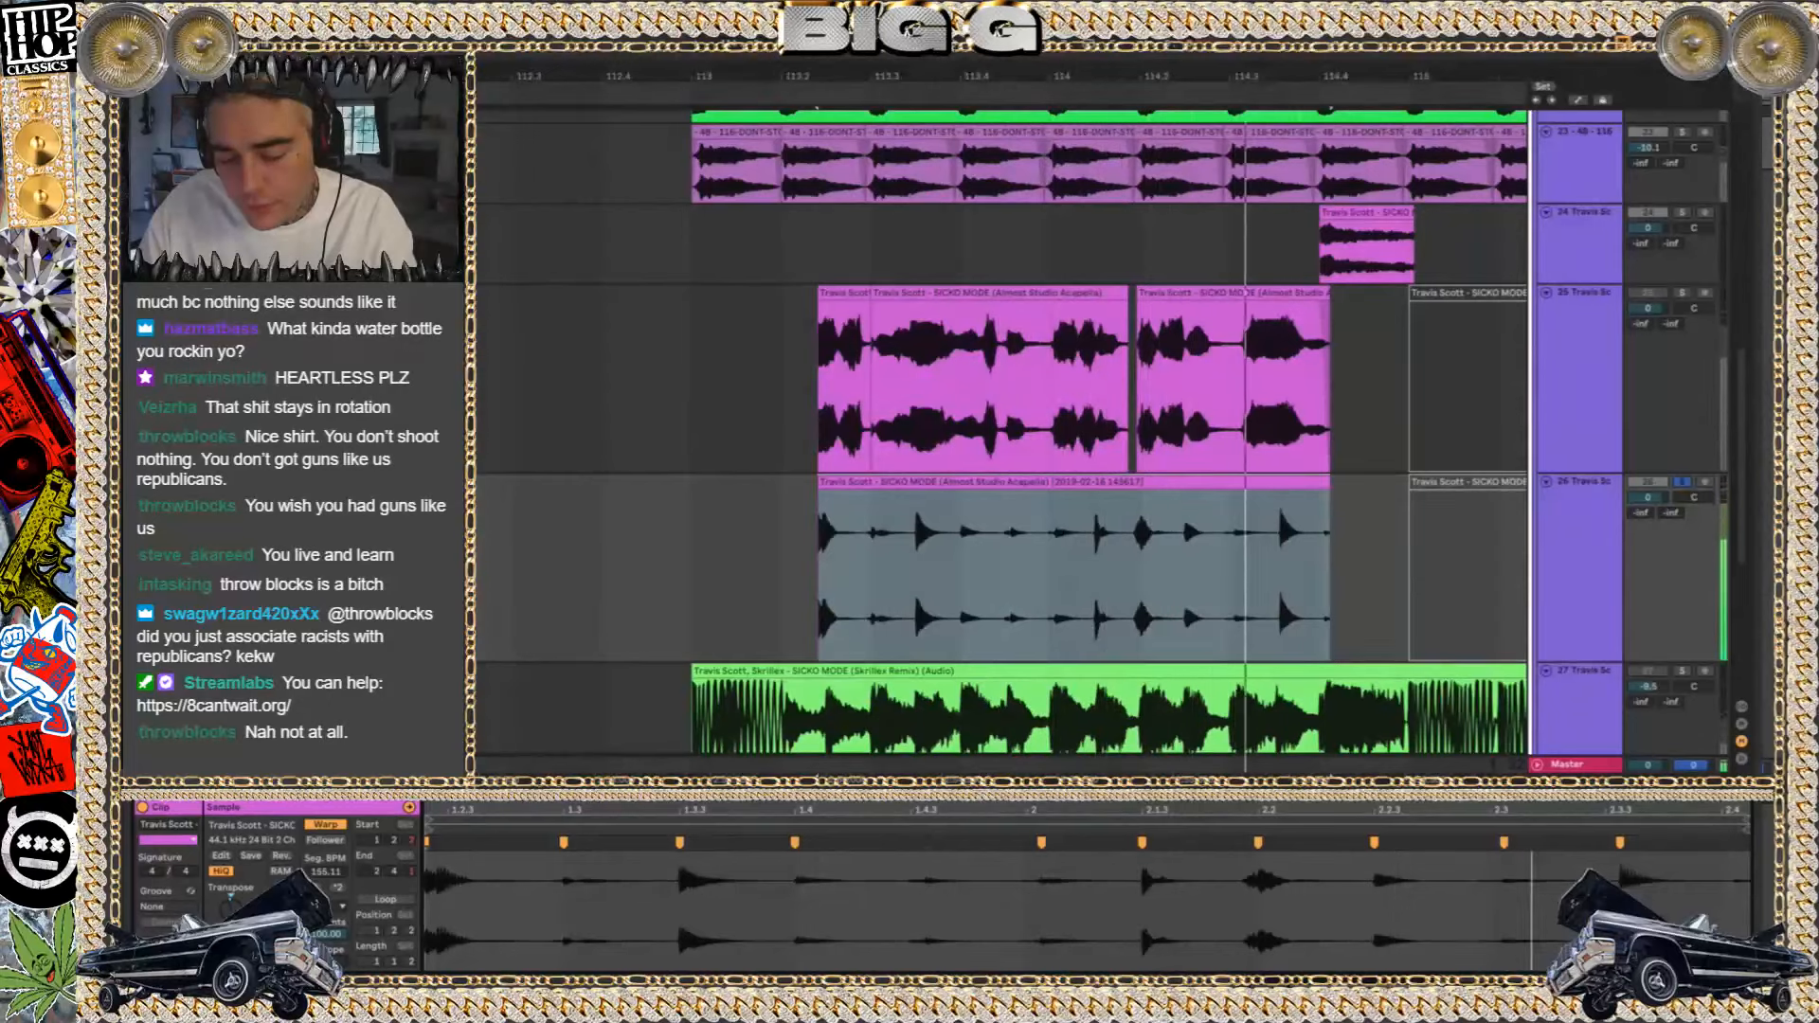
{"action": "key", "text": "space"}
{"action": "key", "text": "space"}
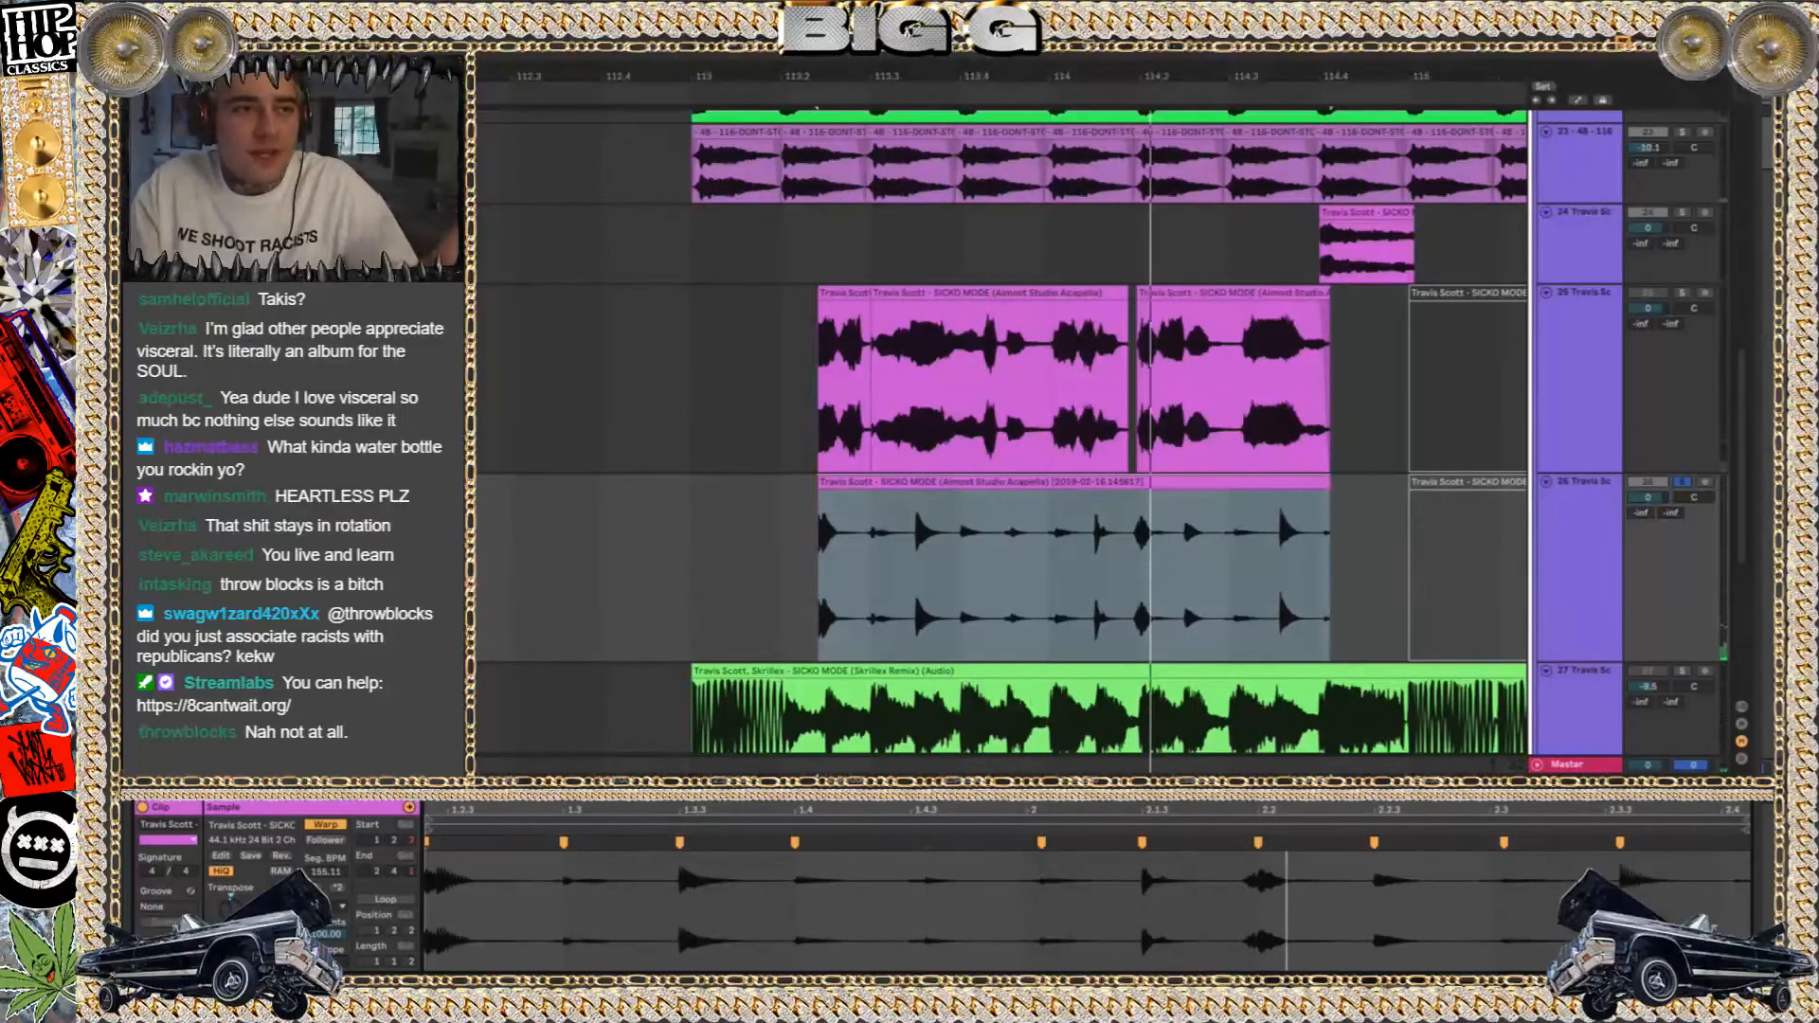
Open fly lo thing.als from the fly lo thing Project folder without saving the changes to sicko skrill remake
{"action": "key", "text": "super+o"}
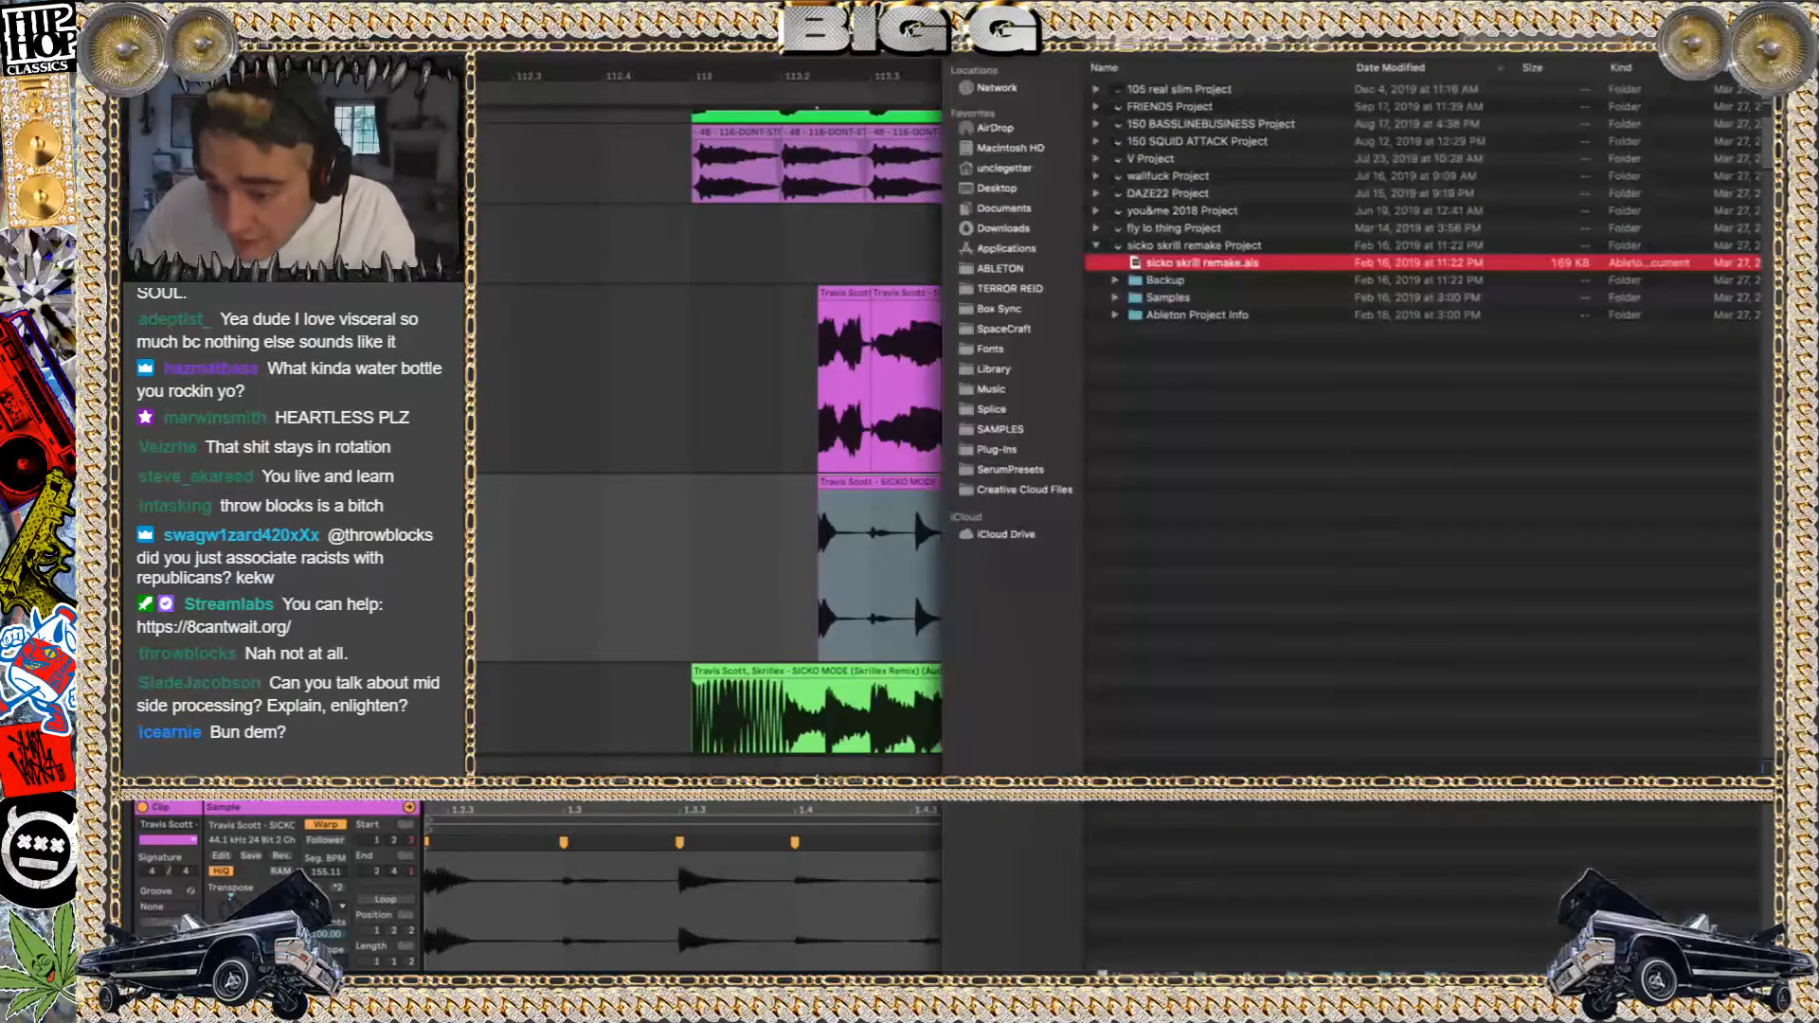
{"action": "left_click", "coordinate": [1095, 246]}
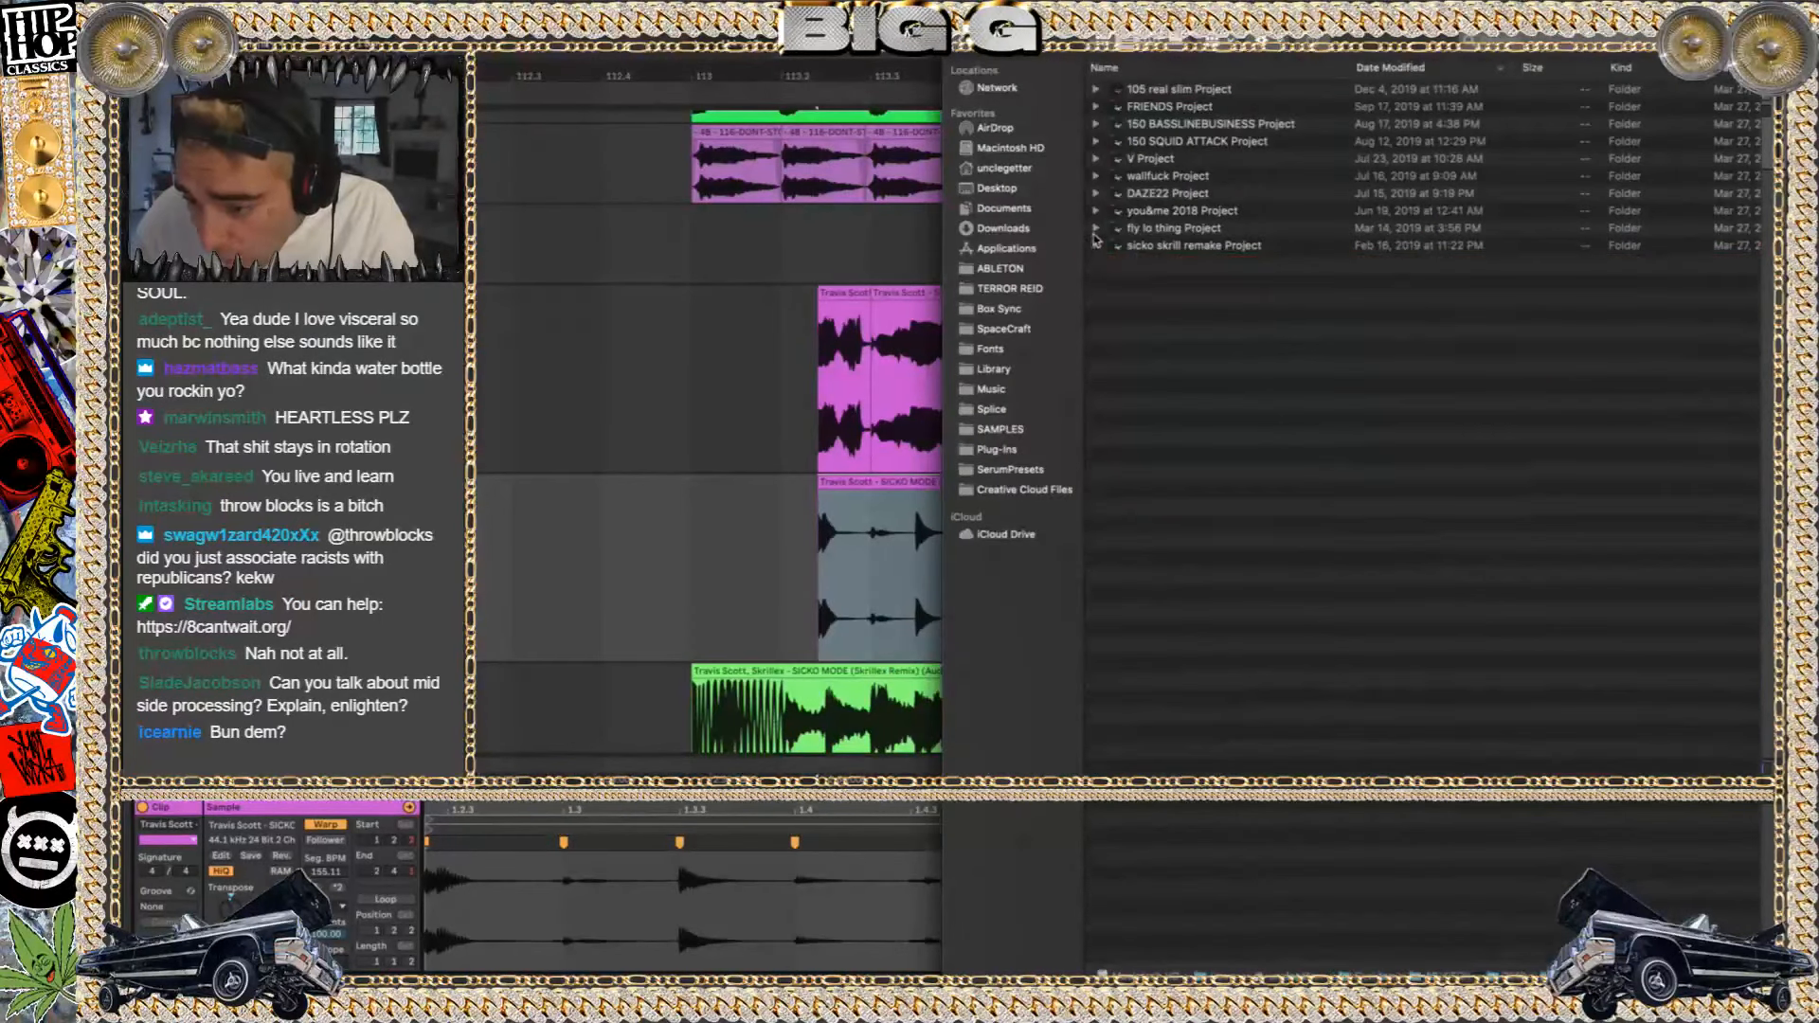
{"action": "left_click", "coordinate": [1095, 229]}
{"action": "left_click", "coordinate": [1175, 247]}
{"action": "key", "text": "Return"}
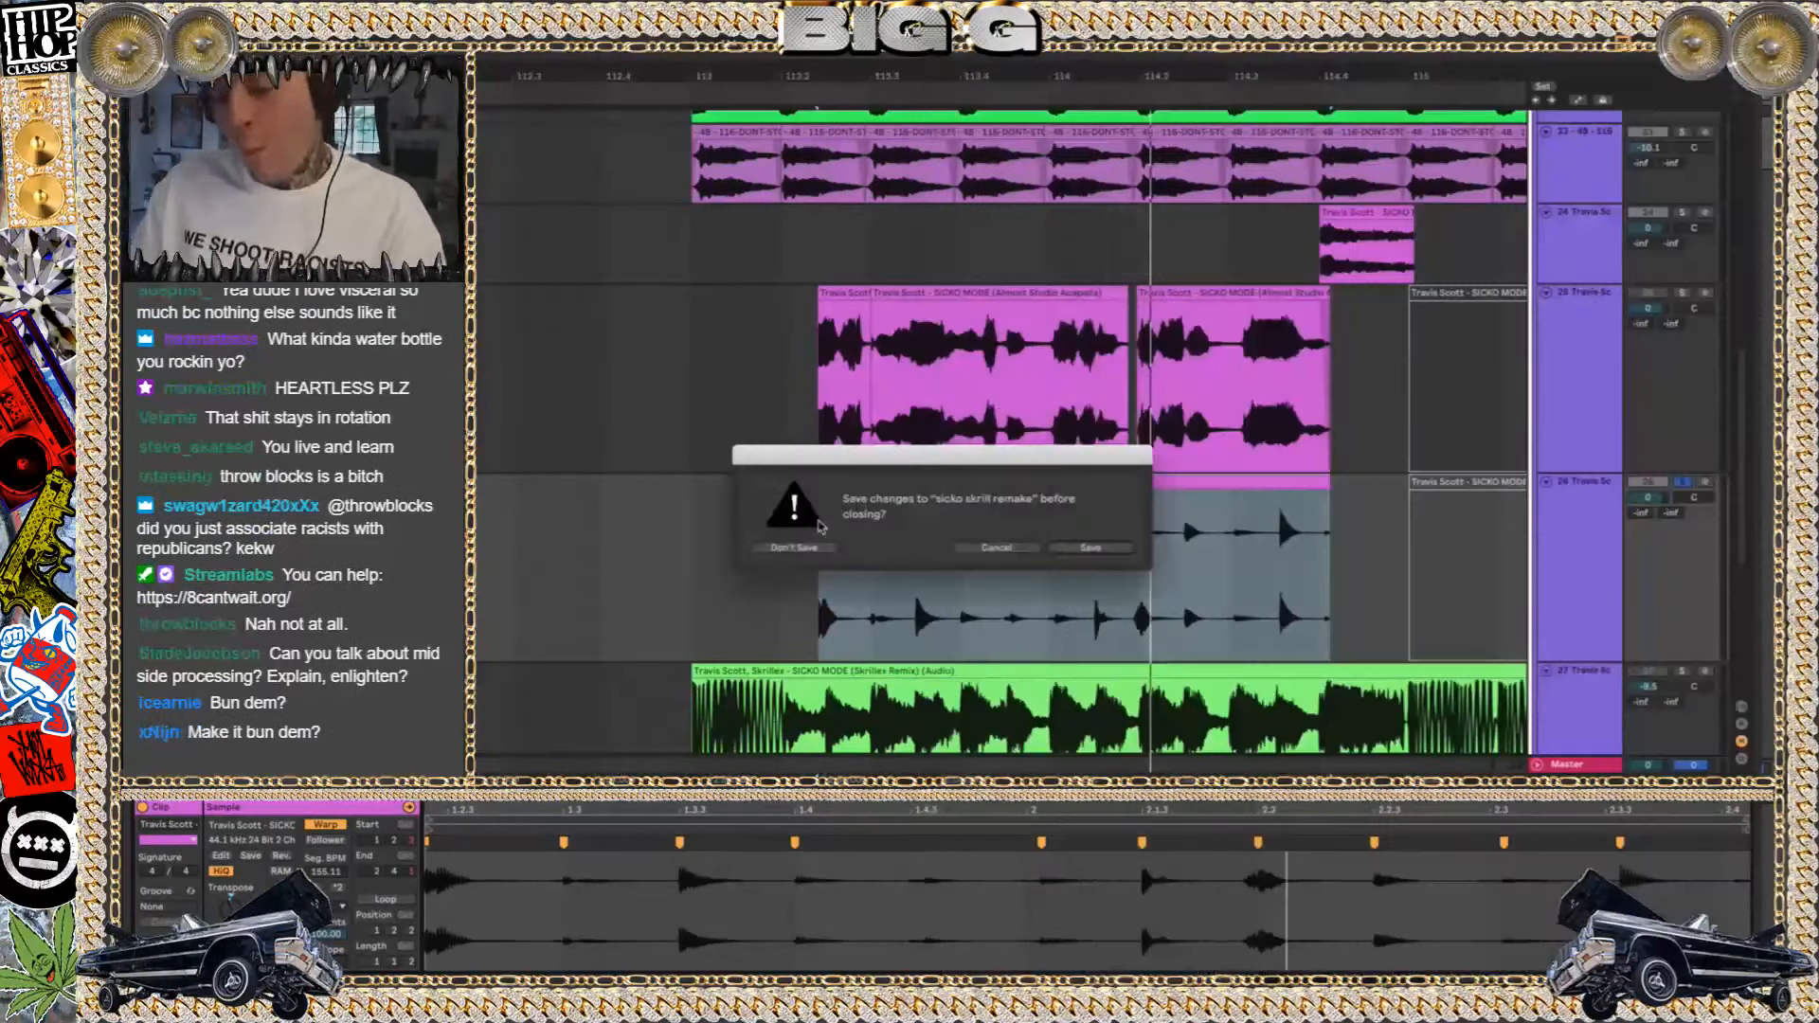
{"action": "left_click", "coordinate": [792, 550]}
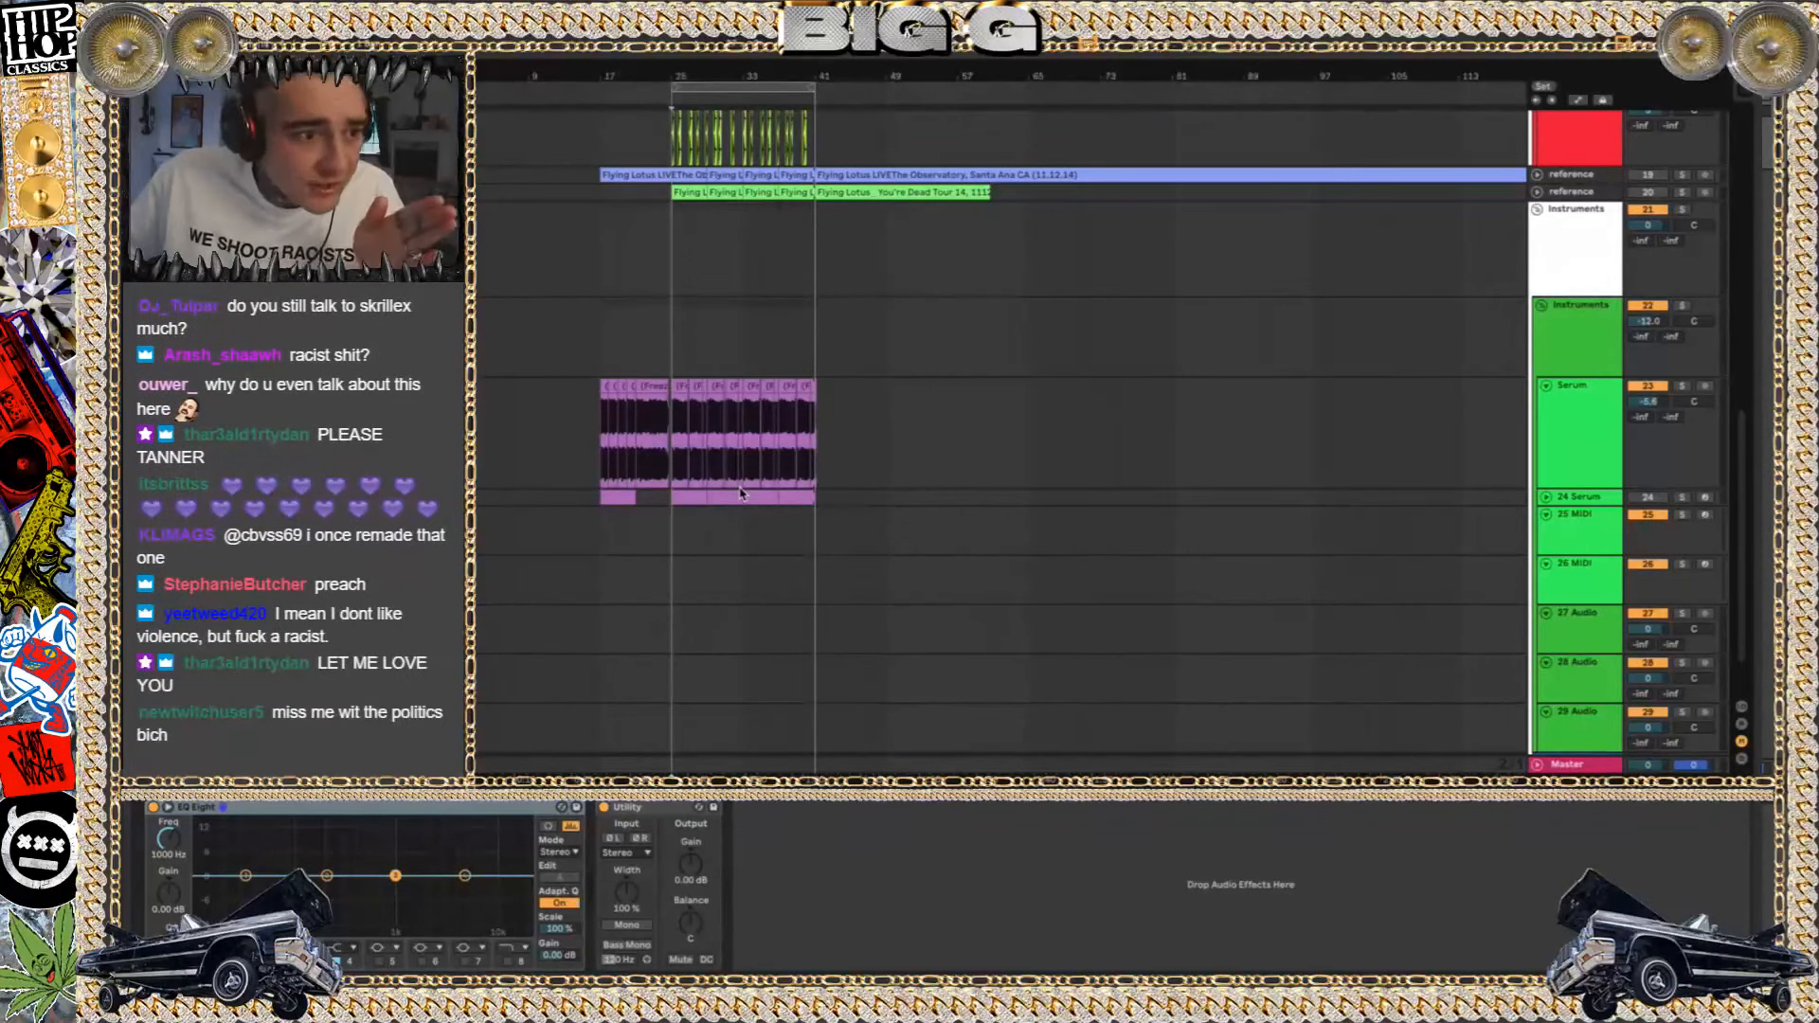
Play the looped section, then unfold the first reference track, number 19, and enlarge its height
{"action": "key", "text": "space"}
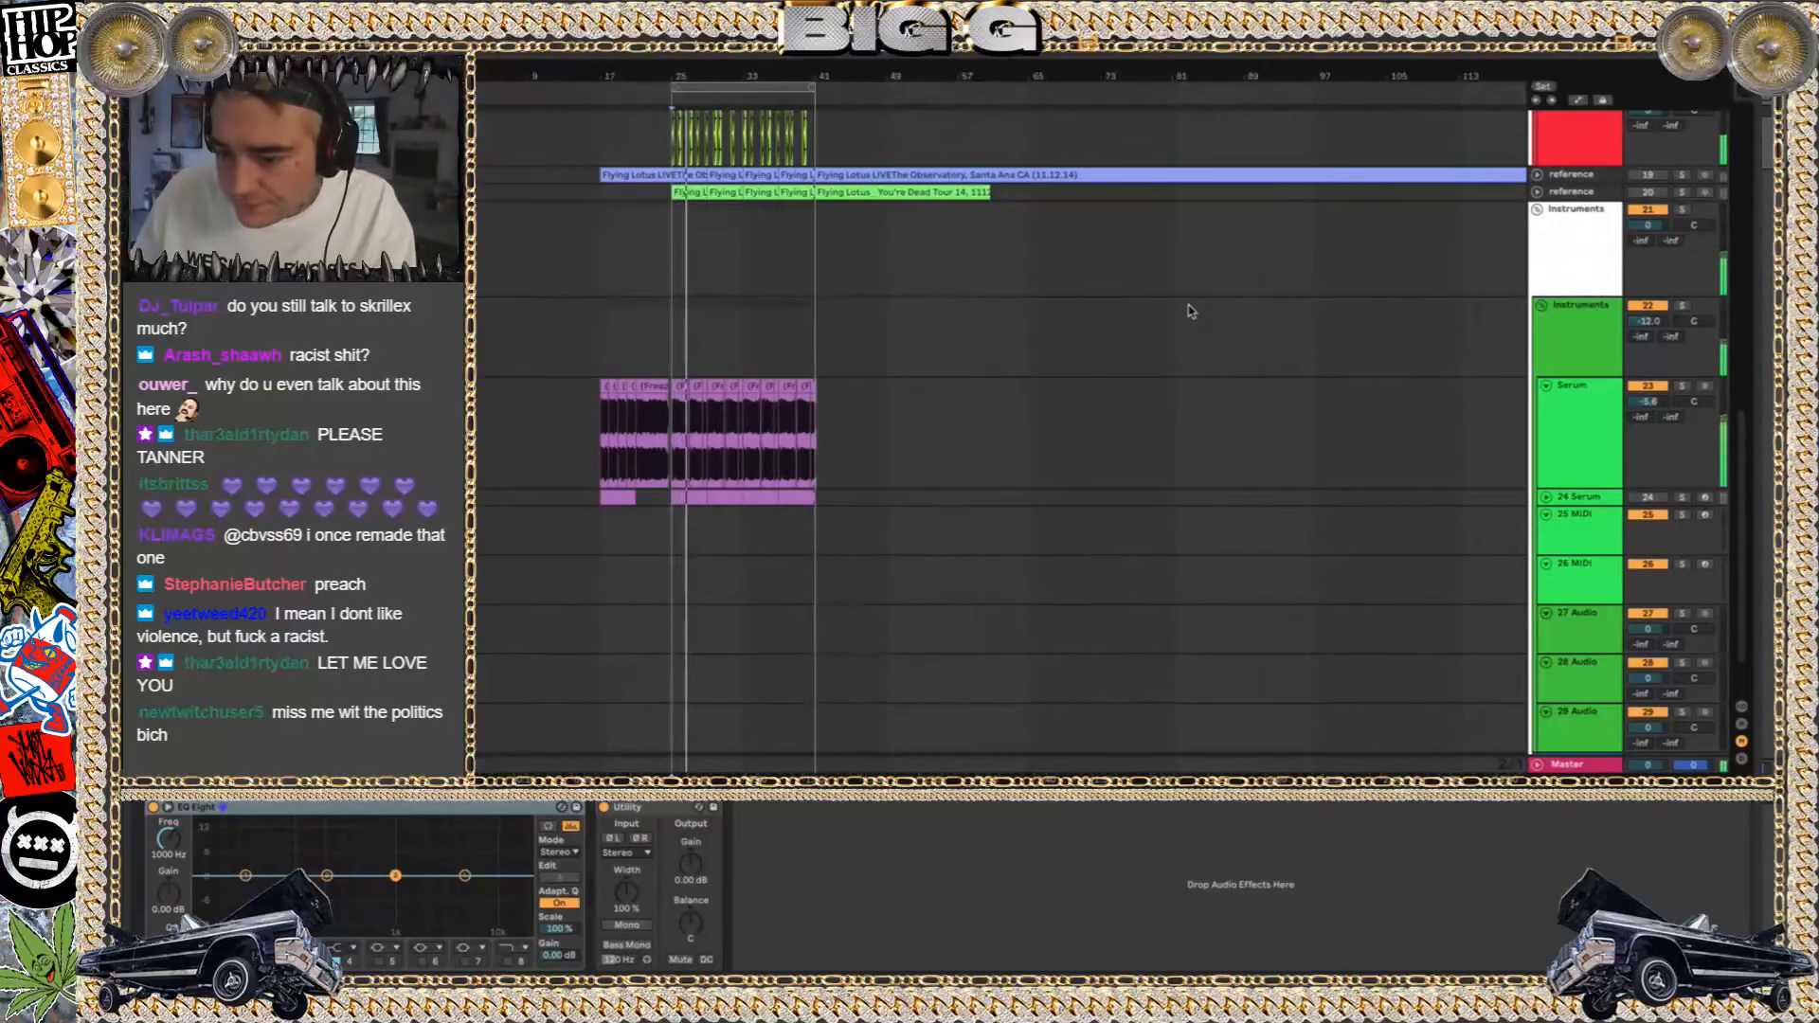
{"action": "scroll", "coordinate": [1191, 311], "scroll_direction": "up", "scroll_amount": 3}
{"action": "left_click", "coordinate": [1538, 342]}
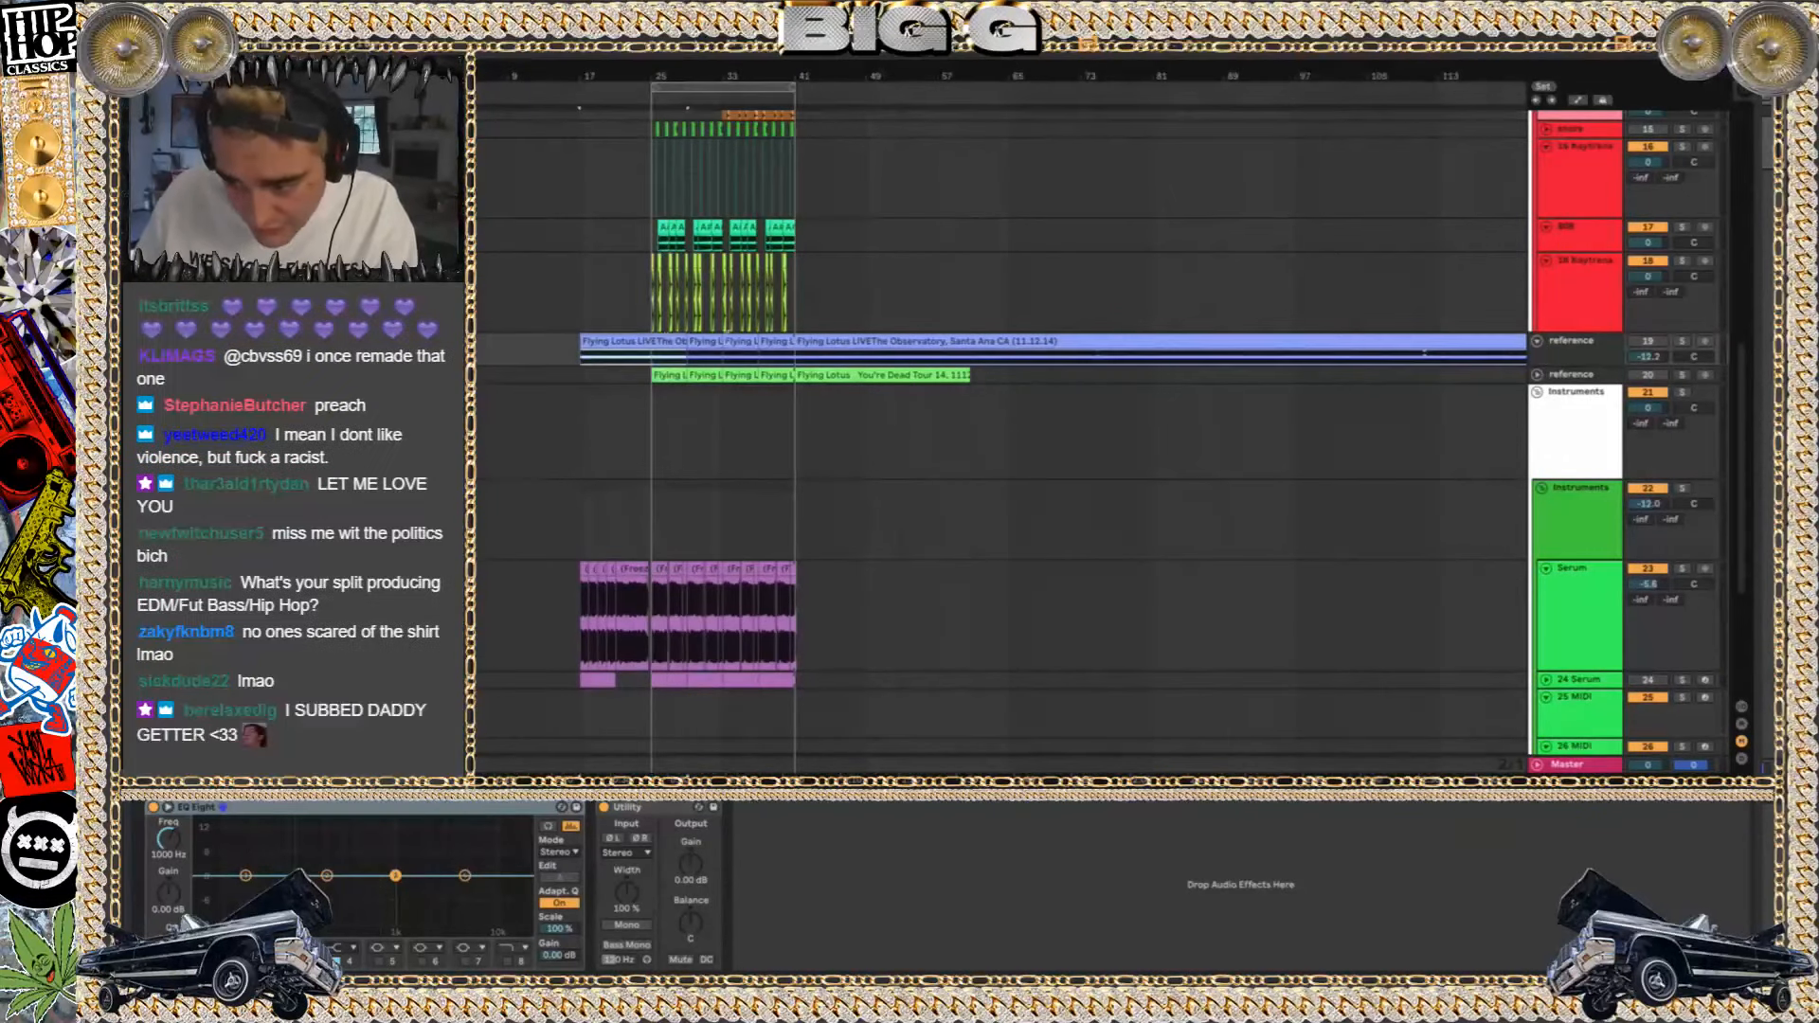
{"action": "left_click", "coordinate": [1575, 363]}
{"action": "left_click_drag", "start_coordinate": [1576, 365], "coordinate": [1584, 479]}
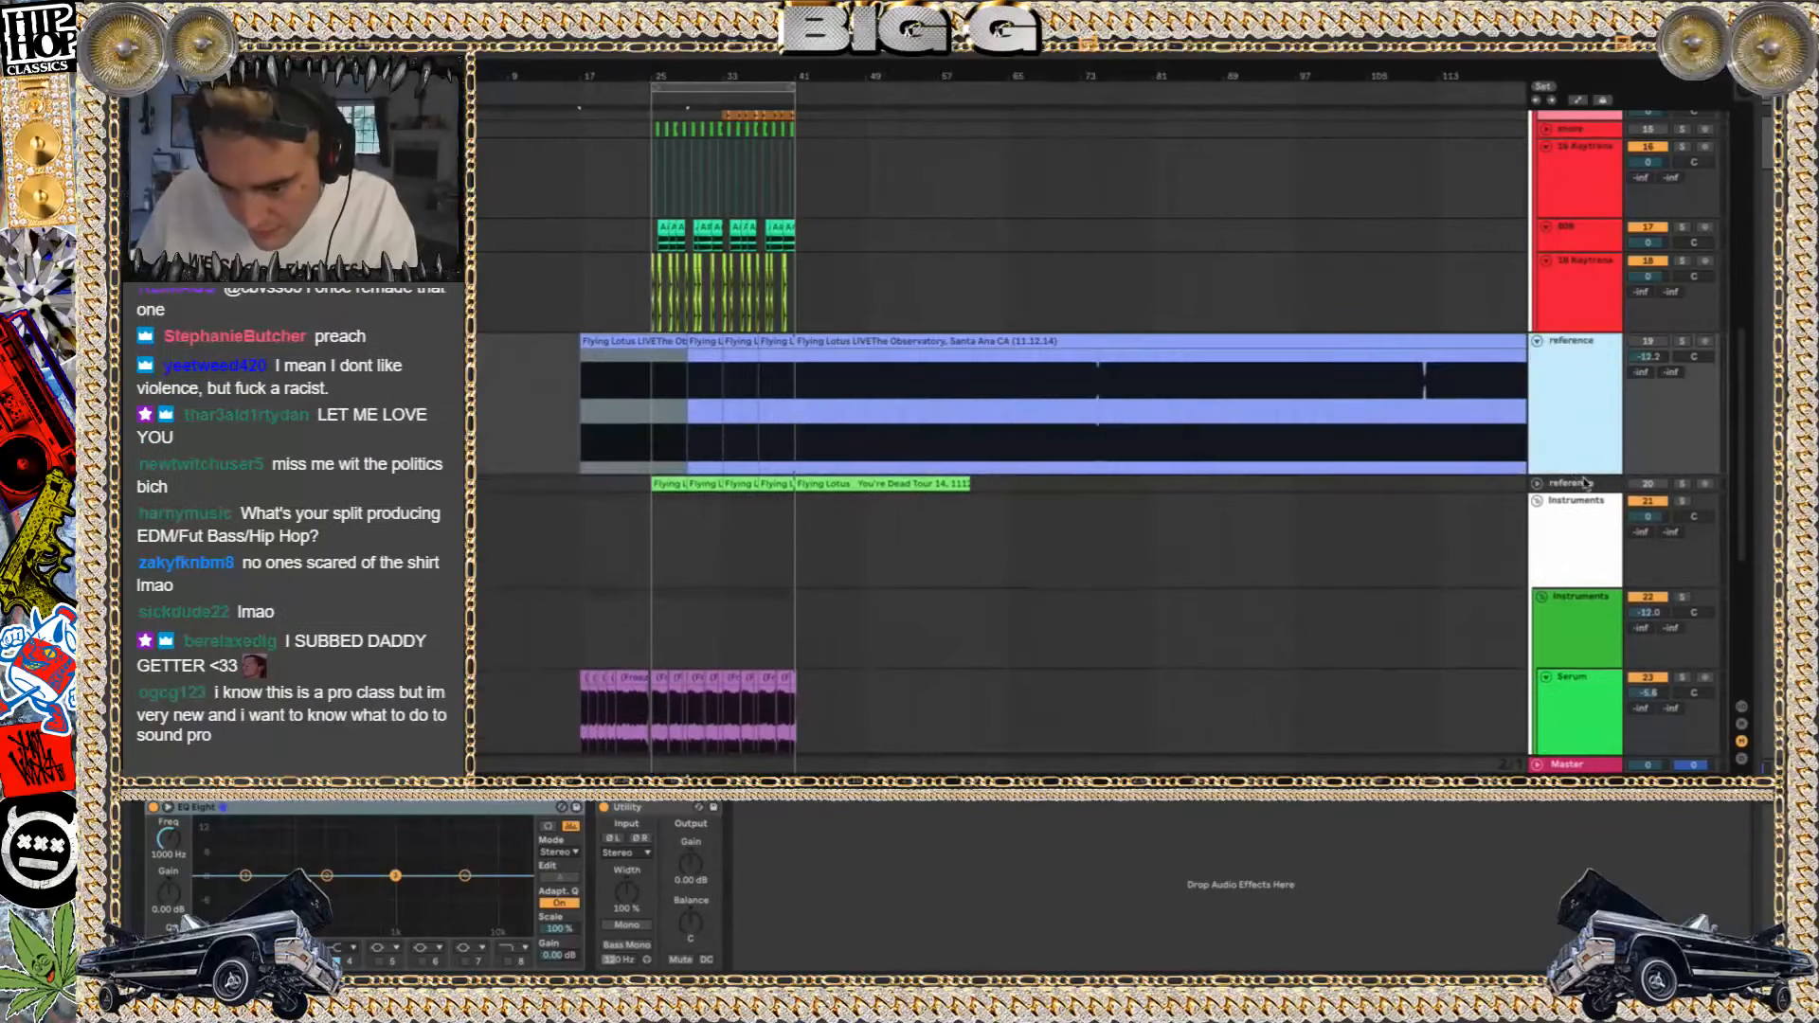
Extend the first Flying Lotus LIVE clip on reference track 19 to about bar 53 and delete the clip remaining after it
{"action": "scroll", "coordinate": [765, 383], "scroll_direction": "up", "scroll_amount": 3}
{"action": "scroll", "coordinate": [765, 383], "scroll_direction": "left", "scroll_amount": 2}
{"action": "scroll", "coordinate": [765, 383], "scroll_direction": "left", "scroll_amount": 1}
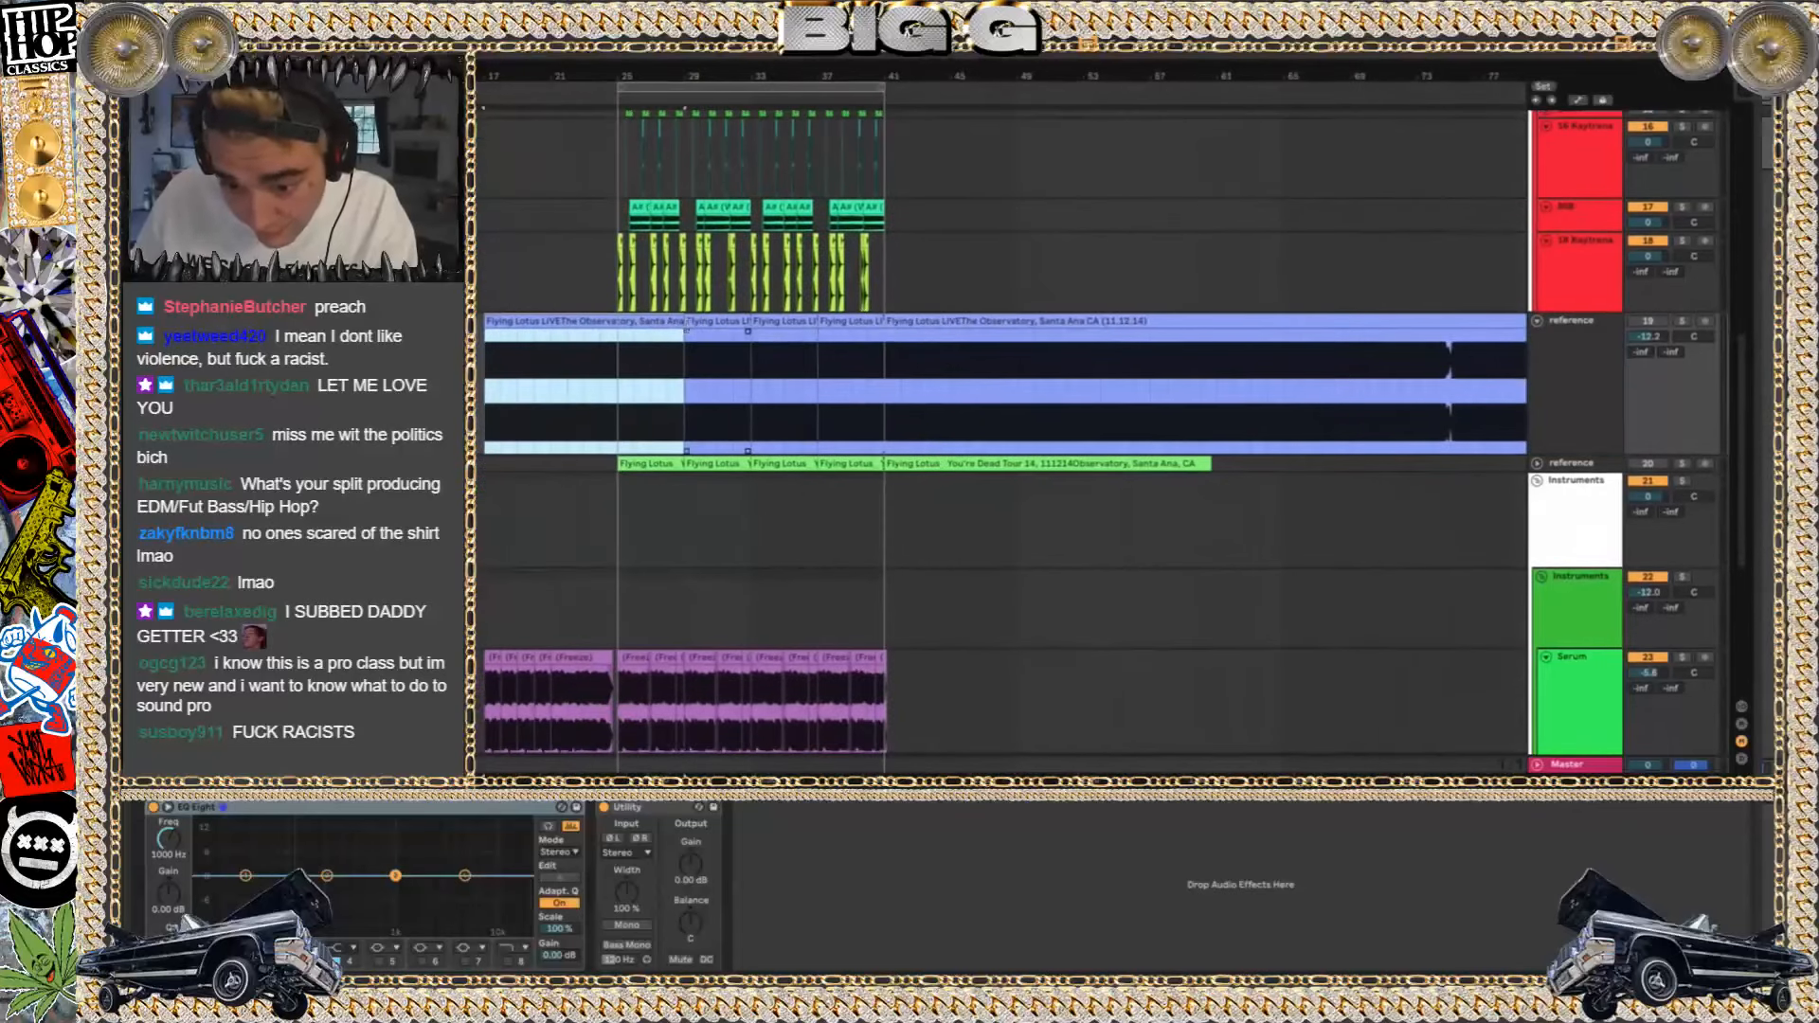
{"action": "left_click_drag", "start_coordinate": [683, 323], "coordinate": [1102, 330]}
{"action": "left_click", "coordinate": [1180, 331]}
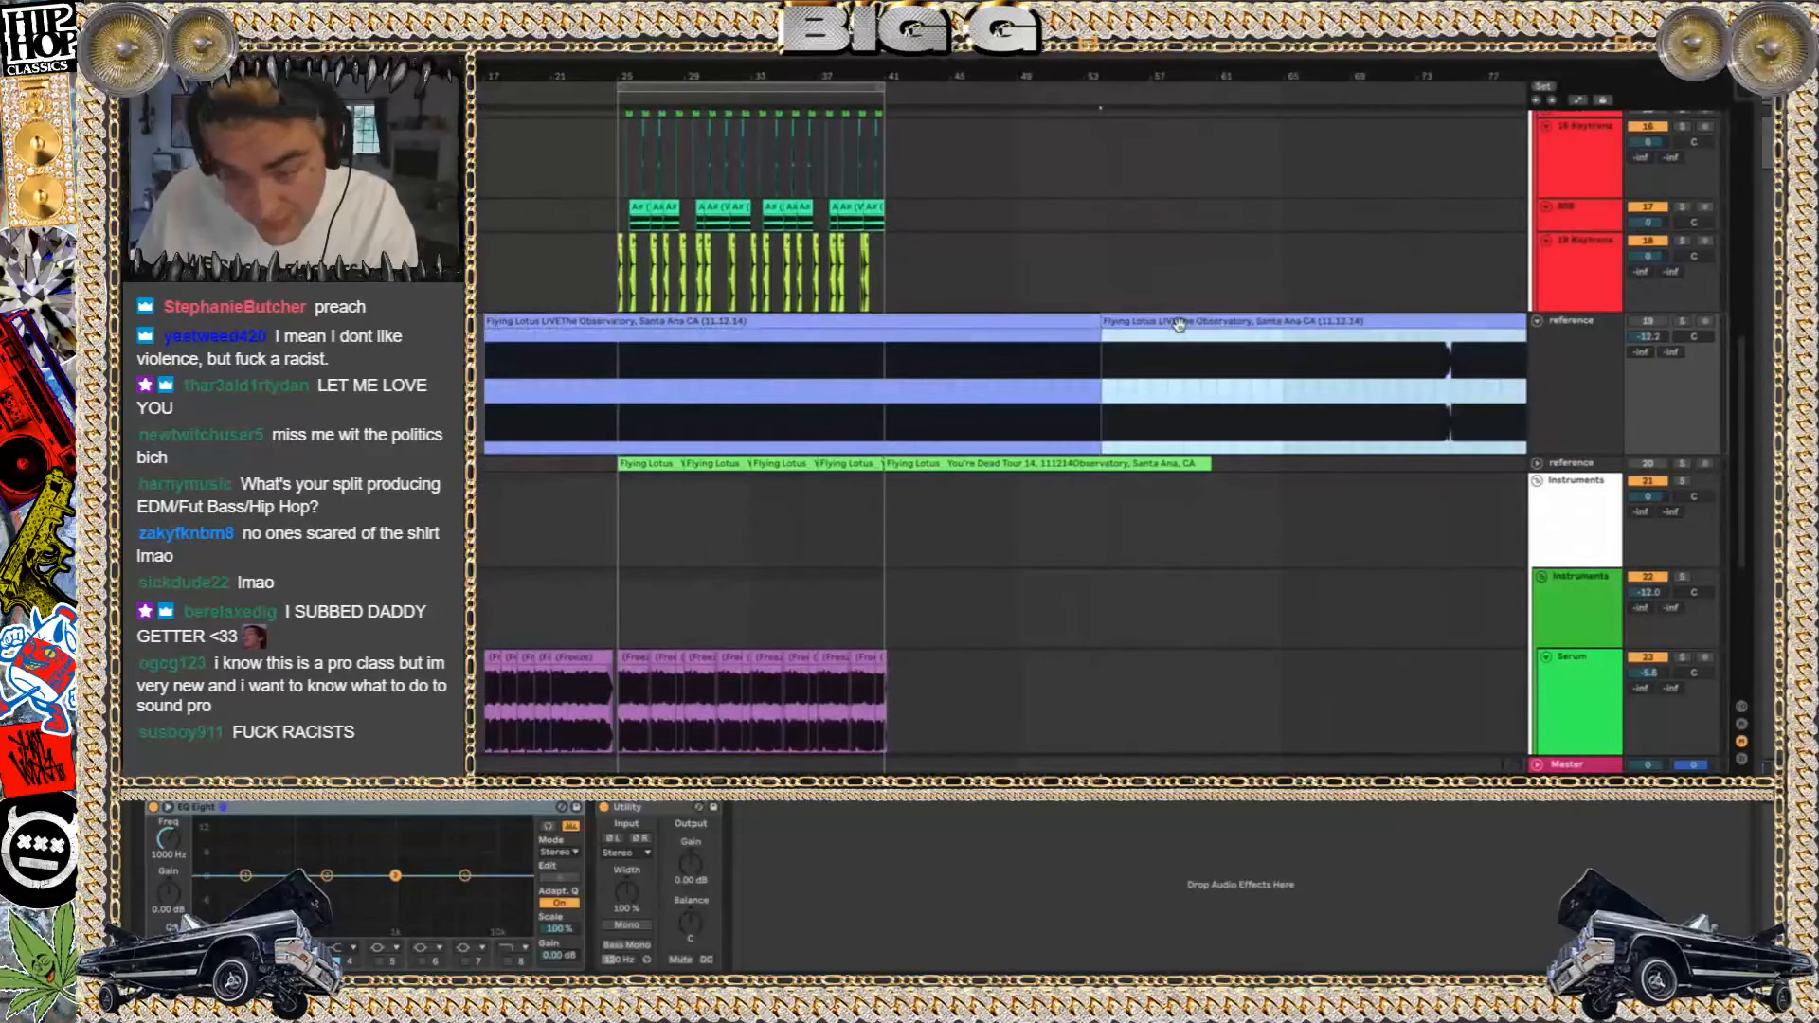
{"action": "key", "text": "Delete"}
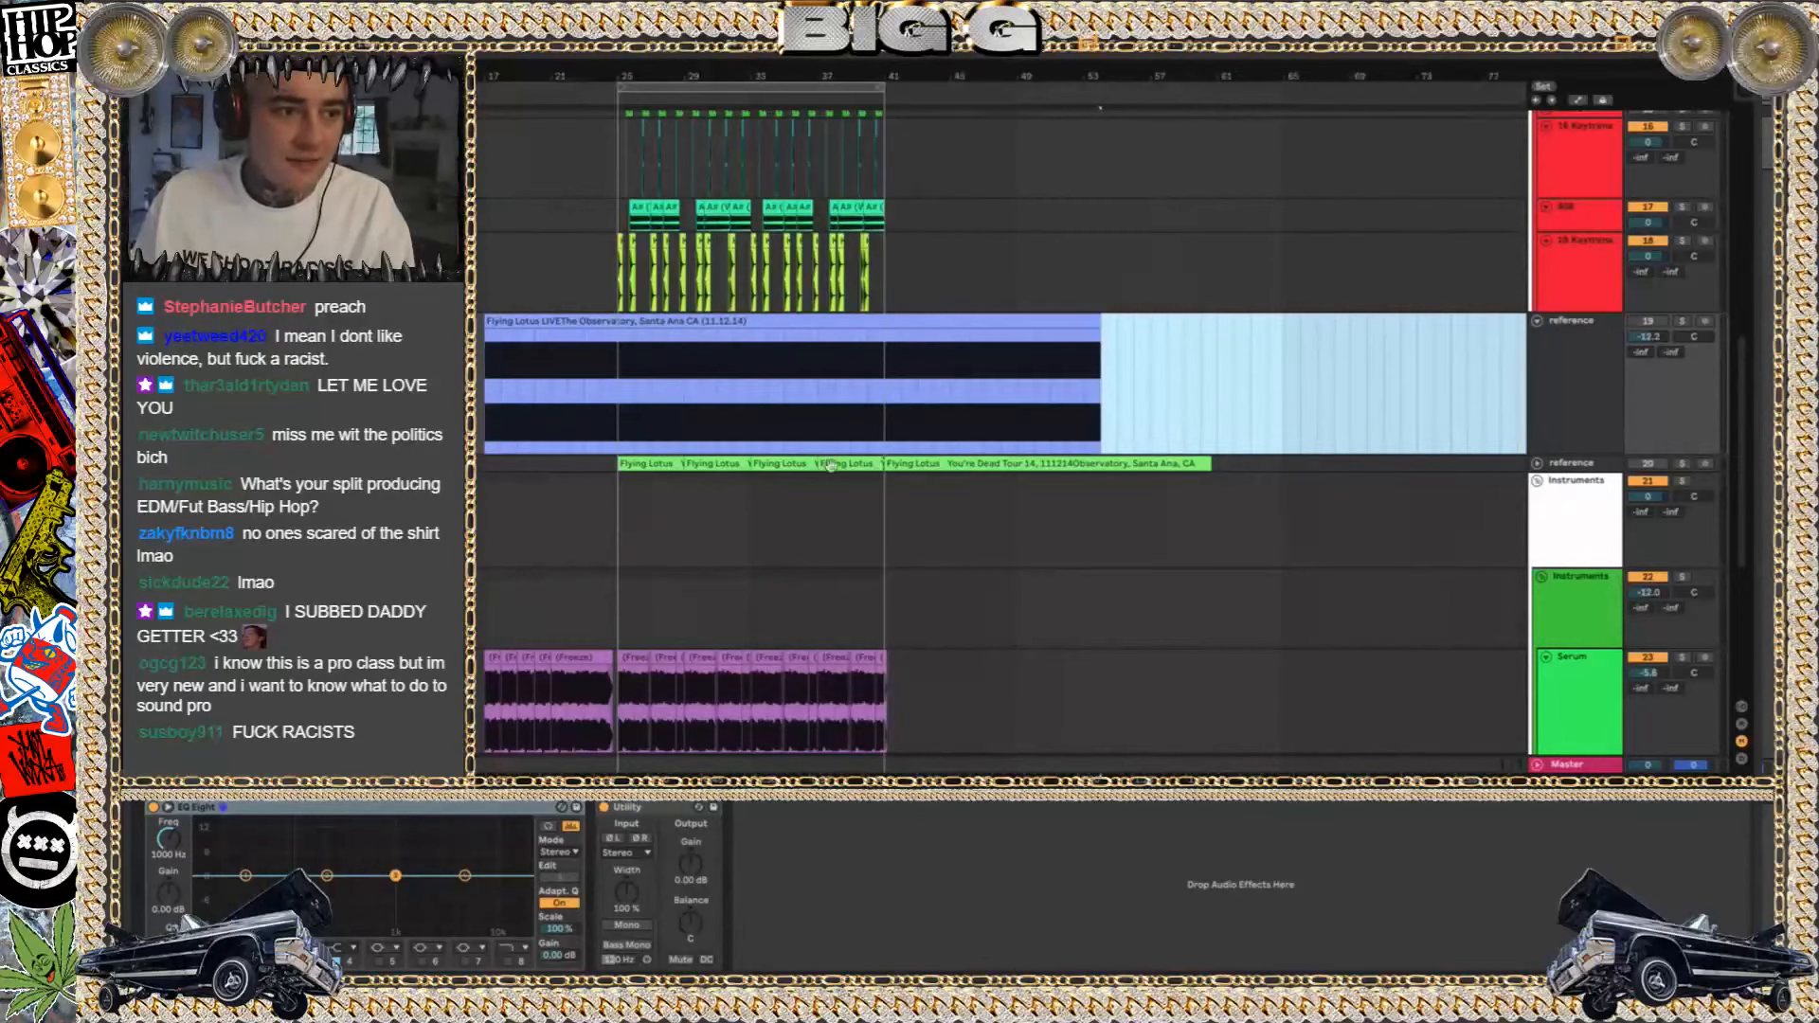
Solo reference track 19 and listen to the extended Flying Lotus LIVE clip from its start at bar 17
{"action": "left_click", "coordinate": [707, 323]}
{"action": "left_click", "coordinate": [1679, 322]}
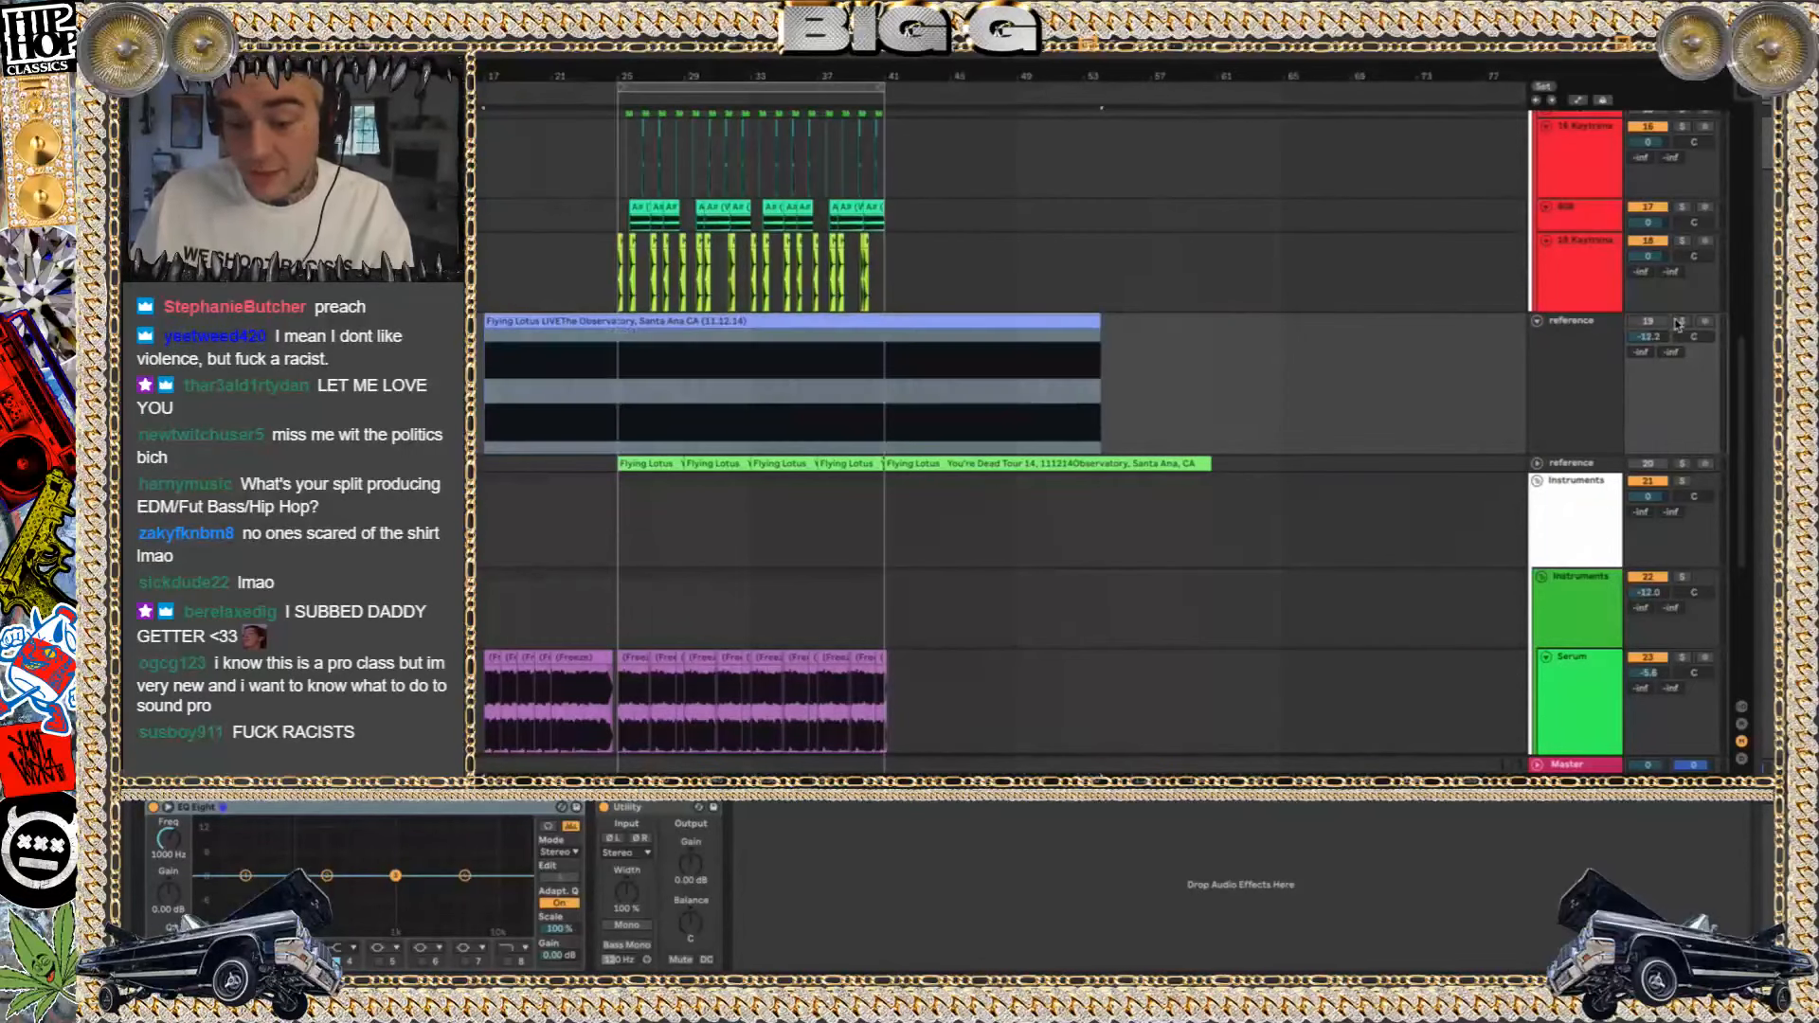
{"action": "key", "text": "space"}
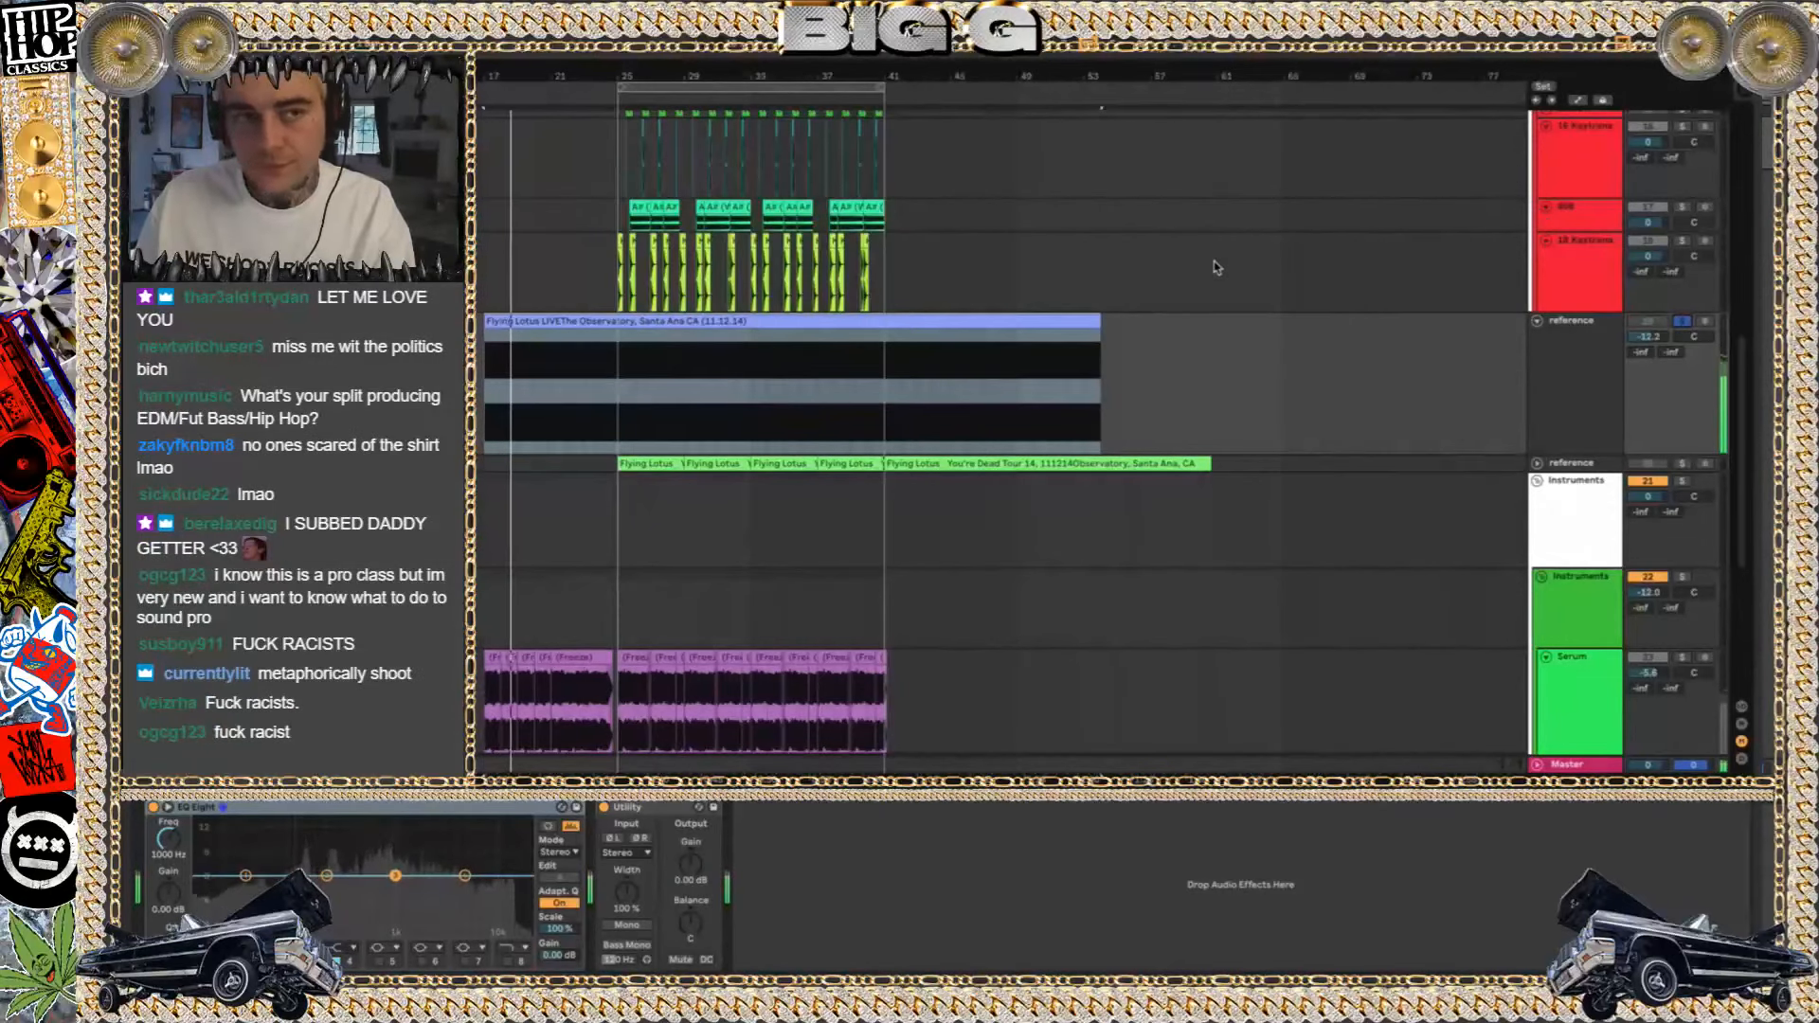
{"action": "key", "text": "space"}
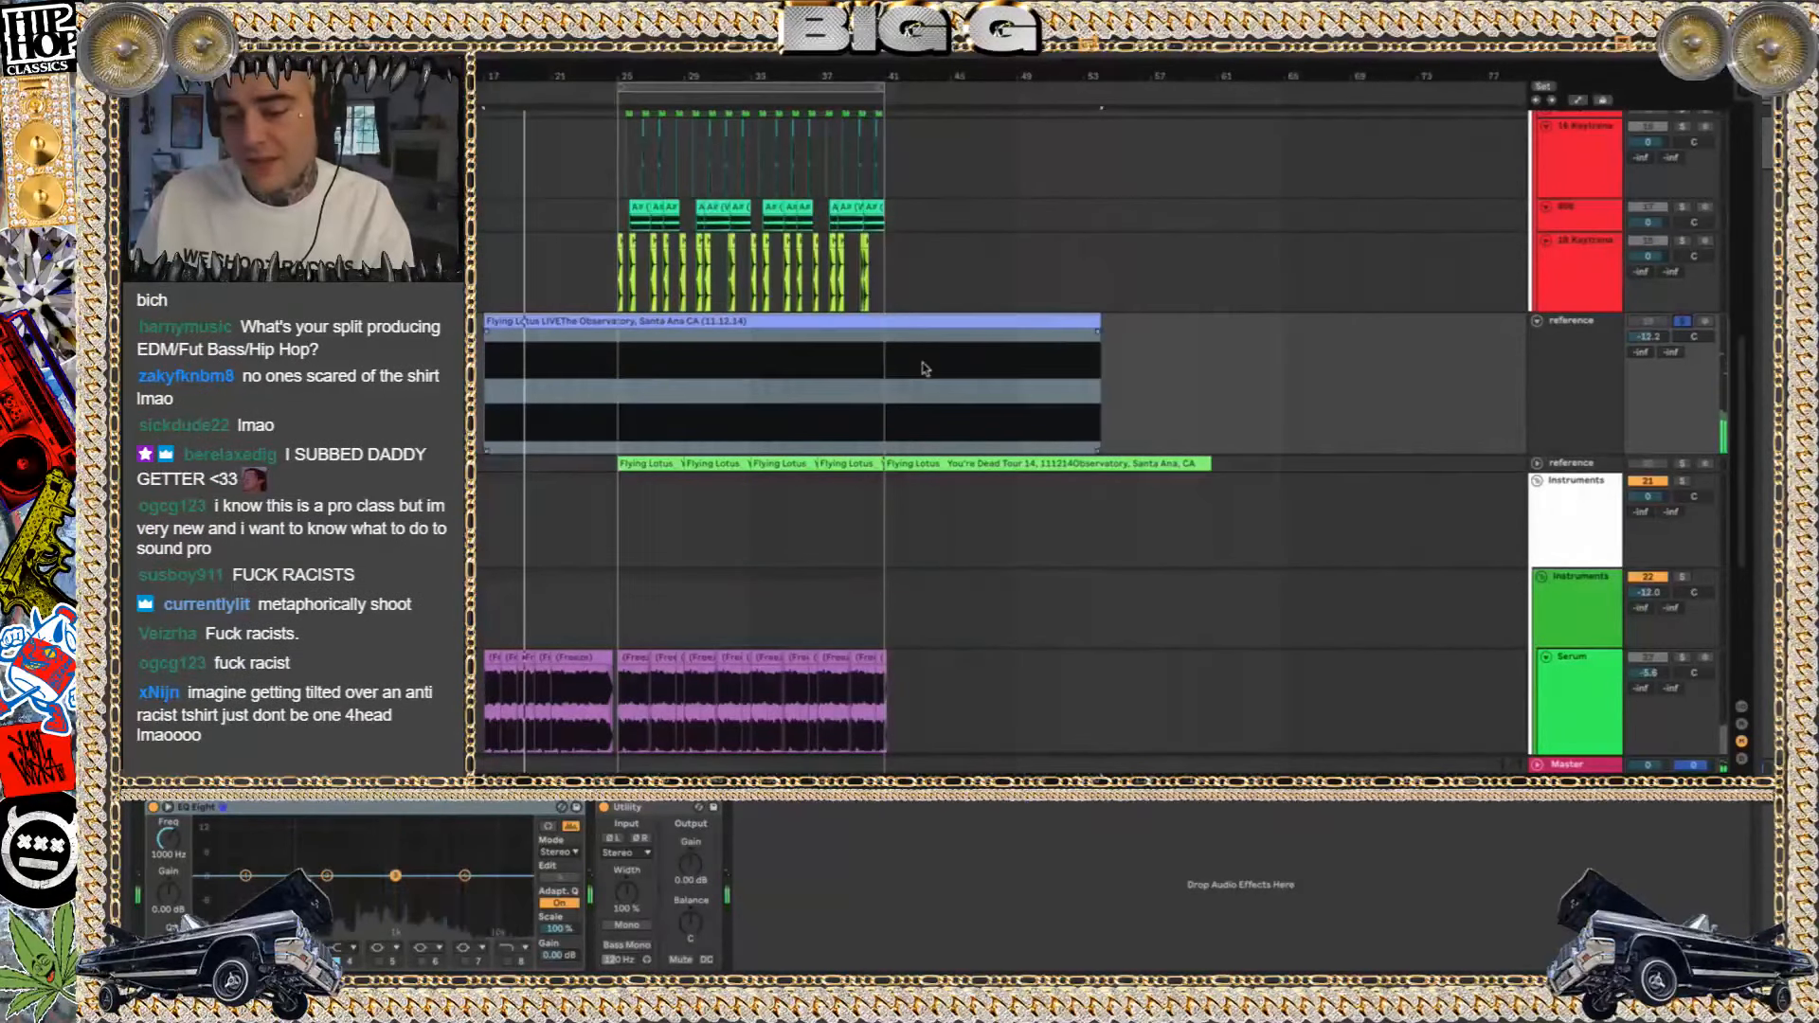
{"action": "key", "text": "shift+Tab"}
{"action": "key", "text": "shift+Tab"}
{"action": "left_click", "coordinate": [597, 367]}
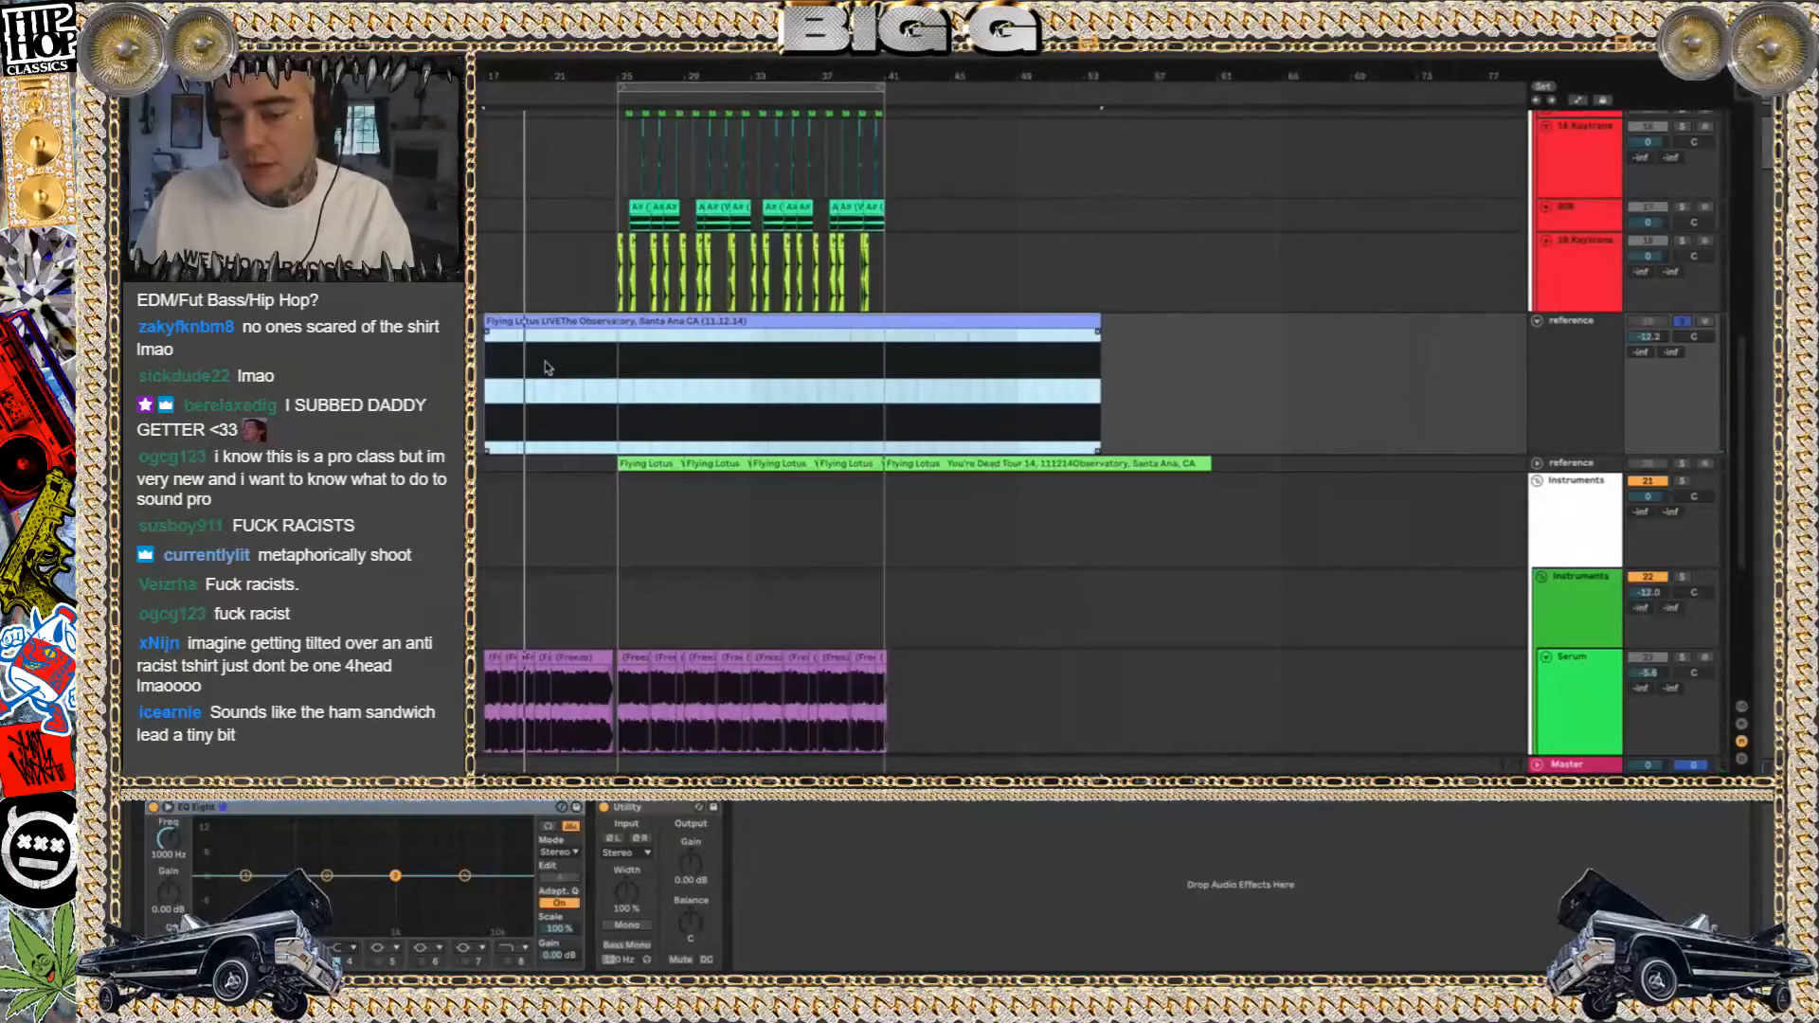
{"action": "key", "text": "space"}
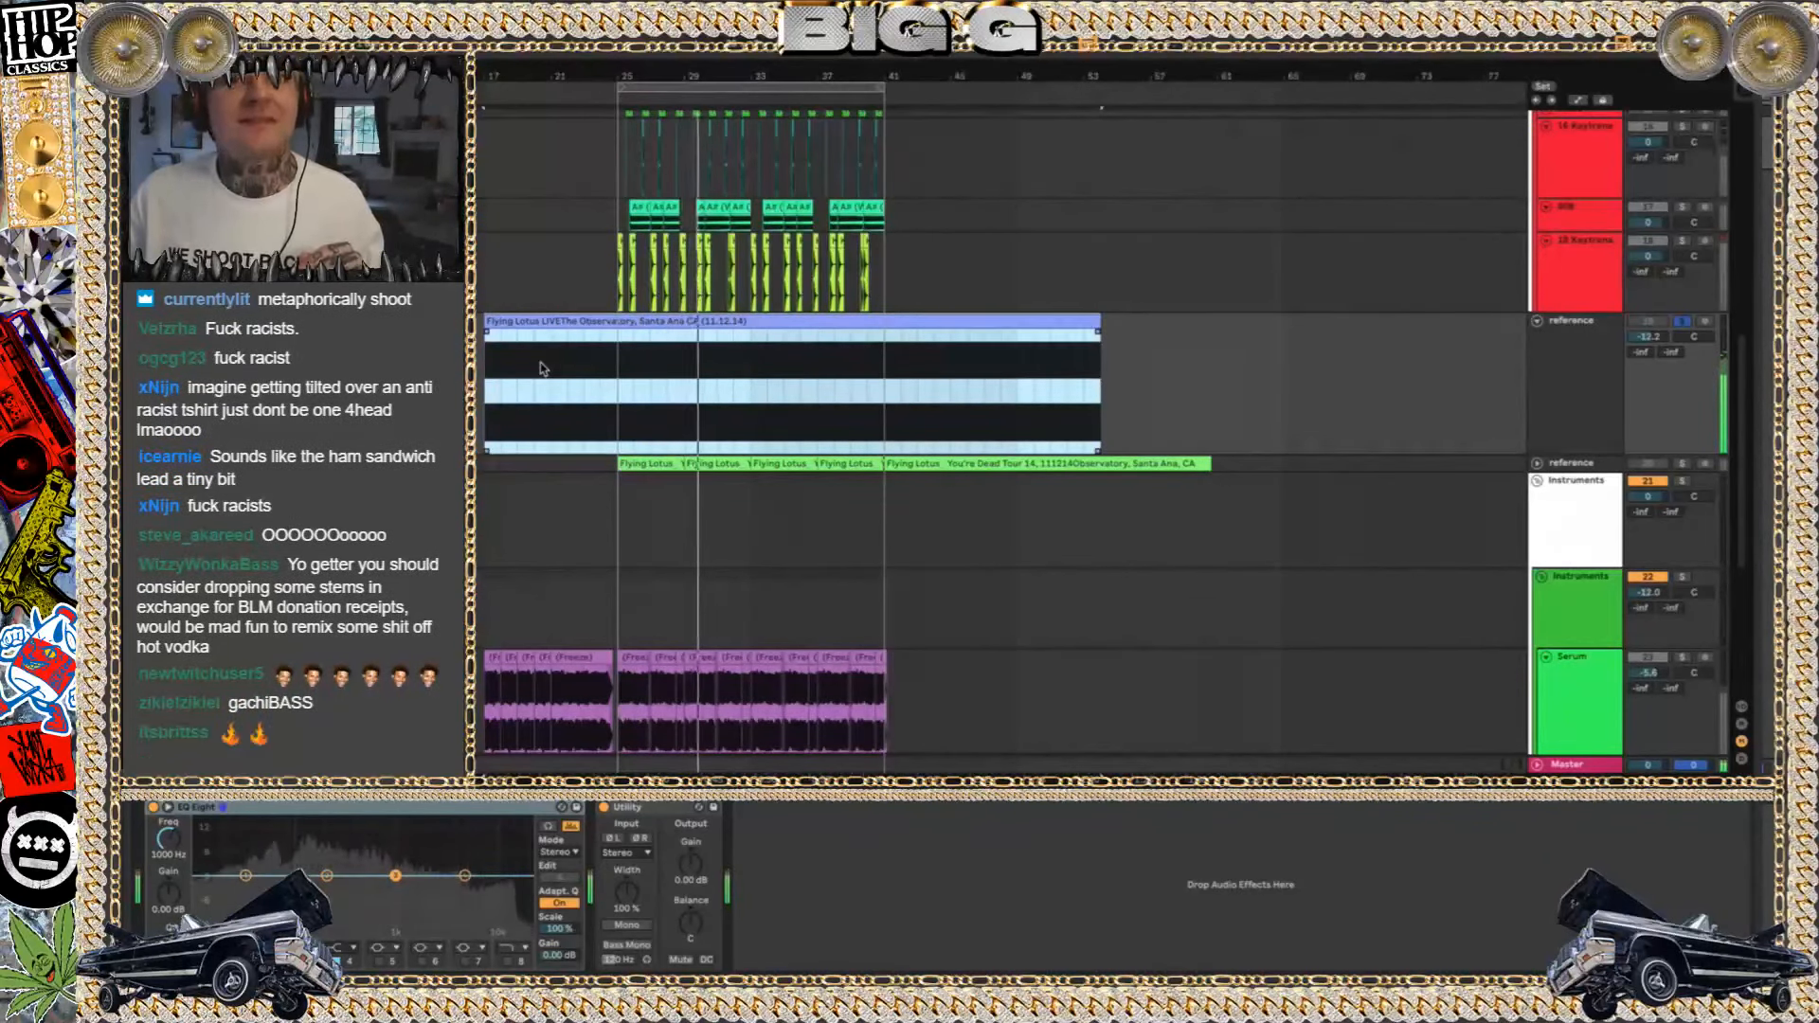
{"action": "key", "text": "space"}
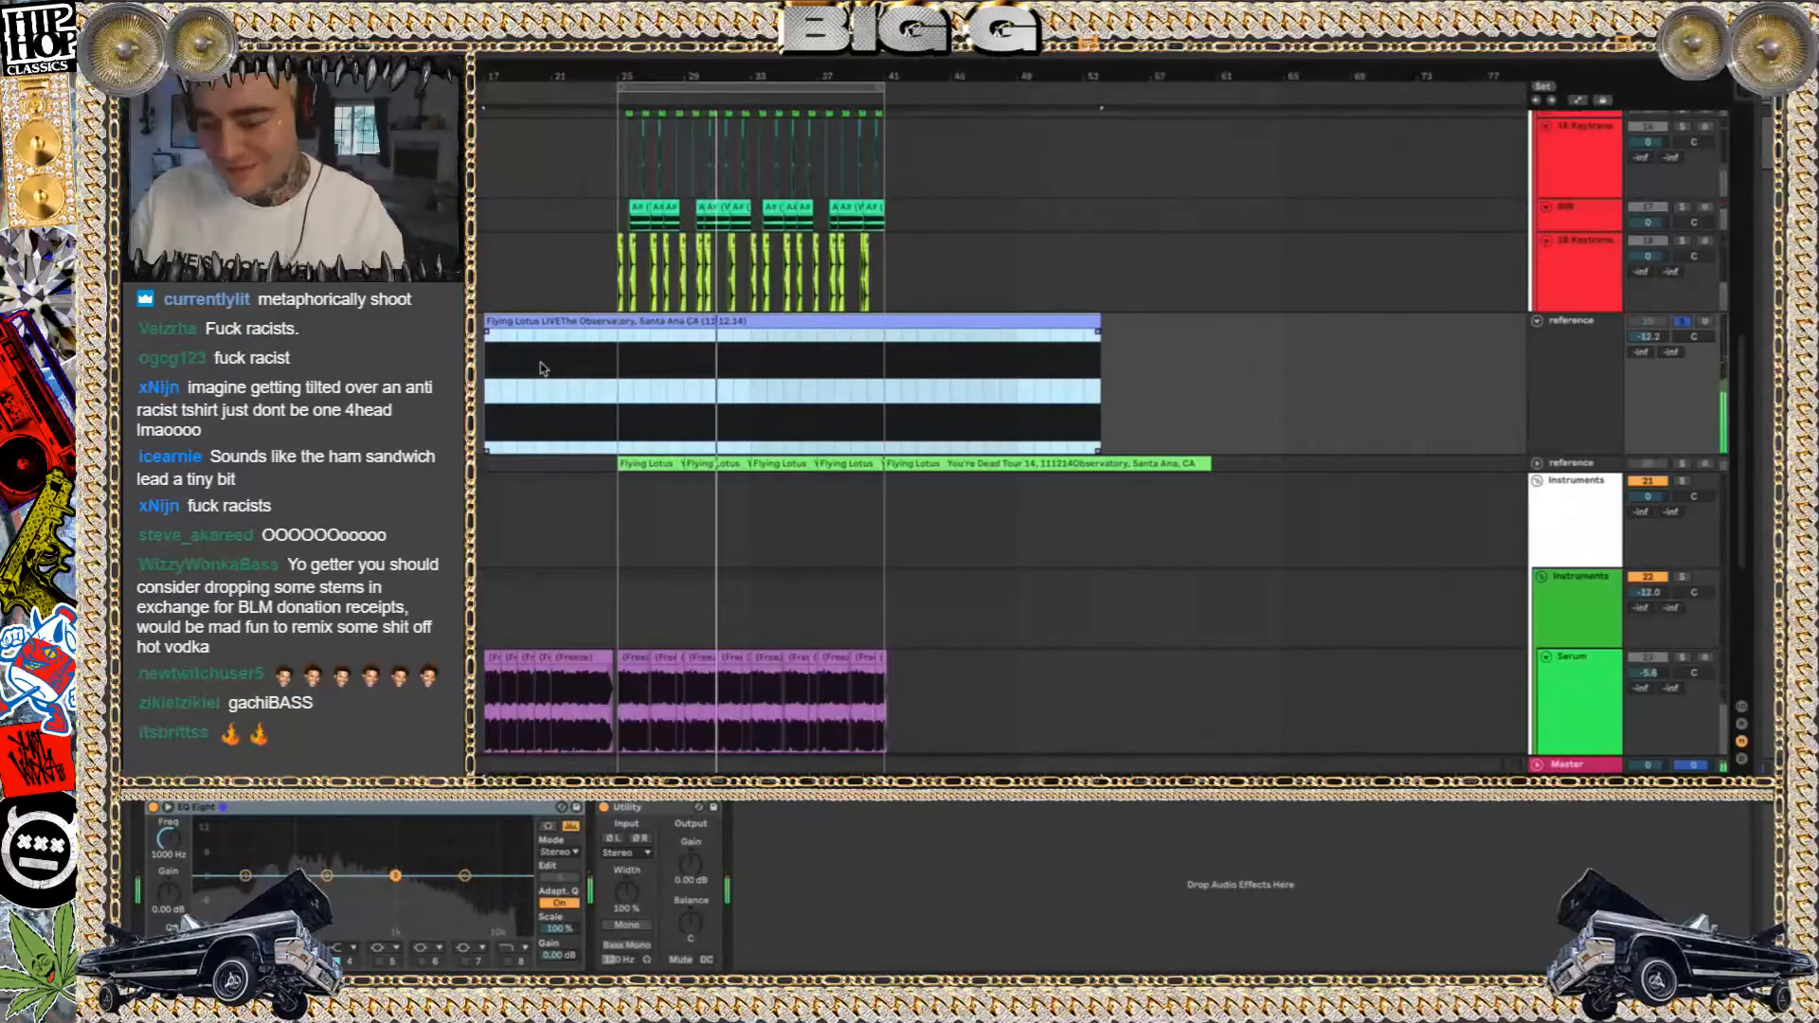
Unfold and solo reference track 20, play its Flying Lotus clips from bar 25, and switch the solo off to compare with the remake
{"action": "left_click", "coordinate": [1680, 464]}
{"action": "key", "text": "space"}
{"action": "left_click", "coordinate": [1537, 463]}
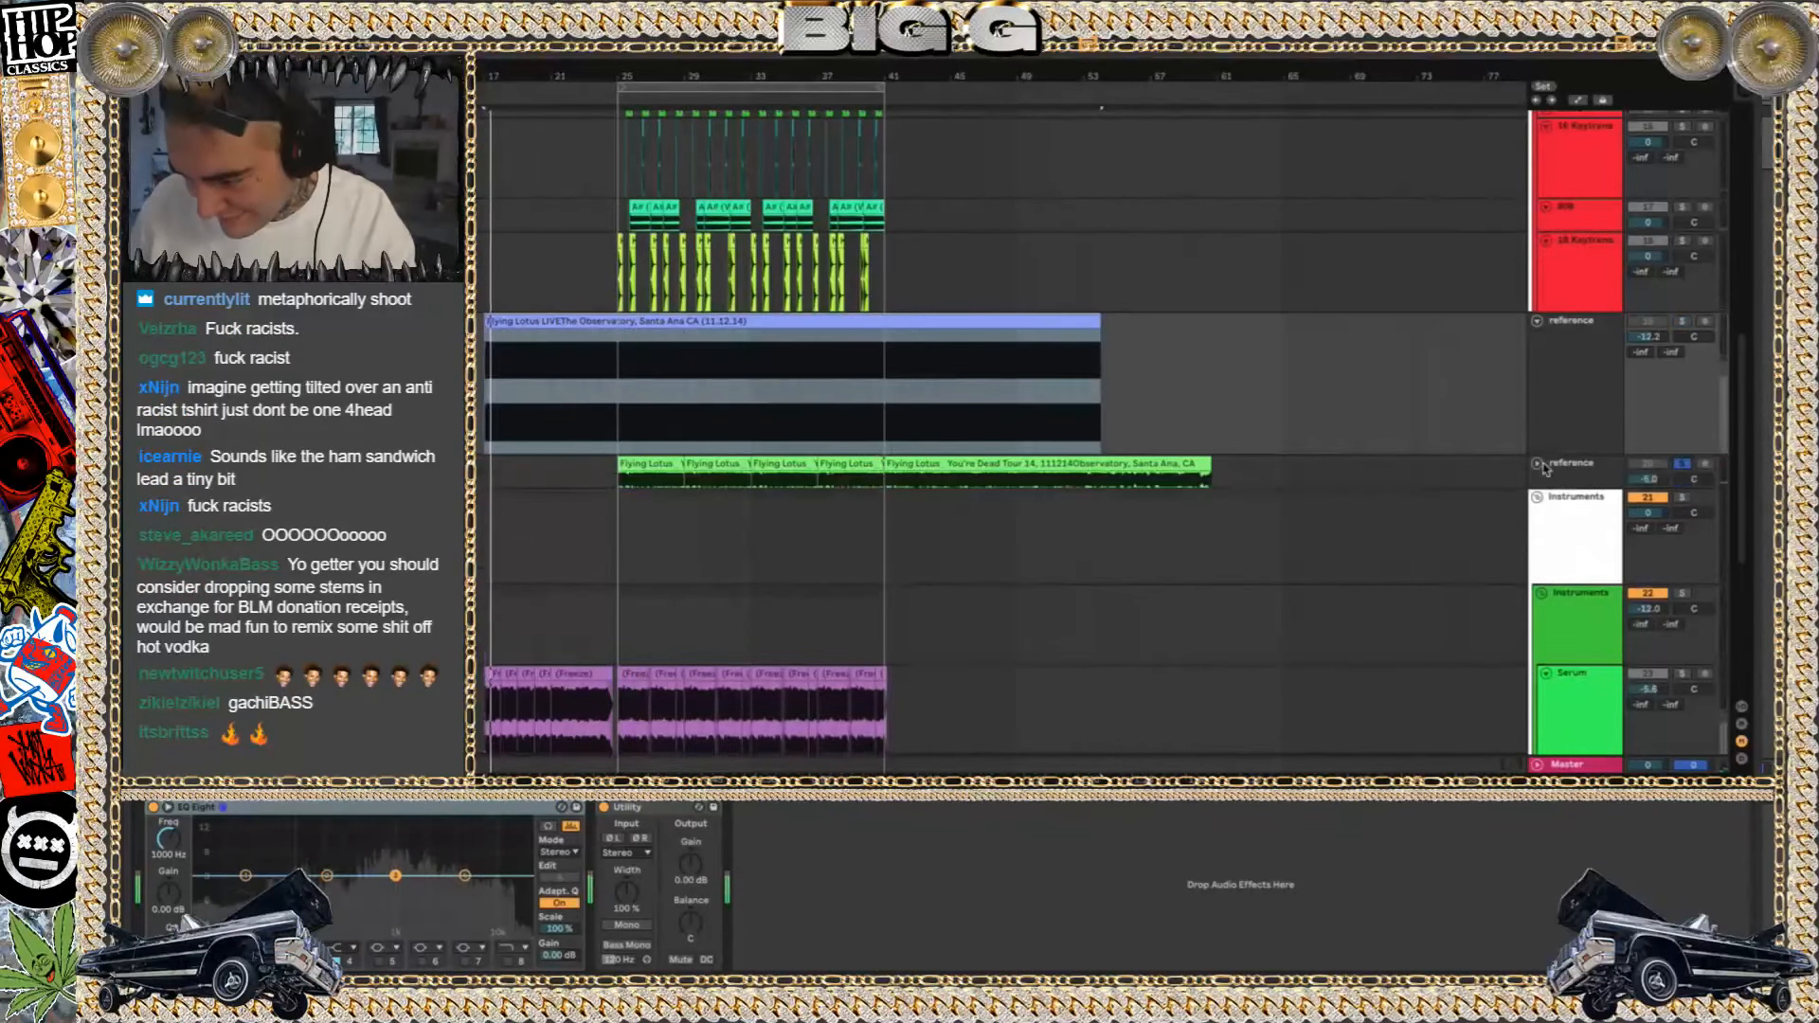
{"action": "left_click", "coordinate": [652, 463]}
{"action": "key", "text": "space"}
{"action": "key", "text": "space"}
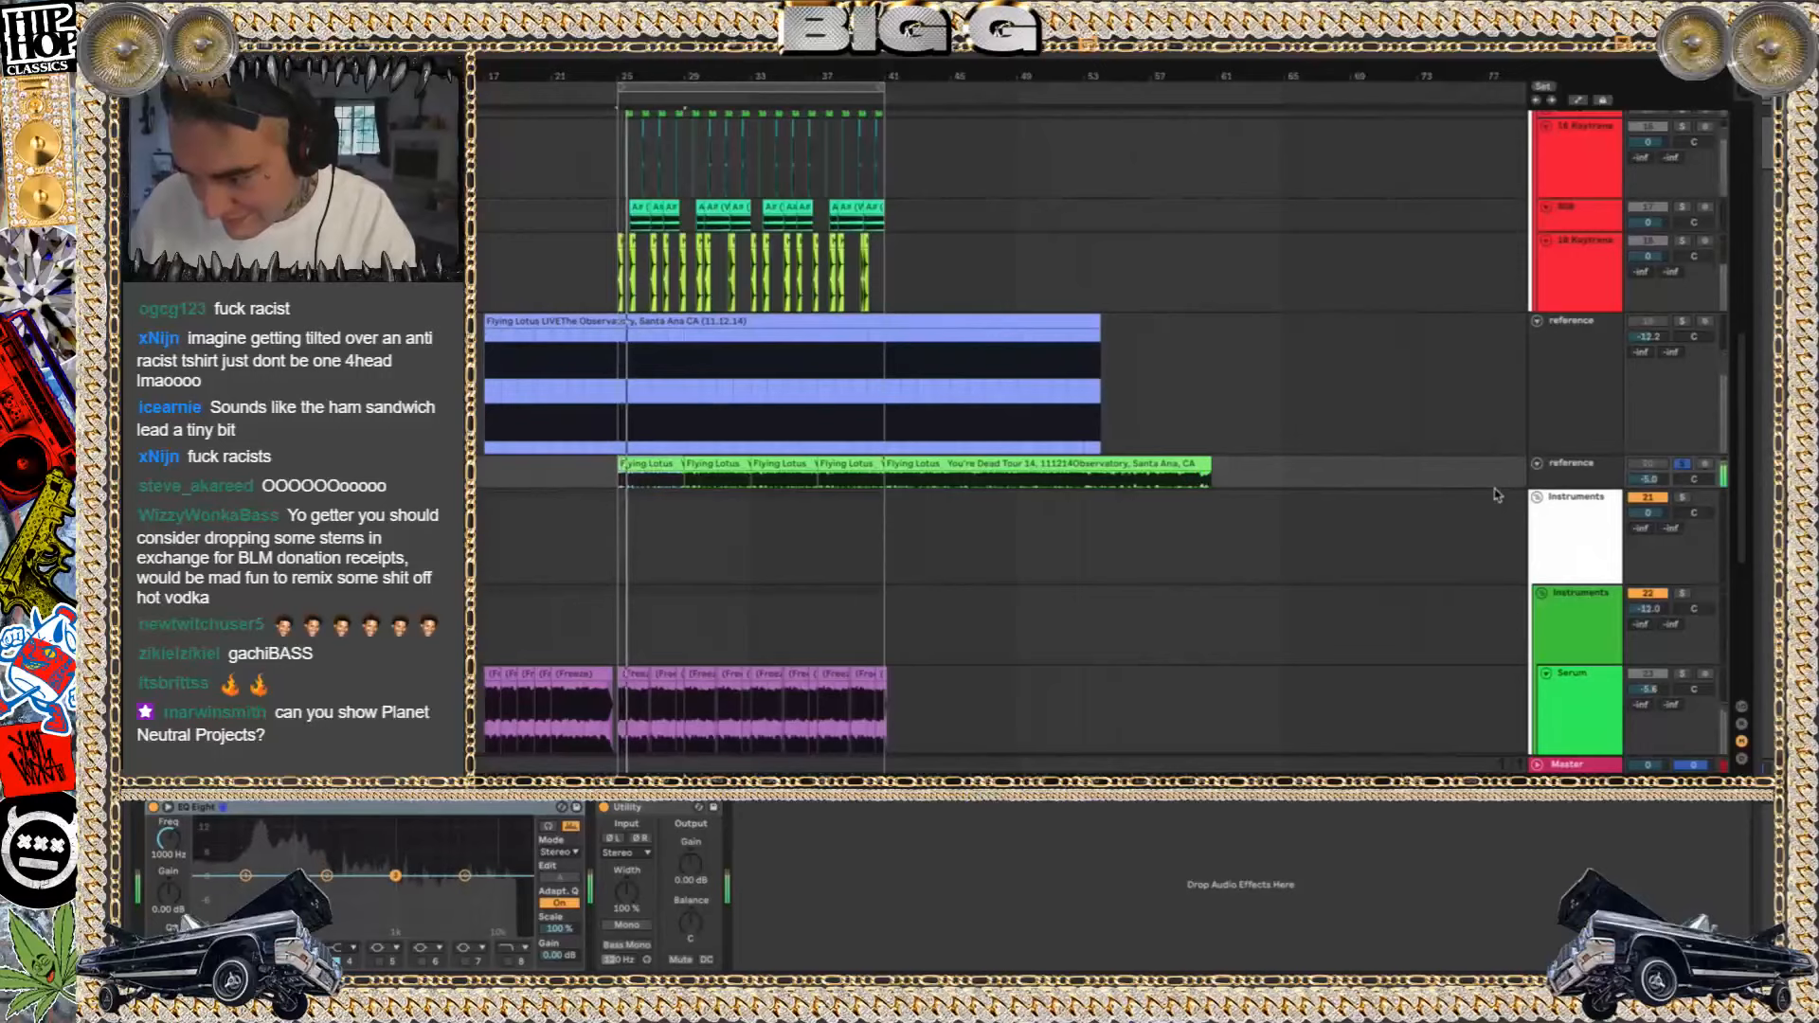
{"action": "key", "text": "space"}
{"action": "left_click", "coordinate": [1683, 466]}
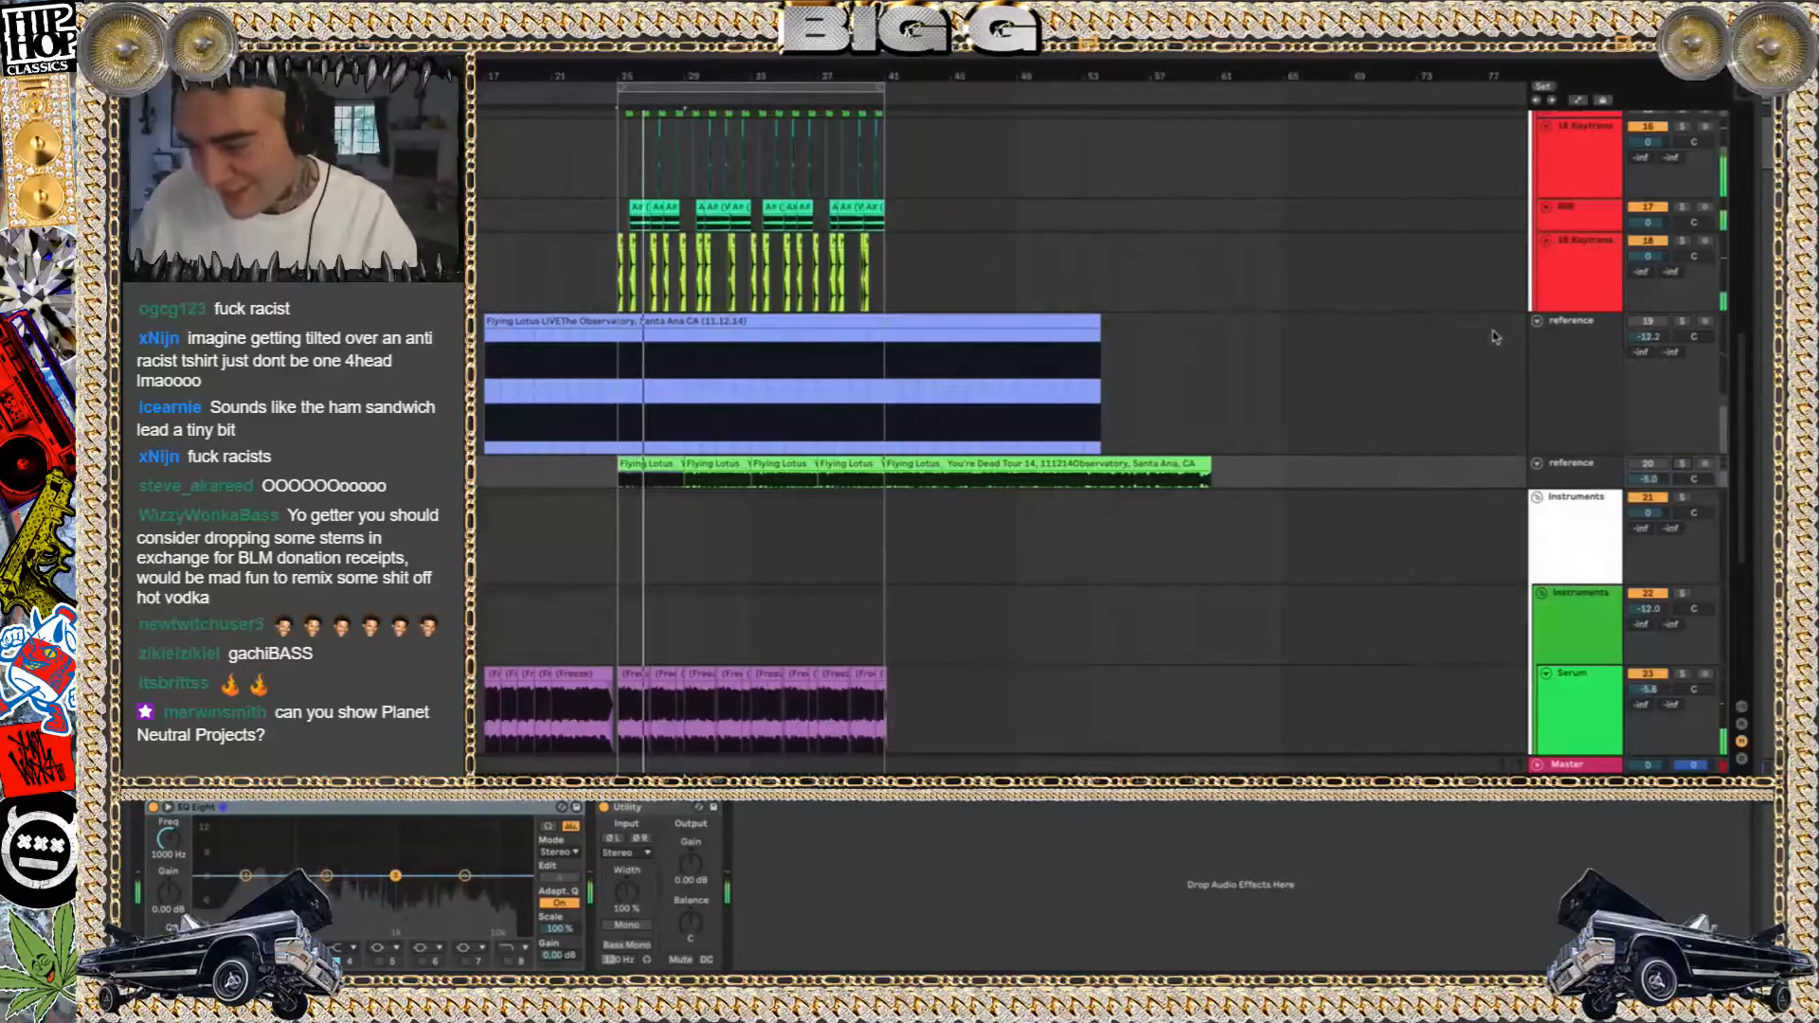
Collapse reference track 19 and play the full remake from the first frozen Serum clip at bar 25
{"action": "left_click", "coordinate": [1500, 337]}
{"action": "left_click", "coordinate": [1537, 321]}
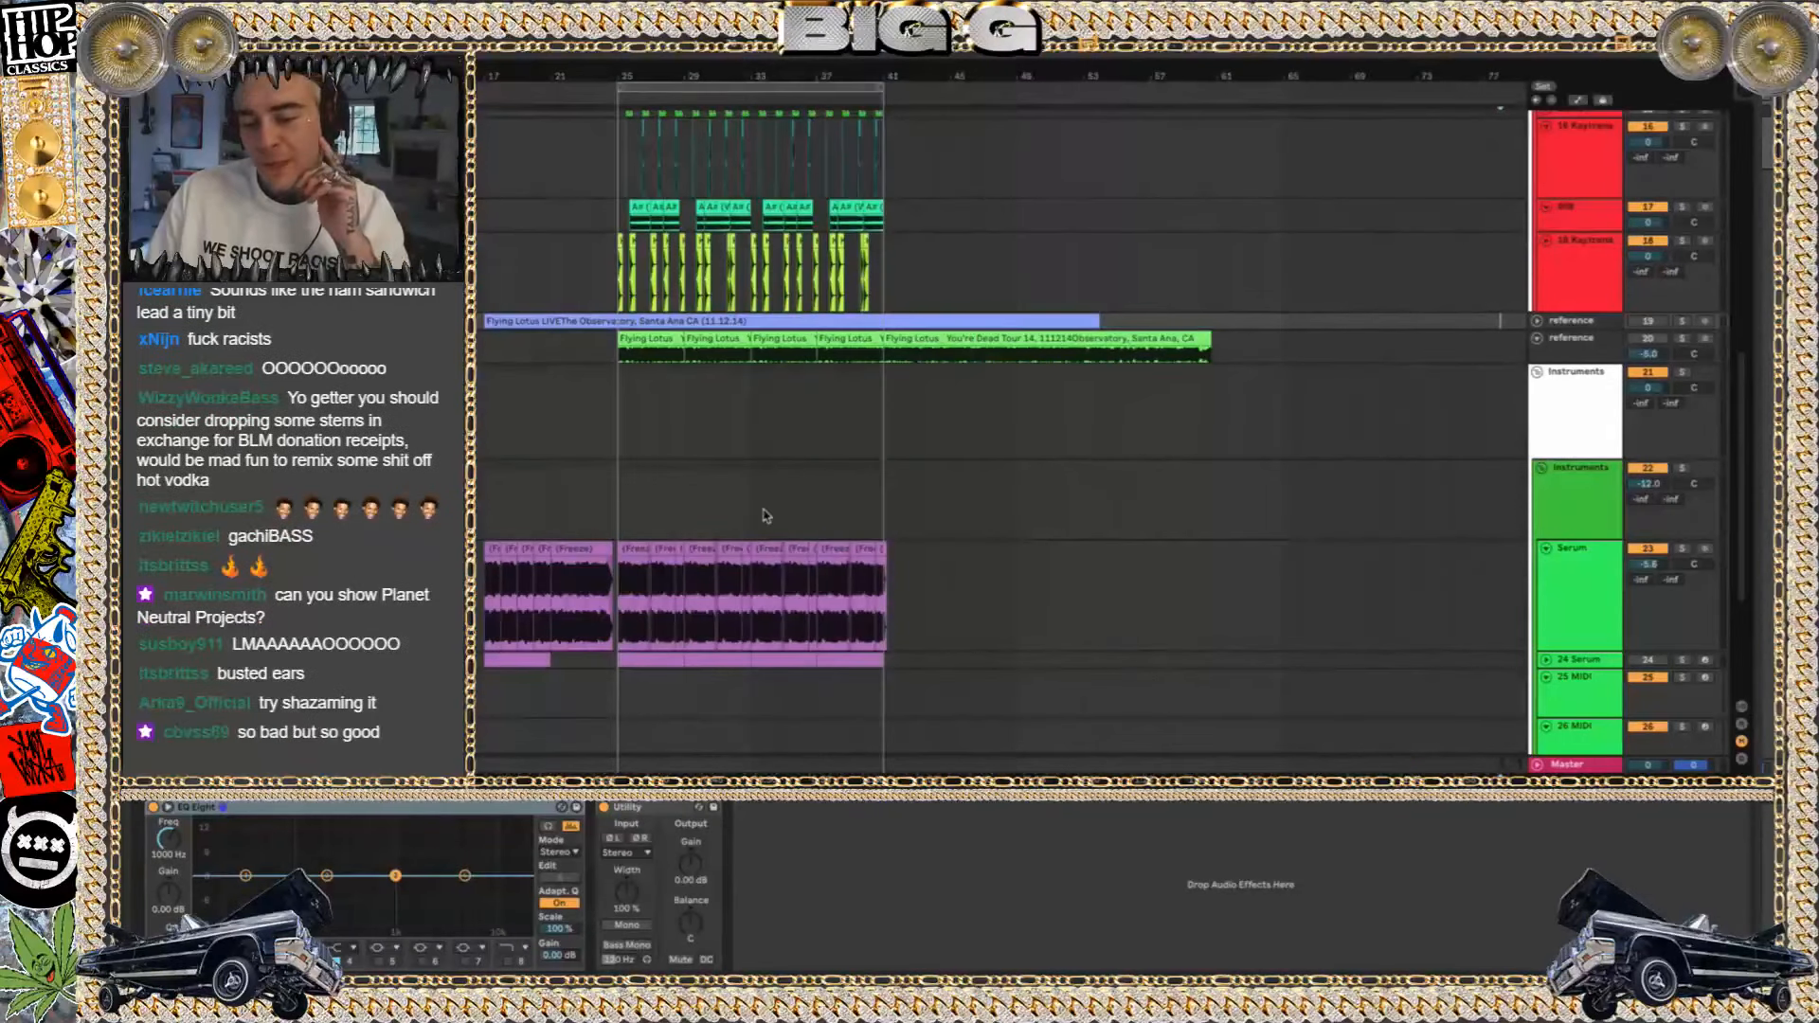
{"action": "scroll", "coordinate": [763, 516], "scroll_direction": "down", "scroll_amount": 5}
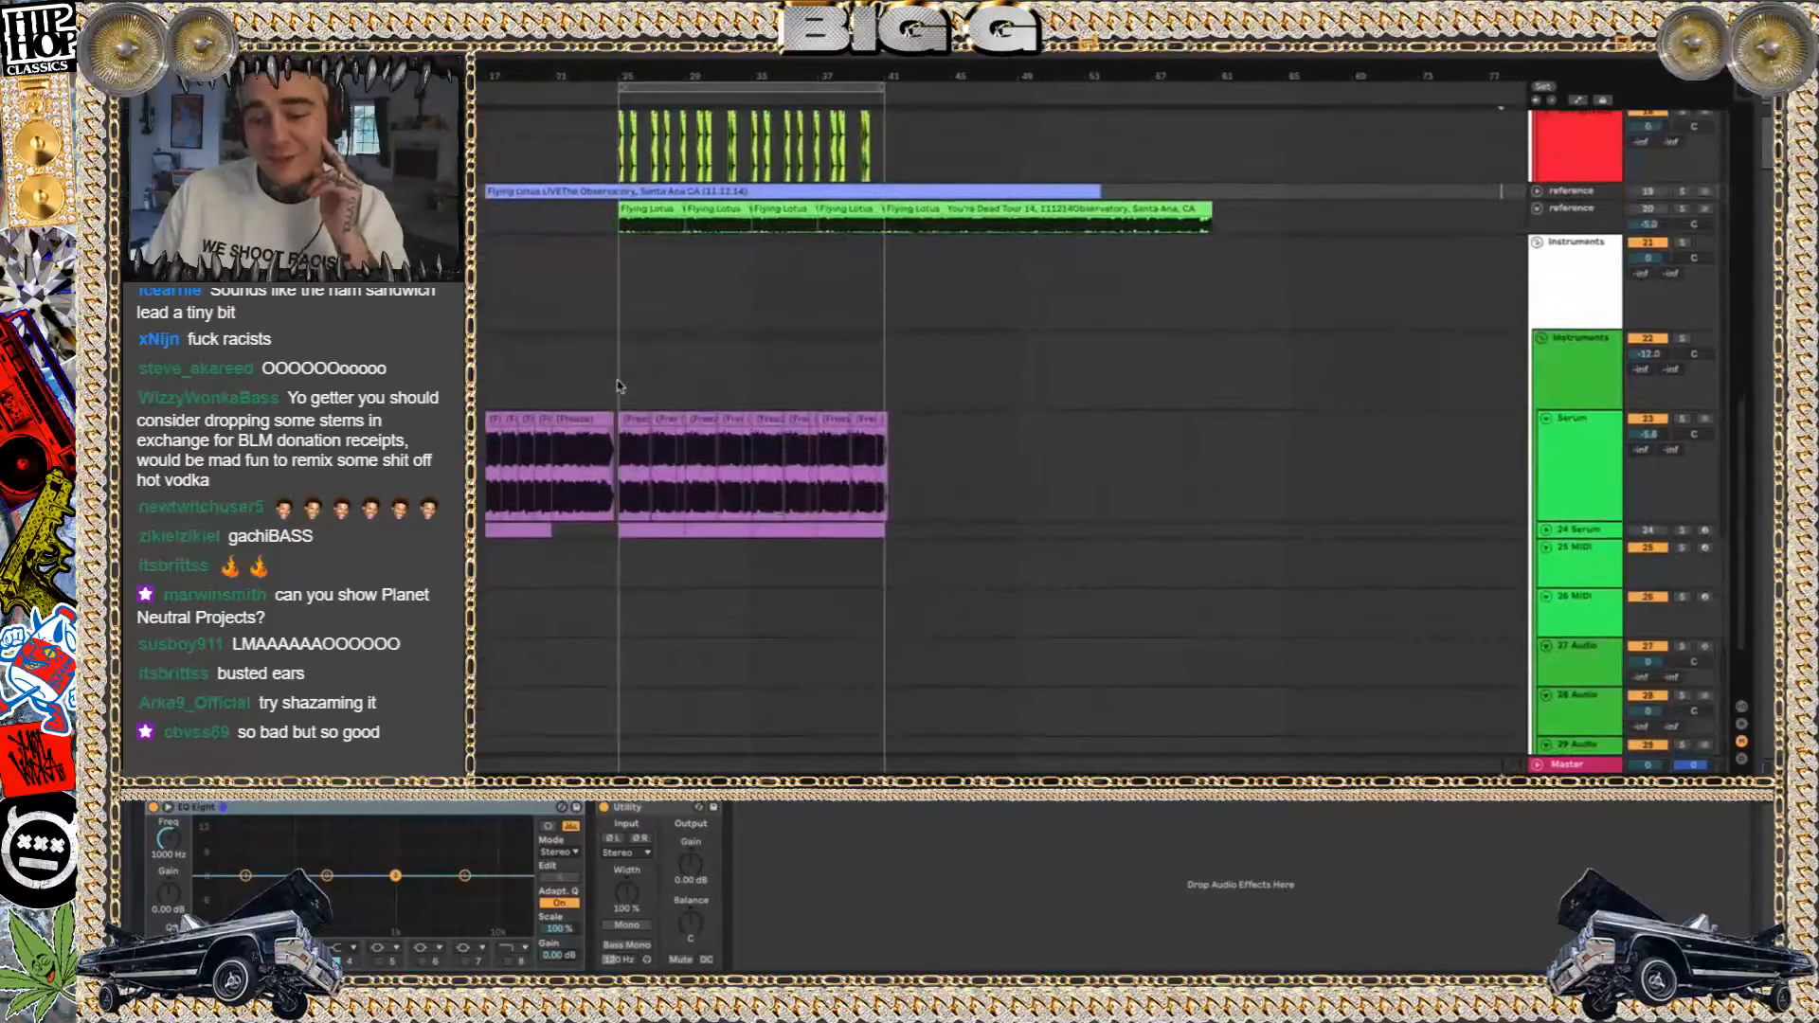
{"action": "left_click", "coordinate": [621, 396]}
{"action": "left_click", "coordinate": [633, 474]}
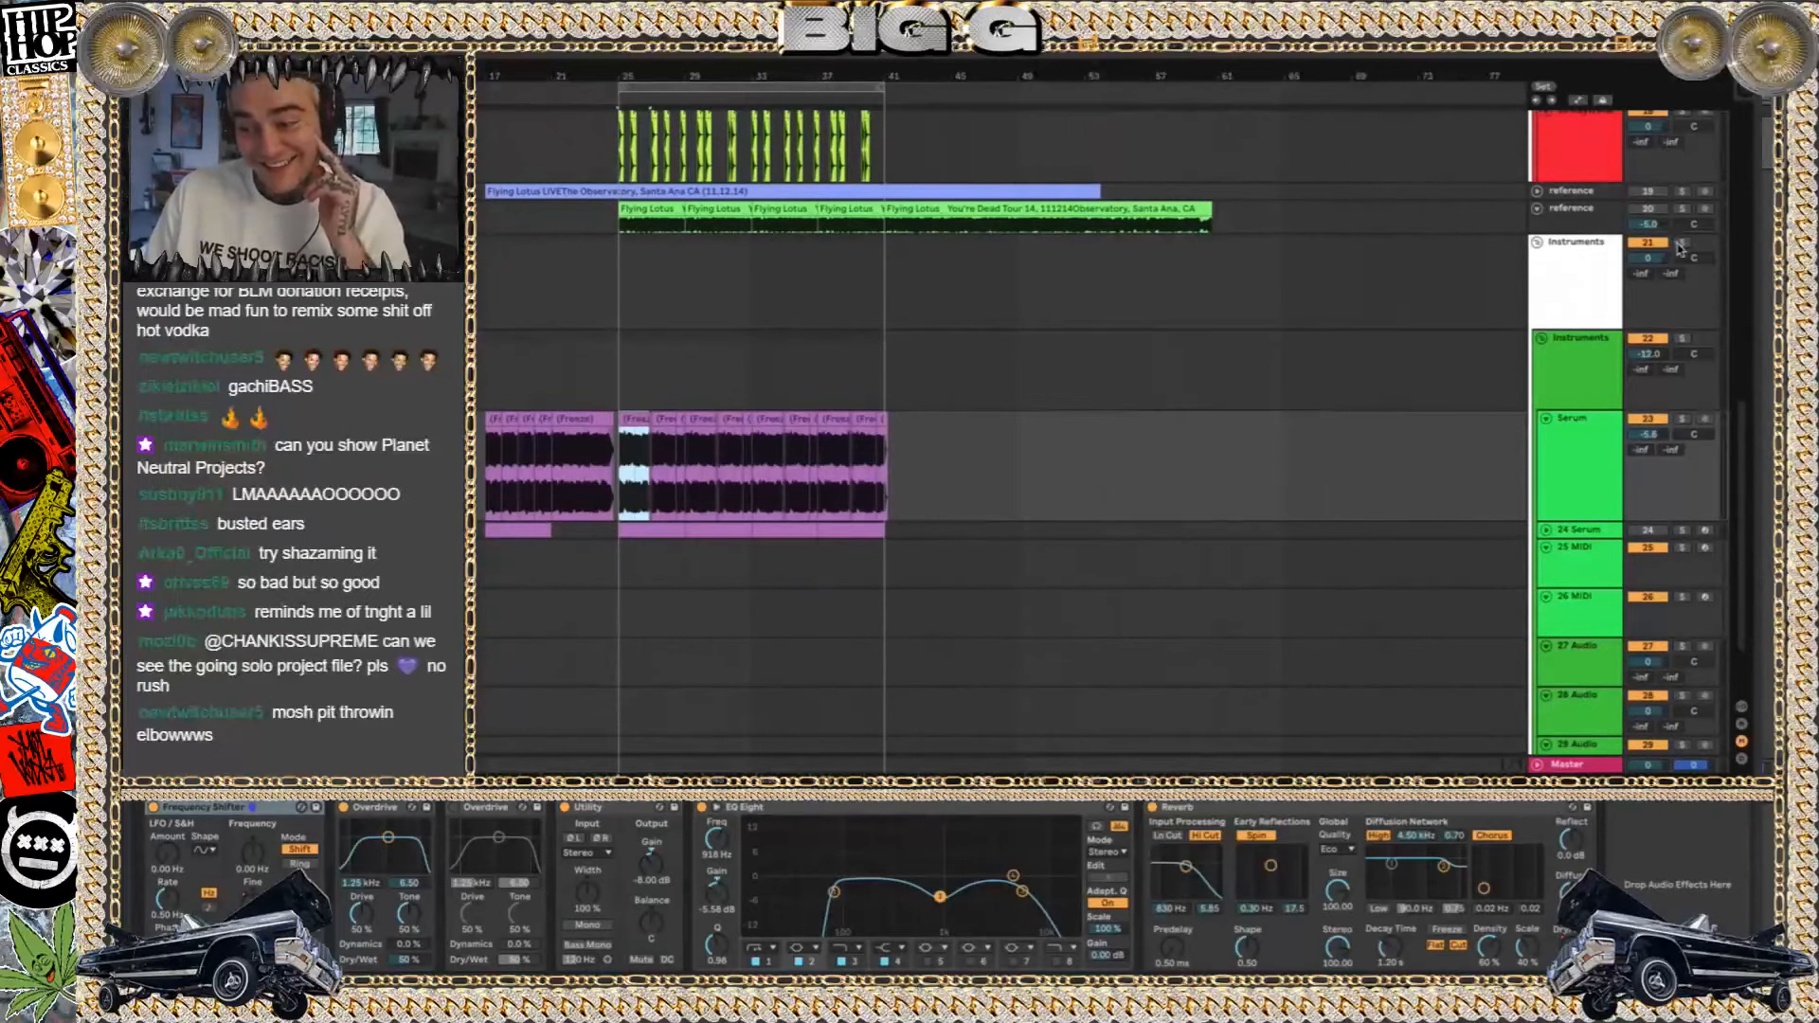
{"action": "key", "text": "space"}
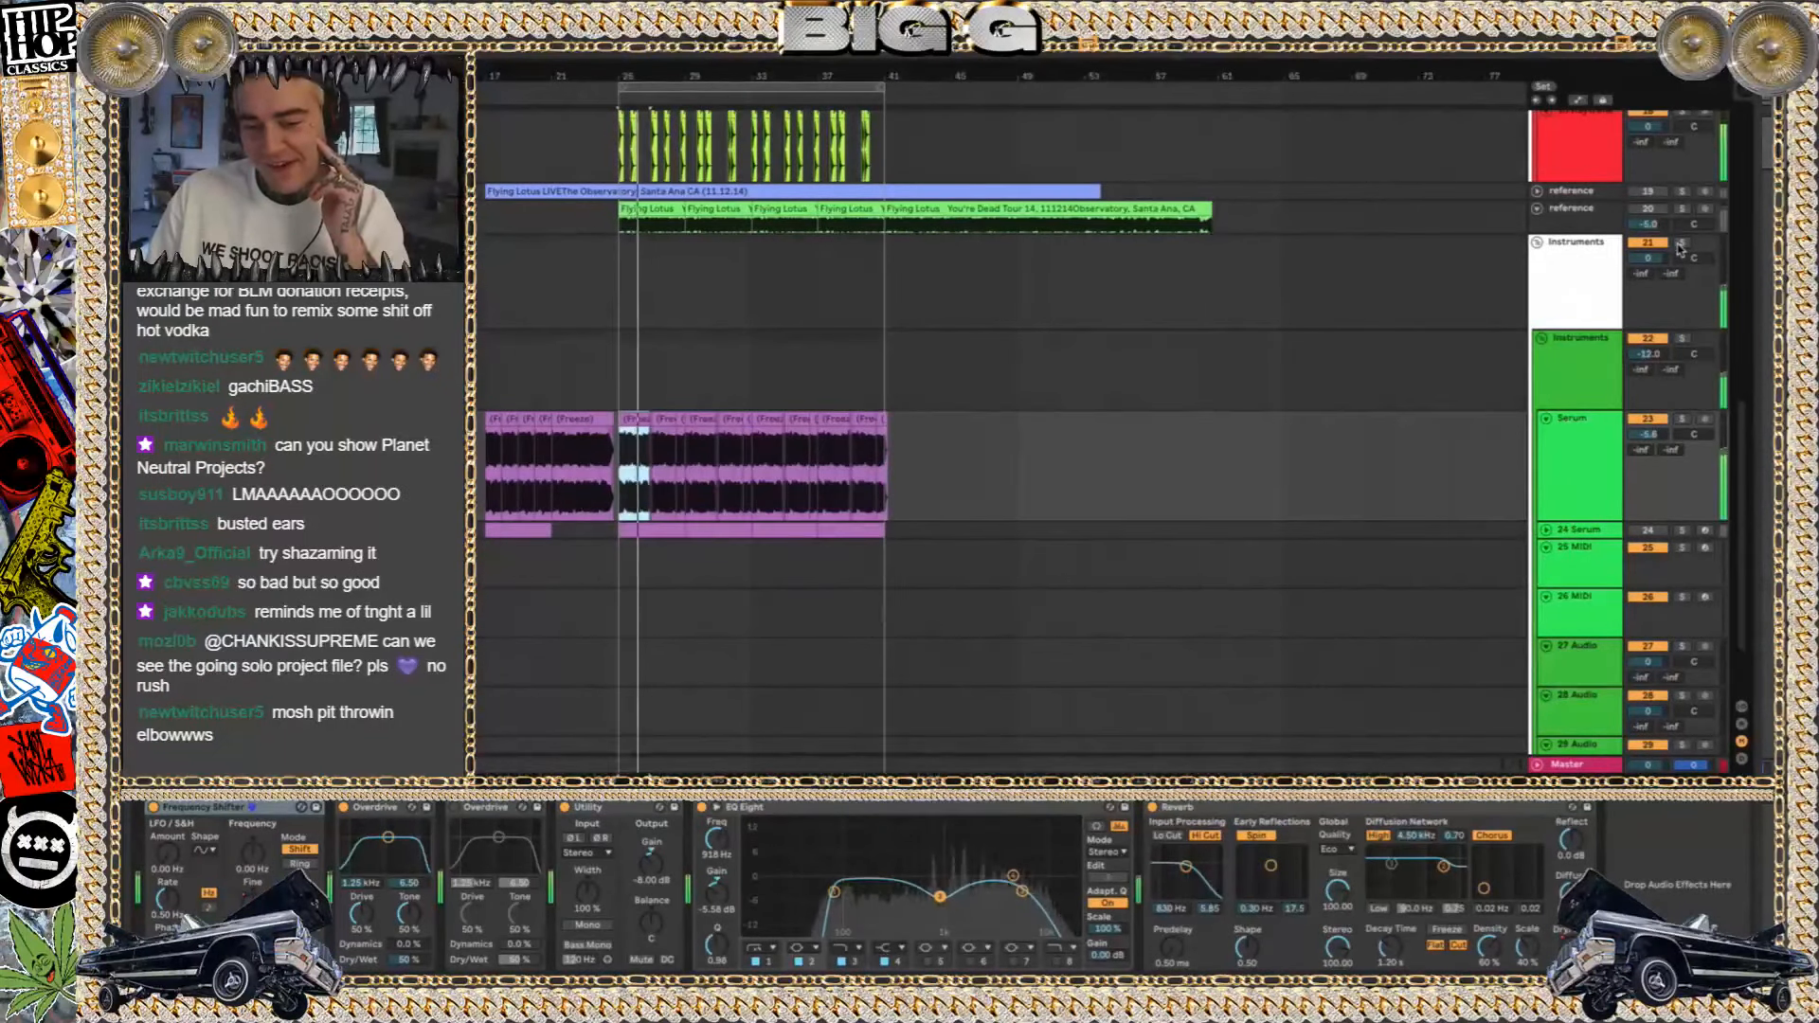
{"action": "scroll", "coordinate": [1210, 284], "scroll_direction": "up", "scroll_amount": 8}
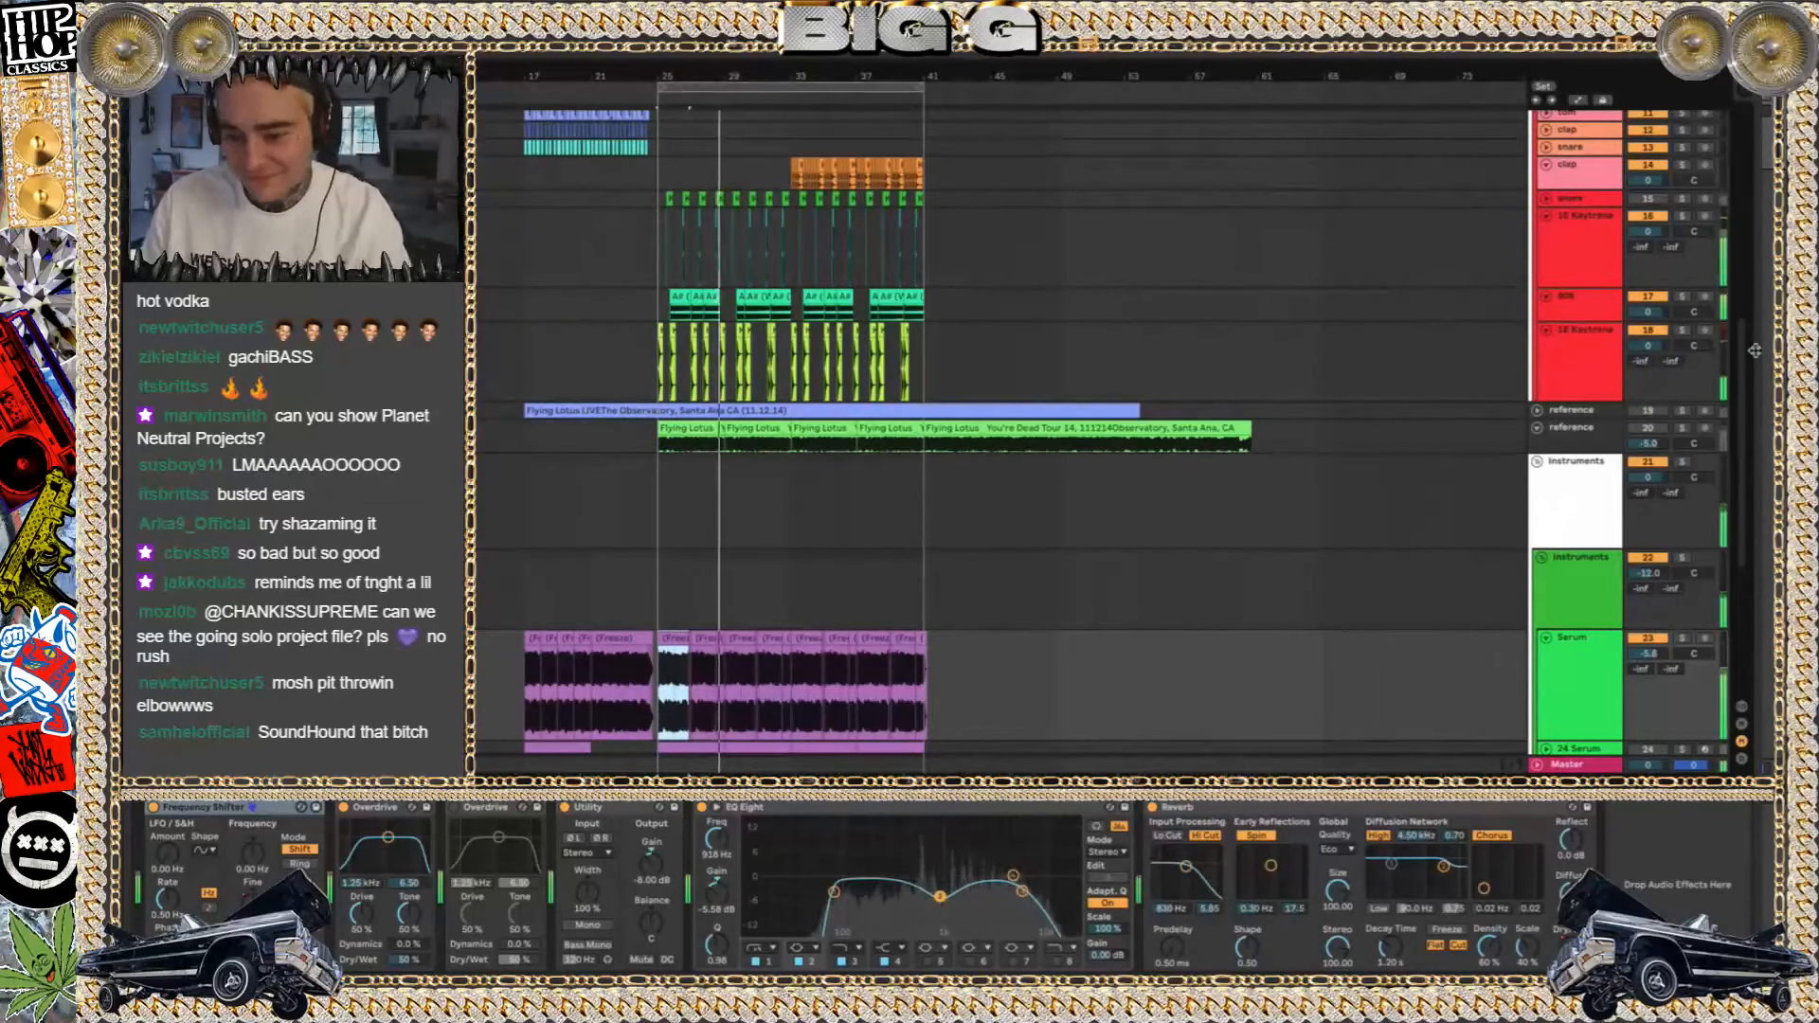
{"action": "key", "text": "space"}
Open you&me 2018.als from the you&me 2018 Project folder without saving the changes to fly lo thing
{"action": "left_click", "coordinate": [1755, 349]}
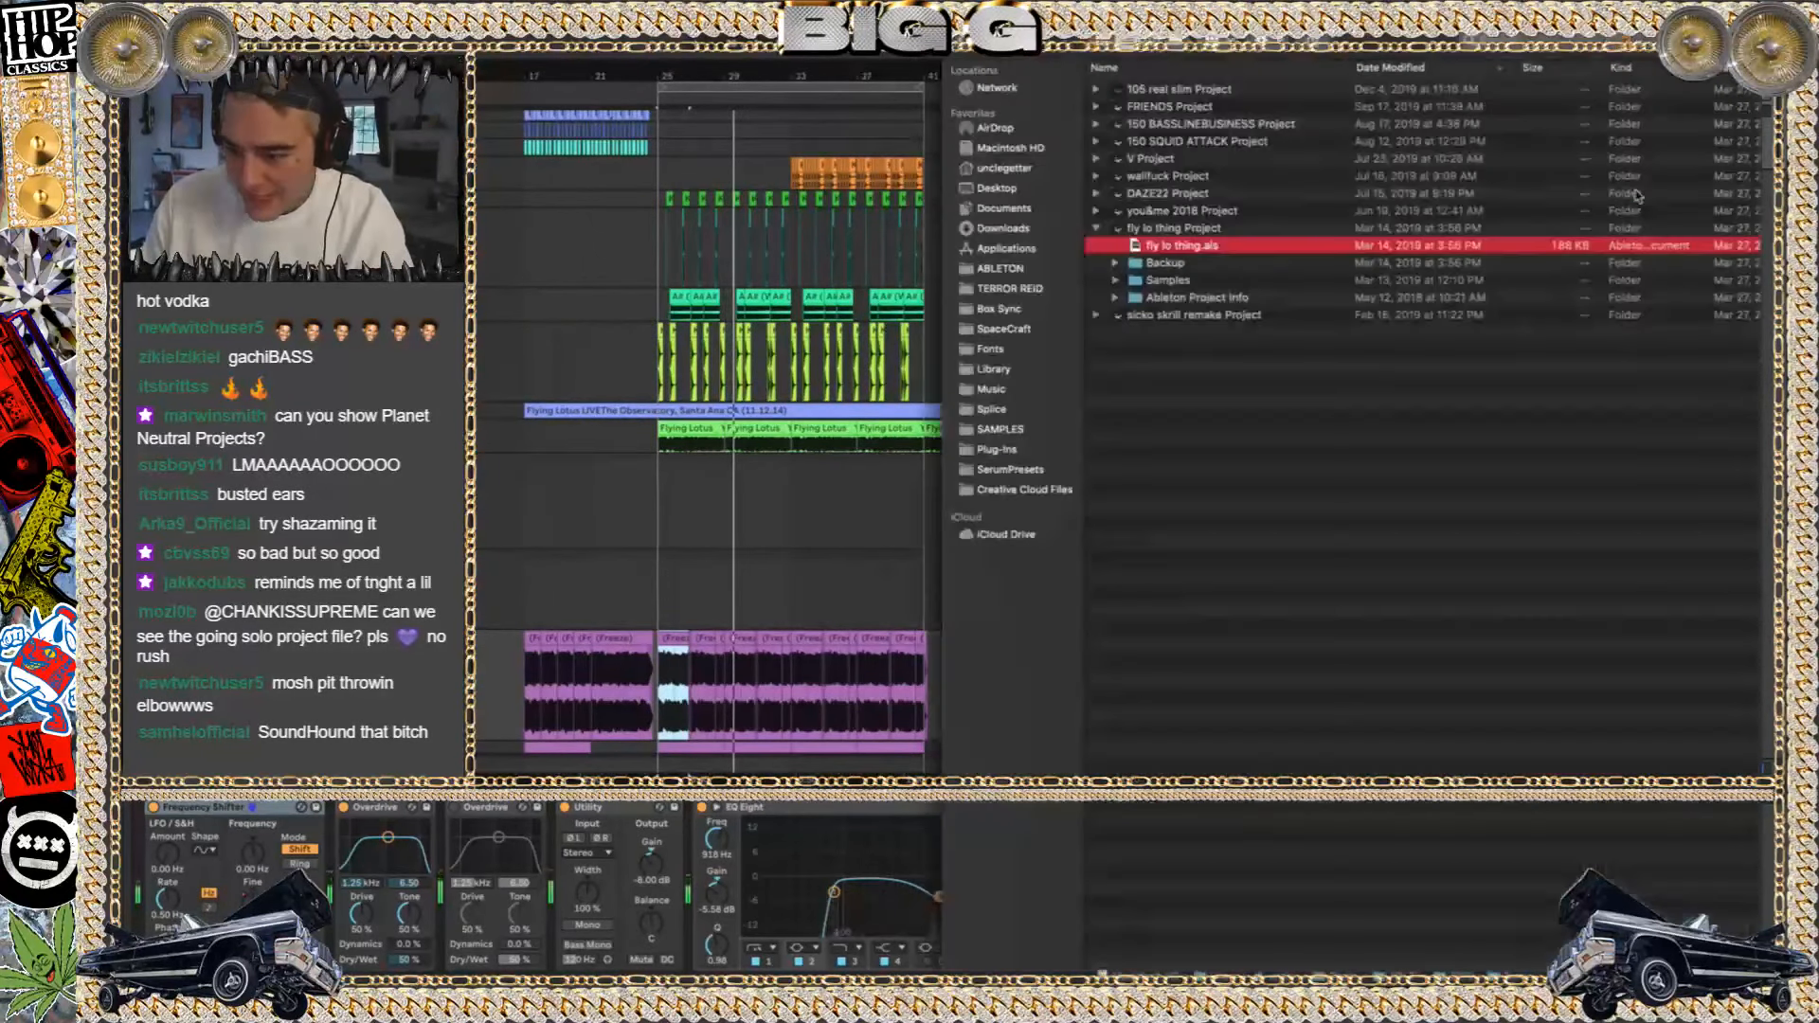
{"action": "left_click", "coordinate": [1097, 226]}
{"action": "left_click", "coordinate": [1099, 213]}
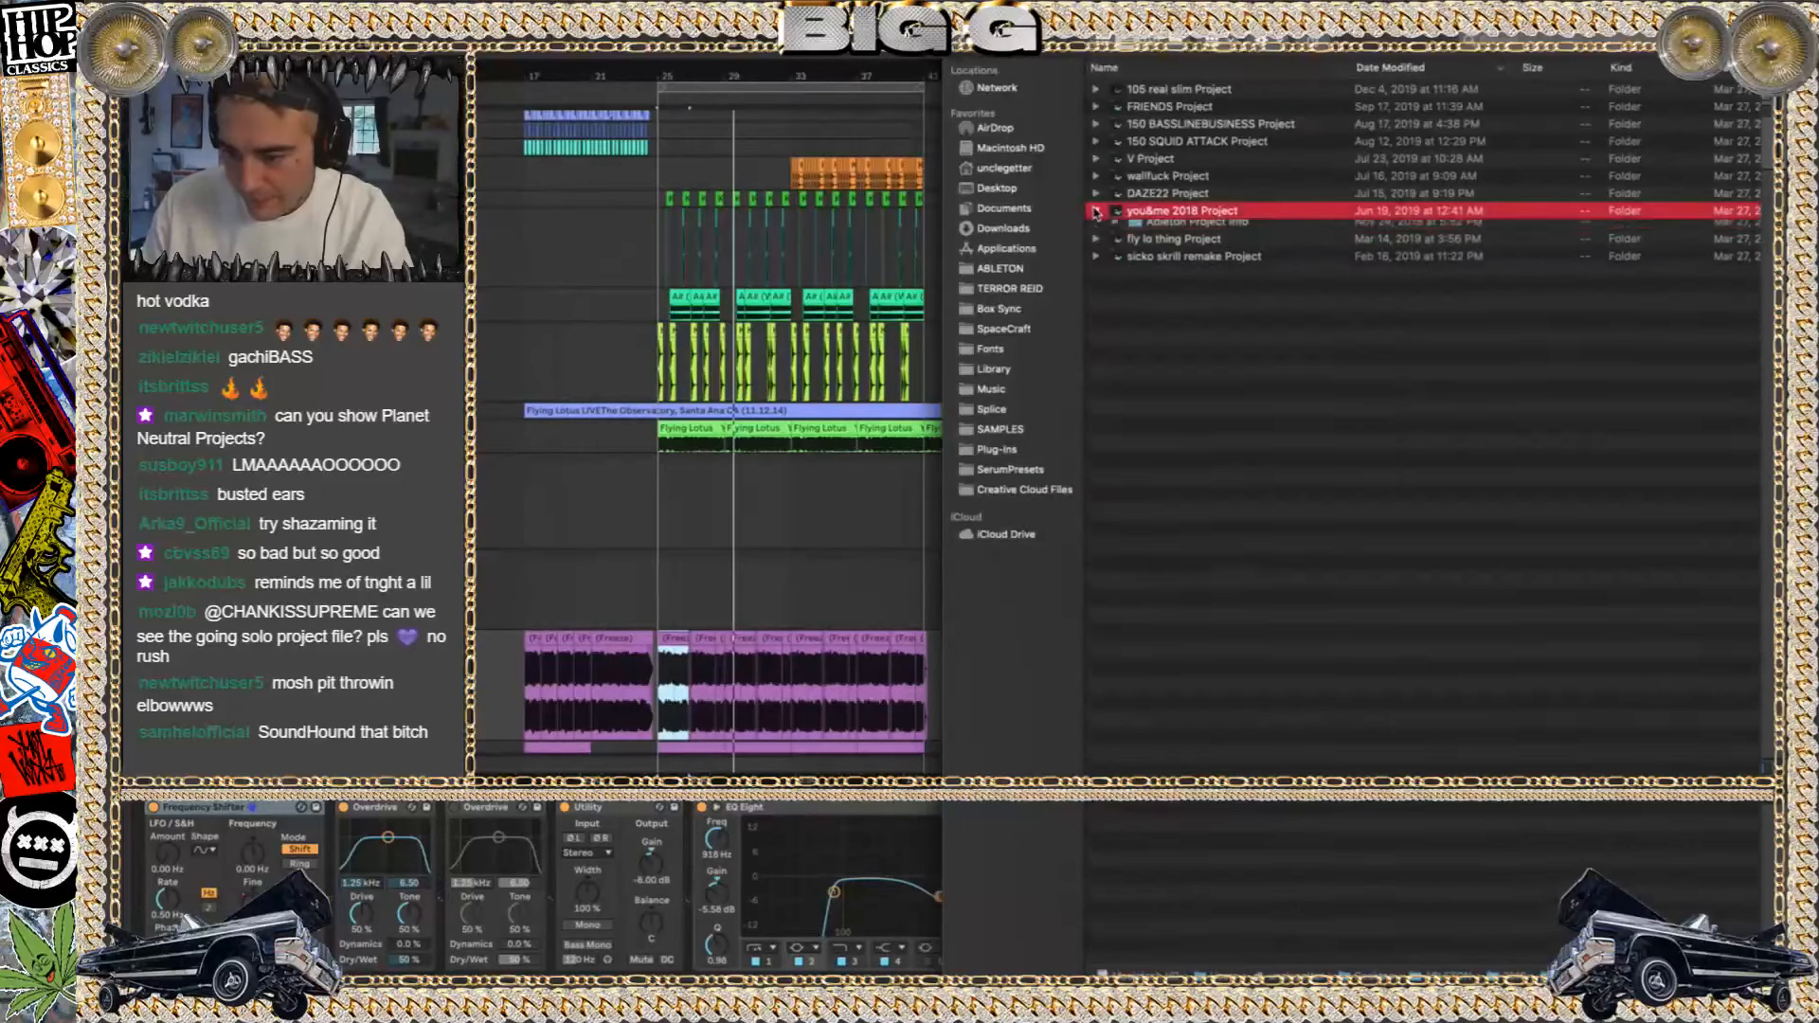
{"action": "left_click", "coordinate": [1096, 212]}
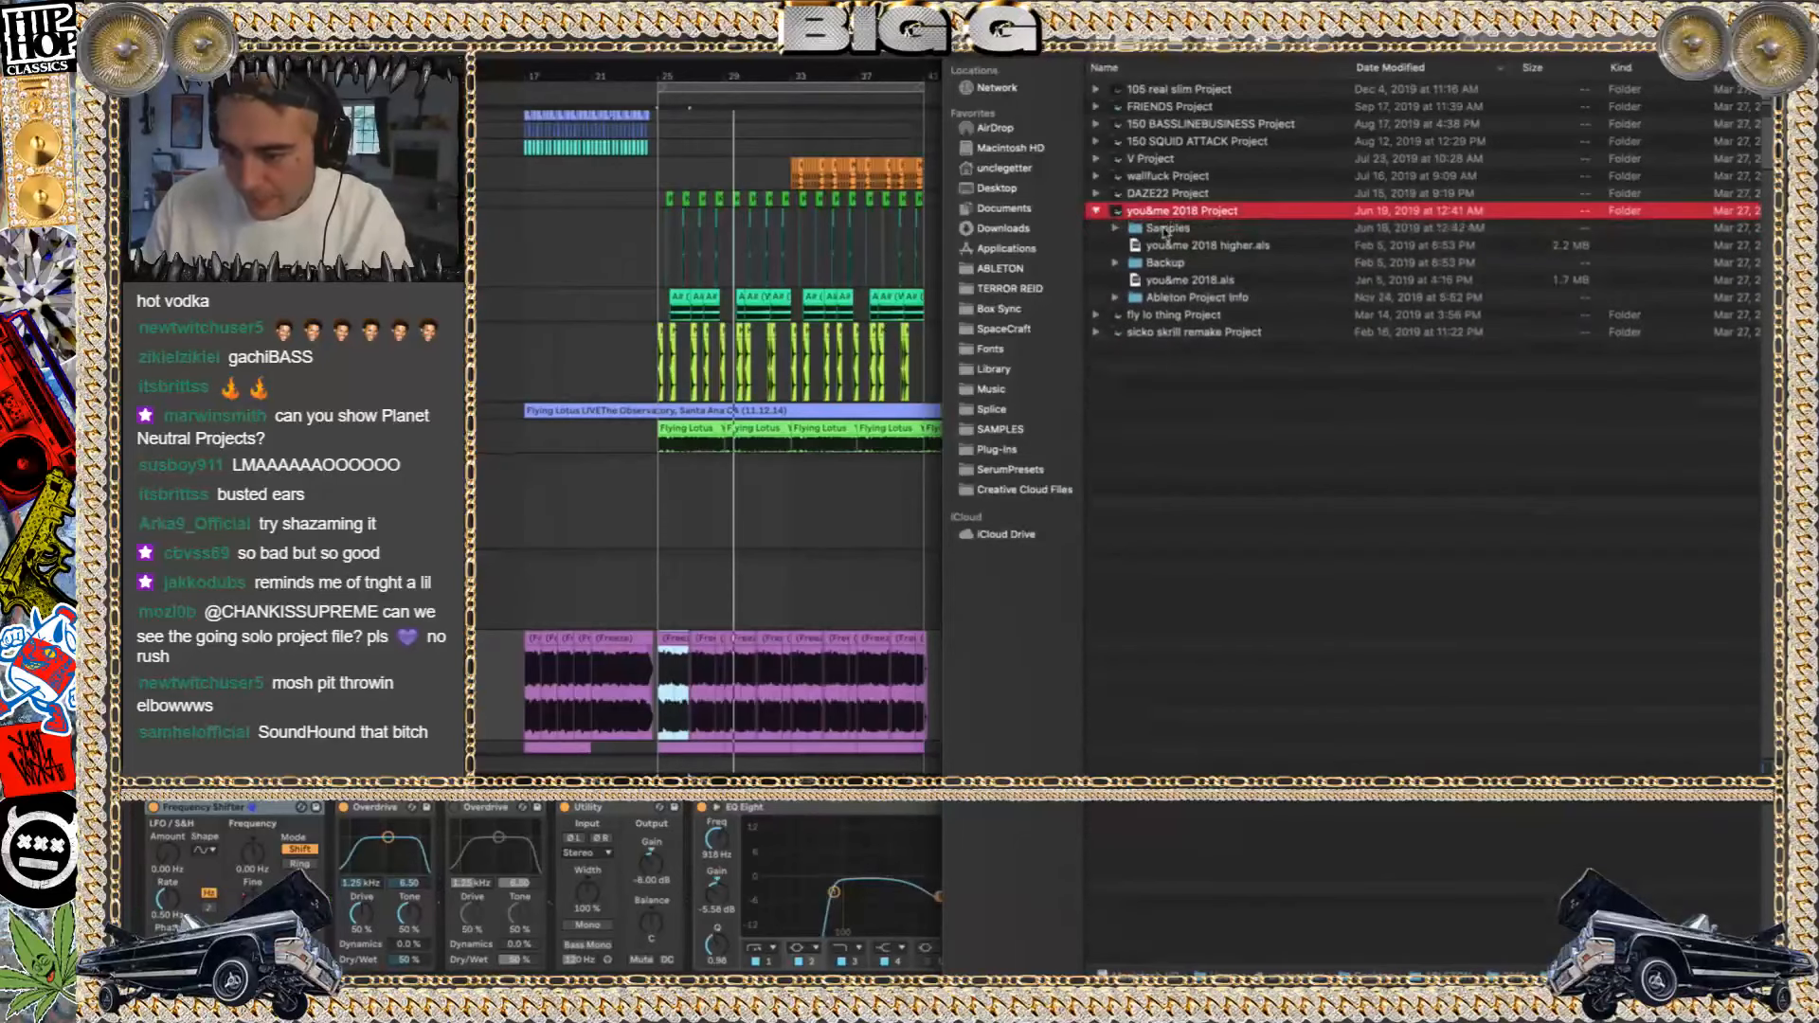
{"action": "double_click", "coordinate": [1188, 280]}
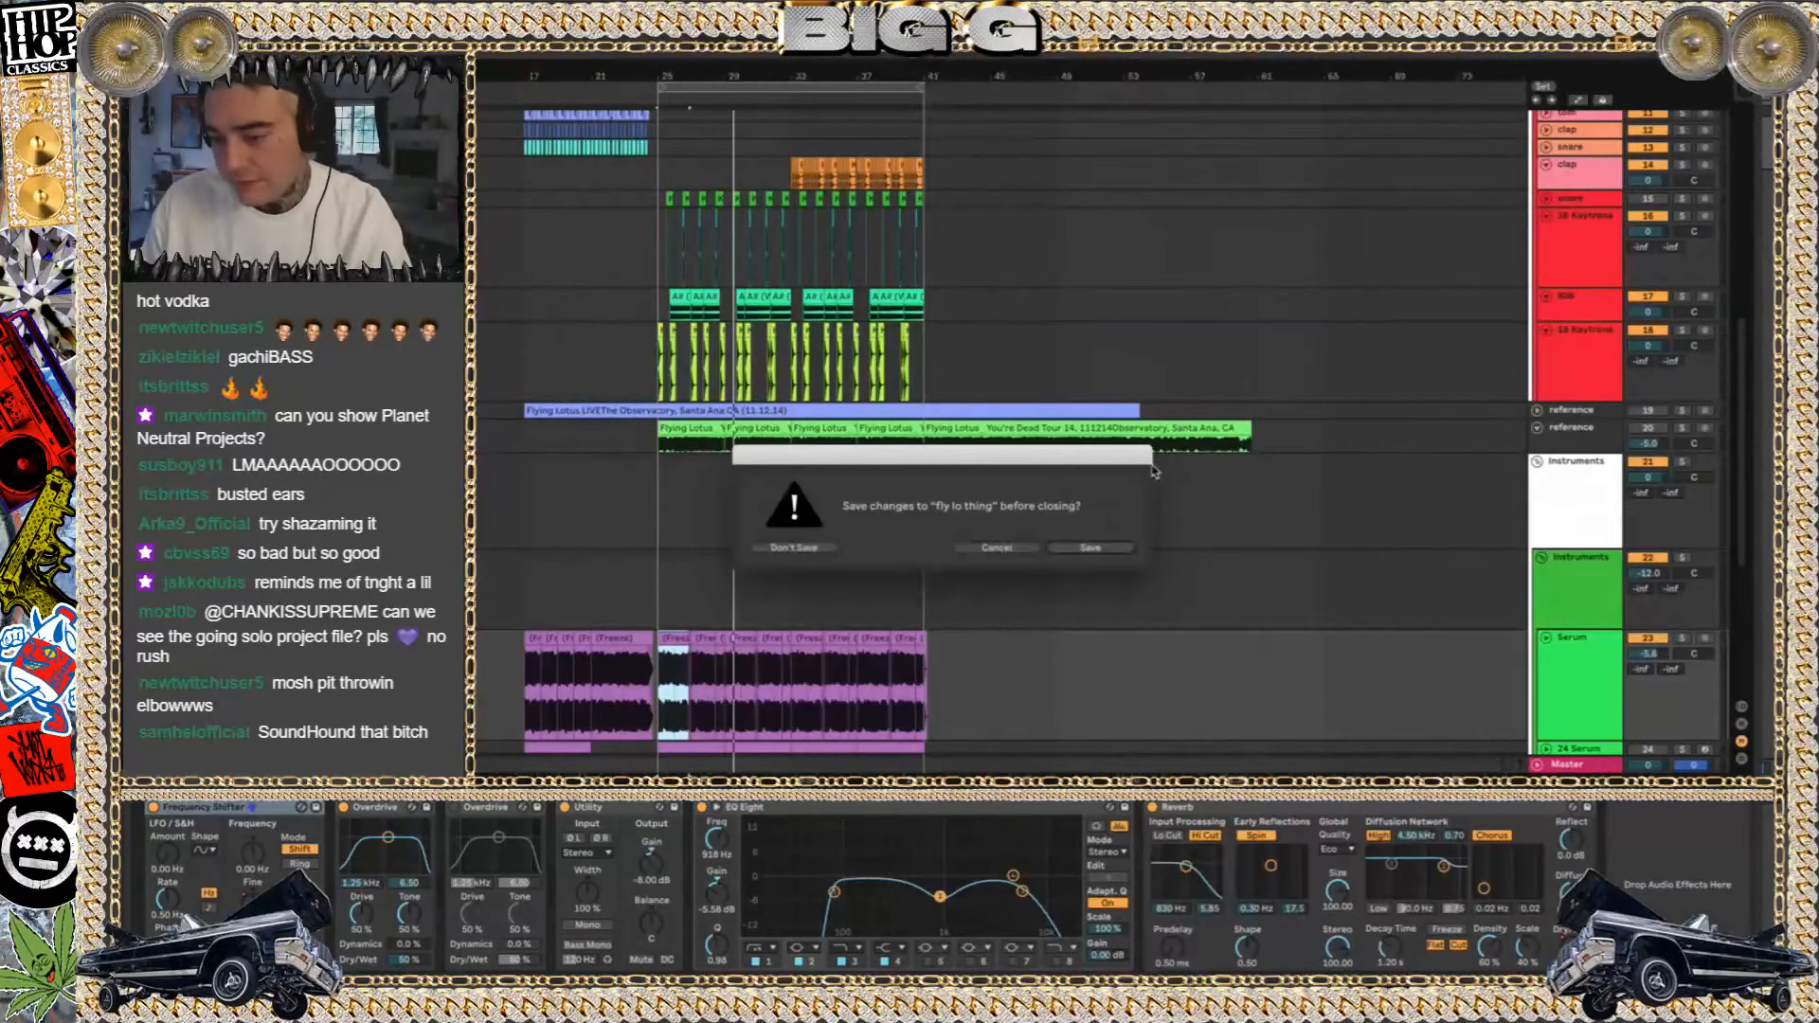
{"action": "left_click", "coordinate": [830, 548]}
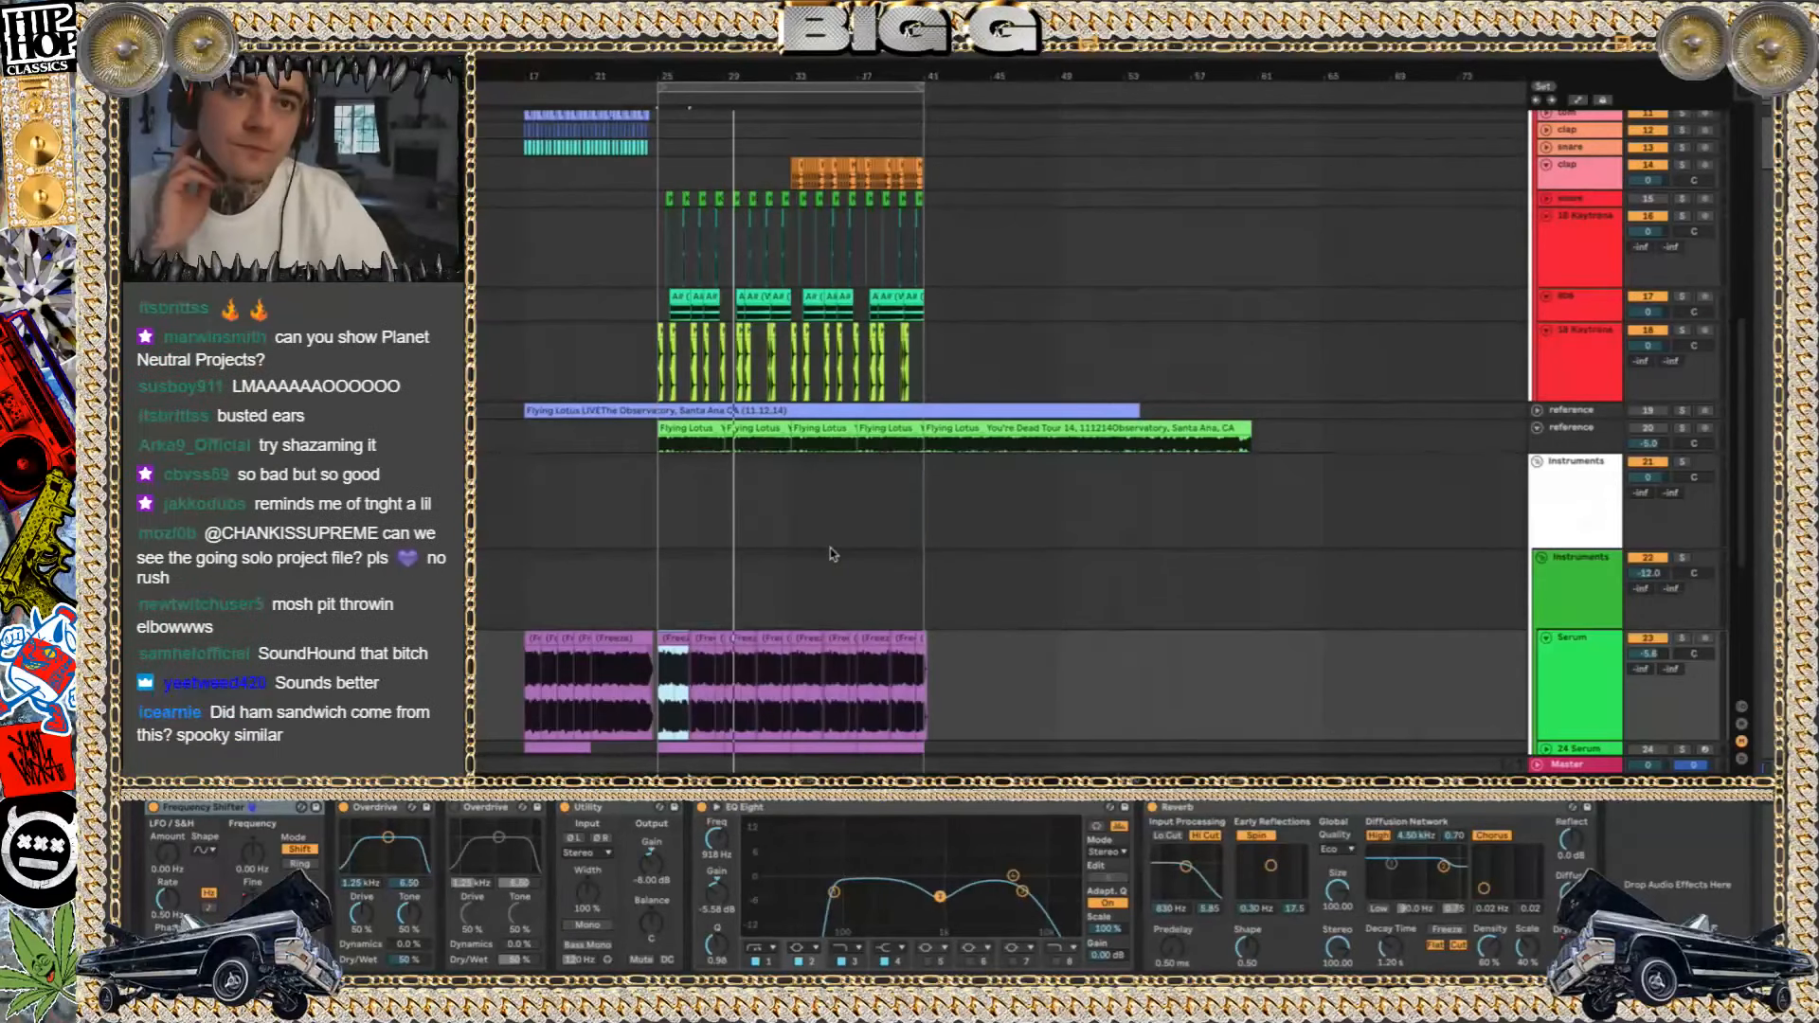
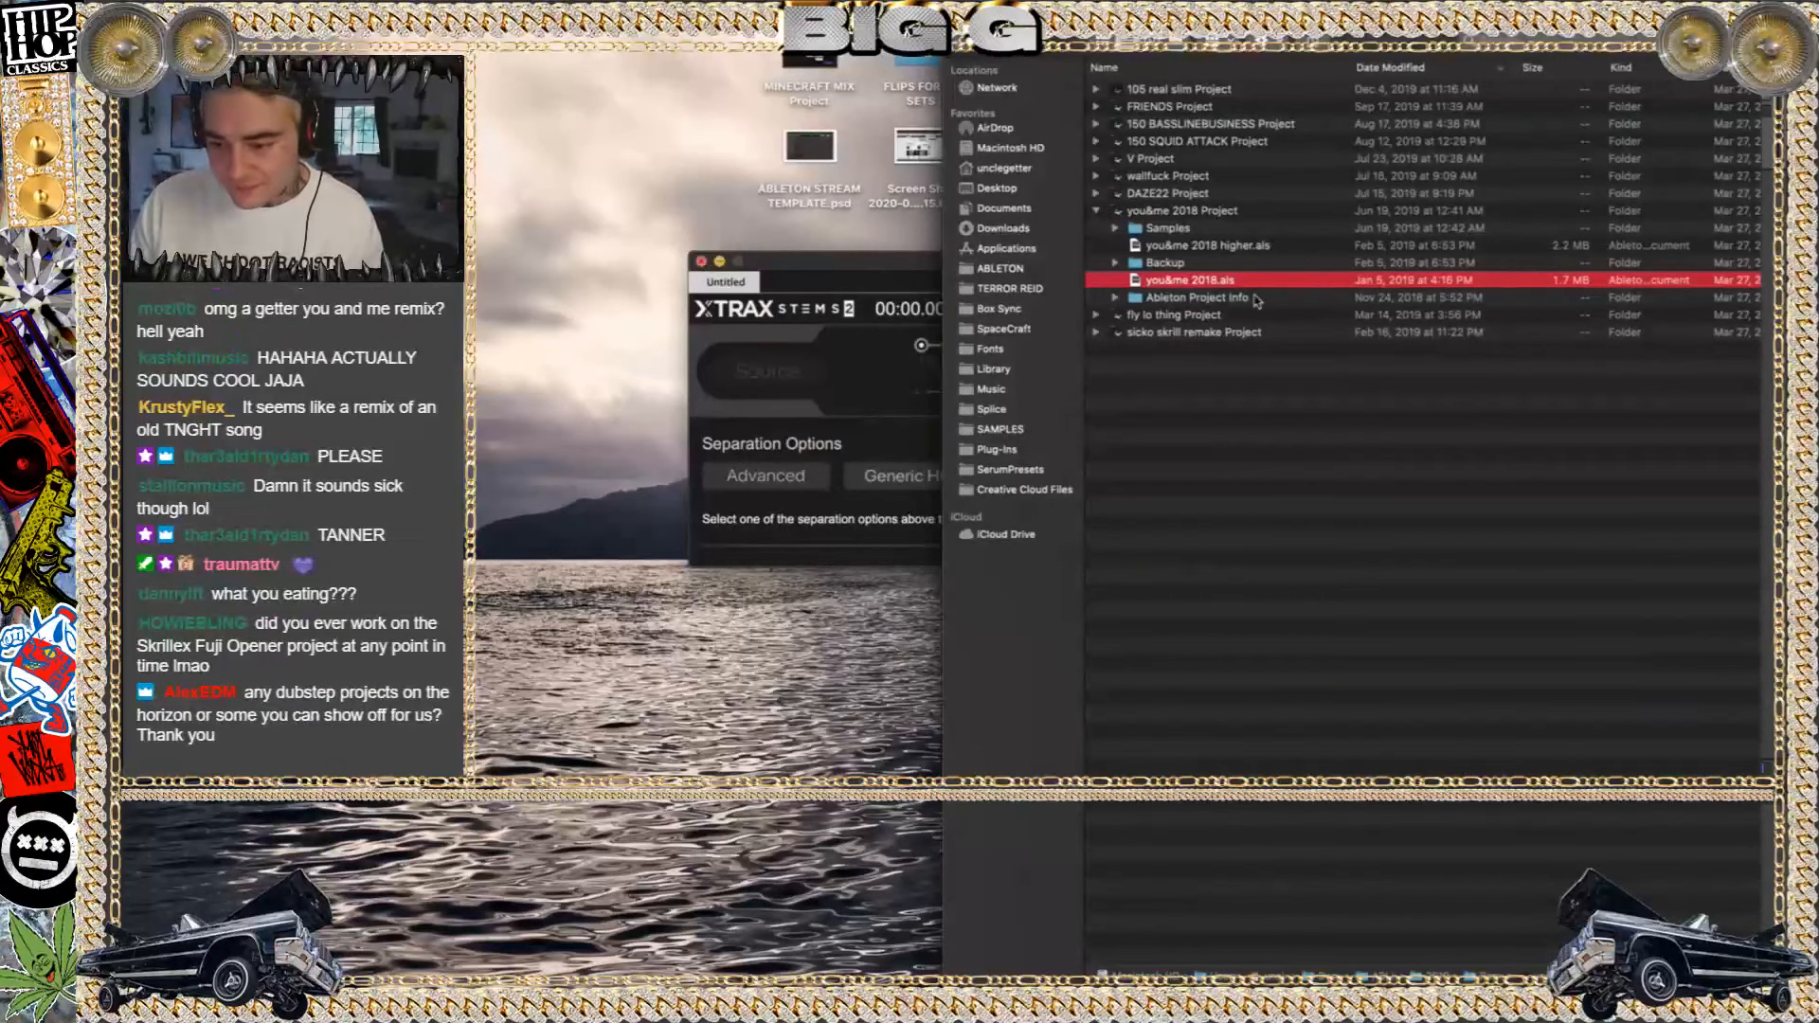
Close the XTRAX STEMS window and launch you&me 2018.als again in Live, ignoring the crash notice
{"action": "left_click", "coordinate": [700, 260]}
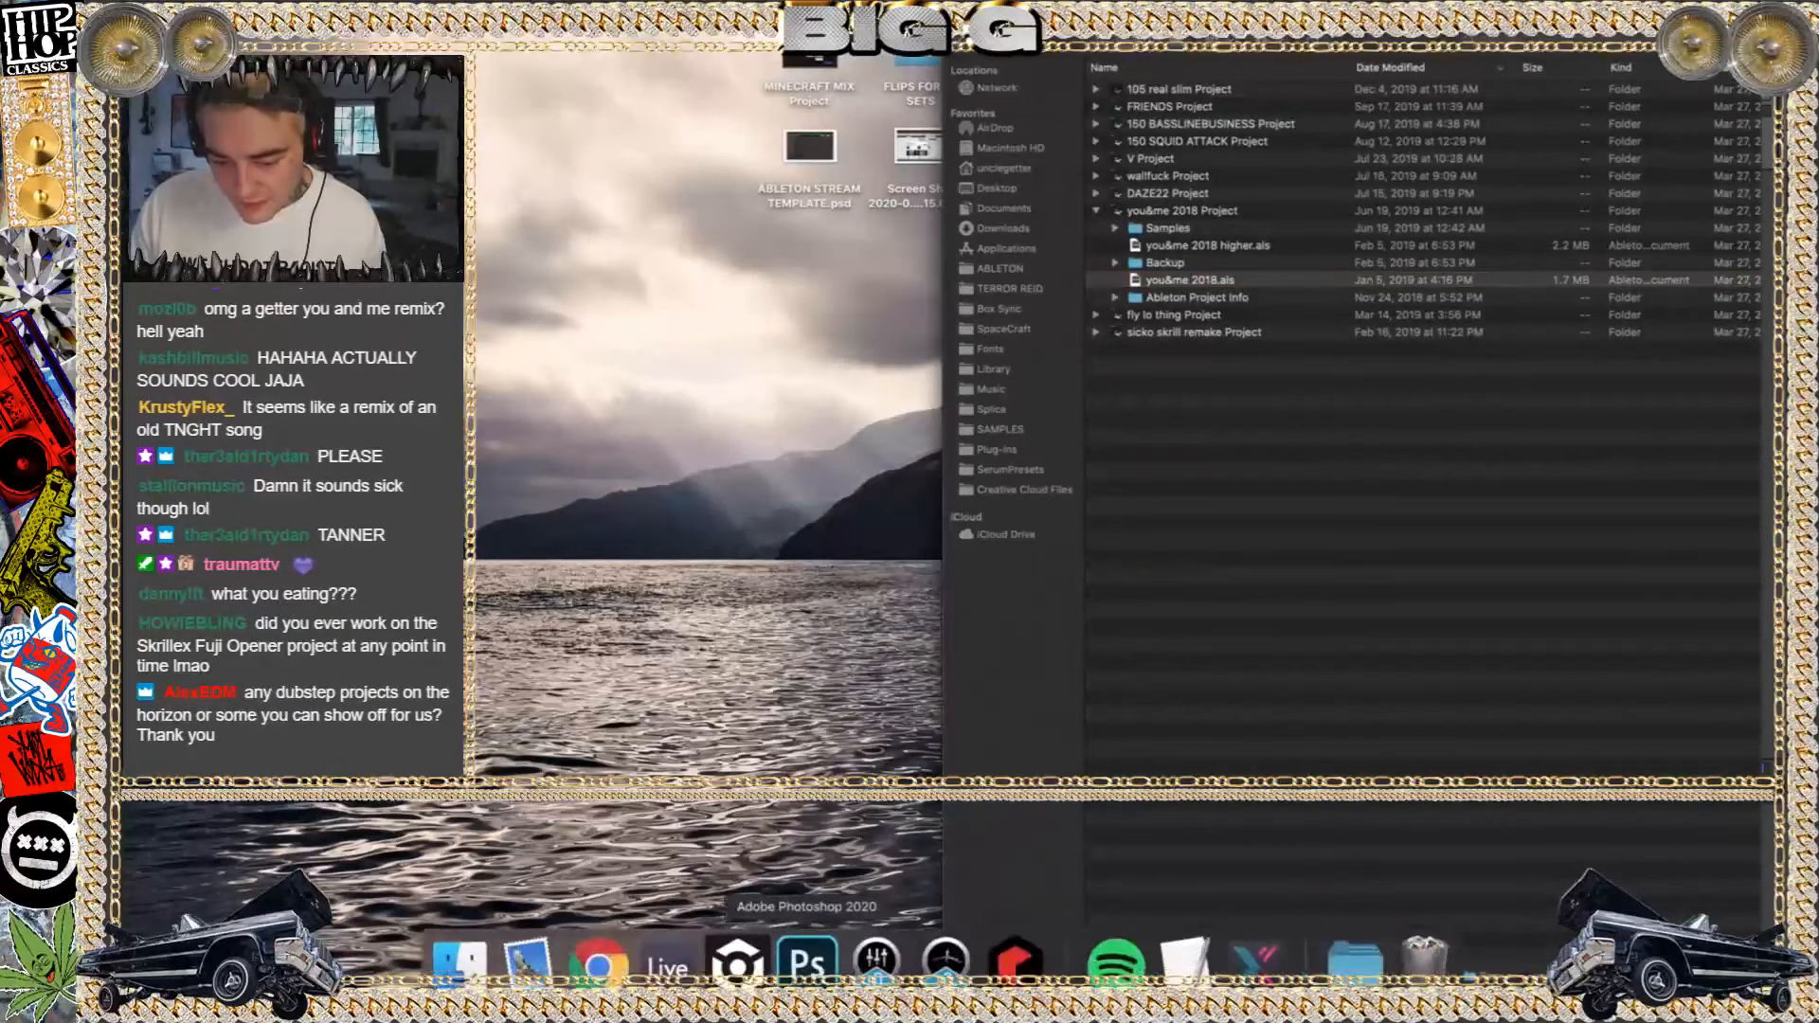
{"action": "left_click", "coordinate": [1213, 286]}
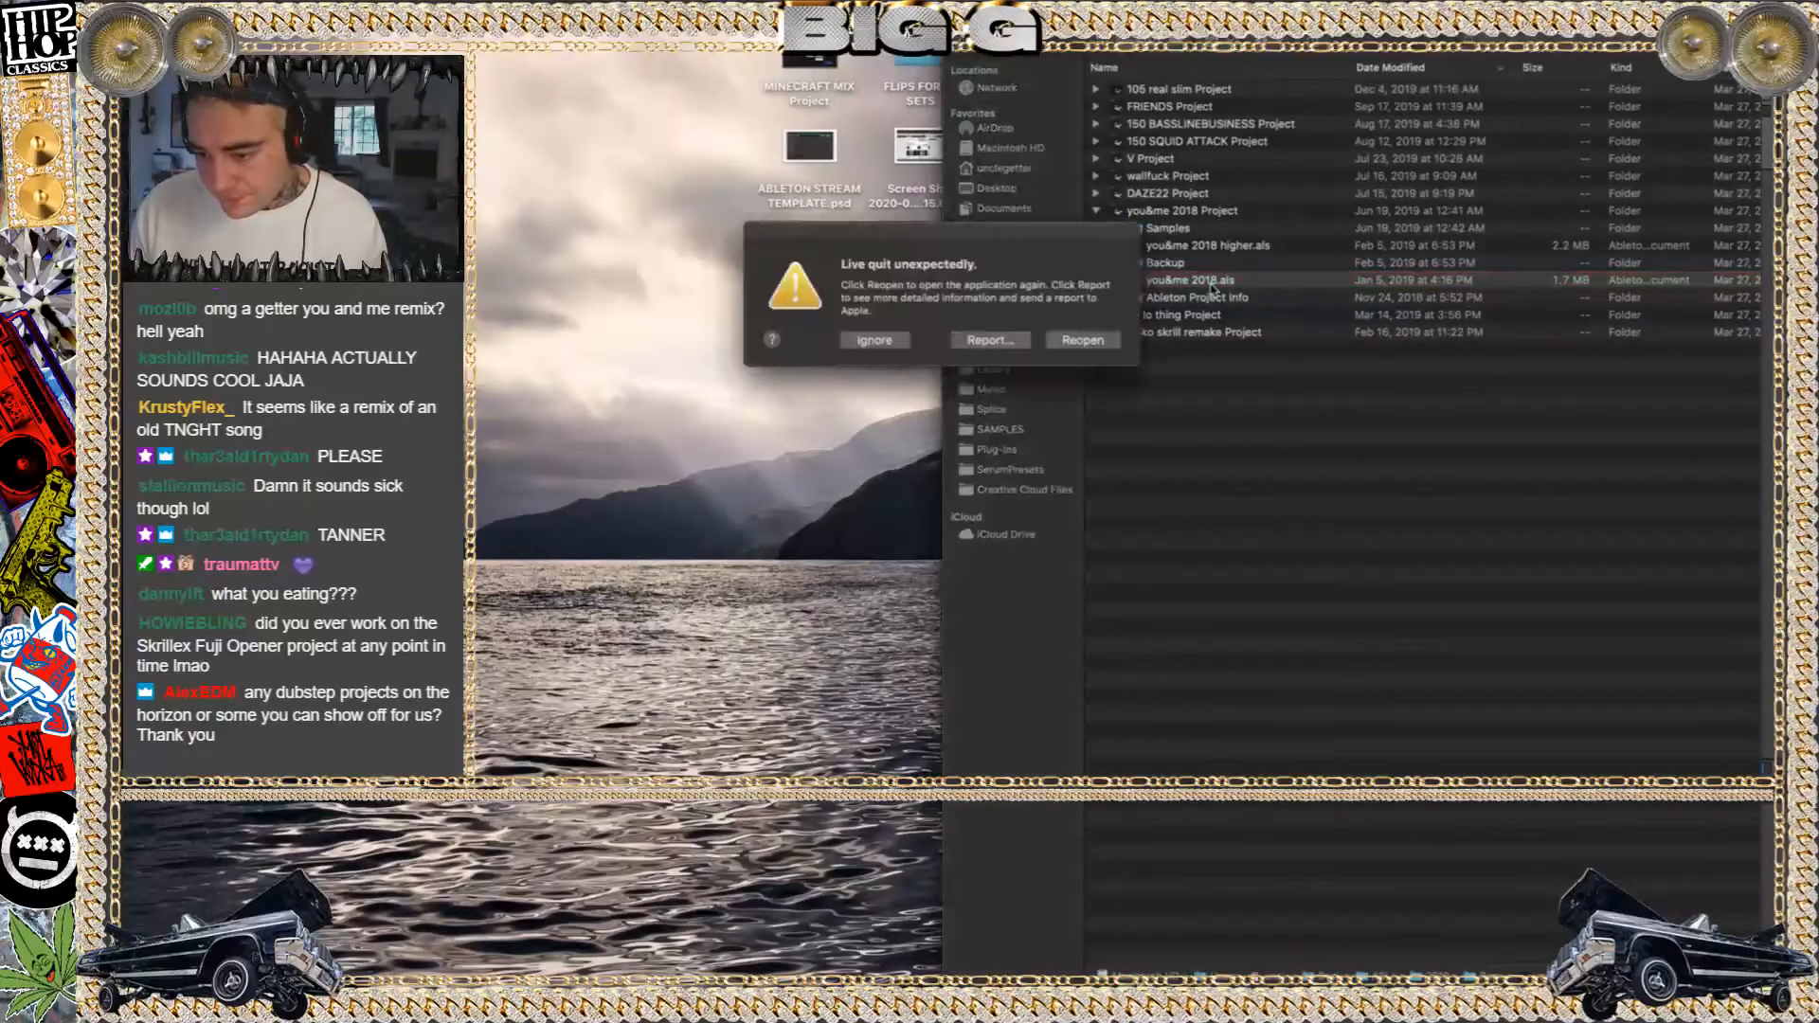
{"action": "left_click", "coordinate": [891, 339]}
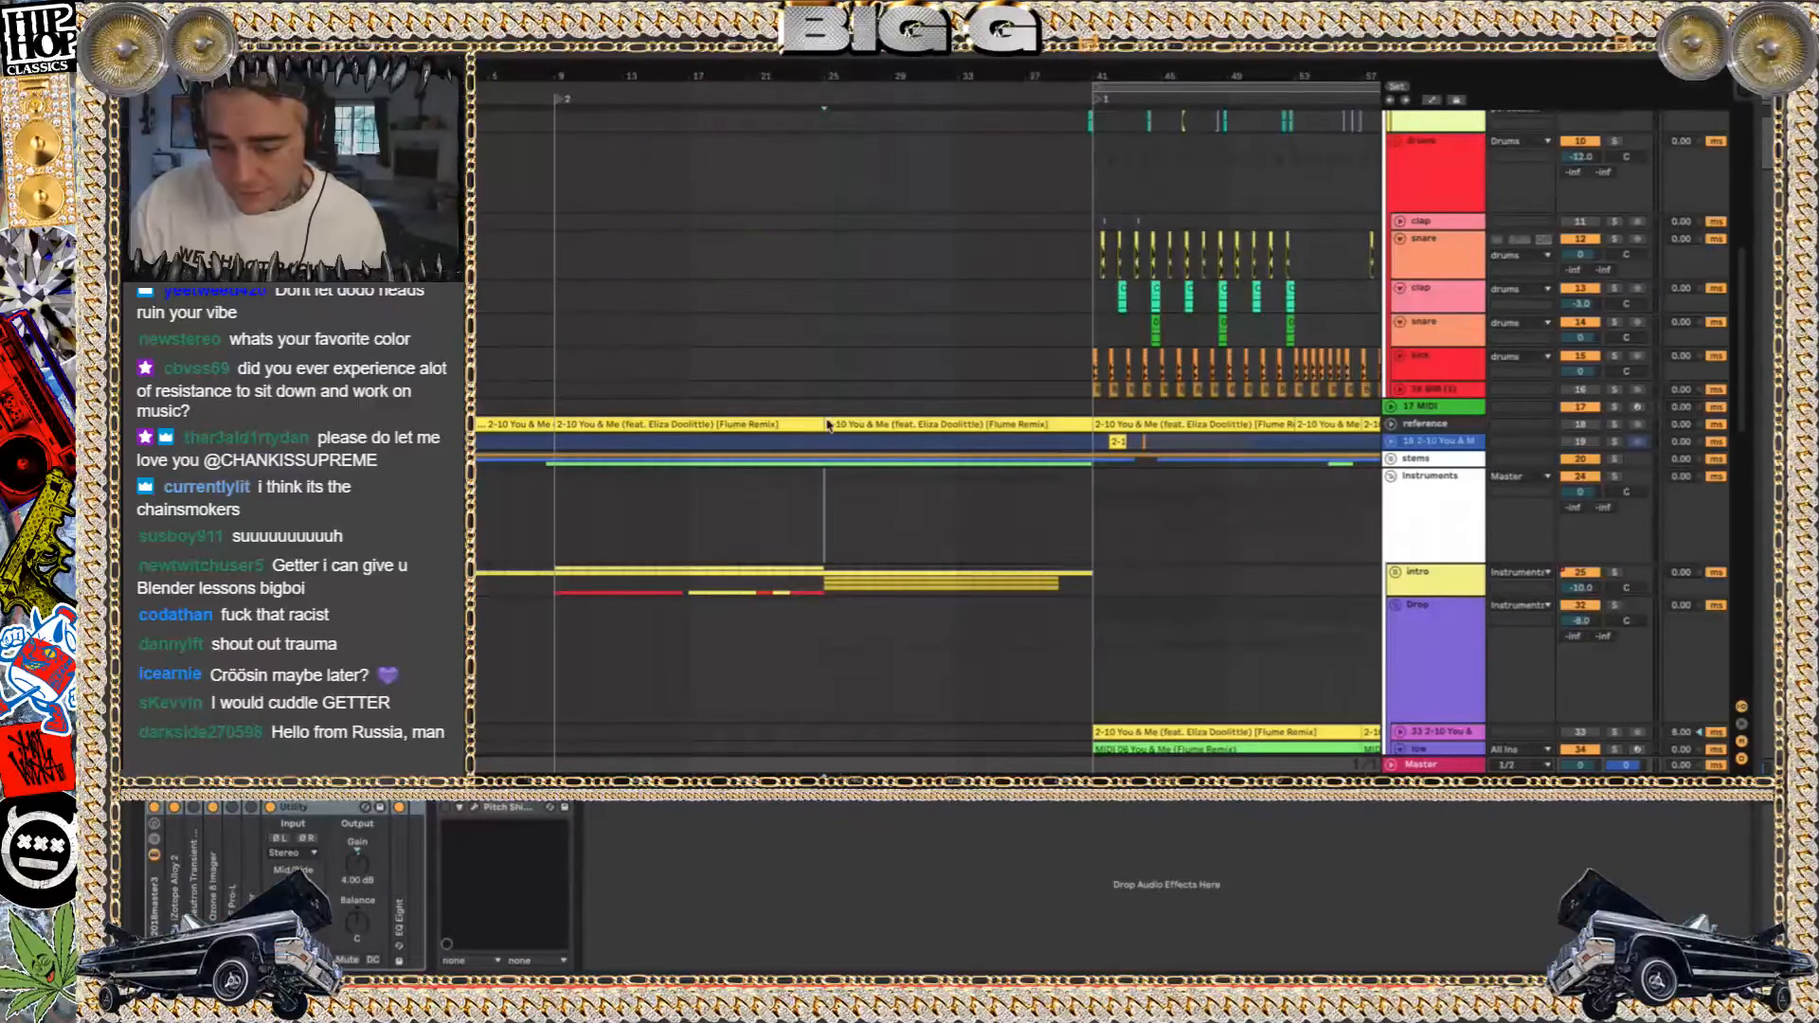
Play the set from bar 25 and from the drop at bar 41, hiding the crash report, track delays and In/Out section
{"action": "key", "text": "space"}
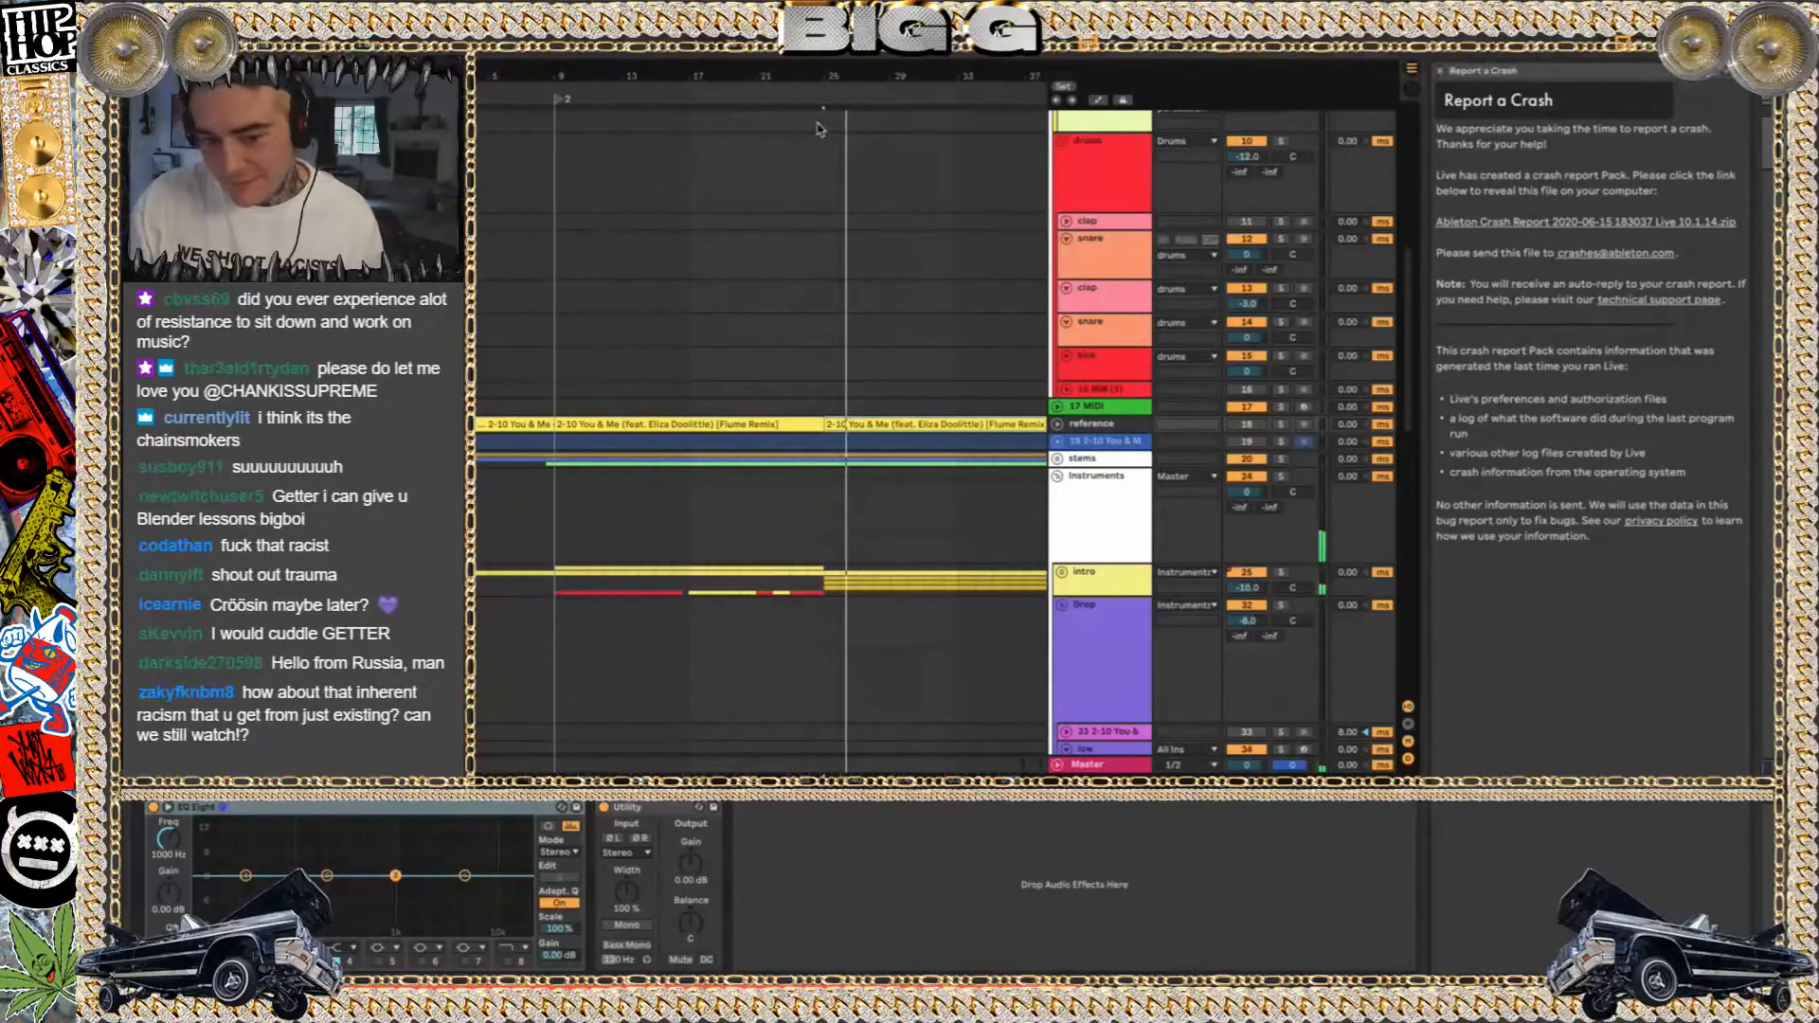
{"action": "left_click", "coordinate": [1439, 72]}
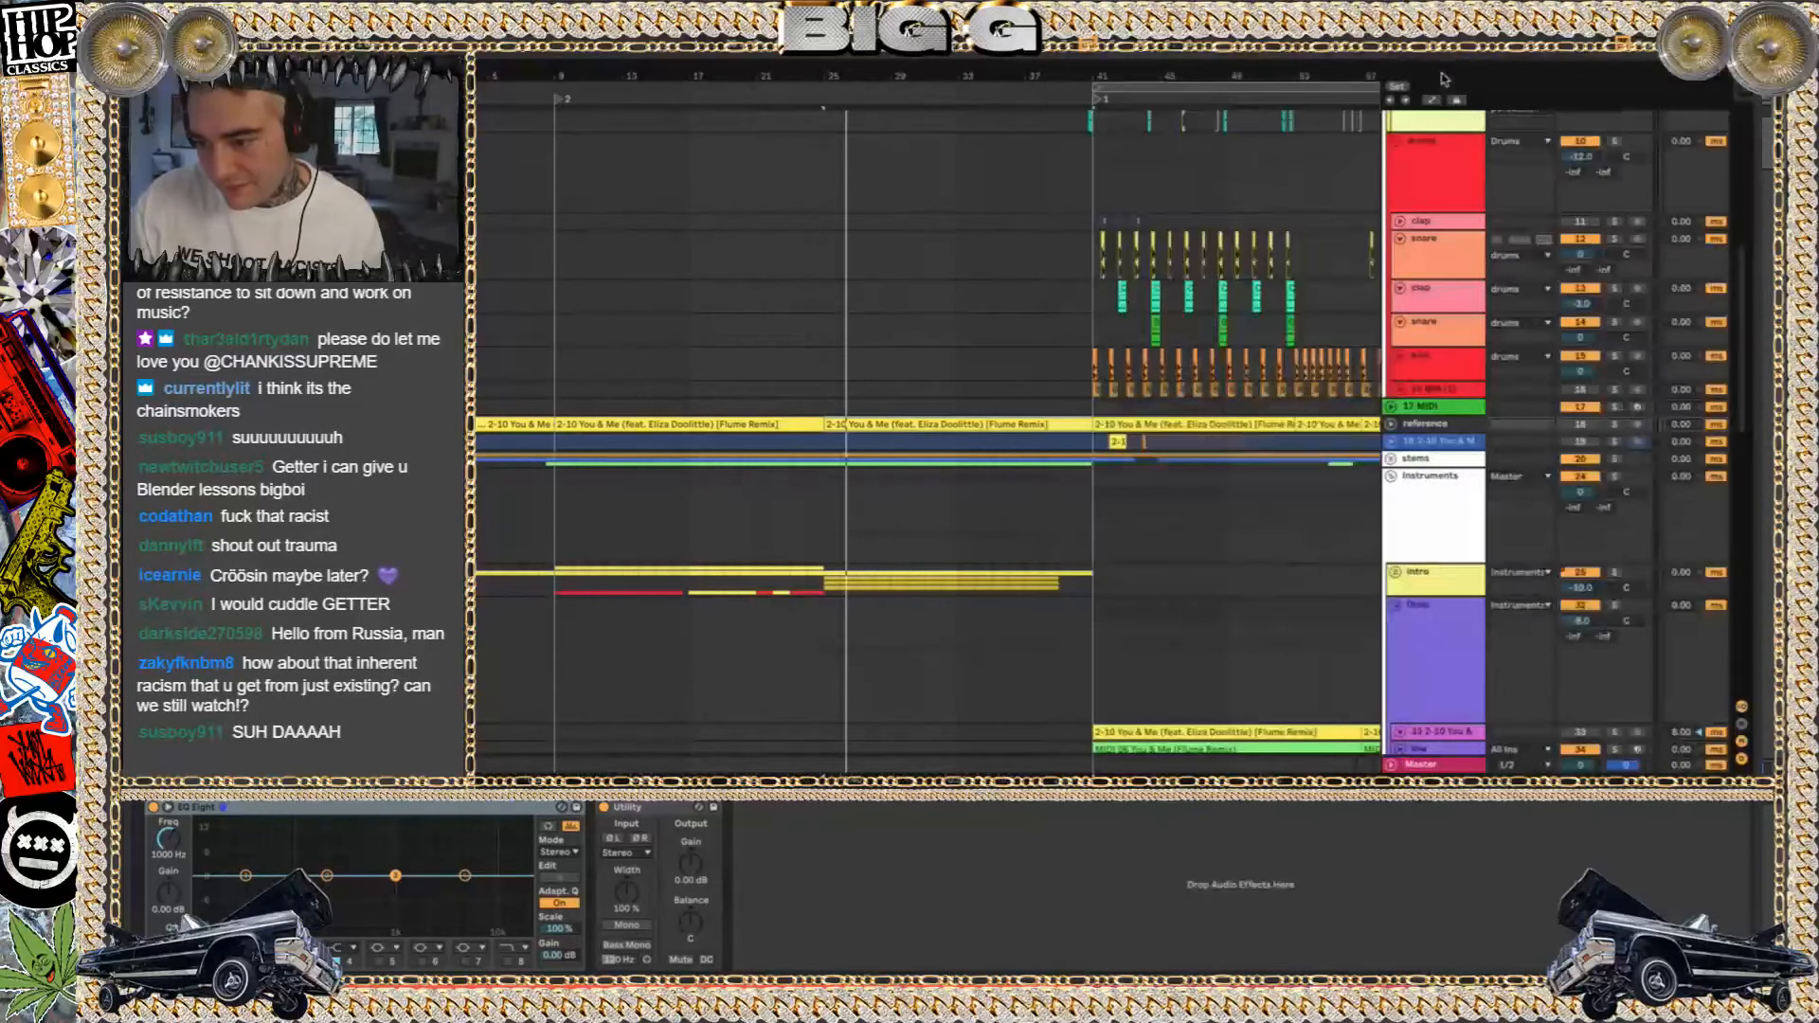
{"action": "left_click", "coordinate": [1742, 759]}
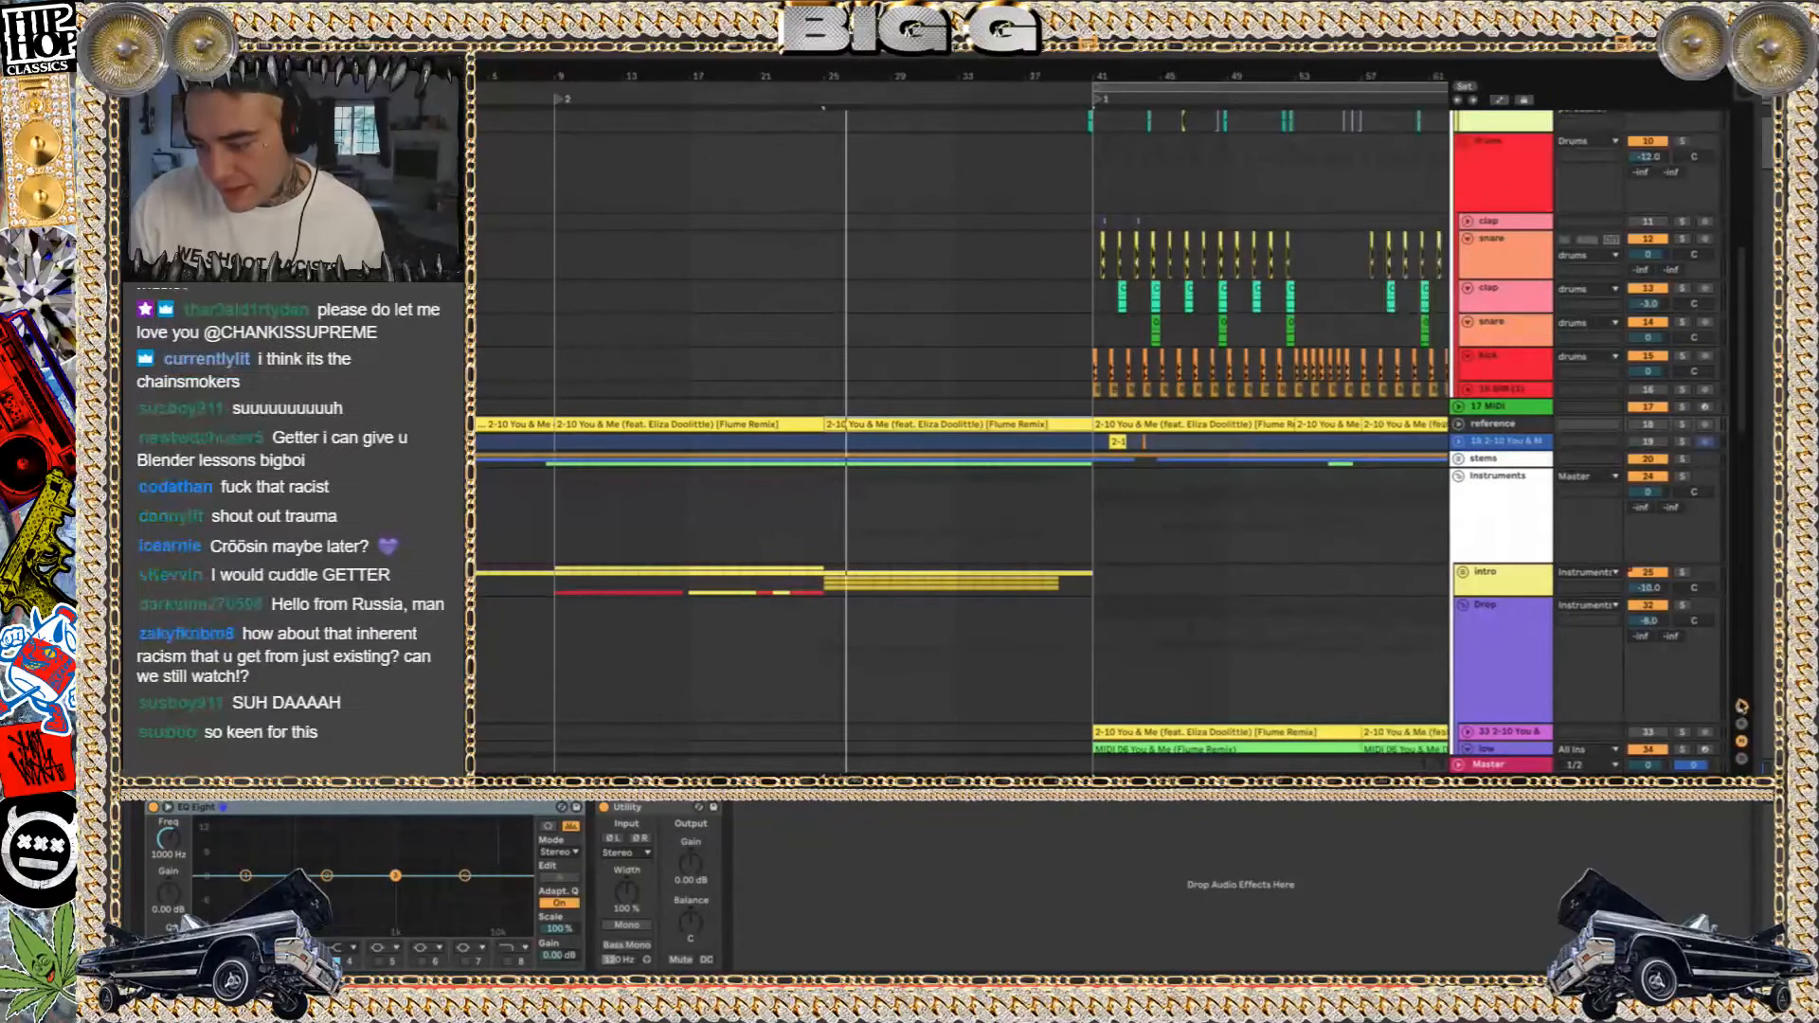
{"action": "left_click", "coordinate": [1741, 706]}
{"action": "left_click", "coordinate": [1093, 322]}
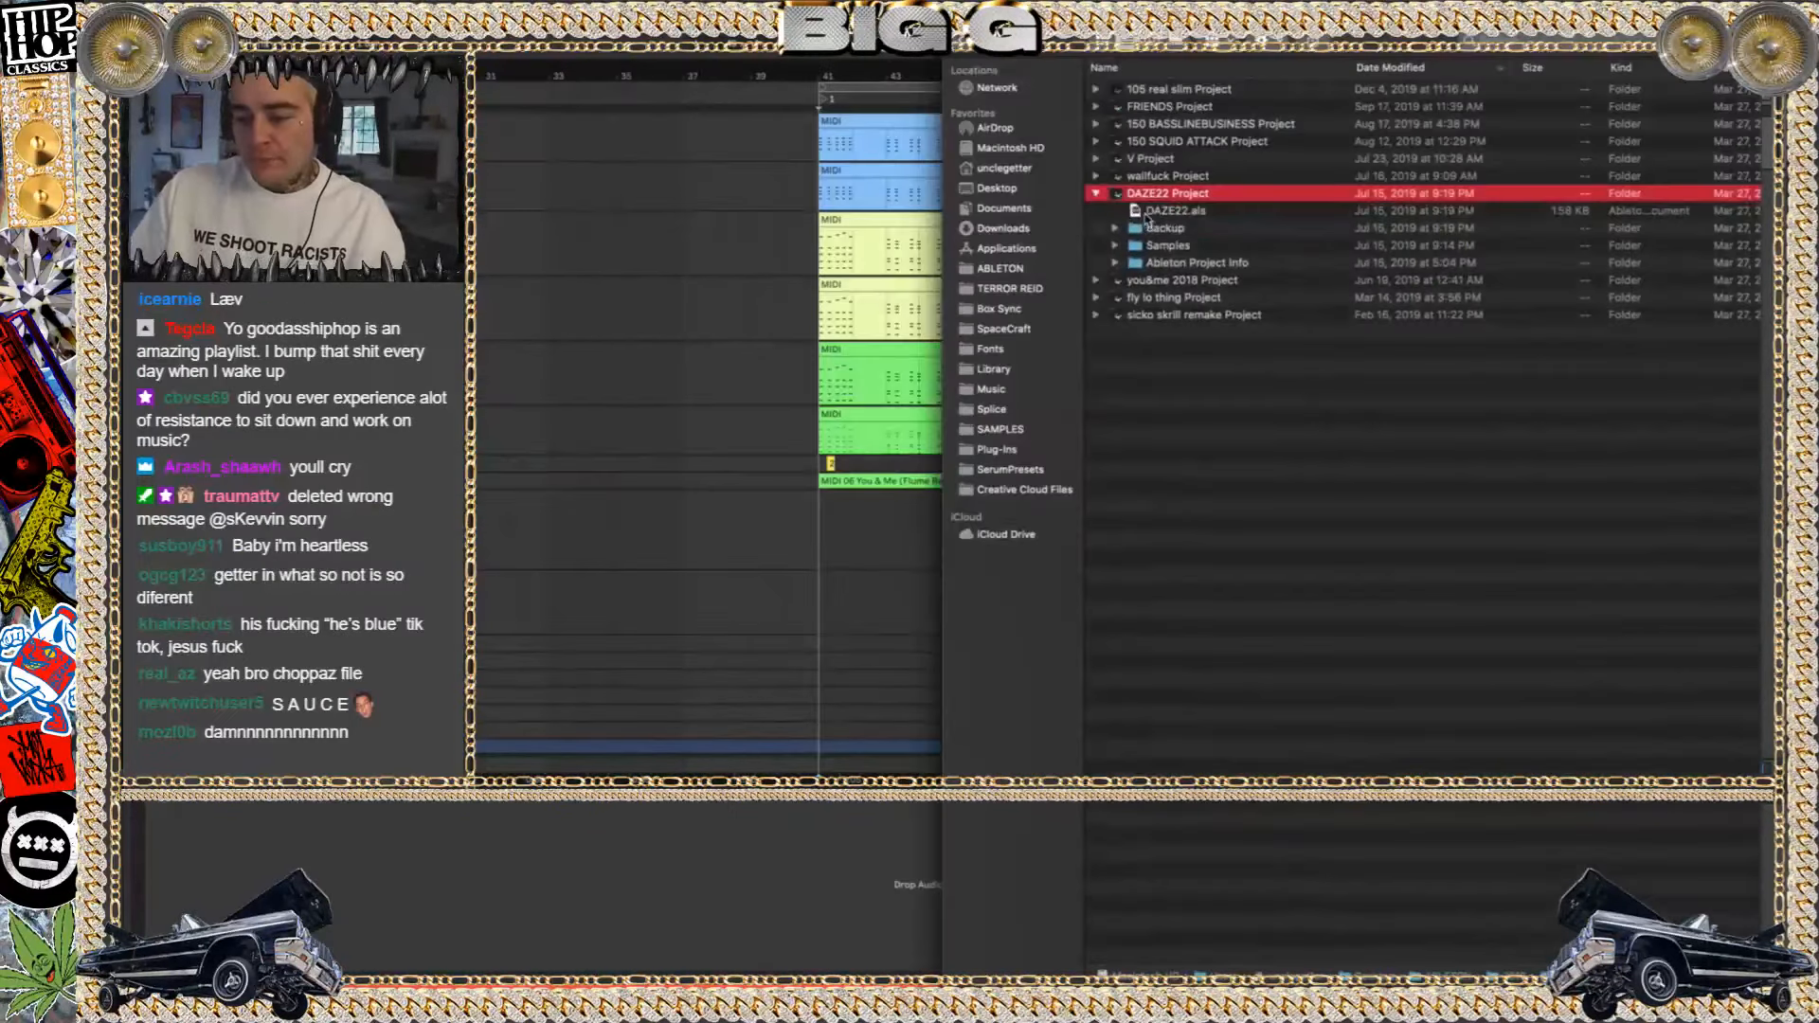
Open DAZE22.als from the DAZE22 Project folder without saving the changes to you&me 2018 higher
{"action": "double_click", "coordinate": [1146, 210]}
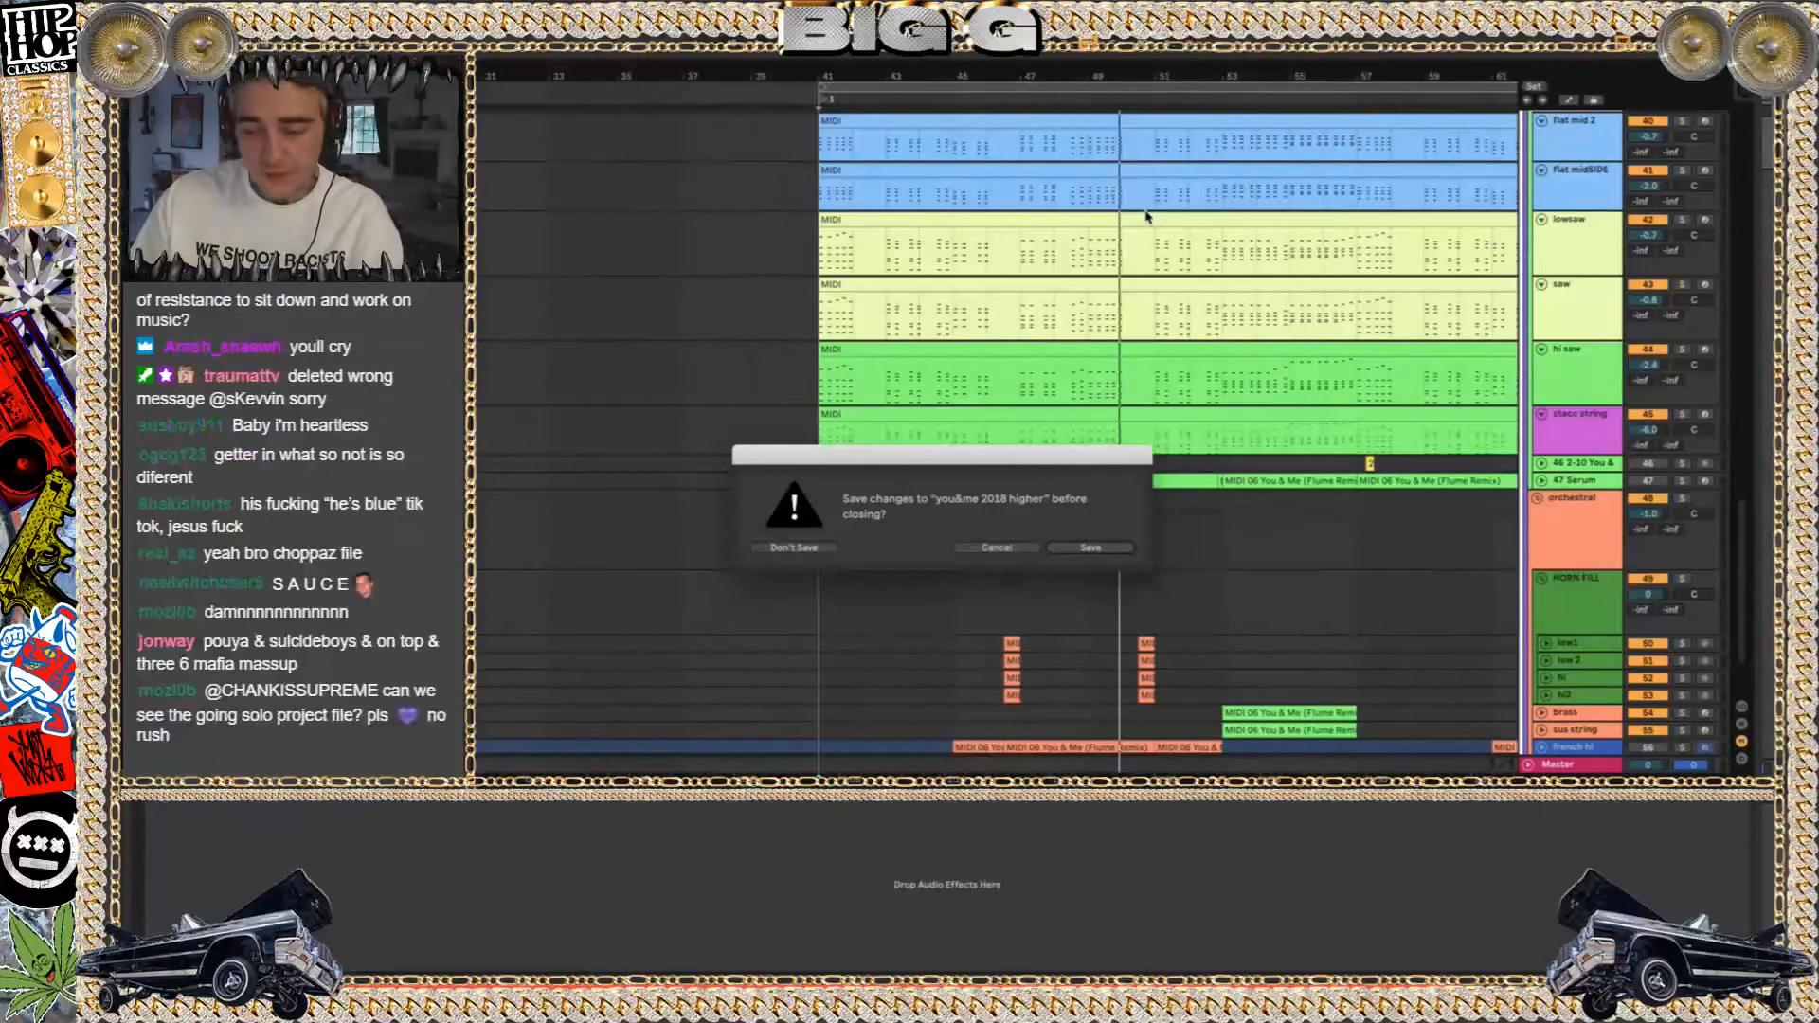
{"action": "left_click", "coordinate": [809, 546]}
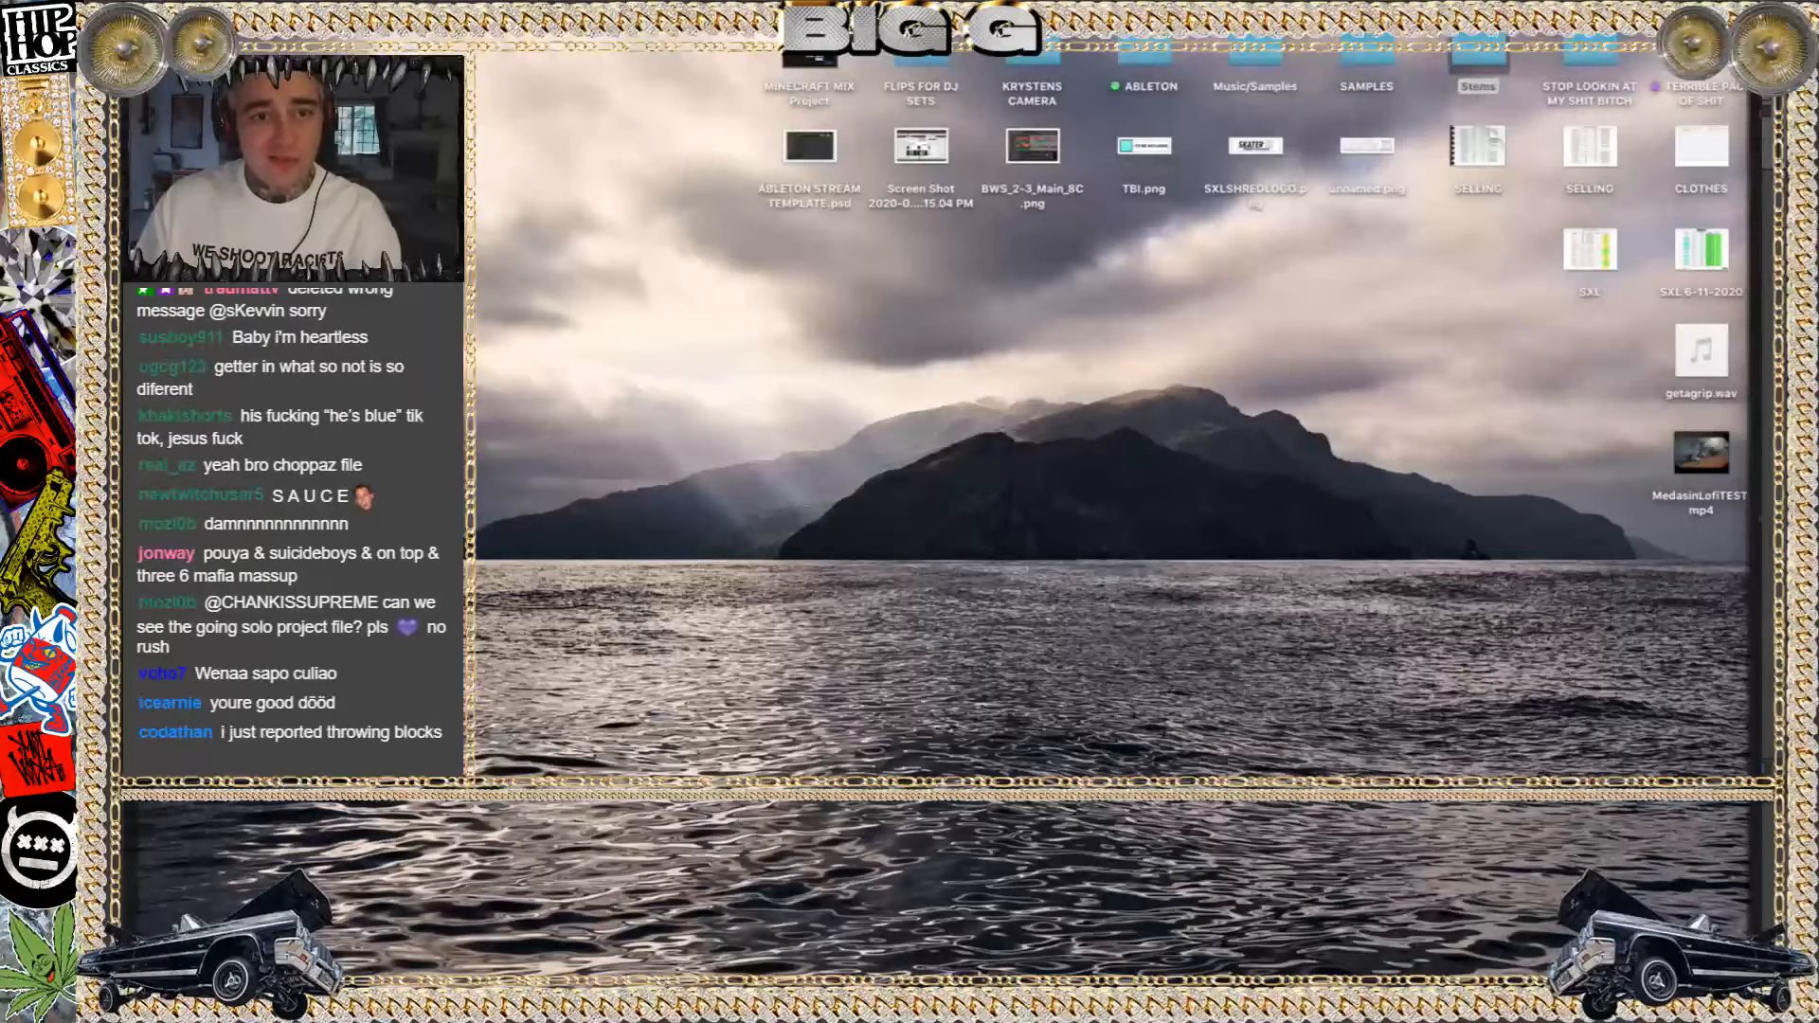
{"action": "key", "text": "F11"}
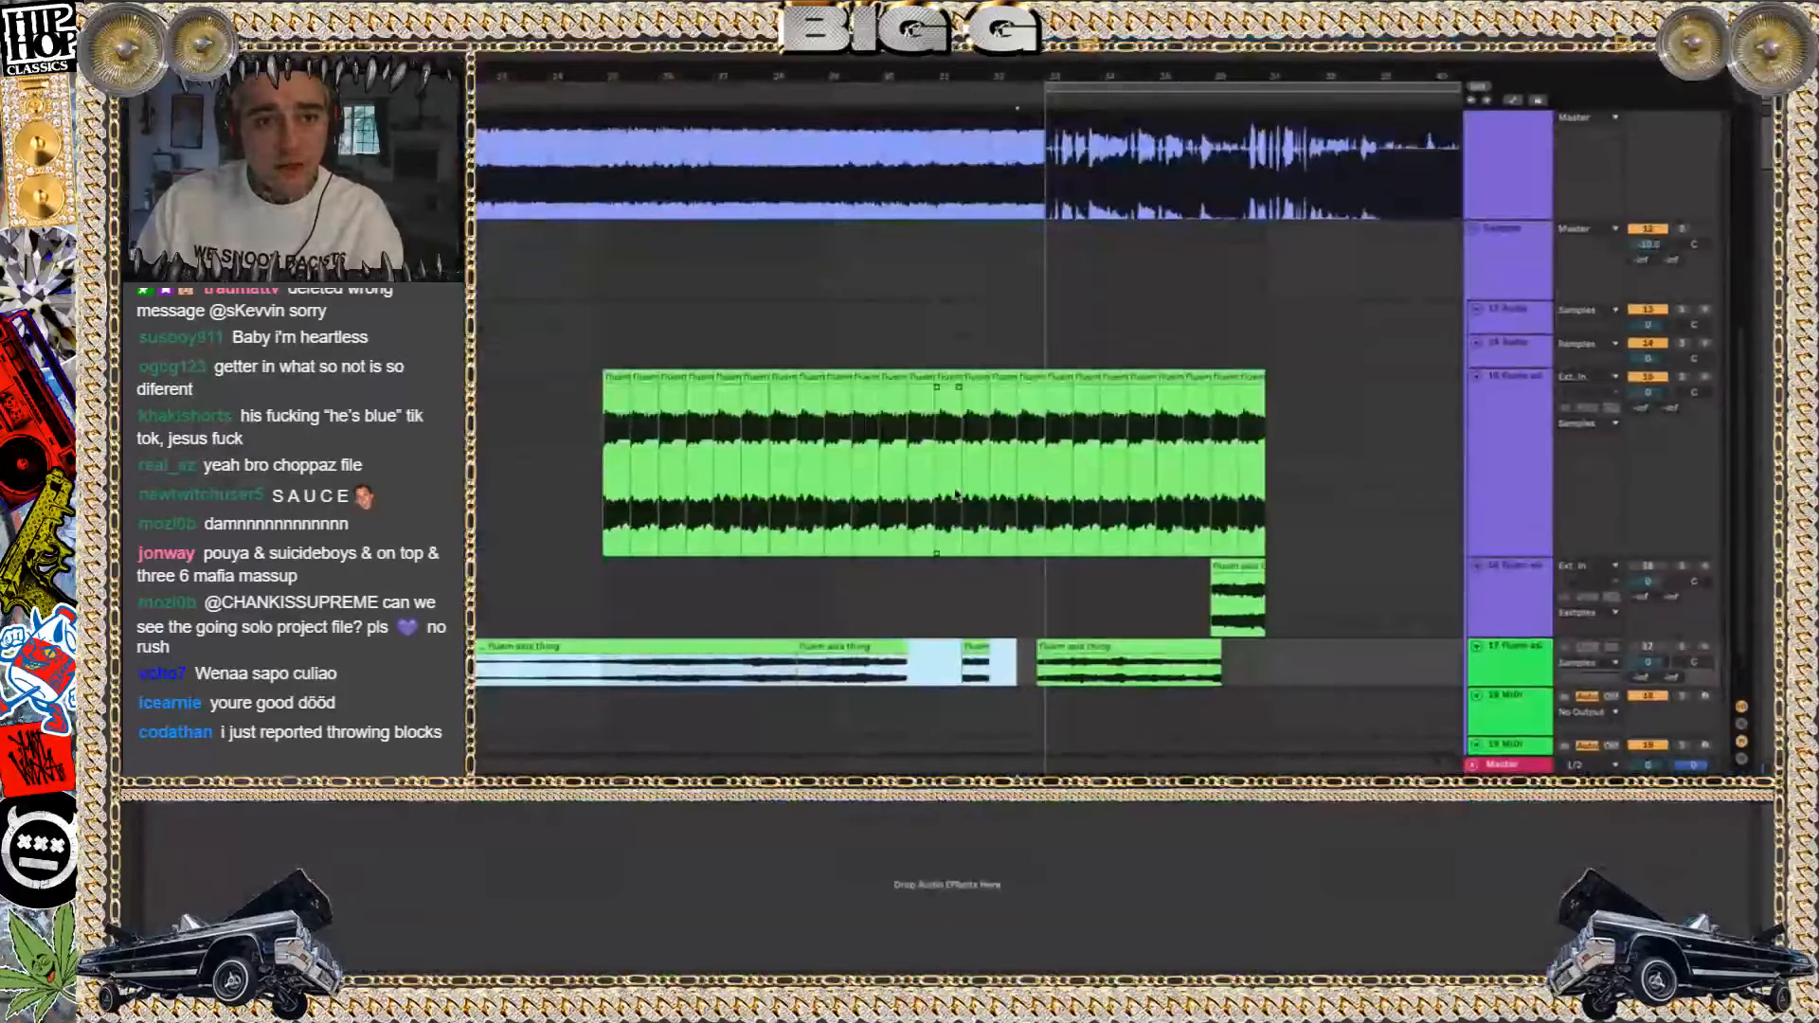
Play the DAZE22 set from bar 25, where the chopped fluem clips on track 15 begin
{"action": "left_click", "coordinate": [907, 320]}
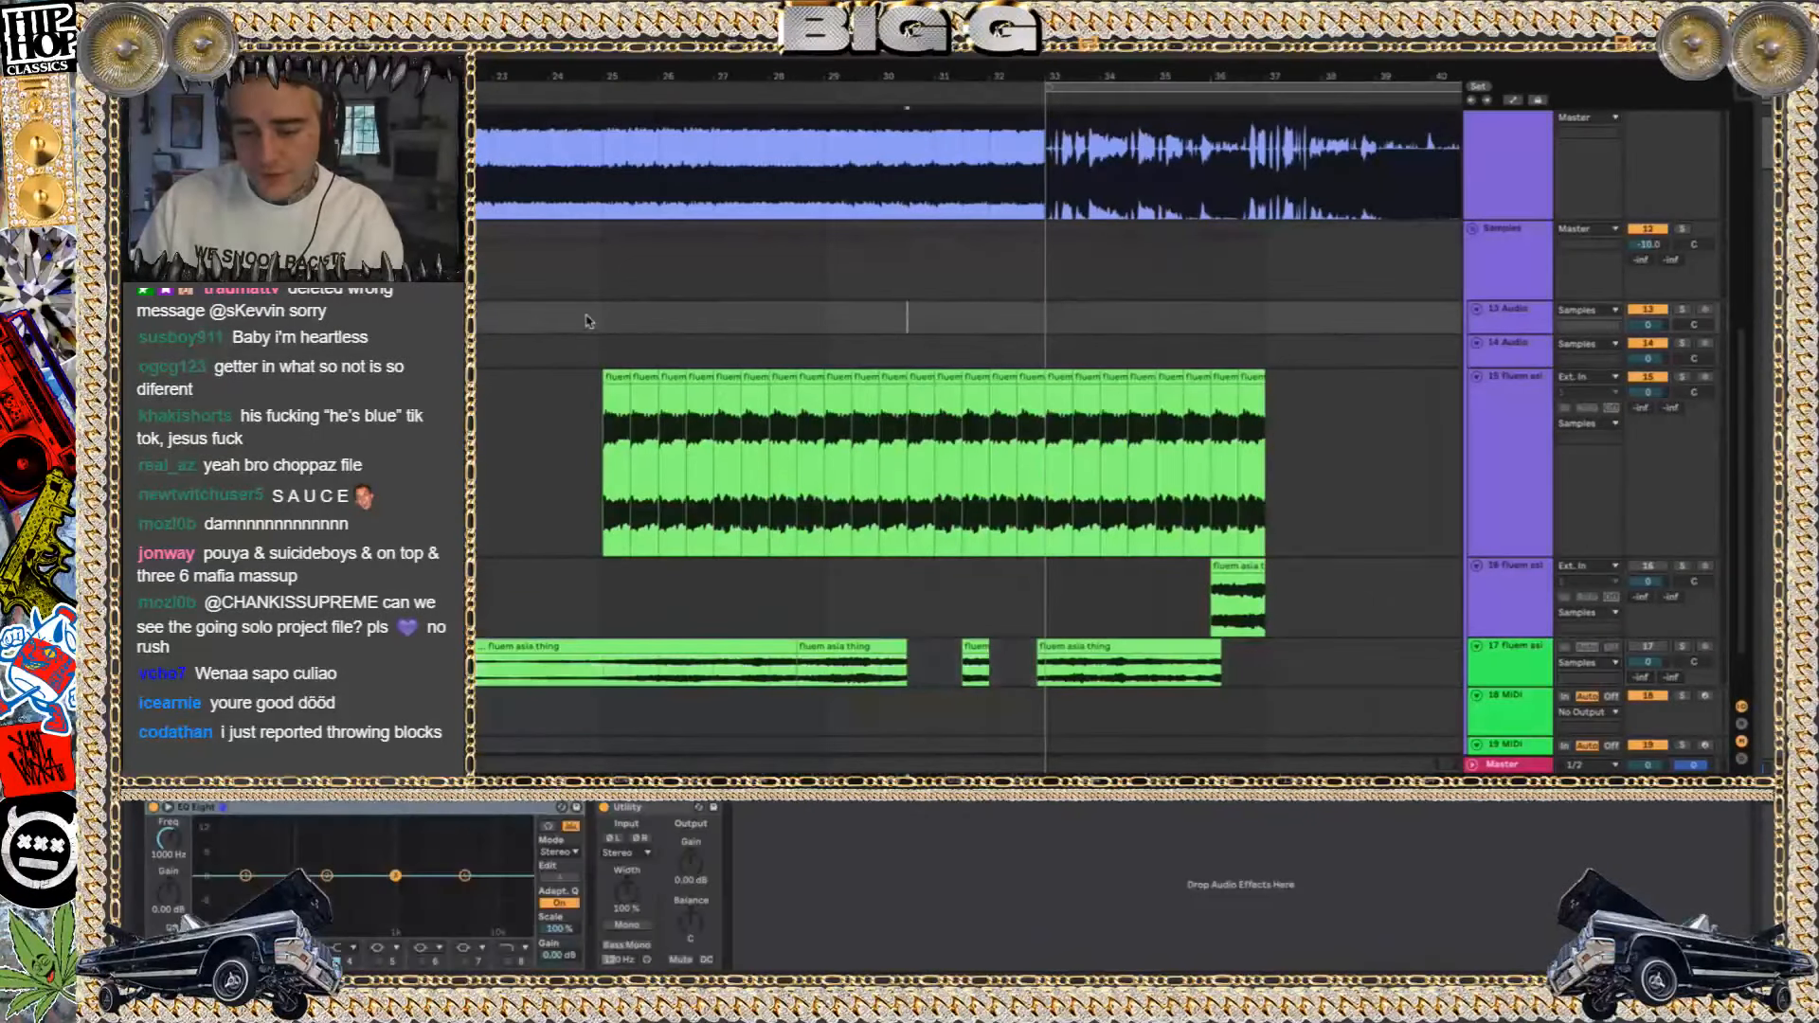
{"action": "left_click", "coordinate": [611, 318]}
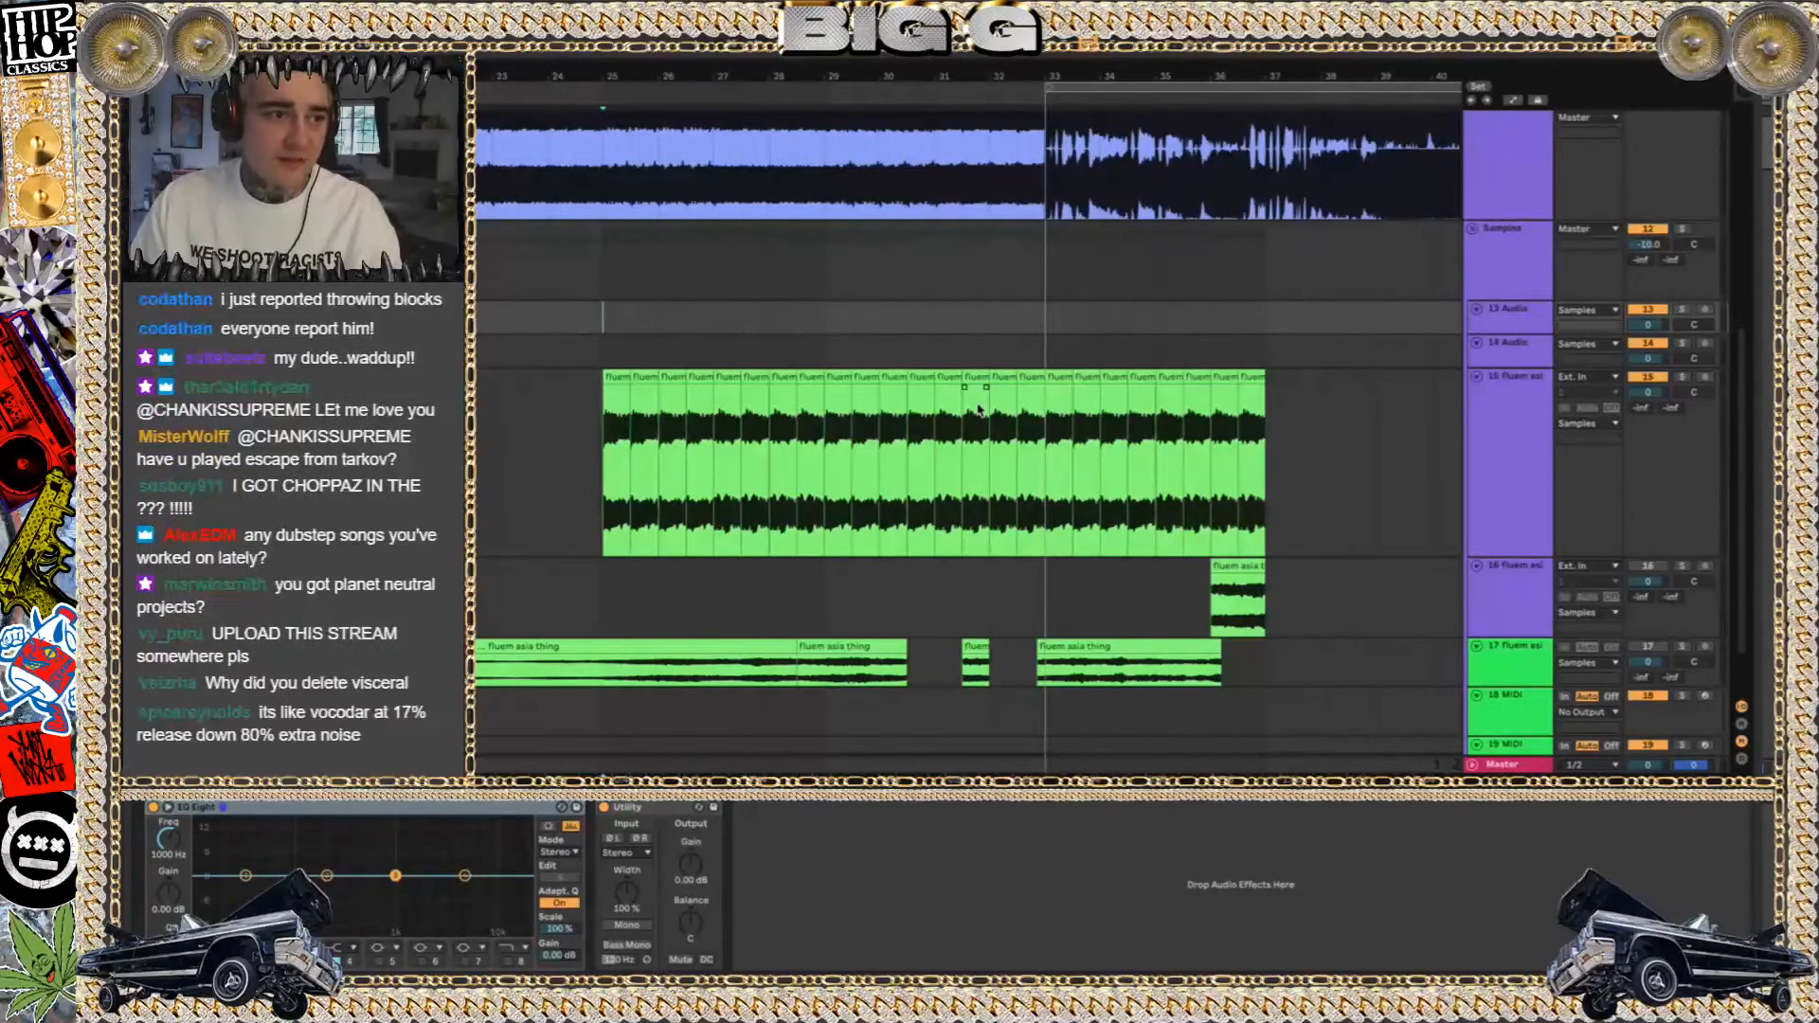
{"action": "key", "text": "space"}
{"action": "scroll", "coordinate": [1087, 357], "scroll_direction": "up", "scroll_amount": 2}
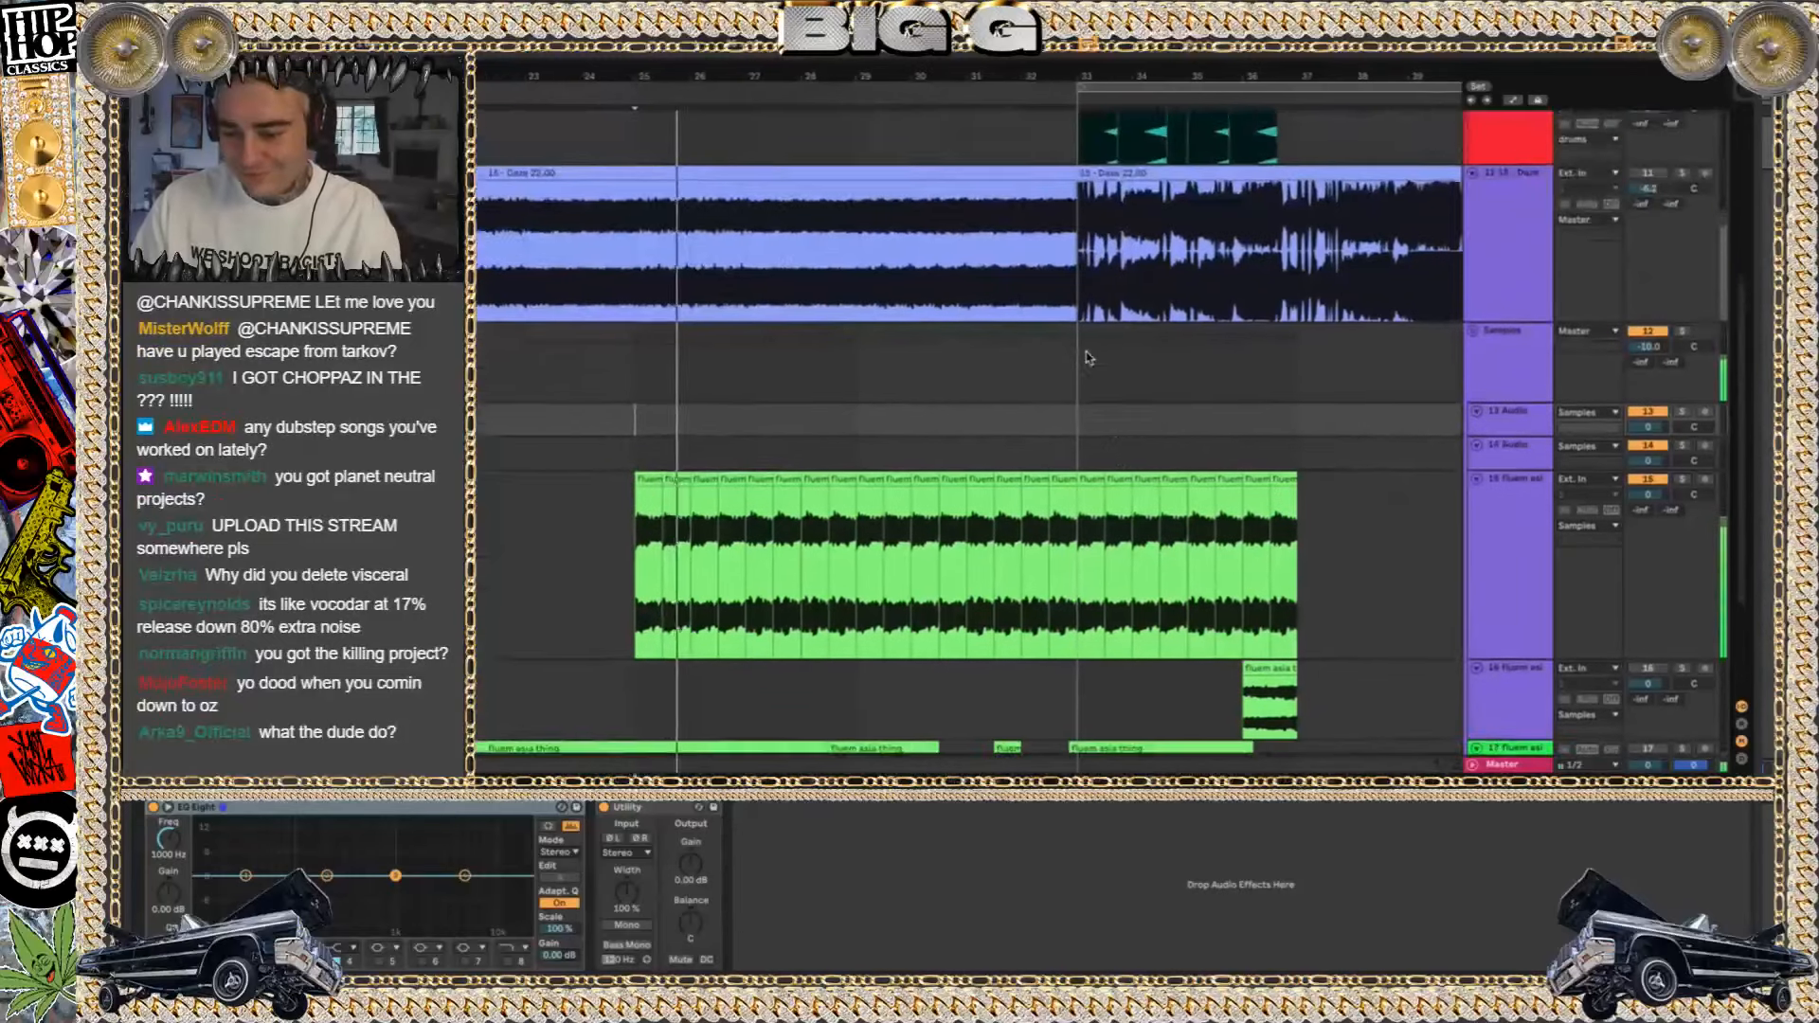
Show track 15's effect chain during playback and move the second EQ Eight's low-cut band to 47.4 Hz
{"action": "left_click", "coordinate": [1518, 522]}
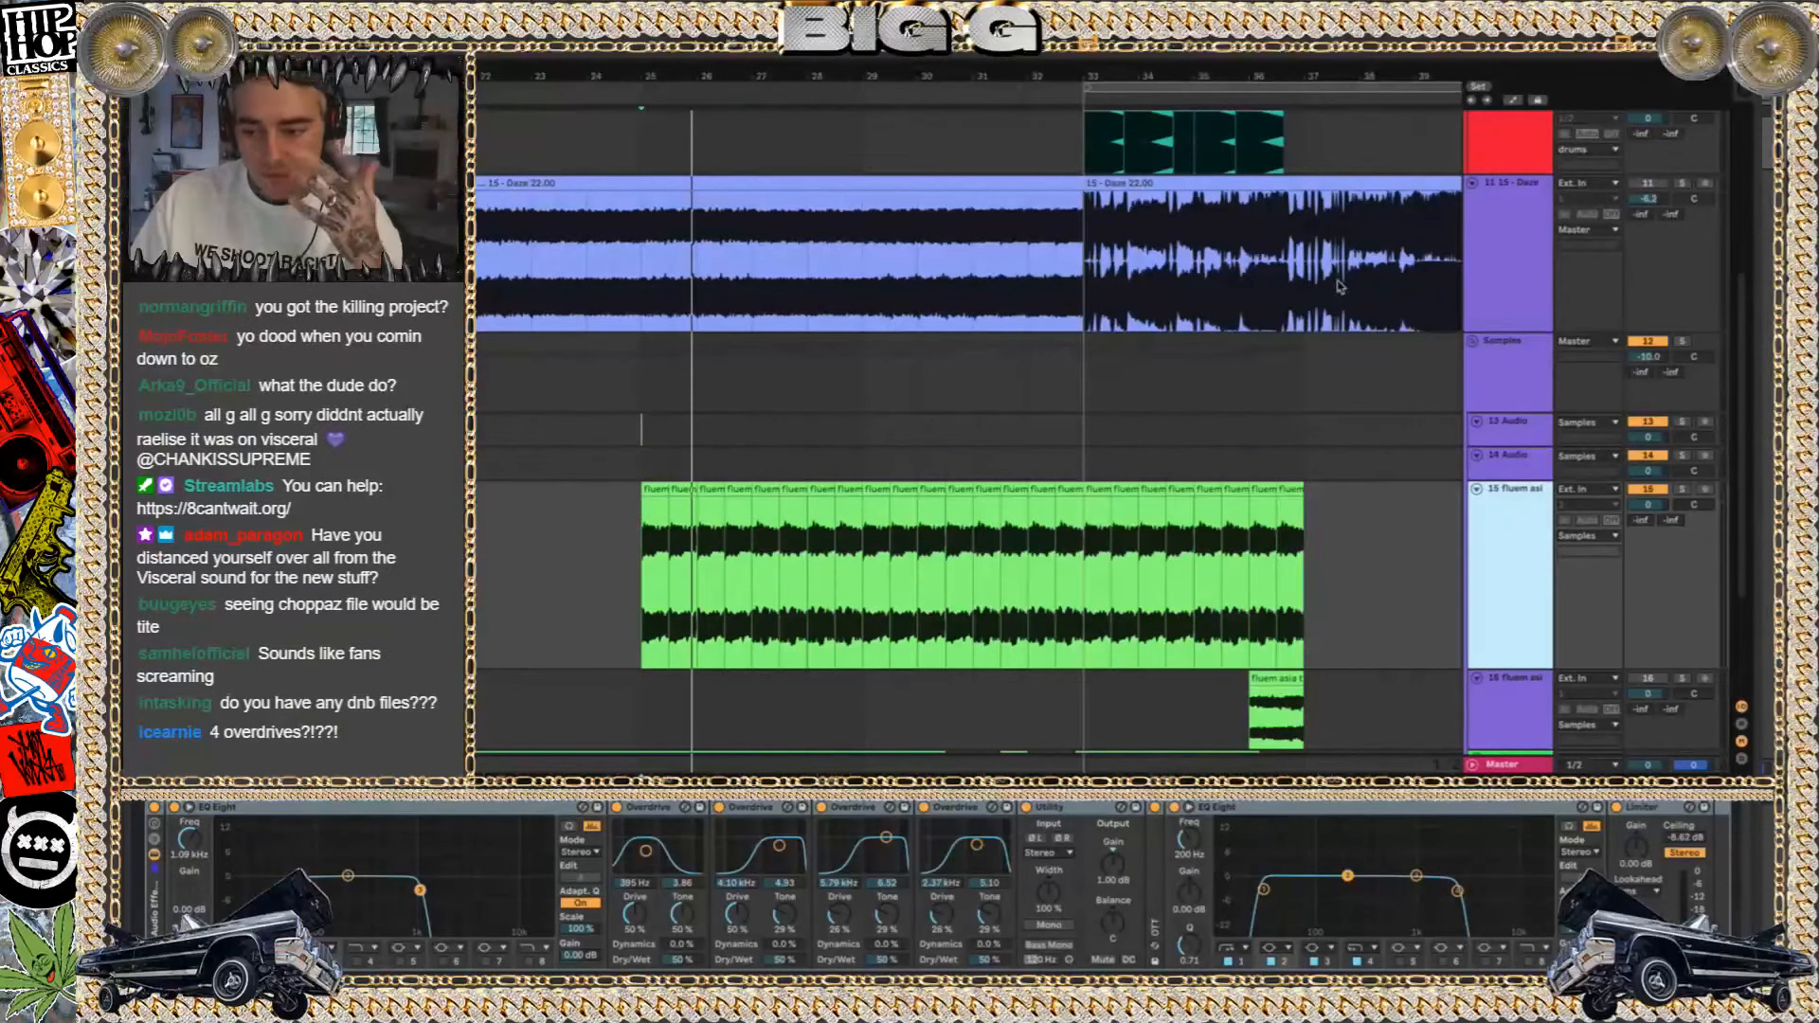
{"action": "key", "text": "space"}
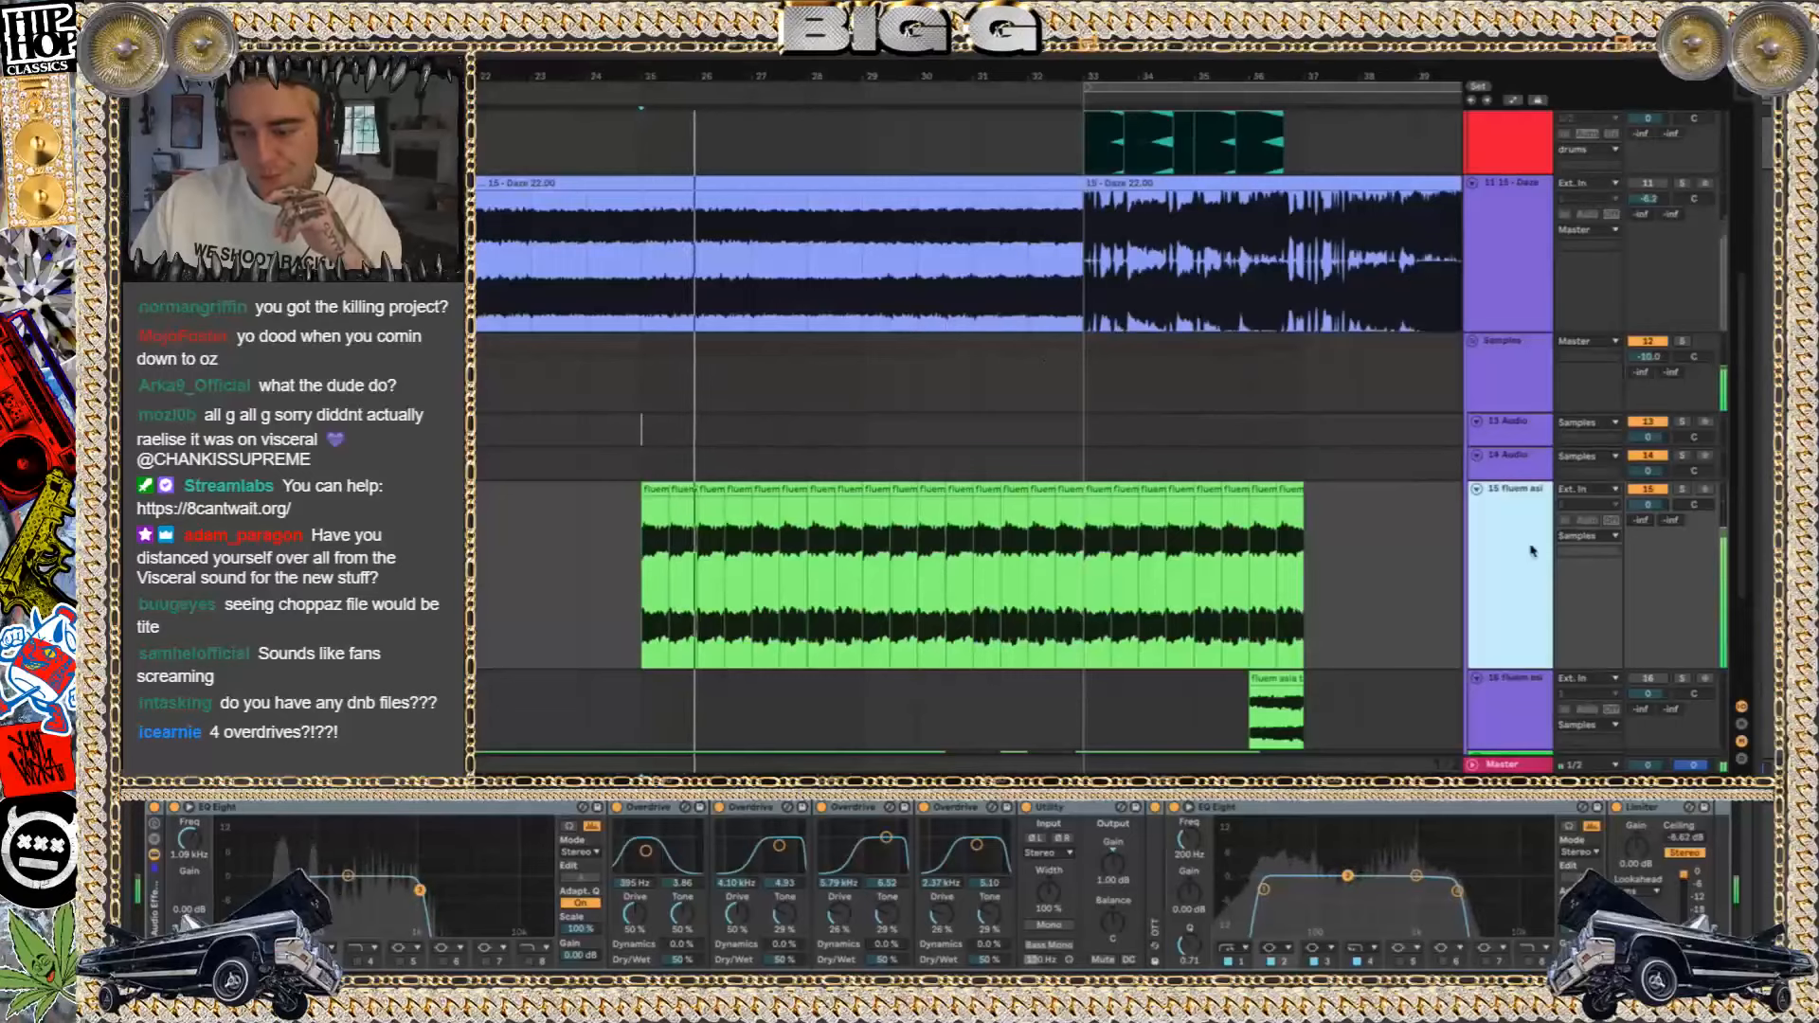
{"action": "double_click", "coordinate": [1489, 534]}
{"action": "left_click_drag", "start_coordinate": [1264, 889], "coordinate": [1285, 891]}
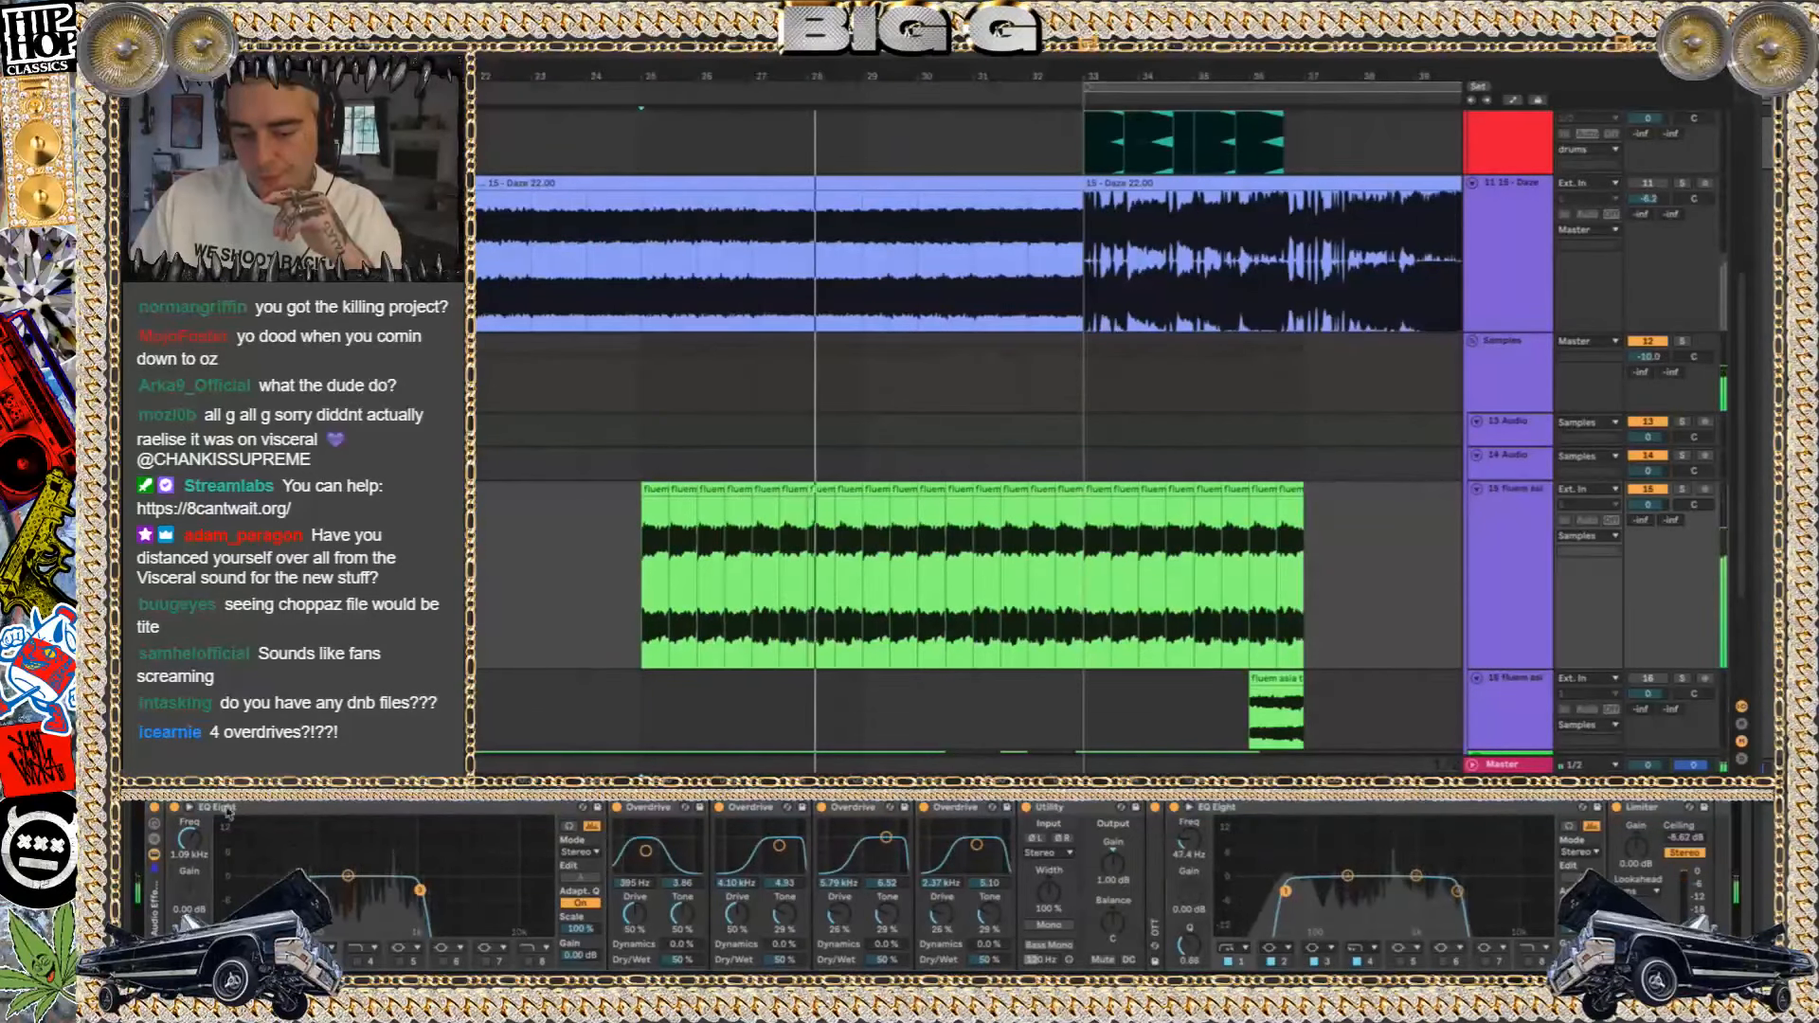
Bypass track 15's whole effect chain during playback, switch it back on, and listen to the processed fluem clips for comparison
{"action": "left_click", "coordinate": [153, 813]}
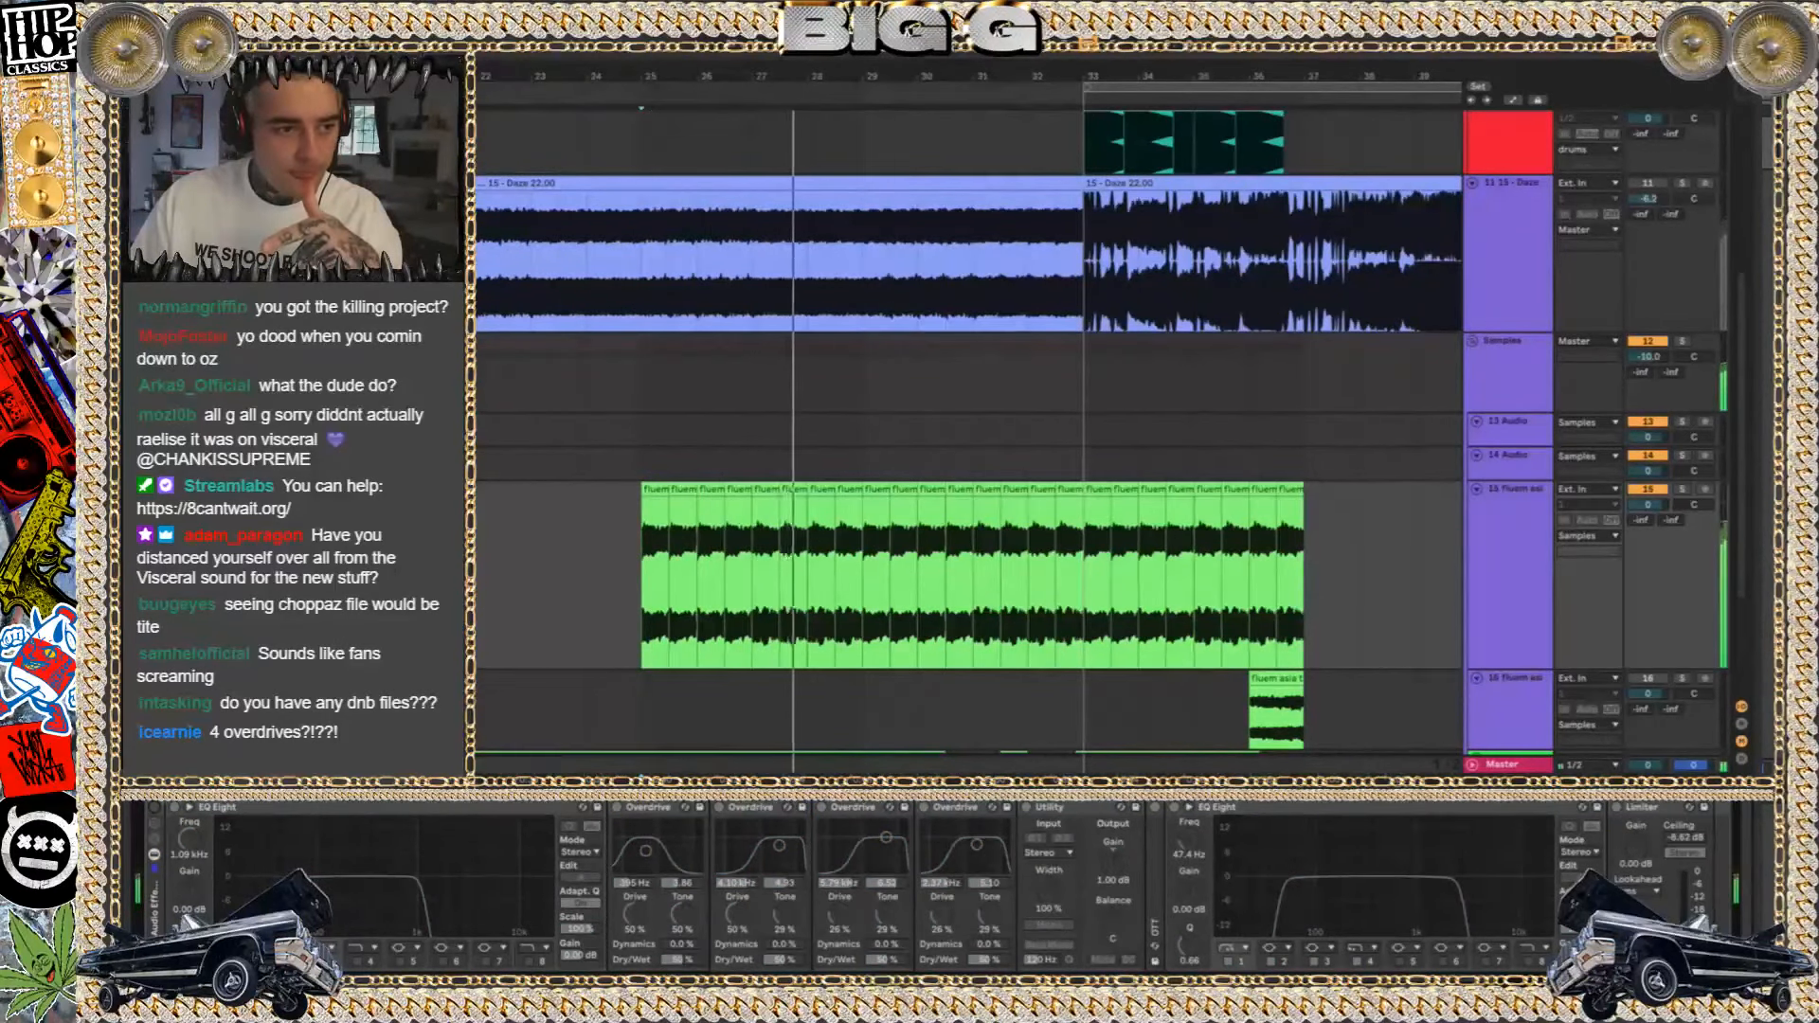
{"action": "key", "text": "space"}
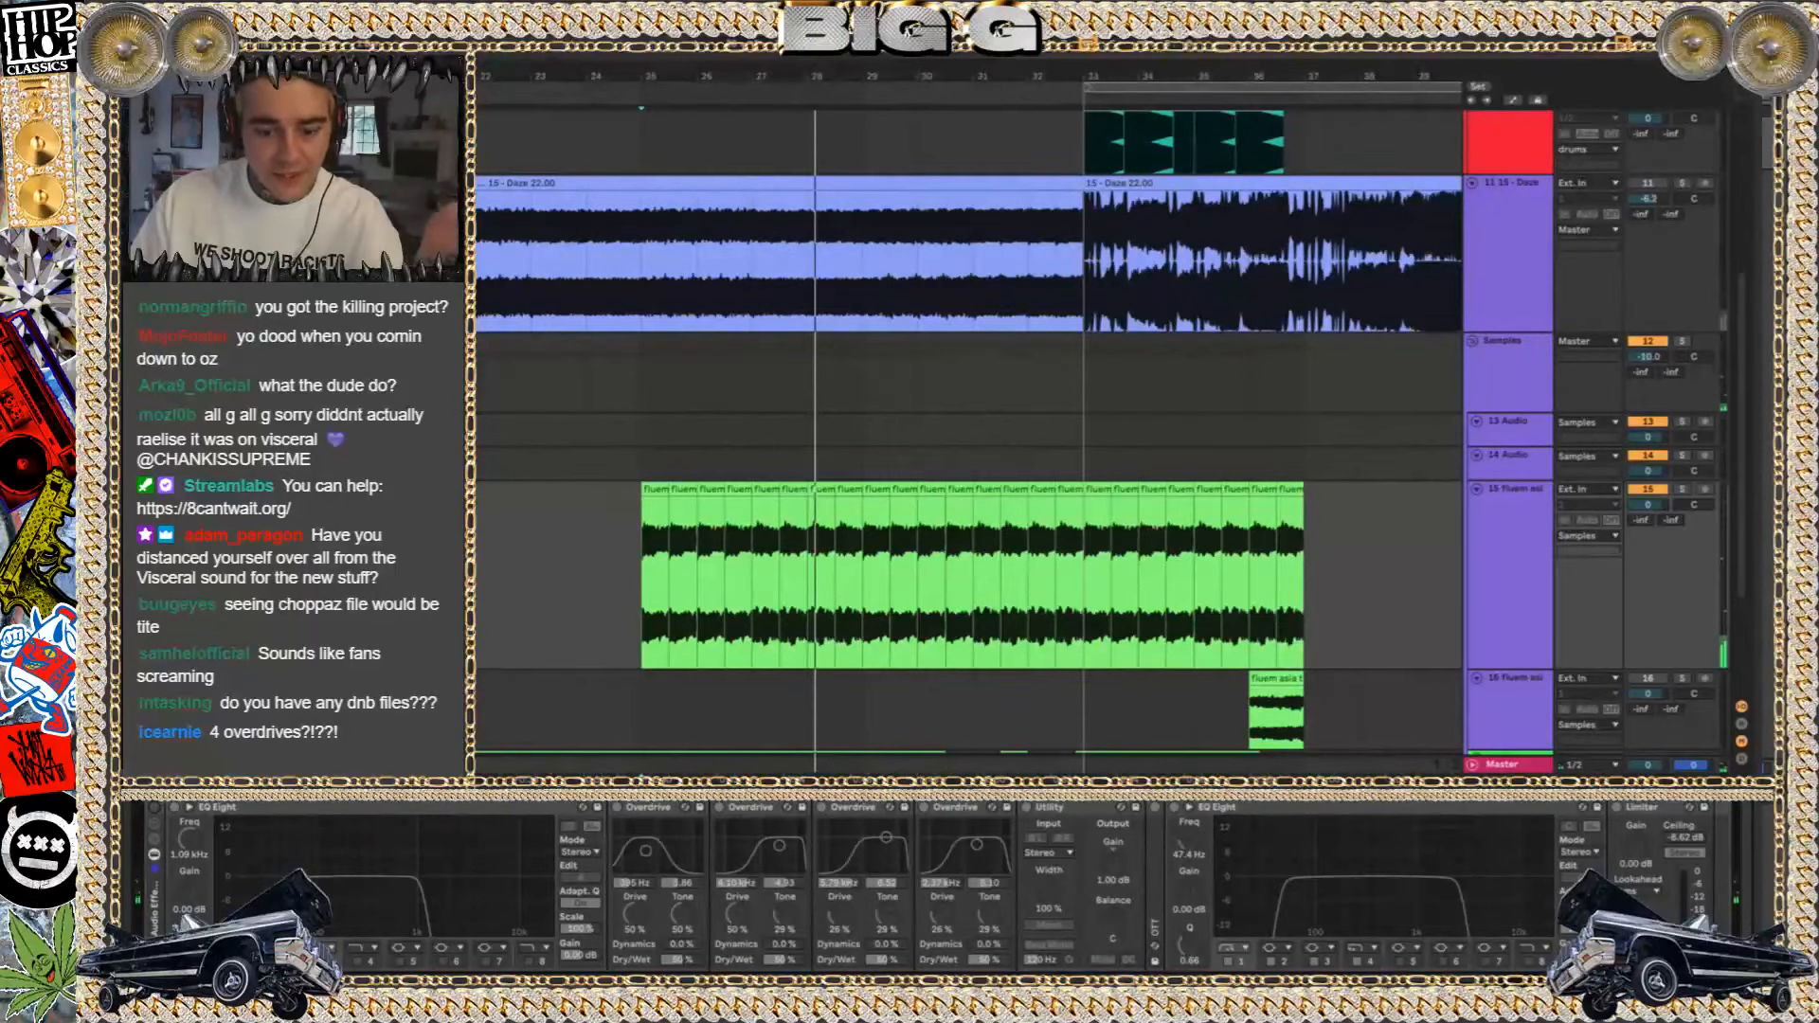
{"action": "left_click", "coordinate": [155, 809]}
{"action": "key", "text": "space"}
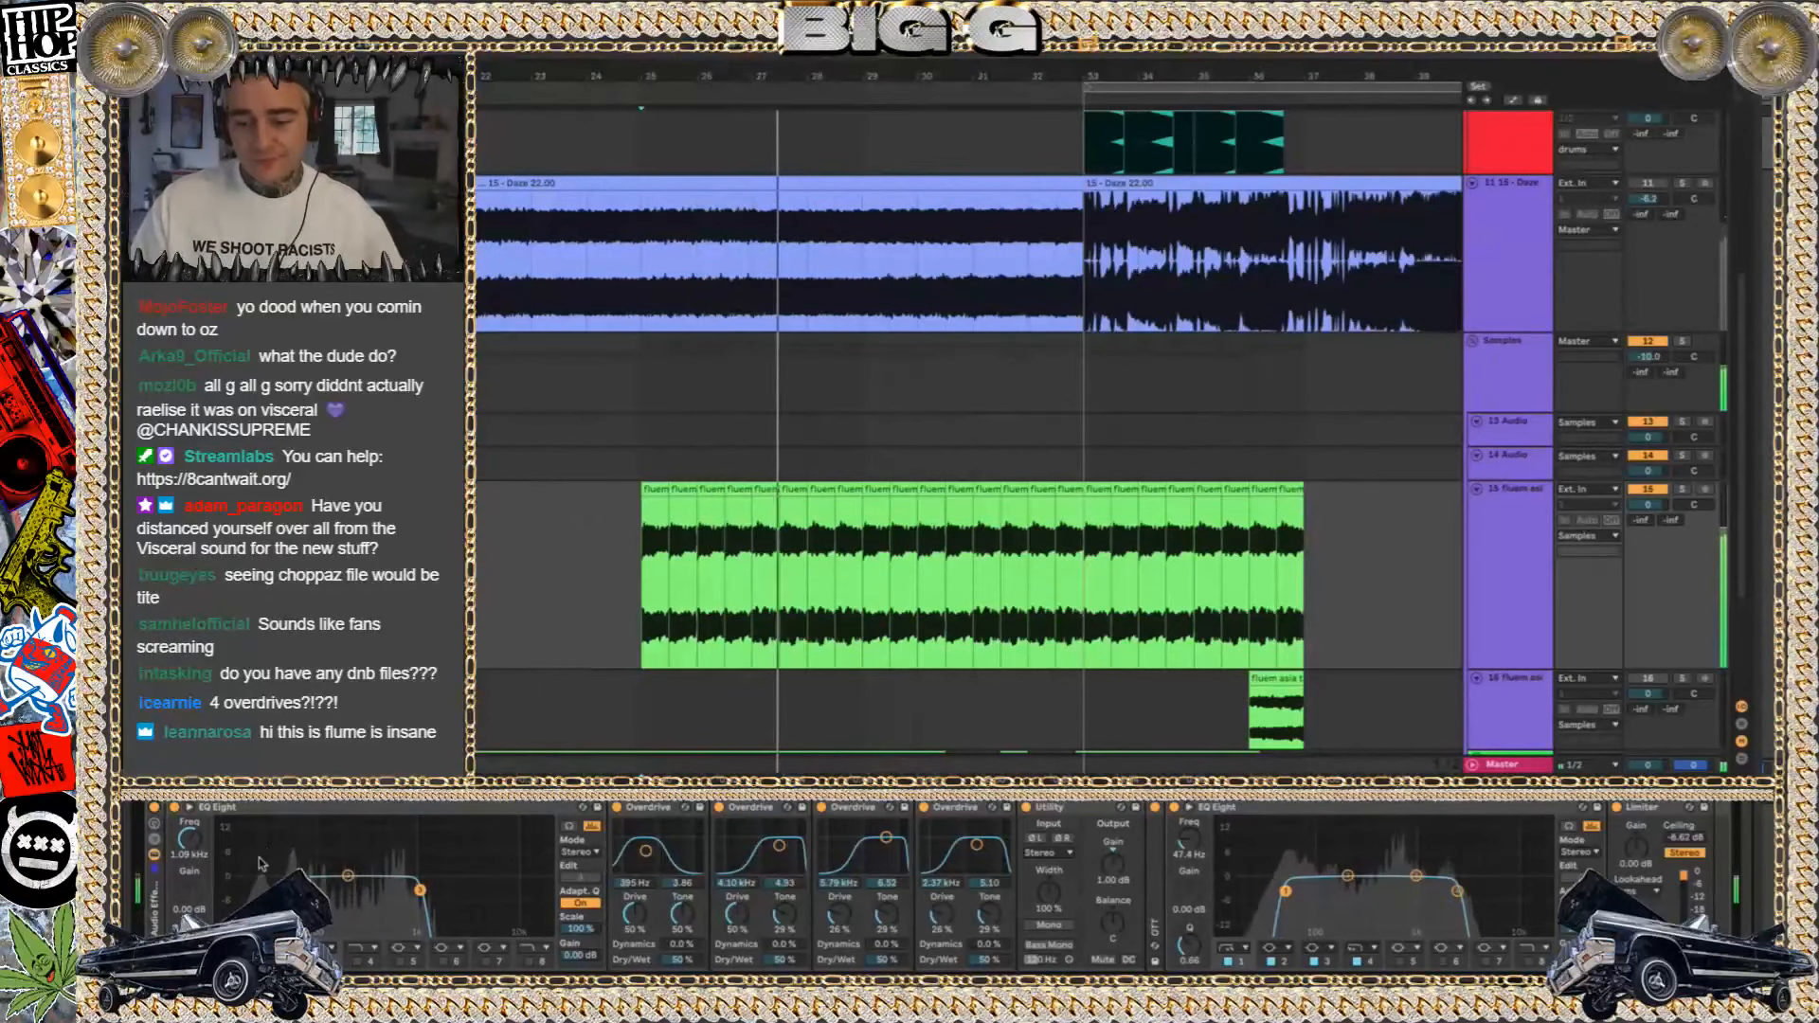
{"action": "key", "text": "space"}
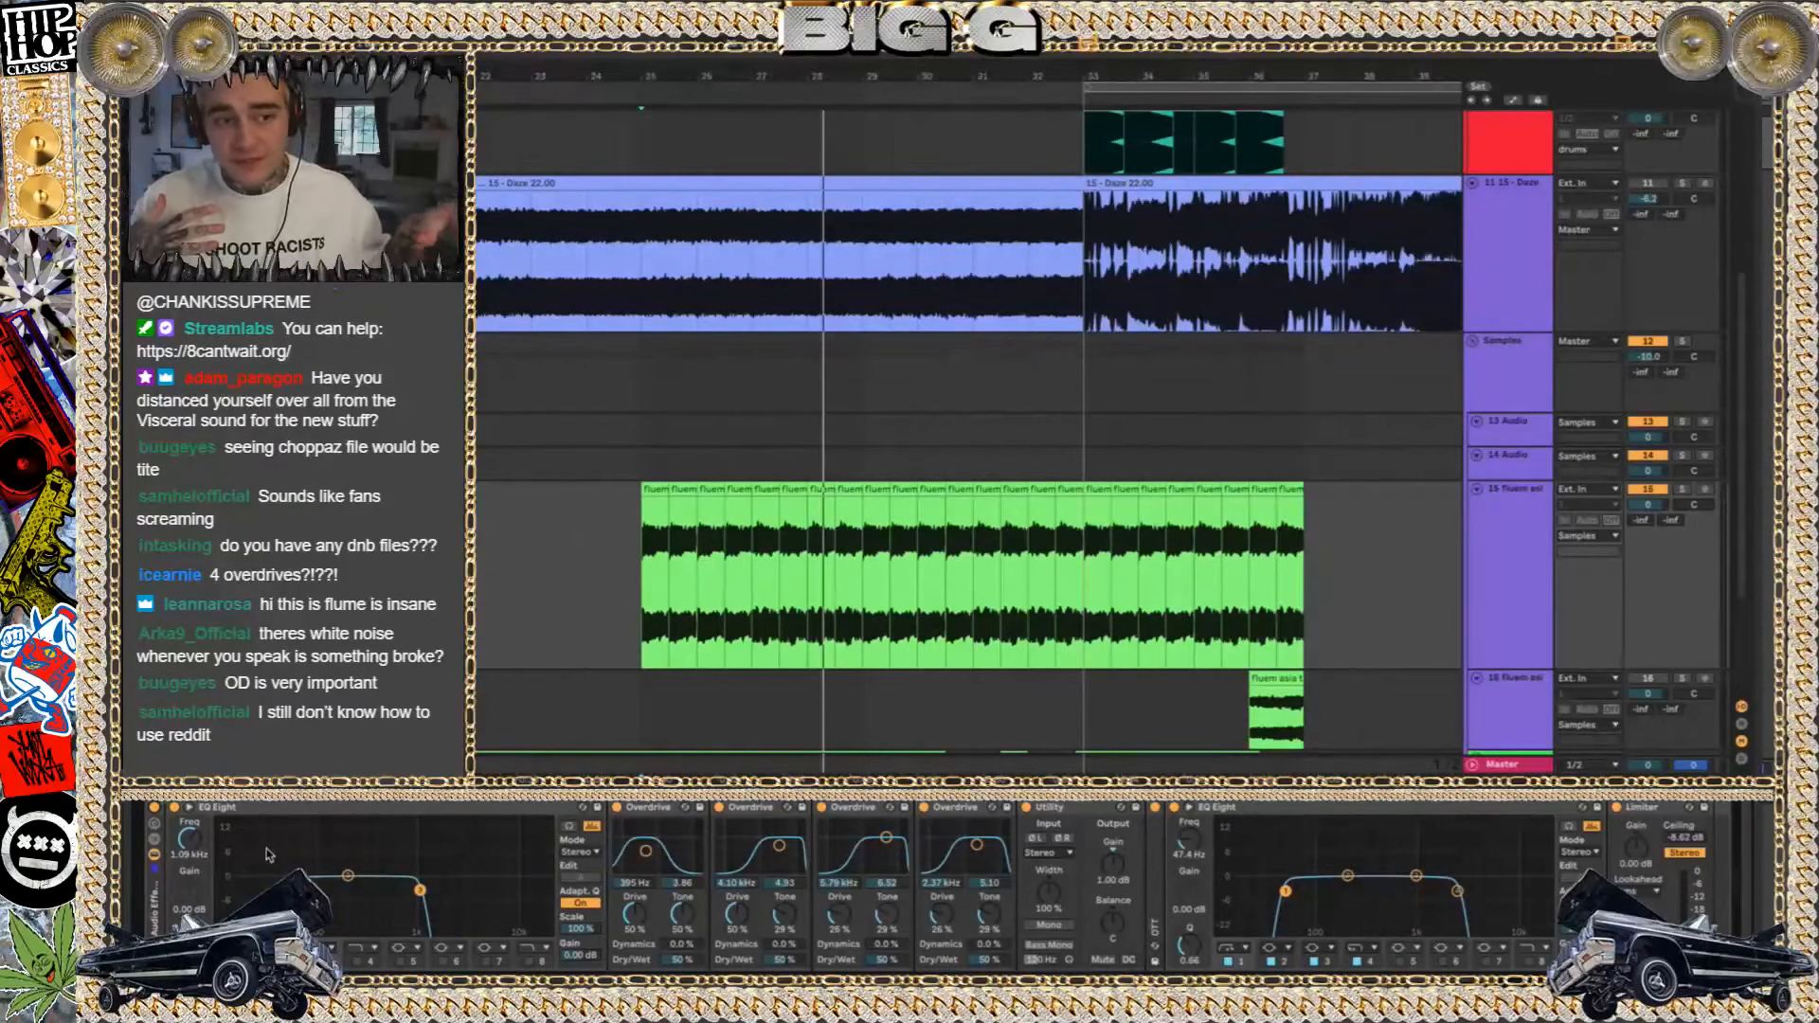
{"action": "key", "text": "space"}
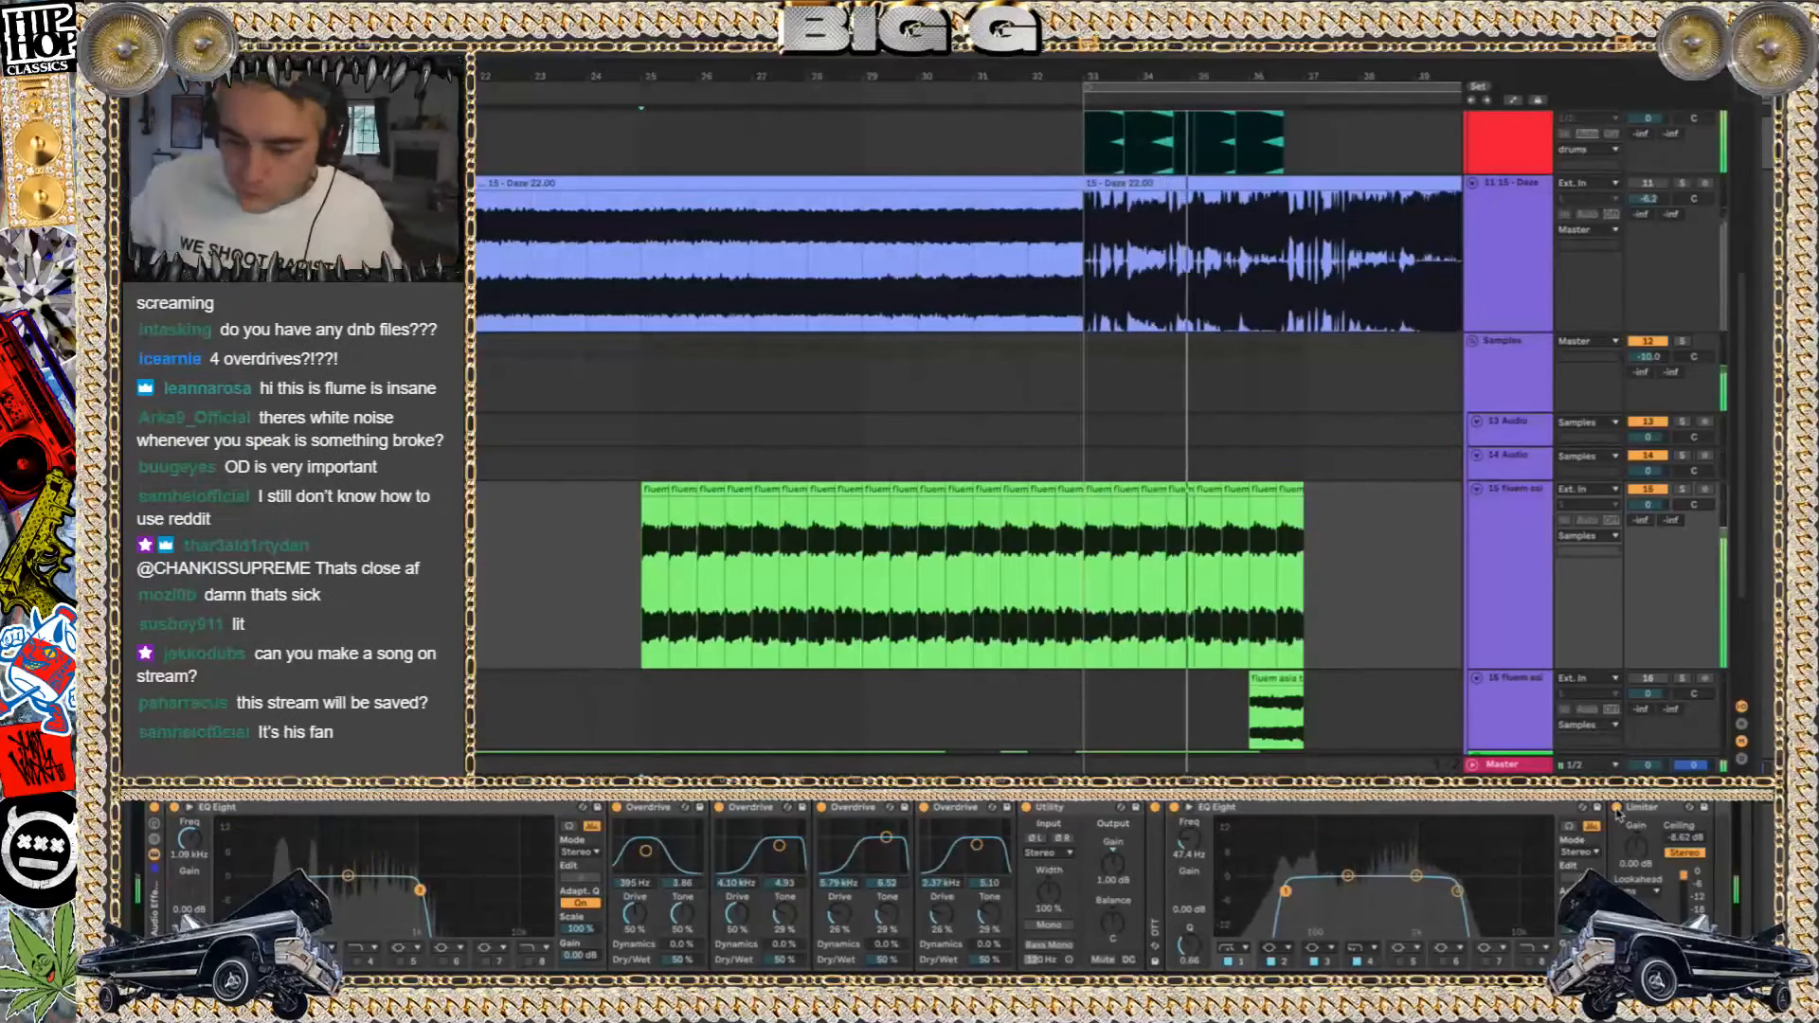
Solo the 2 Group track and play it from bar 33
{"action": "scroll", "coordinate": [1283, 456], "scroll_direction": "up", "scroll_amount": 1}
{"action": "scroll", "coordinate": [1283, 456], "scroll_direction": "up", "scroll_amount": 10}
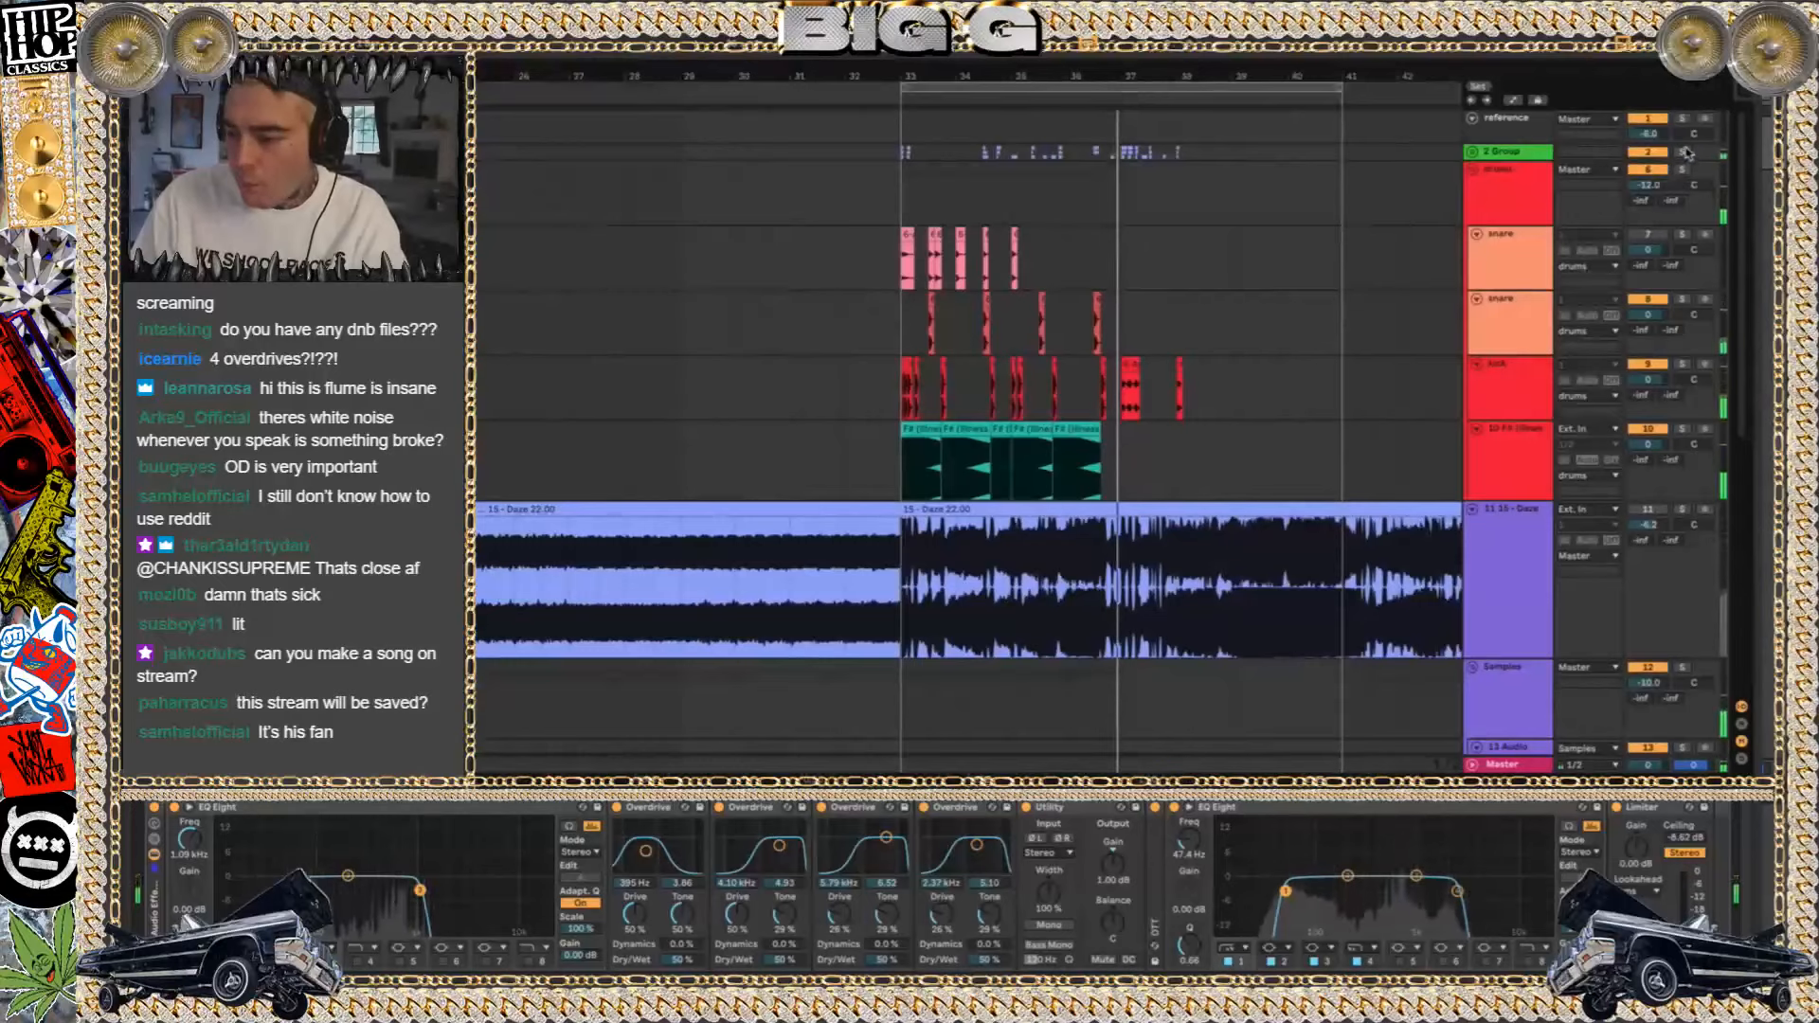
{"action": "left_click", "coordinate": [900, 142]}
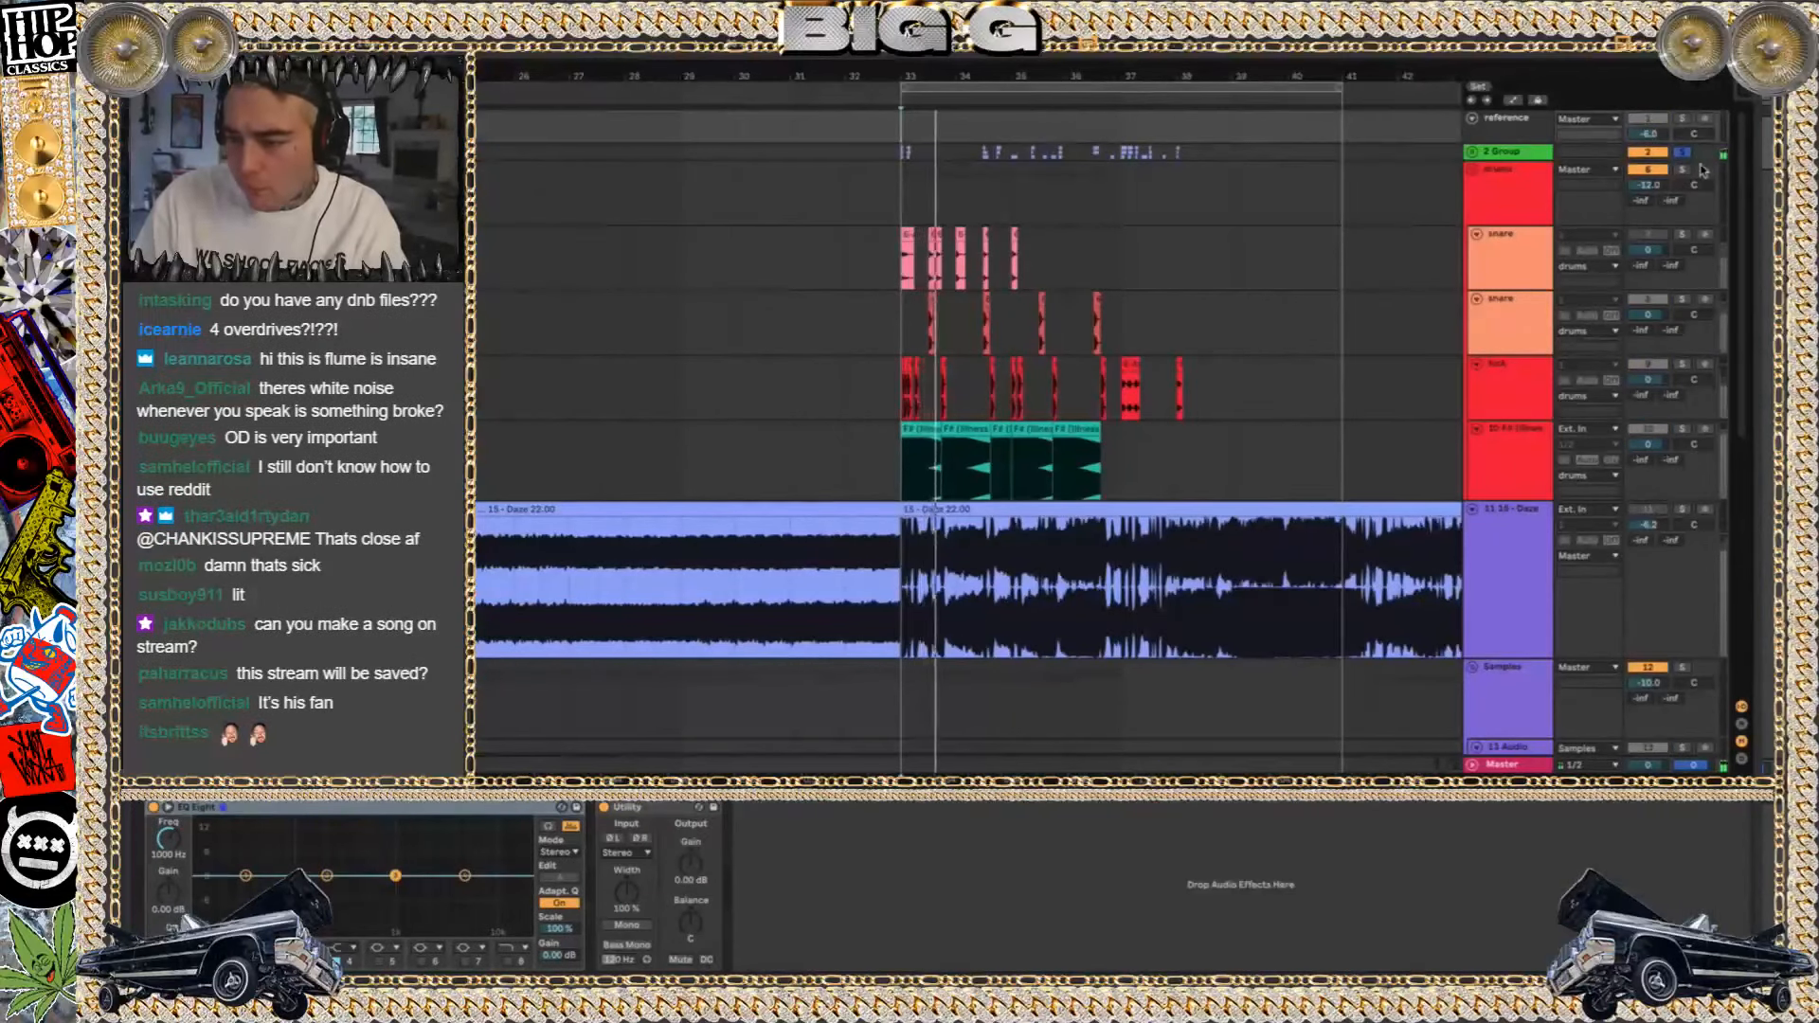
Solo track 17 and listen to its fluem asia thing clip at bar 33
{"action": "scroll", "coordinate": [869, 392], "scroll_direction": "down", "scroll_amount": 6}
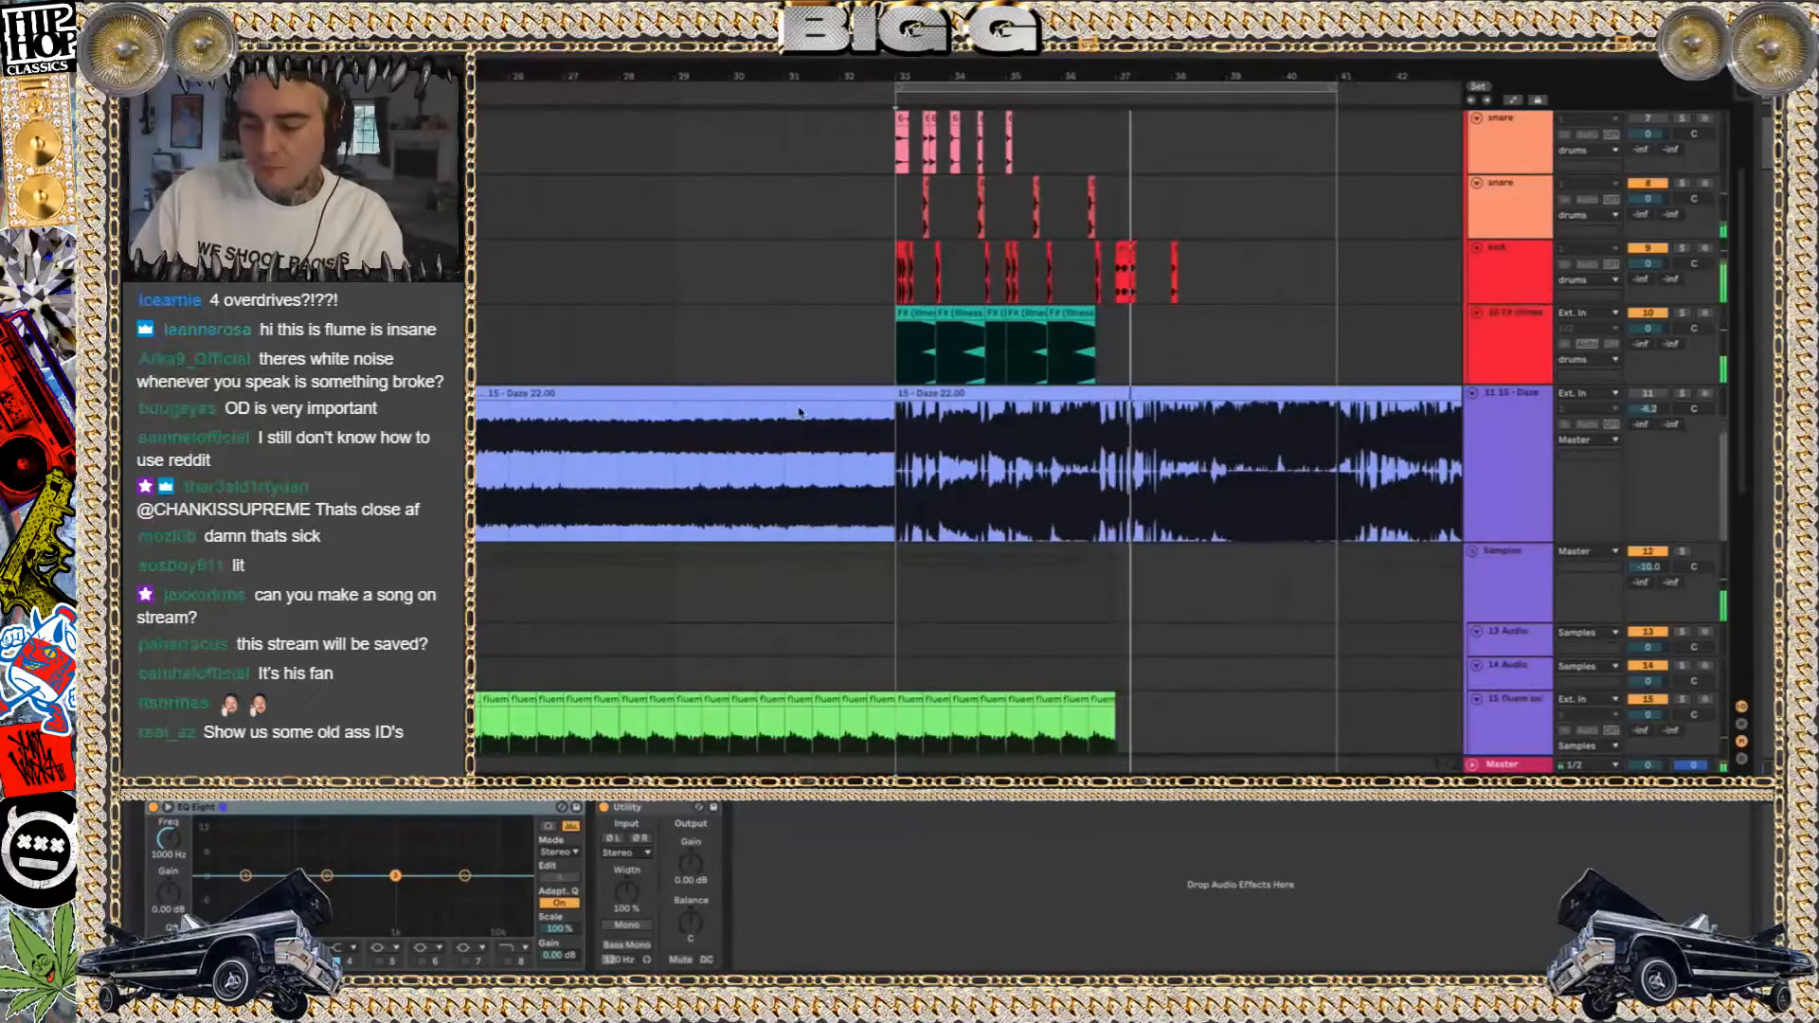
{"action": "scroll", "coordinate": [1062, 379], "scroll_direction": "down", "scroll_amount": 4}
{"action": "scroll", "coordinate": [1012, 409], "scroll_direction": "down", "scroll_amount": 10}
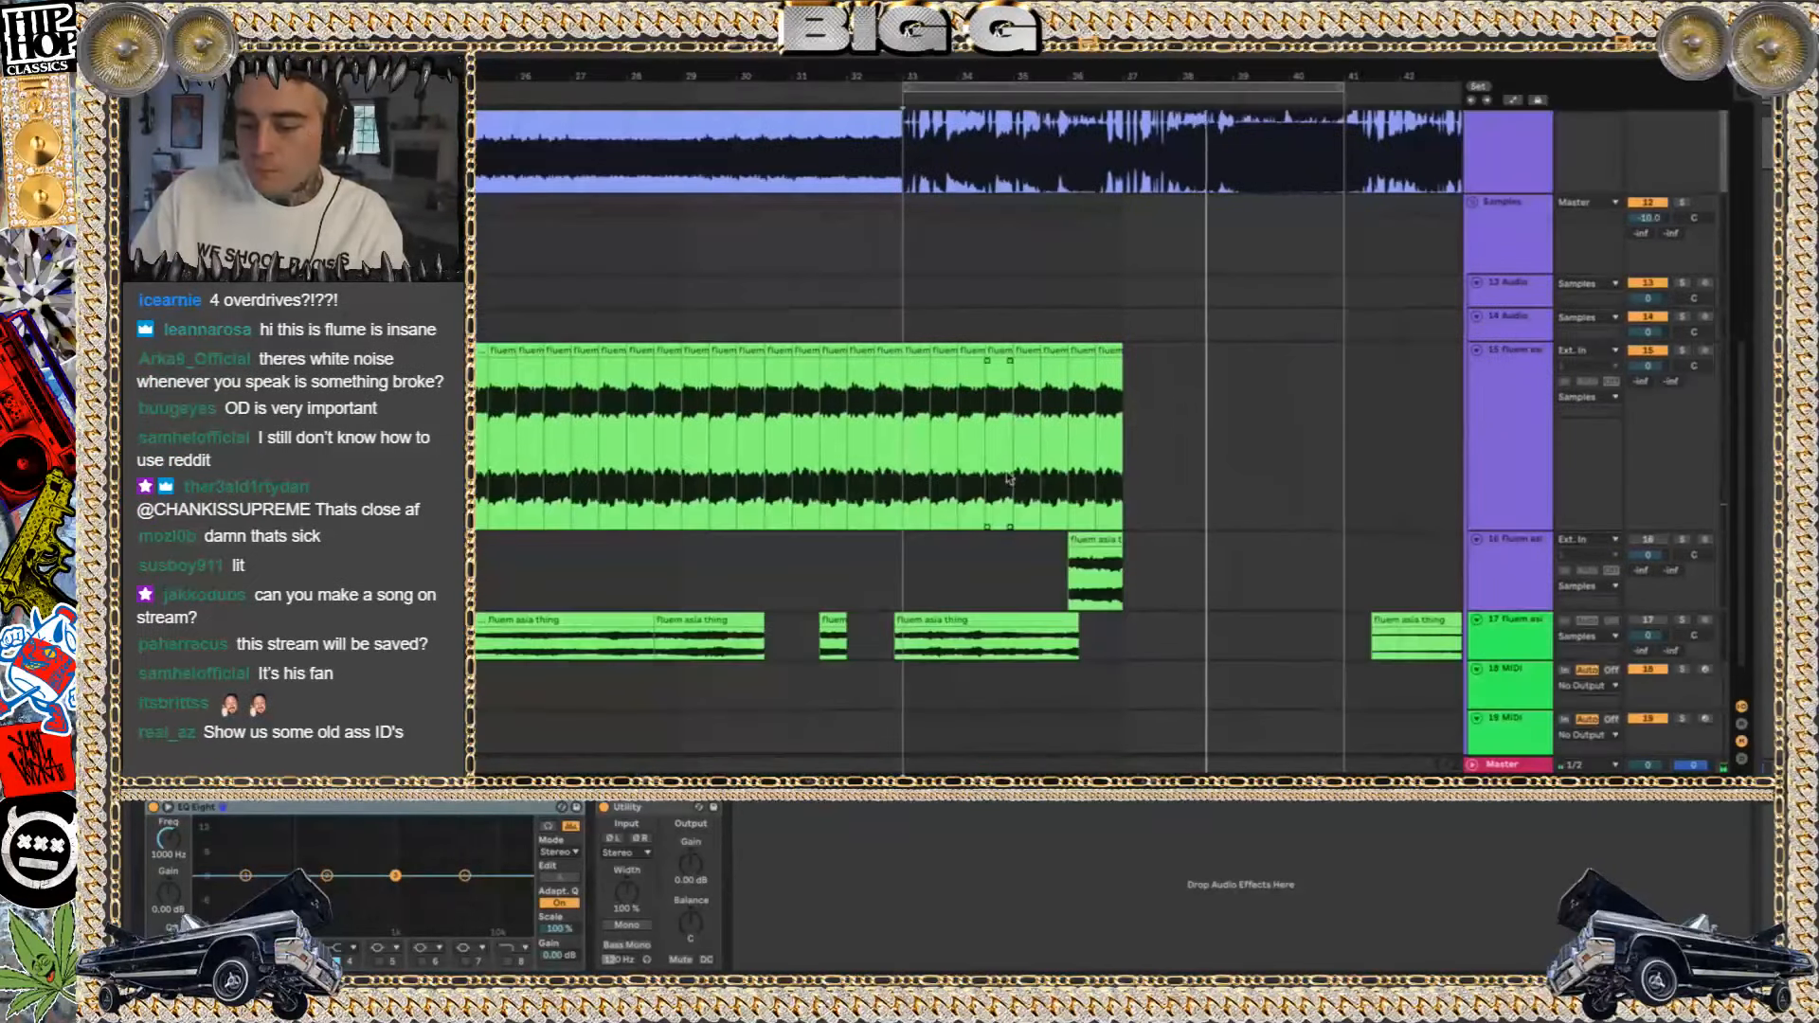
{"action": "scroll", "coordinate": [1012, 410], "scroll_direction": "down", "scroll_amount": 2}
{"action": "left_click", "coordinate": [993, 571]}
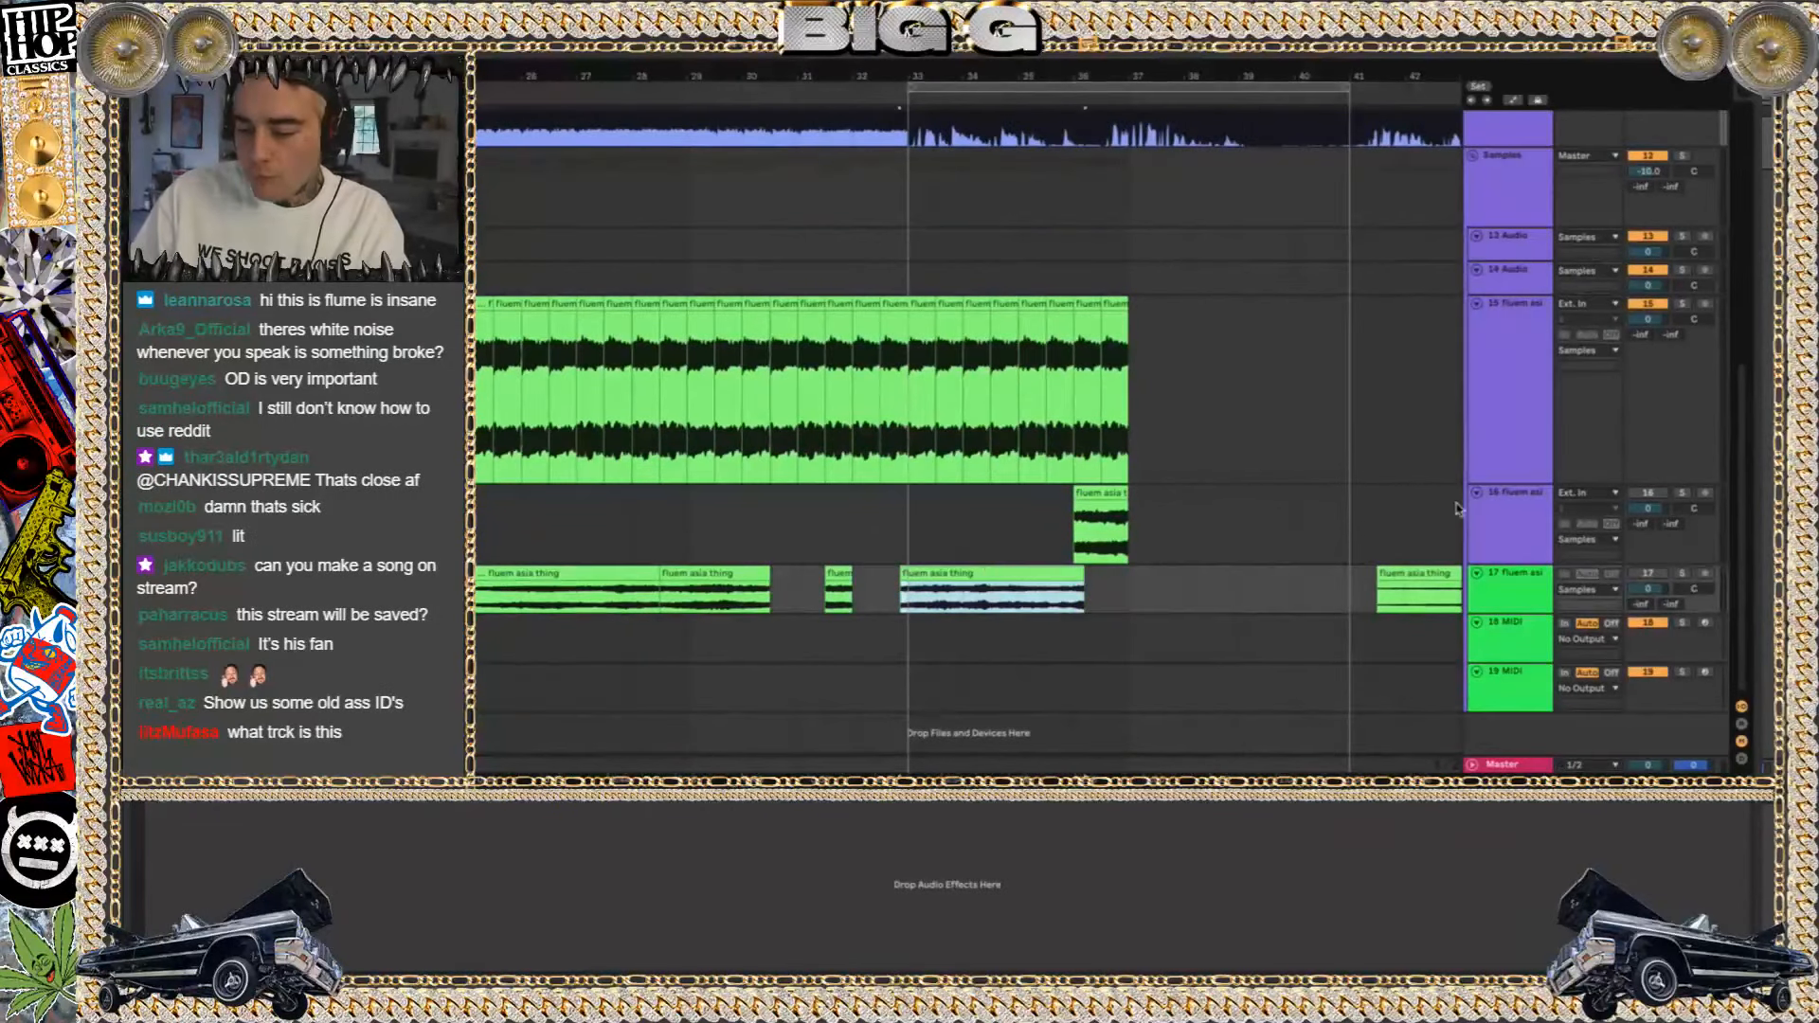
{"action": "left_click", "coordinate": [1683, 573]}
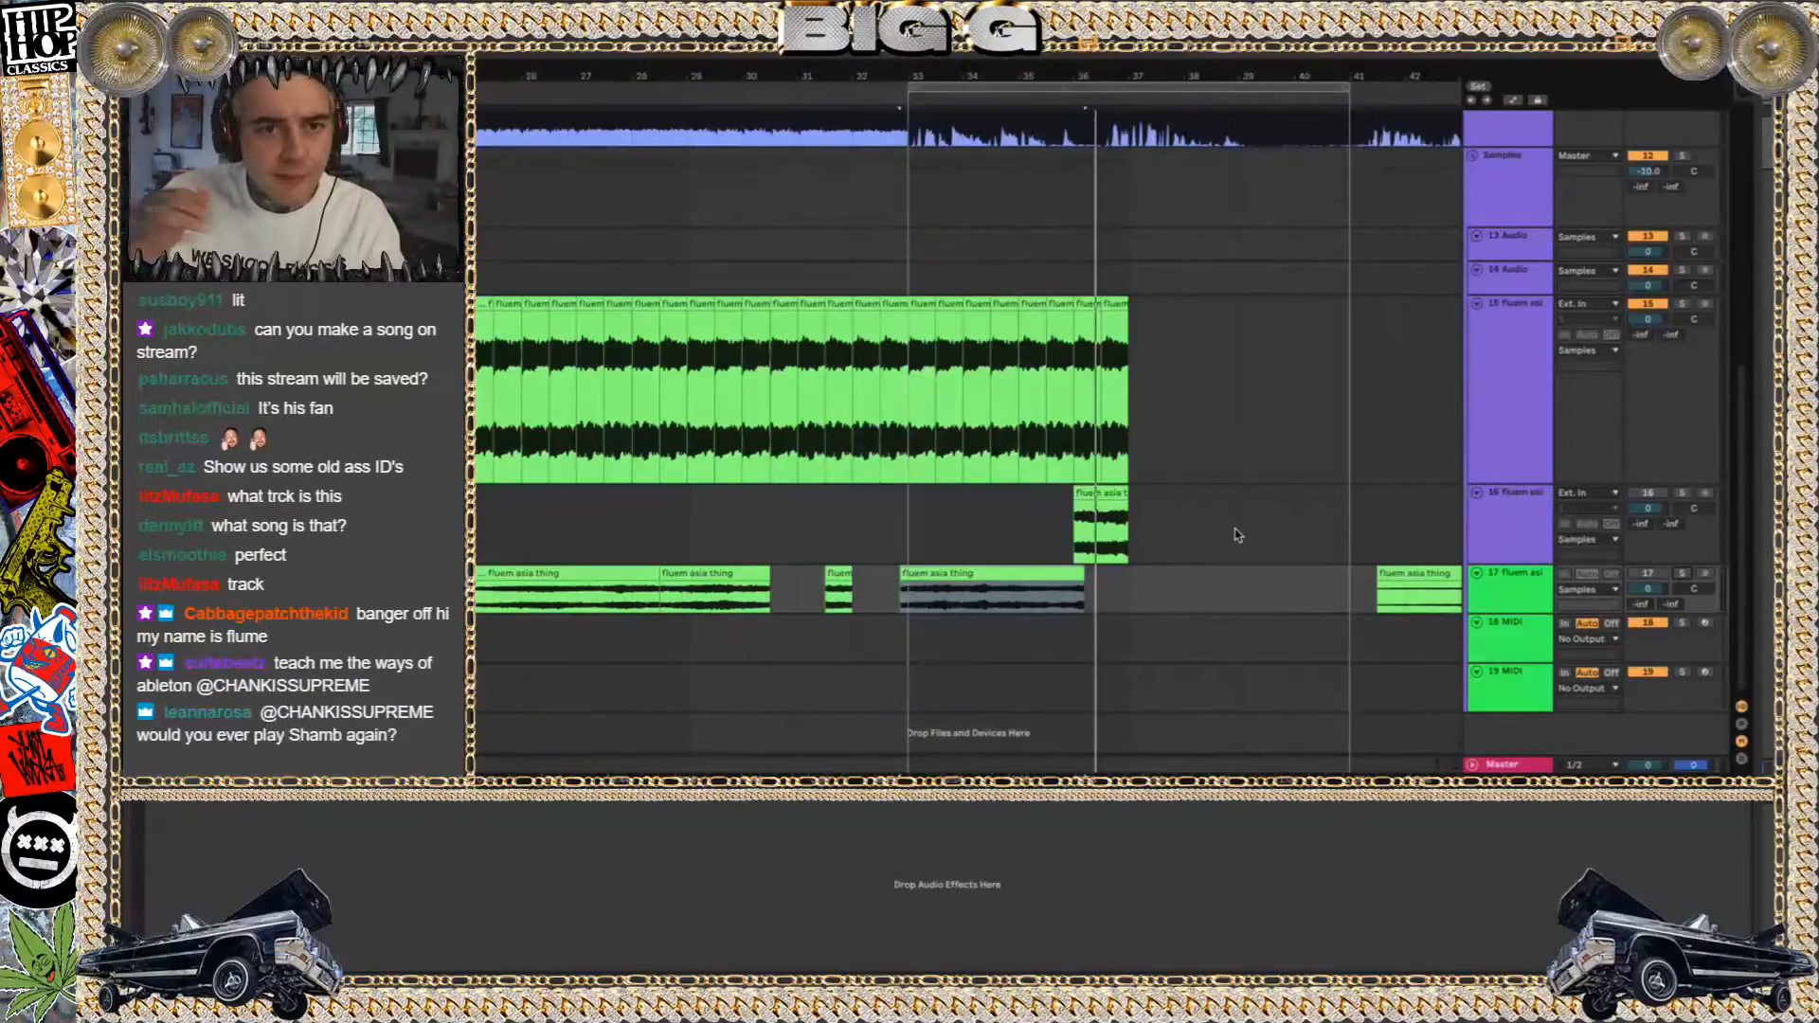
Open the set in the wallfuck Project folder without saving the changes to DAZE22
{"action": "key", "text": "super+Tab"}
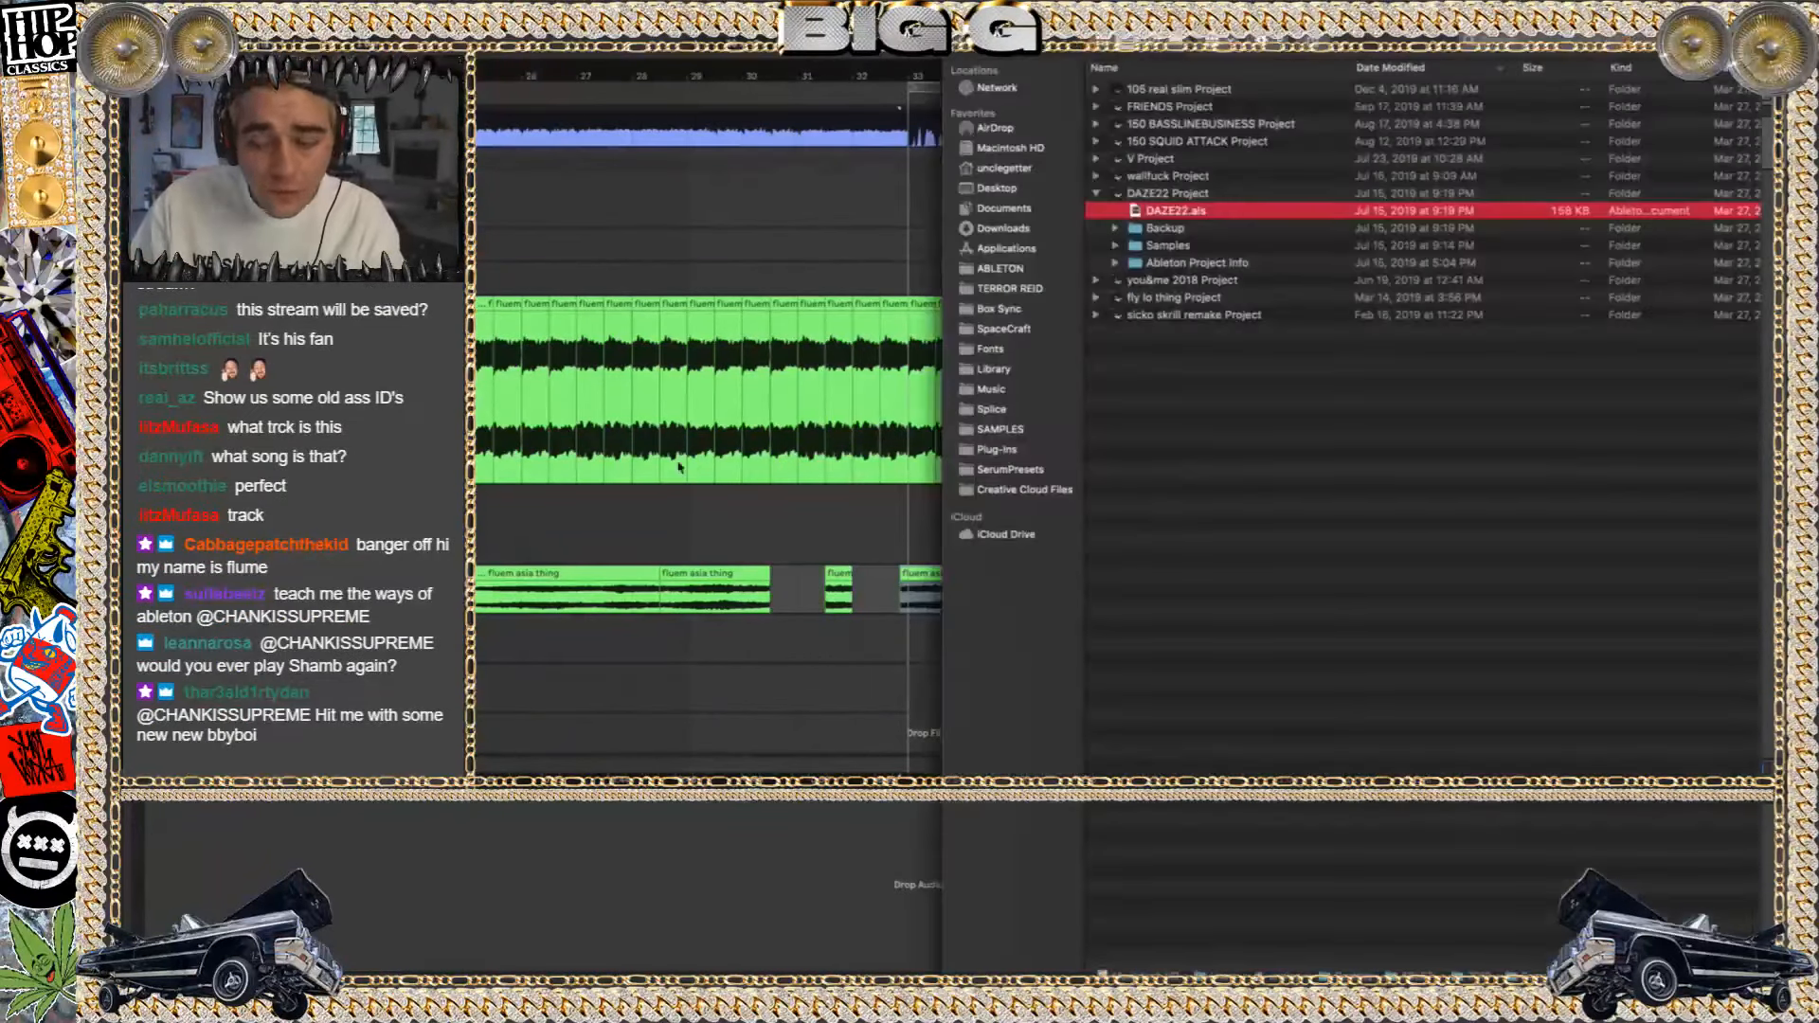
{"action": "left_click", "coordinate": [1095, 193]}
{"action": "left_click", "coordinate": [1095, 177]}
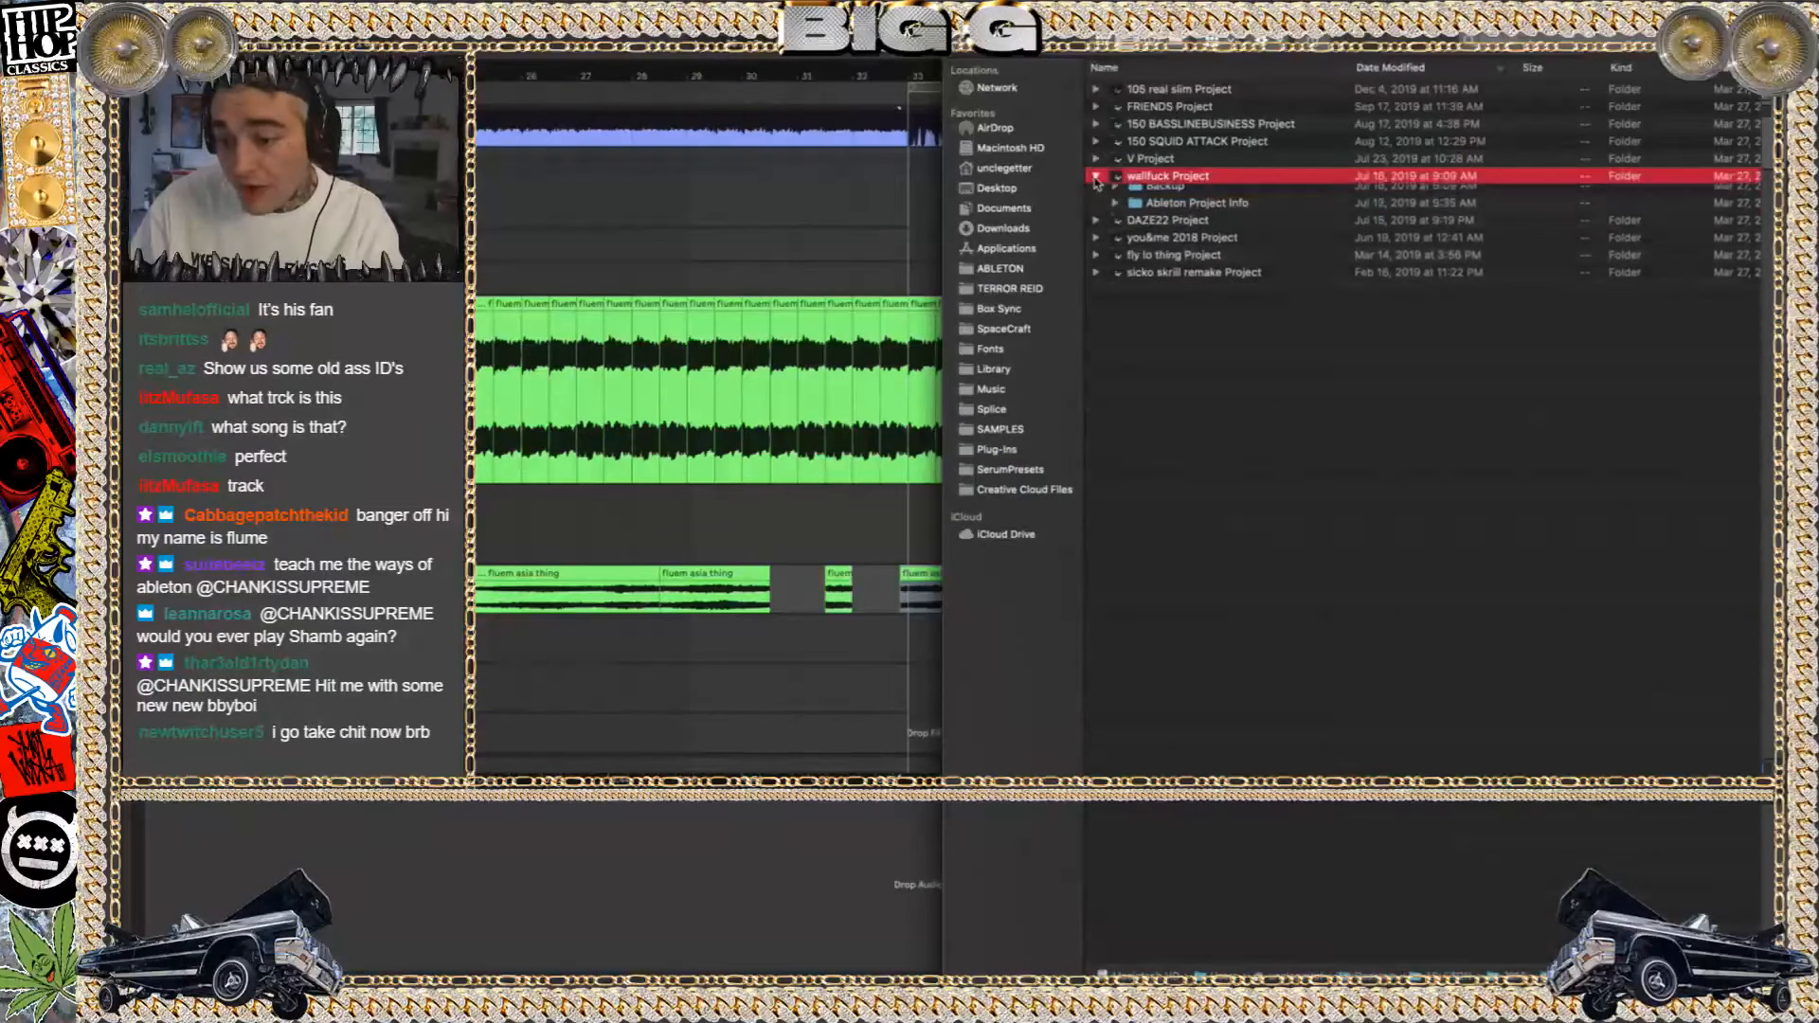
{"action": "double_click", "coordinate": [1188, 197]}
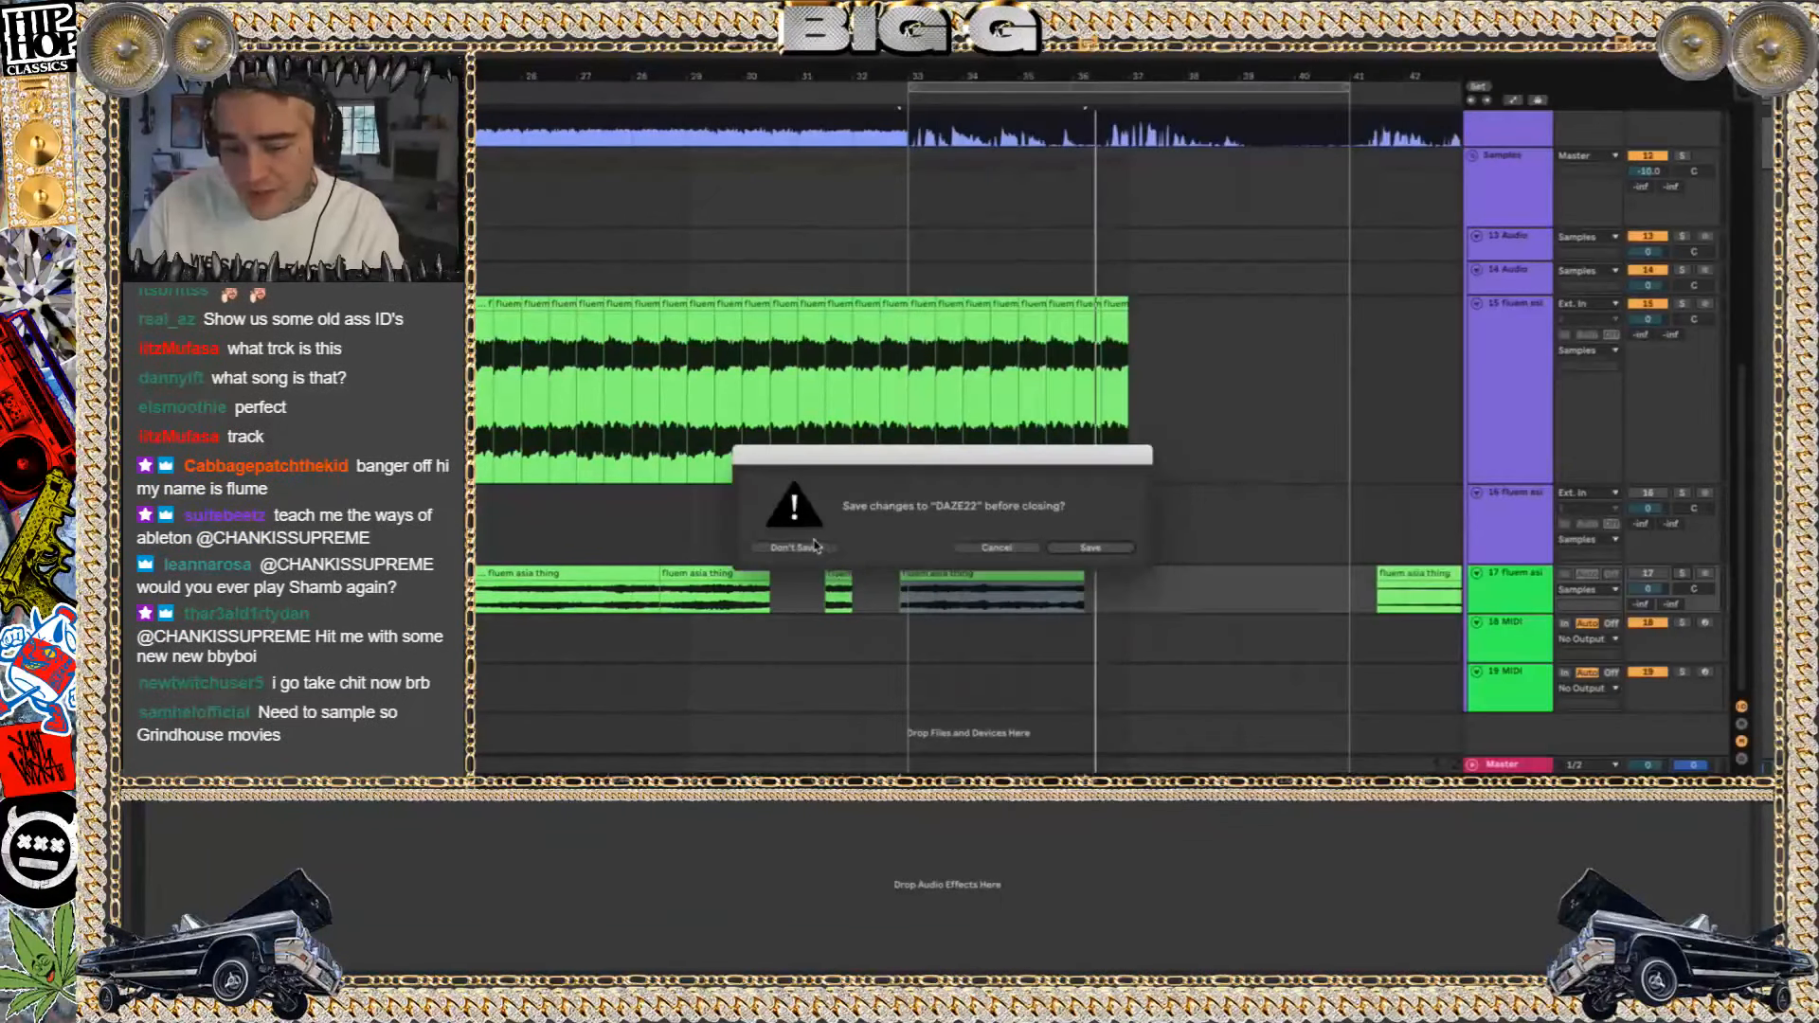
{"action": "left_click", "coordinate": [796, 547]}
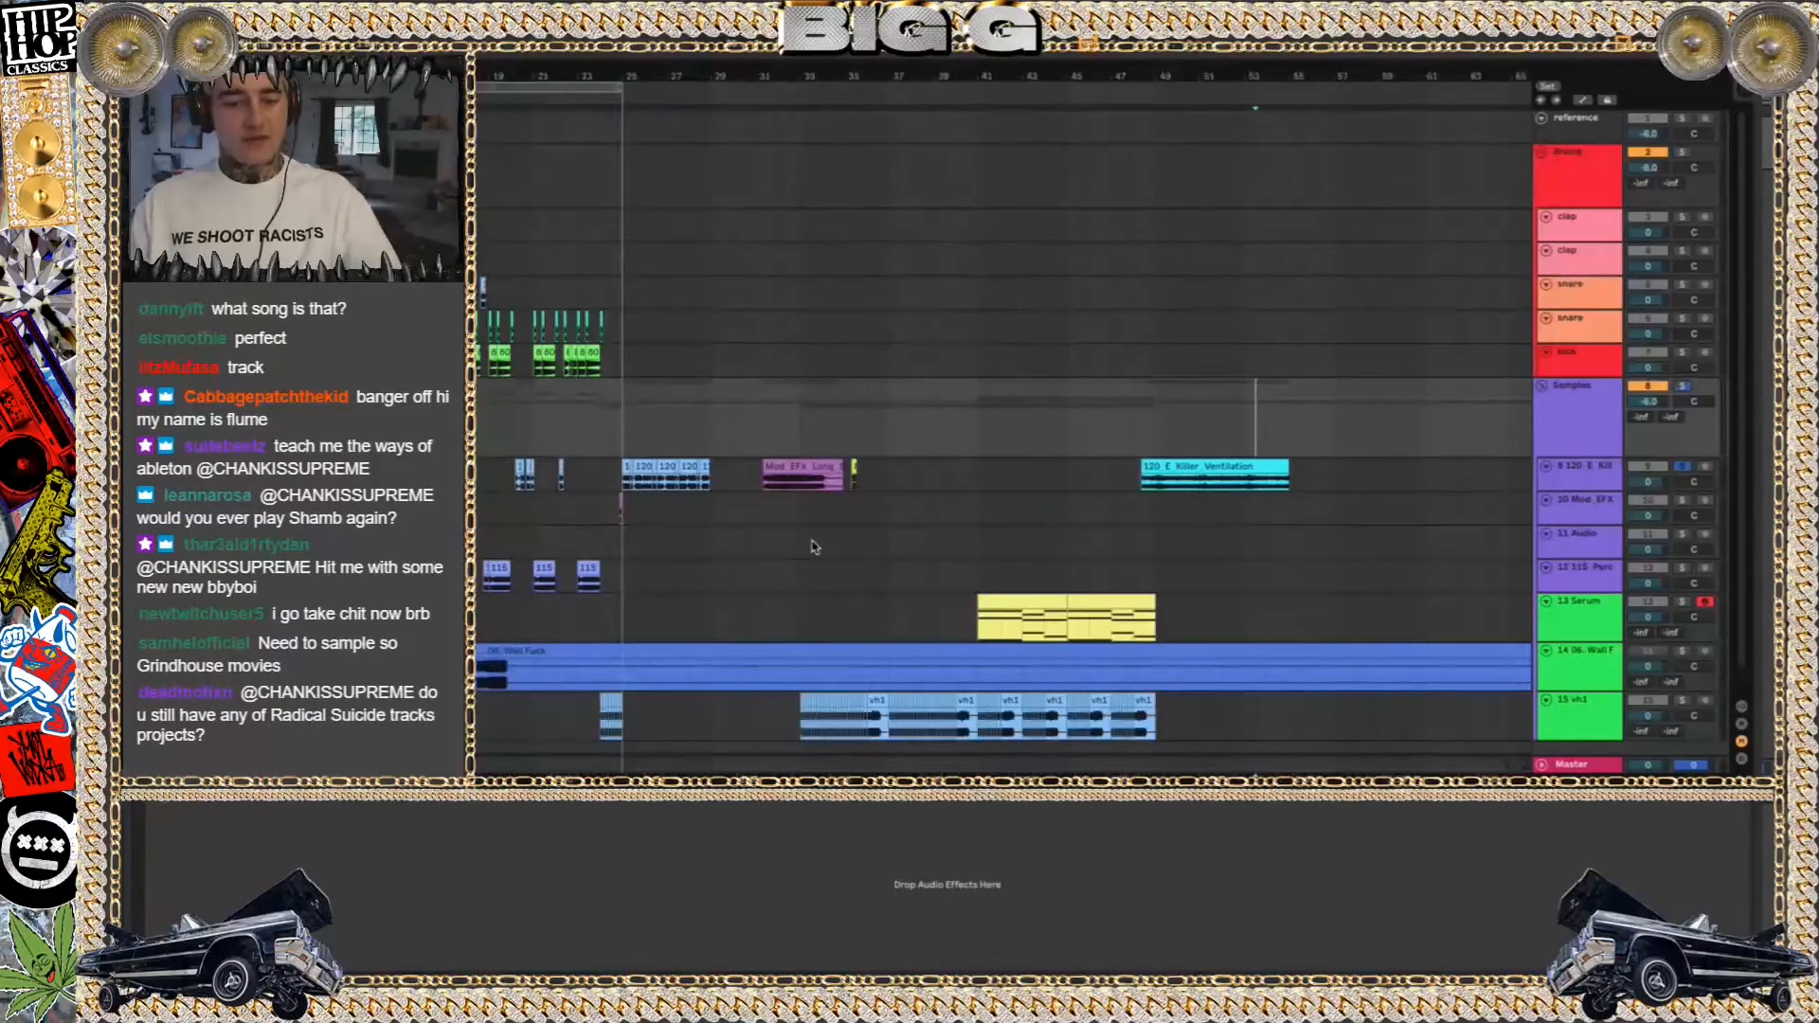
Switch the solo from track 9 to the vh1 track and play it from about bar 16
{"action": "scroll", "coordinate": [528, 528], "scroll_direction": "down", "scroll_amount": 1}
{"action": "scroll", "coordinate": [529, 528], "scroll_direction": "left", "scroll_amount": 10}
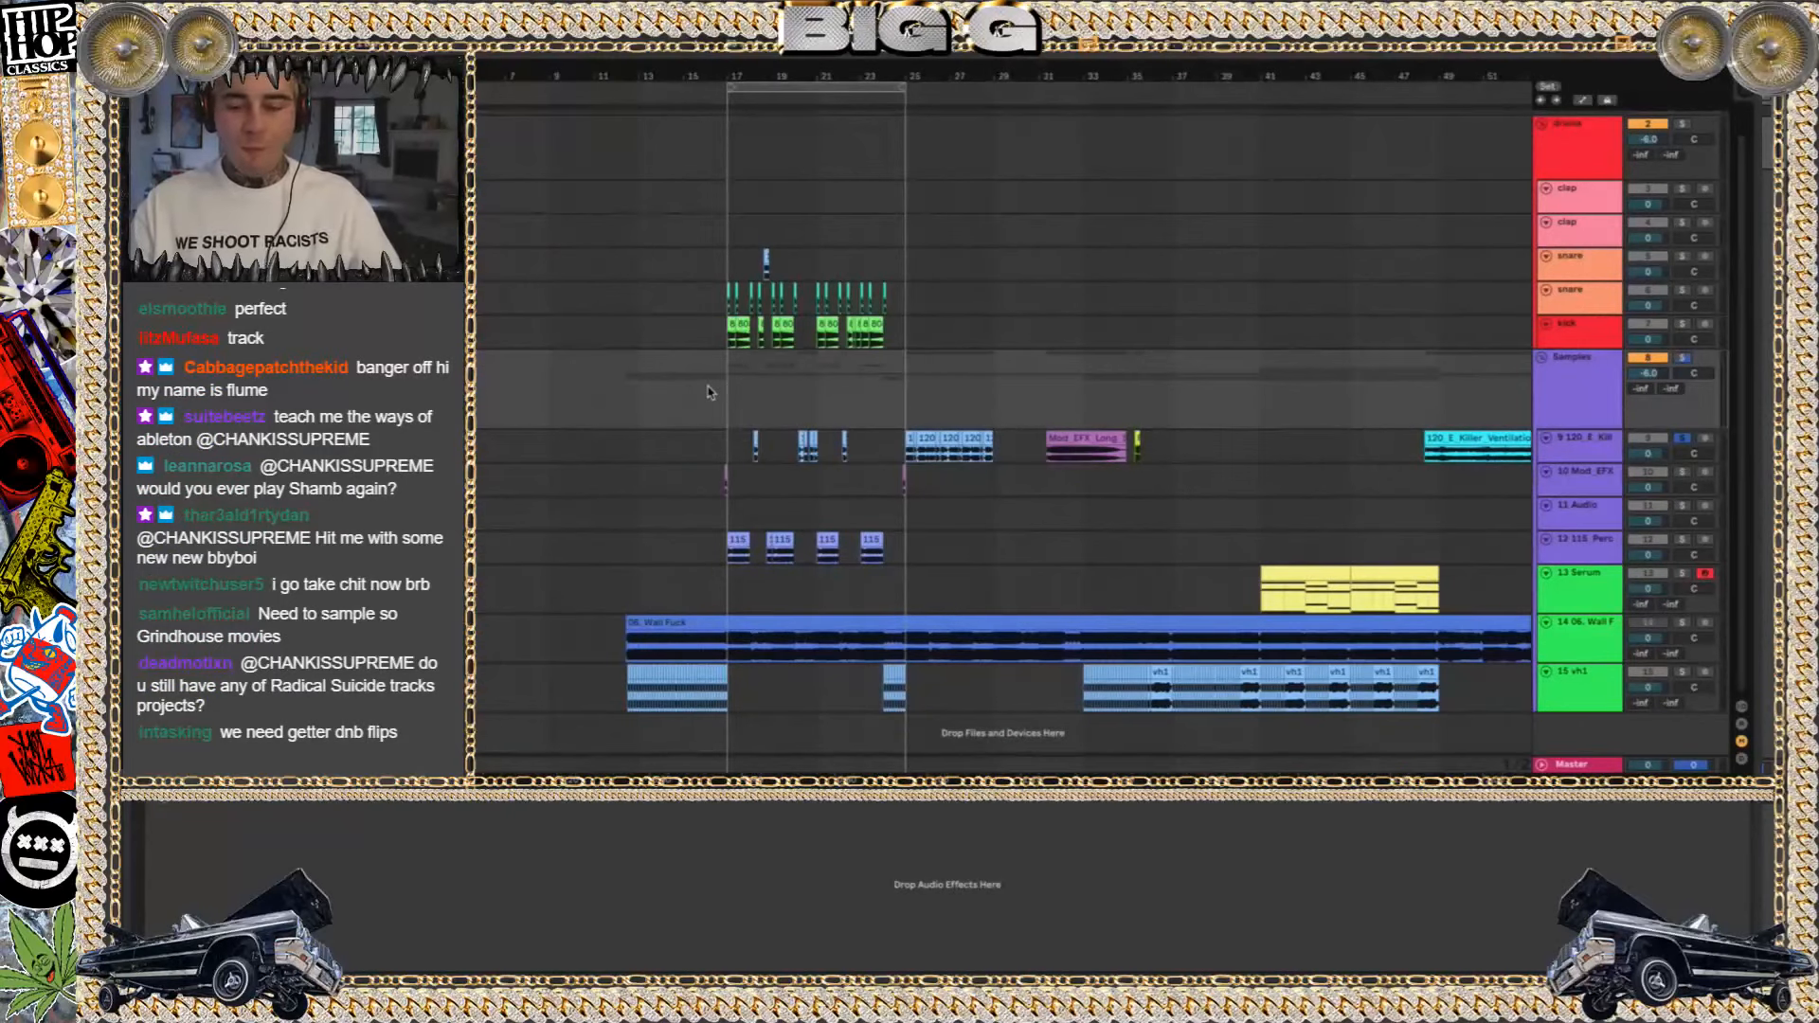
{"action": "scroll", "coordinate": [665, 409], "scroll_direction": "up", "scroll_amount": 5}
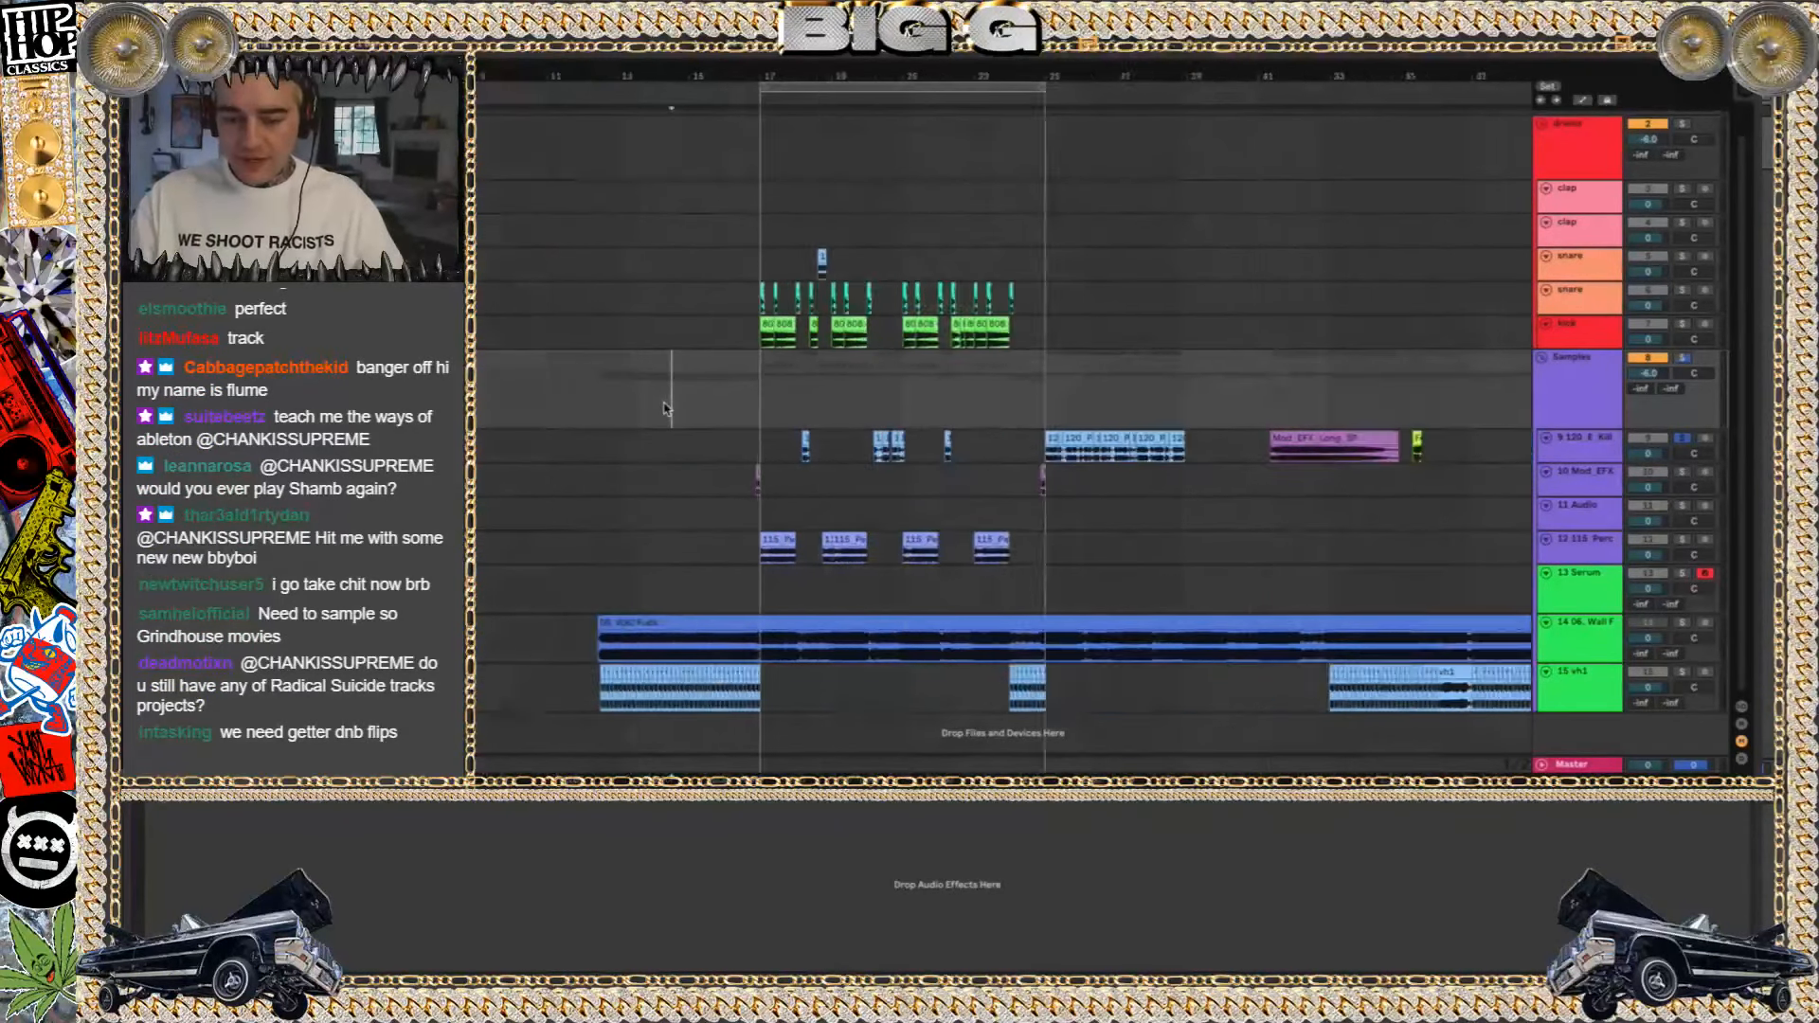
{"action": "key", "text": "space"}
{"action": "left_click", "coordinate": [1683, 439]}
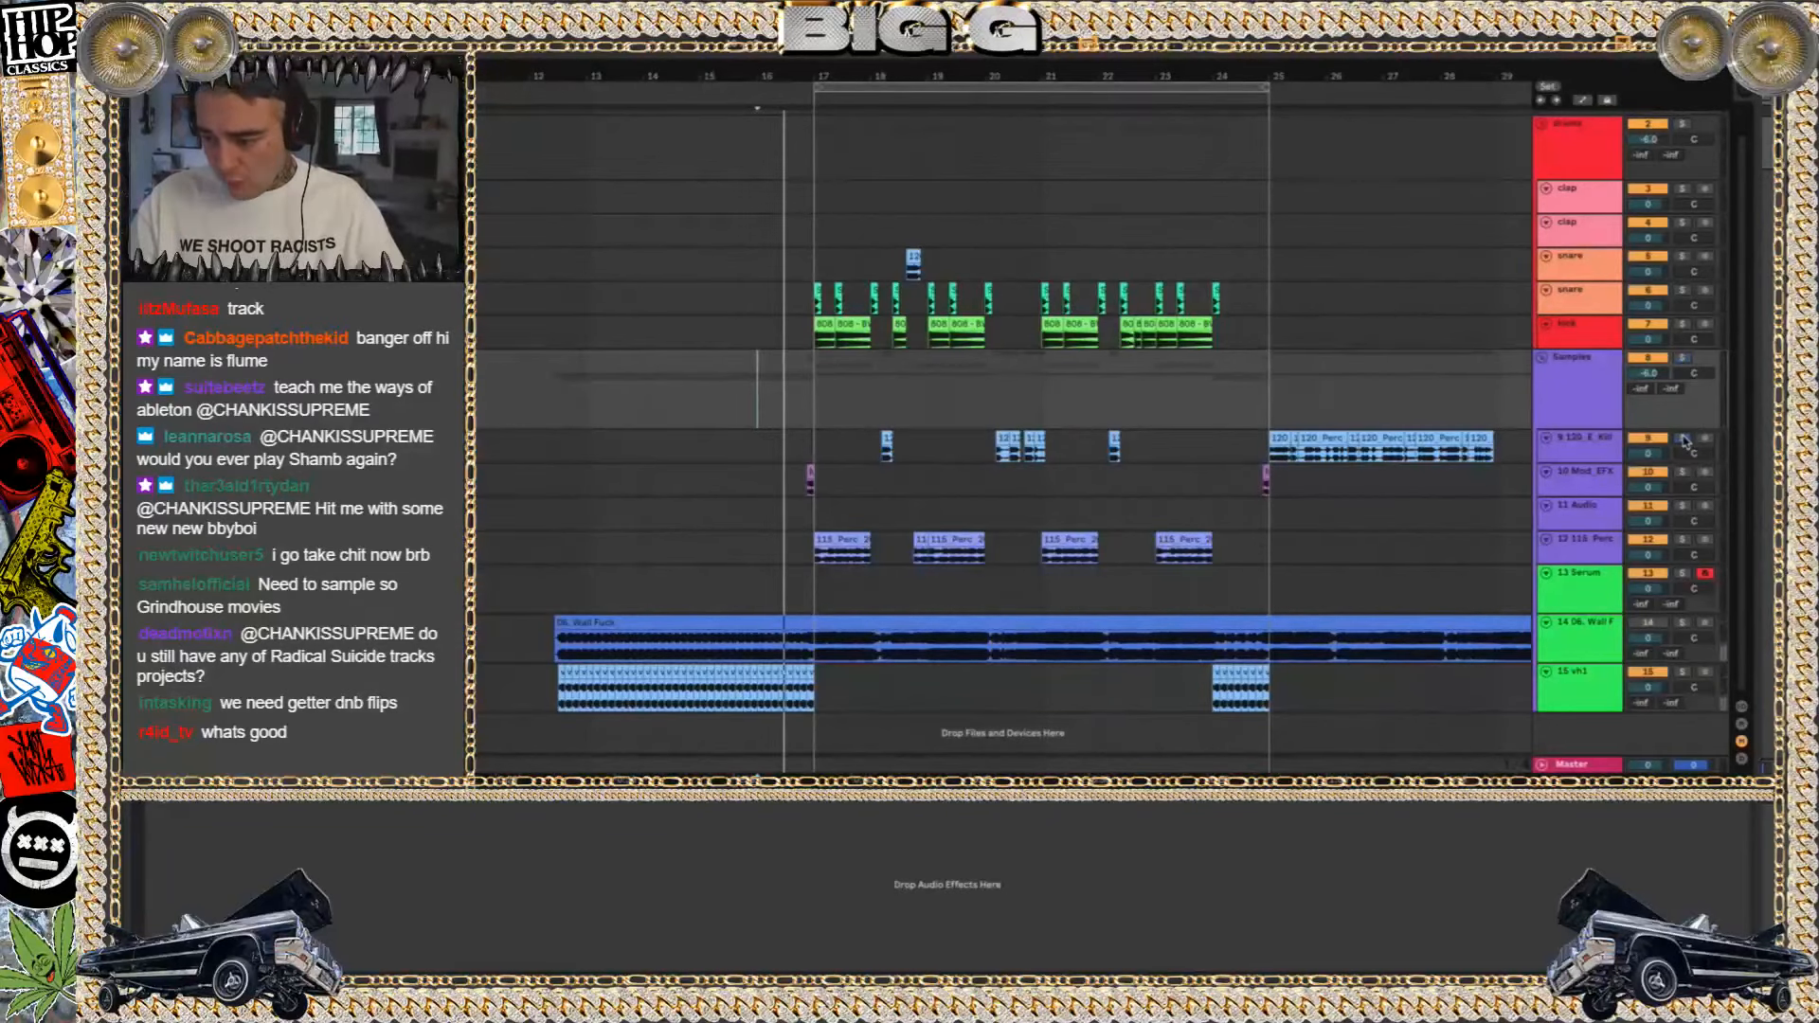
{"action": "left_click", "coordinate": [1684, 672]}
{"action": "key", "text": "space"}
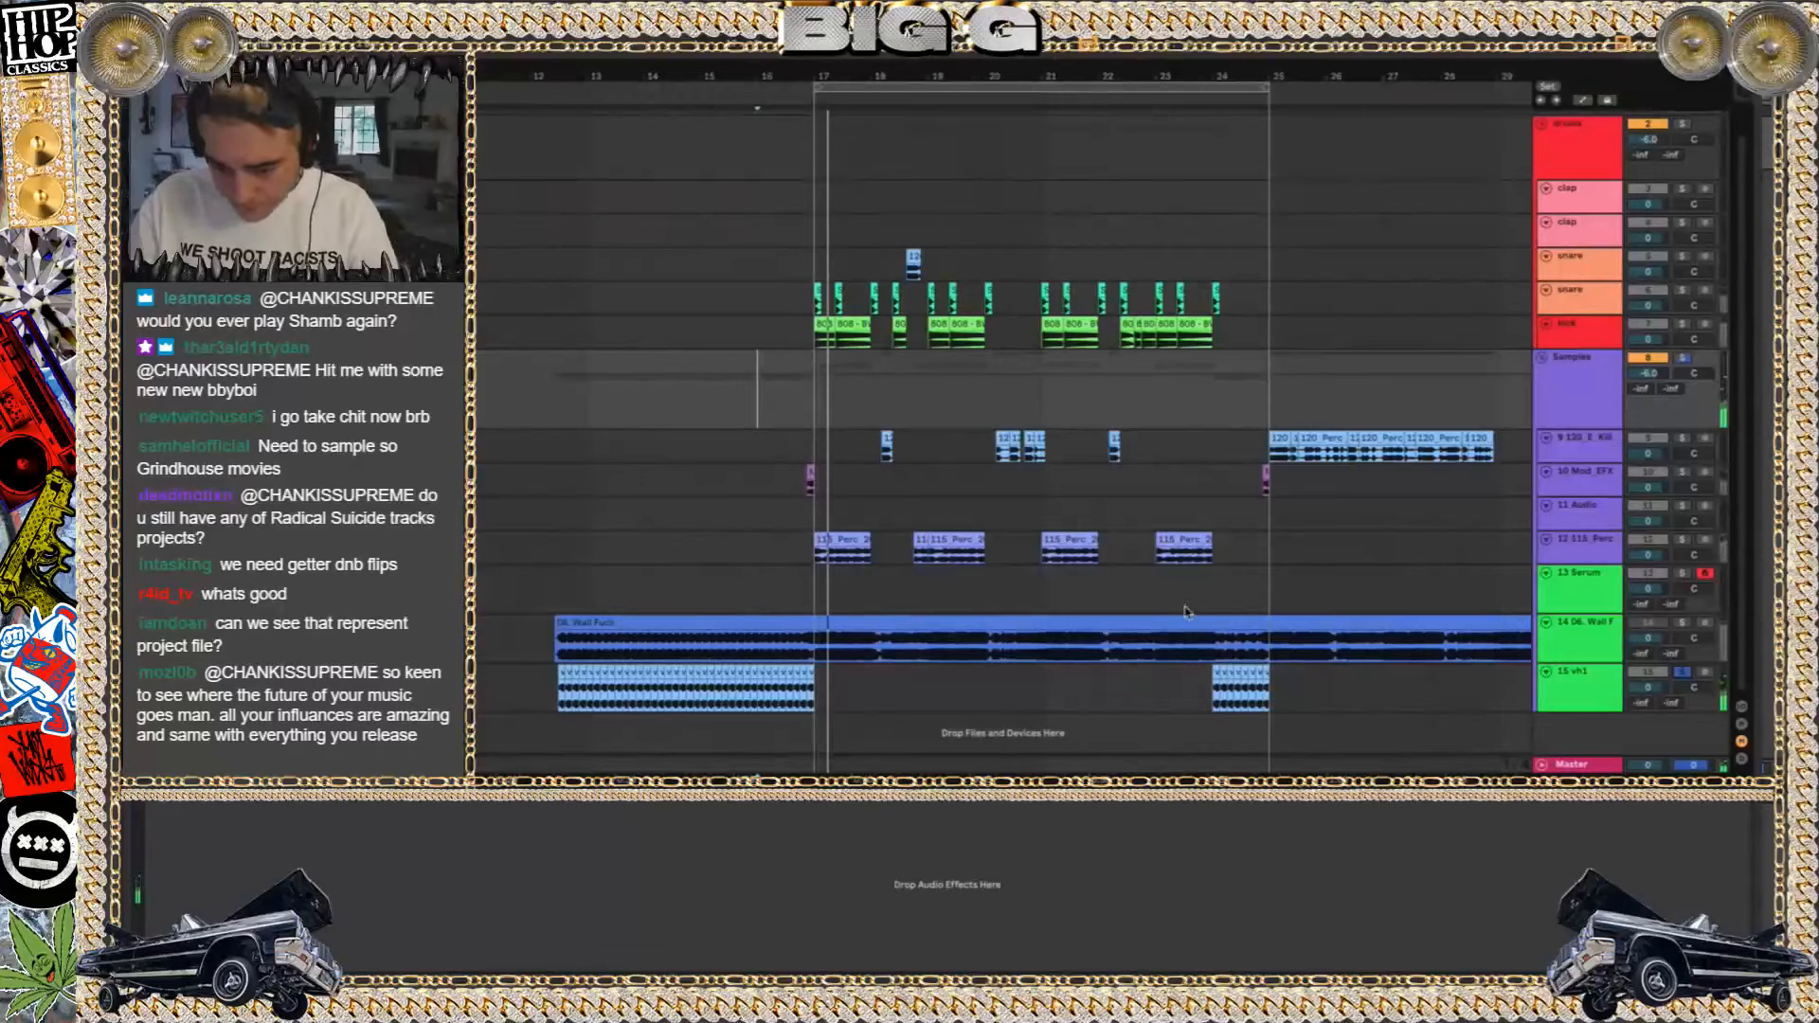
Copy the first vh1 chop, before bar 13, onto a new audio track below the vh1 track
{"action": "left_click", "coordinate": [564, 671]}
{"action": "scroll", "coordinate": [565, 672], "scroll_direction": "down", "scroll_amount": 2}
{"action": "scroll", "coordinate": [566, 673], "scroll_direction": "up", "scroll_amount": 10}
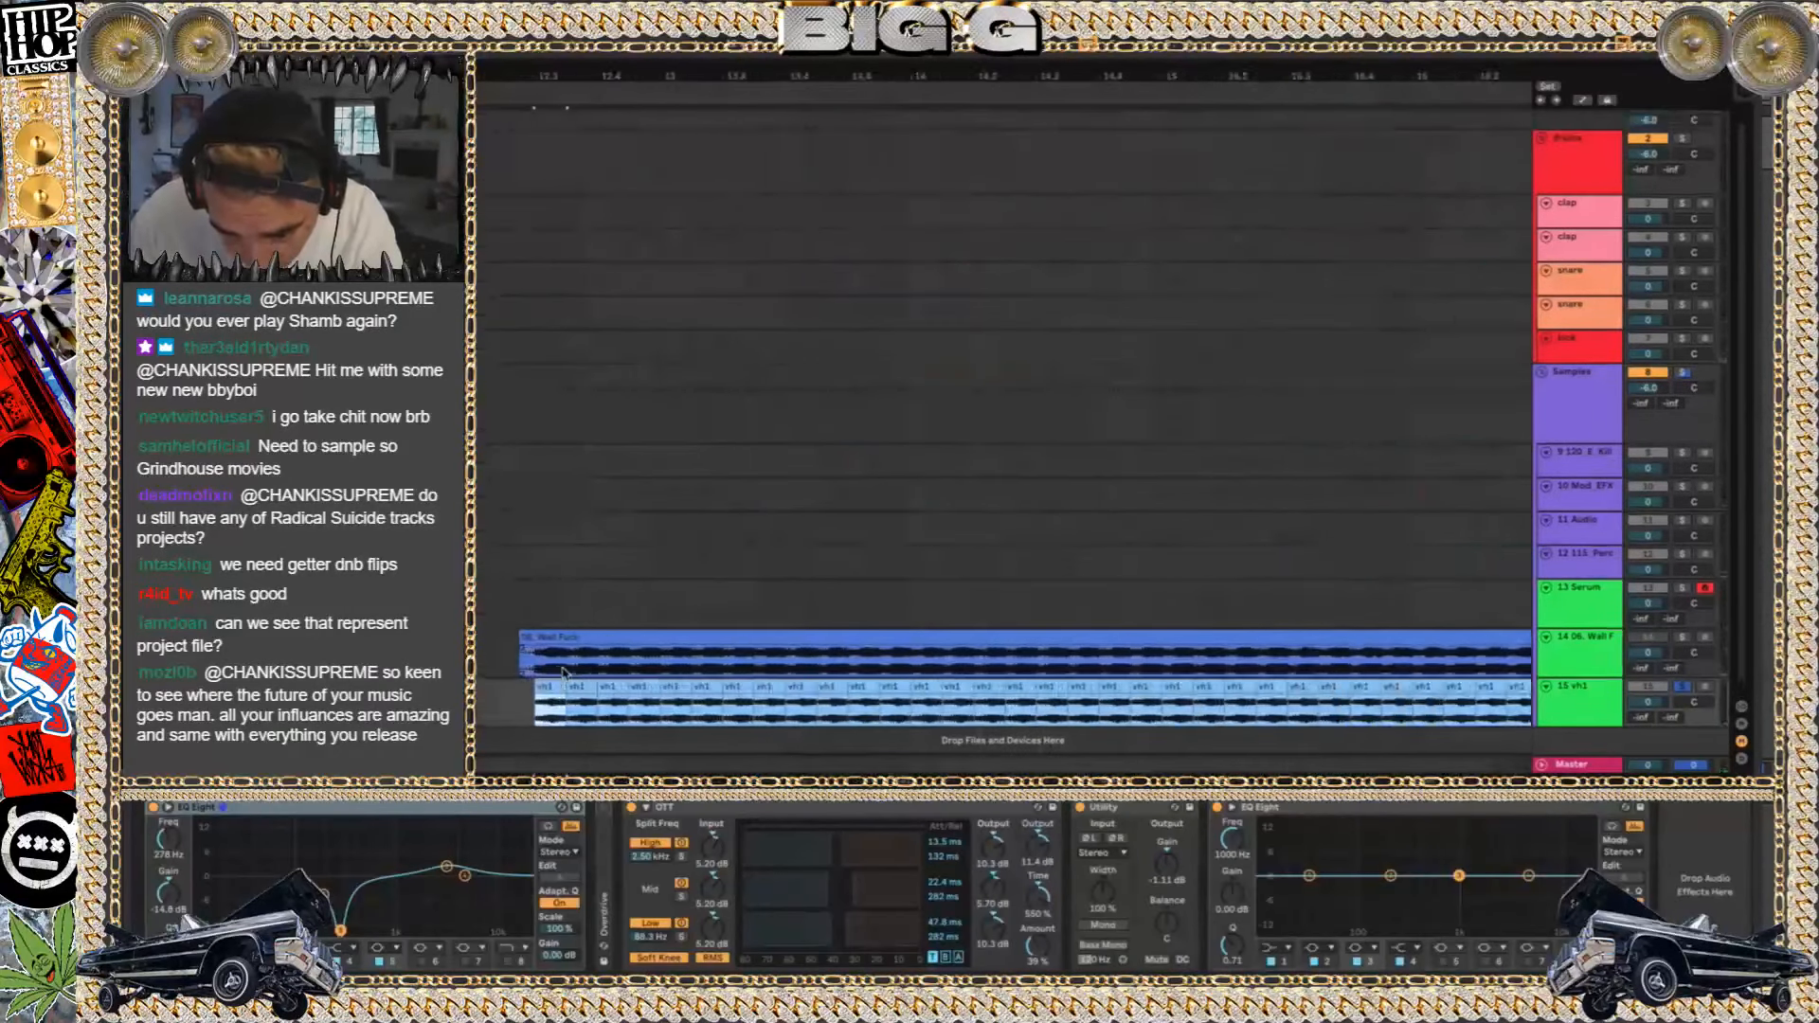
{"action": "key", "text": "ctrl+t"}
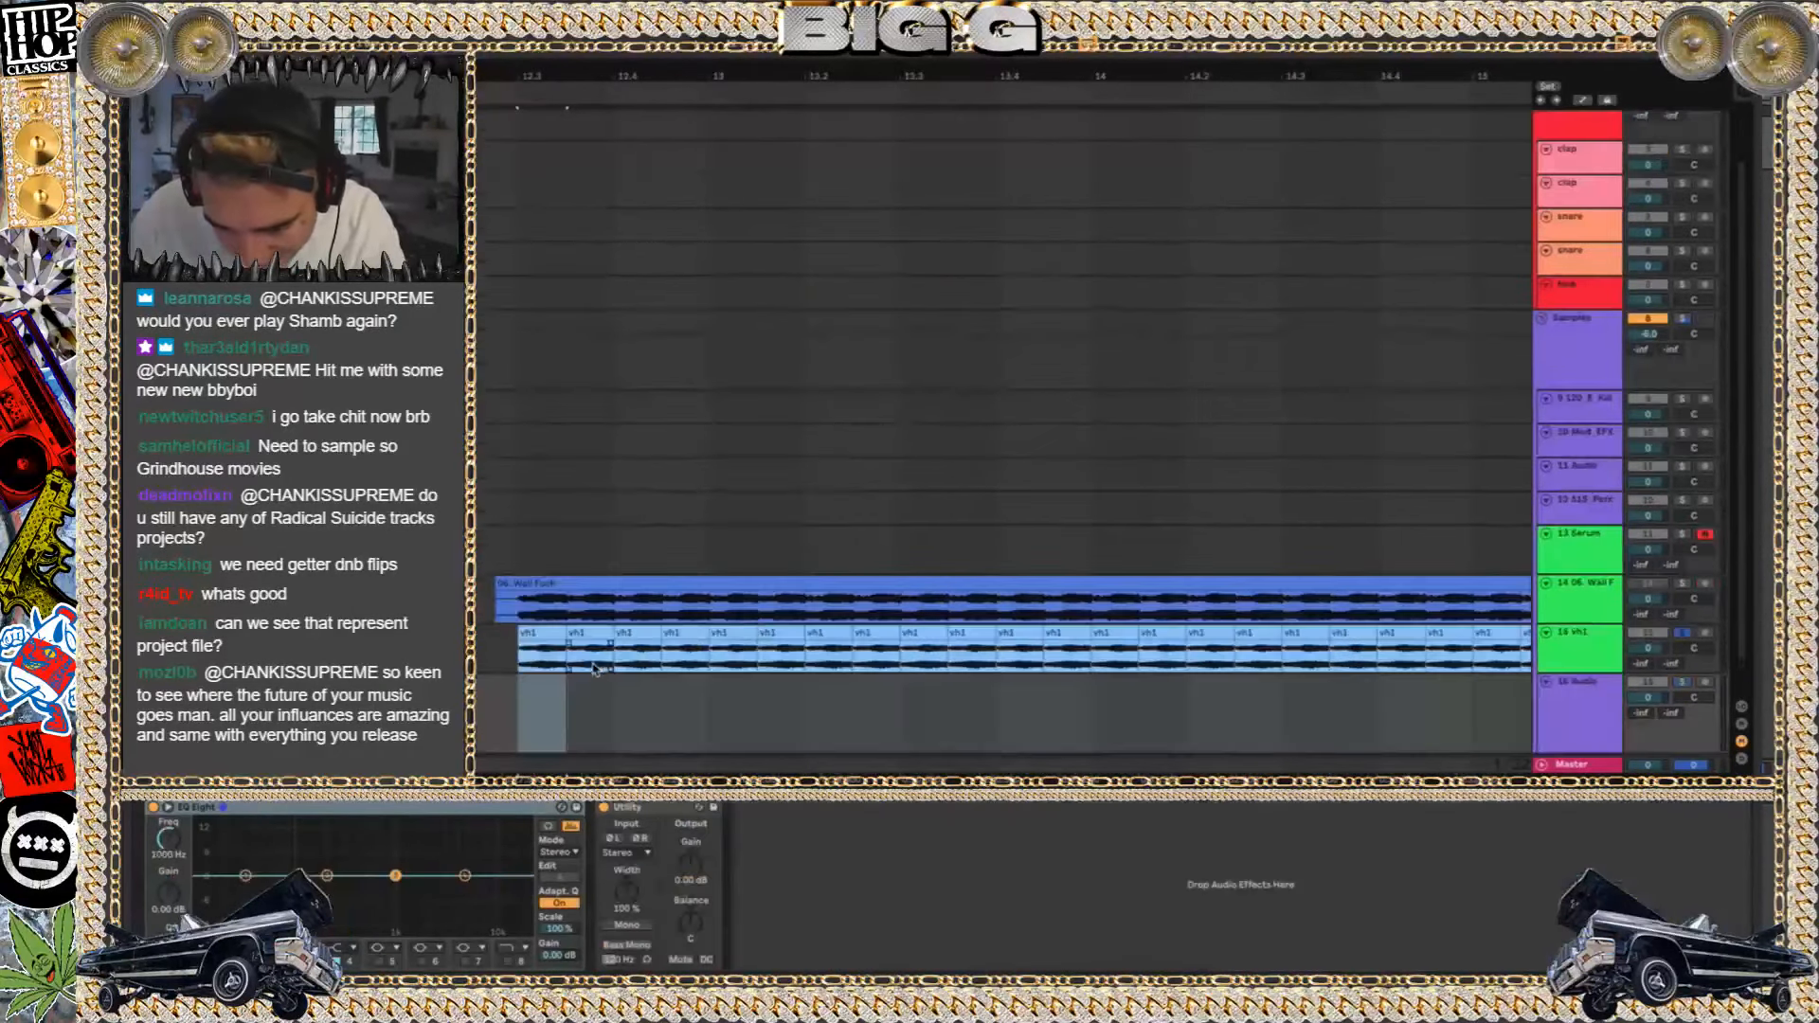
{"action": "left_click_drag", "start_coordinate": [542, 635], "coordinate": [537, 706]}
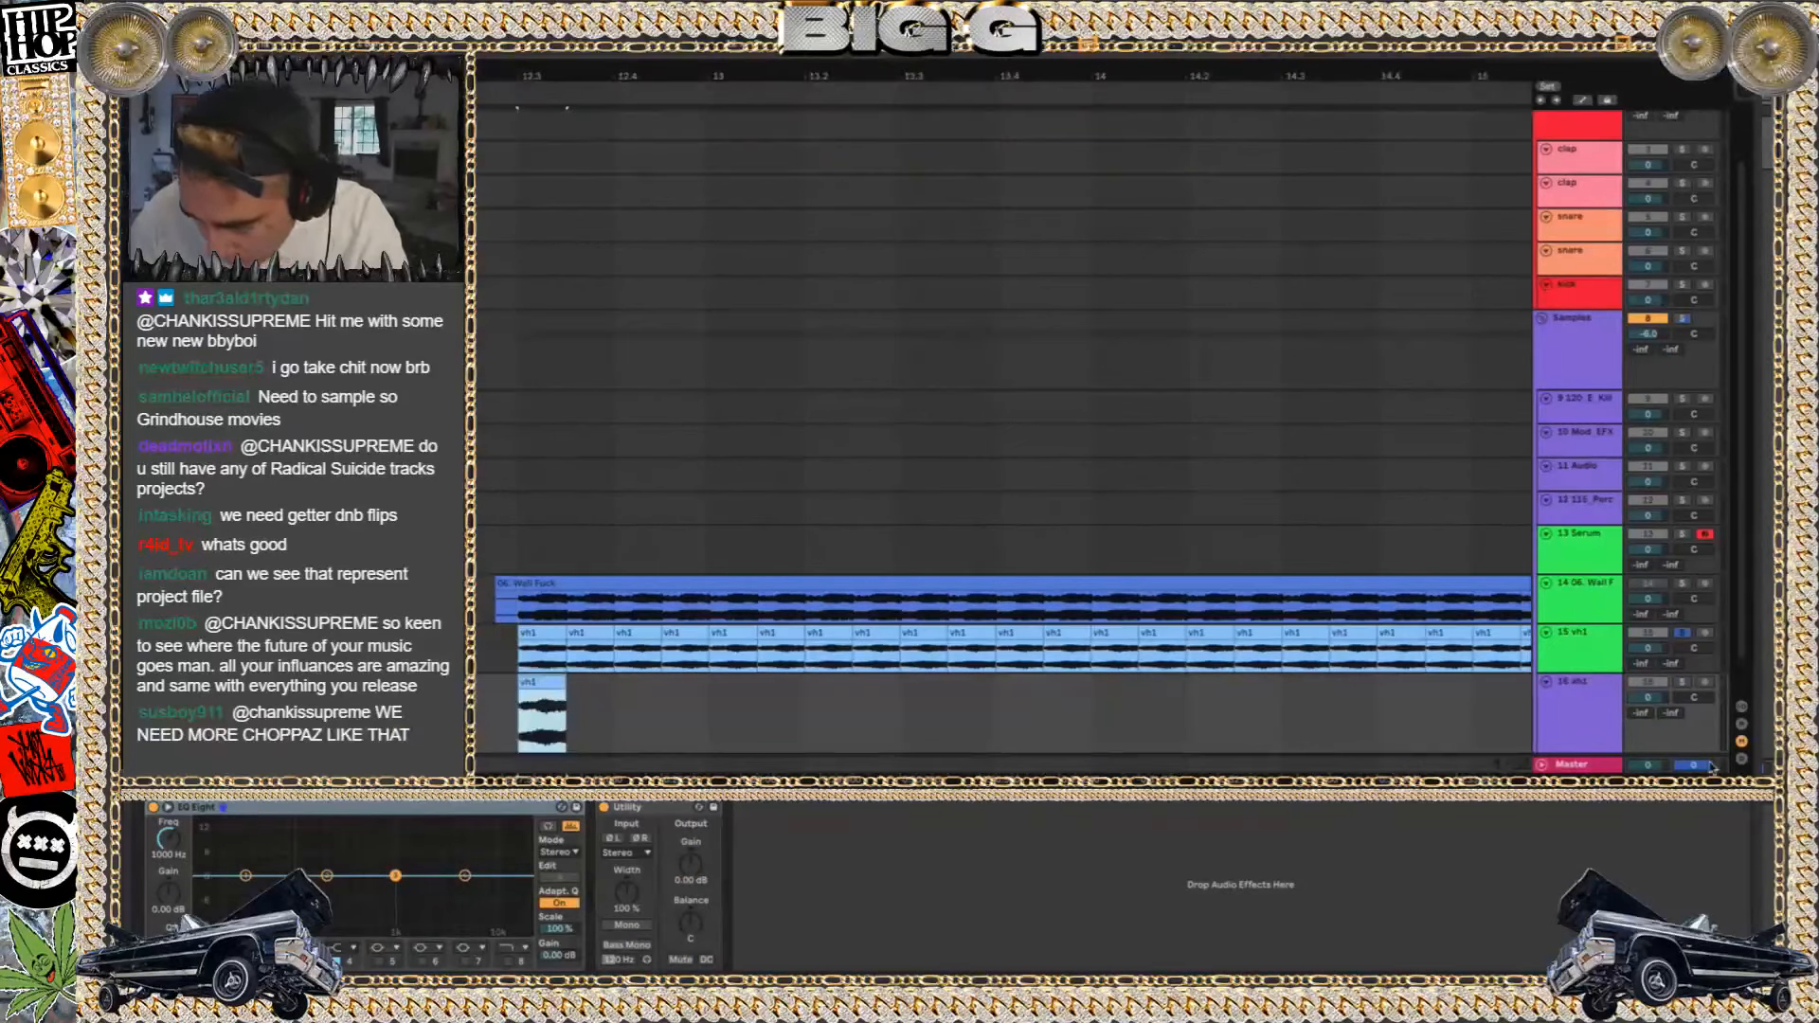
Solo the copied vh1 clip's track and extend the clip to about bar 16.5 while playing the uncut sample
{"action": "left_click", "coordinate": [1684, 682]}
{"action": "key", "text": "space"}
{"action": "key", "text": "space"}
{"action": "left_click_drag", "start_coordinate": [566, 683], "coordinate": [1338, 769]}
{"action": "key", "text": "space"}
{"action": "scroll", "coordinate": [1042, 671], "scroll_direction": "down", "scroll_amount": 4}
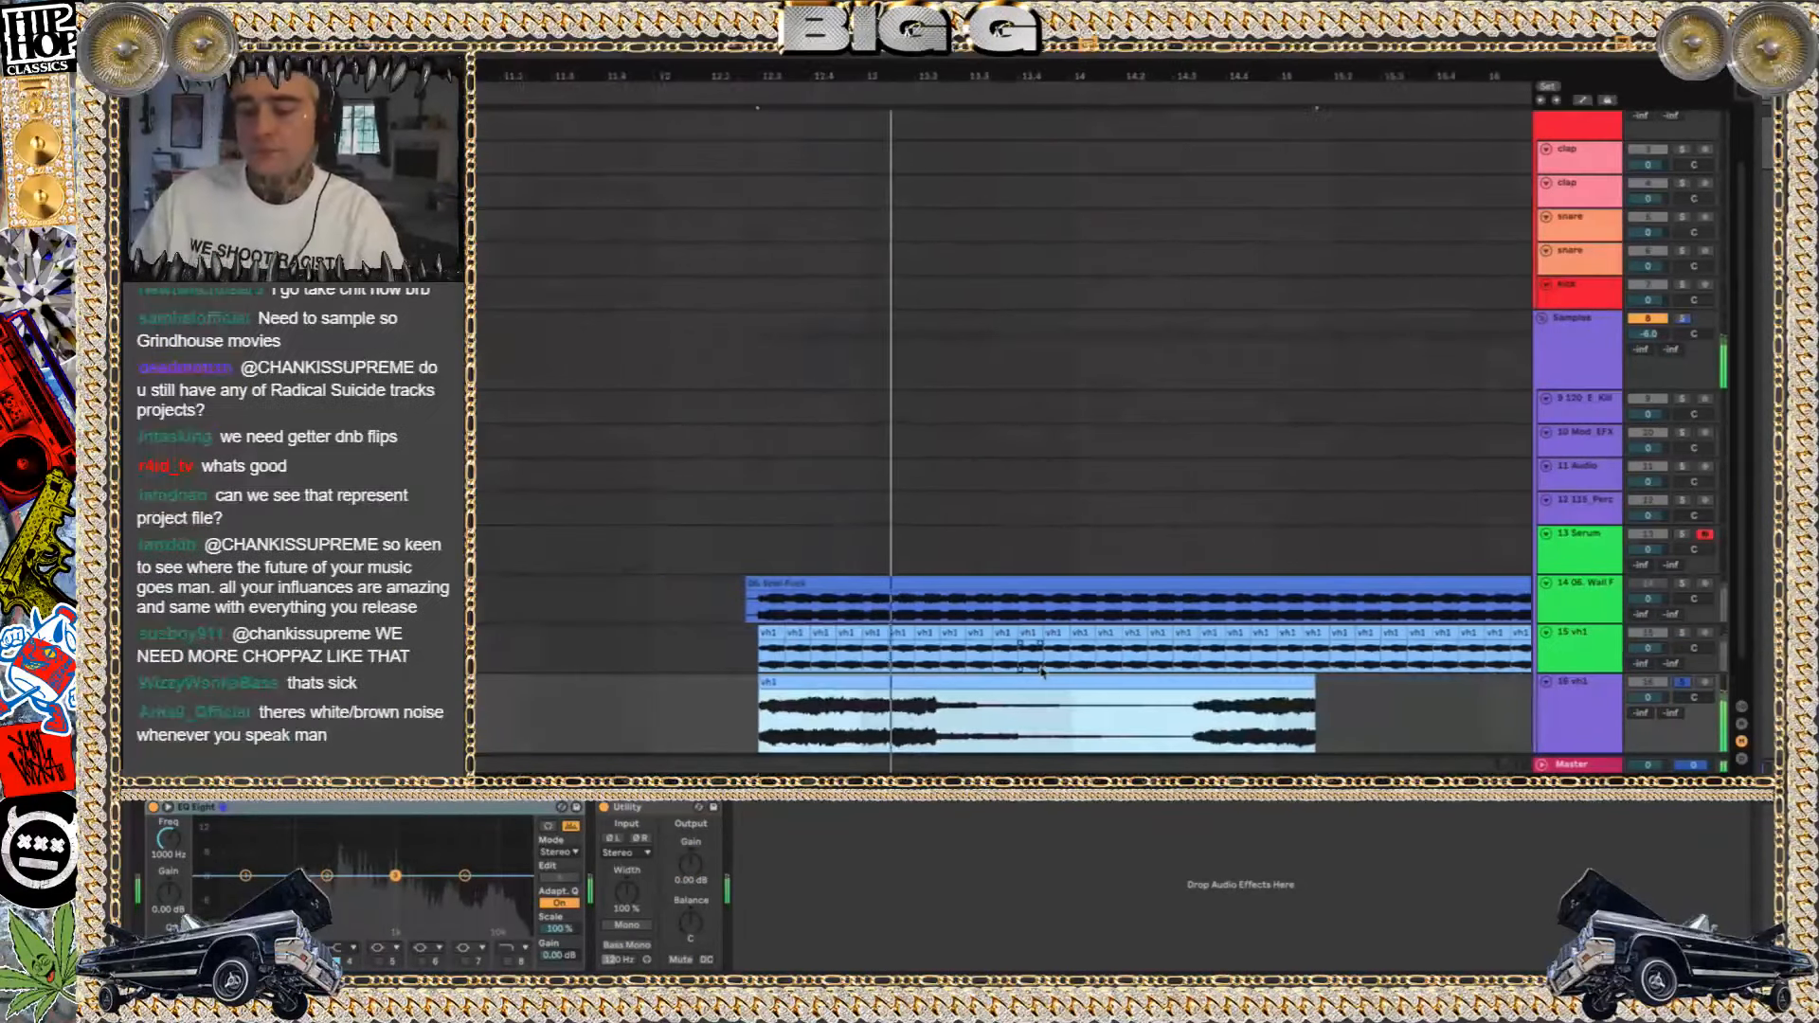
{"action": "scroll", "coordinate": [1042, 671], "scroll_direction": "down", "scroll_amount": 1}
{"action": "left_click_drag", "start_coordinate": [1166, 688], "coordinate": [1365, 692]}
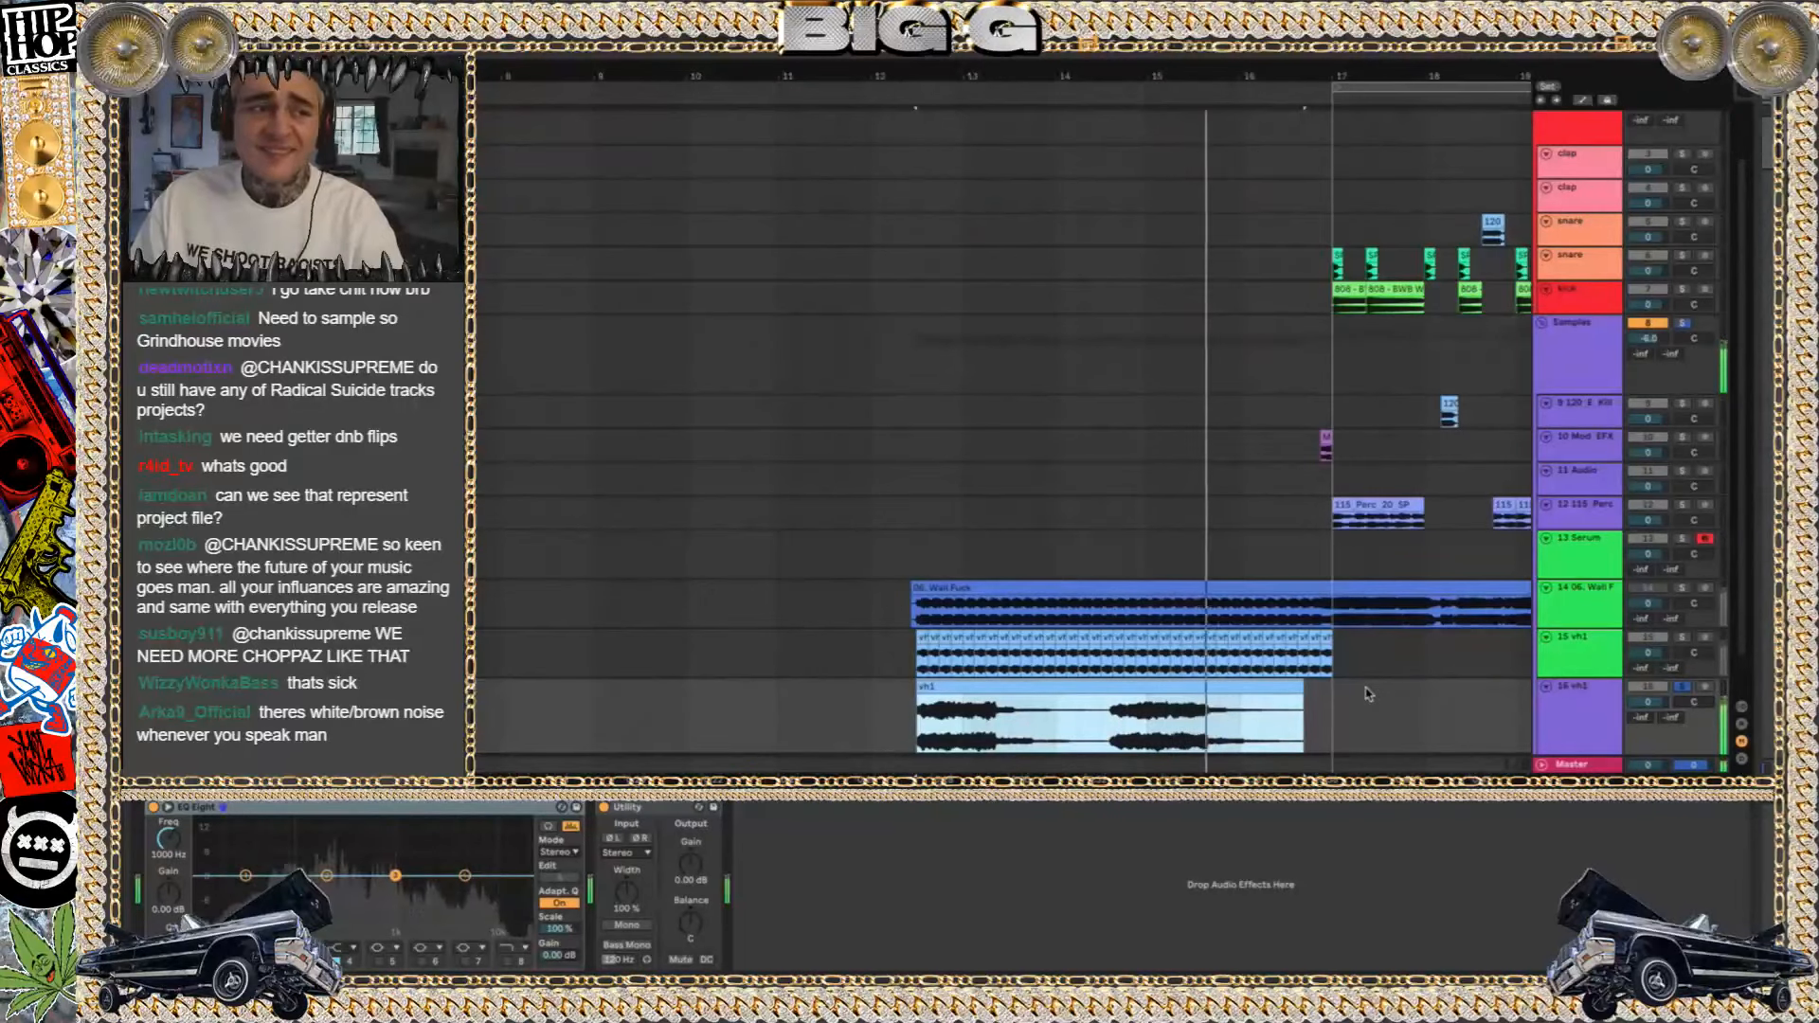
Undo the extensions of the copied vh1 clip and delete its temporary track
{"action": "key", "text": "ctrl+z"}
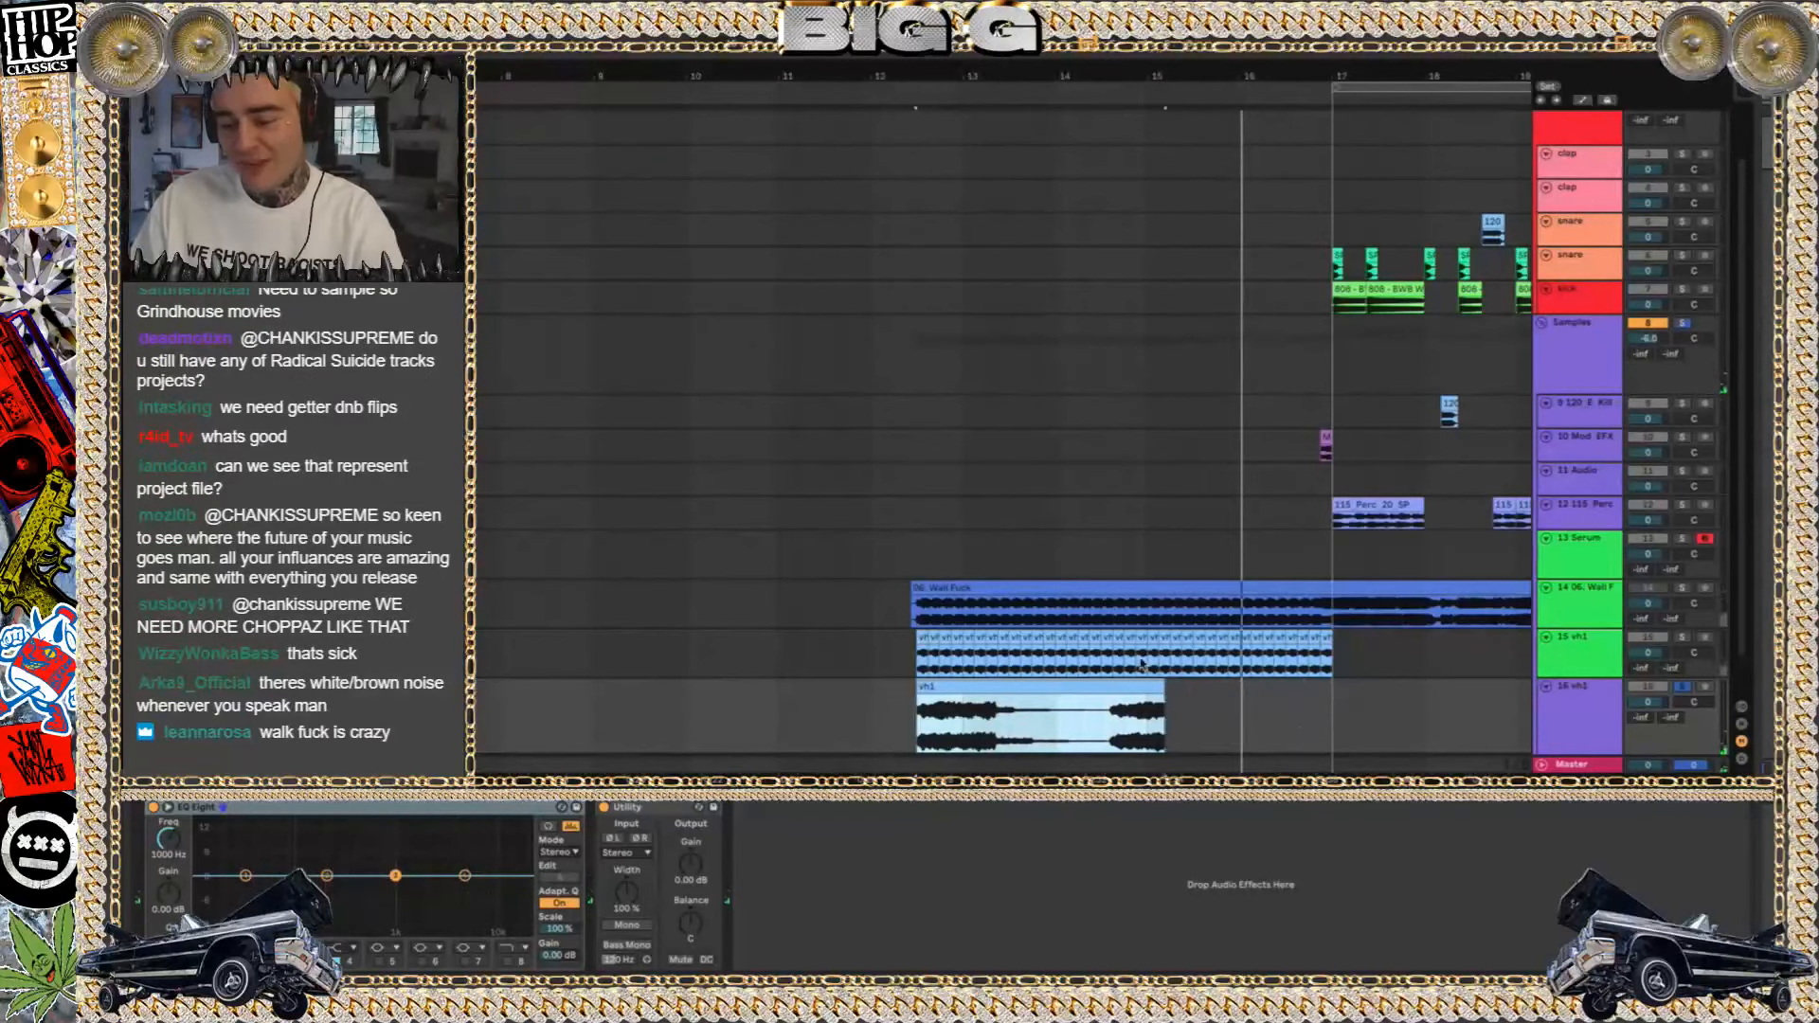
{"action": "key", "text": "ctrl+z"}
{"action": "left_click", "coordinate": [1605, 696]}
{"action": "key", "text": "Delete"}
Compare the vh1 track with the Wall Fuck reference by switching the solo between them during playback, continuing from about bar 16
{"action": "left_click", "coordinate": [1681, 638]}
{"action": "key", "text": "space"}
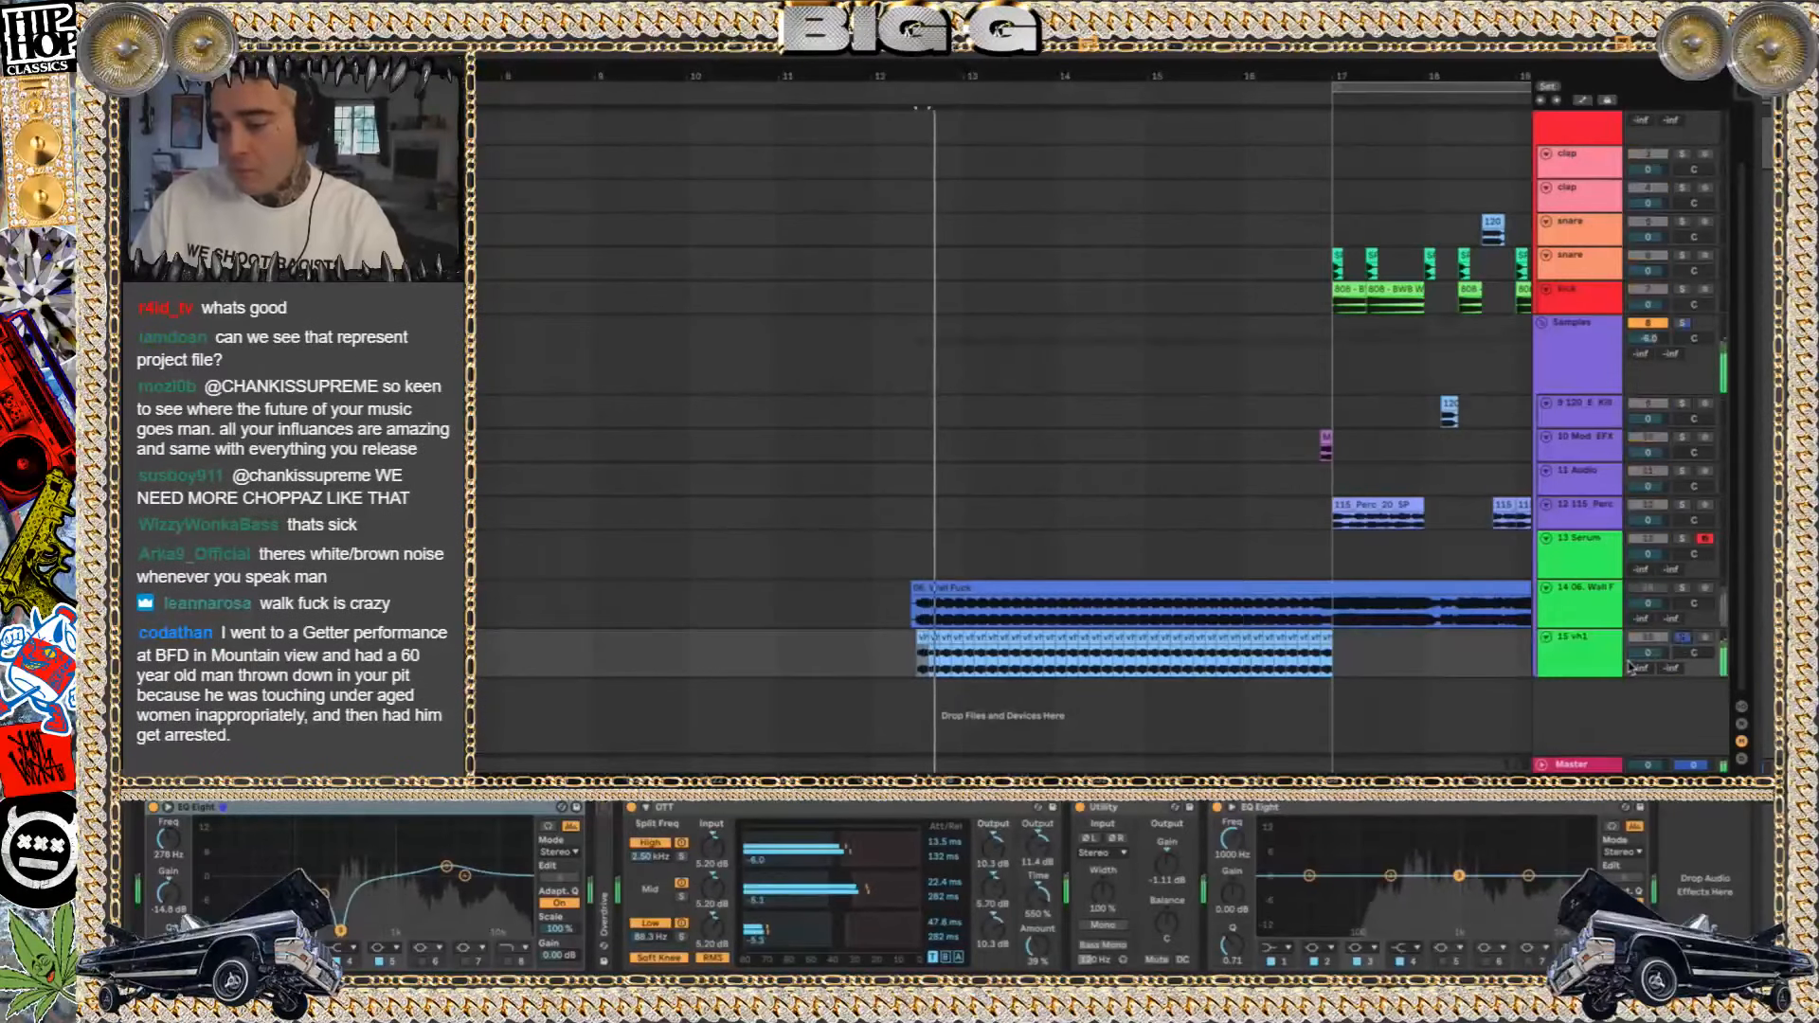
{"action": "left_click", "coordinate": [1682, 588]}
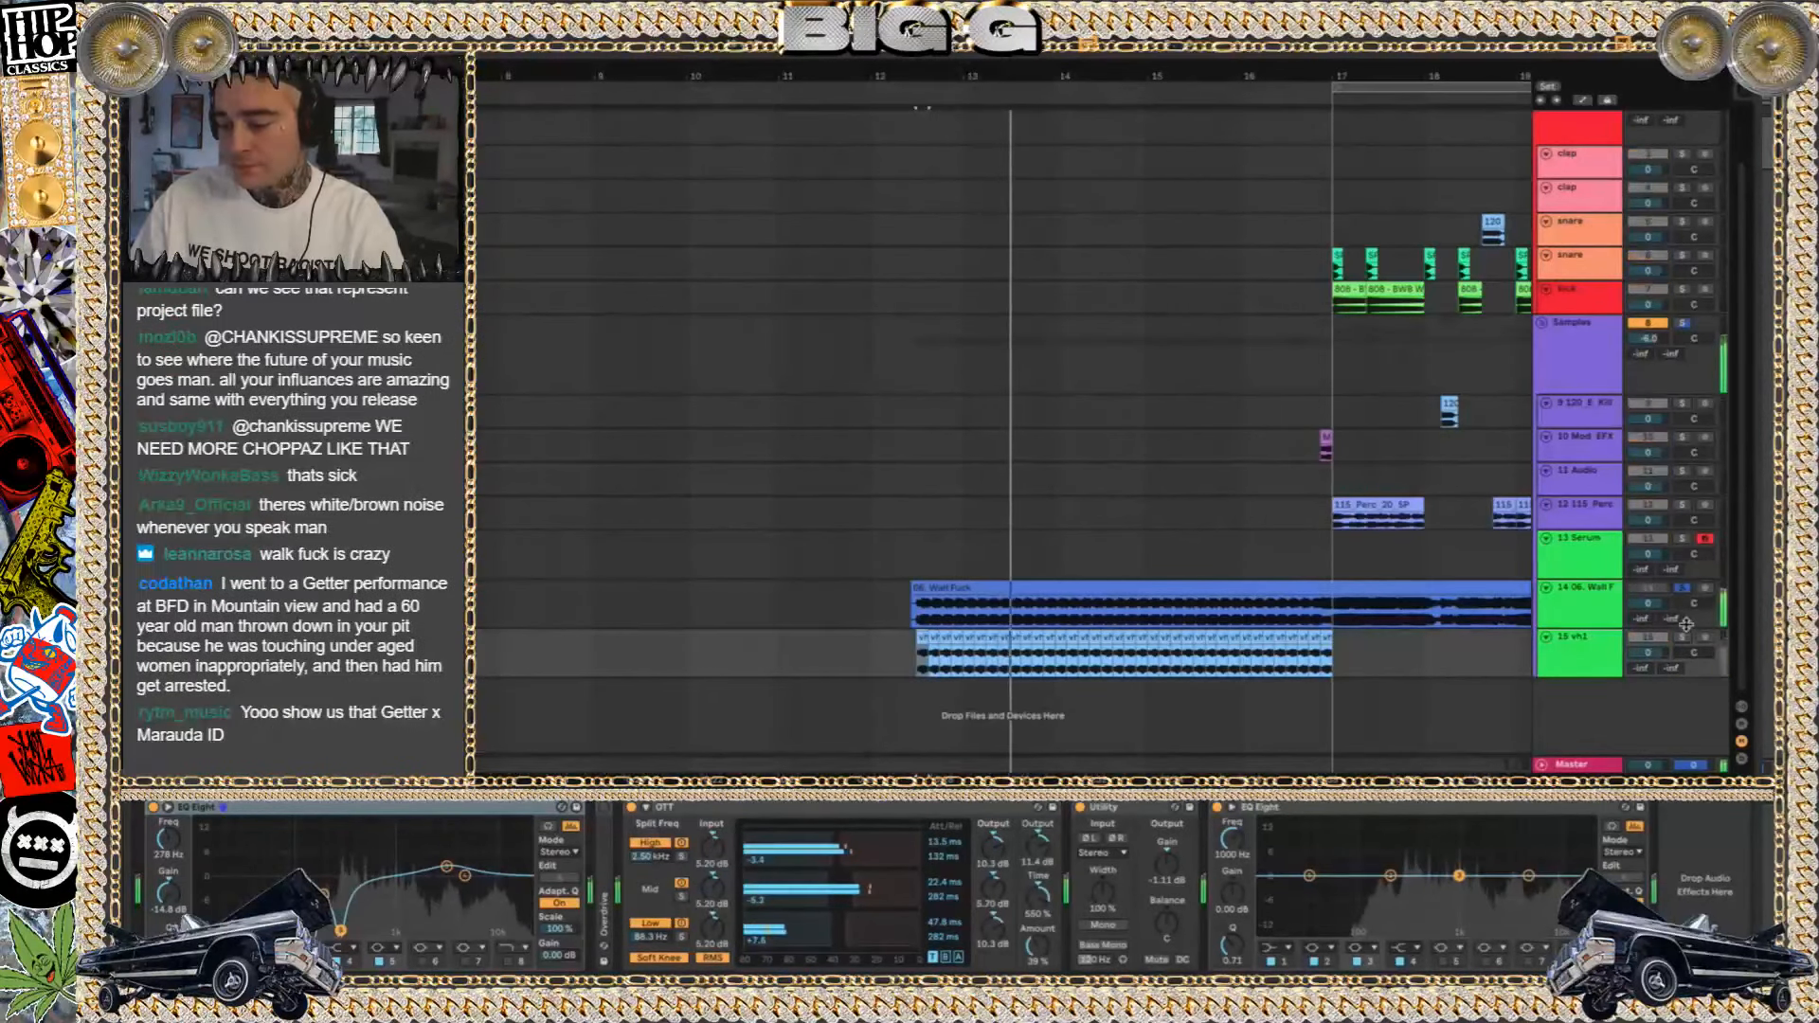
{"action": "left_click", "coordinate": [1276, 567]}
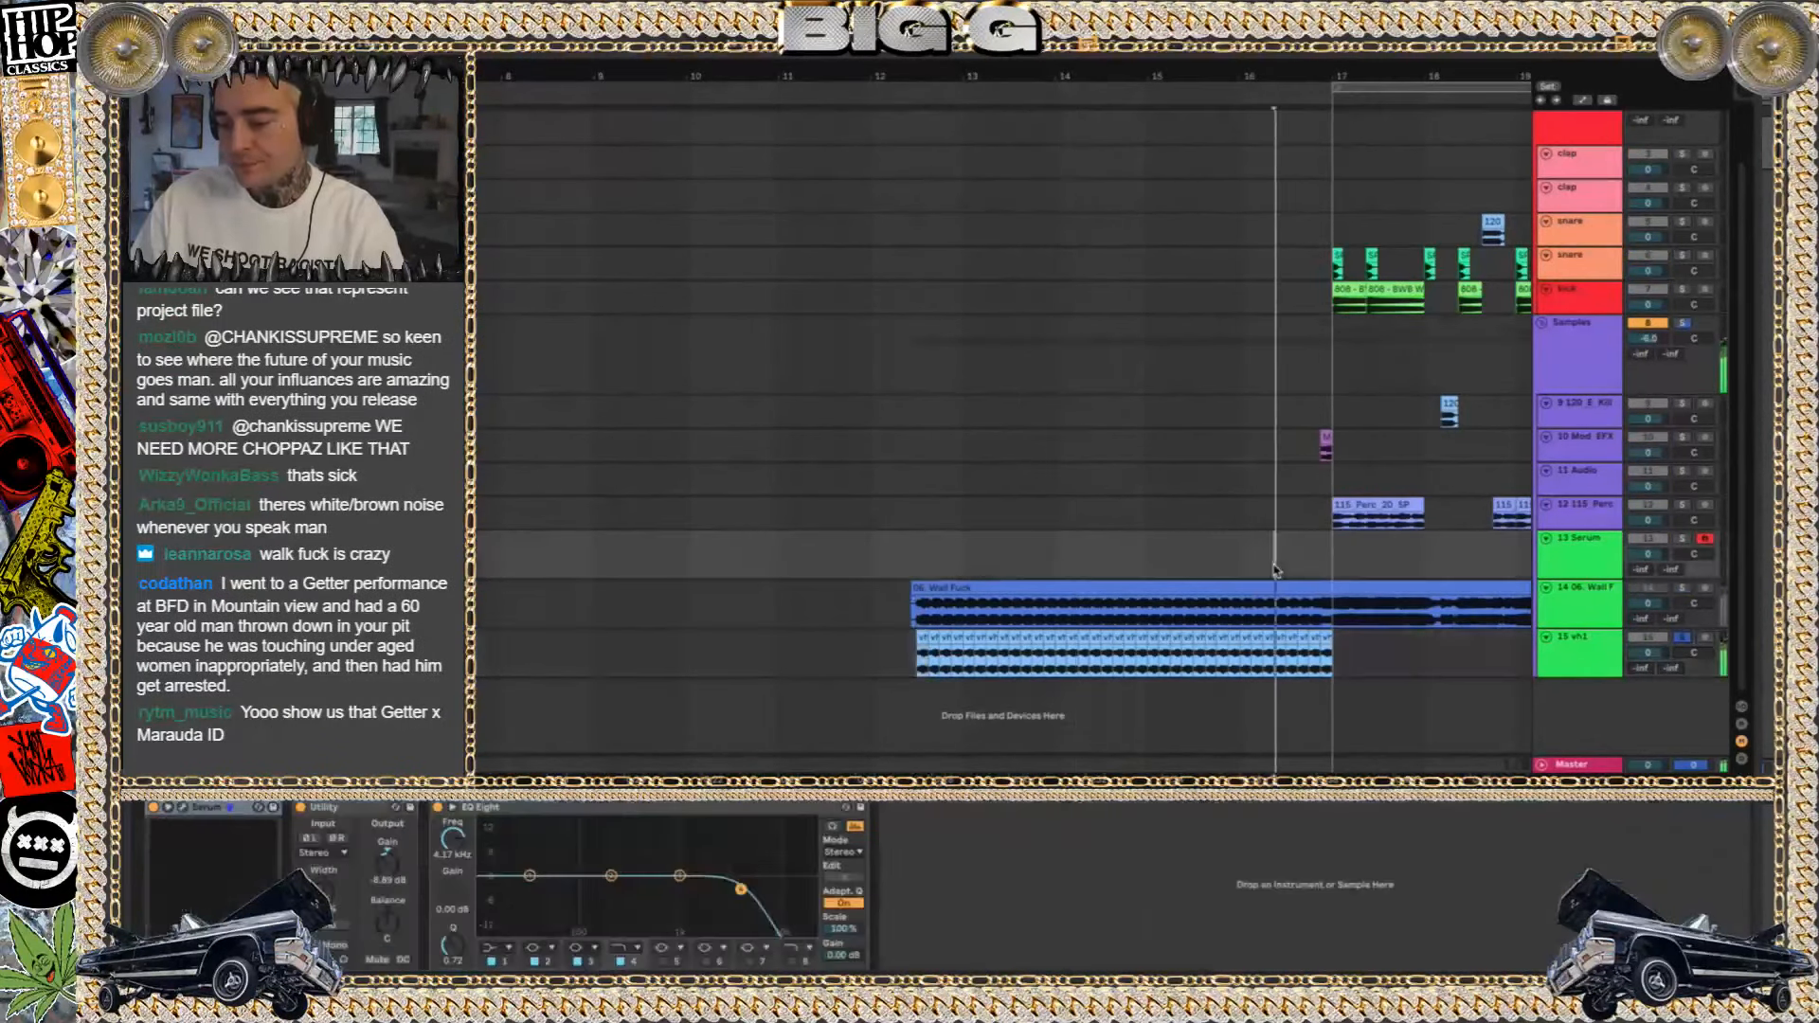
{"action": "scroll", "coordinate": [1274, 571], "scroll_direction": "right", "scroll_amount": 3}
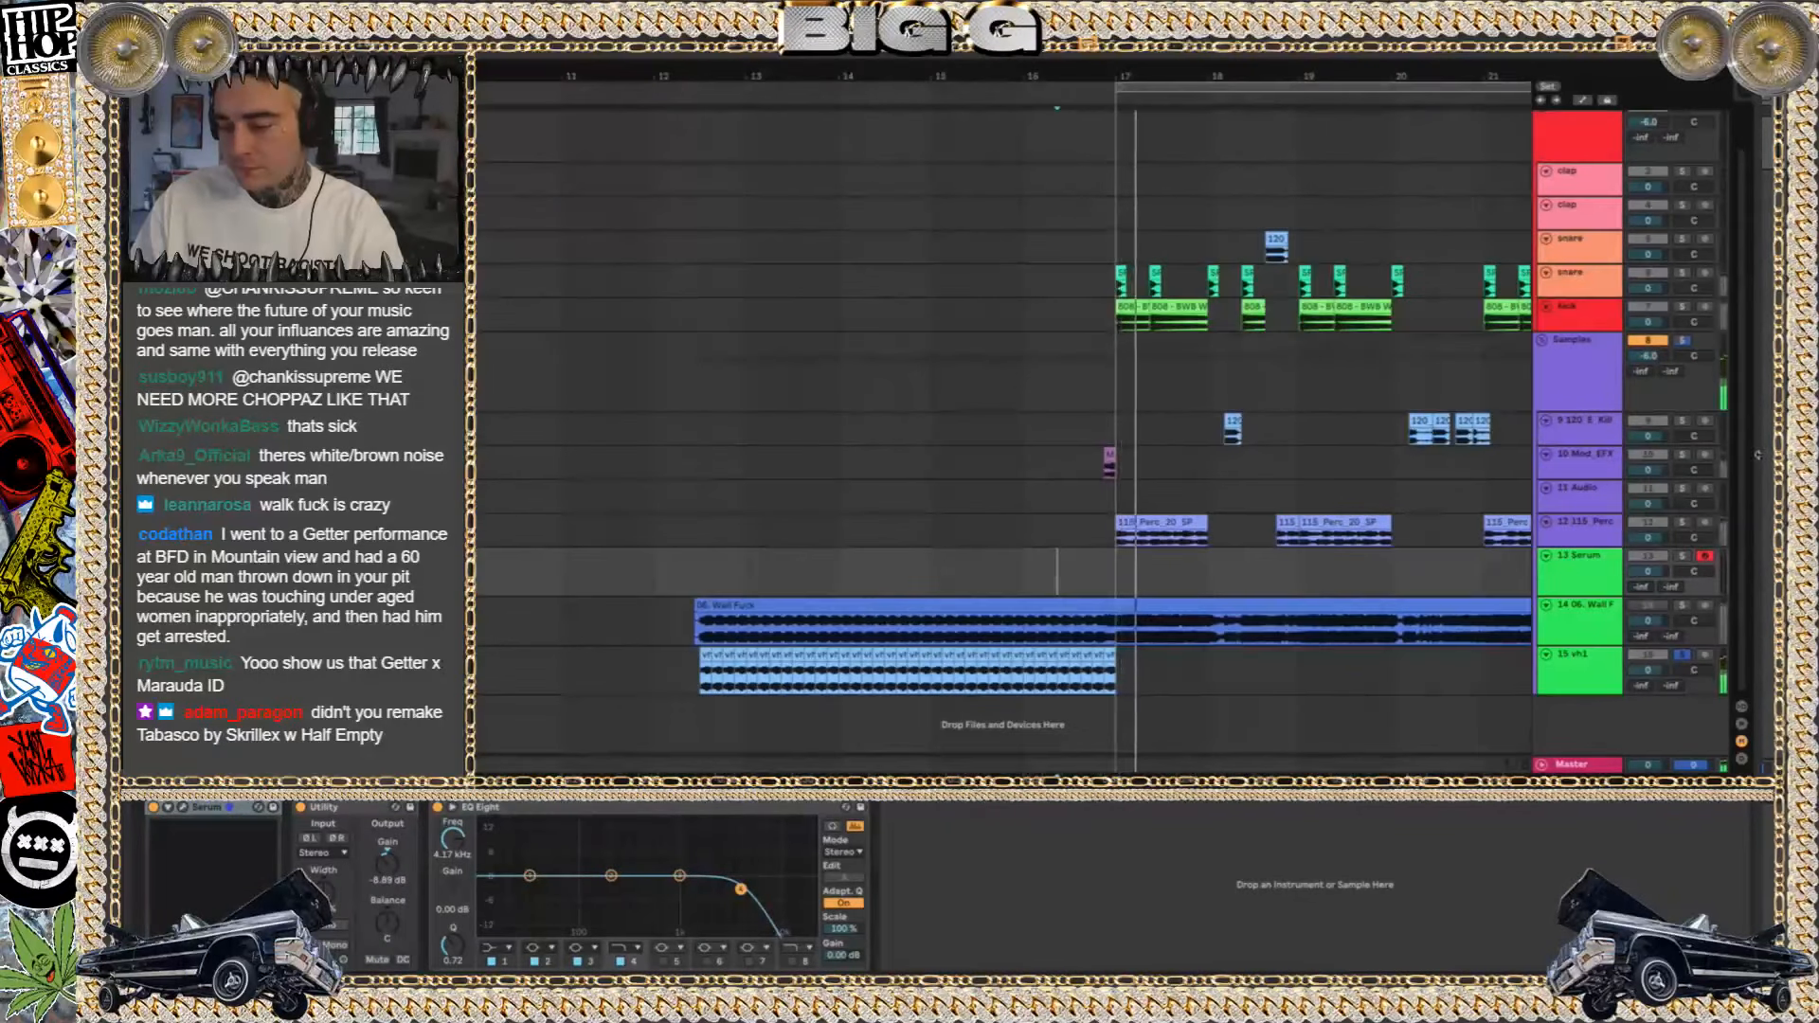
Listen to the Mod_EFX clip before bar 17 soloed, and replay the full section with the kick track muted
{"action": "left_click", "coordinate": [1110, 455]}
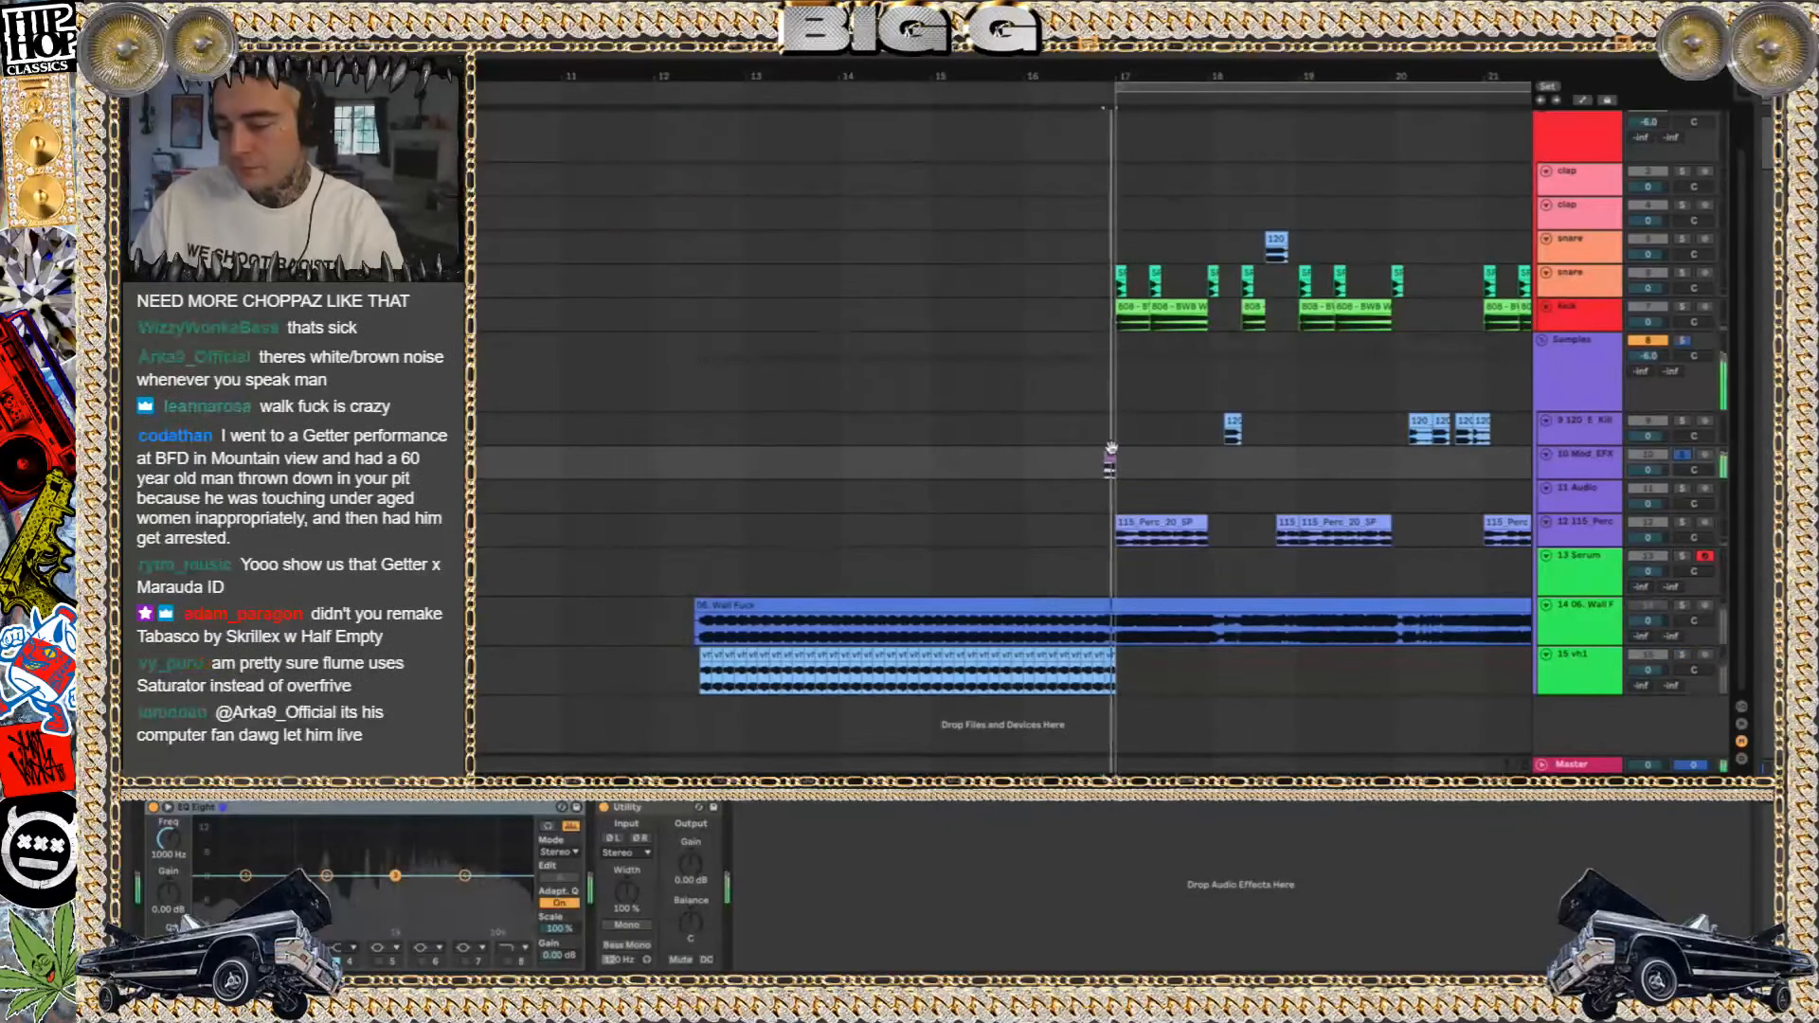
{"action": "scroll", "coordinate": [1043, 407], "scroll_direction": "up", "scroll_amount": 2}
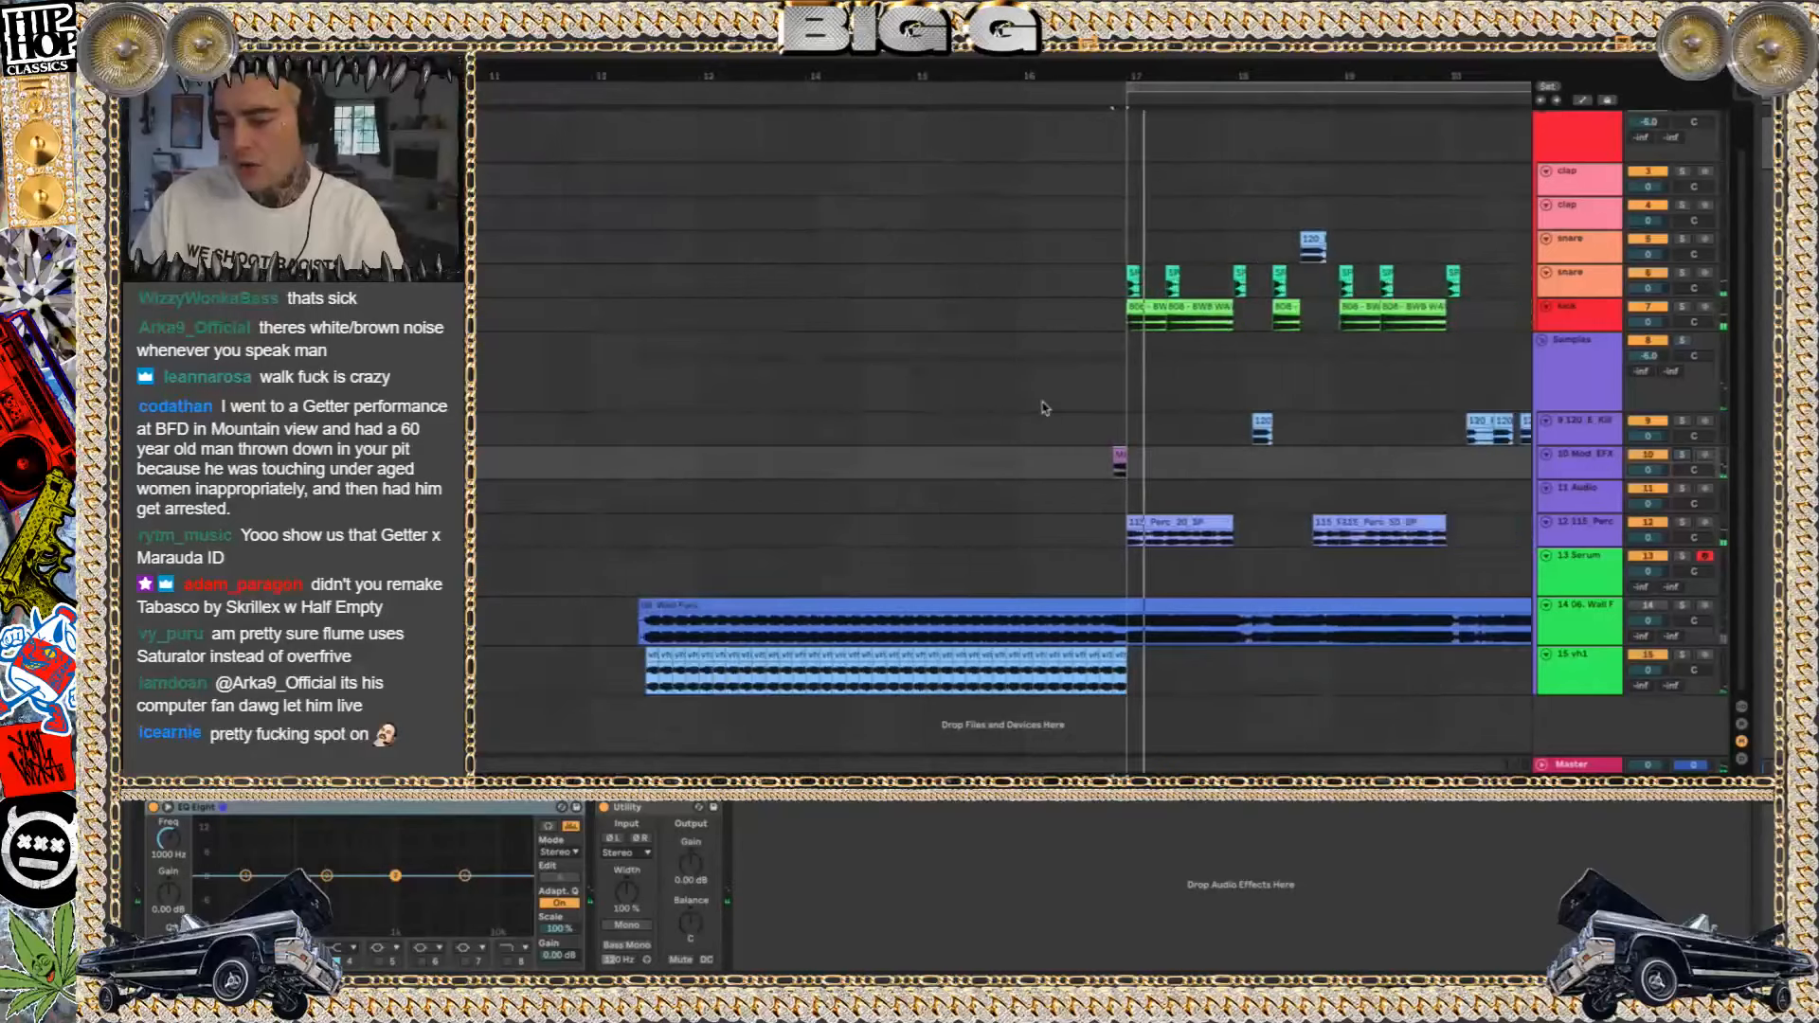
{"action": "scroll", "coordinate": [1044, 408], "scroll_direction": "up", "scroll_amount": 4}
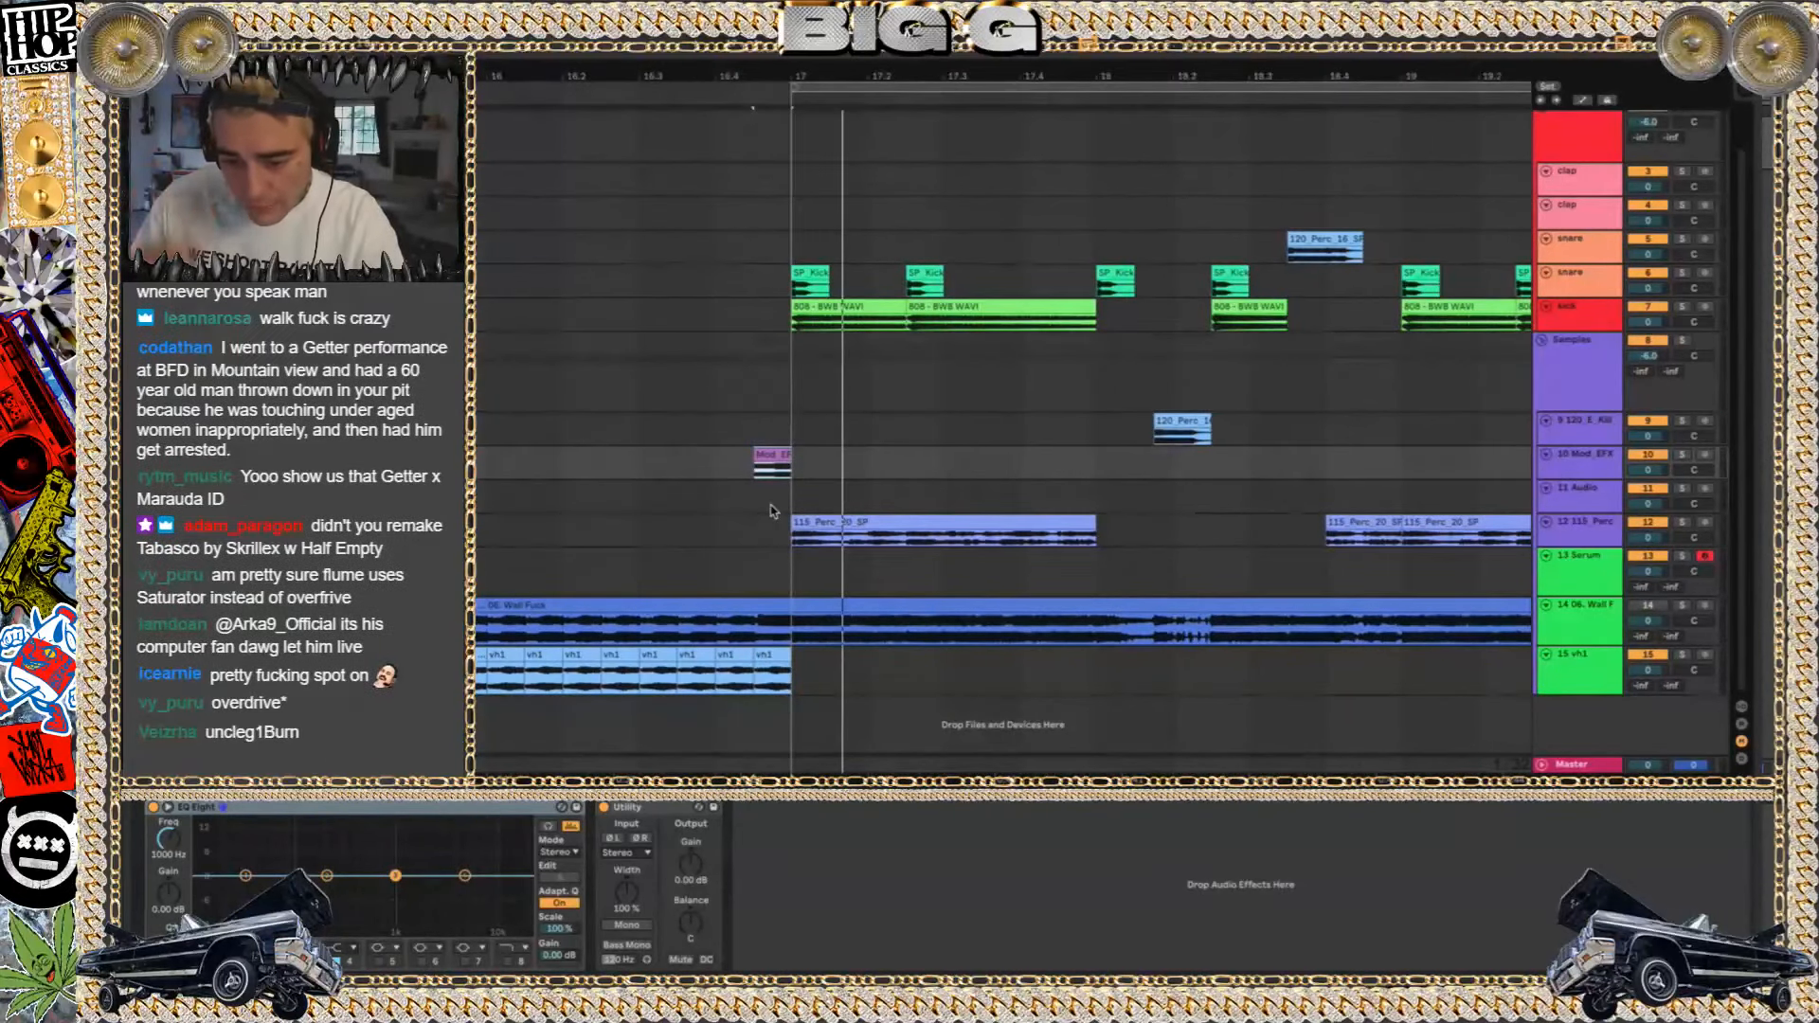
{"action": "key", "text": "space"}
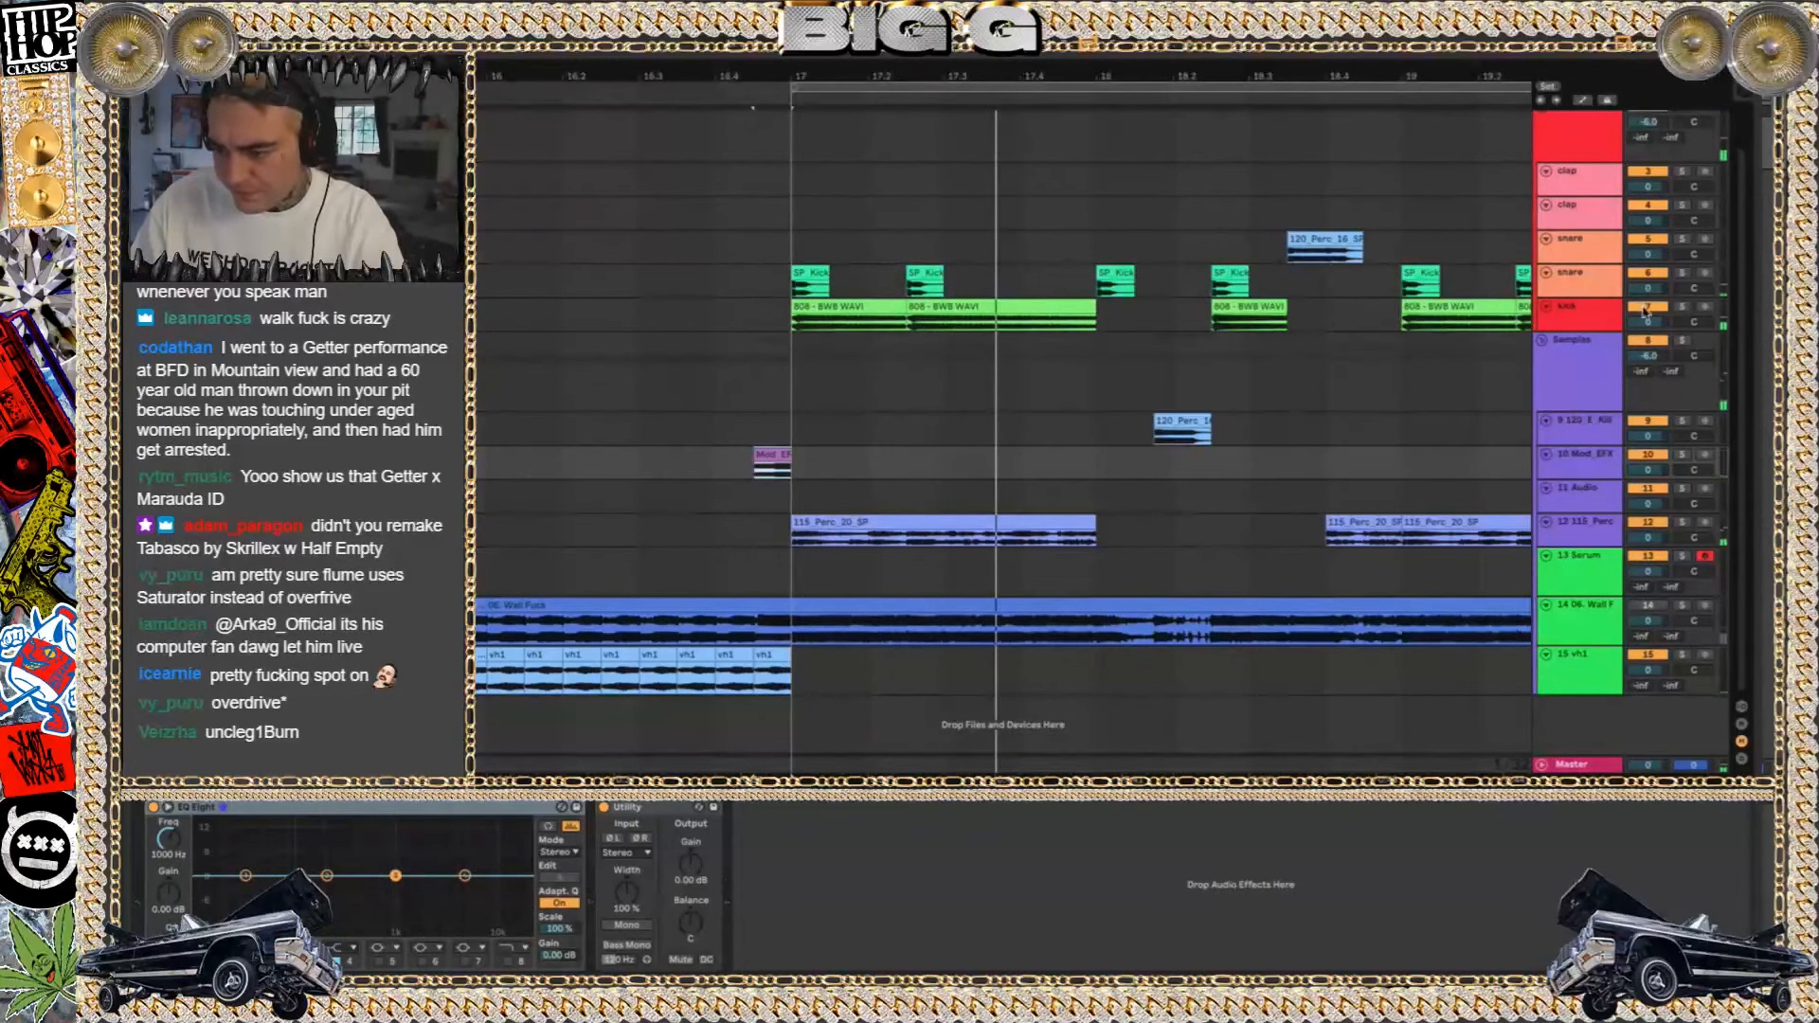
{"action": "left_click", "coordinate": [1646, 307]}
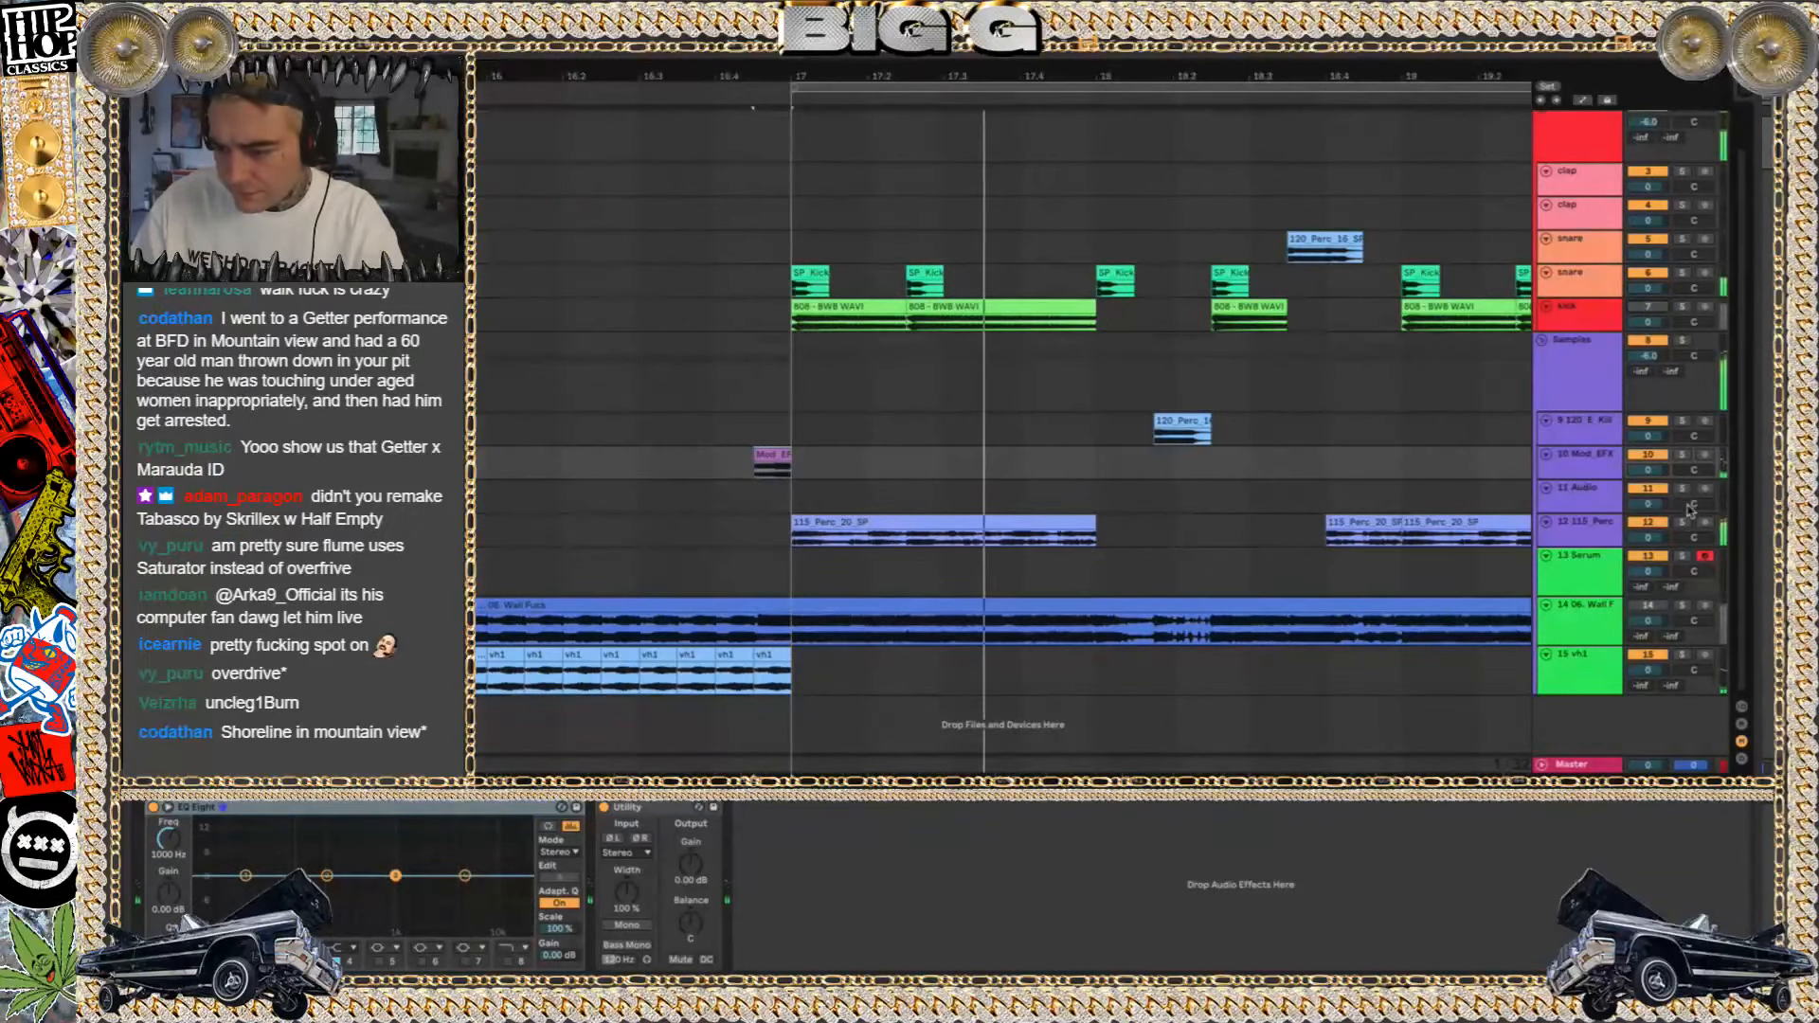
Try a 200 Hz low cut in the Mod_EFX track's EQ Eight
{"action": "left_click", "coordinate": [260, 947]}
{"action": "left_click", "coordinate": [257, 853]}
{"action": "key", "text": "space"}
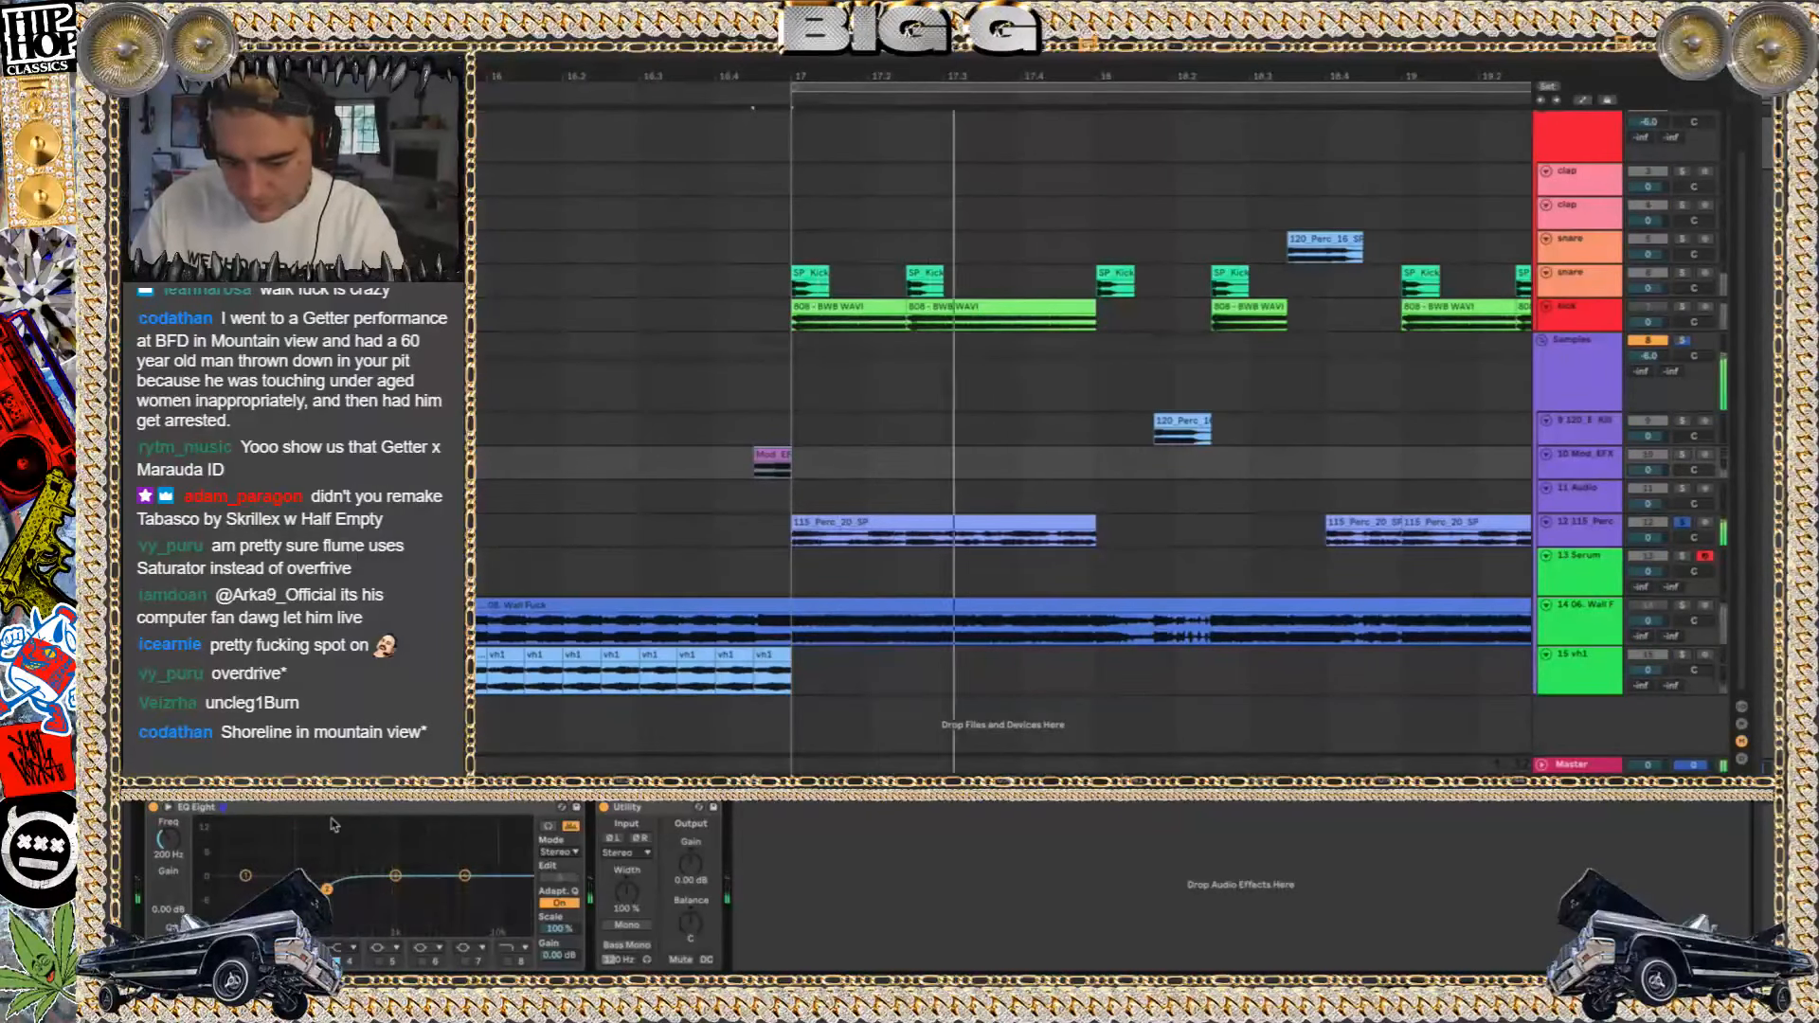
{"action": "left_click", "coordinate": [1550, 507]}
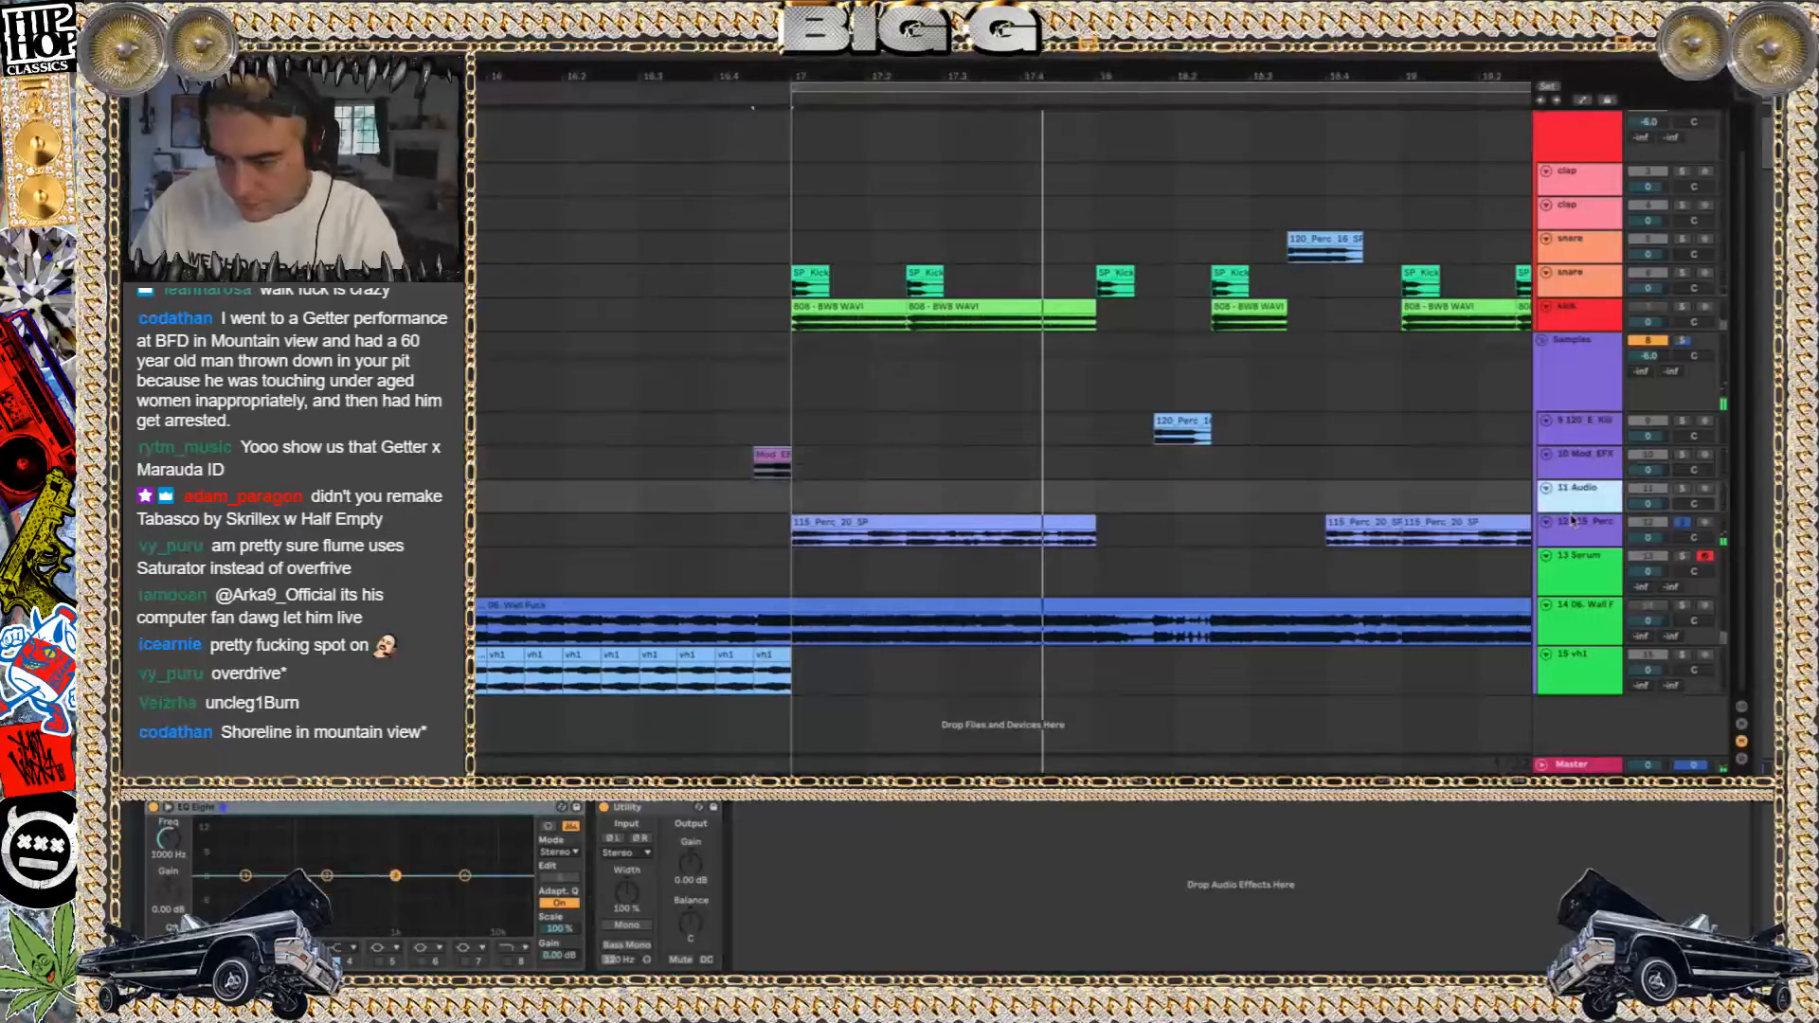
{"action": "left_click", "coordinate": [1584, 459]}
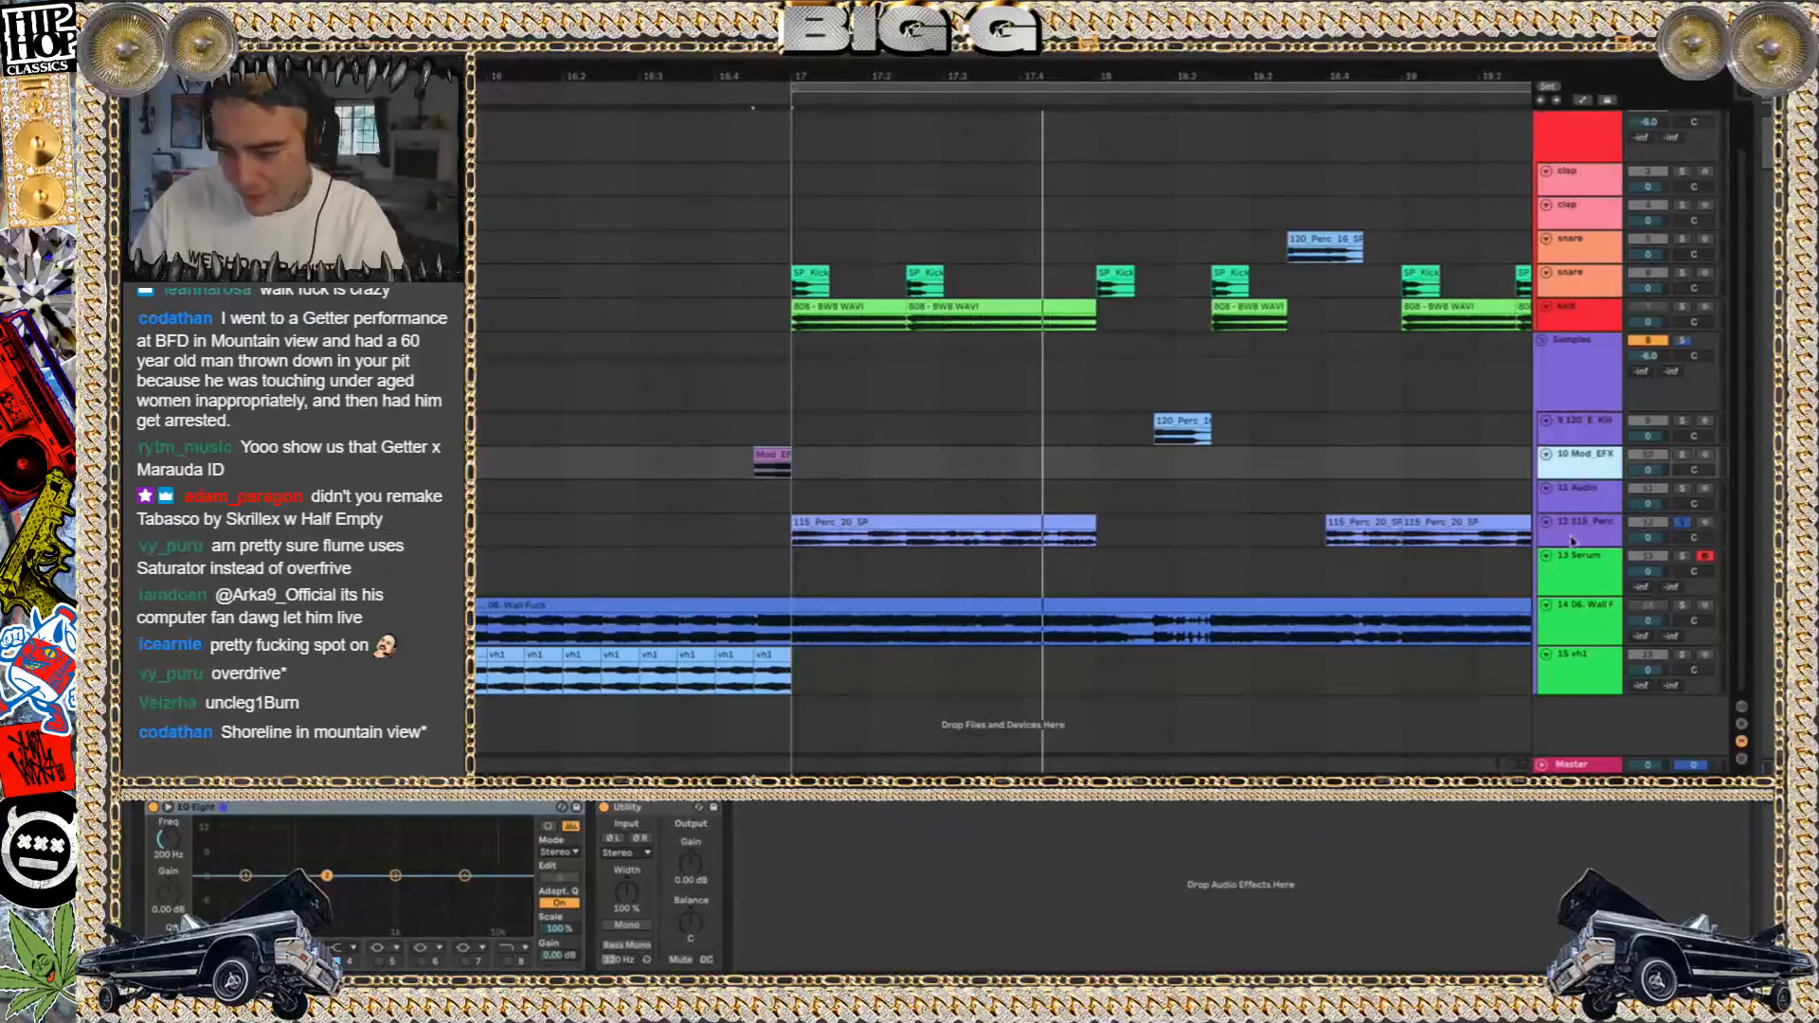
Enable a 200 Hz low cut in track 12's EQ Eight and move that EQ after OTT, listening with the track soloed
{"action": "left_click", "coordinate": [1624, 523]}
{"action": "left_click", "coordinate": [255, 947]}
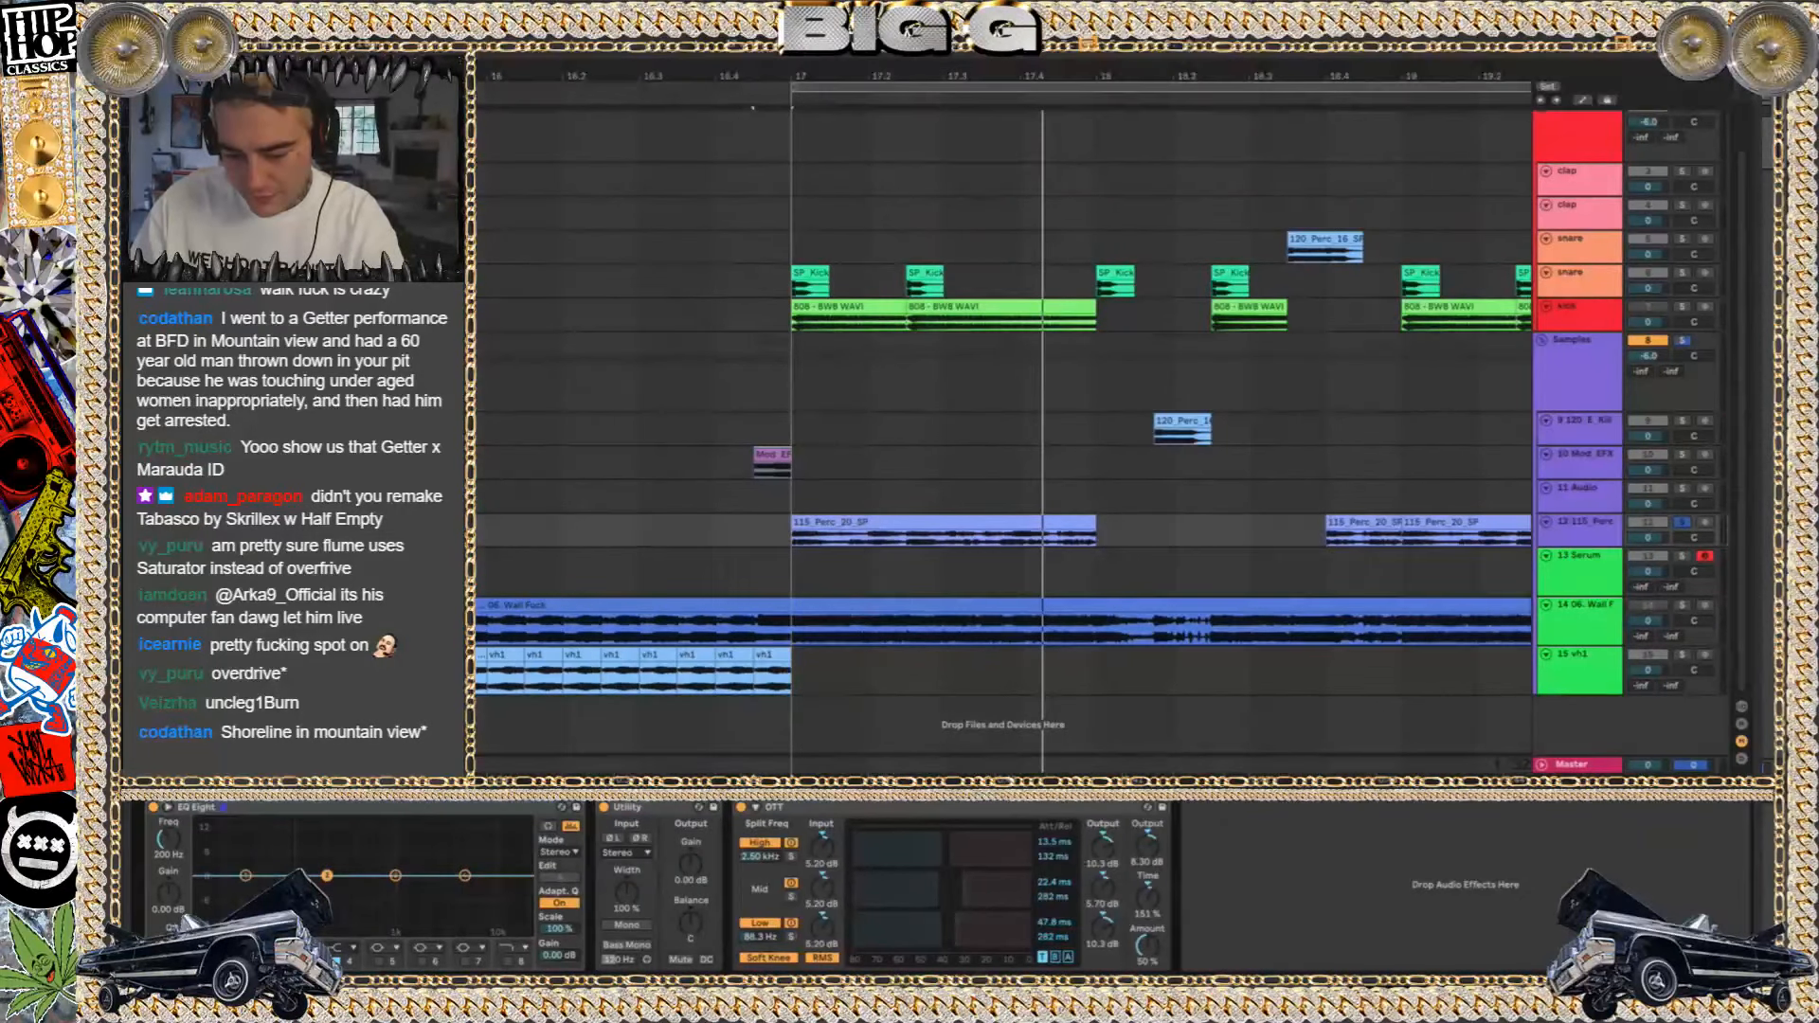
{"action": "key", "text": "space"}
{"action": "left_click_drag", "start_coordinate": [269, 808], "coordinate": [1250, 867]}
{"action": "key", "text": "space"}
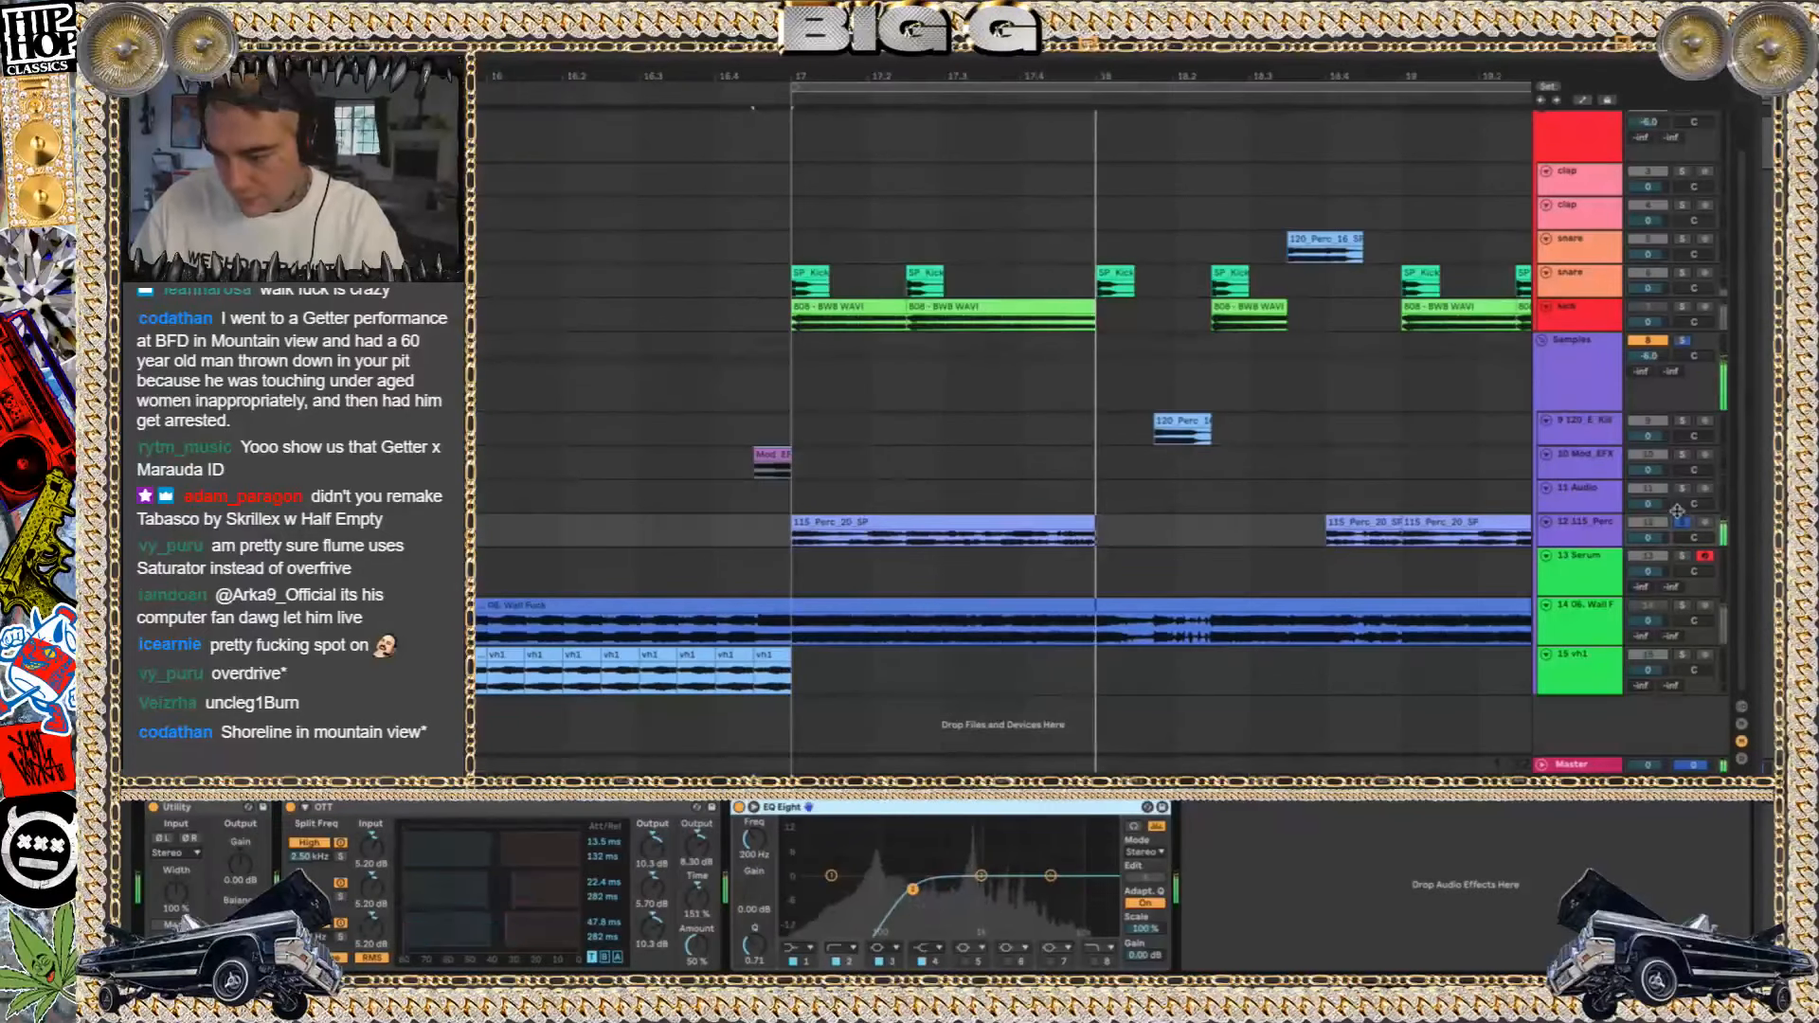
{"action": "left_click", "coordinate": [1672, 506]}
{"action": "left_click", "coordinate": [1681, 522]}
Copy the 115_Perc_20_SP clip at bar 17 onto a new audio track
{"action": "left_click", "coordinate": [865, 524]}
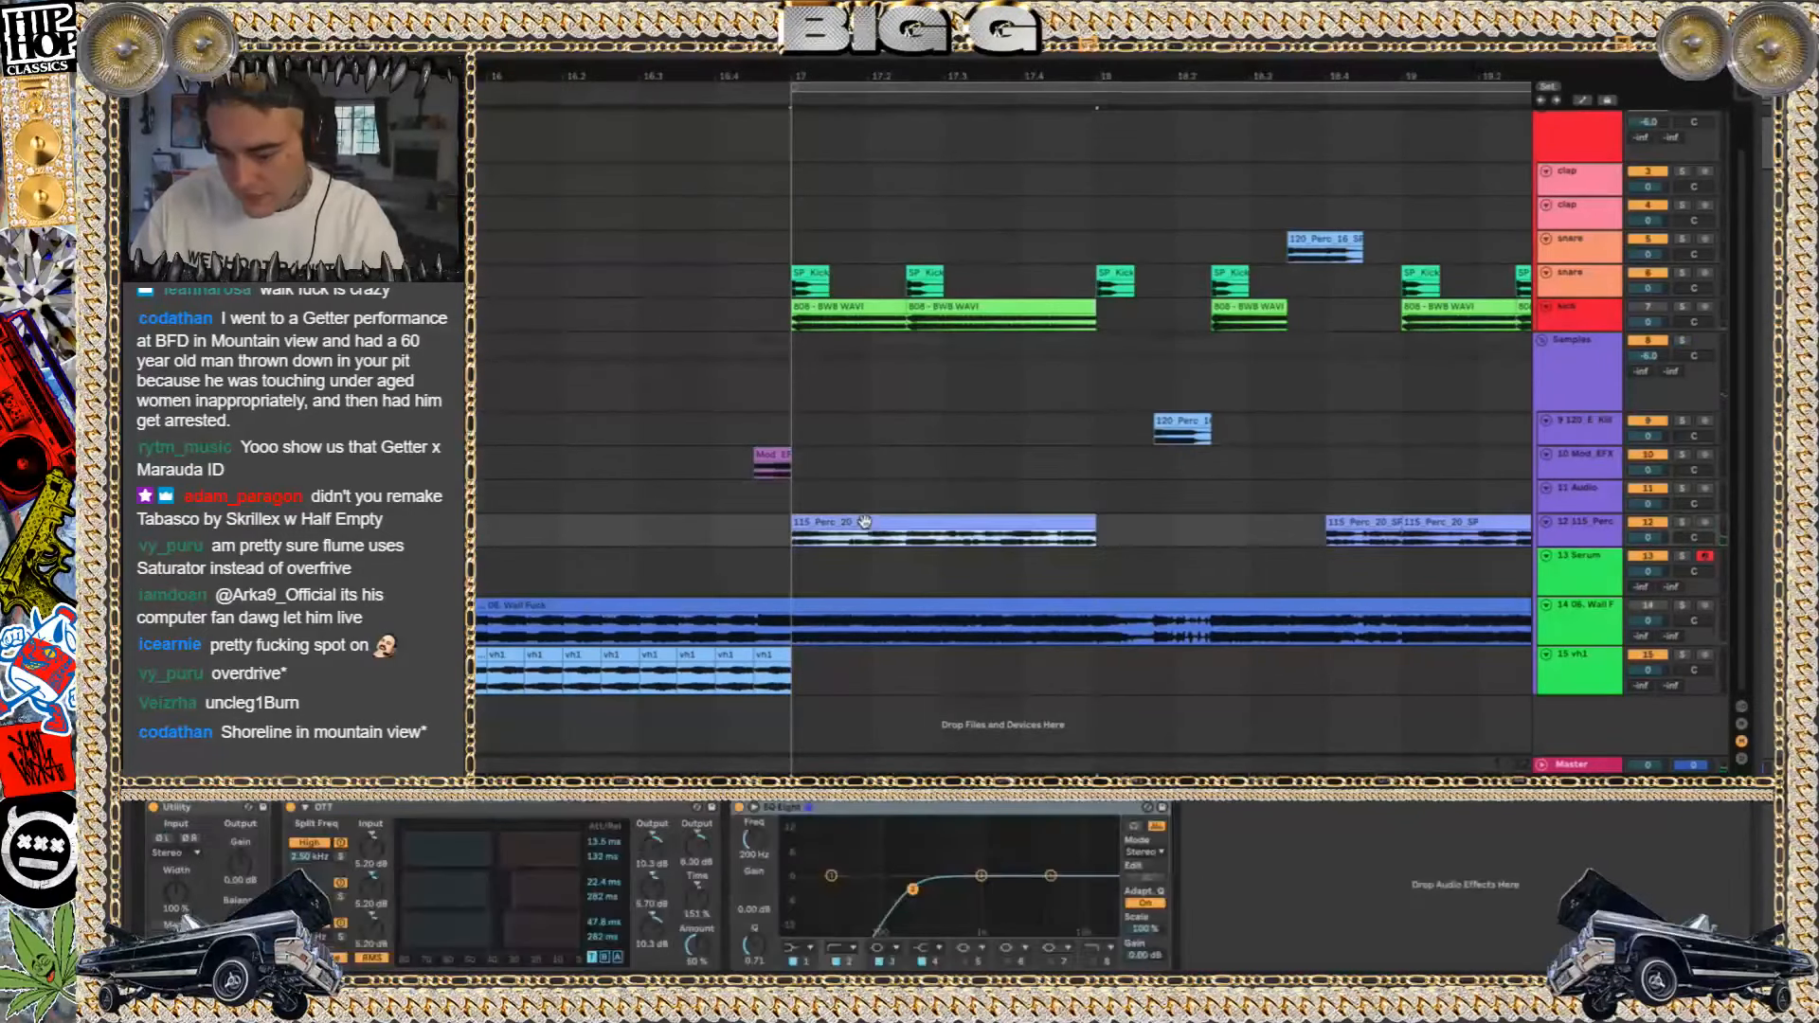
{"action": "left_click", "coordinate": [1564, 666]}
{"action": "key", "text": "ctrl+t"}
{"action": "left_click", "coordinate": [875, 498]}
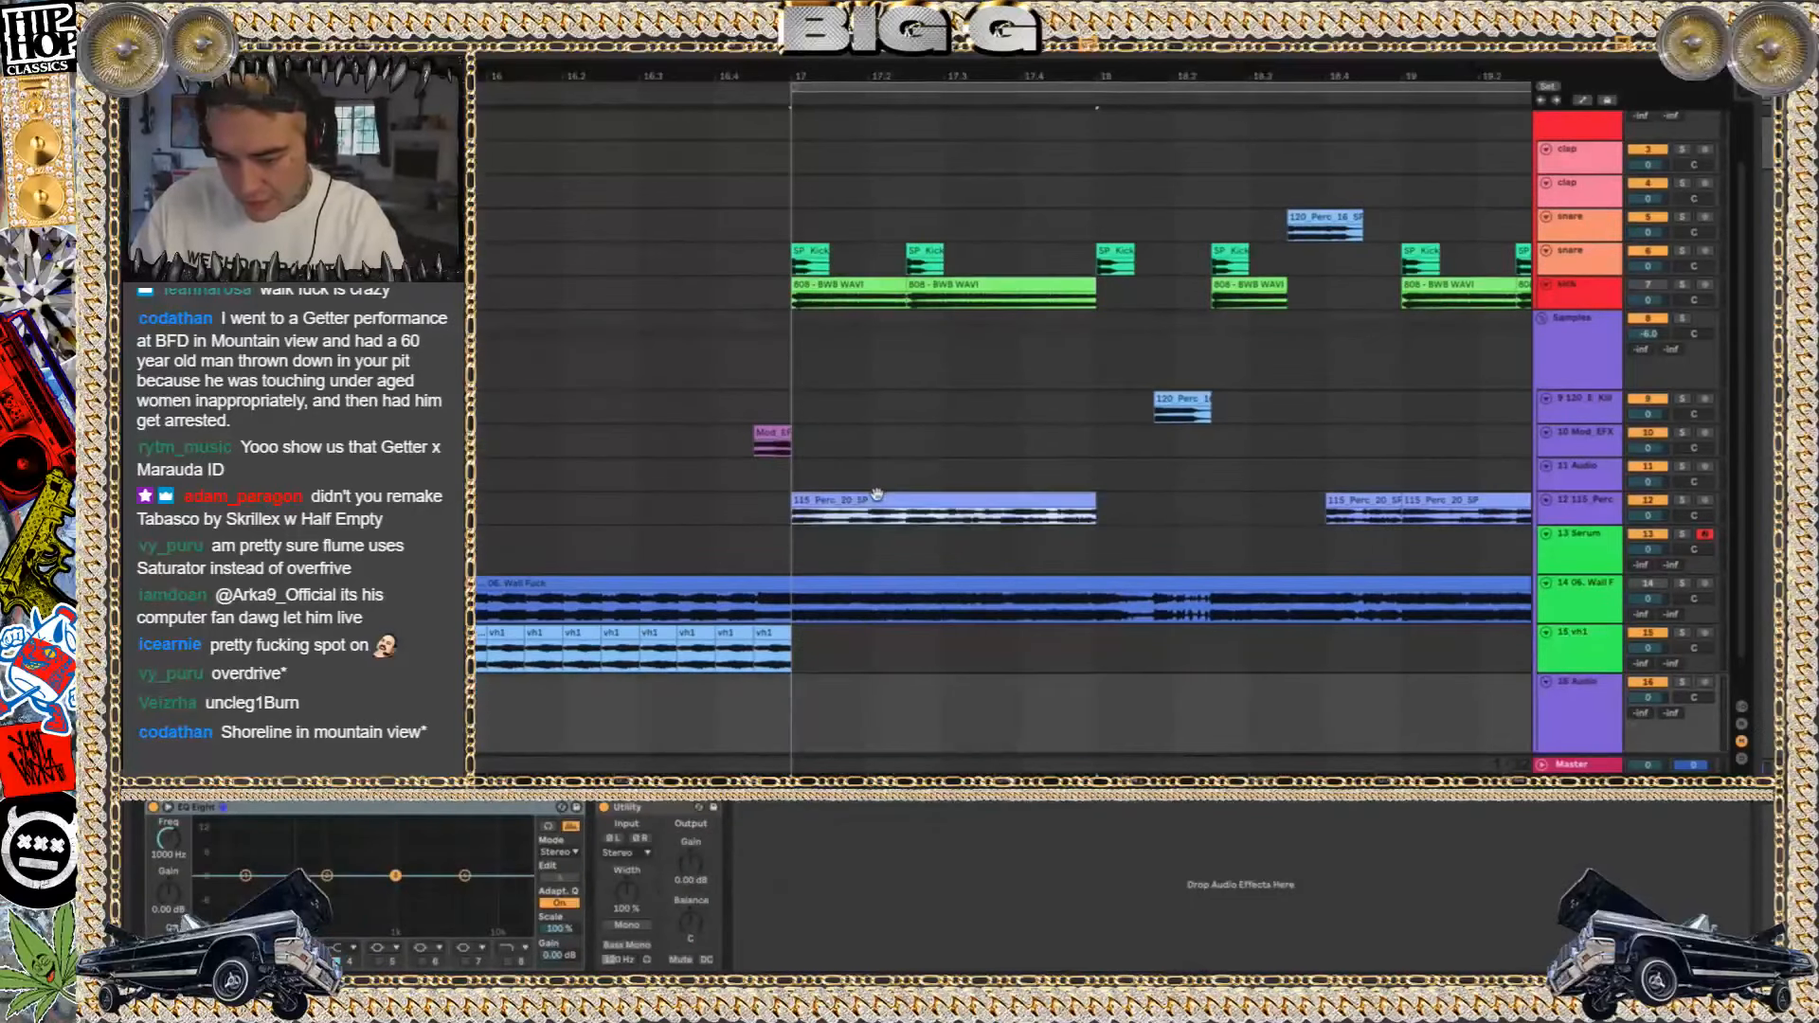
{"action": "left_click", "coordinate": [801, 694]}
{"action": "key", "text": "ctrl+v"}
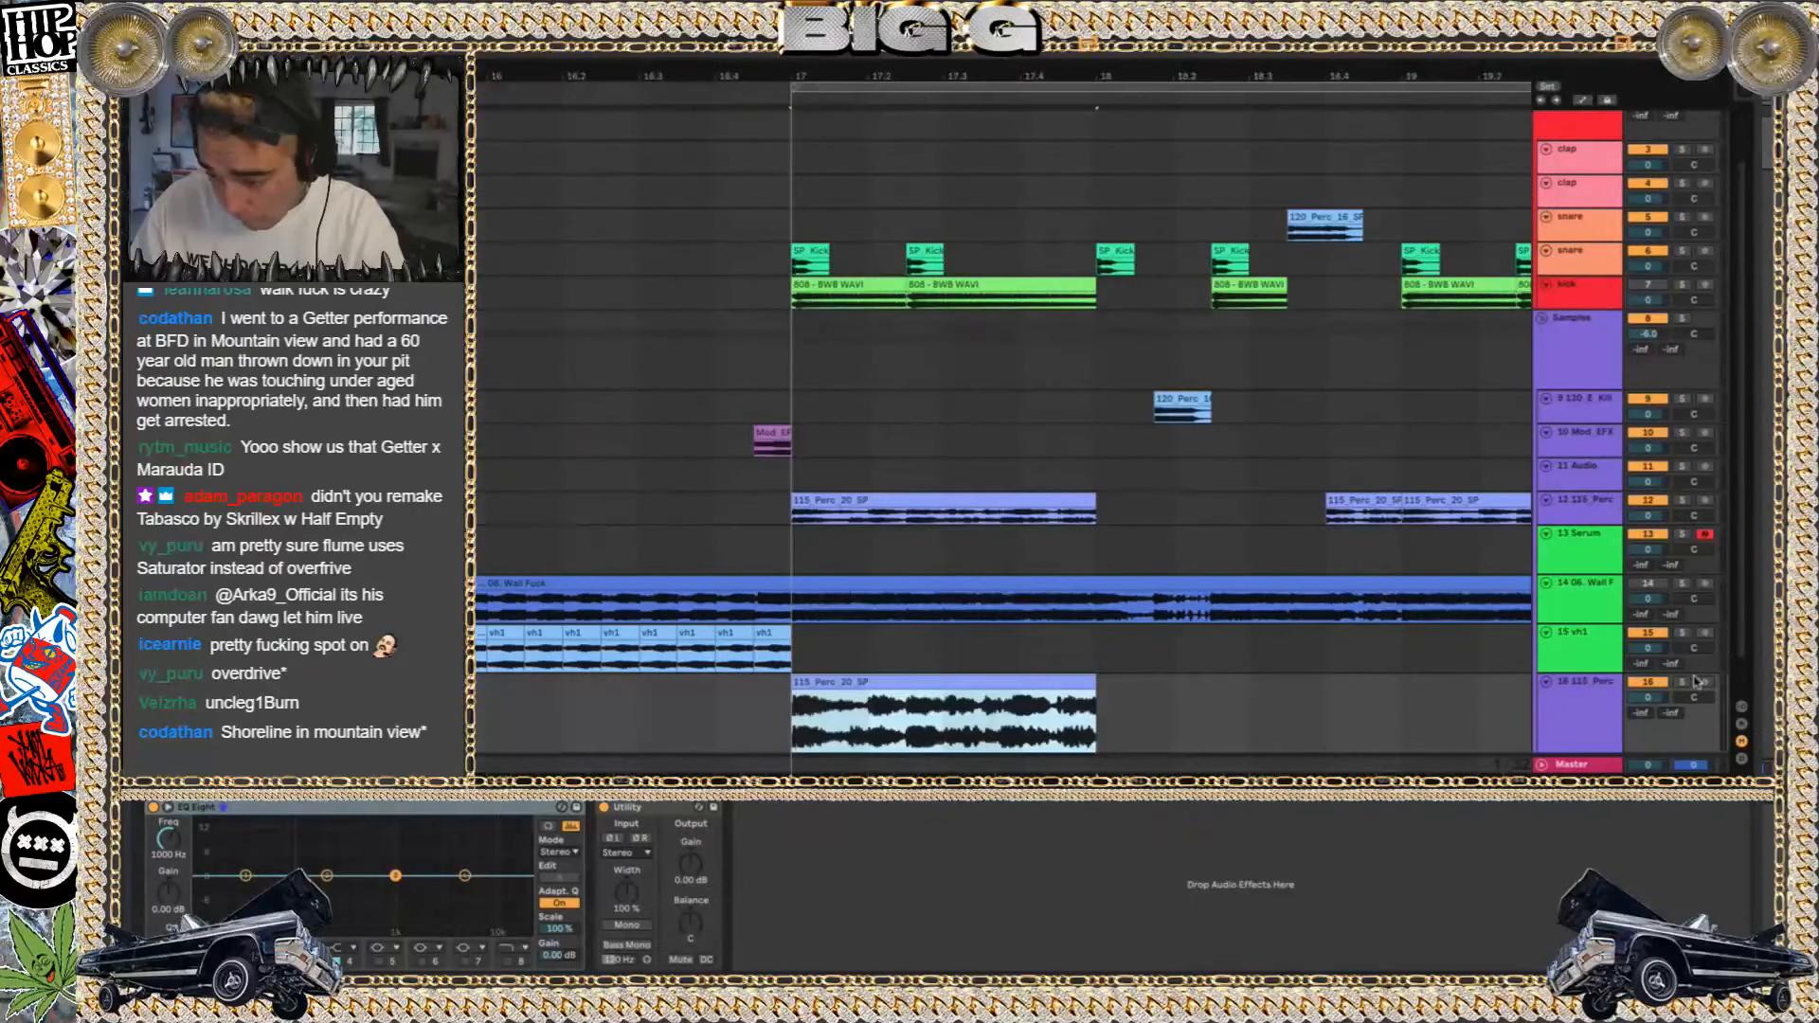
Turn off Warp for the copied 115_Perc_20_SP clip, extend it to bar 20 and play it soloed
{"action": "left_click", "coordinate": [1682, 683]}
{"action": "key", "text": "shift+Tab"}
{"action": "left_click", "coordinate": [324, 826]}
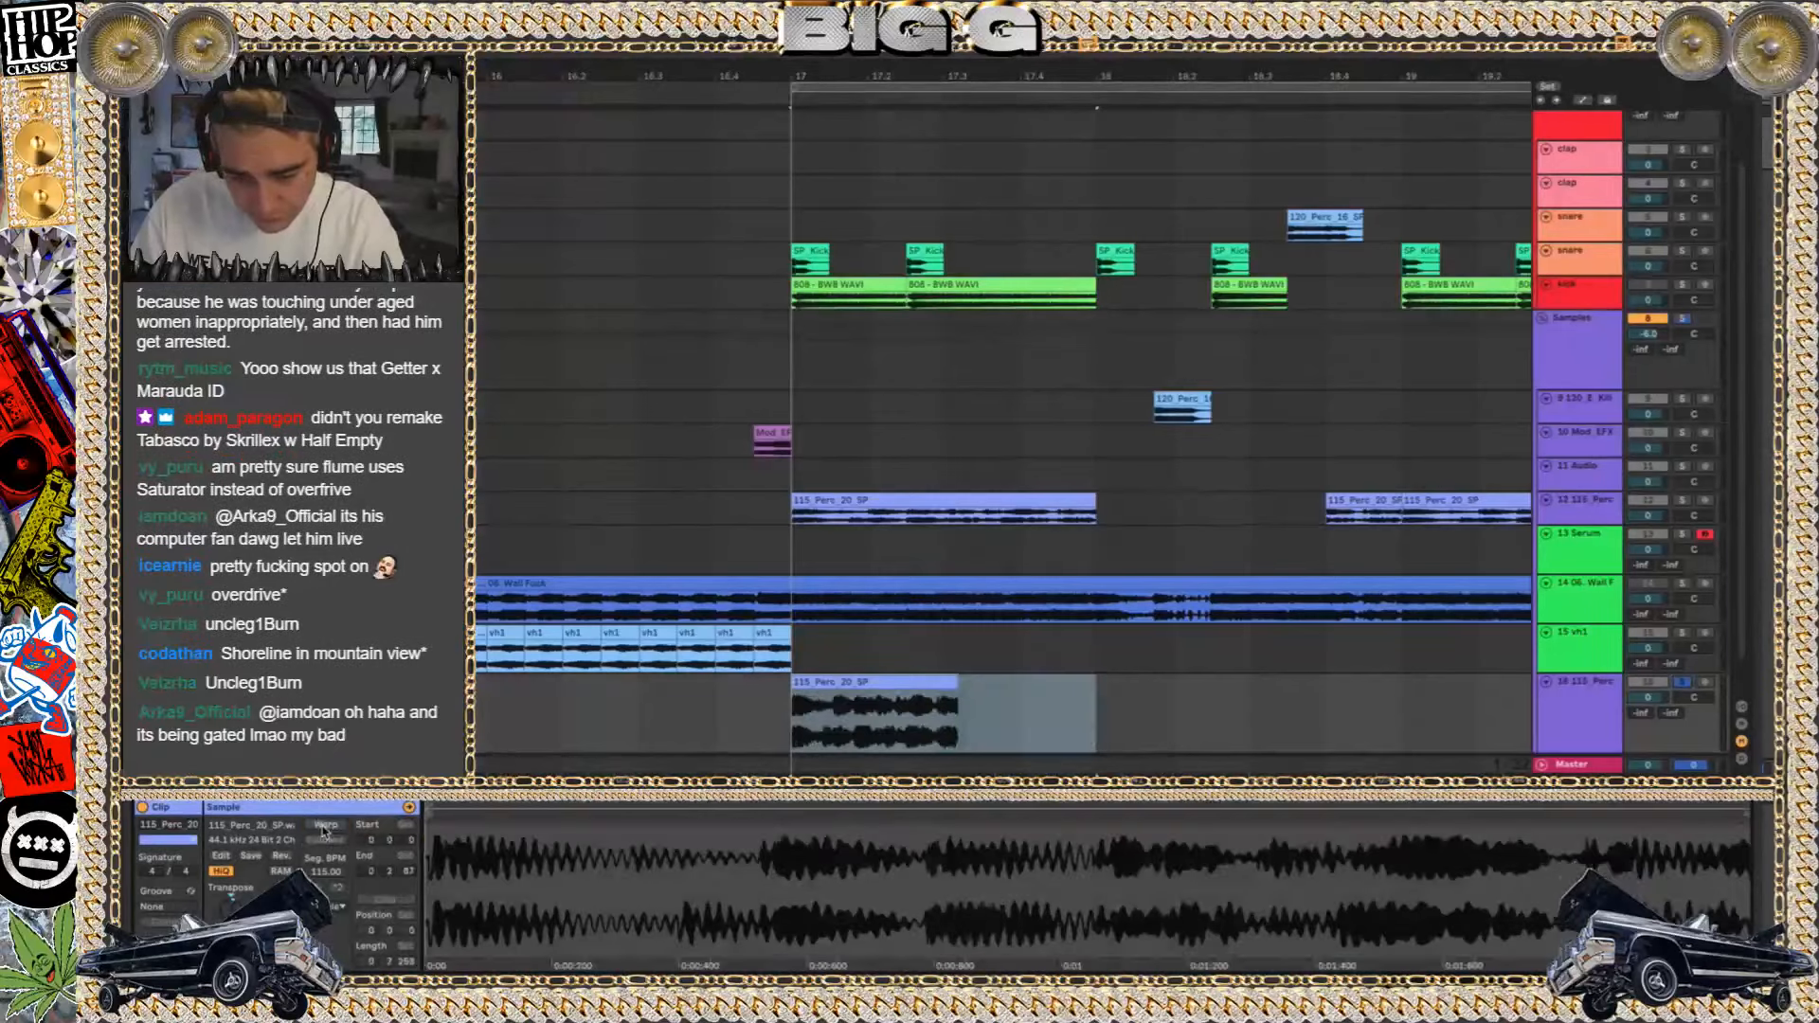
{"action": "key", "text": "space"}
{"action": "scroll", "coordinate": [1062, 553], "scroll_direction": "down", "scroll_amount": 3}
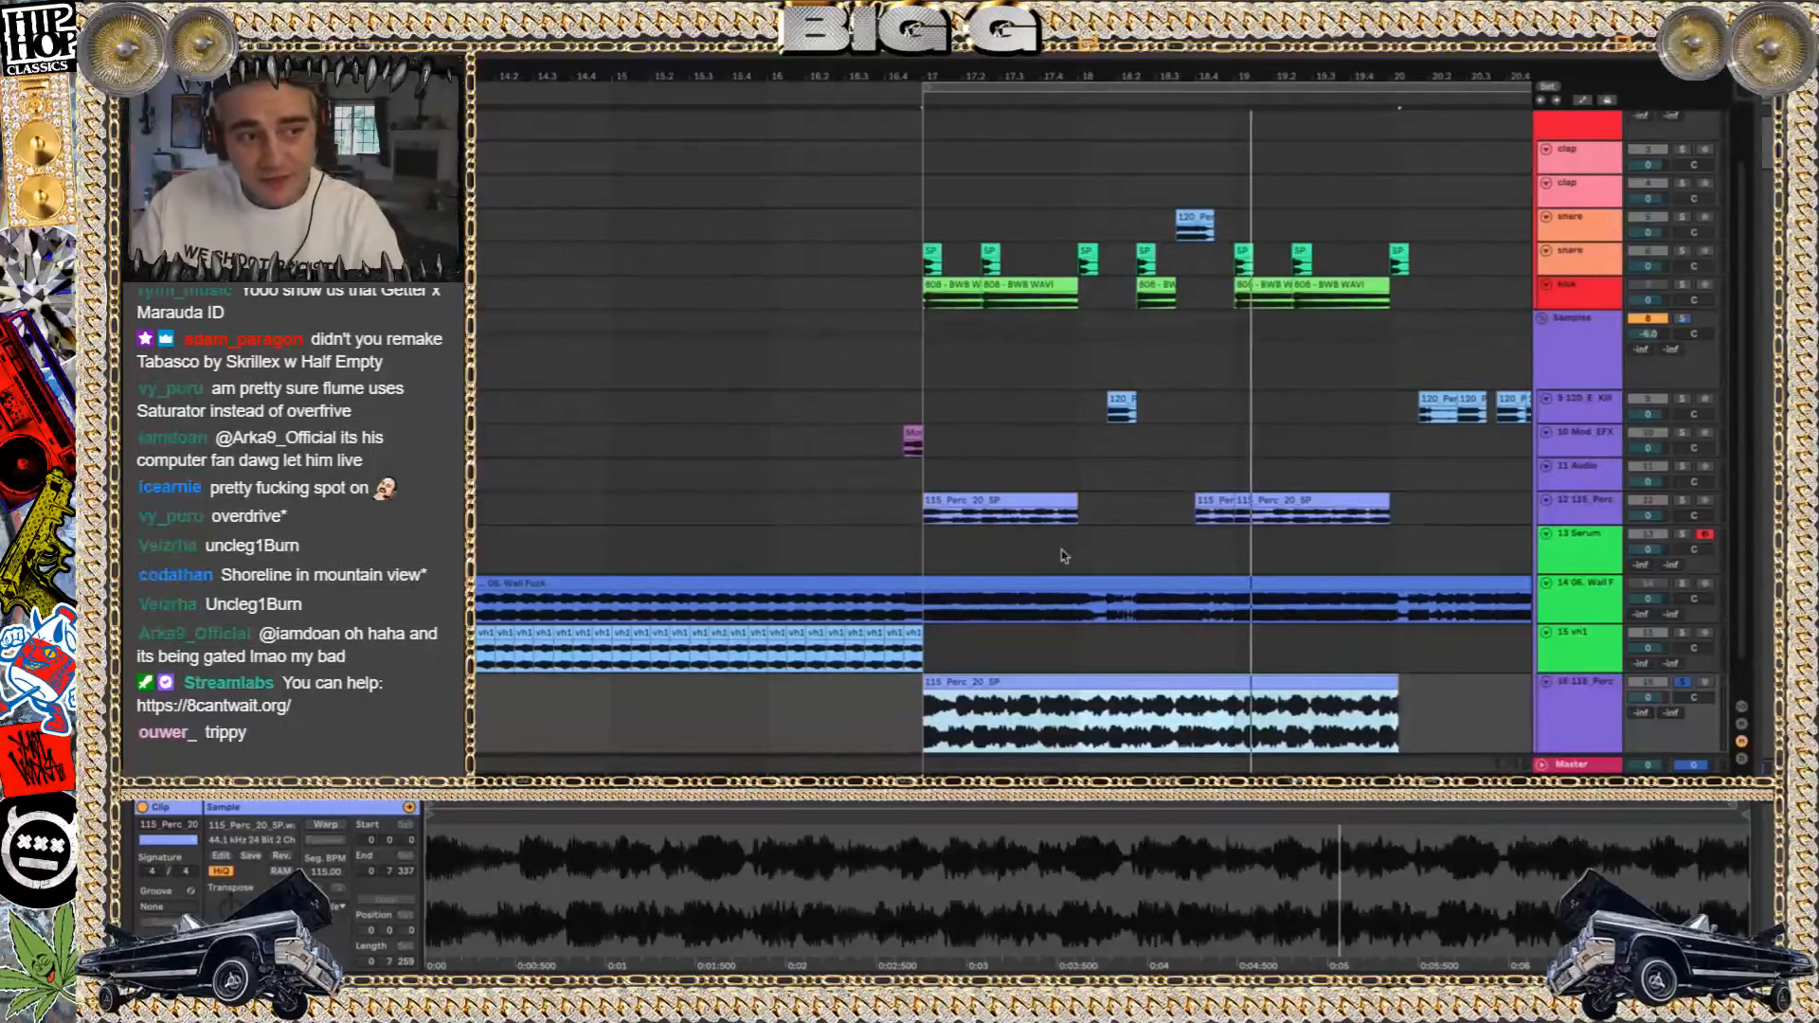
{"action": "key", "text": "space"}
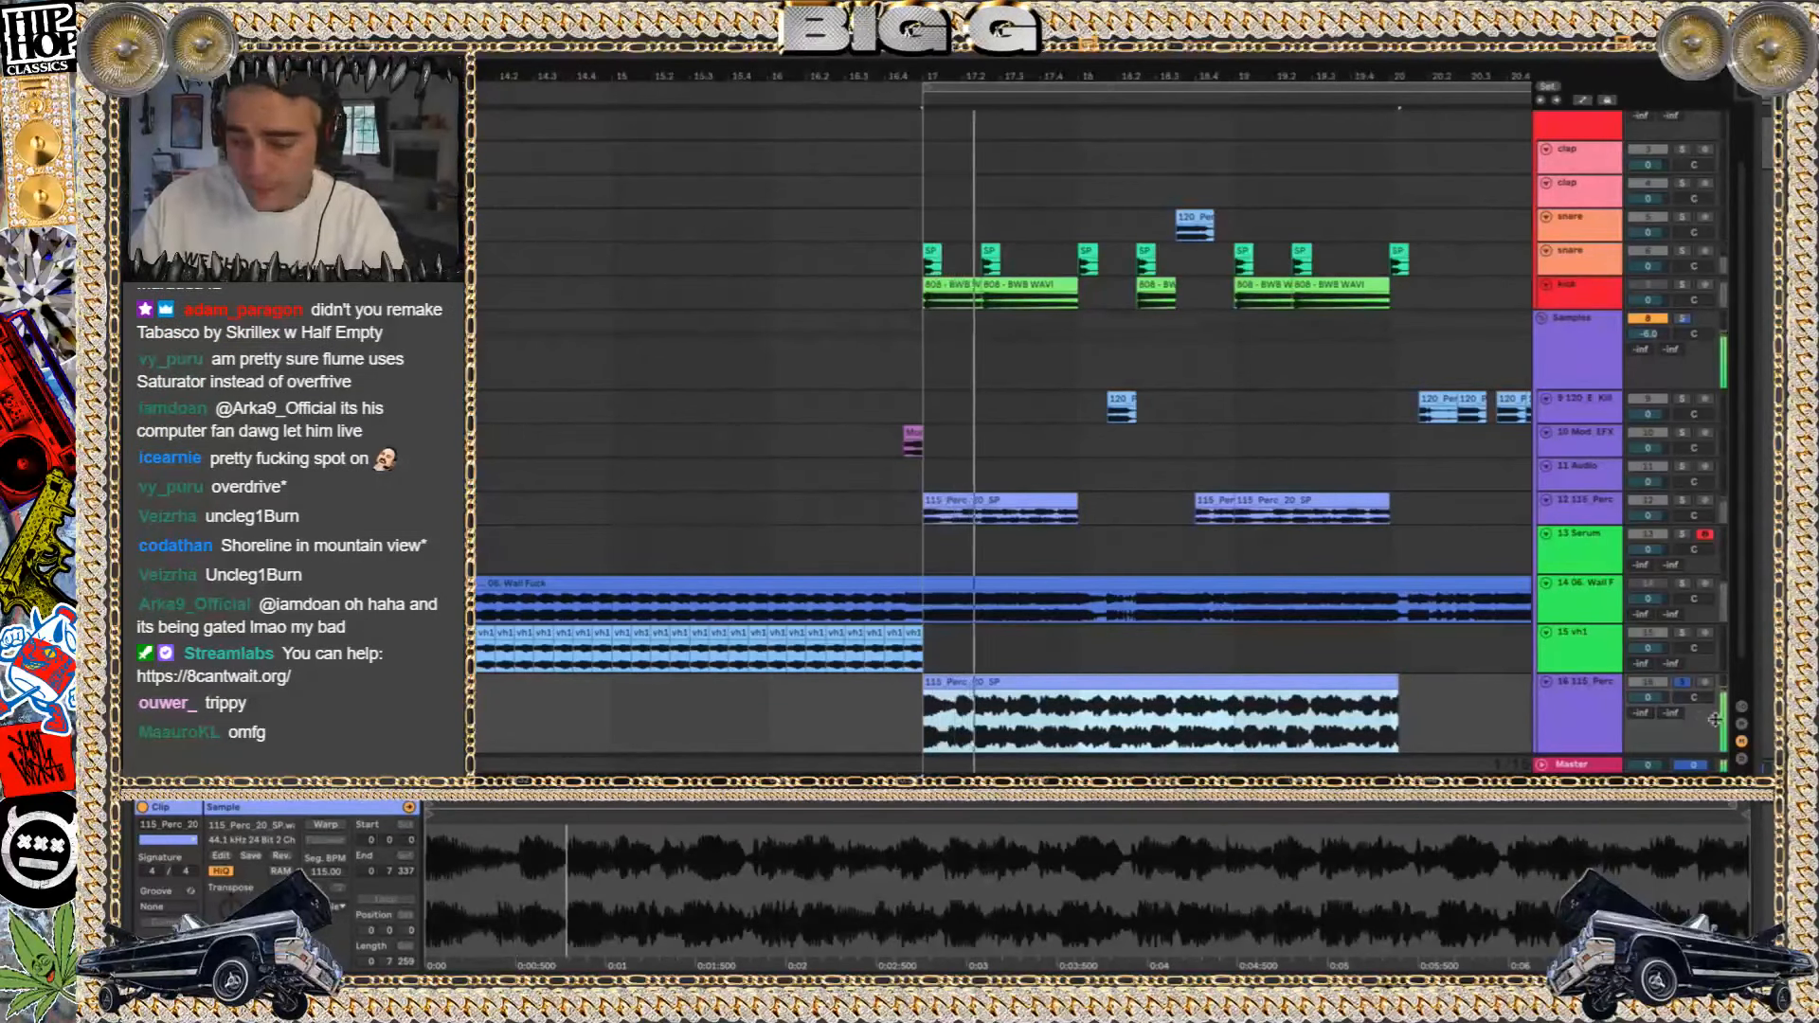
Undo the length and Warp changes to the copied 115_Perc_20_SP clip and delete its temporary track
{"action": "left_click_drag", "start_coordinate": [1397, 682], "coordinate": [1058, 681]}
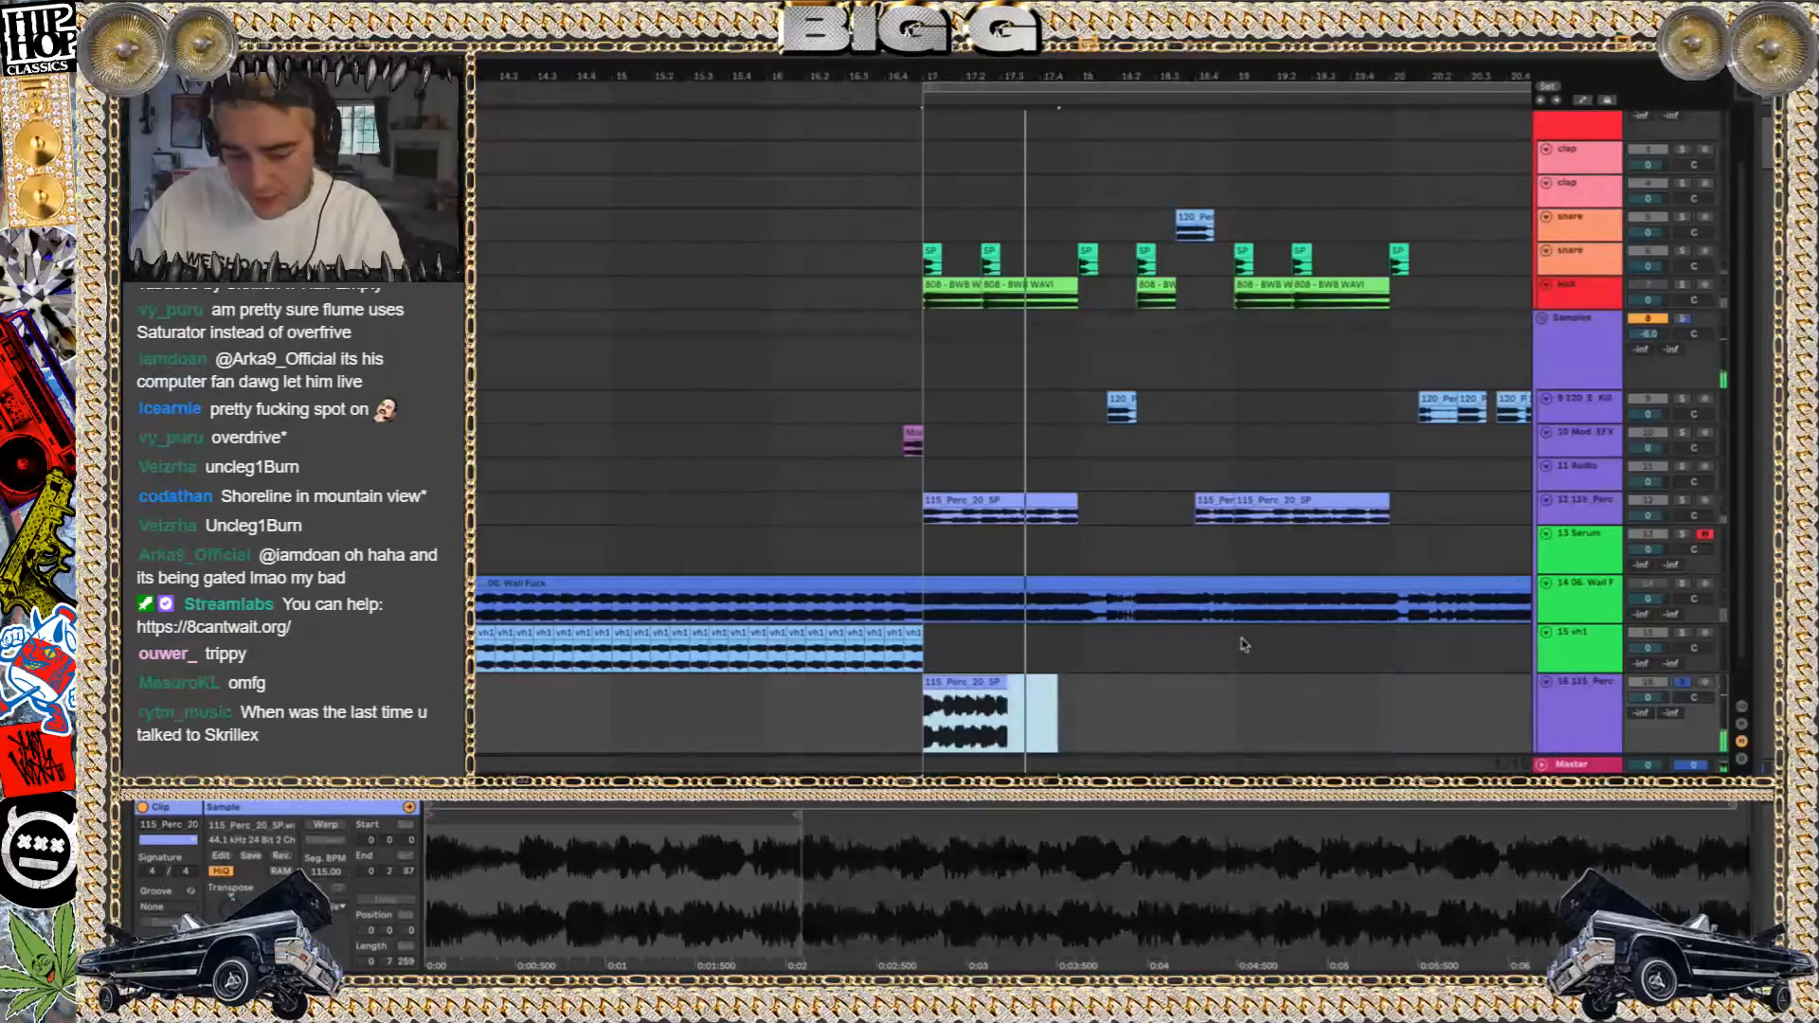
{"action": "key", "text": "ctrl+z"}
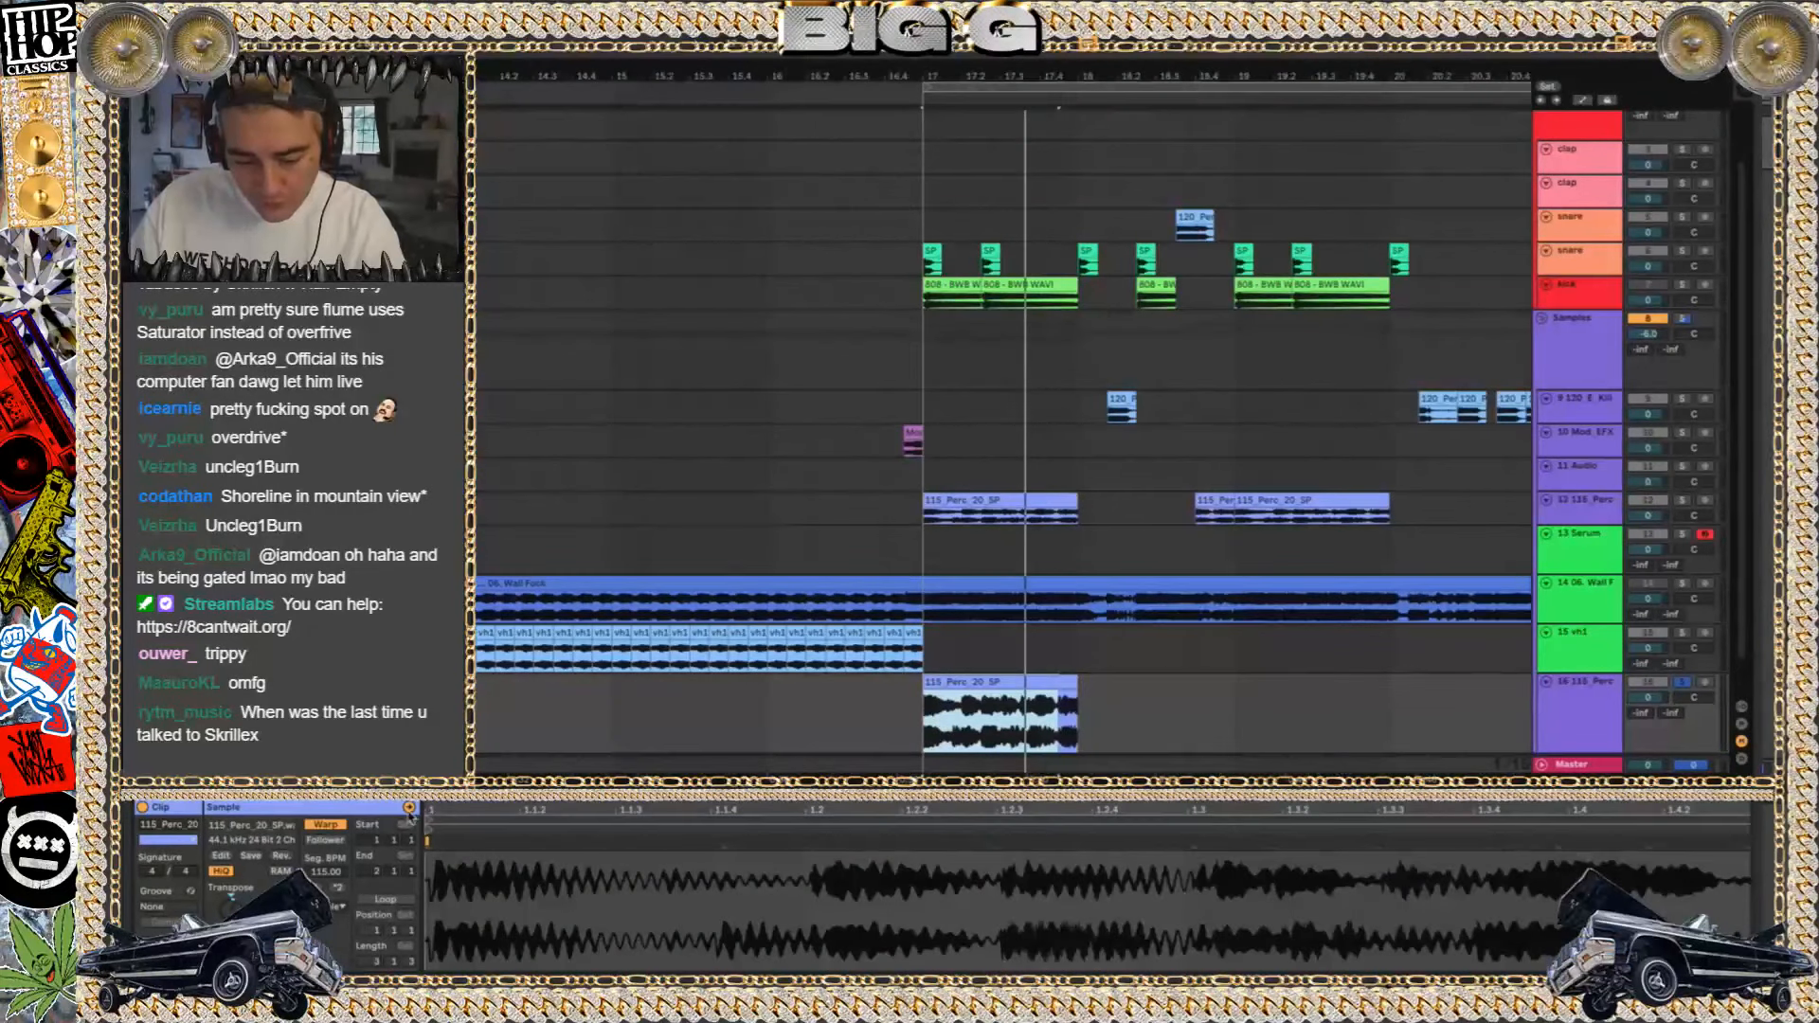
{"action": "left_click", "coordinate": [1015, 682]}
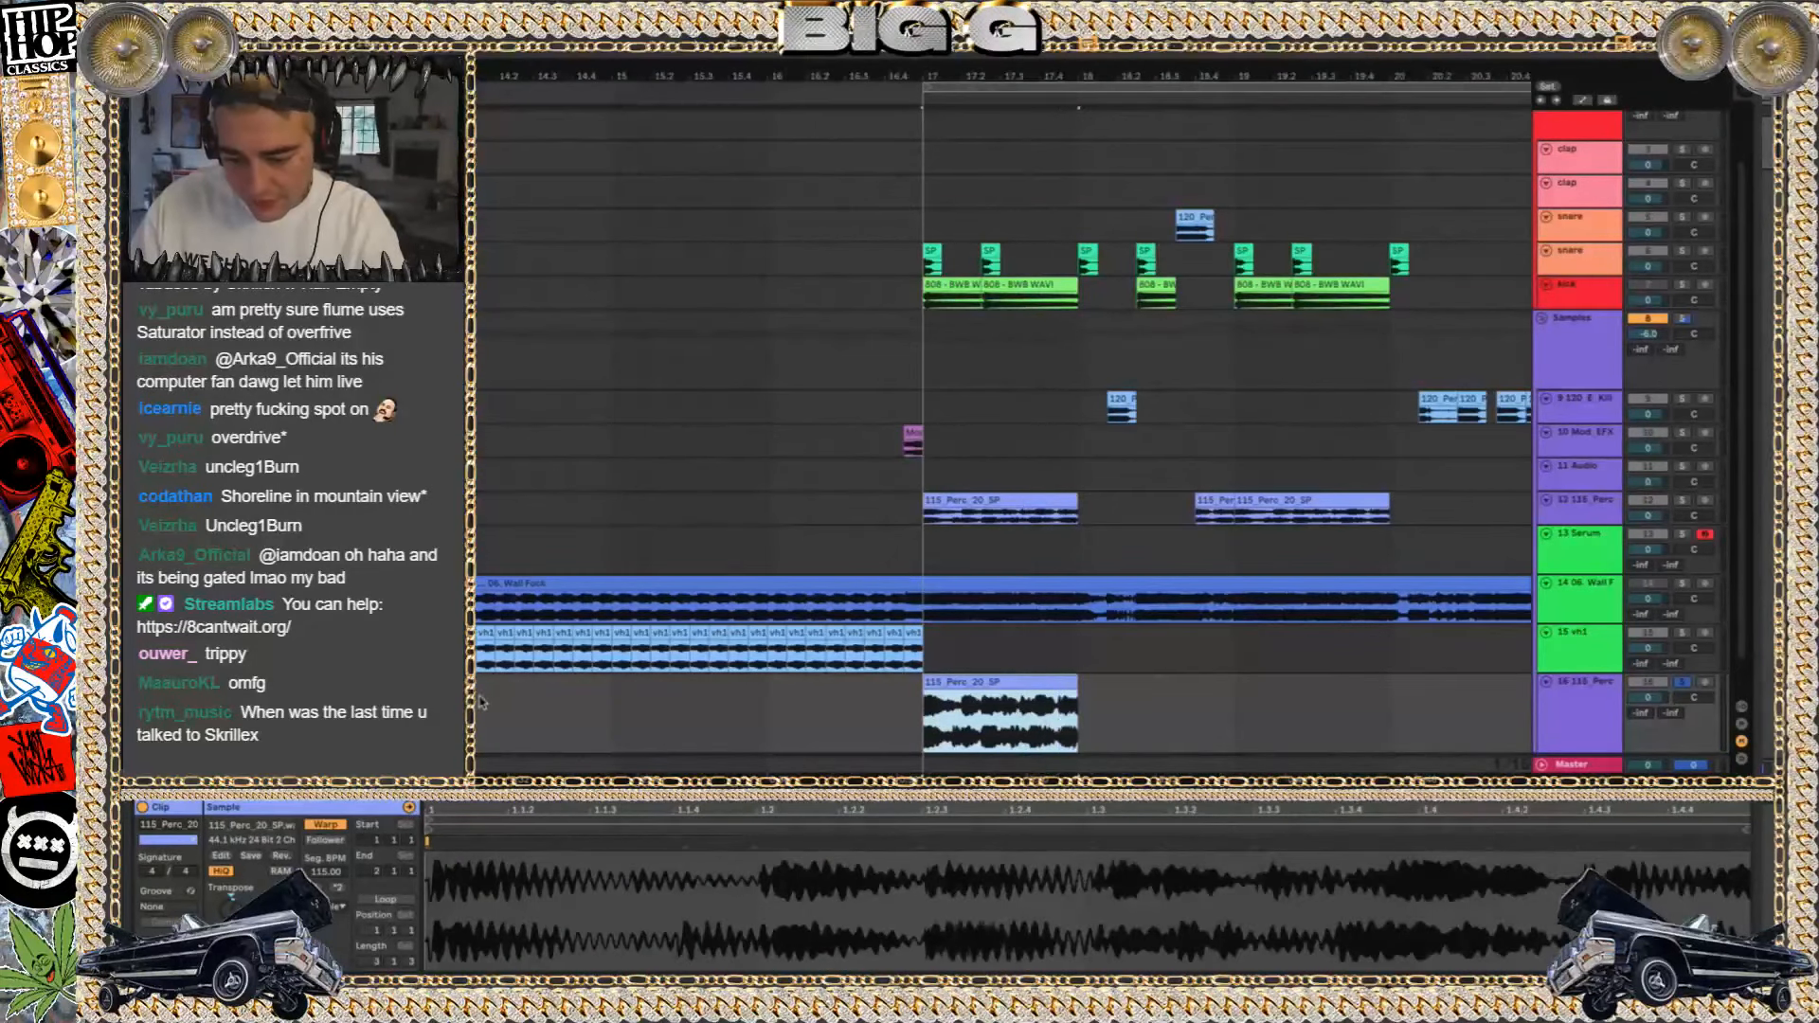
{"action": "left_click", "coordinate": [1592, 713]}
{"action": "key", "text": "Delete"}
Listen to track 9's clips from bar 25 with the track soloed, and turn the solo off
{"action": "left_click", "coordinate": [1042, 515]}
{"action": "left_click", "coordinate": [1127, 356]}
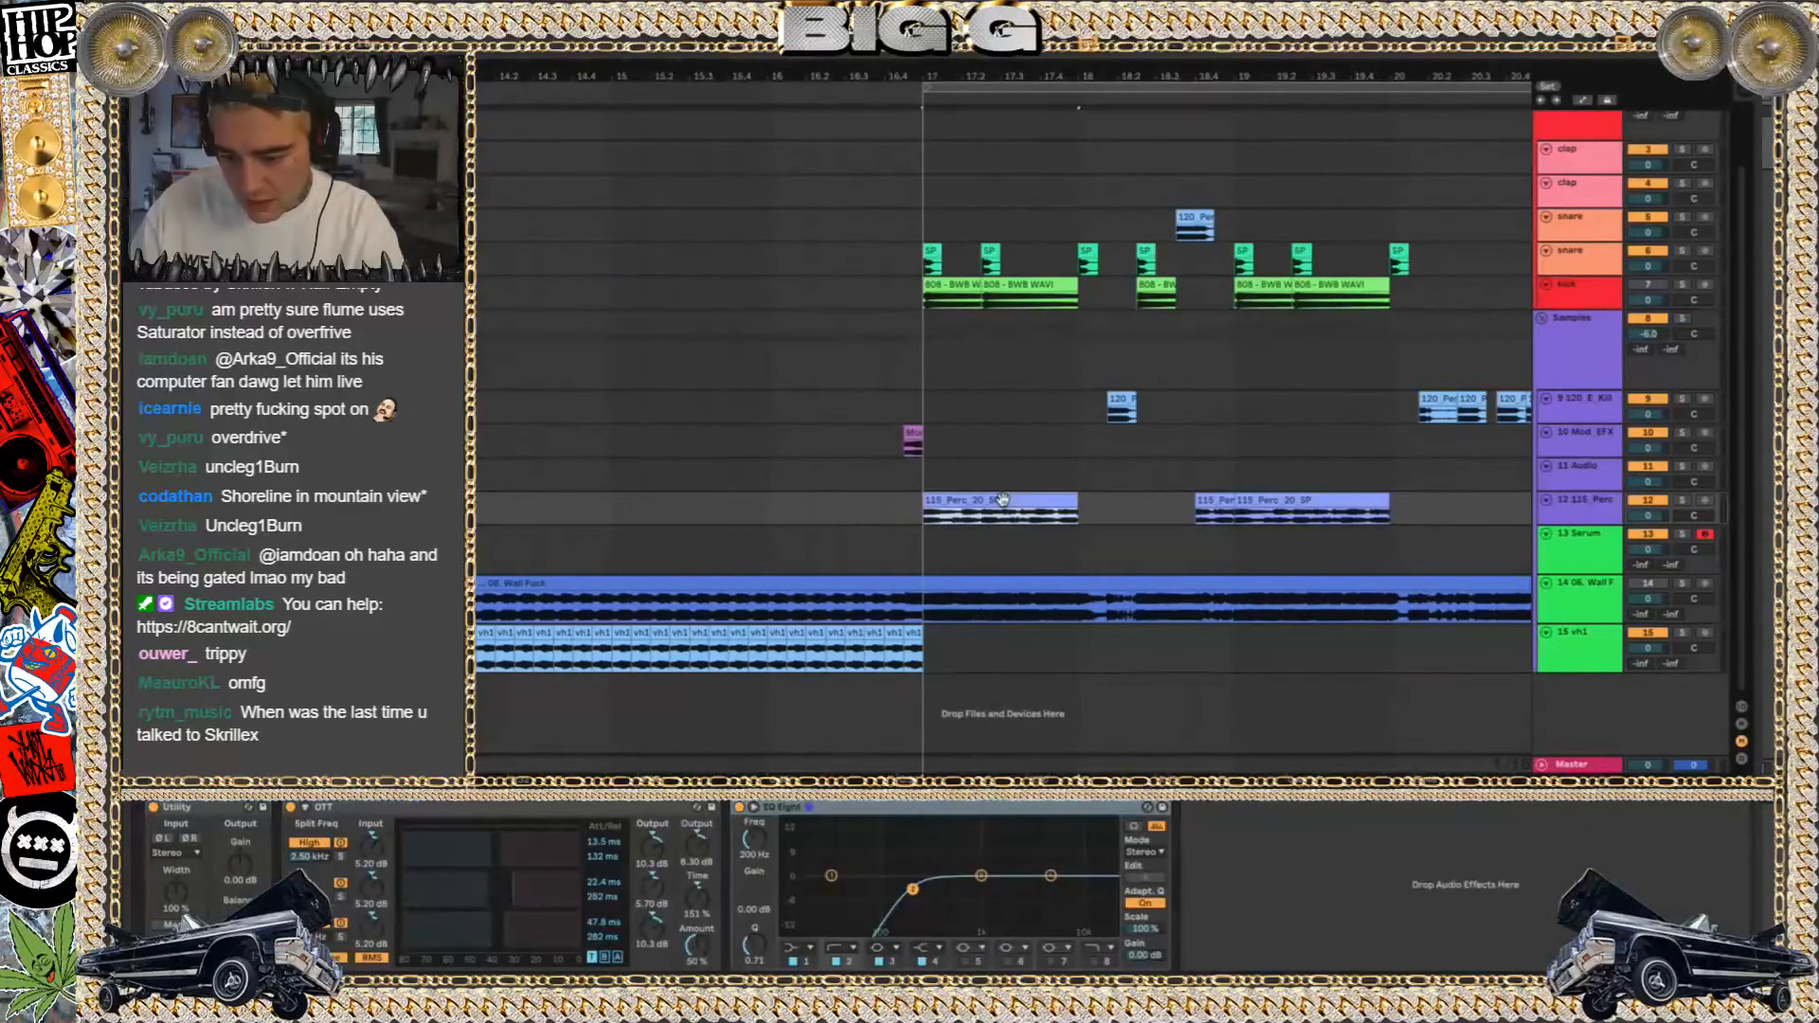
{"action": "key", "text": "space"}
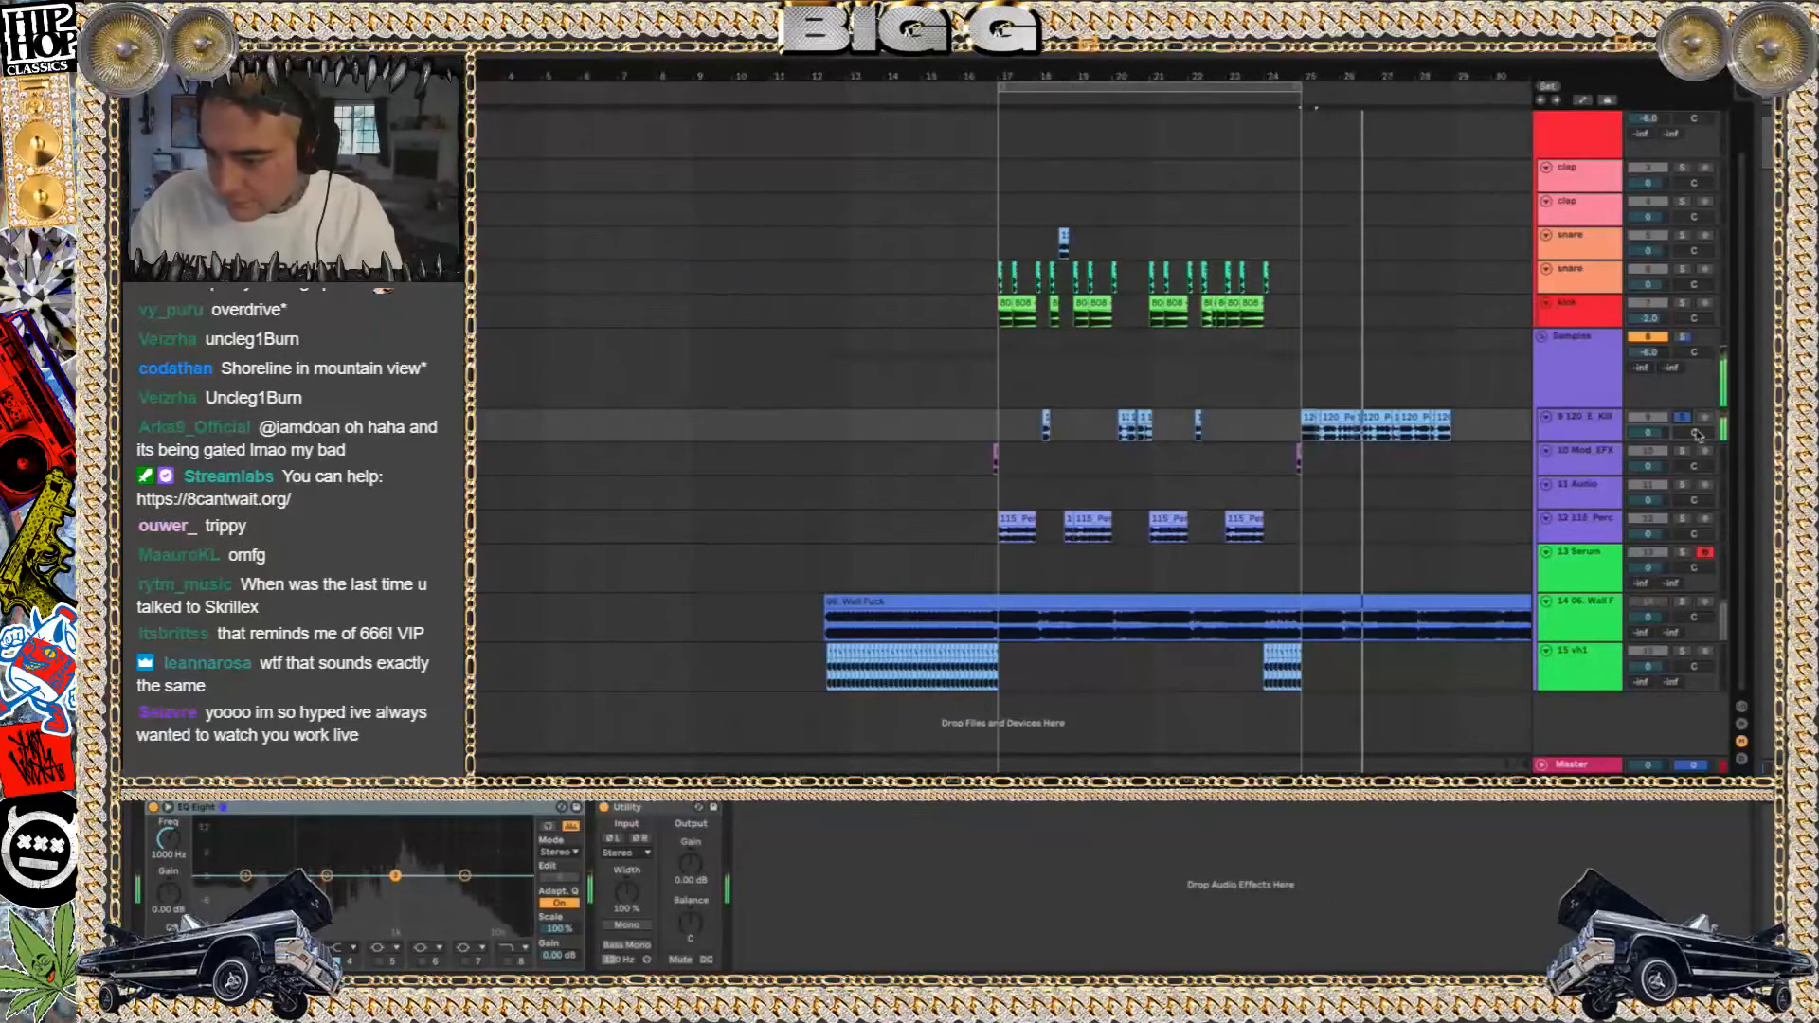
{"action": "key", "text": "s"}
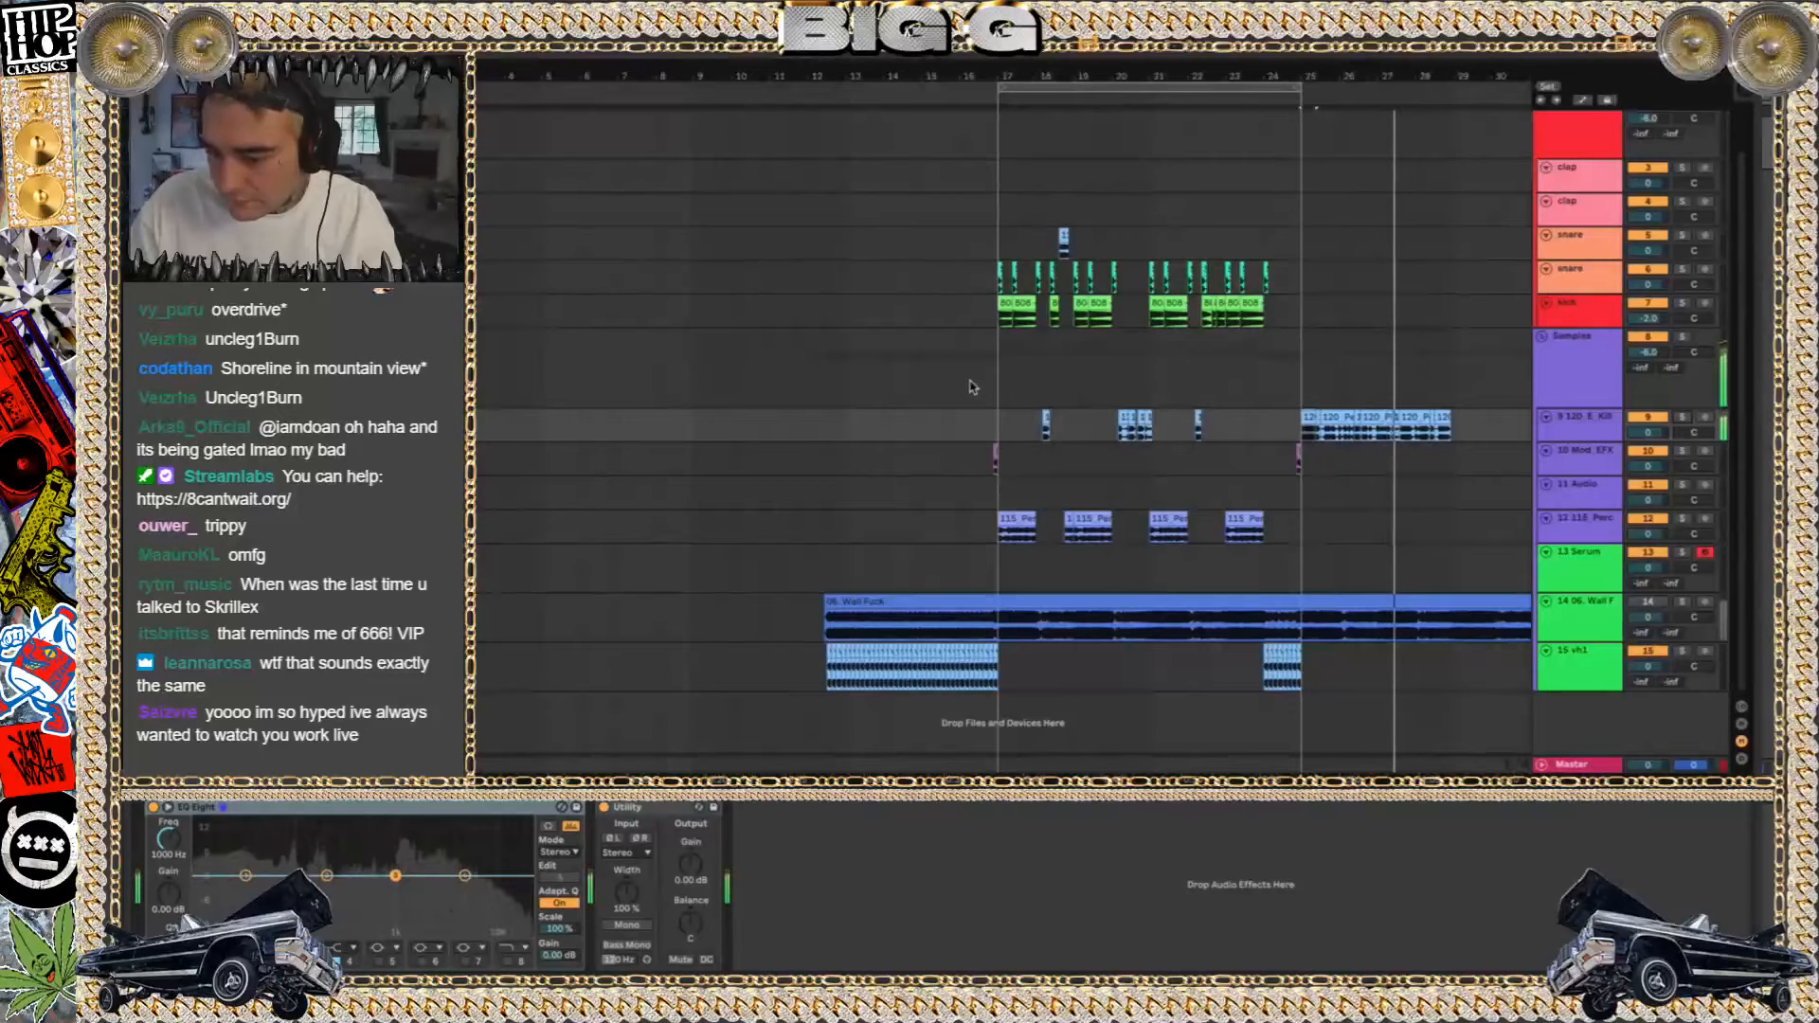
Open the set in the V Project folder without saving the changes to wallfuck
{"action": "key", "text": "super+o"}
{"action": "left_click", "coordinate": [1097, 178]}
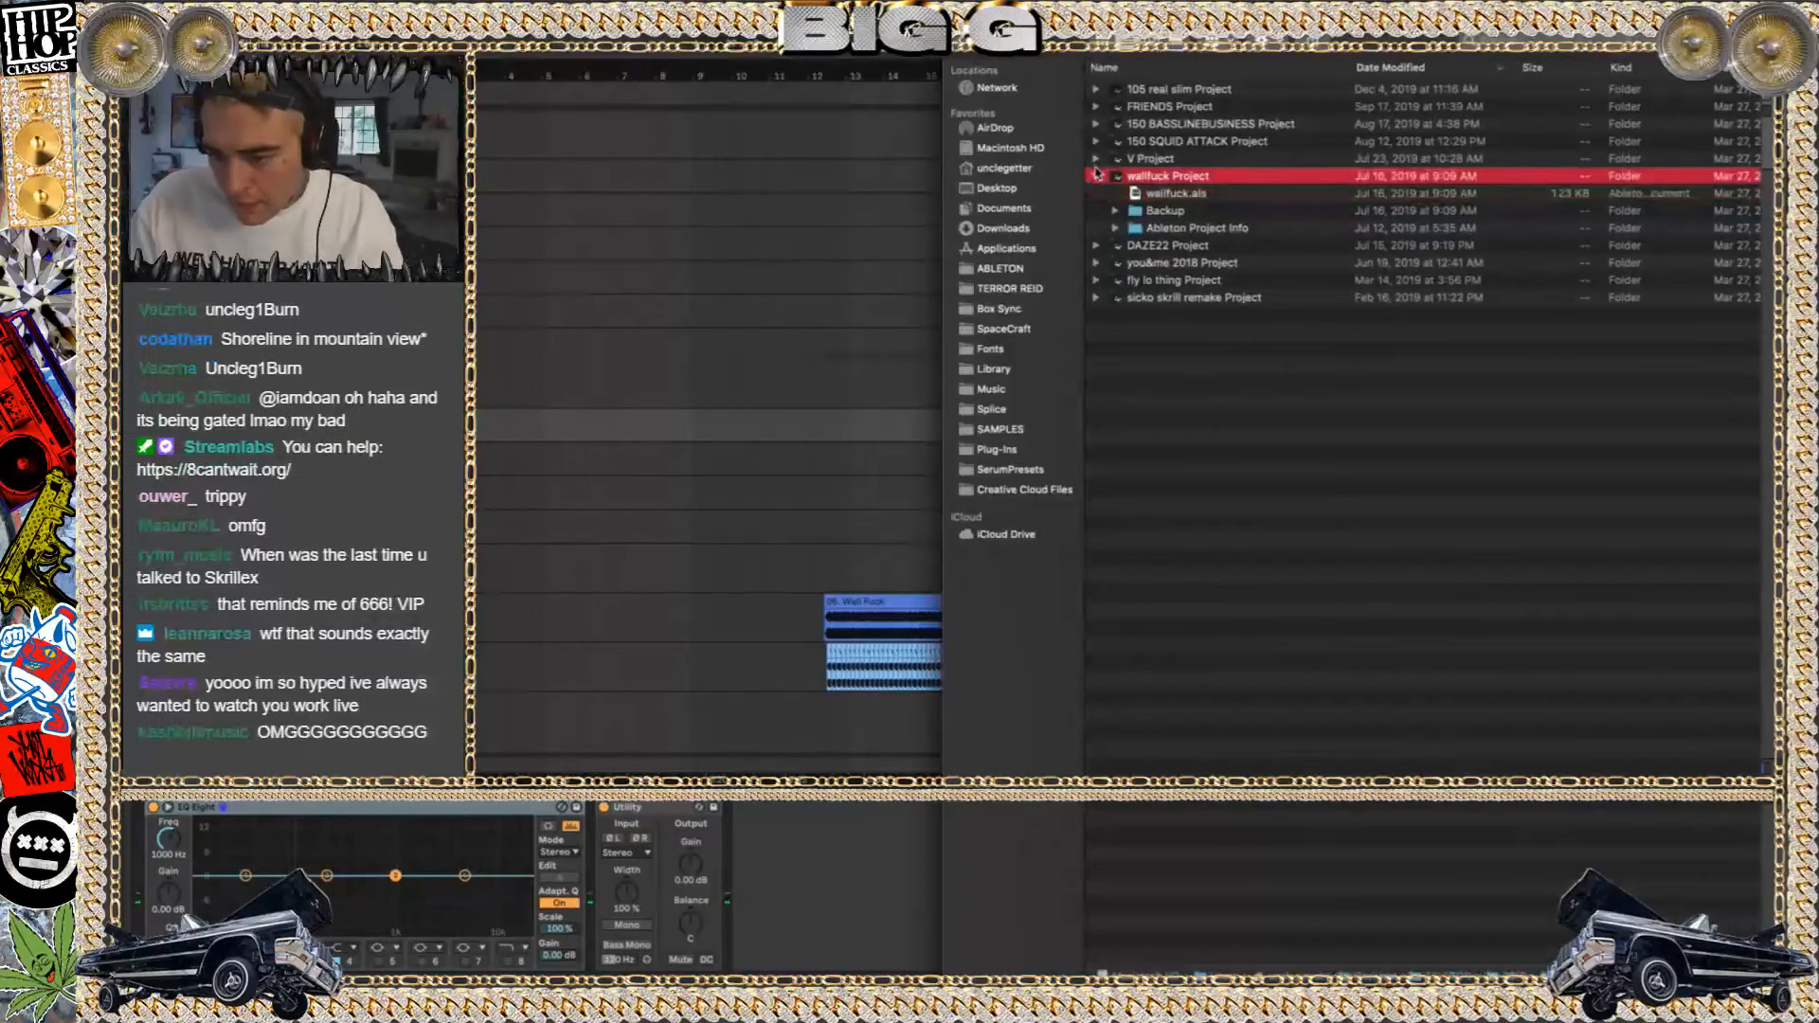
{"action": "left_click", "coordinate": [1096, 158]}
{"action": "double_click", "coordinate": [1160, 194]}
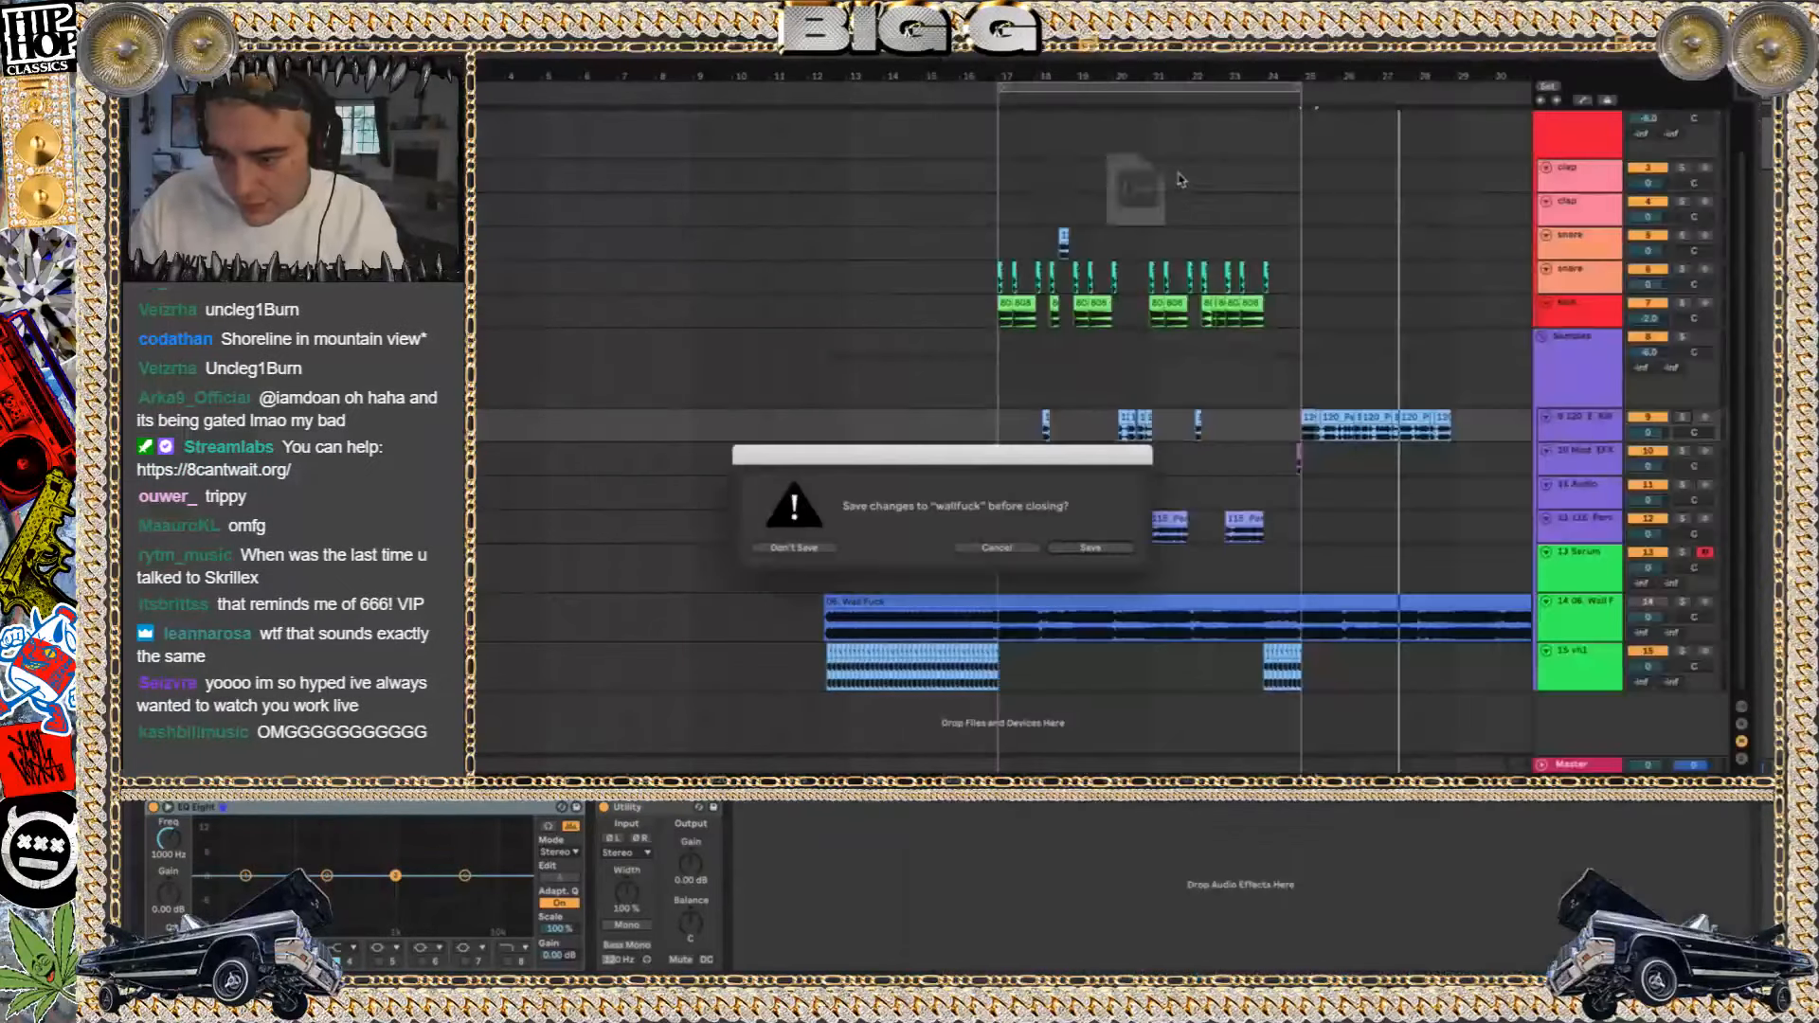
{"action": "left_click", "coordinate": [783, 548]}
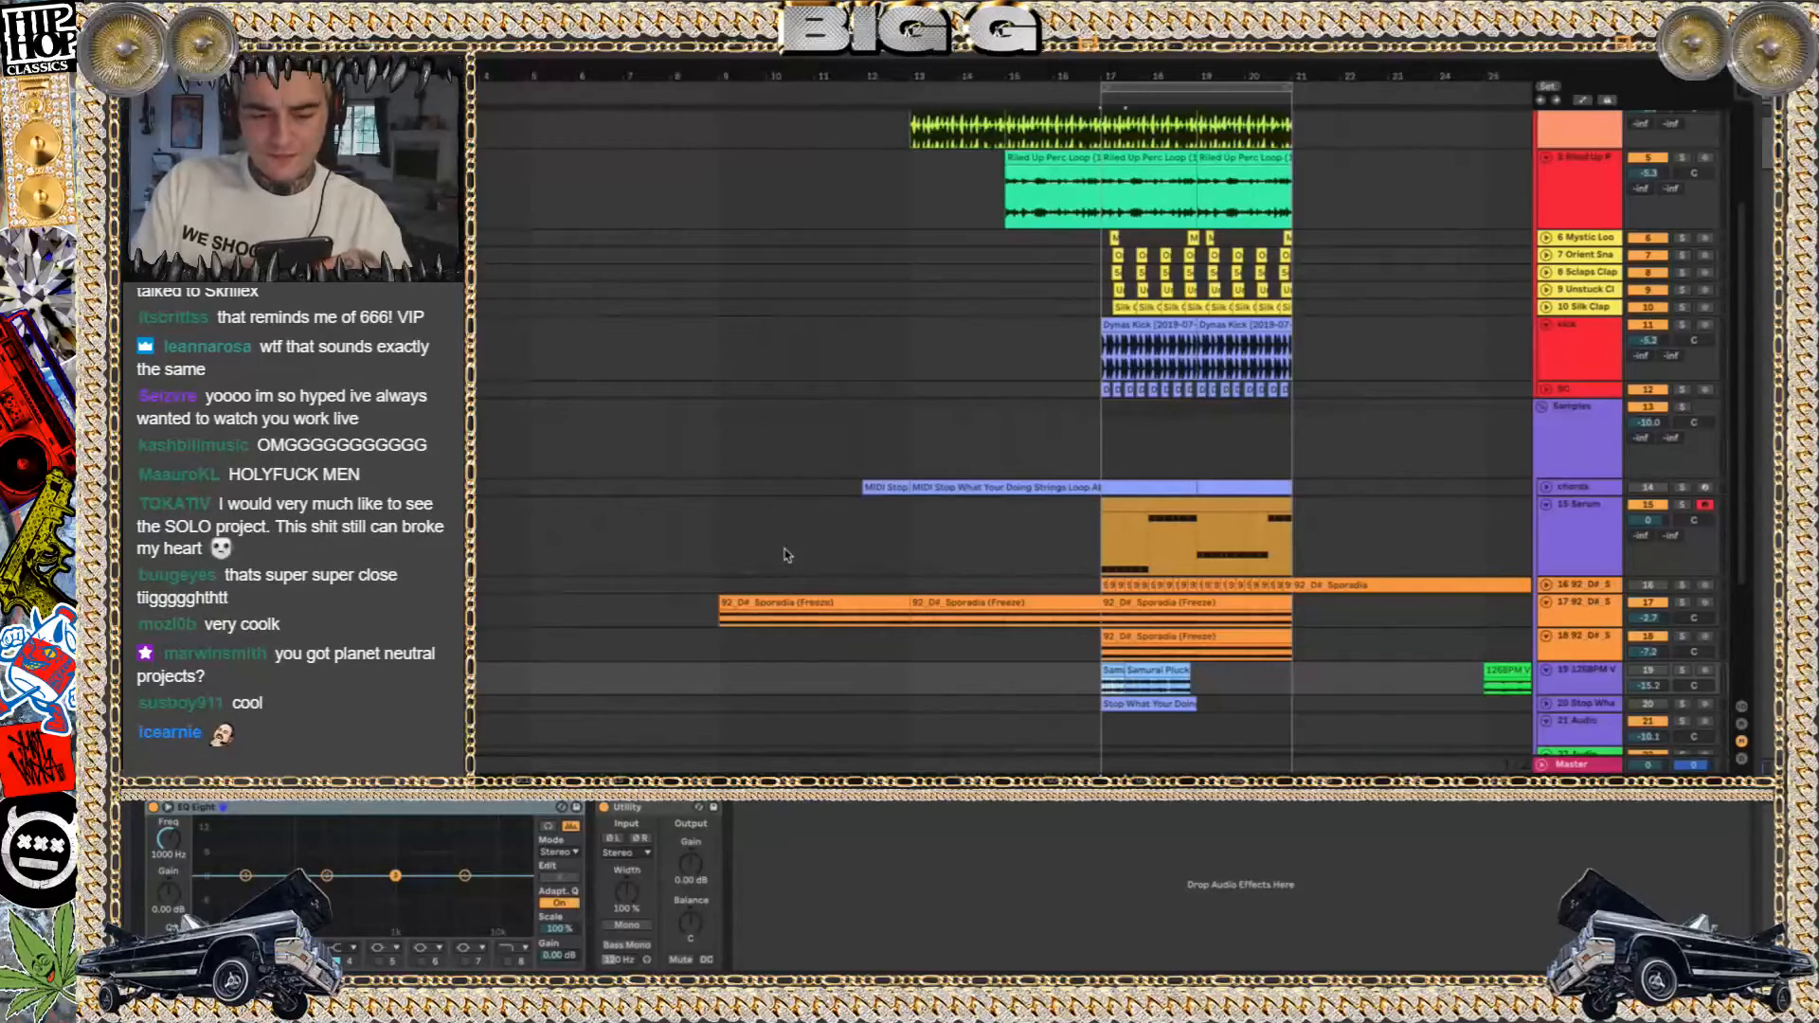
Play the V set's loop from bar 17 and look over its drum, sample and synth tracks
{"action": "key", "text": "space"}
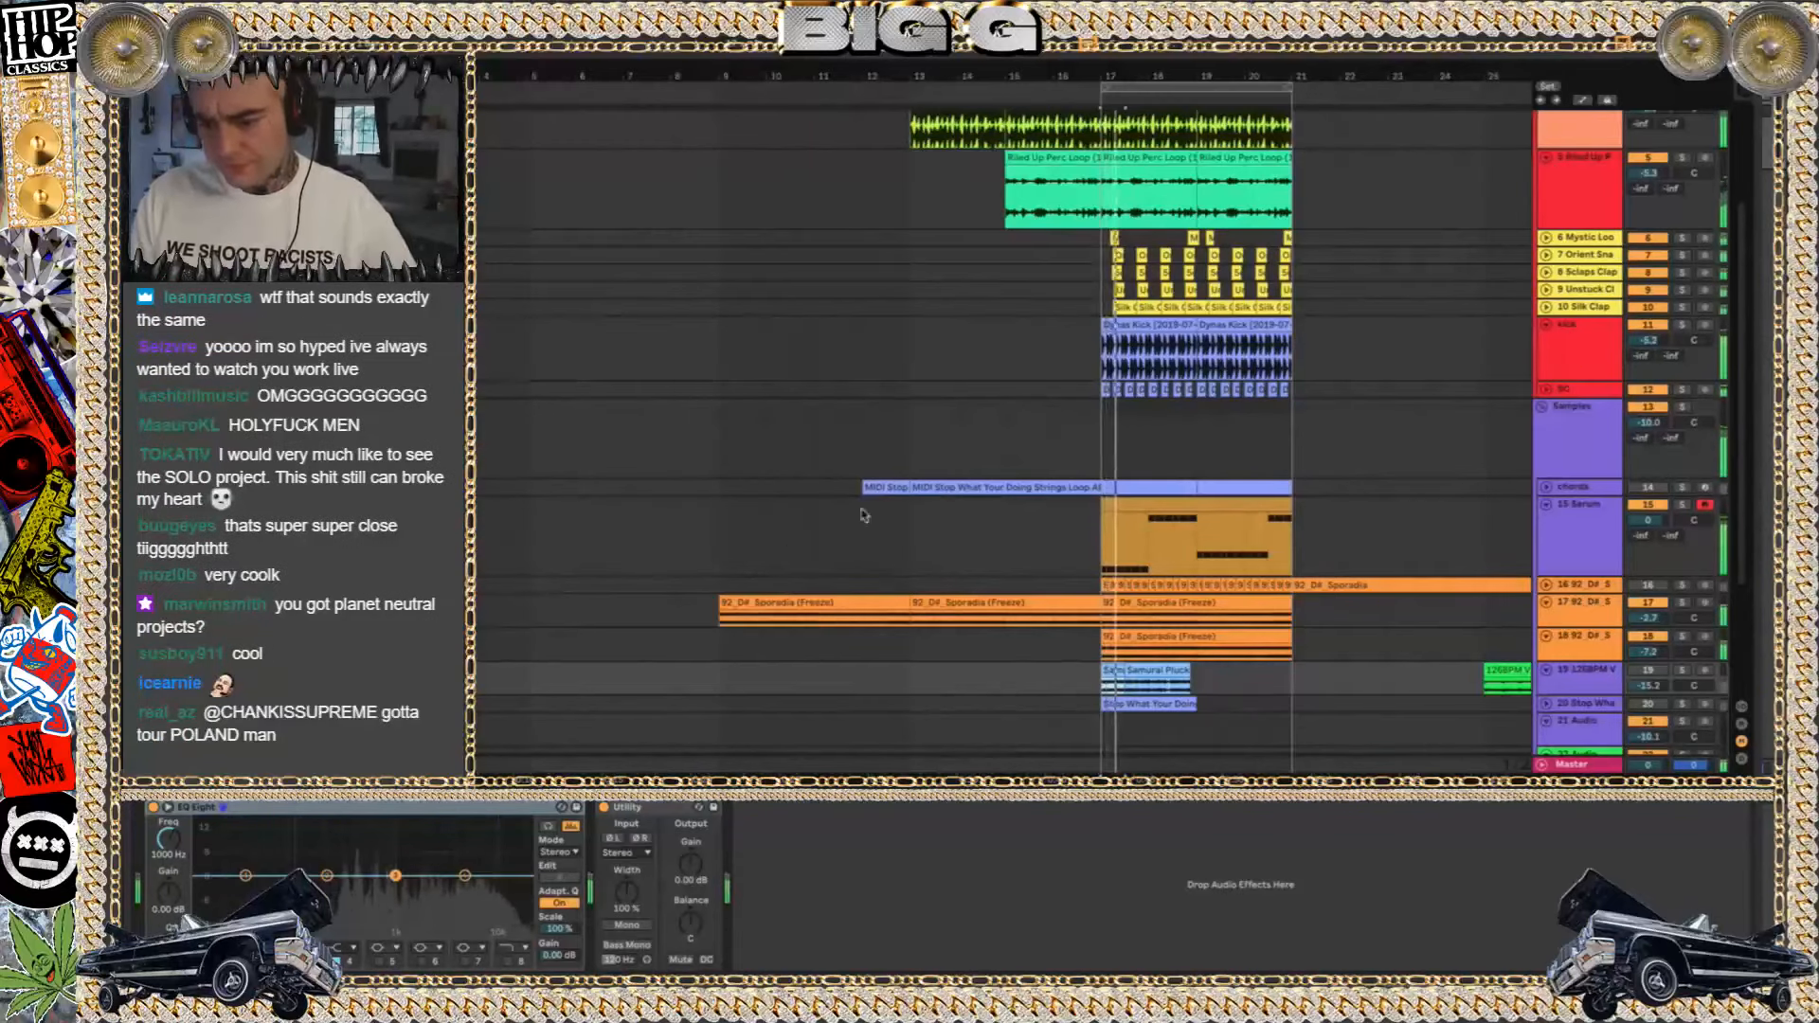
{"action": "scroll", "coordinate": [1190, 633], "scroll_direction": "up", "scroll_amount": 5}
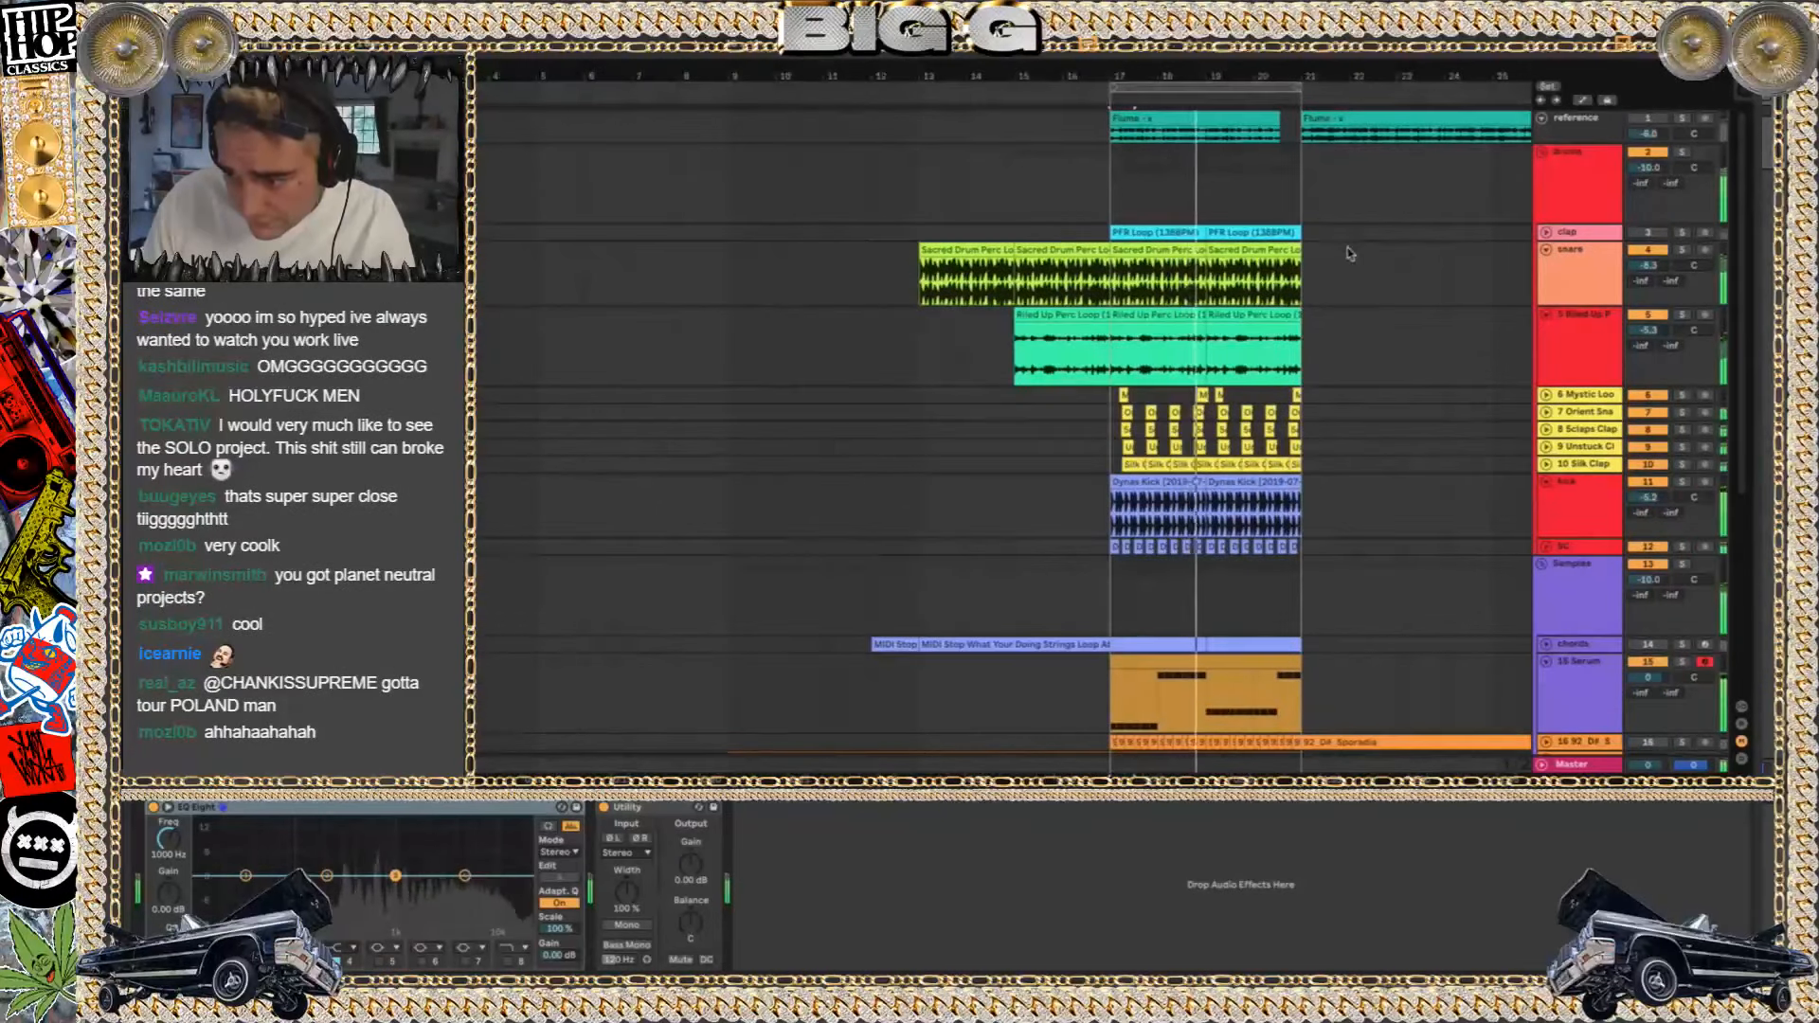
{"action": "scroll", "coordinate": [1033, 436], "scroll_direction": "down", "scroll_amount": 7}
{"action": "scroll", "coordinate": [1032, 436], "scroll_direction": "right", "scroll_amount": 3}
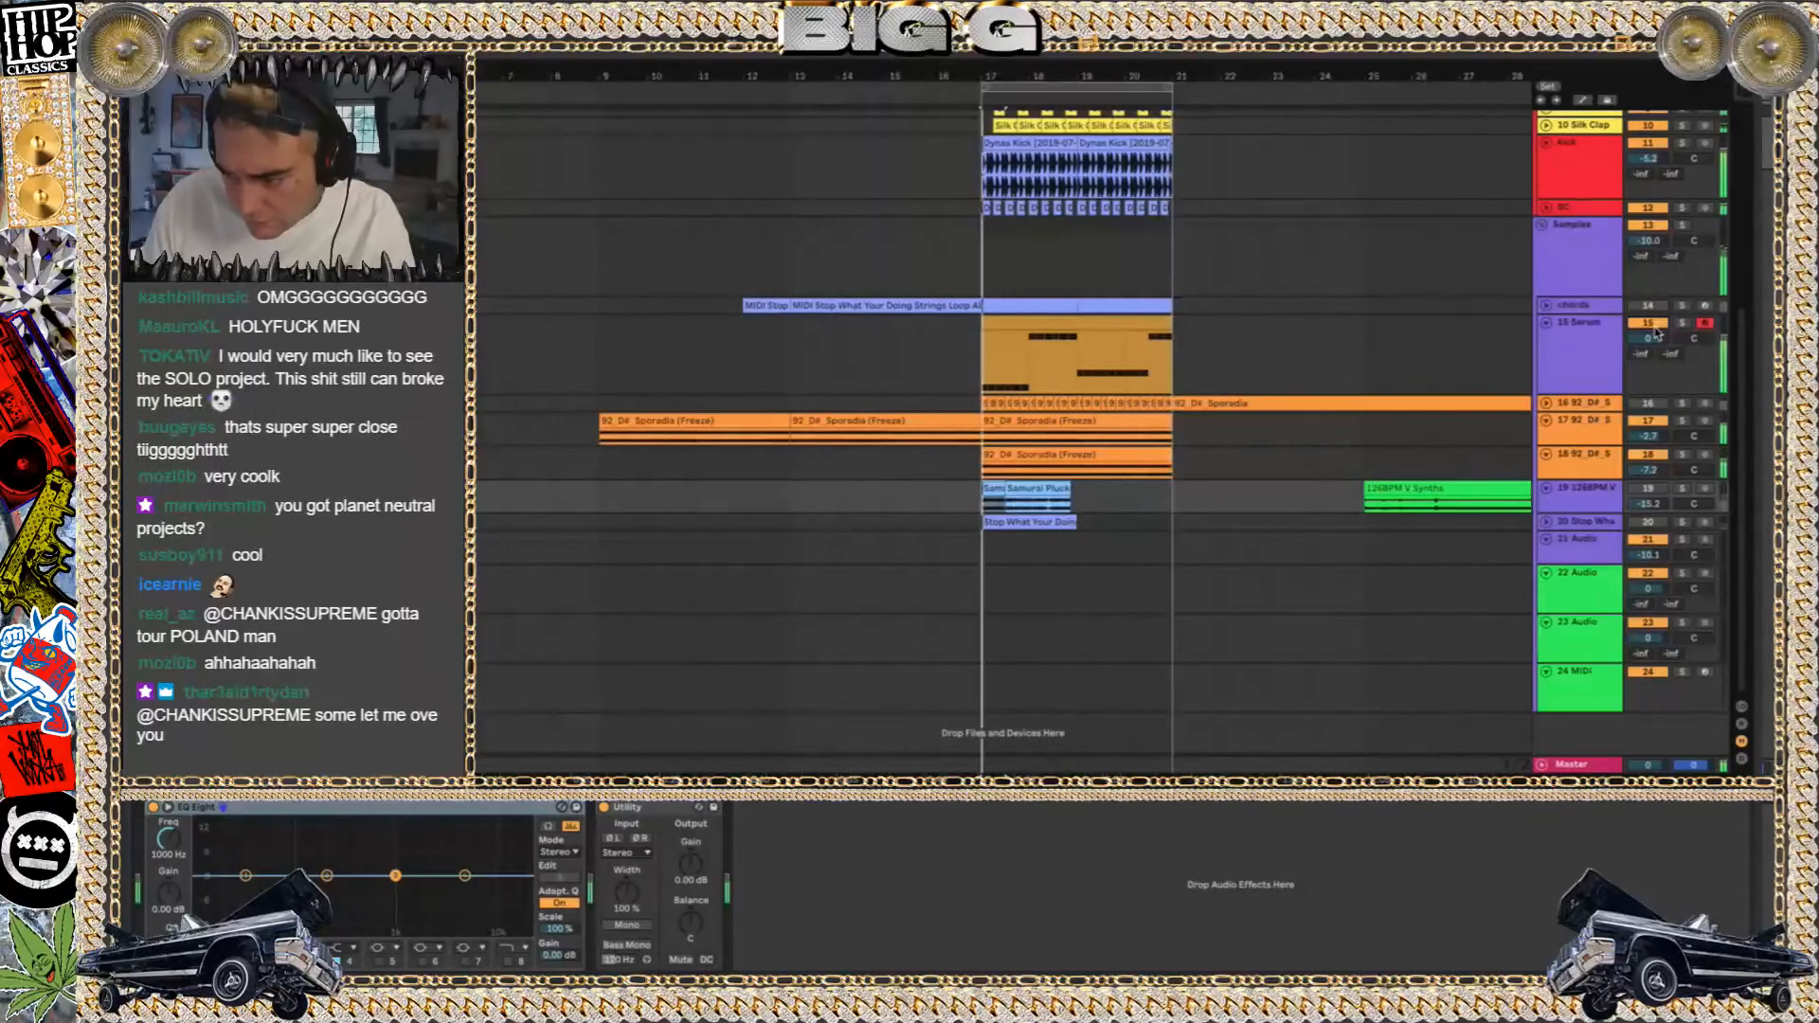
{"action": "left_click", "coordinate": [1648, 323]}
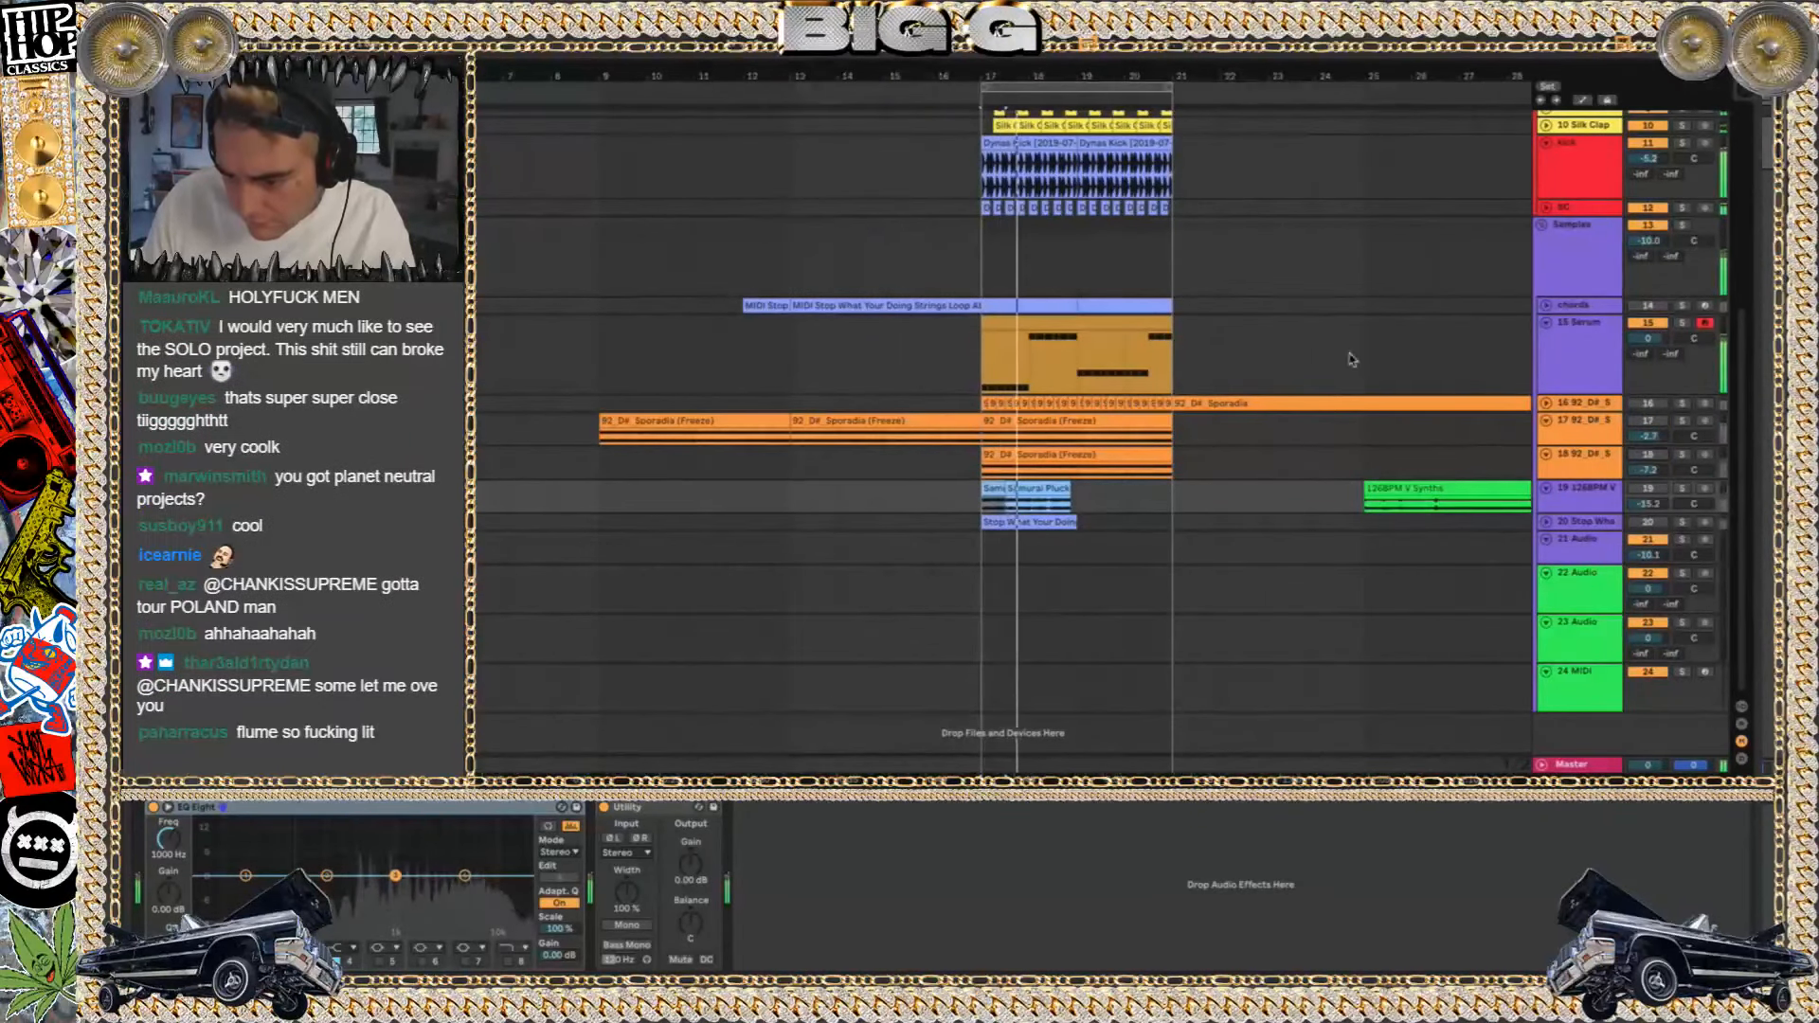
In Finder, collapse V Project, expand 150 SQUID ATTACK Project and try to open its set, cancelling at the save question
{"action": "key", "text": "super+o"}
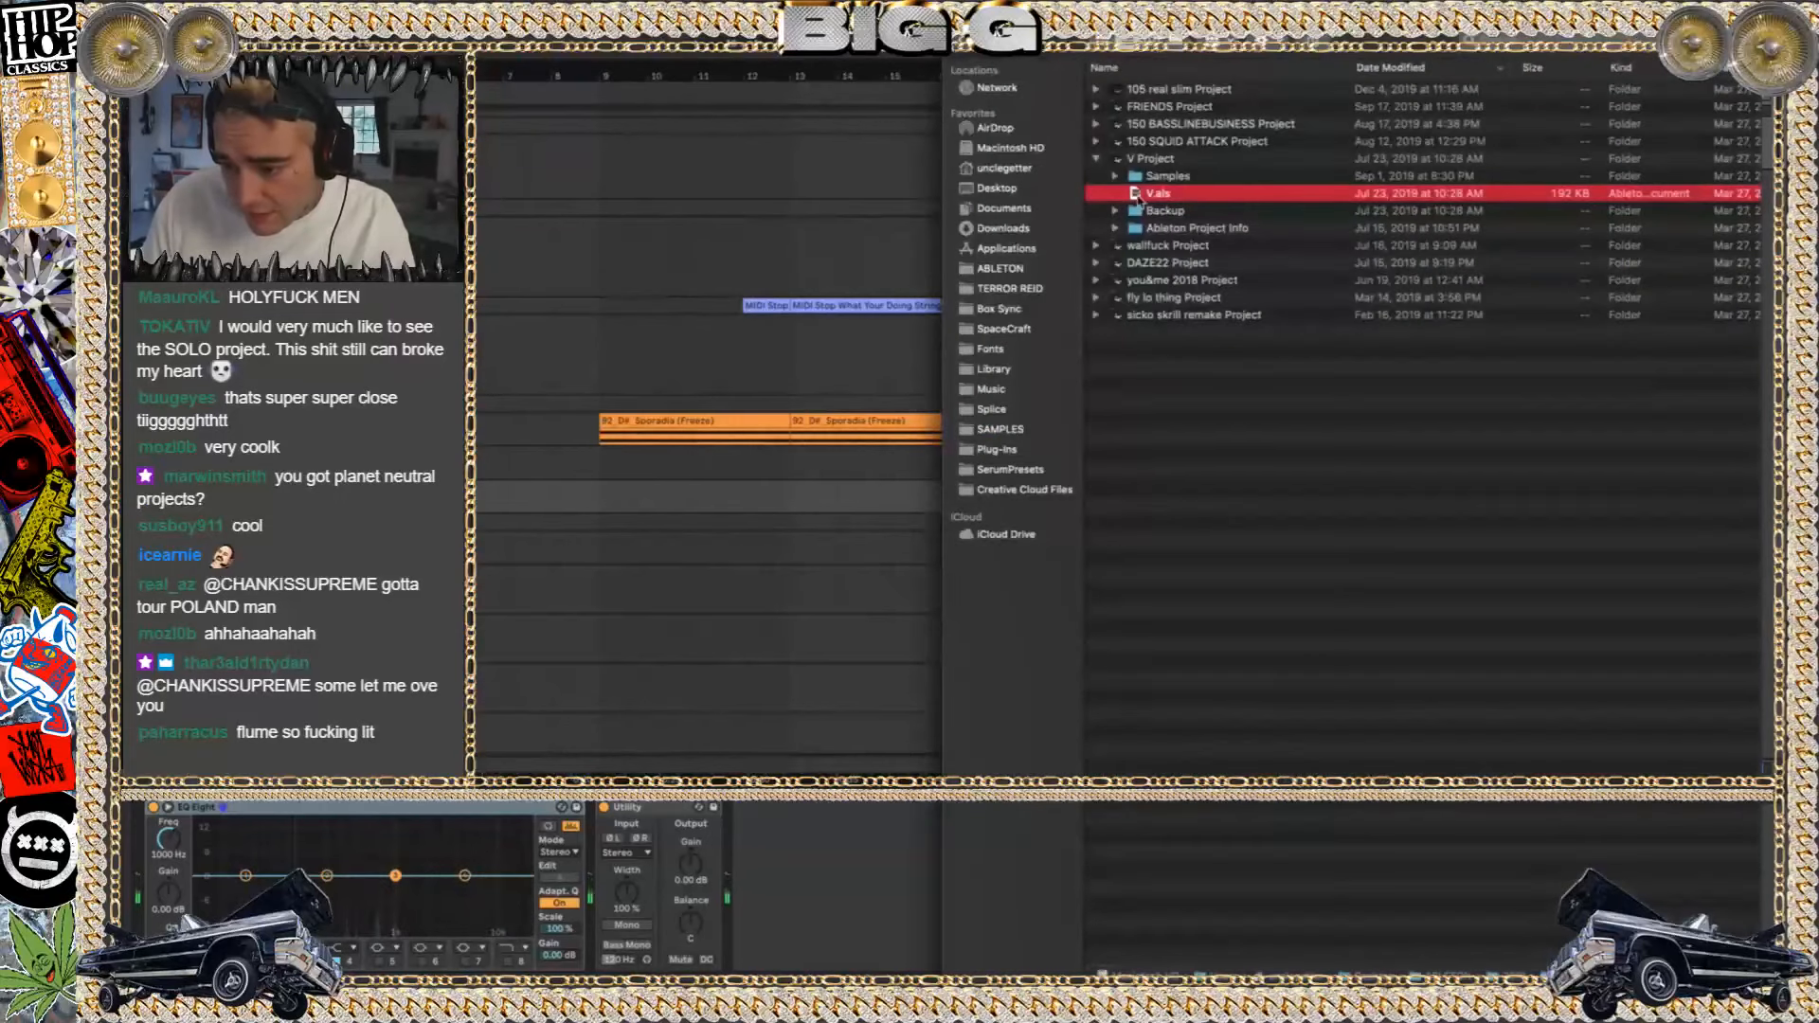
{"action": "left_click", "coordinate": [1096, 158]}
{"action": "left_click", "coordinate": [1095, 141]}
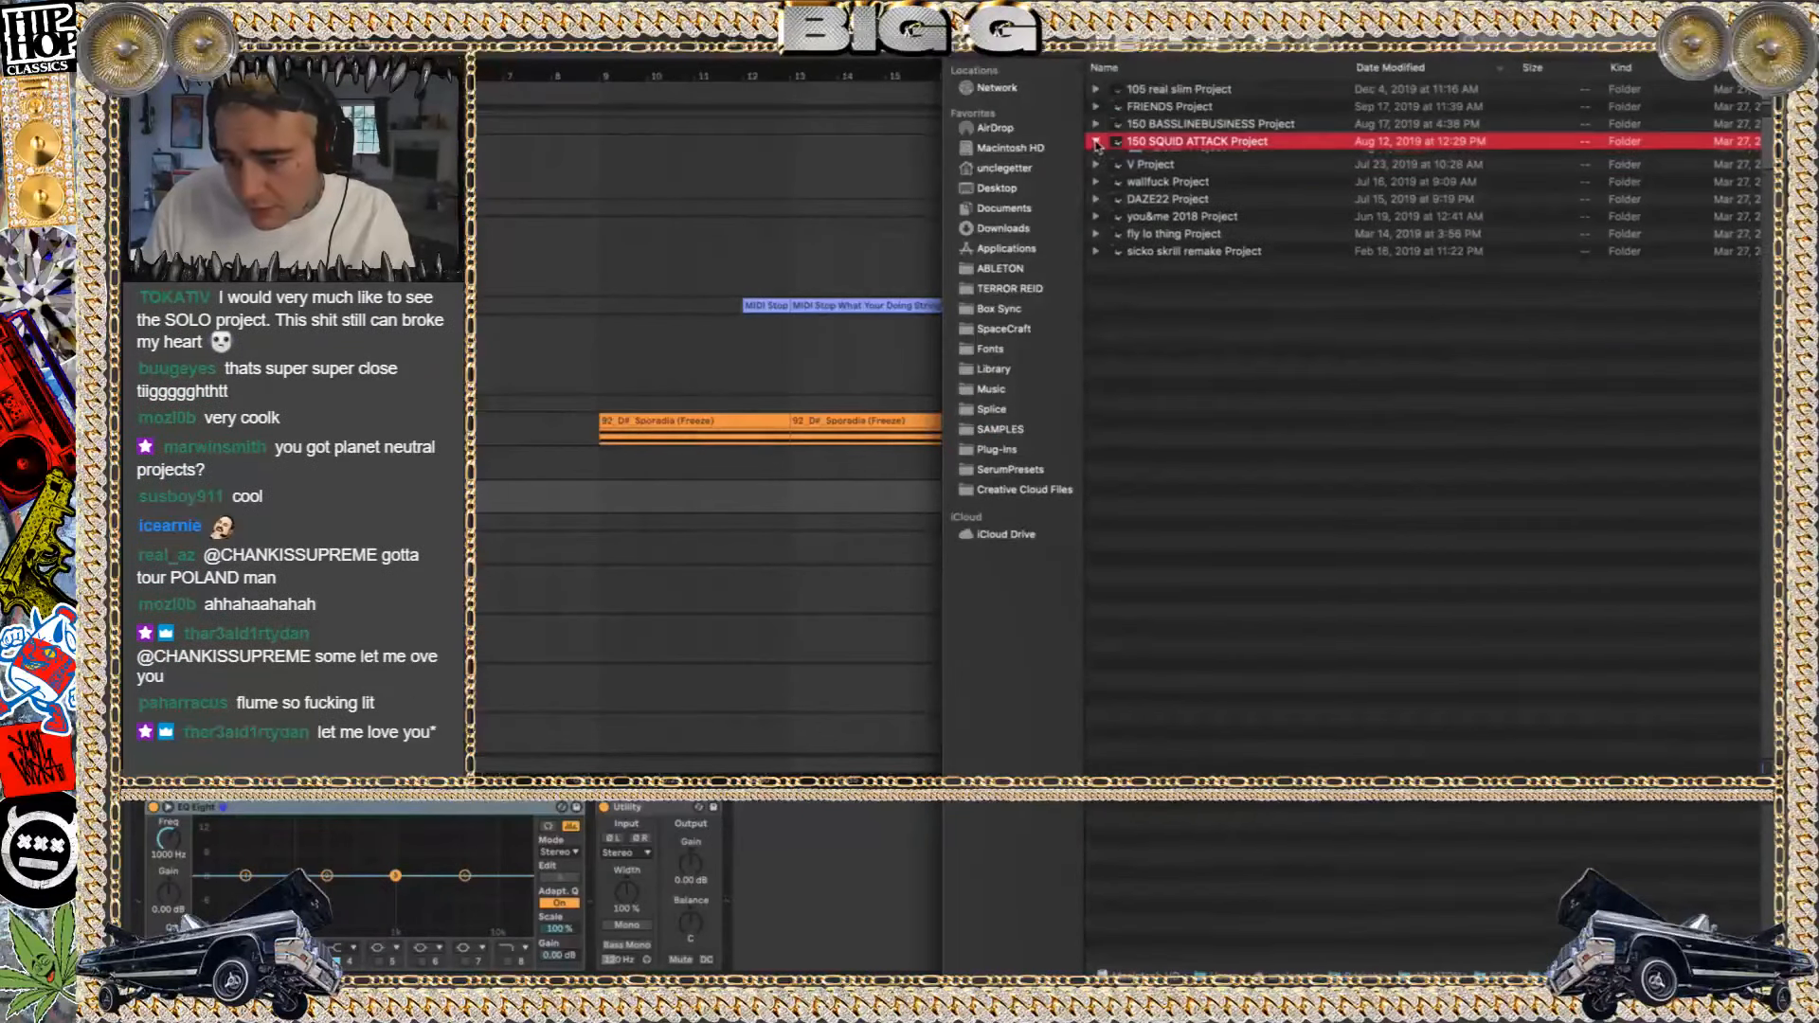
{"action": "double_click", "coordinate": [1222, 159]}
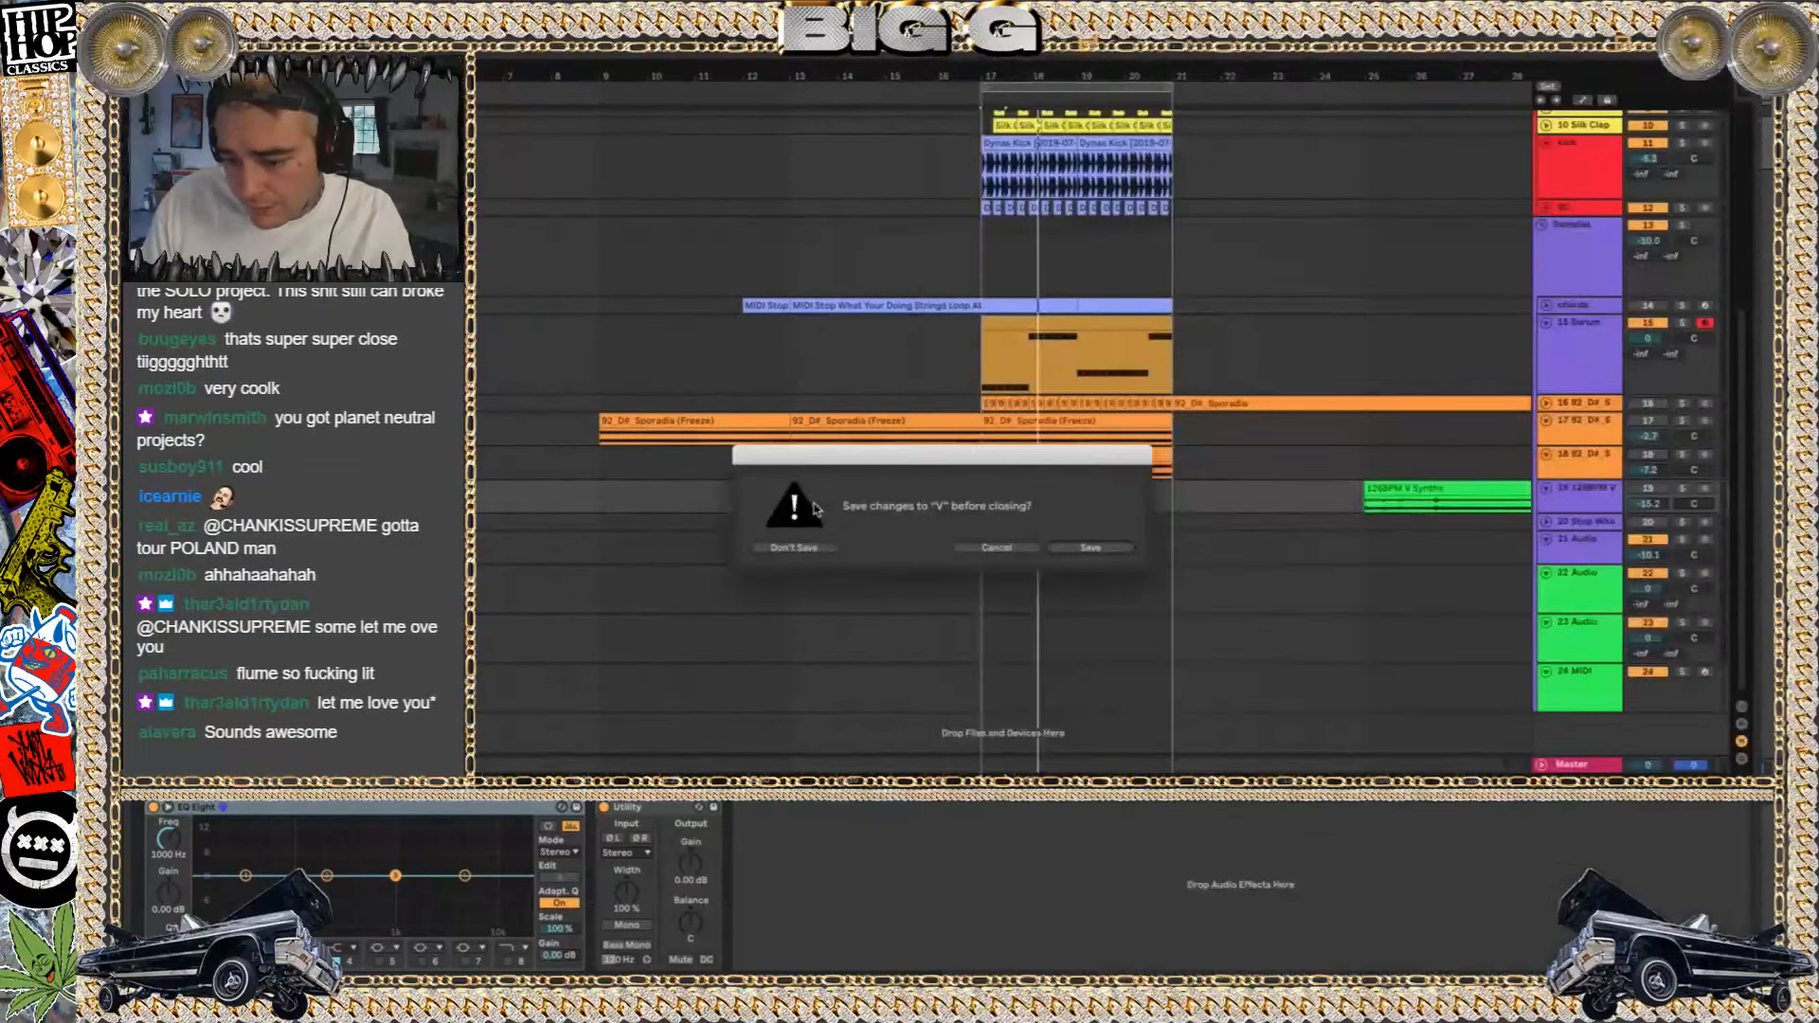
{"action": "left_click", "coordinate": [1016, 554]}
Listen to the 126BPM V Synths clip on track 19 from bar 25
{"action": "scroll", "coordinate": [1198, 496], "scroll_direction": "right", "scroll_amount": 10}
{"action": "scroll", "coordinate": [1197, 495], "scroll_direction": "up", "scroll_amount": 2}
{"action": "key", "text": "space"}
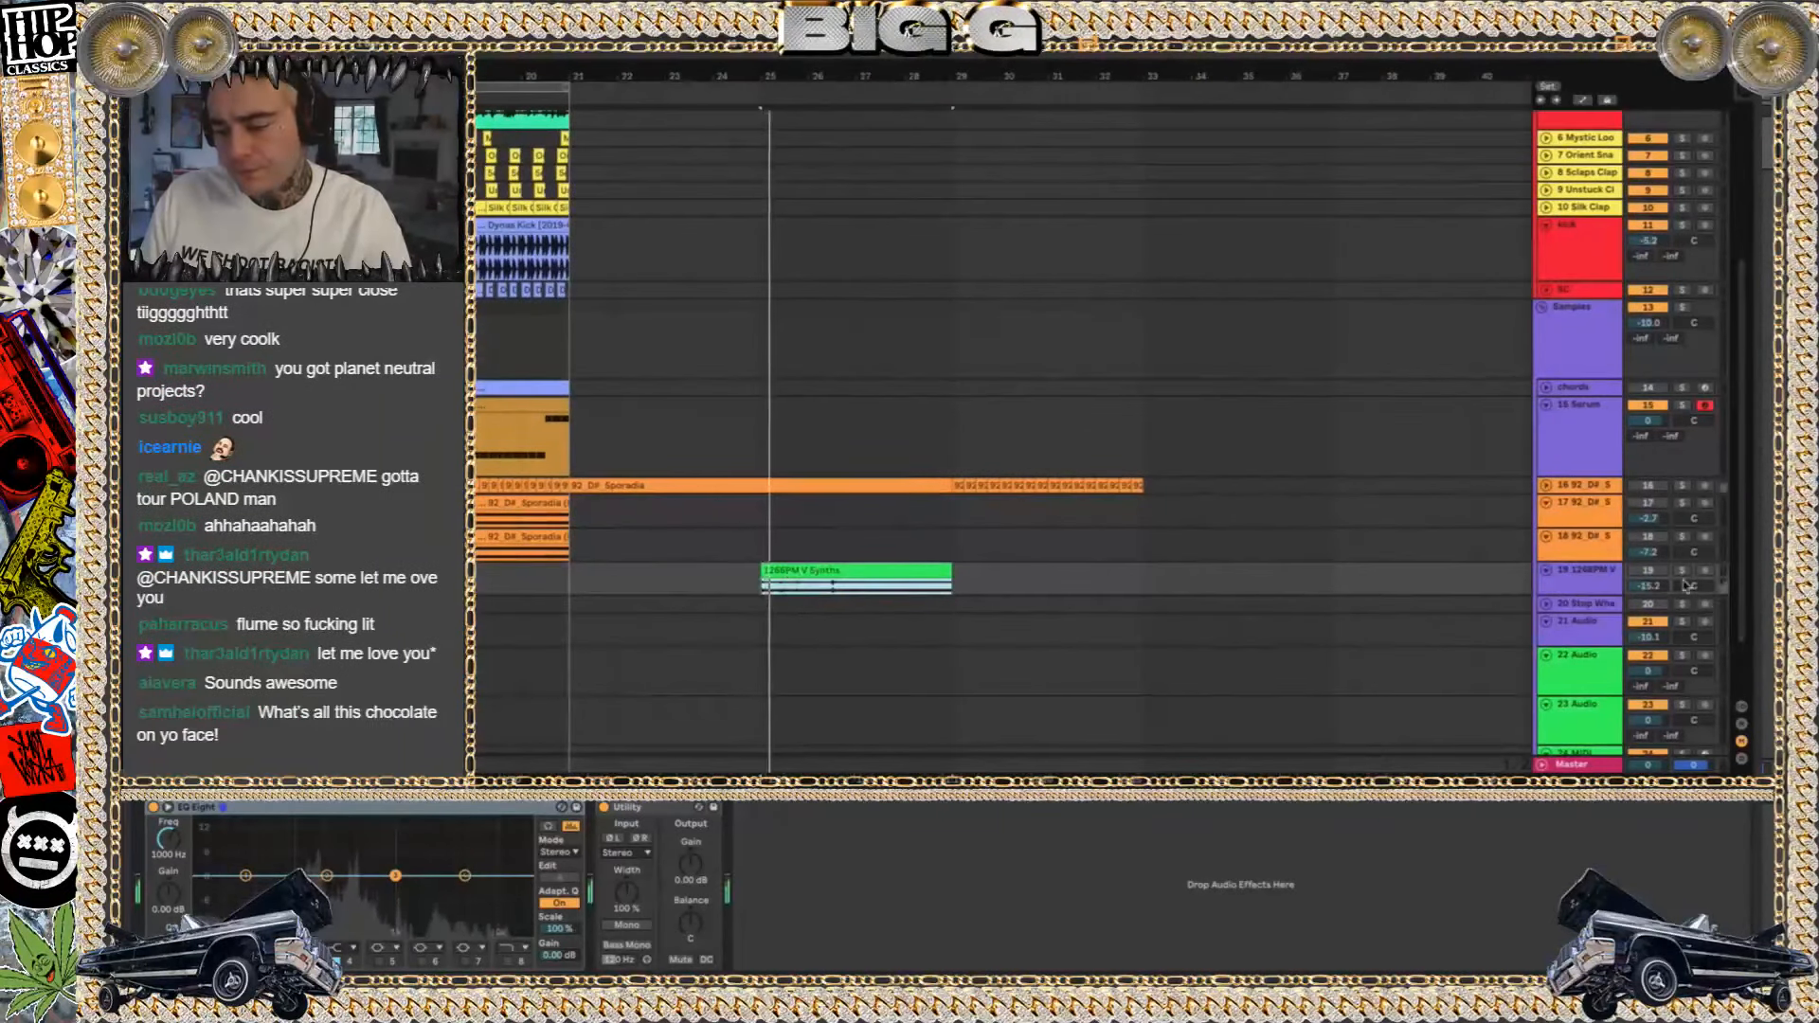
{"action": "scroll", "coordinate": [1232, 530], "scroll_direction": "left", "scroll_amount": 5}
{"action": "scroll", "coordinate": [1151, 523], "scroll_direction": "down", "scroll_amount": 1}
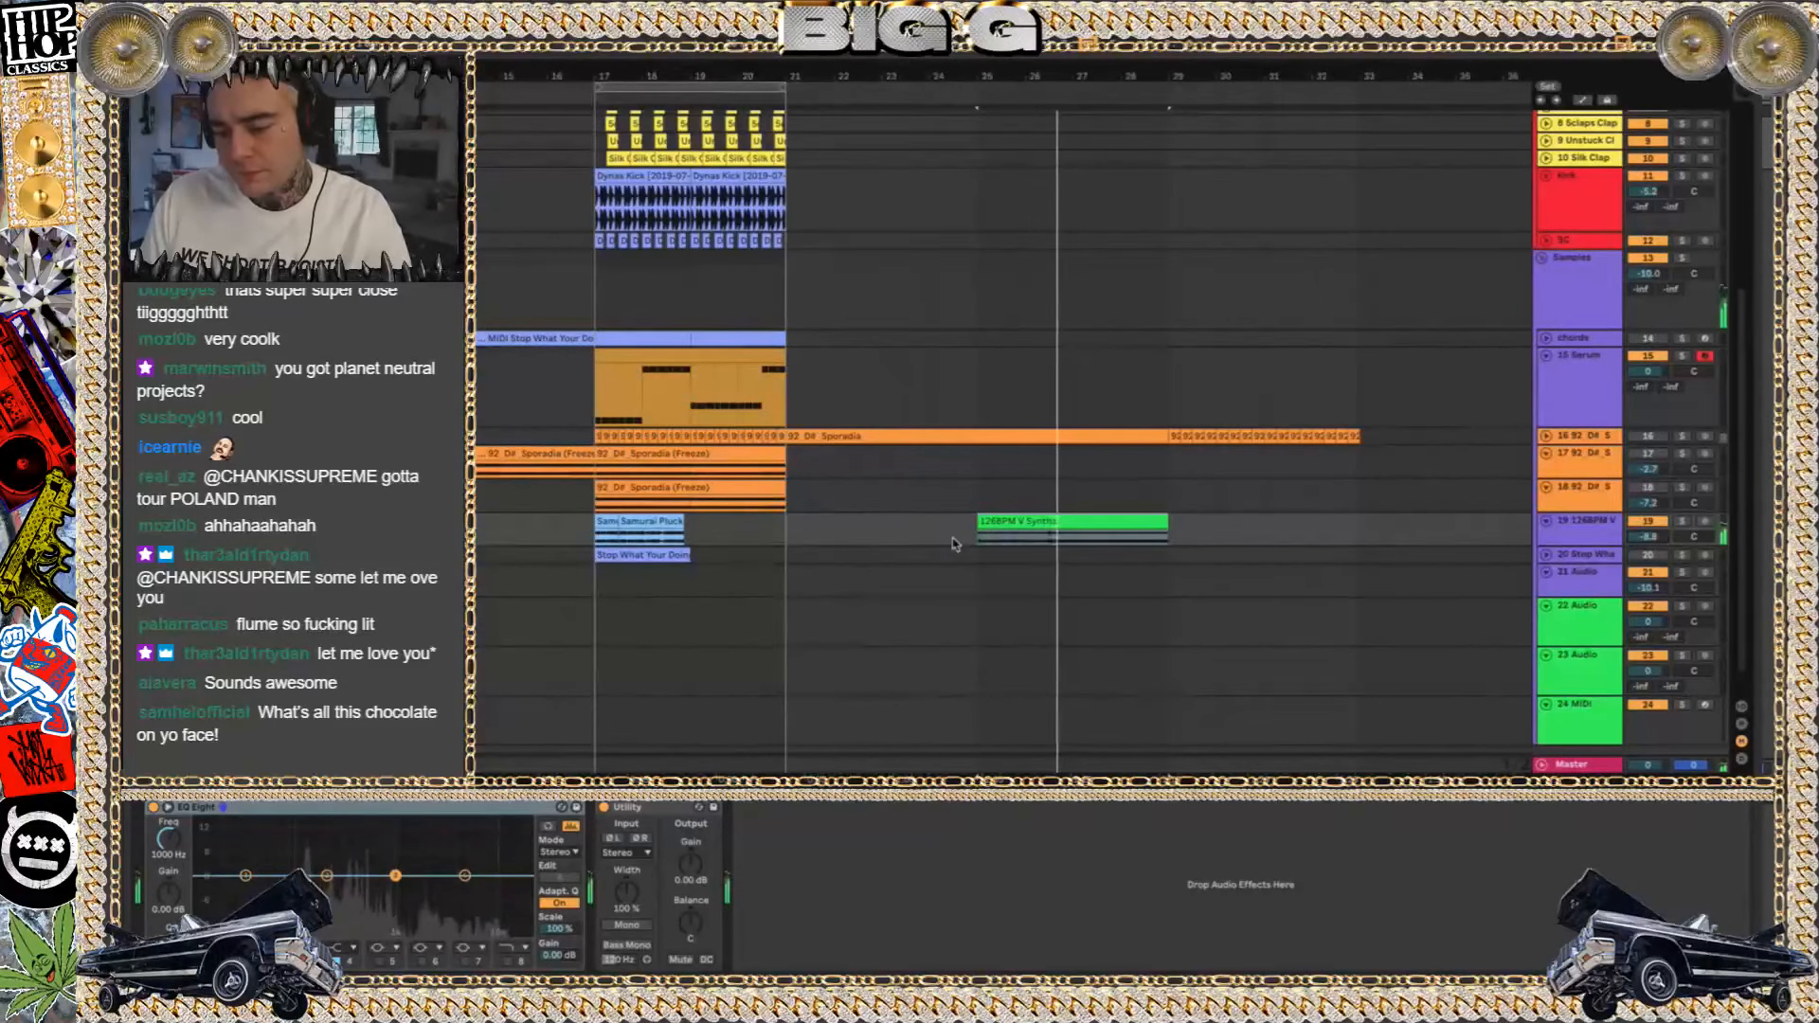
Listen to tracks 19 and 20 soloed in turn from bar 17, and replay the loop with no solo
{"action": "key", "text": "space"}
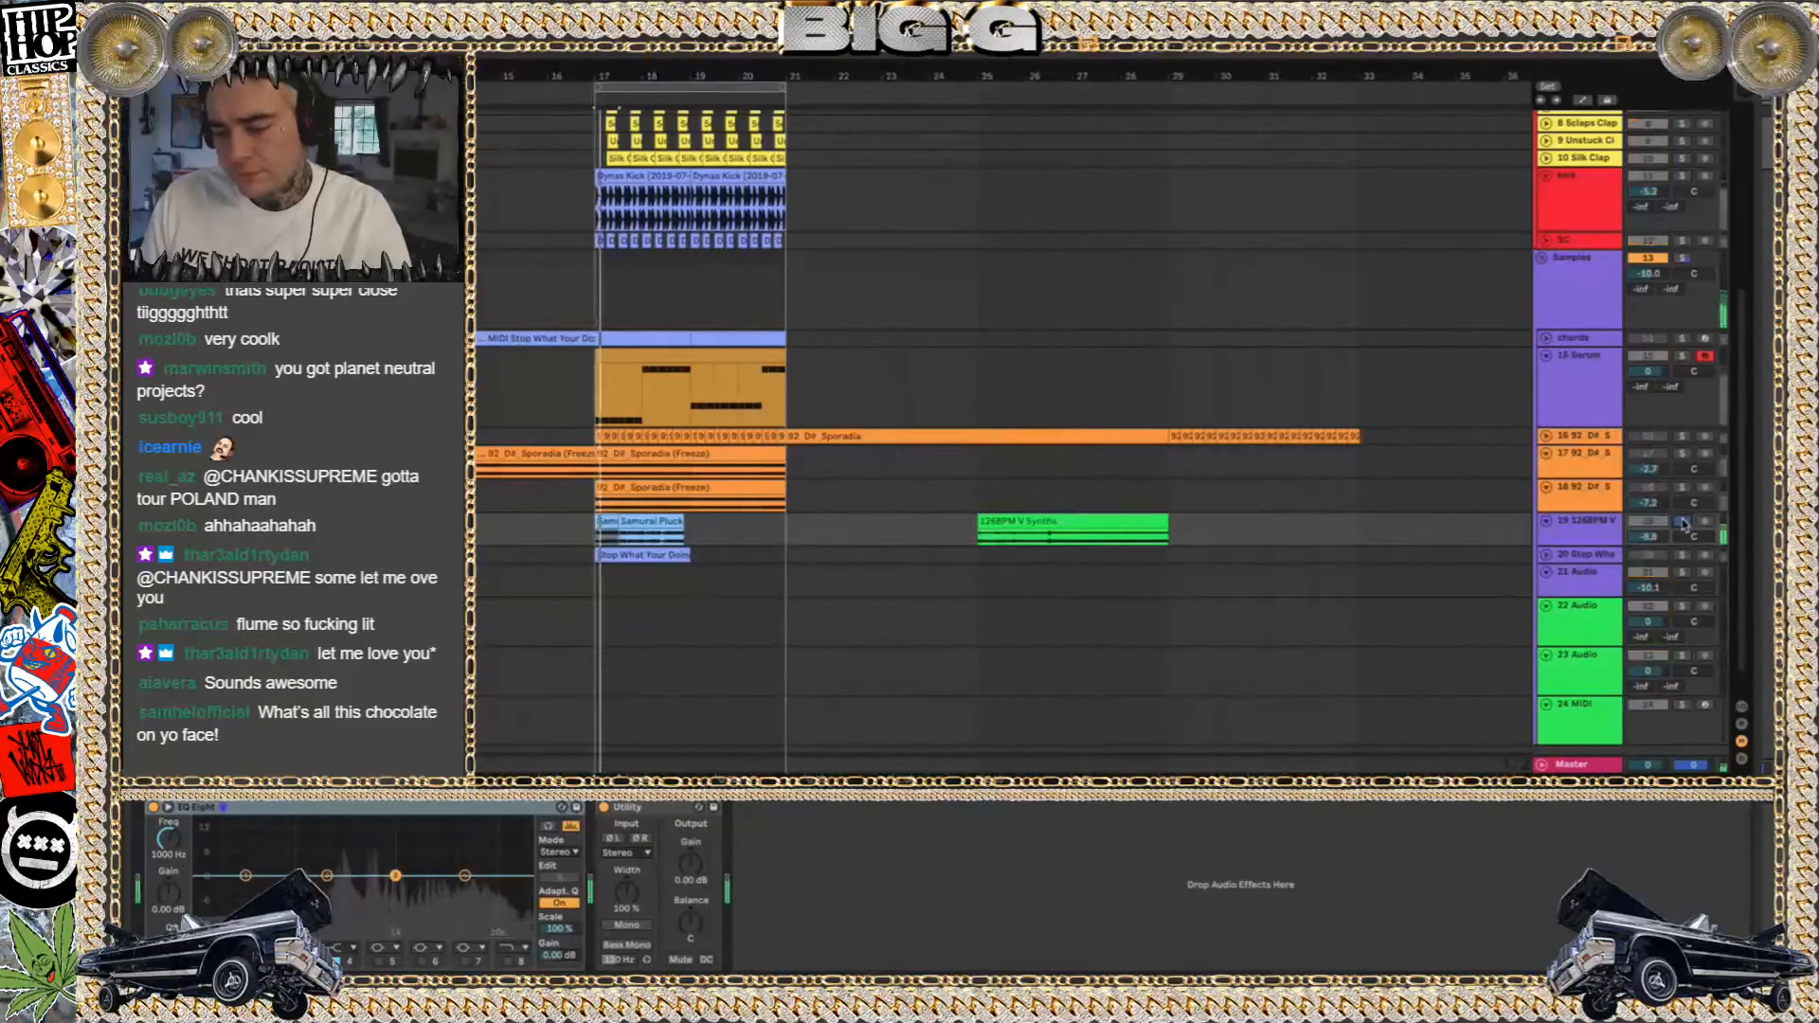
{"action": "left_click", "coordinate": [1682, 556]}
{"action": "left_click", "coordinate": [1682, 555]}
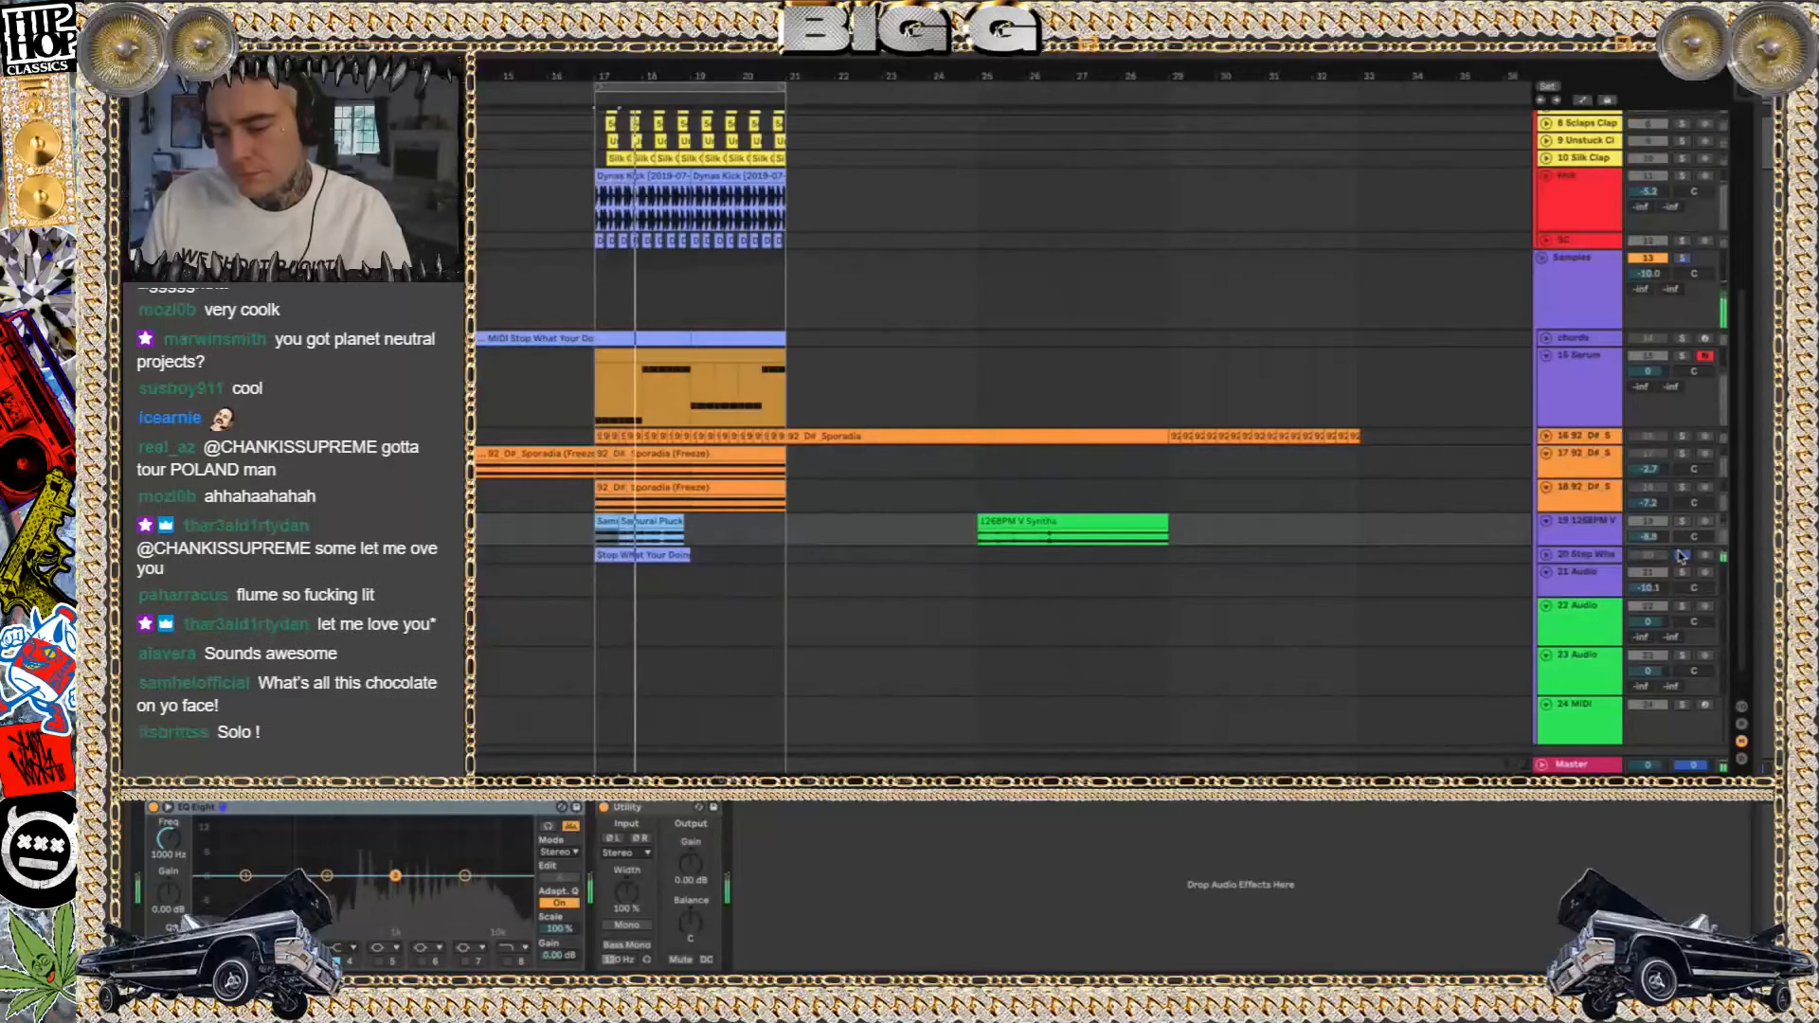
{"action": "key", "text": "space"}
{"action": "key", "text": "space"}
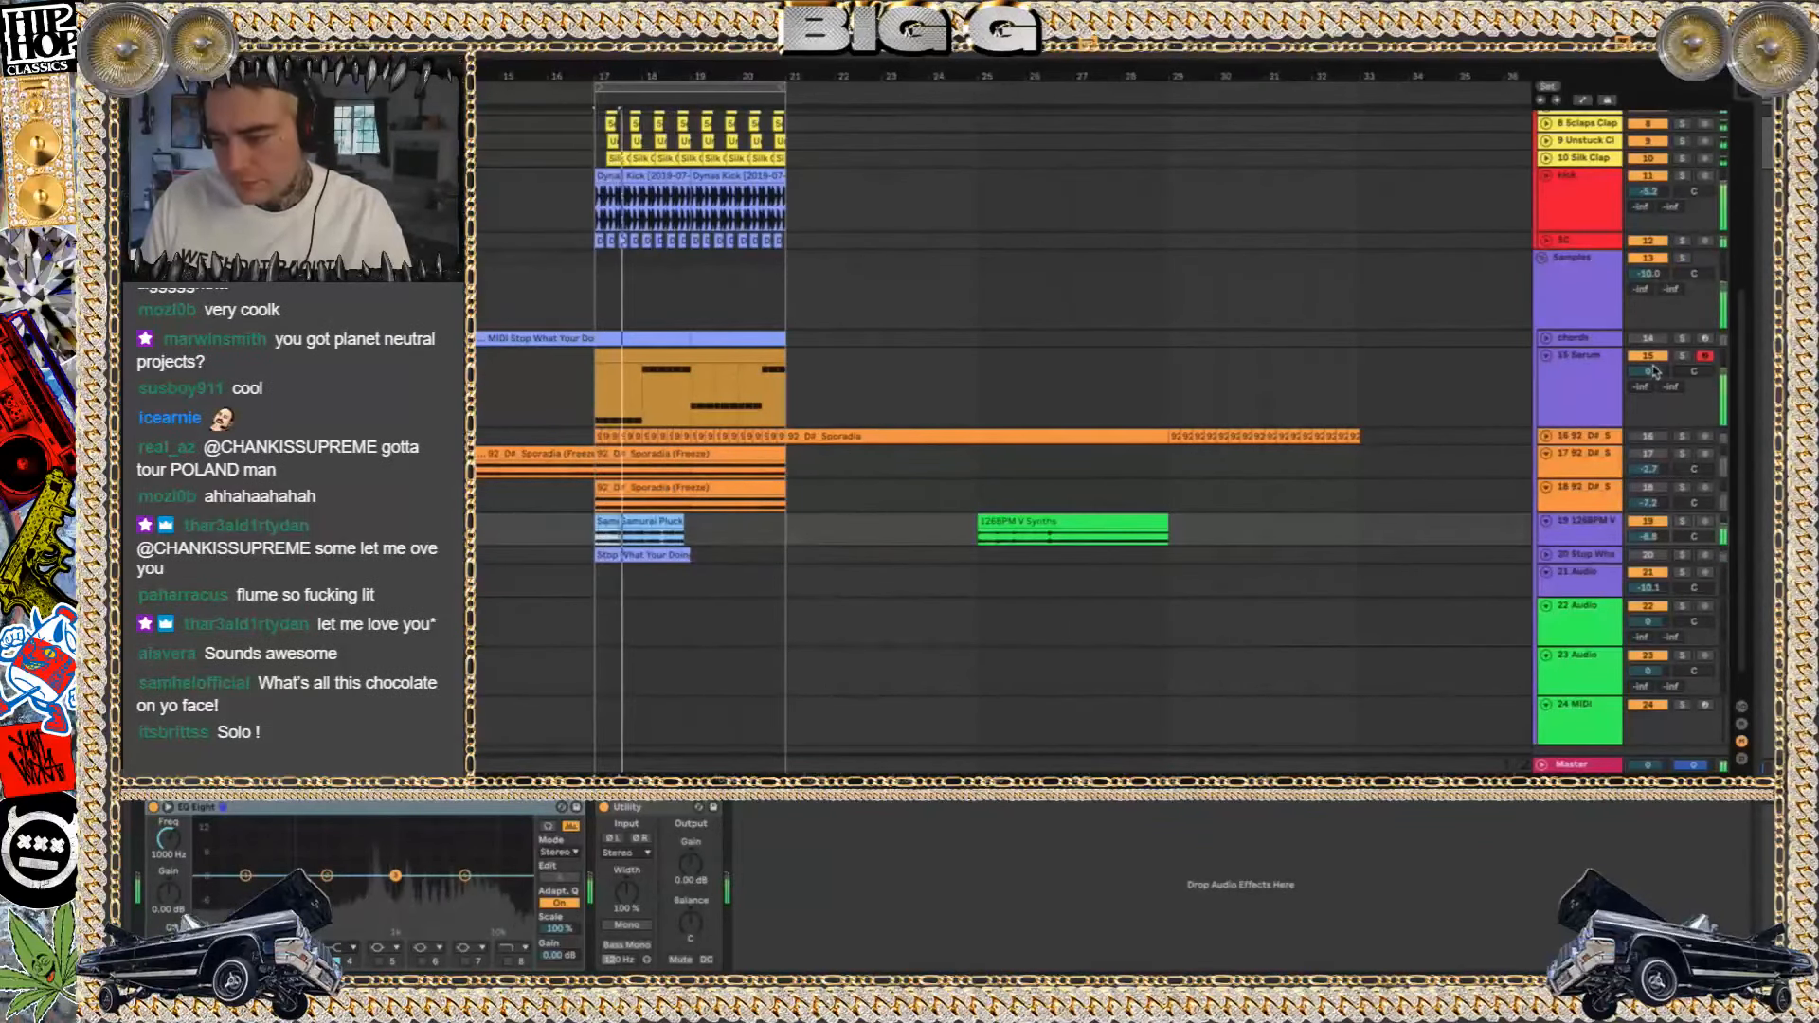
Listen to the clap track's PFR Loop soloed from bar 17, and turn the solo off
{"action": "scroll", "coordinate": [1021, 348], "scroll_direction": "up", "scroll_amount": 3}
{"action": "scroll", "coordinate": [1022, 347], "scroll_direction": "up", "scroll_amount": 5}
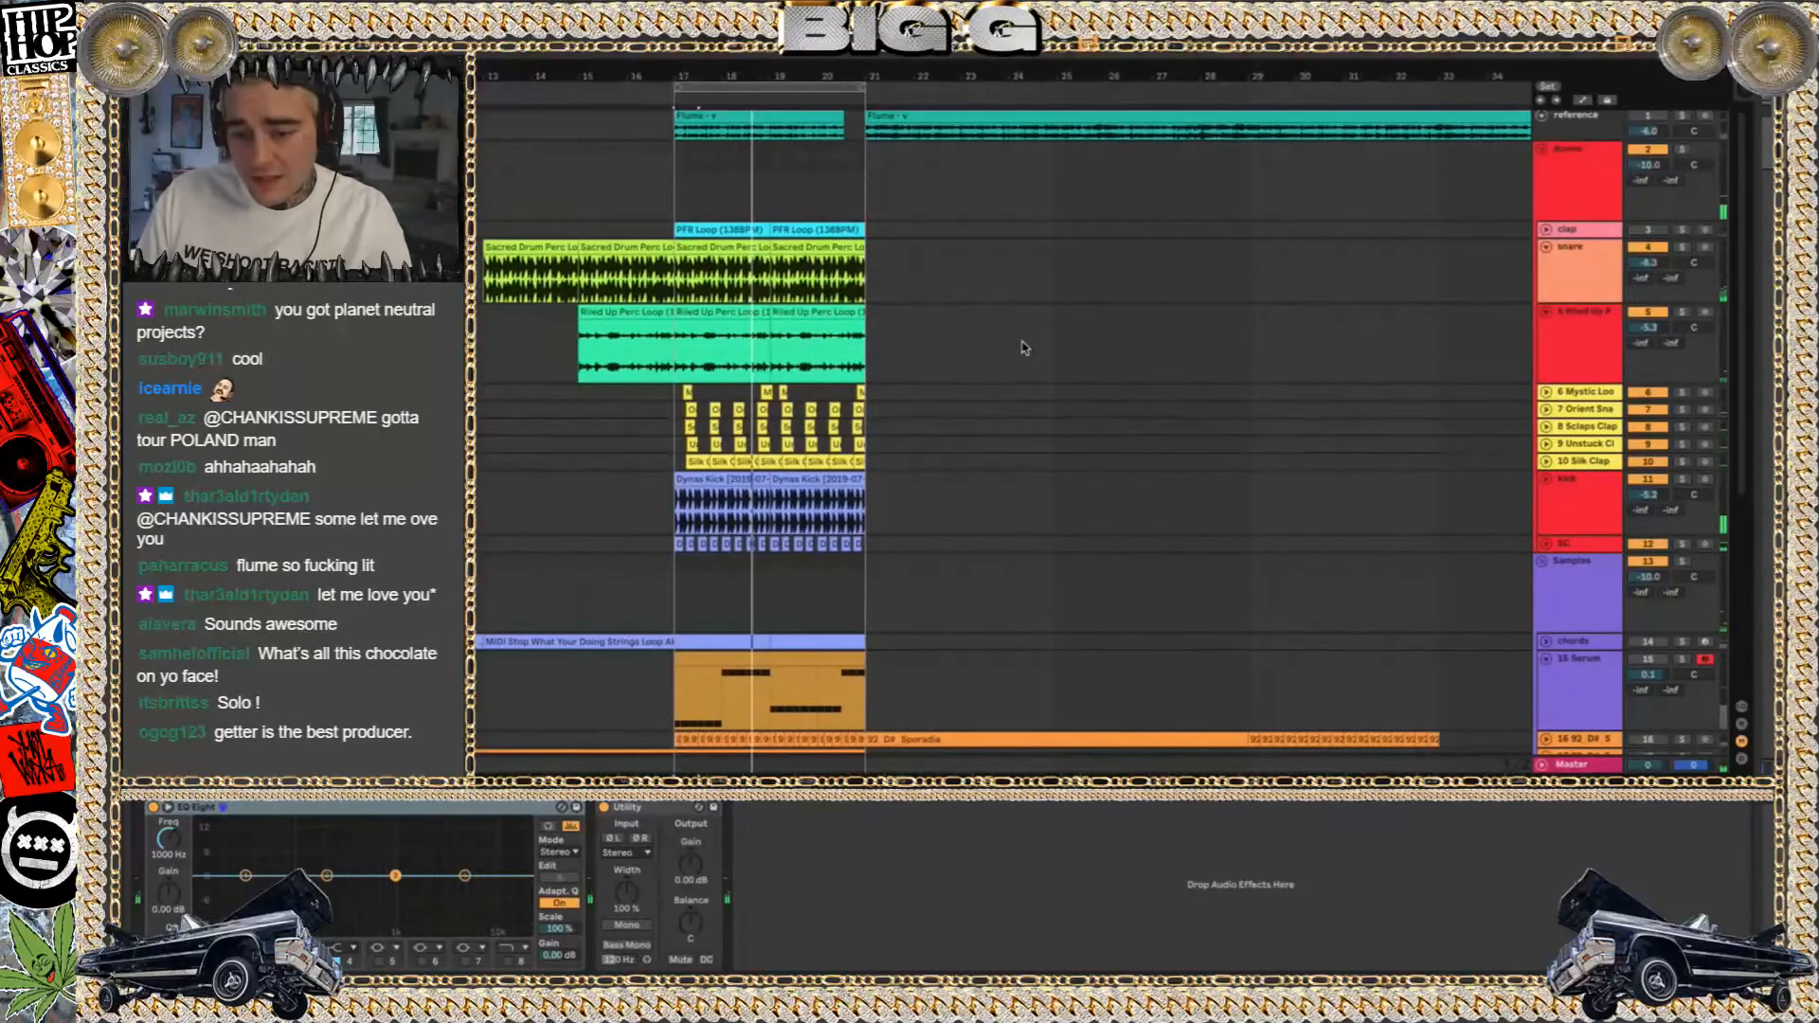
{"action": "scroll", "coordinate": [845, 256], "scroll_direction": "down", "scroll_amount": 2}
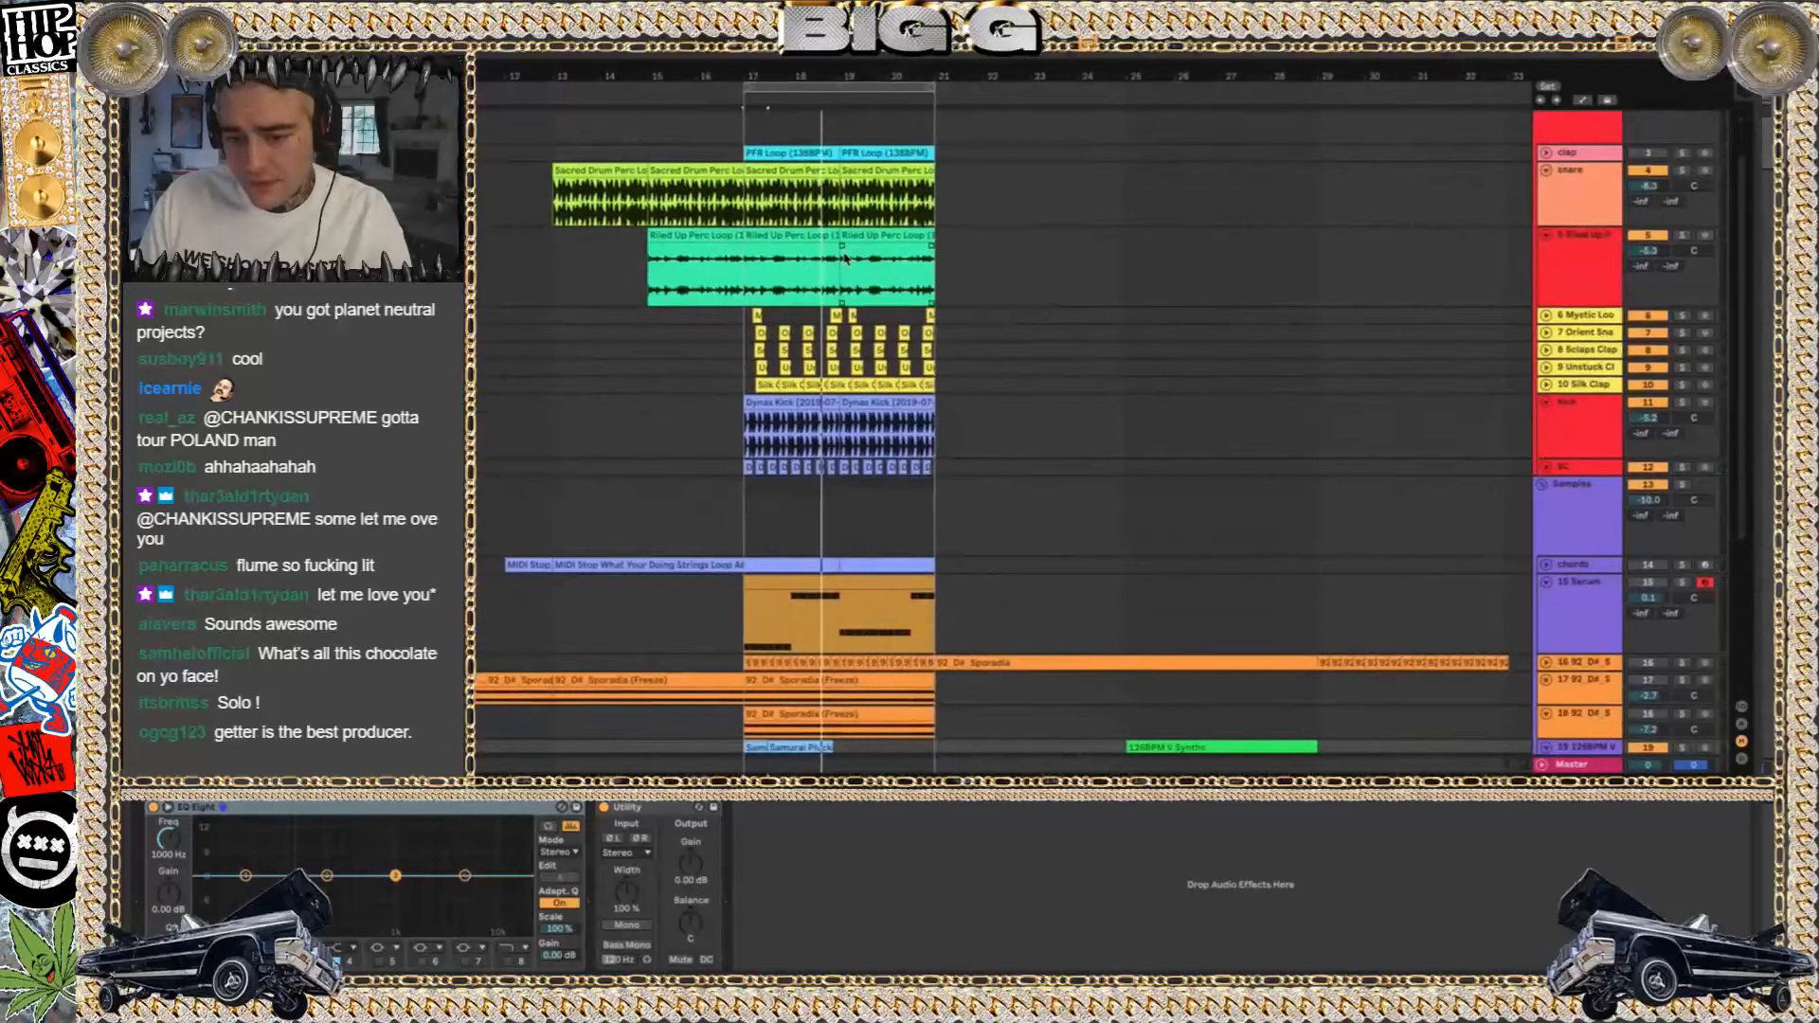
{"action": "left_click", "coordinate": [1683, 153]}
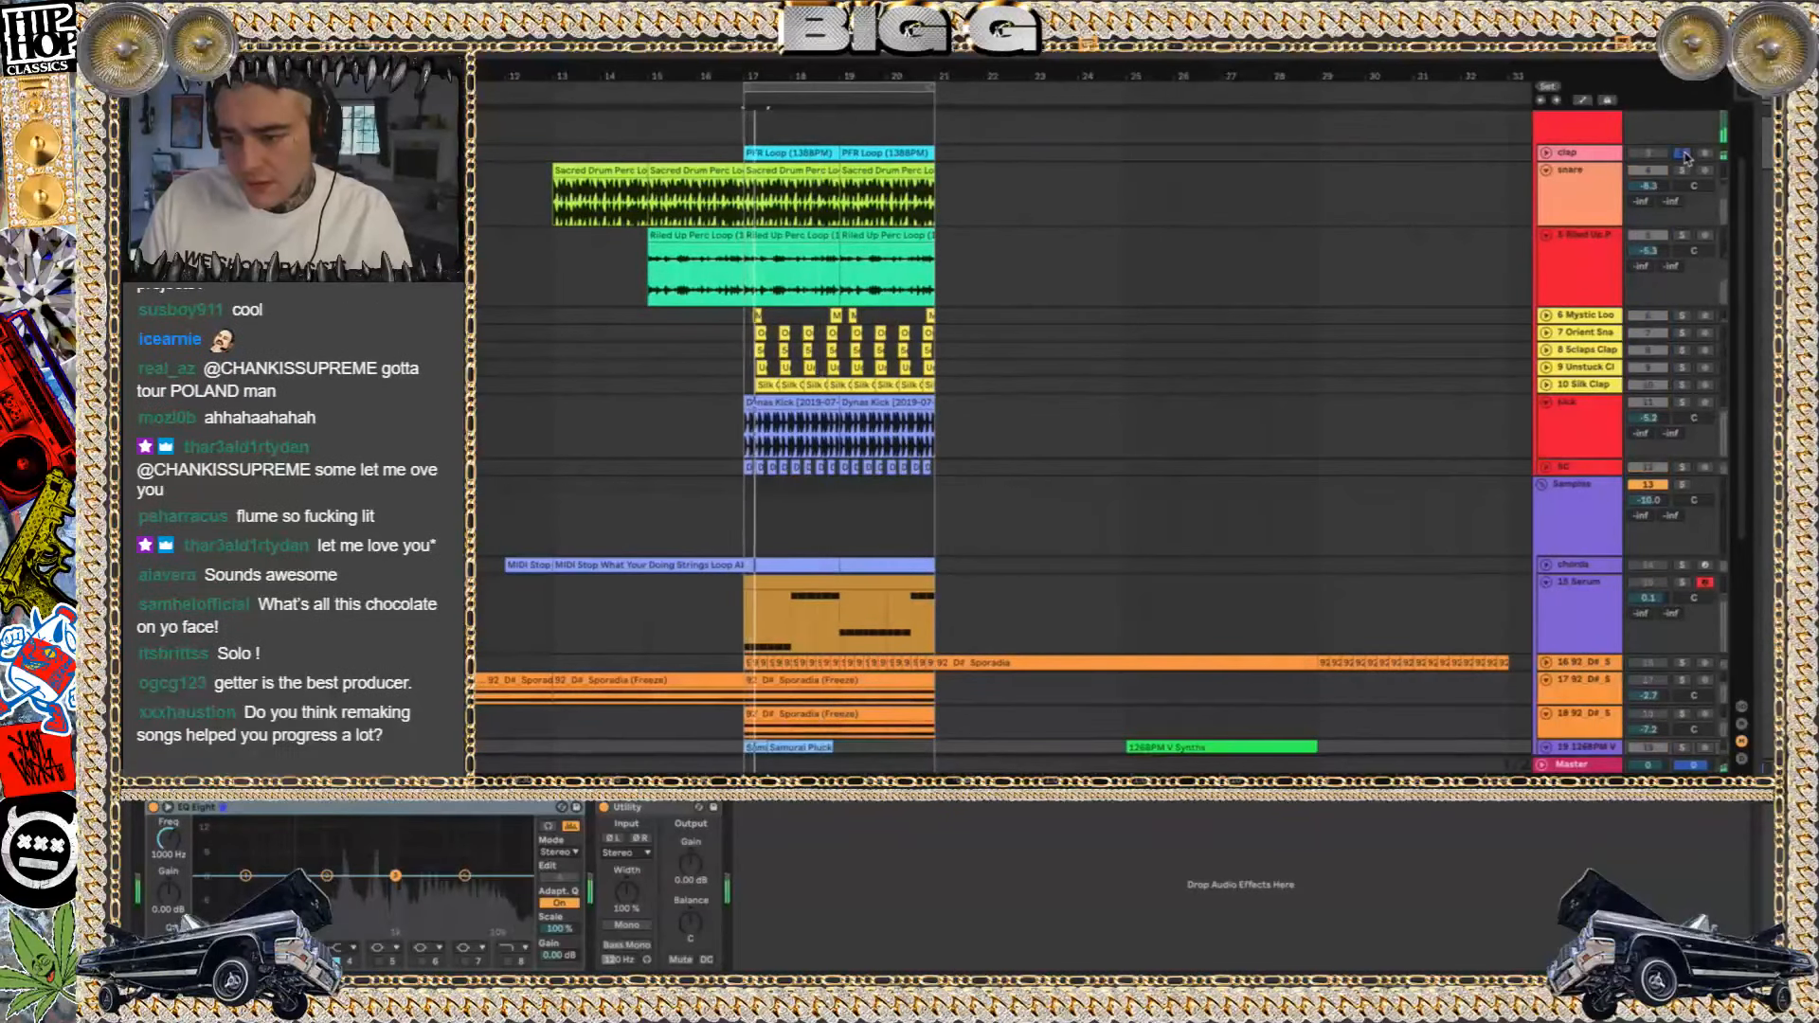
{"action": "left_click", "coordinate": [1683, 154]}
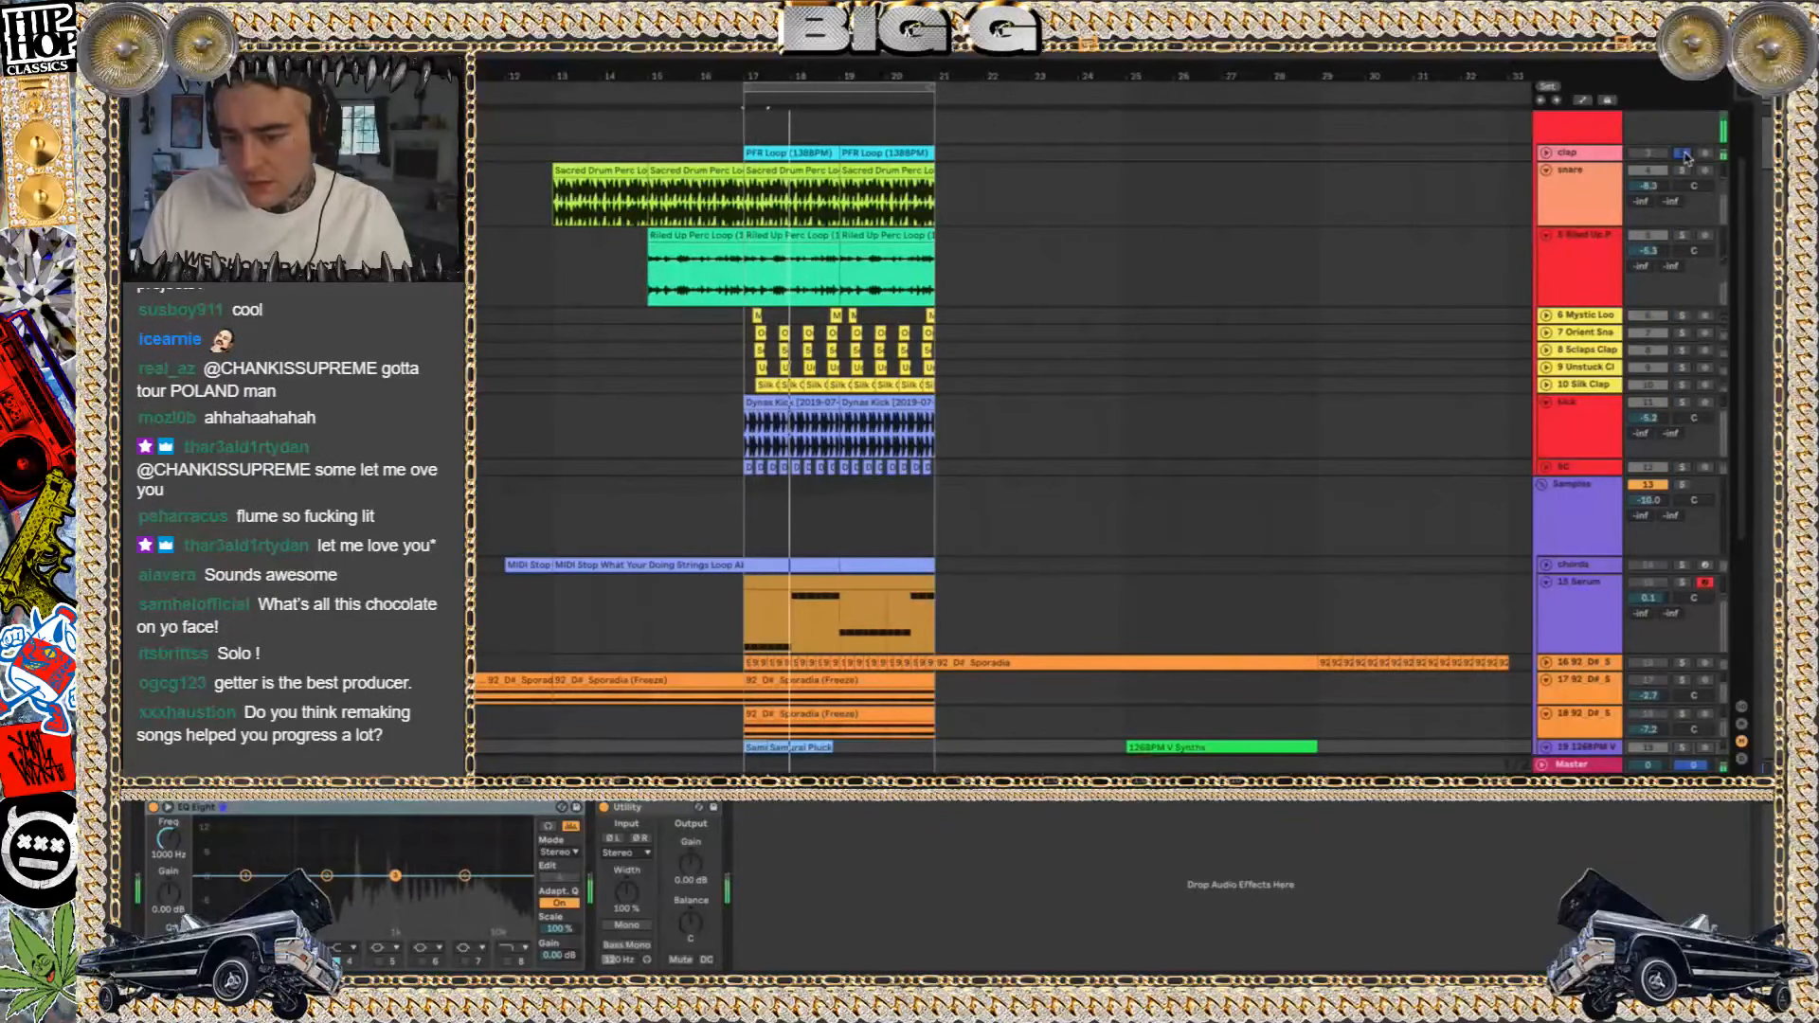
Listen to the frozen Sporadia clips on tracks 17 and 18 soloed from bar 17, and turn the solo off
{"action": "scroll", "coordinate": [1179, 258], "scroll_direction": "down", "scroll_amount": 3}
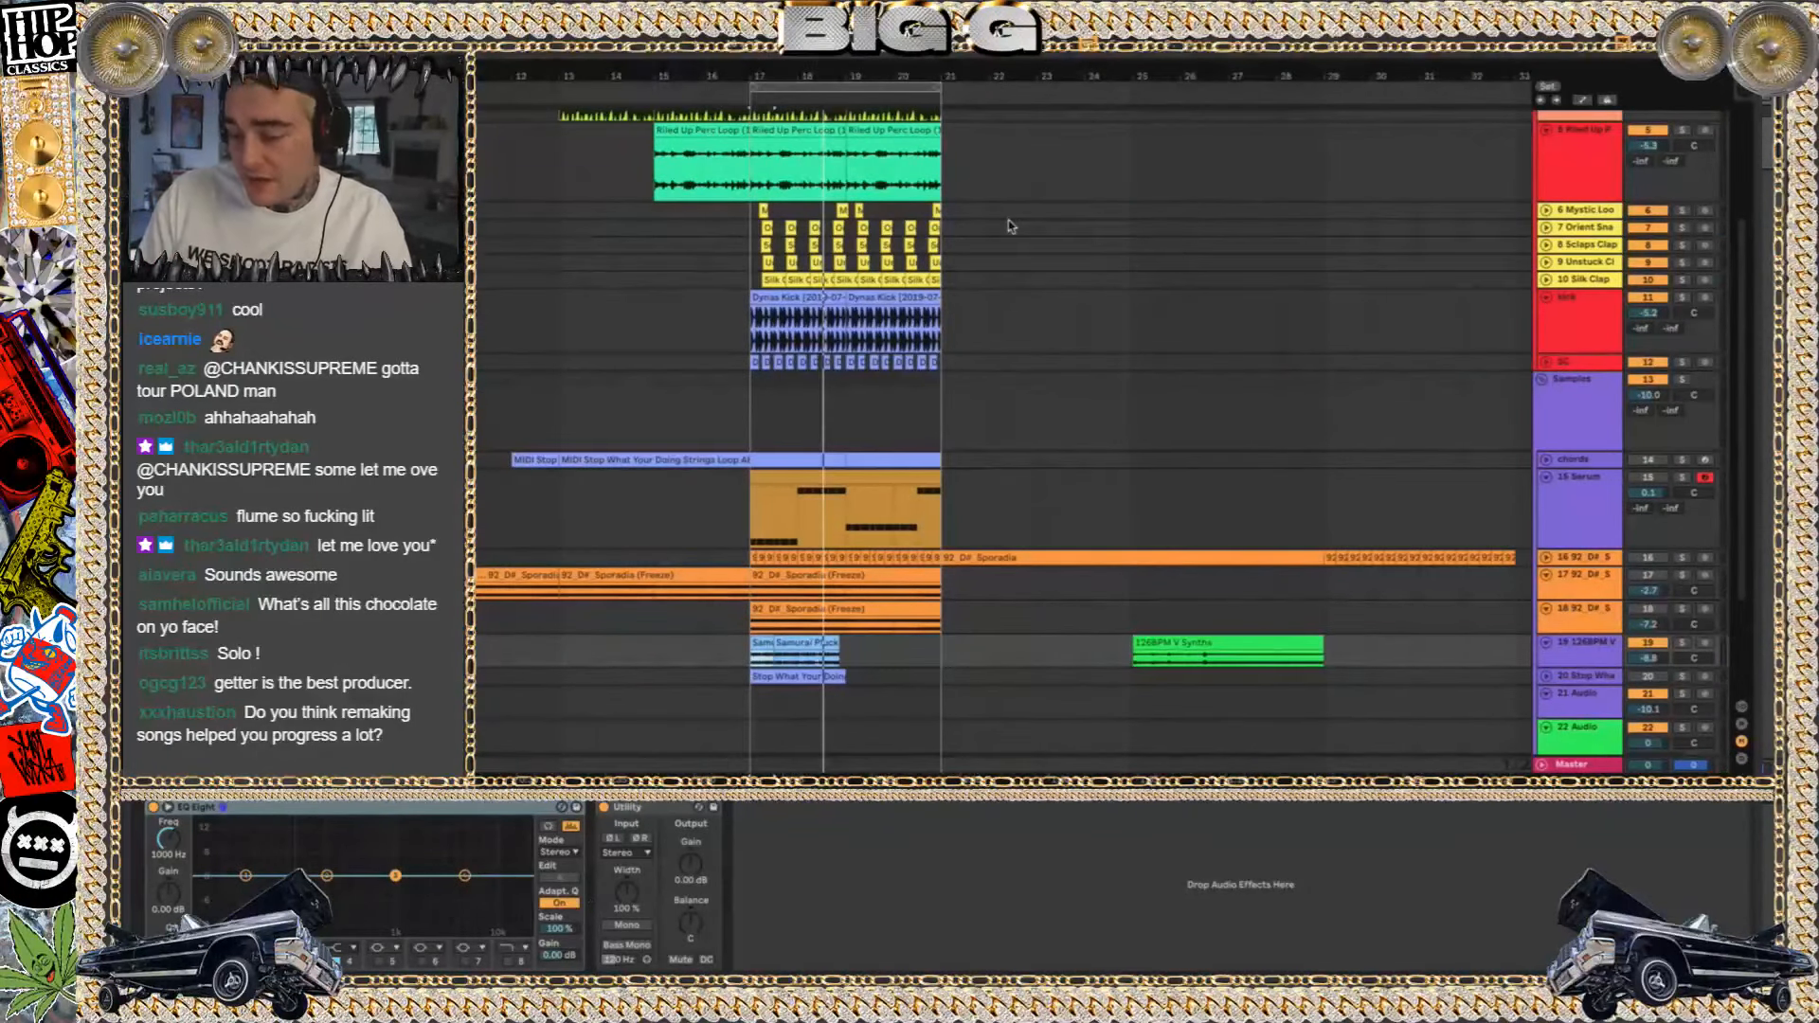
{"action": "left_click", "coordinate": [1683, 574]}
{"action": "key", "text": "space"}
{"action": "left_click", "coordinate": [1684, 611]}
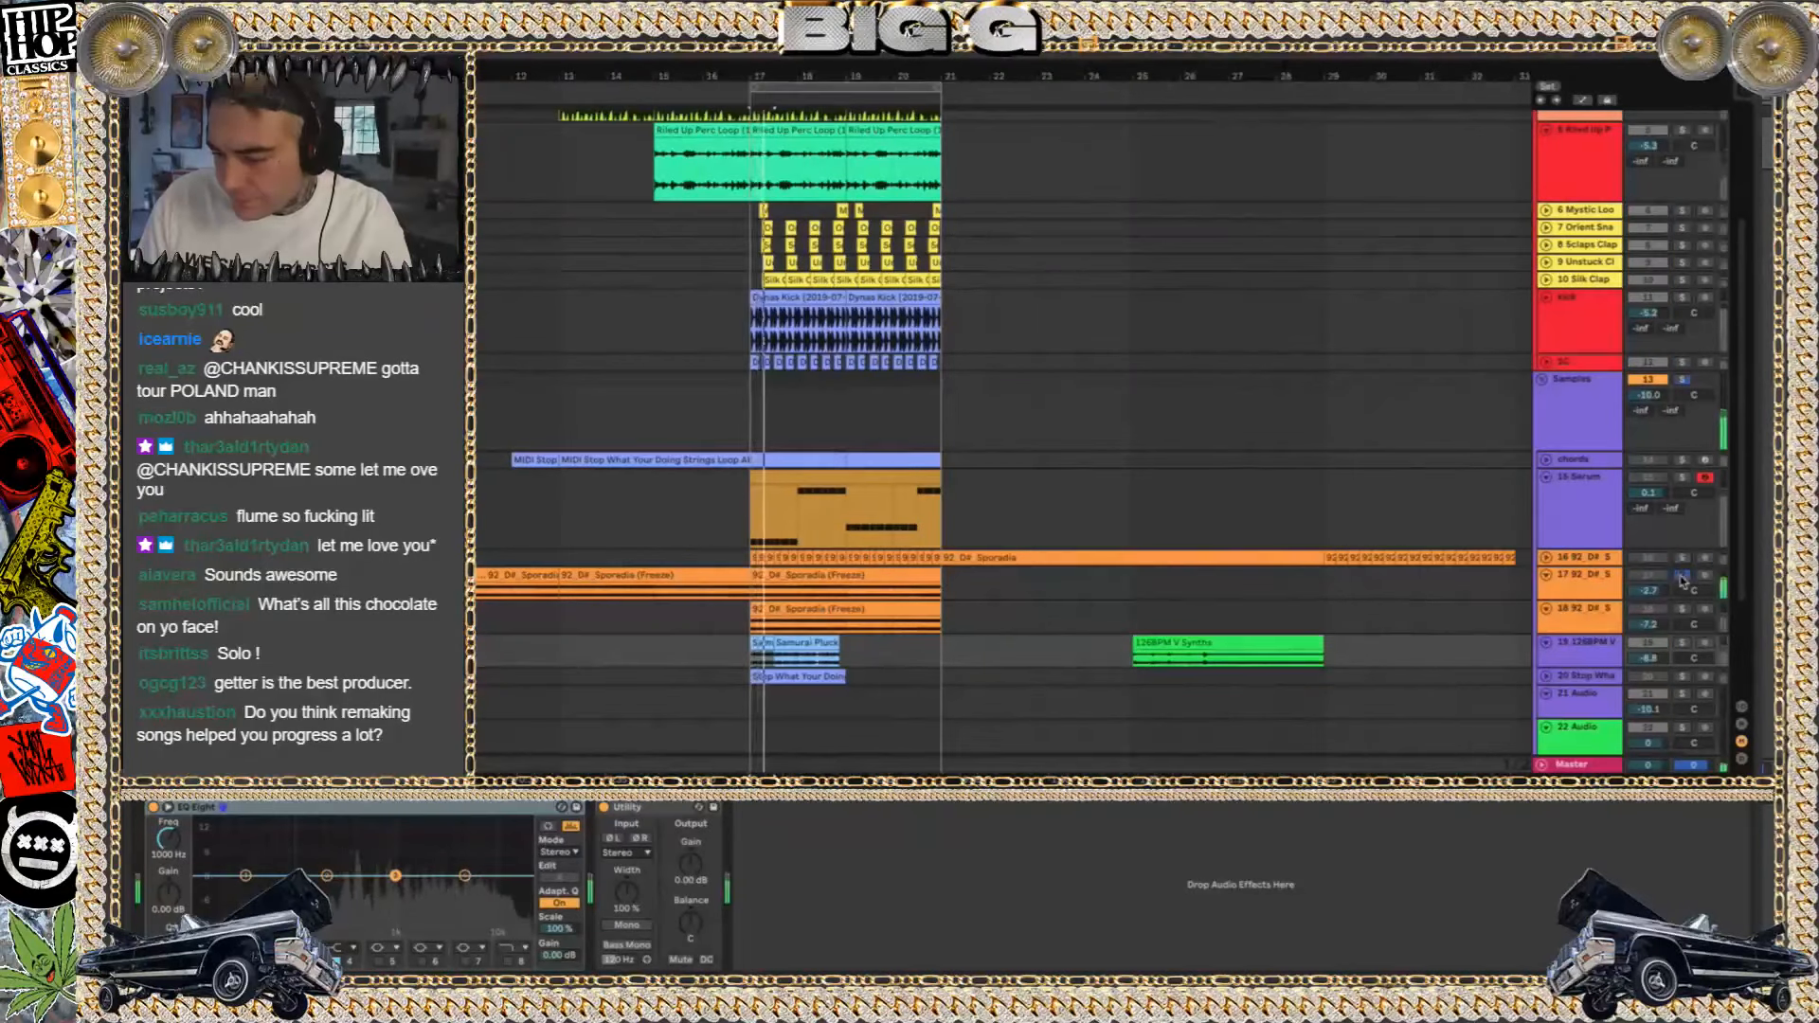
{"action": "left_click", "coordinate": [1684, 611]}
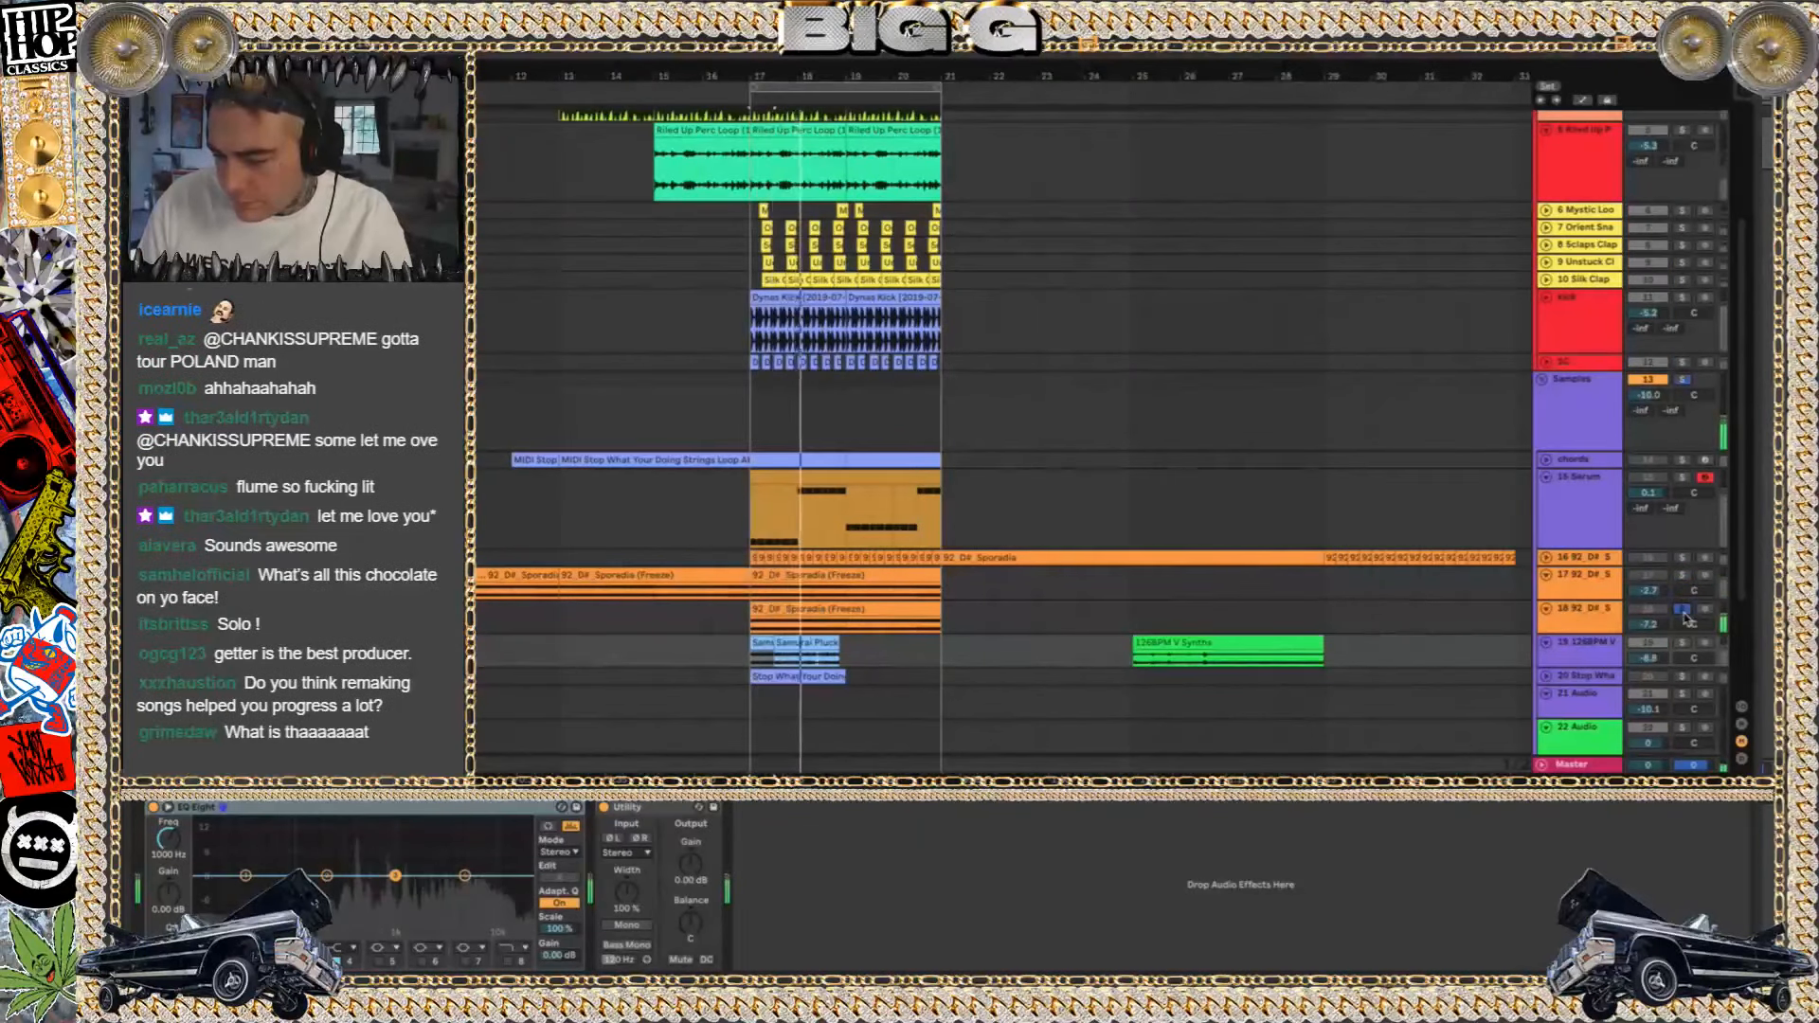
{"action": "left_click", "coordinate": [1683, 576]}
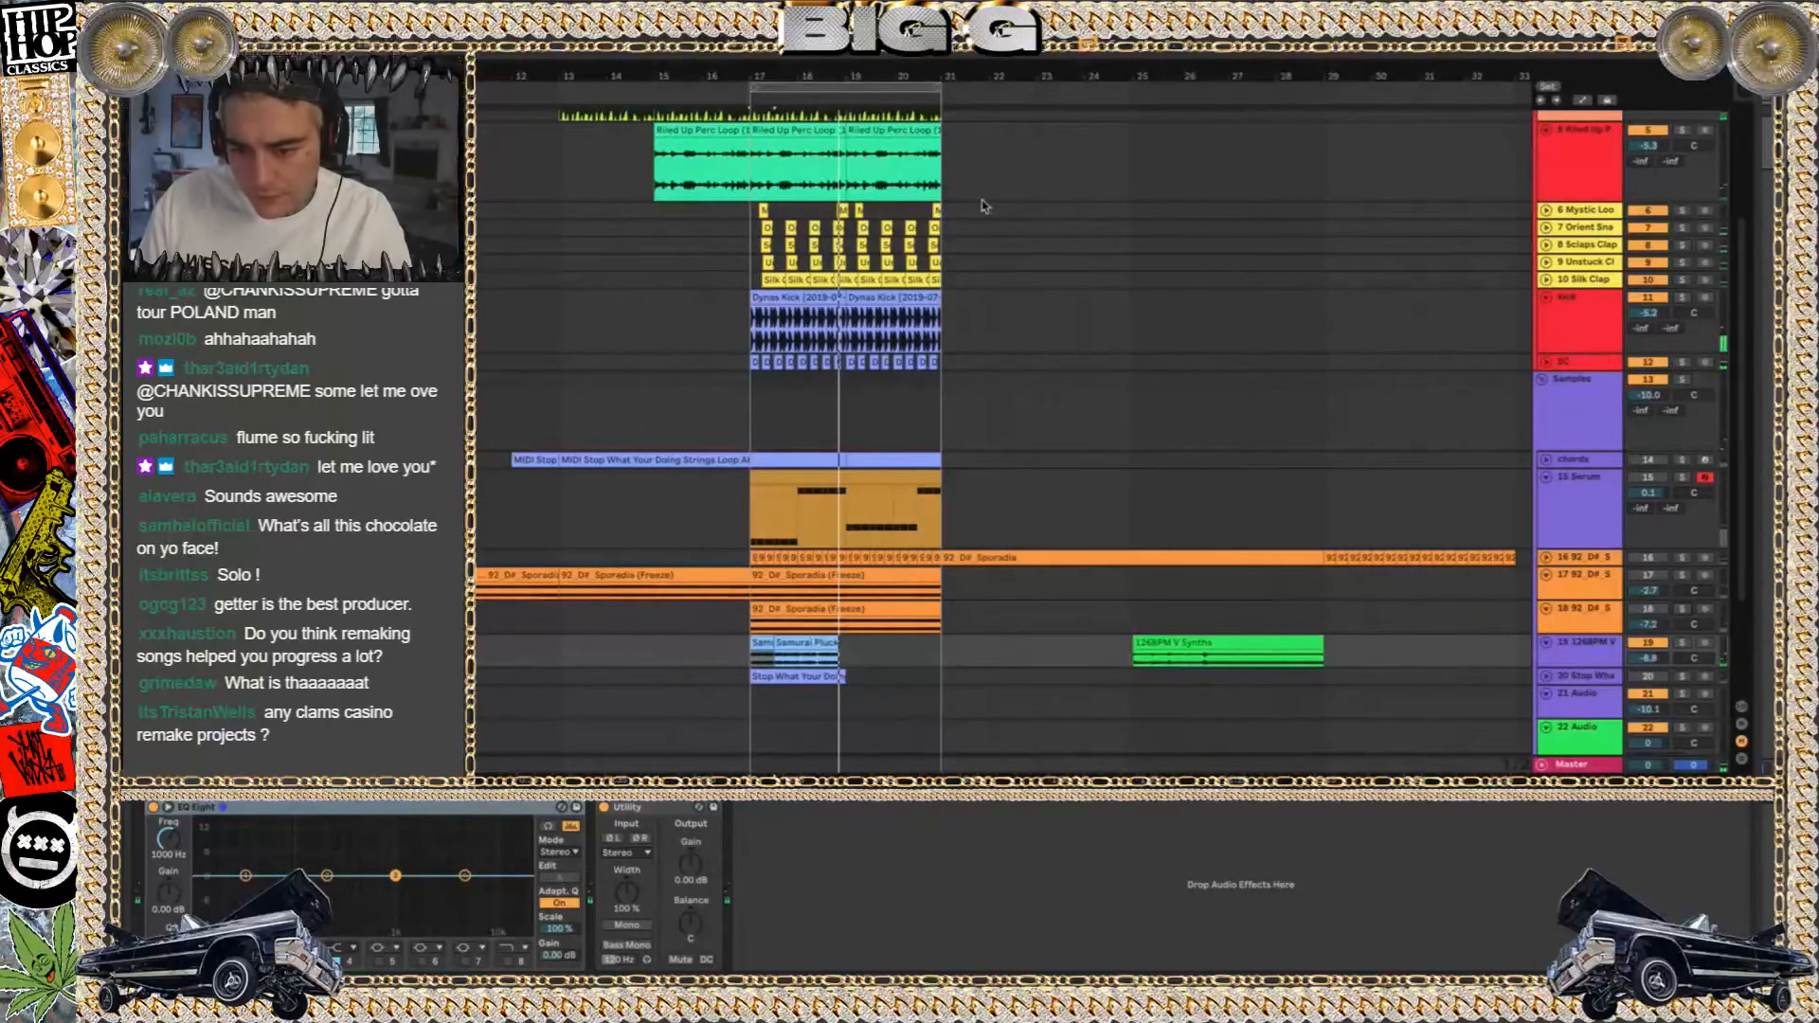
Save the set as V in ABLETON's 2020 GETTER folder and collect its media files into the project, except those from Factory Packs
{"action": "key", "text": "super+shift+s"}
{"action": "left_click", "coordinate": [905, 230]}
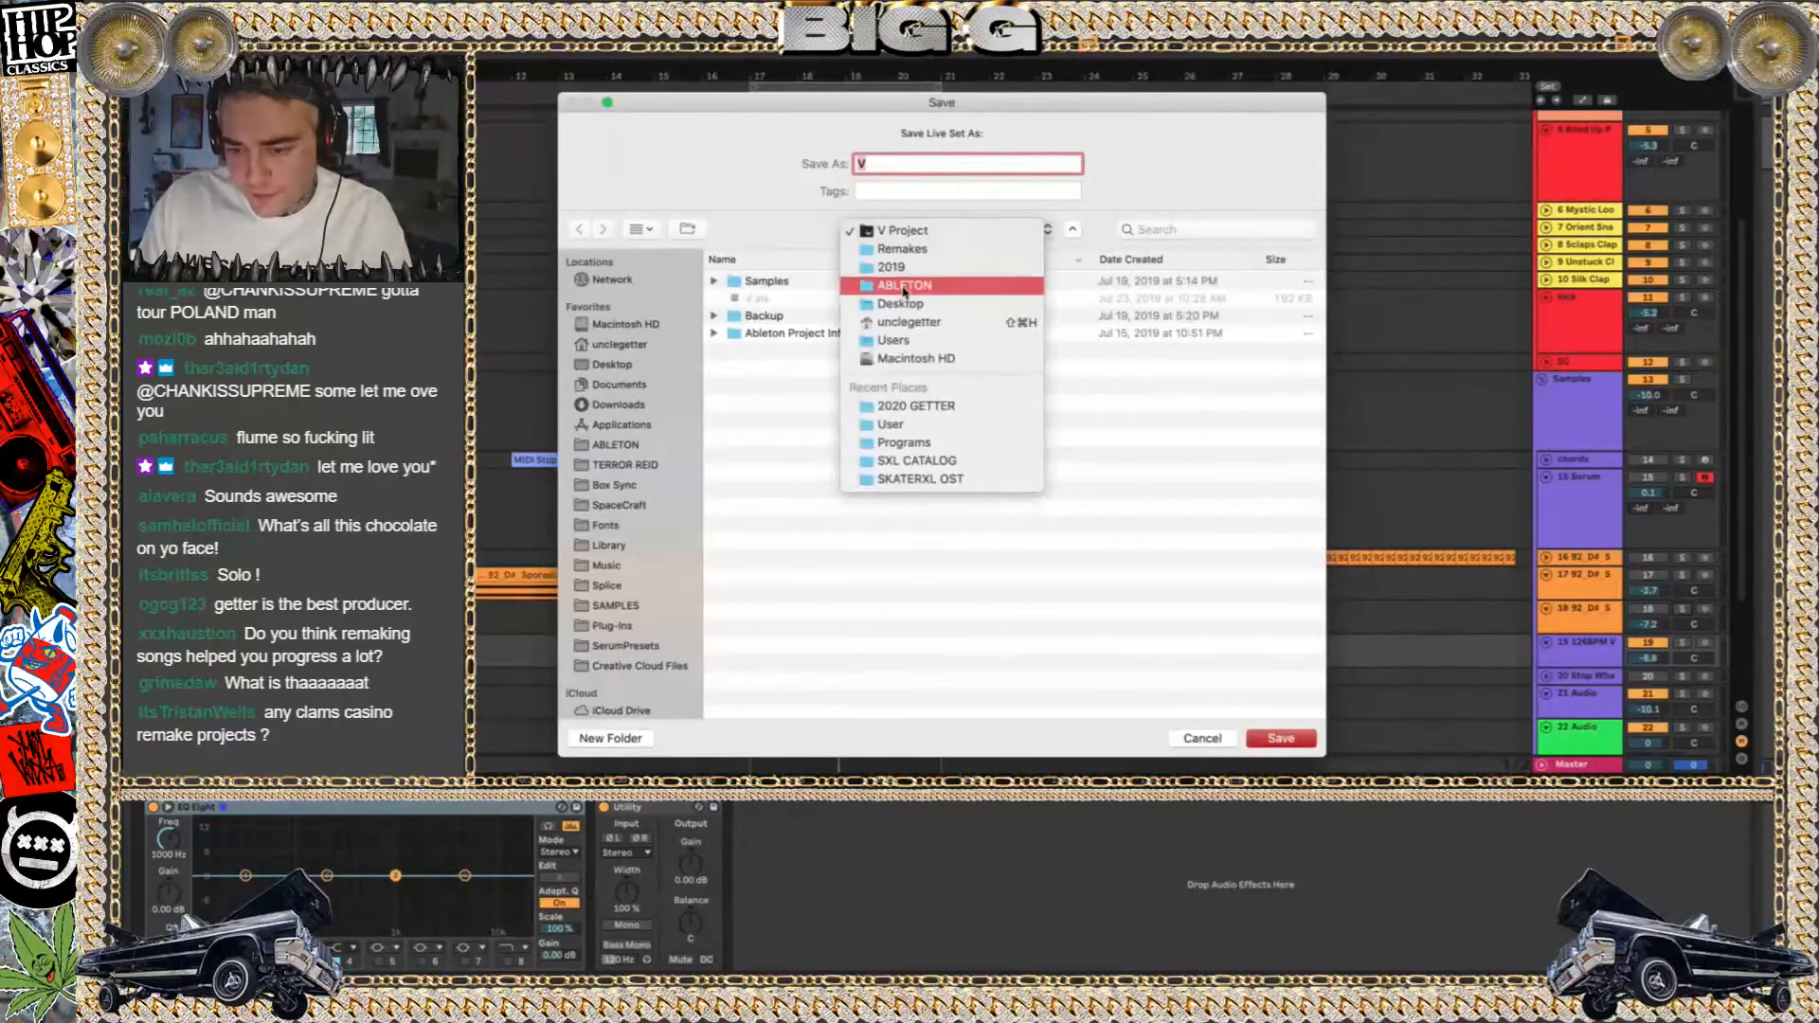
{"action": "left_click", "coordinate": [905, 287]}
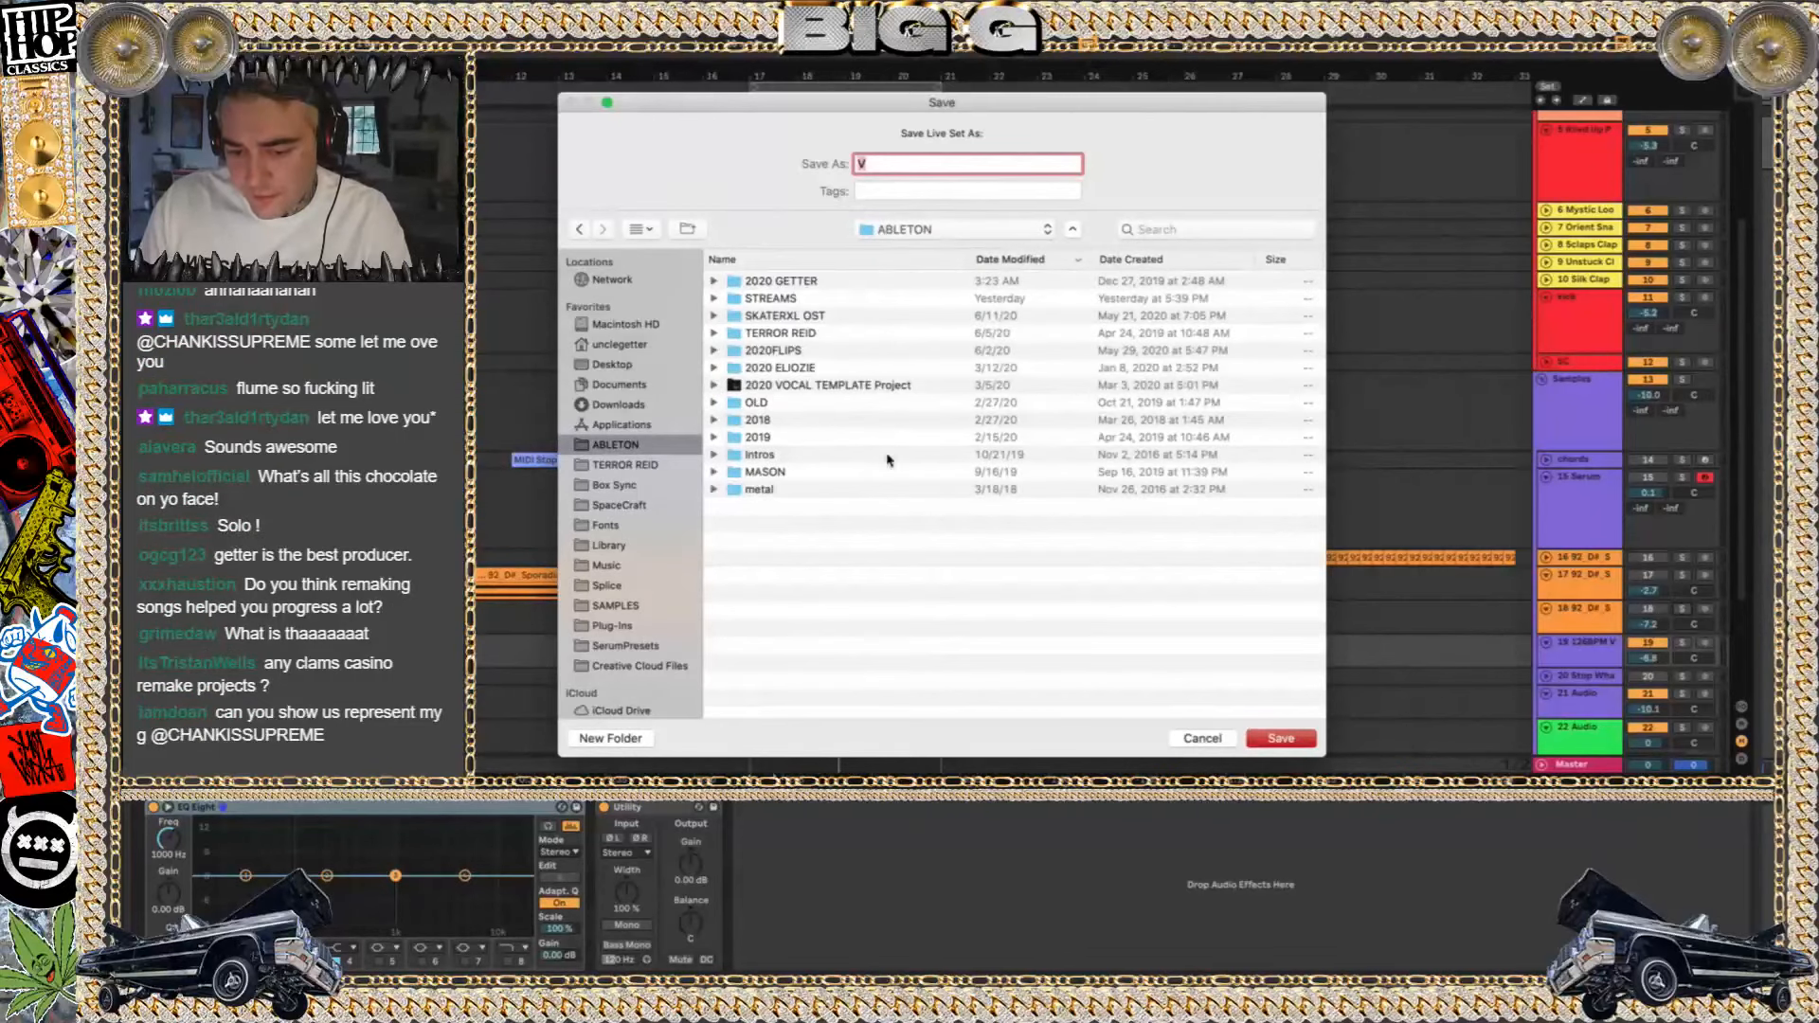
{"action": "double_click", "coordinate": [783, 283]}
{"action": "key", "text": "Return"}
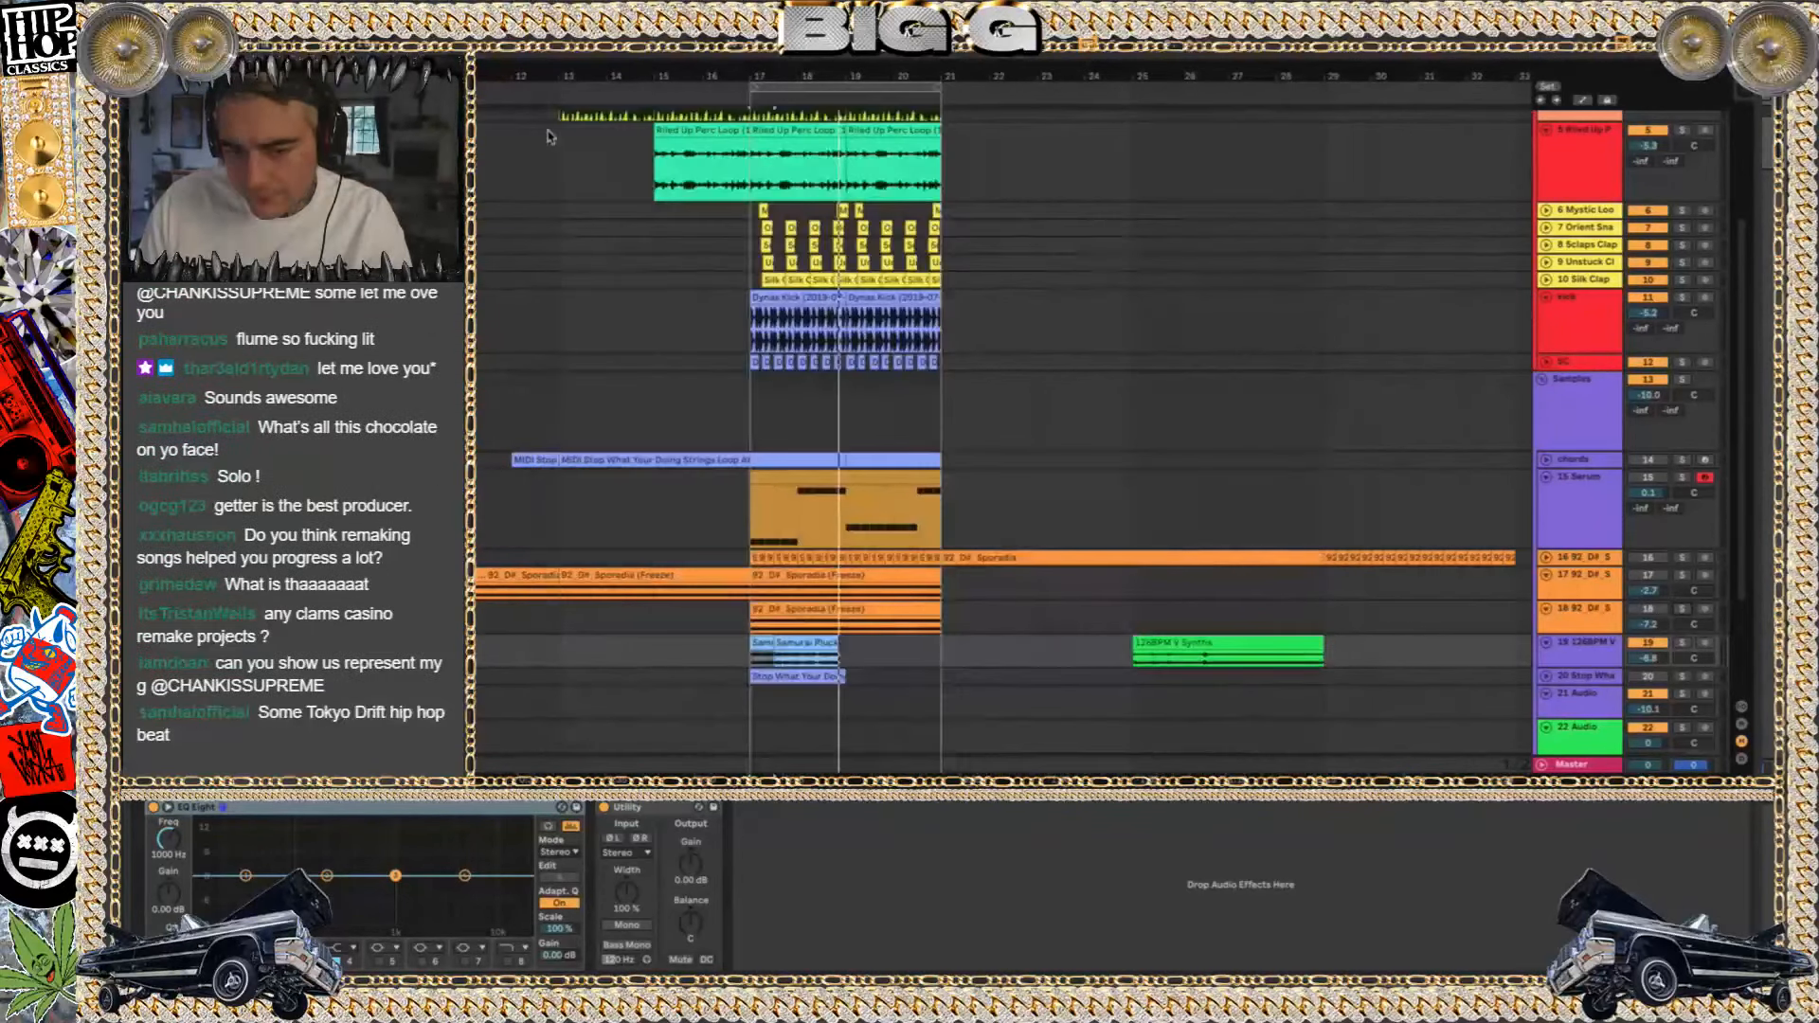
{"action": "left_click", "coordinate": [294, 176]}
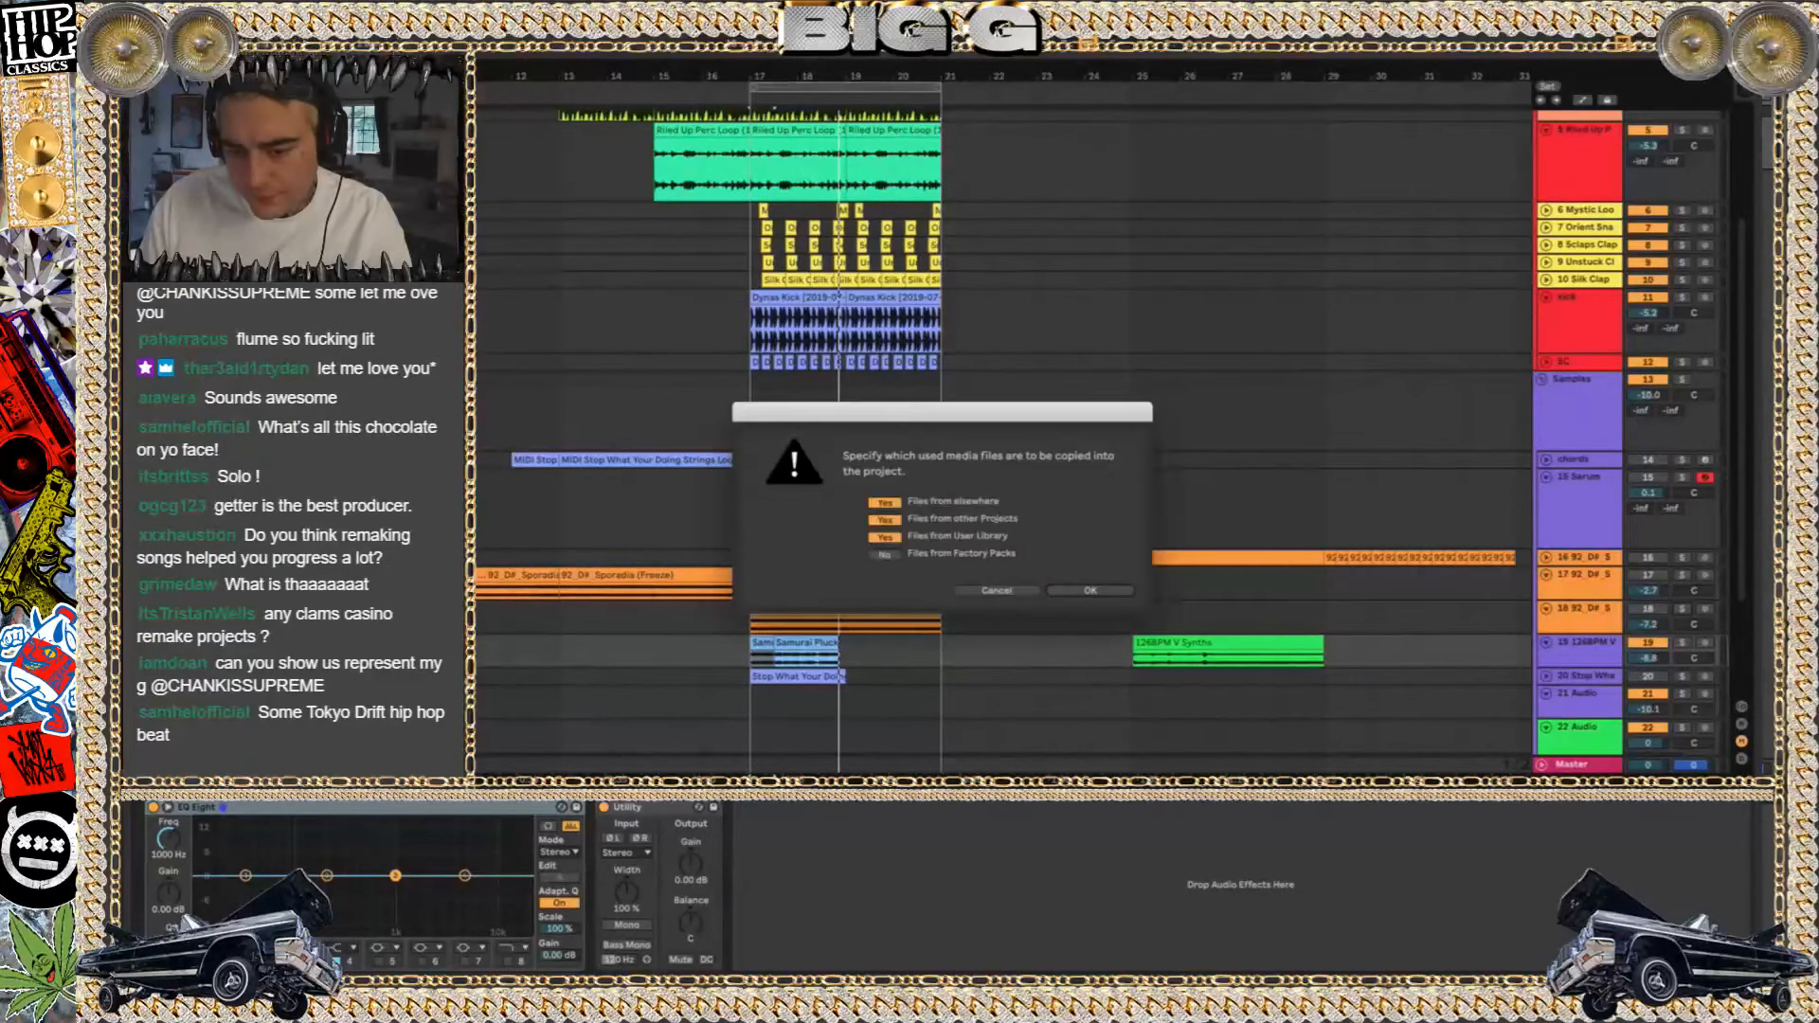
{"action": "key", "text": "Return"}
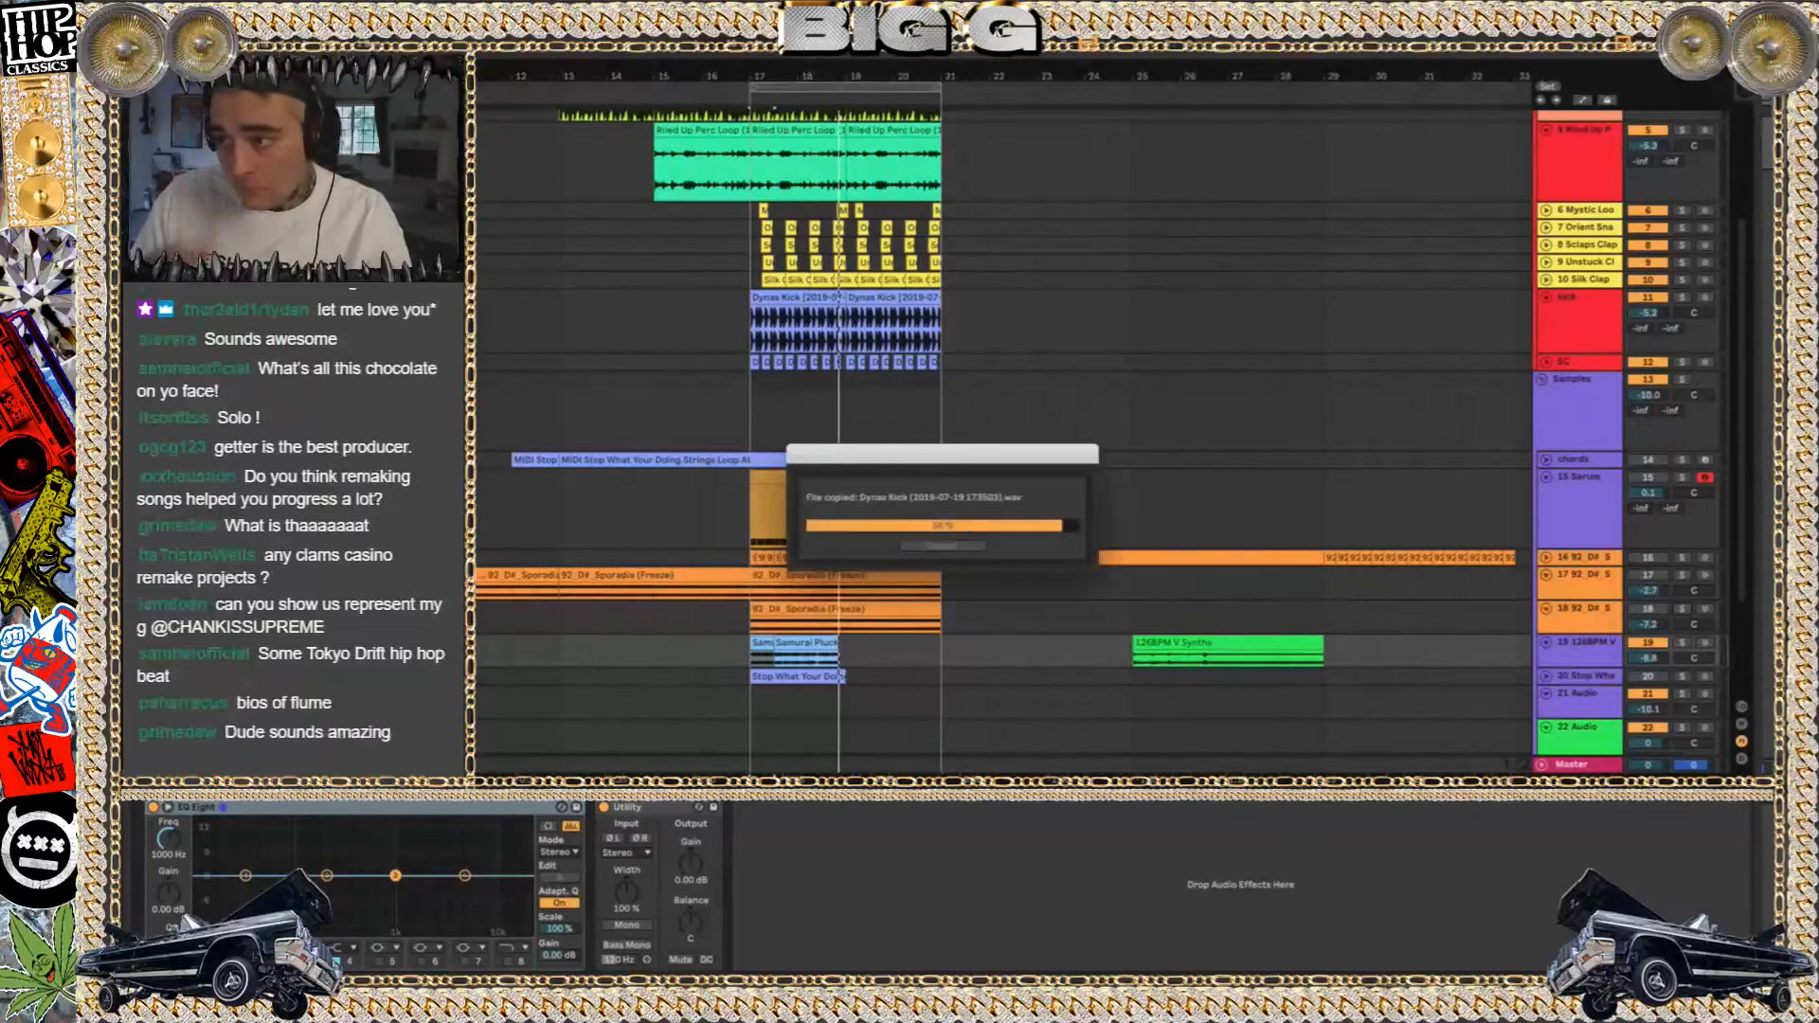
Switch to Finder and open 150 SQUID ATTACK.als
{"action": "key", "text": "super+Tab"}
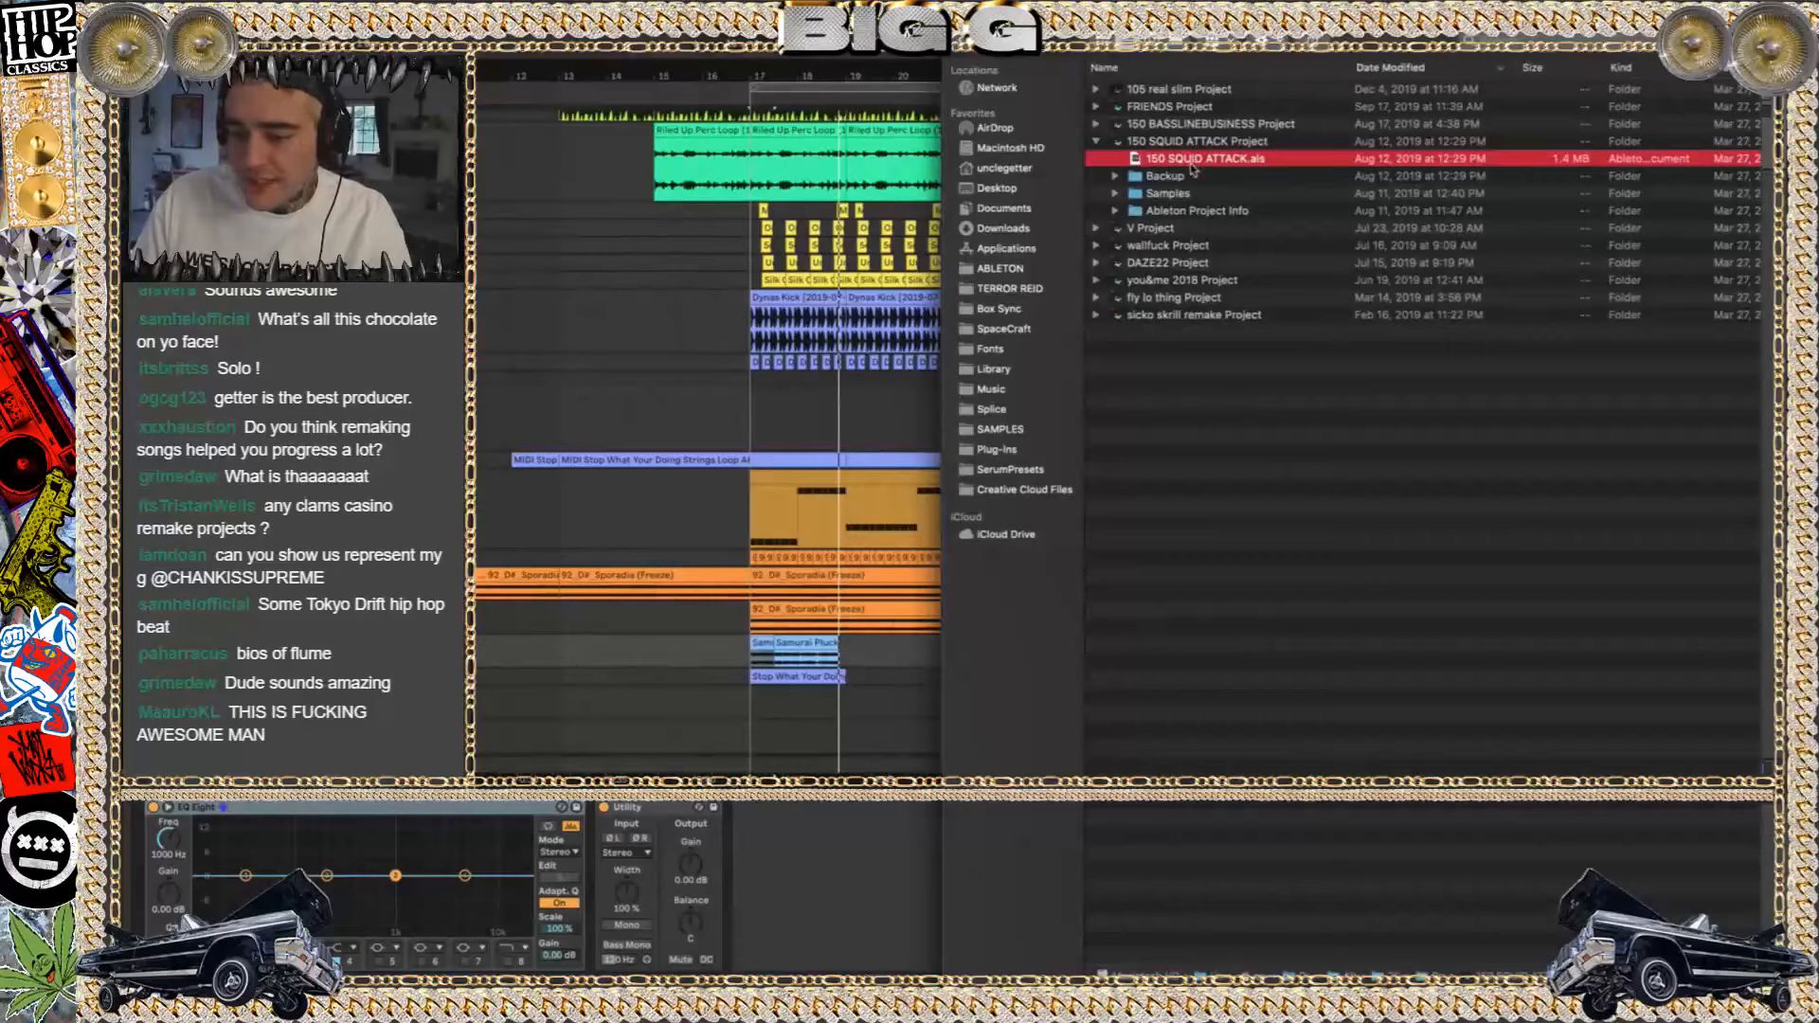
{"action": "double_click", "coordinate": [1191, 163]}
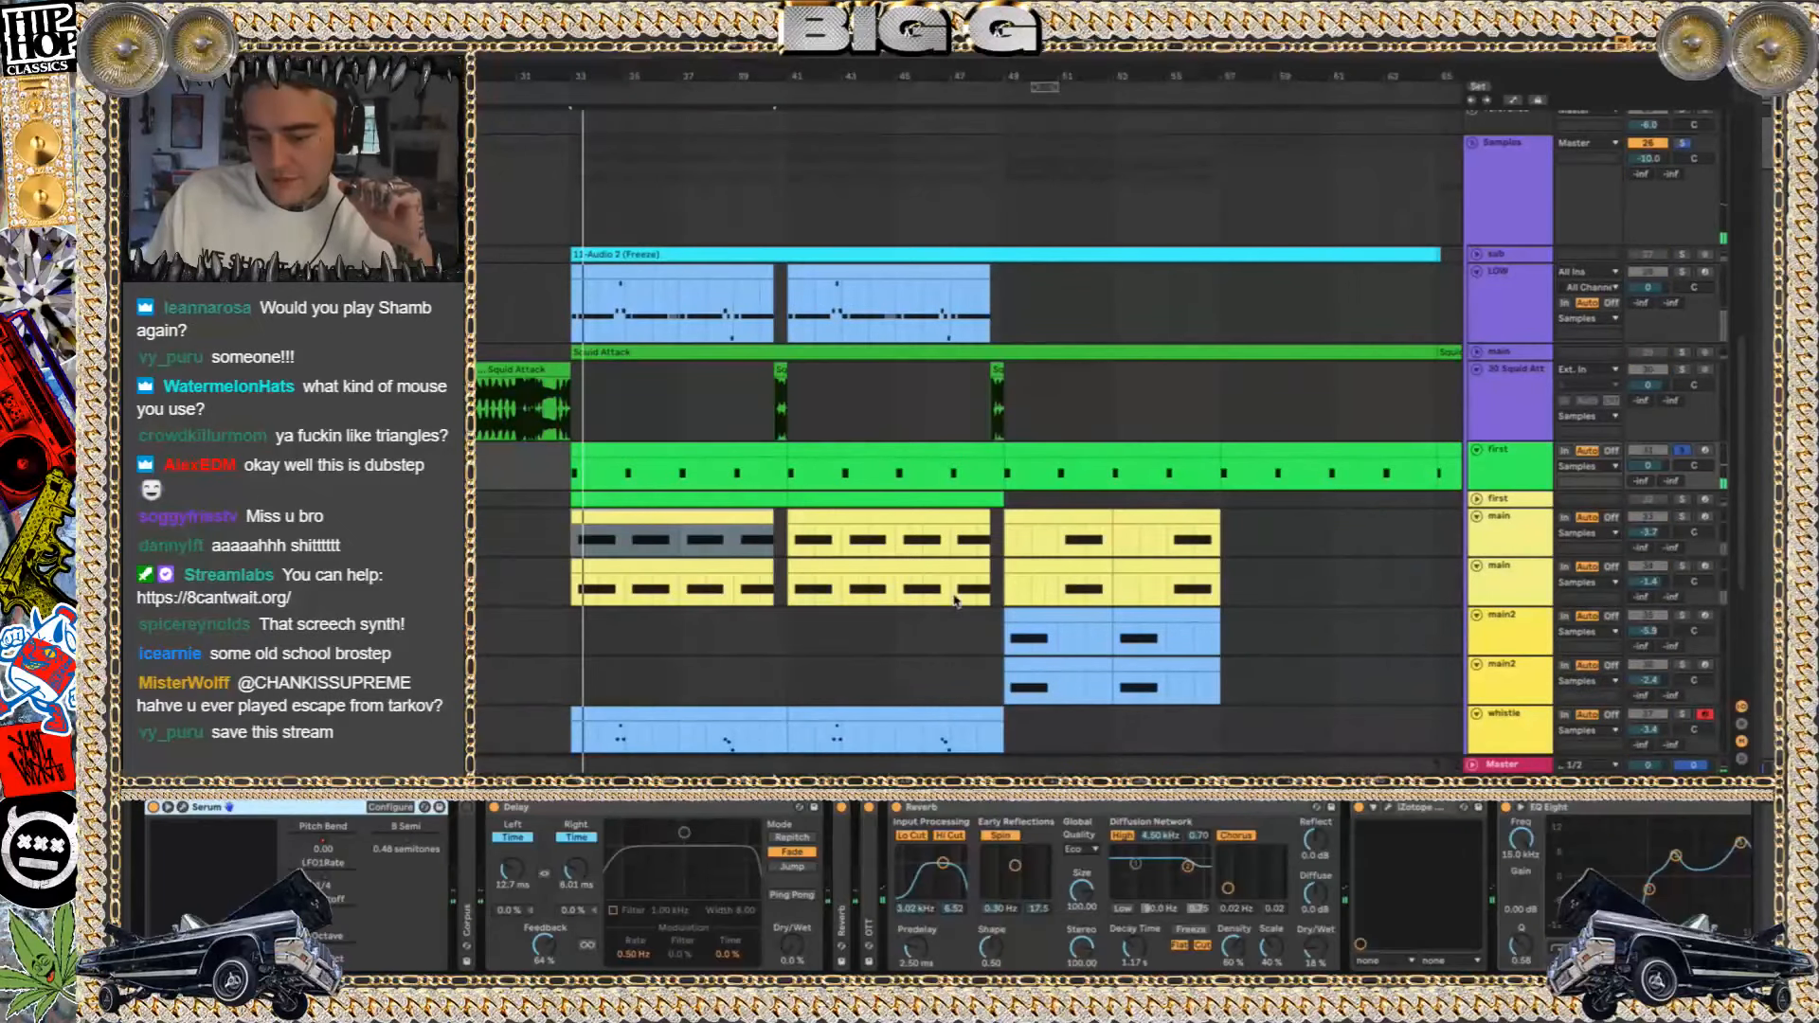
Open Serum on the upper first track, examine its OSC 2 wavetable categories without changing the wavetable, and close the plug-in window
{"action": "left_click", "coordinate": [182, 808]}
{"action": "left_click_drag", "start_coordinate": [1236, 227], "coordinate": [771, 185]}
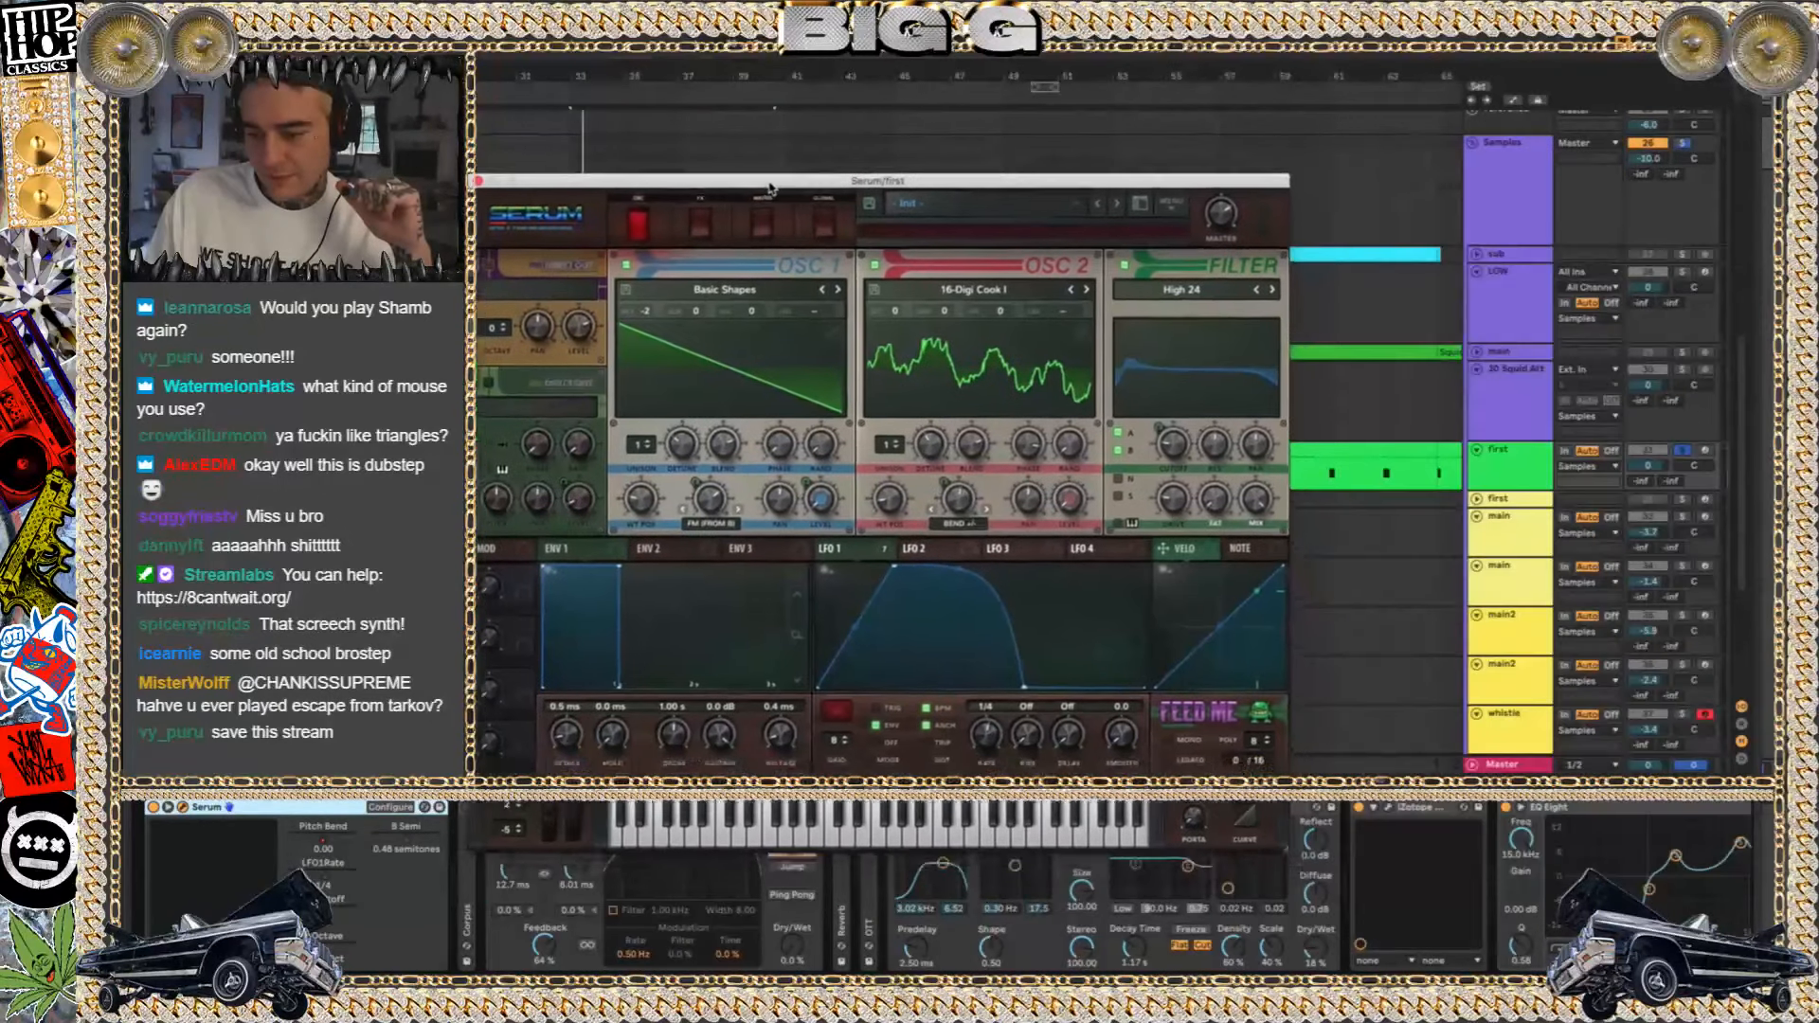
{"action": "left_click", "coordinate": [1026, 288]}
{"action": "mouse_move", "coordinate": [1003, 358]}
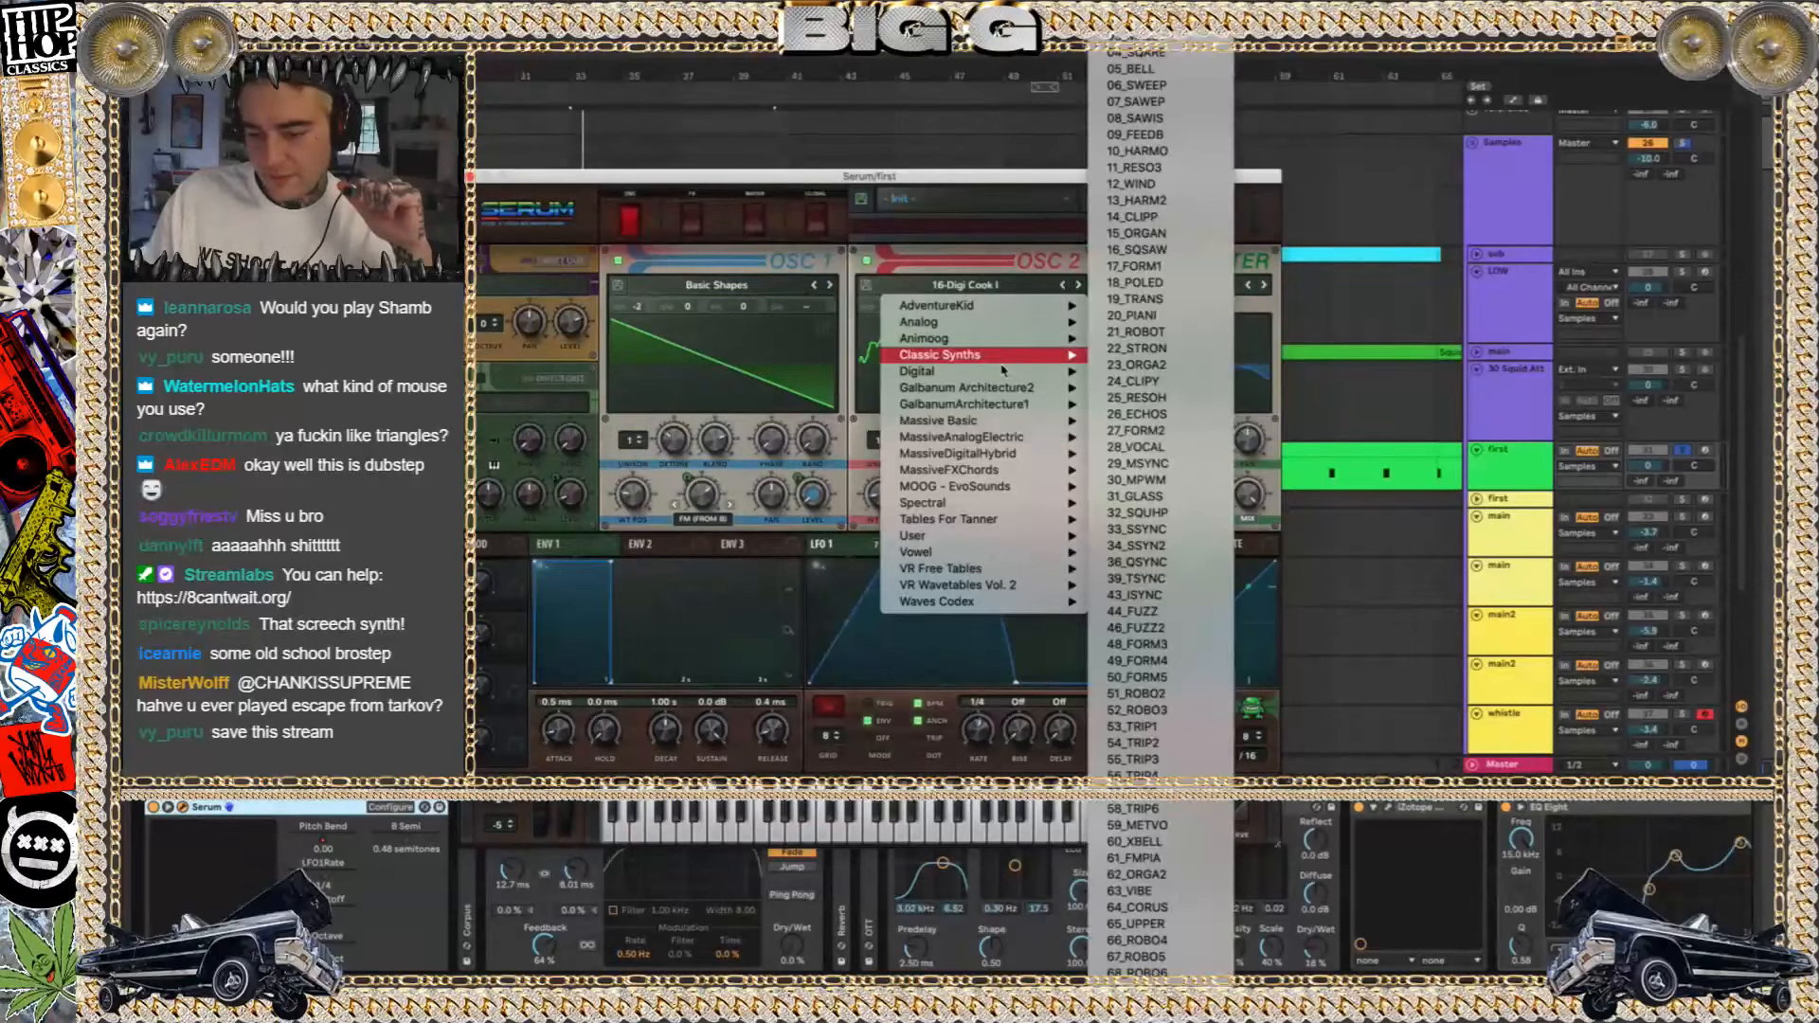
{"action": "mouse_move", "coordinate": [995, 426]}
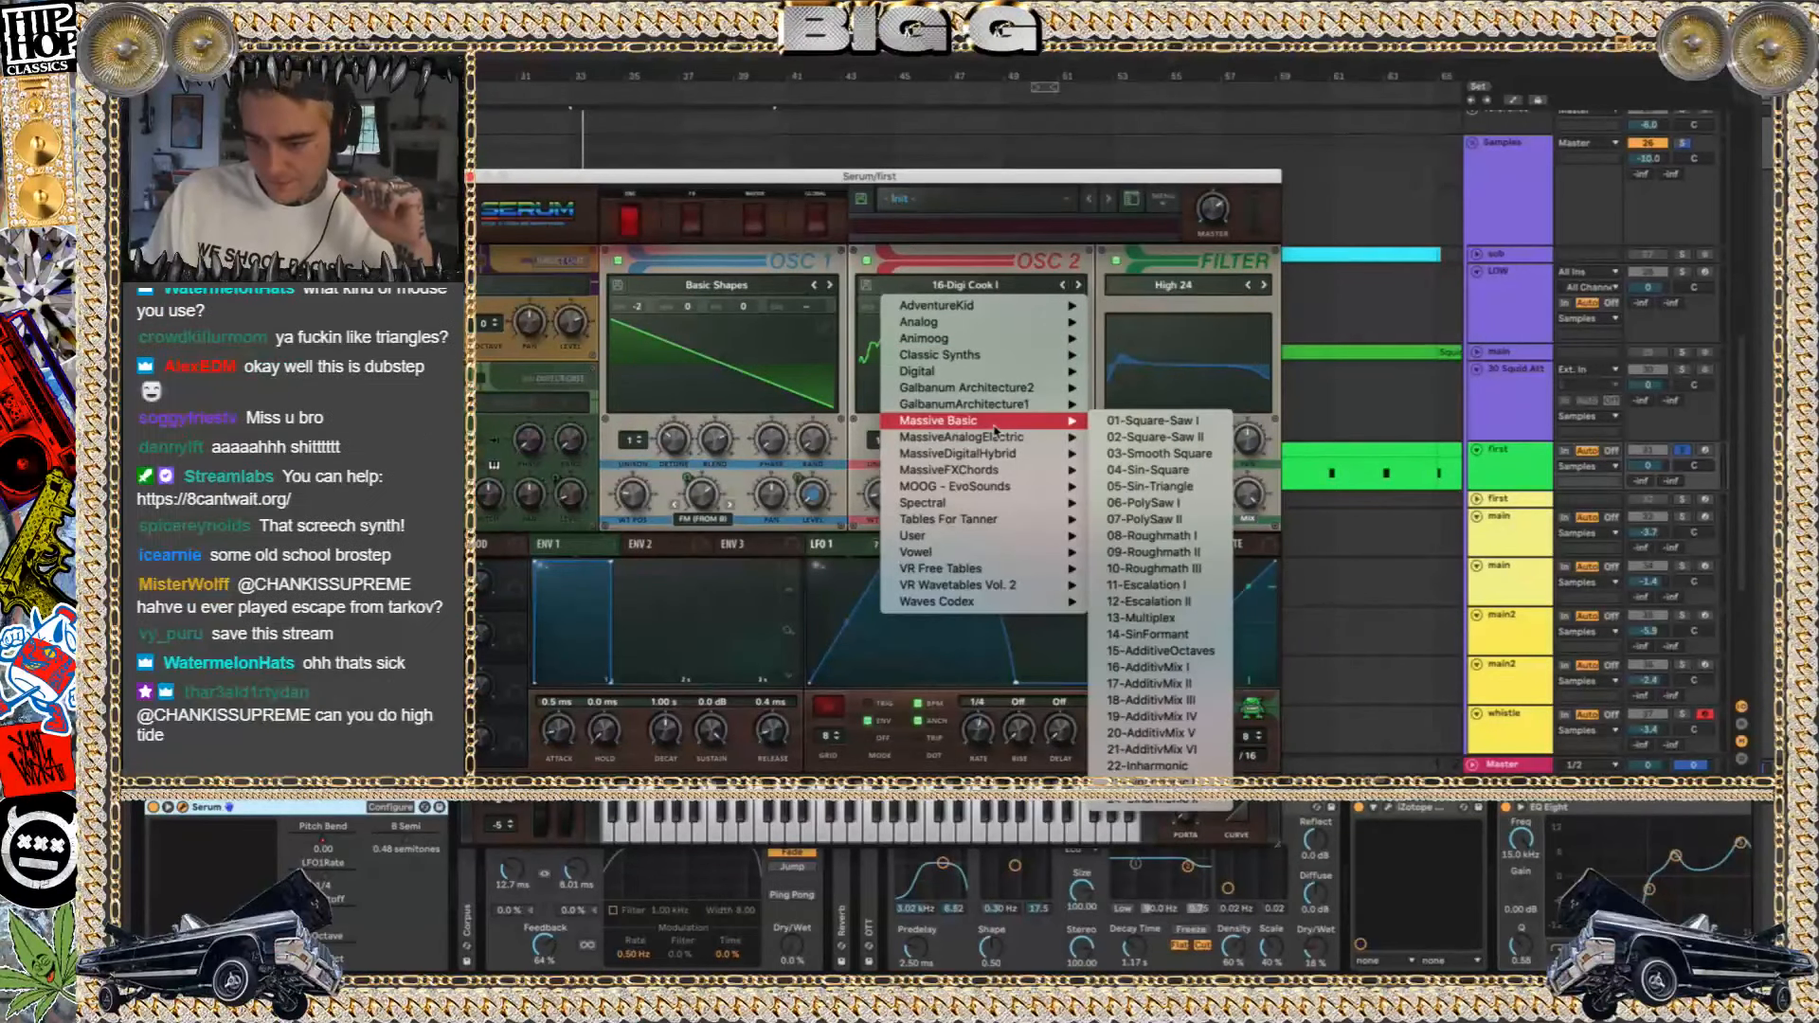
{"action": "mouse_move", "coordinate": [1002, 472]}
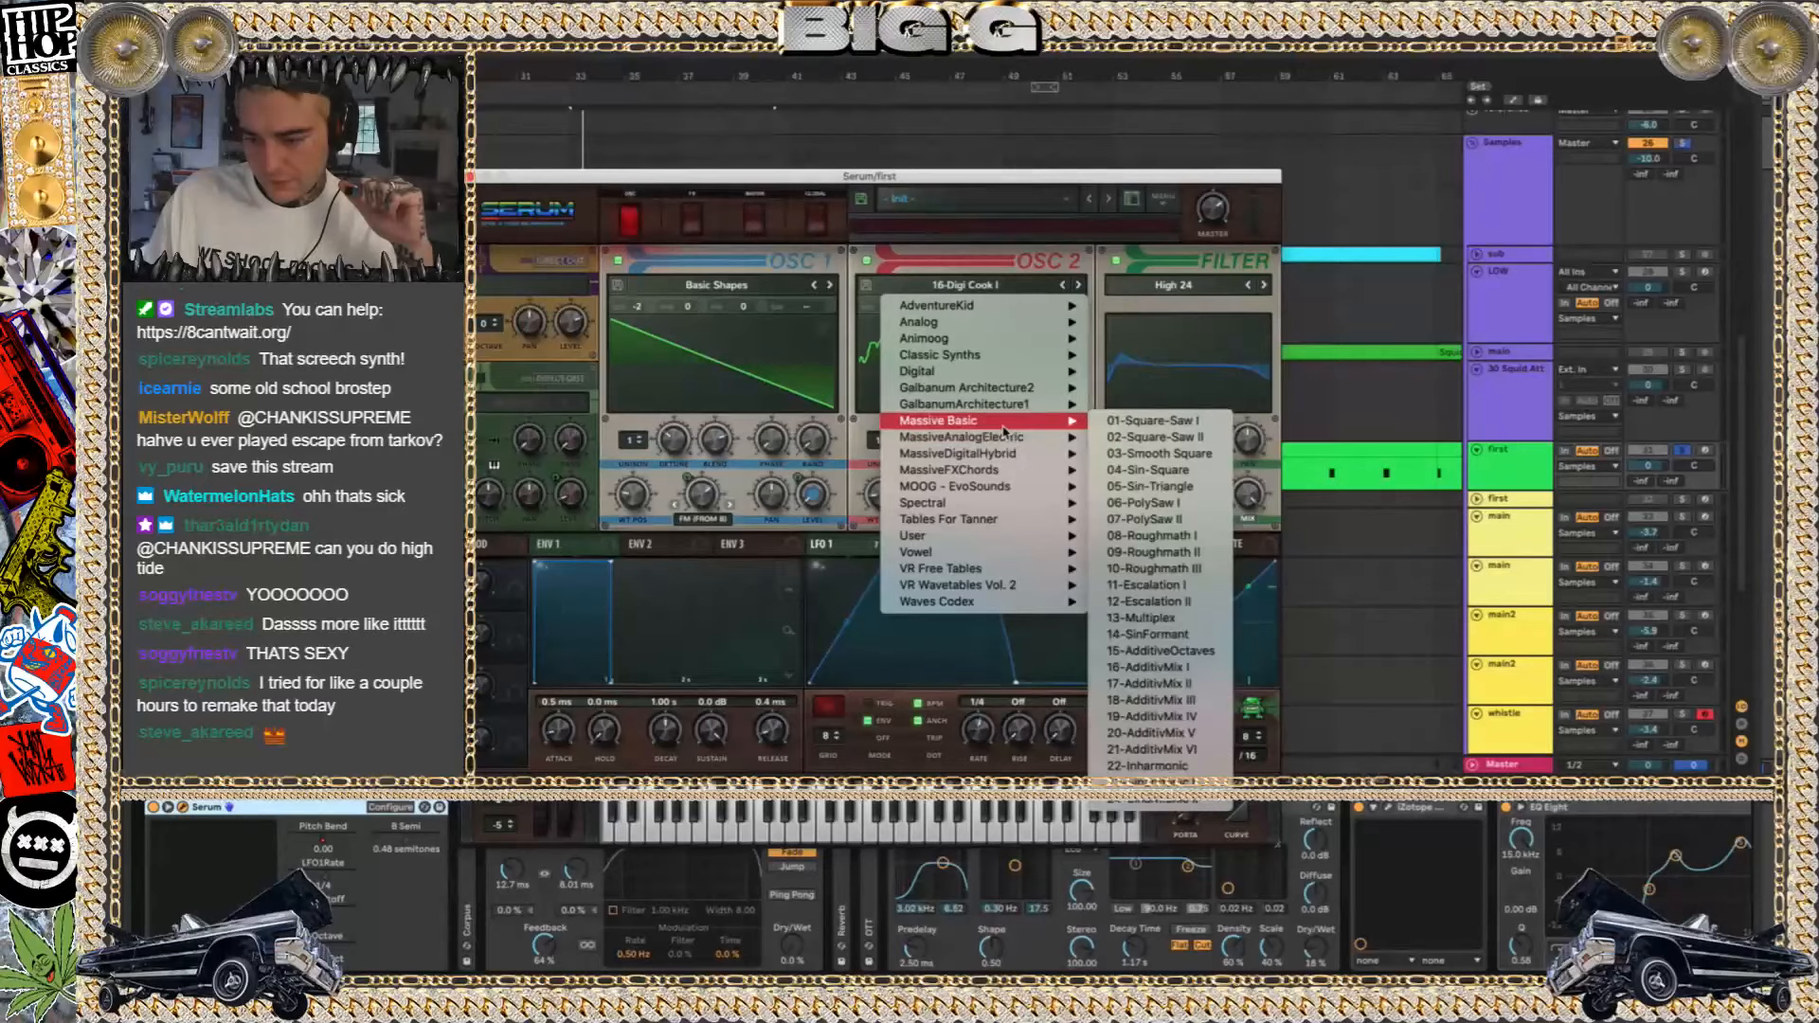
{"action": "mouse_move", "coordinate": [1004, 508]}
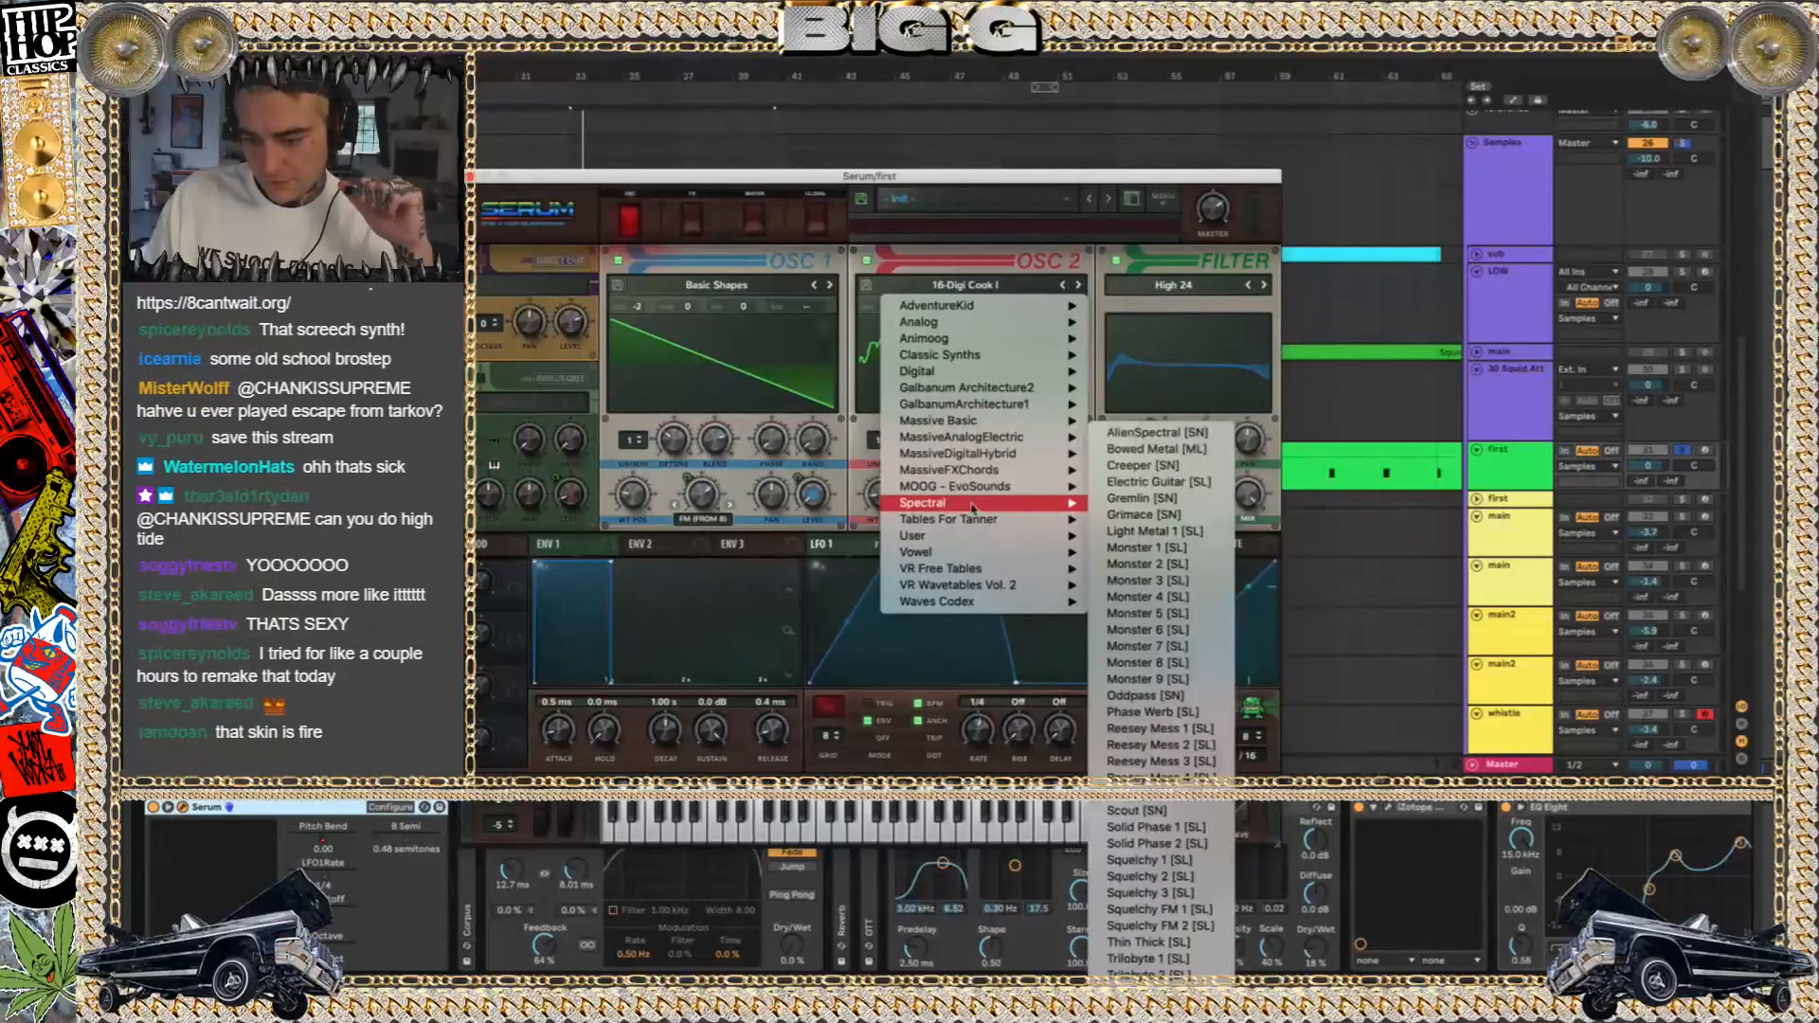
{"action": "left_click", "coordinate": [842, 441]}
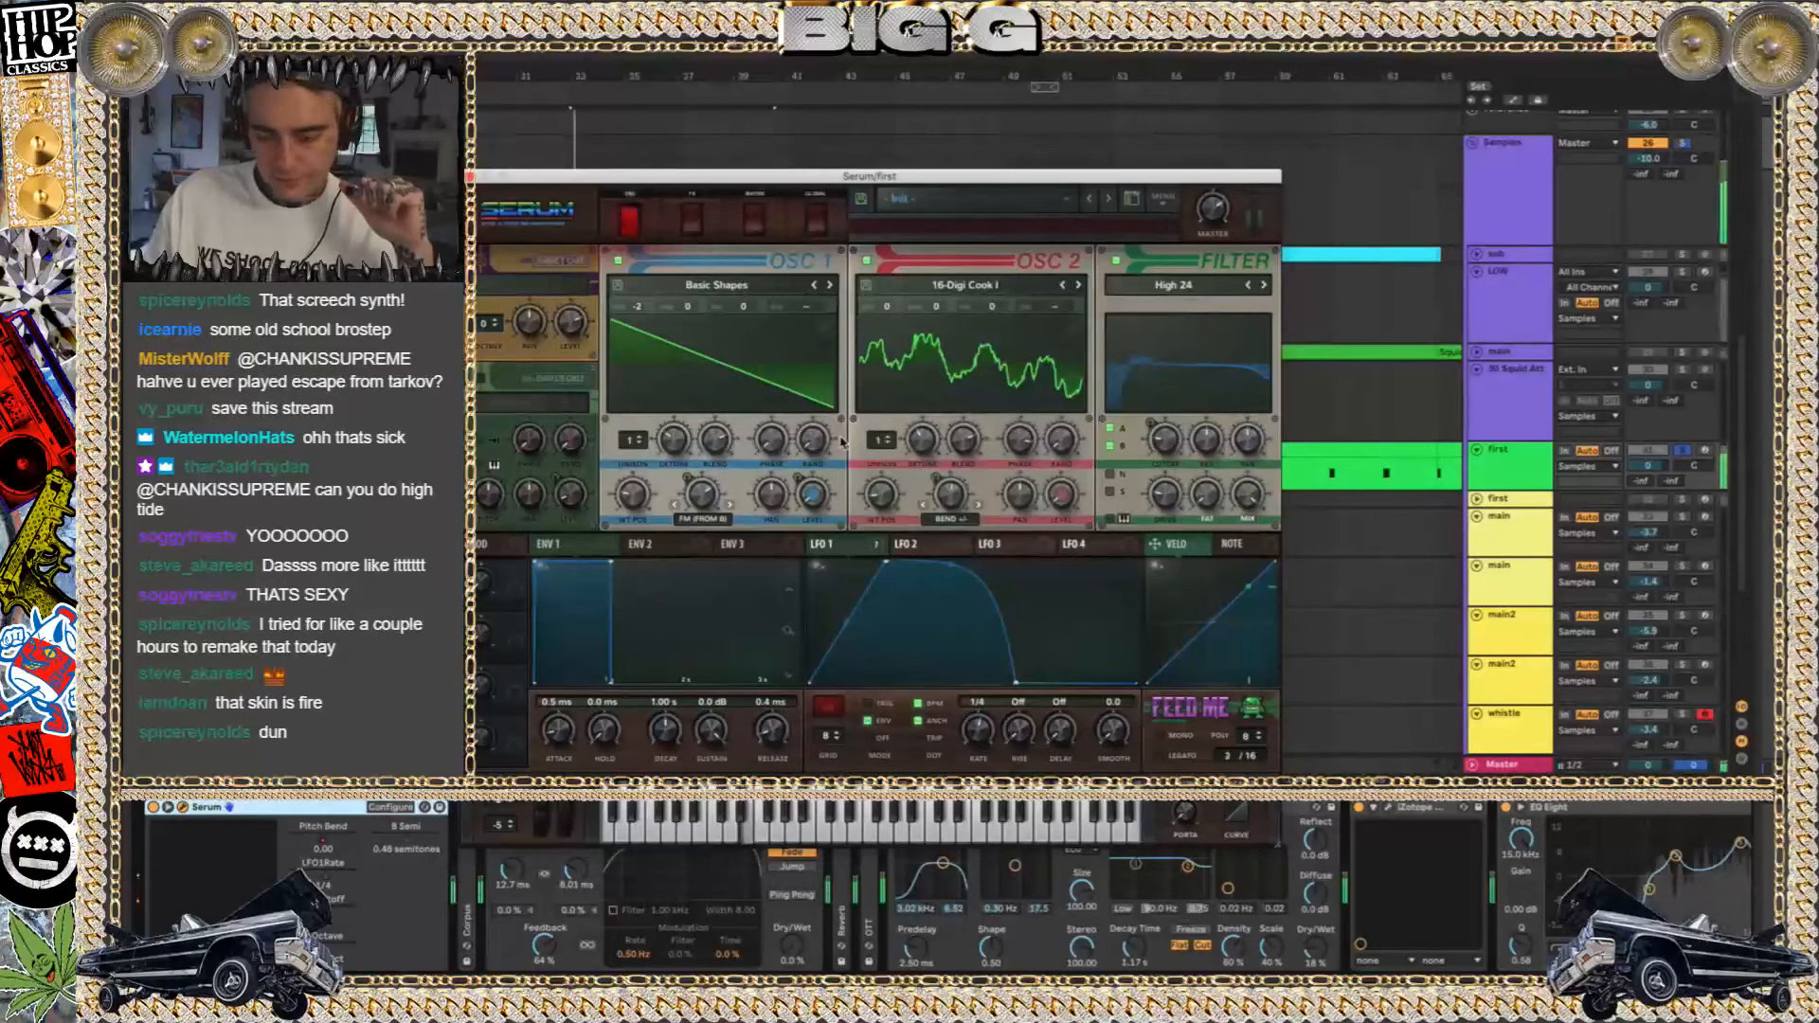
{"action": "left_click", "coordinate": [471, 177]}
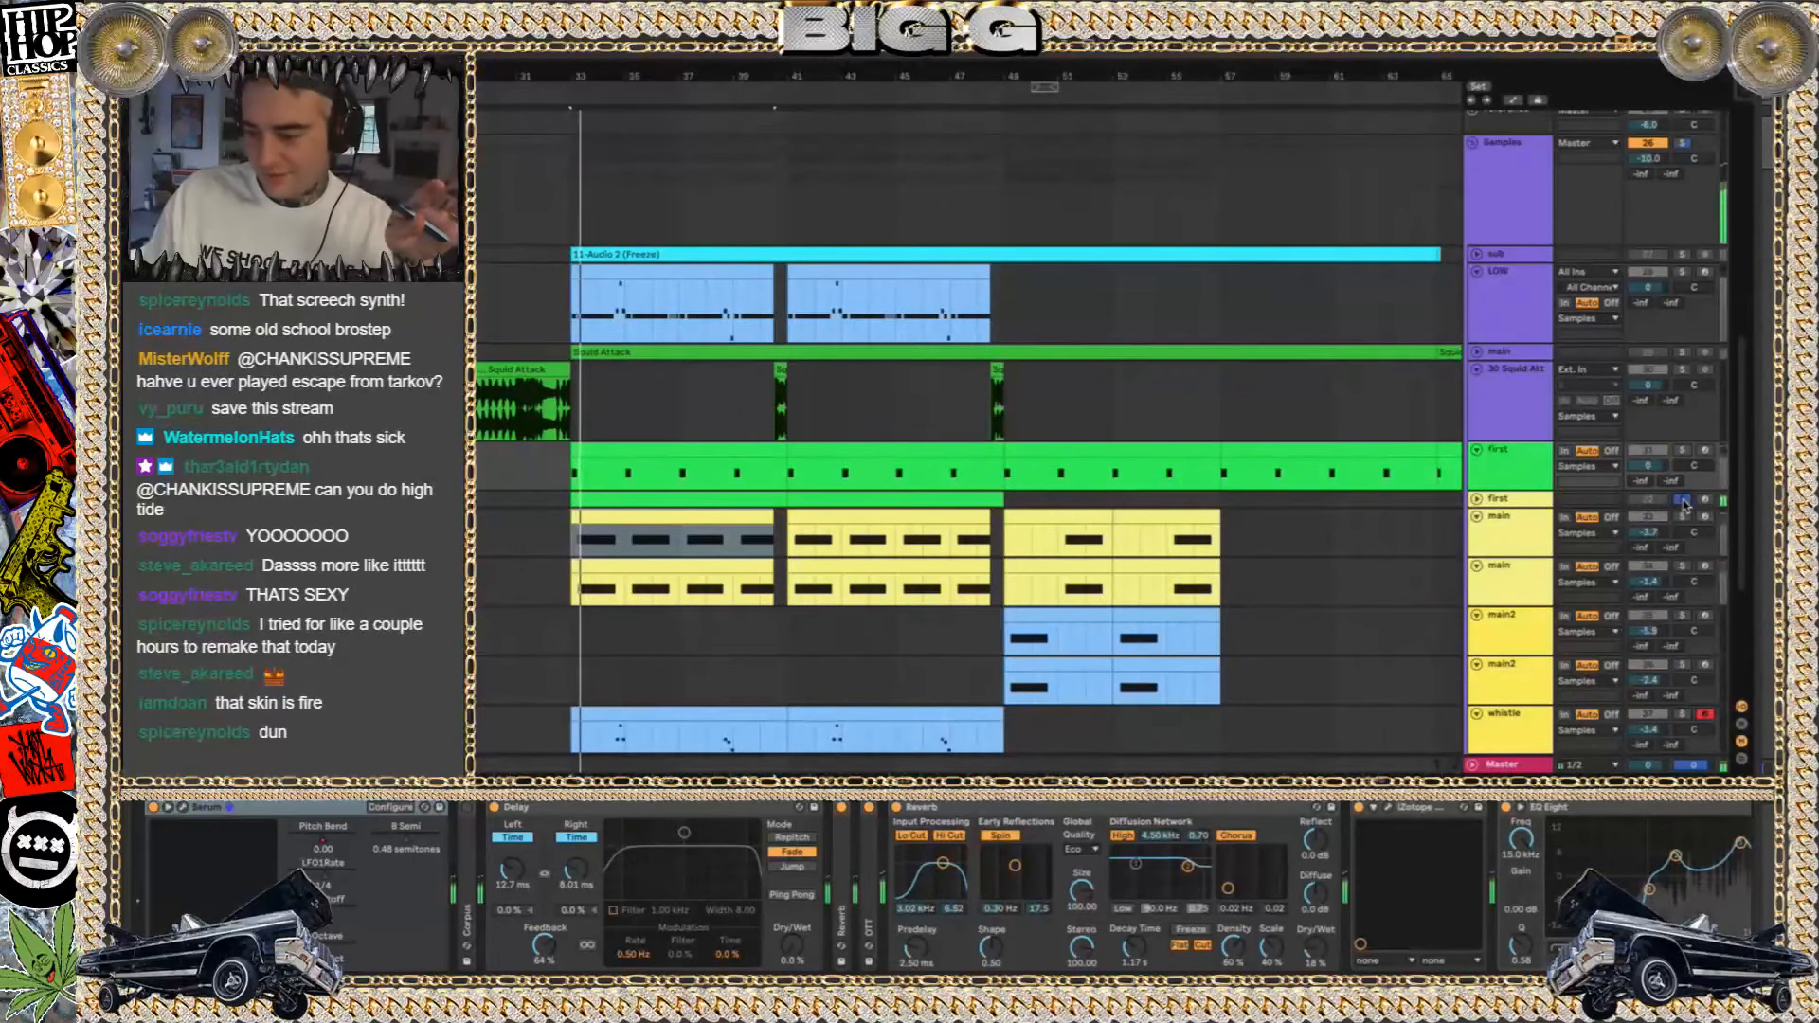
Turn off the solo on the lower first track to hear all tracks together
{"action": "left_click", "coordinate": [1682, 500]}
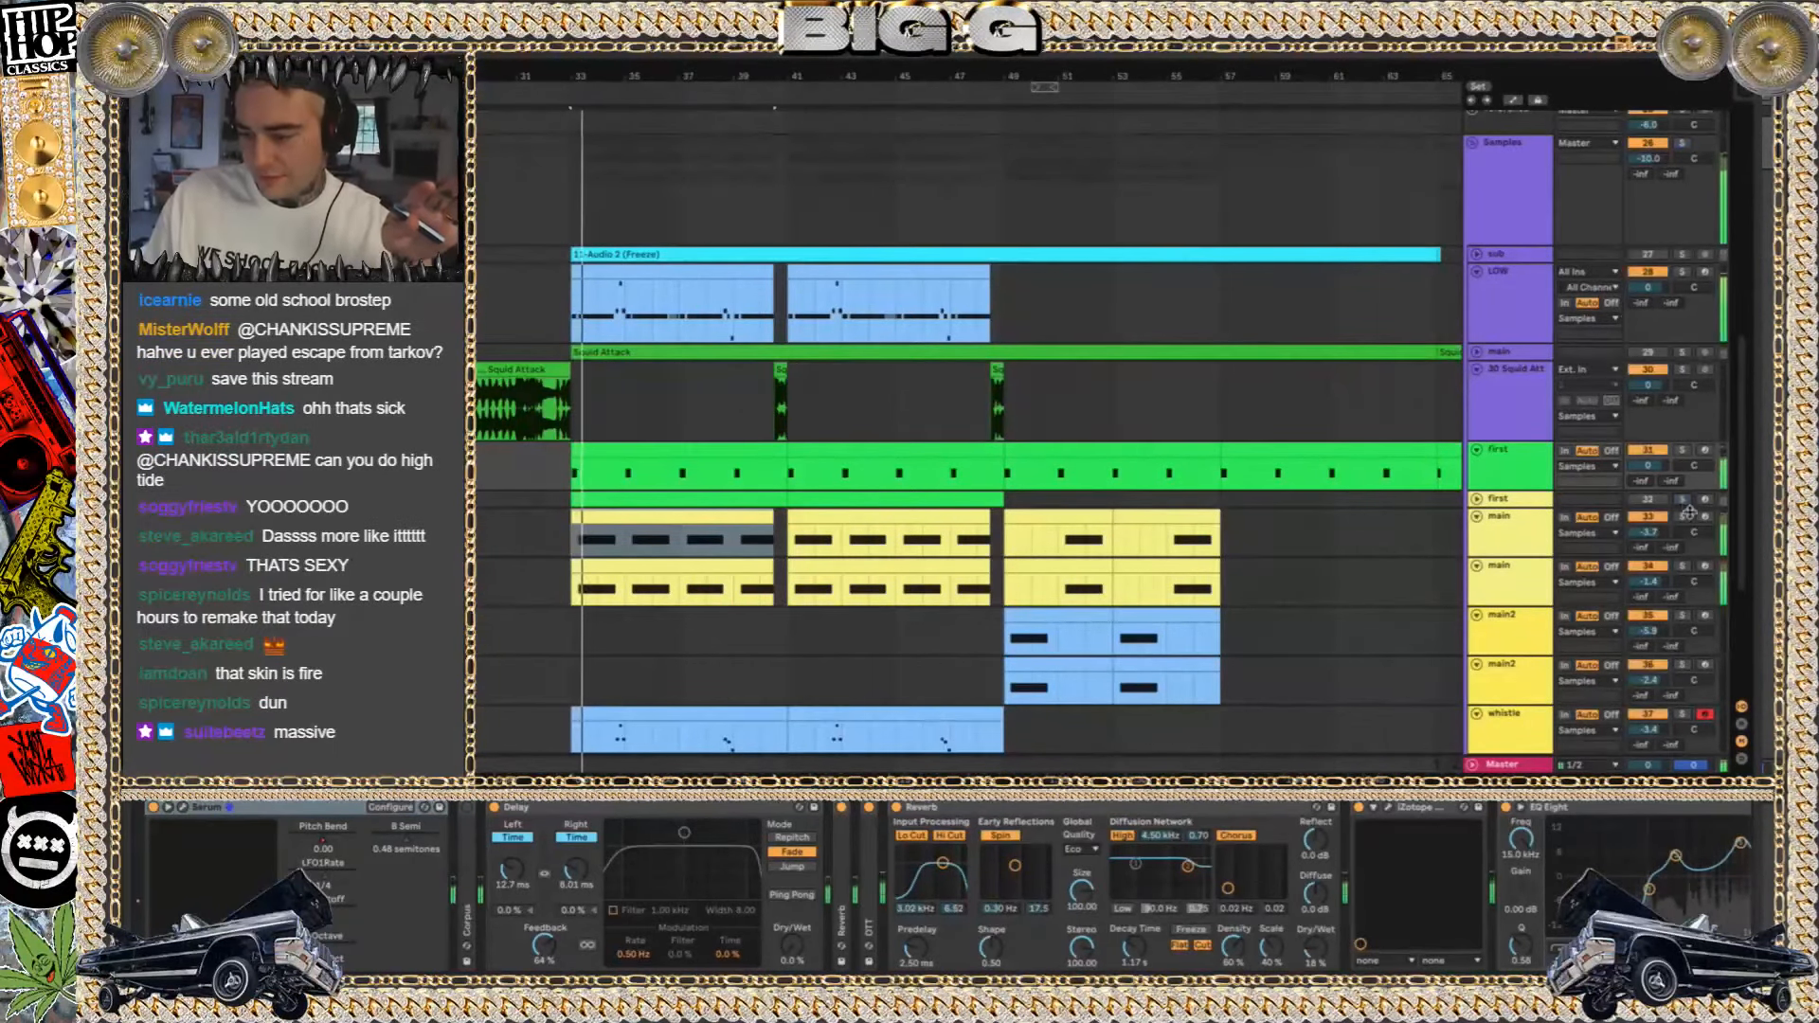
Play the arrangement and audition the upper and lower main tracks soloed in turn, with their automation lanes briefly shown, ending with all tracks audible
{"action": "key", "text": "space"}
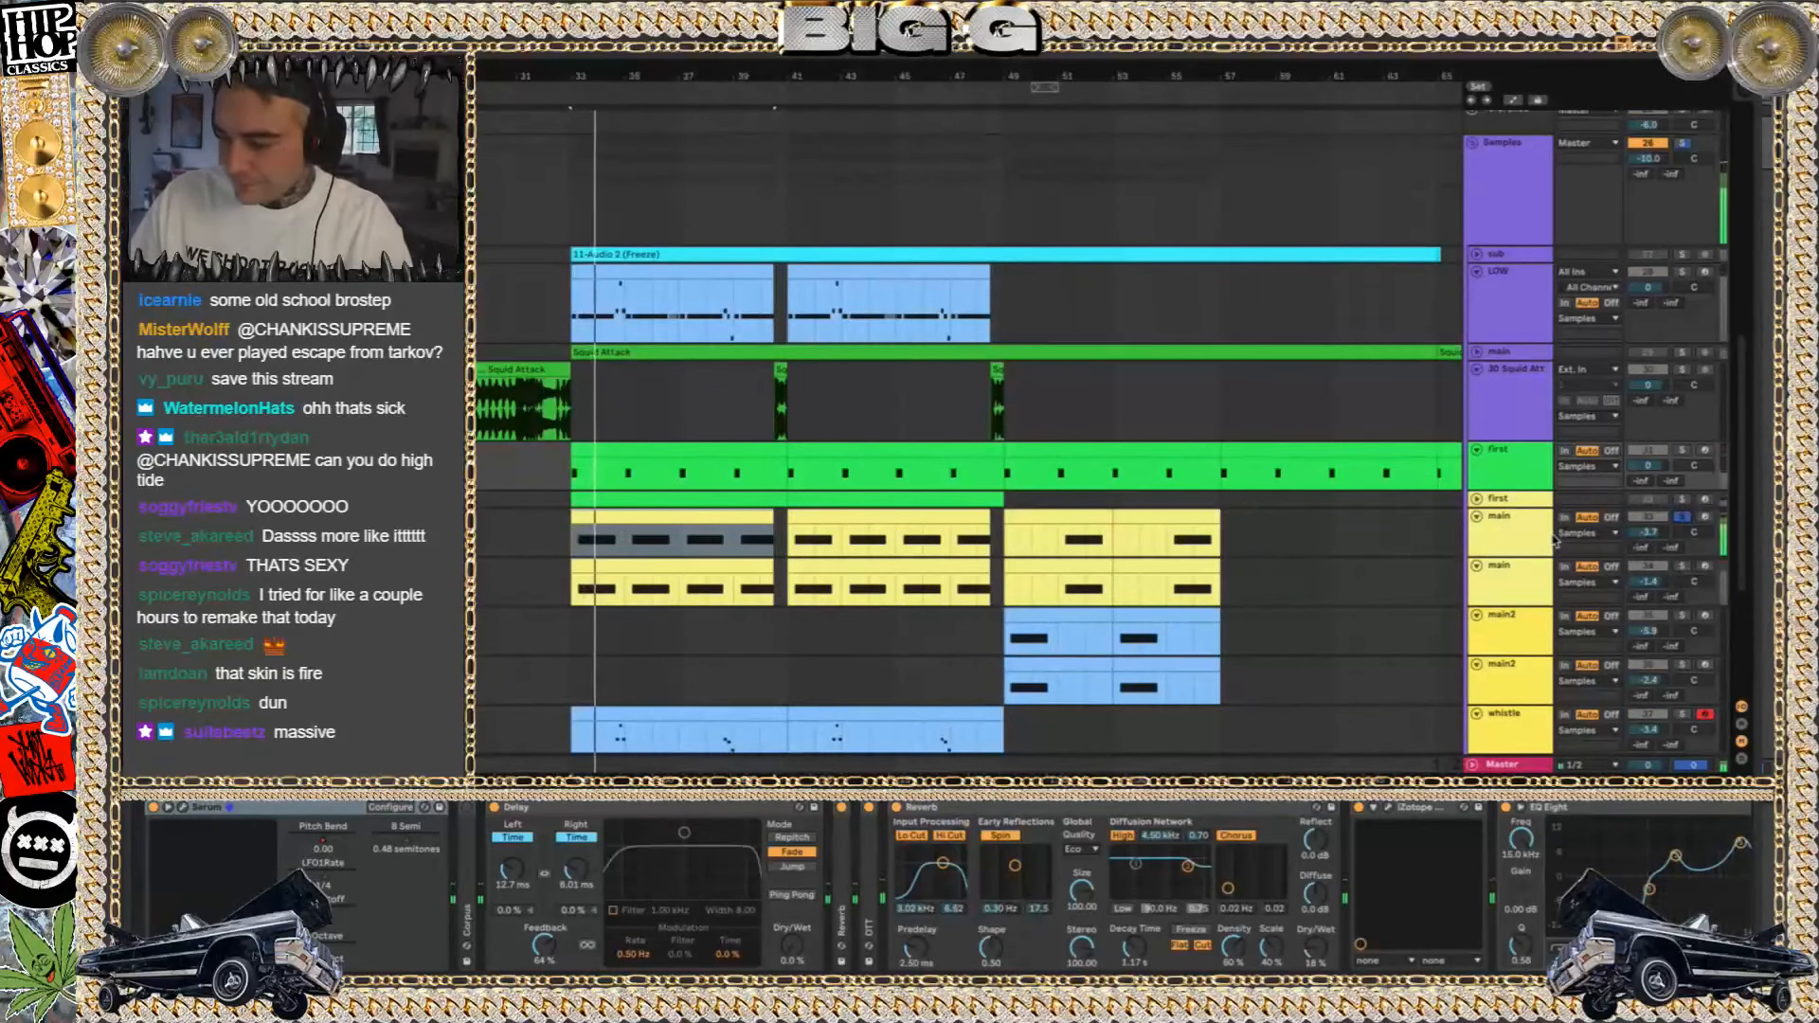
{"action": "key", "text": "a"}
{"action": "scroll", "coordinate": [838, 570], "scroll_direction": "down", "scroll_amount": 2}
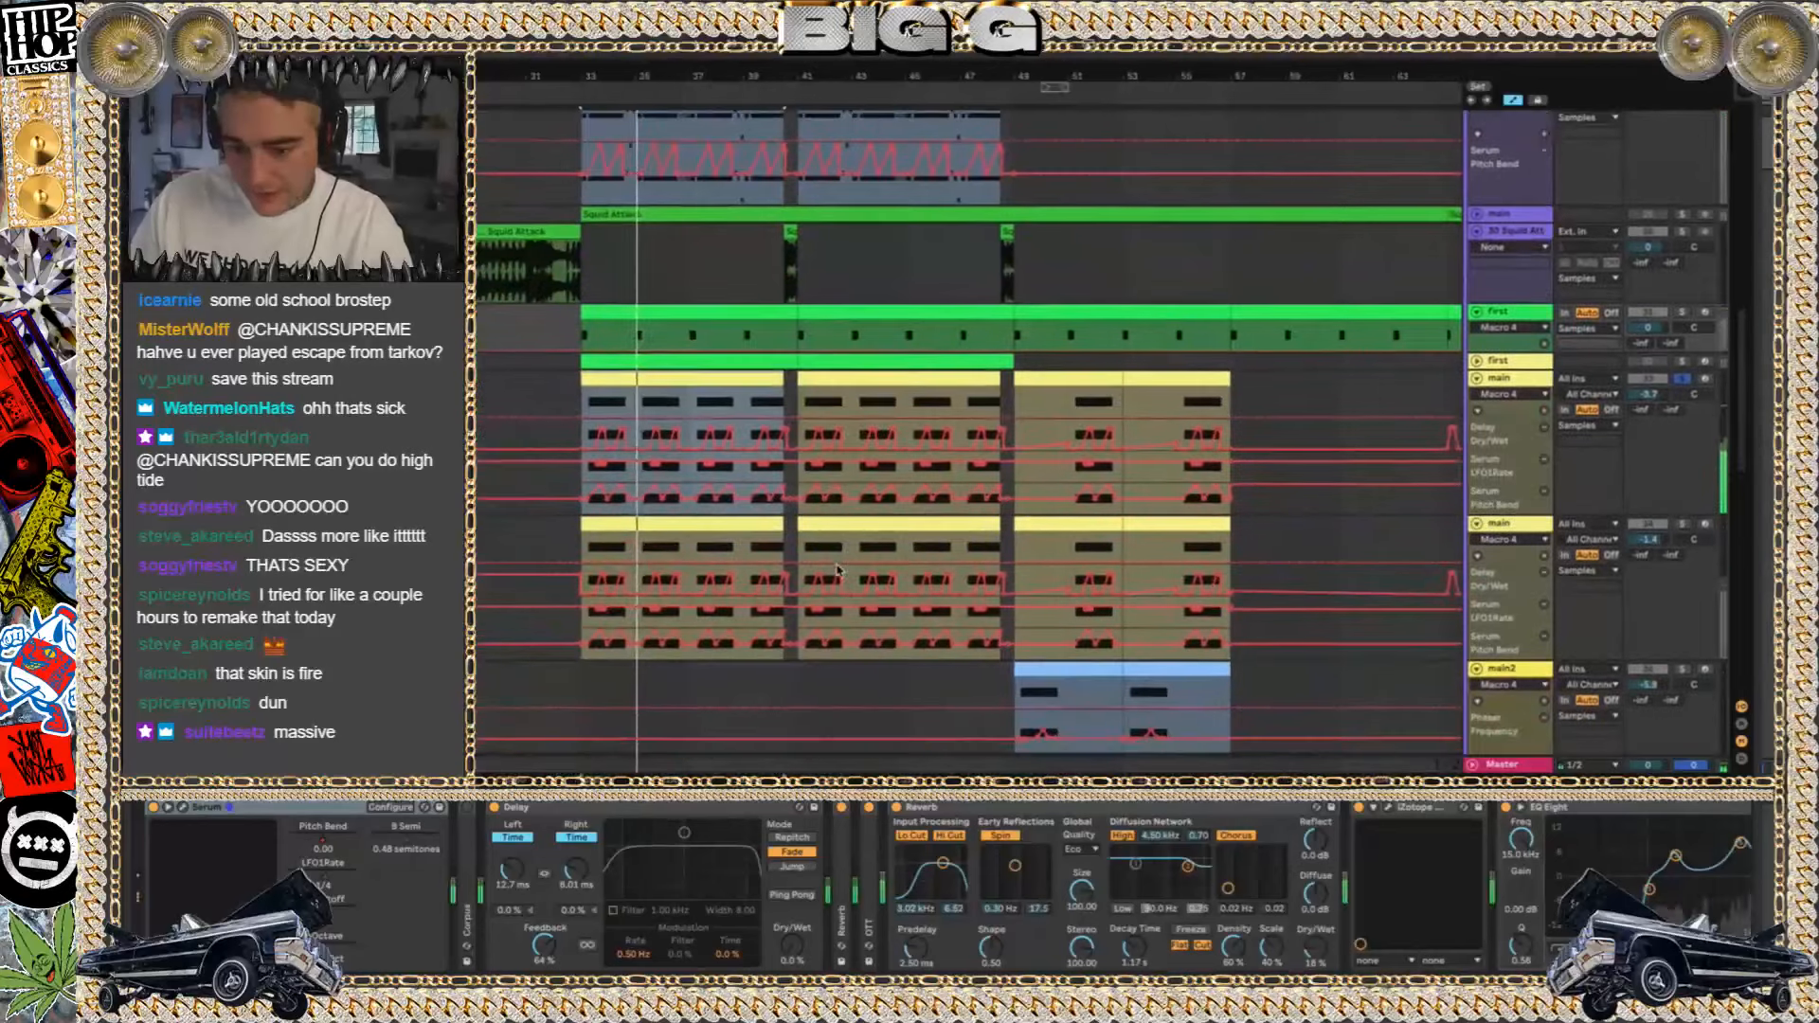
{"action": "left_click", "coordinate": [1683, 524]}
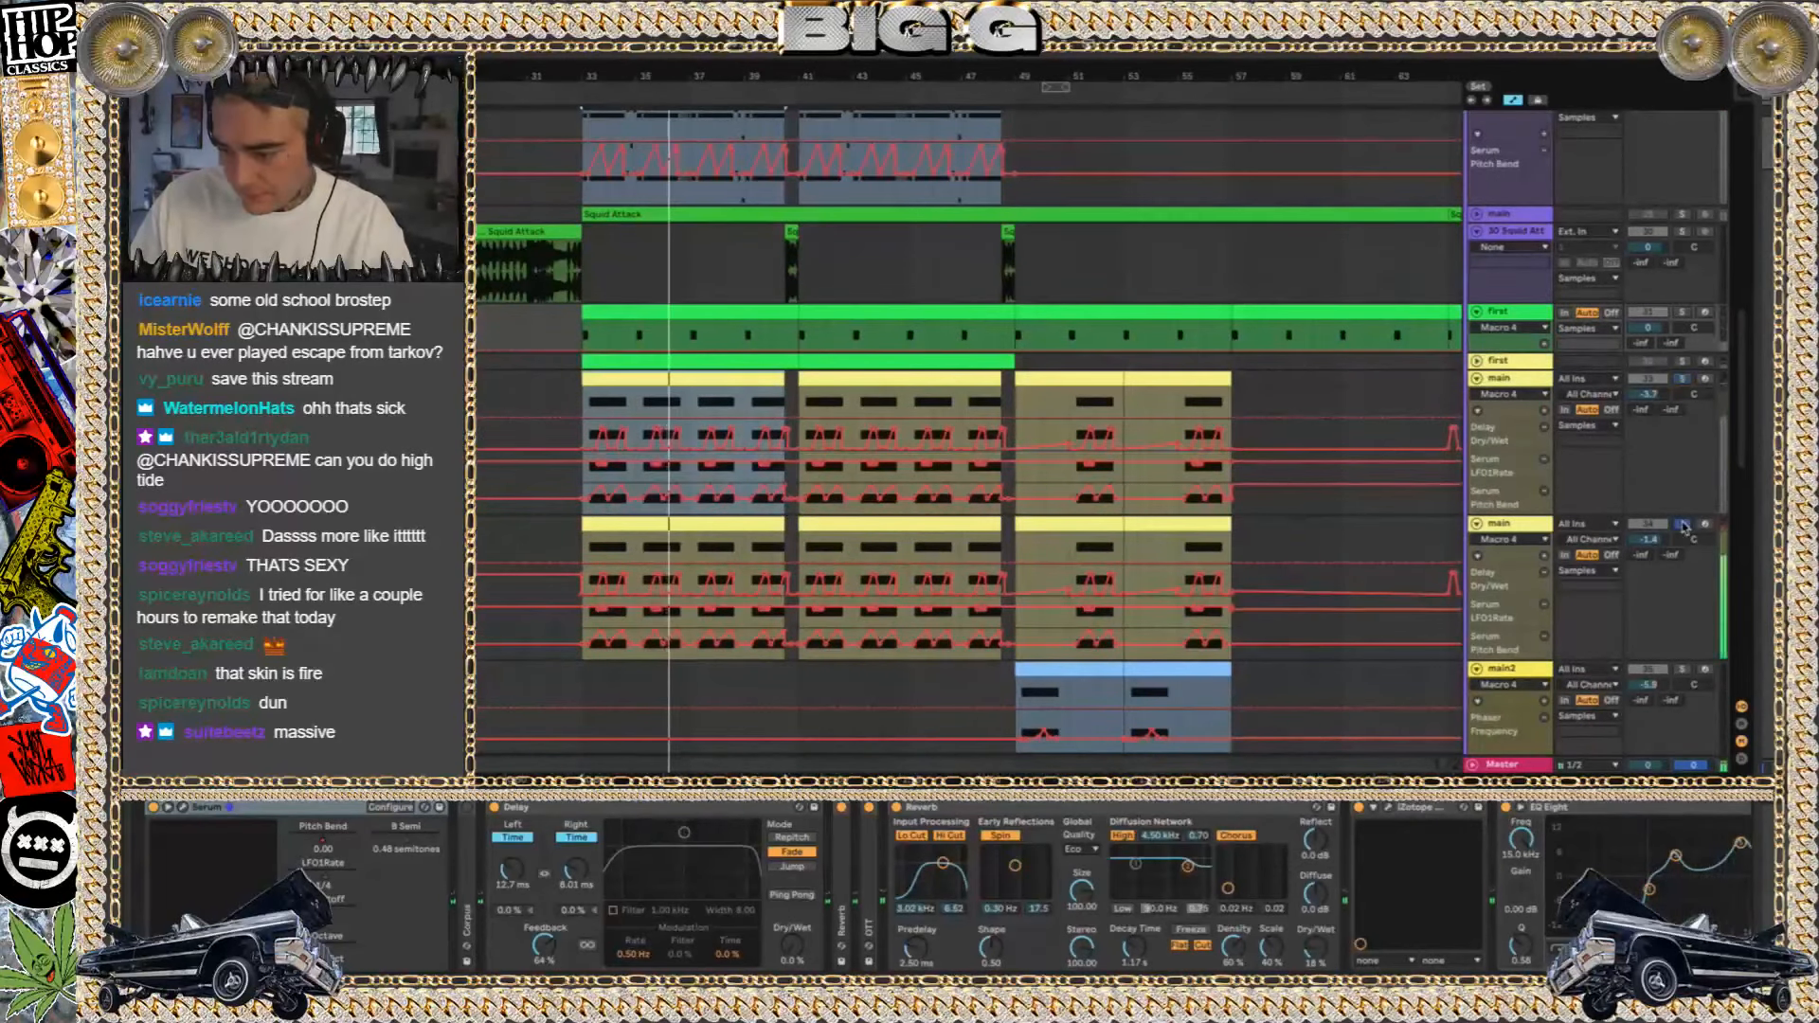
{"action": "key", "text": "a"}
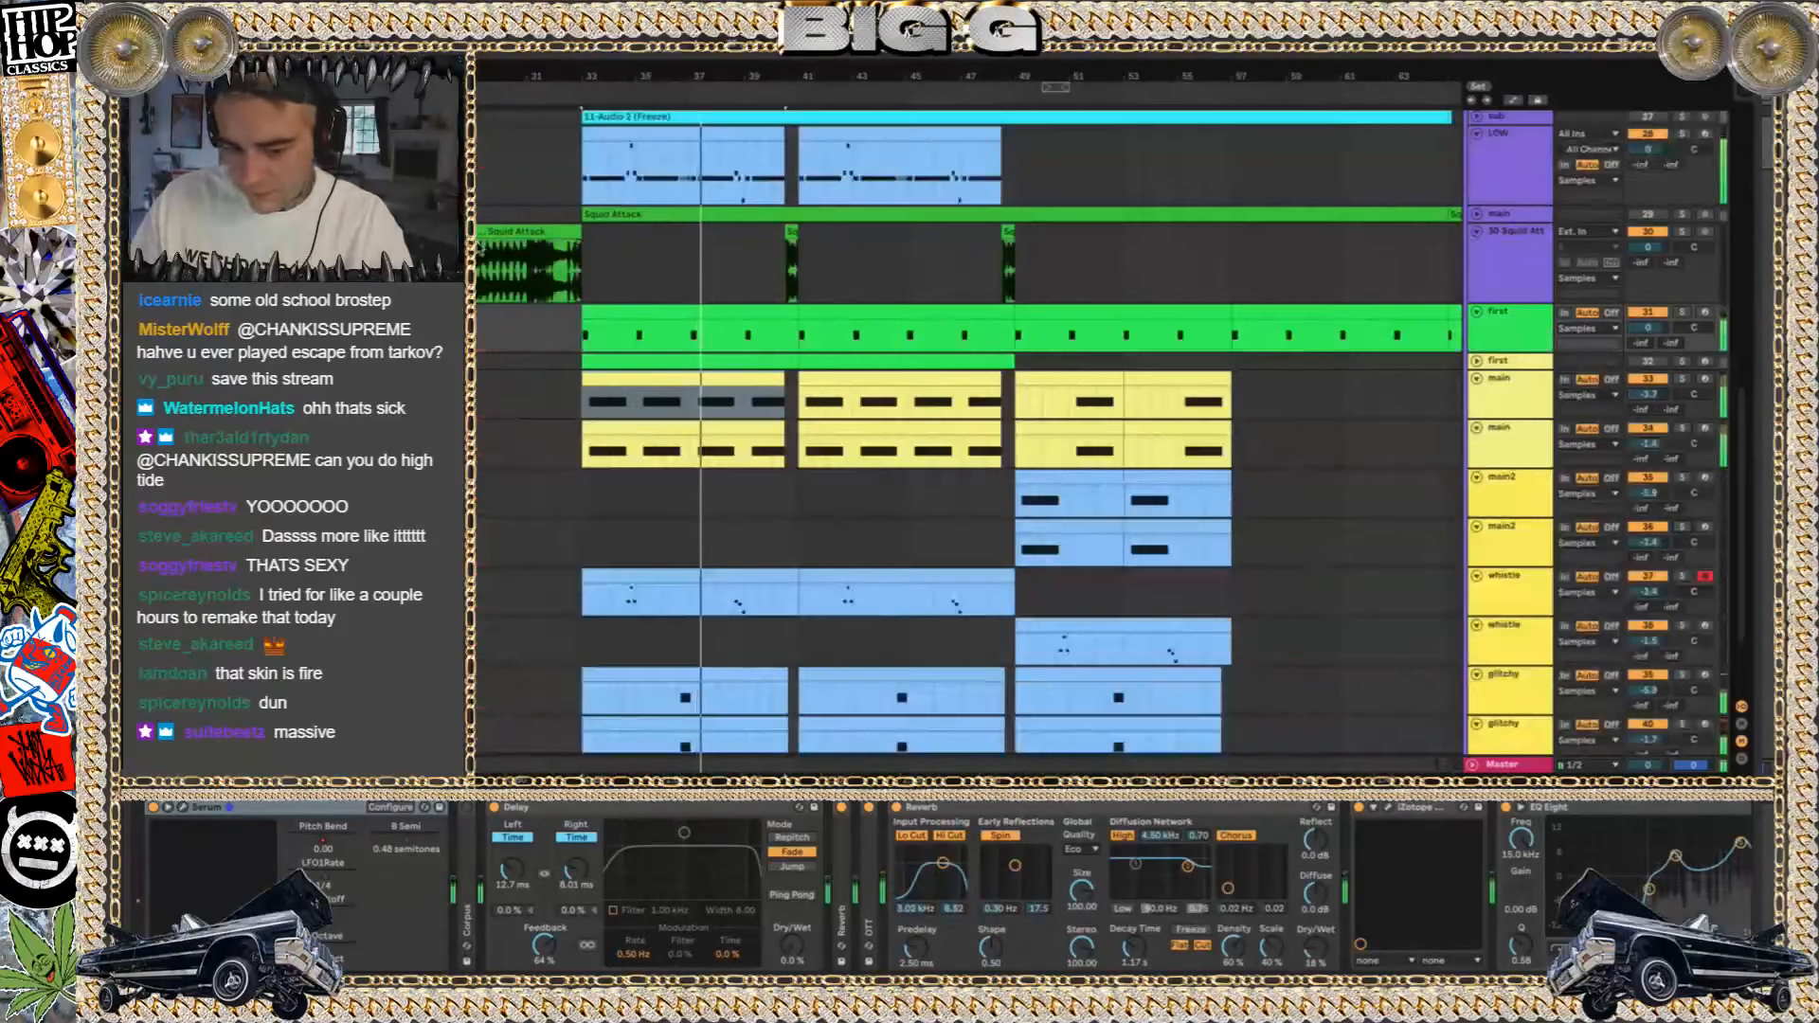
Reopen Serum on the first track, browse OSC 2's Tables For Tanner and MassiveDigitalHybrid wavetables, and close the plug-in window
{"action": "left_click", "coordinate": [183, 807]}
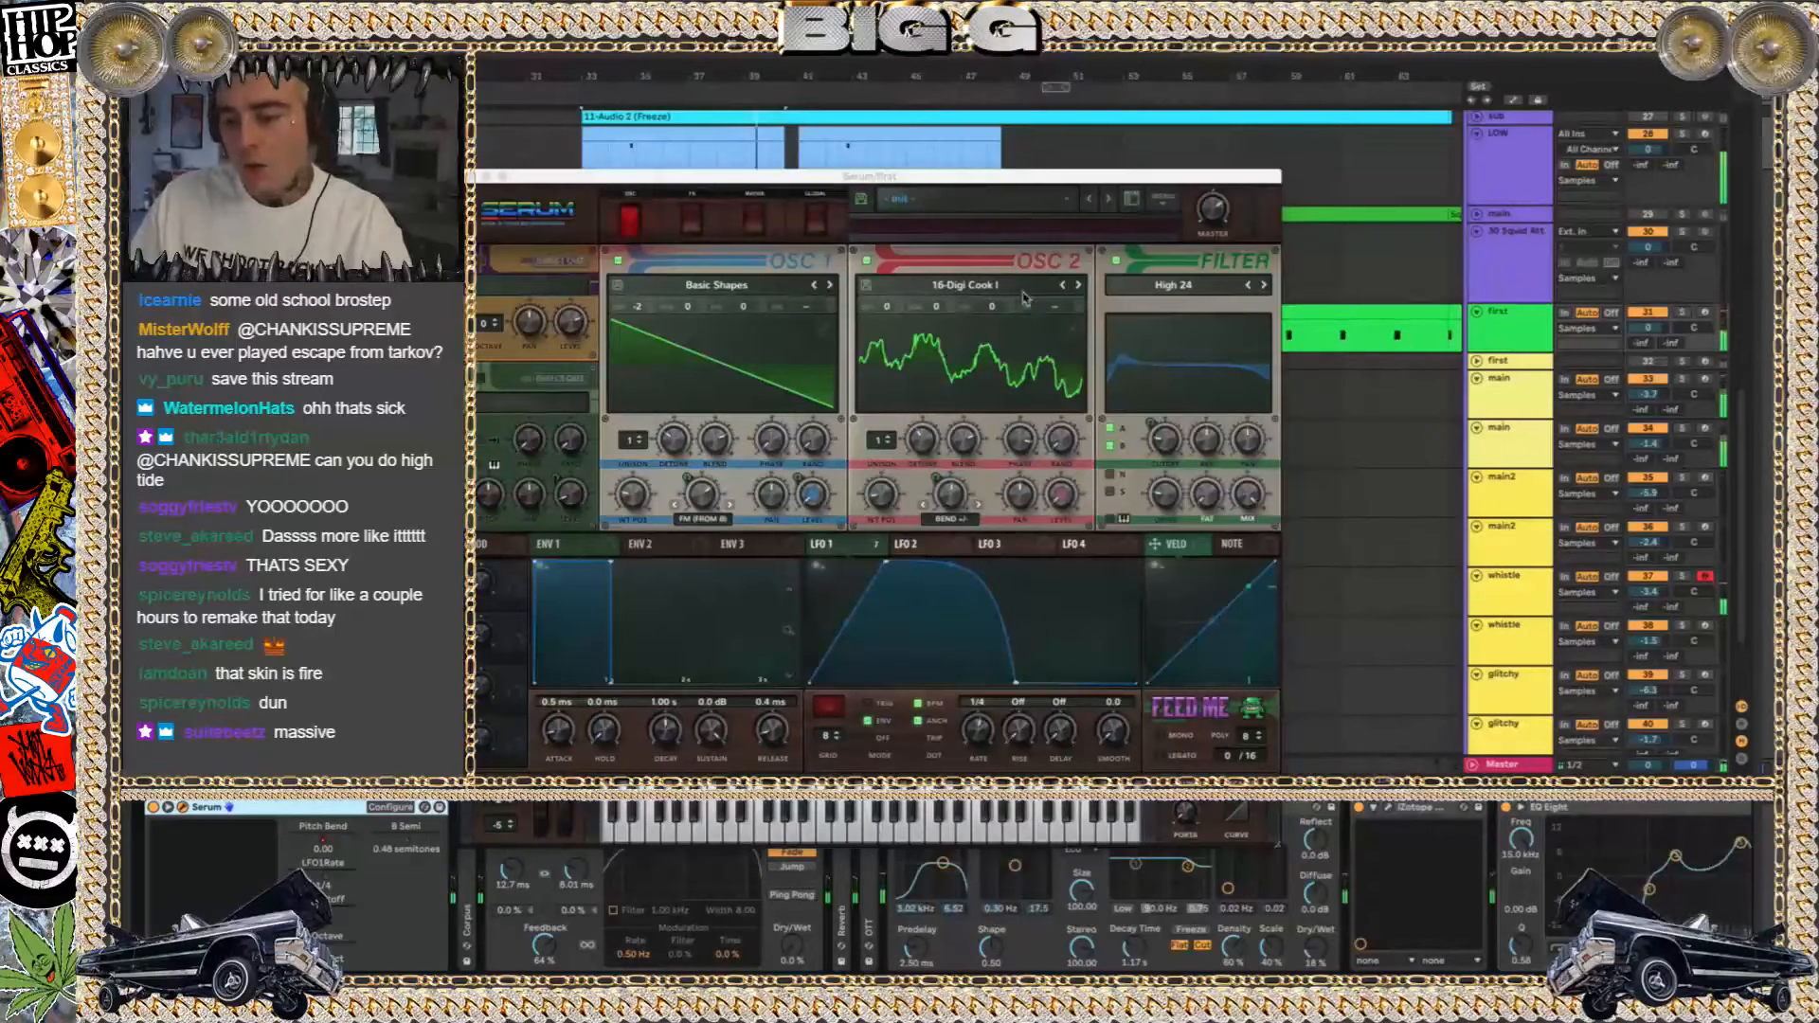
{"action": "left_click", "coordinate": [993, 286]}
{"action": "mouse_move", "coordinate": [1006, 601]}
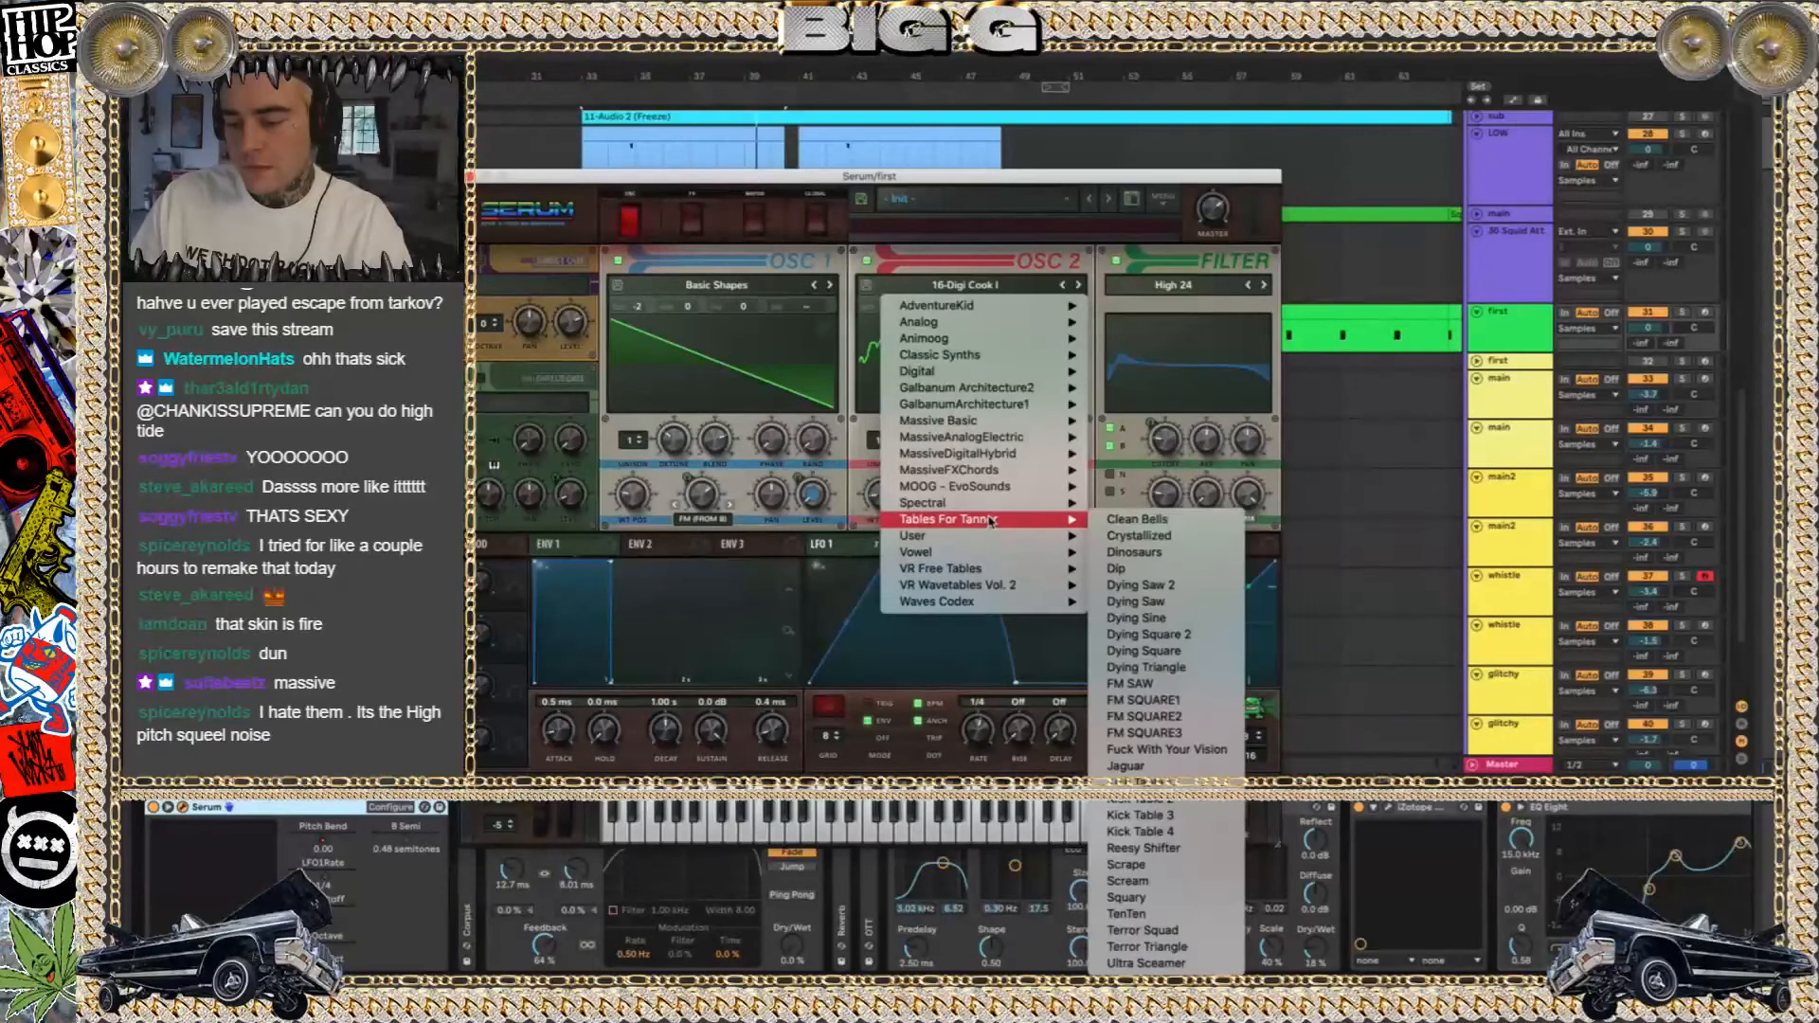
{"action": "mouse_move", "coordinate": [992, 504]}
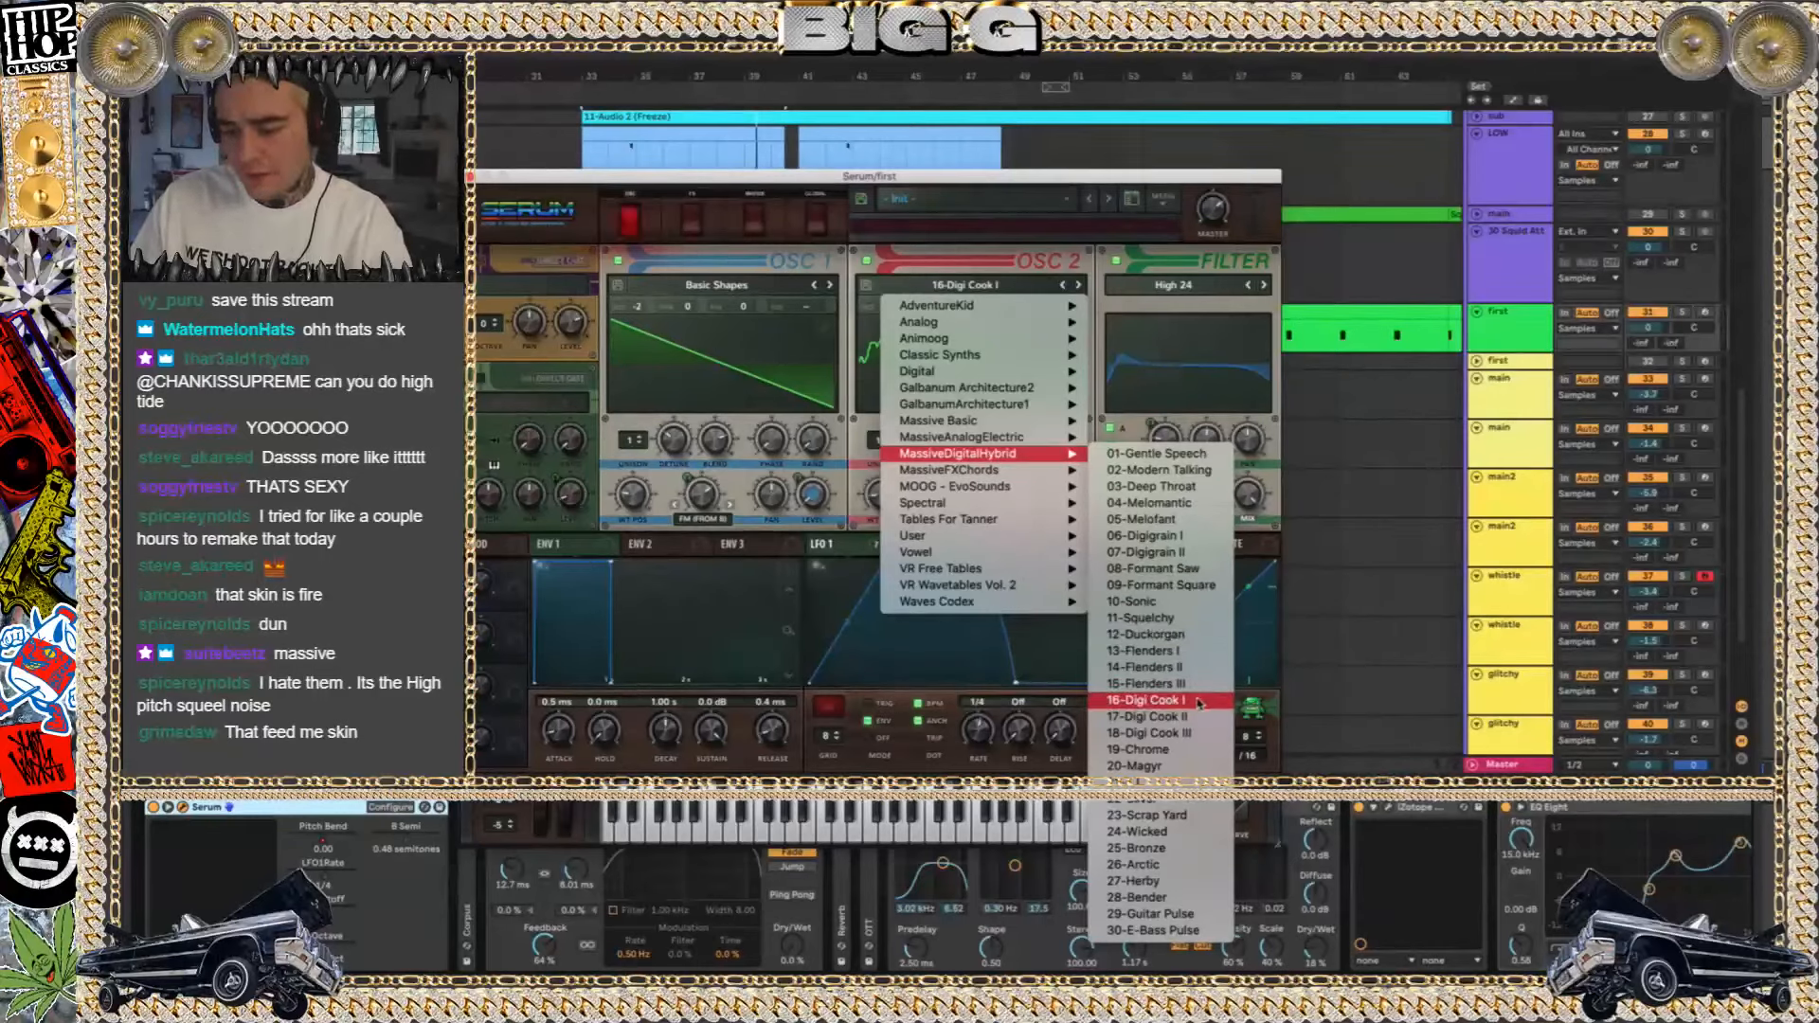
{"action": "left_click", "coordinate": [1377, 580]}
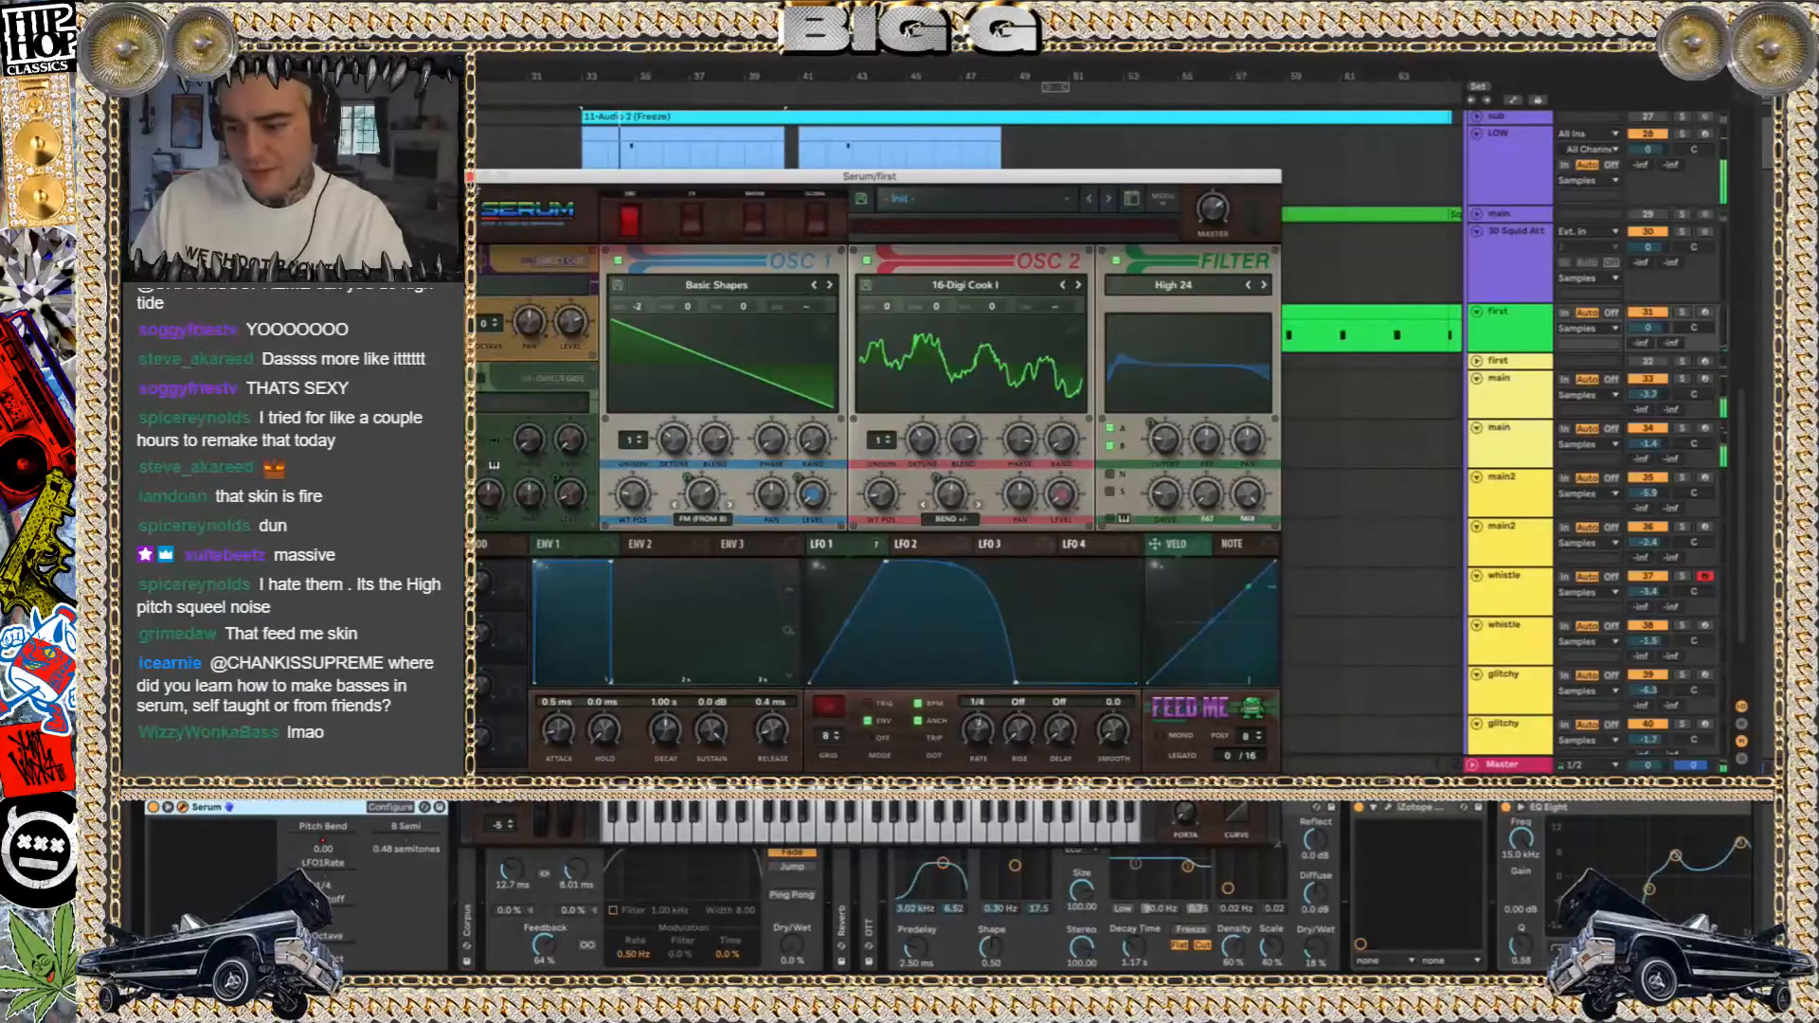
{"action": "left_click", "coordinate": [471, 178]}
Open Serum on the upper main track and choose 04-Melomantic from MassiveDigitalHybrid as the OSC 2 wavetable
{"action": "left_click", "coordinate": [1498, 405]}
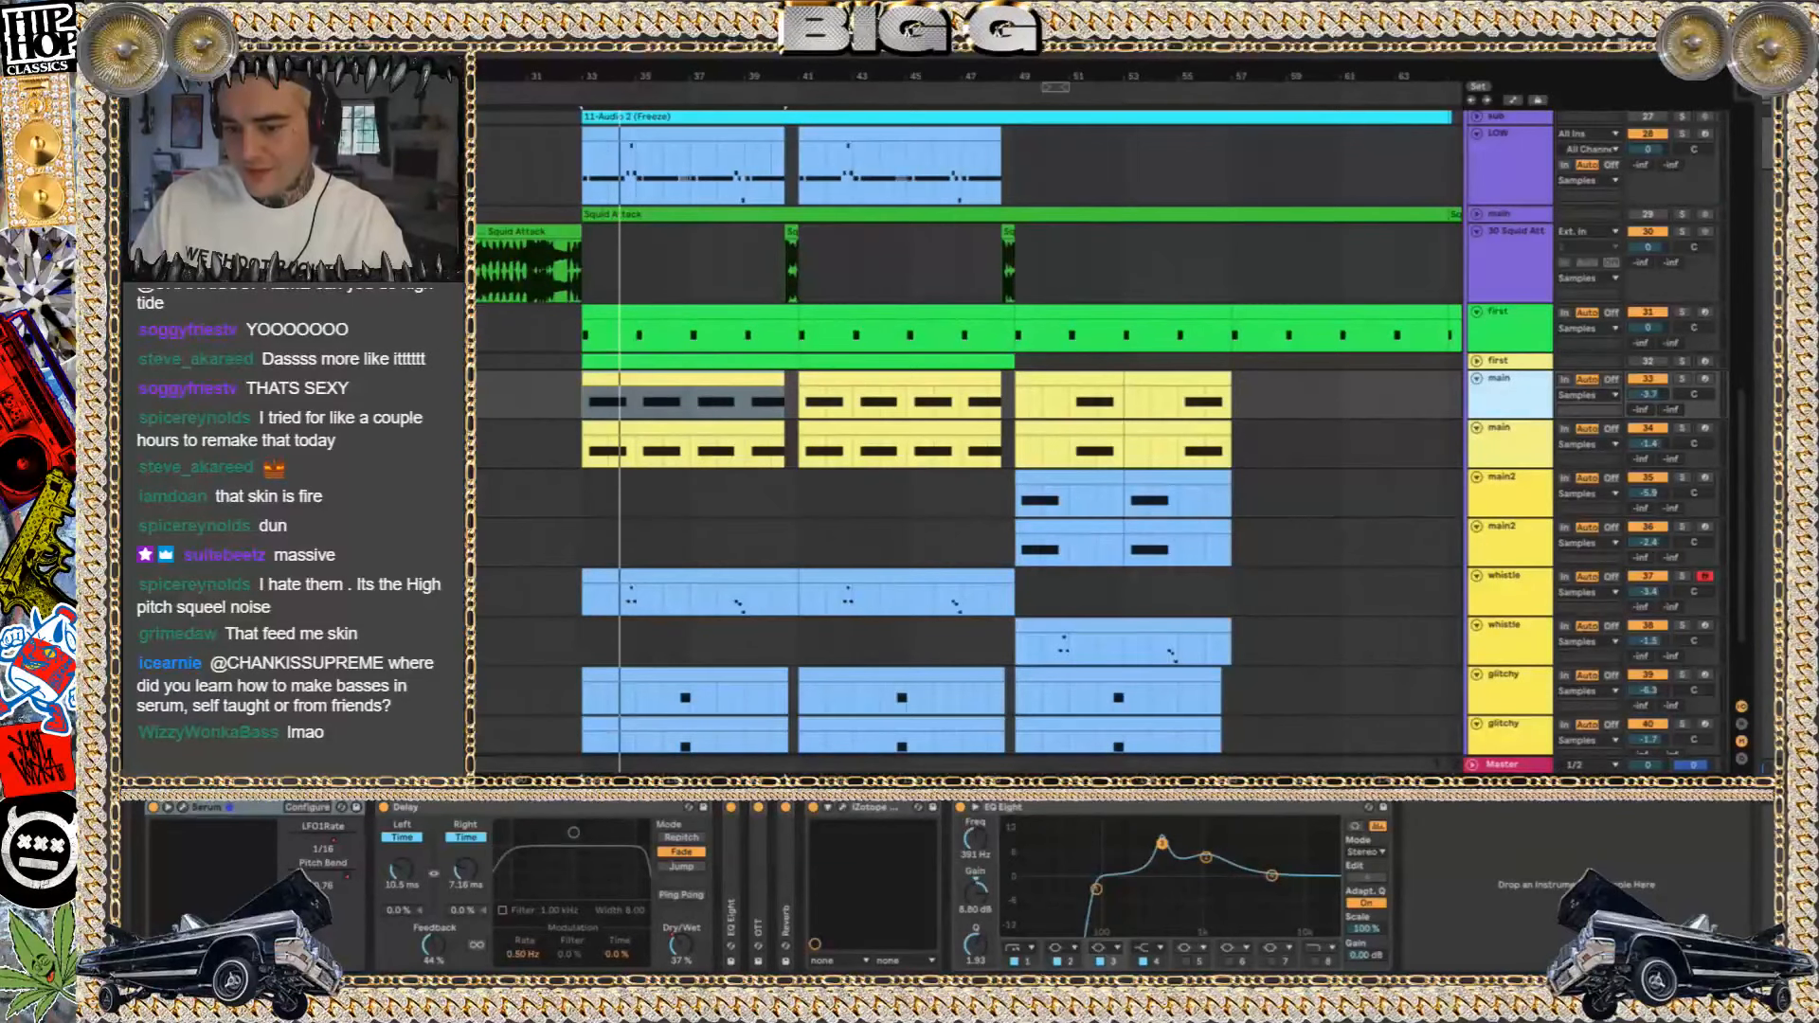
{"action": "left_click", "coordinate": [183, 808]}
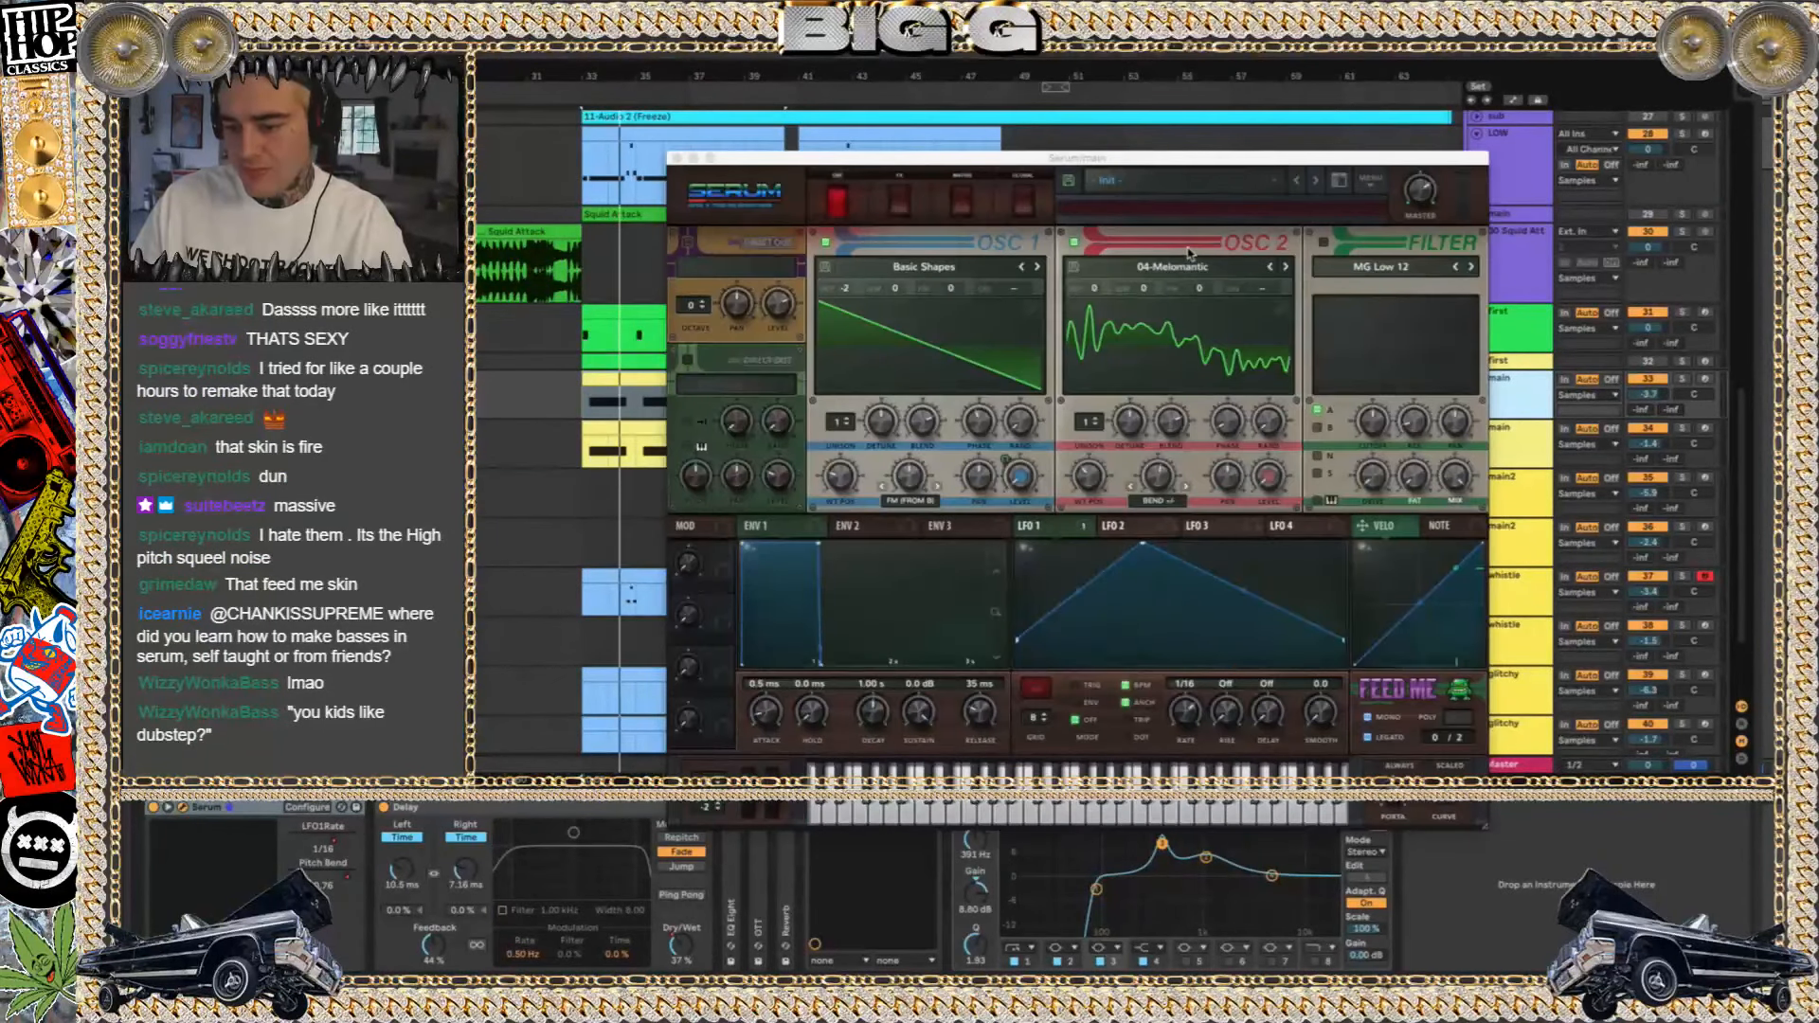
{"action": "left_click", "coordinate": [1185, 266]}
{"action": "mouse_move", "coordinate": [1168, 454]}
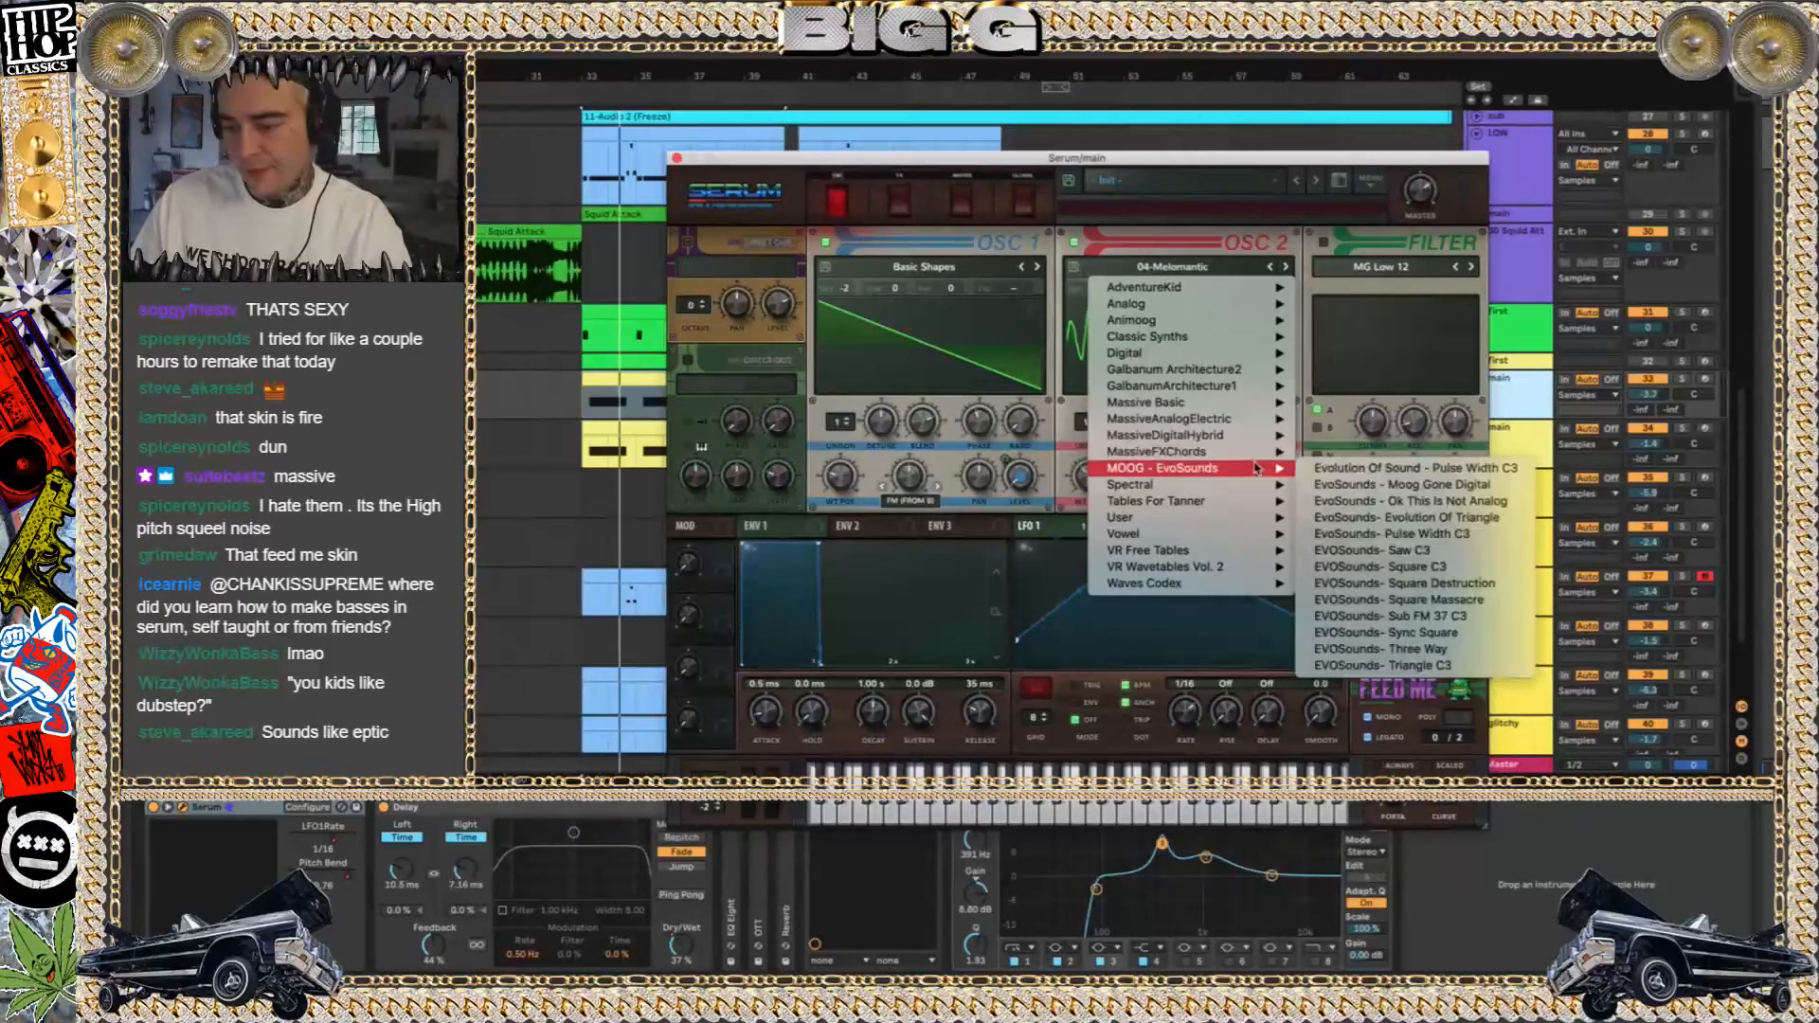
{"action": "mouse_move", "coordinate": [1235, 441]}
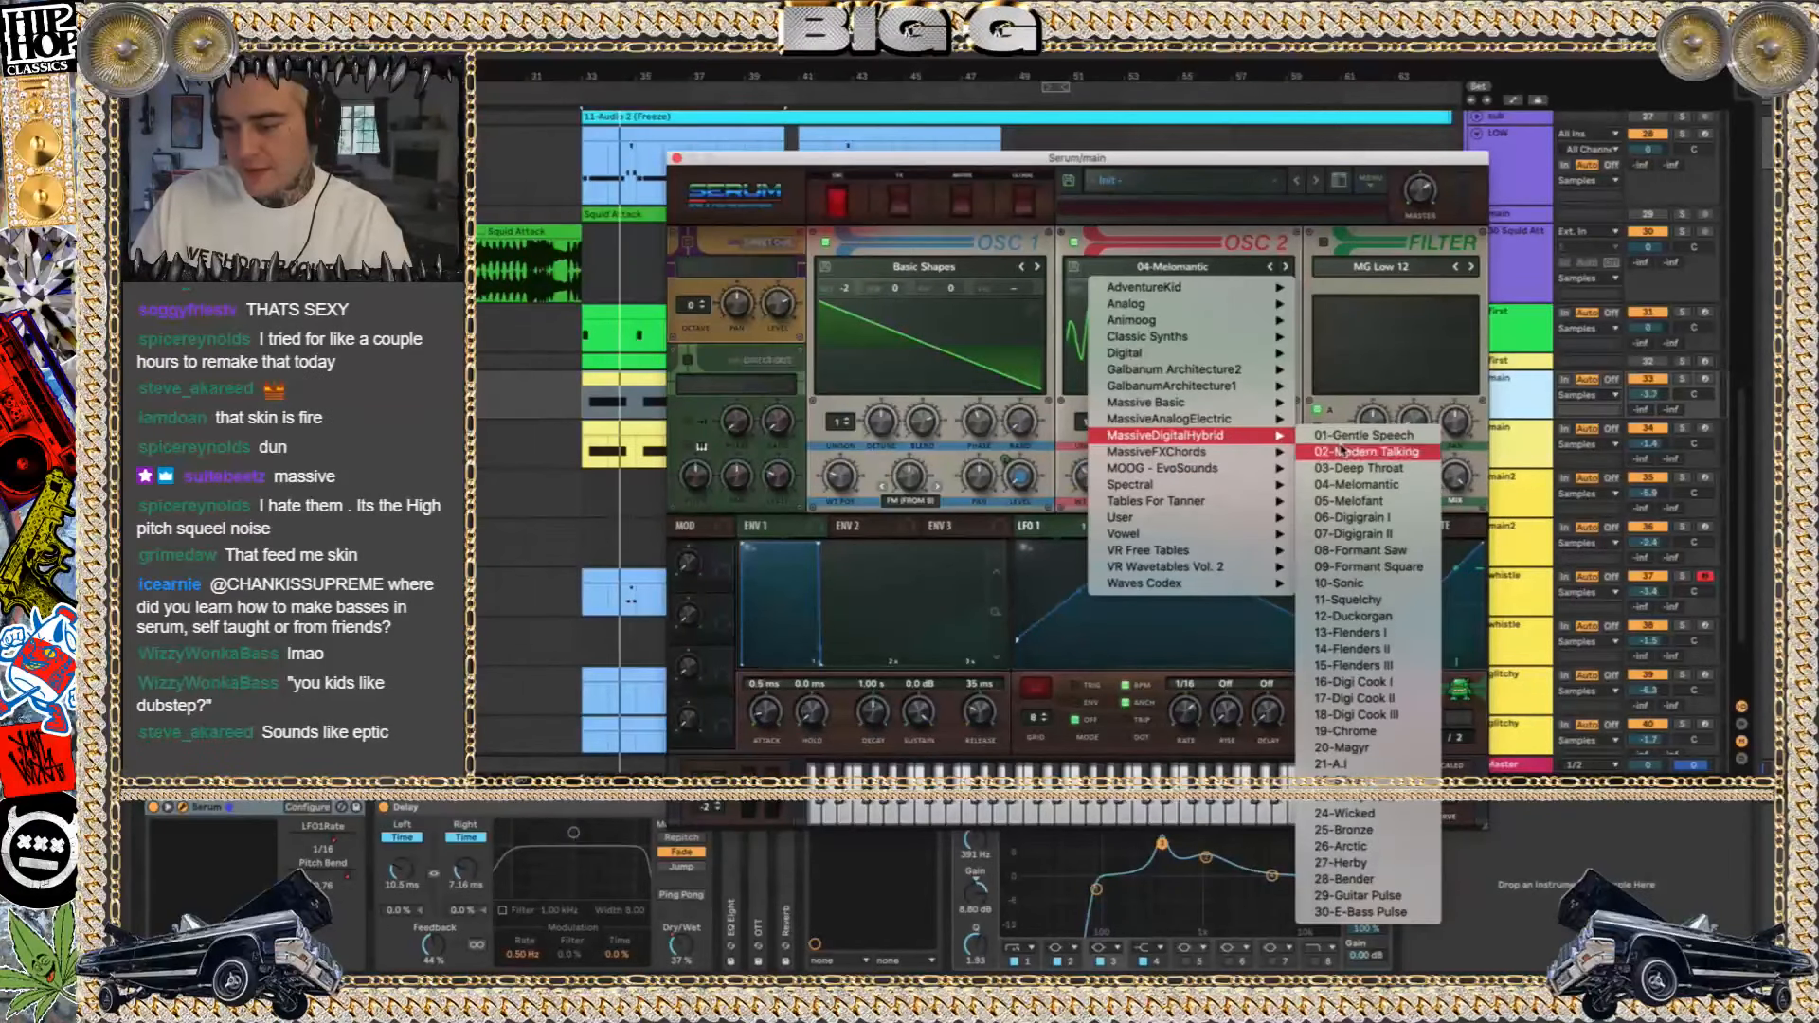
{"action": "left_click", "coordinate": [1349, 485]}
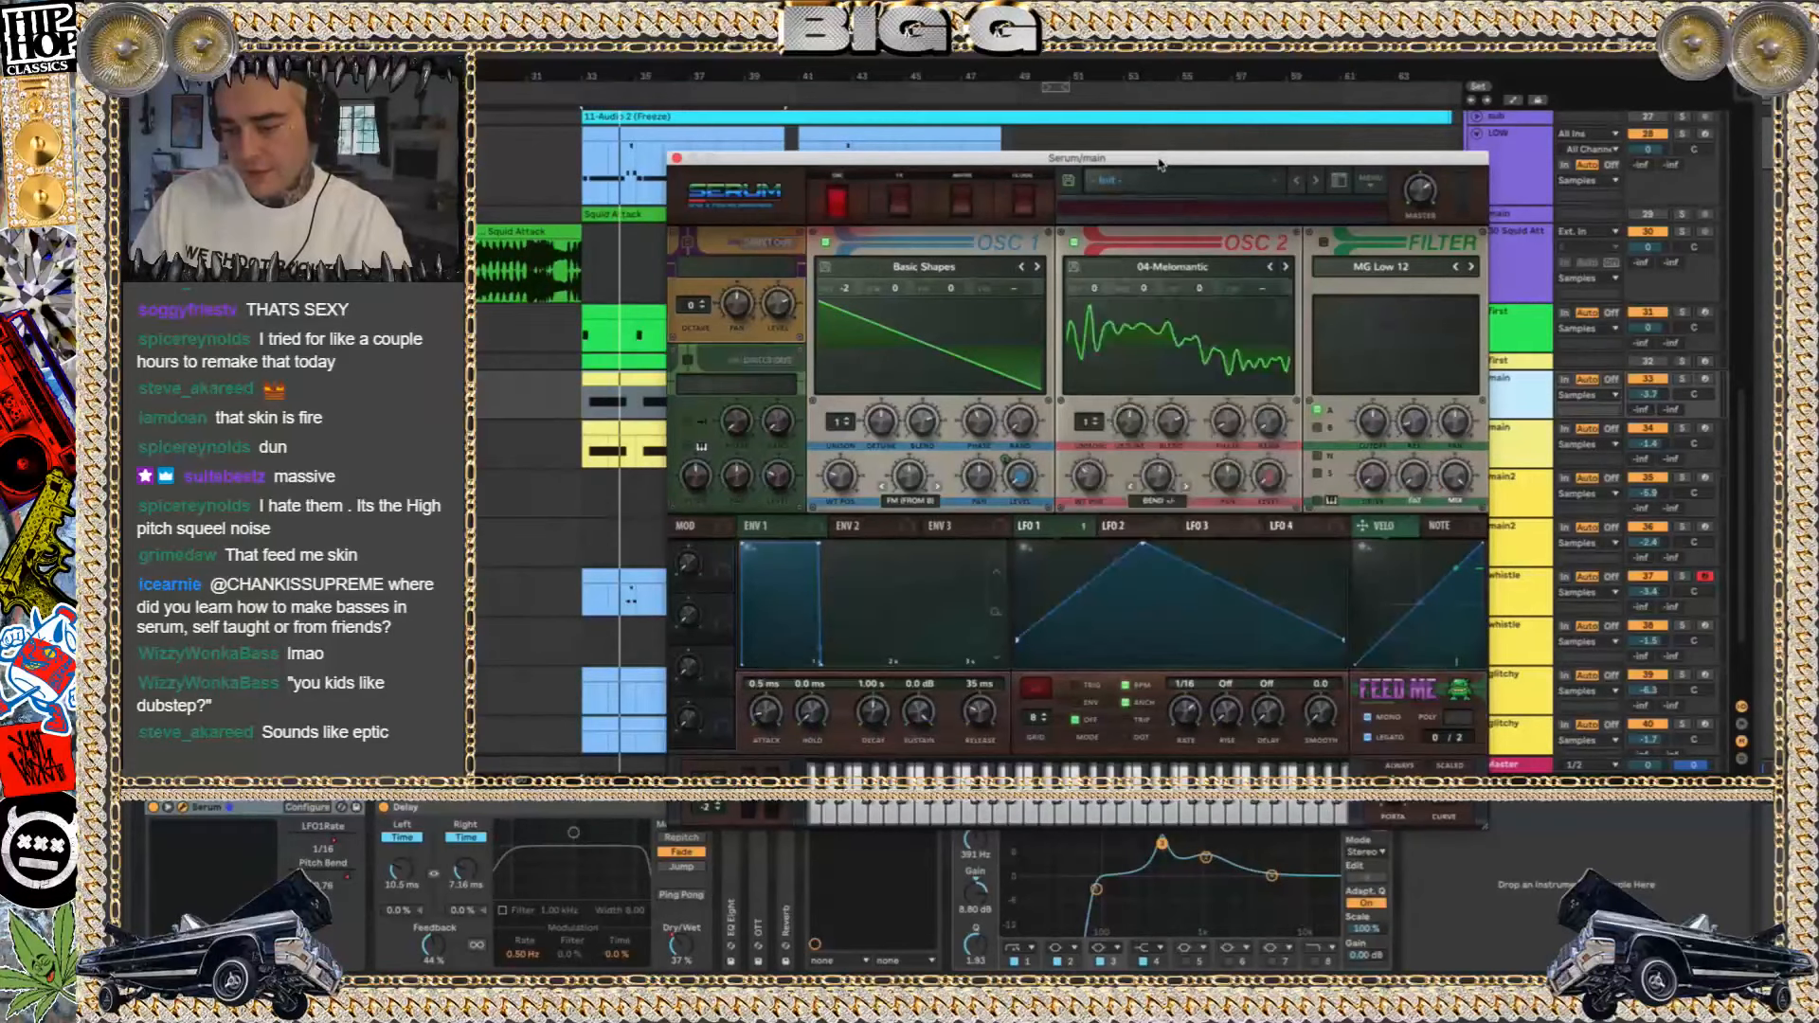
Play the arrangement, solo the upper main track and the lower main track one after the other, and clear the solo
{"action": "key", "text": "space"}
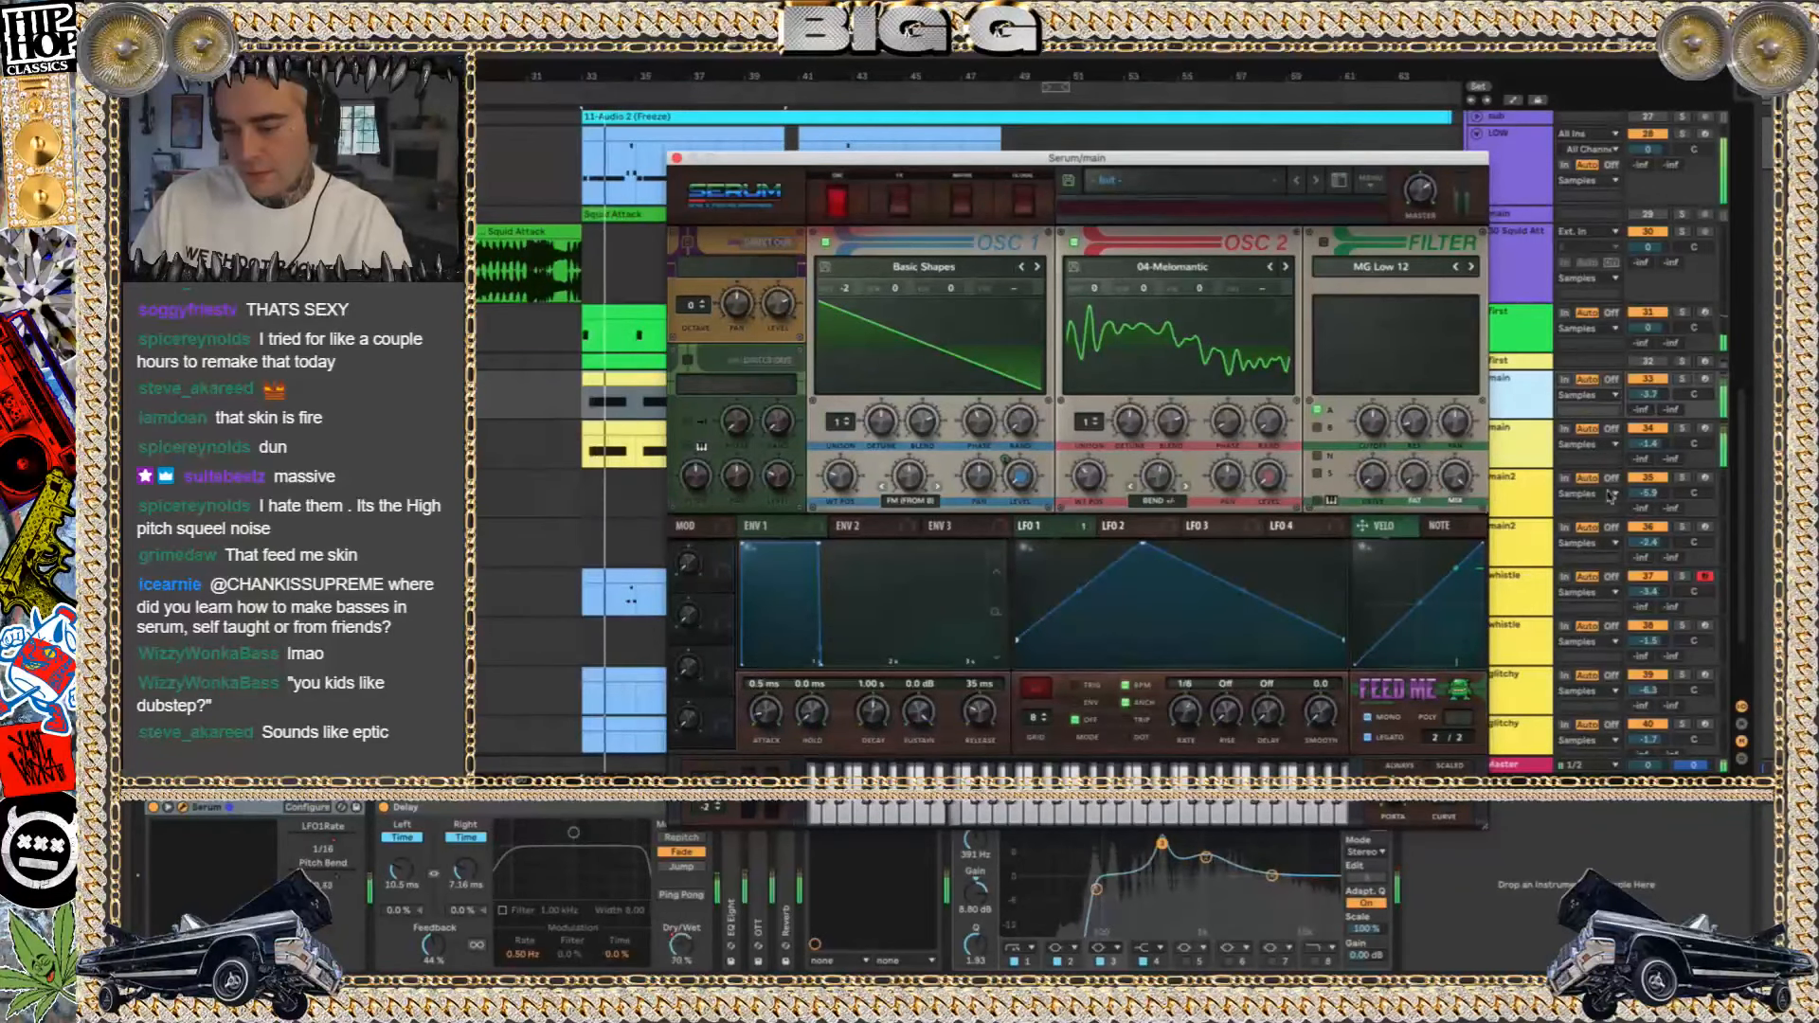
{"action": "left_click", "coordinate": [1683, 379]}
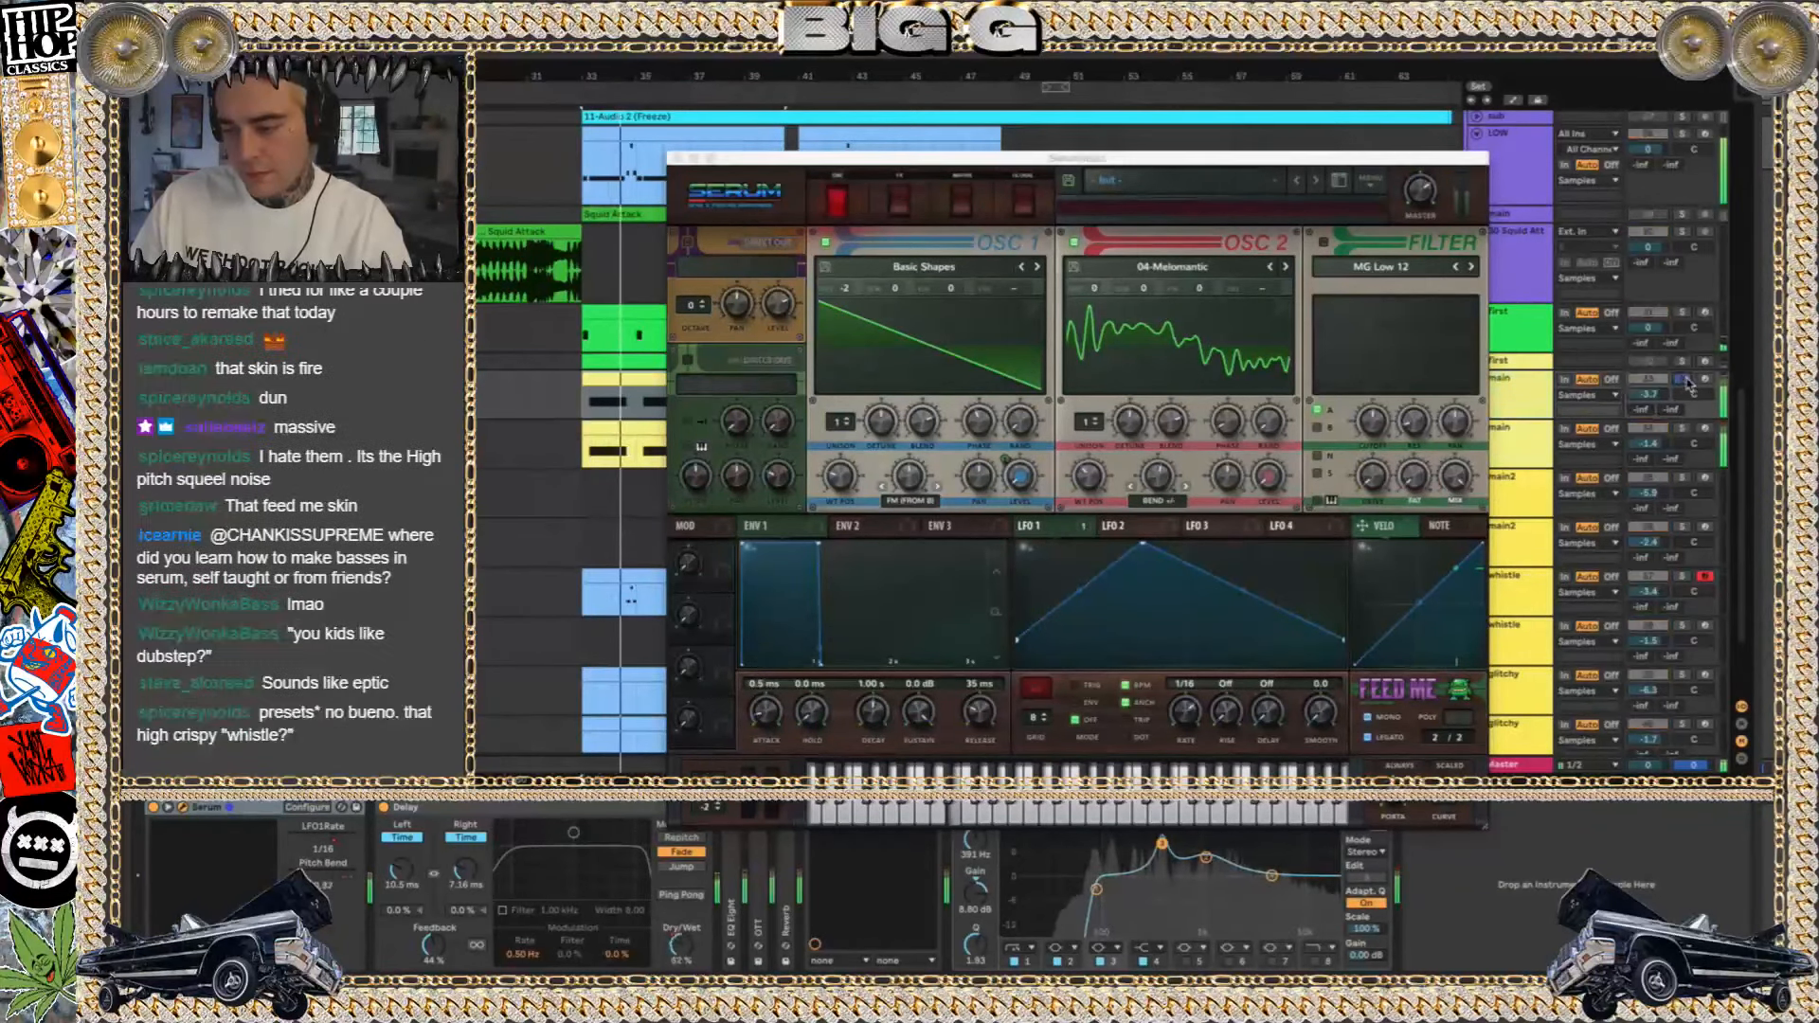
{"action": "left_click", "coordinate": [1685, 429]}
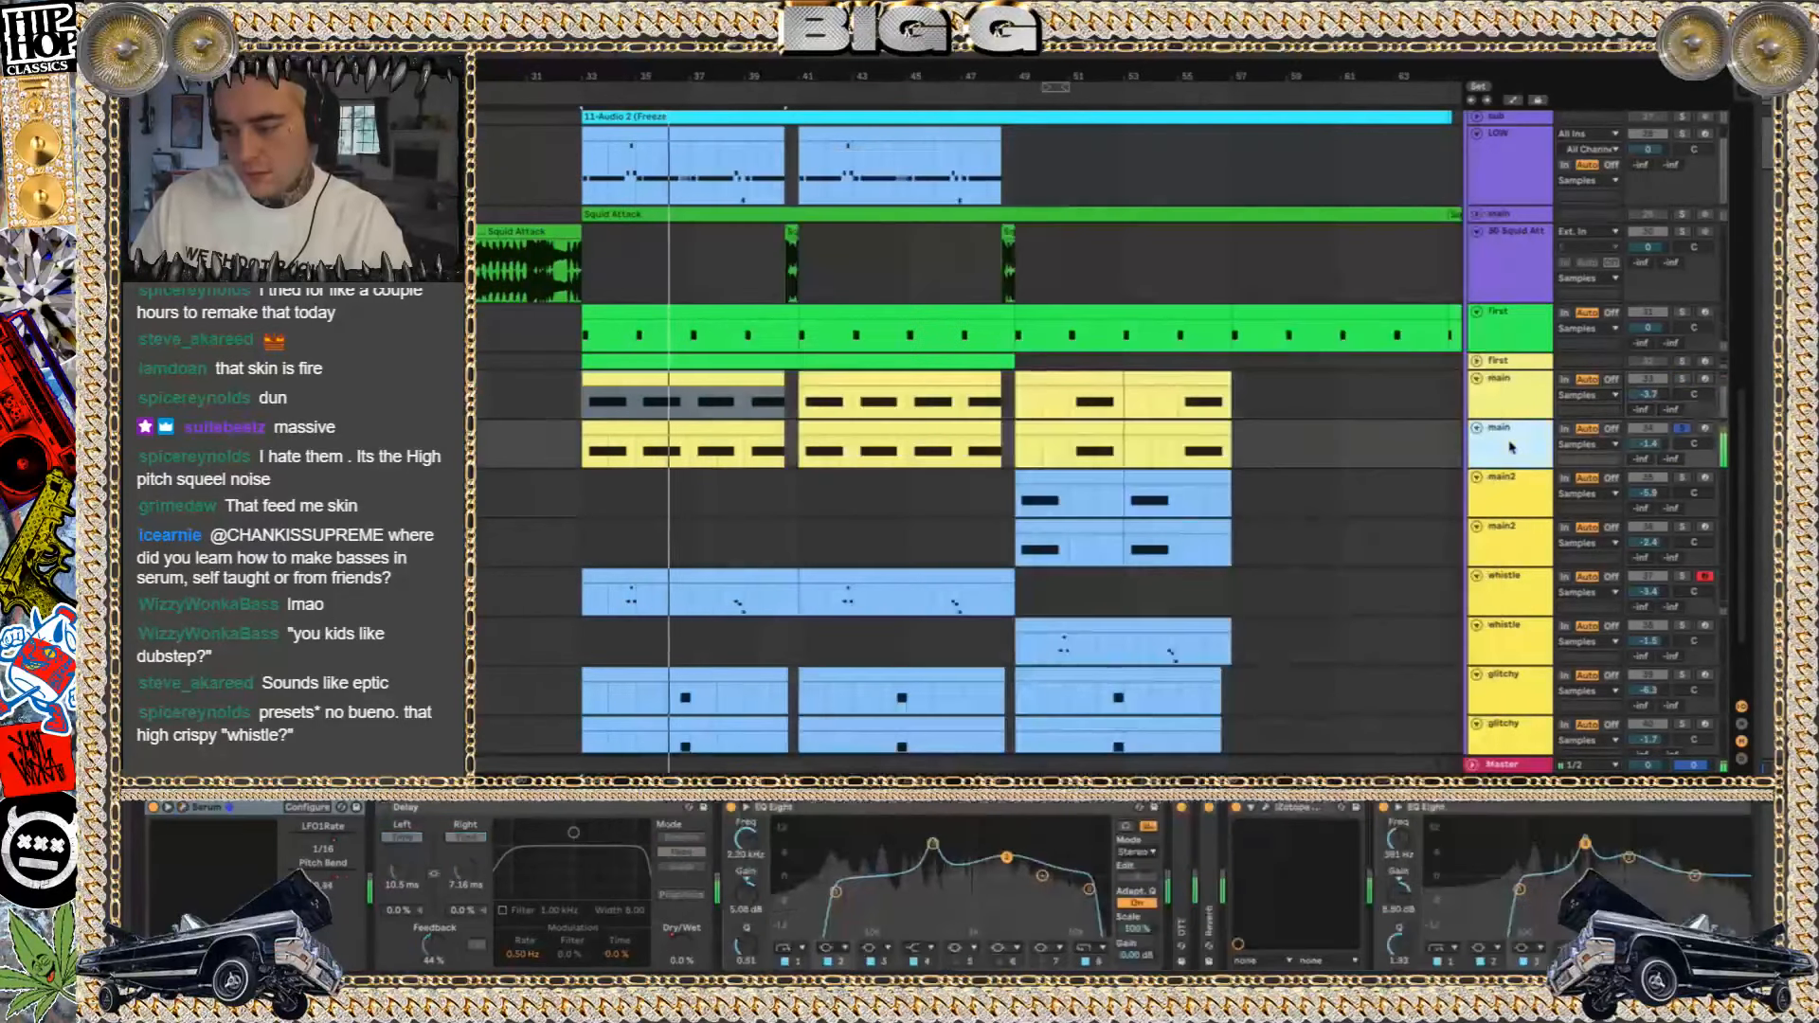
{"action": "left_click", "coordinate": [1682, 428]}
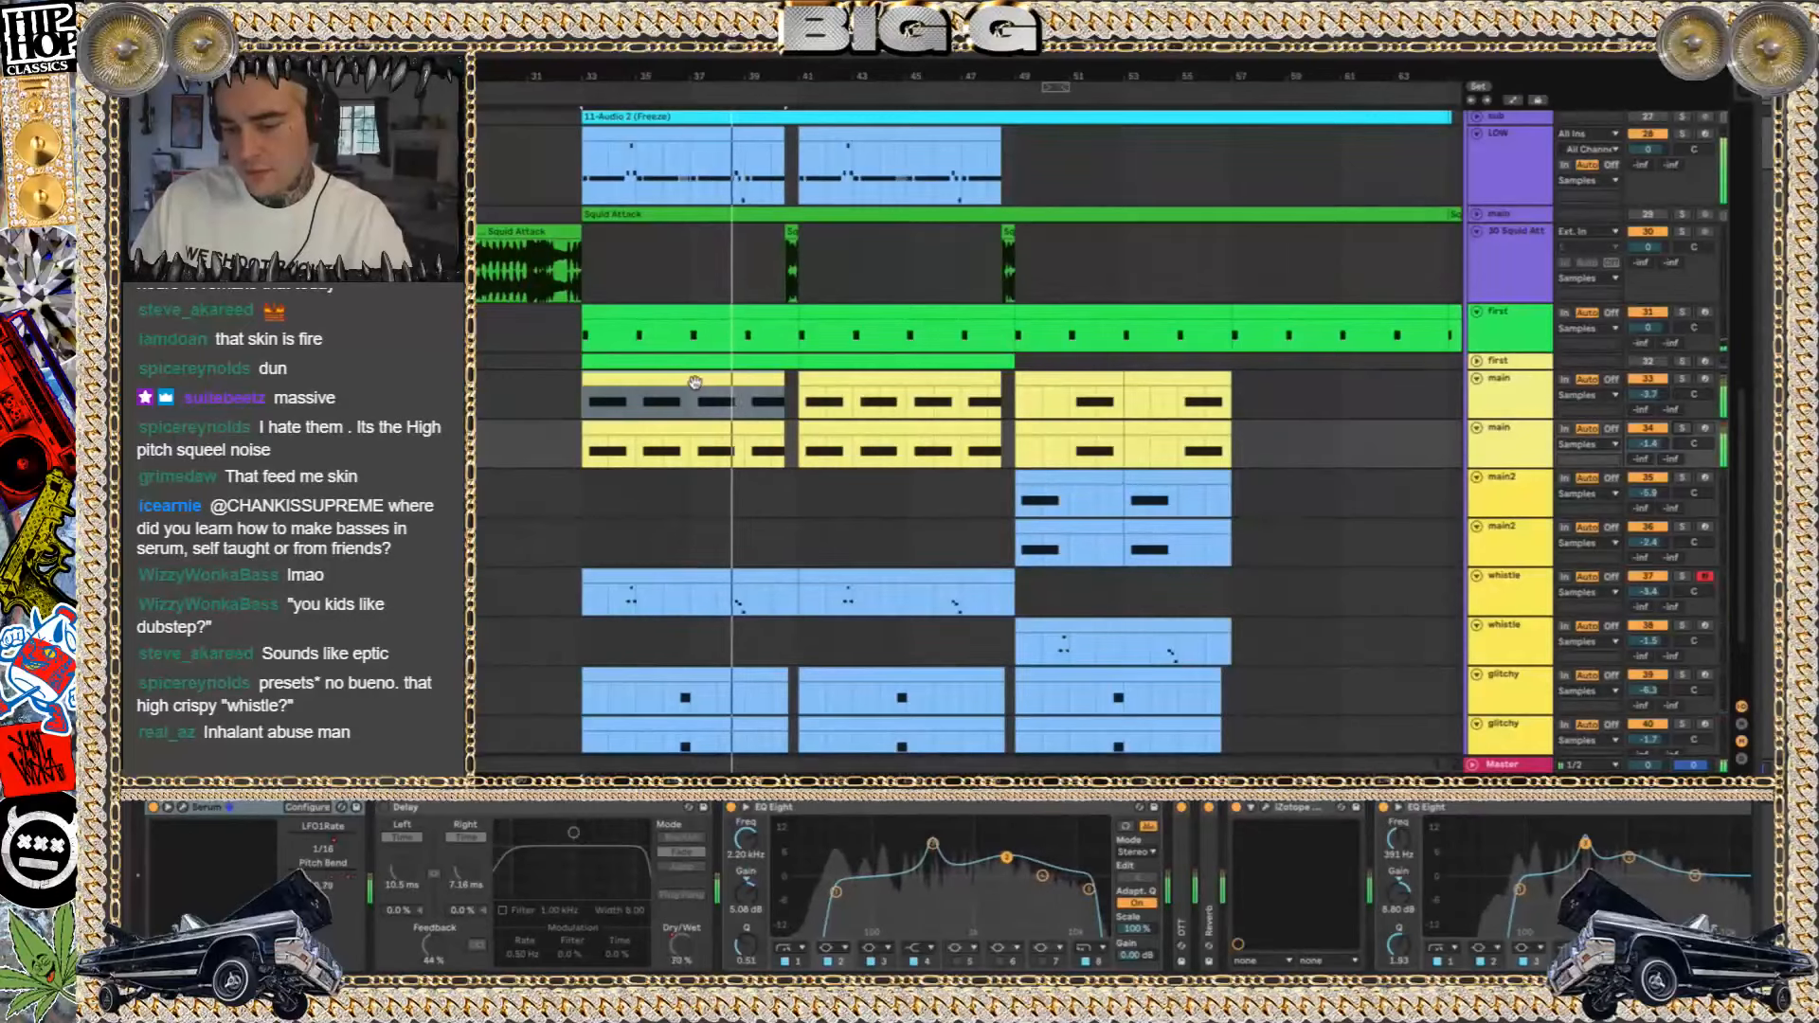
Audition the section where the main2 clips start and the purple Serum clips at bar 65
{"action": "scroll", "coordinate": [817, 245], "scroll_direction": "up", "scroll_amount": 2}
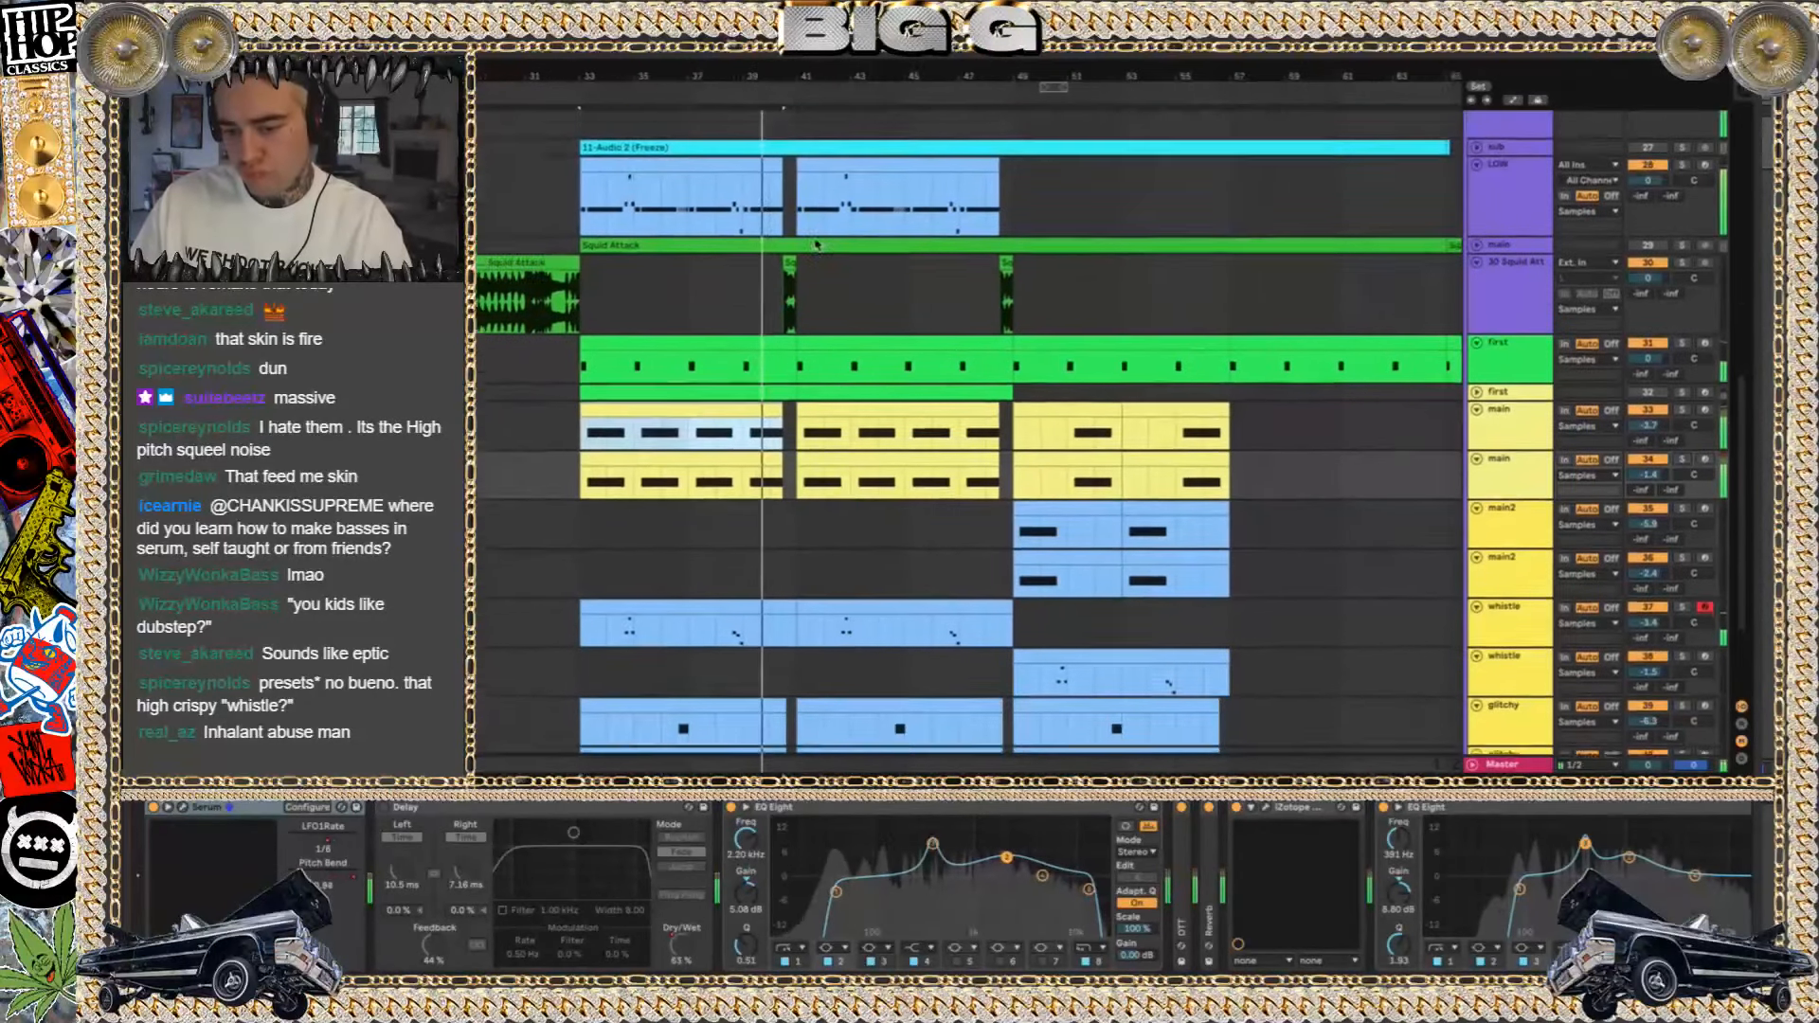
{"action": "scroll", "coordinate": [817, 245], "scroll_direction": "down", "scroll_amount": 4}
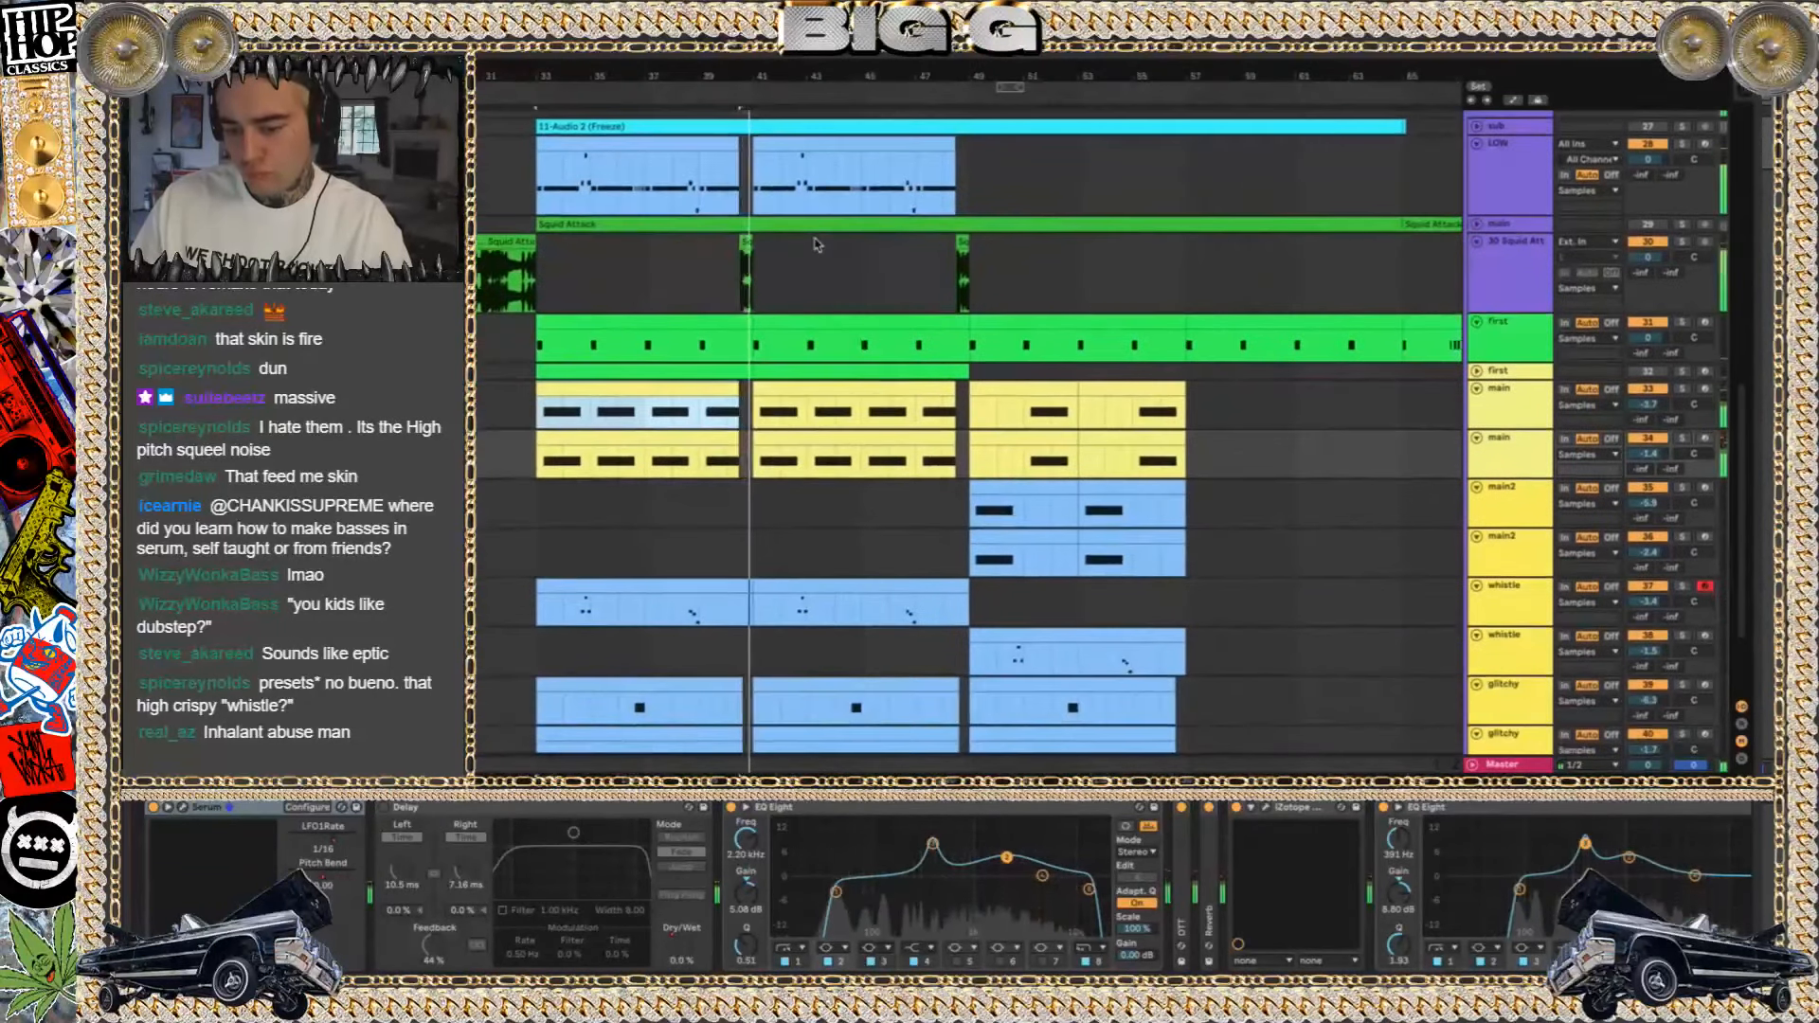
{"action": "left_click", "coordinate": [924, 379]}
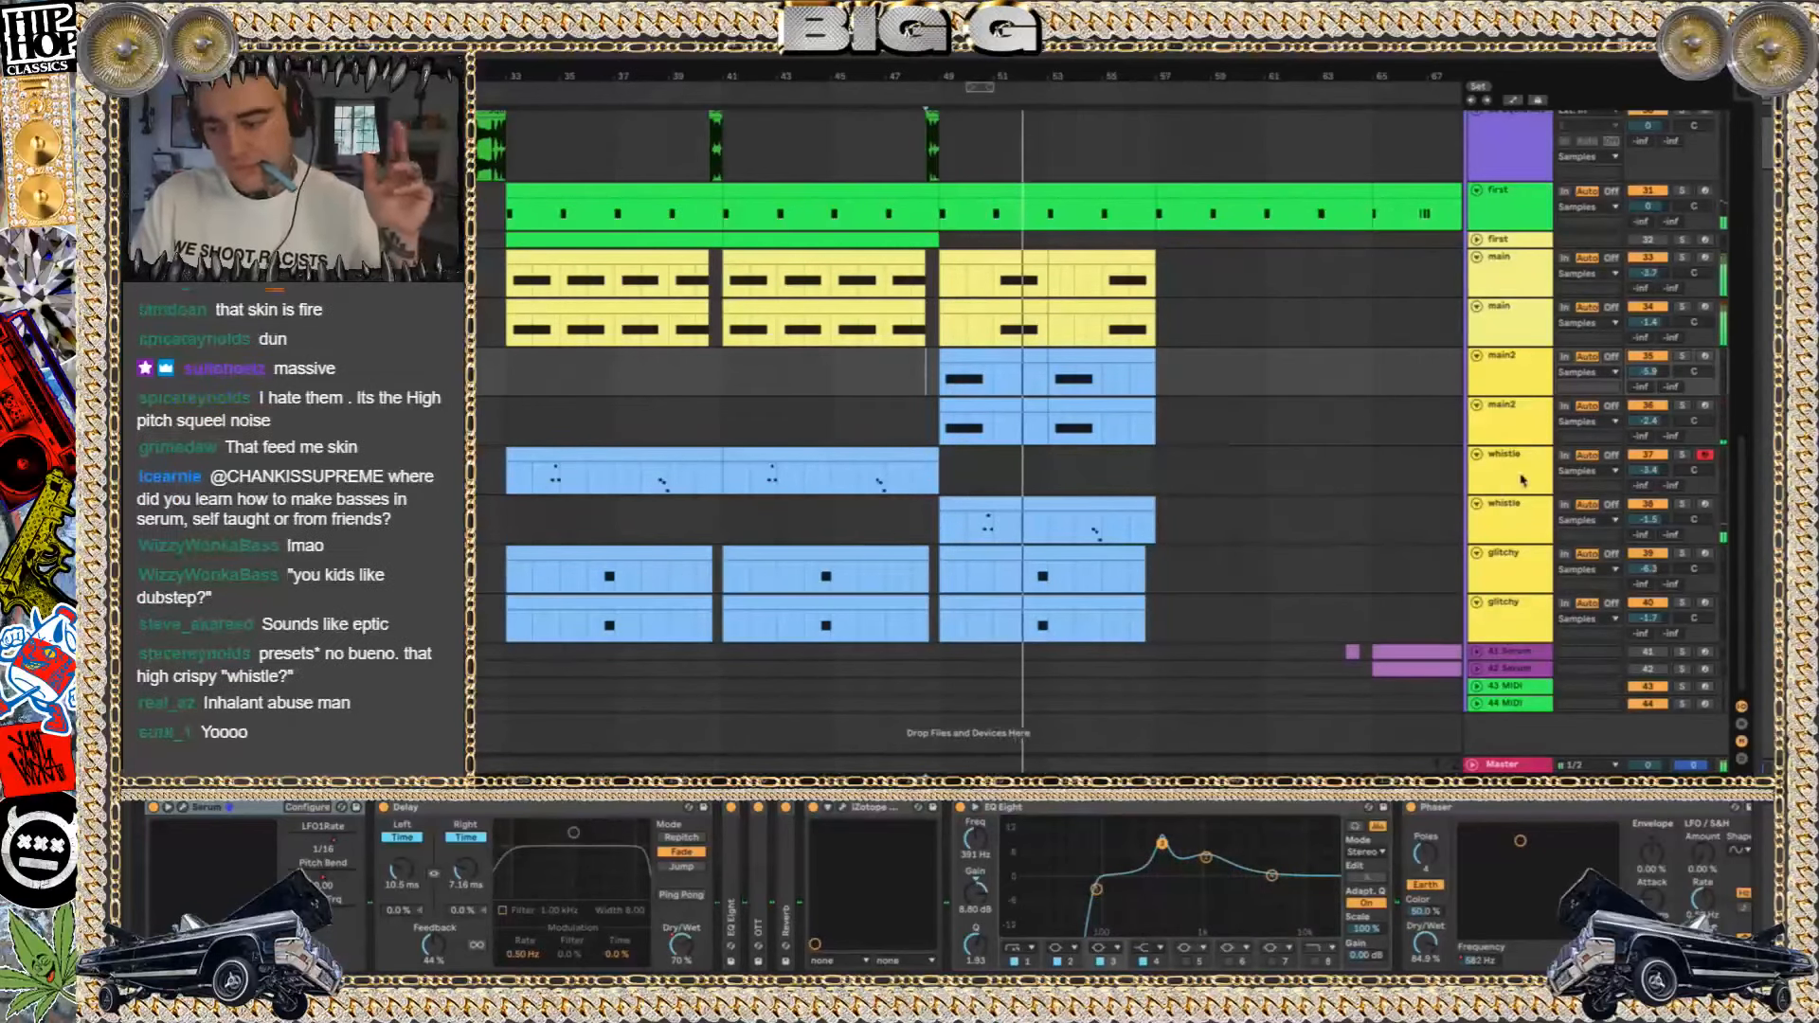
{"action": "left_click", "coordinate": [1638, 654]}
{"action": "key", "text": "space"}
{"action": "key", "text": "space"}
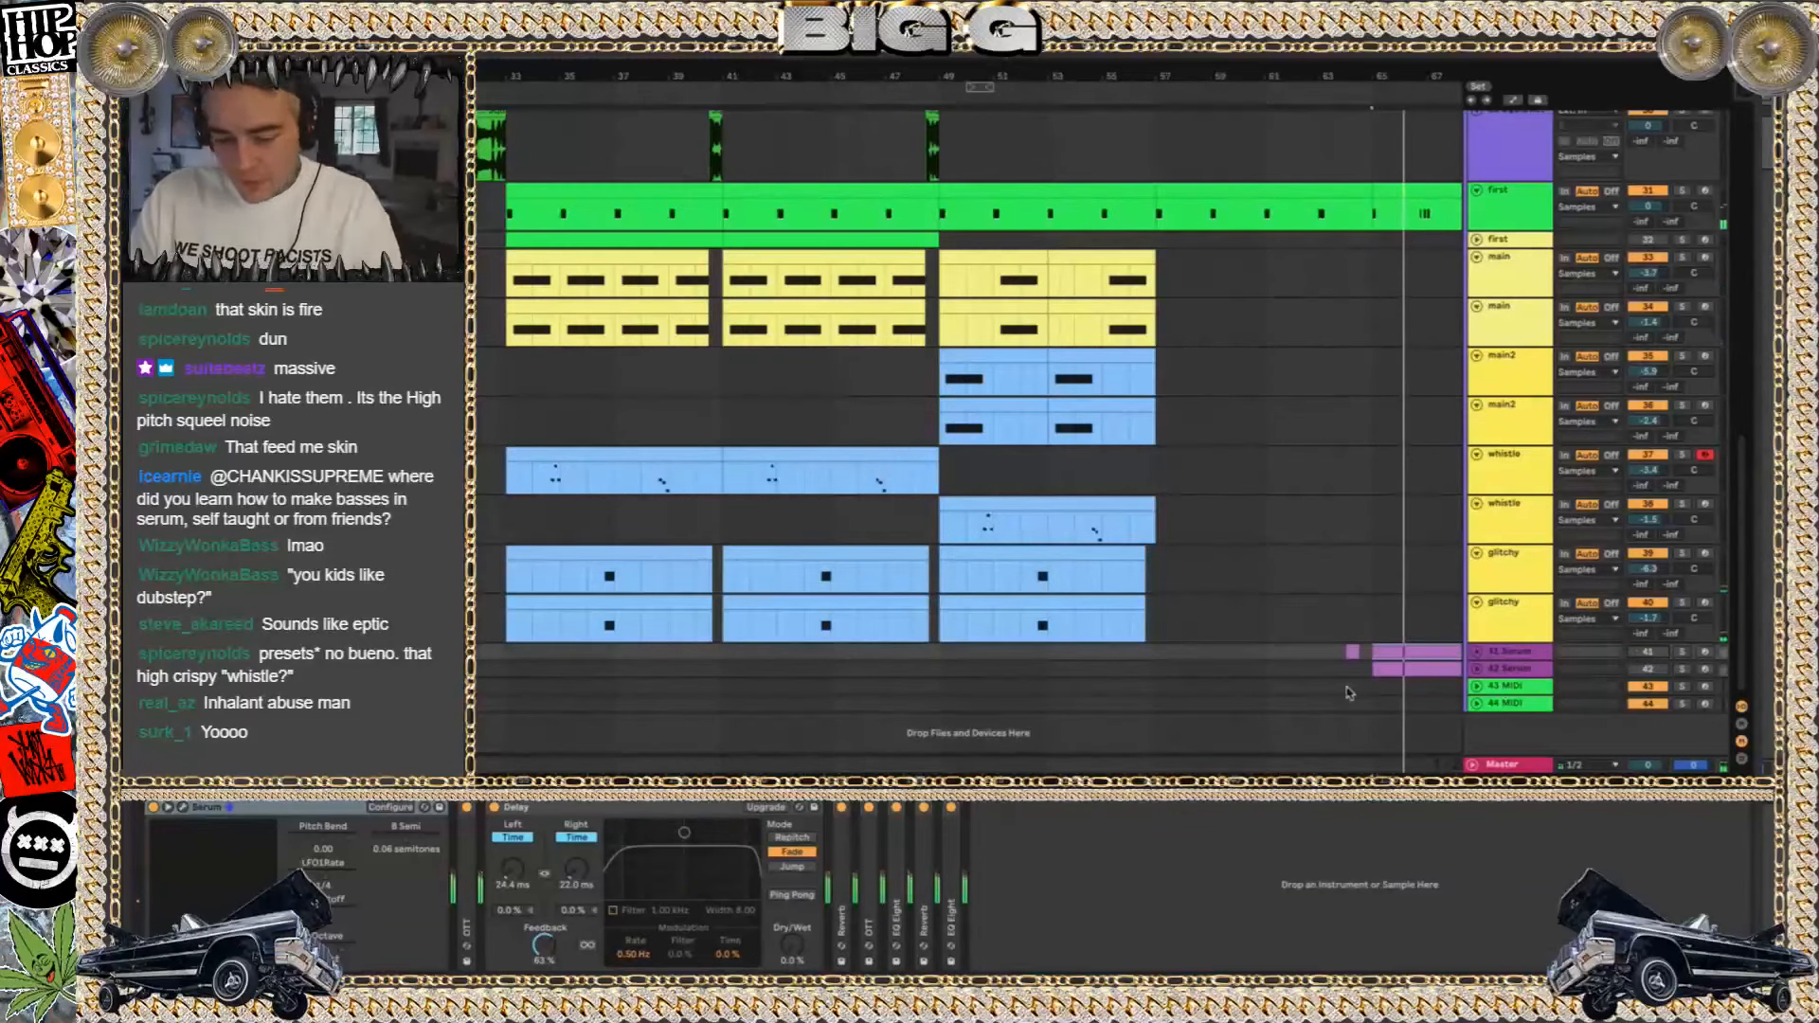
Switch to Finder, collapse 150 SQUID ATTACK Project, and go to ABLETON's 2020 GETTER folder
{"action": "key", "text": "super+o"}
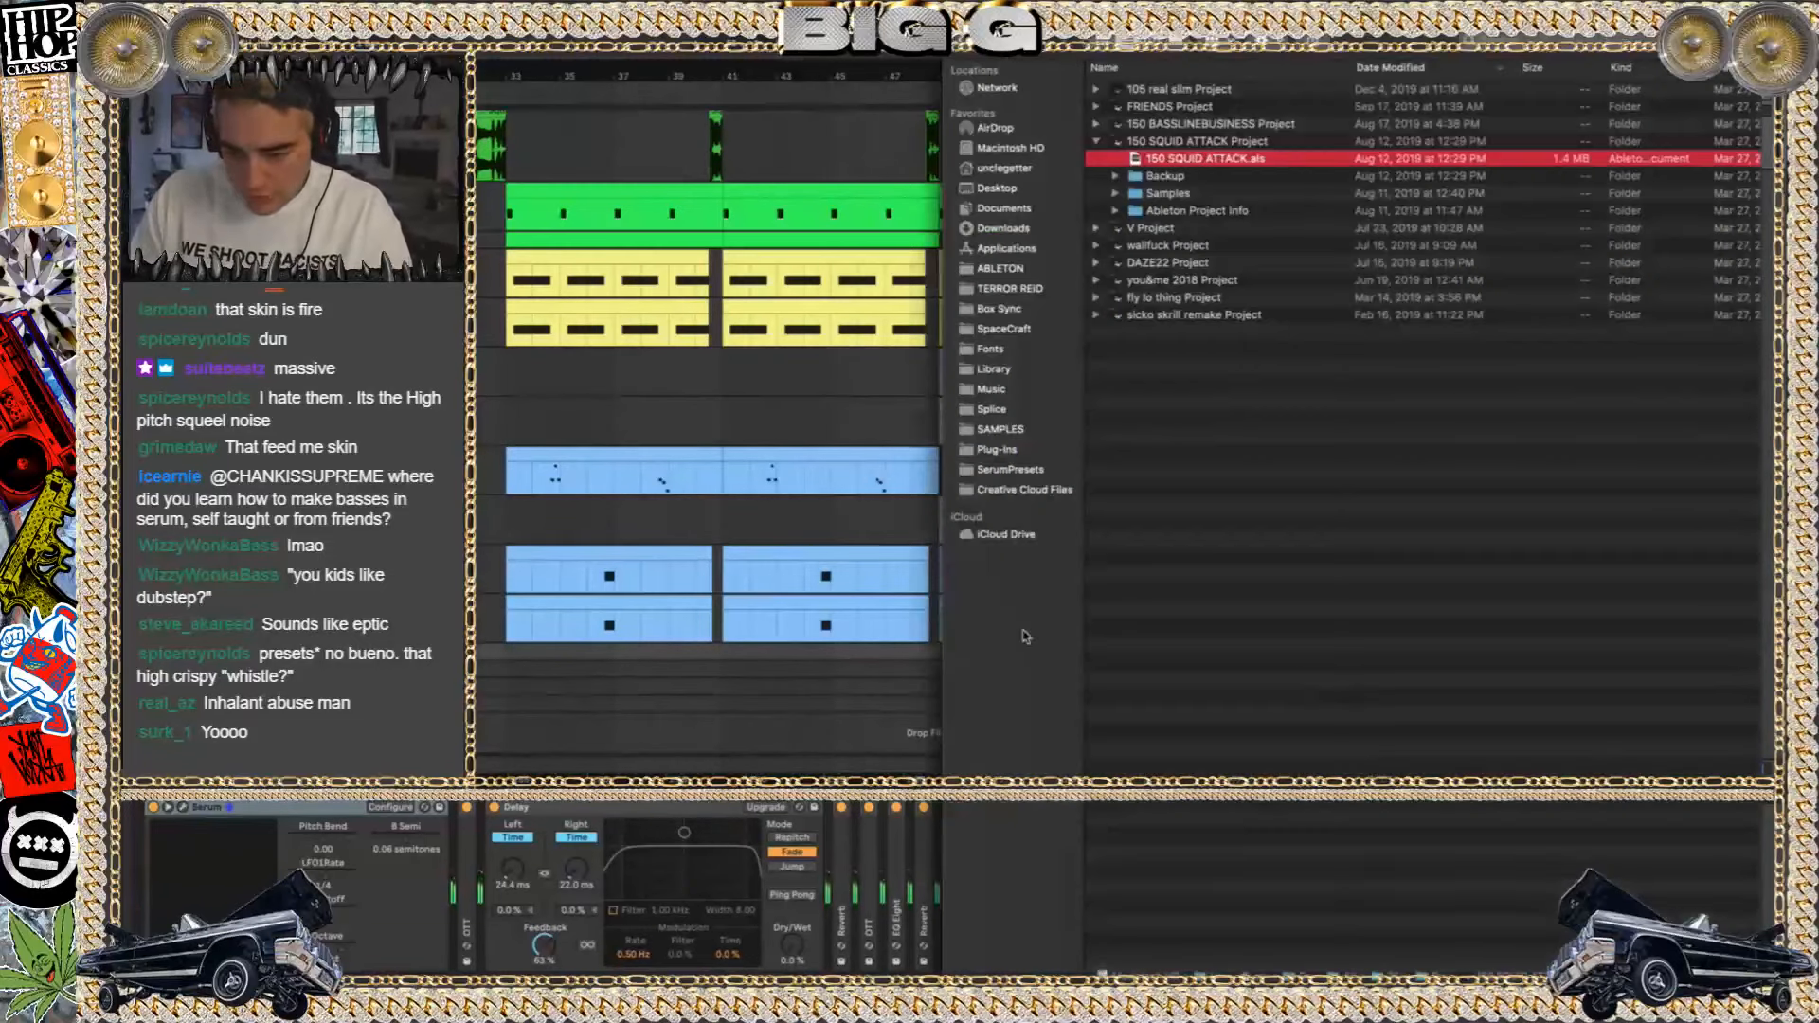
{"action": "left_click", "coordinate": [1099, 141]}
{"action": "left_click", "coordinate": [958, 40]}
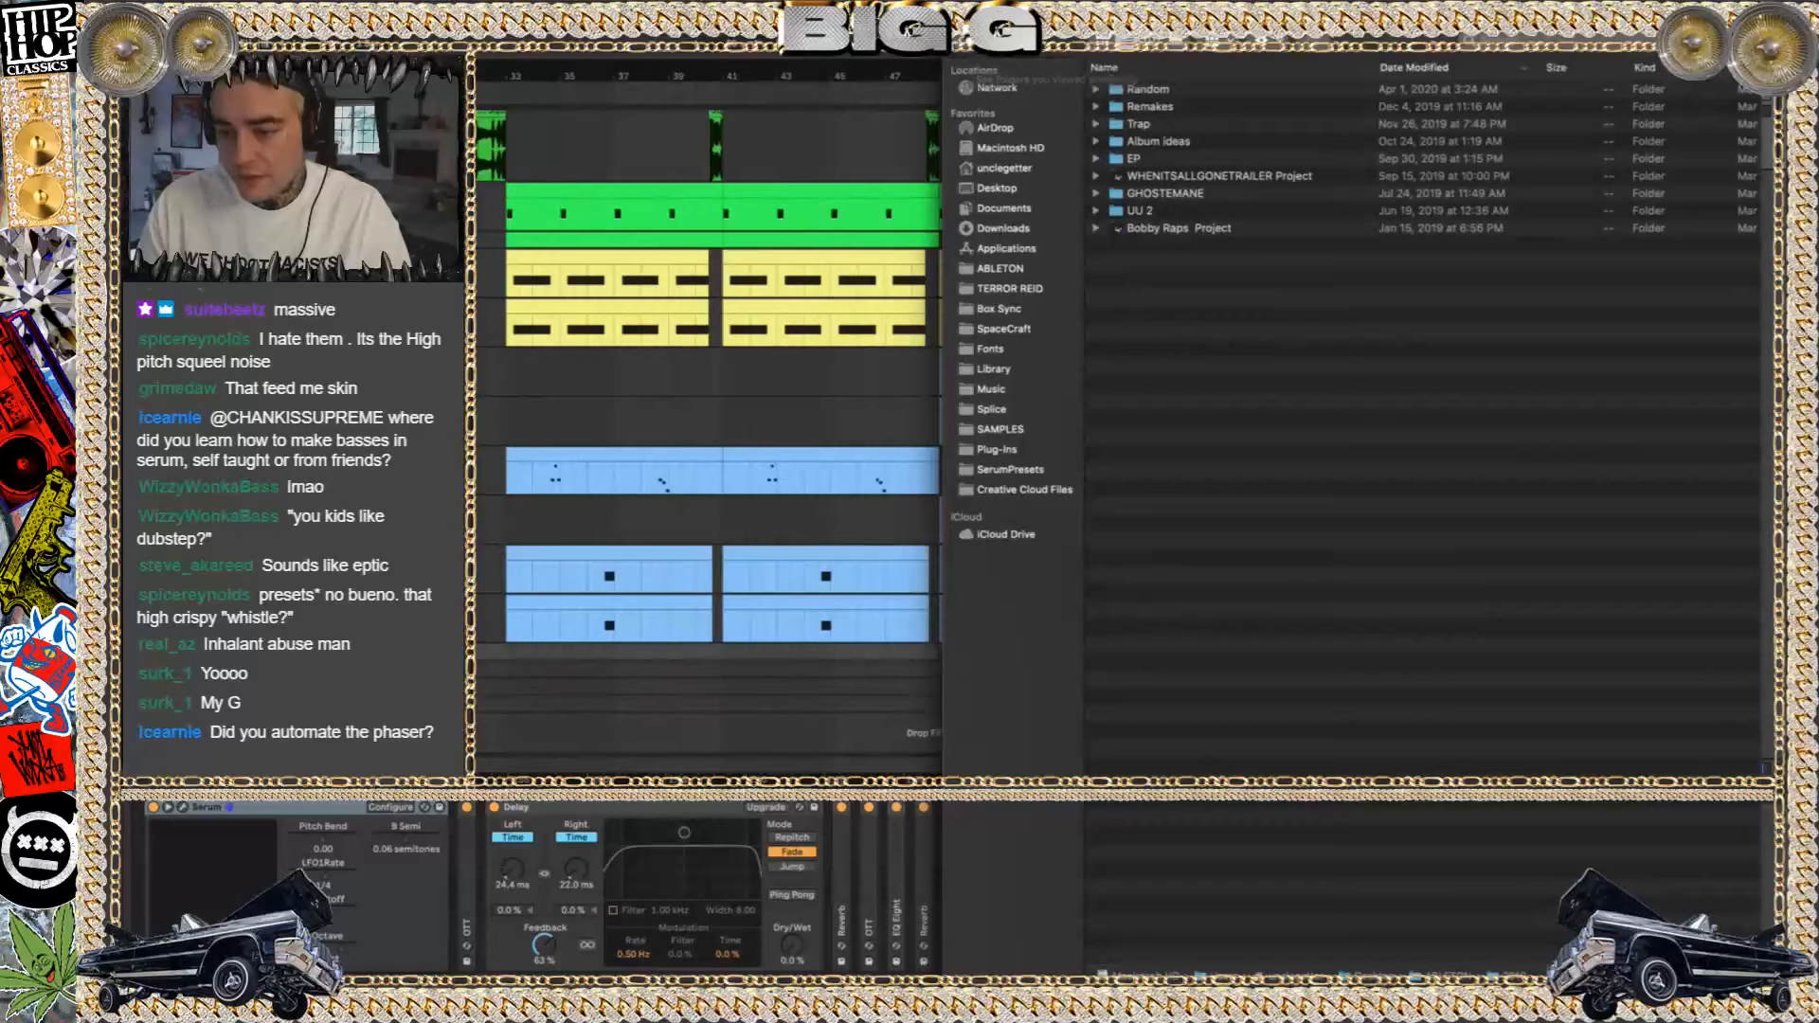
{"action": "left_click", "coordinate": [1000, 268]}
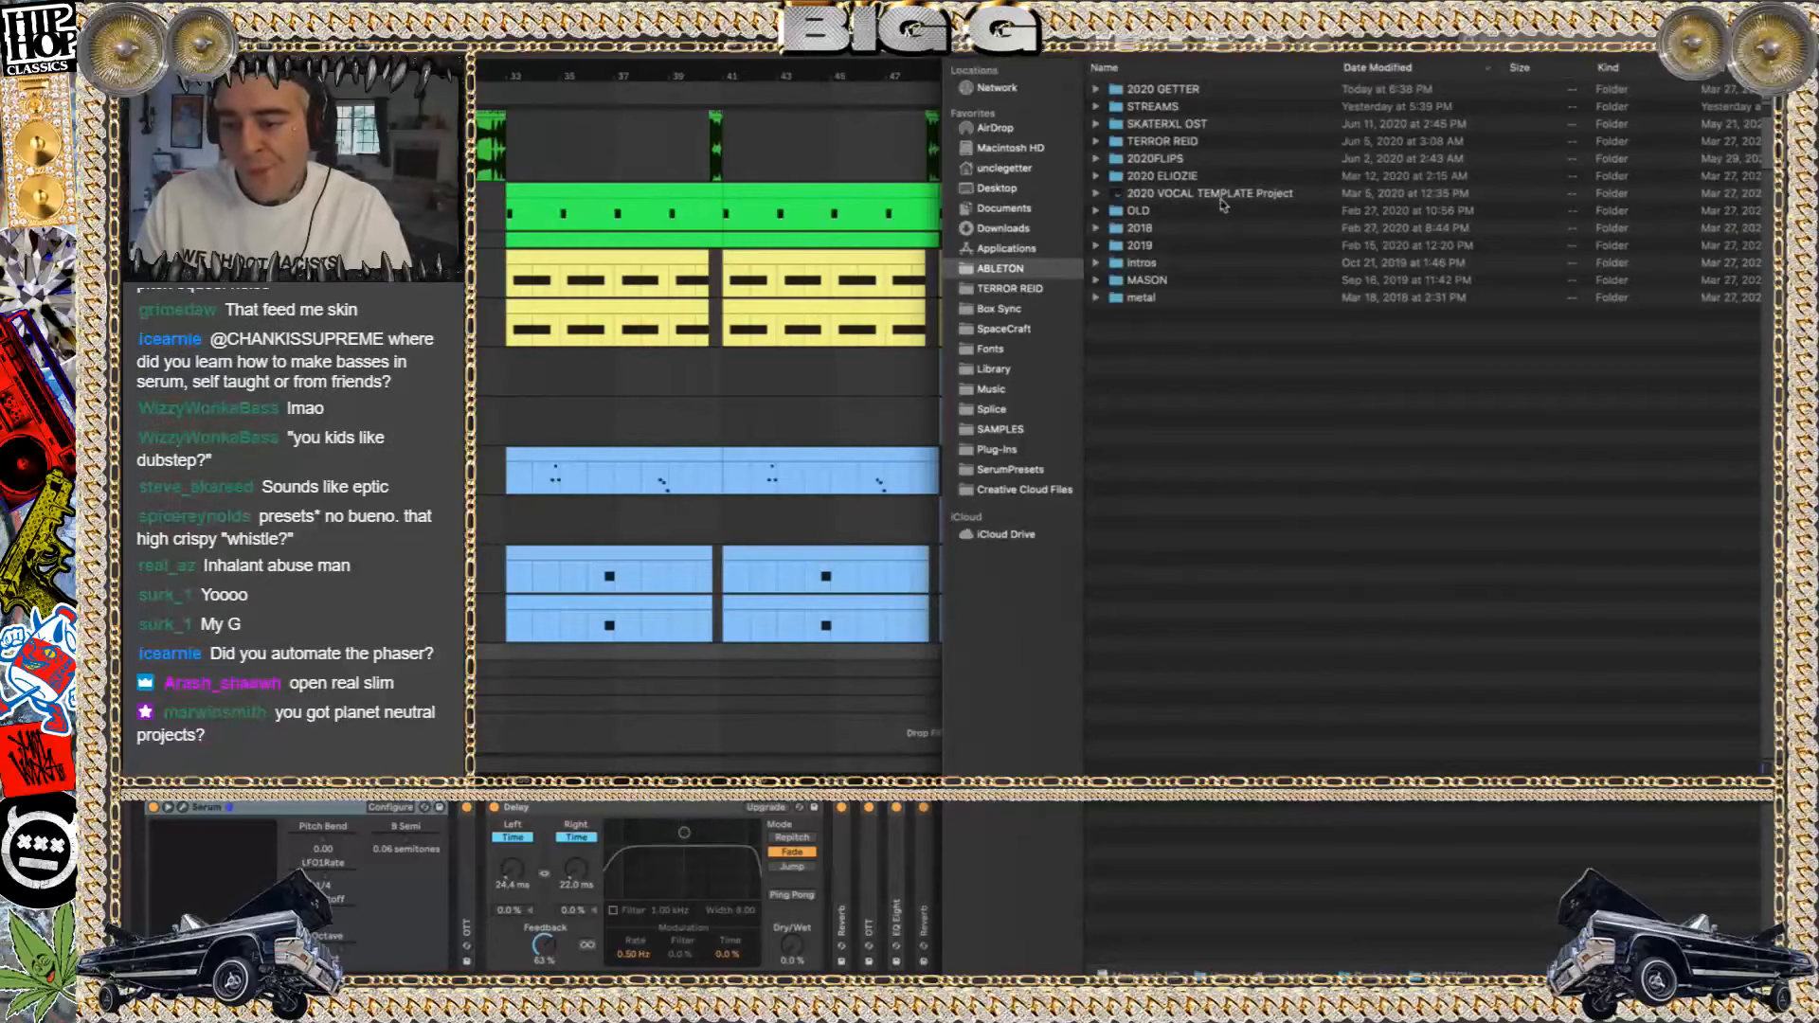
{"action": "double_click", "coordinate": [1149, 90]}
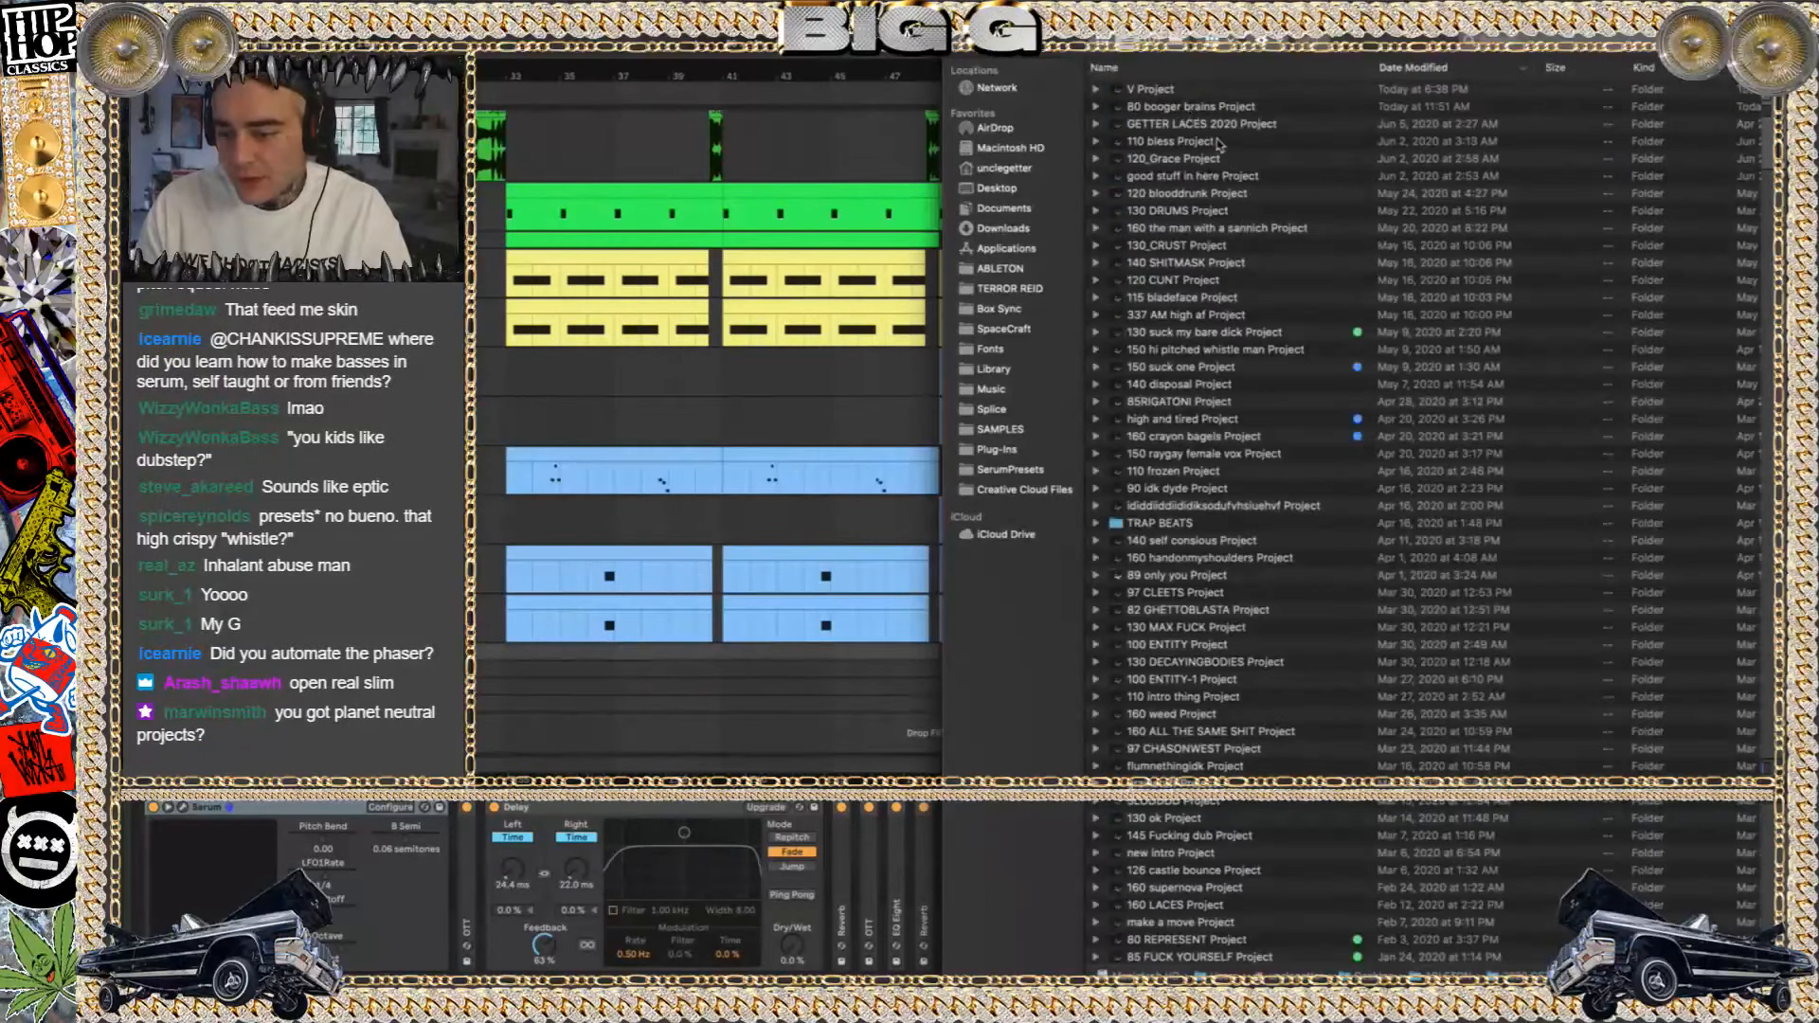
Open the Live set inside 120 blooddrunk Project, discarding the changes to 150 SQUID ATTACK
{"action": "double_click", "coordinate": [1187, 190]}
{"action": "double_click", "coordinate": [1165, 90]}
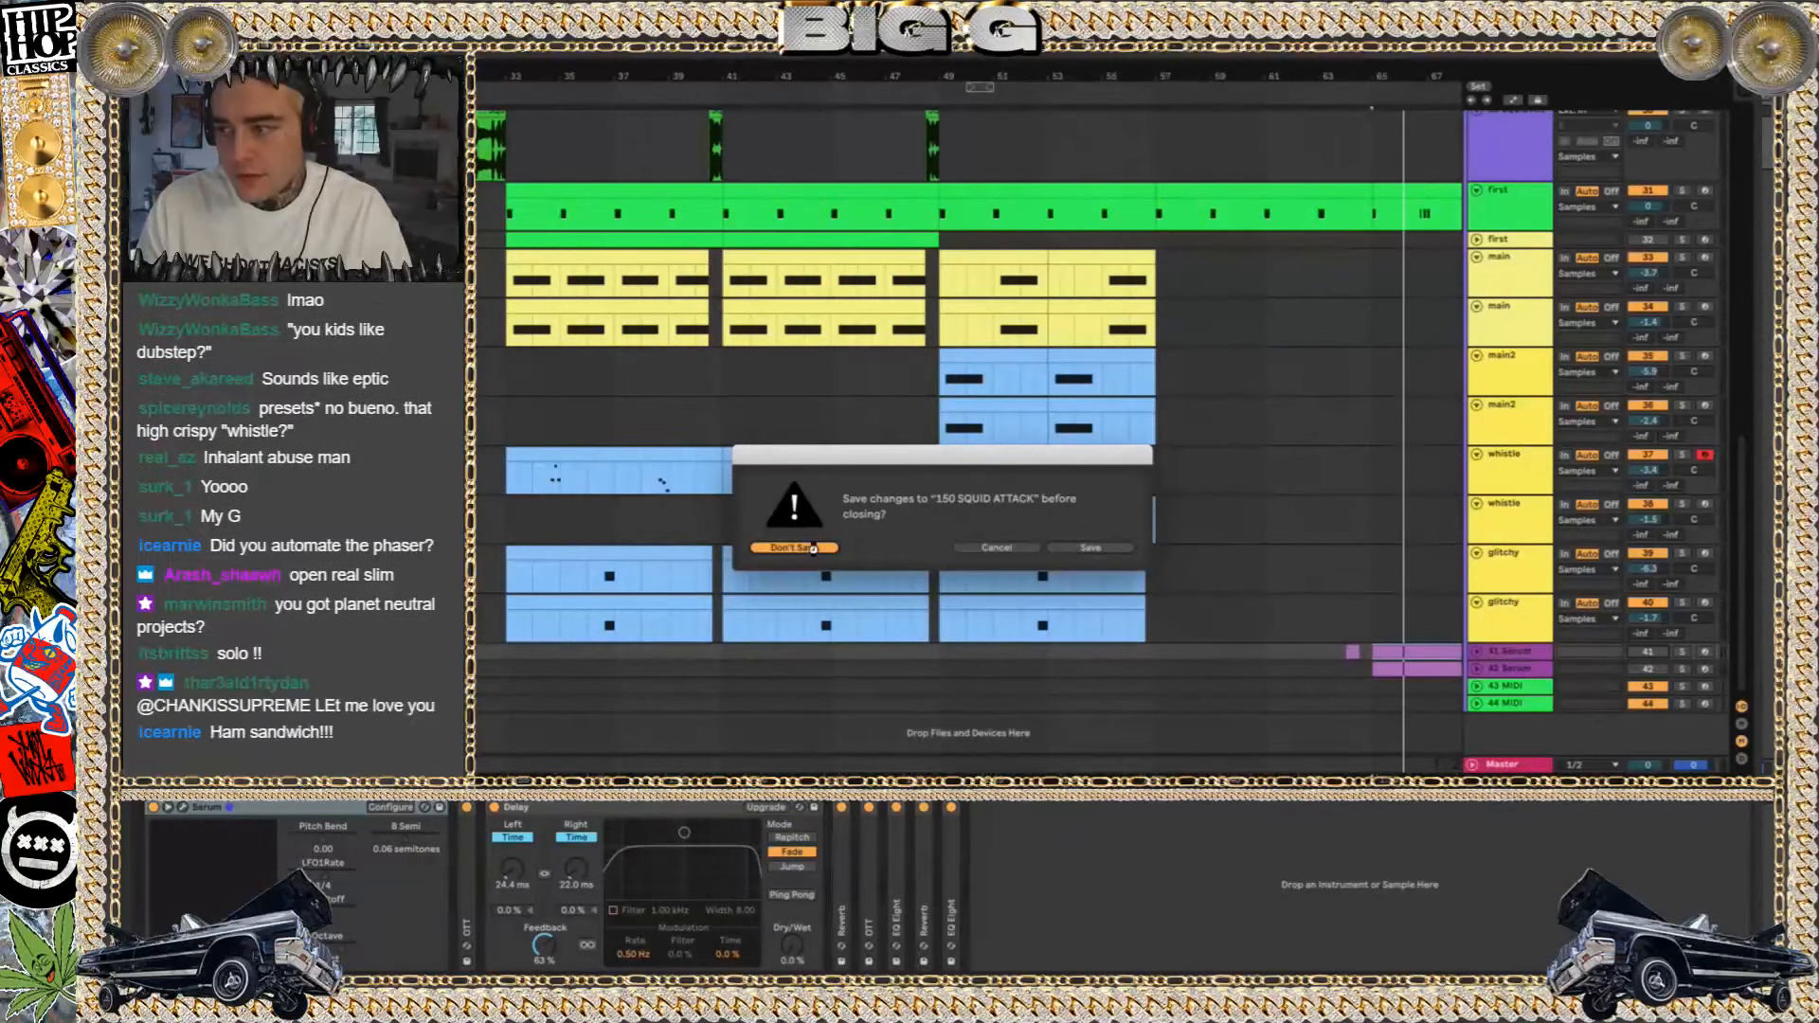
{"action": "left_click", "coordinate": [813, 548]}
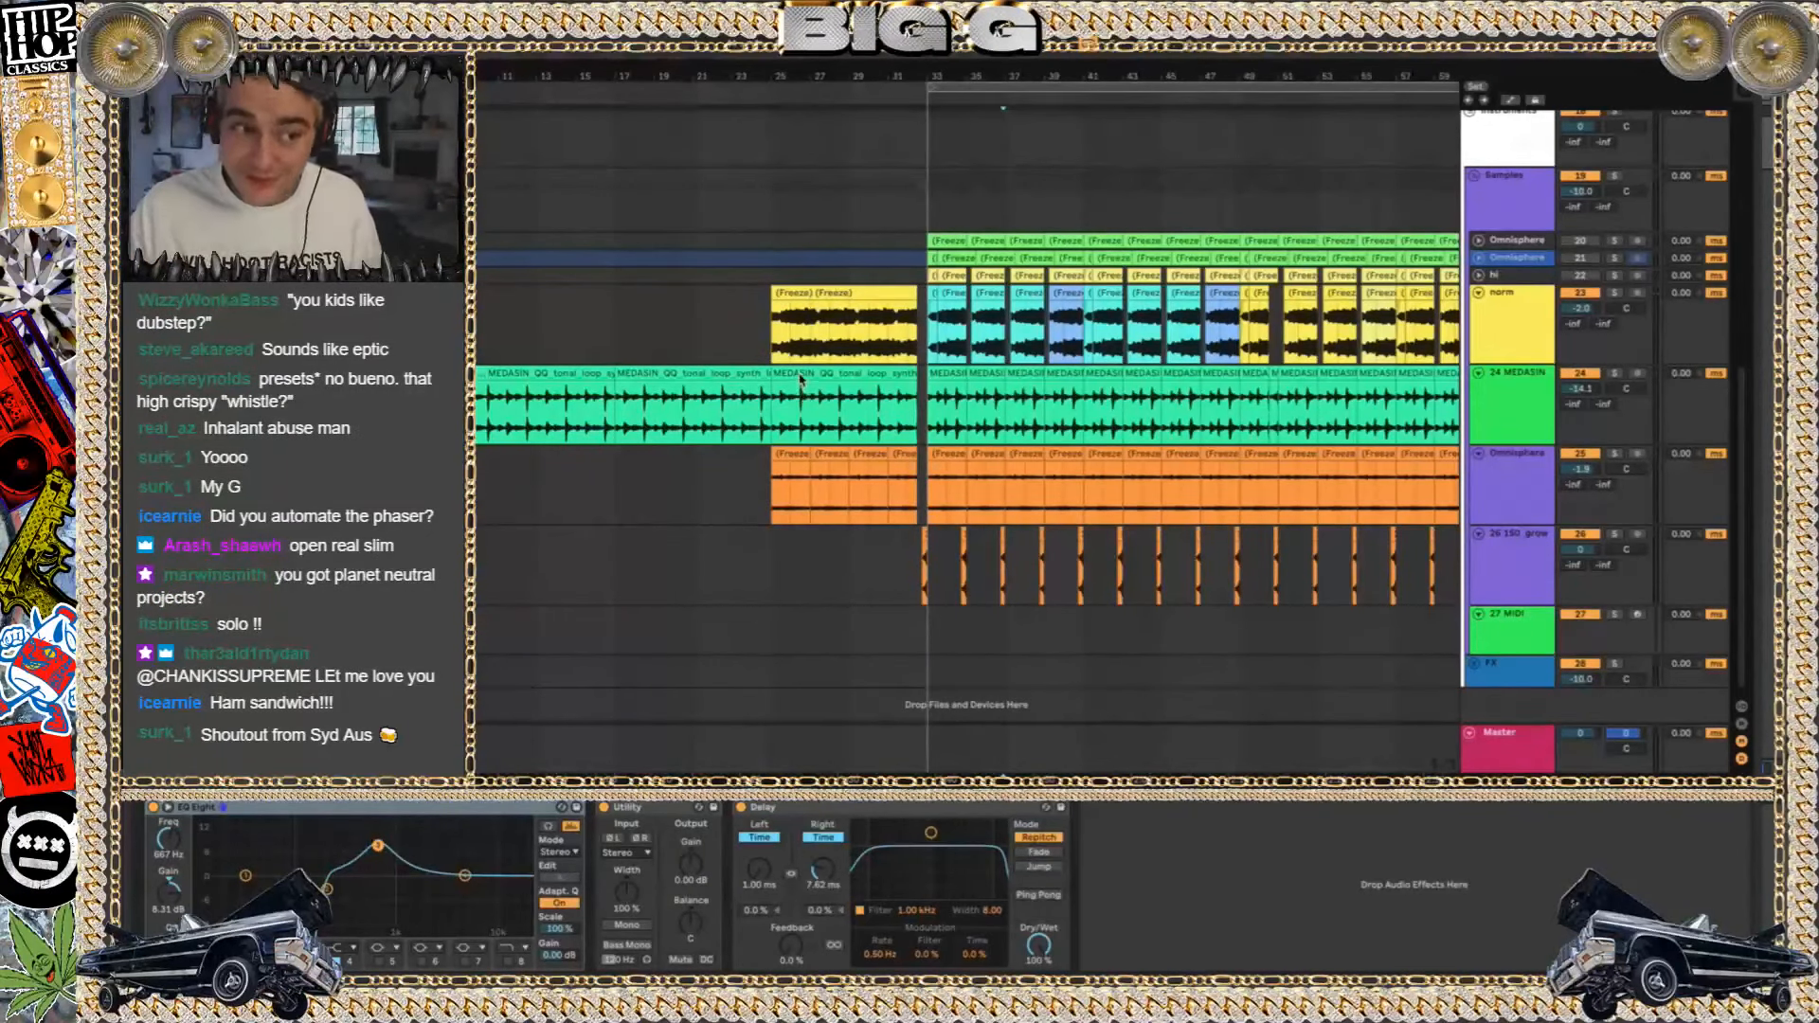
Play the newly opened arrangement from bar 25, where the wind in leaves clips start
{"action": "scroll", "coordinate": [1182, 542], "scroll_direction": "up", "scroll_amount": 8}
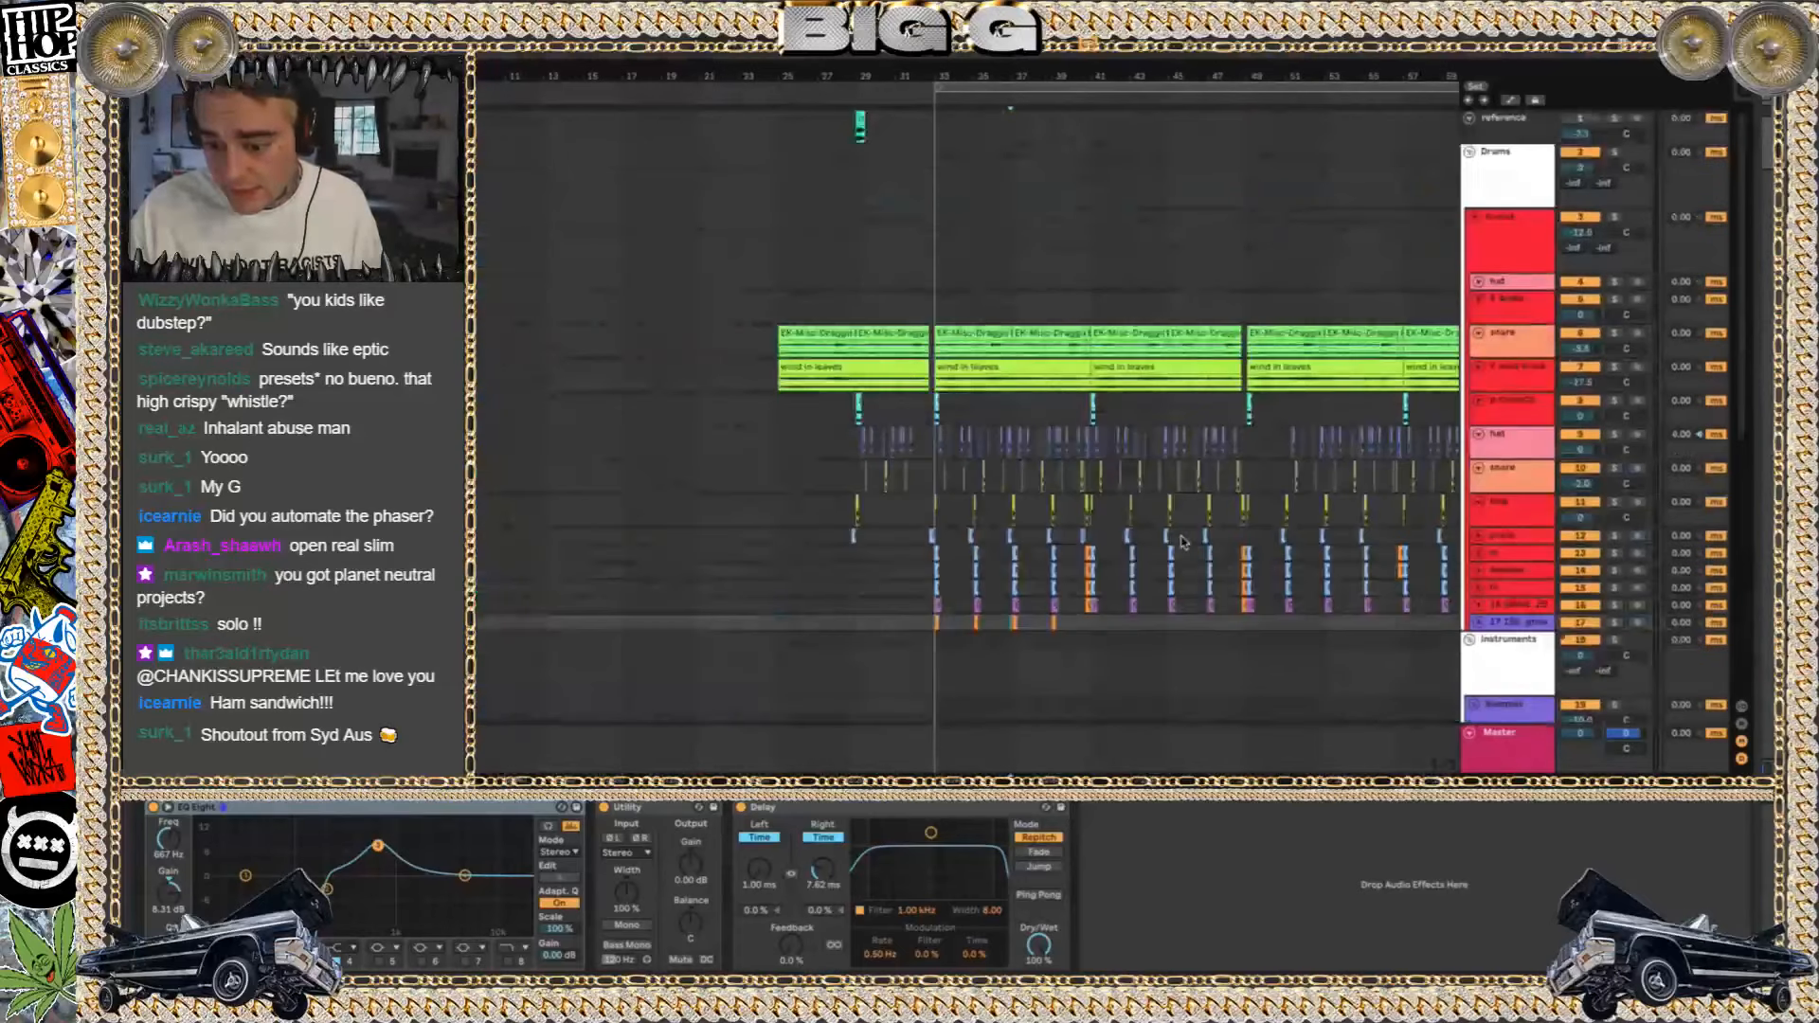
{"action": "left_click", "coordinate": [779, 419]}
{"action": "key", "text": "space"}
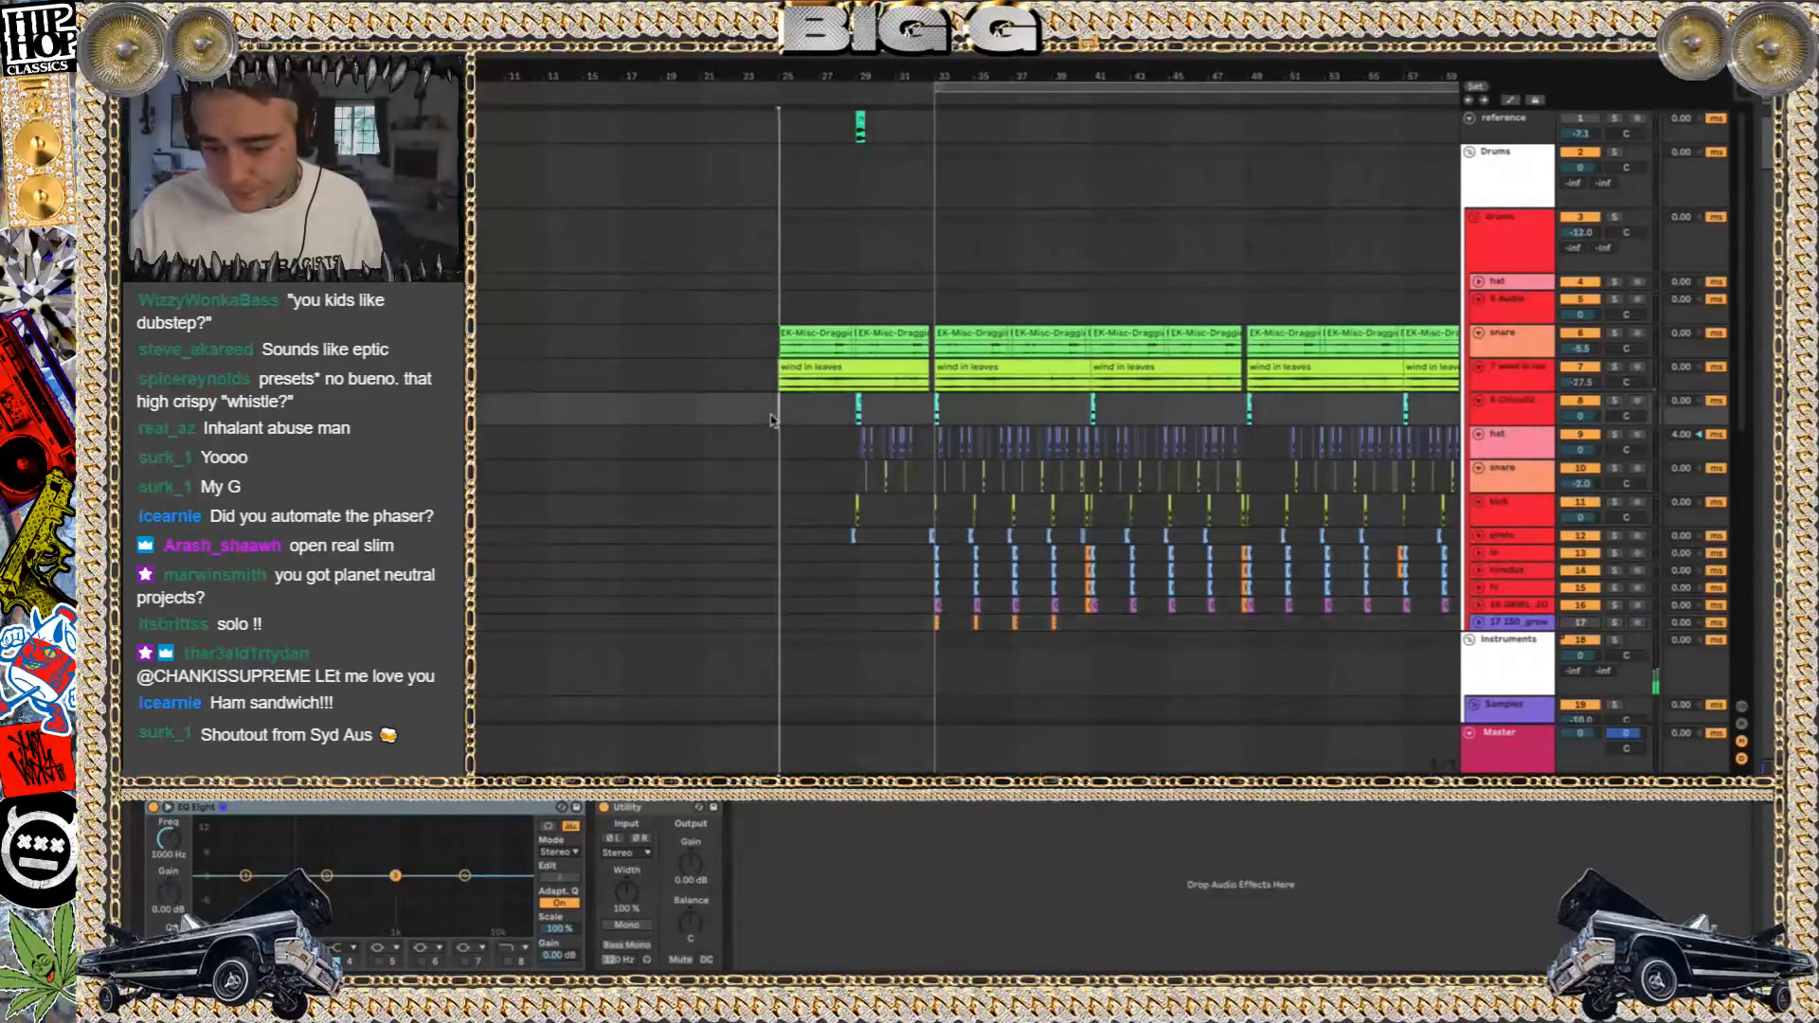
{"action": "scroll", "coordinate": [777, 420], "scroll_direction": "down", "scroll_amount": 5}
{"action": "scroll", "coordinate": [773, 420], "scroll_direction": "right", "scroll_amount": 3}
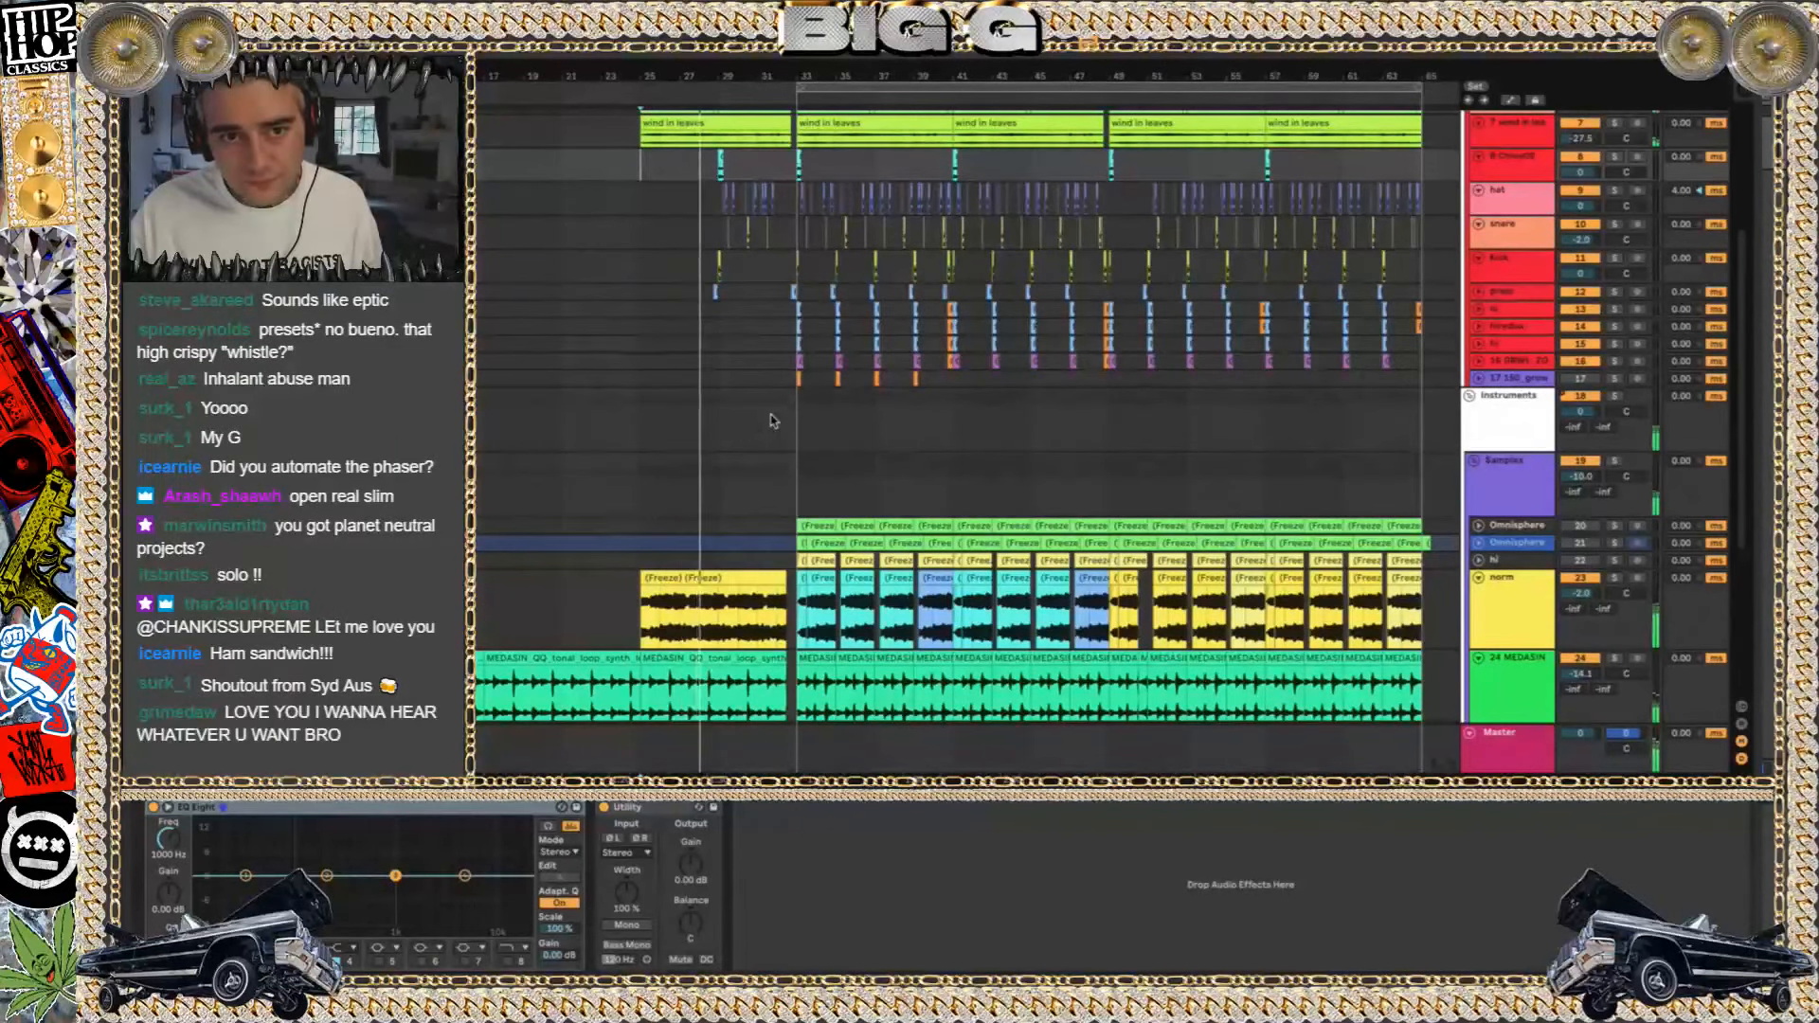
Set the gain of the Master track's first Utility to 2.00 dB and compare playback with the device bypassed and enabled
{"action": "left_click", "coordinate": [1513, 754]}
{"action": "left_click_drag", "start_coordinate": [241, 861], "coordinate": [243, 877]}
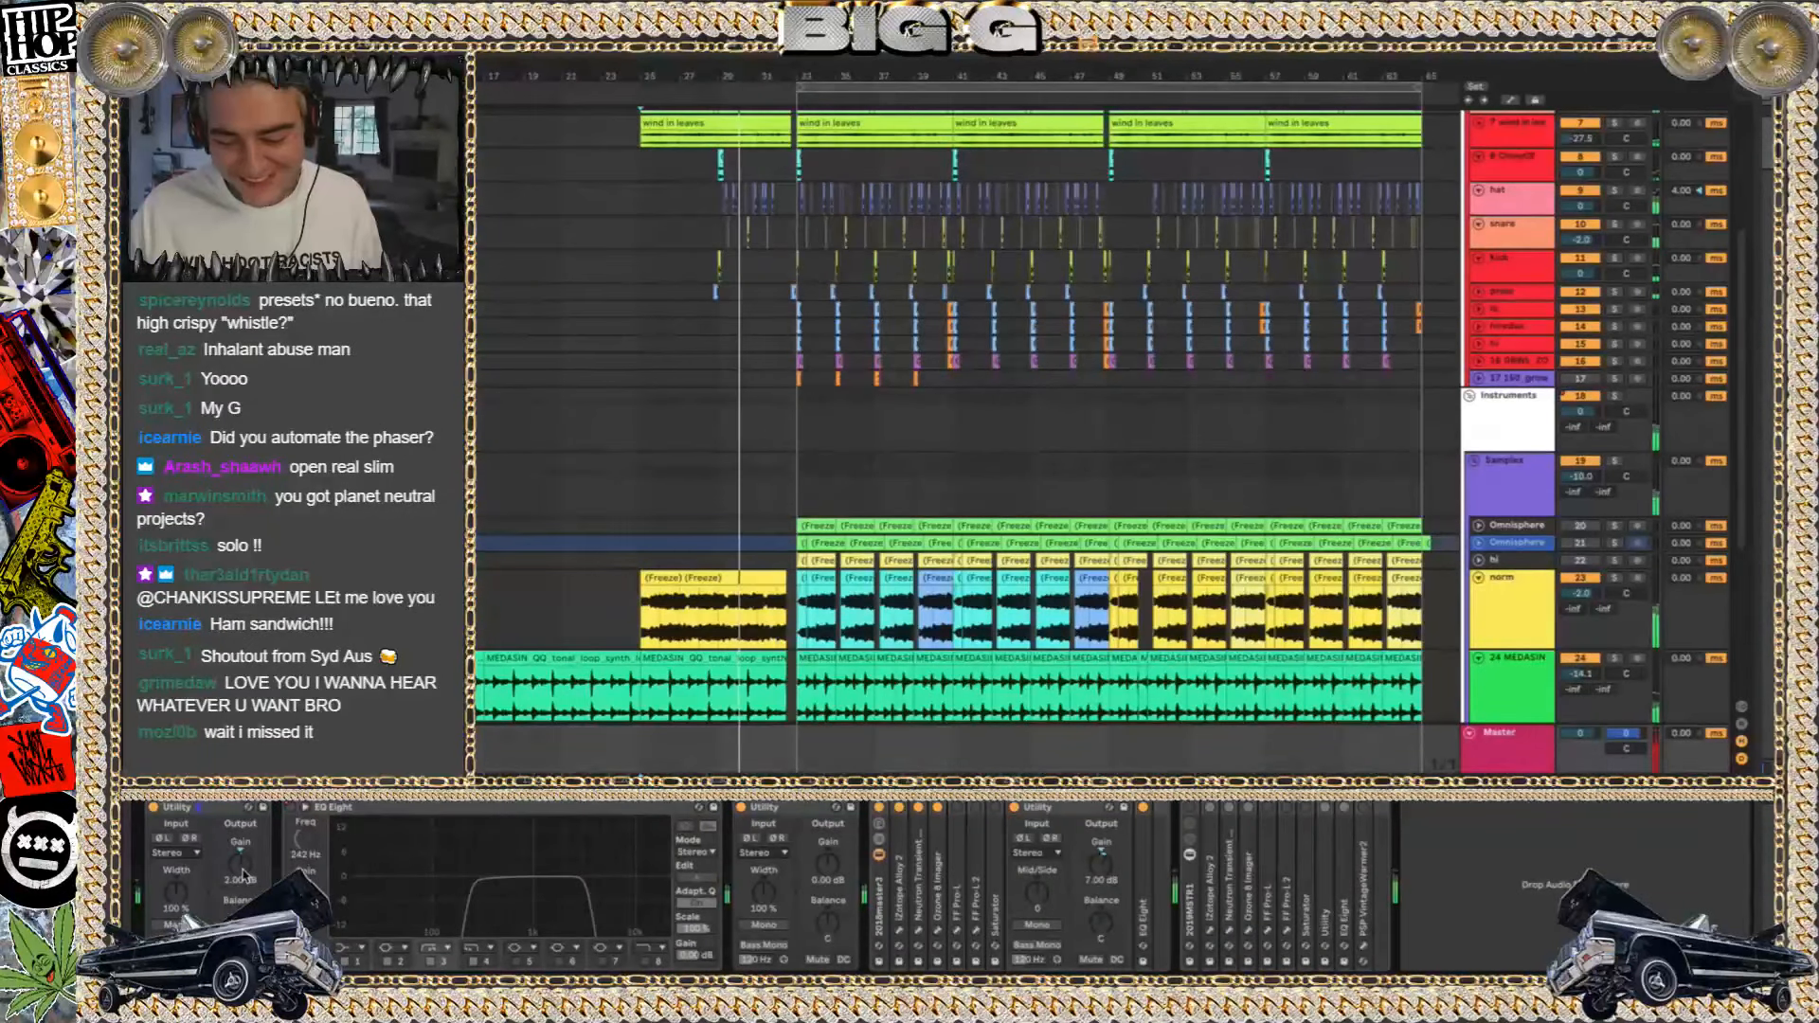
{"action": "left_click", "coordinate": [153, 807]}
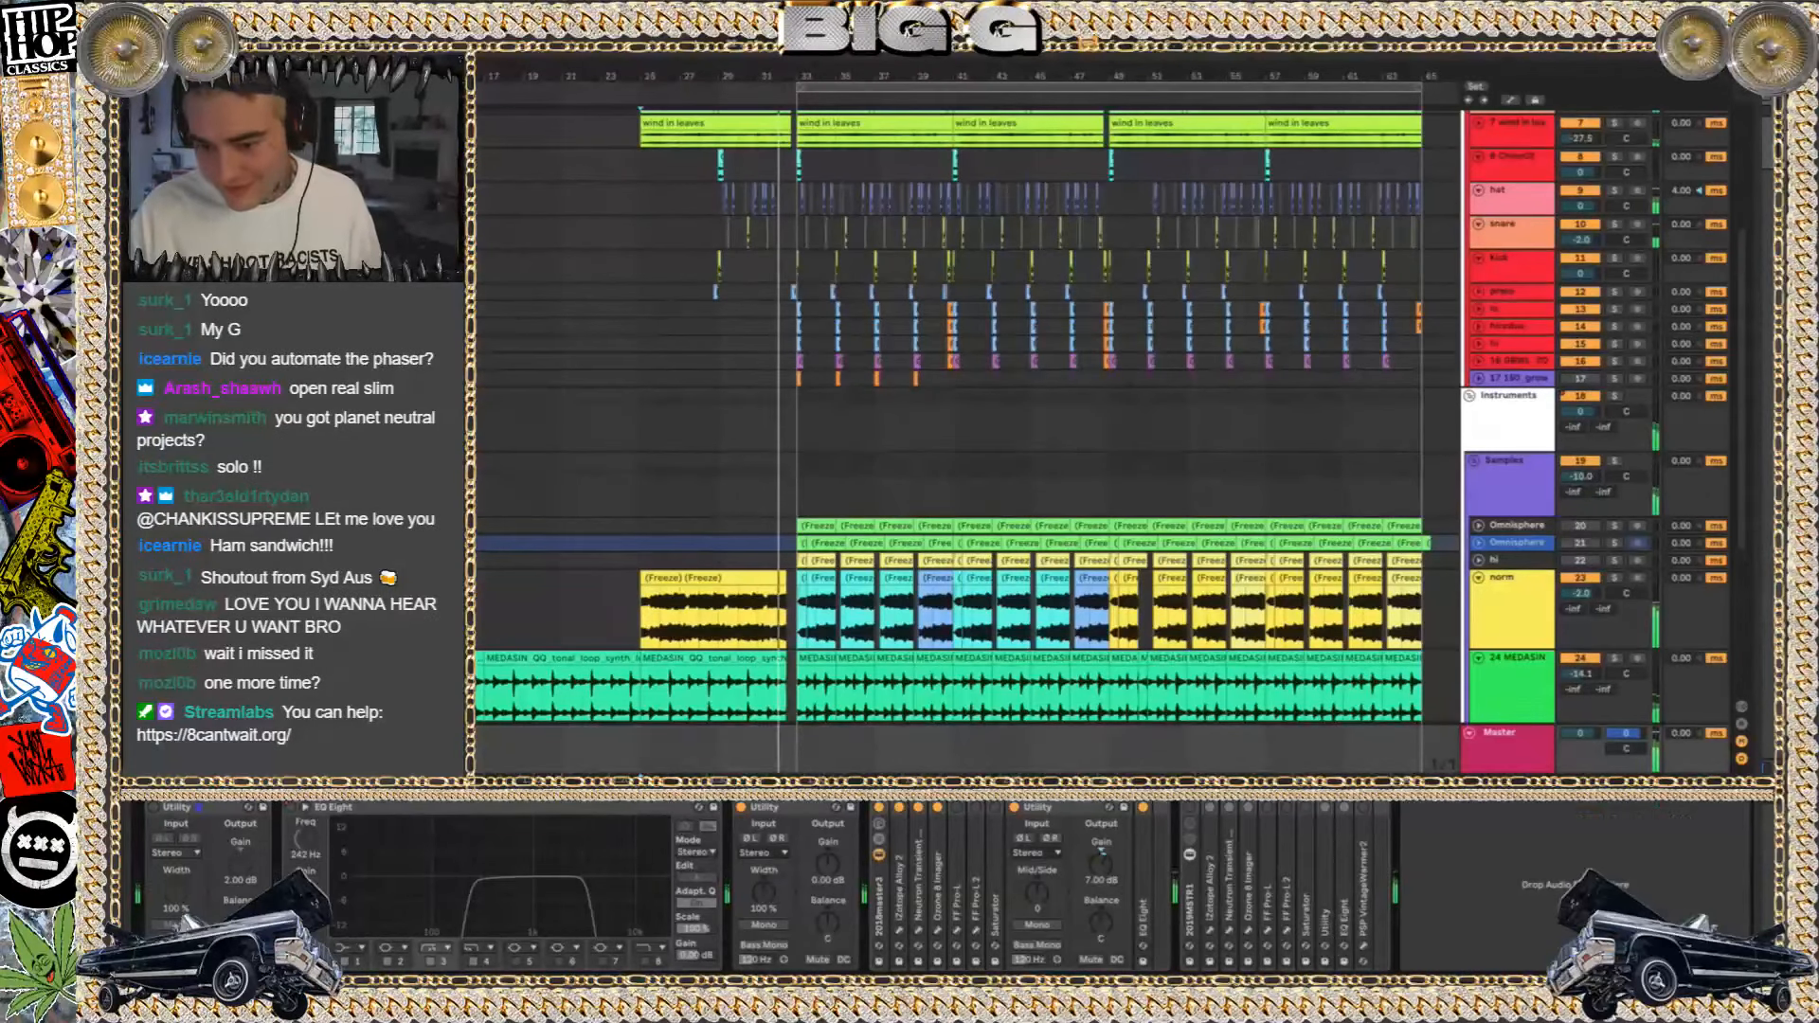
{"action": "key", "text": "ctrl+alt+l"}
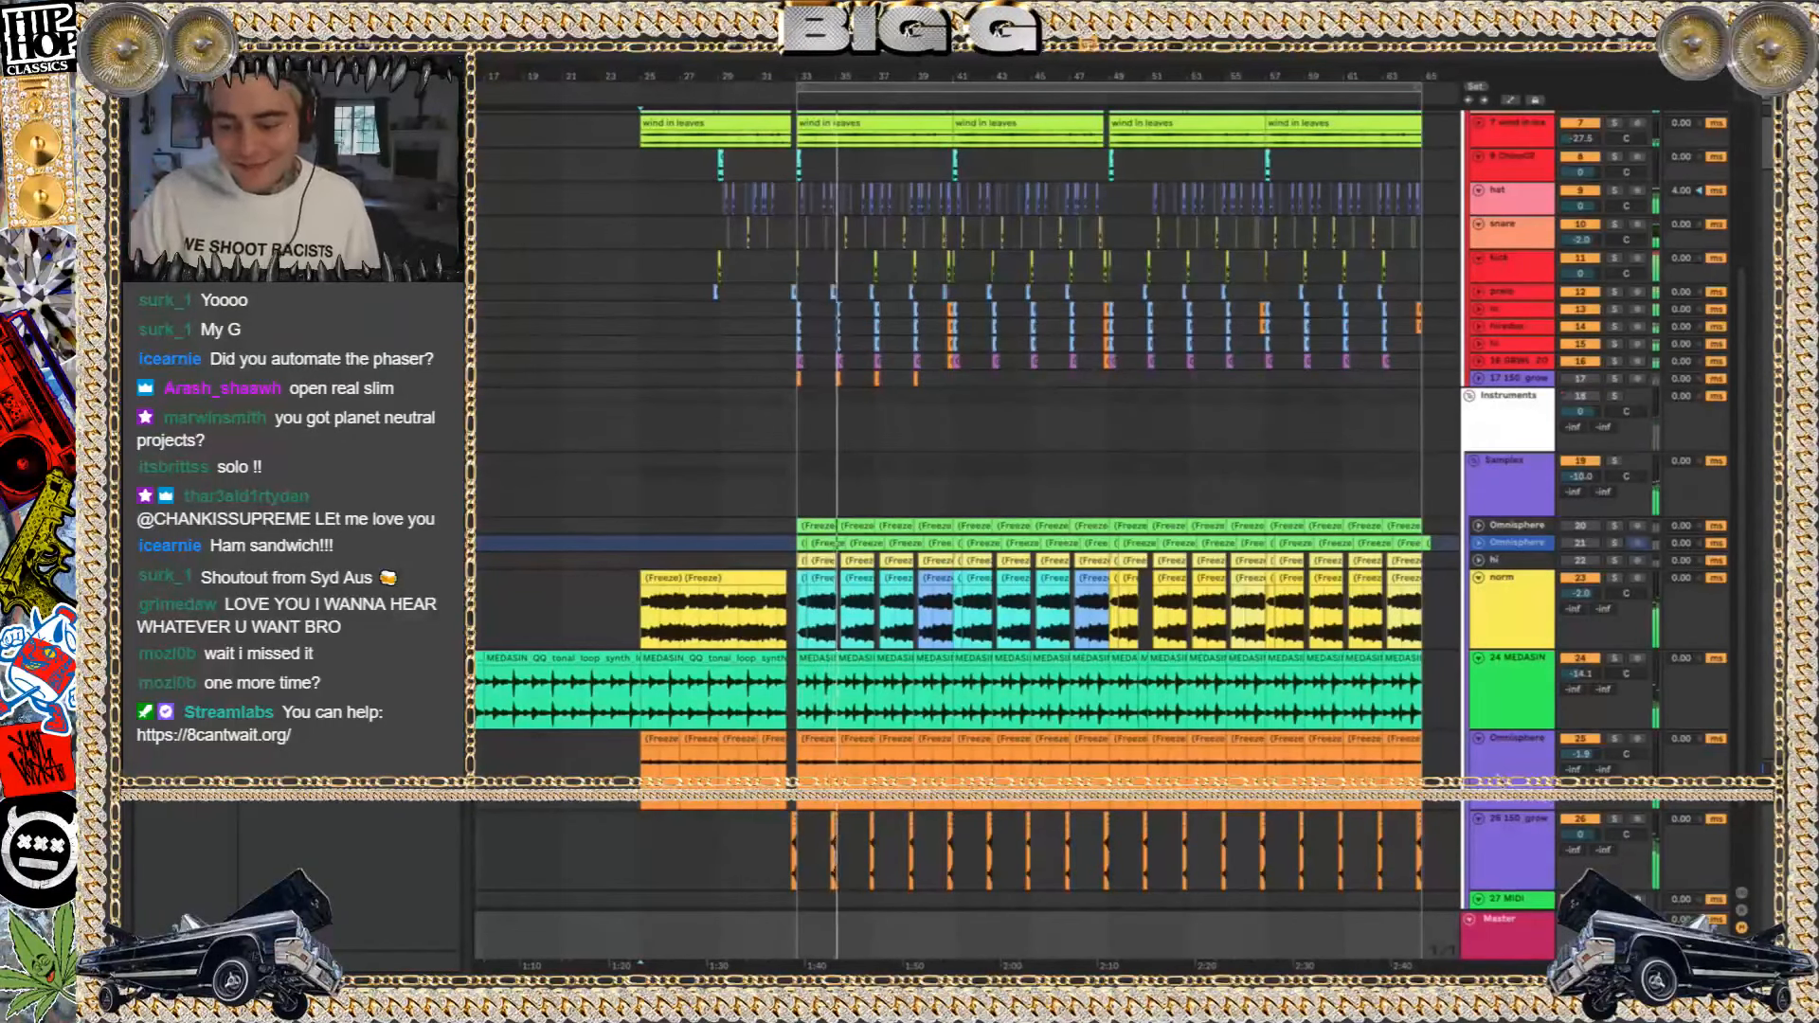
{"action": "key", "text": "ctrl+alt+l"}
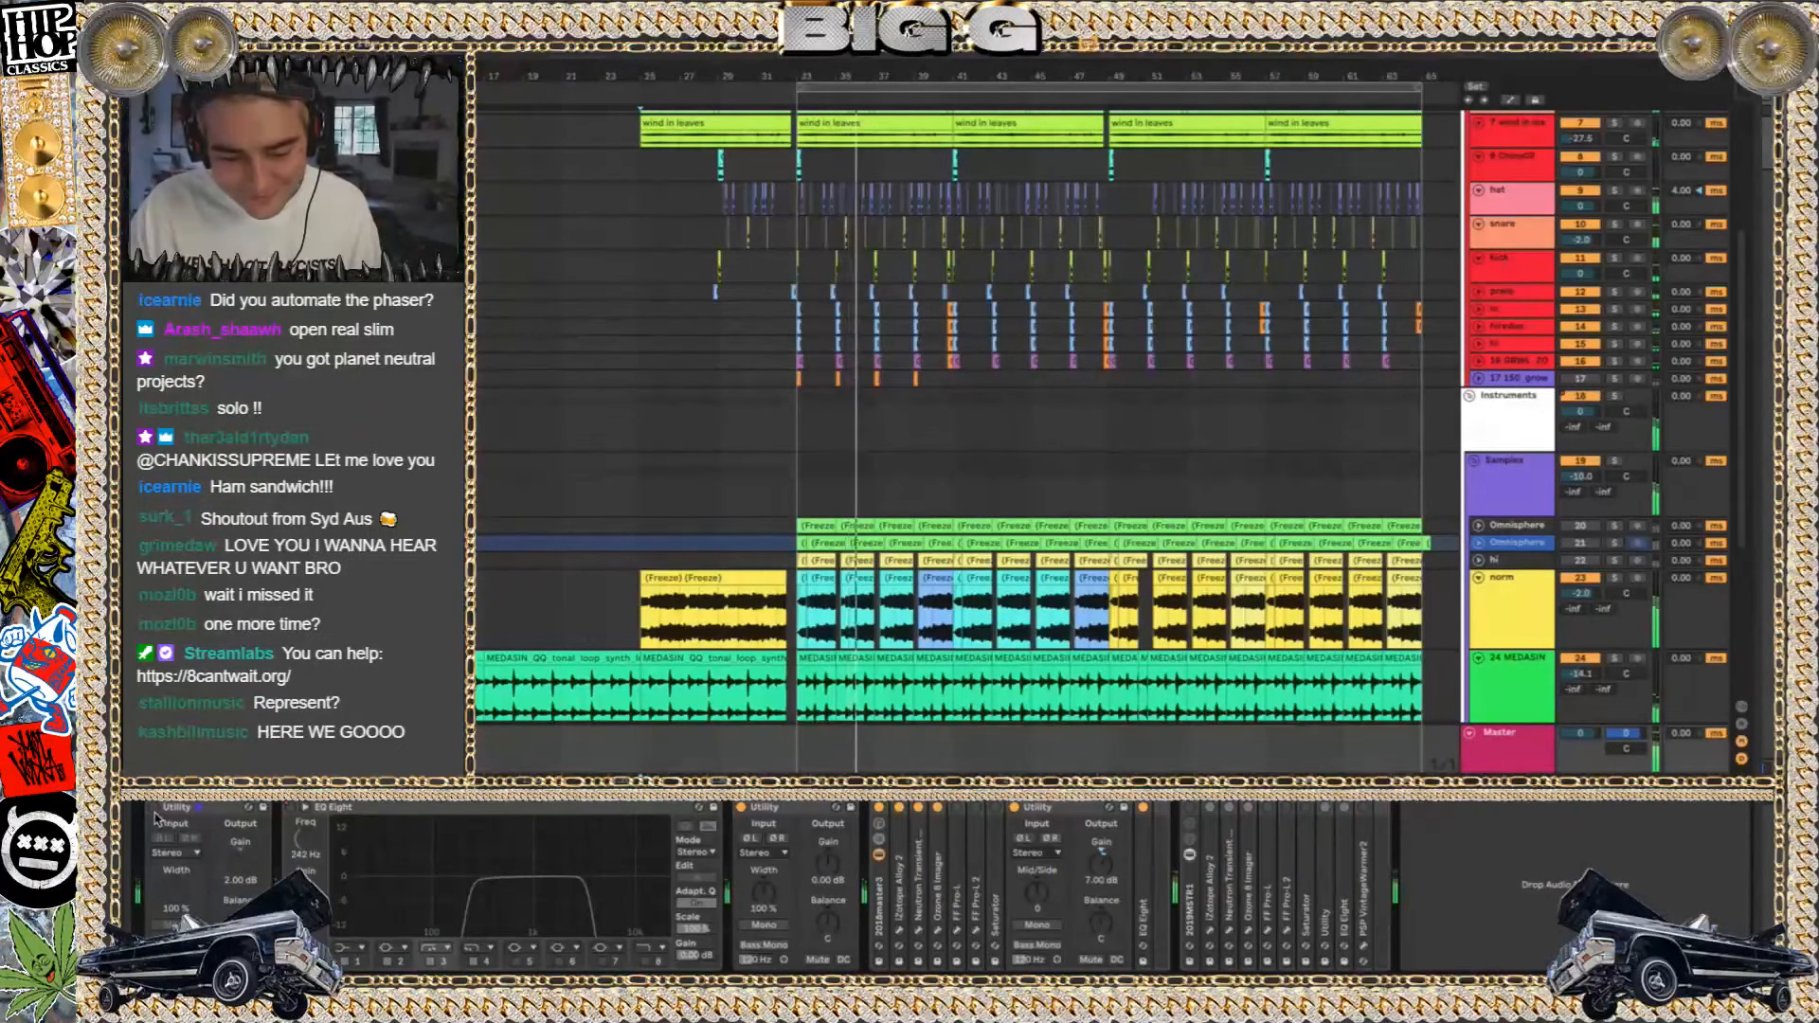
{"action": "left_click", "coordinate": [213, 831]}
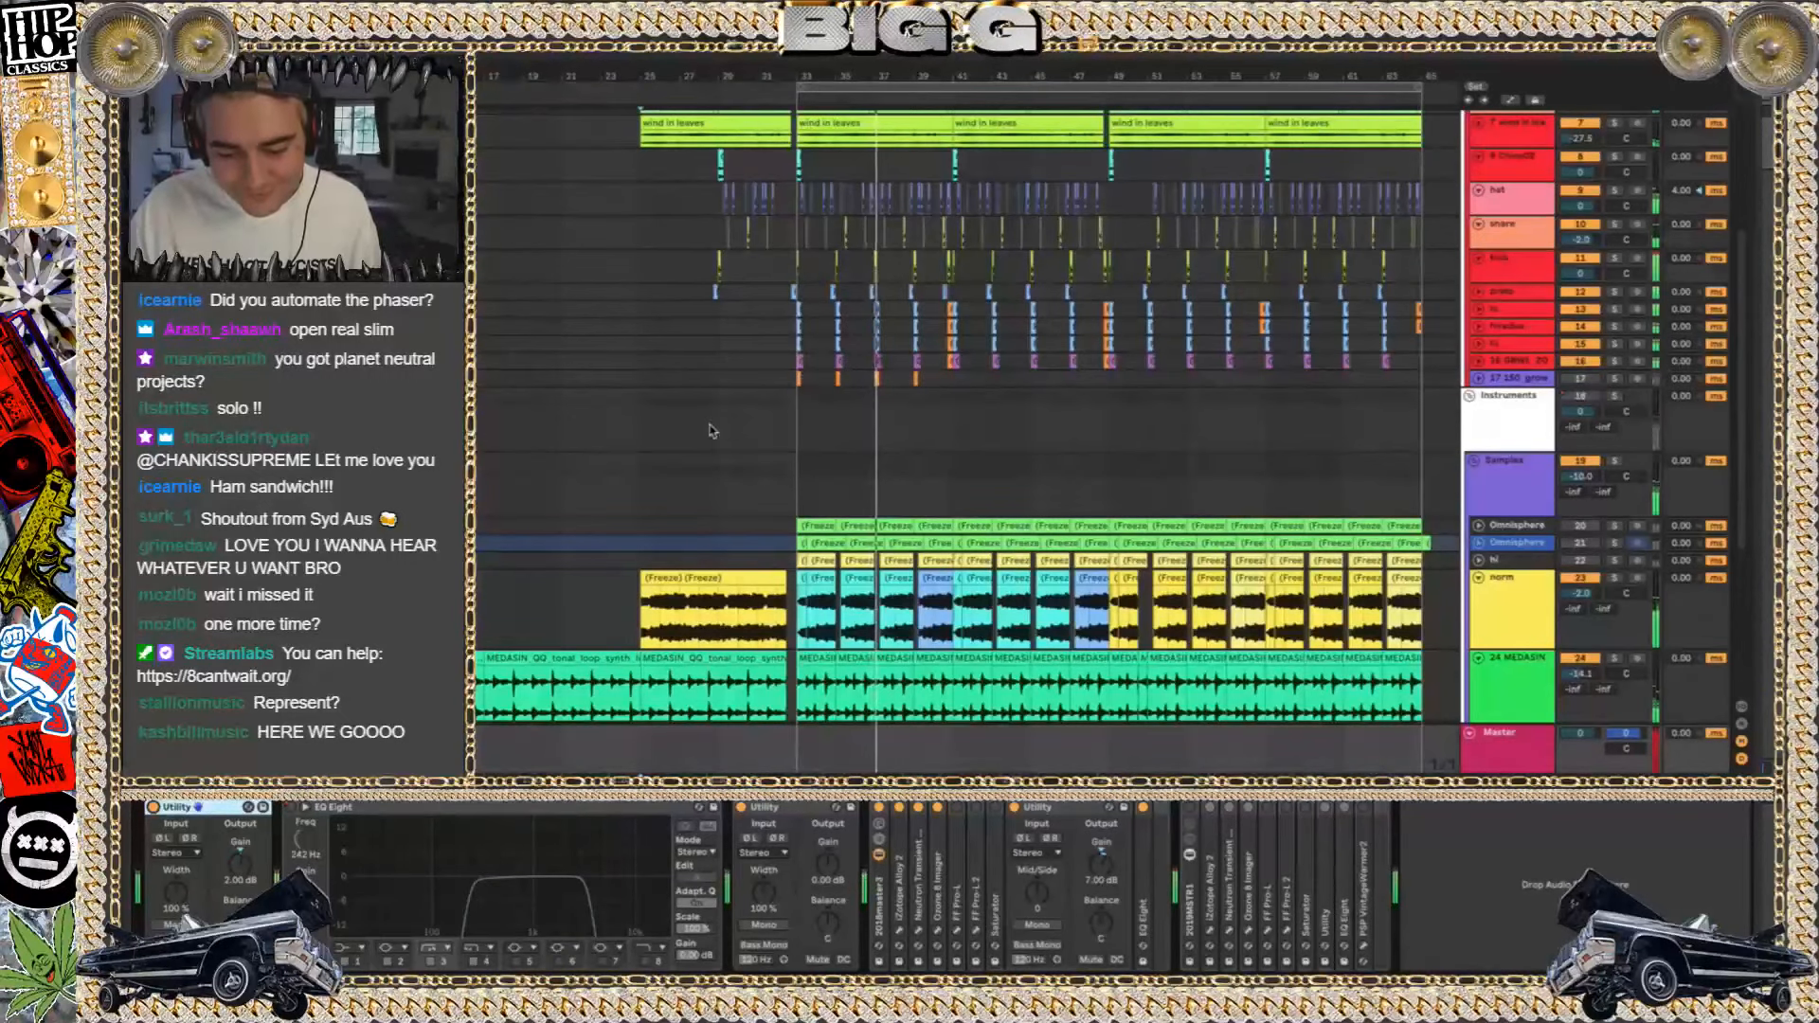
Set the gain of the Master track's first Utility to 5.00 dB and stop playback after listening to the change
{"action": "left_click", "coordinate": [231, 871]}
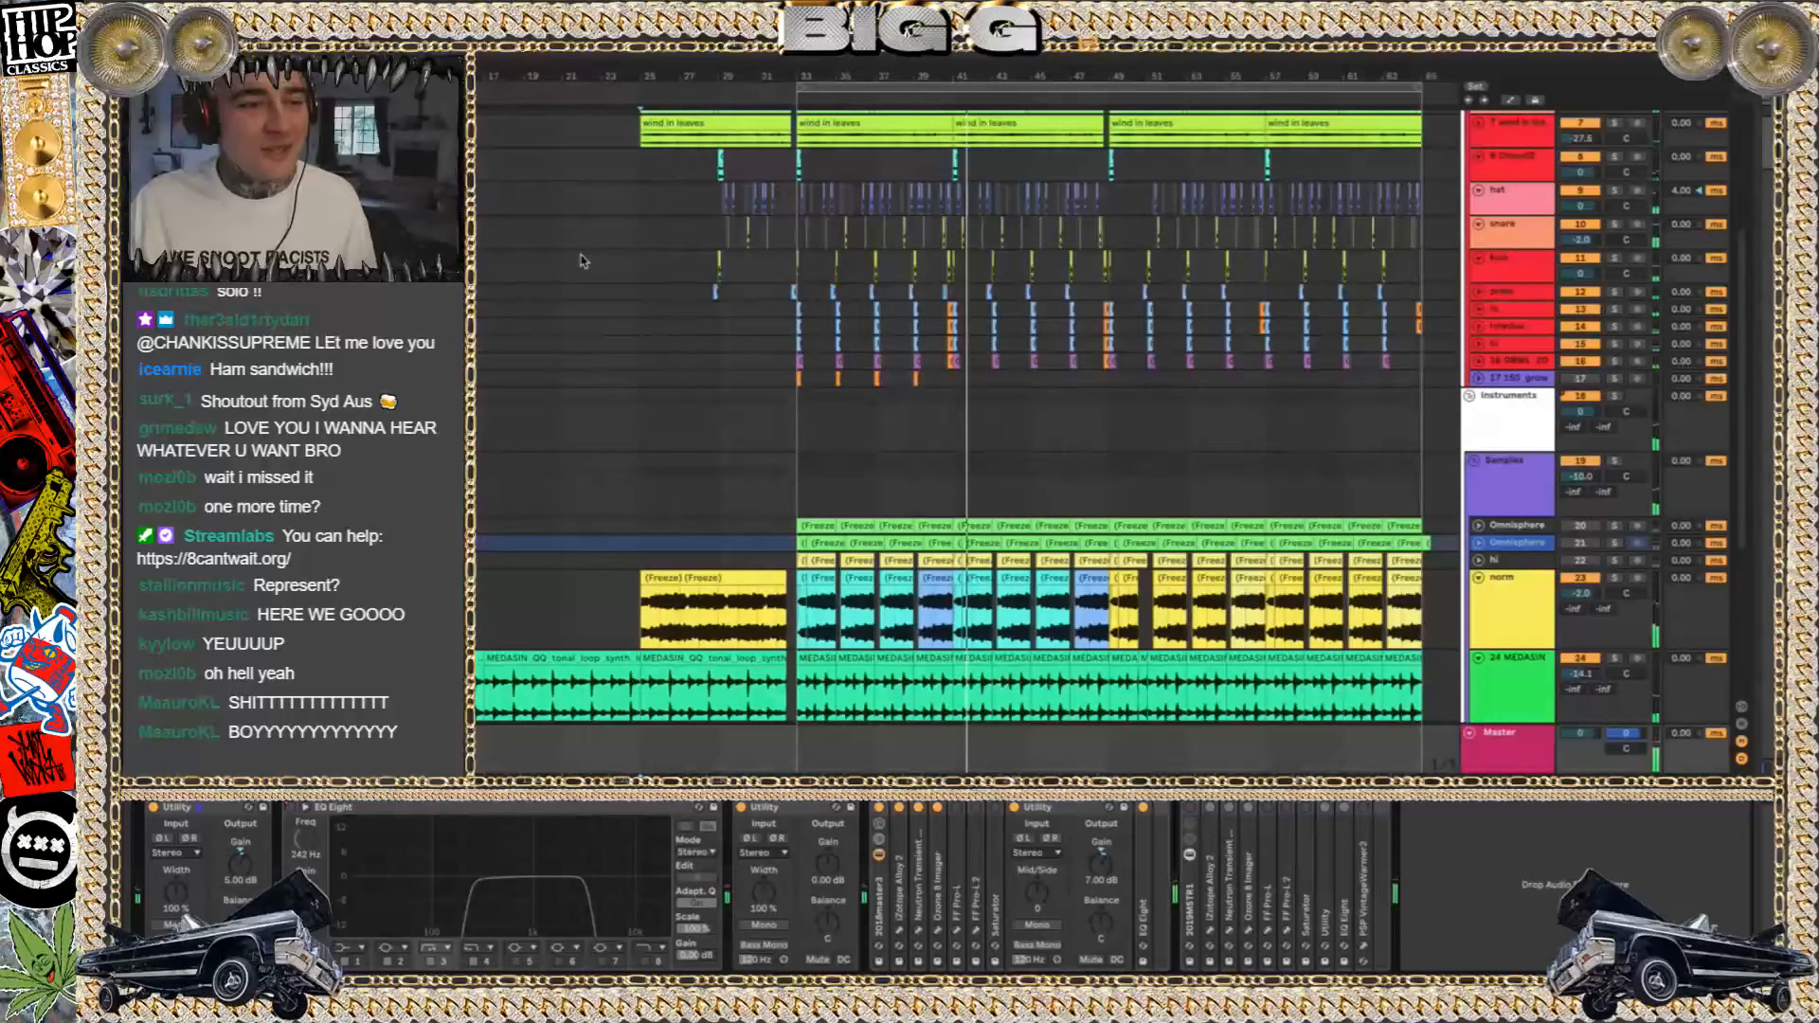
{"action": "left_click", "coordinate": [1045, 487]}
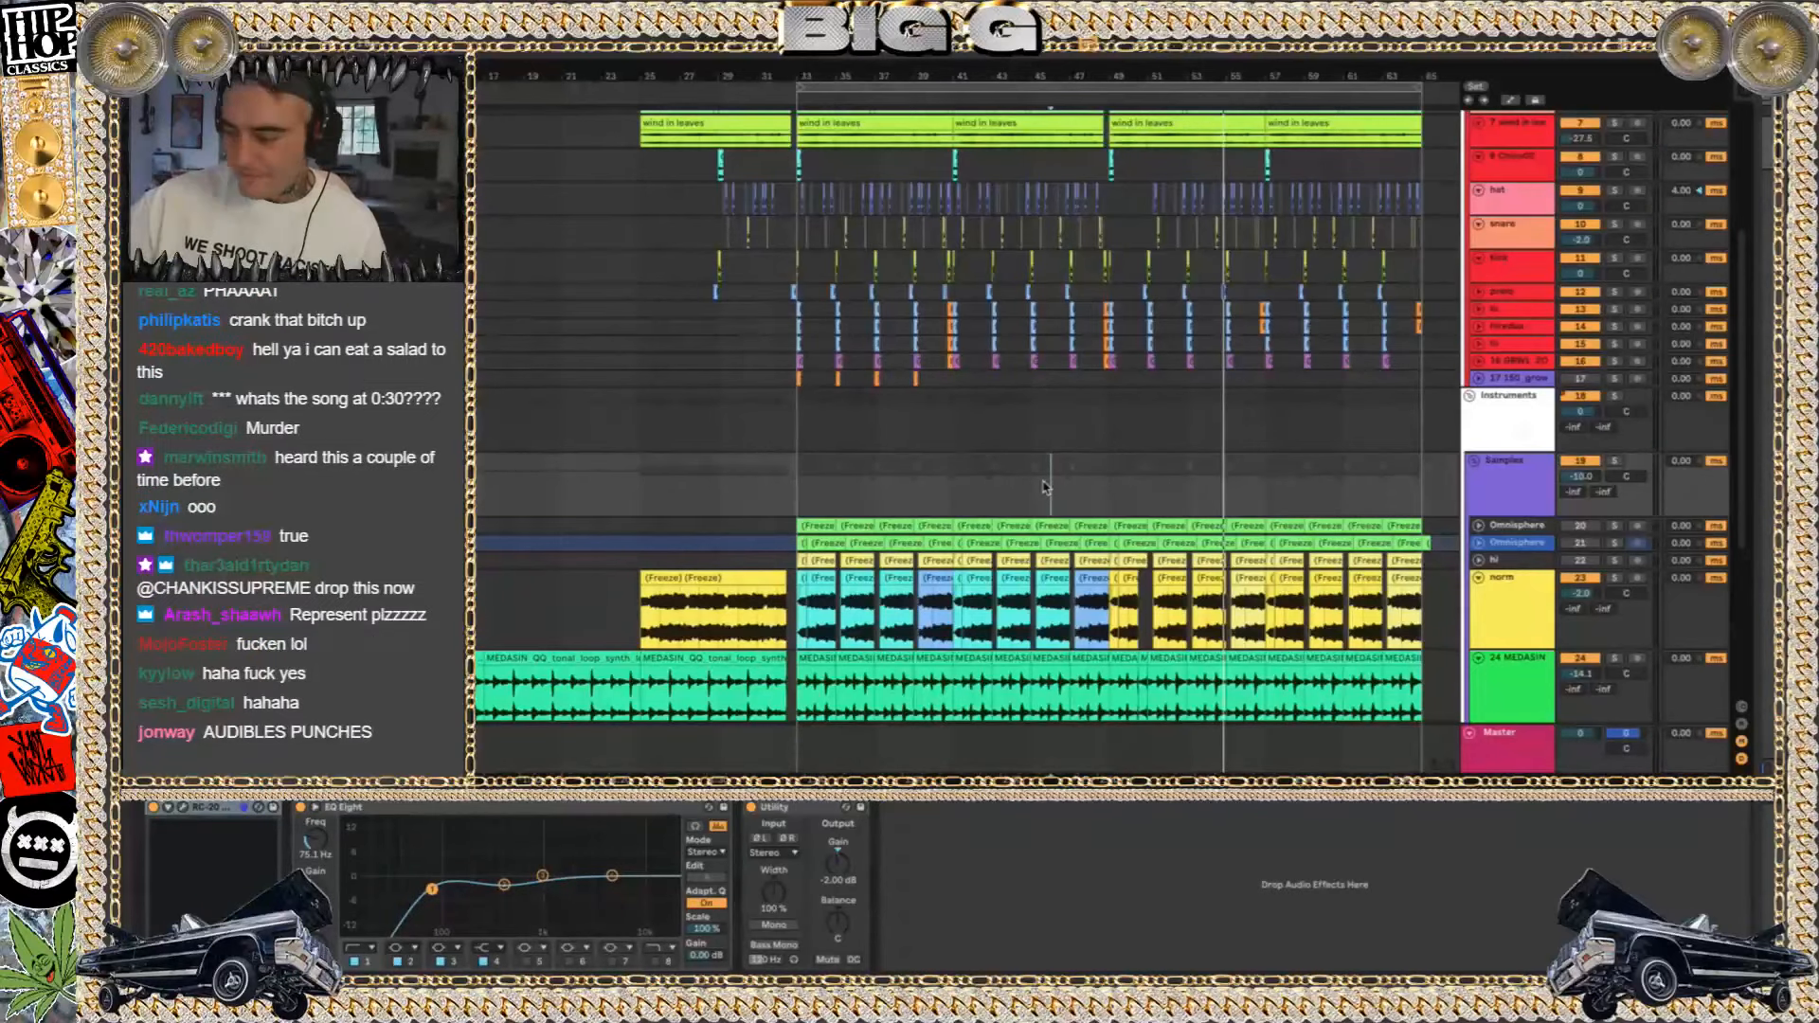
{"action": "key", "text": "space"}
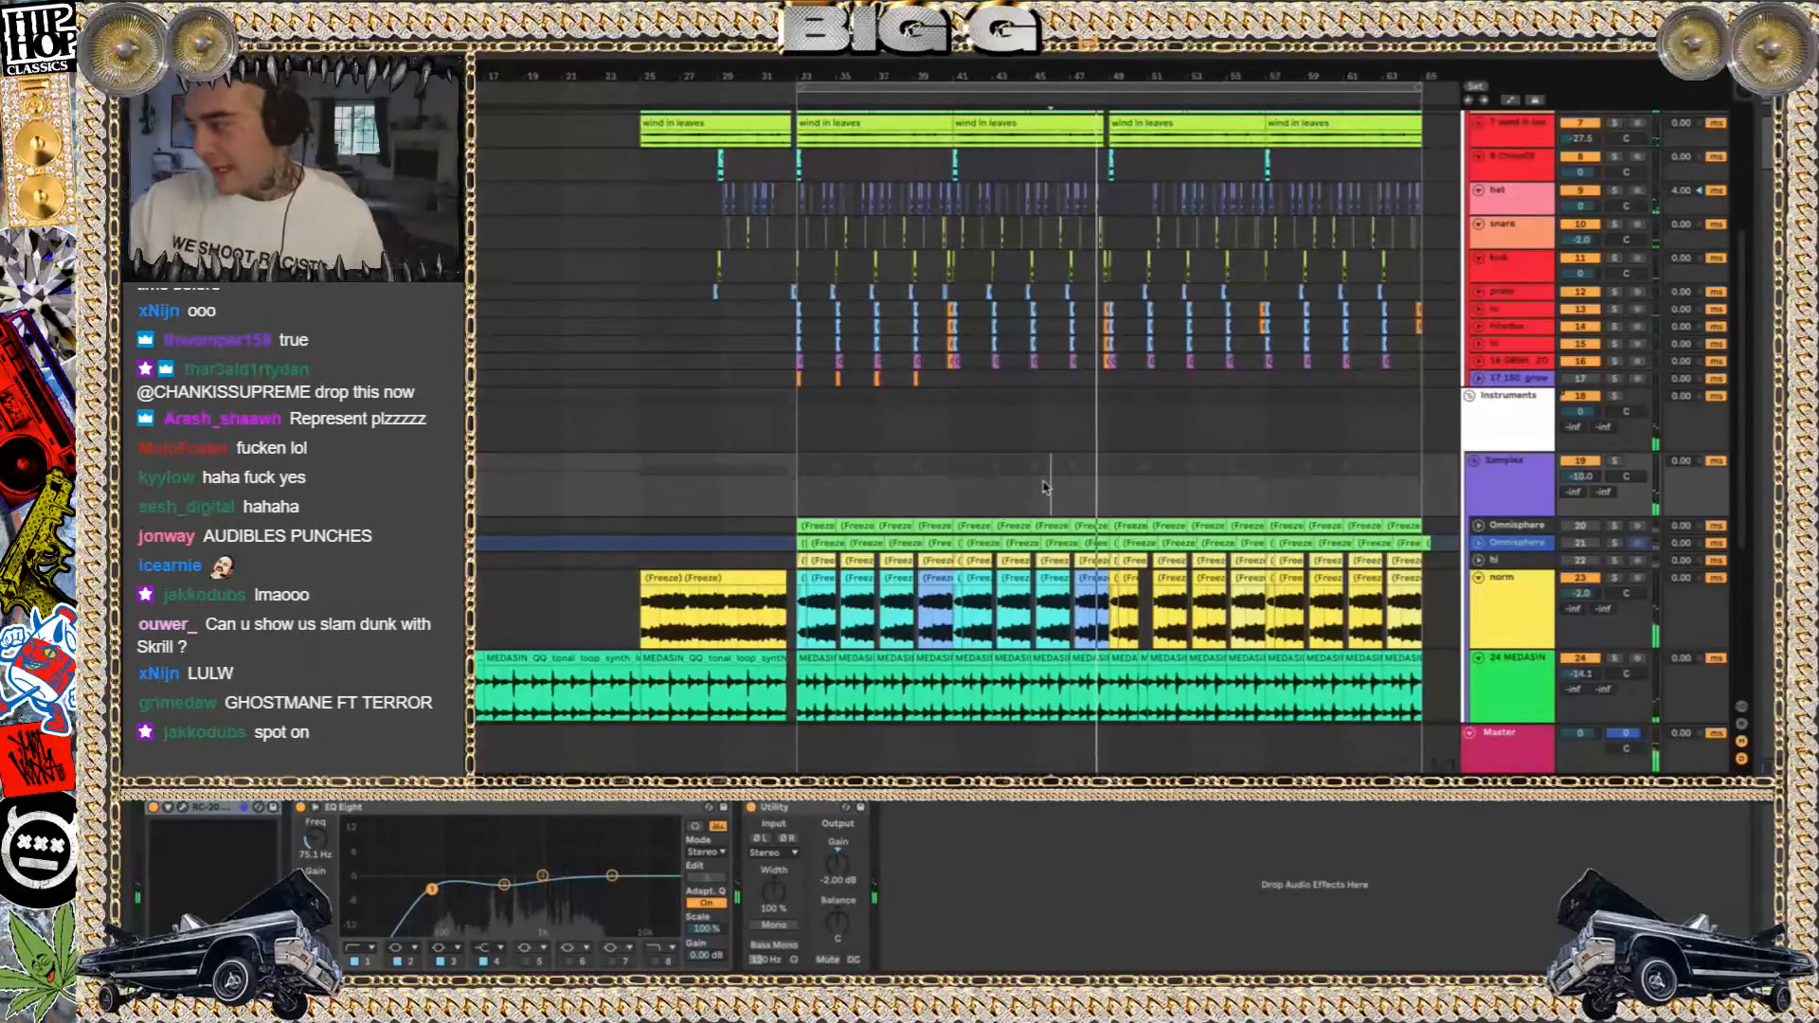
Play the arrangement from bar 33 with the Drums group's individual tracks shown close up
{"action": "key", "text": "space"}
{"action": "left_click", "coordinate": [811, 430]}
{"action": "scroll", "coordinate": [814, 429], "scroll_direction": "down", "scroll_amount": 3}
{"action": "scroll", "coordinate": [814, 429], "scroll_direction": "up", "scroll_amount": 10}
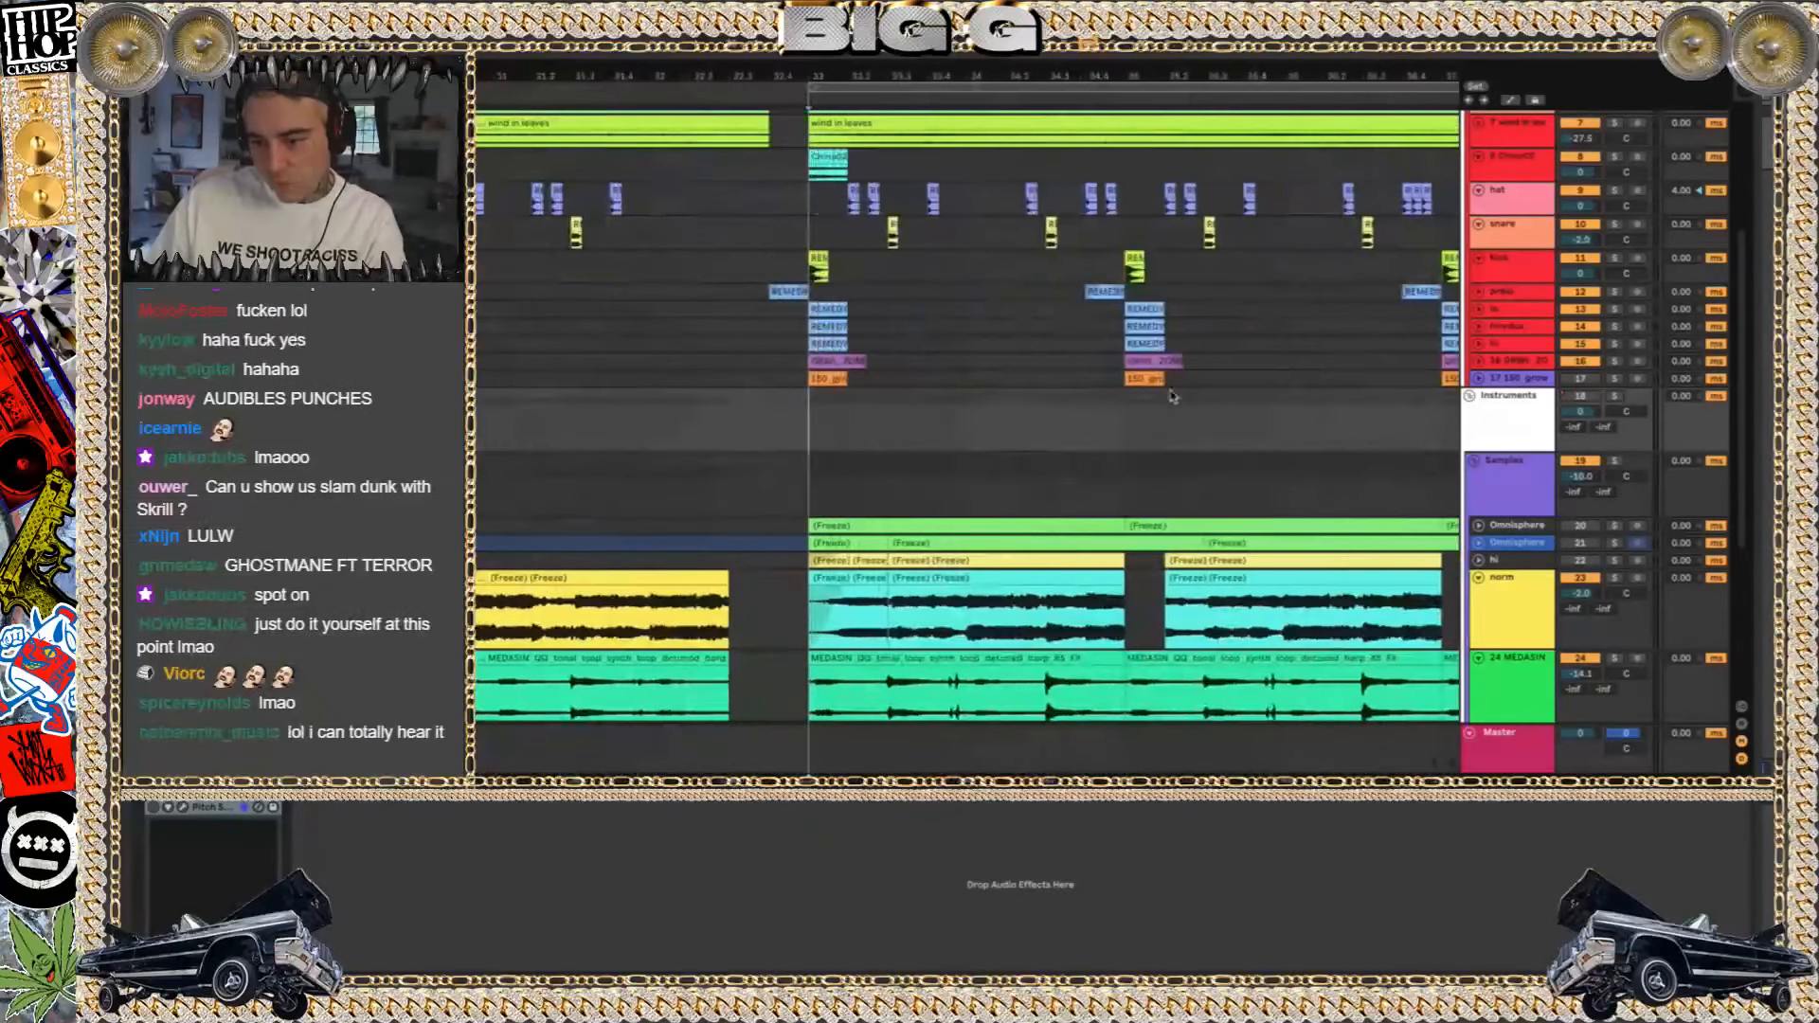
{"action": "scroll", "coordinate": [1213, 394], "scroll_direction": "right", "scroll_amount": 3}
{"action": "scroll", "coordinate": [1214, 394], "scroll_direction": "up", "scroll_amount": 1}
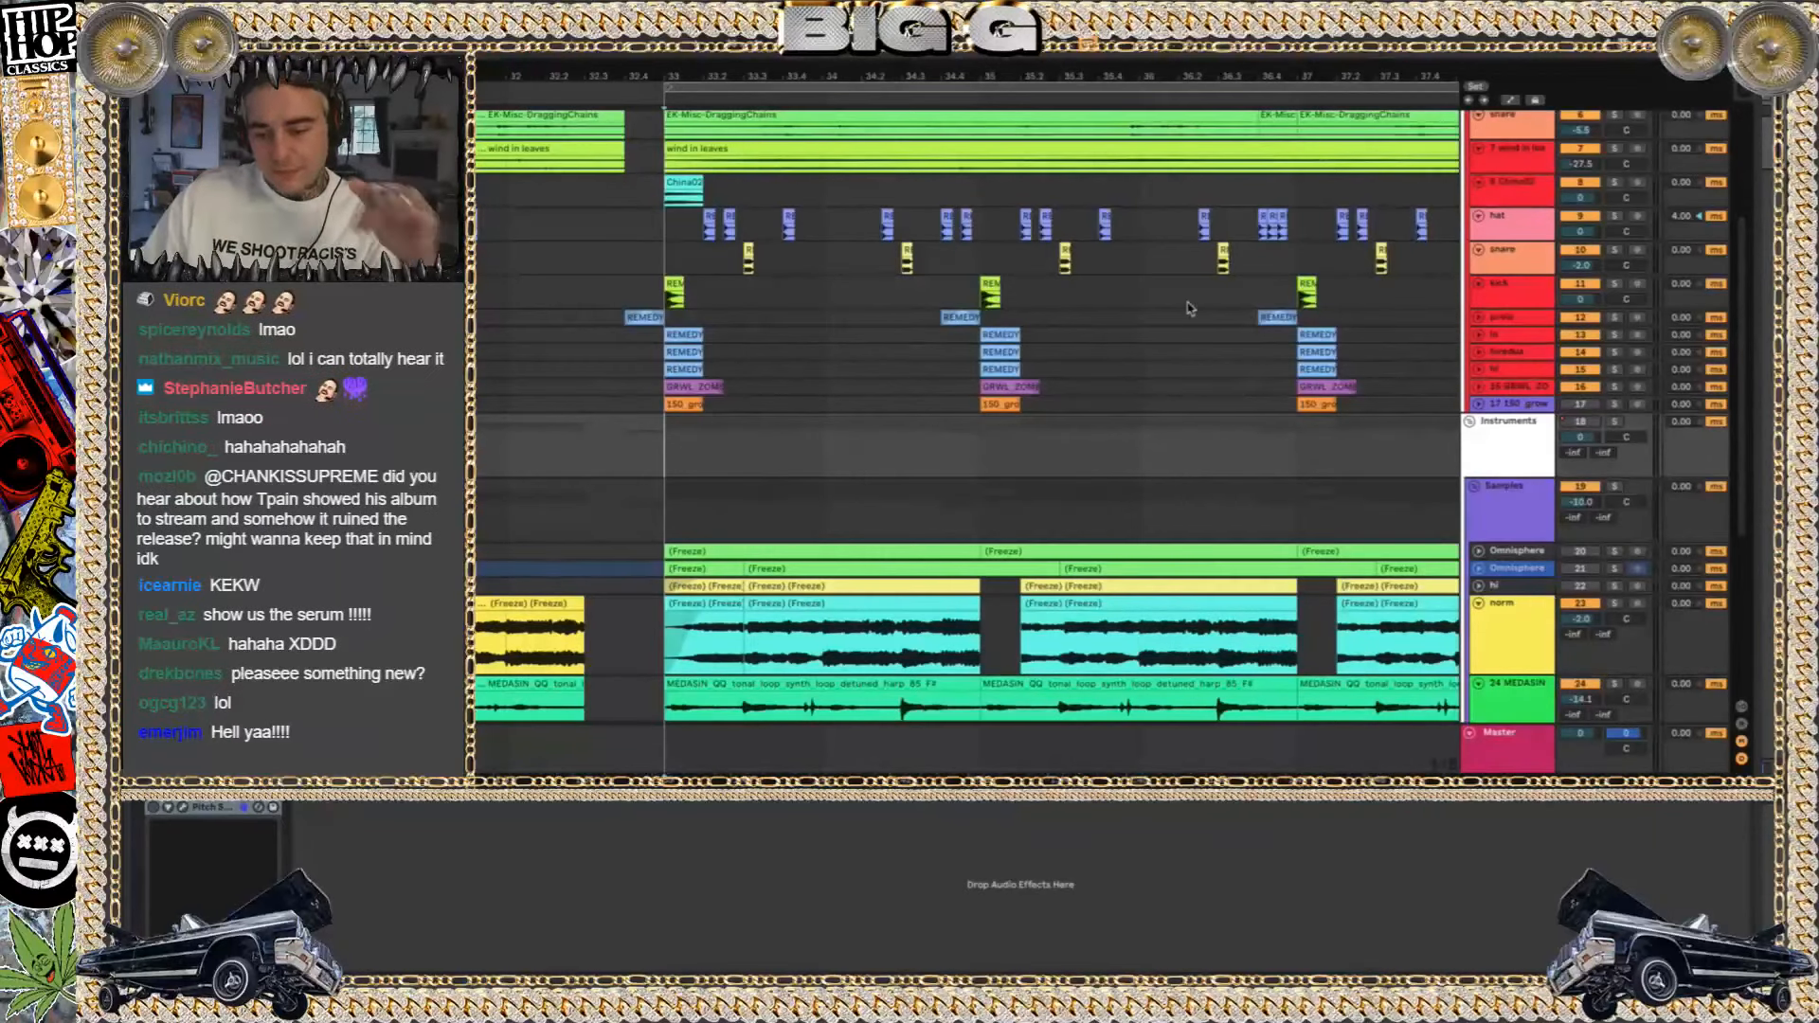
{"action": "left_click", "coordinate": [676, 235]}
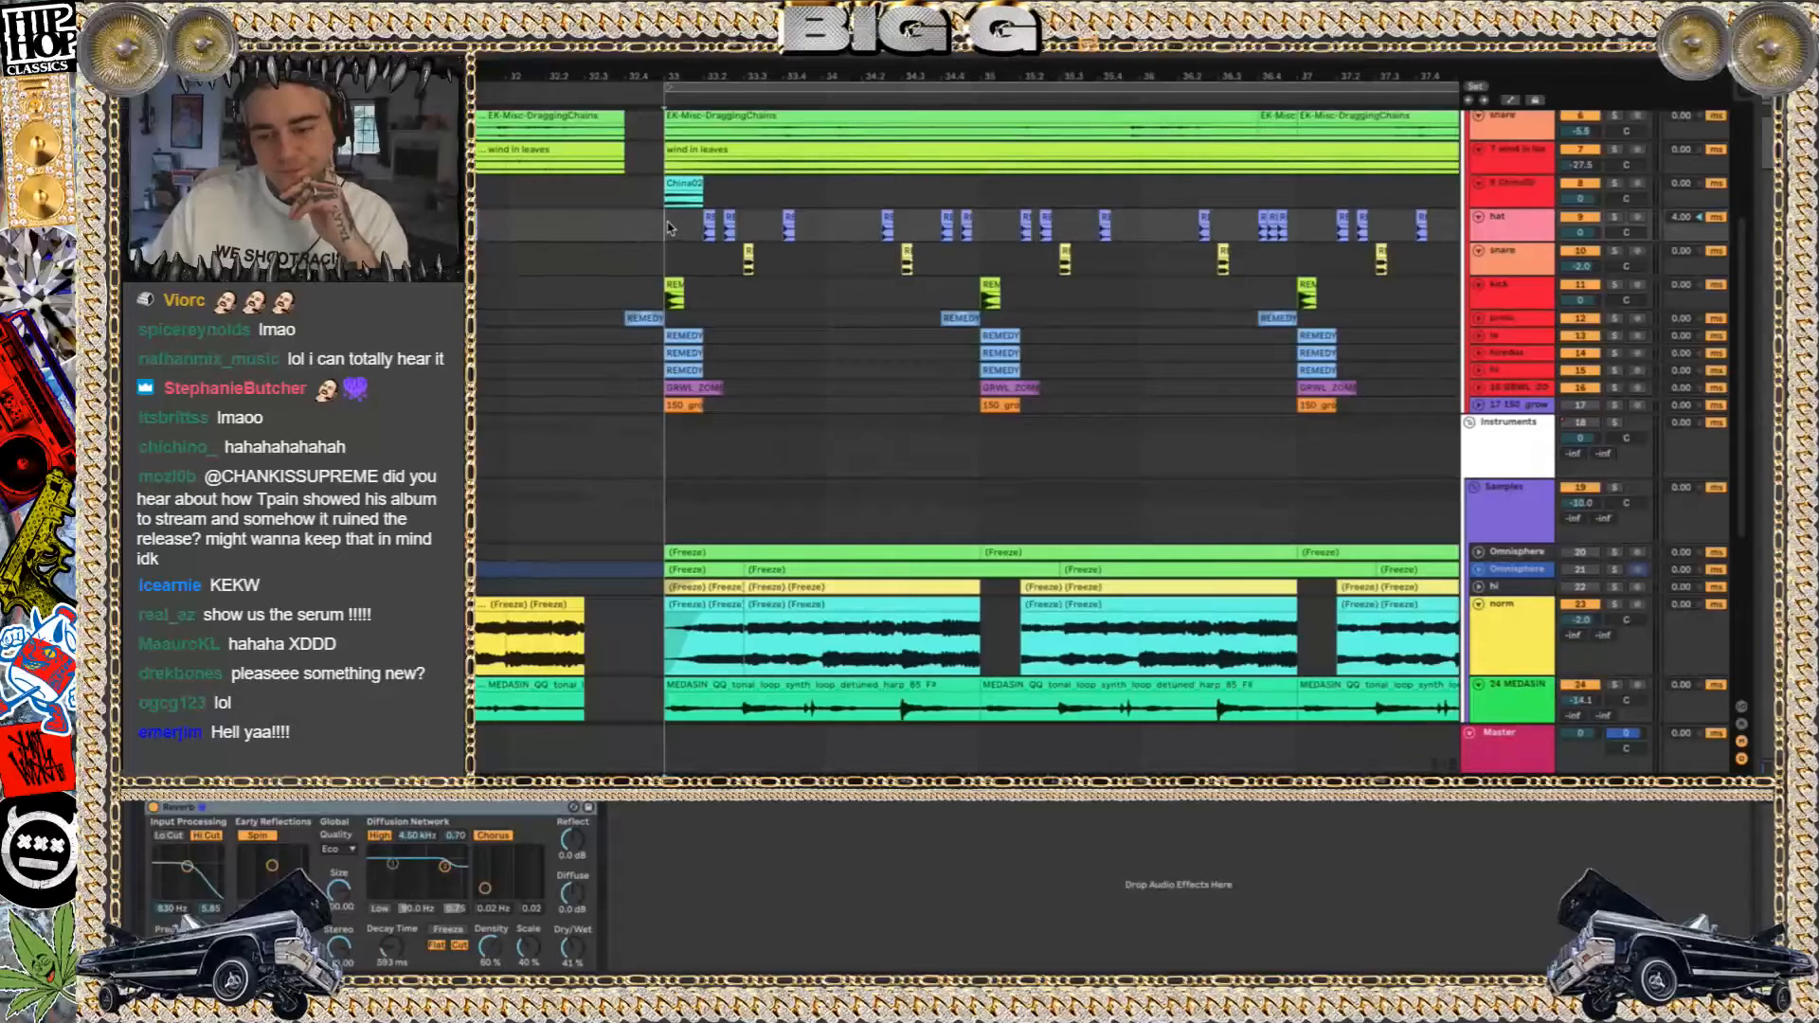
{"action": "scroll", "coordinate": [671, 230], "scroll_direction": "up", "scroll_amount": 3}
{"action": "scroll", "coordinate": [671, 228], "scroll_direction": "down", "scroll_amount": 2}
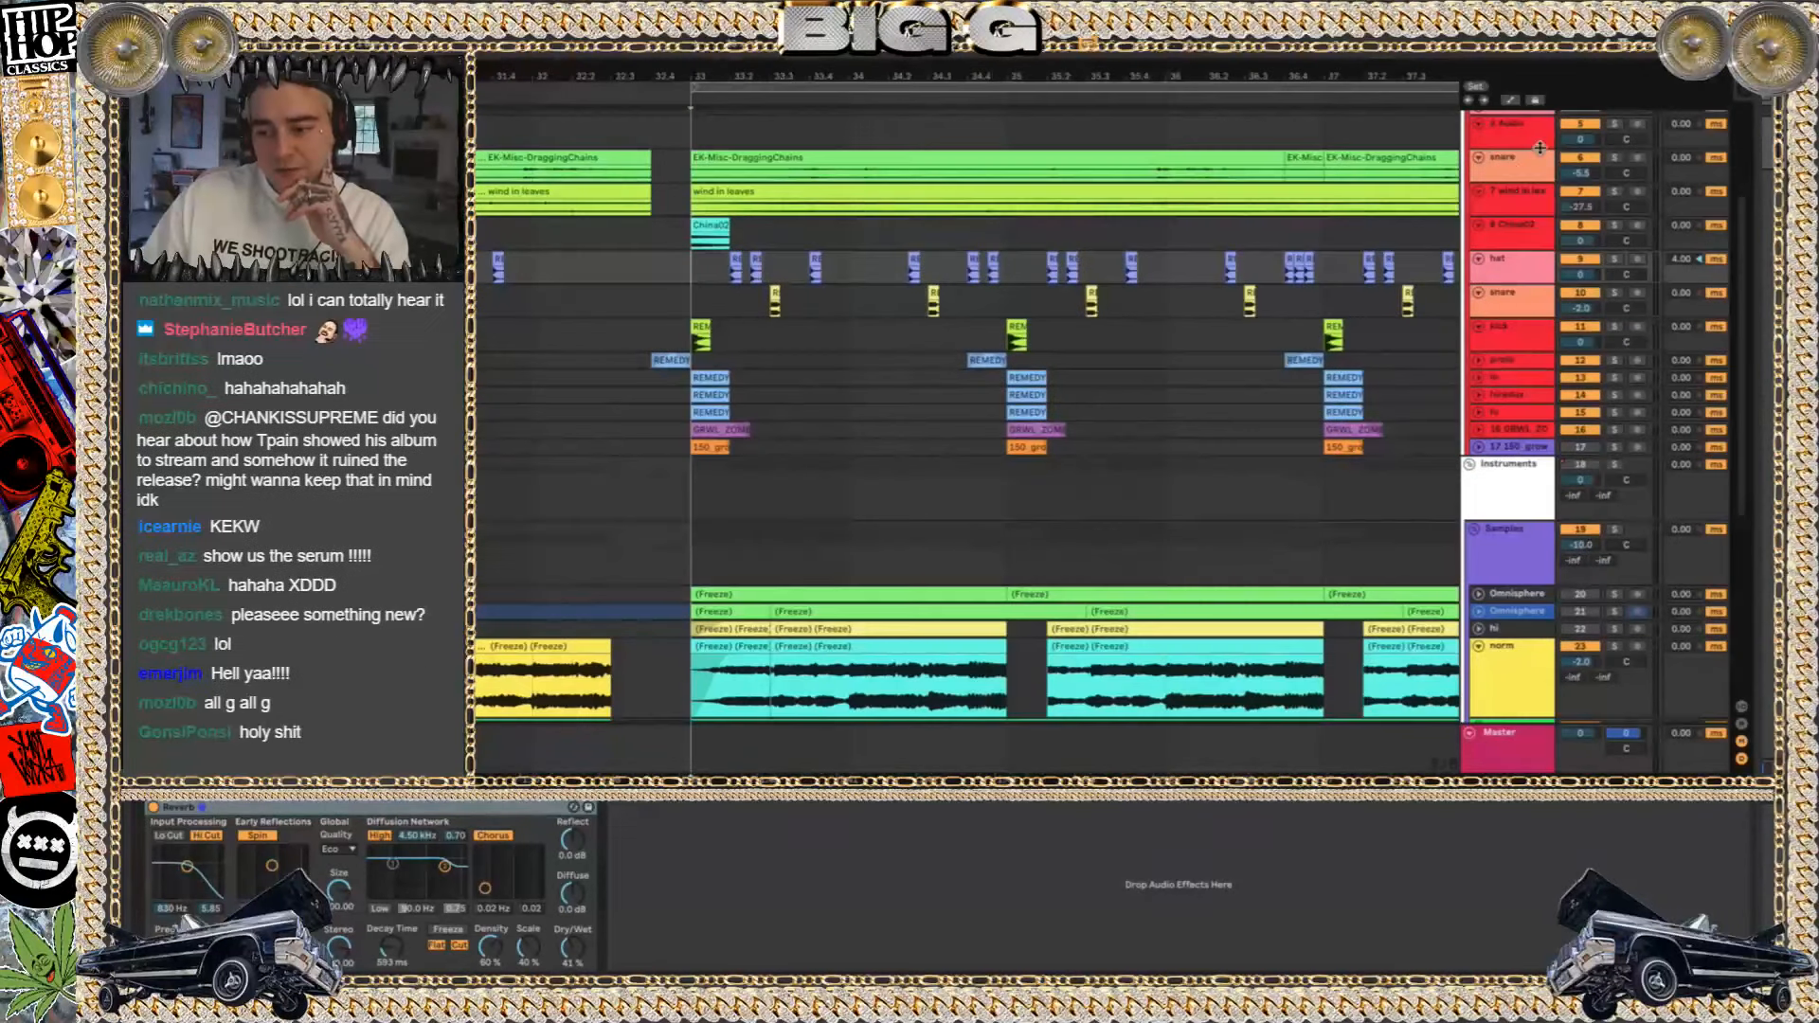
{"action": "scroll", "coordinate": [1204, 291], "scroll_direction": "up", "scroll_amount": 5}
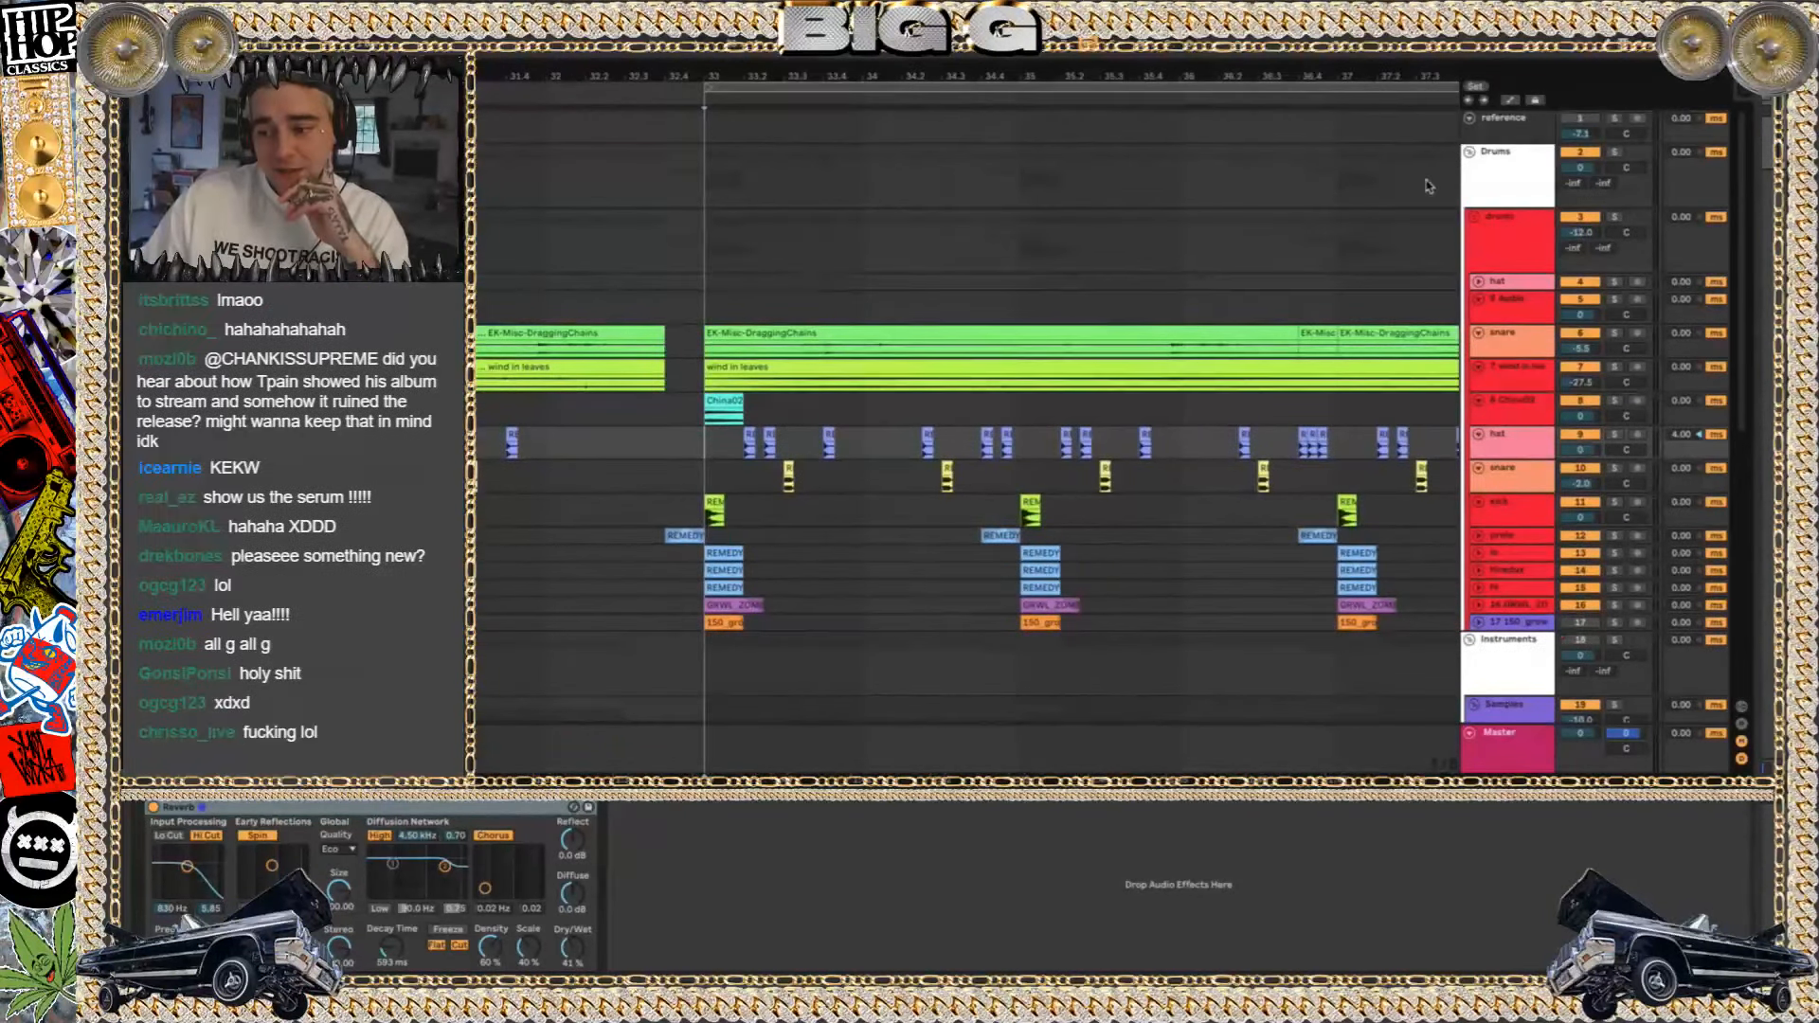
{"action": "scroll", "coordinate": [1484, 251], "scroll_direction": "down", "scroll_amount": 1}
{"action": "key", "text": "space"}
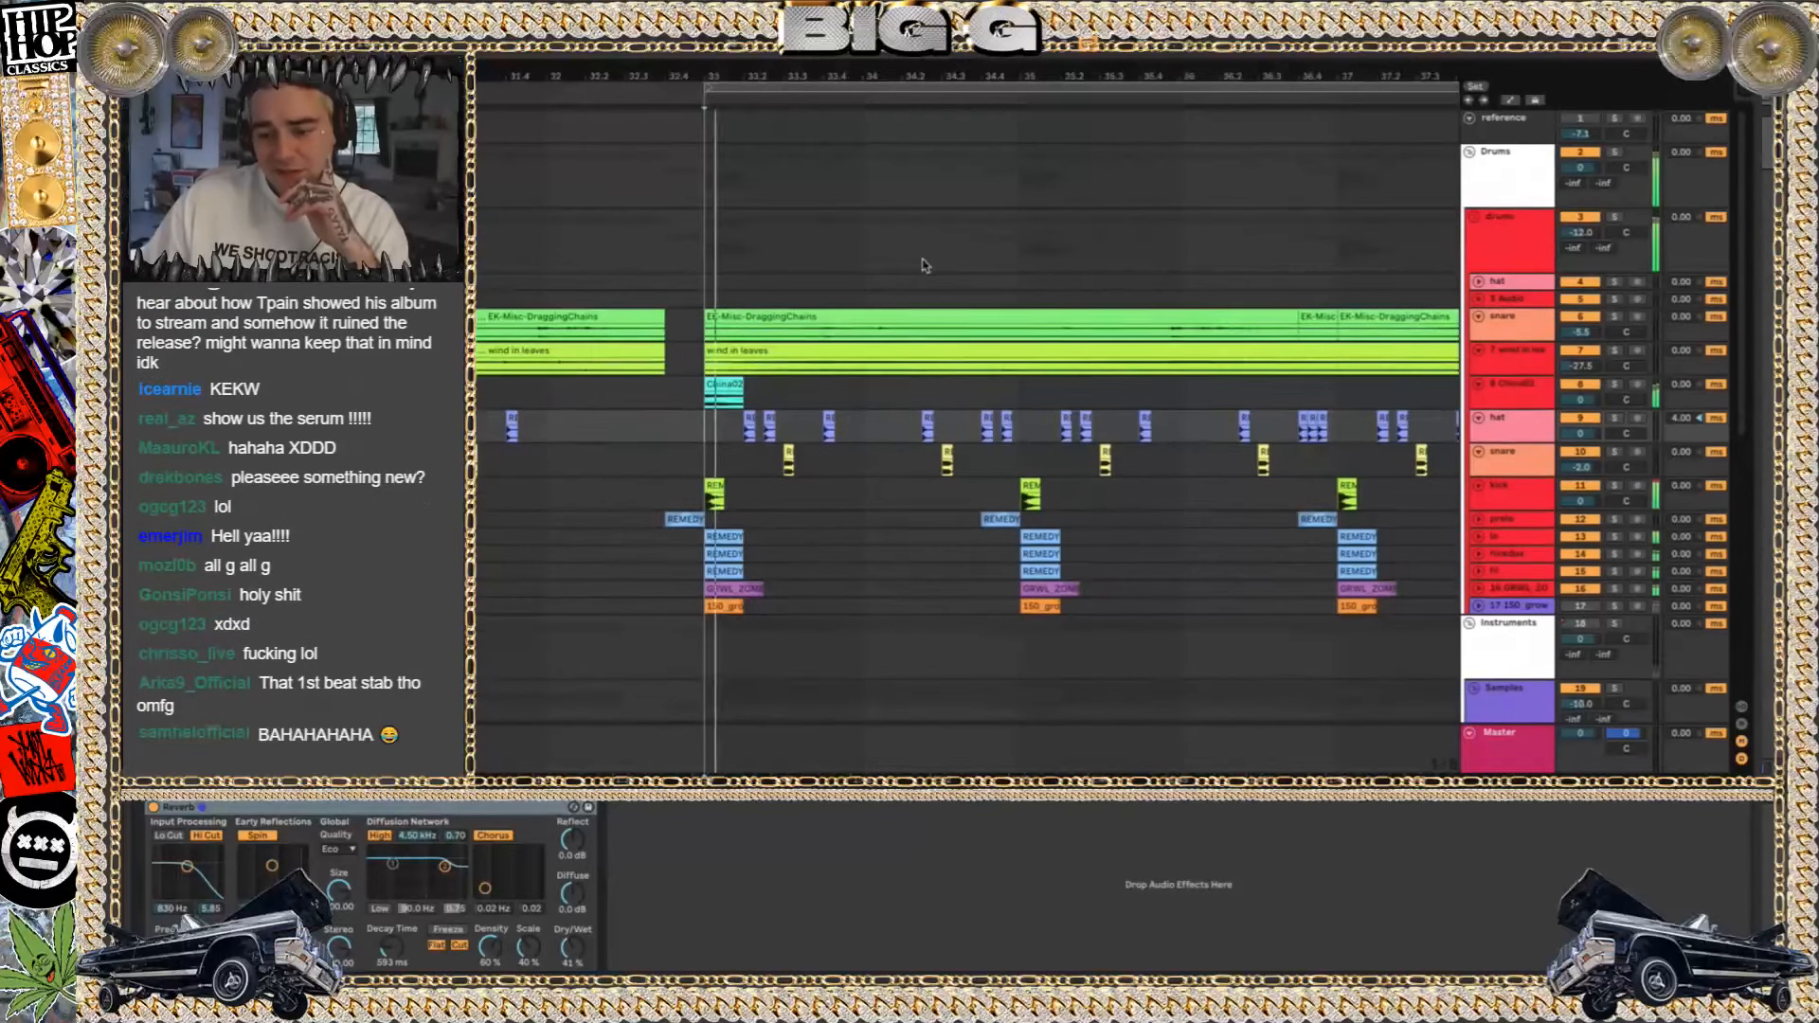
Audition the EK-Misc-DraggingChains track and the wind in leaves track in solo, and restore the full mix
{"action": "left_click", "coordinate": [1616, 317]}
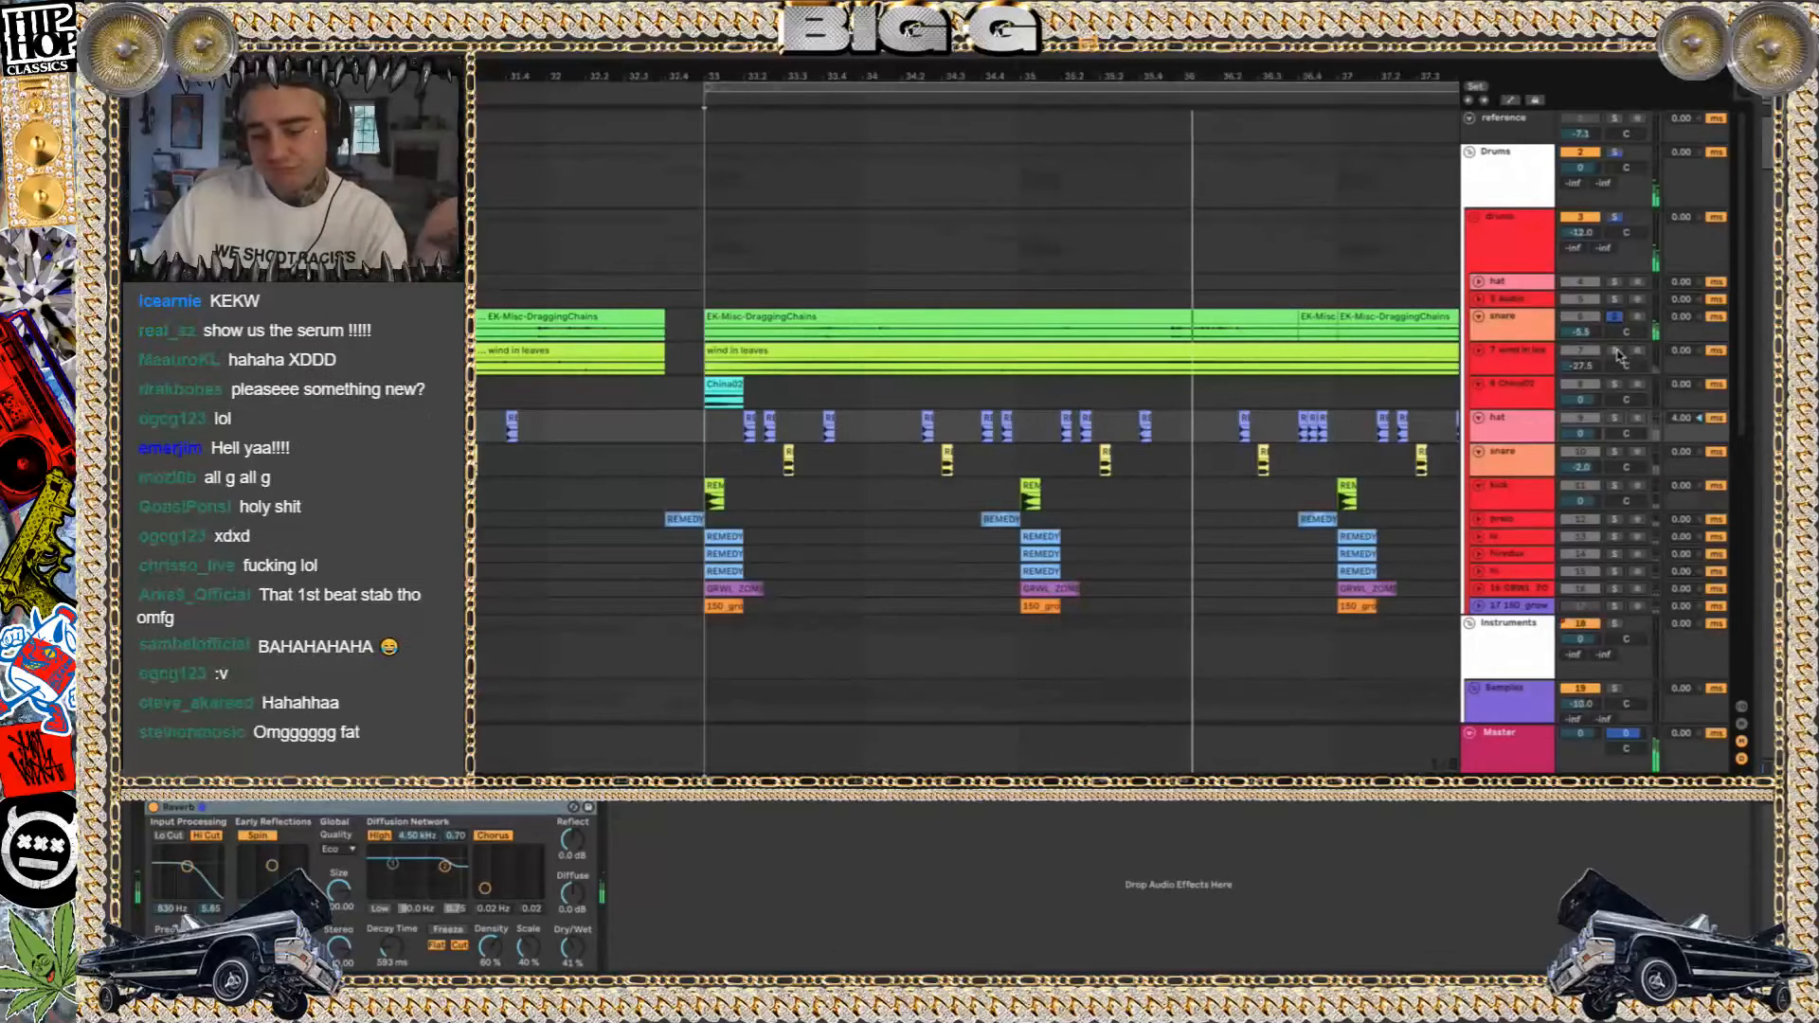
{"action": "left_click", "coordinate": [1522, 320]}
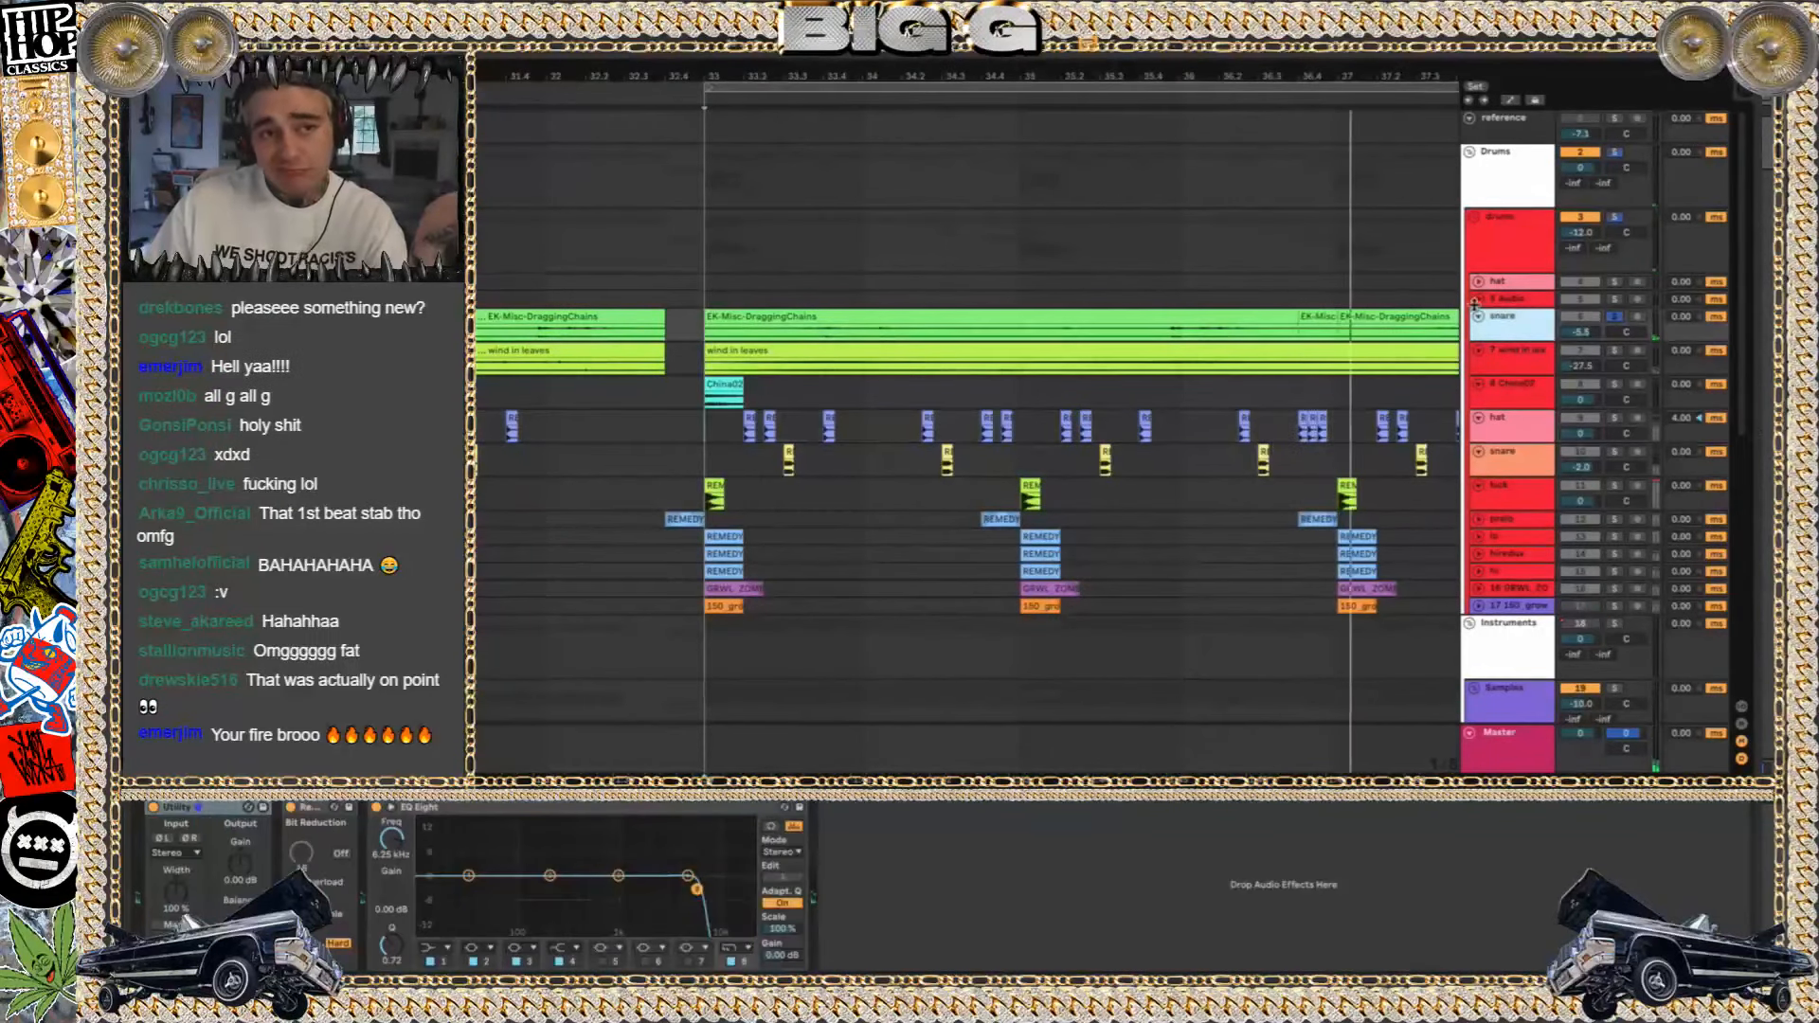
{"action": "left_click", "coordinate": [1615, 350]}
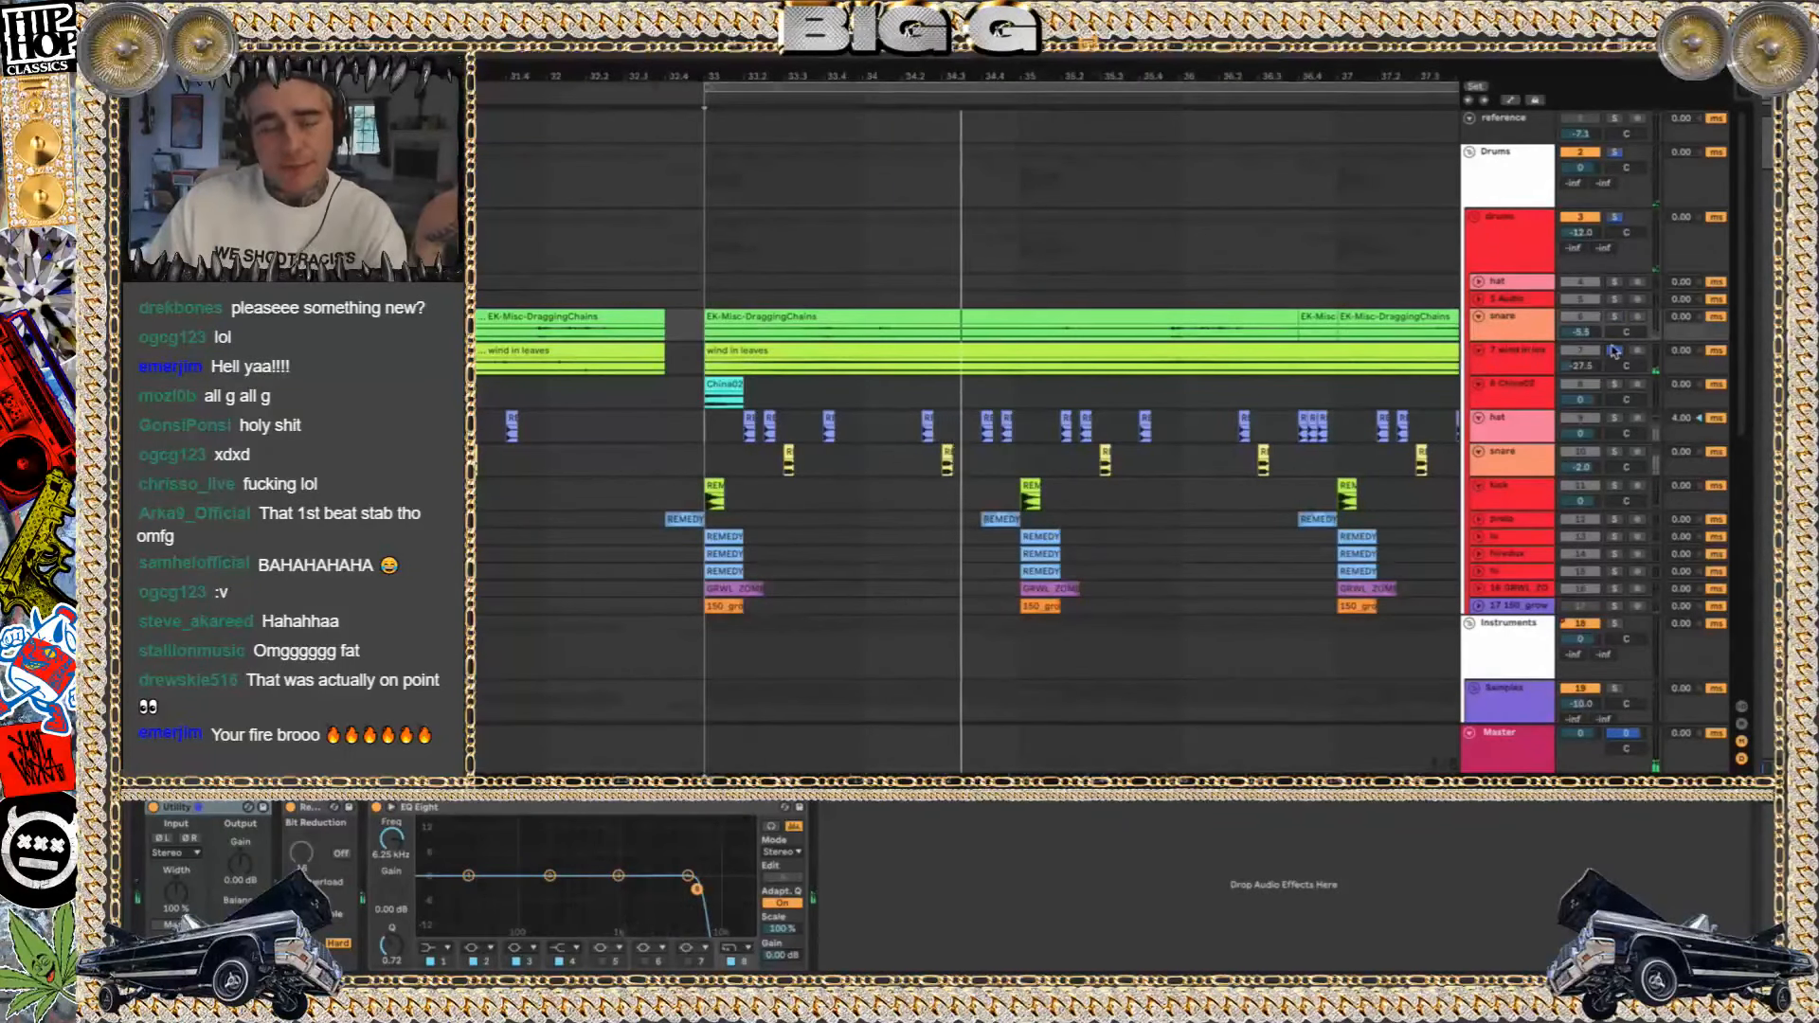
{"action": "left_click", "coordinate": [1614, 351]}
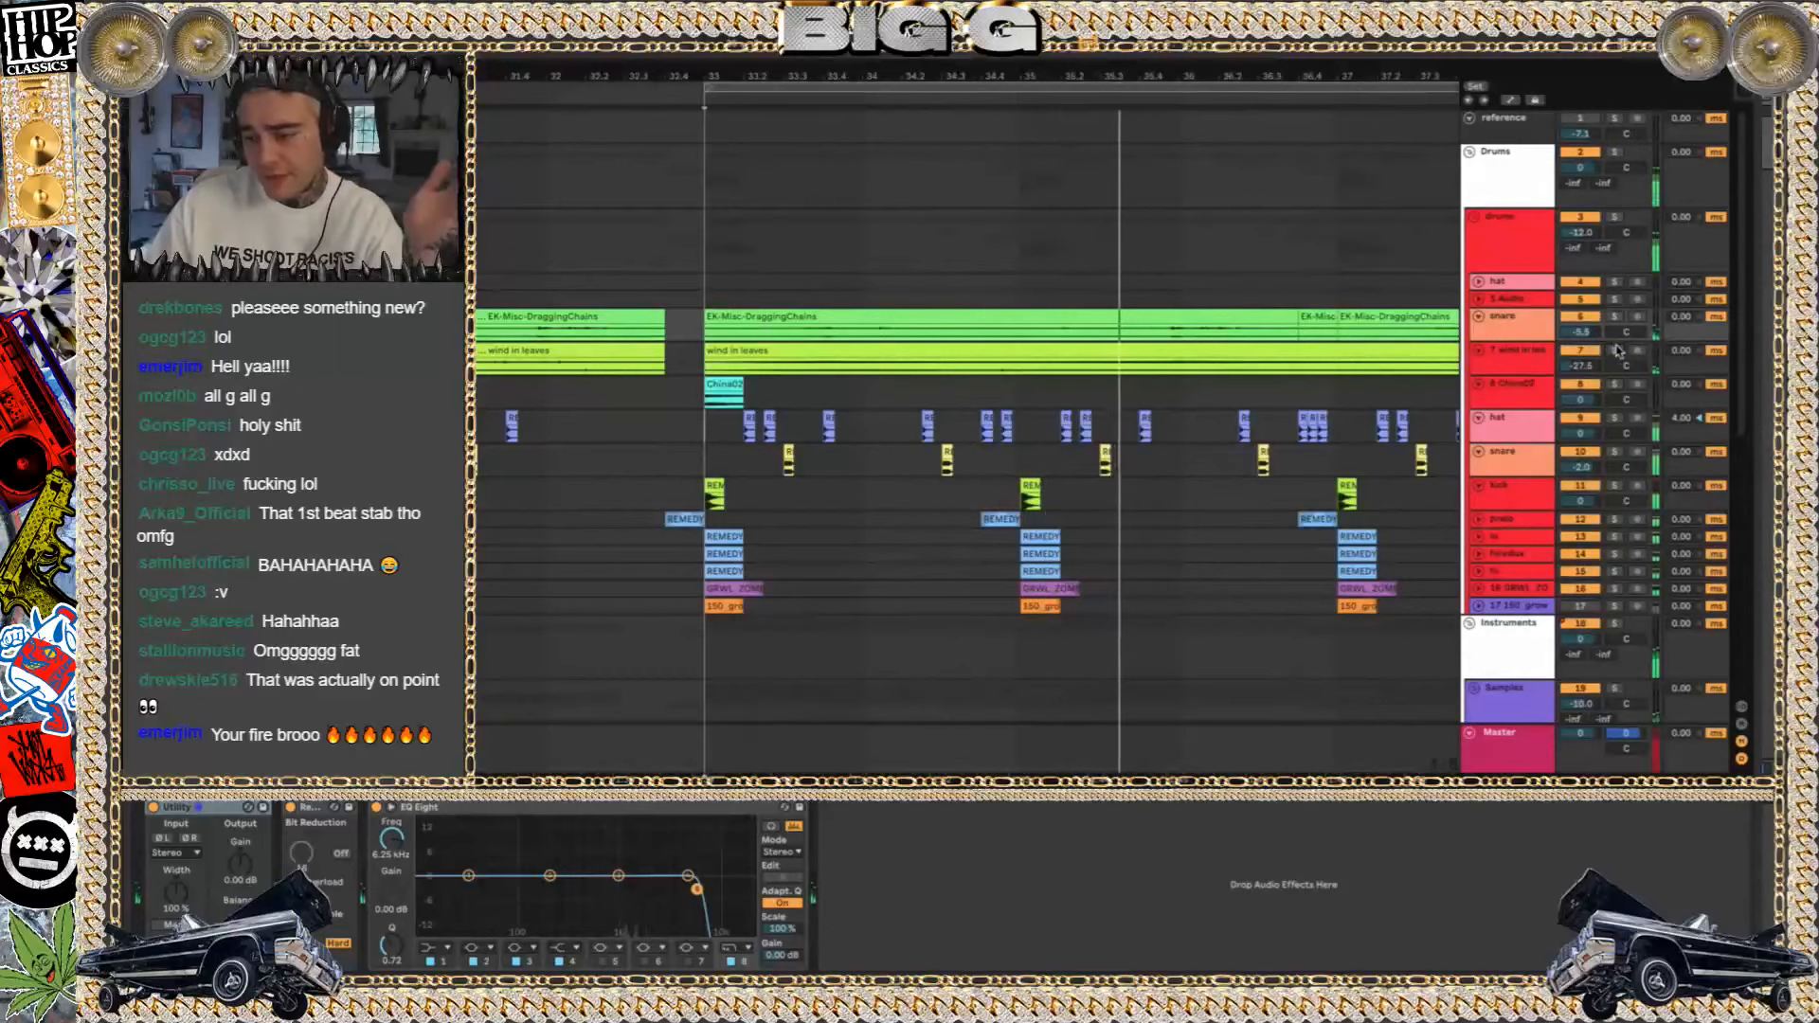
Audition the China02 track and the kick track in solo at bar 33, and restore the full mix
{"action": "left_click", "coordinate": [1620, 381]}
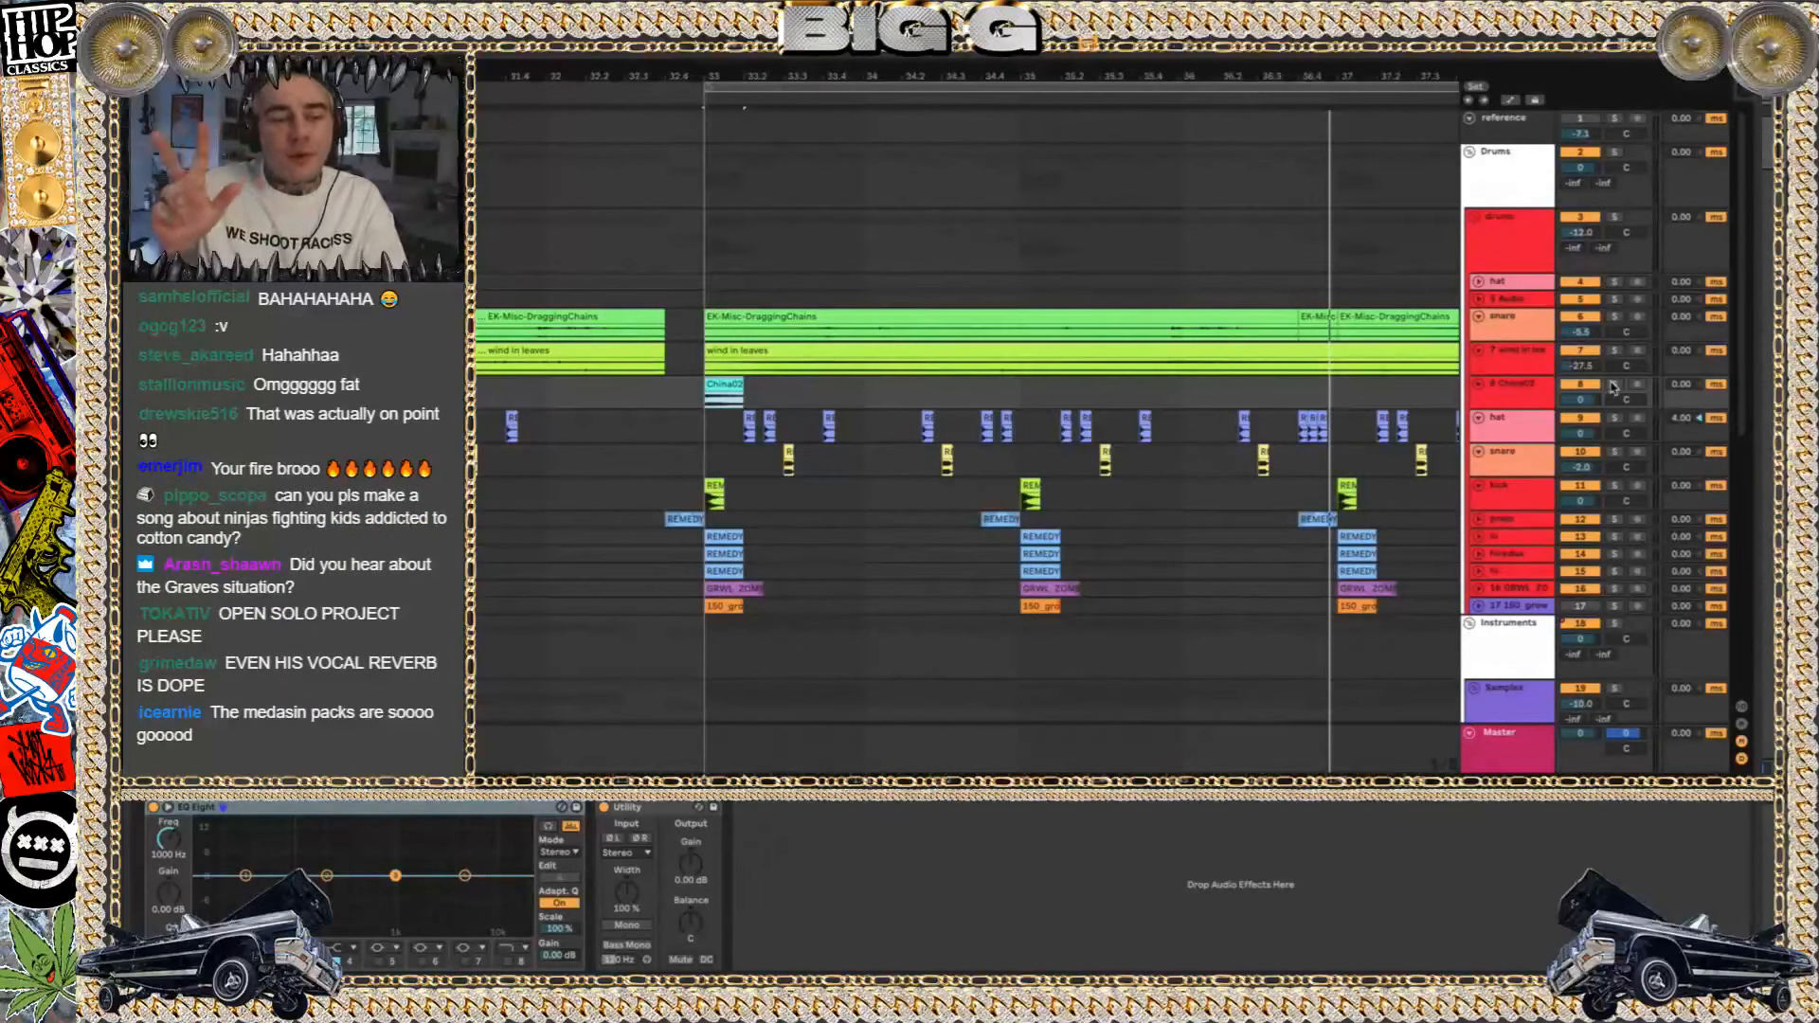
{"action": "key", "text": "space"}
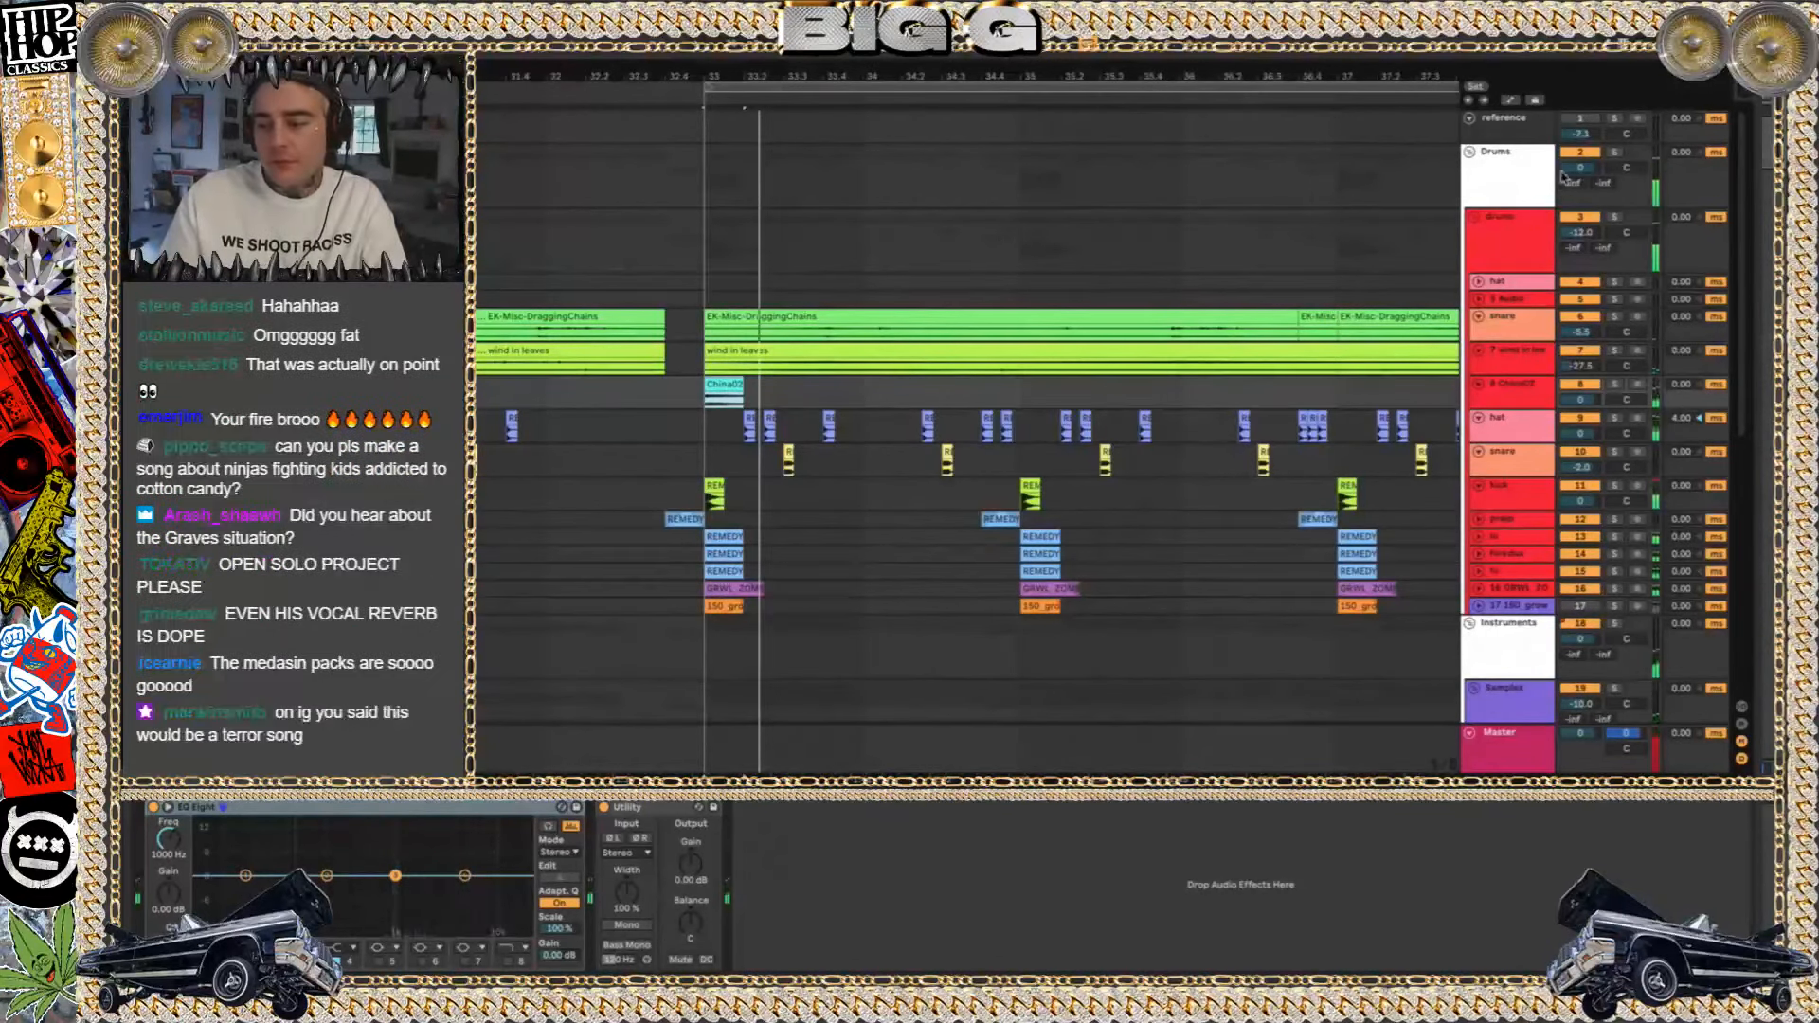
{"action": "left_click", "coordinate": [1614, 386]}
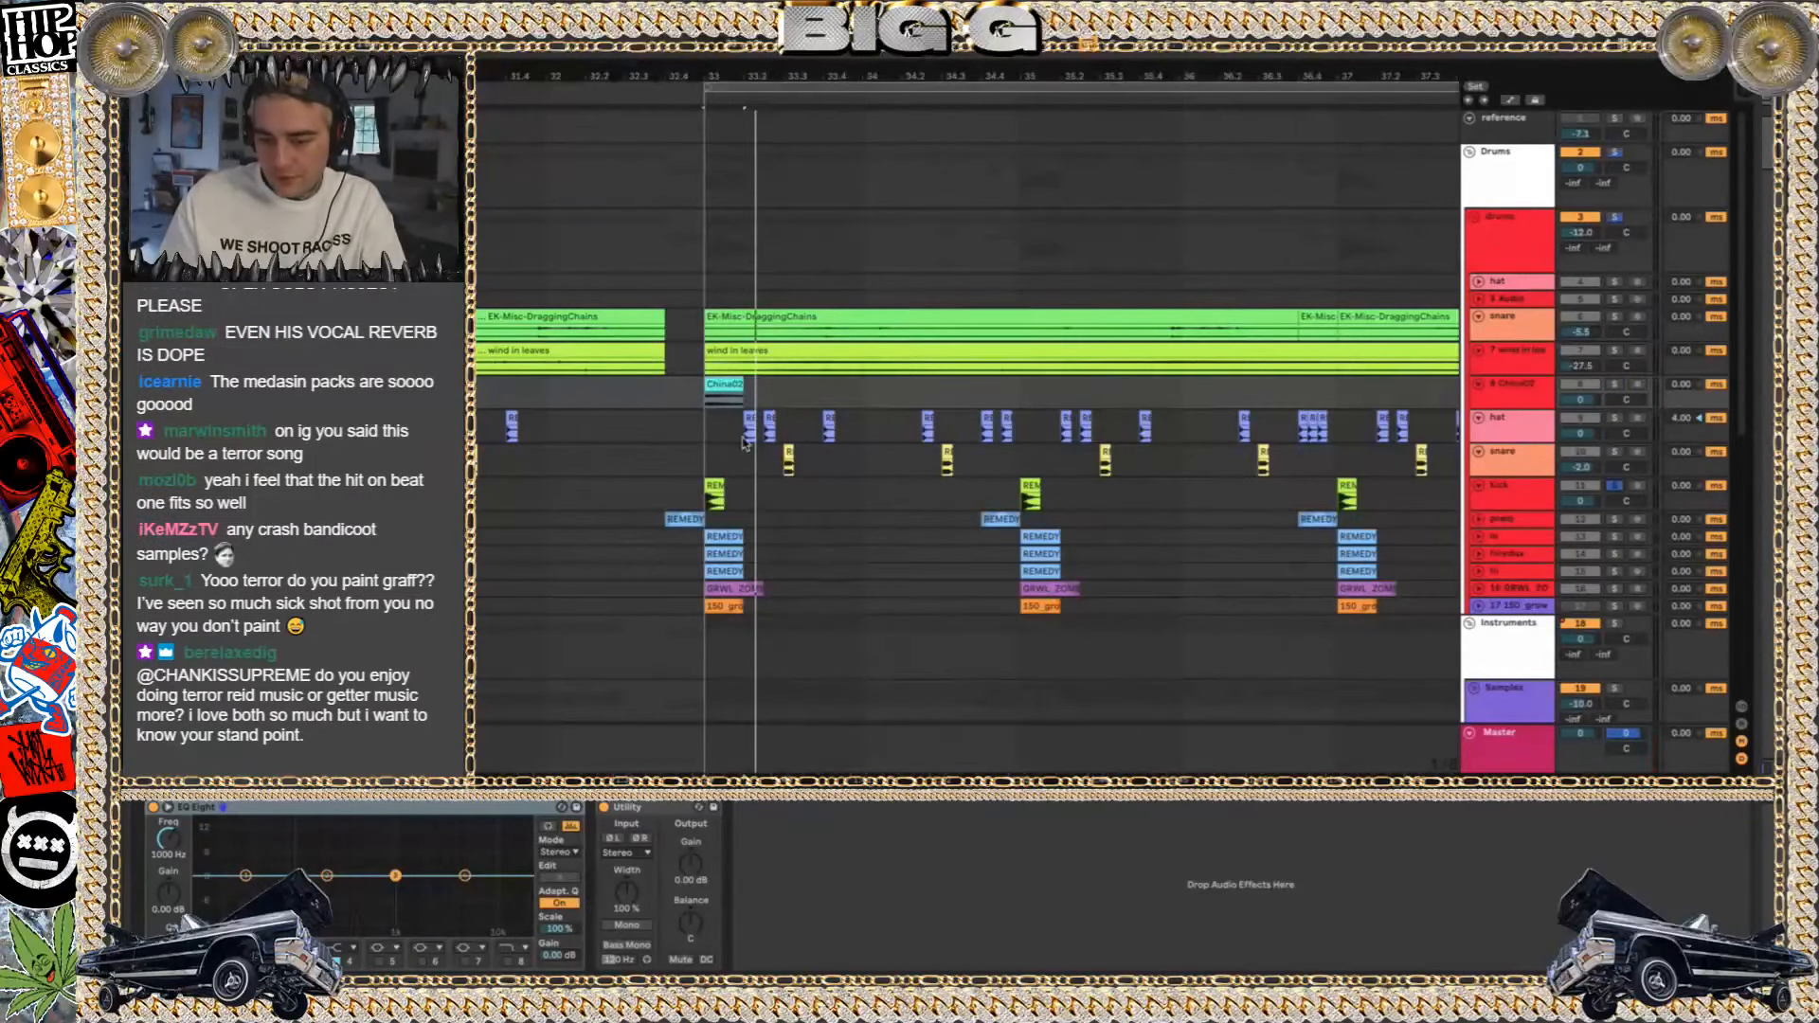
{"action": "key", "text": "space"}
{"action": "left_click", "coordinate": [1616, 486]}
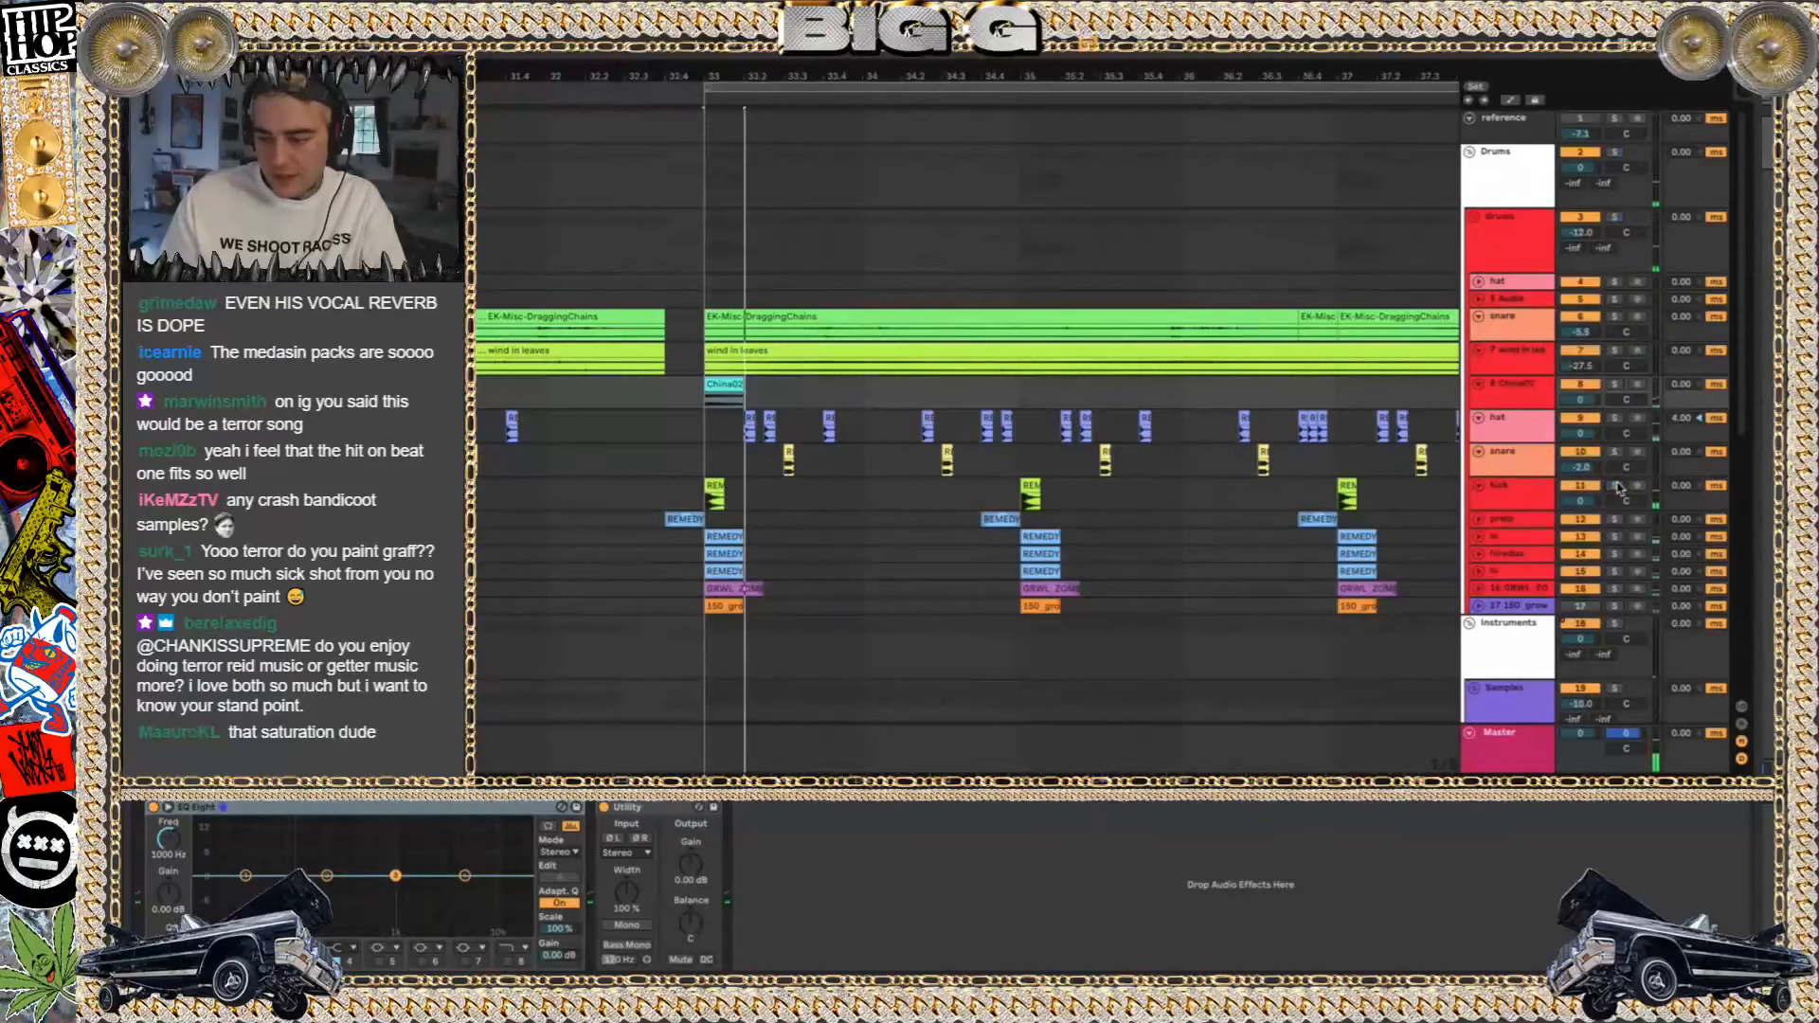
Solo track 12 and play its REMEDY 808_S clips that lead into bars 33 and 35
{"action": "left_click", "coordinate": [1511, 520]}
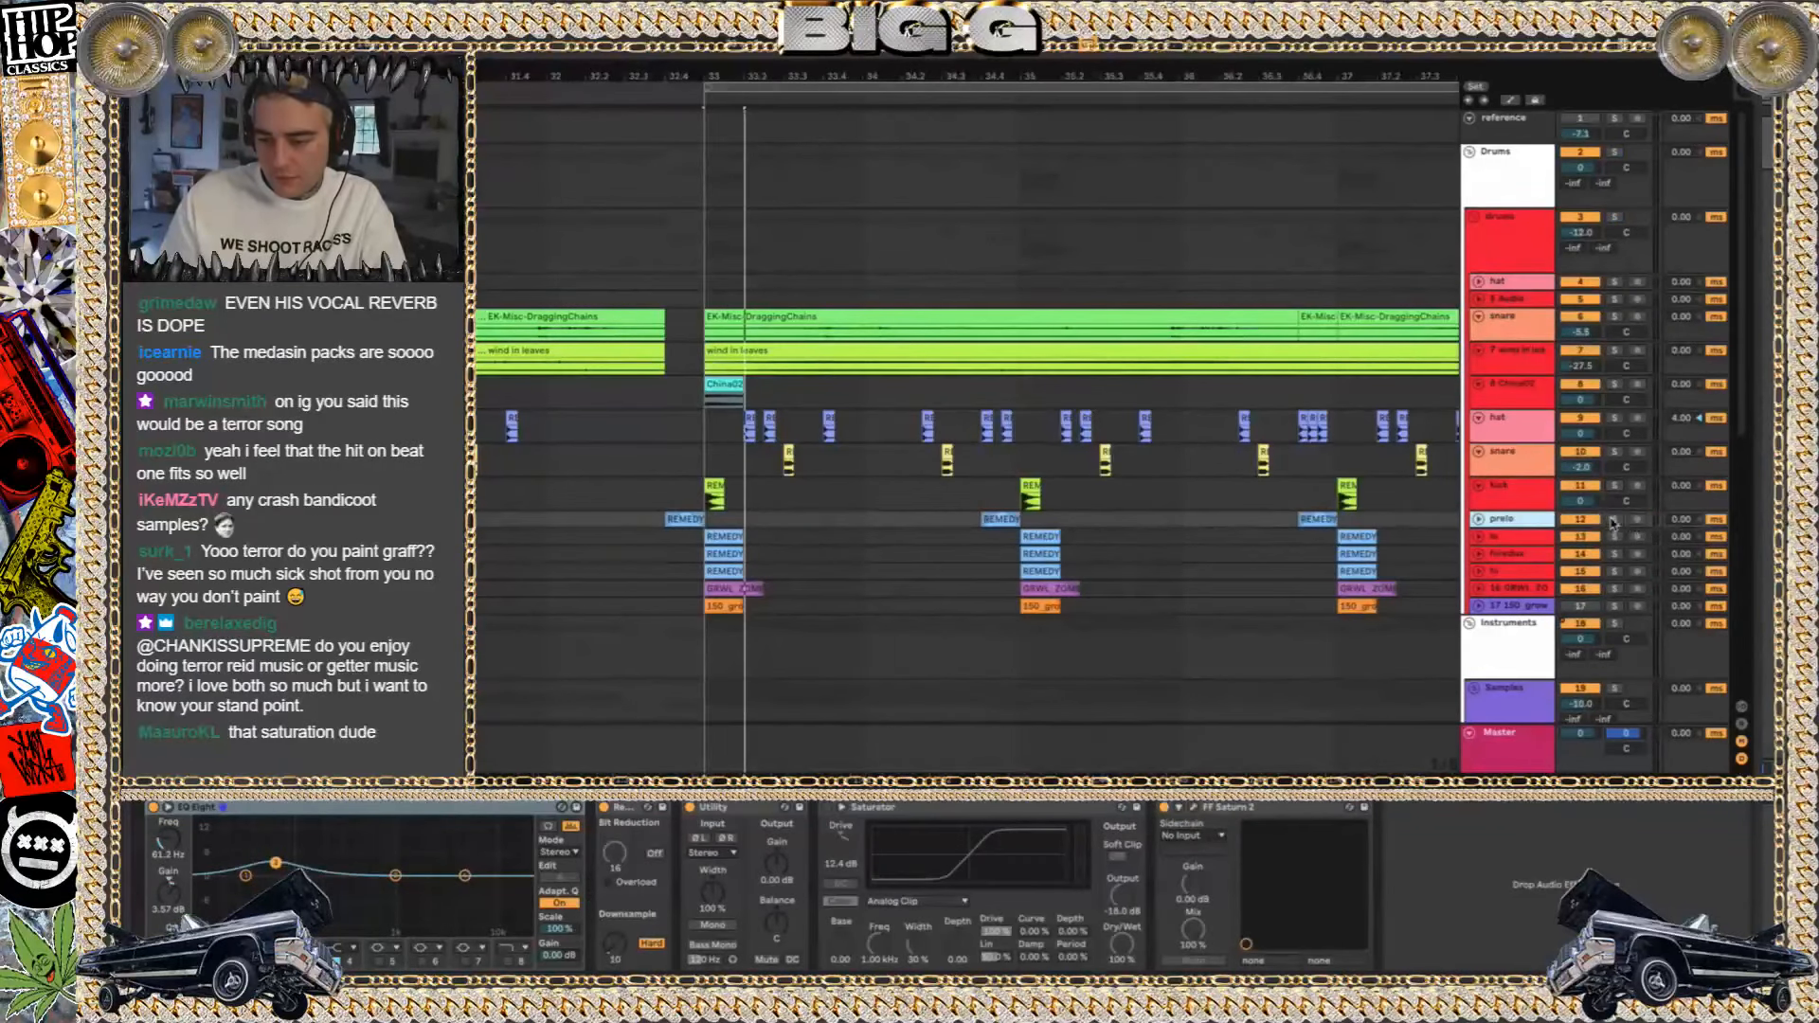
{"action": "left_click", "coordinate": [1613, 519]}
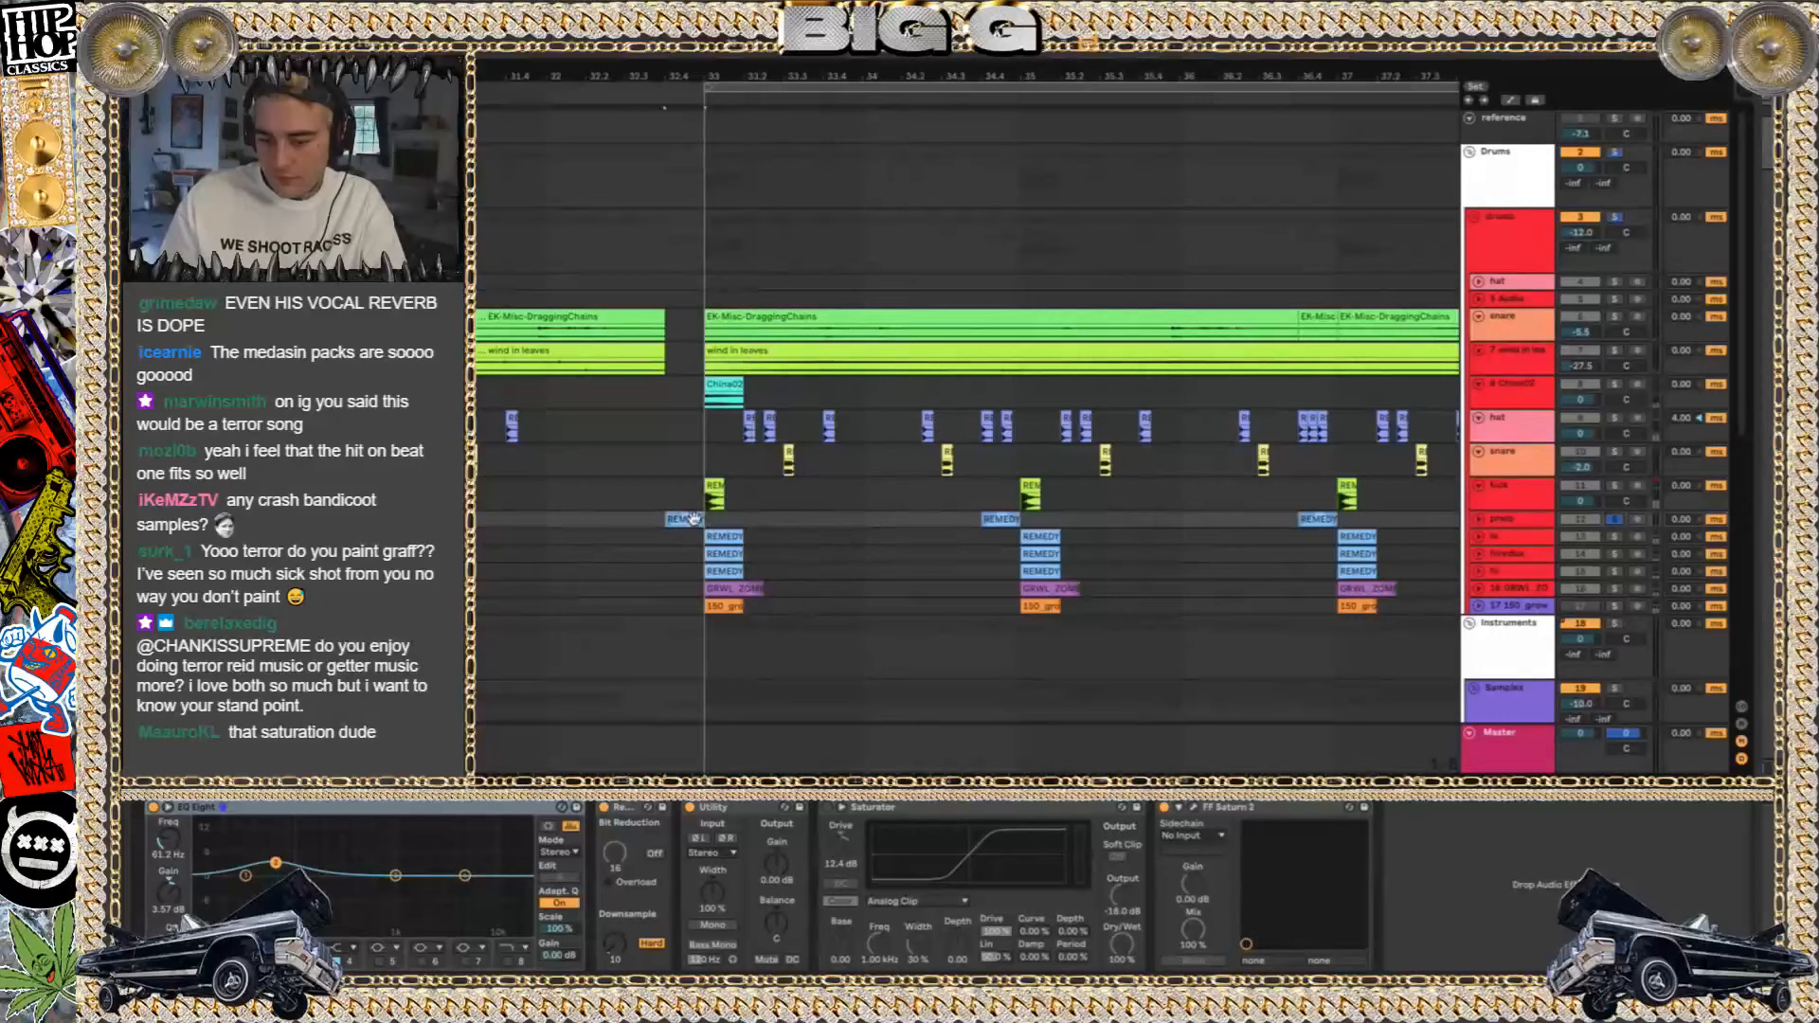
{"action": "key", "text": "space"}
{"action": "key", "text": "space"}
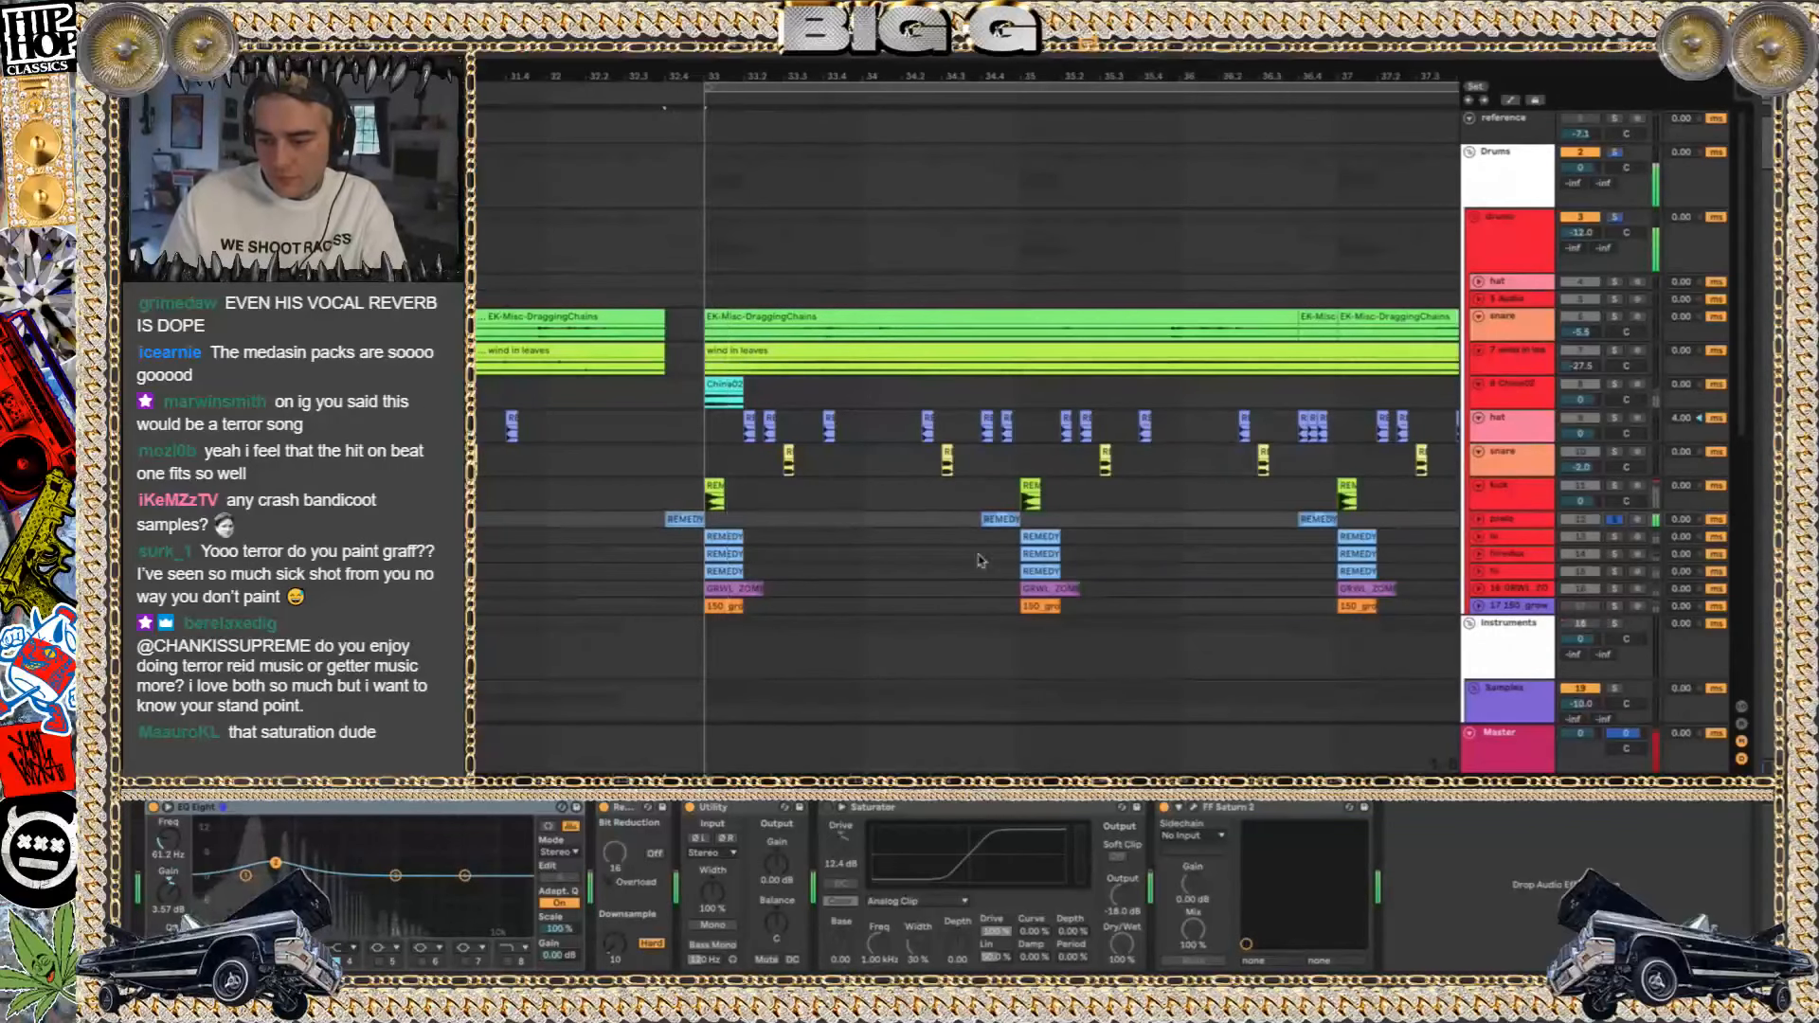
{"action": "key", "text": "space"}
{"action": "left_click", "coordinate": [999, 518]}
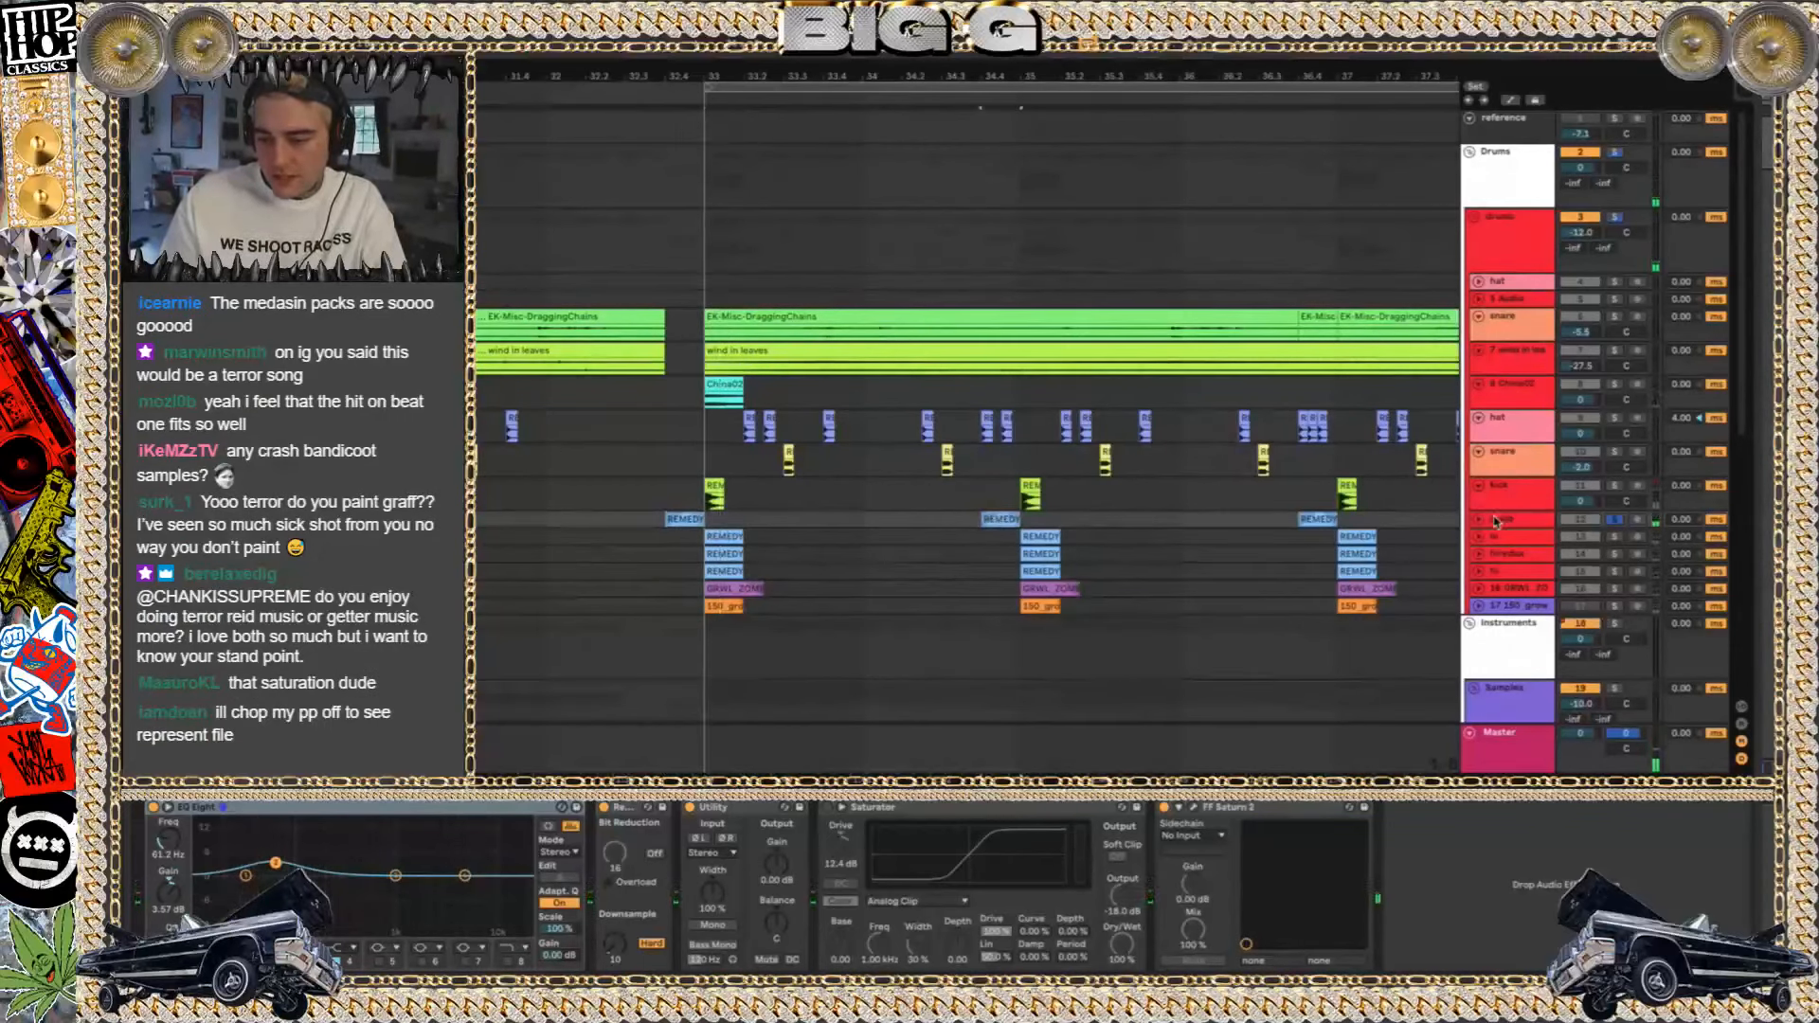
Unfold track 12 to examine its clip and FF Saturn 2 effect during playback, and fold the track again
{"action": "left_click", "coordinate": [1480, 520]}
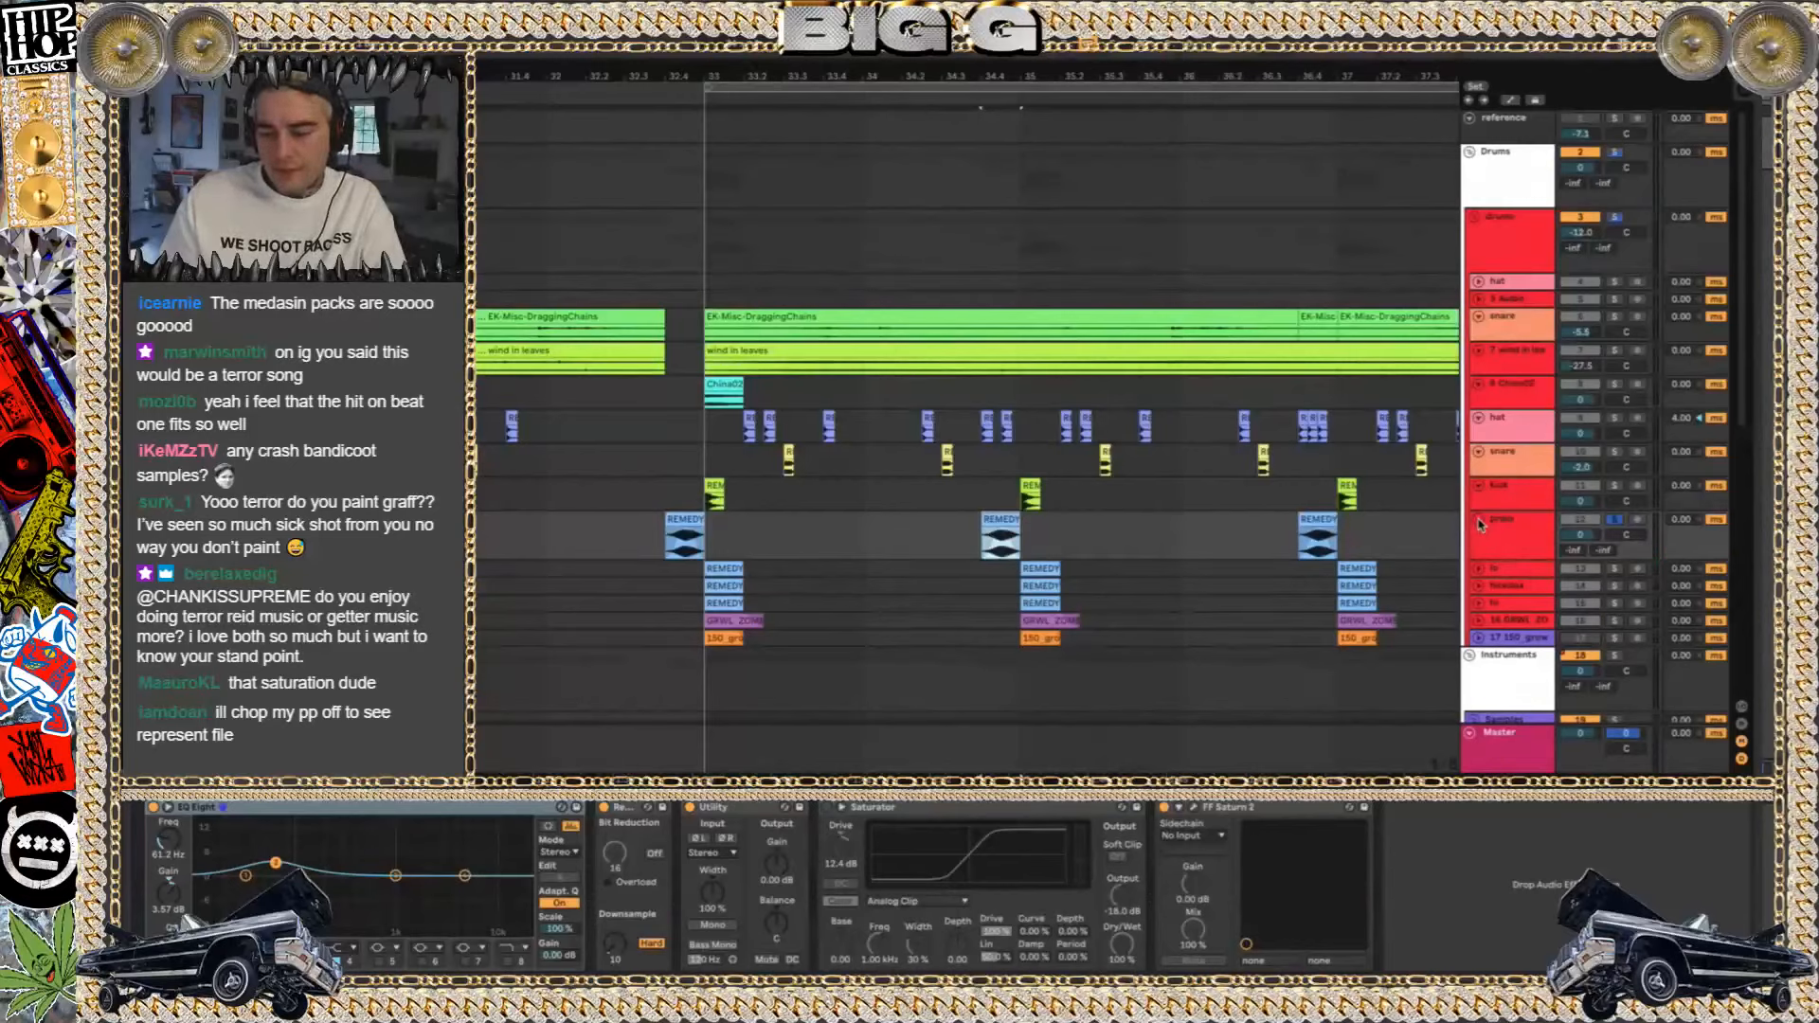
{"action": "key", "text": "space"}
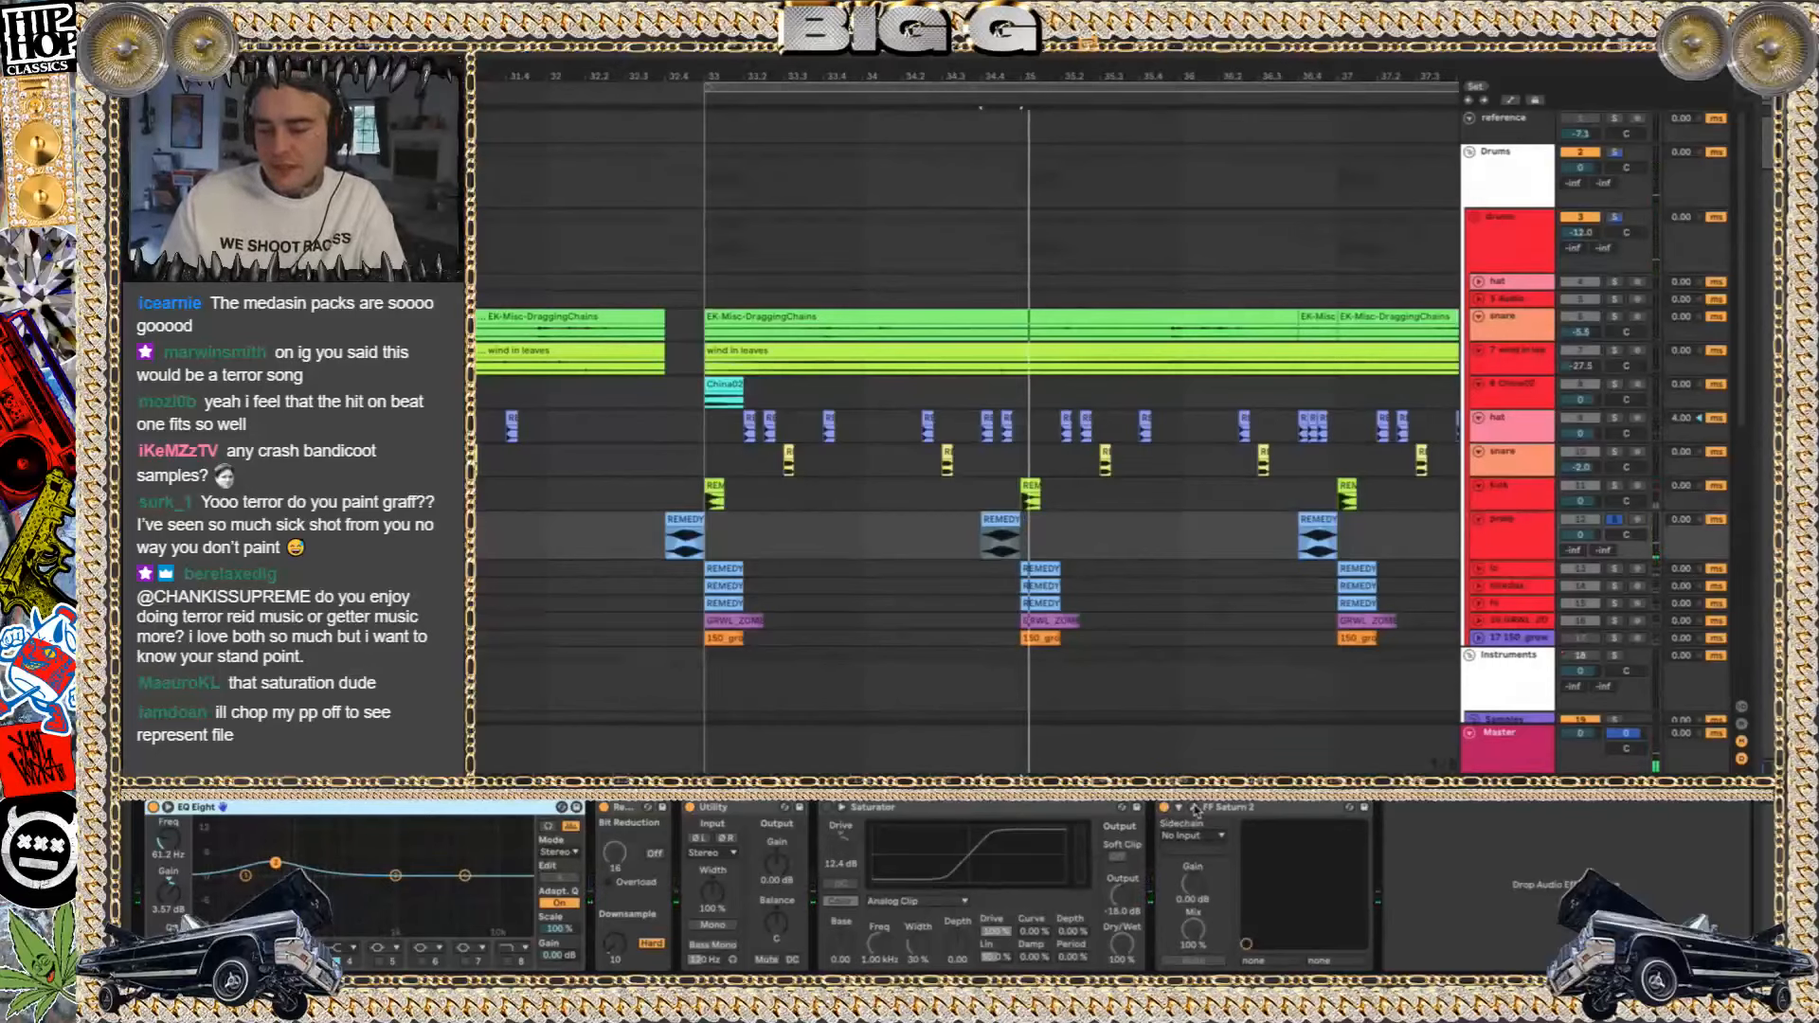
{"action": "left_click", "coordinate": [1196, 808]}
{"action": "left_click", "coordinate": [1195, 807]}
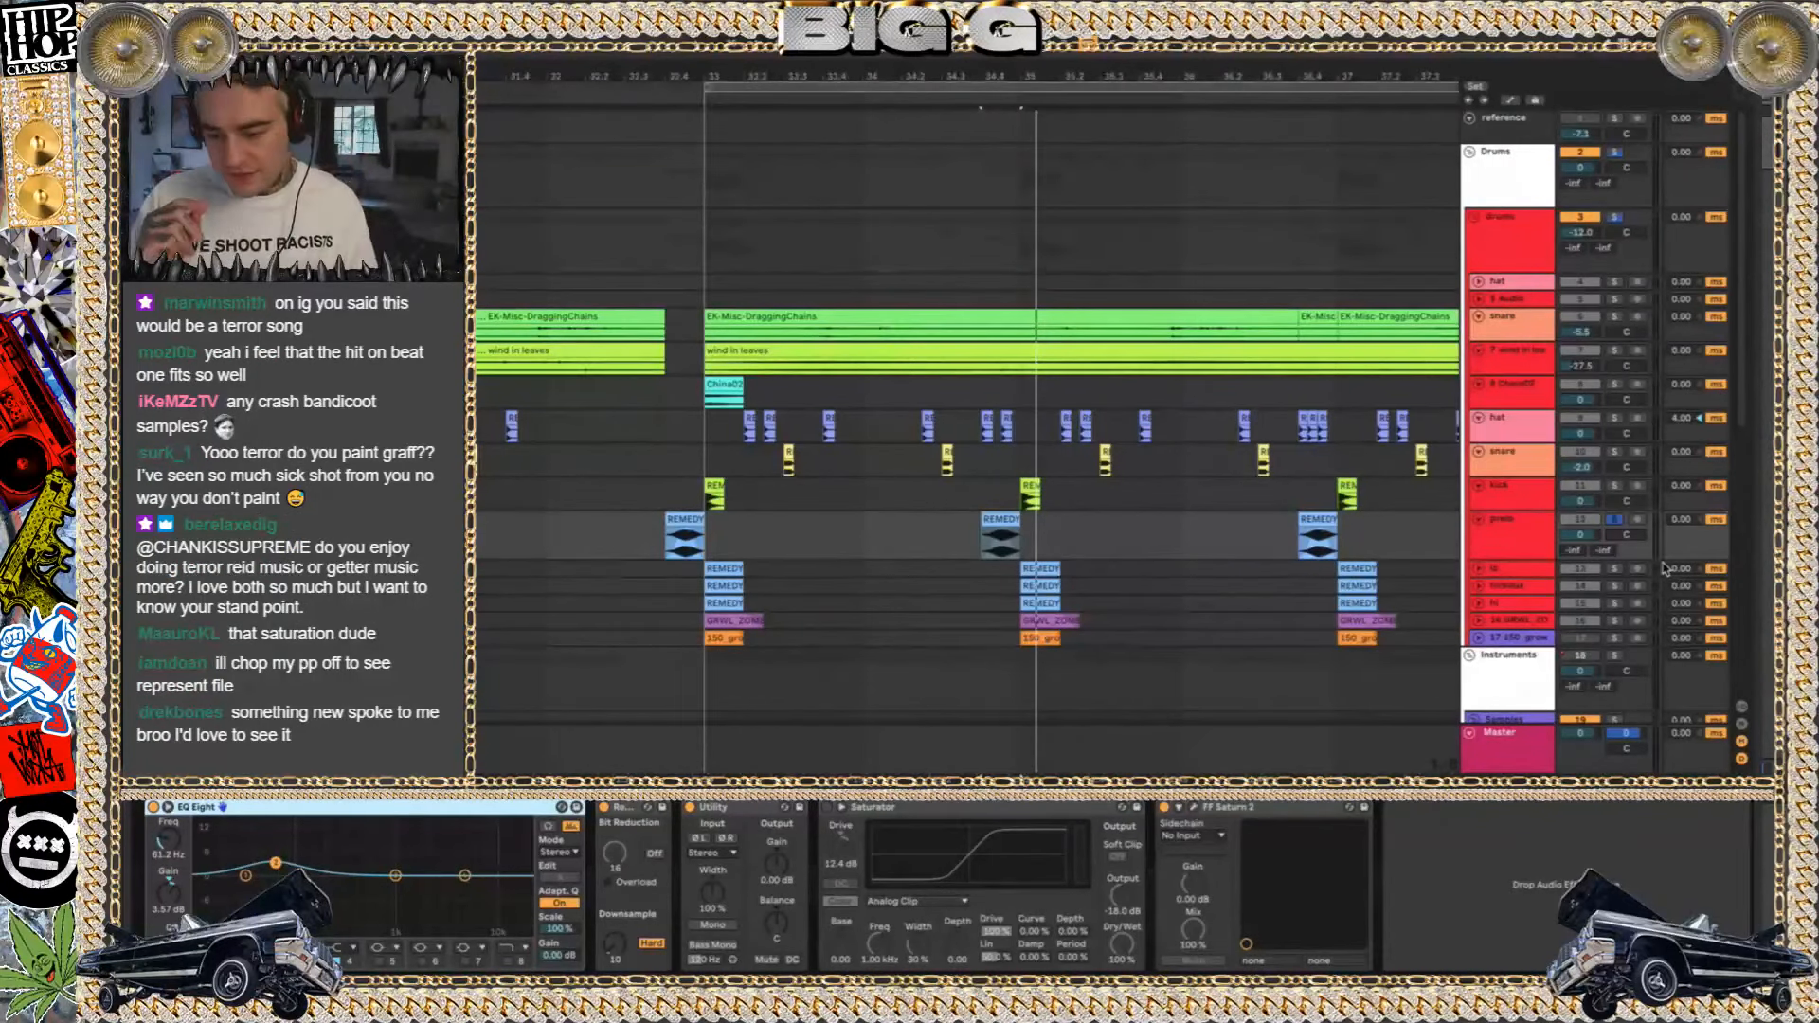
{"action": "key", "text": "space"}
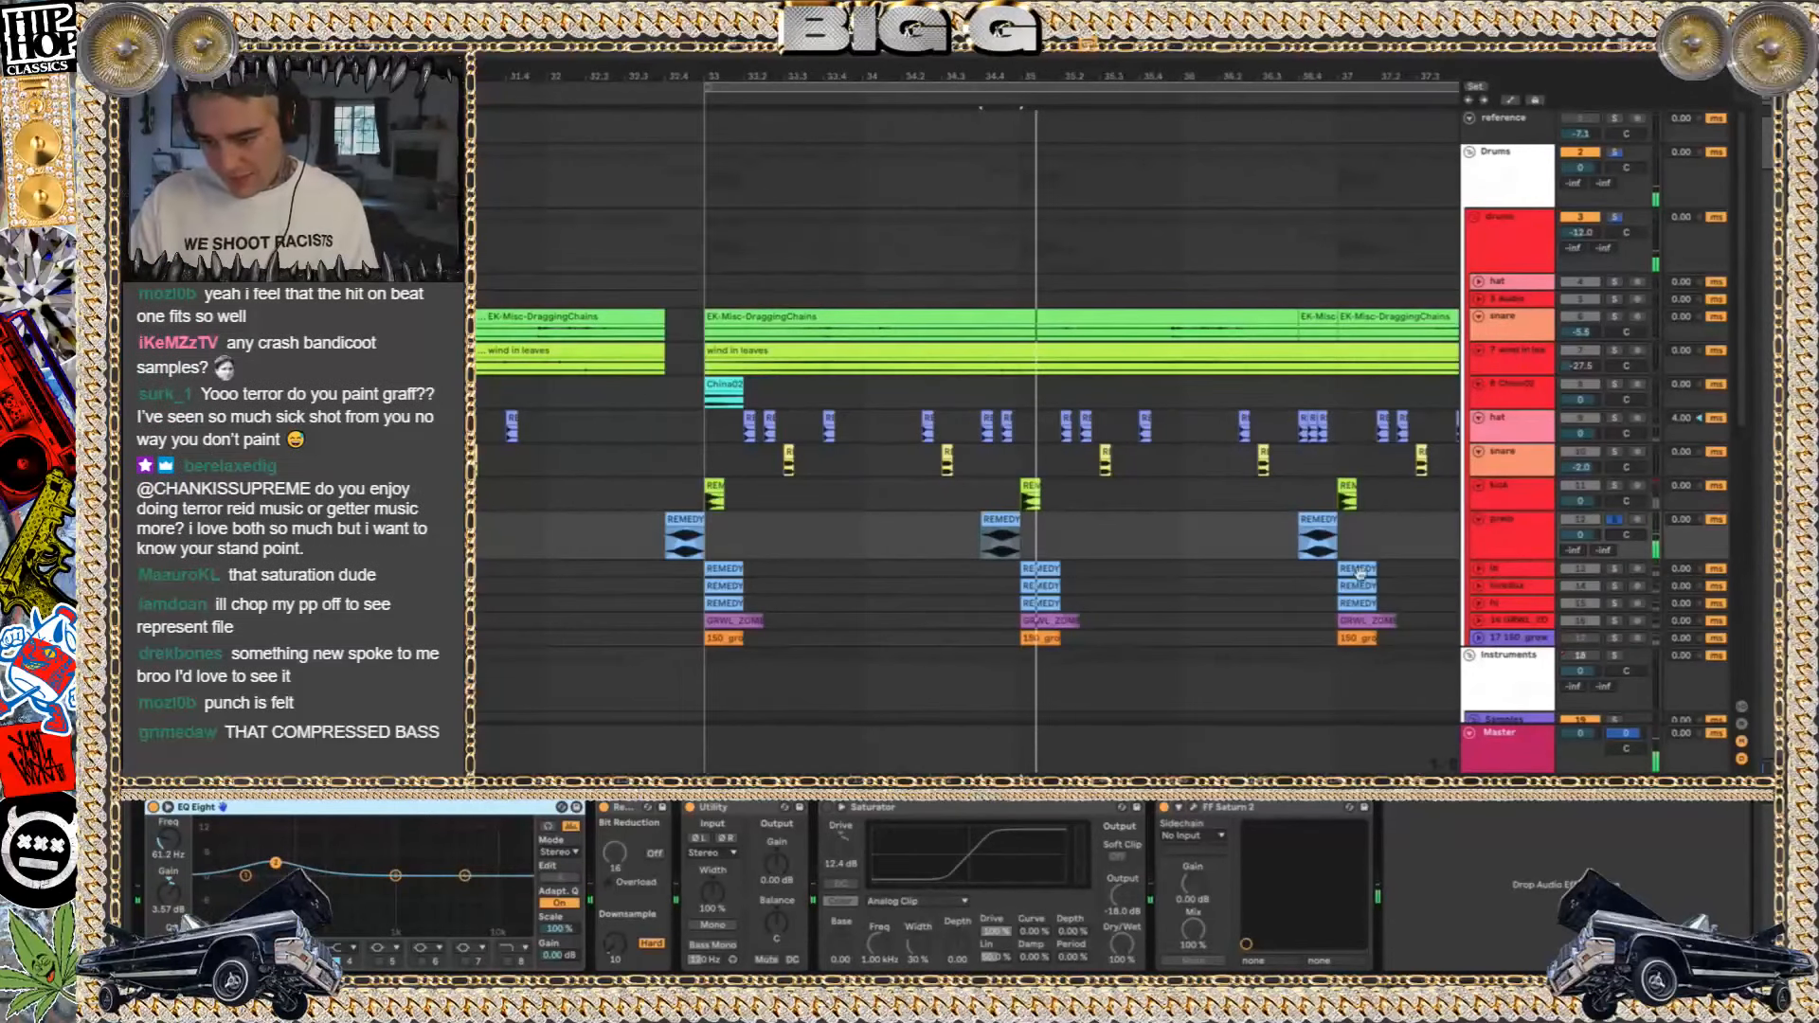
{"action": "left_click", "coordinate": [1480, 520]}
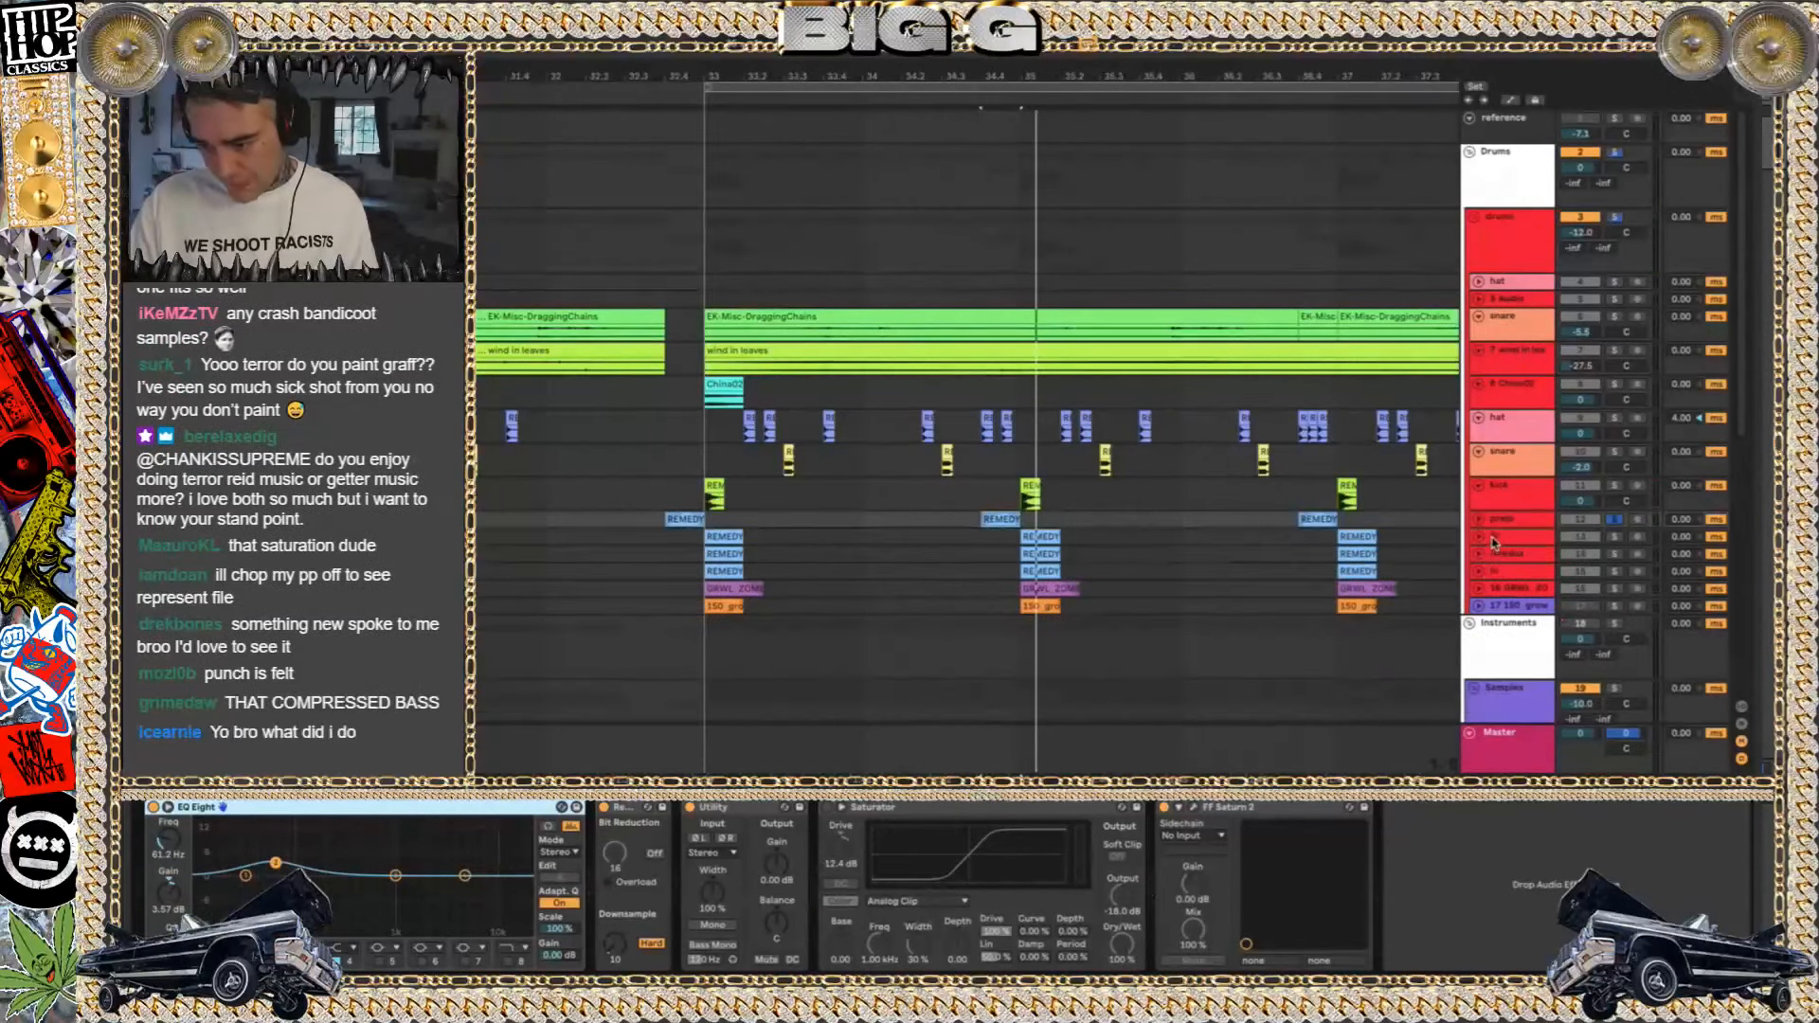
Select tracks 13 to 17, from lo through the 150_growly1 track, and unfold them together
{"action": "left_click", "coordinate": [1495, 538]}
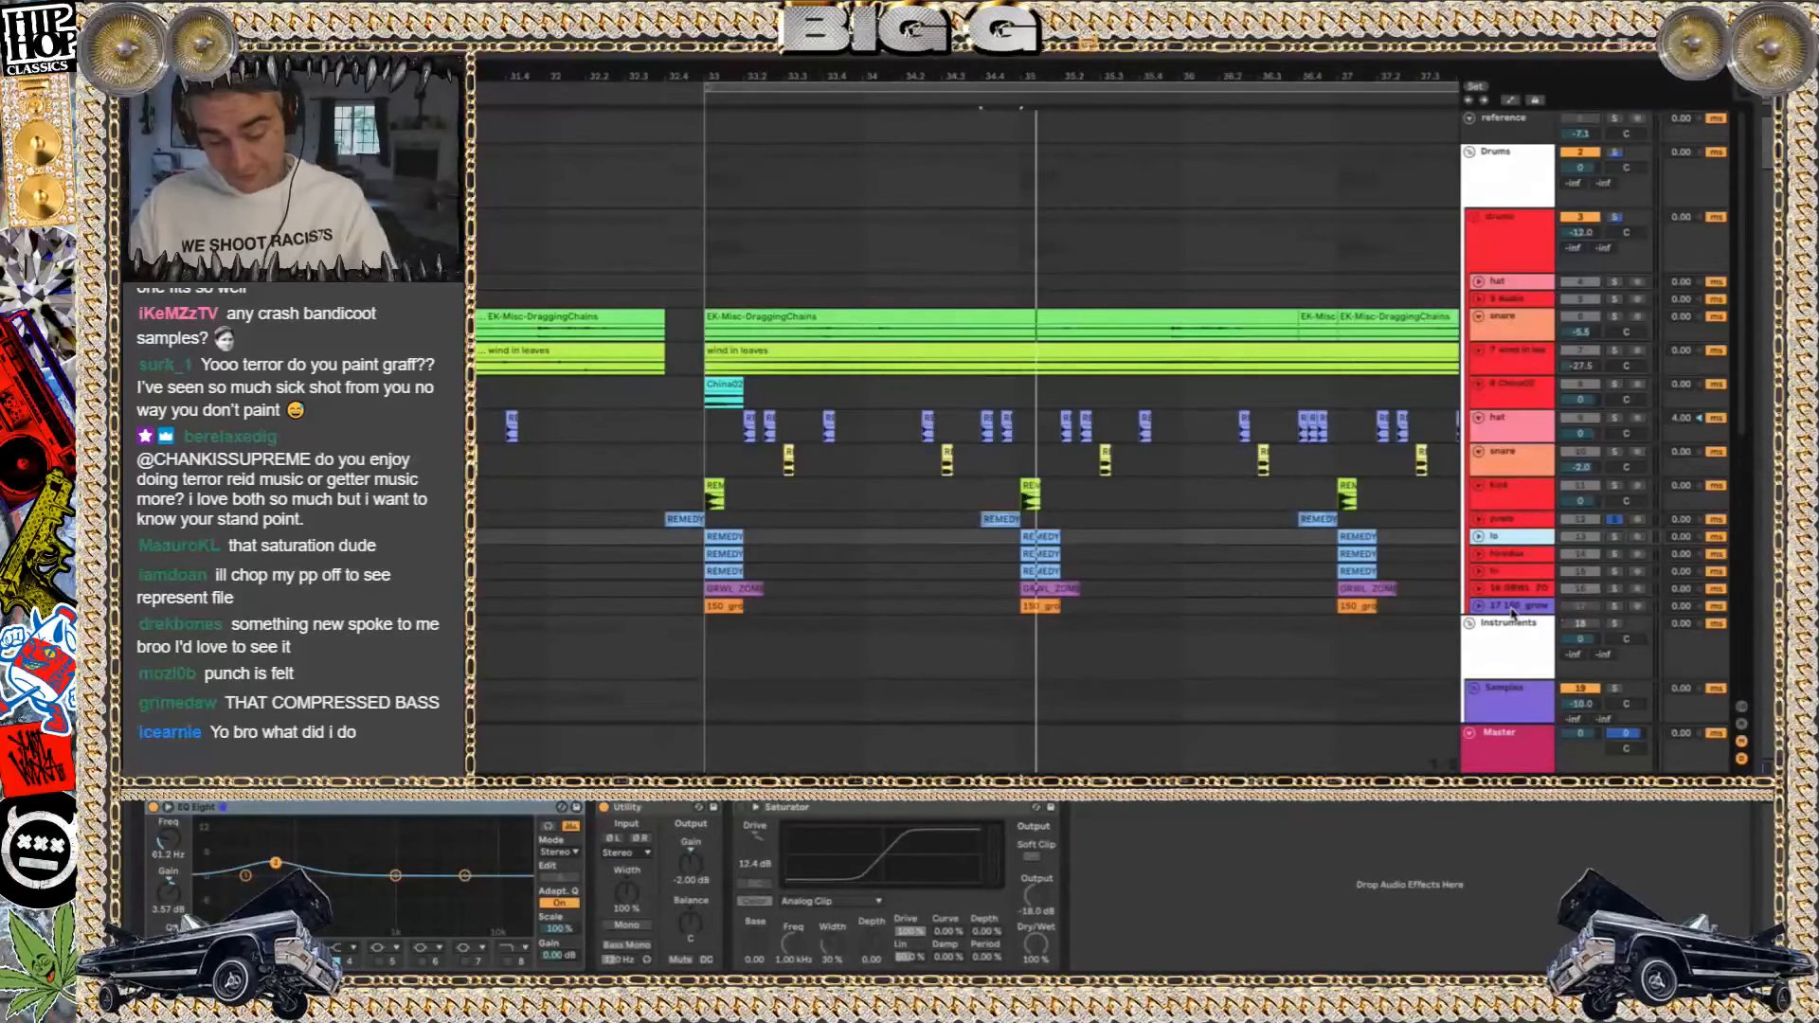
{"action": "left_click", "coordinate": [1503, 608], "text": "shift"}
{"action": "left_click", "coordinate": [1479, 538]}
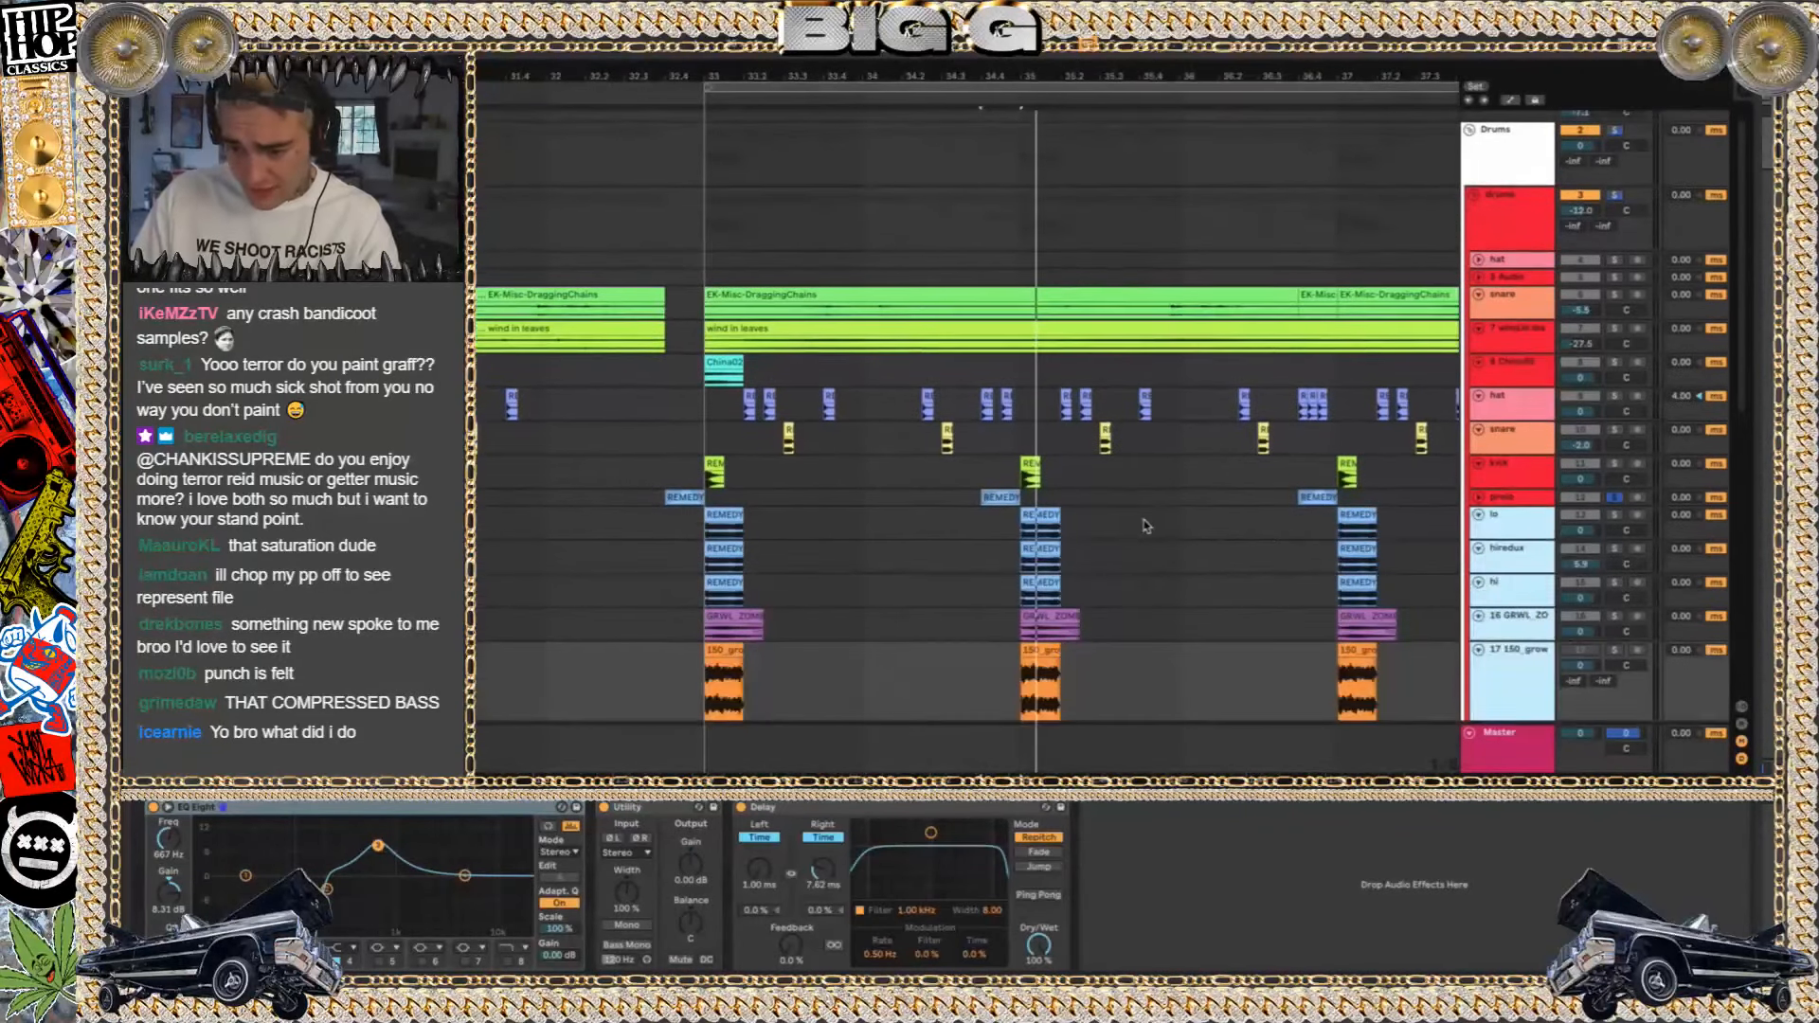
Solo the lo track and play its REMEDY 808_S clip at bar 33
{"action": "scroll", "coordinate": [1144, 522], "scroll_direction": "right", "scroll_amount": 1}
{"action": "scroll", "coordinate": [600, 523], "scroll_direction": "up", "scroll_amount": 5}
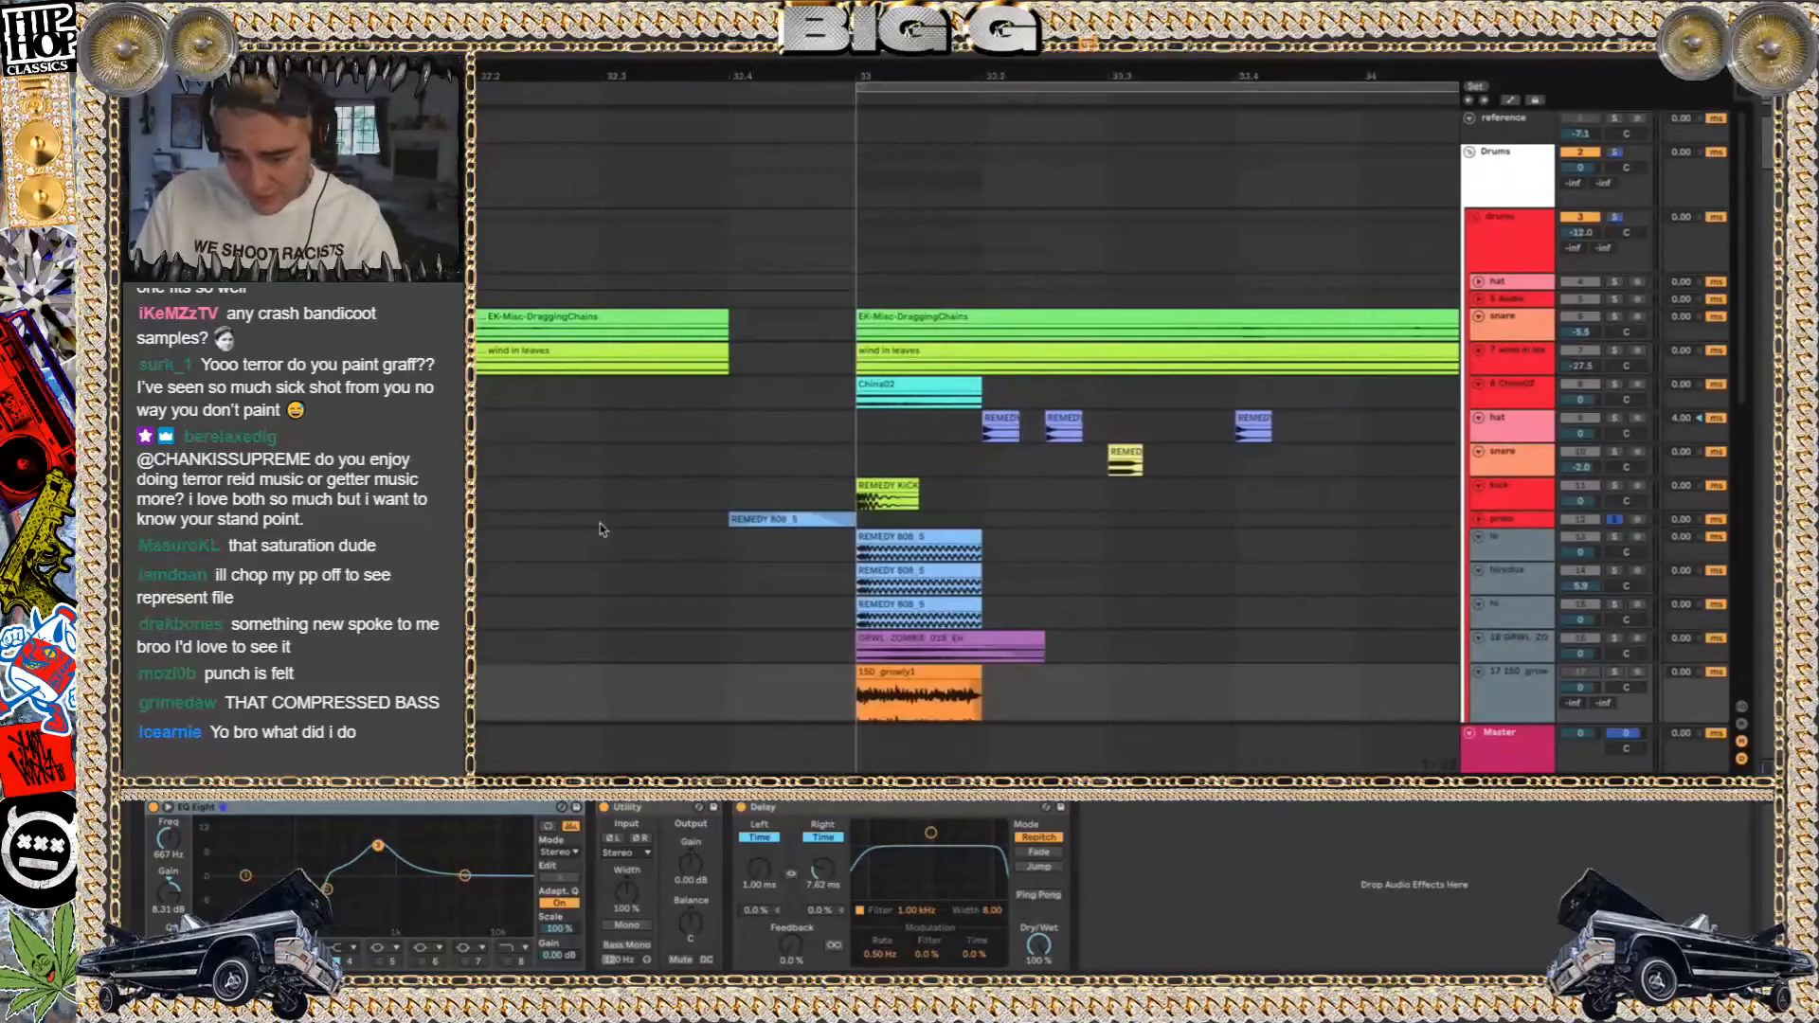
{"action": "scroll", "coordinate": [836, 554], "scroll_direction": "down", "scroll_amount": 3}
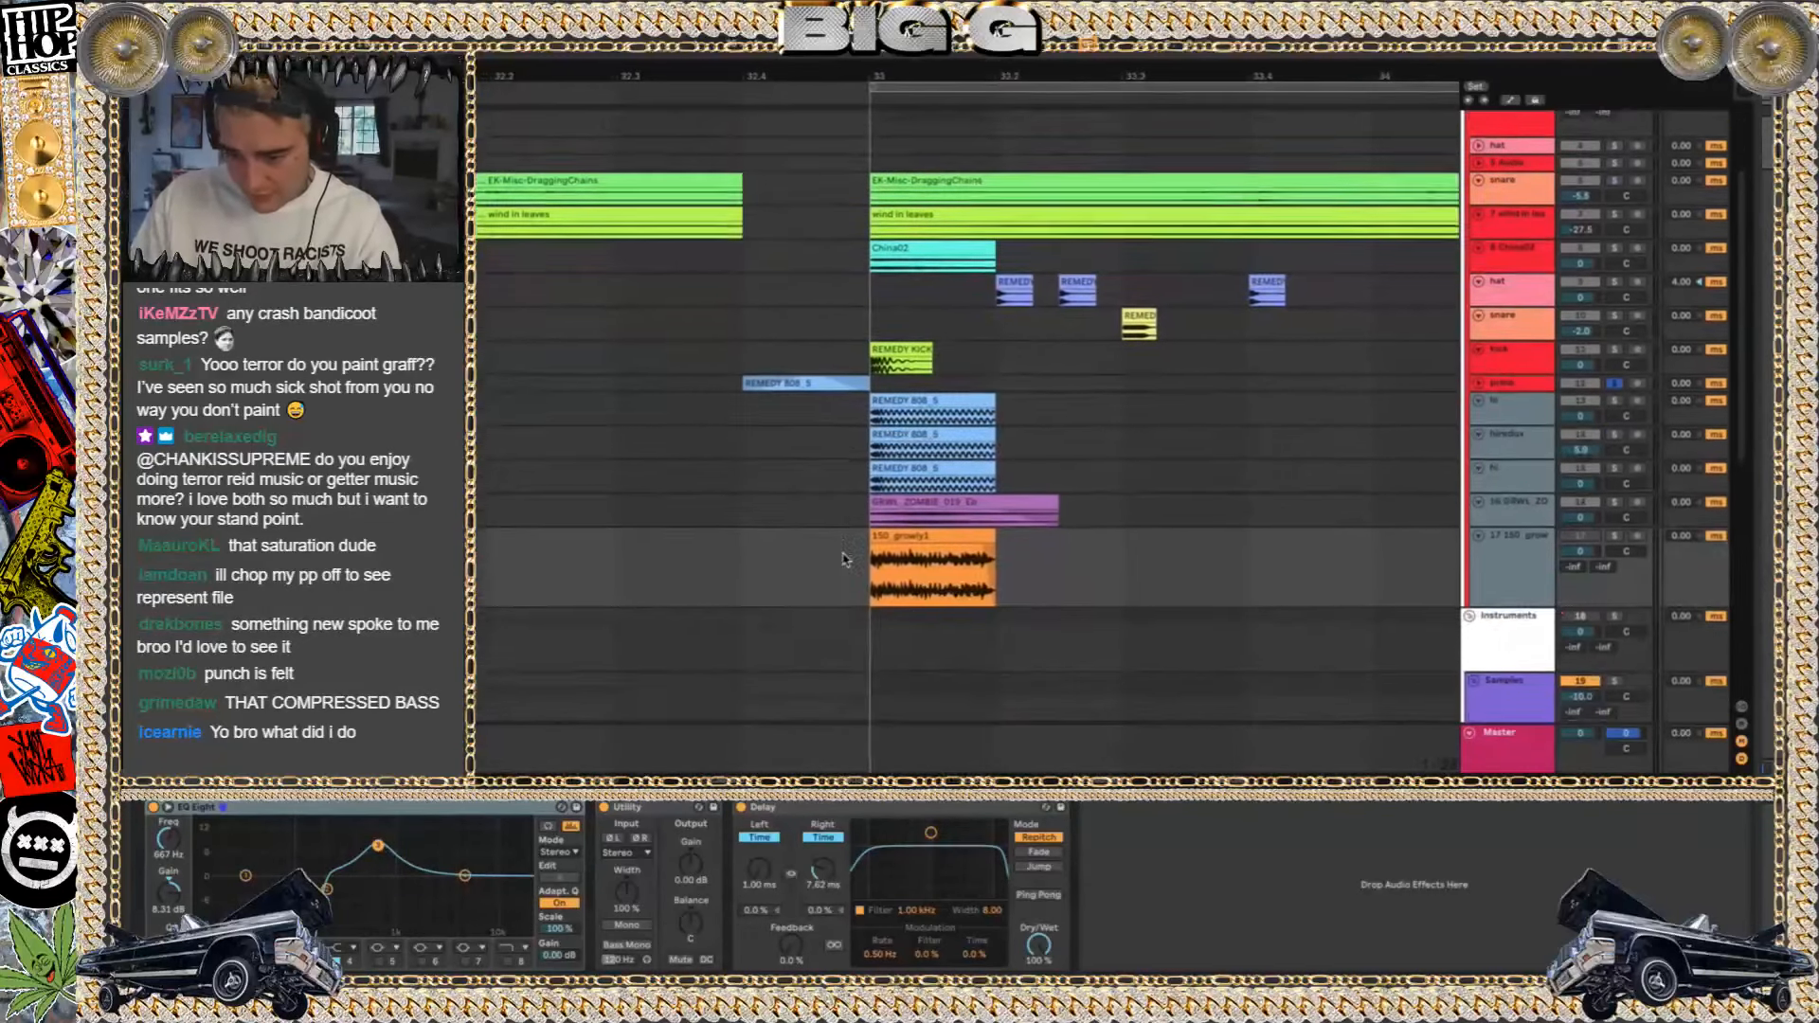
{"action": "left_click", "coordinate": [937, 383]}
{"action": "left_click", "coordinate": [1615, 388]}
{"action": "key", "text": "space"}
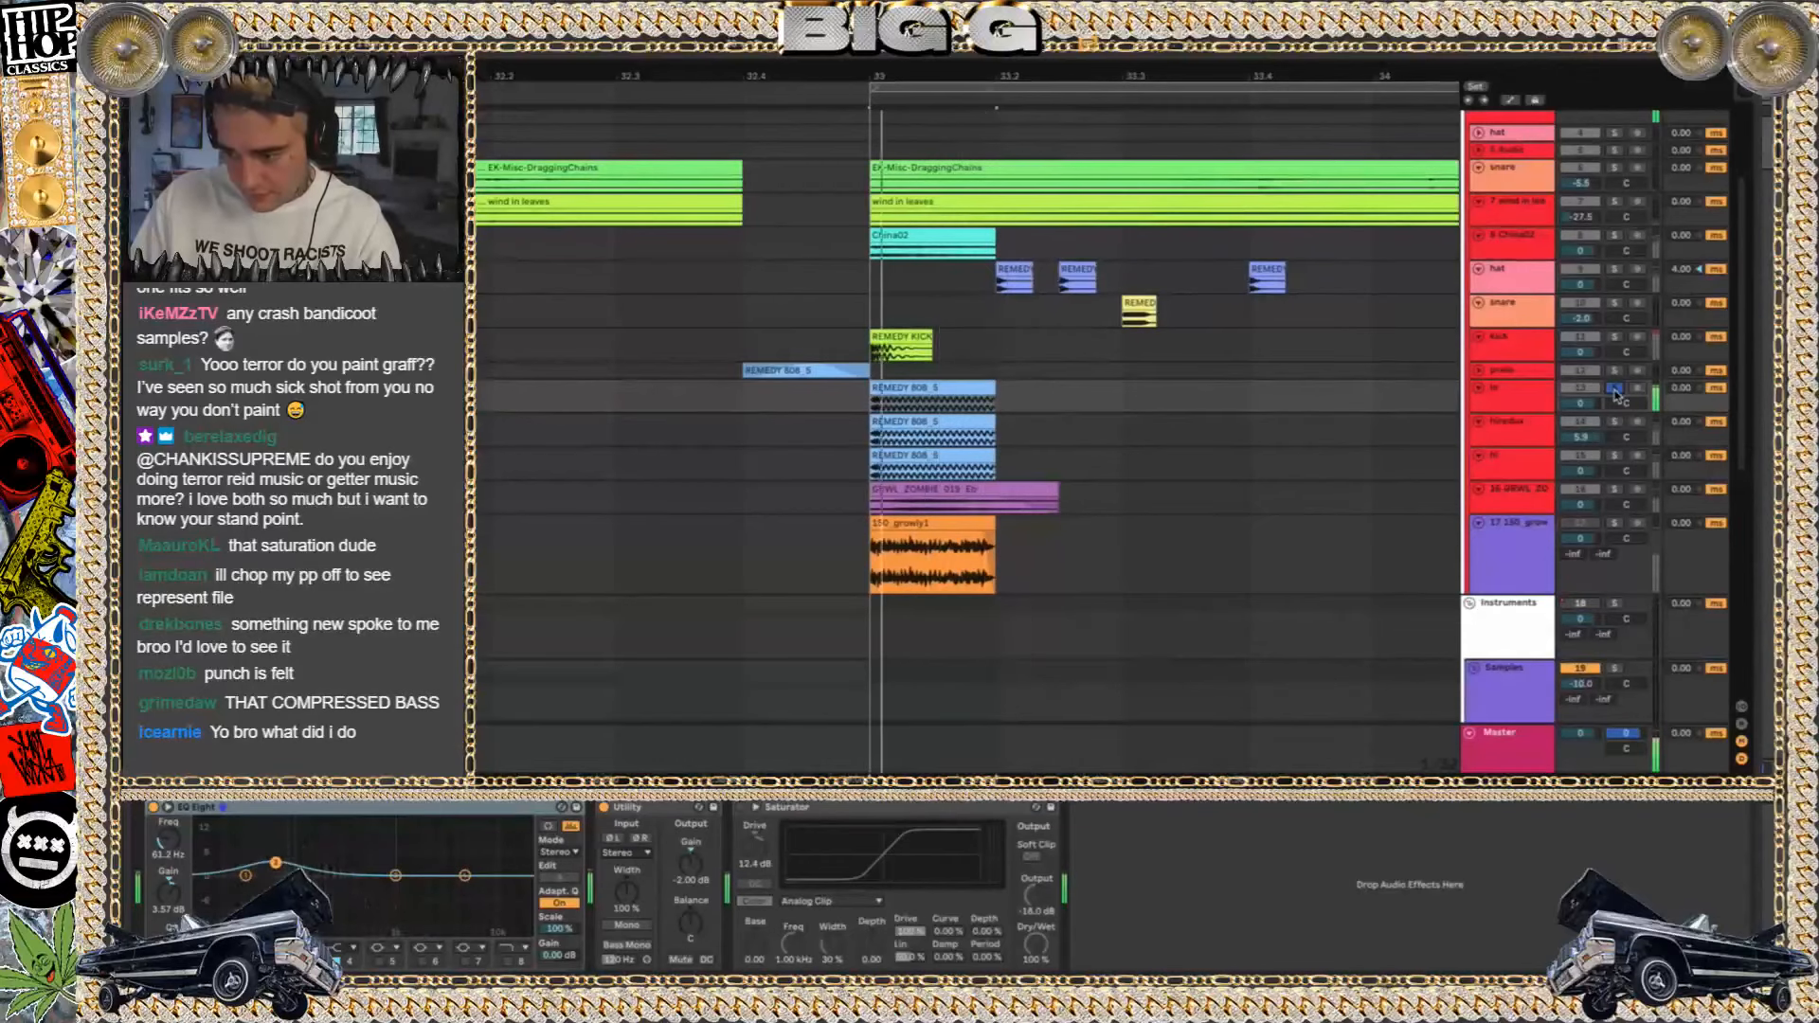
Solo the hiredux track and inspect the REMEDY 808_S clips on lo and hiredux, plus the lo track's effect chain
{"action": "left_click", "coordinate": [1615, 421]}
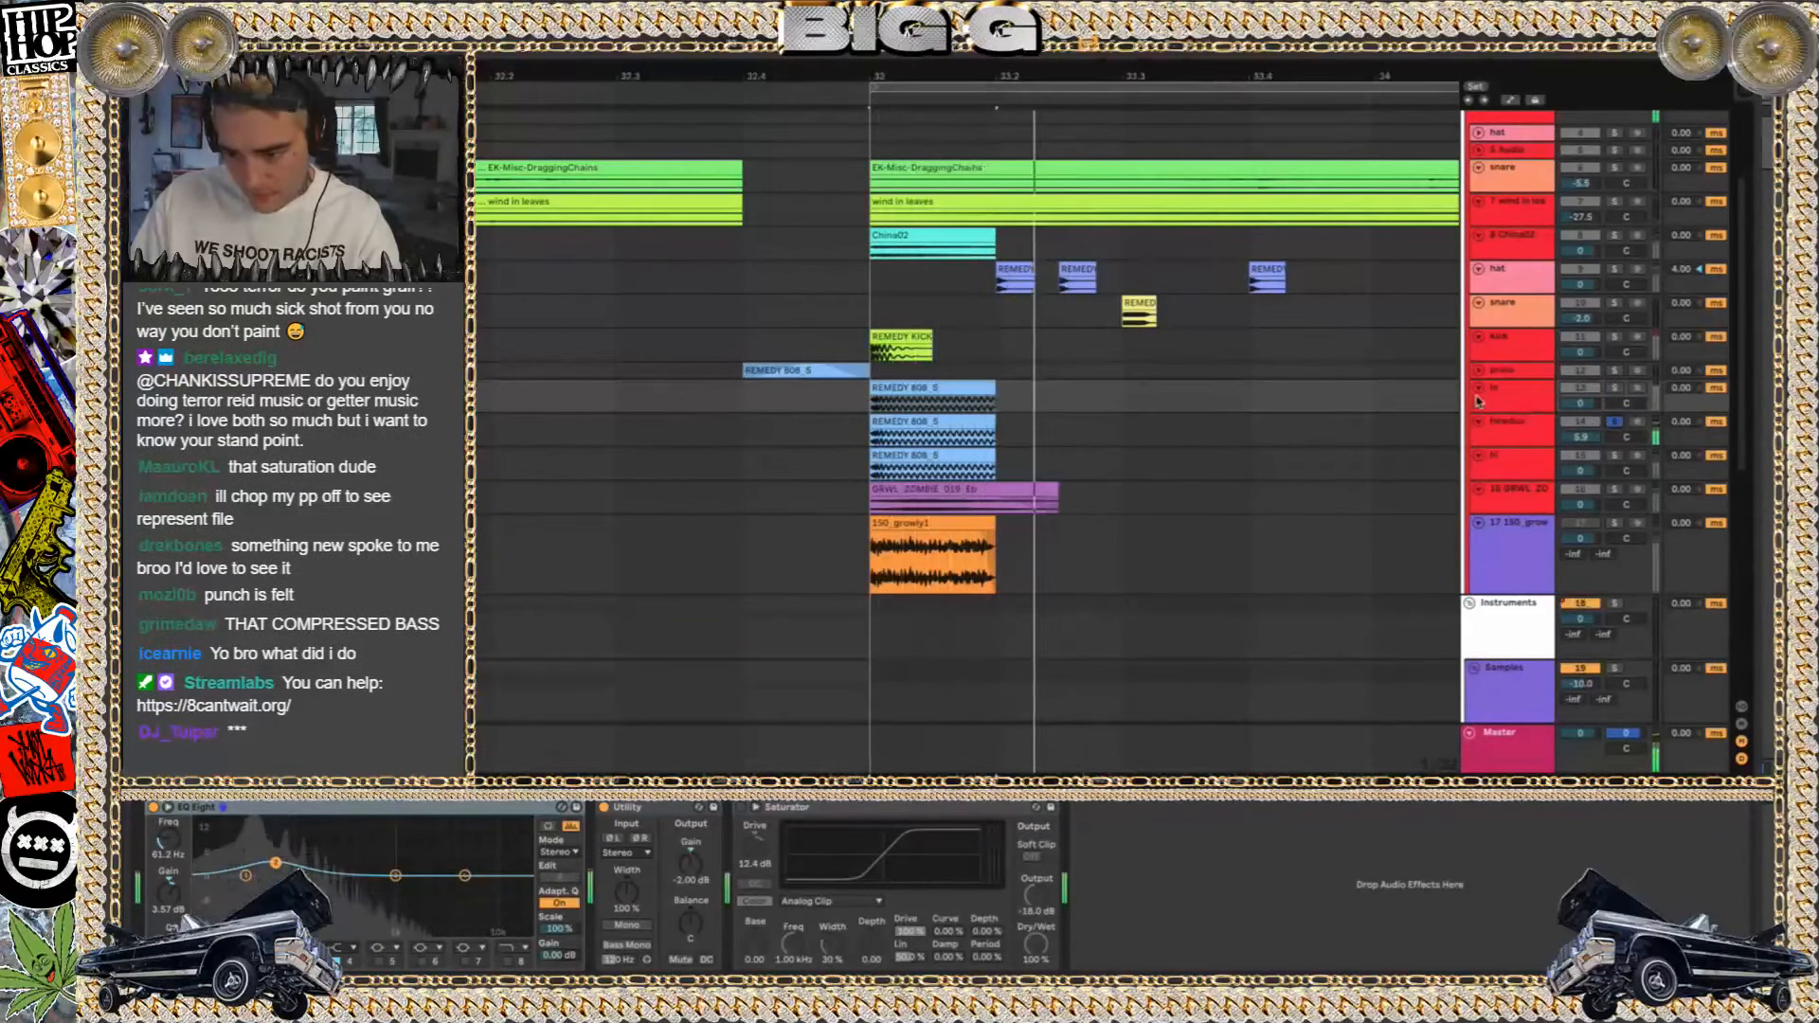
{"action": "double_click", "coordinate": [933, 402]}
{"action": "left_click", "coordinate": [916, 422]}
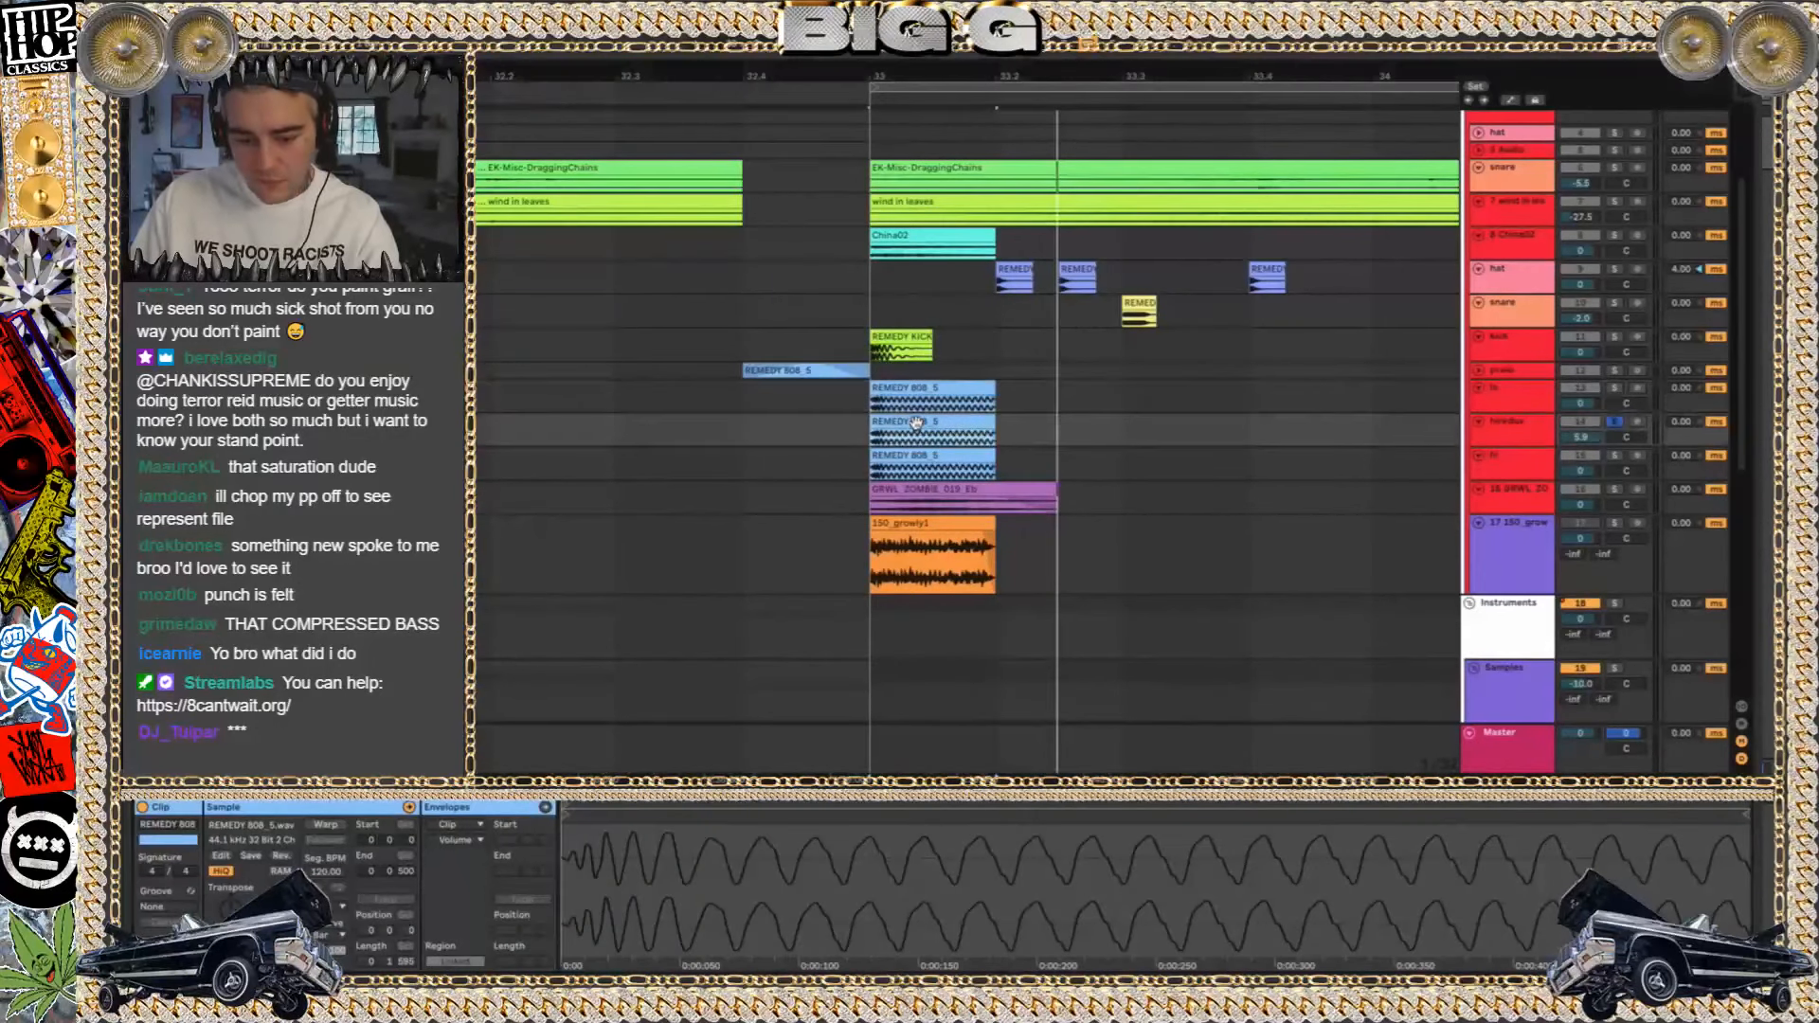
{"action": "left_click", "coordinate": [918, 450]}
{"action": "left_click", "coordinate": [918, 430]}
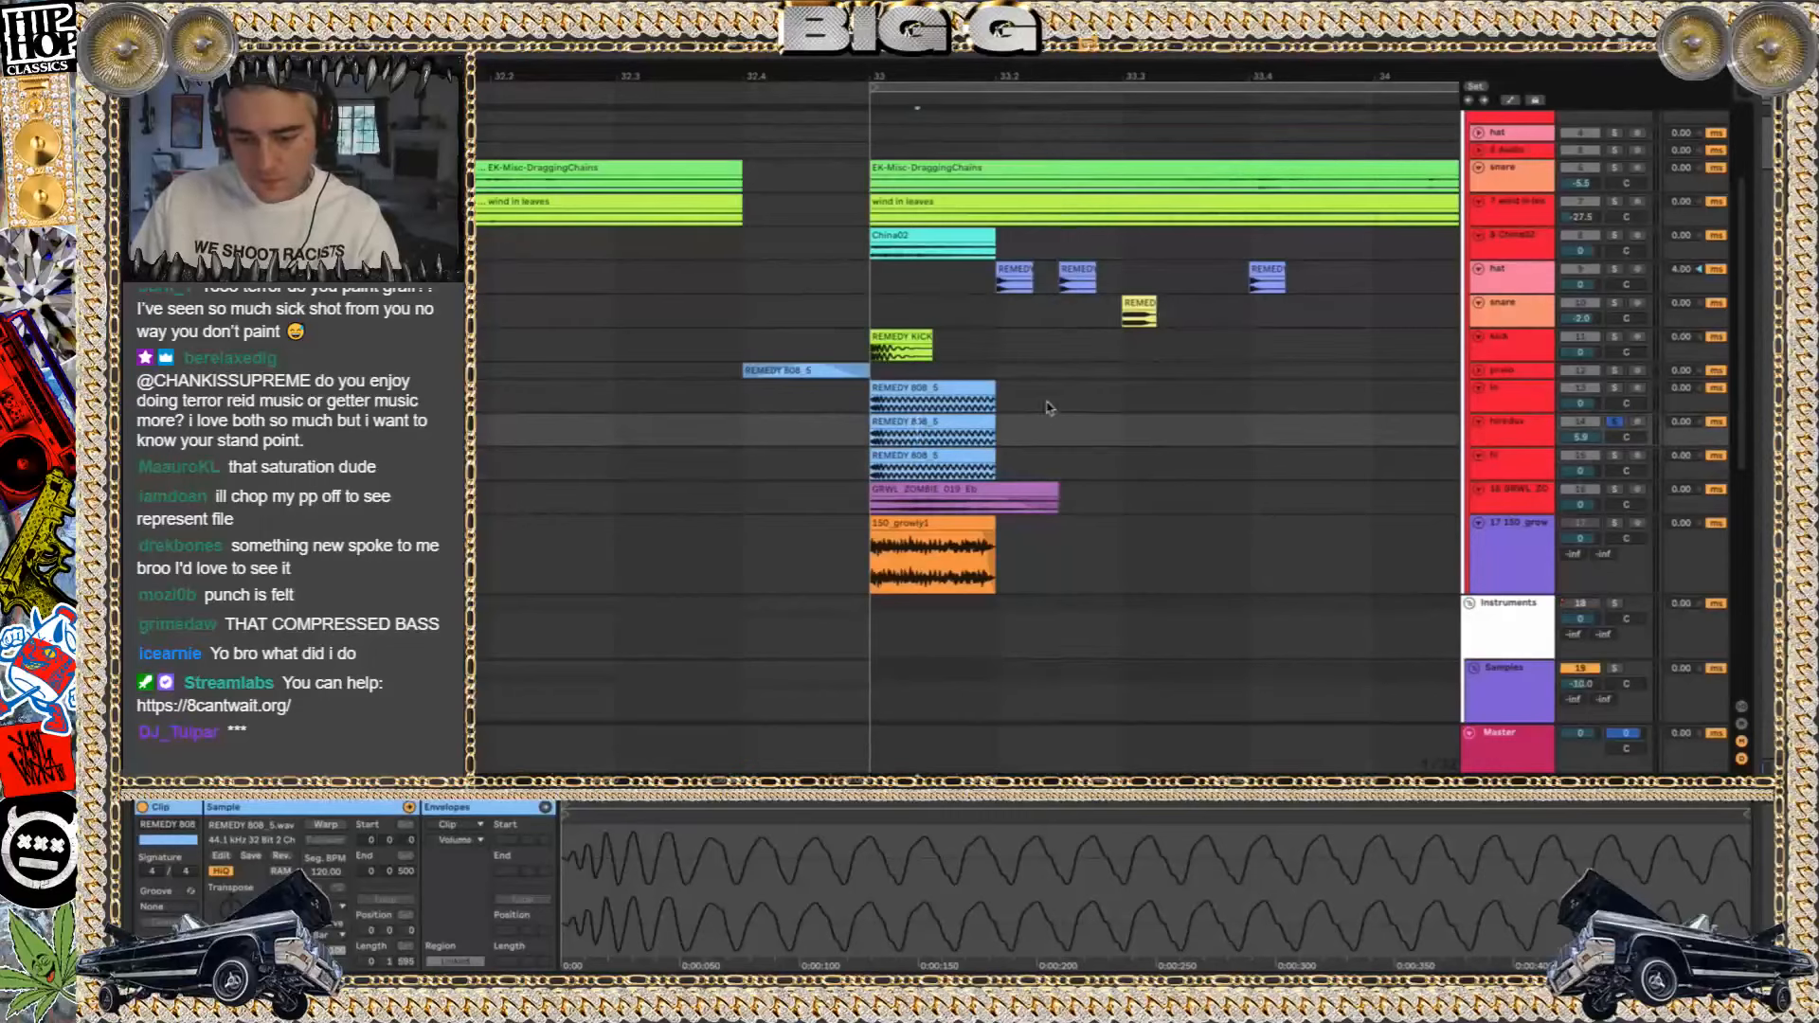
{"action": "left_click", "coordinate": [1552, 445]}
{"action": "left_click", "coordinate": [1517, 390]}
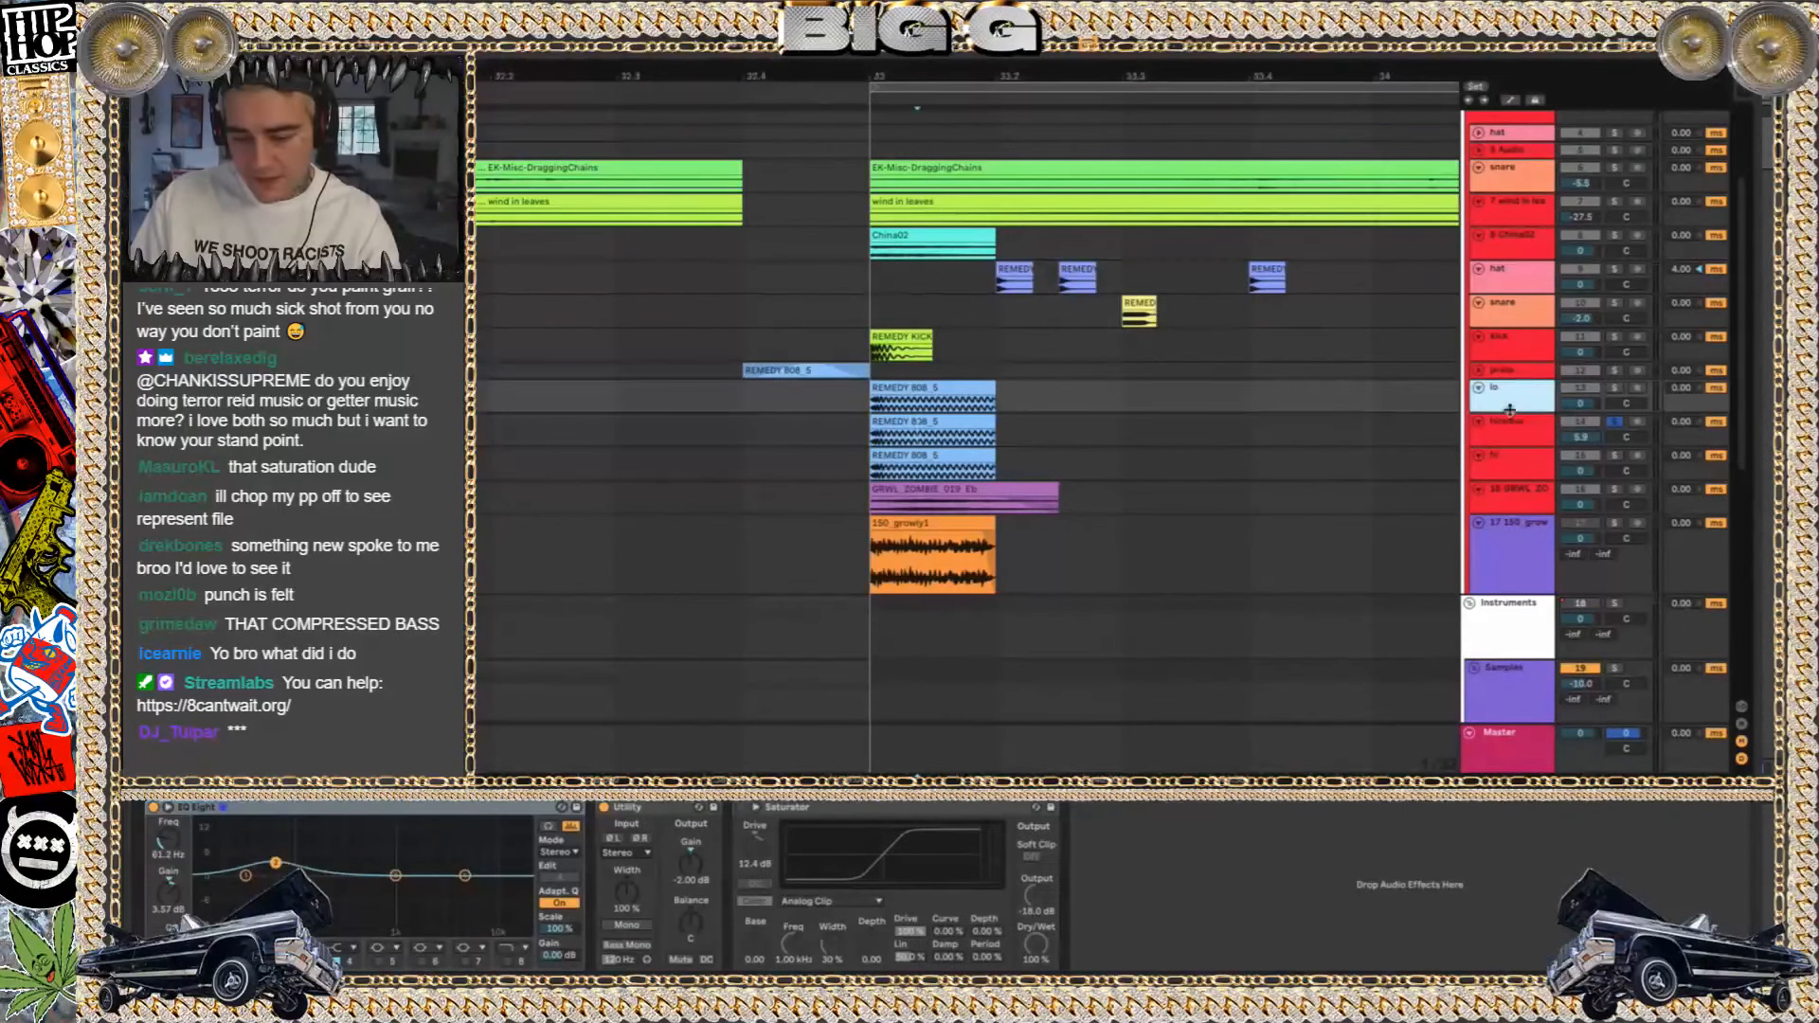
Show the hiredux track's effect chain and play its soloed REMEDY 808_S clip
{"action": "left_click", "coordinate": [1509, 427]}
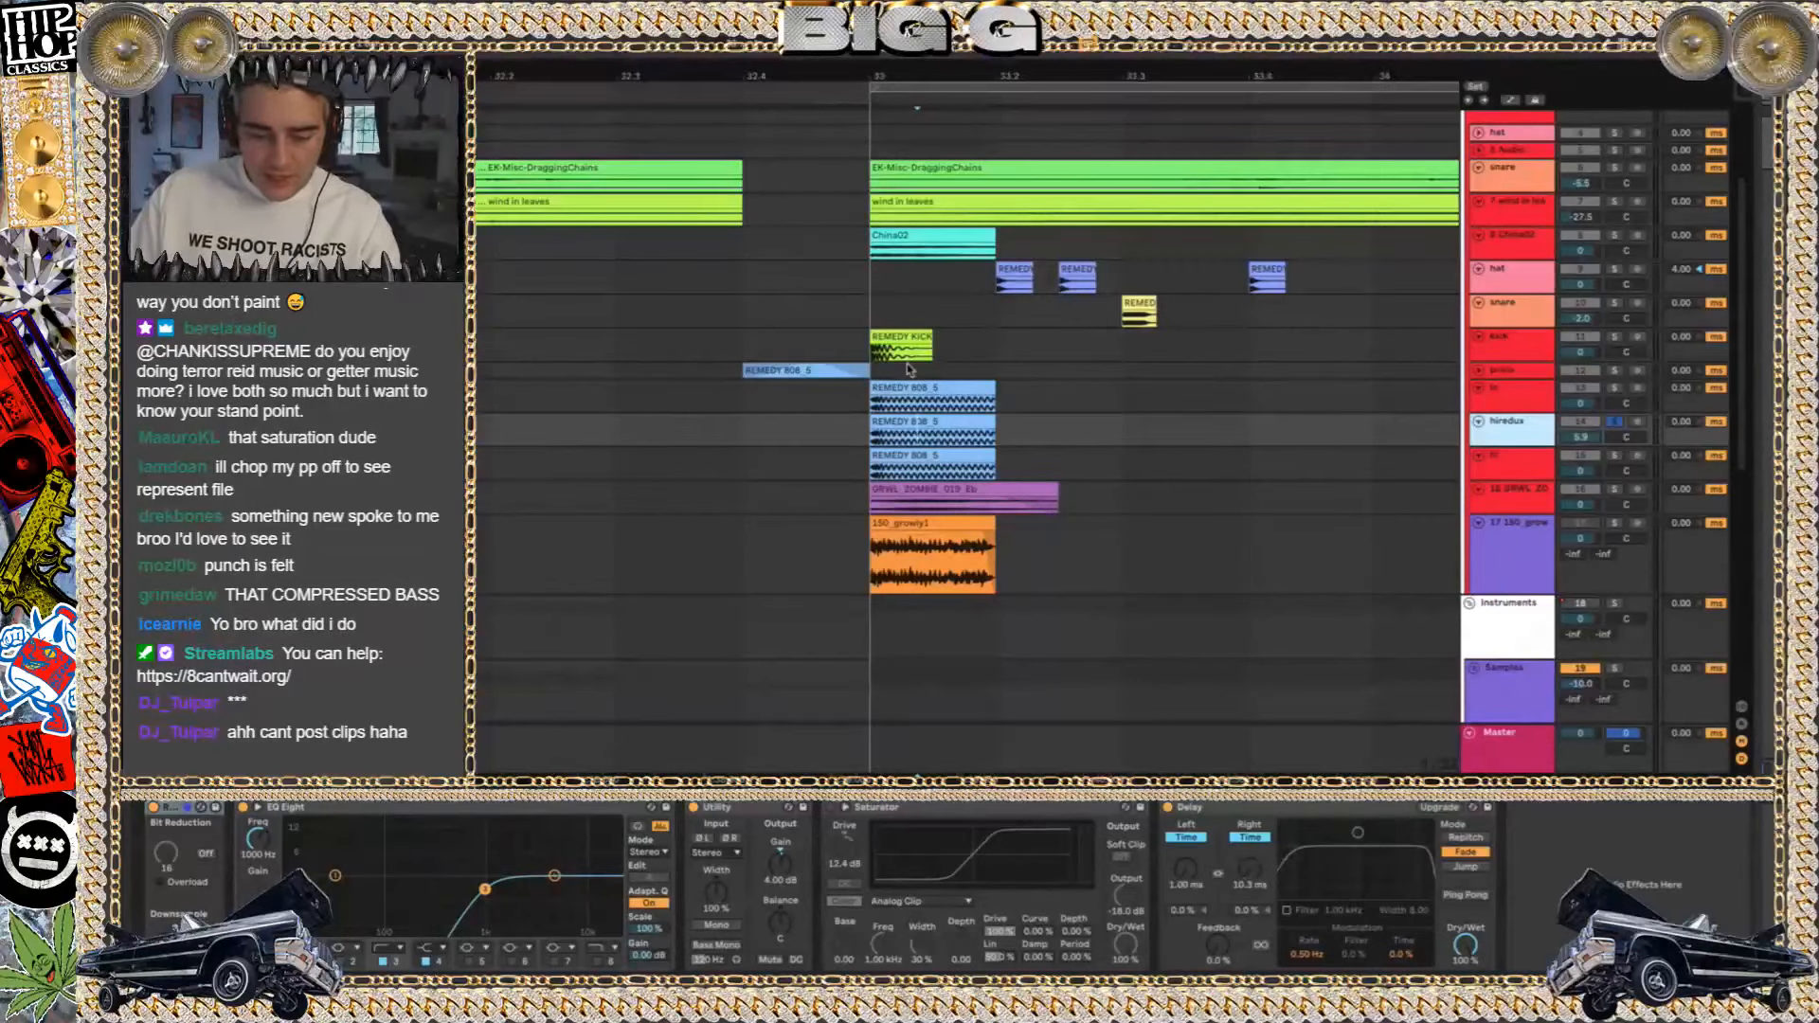
{"action": "key", "text": "space"}
{"action": "key", "text": "space"}
Solo the hi track and play its REMEDY 808_S clip, alone and together with the soloed lo and hiredux tracks
{"action": "left_click", "coordinate": [1616, 456]}
{"action": "left_click", "coordinate": [918, 457]}
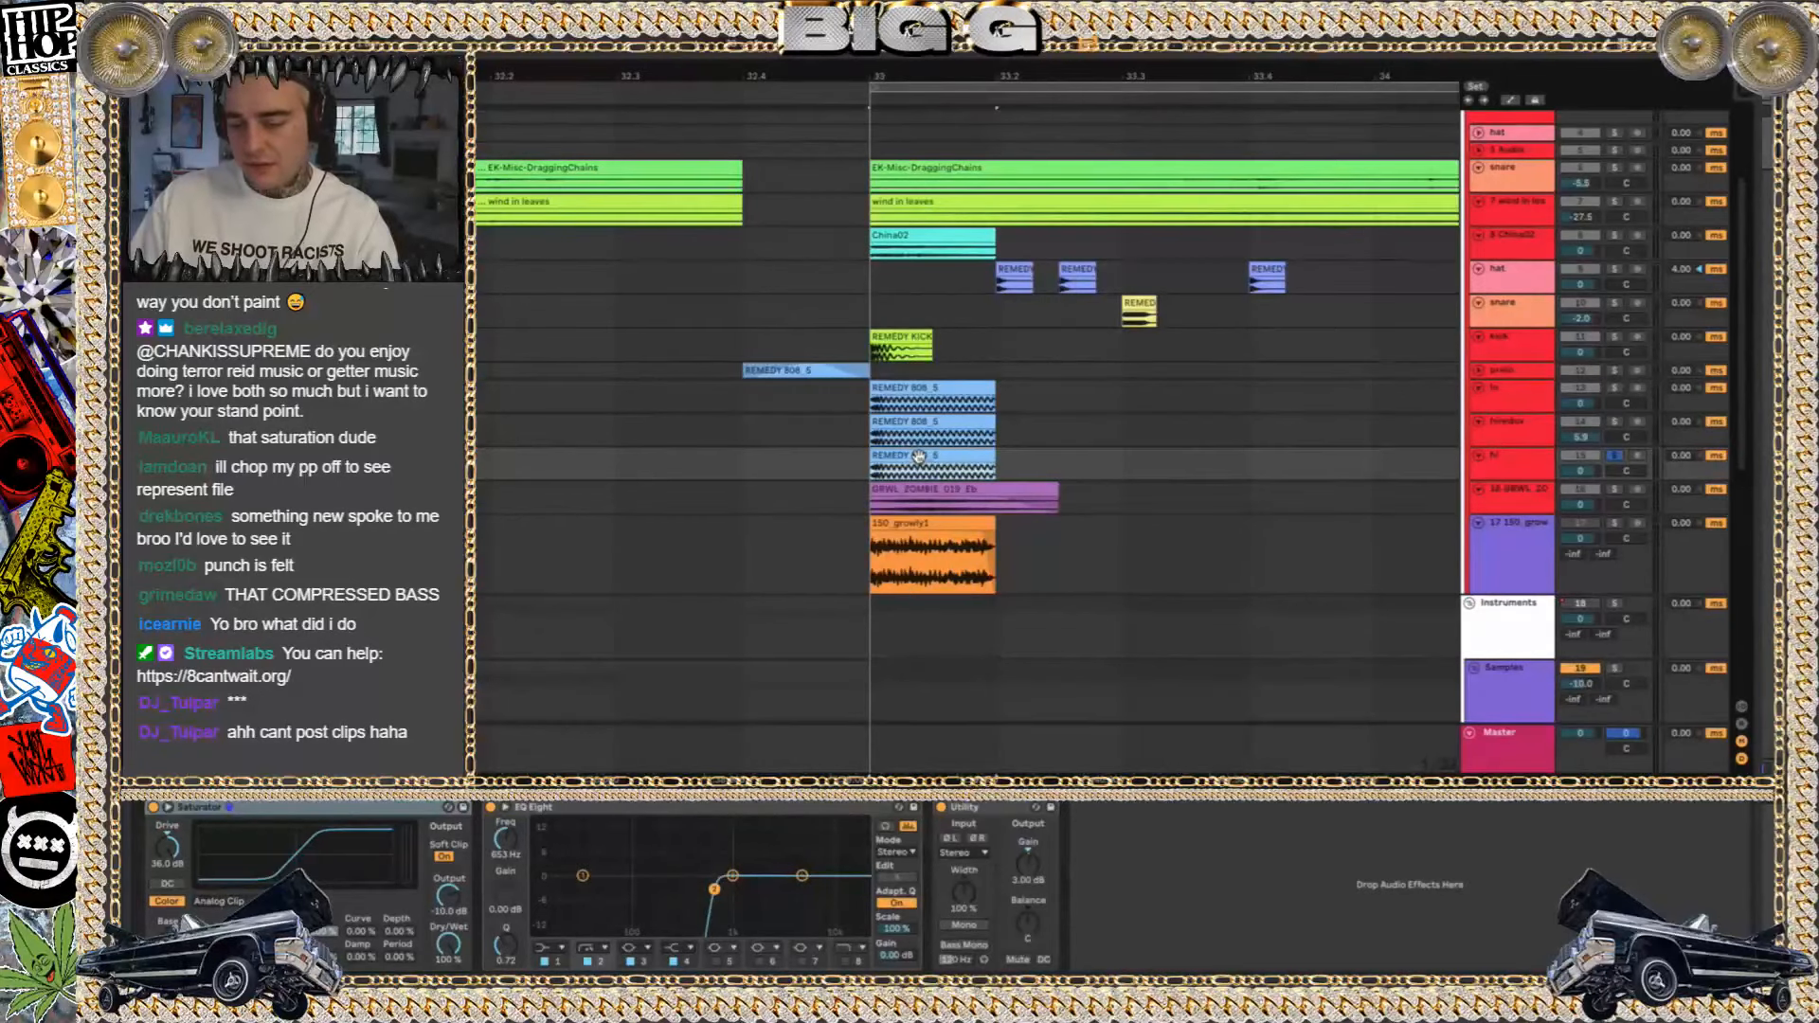
{"action": "key", "text": "space"}
{"action": "key", "text": "space"}
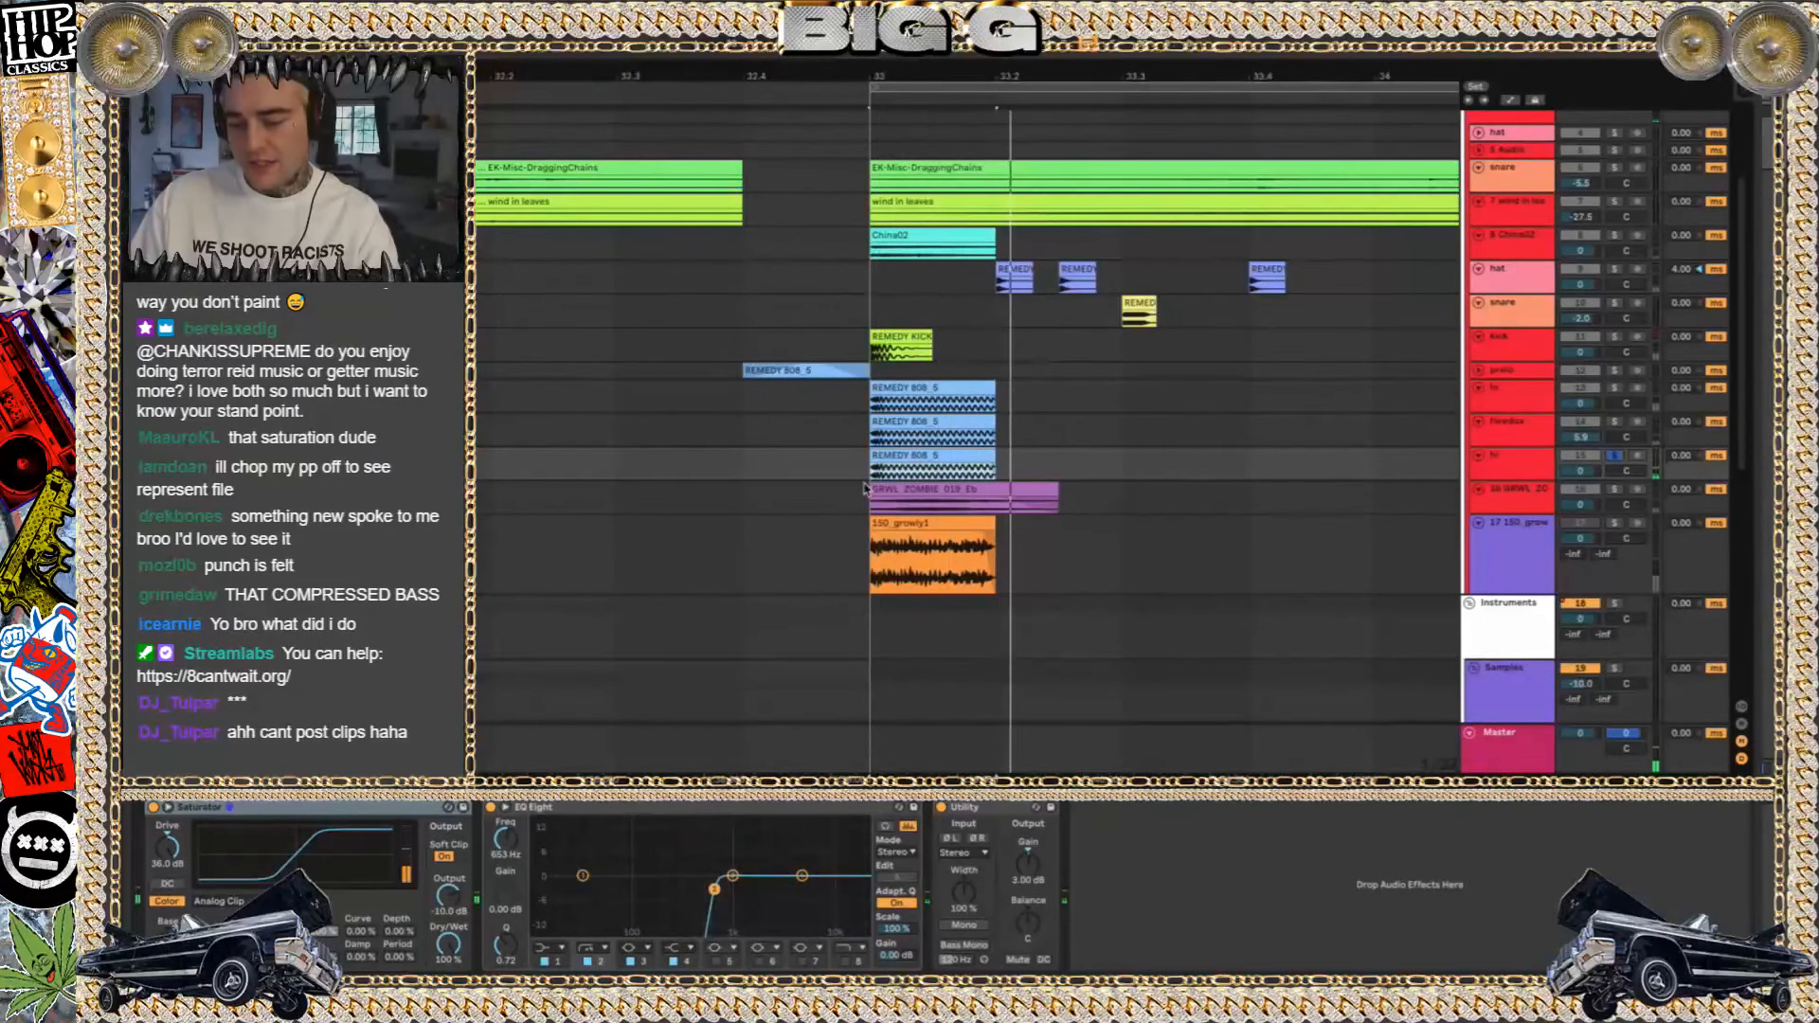
{"action": "left_click", "coordinate": [1616, 423]}
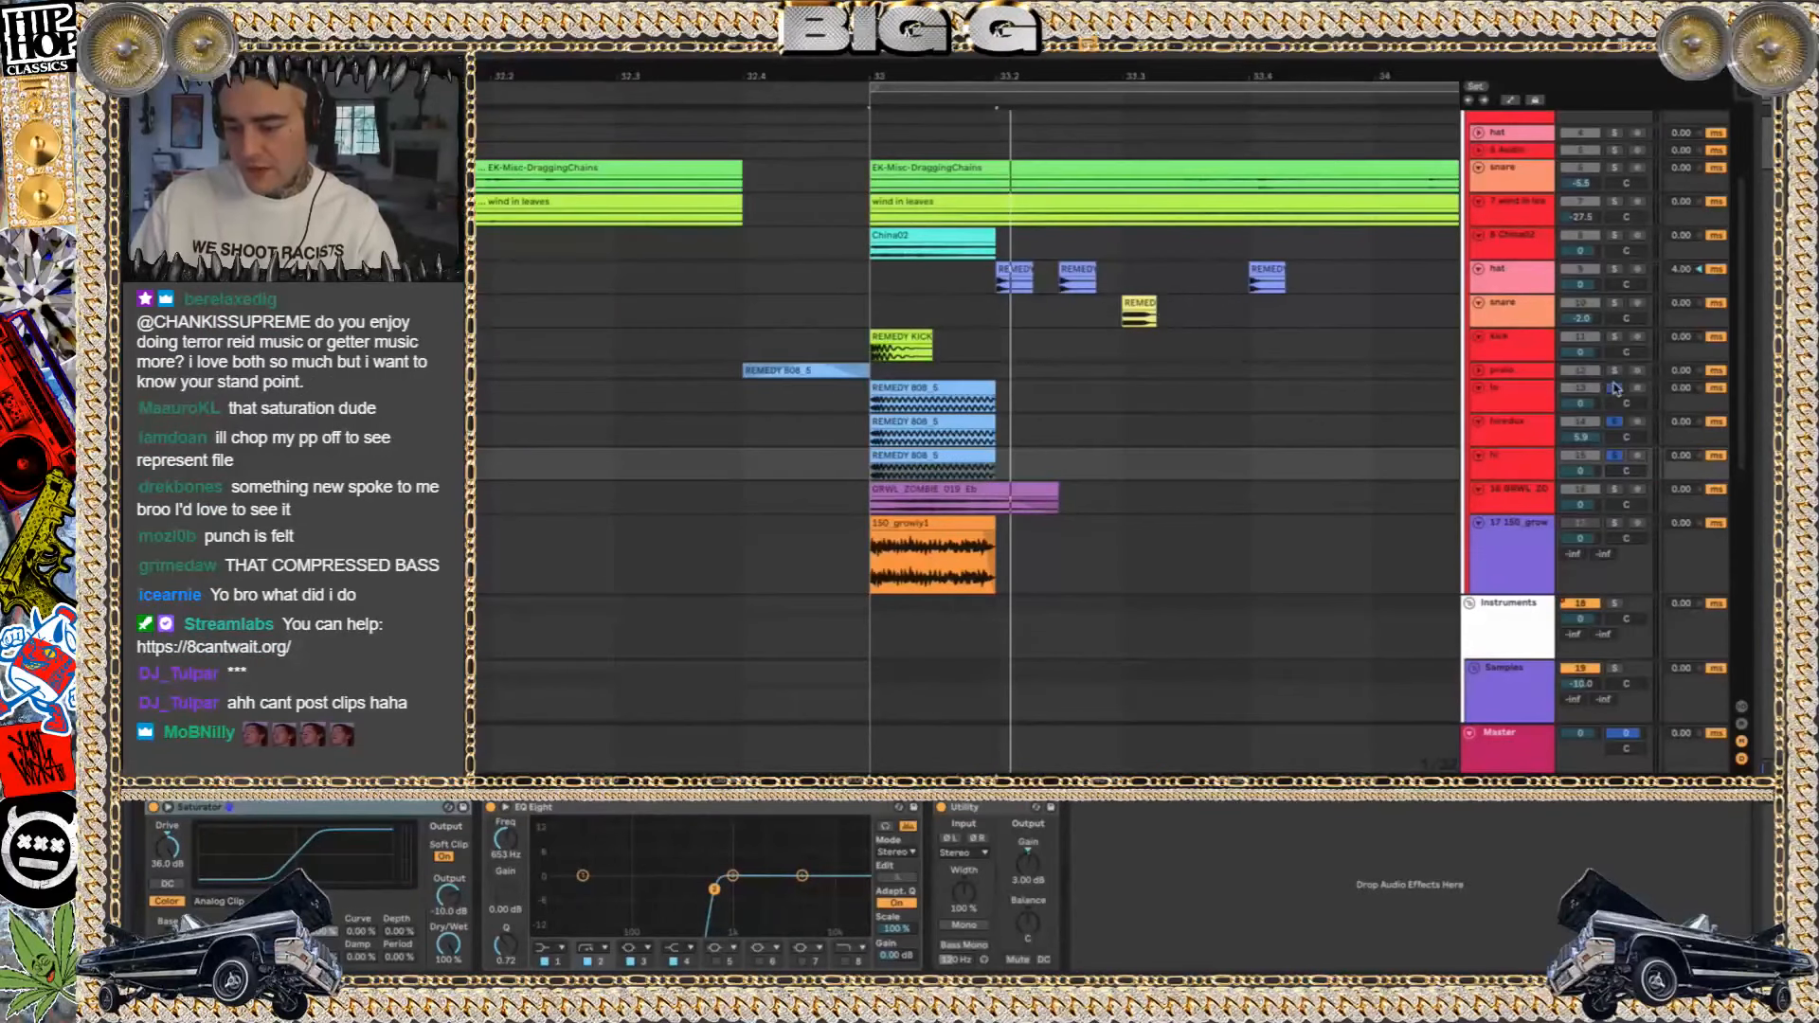
{"action": "key", "text": "space"}
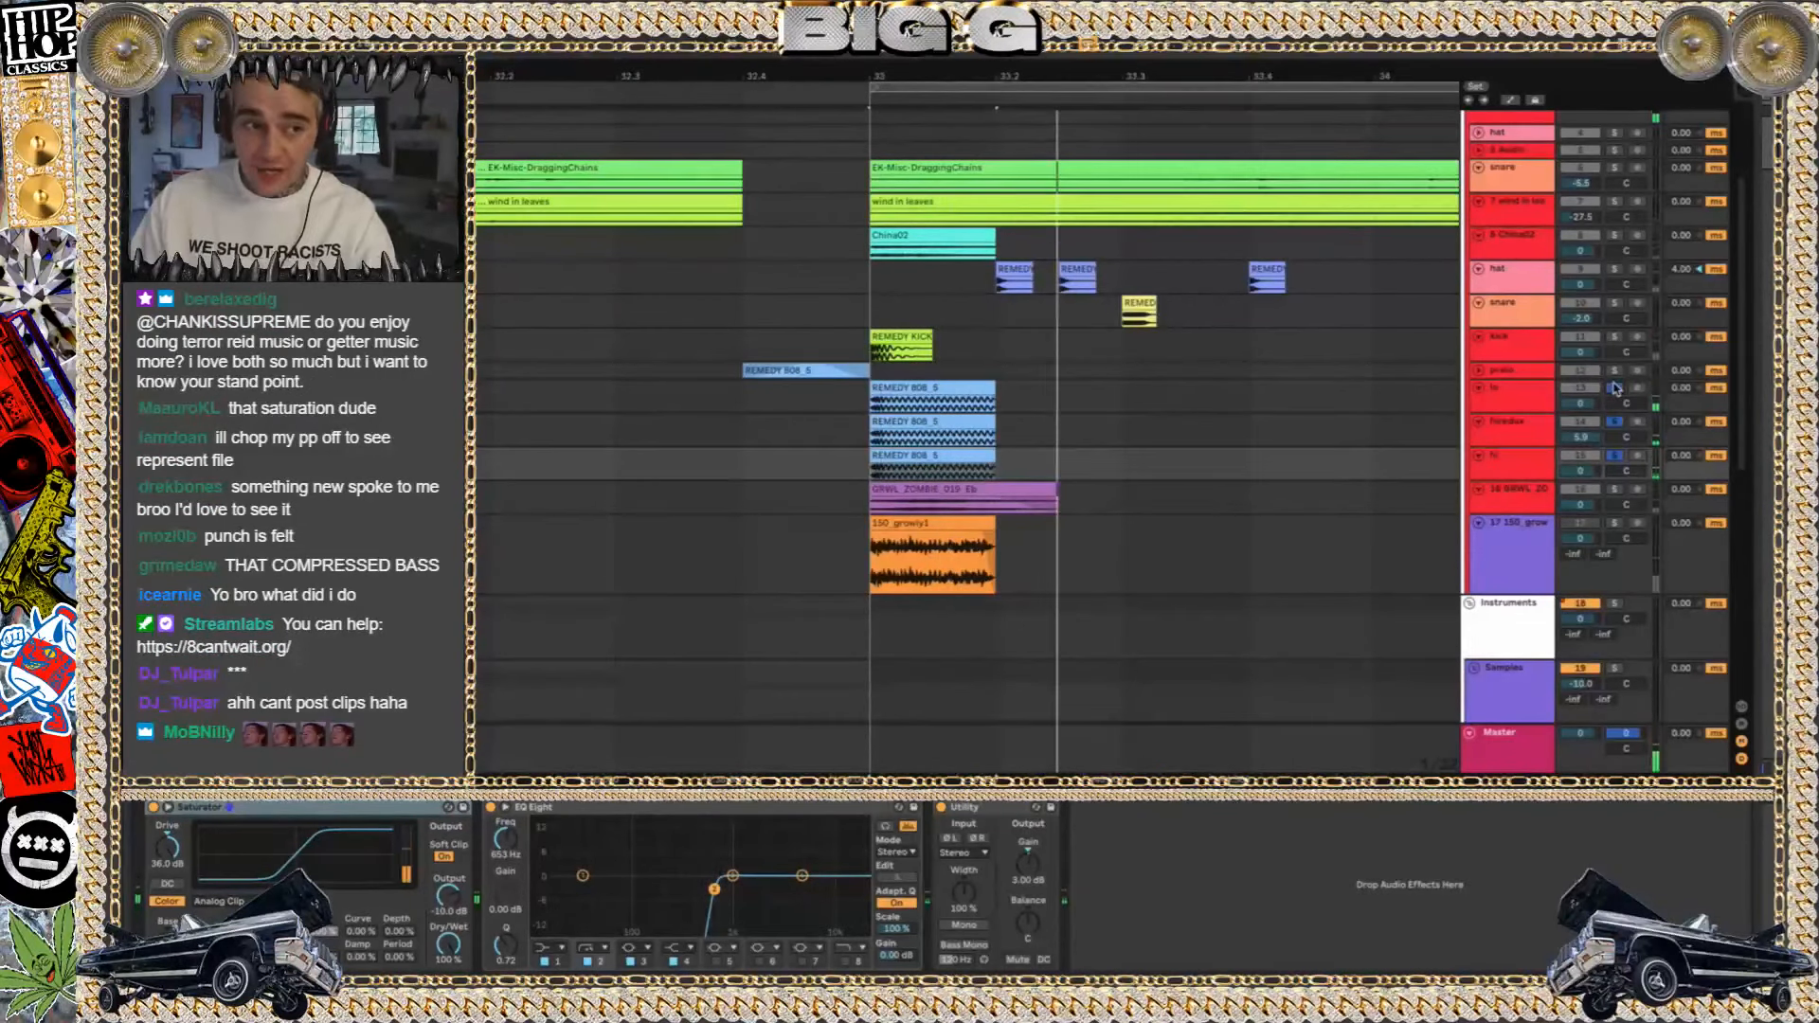
Solo track 16 and play its GRWL_ZOMBIE clip extended past bar 34
{"action": "left_click", "coordinate": [1616, 490]}
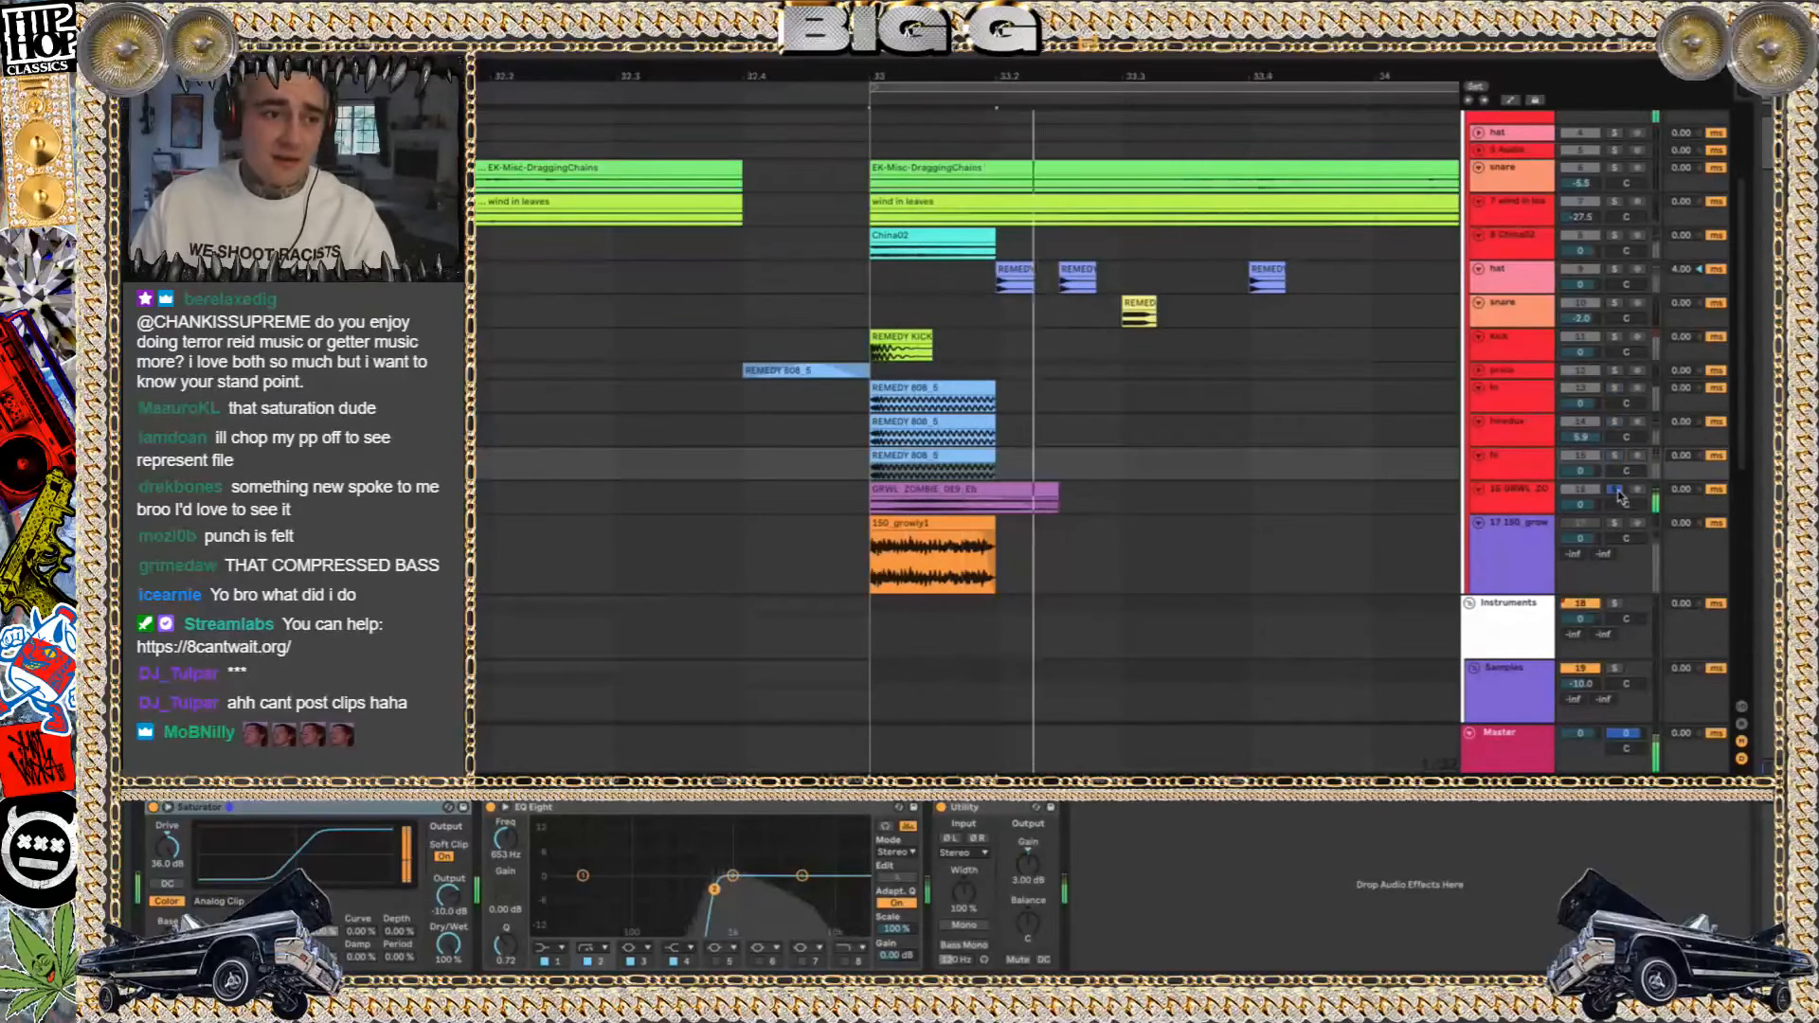
{"action": "key", "text": "space"}
{"action": "left_click_drag", "start_coordinate": [1059, 504], "coordinate": [1337, 523]}
{"action": "left_click_drag", "start_coordinate": [1090, 531], "coordinate": [1462, 561]}
{"action": "key", "text": "space"}
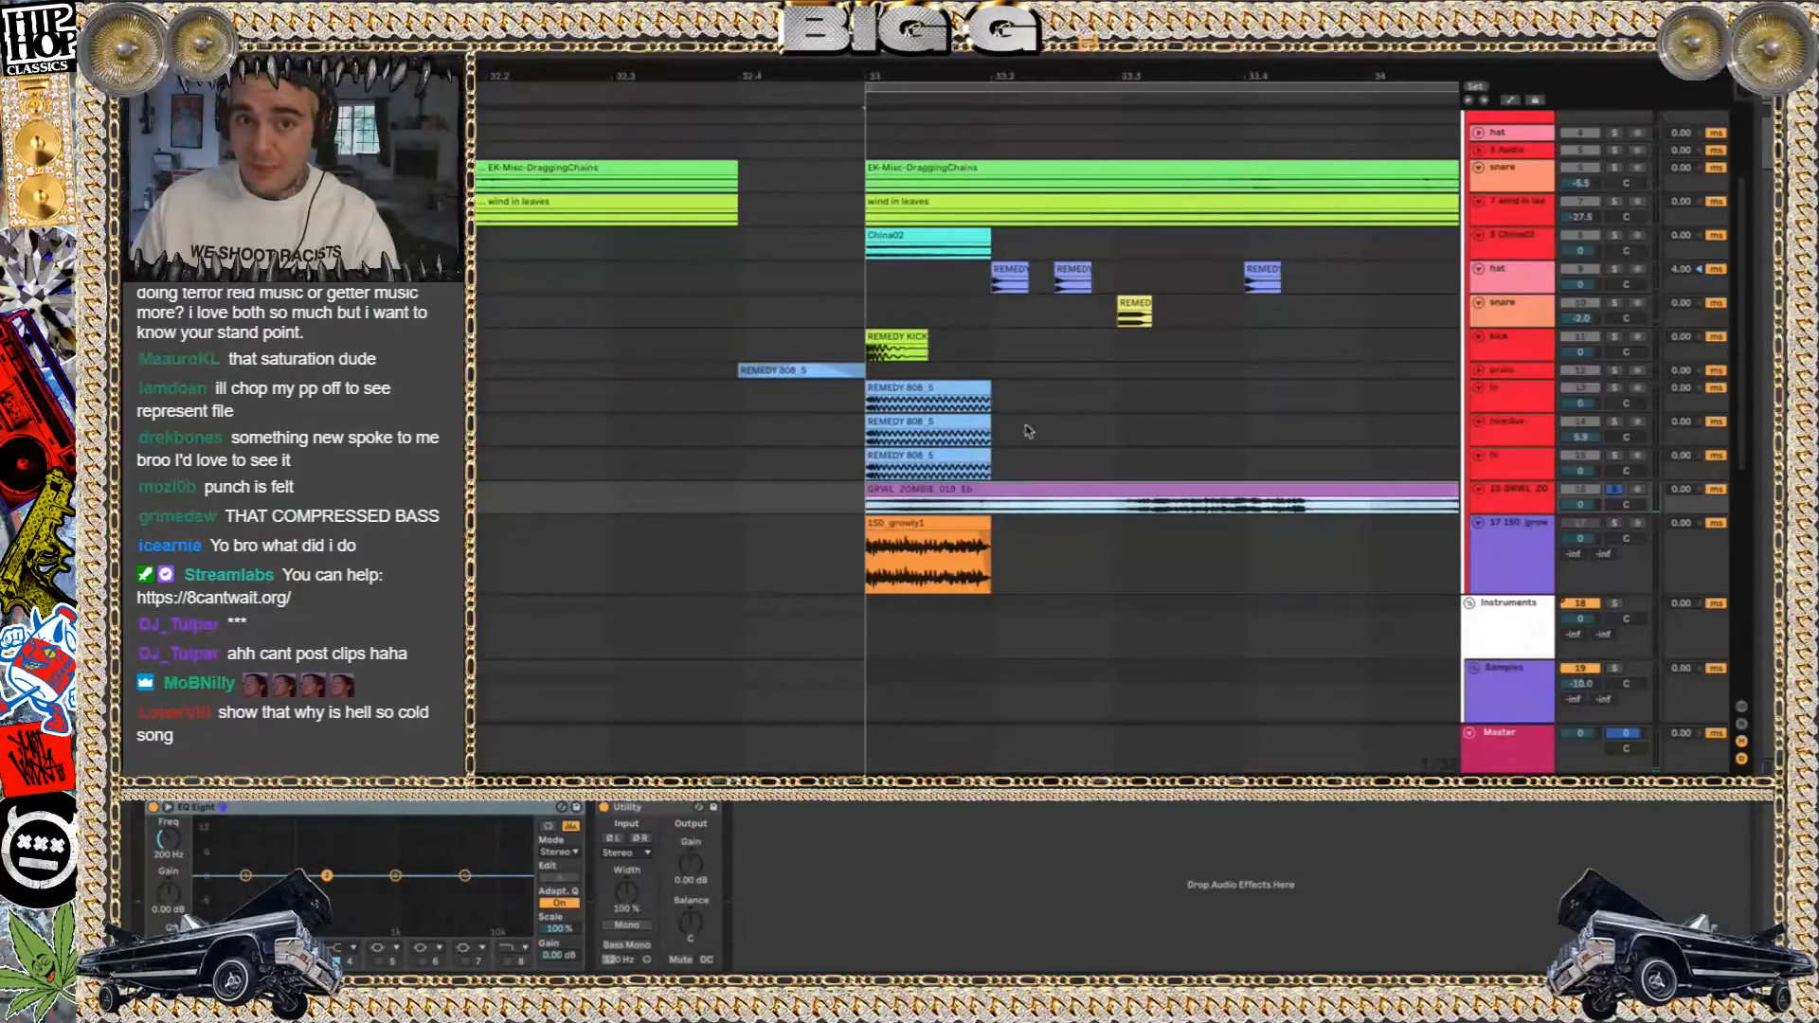
Undo the GRWL_ZOMBIE clip extension, replay the clip and unsolo track 16
{"action": "key", "text": "ctrl+z"}
{"action": "key", "text": "space"}
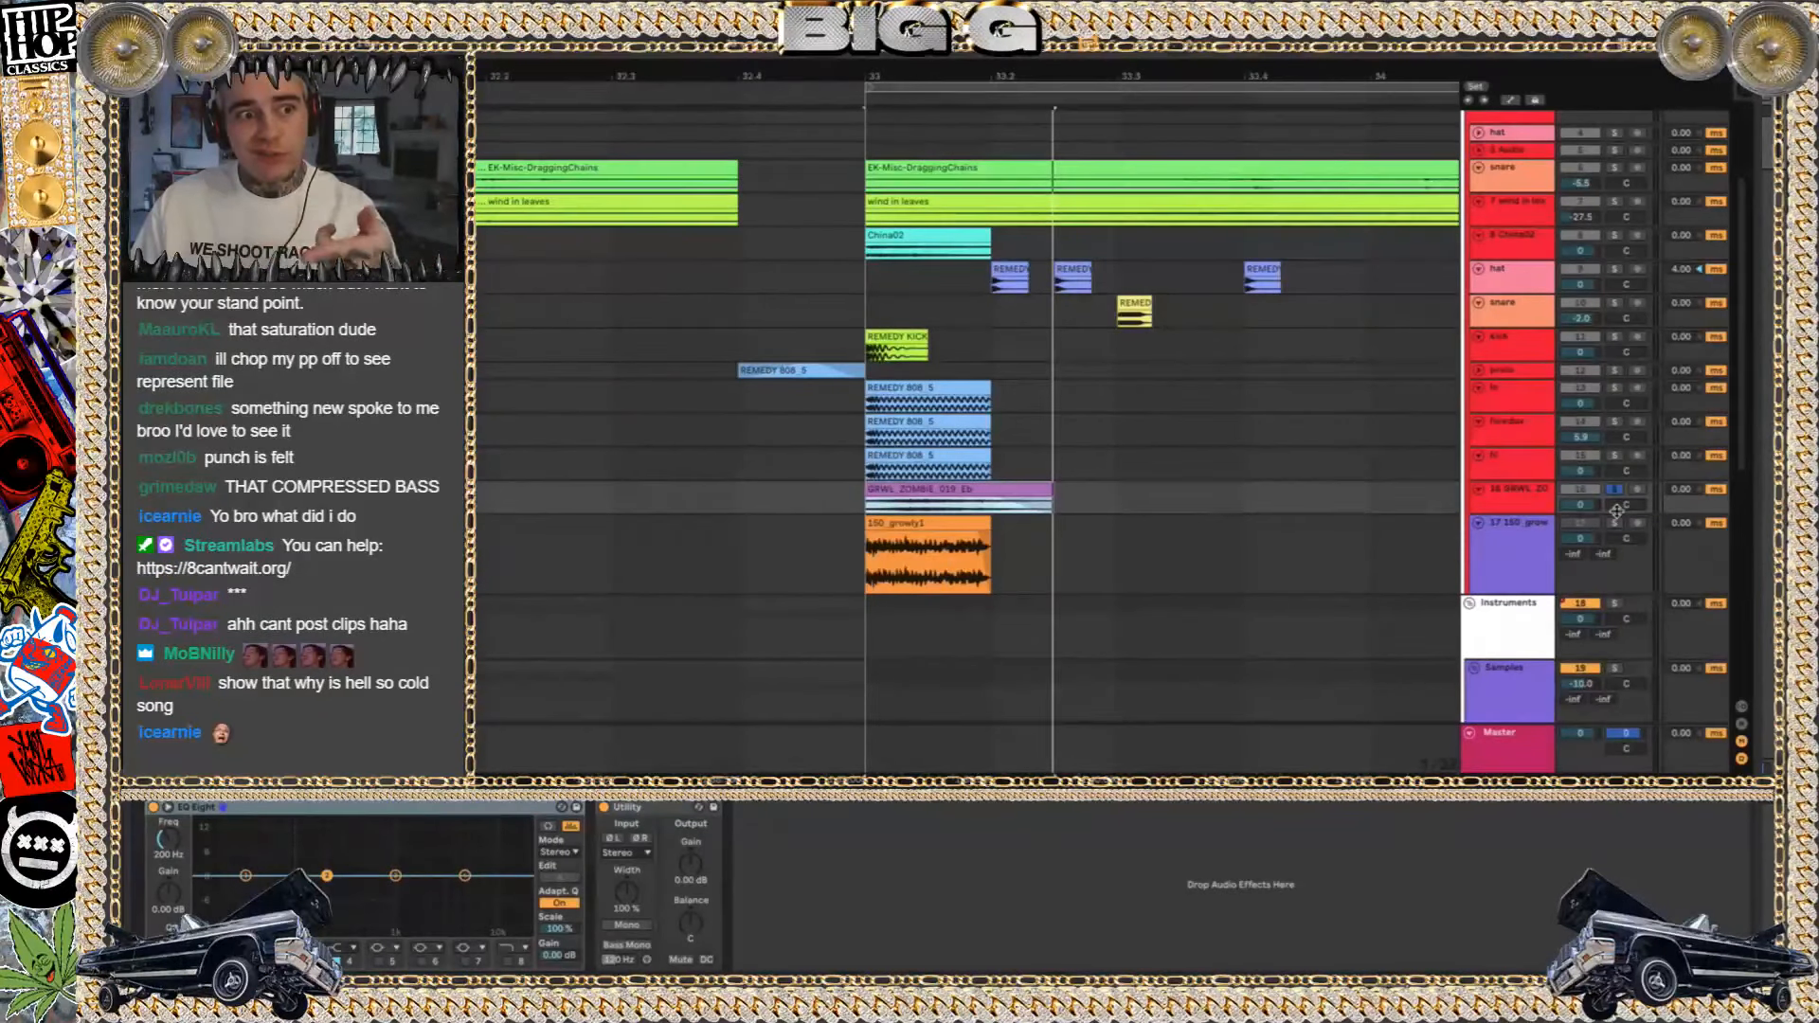
{"action": "left_click", "coordinate": [1612, 487]}
Play the full mix from just before bar 33 several times, comparing it with individual 808 layers switched off and on
{"action": "left_click", "coordinate": [833, 276]}
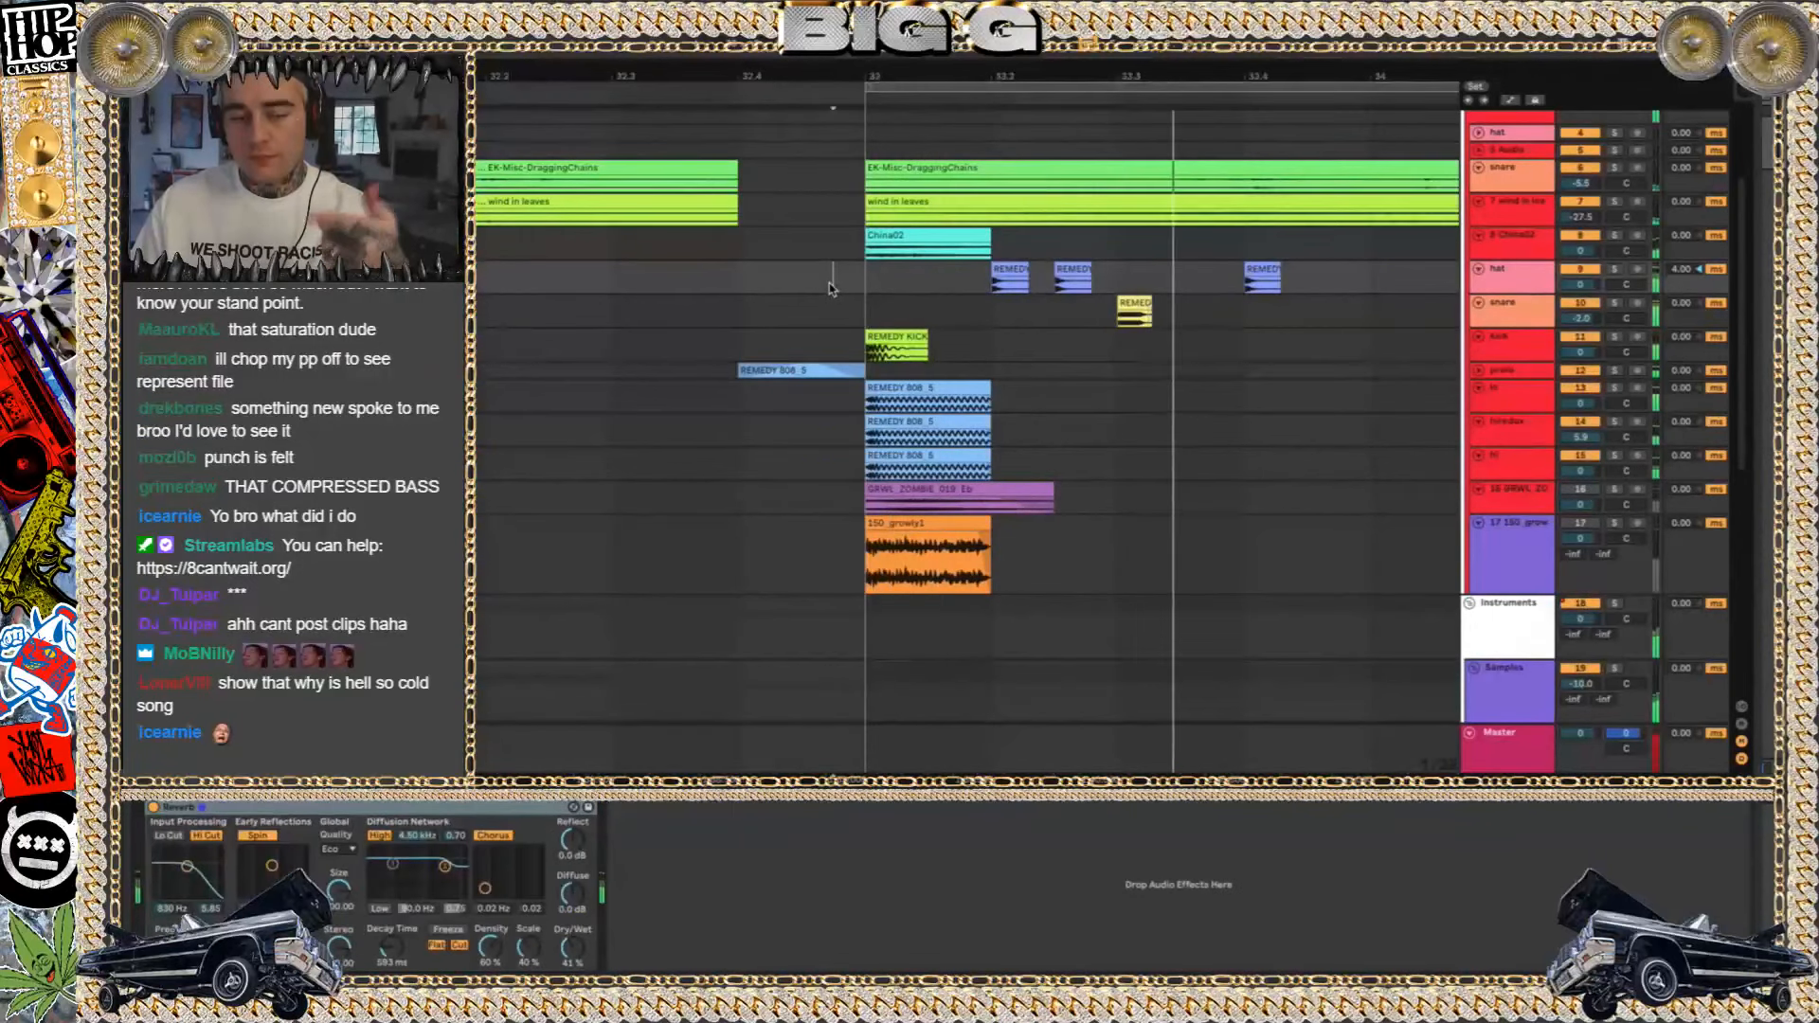
{"action": "key", "text": "space"}
{"action": "key", "text": "space"}
{"action": "key", "text": "space"}
{"action": "key", "text": "space"}
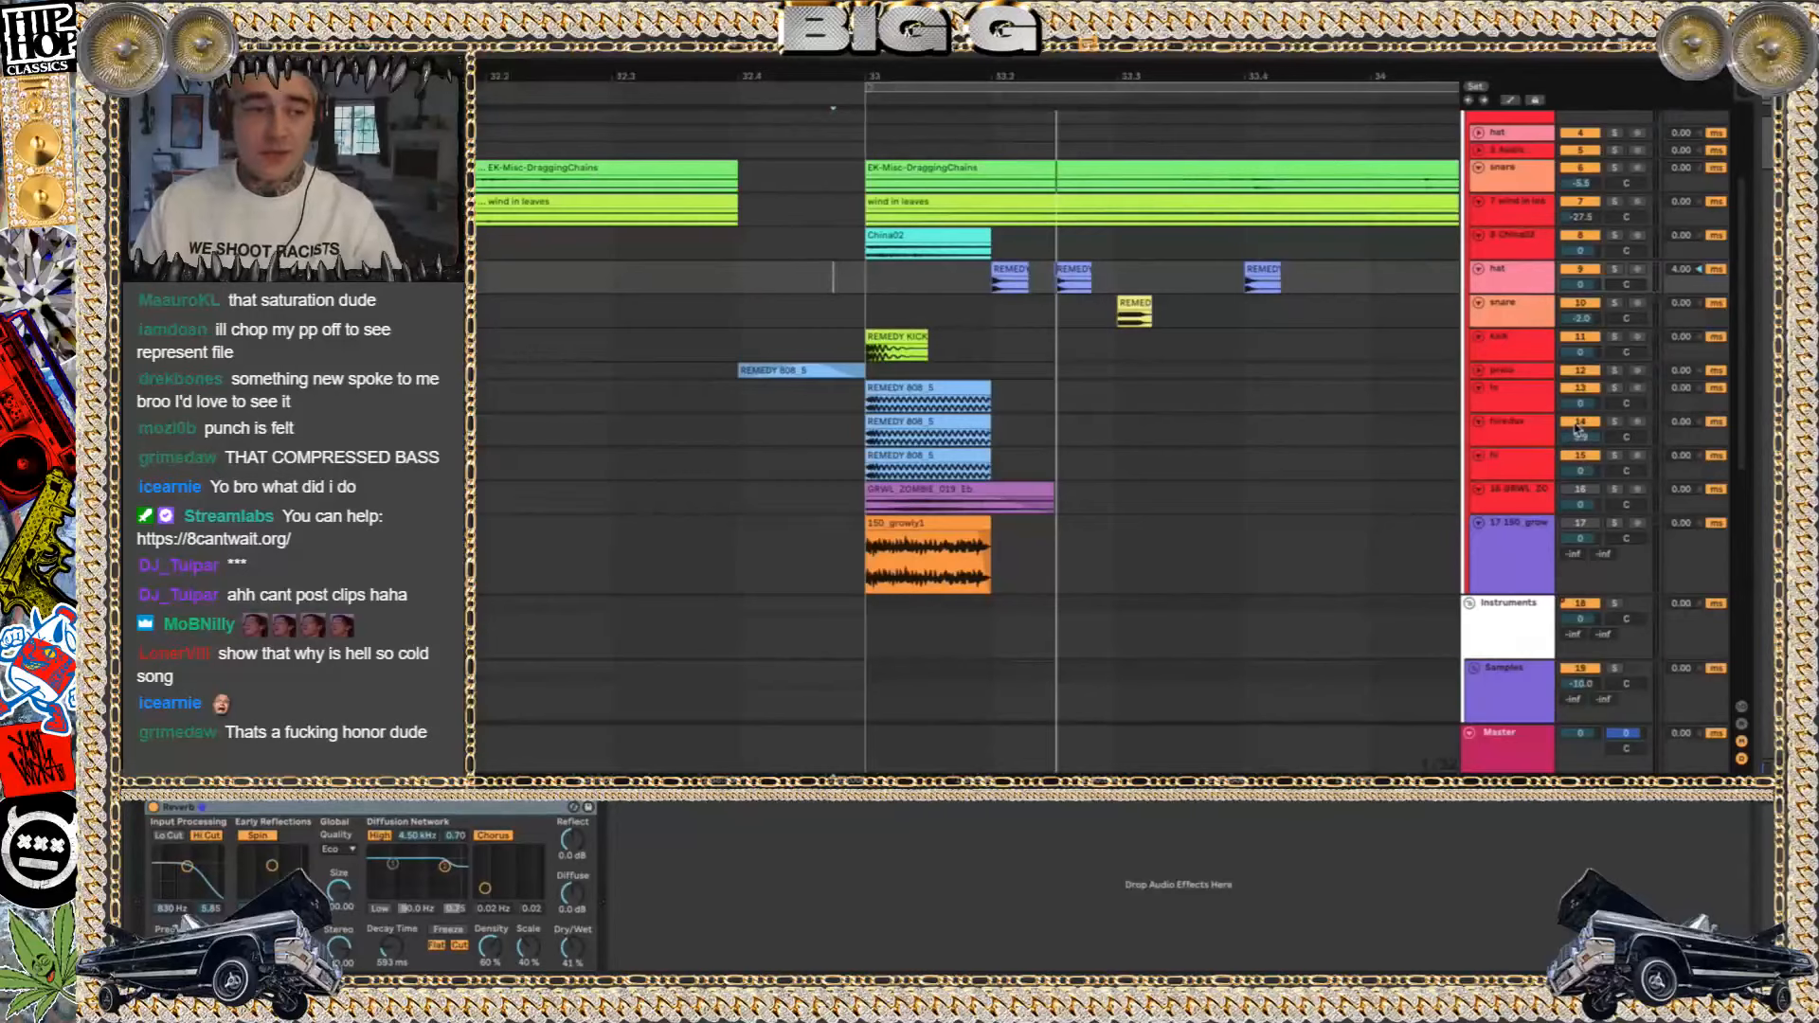
{"action": "key", "text": "space"}
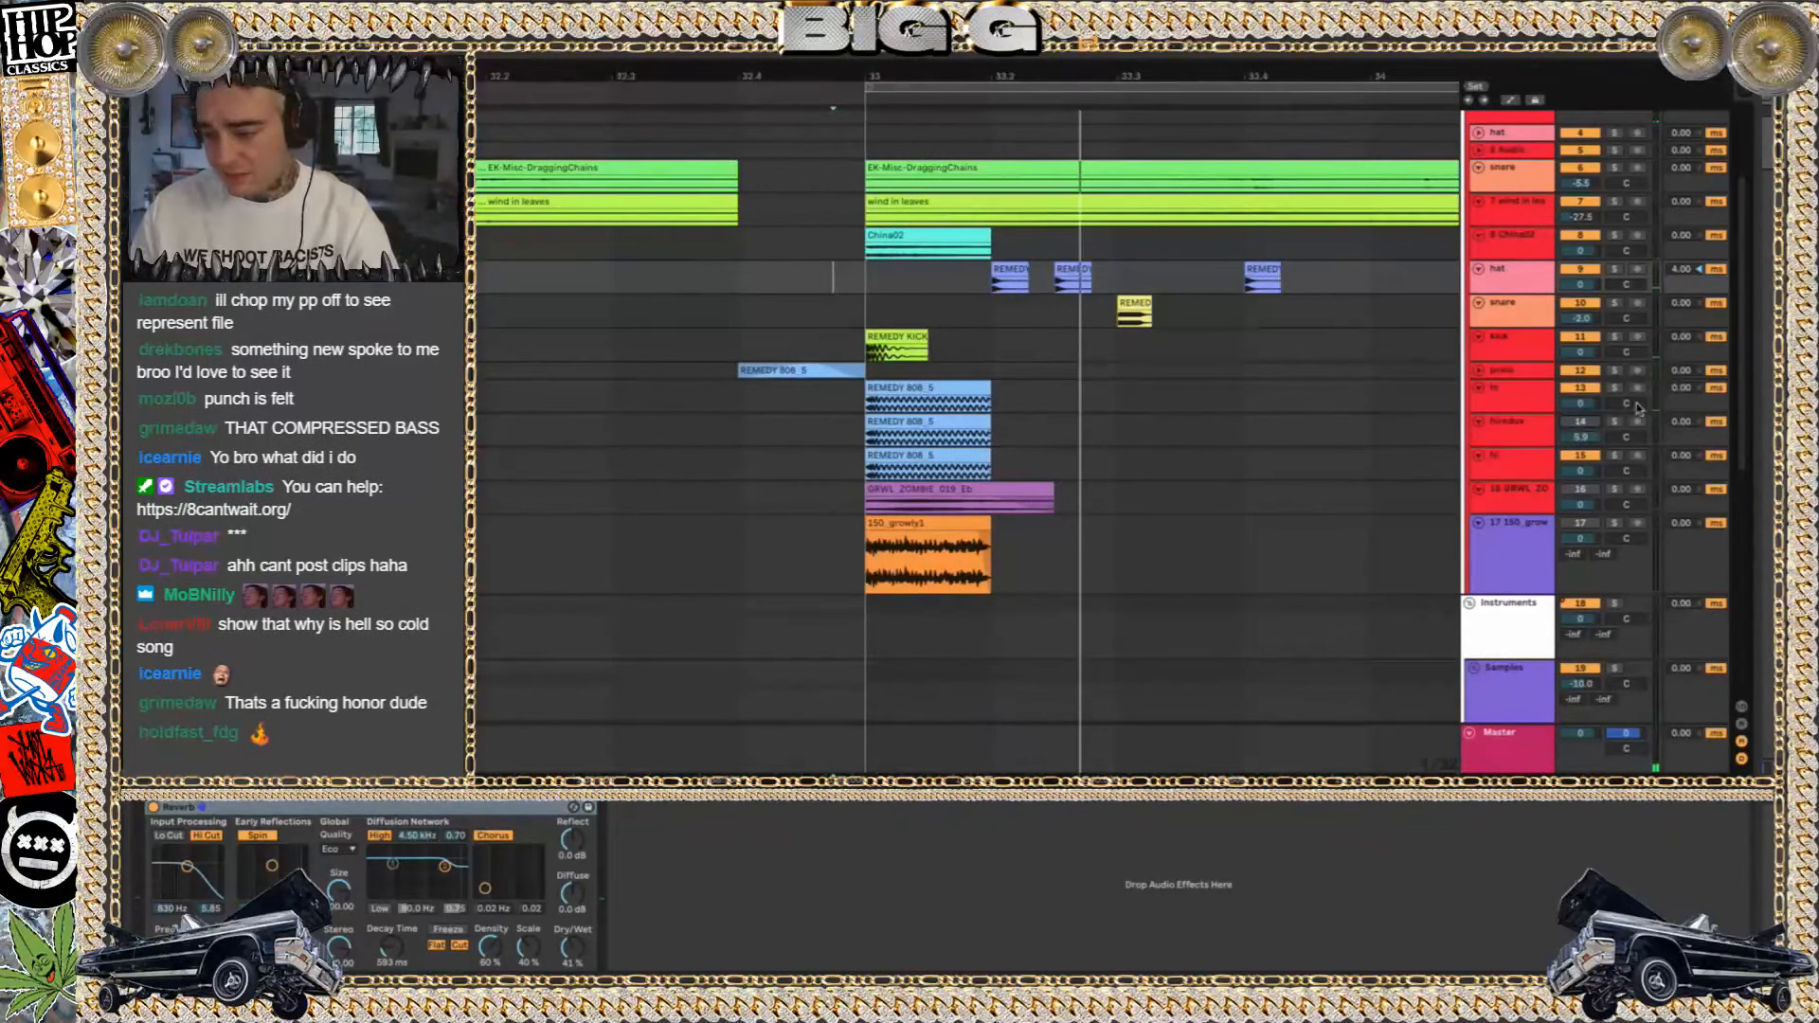
{"action": "key", "text": "space"}
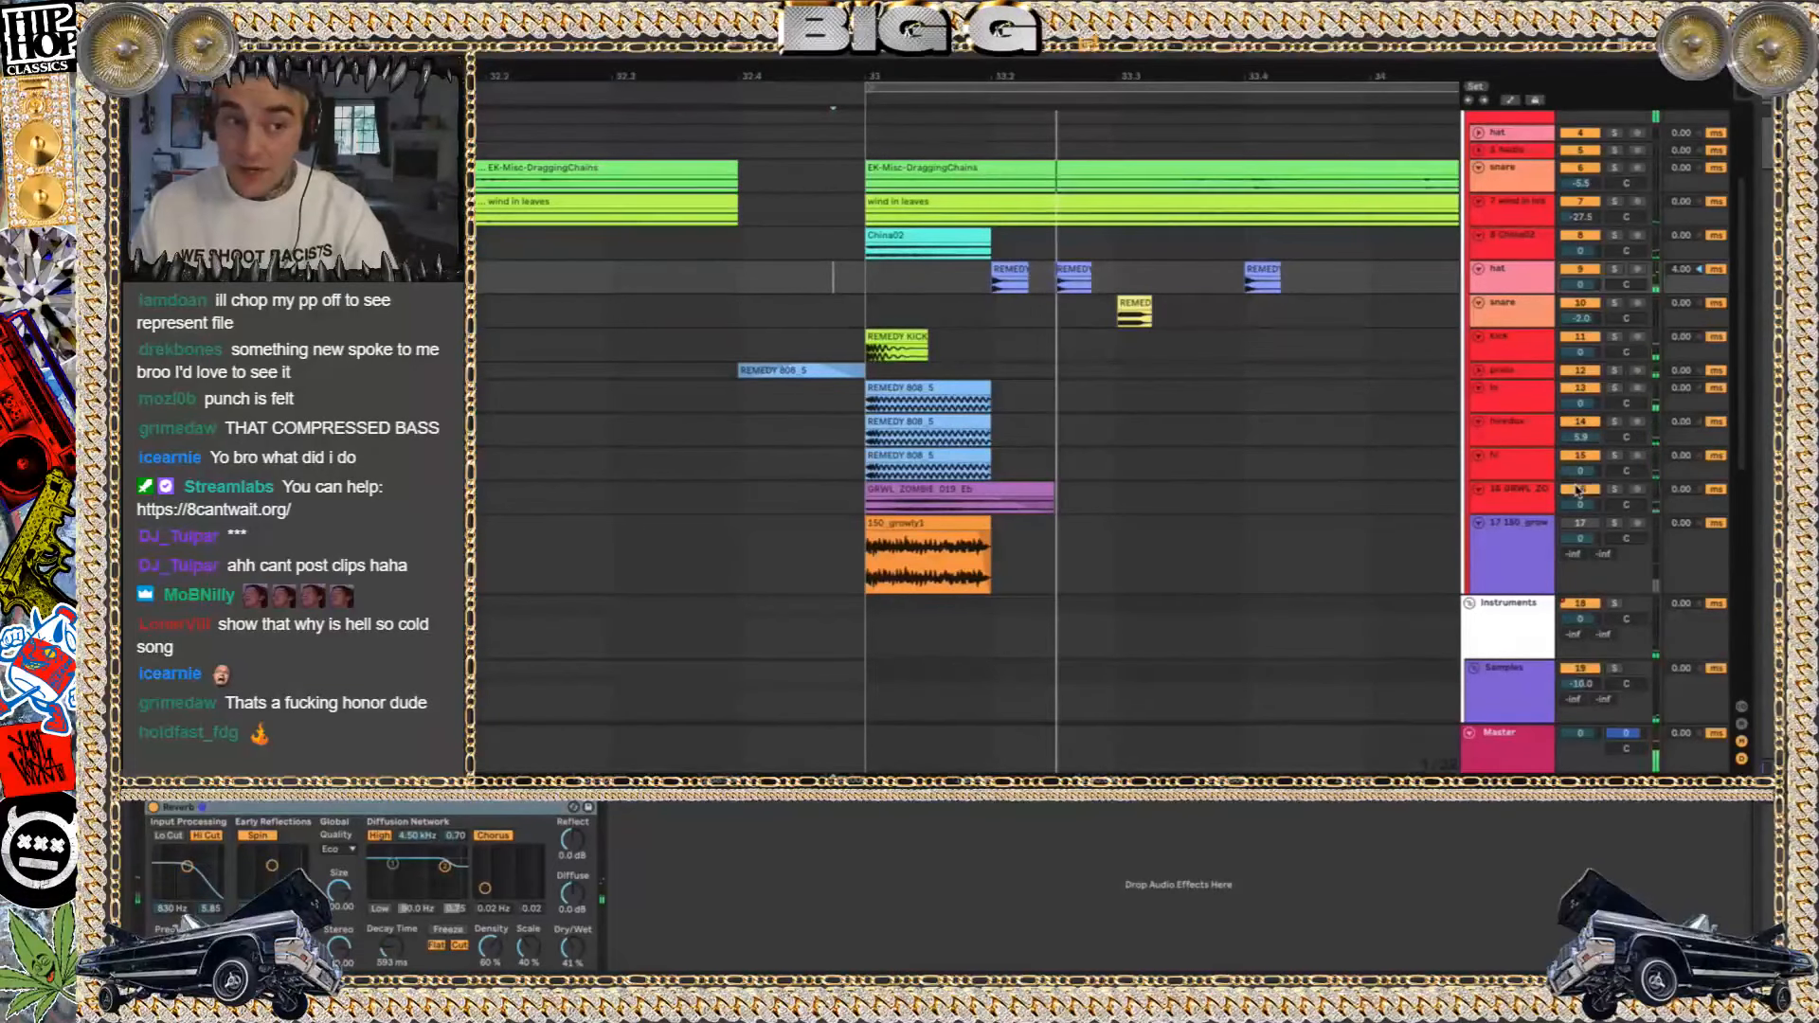
{"action": "key", "text": "space"}
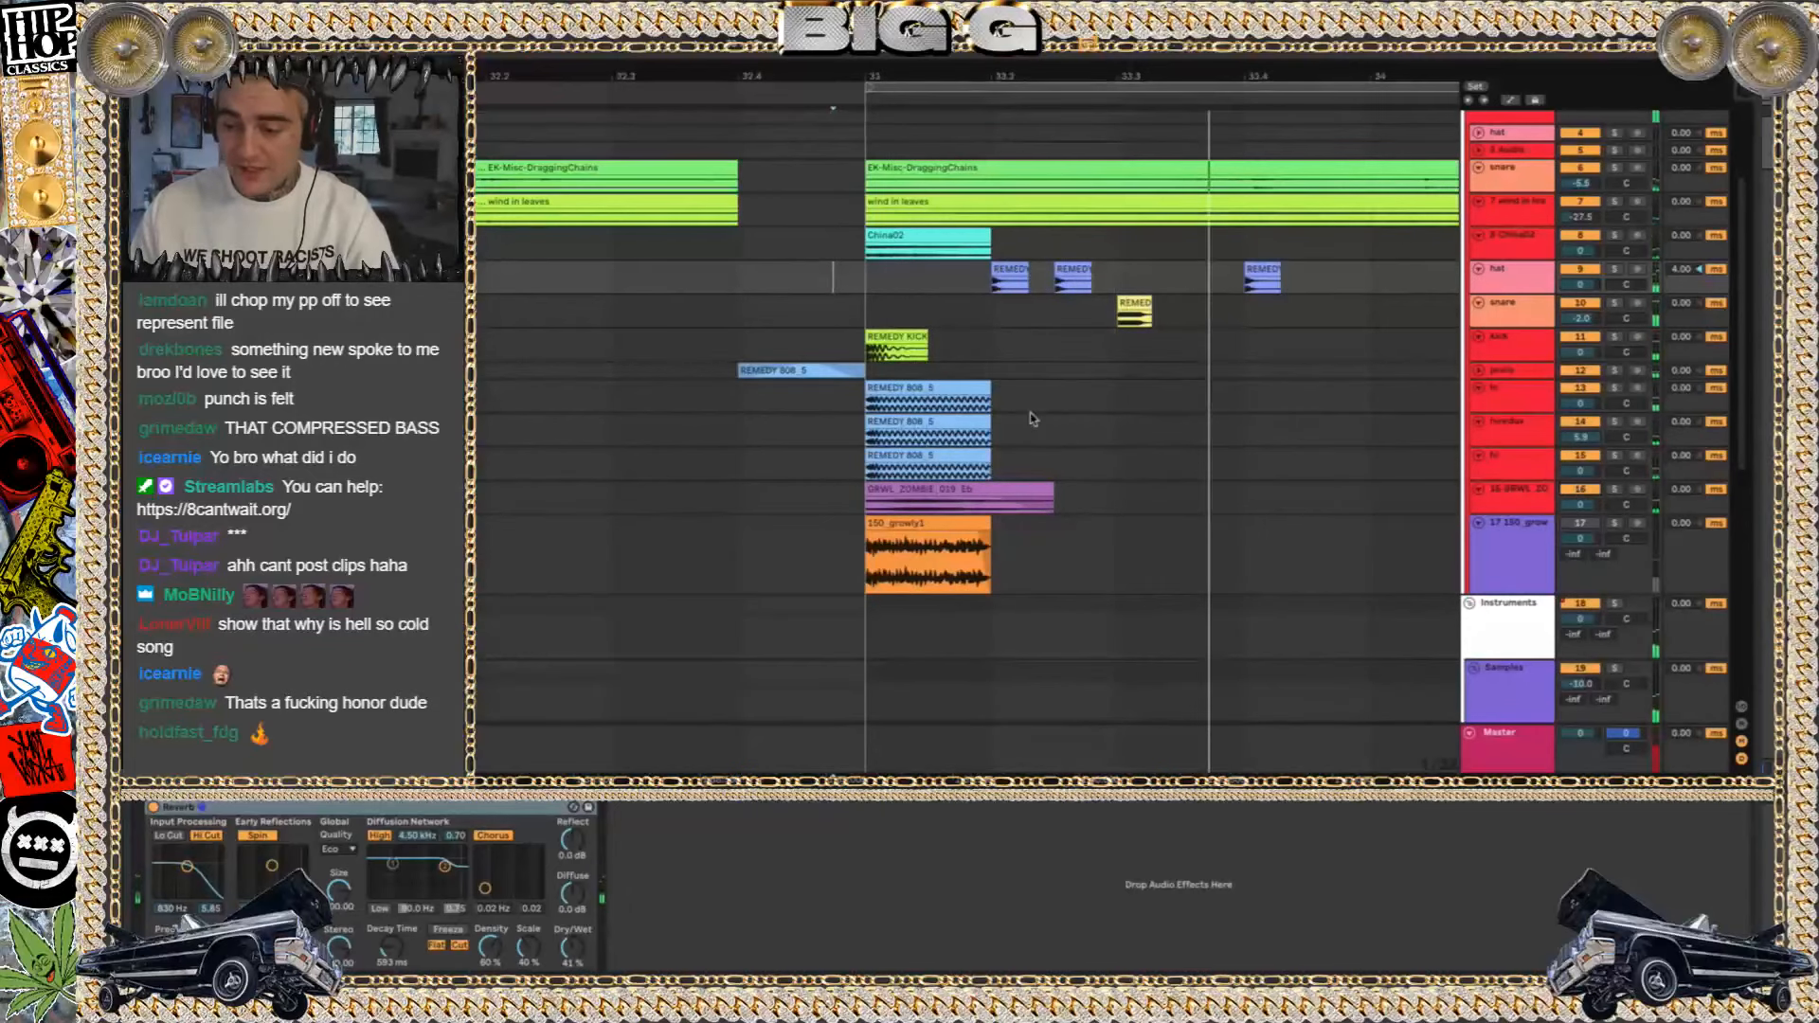
Select the lo, hiredux, hi and GRWL_ZOMBIE tracks, solo all four together and play them from bar 33
{"action": "left_click", "coordinate": [905, 386]}
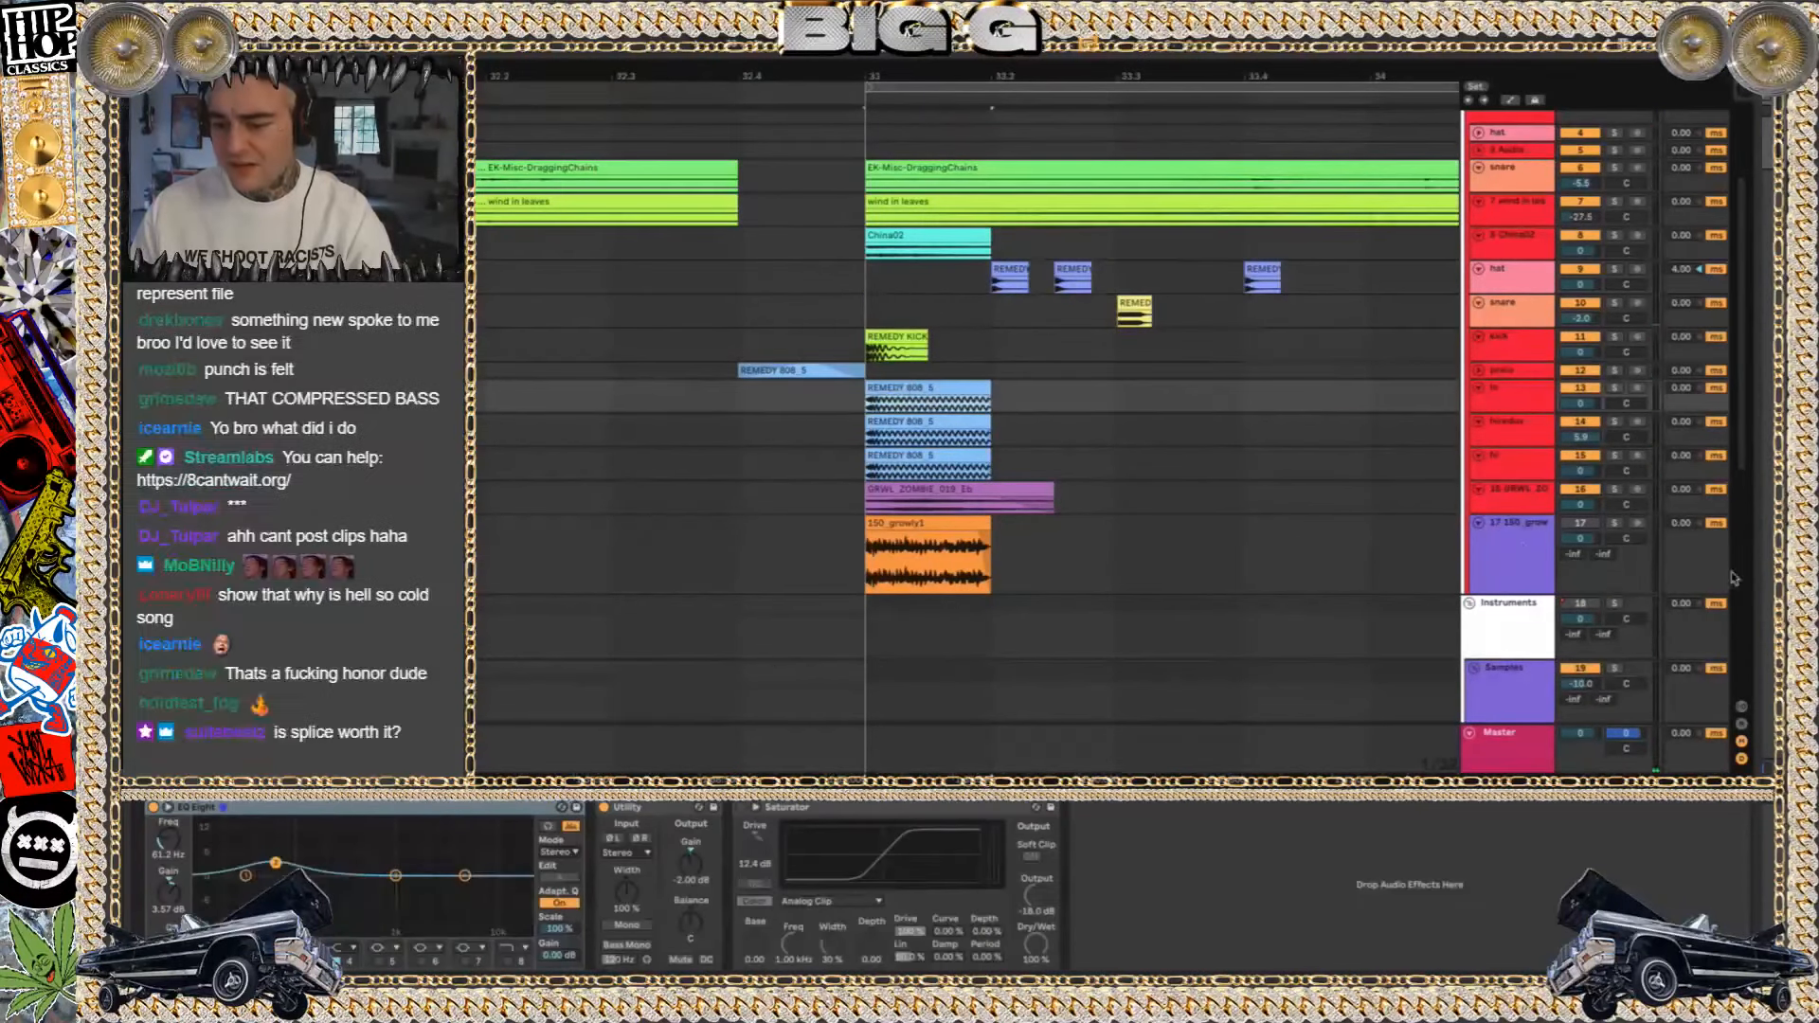
{"action": "left_click", "coordinate": [1517, 496]}
{"action": "left_click", "coordinate": [1616, 489]}
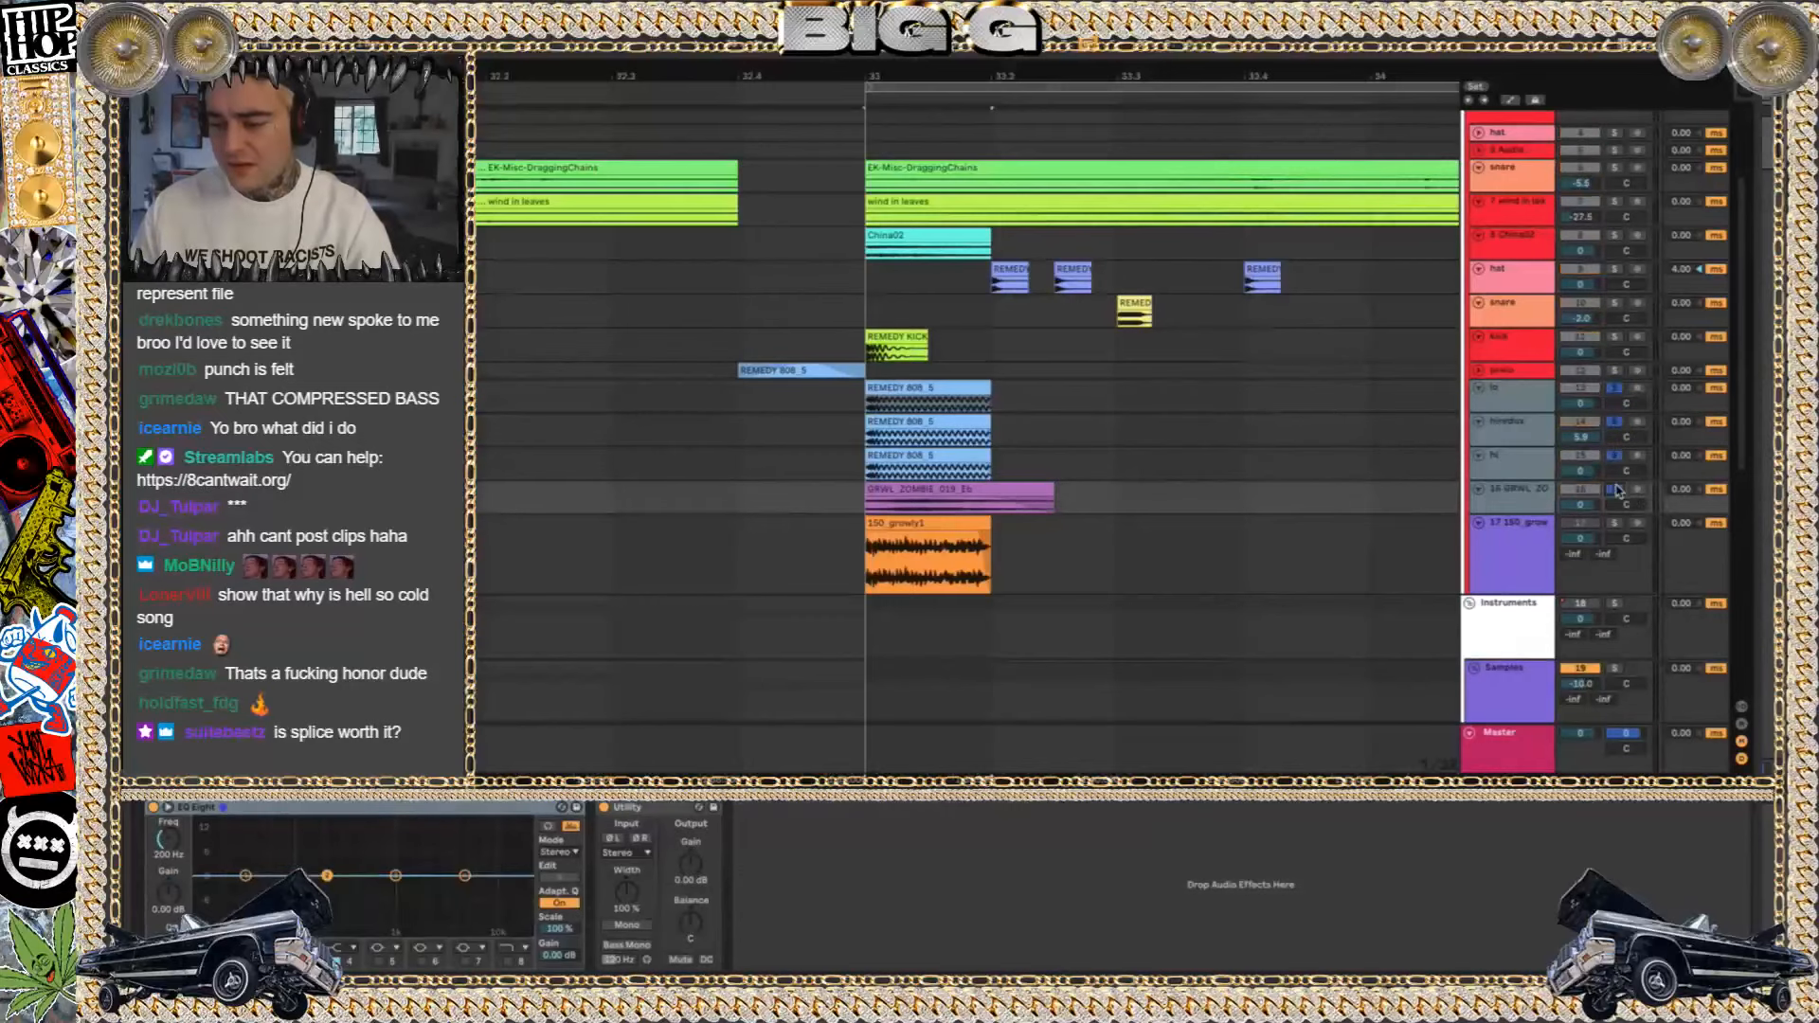
{"action": "key", "text": "space"}
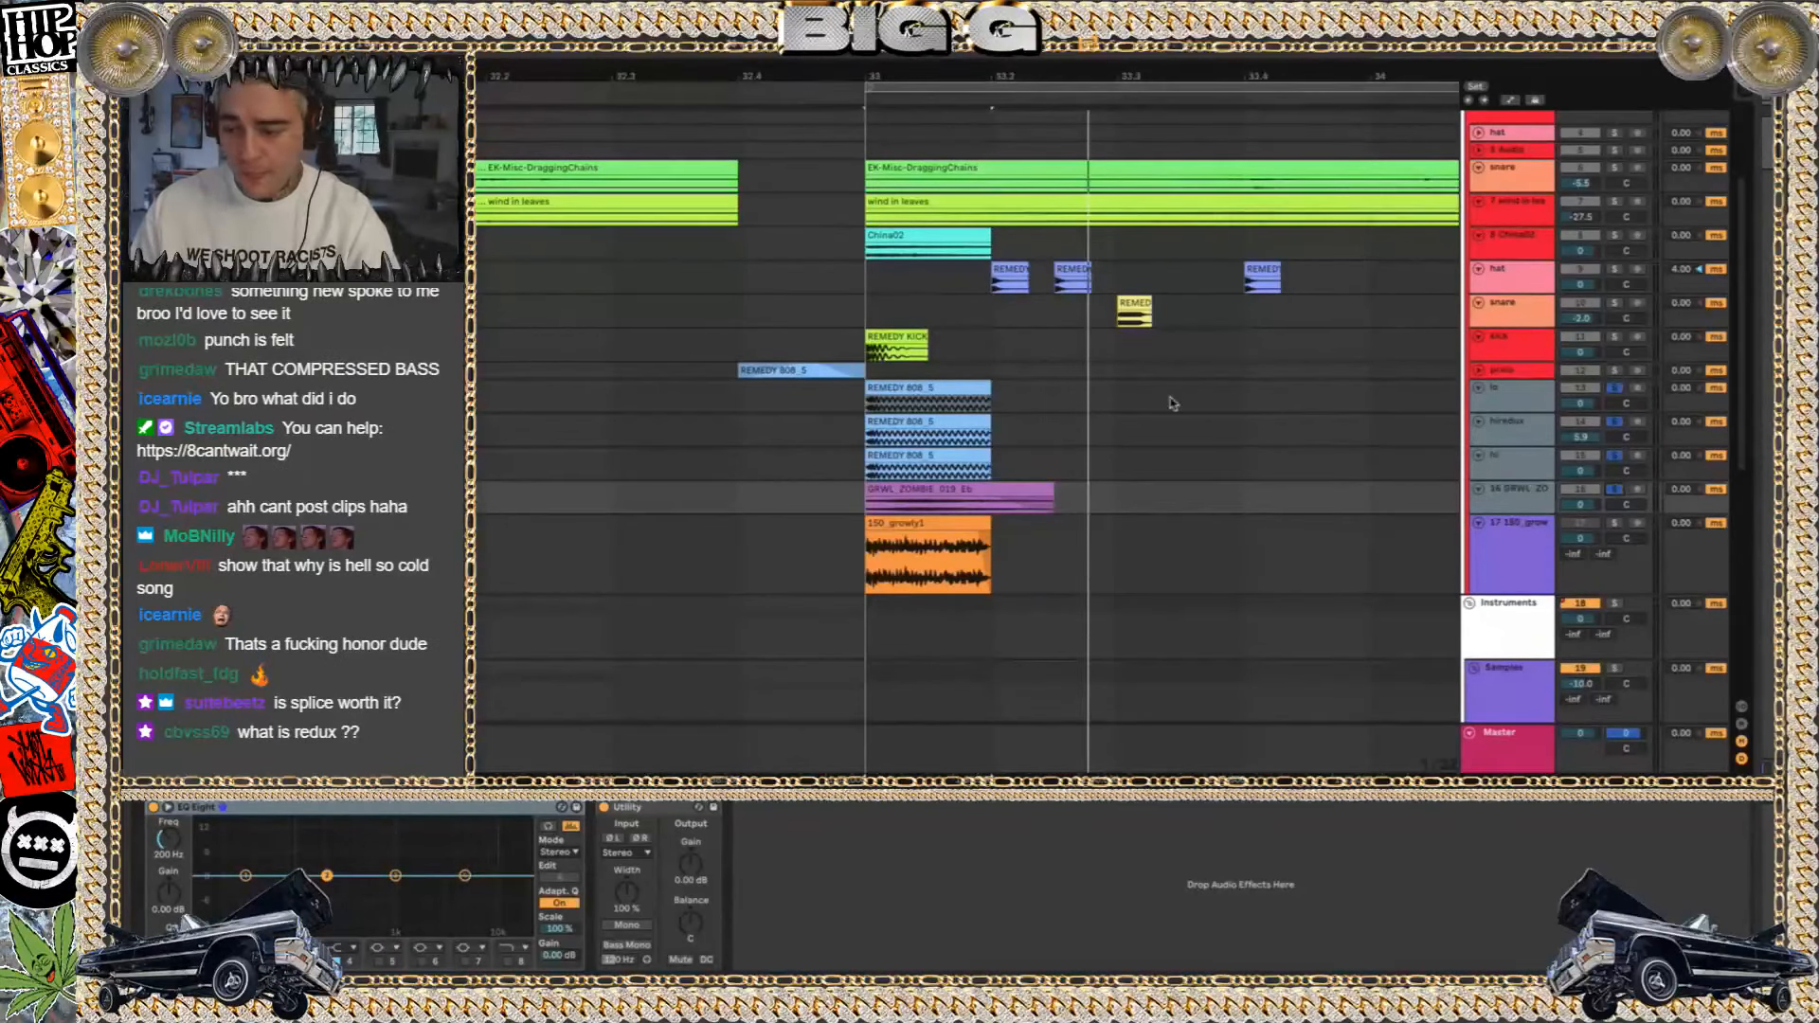
Show the hiredux track's effect chain while playing the four soloed bass layers
{"action": "left_click", "coordinate": [1511, 389]}
{"action": "left_click", "coordinate": [1512, 429]}
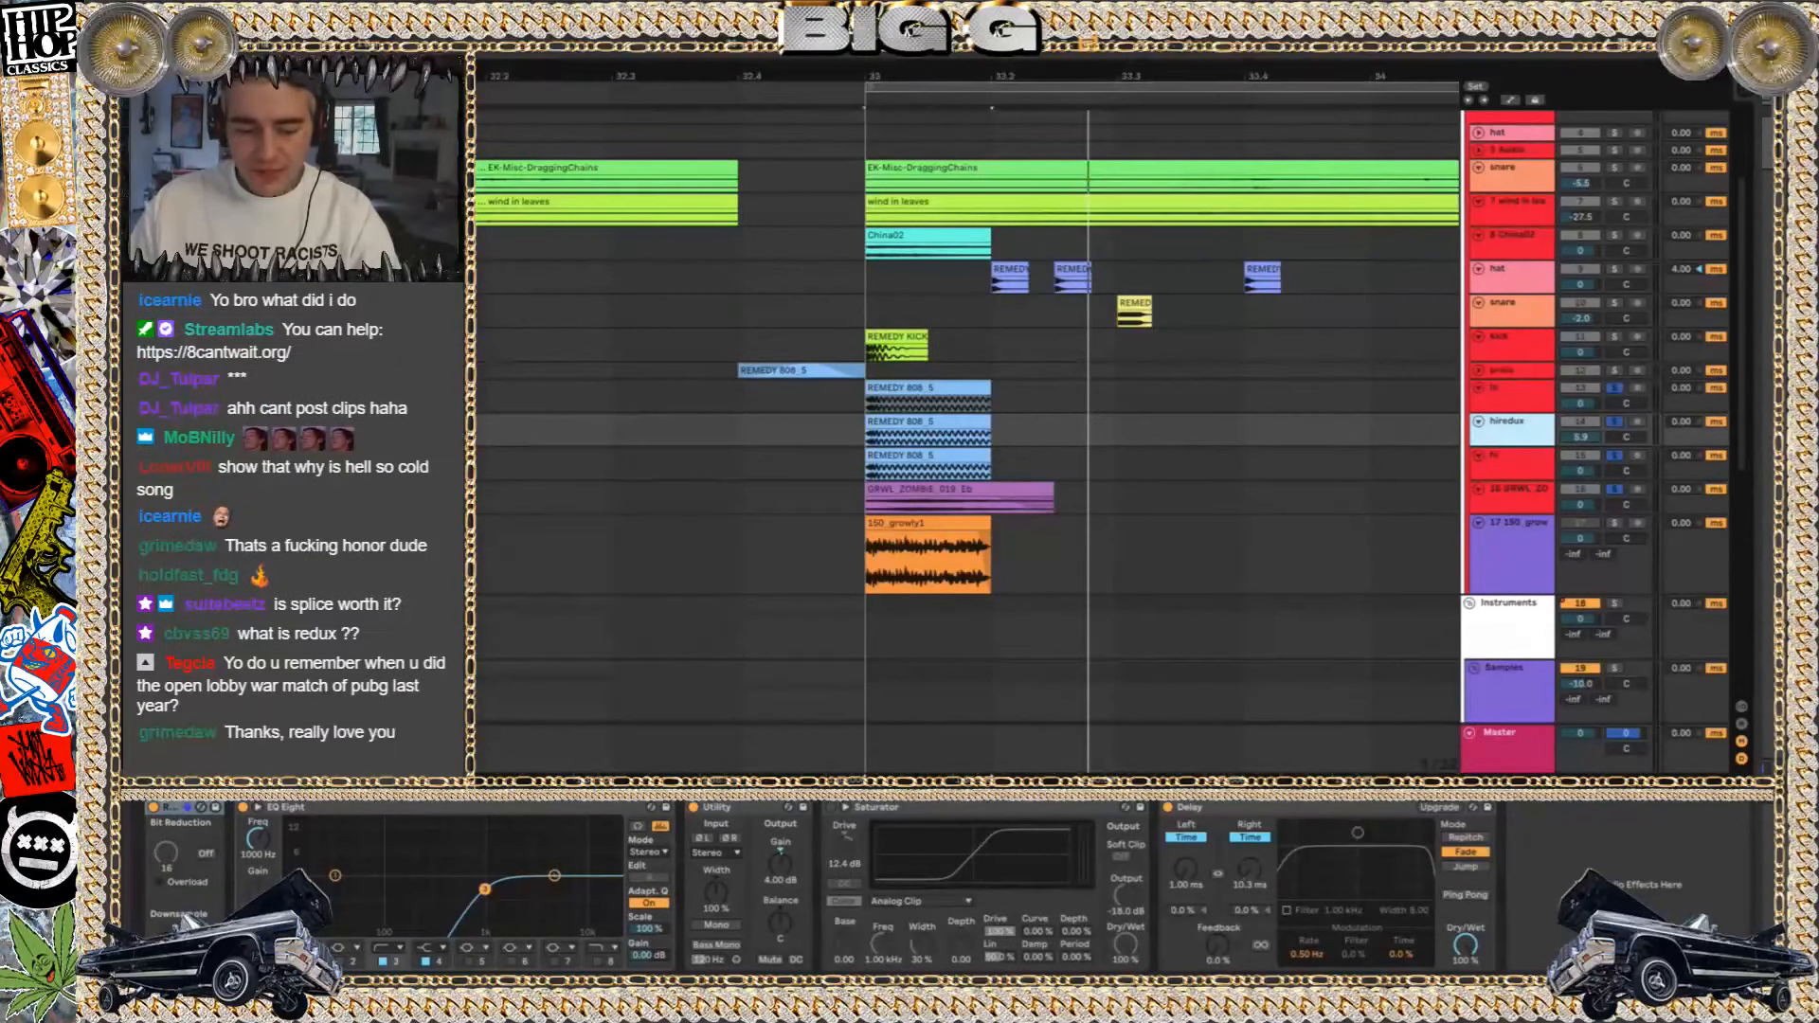
{"action": "key", "text": "space"}
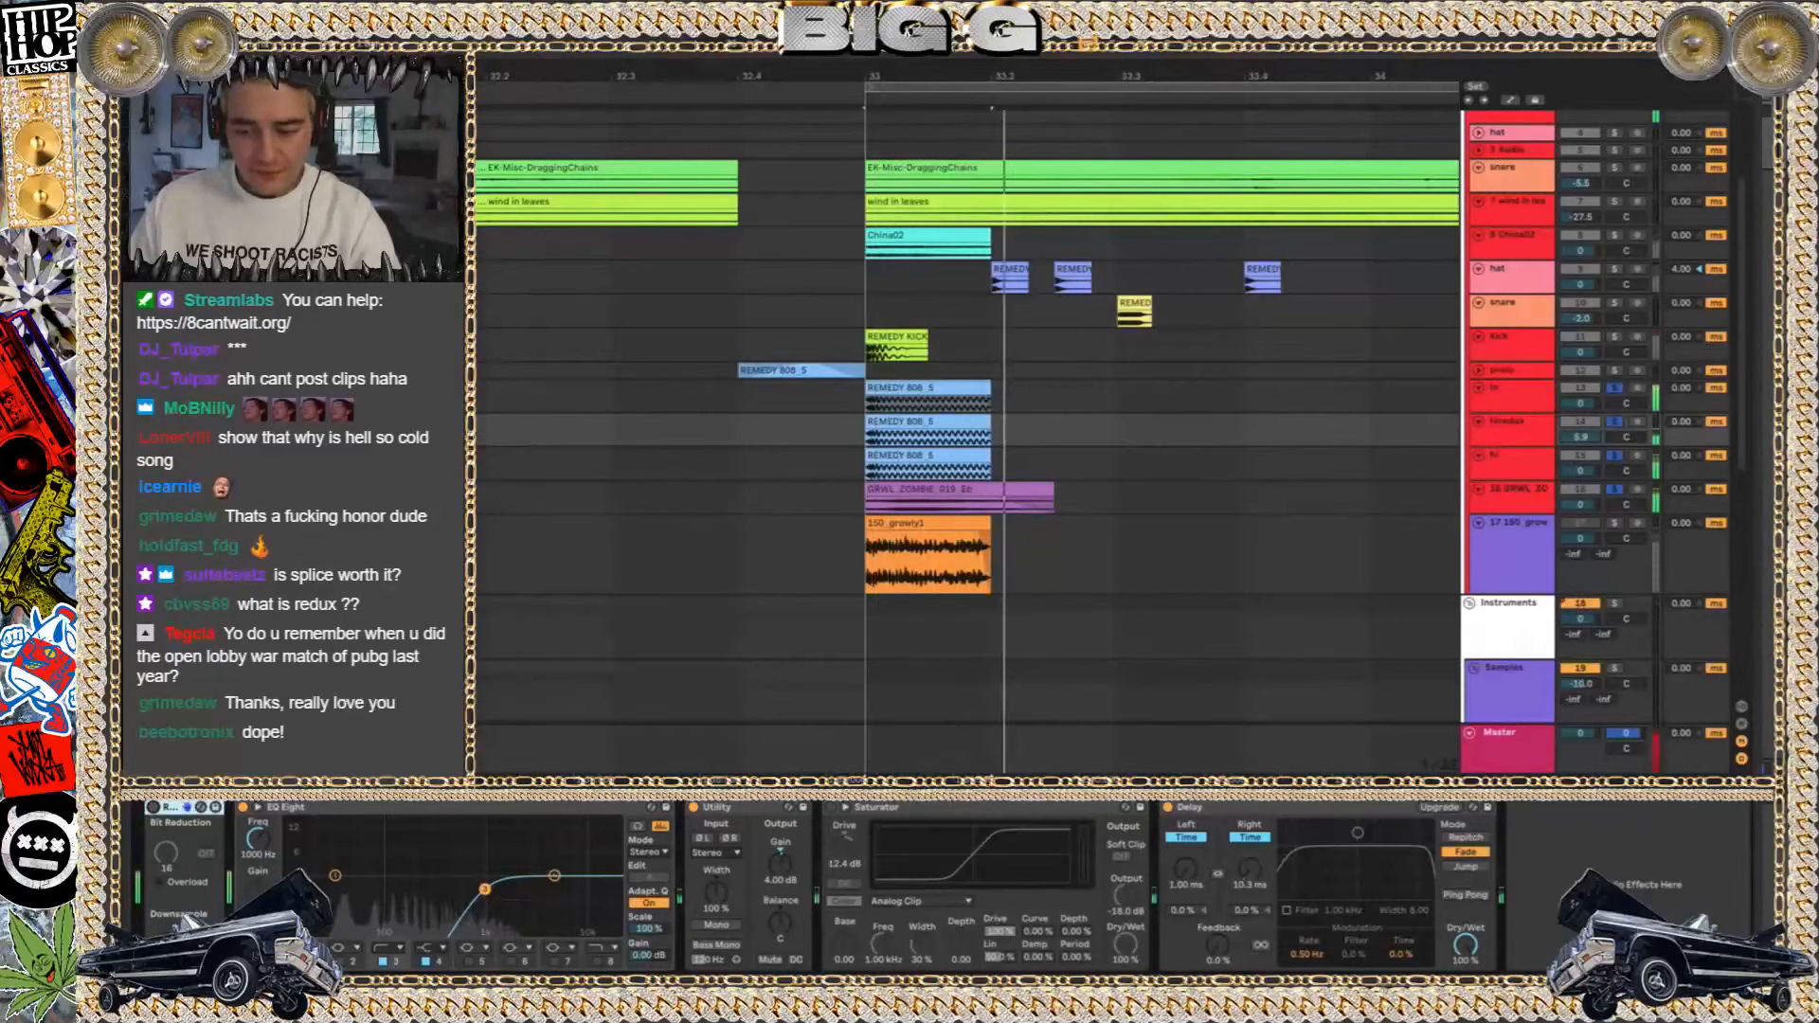
{"action": "key", "text": "space"}
Solo only the hiredux track and play it from bar 33
{"action": "left_click", "coordinate": [1532, 493]}
{"action": "left_click", "coordinate": [1526, 459]}
{"action": "left_click", "coordinate": [1525, 429]}
{"action": "left_click", "coordinate": [1616, 423]}
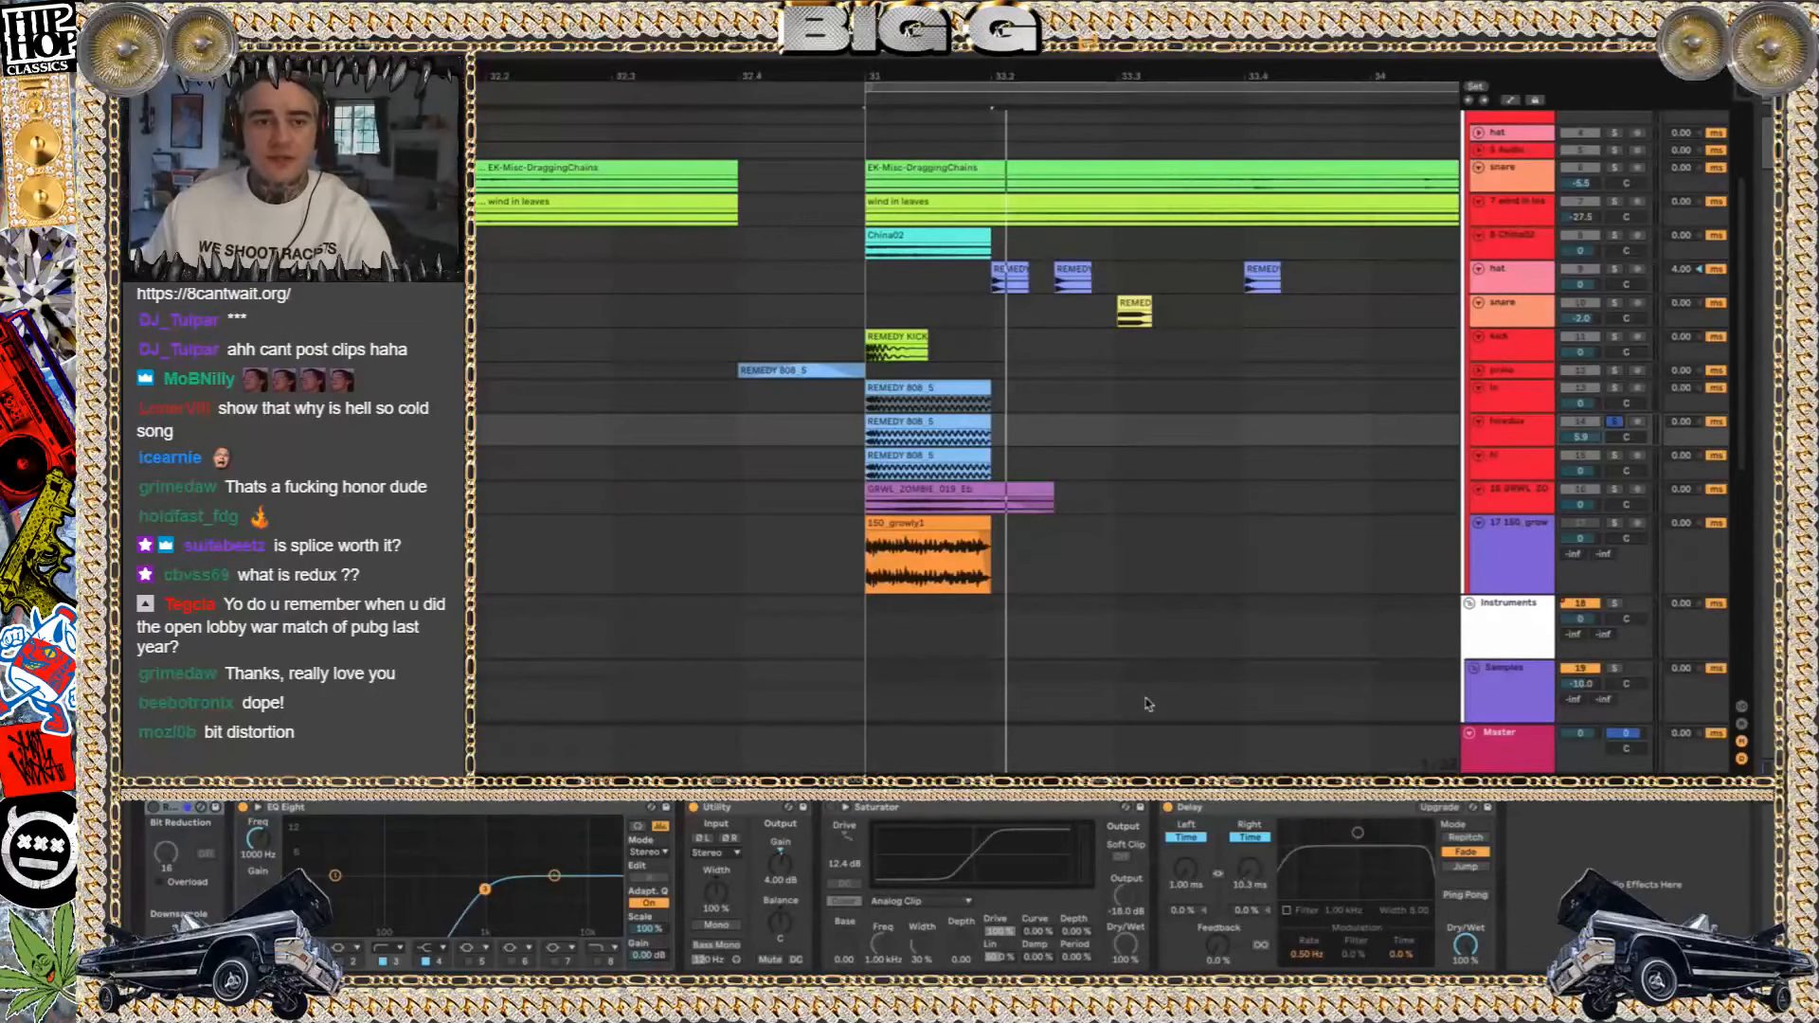
{"action": "key", "text": "space"}
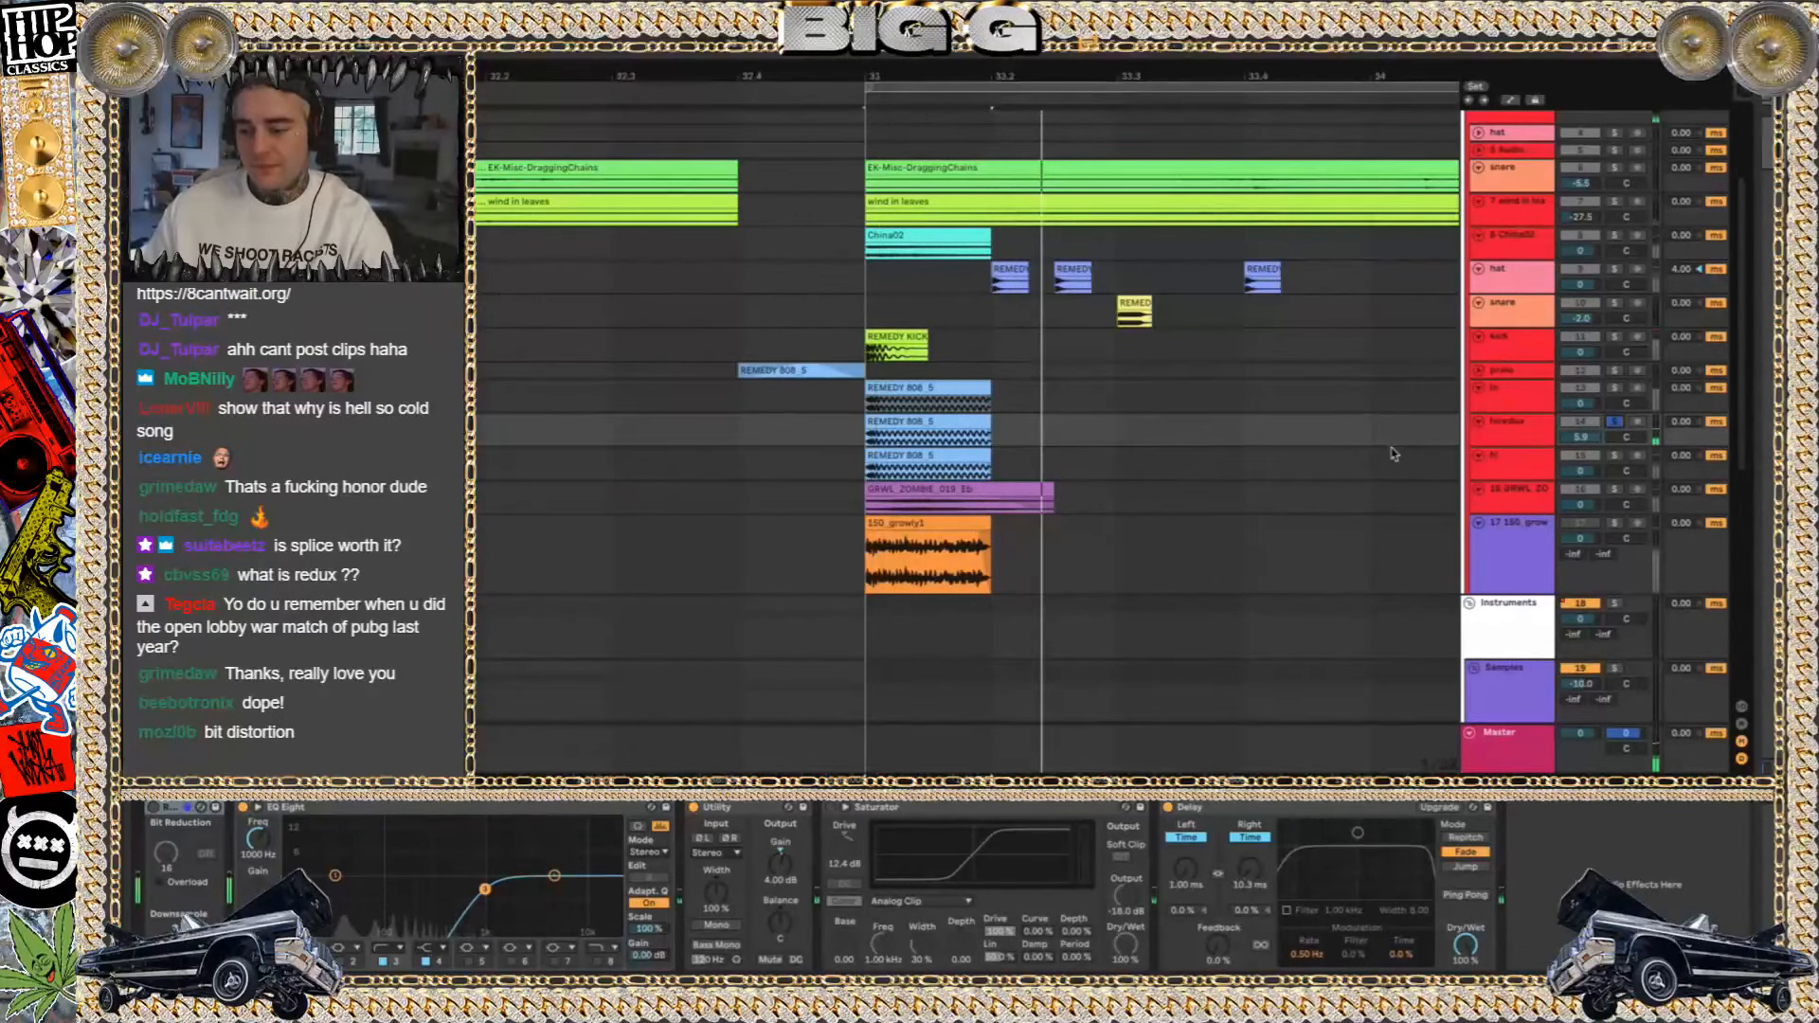
Toggle the Redux effect on the hiredux track and replay its clip to compare the sound
{"action": "left_click", "coordinate": [1516, 438]}
{"action": "left_click", "coordinate": [870, 428]}
{"action": "key", "text": "space"}
{"action": "key", "text": "space"}
{"action": "left_click", "coordinate": [155, 811]}
Unsolo the hiredux track and play the full mix from bar 33
{"action": "key", "text": "space"}
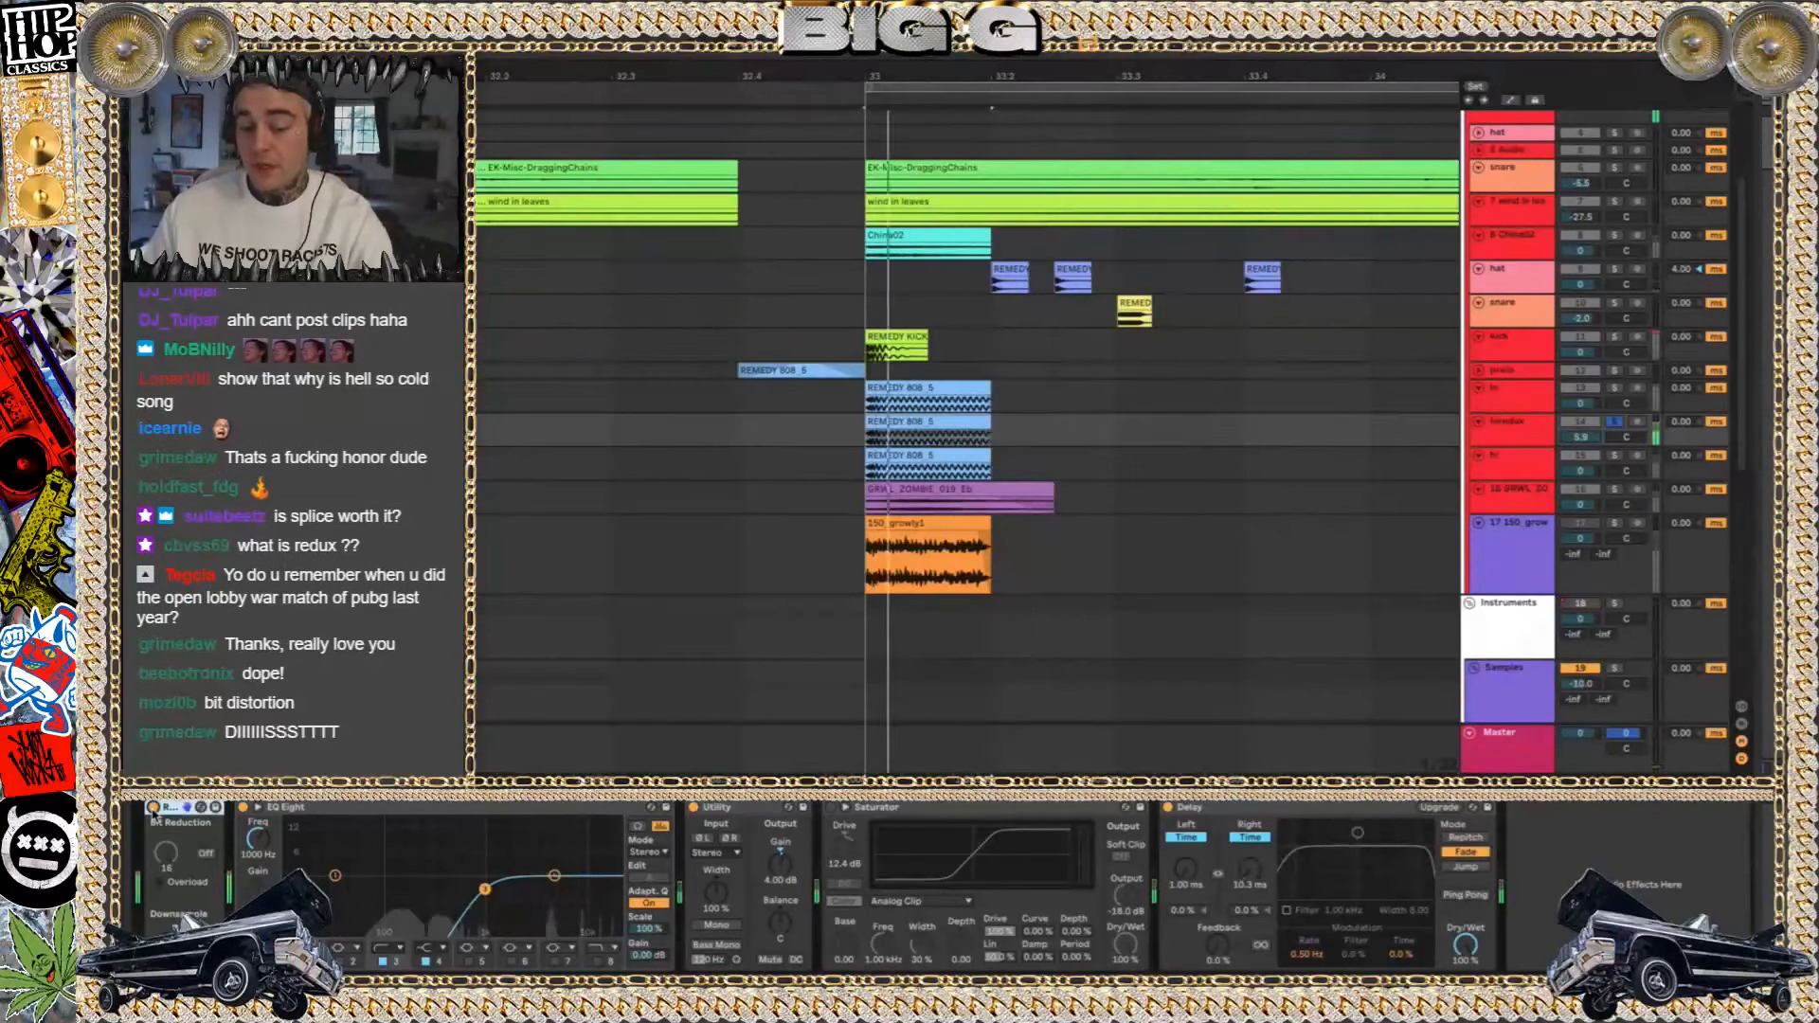
{"action": "left_click", "coordinate": [1619, 423]}
{"action": "key", "text": "space"}
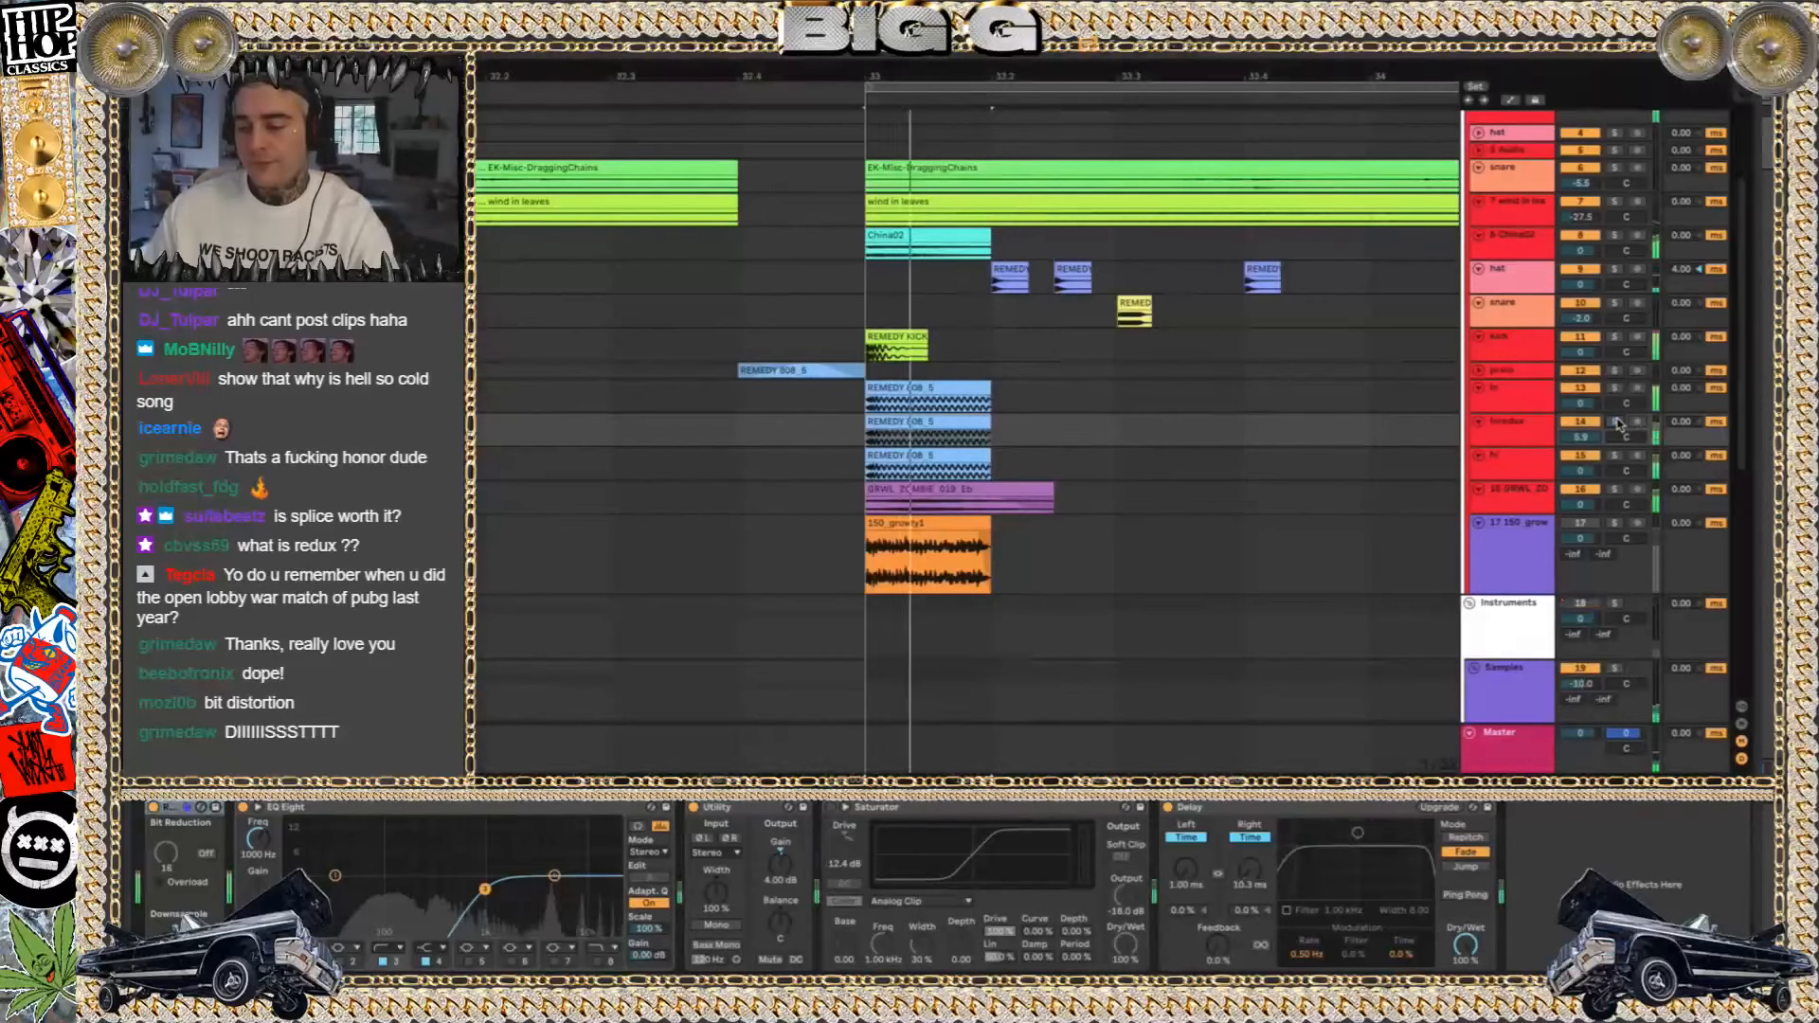
{"action": "key", "text": "space"}
Solo track 17, play its 150_growly1 clip with the effect chain shown, and return to the full mix
{"action": "left_click", "coordinate": [1614, 525]}
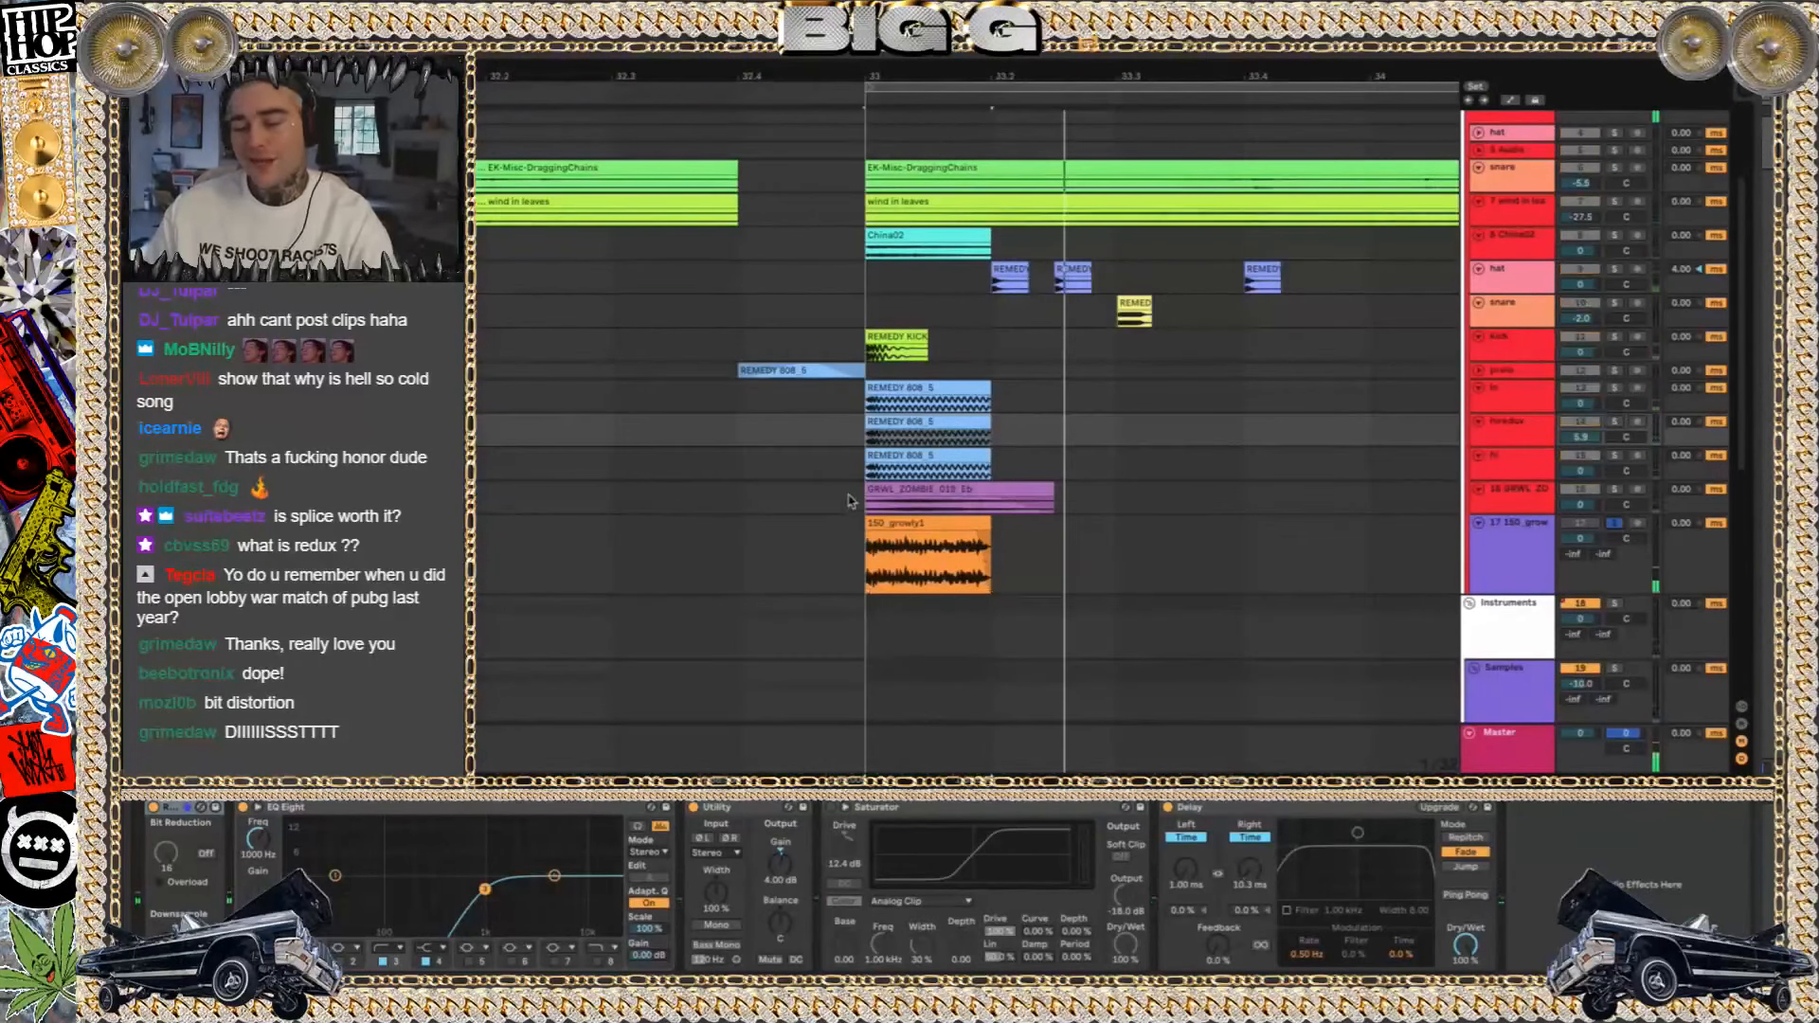
{"action": "left_click", "coordinate": [1076, 589]}
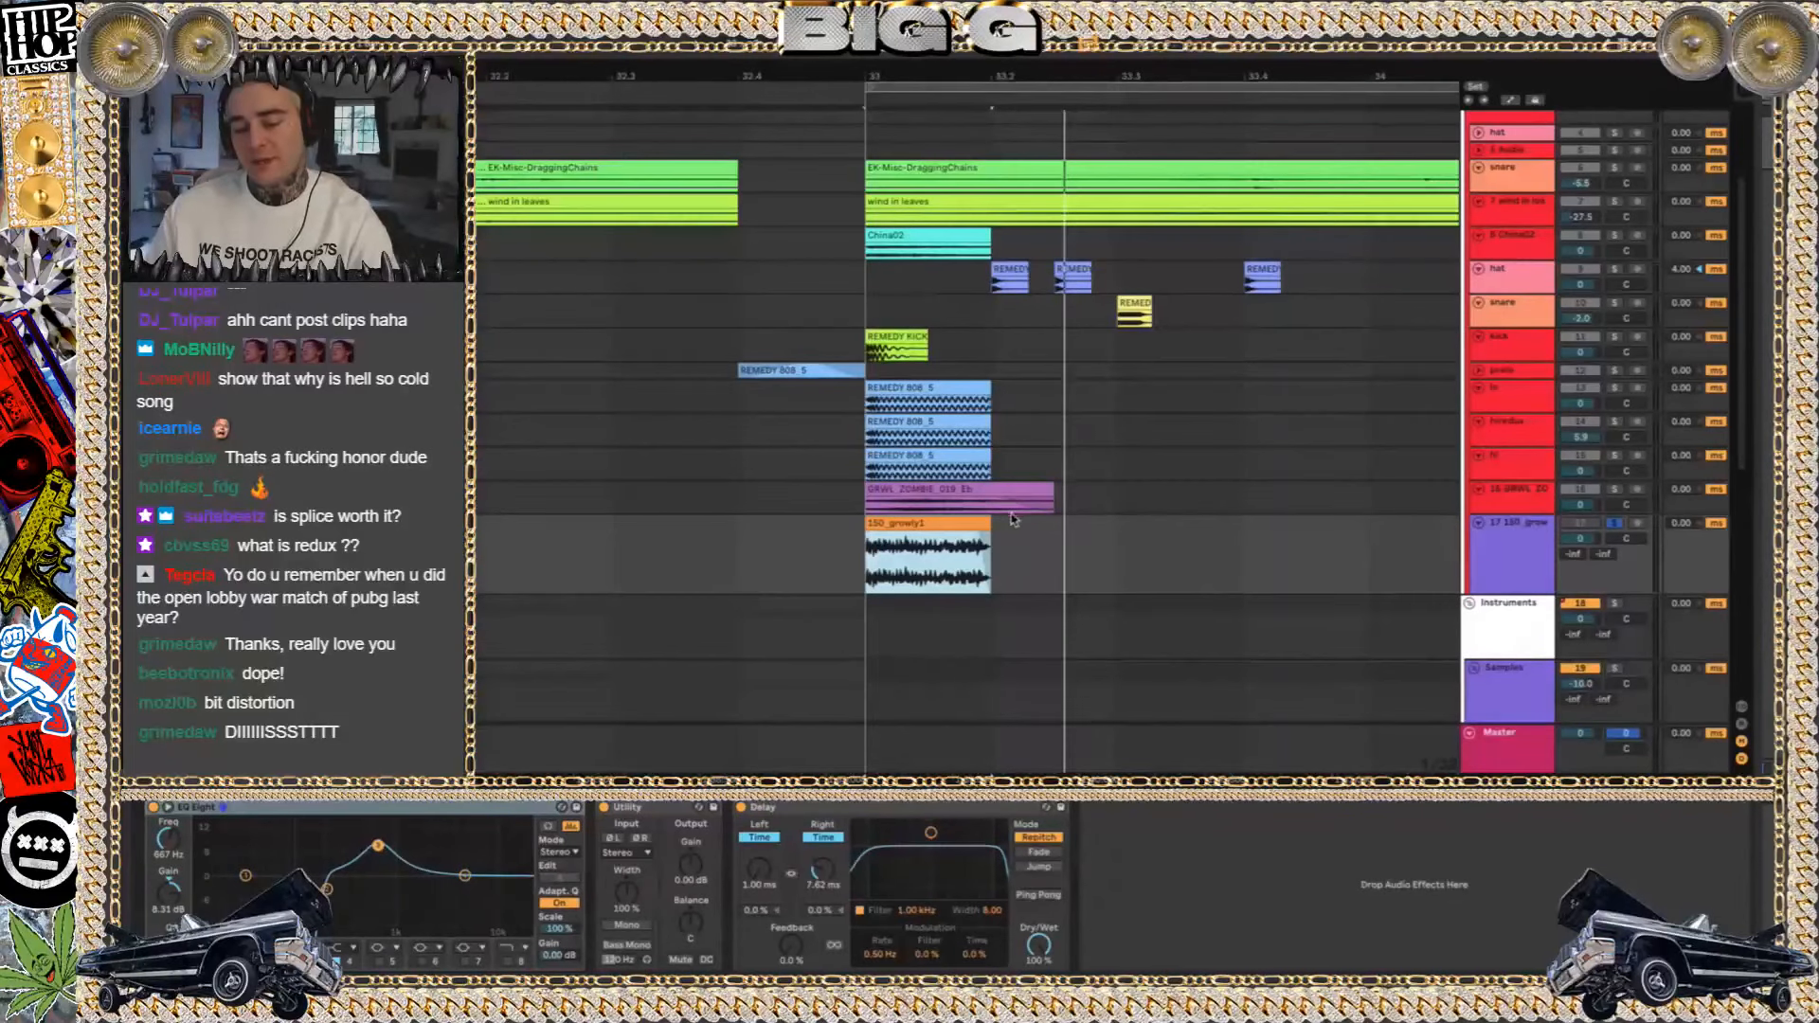
{"action": "key", "text": "space"}
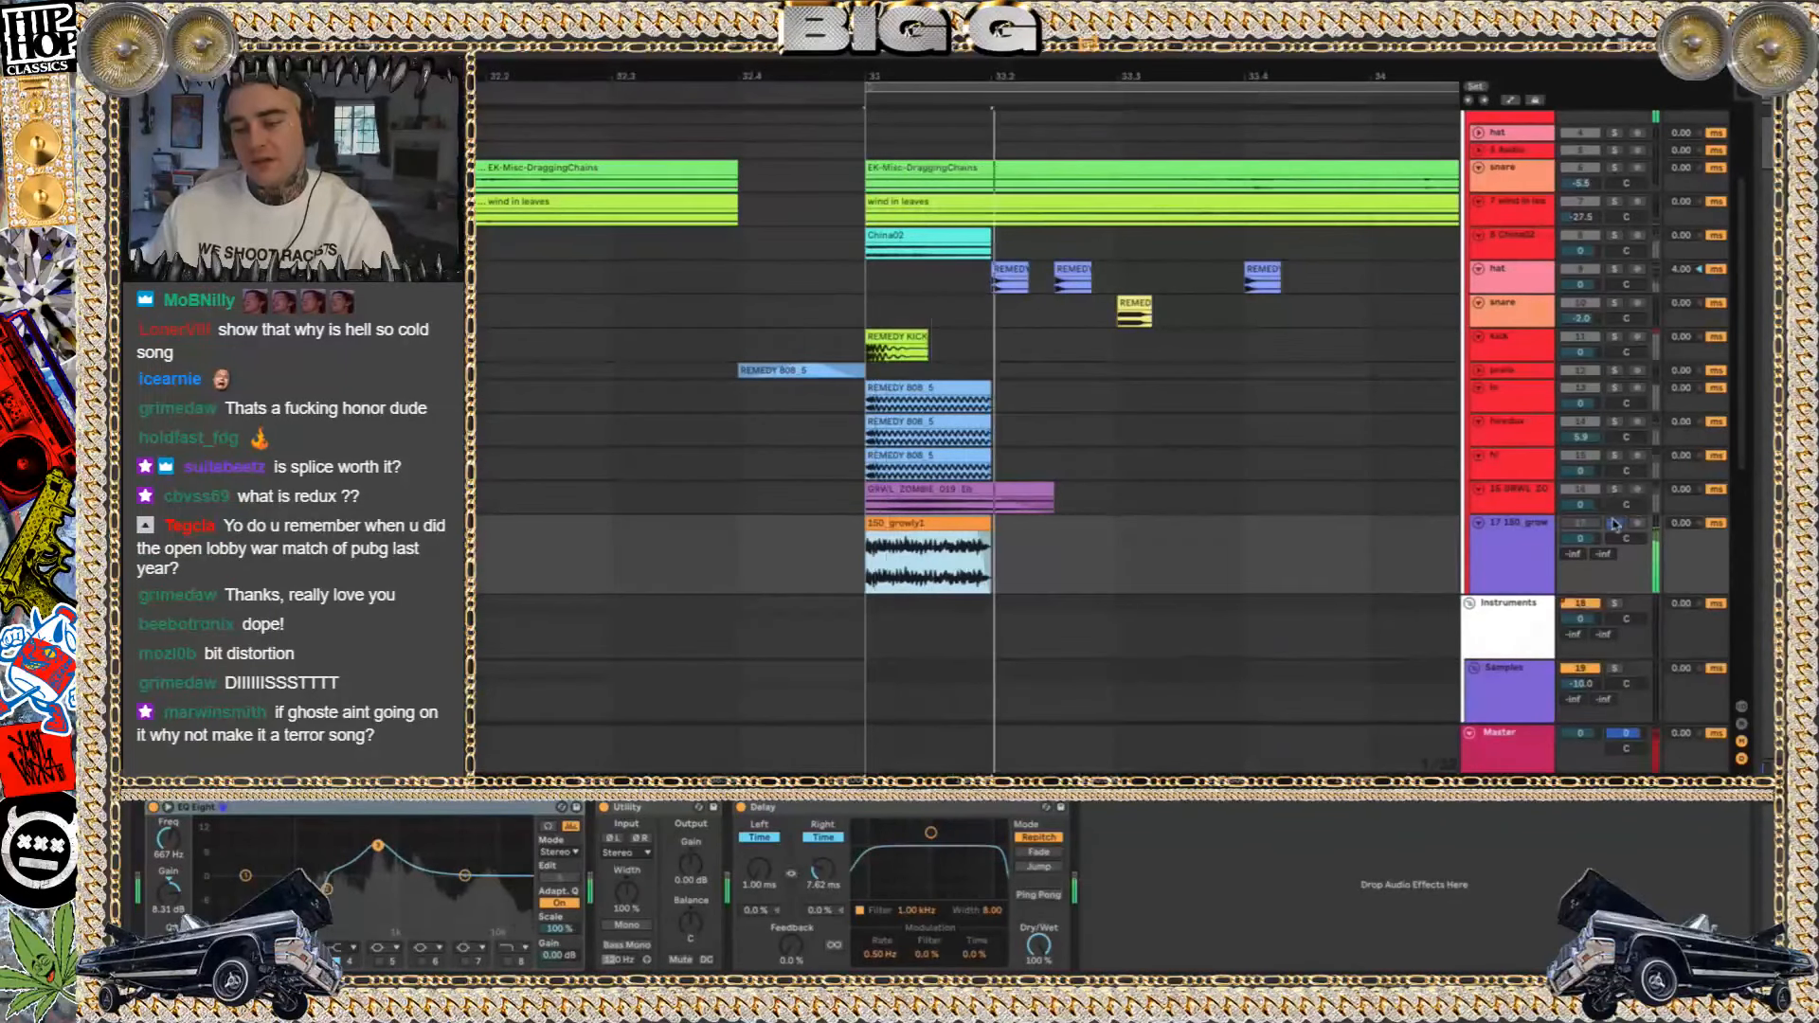
{"action": "left_click", "coordinate": [1615, 522]}
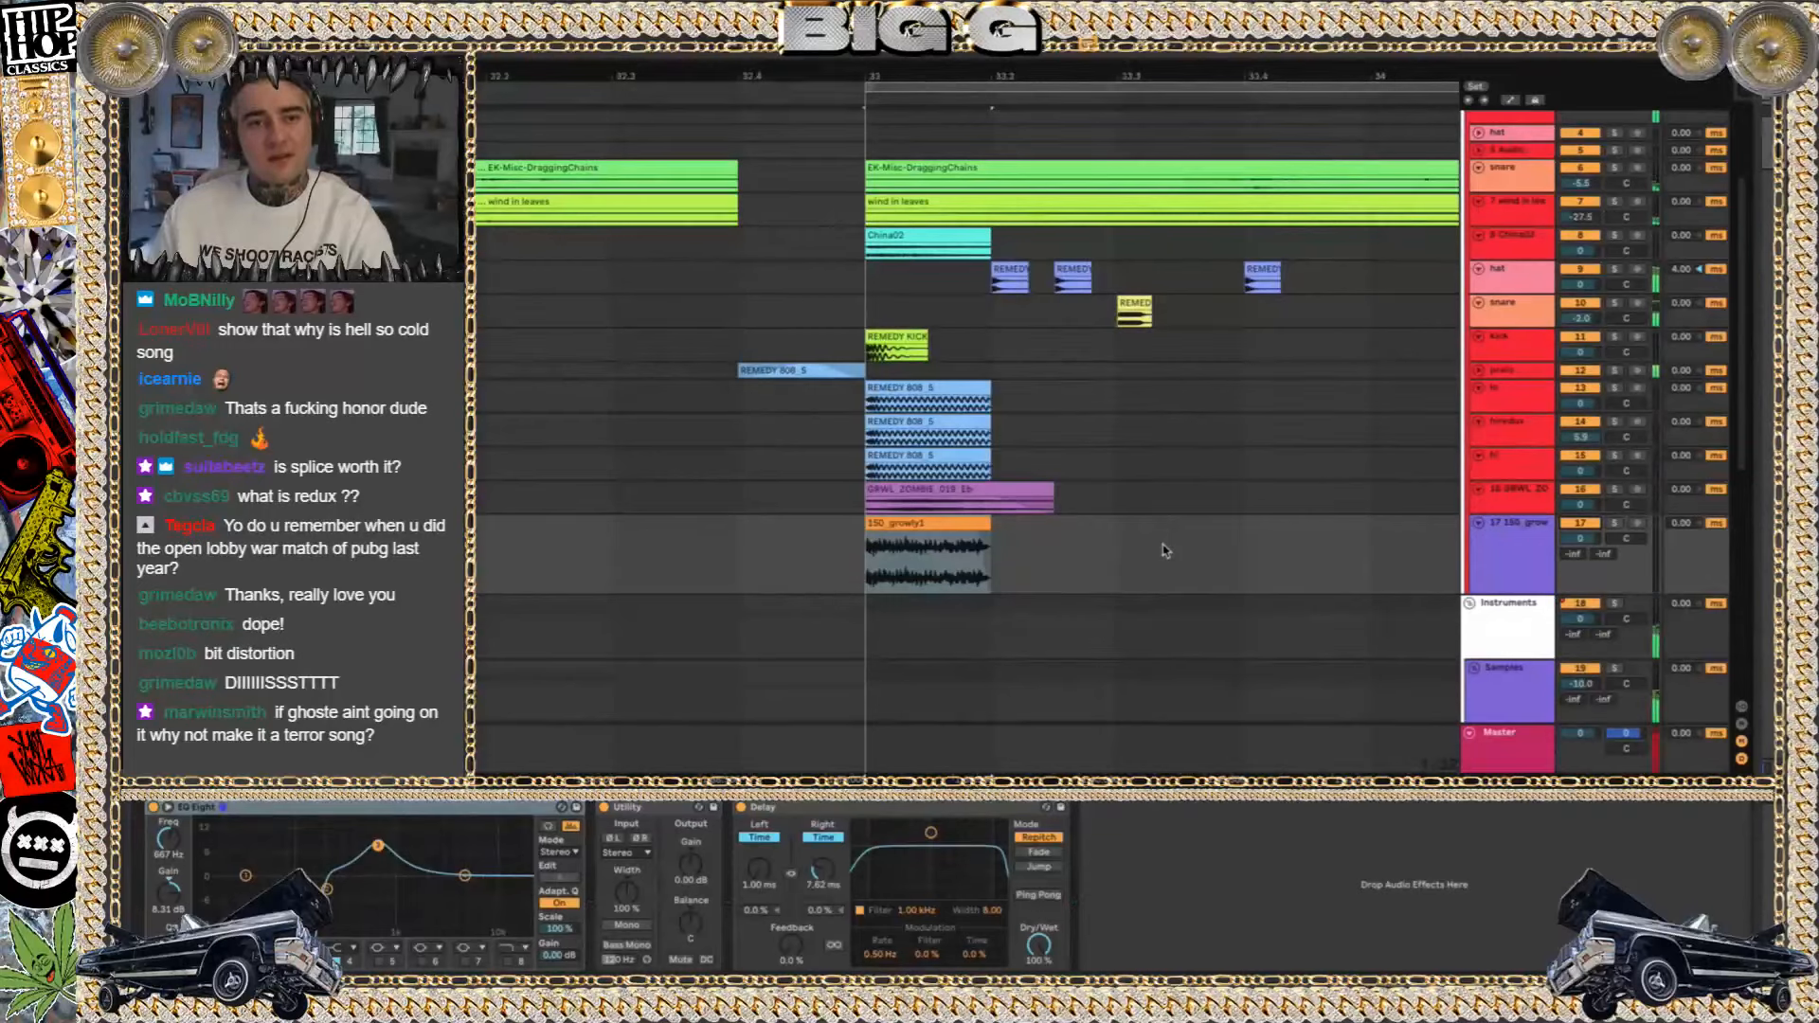
Fold the 150_growly1 track and bring the instrument and sample tracks into view around bar 33
{"action": "scroll", "coordinate": [1247, 579], "scroll_direction": "down", "scroll_amount": 4}
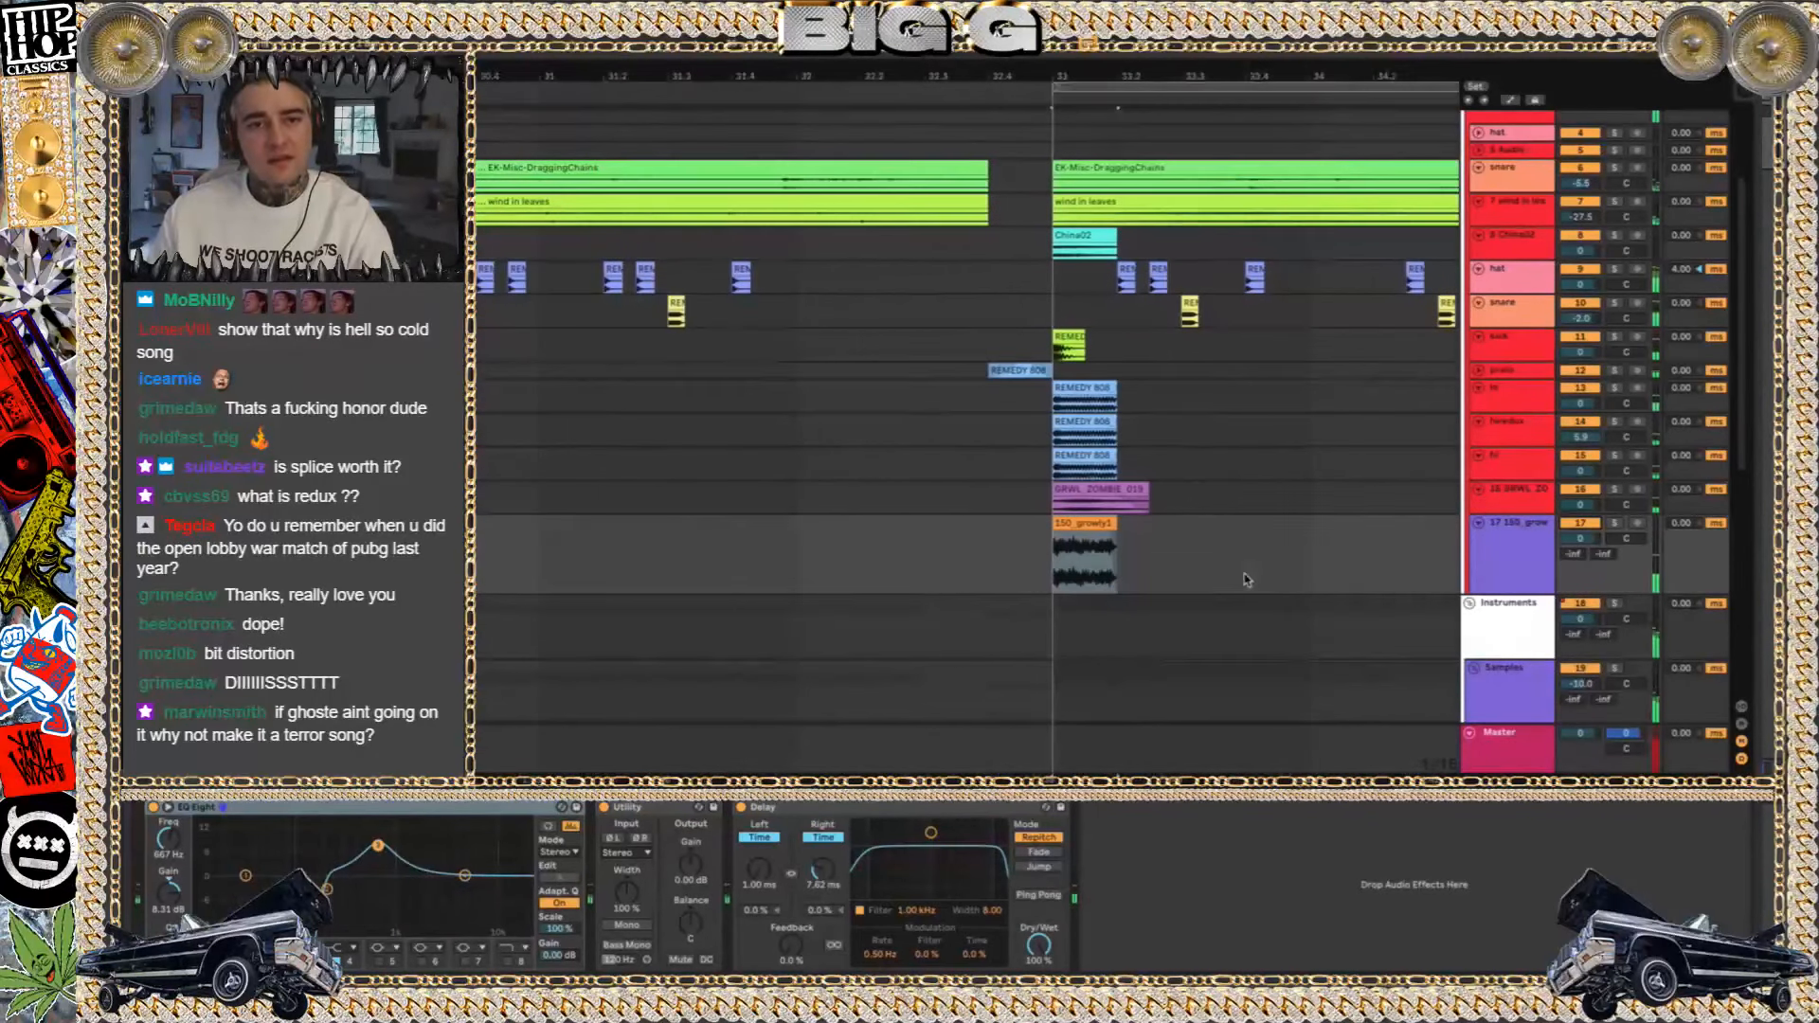
{"action": "left_click", "coordinate": [1478, 522]}
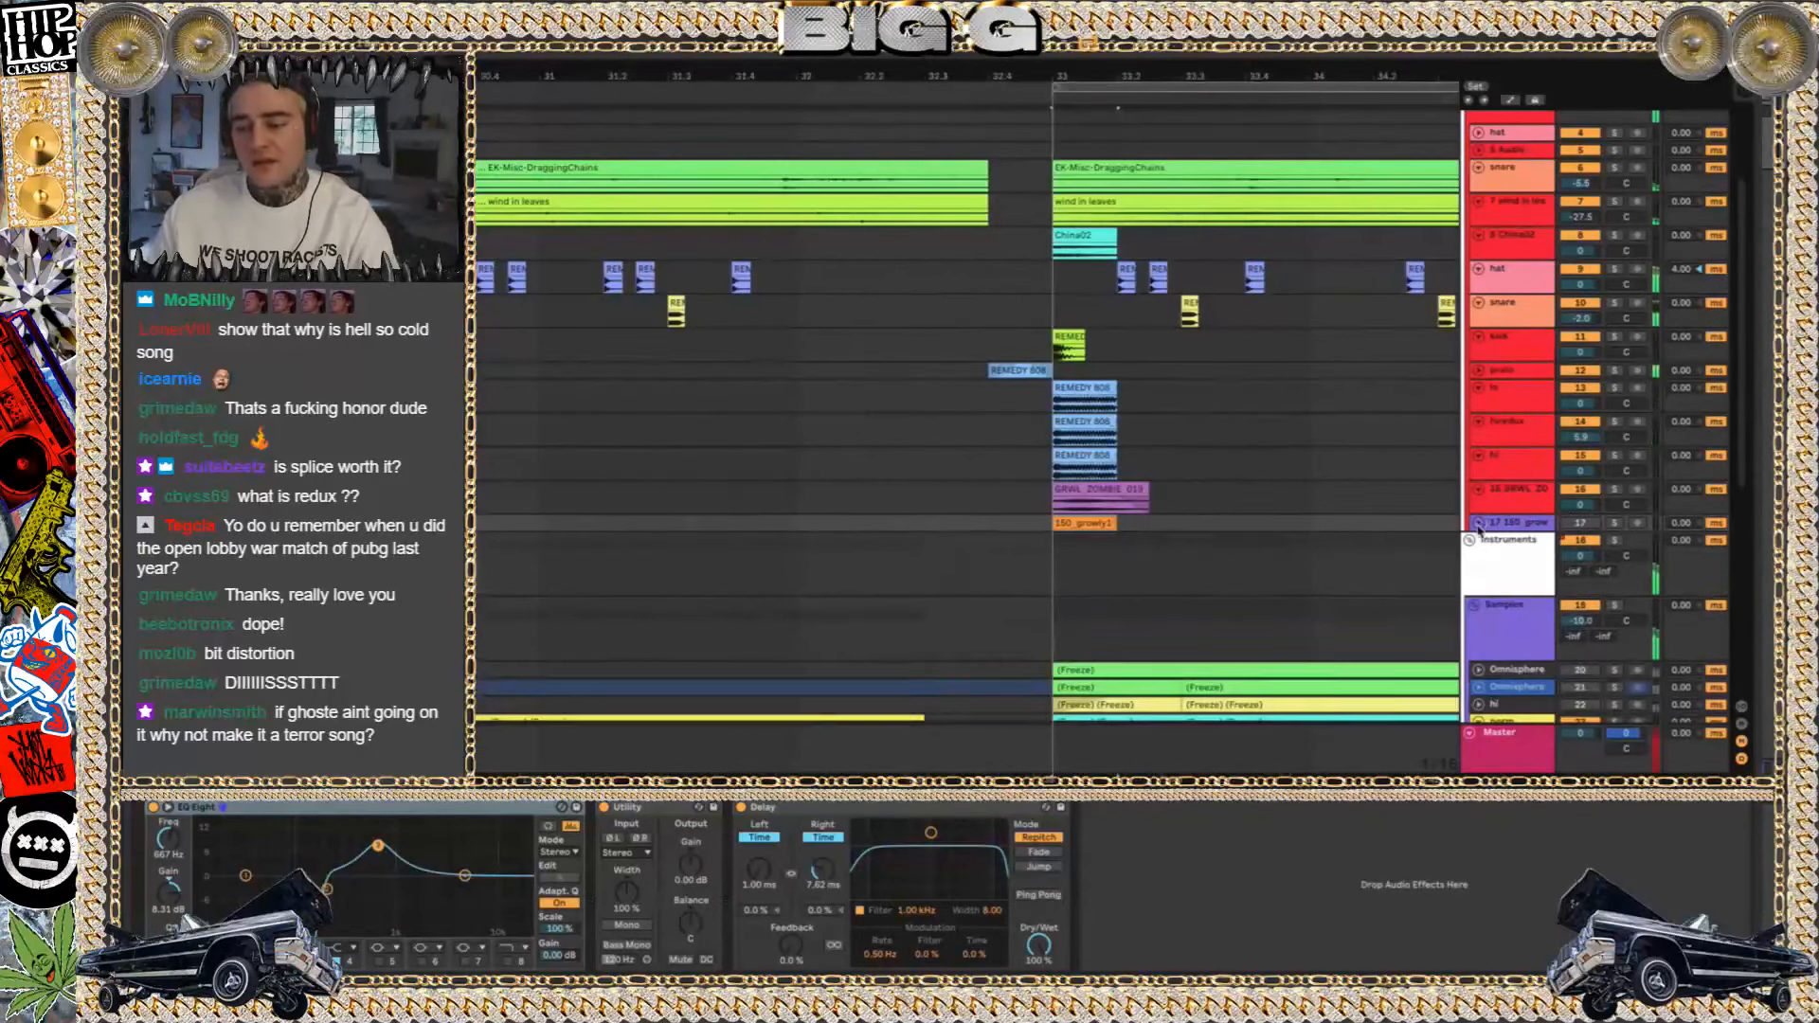
{"action": "scroll", "coordinate": [1137, 393], "scroll_direction": "down", "scroll_amount": 4}
{"action": "scroll", "coordinate": [1137, 393], "scroll_direction": "down", "scroll_amount": 6}
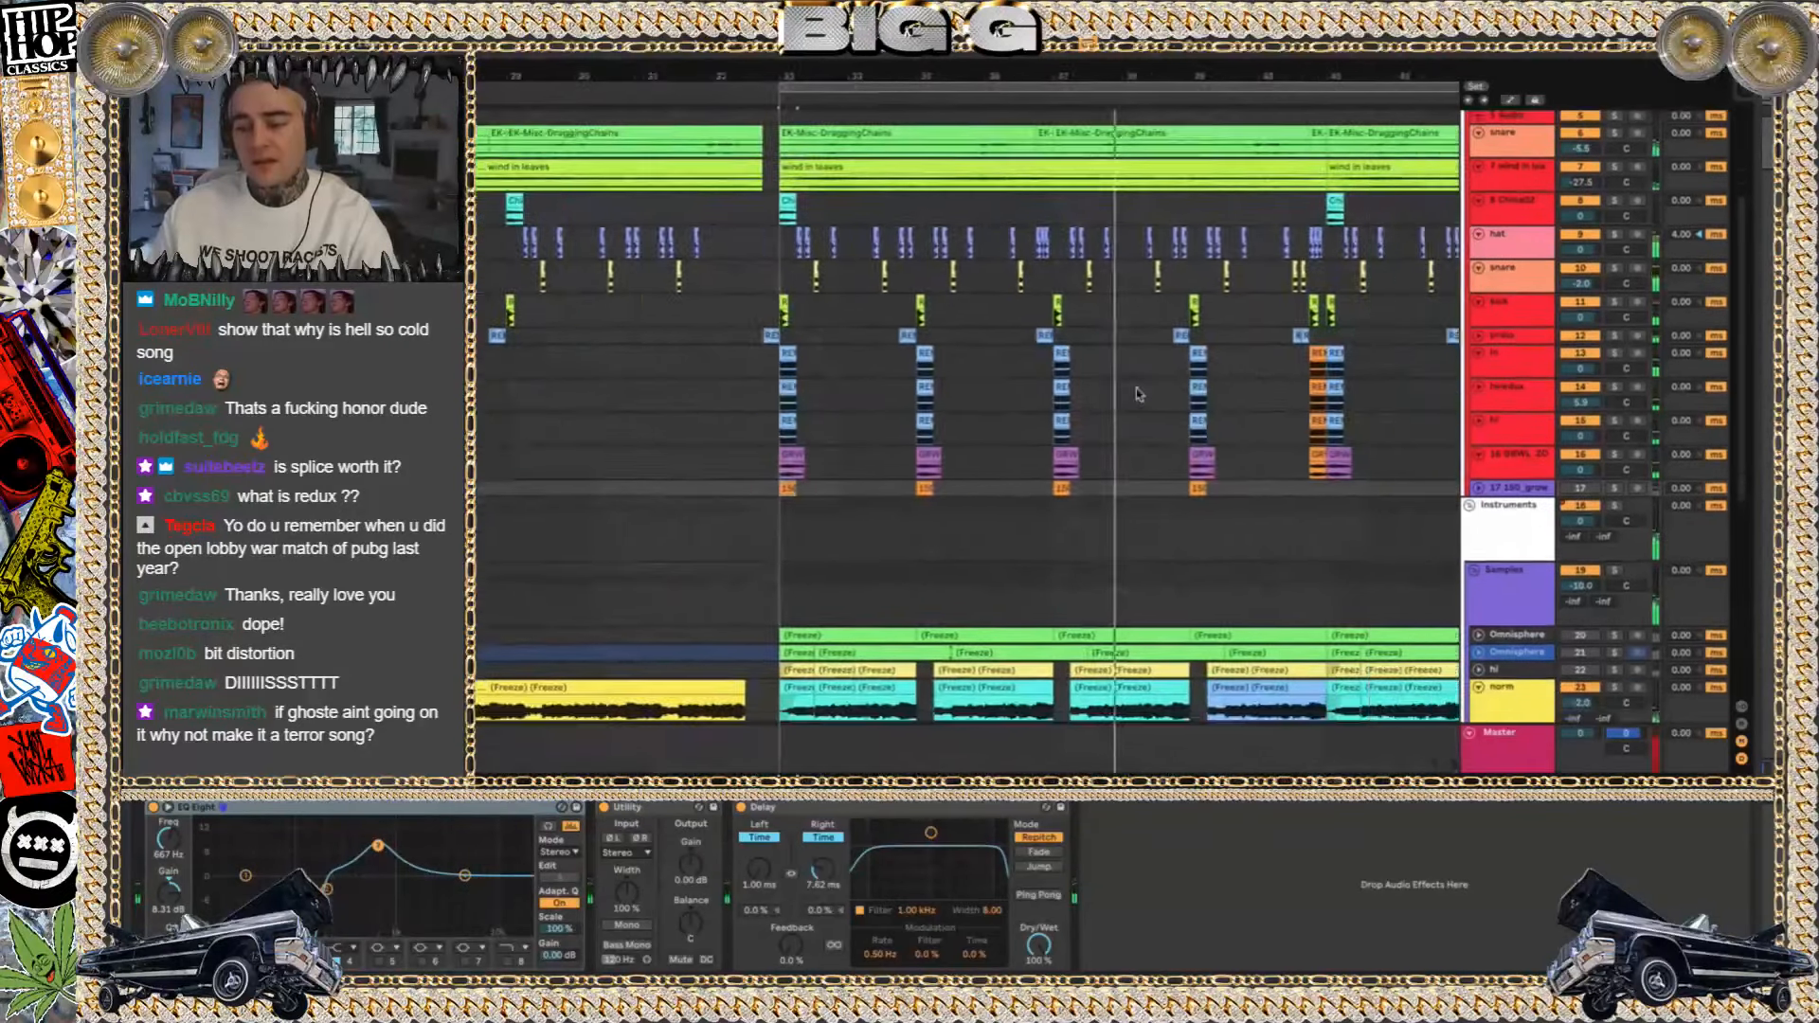
{"action": "scroll", "coordinate": [1137, 395], "scroll_direction": "down", "scroll_amount": 5}
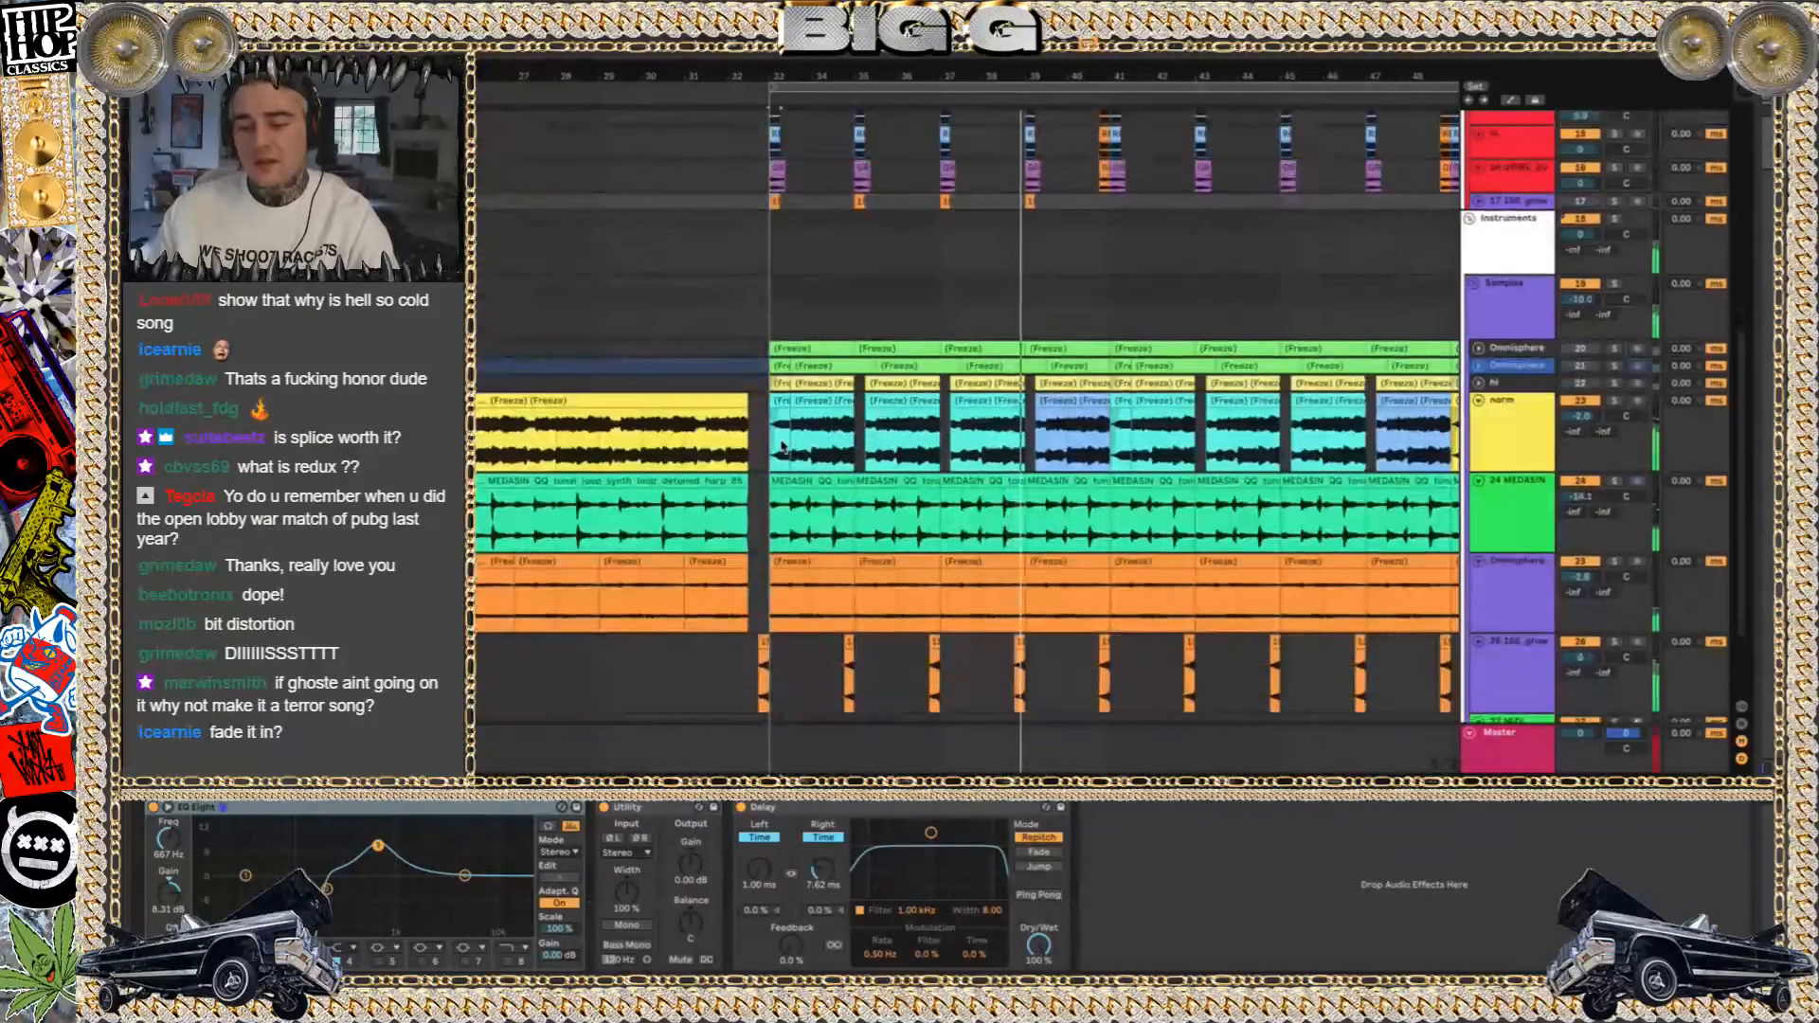
Unfold and solo the first Omnisphere track, play it from bar 33 and open its first frozen clip
{"action": "left_click", "coordinate": [787, 360]}
{"action": "key", "text": "space"}
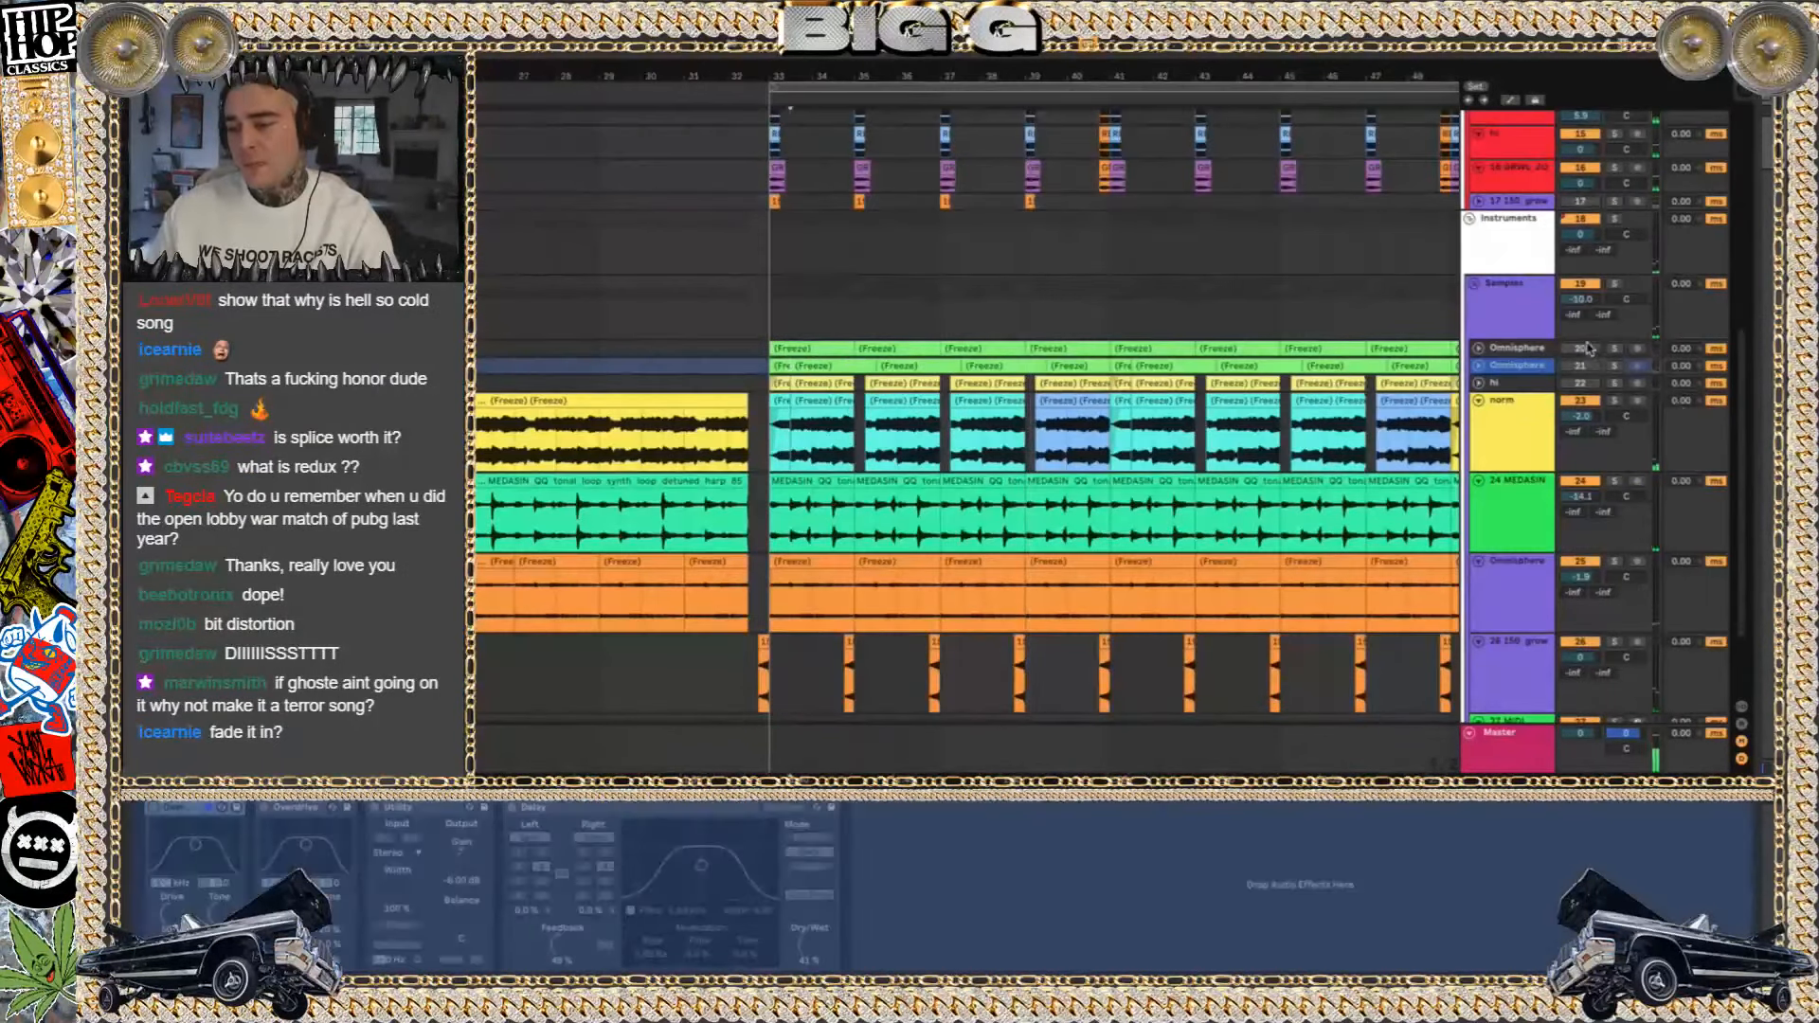
{"action": "left_click", "coordinate": [1478, 348]}
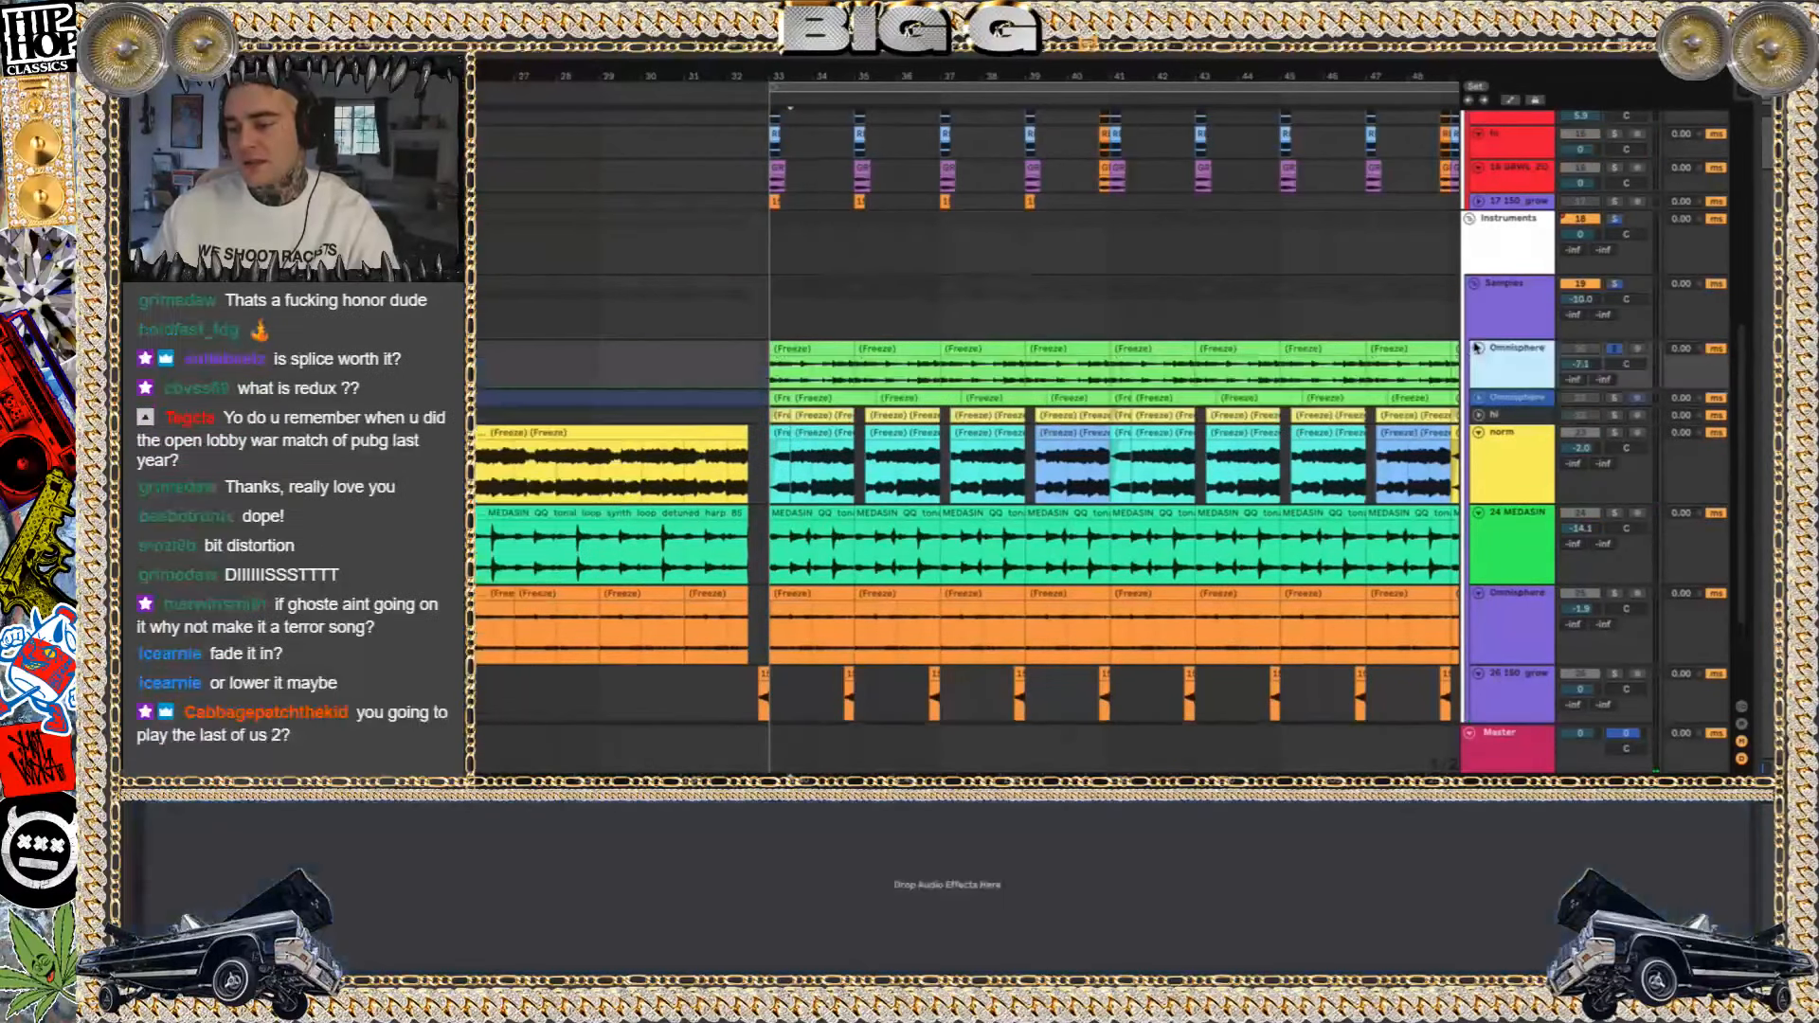
{"action": "left_click", "coordinate": [813, 370]}
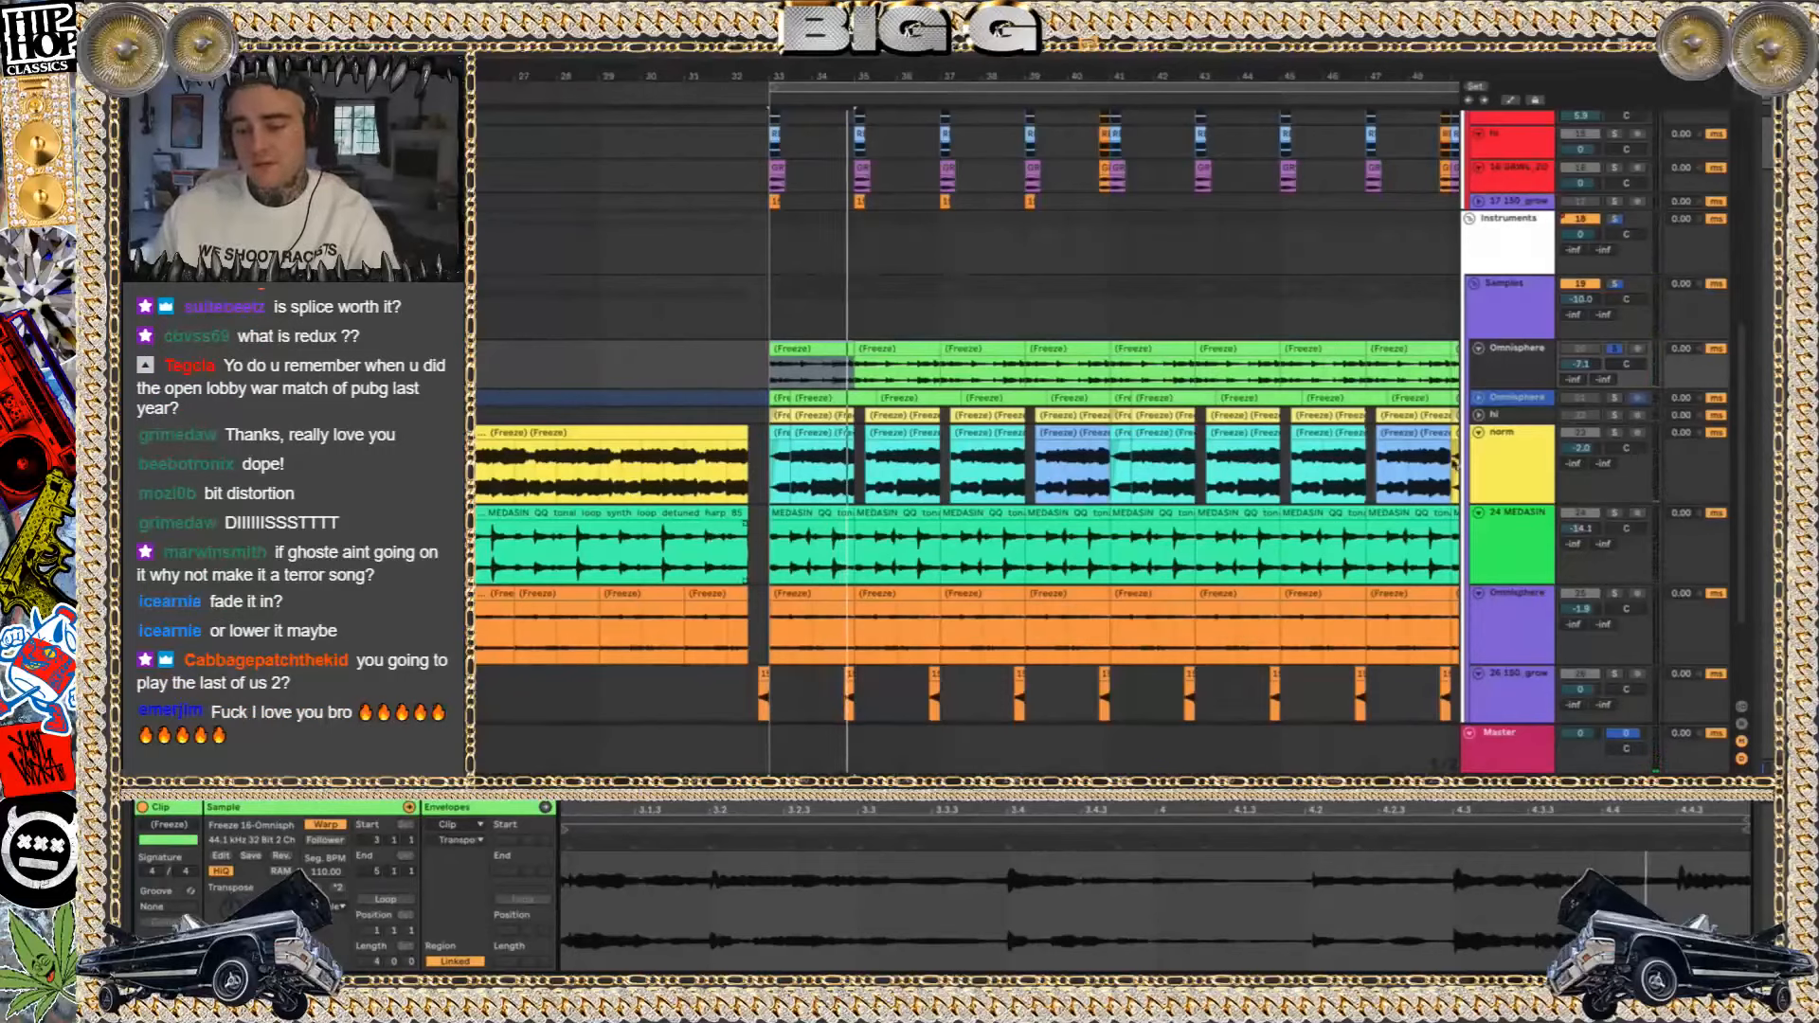
Unfold the second Omnisphere track to inspect its frozen clips, and fold it again
{"action": "left_click", "coordinate": [1480, 398]}
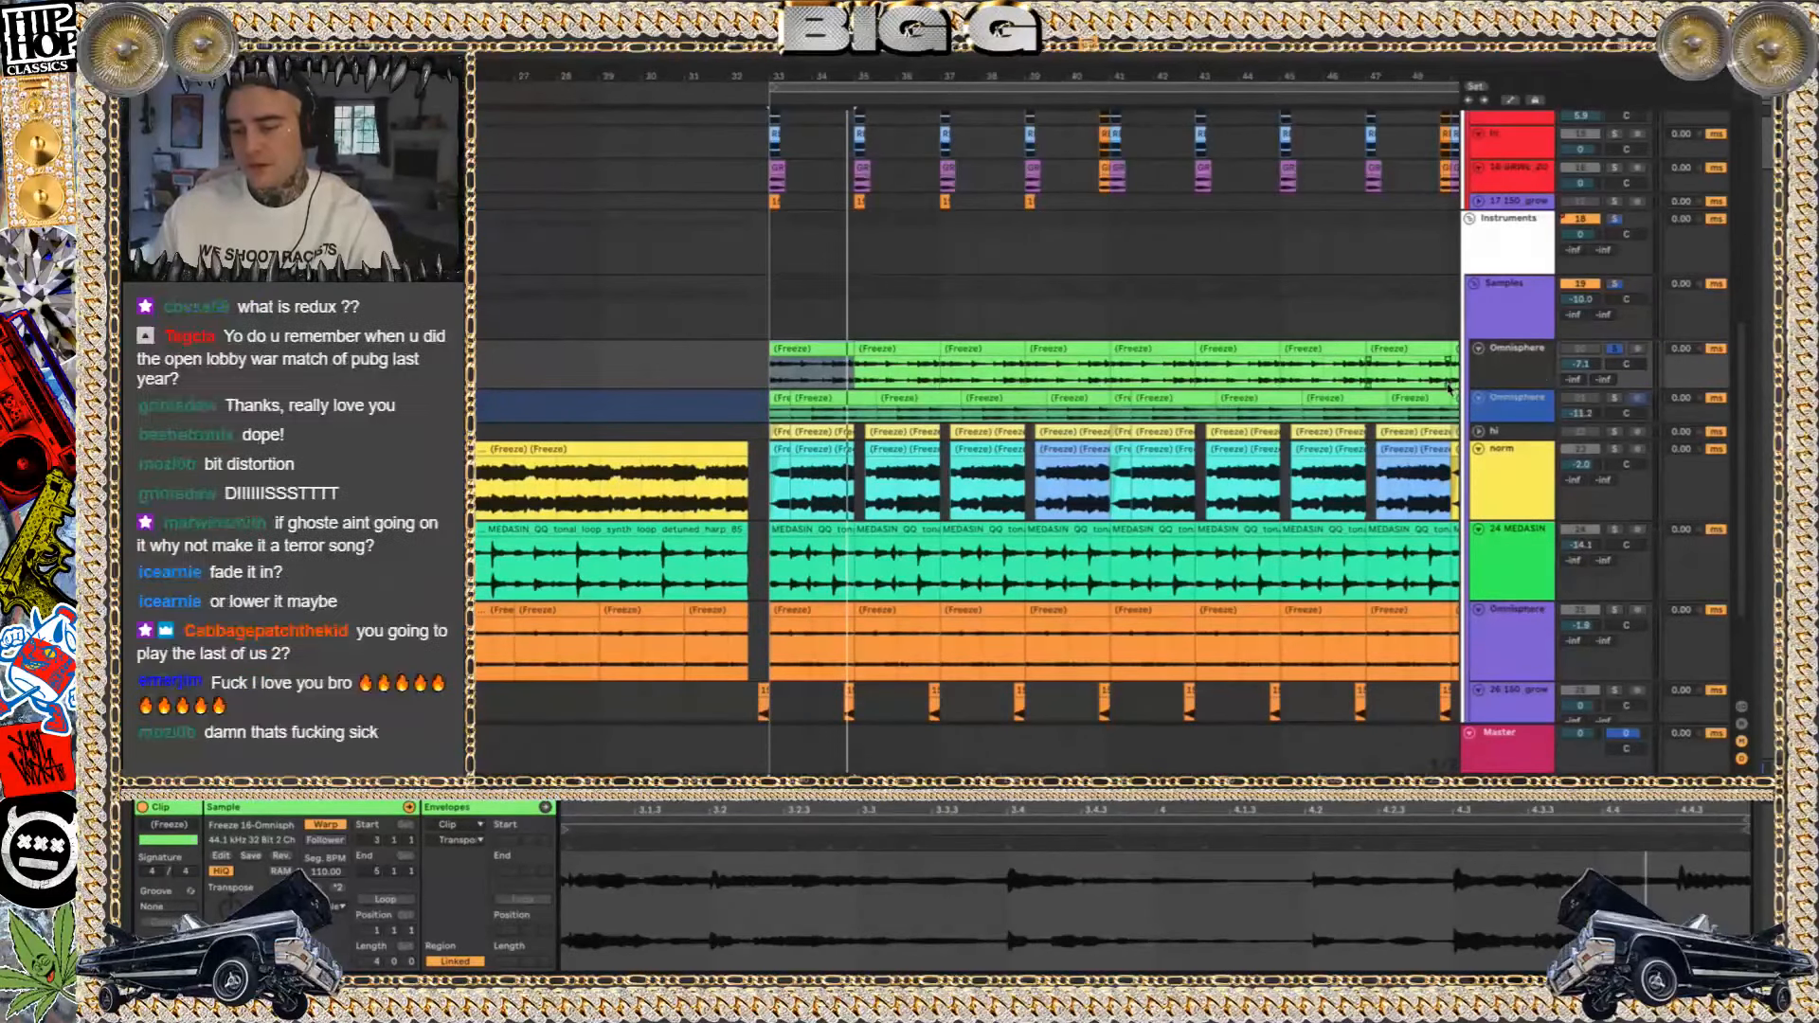
{"action": "left_click", "coordinate": [1483, 401]}
{"action": "scroll", "coordinate": [1226, 637], "scroll_direction": "down", "scroll_amount": 3}
{"action": "scroll", "coordinate": [1226, 638], "scroll_direction": "up", "scroll_amount": 4}
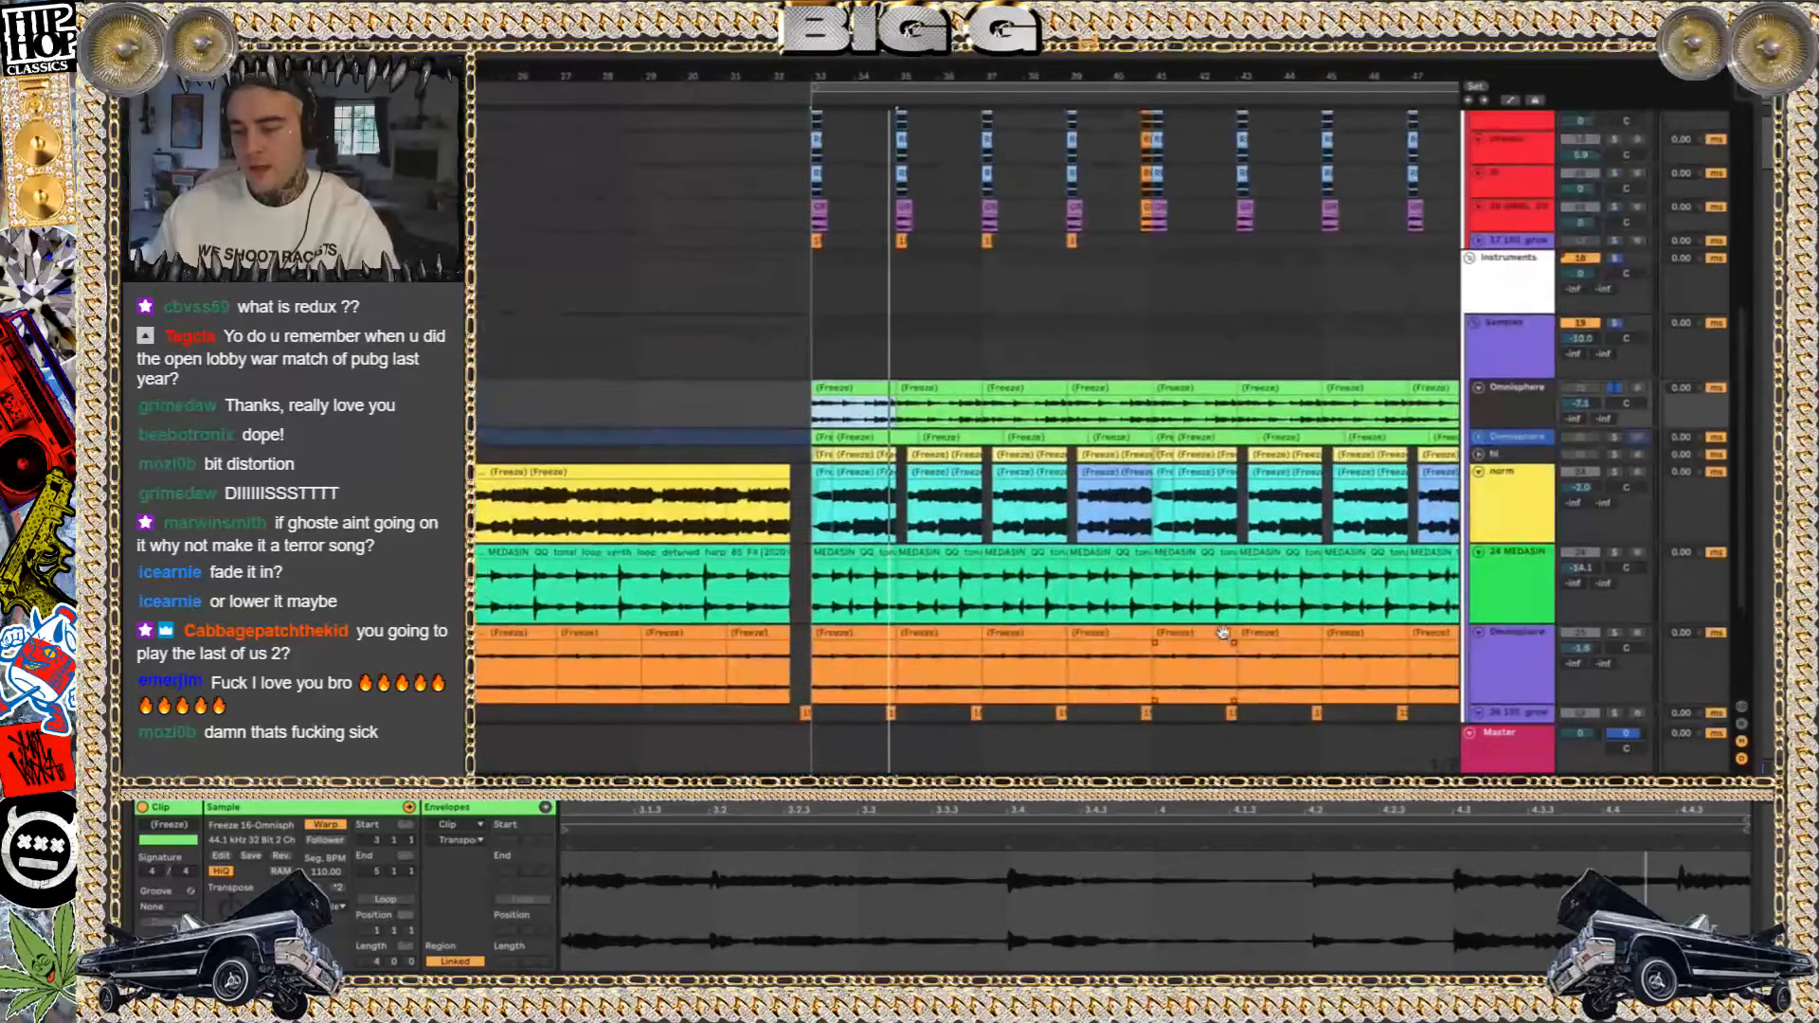
Play the second Omnisphere track soloed, fold the first one, unfold the second and play its frozen clip from bar 33
{"action": "key", "text": "space"}
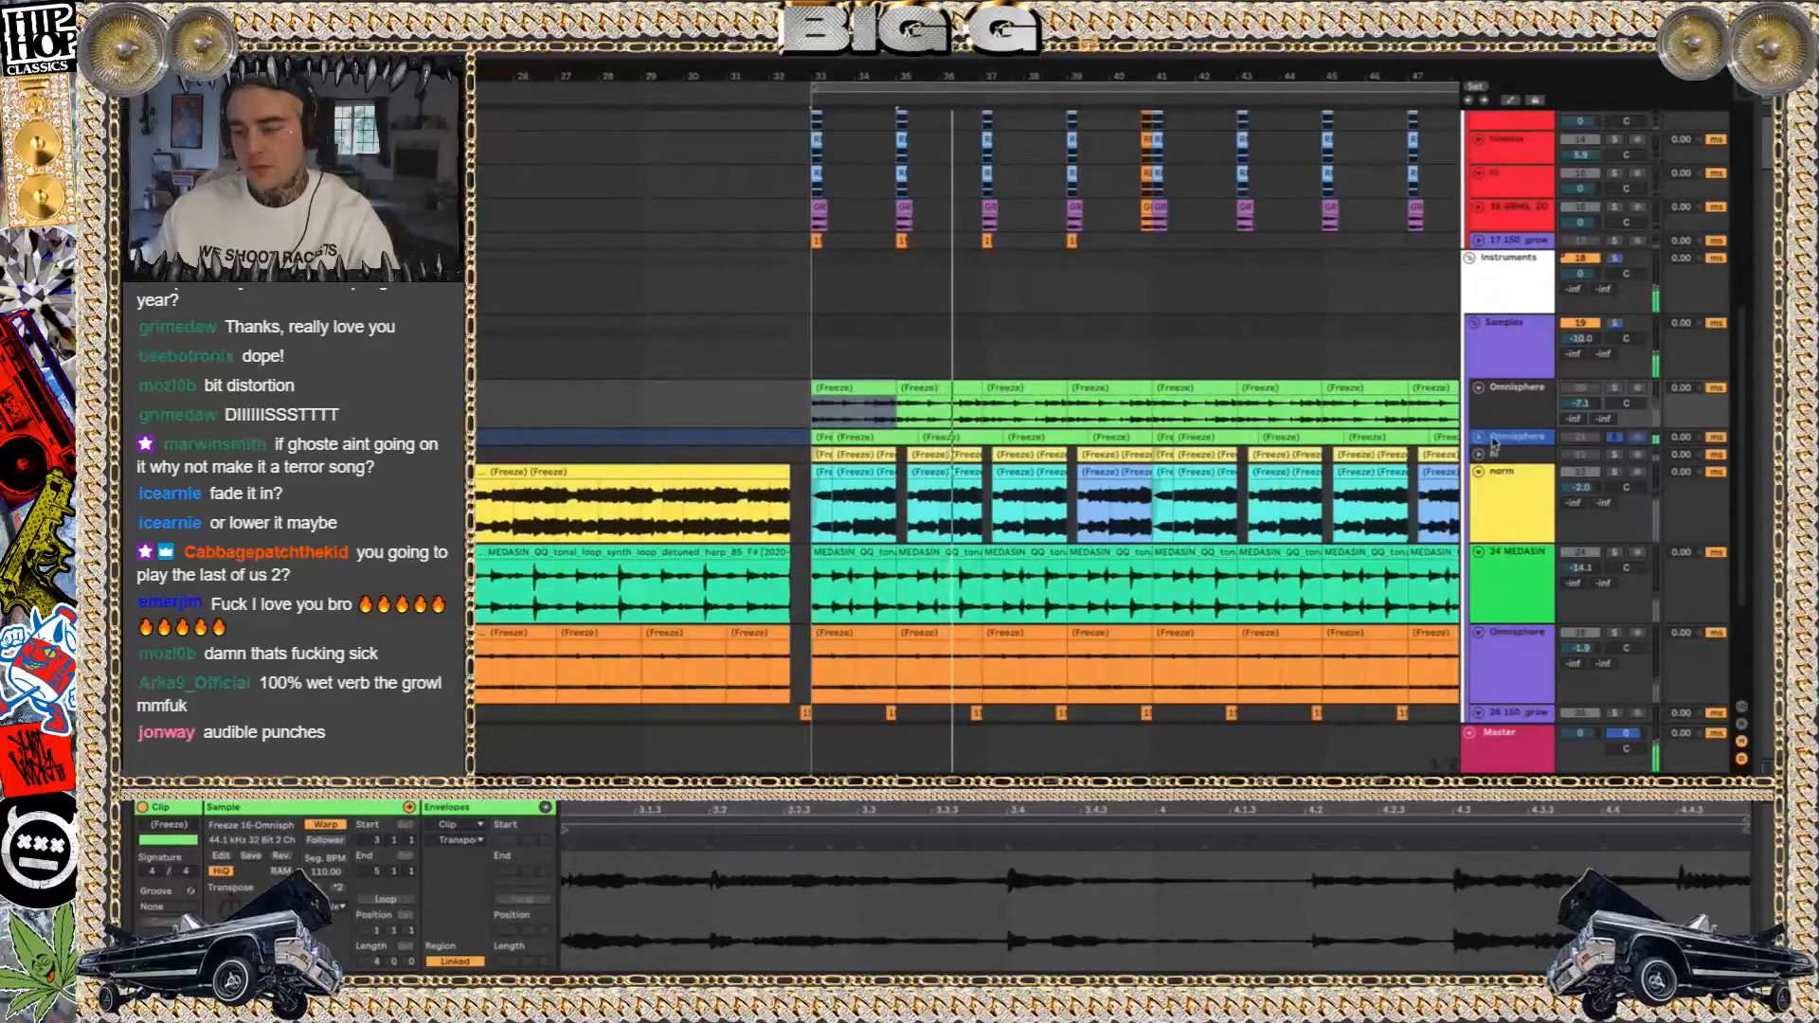
{"action": "left_click", "coordinate": [1480, 389]}
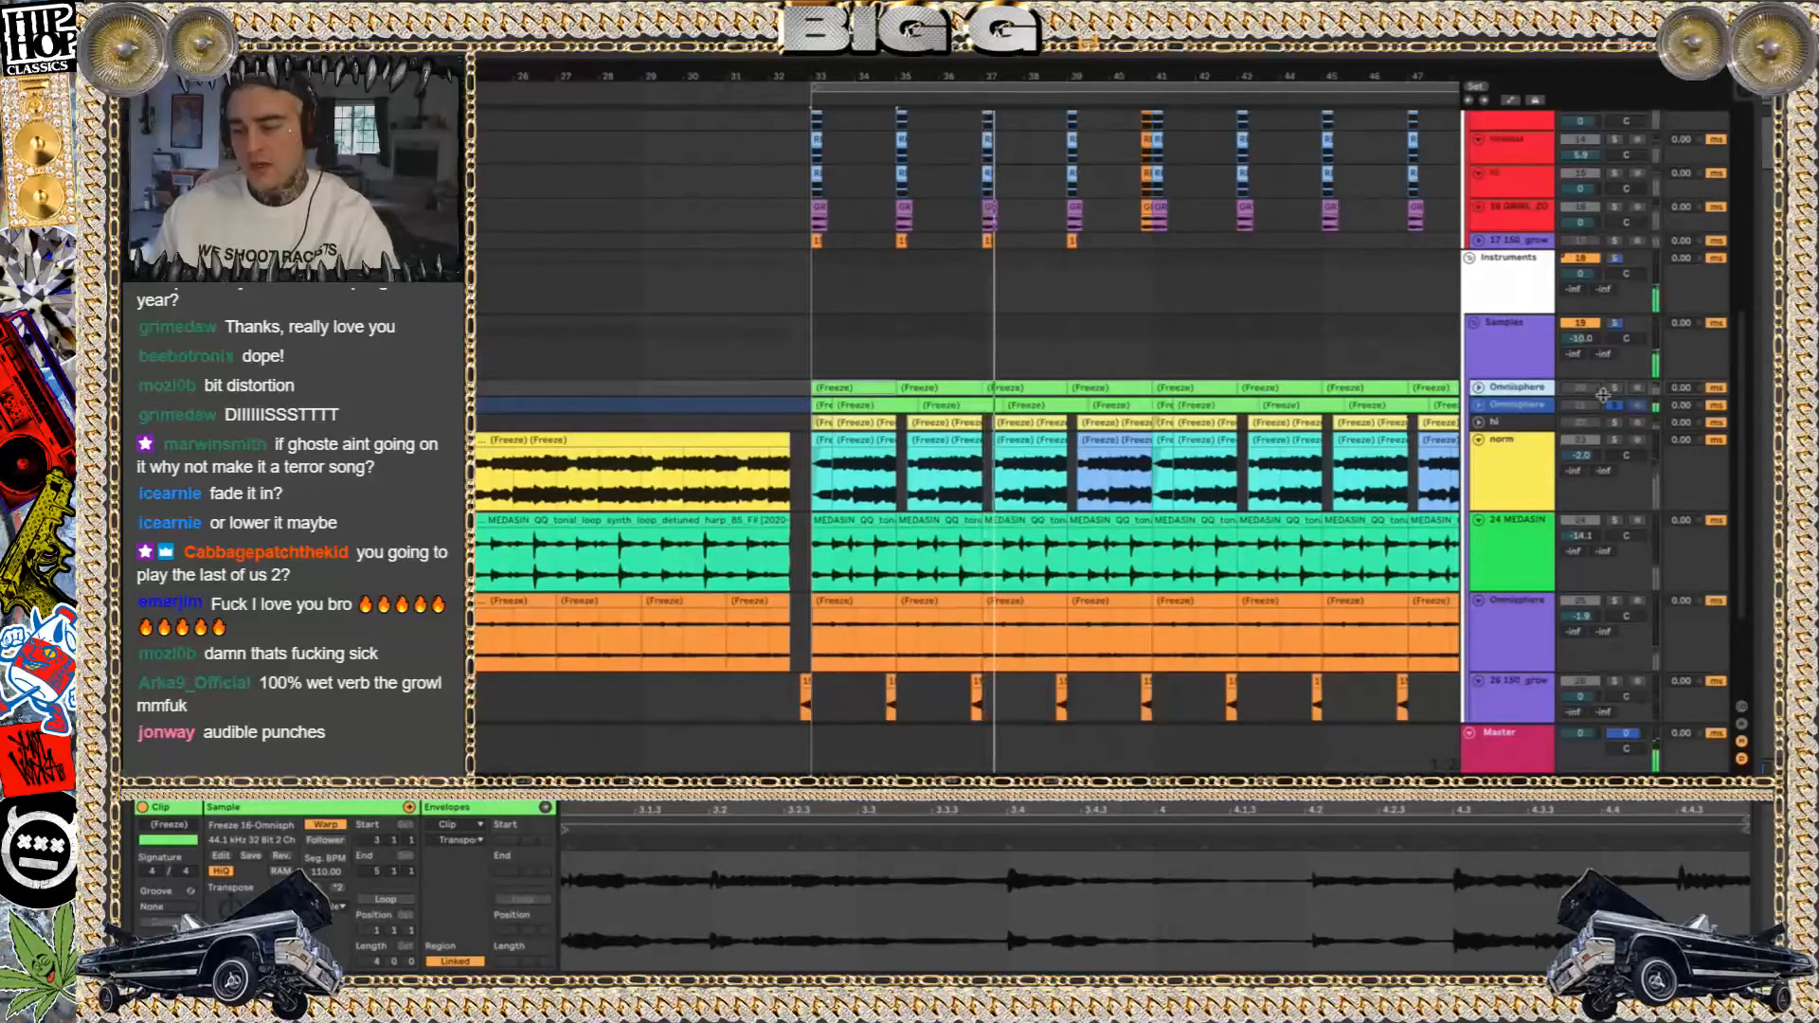
{"action": "left_click", "coordinate": [1534, 405]}
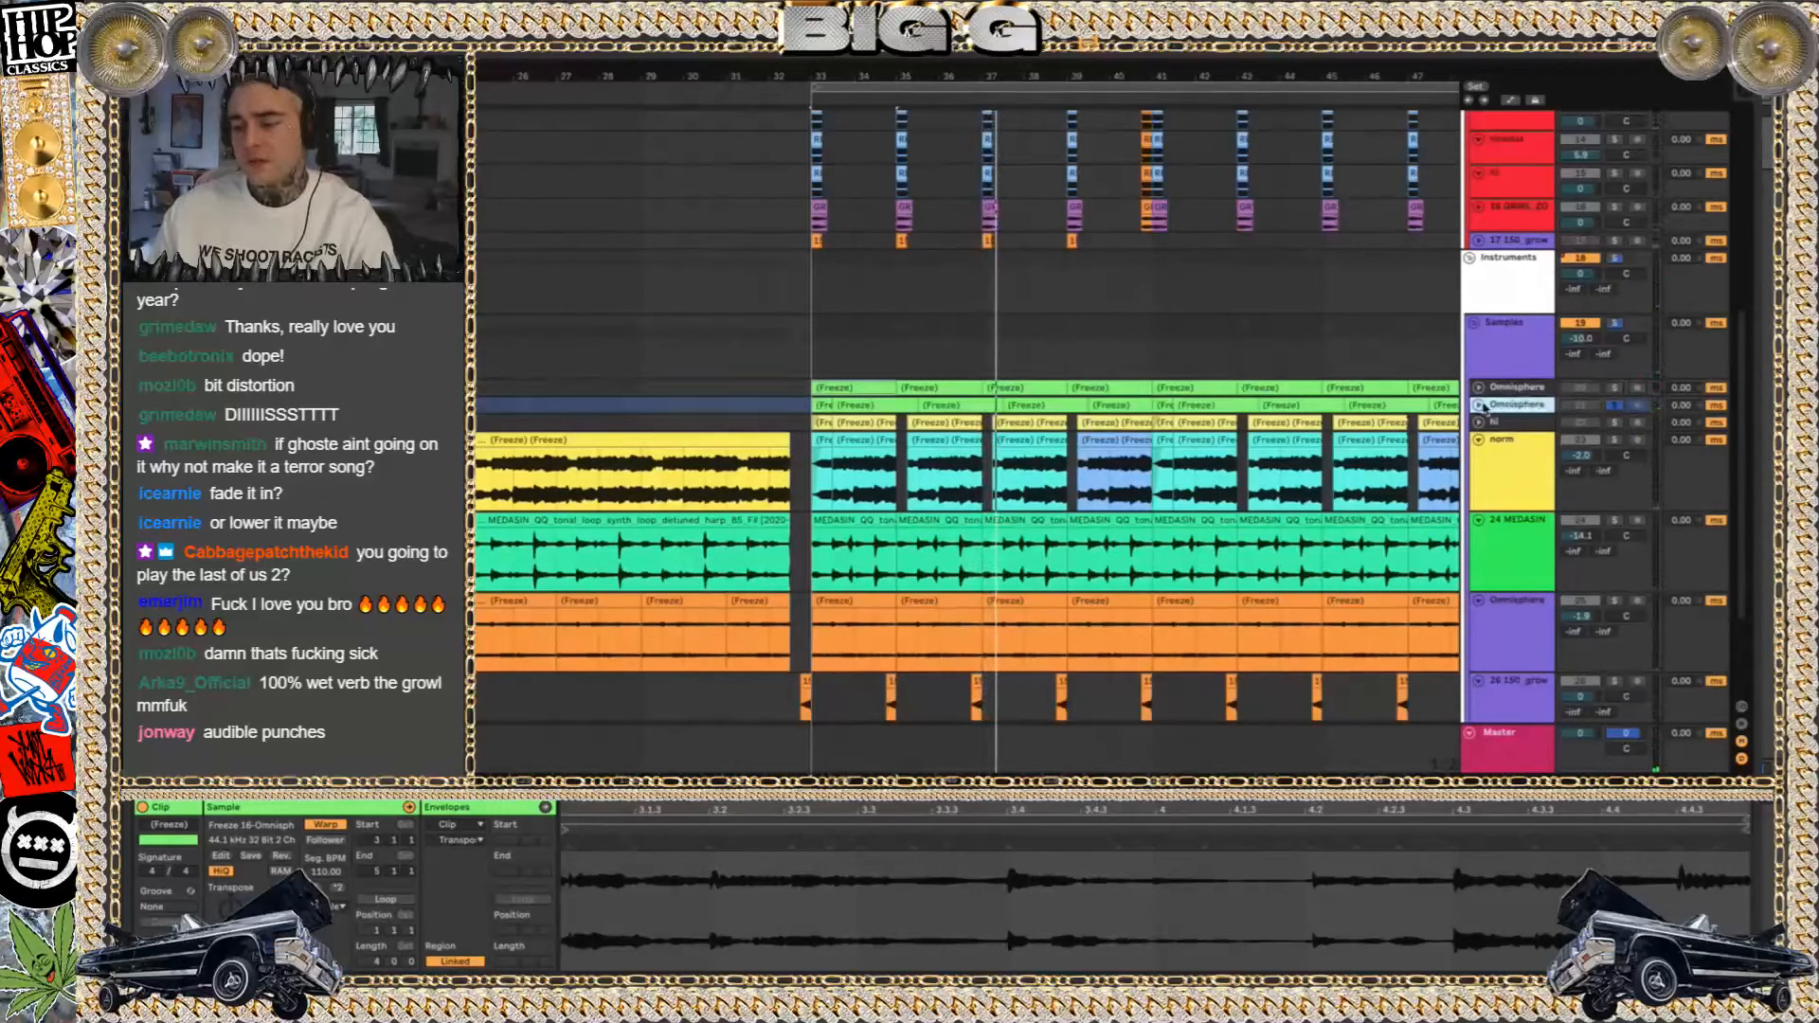
{"action": "left_click", "coordinate": [819, 402]}
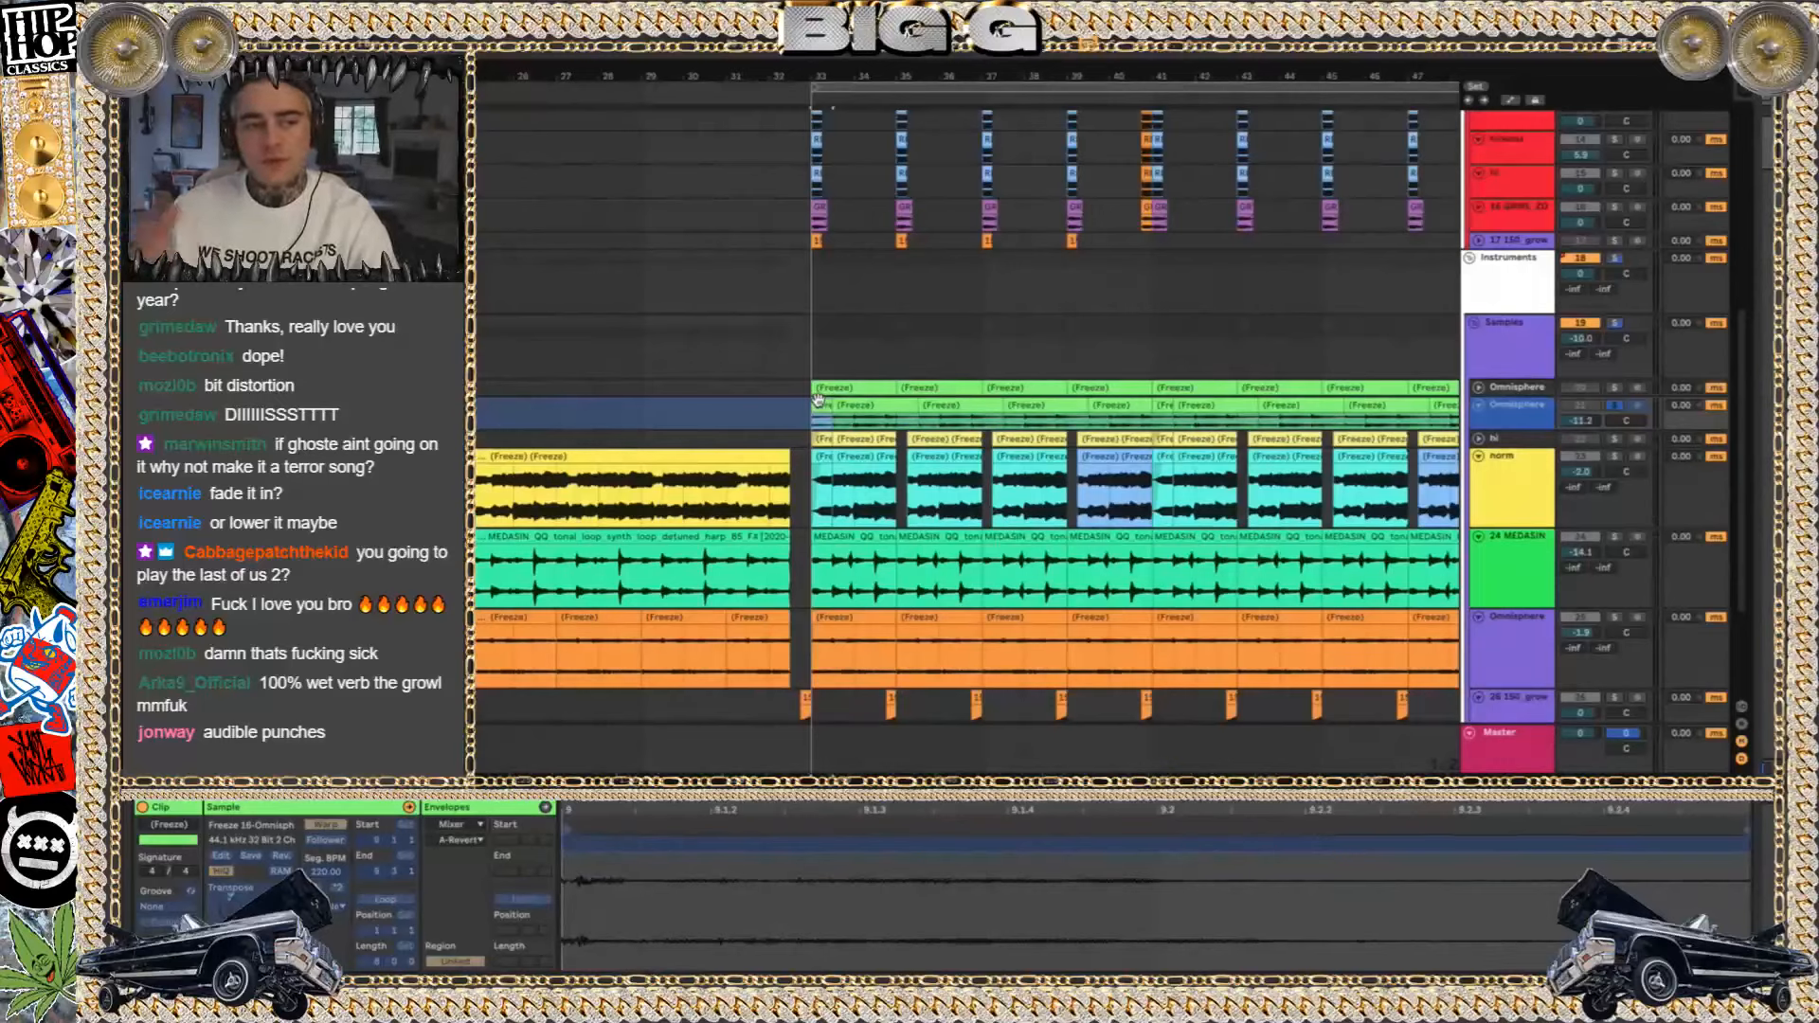
{"action": "key", "text": "space"}
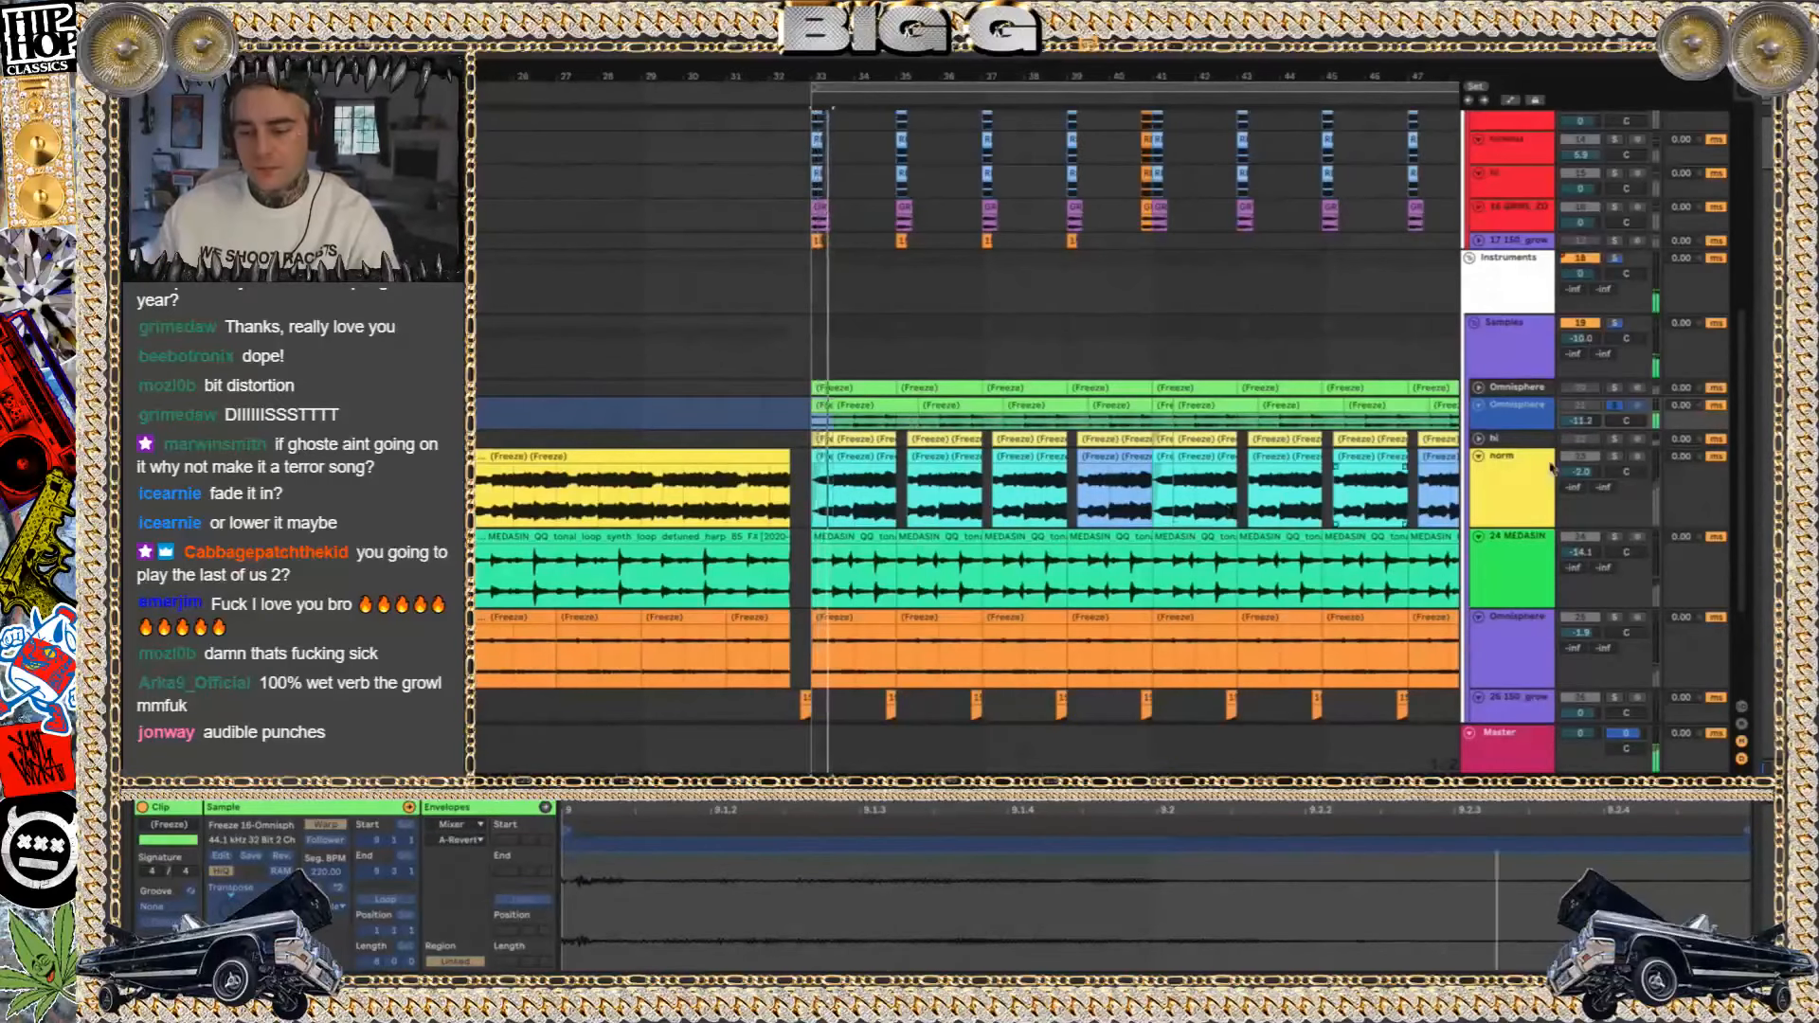
Solo and play the norm track, and listen to the 24 MEDASIN sample track soloed from bar 33
{"action": "left_click", "coordinate": [1614, 460]}
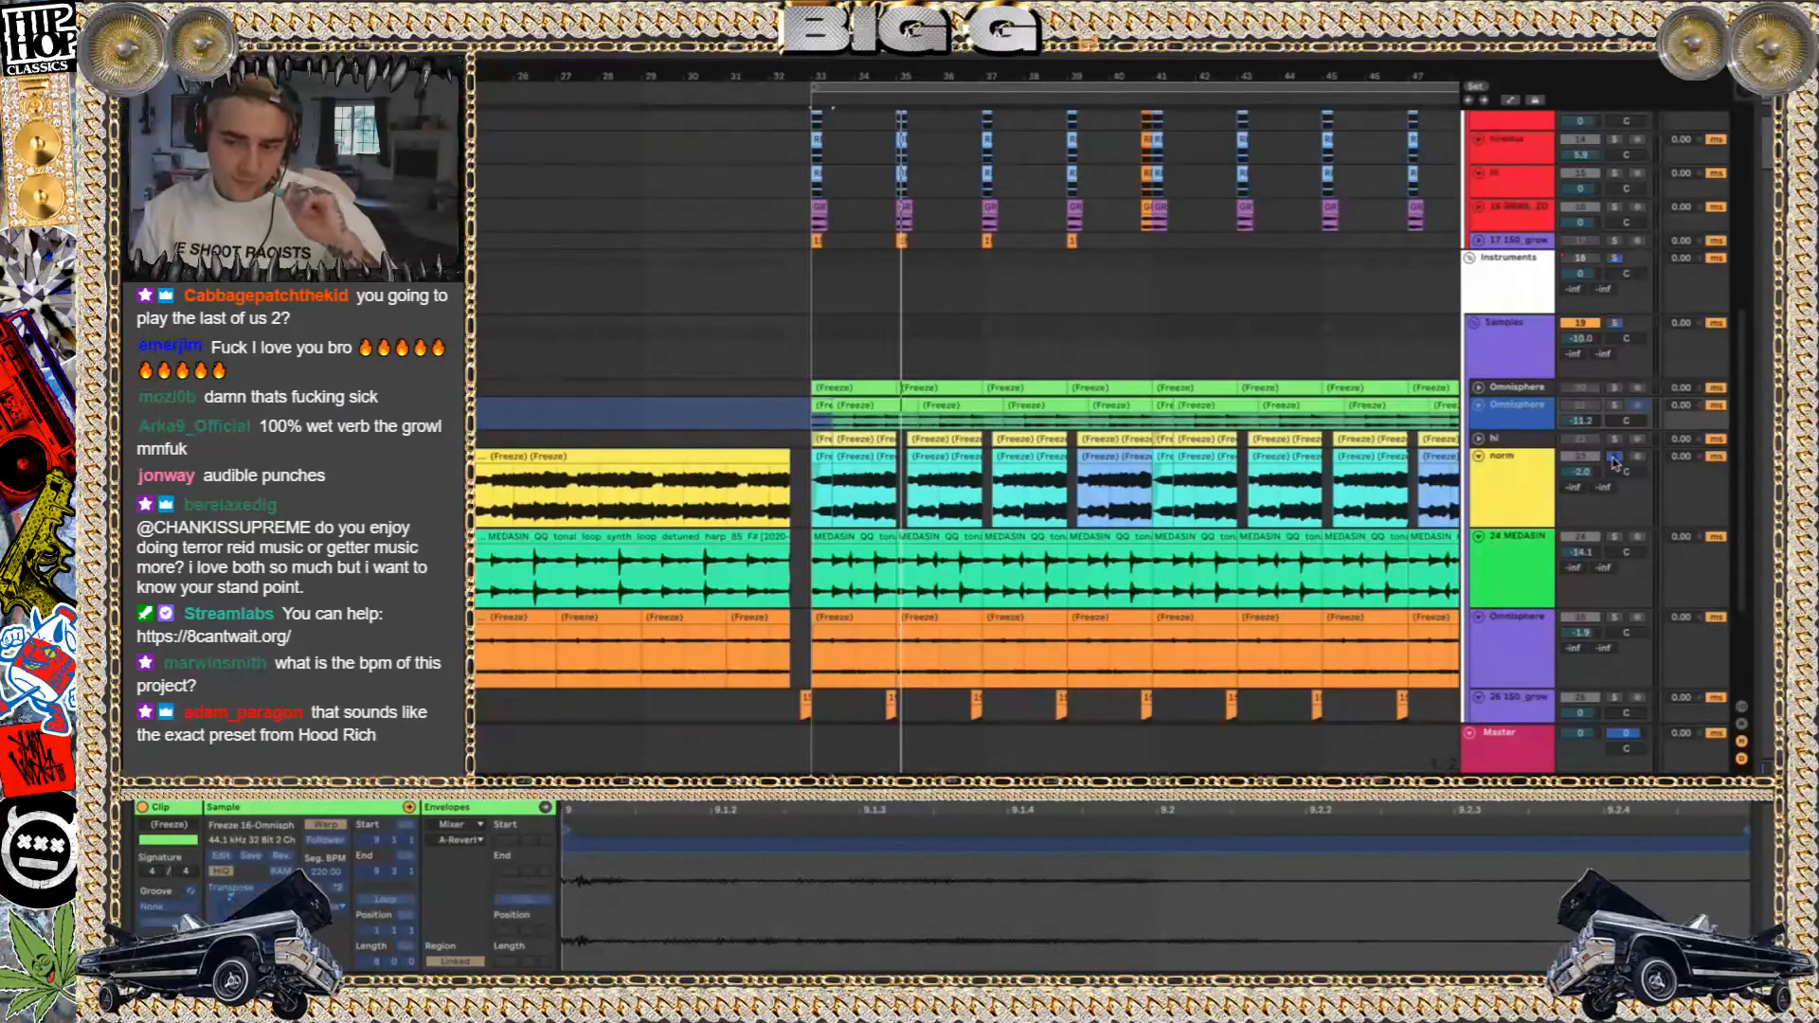
{"action": "key", "text": "space"}
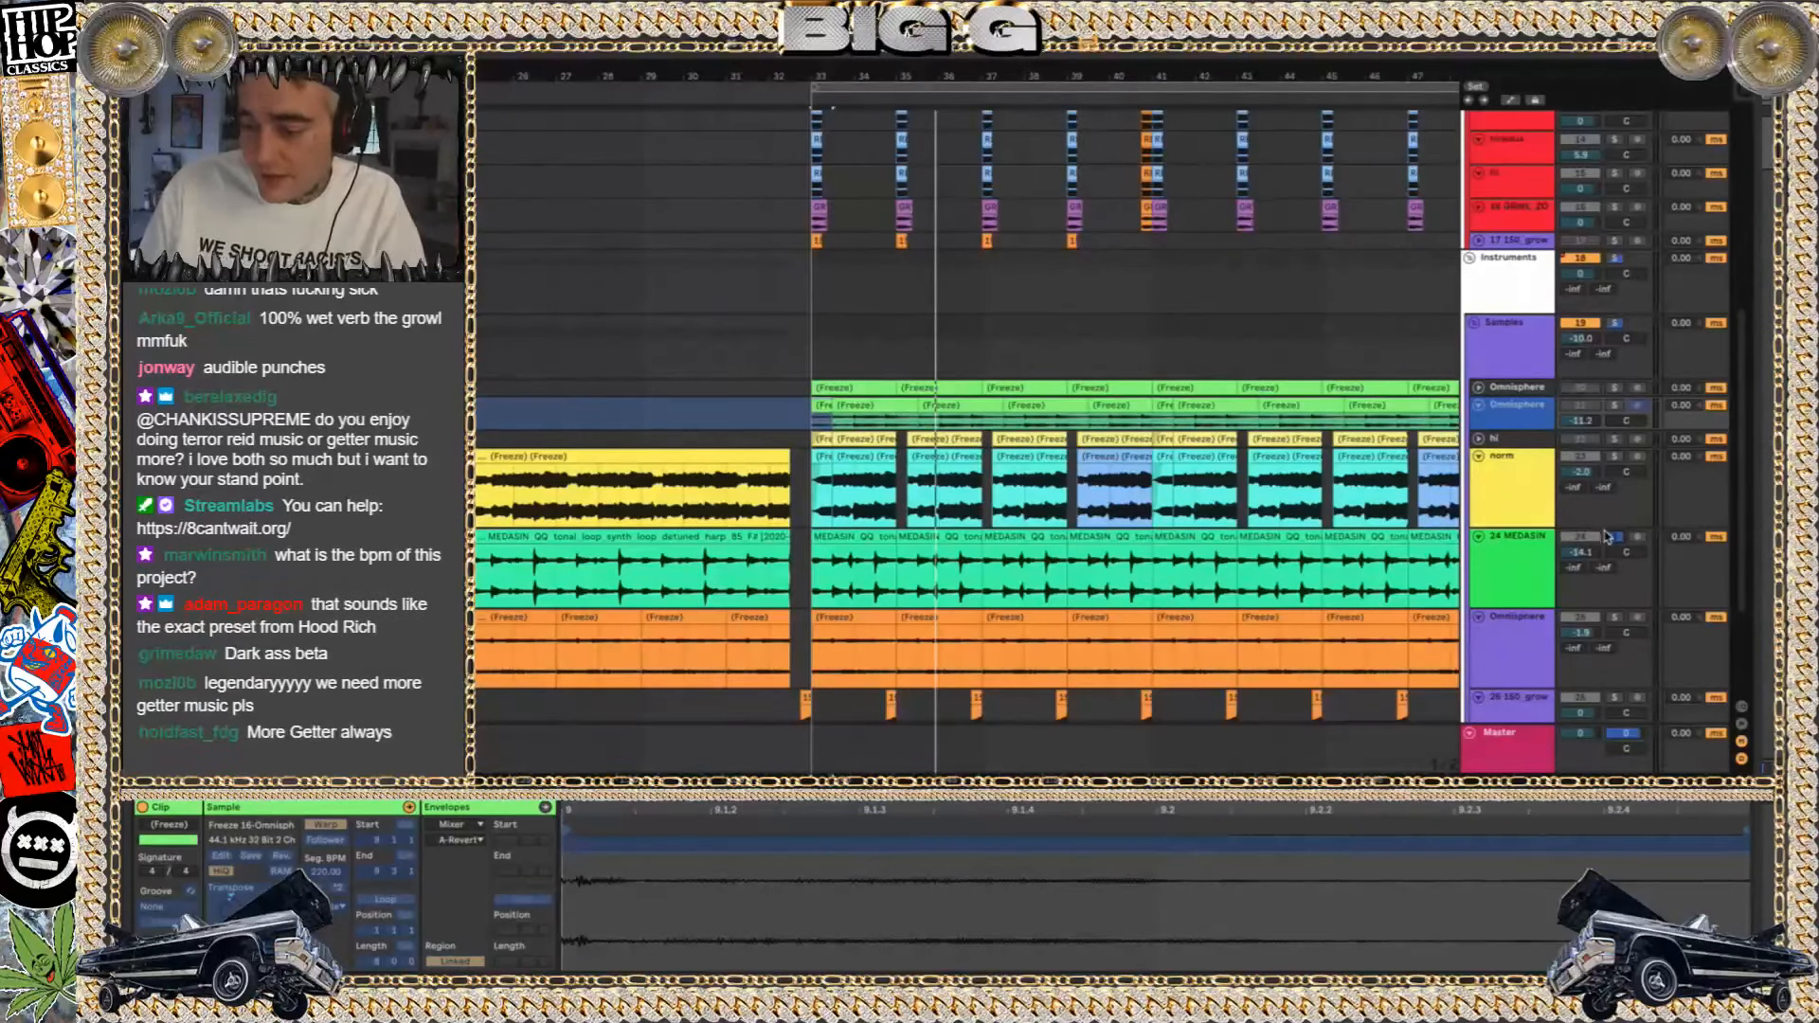
{"action": "key", "text": "space"}
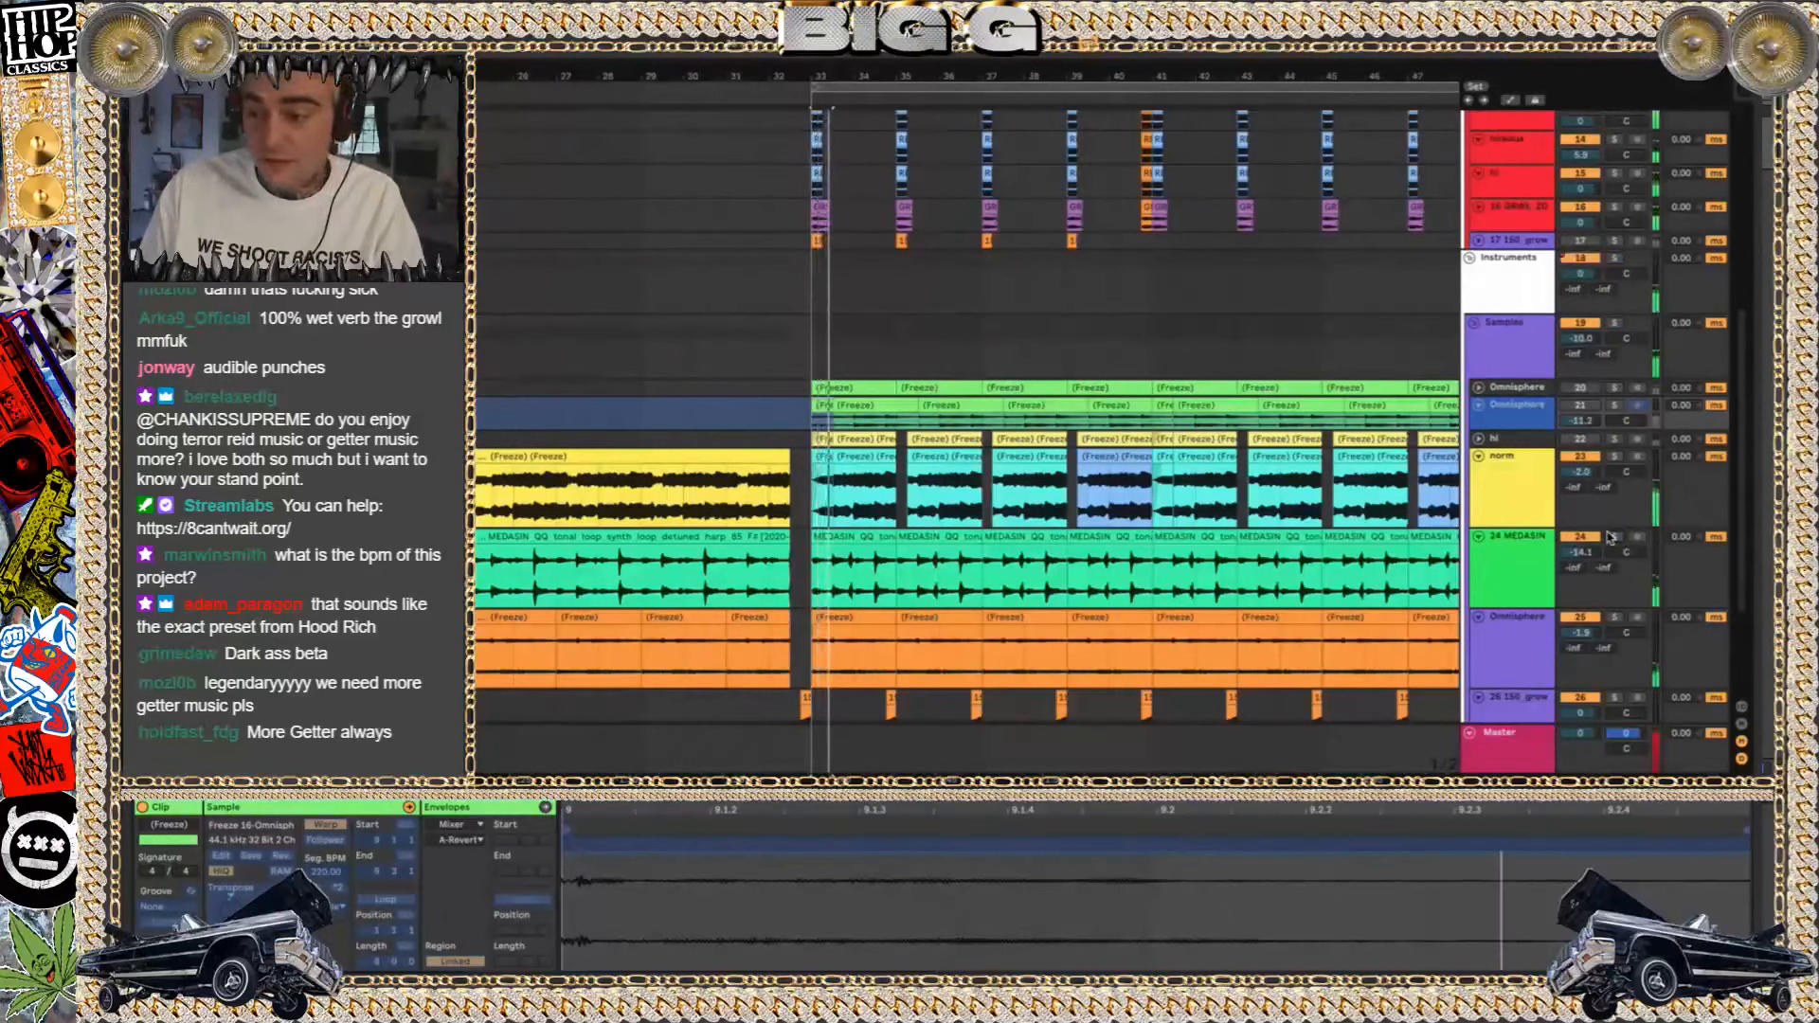
Solo the Instruments group during playback to hear its layers together, and return to the full mix
{"action": "left_click", "coordinate": [1615, 257]}
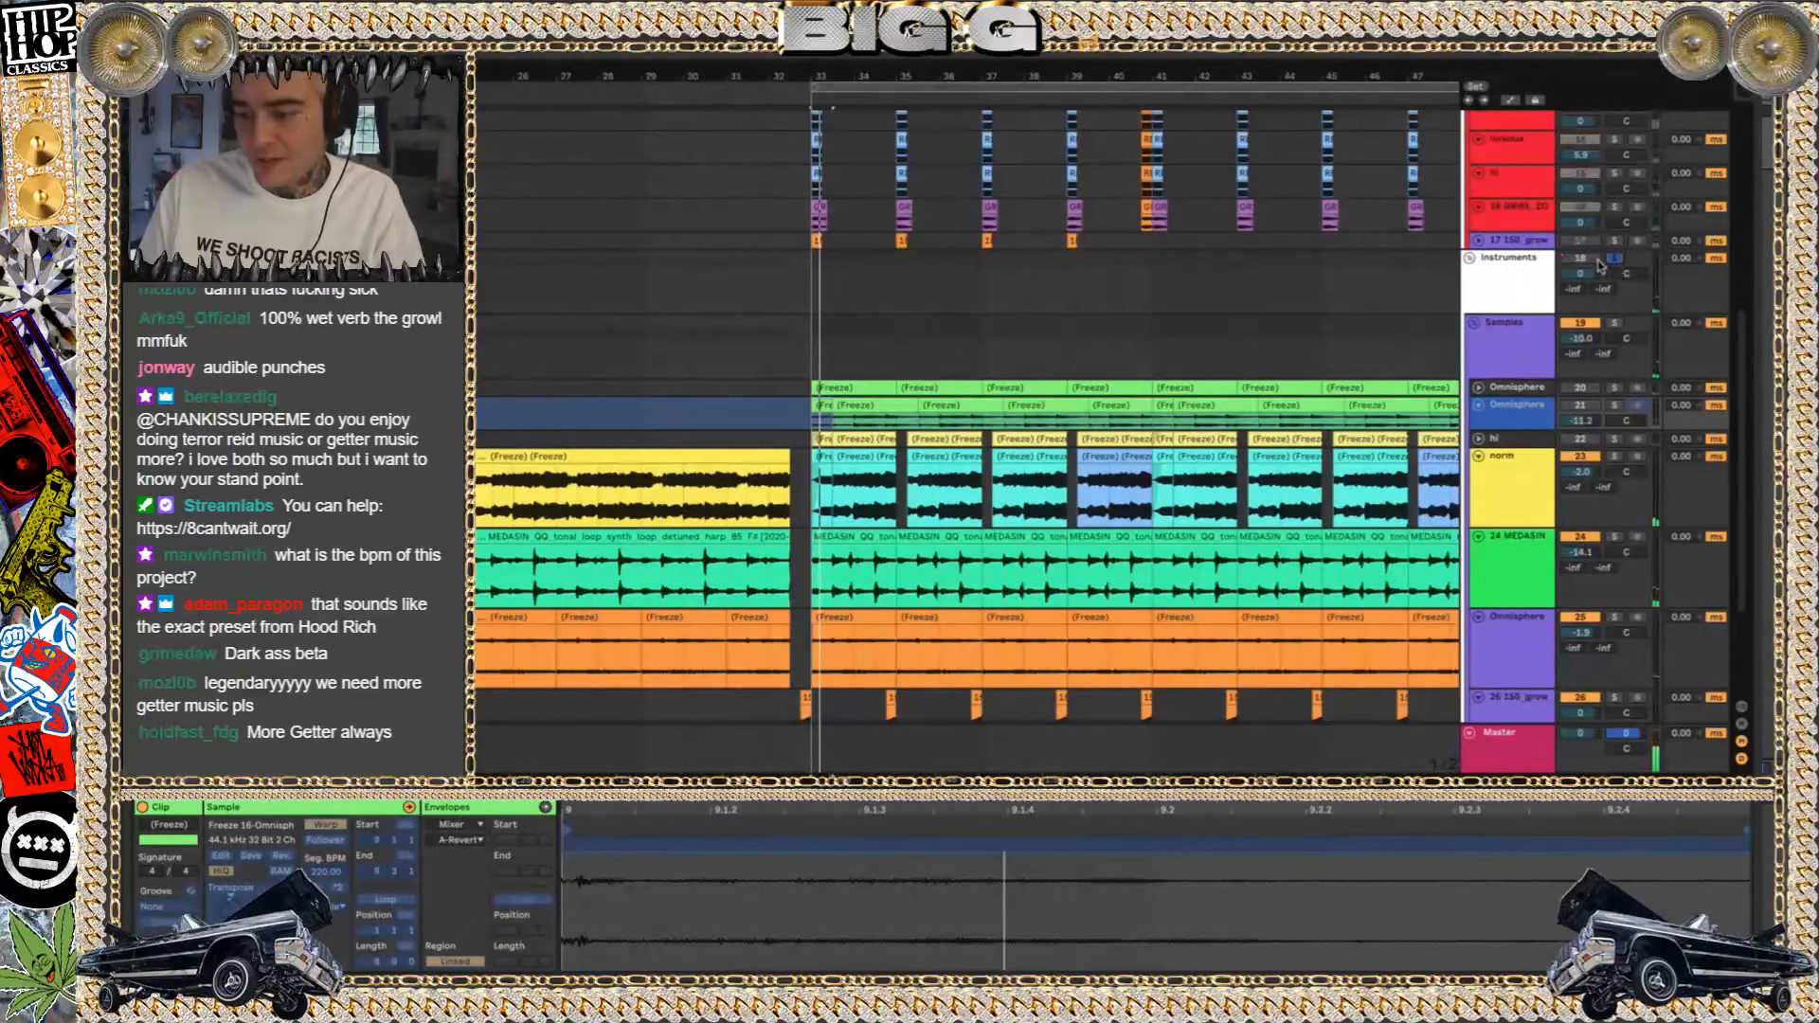
{"action": "left_click", "coordinate": [1541, 268]}
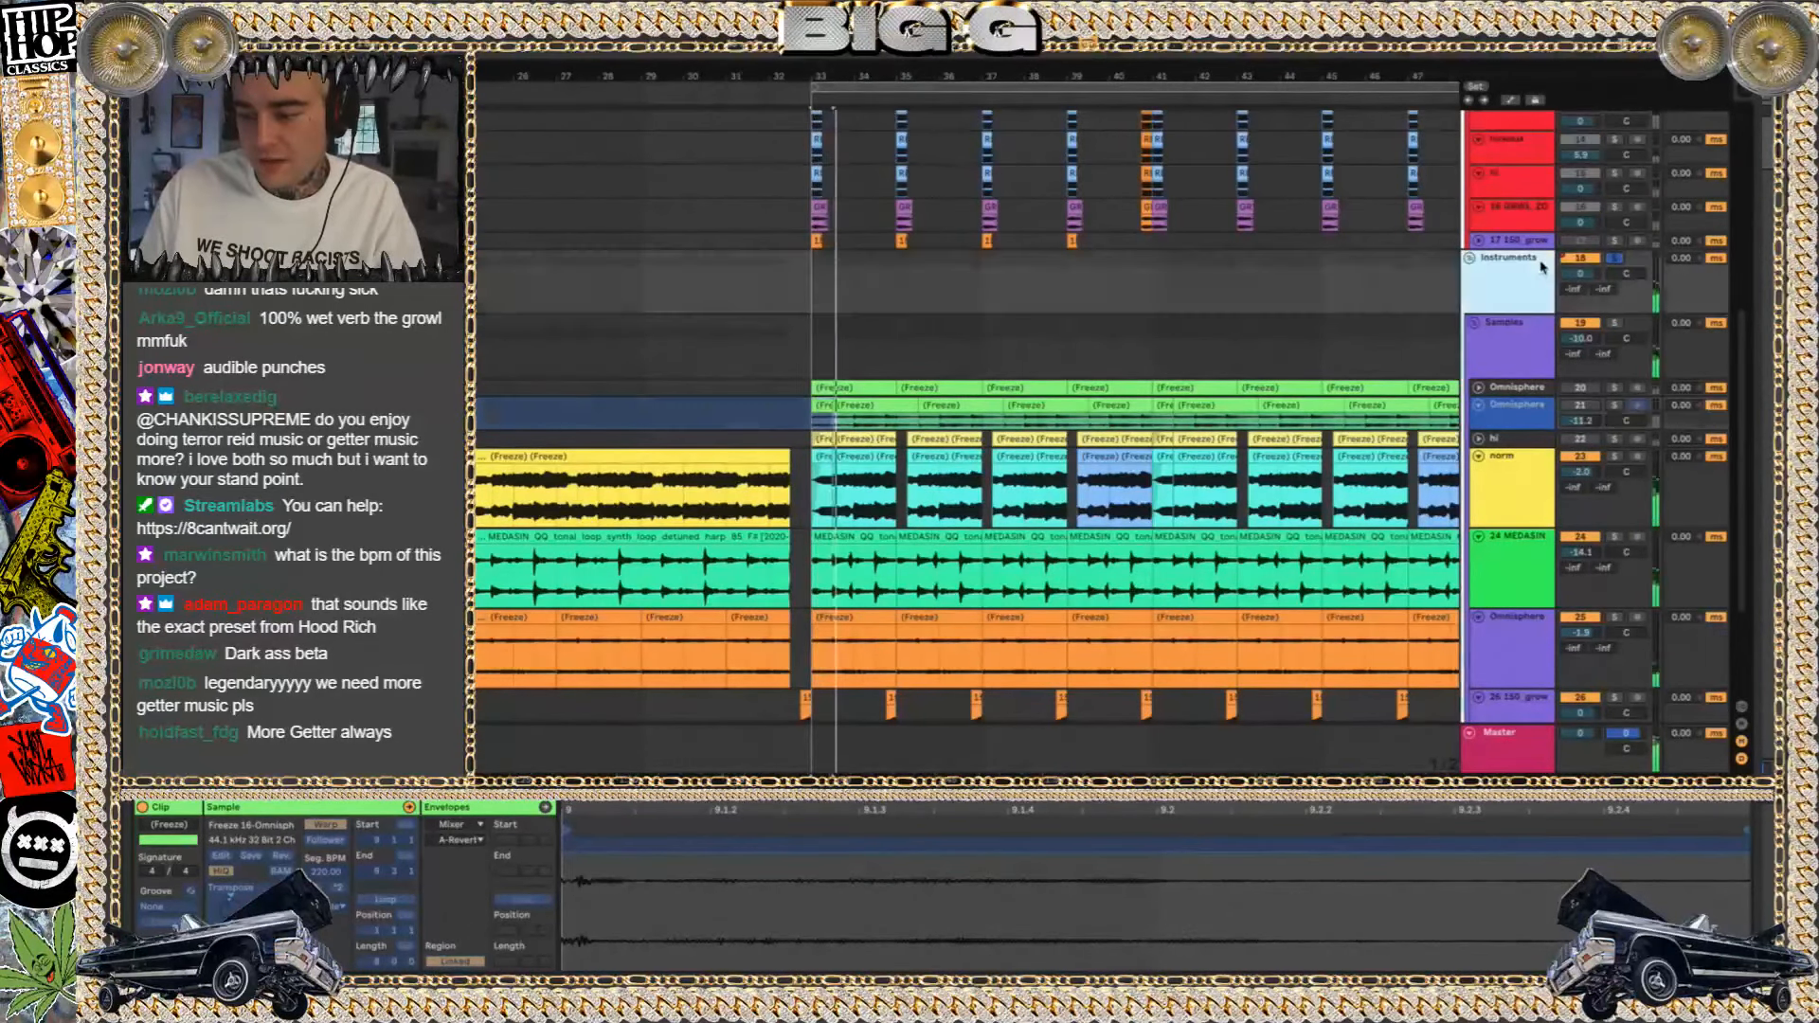
{"action": "left_click", "coordinate": [1614, 257]}
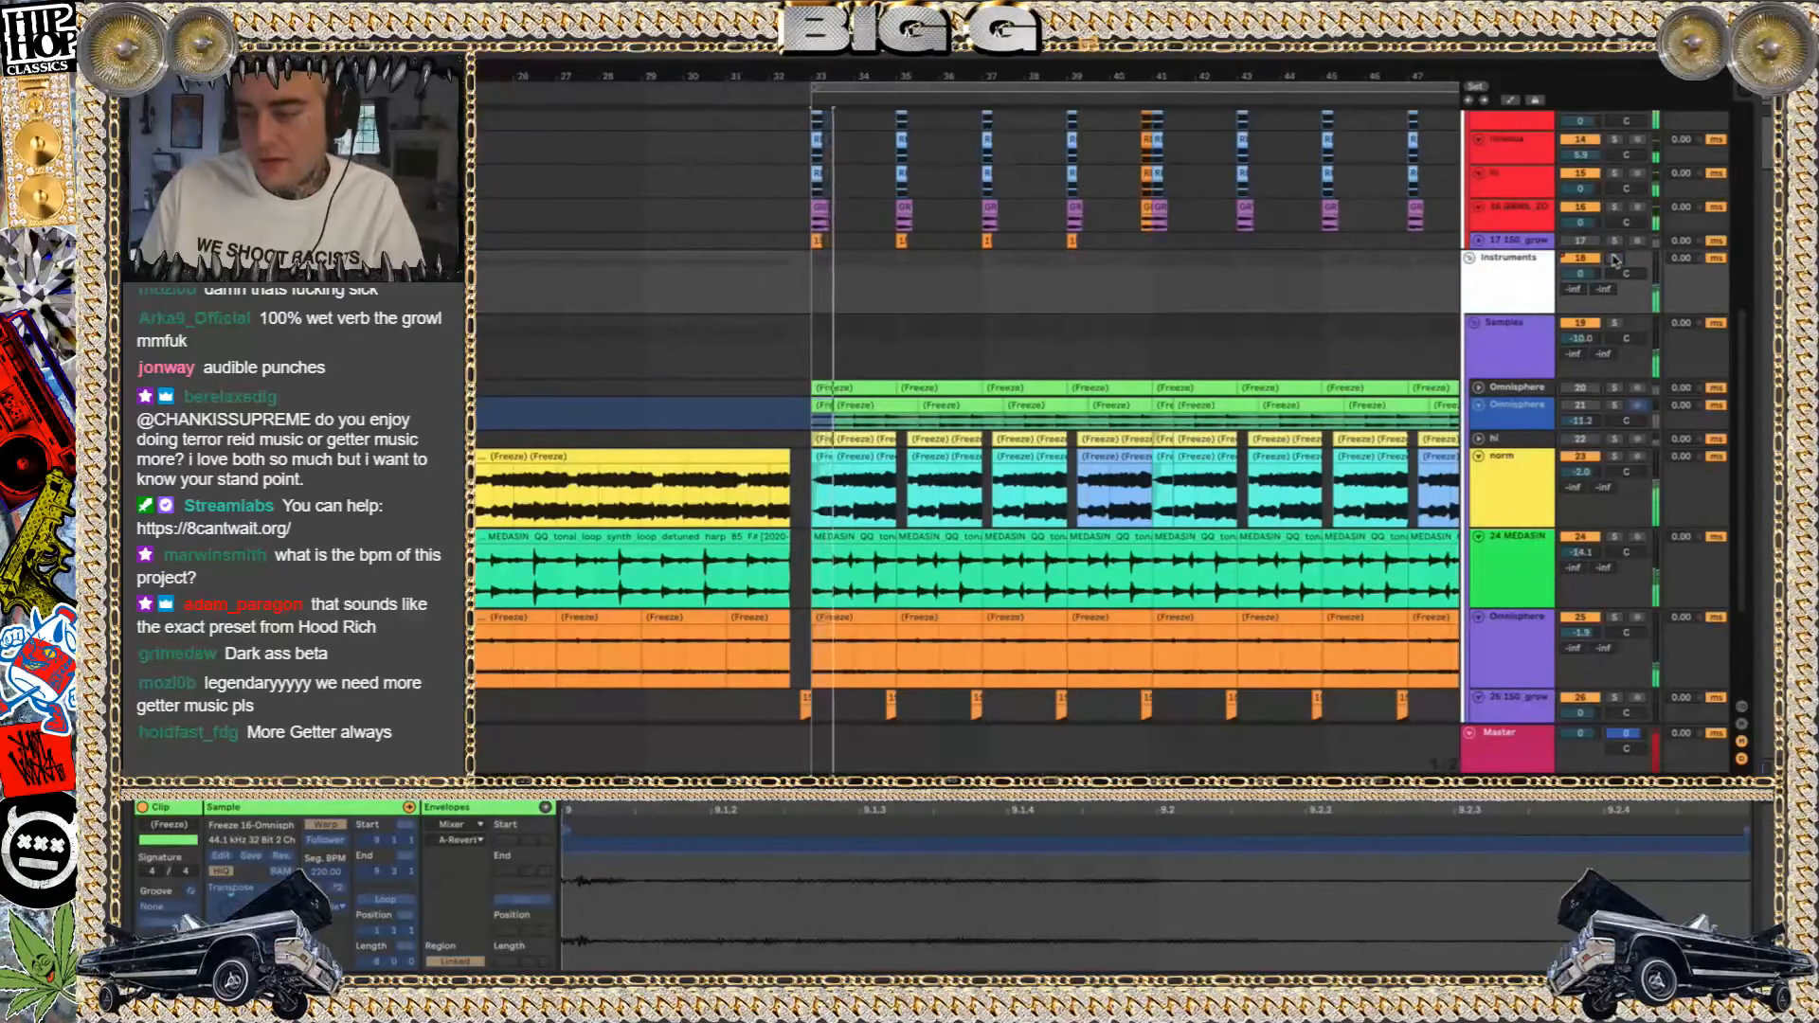
Solo the Omnisphere track below 24 MEDASIN, play it from bar 33 and show its effect chain
{"action": "scroll", "coordinate": [1573, 322], "scroll_direction": "down", "scroll_amount": 3}
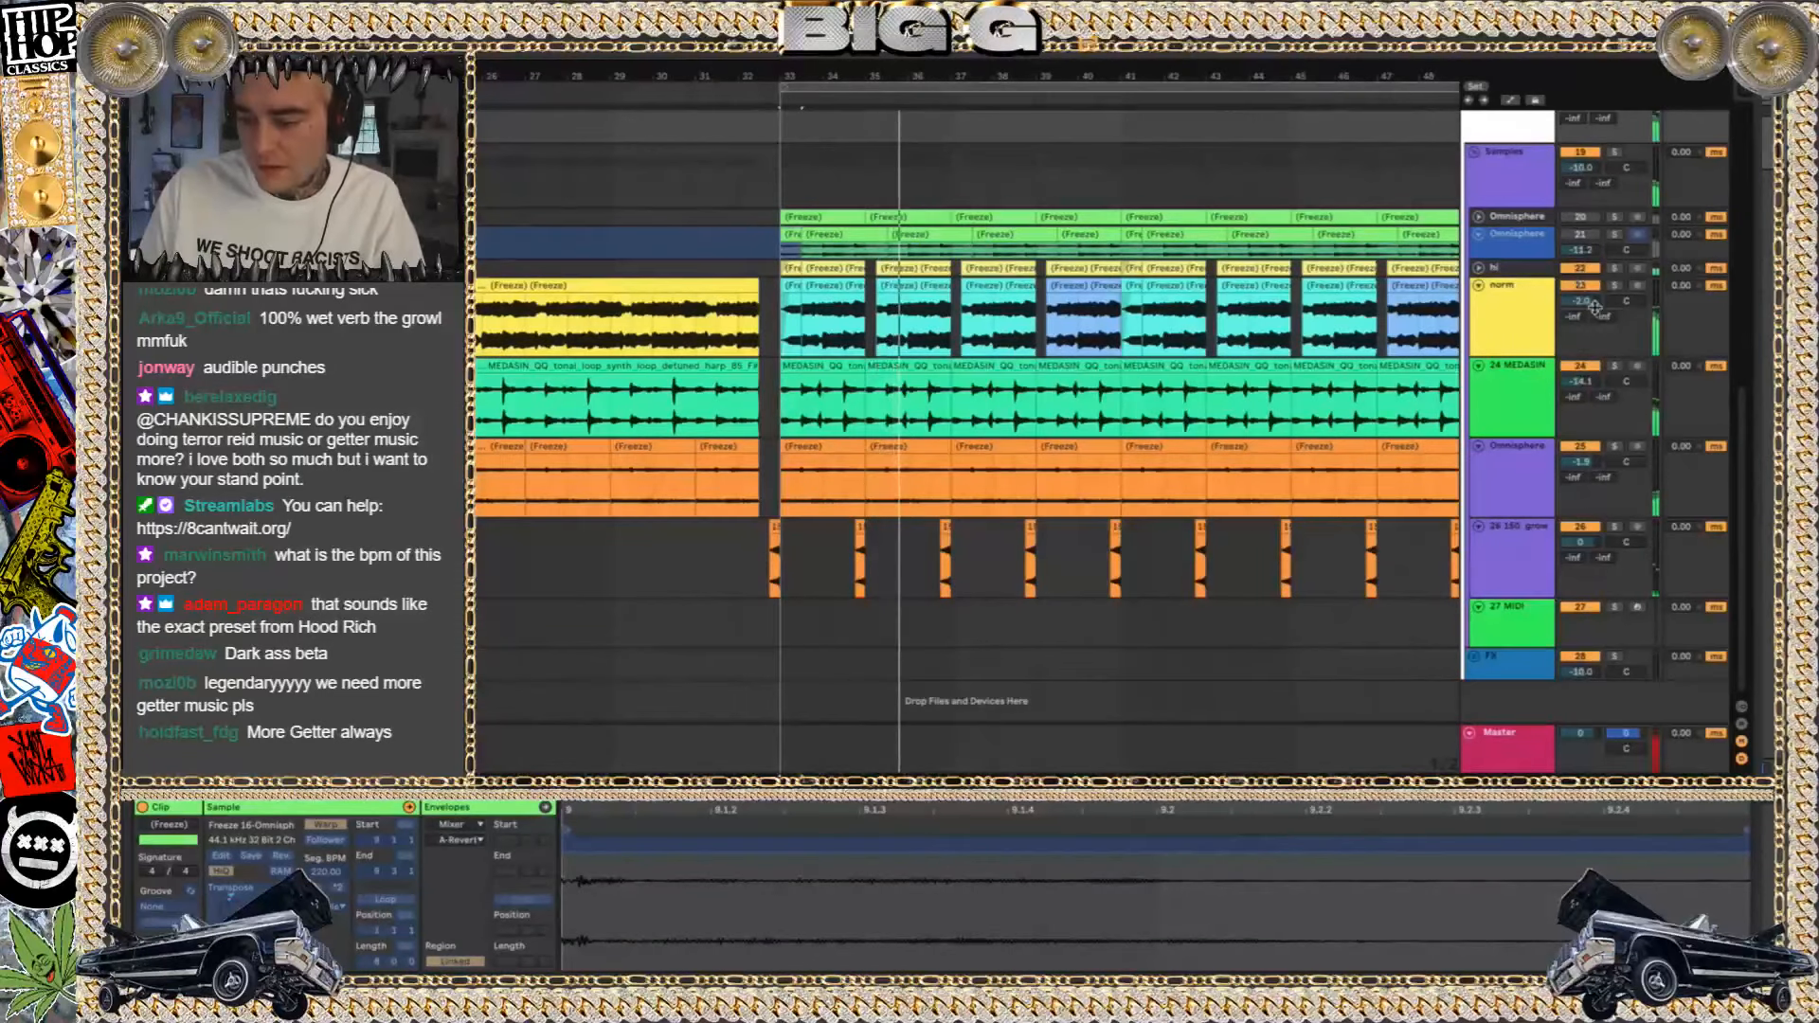
{"action": "left_click", "coordinate": [1614, 447]}
{"action": "key", "text": "space"}
{"action": "key", "text": "space"}
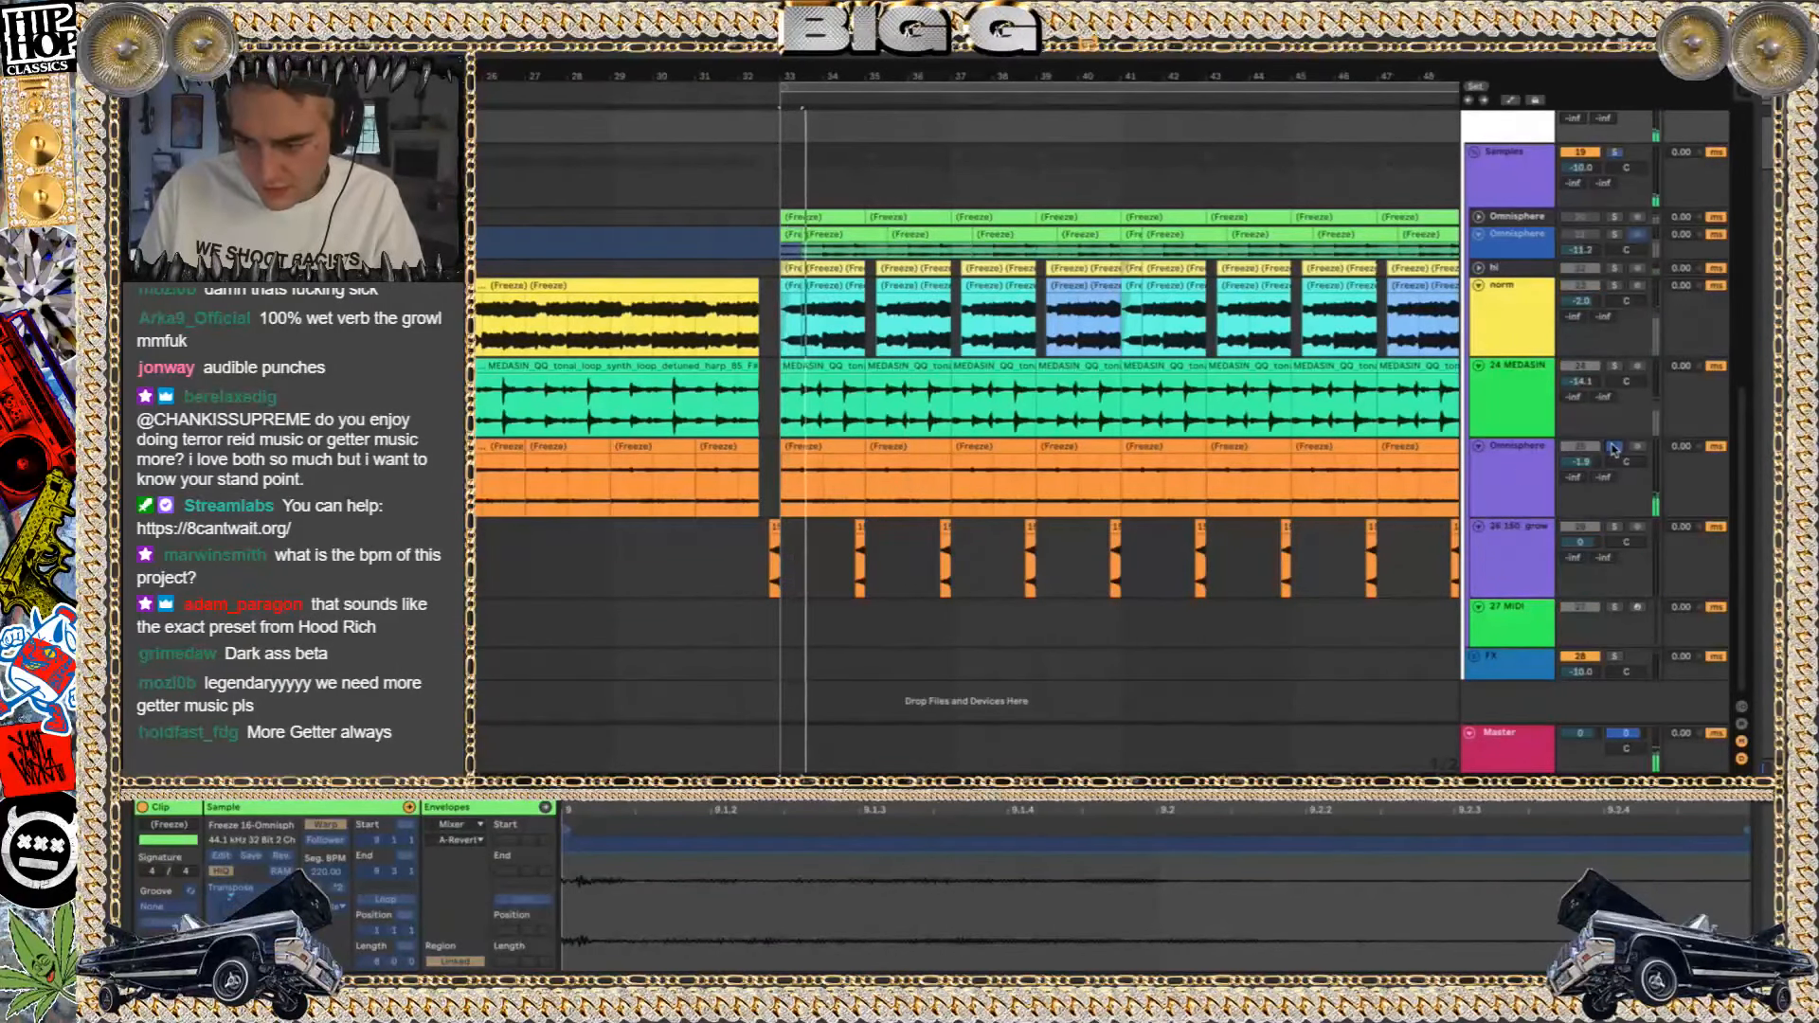
{"action": "left_click", "coordinate": [1517, 477]}
{"action": "double_click", "coordinate": [1518, 476]}
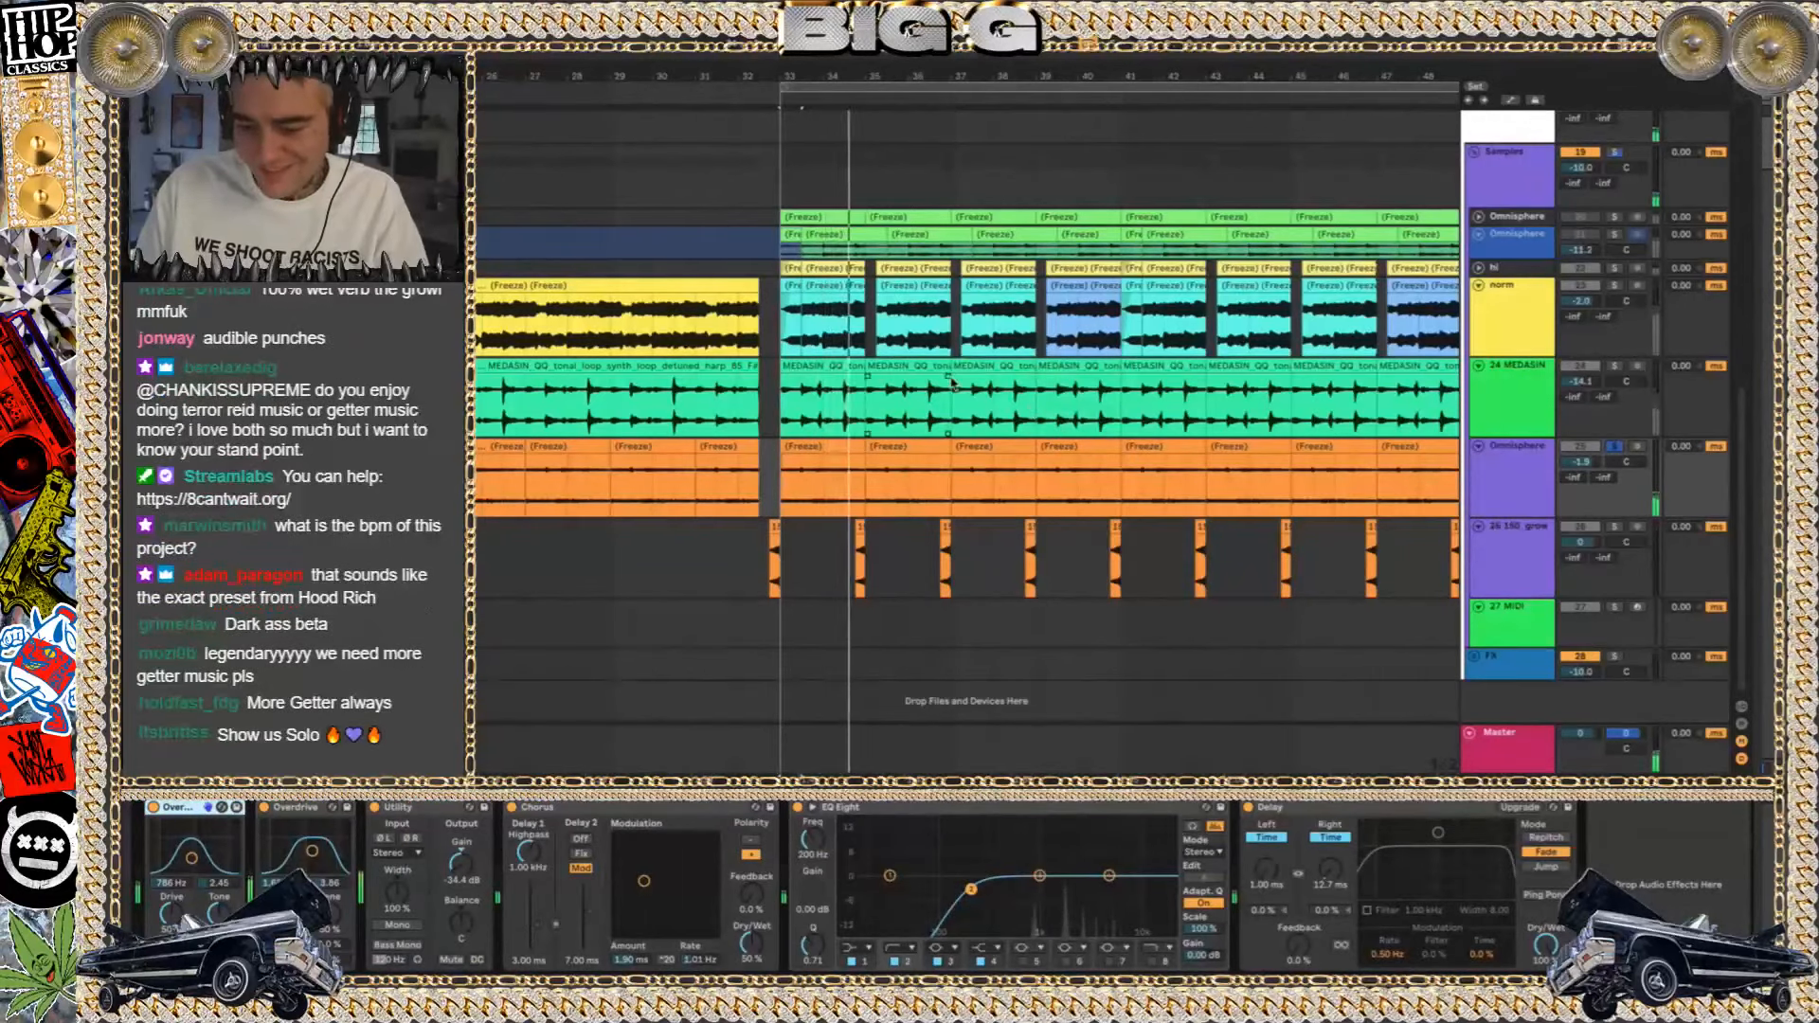
Select a growl clip on track 26 near bar 55 and play from there in the full mix, with the whole section in view
{"action": "scroll", "coordinate": [952, 383], "scroll_direction": "right", "scroll_amount": 1}
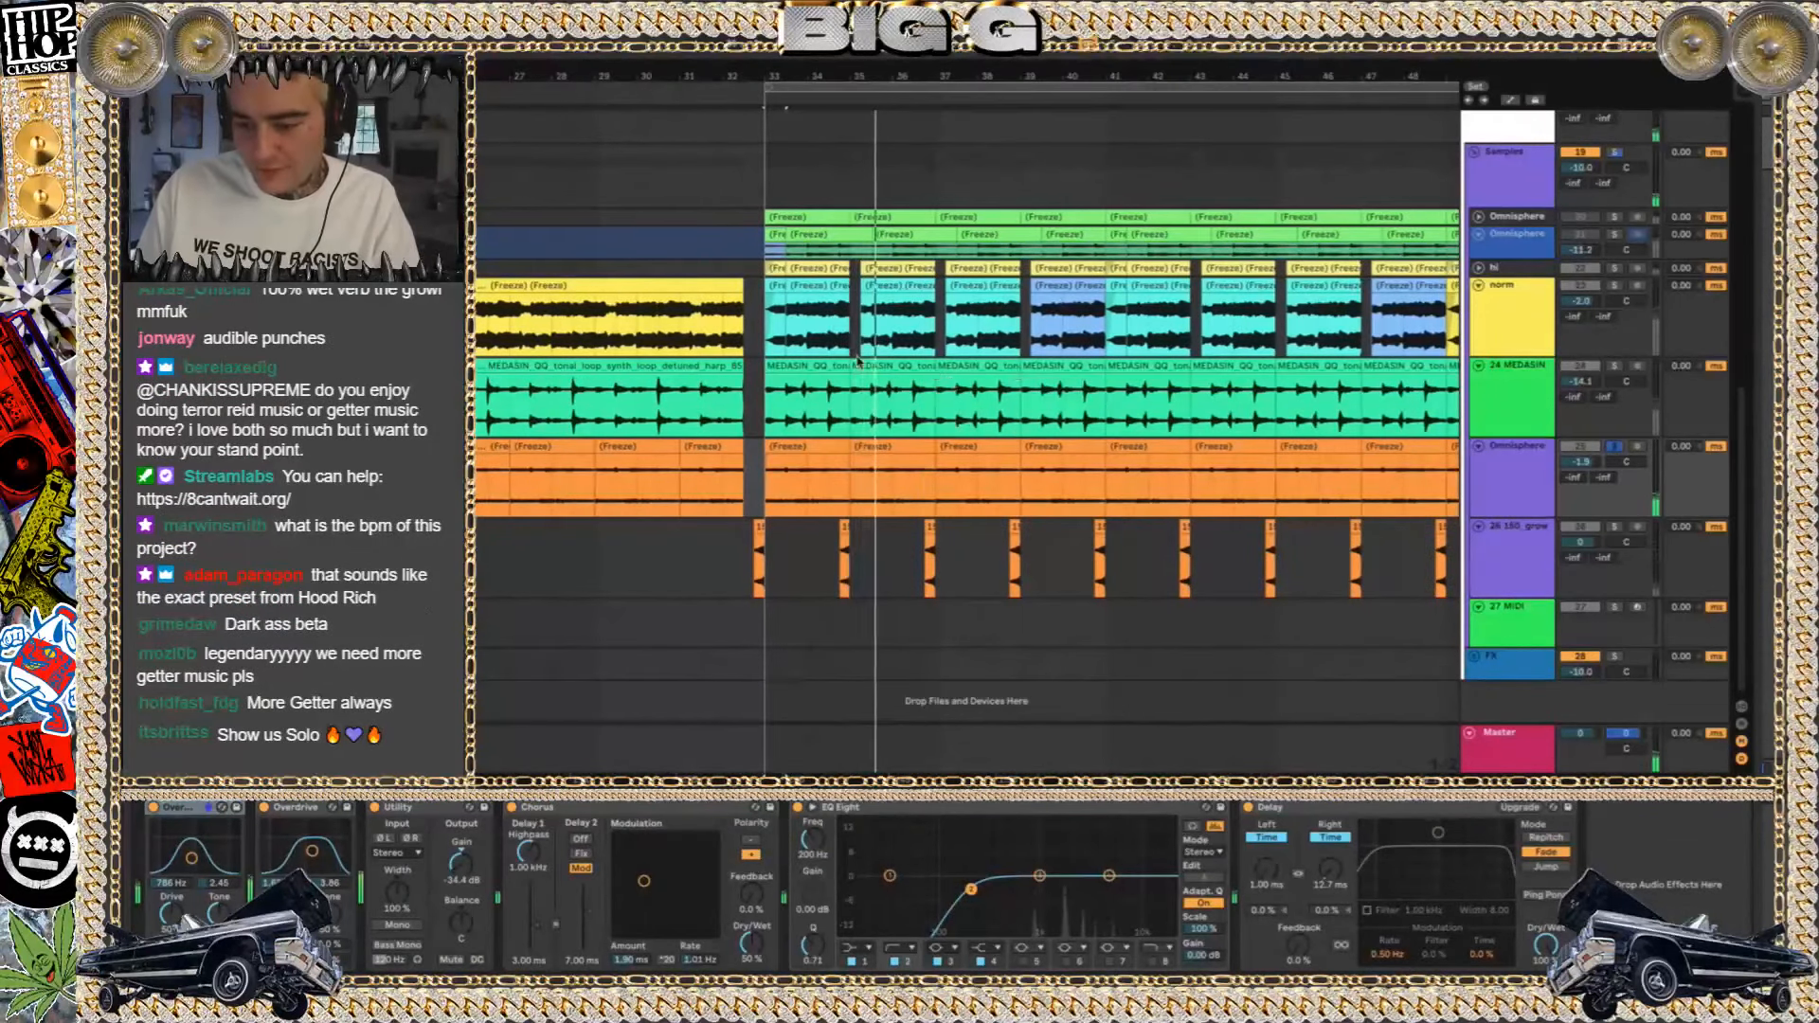
{"action": "scroll", "coordinate": [1042, 543], "scroll_direction": "right", "scroll_amount": 10}
{"action": "left_click", "coordinate": [1034, 544]}
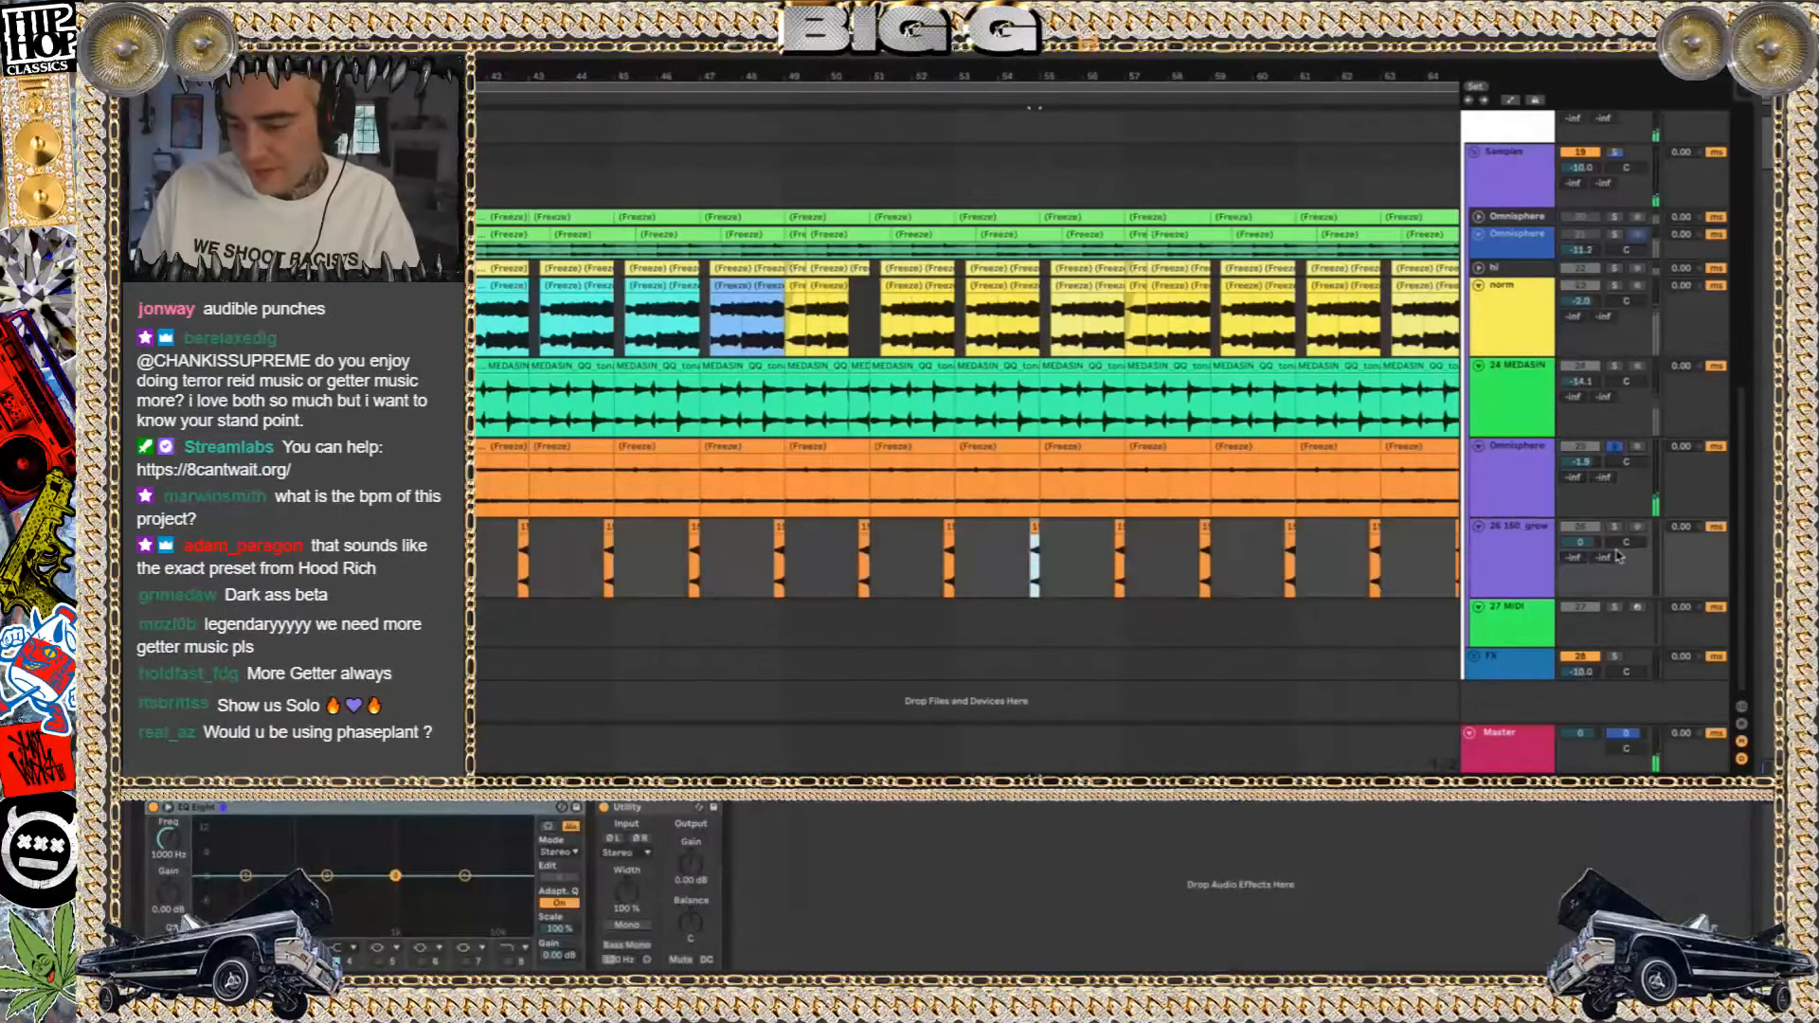
{"action": "key", "text": "space"}
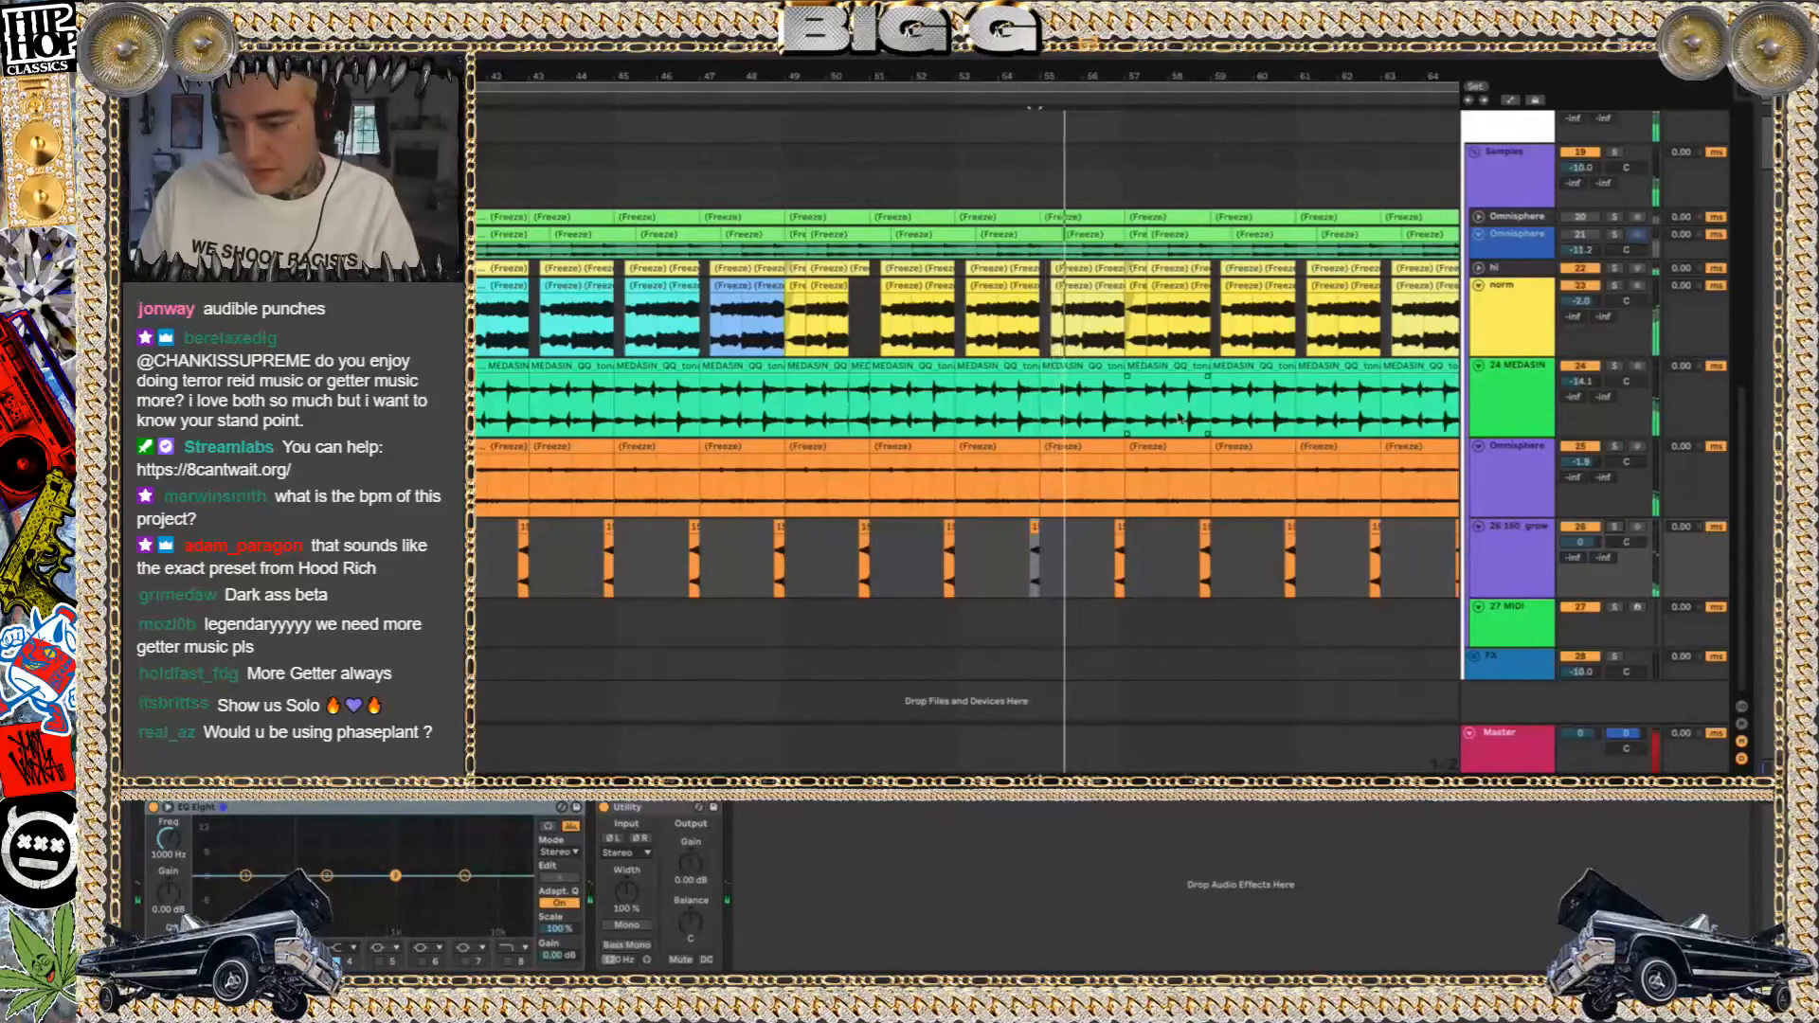
{"action": "scroll", "coordinate": [1179, 418], "scroll_direction": "down", "scroll_amount": 5}
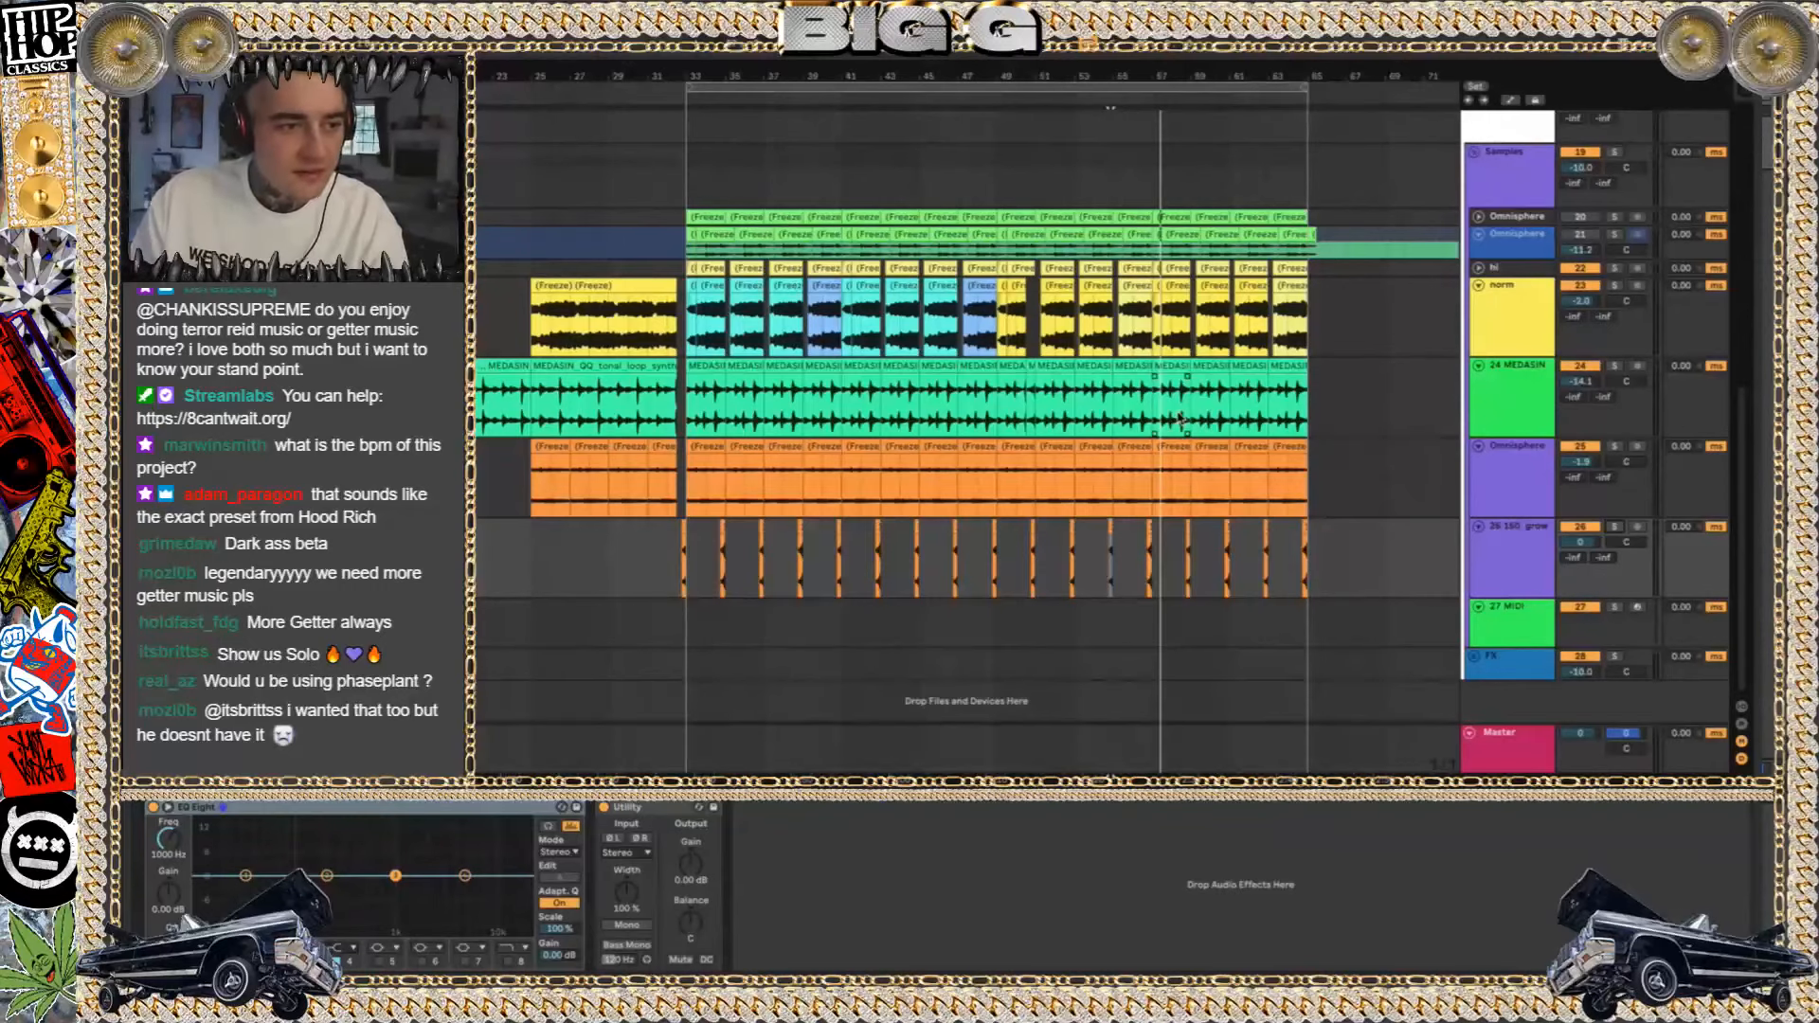
Switch to Finder, look through the recent project folders and go to the ABLETON folder
{"action": "key", "text": "super+o"}
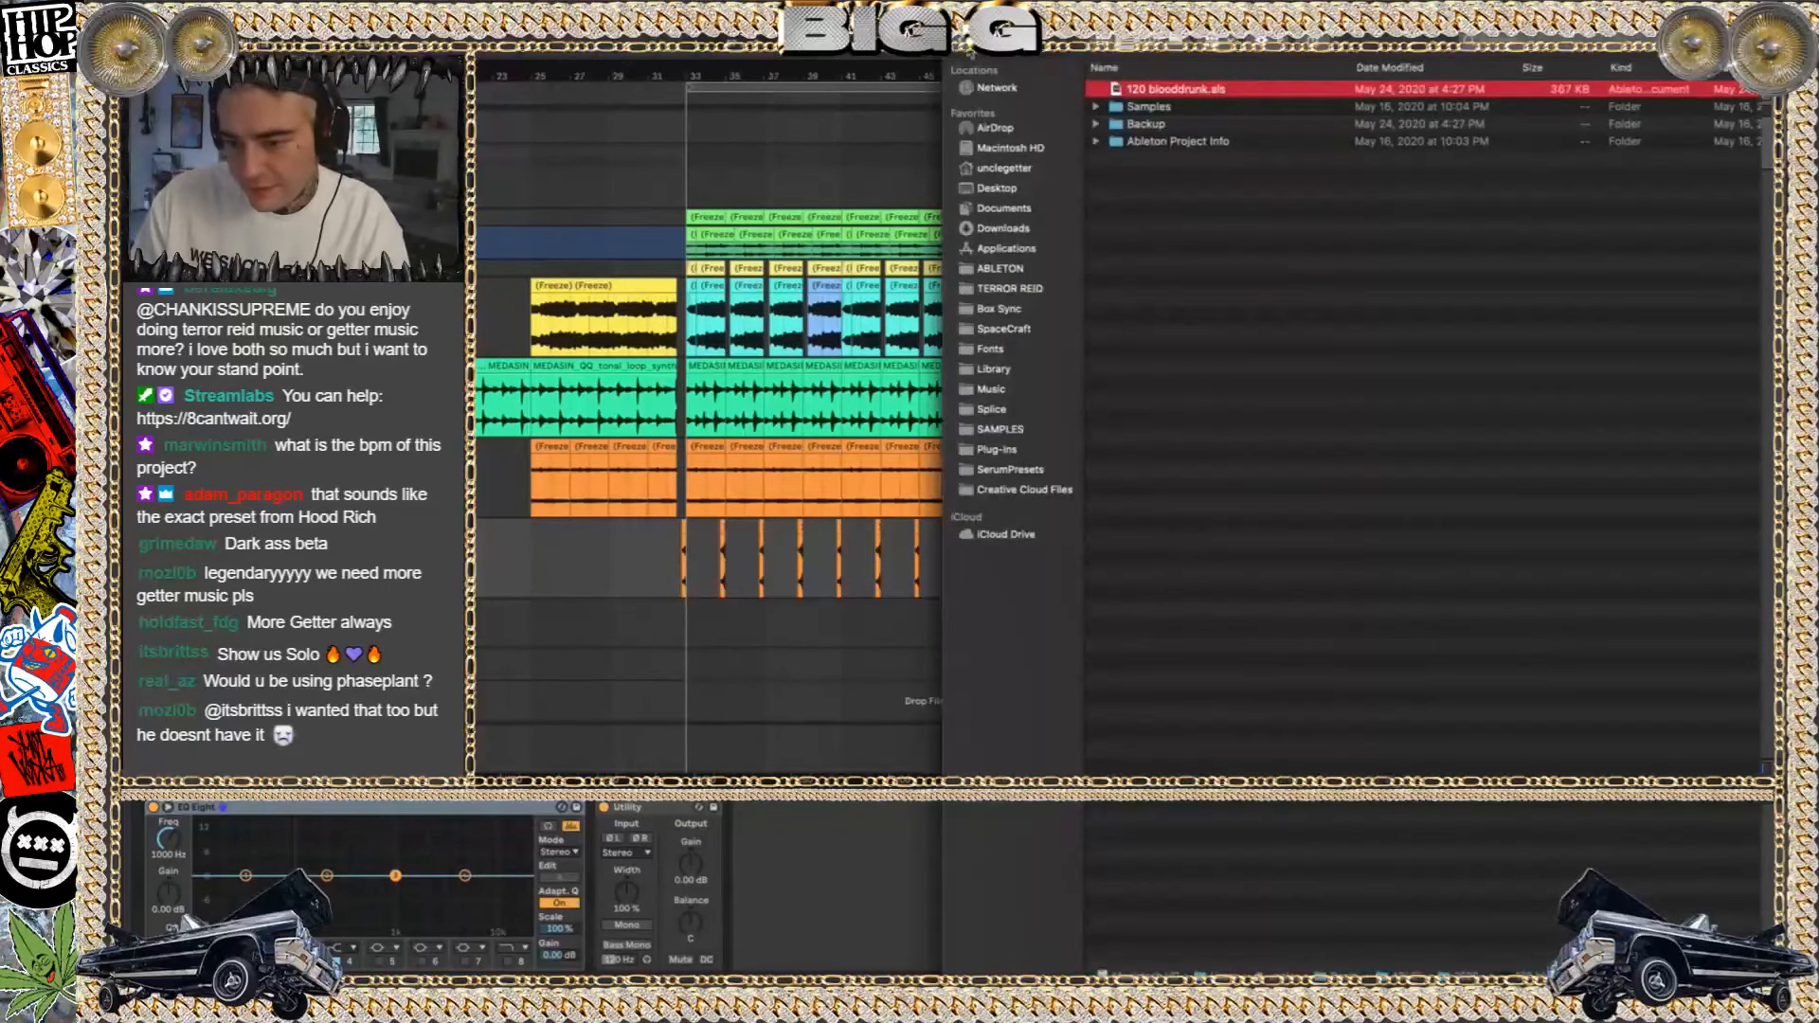
{"action": "left_click", "coordinate": [969, 48]}
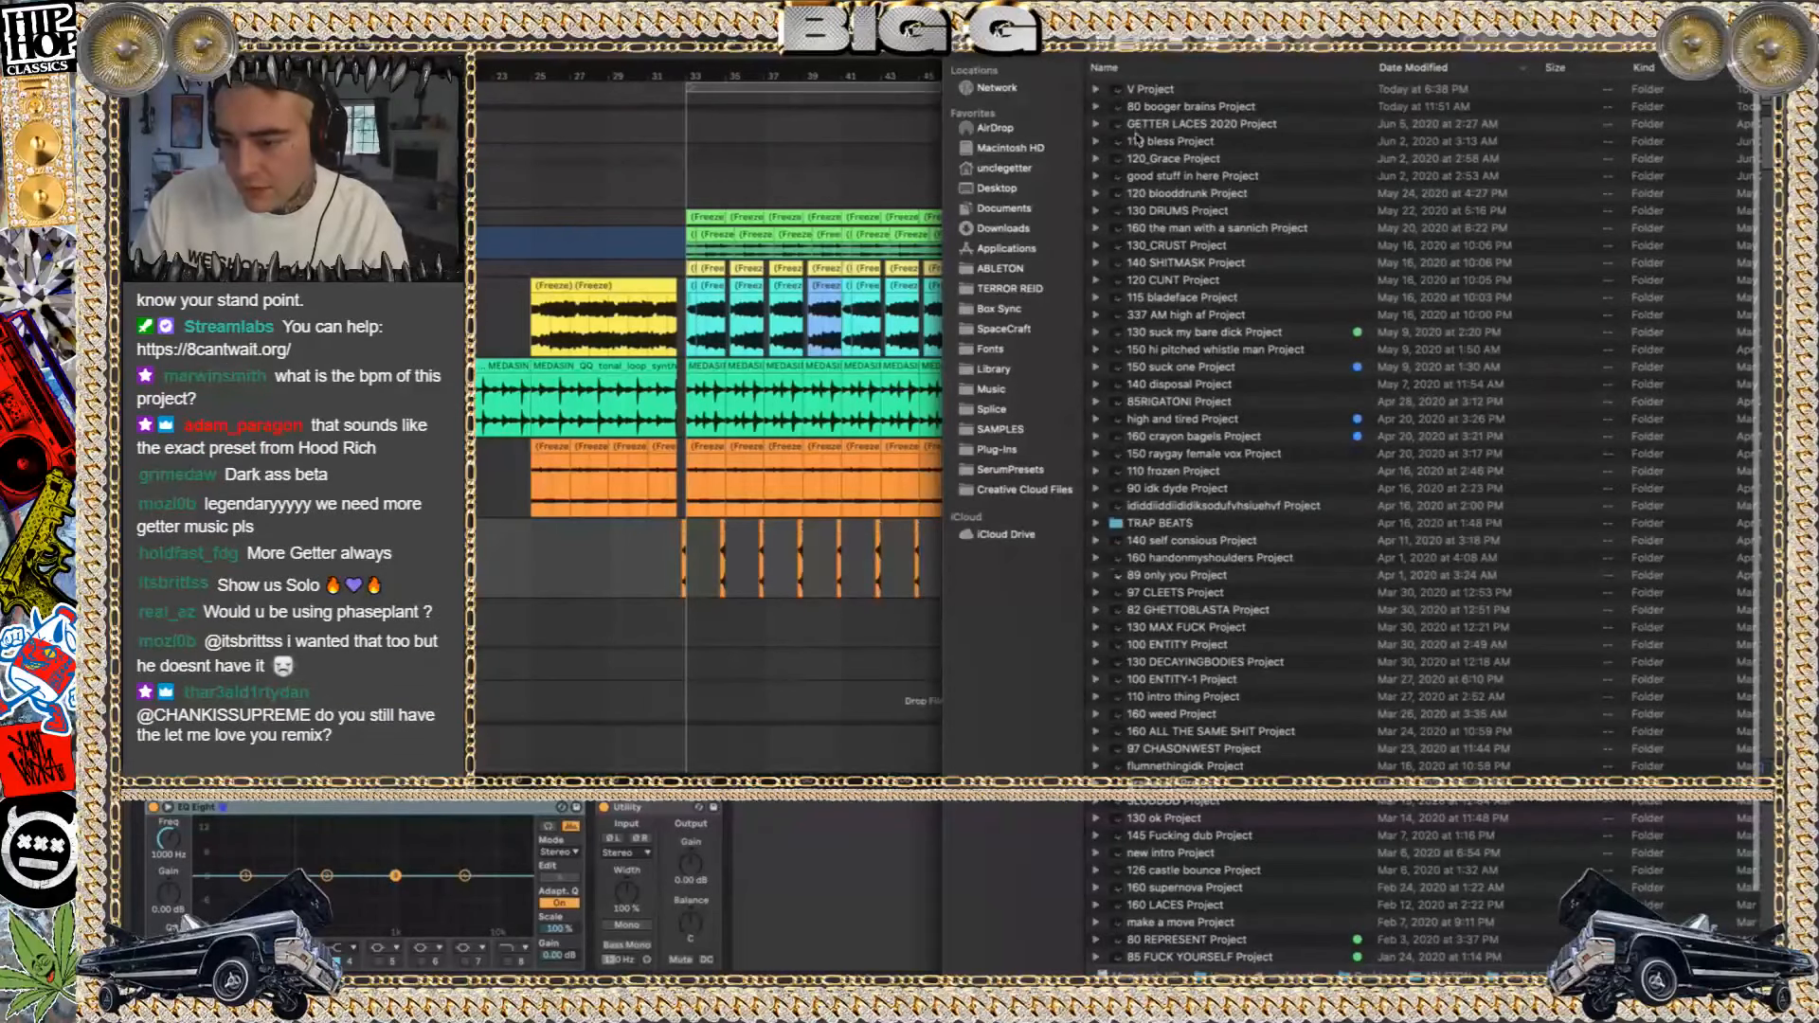
{"action": "left_click", "coordinate": [1137, 143]}
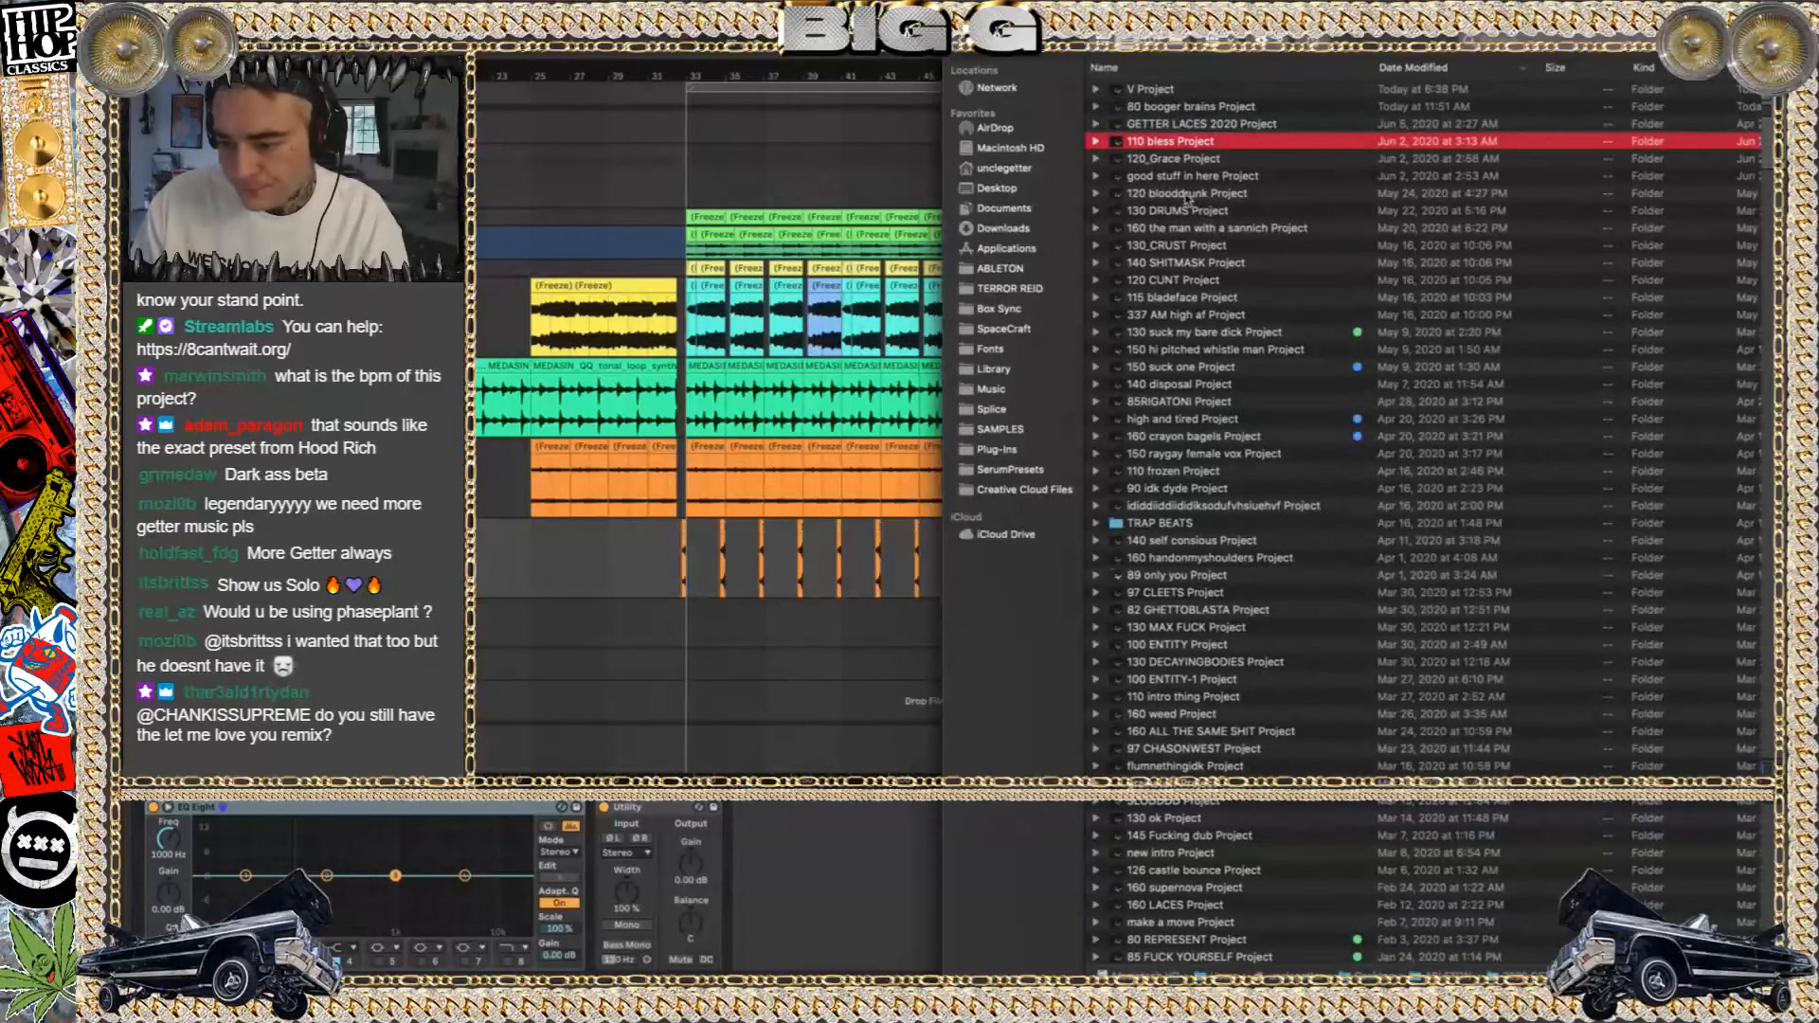
{"action": "left_click", "coordinate": [1181, 180]}
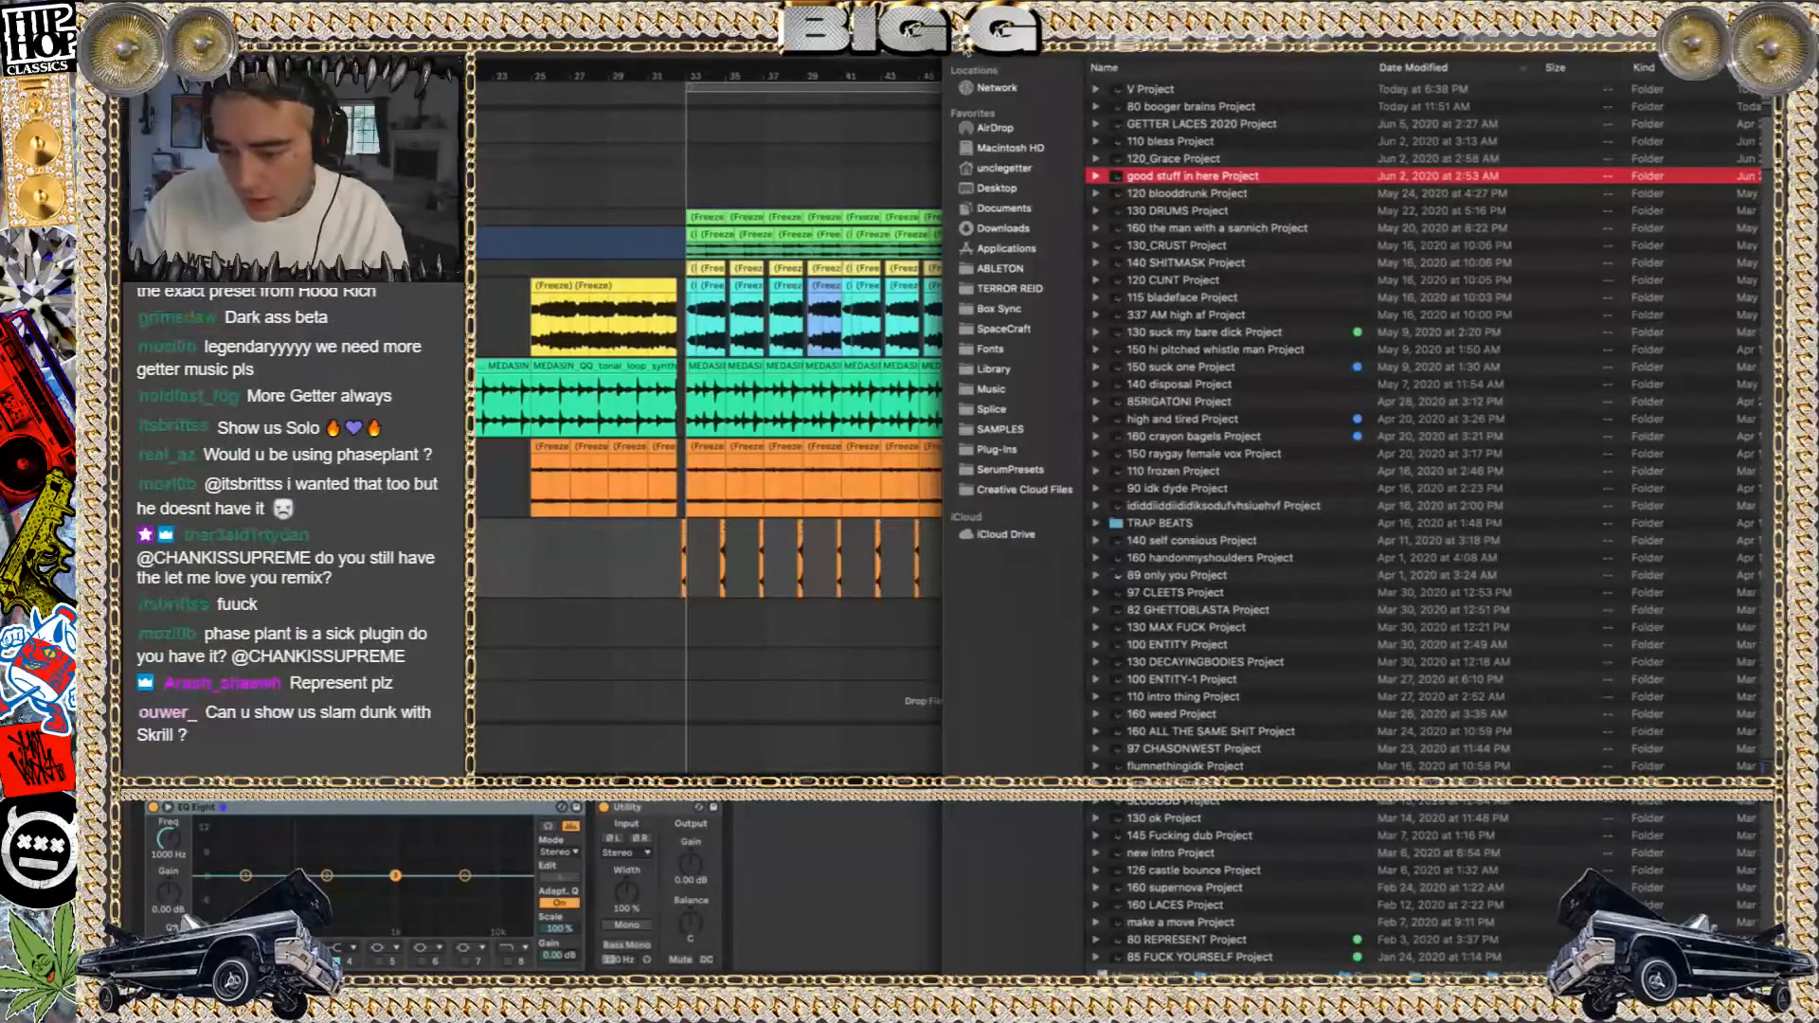
{"action": "left_click", "coordinate": [1000, 268]}
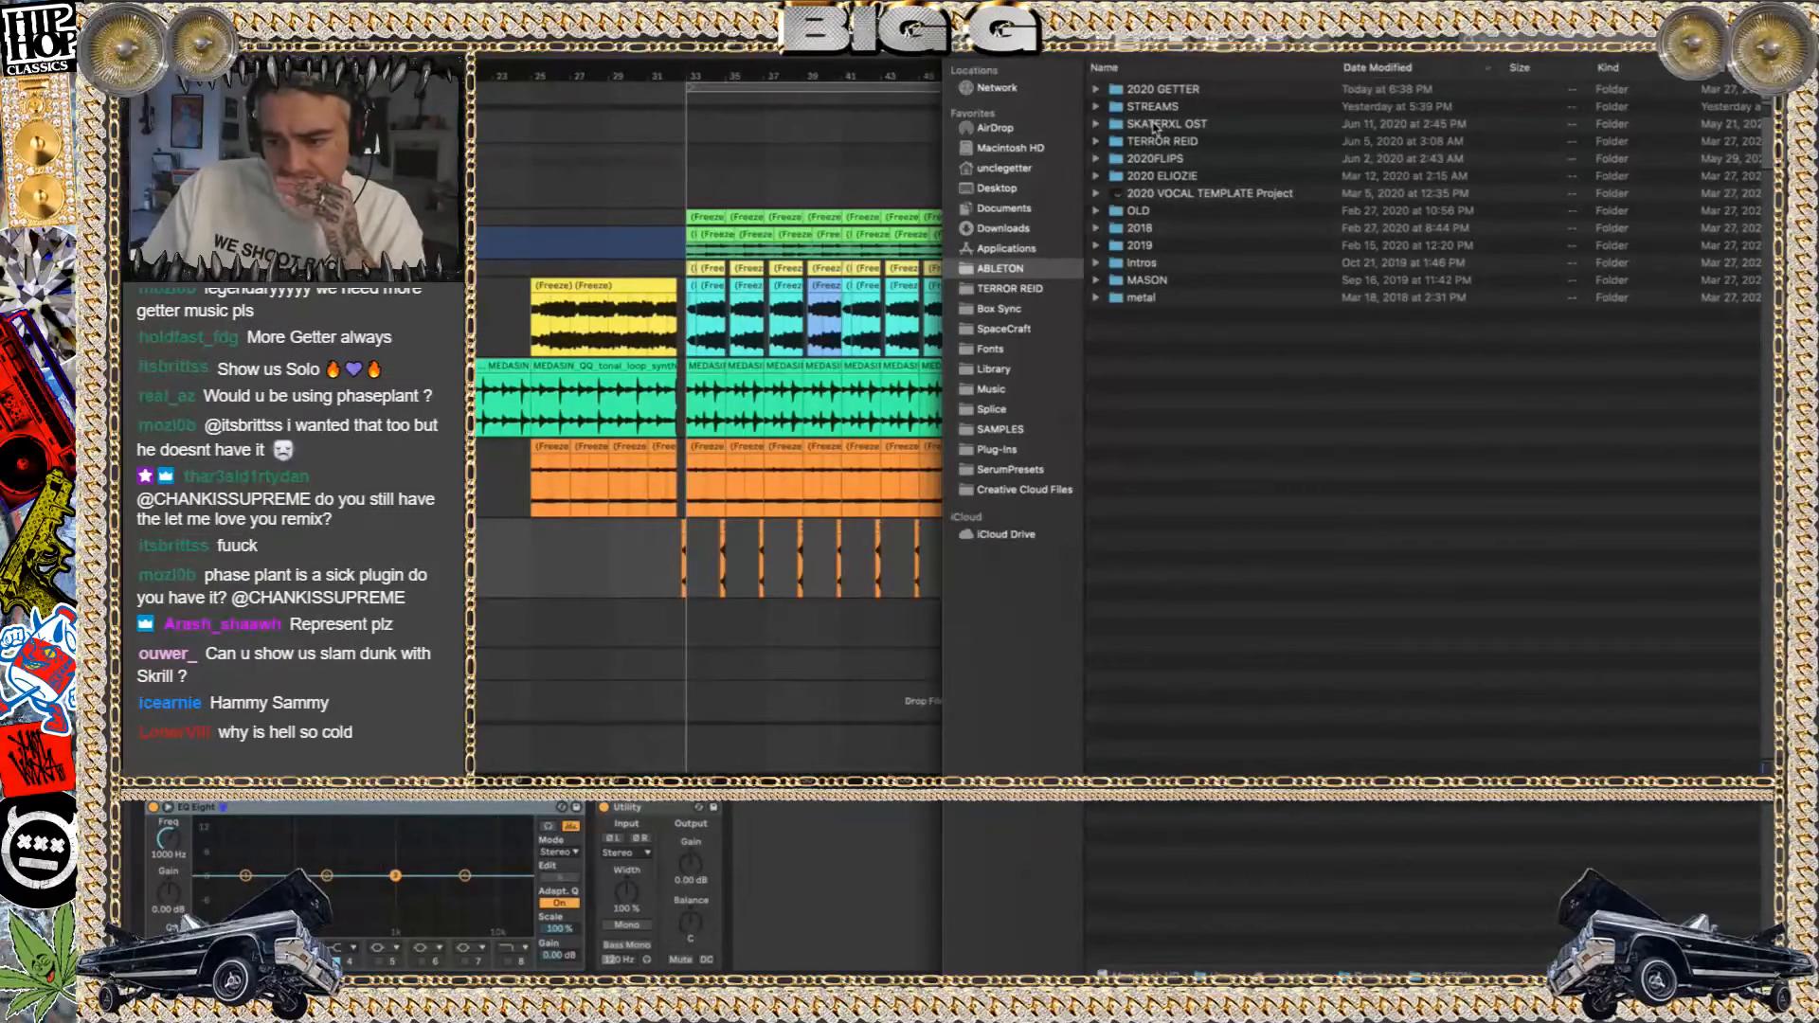
Expand the 2020FLIPS folder and open goldust.als from goldust Project, discarding the changes to 120 blooddrunk
{"action": "left_click", "coordinate": [1155, 126]}
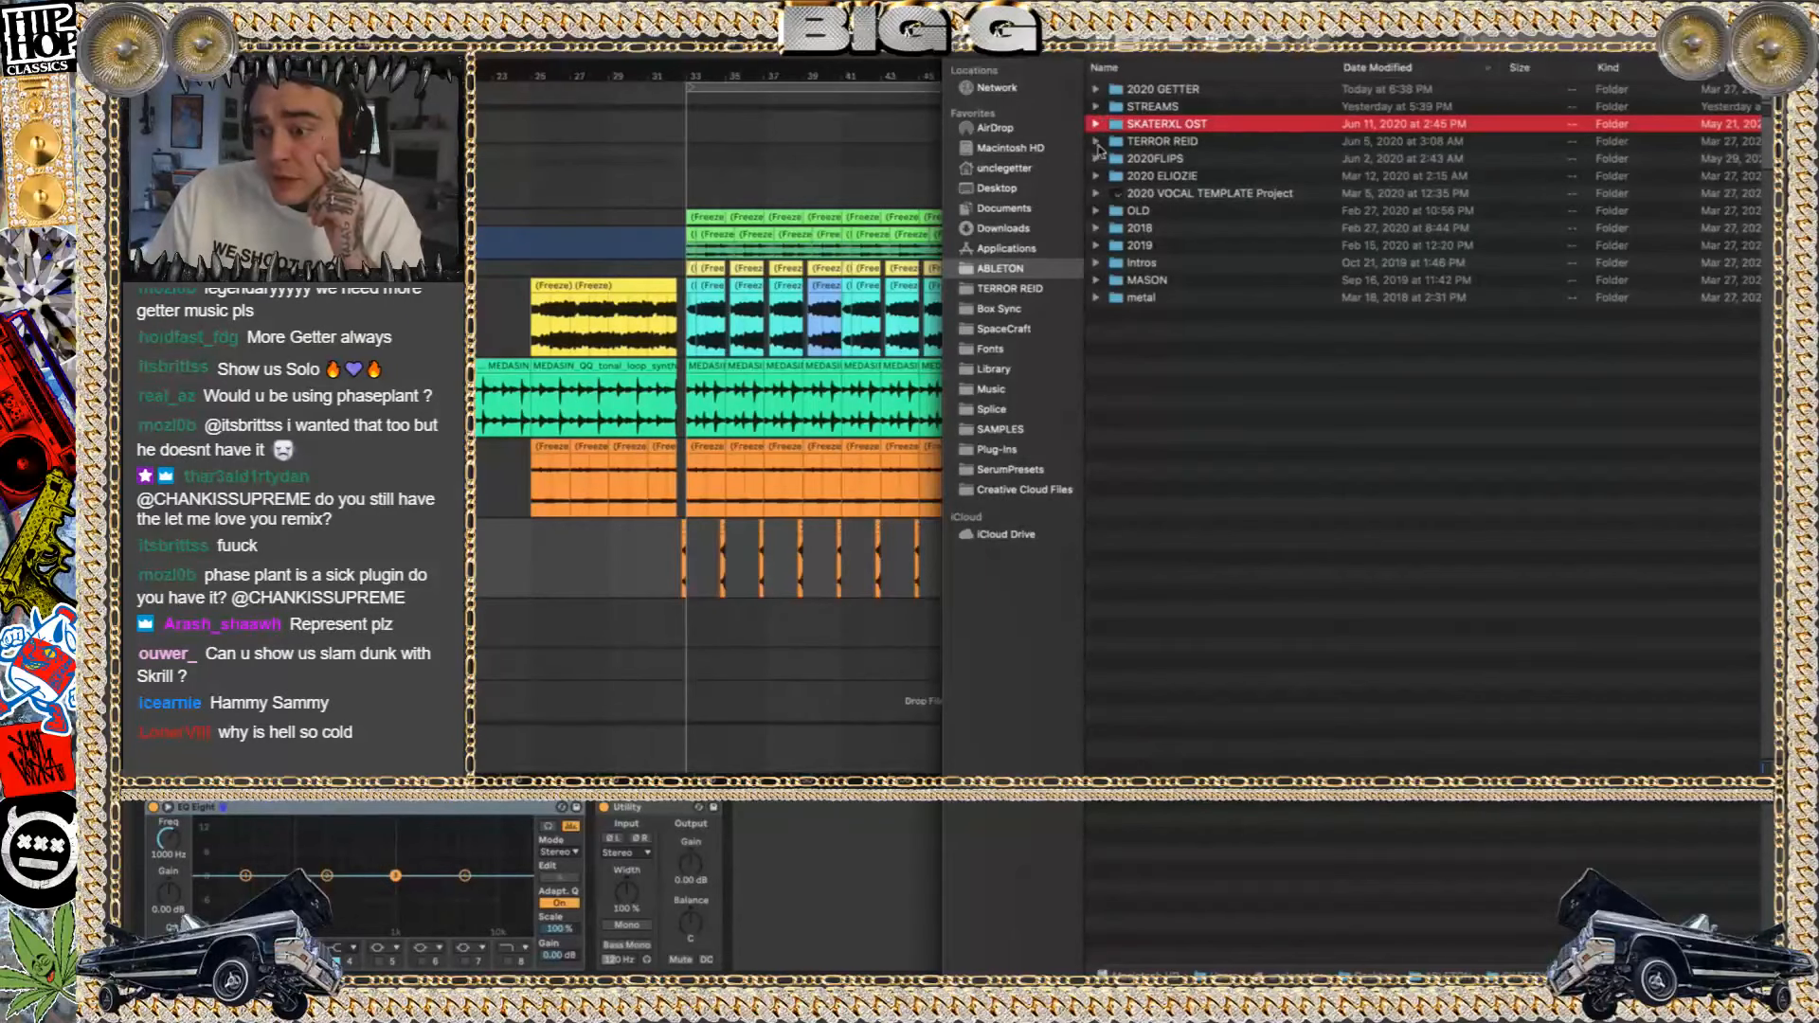
{"action": "left_click", "coordinate": [1093, 160]}
{"action": "left_click", "coordinate": [1095, 159]}
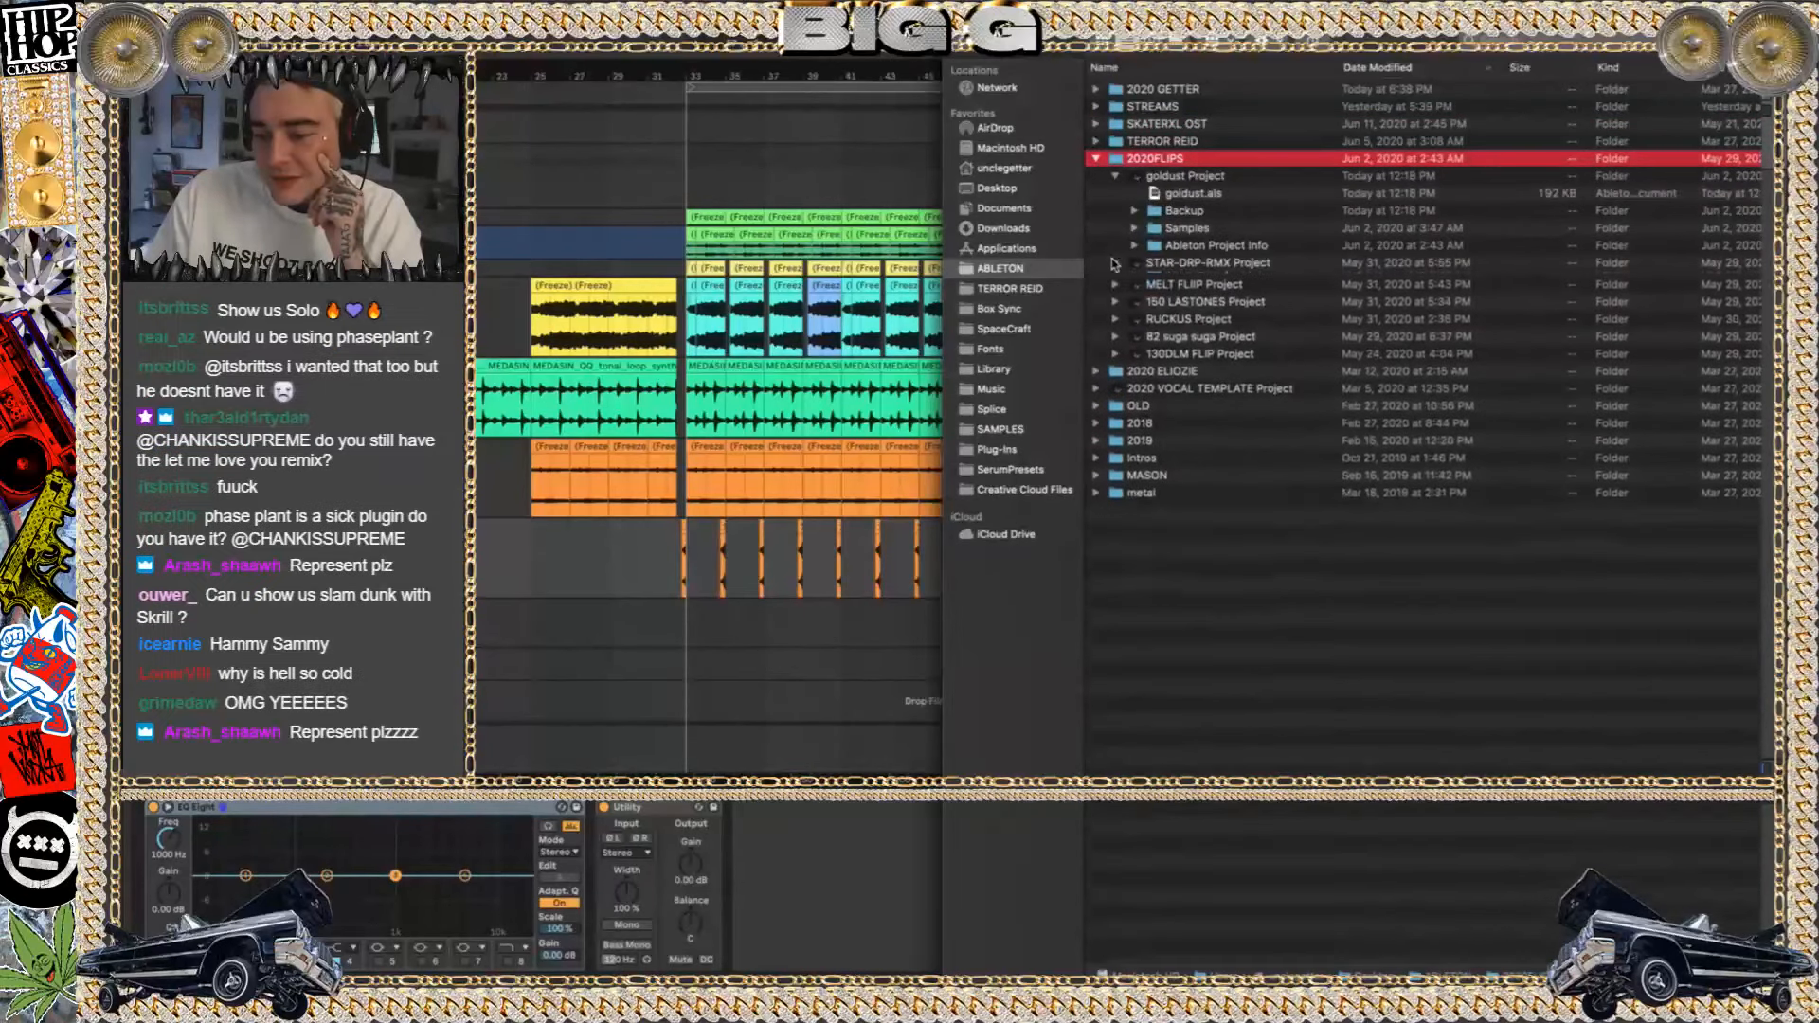
{"action": "double_click", "coordinate": [1181, 194]}
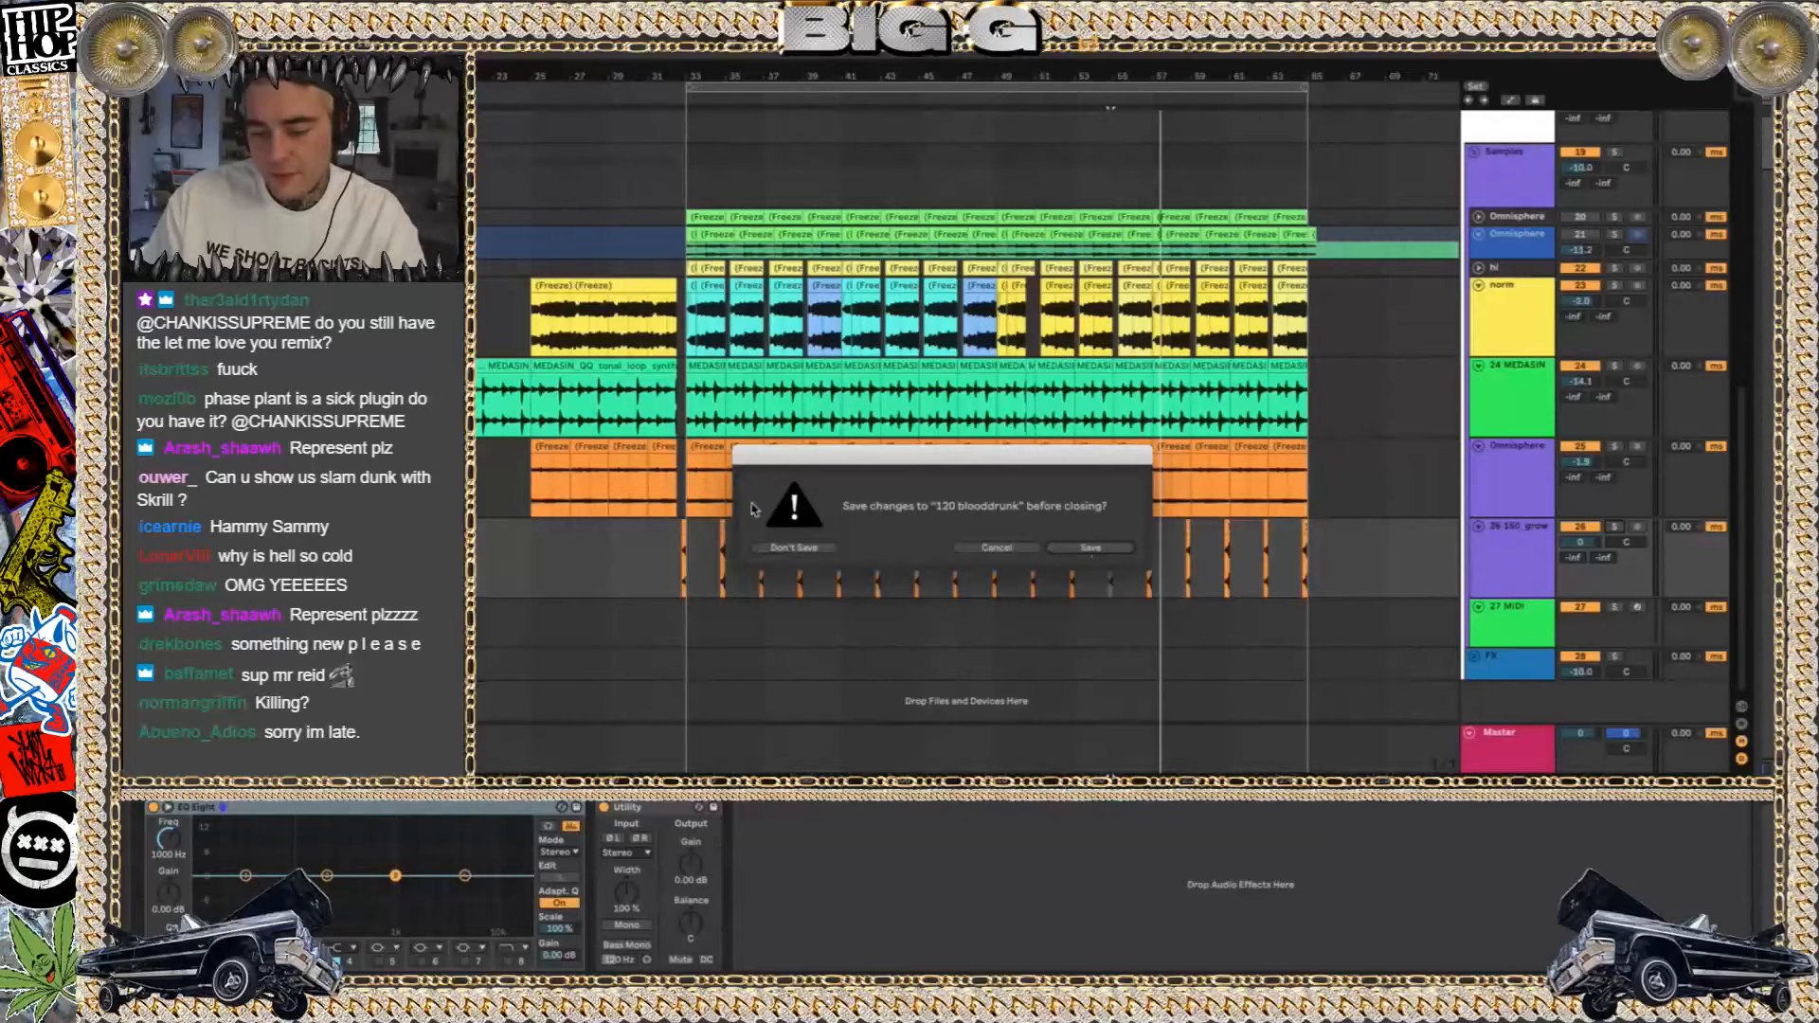
{"action": "left_click", "coordinate": [792, 546]}
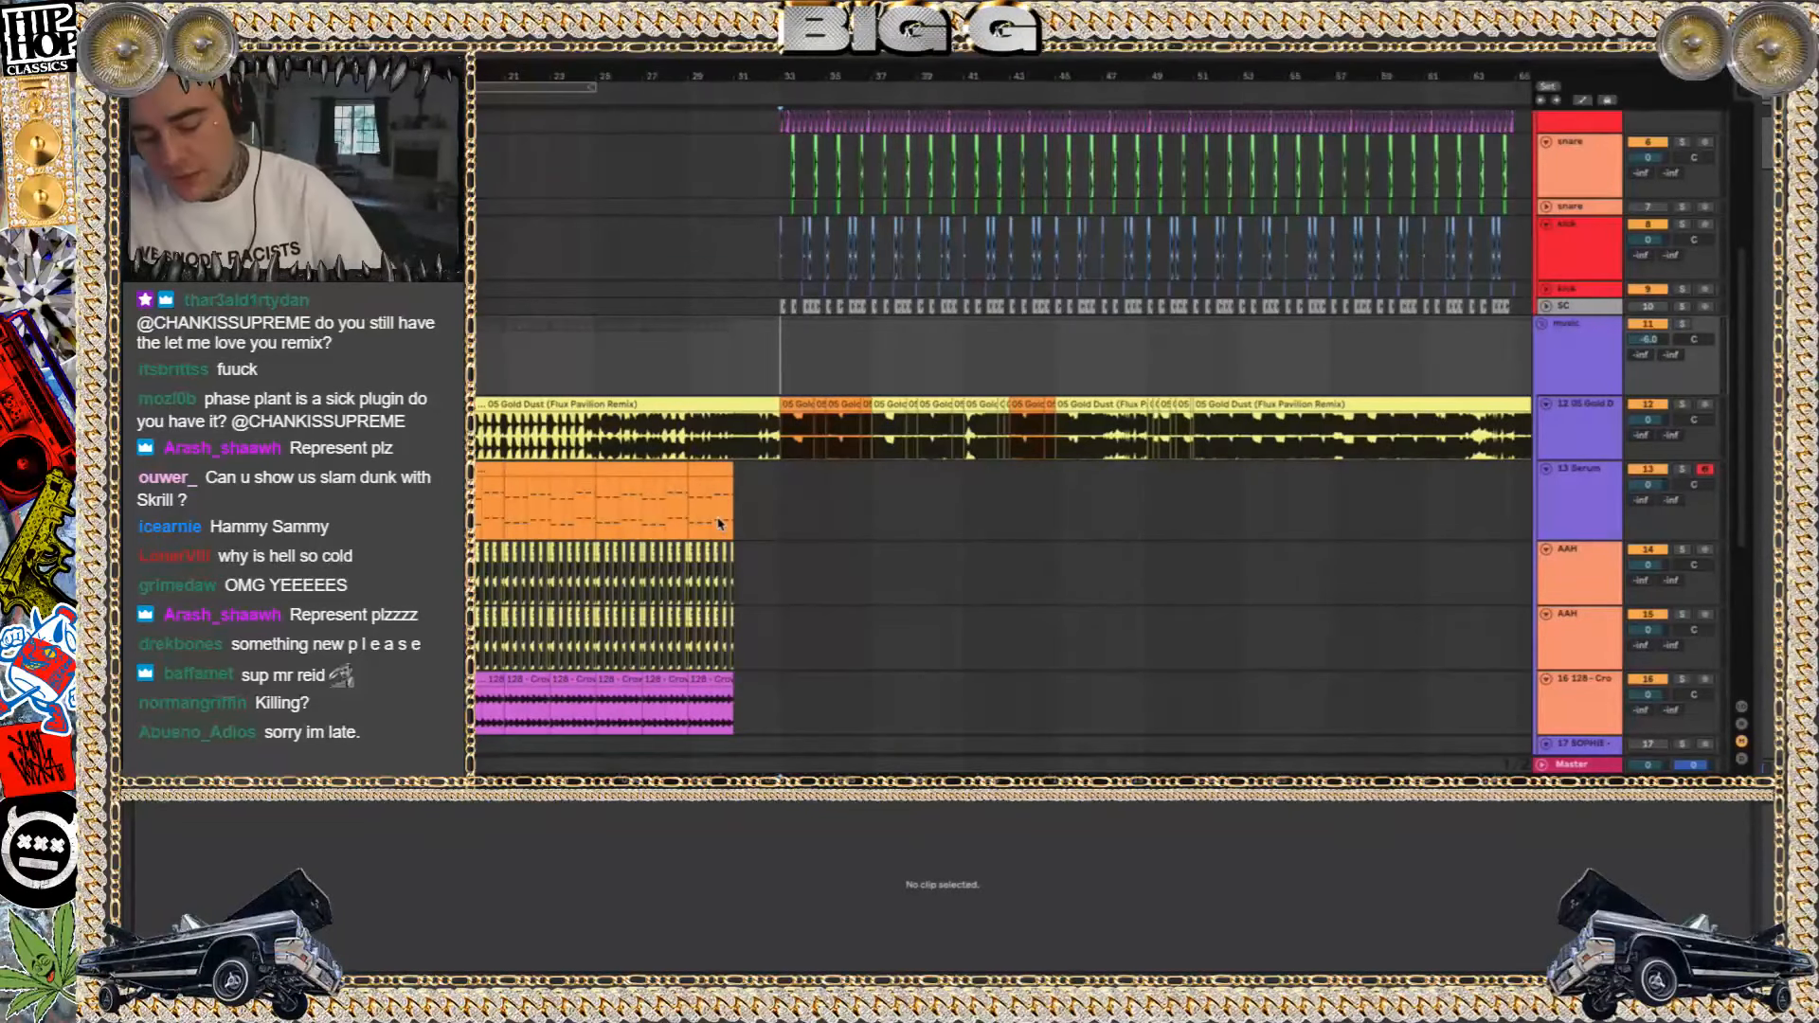
Browse Finder's 2019 folder, expand Album ideas, pick the 100 why is hell so cold? project, and return to the goldust set
{"action": "key", "text": "super+Tab"}
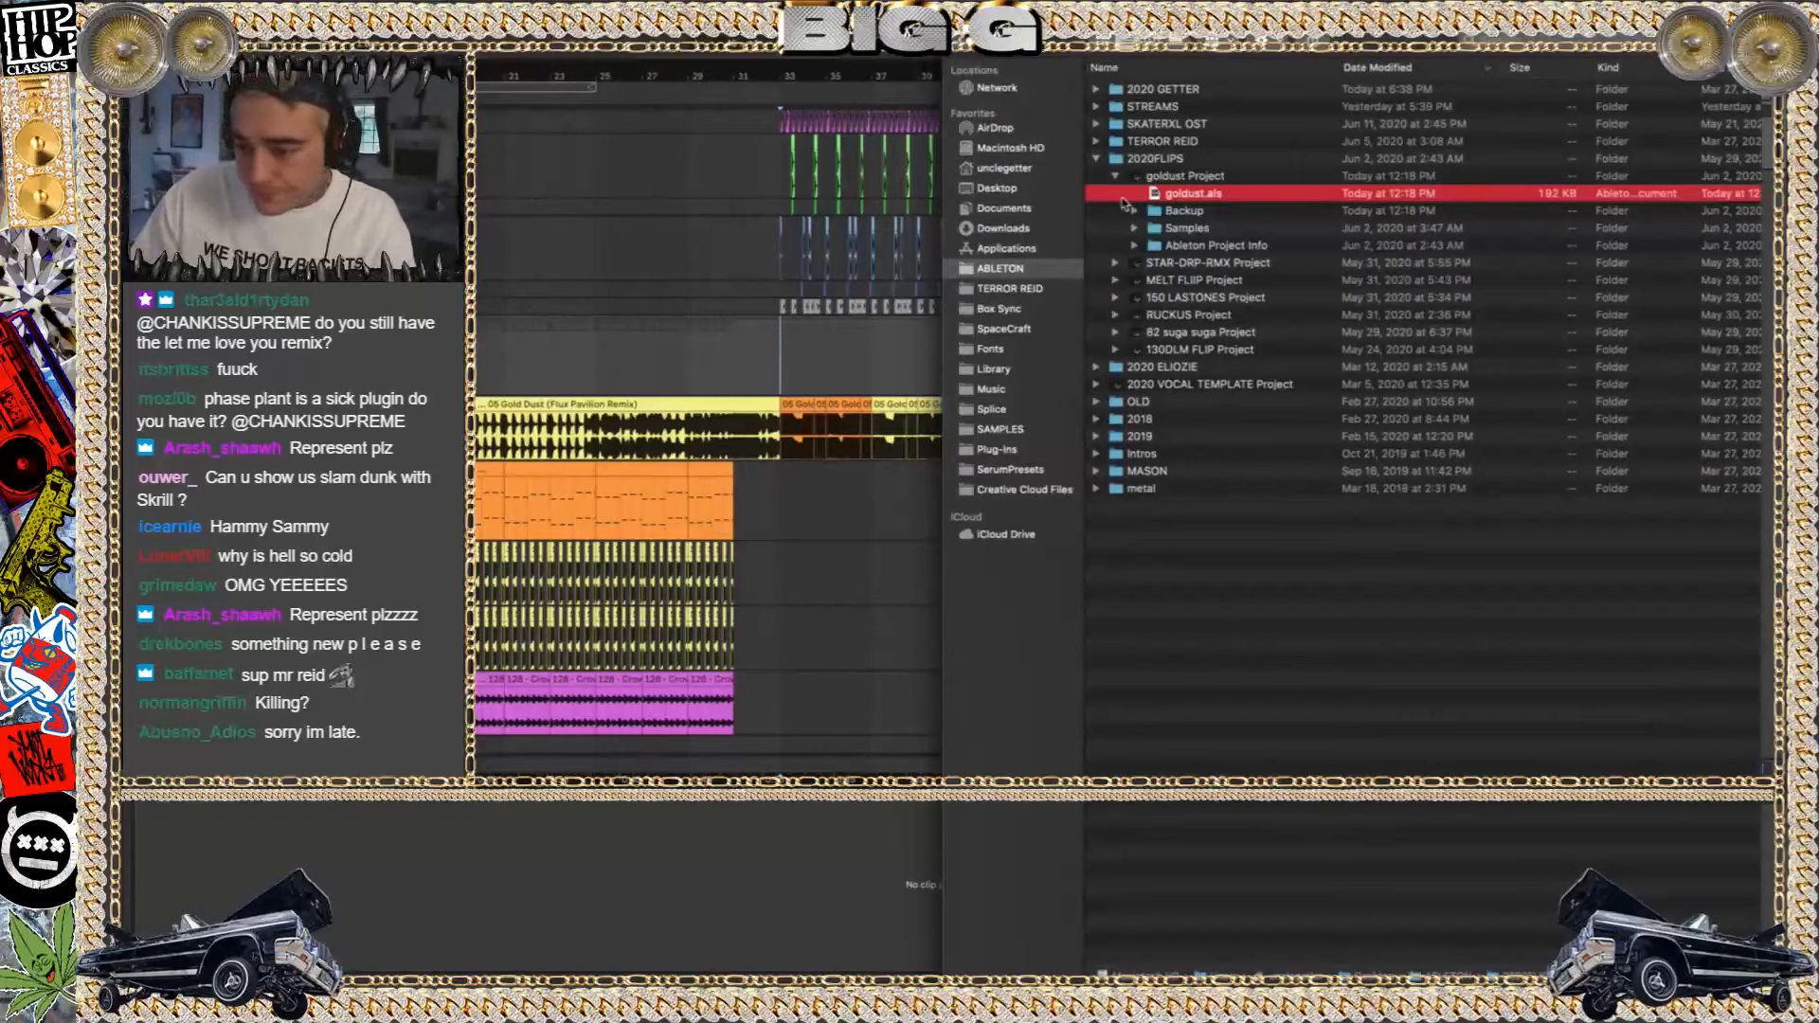
{"action": "left_click", "coordinate": [1097, 159]}
{"action": "double_click", "coordinate": [1133, 245]}
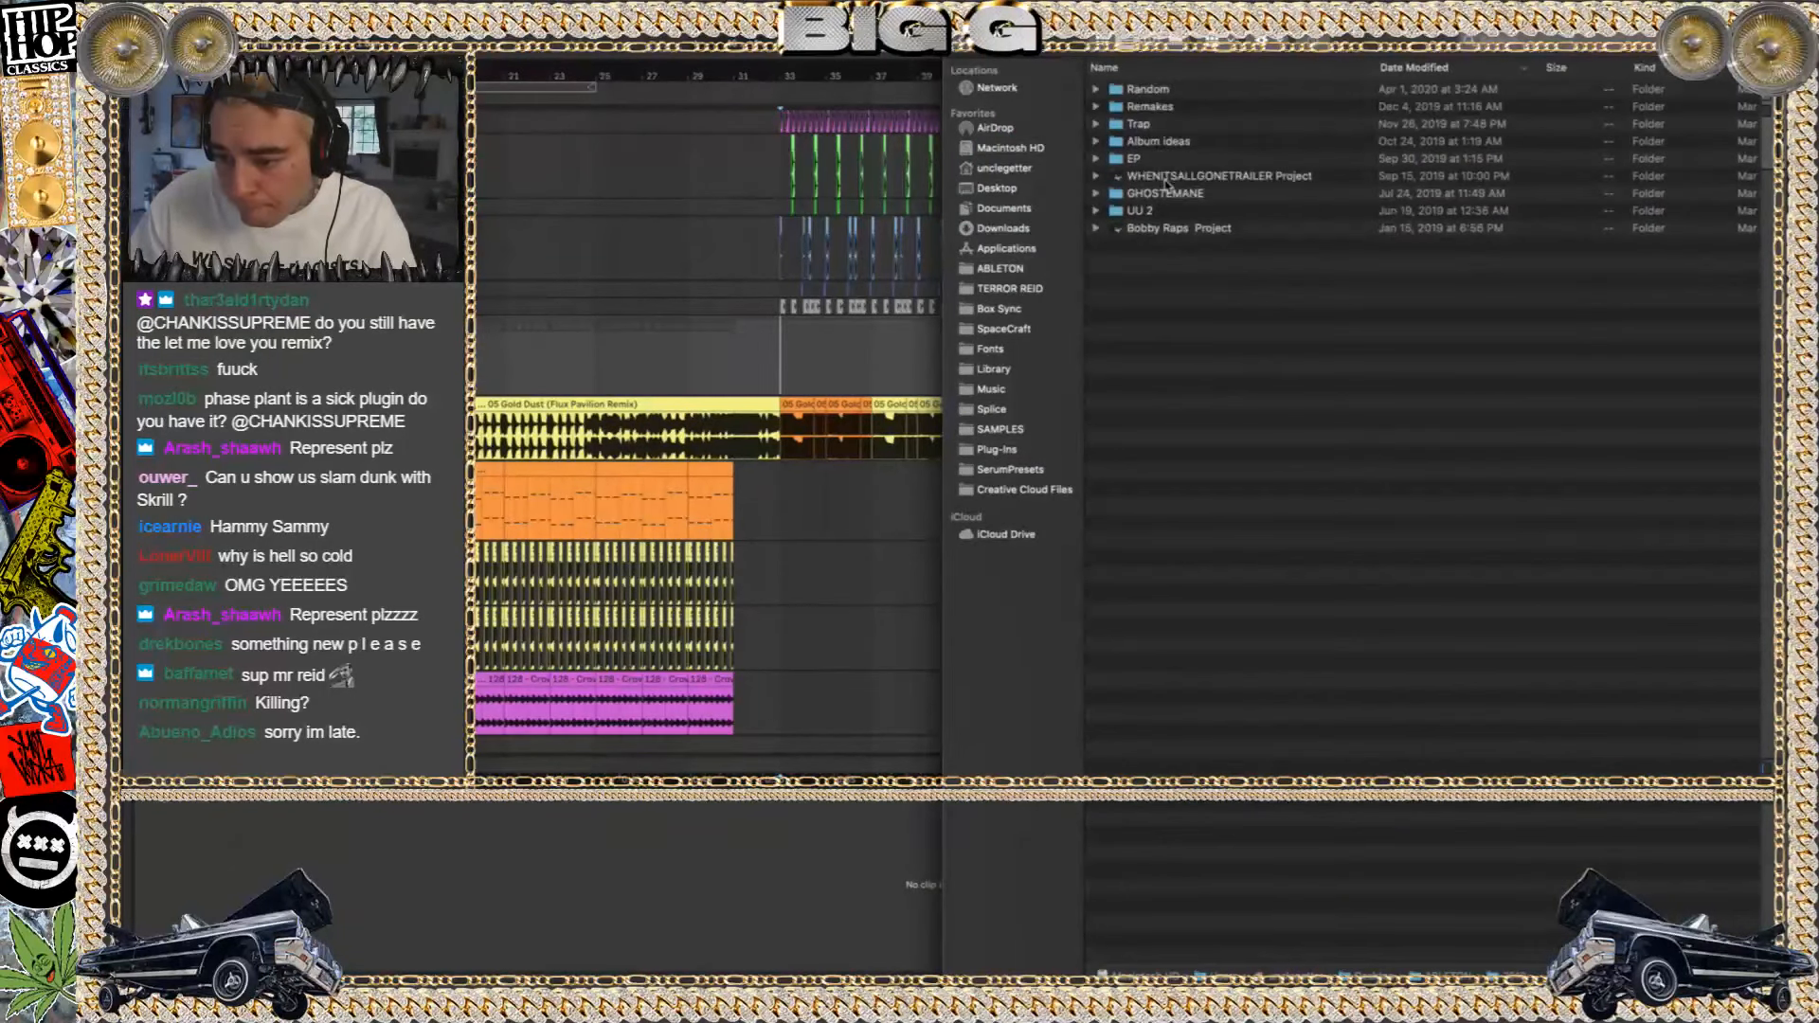
{"action": "left_click", "coordinate": [1118, 141]}
{"action": "left_click", "coordinate": [1096, 141]}
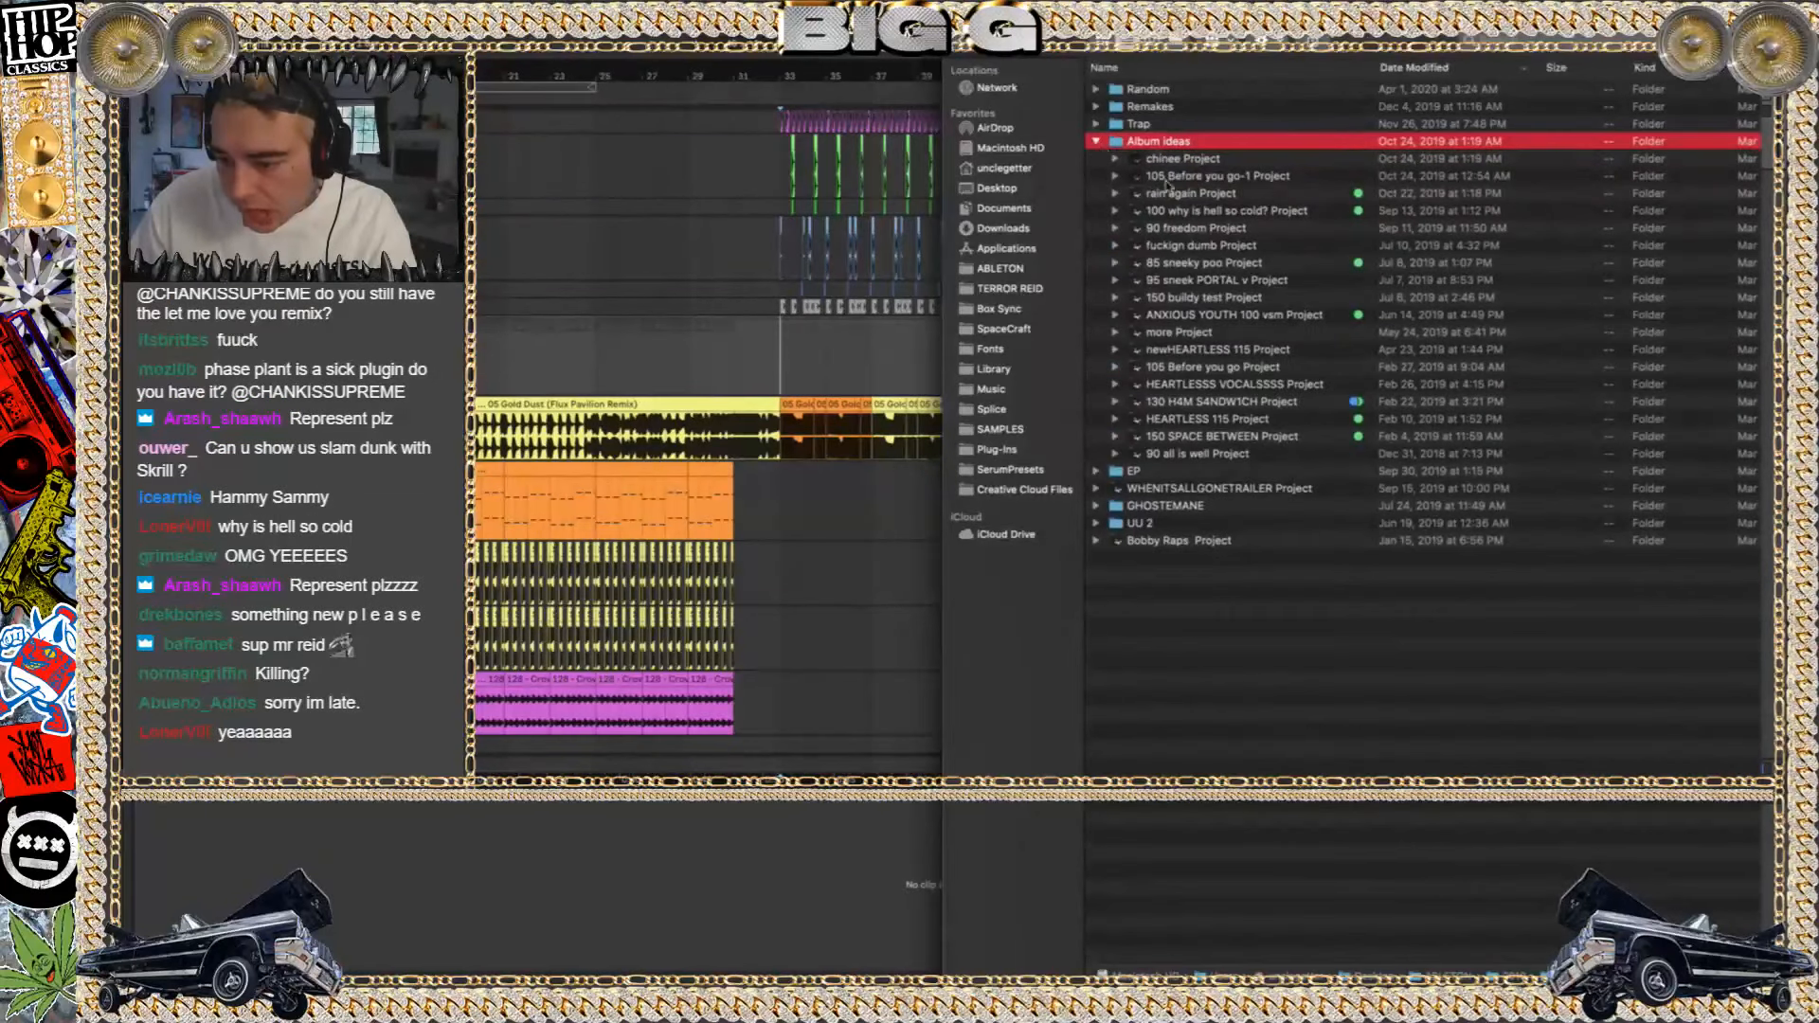
{"action": "double_click", "coordinate": [1191, 211]}
{"action": "left_click", "coordinate": [717, 205]}
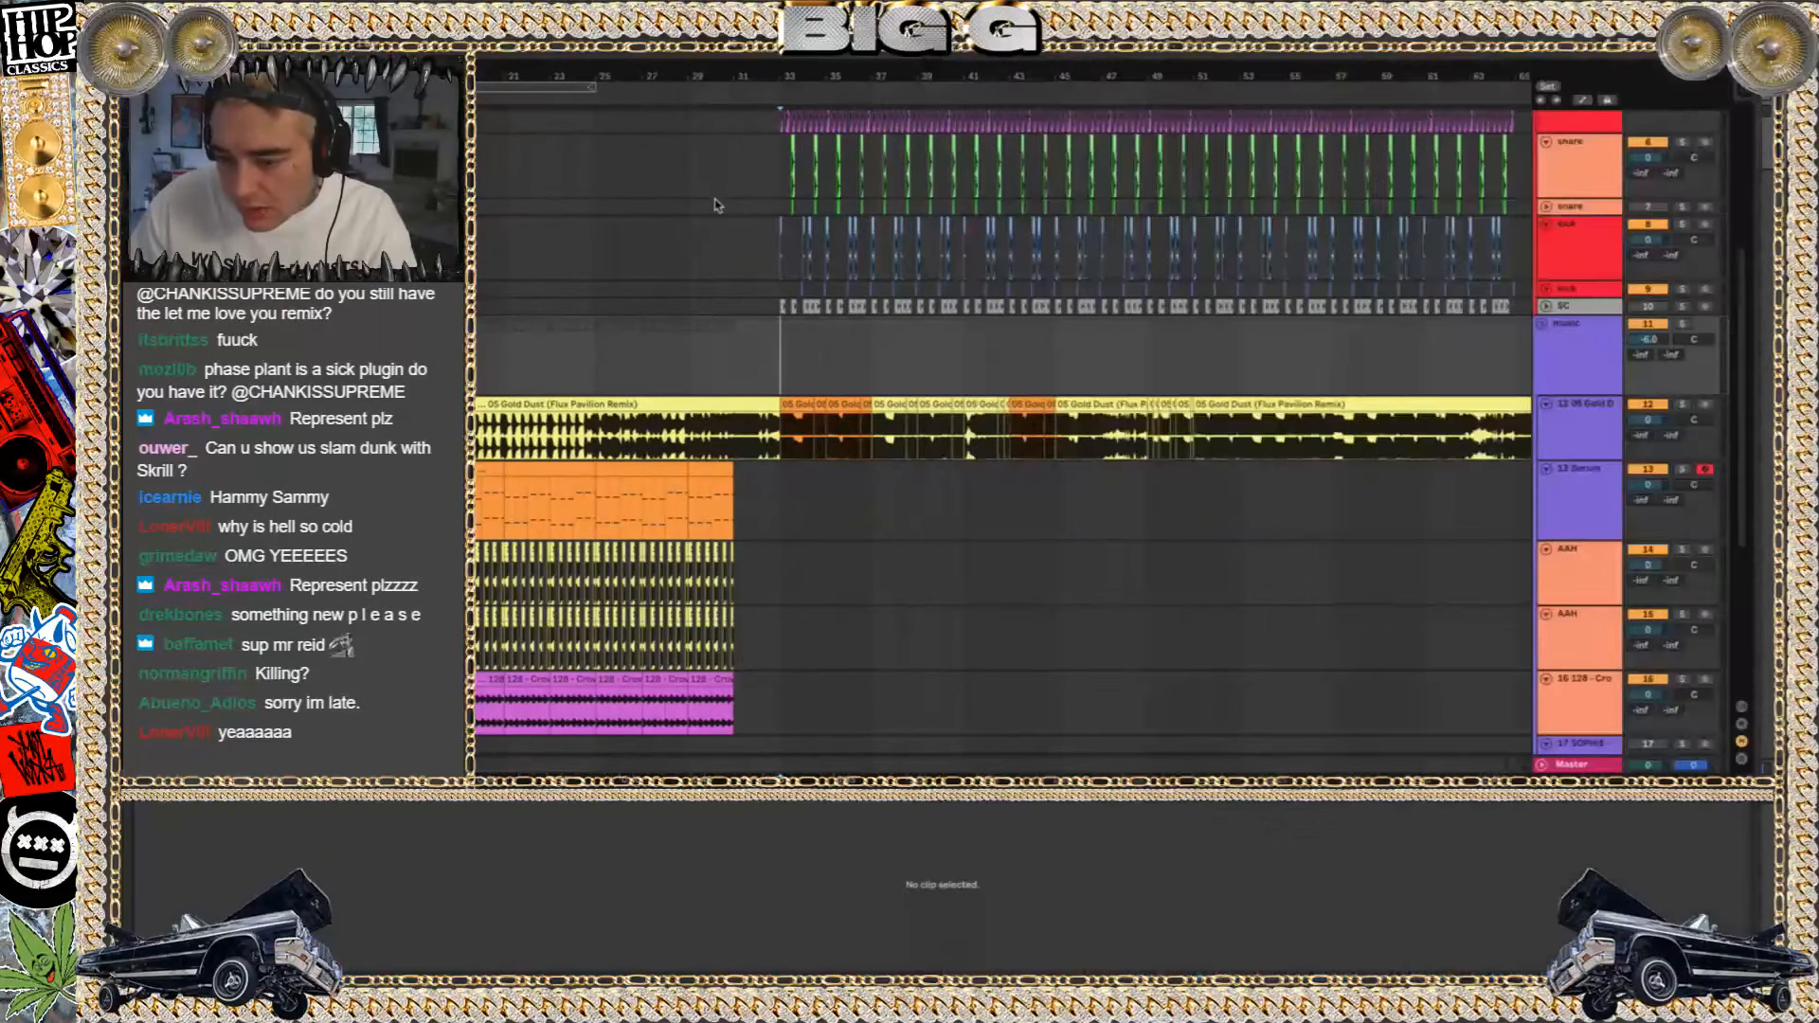
Play the goldust arrangement from bar 17, solo the 13 Serum track and lower its volume
{"action": "scroll", "coordinate": [678, 392], "scroll_direction": "down", "scroll_amount": 2}
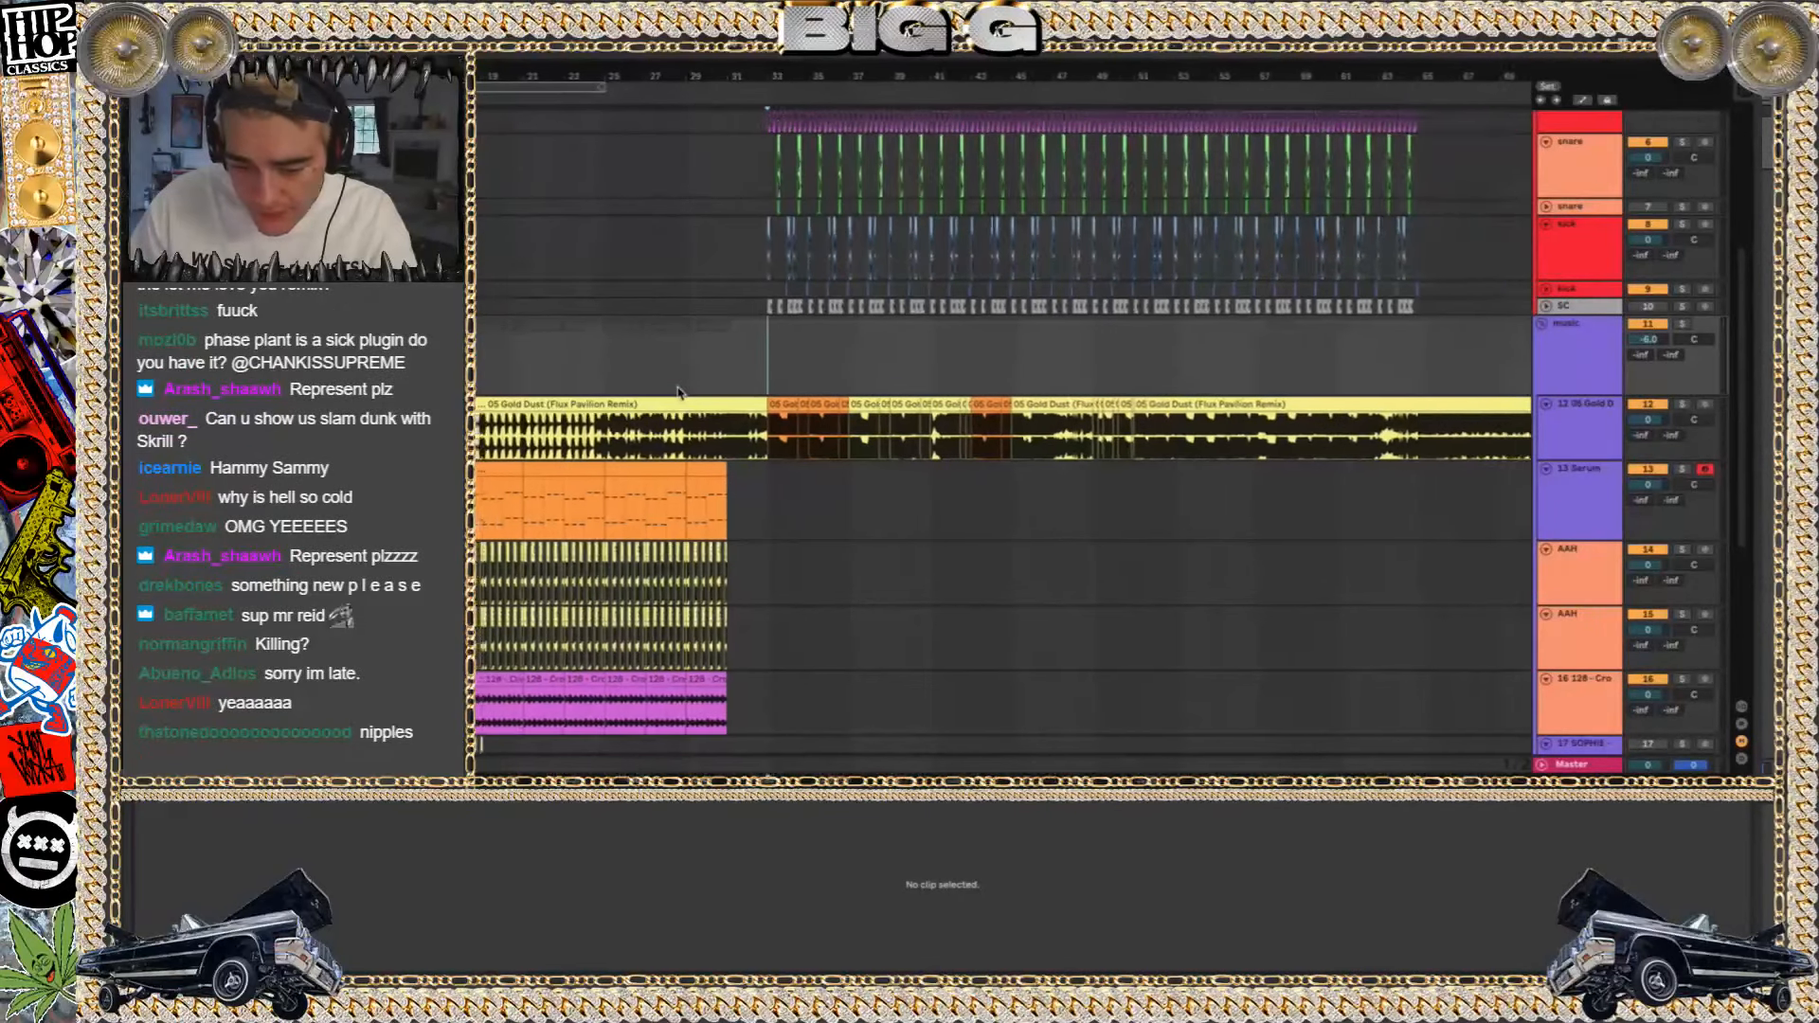
{"action": "scroll", "coordinate": [679, 392], "scroll_direction": "left", "scroll_amount": 3}
{"action": "scroll", "coordinate": [678, 392], "scroll_direction": "down", "scroll_amount": 1}
{"action": "left_click", "coordinate": [564, 317]}
{"action": "key", "text": "space"}
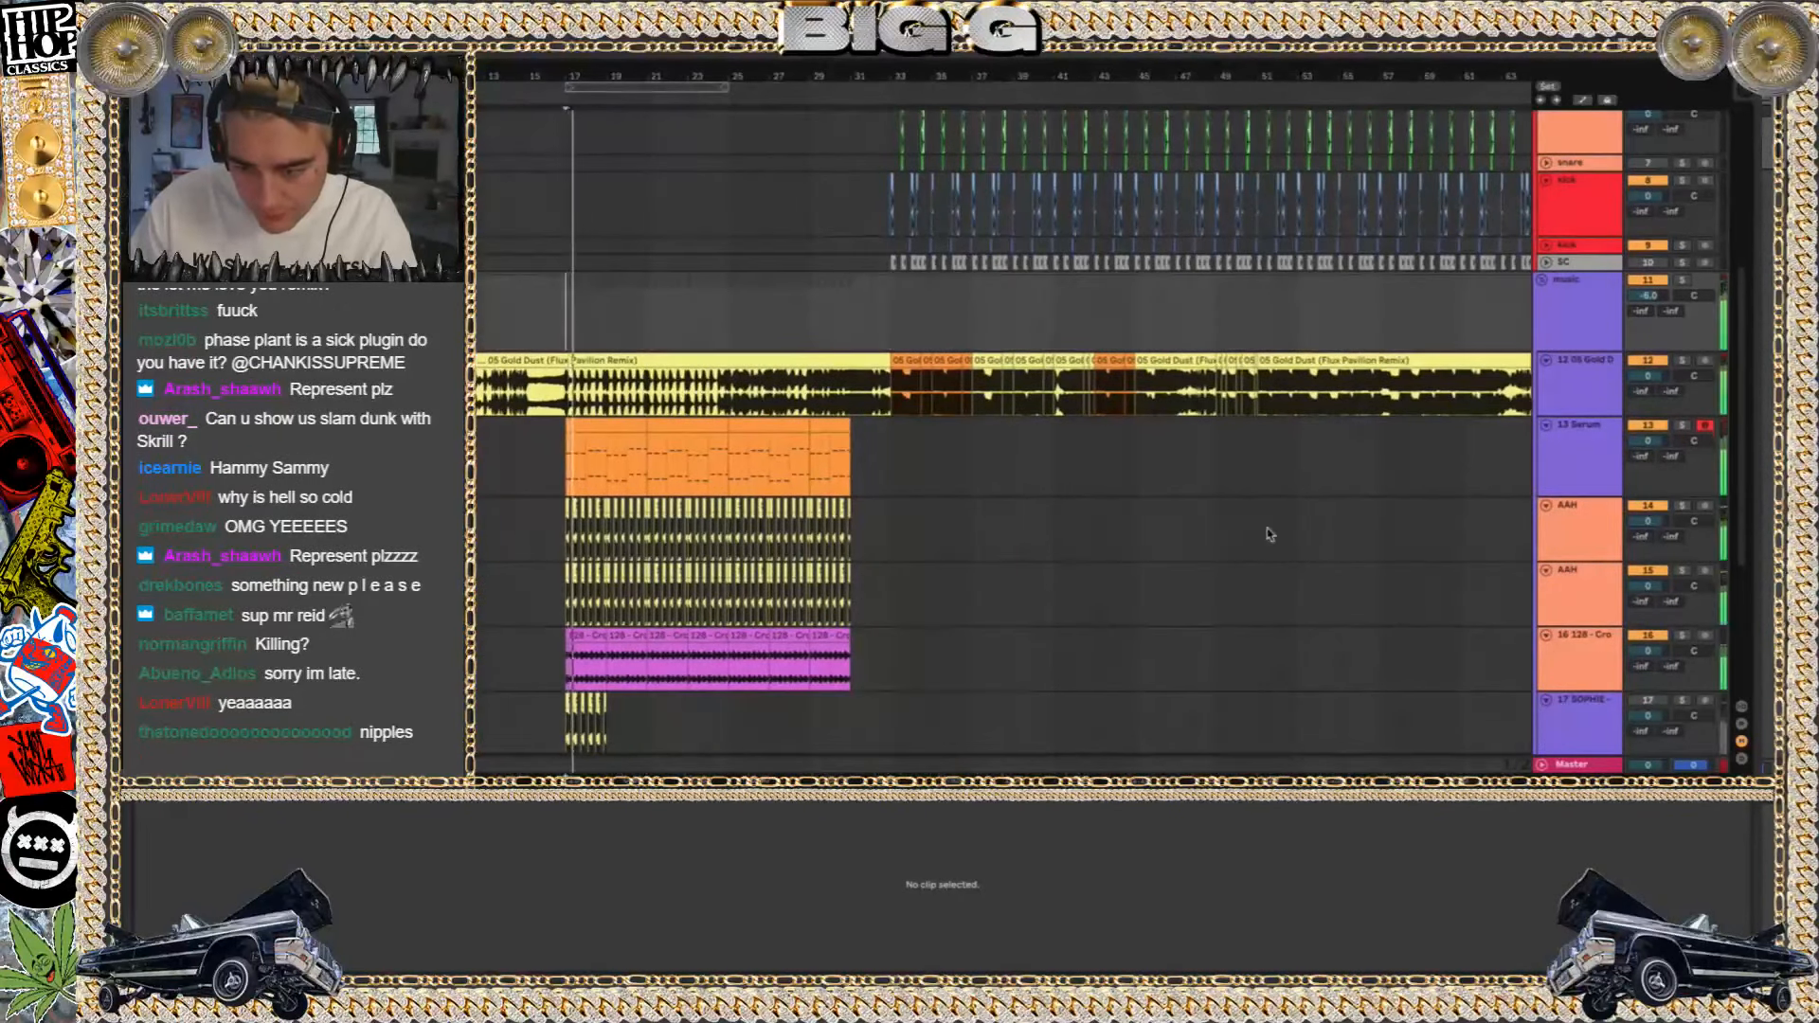
{"action": "left_click", "coordinate": [1683, 426]}
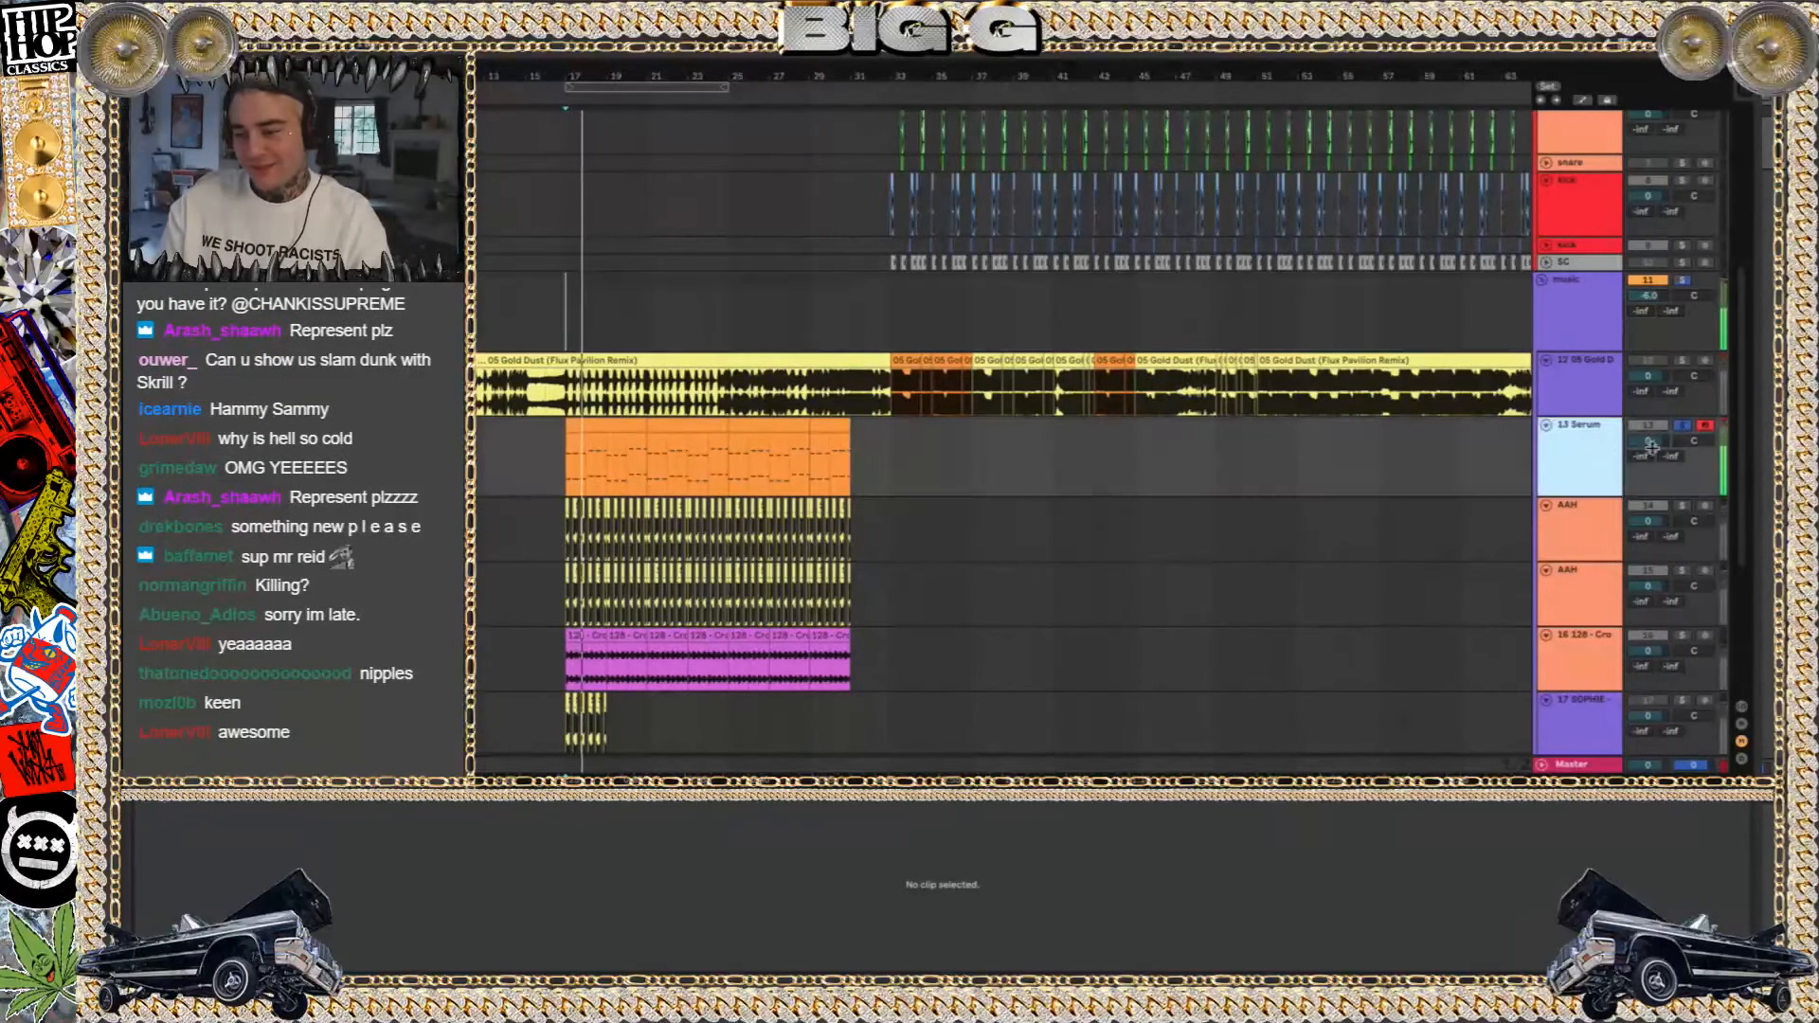
{"action": "left_click_drag", "start_coordinate": [1654, 442], "coordinate": [1653, 461]}
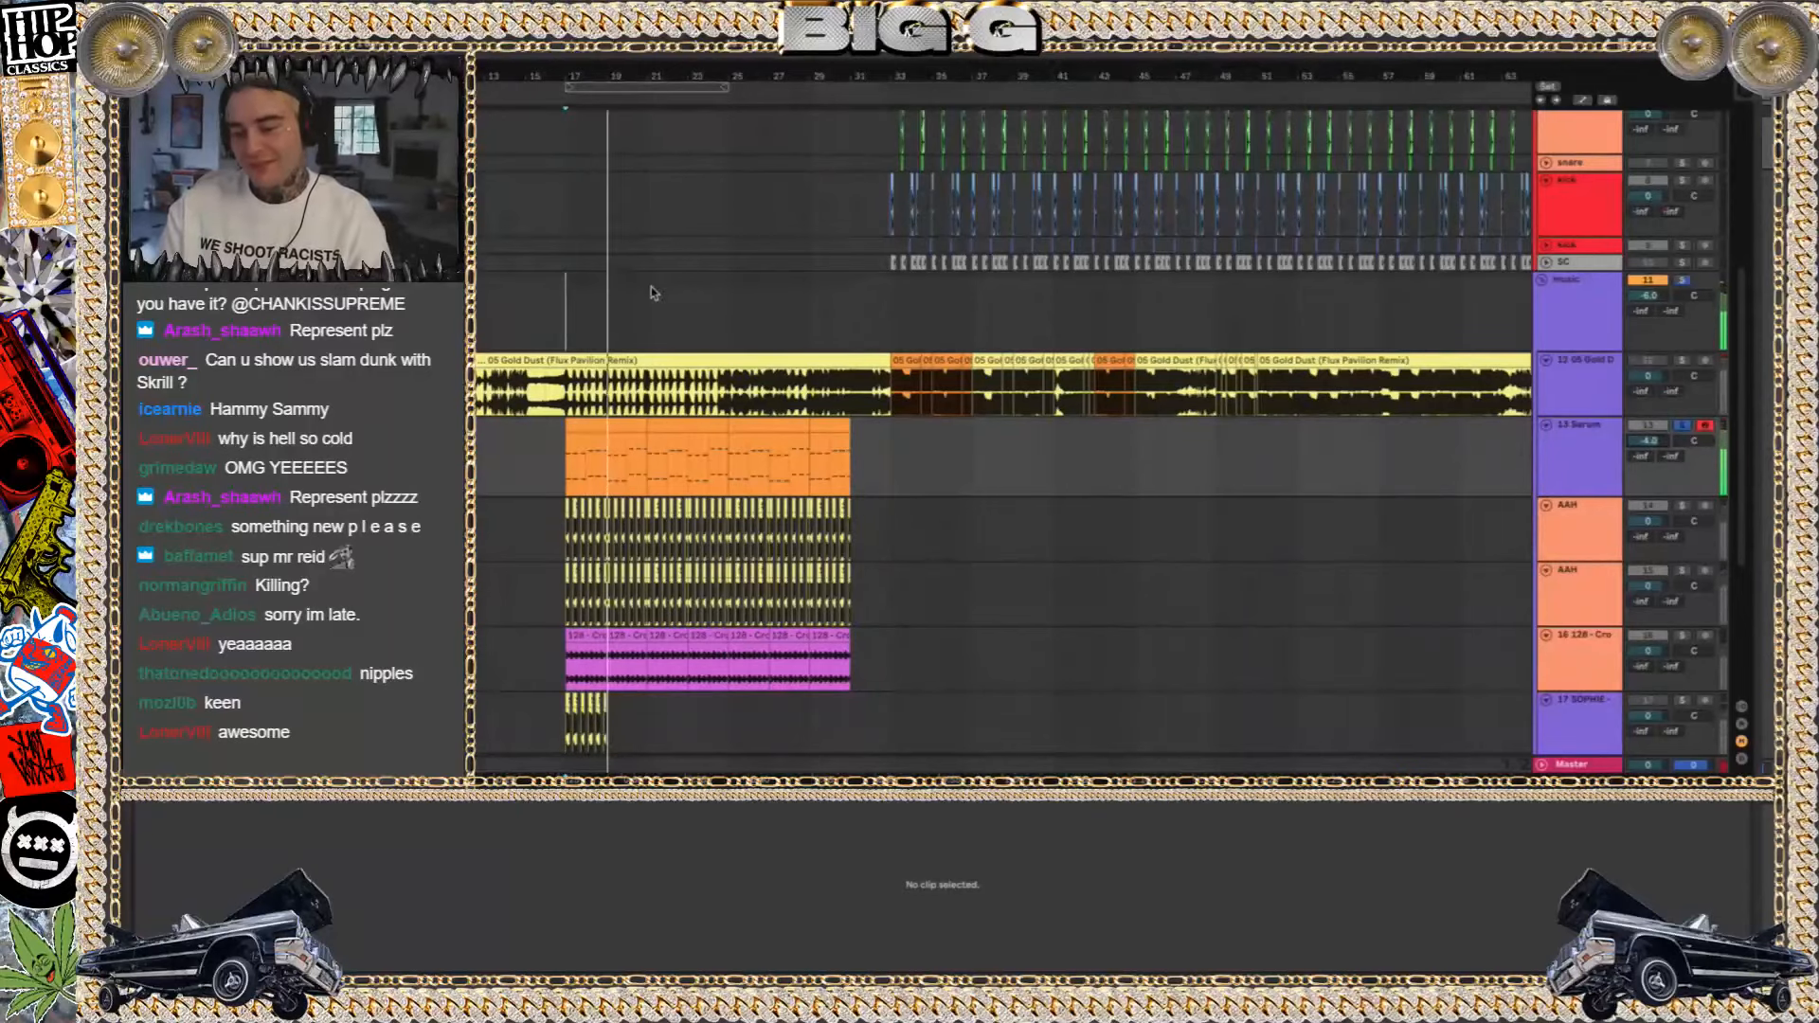
Open the Serum instrument on the 13 Serum track, examine its patch during playback, and hide the plug-in window
{"action": "left_click", "coordinate": [640, 422]}
{"action": "key", "text": "shift+Tab"}
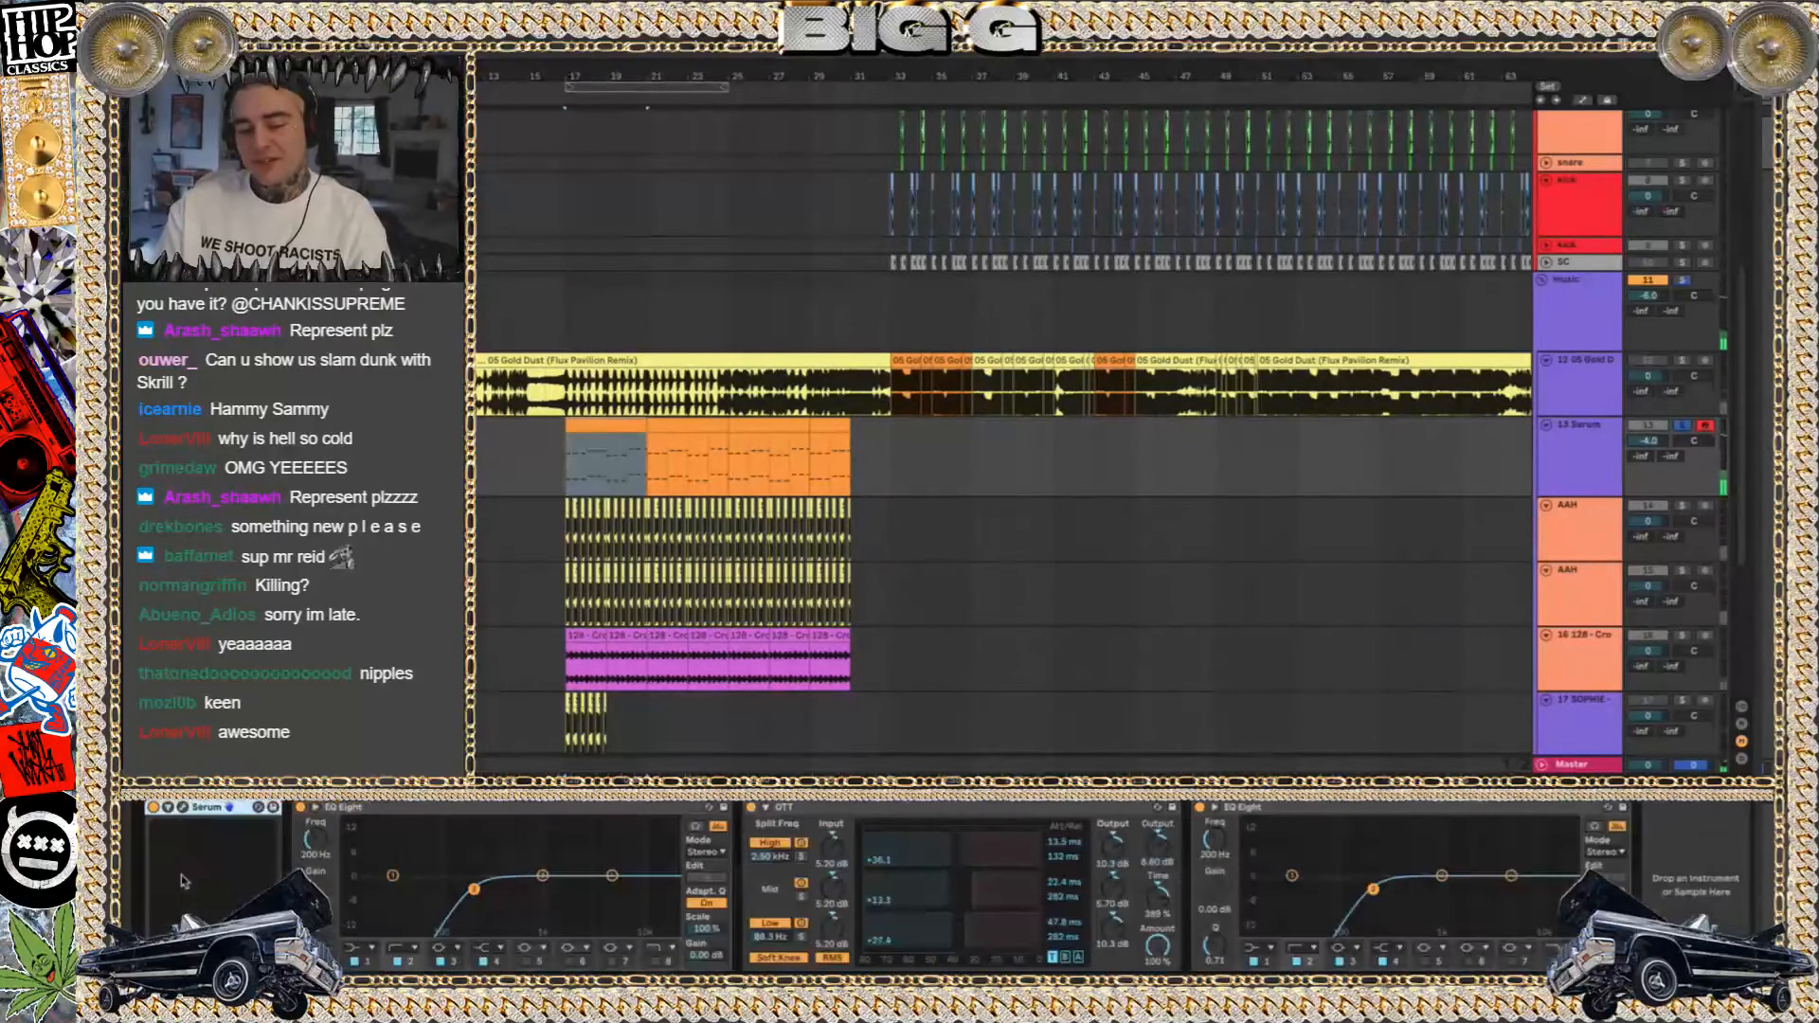
{"action": "left_click", "coordinate": [183, 808]}
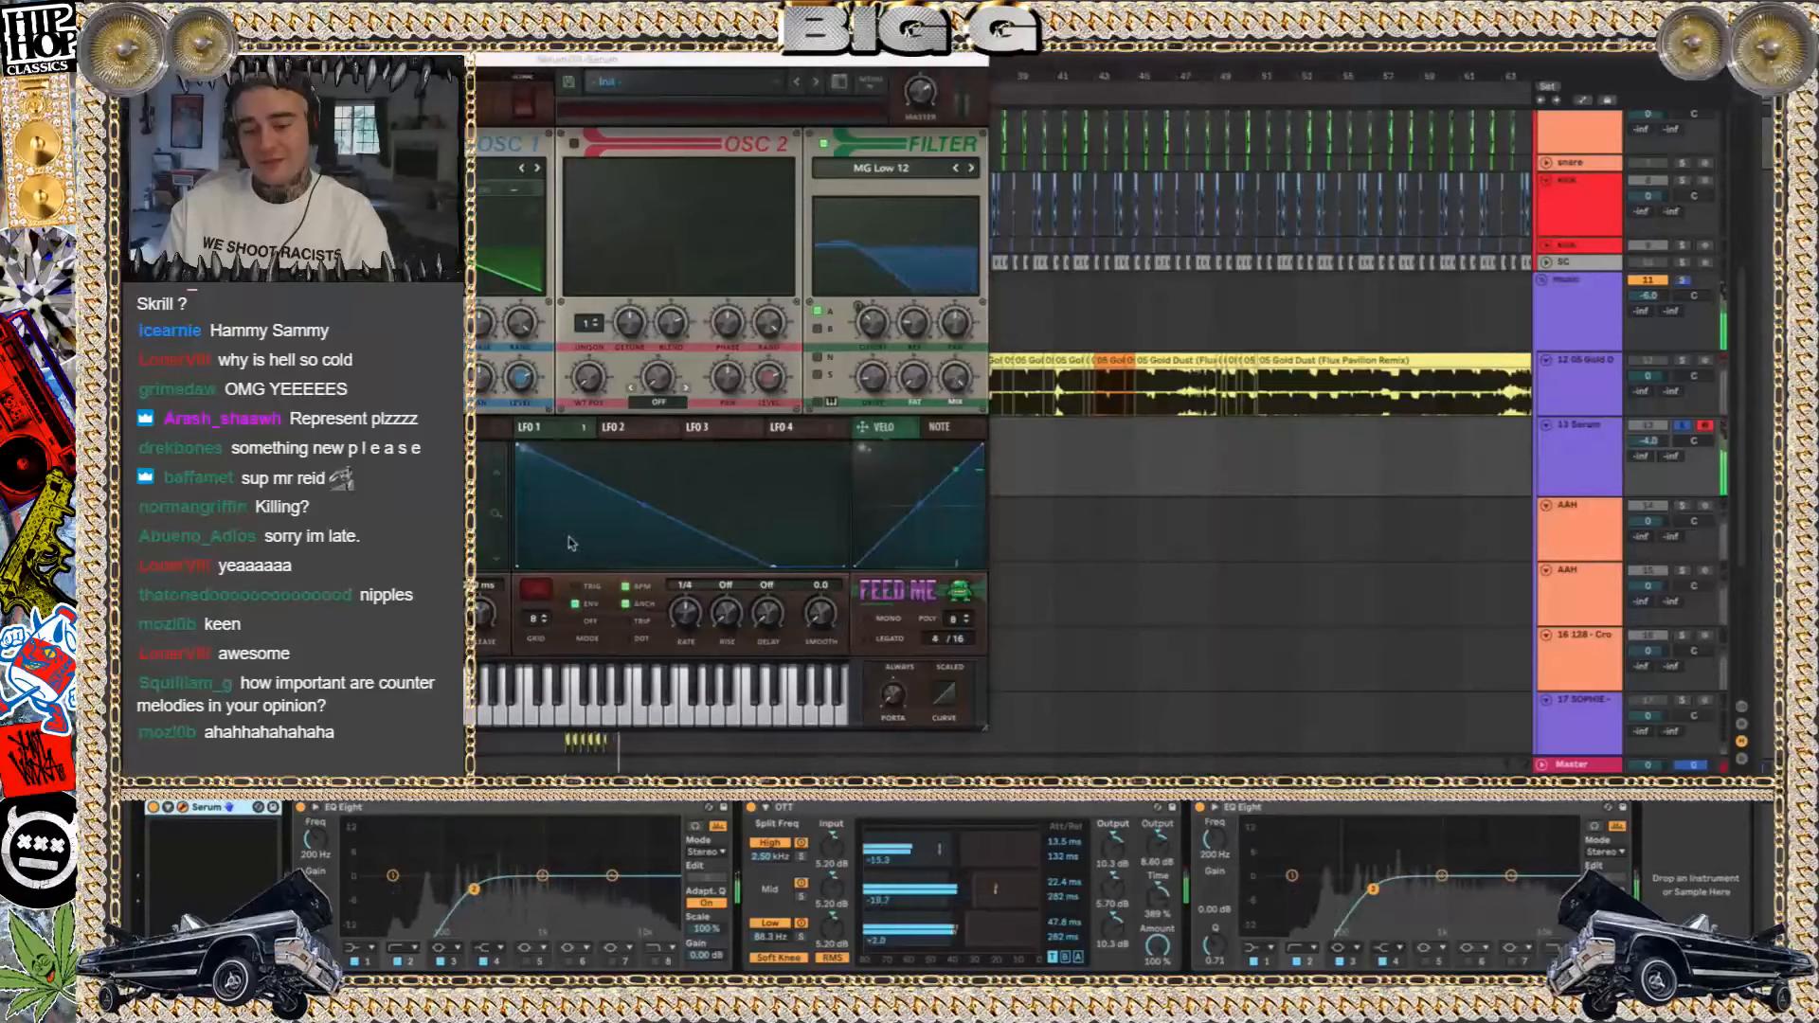
{"action": "left_click", "coordinate": [501, 676]}
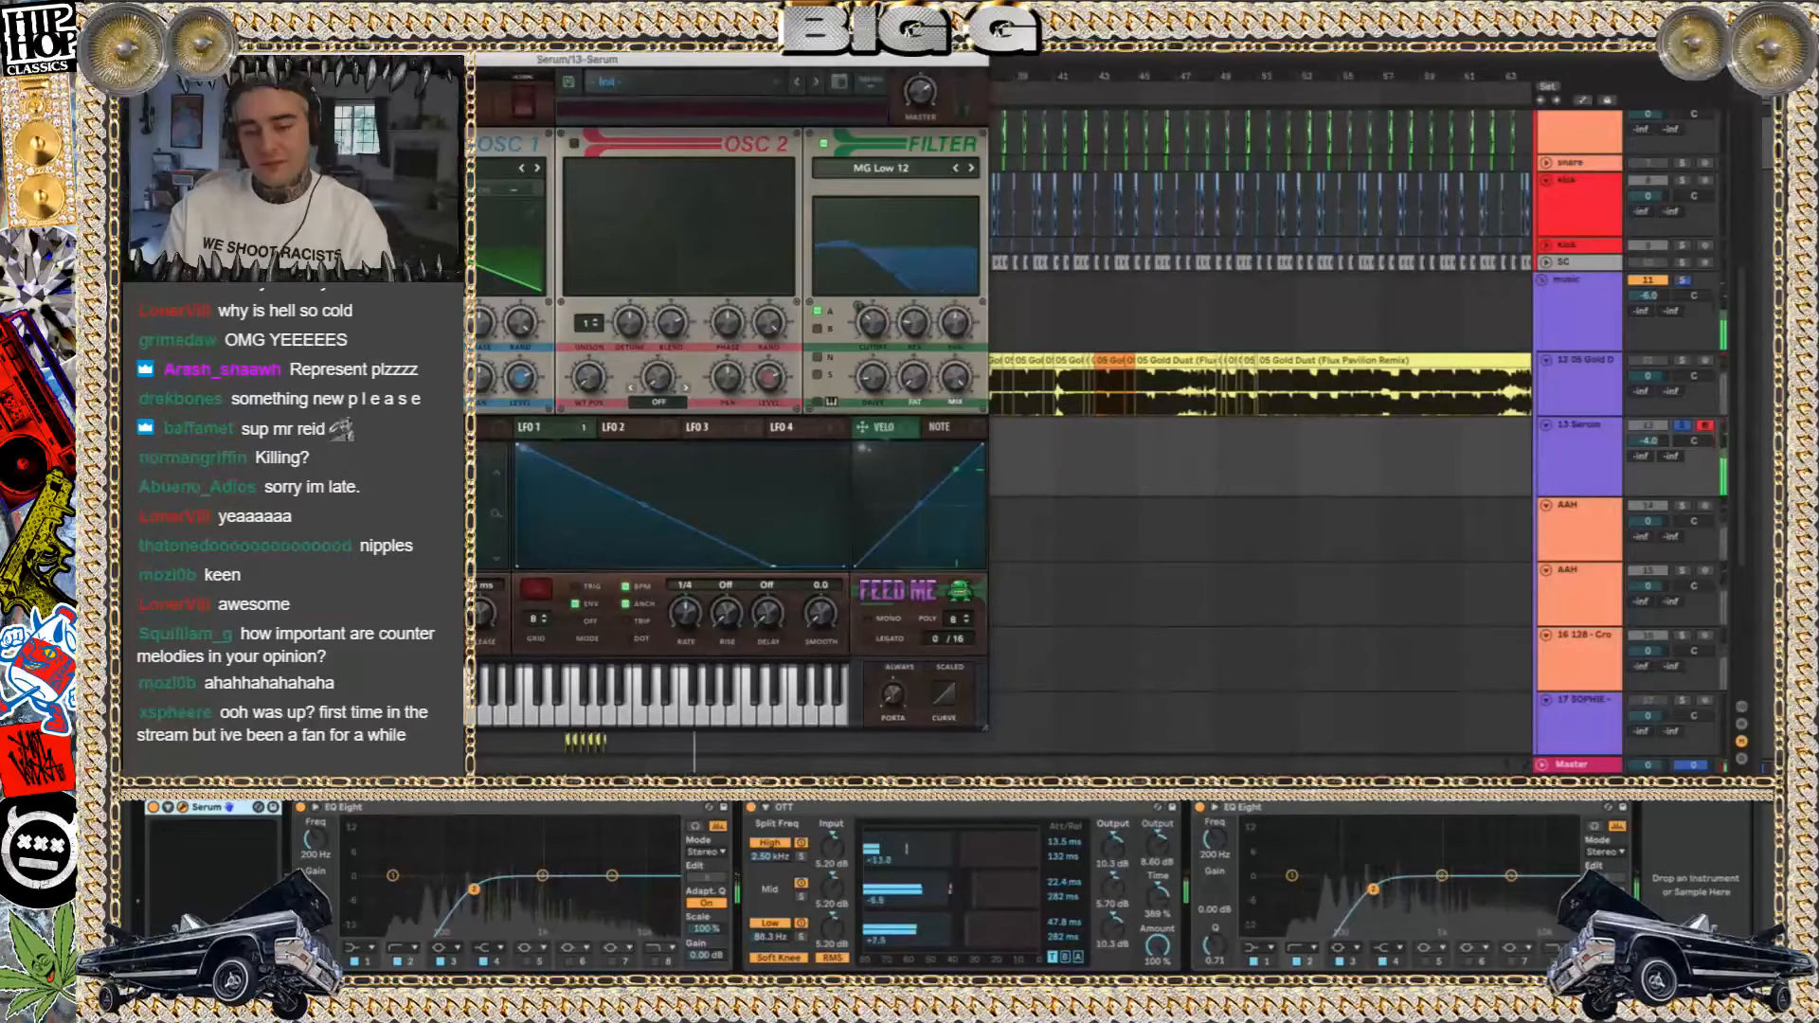
{"action": "key", "text": "F11"}
{"action": "key", "text": "F11"}
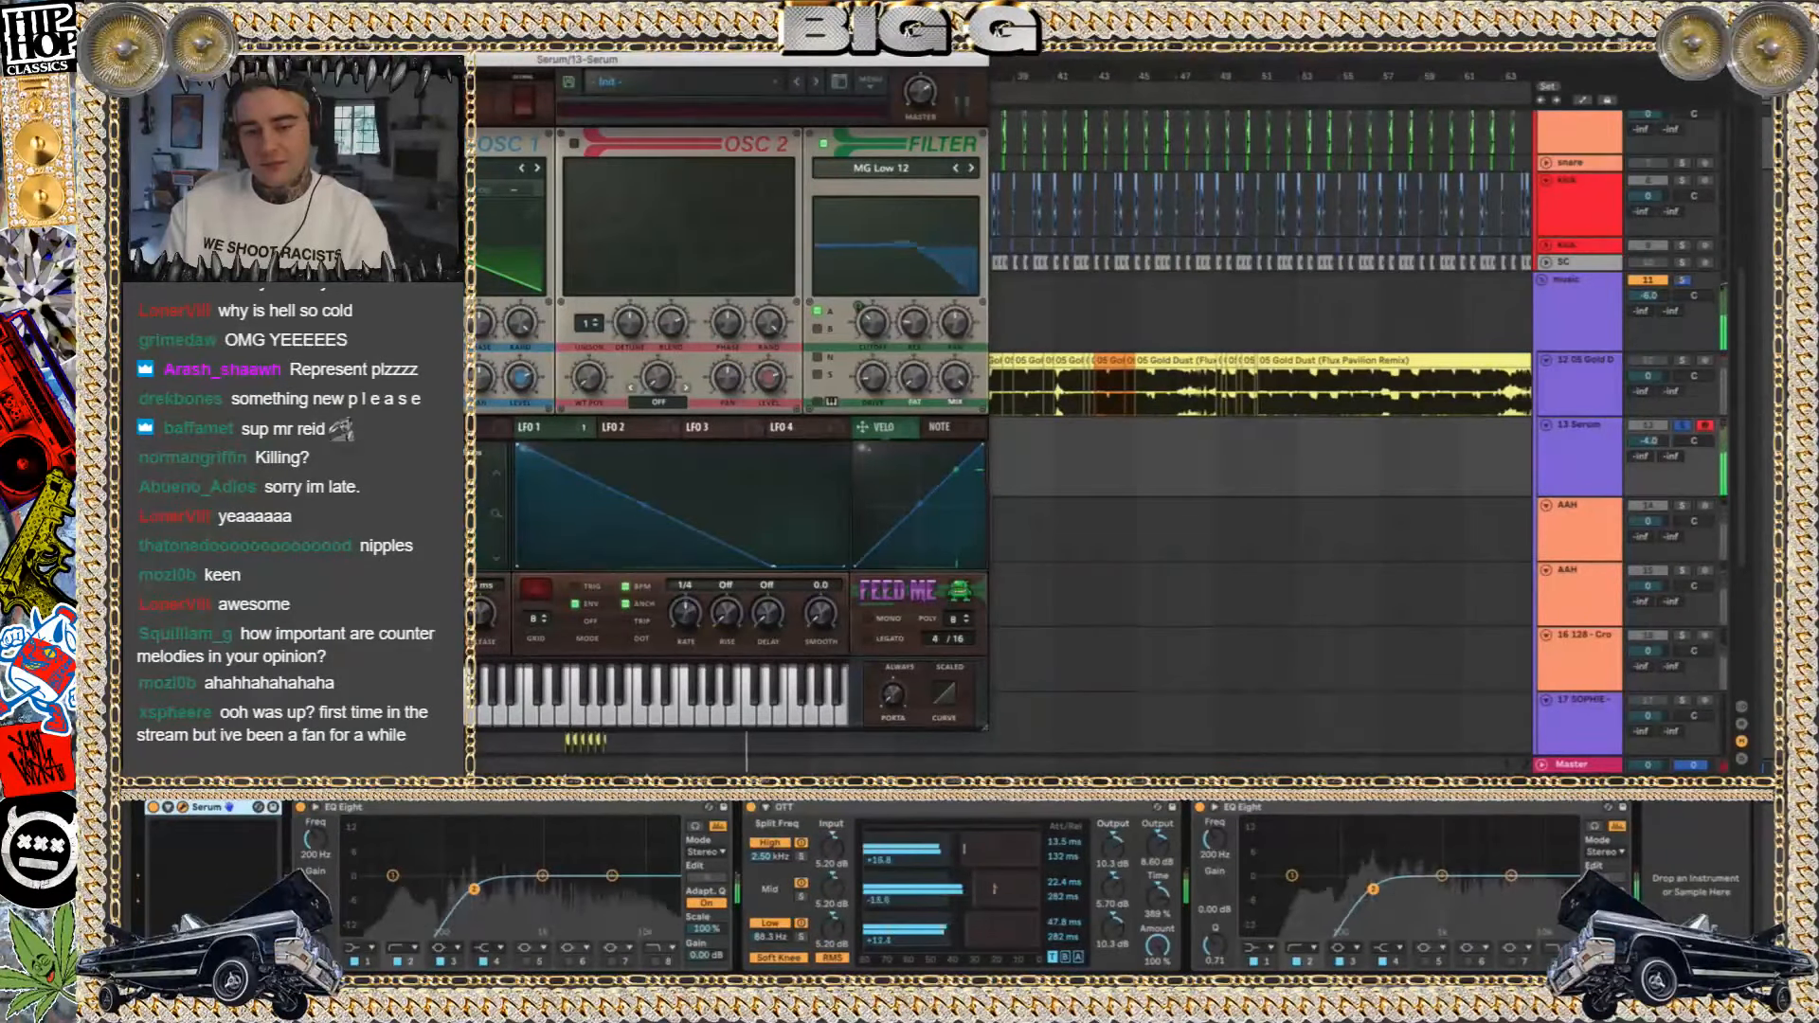
{"action": "key", "text": "super+alt+p"}
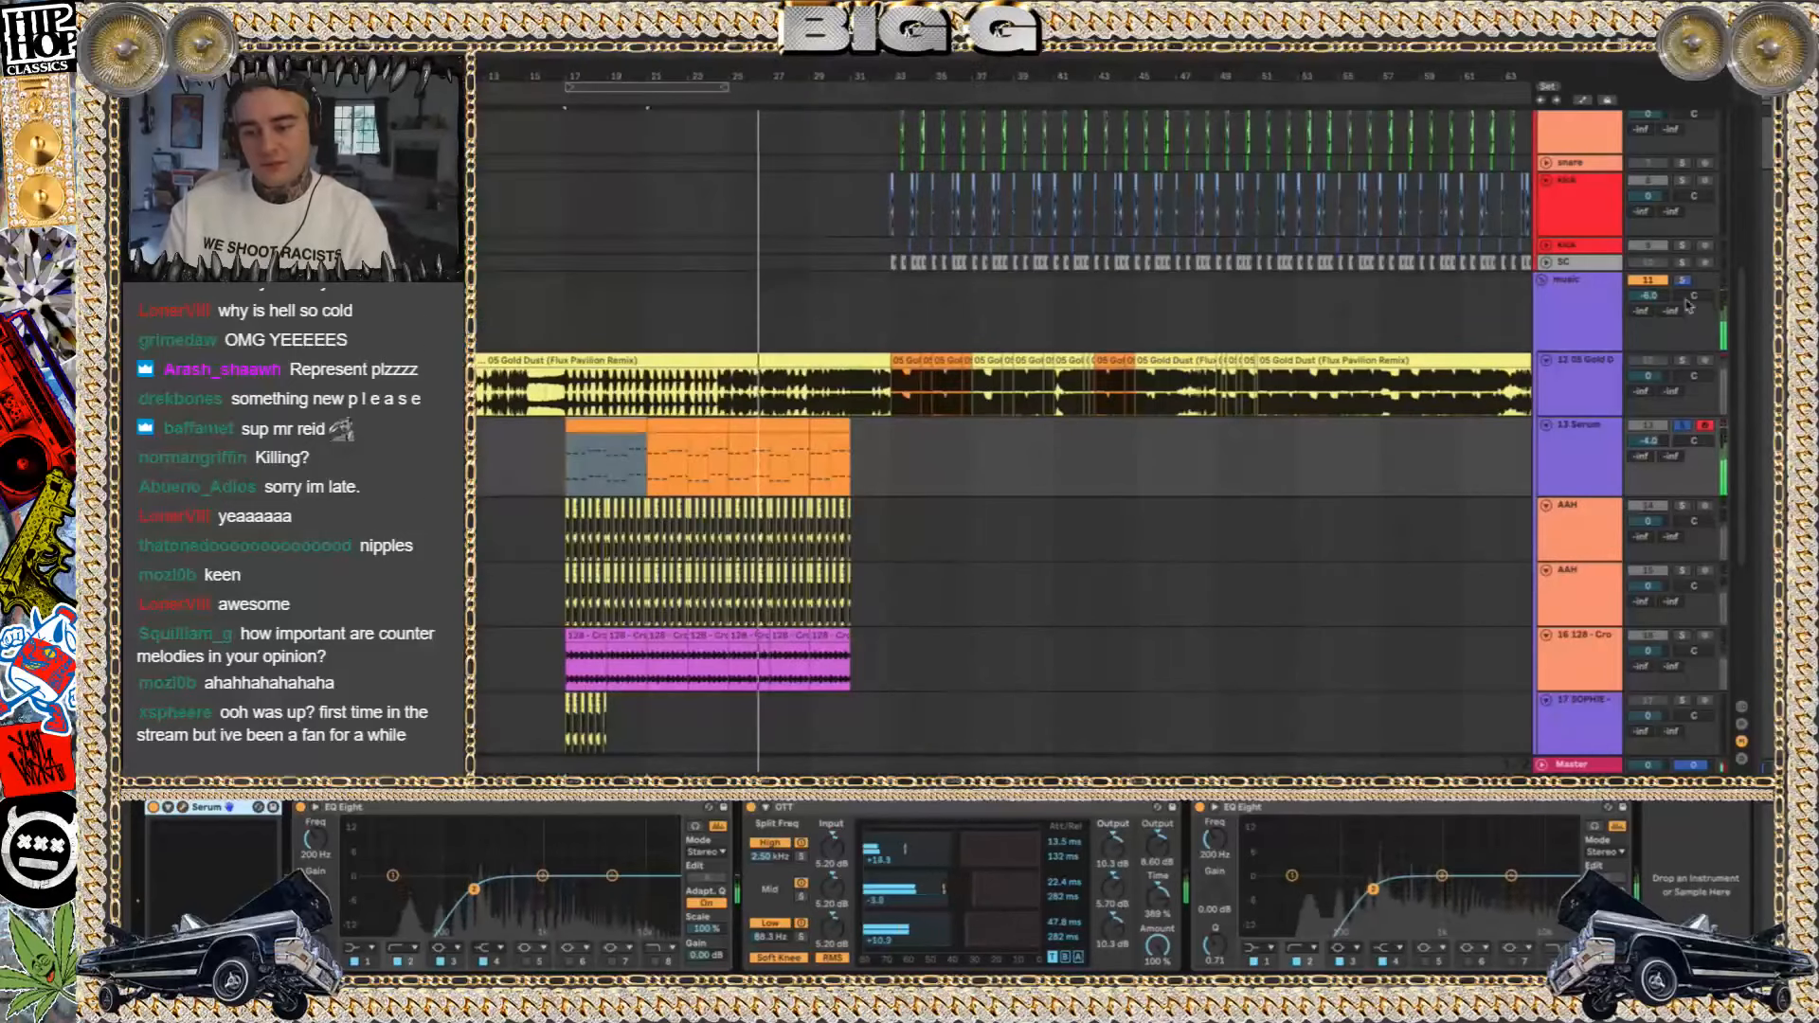
Unsolo and deactivate the 13 Serum track and fold it in the arrangement
{"action": "left_click", "coordinate": [1681, 425]}
{"action": "left_click", "coordinate": [1648, 427]}
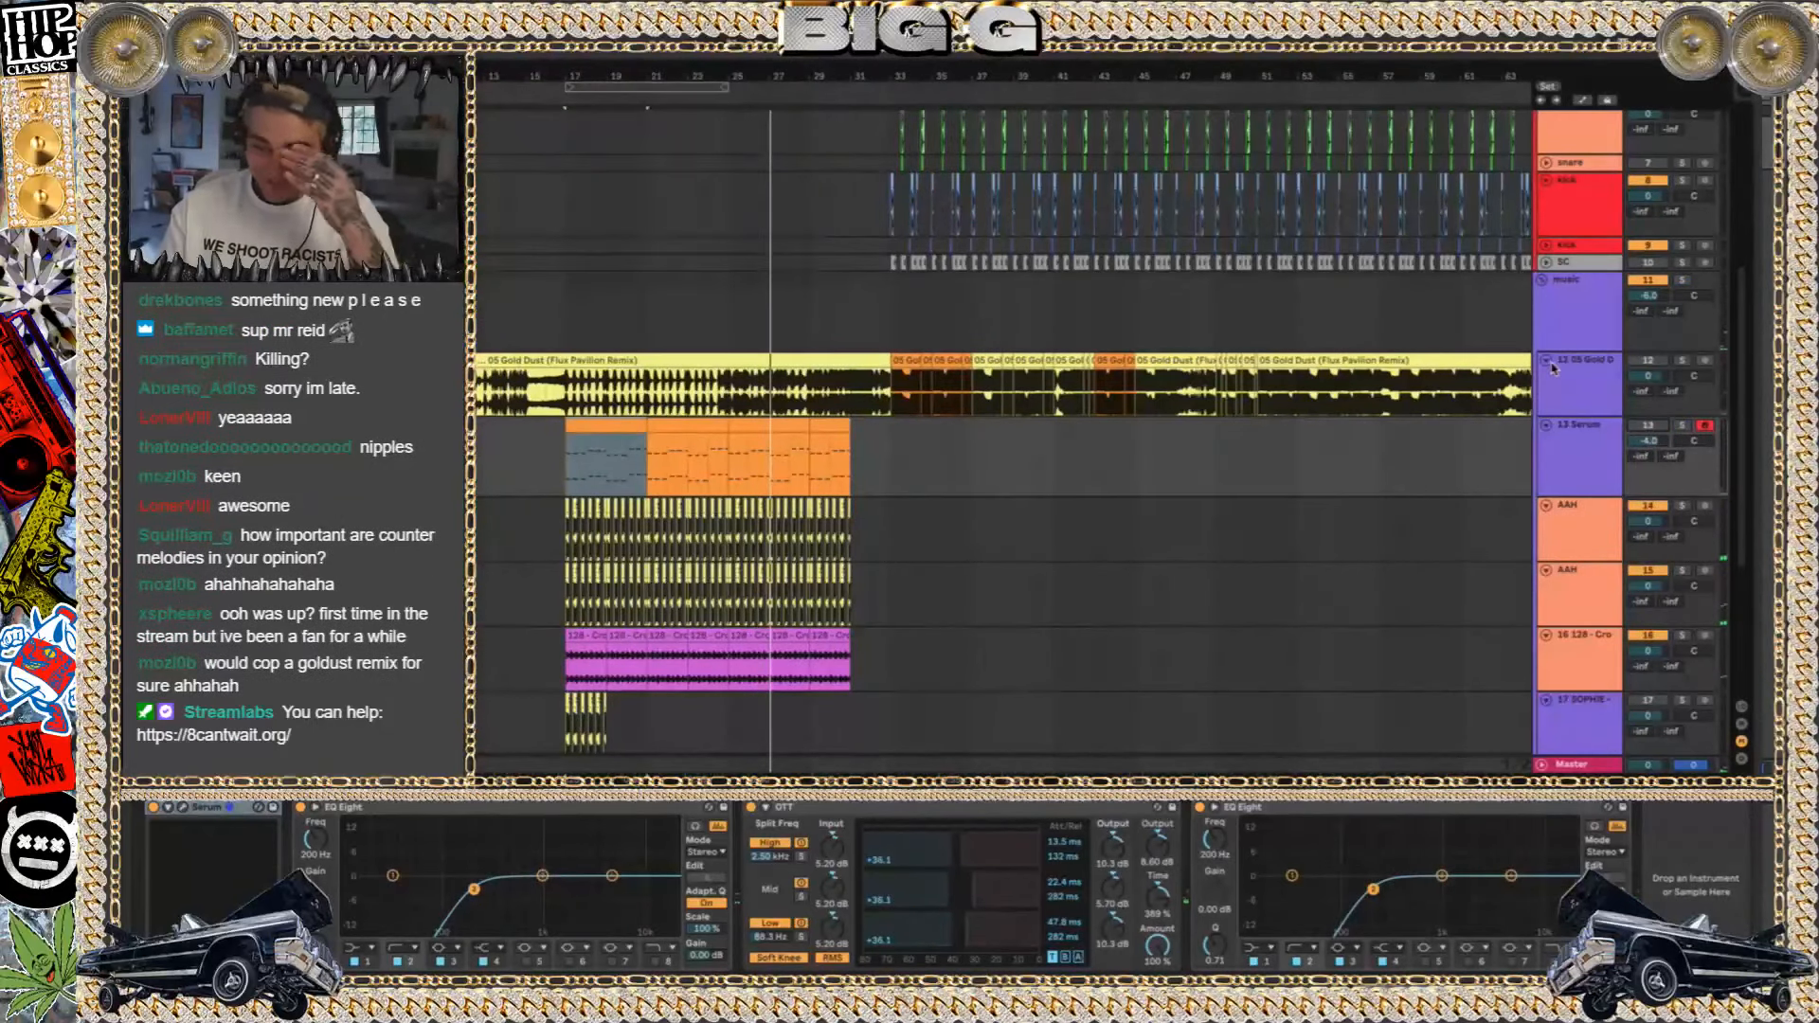
{"action": "left_click", "coordinate": [1547, 428]}
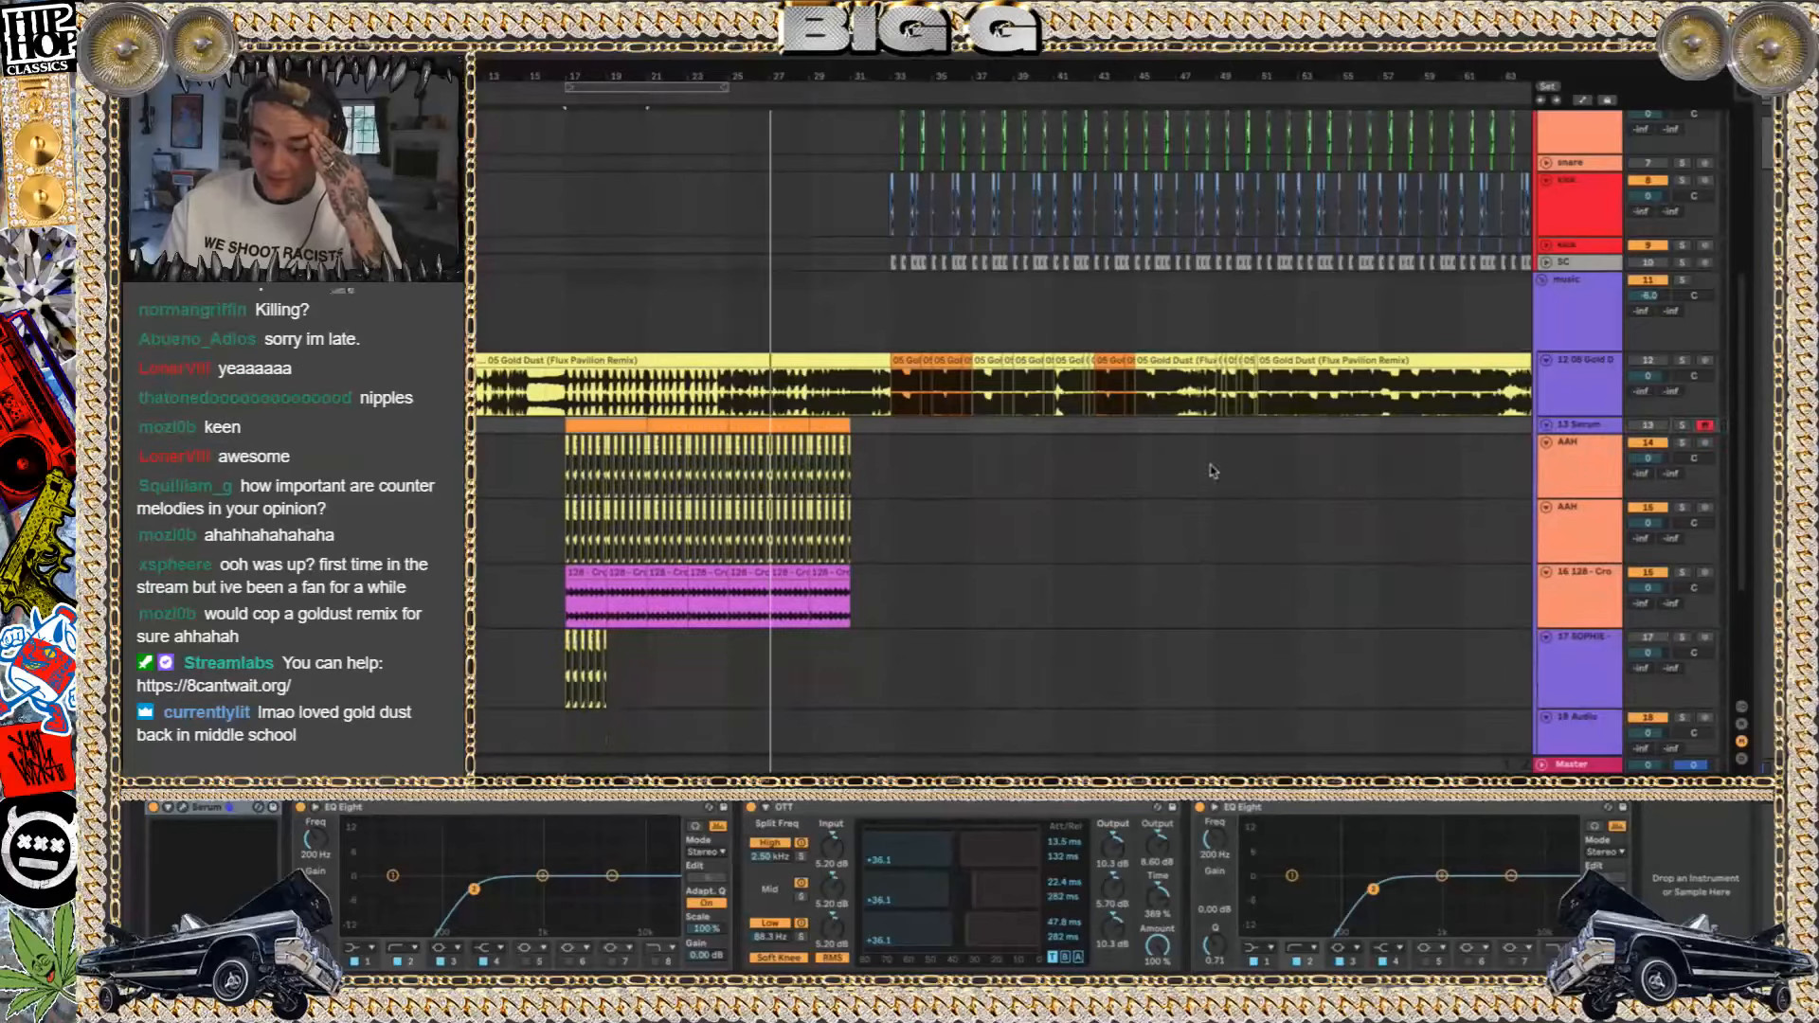
Select the first SOPHIE clip at bar 17 on the upper AAH track and play that track soloed
{"action": "left_click", "coordinate": [678, 505]}
{"action": "scroll", "coordinate": [677, 502], "scroll_direction": "up", "scroll_amount": 5}
{"action": "scroll", "coordinate": [677, 500], "scroll_direction": "up", "scroll_amount": 10}
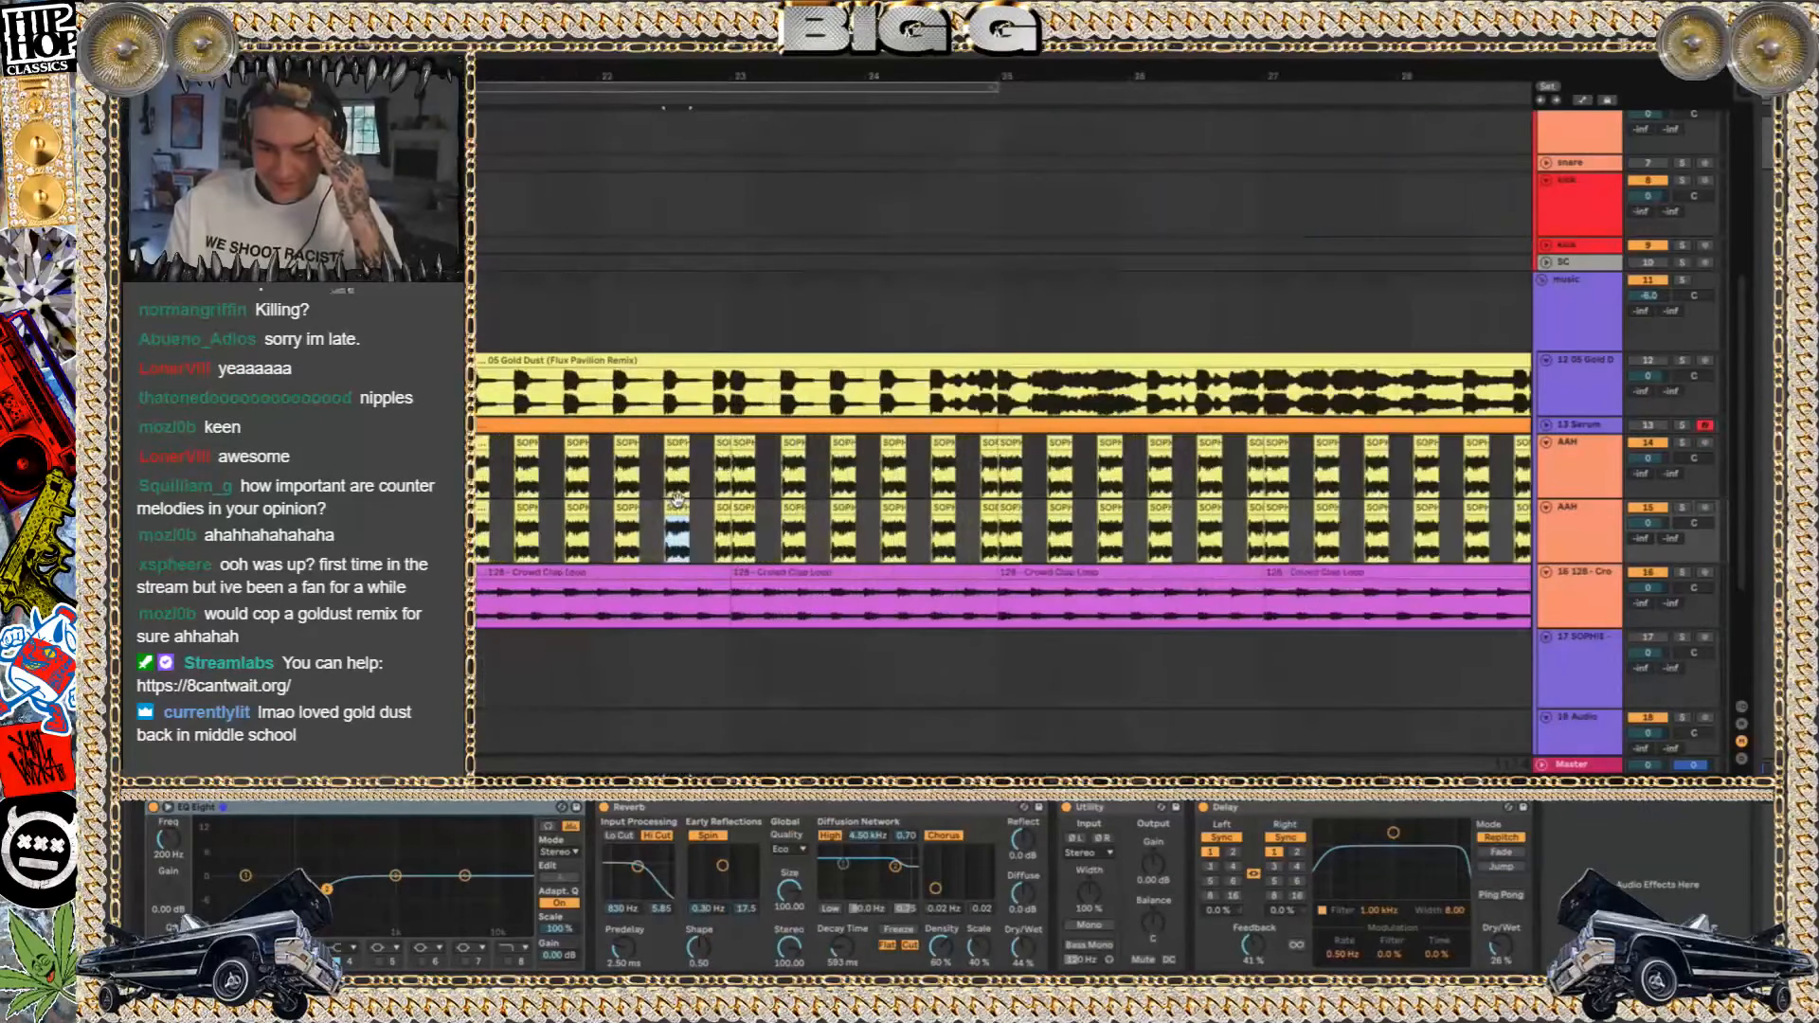
{"action": "scroll", "coordinate": [677, 500], "scroll_direction": "down", "scroll_amount": 10}
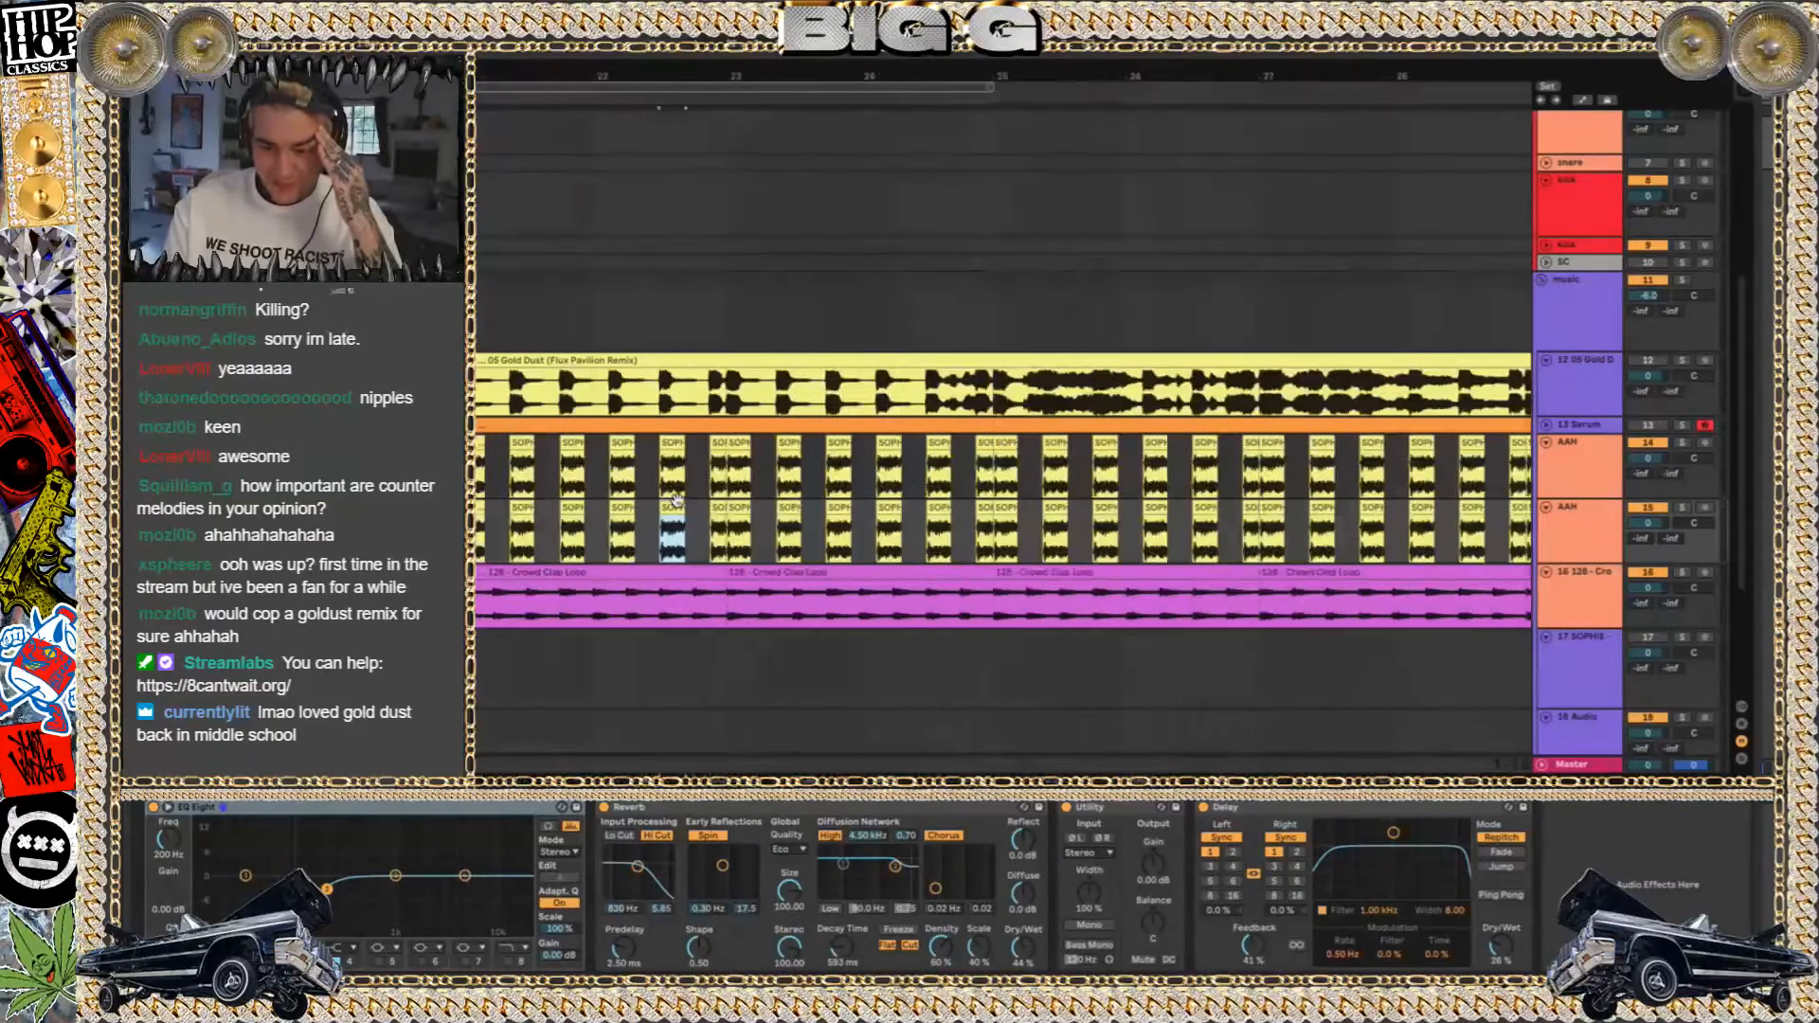
{"action": "left_click", "coordinate": [673, 442]}
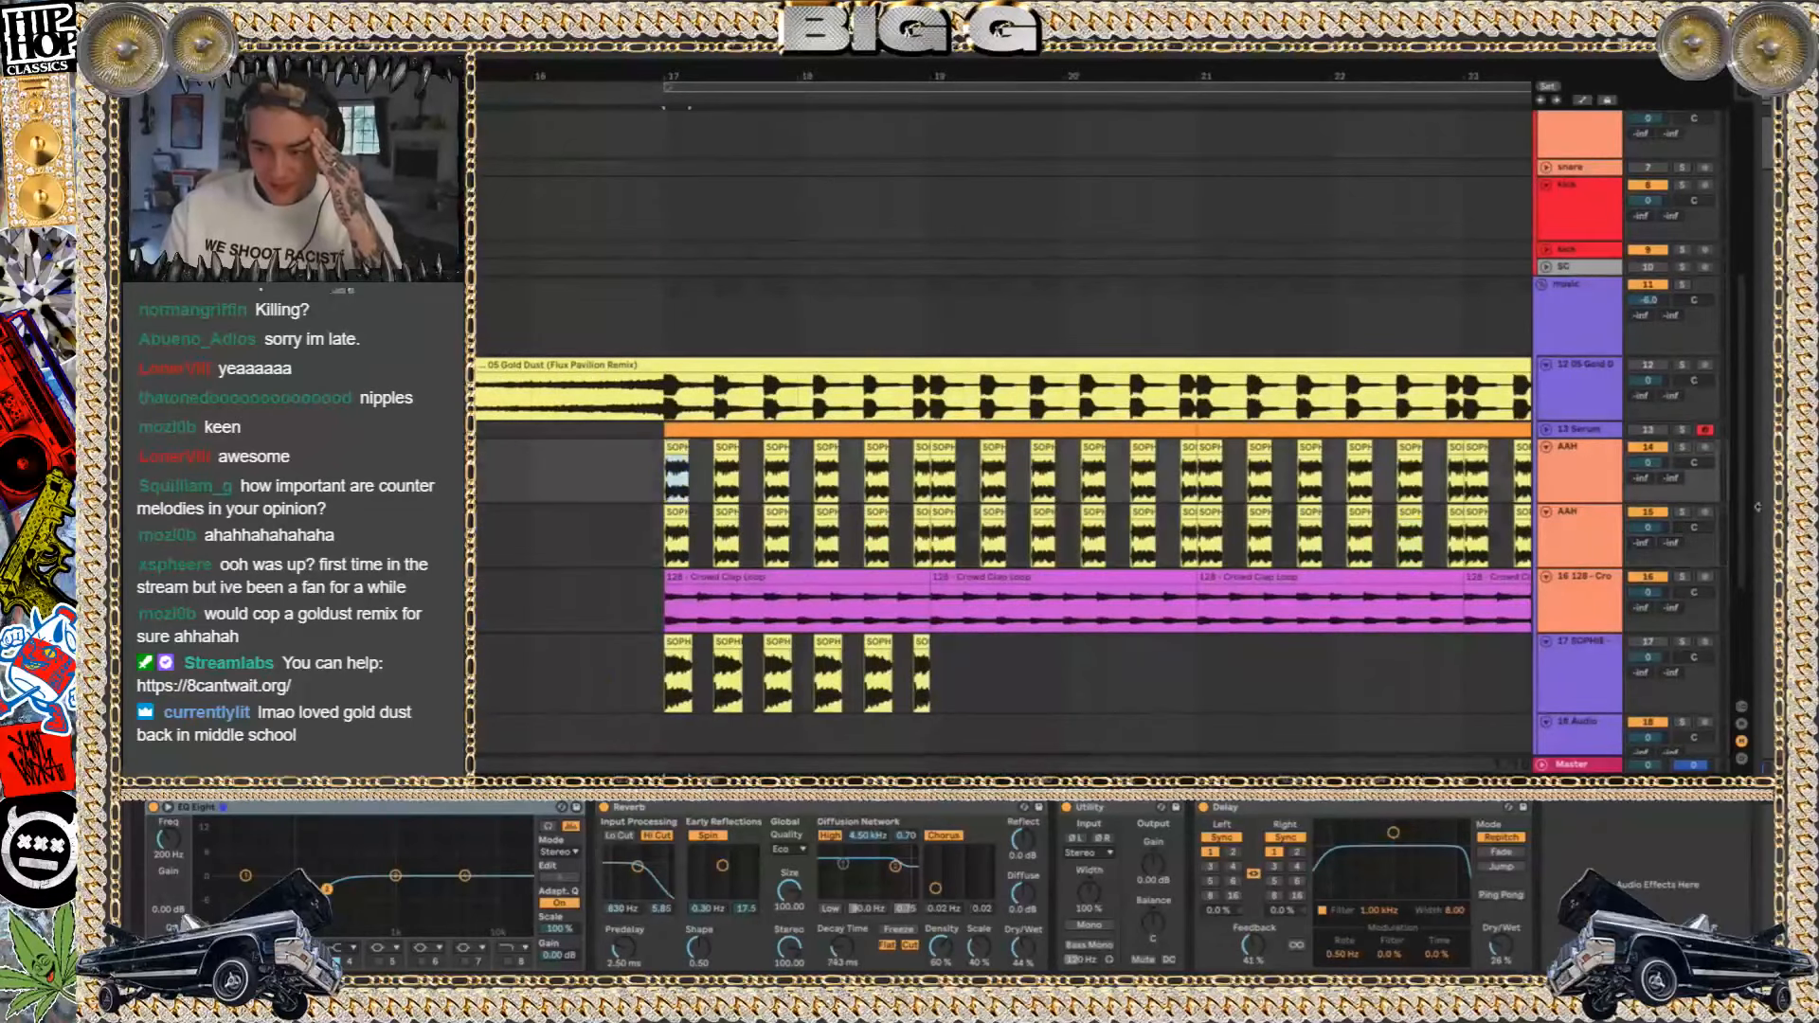
{"action": "left_click", "coordinate": [1683, 447]}
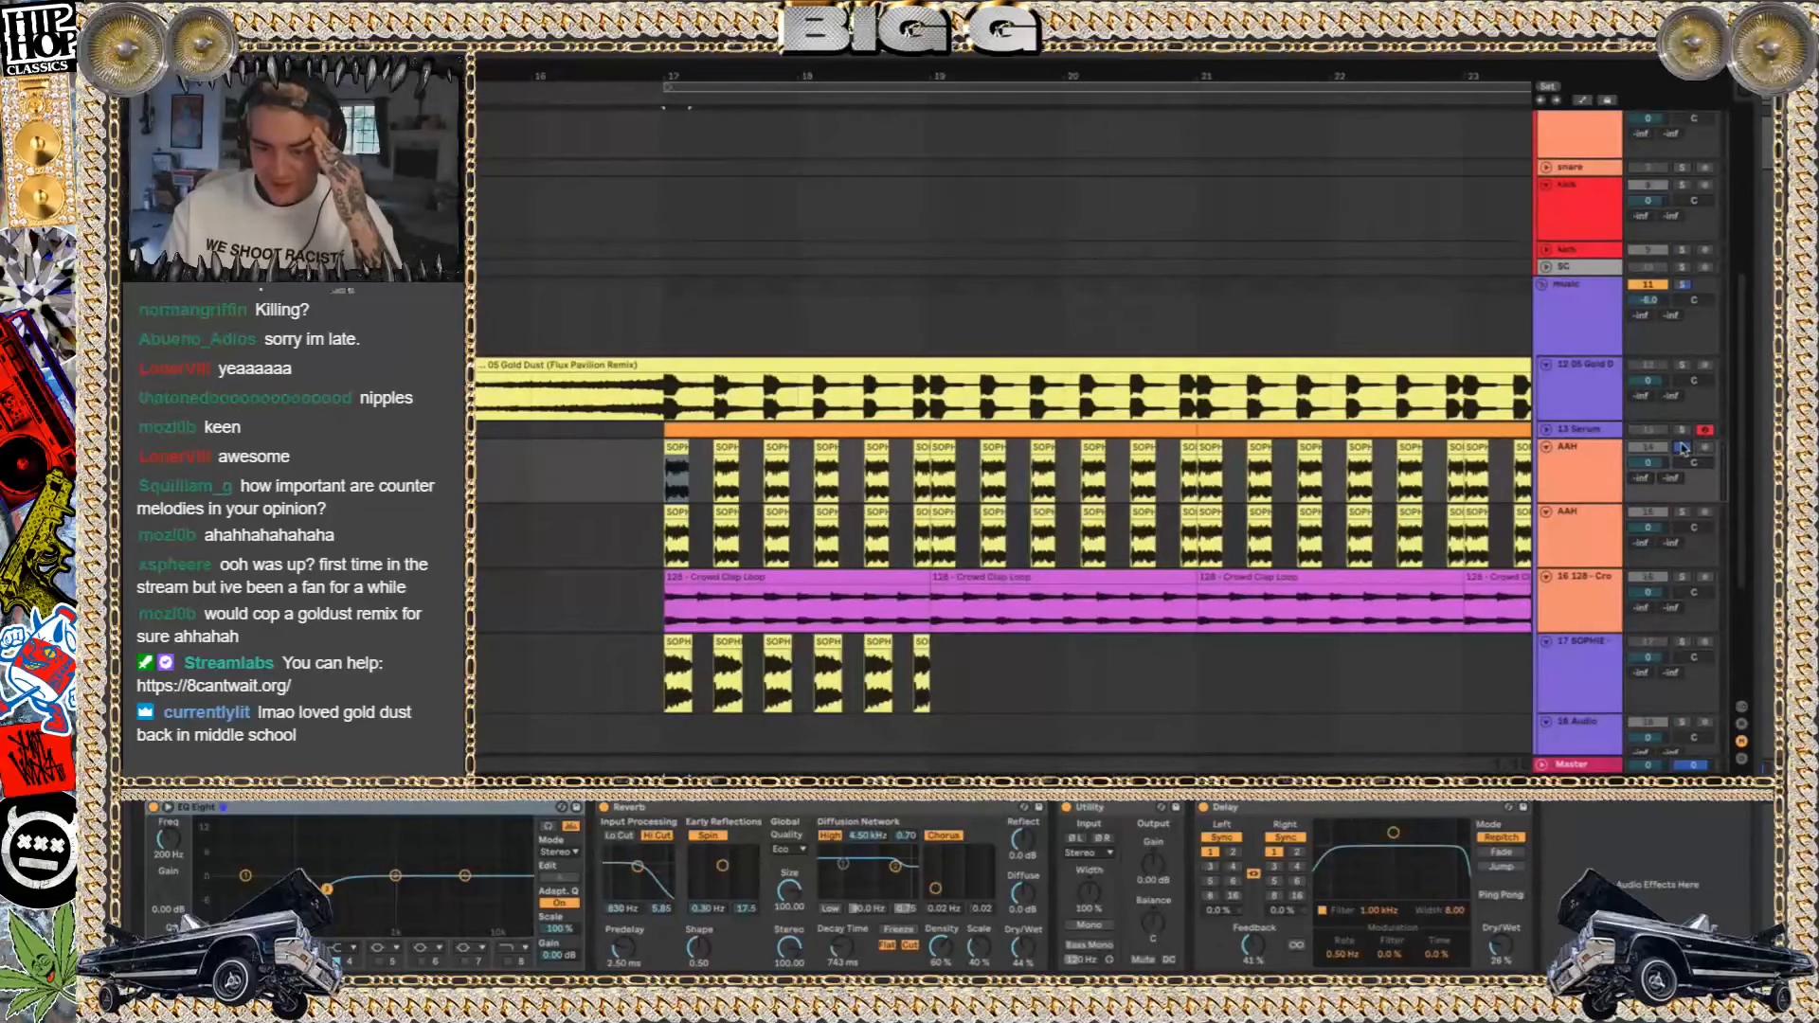
{"action": "key", "text": "space"}
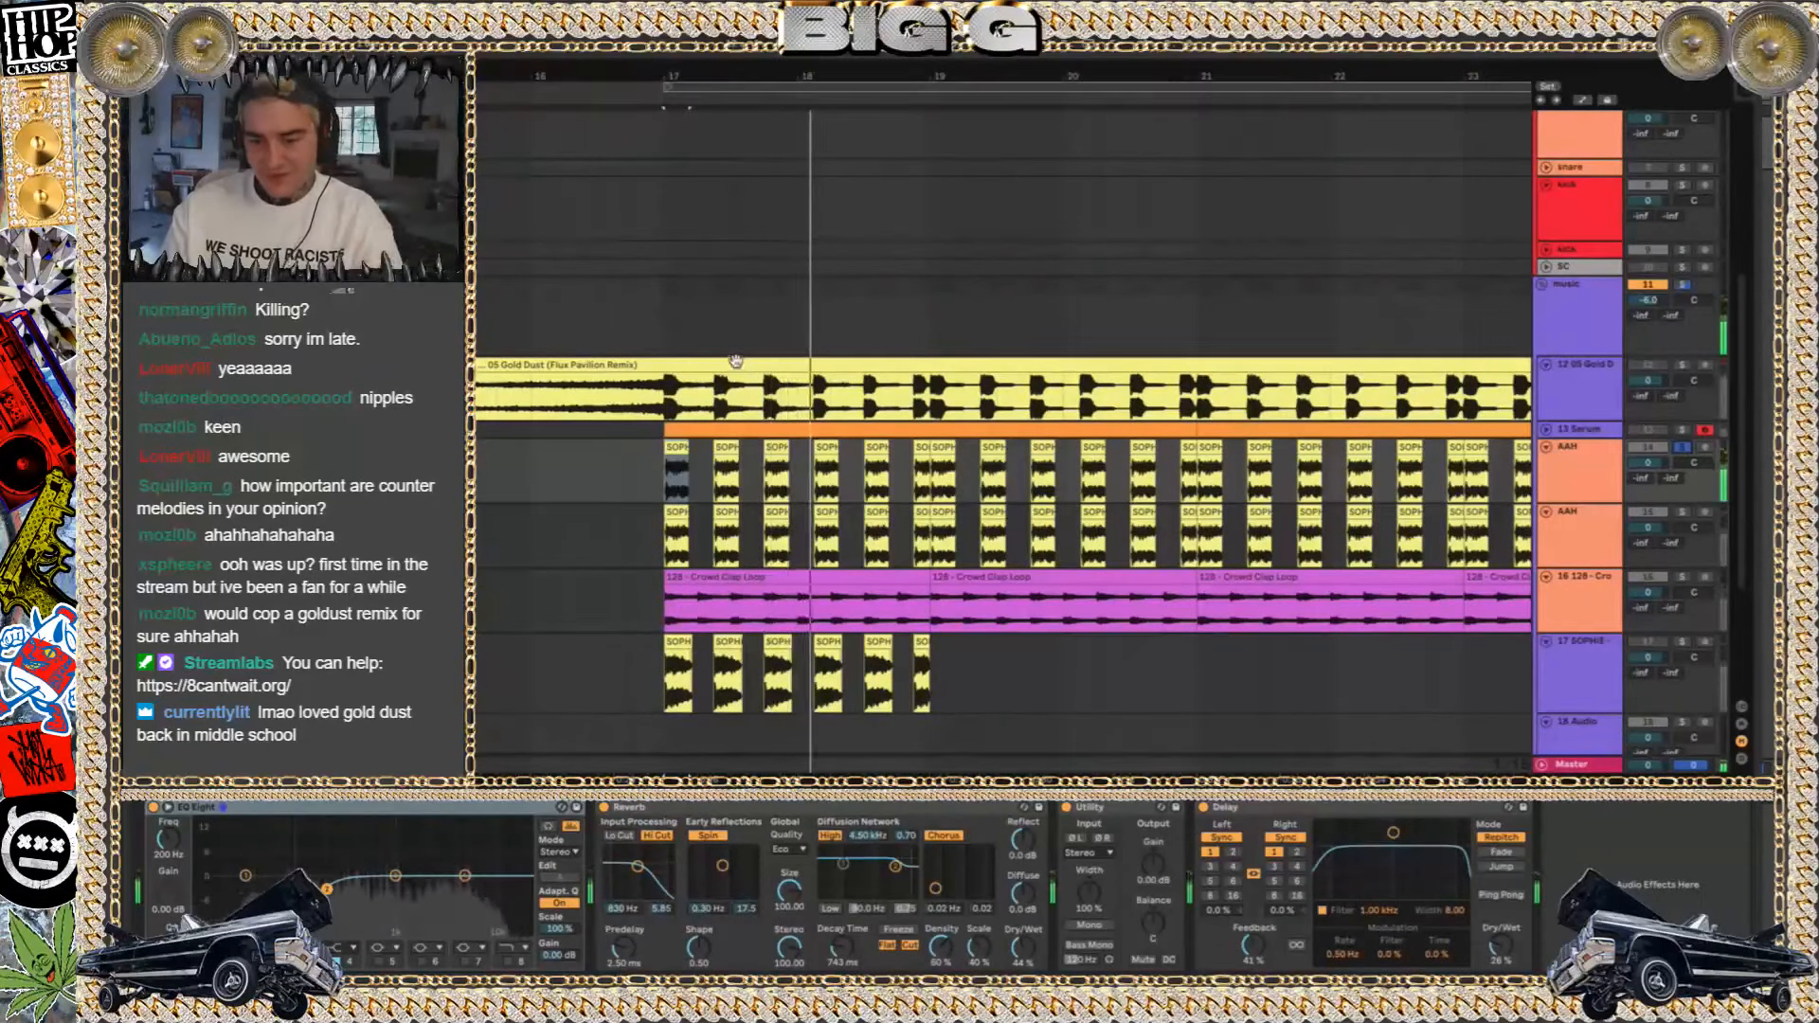
Audition the original SOPHIE sample through an extended, unwarped copy of the clip at bar 15, and delete the copy
{"action": "left_click_drag", "start_coordinate": [585, 471], "coordinate": [786, 448]}
{"action": "left_click_drag", "start_coordinate": [874, 422], "coordinate": [607, 427]}
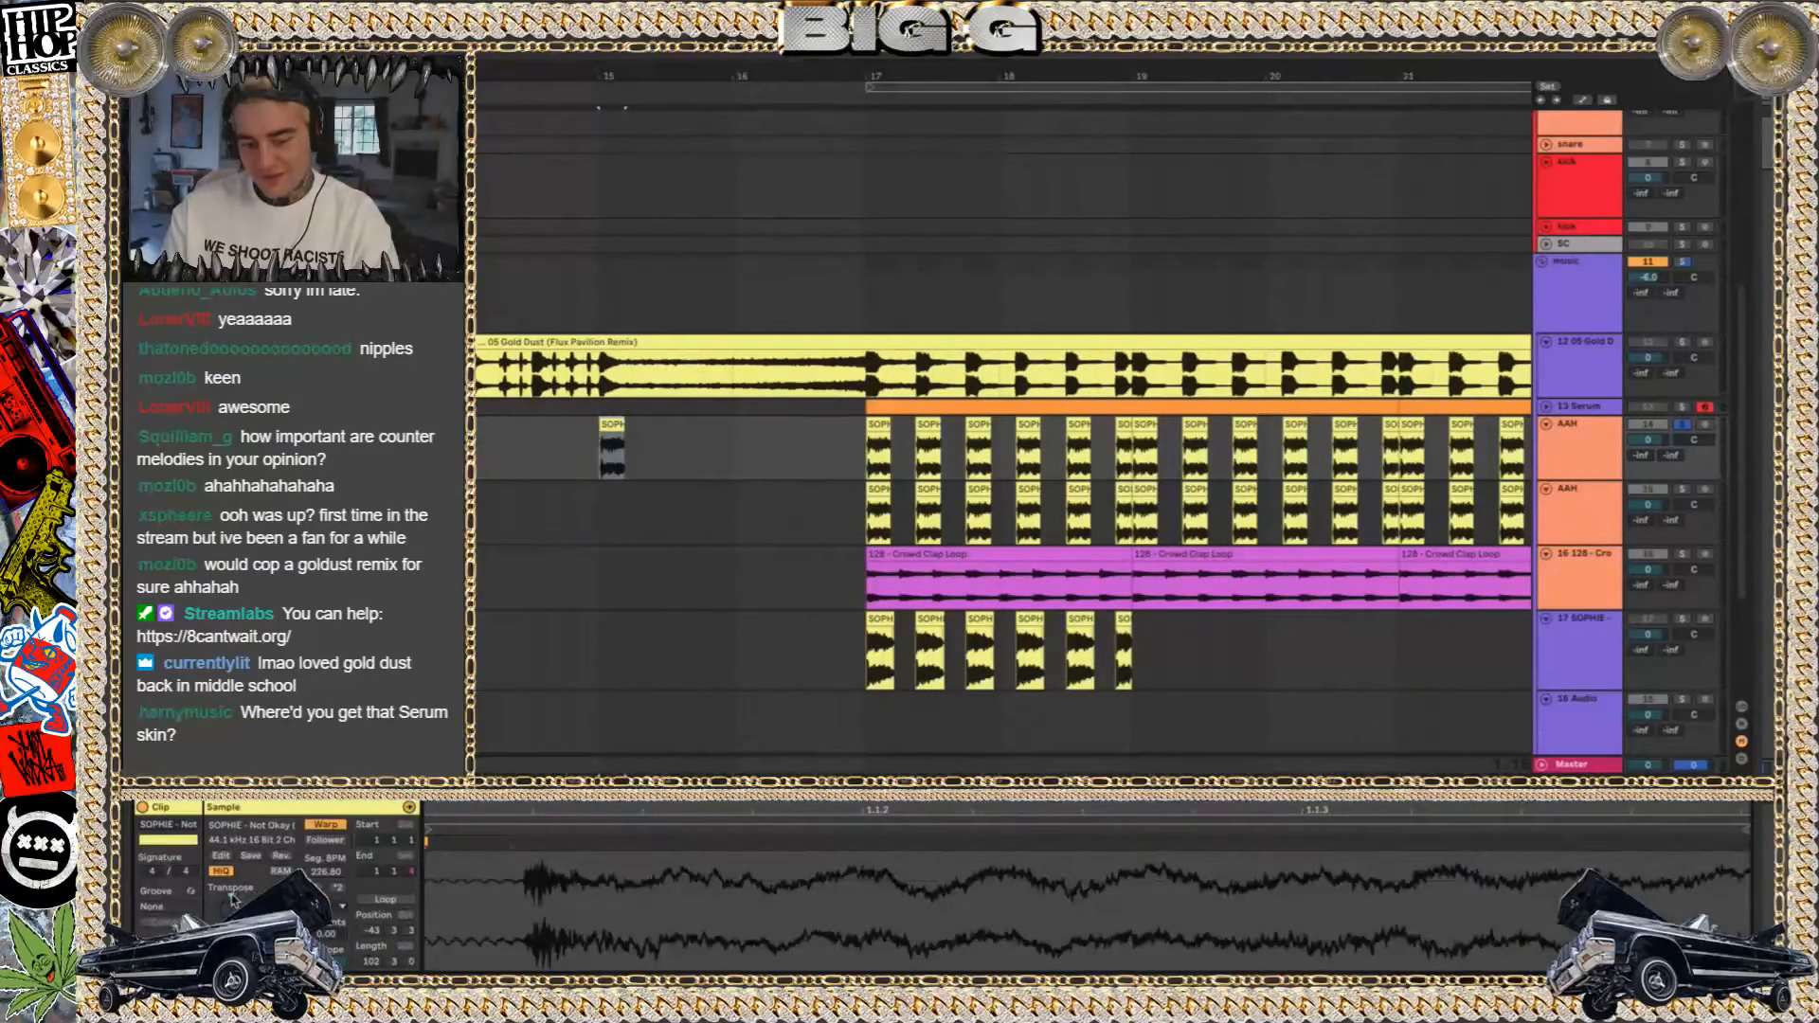
{"action": "left_click_drag", "start_coordinate": [623, 445], "coordinate": [824, 457]}
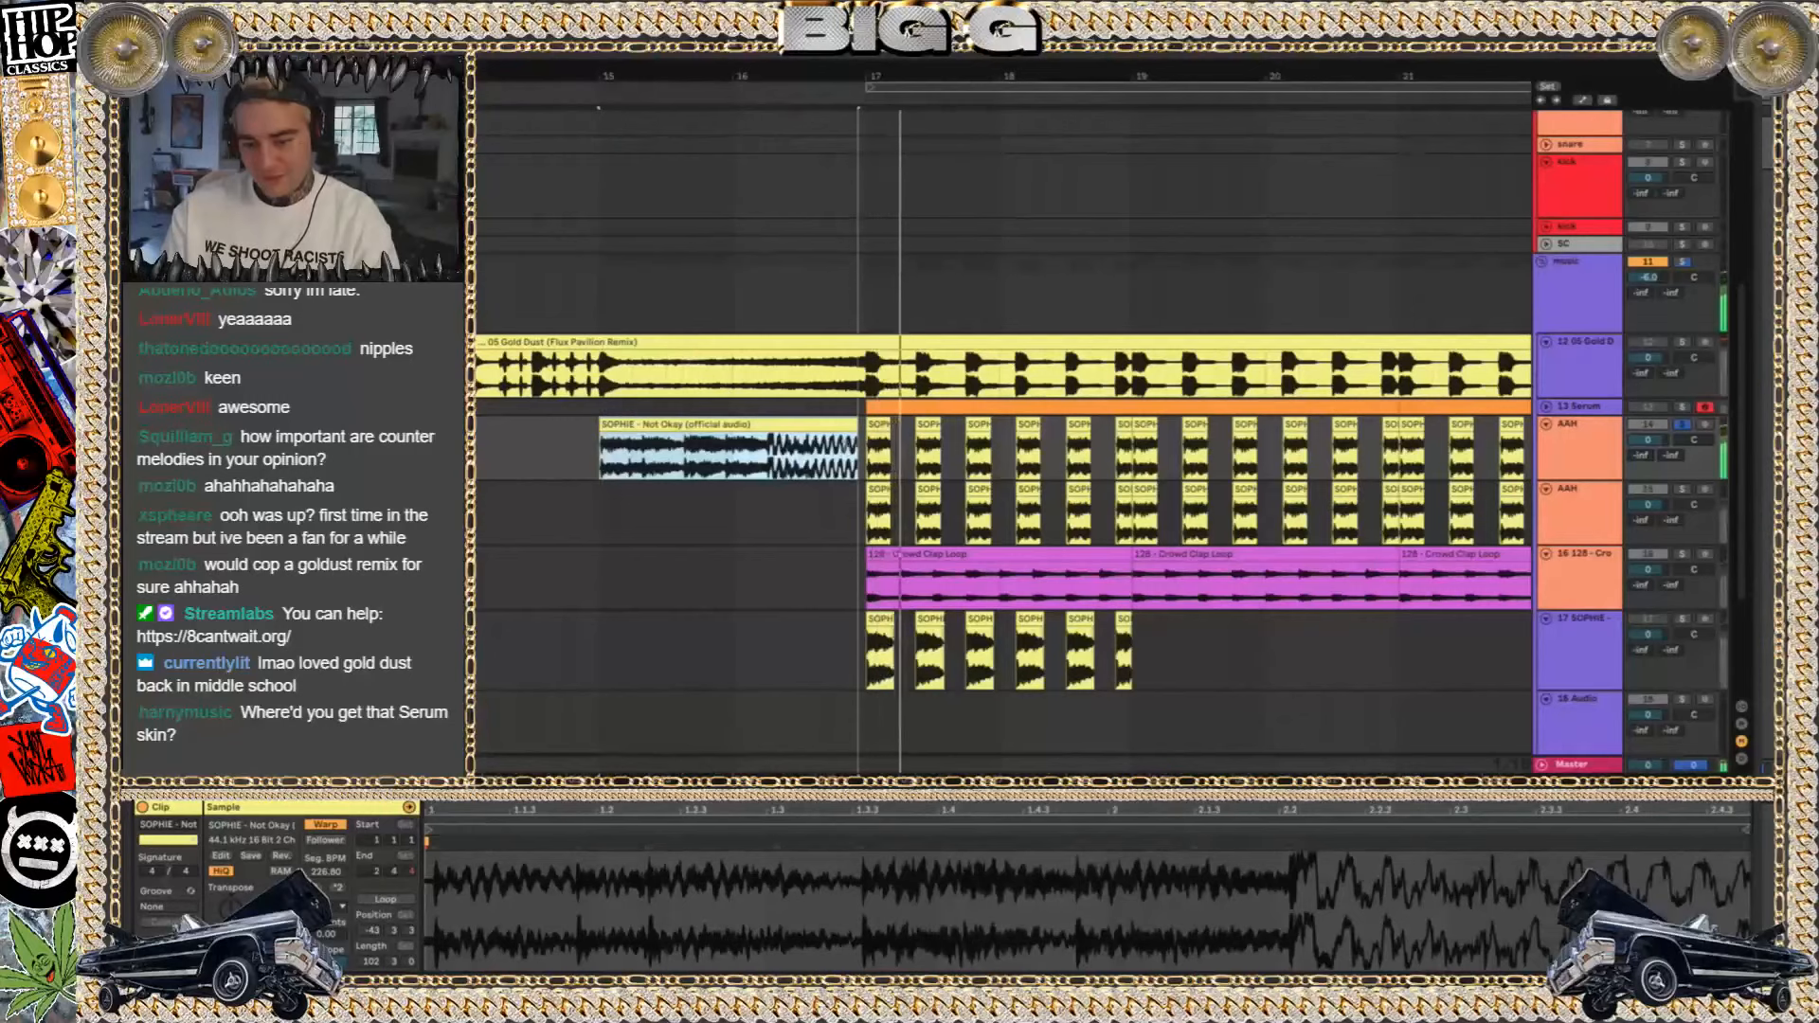
{"action": "left_click", "coordinate": [329, 829]}
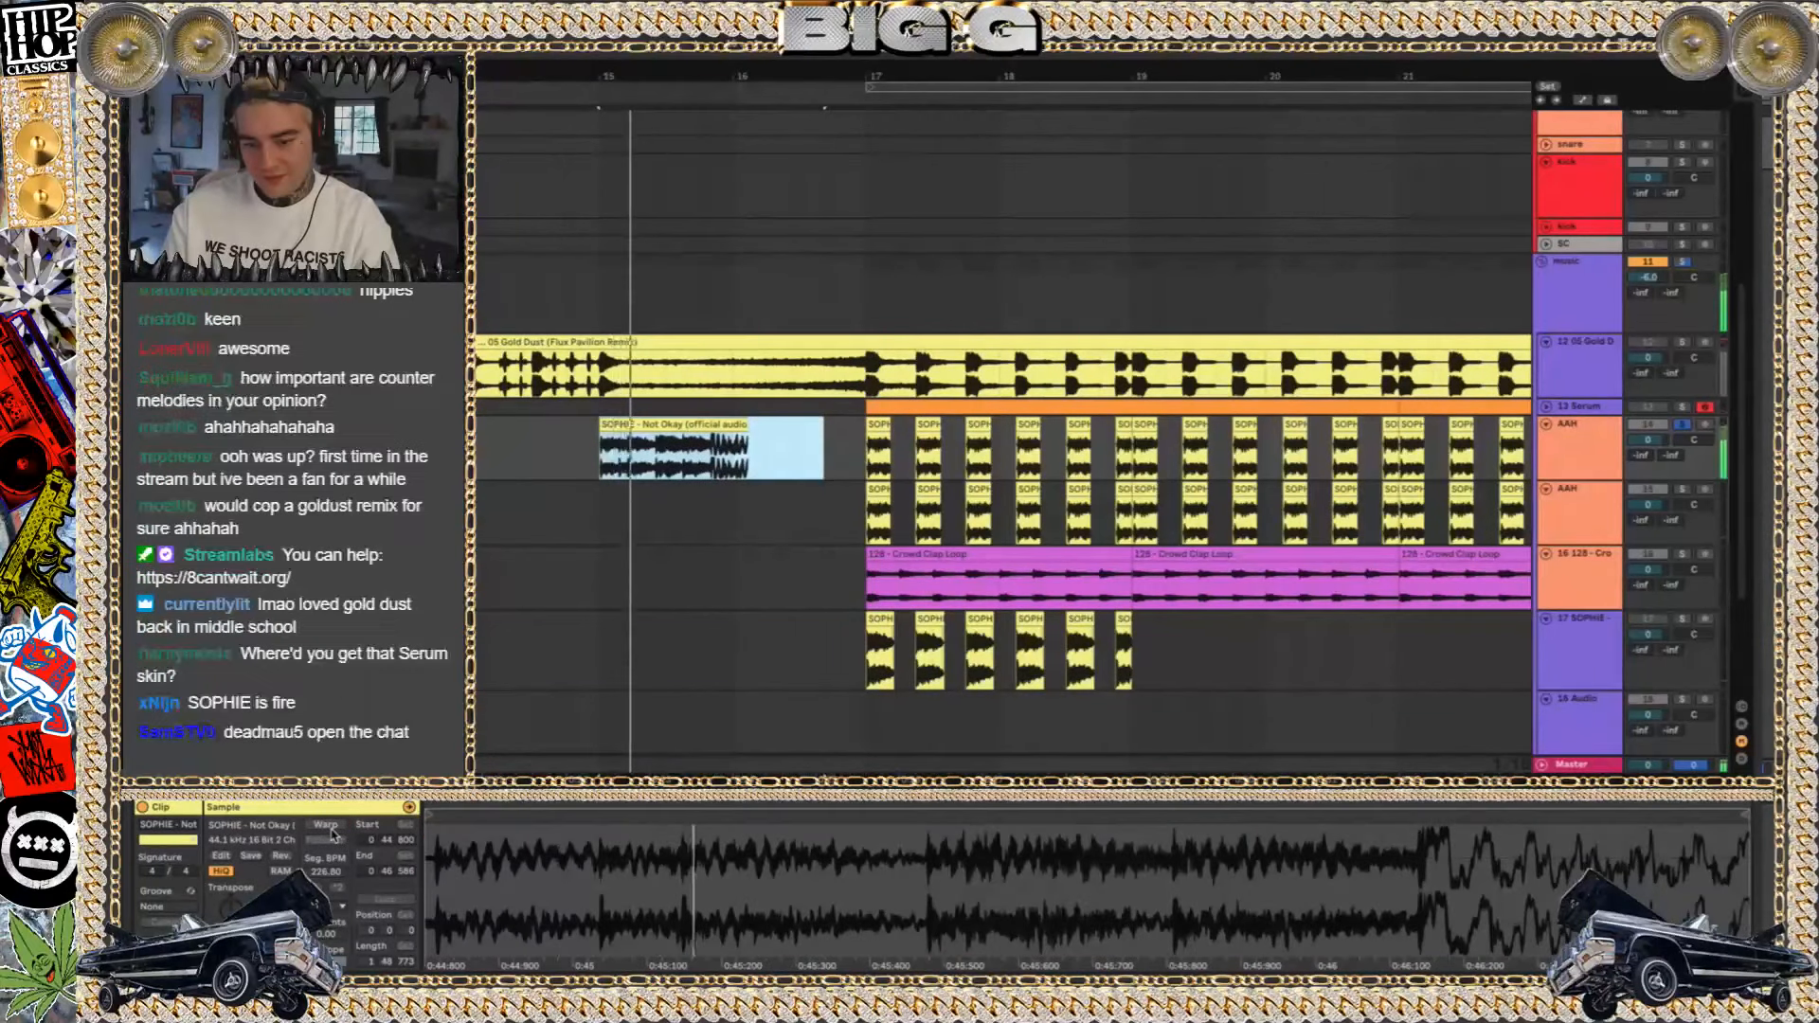
{"action": "left_click", "coordinate": [697, 424]}
{"action": "key", "text": "Delete"}
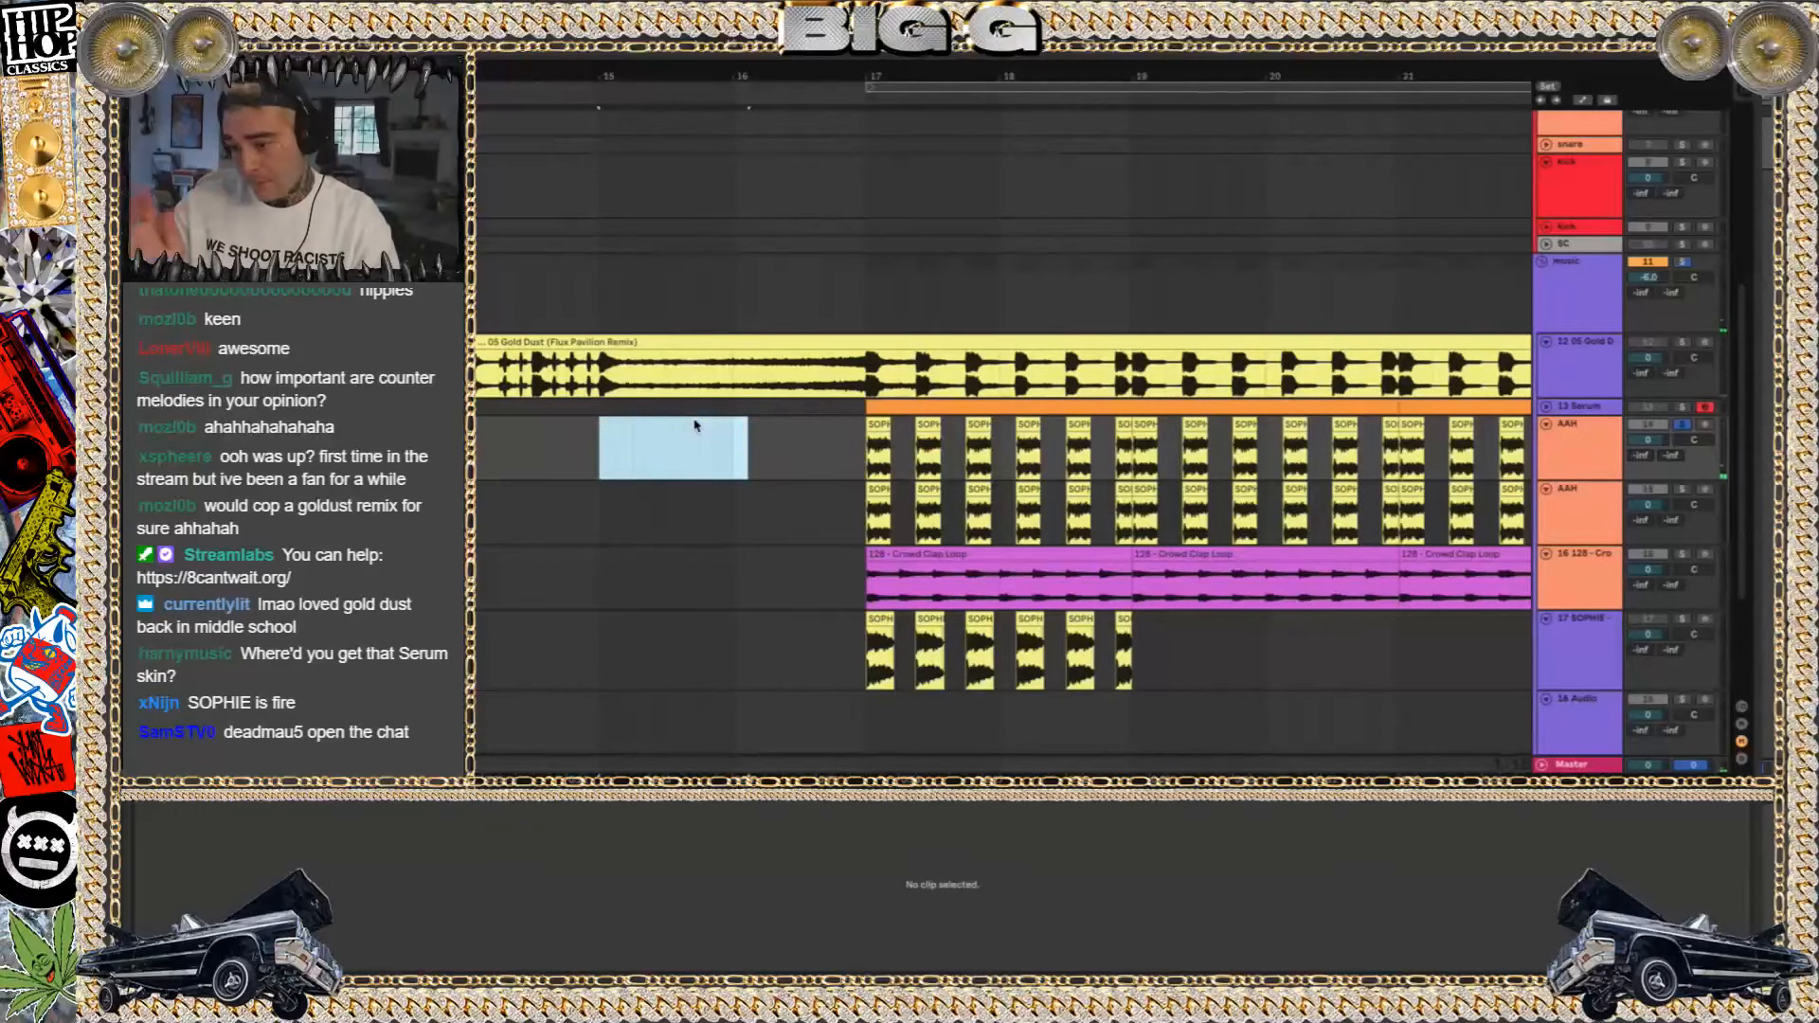
Unsolo the upper AAH track and play the full arrangement from the first SOPHIE clip at bar 17
{"action": "left_click", "coordinate": [1683, 425]}
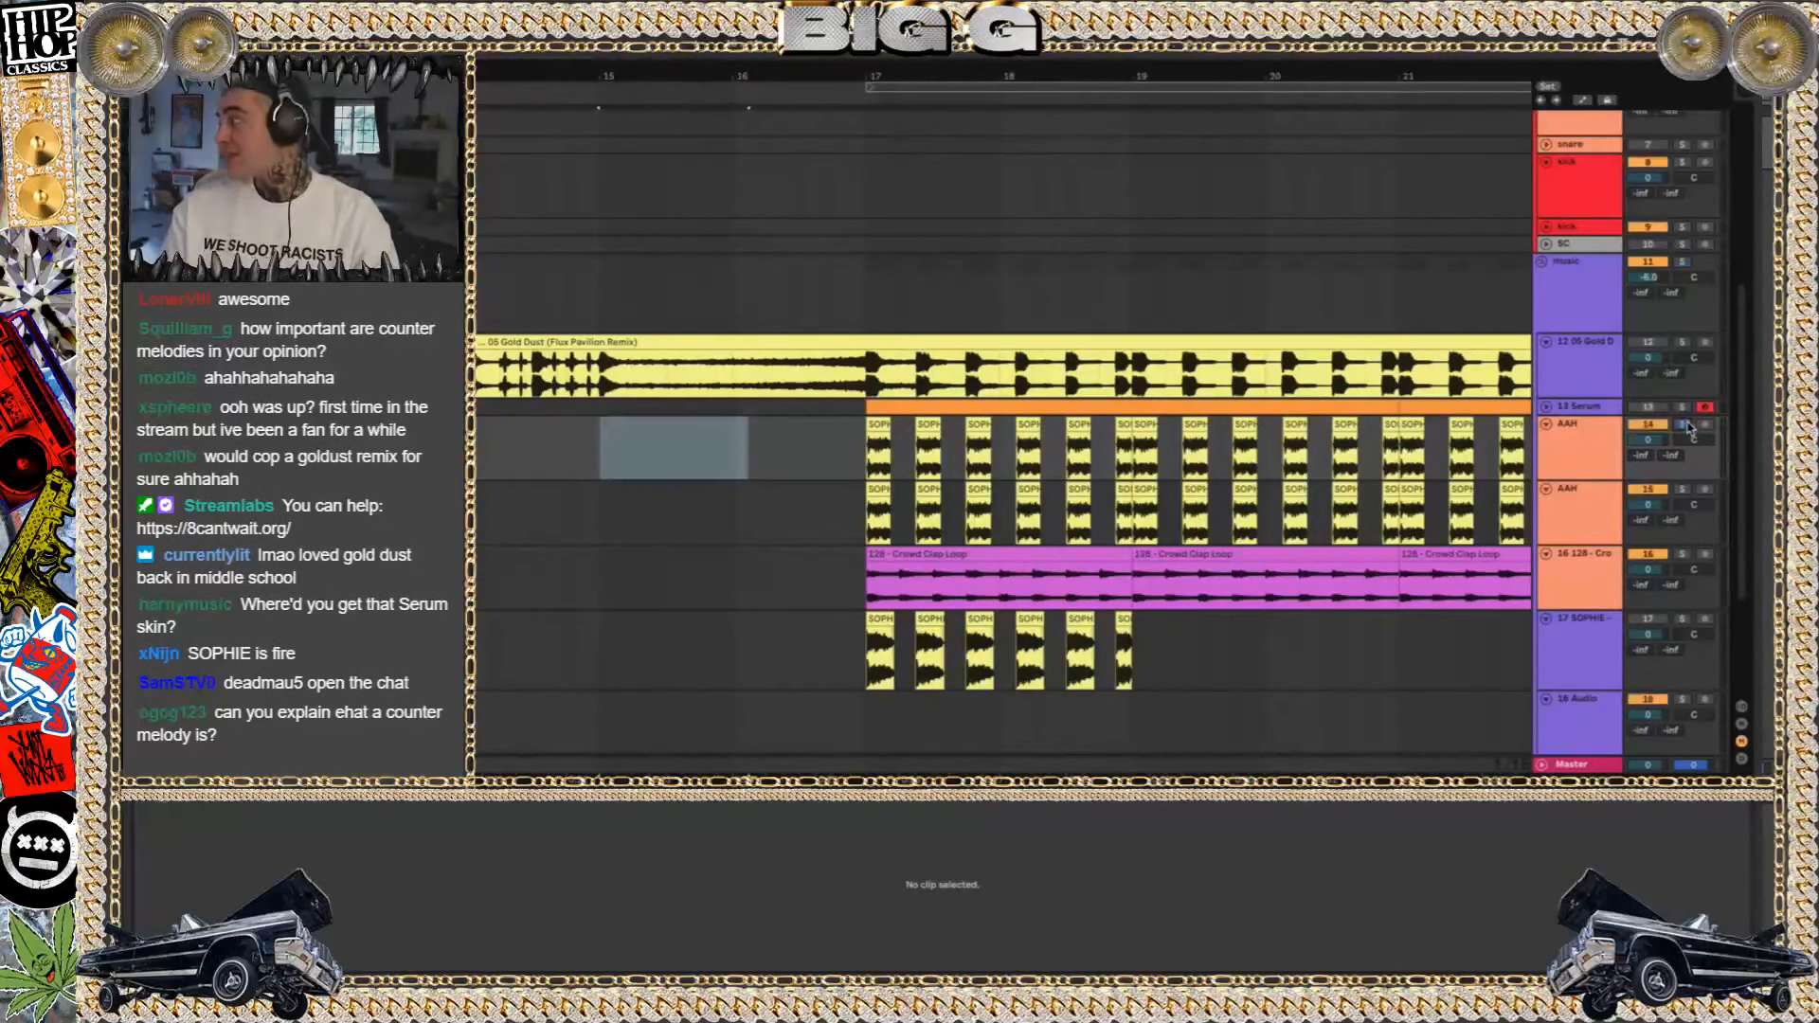
{"action": "scroll", "coordinate": [866, 443], "scroll_direction": "down", "scroll_amount": 3}
{"action": "left_click", "coordinate": [872, 424]}
{"action": "key", "text": "space"}
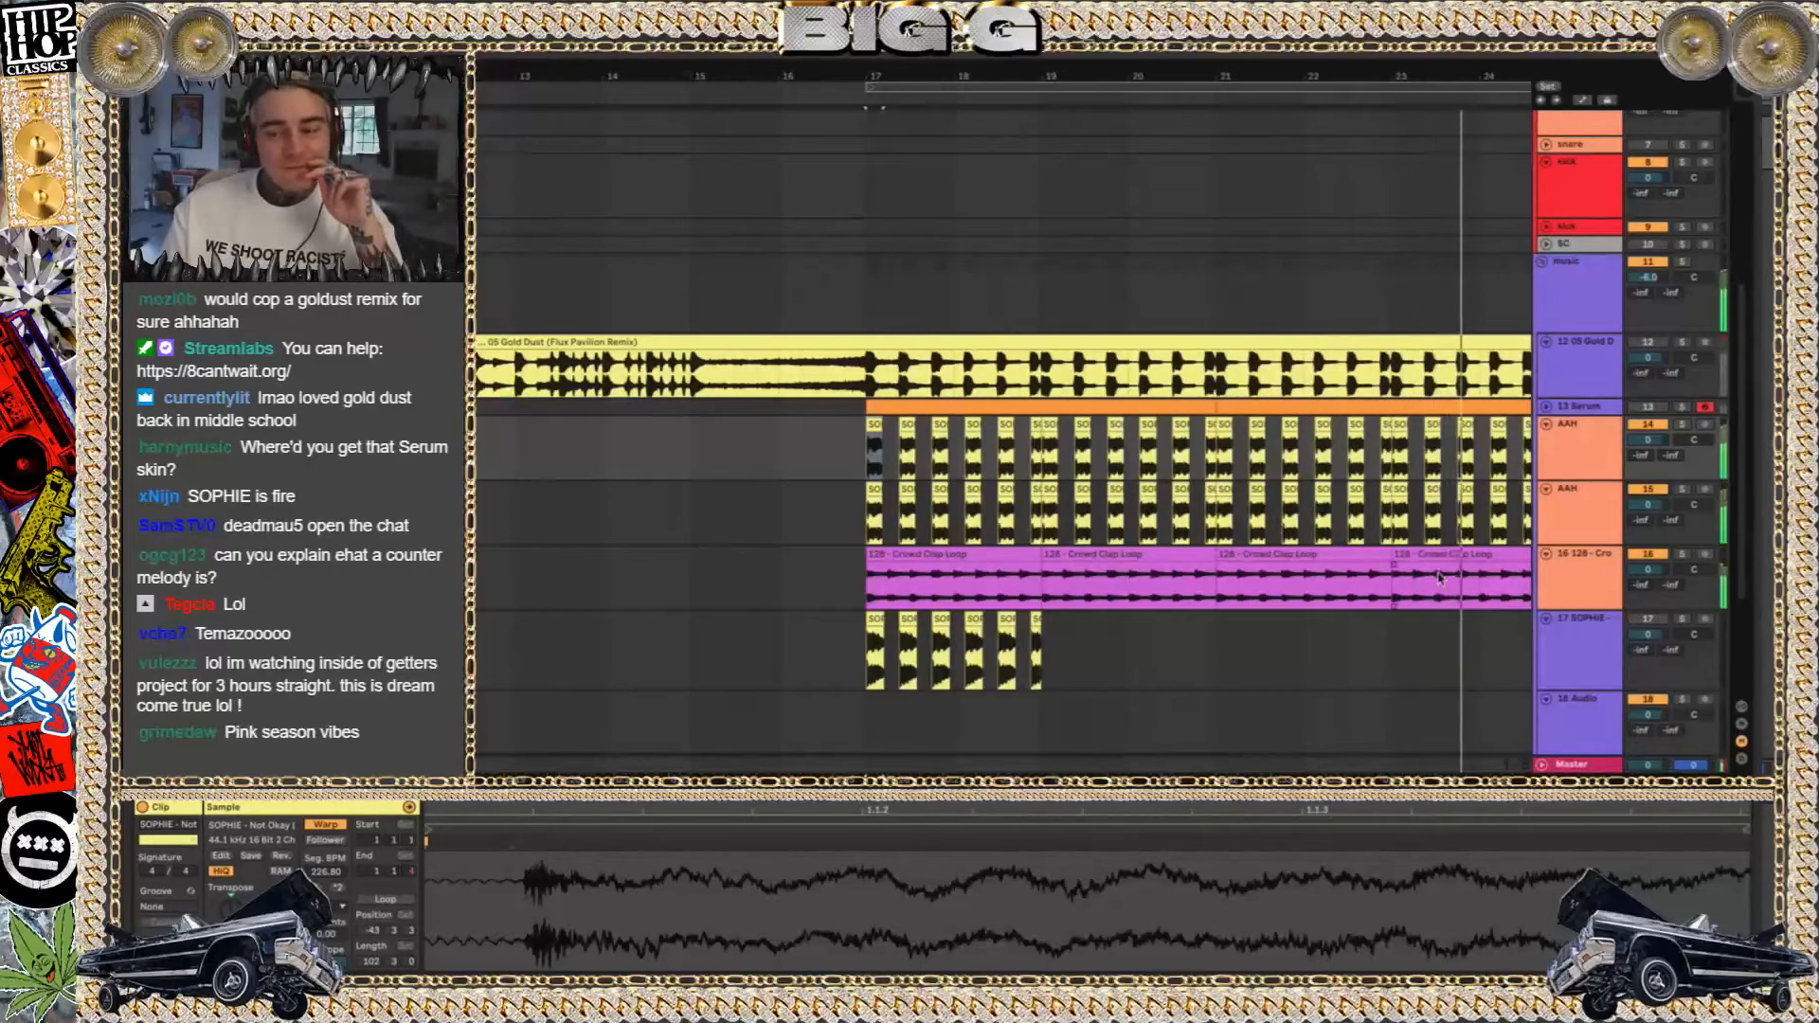
{"action": "scroll", "coordinate": [1439, 577], "scroll_direction": "down", "scroll_amount": 1}
{"action": "left_click", "coordinate": [1651, 316]}
{"action": "scroll", "coordinate": [1169, 508], "scroll_direction": "right", "scroll_amount": 1}
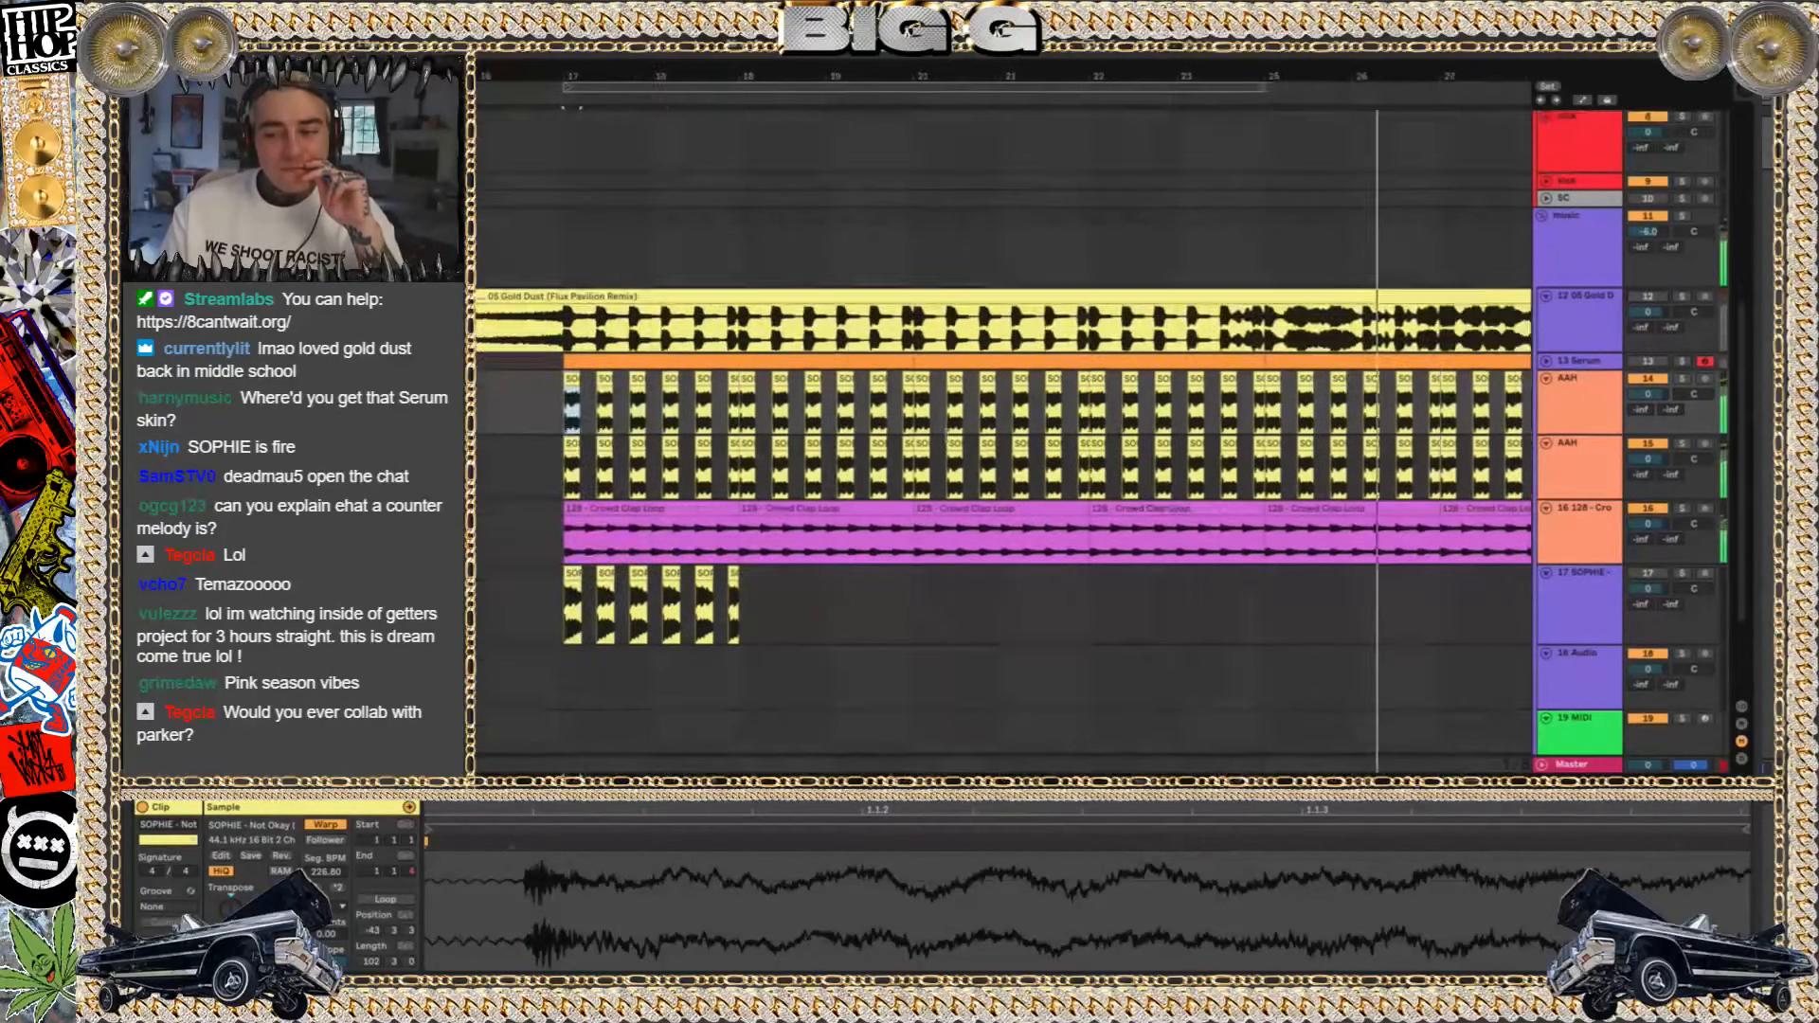
Reactivate the 12 05 Gold Dust track and play the transition into the drop from just before bar 31
{"action": "scroll", "coordinate": [1222, 336], "scroll_direction": "right", "scroll_amount": 3}
{"action": "left_click", "coordinate": [1223, 335]}
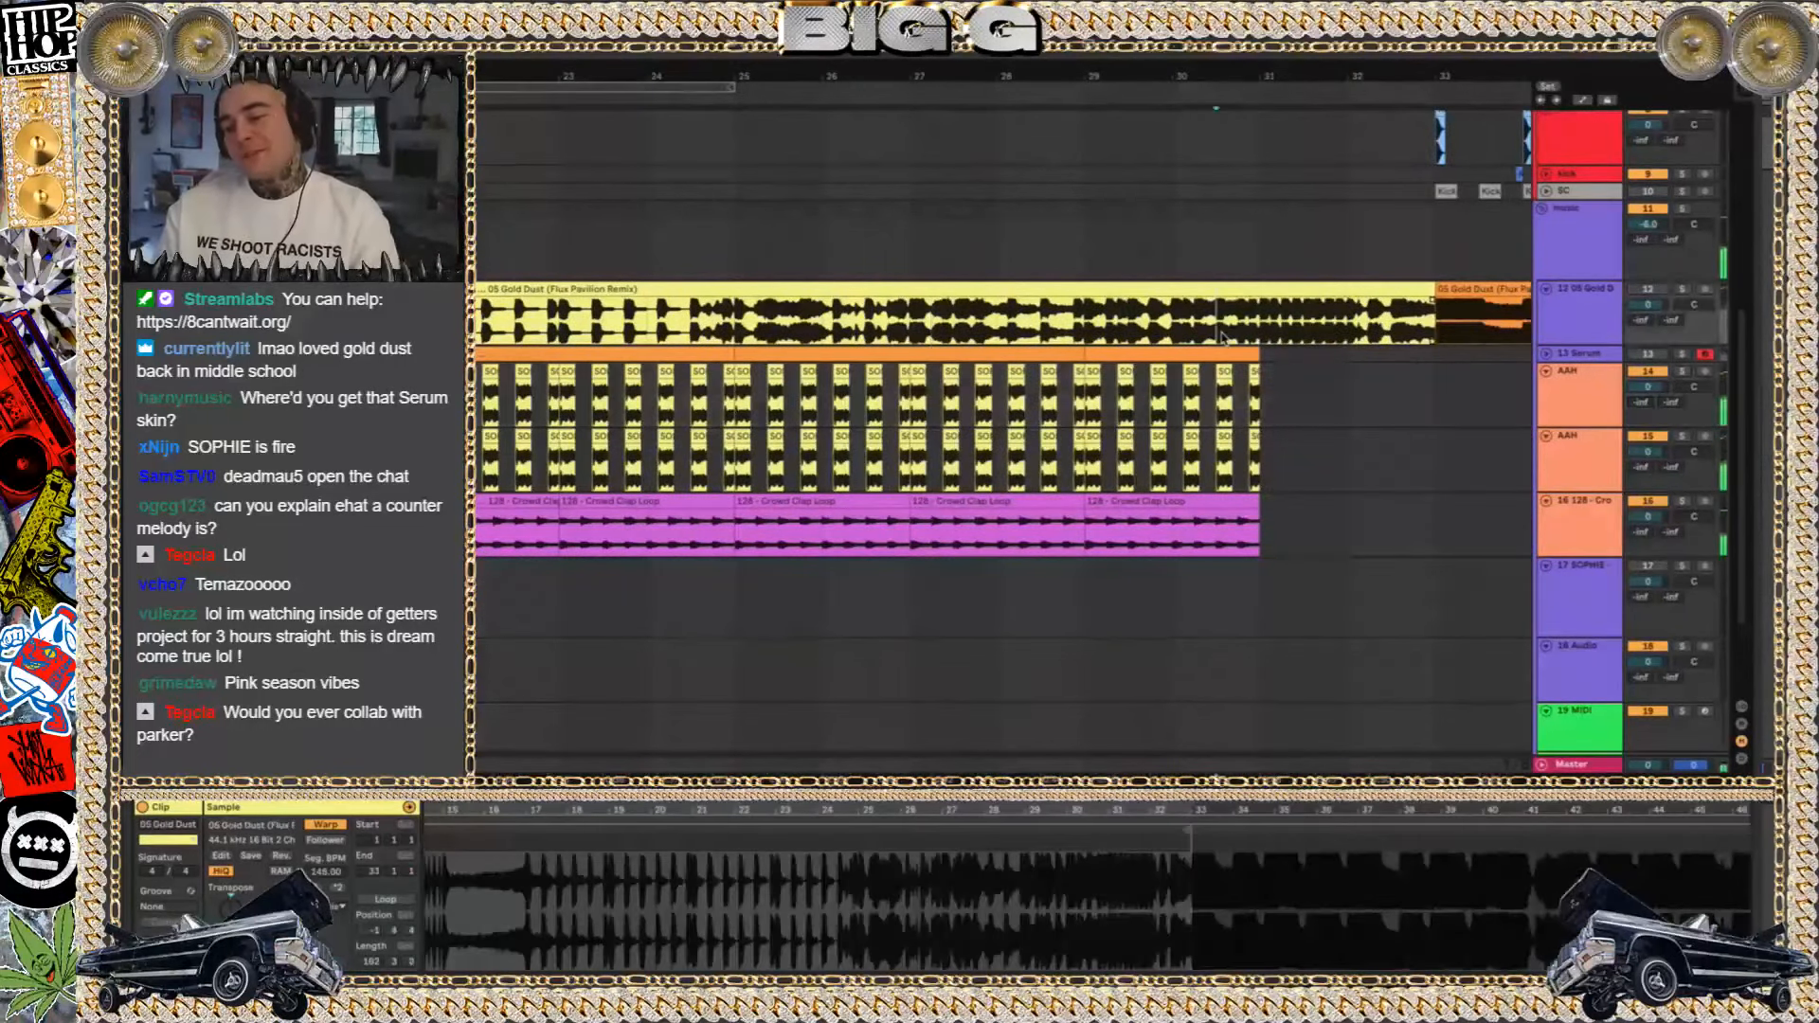
{"action": "left_click", "coordinate": [1106, 325]}
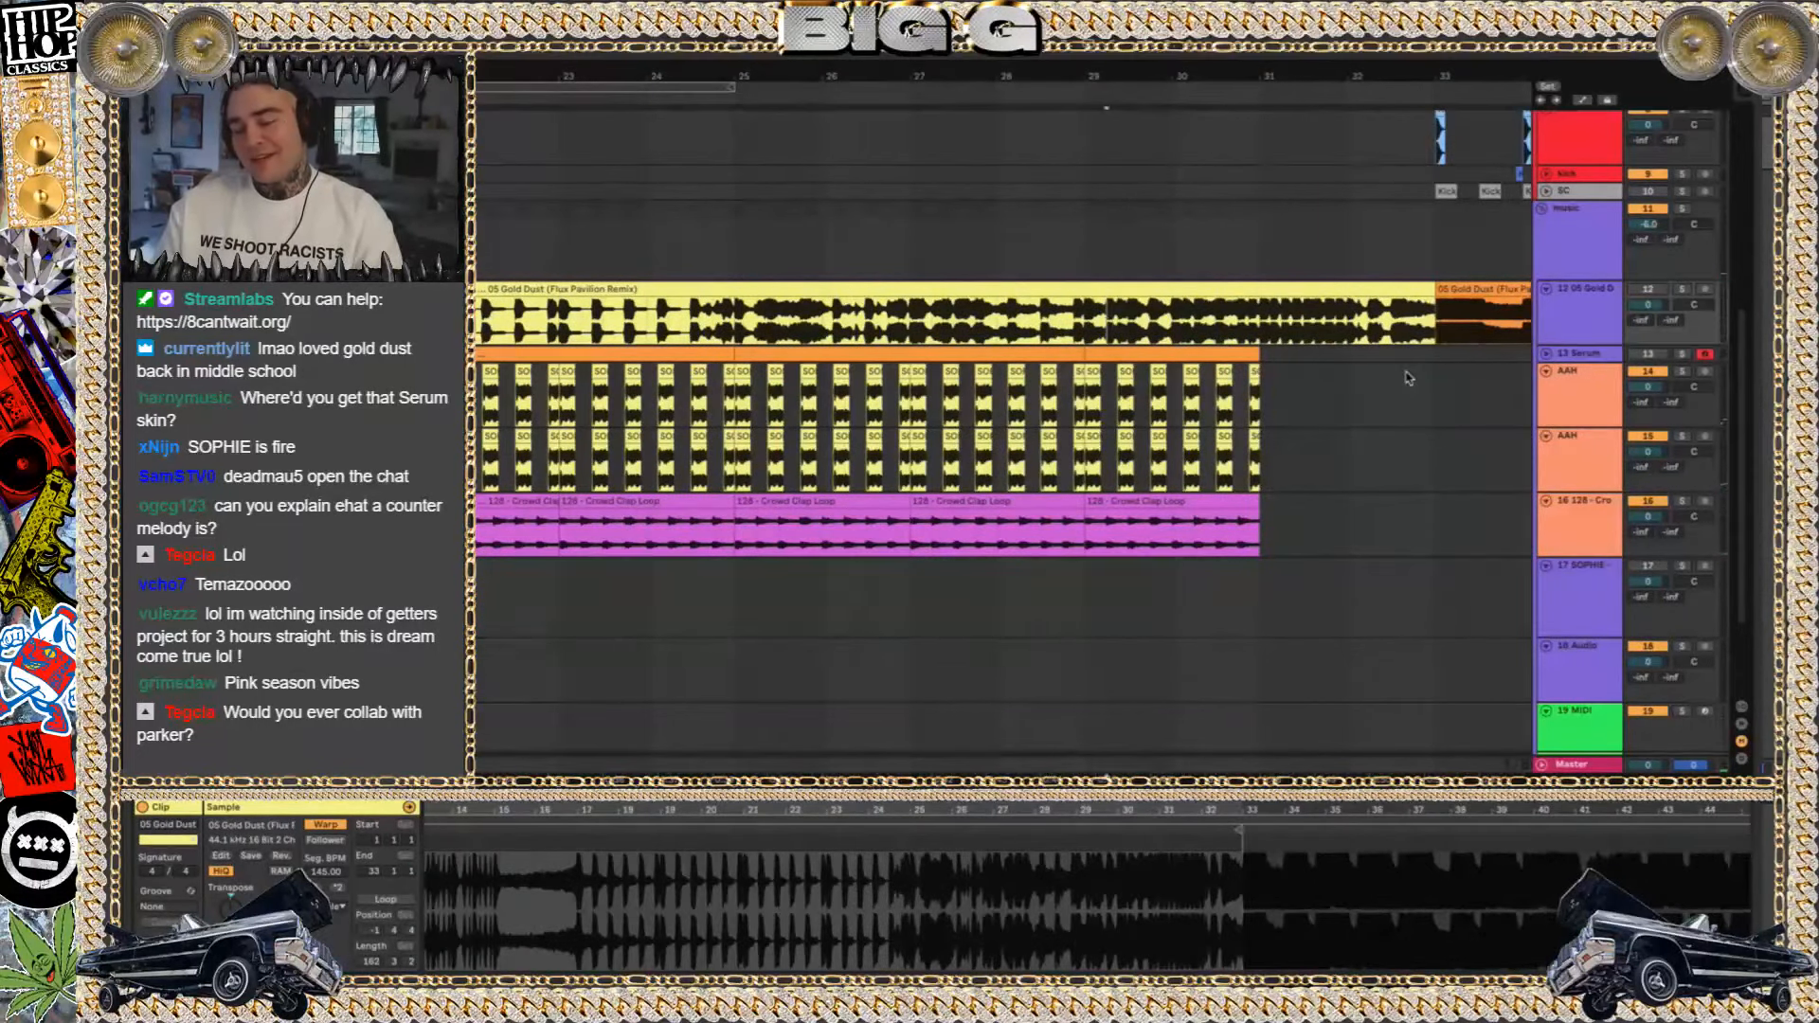
{"action": "scroll", "coordinate": [1407, 377], "scroll_direction": "down", "scroll_amount": 3}
{"action": "scroll", "coordinate": [1408, 375], "scroll_direction": "right", "scroll_amount": 2}
{"action": "key", "text": "space"}
{"action": "left_click", "coordinate": [1105, 257]}
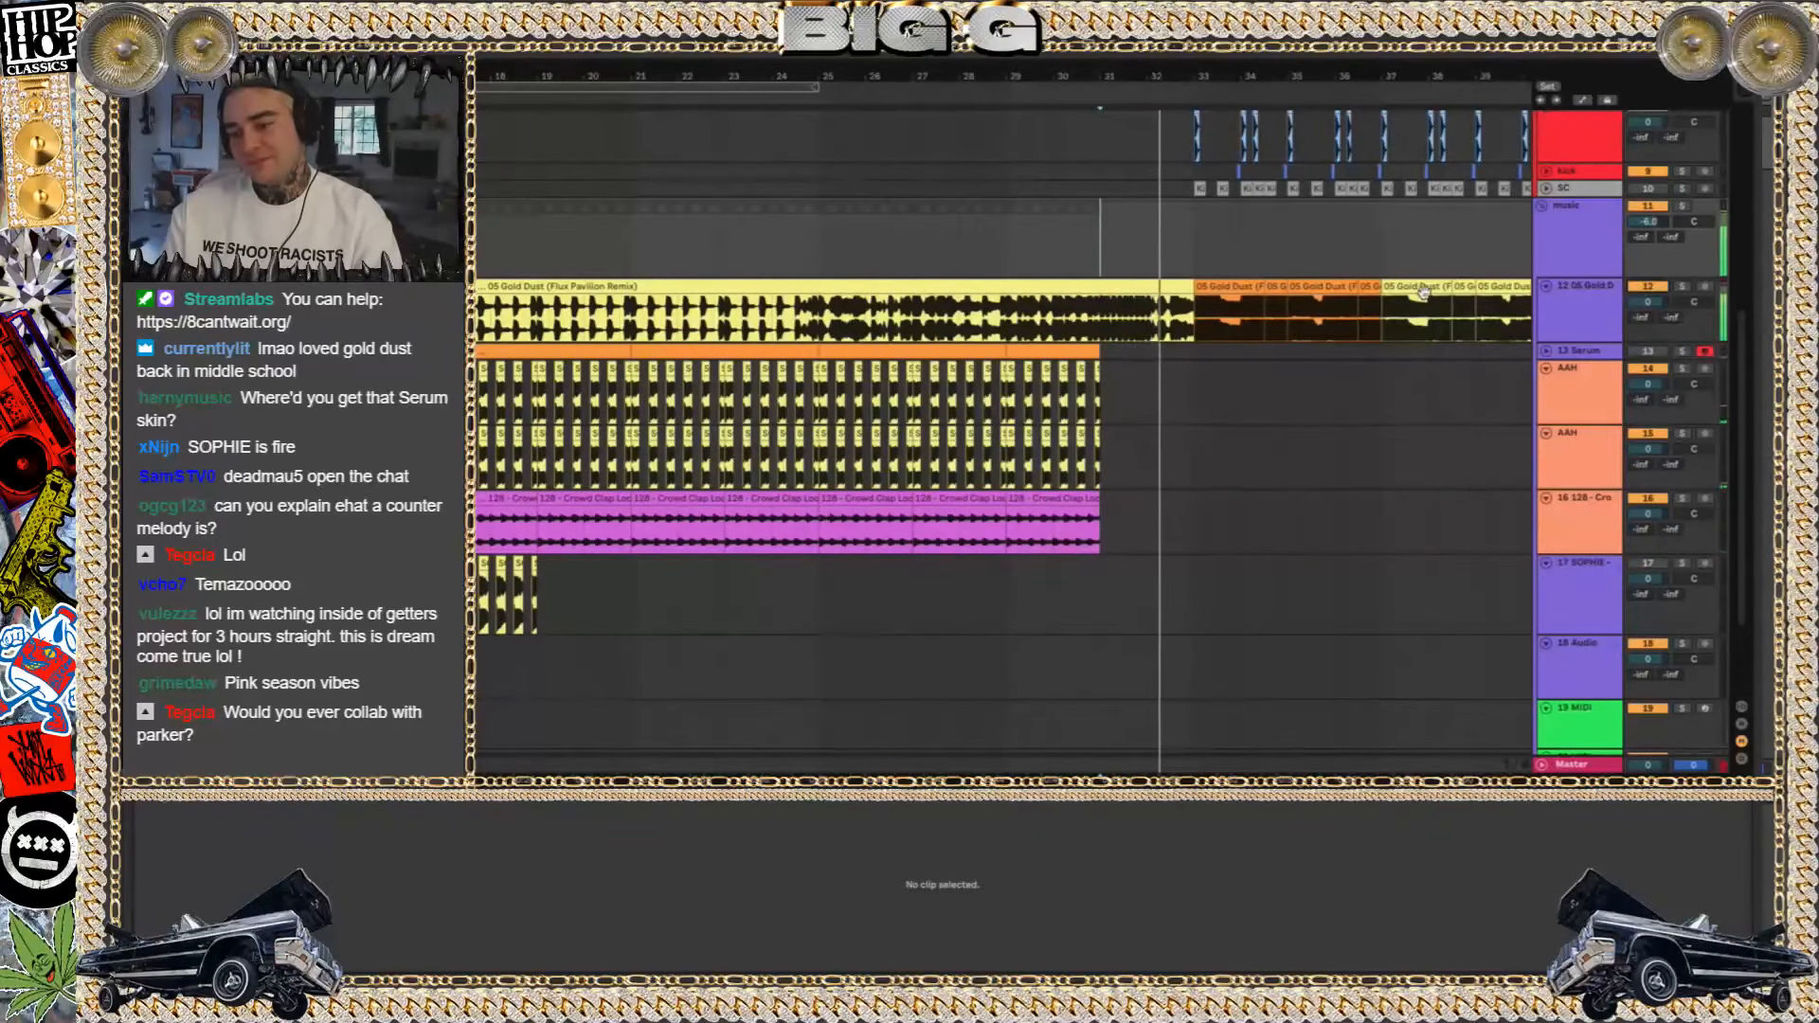
{"action": "scroll", "coordinate": [1430, 293], "scroll_direction": "up", "scroll_amount": 2}
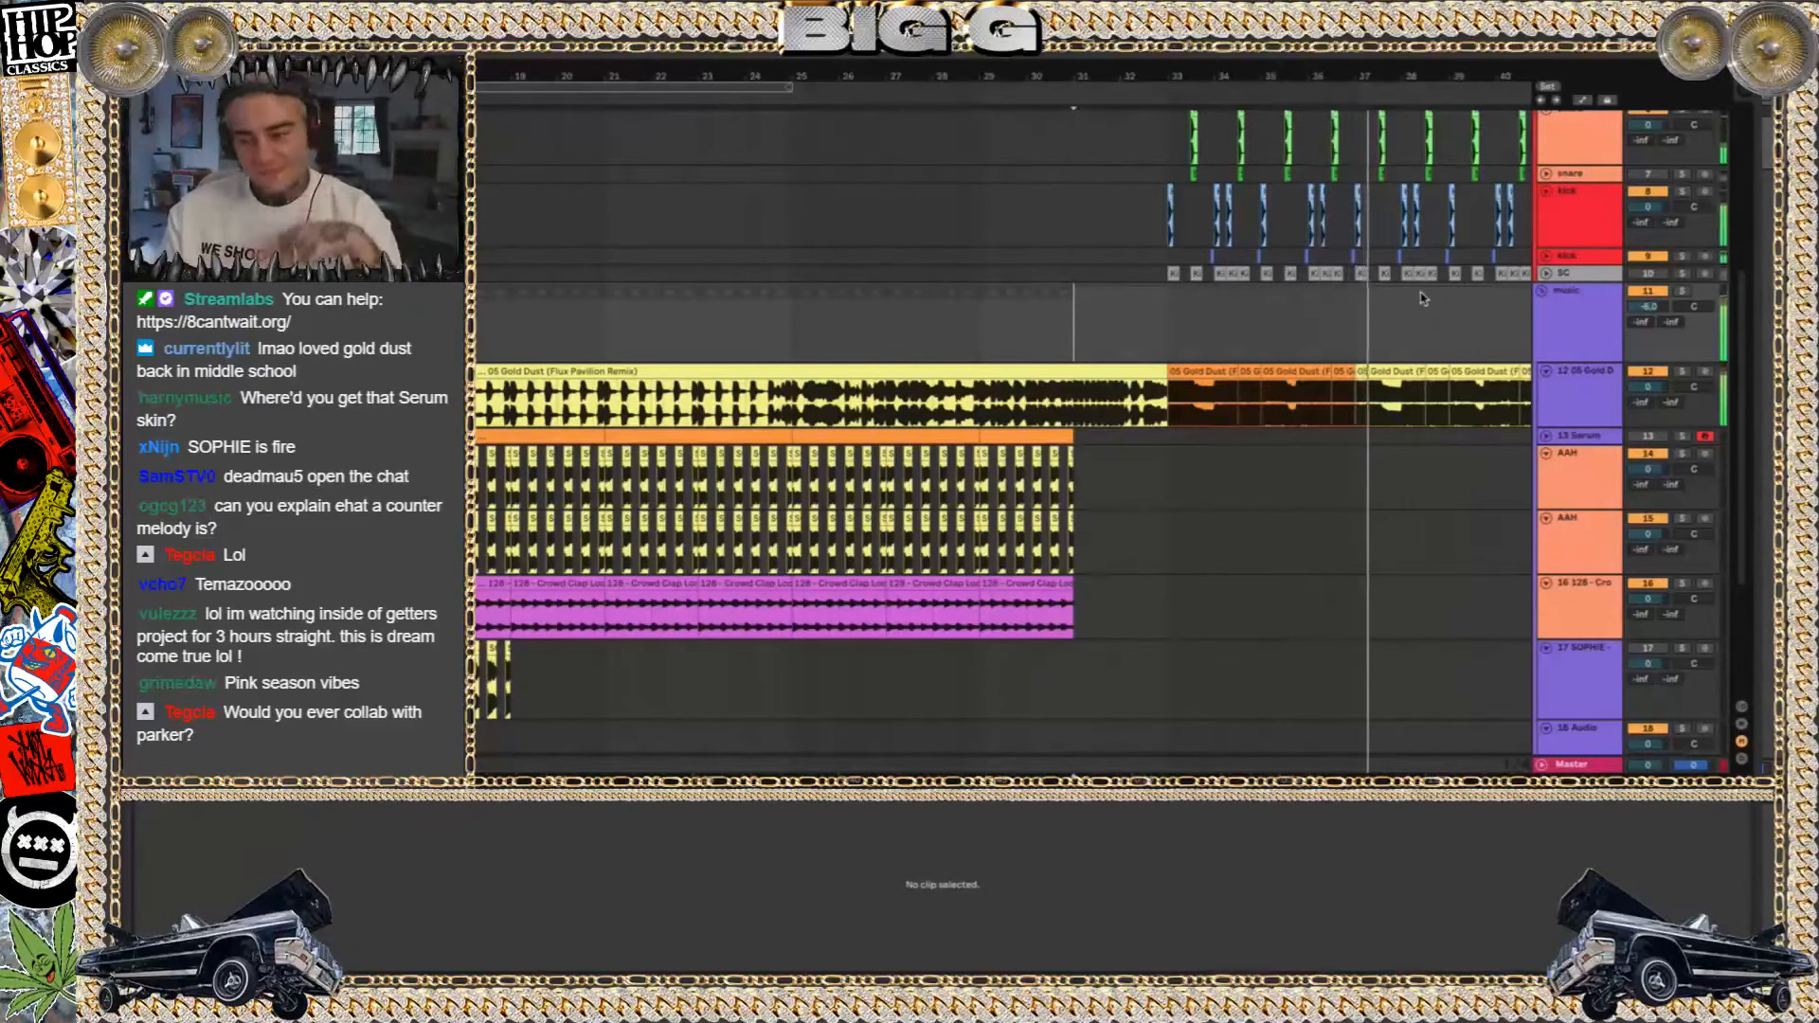
{"action": "scroll", "coordinate": [1407, 445], "scroll_direction": "right", "scroll_amount": 5}
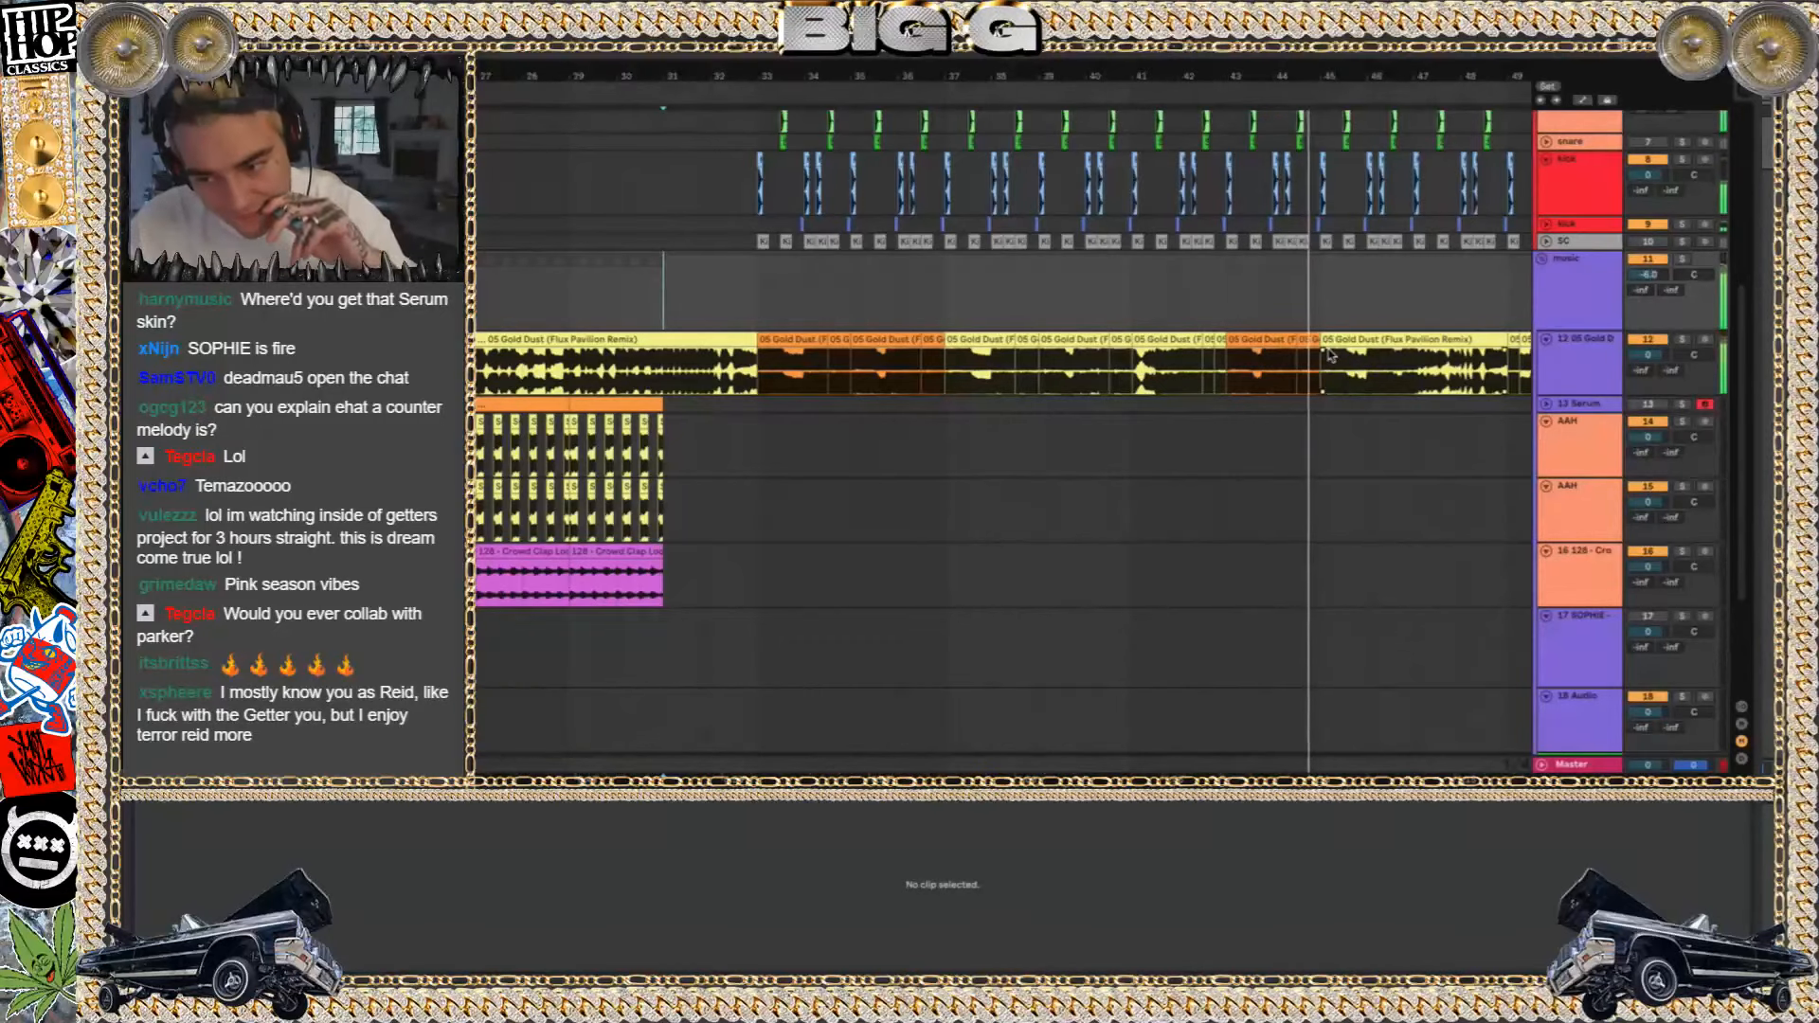
Deactivate the music group to hear the drums, and place the insert marker at bar 33 on the second perc track
{"action": "left_click", "coordinate": [1649, 260]}
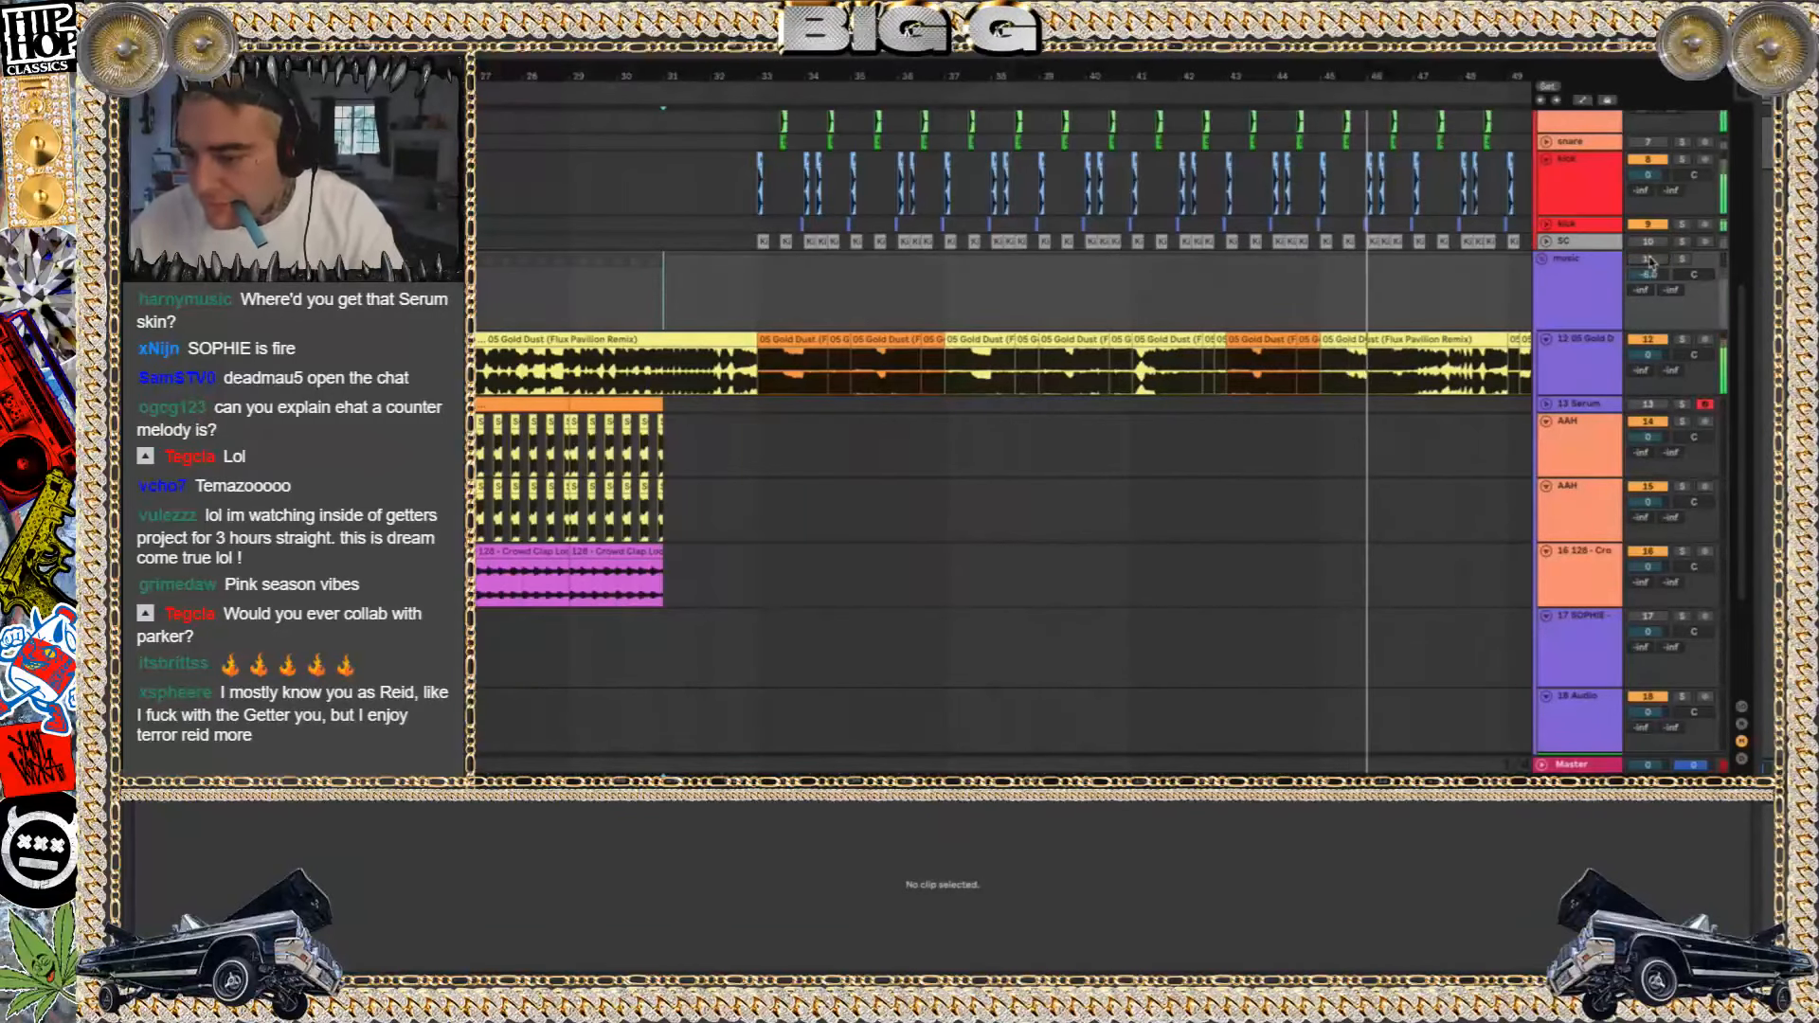
{"action": "scroll", "coordinate": [772, 250], "scroll_direction": "up", "scroll_amount": 5}
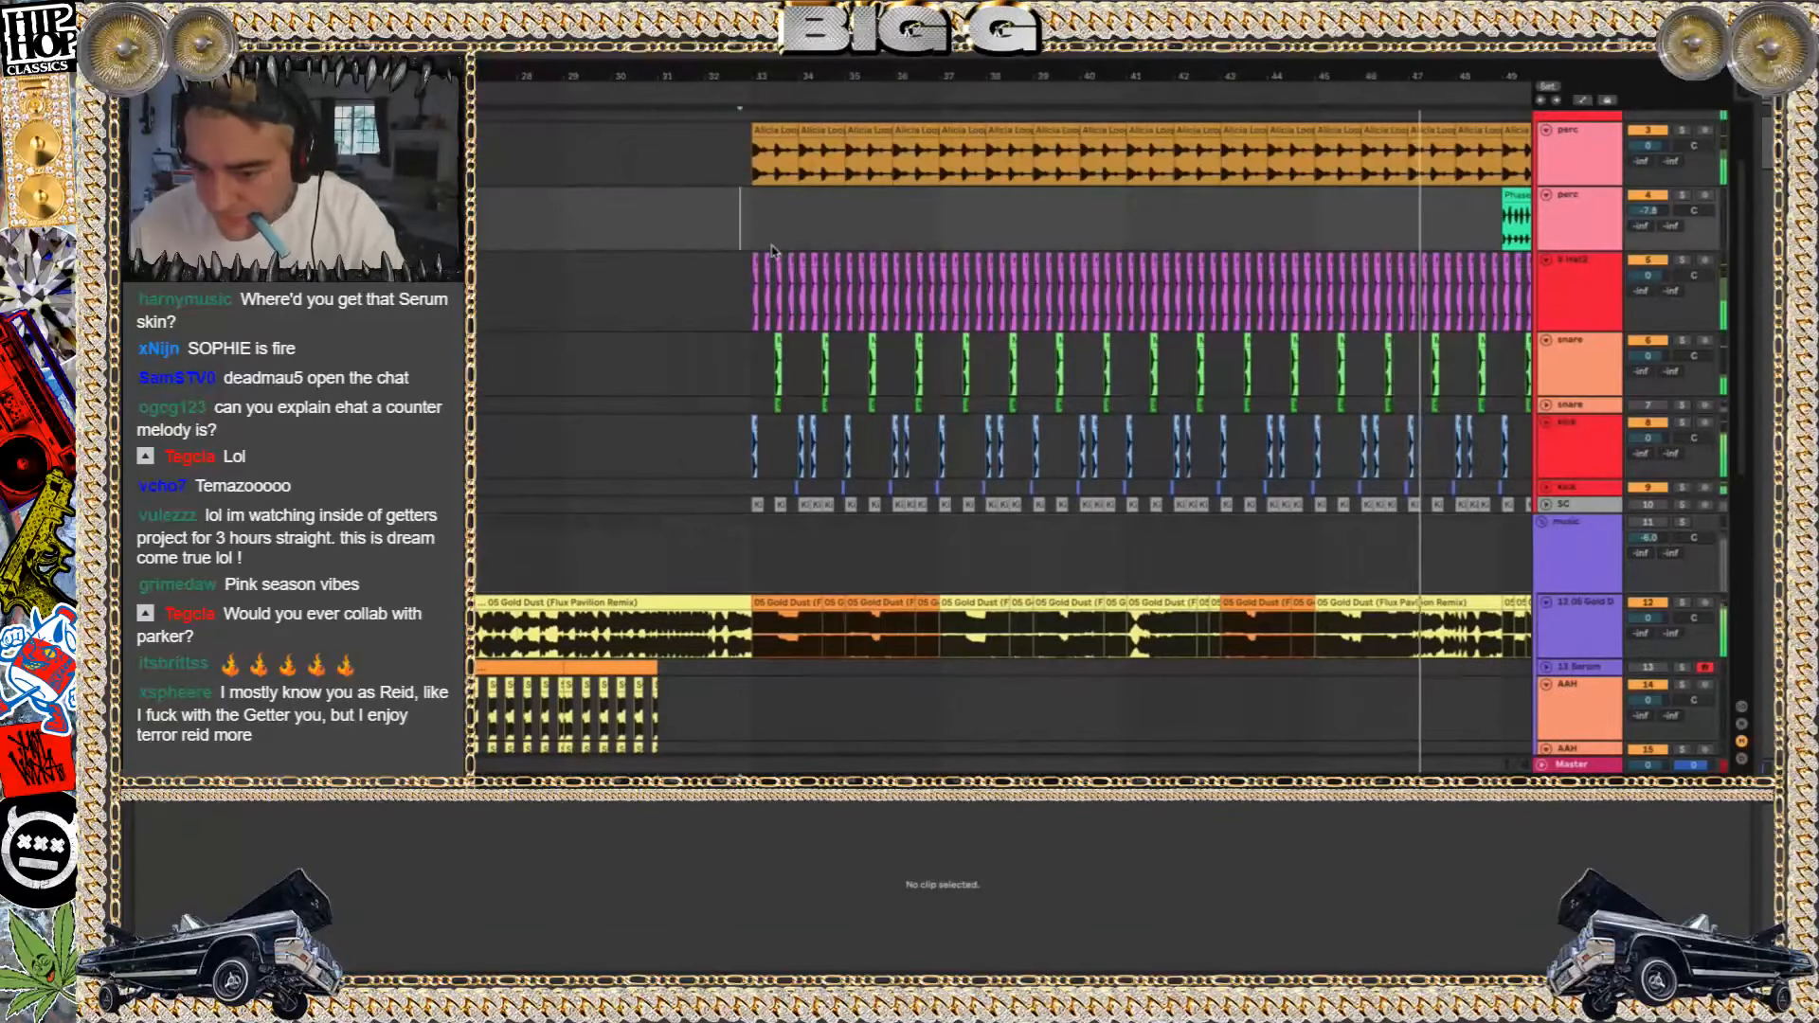
{"action": "left_click", "coordinate": [752, 228]}
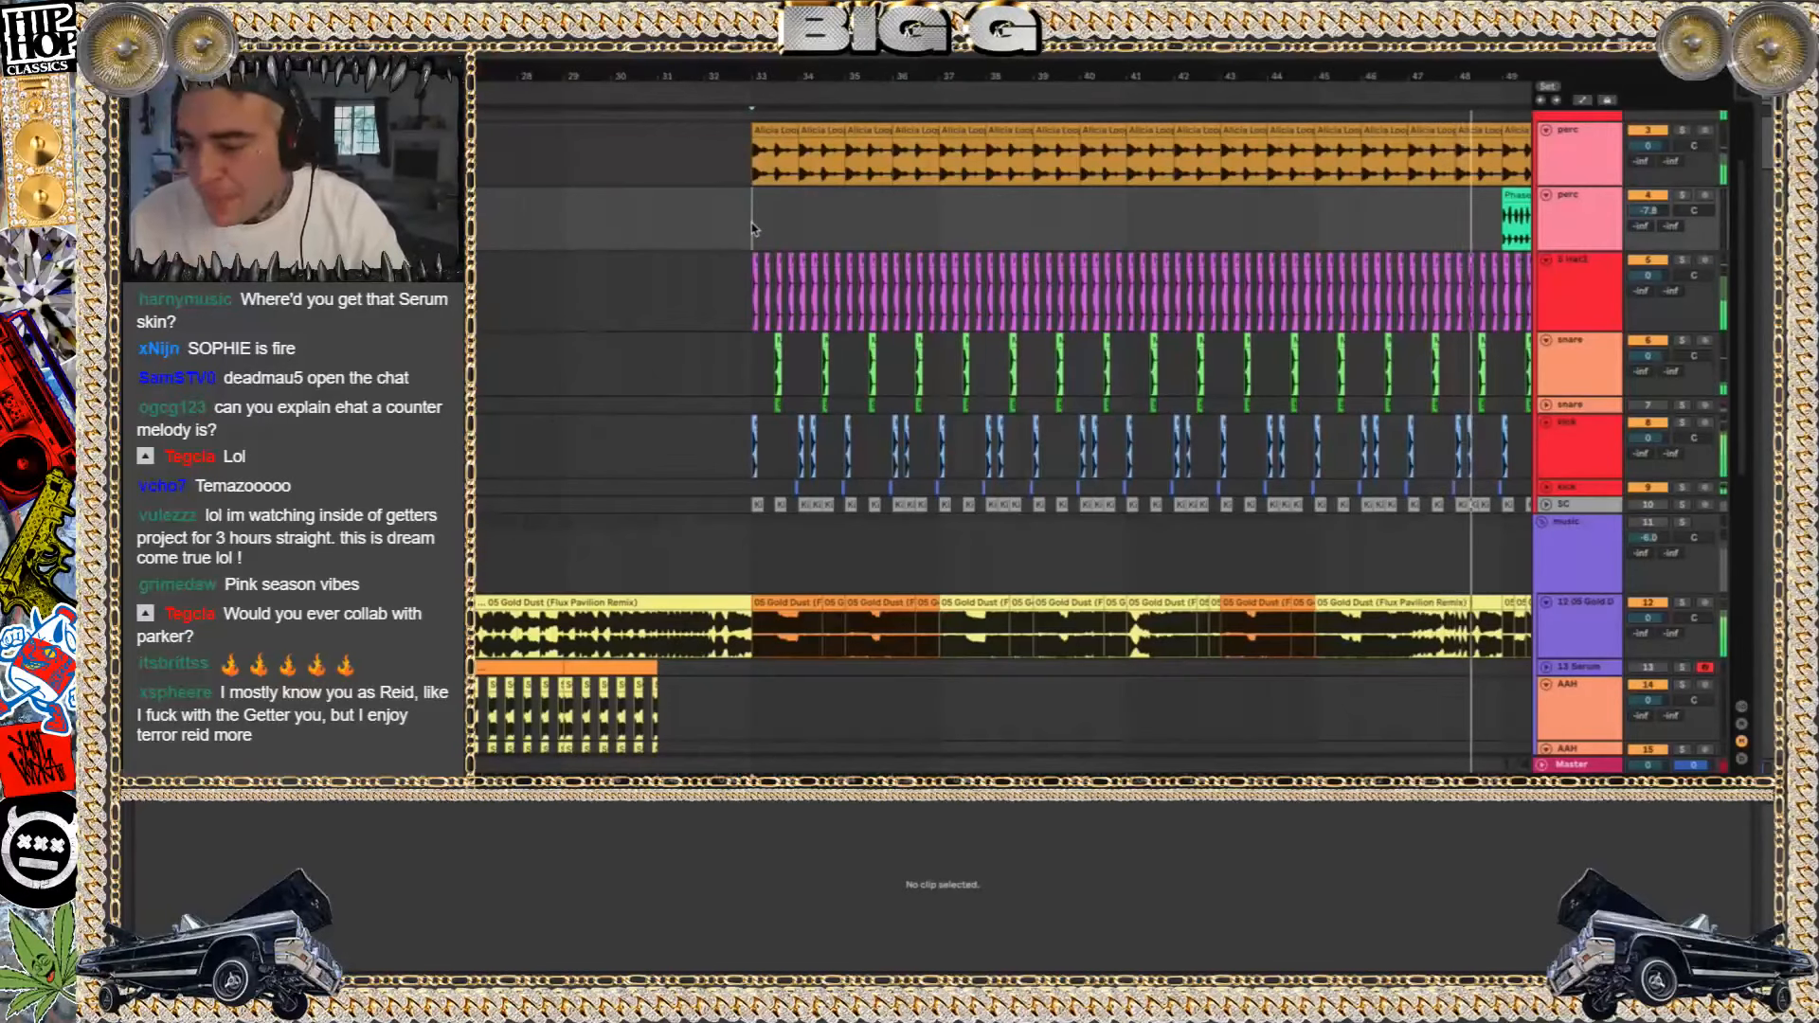
Switch to Finder and open 100 why is hell so cold_n.als, discarding the changes to goldust
{"action": "key", "text": "super+o"}
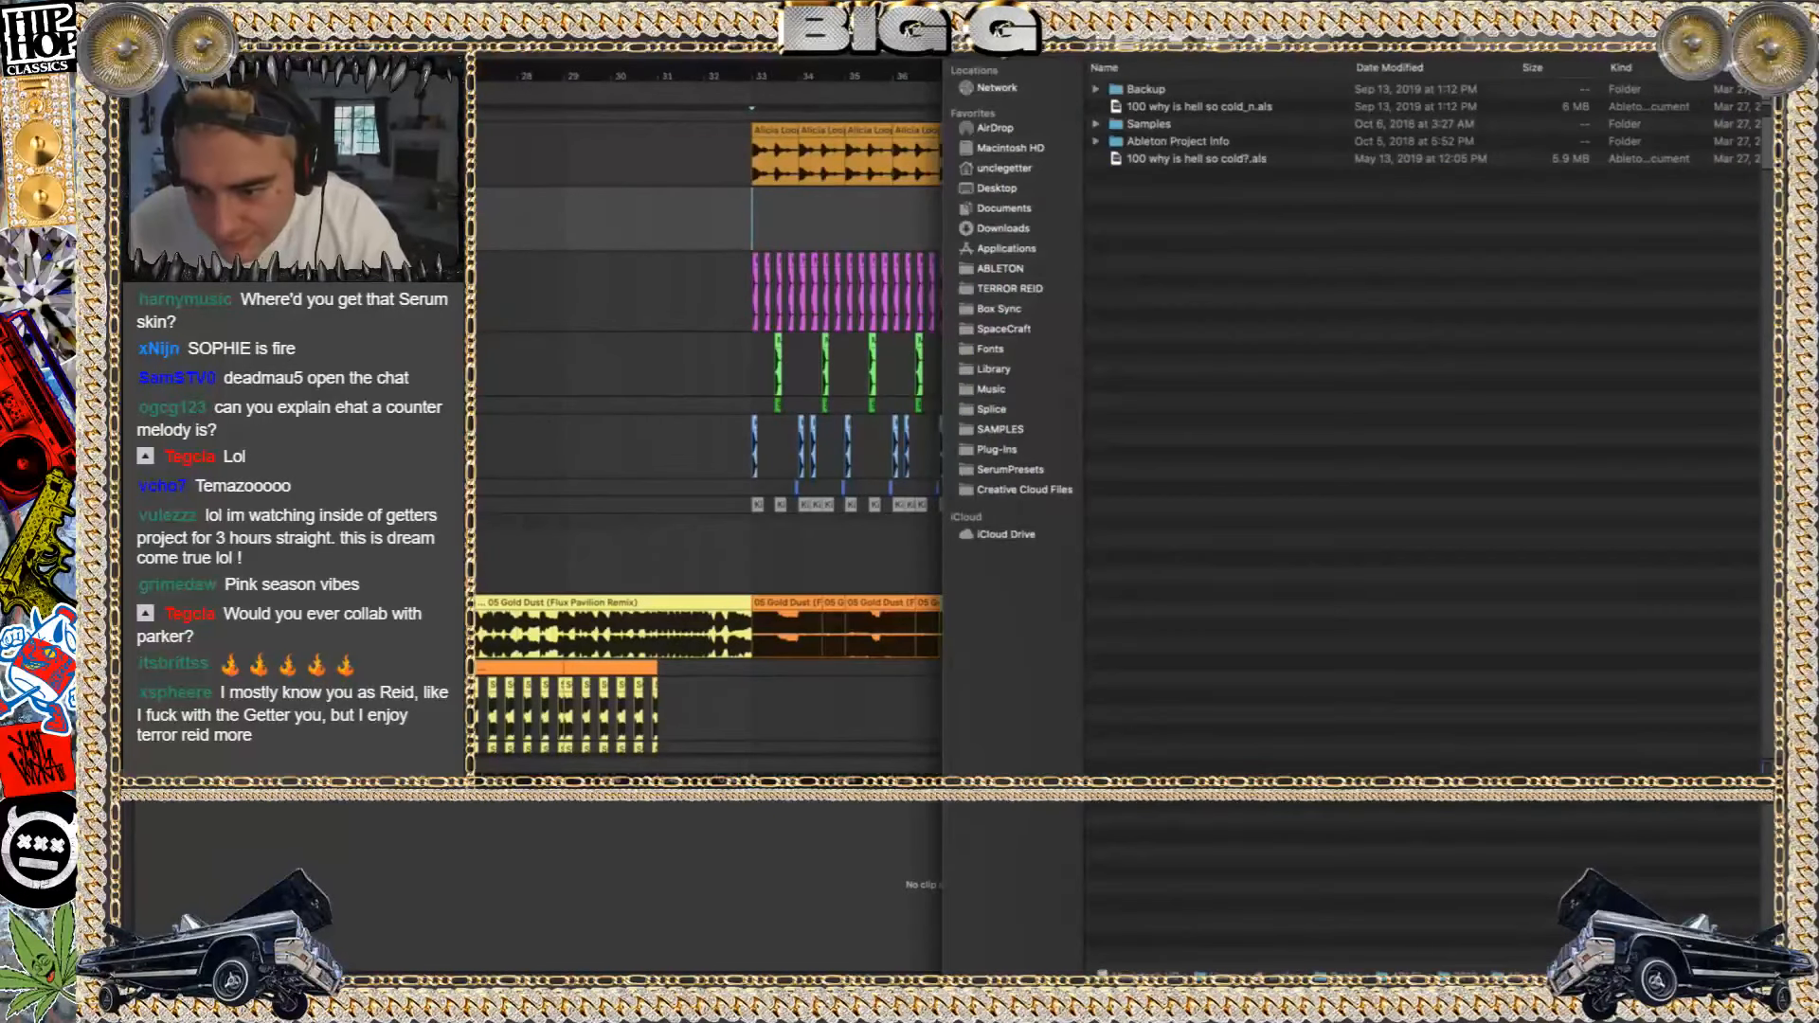
{"action": "left_click", "coordinate": [1233, 108]}
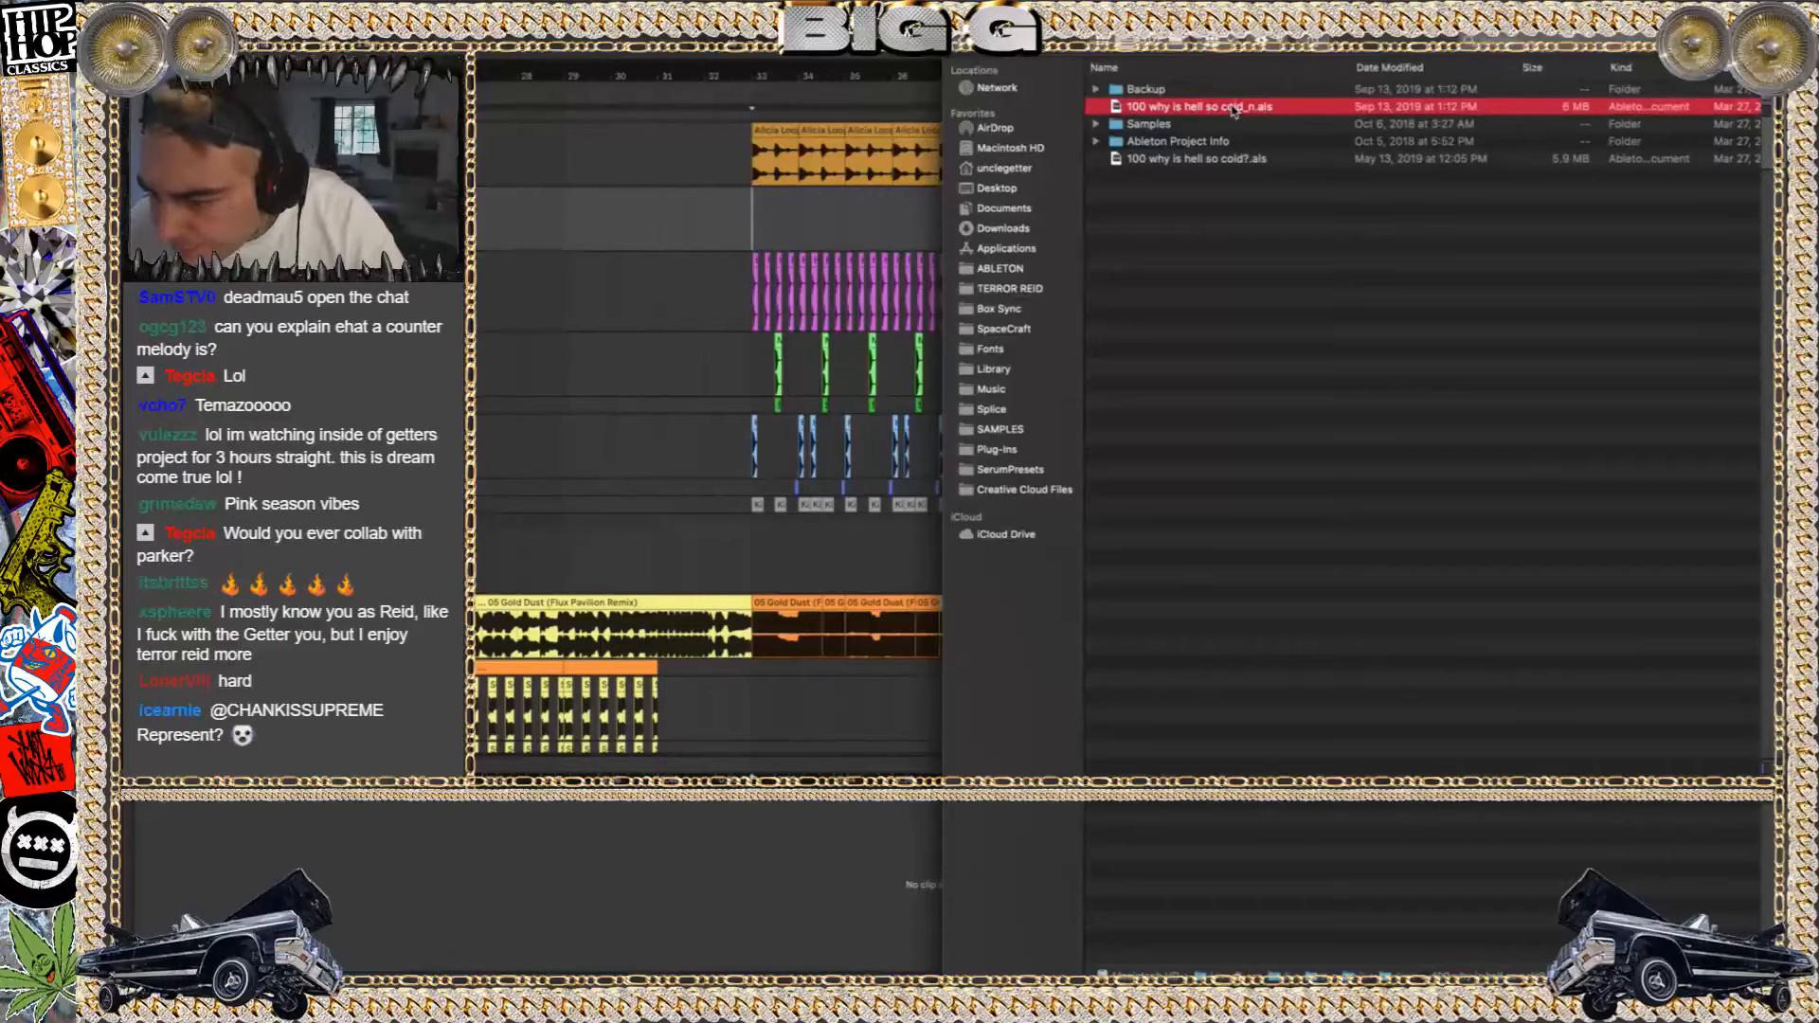
{"action": "double_click", "coordinate": [1234, 107]}
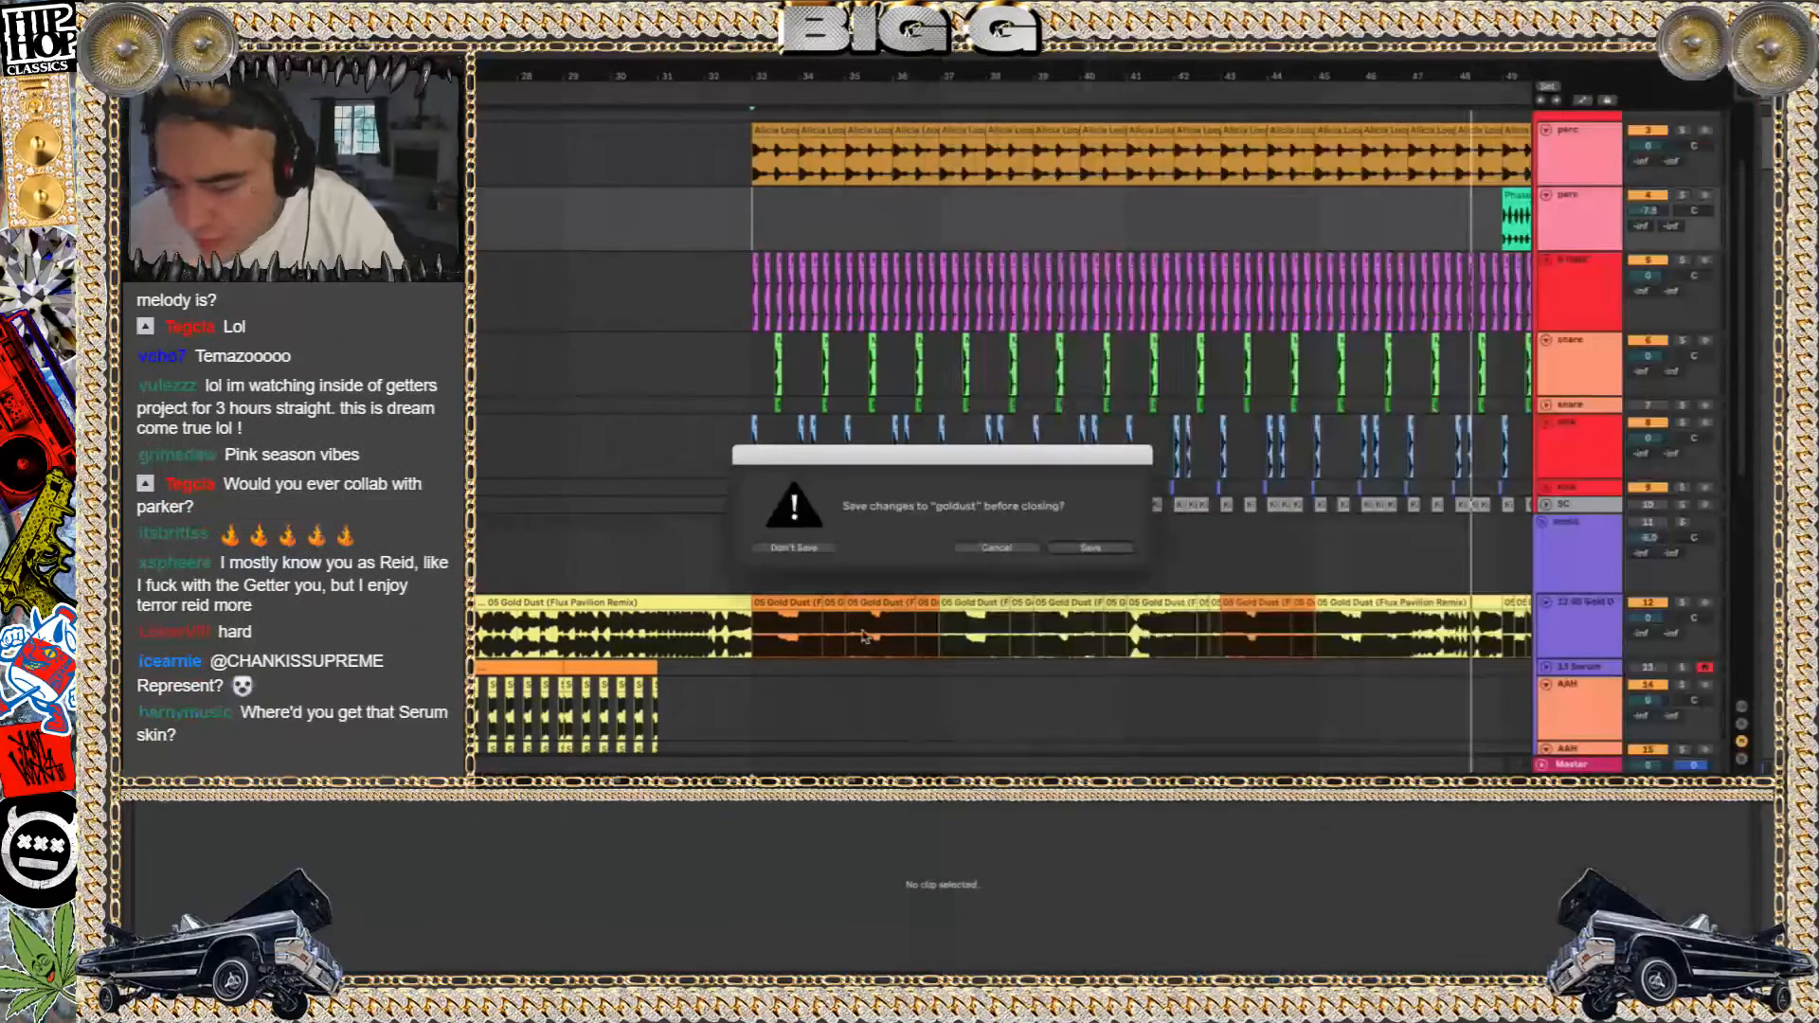
{"action": "left_click", "coordinate": [807, 549]}
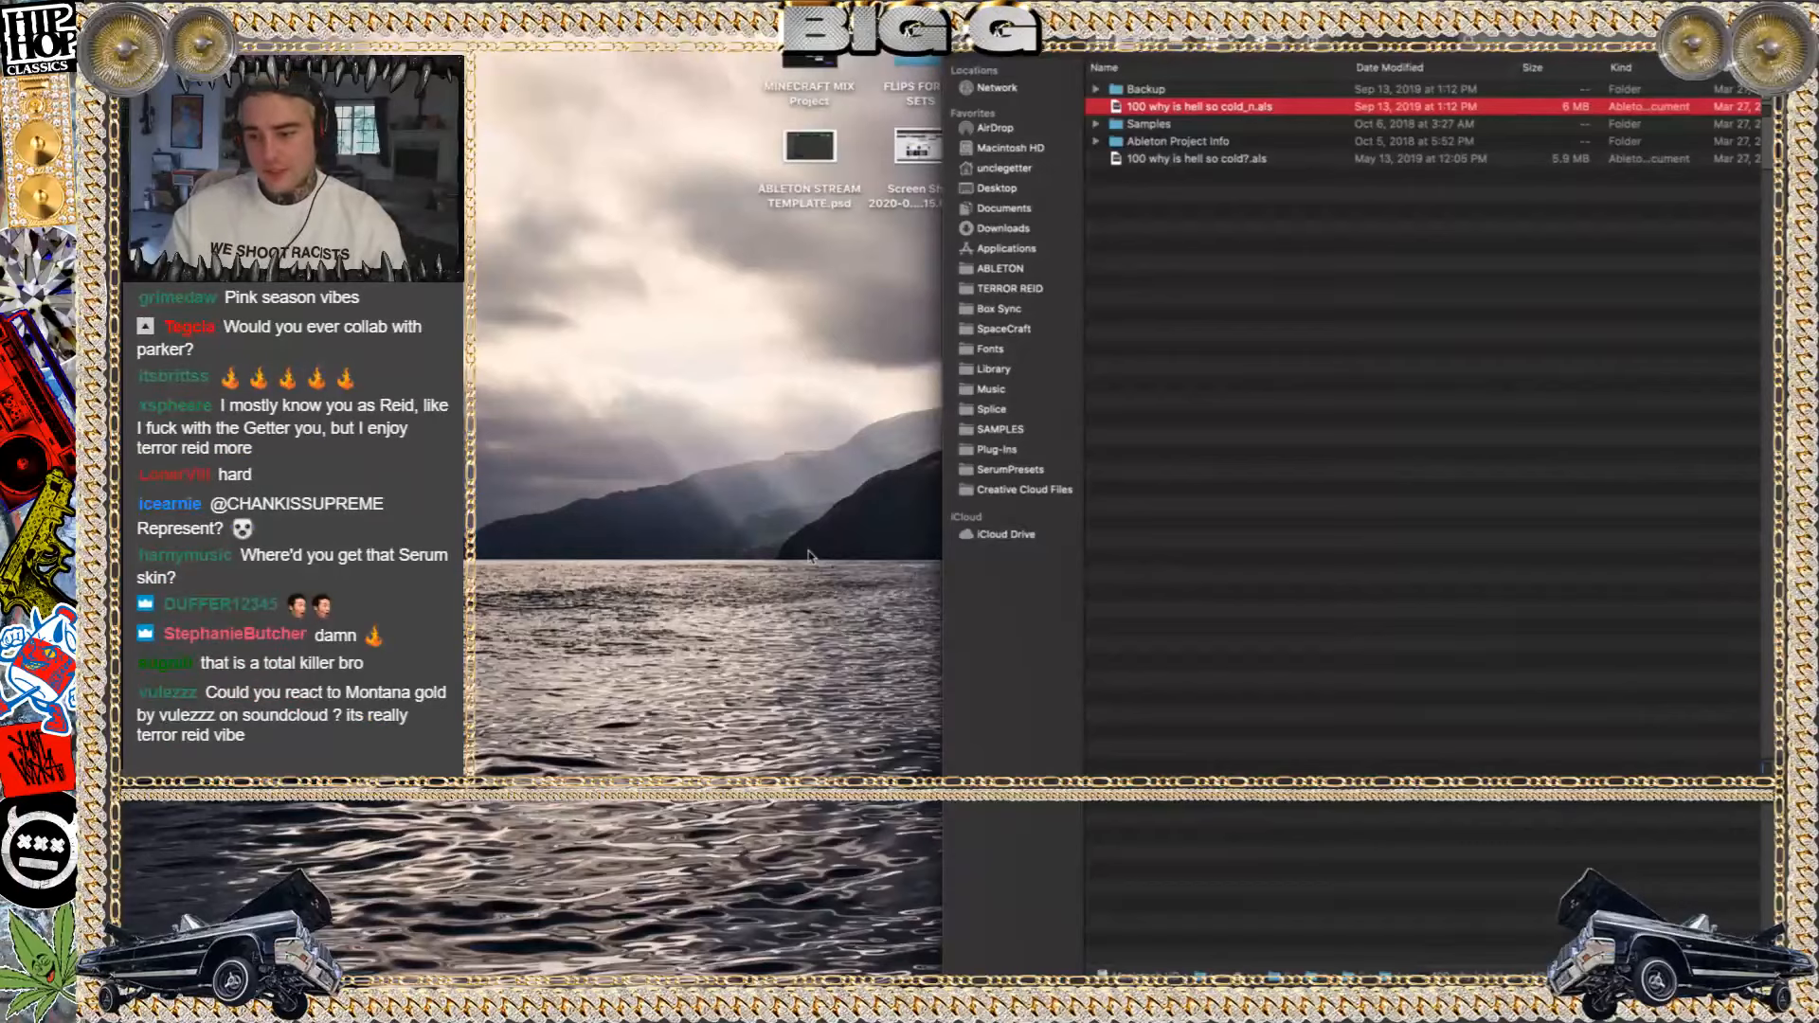
Open 100 why is hell so cold_n.als again from Finder and ignore the crash report for Live
{"action": "key", "text": "F11"}
{"action": "key", "text": "F11"}
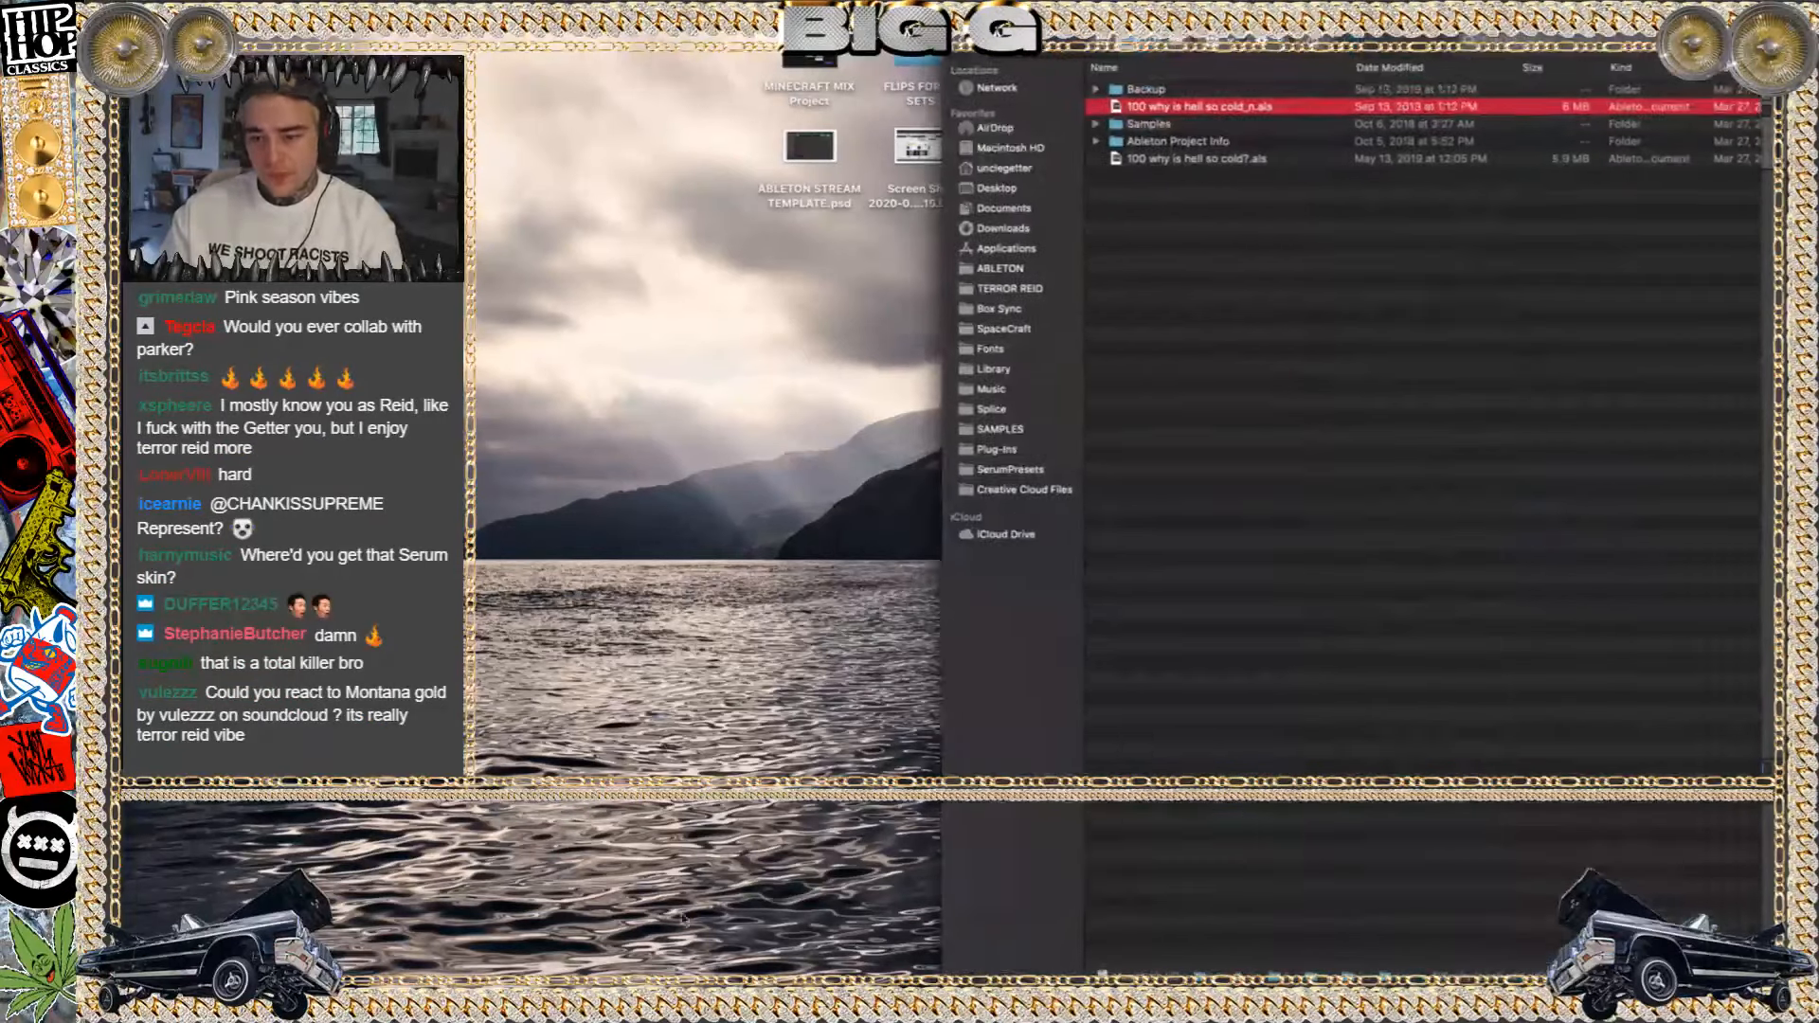
{"action": "double_click", "coordinate": [1244, 112]}
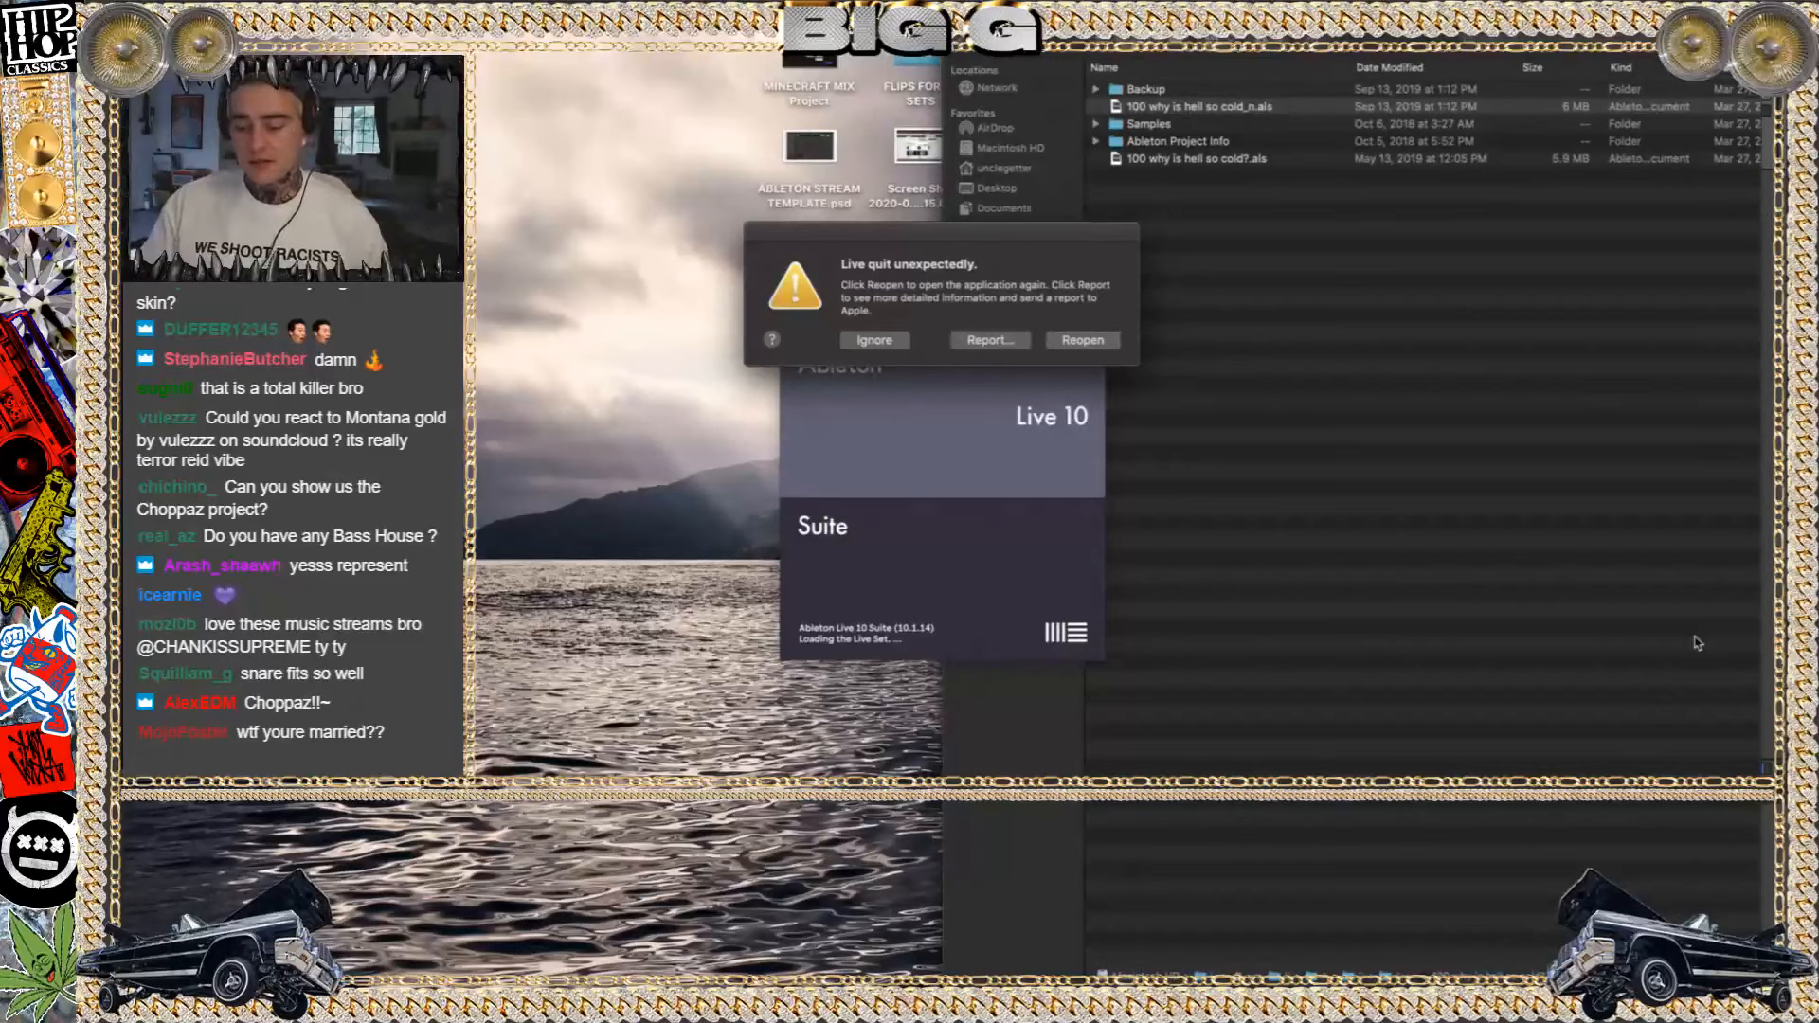
{"action": "left_click", "coordinate": [874, 341]}
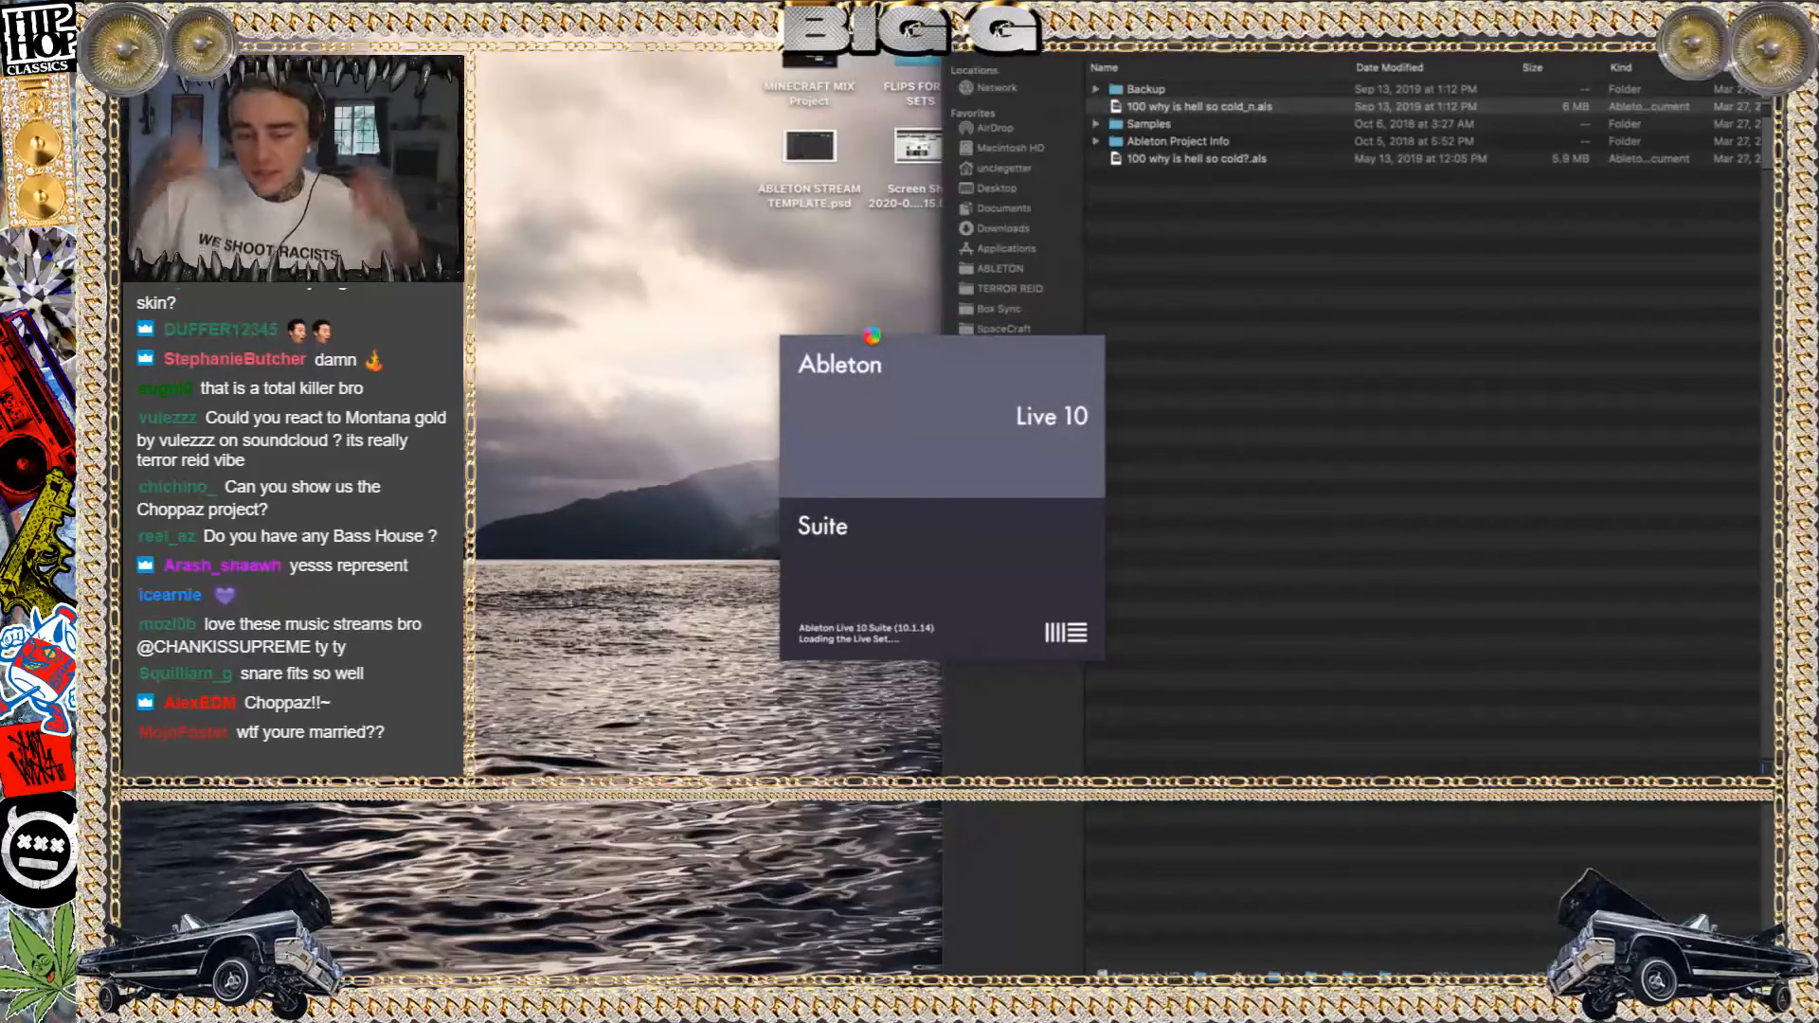
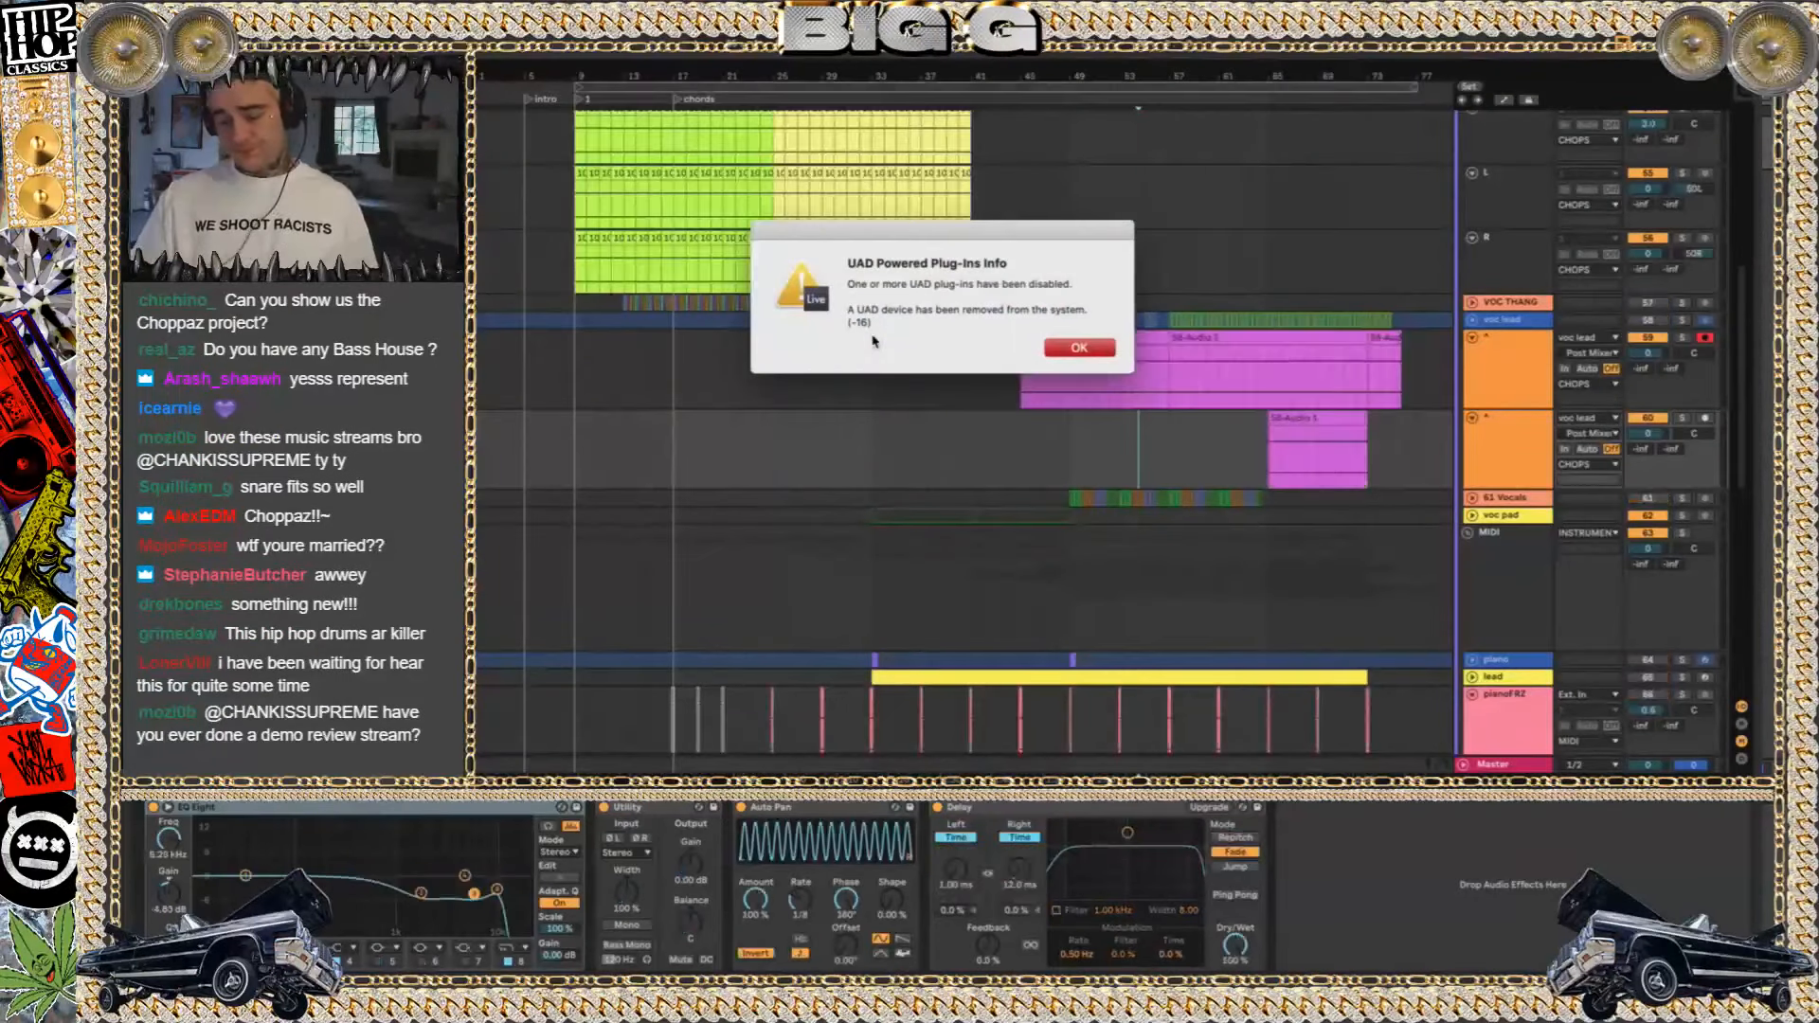
Clear the UAD plug-ins notice and the crash report from view, and hide the tracks' In/Out section
{"action": "key", "text": "Return"}
{"action": "left_click", "coordinate": [567, 377]}
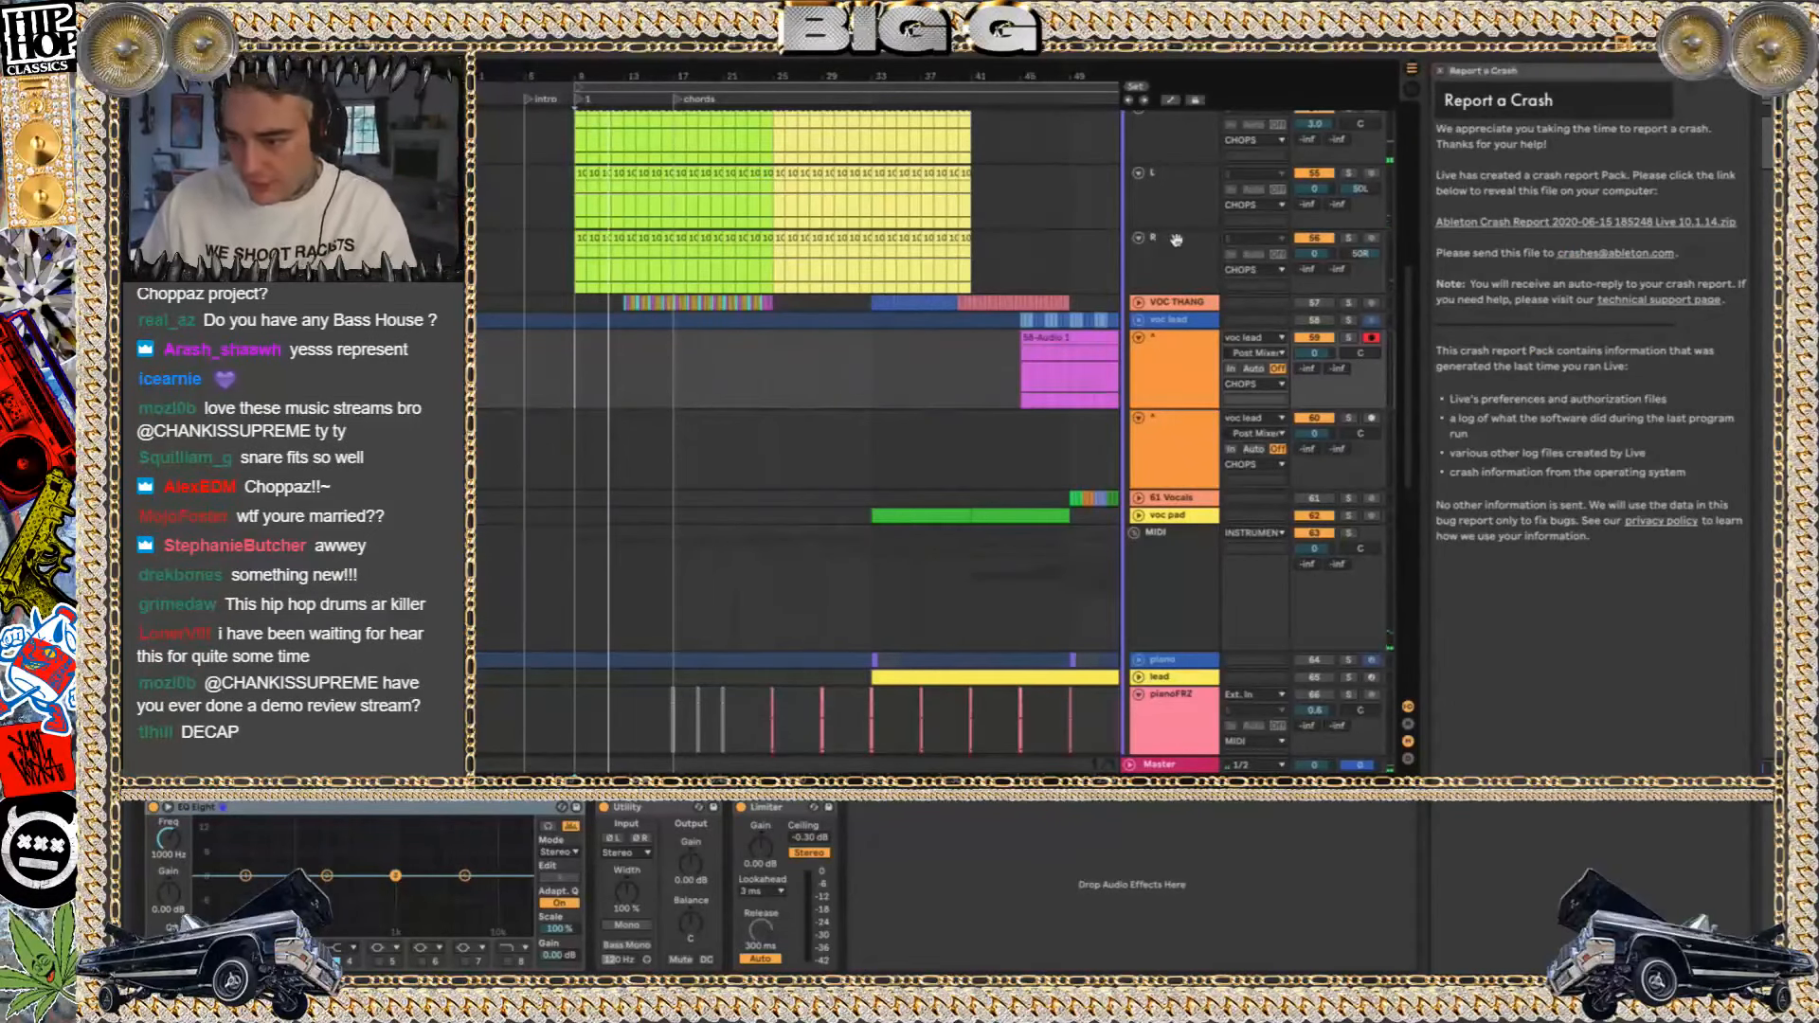
{"action": "left_click", "coordinate": [1439, 71]}
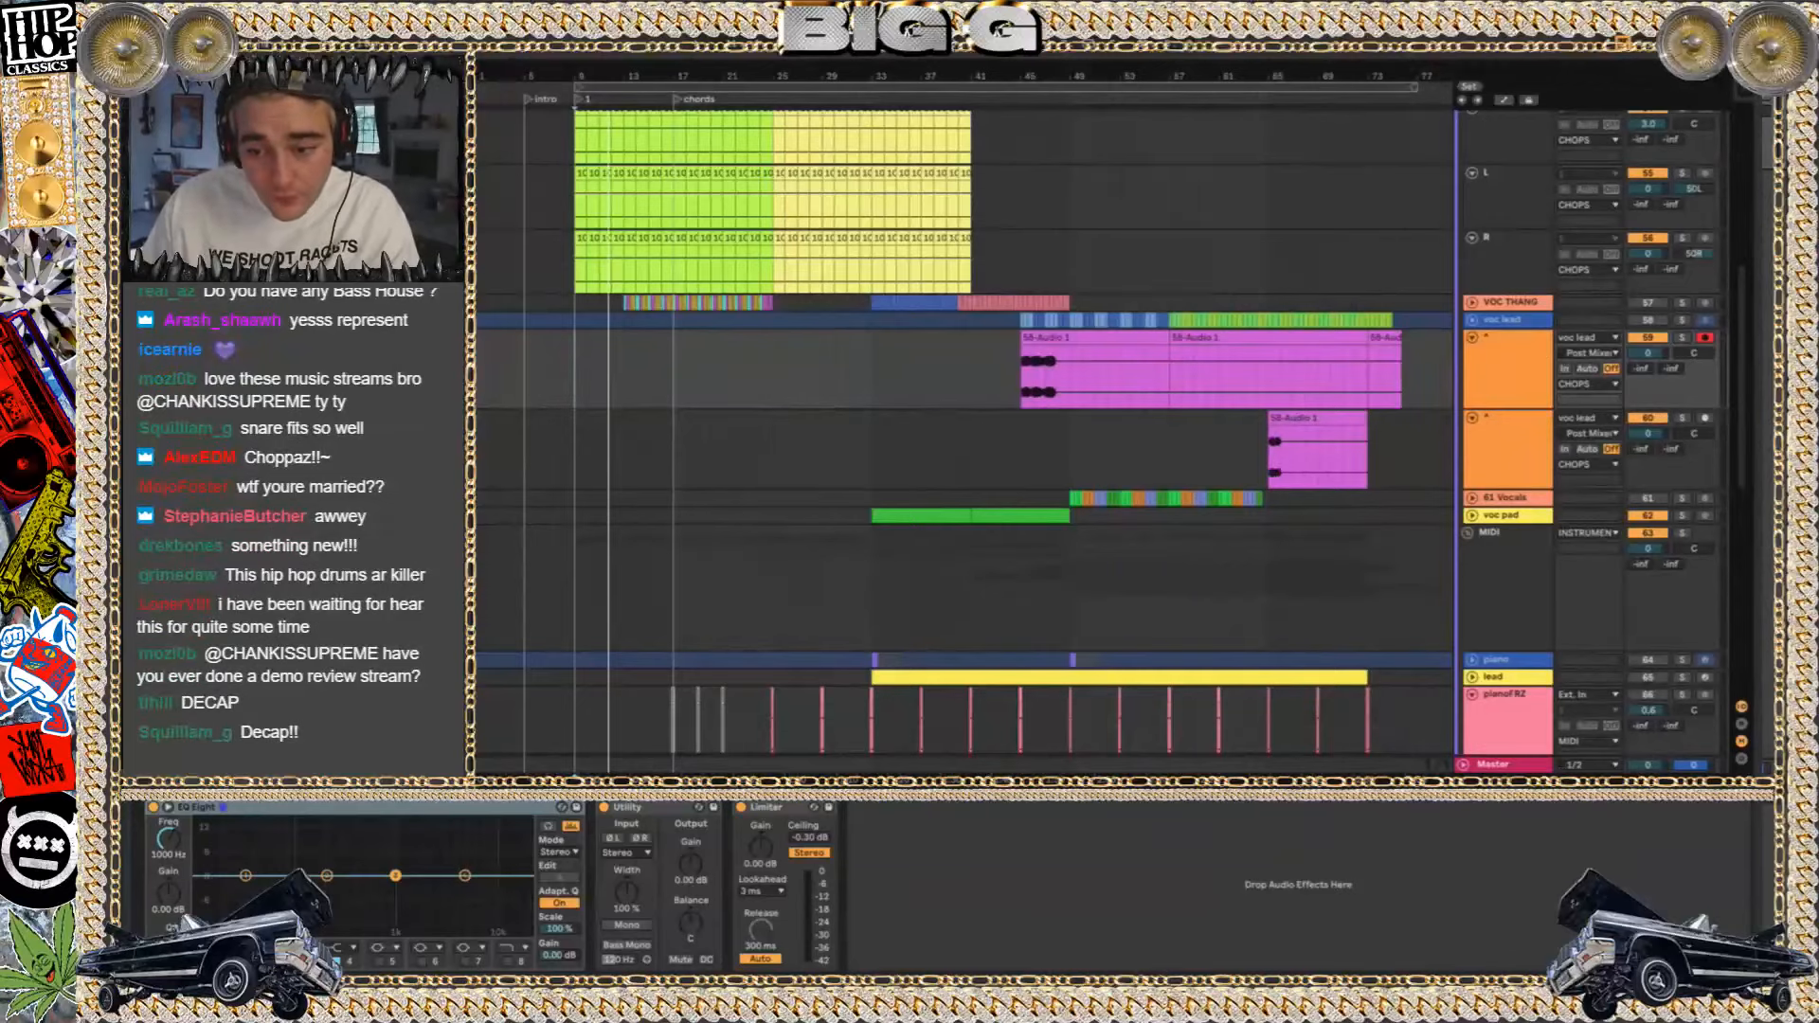
{"action": "left_click", "coordinate": [1742, 710]}
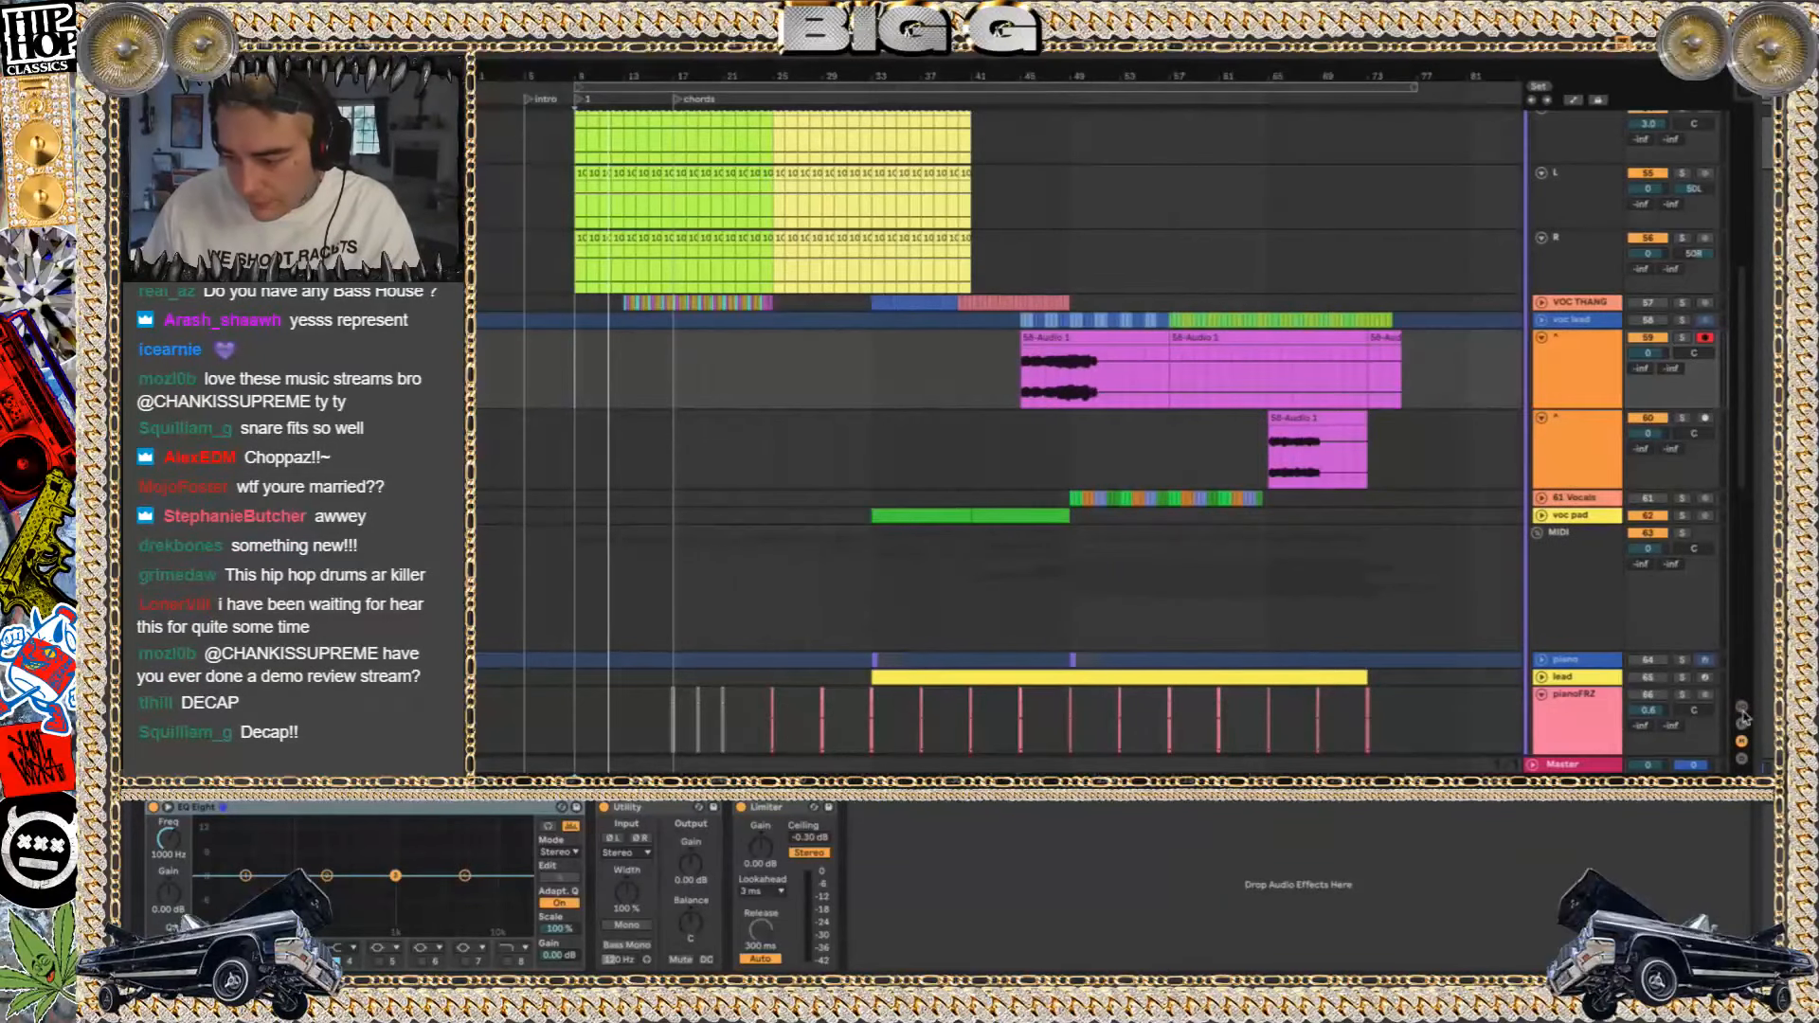
Start playback of the arrangement from the intro marker at bar 5
{"action": "scroll", "coordinate": [673, 463], "scroll_direction": "down", "scroll_amount": 5}
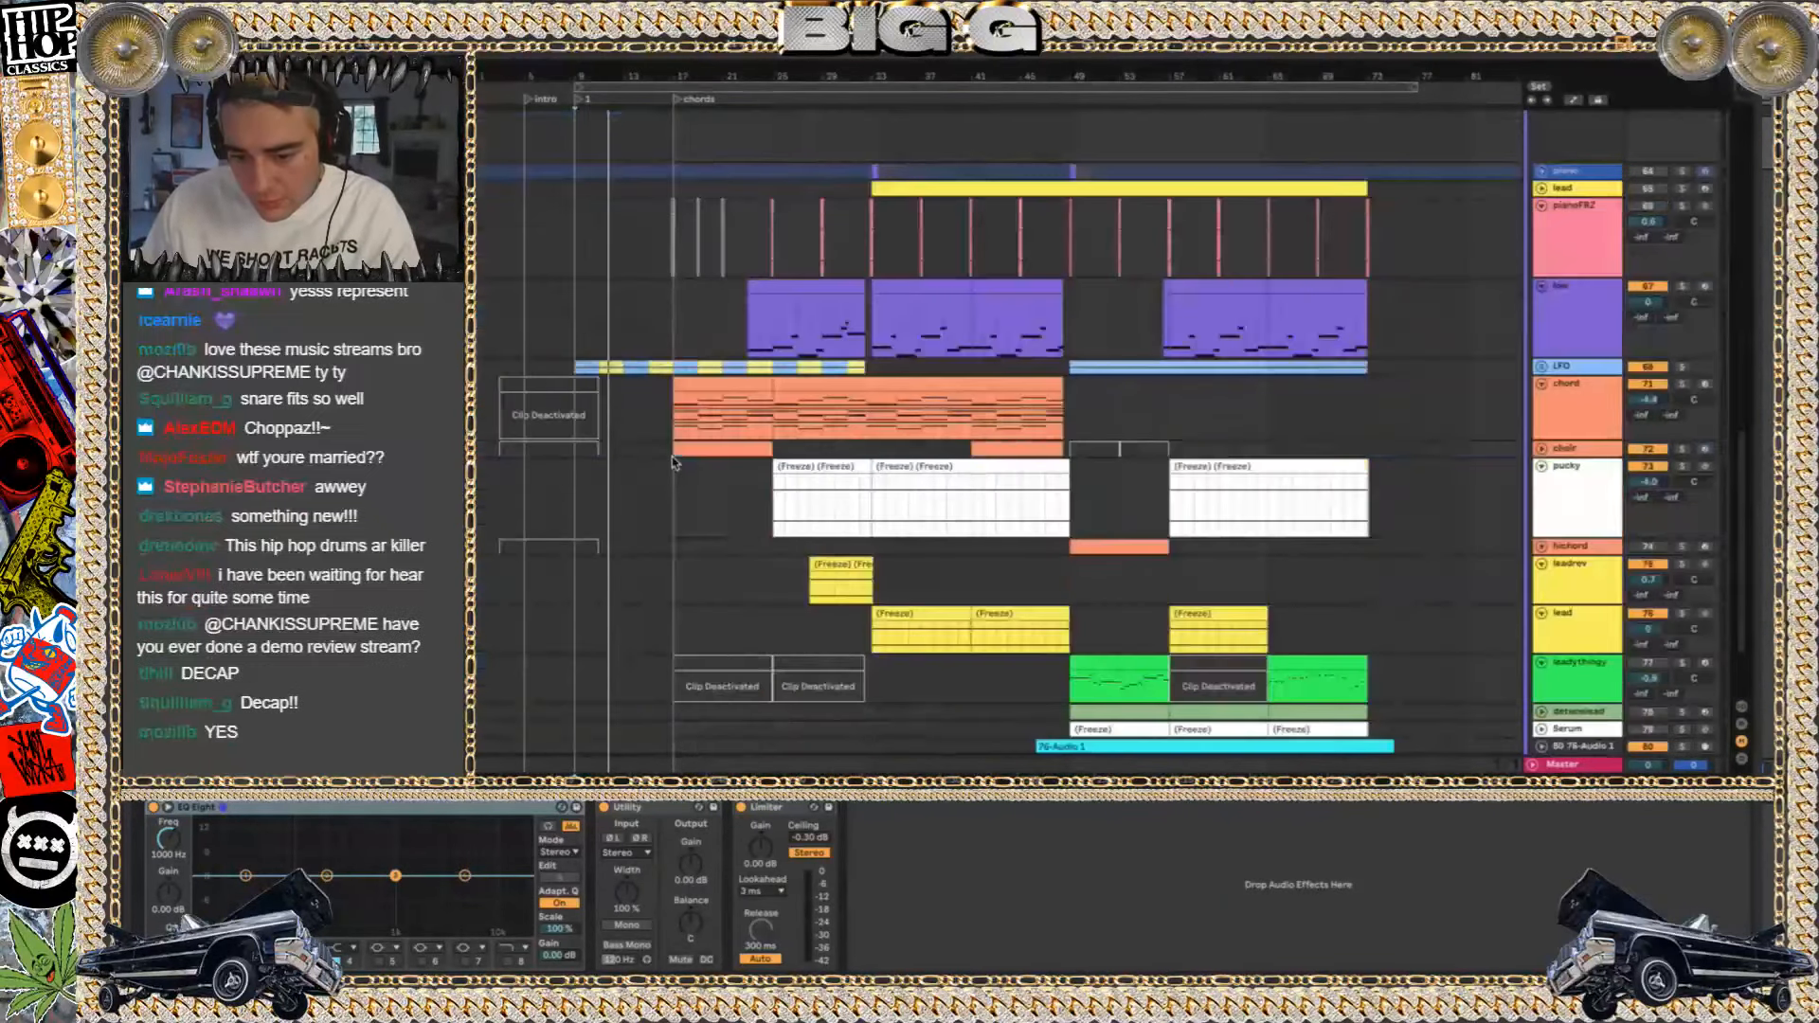
{"action": "left_click", "coordinate": [529, 300]}
{"action": "key", "text": "space"}
{"action": "scroll", "coordinate": [532, 301], "scroll_direction": "up", "scroll_amount": 10}
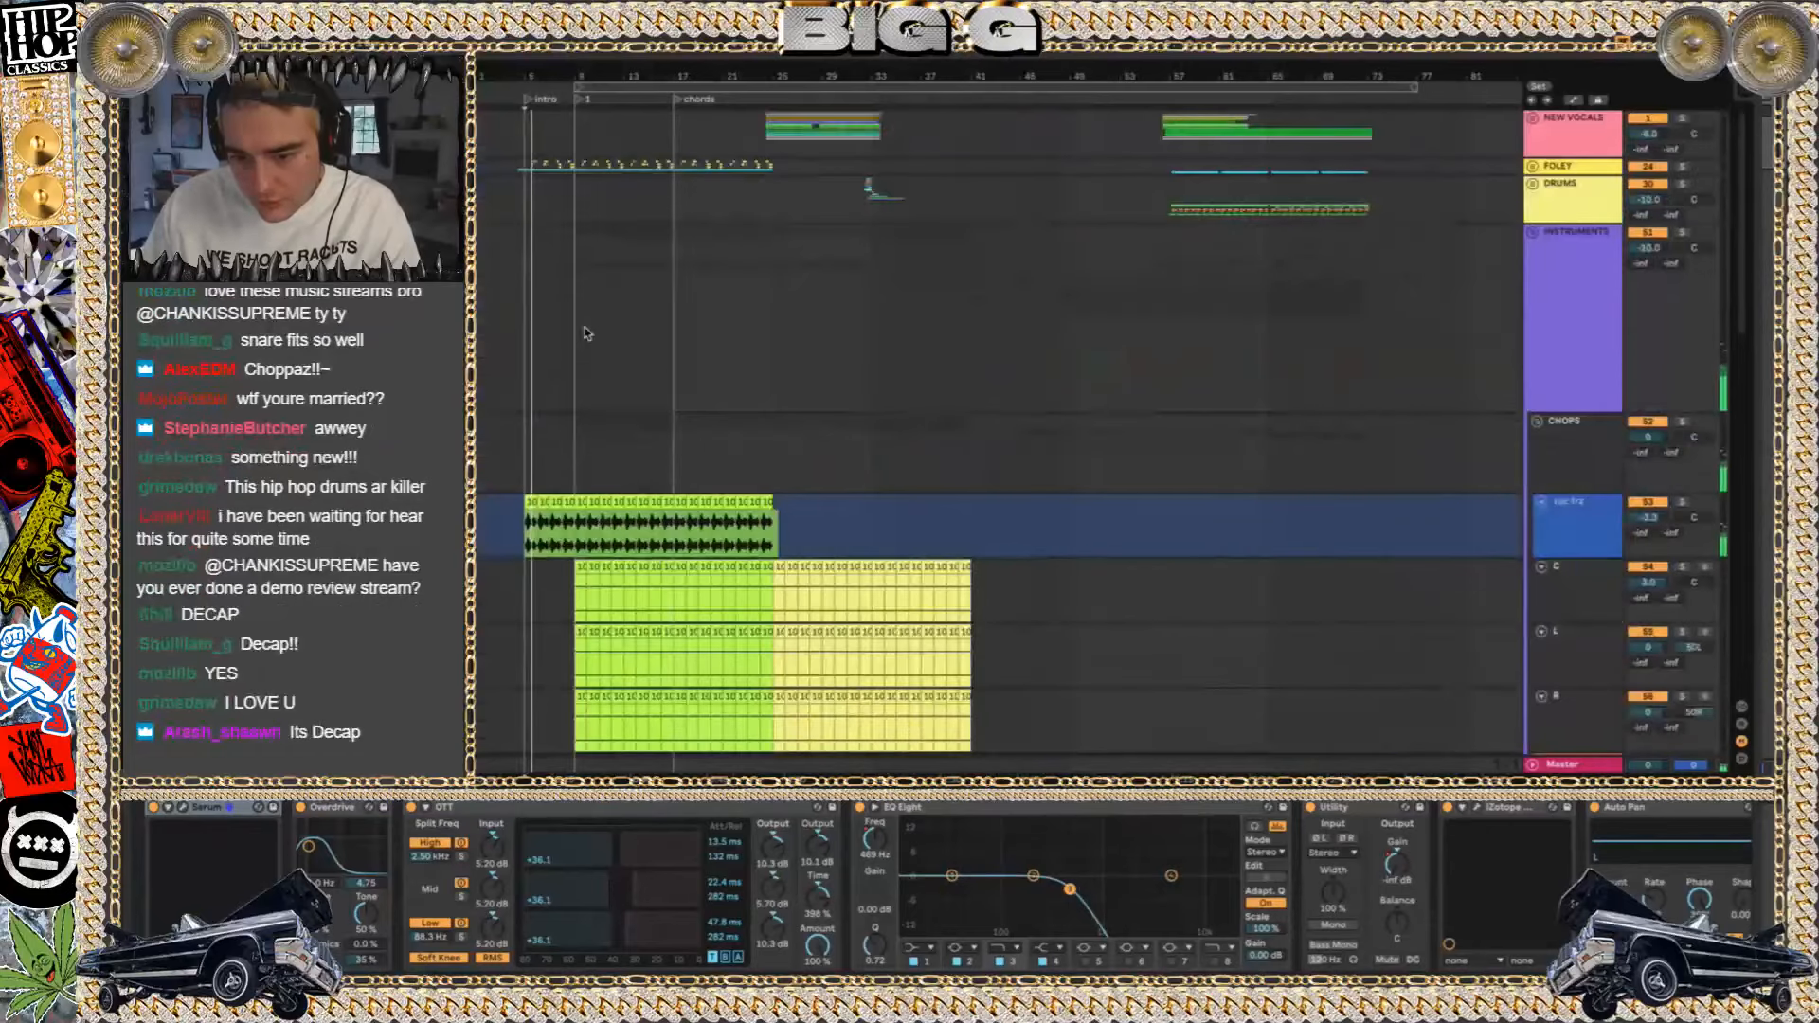
Fold the INSTRUMENTS group for an overview, restart playback from the intro marker, and unfold the group again
{"action": "scroll", "coordinate": [1548, 182], "scroll_direction": "down", "scroll_amount": 2}
{"action": "left_click", "coordinate": [1534, 193]}
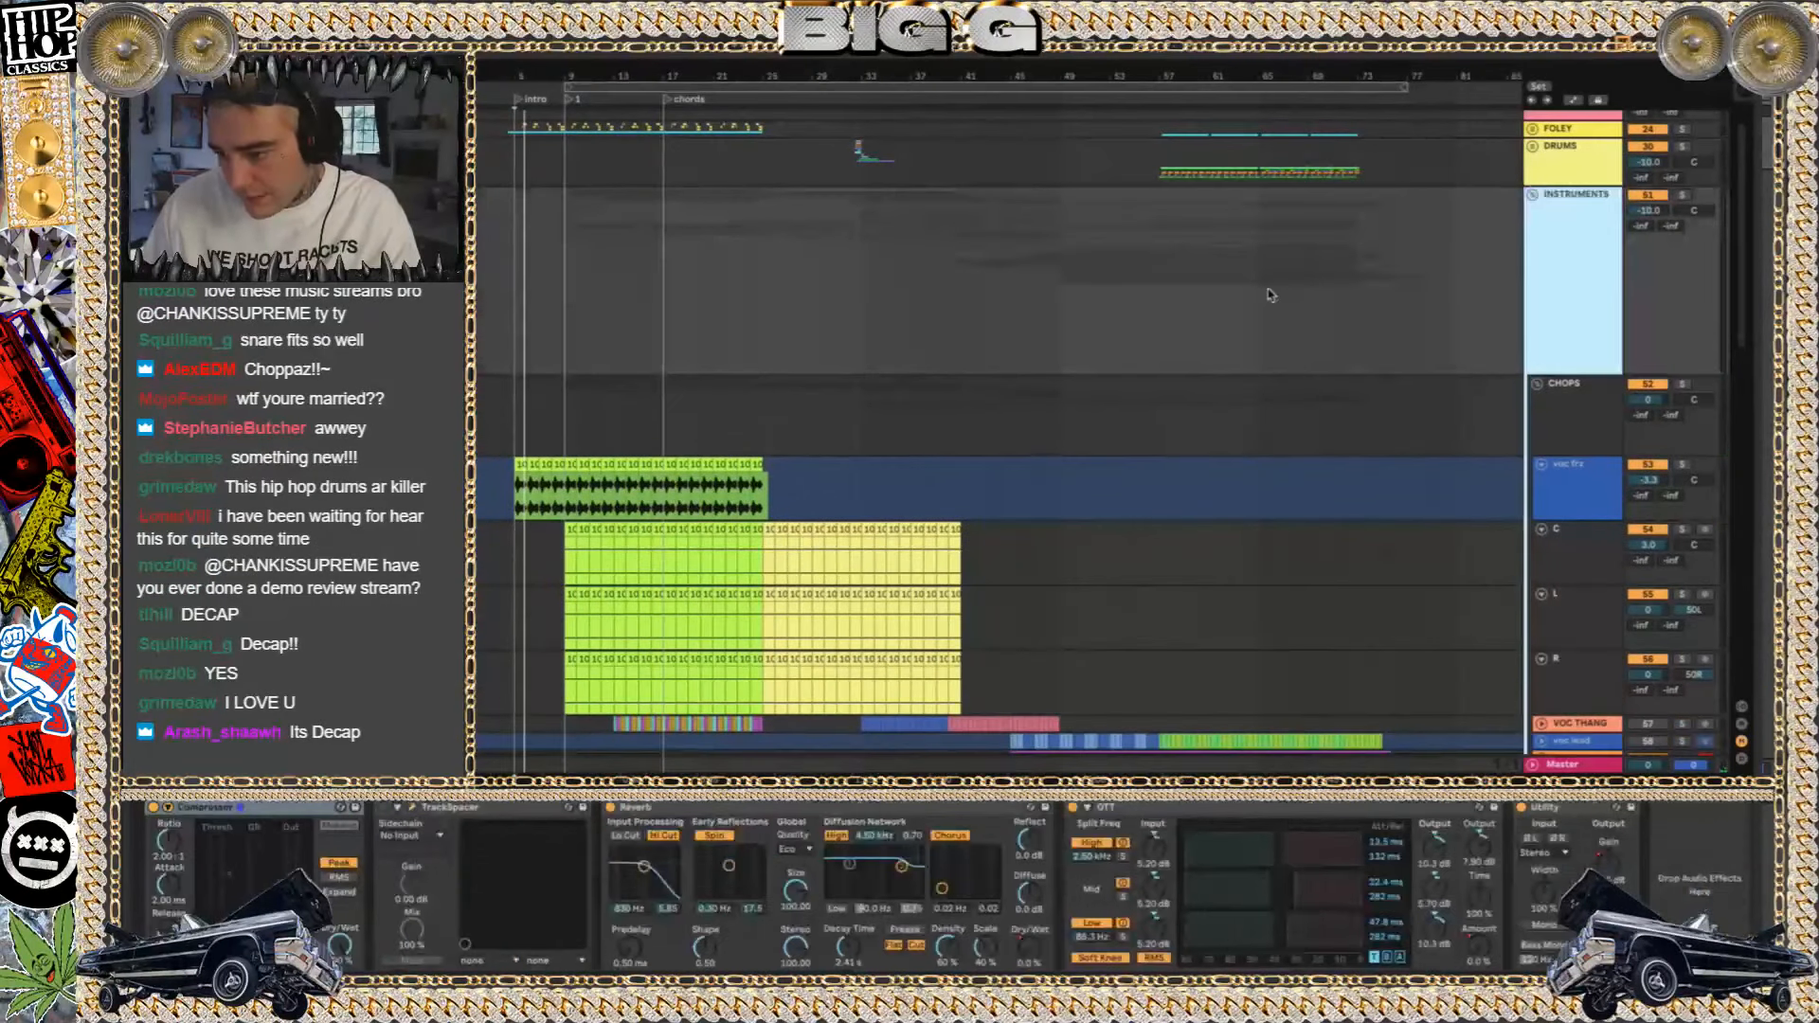
{"action": "left_click", "coordinate": [1534, 195]}
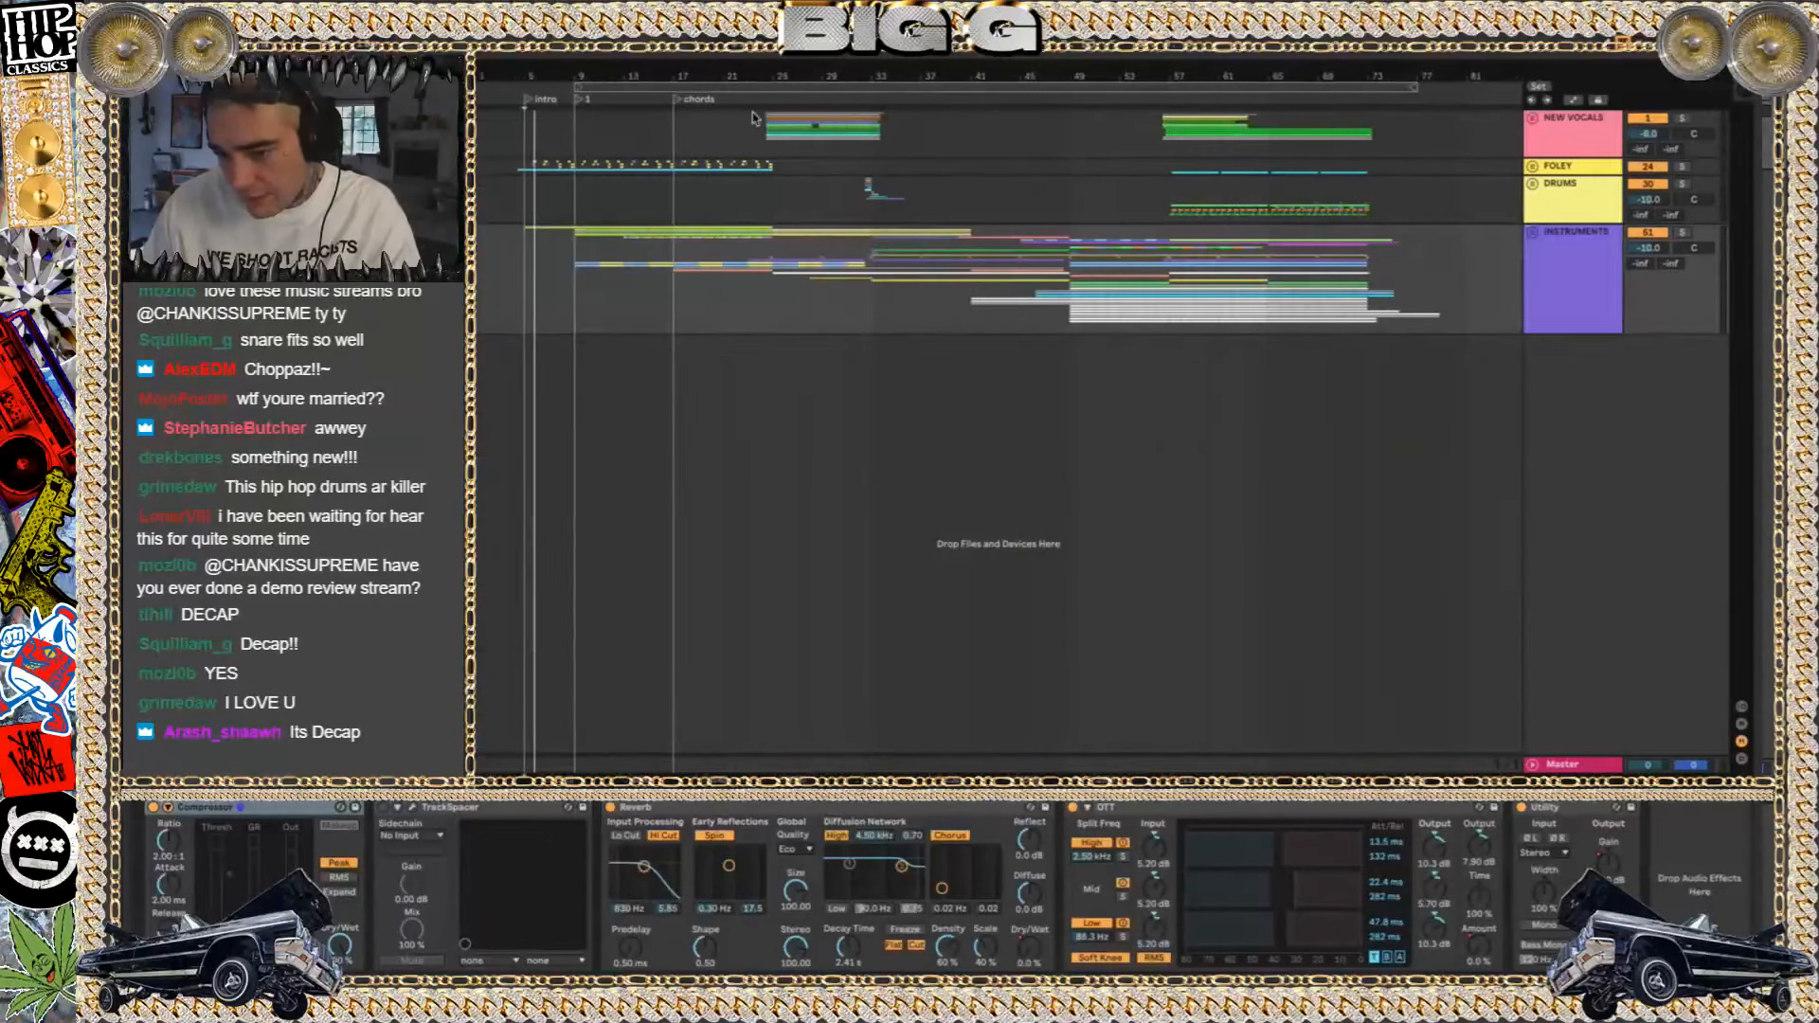
{"action": "left_click", "coordinate": [555, 199]}
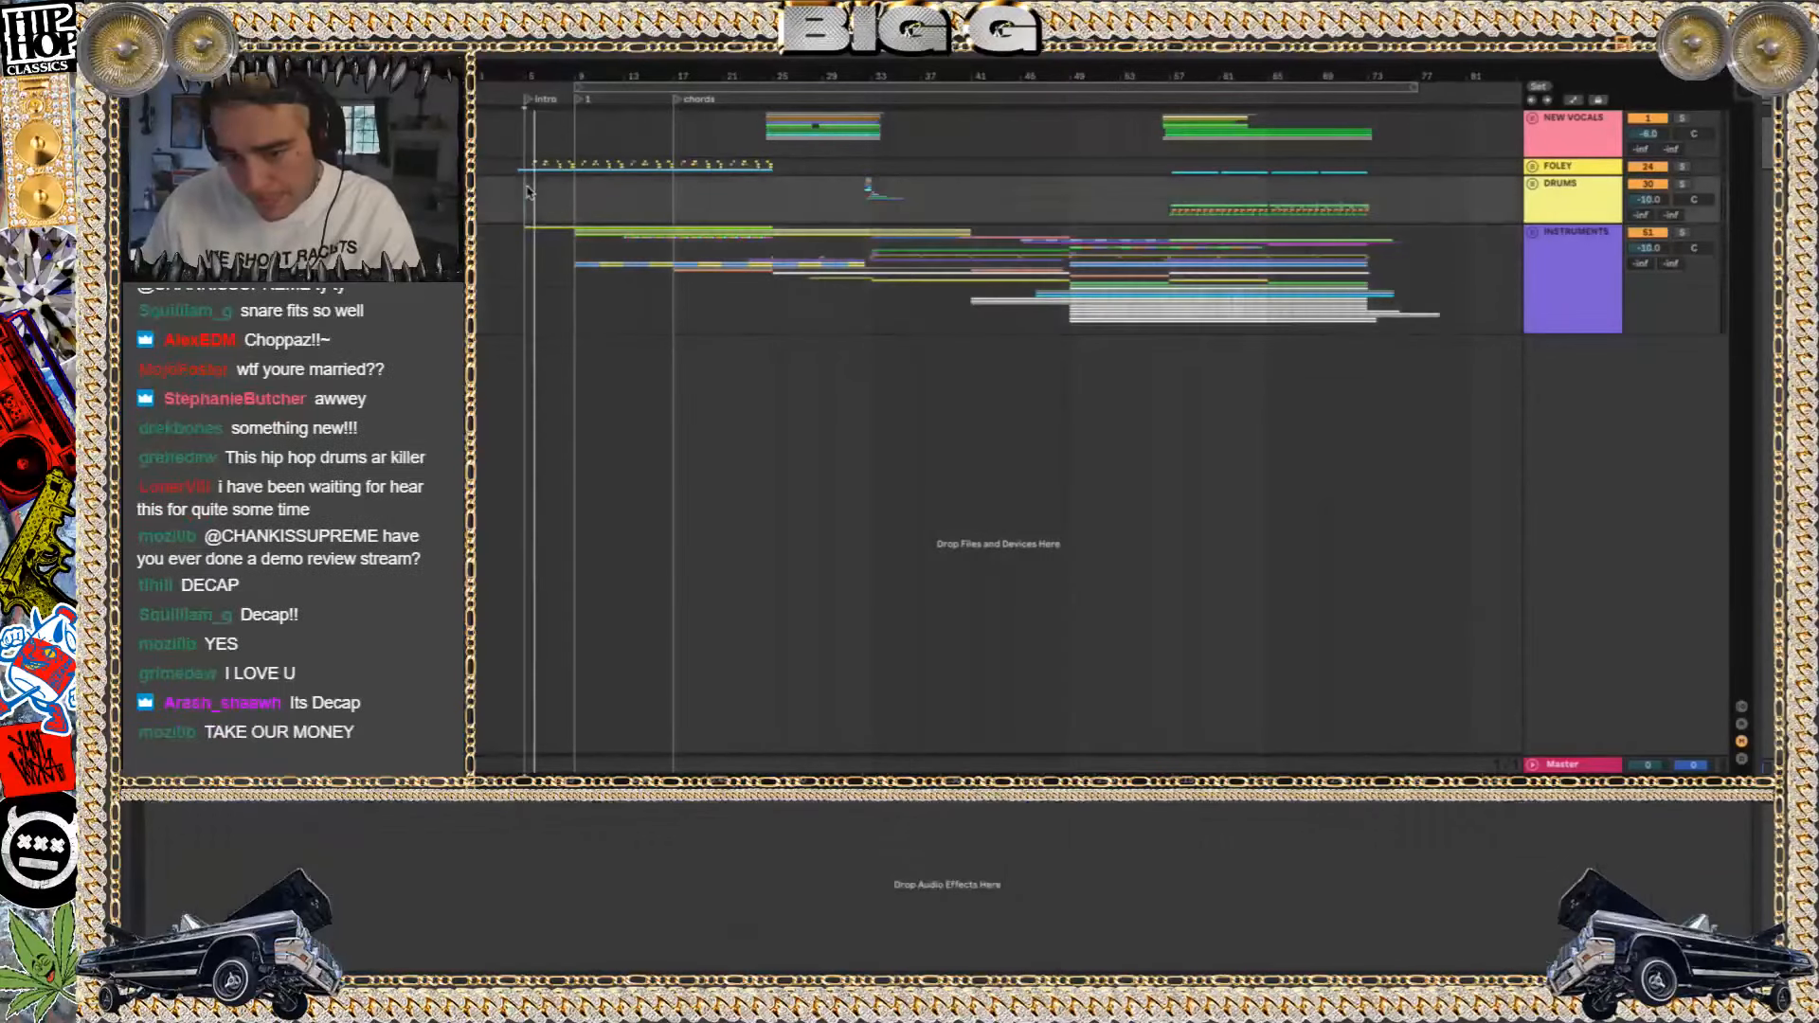
{"action": "left_click", "coordinate": [1536, 232]}
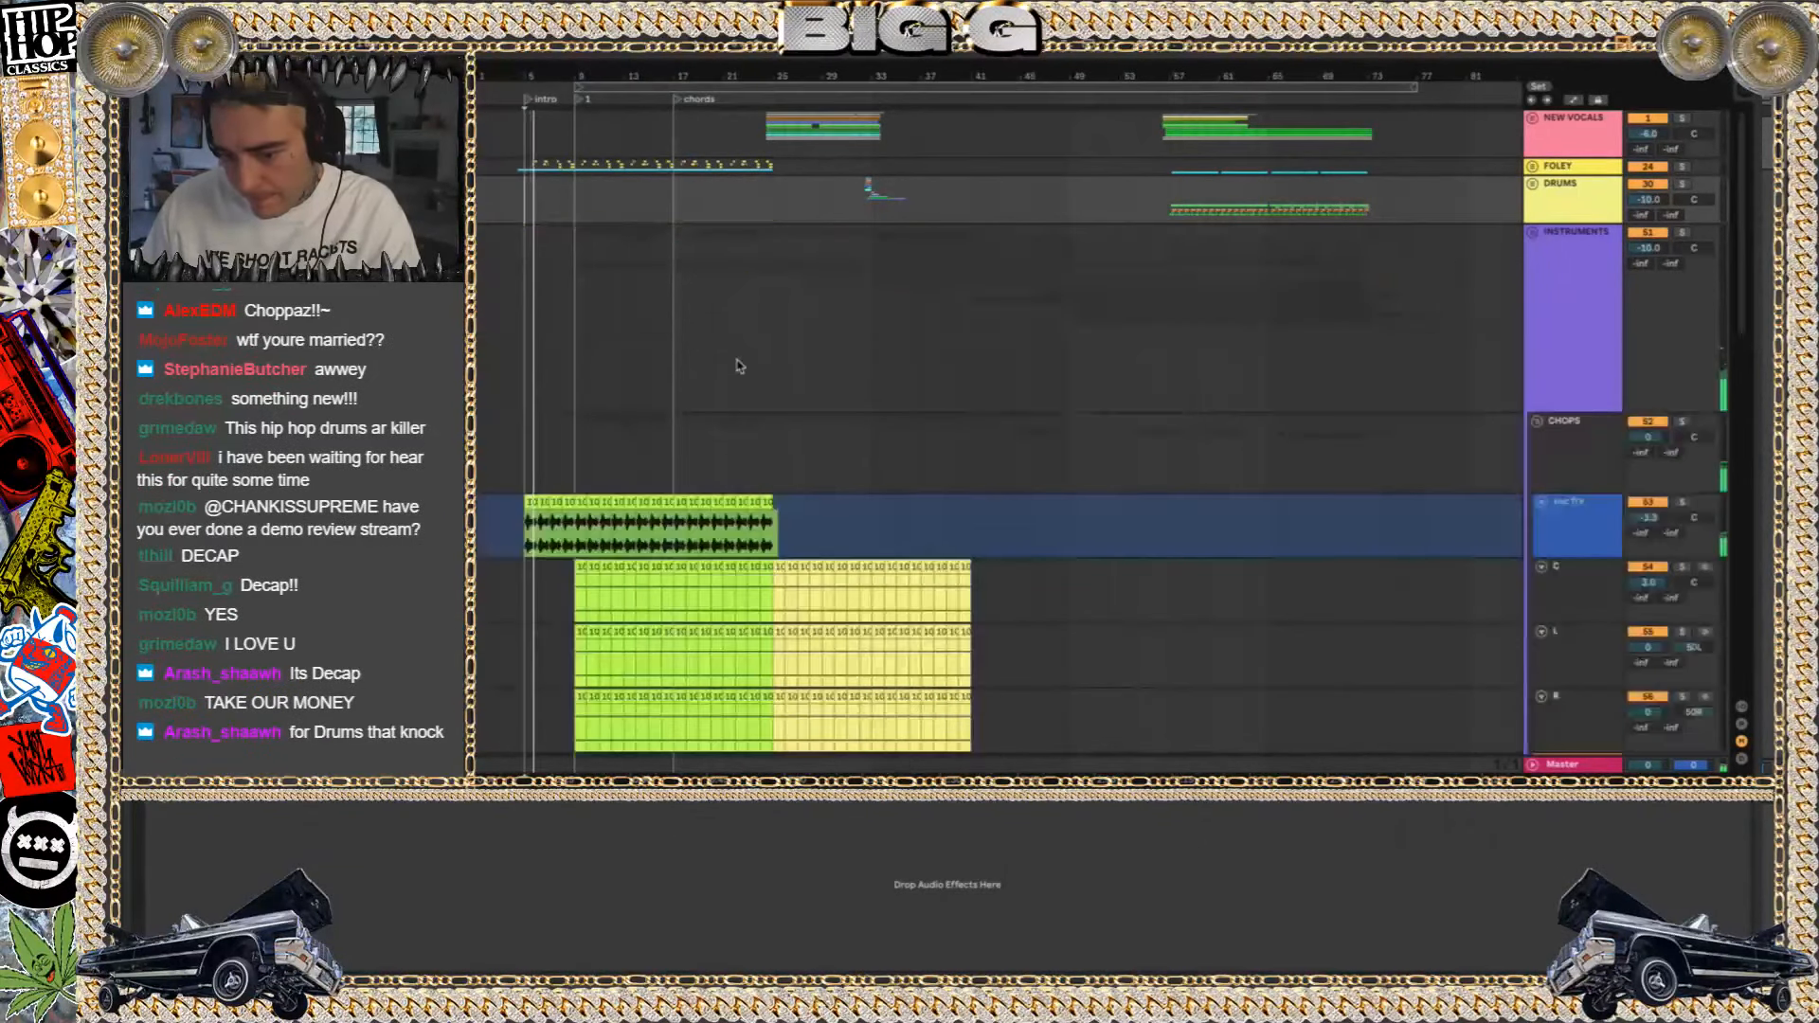
Listen to the voc frz track in the CHOPS group on its own, release the solo, and display its device chain
{"action": "scroll", "coordinate": [1124, 426], "scroll_direction": "down", "scroll_amount": 3}
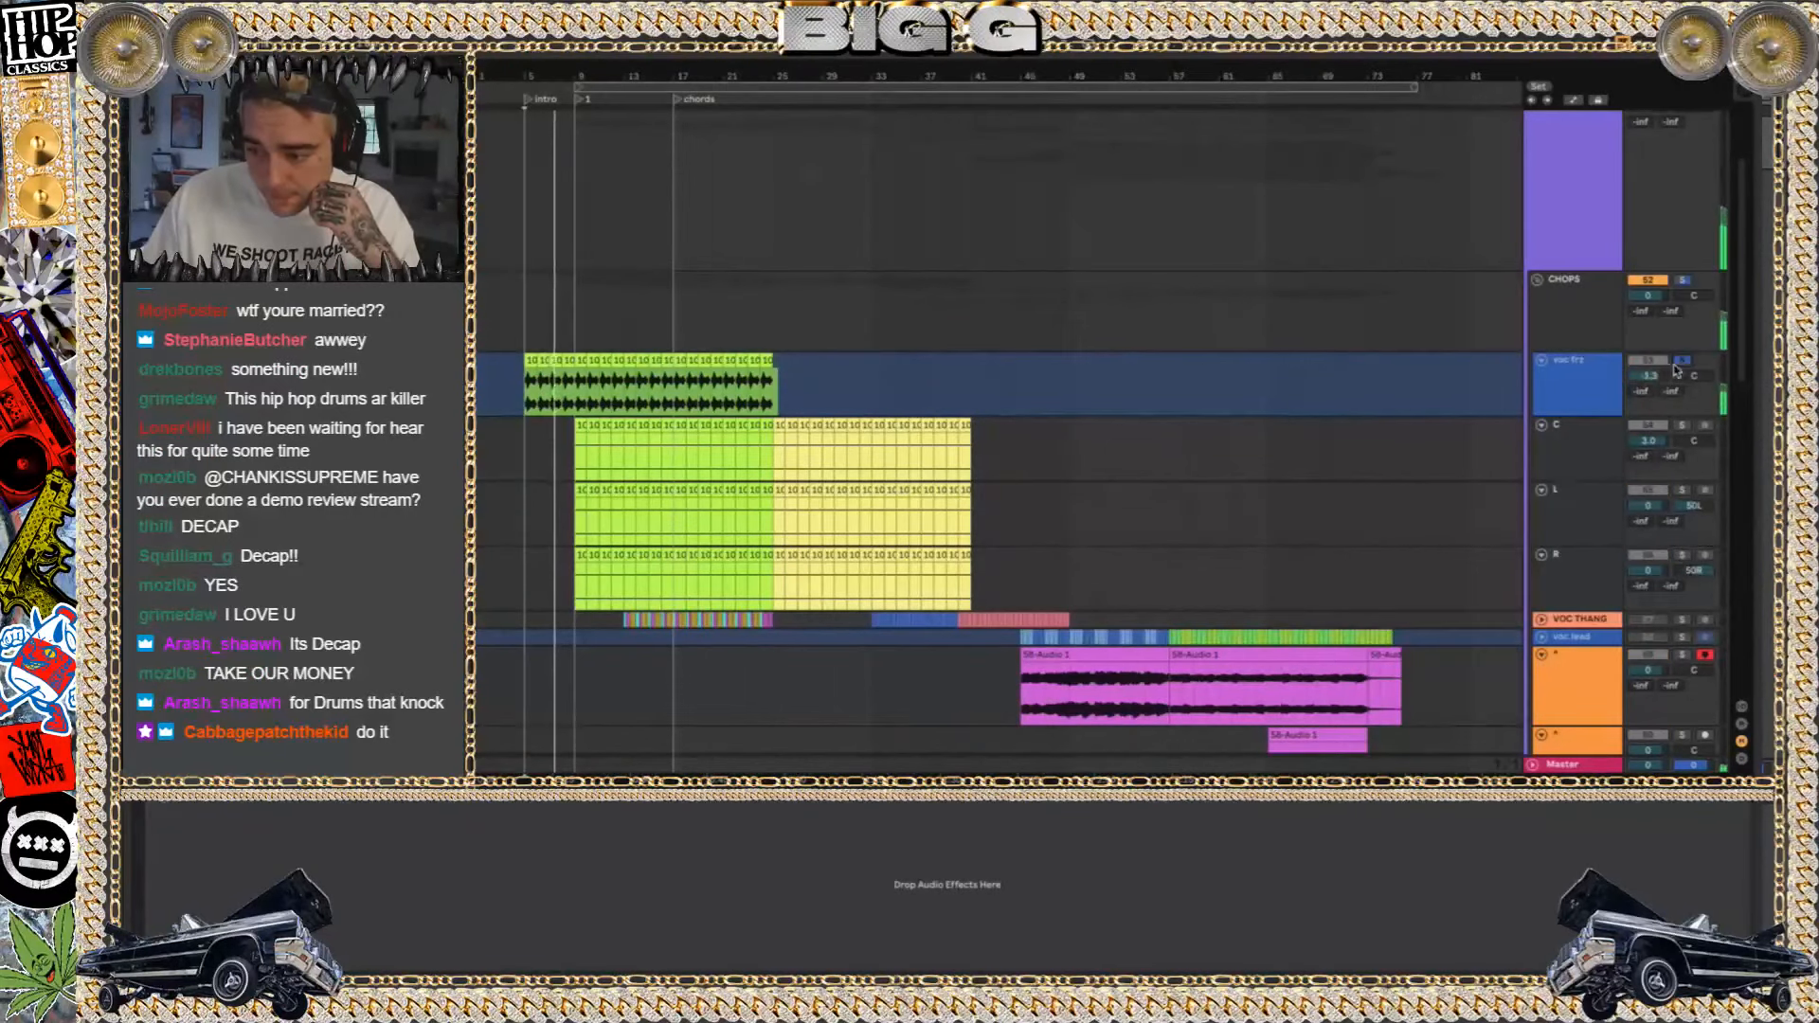
{"action": "left_click", "coordinate": [1595, 391]}
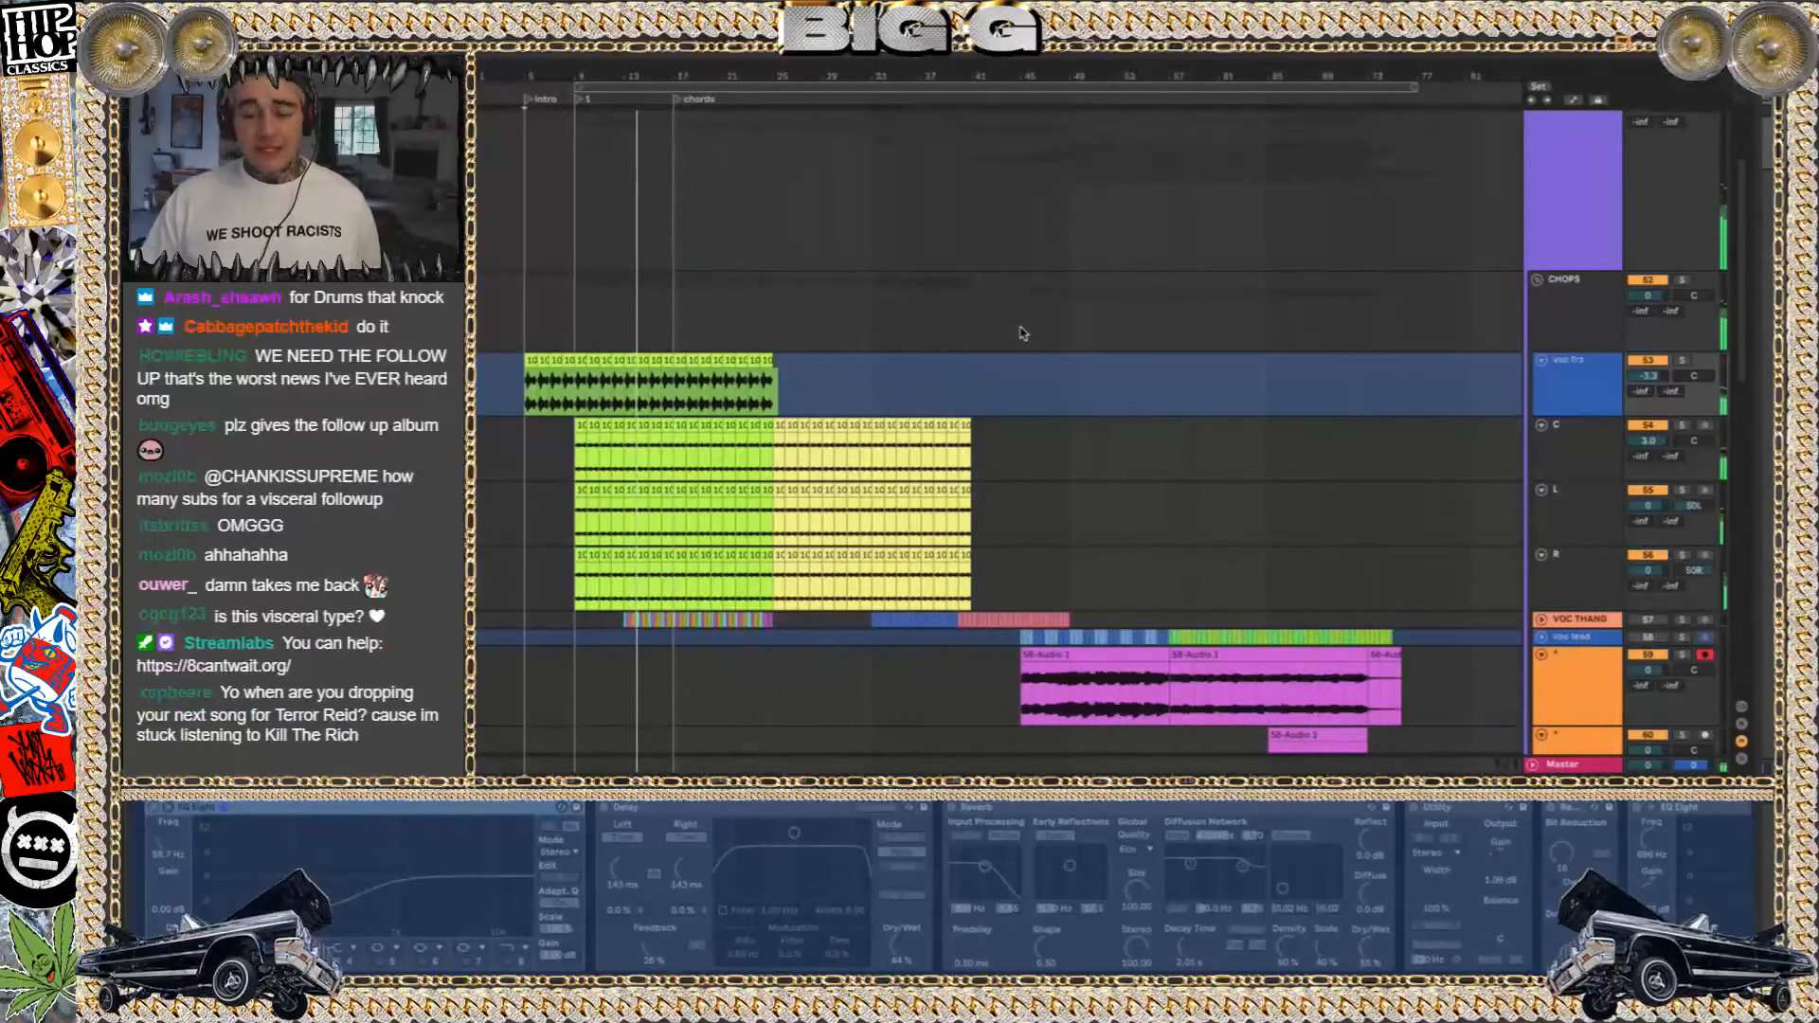
{"action": "scroll", "coordinate": [1022, 333], "scroll_direction": "down", "scroll_amount": 5}
{"action": "scroll", "coordinate": [1023, 332], "scroll_direction": "up", "scroll_amount": 4}
{"action": "scroll", "coordinate": [1022, 333], "scroll_direction": "up", "scroll_amount": 1}
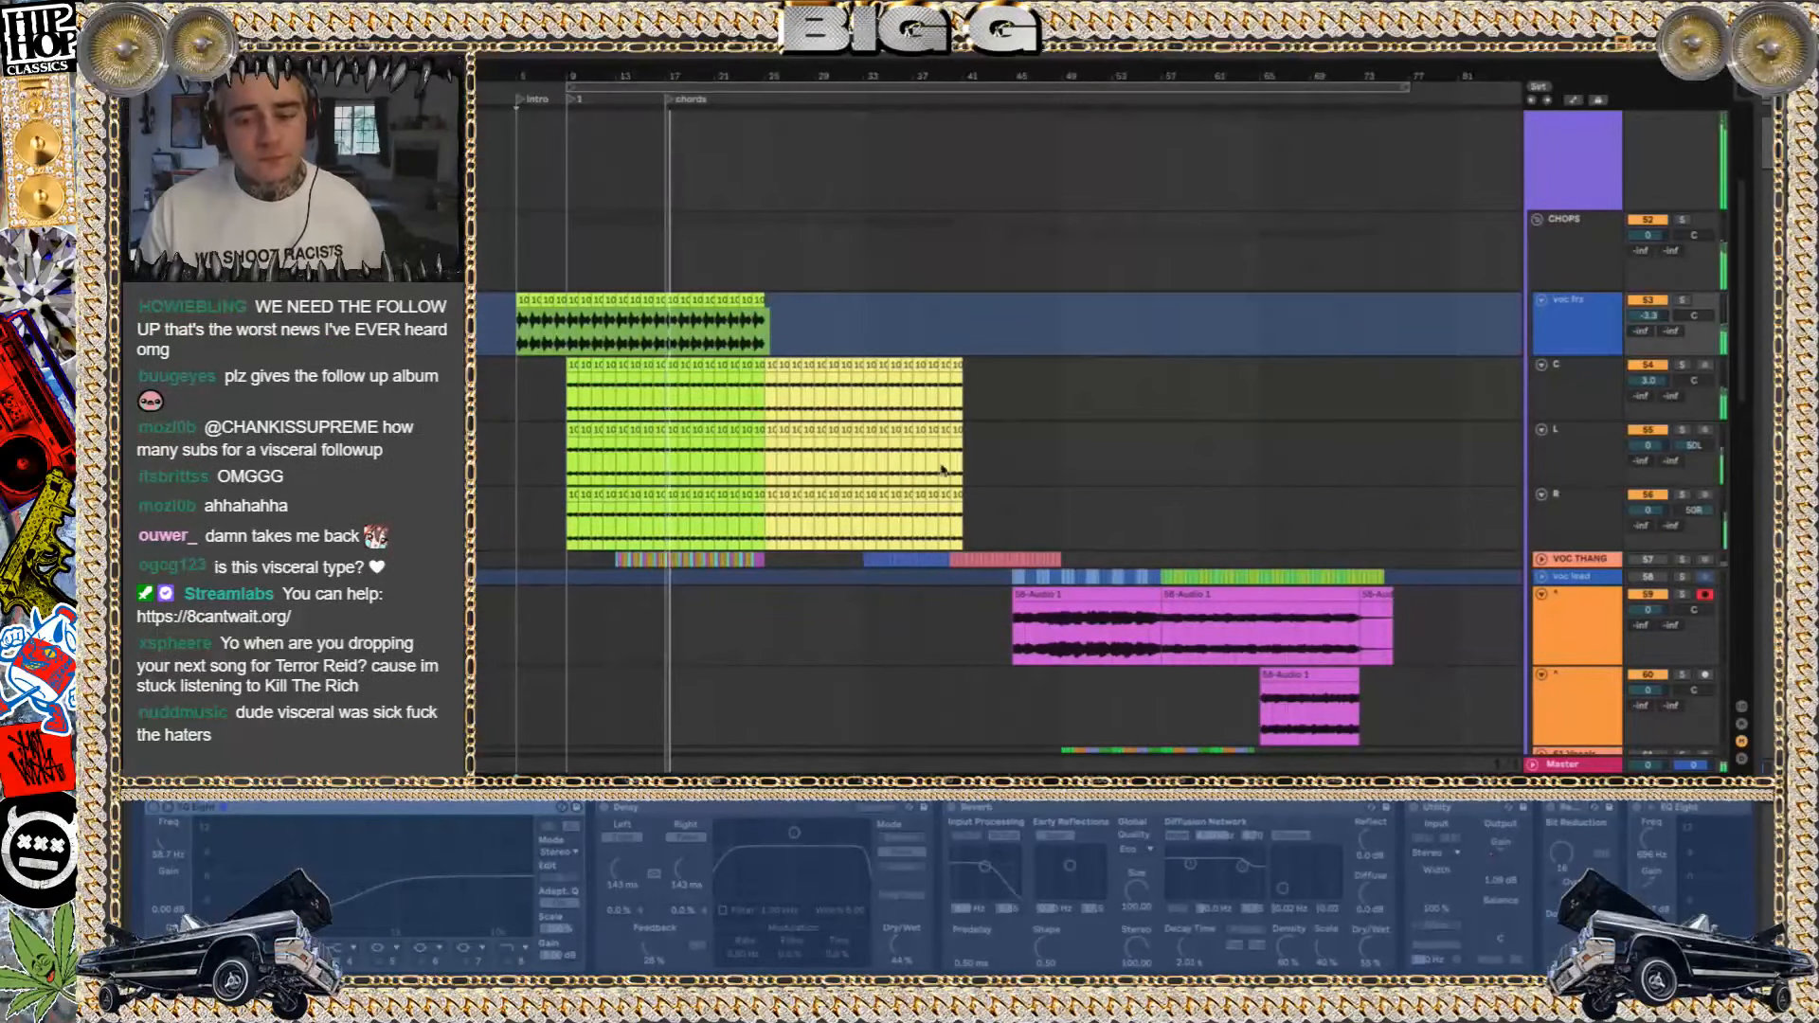
{"action": "scroll", "coordinate": [1216, 392], "scroll_direction": "up", "scroll_amount": 5}
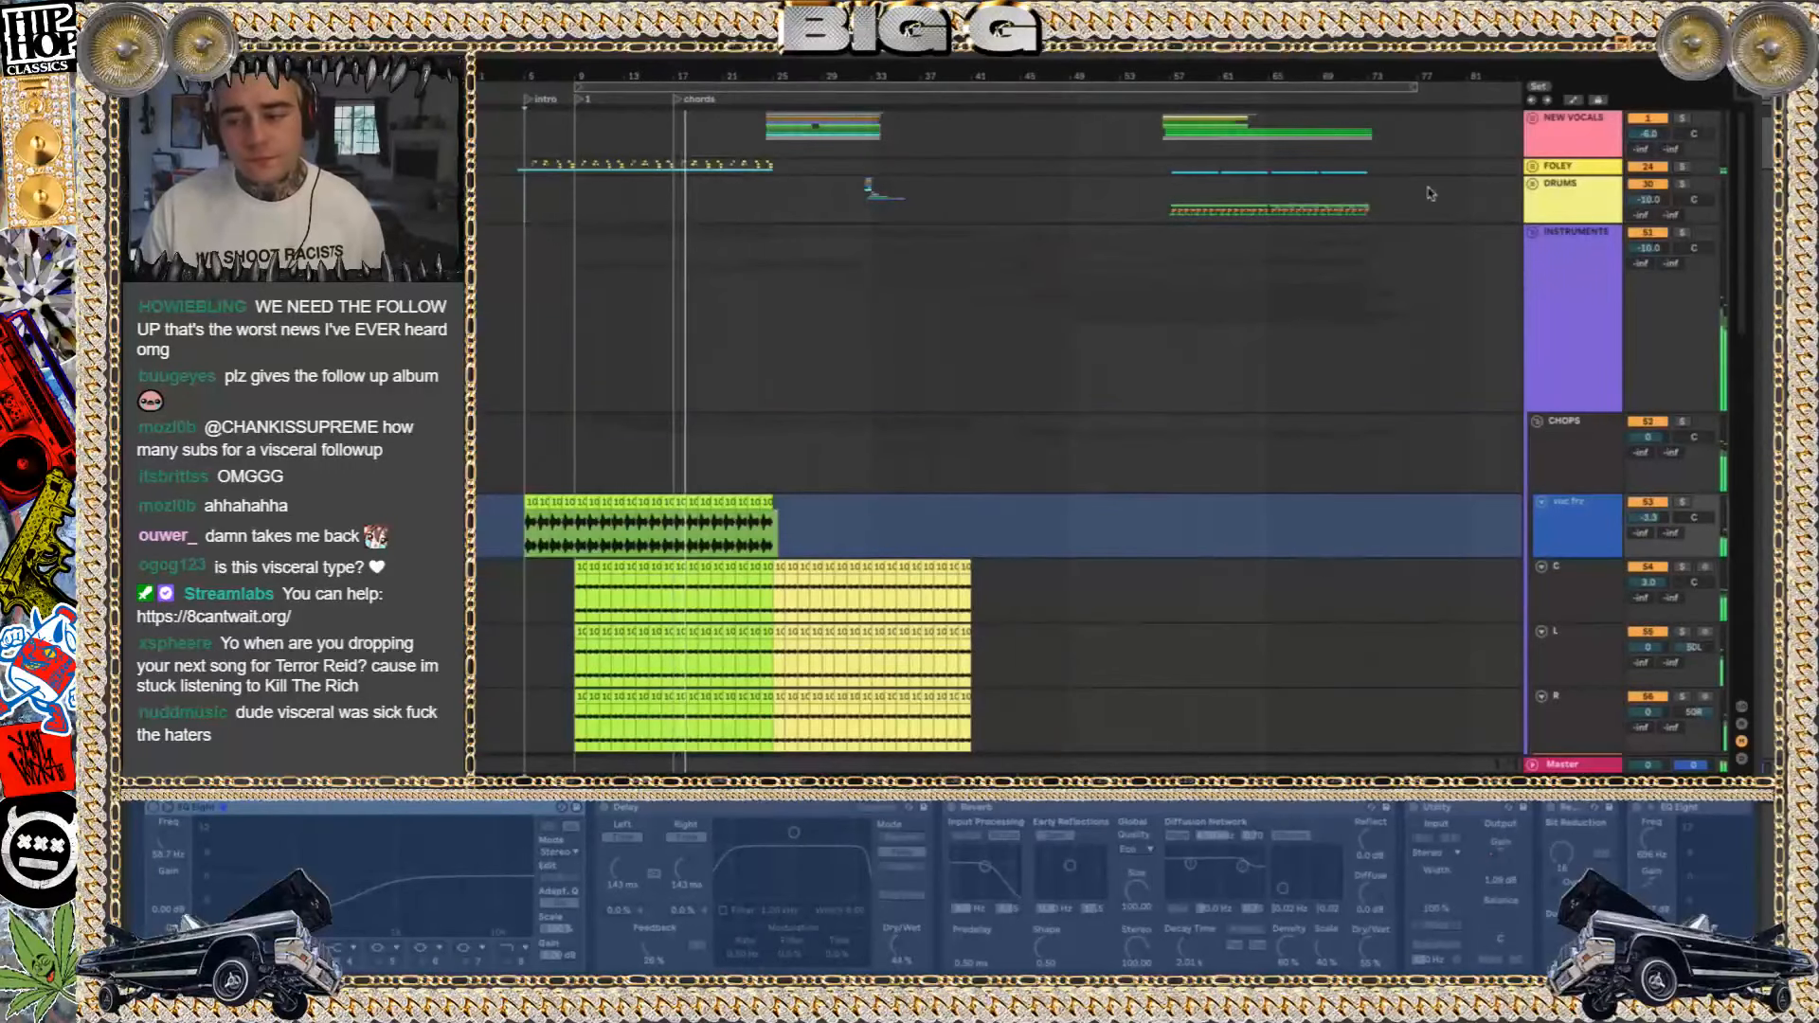
Select the chord track's clip at the chords marker and briefly solo that track to hear the chords alone
{"action": "left_click", "coordinate": [1533, 233]}
{"action": "left_click", "coordinate": [1533, 237]}
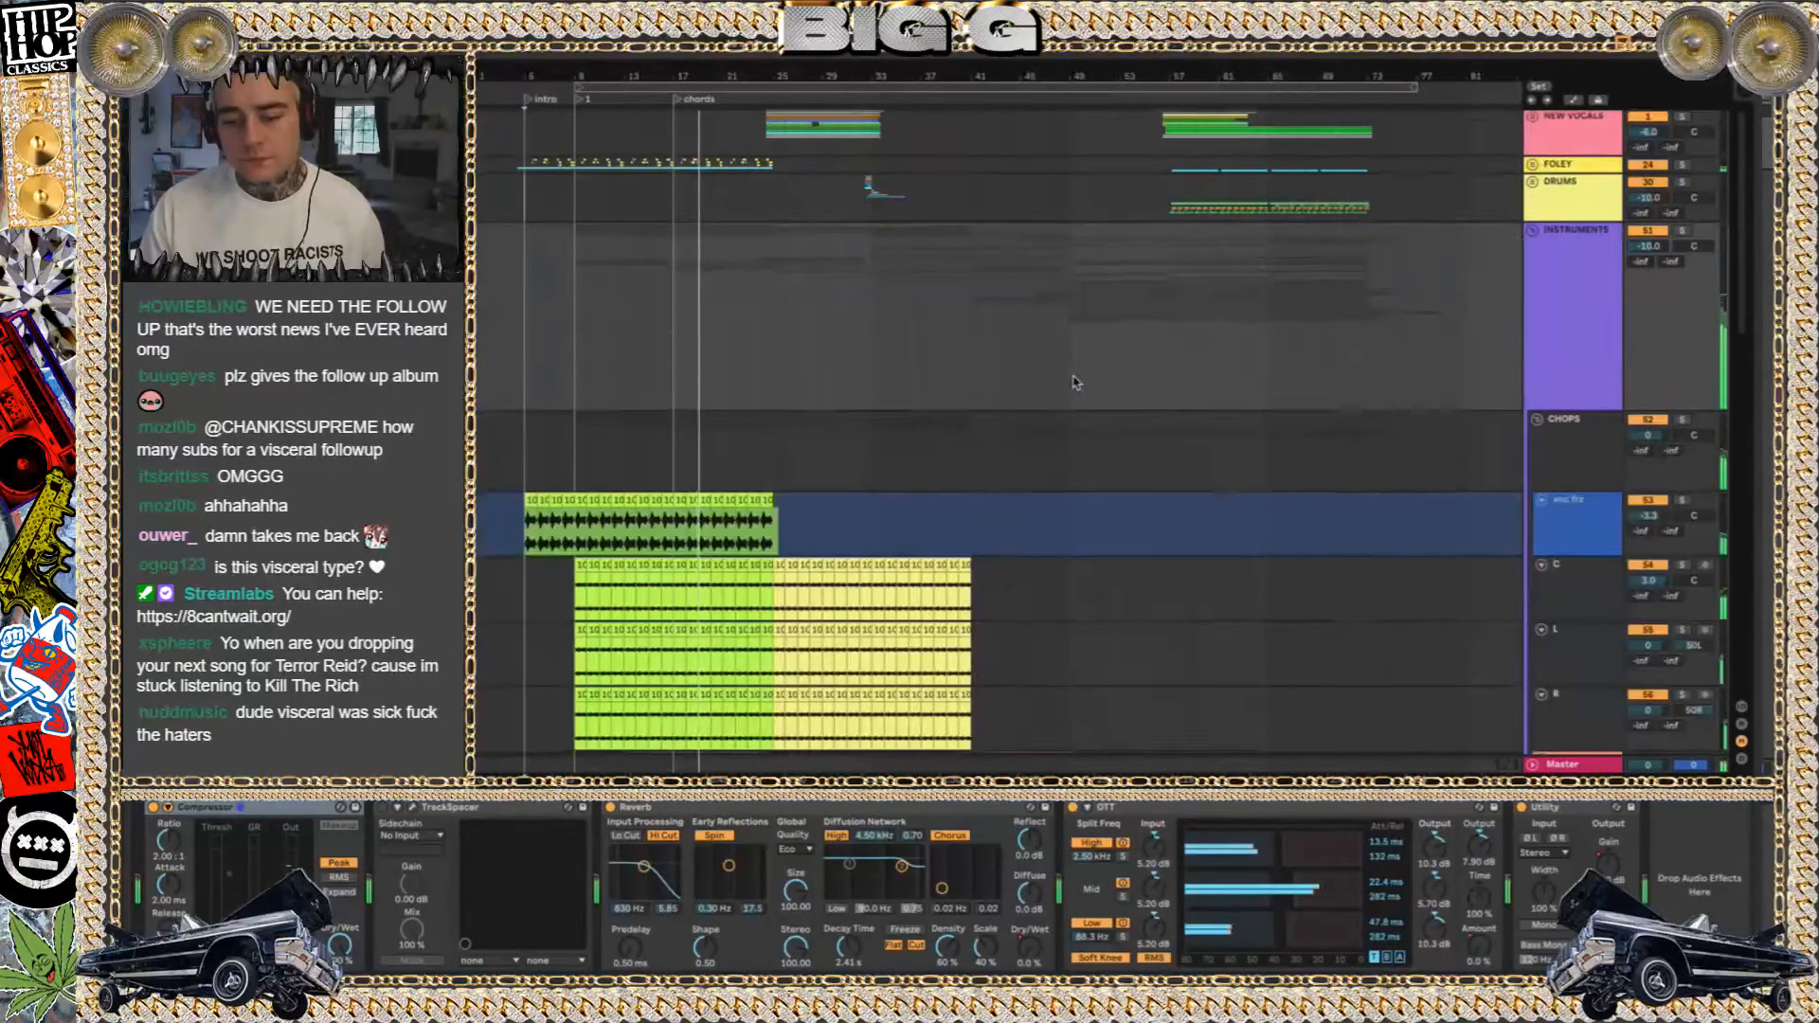
{"action": "scroll", "coordinate": [1536, 537], "scroll_direction": "down", "scroll_amount": 4}
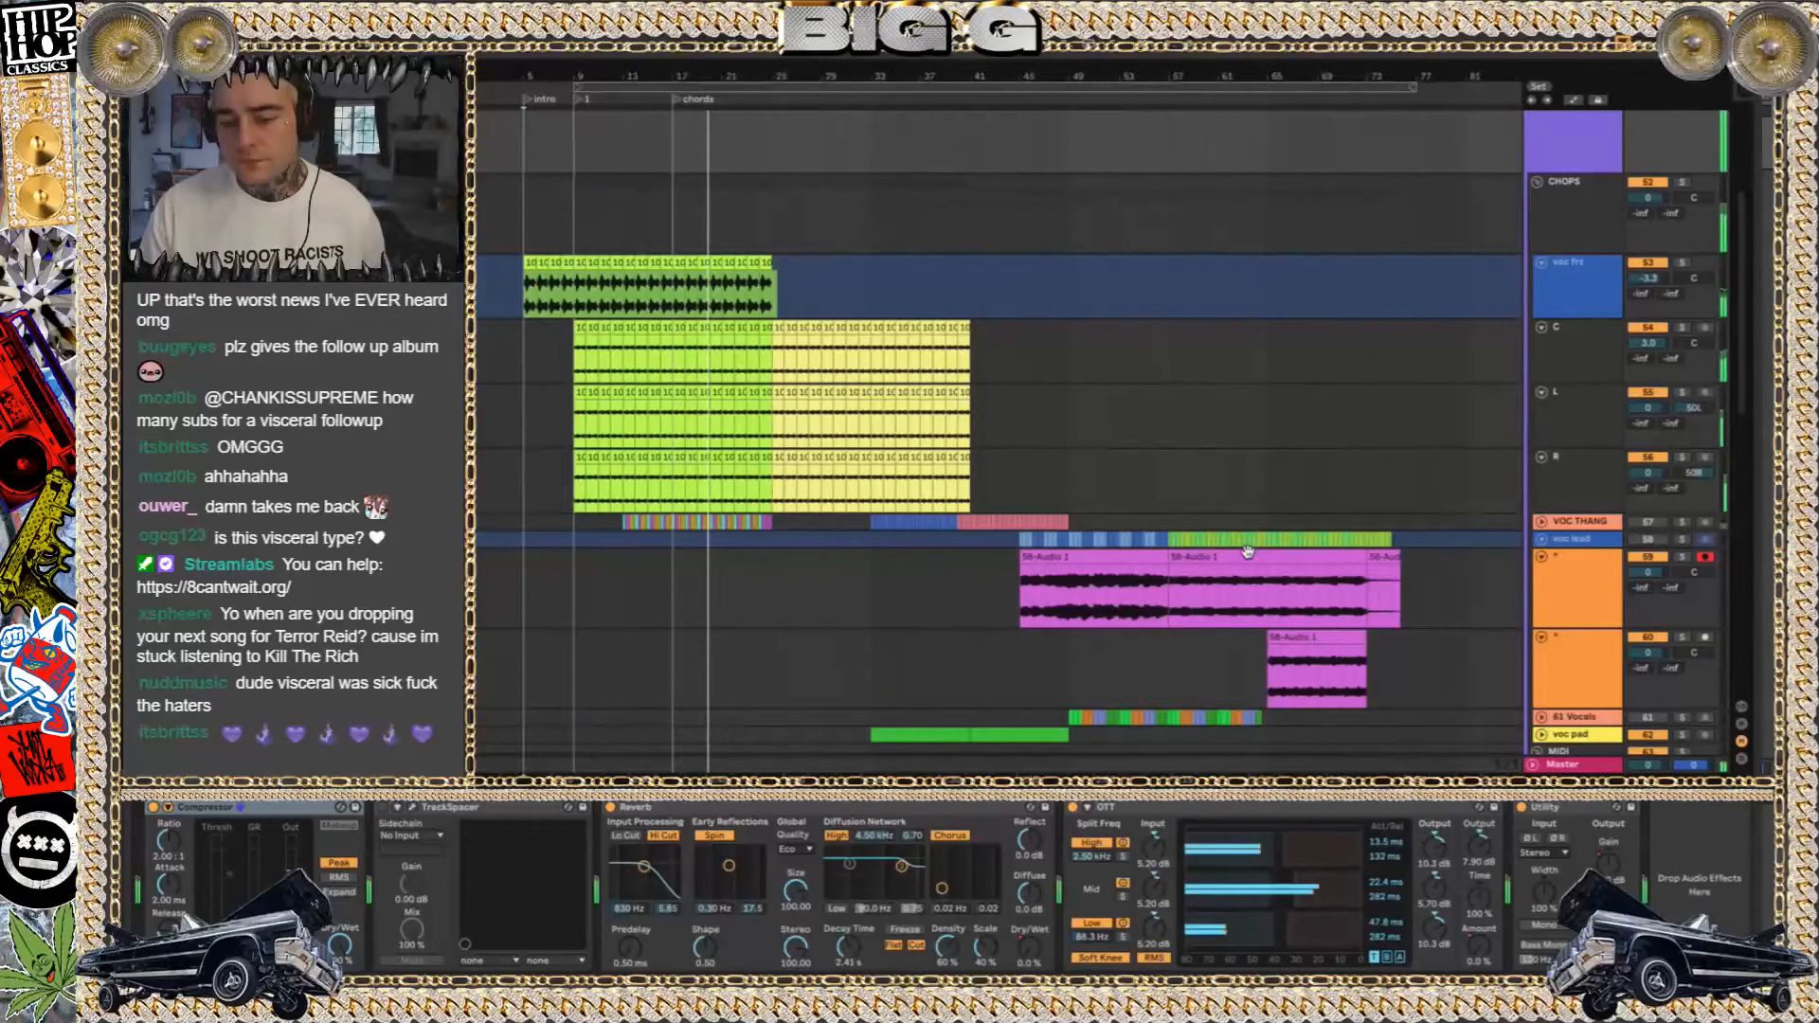
{"action": "scroll", "coordinate": [1228, 505], "scroll_direction": "down", "scroll_amount": 10}
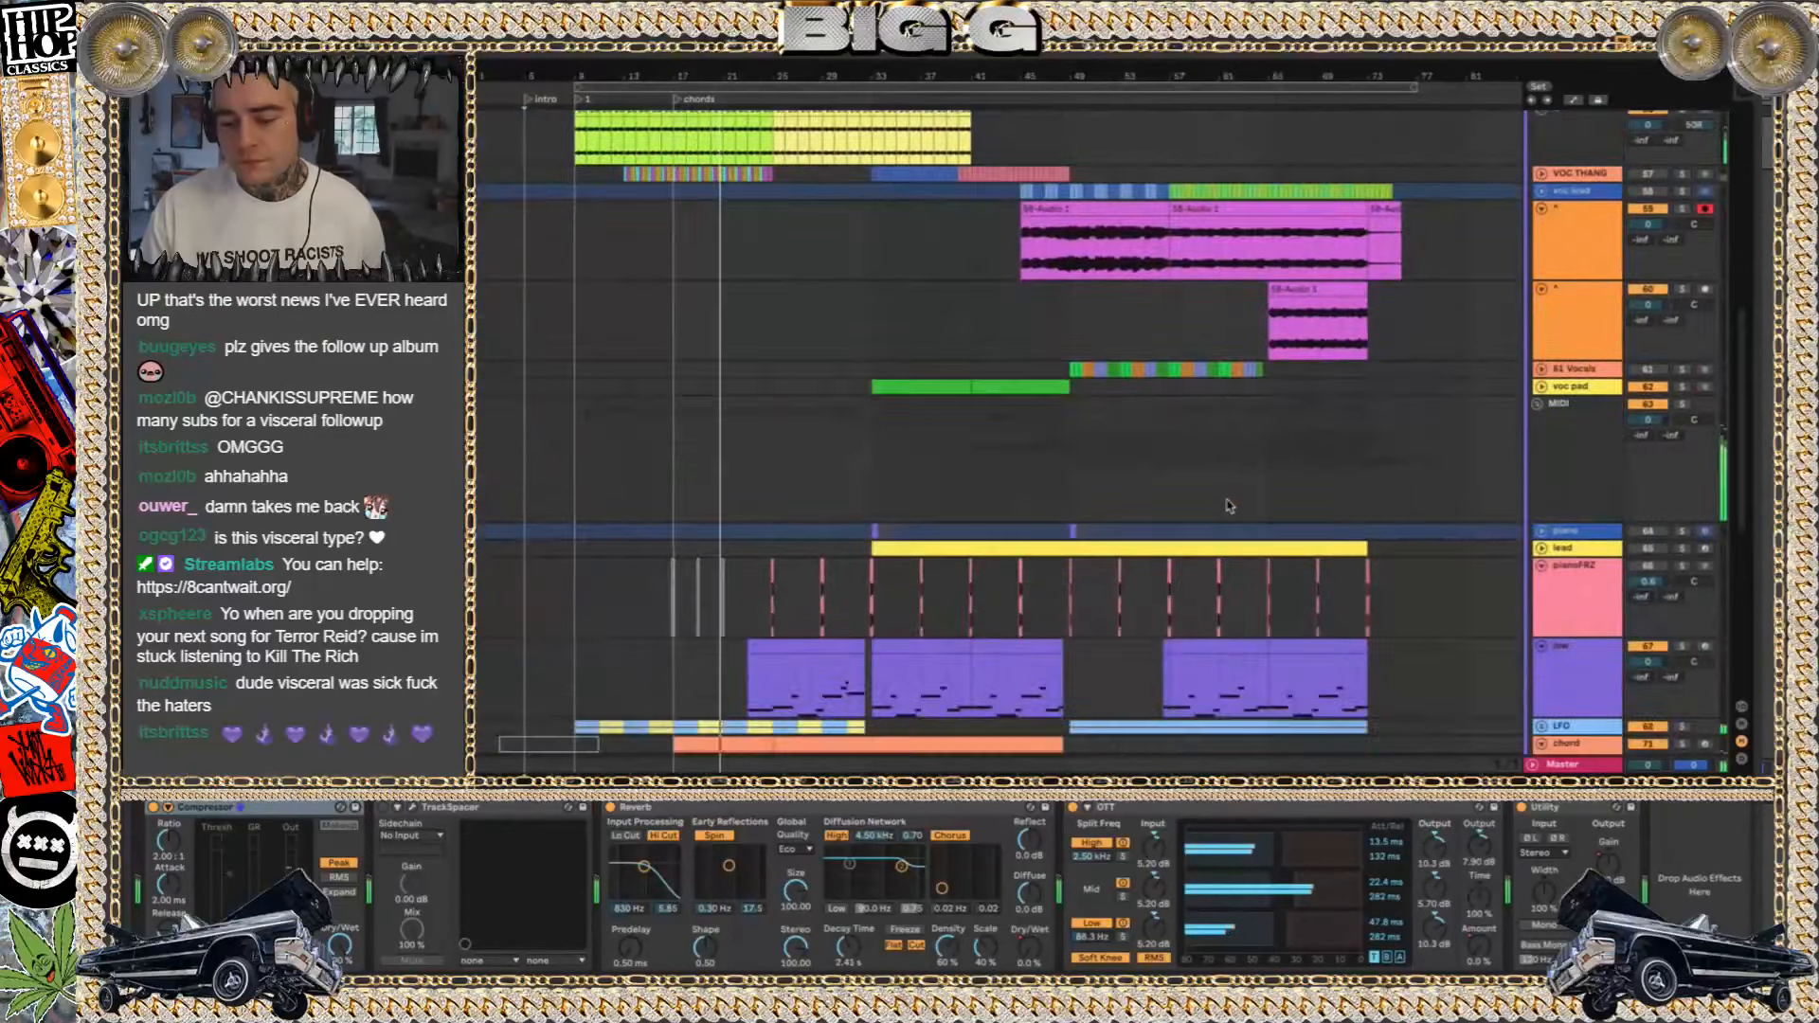
{"action": "left_click", "coordinate": [720, 281]}
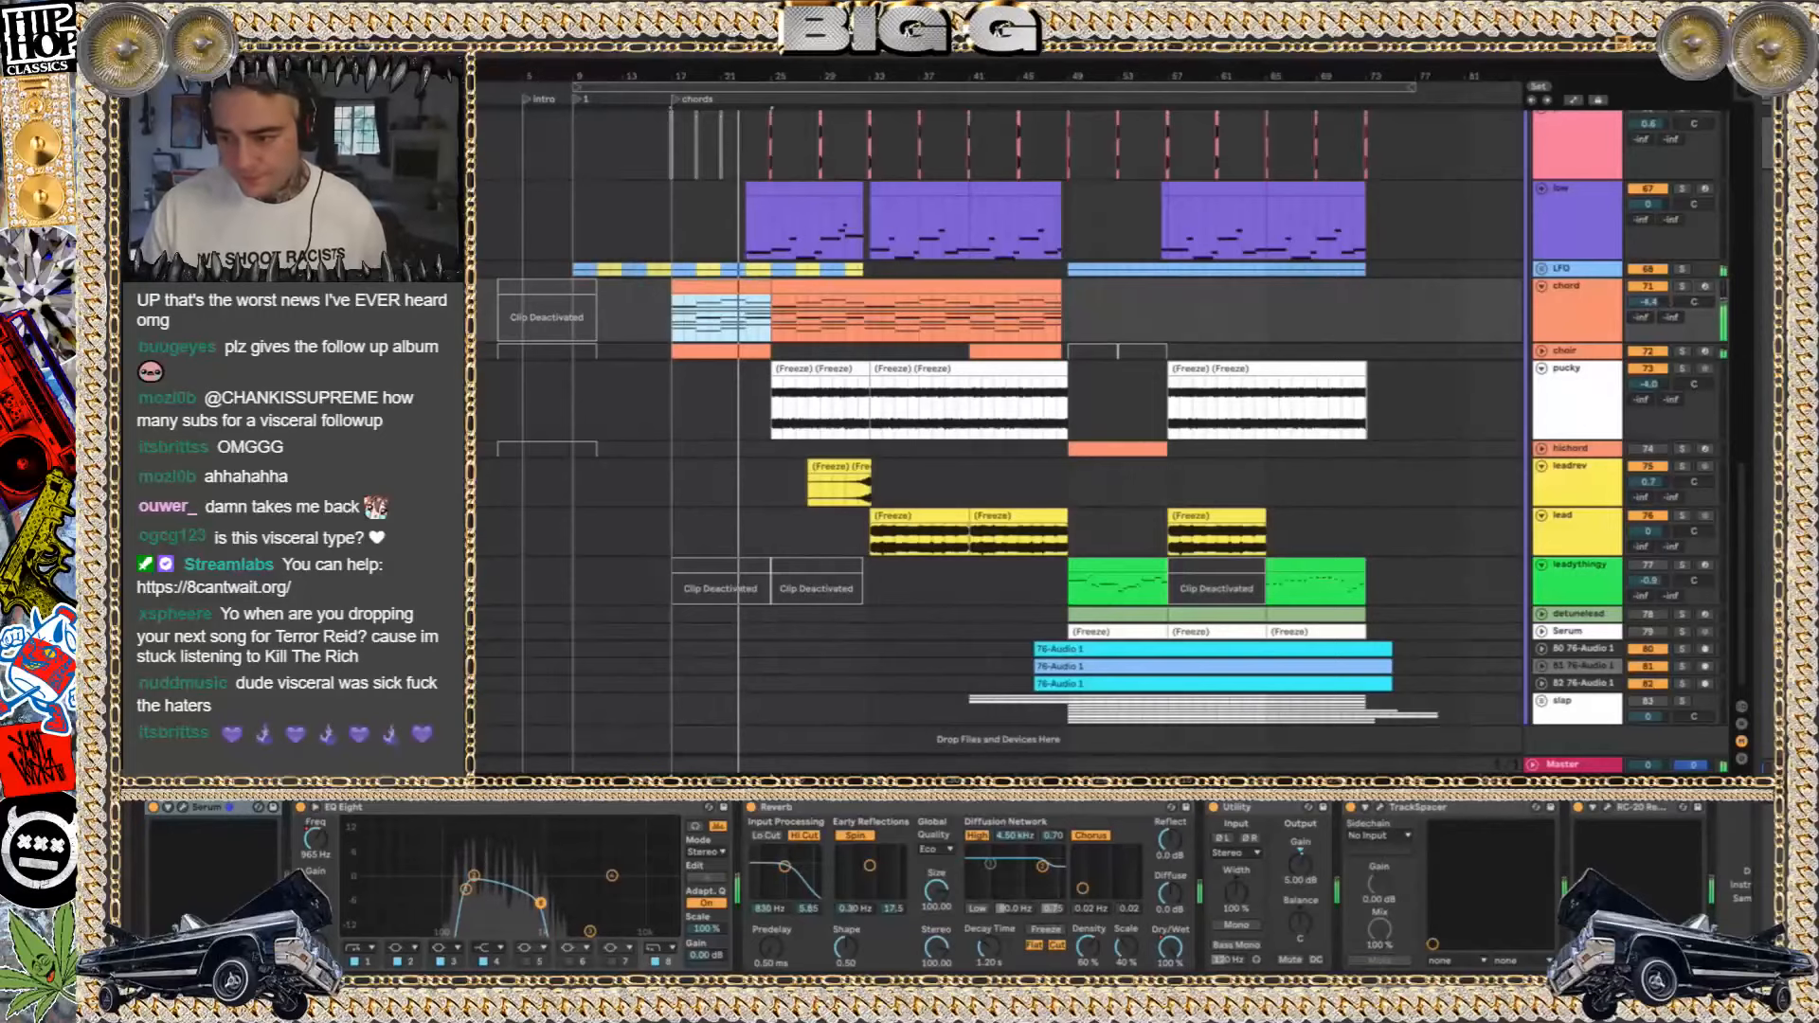
{"action": "left_click", "coordinate": [1683, 286]}
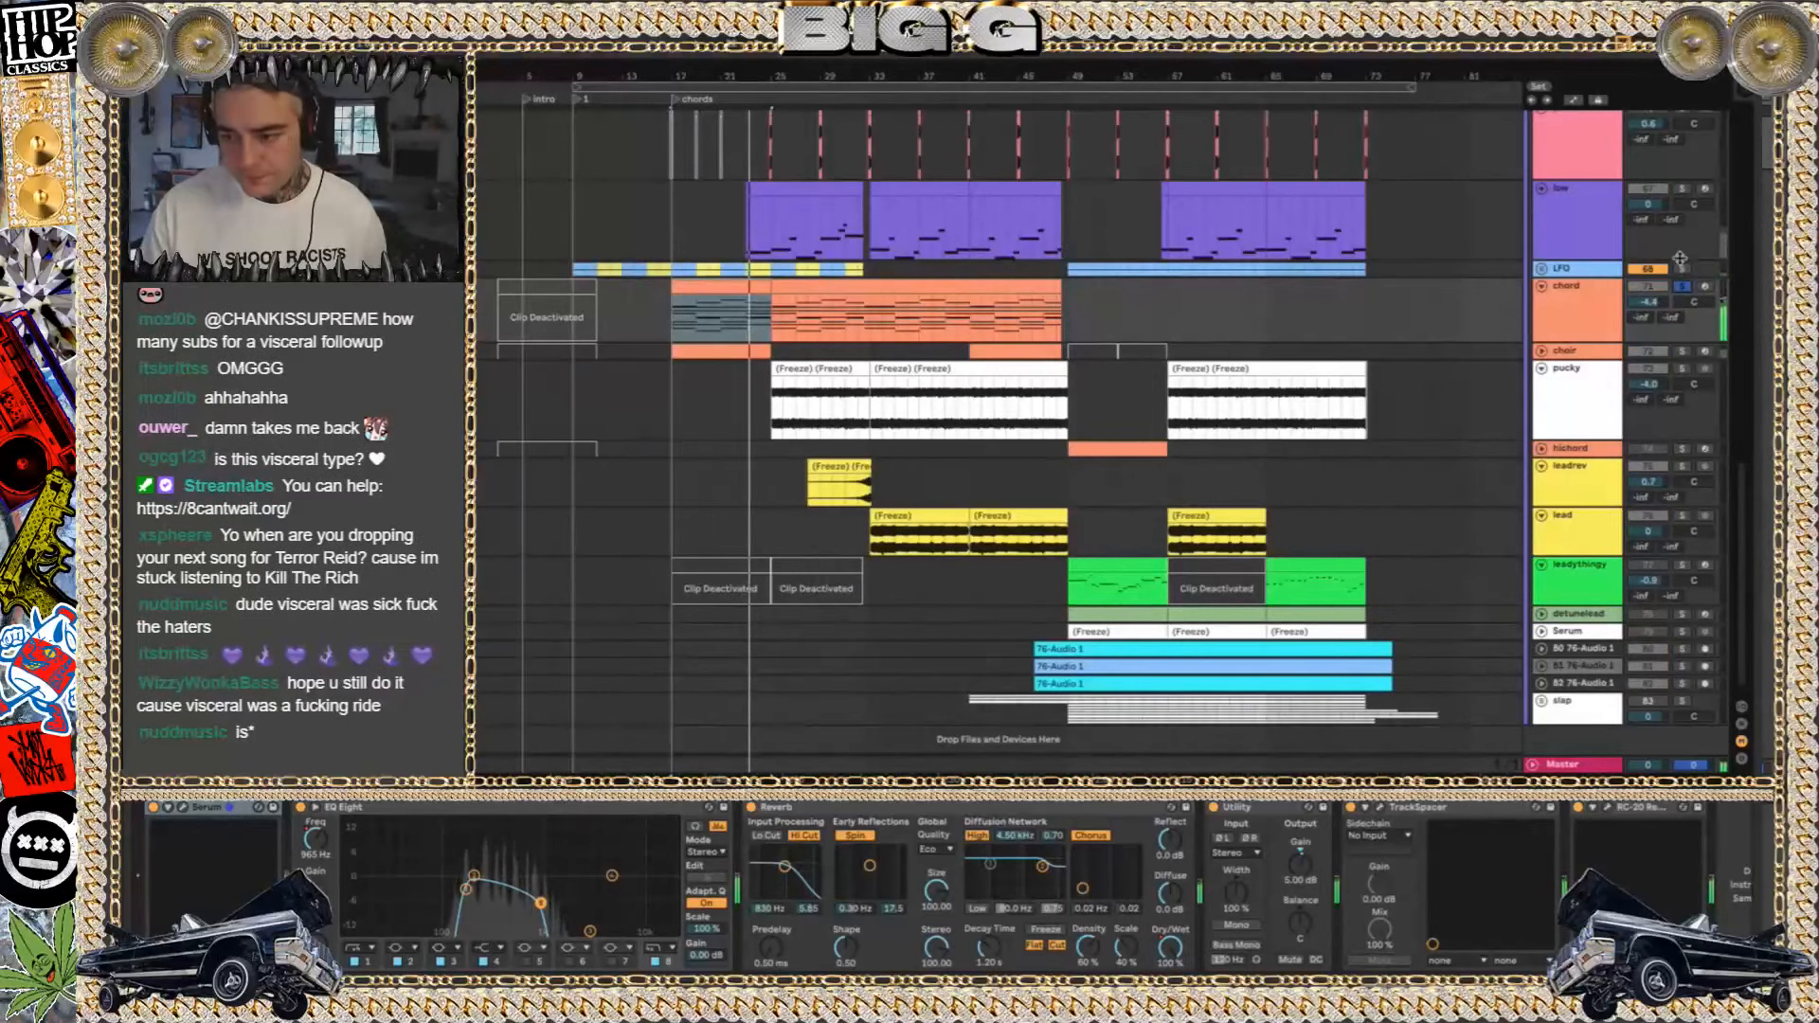
{"action": "left_click", "coordinate": [1683, 287]}
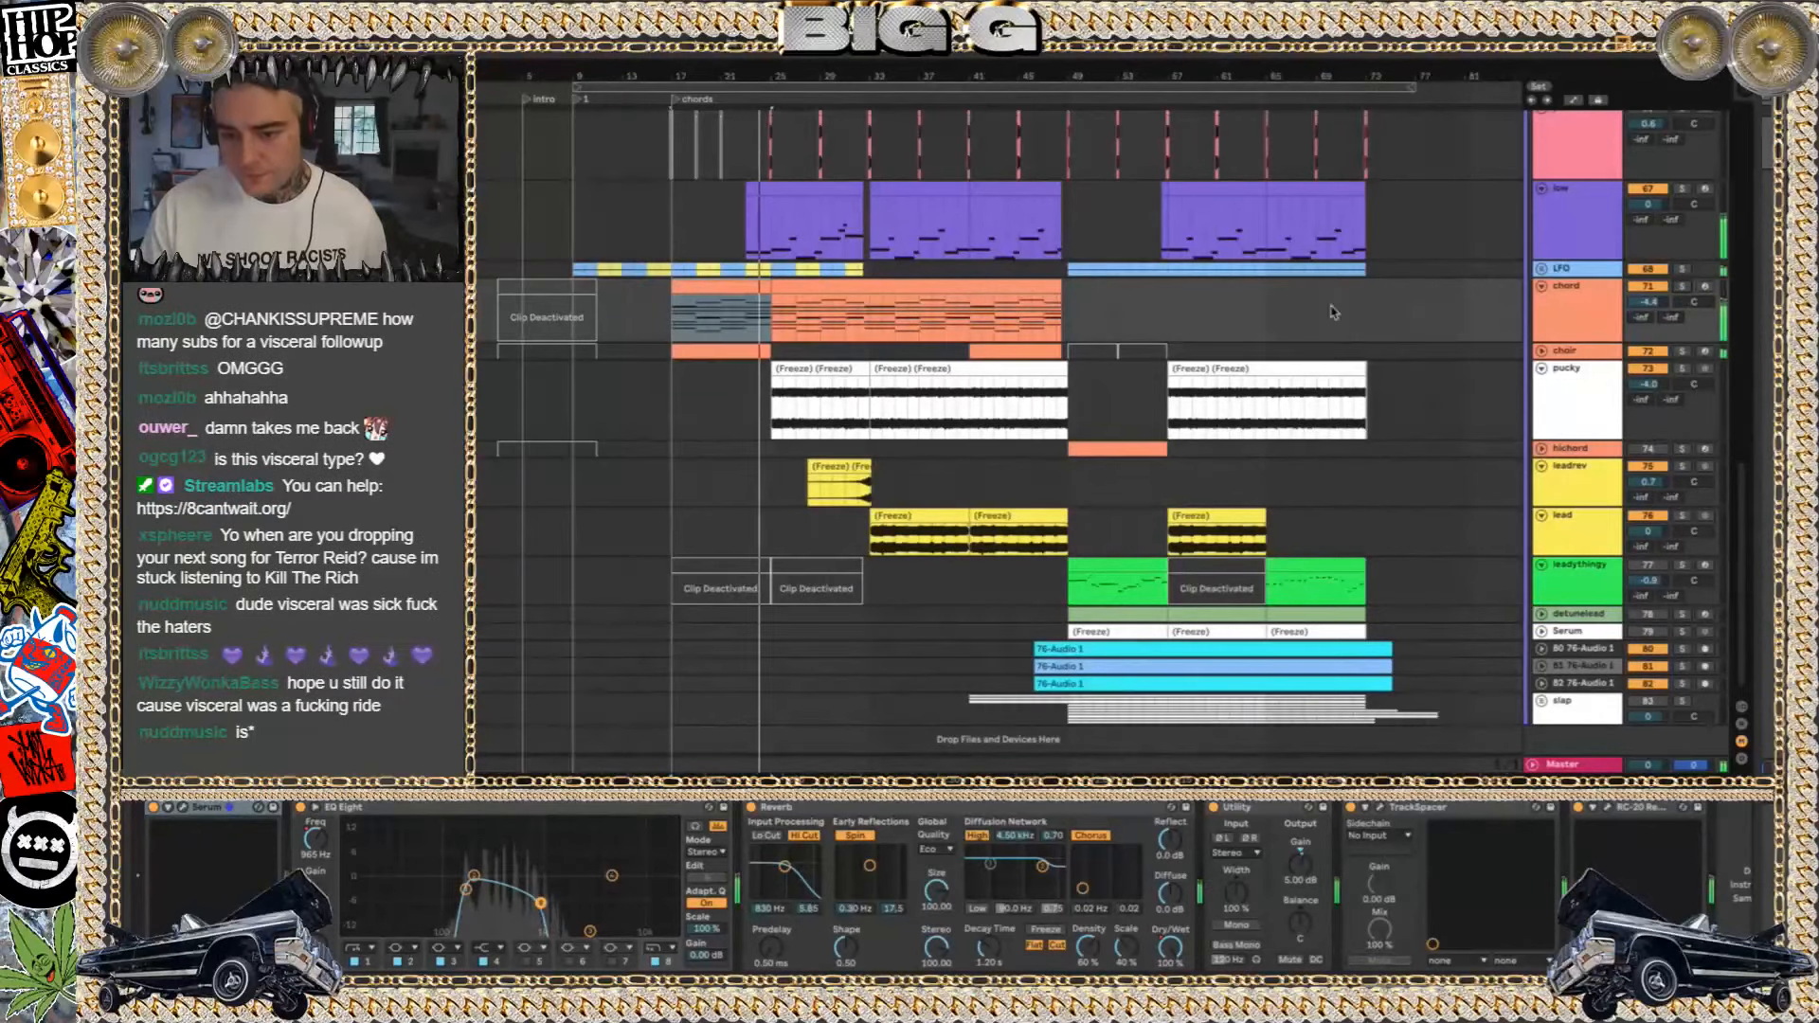
Deactivate the pucky track during playback, reactivate it to compare, and display its device chain
{"action": "scroll", "coordinate": [1331, 312], "scroll_direction": "up", "scroll_amount": 15}
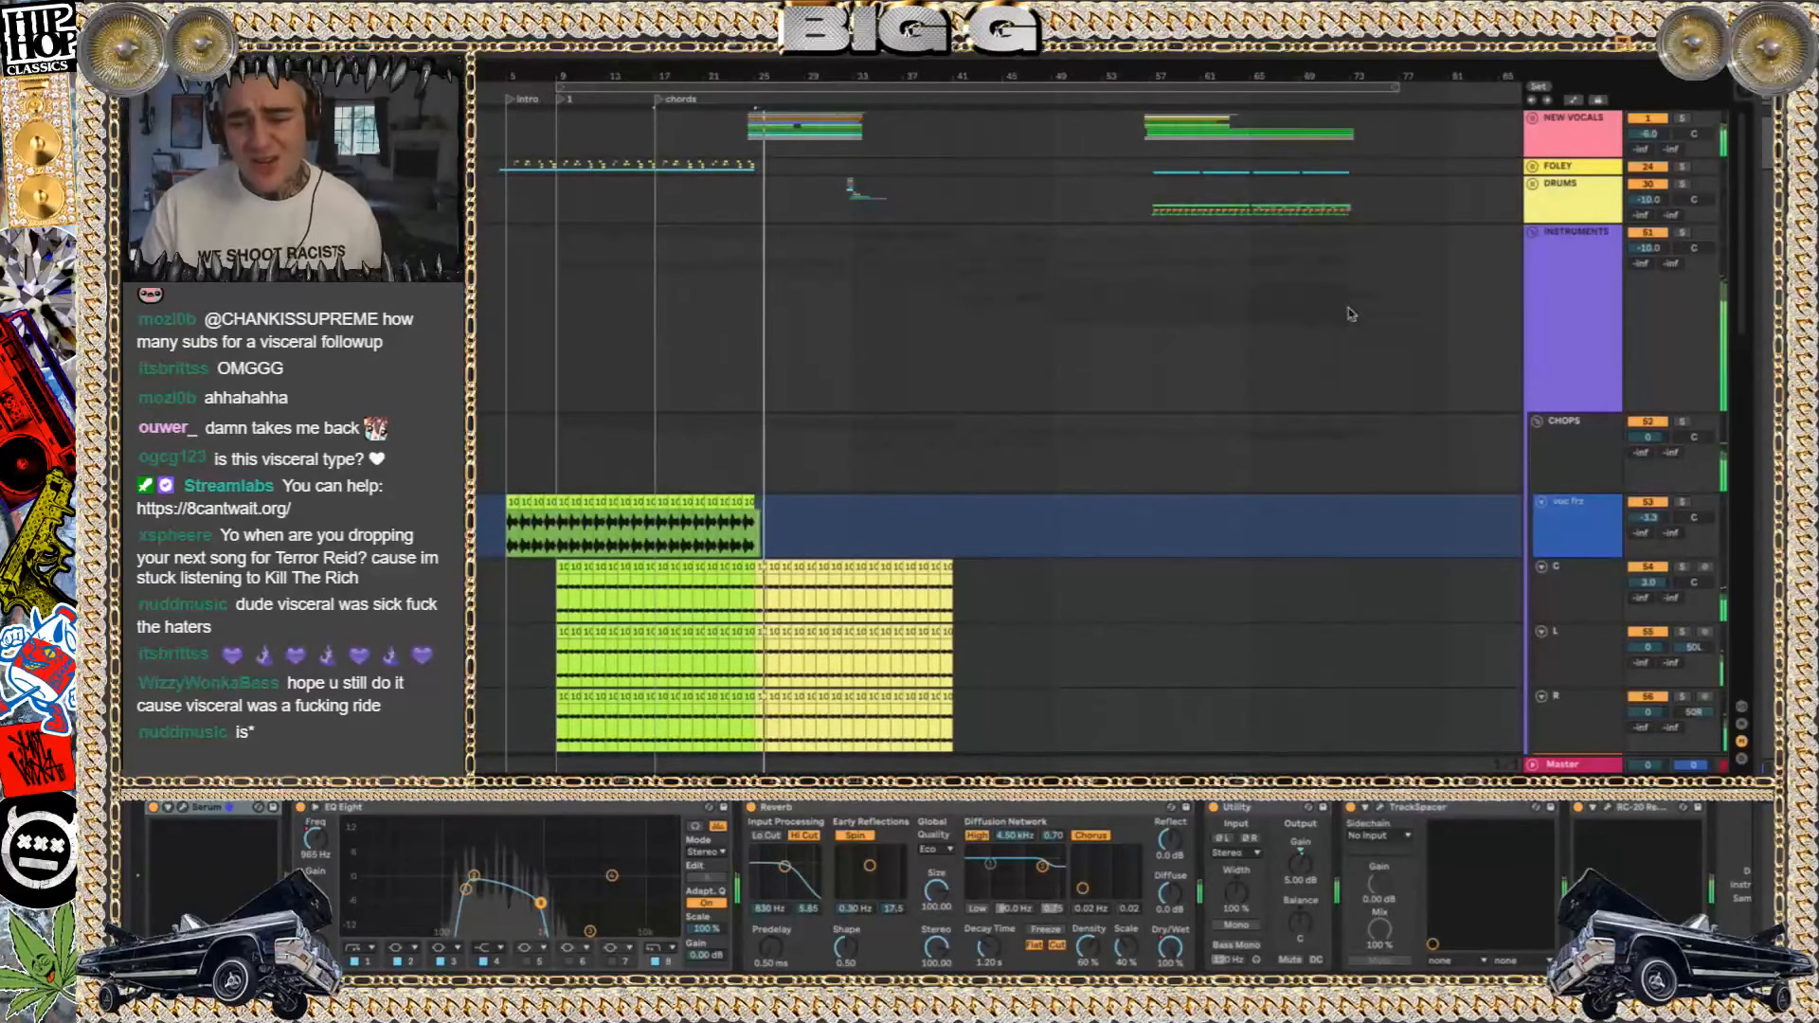
{"action": "scroll", "coordinate": [901, 323], "scroll_direction": "down", "scroll_amount": 15}
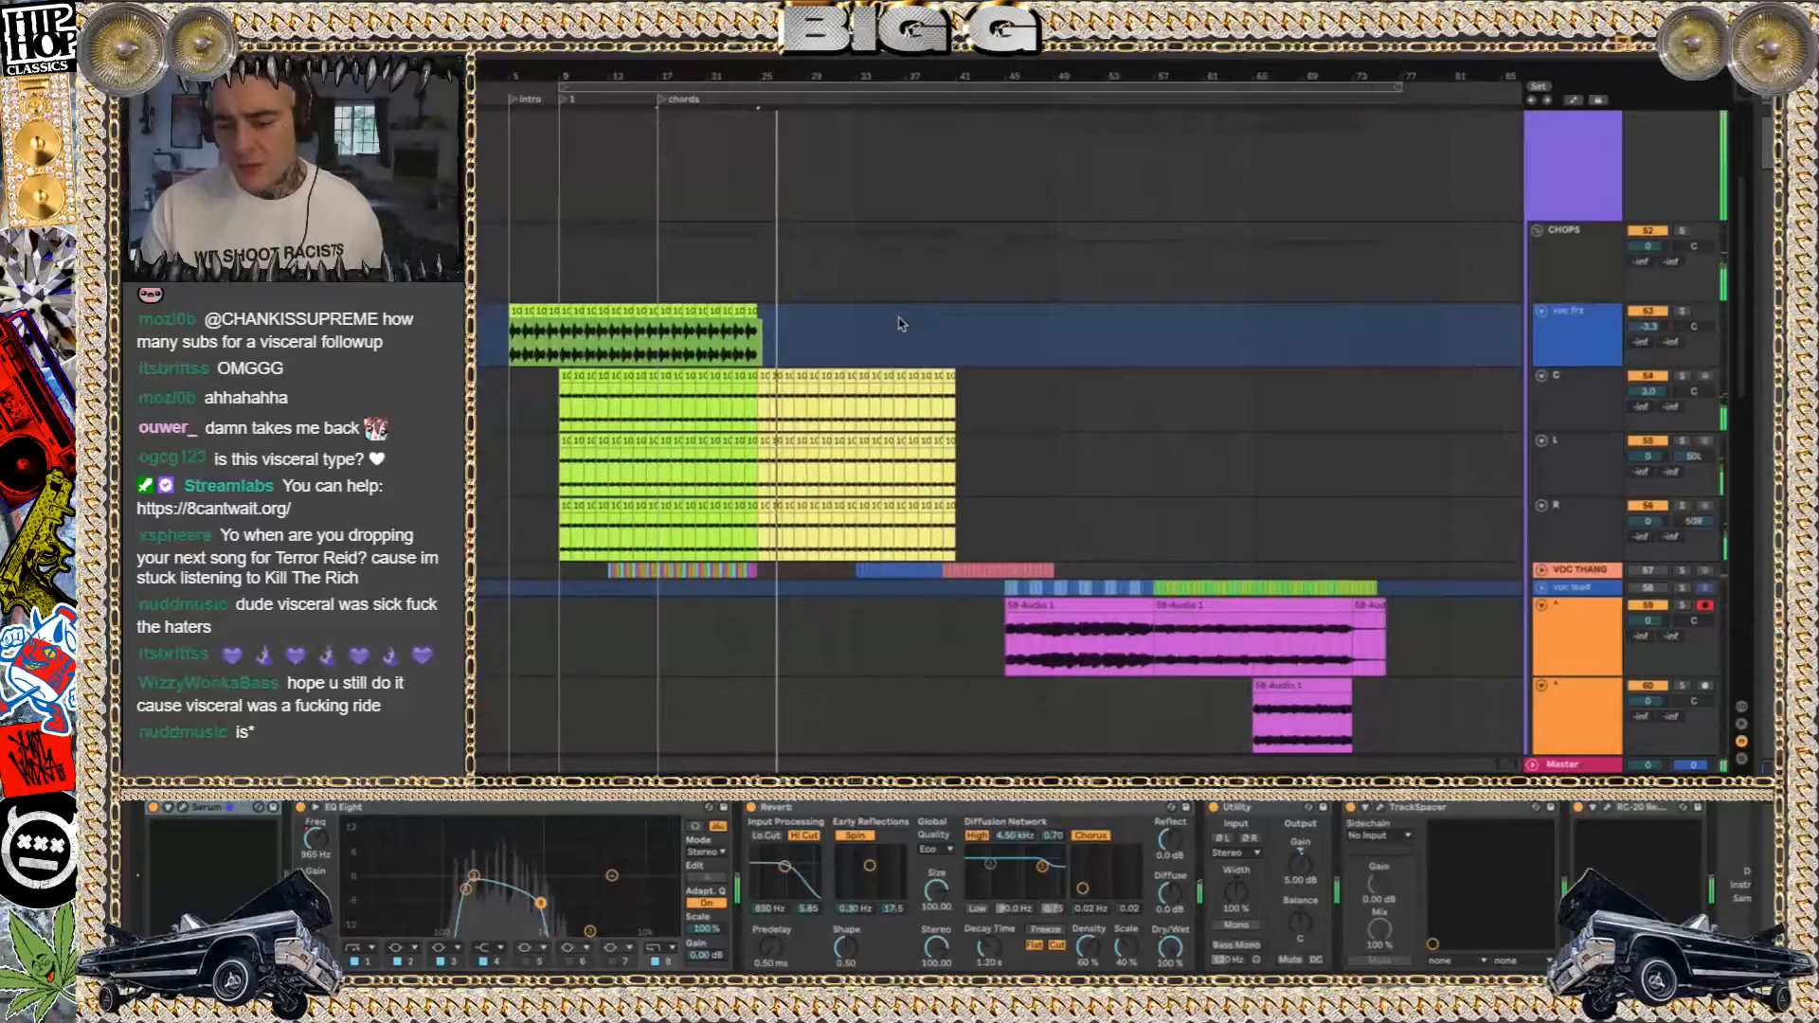
{"action": "scroll", "coordinate": [900, 323], "scroll_direction": "down", "scroll_amount": 5}
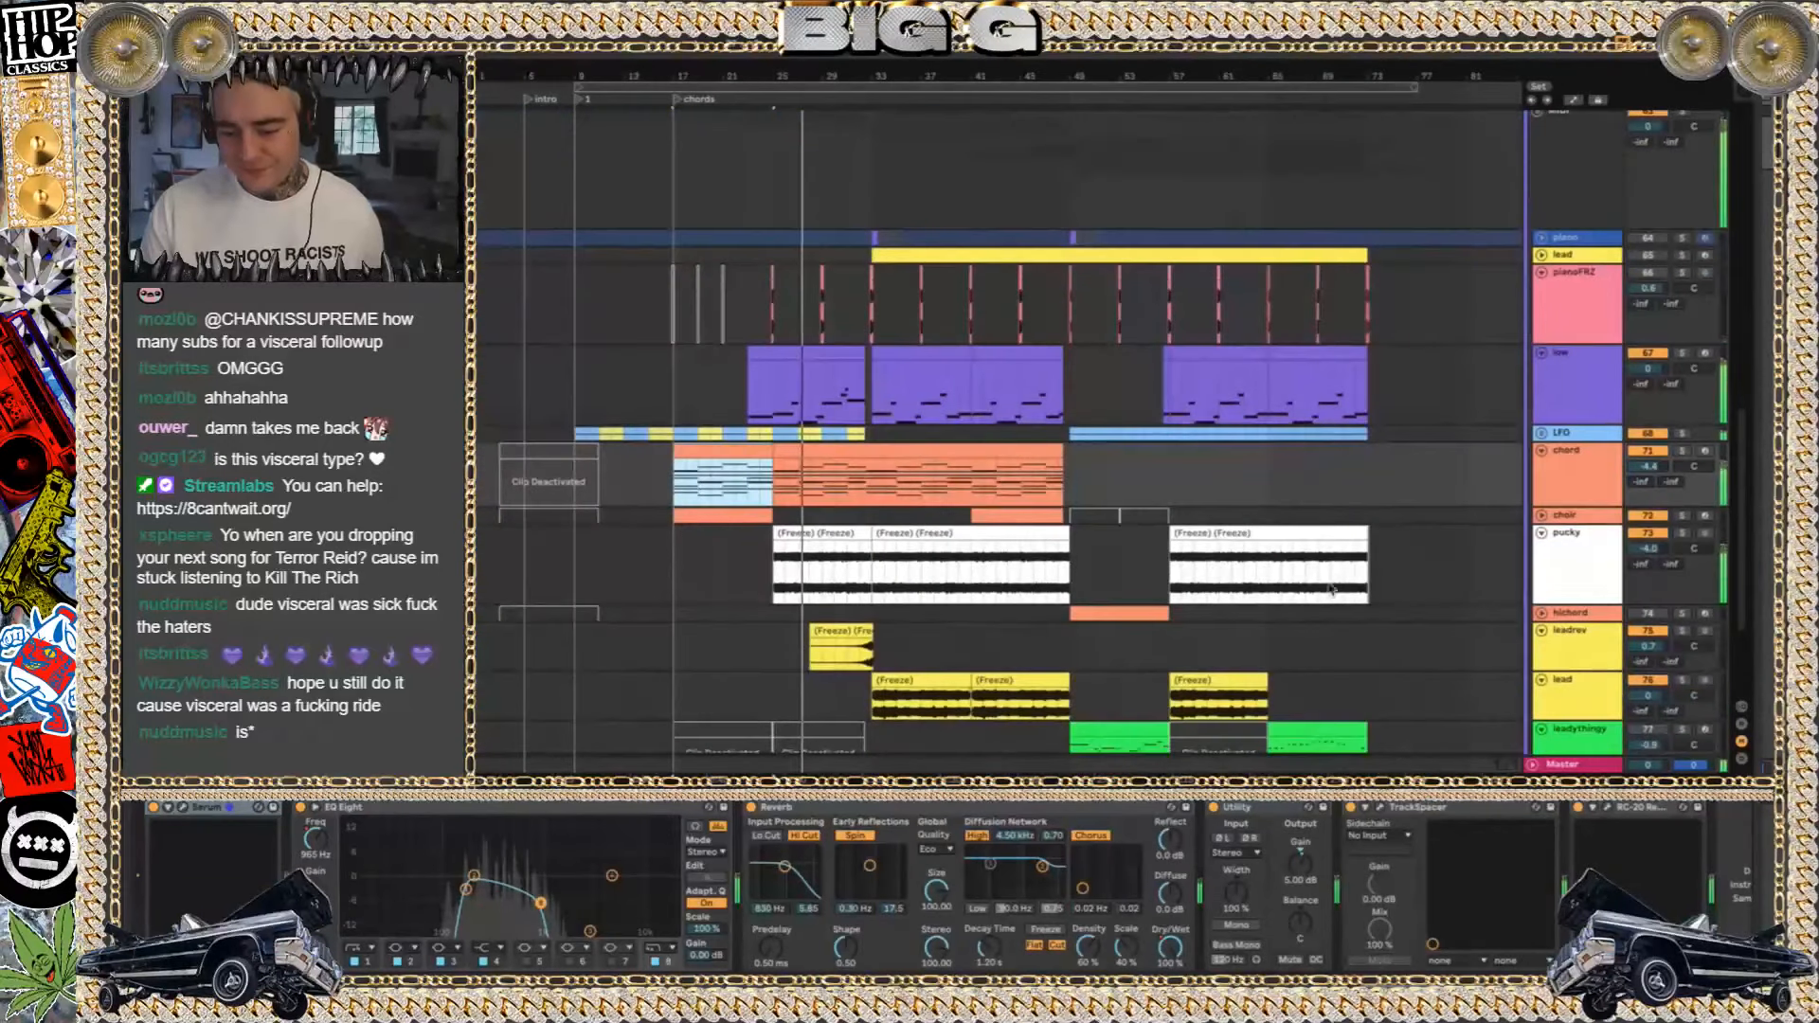
{"action": "left_click", "coordinate": [1652, 536]}
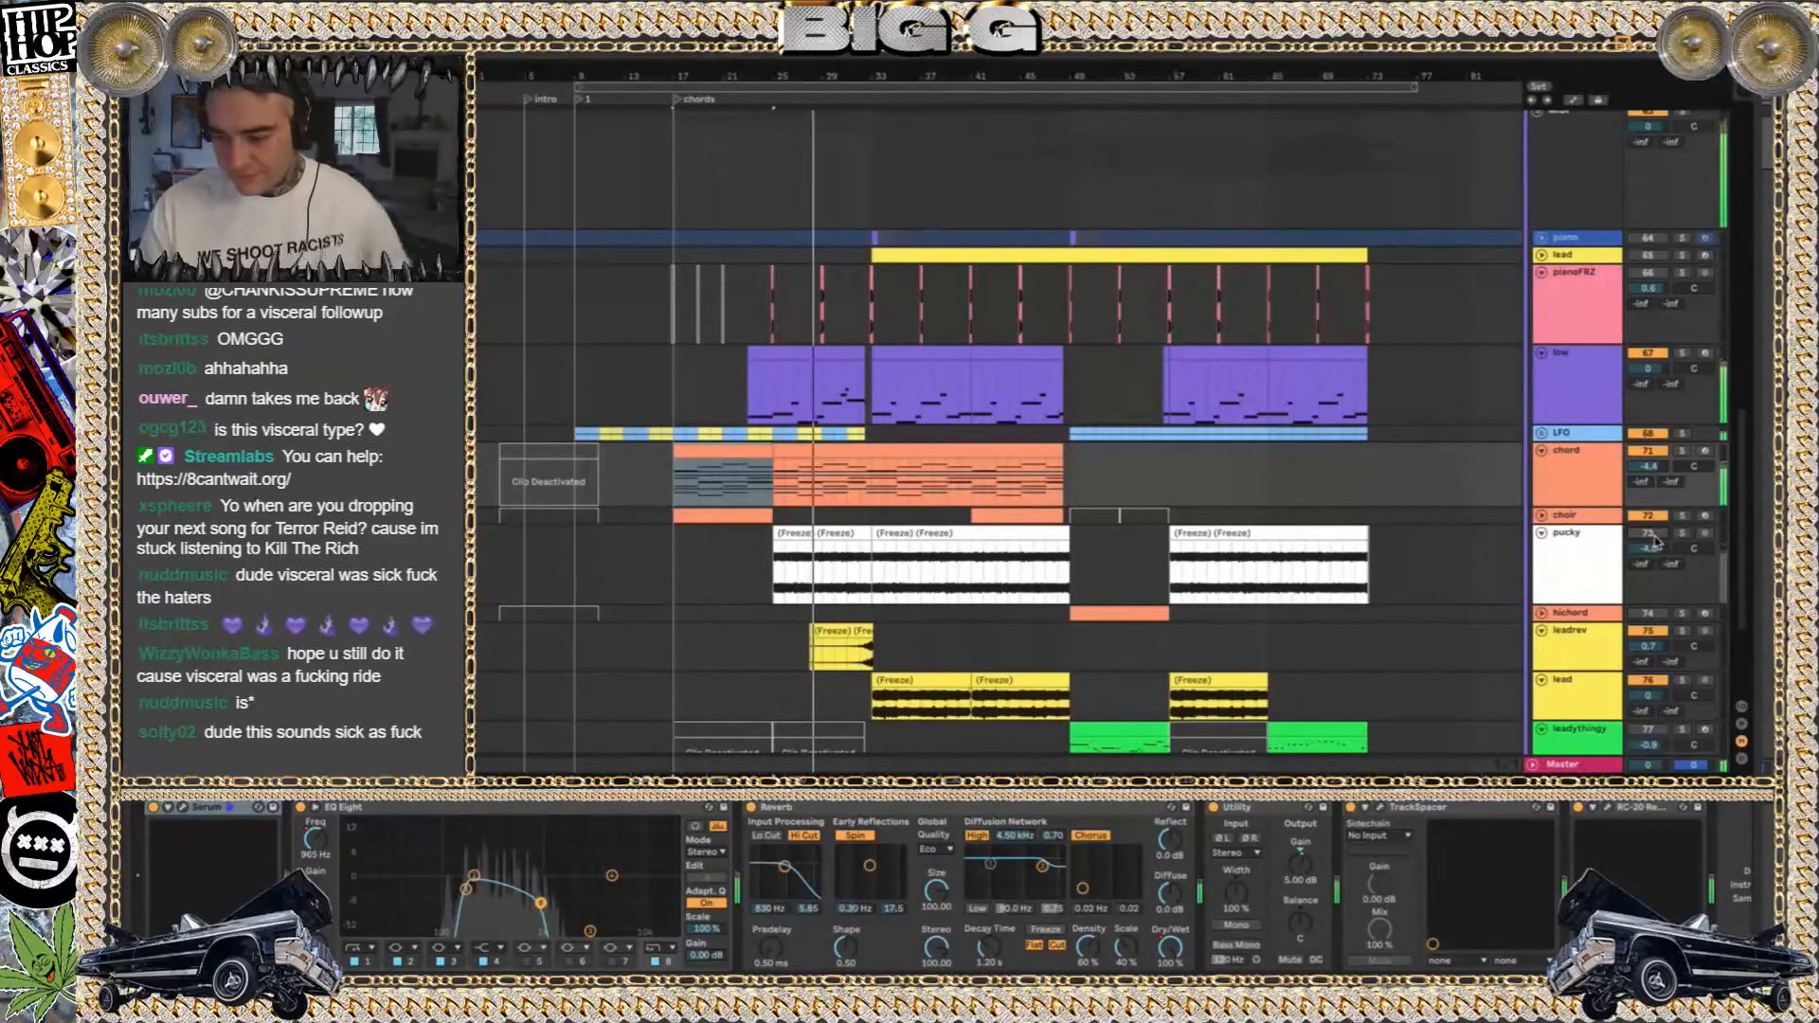
{"action": "left_click", "coordinate": [1644, 539]}
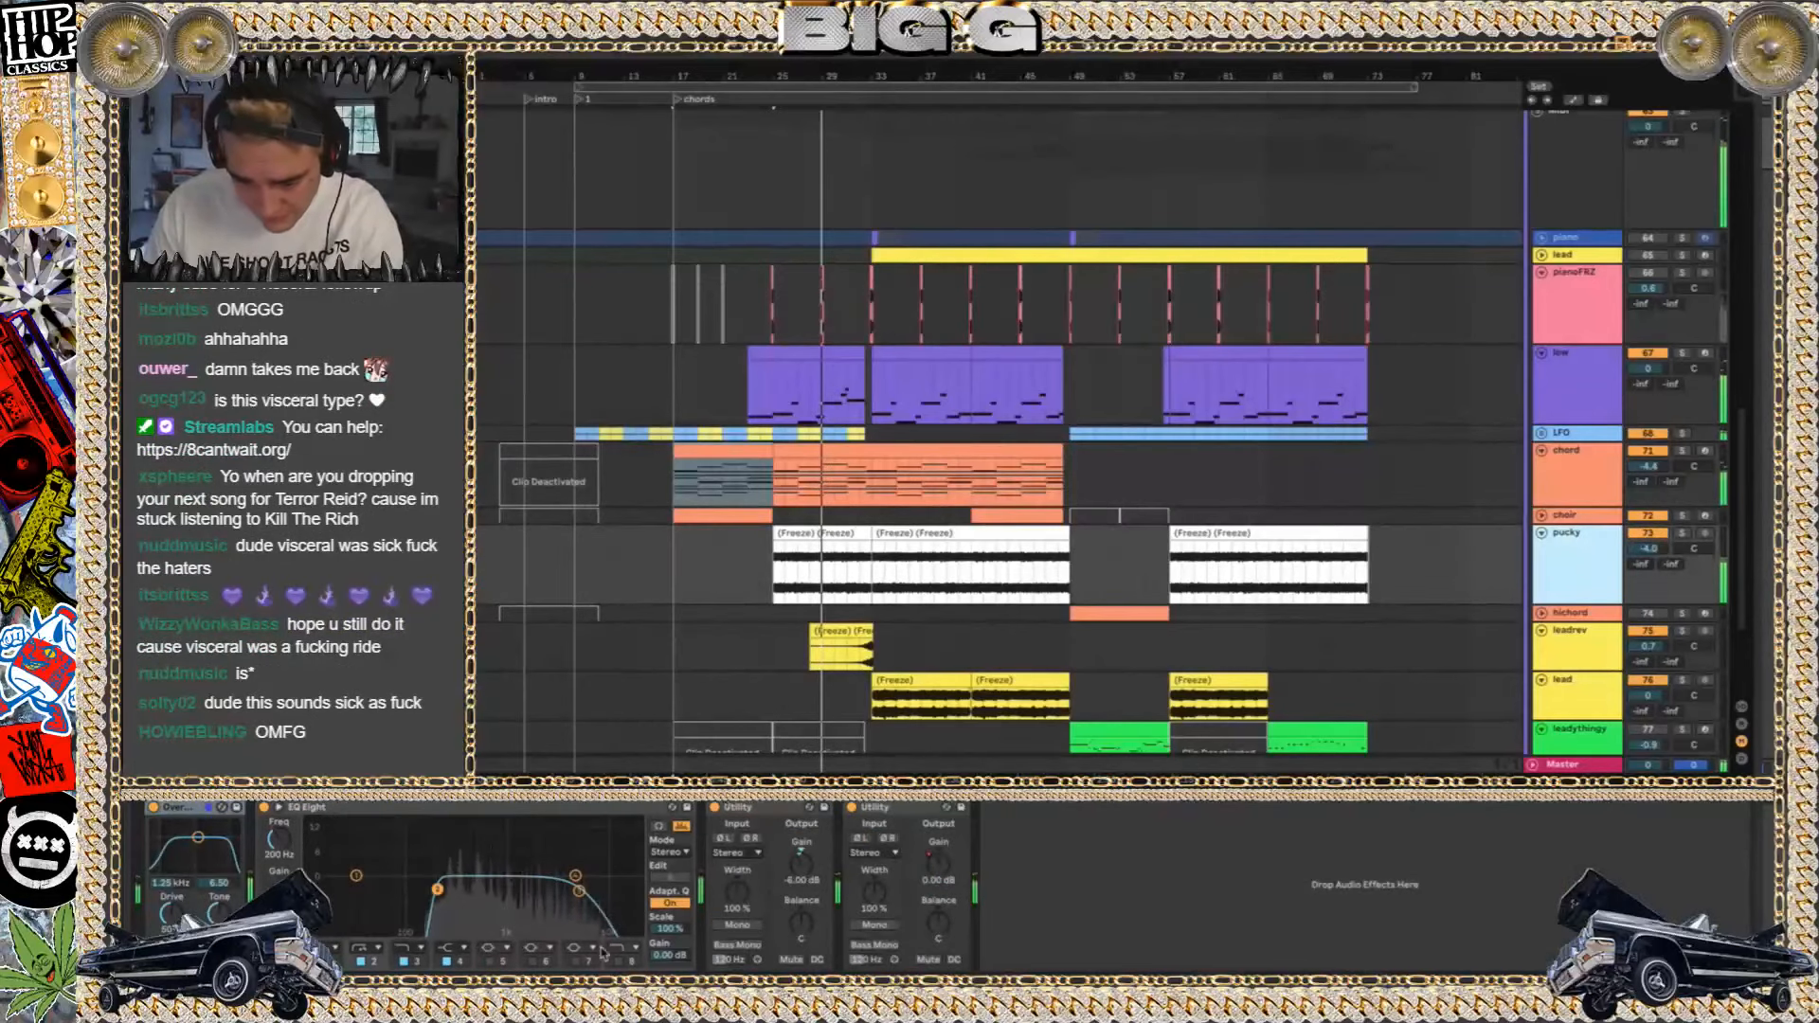
Restart playback from the chords marker at bar 17 and select the first frozen clip on the pucky track
{"action": "key", "text": "space"}
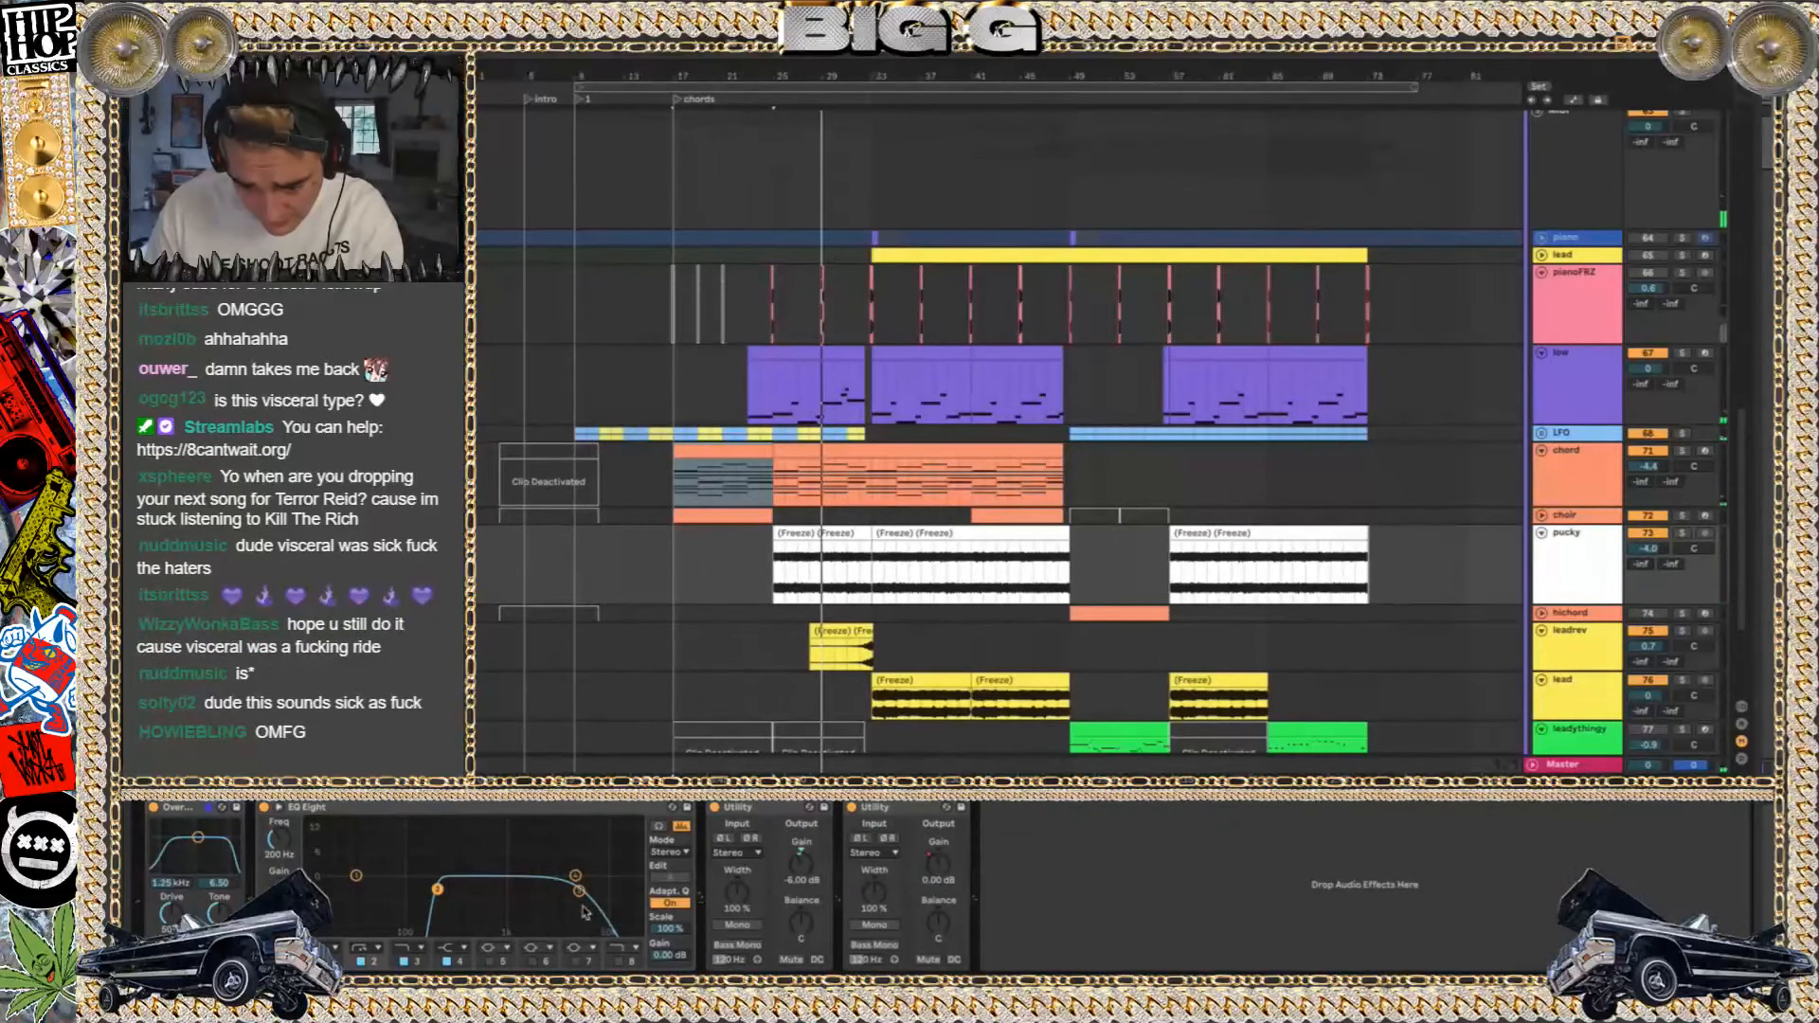
{"action": "key", "text": "space"}
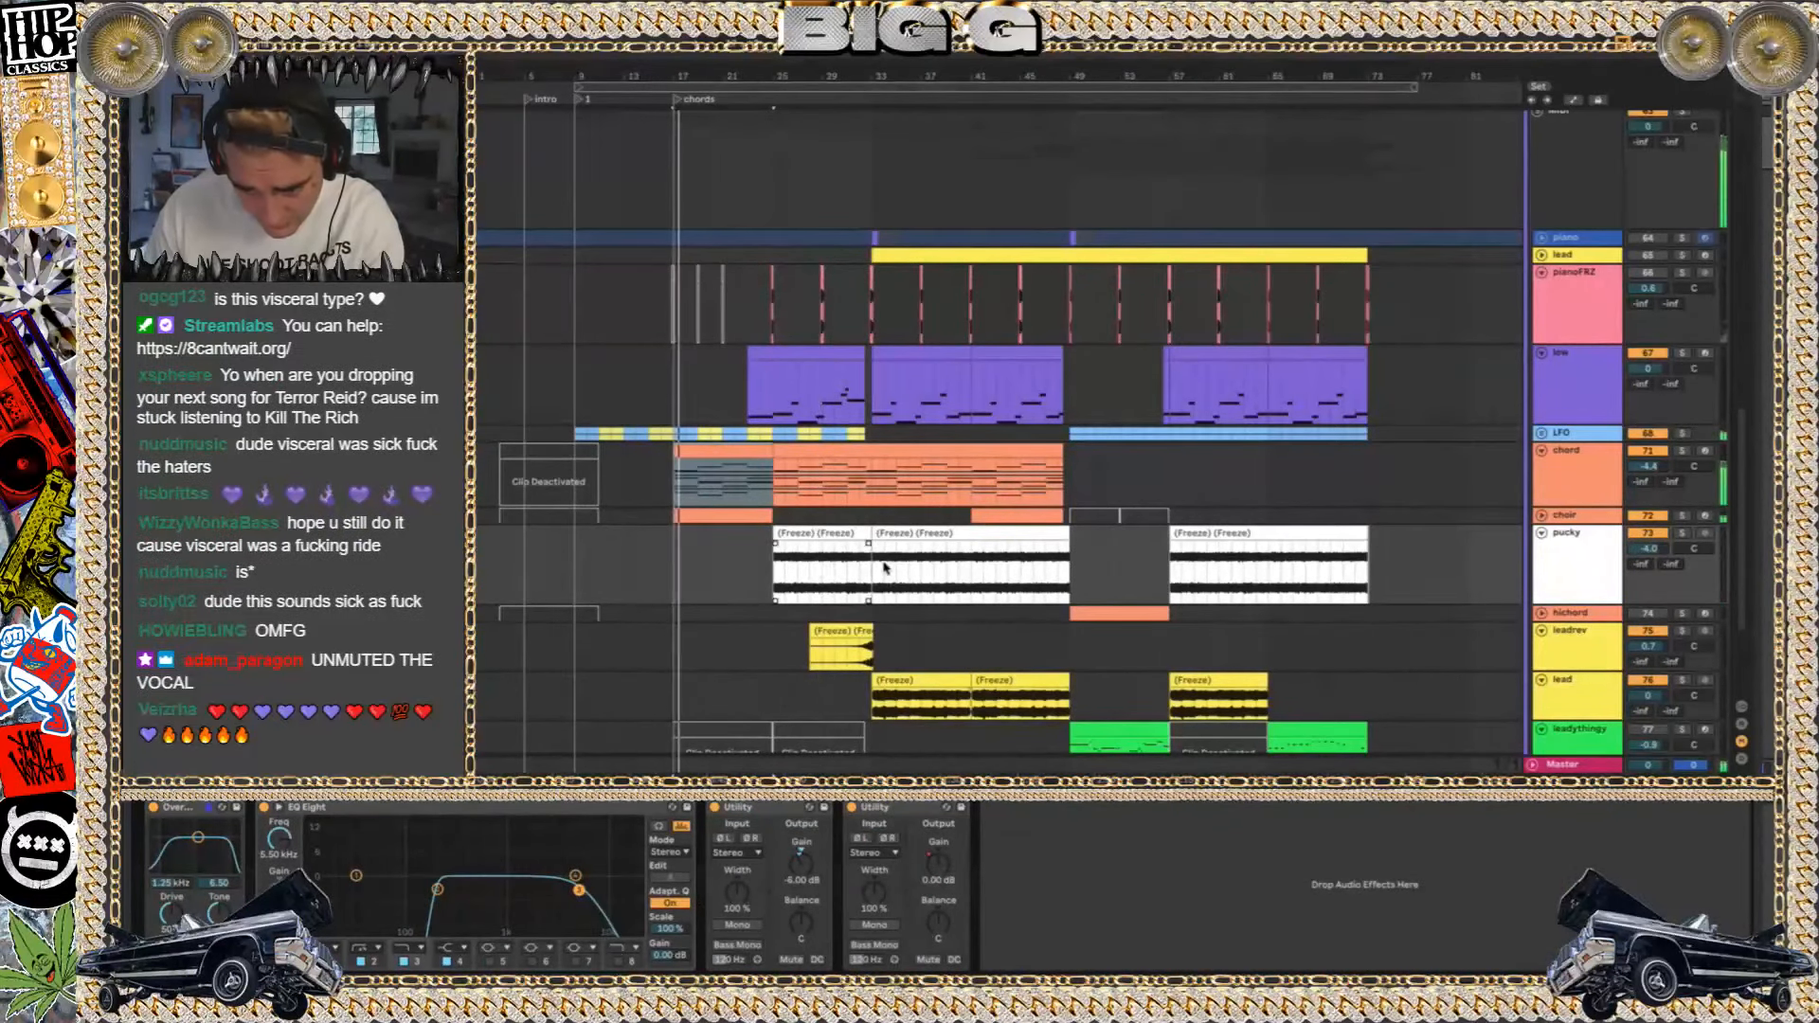
{"action": "left_click", "coordinate": [838, 537]}
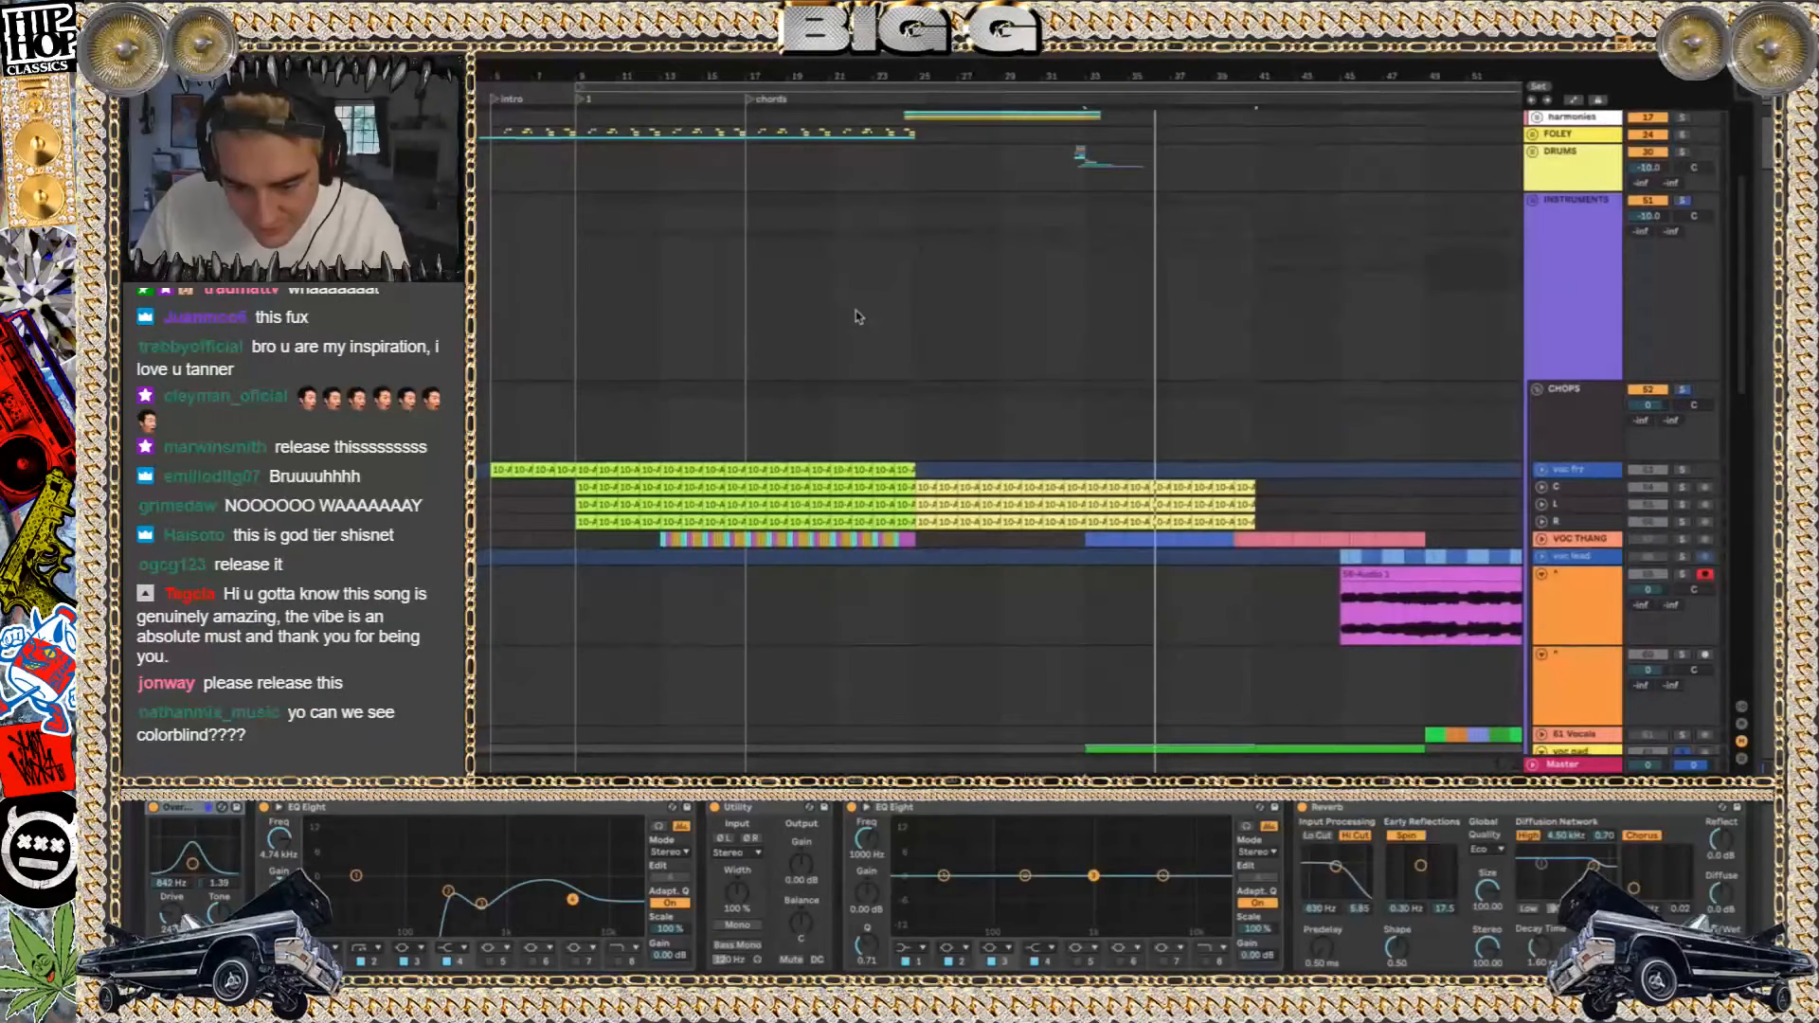
Play the voc pad track in solo from bar 33 and inspect its automation and the rest of its effect chain
{"action": "scroll", "coordinate": [977, 432], "scroll_direction": "up", "scroll_amount": 5}
{"action": "scroll", "coordinate": [977, 434], "scroll_direction": "down", "scroll_amount": 7}
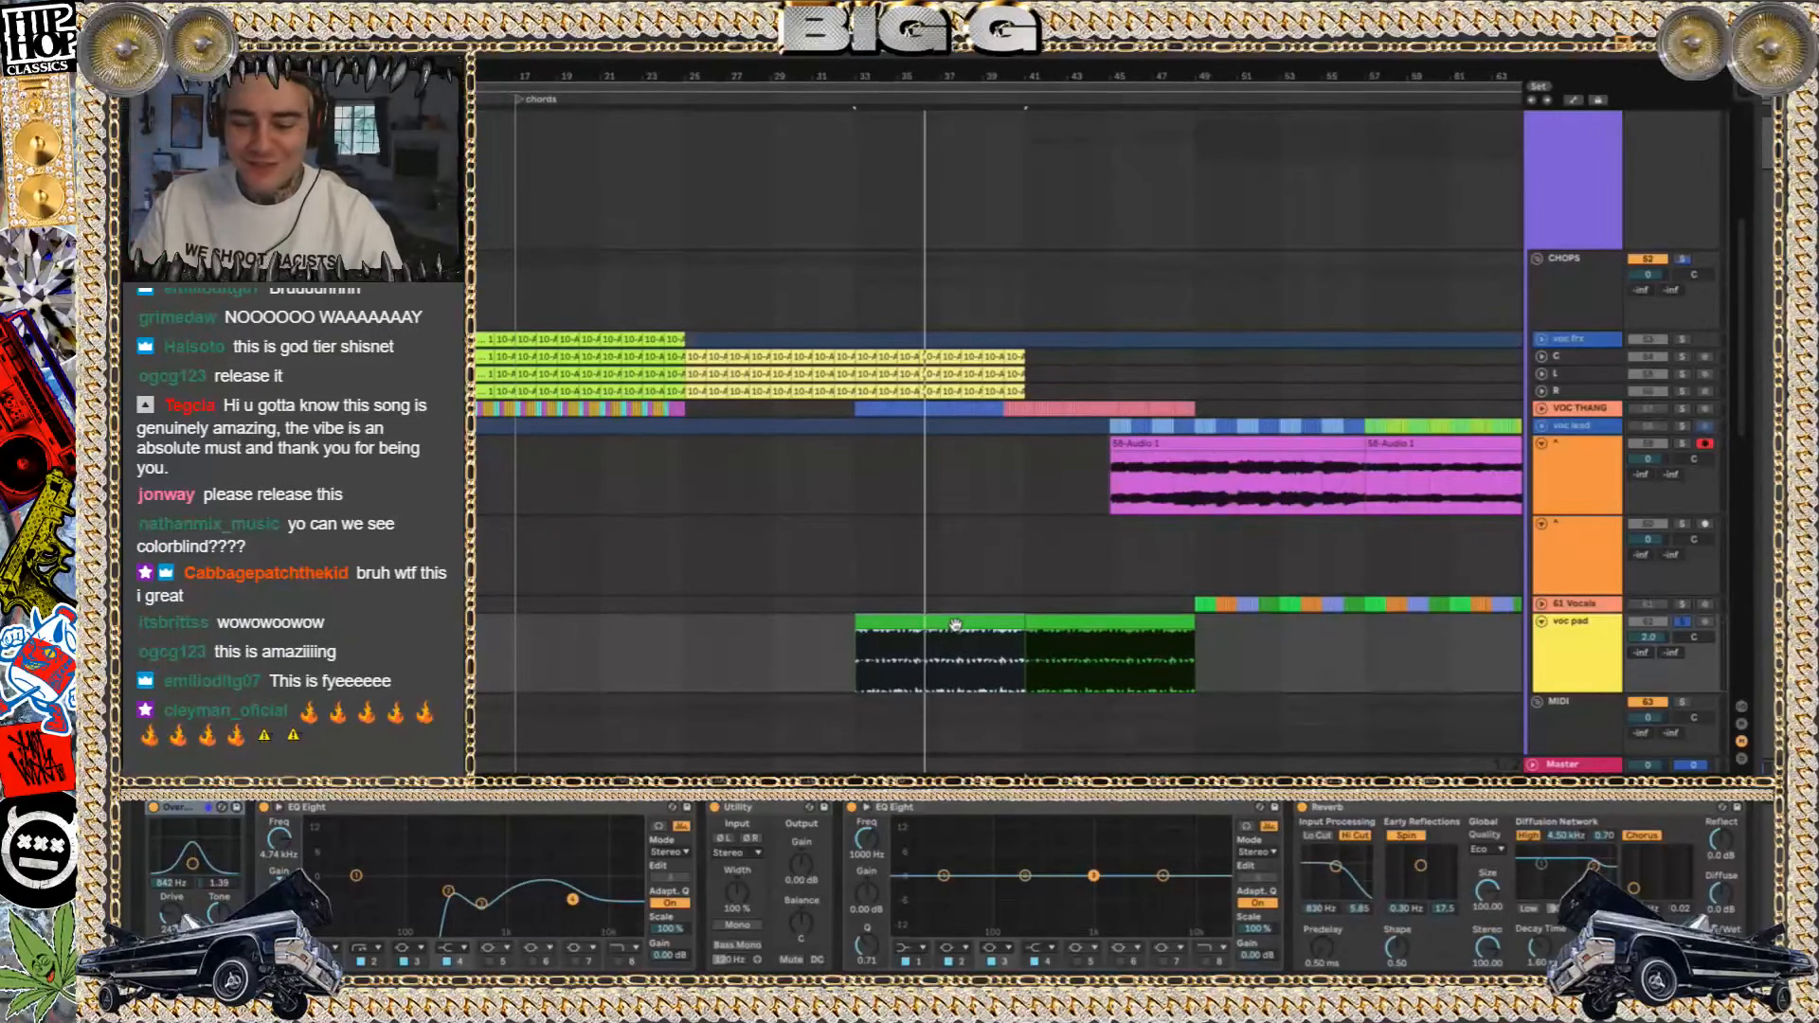
{"action": "key", "text": "space"}
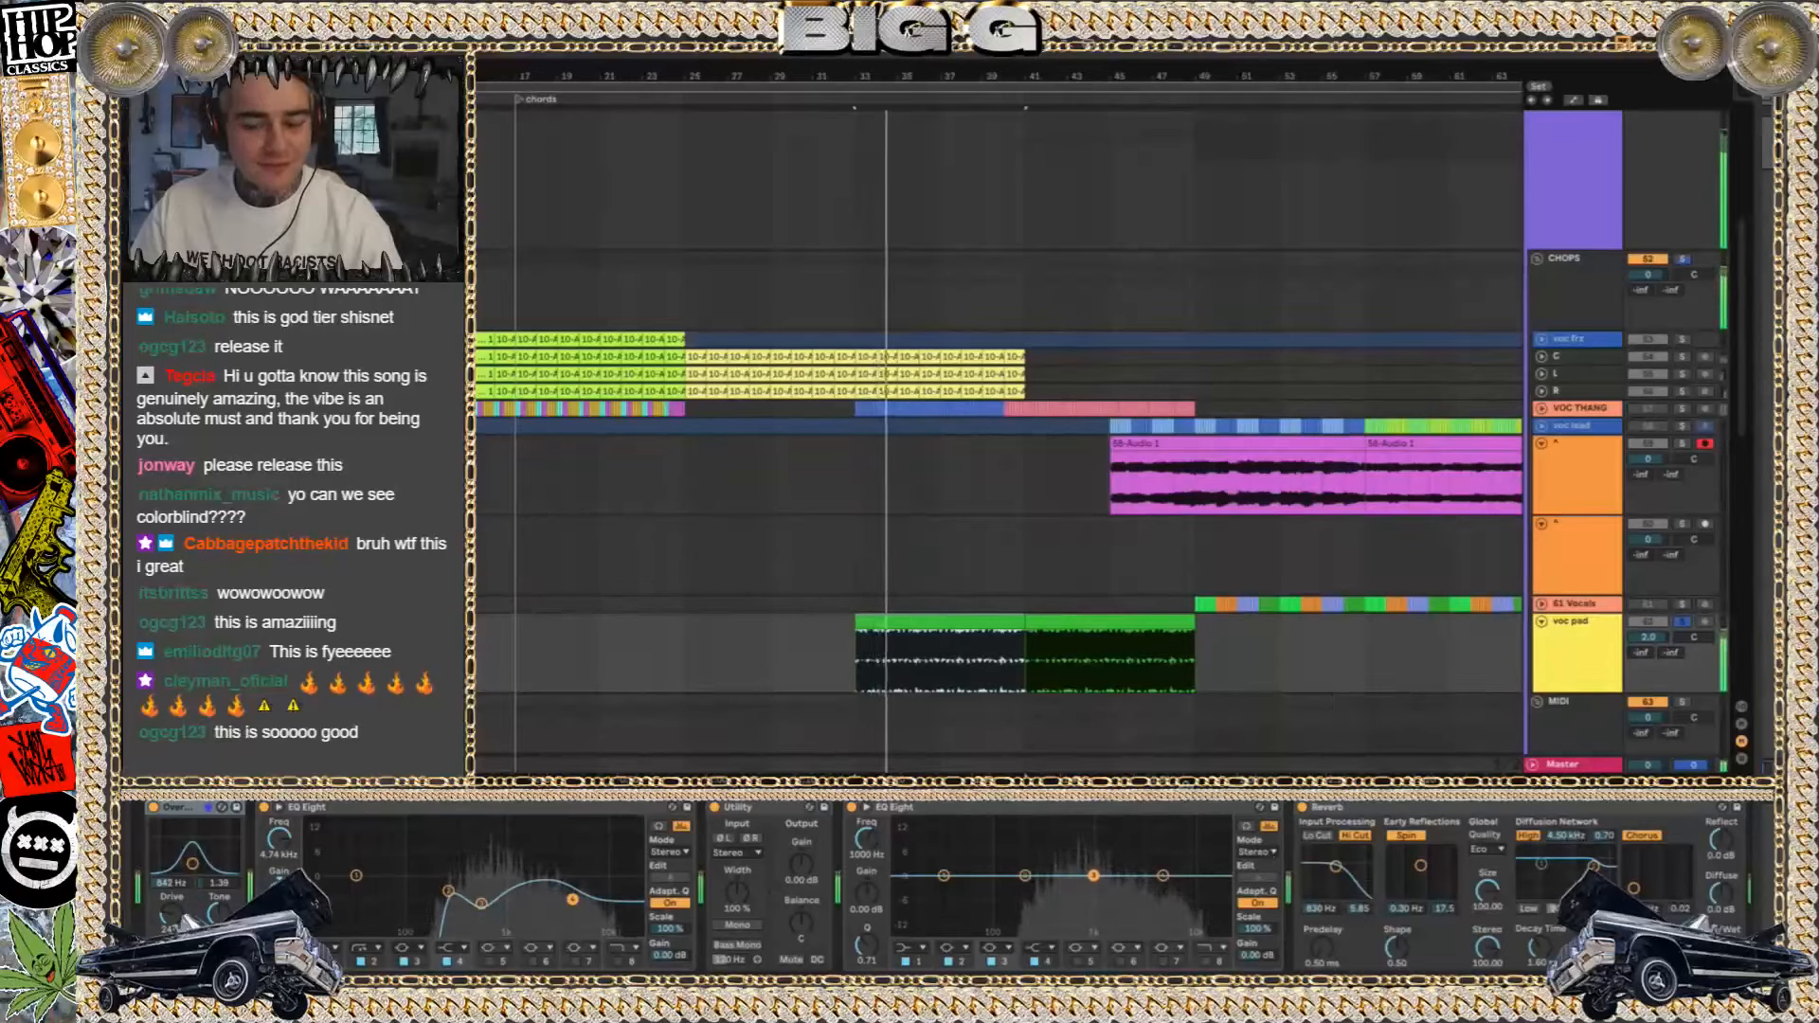
{"action": "key", "text": "a"}
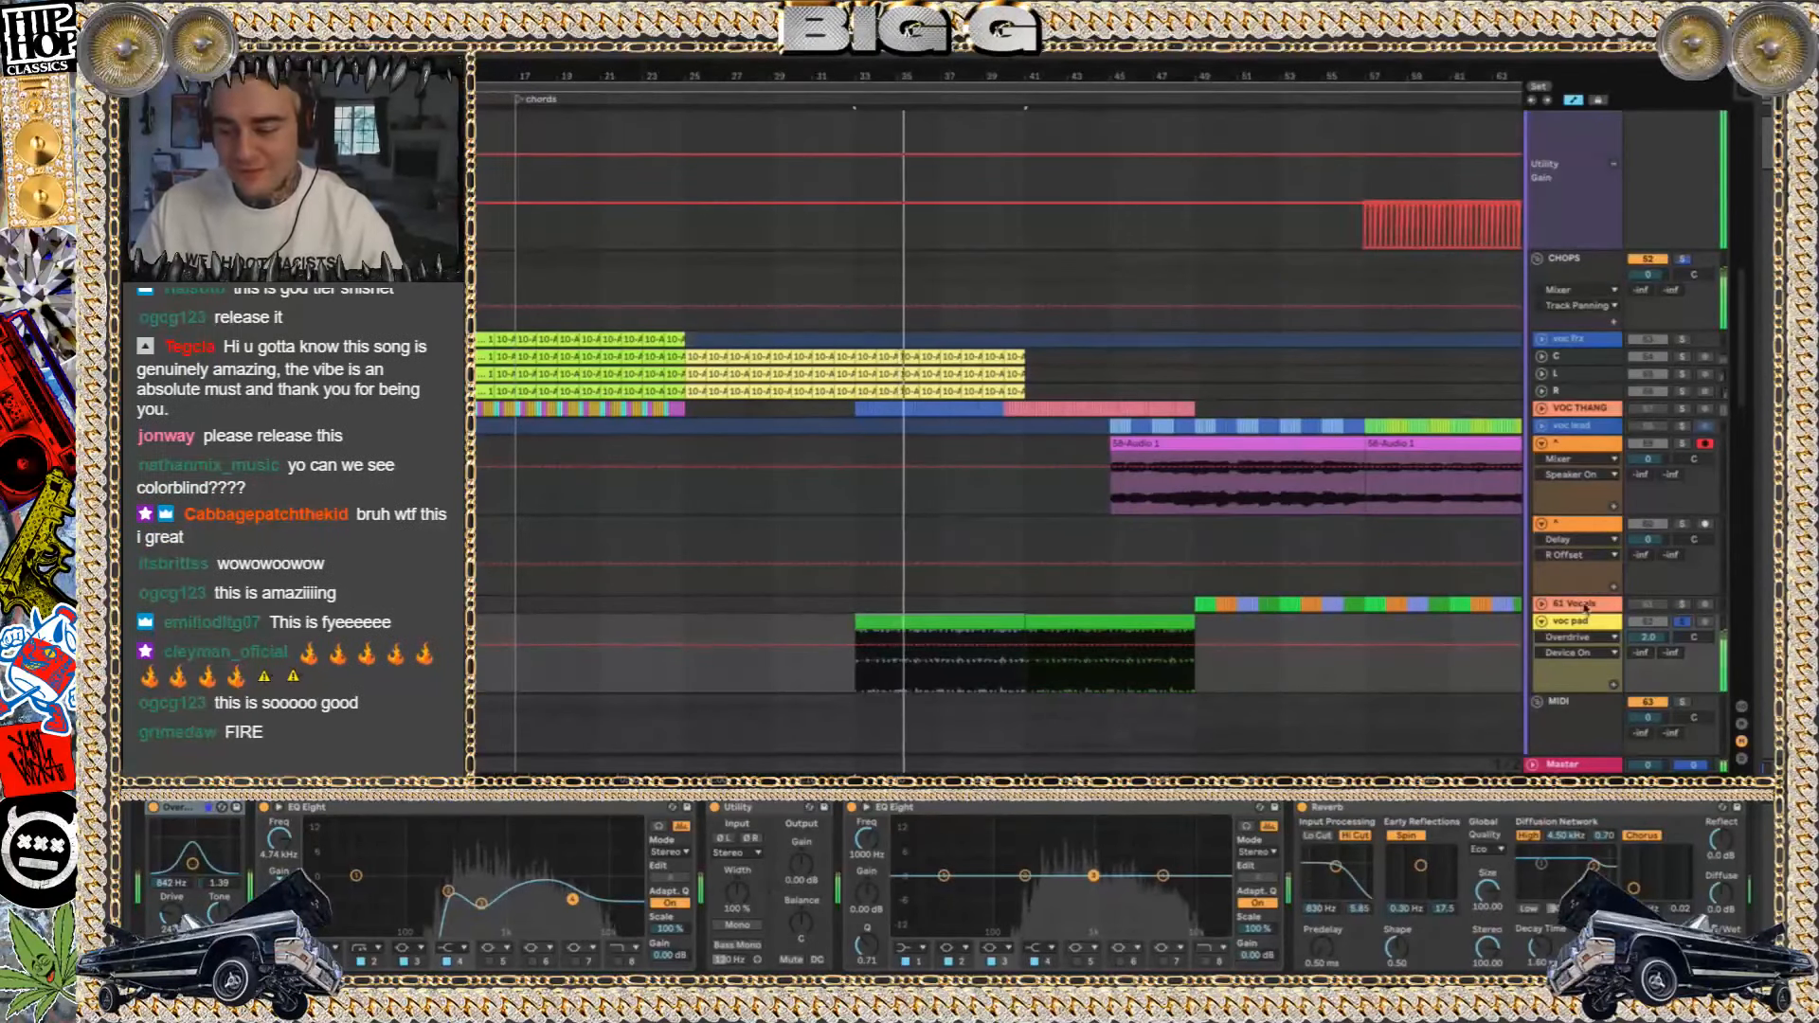
{"action": "scroll", "coordinate": [1259, 888], "scroll_direction": "right", "scroll_amount": 4}
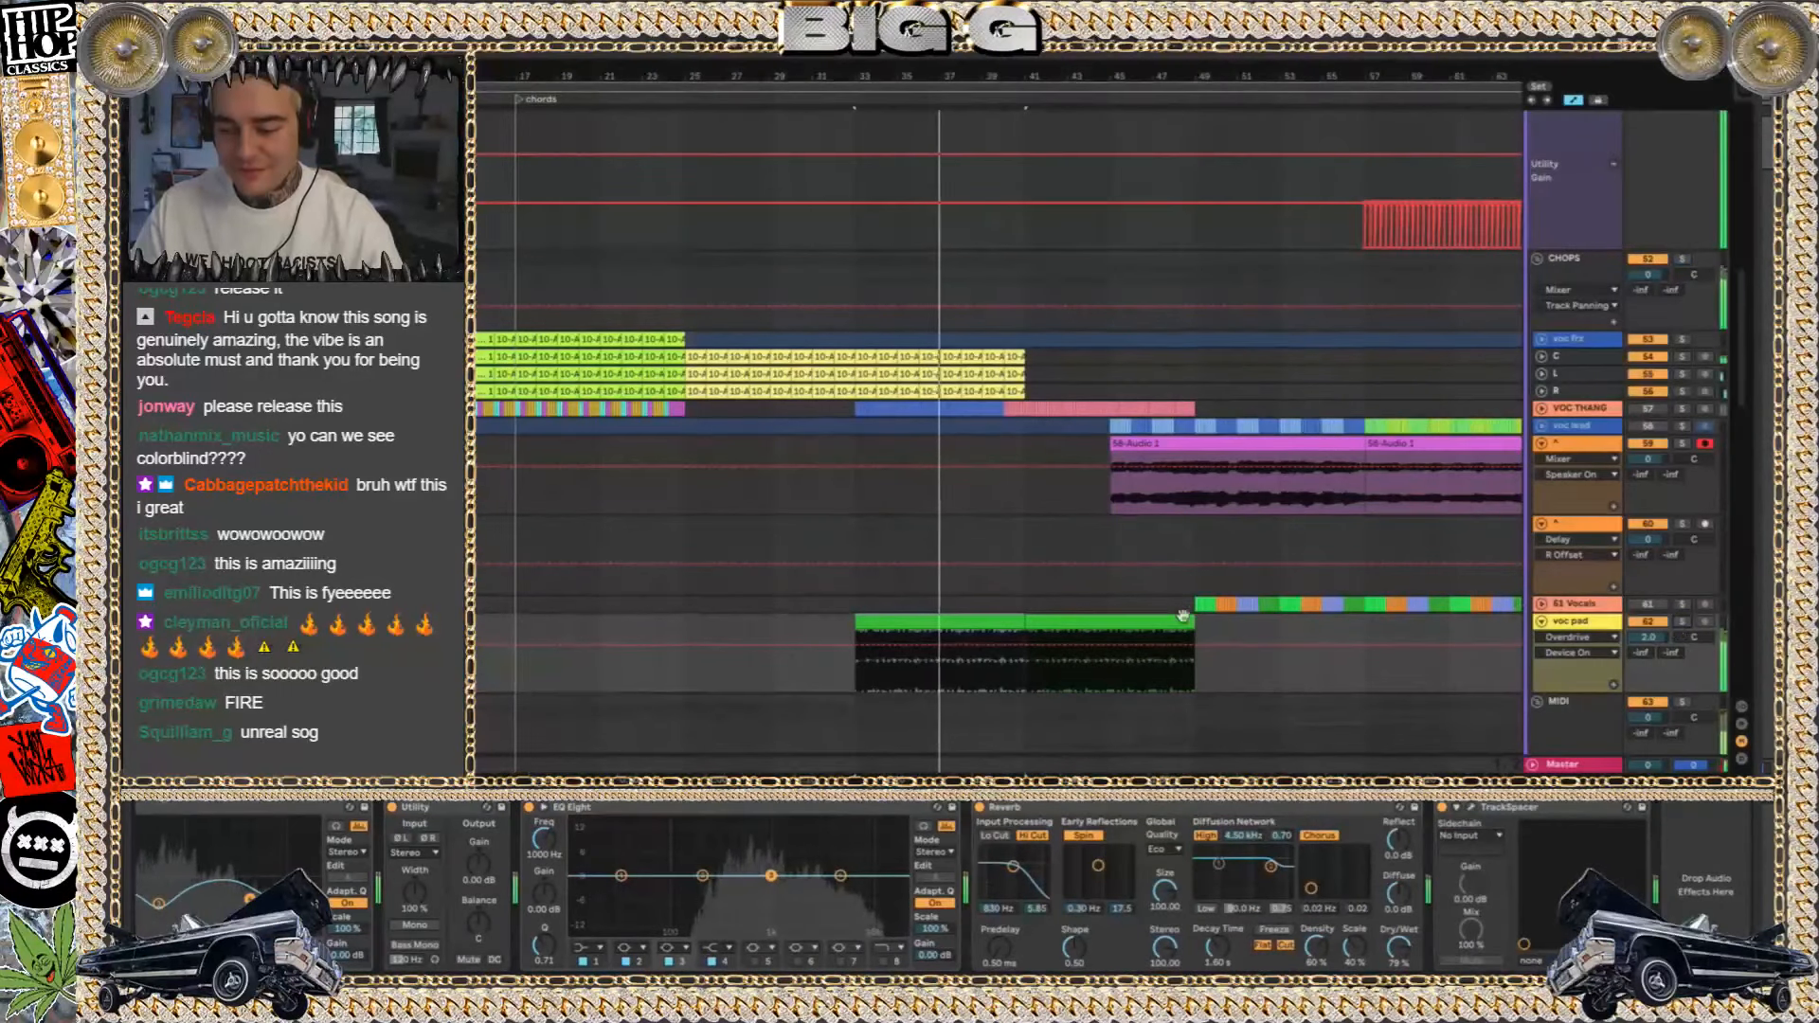
{"action": "key", "text": "a"}
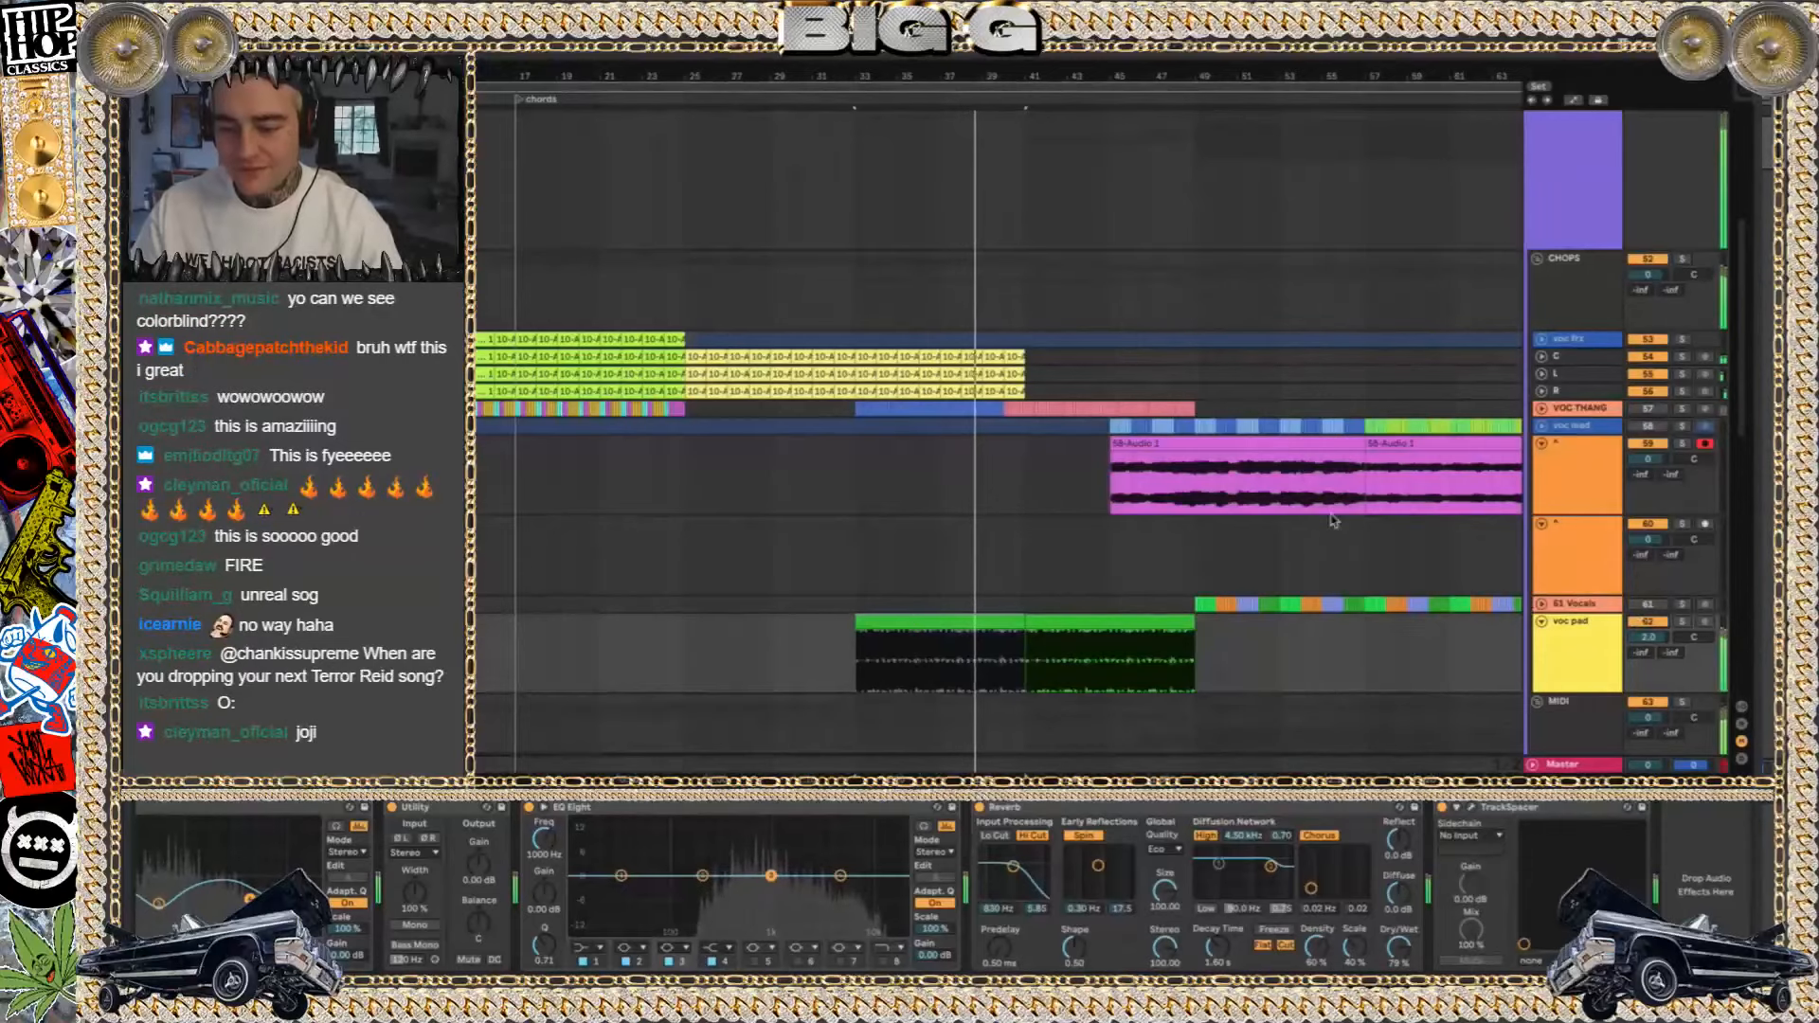
Play the low track in solo from bar 33, select its clip there, and open the track's Serum window
{"action": "scroll", "coordinate": [1333, 520], "scroll_direction": "down", "scroll_amount": 10}
{"action": "left_click", "coordinate": [1682, 422]}
{"action": "key", "text": "space"}
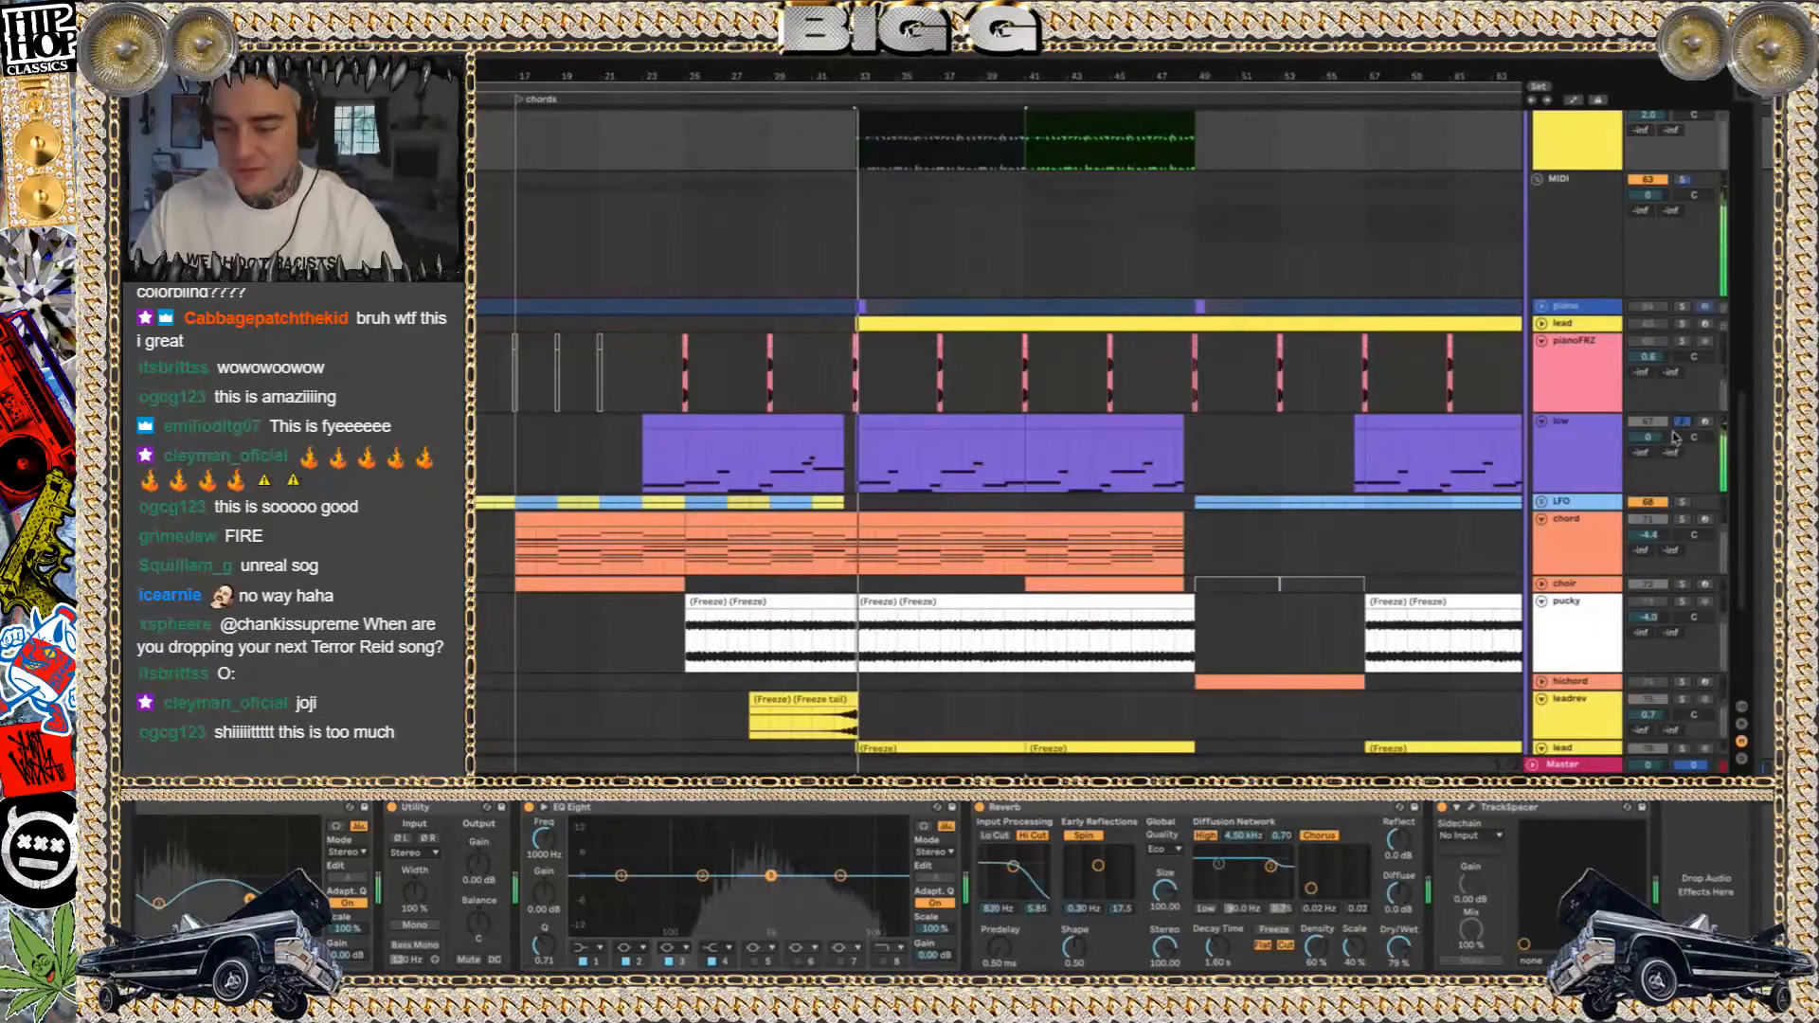
{"action": "left_click", "coordinate": [902, 423]}
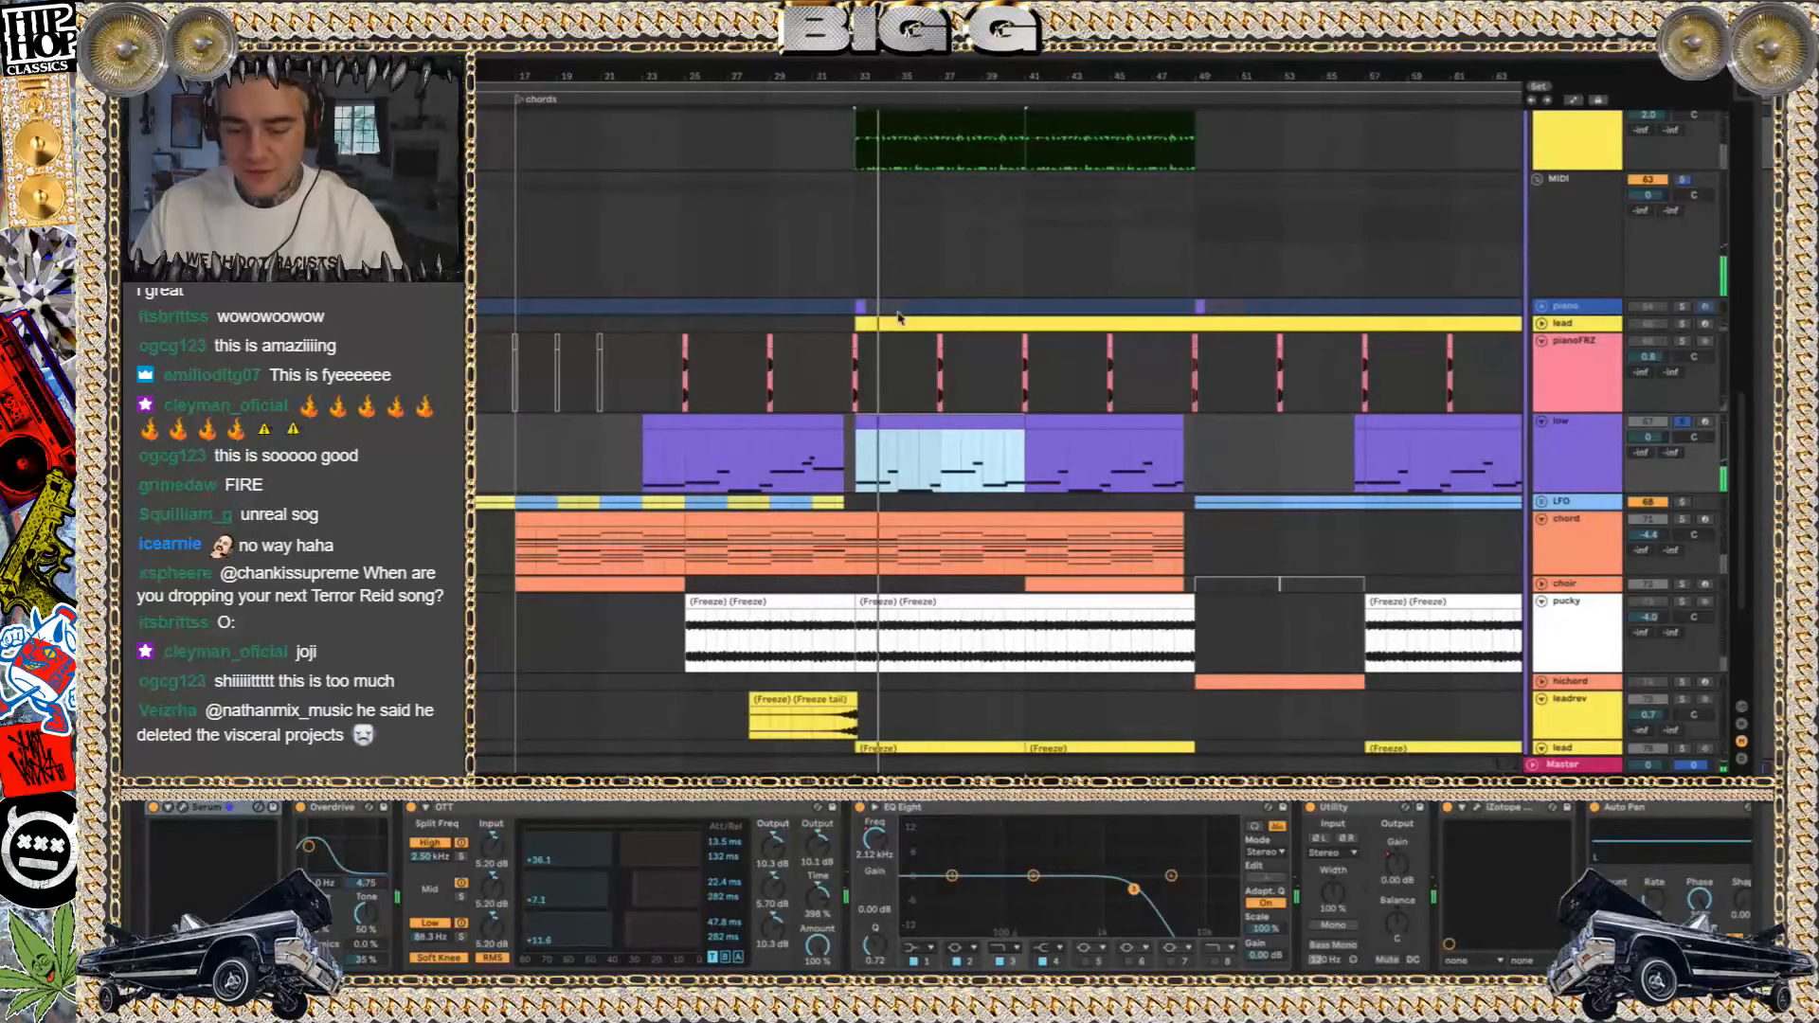
{"action": "key", "text": "alt+super+p"}
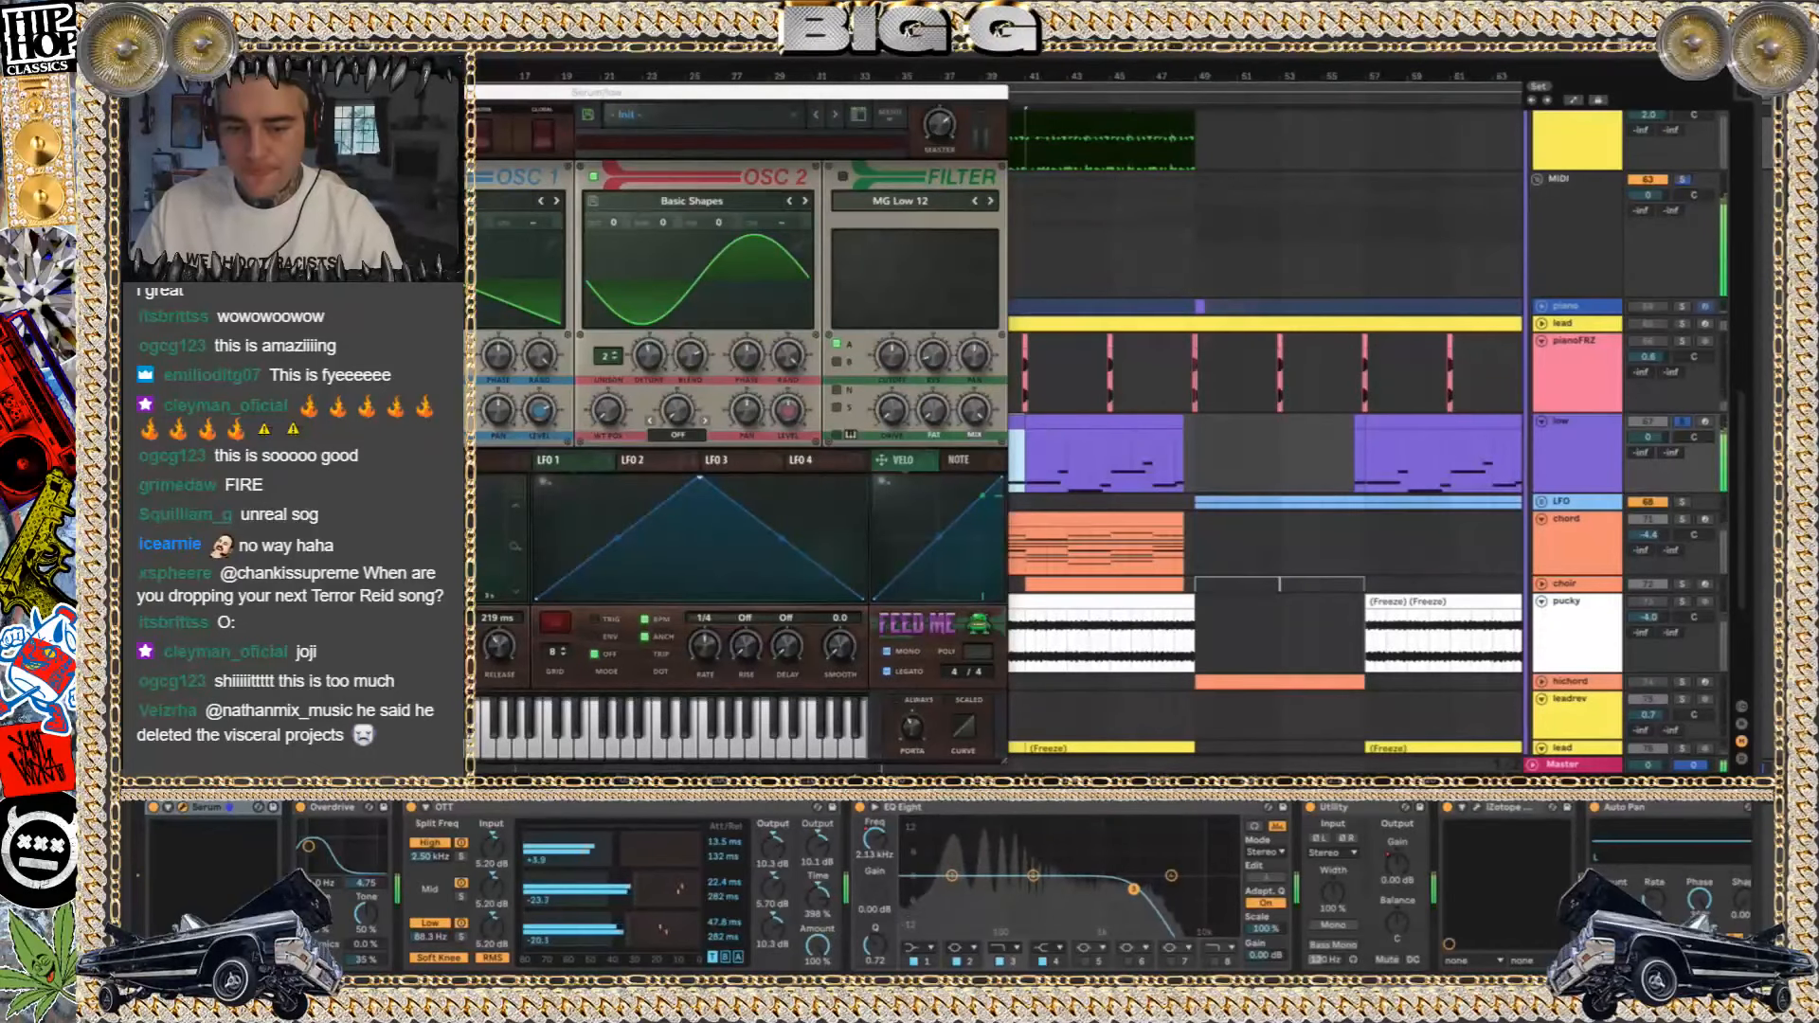
Move the low track's Serum window fully into view, inspect its oscillators and envelopes, and close it
{"action": "left_click_drag", "start_coordinate": [663, 92], "coordinate": [768, 83]}
{"action": "left_click_drag", "start_coordinate": [421, 94], "coordinate": [740, 92]}
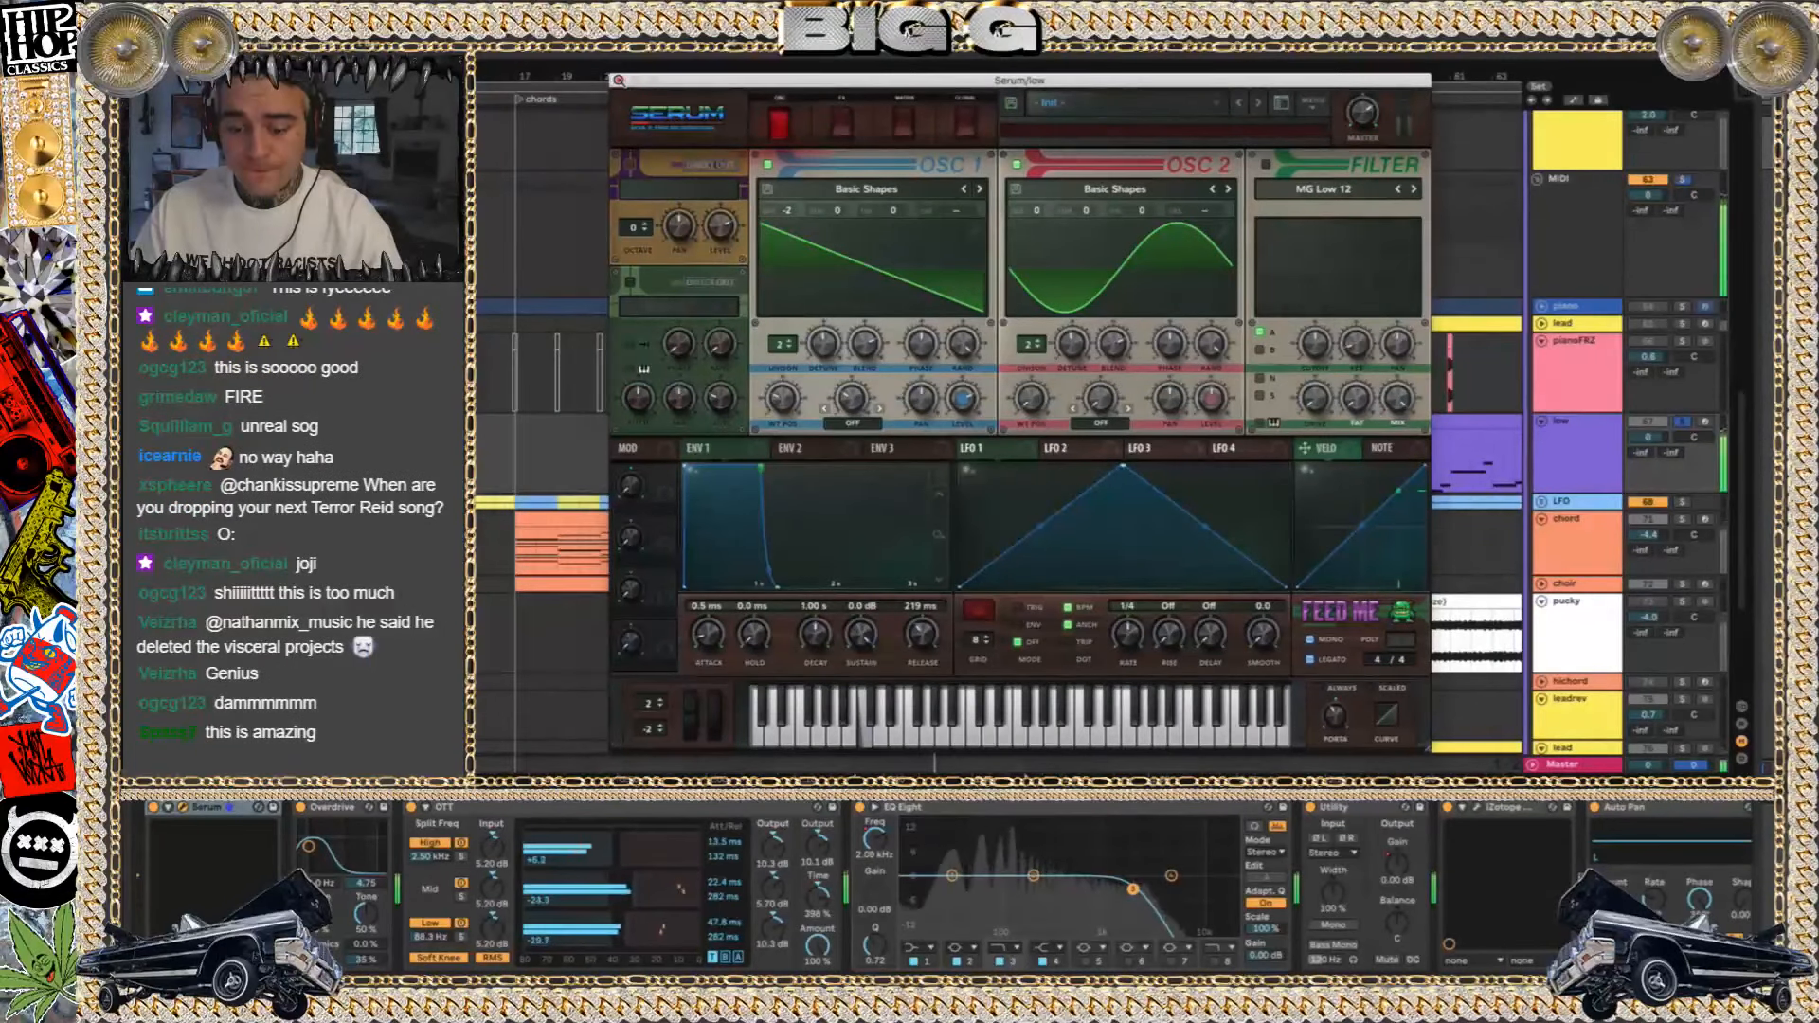
{"action": "left_click", "coordinate": [618, 80]}
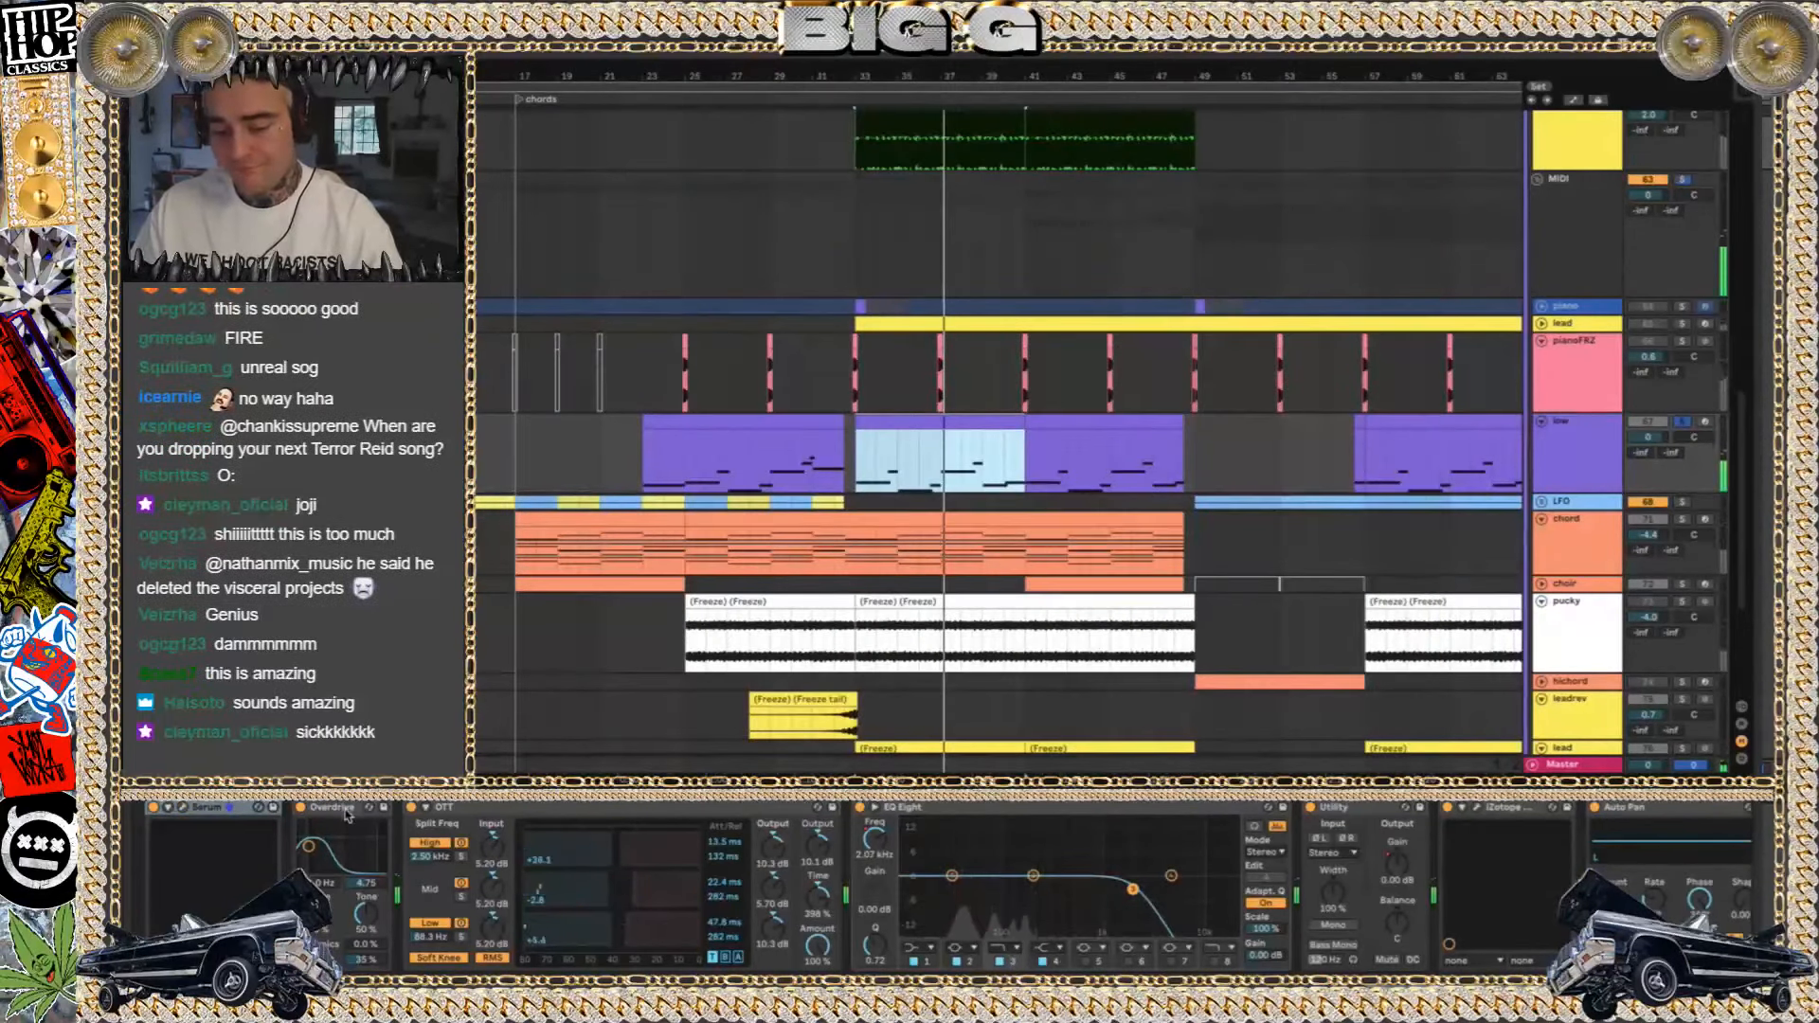
Group the low track's effects from Overdrive through Auto Pan into one rack
{"action": "scroll", "coordinate": [1520, 893], "scroll_direction": "right", "scroll_amount": 3}
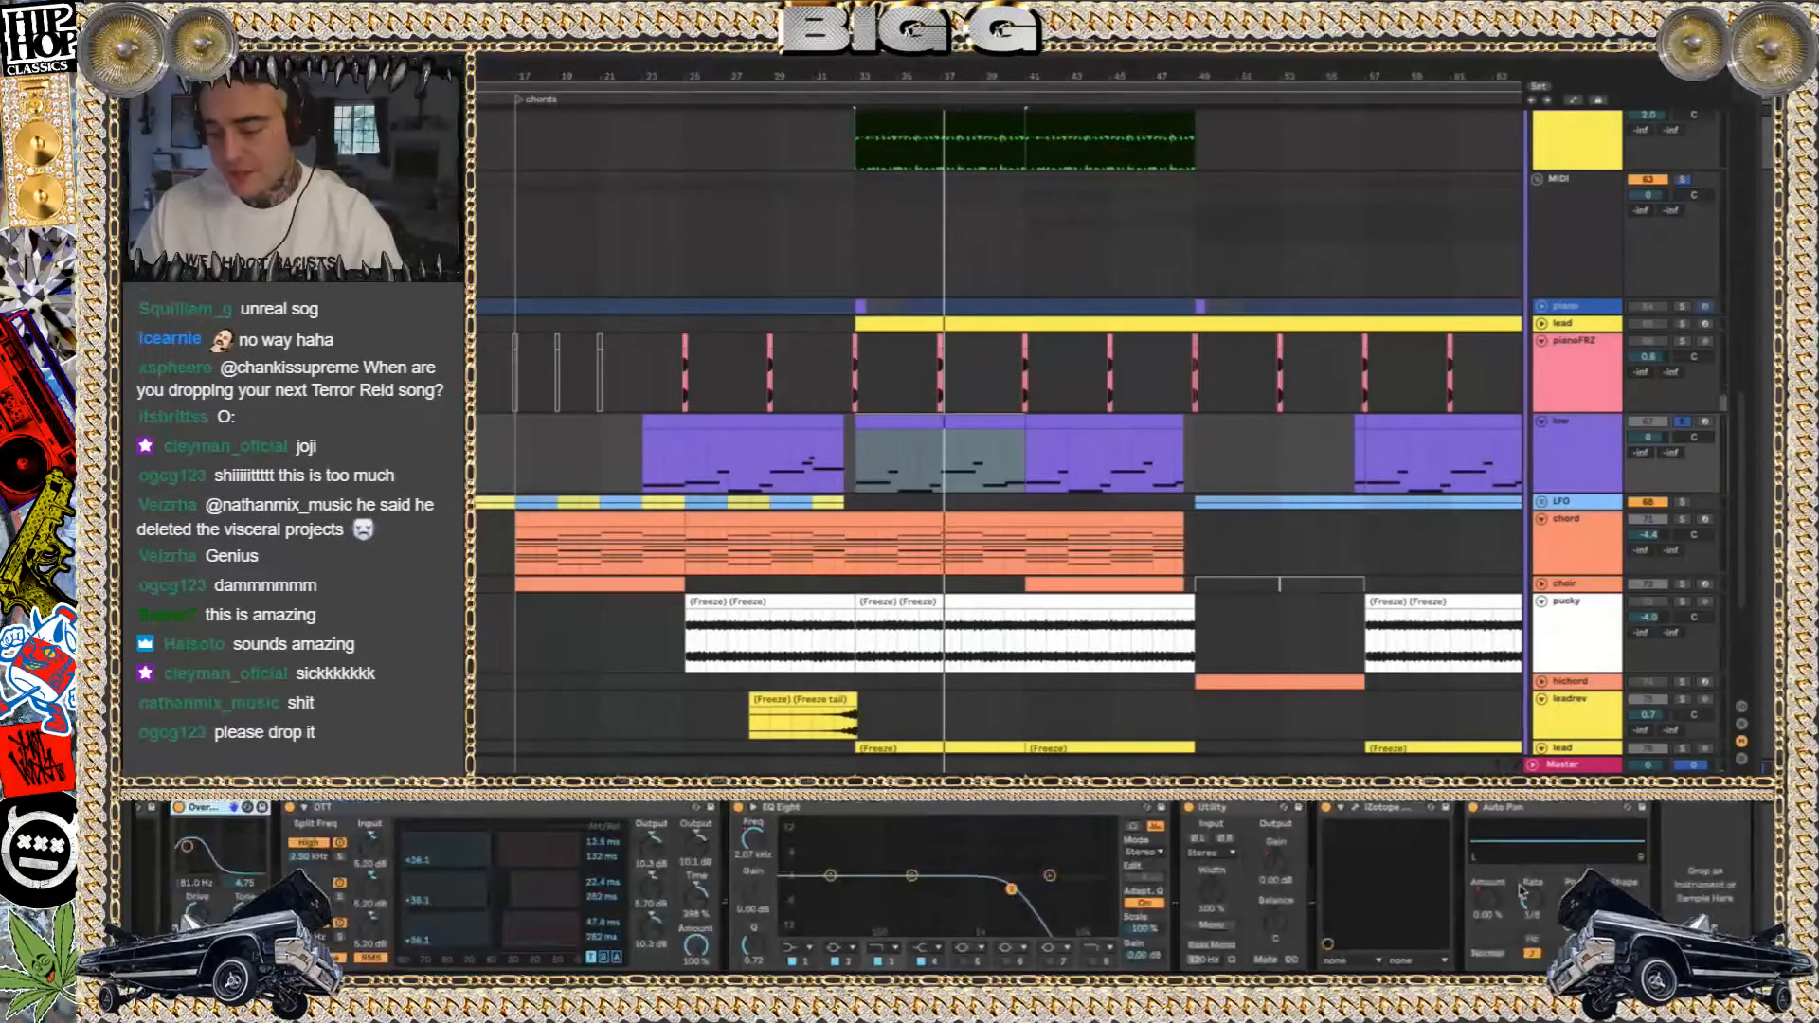
{"action": "key", "text": "super+g"}
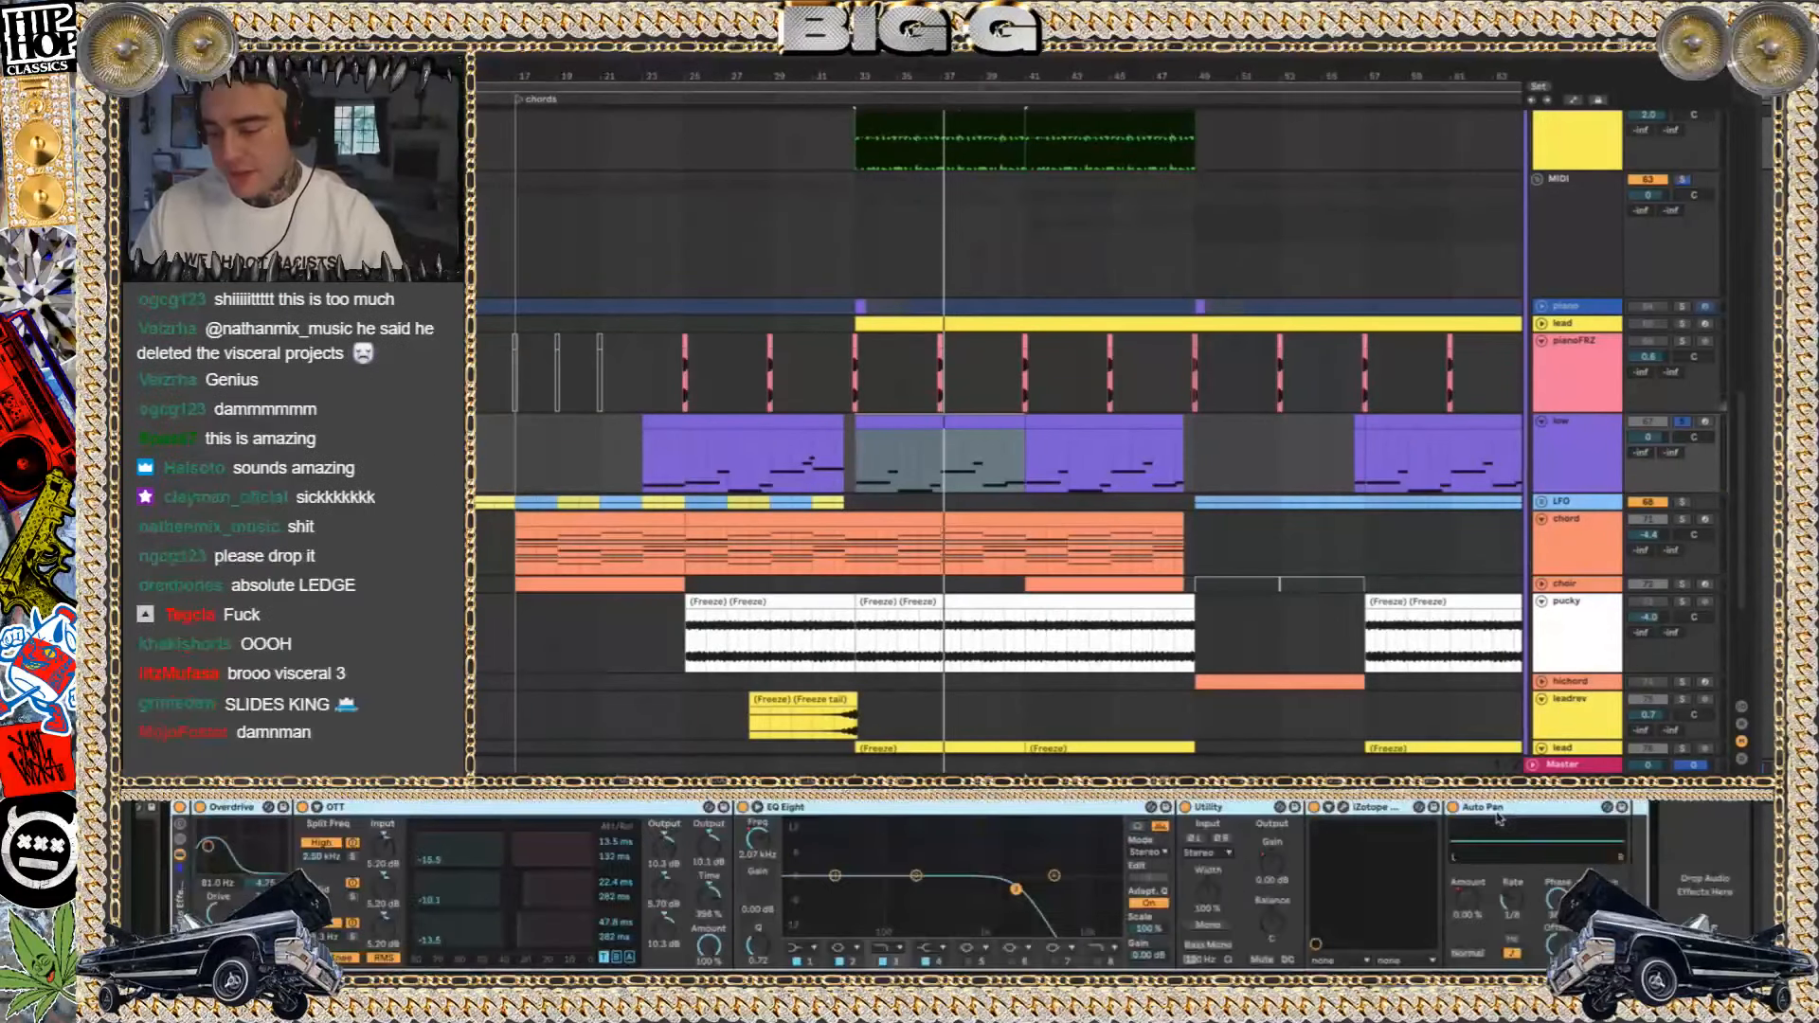
{"action": "scroll", "coordinate": [224, 808], "scroll_direction": "left", "scroll_amount": 3}
Play the low track again, solo the LFO track, and listen to it at bar 49
{"action": "key", "text": "space"}
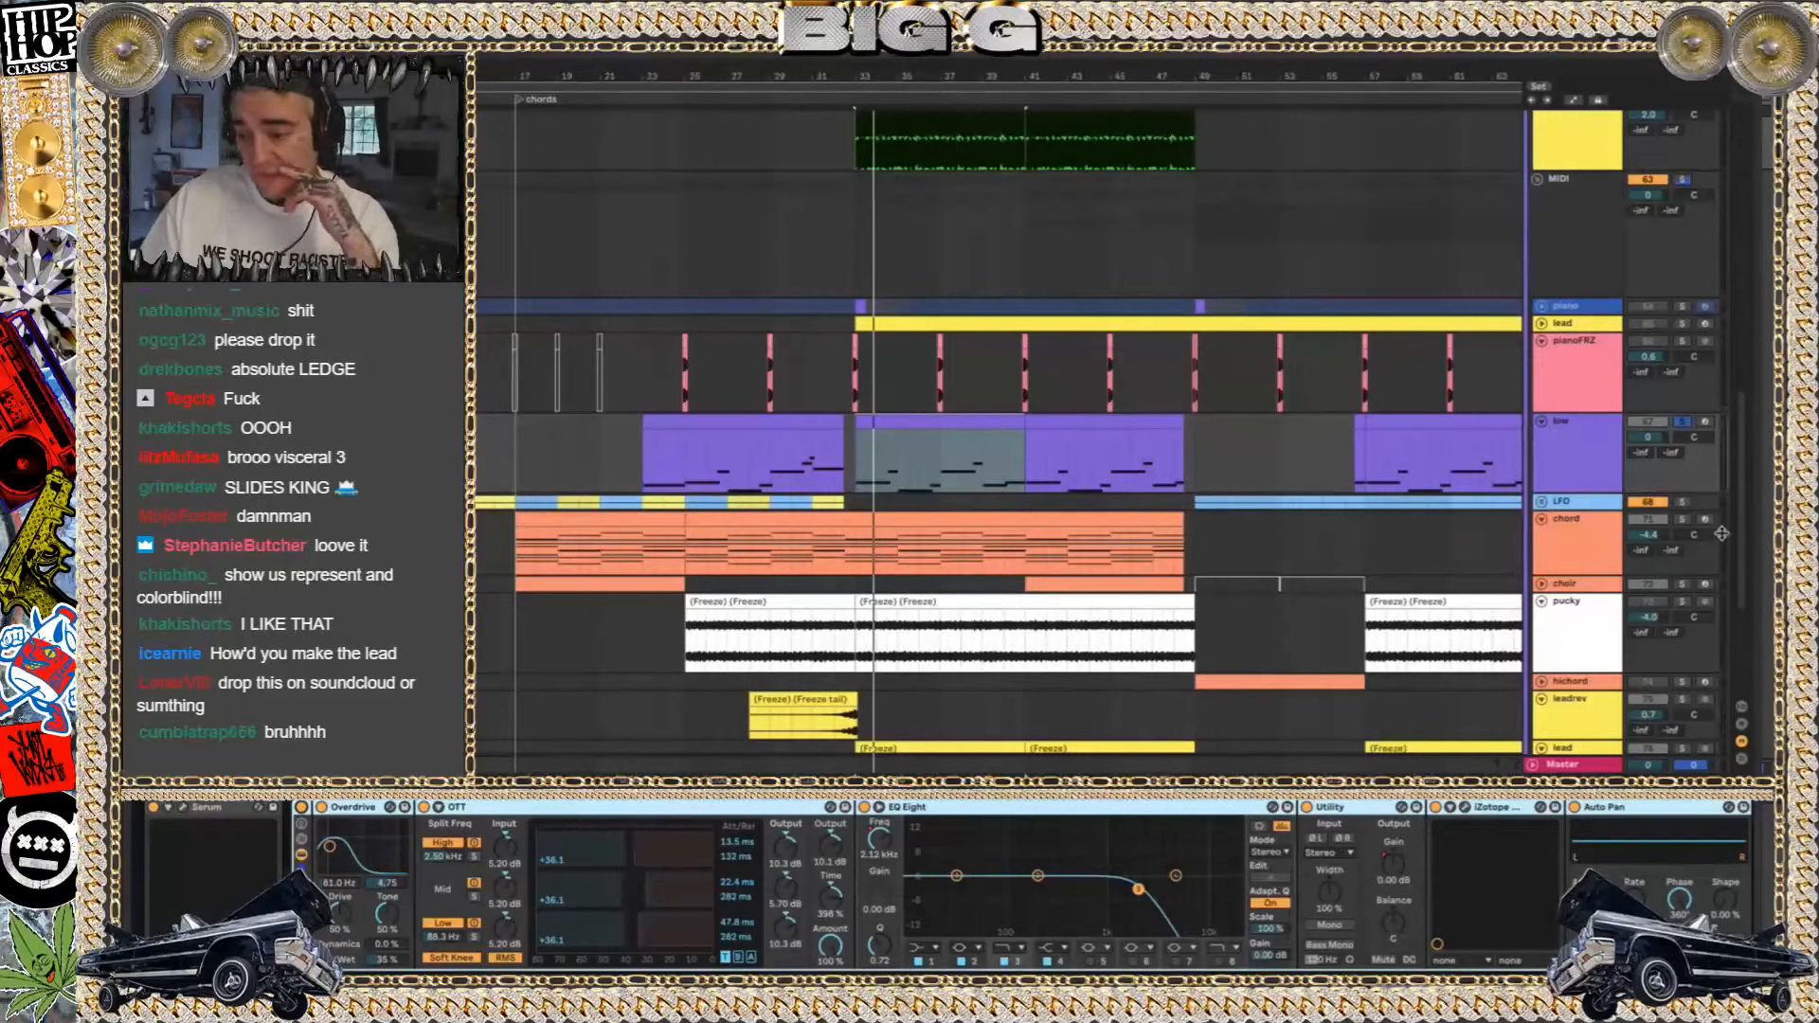
{"action": "left_click", "coordinate": [1683, 503]}
{"action": "left_click", "coordinate": [1201, 503]}
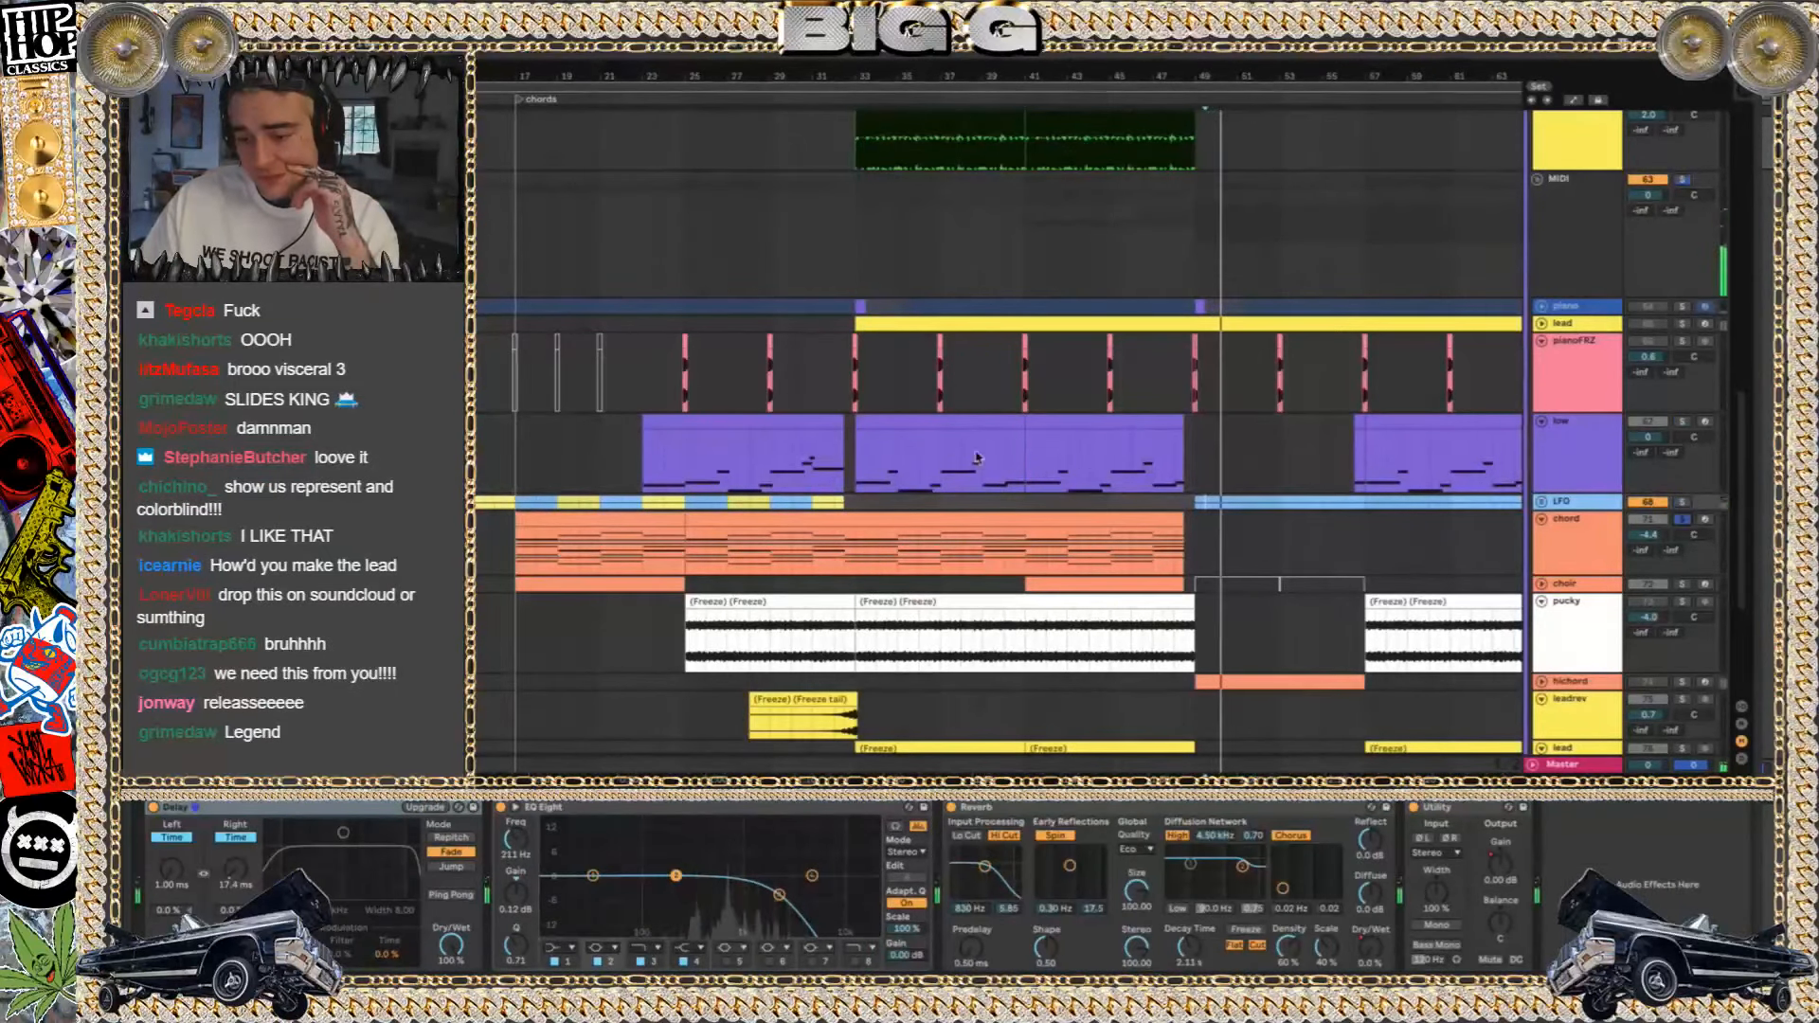
Play the chord and choir tracks in solo from bar 41 and inspect their effect chains
{"action": "left_click", "coordinate": [1025, 550]}
{"action": "key", "text": "space"}
{"action": "key", "text": "space"}
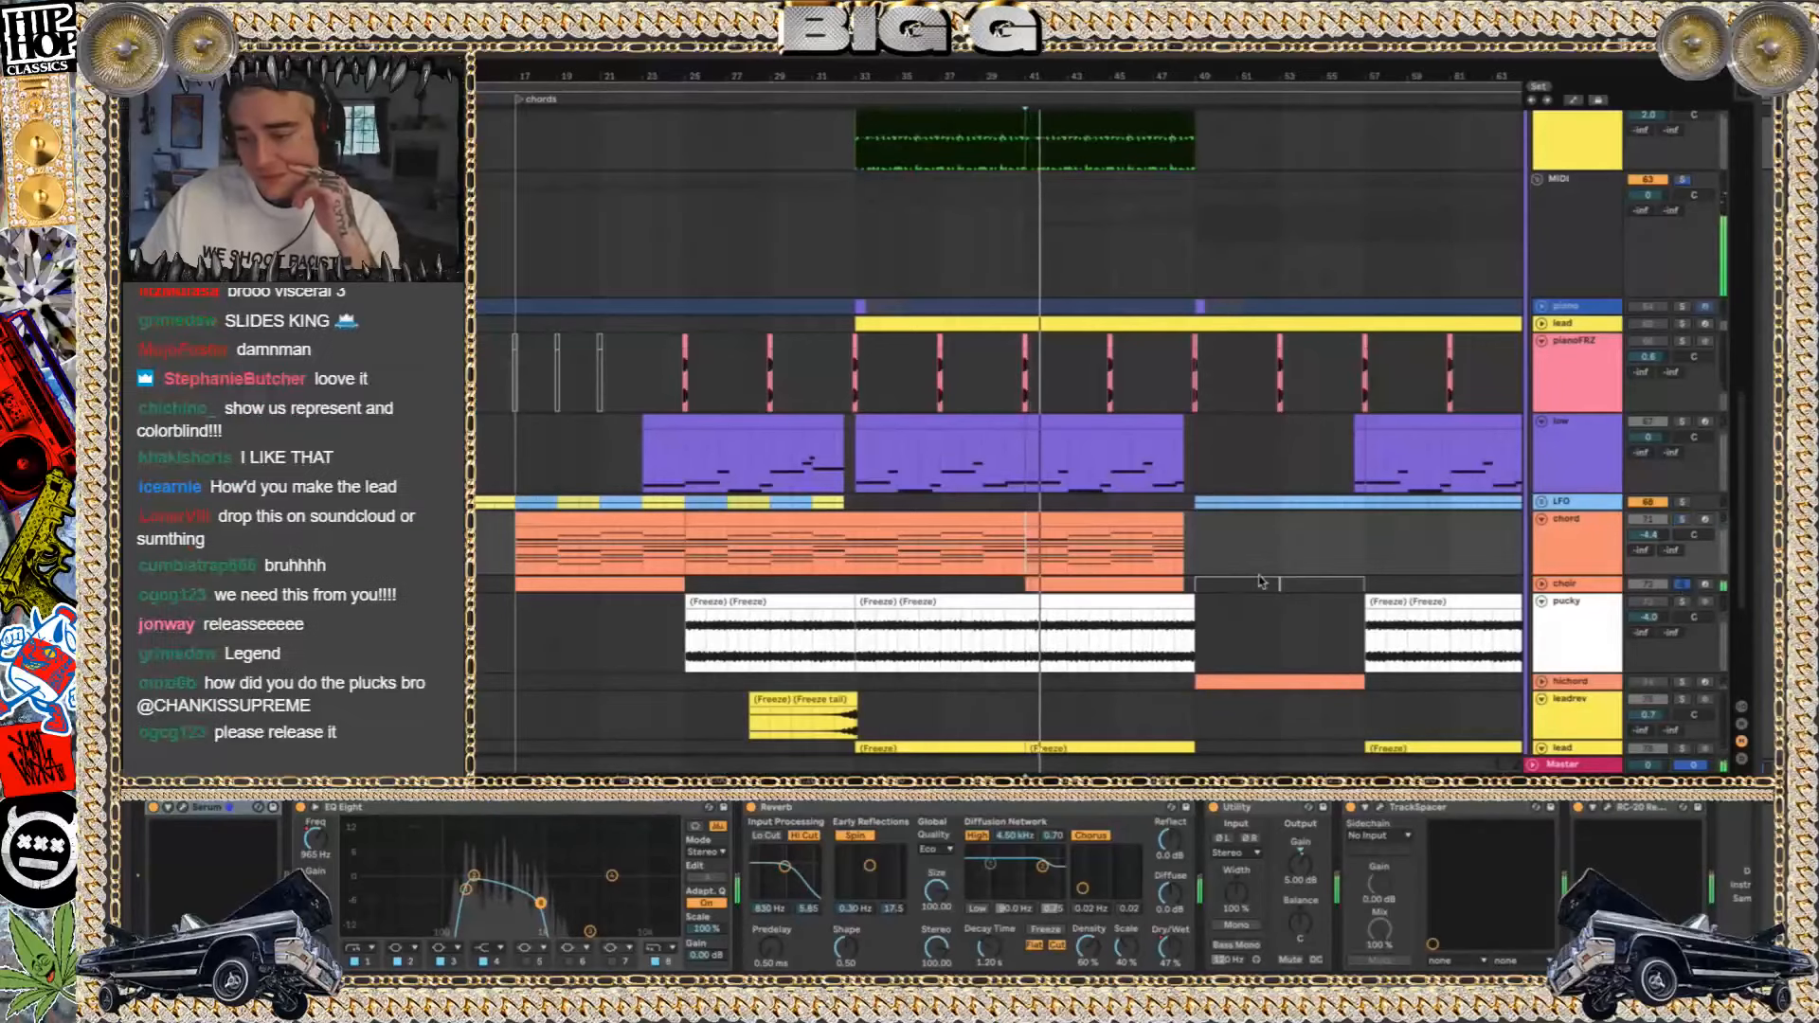
Play the leadythingy track in solo from bar 51 and inspect its effect chain
{"action": "scroll", "coordinate": [1260, 581], "scroll_direction": "down", "scroll_amount": 5}
{"action": "scroll", "coordinate": [1260, 581], "scroll_direction": "right", "scroll_amount": 10}
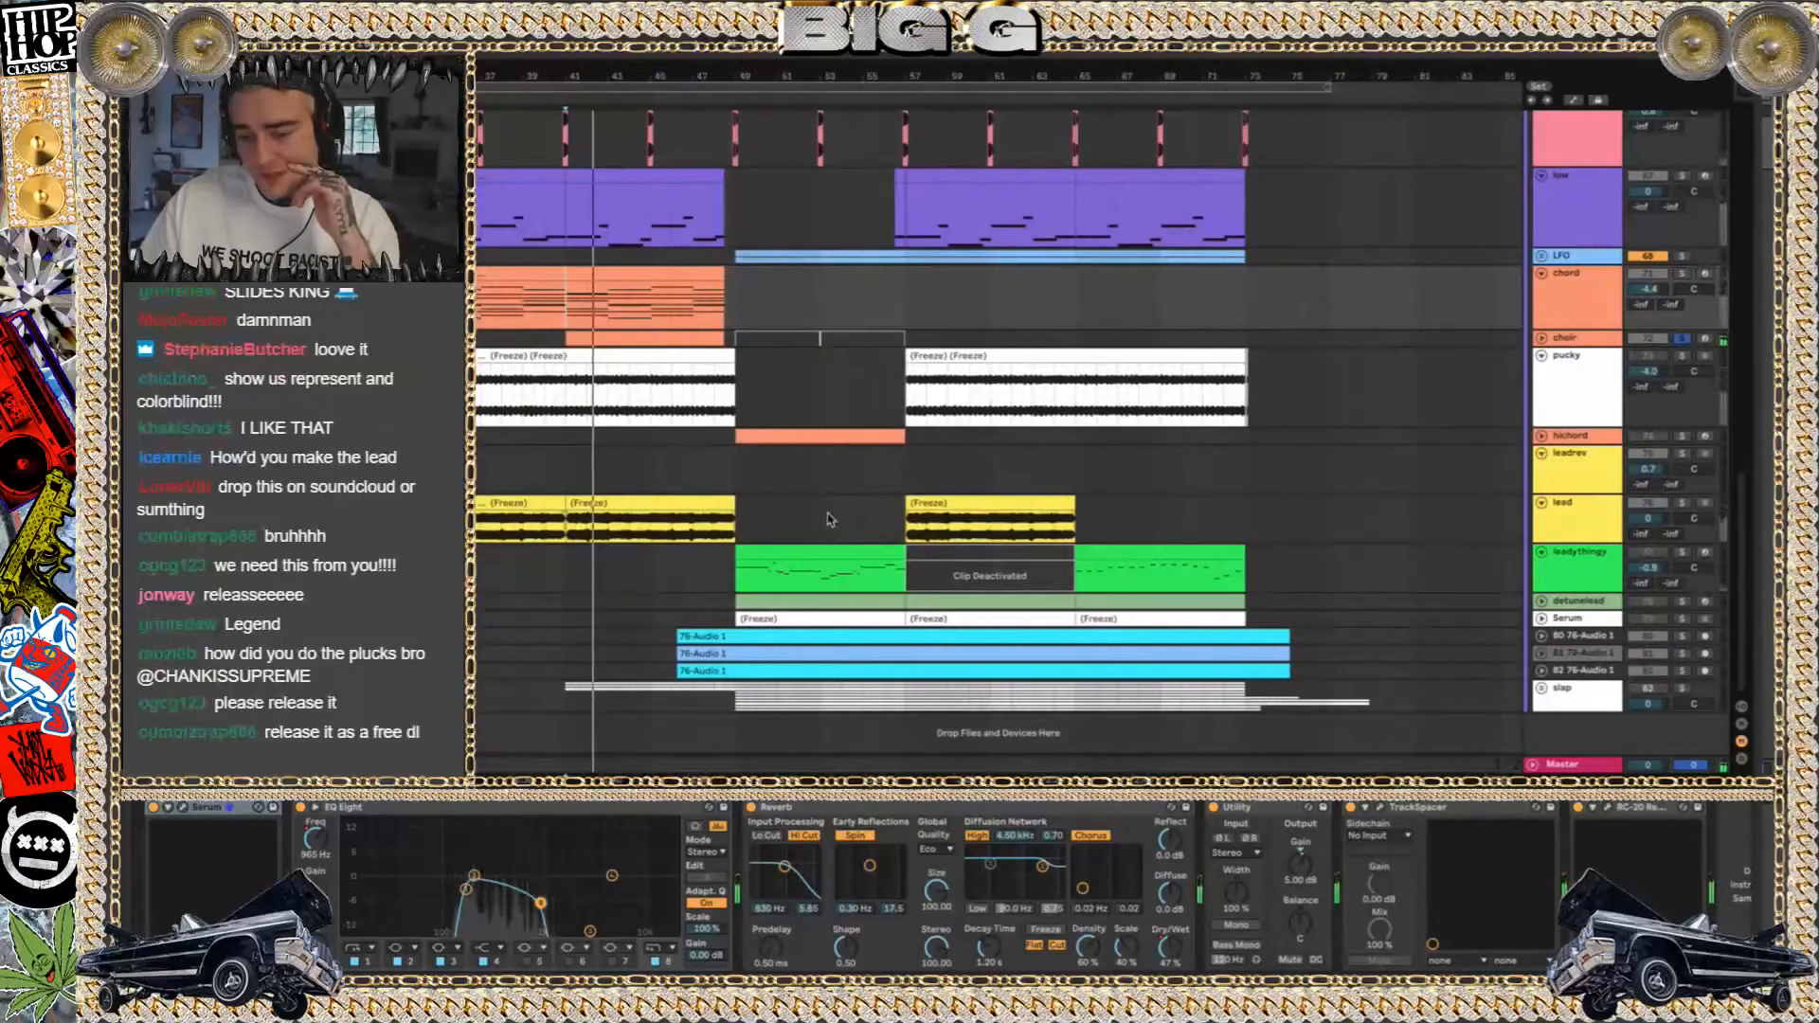
{"action": "left_click", "coordinate": [778, 528]}
{"action": "key", "text": "space"}
{"action": "key", "text": "space"}
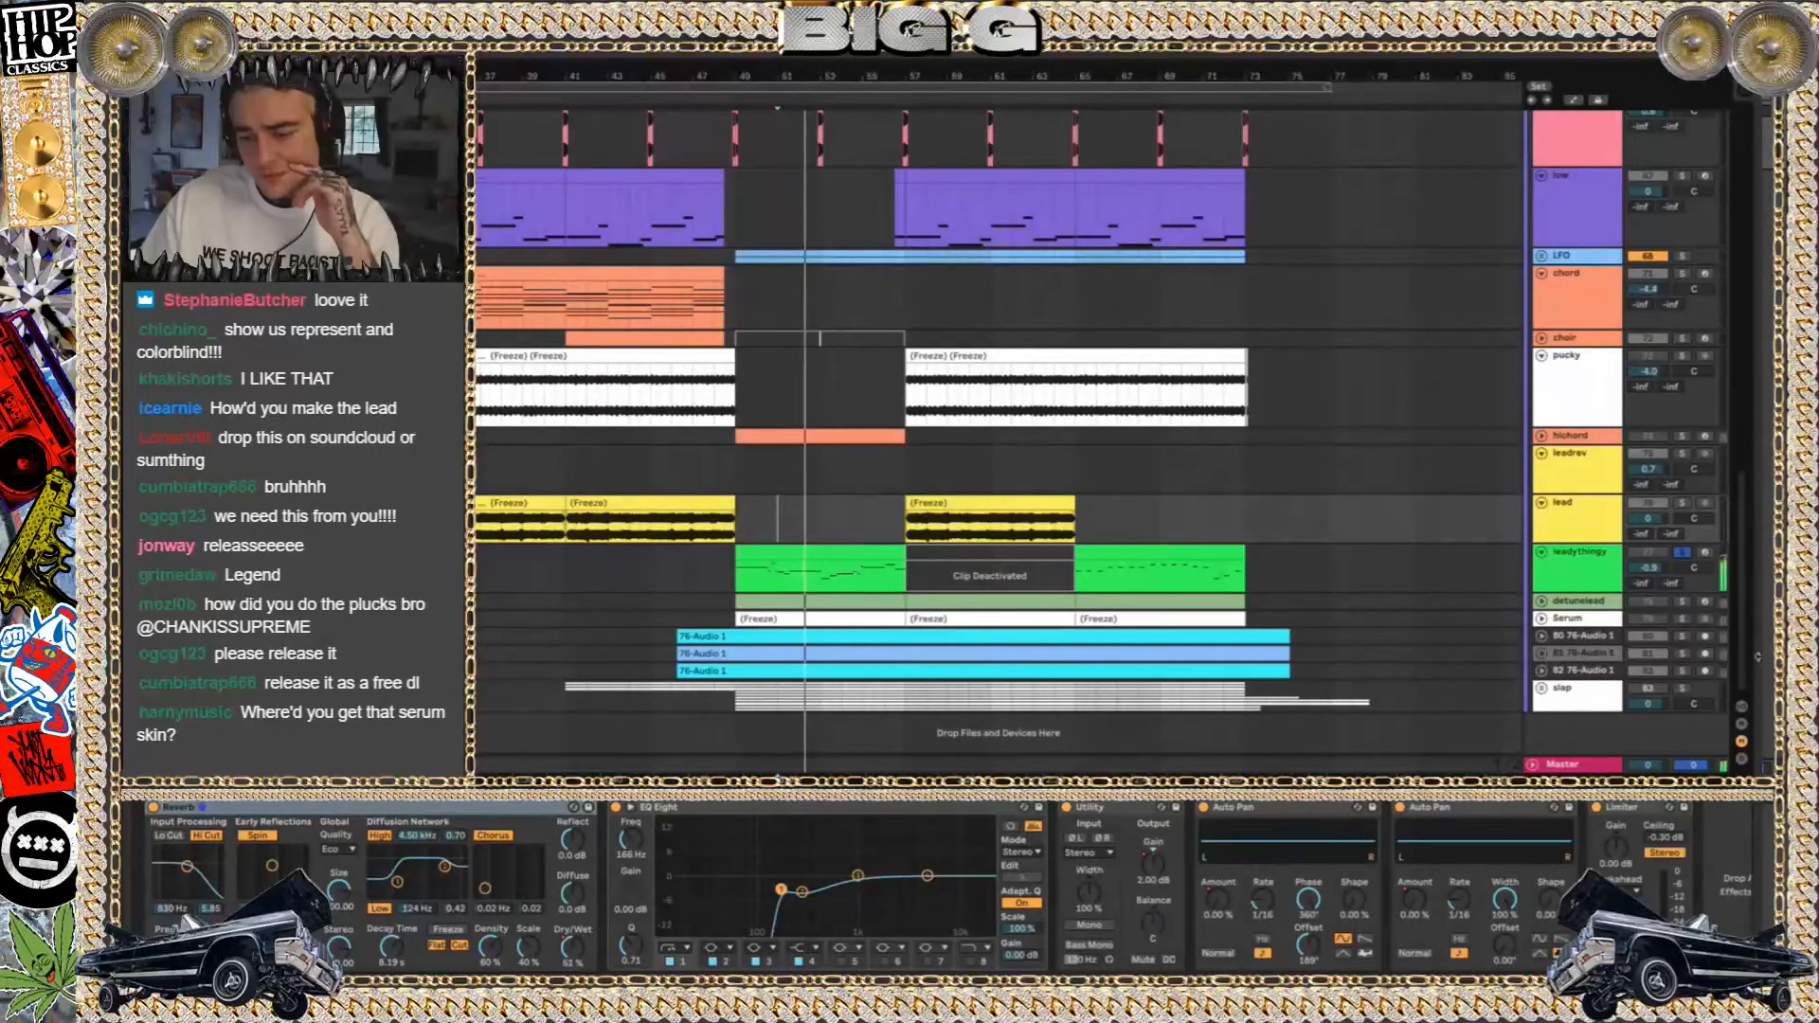
Listen to the detunelead and 80 76-Audio 1 tracks in solo, and unfold the 80 and 81 76-Audio 1 tracks
{"action": "left_click", "coordinate": [1682, 602]}
{"action": "left_click", "coordinate": [1683, 636]}
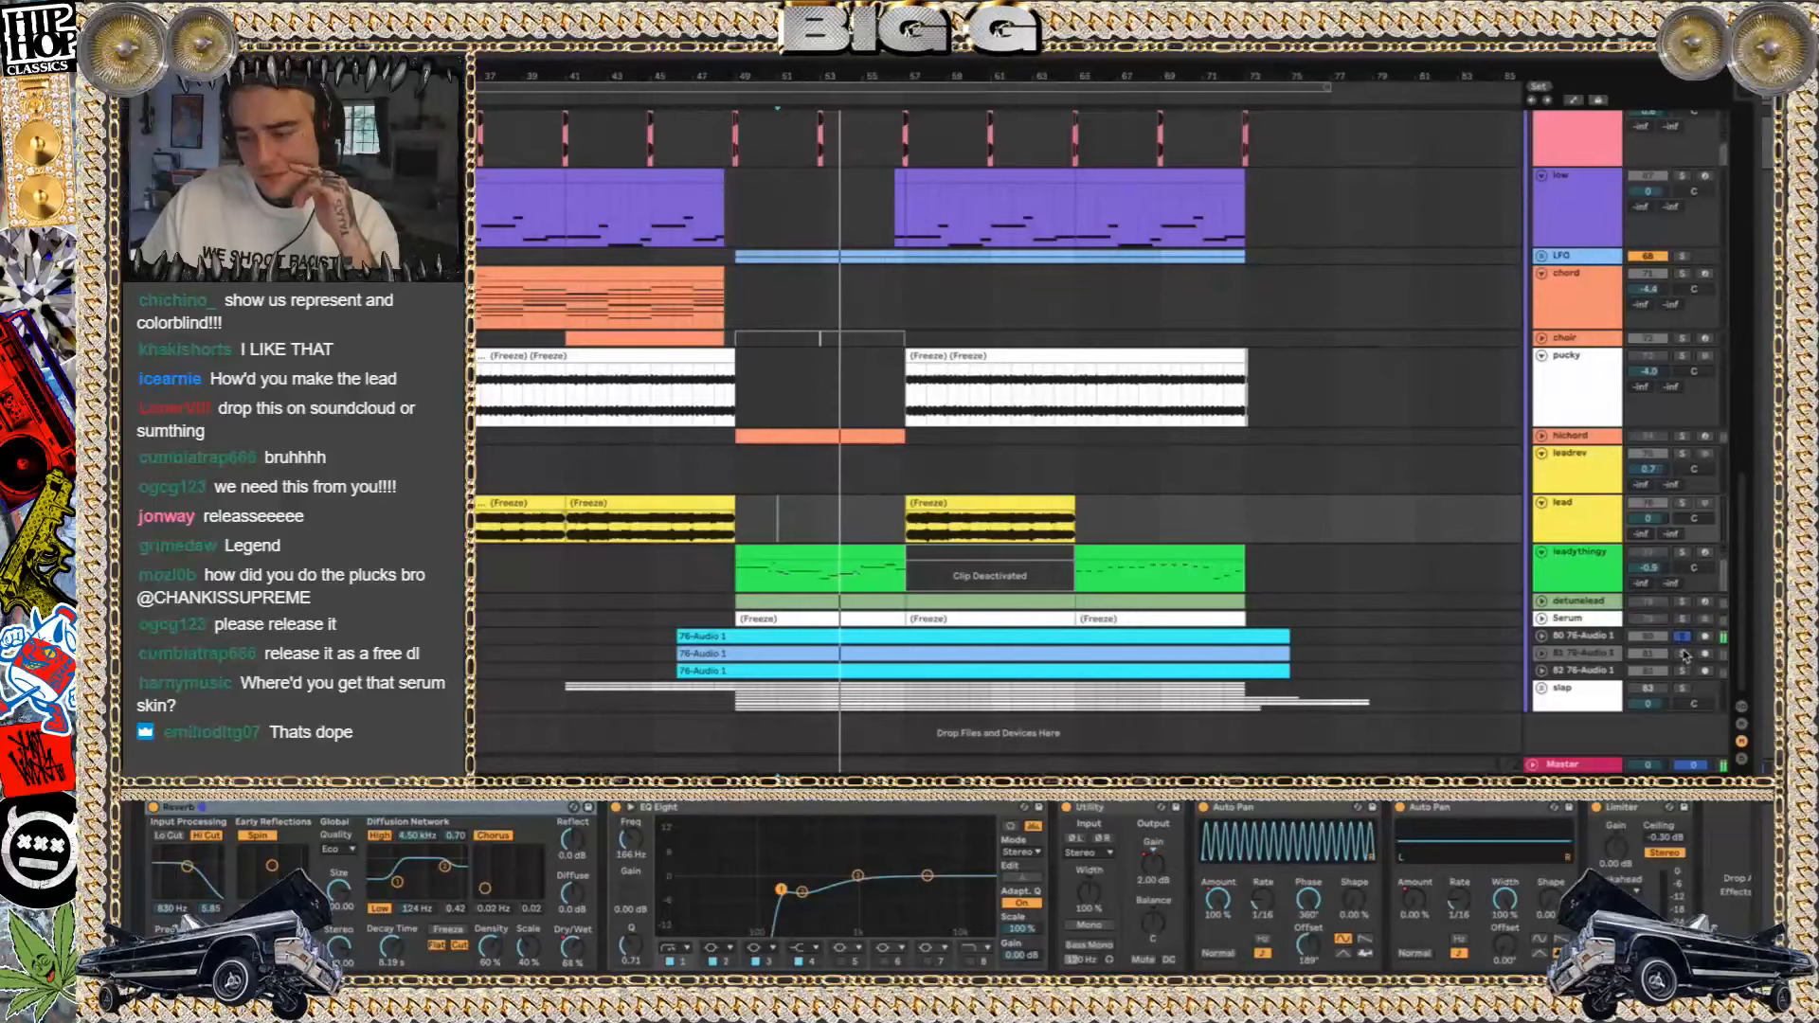
{"action": "left_click", "coordinate": [1541, 637]}
{"action": "scroll", "coordinate": [1173, 591], "scroll_direction": "down", "scroll_amount": 2}
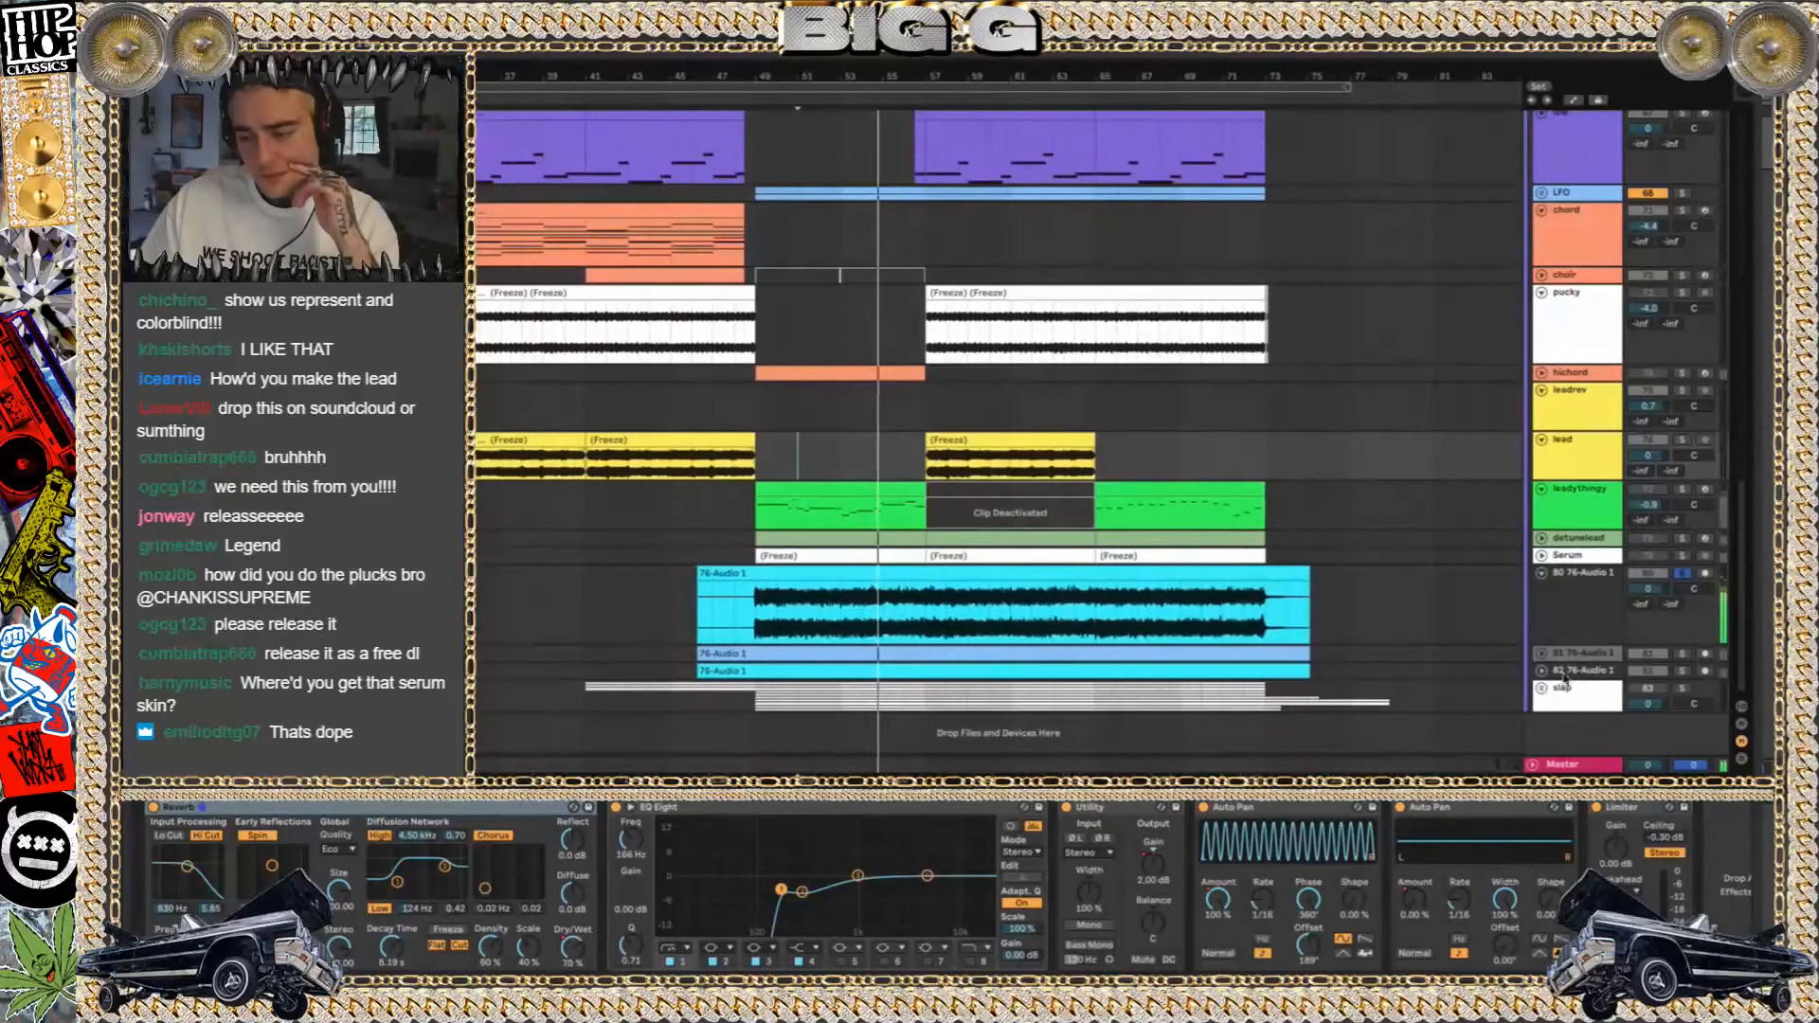
{"action": "left_click", "coordinate": [1542, 653]}
{"action": "scroll", "coordinate": [1610, 677], "scroll_direction": "down", "scroll_amount": 2}
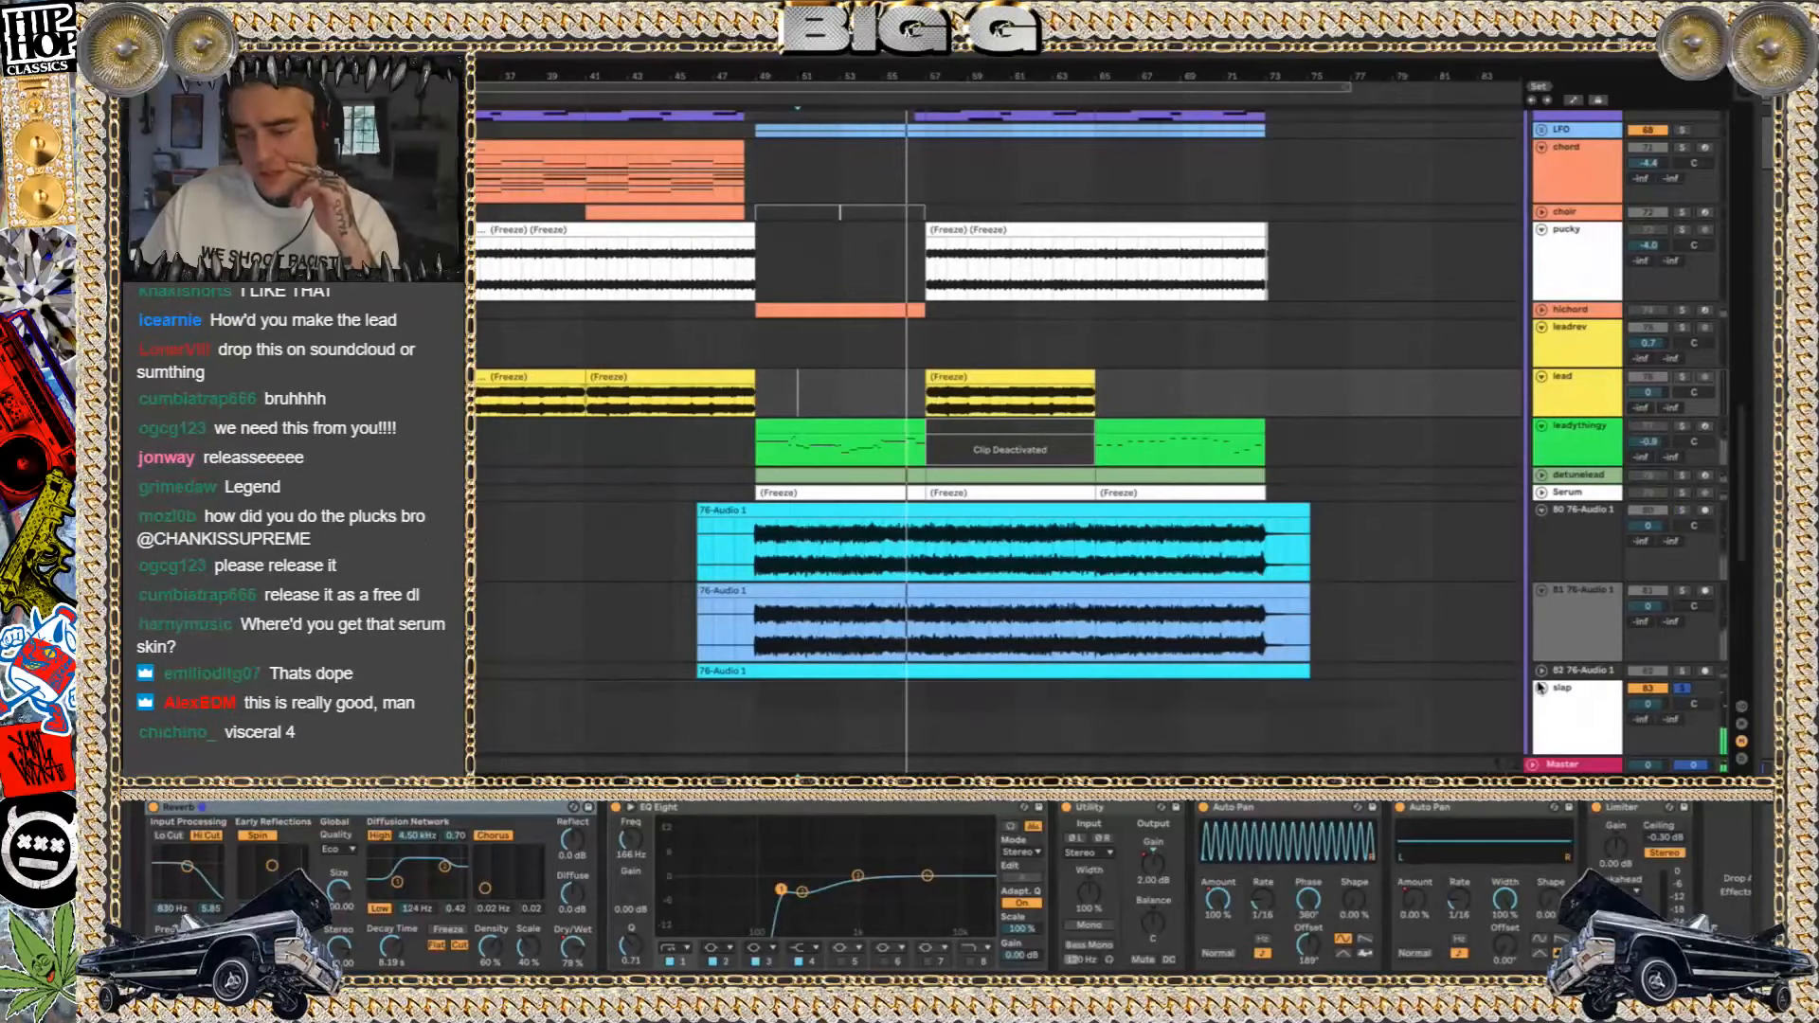
Display the tracks inside the slap group, and select and unfold the deactivated stab track
{"action": "scroll", "coordinate": [1234, 638], "scroll_direction": "down", "scroll_amount": 4}
{"action": "scroll", "coordinate": [1235, 638], "scroll_direction": "down", "scroll_amount": 12}
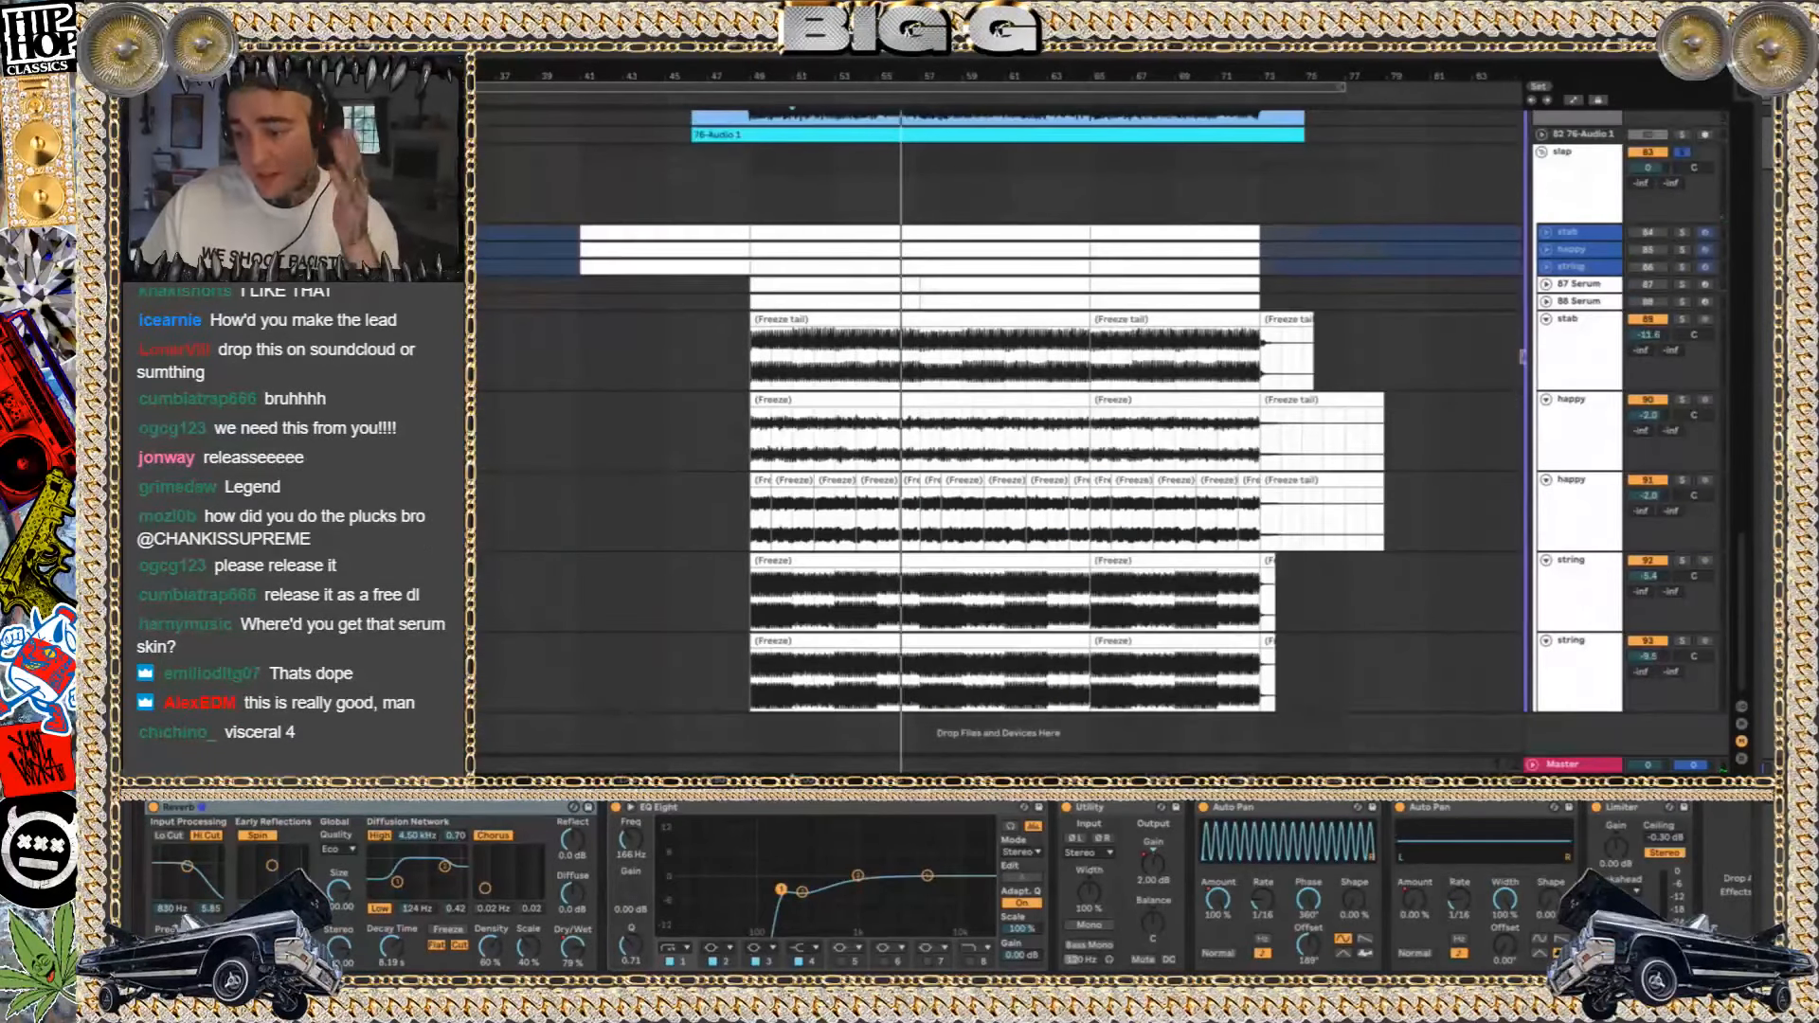
{"action": "left_click", "coordinate": [1580, 235]}
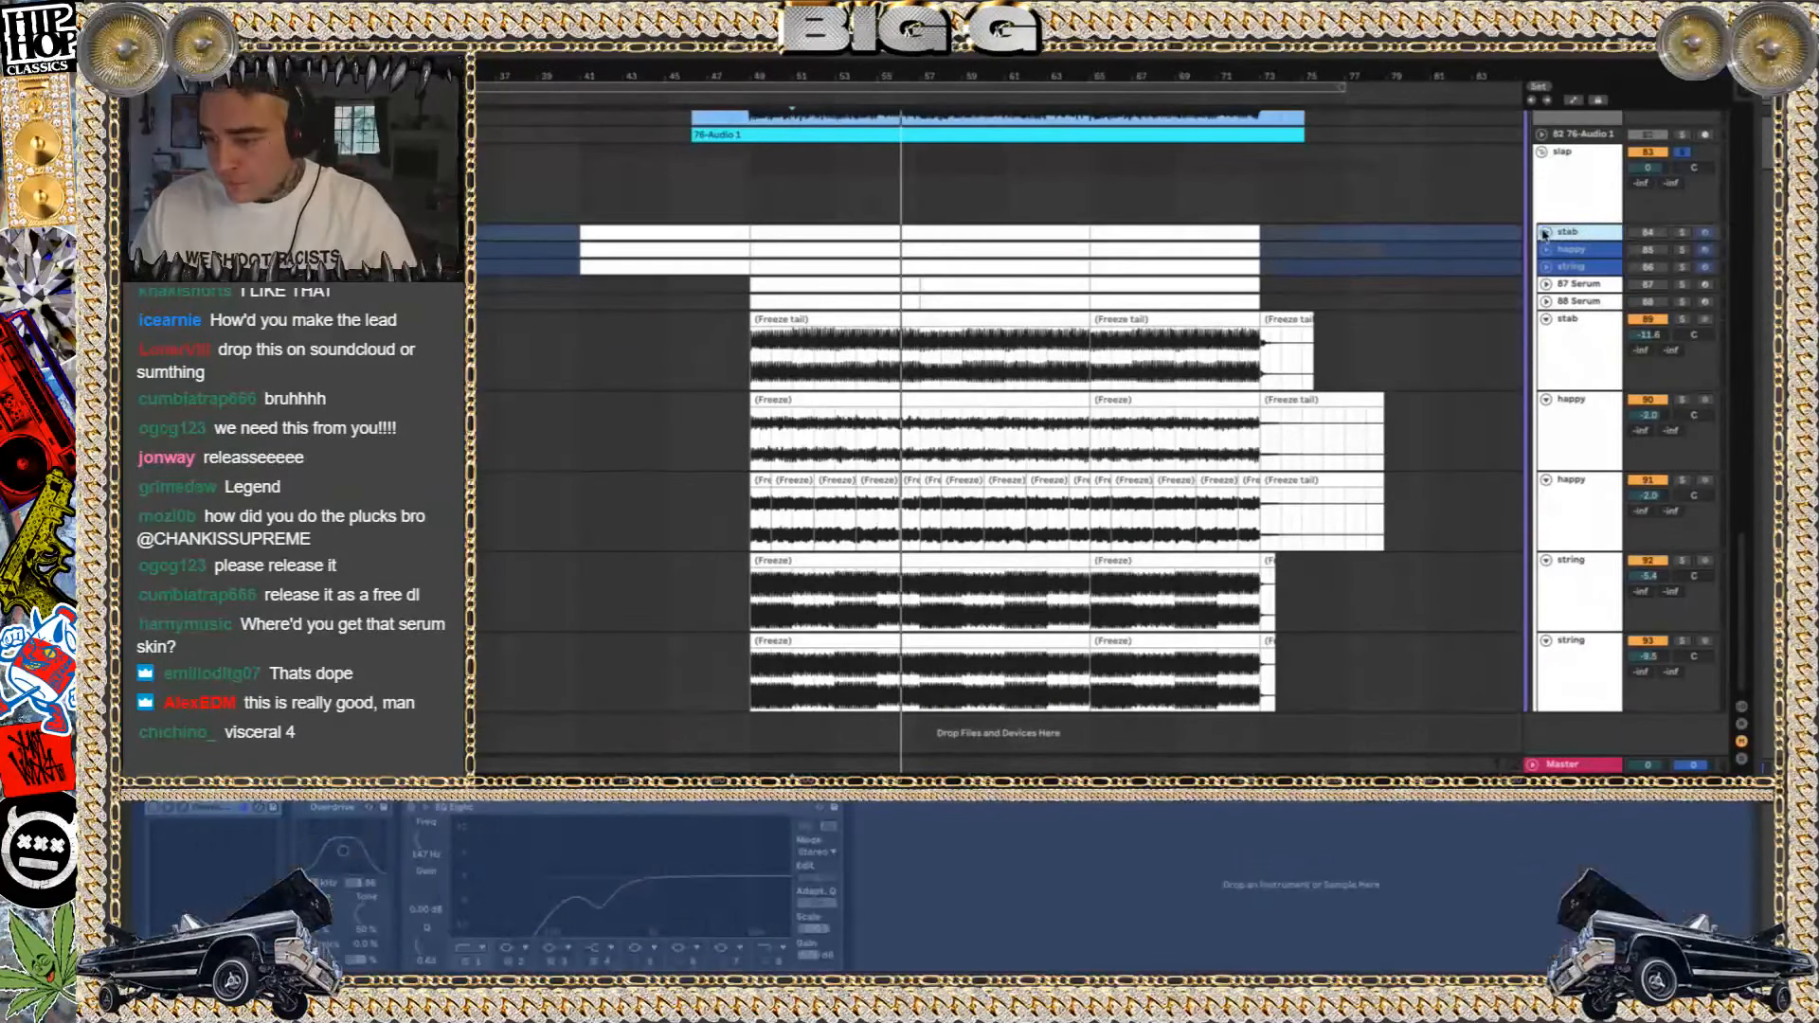
{"action": "left_click", "coordinate": [1546, 232]}
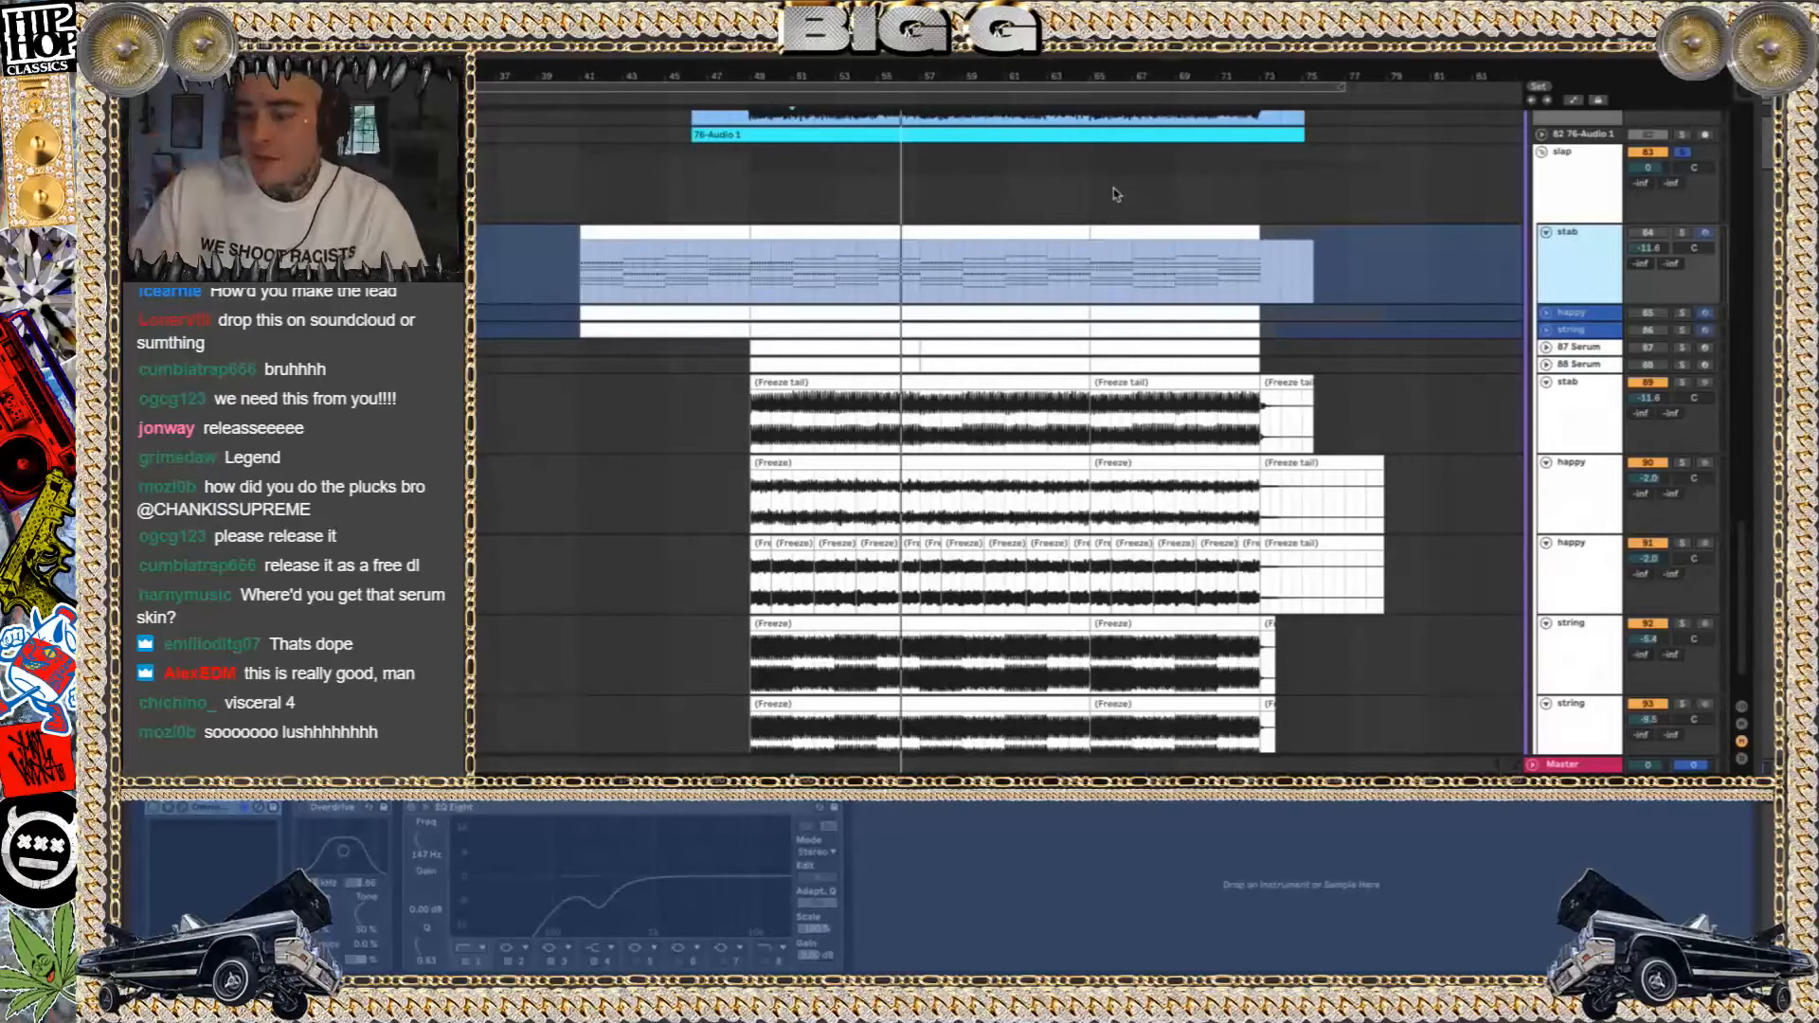
Play the unfrozen stab, happy and string tracks in solo together, and select the stab clip starting at bar 49
{"action": "left_click", "coordinate": [1683, 234]}
{"action": "key", "text": "space"}
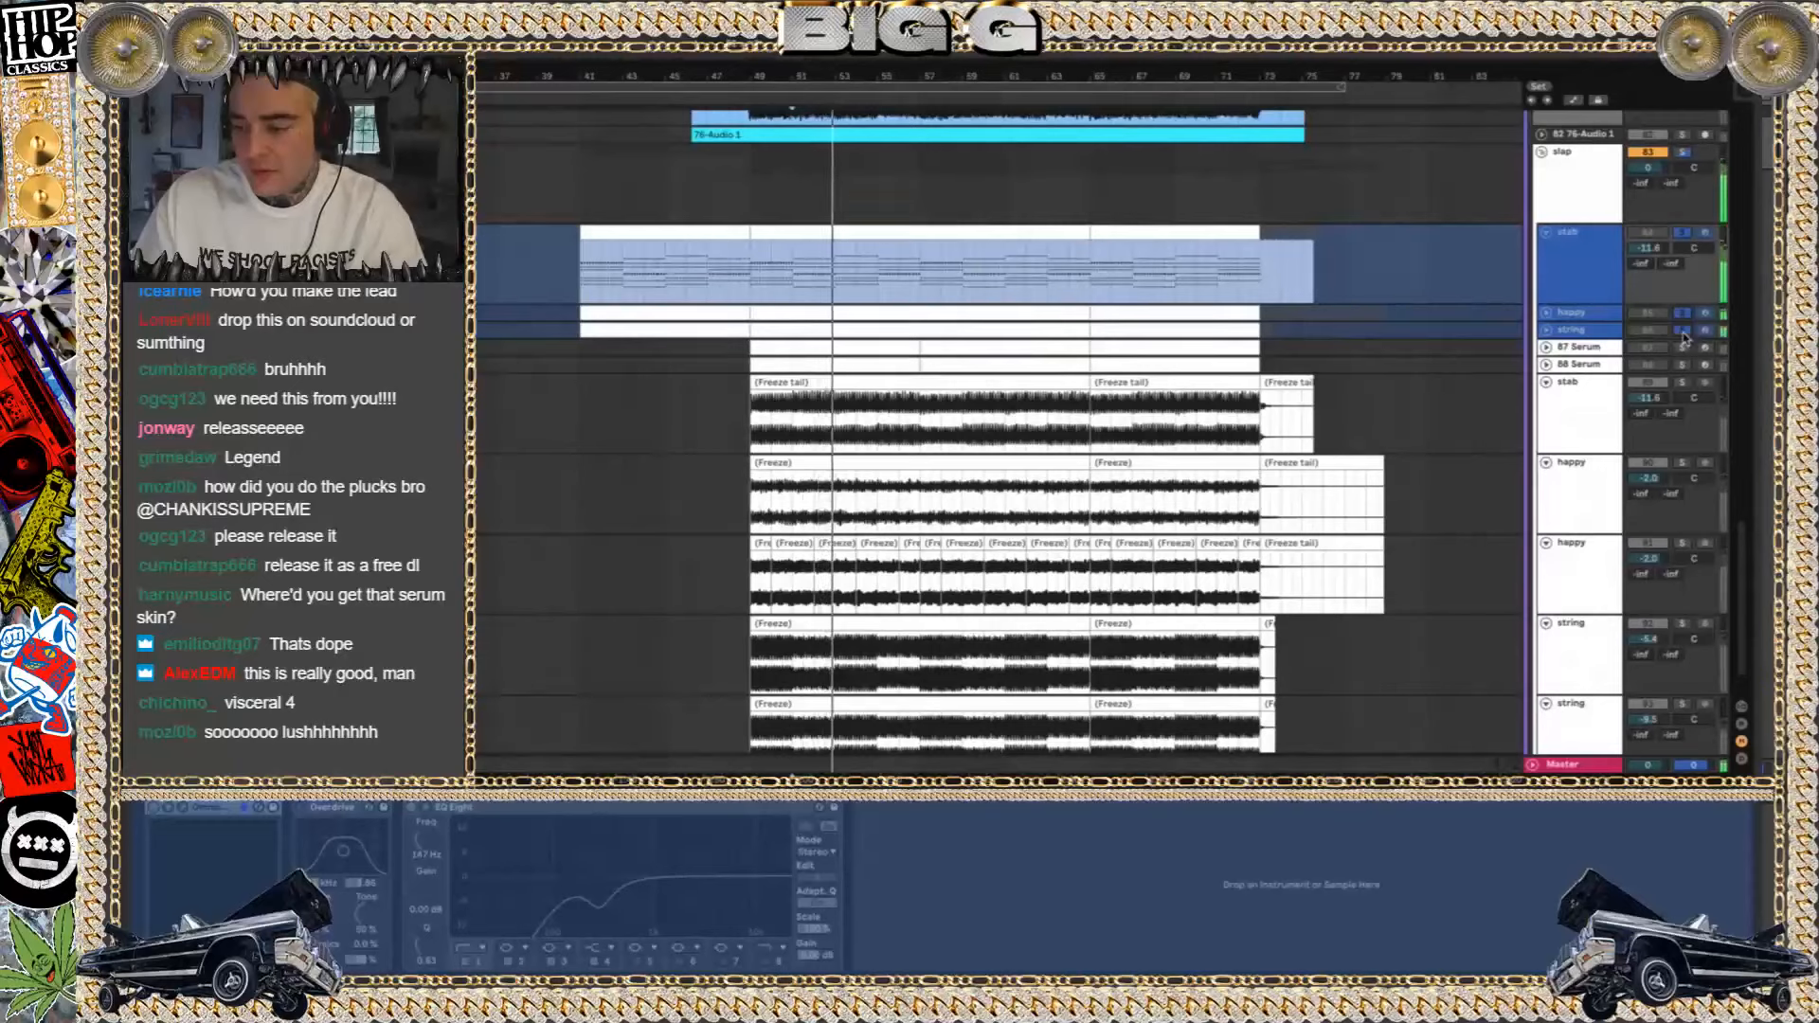
{"action": "left_click", "coordinate": [791, 230]}
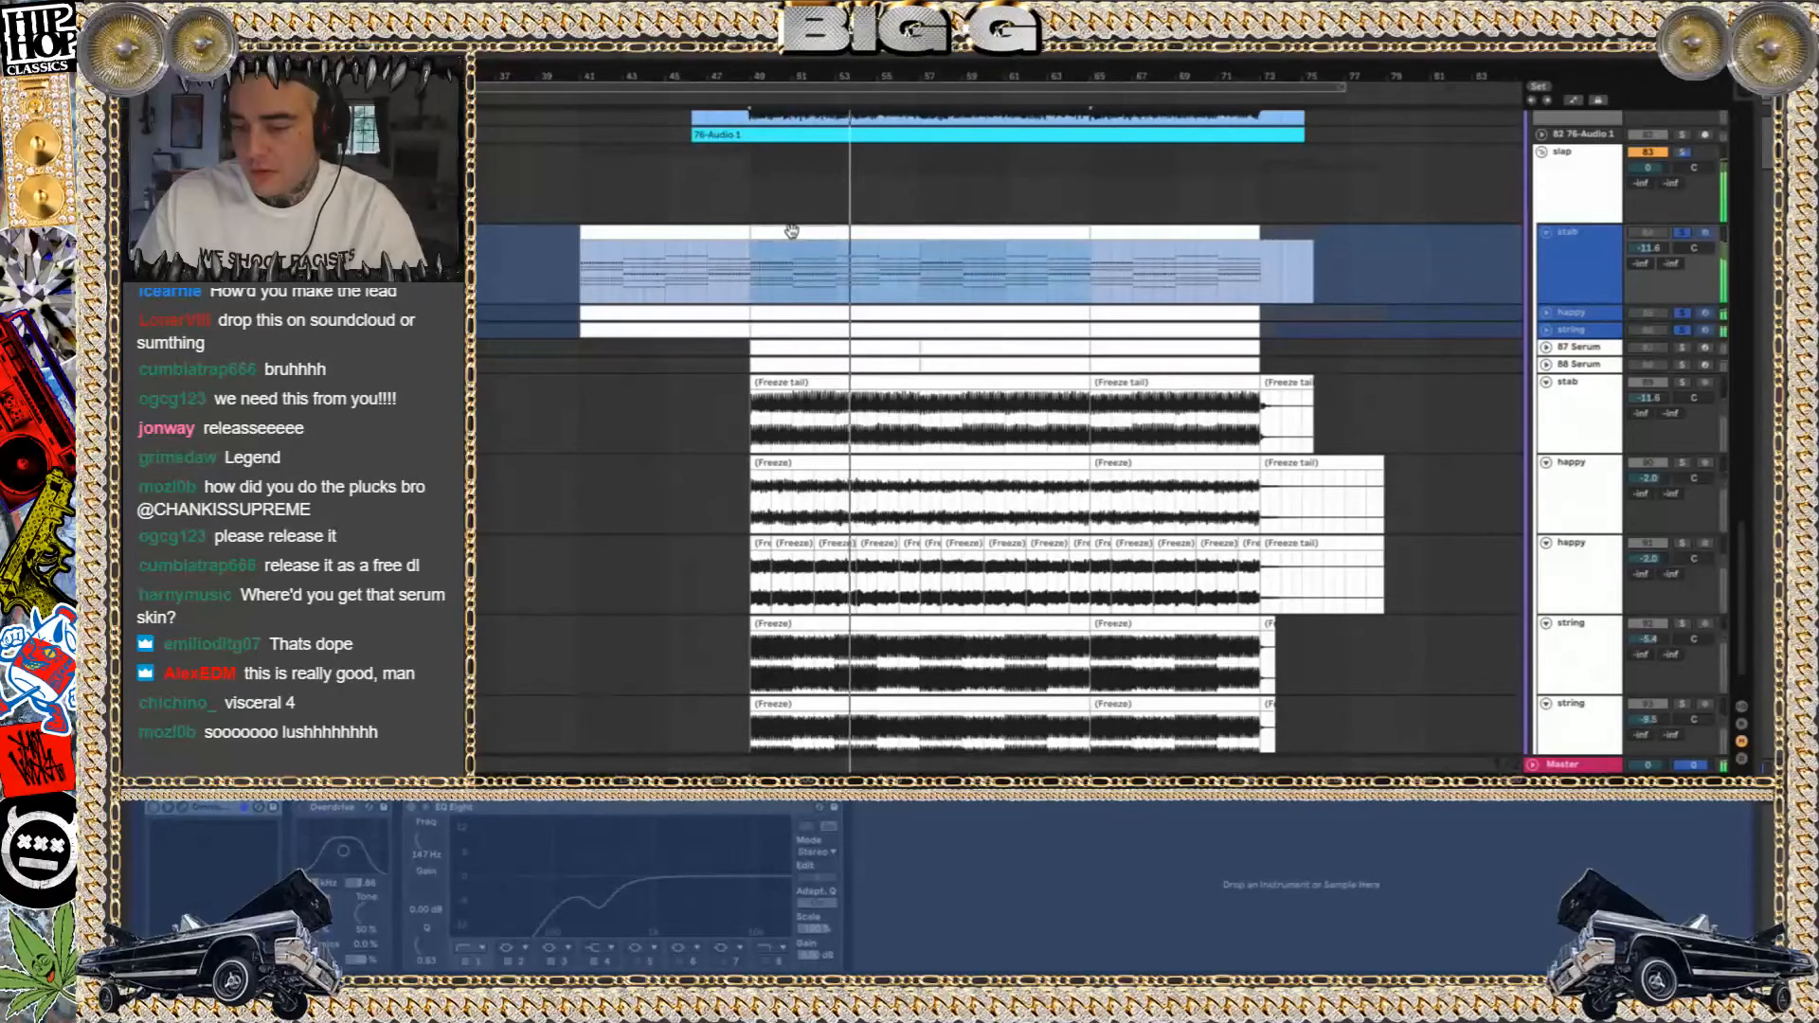
{"action": "left_click", "coordinate": [1546, 349]}
{"action": "left_click", "coordinate": [1547, 348]}
Briefly solo the 87 Serum and 88 Serum tracks, release their solo, and restart playback from bar 49
{"action": "left_click", "coordinate": [1684, 349]}
{"action": "left_click", "coordinate": [1684, 366]}
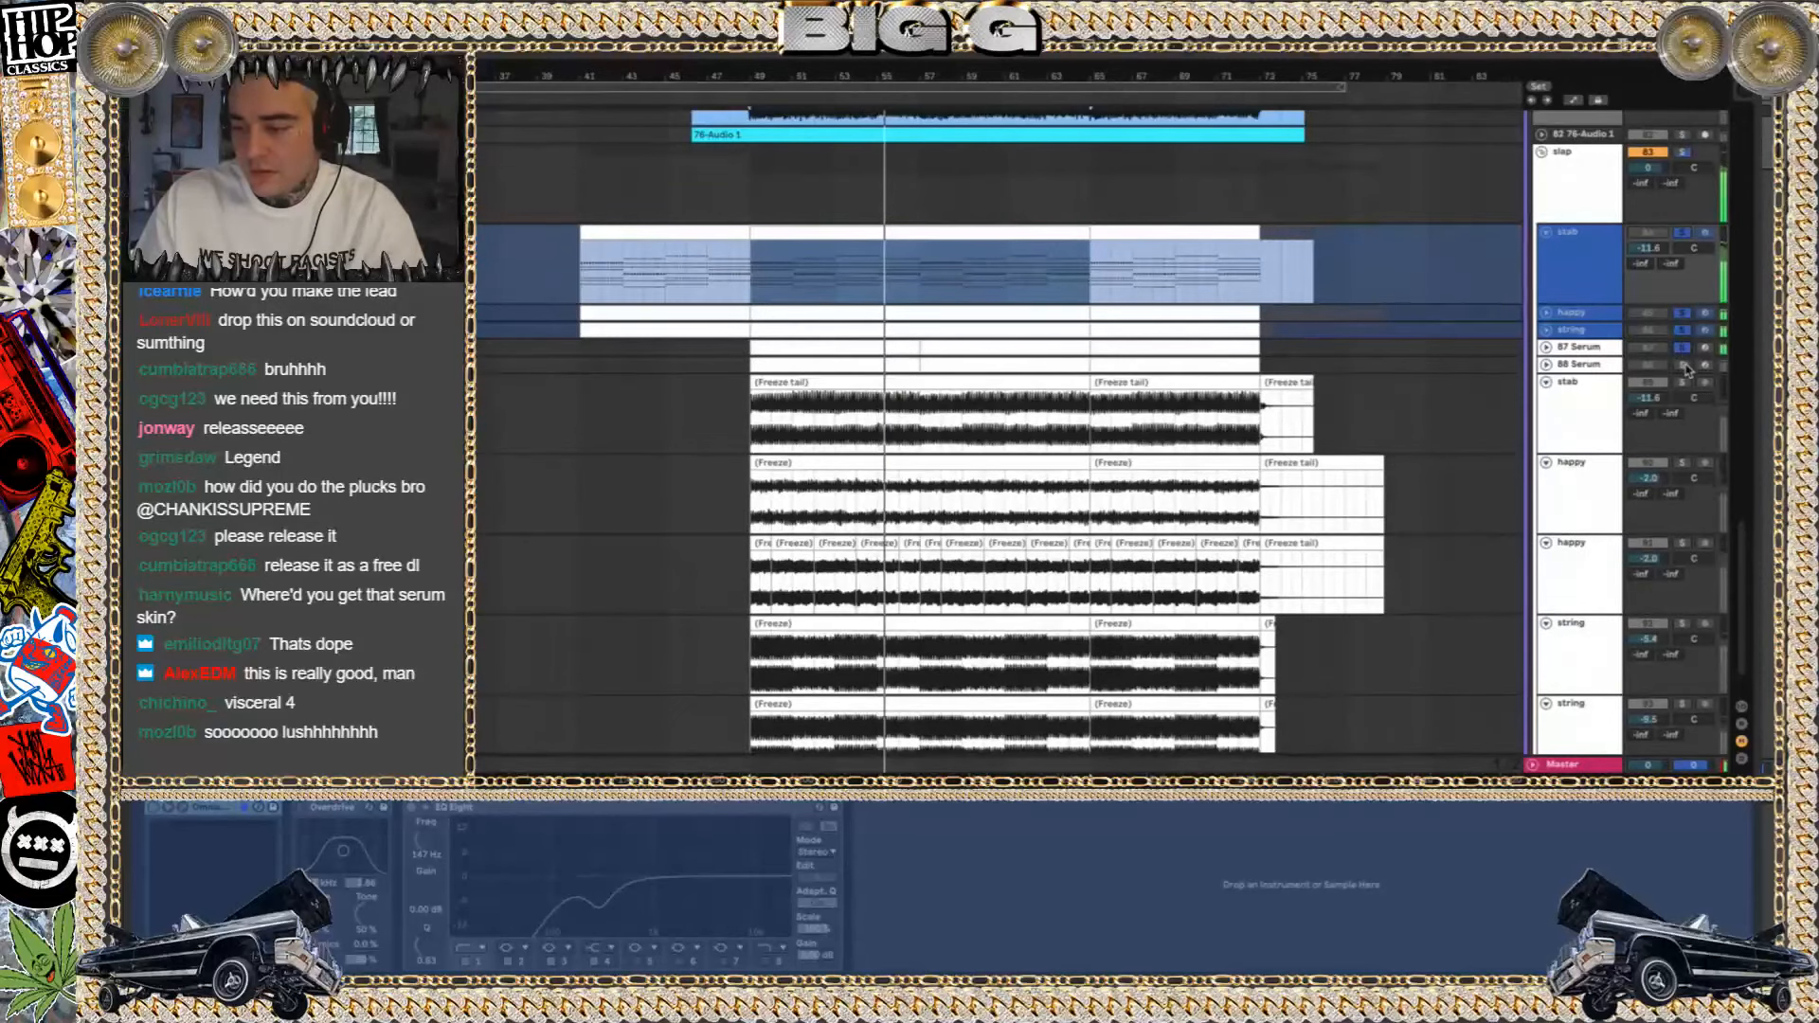
{"action": "left_click", "coordinate": [1683, 365]}
{"action": "left_click", "coordinate": [1683, 348]}
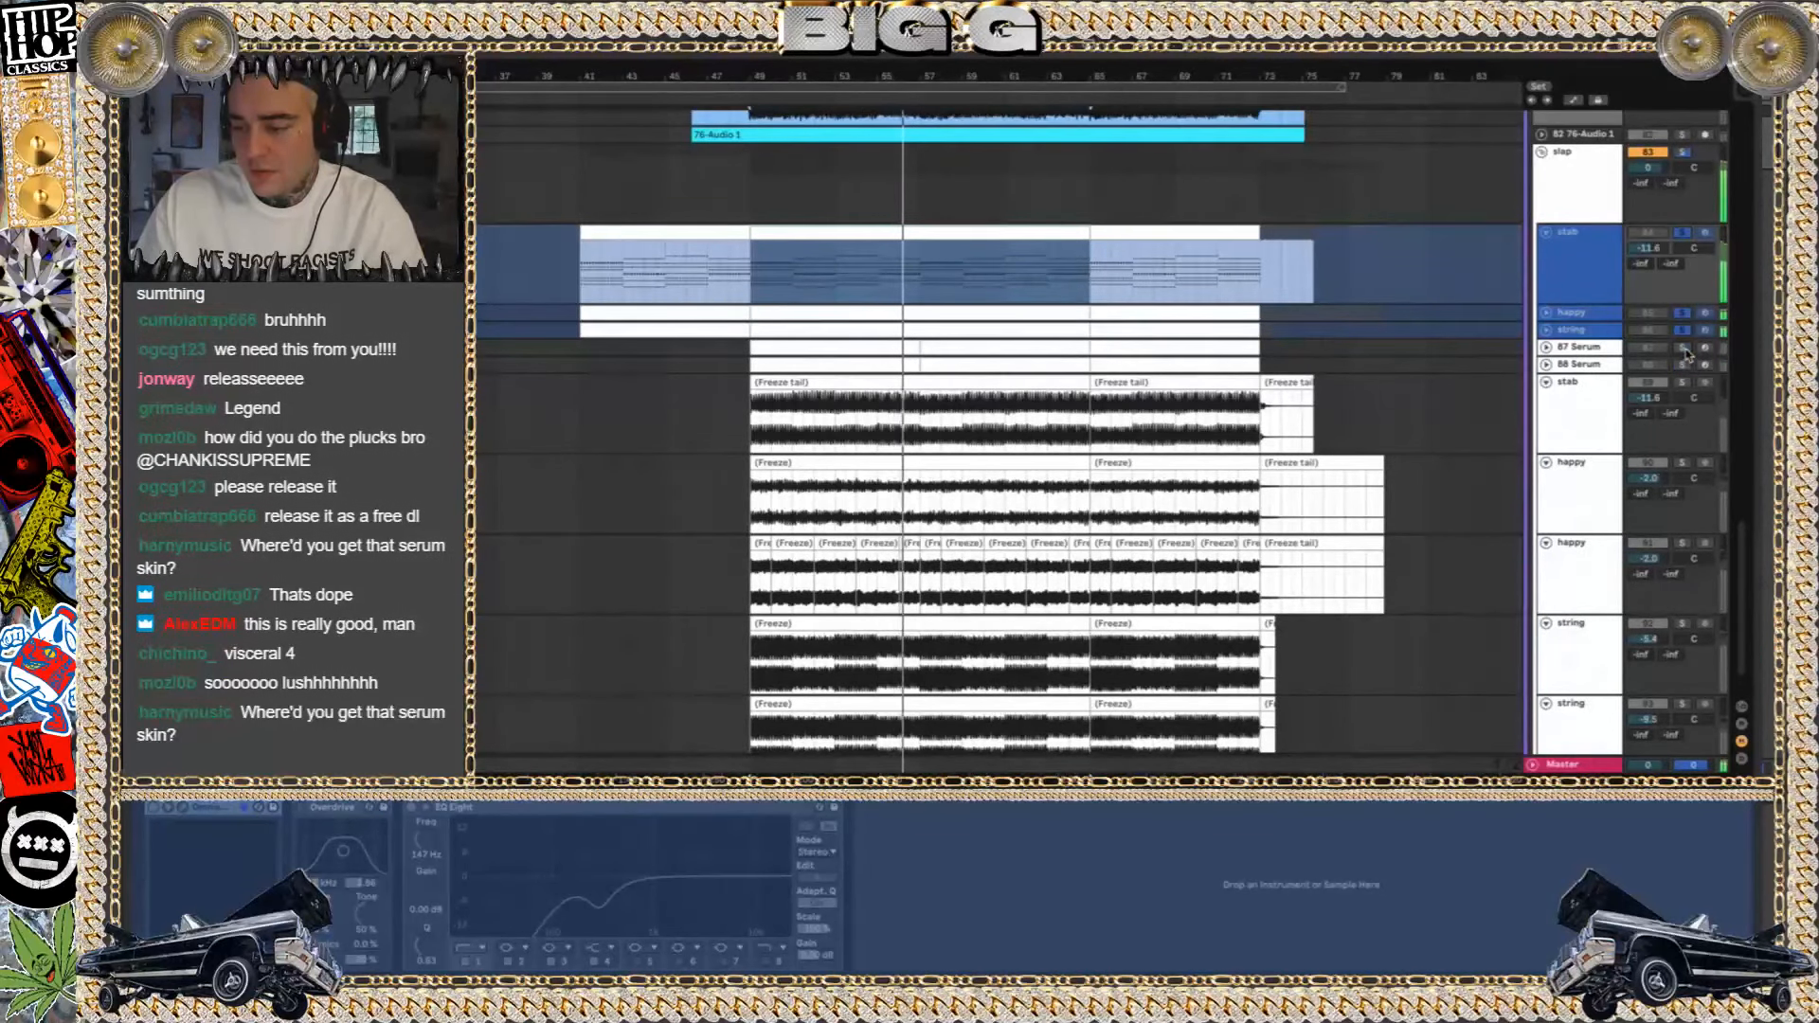
{"action": "key", "text": "space"}
{"action": "key", "text": "space"}
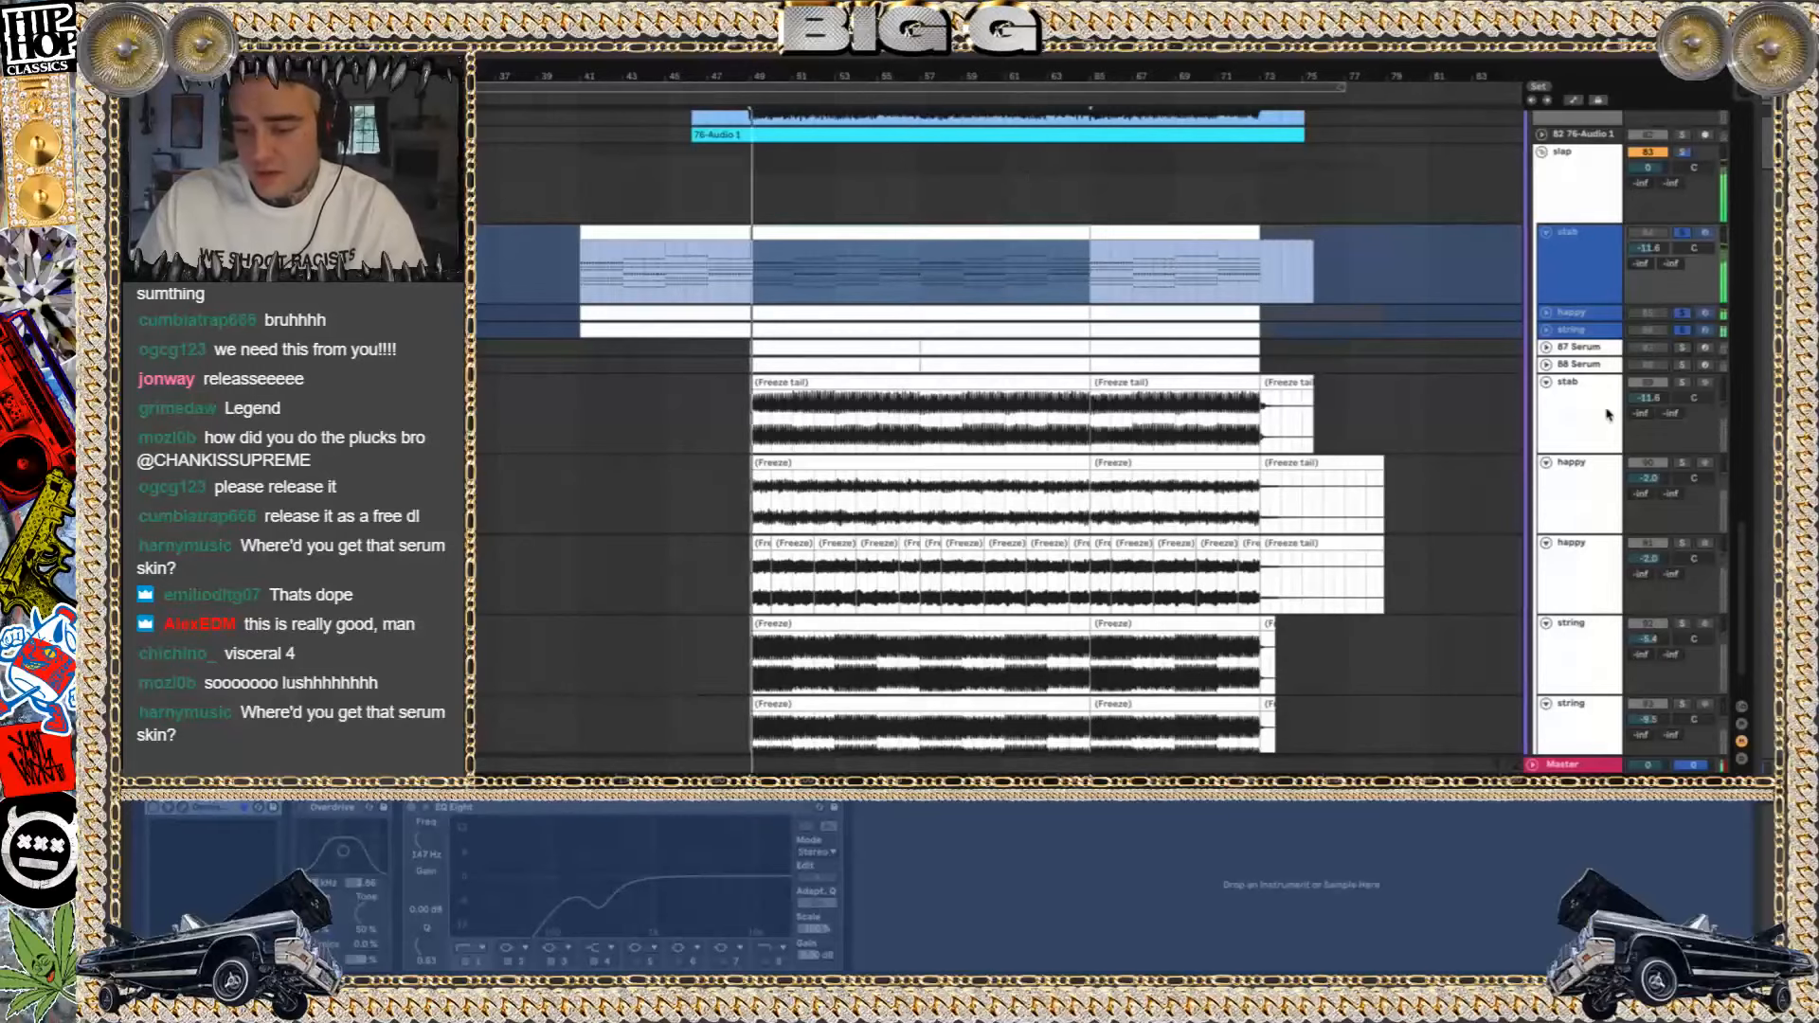
Fold the unfrozen stab track, and play the frozen stab and first frozen happy tracks in solo from bar 49
{"action": "scroll", "coordinate": [1576, 439], "scroll_direction": "down", "scroll_amount": 2}
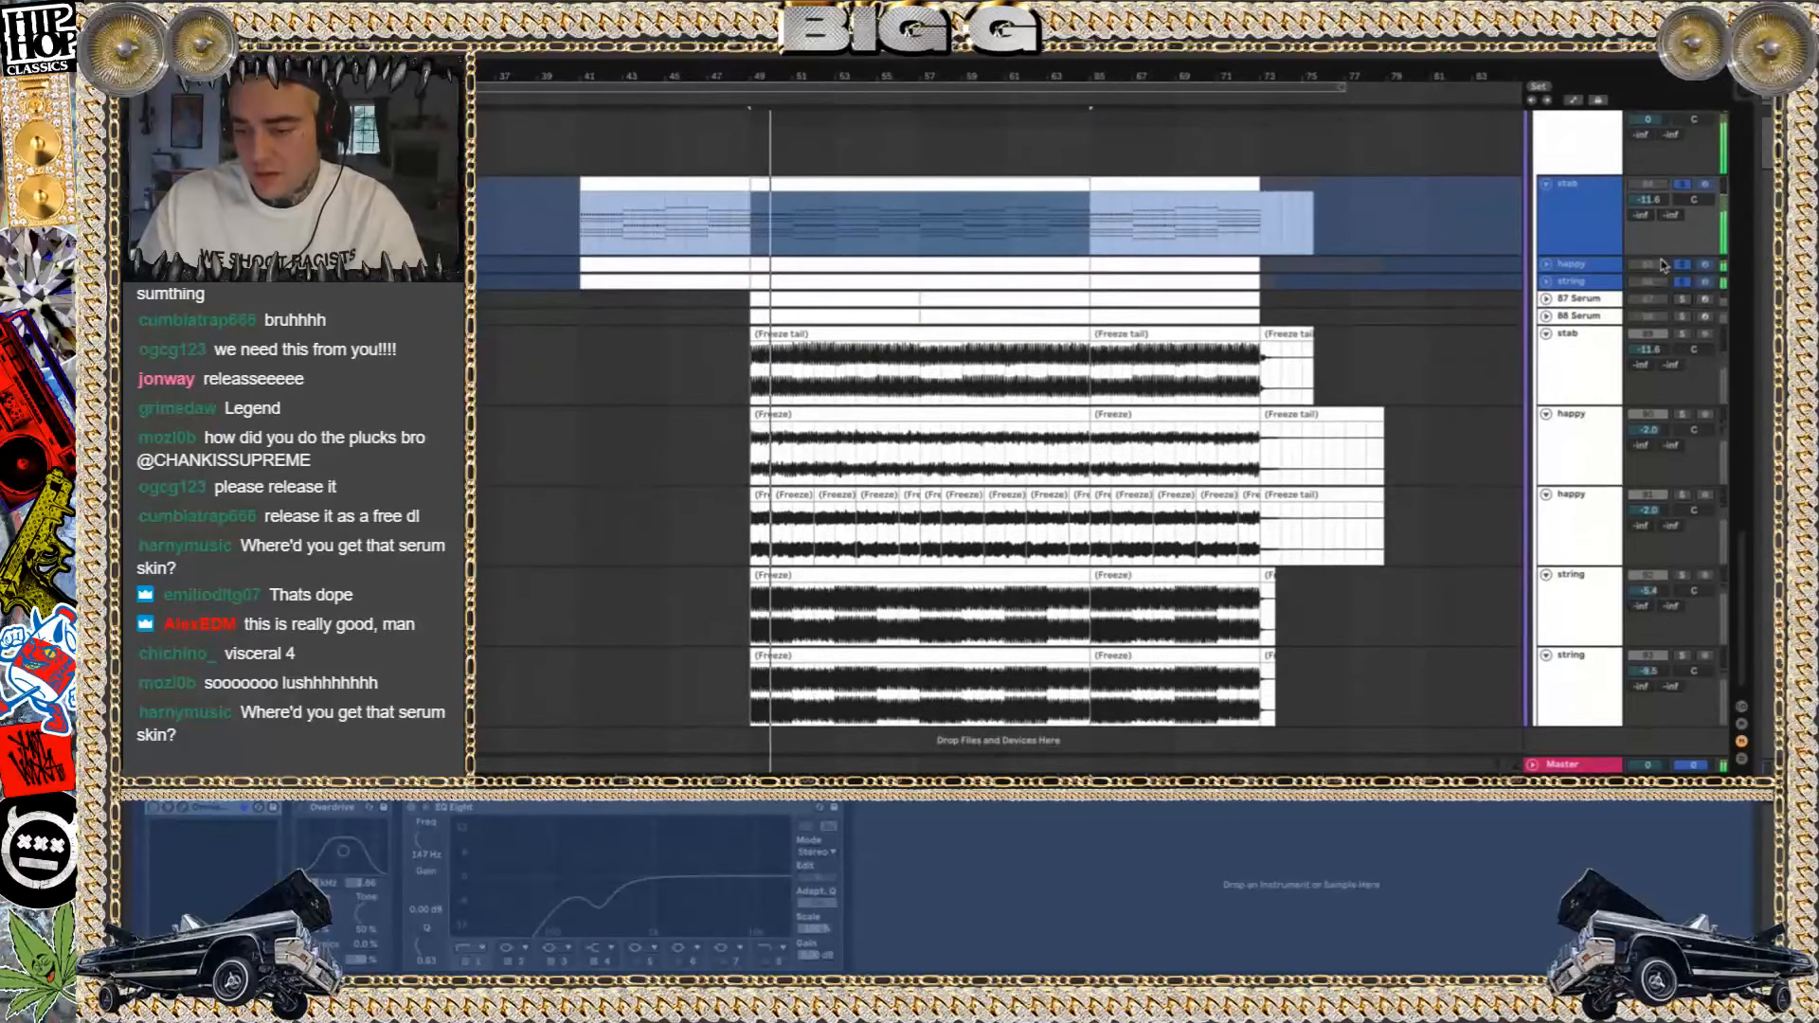
{"action": "scroll", "coordinate": [1611, 228], "scroll_direction": "down", "scroll_amount": 1}
{"action": "left_click", "coordinate": [1548, 172]}
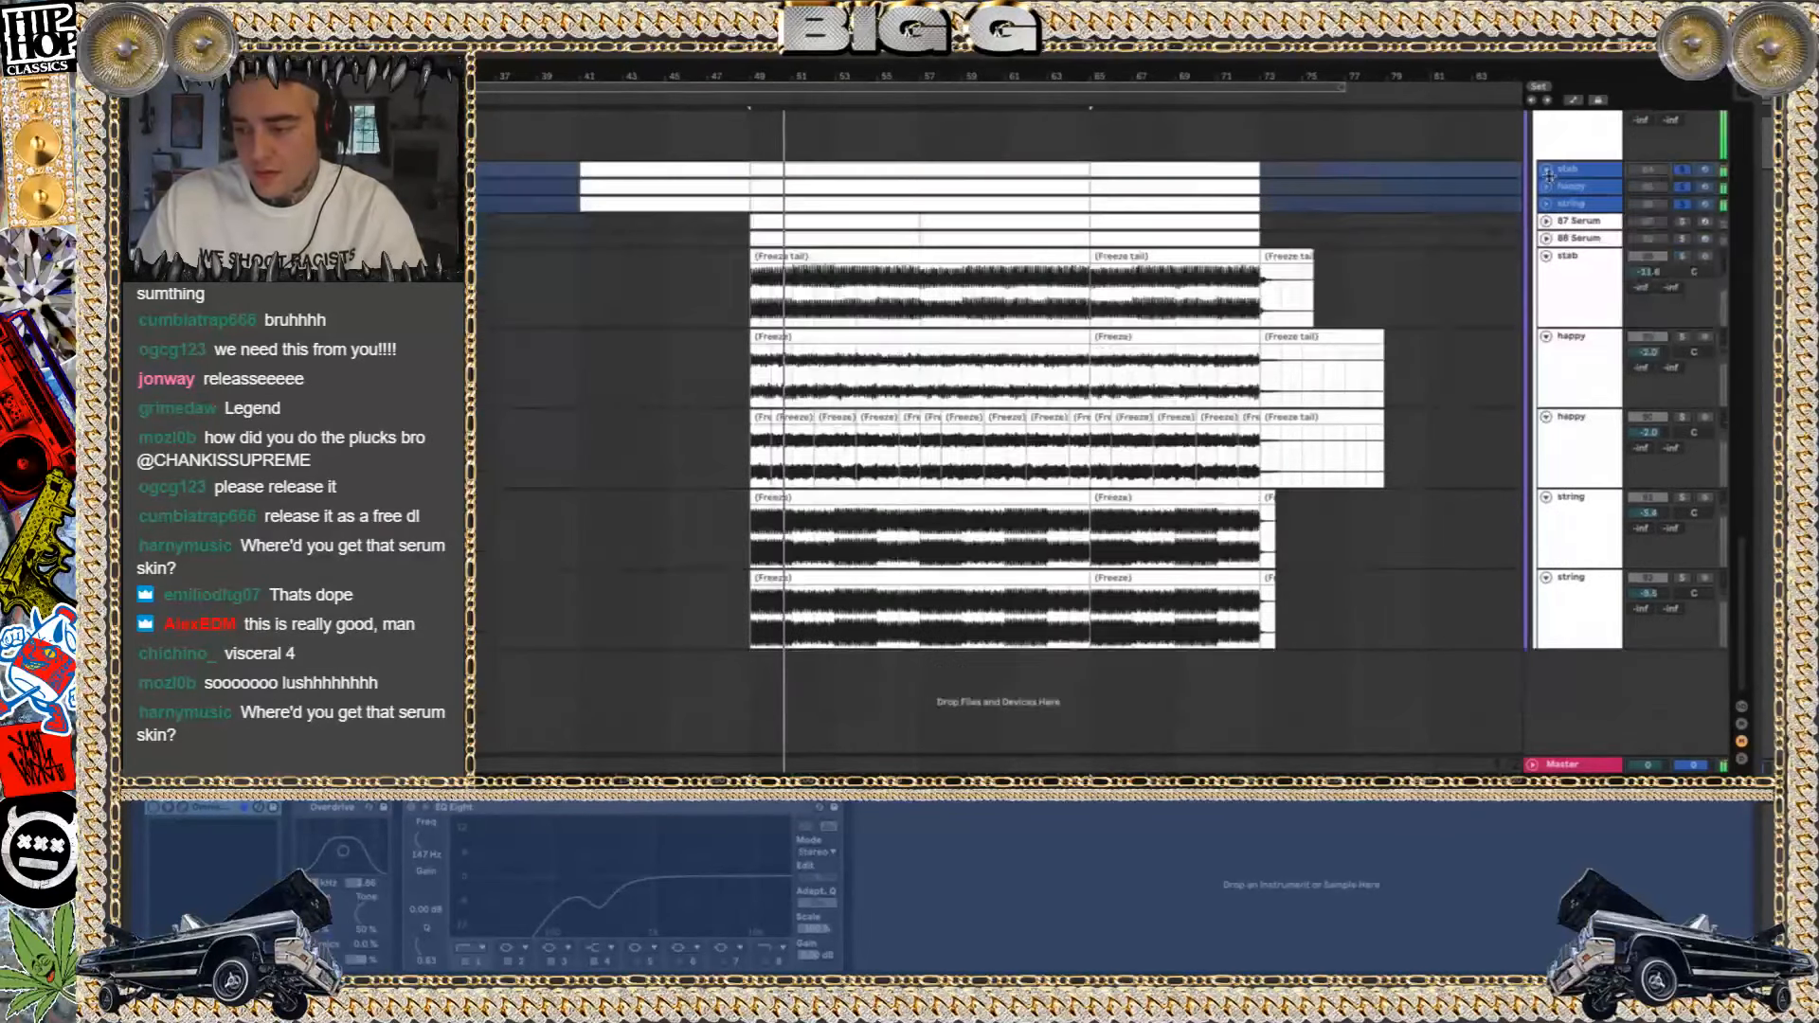
{"action": "left_click", "coordinate": [1595, 279]}
{"action": "left_click", "coordinate": [1678, 258]}
{"action": "key", "text": "space"}
{"action": "key", "text": "space"}
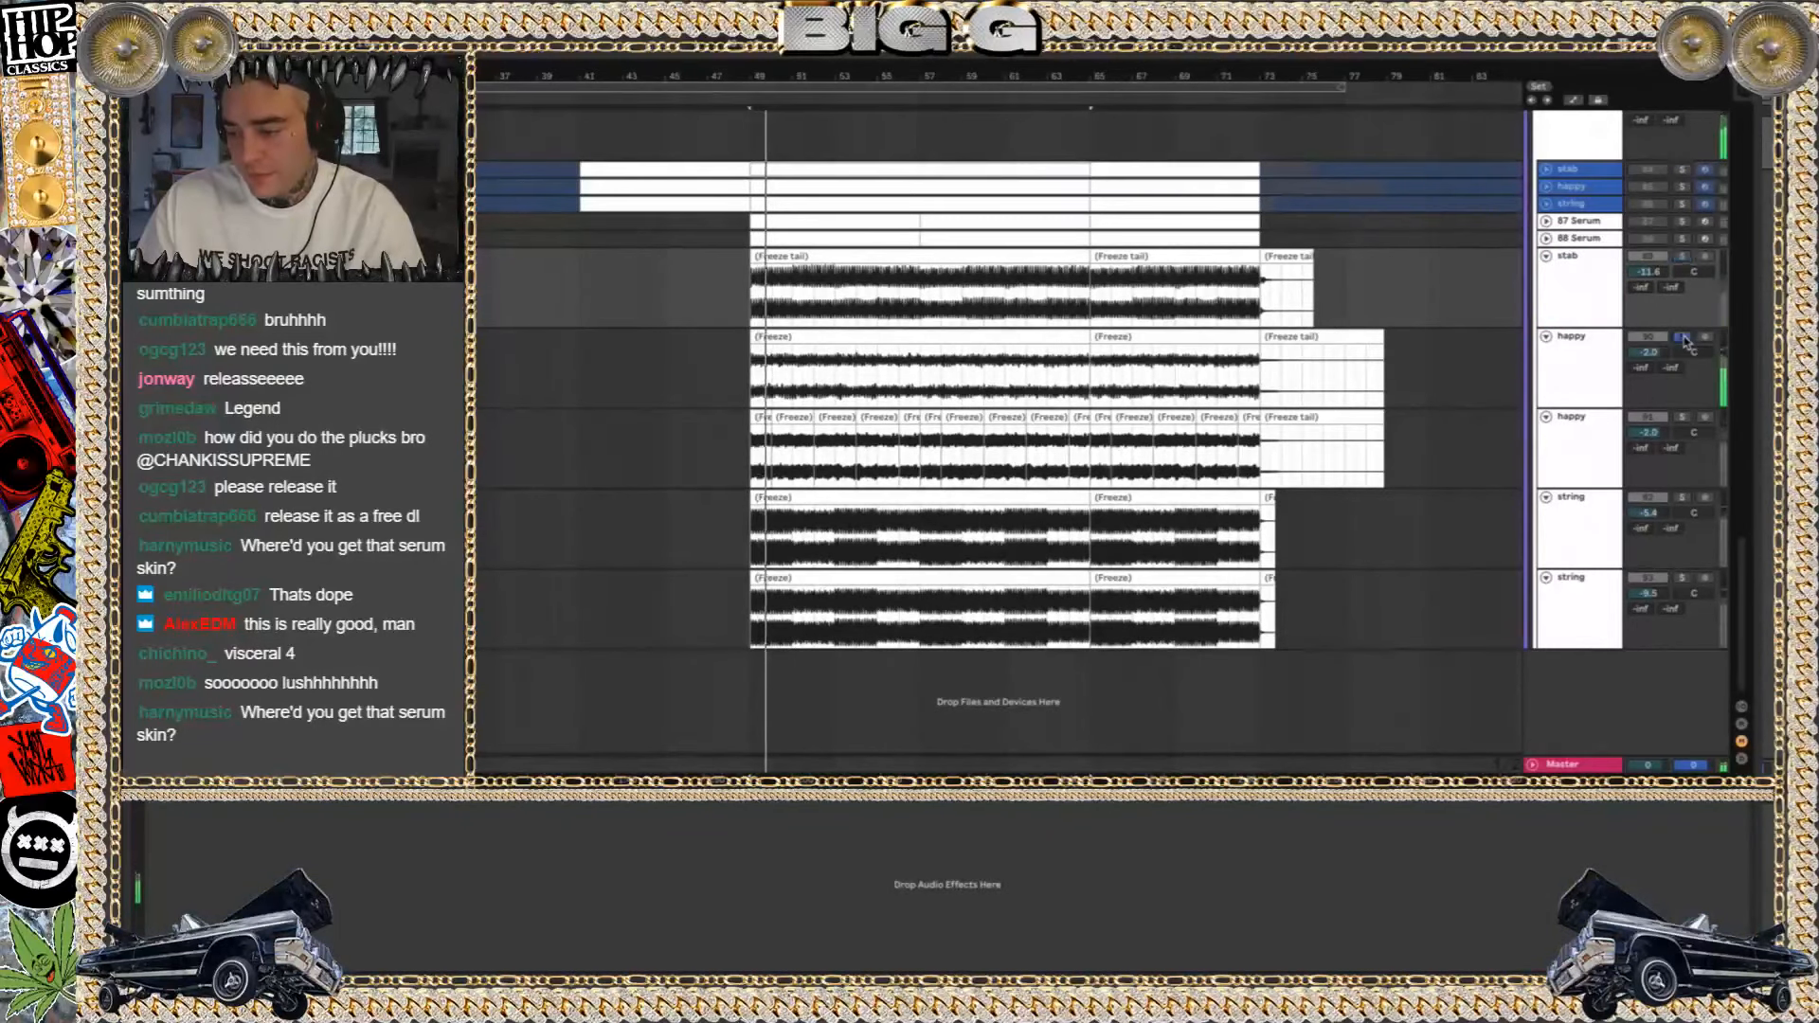
Solo the second frozen happy track and both frozen string tracks one after another during playback
{"action": "left_click", "coordinate": [1682, 418]}
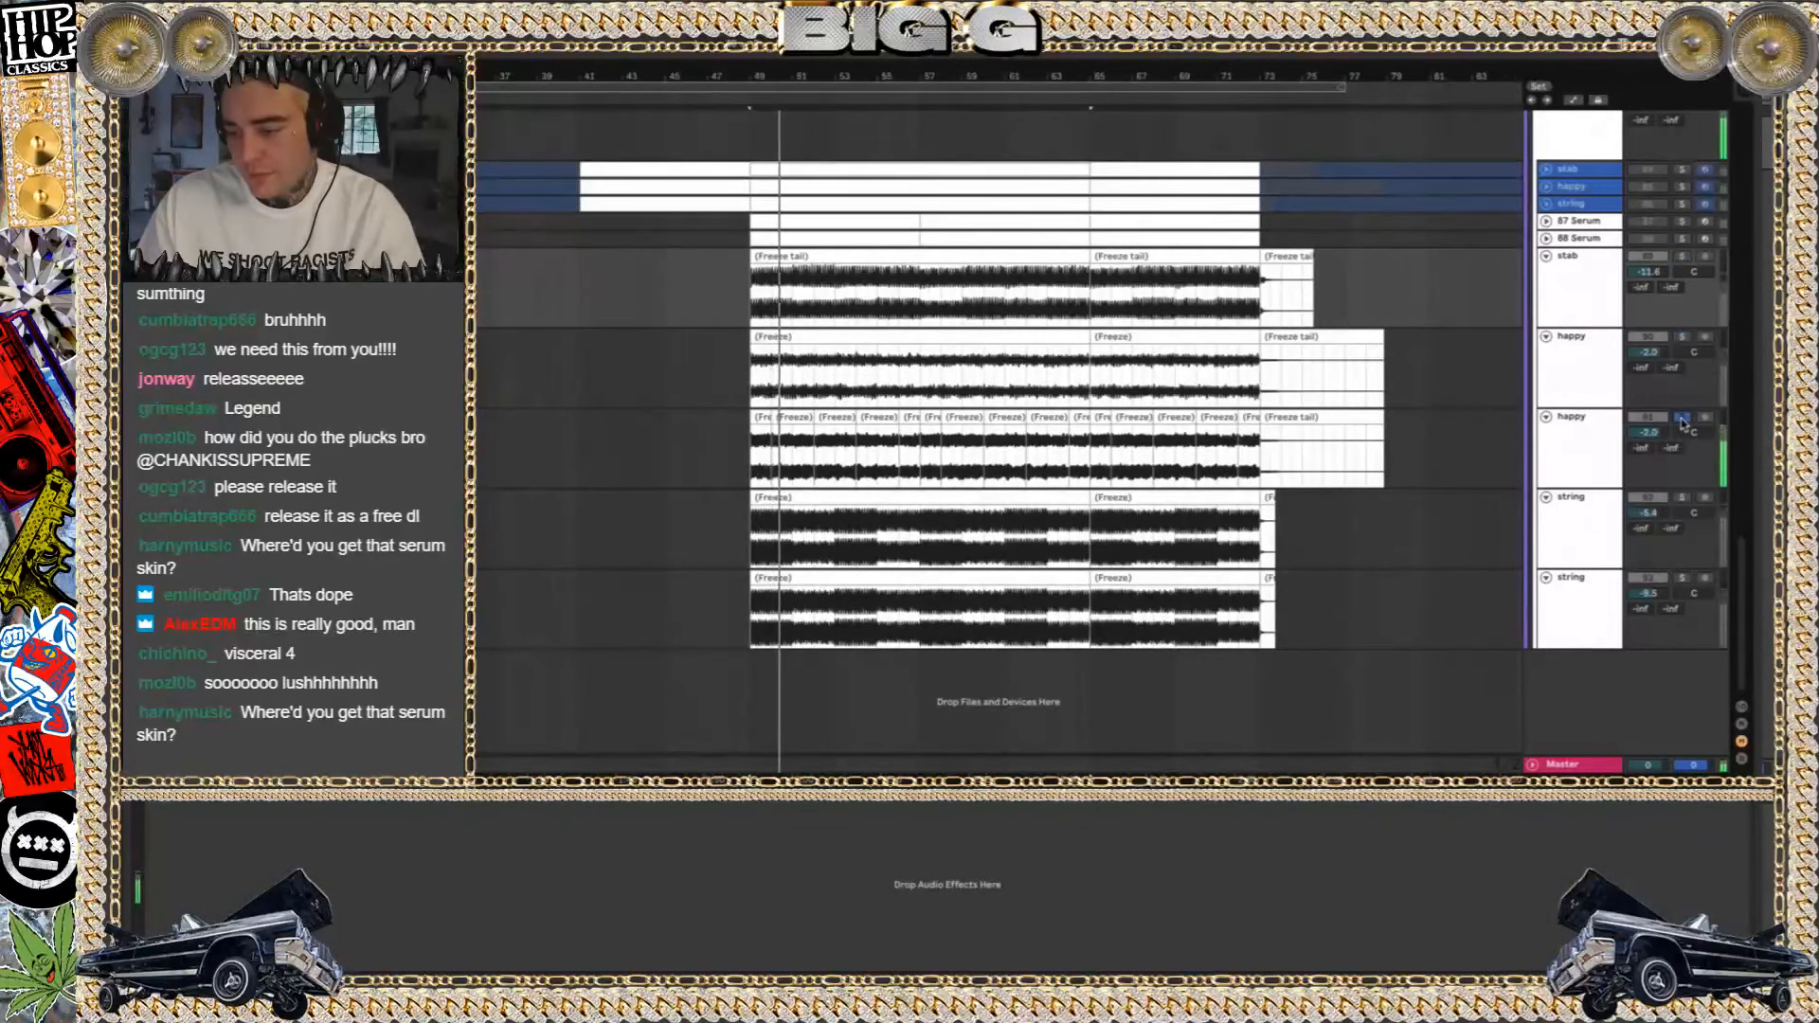
{"action": "left_click", "coordinate": [1683, 498]}
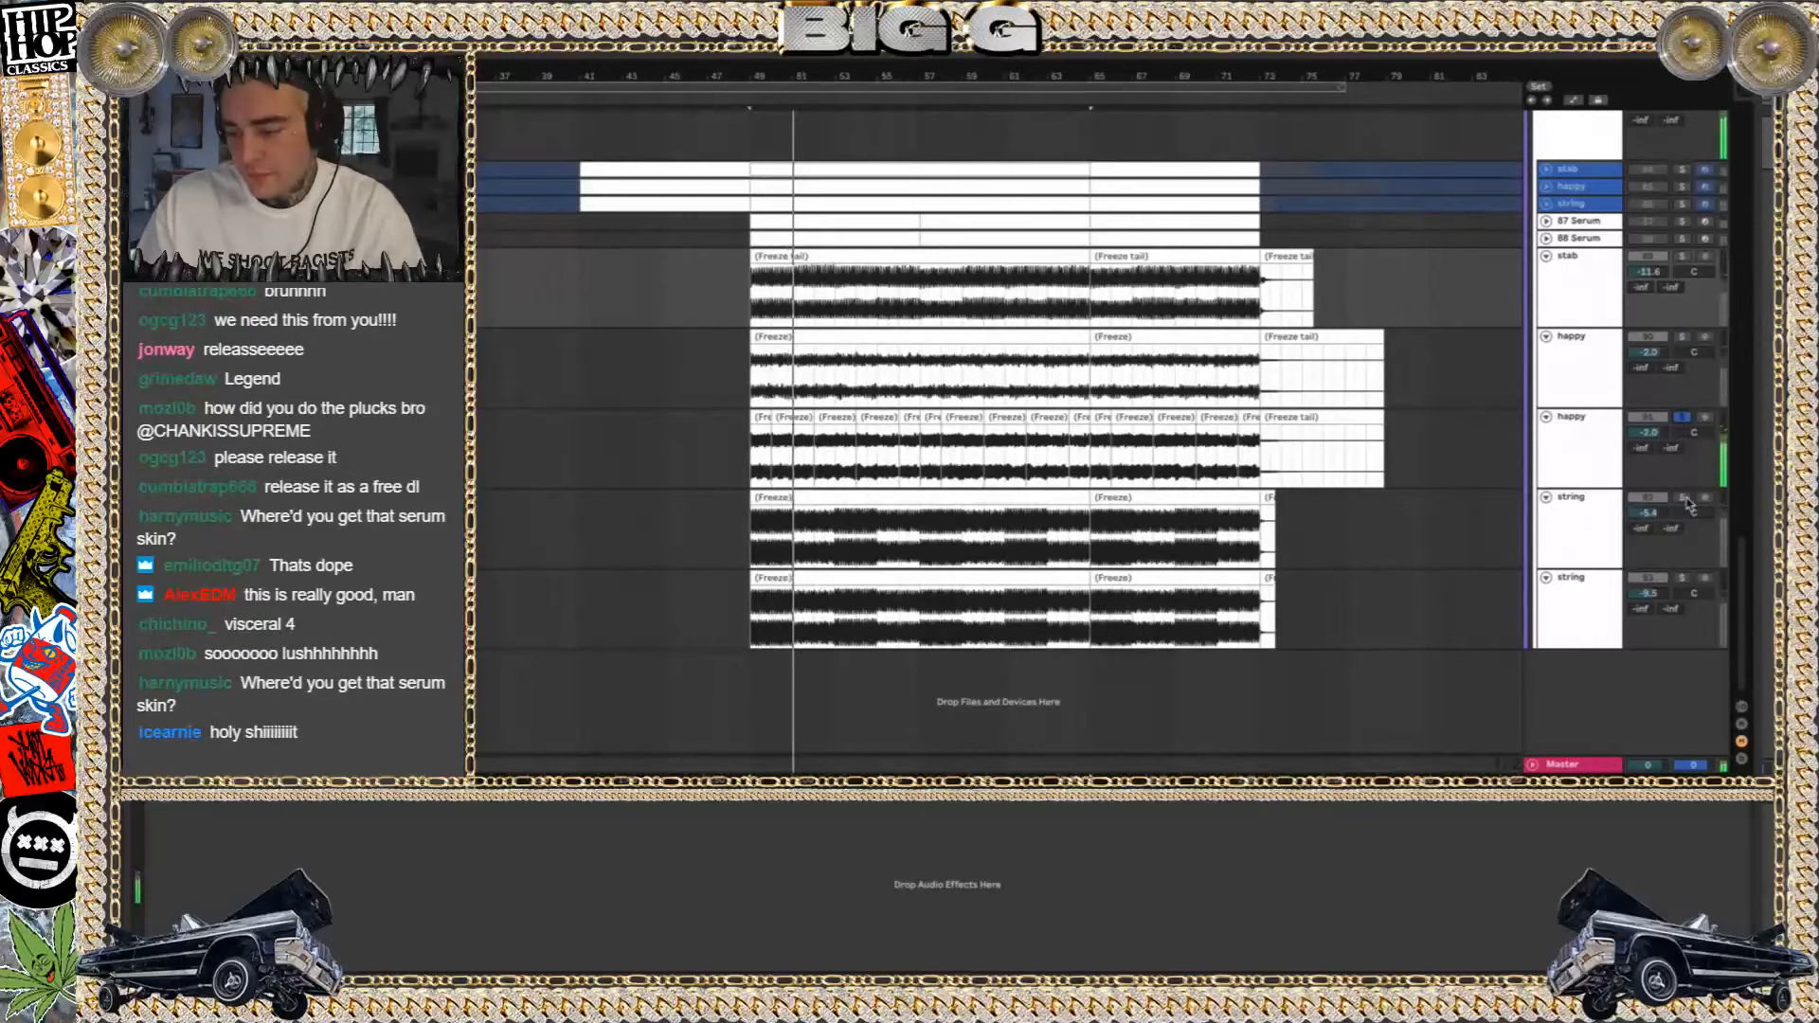
{"action": "left_click", "coordinate": [1683, 579]}
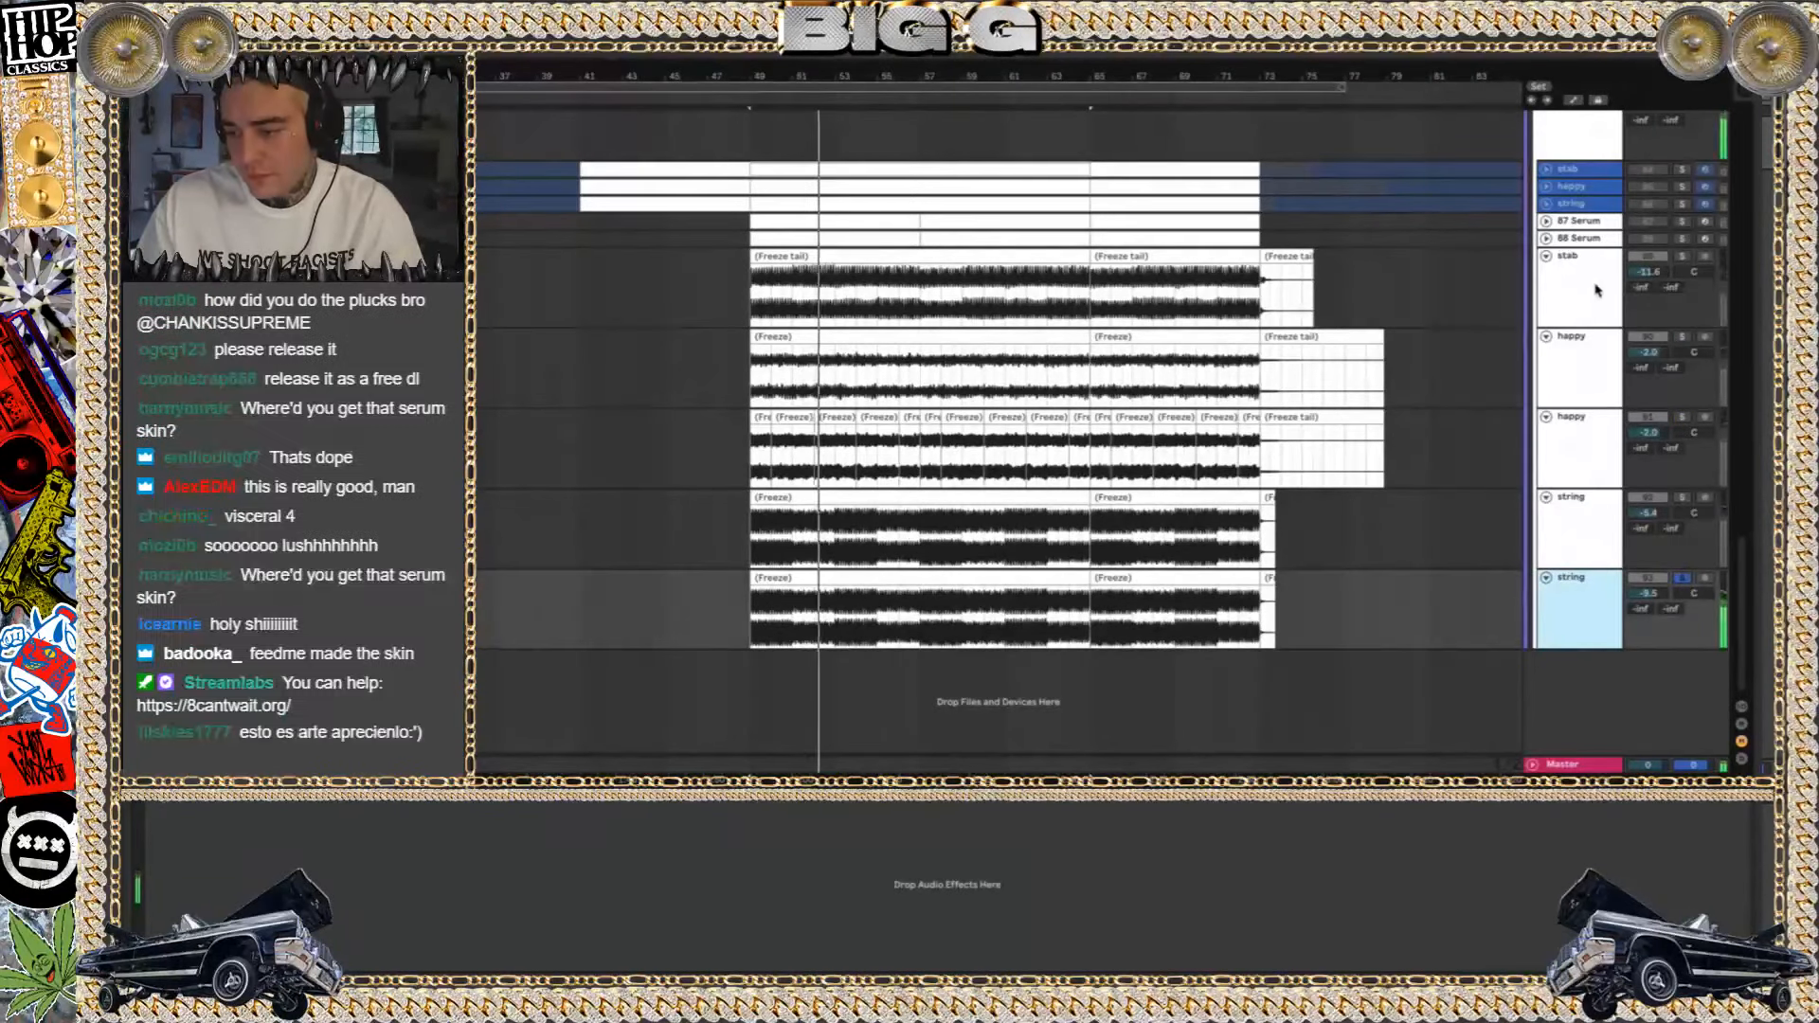
Solo the whole slap group and play its frozen layers together
{"action": "scroll", "coordinate": [1617, 159], "scroll_direction": "up", "scroll_amount": 2}
{"action": "scroll", "coordinate": [1618, 158], "scroll_direction": "up", "scroll_amount": 1}
{"action": "left_click", "coordinate": [1684, 232]}
{"action": "key", "text": "space"}
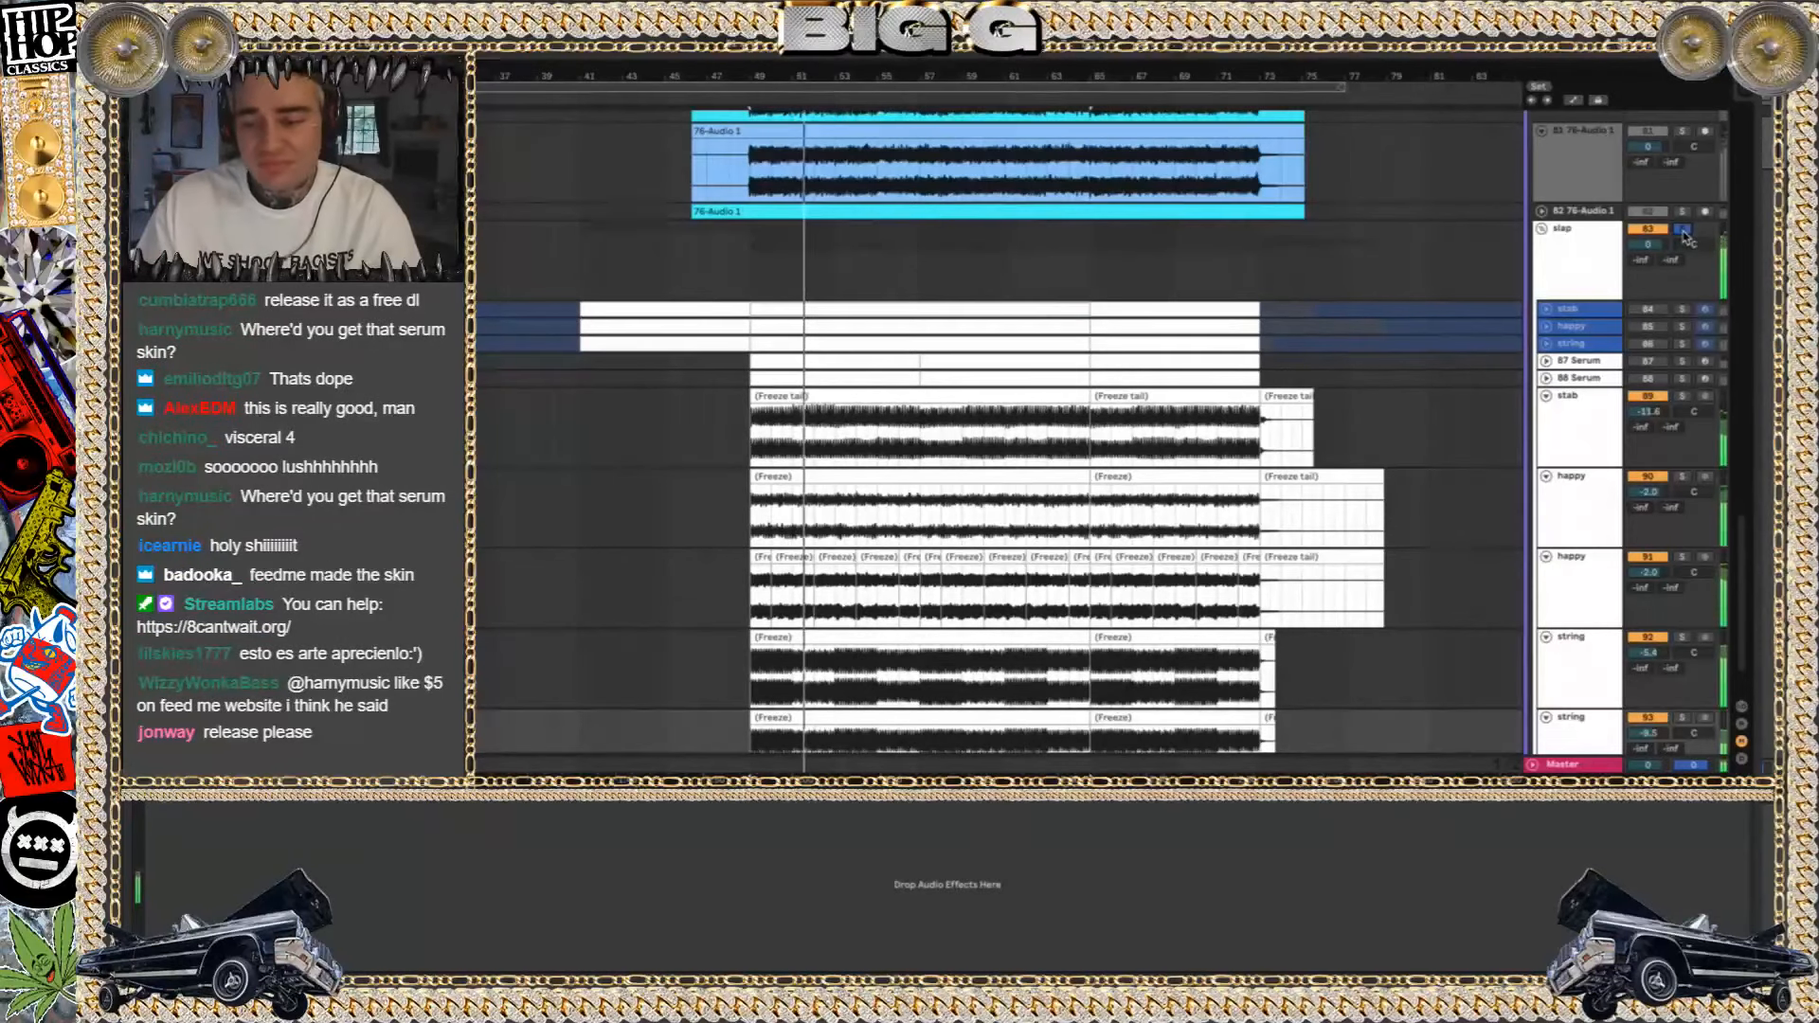
Switch to Finder, go back to the Album ideas folder, and open the 85 sneeky poo Project folder
{"action": "key", "text": "super+Tab"}
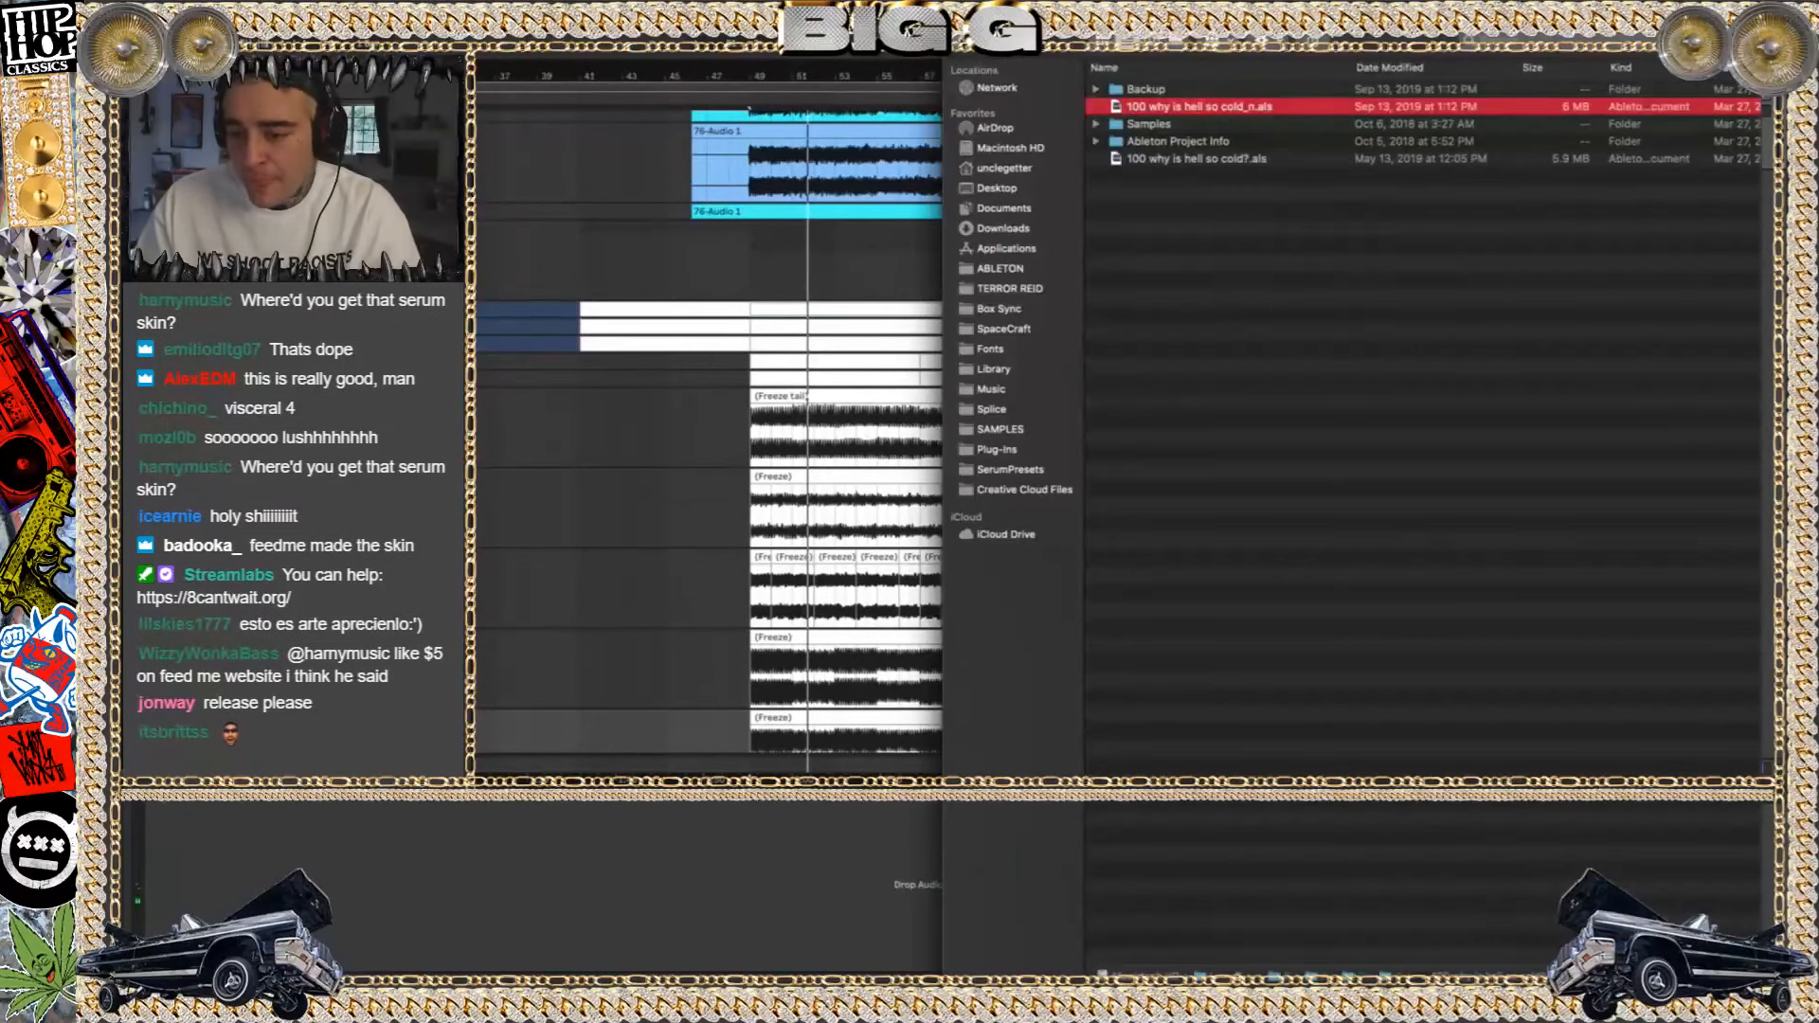
{"action": "left_click", "coordinate": [968, 43]}
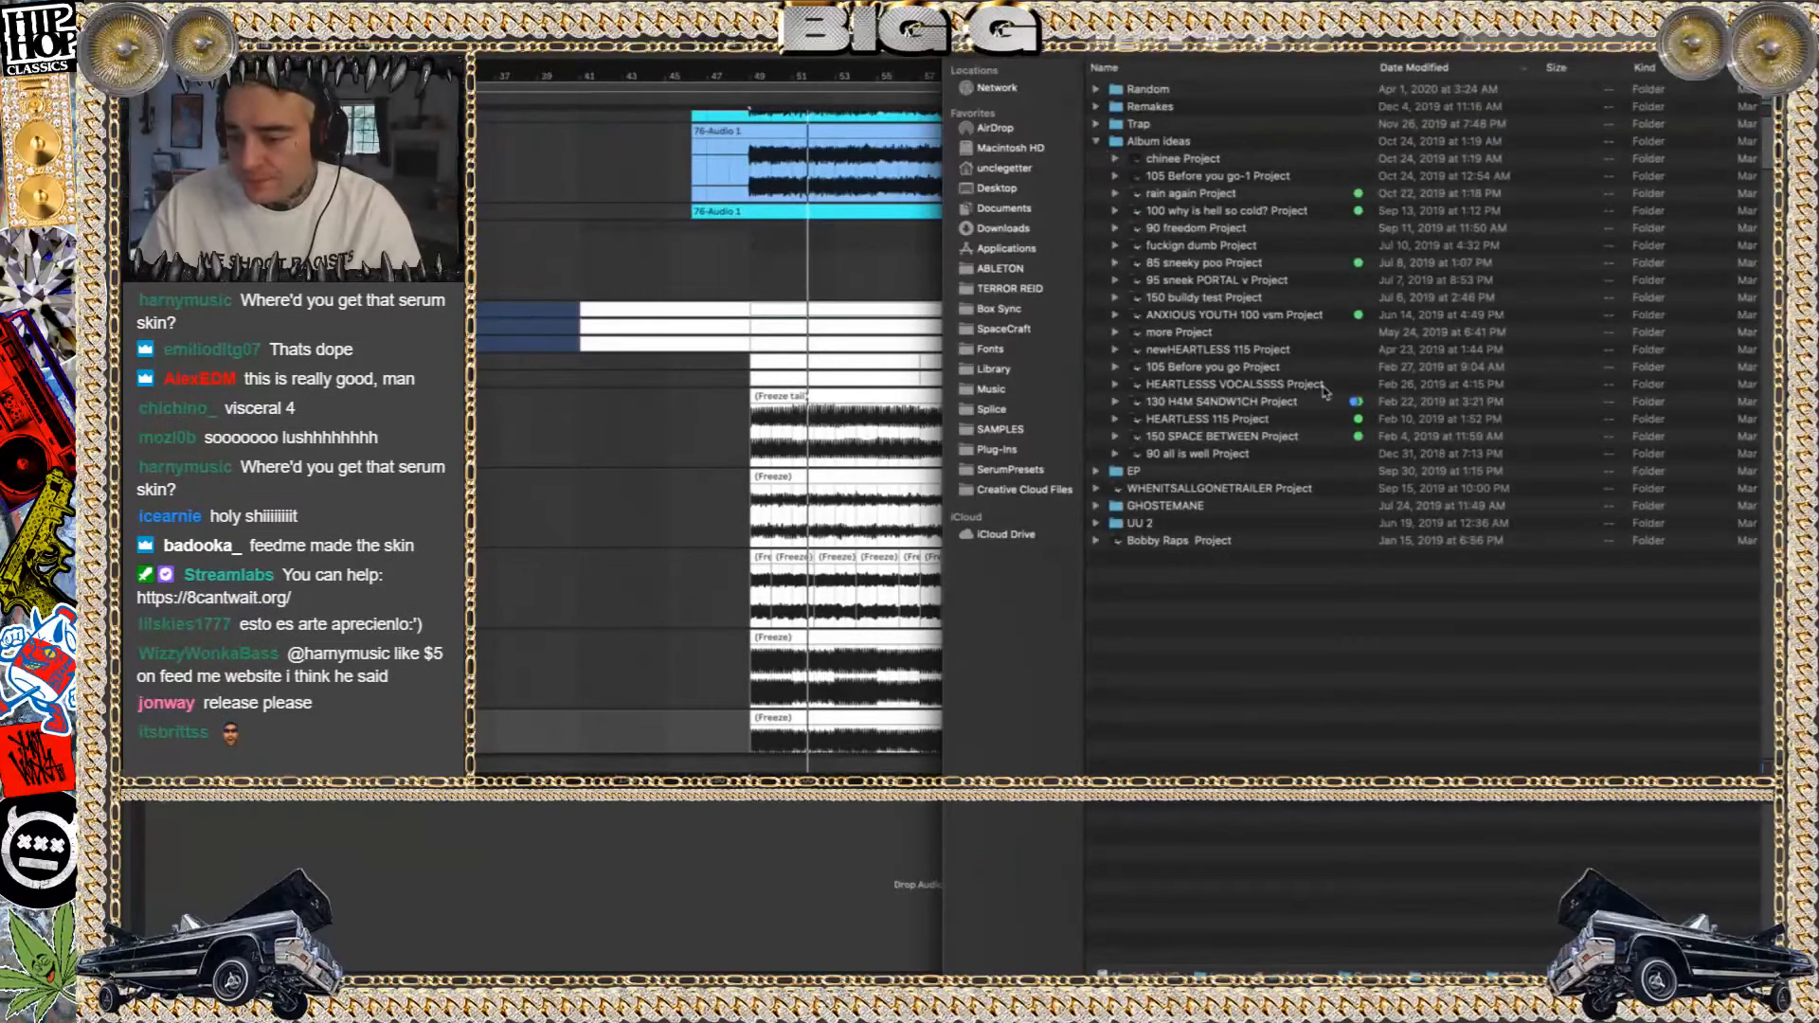
{"action": "left_click", "coordinate": [1195, 265]}
{"action": "left_click", "coordinate": [1114, 263]}
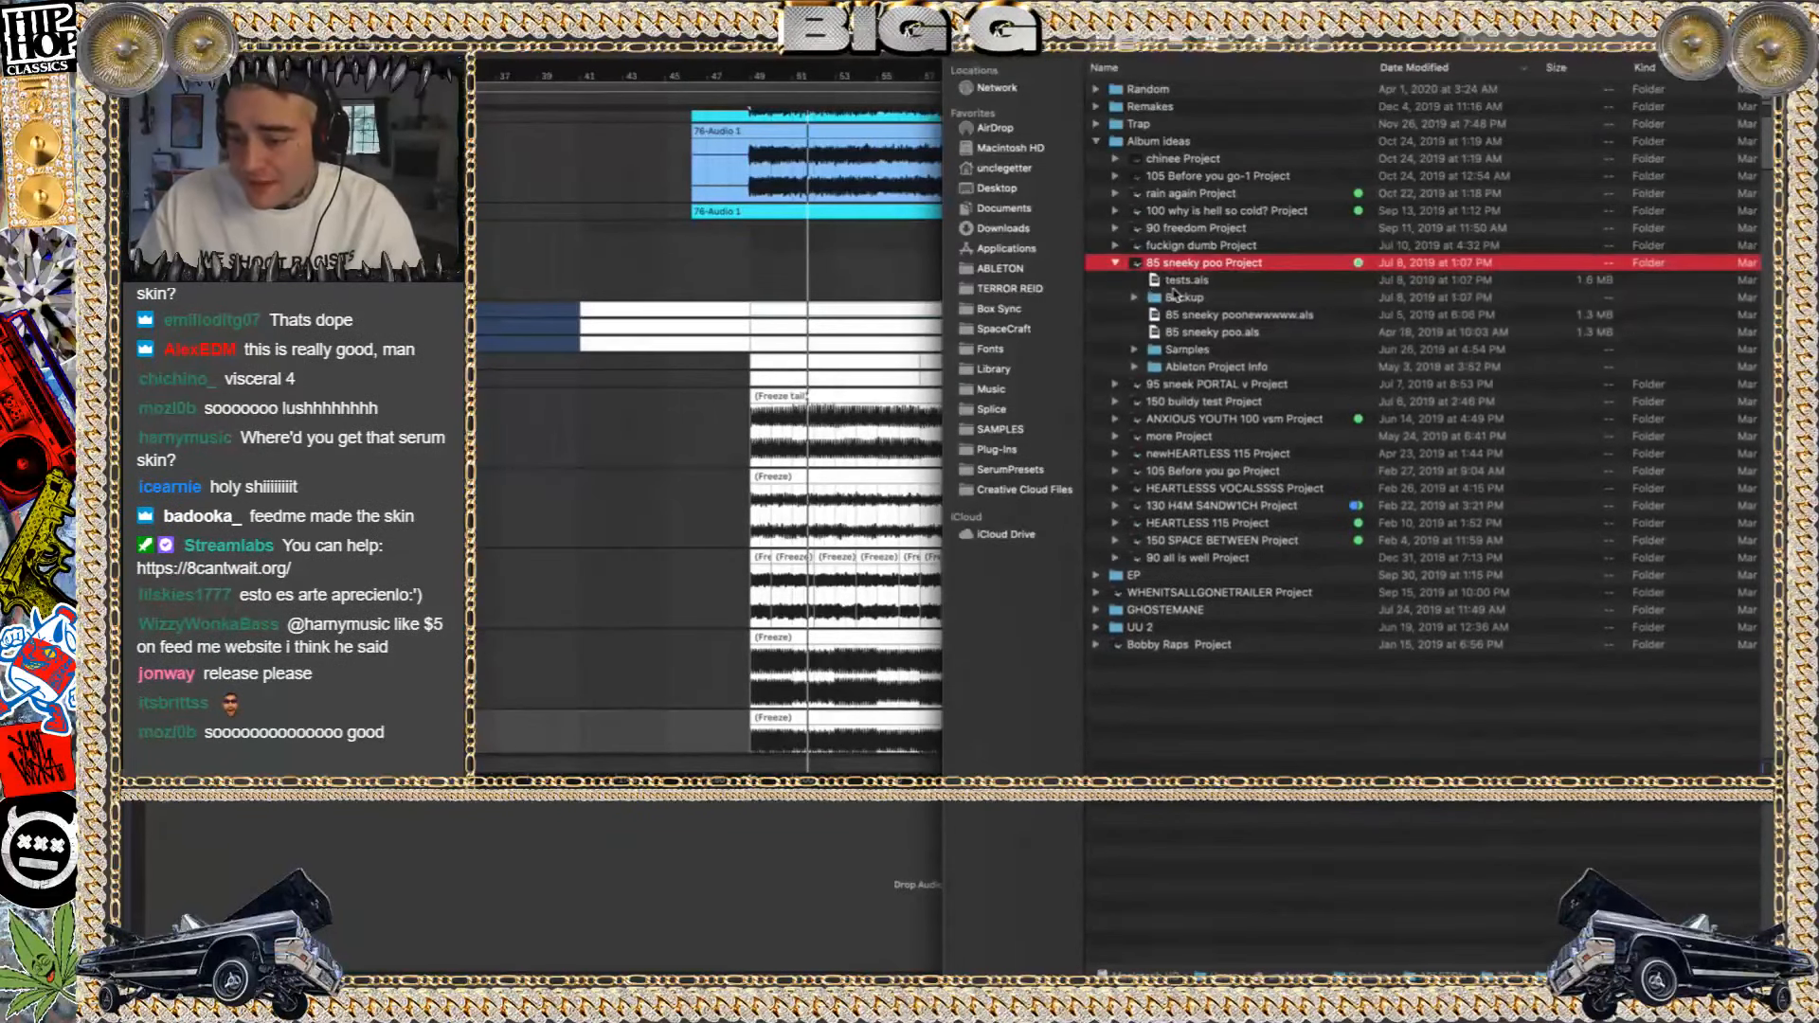
{"action": "double_click", "coordinate": [1200, 264]}
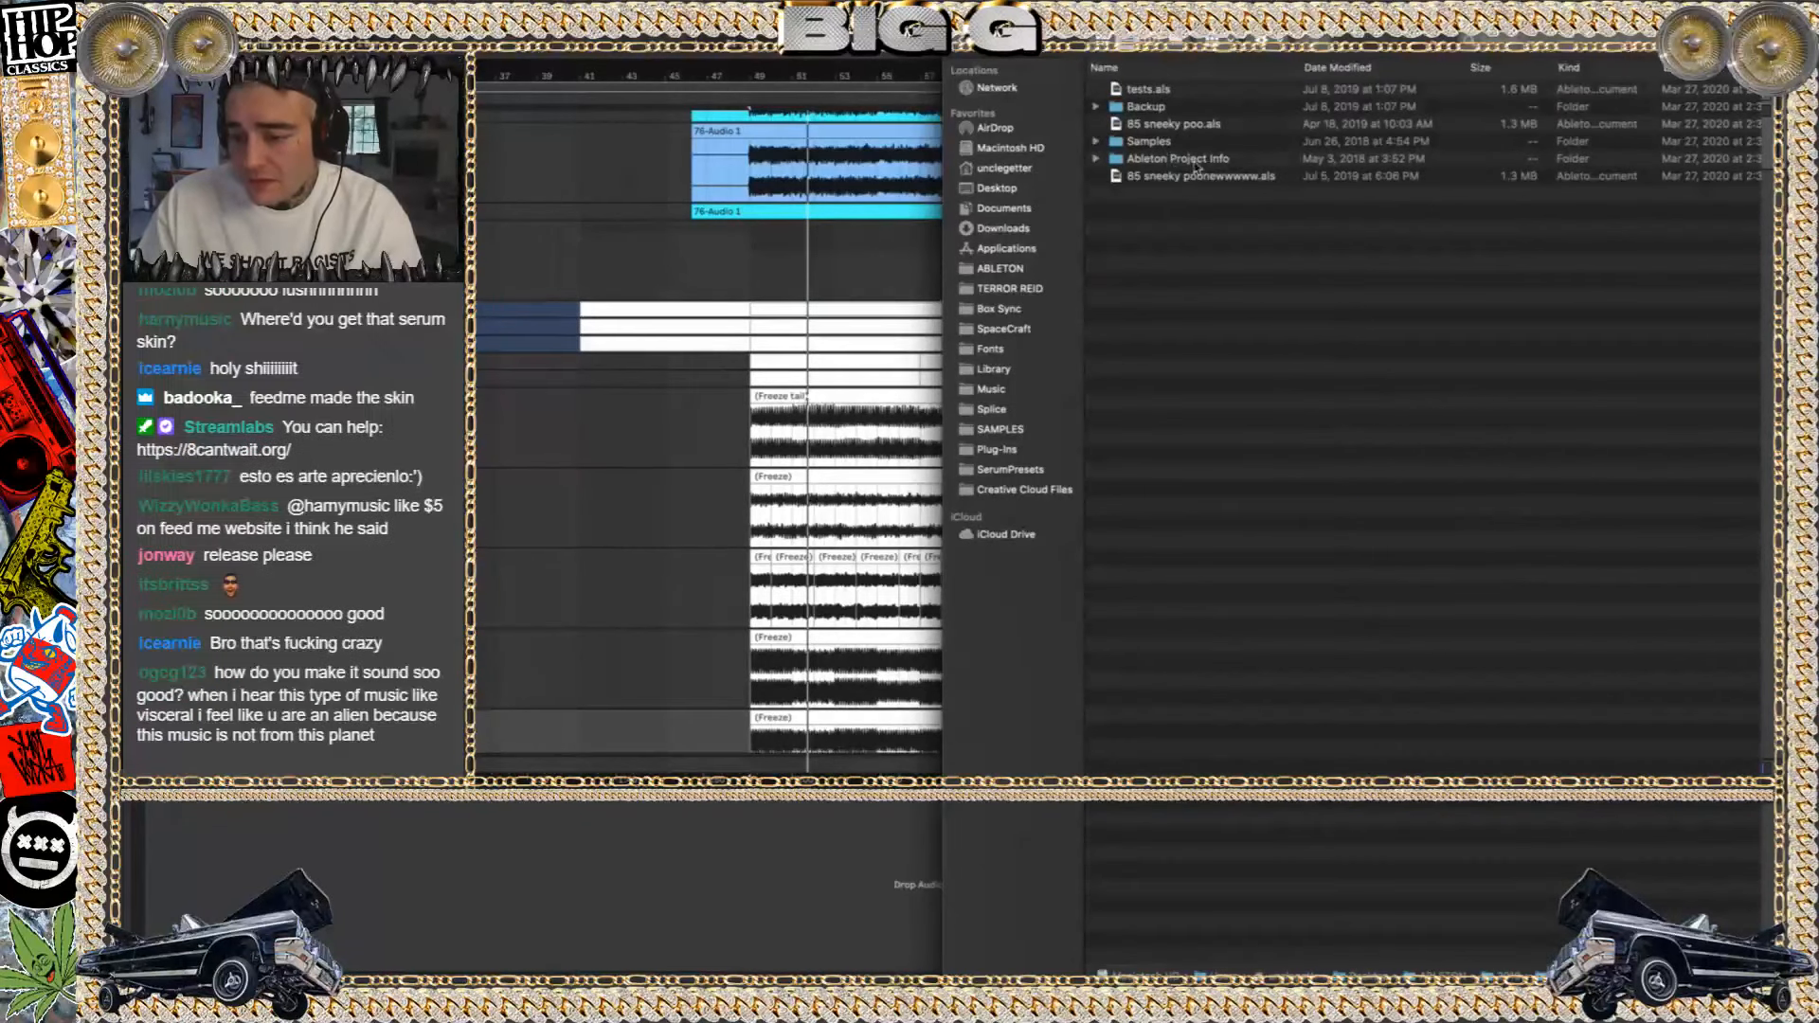
Sort the folder by date modified and open tests.als, discarding the changes to 100 why is hell so cold_n, and return to Finder
{"action": "left_click", "coordinate": [1372, 67]}
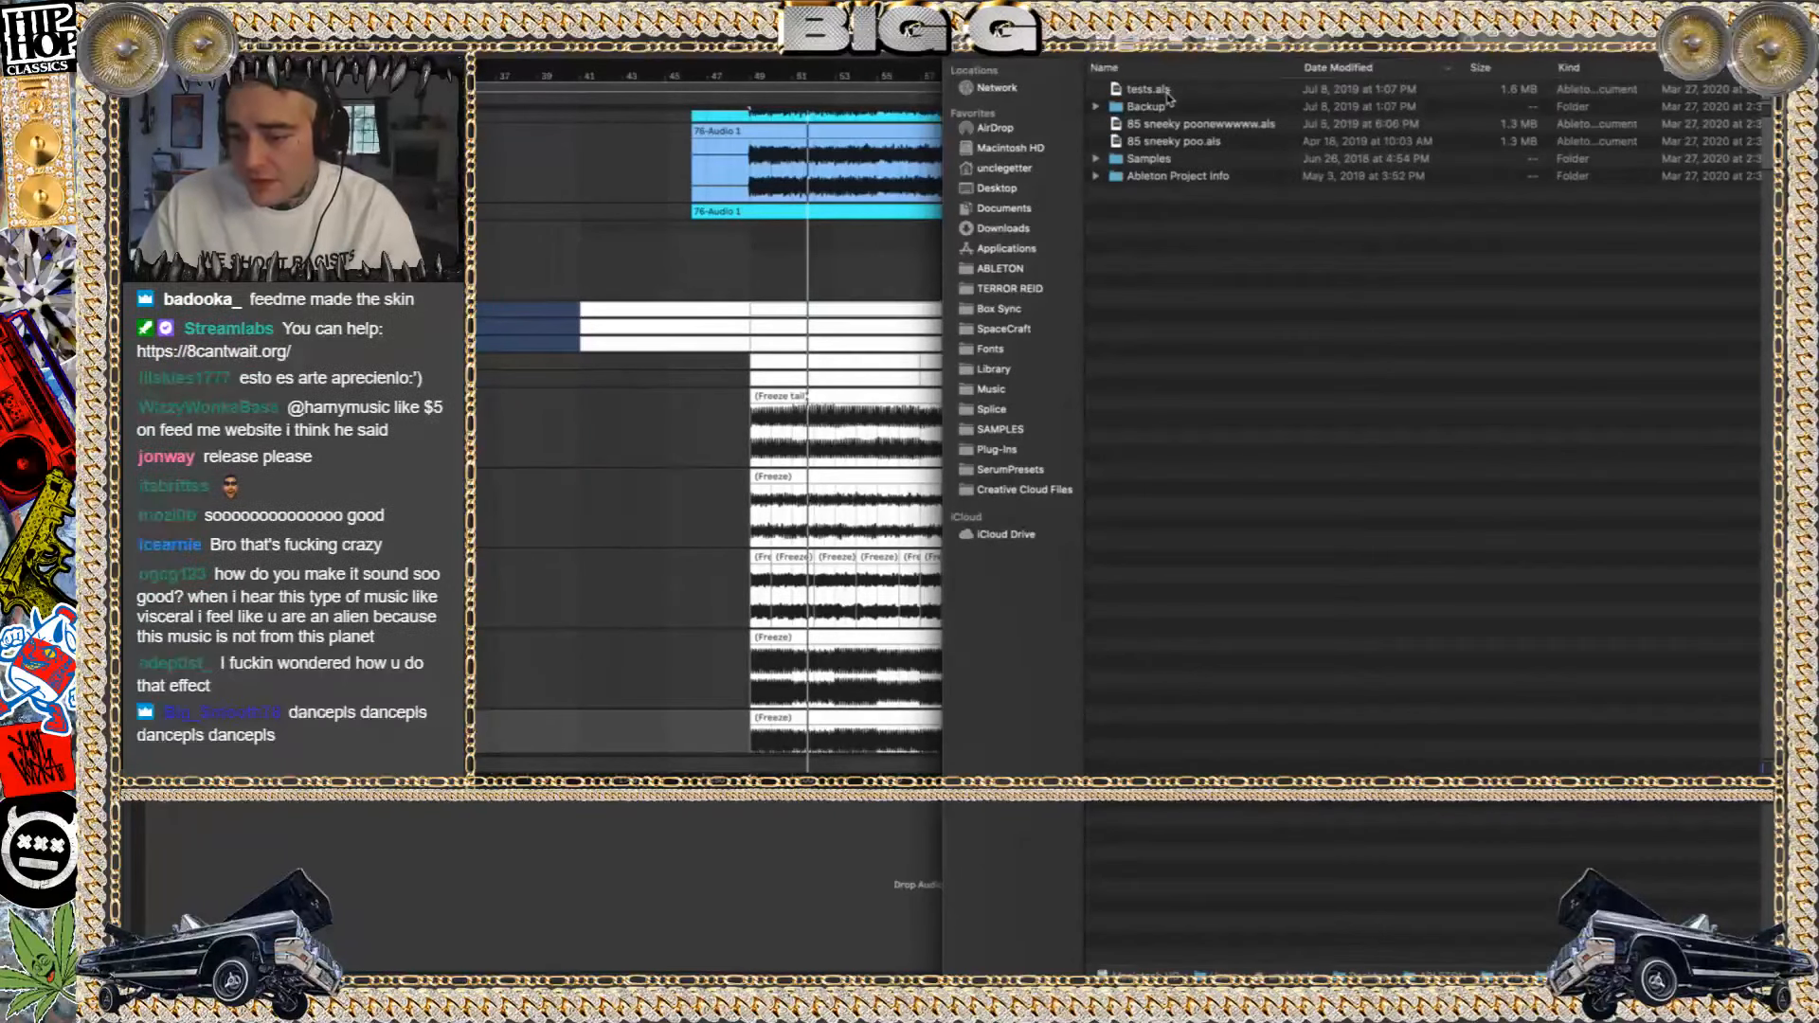
{"action": "double_click", "coordinate": [1163, 91]}
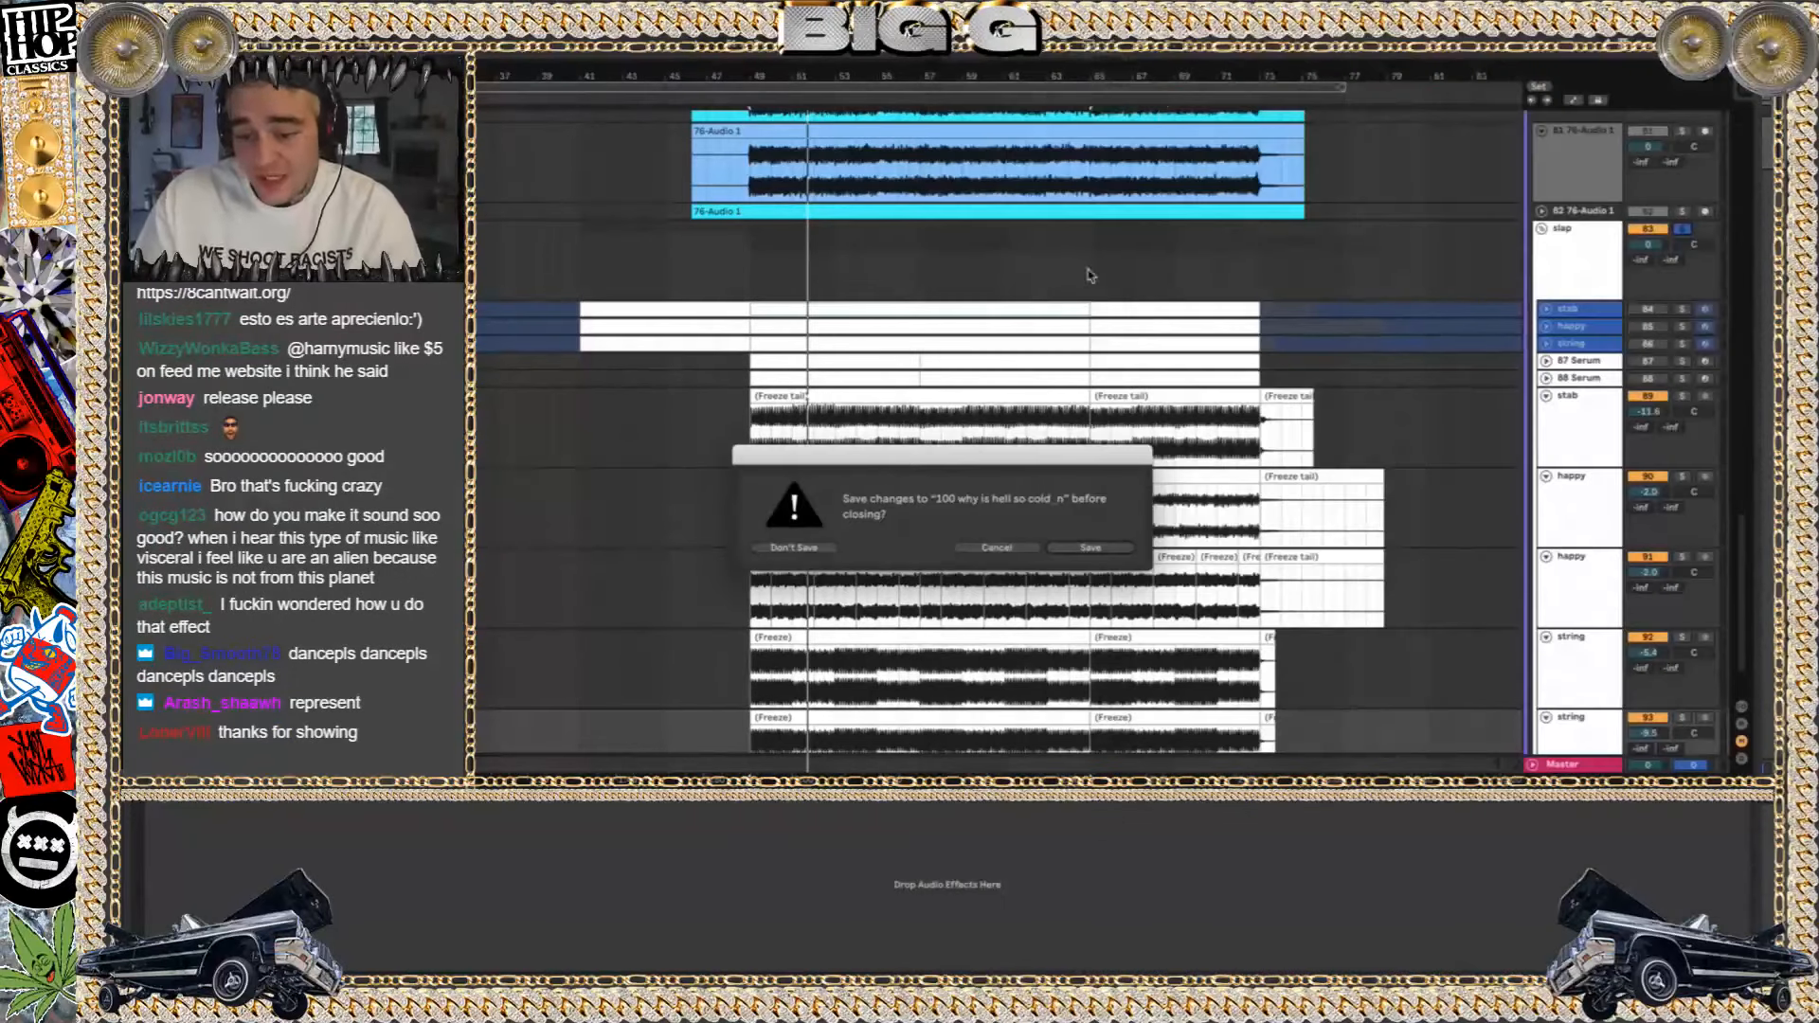
{"action": "left_click", "coordinate": [782, 546]}
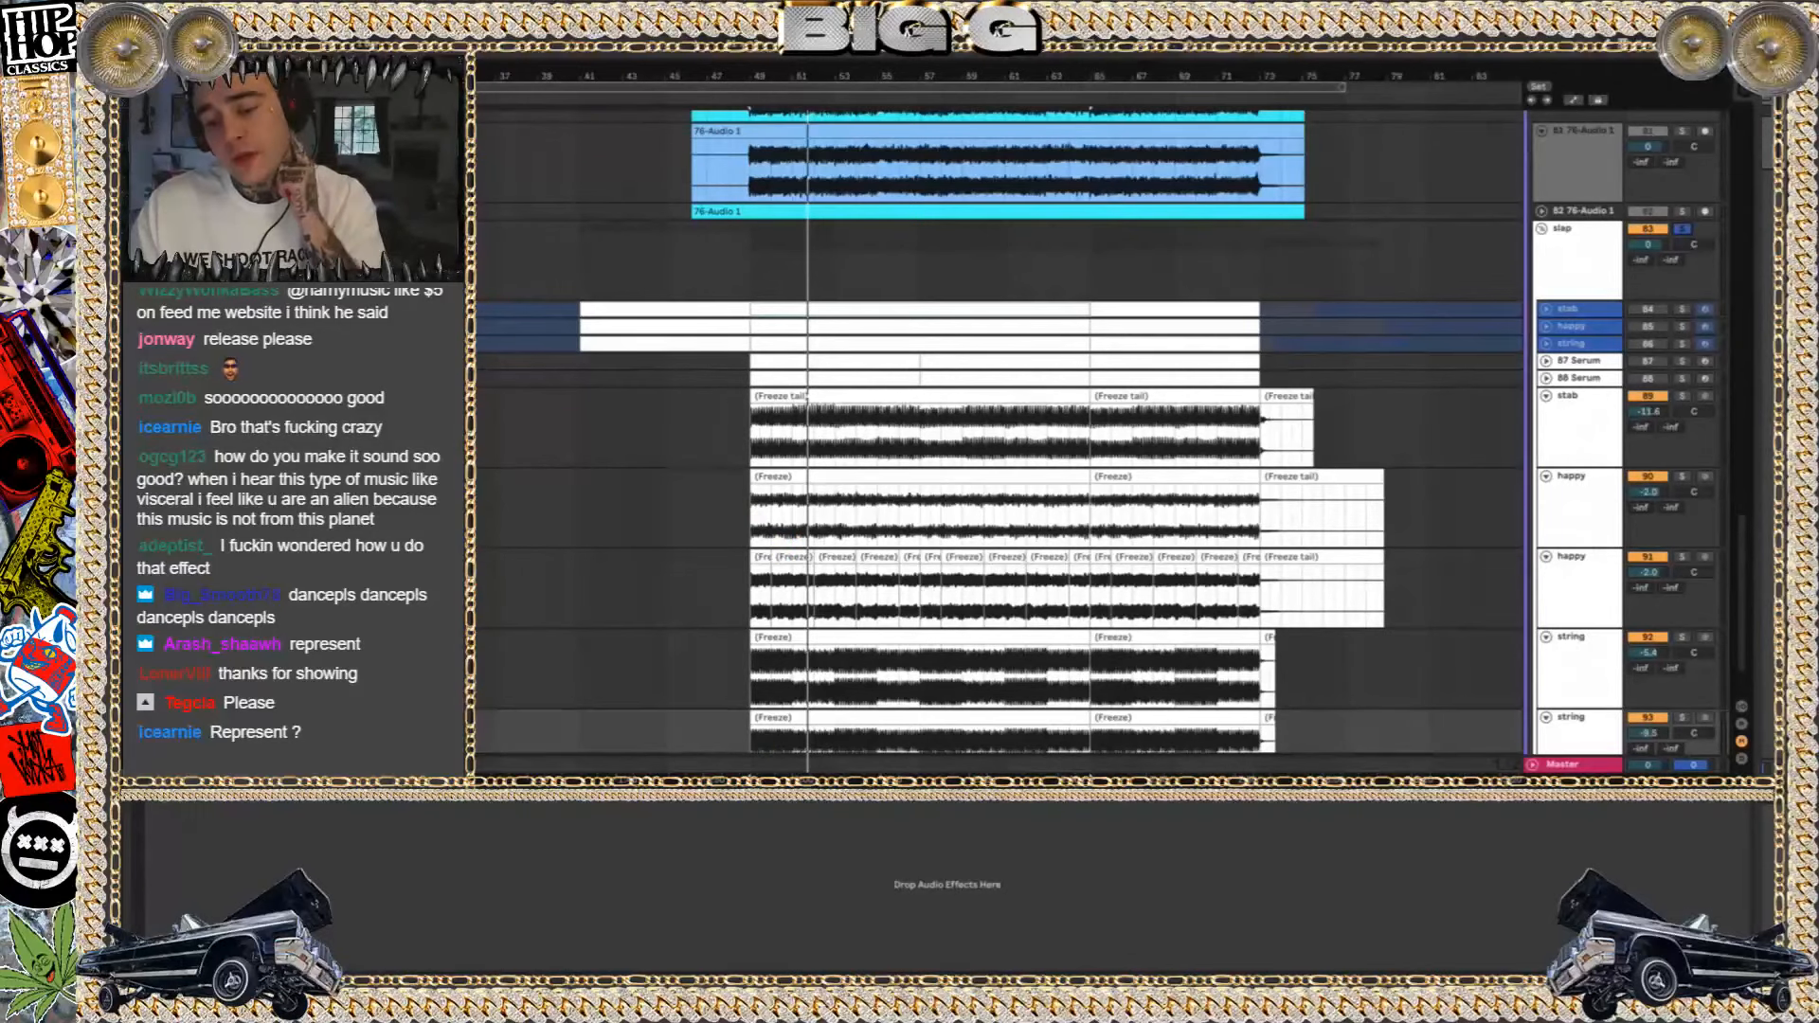
{"action": "left_click", "coordinate": [457, 966]}
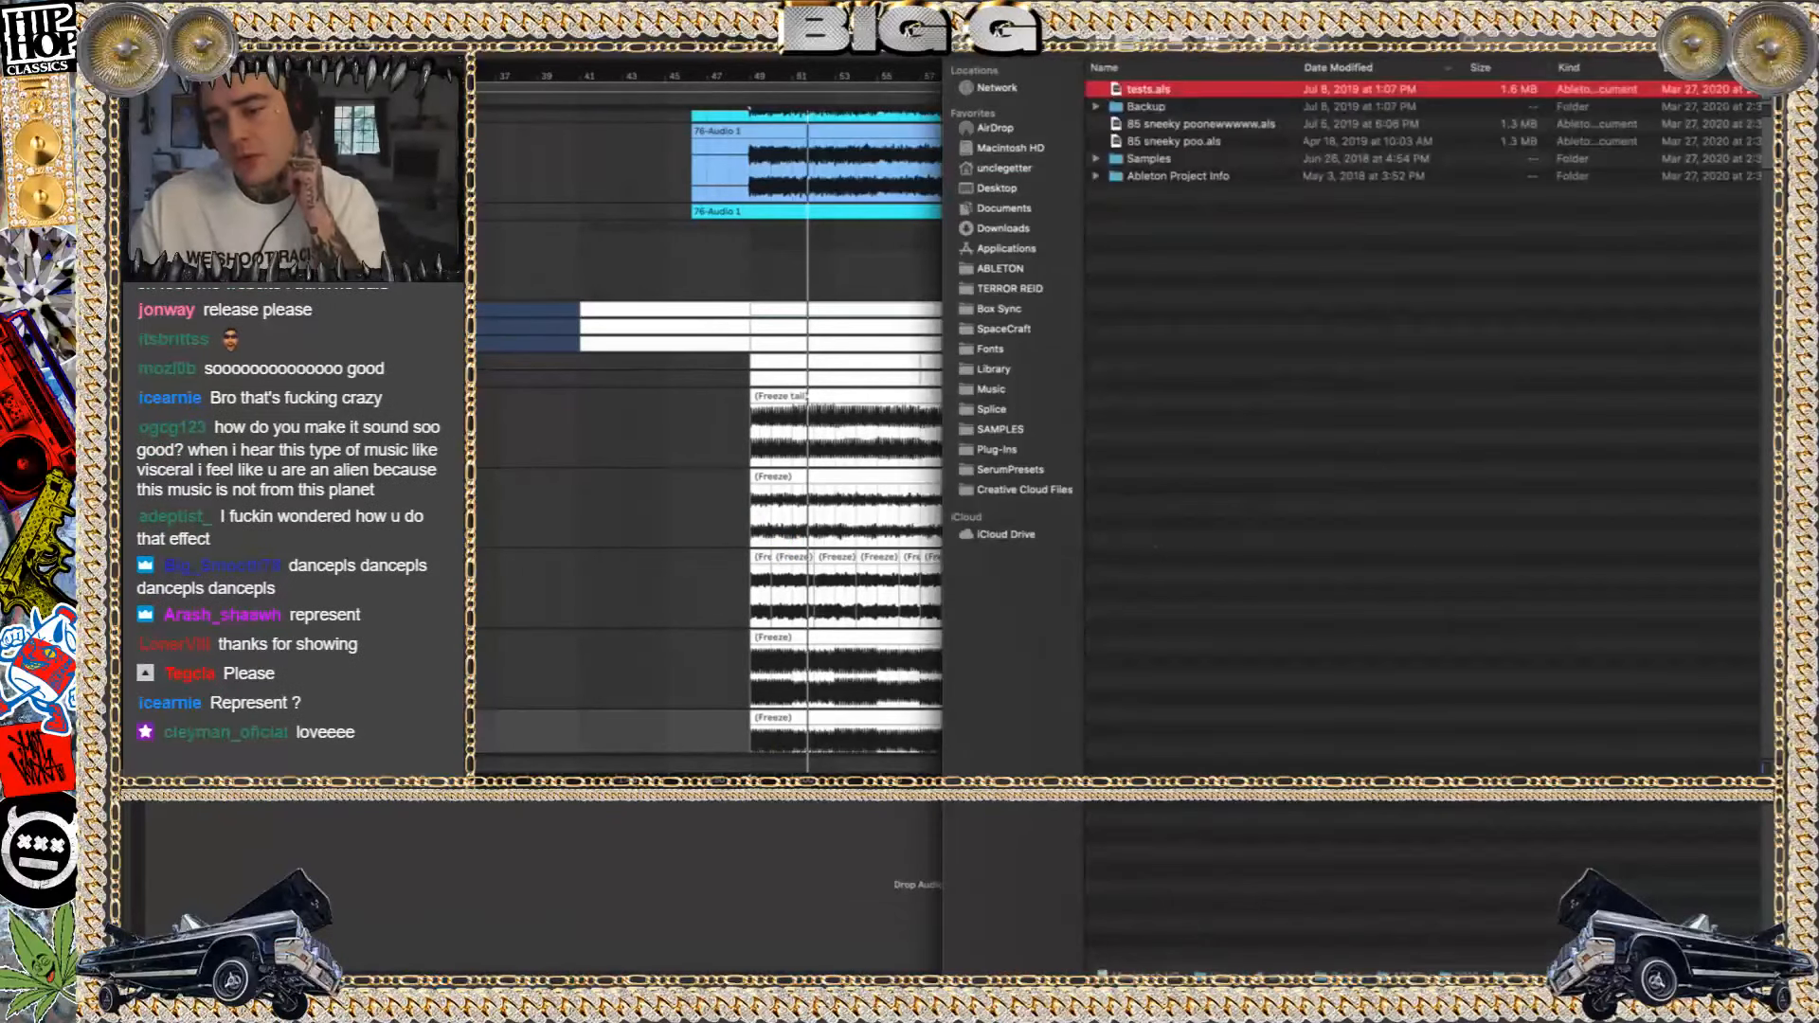
Return to the parent folder list in Finder and dismiss the Content Missing dialog
{"action": "key", "text": "super+bracketleft"}
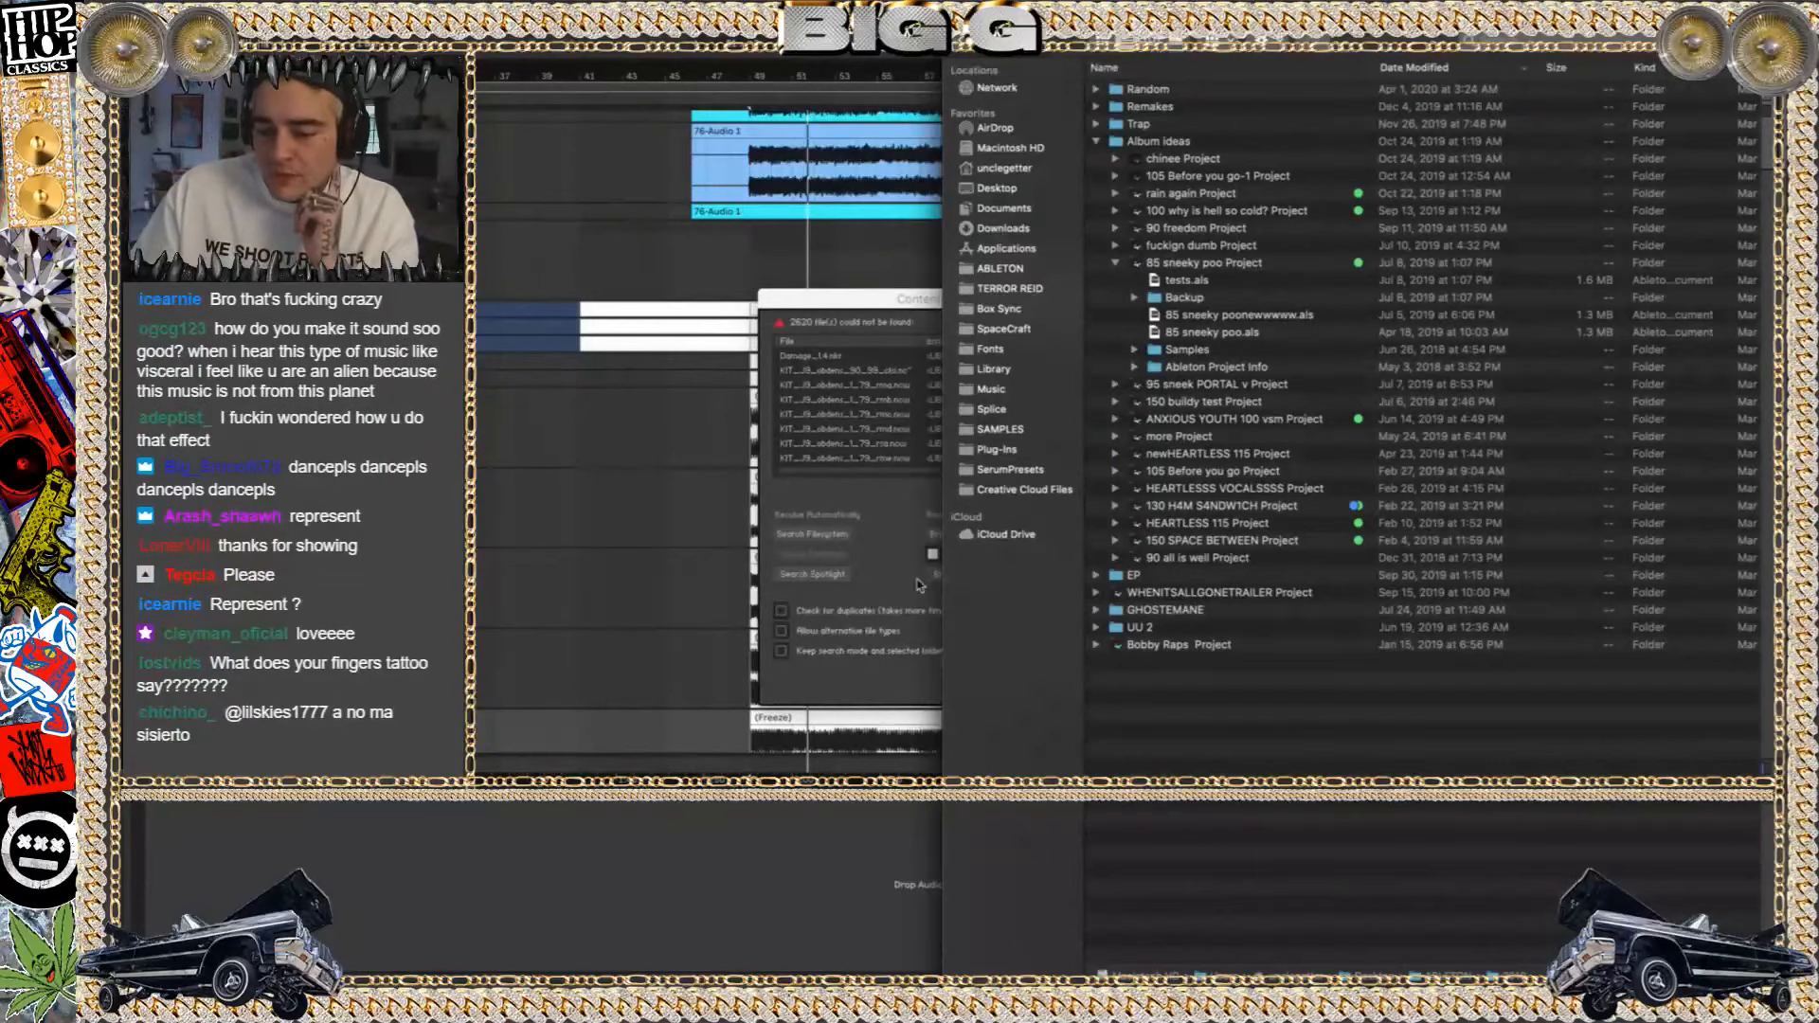
{"action": "left_click", "coordinate": [861, 298]}
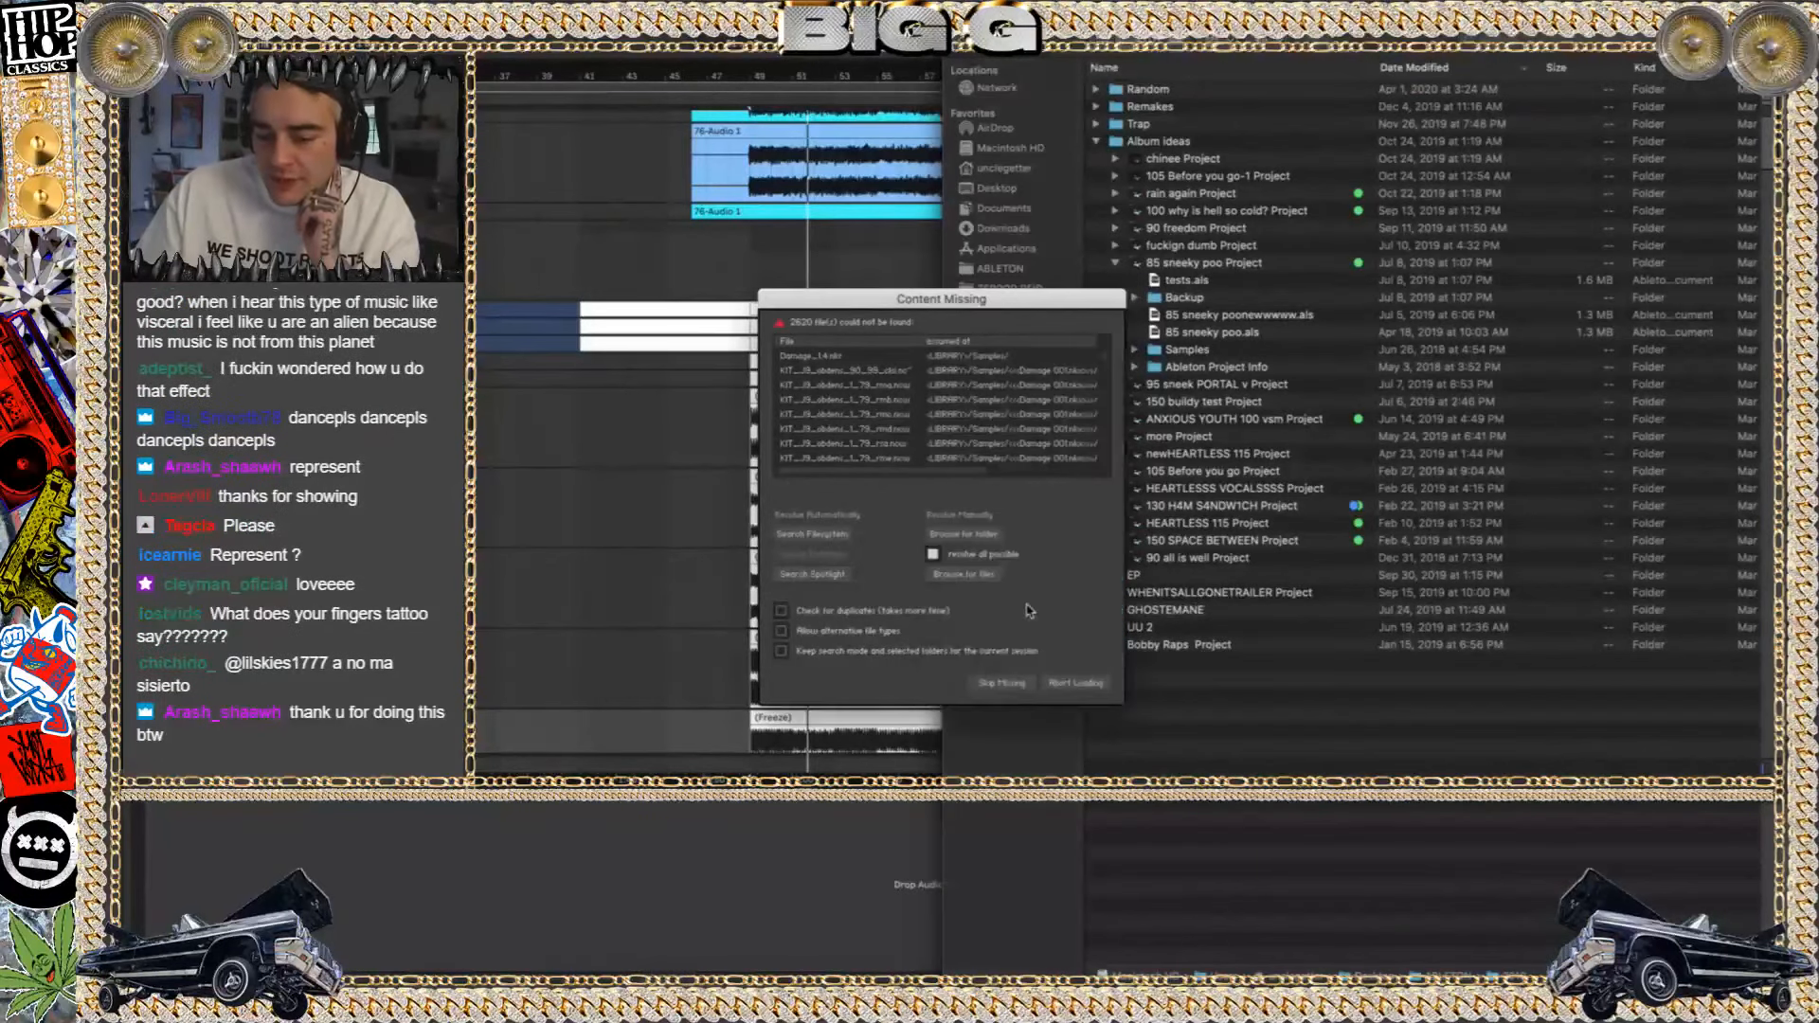
{"action": "left_click", "coordinate": [1038, 680]}
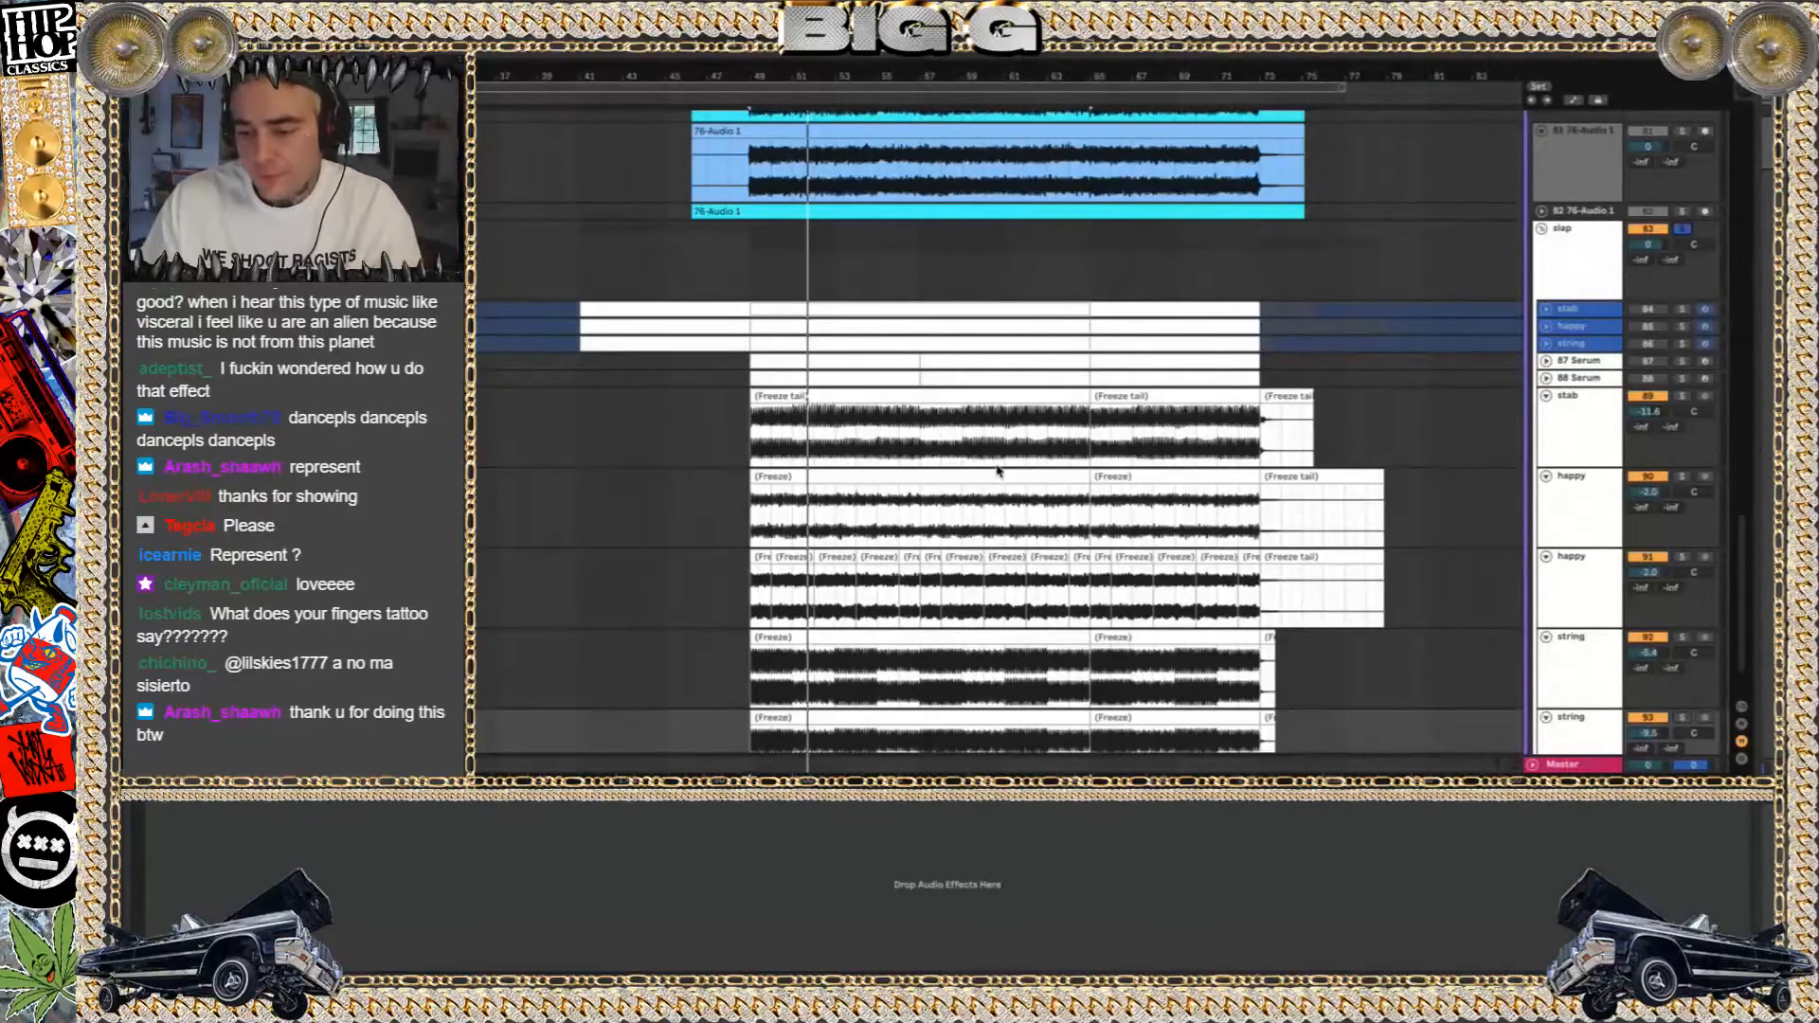
Switch to Finder, go to the main project list and open the 80 REPRESENT Project
{"action": "key", "text": "super+Tab"}
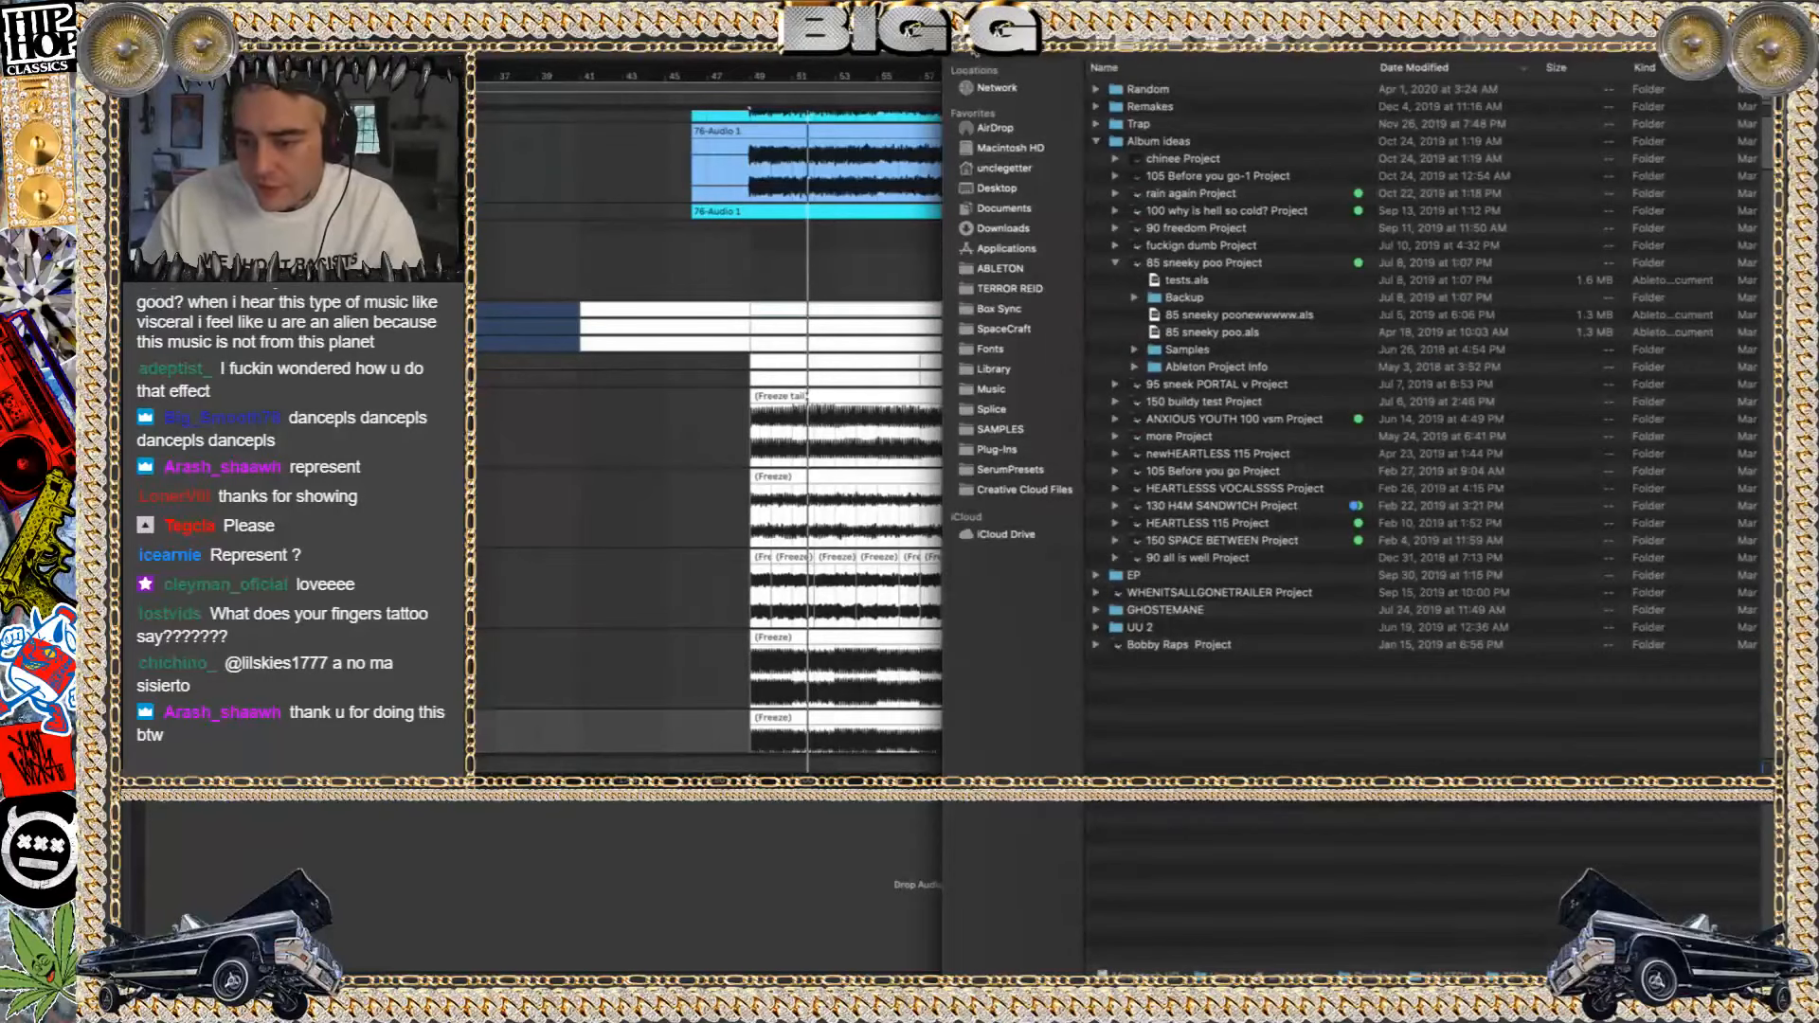
{"action": "left_click", "coordinate": [974, 52]}
{"action": "double_click", "coordinate": [1144, 92]}
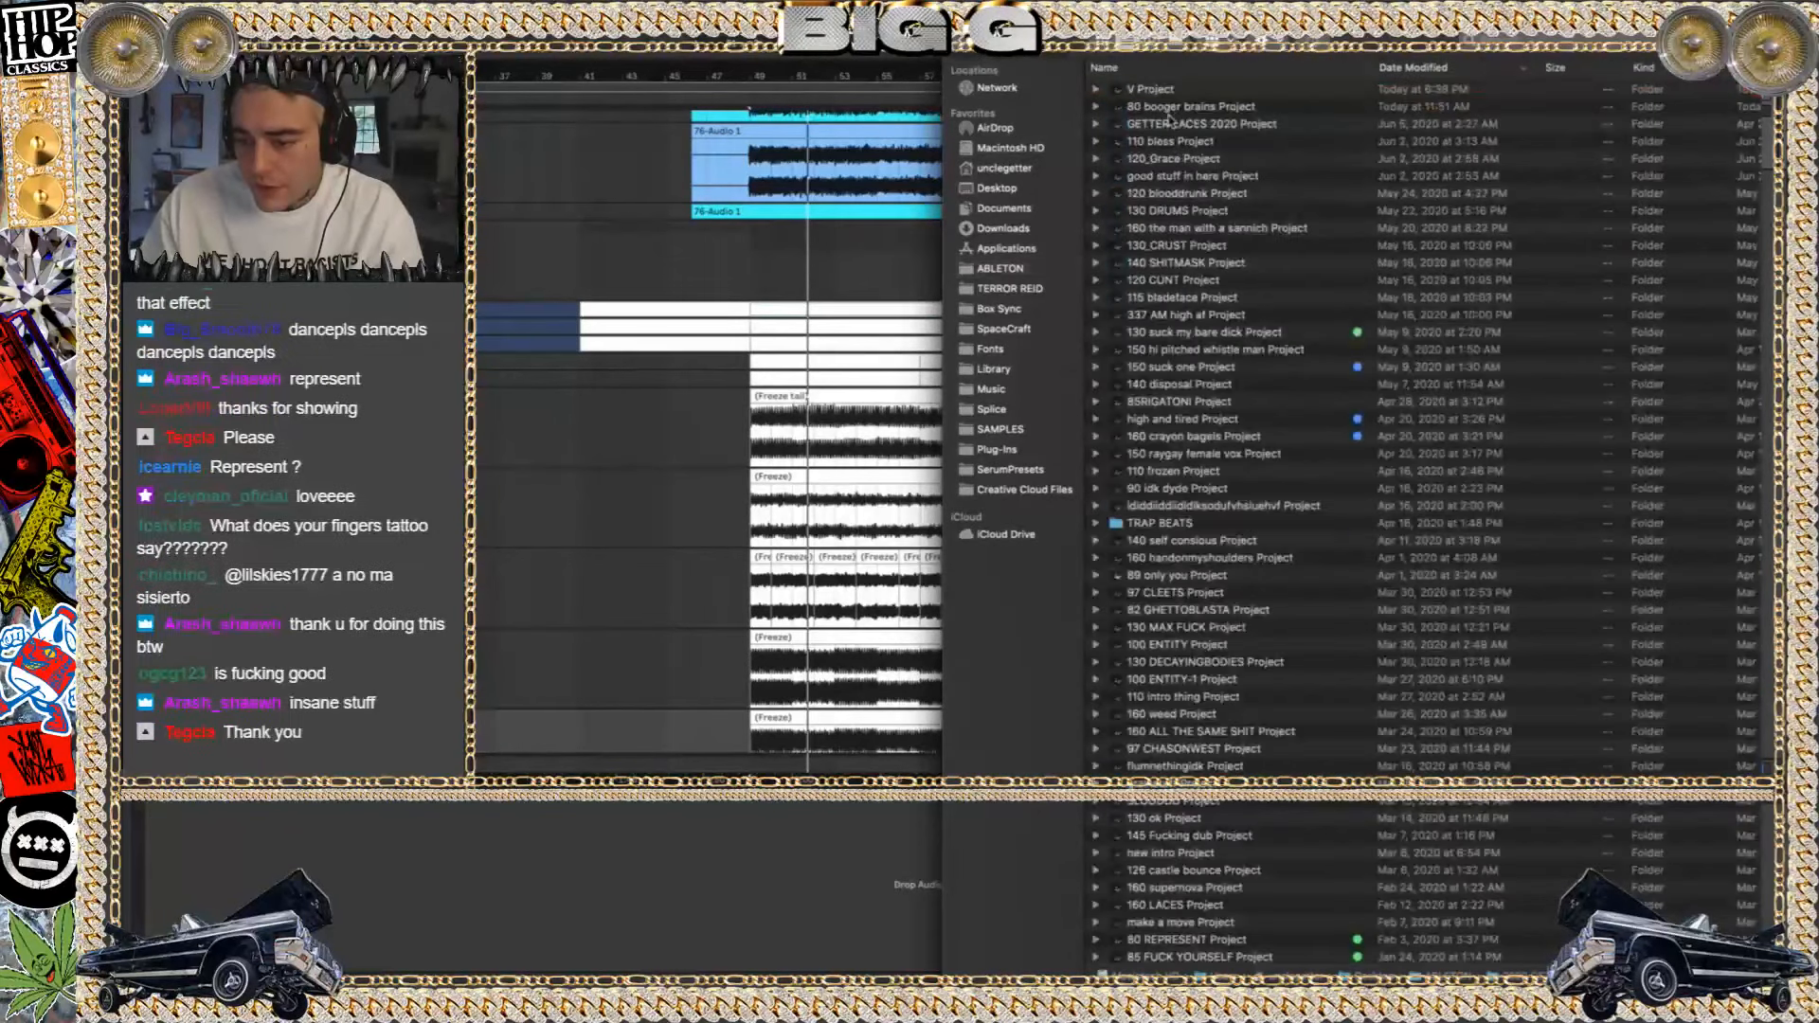
{"action": "scroll", "coordinate": [1208, 244], "scroll_direction": "down", "scroll_amount": 3}
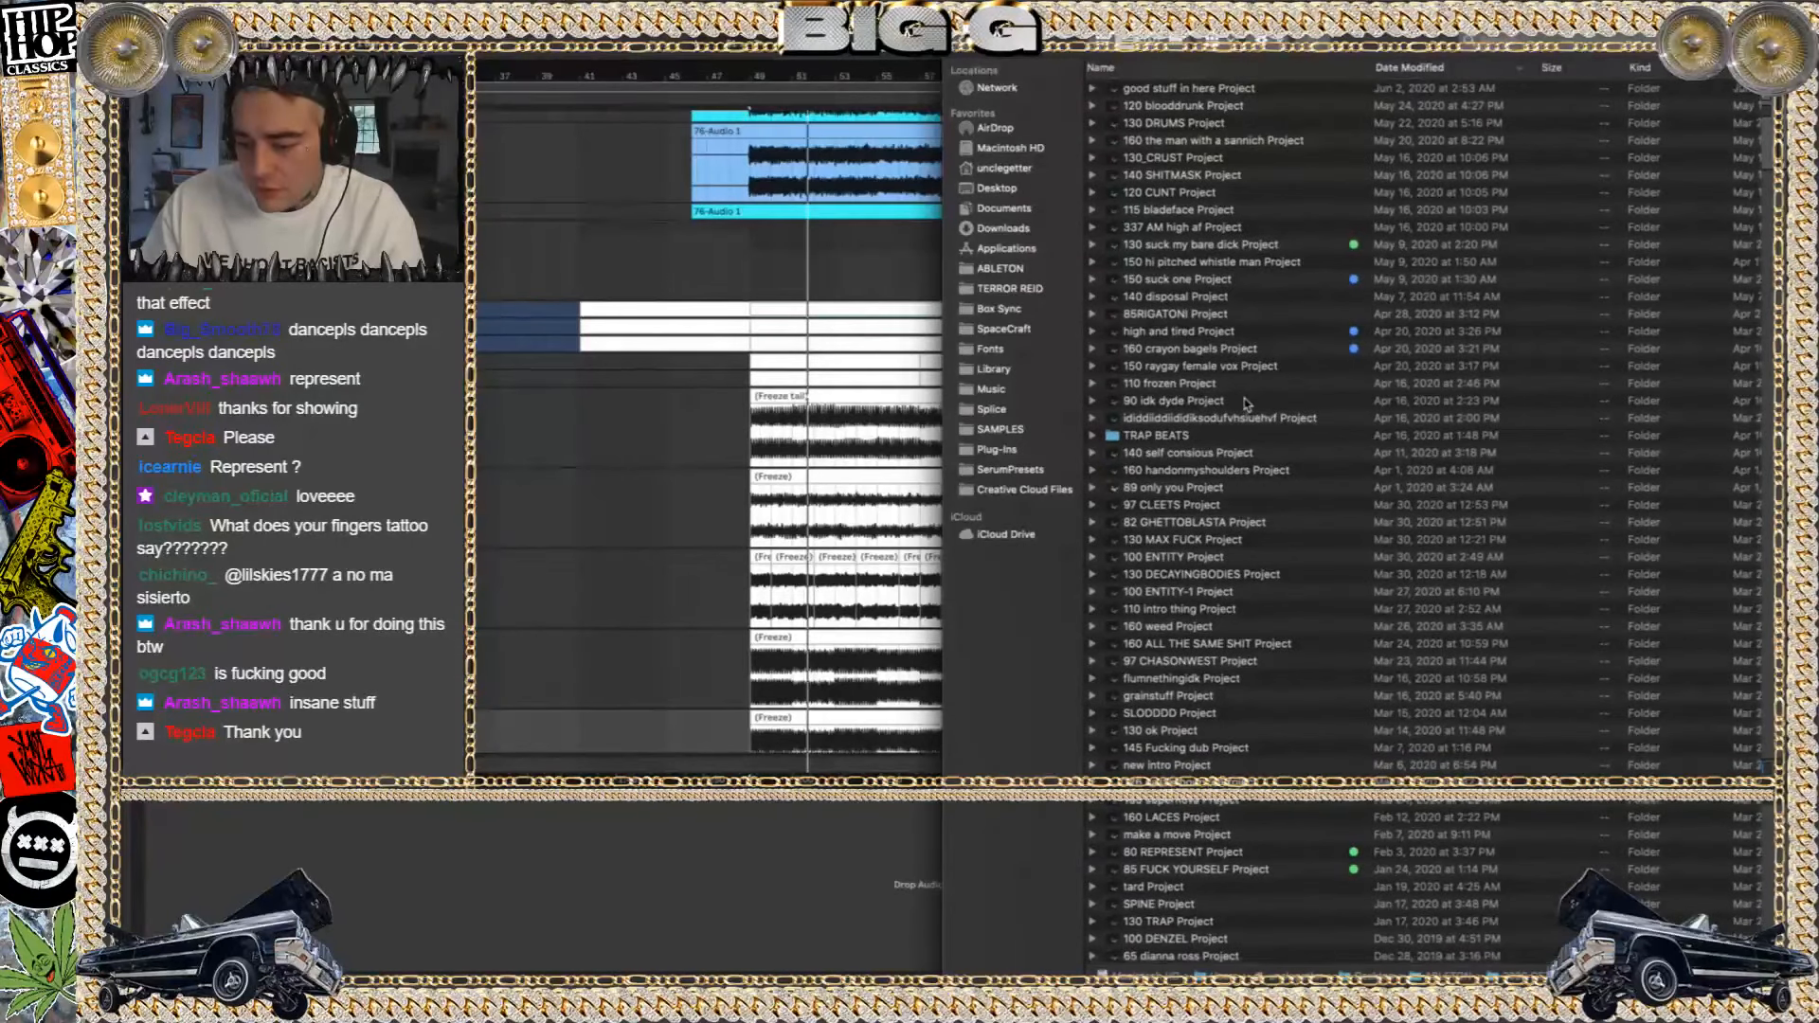
{"action": "scroll", "coordinate": [1209, 517], "scroll_direction": "down", "scroll_amount": 1}
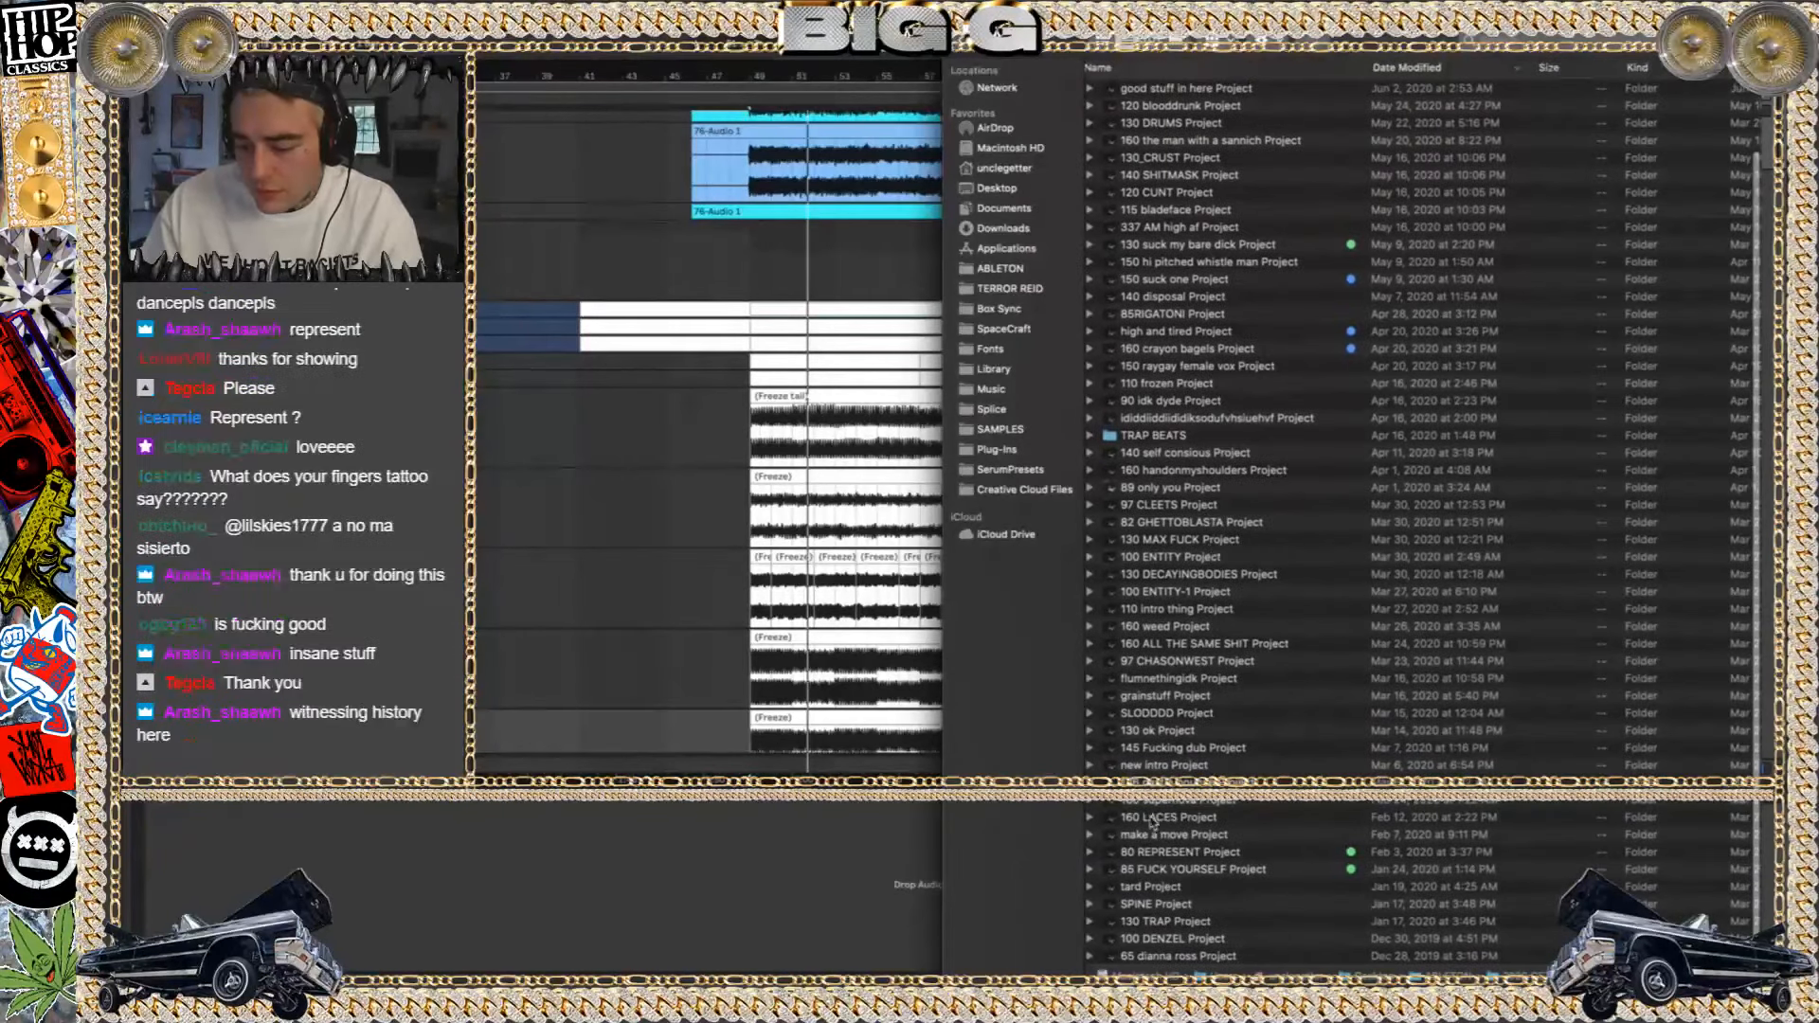
{"action": "double_click", "coordinate": [1159, 853]}
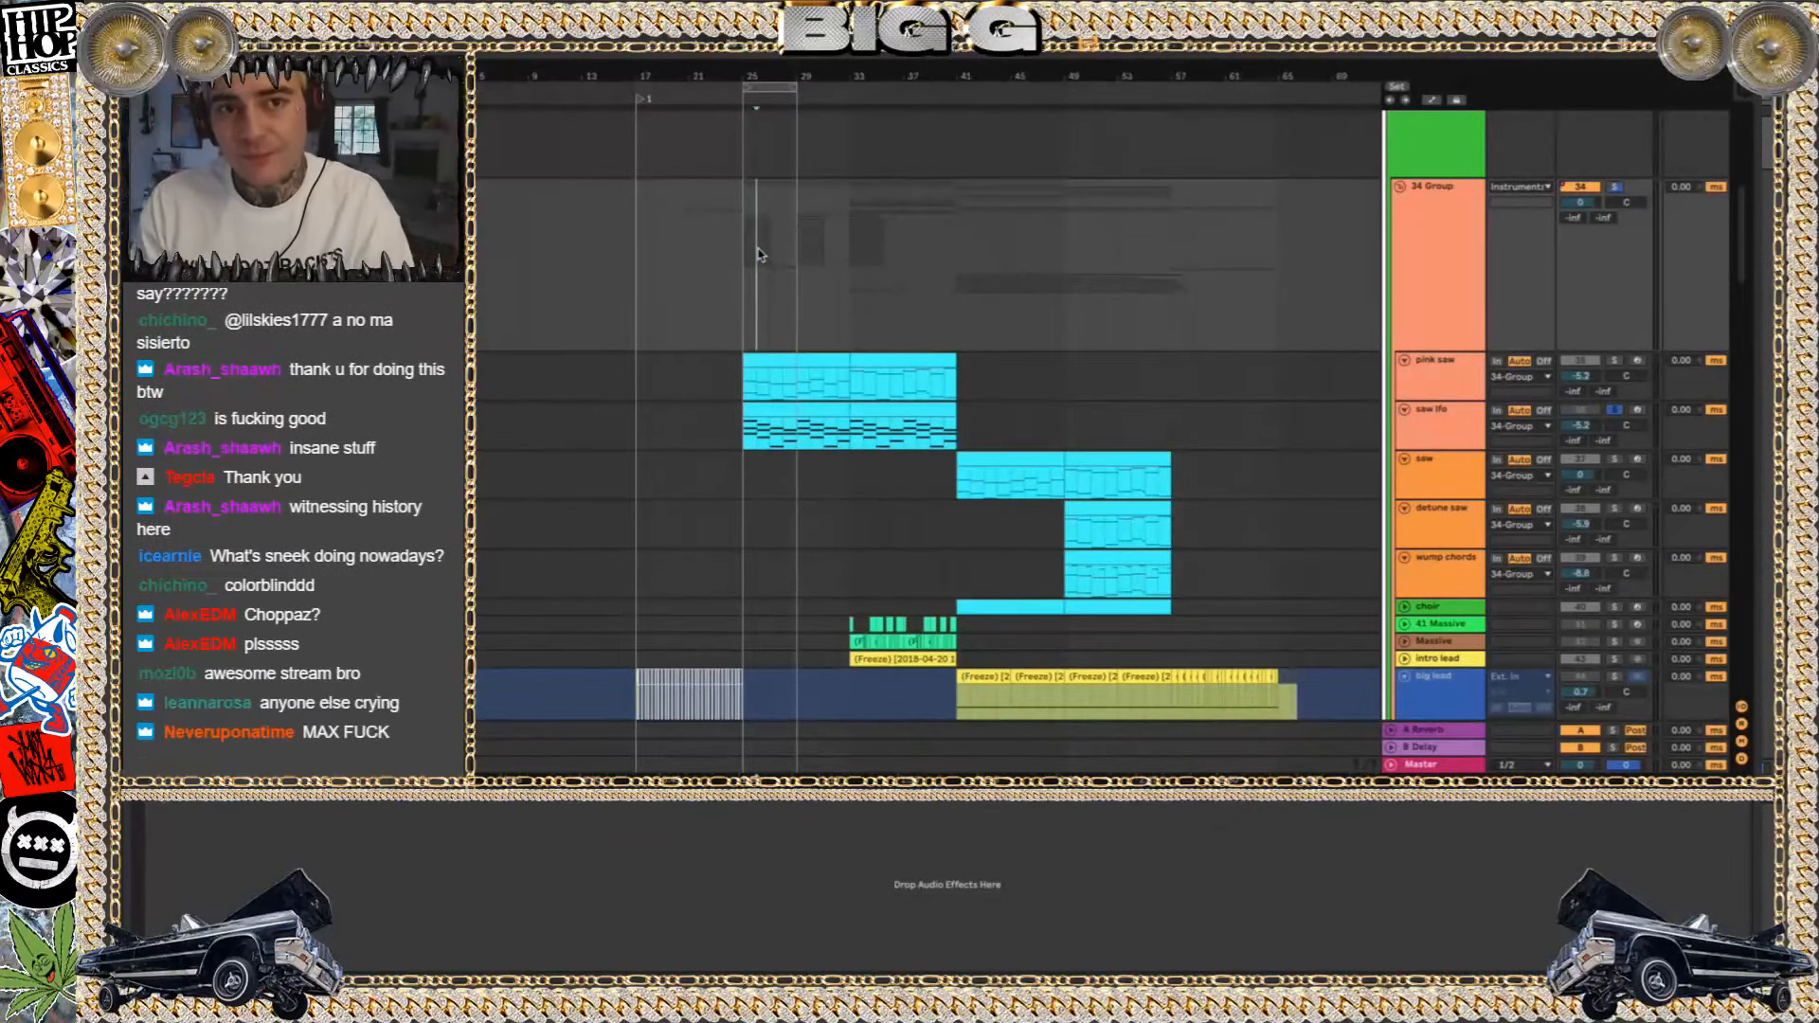
Place the playhead at bar 25 on the saw track and turn off the solo on 34 Group
{"action": "scroll", "coordinate": [702, 235], "scroll_direction": "down", "scroll_amount": 5}
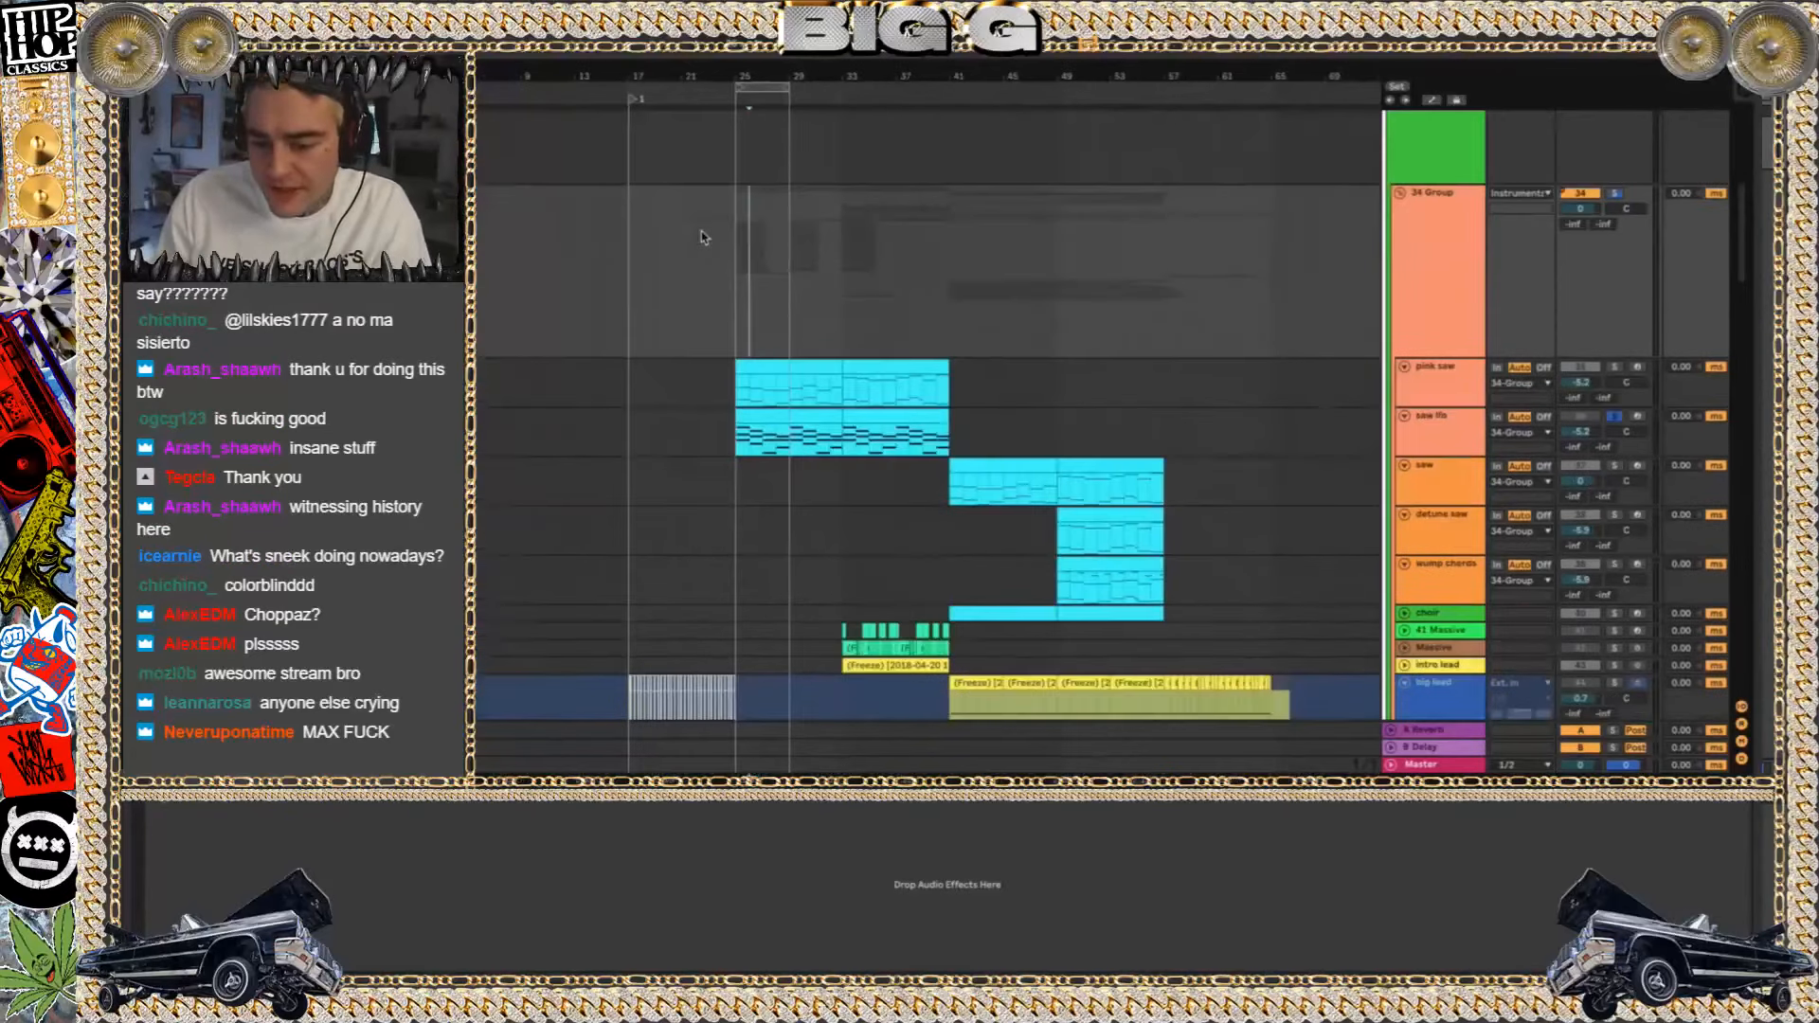
{"action": "key", "text": "shift+Tab"}
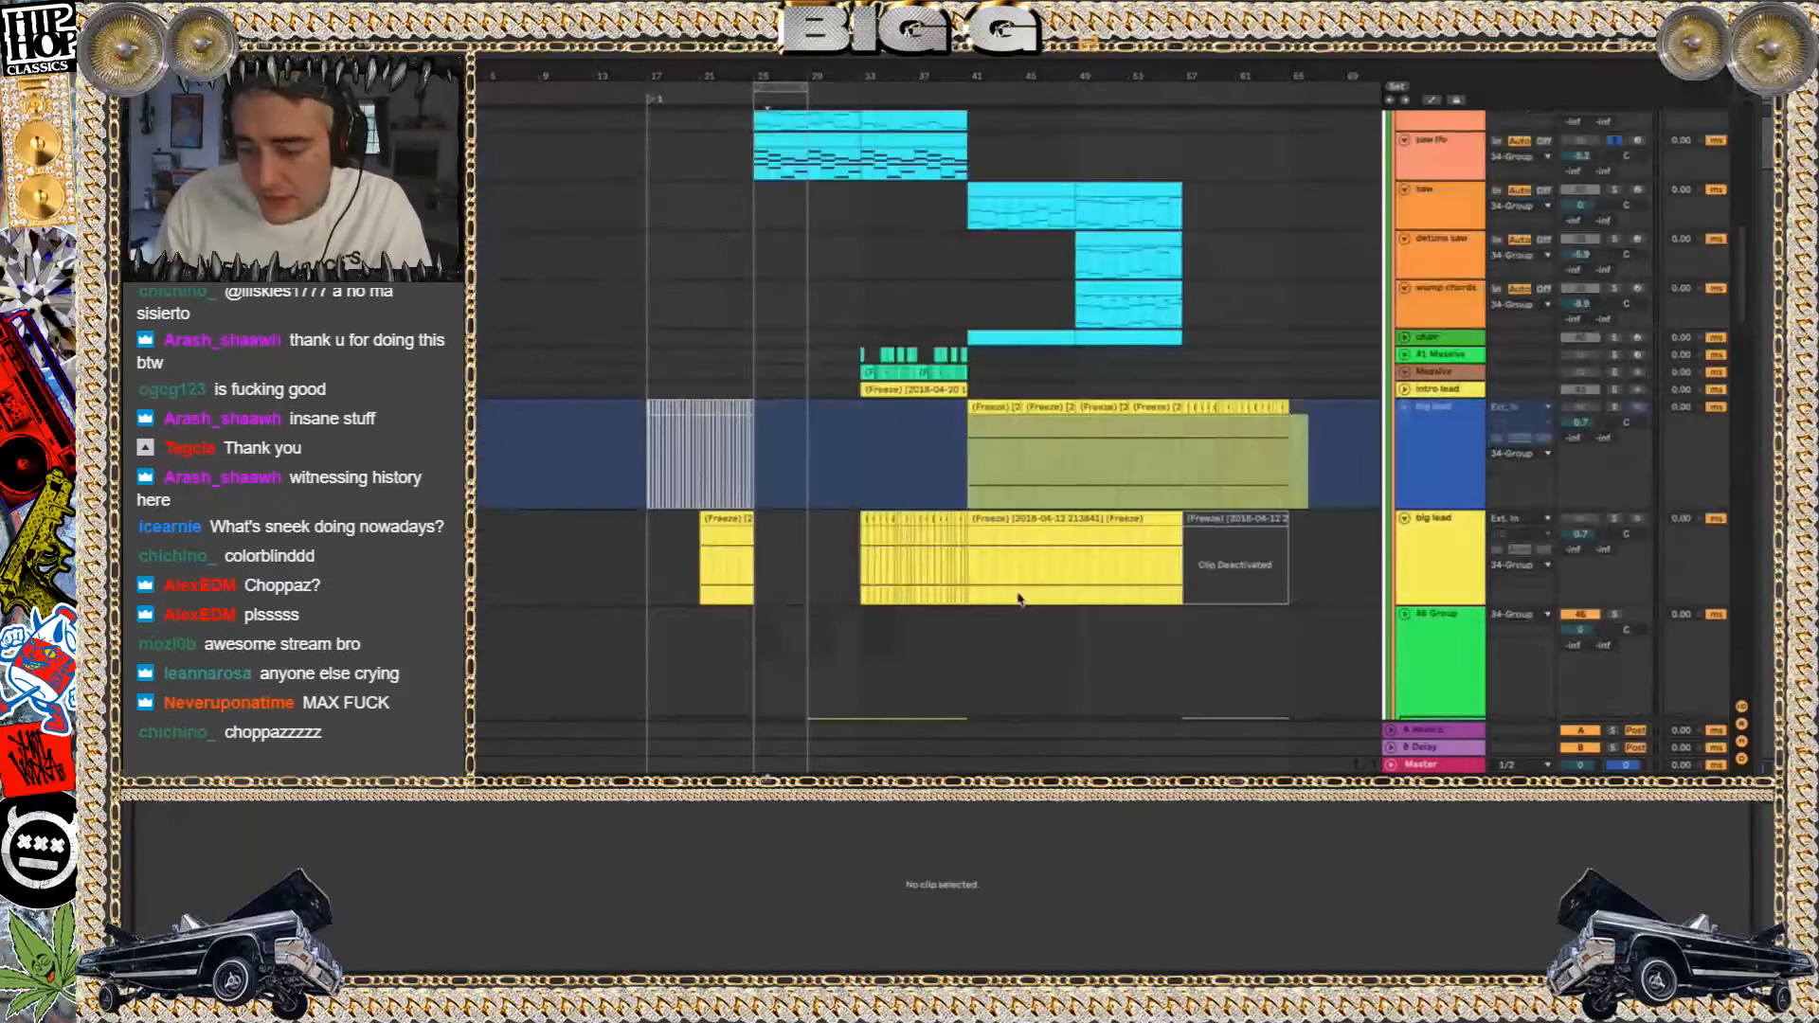
{"action": "left_click", "coordinate": [767, 209]}
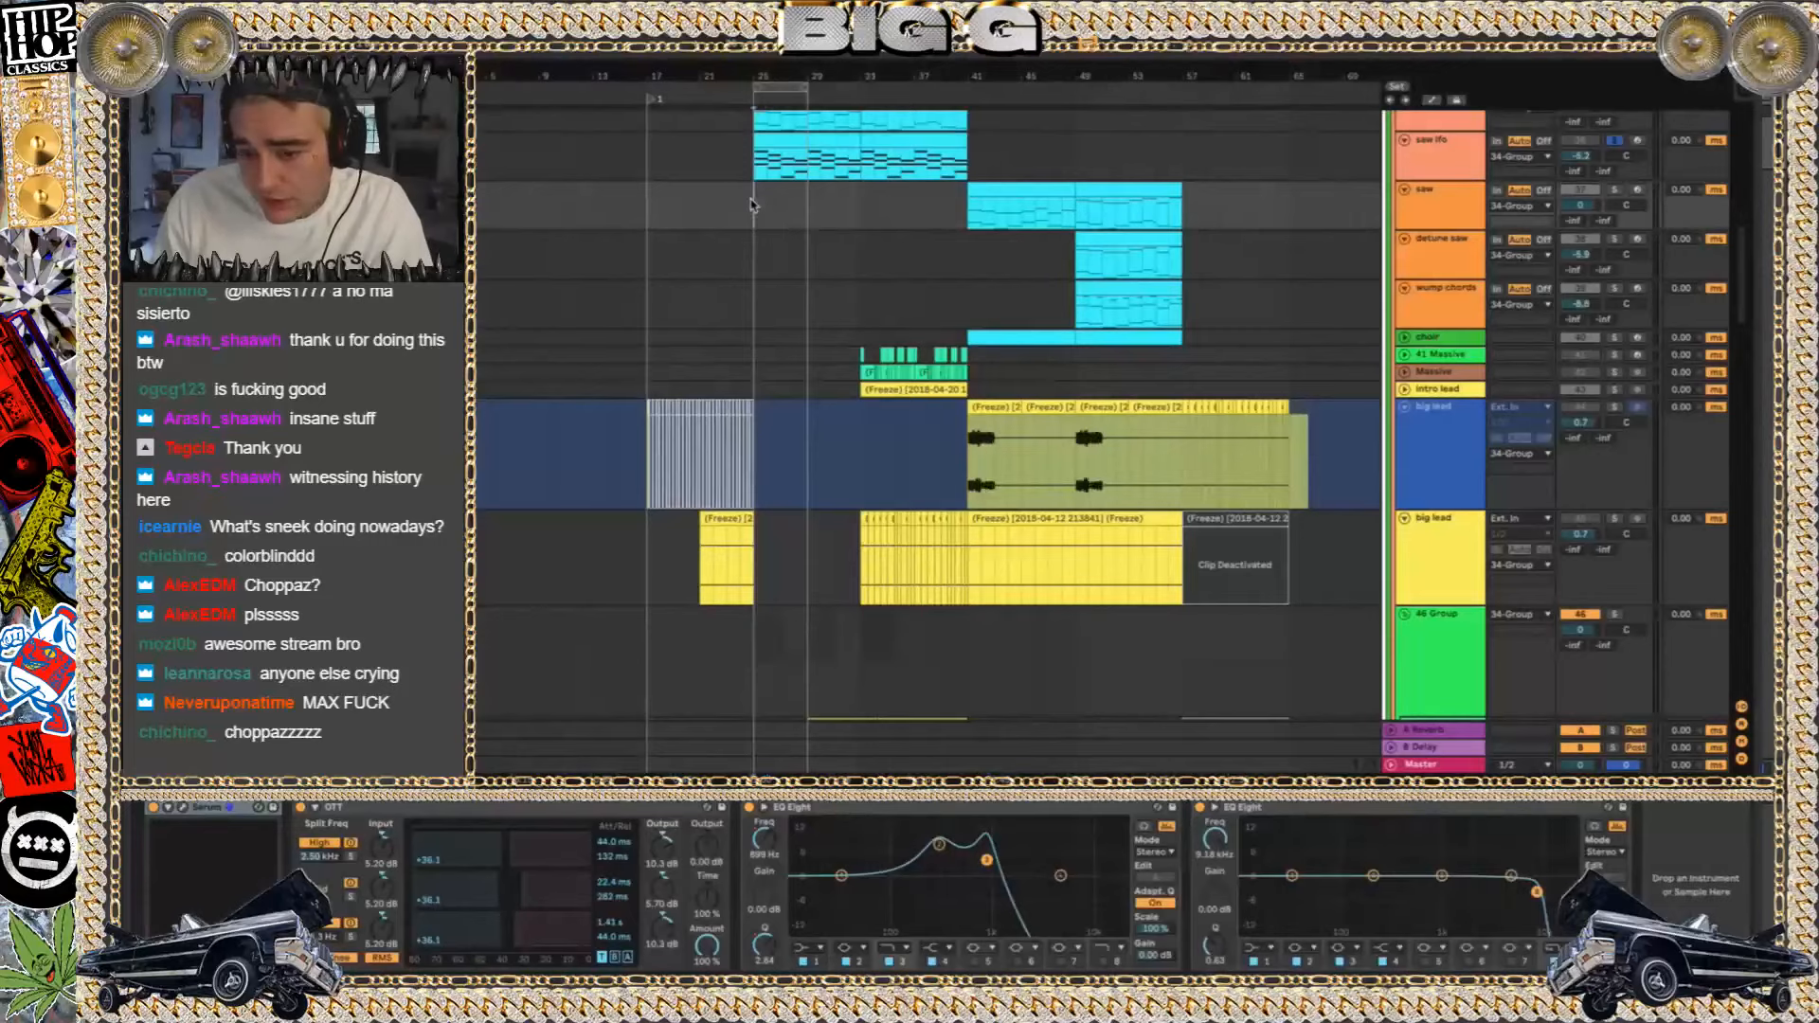
{"action": "scroll", "coordinate": [745, 288], "scroll_direction": "up", "scroll_amount": 4}
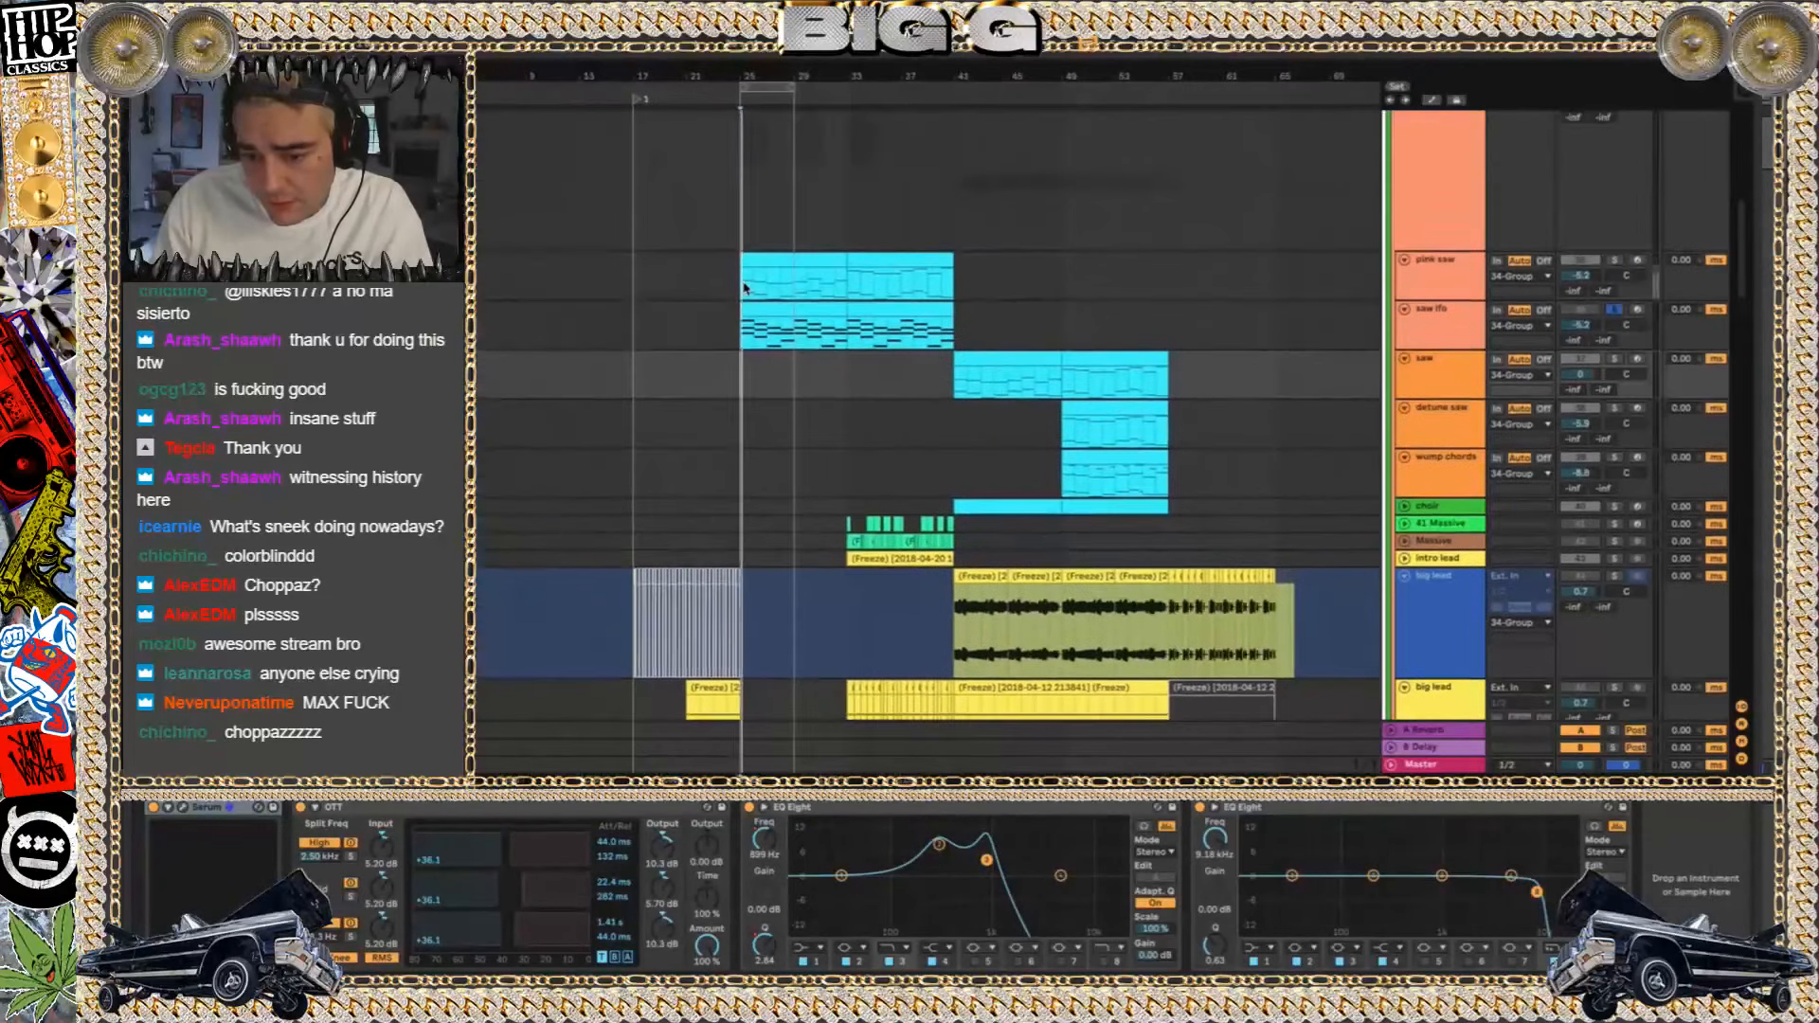
{"action": "scroll", "coordinate": [1184, 382], "scroll_direction": "up", "scroll_amount": 3}
{"action": "left_click", "coordinate": [1613, 218]}
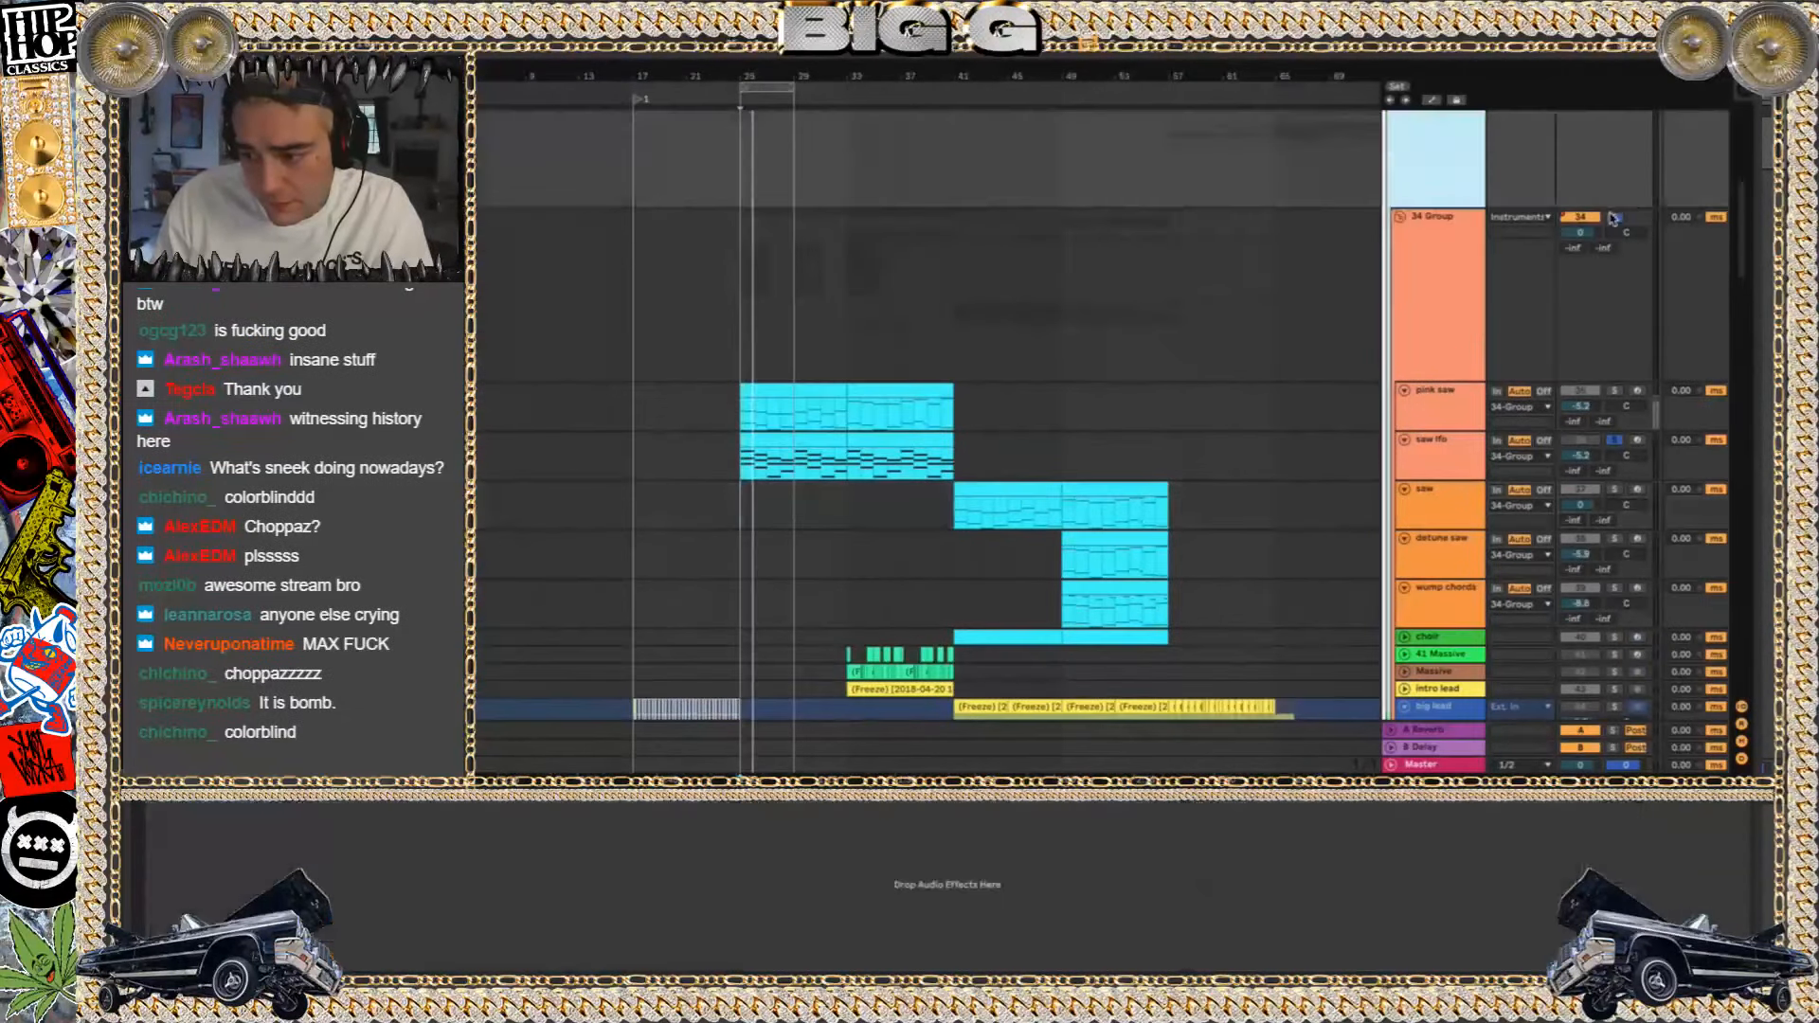
Look over the instrument groups during playback and restart it from bar 25 at the Samples group
{"action": "scroll", "coordinate": [1042, 293], "scroll_direction": "up", "scroll_amount": 10}
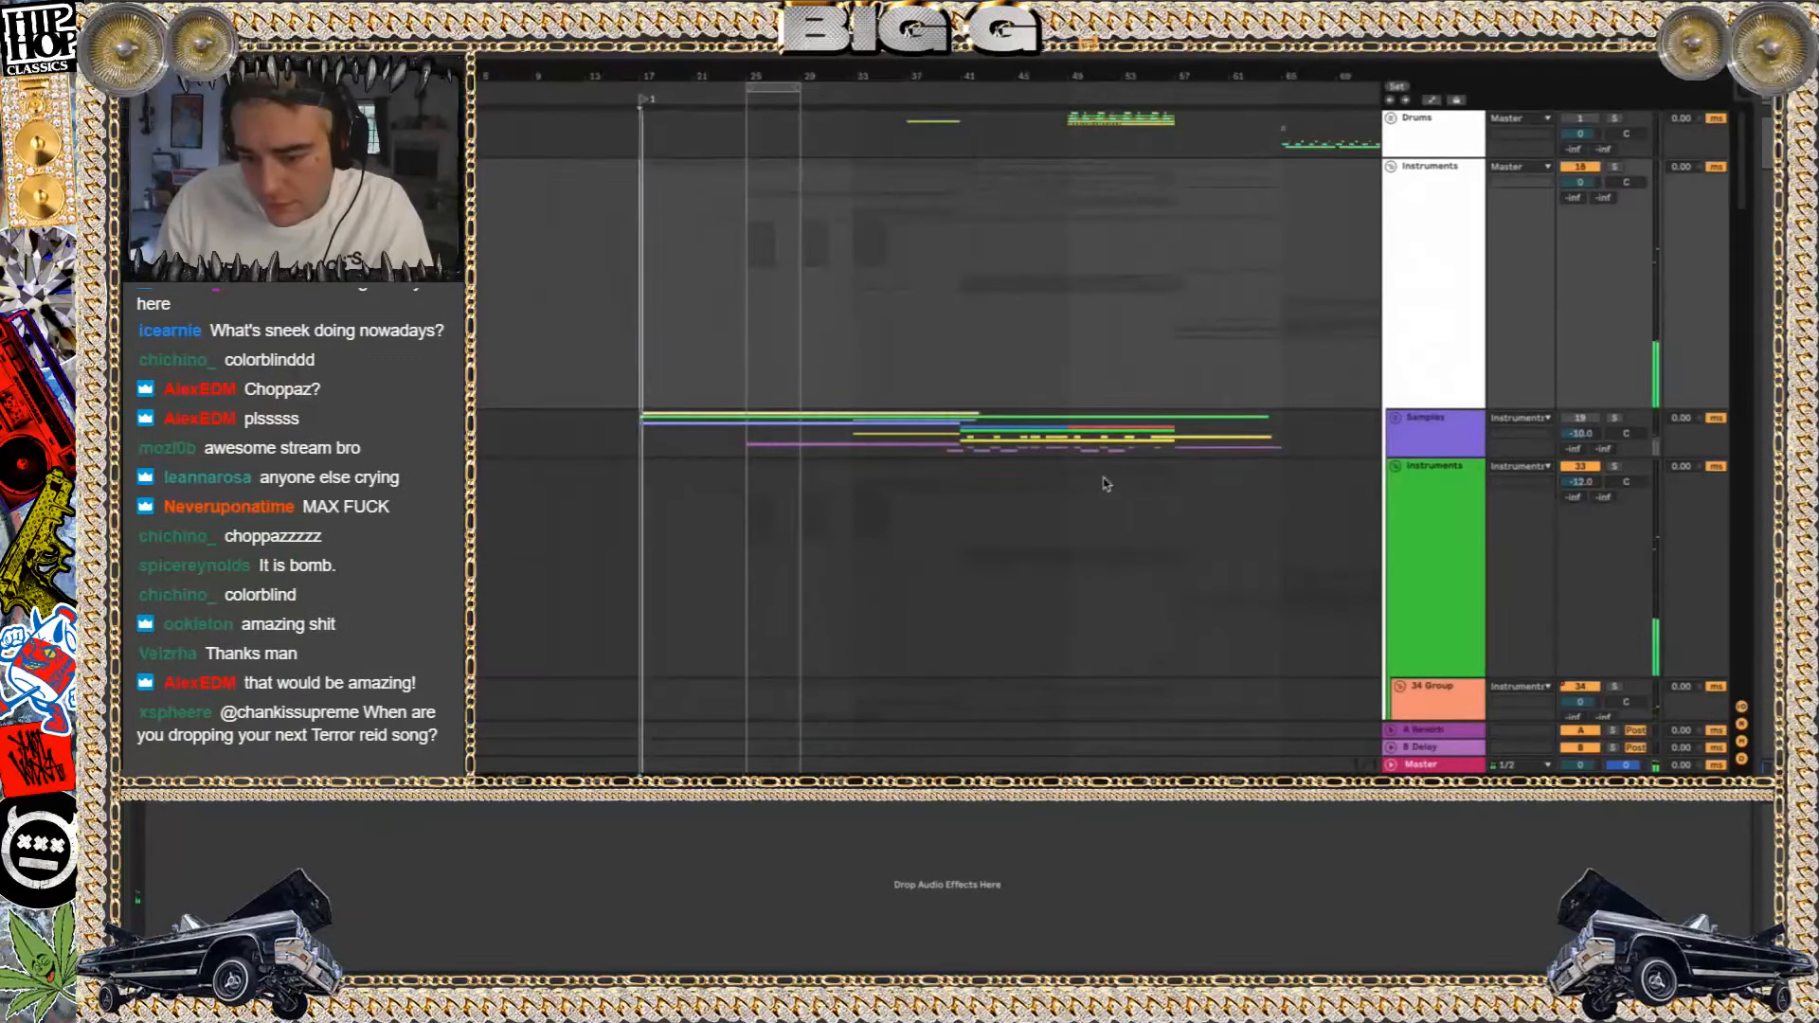
{"action": "scroll", "coordinate": [1105, 484], "scroll_direction": "down", "scroll_amount": 10}
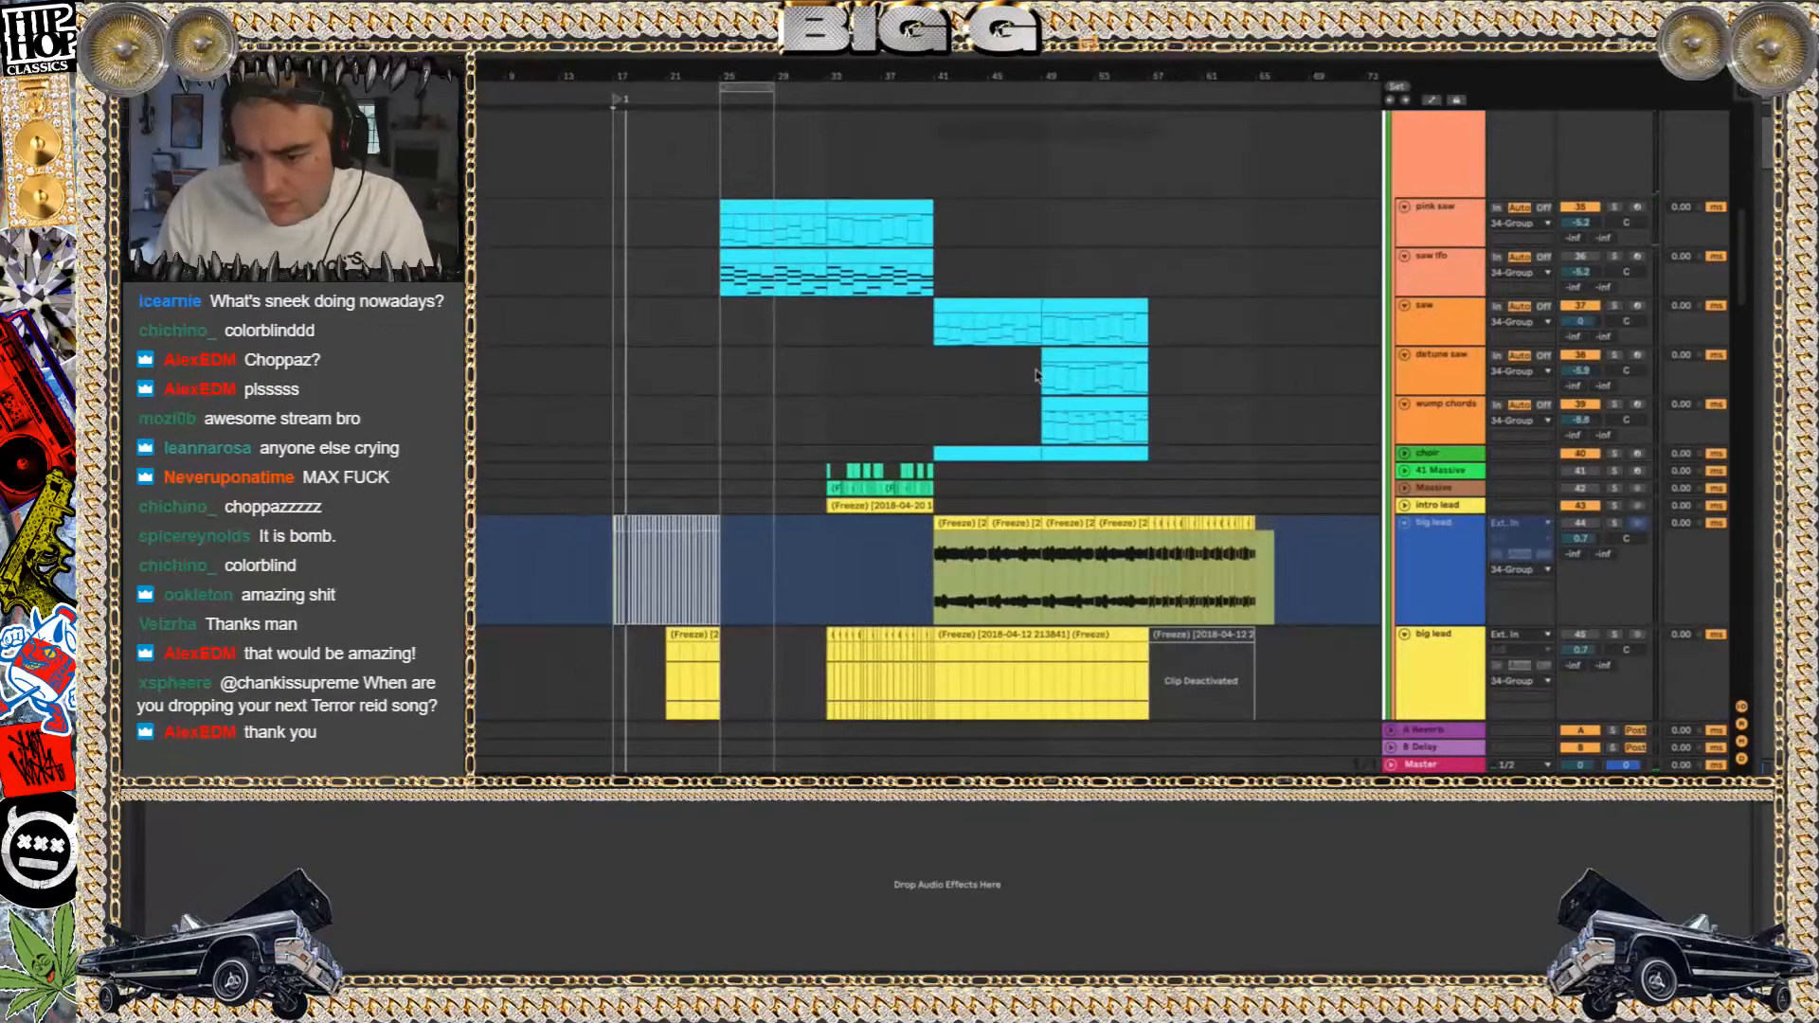
{"action": "scroll", "coordinate": [1583, 374], "scroll_direction": "up", "scroll_amount": 10}
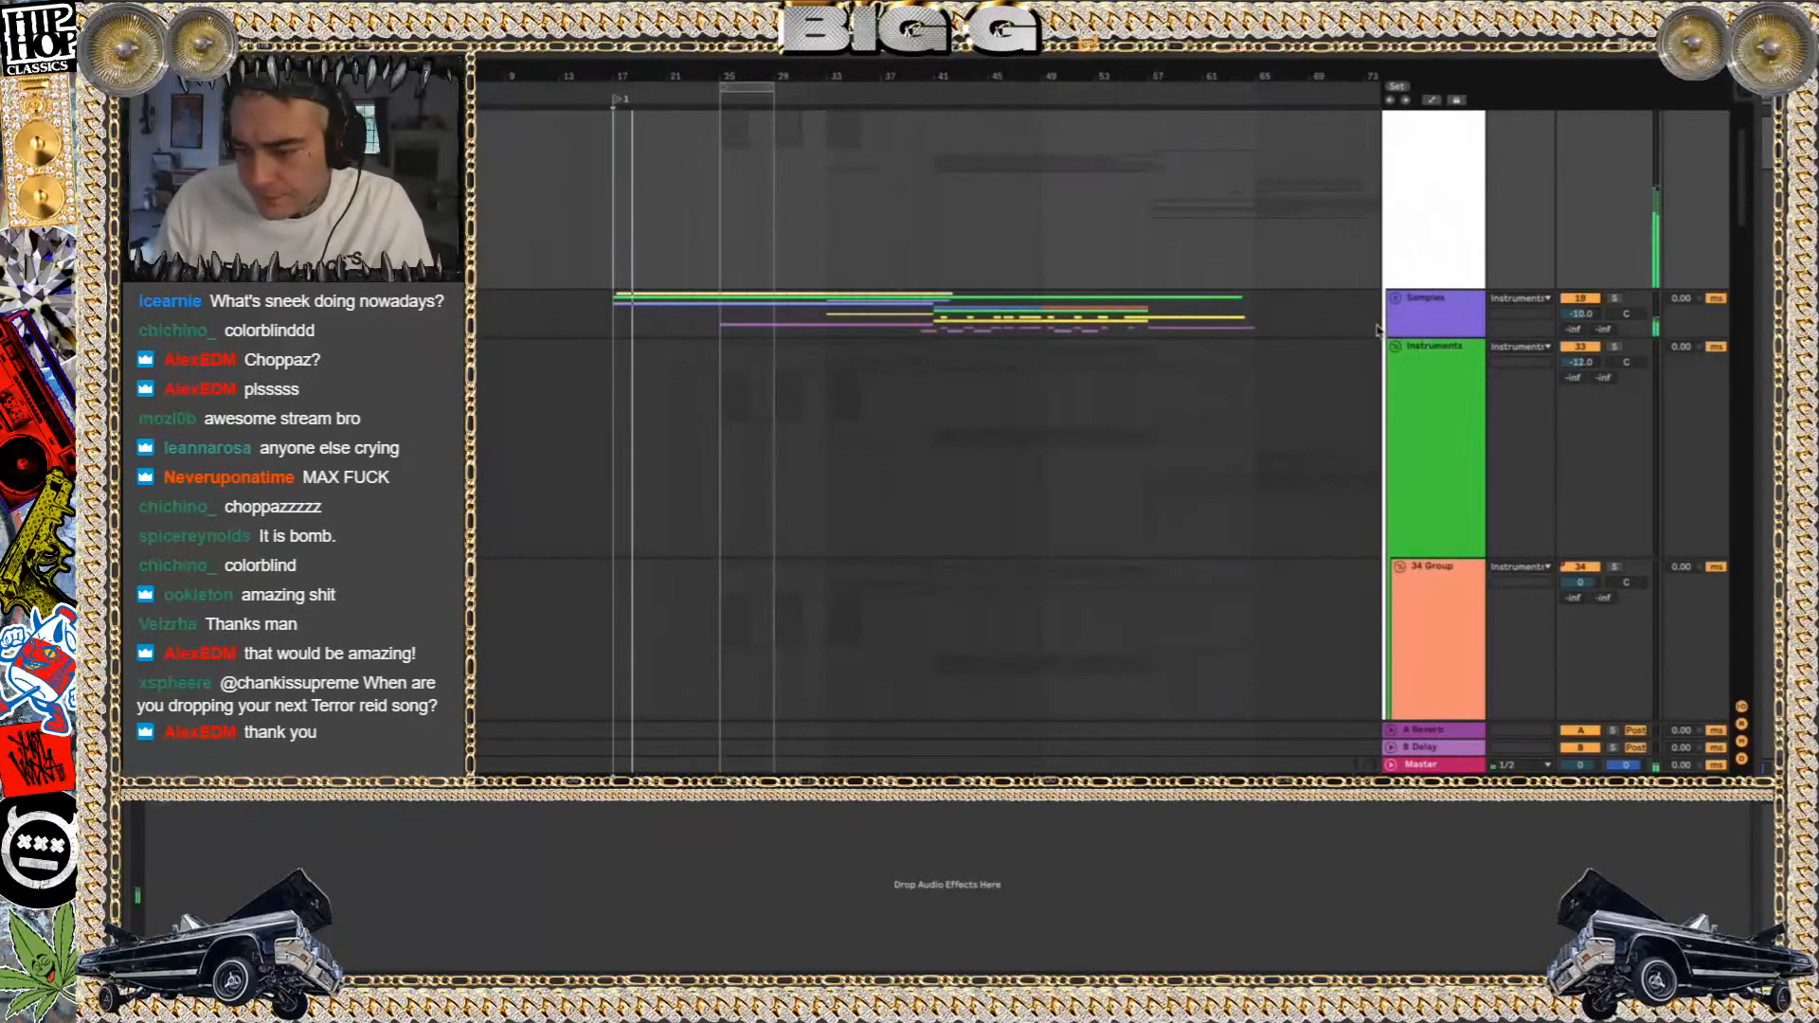
{"action": "left_click", "coordinate": [727, 318]}
{"action": "key", "text": "space"}
{"action": "key", "text": "space"}
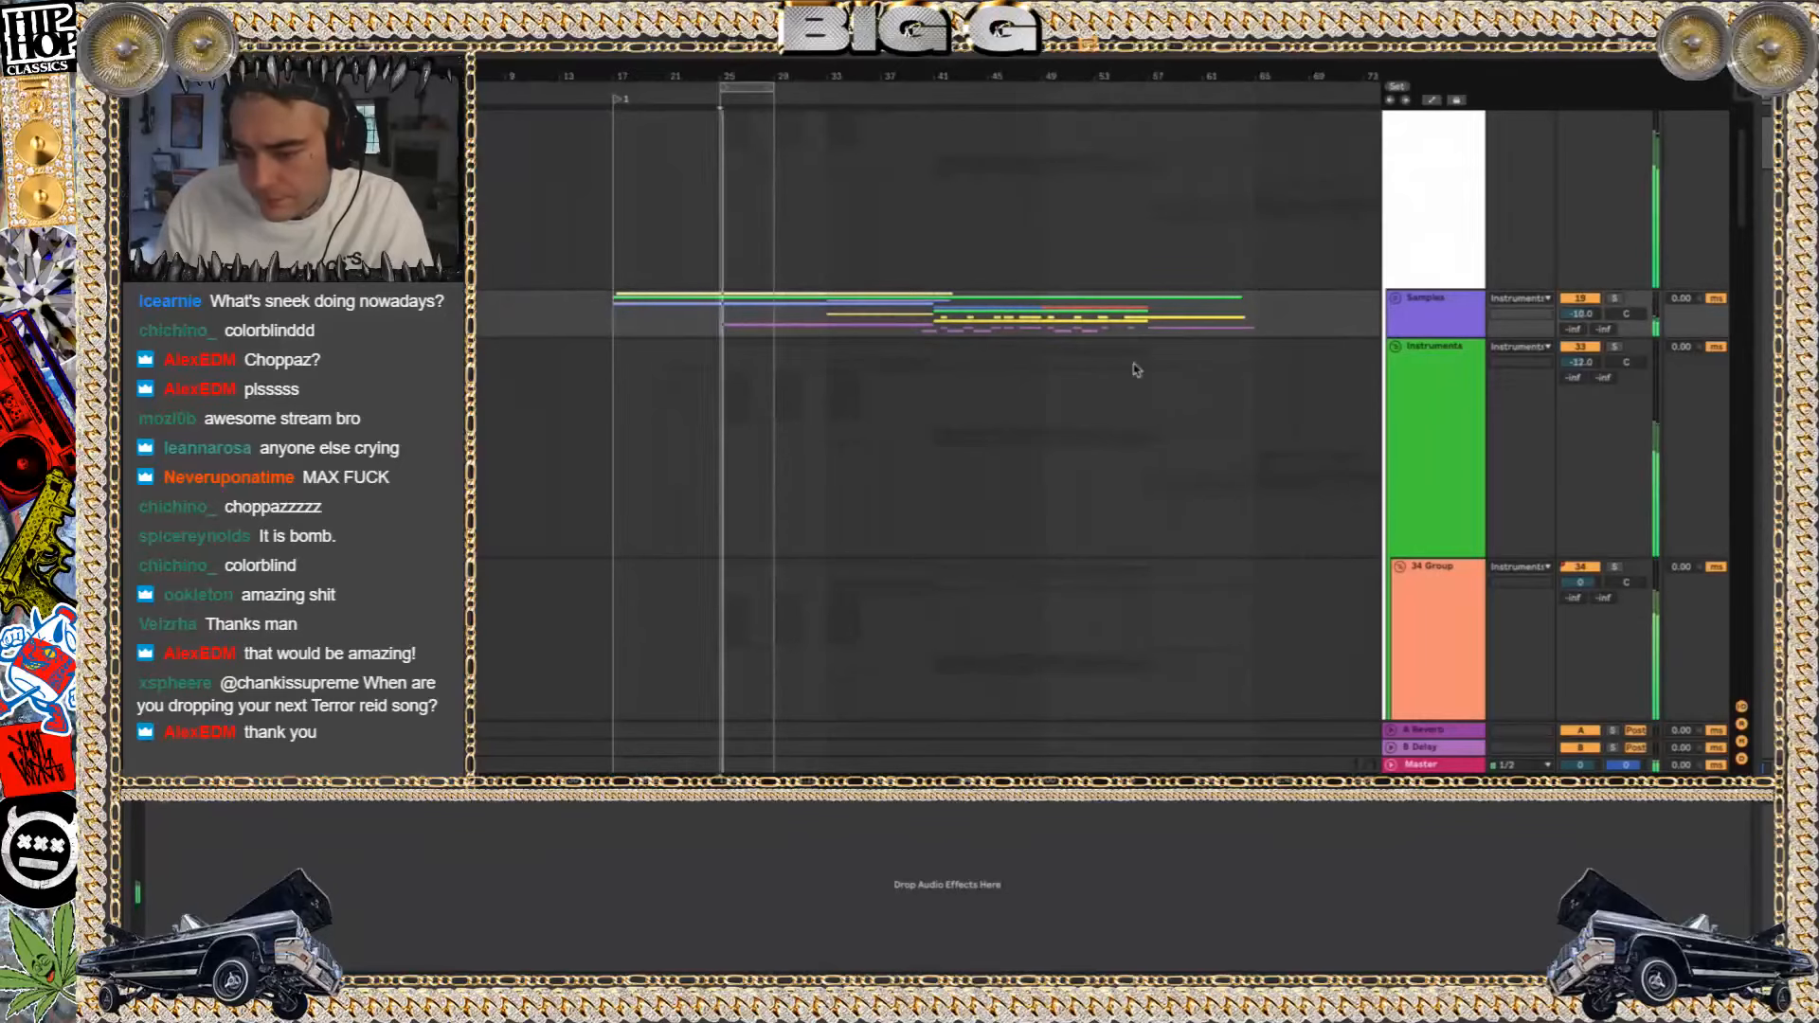
Examine the frozen lead layers in 46 Group, the audio tracks below them and the saw tracks during playback
{"action": "scroll", "coordinate": [1460, 488], "scroll_direction": "down", "scroll_amount": 15}
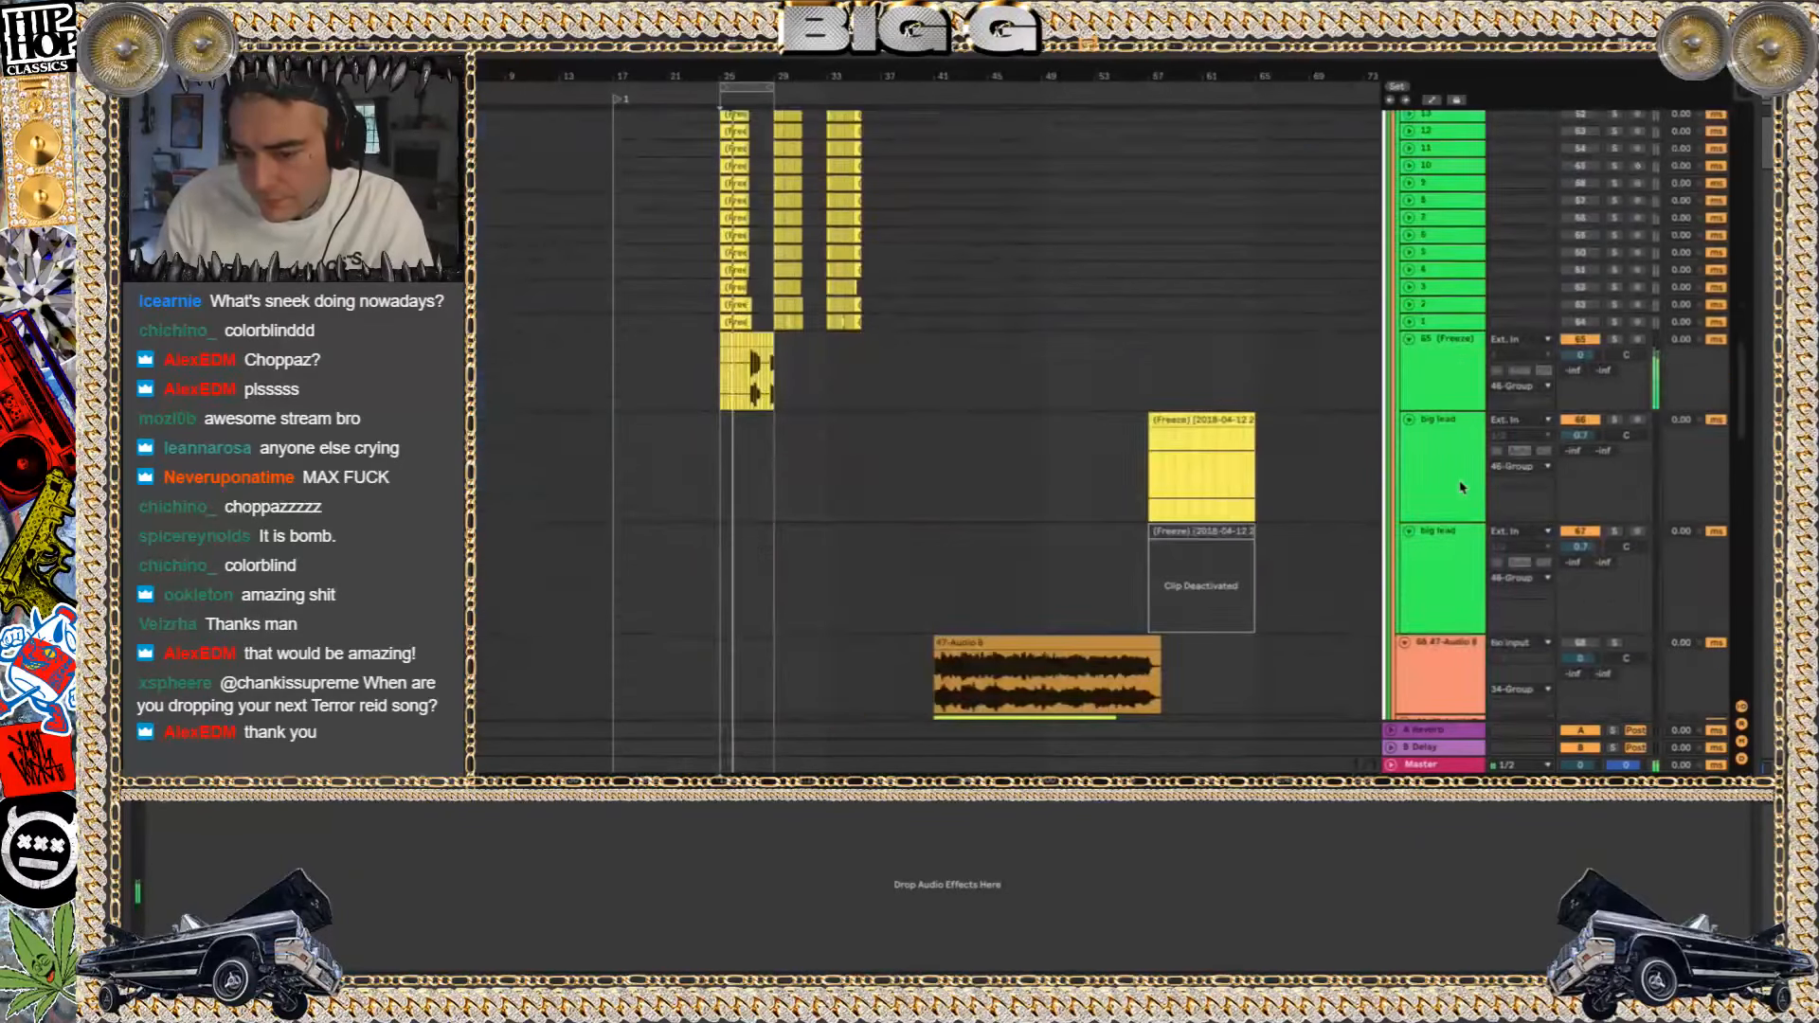
{"action": "scroll", "coordinate": [1149, 474], "scroll_direction": "up", "scroll_amount": 3}
{"action": "scroll", "coordinate": [1149, 475], "scroll_direction": "down", "scroll_amount": 5}
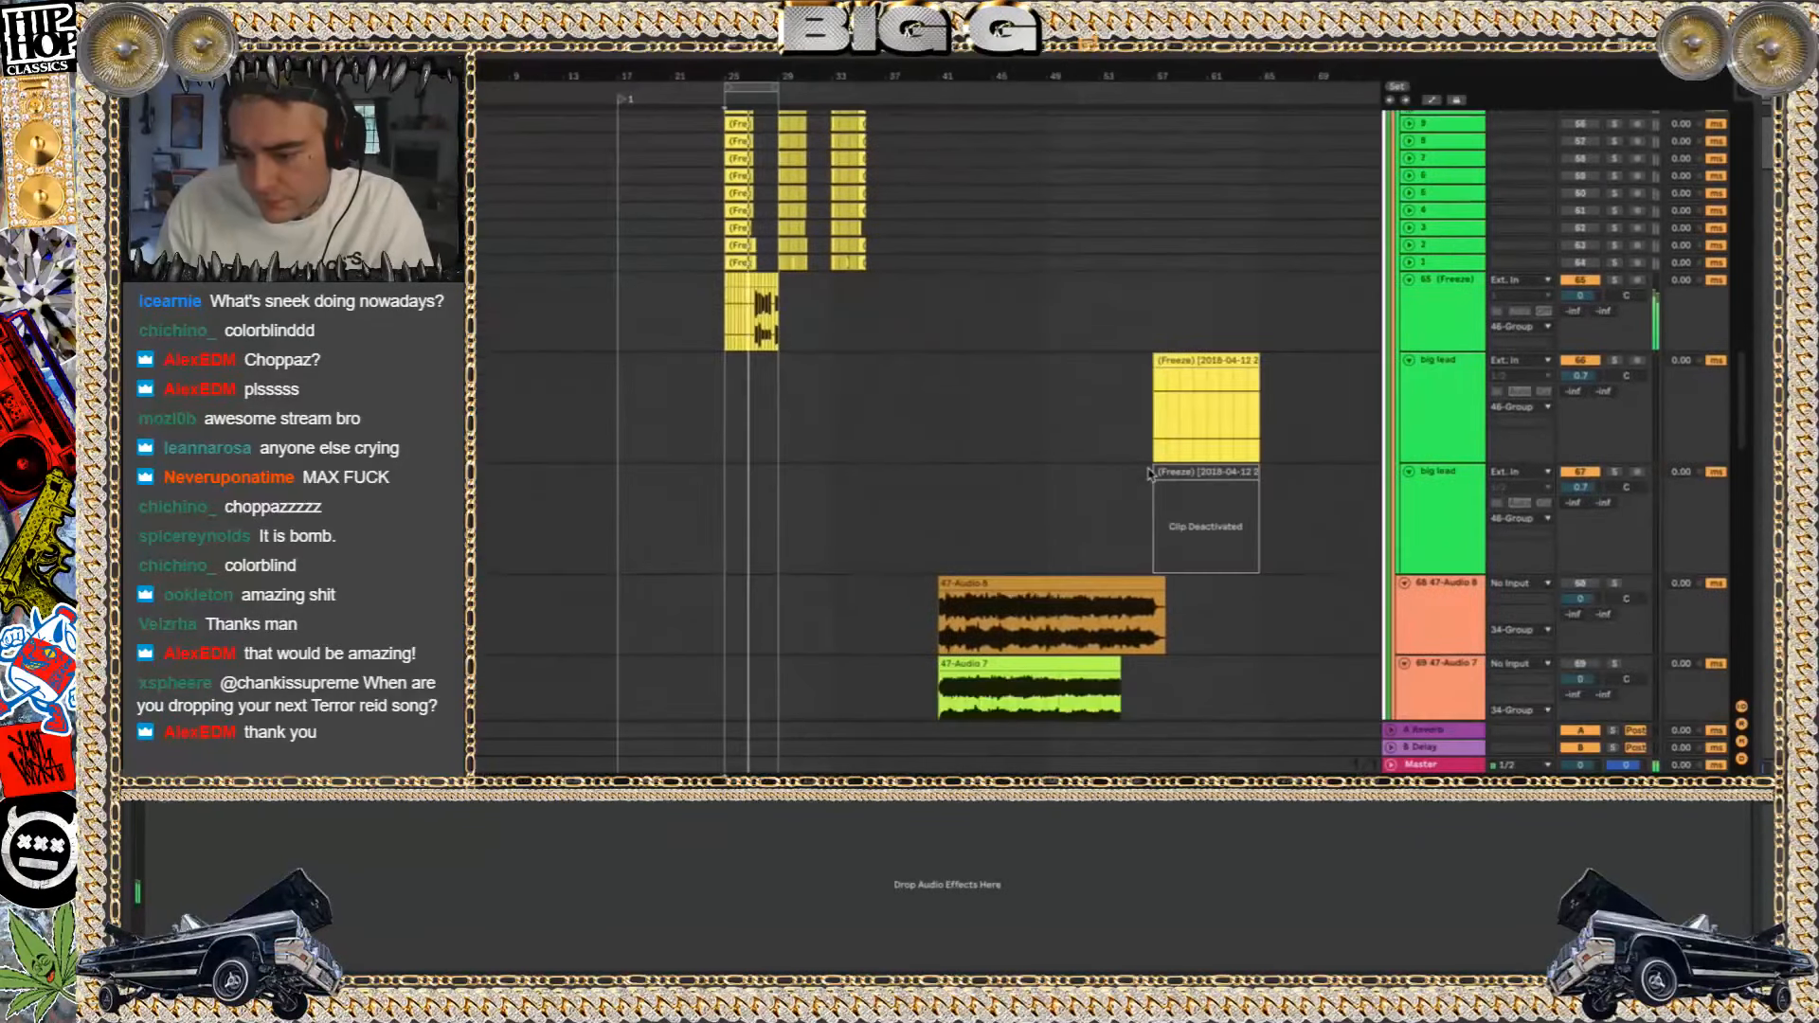
{"action": "scroll", "coordinate": [1065, 503], "scroll_direction": "down", "scroll_amount": 15}
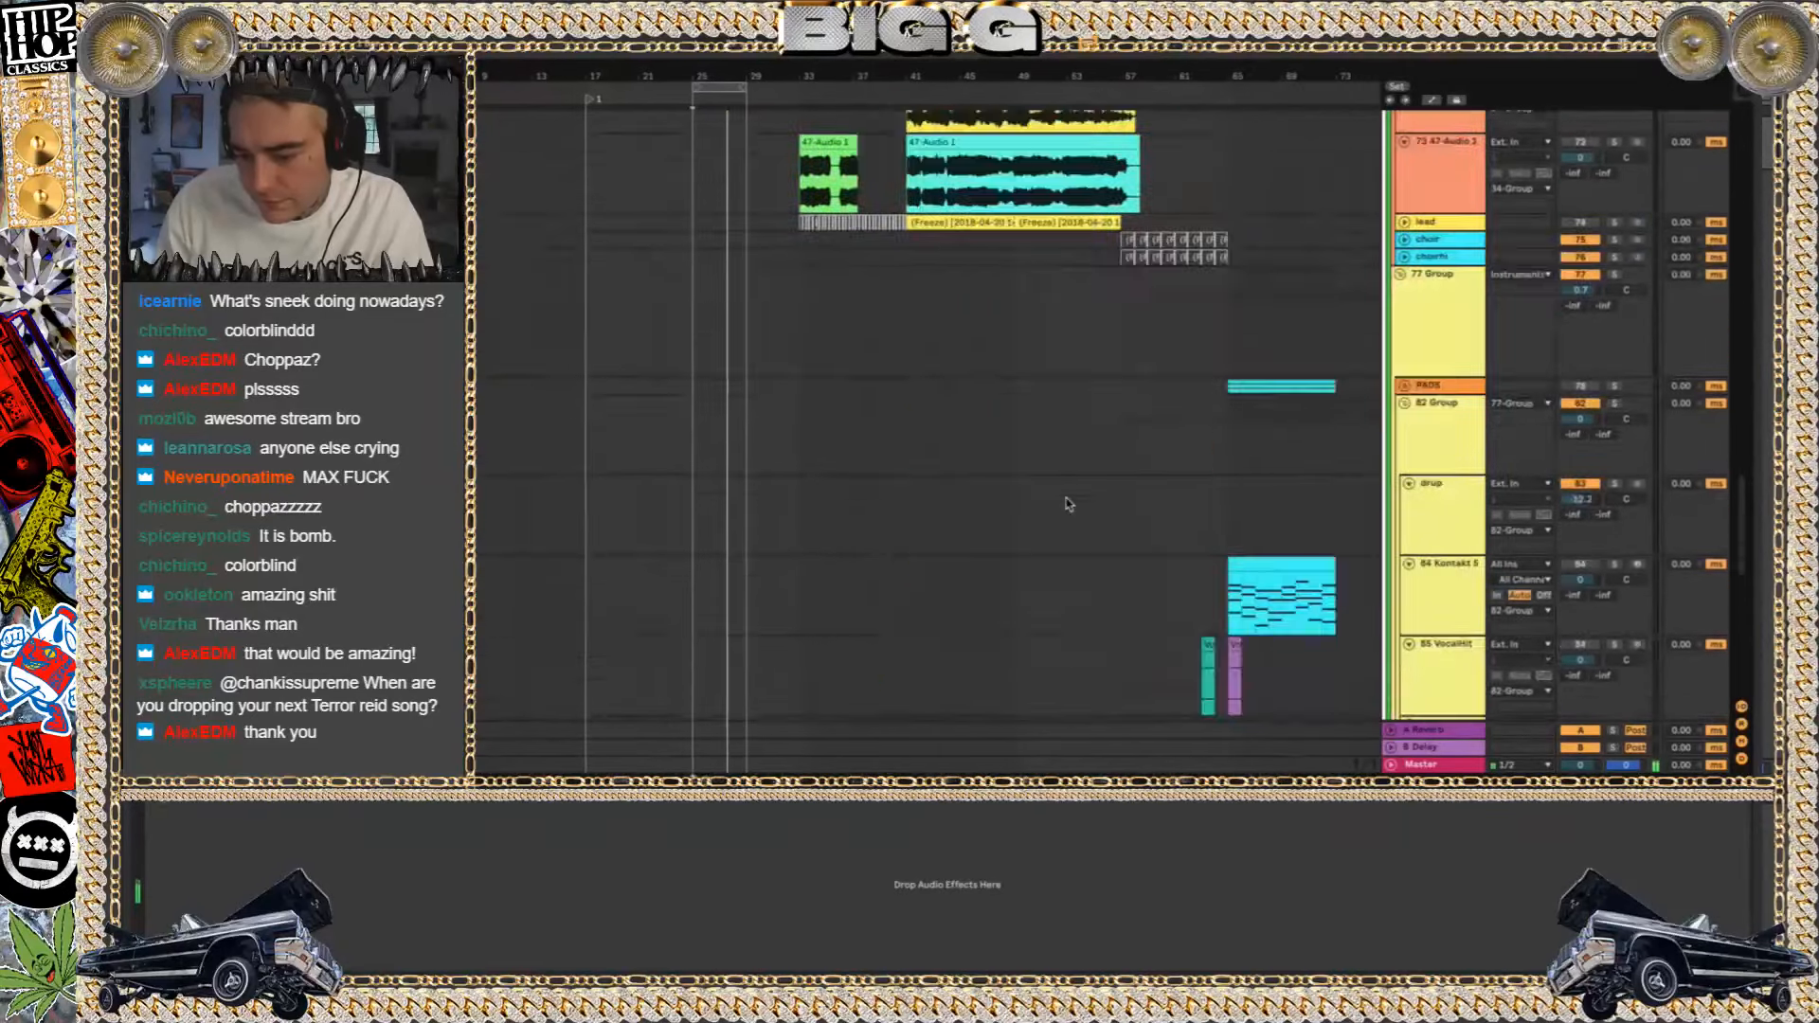
{"action": "scroll", "coordinate": [1065, 503], "scroll_direction": "up", "scroll_amount": 15}
{"action": "scroll", "coordinate": [1065, 503], "scroll_direction": "left", "scroll_amount": 2}
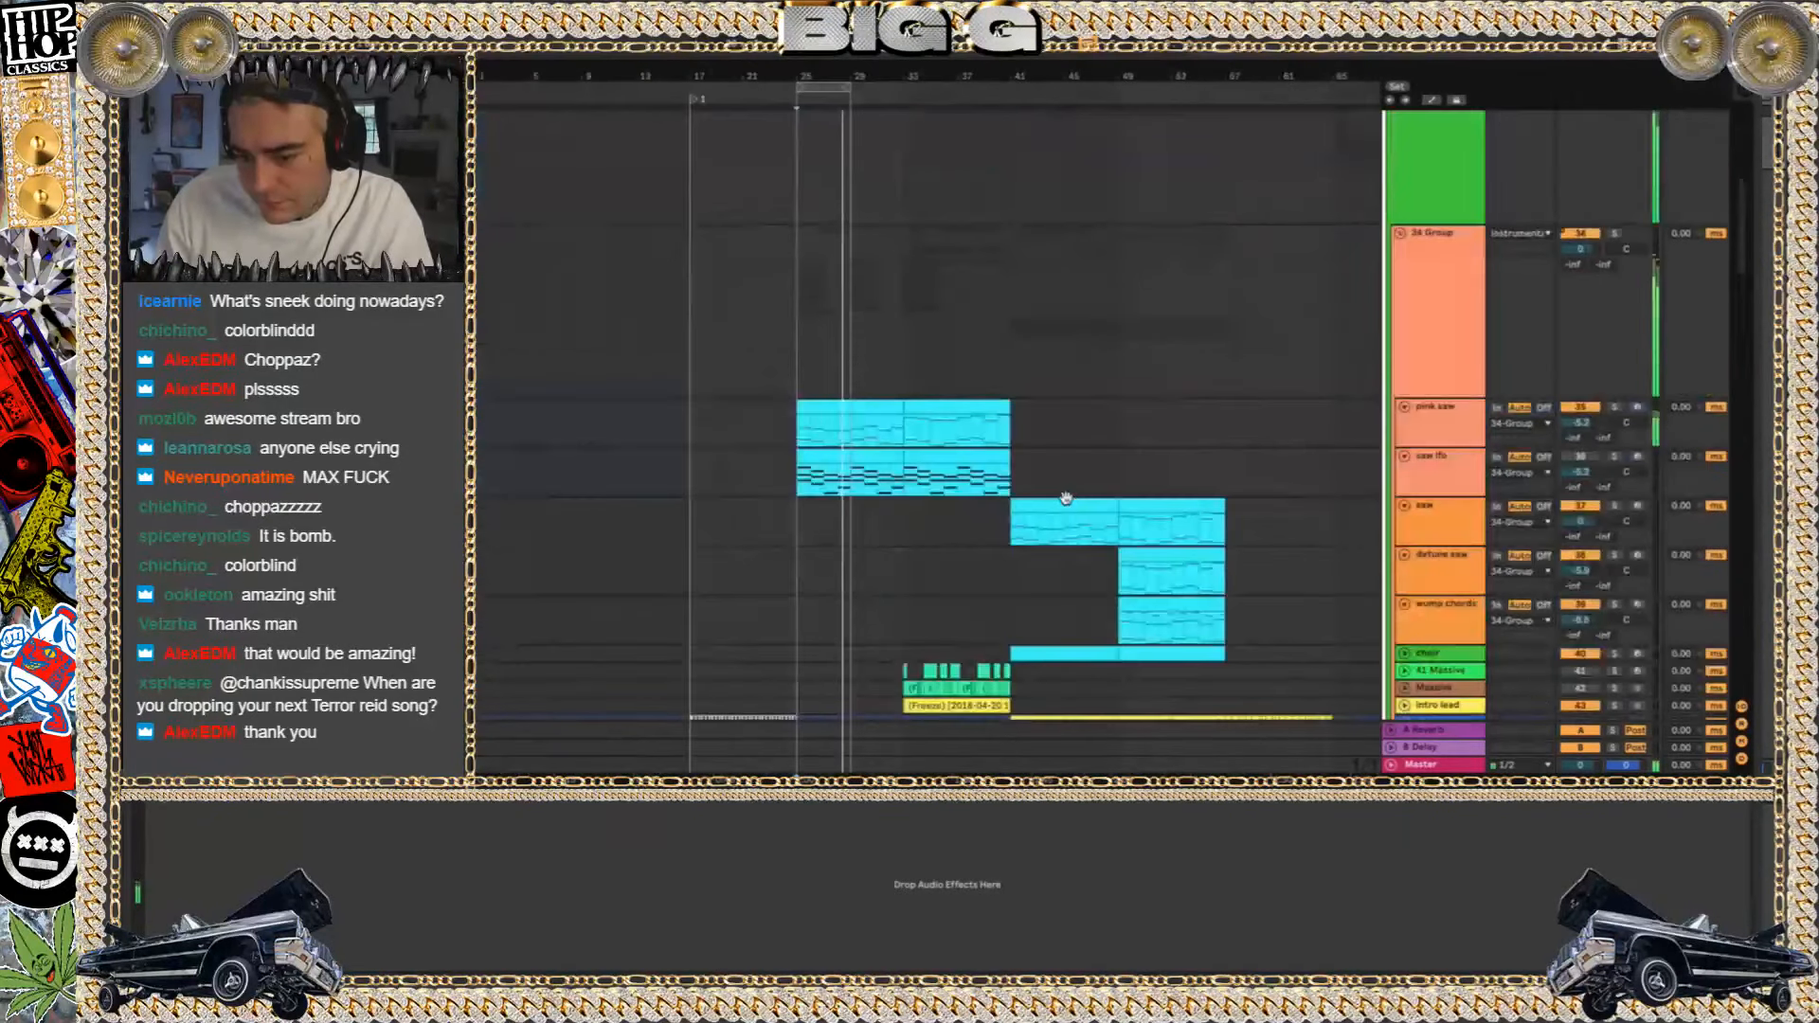
{"action": "scroll", "coordinate": [847, 533], "scroll_direction": "up", "scroll_amount": 5}
{"action": "scroll", "coordinate": [846, 533], "scroll_direction": "left", "scroll_amount": 5}
{"action": "scroll", "coordinate": [847, 533], "scroll_direction": "down", "scroll_amount": 15}
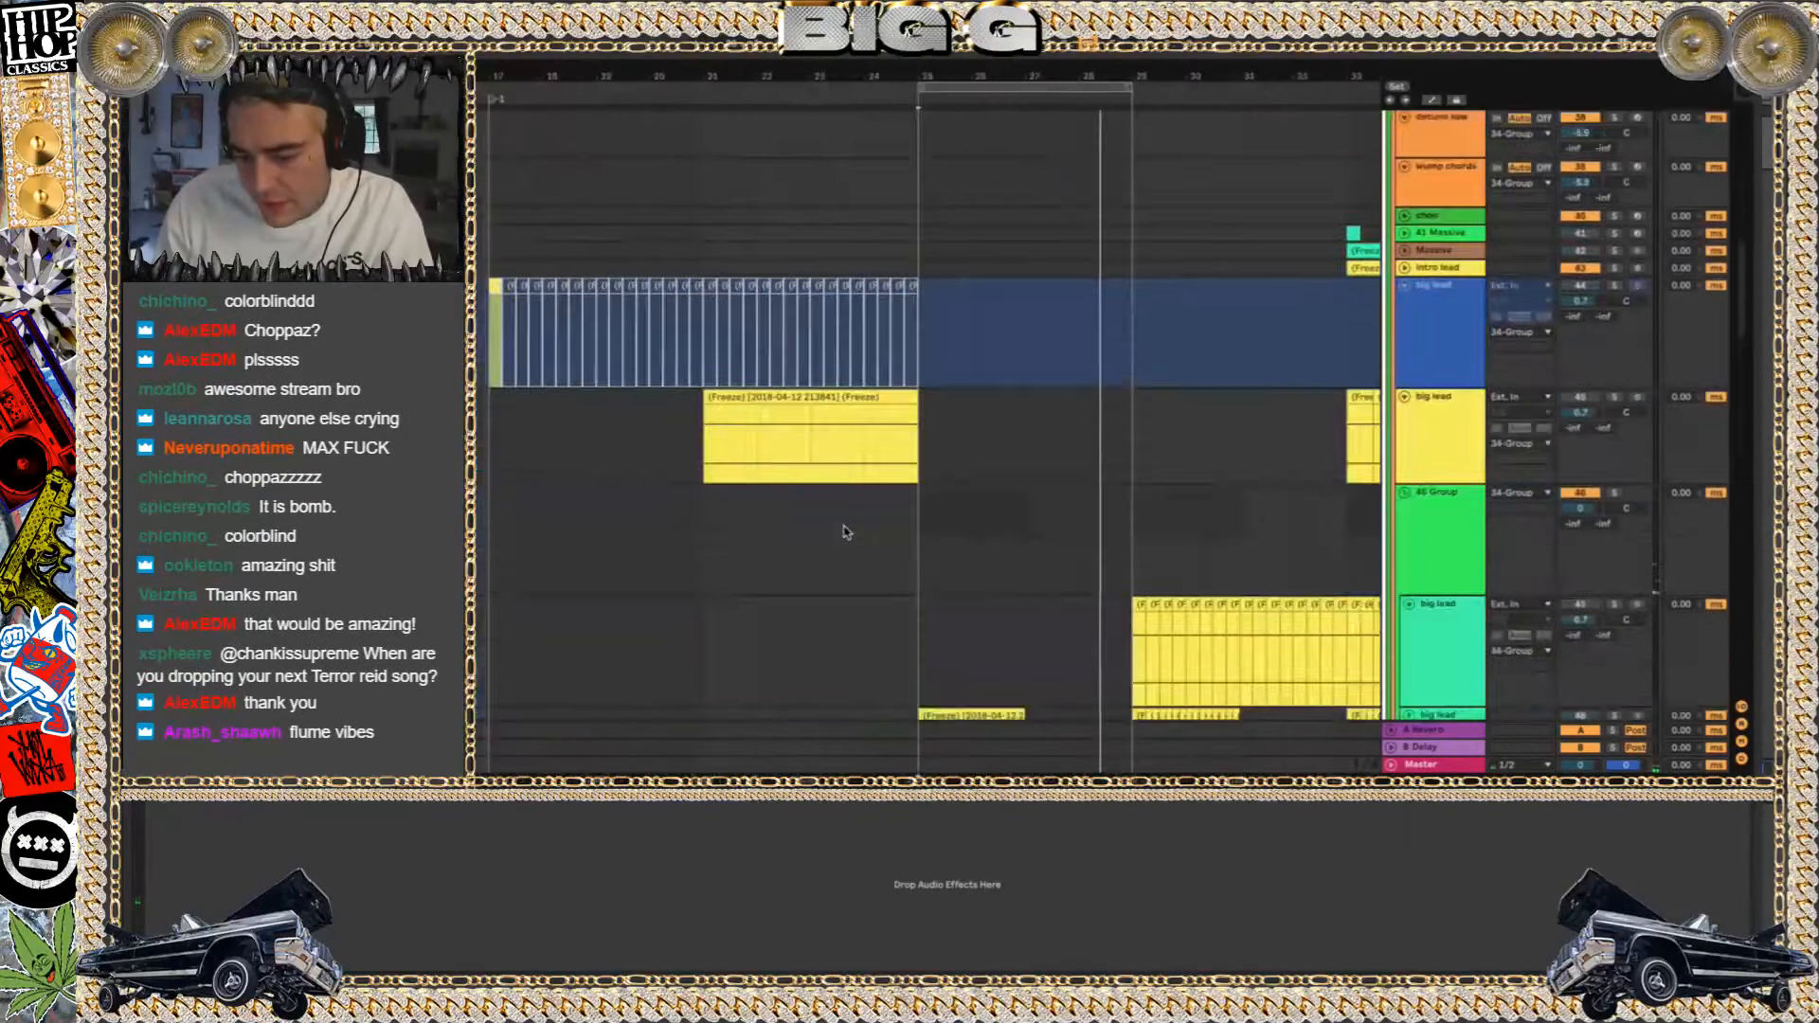
Play the arrangement from bar 29 at the start of the big lead clips in 46 Group
{"action": "scroll", "coordinate": [846, 533], "scroll_direction": "right", "scroll_amount": 2}
{"action": "key", "text": "space"}
{"action": "left_click", "coordinate": [945, 166]}
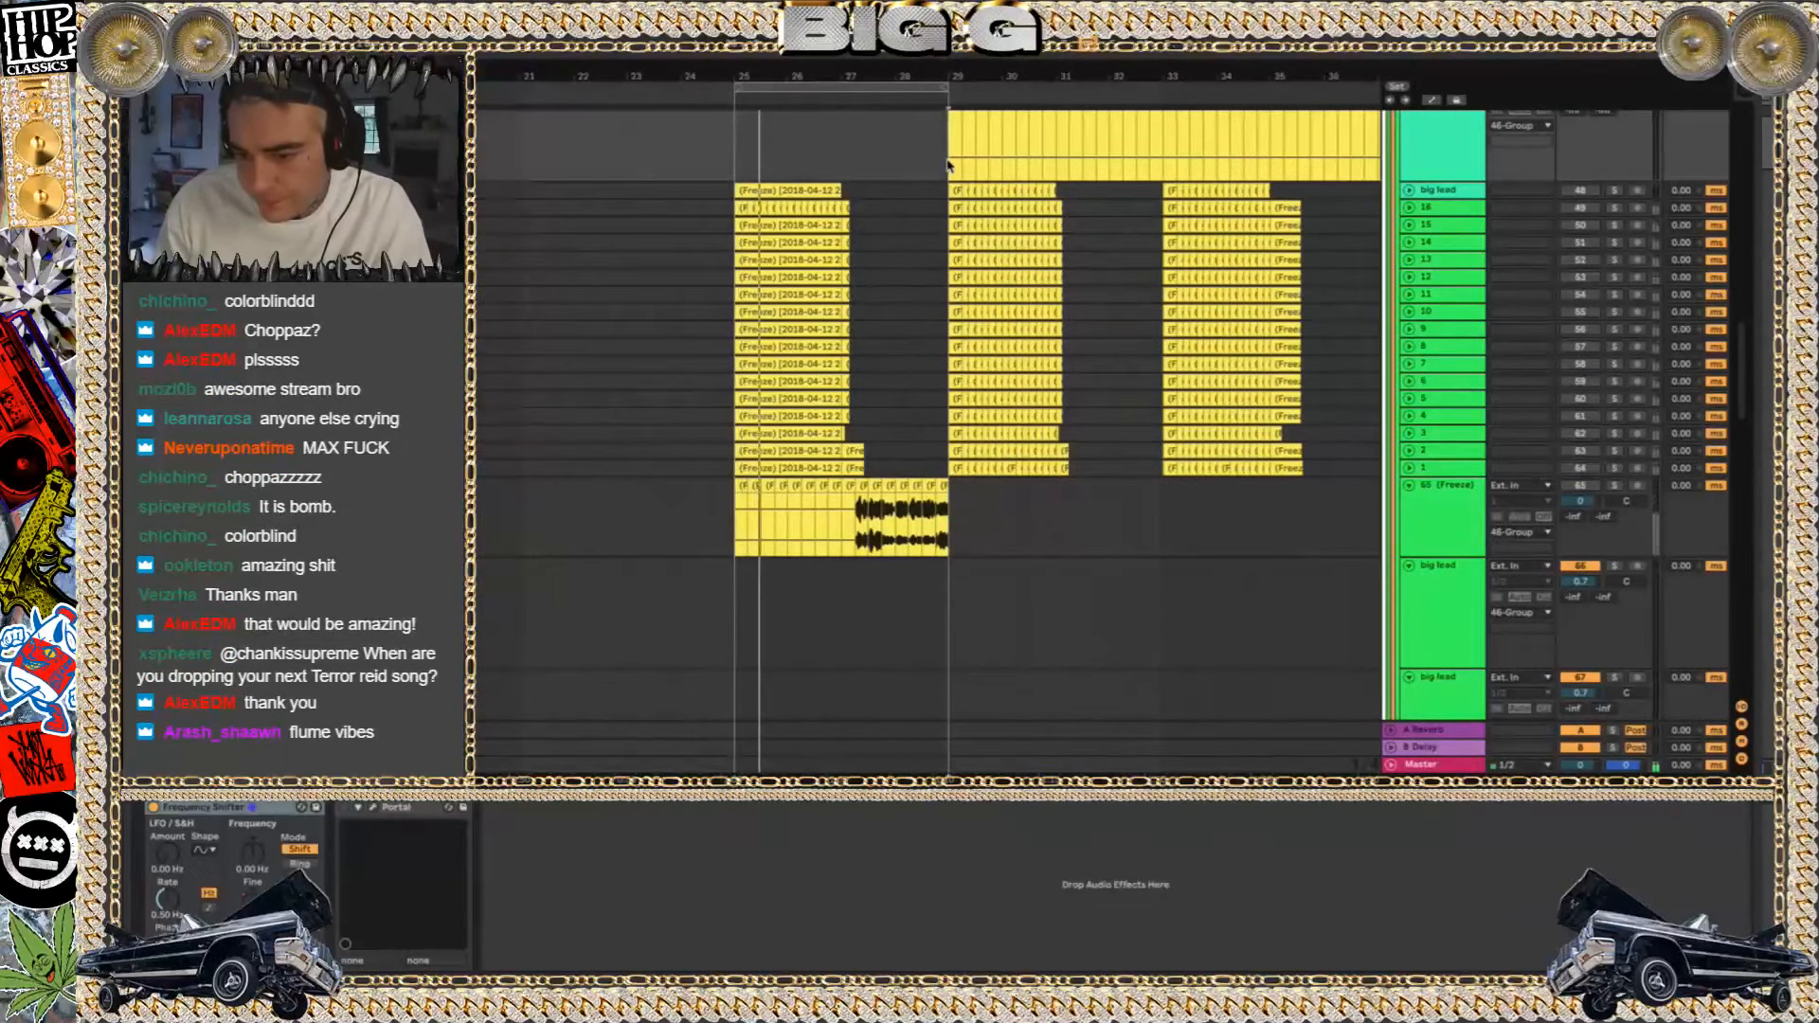
{"action": "scroll", "coordinate": [1565, 284], "scroll_direction": "up", "scroll_amount": 5}
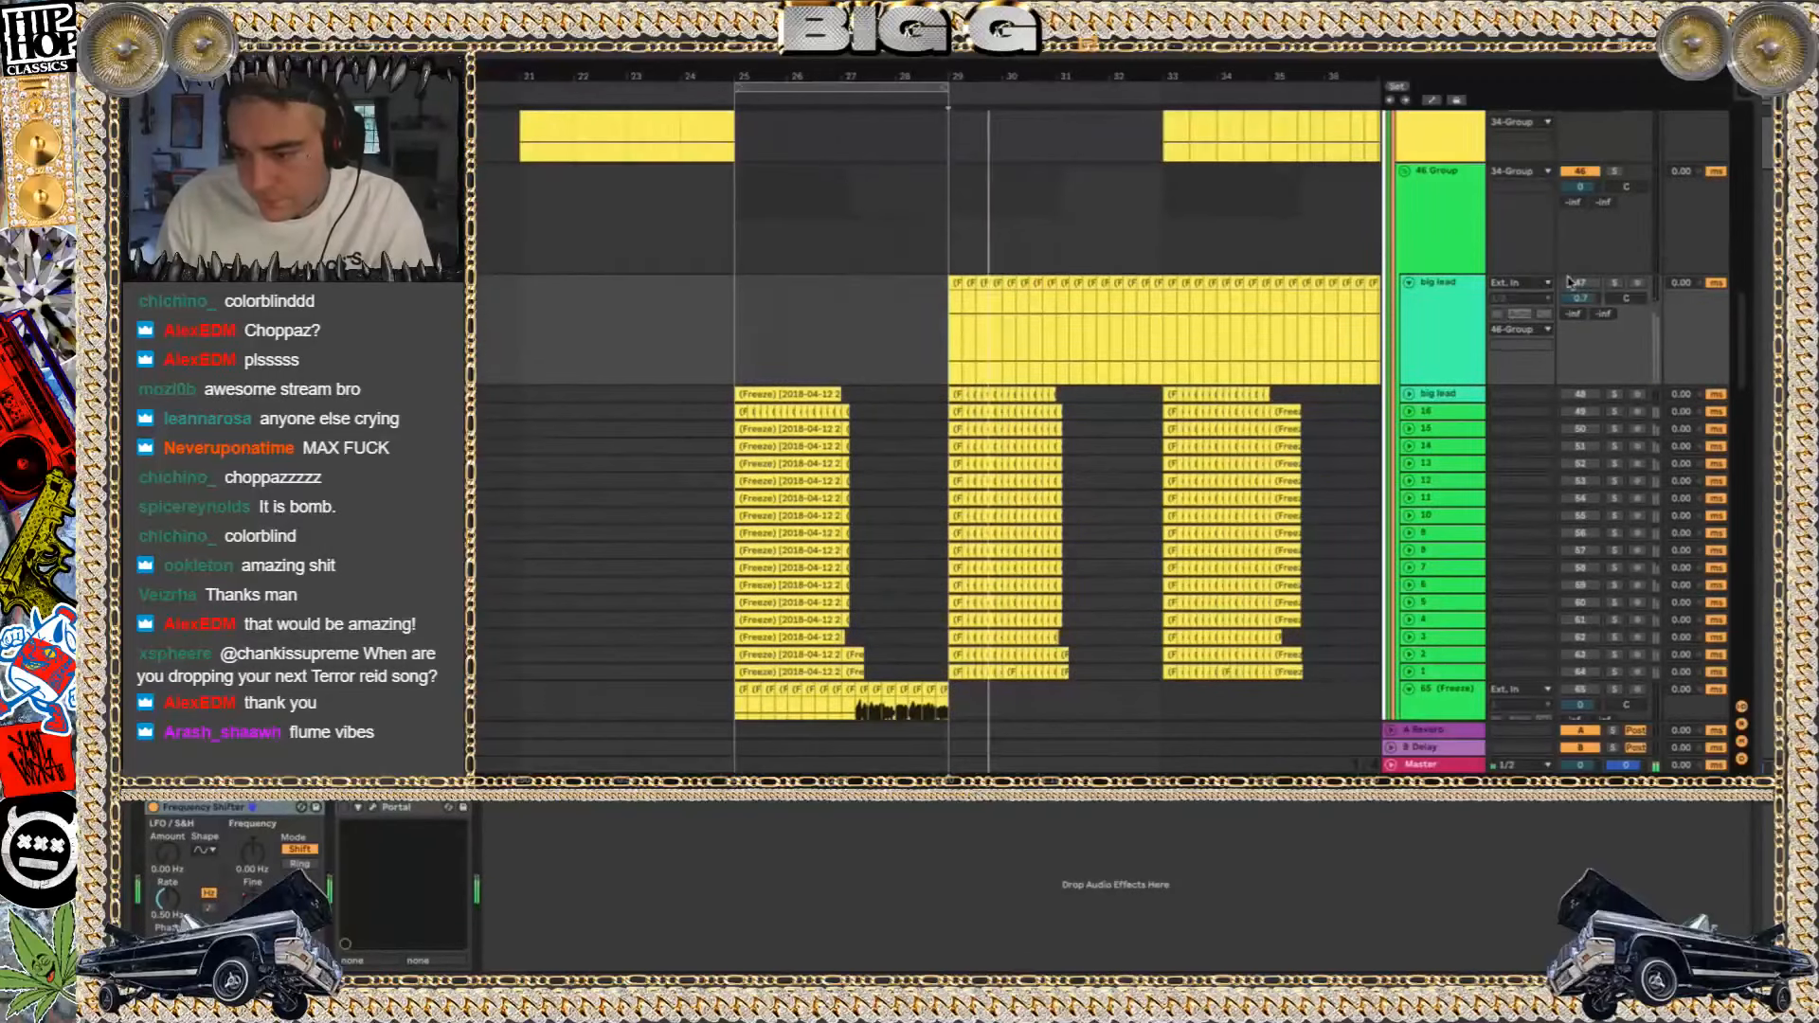
{"action": "scroll", "coordinate": [1108, 265], "scroll_direction": "down", "scroll_amount": 2}
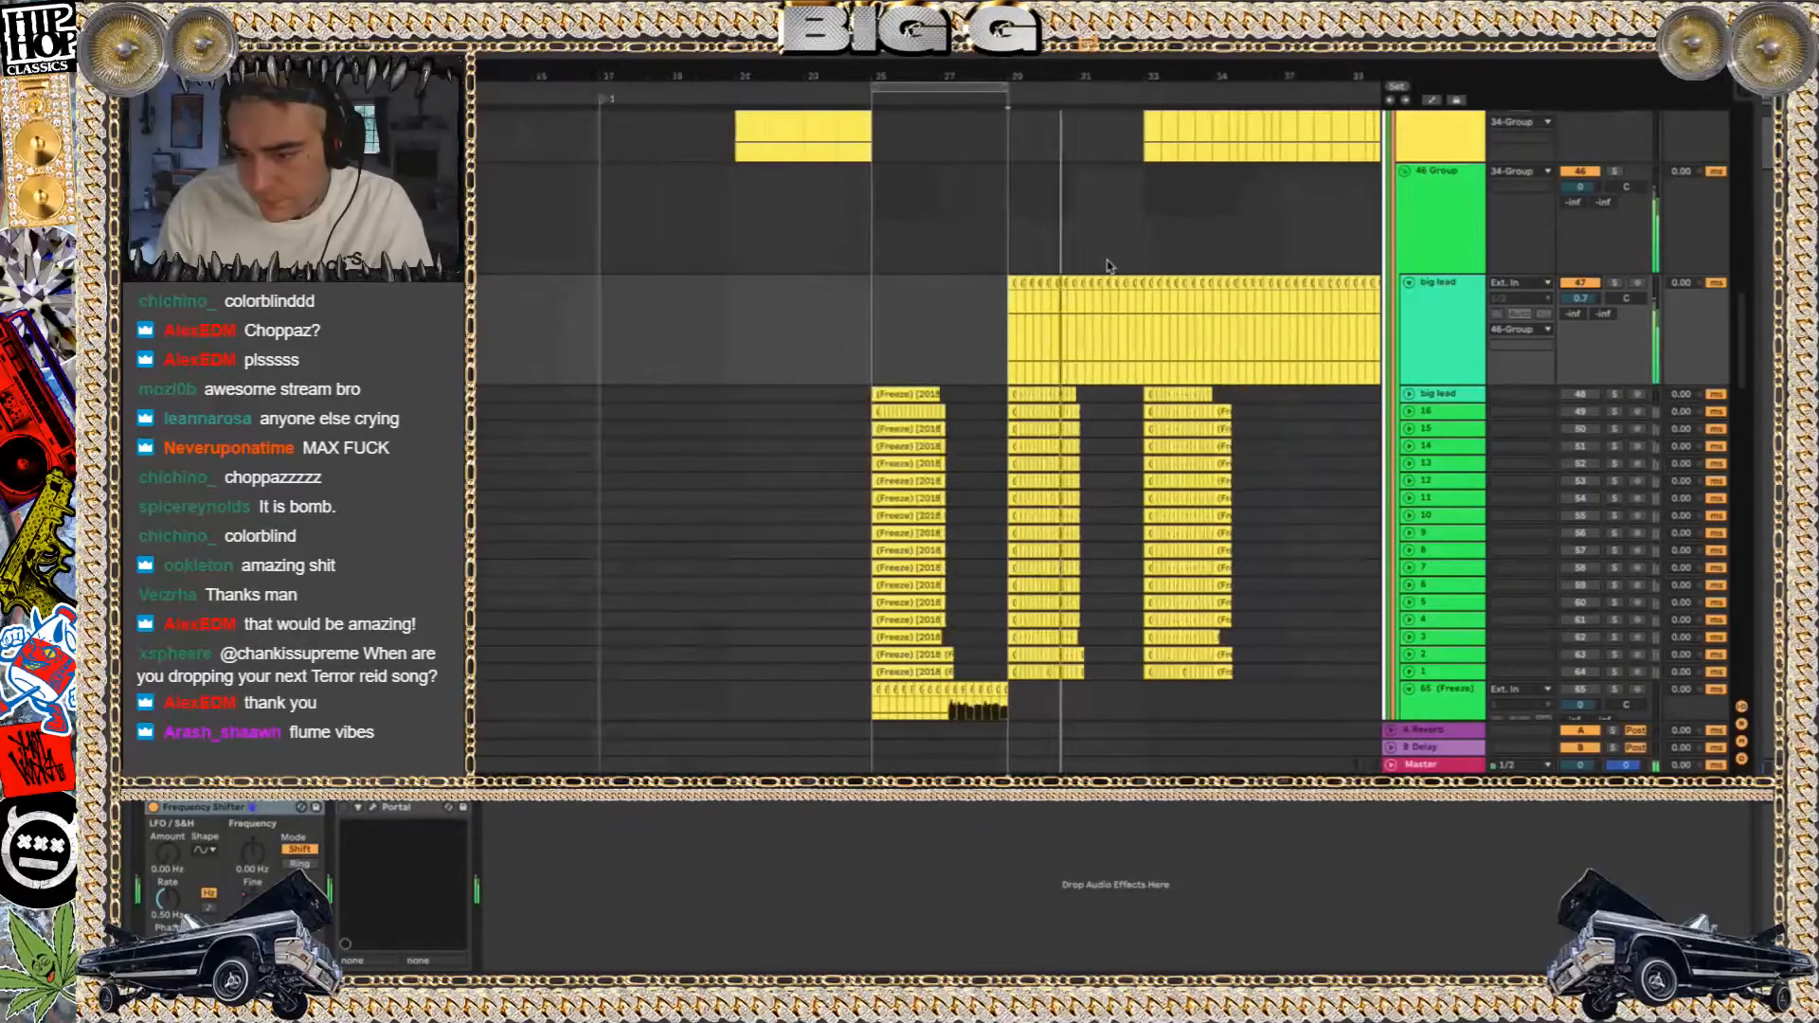
{"action": "scroll", "coordinate": [1110, 266], "scroll_direction": "down", "scroll_amount": 1}
Select the upper big lead track in 46 Group to show its devices and follow its clips during playback
{"action": "left_click", "coordinate": [1440, 277]}
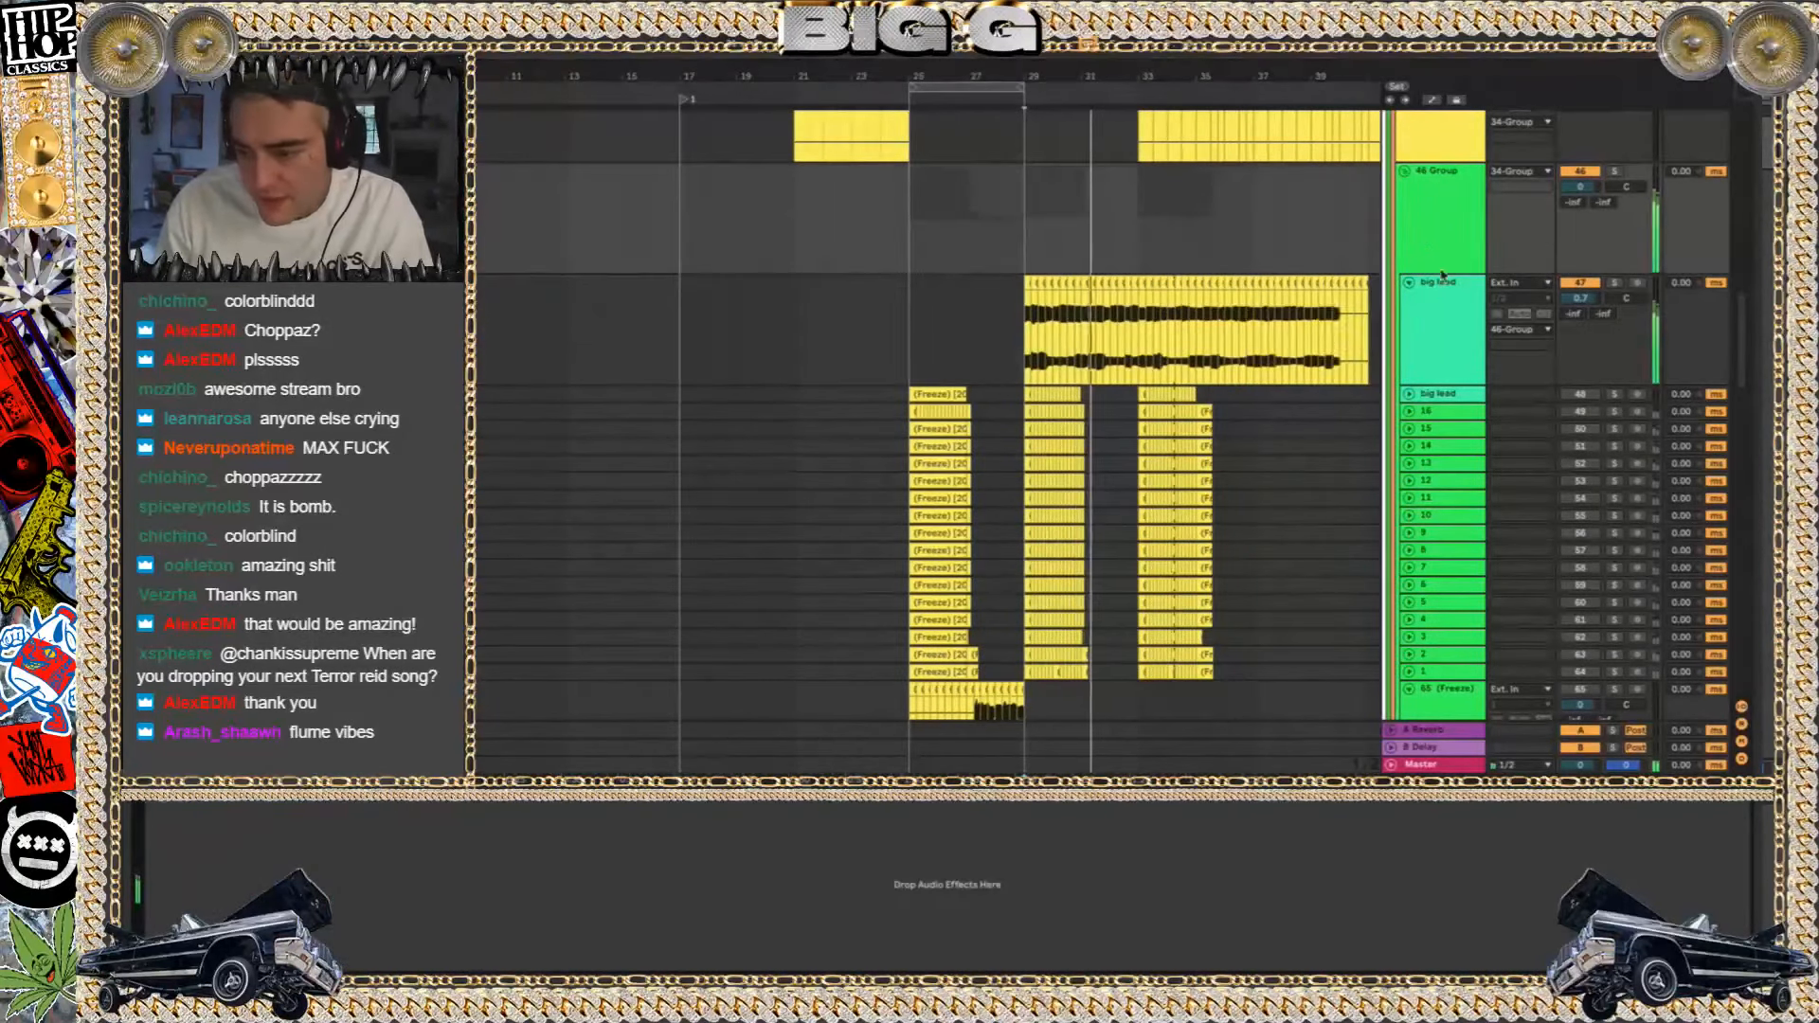
{"action": "left_click", "coordinate": [1442, 314]}
{"action": "scroll", "coordinate": [957, 304], "scroll_direction": "right", "scroll_amount": 4}
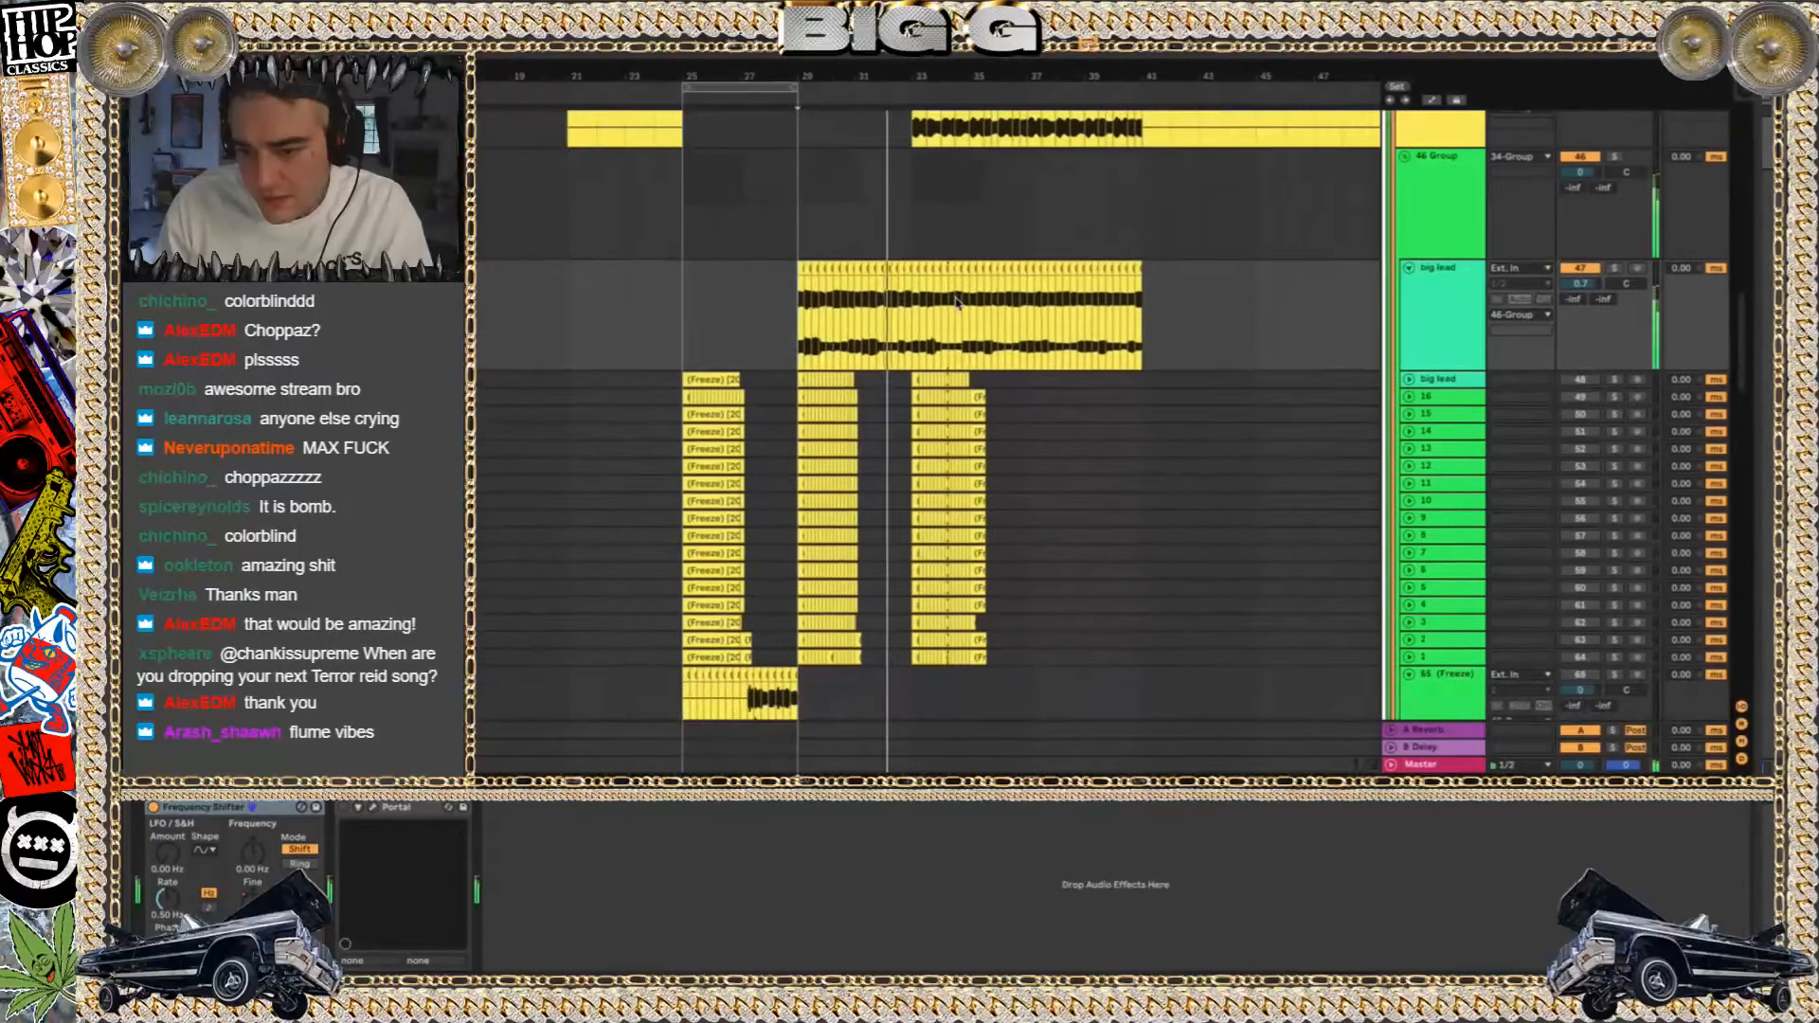
{"action": "scroll", "coordinate": [957, 303], "scroll_direction": "up", "scroll_amount": 3}
{"action": "scroll", "coordinate": [957, 303], "scroll_direction": "right", "scroll_amount": 2}
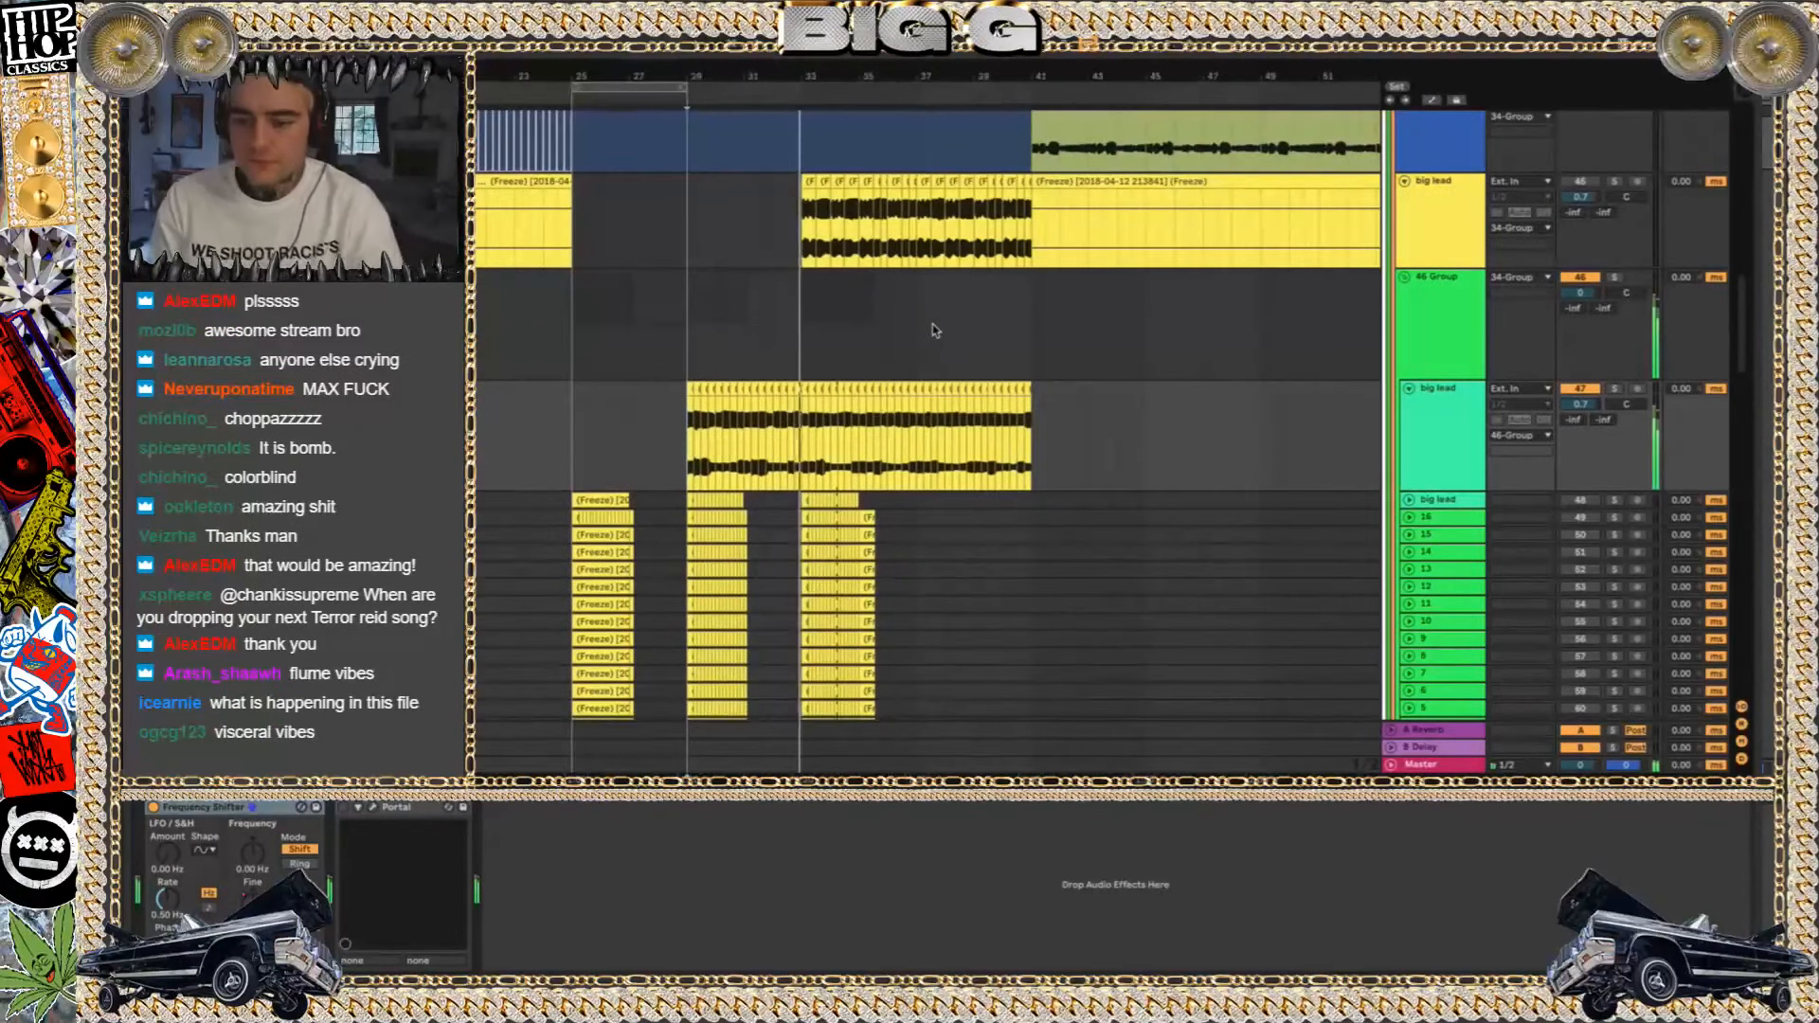
Restart playback from about bar 39 at the big lead track above 46 Group
{"action": "scroll", "coordinate": [938, 336], "scroll_direction": "up", "scroll_amount": 5}
{"action": "scroll", "coordinate": [938, 337], "scroll_direction": "right", "scroll_amount": 1}
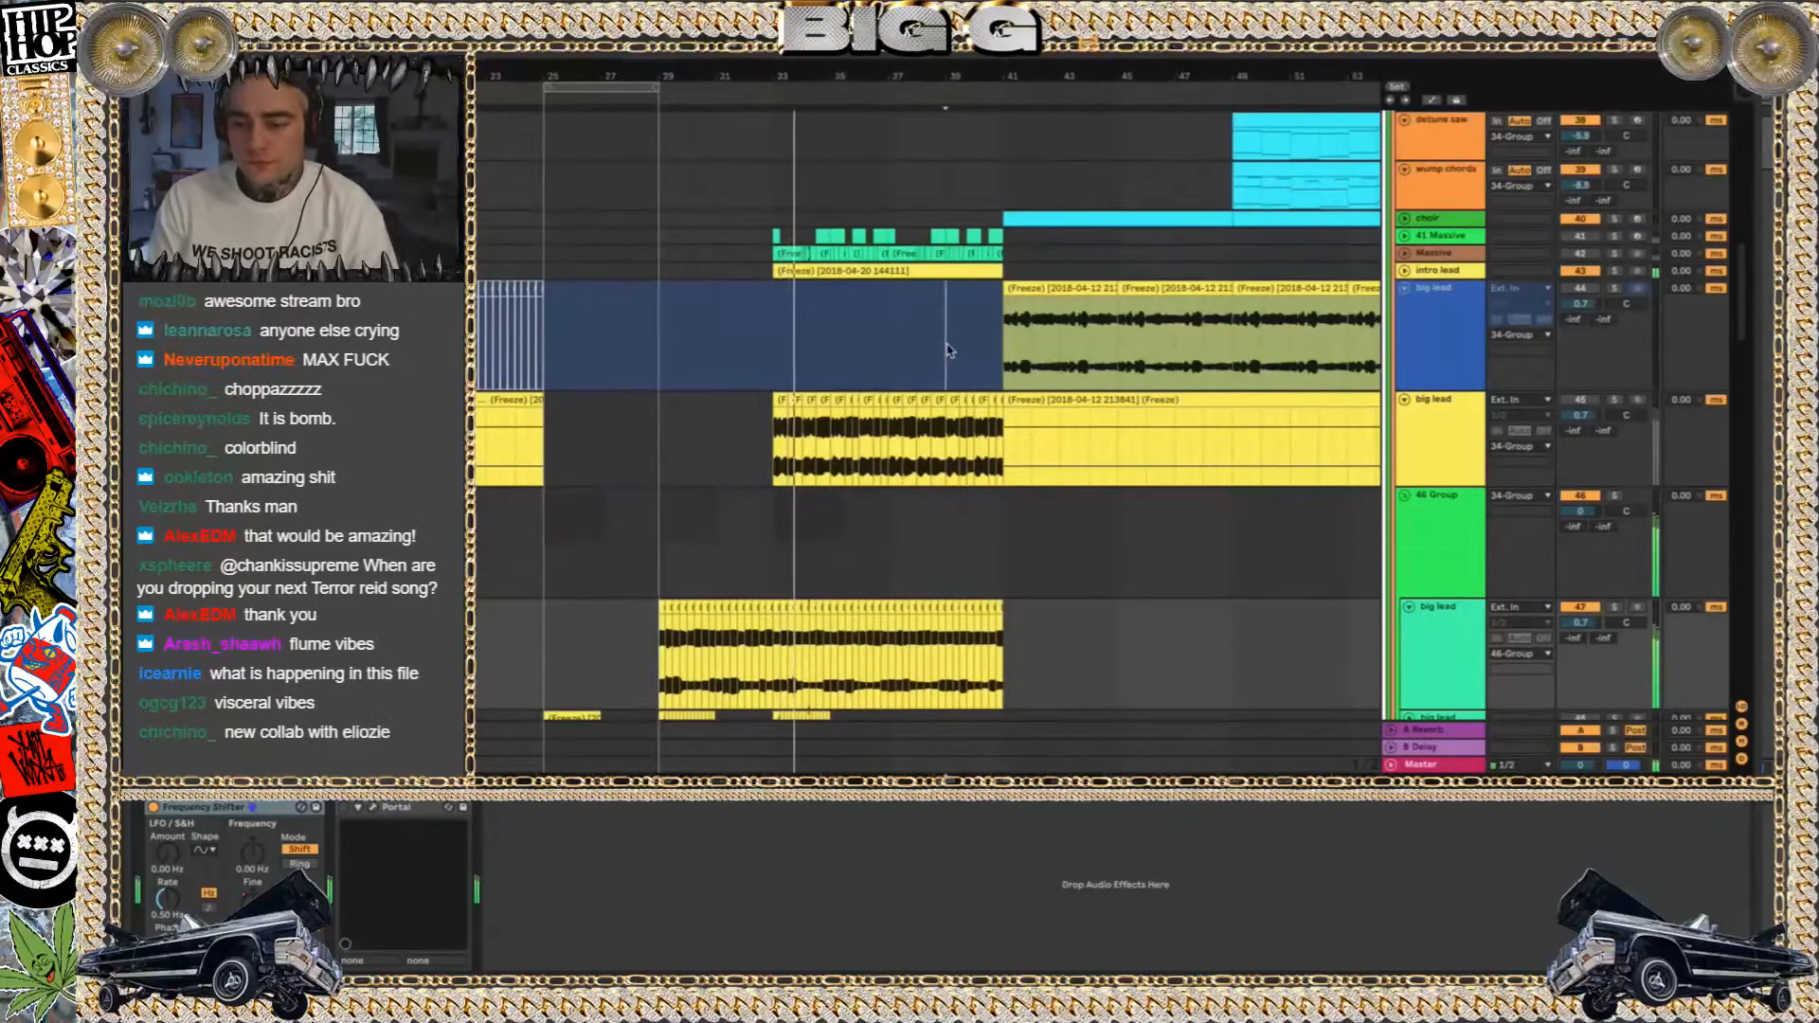
{"action": "key", "text": "space"}
{"action": "key", "text": "space"}
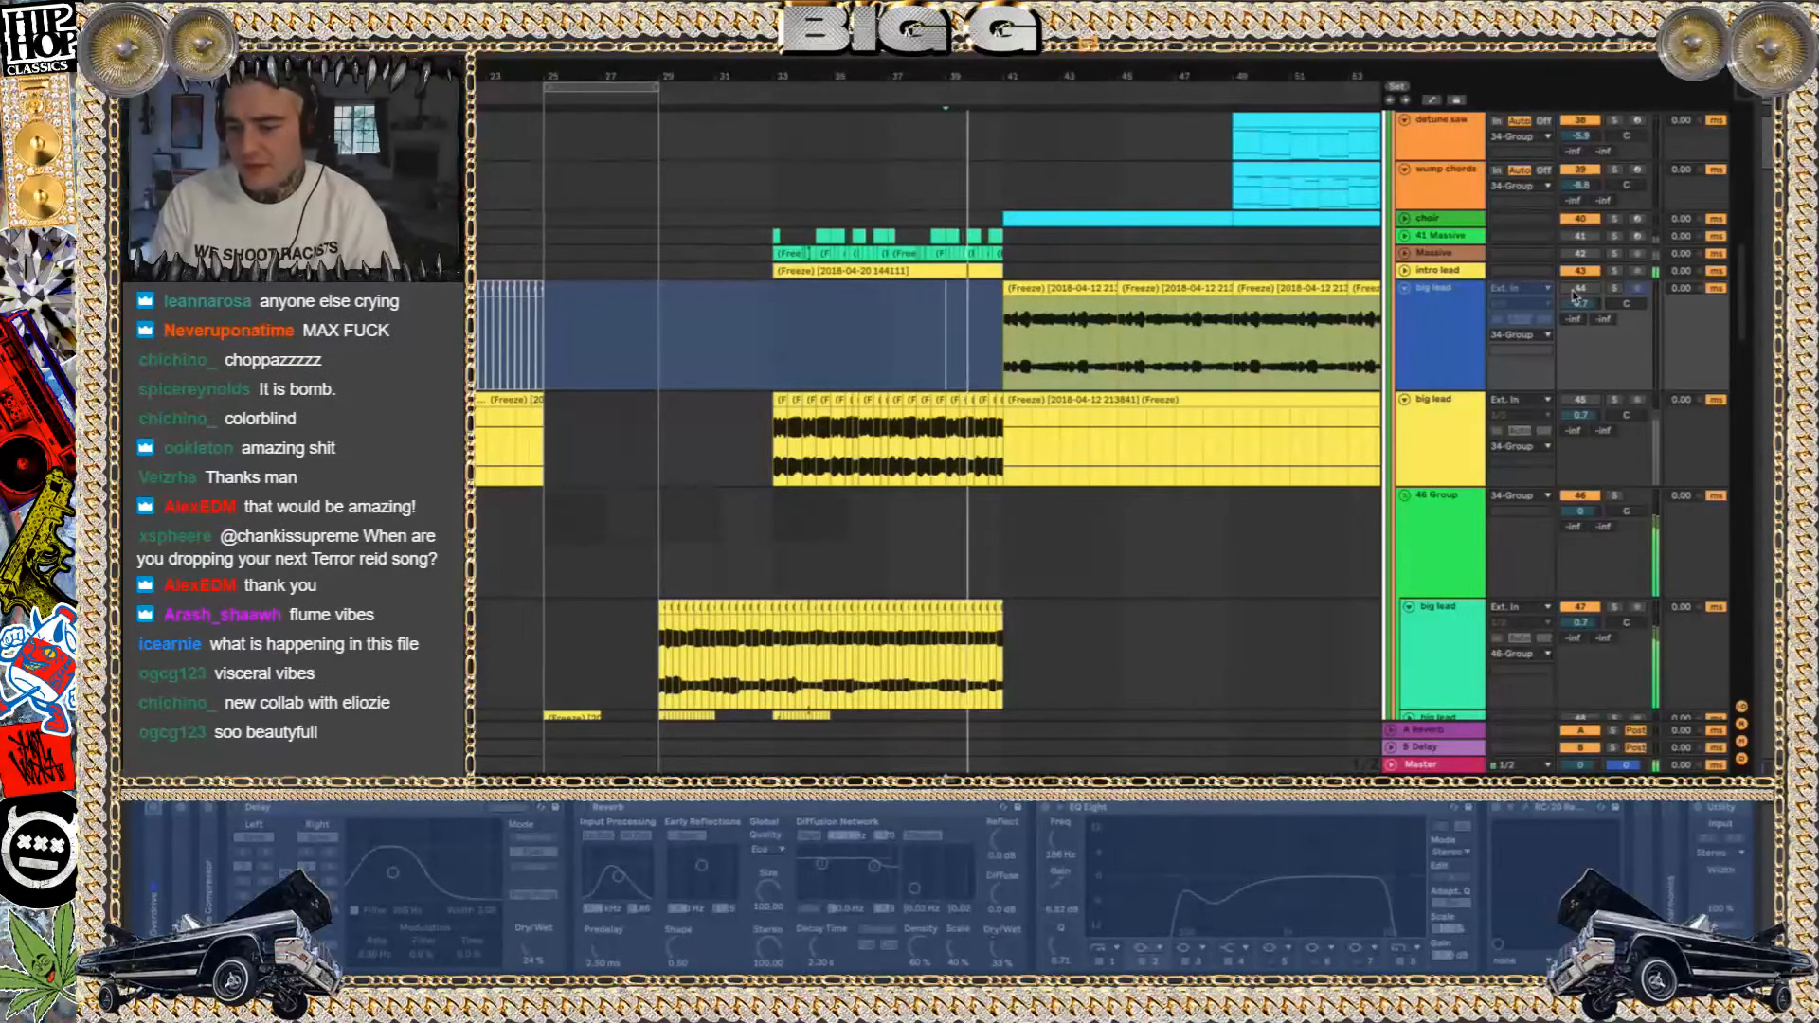
Inspect the long frozen big lead clip starting at bar 41 in an enlarged clip view, and hide that view
{"action": "left_click", "coordinate": [1118, 402]}
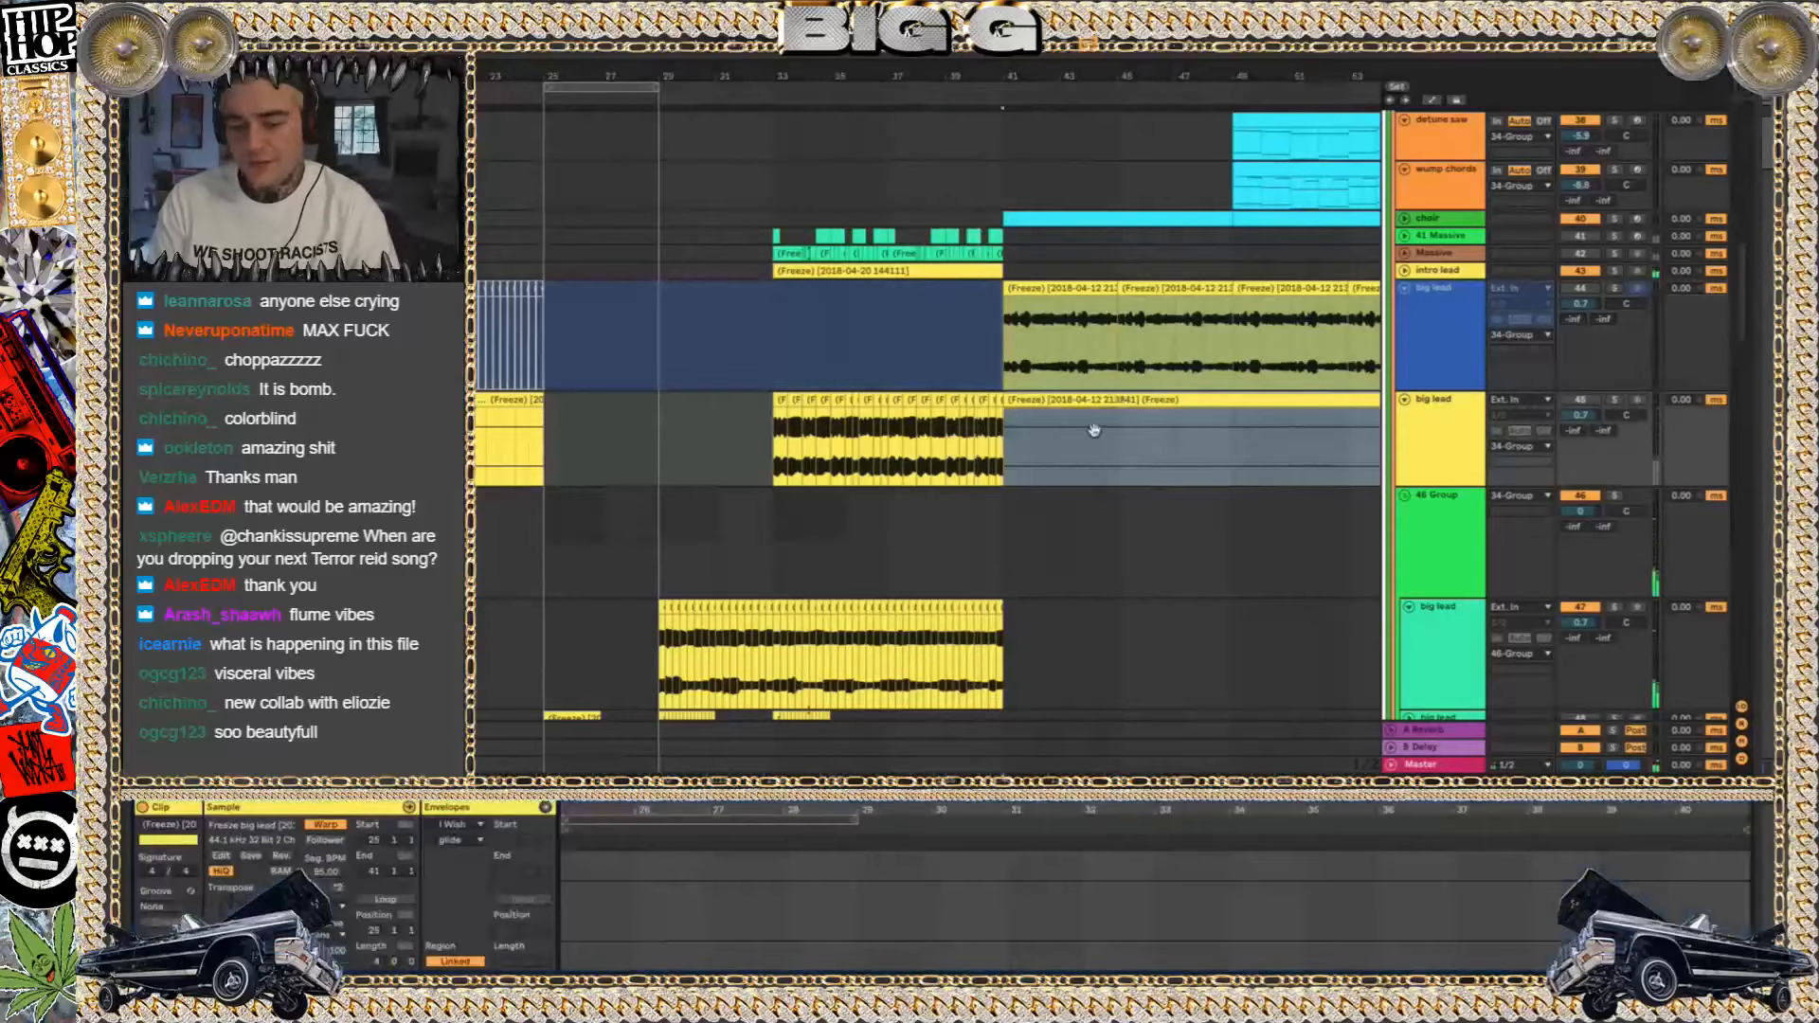
{"action": "left_click_drag", "start_coordinate": [834, 794], "coordinate": [830, 444]}
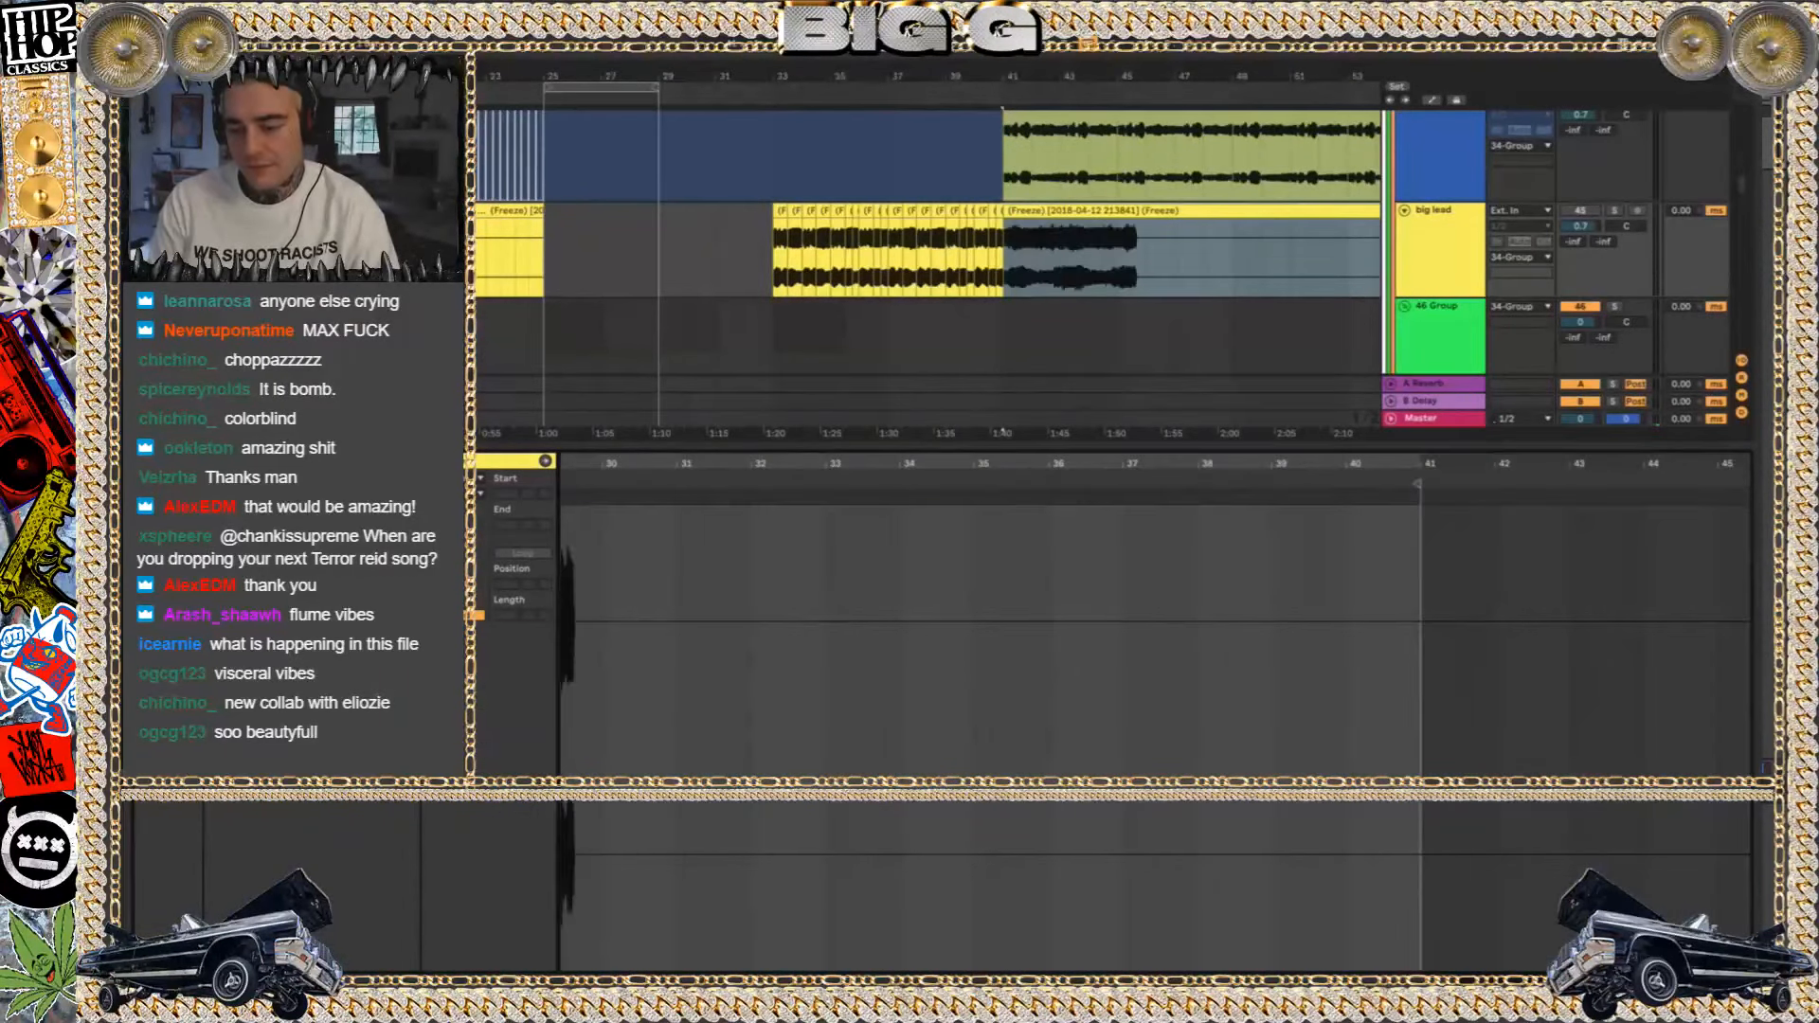
{"action": "left_click", "coordinate": [1752, 984]}
{"action": "left_click", "coordinate": [975, 172]}
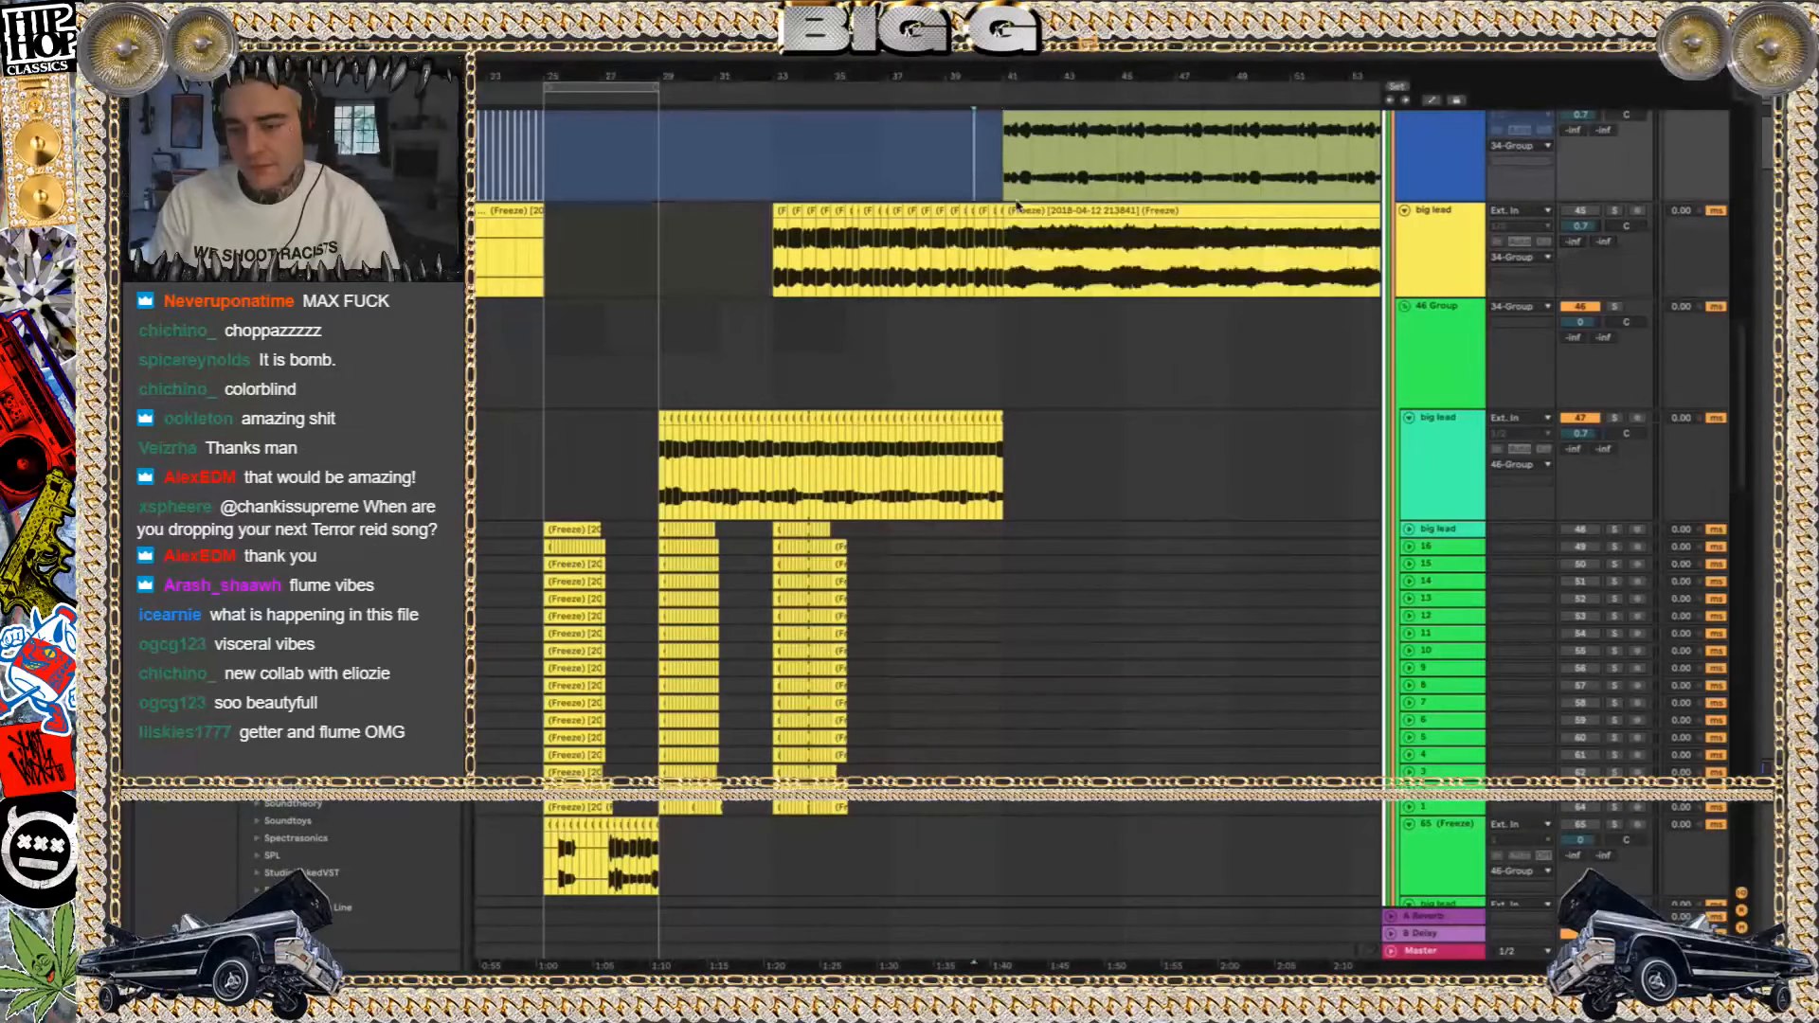
Show the device chains of the yellow big lead and the 46 Group big lead, and open the latter's Portal plugin
{"action": "left_click", "coordinate": [764, 250]}
{"action": "key", "text": "shift+Tab"}
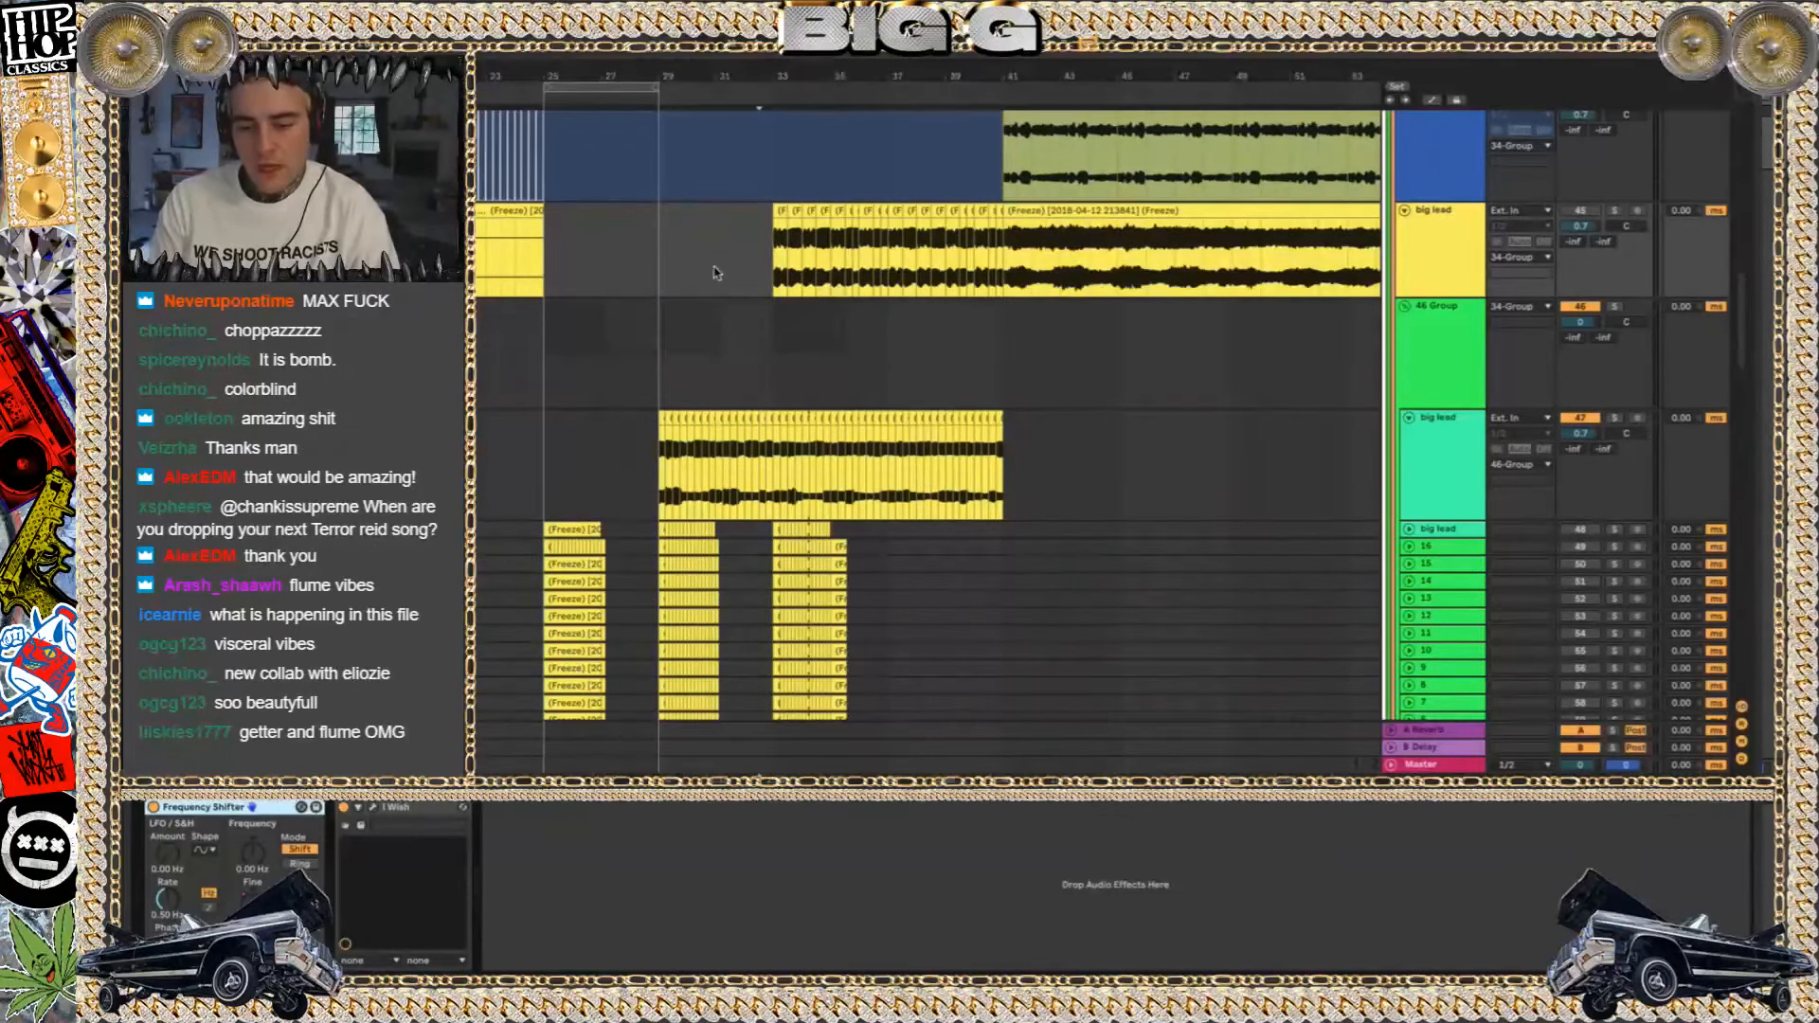
{"action": "left_click", "coordinate": [1031, 488]}
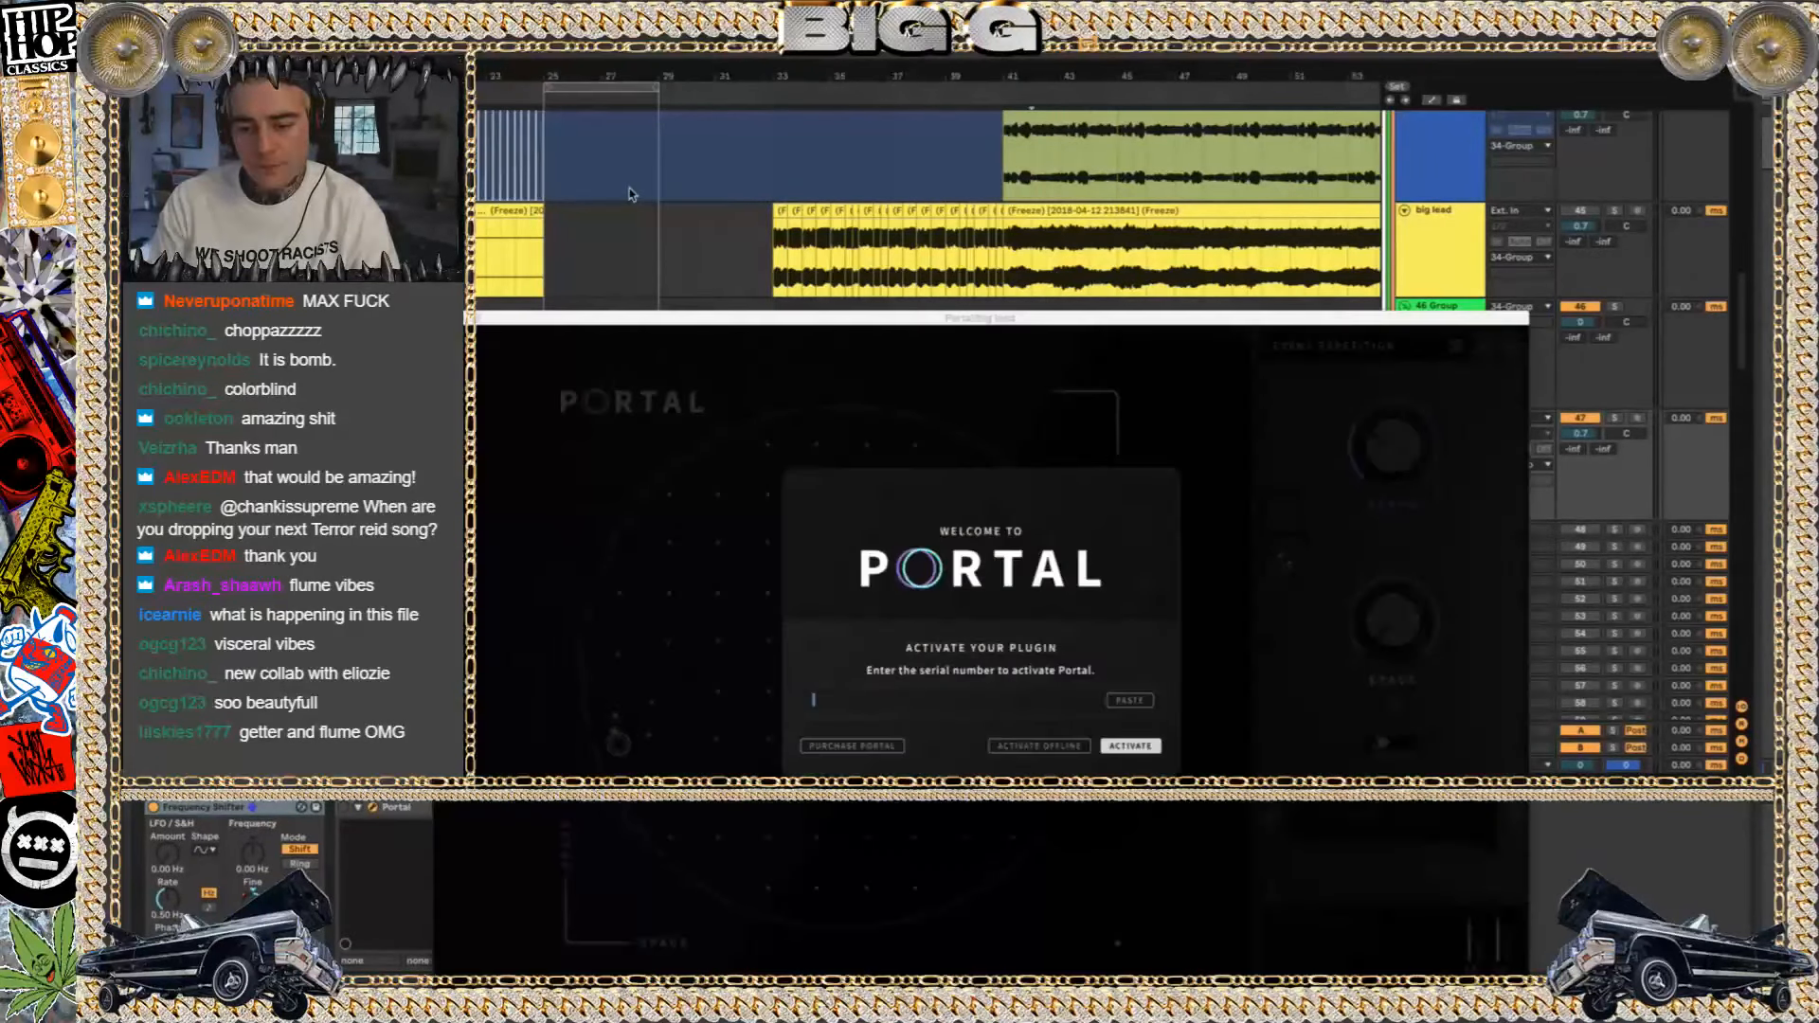
Close the Portal activation window and show the device chain of the yellow big lead track
{"action": "left_click_drag", "start_coordinate": [900, 332], "coordinate": [744, 108]}
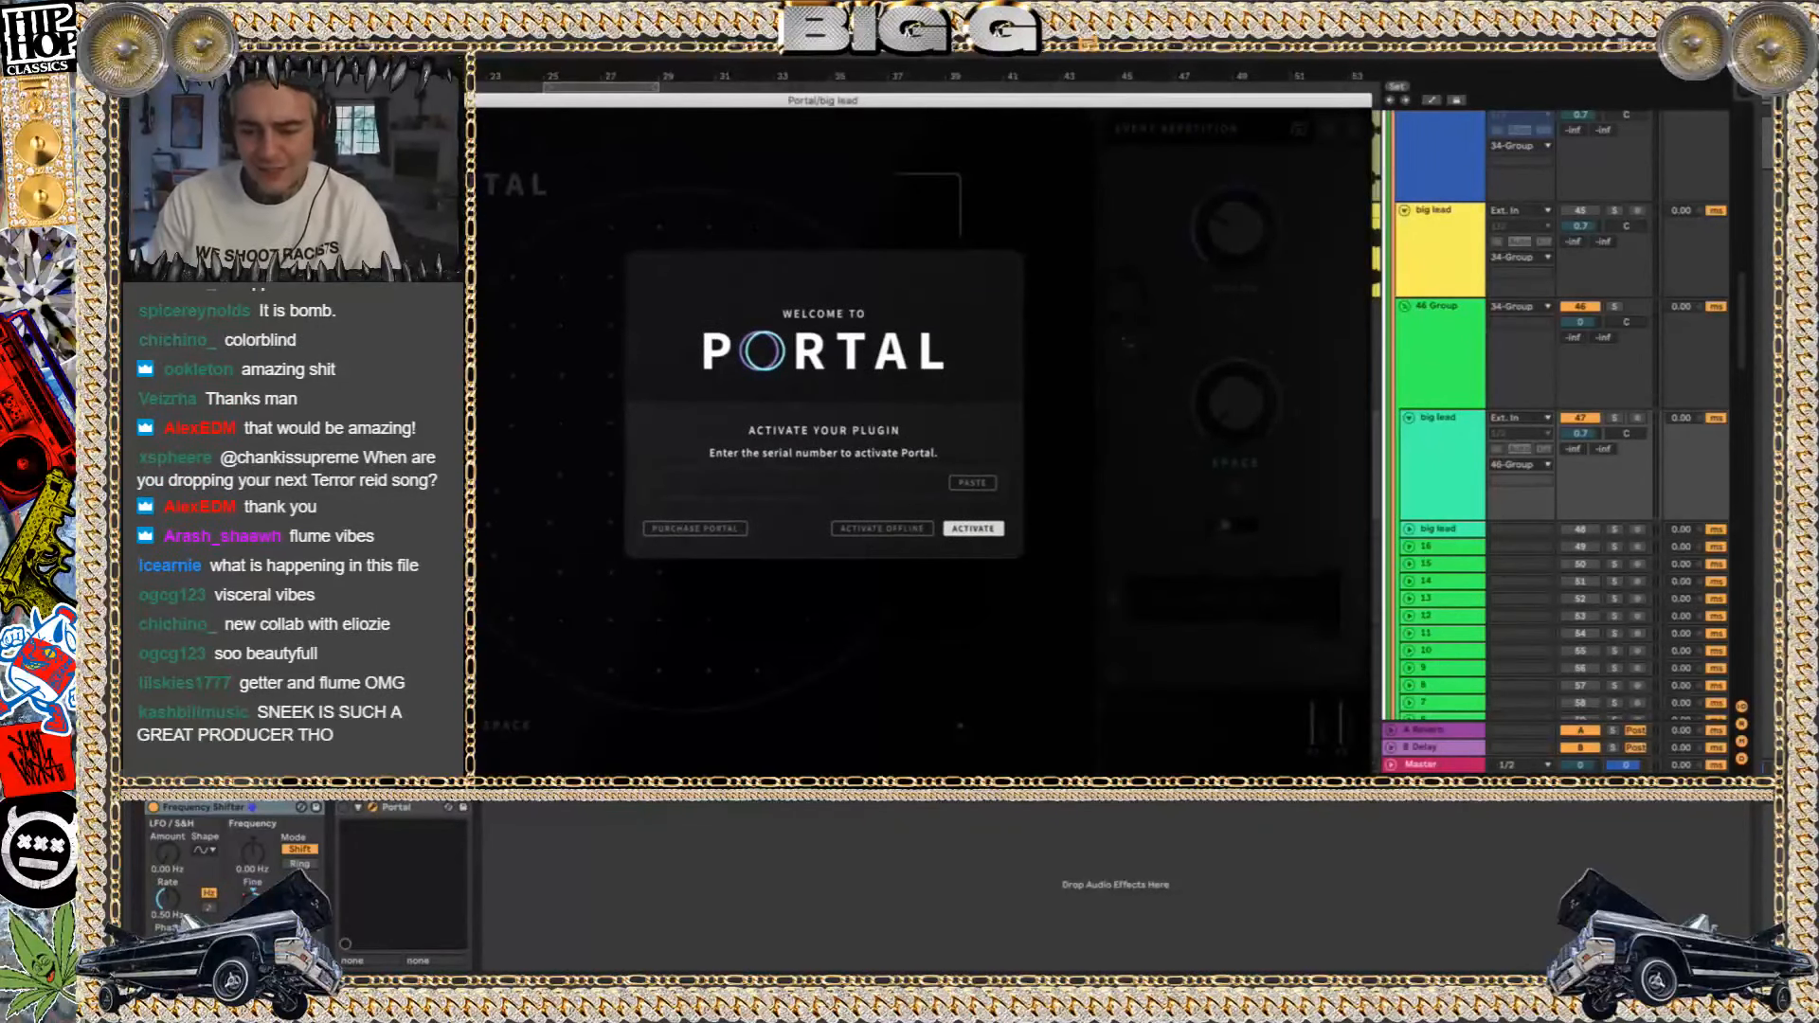
{"action": "key", "text": "super+w"}
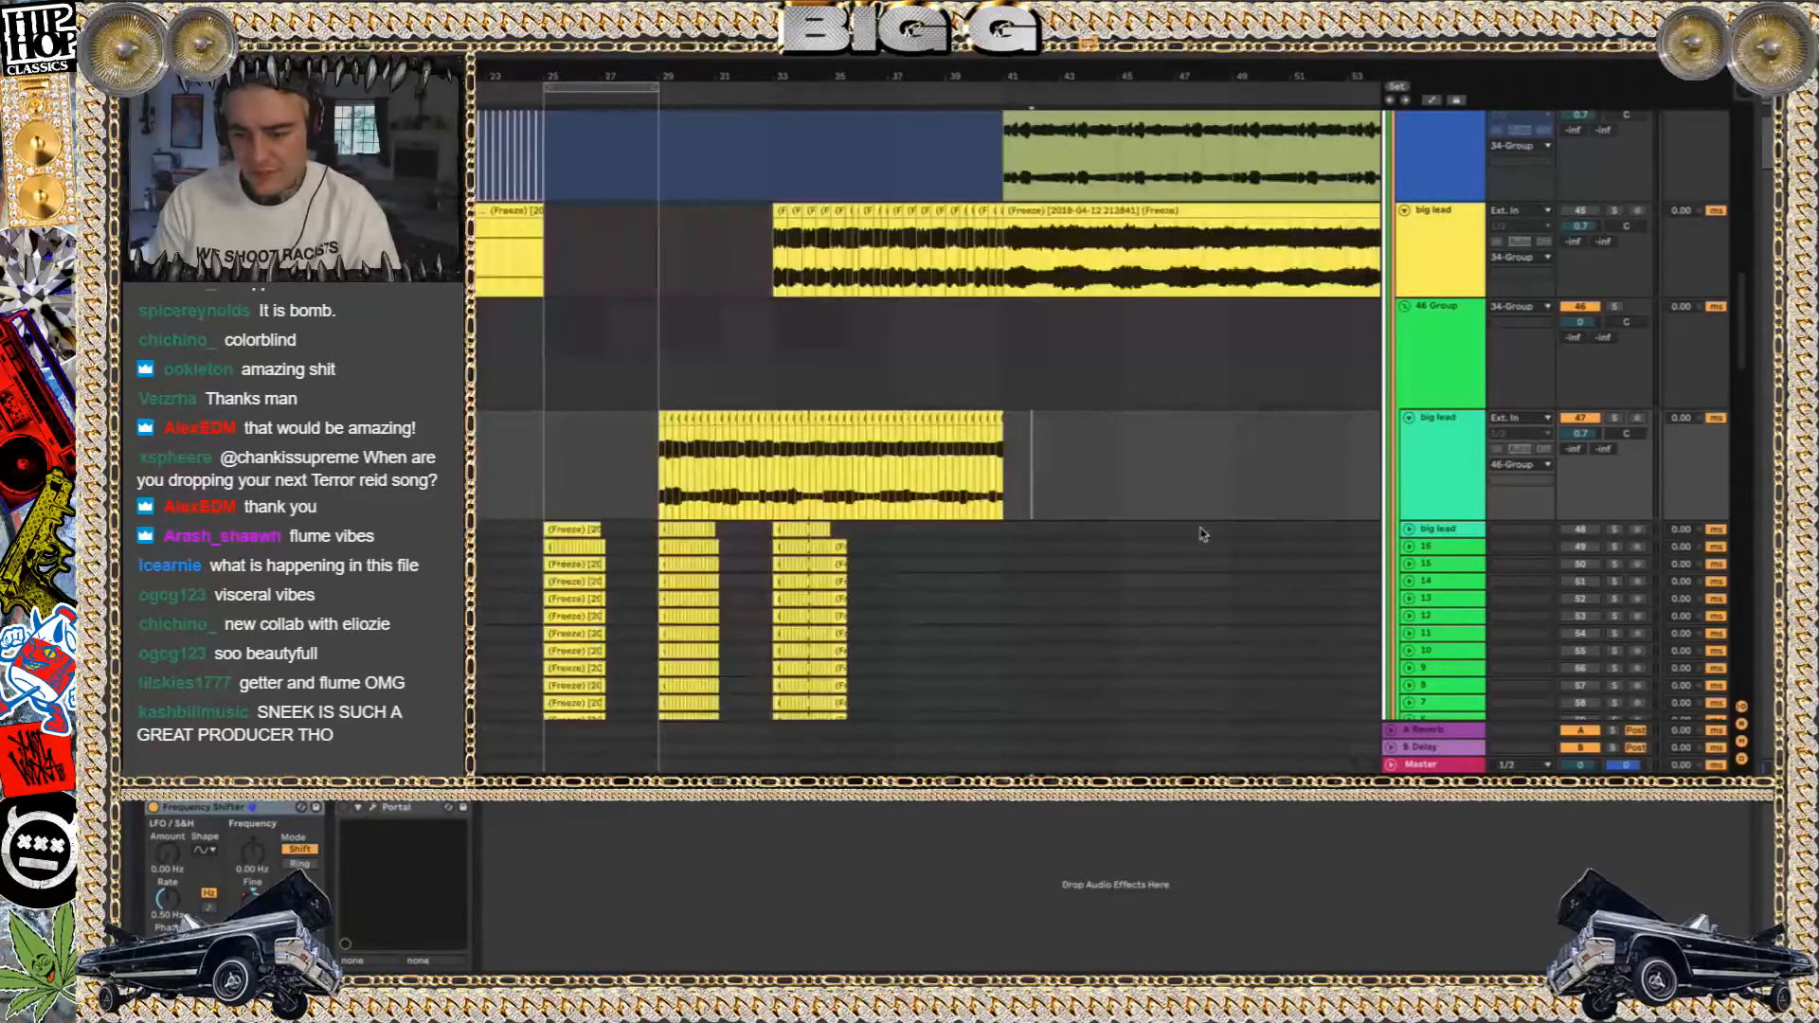
{"action": "left_click", "coordinate": [957, 335]}
{"action": "scroll", "coordinate": [1174, 225], "scroll_direction": "up", "scroll_amount": 5}
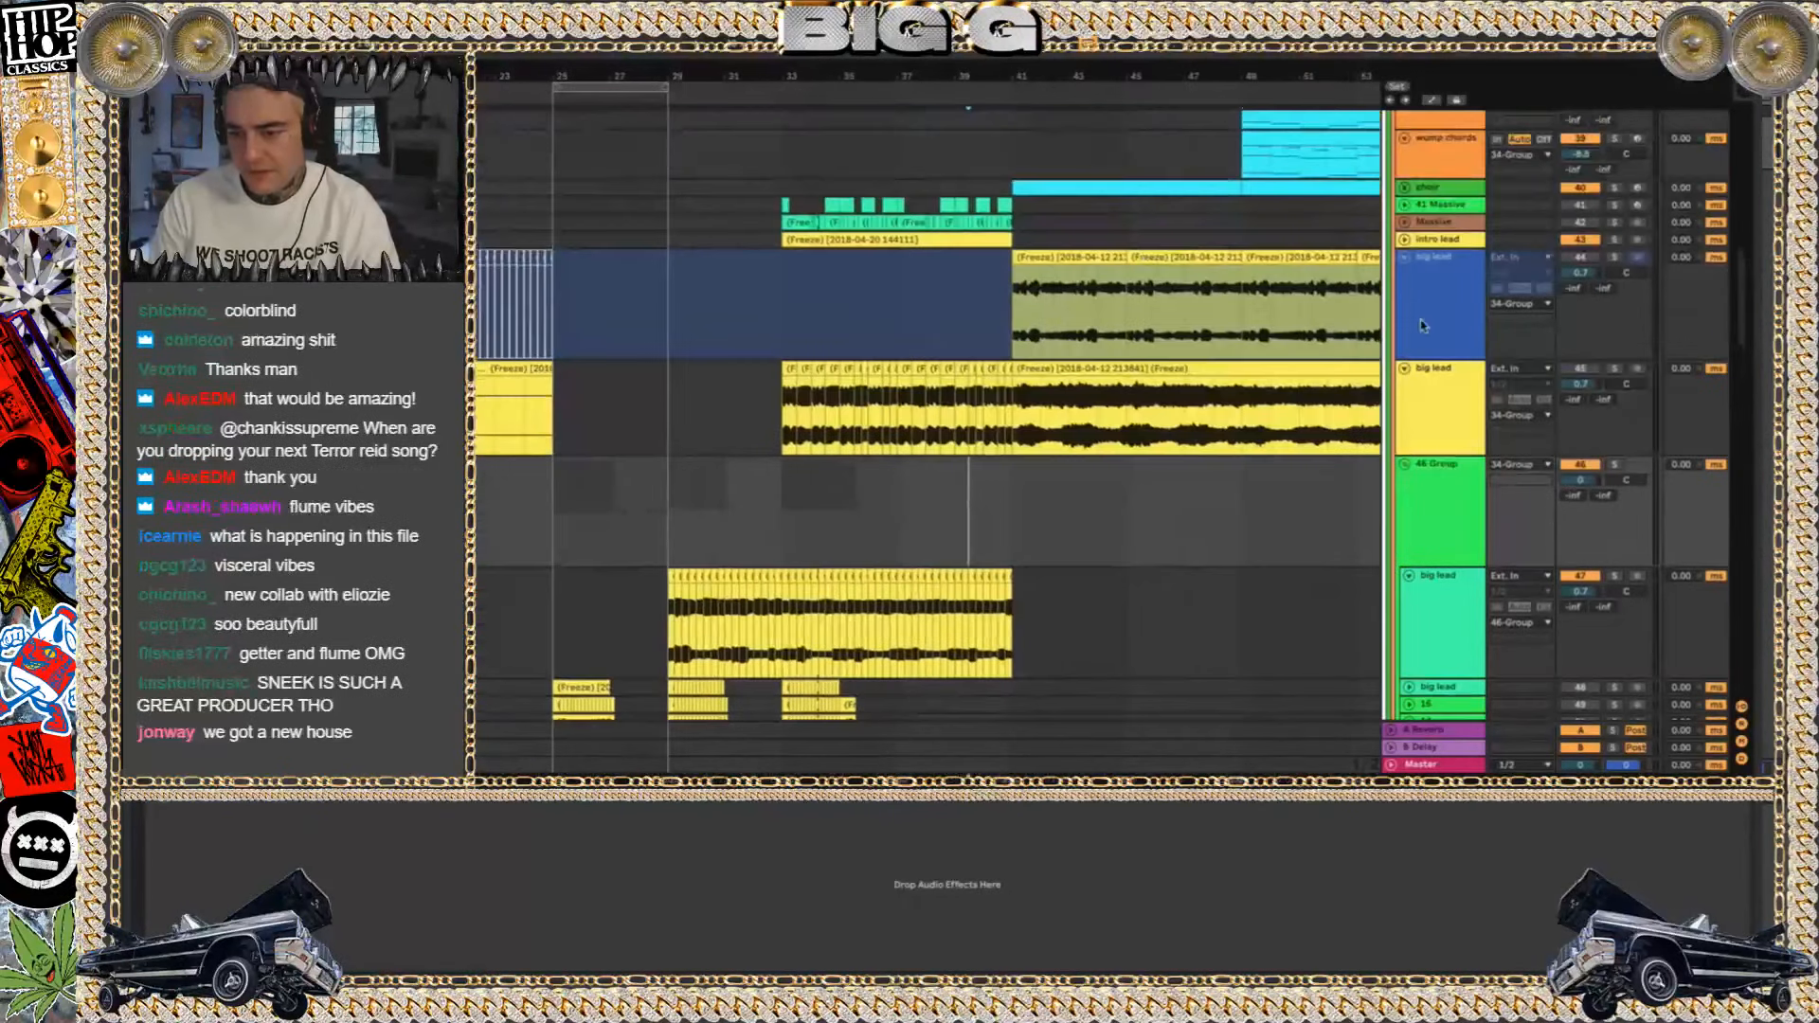
{"action": "left_click", "coordinate": [1480, 393]}
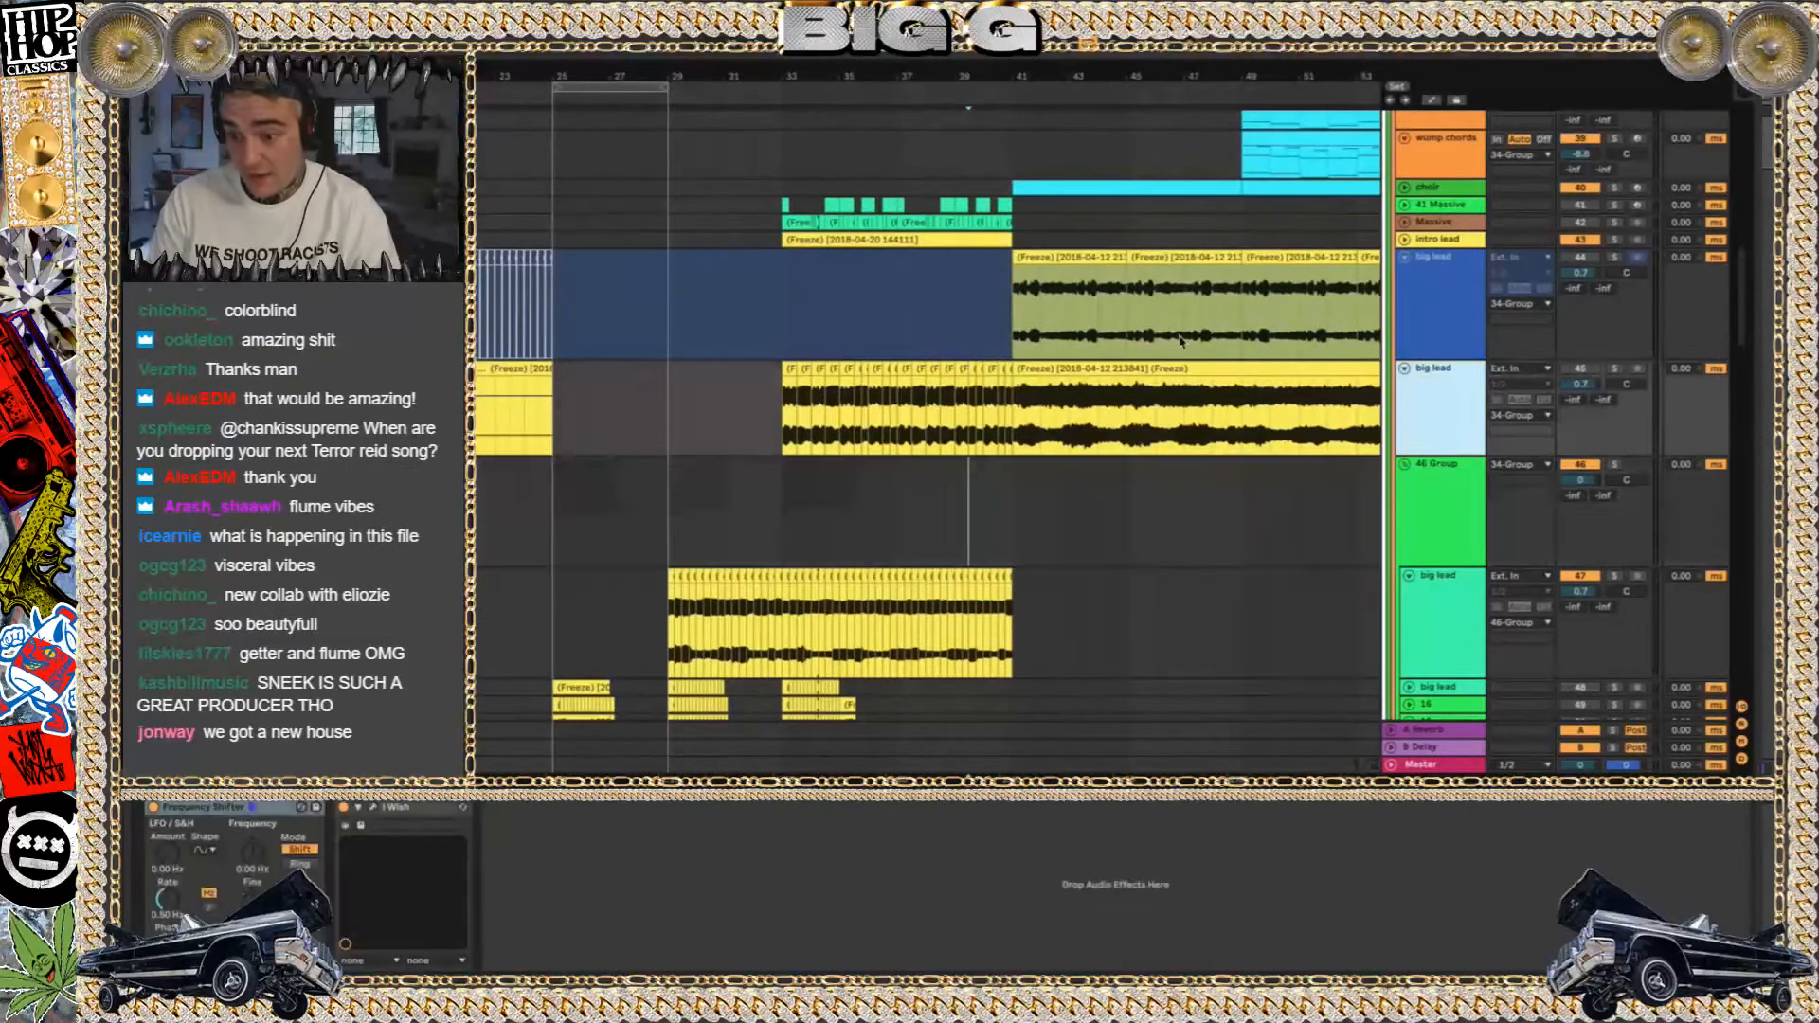
Play the layered big lead tracks from about bar 40 into the long frozen clips starting at bar 41, with the volume raised
{"action": "left_click", "coordinate": [1030, 363]}
{"action": "left_click", "coordinate": [1581, 373]}
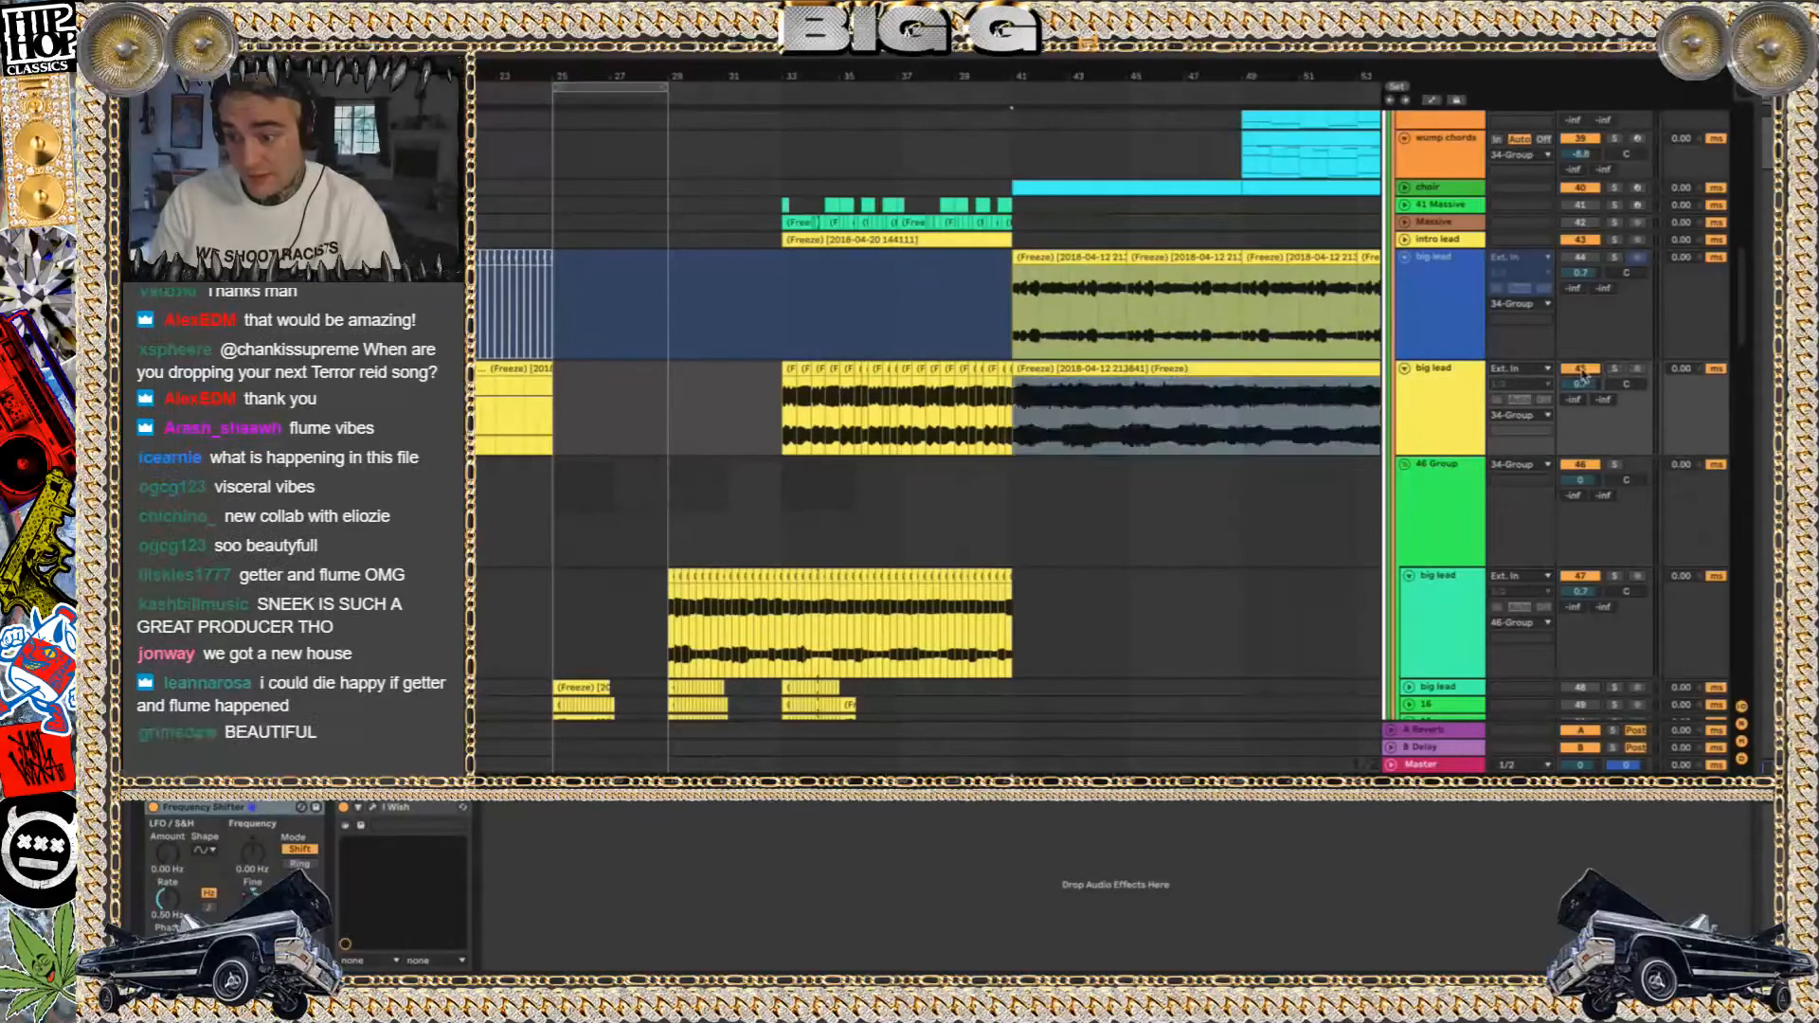
{"action": "left_click", "coordinate": [983, 344]}
{"action": "key", "text": "space"}
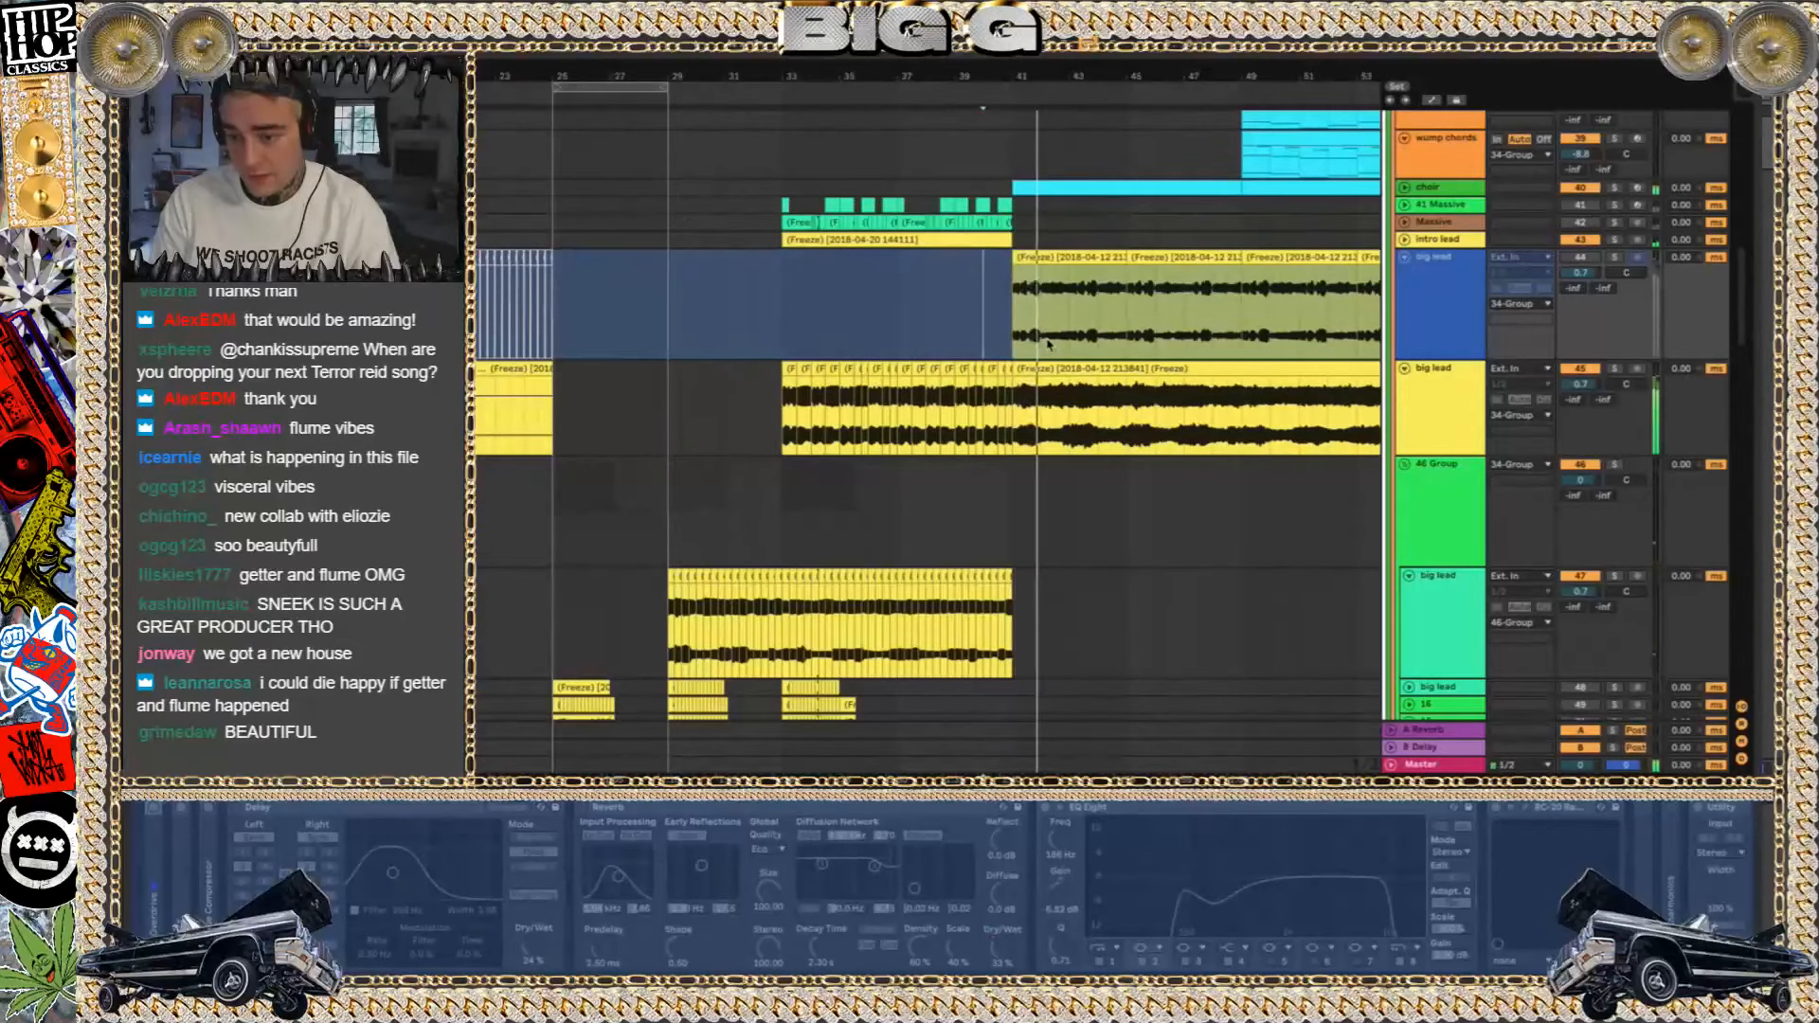
{"action": "scroll", "coordinate": [1194, 414], "scroll_direction": "up", "scroll_amount": 5}
{"action": "scroll", "coordinate": [1194, 414], "scroll_direction": "right", "scroll_amount": 3}
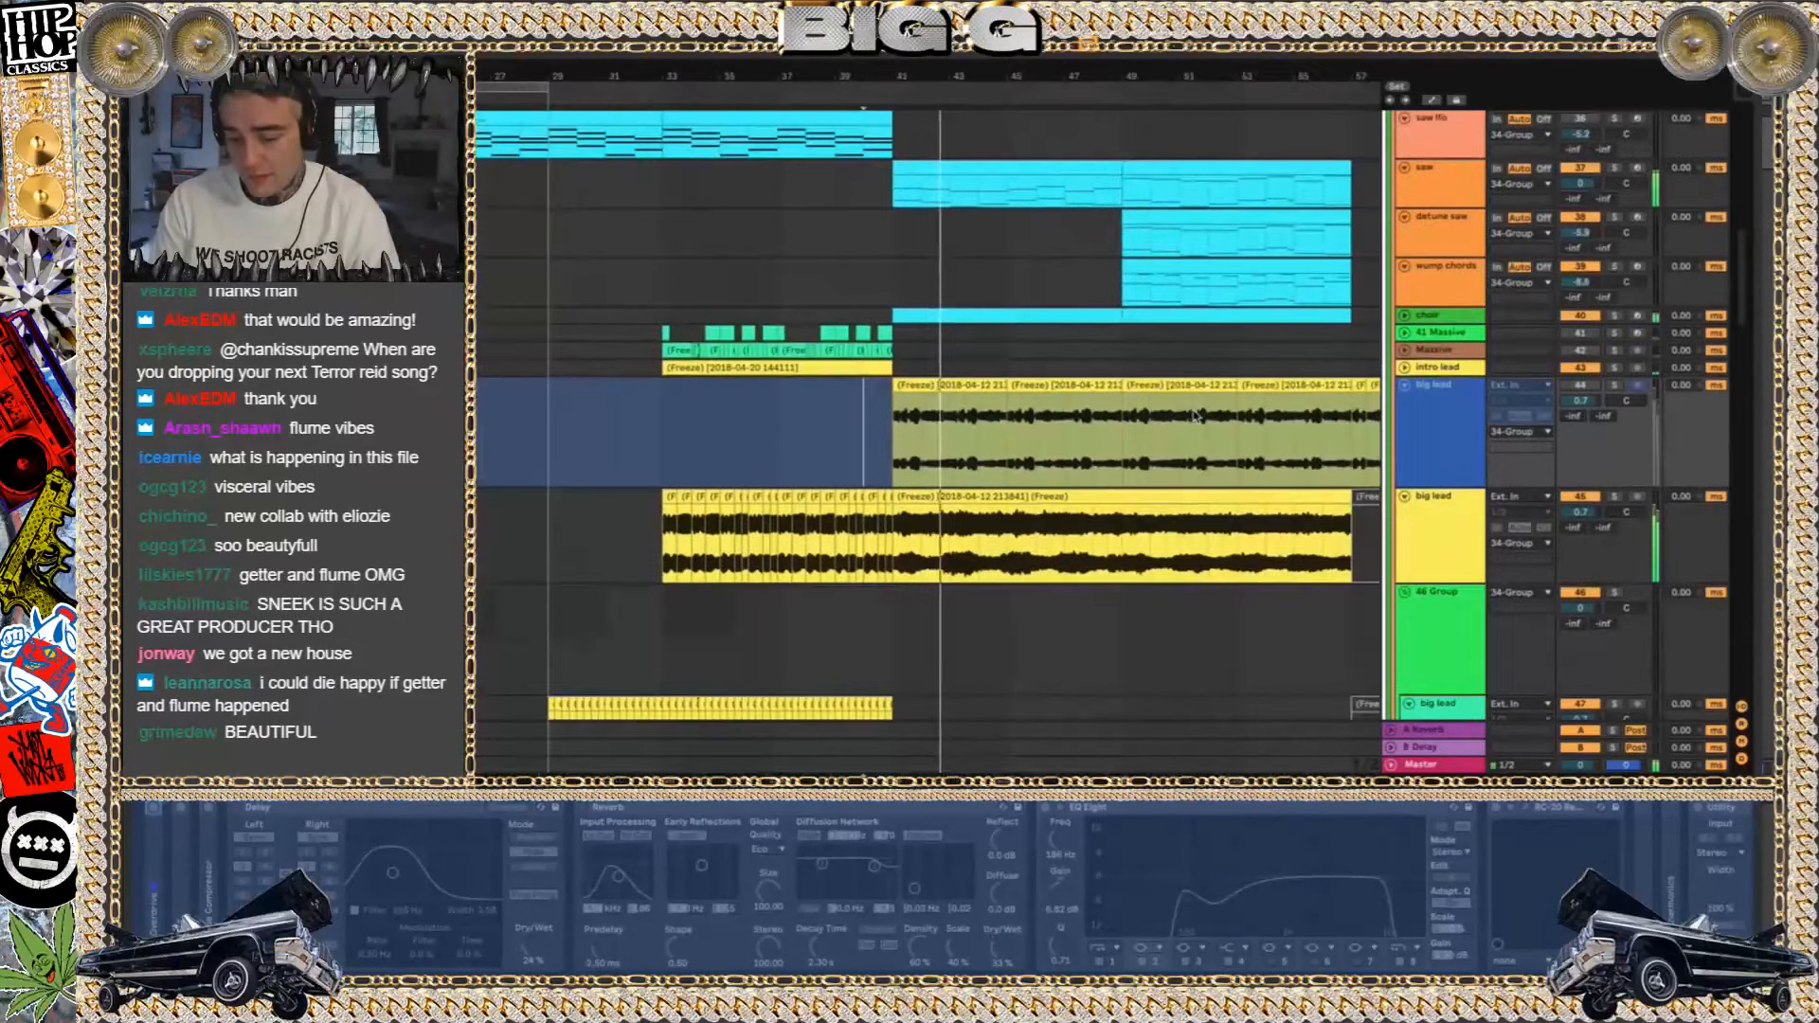
{"action": "key", "text": "XF86AudioRaiseVolume"}
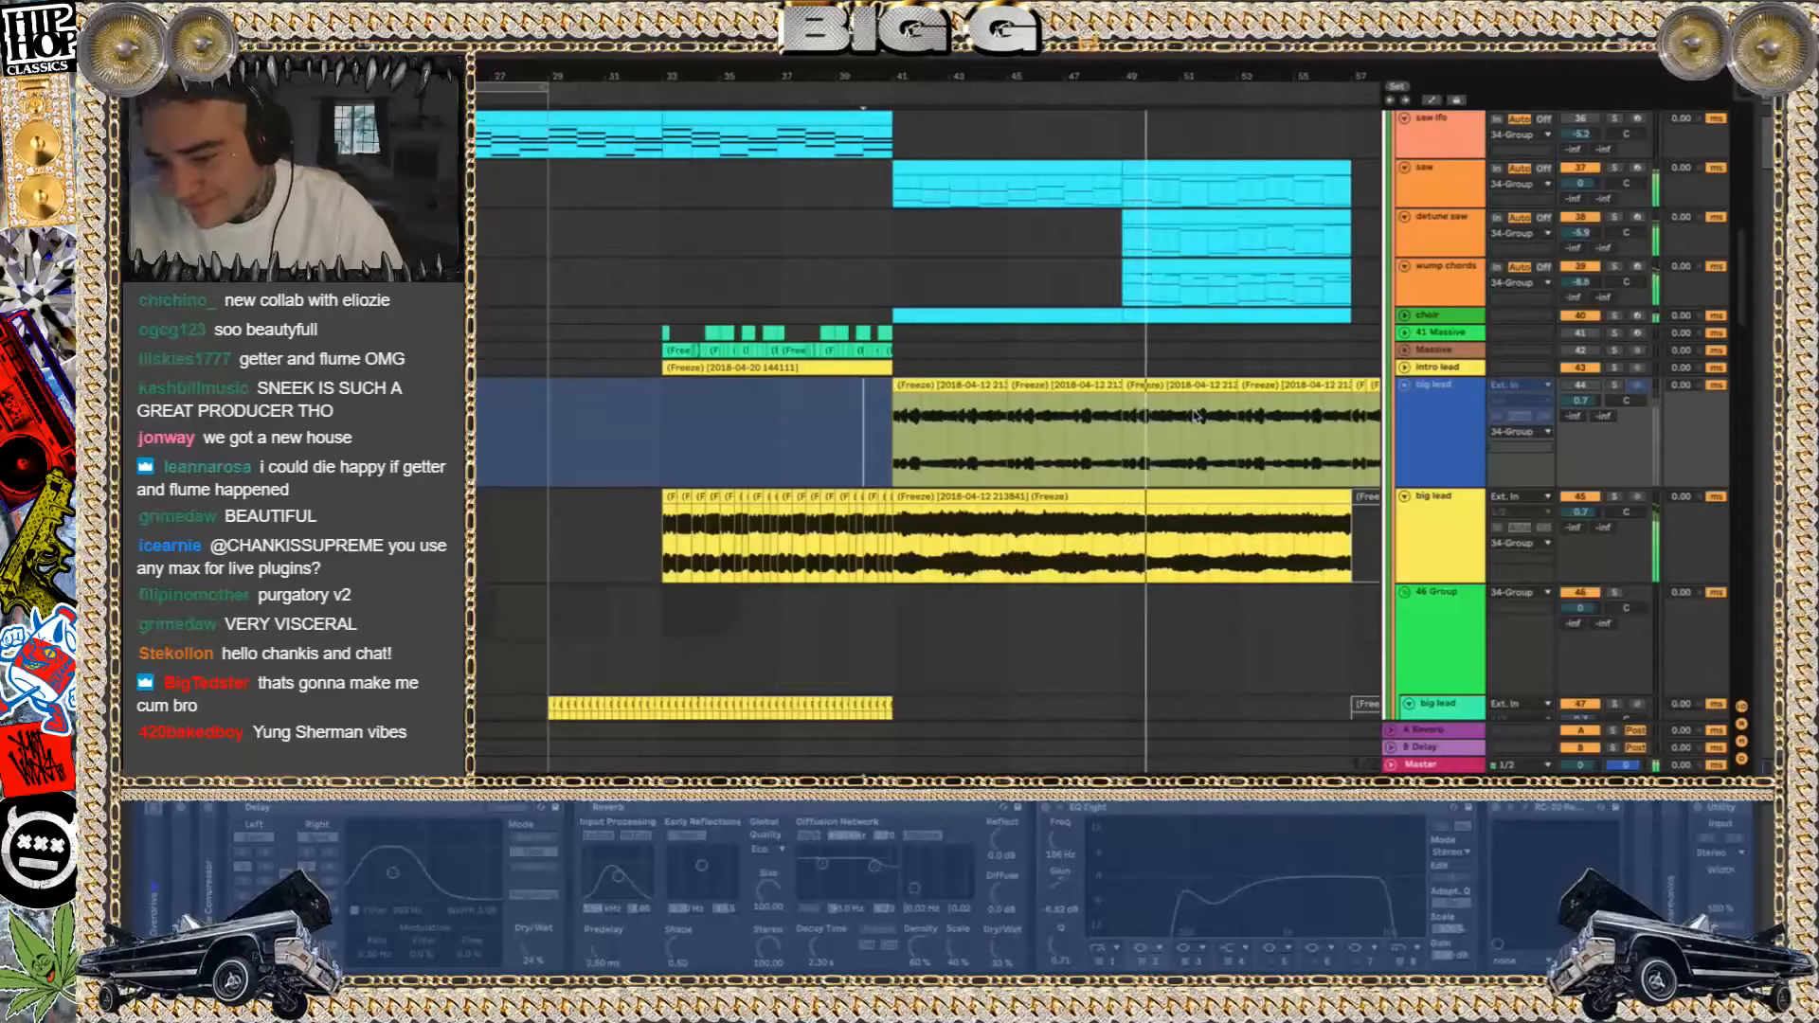
Restart playback at bar 57 and look over the end of the frozen big lead clips
{"action": "scroll", "coordinate": [1196, 416], "scroll_direction": "right", "scroll_amount": 5}
{"action": "scroll", "coordinate": [1198, 415], "scroll_direction": "down", "scroll_amount": 4}
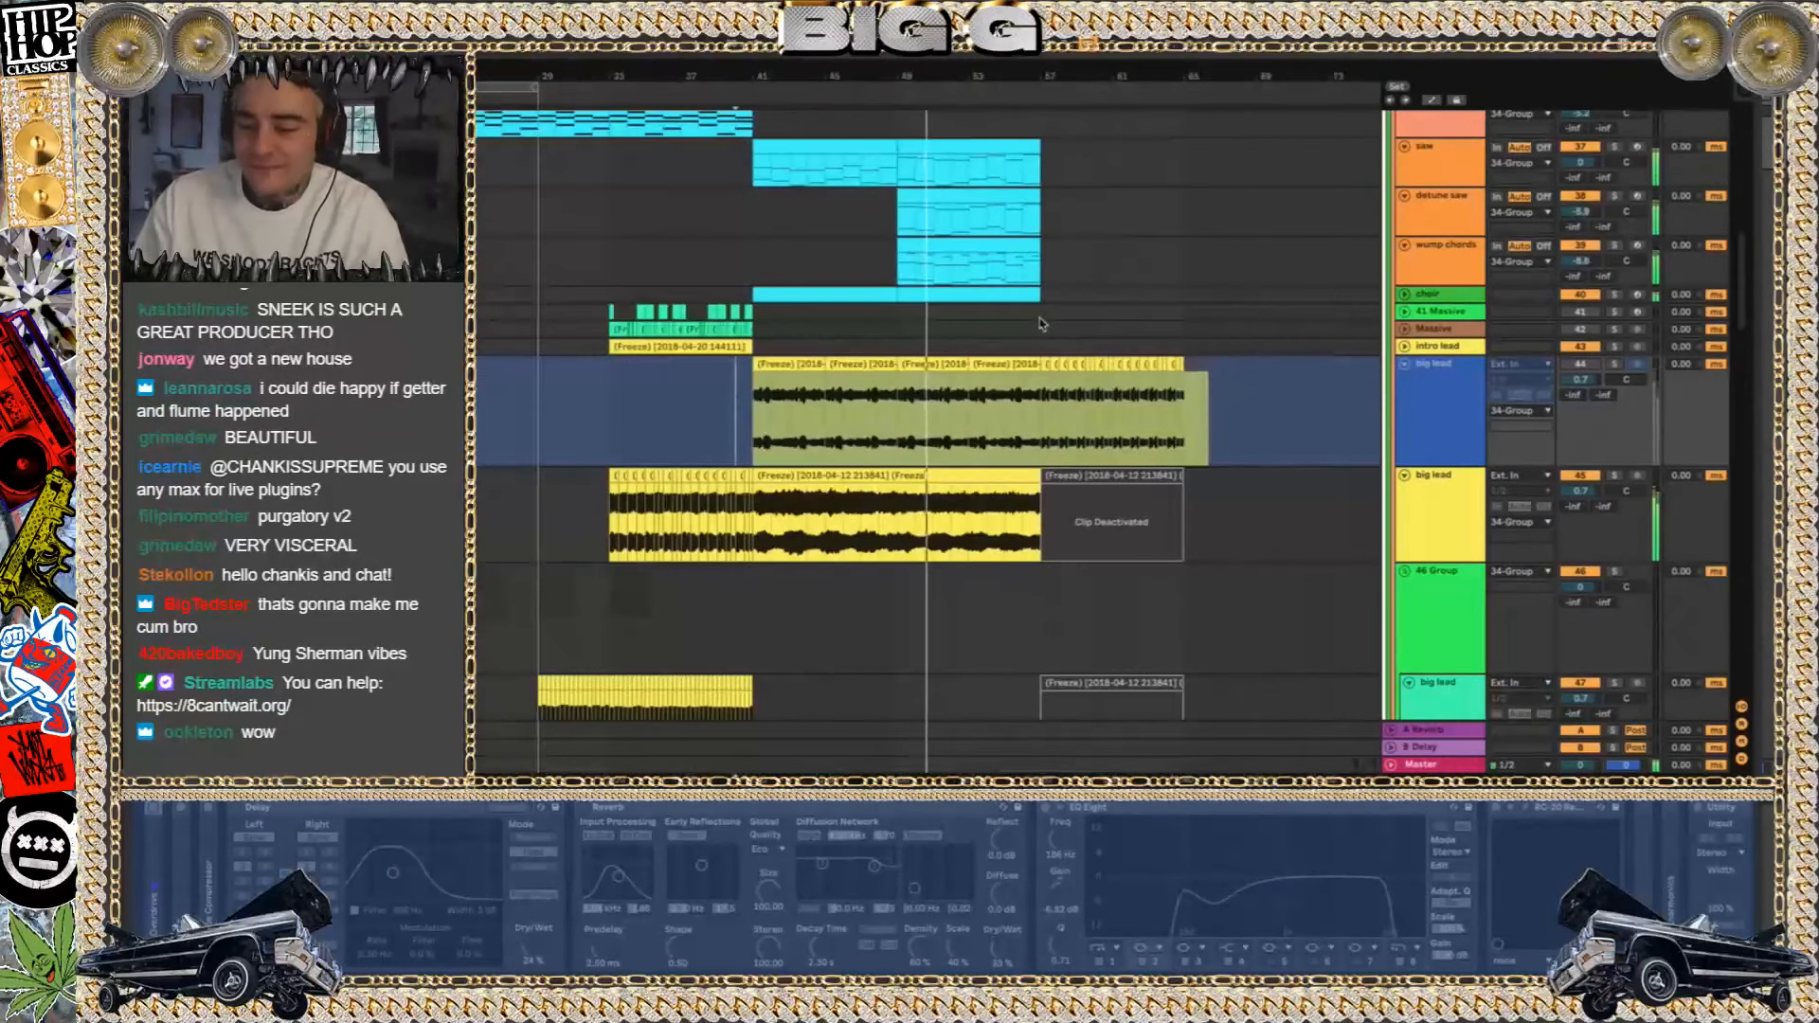
{"action": "left_click", "coordinate": [1005, 320]}
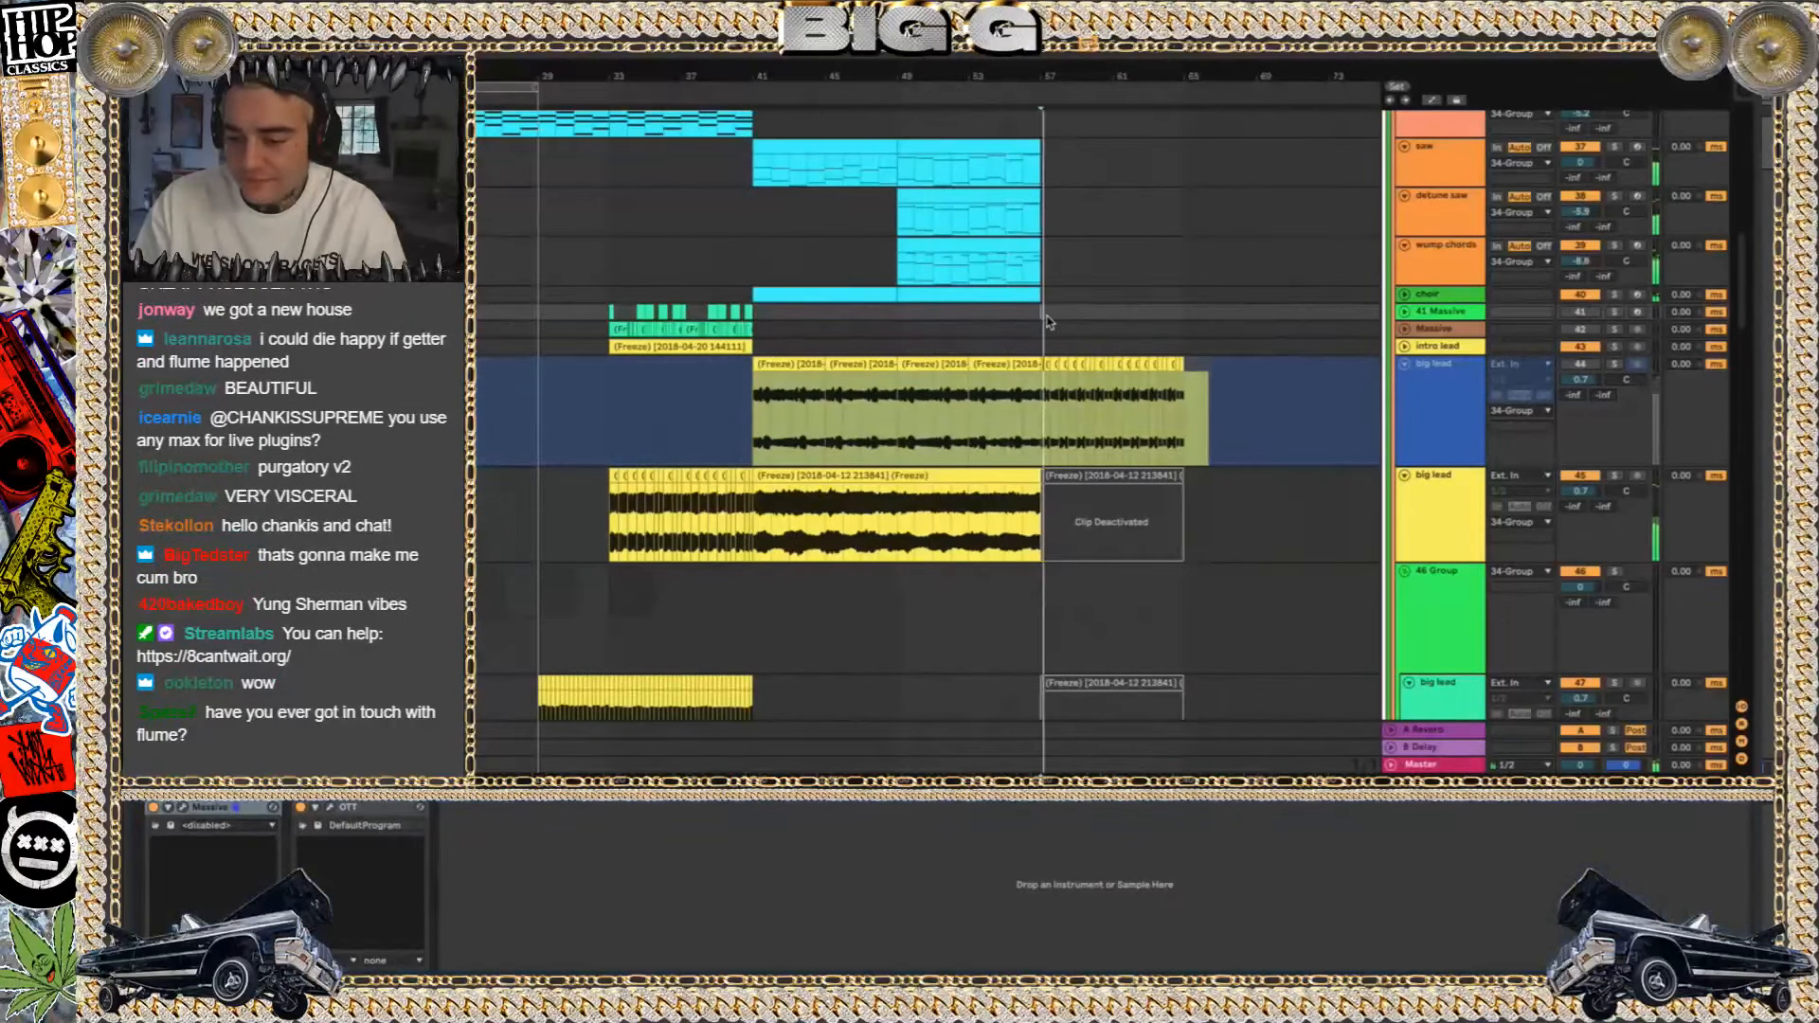
{"action": "scroll", "coordinate": [1043, 320], "scroll_direction": "right", "scroll_amount": 3}
{"action": "scroll", "coordinate": [1044, 321], "scroll_direction": "down", "scroll_amount": 1}
Switch to Finder and open 80 REPRESENT.als, discarding the changes to the current set
{"action": "key", "text": "super+Tab"}
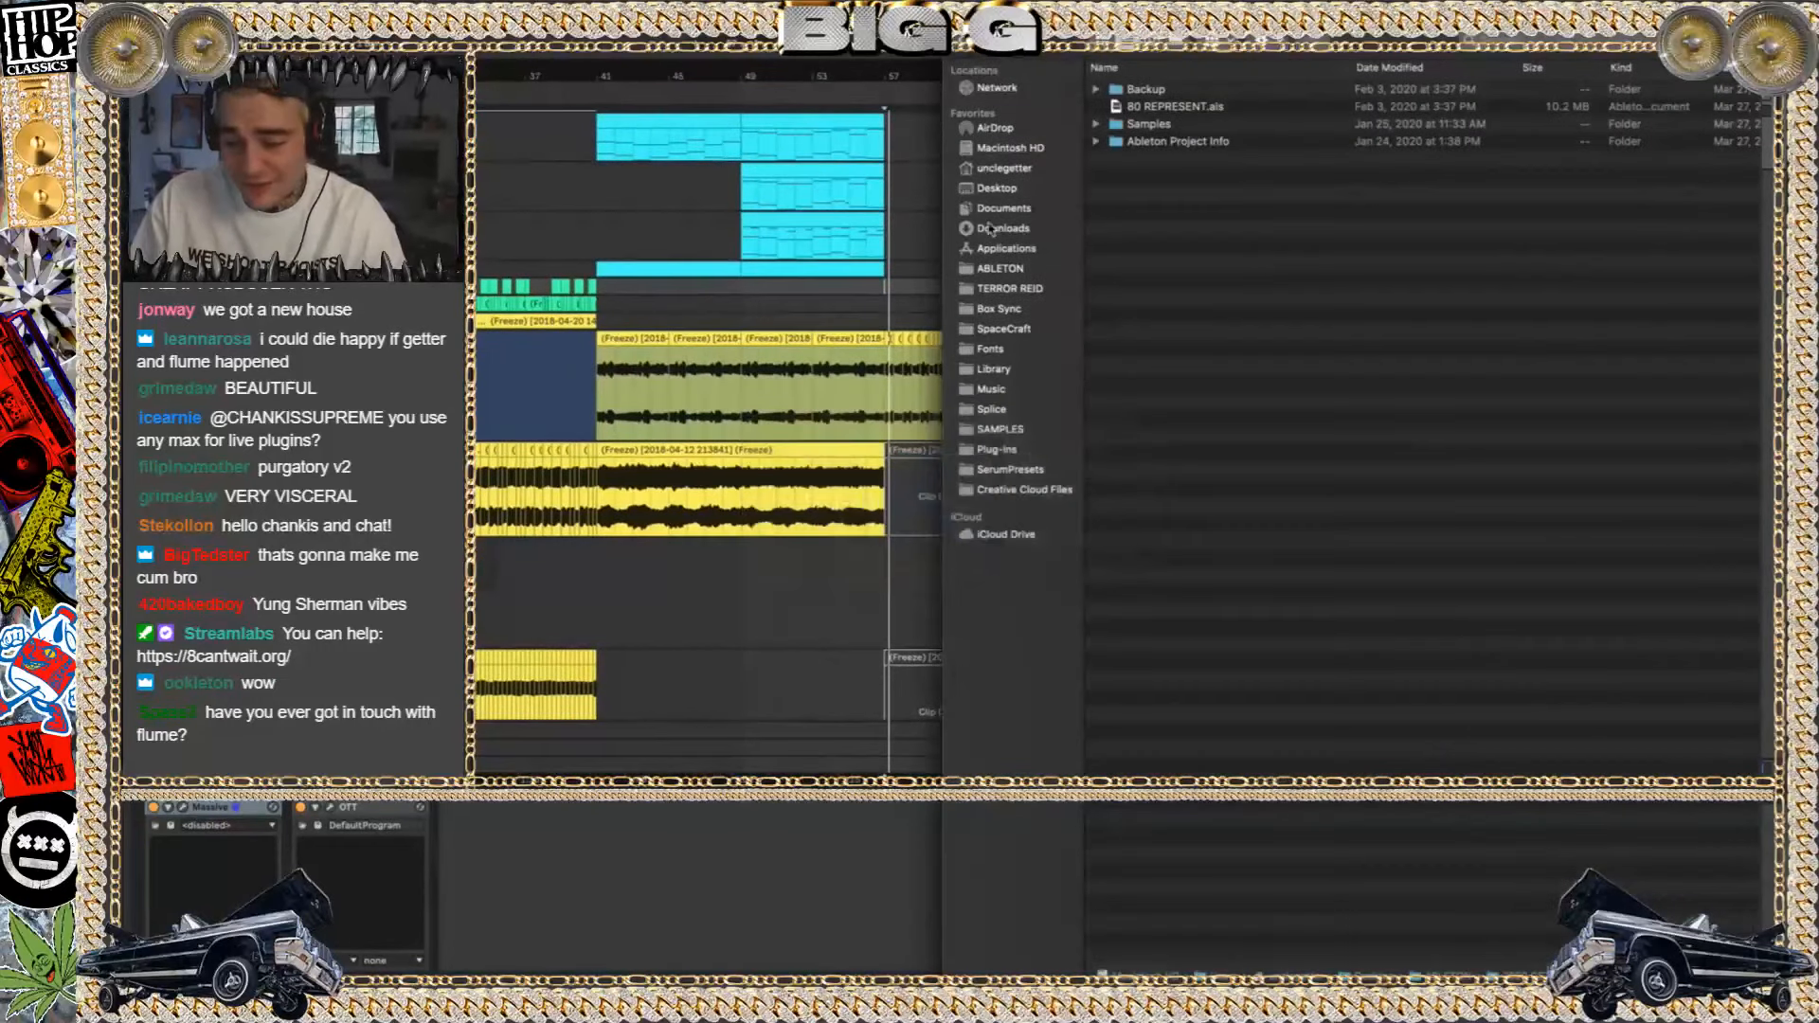
{"action": "double_click", "coordinate": [1178, 106]}
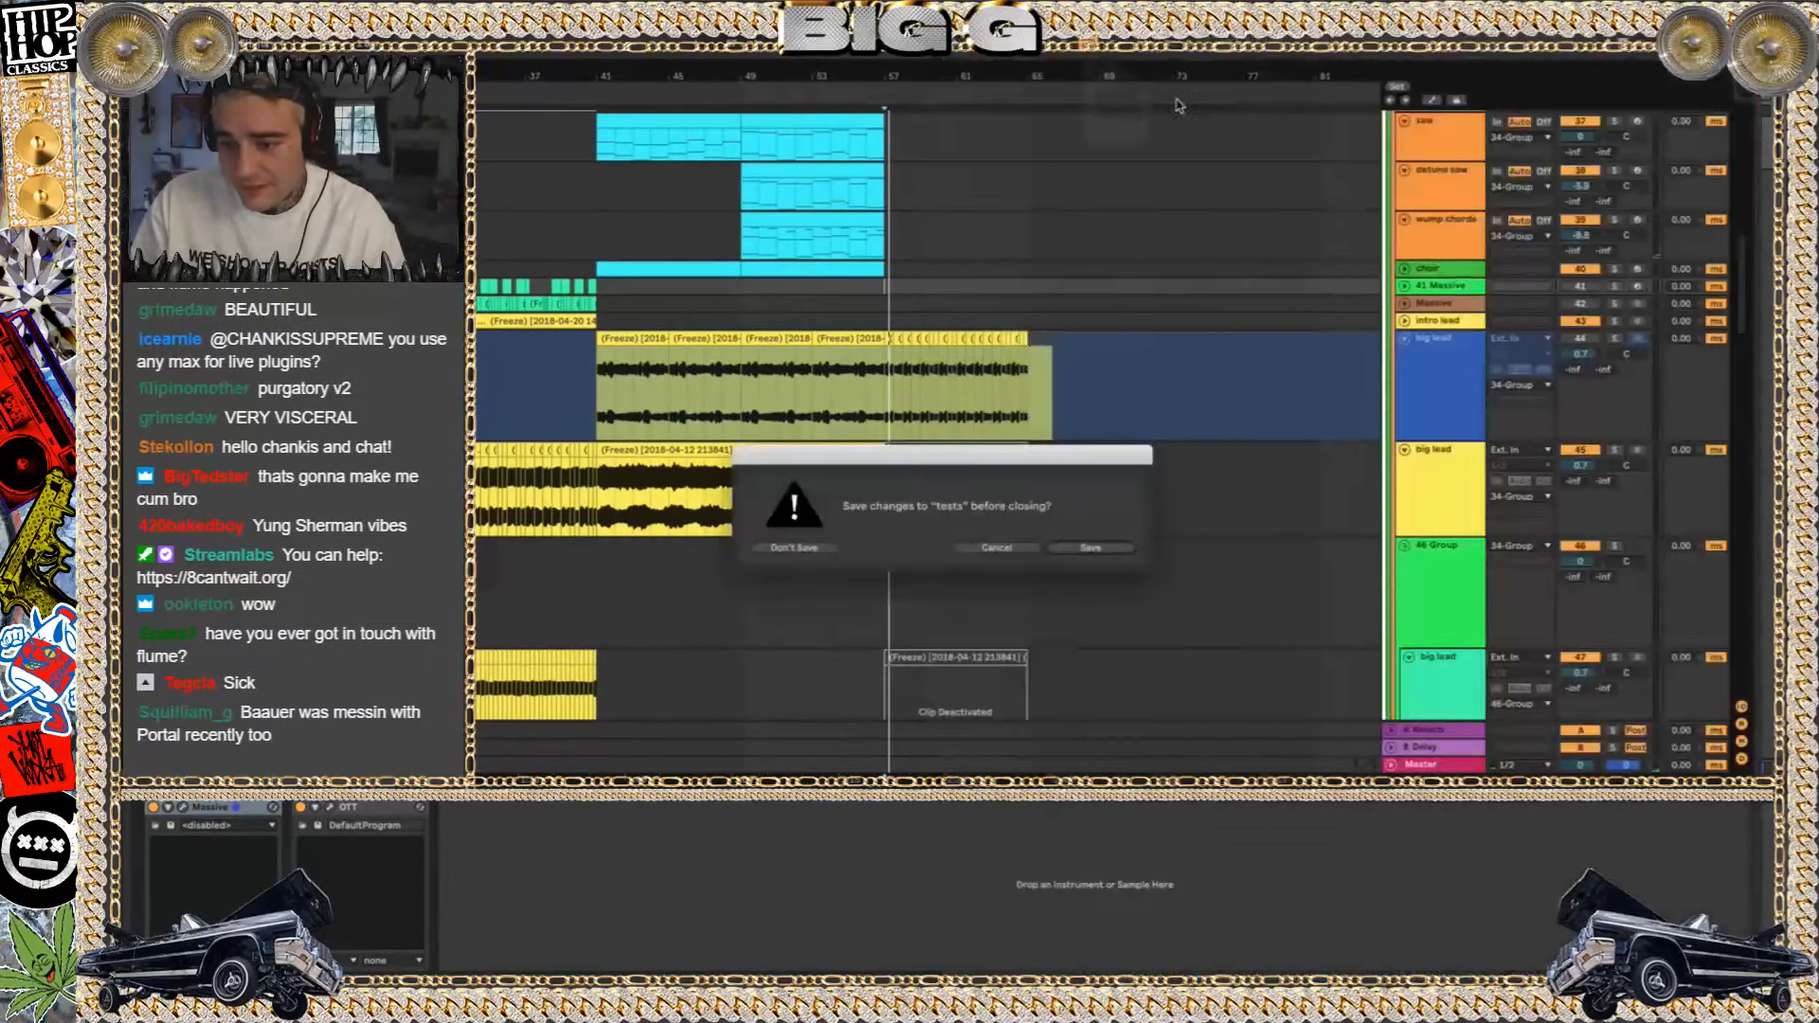
{"action": "left_click", "coordinate": [791, 547]}
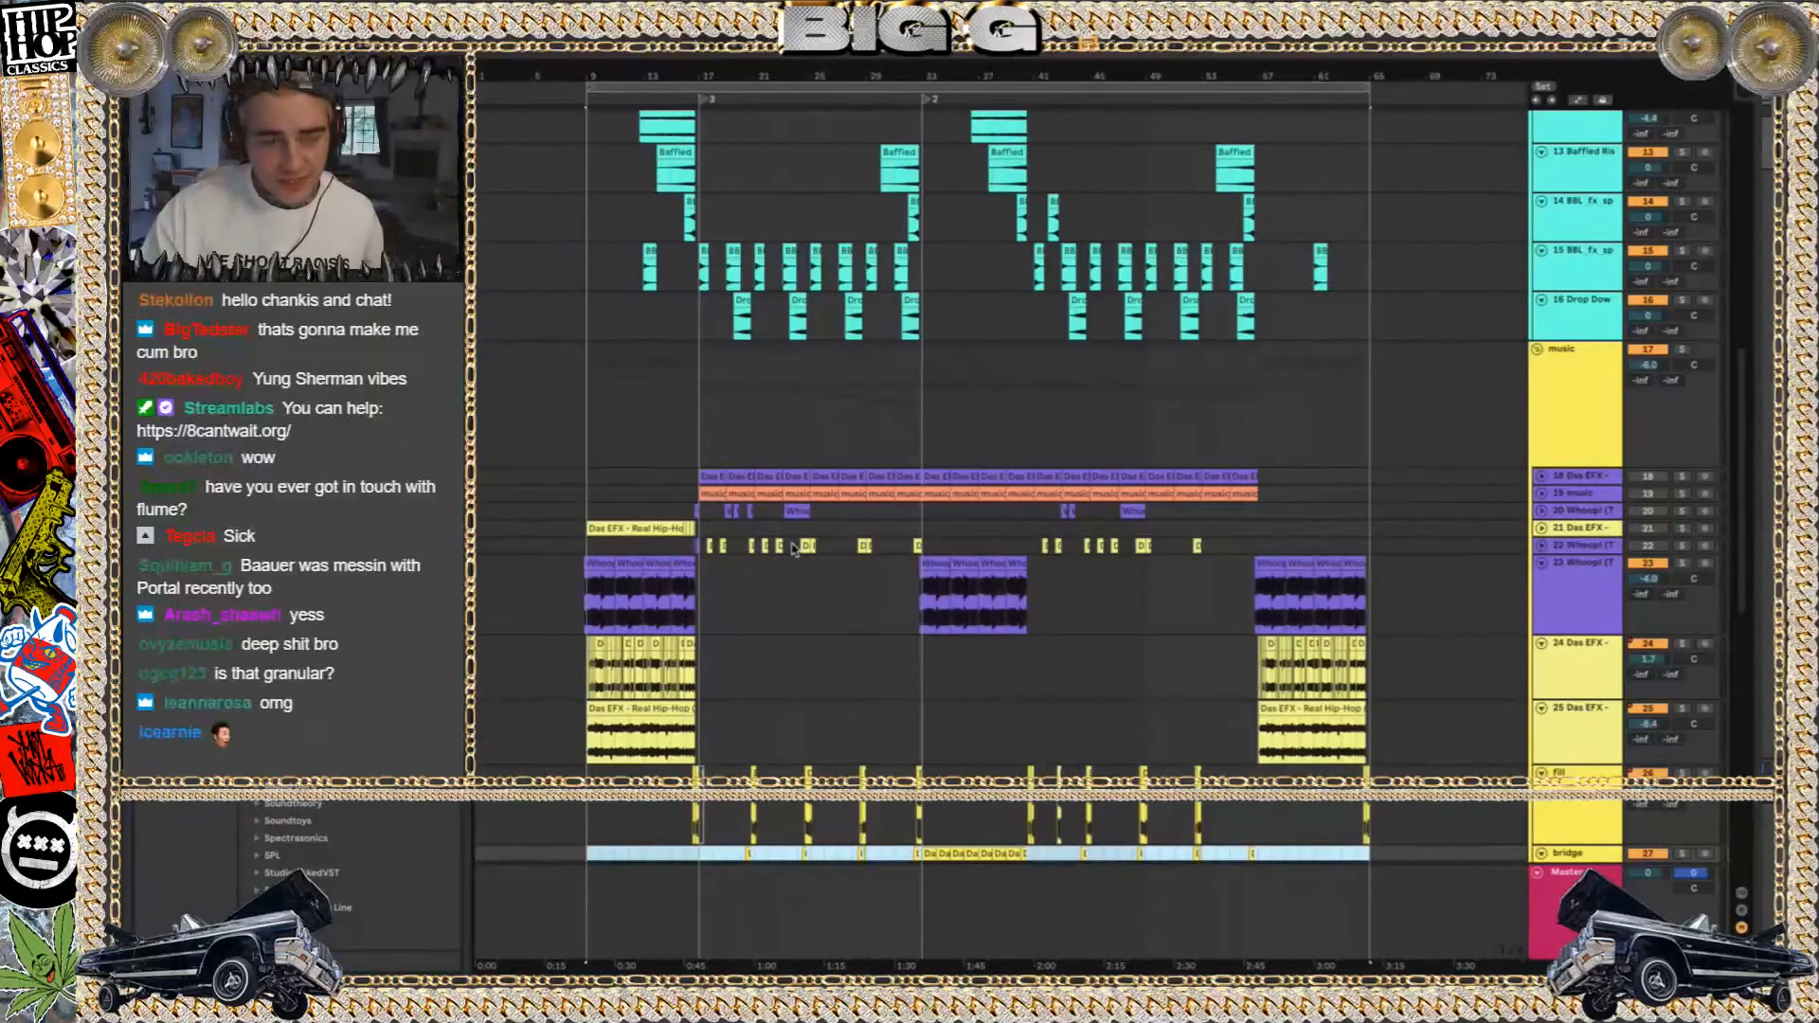
Play the music group from about bar 9, show the Master track's device chain, and stop playback
{"action": "left_click", "coordinate": [577, 440]}
{"action": "key", "text": "space"}
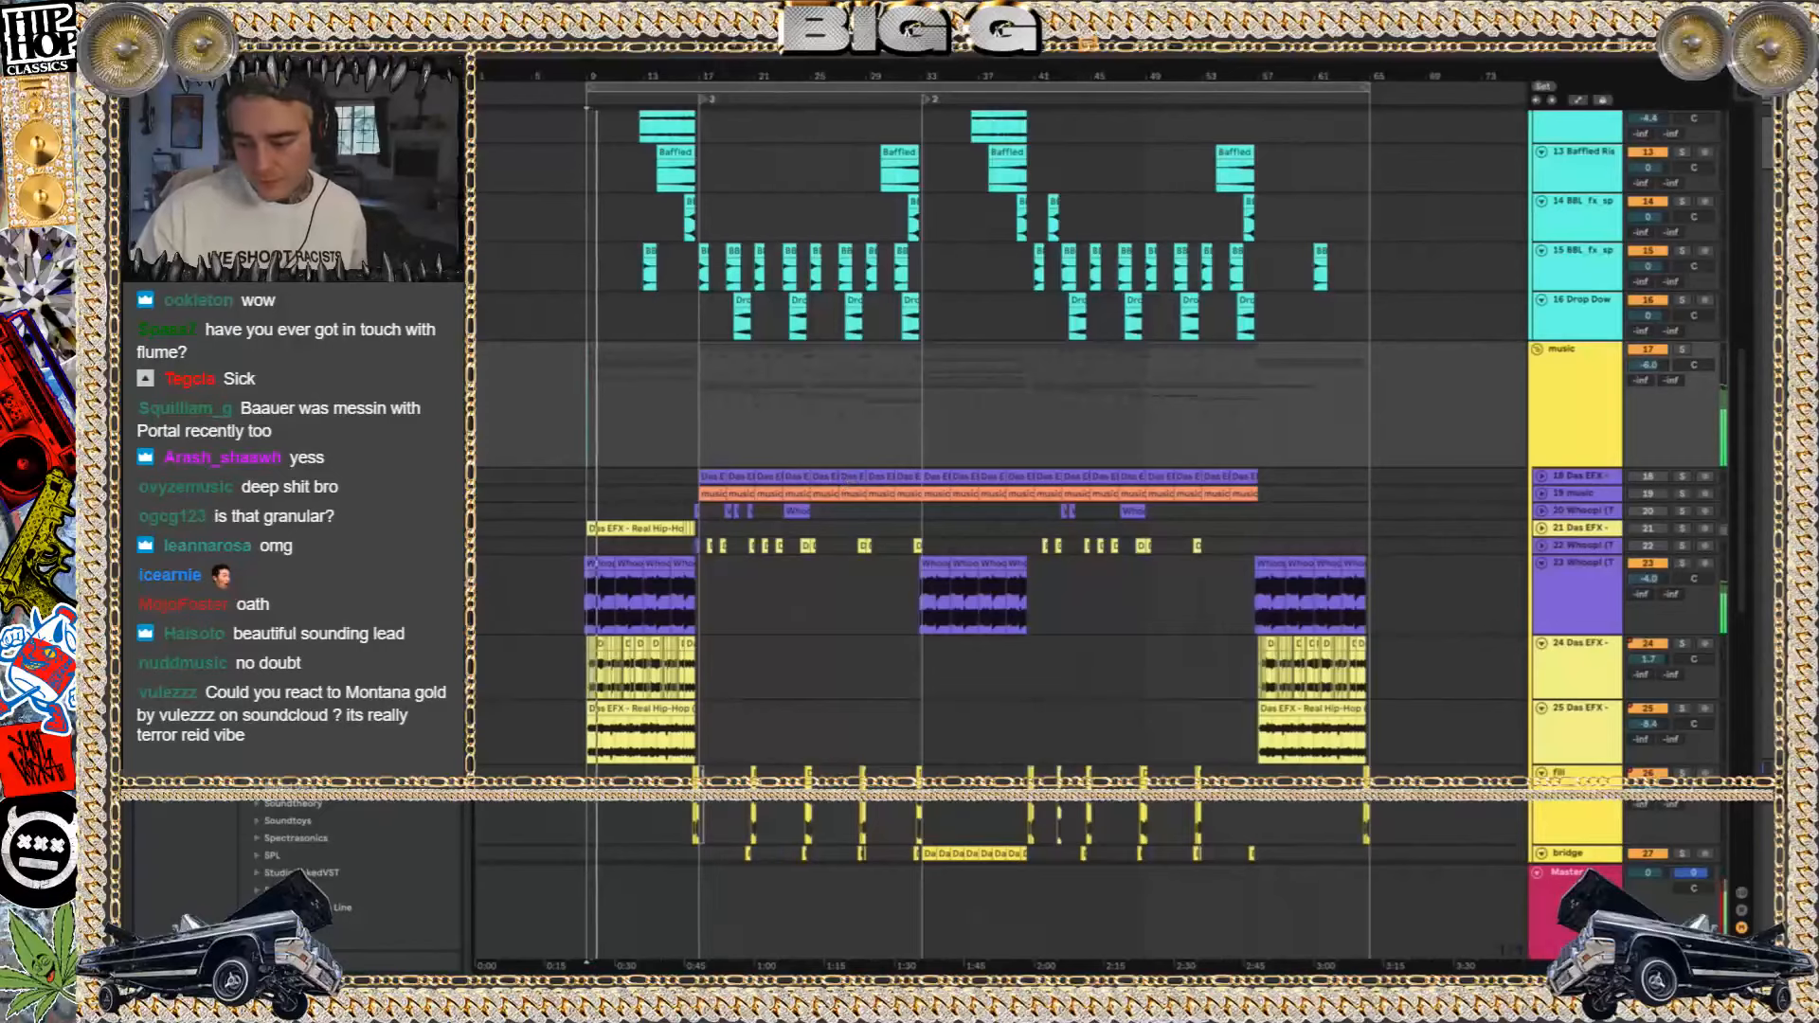
{"action": "double_click", "coordinate": [1567, 873]}
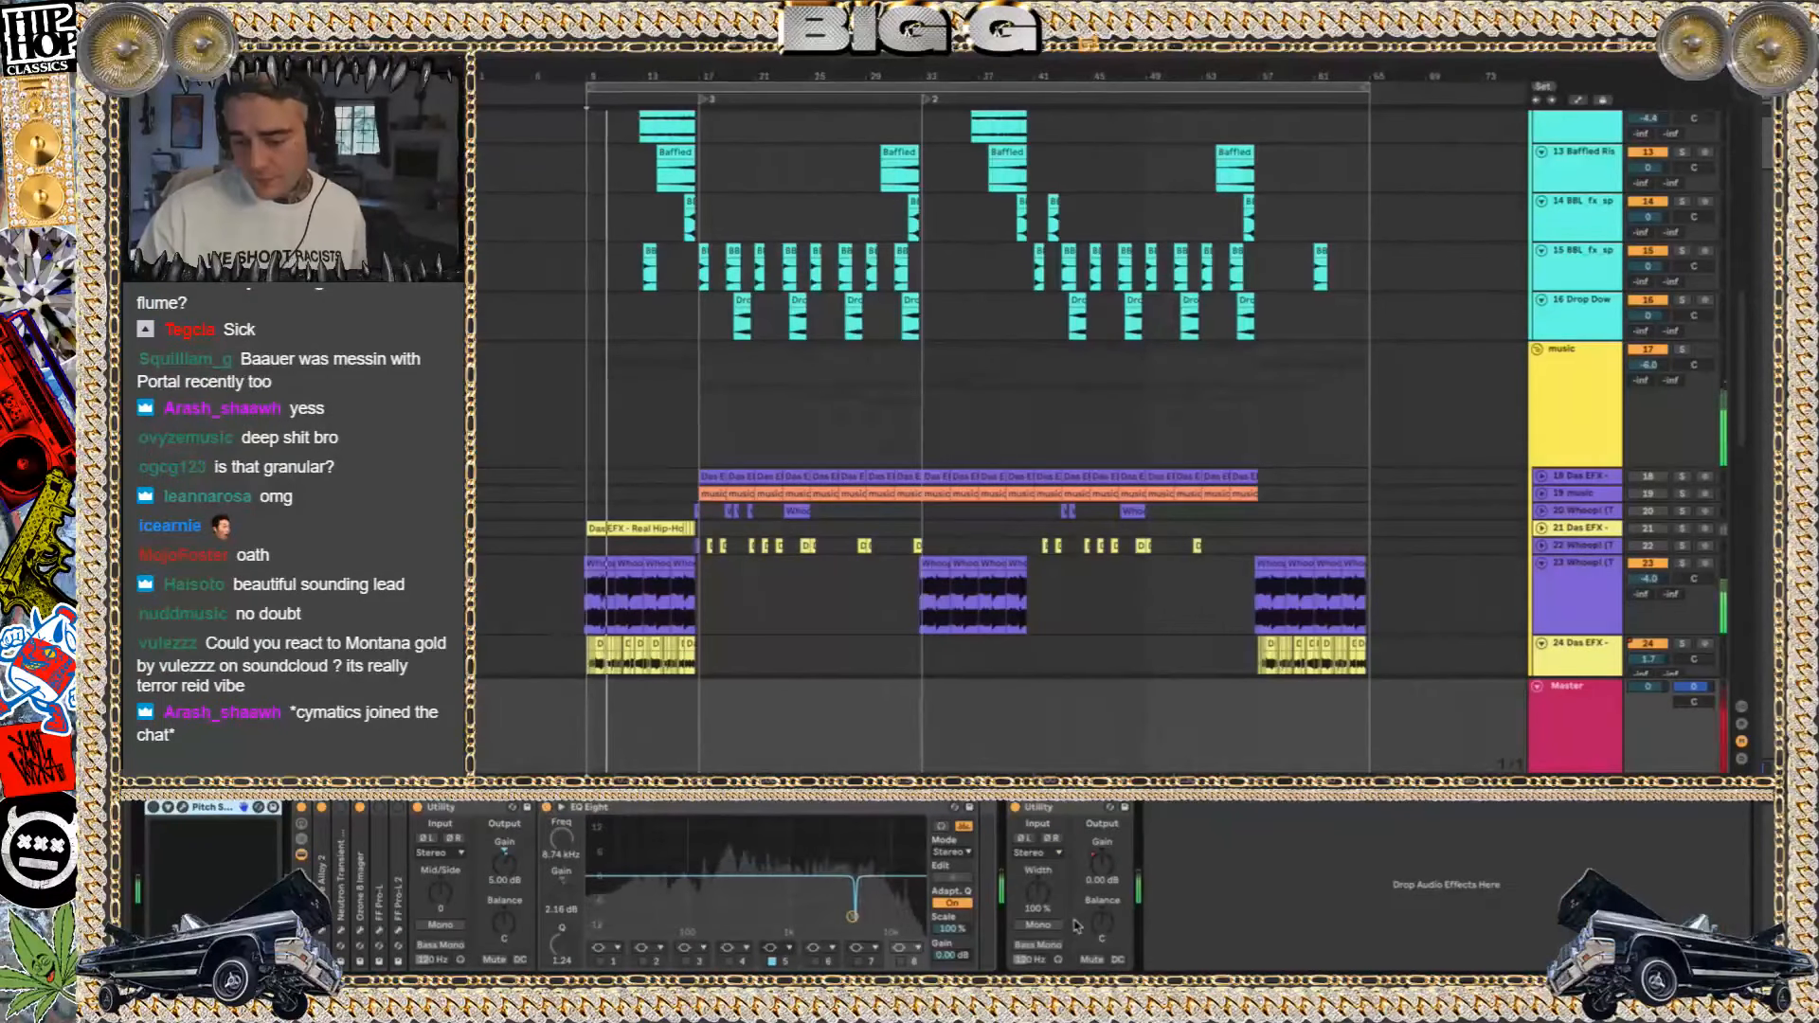
{"action": "key", "text": "space"}
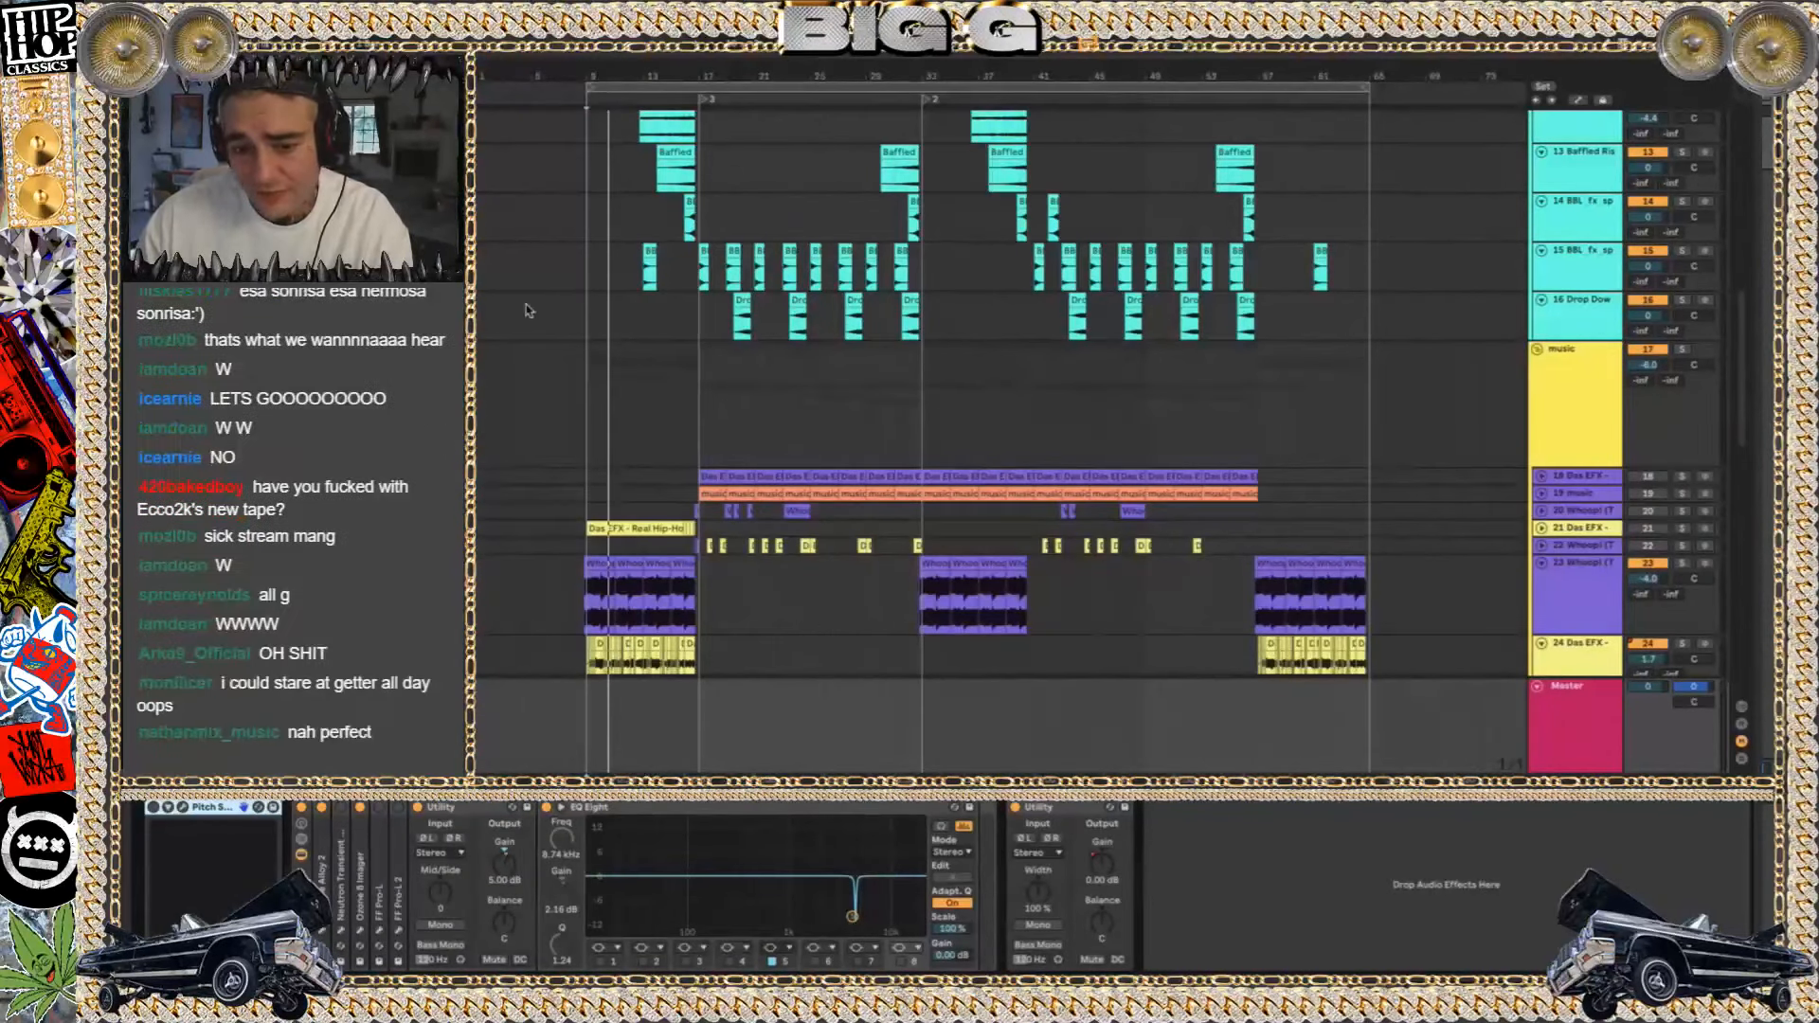
Shrink the Master track to its minimum height and select the music group to show its devices
{"action": "left_click", "coordinate": [1232, 680]}
{"action": "left_click_drag", "start_coordinate": [1580, 678], "coordinate": [1594, 842]}
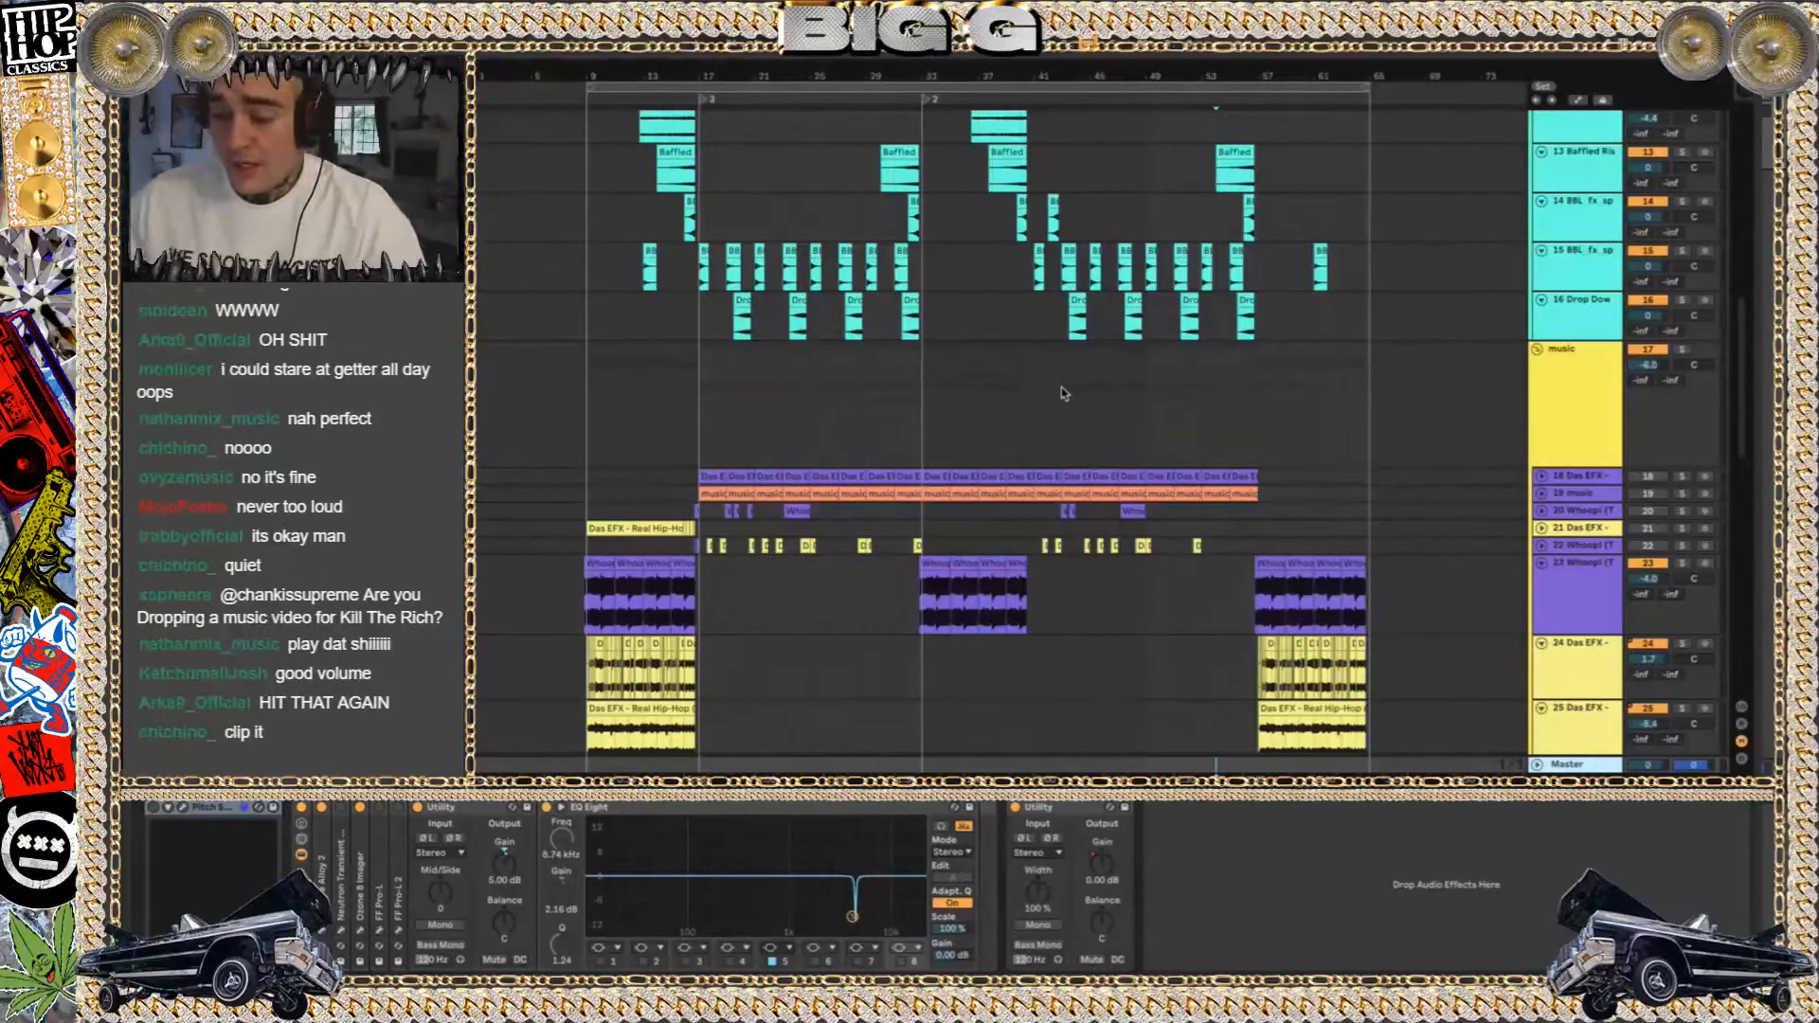
{"action": "left_click", "coordinate": [697, 414]}
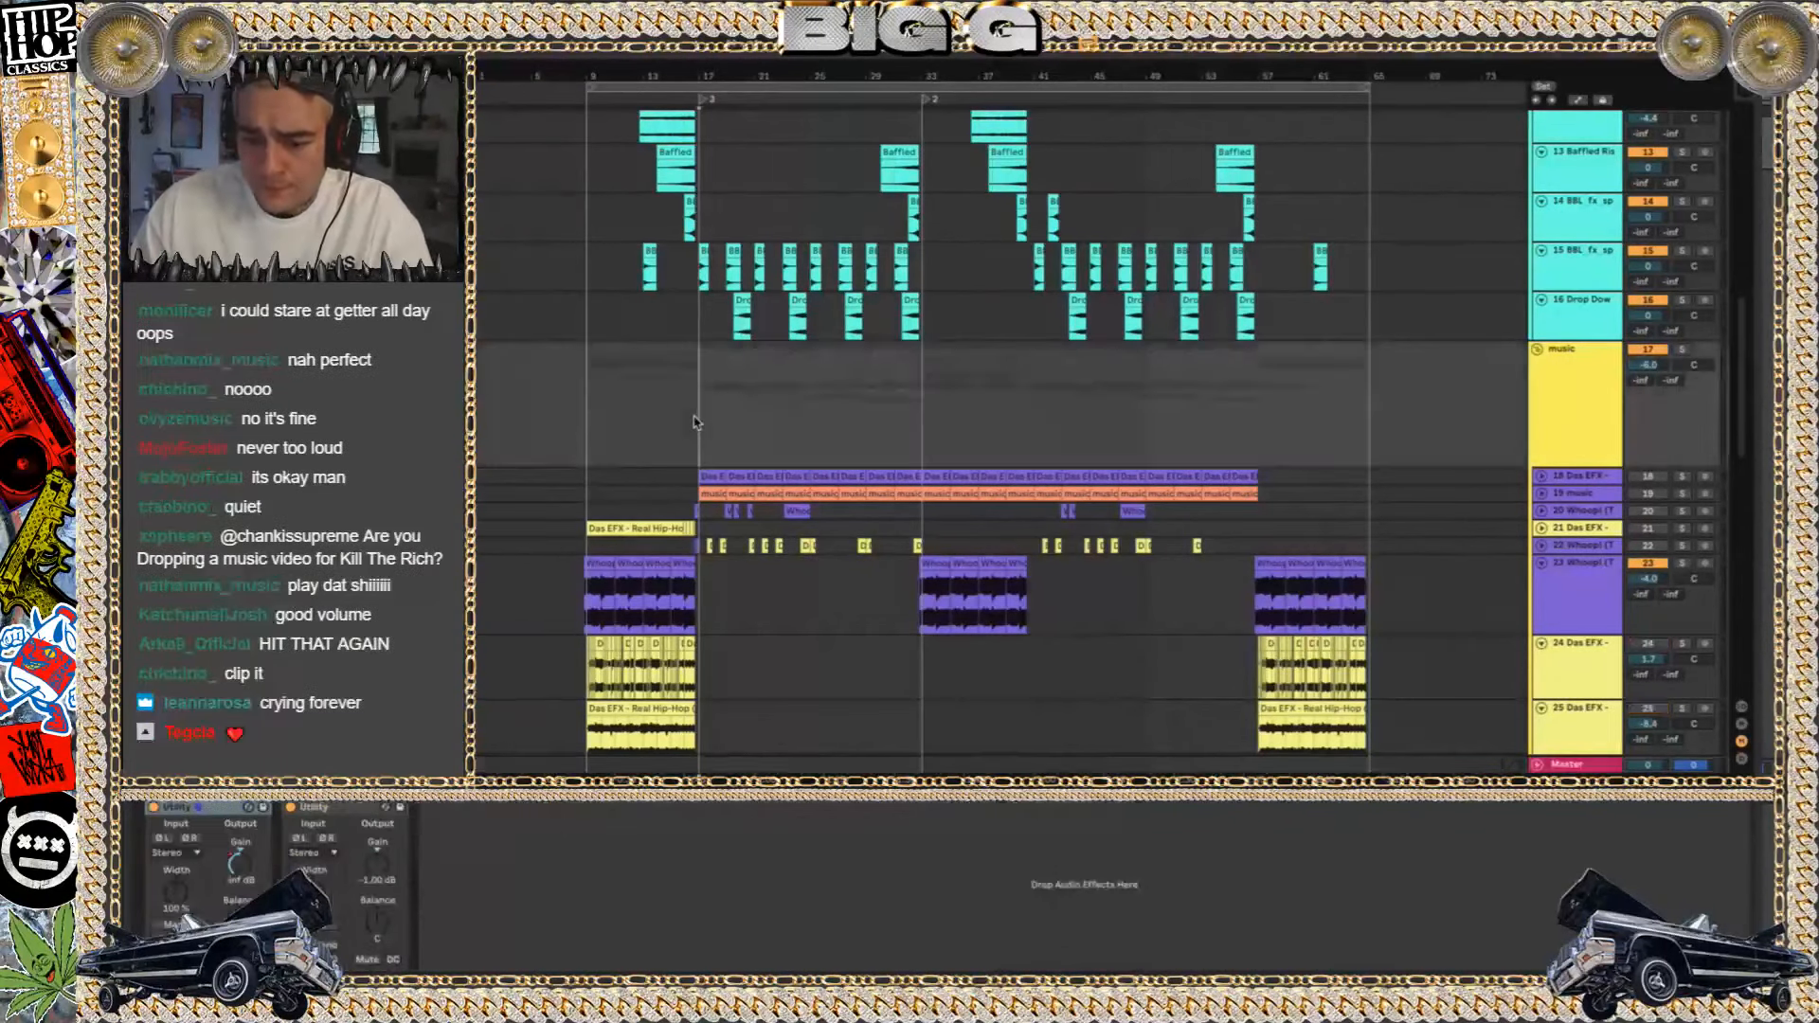
Play the intro from bar 9 with 24 Das EFX soloed, and examine the device chains of tracks 24 and 25
{"action": "scroll", "coordinate": [697, 414], "scroll_direction": "up", "scroll_amount": 5}
{"action": "scroll", "coordinate": [695, 419], "scroll_direction": "down", "scroll_amount": 3}
{"action": "scroll", "coordinate": [695, 421], "scroll_direction": "left", "scroll_amount": 3}
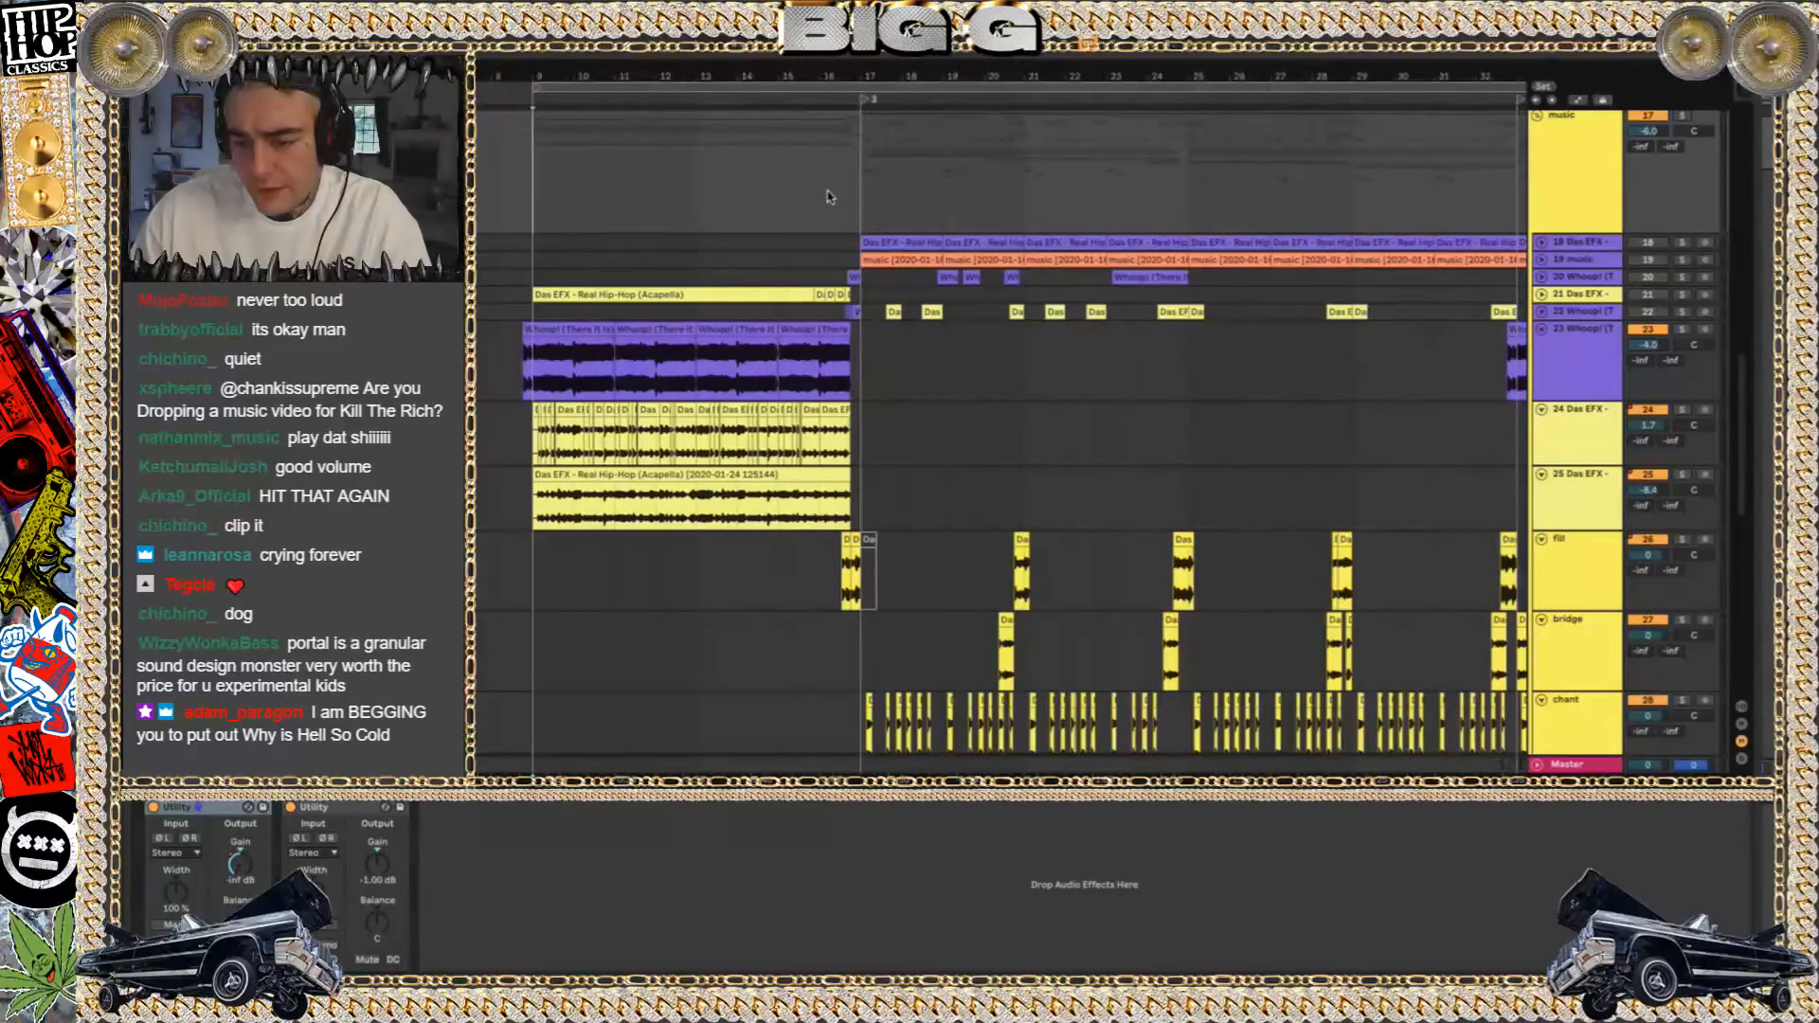
{"action": "key", "text": "space"}
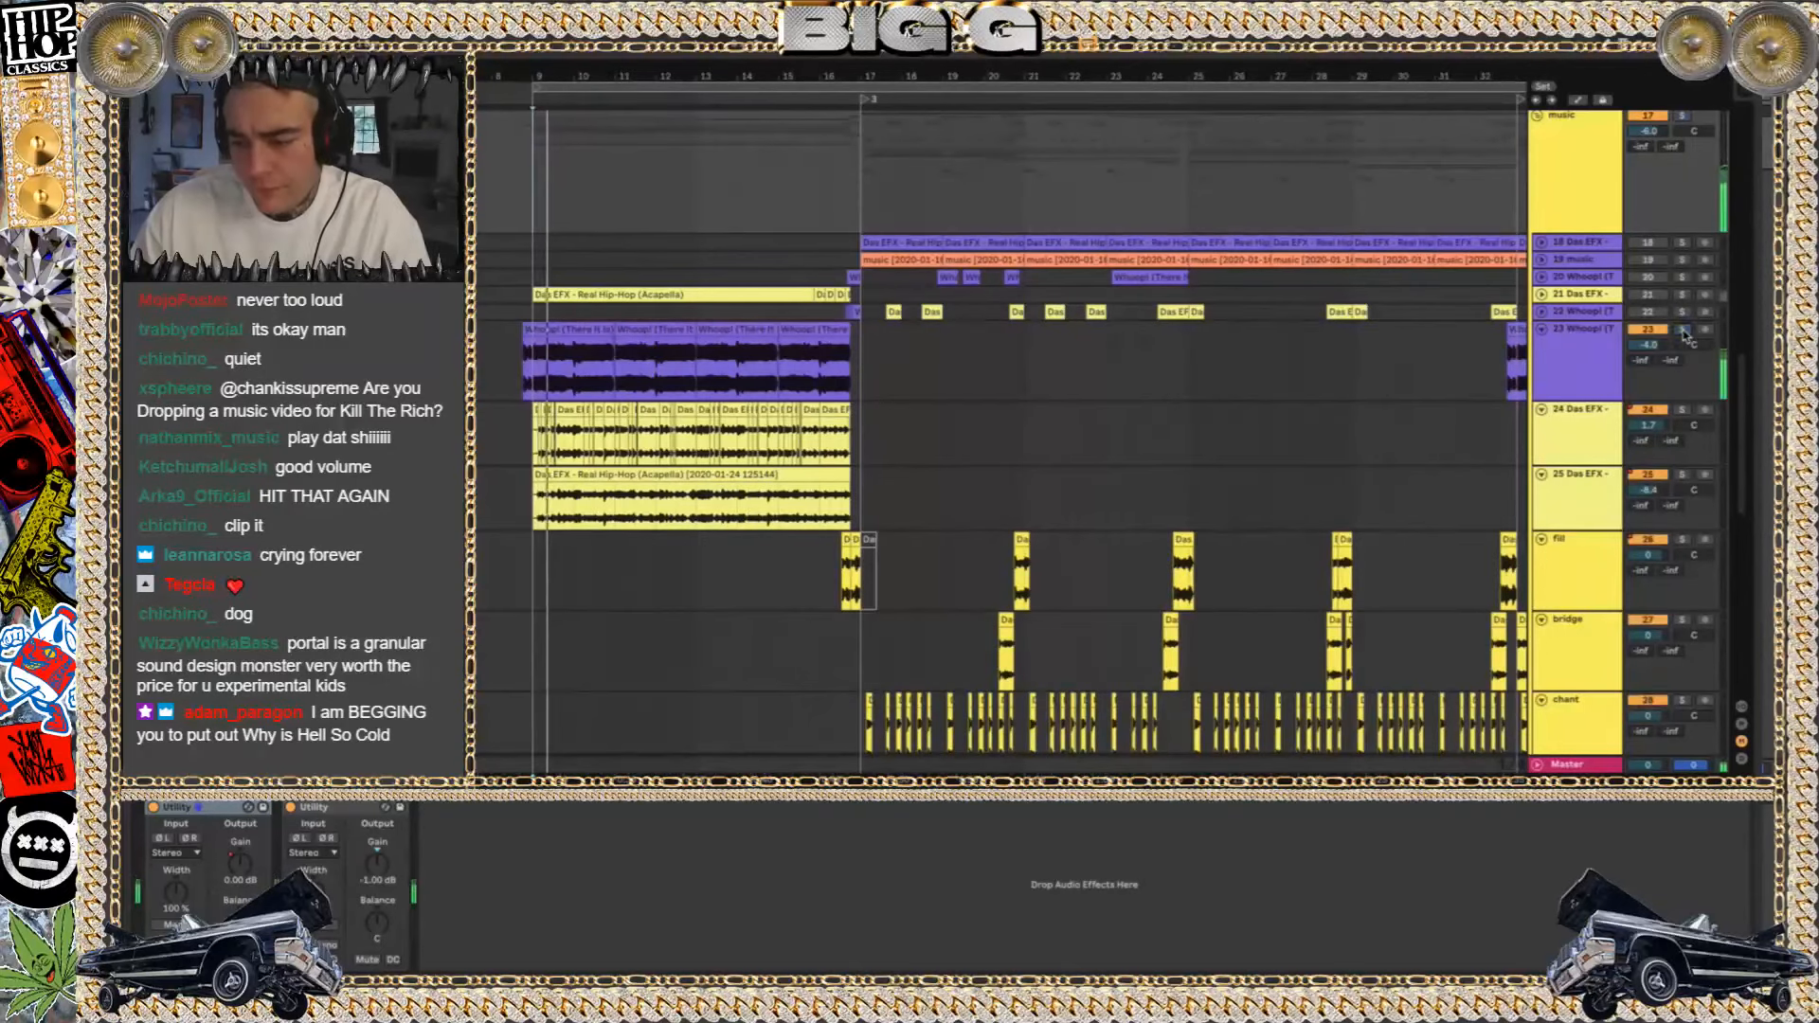
{"action": "left_click", "coordinate": [1573, 432]}
{"action": "scroll", "coordinate": [1201, 931], "scroll_direction": "down", "scroll_amount": 5}
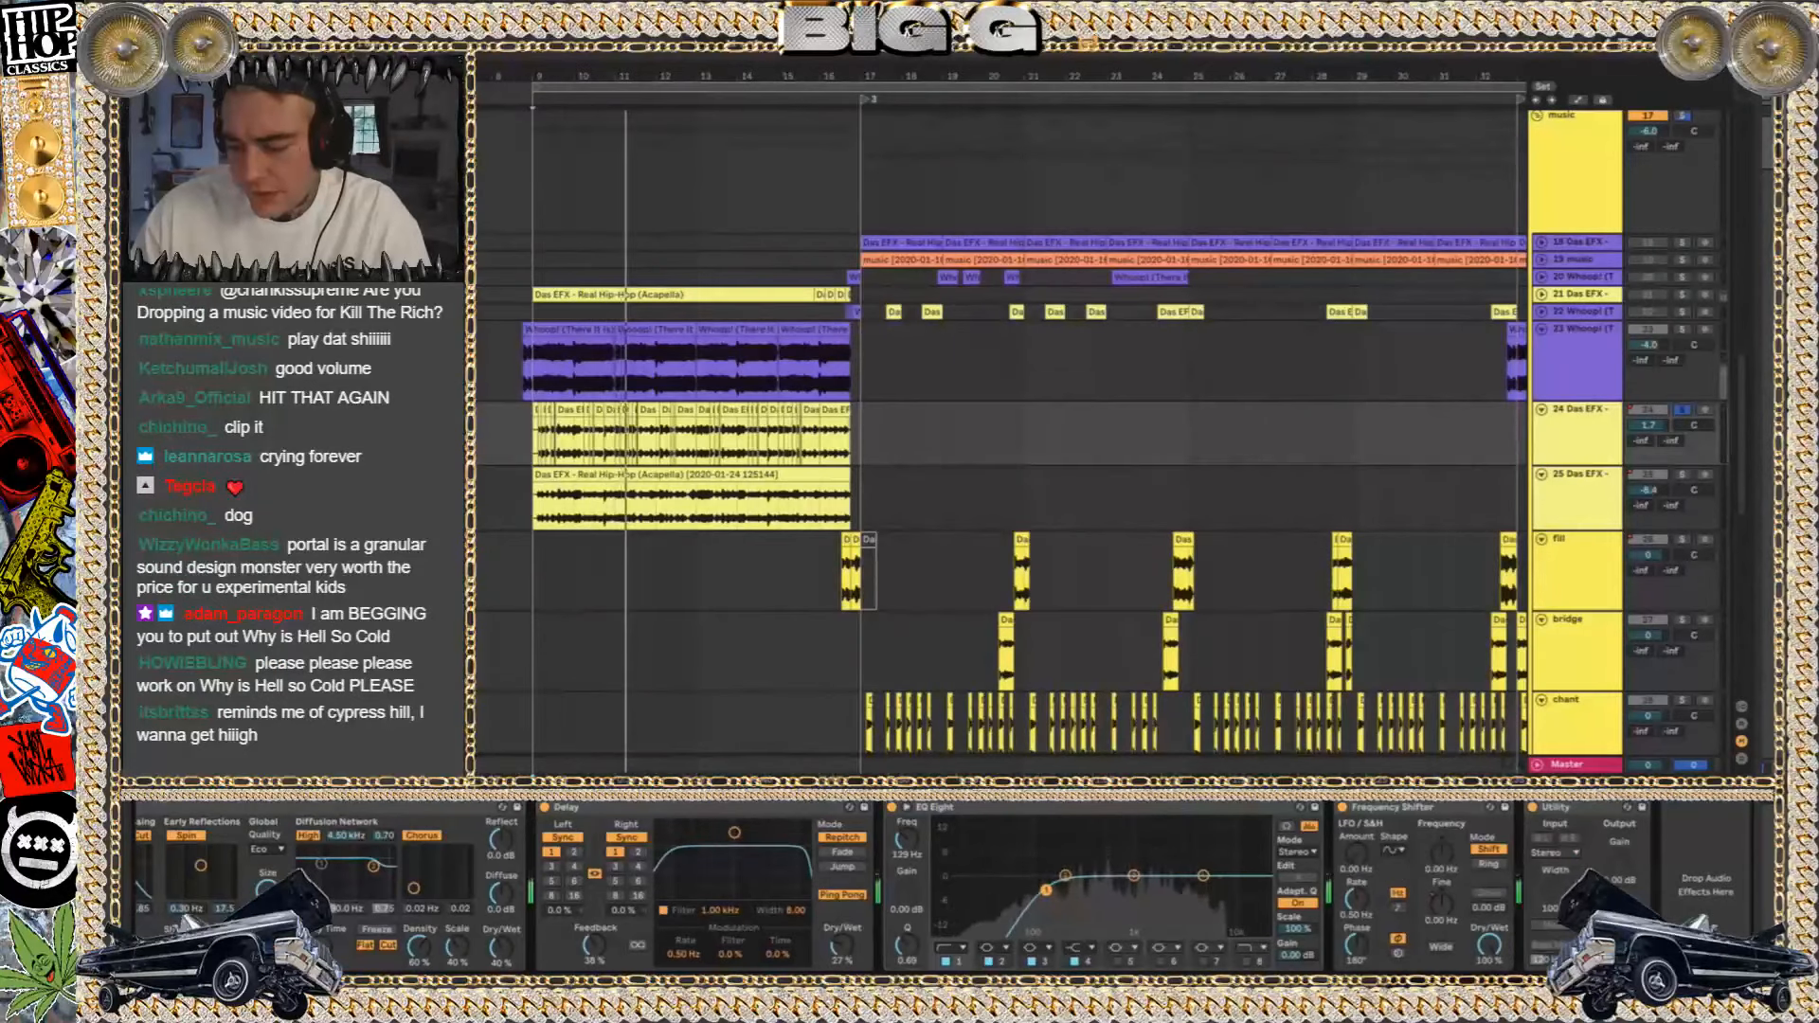
{"action": "left_click", "coordinate": [1614, 507]}
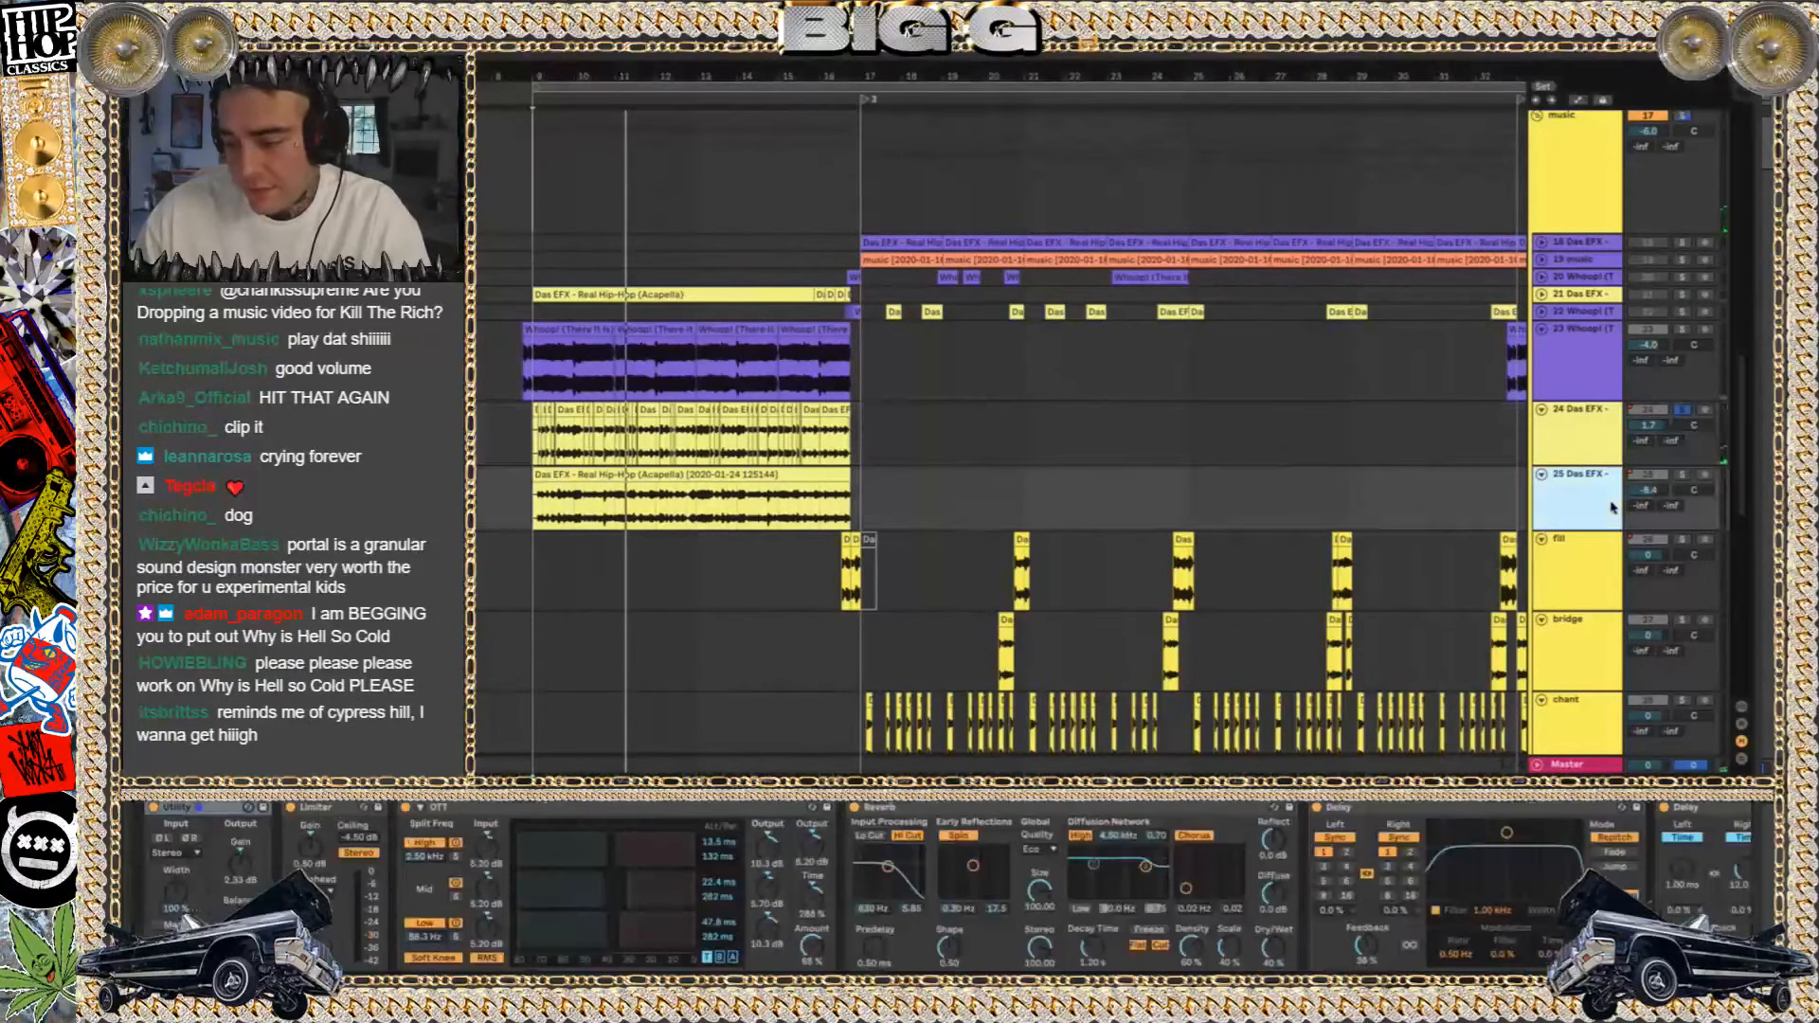
{"action": "scroll", "coordinate": [1706, 884], "scroll_direction": "right", "scroll_amount": 10}
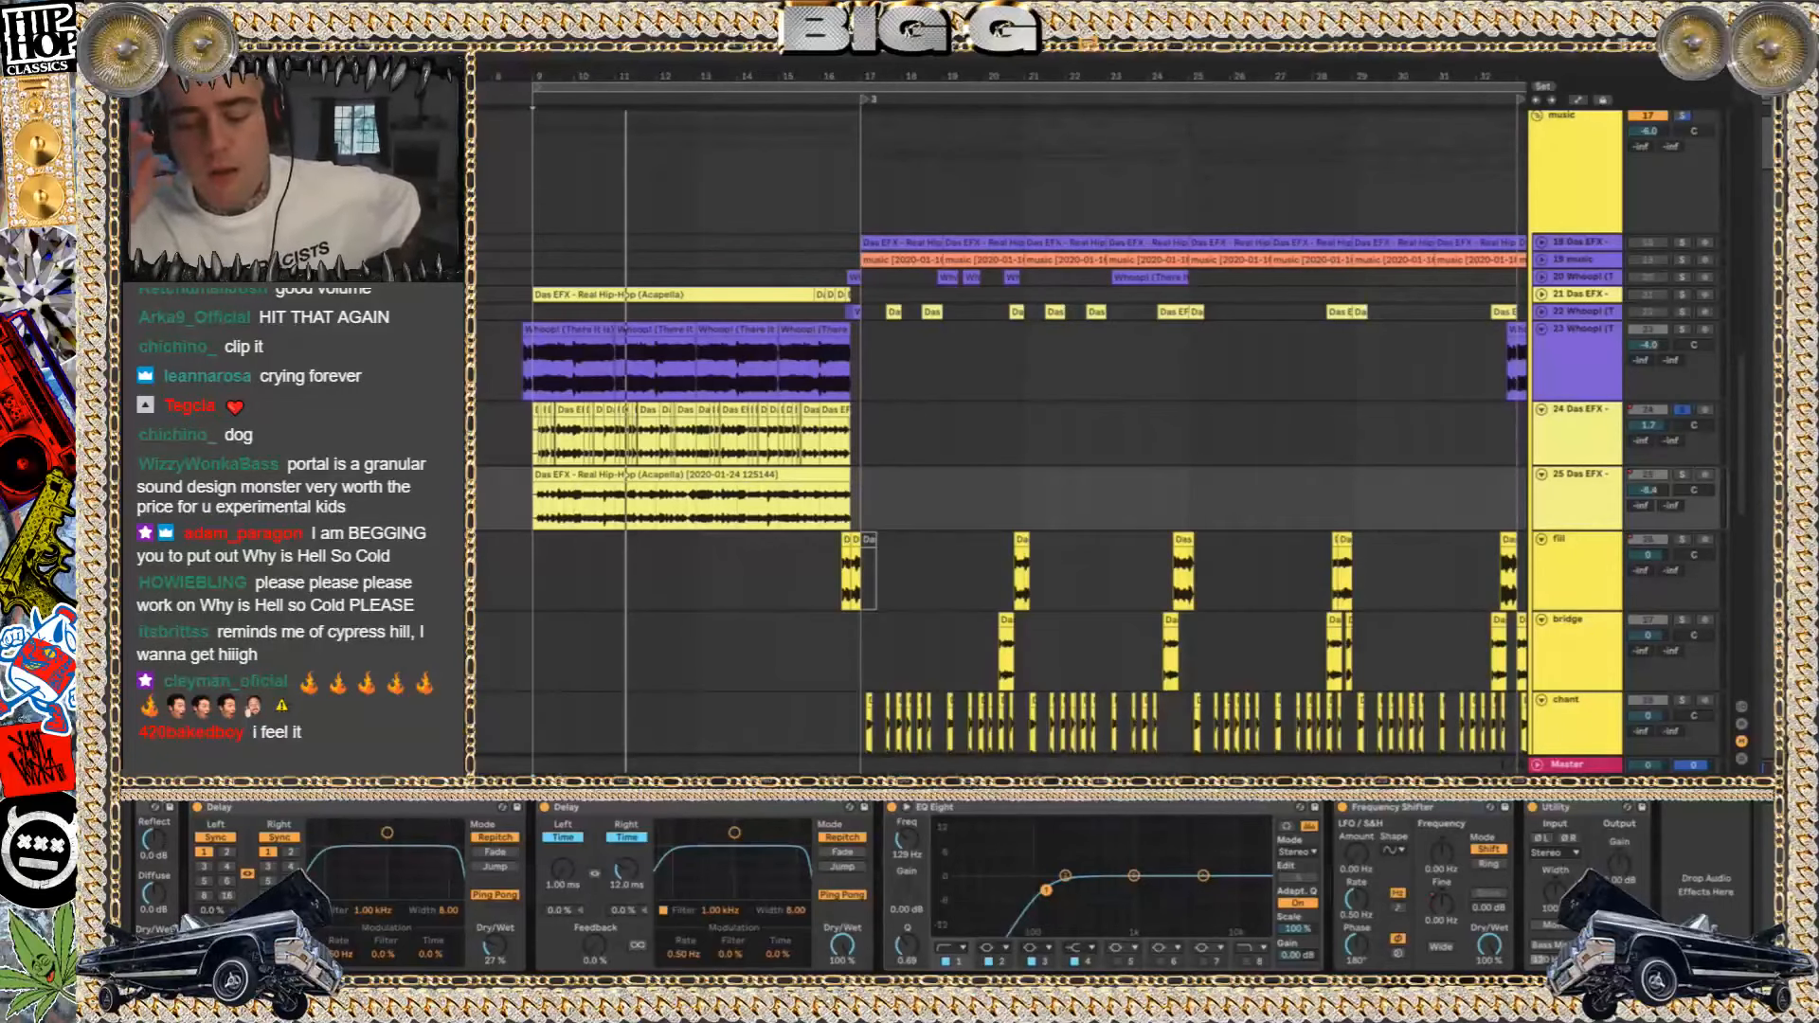
Search the computer's files for "skrillex"
{"action": "key", "text": "super+space"}
{"action": "type", "text": "skrillex"}
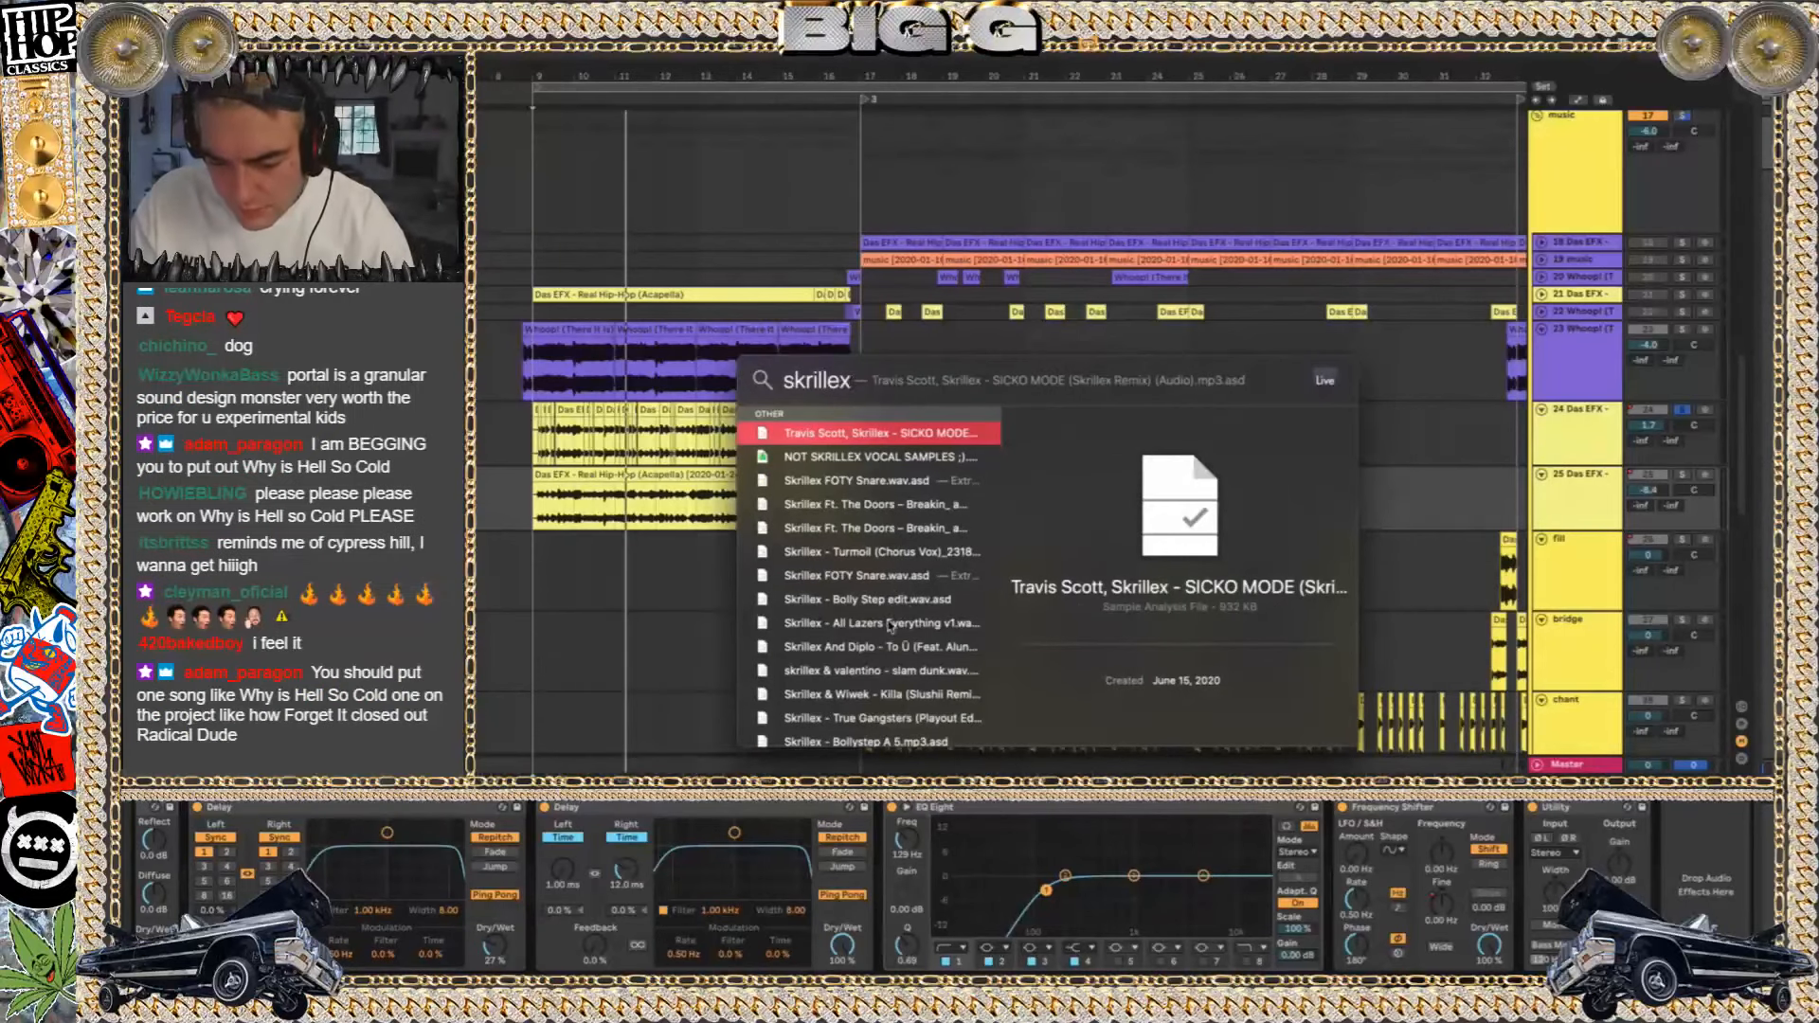
{"action": "left_click", "coordinate": [673, 617]}
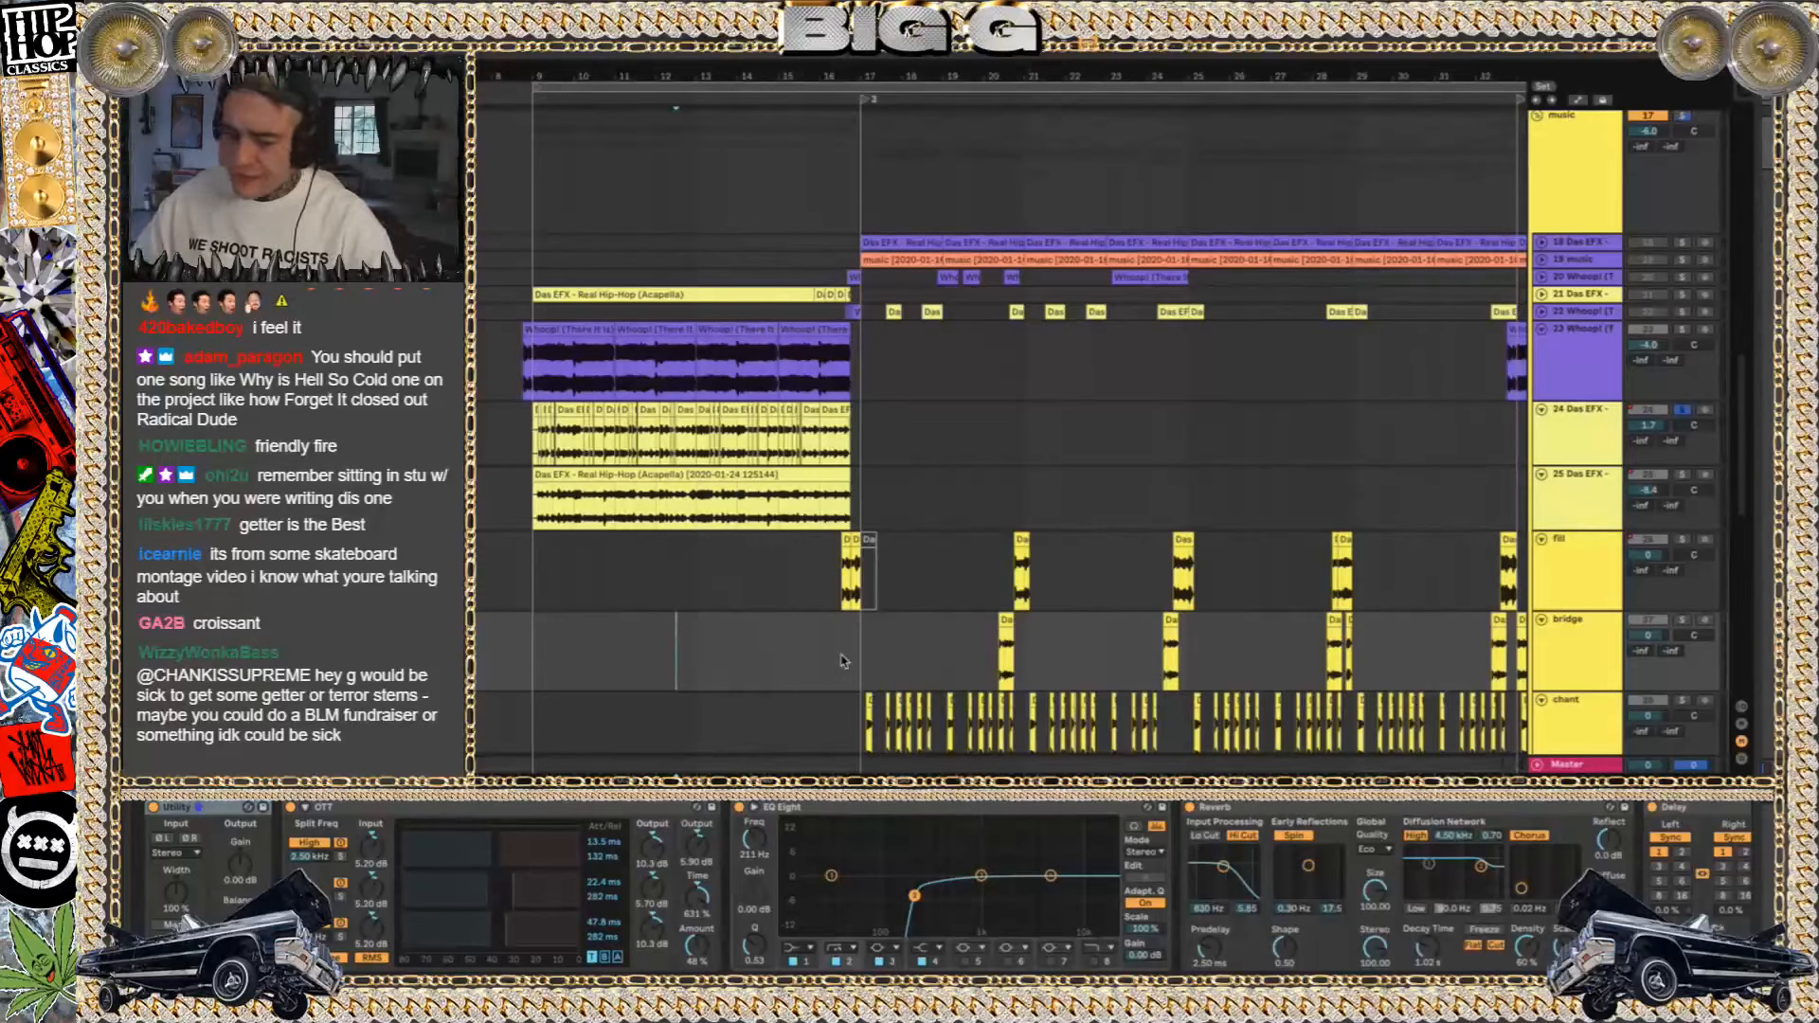
Play the 25 Das EFX acapella clip's section from bar 9, switching the solo from track 24 to track 25
{"action": "left_click", "coordinate": [612, 474]}
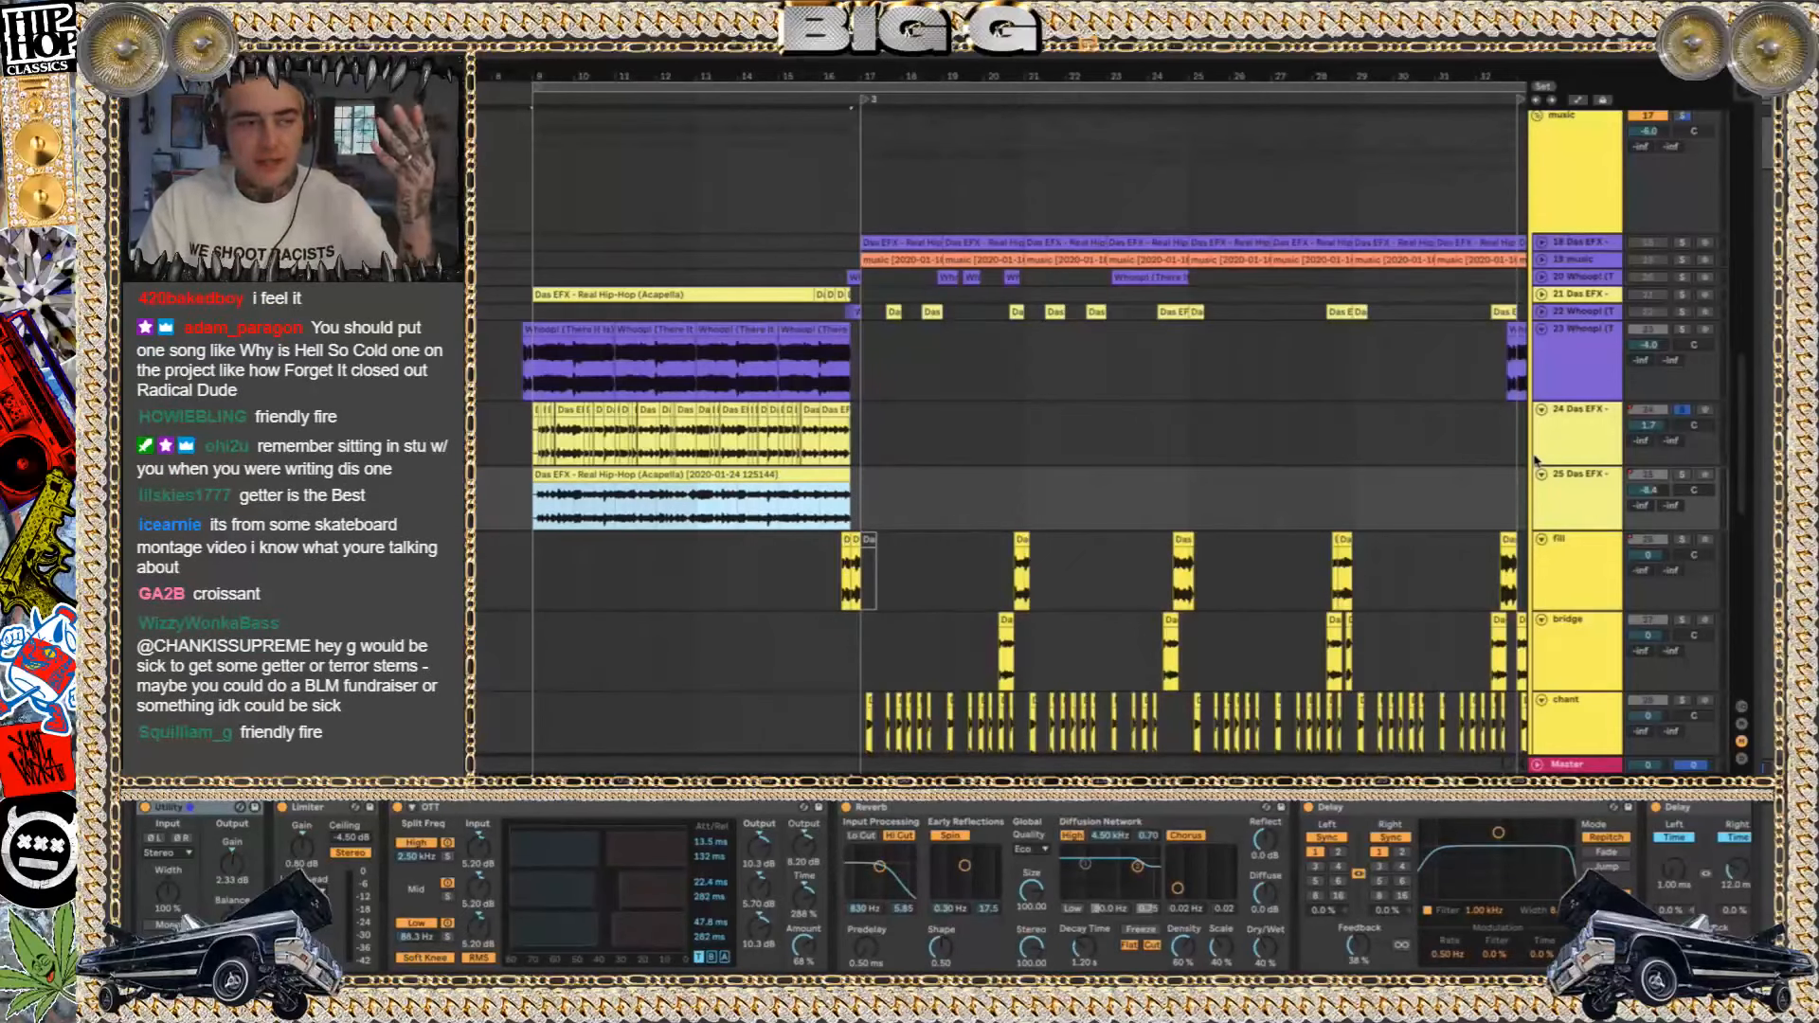
{"action": "key", "text": "space"}
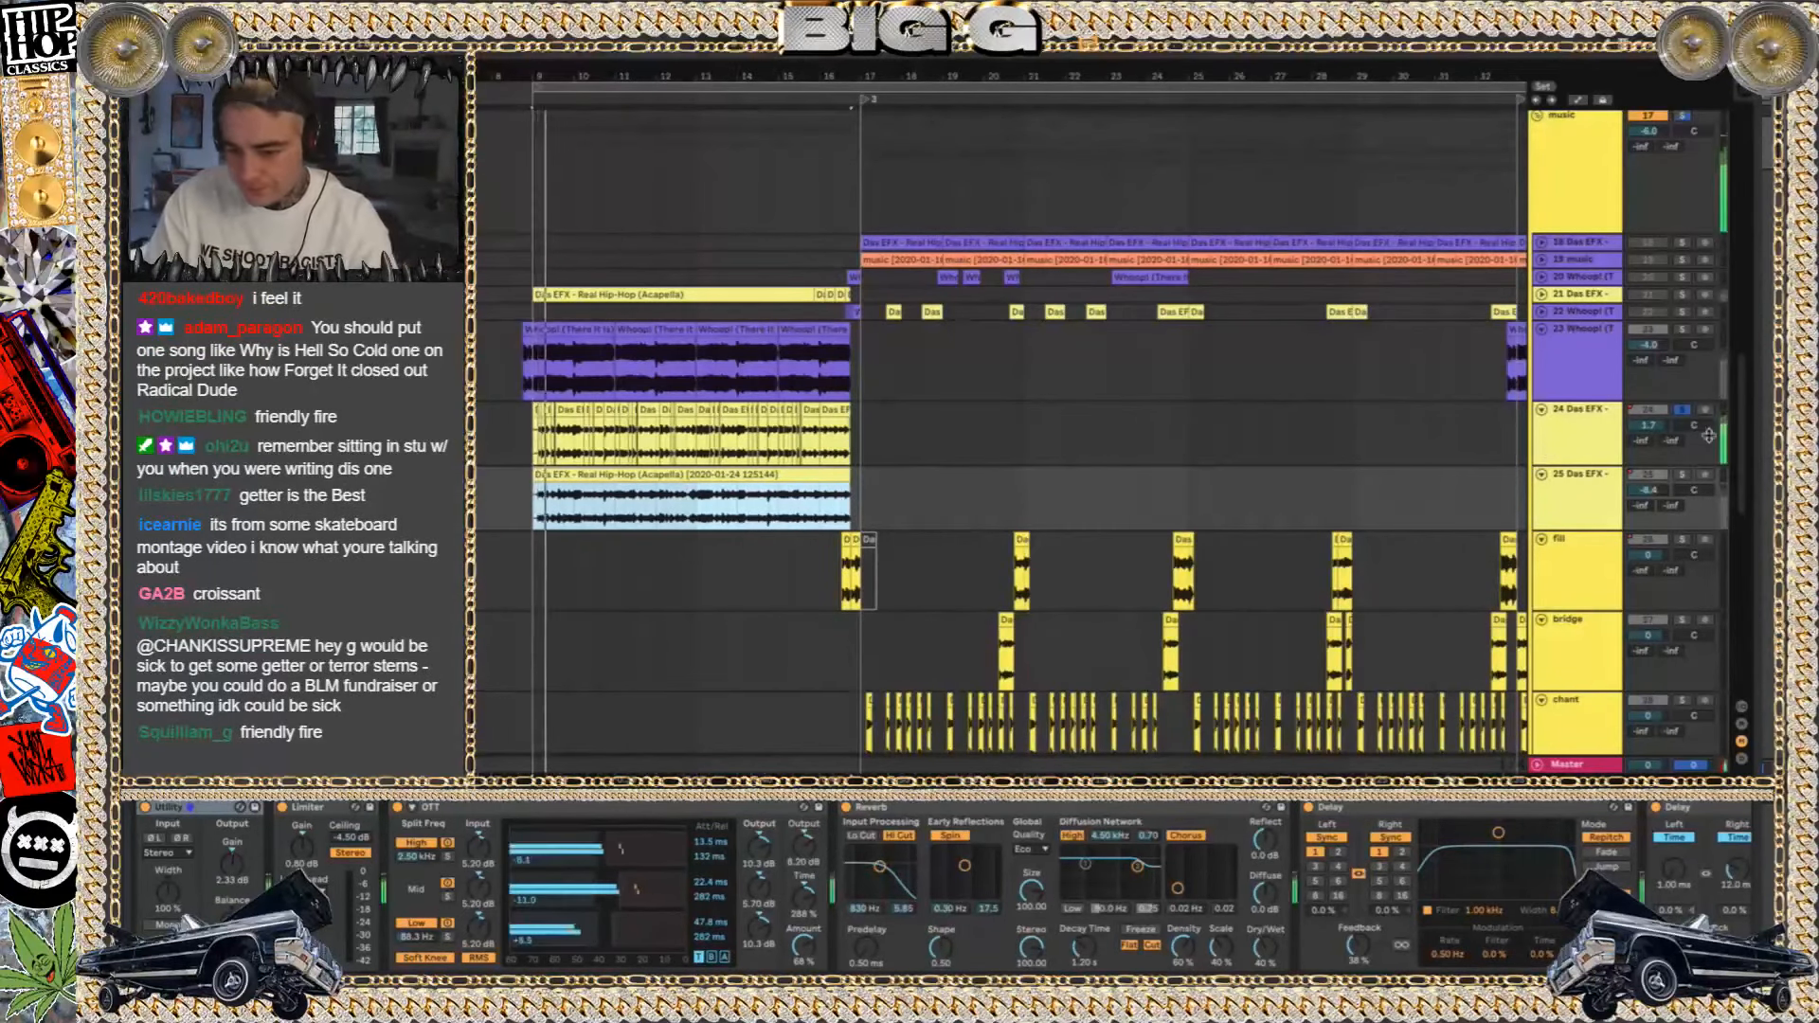
{"action": "left_click", "coordinate": [1682, 475]}
{"action": "key", "text": "space"}
{"action": "key", "text": "space"}
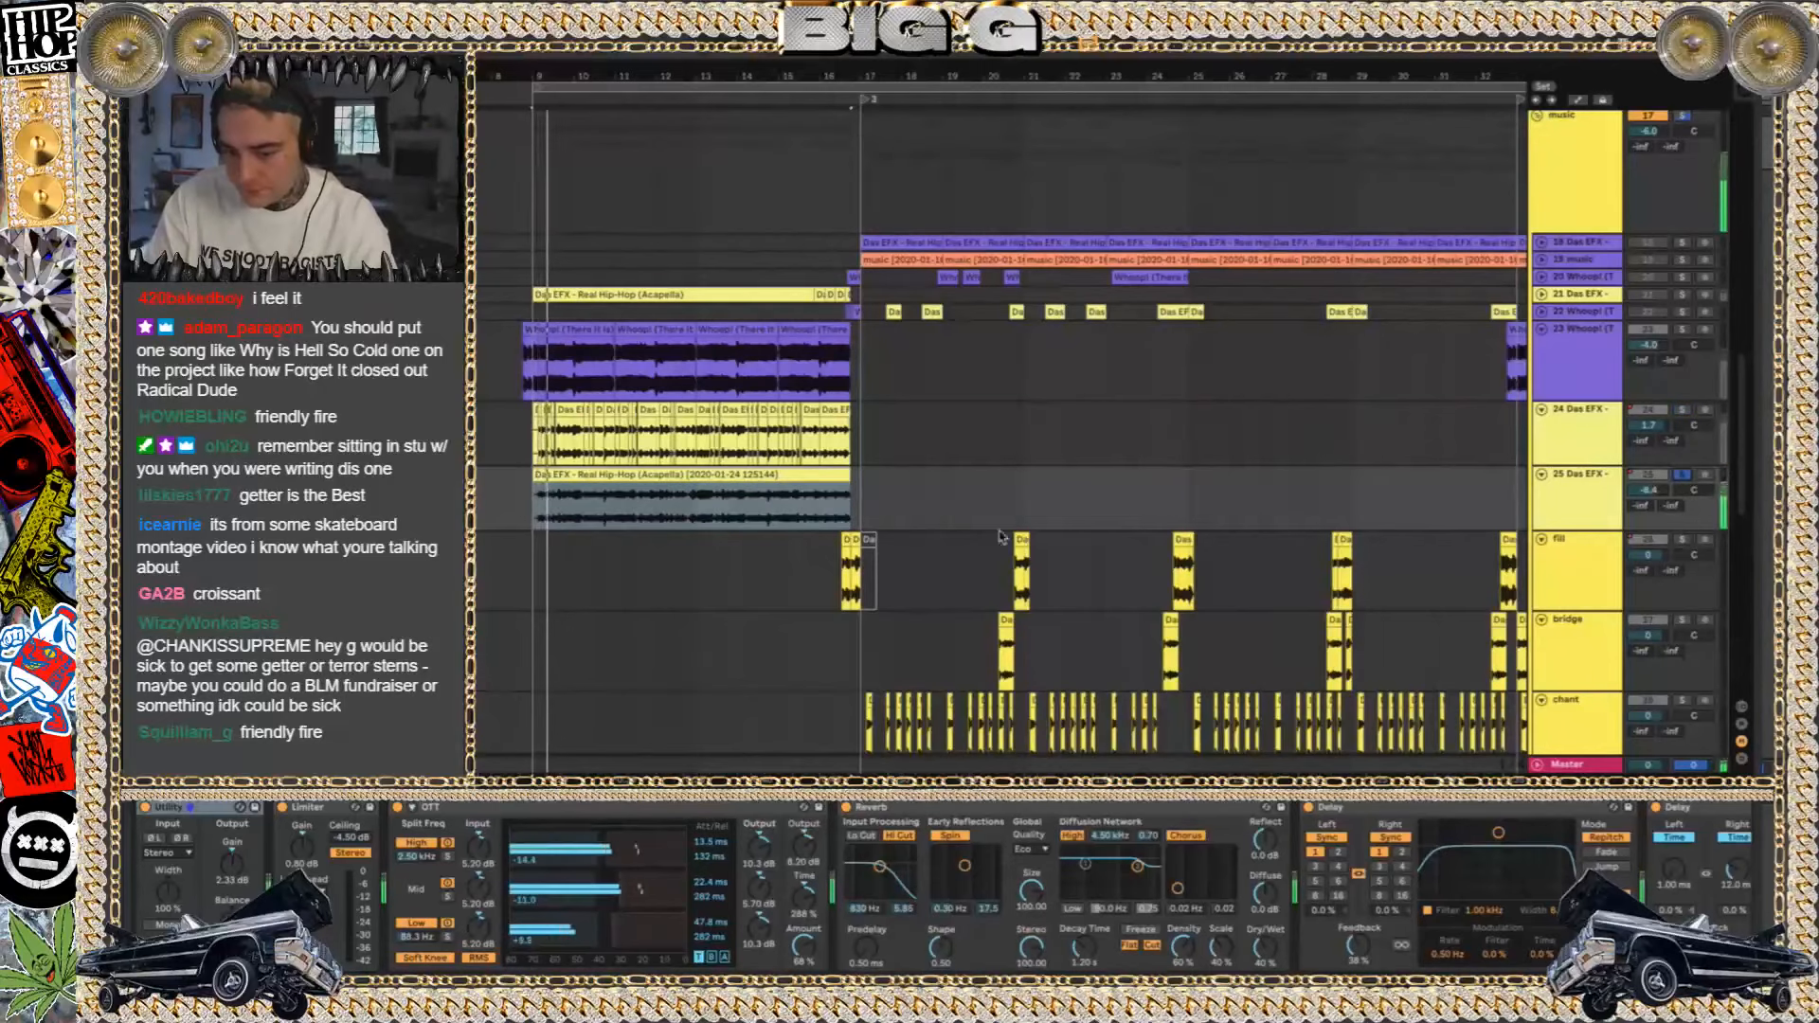
Solo the 21 Das EFX track to hear its acapella, and unfold the track to display its waveform
{"action": "left_click", "coordinate": [1682, 295]}
{"action": "key", "text": "space"}
{"action": "key", "text": "space"}
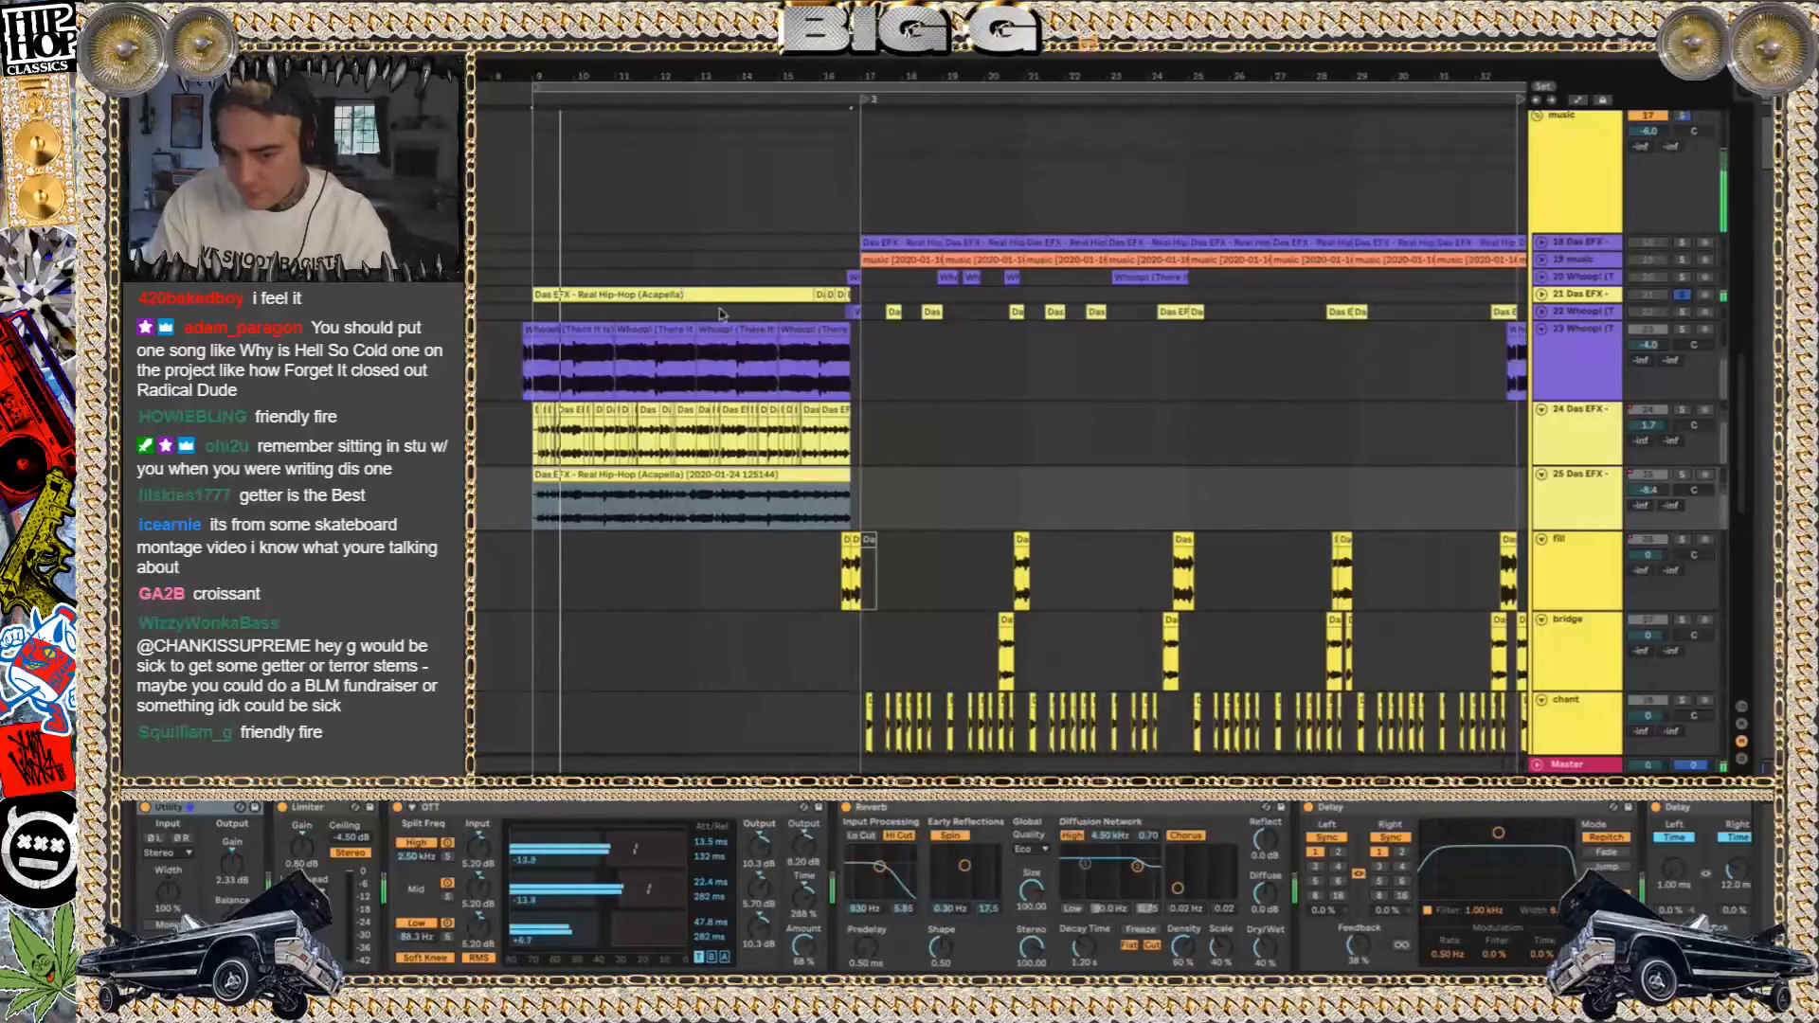
{"action": "left_click", "coordinate": [1541, 295]}
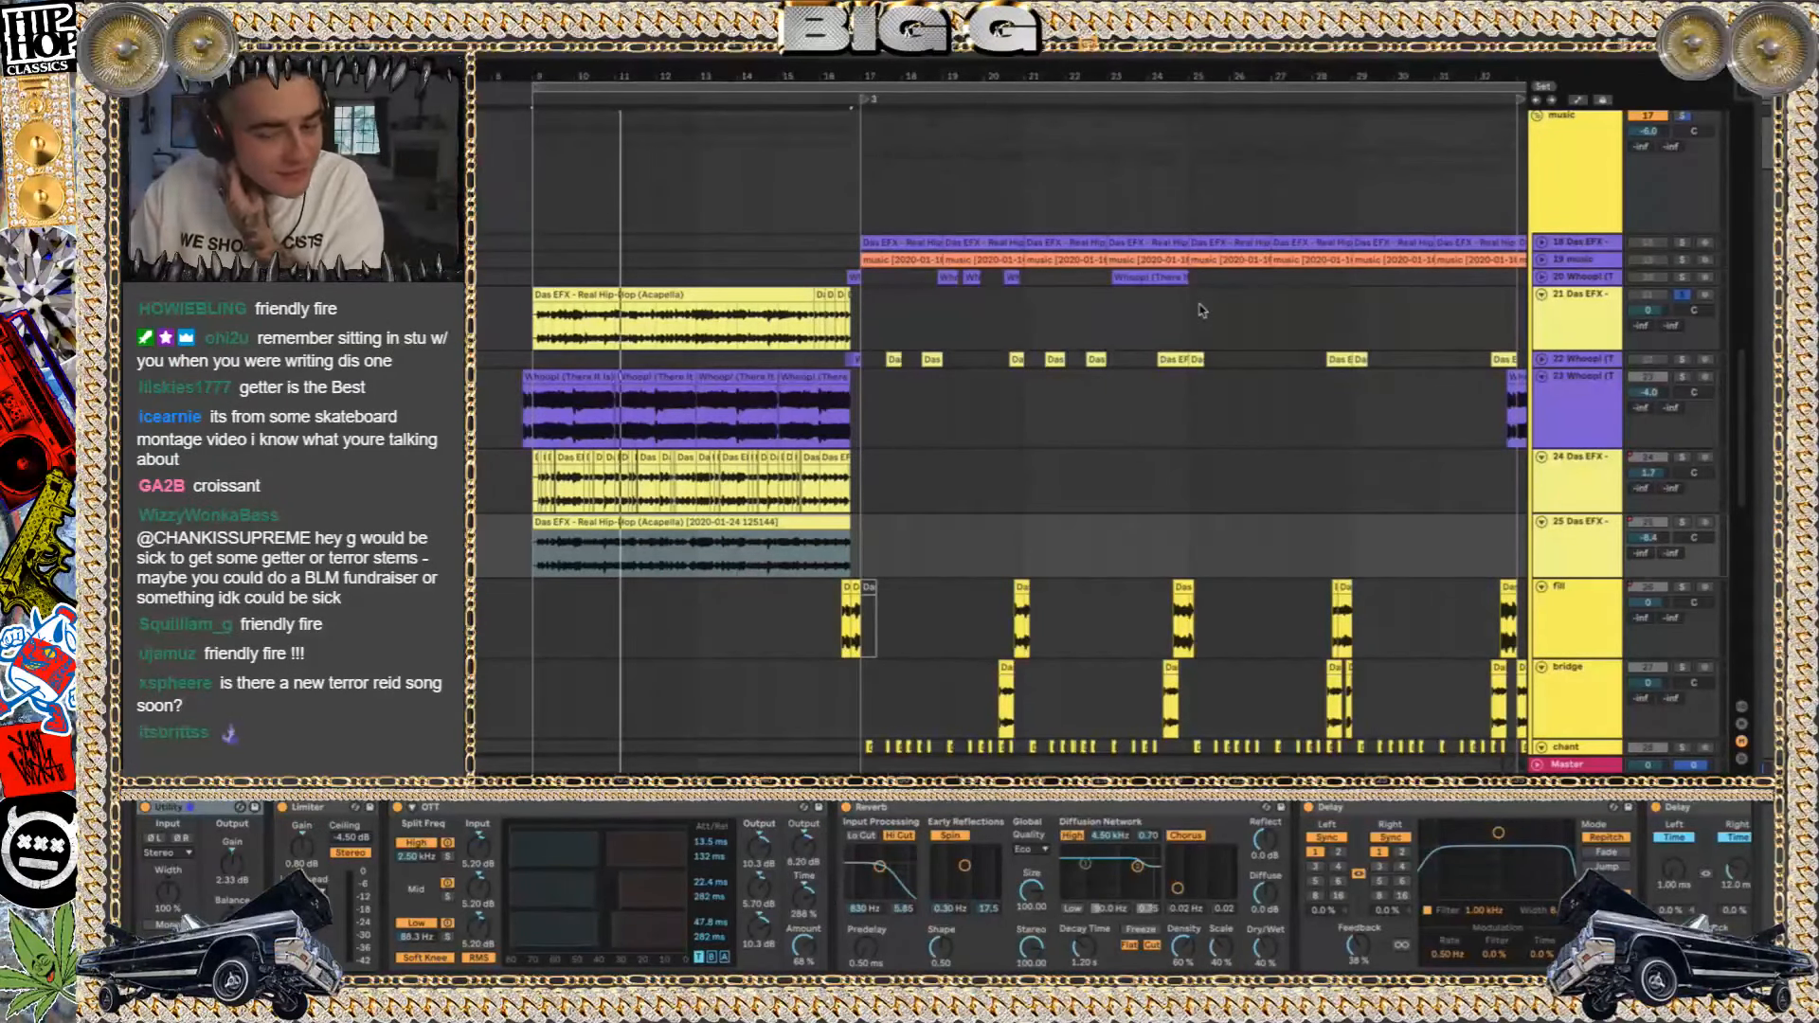
Play the section unsoloed from about bar 12, and deactivate the 24 and 25 Das EFX tracks
{"action": "left_click", "coordinate": [669, 316]}
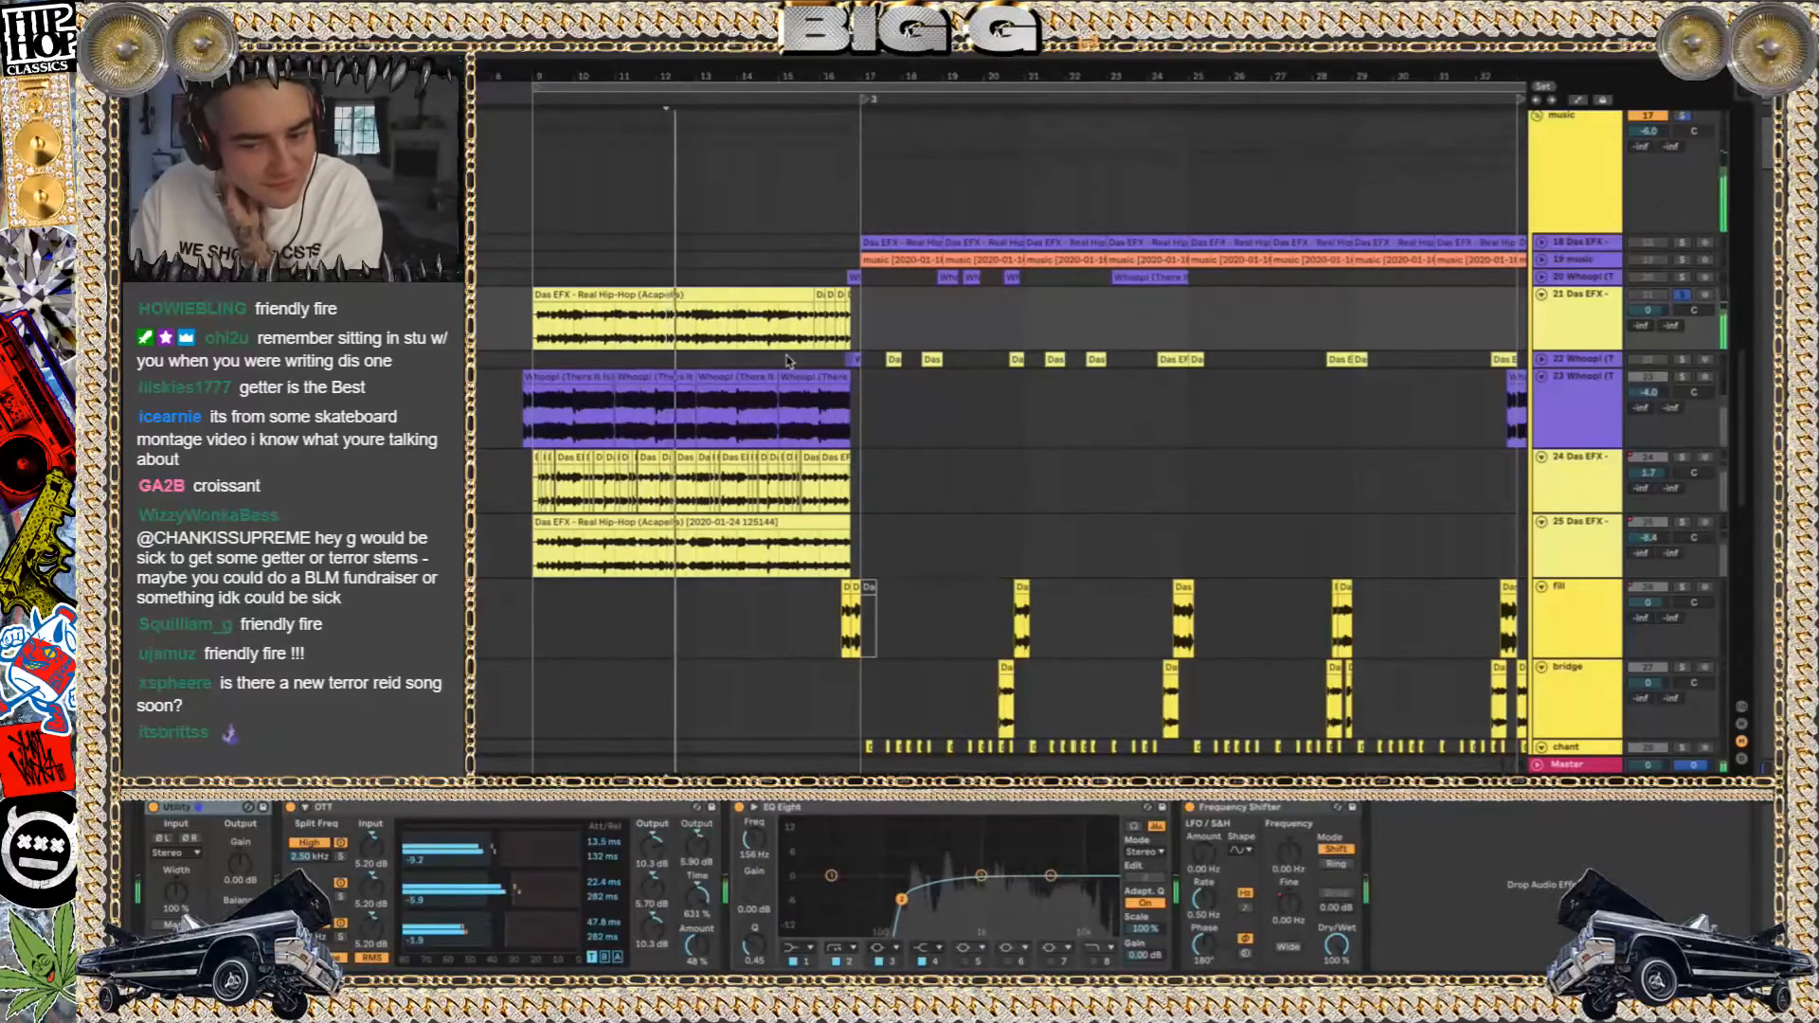
{"action": "left_click", "coordinate": [1601, 493]}
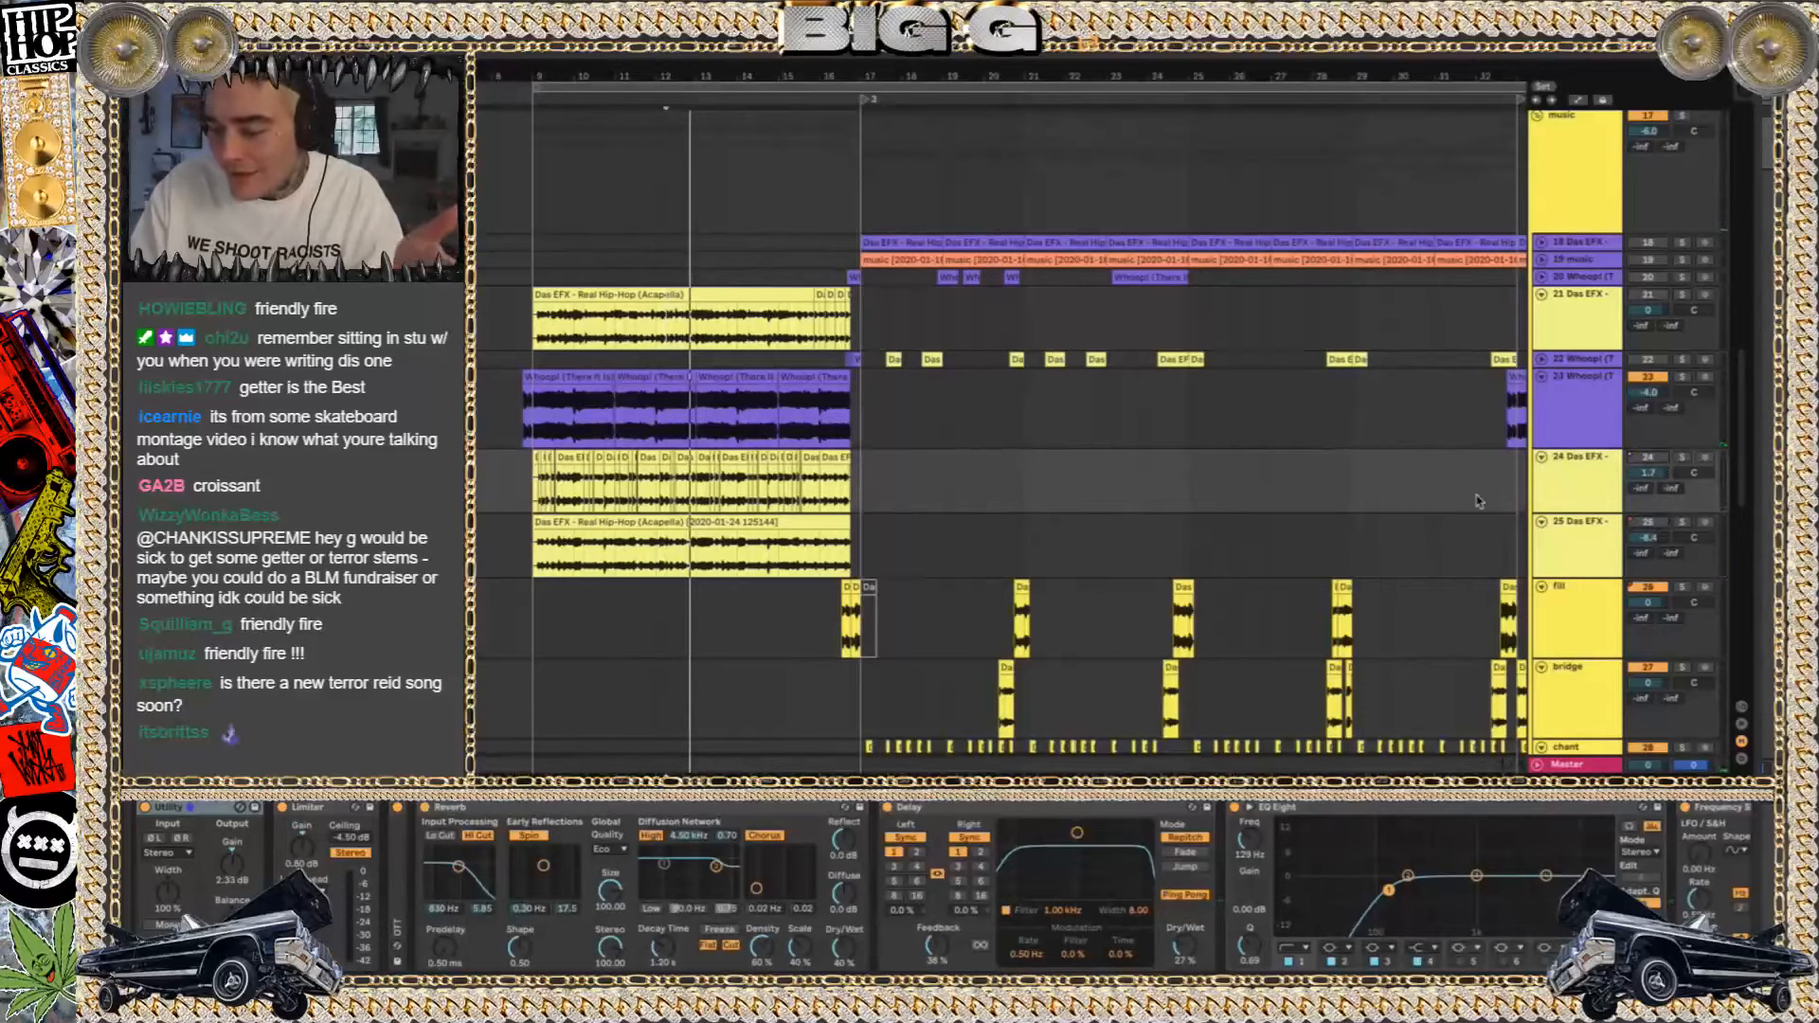
{"action": "left_click", "coordinate": [1580, 541], "text": "shift"}
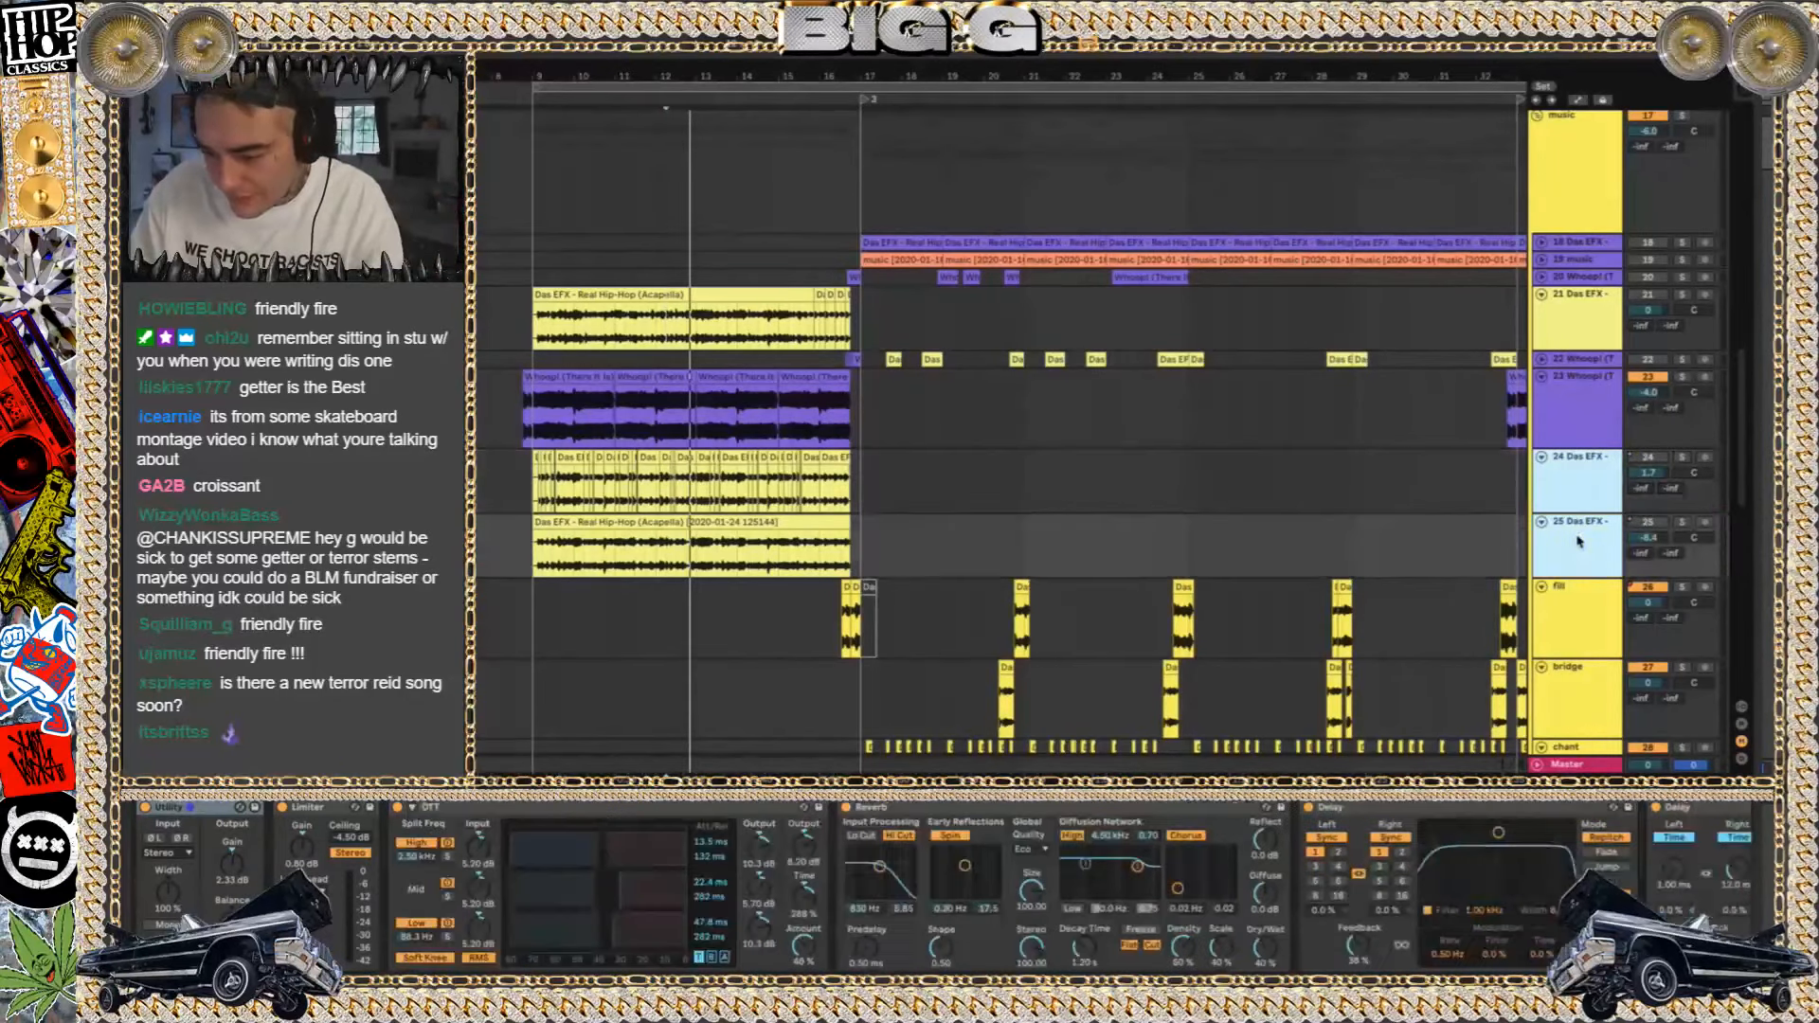
Undo the last change to the 24 and 25 Das EFX tracks and select both tracks again
{"action": "key", "text": "Delete"}
{"action": "key", "text": "ctrl+z"}
{"action": "key", "text": "minus"}
{"action": "key", "text": "minus"}
{"action": "key", "text": "minus"}
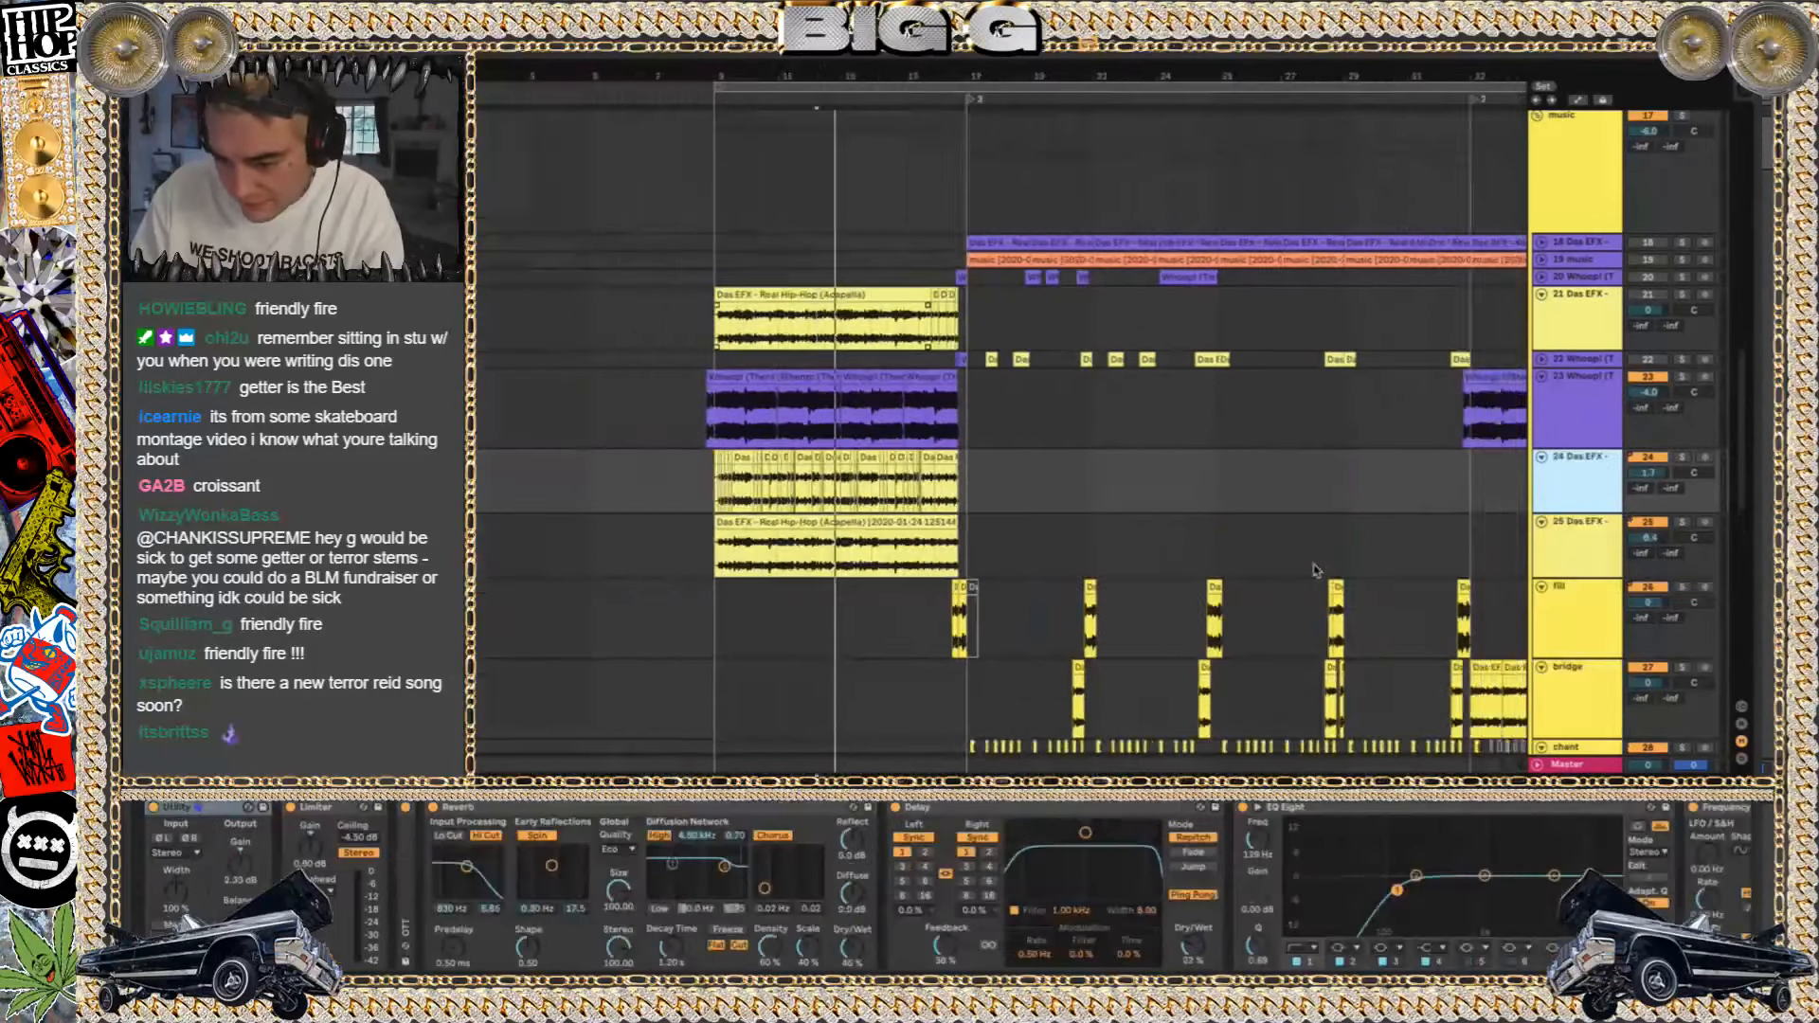
{"action": "left_click", "coordinate": [1559, 534], "text": "shift"}
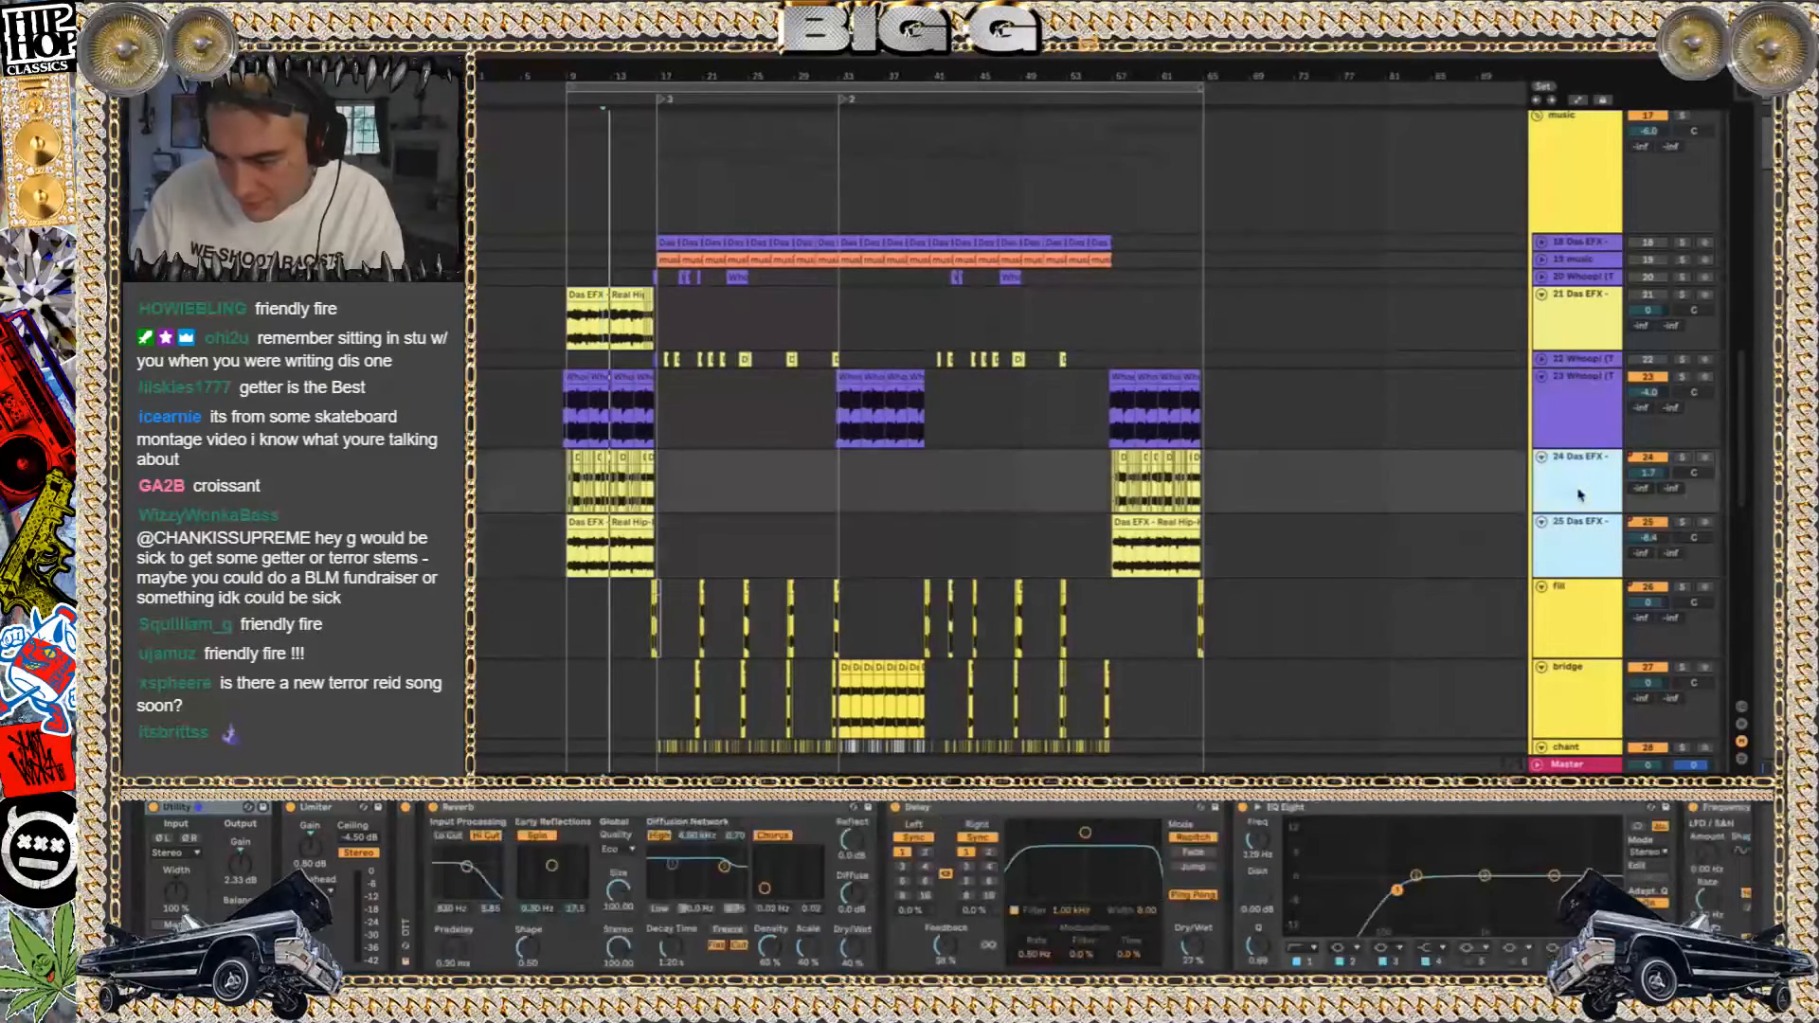
Delete the 24 and 25 Das EFX tracks, and play the 21 Das EFX acapella clip's section with its track active
{"action": "key", "text": "Delete"}
{"action": "left_click", "coordinate": [596, 278]}
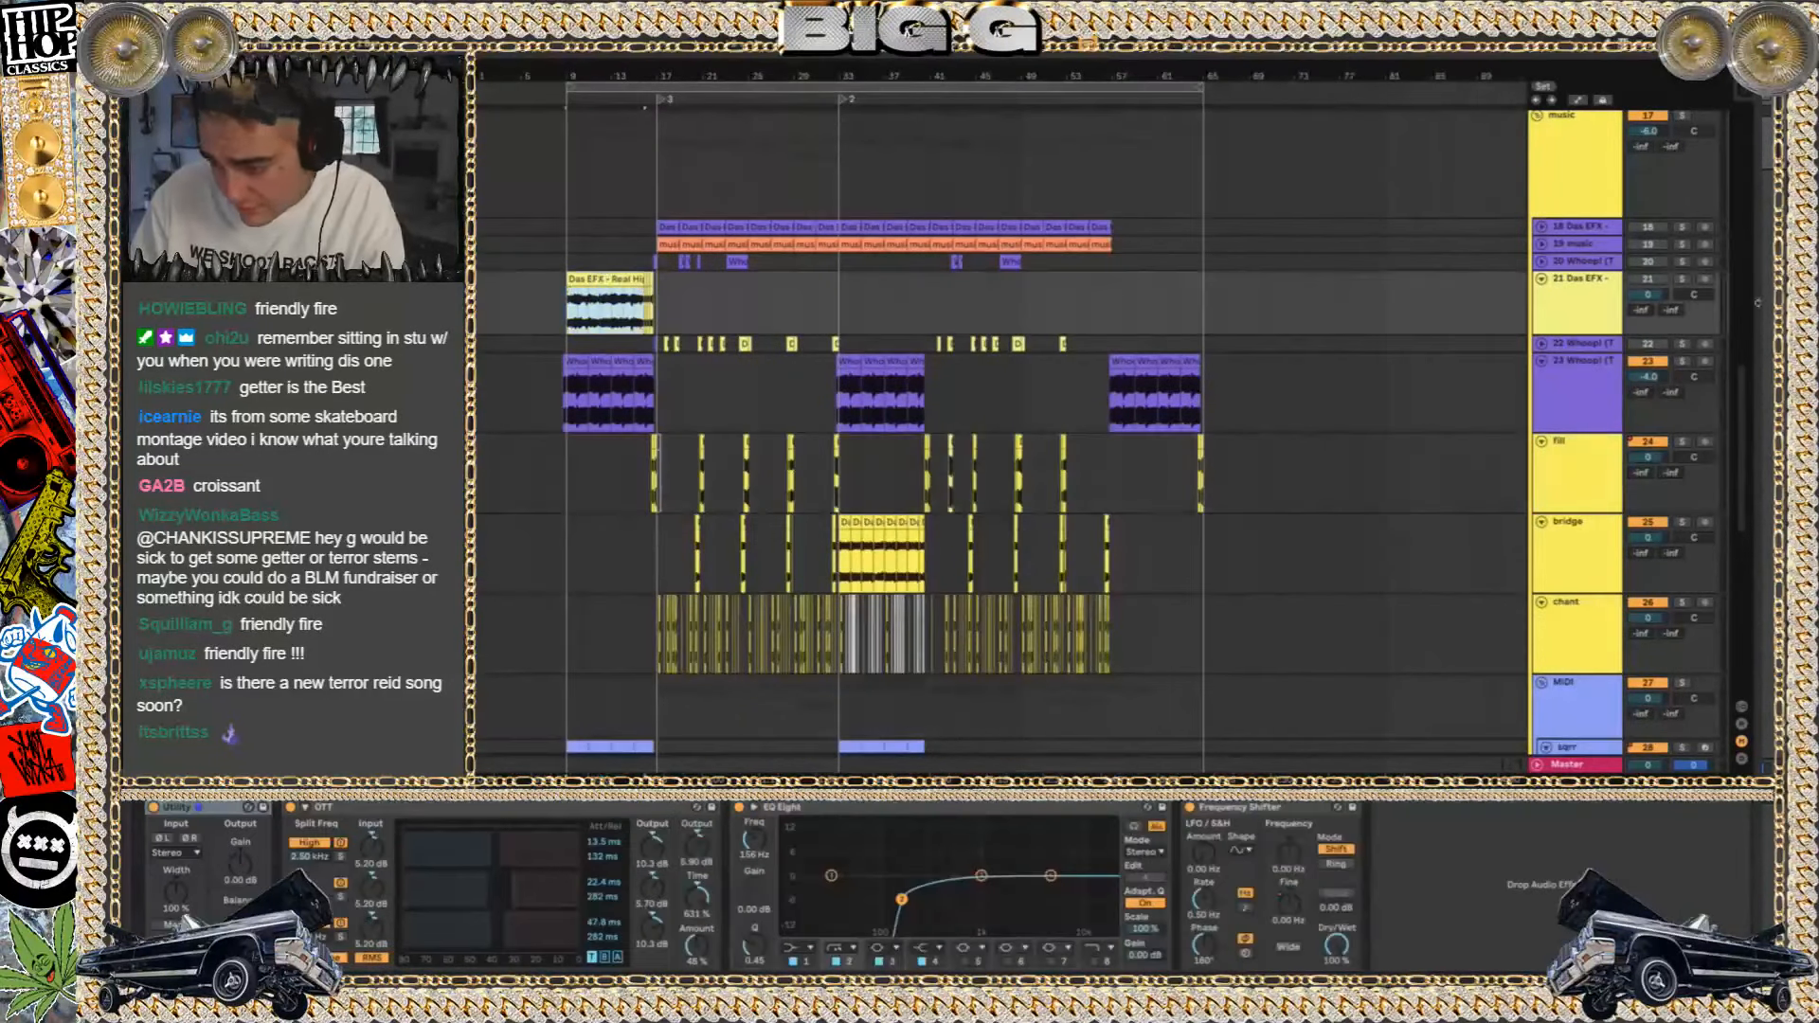
{"action": "left_click", "coordinate": [1647, 279]}
{"action": "key", "text": "space"}
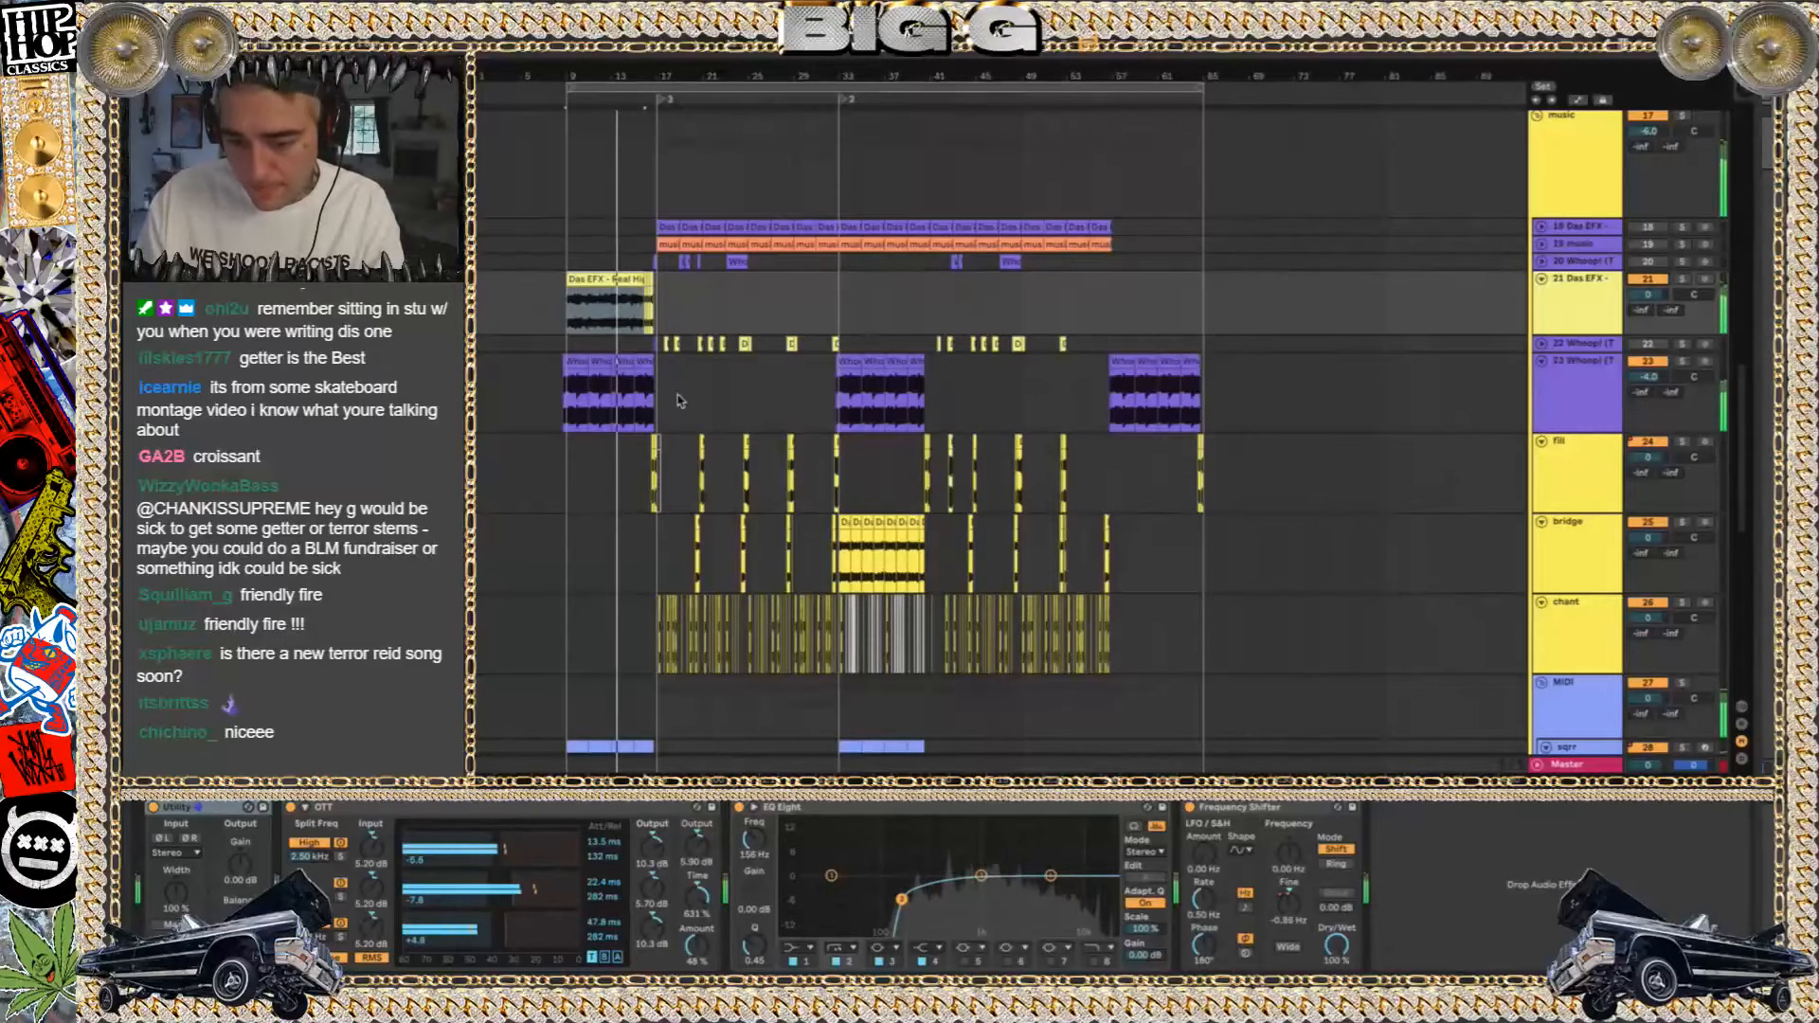
Solo synth track 28 below the MIDI group and play its clips from the start of bar 9
{"action": "scroll", "coordinate": [679, 400], "scroll_direction": "up", "scroll_amount": 10}
{"action": "scroll", "coordinate": [678, 400], "scroll_direction": "left", "scroll_amount": 4}
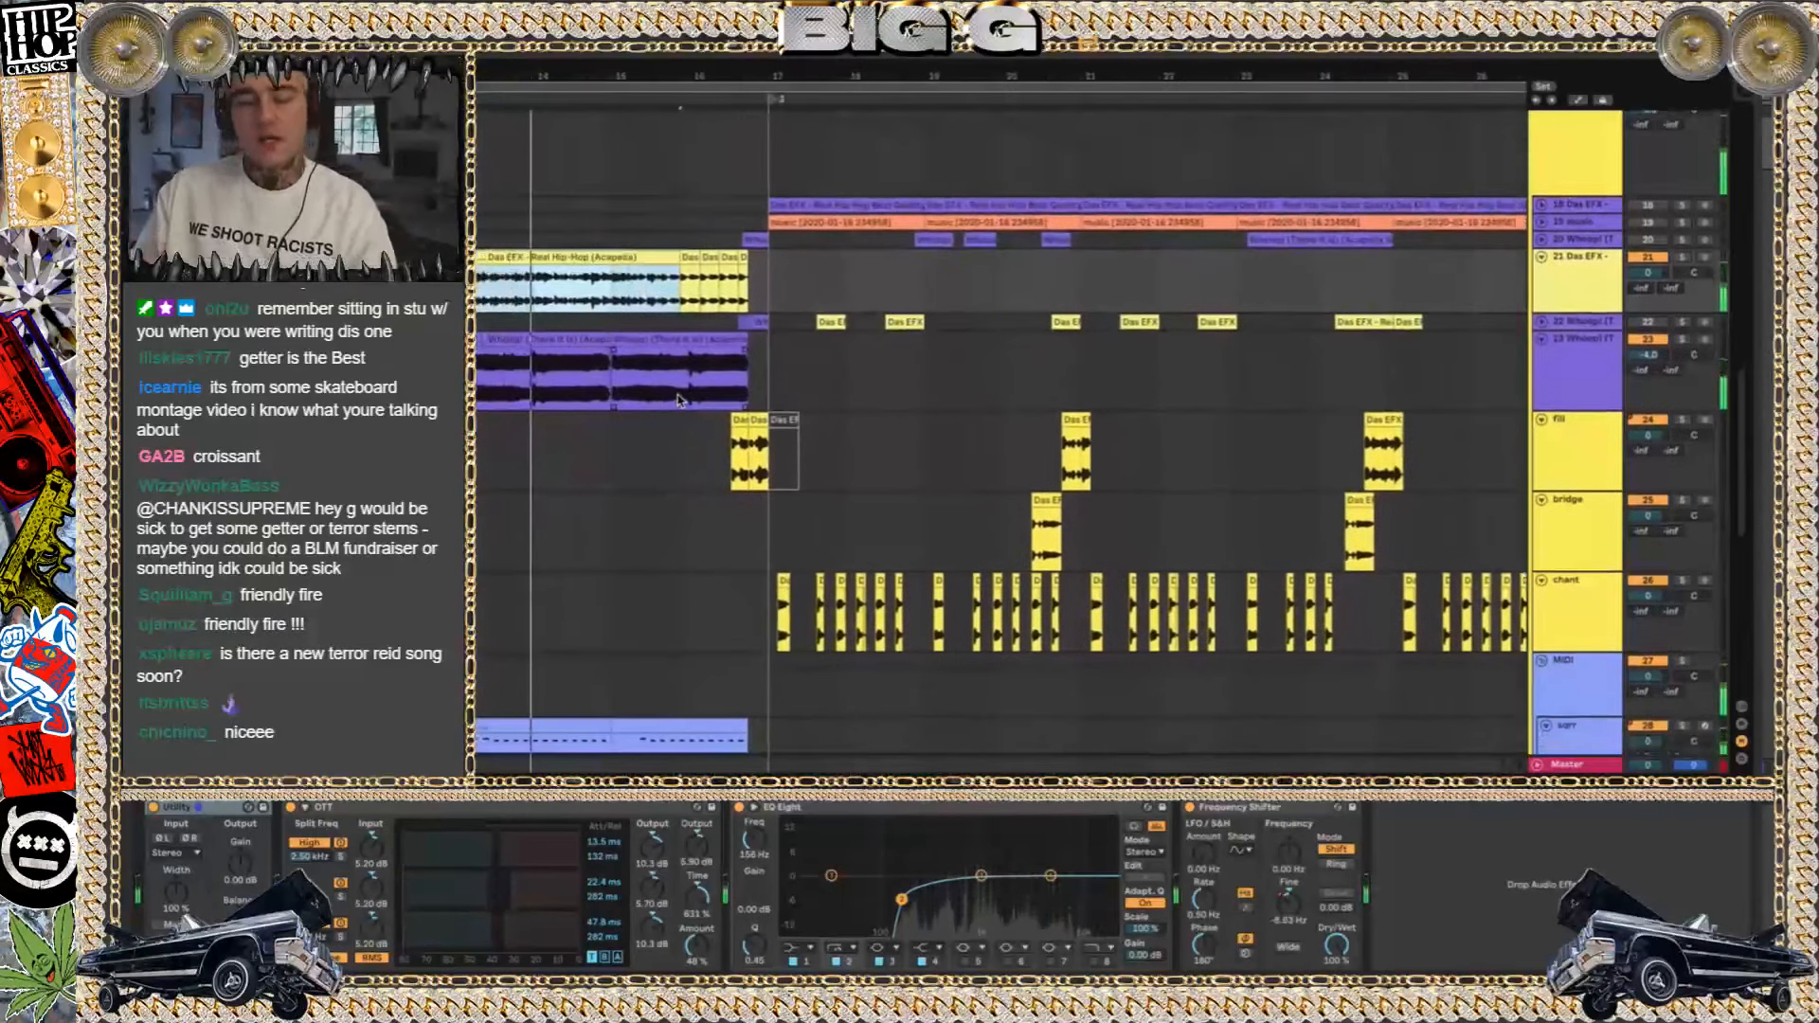
{"action": "scroll", "coordinate": [679, 398], "scroll_direction": "down", "scroll_amount": 10}
{"action": "scroll", "coordinate": [678, 397], "scroll_direction": "left", "scroll_amount": 6}
{"action": "left_click", "coordinate": [621, 230]}
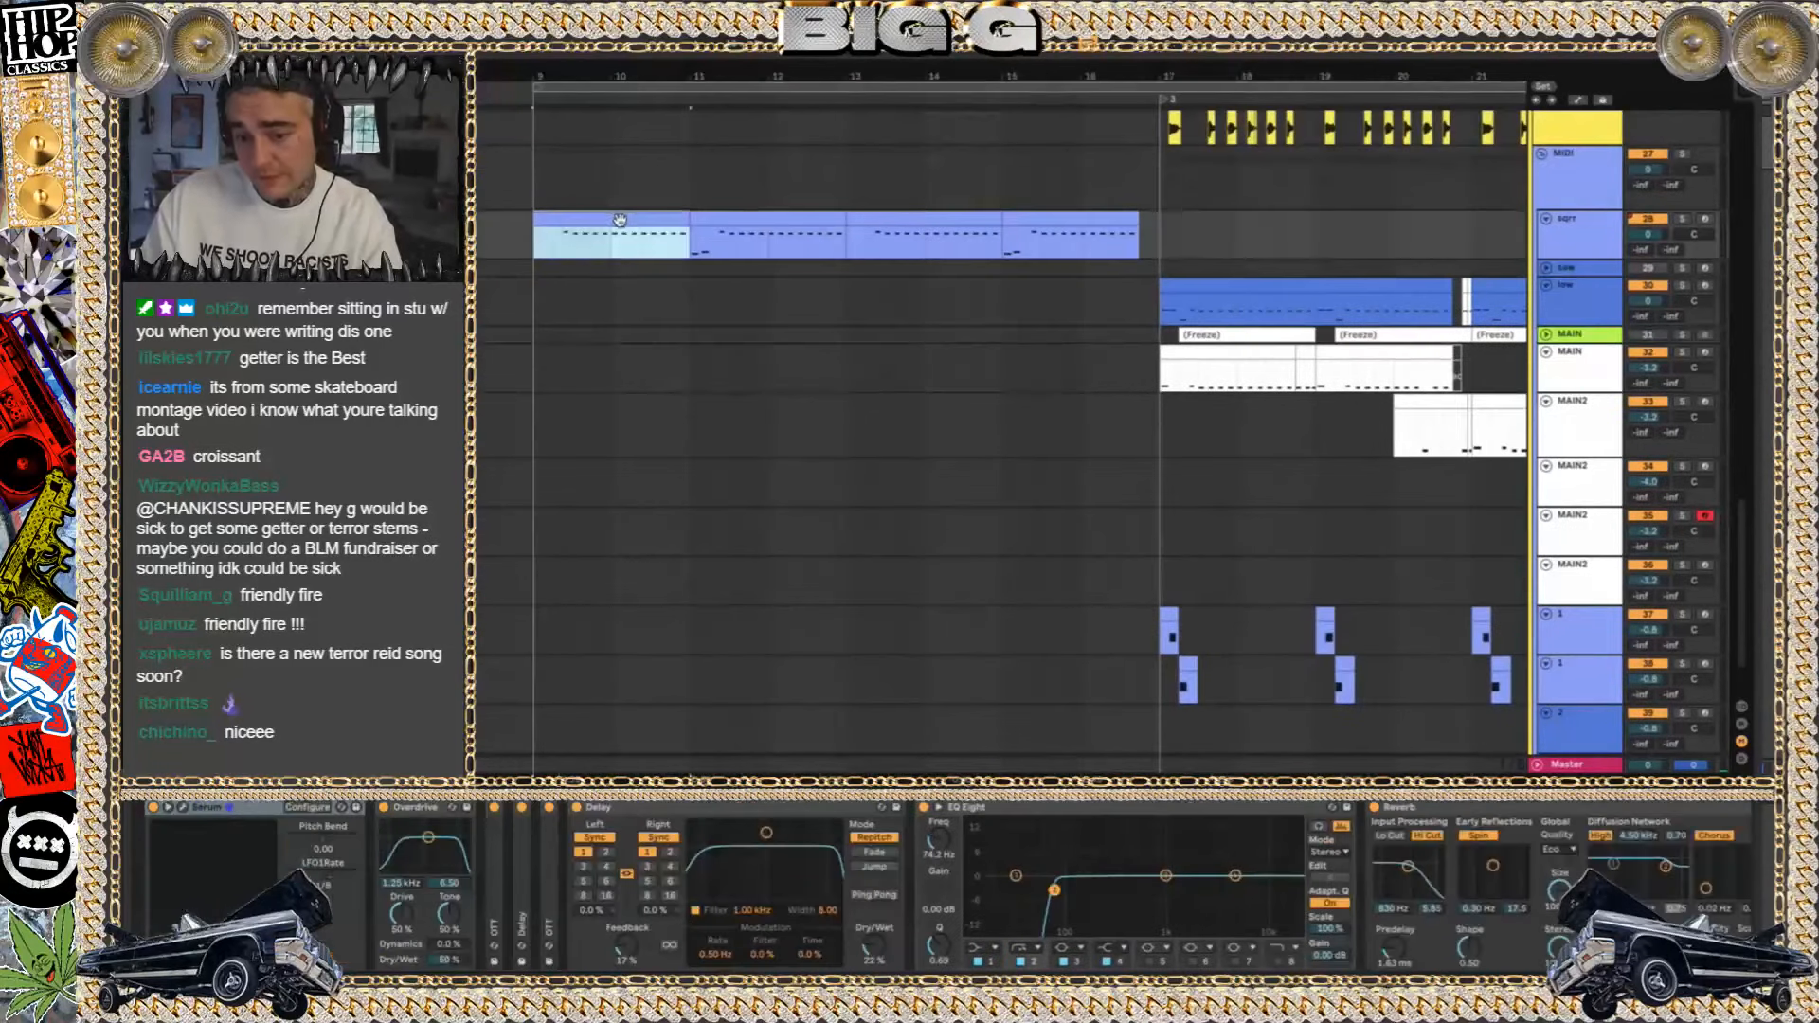
{"action": "left_click", "coordinate": [564, 247]}
{"action": "left_click", "coordinate": [1684, 219]}
{"action": "key", "text": "space"}
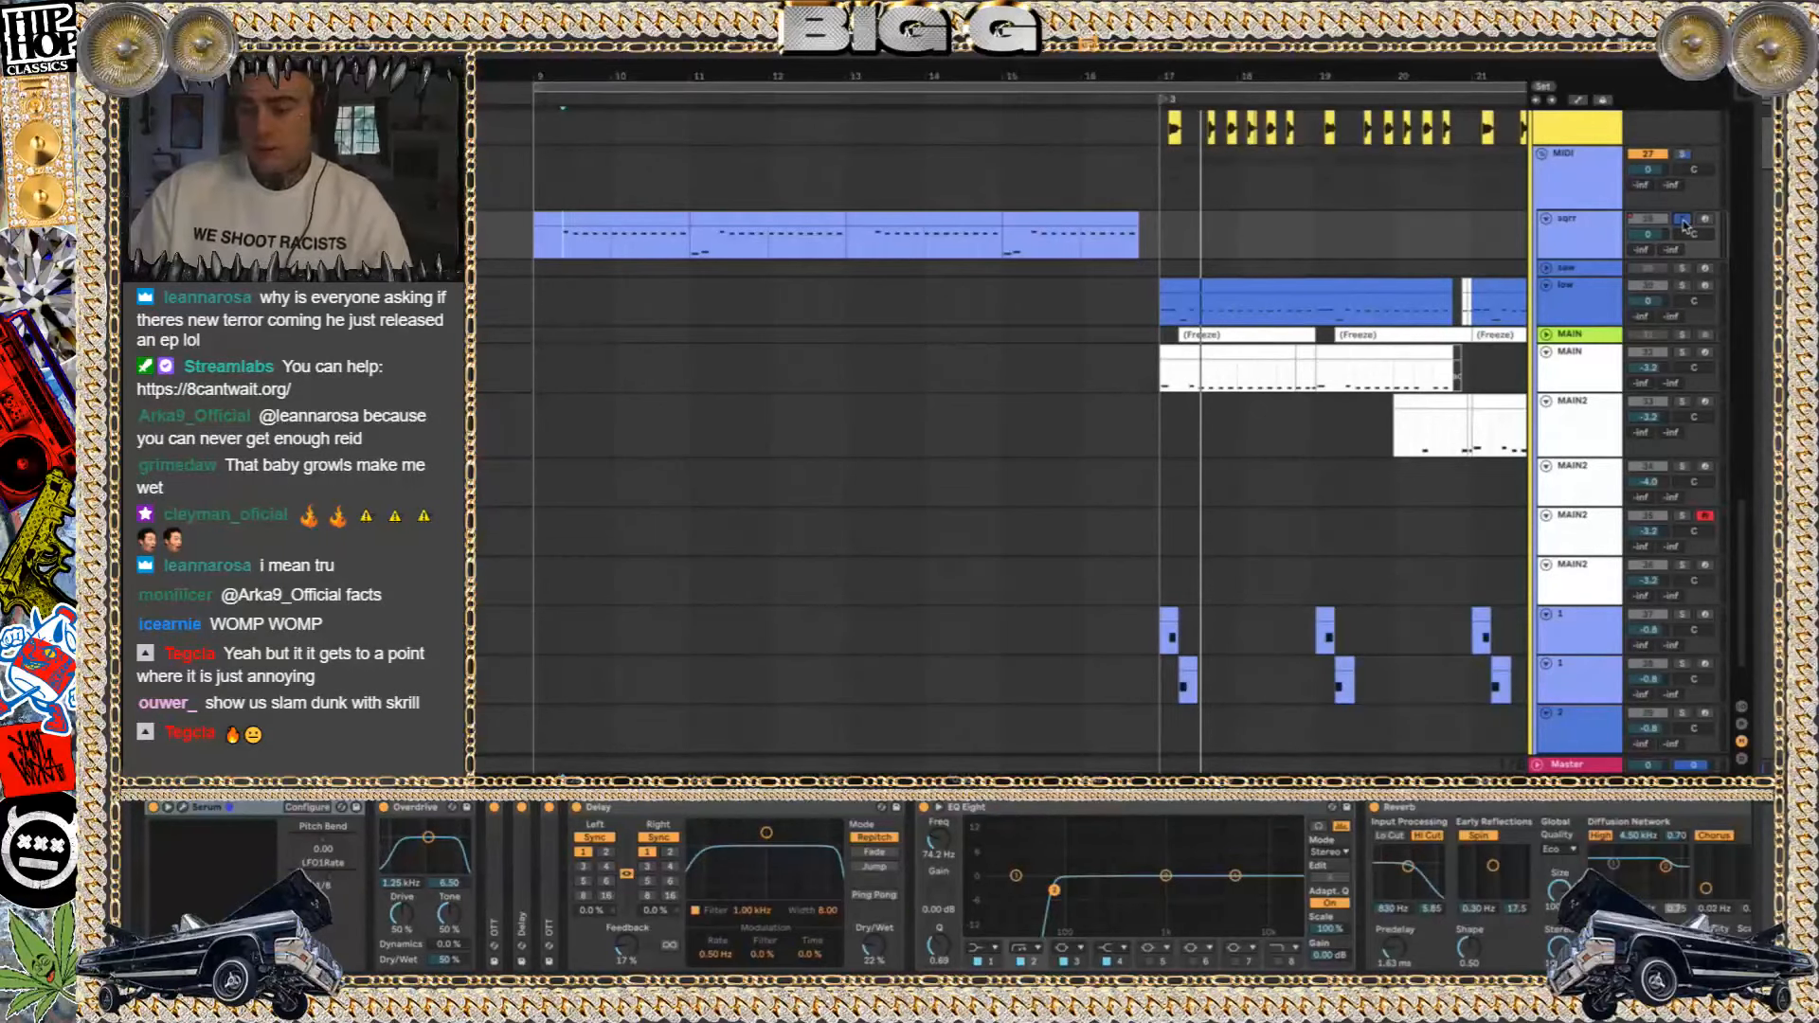
{"action": "key", "text": "space"}
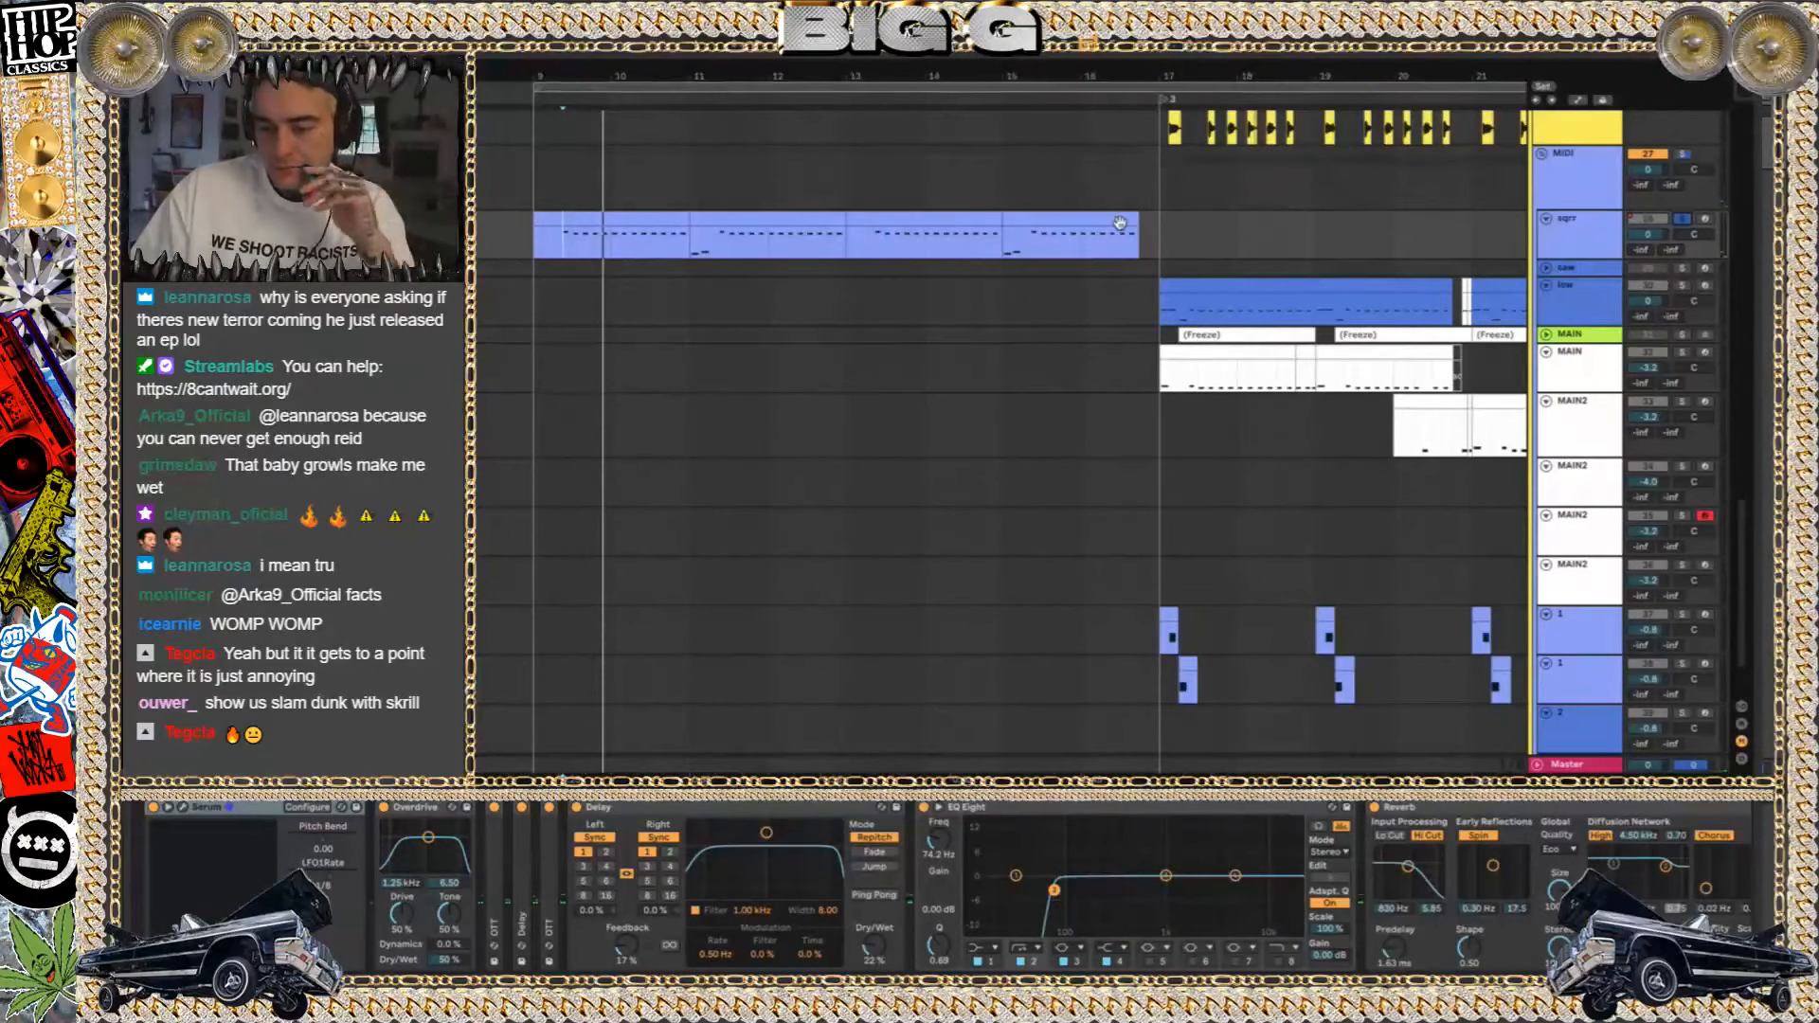
Select track 30's blue clip at bar 17 and play the section with no tracks soloed
{"action": "left_click", "coordinate": [992, 290]}
{"action": "scroll", "coordinate": [995, 294], "scroll_direction": "right", "scroll_amount": 5}
{"action": "scroll", "coordinate": [995, 294], "scroll_direction": "down", "scroll_amount": 1}
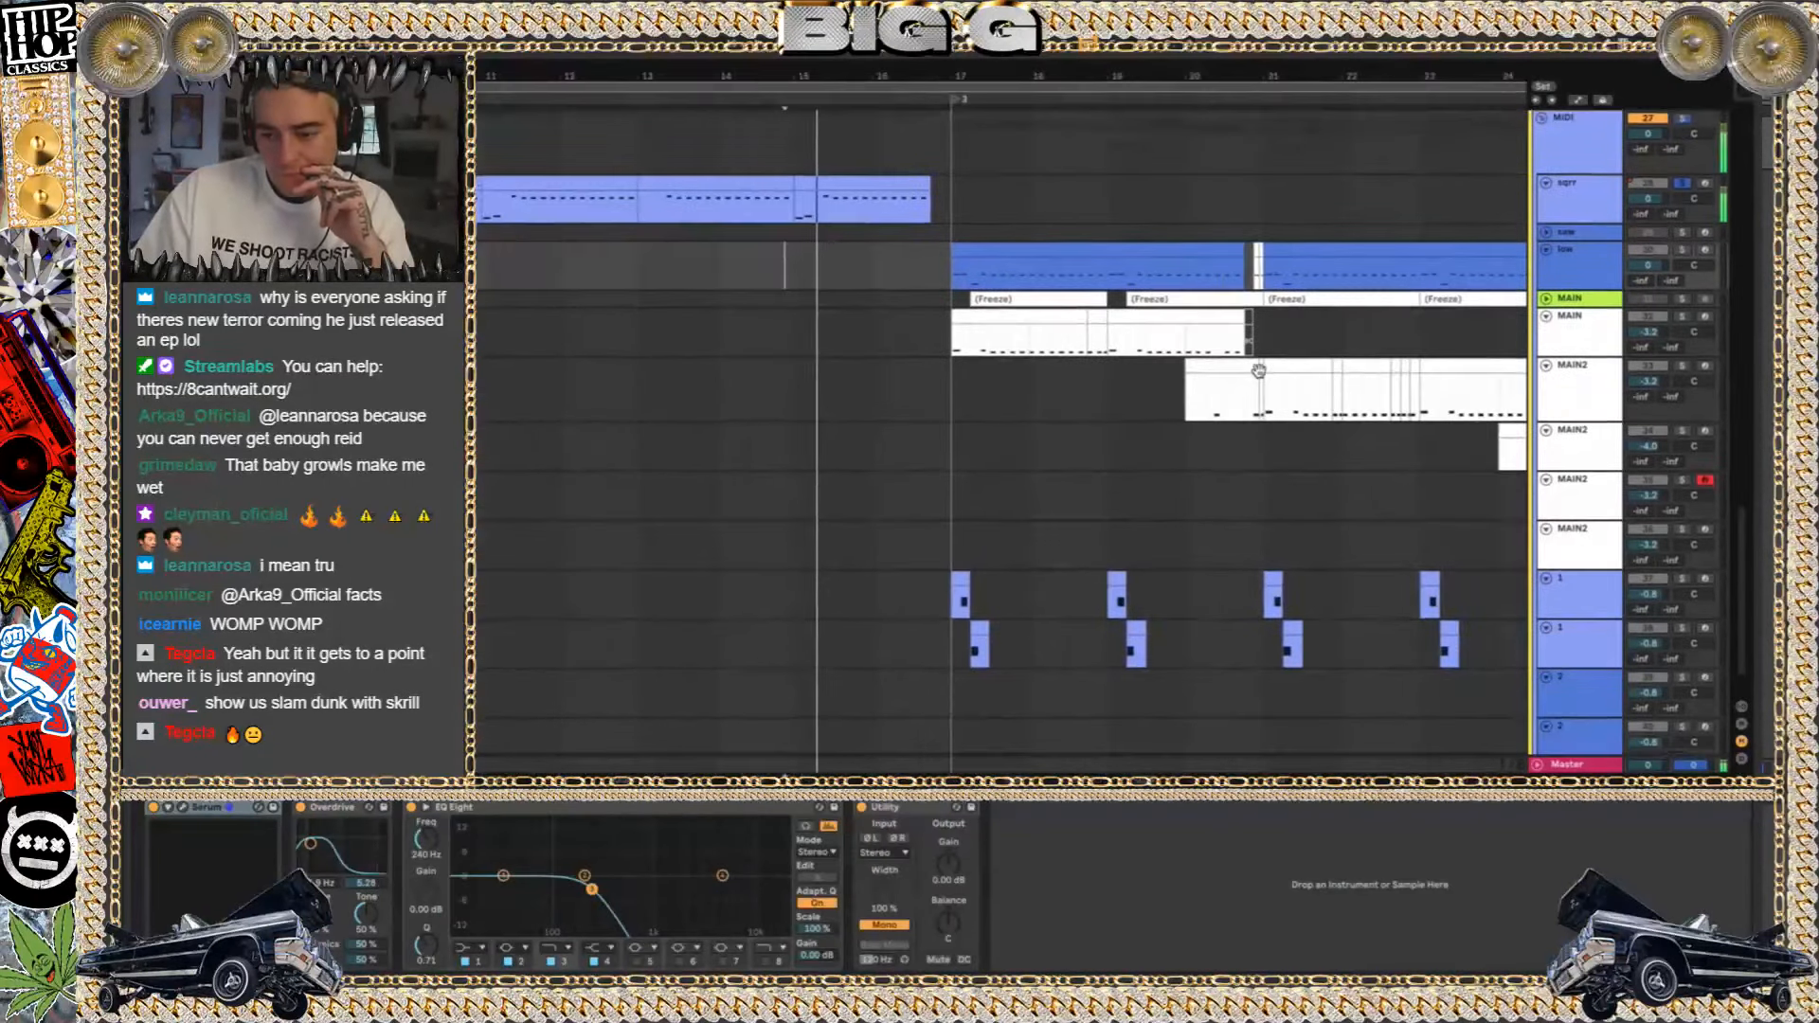
{"action": "scroll", "coordinate": [1035, 431], "scroll_direction": "up", "scroll_amount": 1}
{"action": "scroll", "coordinate": [1036, 430], "scroll_direction": "left", "scroll_amount": 1}
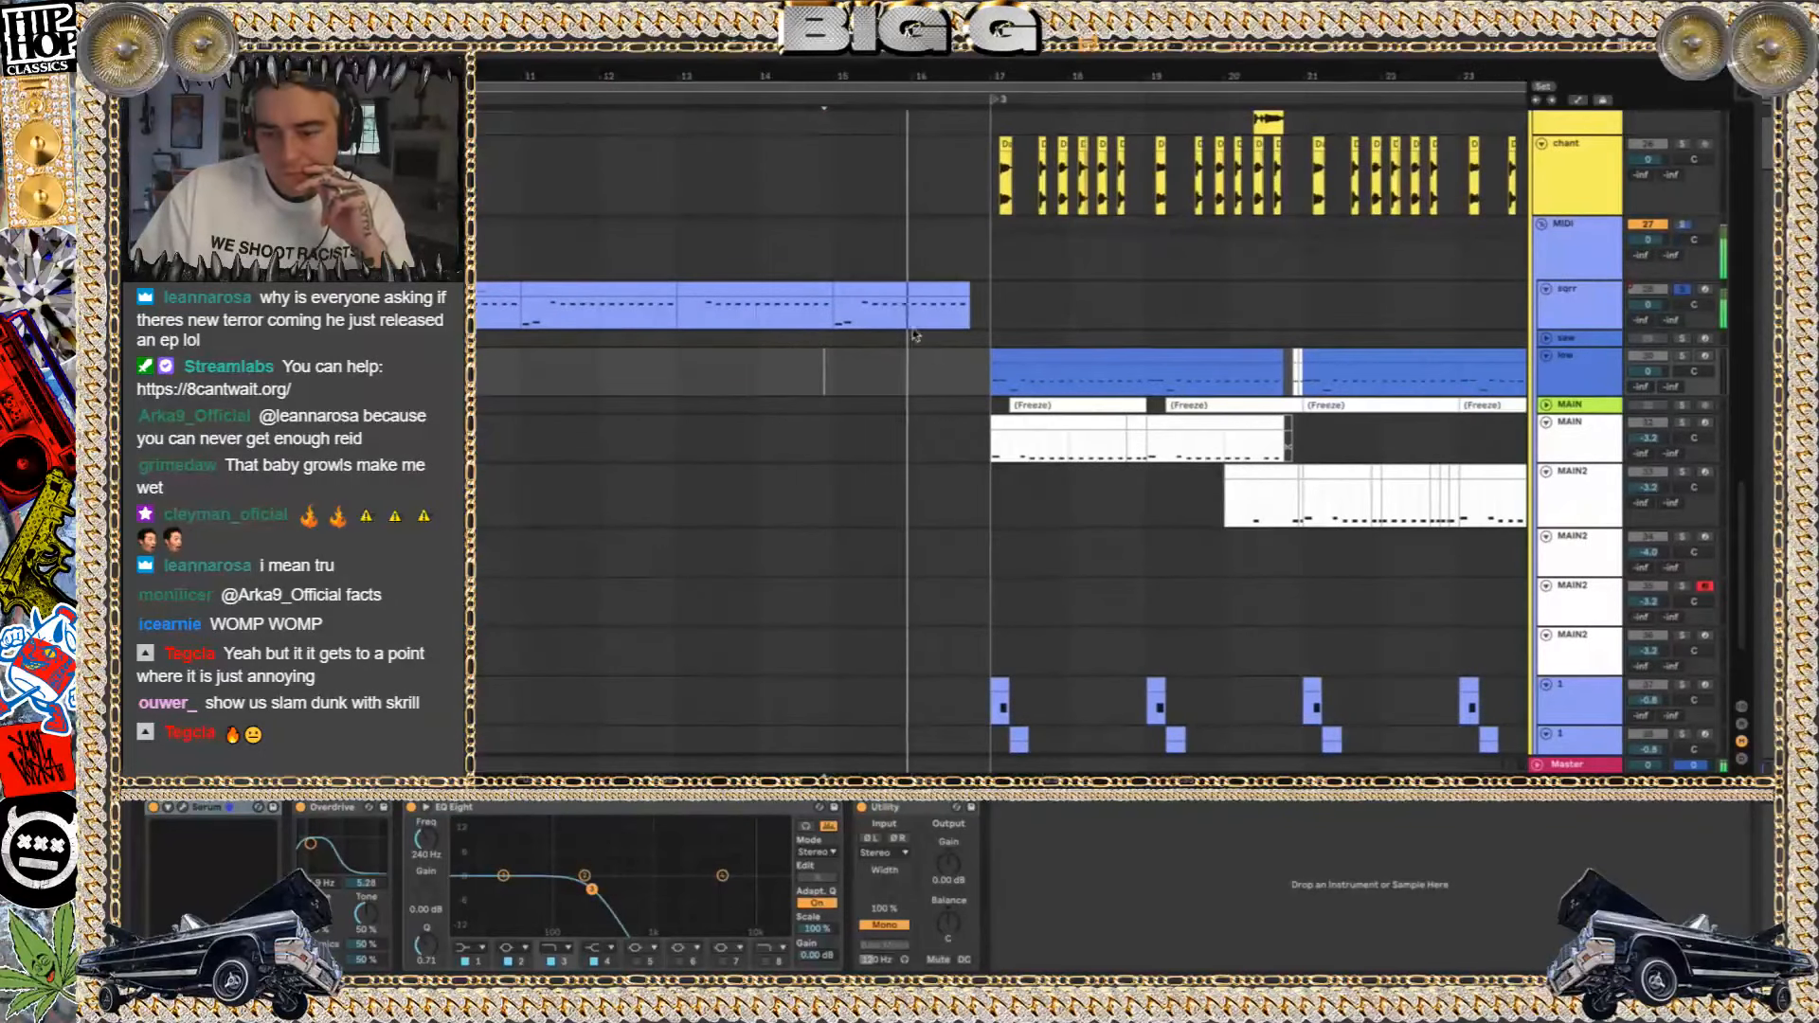
{"action": "left_click", "coordinate": [1050, 356]}
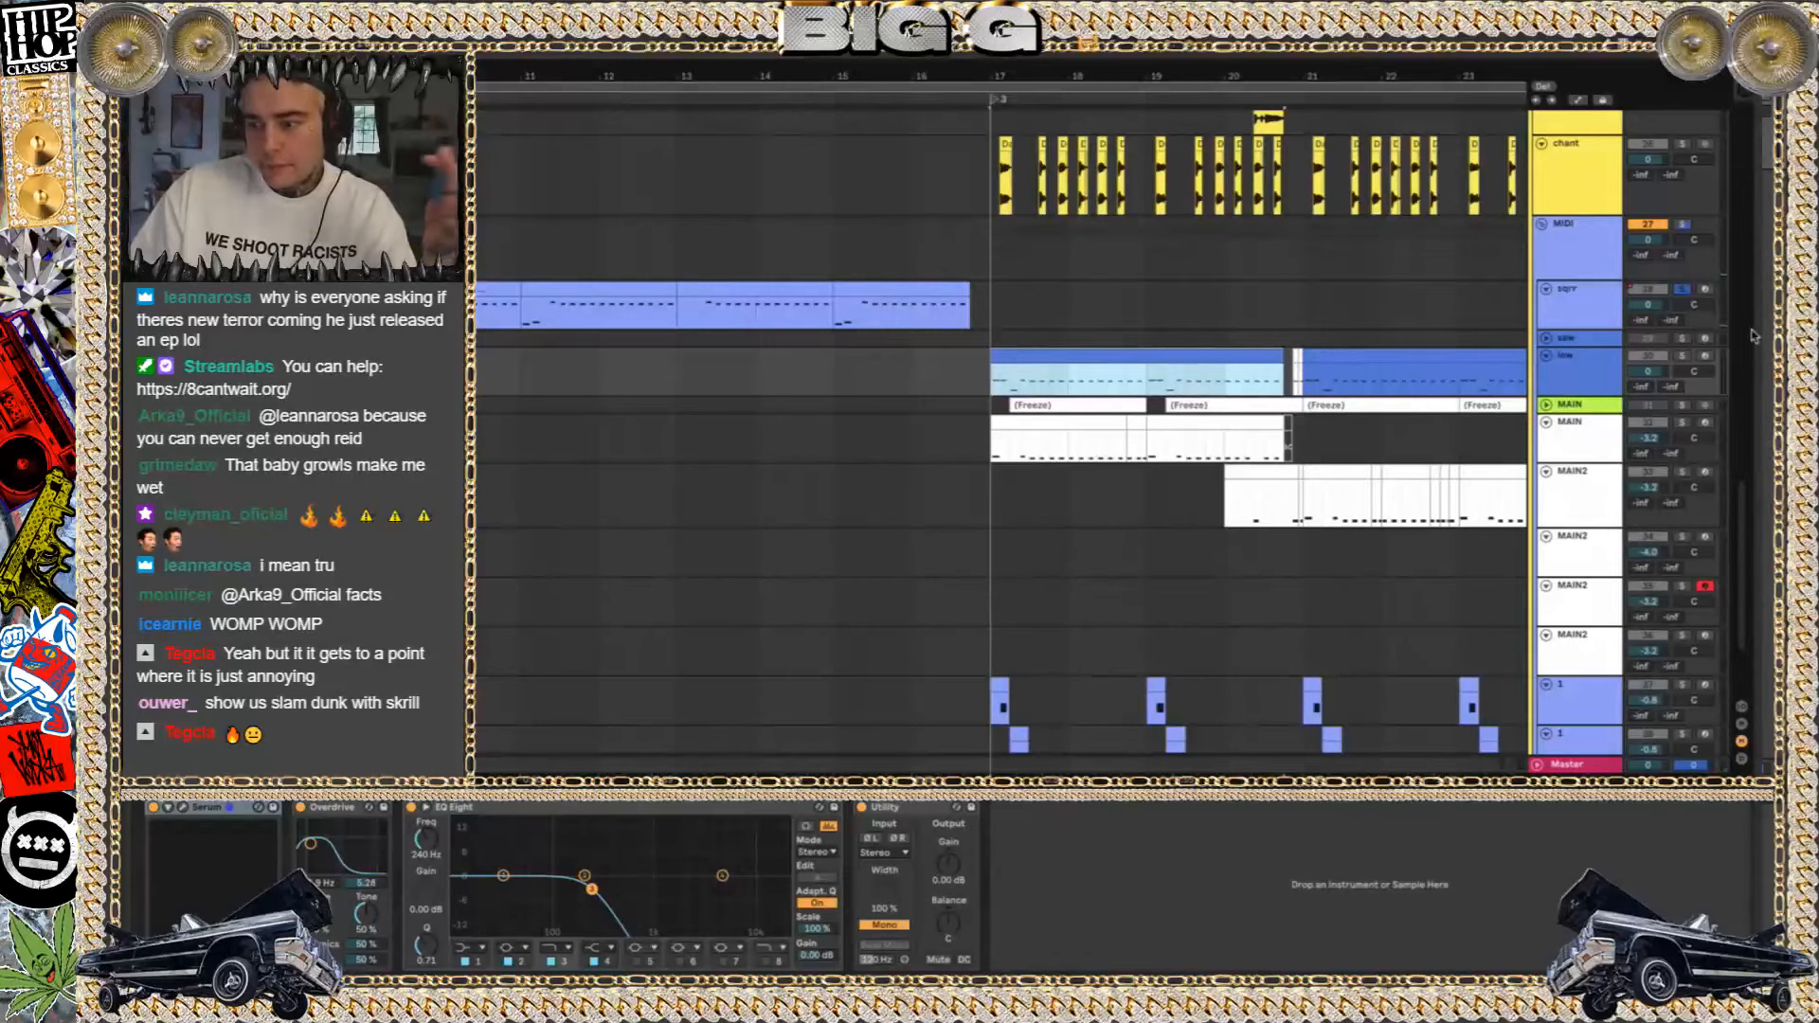
{"action": "key", "text": "space"}
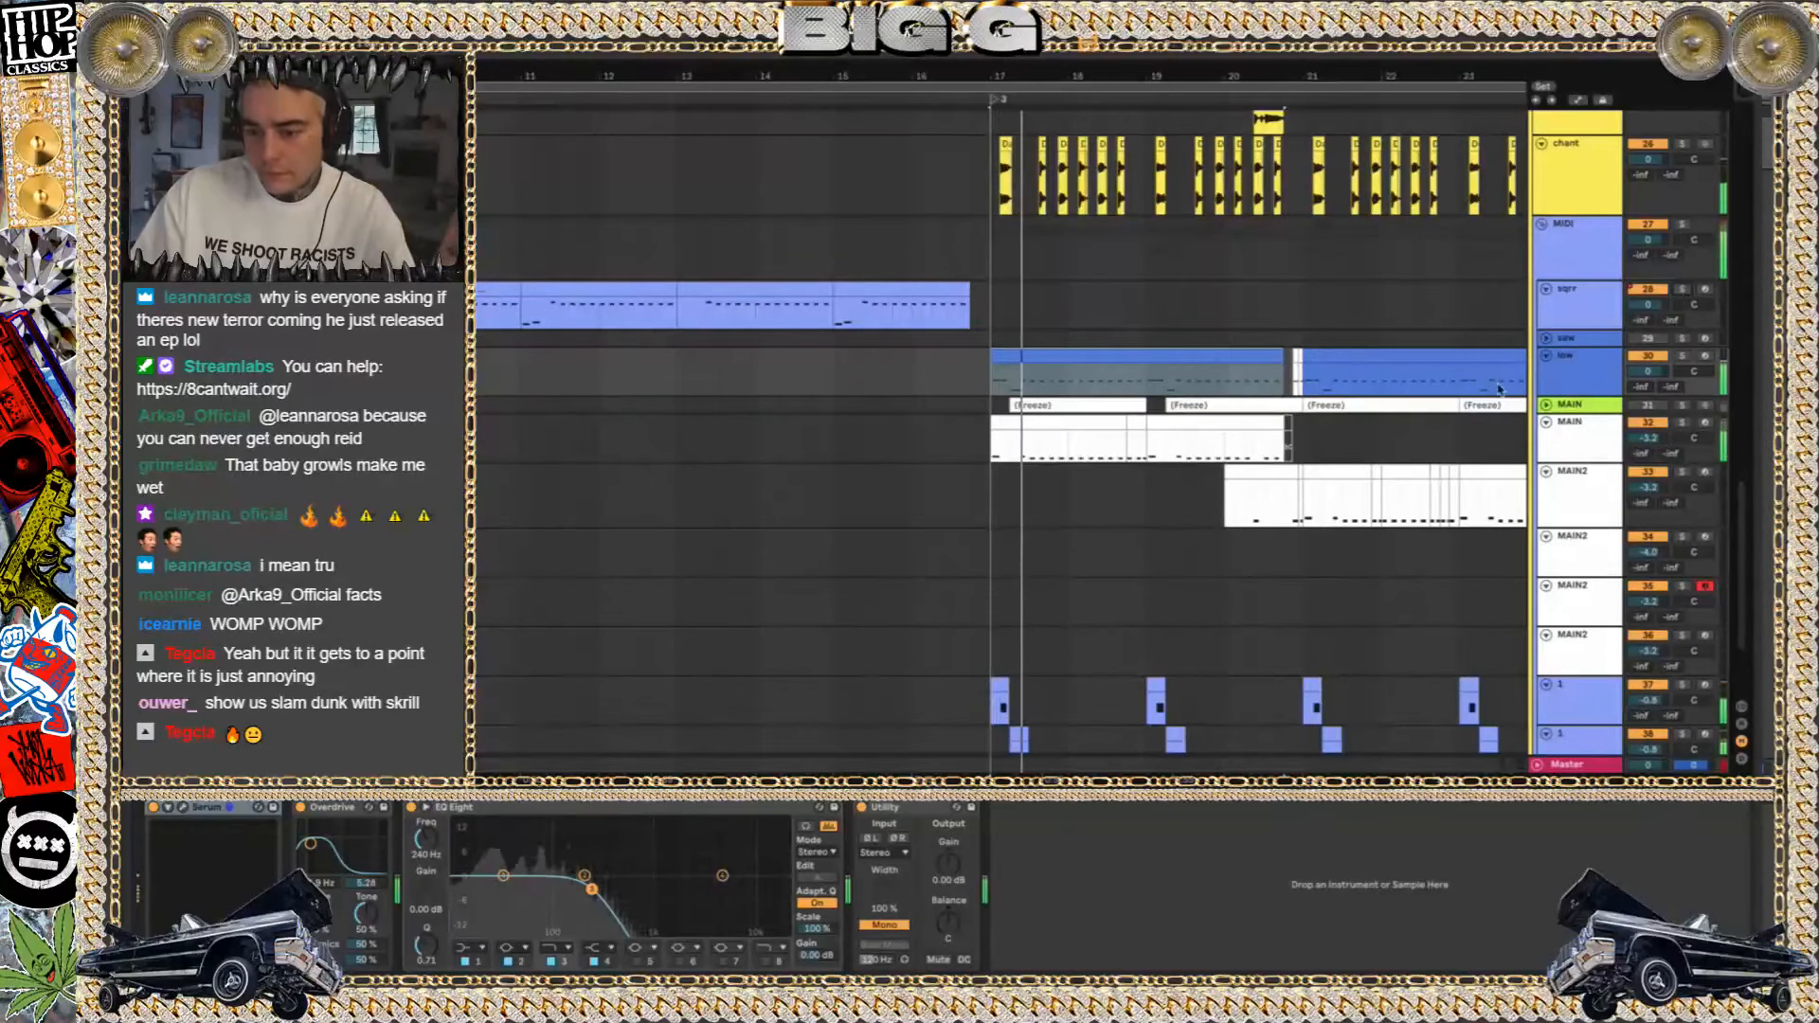
Collapse the 10 Group of riser and effect tracks, and solo the drums group
{"action": "scroll", "coordinate": [1500, 389], "scroll_direction": "up", "scroll_amount": 10}
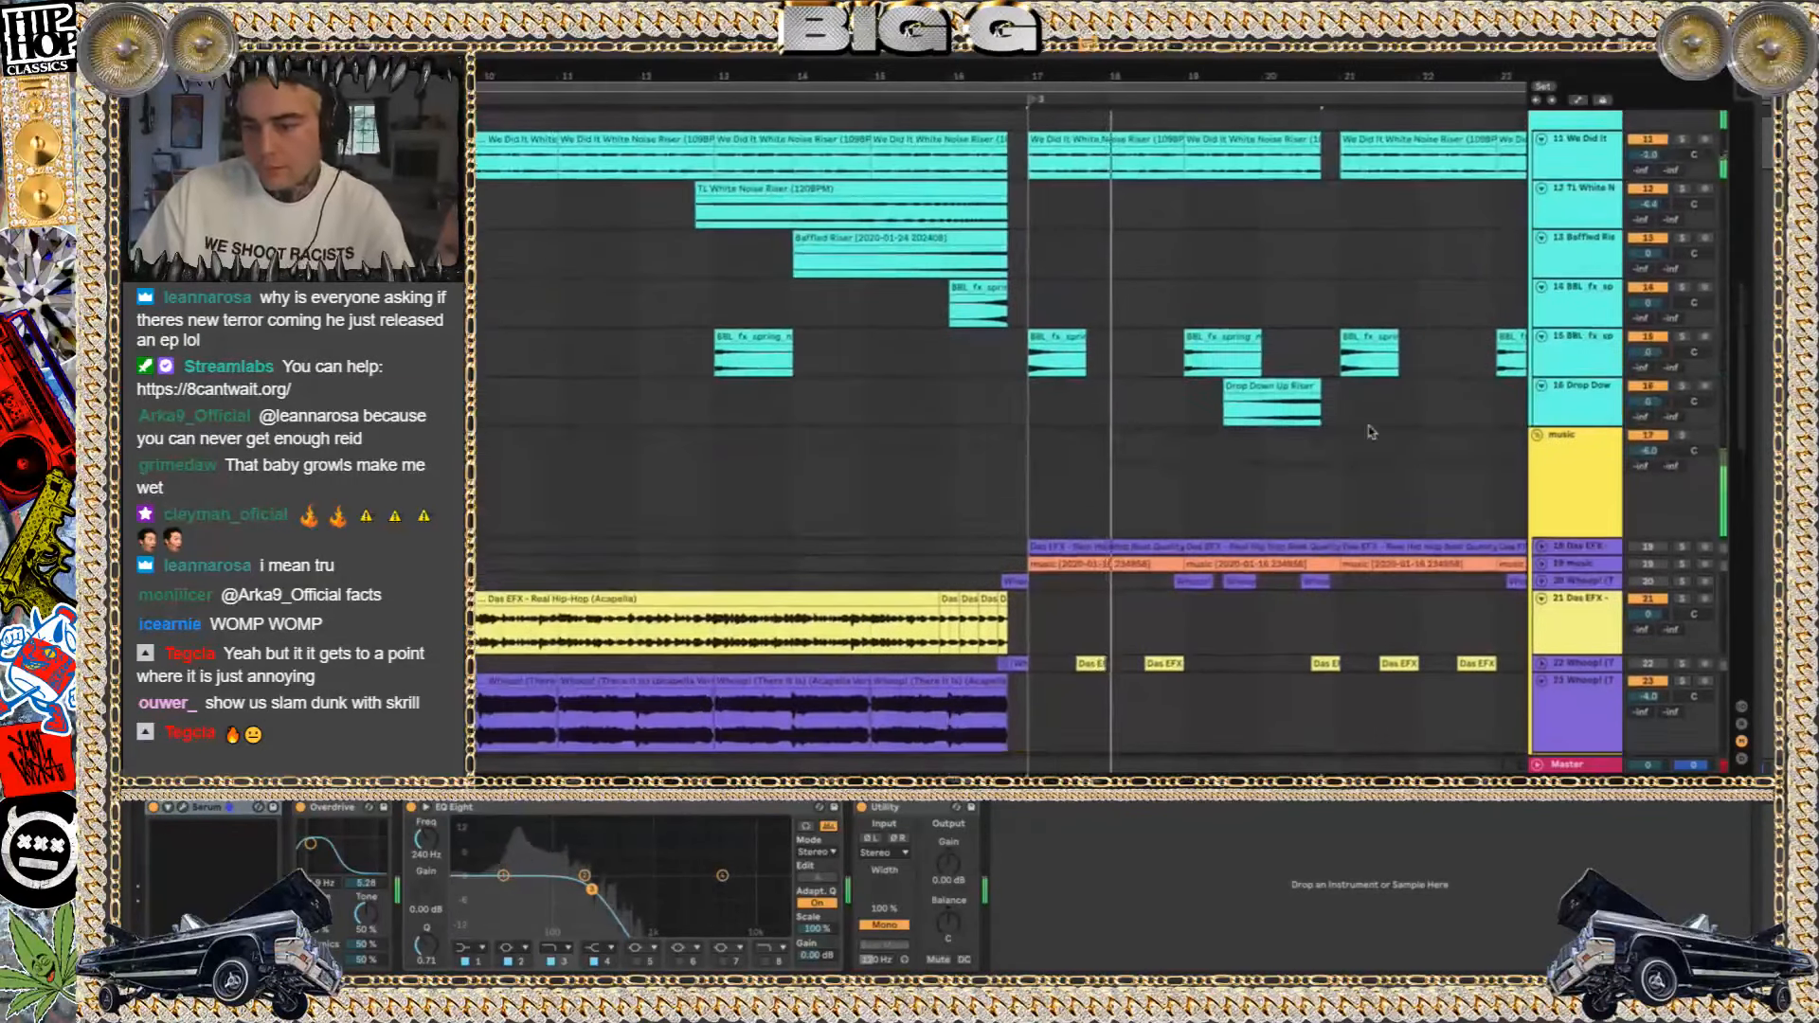
{"action": "scroll", "coordinate": [1371, 432], "scroll_direction": "up", "scroll_amount": 3}
{"action": "left_click", "coordinate": [1537, 274]}
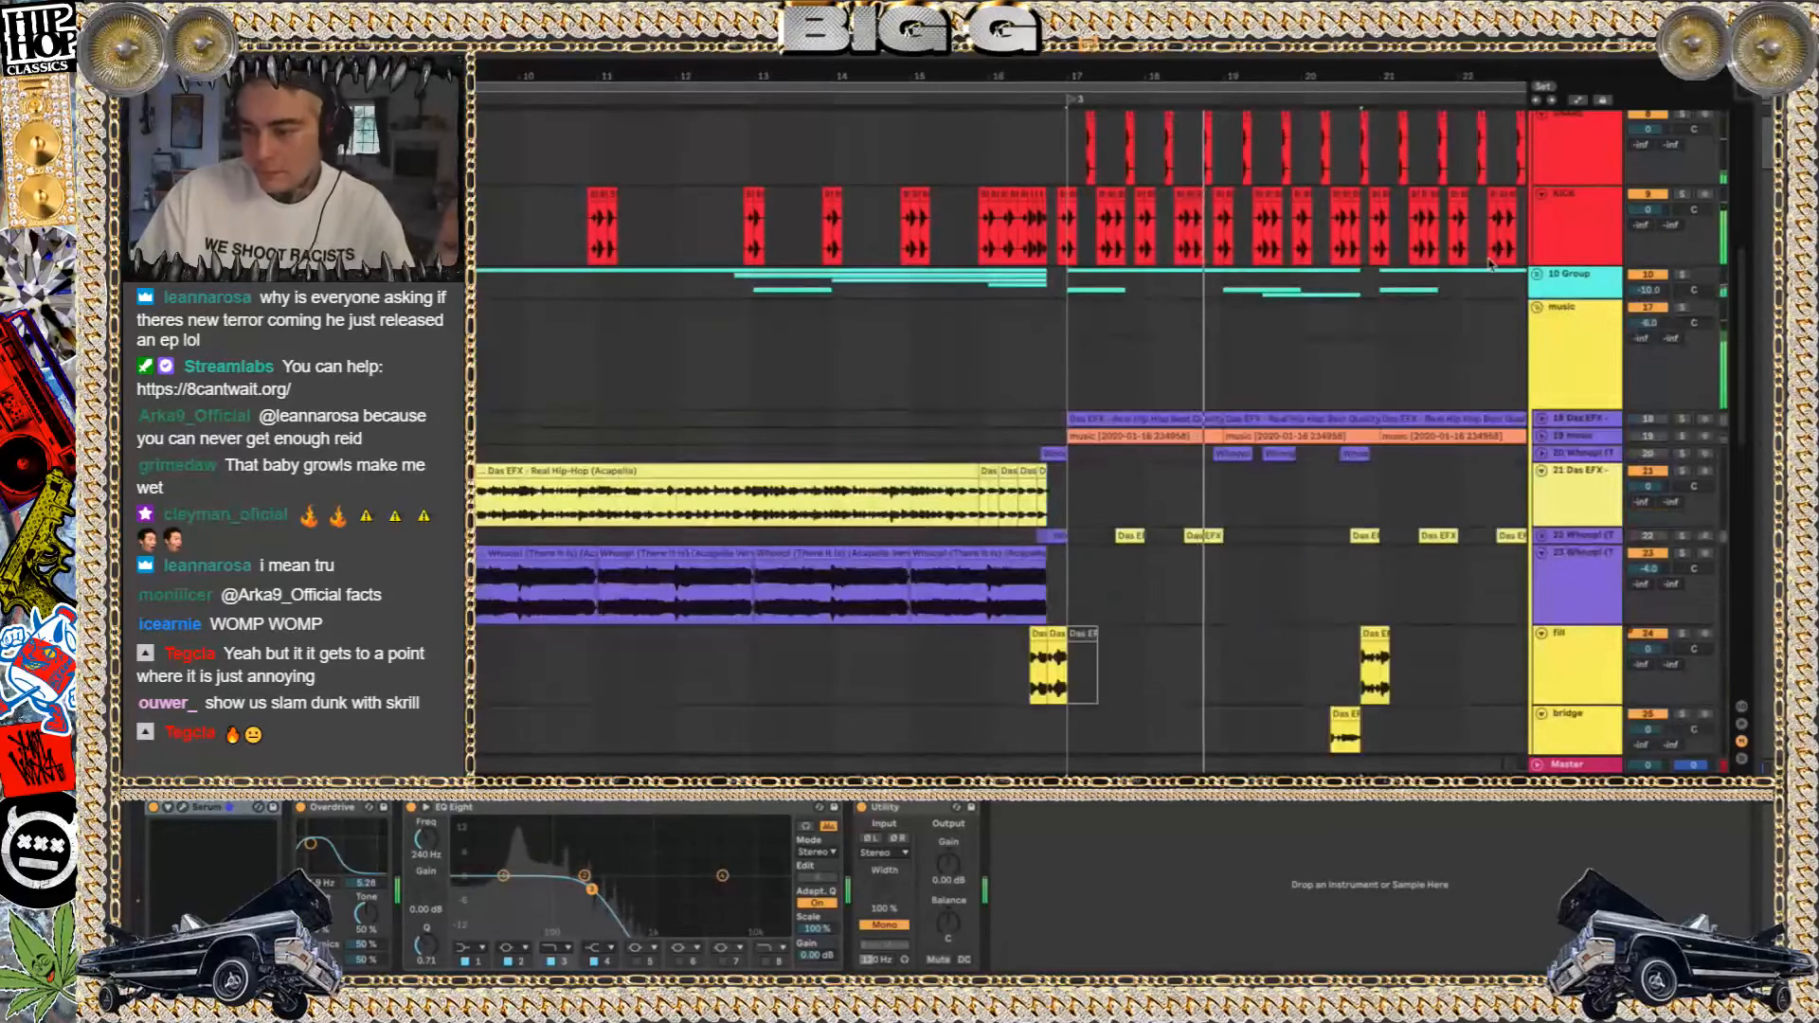
{"action": "scroll", "coordinate": [1492, 270], "scroll_direction": "up", "scroll_amount": 3}
{"action": "scroll", "coordinate": [1507, 294], "scroll_direction": "up", "scroll_amount": 3}
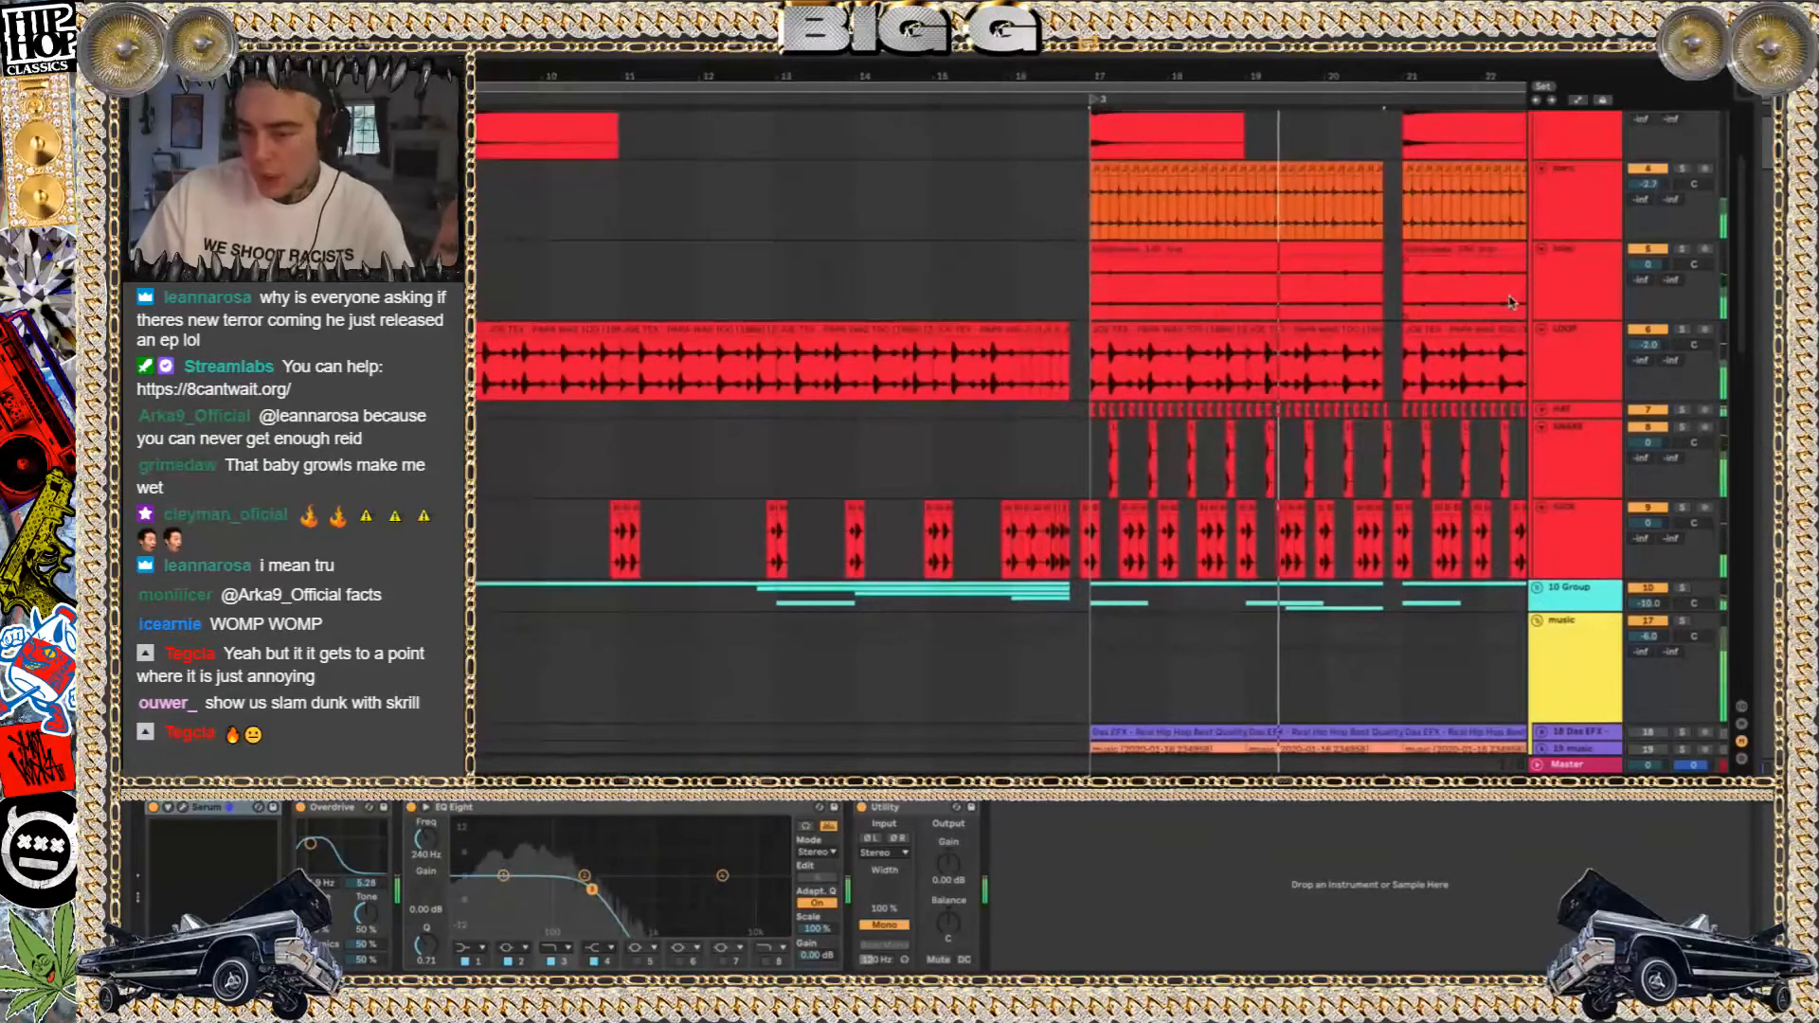
{"action": "scroll", "coordinate": [1511, 302], "scroll_direction": "up", "scroll_amount": 2}
{"action": "scroll", "coordinate": [1511, 302], "scroll_direction": "right", "scroll_amount": 5}
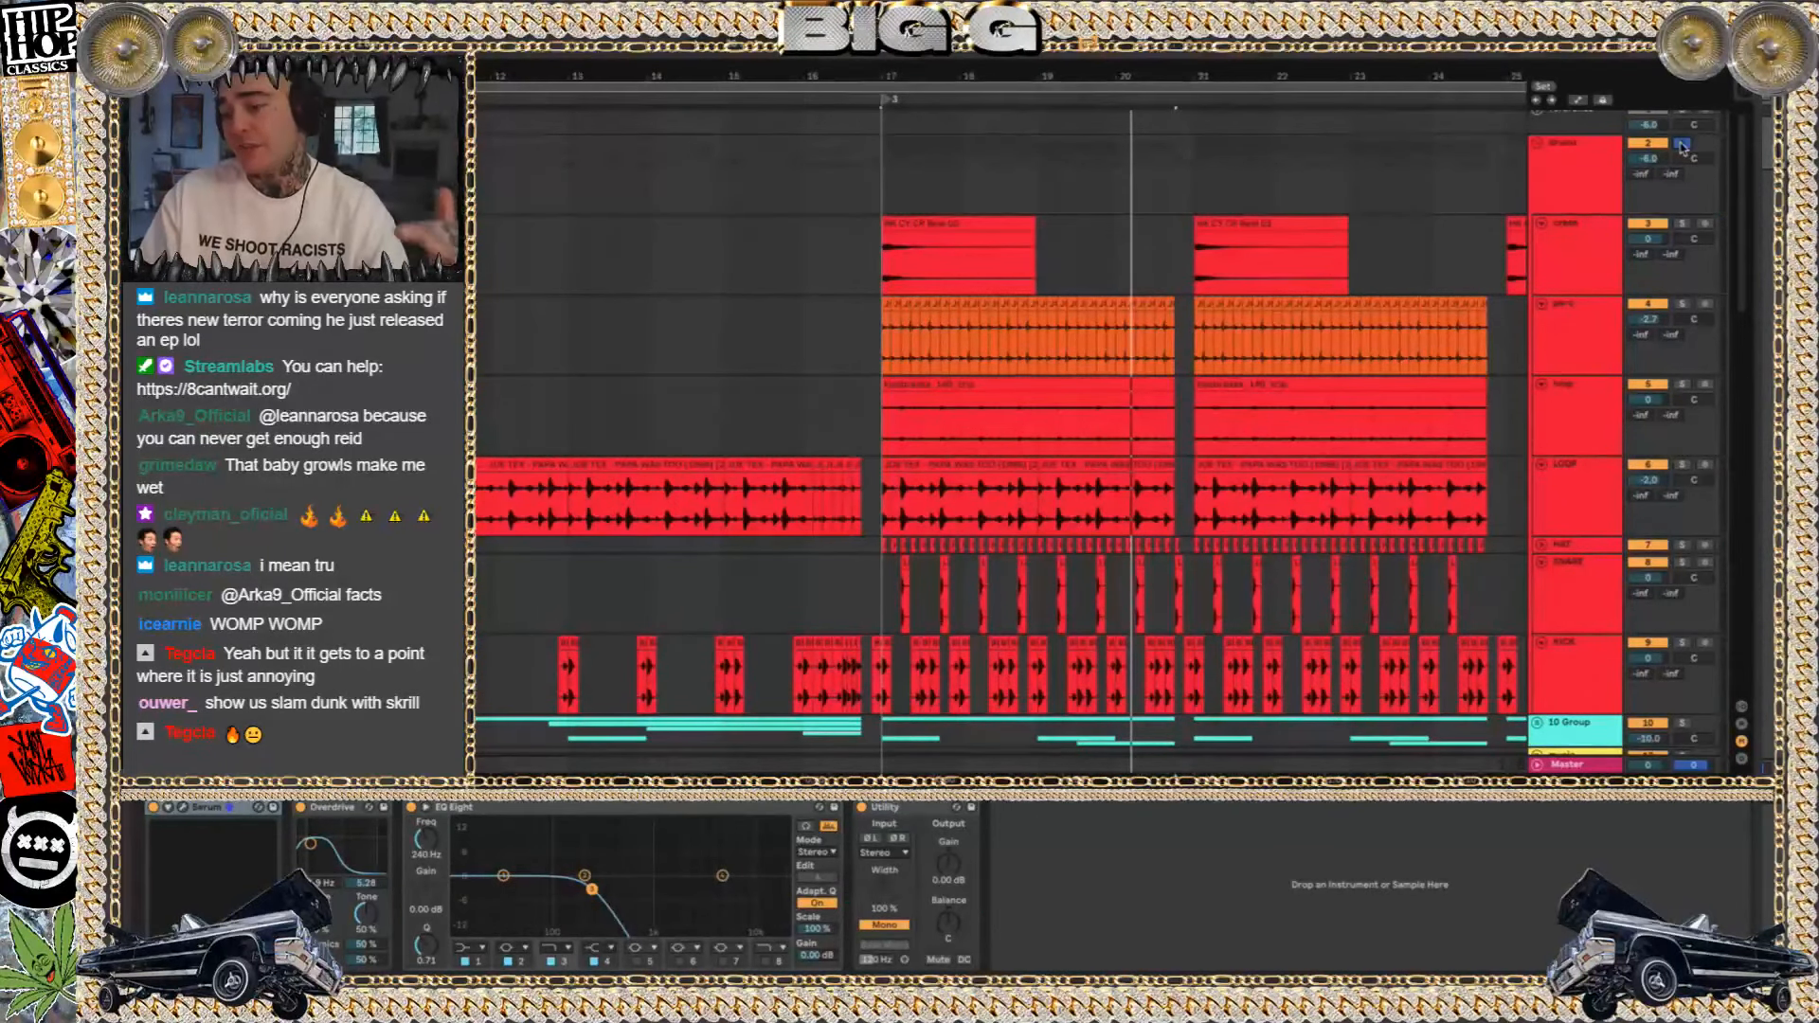
Solo the crash track within the drums group and play its clip from bar 17
{"action": "left_click", "coordinate": [1590, 252]}
{"action": "left_click", "coordinate": [1584, 479], "text": "shift"}
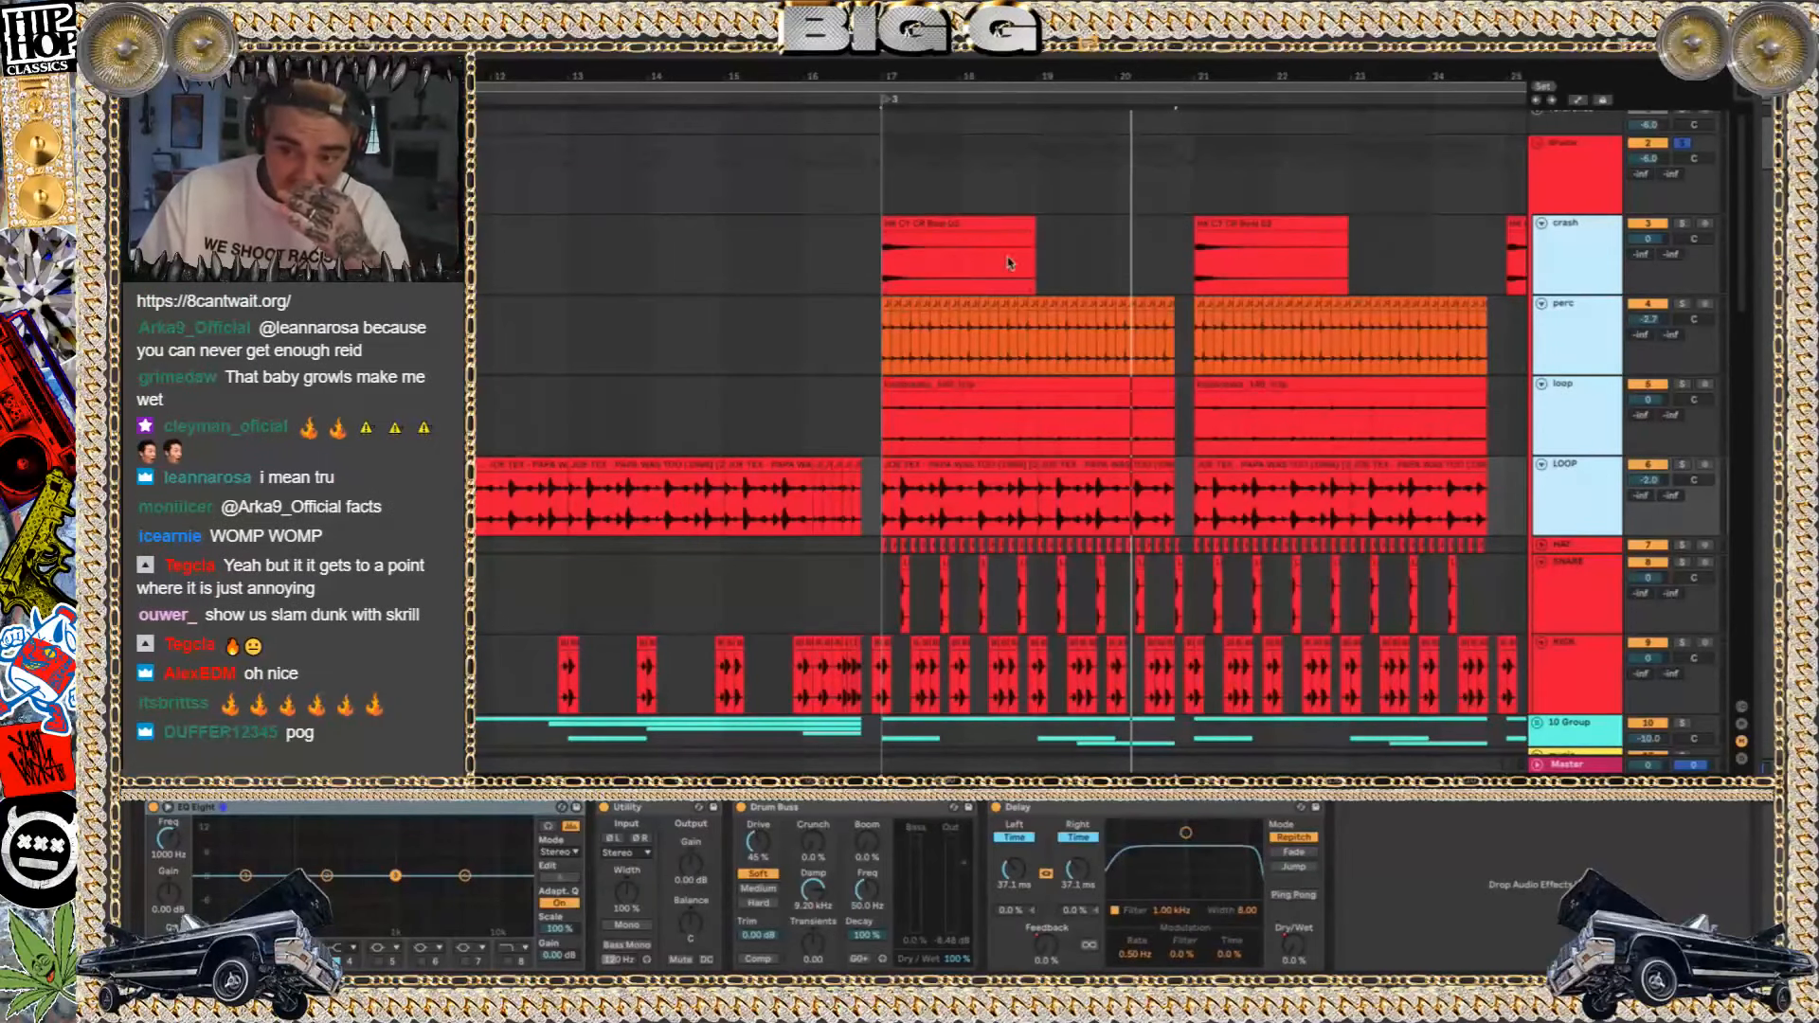
{"action": "left_click", "coordinate": [925, 227]}
{"action": "left_click", "coordinate": [1684, 209]}
{"action": "left_click", "coordinate": [1683, 223]}
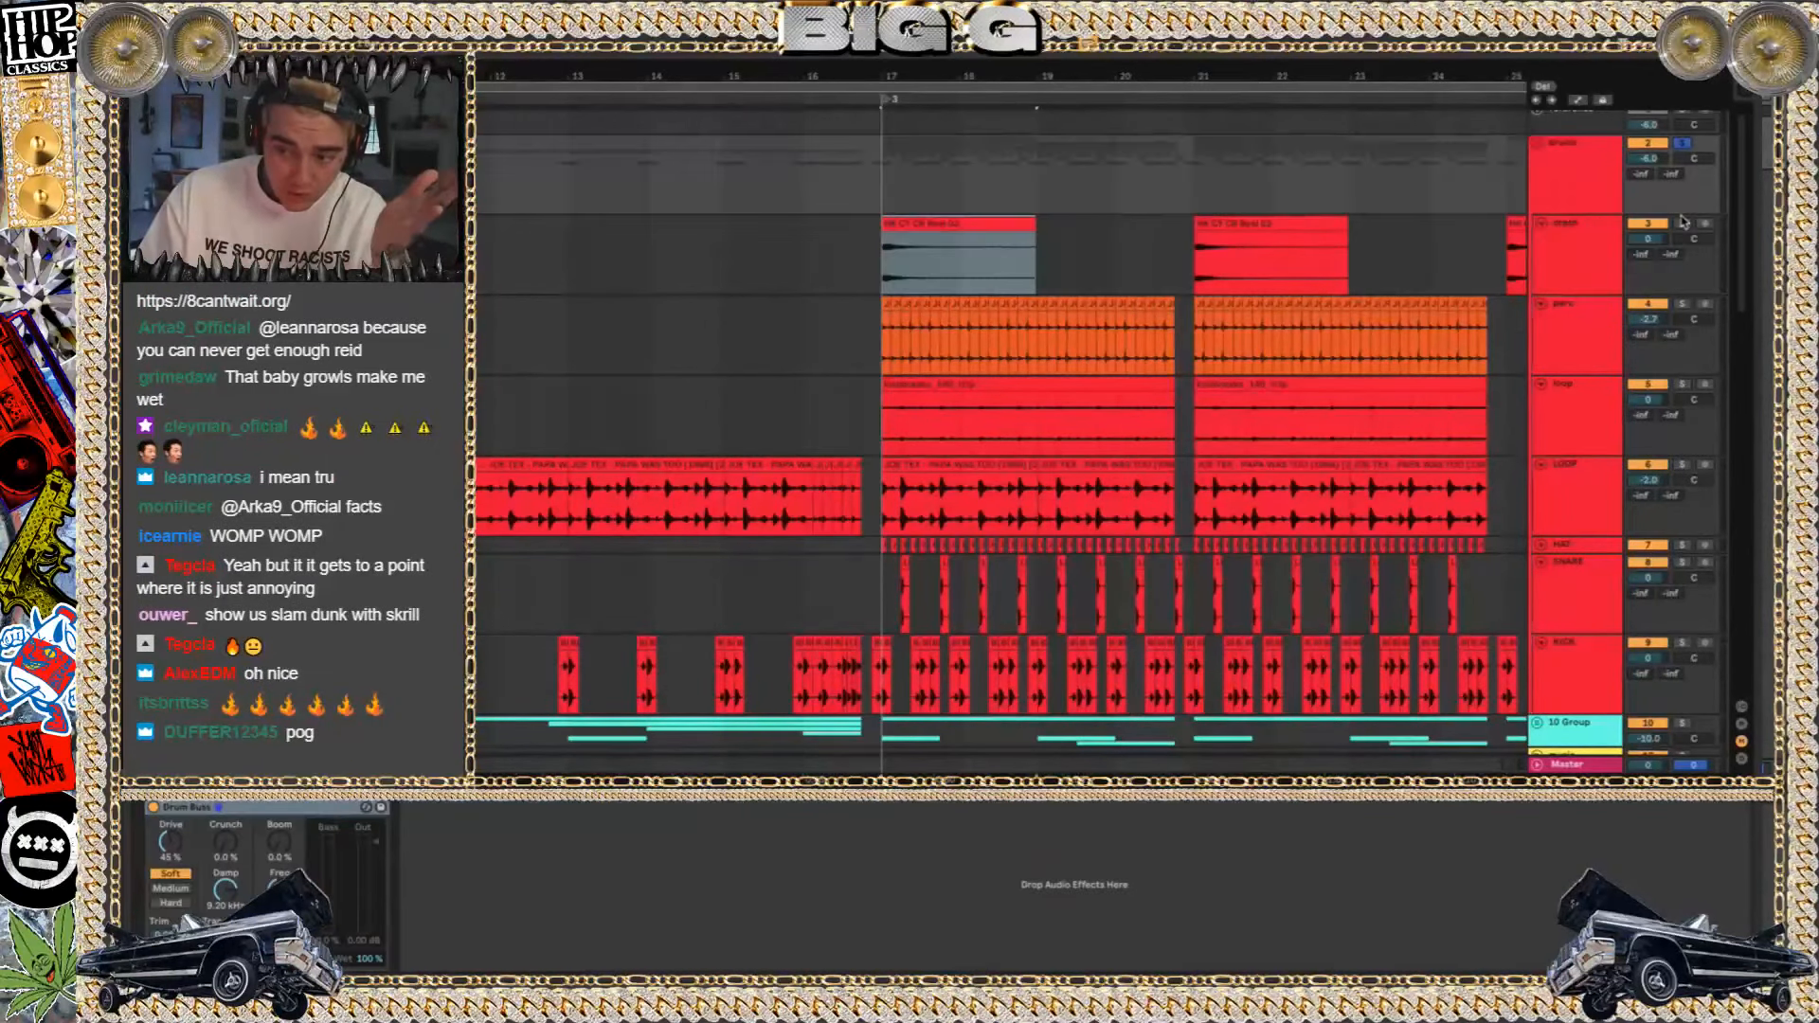
{"action": "key", "text": "space"}
Solo the perc track and play its repeated Joe Tex chops from the first clip at bar 17
{"action": "left_click", "coordinate": [1606, 315]}
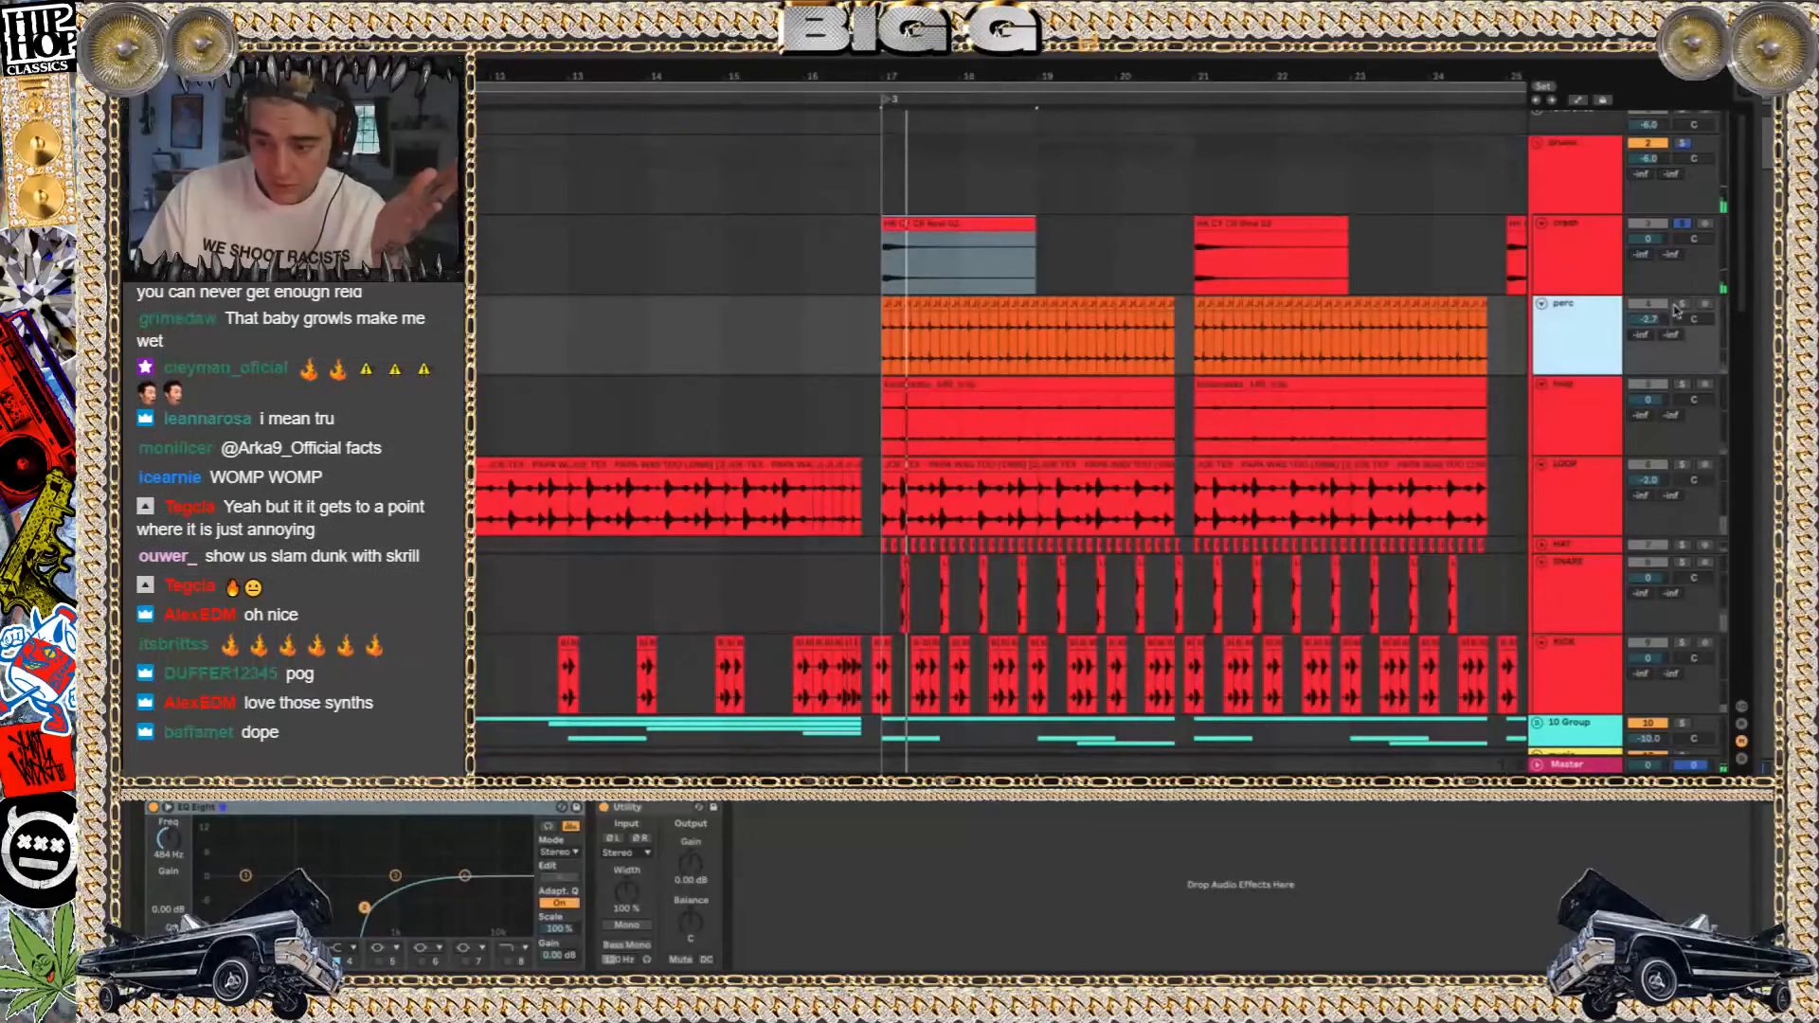
{"action": "left_click", "coordinate": [1683, 303]}
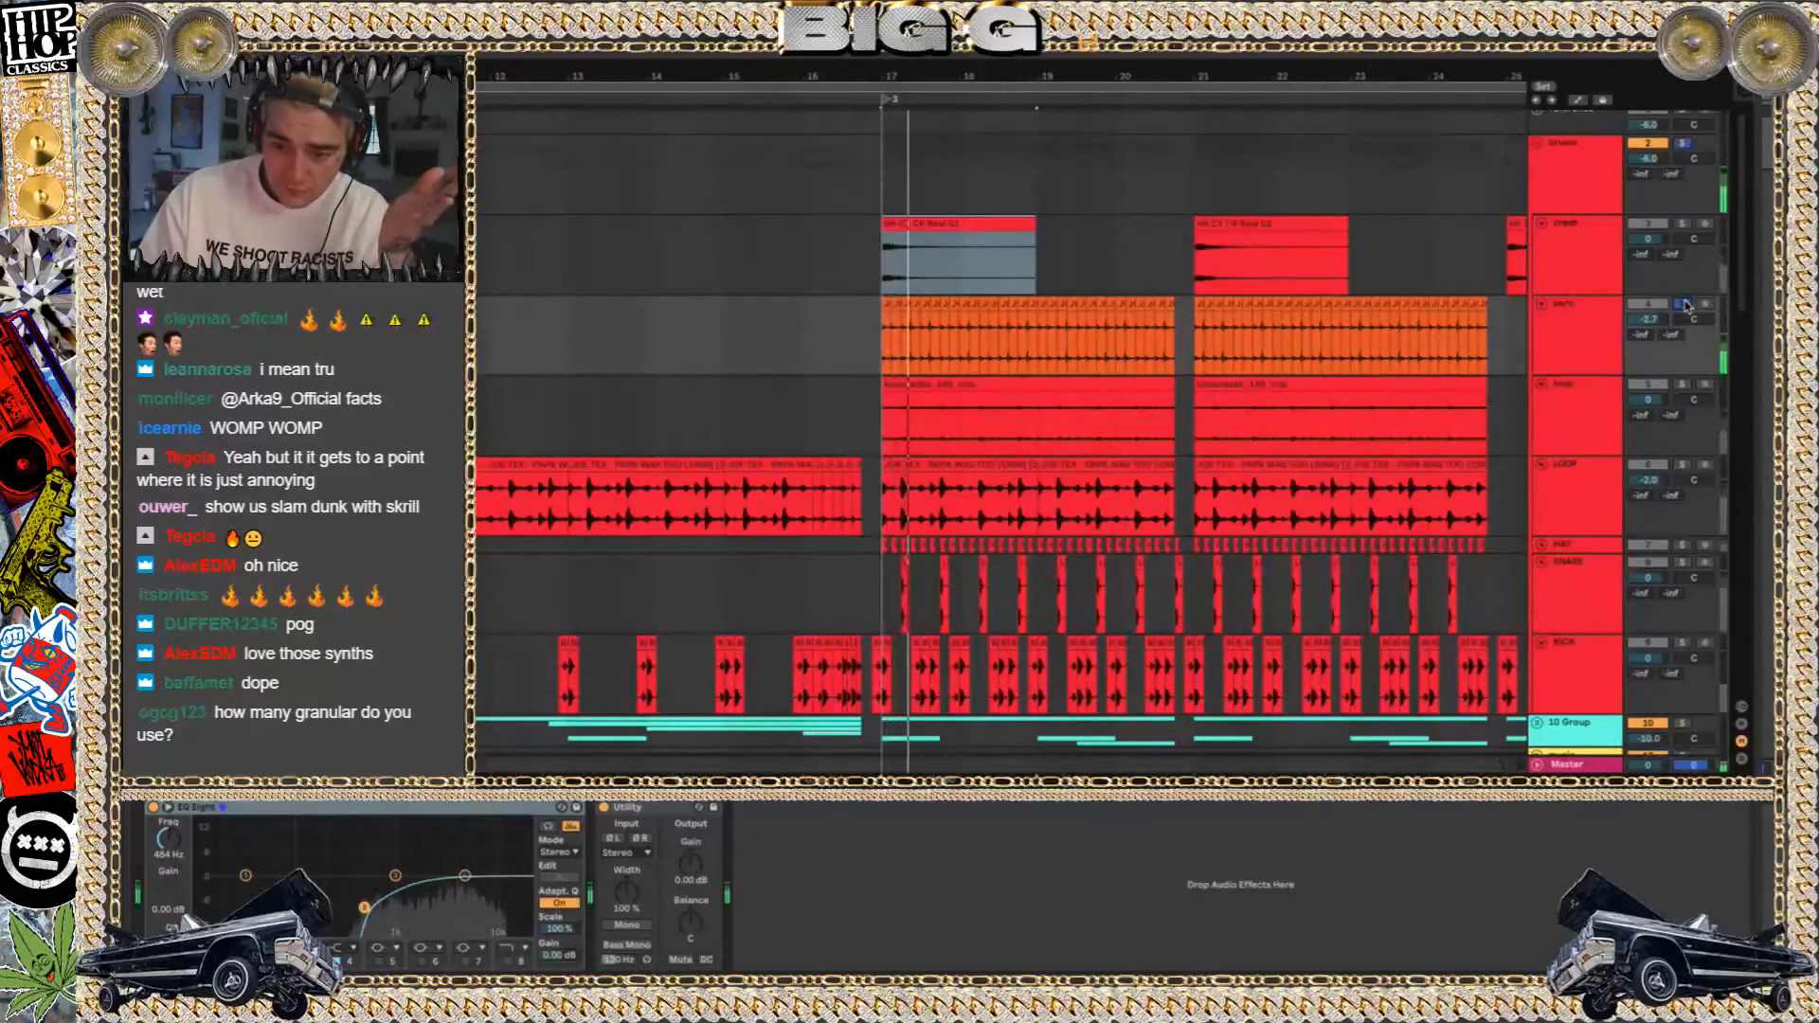
{"action": "left_click", "coordinate": [823, 348]}
{"action": "key", "text": "space"}
{"action": "key", "text": "plus"}
{"action": "key", "text": "plus"}
{"action": "key", "text": "plus"}
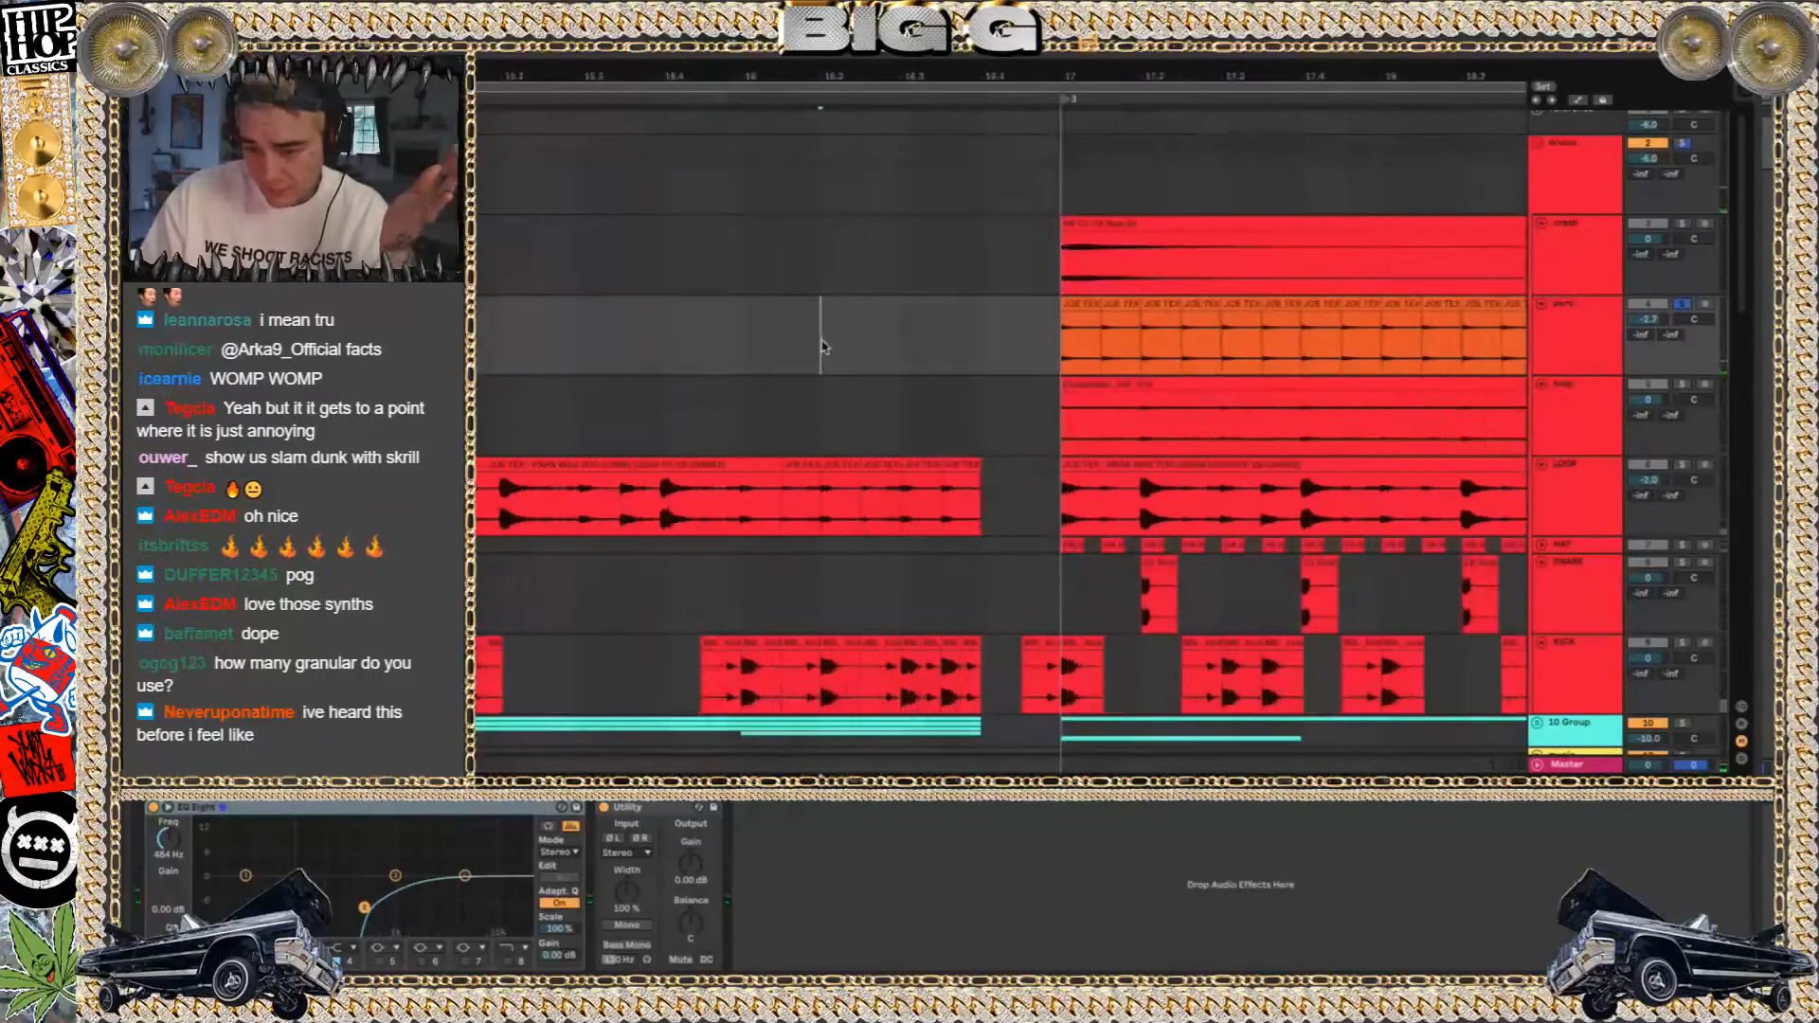
{"action": "left_click", "coordinate": [1083, 299]}
{"action": "scroll", "coordinate": [1077, 309], "scroll_direction": "right", "scroll_amount": 3}
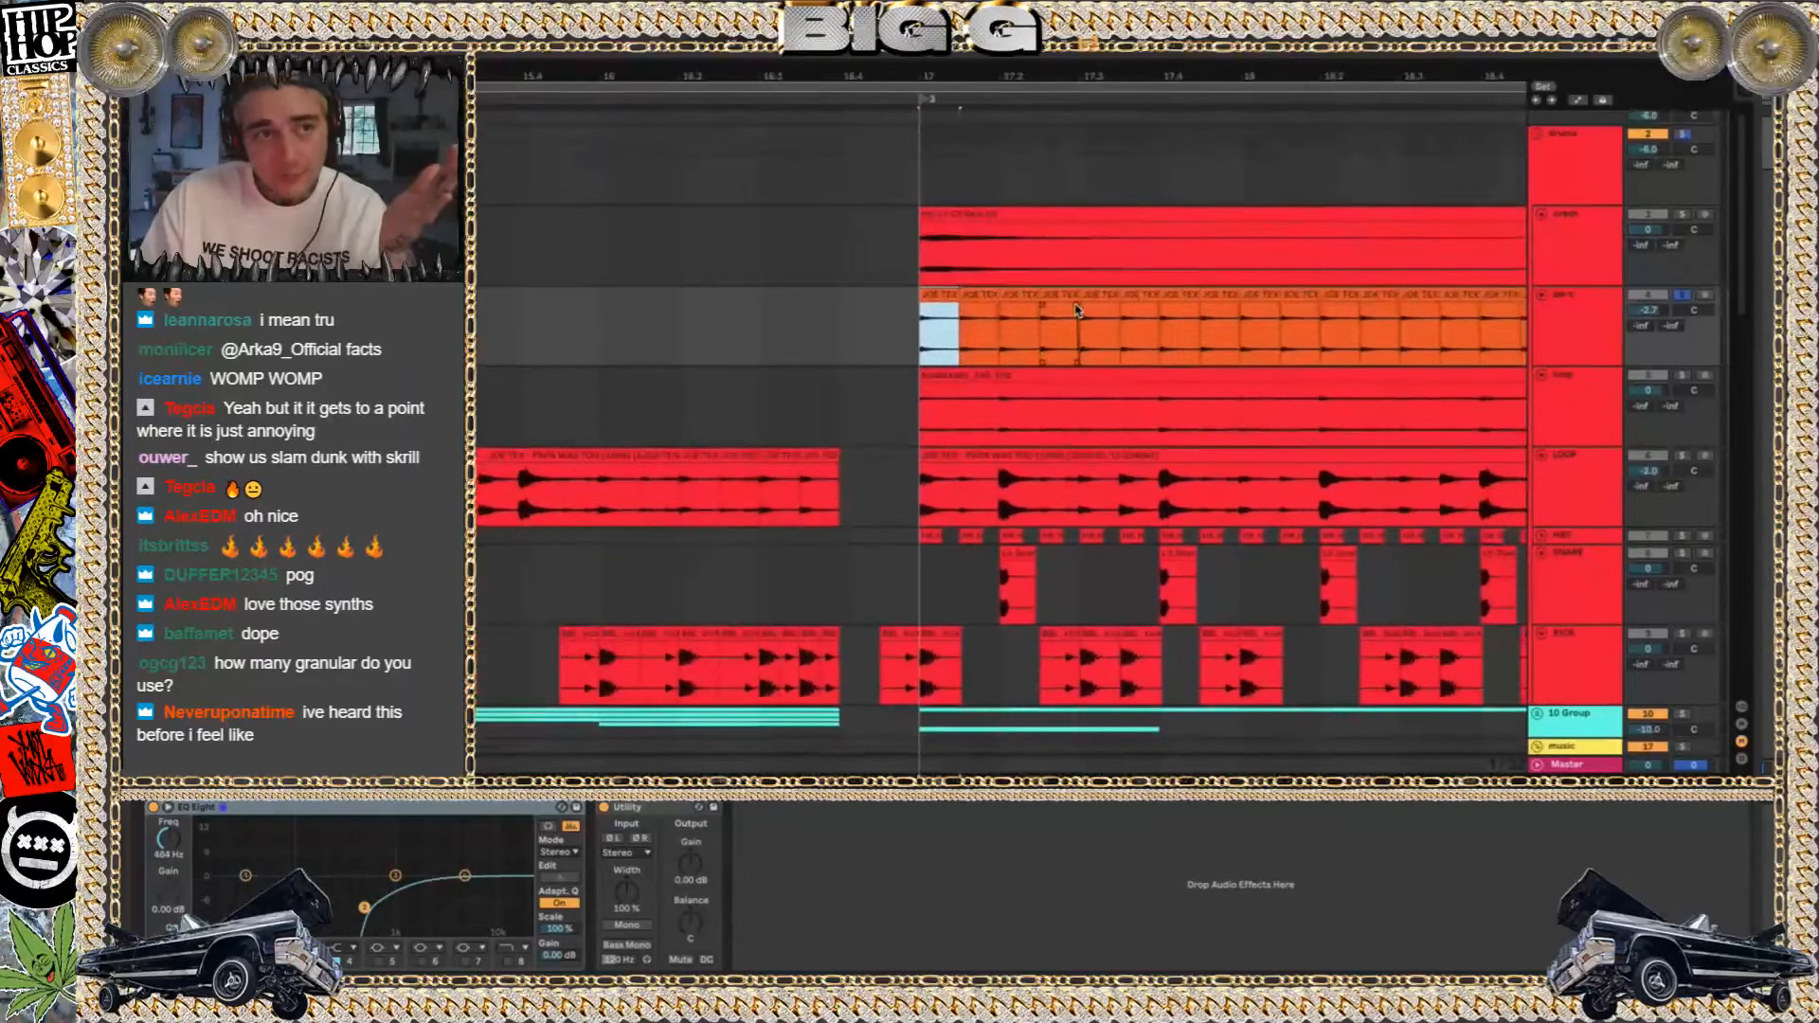
{"action": "key", "text": "space"}
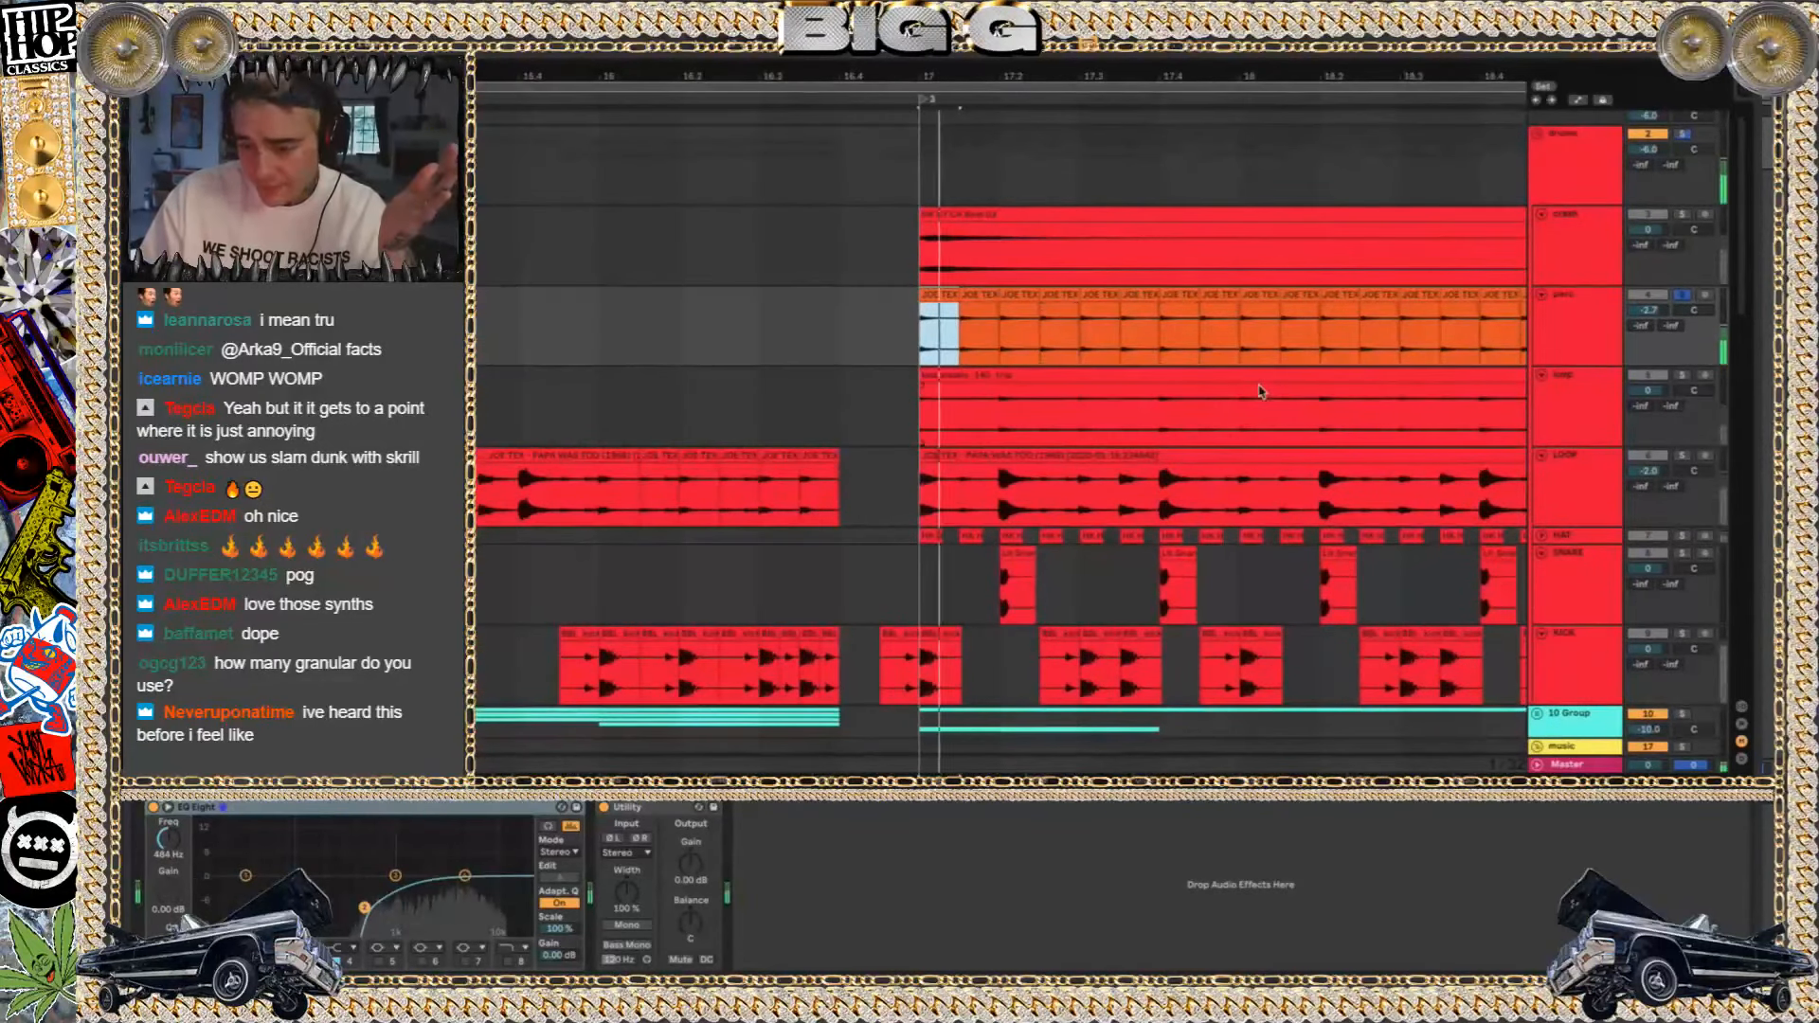
Solo loop track 5, select its clip at bar 17 and examine the sample's waveform while it plays
{"action": "key", "text": "minus"}
{"action": "key", "text": "minus"}
{"action": "key", "text": "minus"}
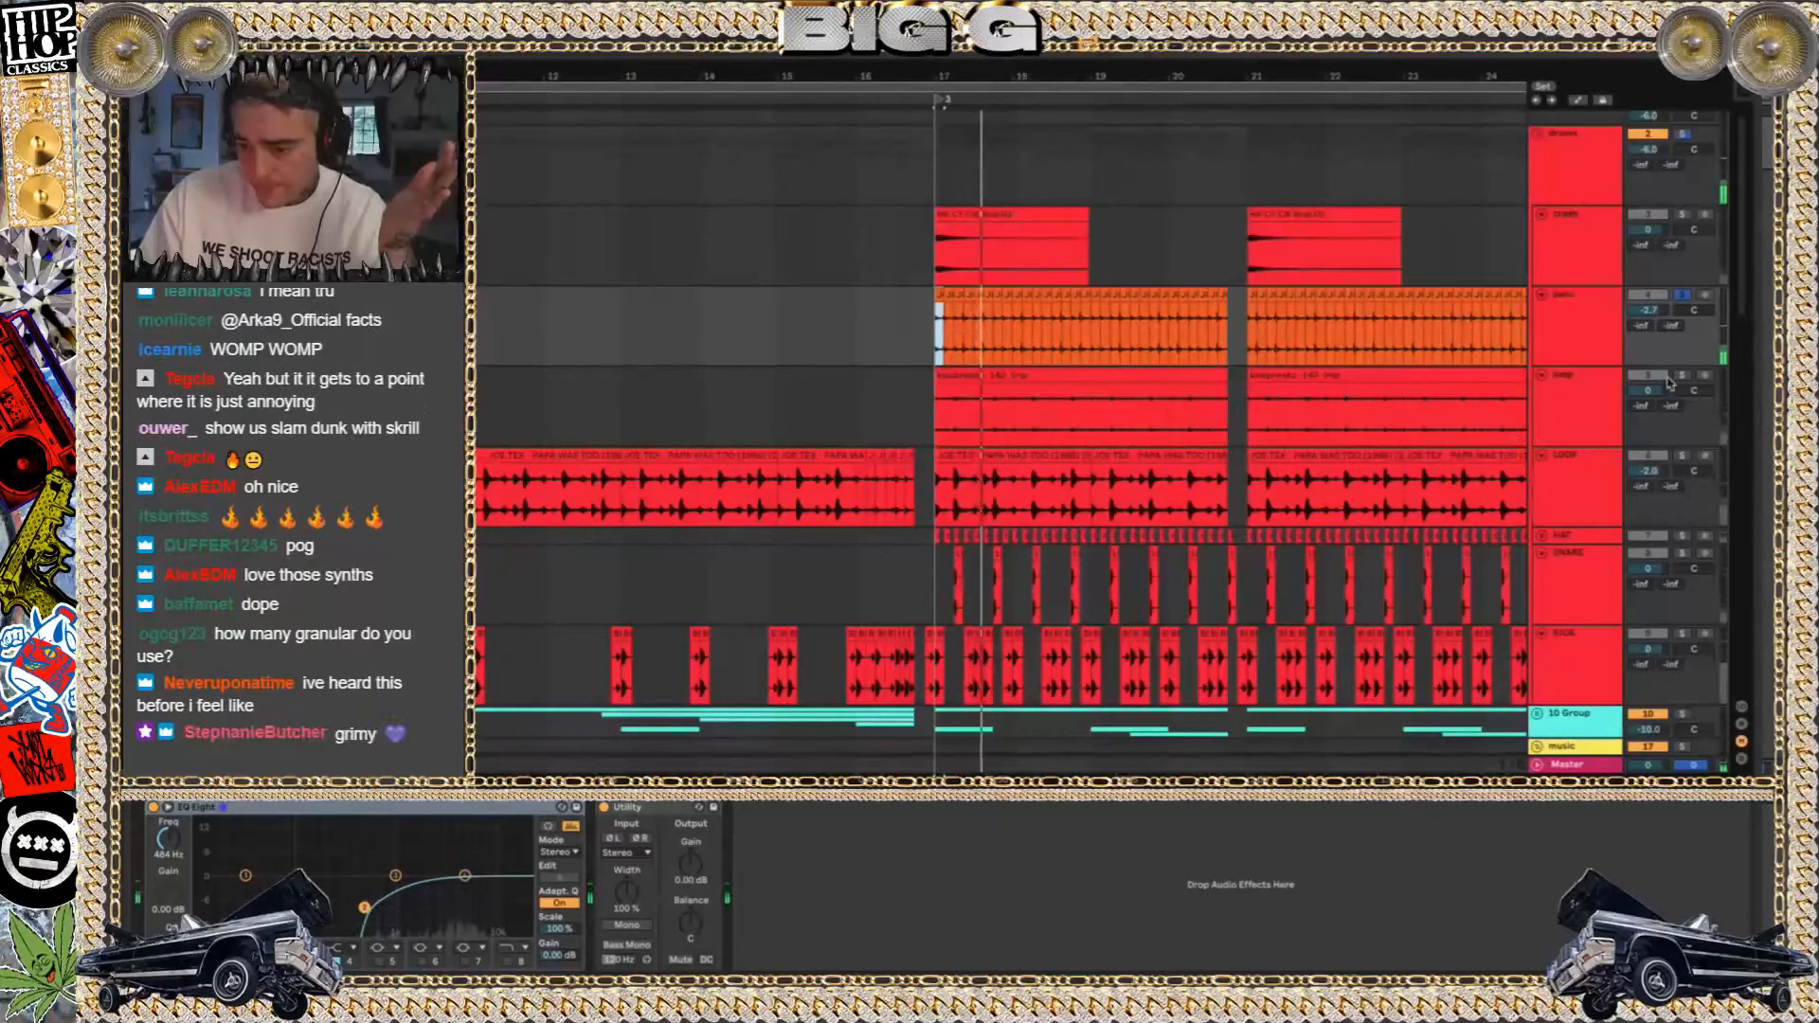
{"action": "left_click", "coordinate": [1683, 375]}
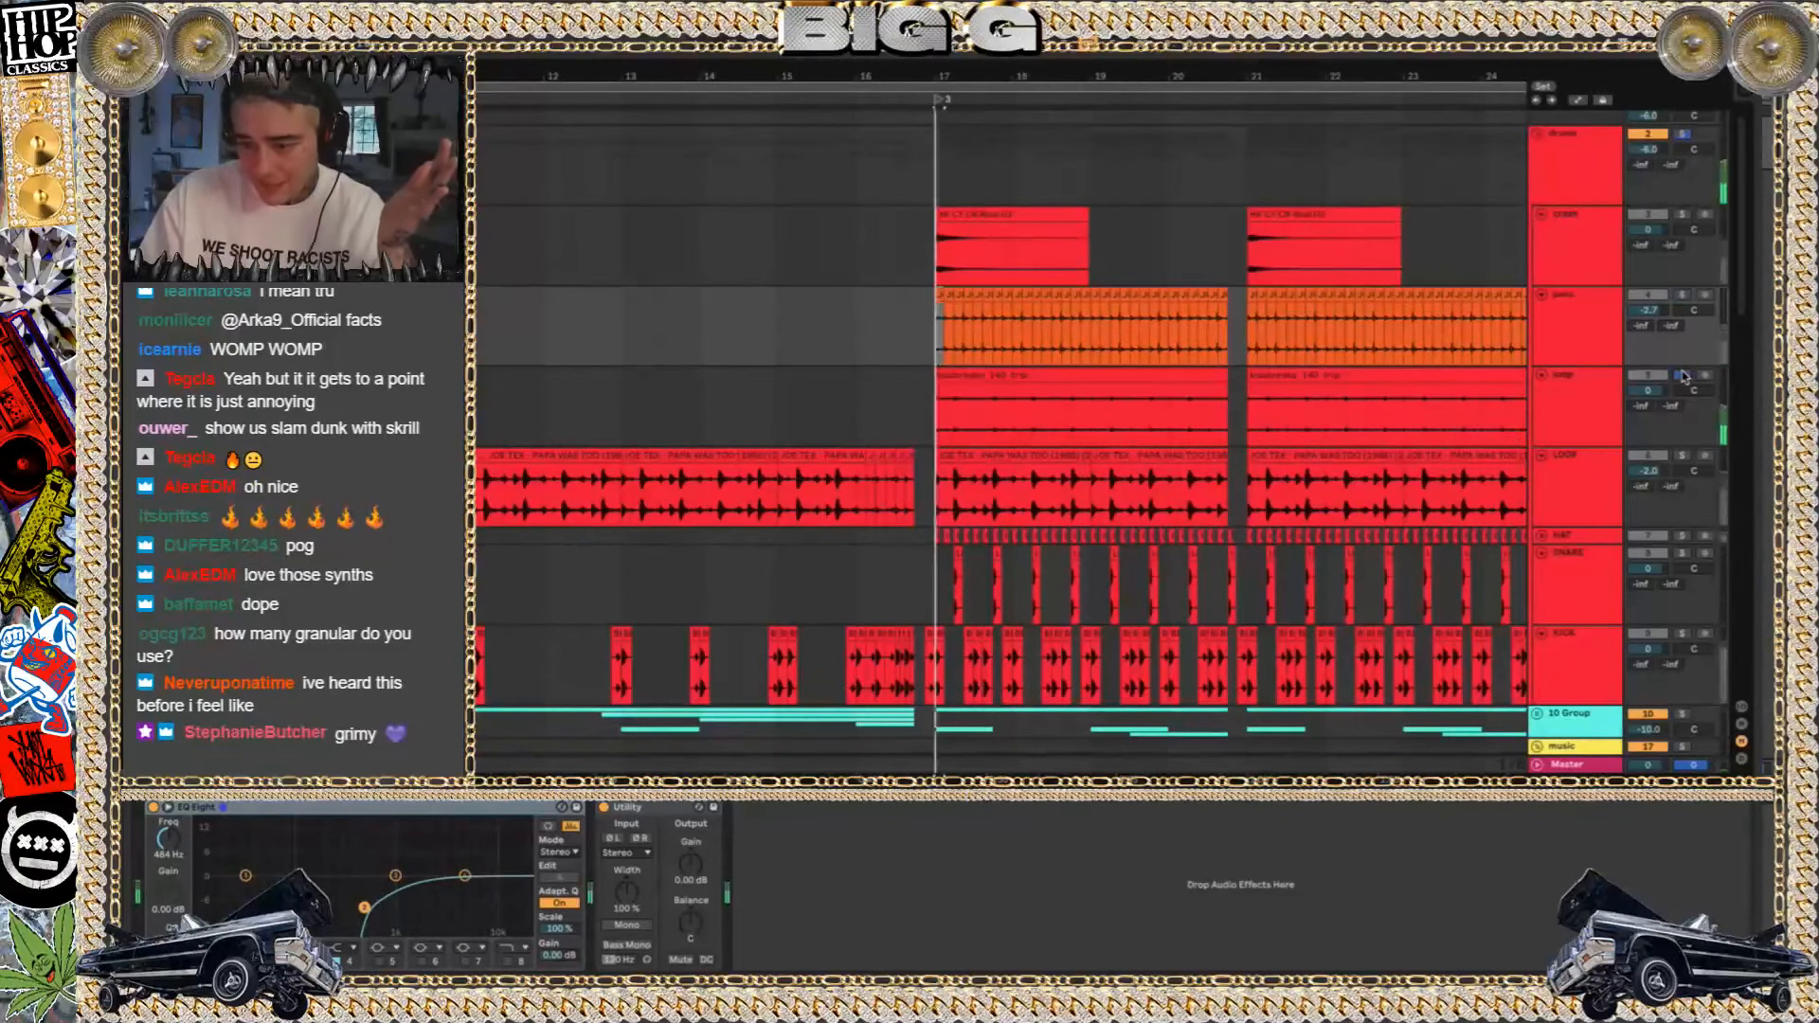
{"action": "left_click", "coordinate": [999, 376]}
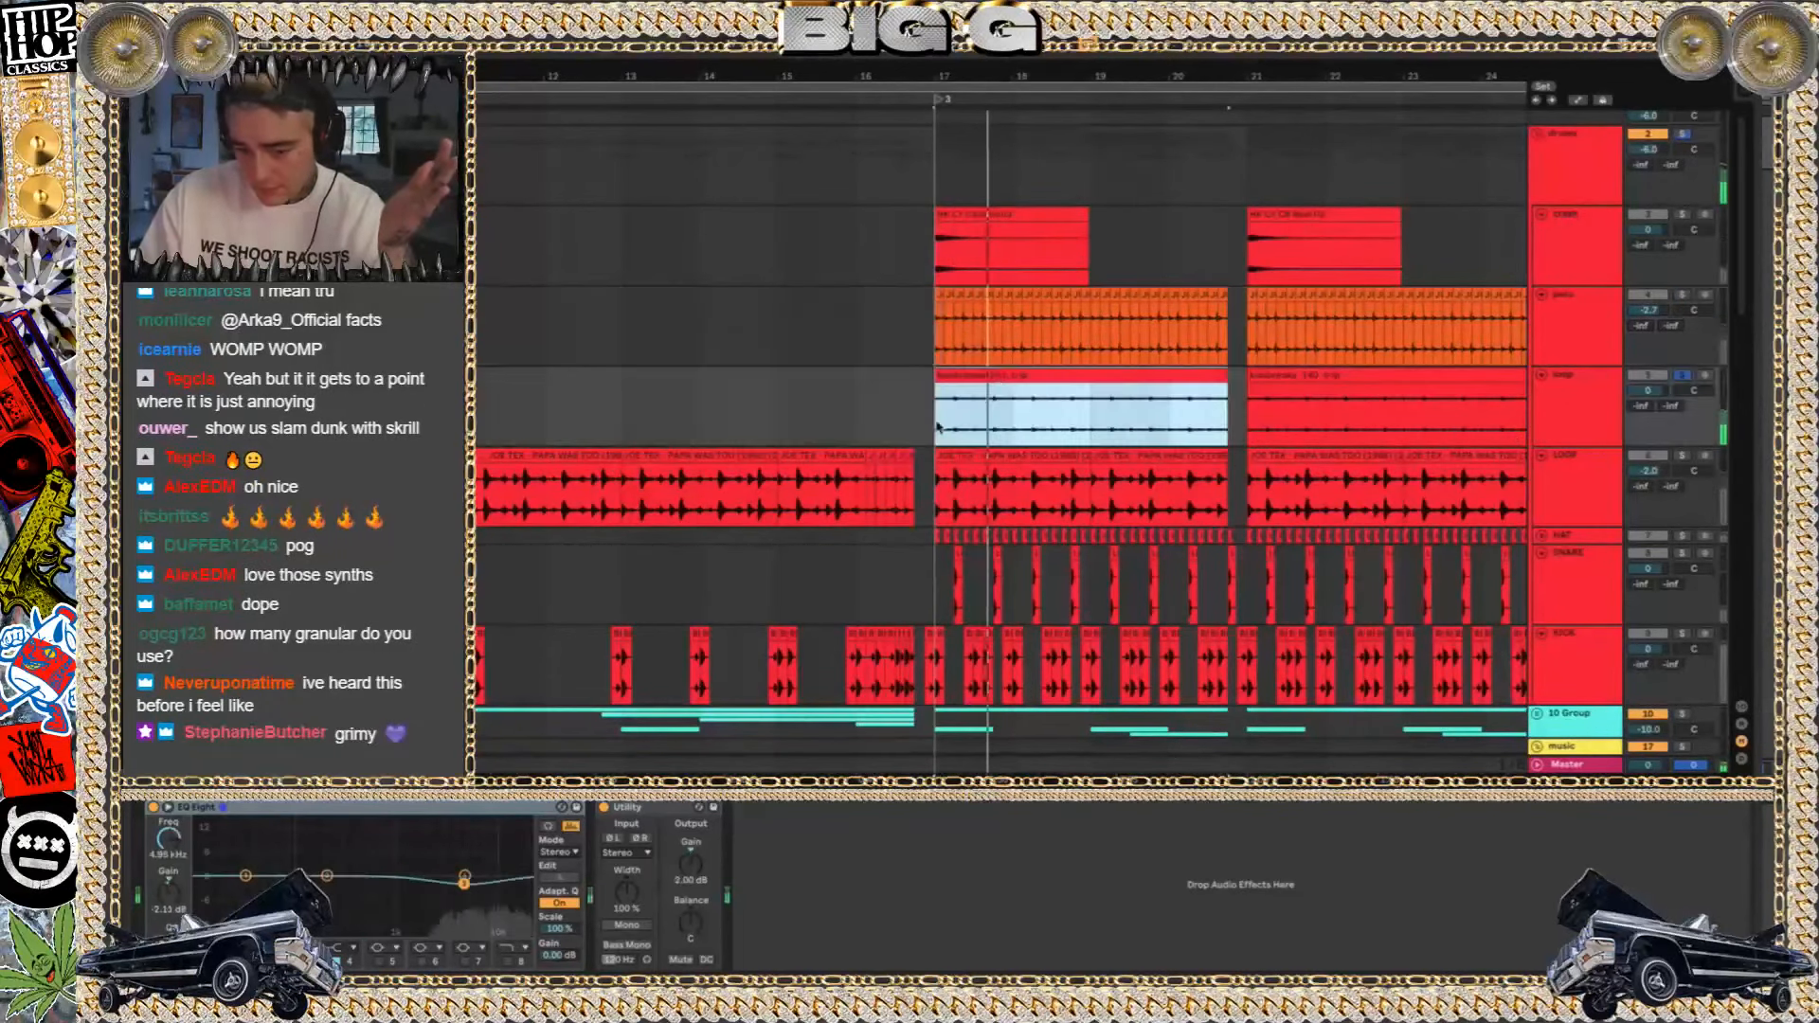
{"action": "key", "text": "shift+Tab"}
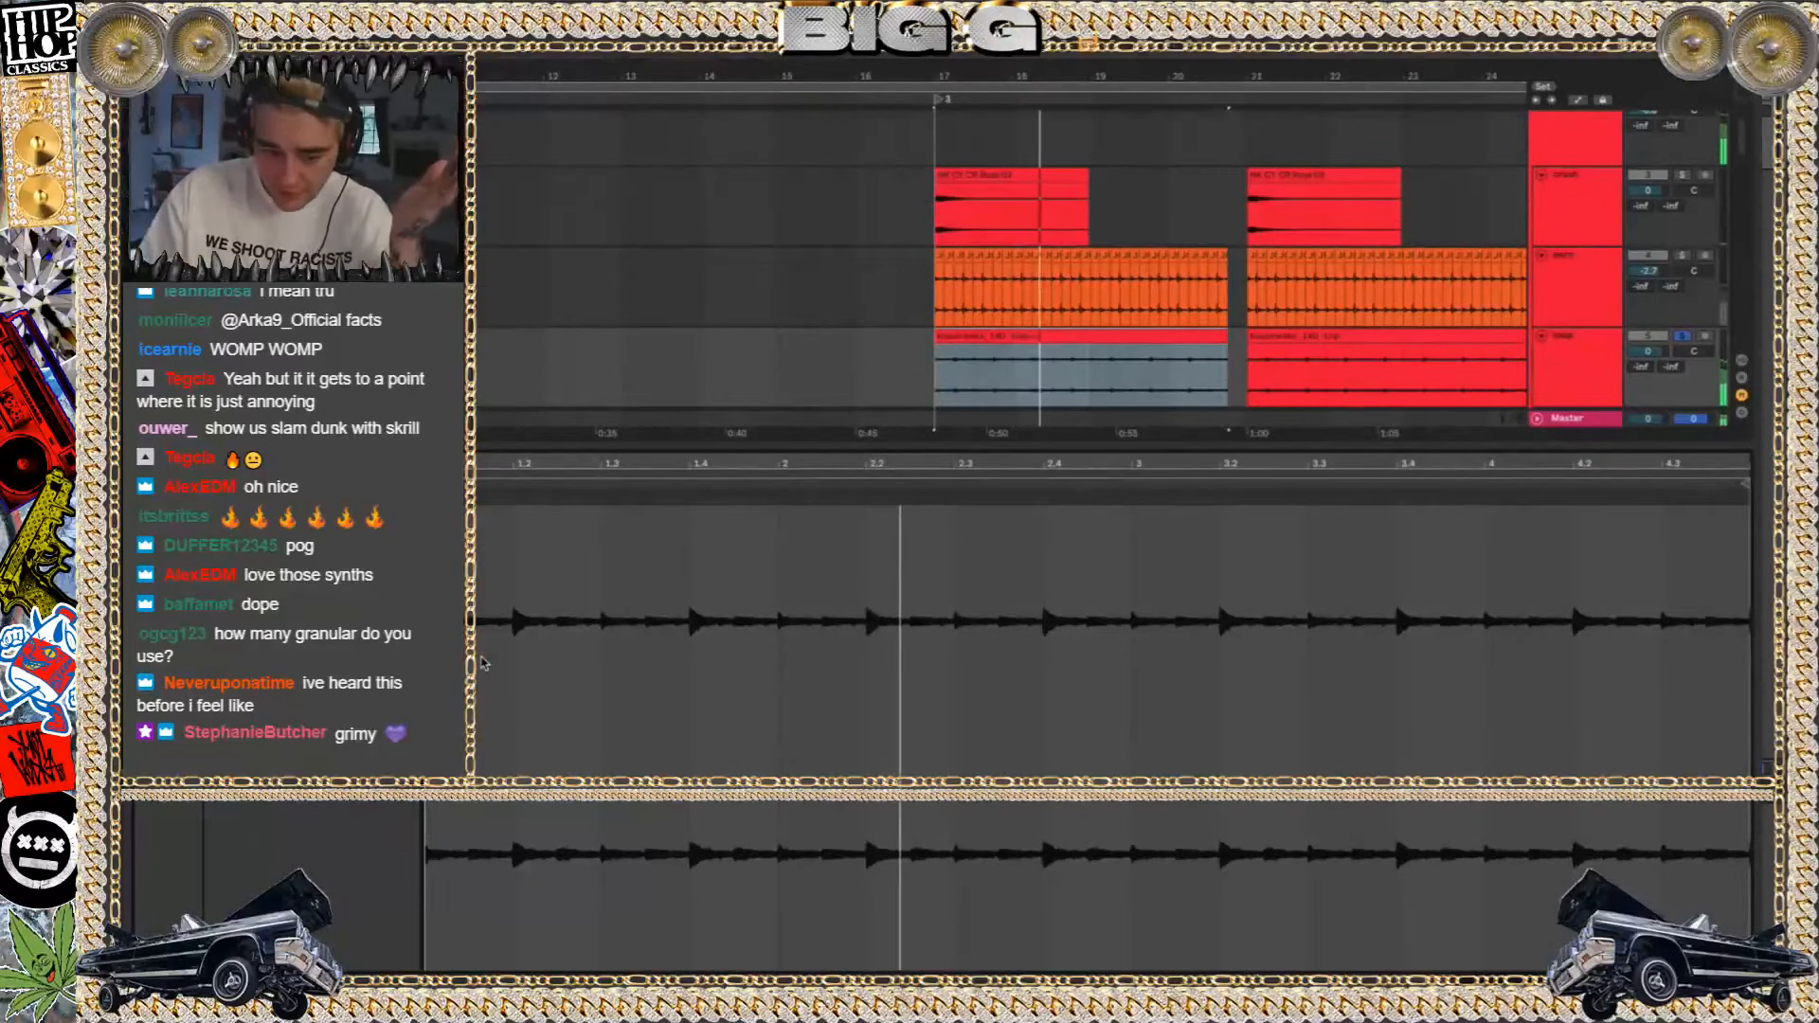
{"action": "key", "text": "shift+Tab"}
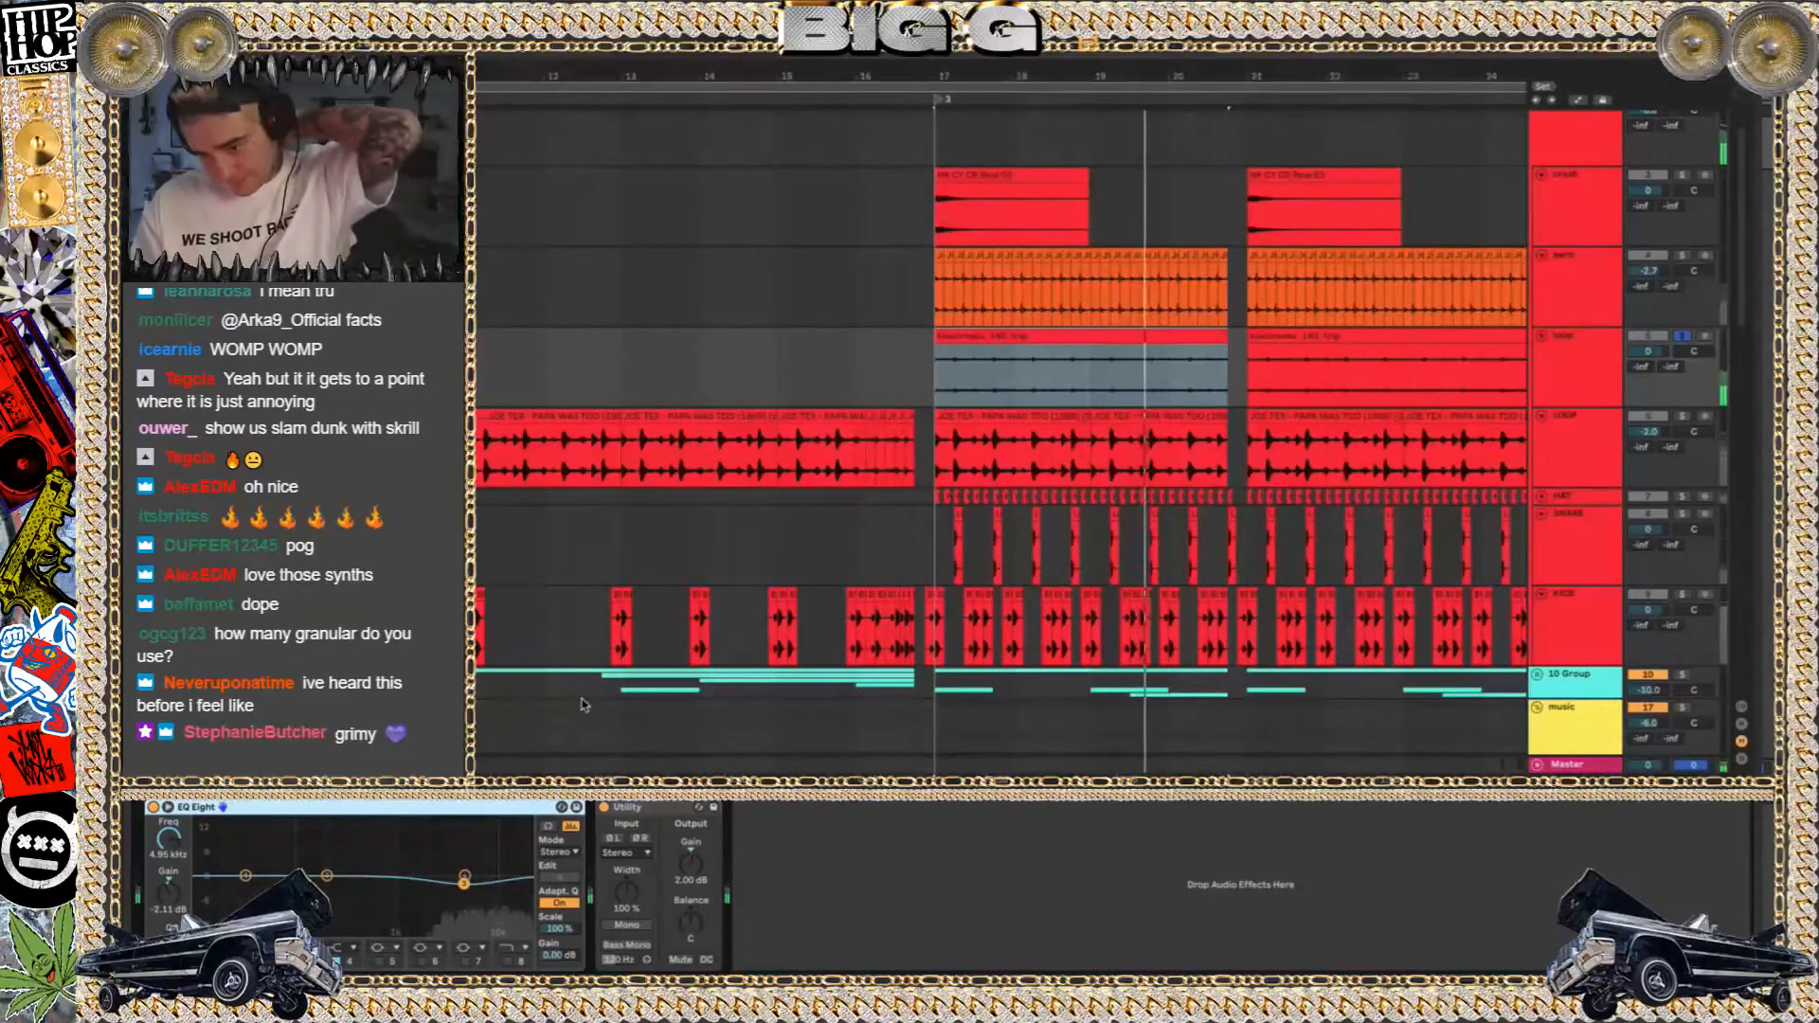
Solo LOOP track 6, and play it together with the crash, perc, loop and hat tracks soloed
{"action": "left_click", "coordinate": [1683, 418]}
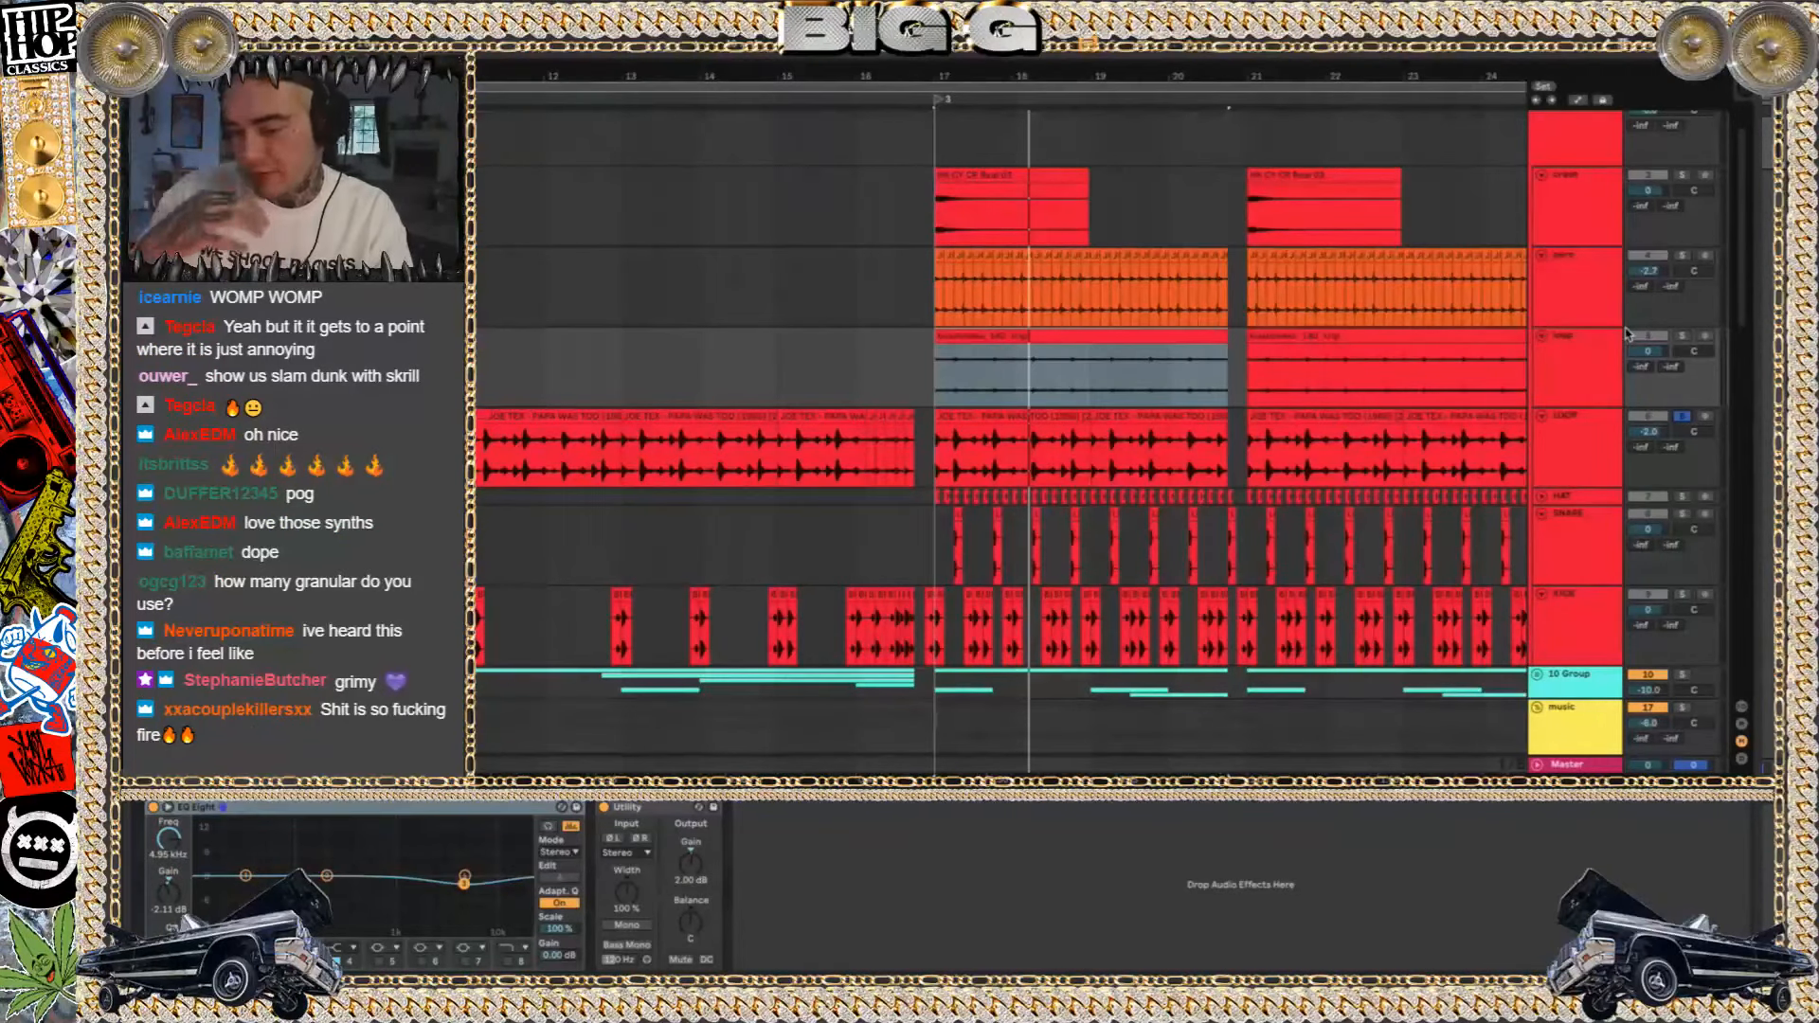
{"action": "scroll", "coordinate": [1629, 327], "scroll_direction": "up", "scroll_amount": 1}
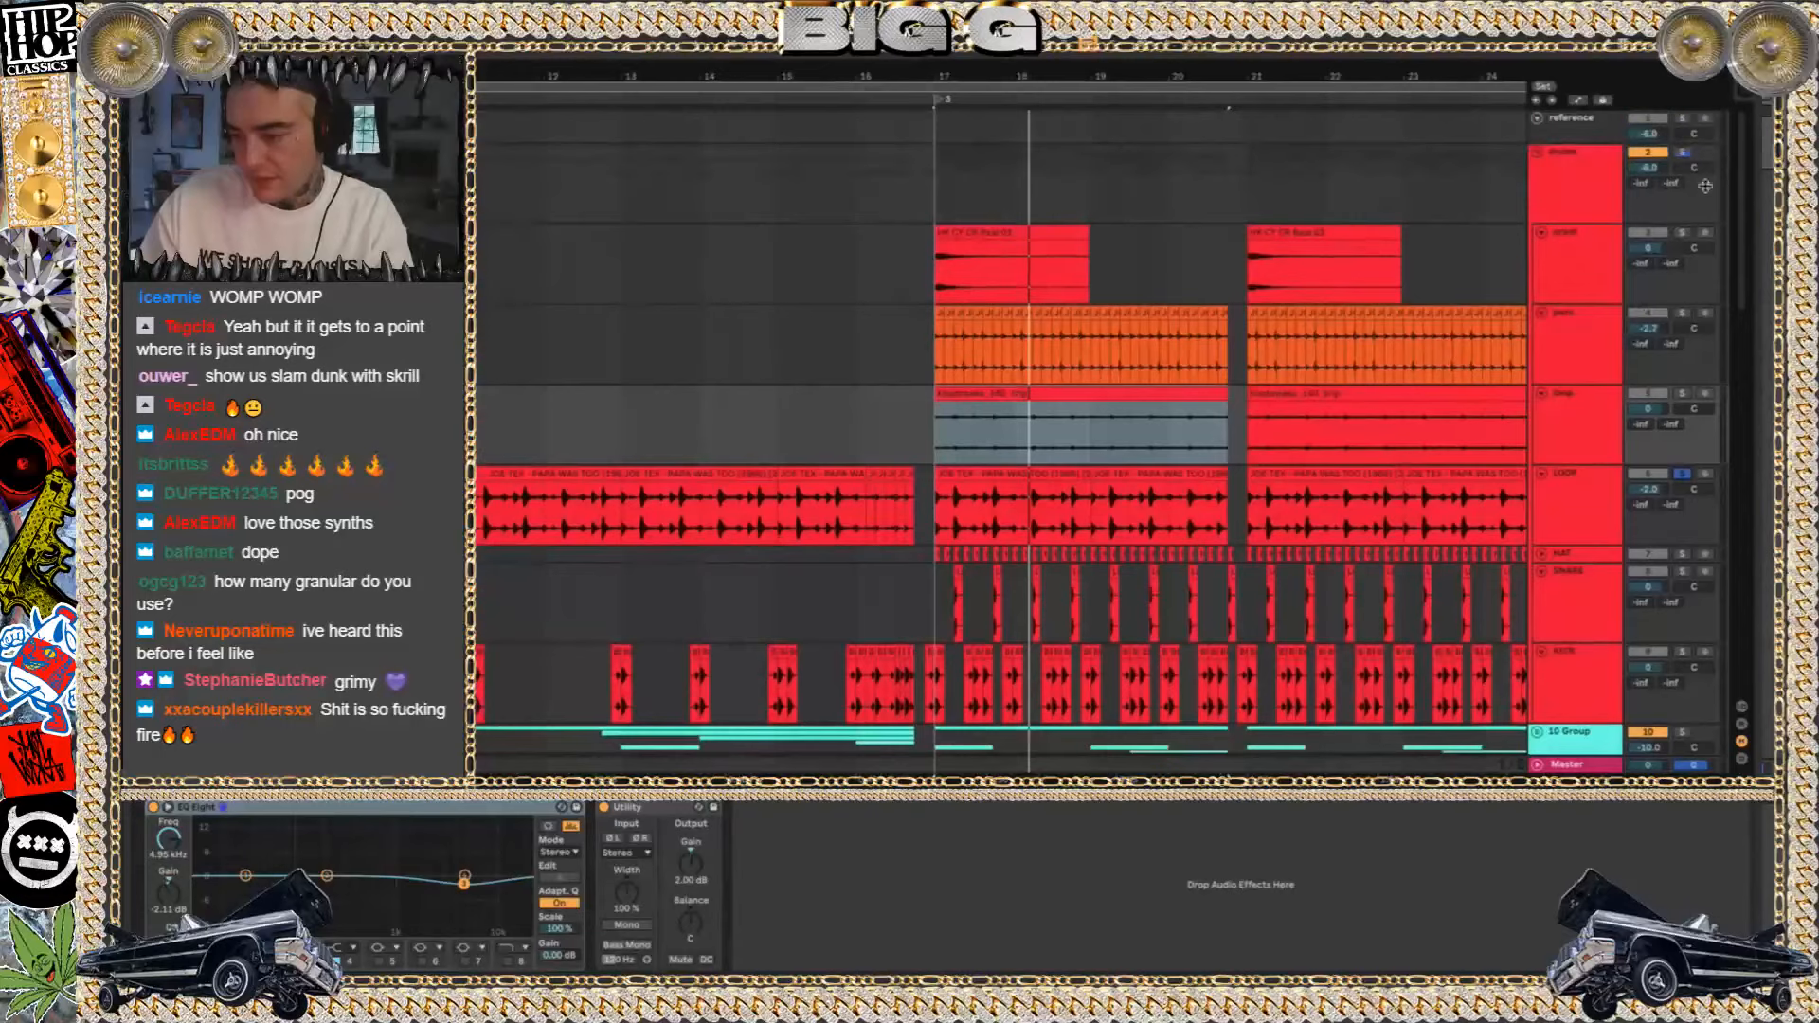
{"action": "left_click", "coordinate": [1683, 153]}
{"action": "left_click", "coordinate": [1682, 473]}
{"action": "key", "text": "space"}
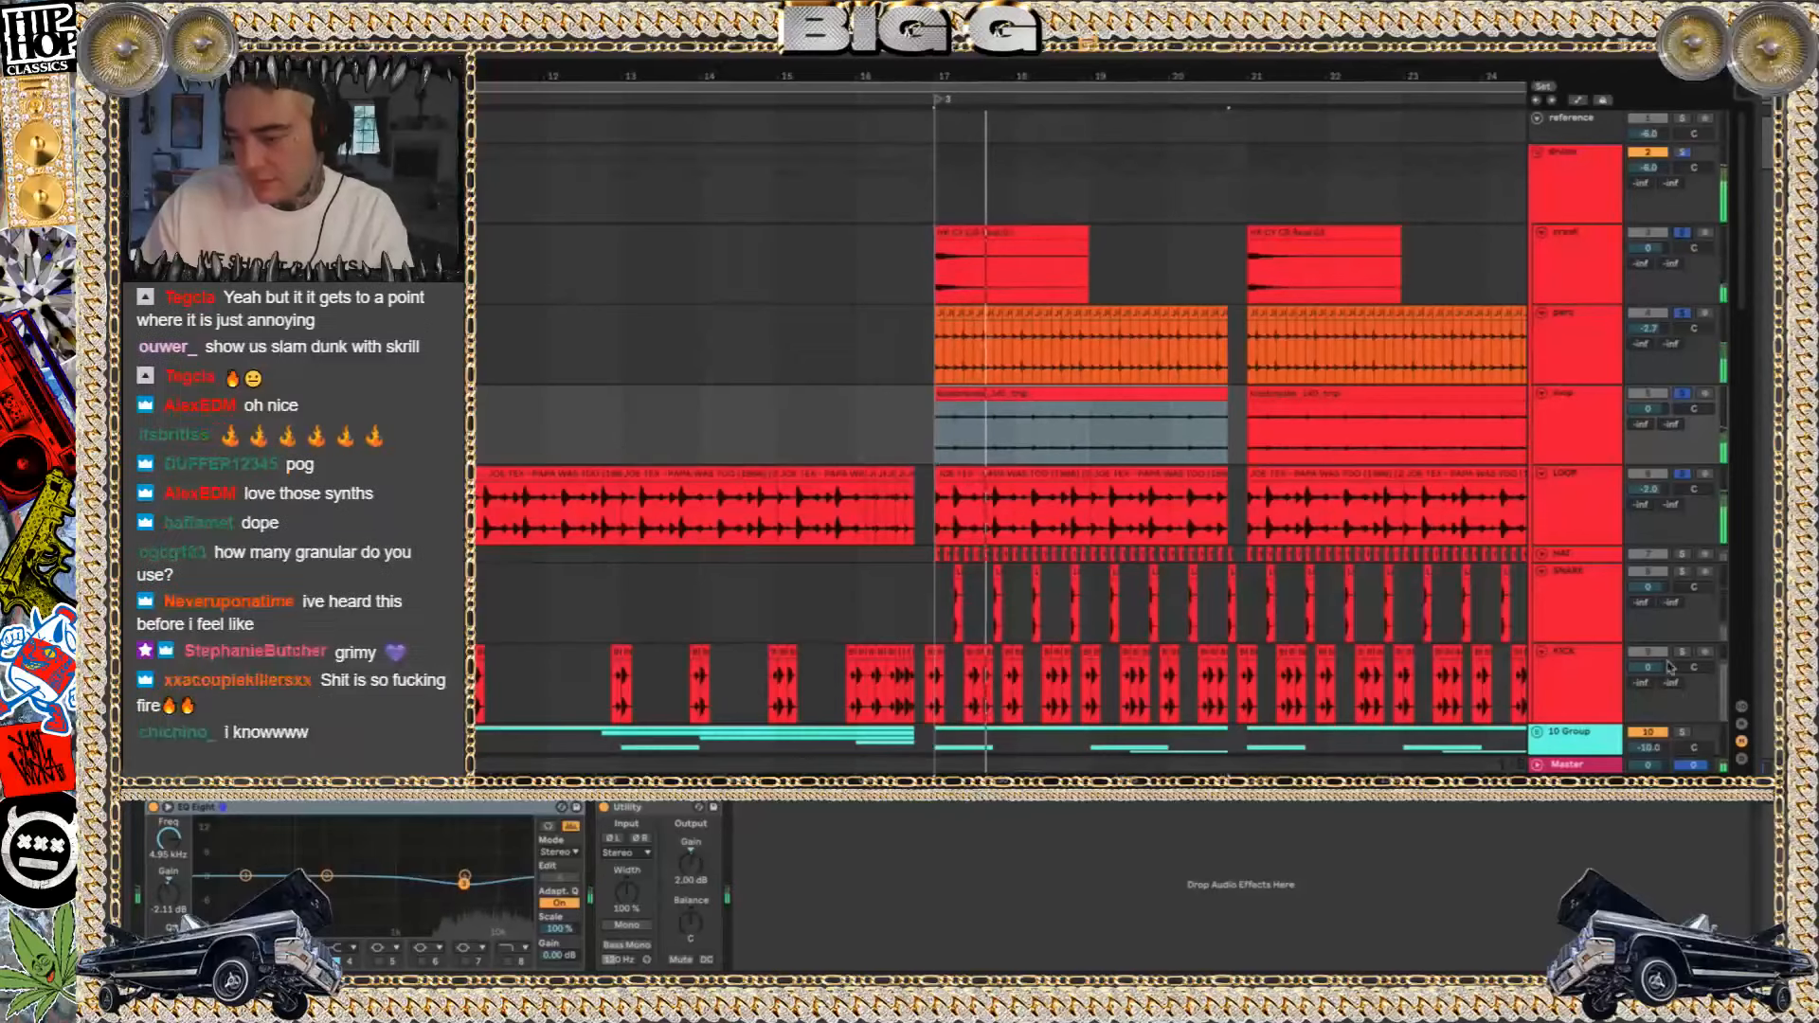
Unfold the hat track to display its waveforms, and play the soloed drum layers from bar 17
{"action": "left_click", "coordinate": [1542, 554]}
{"action": "scroll", "coordinate": [1052, 580], "scroll_direction": "down", "scroll_amount": 2}
{"action": "scroll", "coordinate": [1058, 582], "scroll_direction": "up", "scroll_amount": 10}
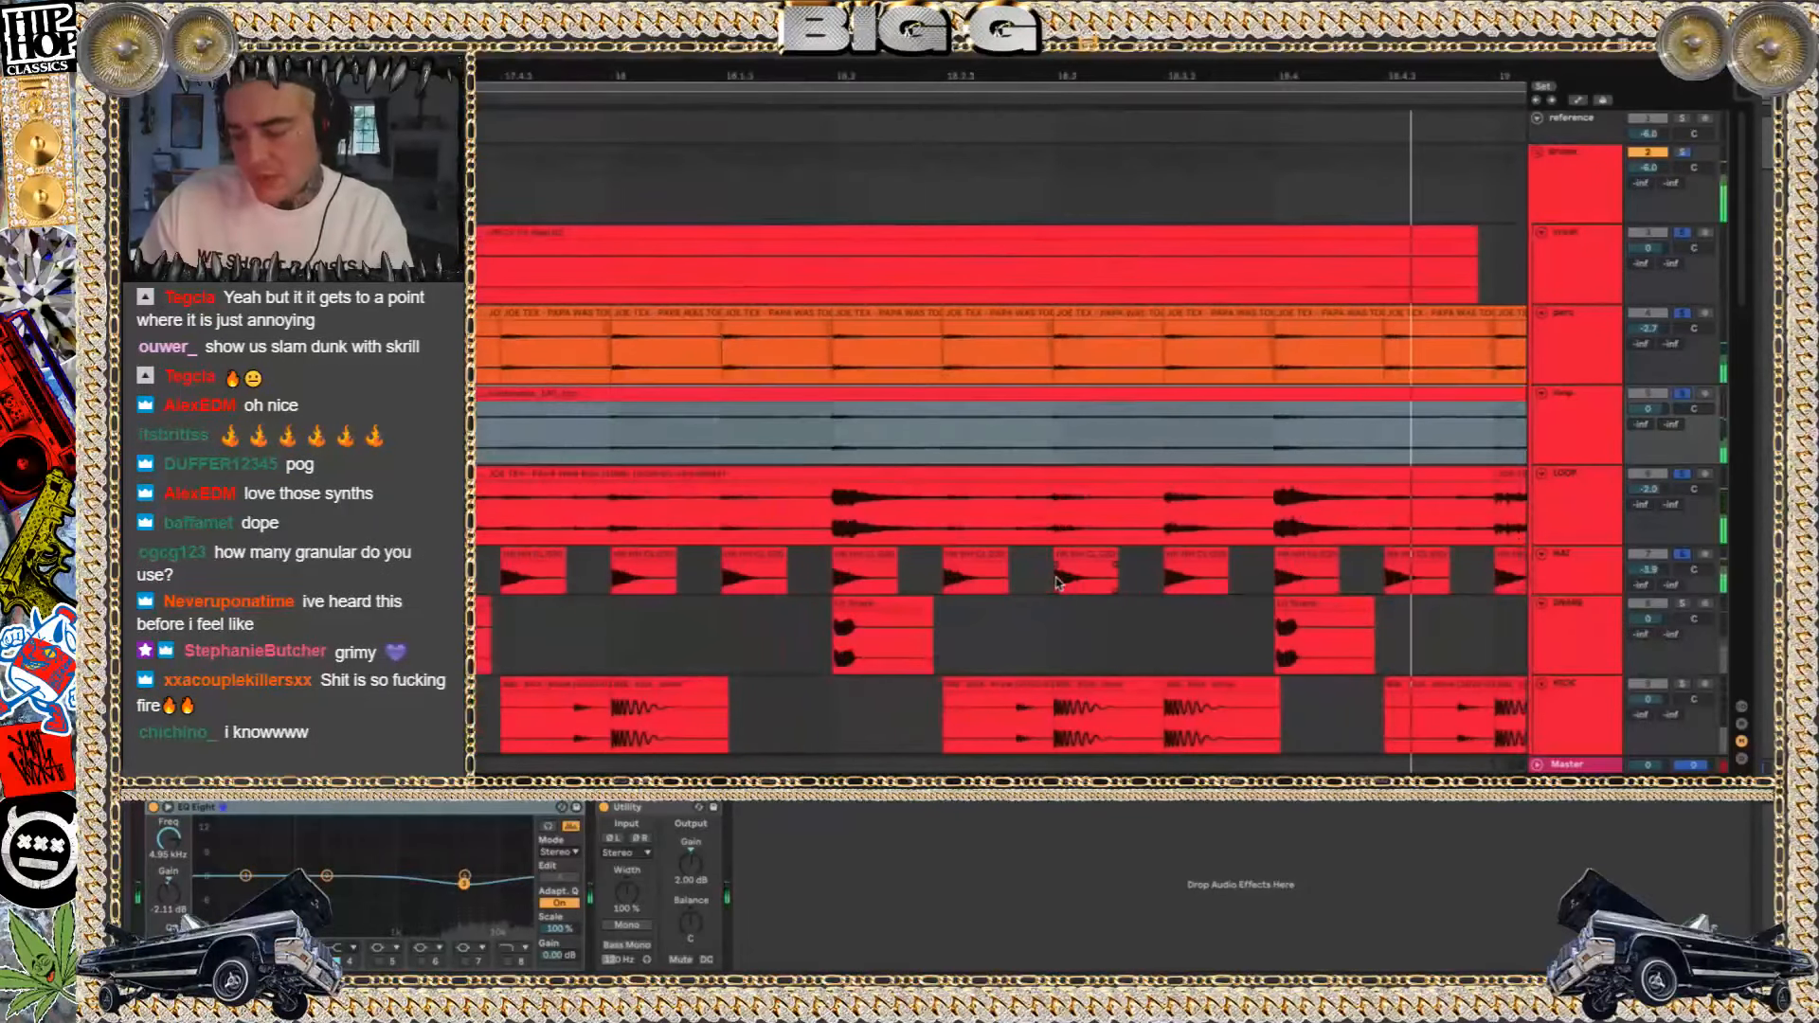
{"action": "scroll", "coordinate": [1085, 540], "scroll_direction": "down", "scroll_amount": 3}
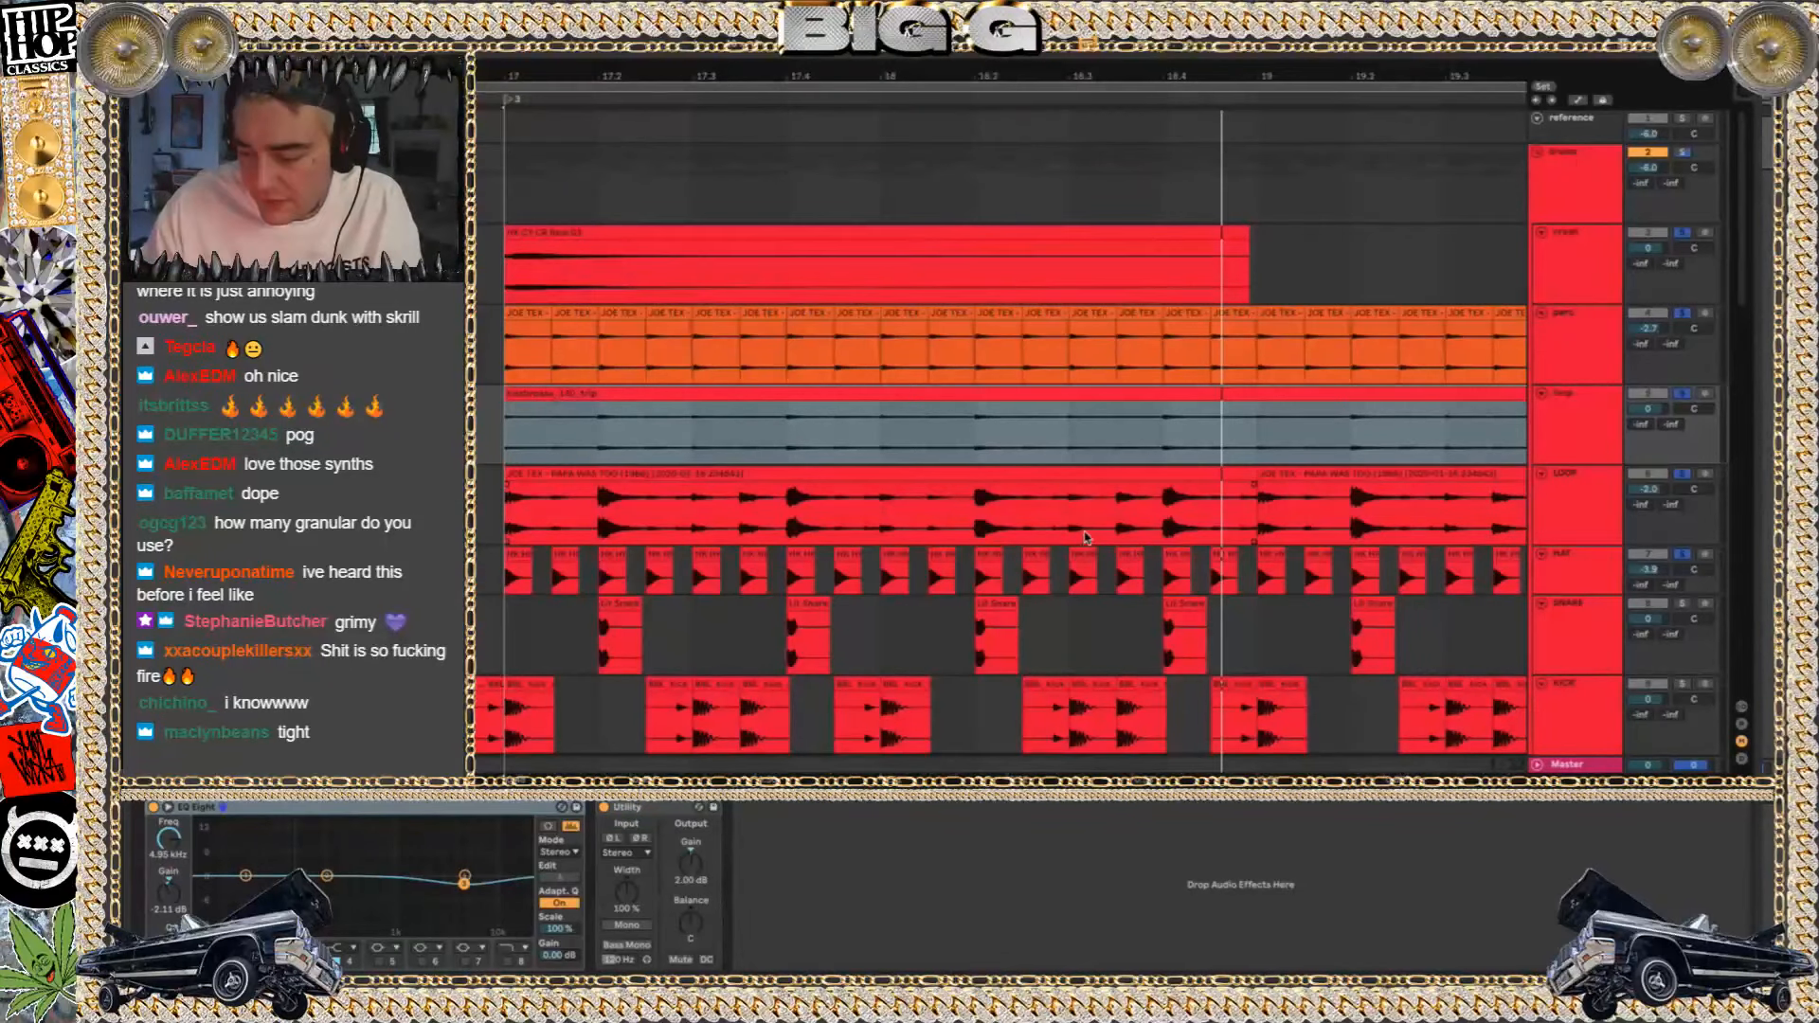
{"action": "scroll", "coordinate": [1085, 537], "scroll_direction": "down", "scroll_amount": 3}
{"action": "key", "text": "space"}
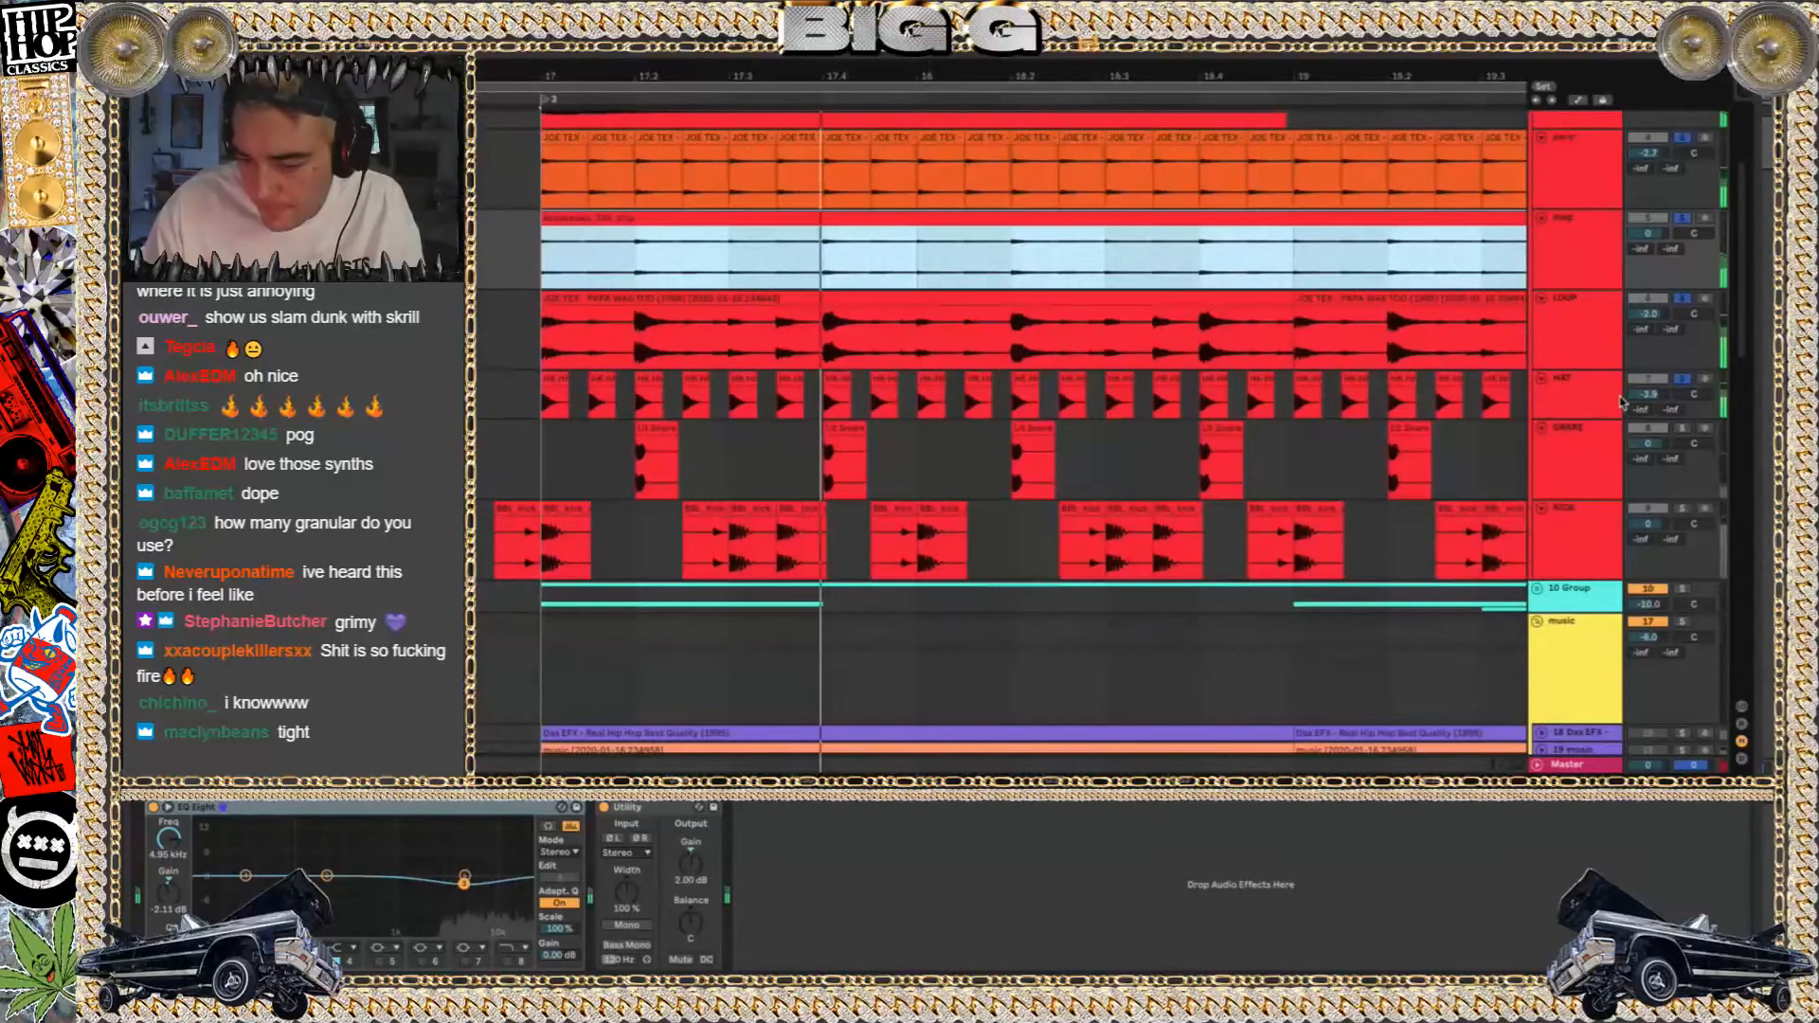
Add the snare track to the soloed drum layers, play from bar 17, and select its first snare clip
{"action": "key", "text": "space"}
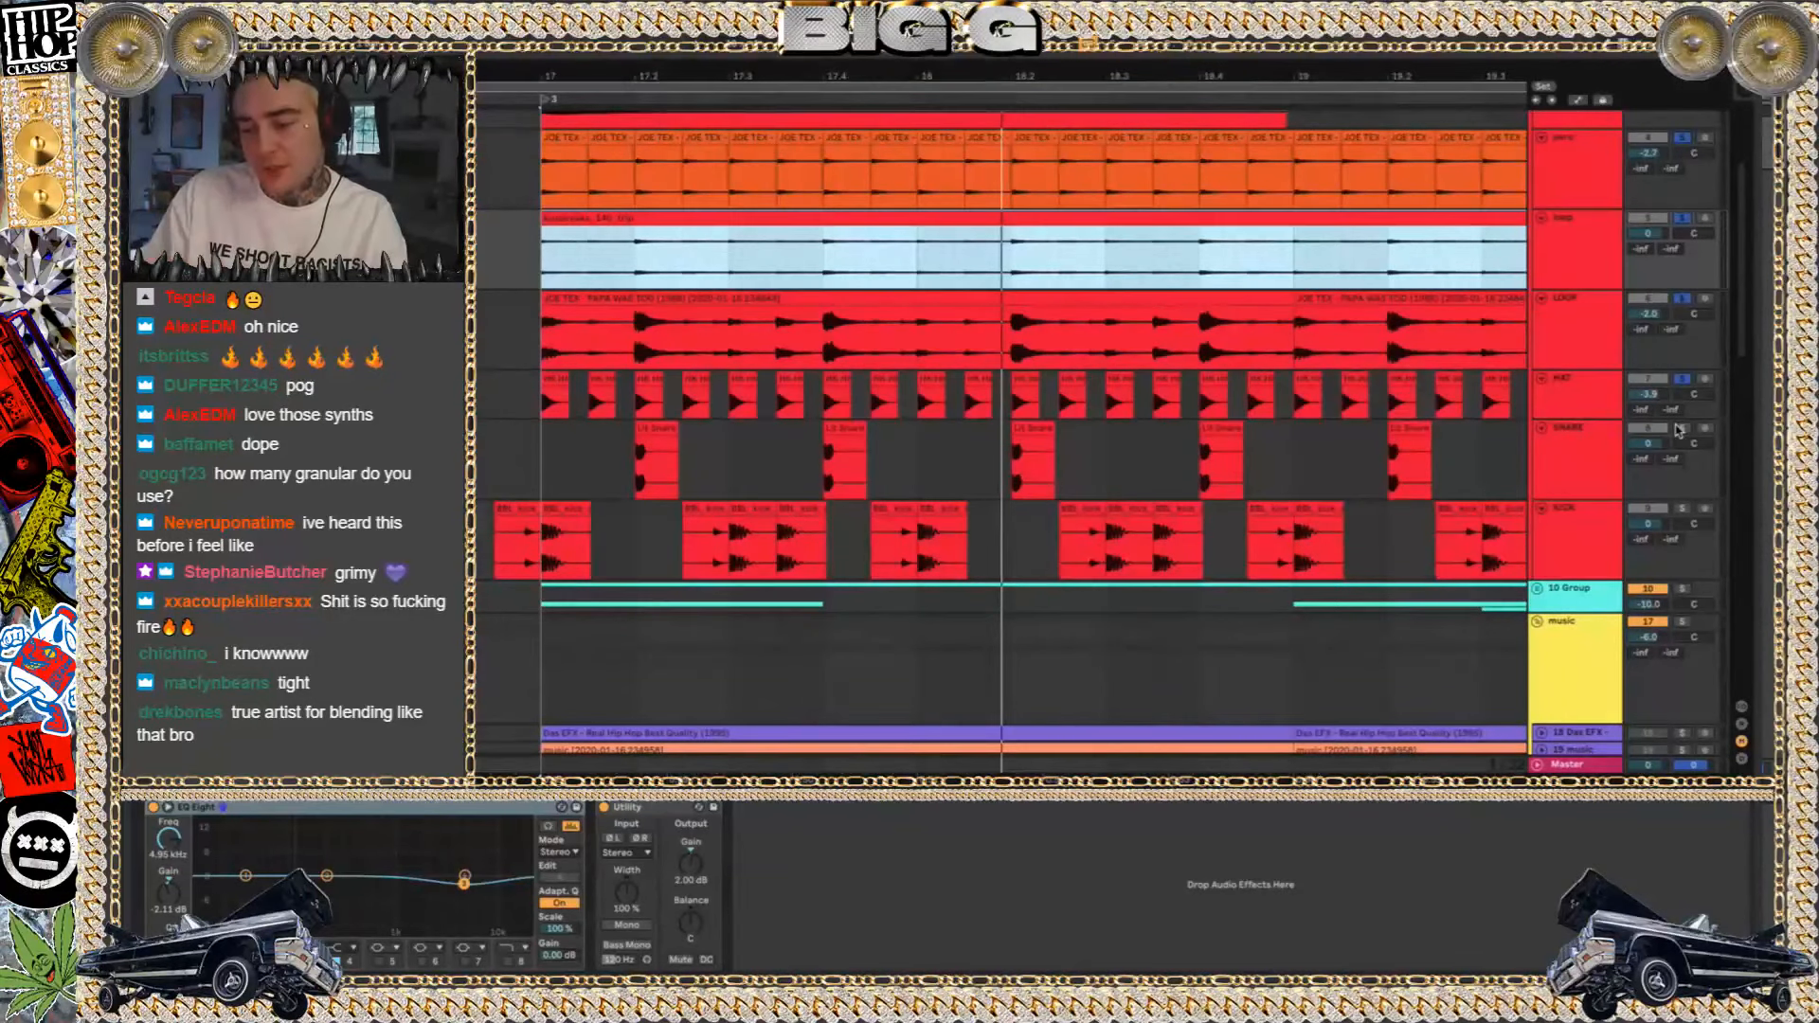
{"action": "left_click", "coordinate": [1679, 431]}
{"action": "key", "text": "space"}
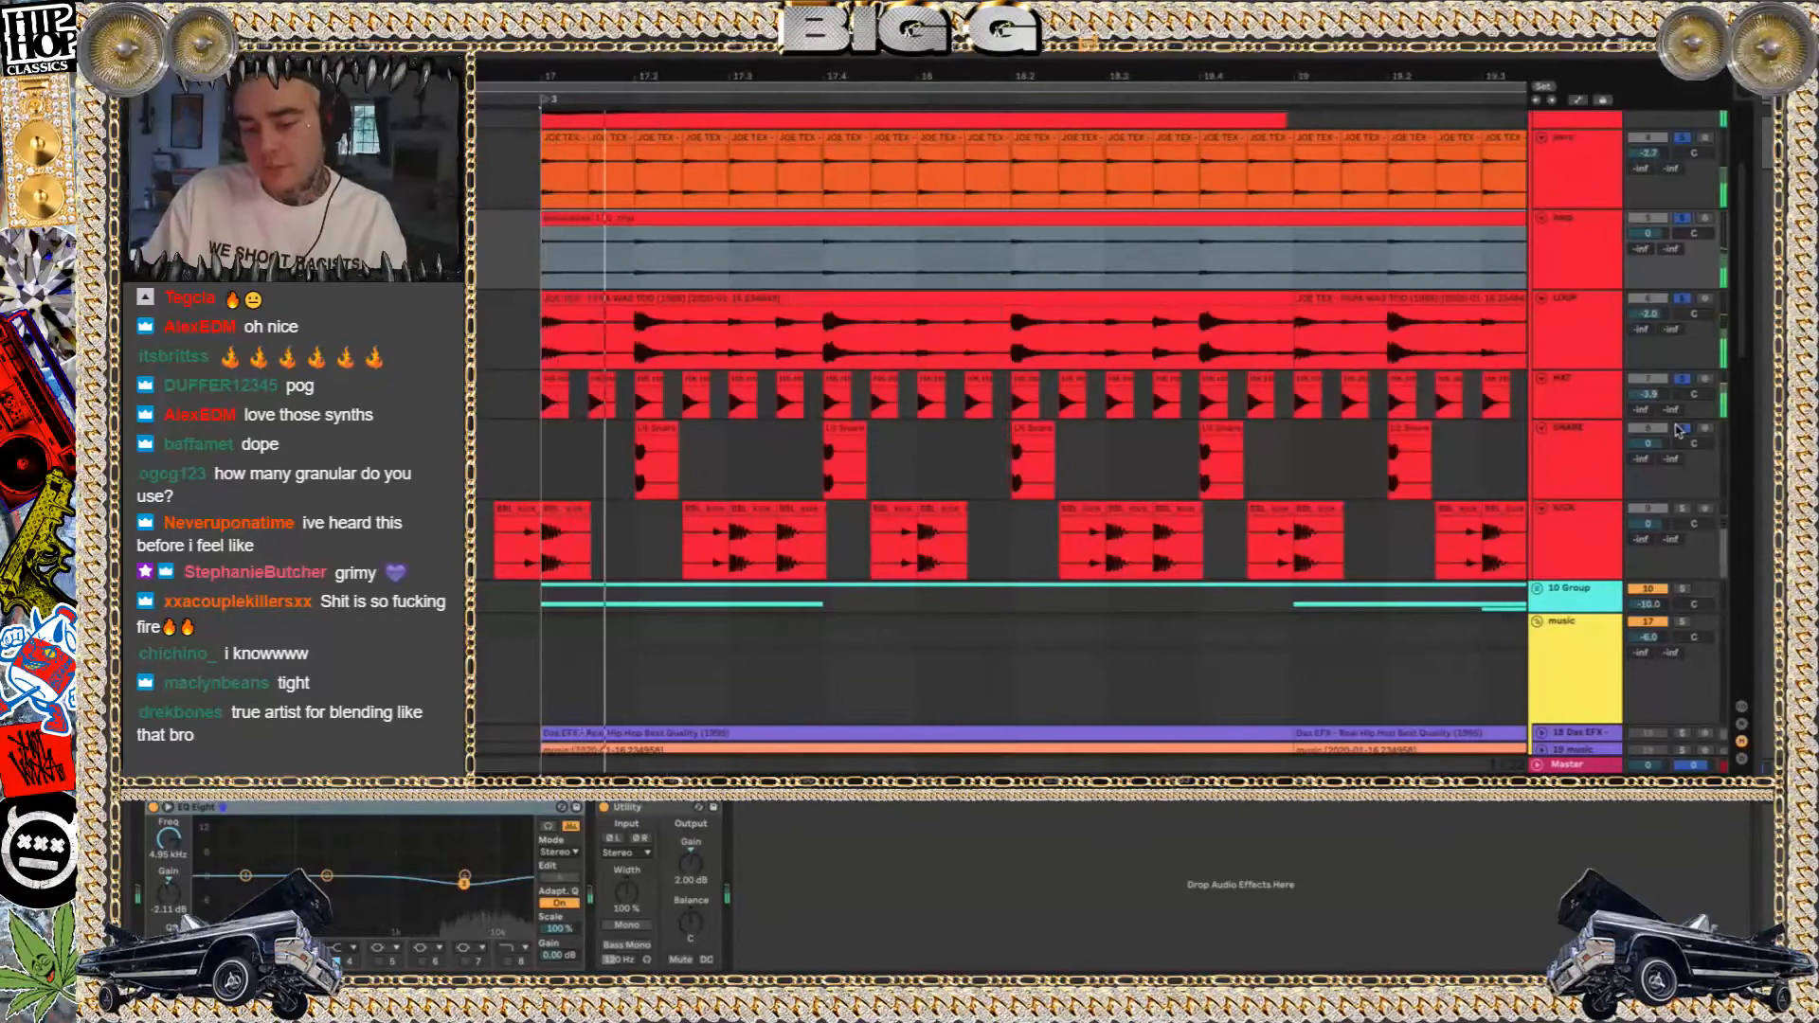
{"action": "left_click", "coordinate": [1550, 437]}
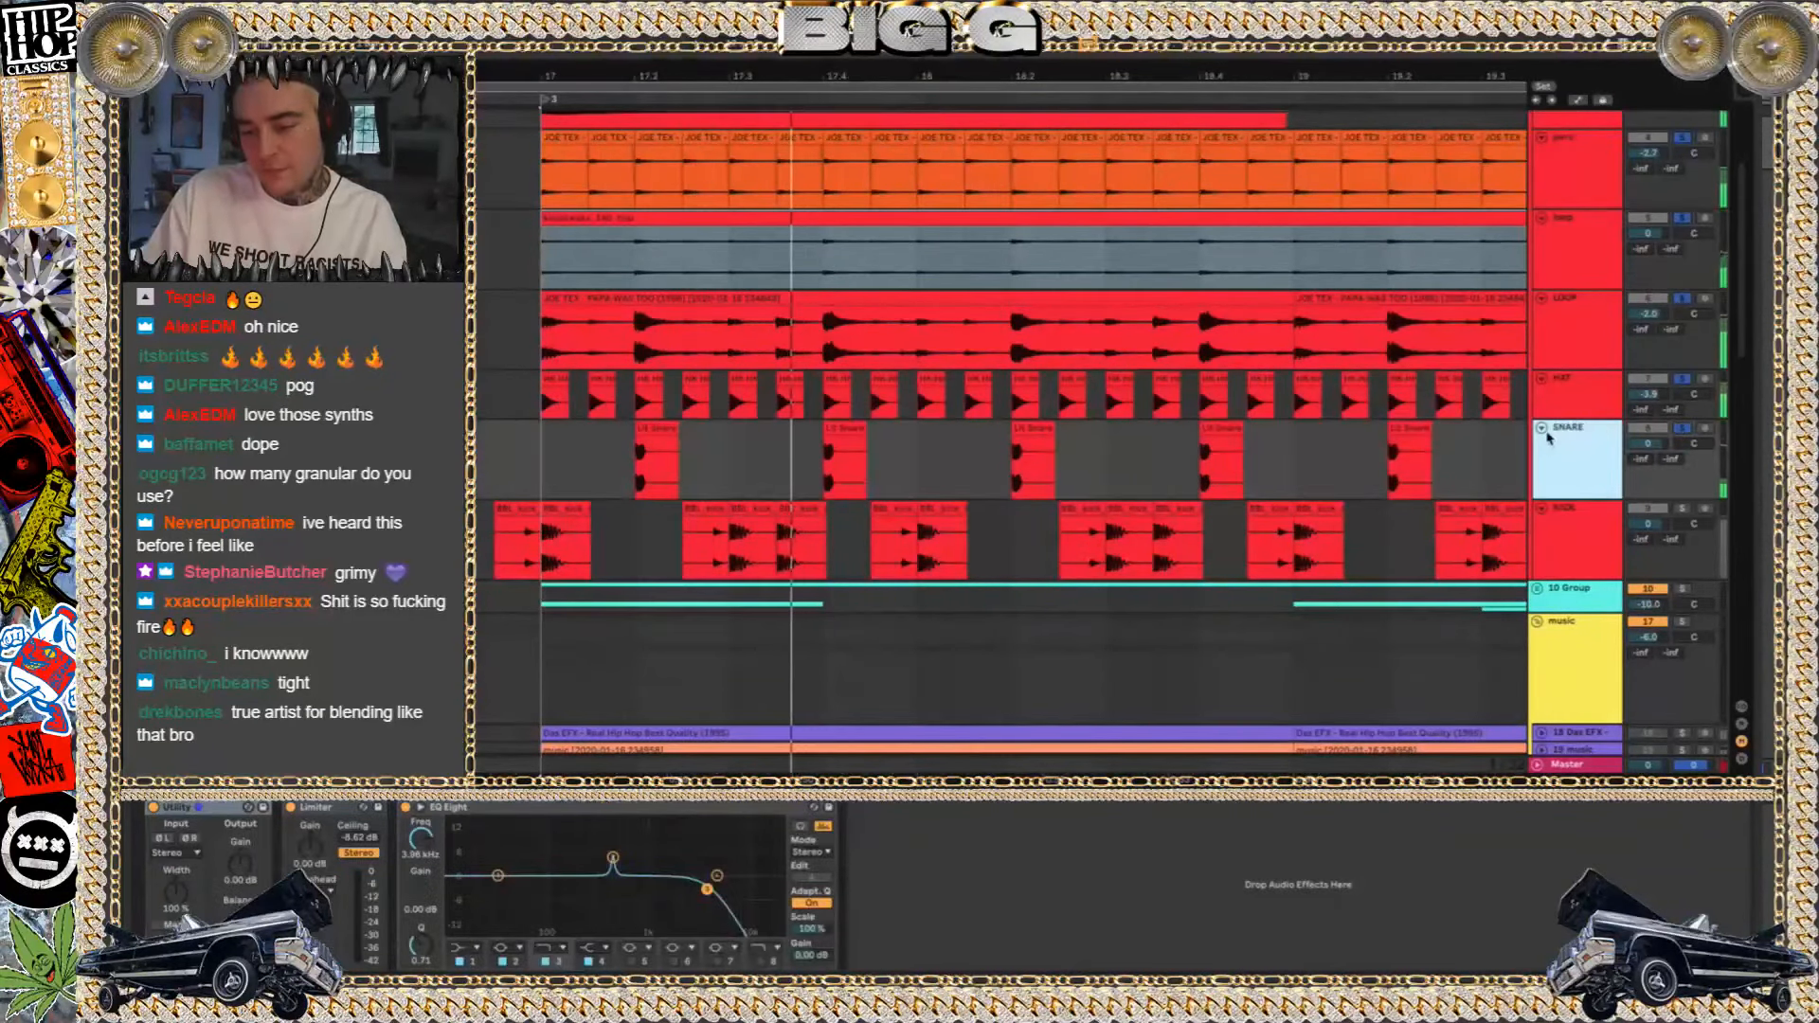
Play the snare track alone from bar 17, switch the solo to the kick track, and select its clip at bar 17
{"action": "left_click", "coordinate": [1678, 429]}
{"action": "left_click", "coordinate": [1678, 429]}
{"action": "key", "text": "space"}
{"action": "key", "text": "alt+space"}
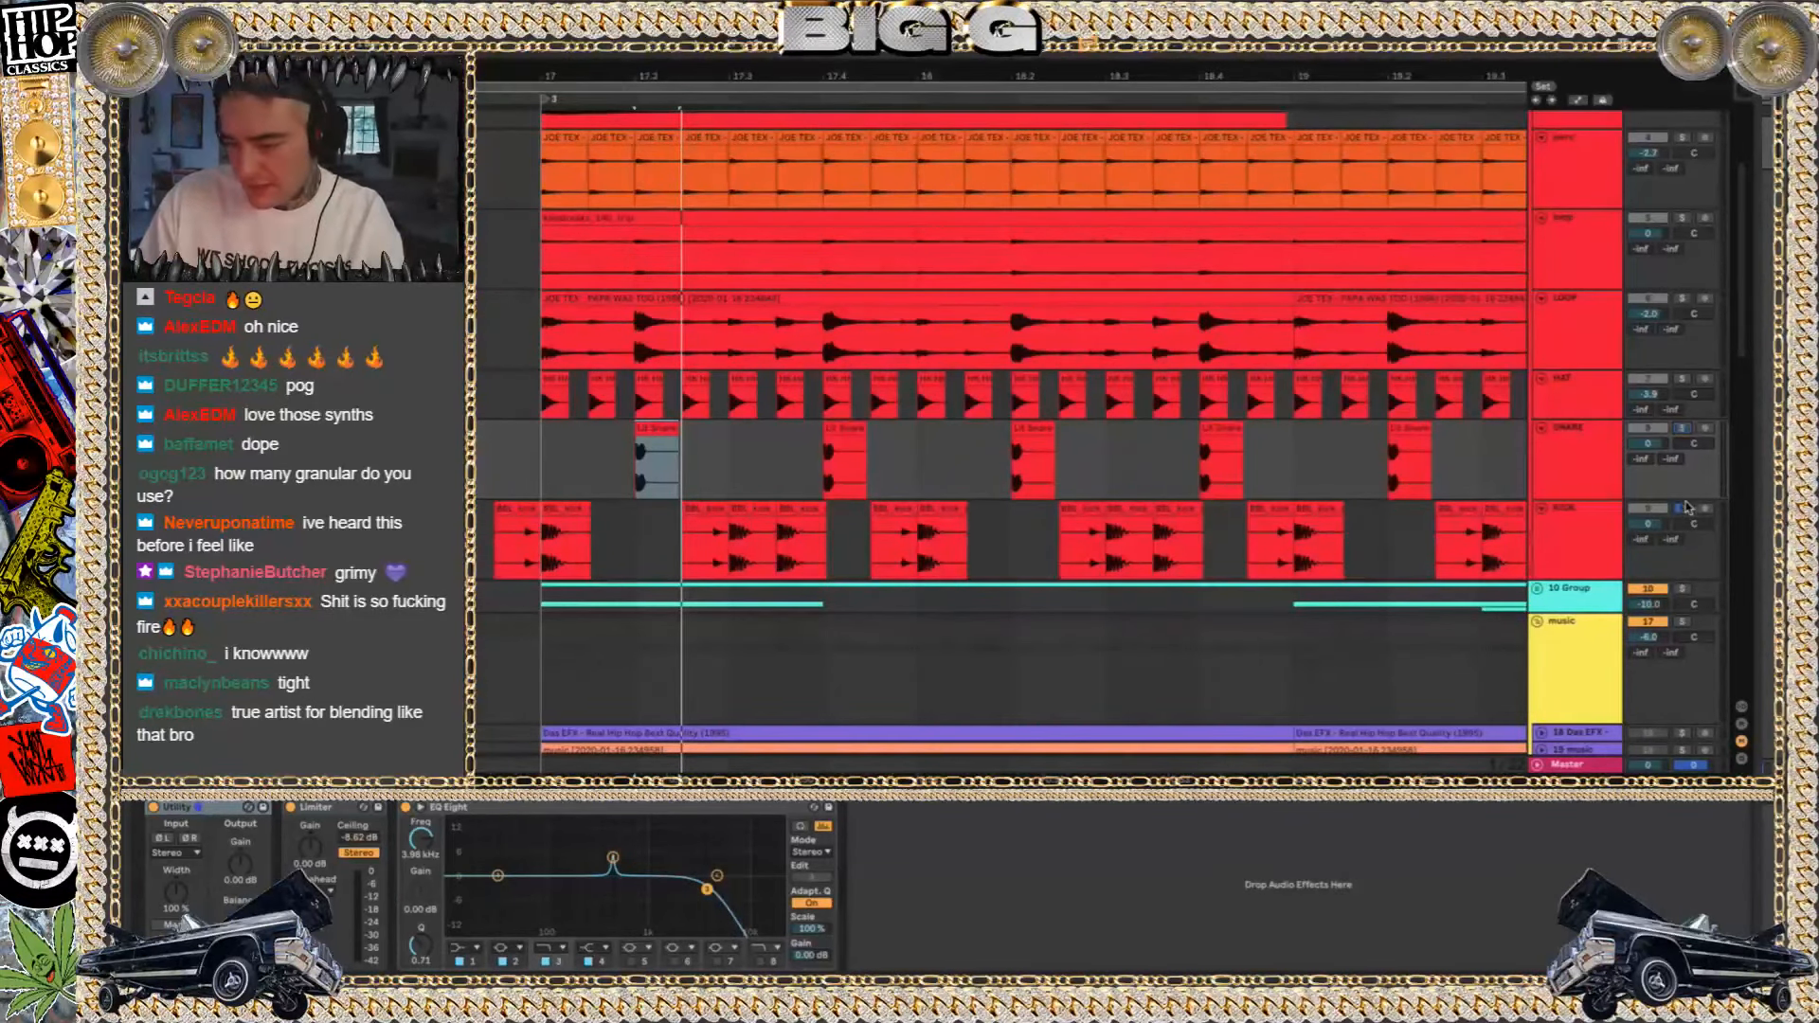
{"action": "left_click", "coordinate": [569, 509]}
{"action": "key", "text": "space"}
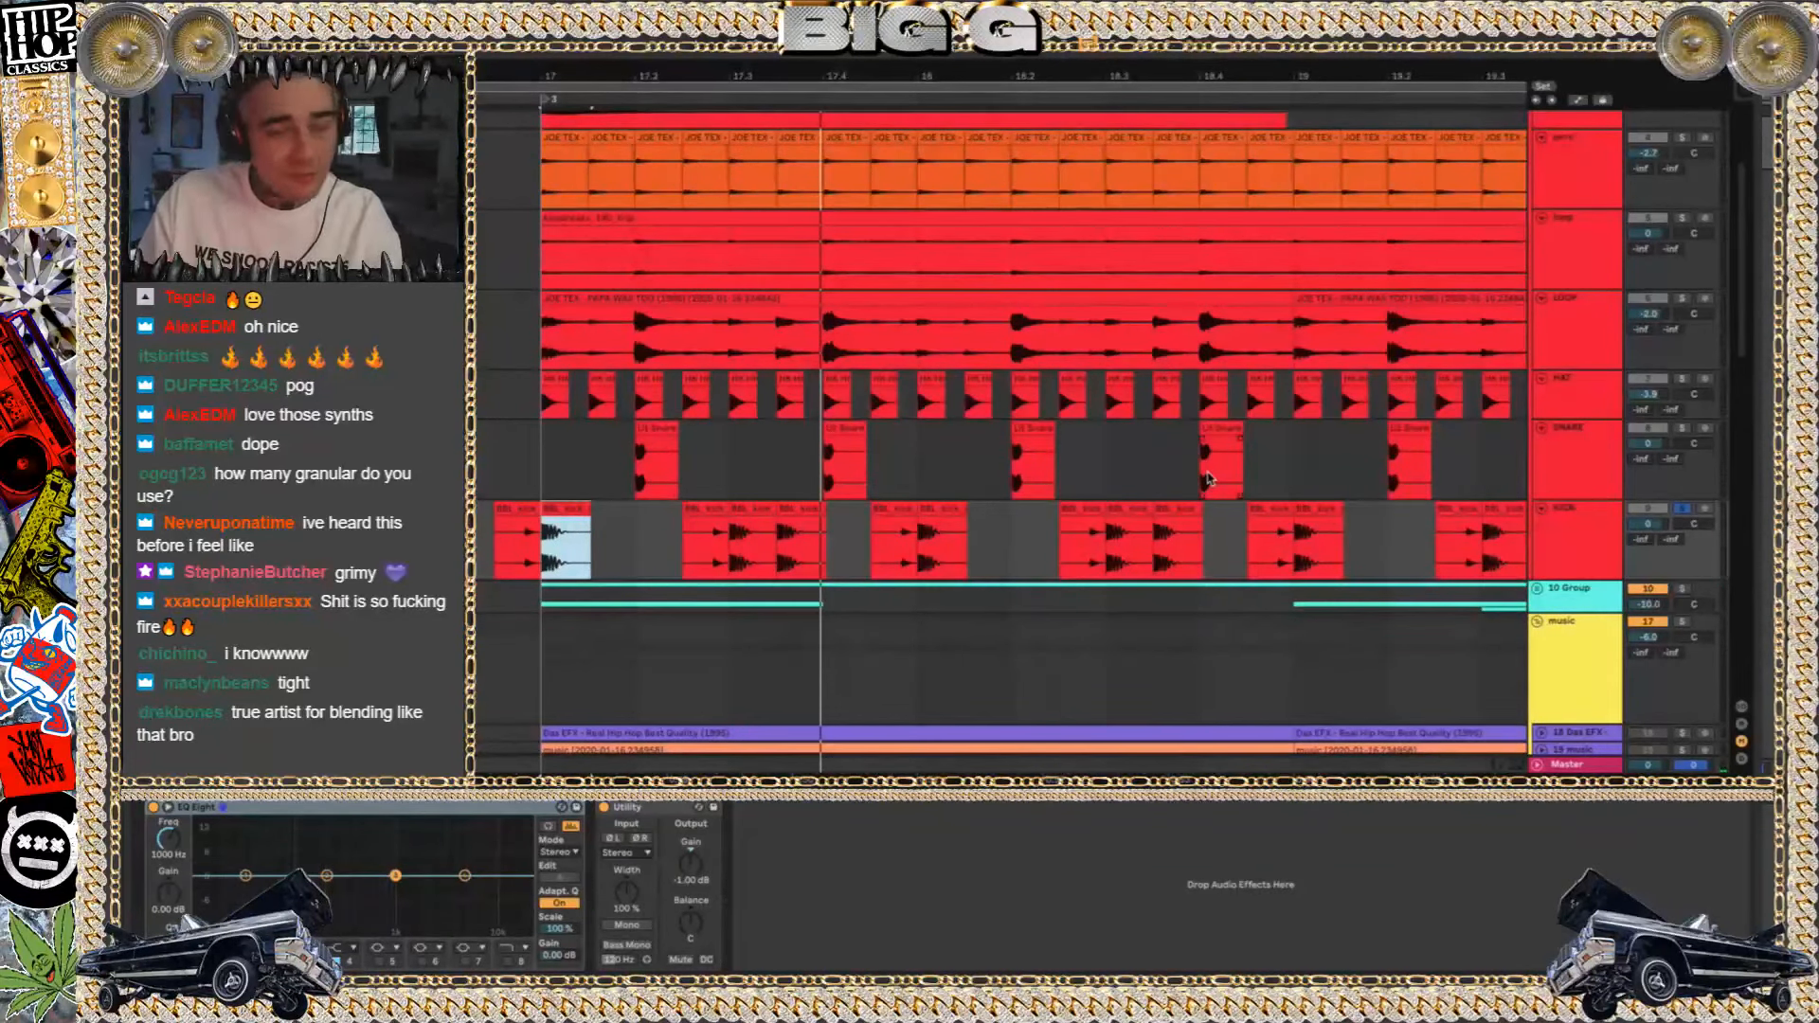
Play the unsoloed mix, show the automation lanes, and highlight the music group's Utility Gain ducking across bar 17
{"action": "key", "text": "space"}
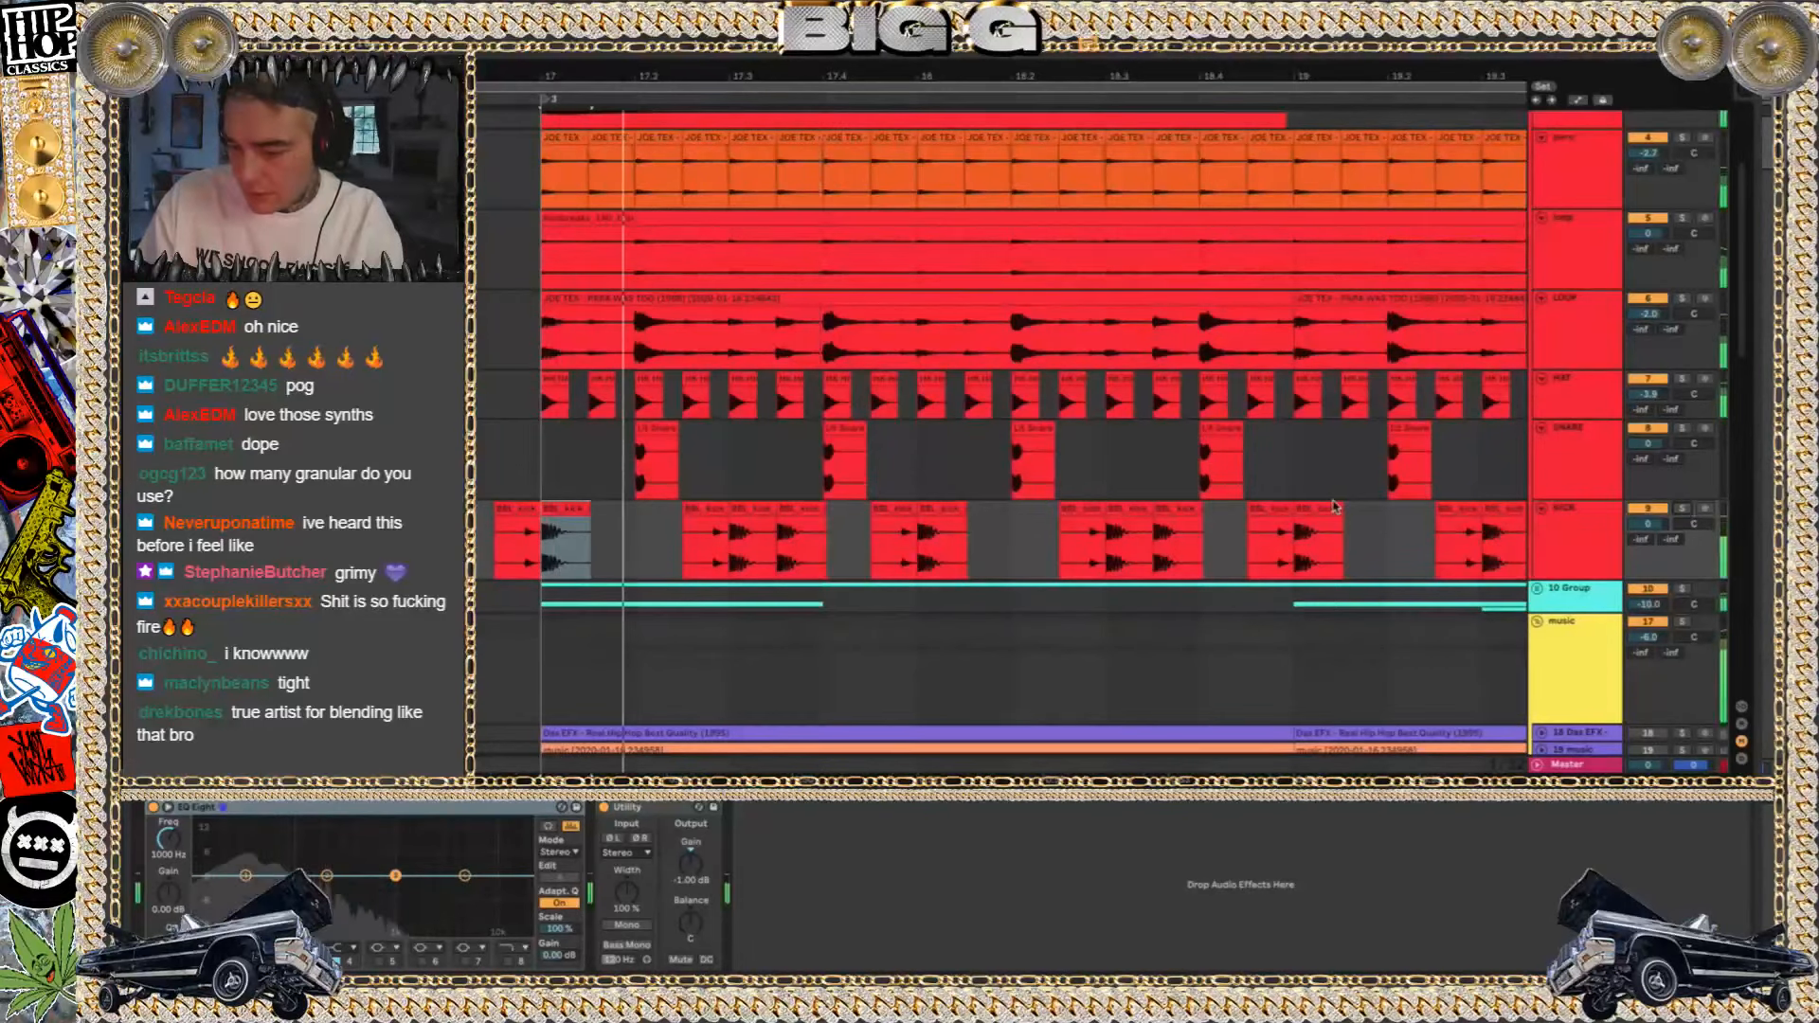
{"action": "scroll", "coordinate": [669, 651], "scroll_direction": "down", "scroll_amount": 3}
{"action": "left_click", "coordinate": [669, 651]}
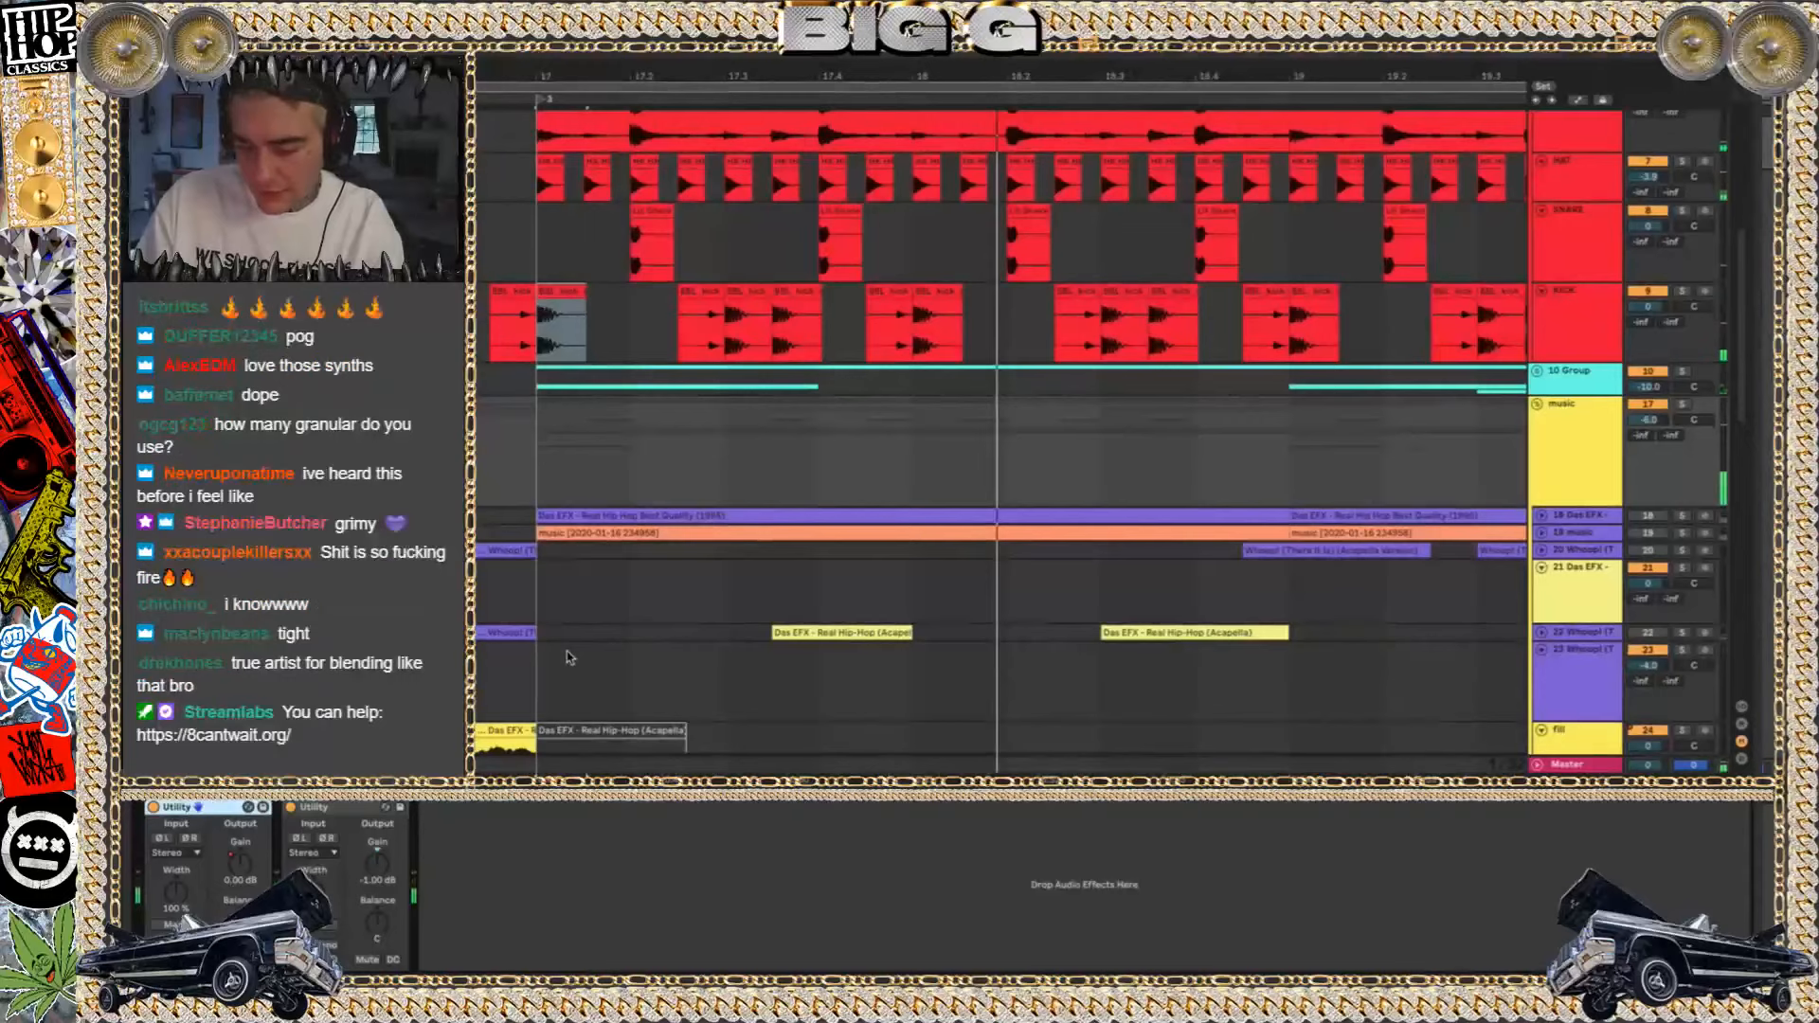
{"action": "key", "text": "a"}
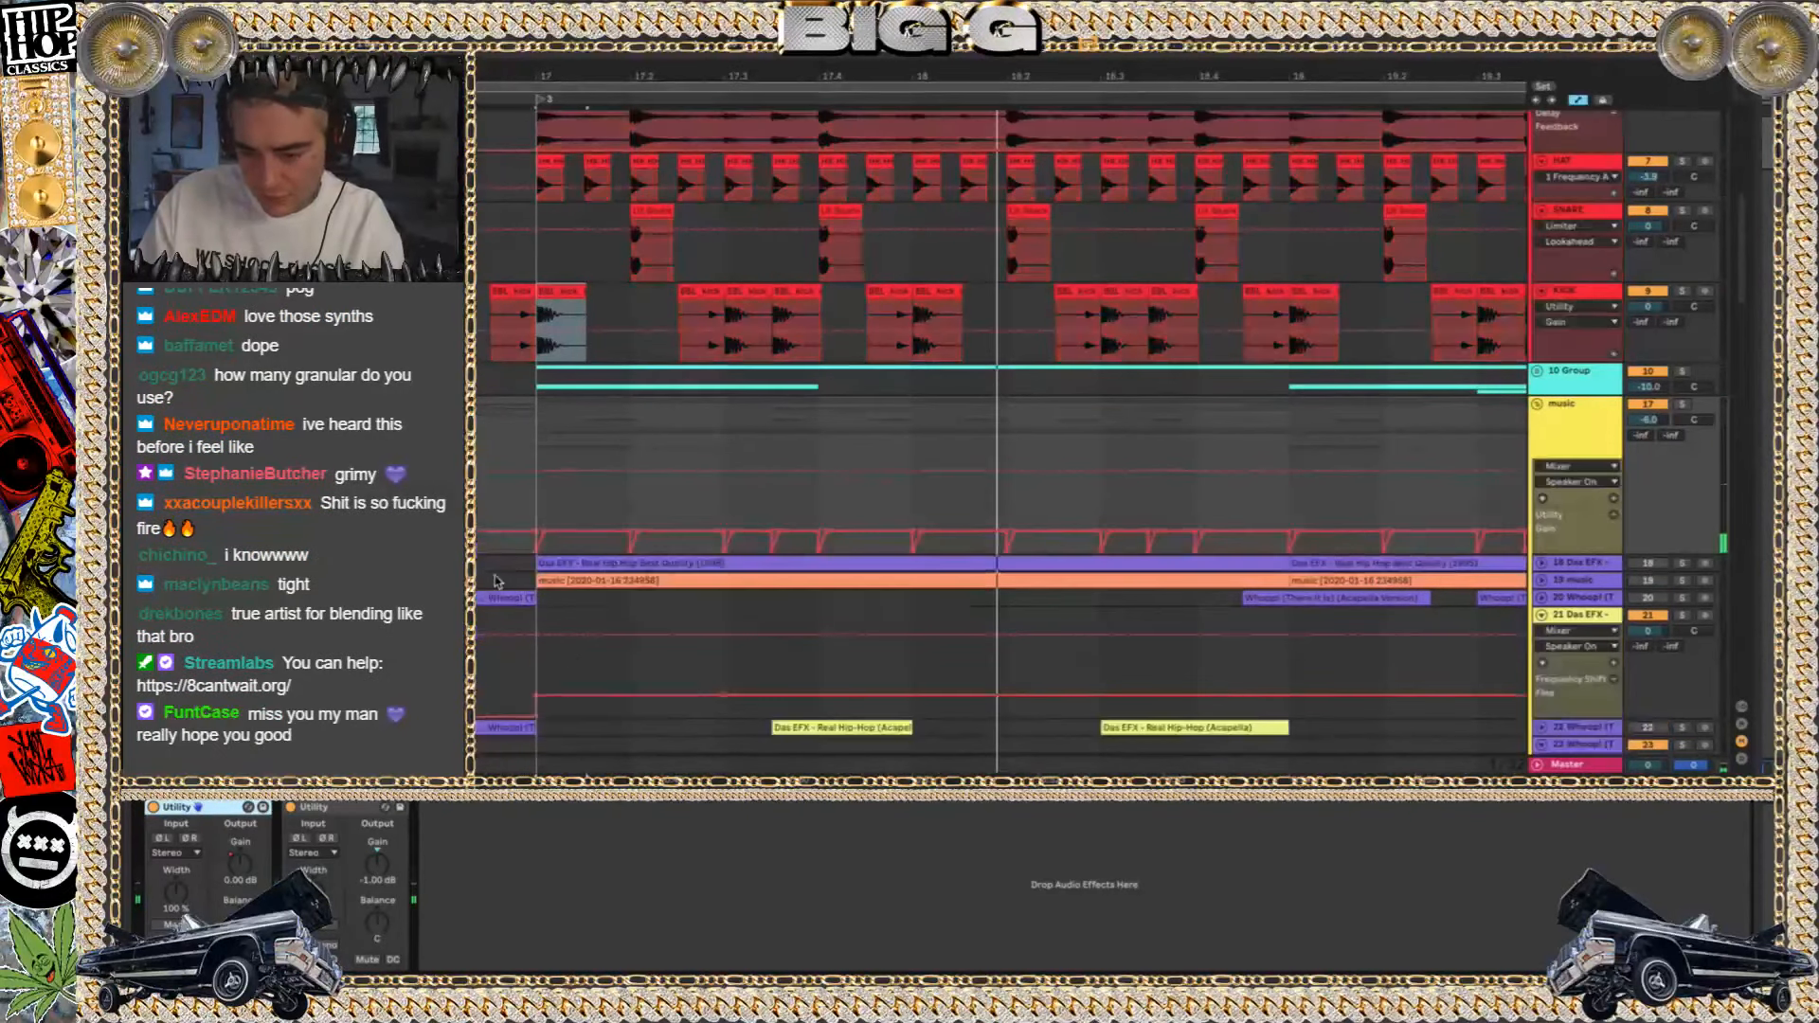
{"action": "left_click_drag", "start_coordinate": [536, 519], "coordinate": [970, 515]}
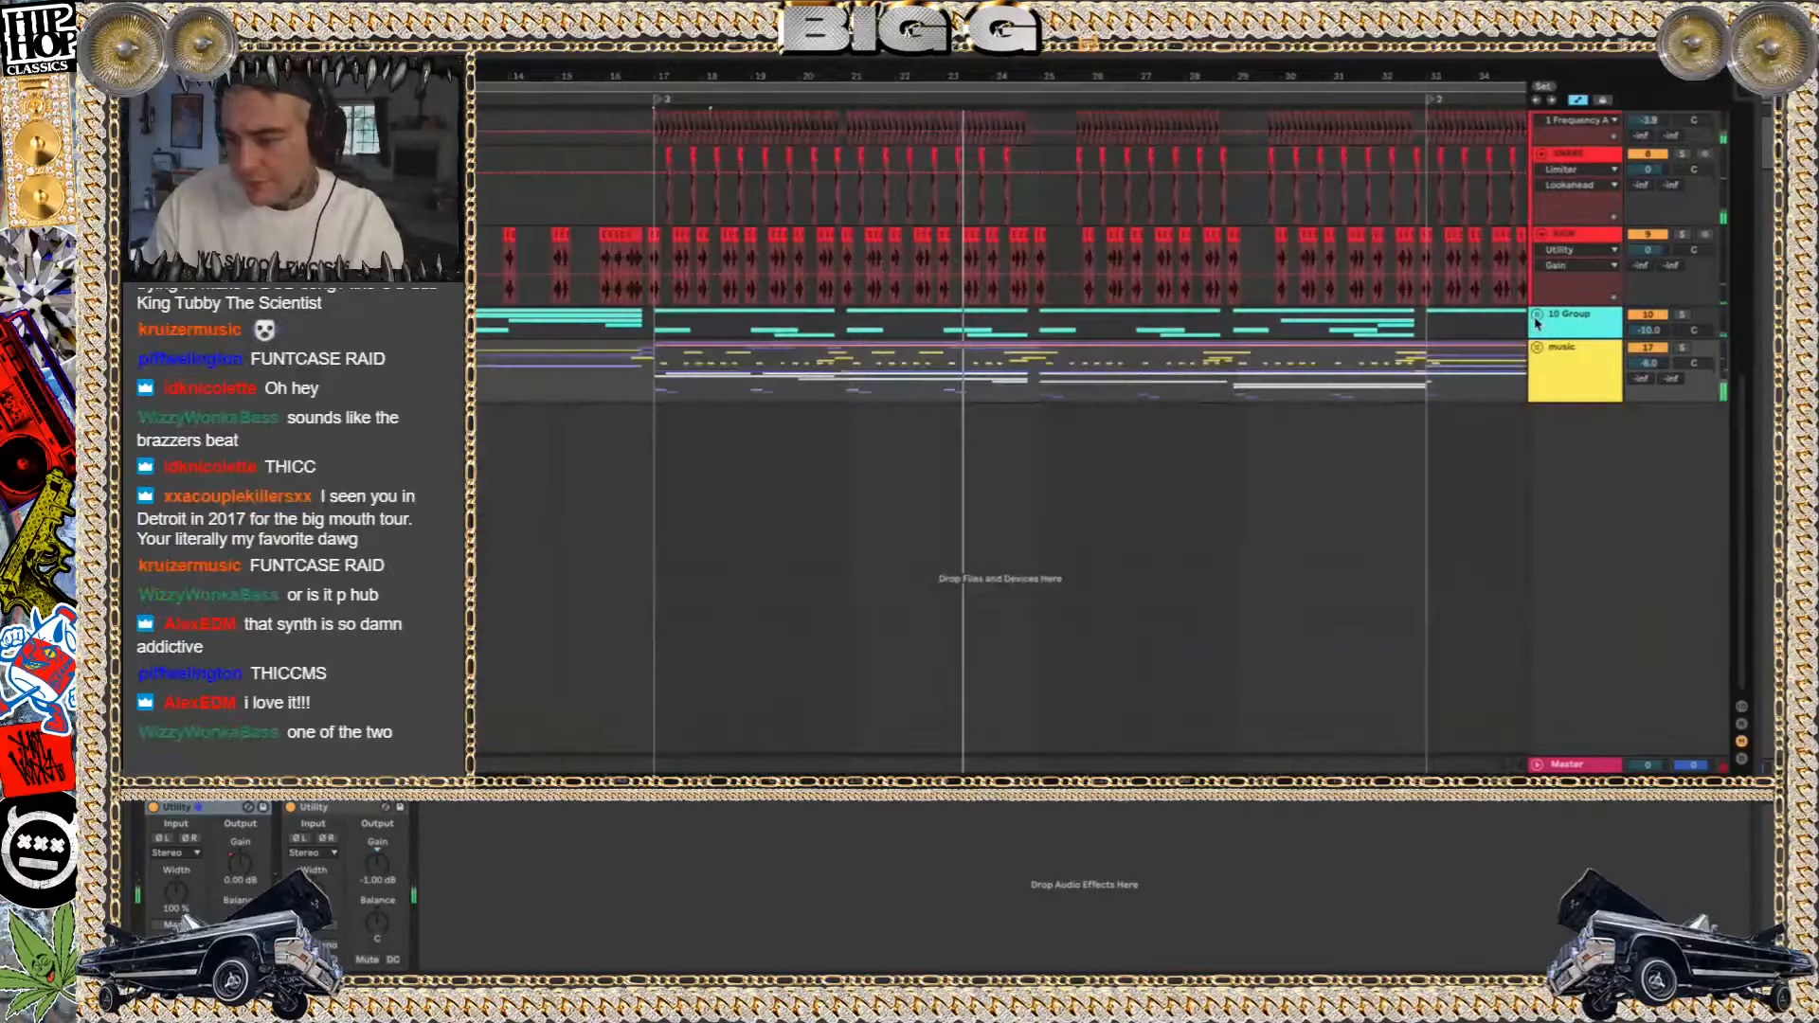
Unfold and solo the 10 Group, and play its white noise riser layers from bar 17
{"action": "left_click", "coordinate": [1539, 322]}
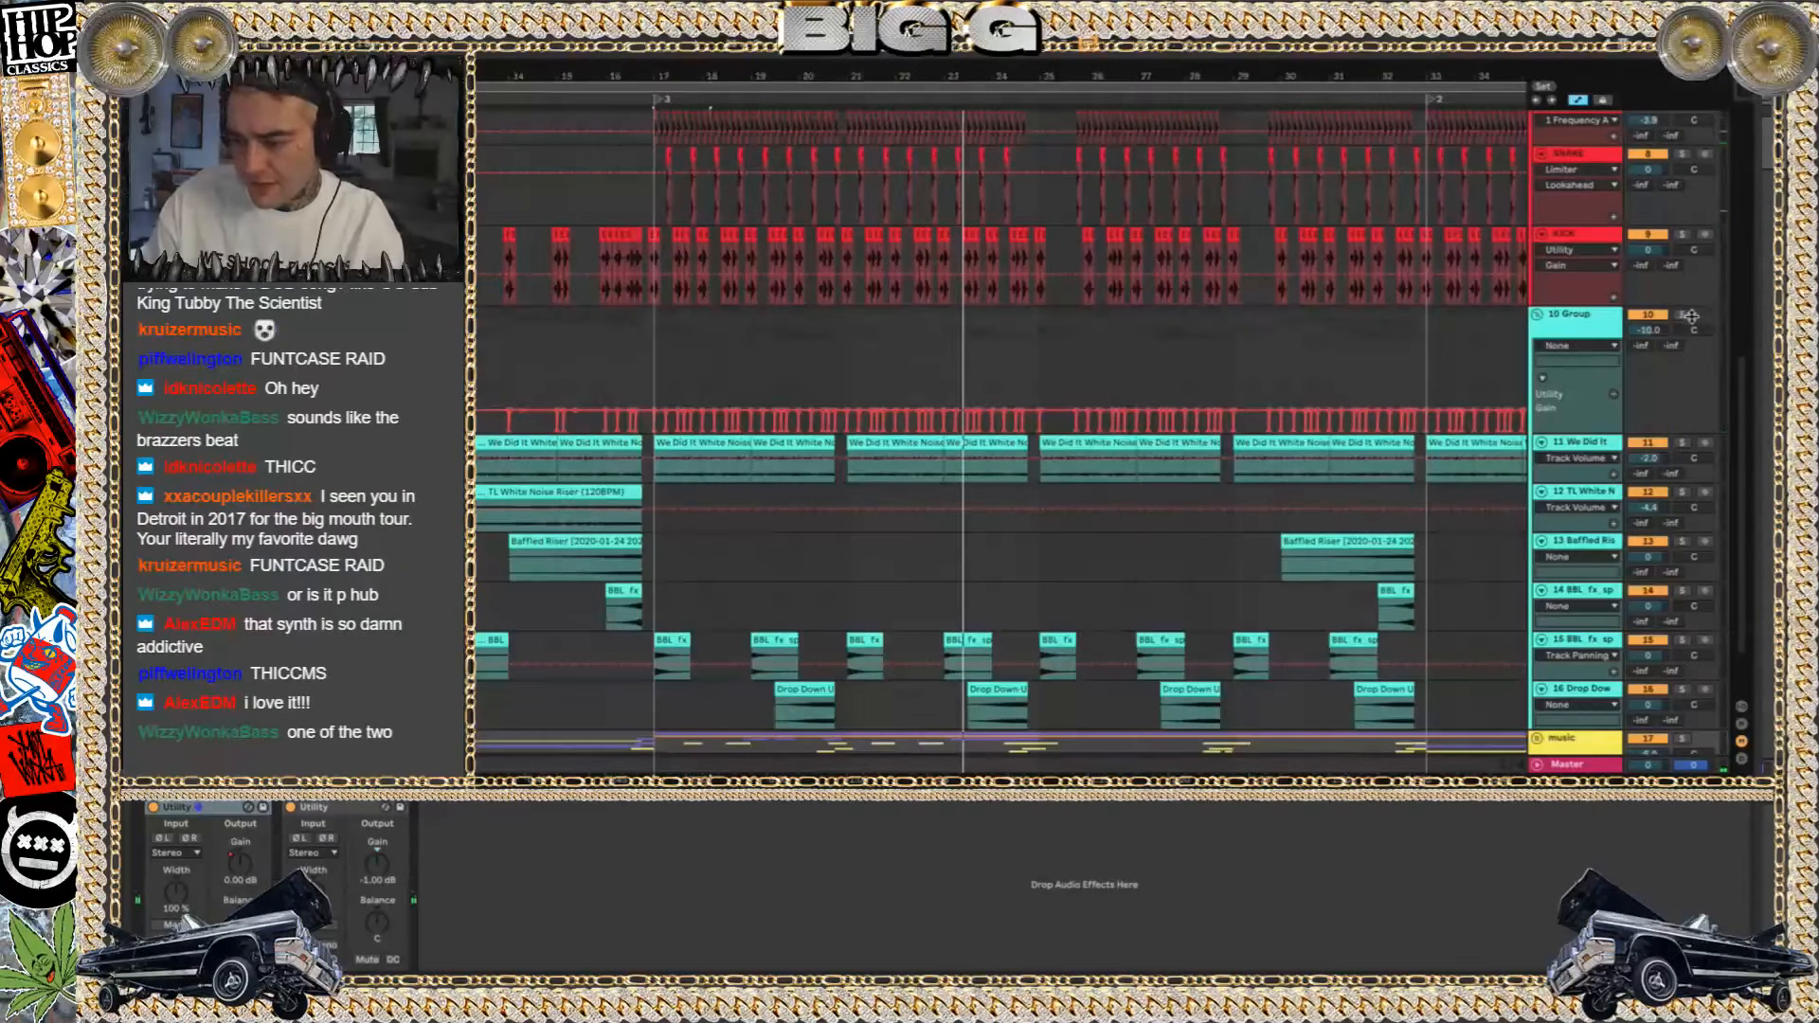
{"action": "left_click", "coordinate": [692, 442]}
{"action": "key", "text": "space"}
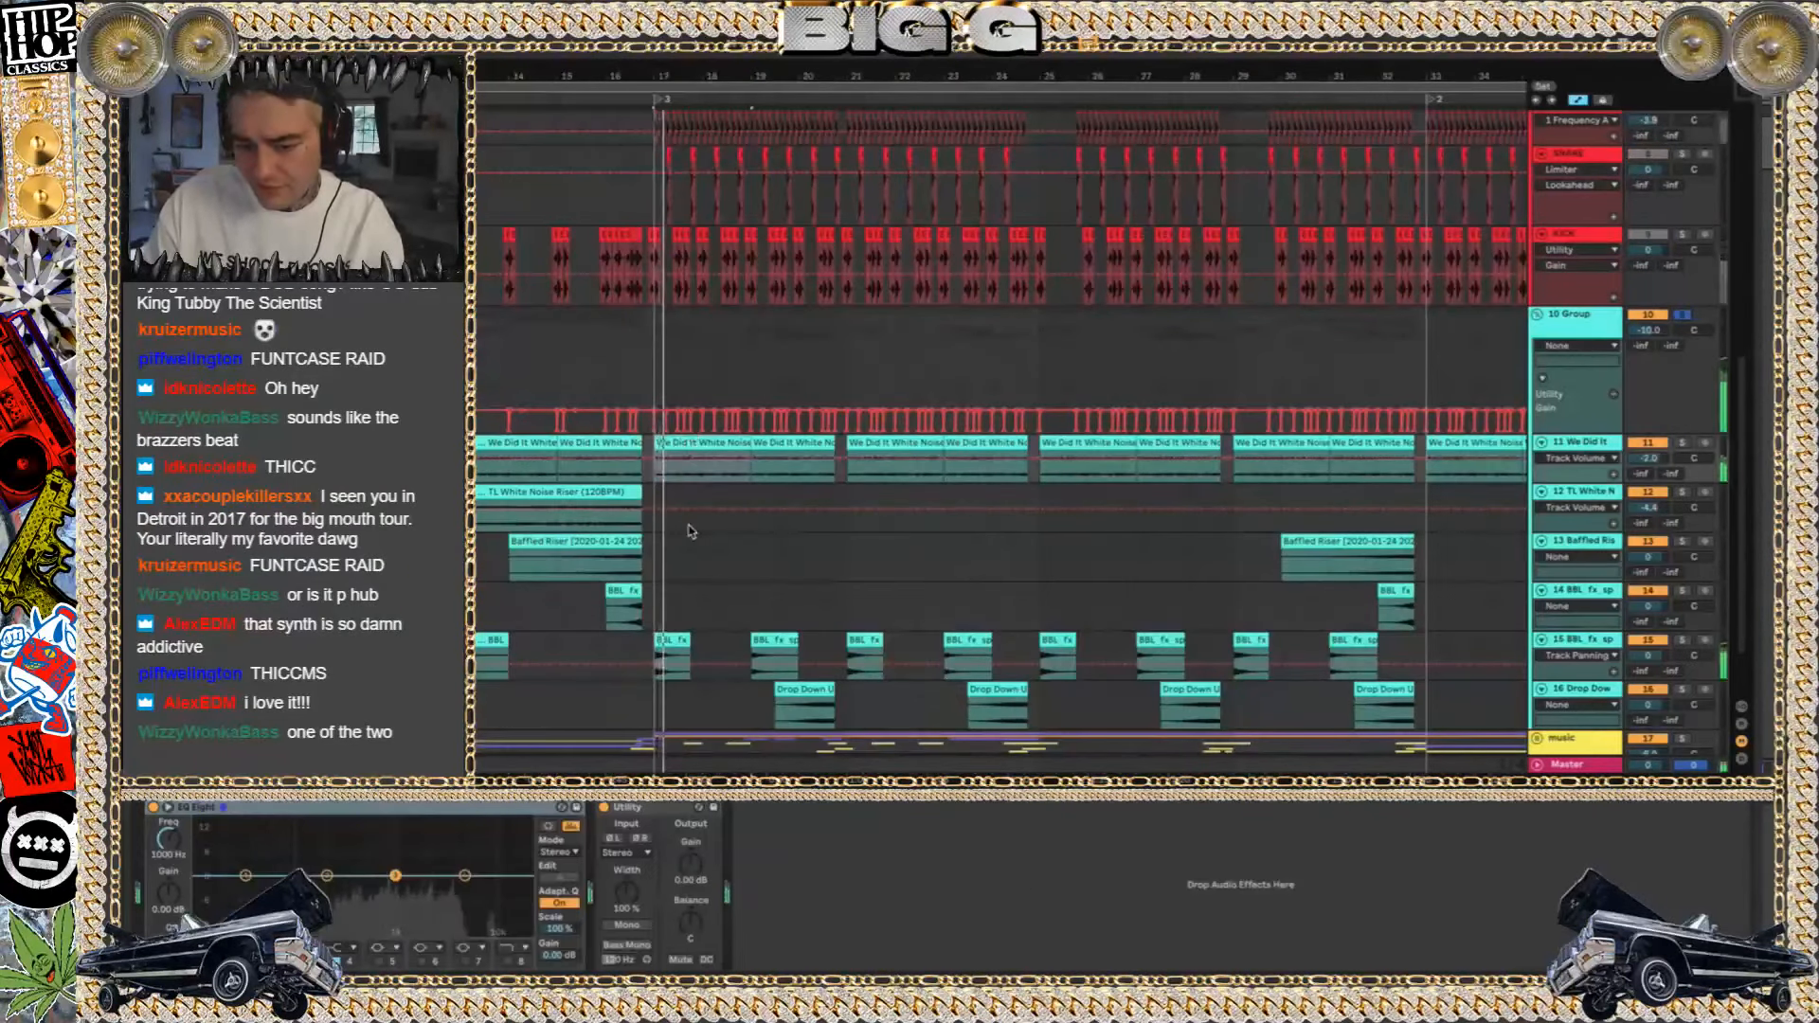
{"action": "scroll", "coordinate": [663, 511], "scroll_direction": "up", "scroll_amount": 2}
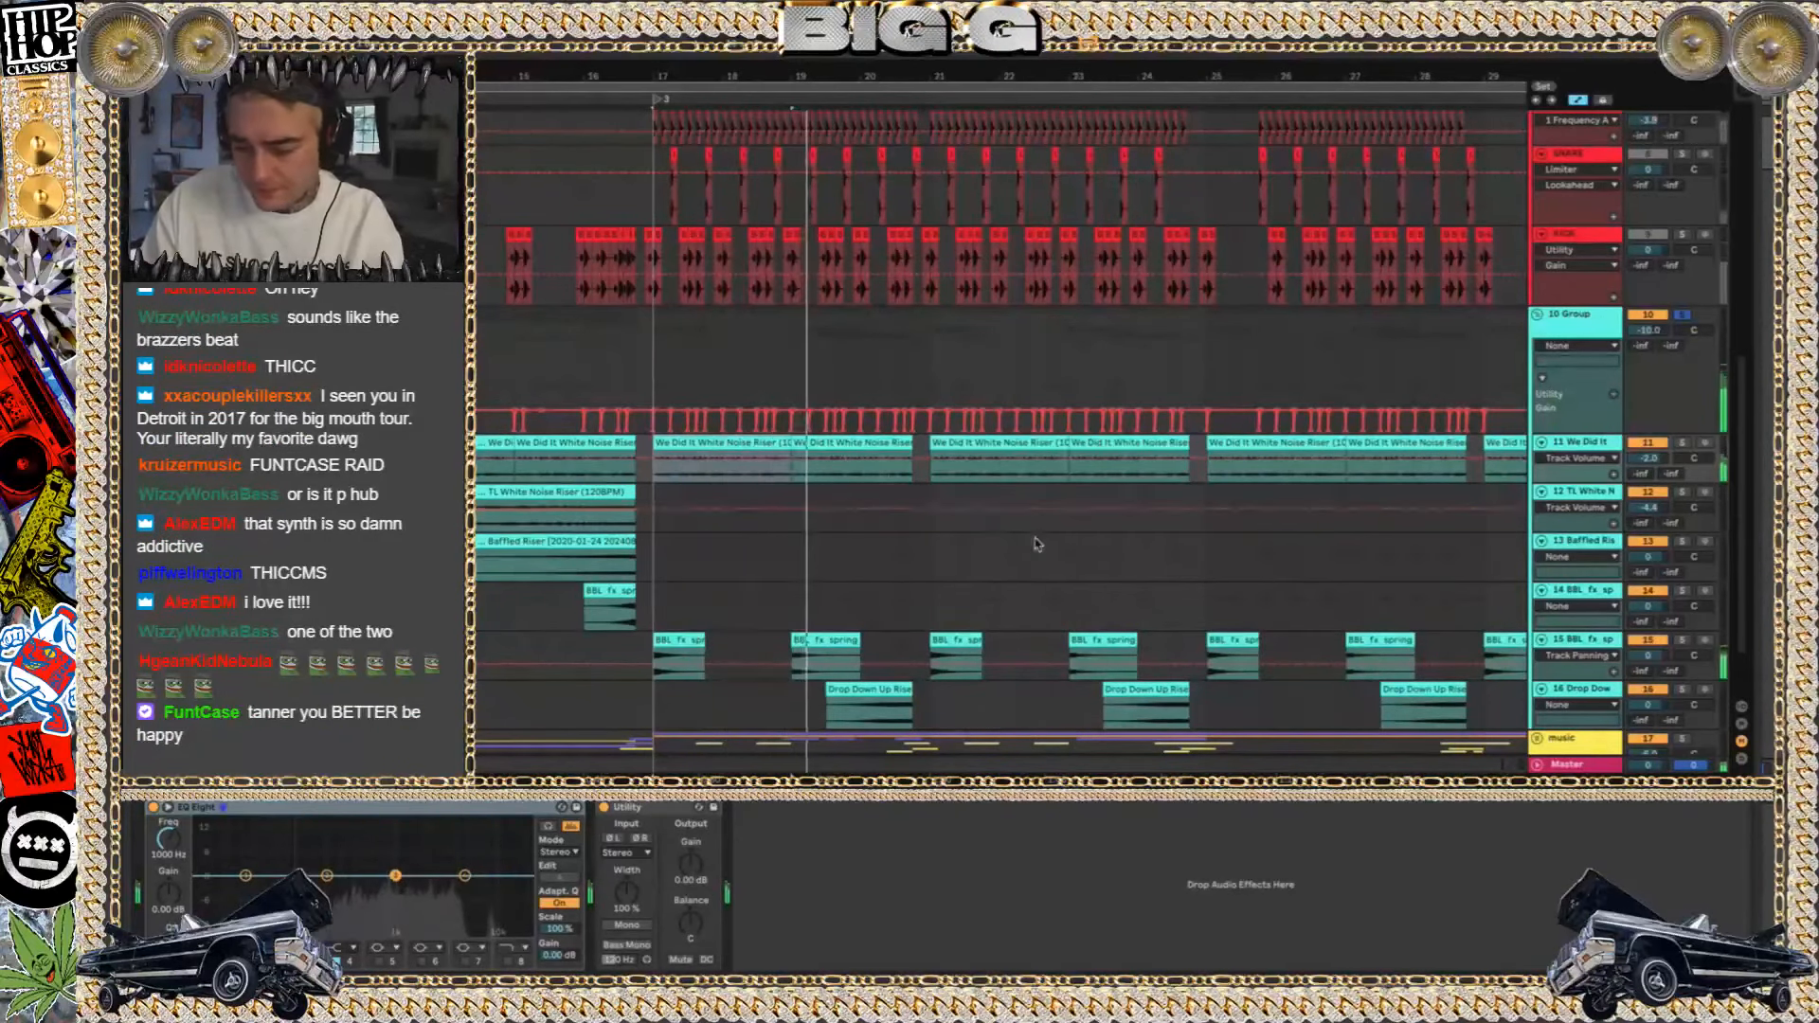
Unsolo the 10 Group and compare the mix from bar 17 with the group muted and active
{"action": "left_click", "coordinate": [1682, 314]}
{"action": "key", "text": "space"}
{"action": "left_click", "coordinate": [1652, 315]}
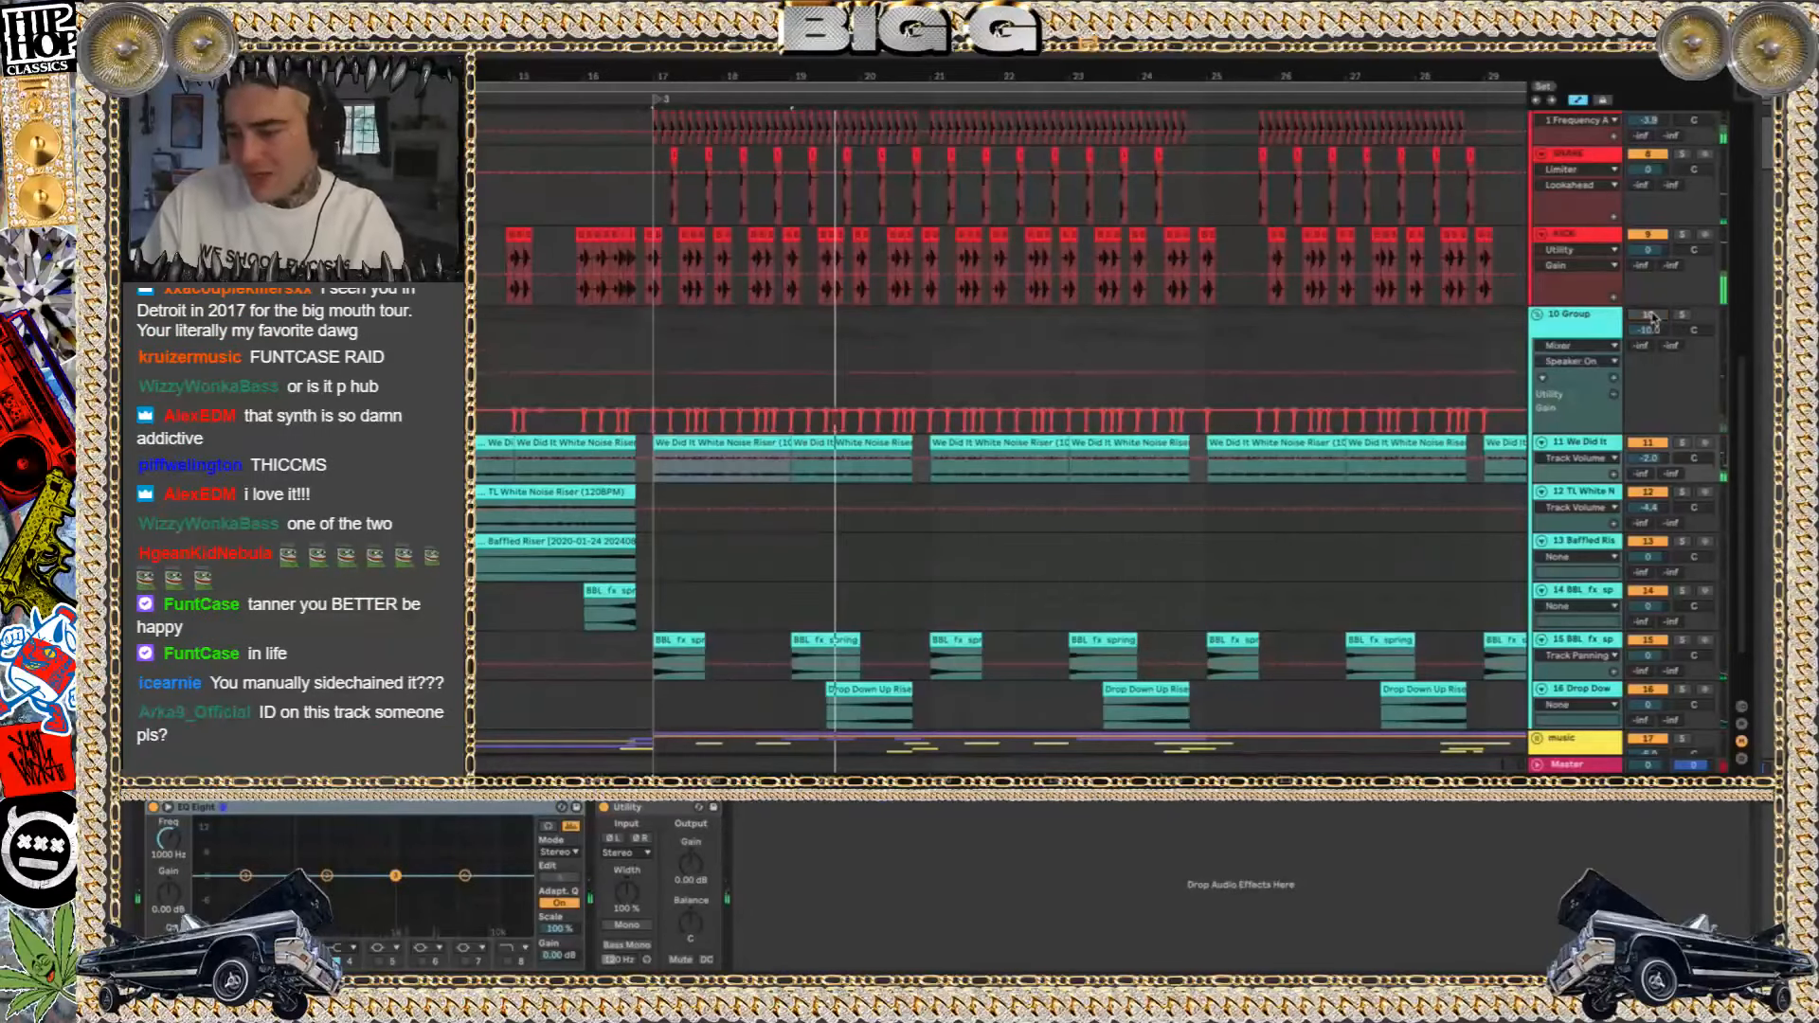
{"action": "key", "text": "space"}
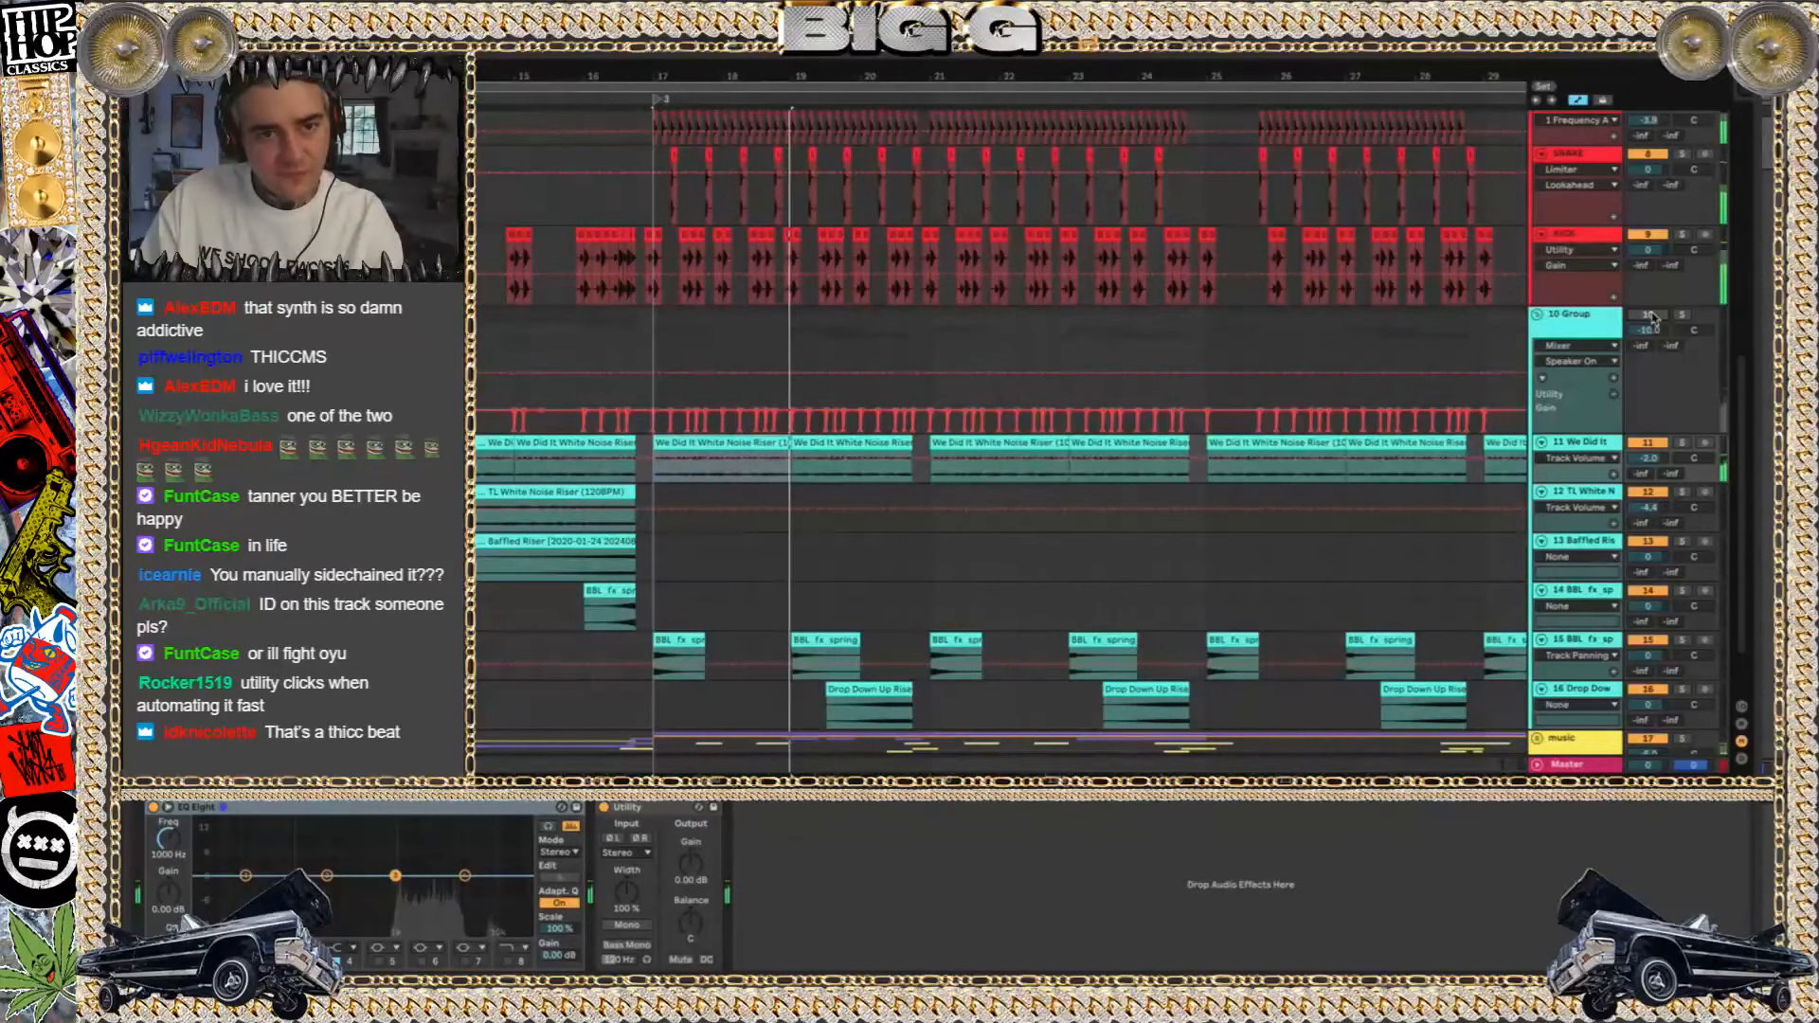
{"action": "left_click", "coordinate": [1653, 318]}
{"action": "key", "text": "space"}
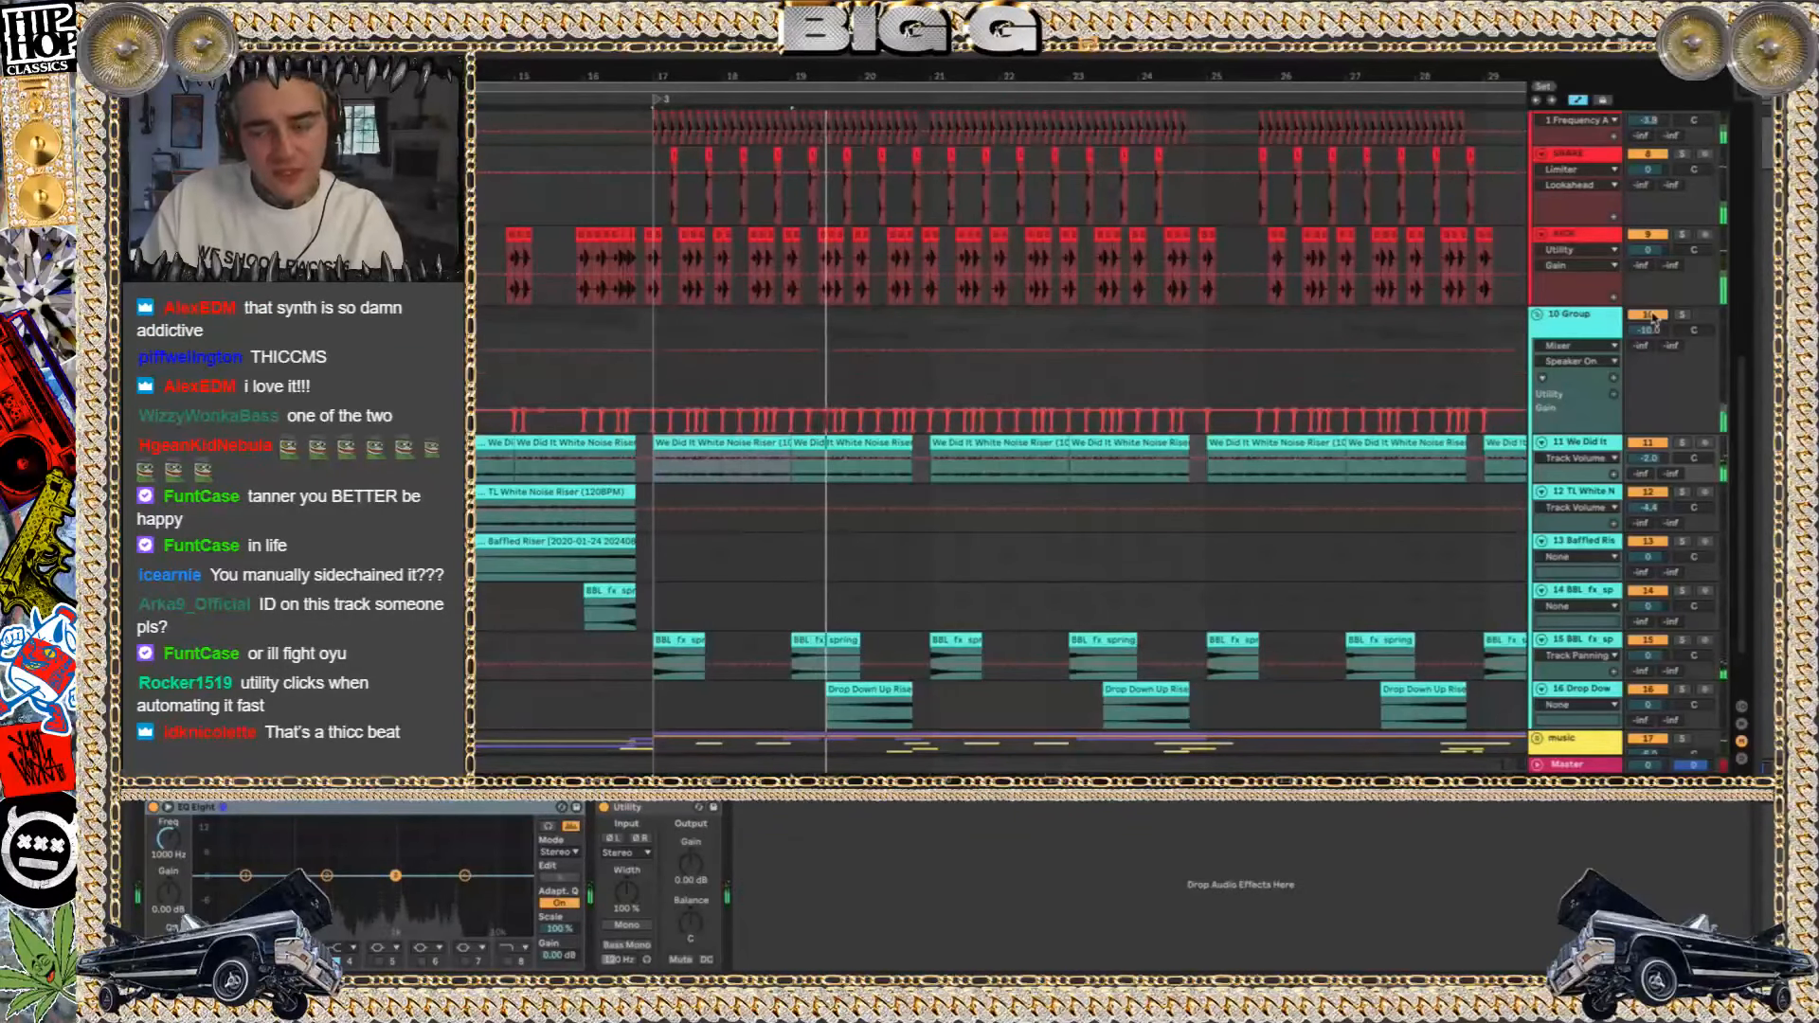
{"action": "key", "text": "space"}
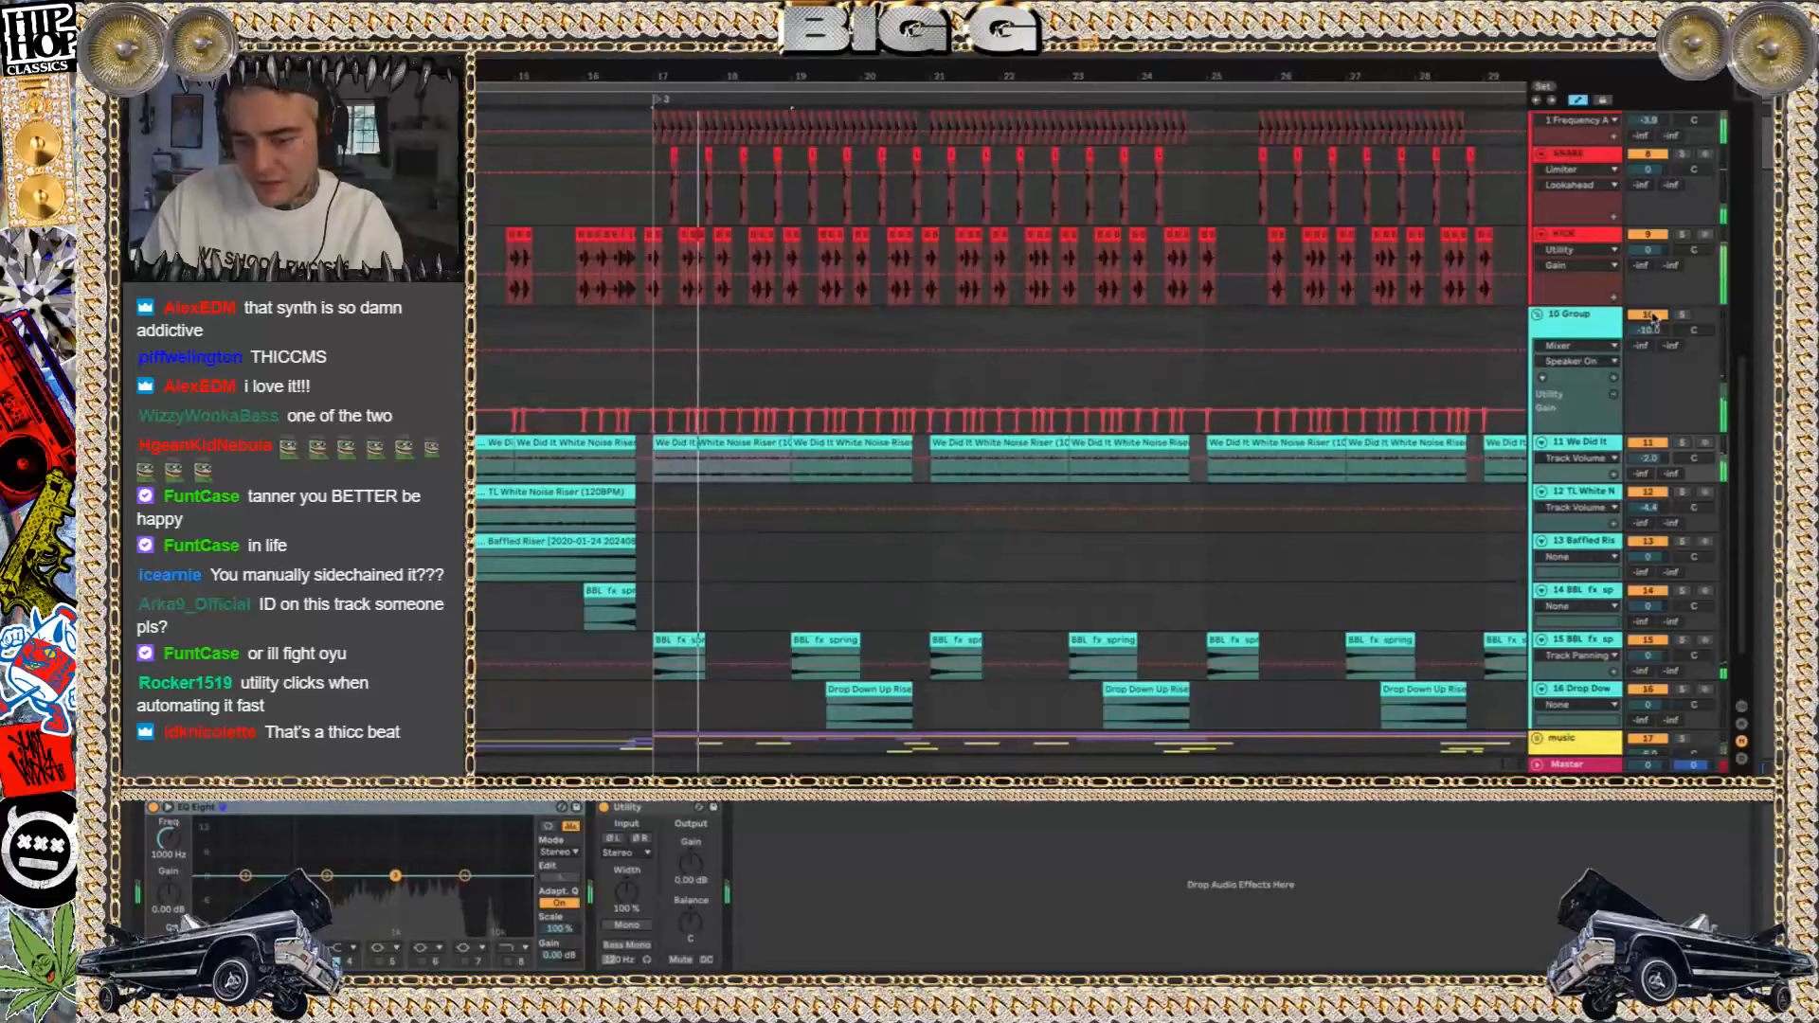
{"action": "key", "text": "space"}
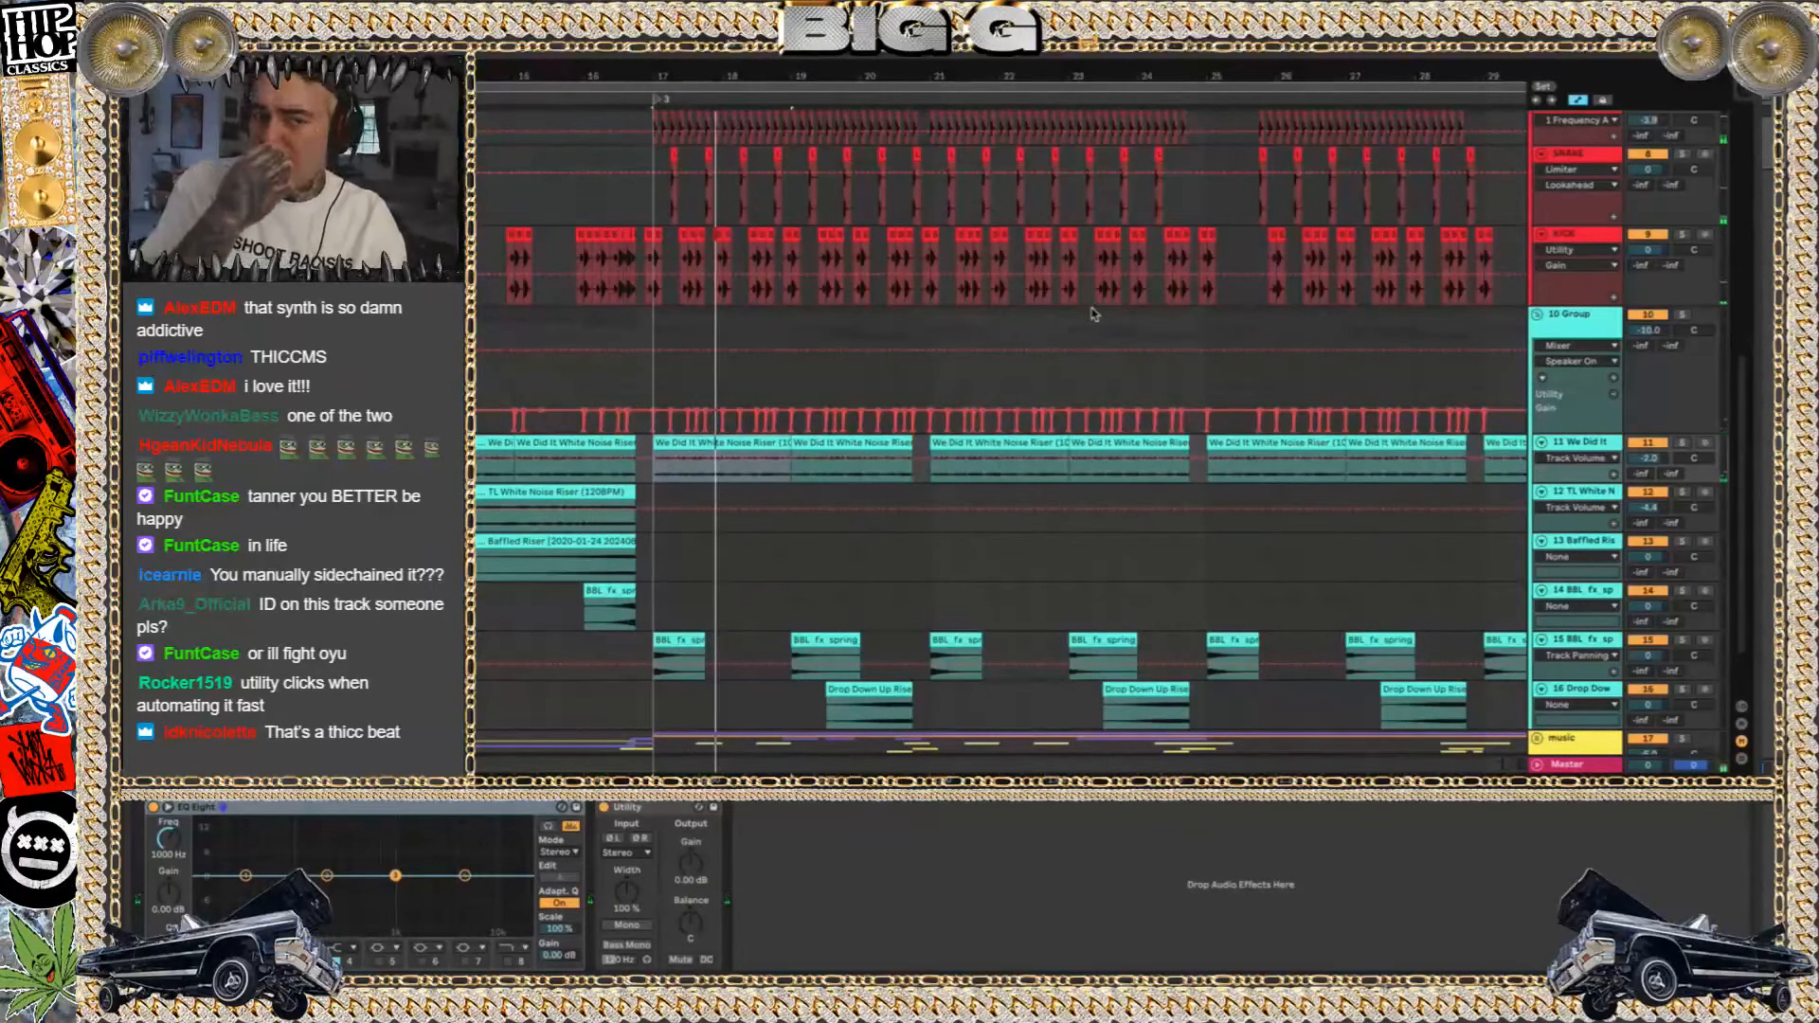
Try deleting the 10 Group's Utility Gain breakpoint just before the dip at bar 17, and undo the deletion
{"action": "left_click", "coordinate": [654, 394]}
{"action": "scroll", "coordinate": [653, 392], "scroll_direction": "down", "scroll_amount": 2}
{"action": "scroll", "coordinate": [653, 393], "scroll_direction": "up", "scroll_amount": 10}
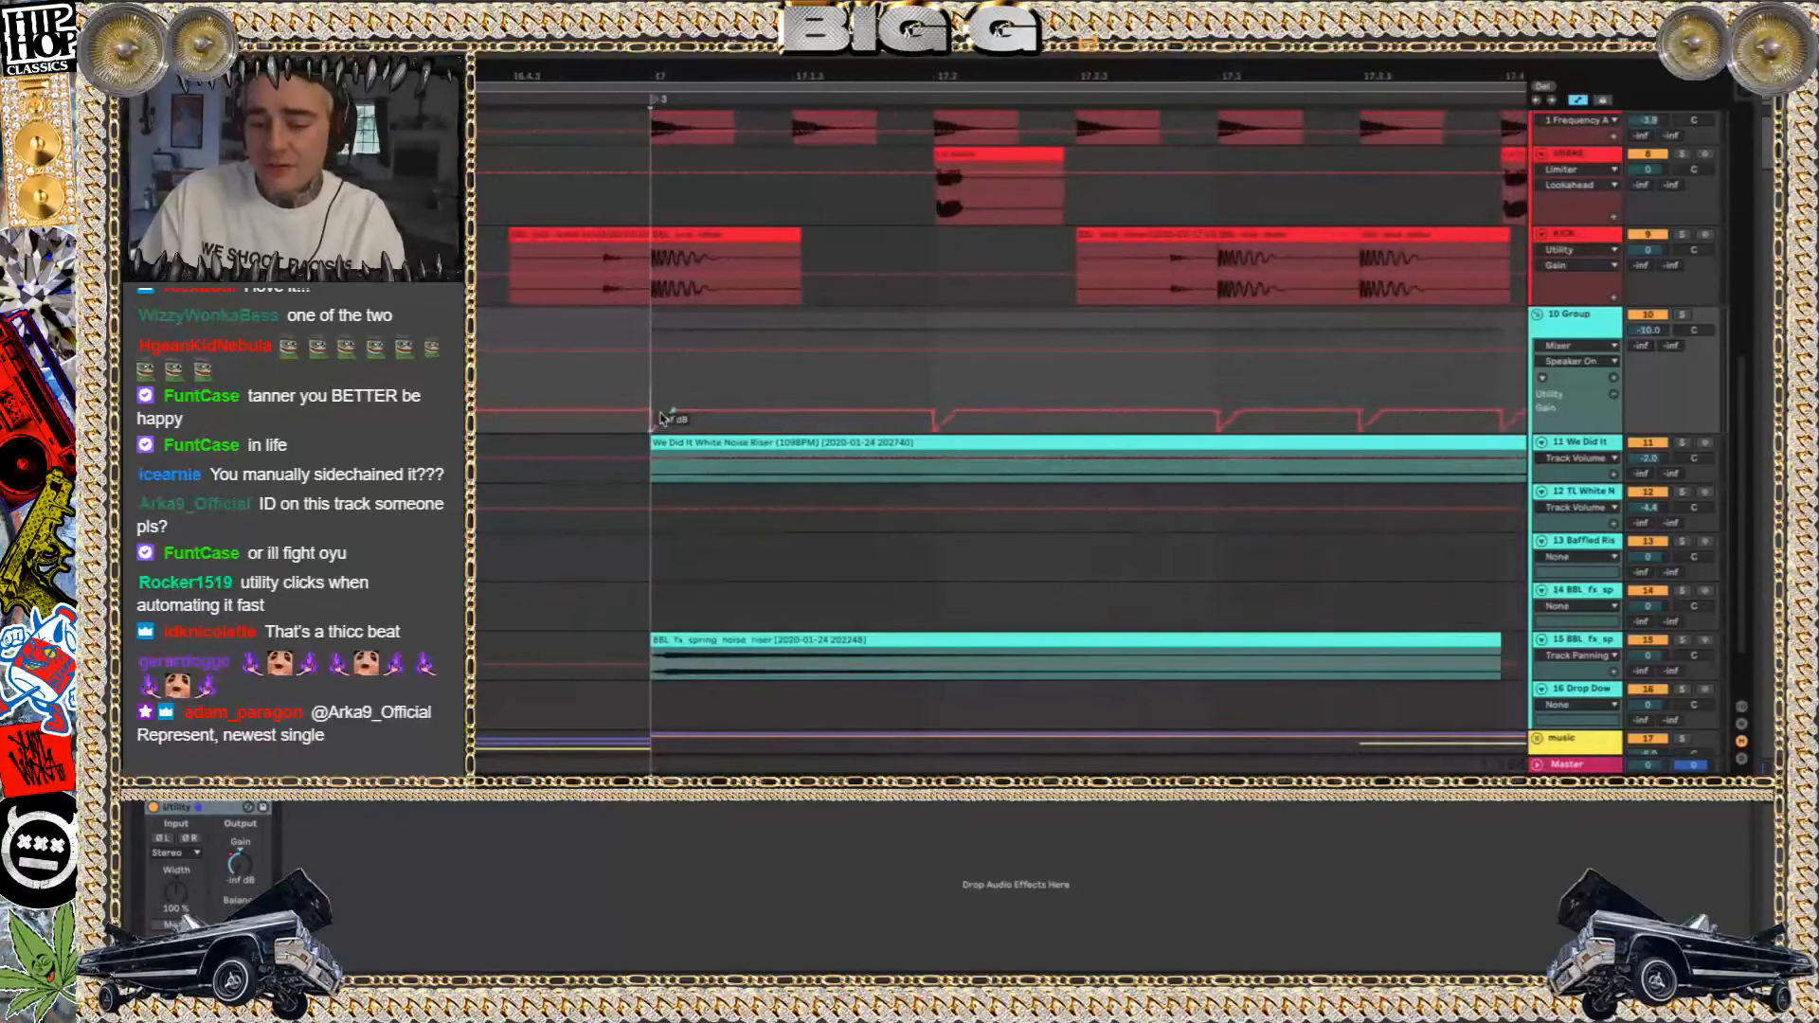
{"action": "scroll", "coordinate": [661, 417], "scroll_direction": "up", "scroll_amount": 4}
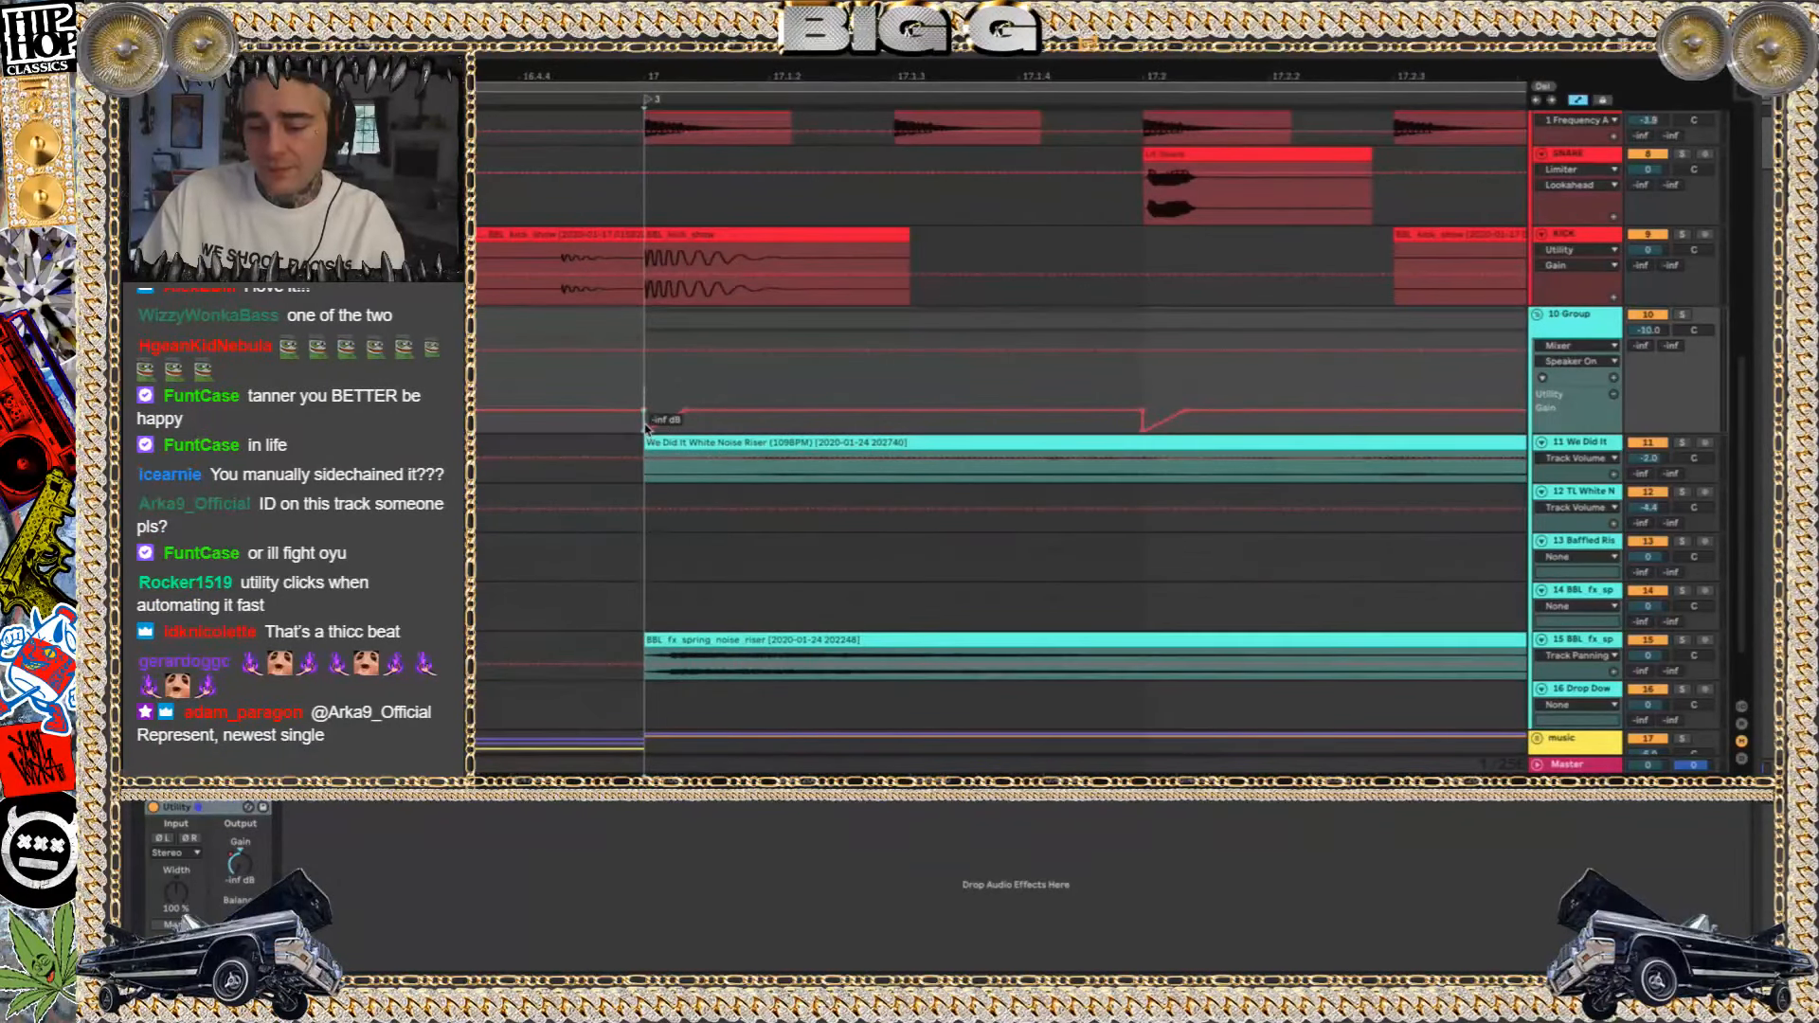
{"action": "left_click", "coordinate": [640, 413]}
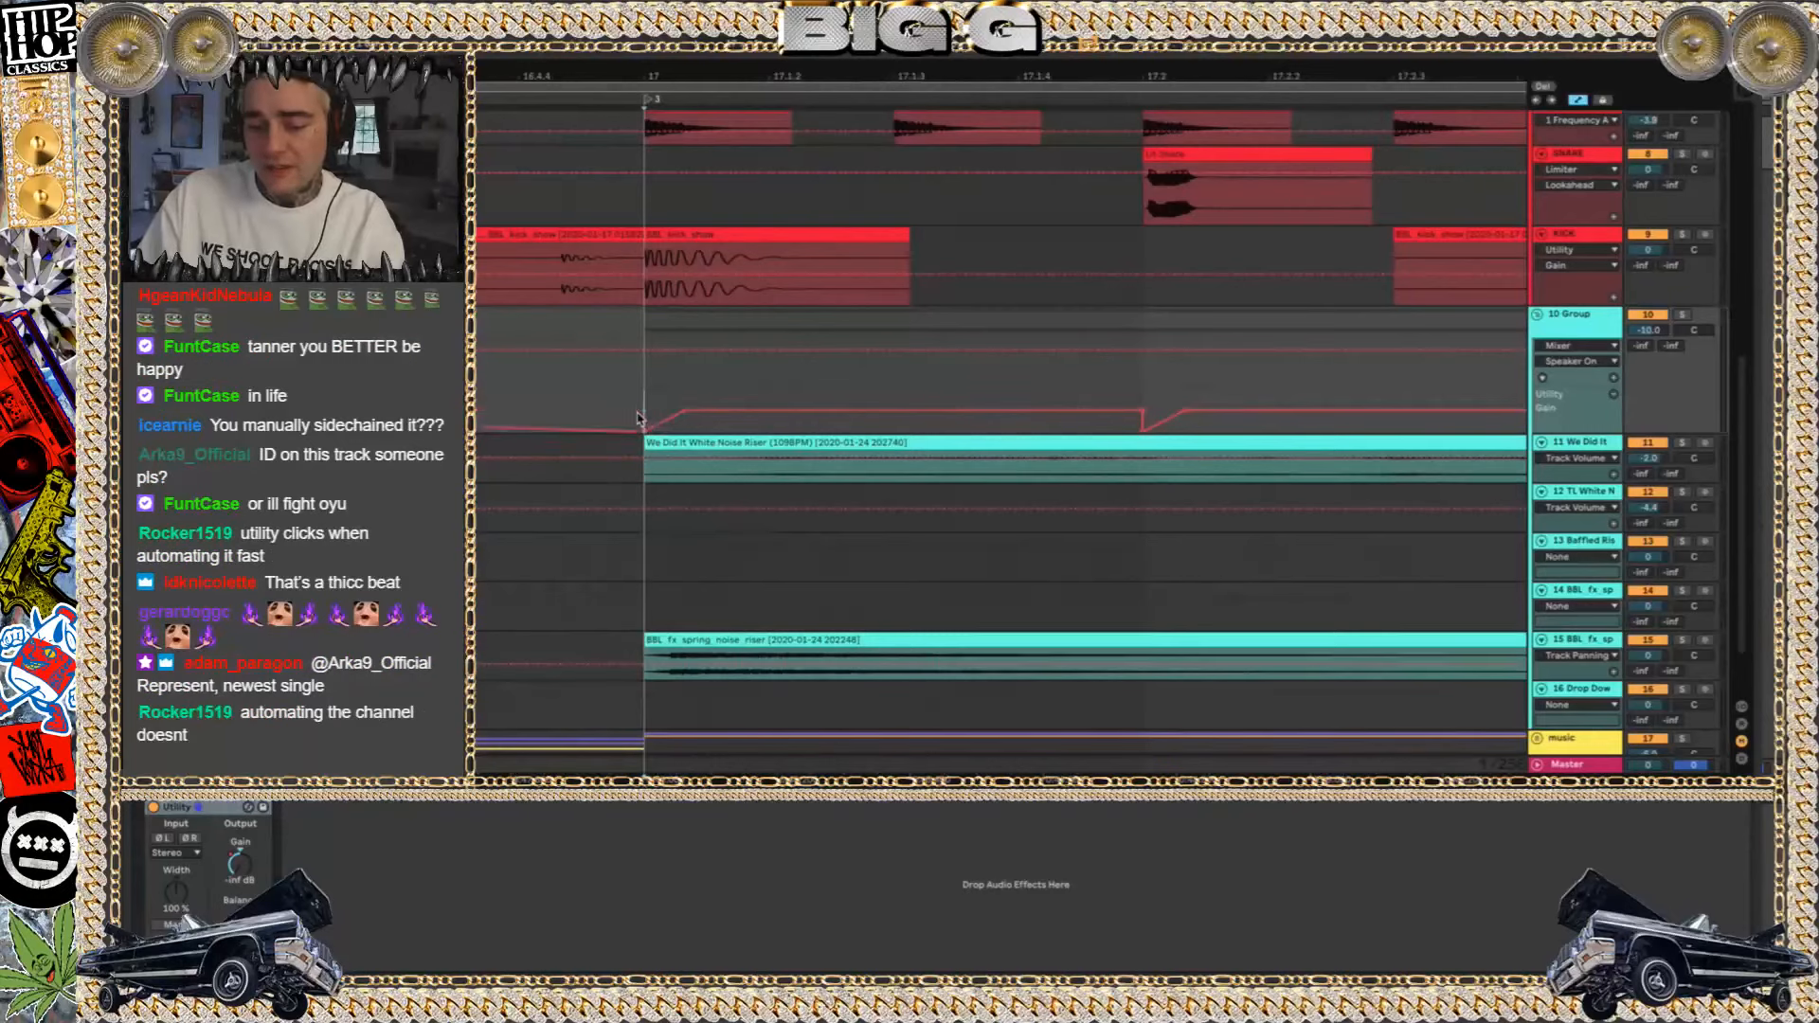
{"action": "key", "text": "ctrl+z"}
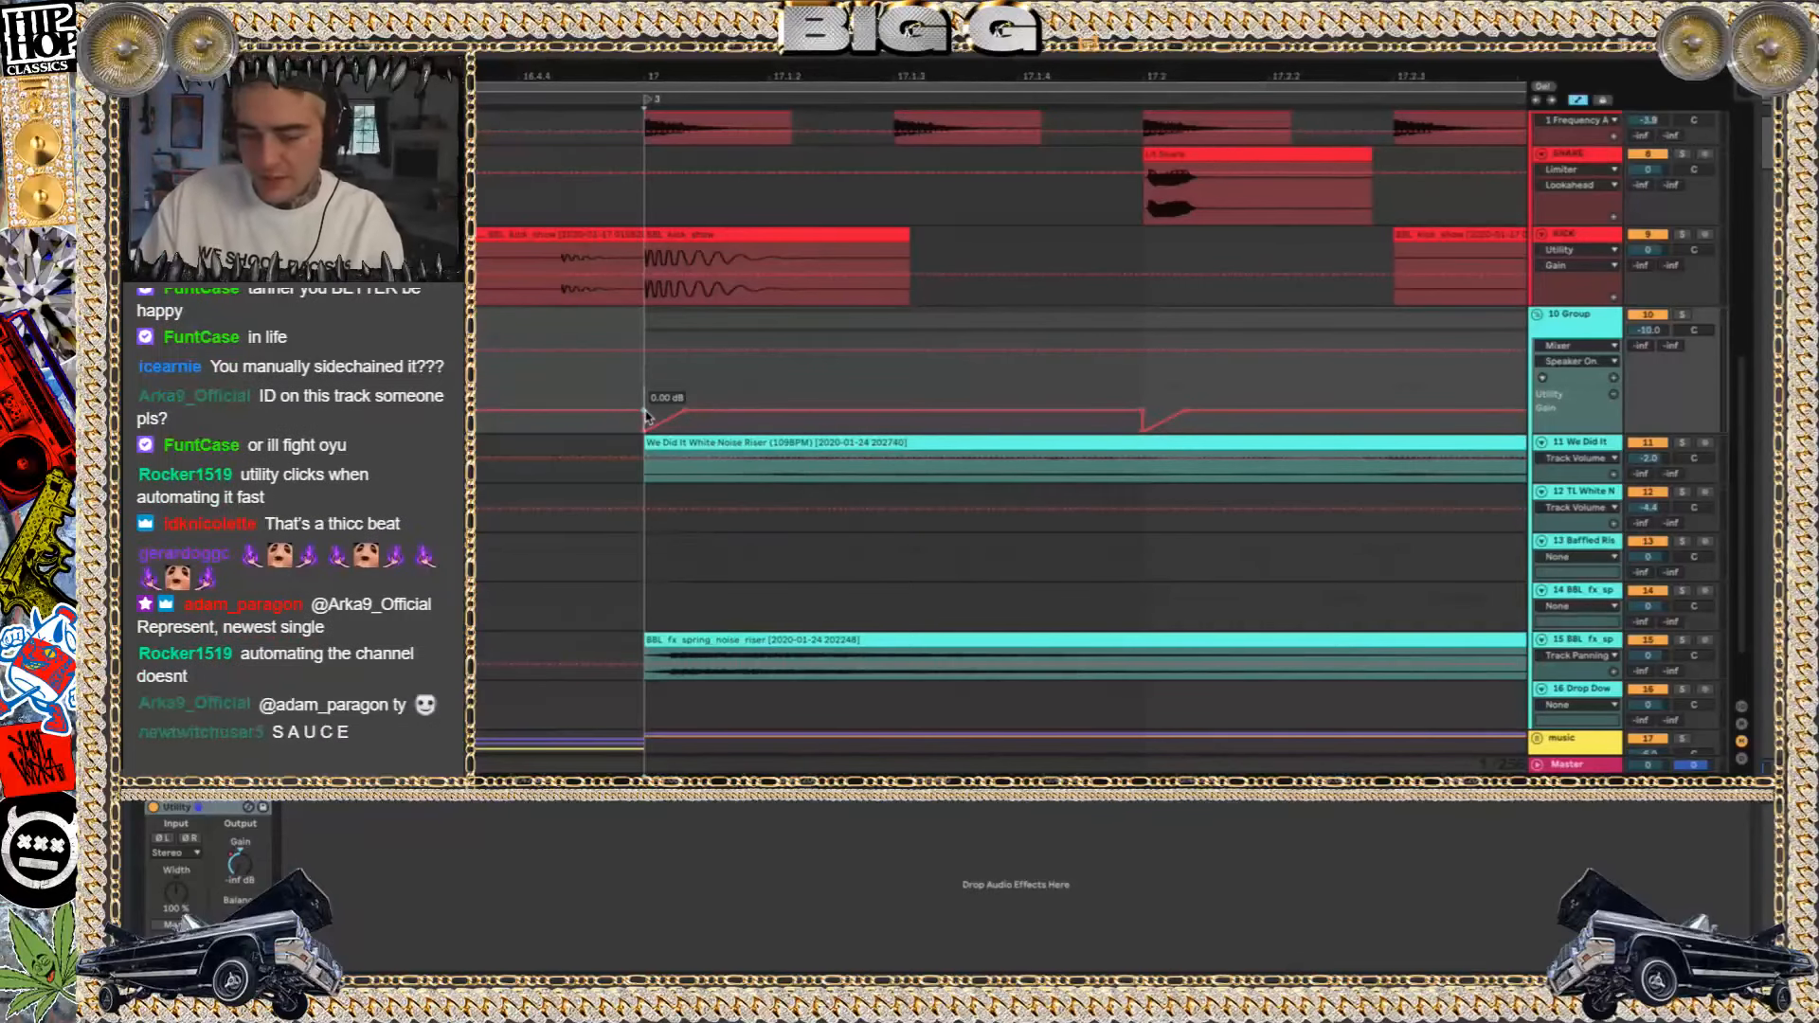
Solo the 10 Group to hear its Utility Gain ducking from bar 17, and clear the solo
{"action": "left_click", "coordinate": [1682, 315]}
{"action": "key", "text": "space"}
{"action": "key", "text": "space"}
{"action": "left_click", "coordinate": [1683, 315]}
{"action": "scroll", "coordinate": [1018, 475], "scroll_direction": "down", "scroll_amount": 5}
{"action": "scroll", "coordinate": [1015, 474], "scroll_direction": "down", "scroll_amount": 5}
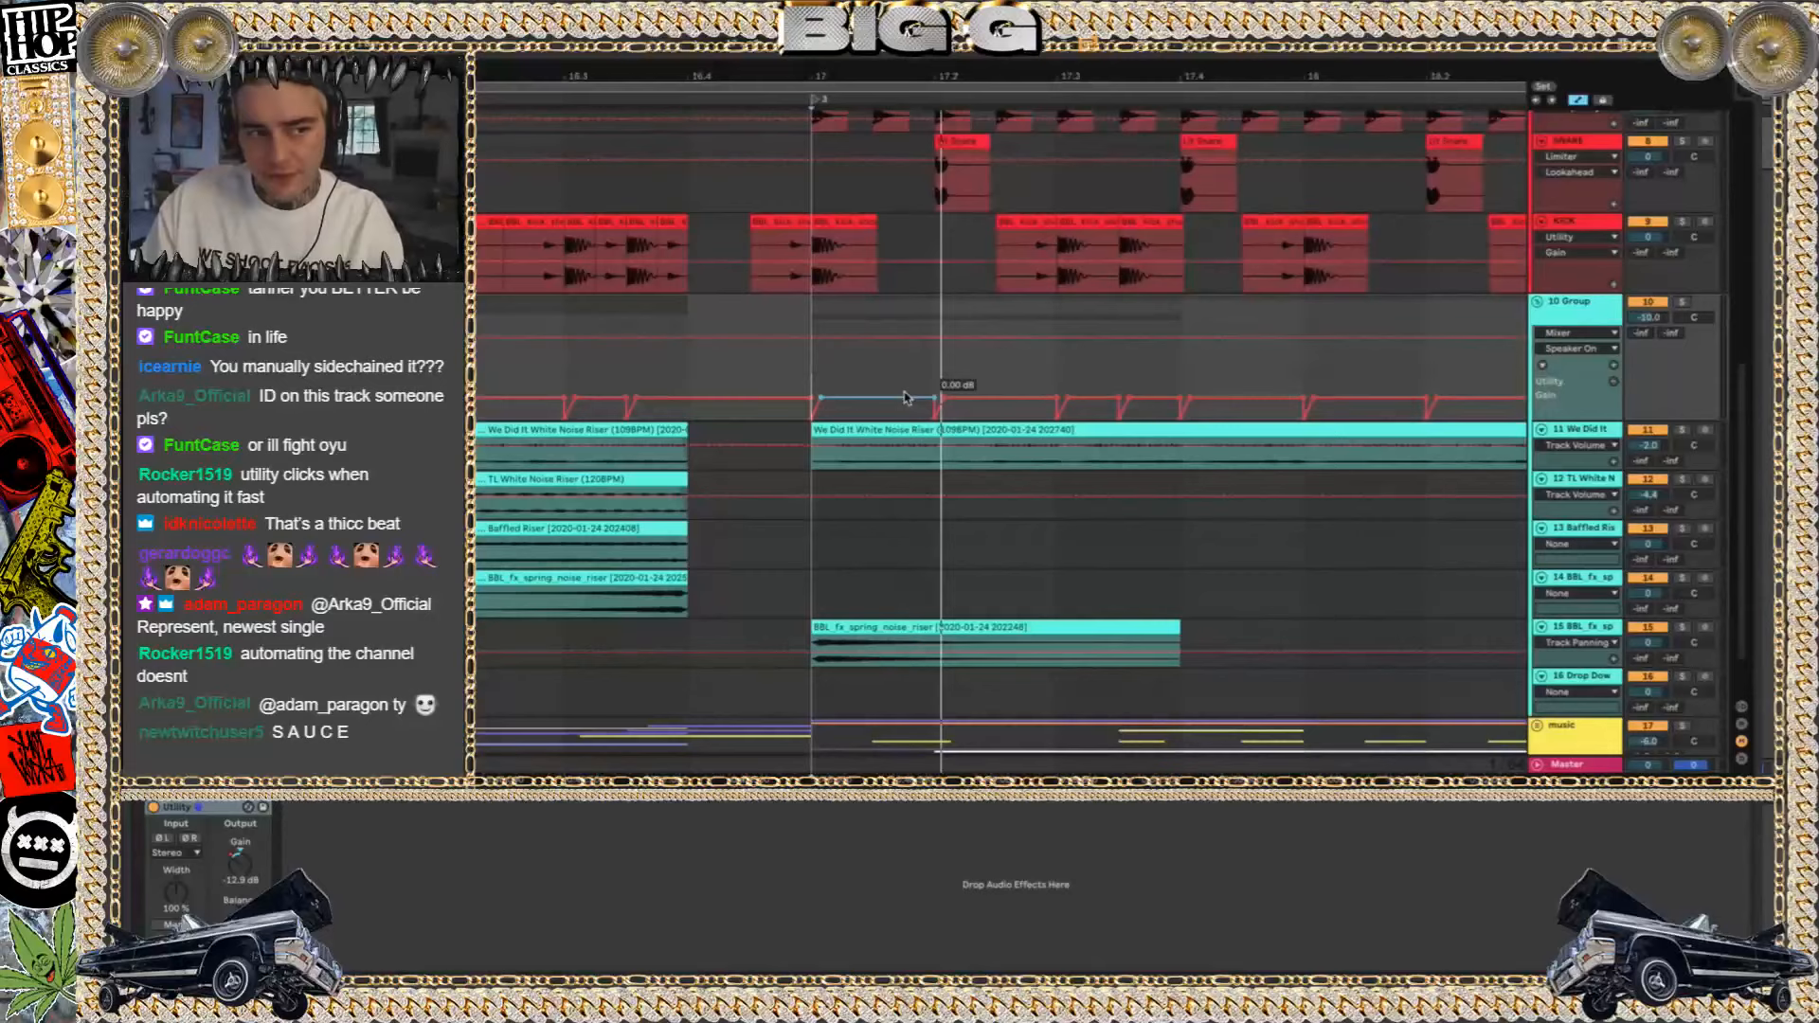
Fold the 10 Group so its effect tracks are collapsed above the music group
{"action": "scroll", "coordinate": [922, 309], "scroll_direction": "right", "scroll_amount": 3}
{"action": "scroll", "coordinate": [922, 308], "scroll_direction": "down", "scroll_amount": 2}
{"action": "scroll", "coordinate": [950, 469], "scroll_direction": "down", "scroll_amount": 4}
{"action": "scroll", "coordinate": [951, 469], "scroll_direction": "down", "scroll_amount": 4}
{"action": "left_click", "coordinate": [1537, 251]}
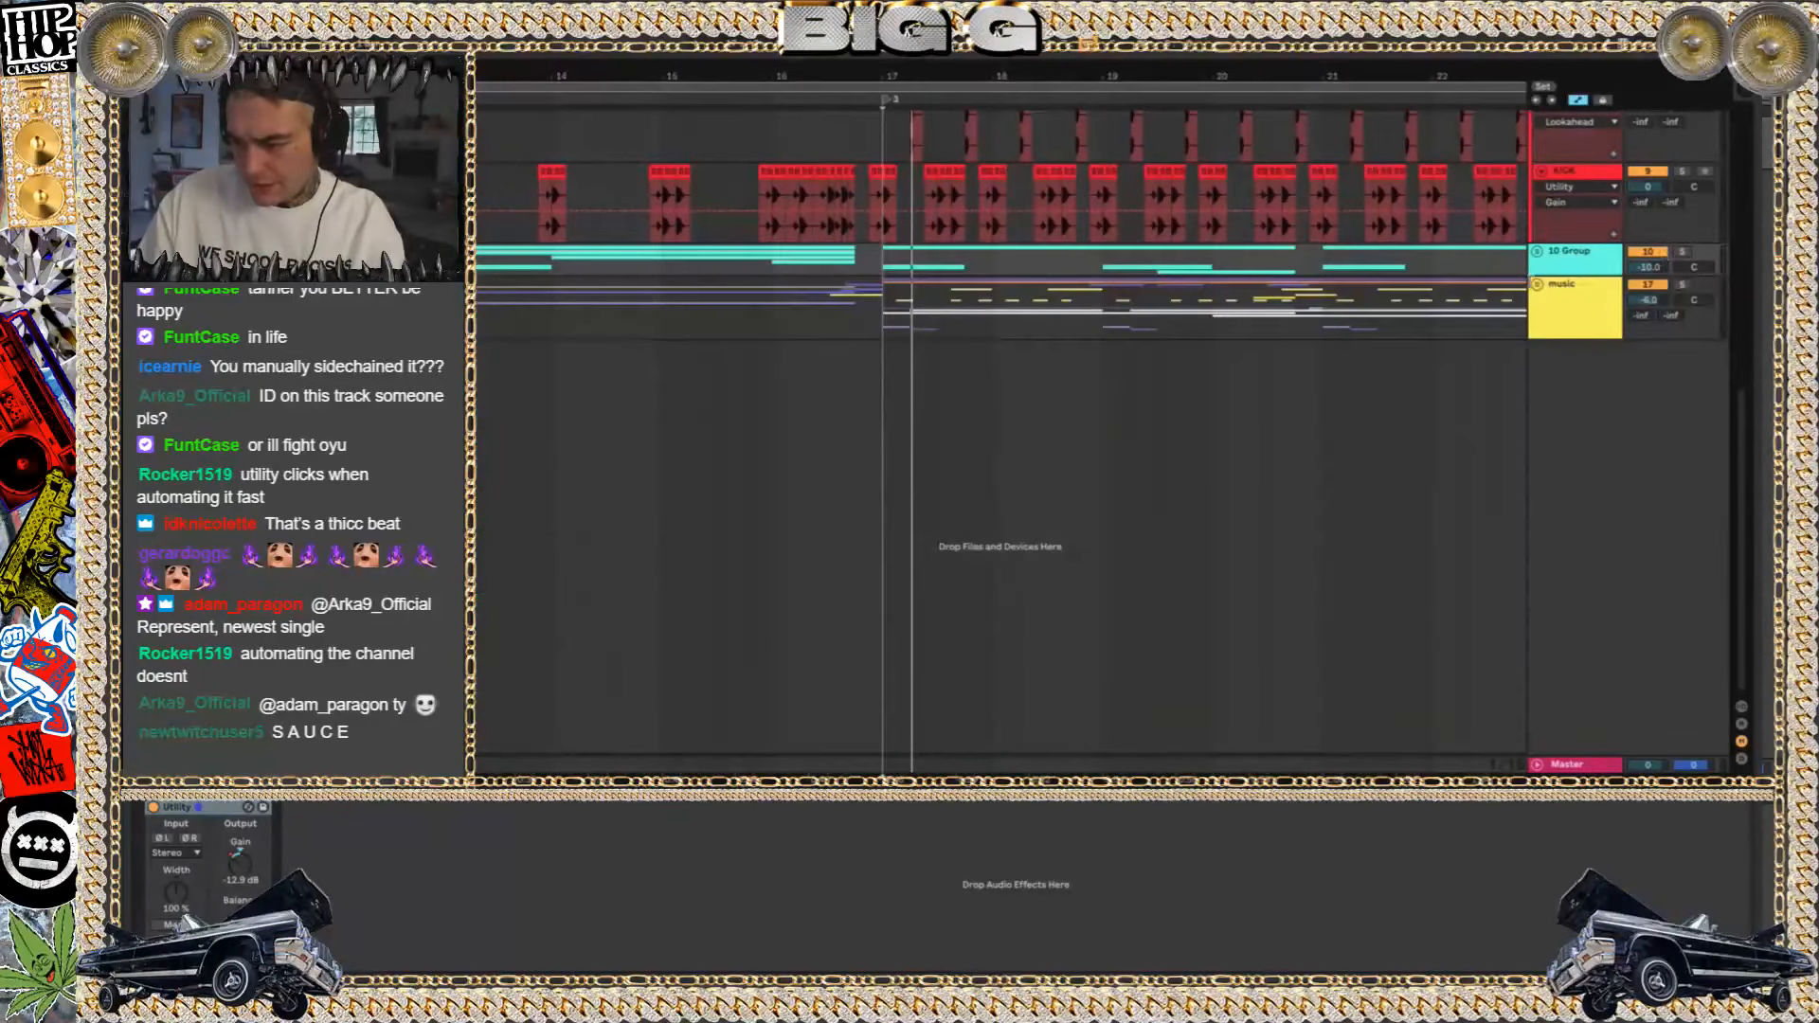
Play from bar 17, hide the automation lanes, and unfold the music group to reach its synth tracks
{"action": "left_click", "coordinate": [1577, 296]}
{"action": "key", "text": "space"}
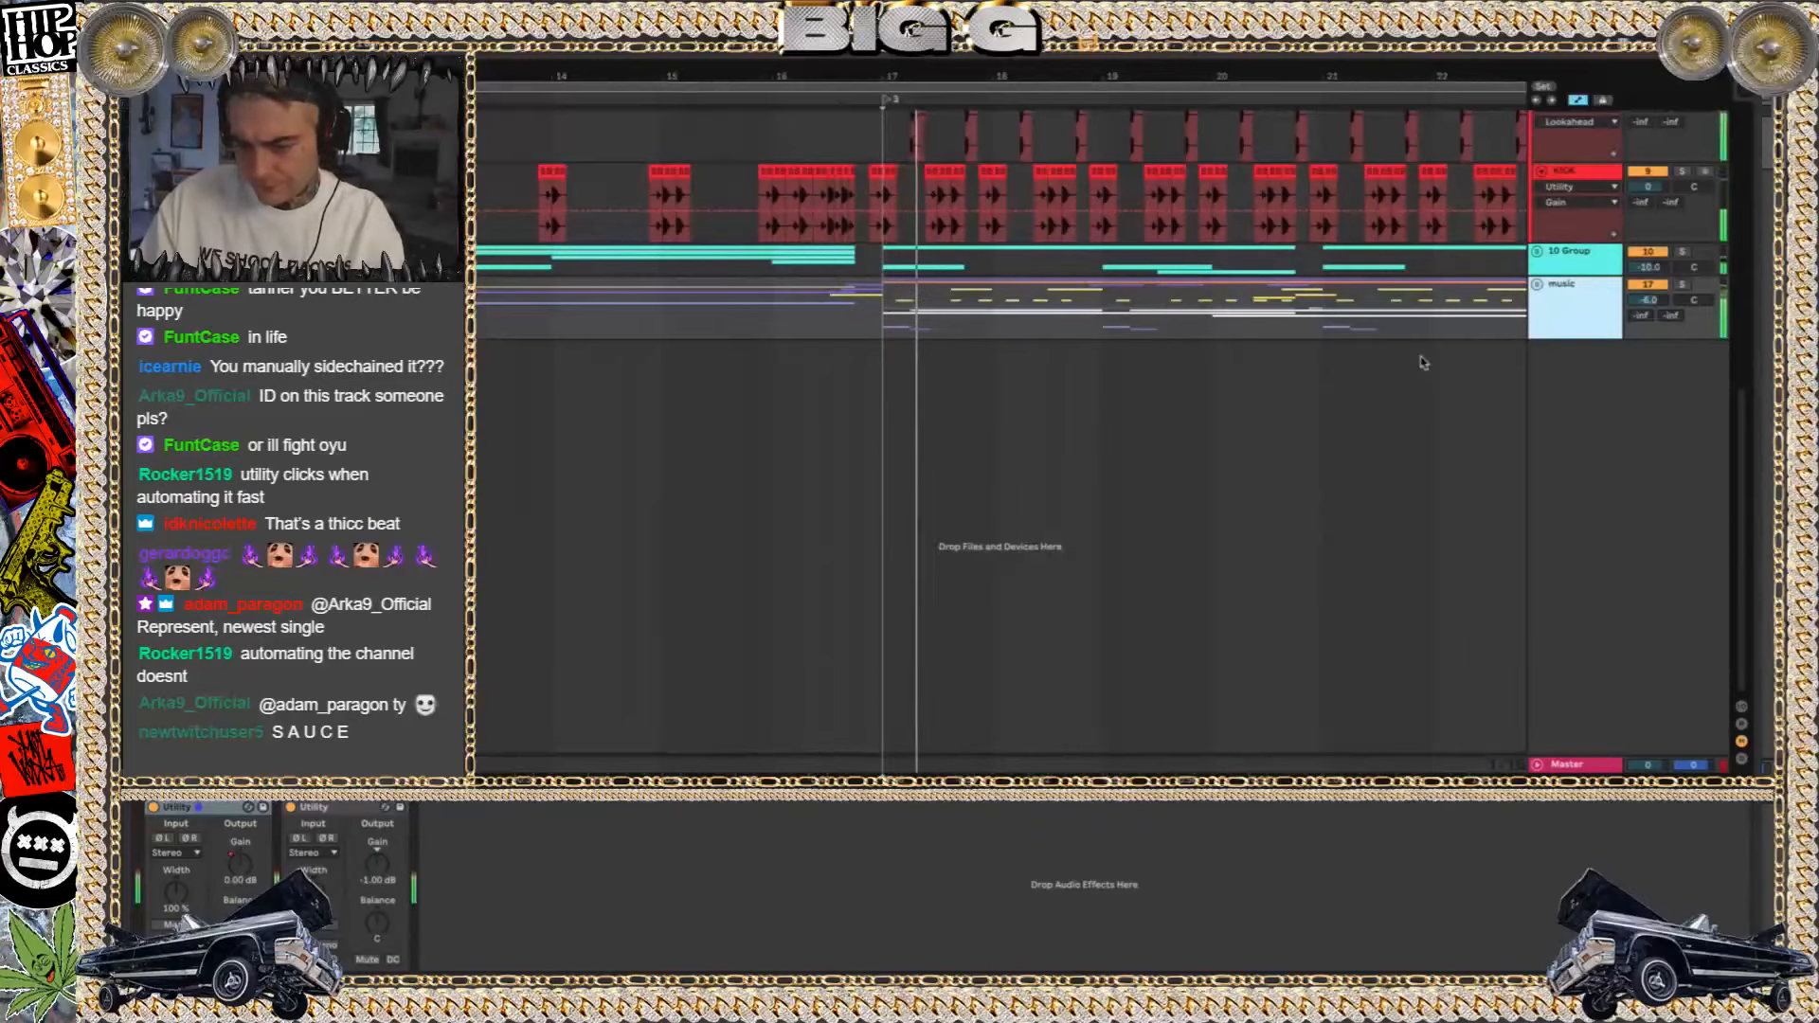
{"action": "key", "text": "a"}
{"action": "left_click", "coordinate": [1537, 284]}
{"action": "mouse_move", "coordinate": [1326, 701]}
{"action": "left_mouse_down"}
{"action": "mouse_move", "coordinate": [1352, 474]}
{"action": "mouse_move", "coordinate": [1296, 473]}
{"action": "left_mouse_up"}
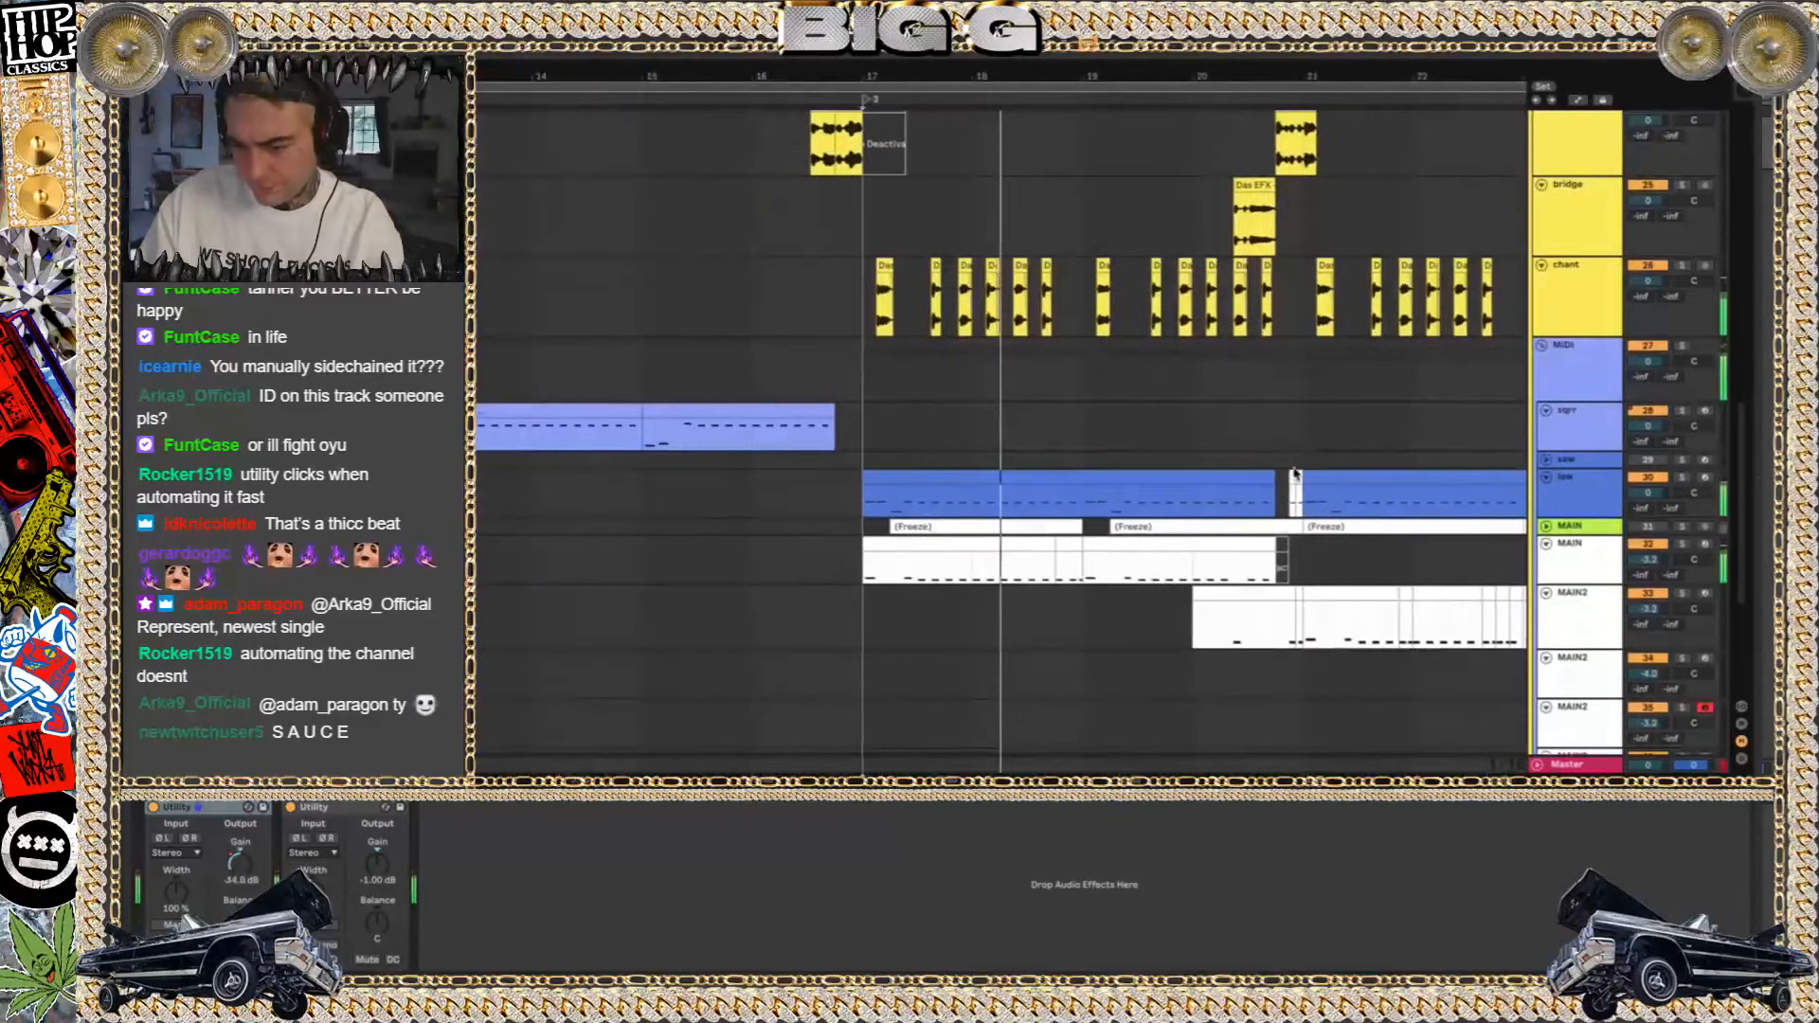
Solo track 30 in the MIDI group, play it from bar 17, and clear the solo
{"action": "left_click", "coordinate": [1684, 478]}
{"action": "key", "text": "space"}
{"action": "scroll", "coordinate": [1333, 523], "scroll_direction": "down", "scroll_amount": 3}
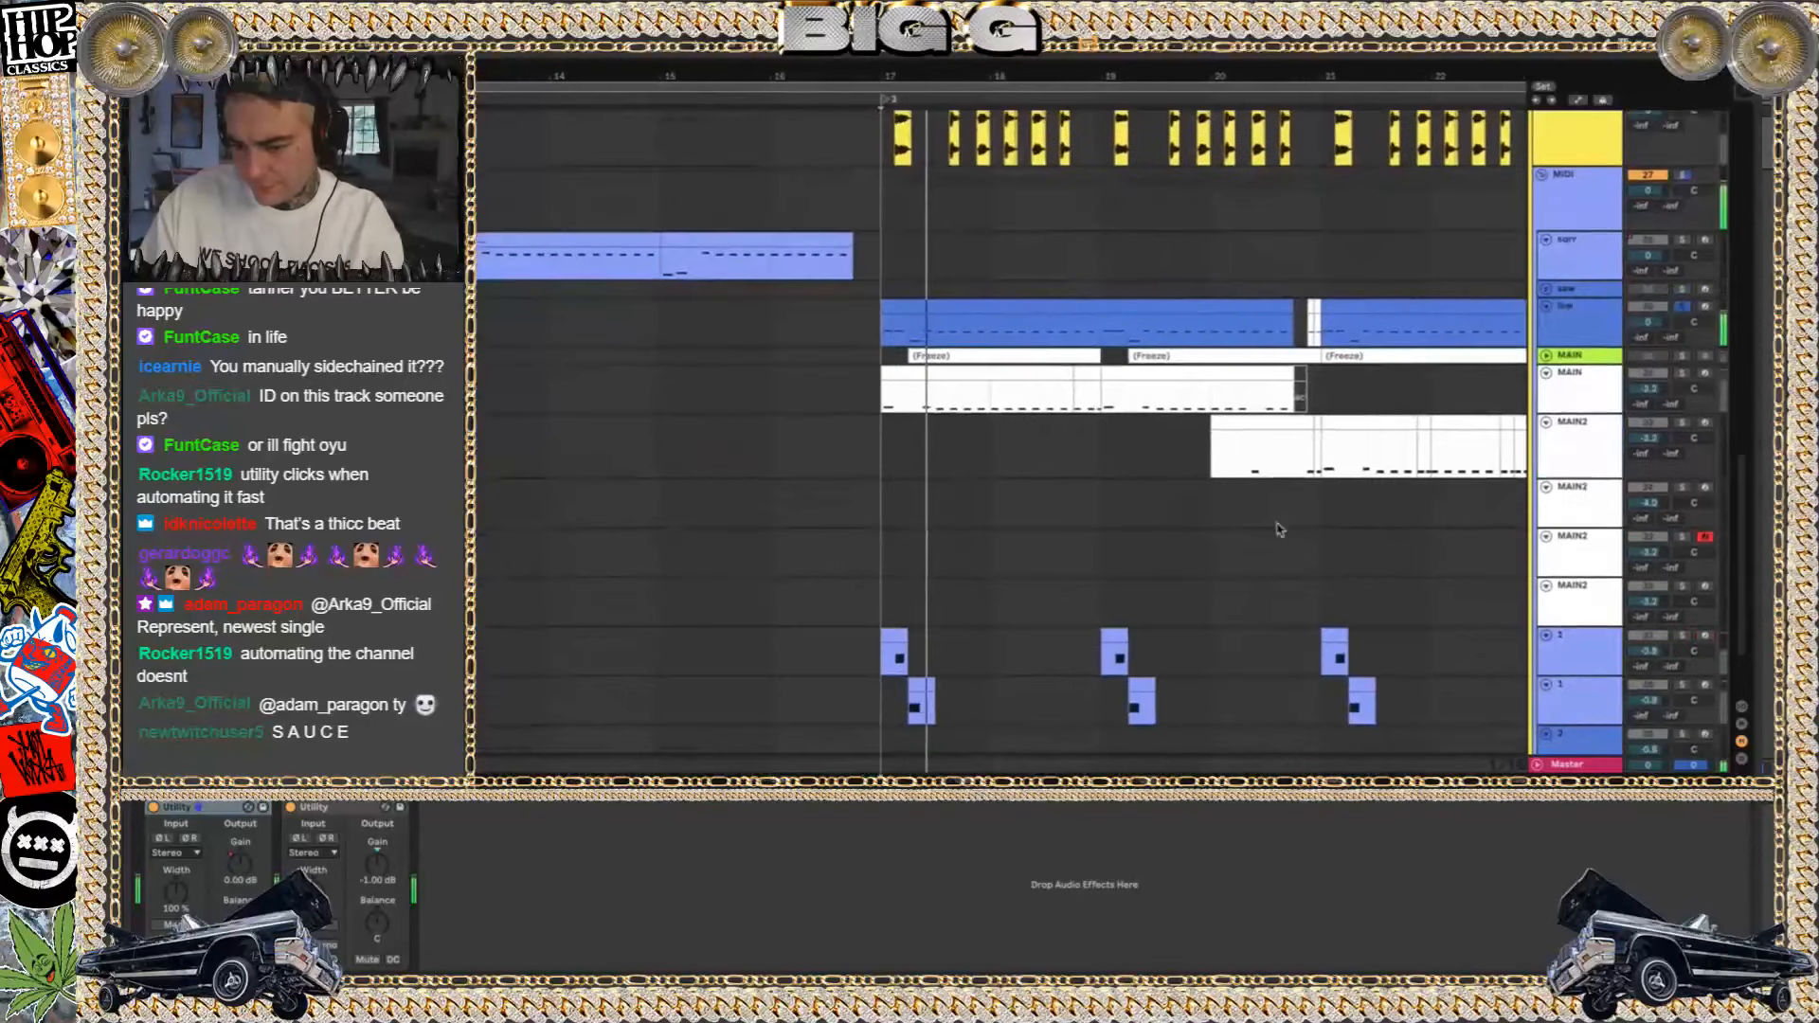
{"action": "left_click", "coordinate": [1683, 307]}
Select MAIN track 32 and play it soloed from bar 17
{"action": "left_click", "coordinate": [1589, 382]}
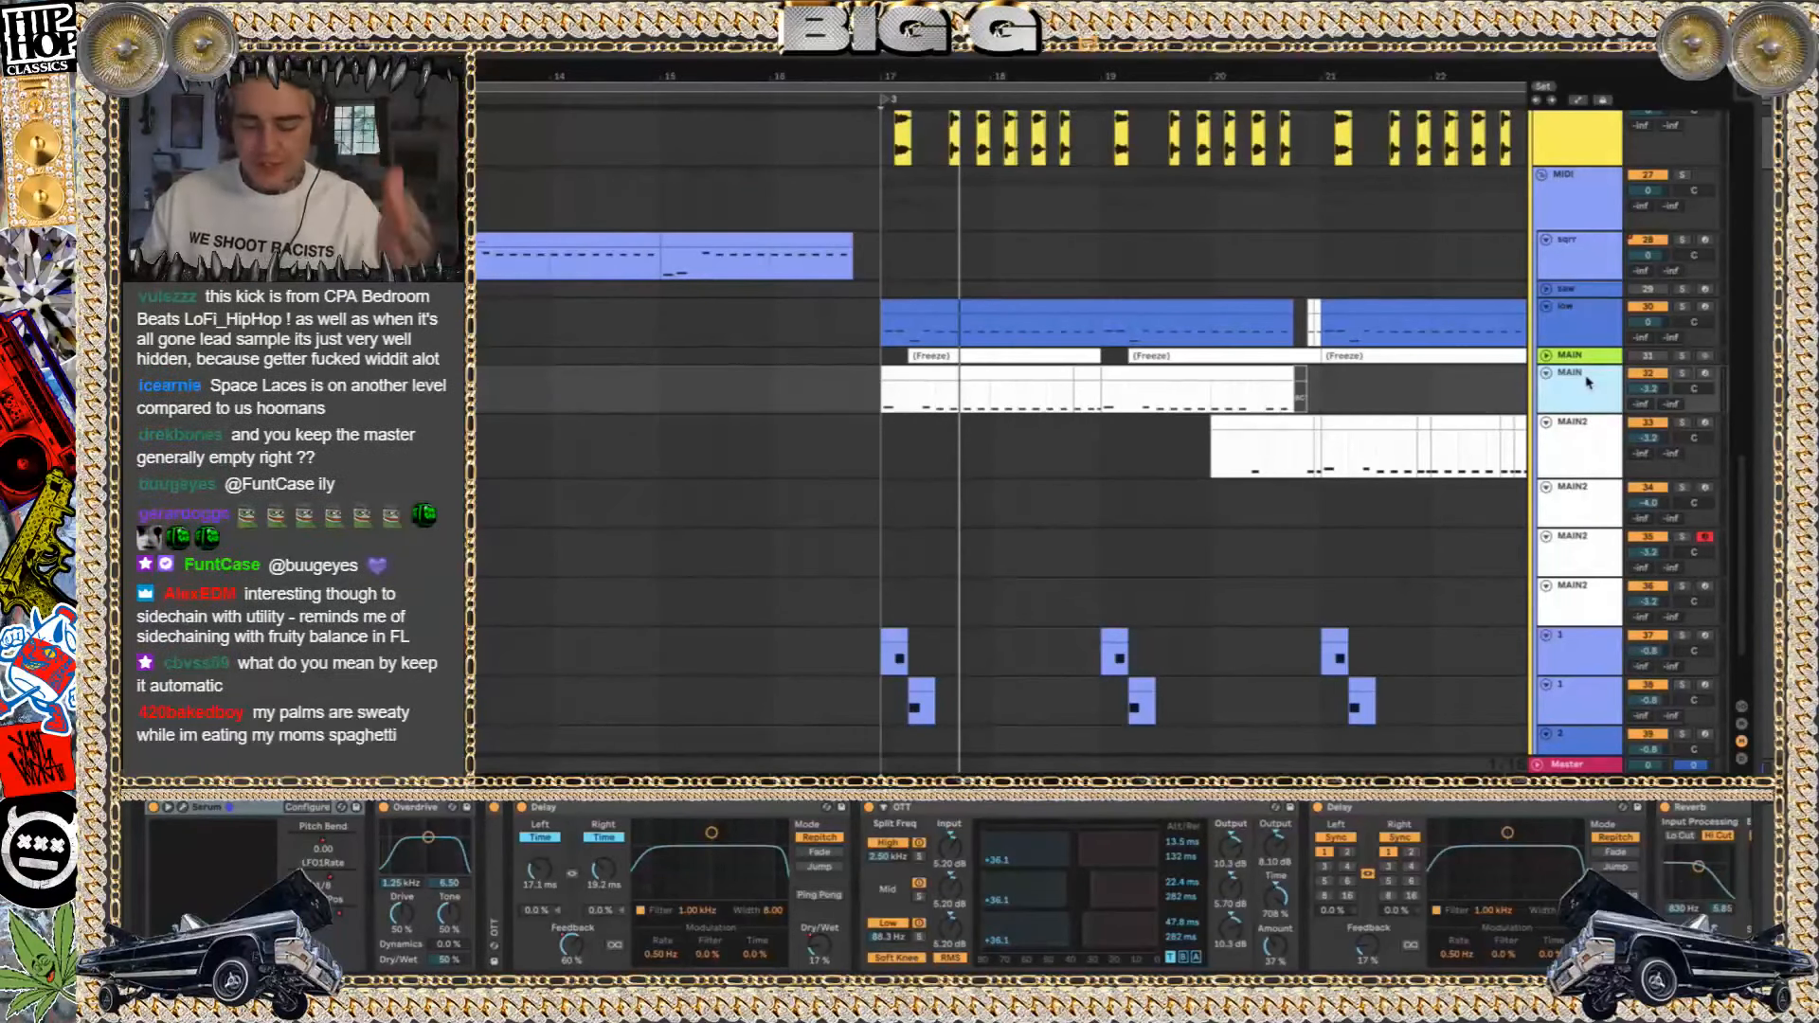
{"action": "key", "text": "space"}
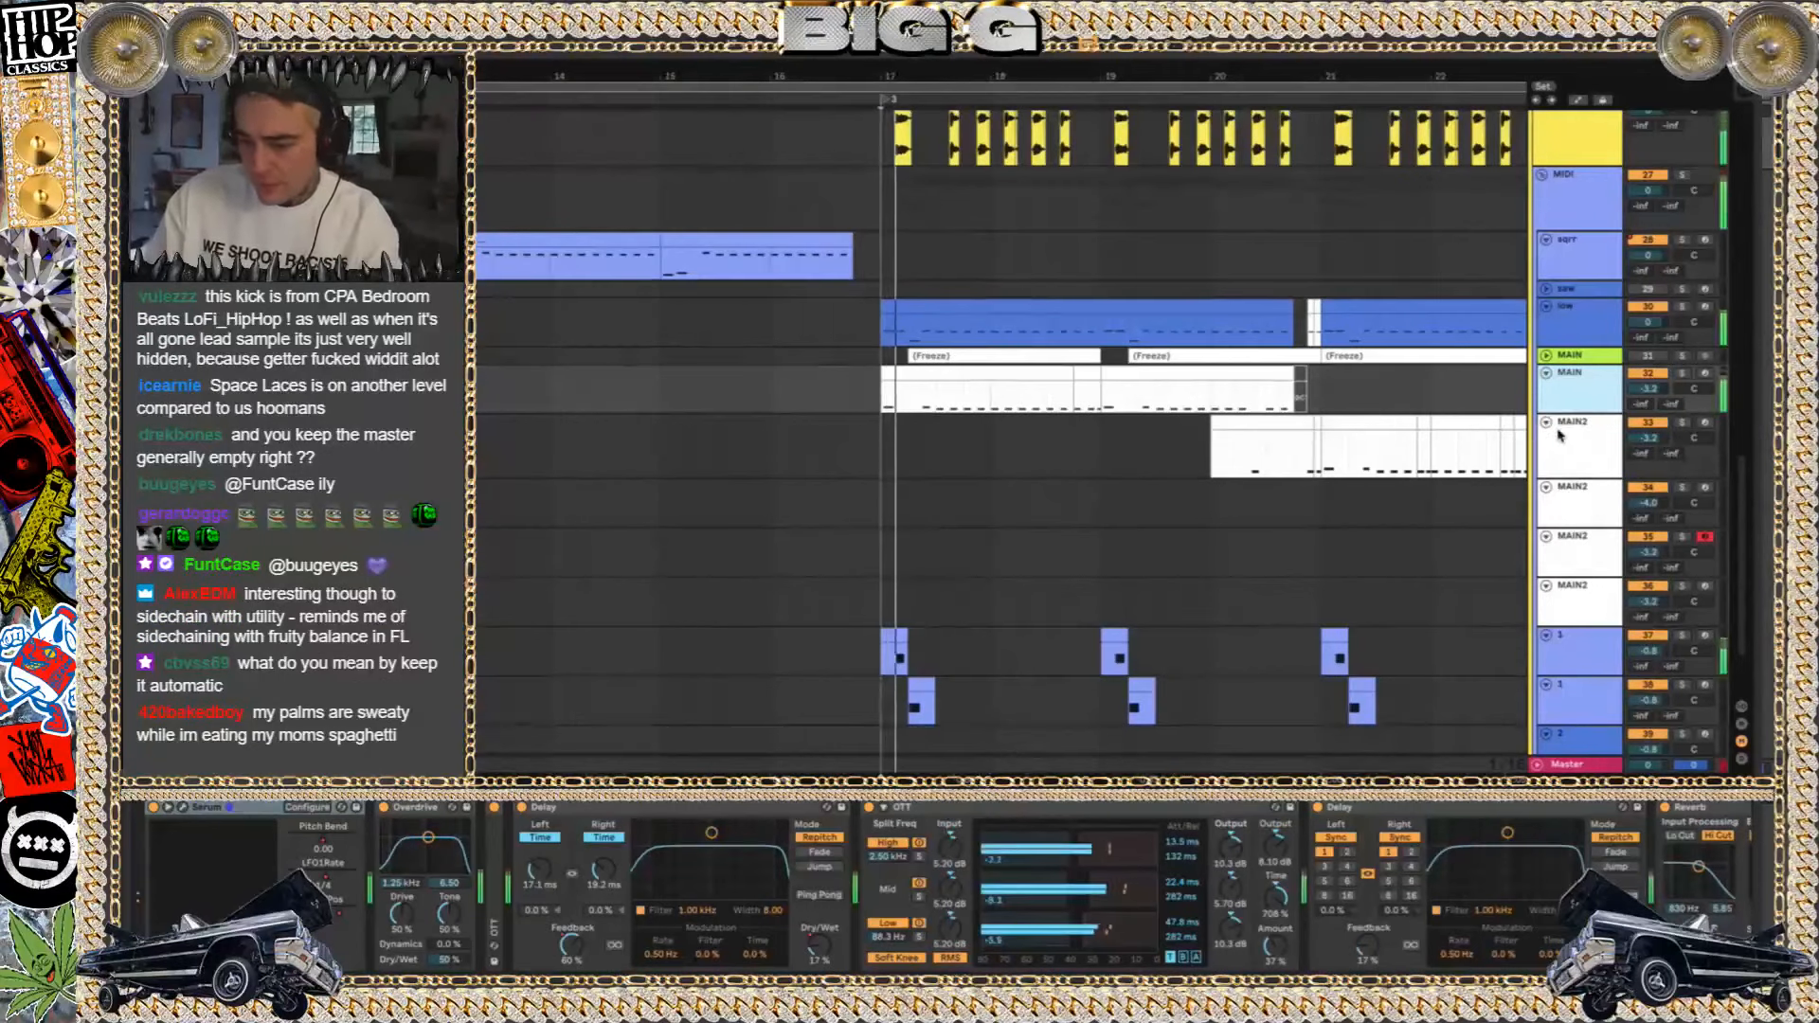
{"action": "left_click", "coordinate": [1683, 374]}
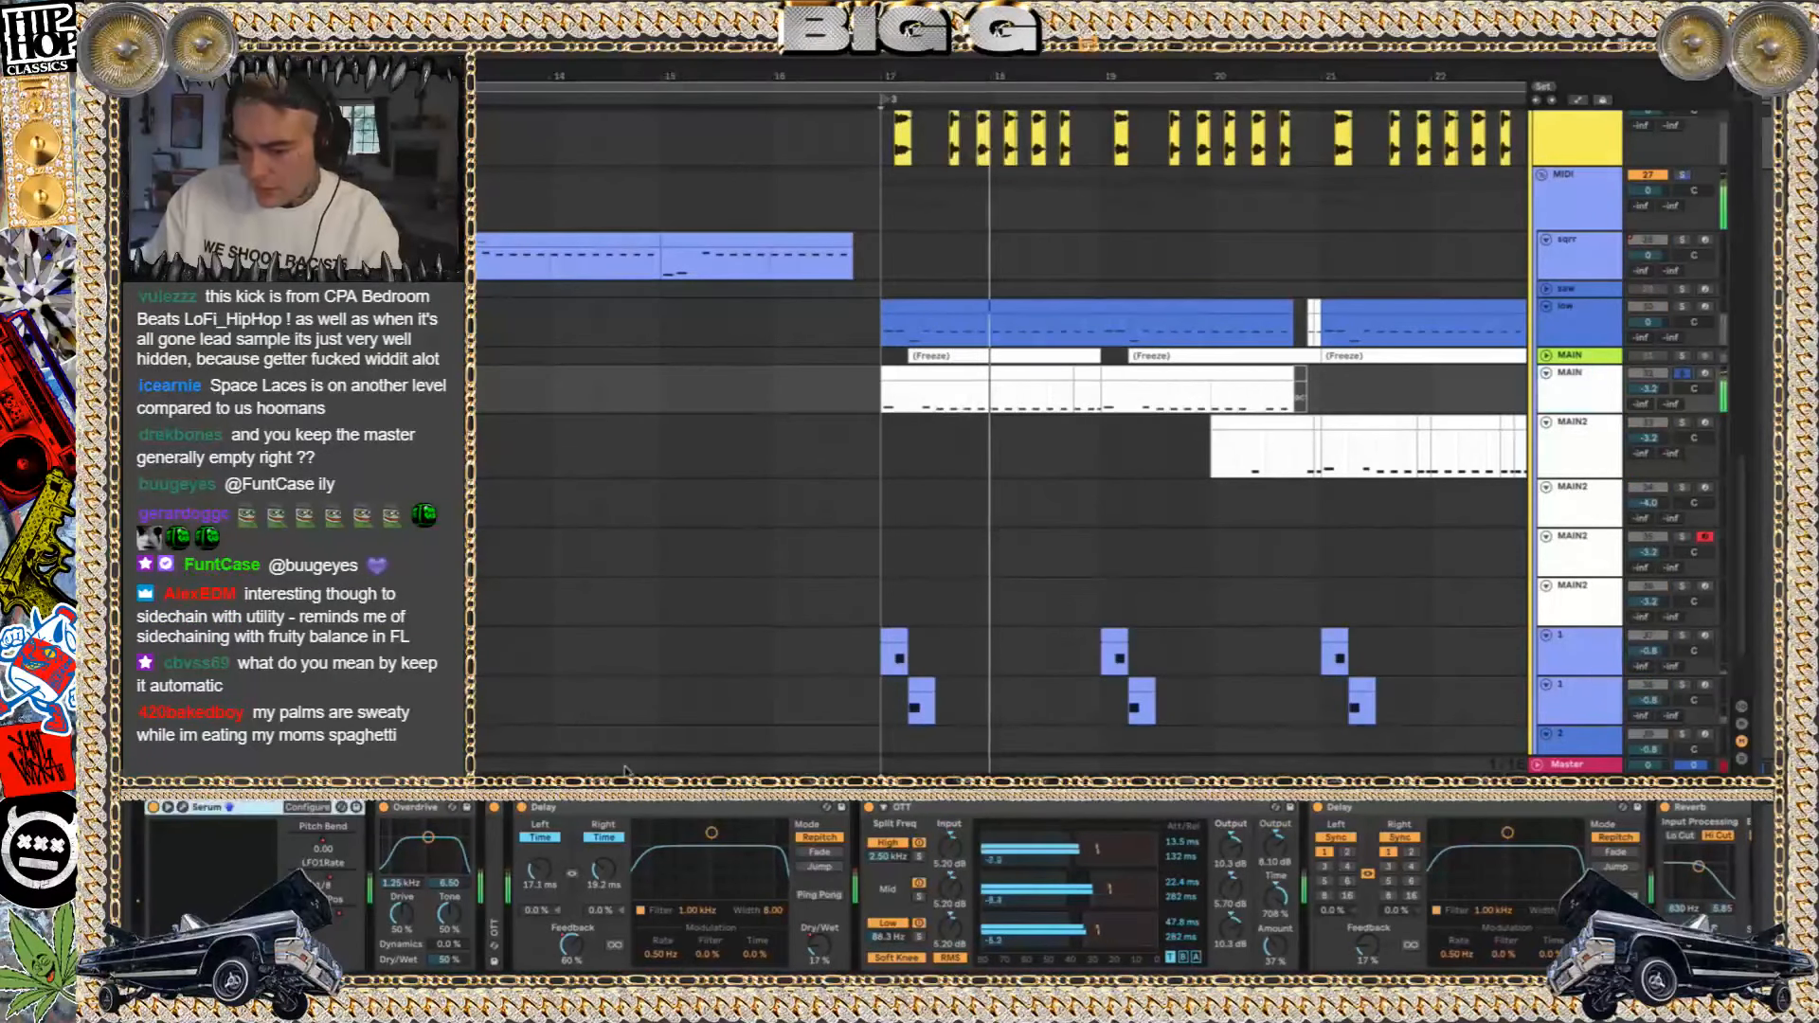
Collapse the MAIN track's OTT, Delay, Reverb and EQ Eight devices, and group Overdrive through Reverb into an Audio Effect Rack
{"action": "left_click", "coordinate": [564, 809]}
{"action": "double_click", "coordinate": [566, 811]}
{"action": "double_click", "coordinate": [569, 810]}
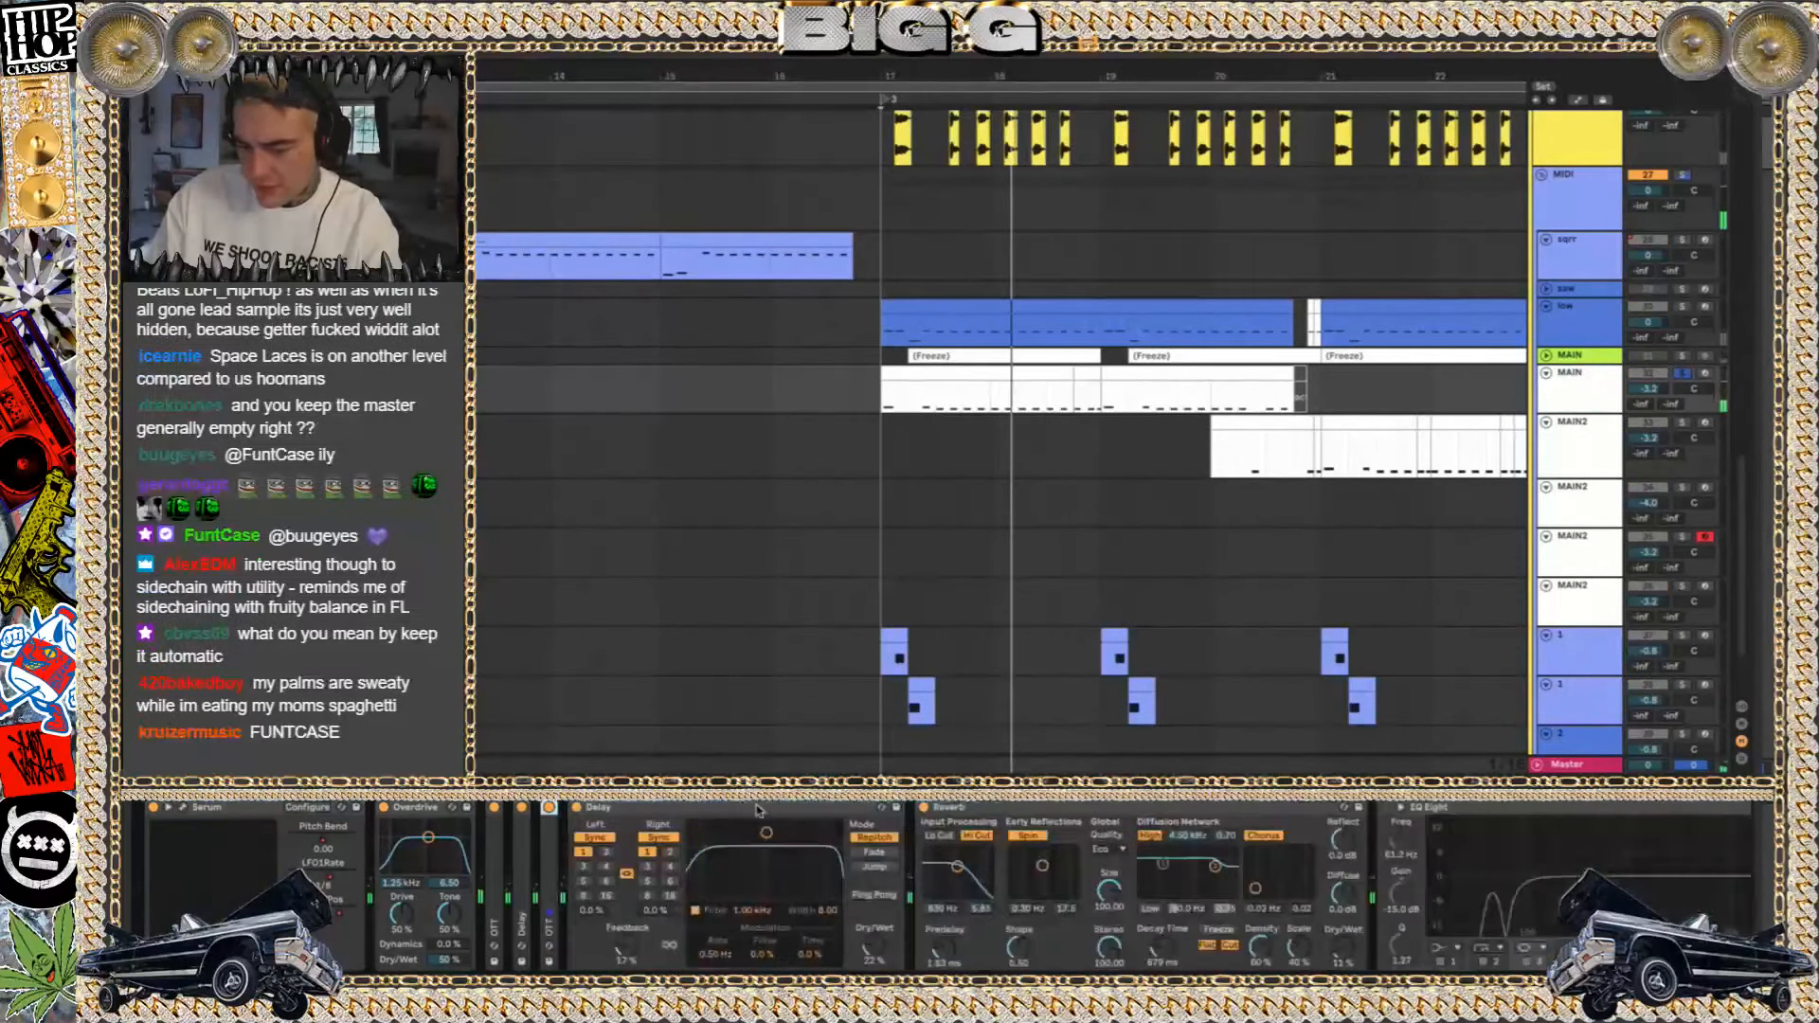
{"action": "double_click", "coordinate": [810, 813]}
{"action": "double_click", "coordinate": [924, 811]}
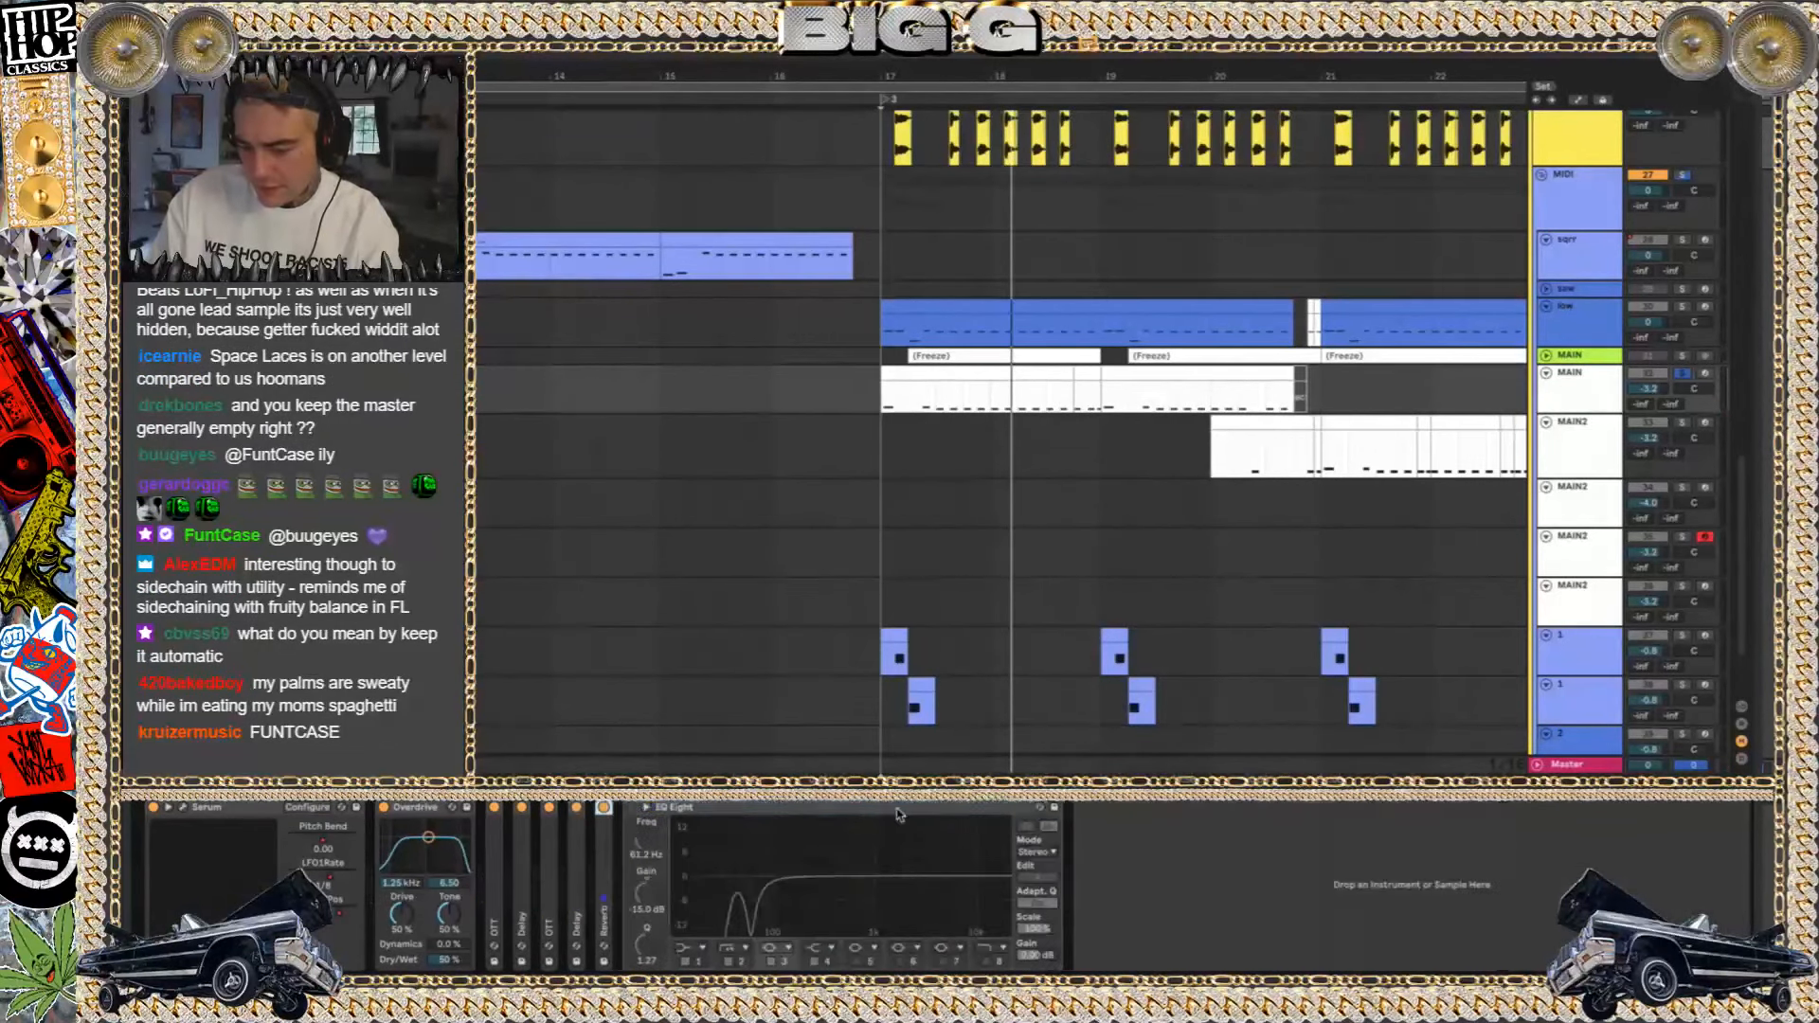
{"action": "double_click", "coordinate": [874, 811]}
{"action": "left_click", "coordinate": [608, 867]}
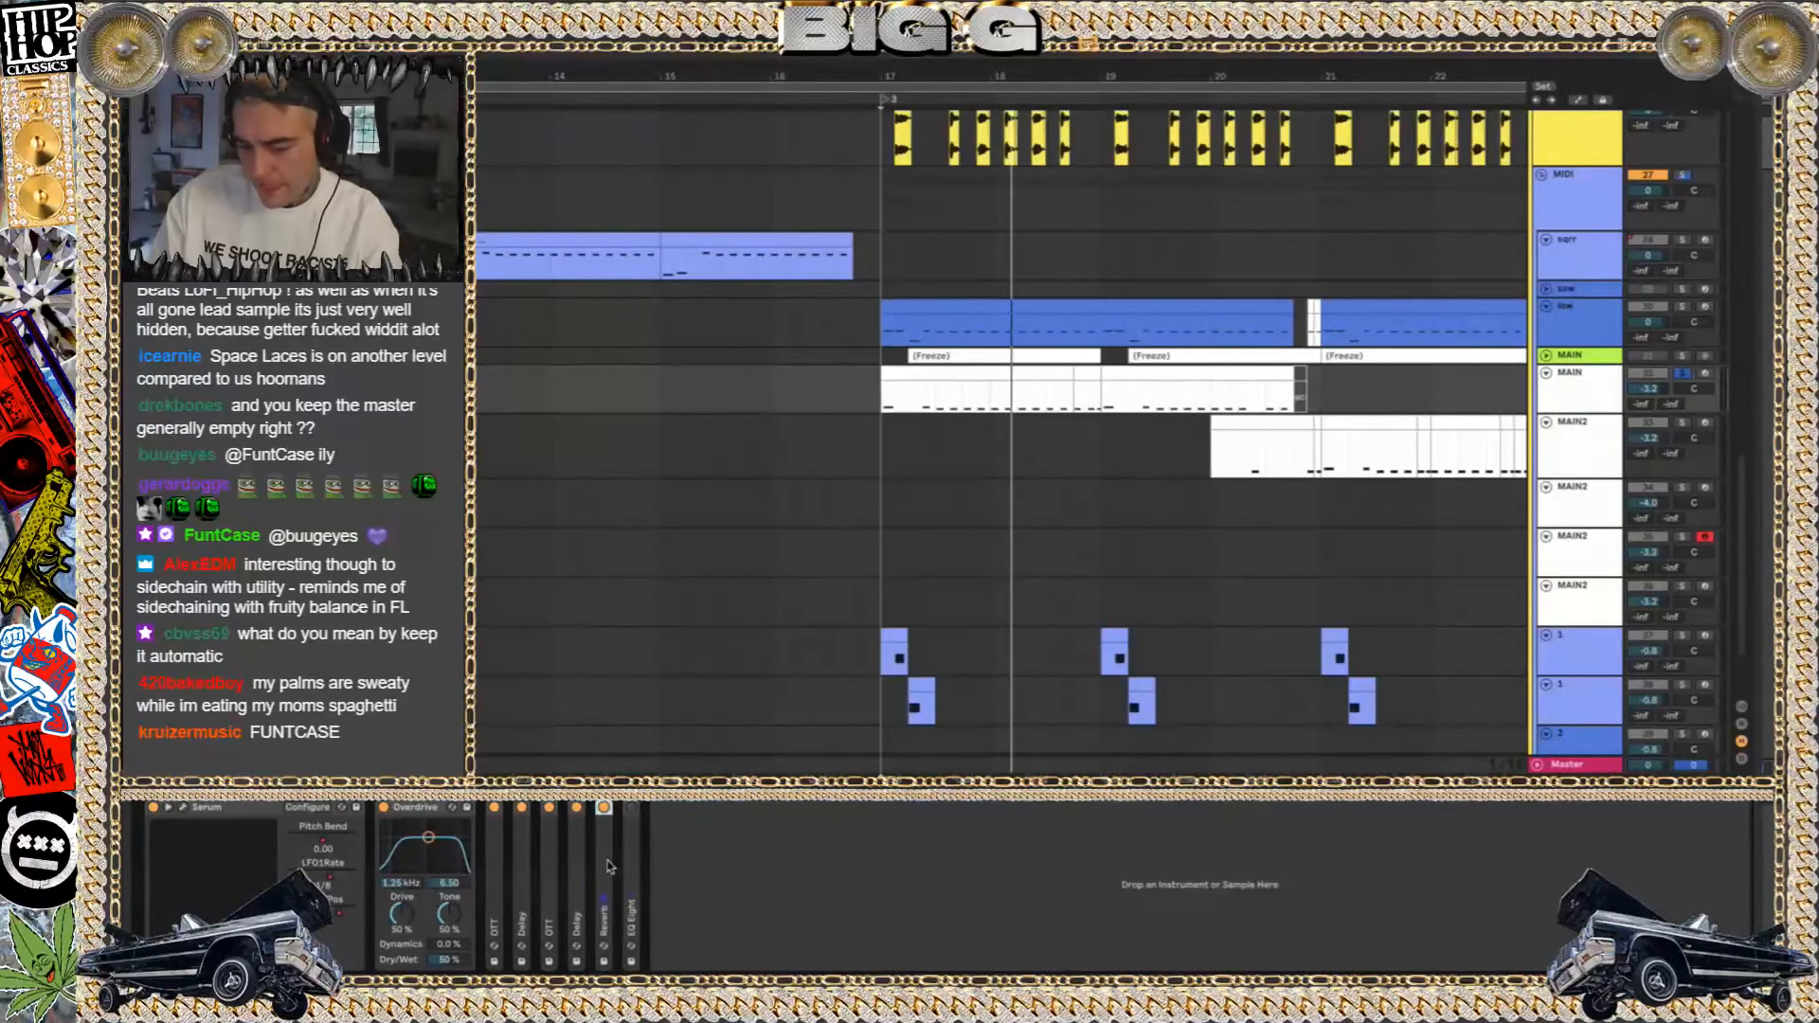
{"action": "left_click", "coordinate": [411, 810]}
{"action": "key", "text": "ctrl+g"}
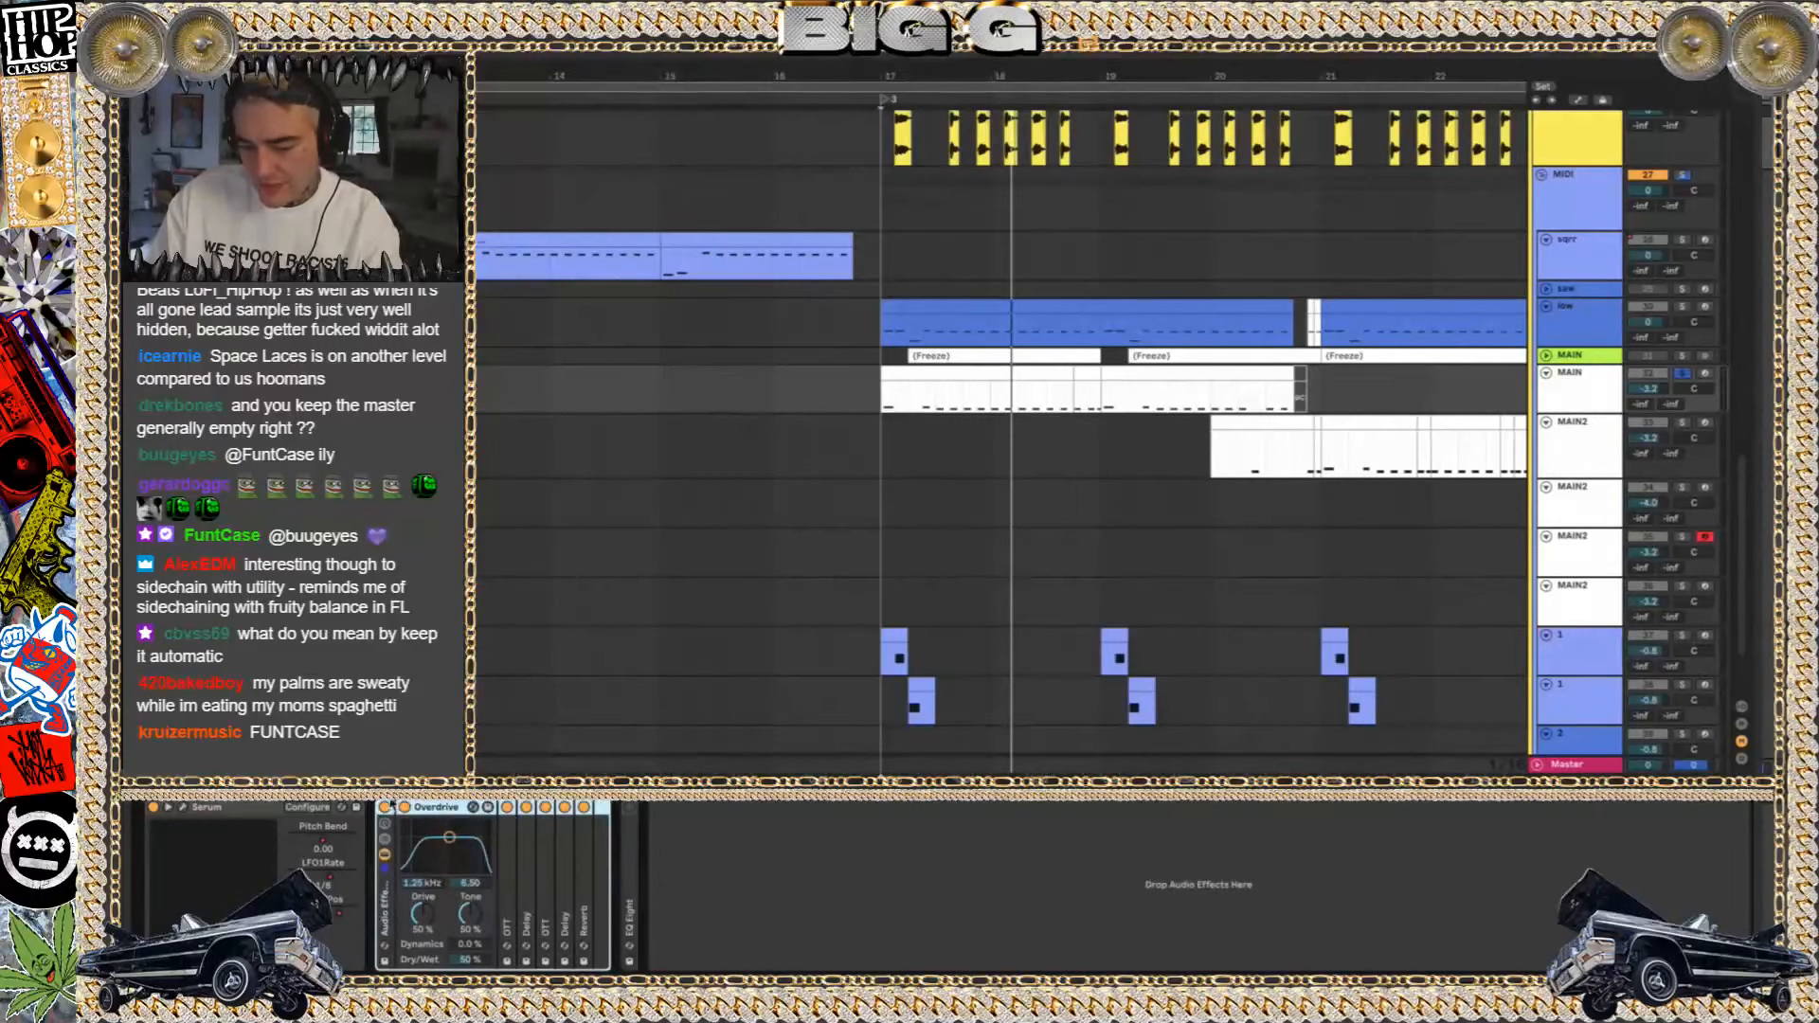
Play MAIN from bar 17 with the effect rack bypassed, examine the patch in Serum's window, and turn the rack back on
{"action": "left_click", "coordinate": [382, 809]}
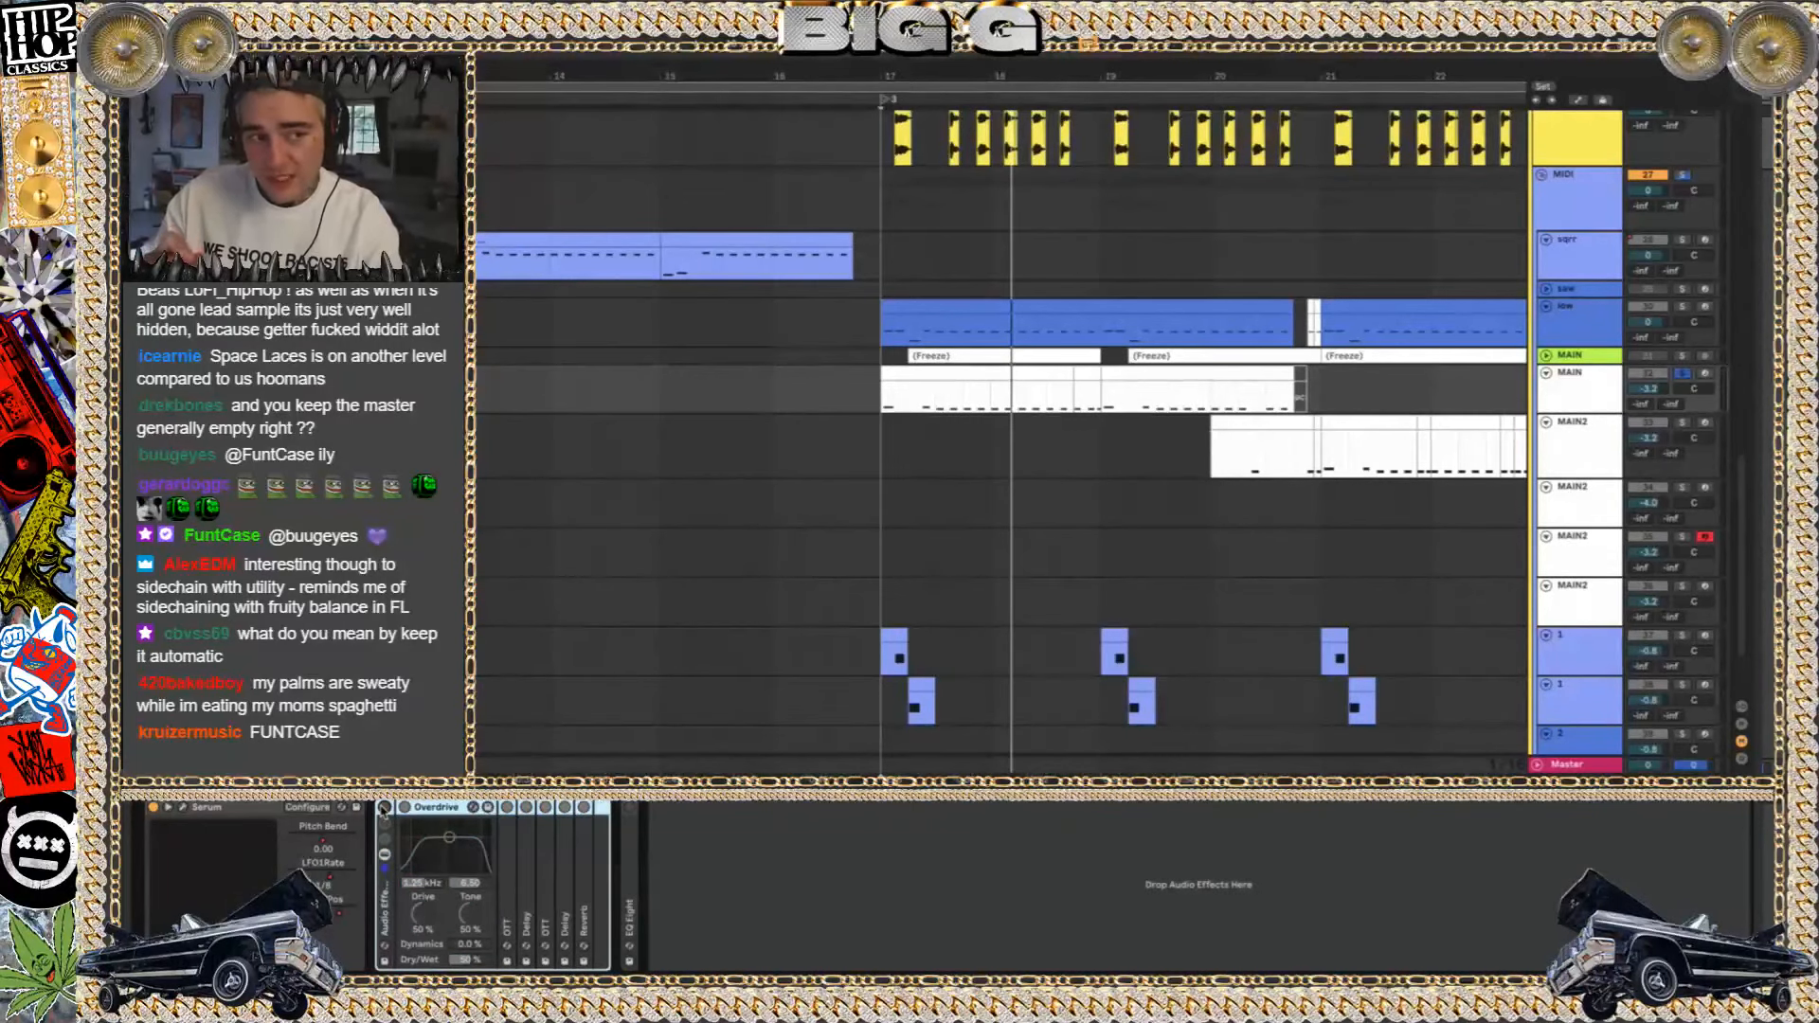
{"action": "key", "text": "space"}
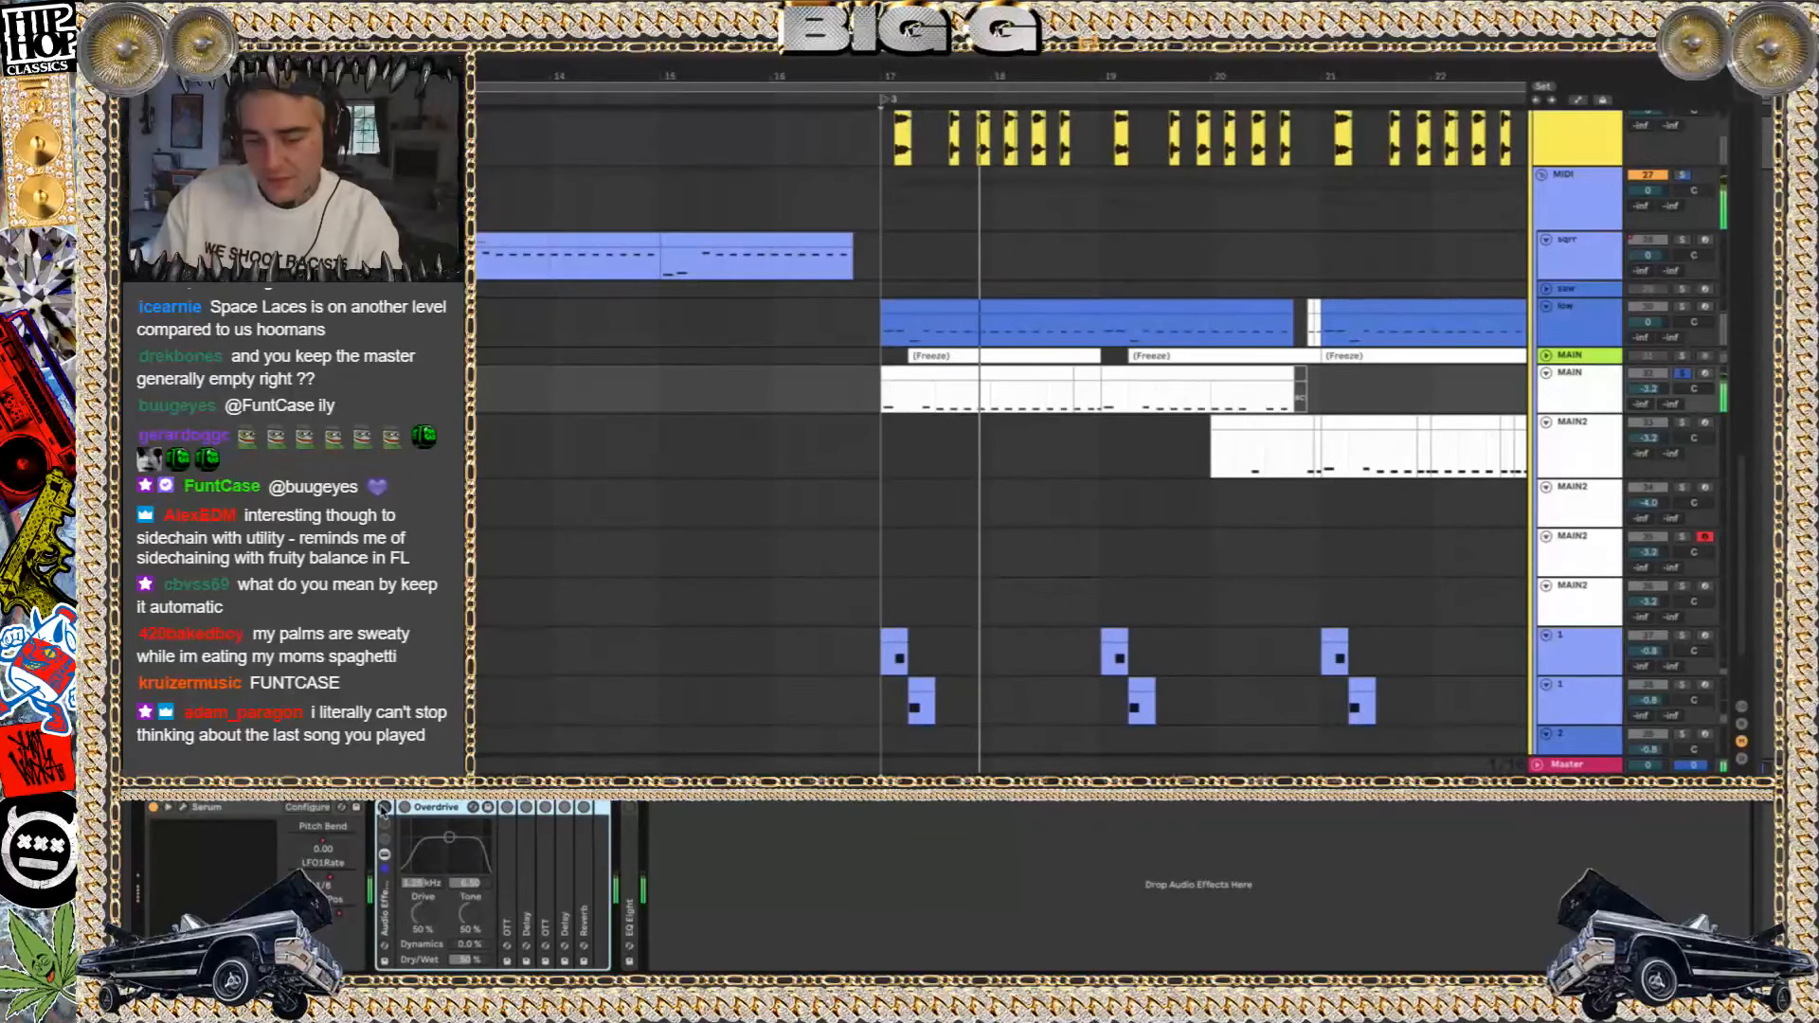
{"action": "left_click", "coordinate": [184, 815]}
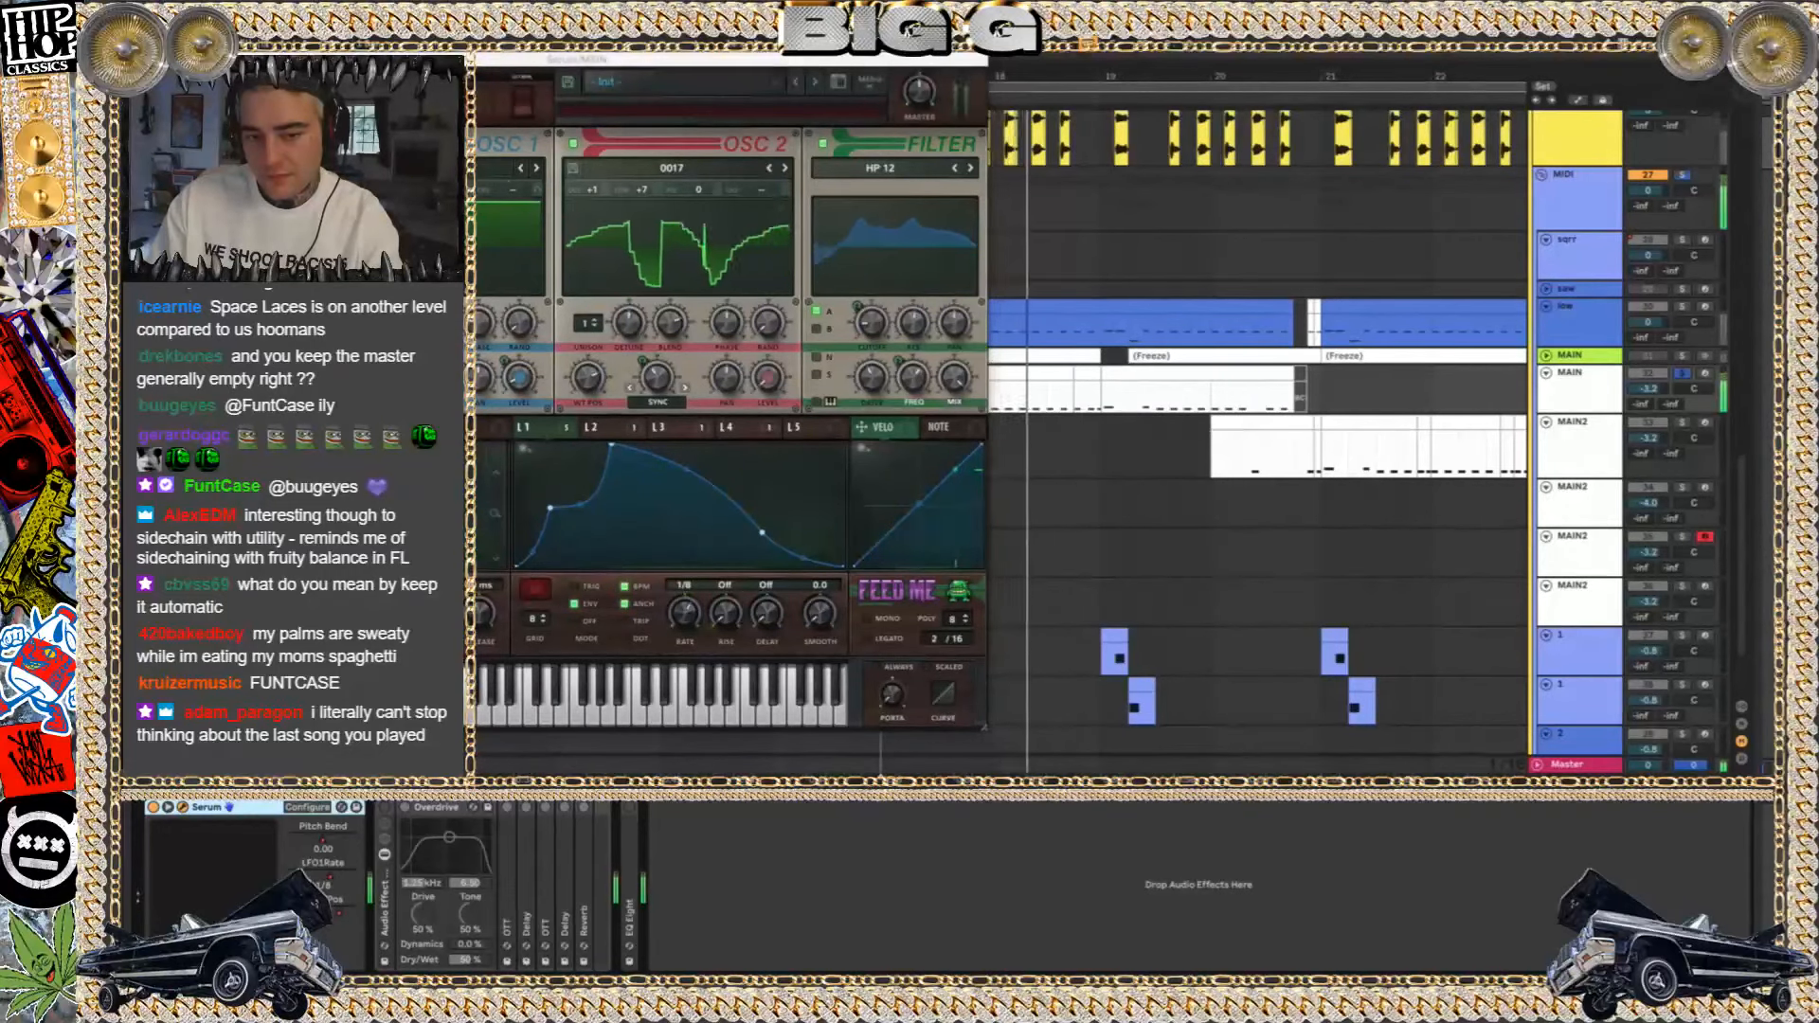
{"action": "left_click", "coordinate": [183, 808]}
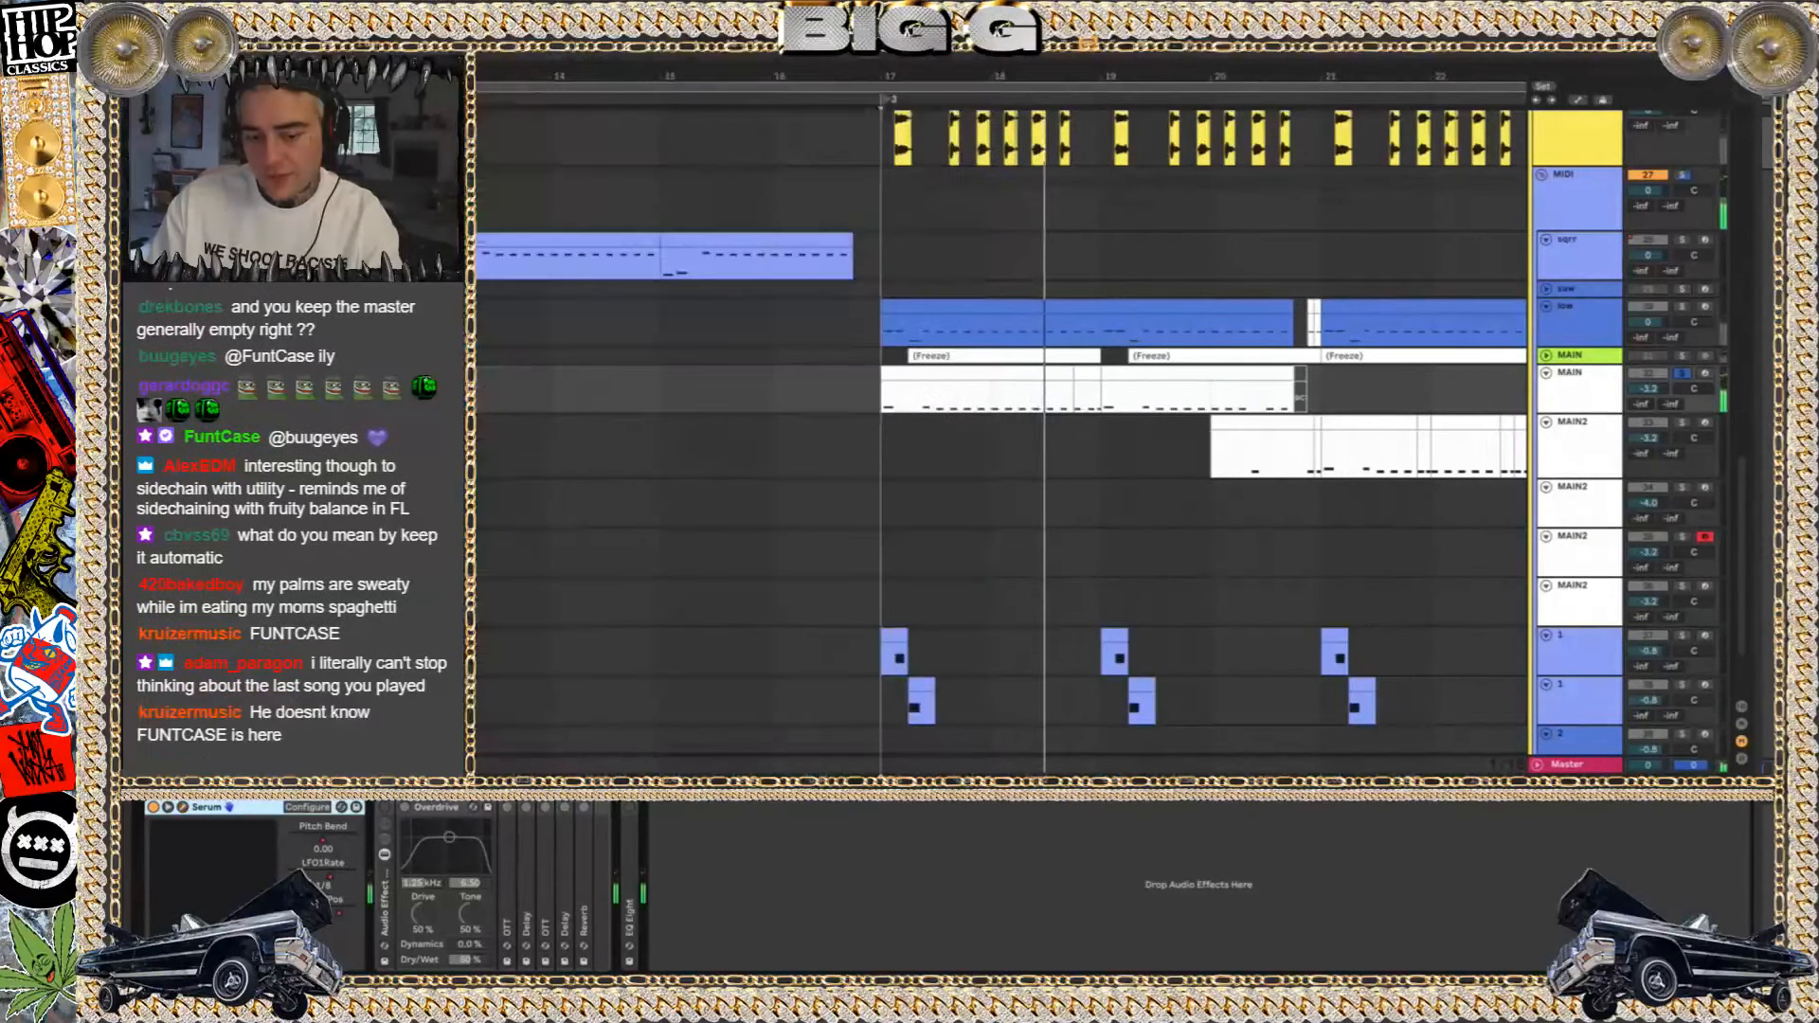
{"action": "left_click", "coordinate": [385, 811]}
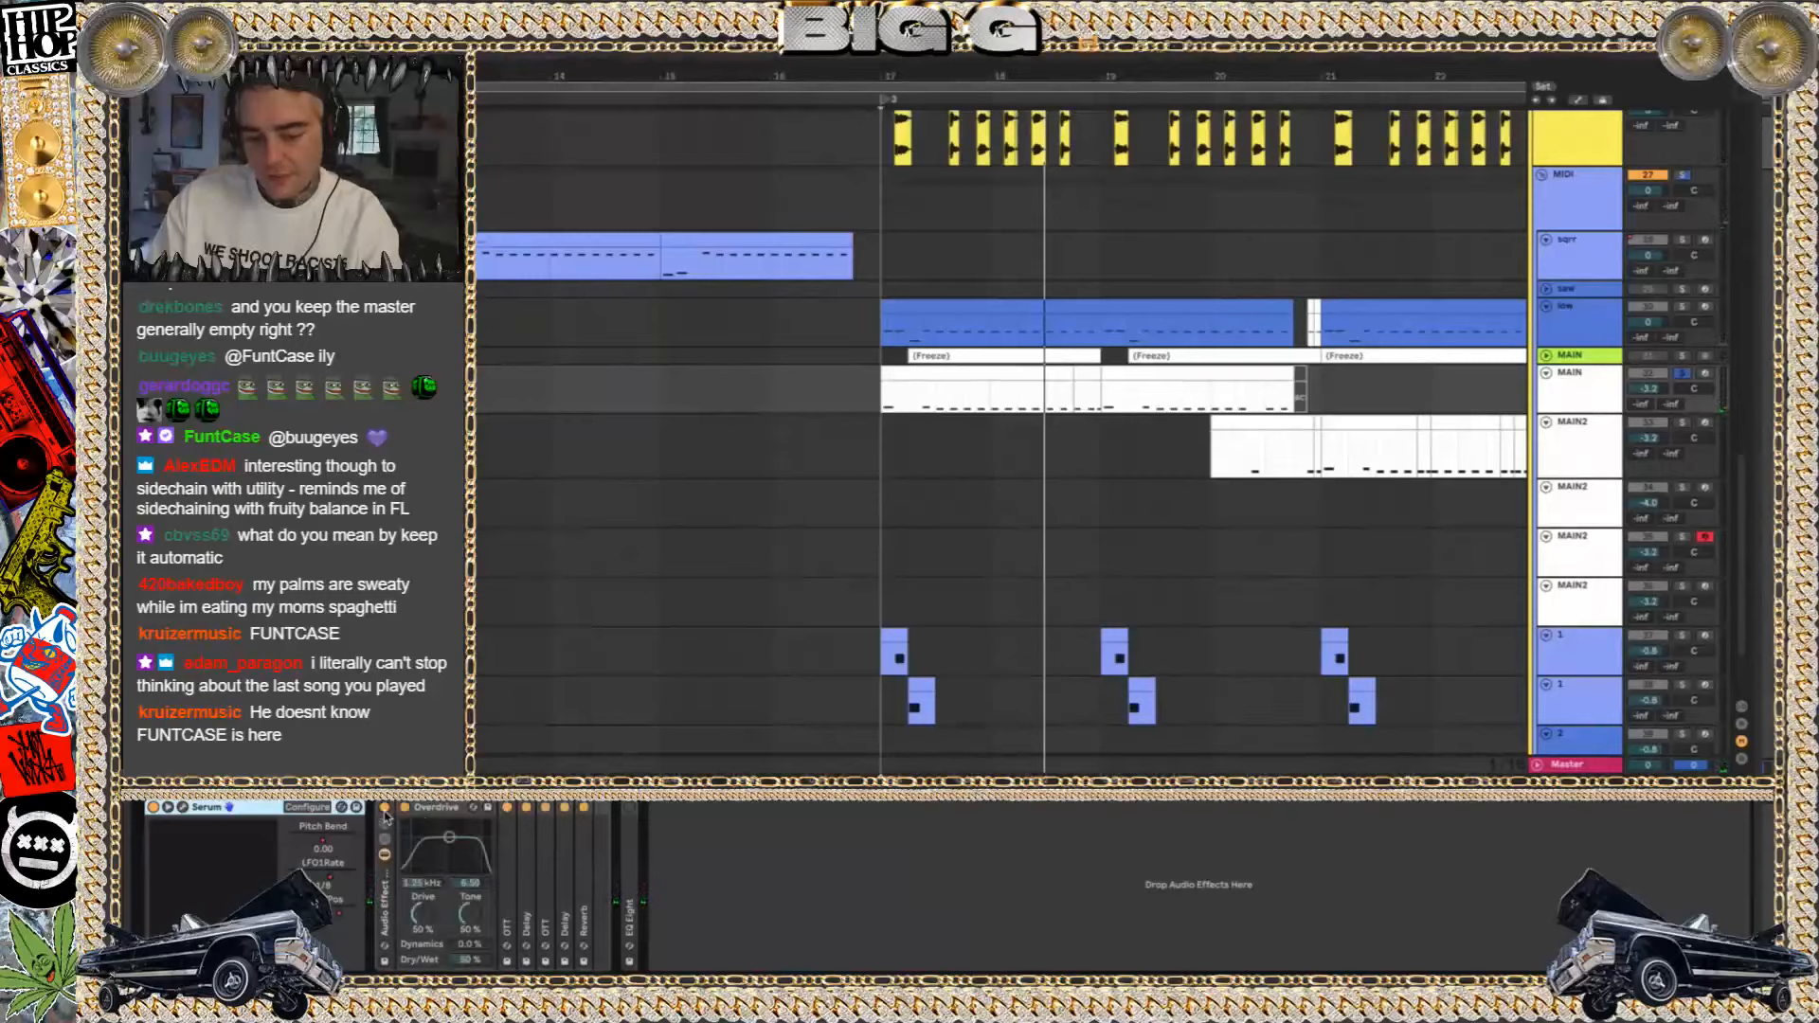
Expand the first Delay in MAIN's effect rack and play the track with that delay bypassed, then re-enabled
{"action": "double_click", "coordinate": [528, 881]}
{"action": "left_click", "coordinate": [526, 807]}
{"action": "key", "text": "space"}
{"action": "left_click", "coordinate": [526, 808]}
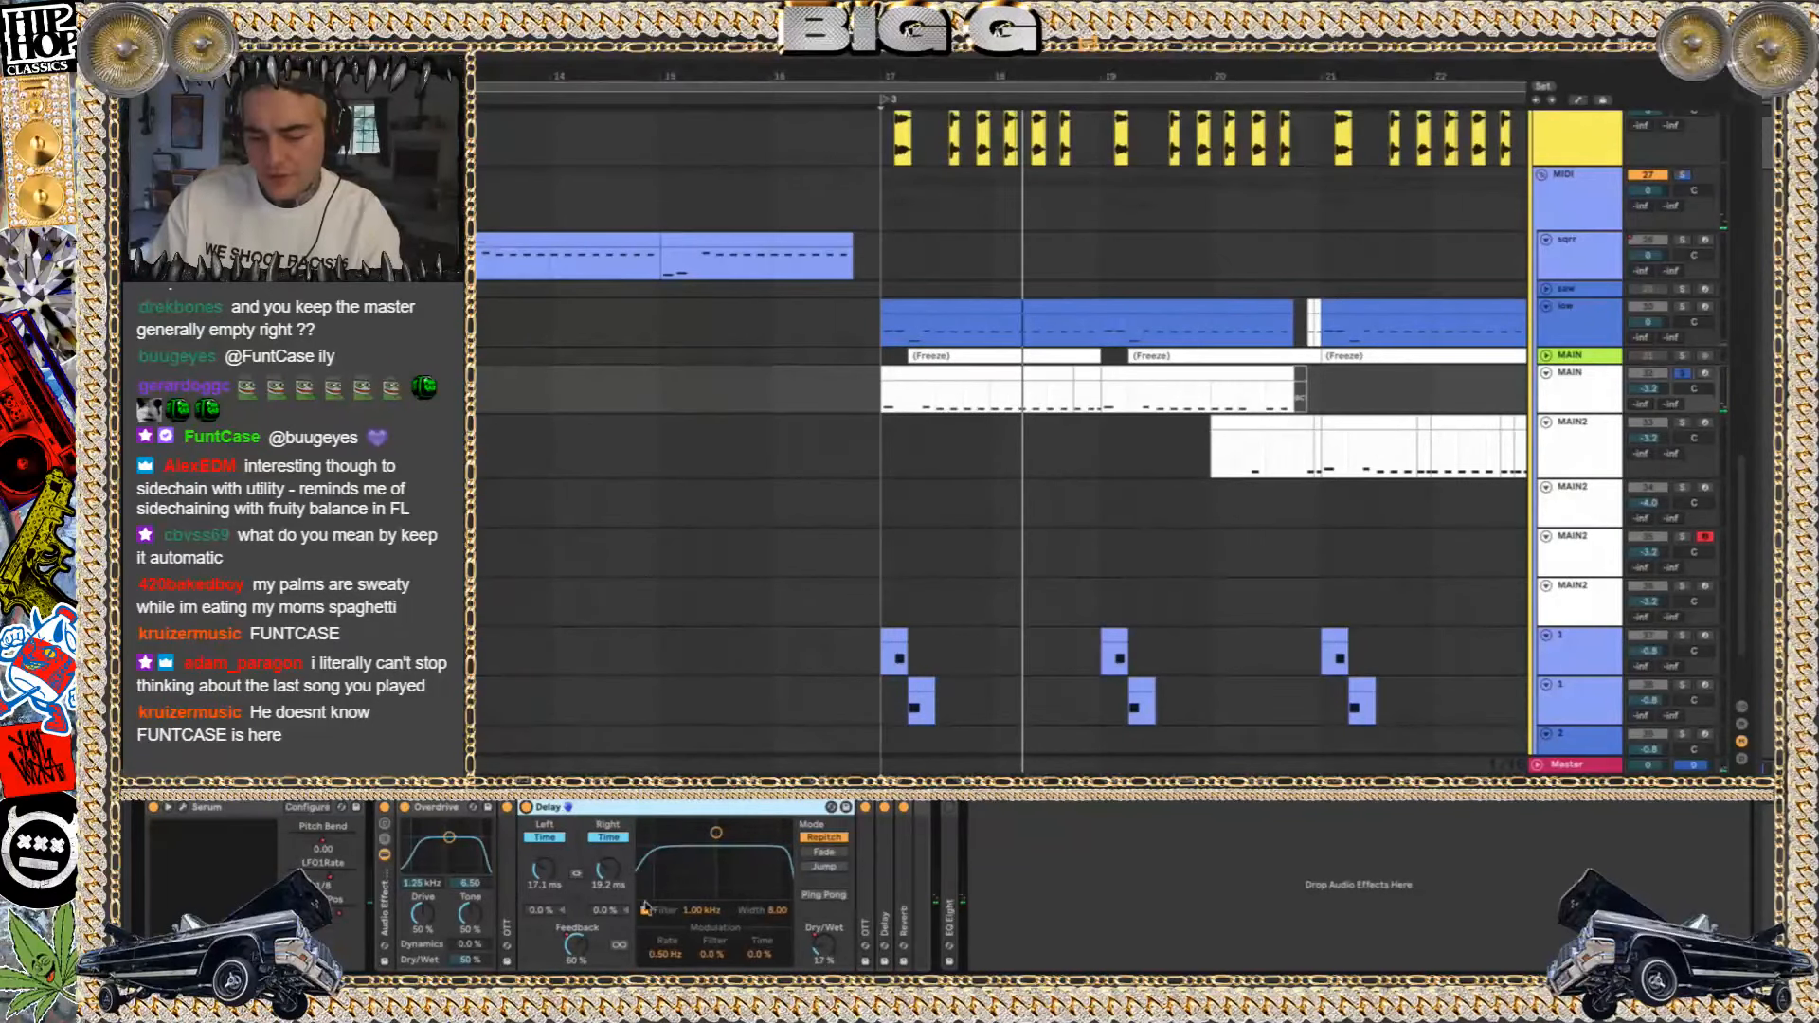
Examine the second Delay's settings, collapse both Delay devices, and play MAIN from bar 17
{"action": "double_click", "coordinate": [889, 884]}
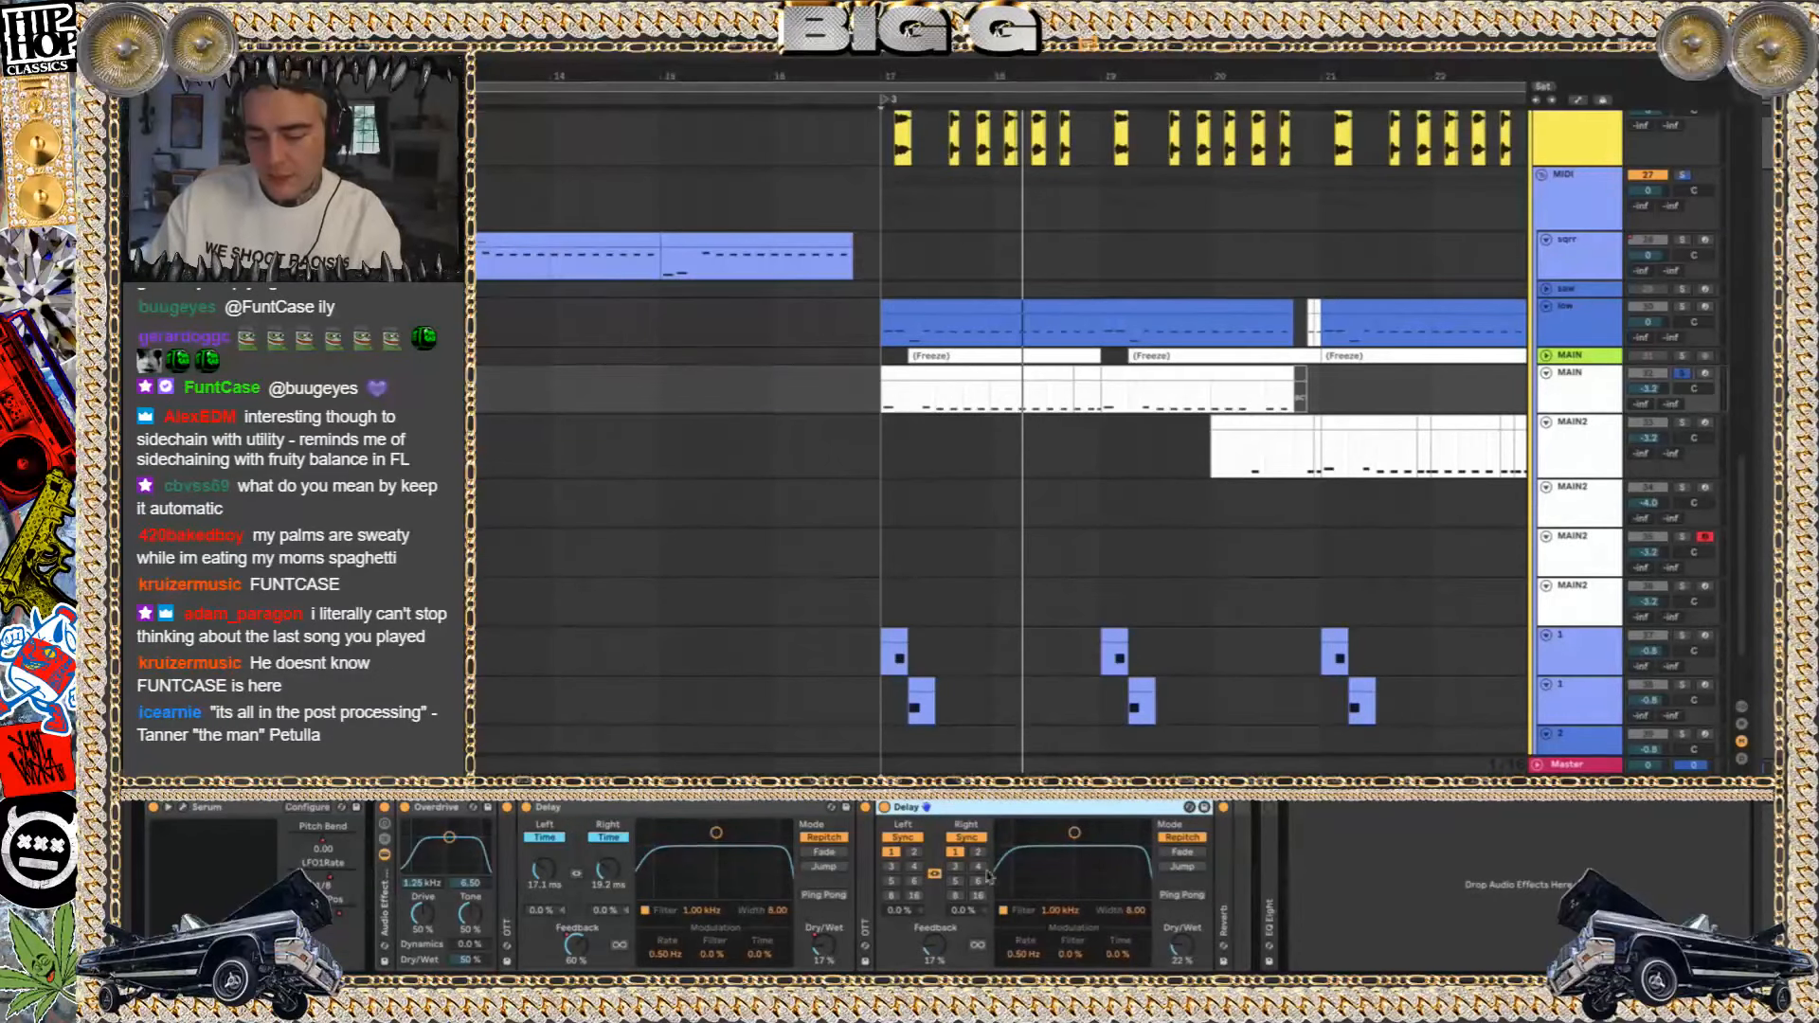
{"action": "double_click", "coordinate": [1012, 813]}
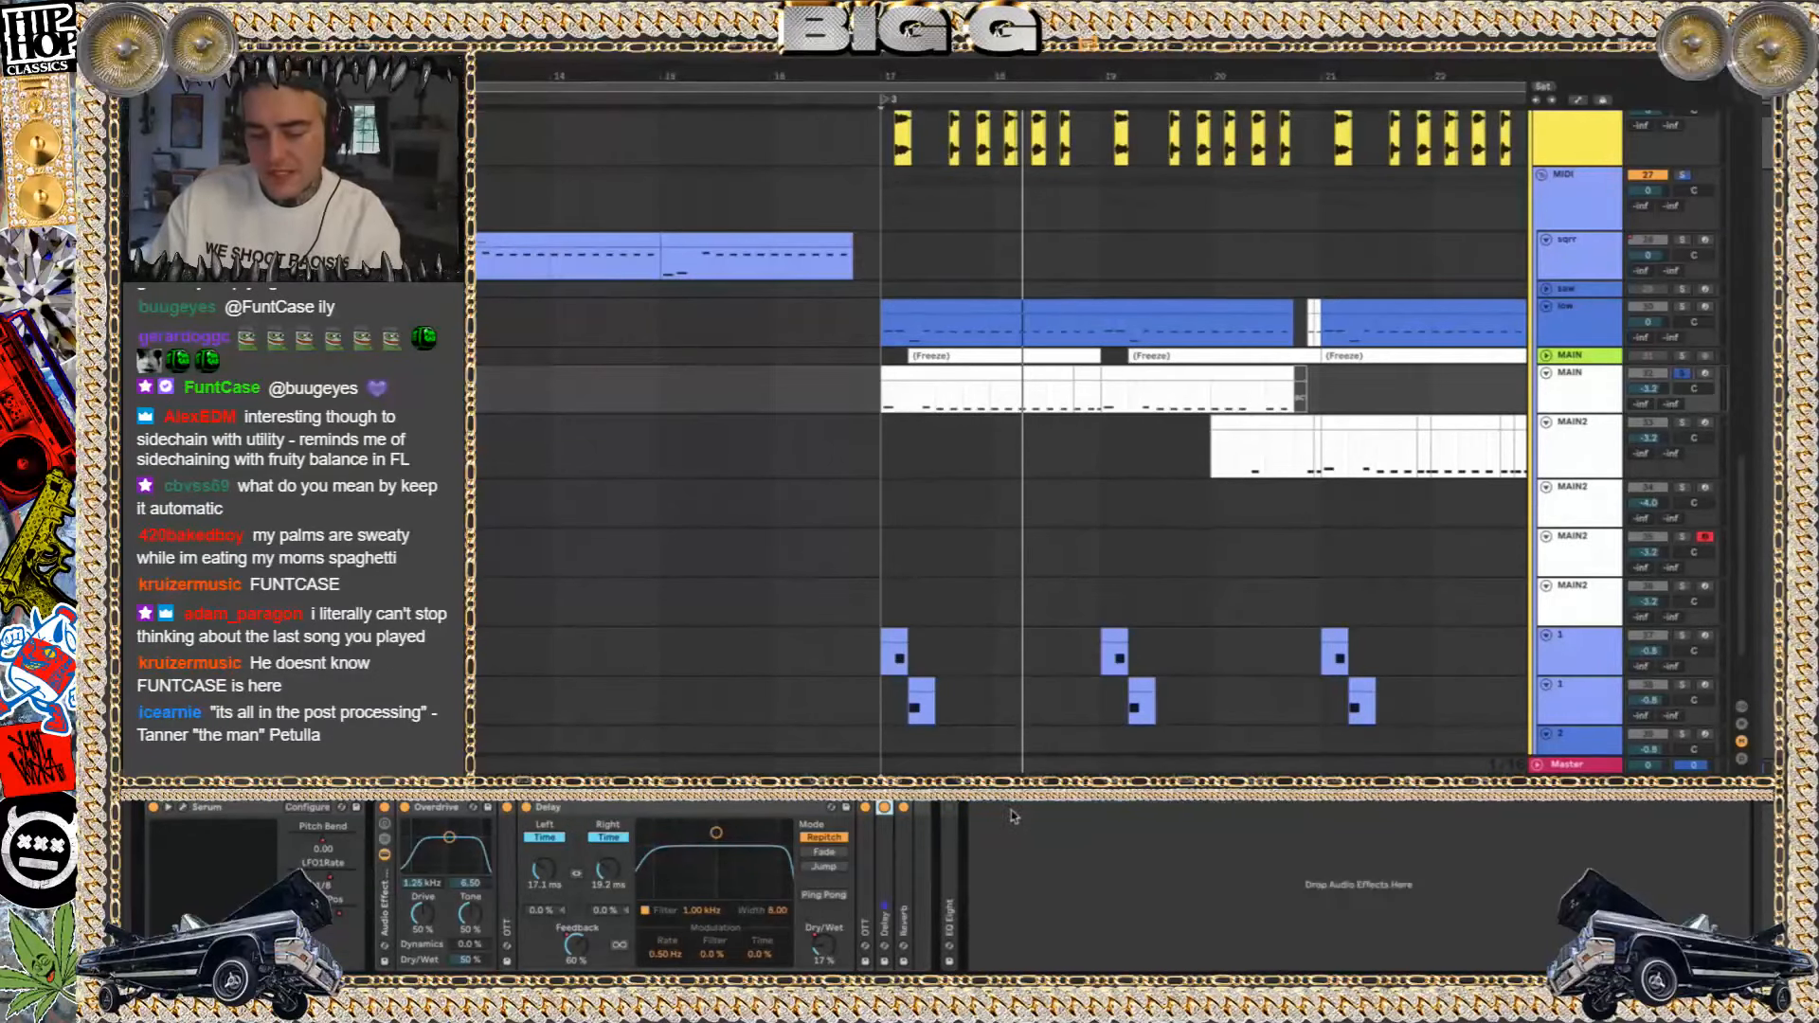
{"action": "double_click", "coordinate": [650, 807]}
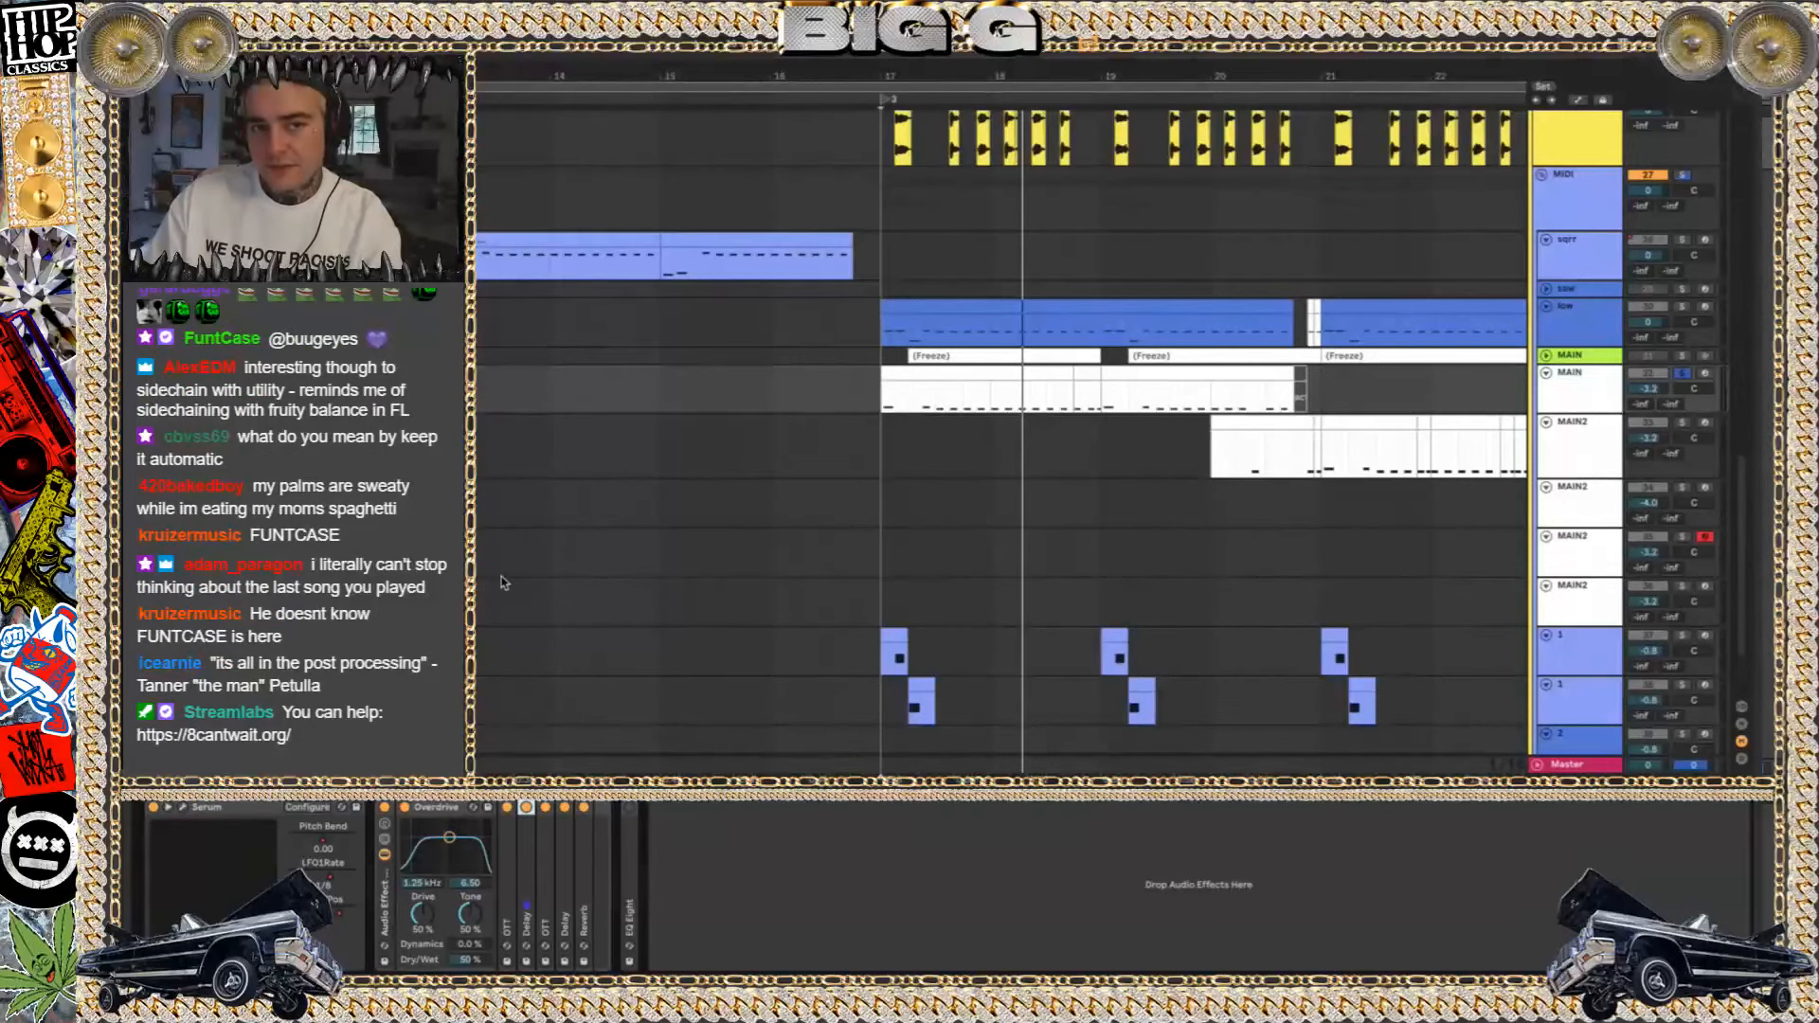
{"action": "key", "text": "space"}
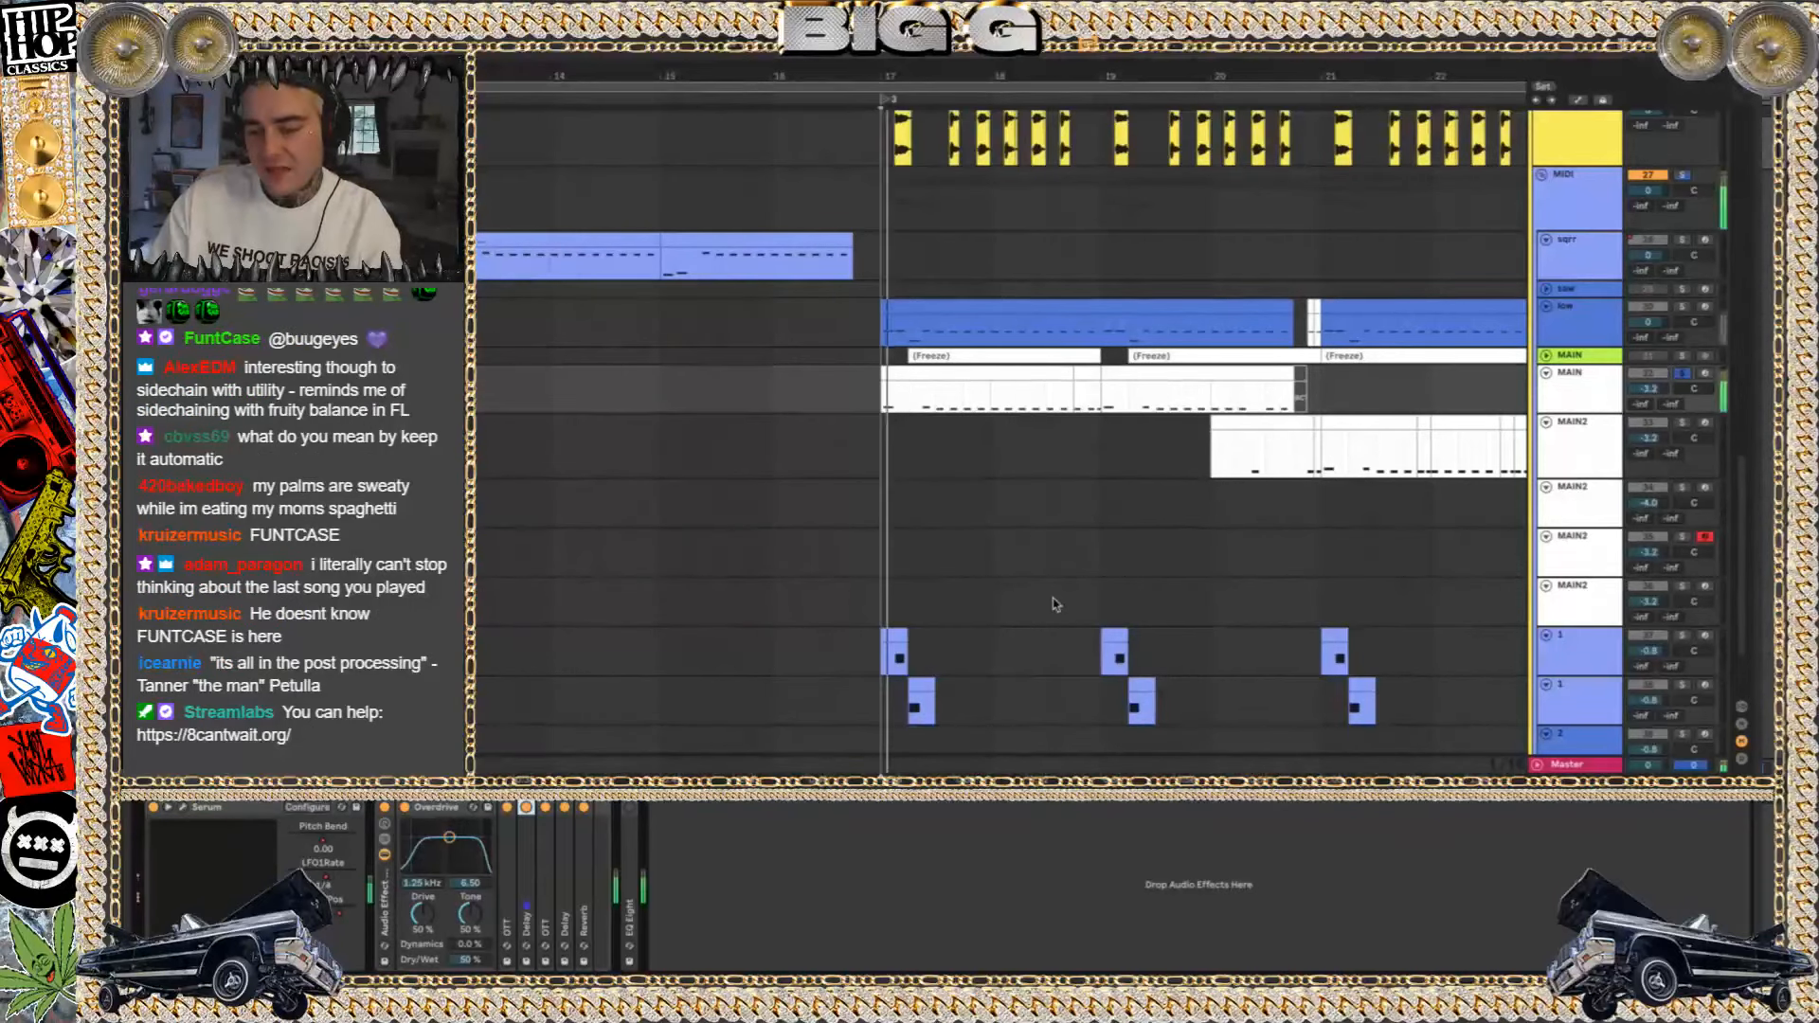
Select the track 28 clip starting at bar 15 and play it soloed
{"action": "scroll", "coordinate": [1118, 493], "scroll_direction": "down", "scroll_amount": 2}
{"action": "left_click", "coordinate": [1191, 392]}
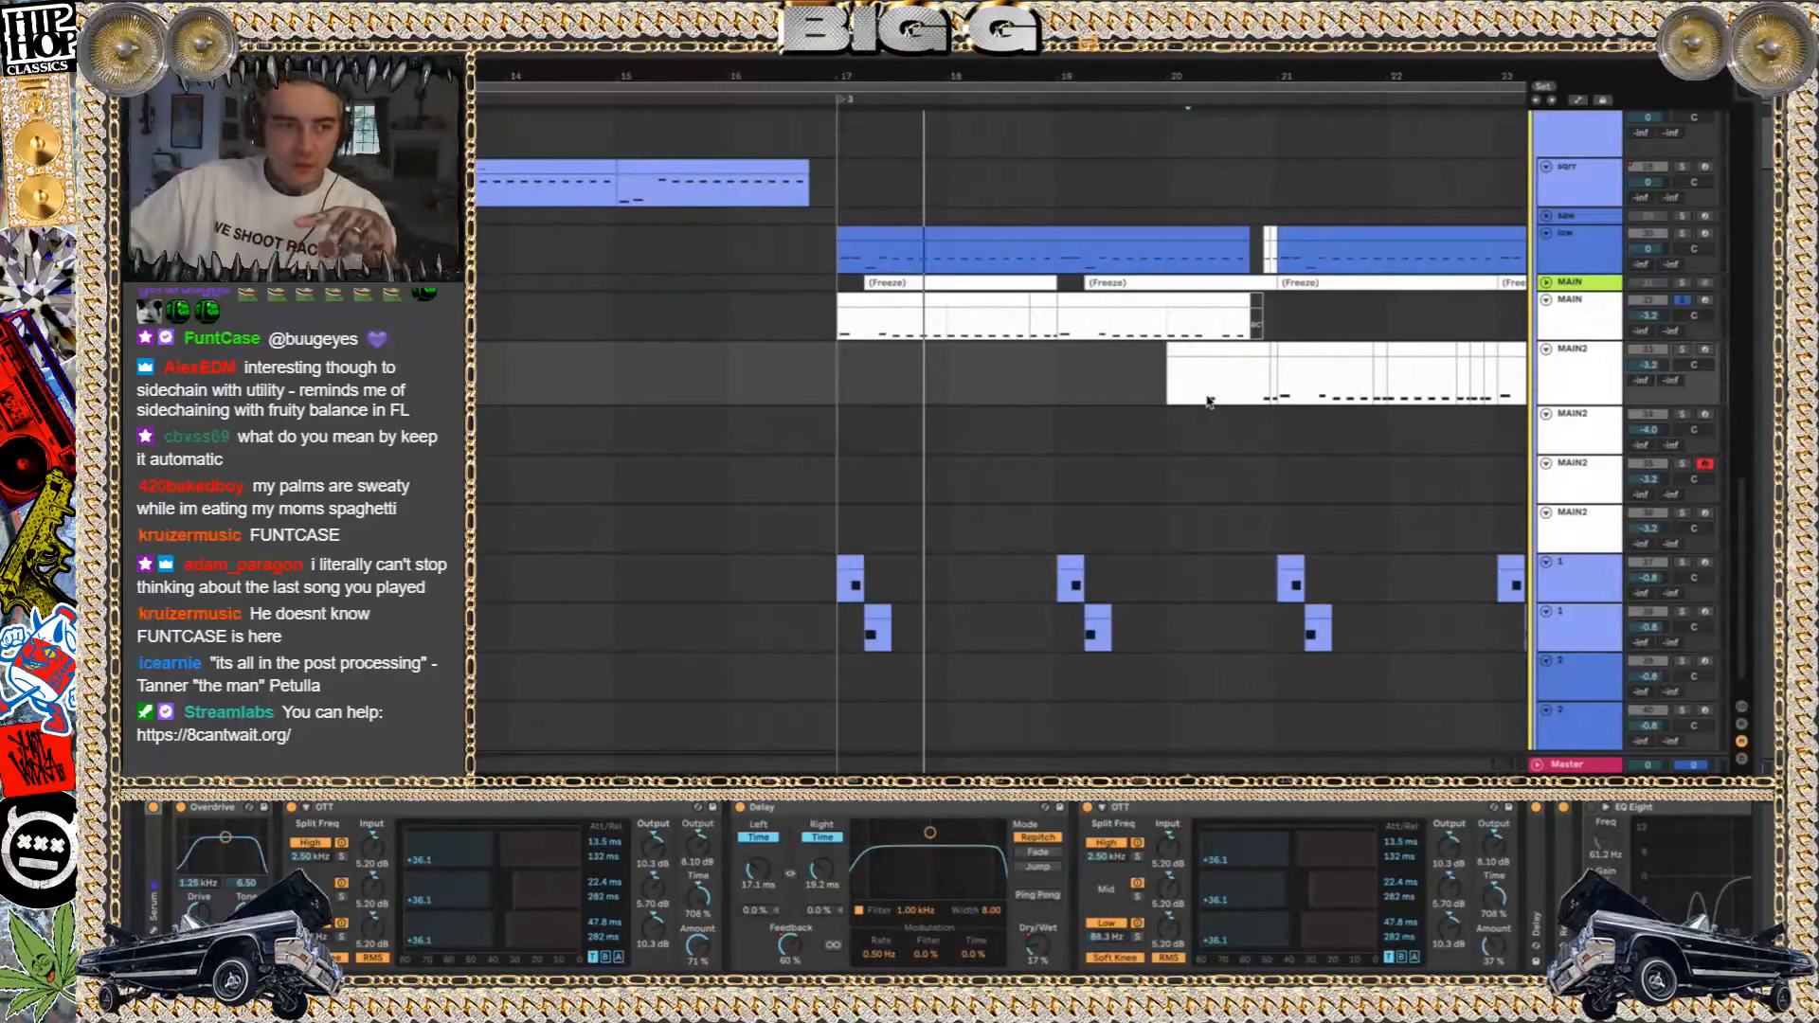
{"action": "left_click", "coordinate": [682, 202]}
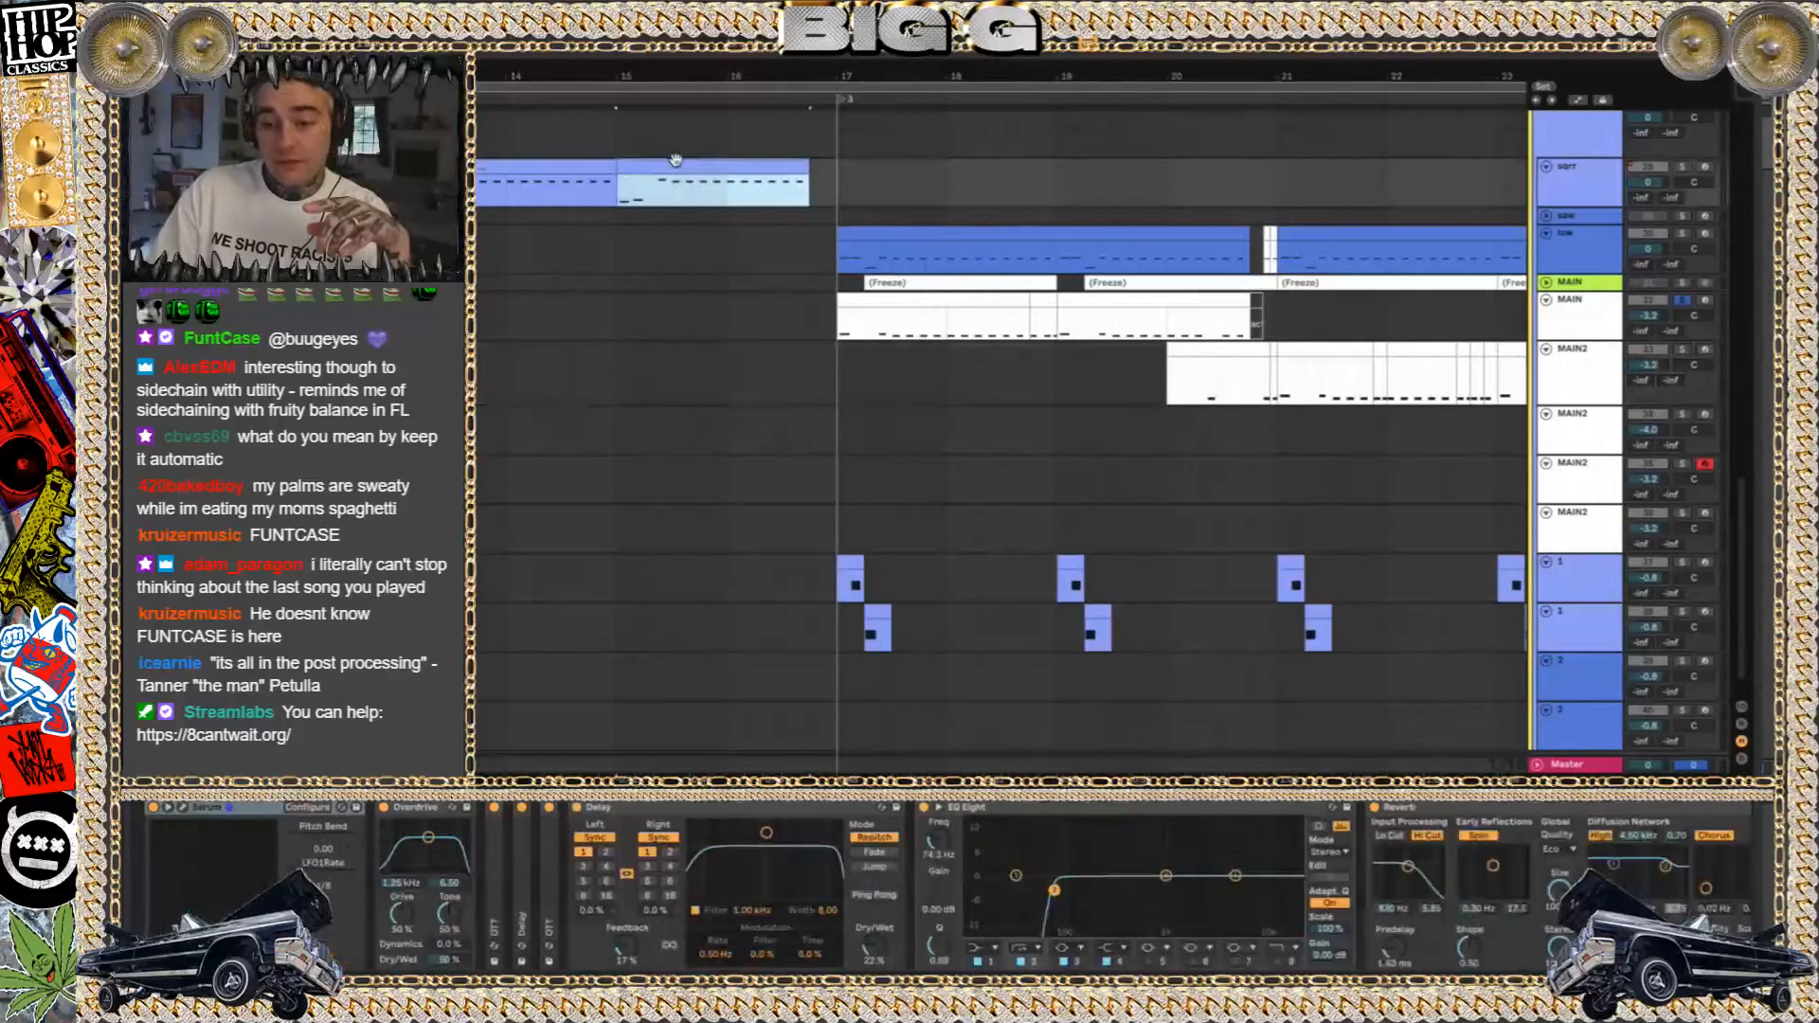
{"action": "left_click", "coordinate": [1684, 168]}
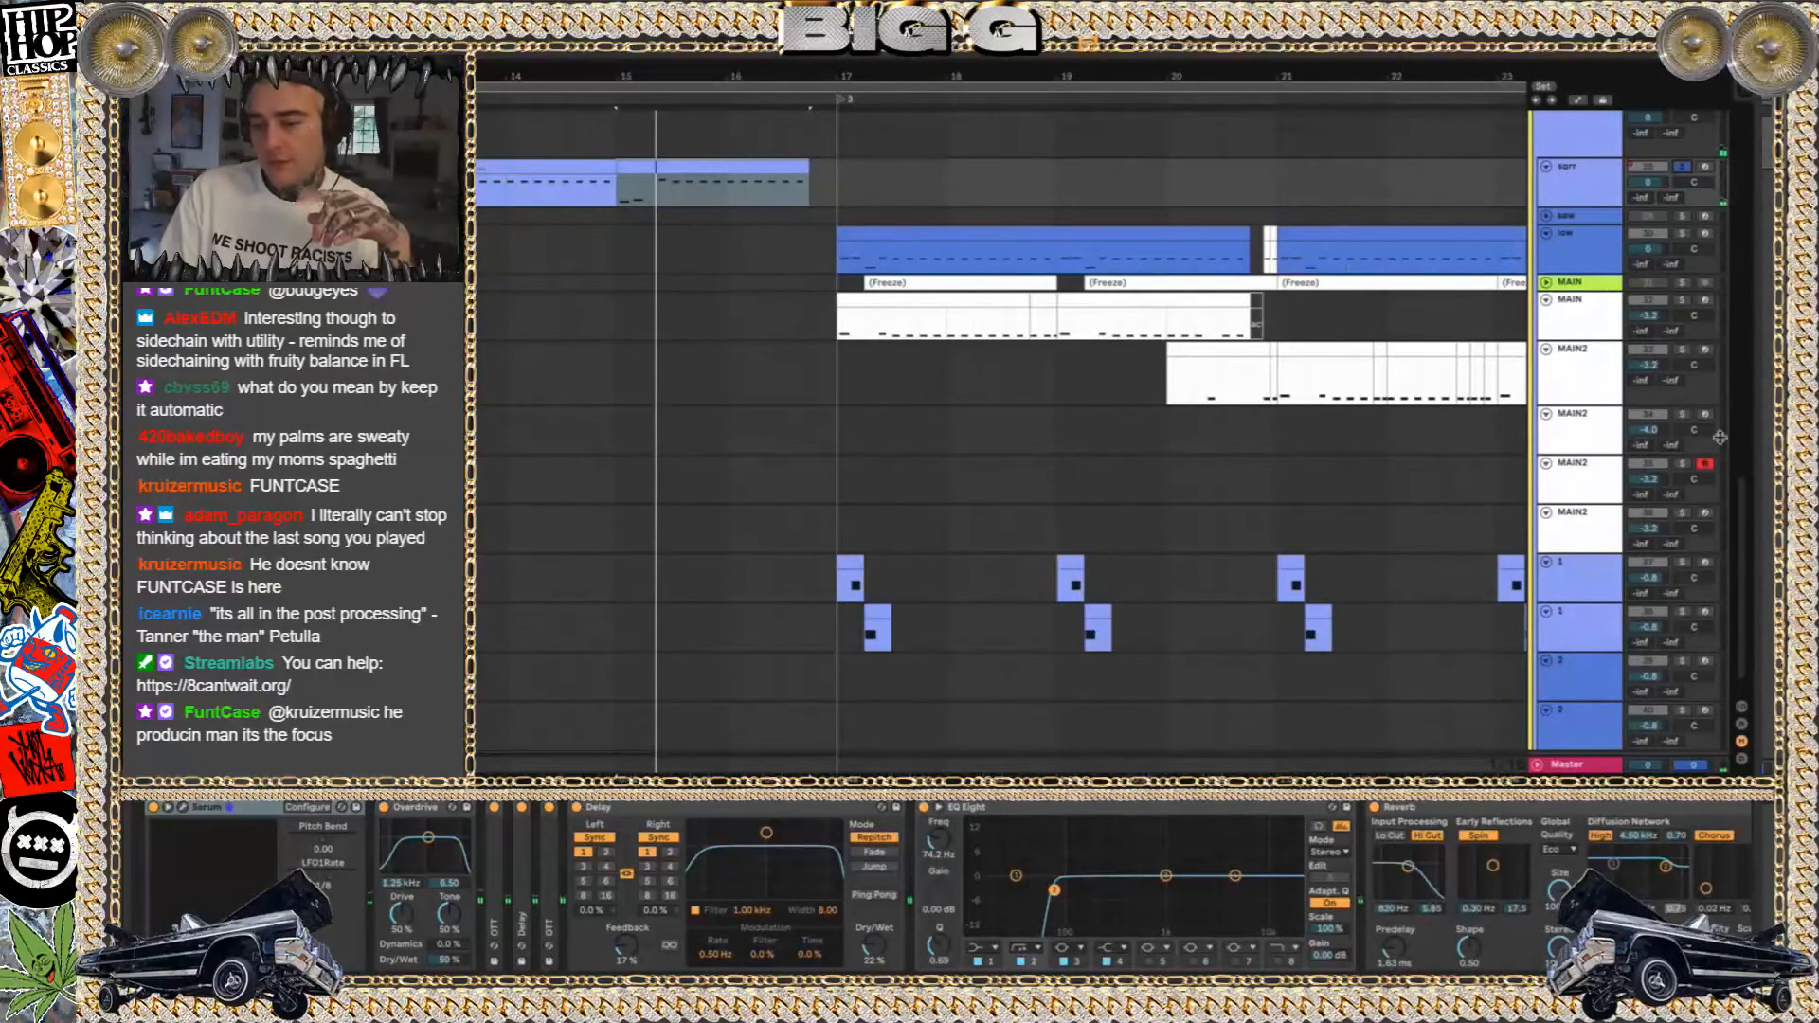
Solo MAIN track 32 and play its first clip from bar 17
{"action": "left_click", "coordinate": [1682, 301]}
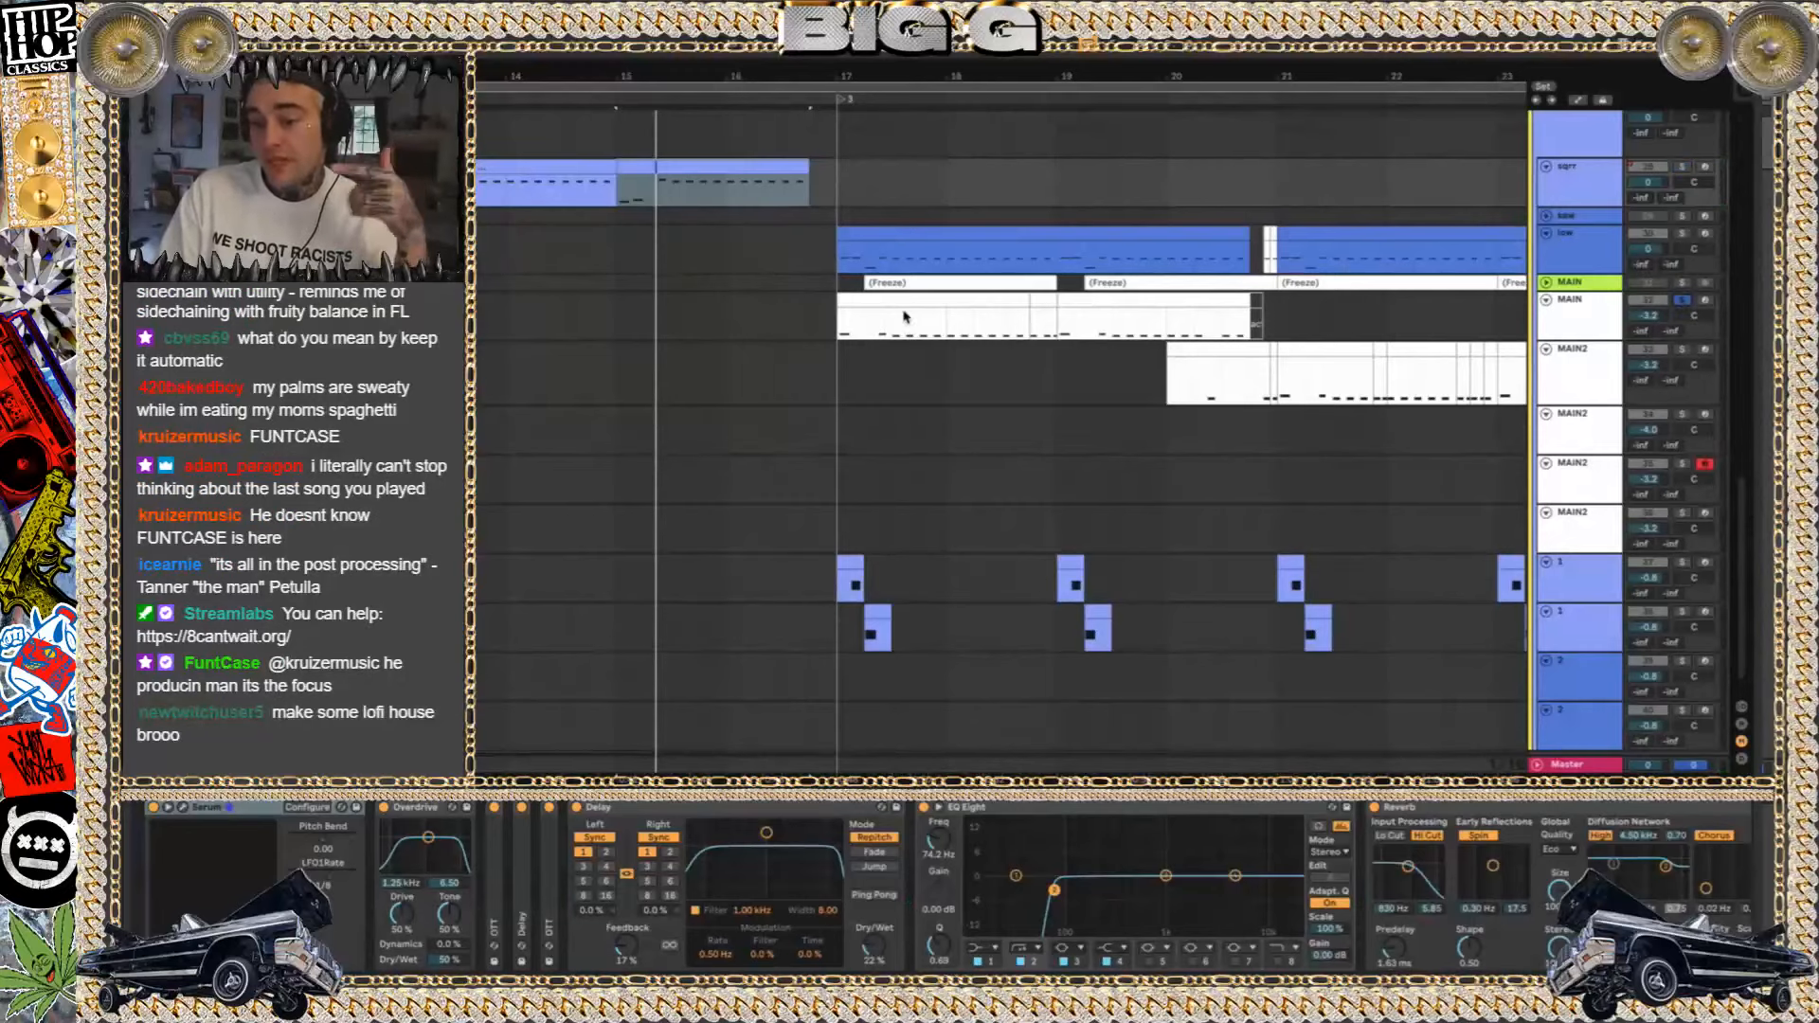
{"action": "left_click", "coordinate": [906, 316]}
{"action": "left_click", "coordinate": [904, 302]}
{"action": "key", "text": "space"}
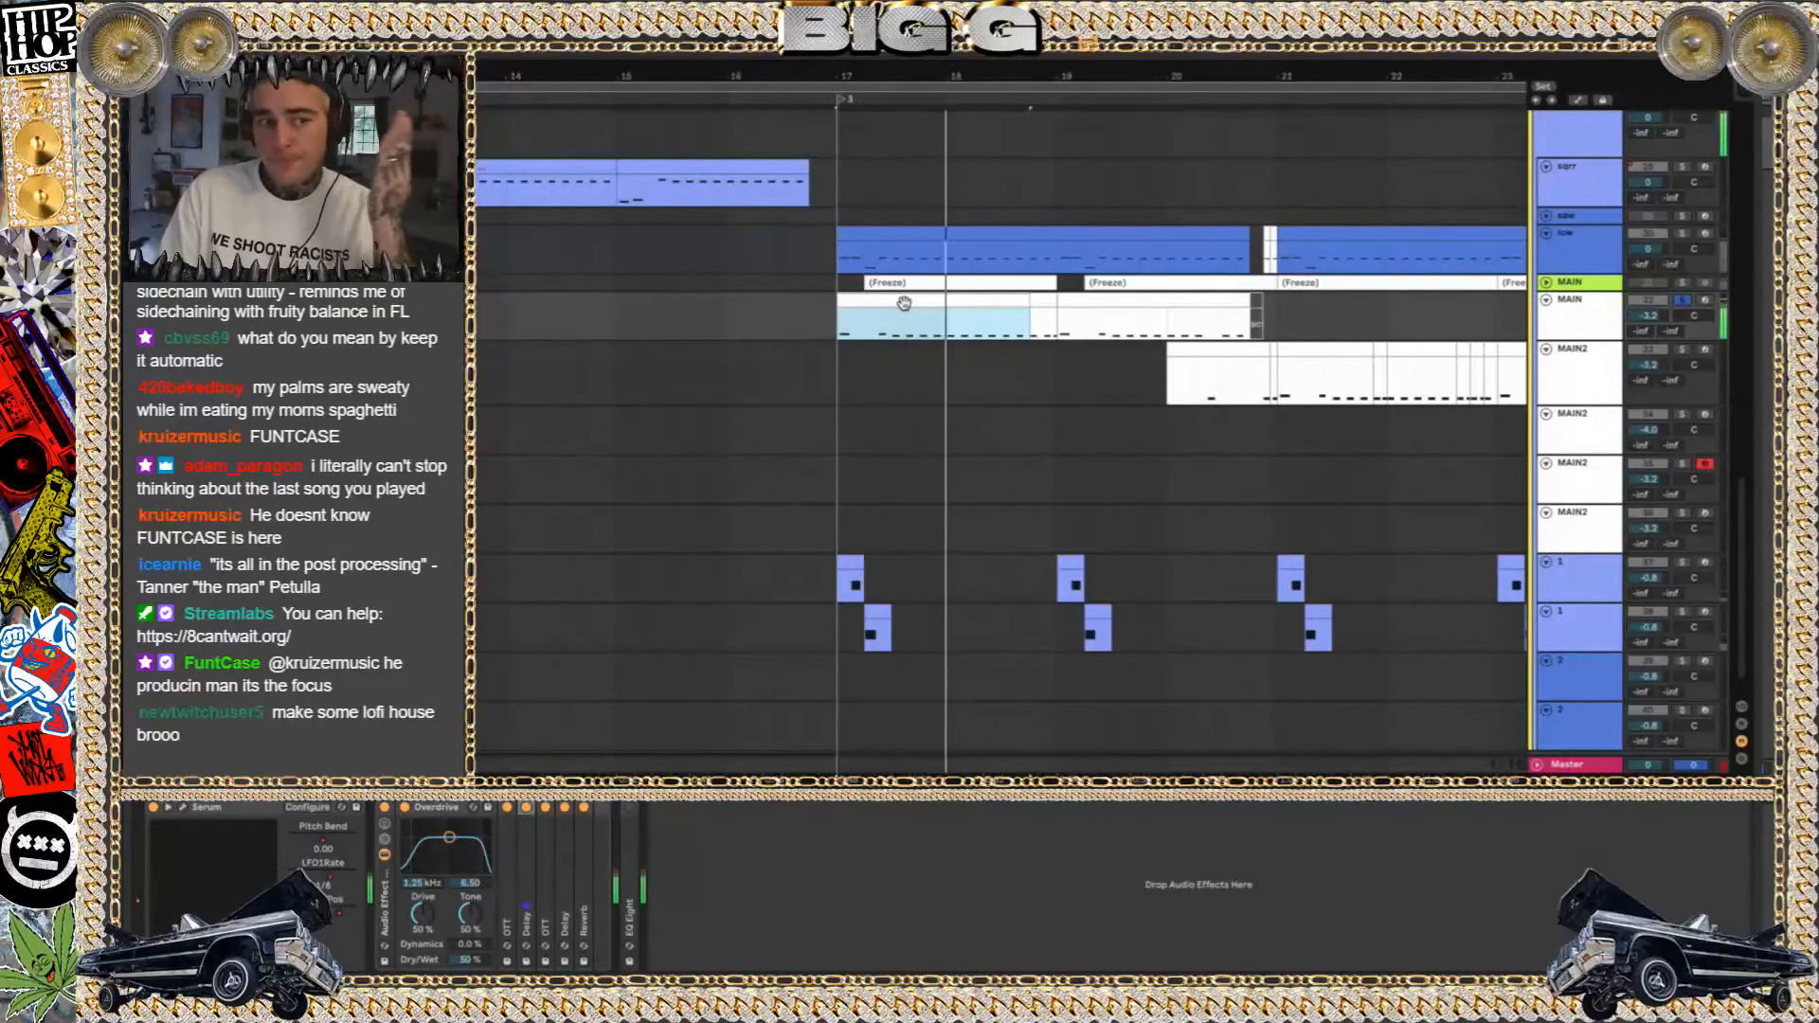
{"action": "key", "text": "space"}
Solo MAIN2 track 33 and play its clip from just after bar 20
{"action": "left_click", "coordinate": [1683, 349]}
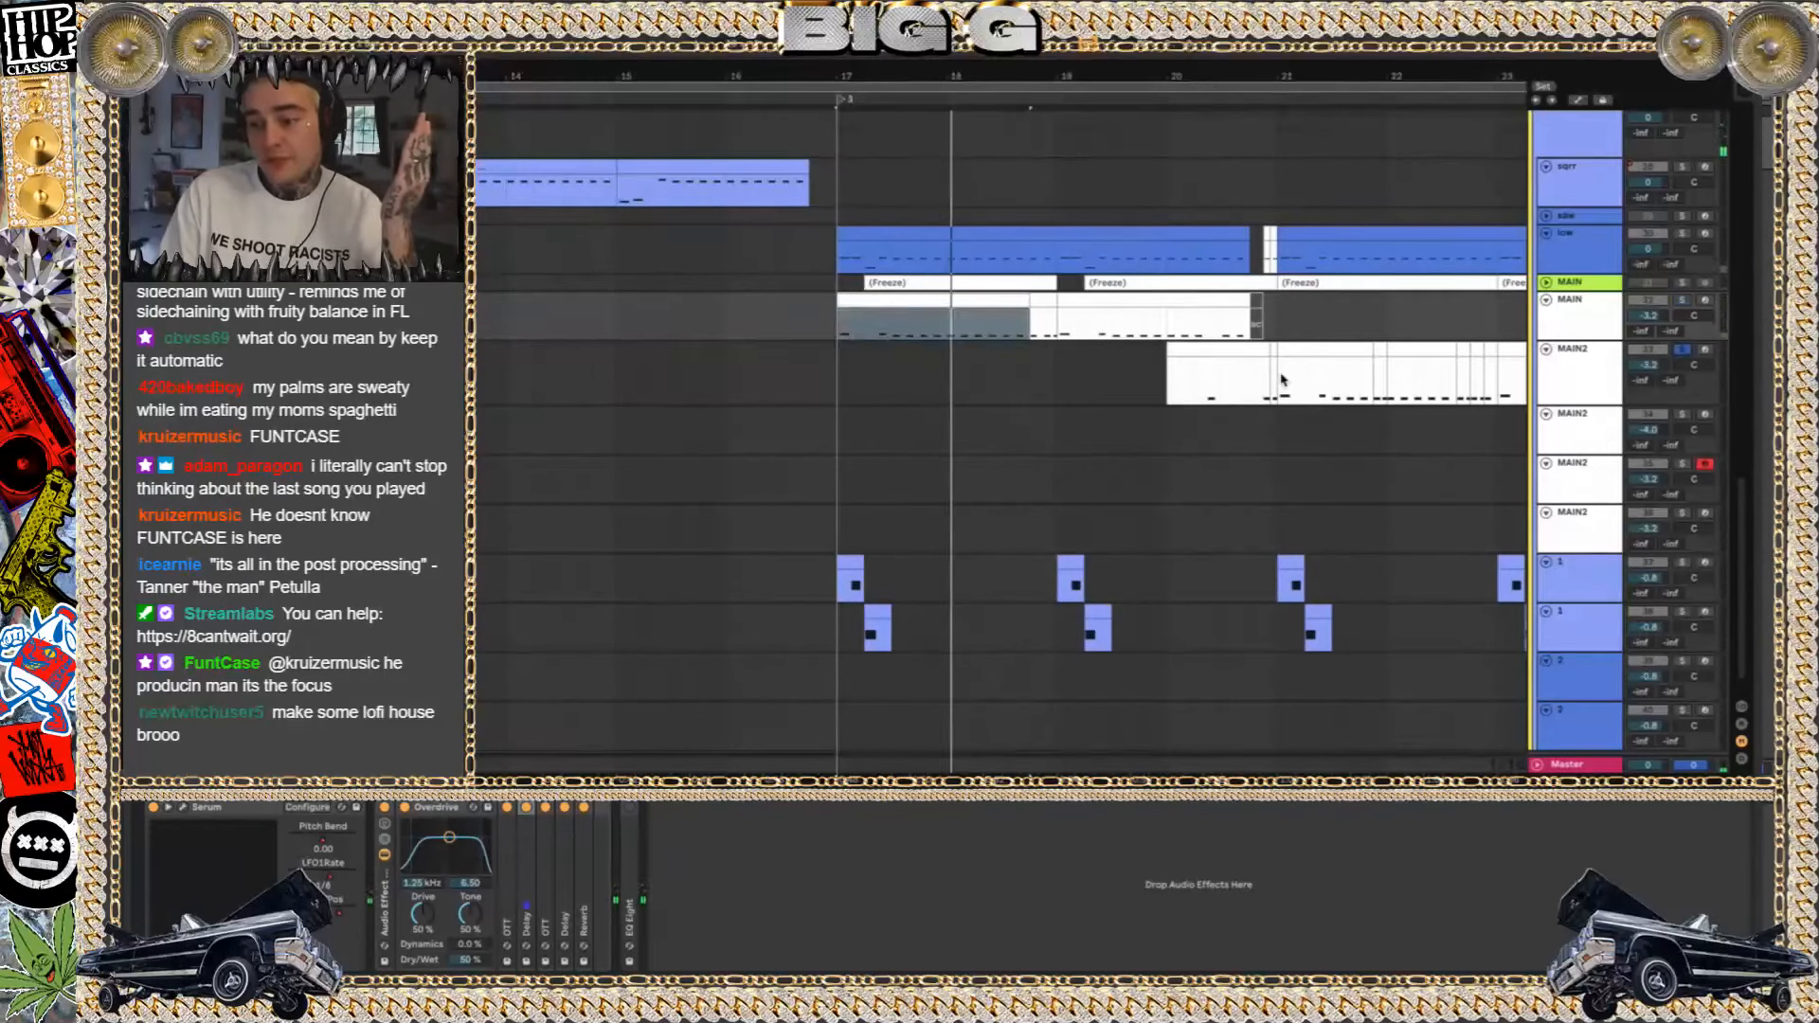
{"action": "left_click", "coordinate": [1208, 393]}
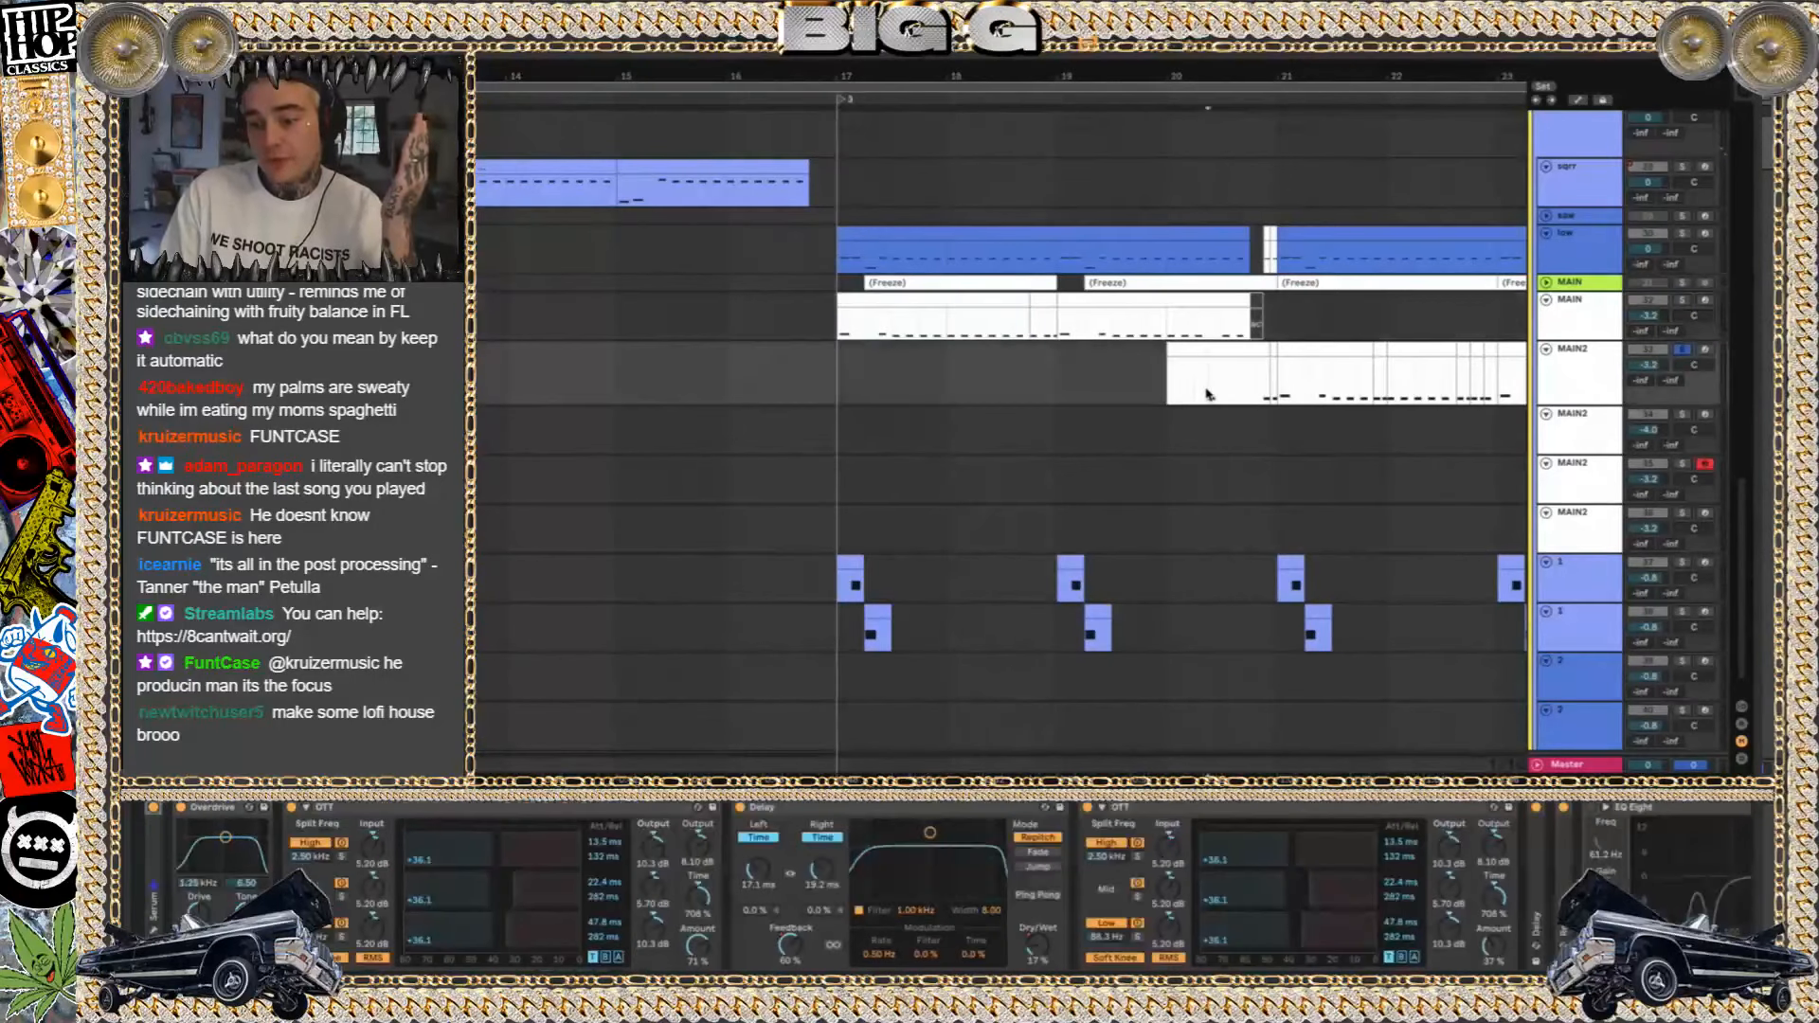
{"action": "left_click", "coordinate": [1480, 329]}
{"action": "left_click", "coordinate": [1435, 366]}
{"action": "left_click", "coordinate": [1204, 384]}
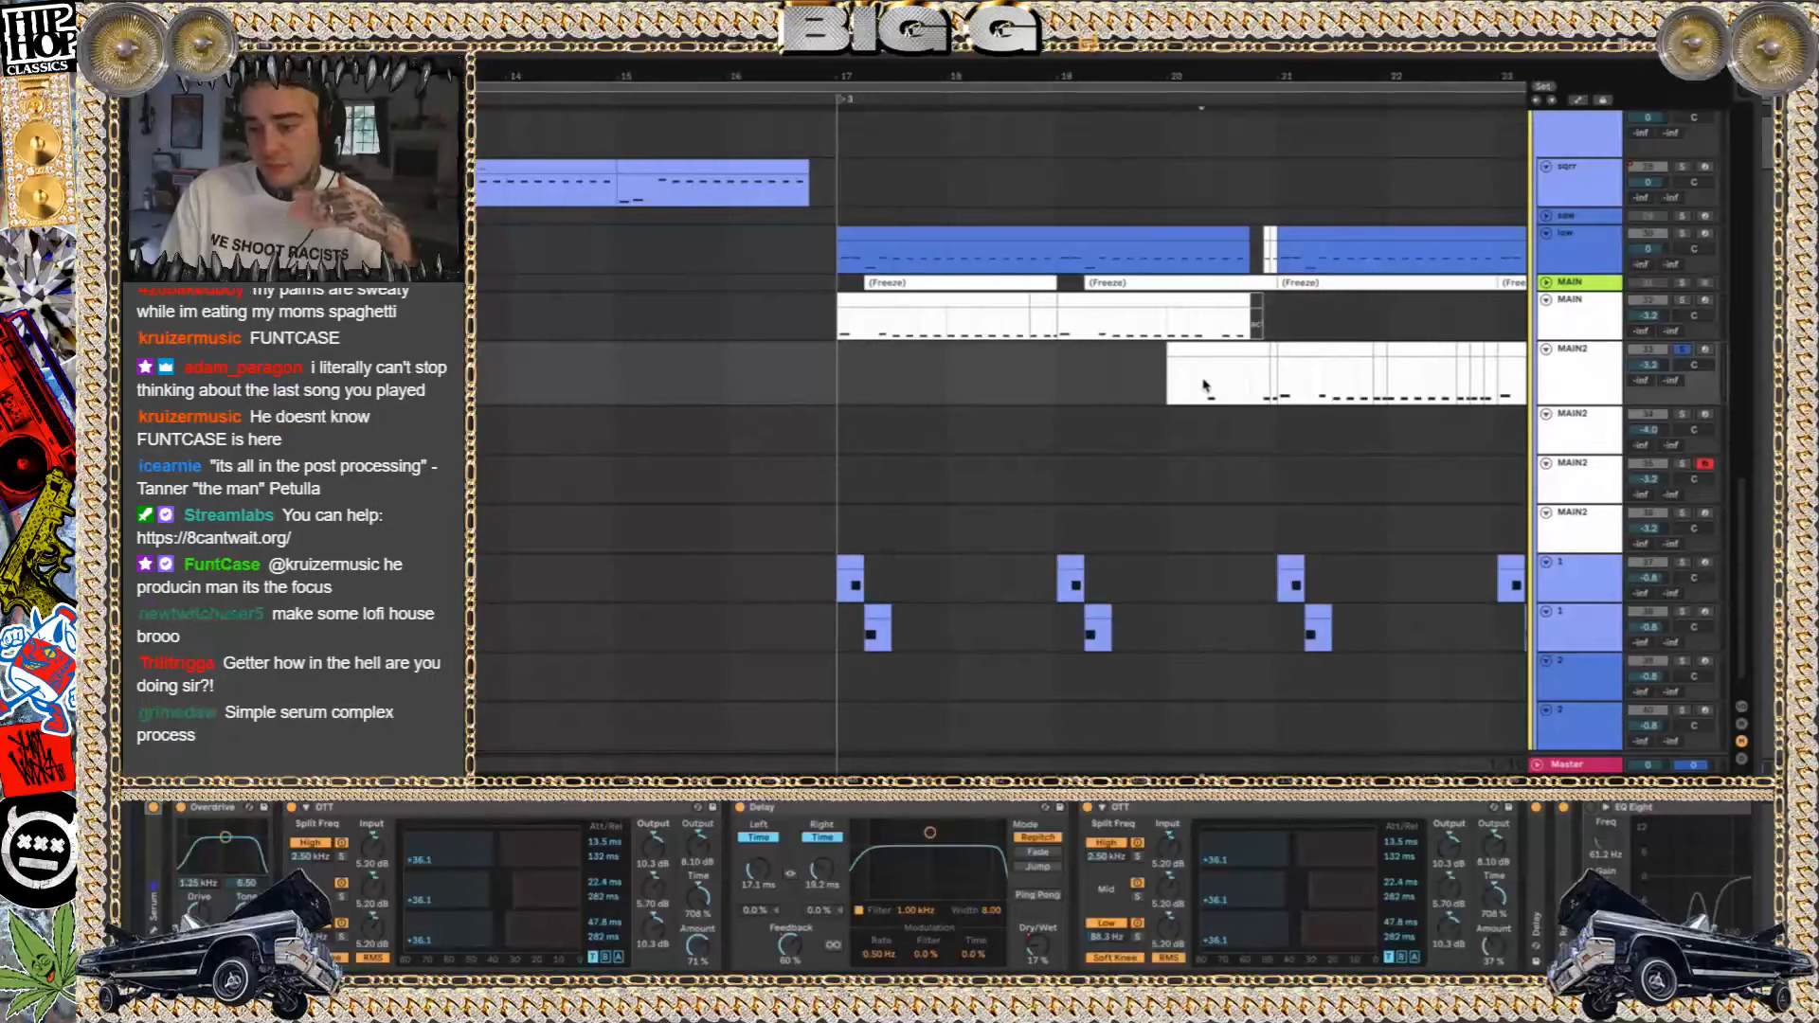
{"action": "key", "text": "space"}
{"action": "left_click", "coordinate": [1262, 390]}
Compare the Serum patches of MAIN track 32 and MAIN2 track 33, closing each plugin window after viewing
{"action": "left_click", "coordinate": [1133, 316]}
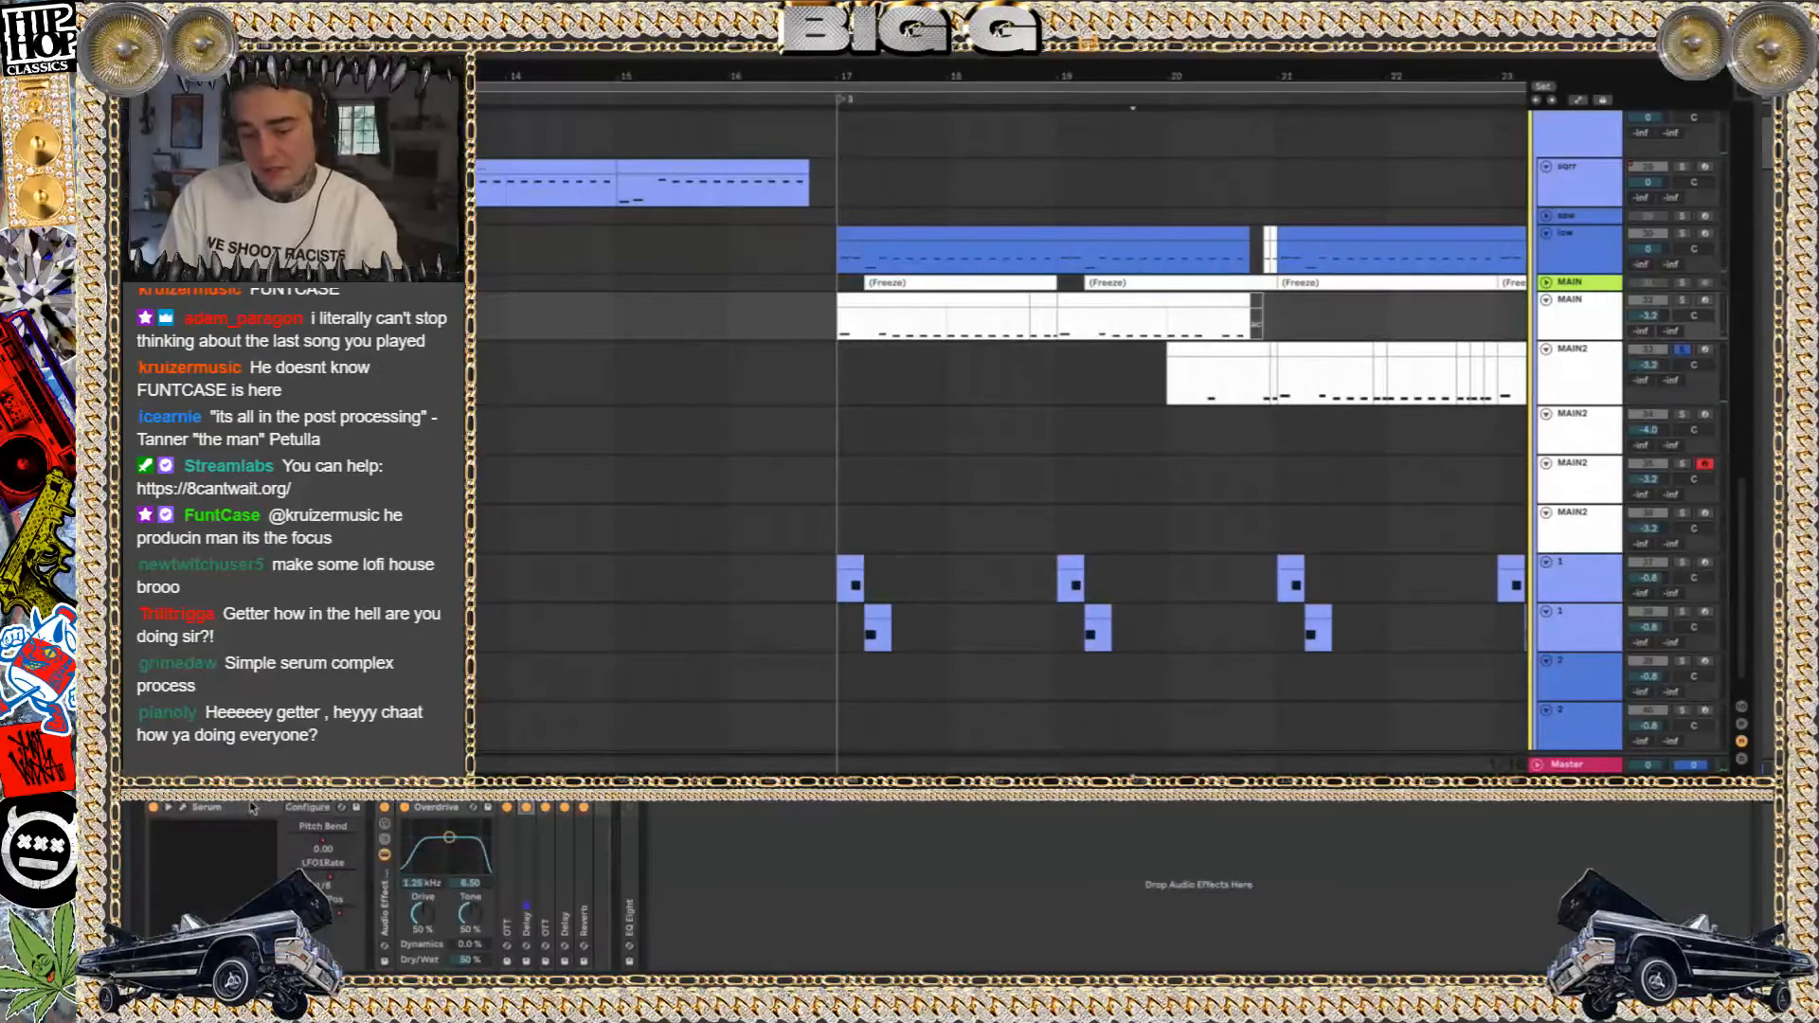
{"action": "left_click", "coordinate": [187, 811]}
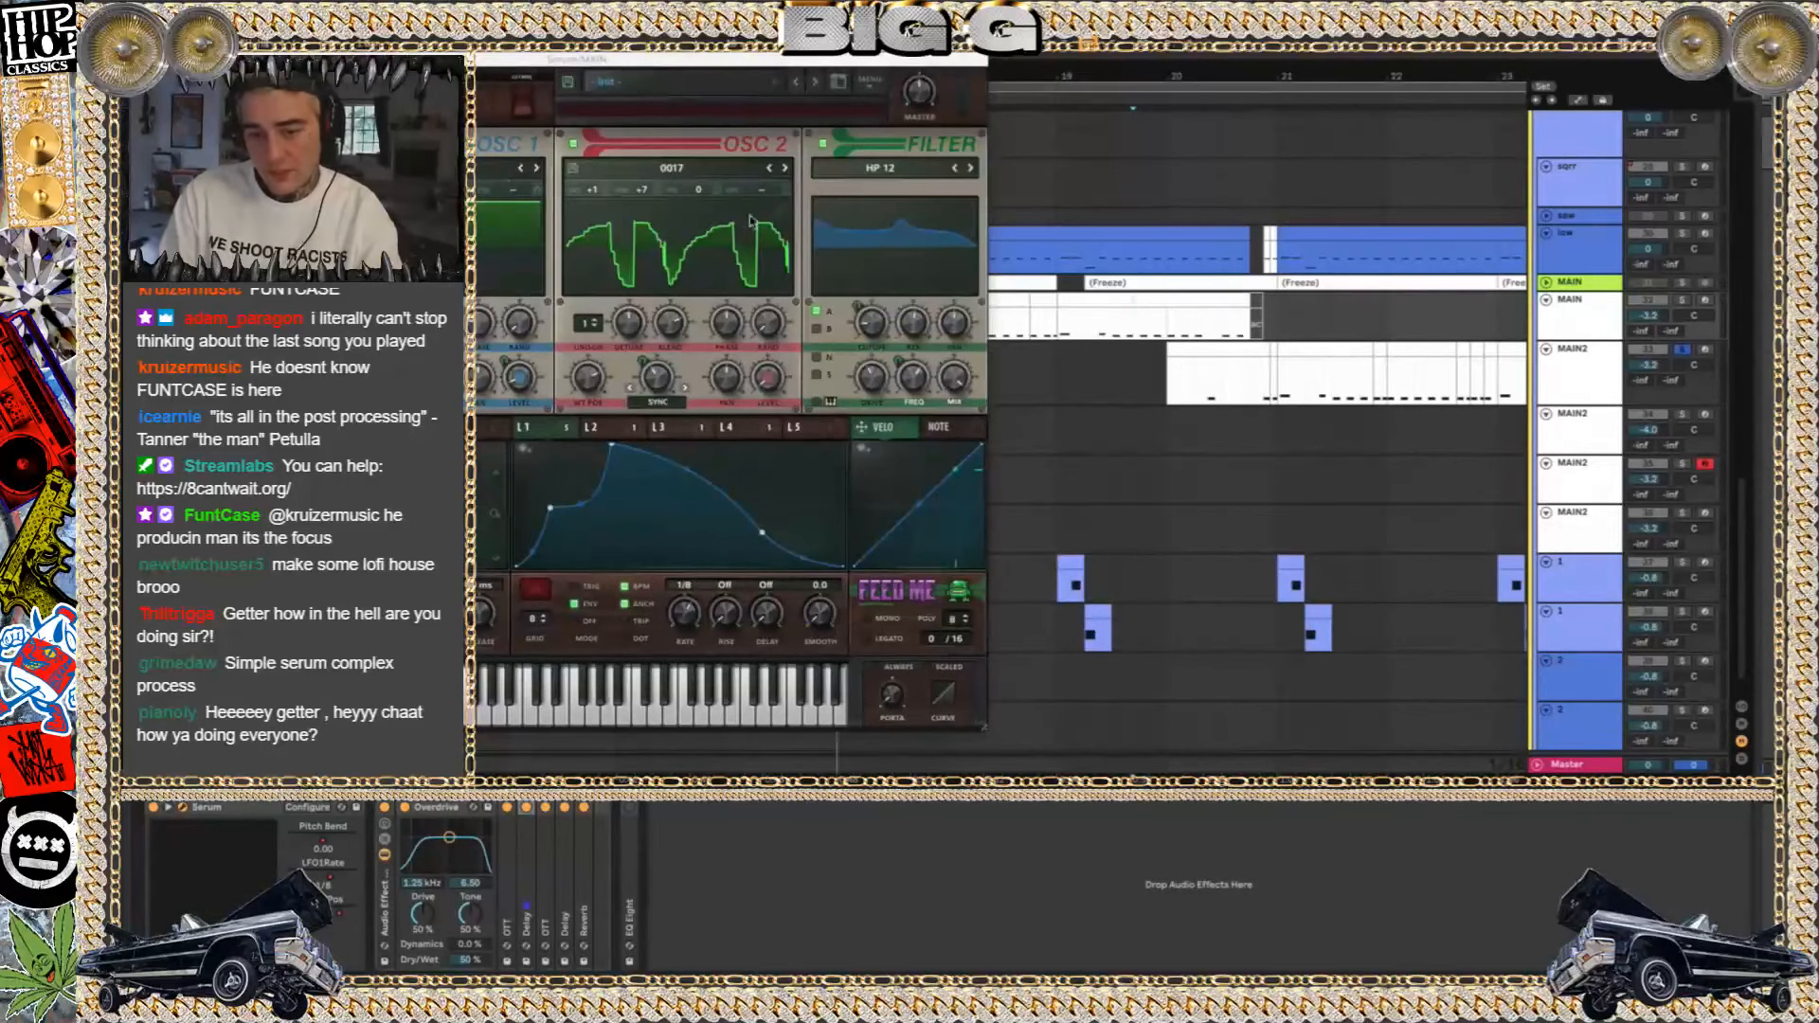
{"action": "left_click", "coordinate": [176, 59]}
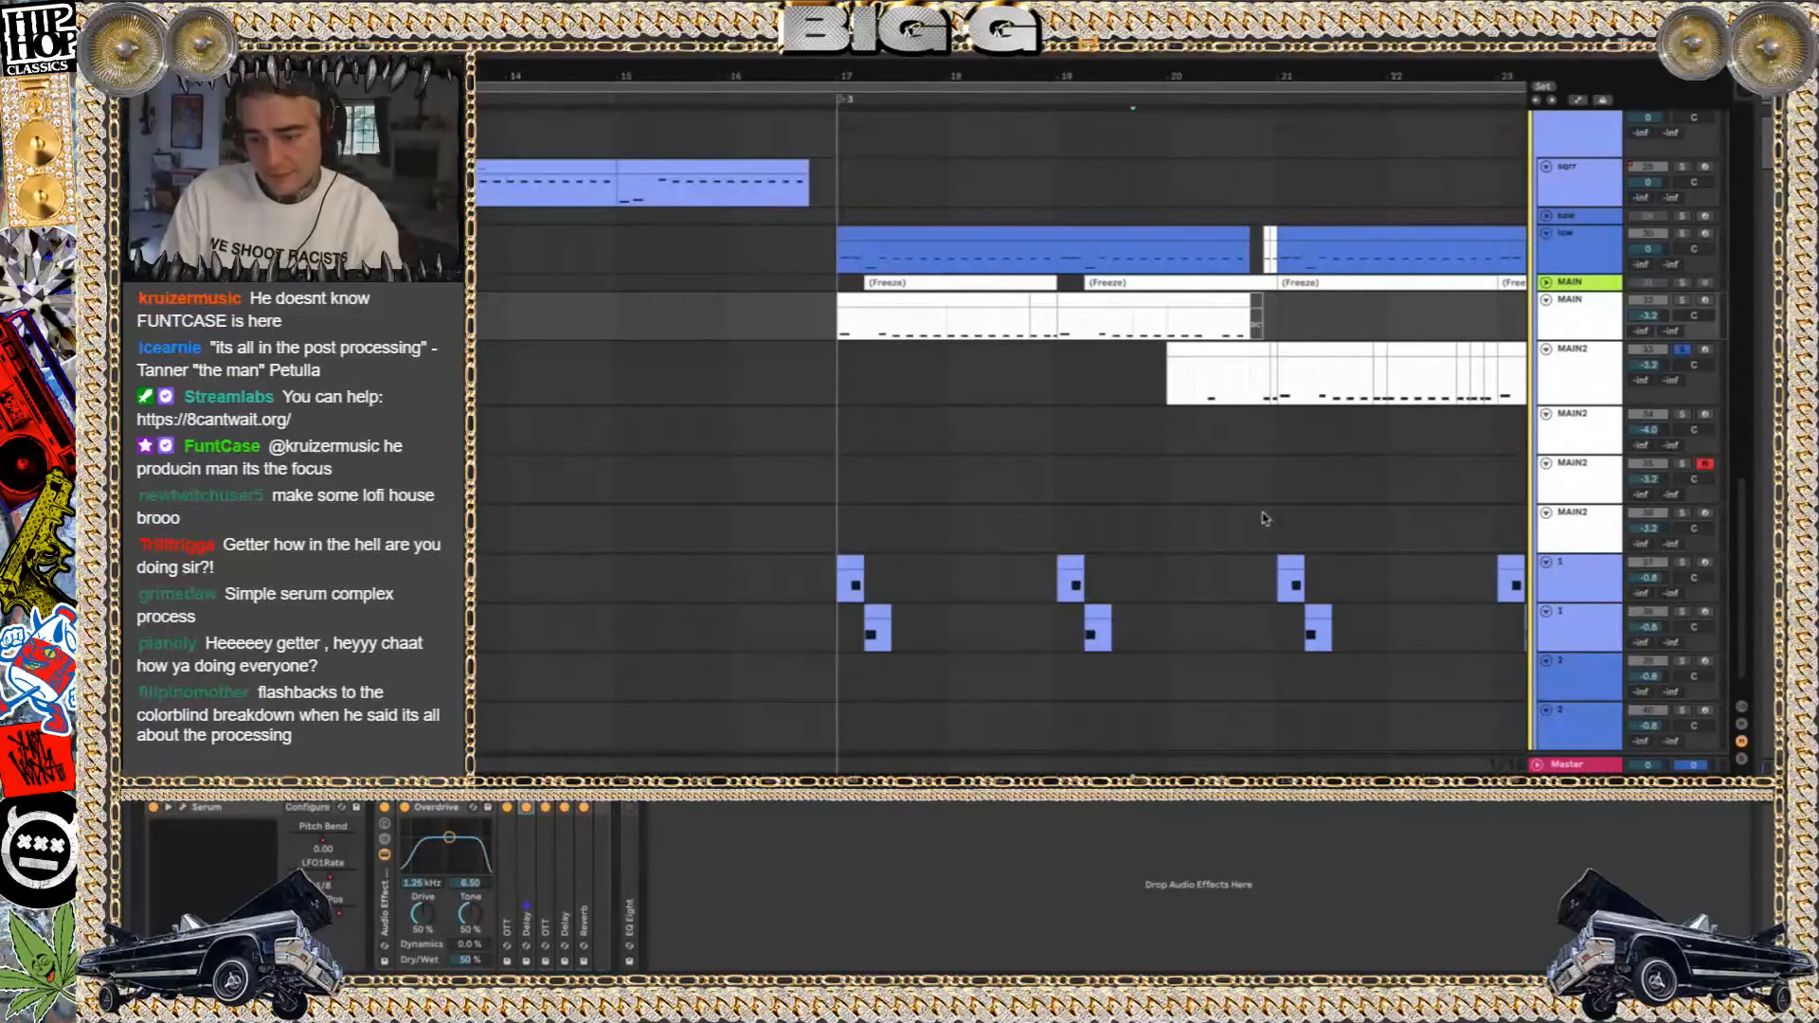
{"action": "left_click", "coordinate": [1231, 379]}
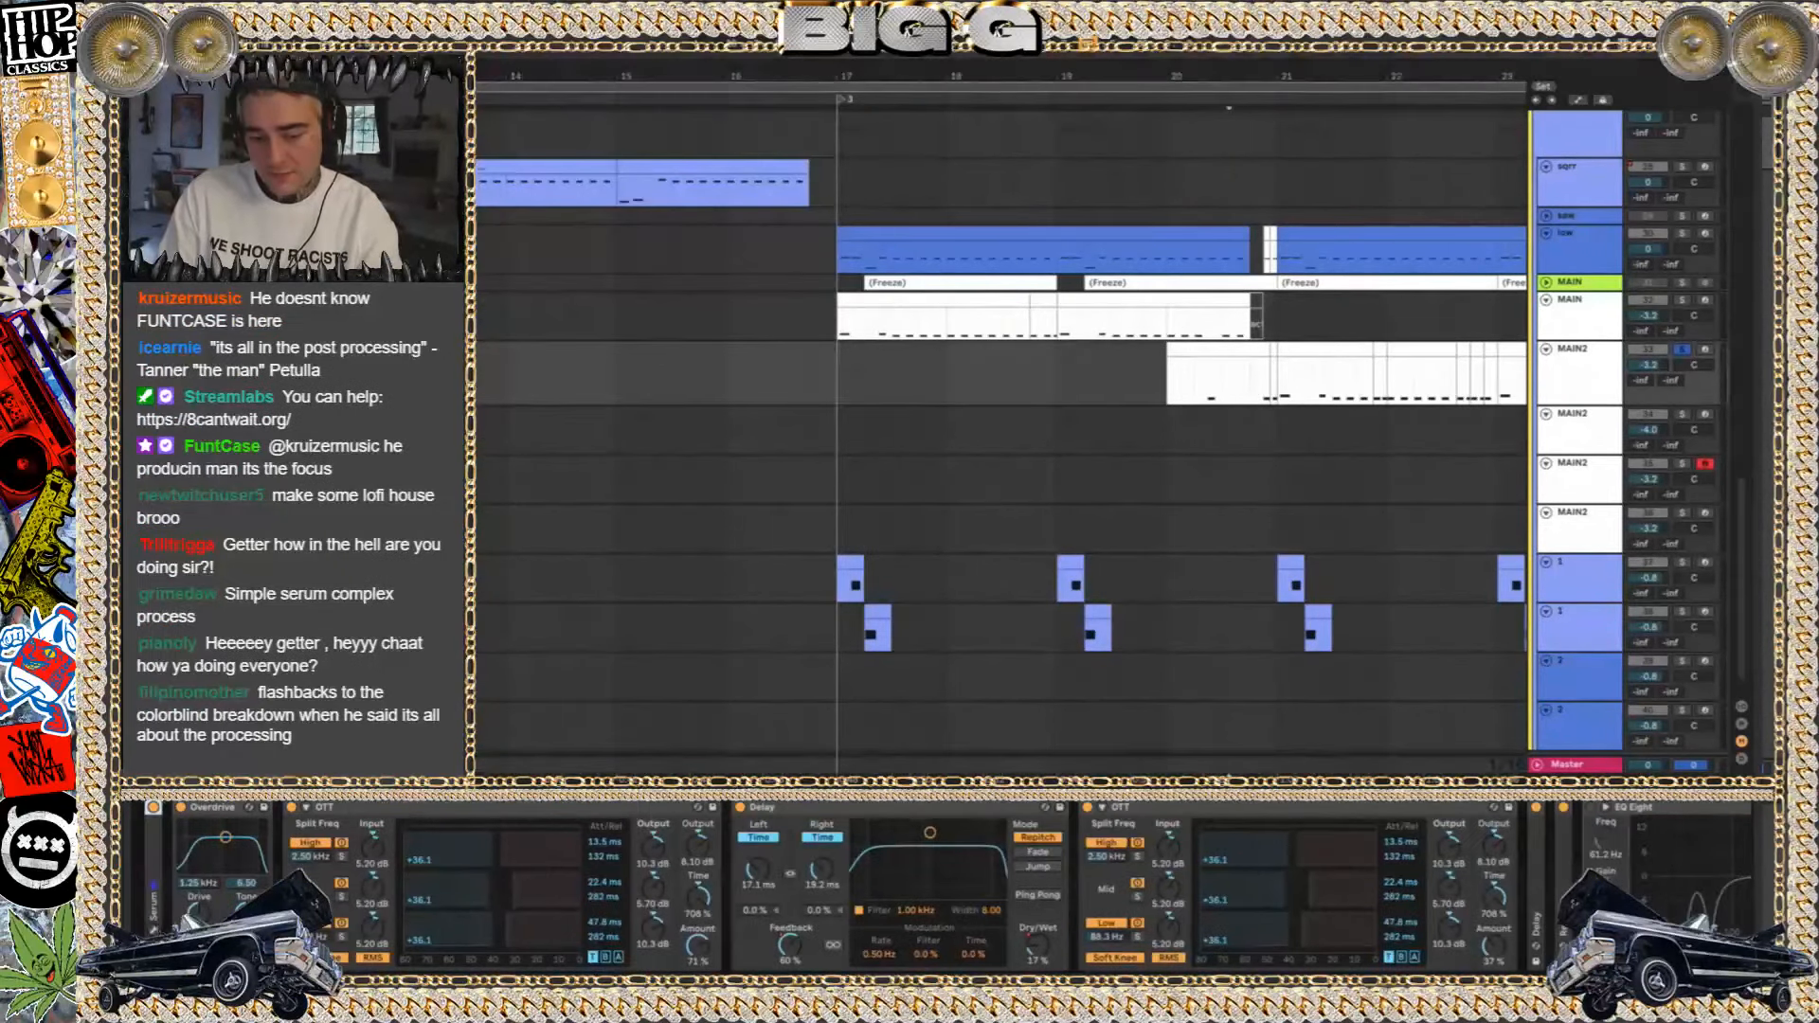
{"action": "left_click", "coordinate": [153, 930]}
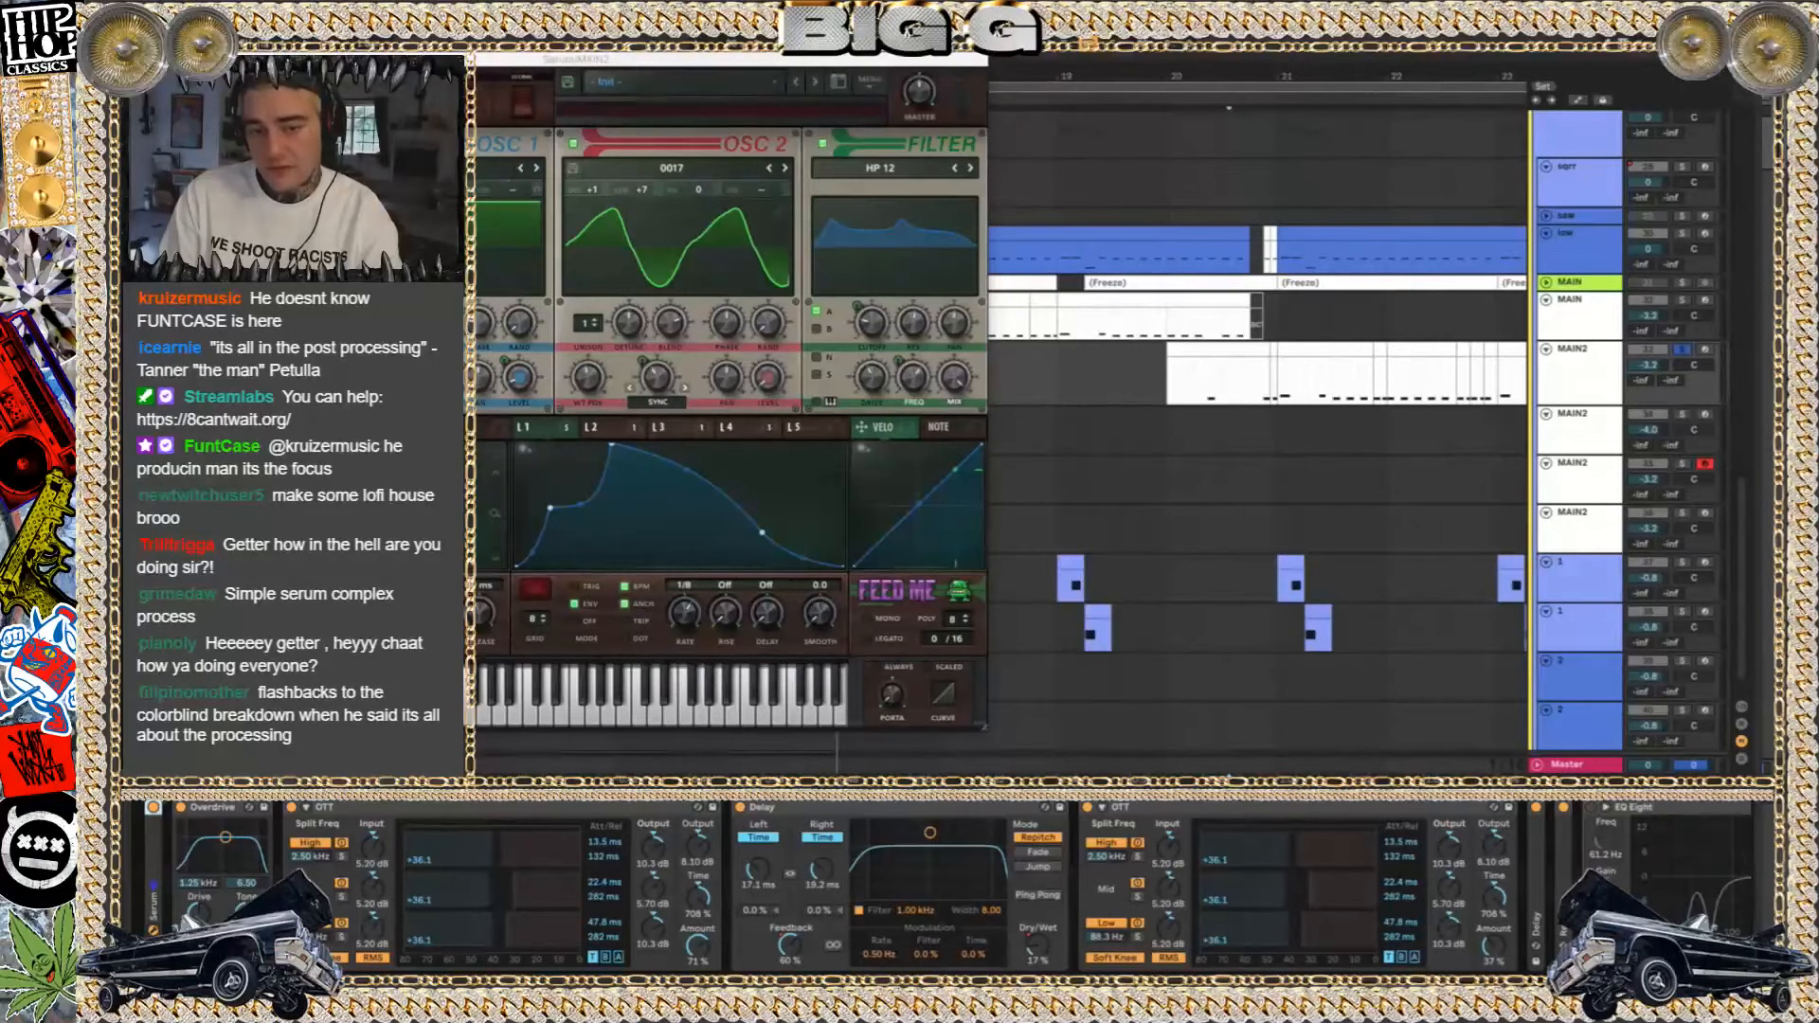
{"action": "left_click", "coordinate": [176, 59]}
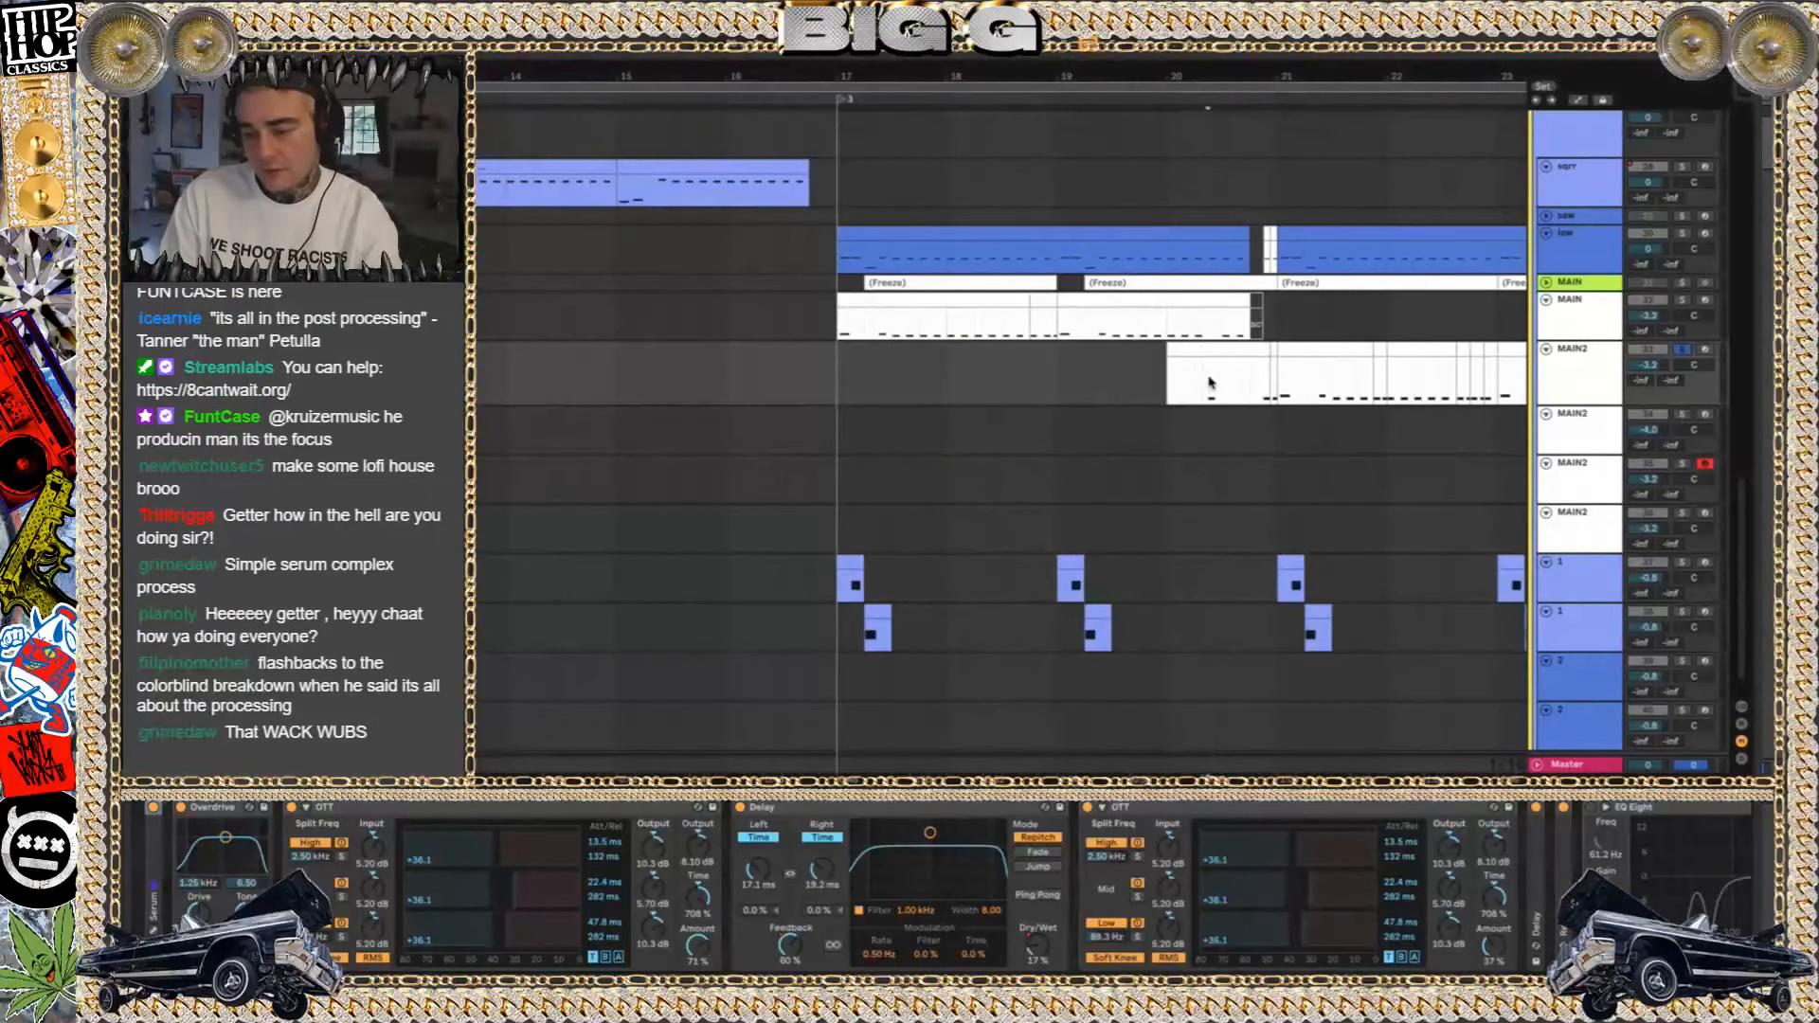
Play MAIN2 track 33 soloed from bar 20, clear the solo, and play the full mix from just before its clip
{"action": "key", "text": "space"}
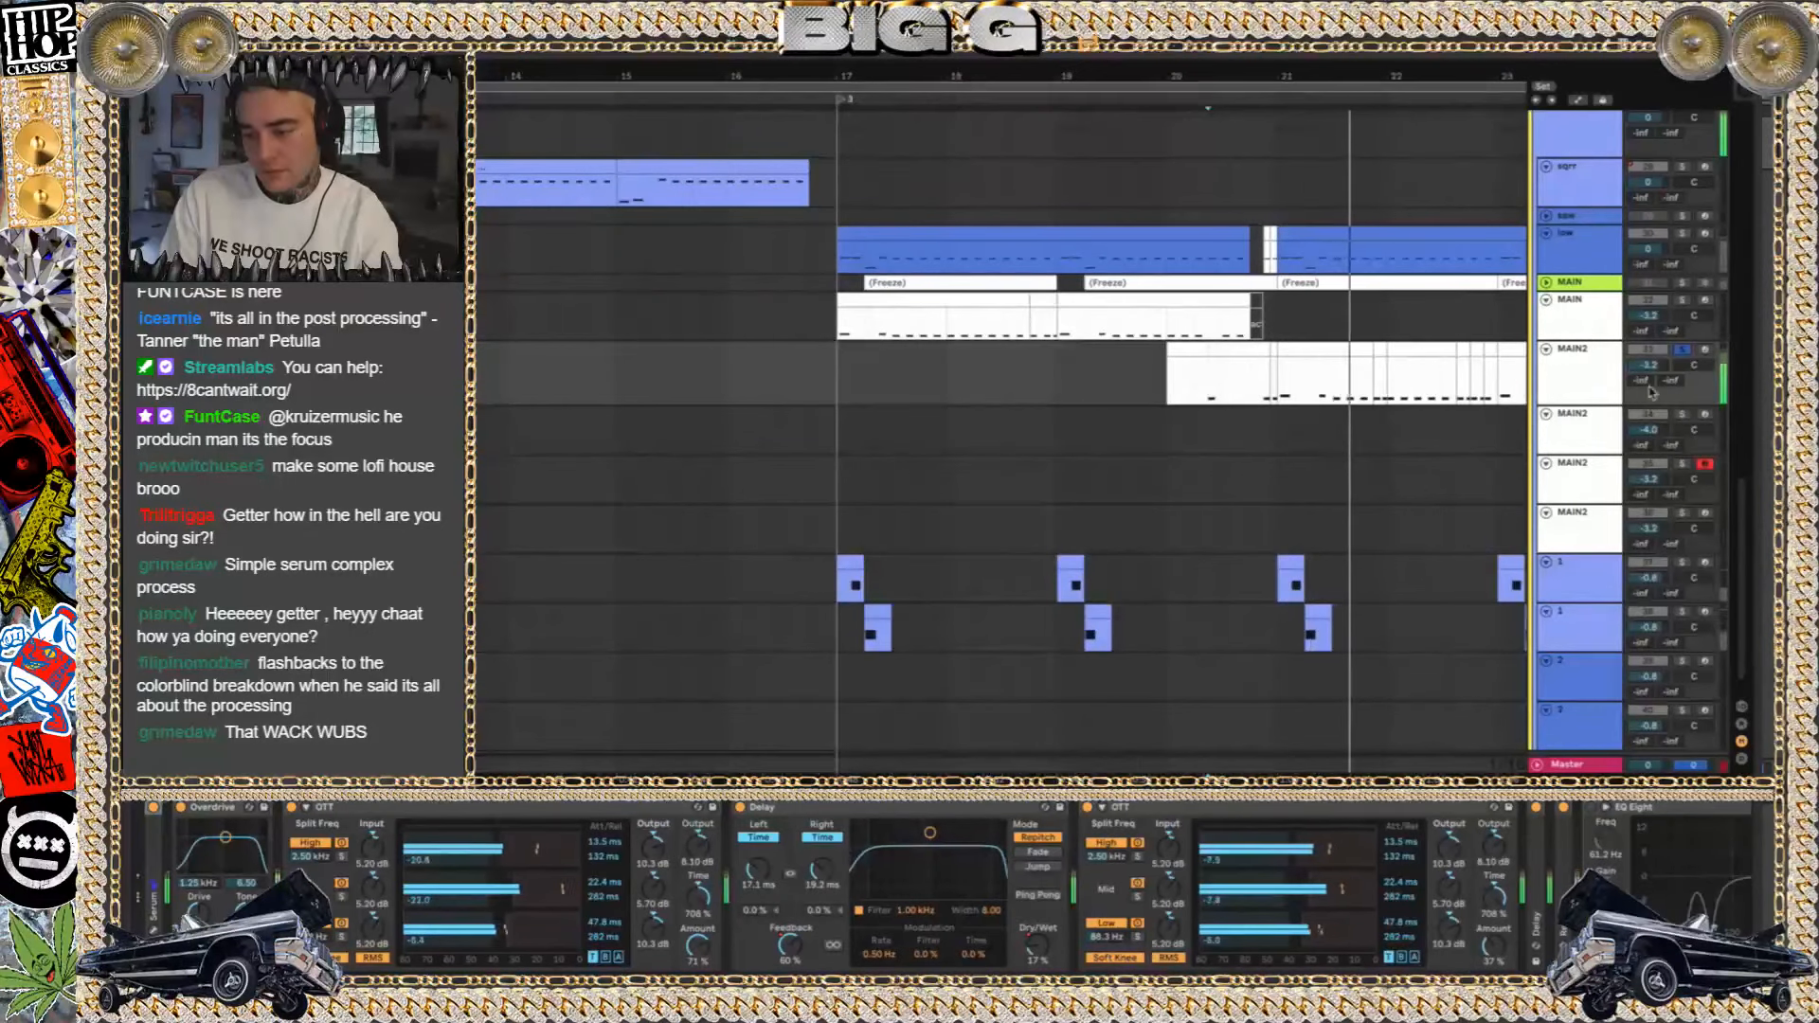
{"action": "left_click", "coordinate": [1685, 301]}
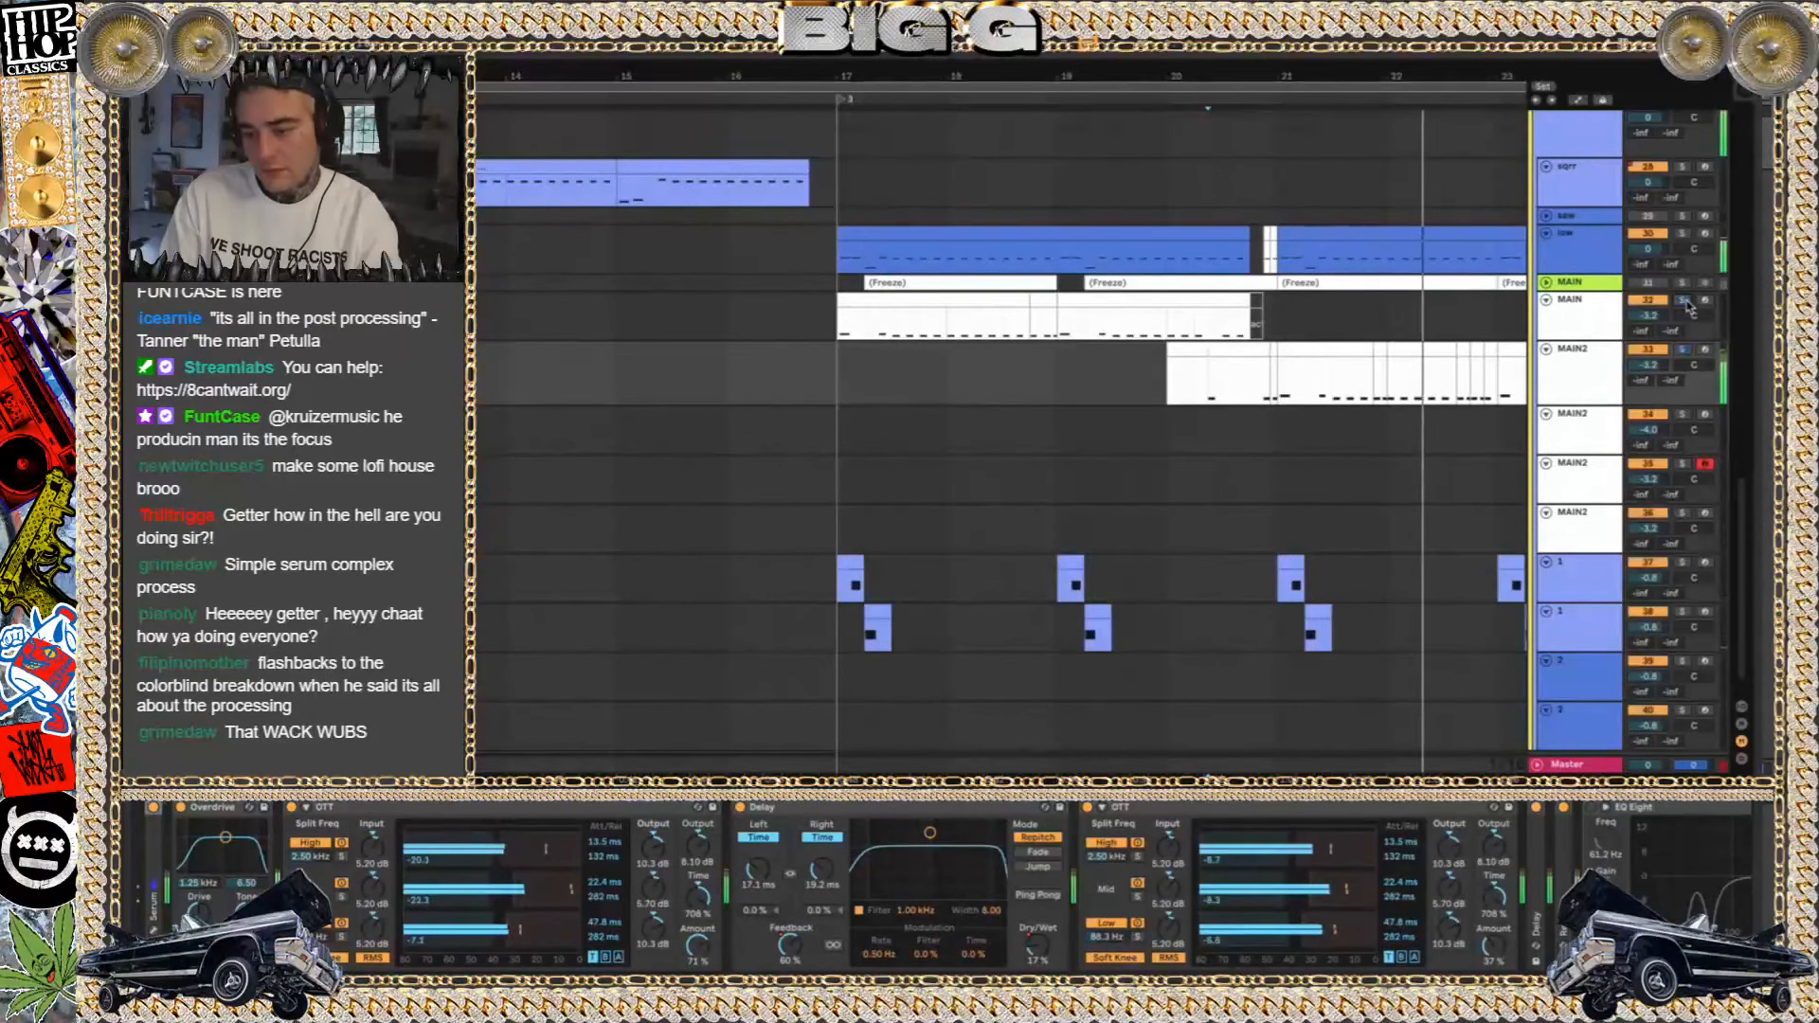
{"action": "left_click", "coordinate": [1132, 375]}
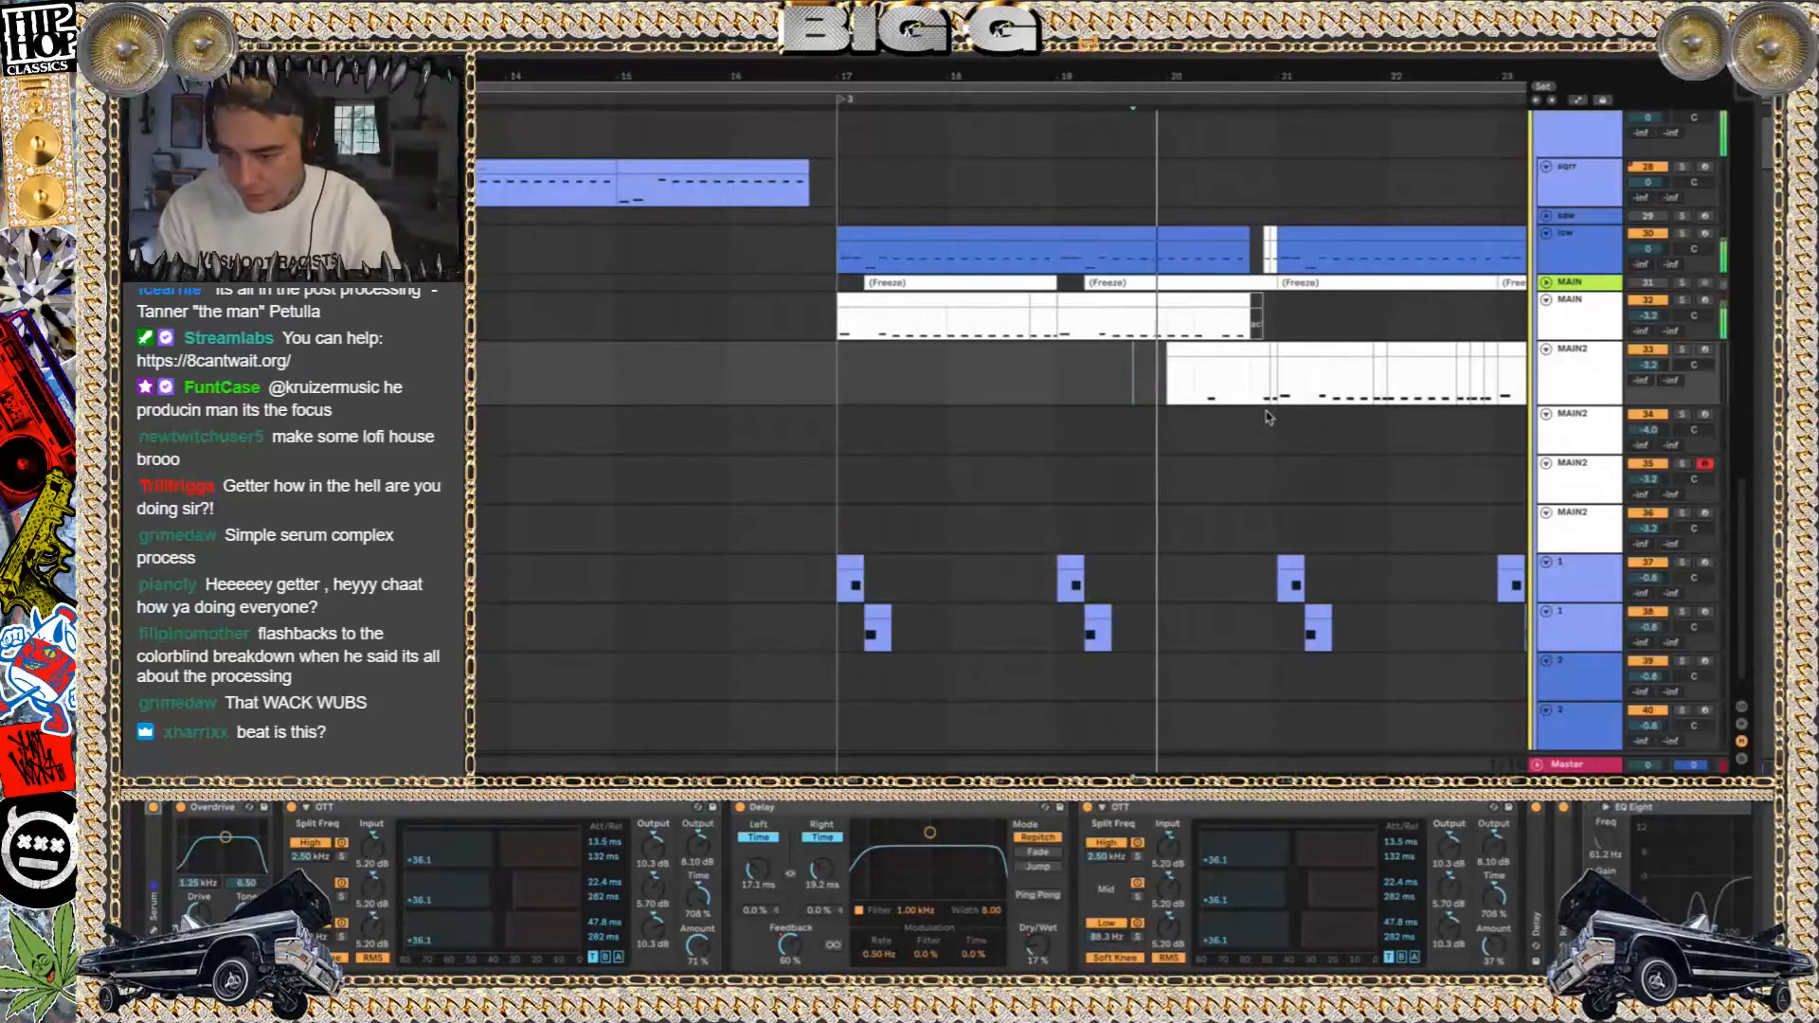
{"action": "scroll", "coordinate": [1275, 396], "scroll_direction": "down", "scroll_amount": 1}
{"action": "scroll", "coordinate": [1274, 396], "scroll_direction": "right", "scroll_amount": 2}
{"action": "scroll", "coordinate": [1274, 396], "scroll_direction": "right", "scroll_amount": 4}
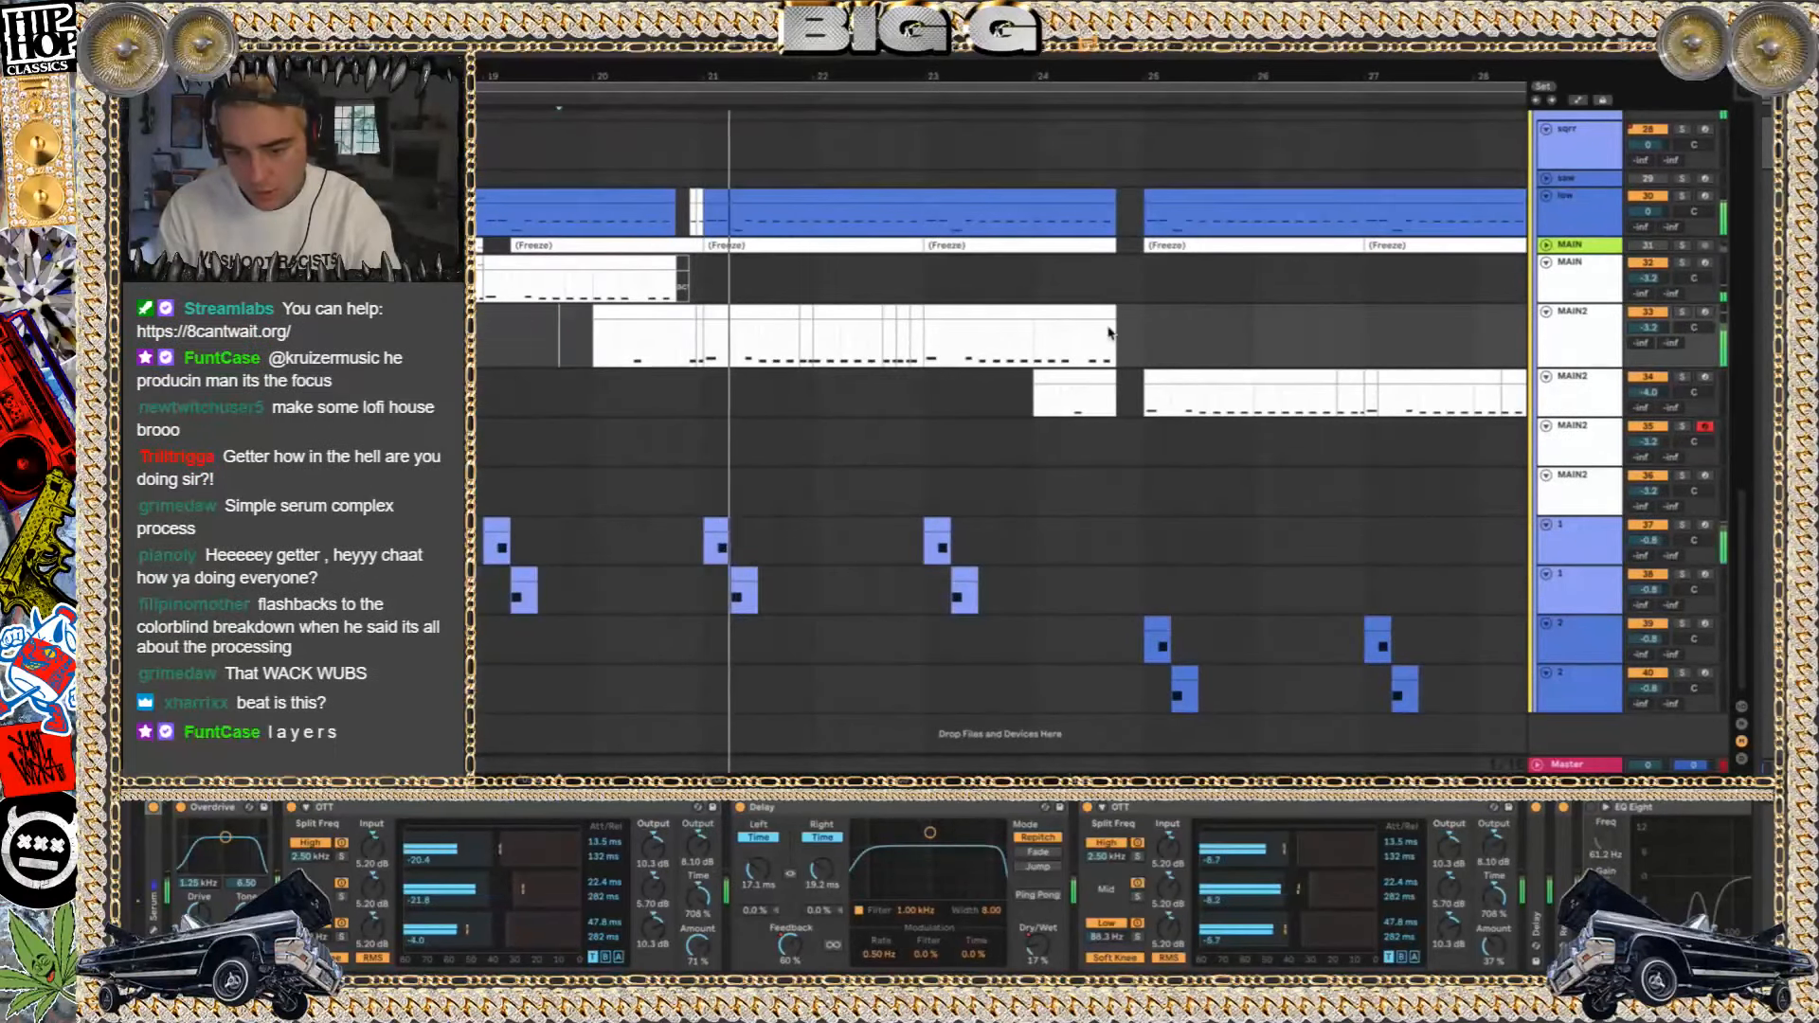
{"action": "scroll", "coordinate": [1099, 435], "scroll_direction": "left", "scroll_amount": 1}
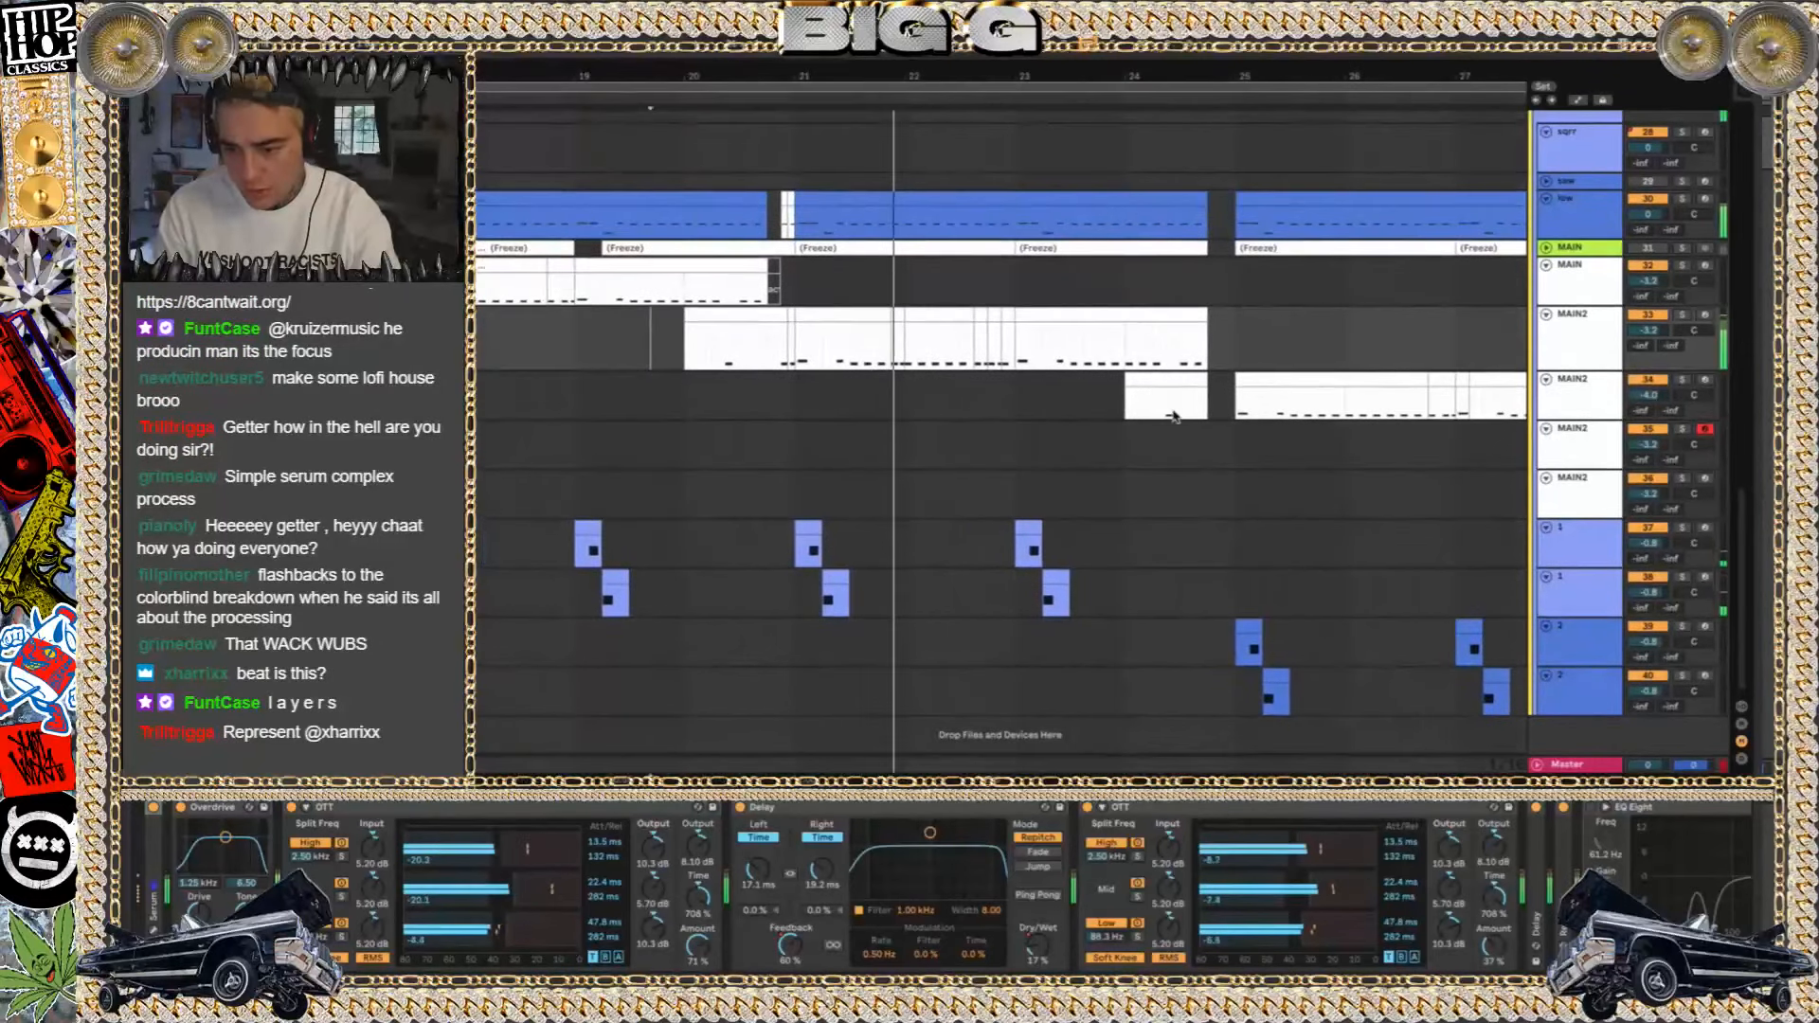
Play the full mix from the start of MAIN2 track 34's clip at bar 25
{"action": "left_click", "coordinate": [1233, 407]}
{"action": "scroll", "coordinate": [1234, 408], "scroll_direction": "right", "scroll_amount": 1}
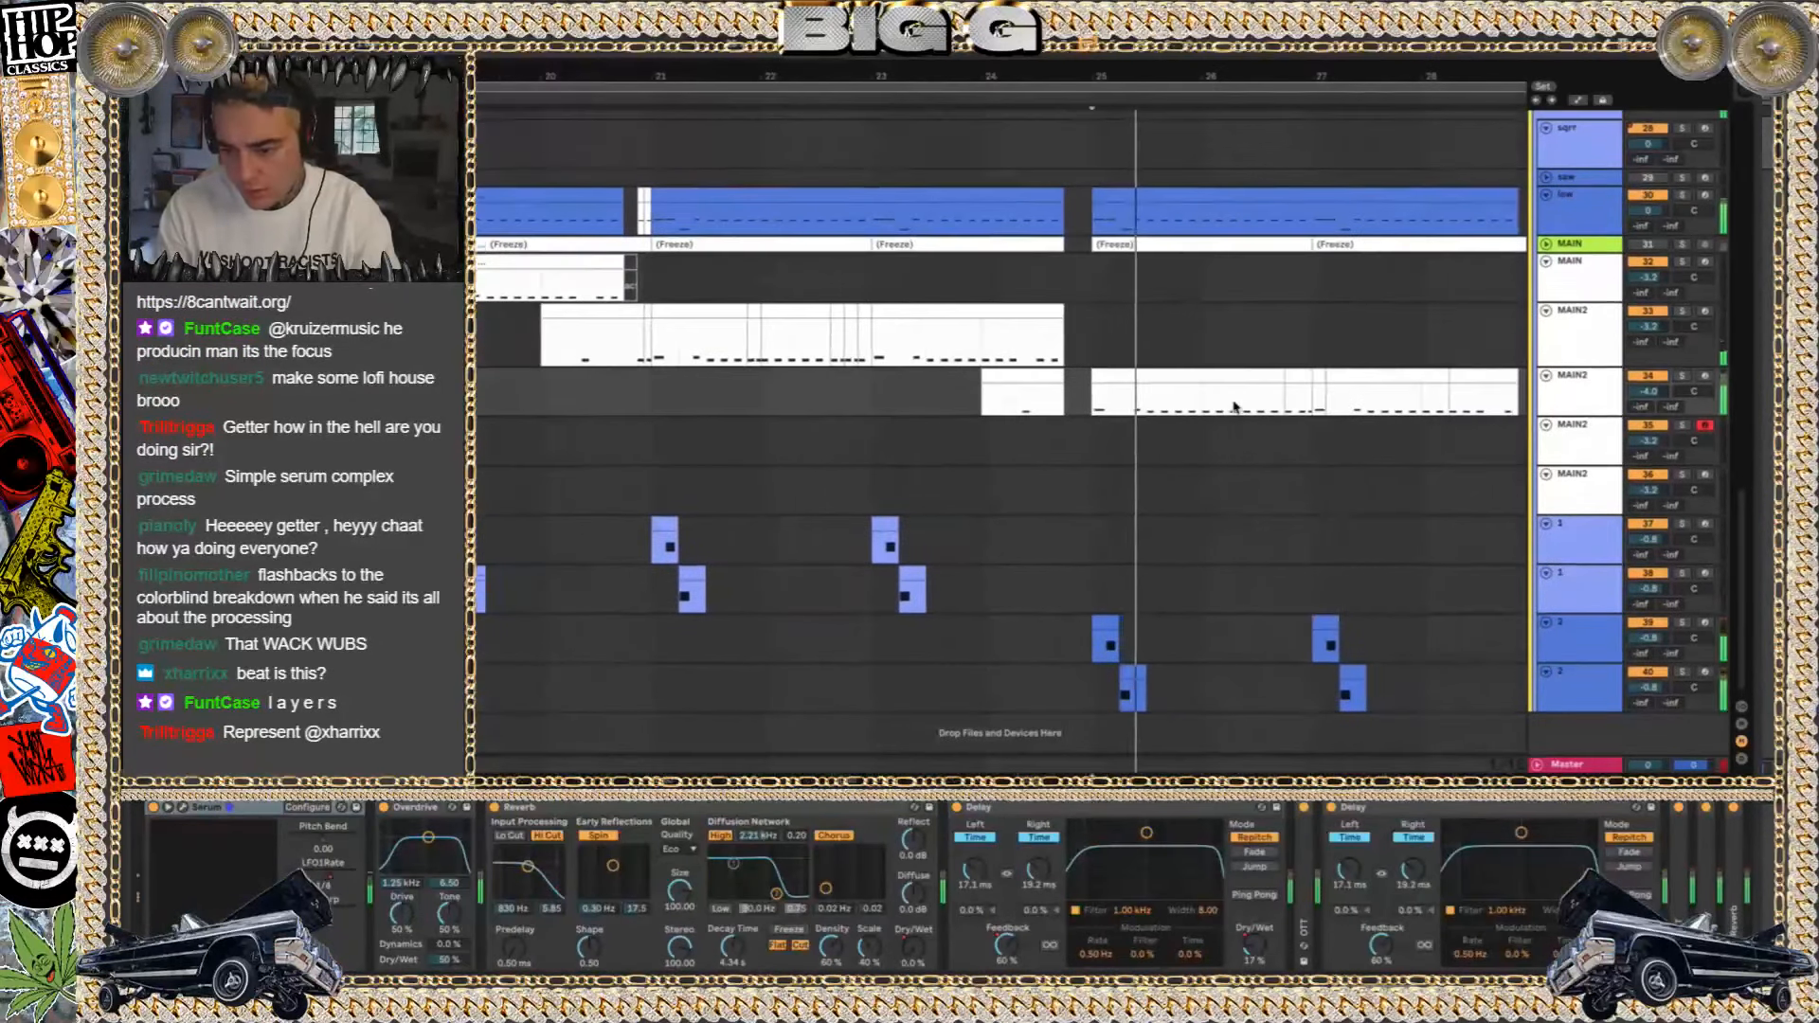
{"action": "scroll", "coordinate": [1234, 407], "scroll_direction": "left", "scroll_amount": 3}
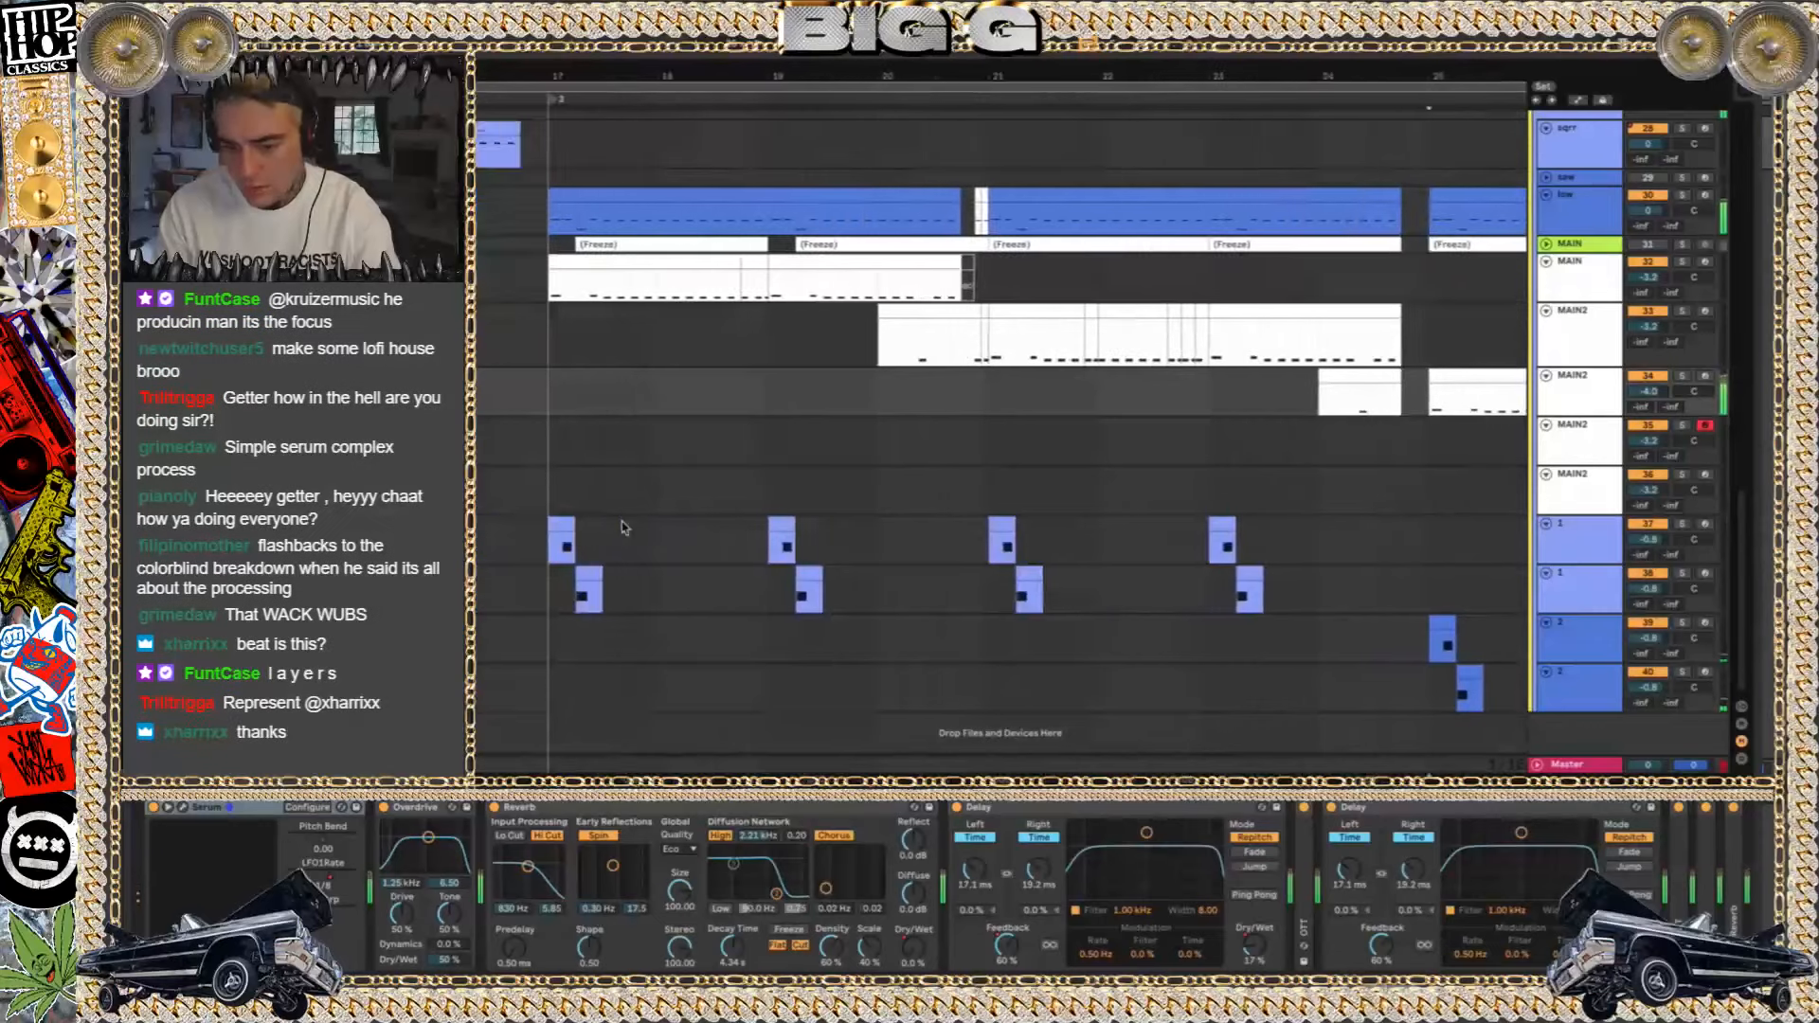
{"action": "scroll", "coordinate": [626, 522], "scroll_direction": "left", "scroll_amount": 1}
Play the layer clips on tracks 37 and 38 from bar 17, soloing each track in turn
{"action": "left_click", "coordinate": [677, 526]}
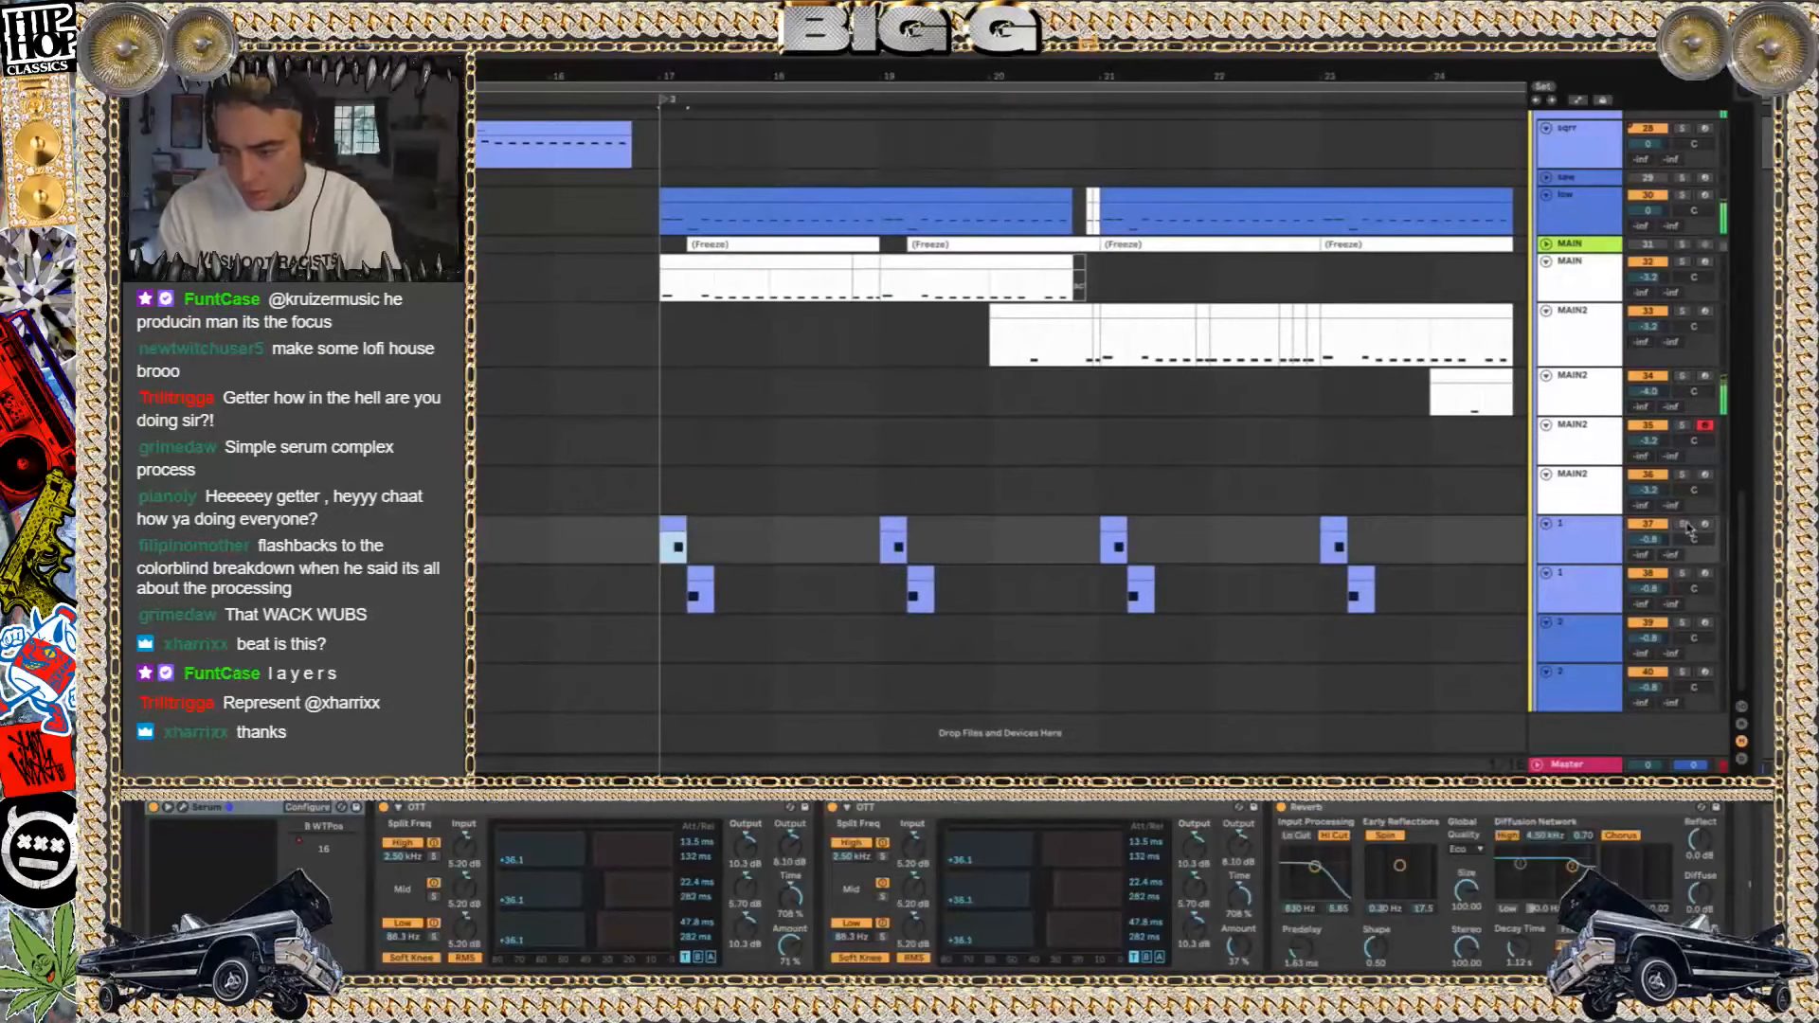
{"action": "left_click", "coordinate": [1683, 524]}
{"action": "left_click", "coordinate": [1683, 573]}
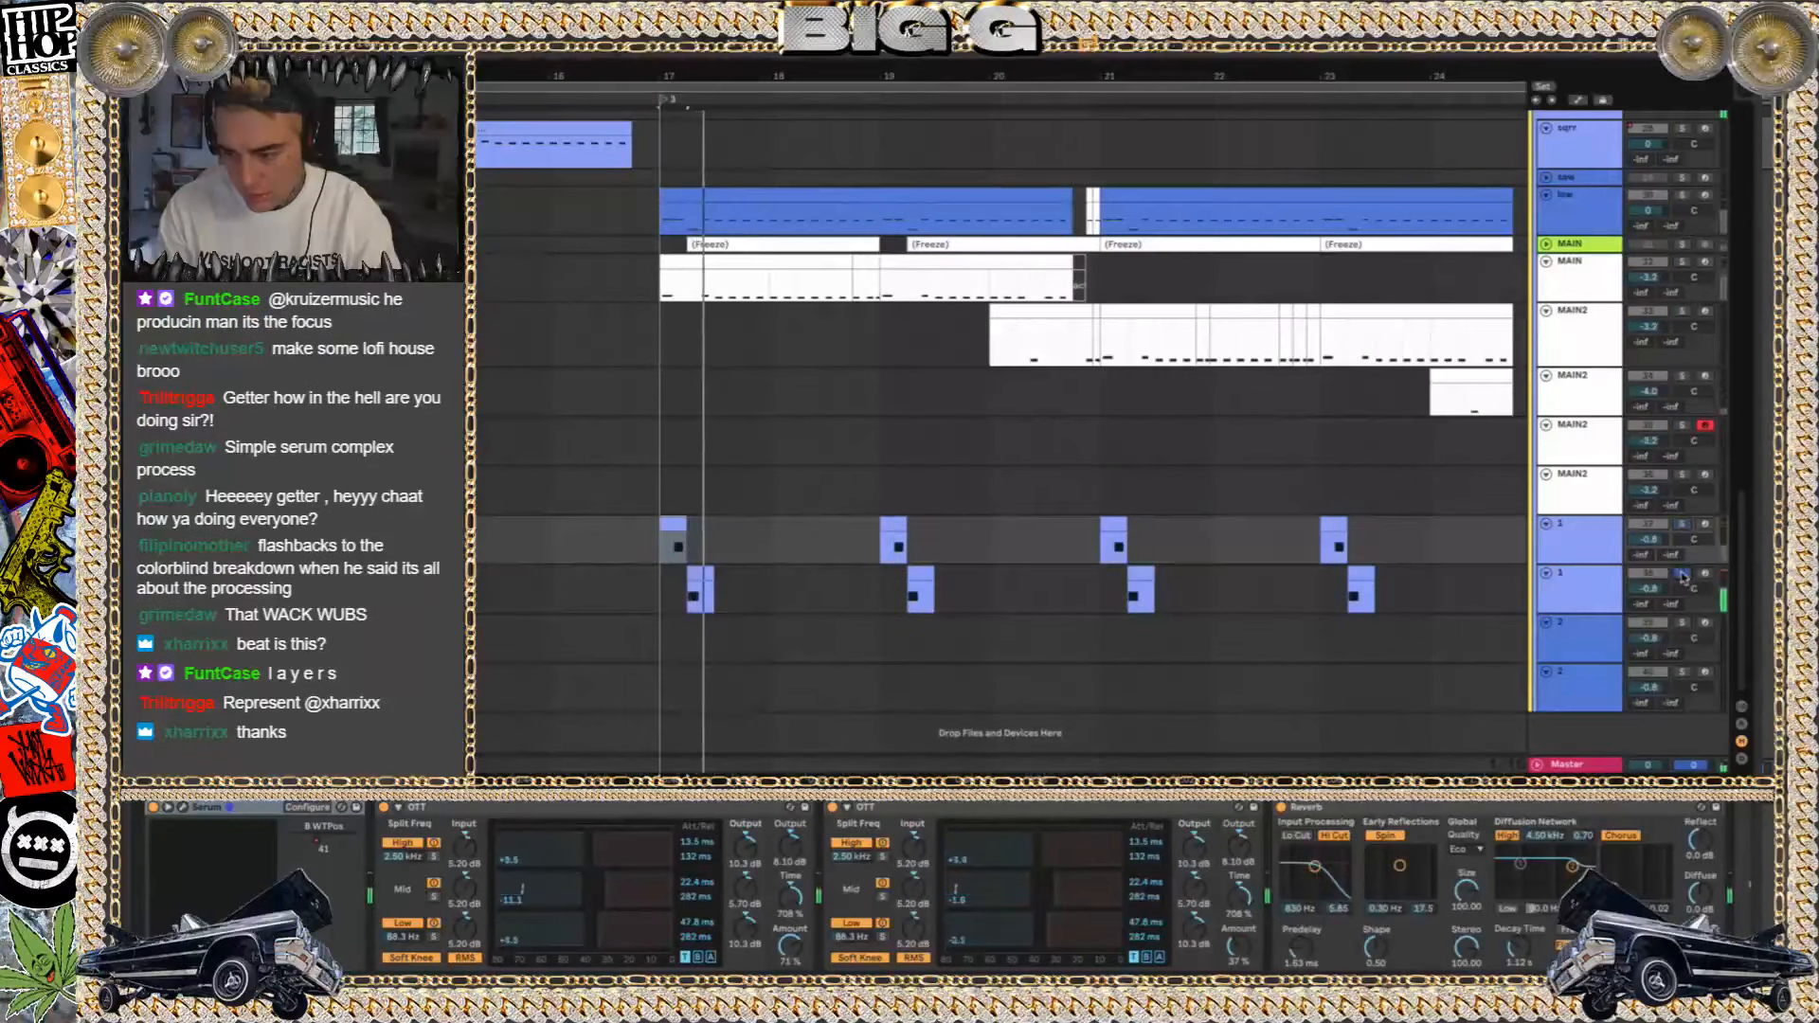
{"action": "key", "text": "space"}
{"action": "scroll", "coordinate": [1594, 655], "scroll_direction": "up", "scroll_amount": 1}
{"action": "scroll", "coordinate": [1379, 645], "scroll_direction": "right", "scroll_amount": 5}
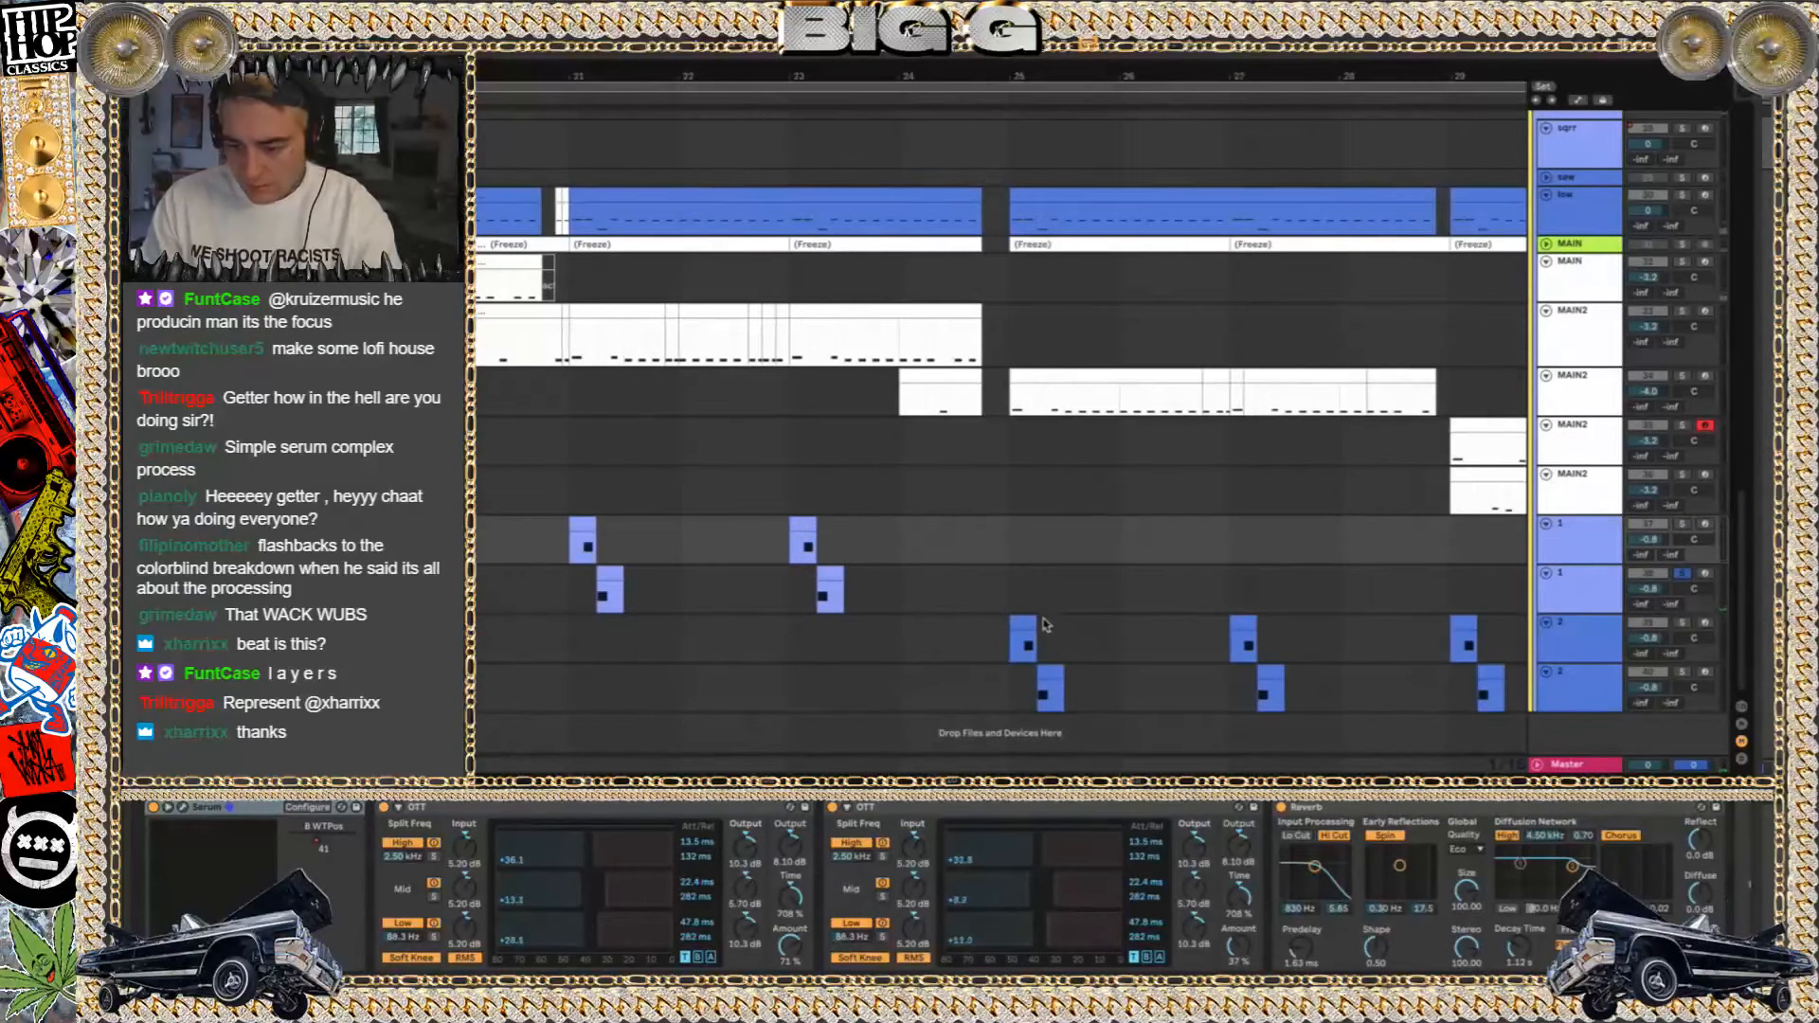
Play the layer clips on tracks 39 and 40 from bar 25, soloing each in turn, and clear the solos
{"action": "left_click", "coordinate": [1021, 620]}
{"action": "left_click", "coordinate": [1683, 623]}
{"action": "key", "text": "space"}
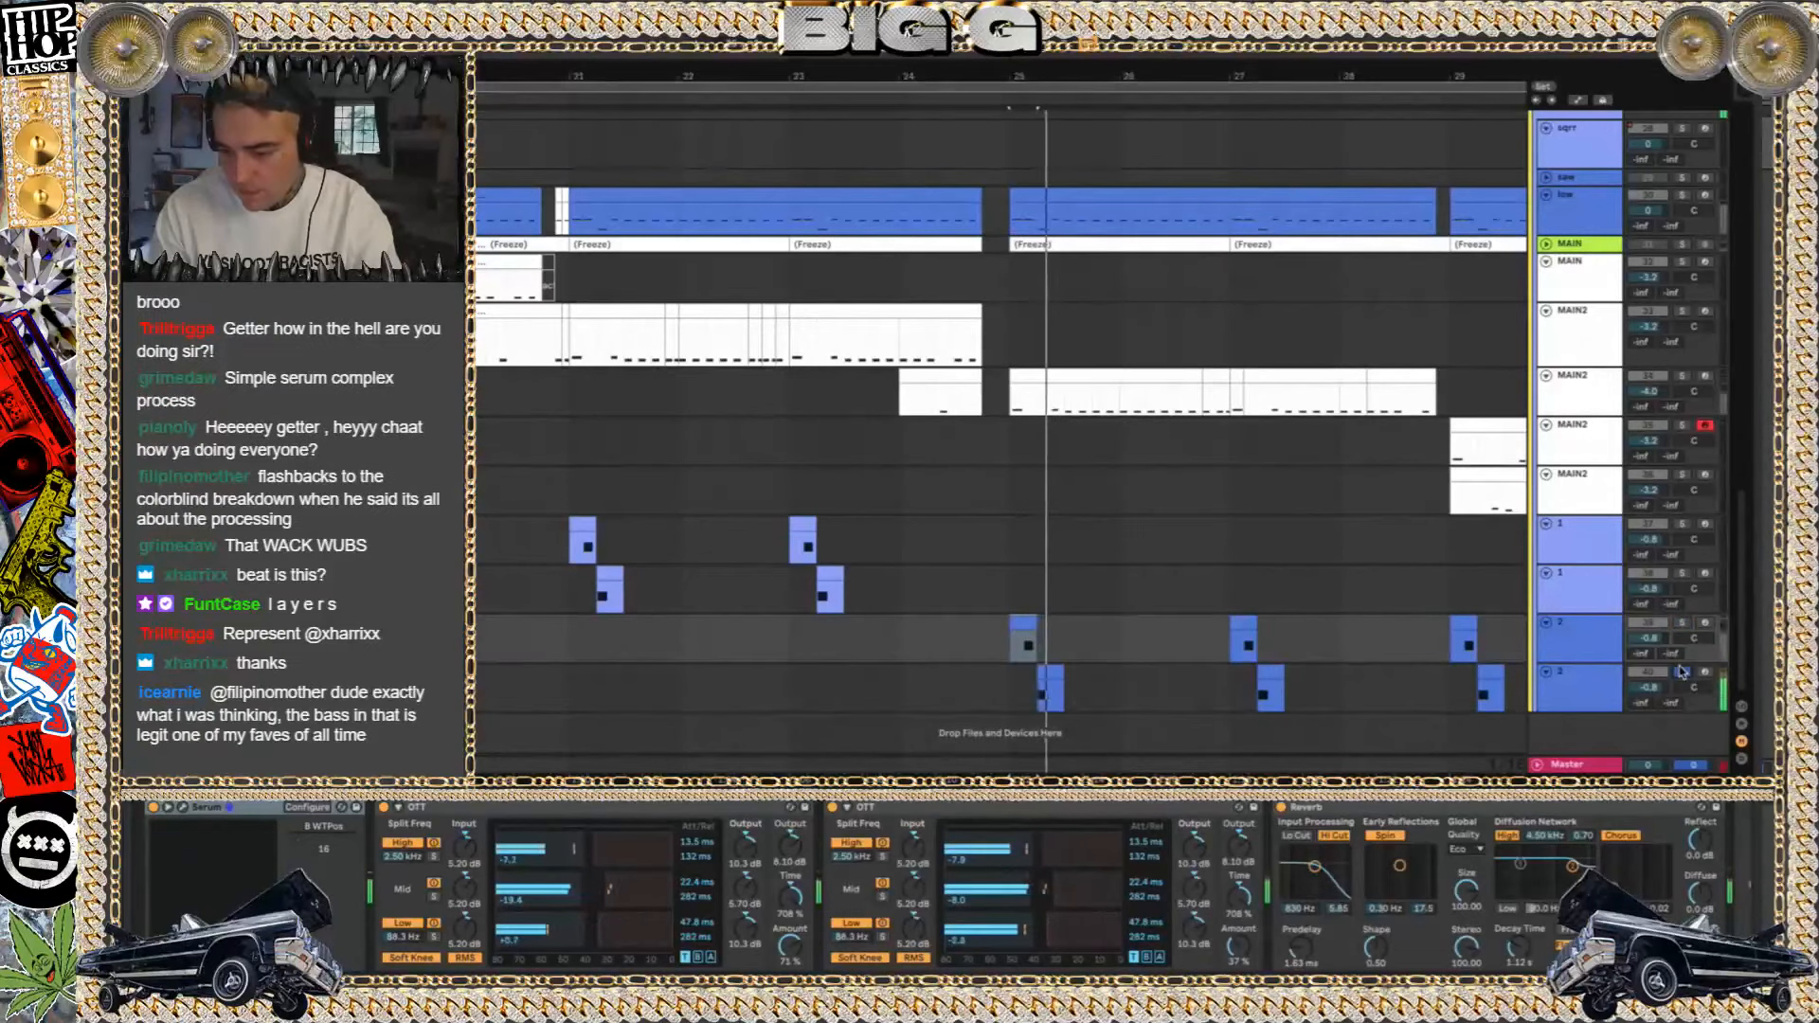
{"action": "left_click", "coordinate": [1682, 671]}
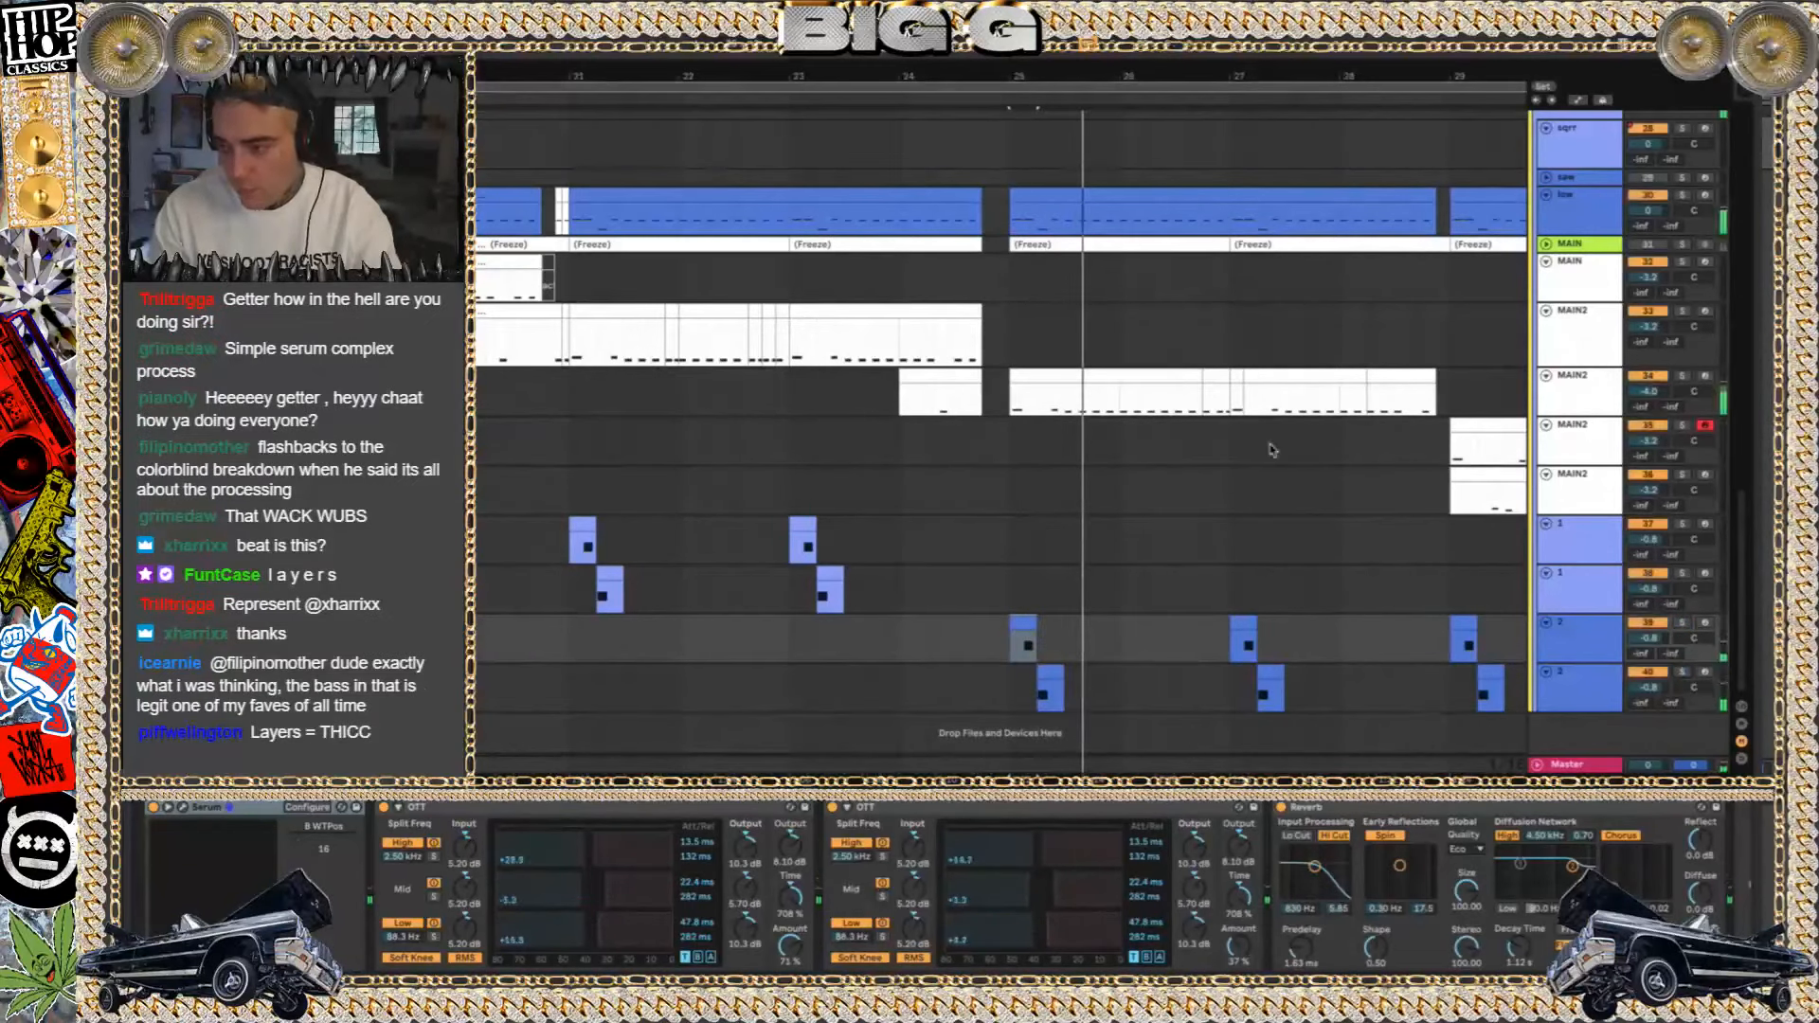
Select MAIN2 track 36 and survey how the MAIN and layer clips are spread across the arrangement
{"action": "left_click", "coordinate": [1120, 479]}
{"action": "scroll", "coordinate": [1120, 479], "scroll_direction": "down", "scroll_amount": 5}
{"action": "scroll", "coordinate": [1119, 479], "scroll_direction": "down", "scroll_amount": 4}
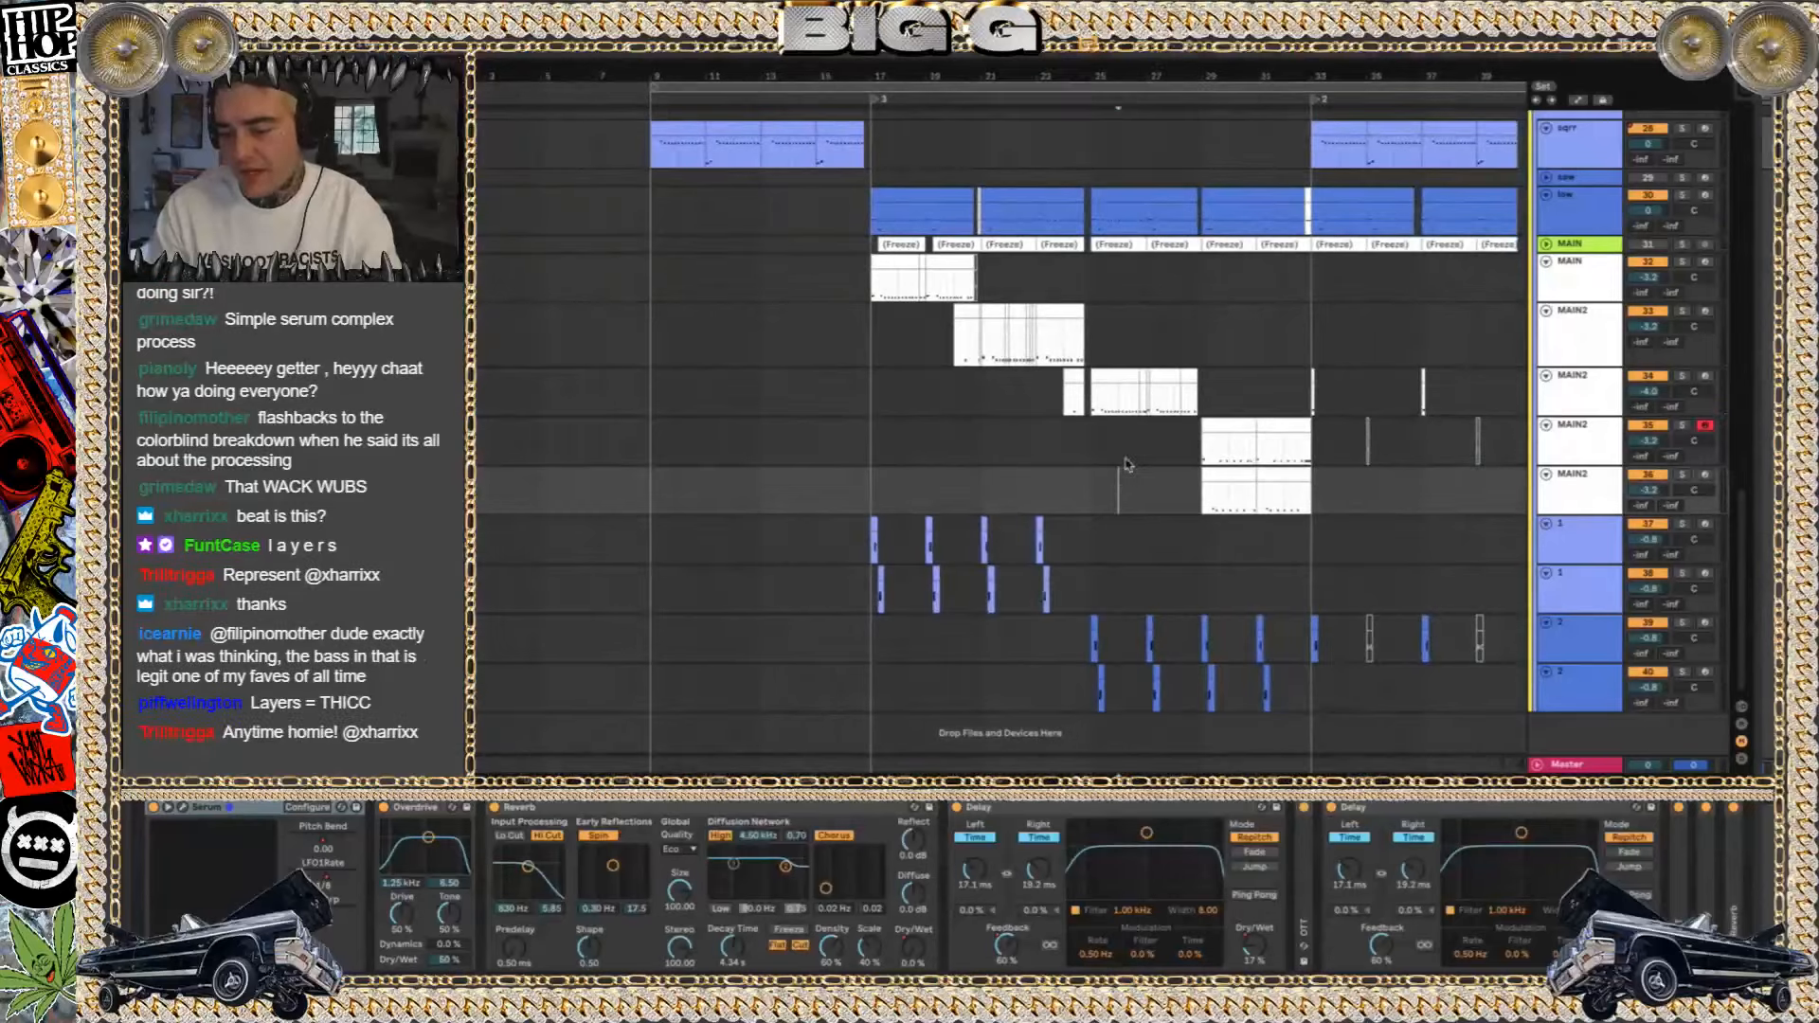
{"action": "scroll", "coordinate": [1219, 409], "scroll_direction": "right", "scroll_amount": 3}
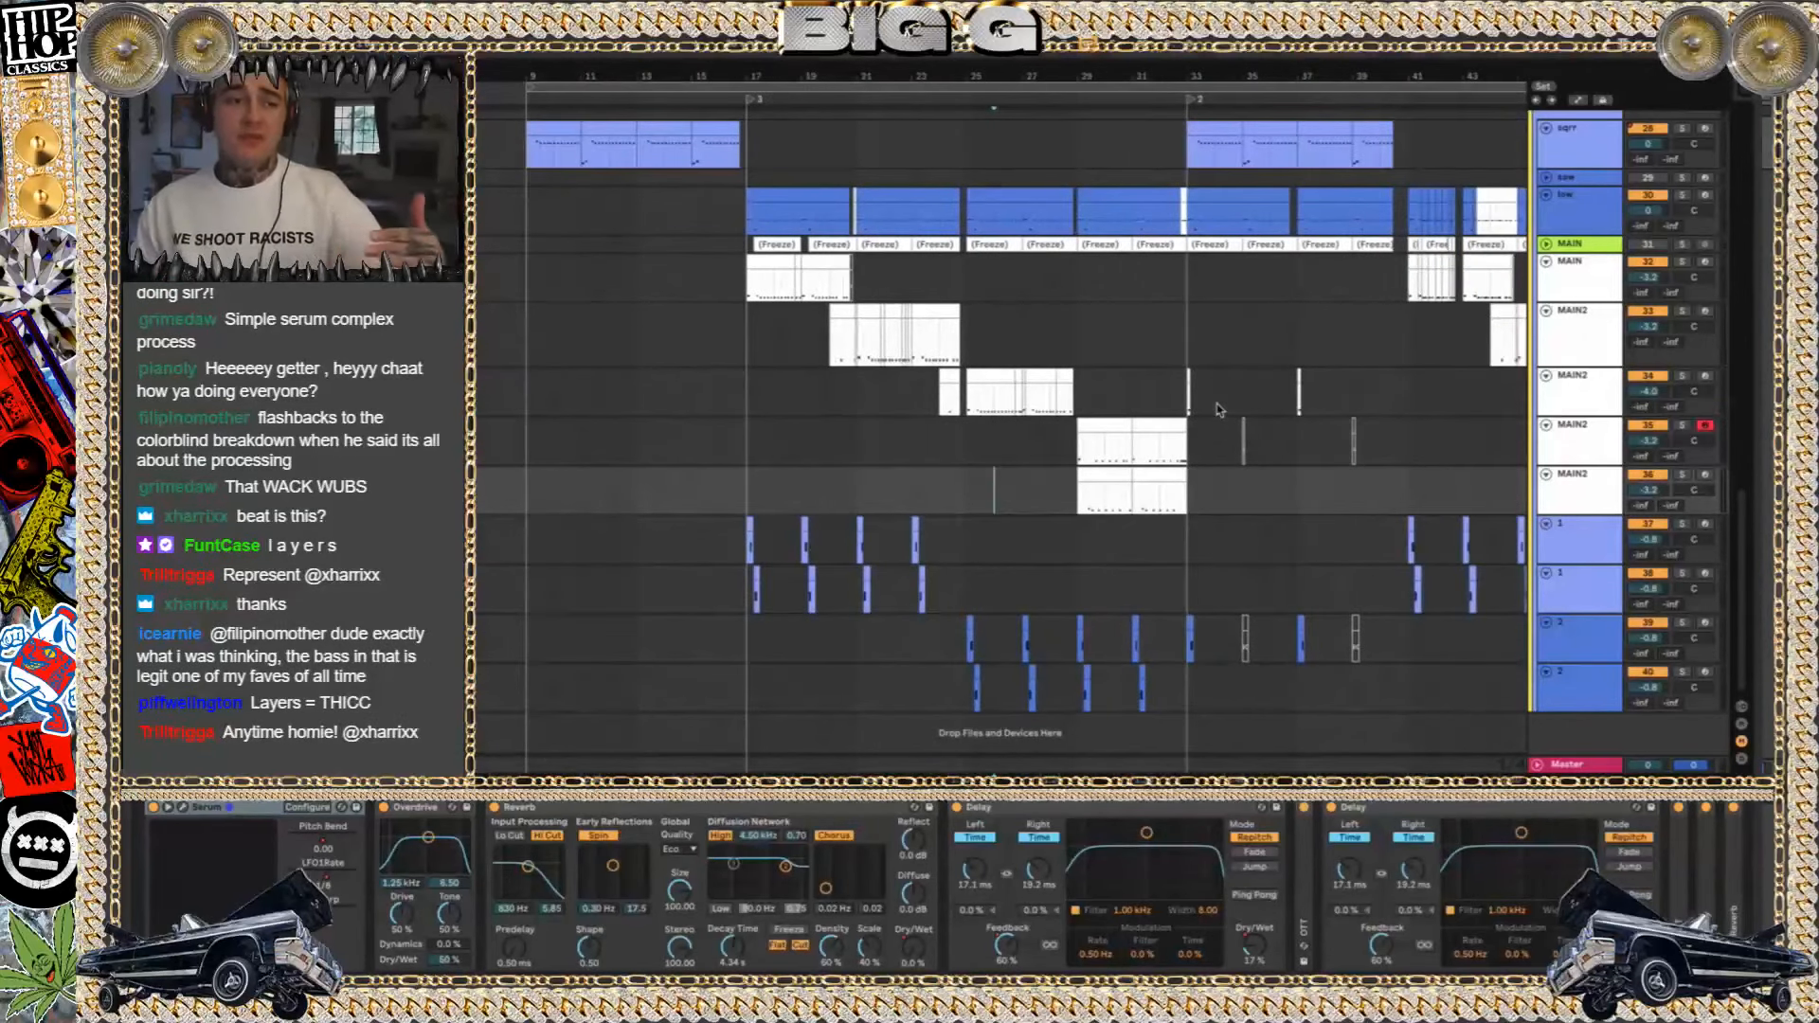